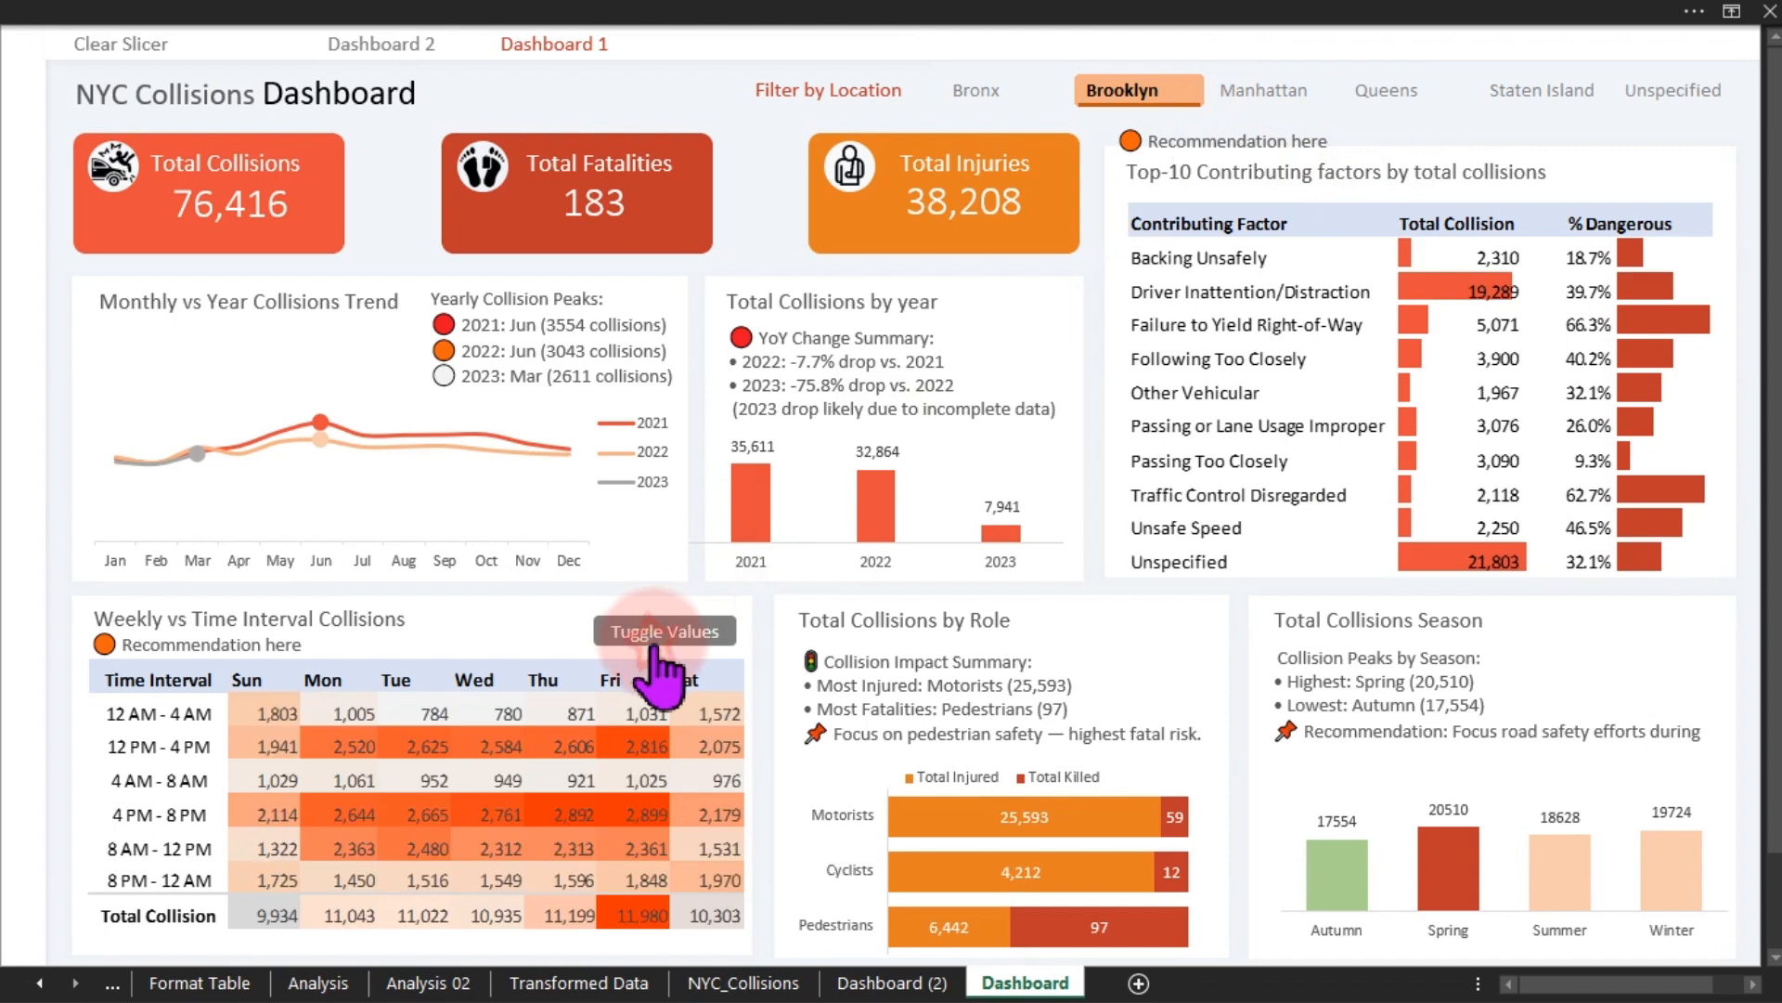
- Hide the values in the weekly time-interval heatmap and open its recommendation note
left_click(660, 679)
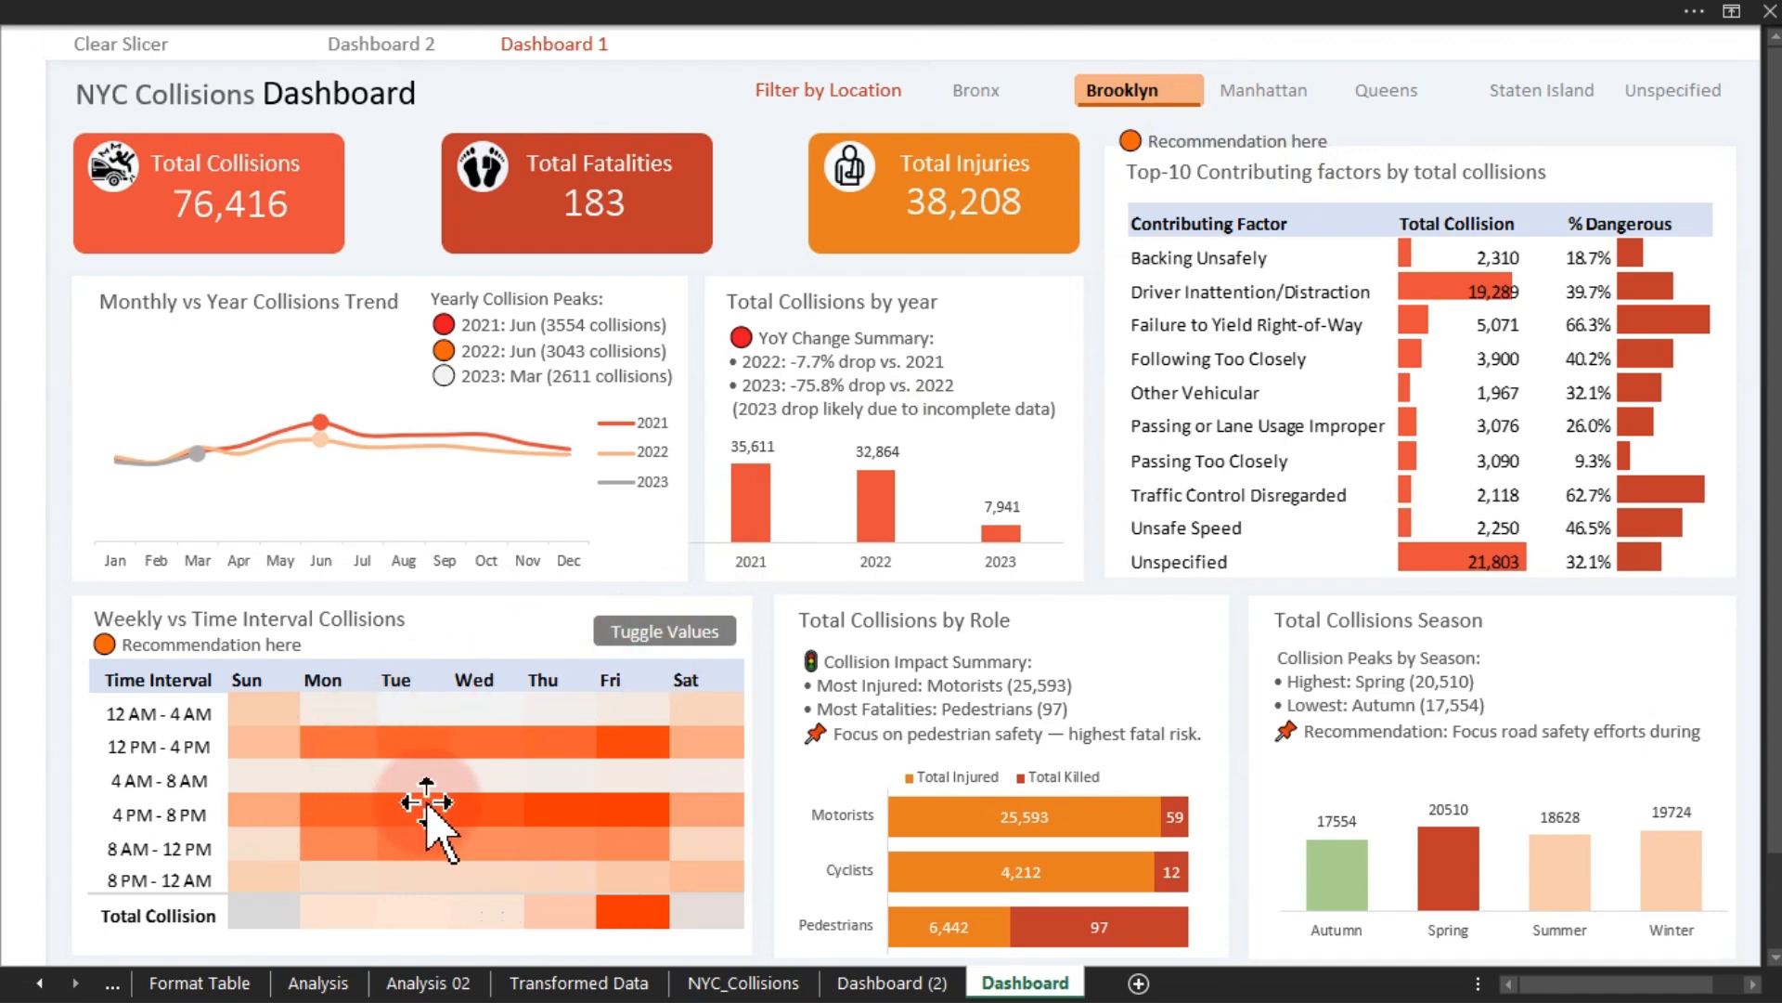
left_click(234, 645)
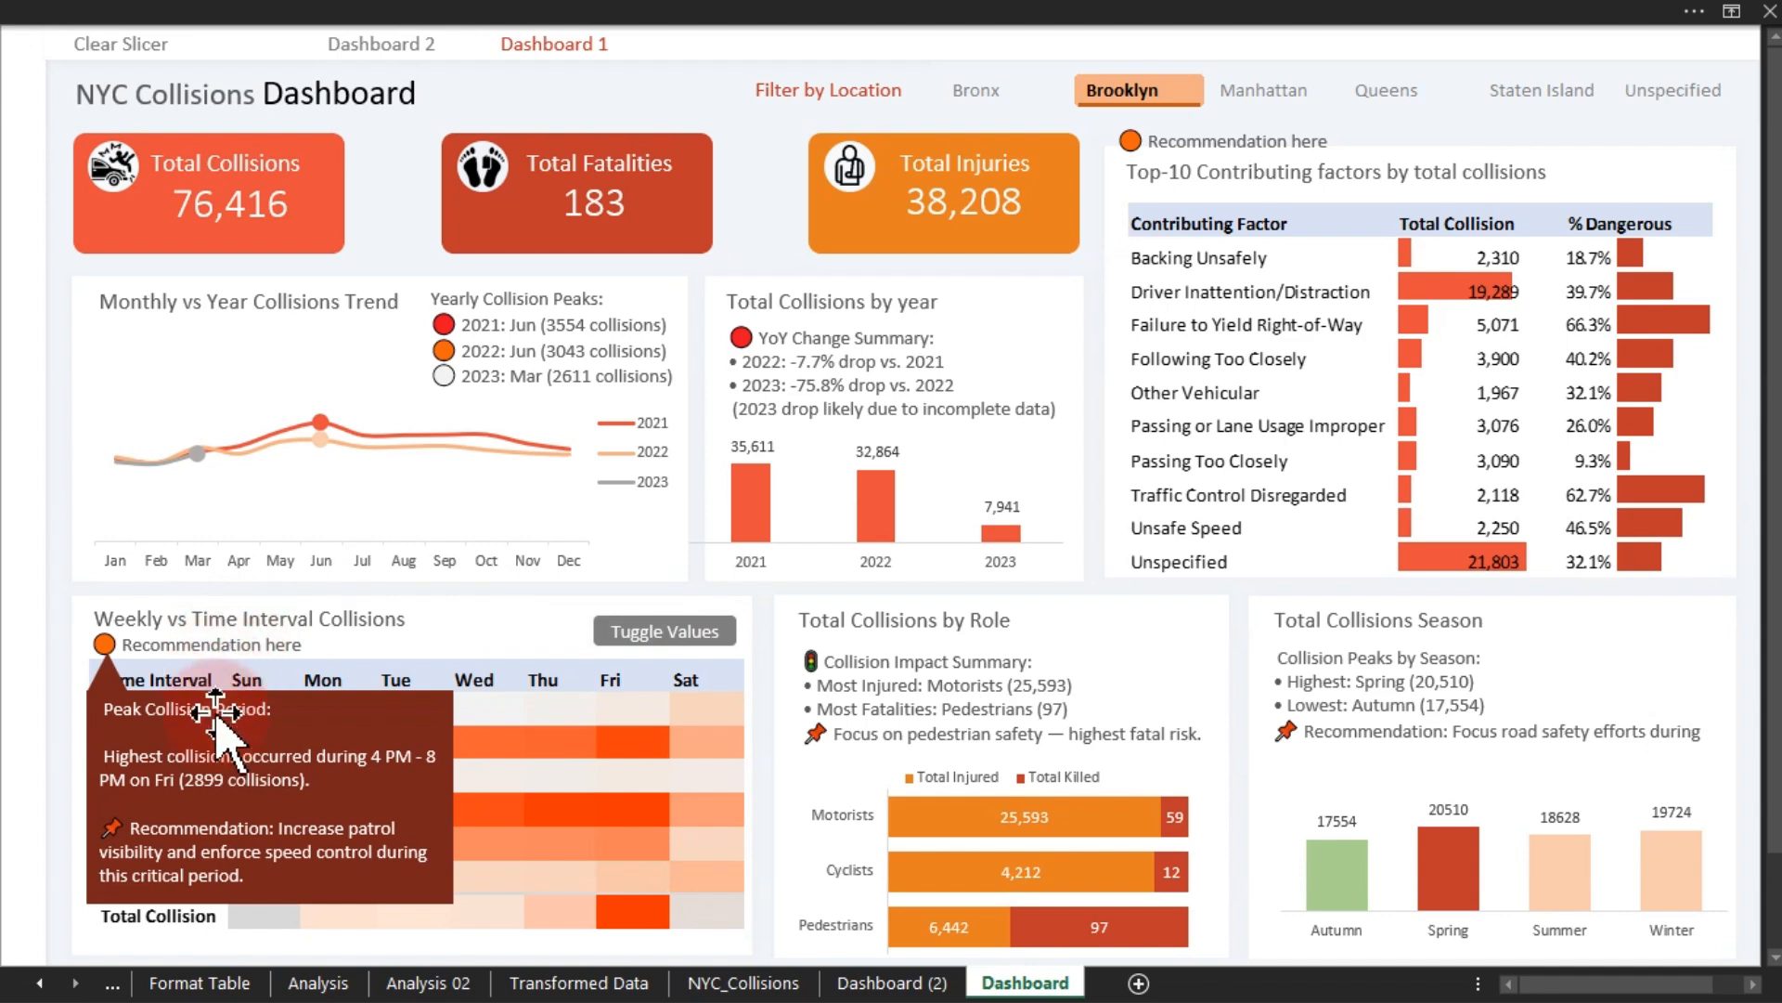
left_click(213, 650)
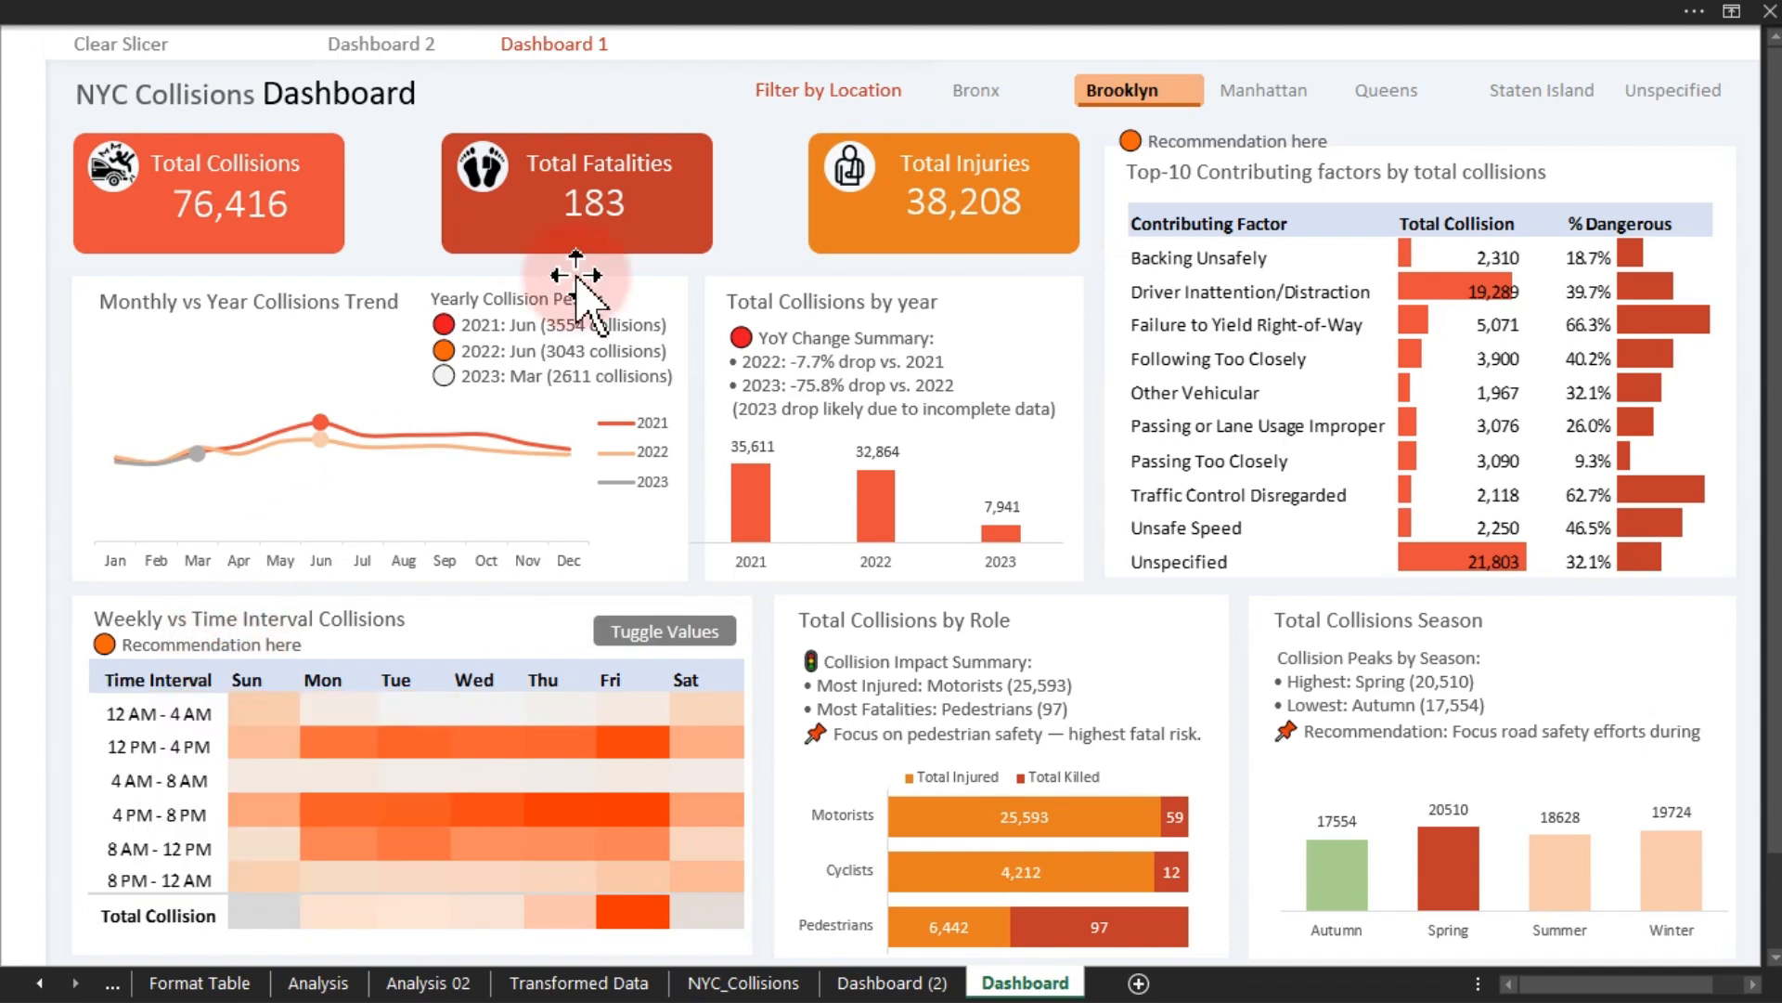
- Switch to Dashboard 2 and filter the location to Queens
left_click(418, 47)
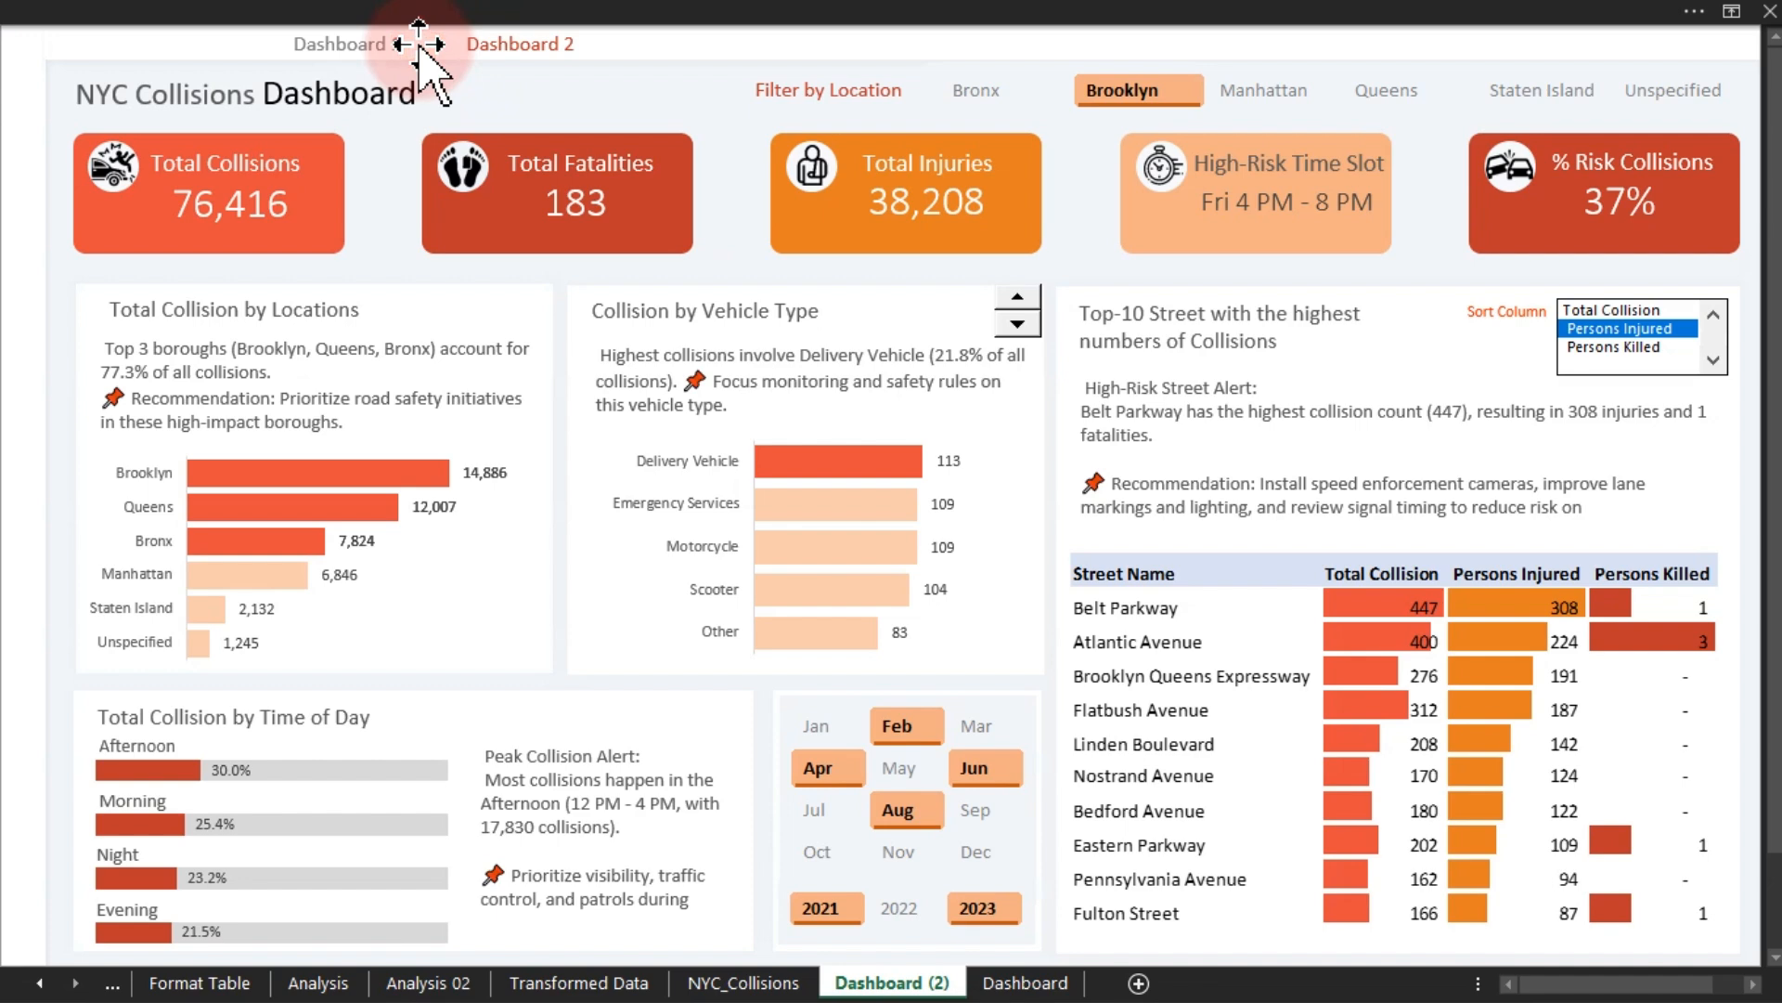
left_click(1383, 91)
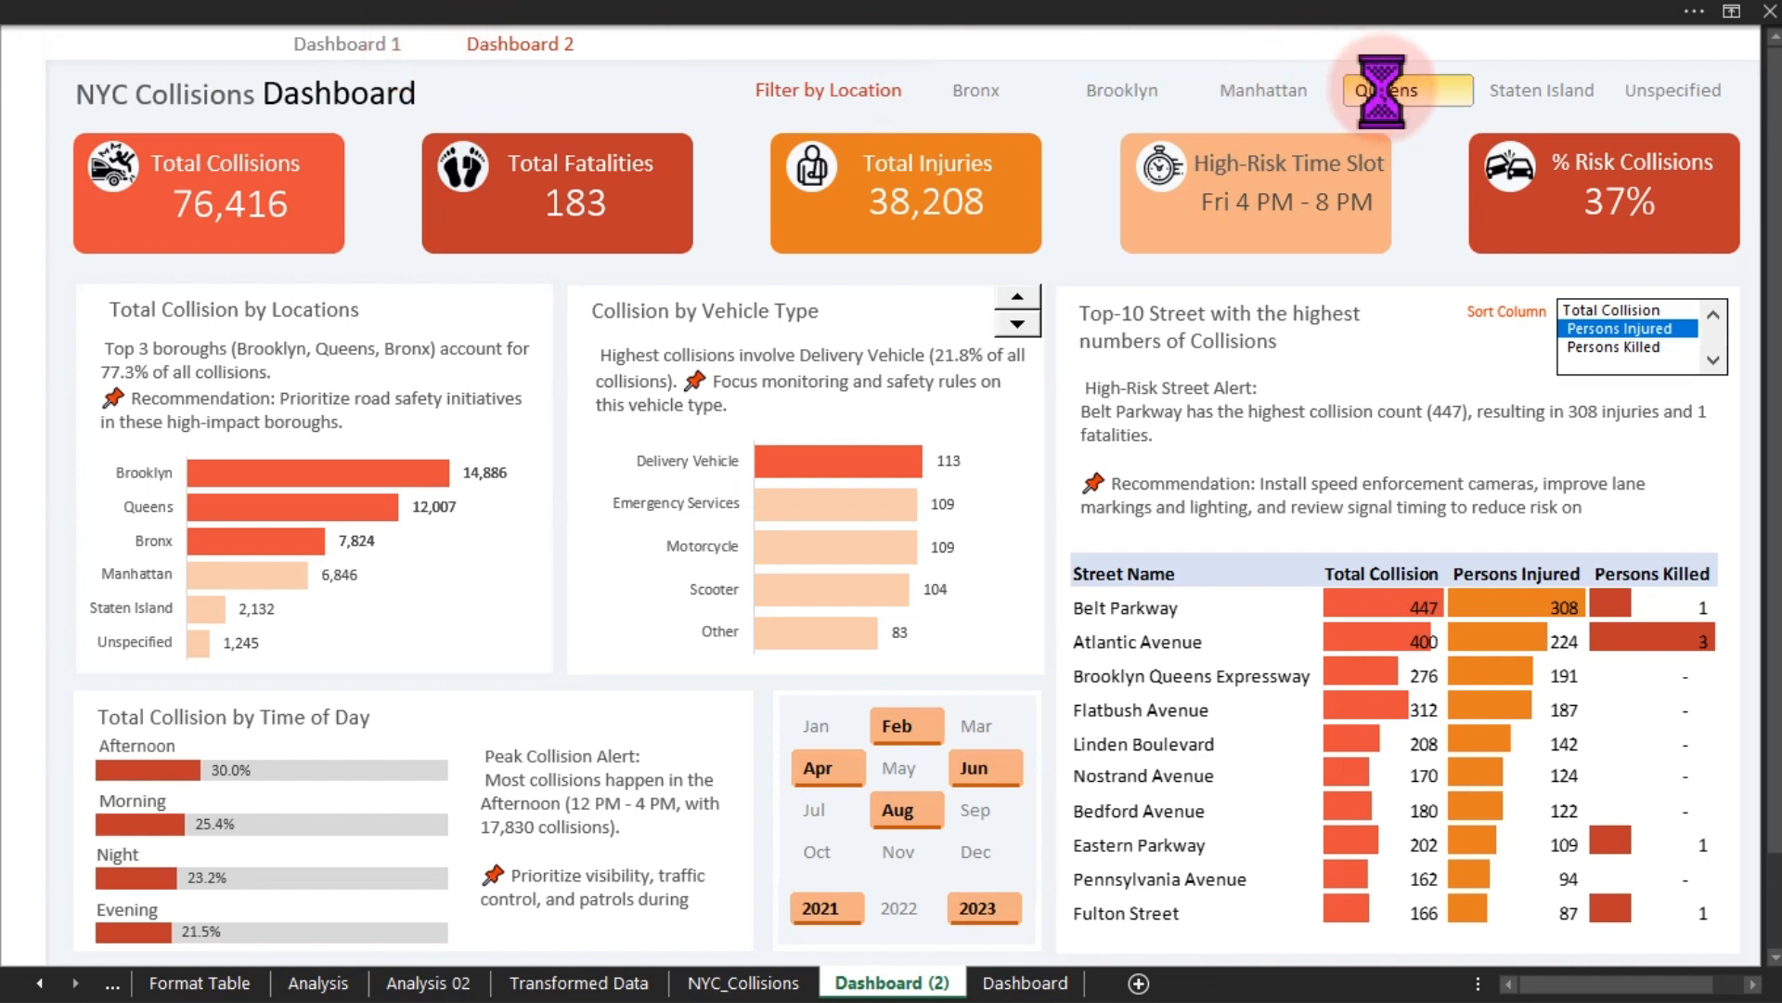
- Scroll through the vehicle types in the Collision by Vehicle Type chart with its spinner
left_click(1017, 324)
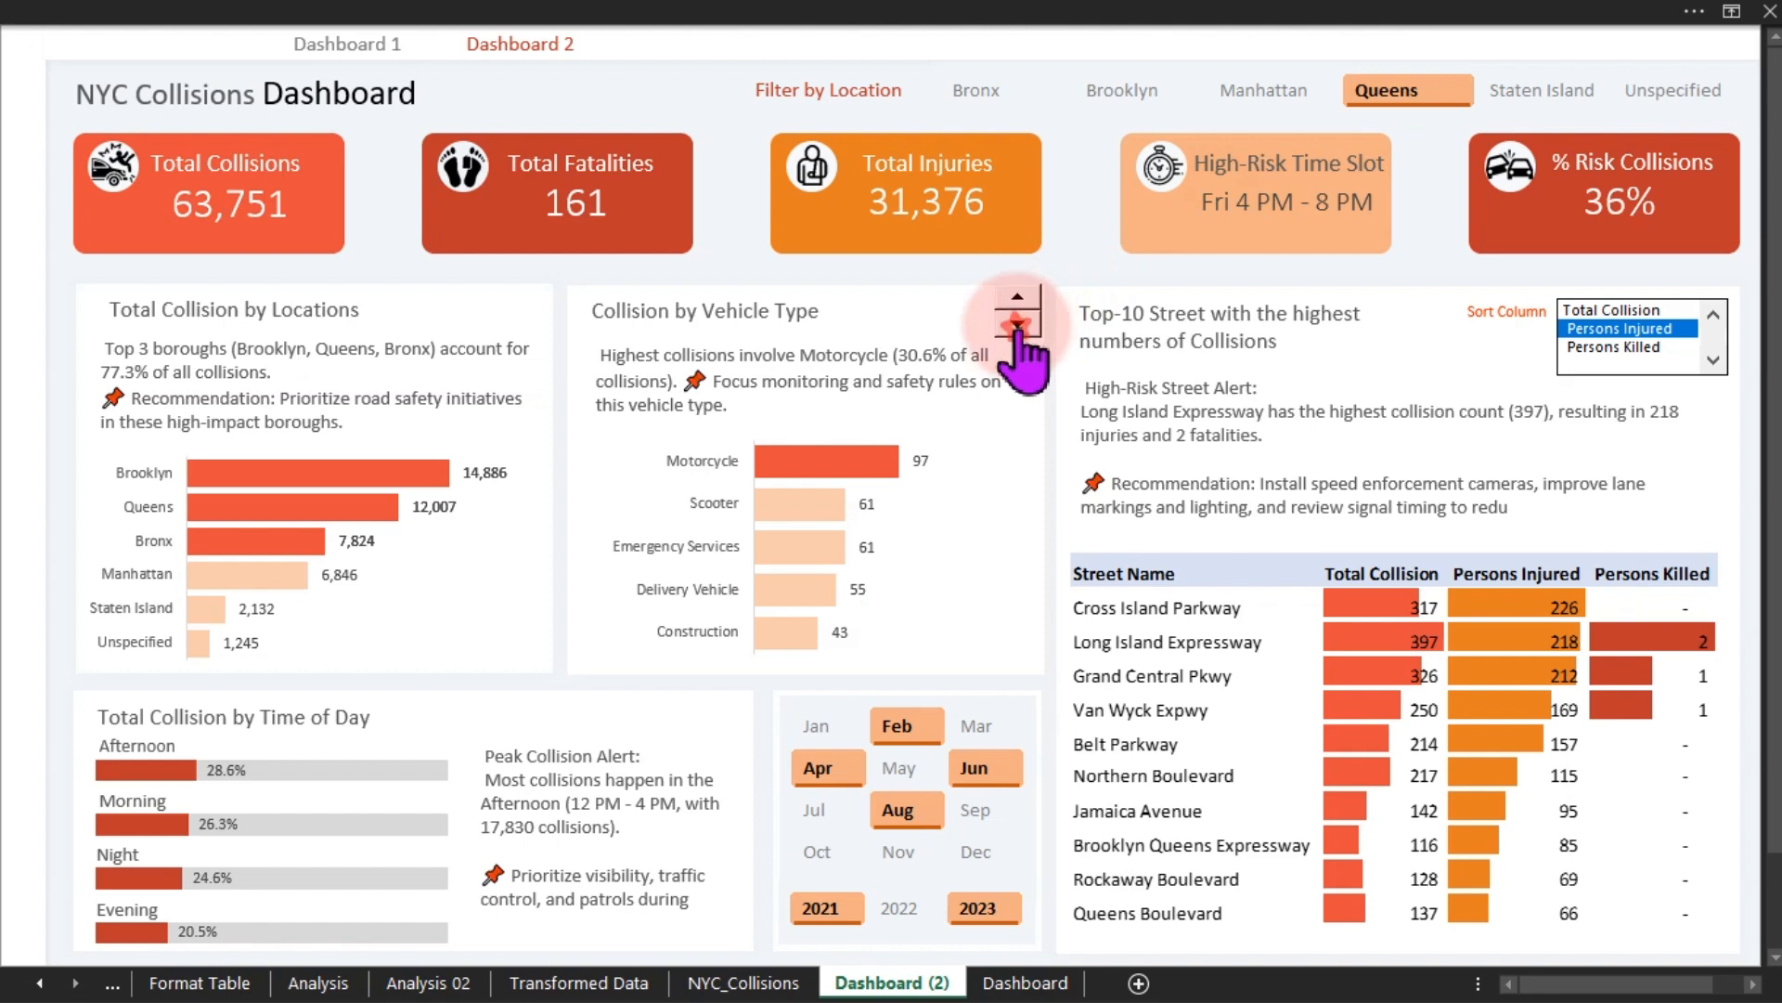
left_click(1018, 299)
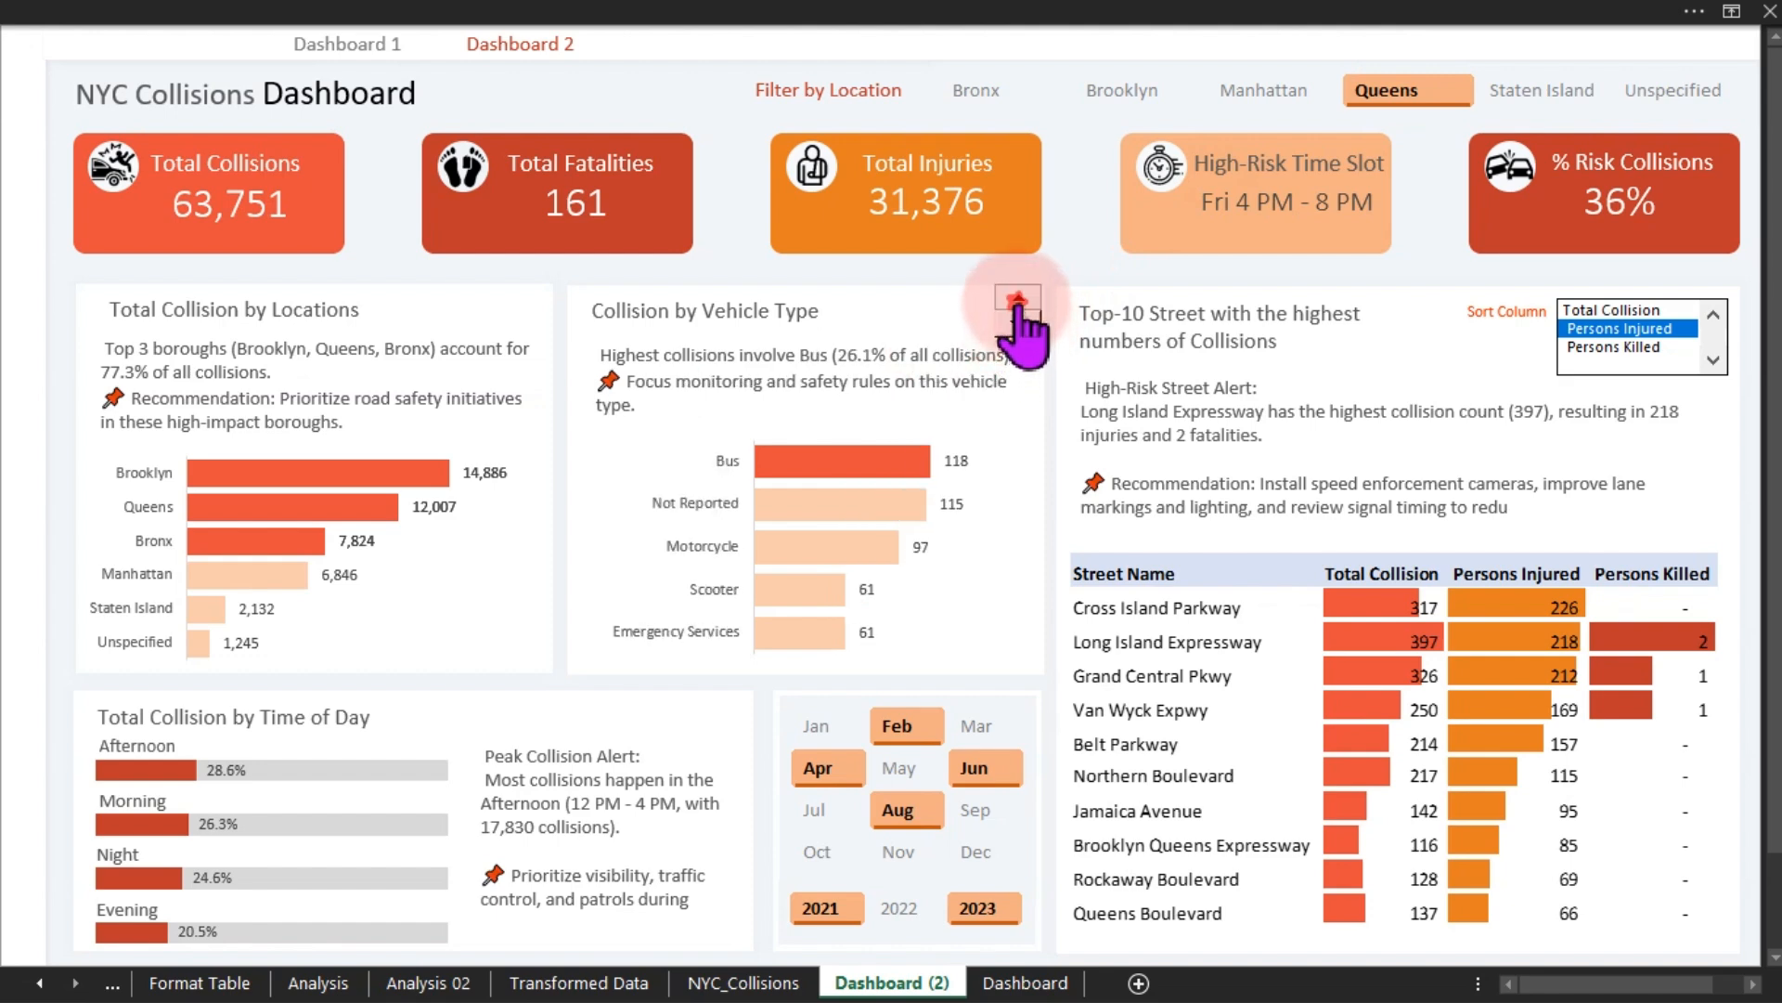
left_click(1018, 324)
left_click(1018, 317)
left_click(1018, 317)
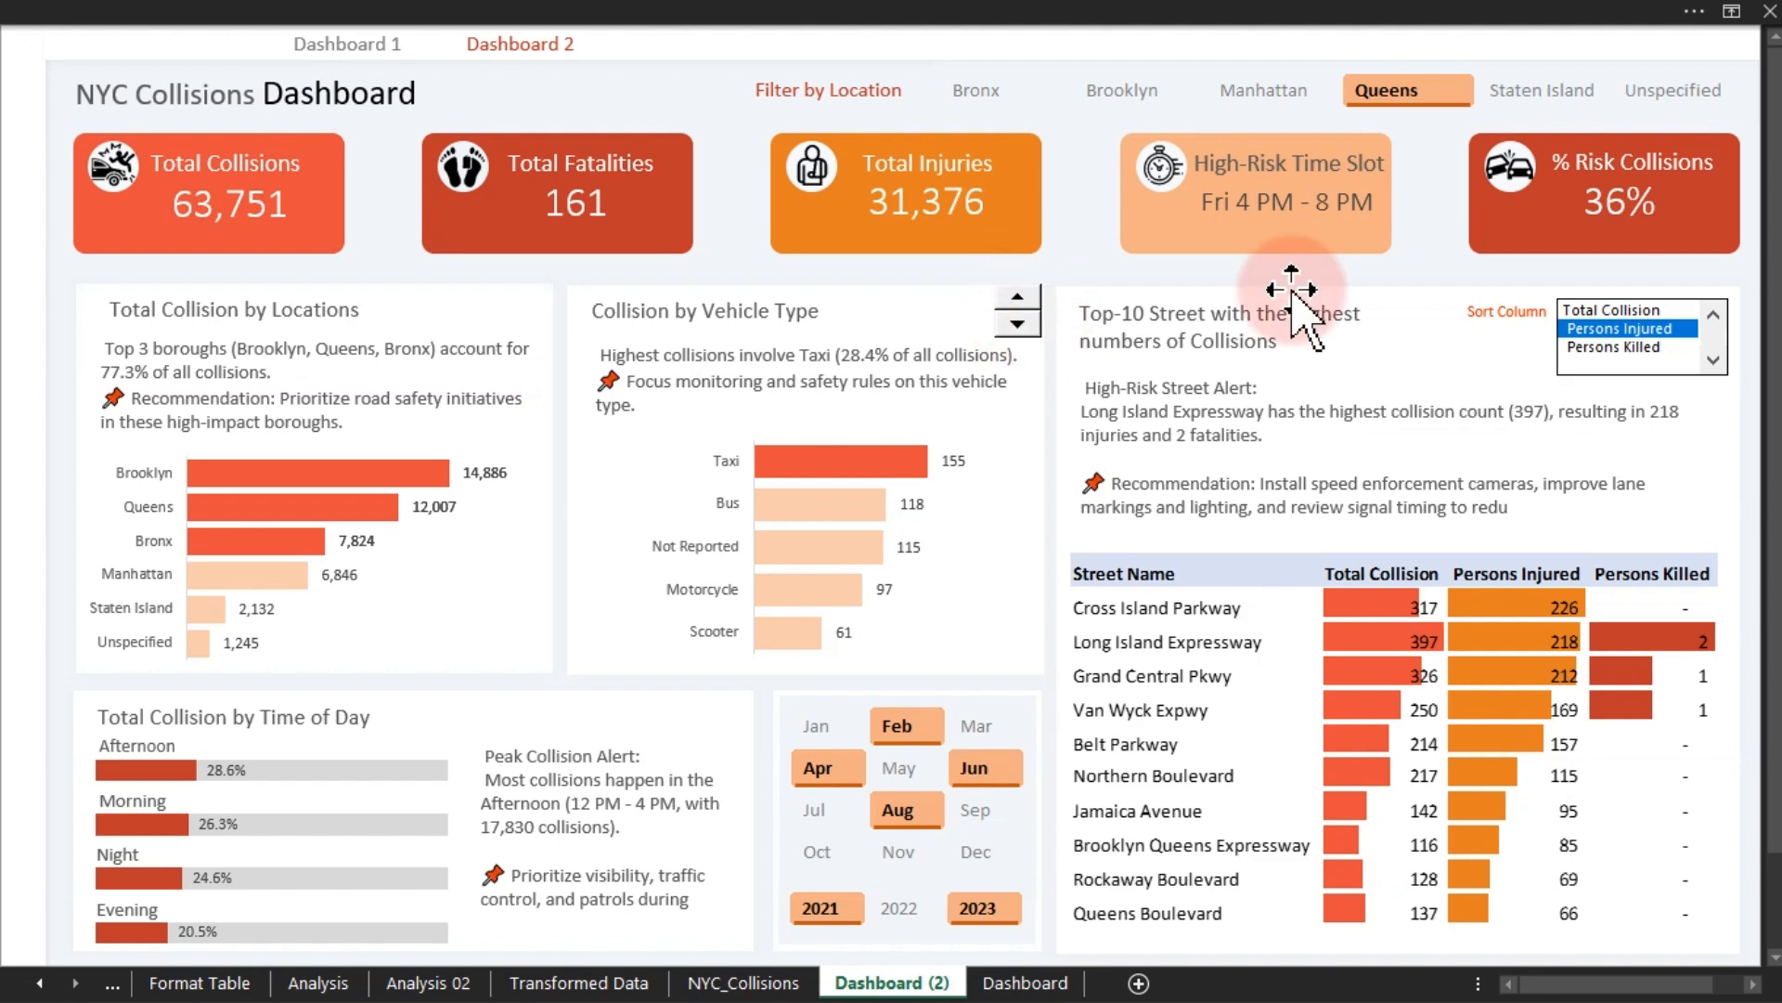
- Change the top-10 street table's sort column through Total Collision and Persons Killed to Persons Injured
left_click(1634, 310)
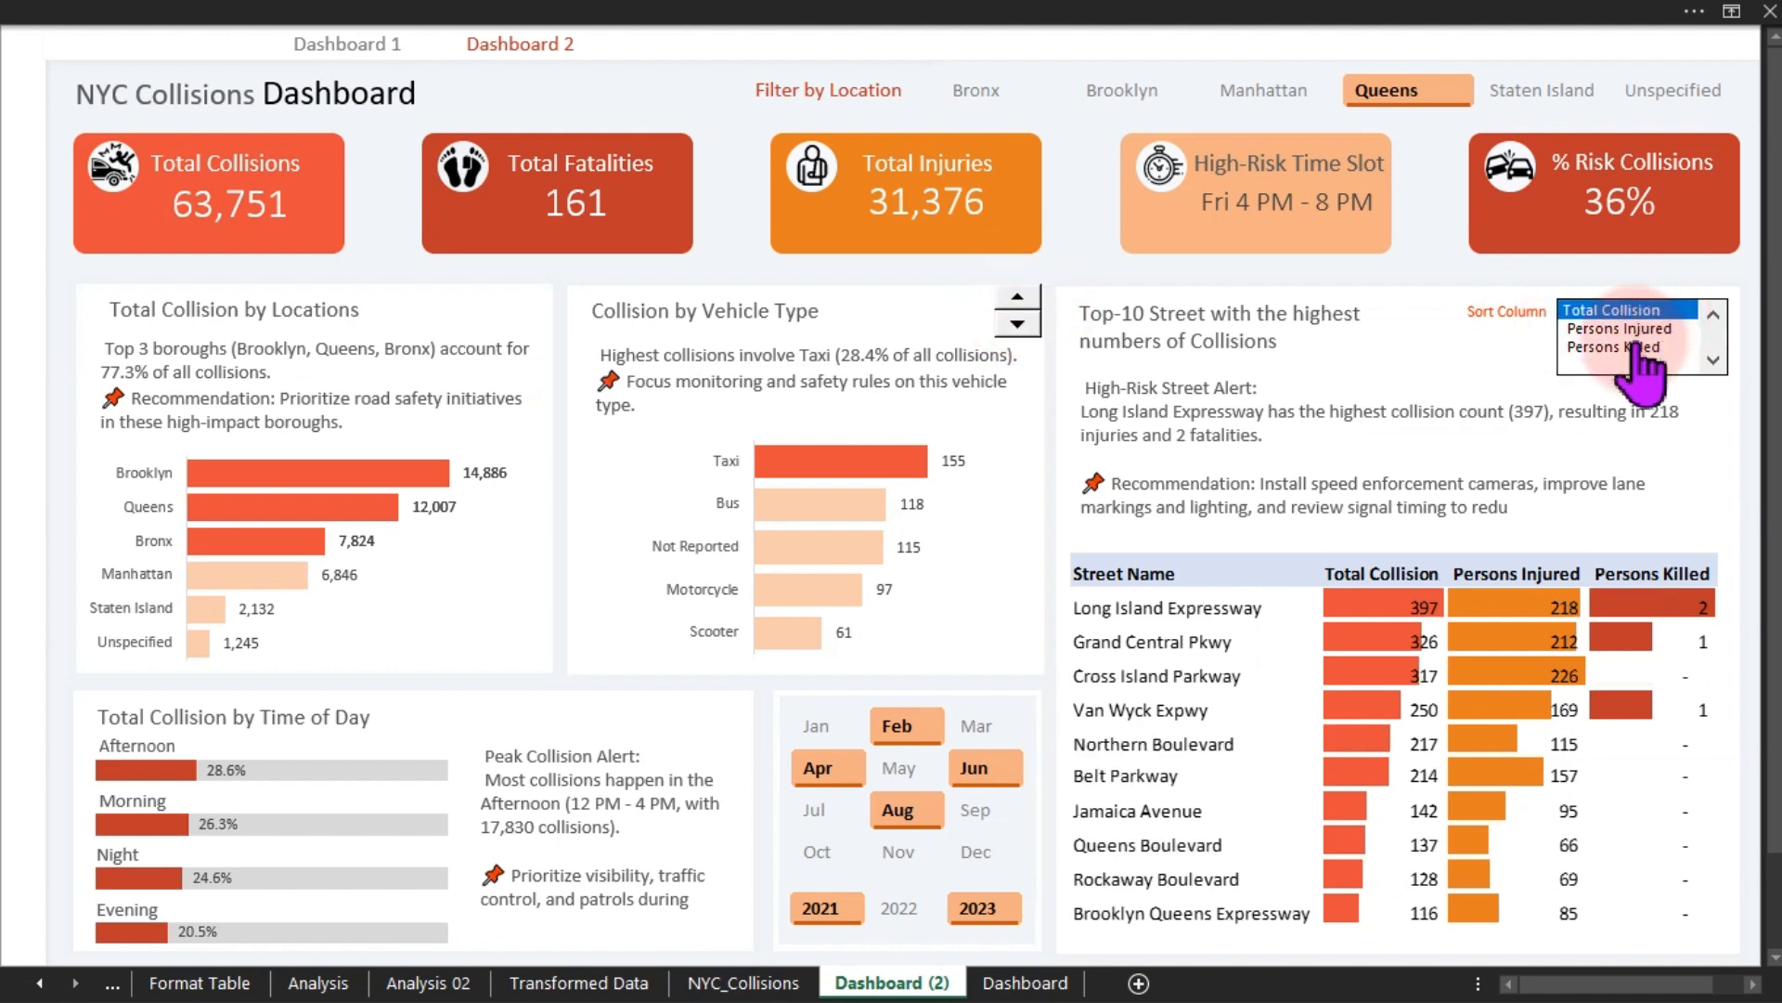
left_click(1631, 348)
left_click(1620, 329)
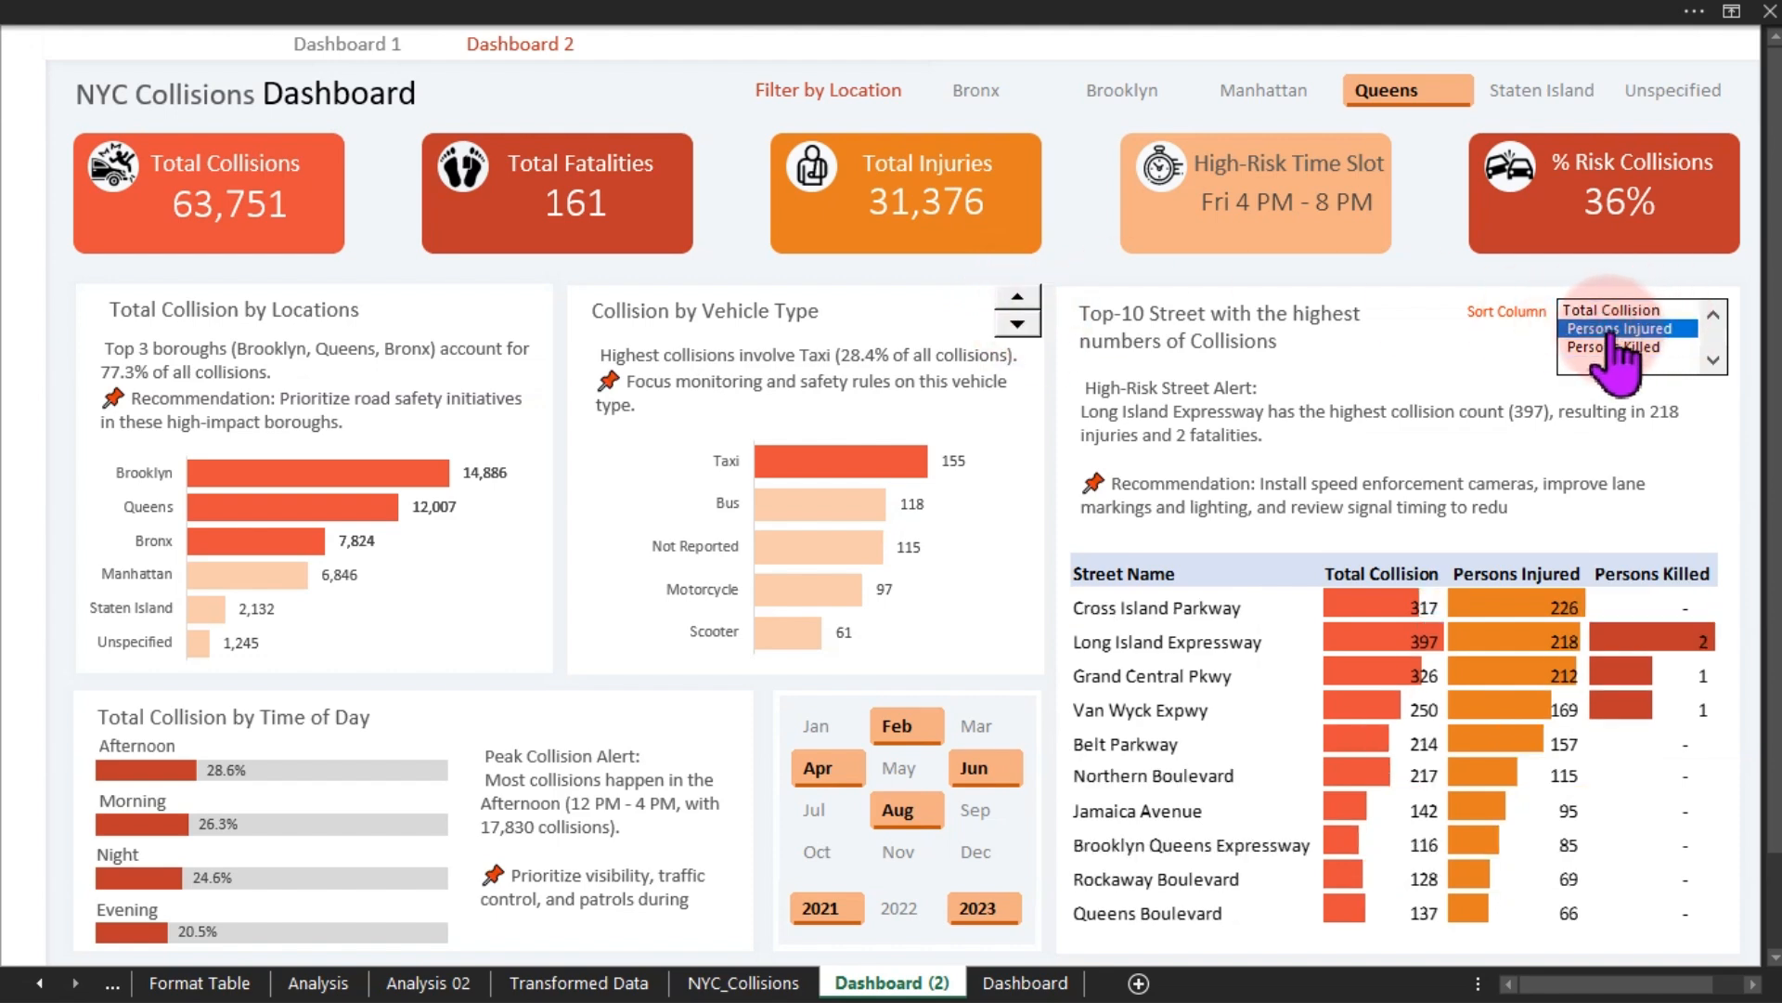
- Return to Dashboard 1, open the Transformed Data sheet and inspect the Borough column values
left_click(339, 46)
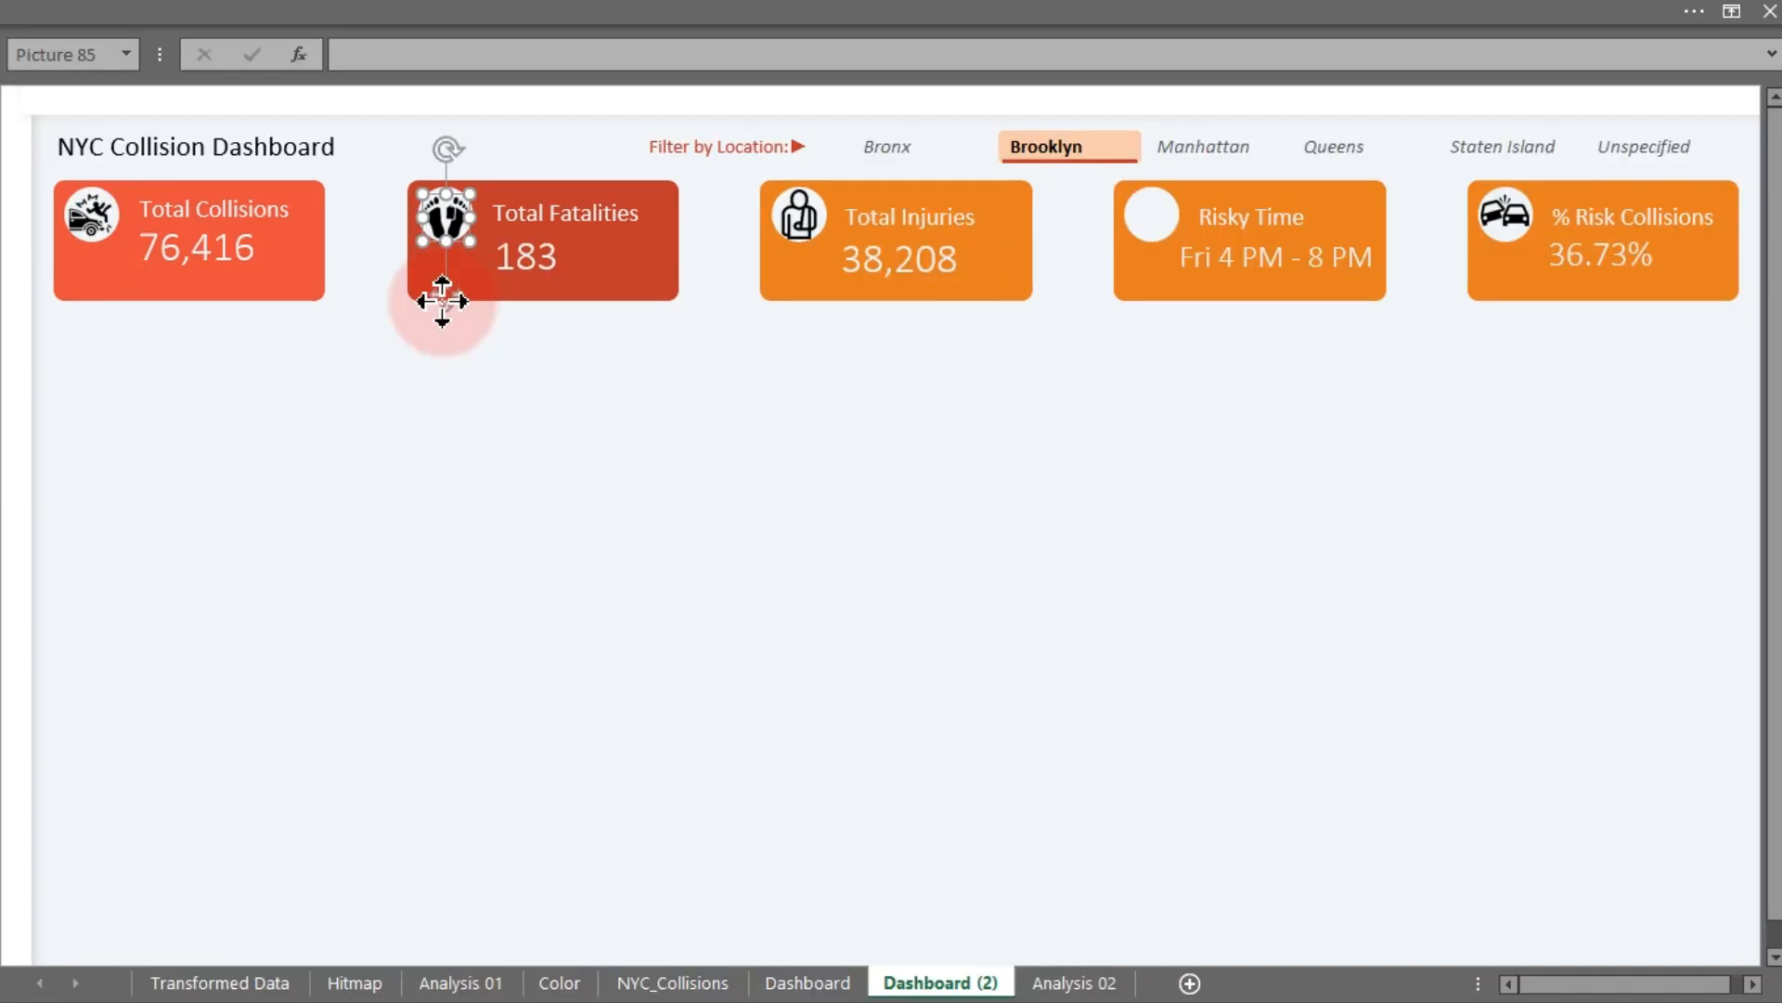
left_click(294, 622)
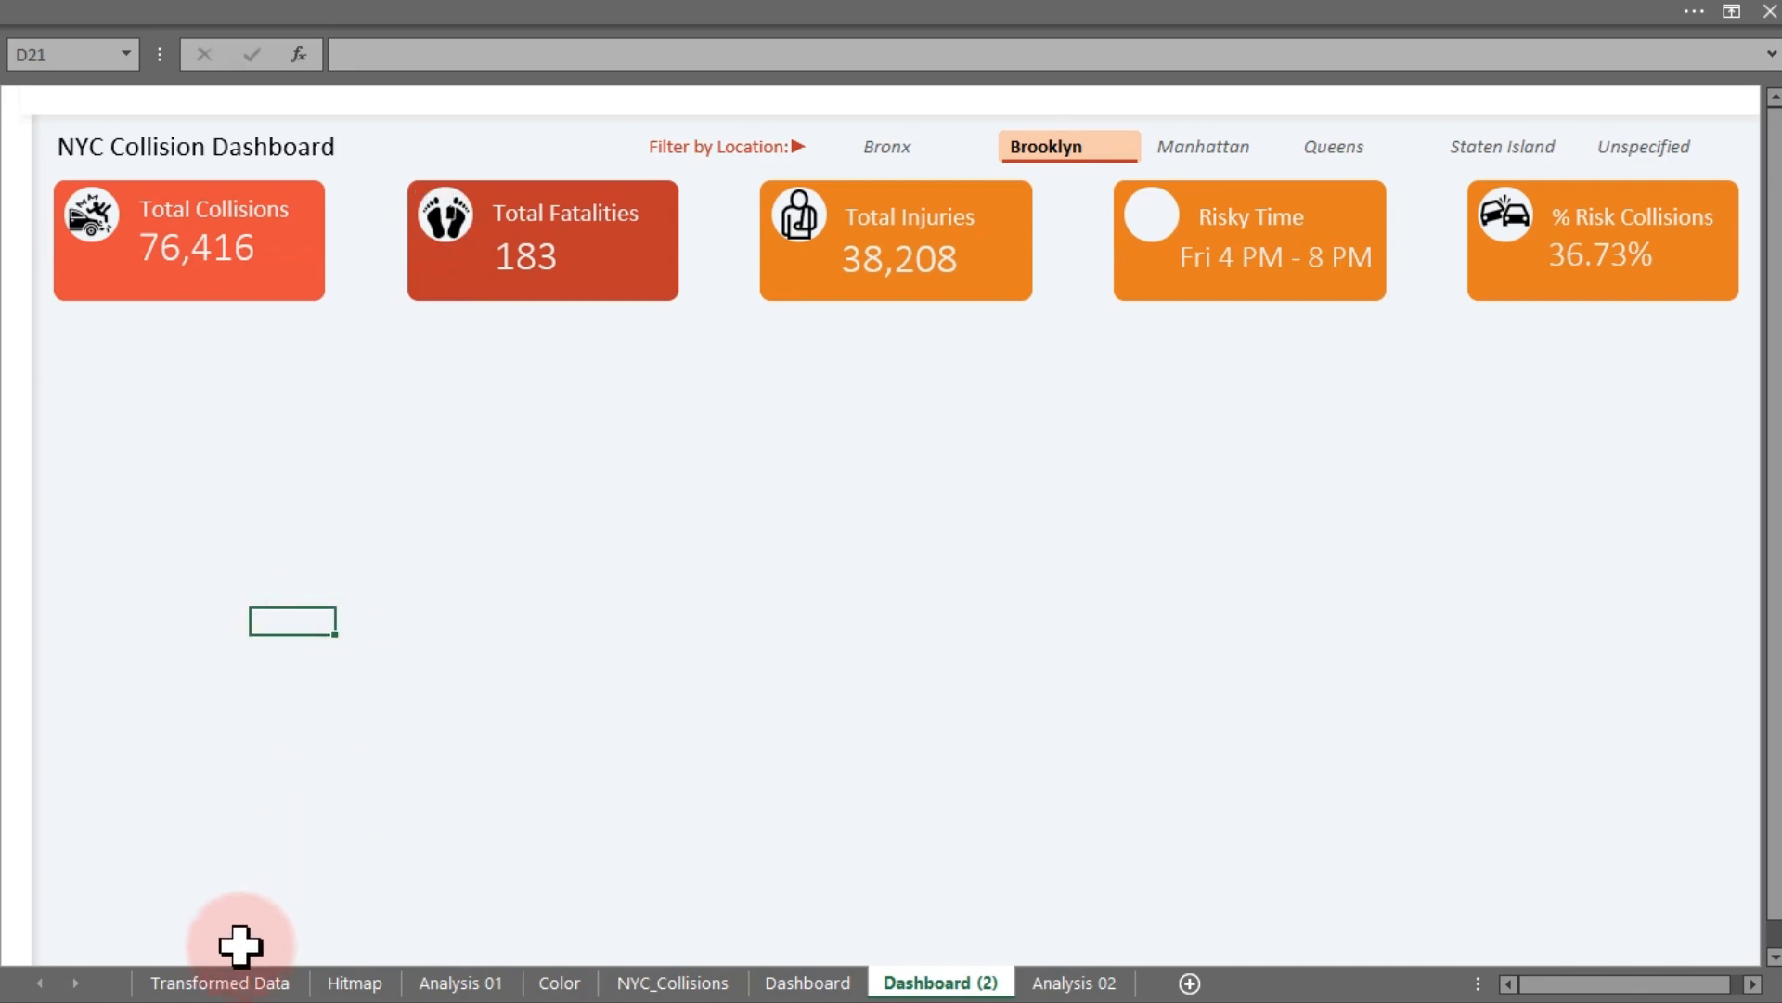
left_click(222, 982)
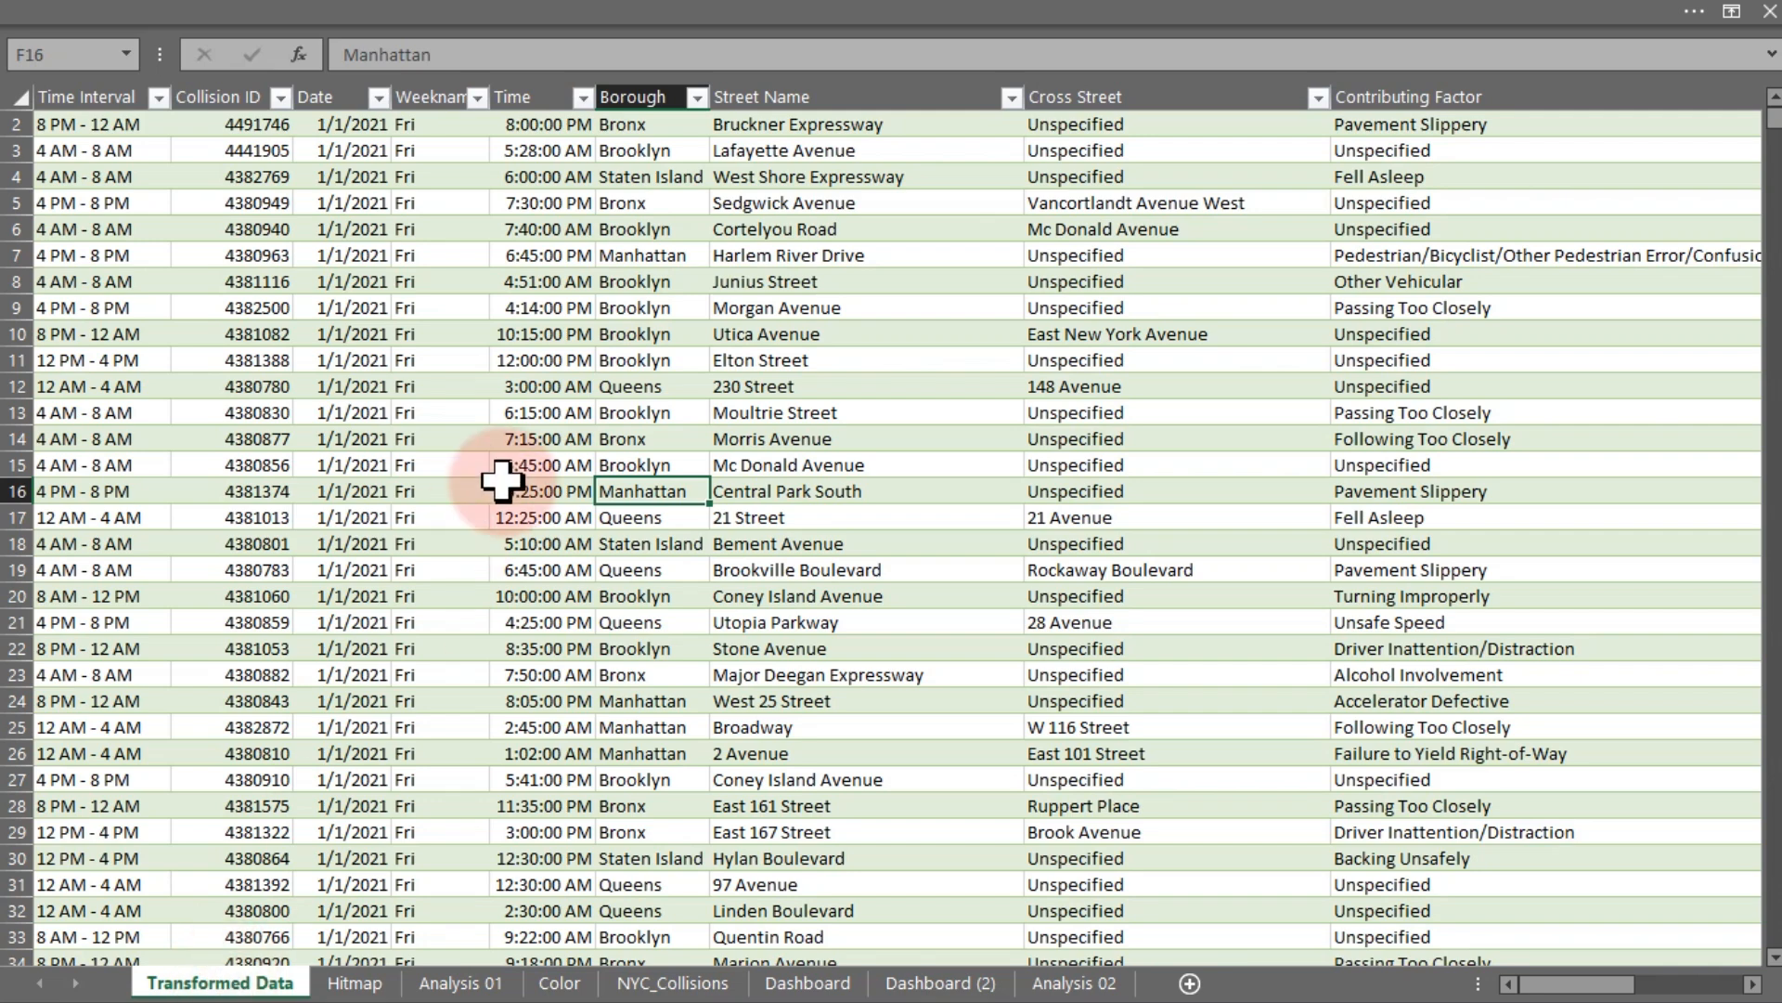
left_click(642, 82)
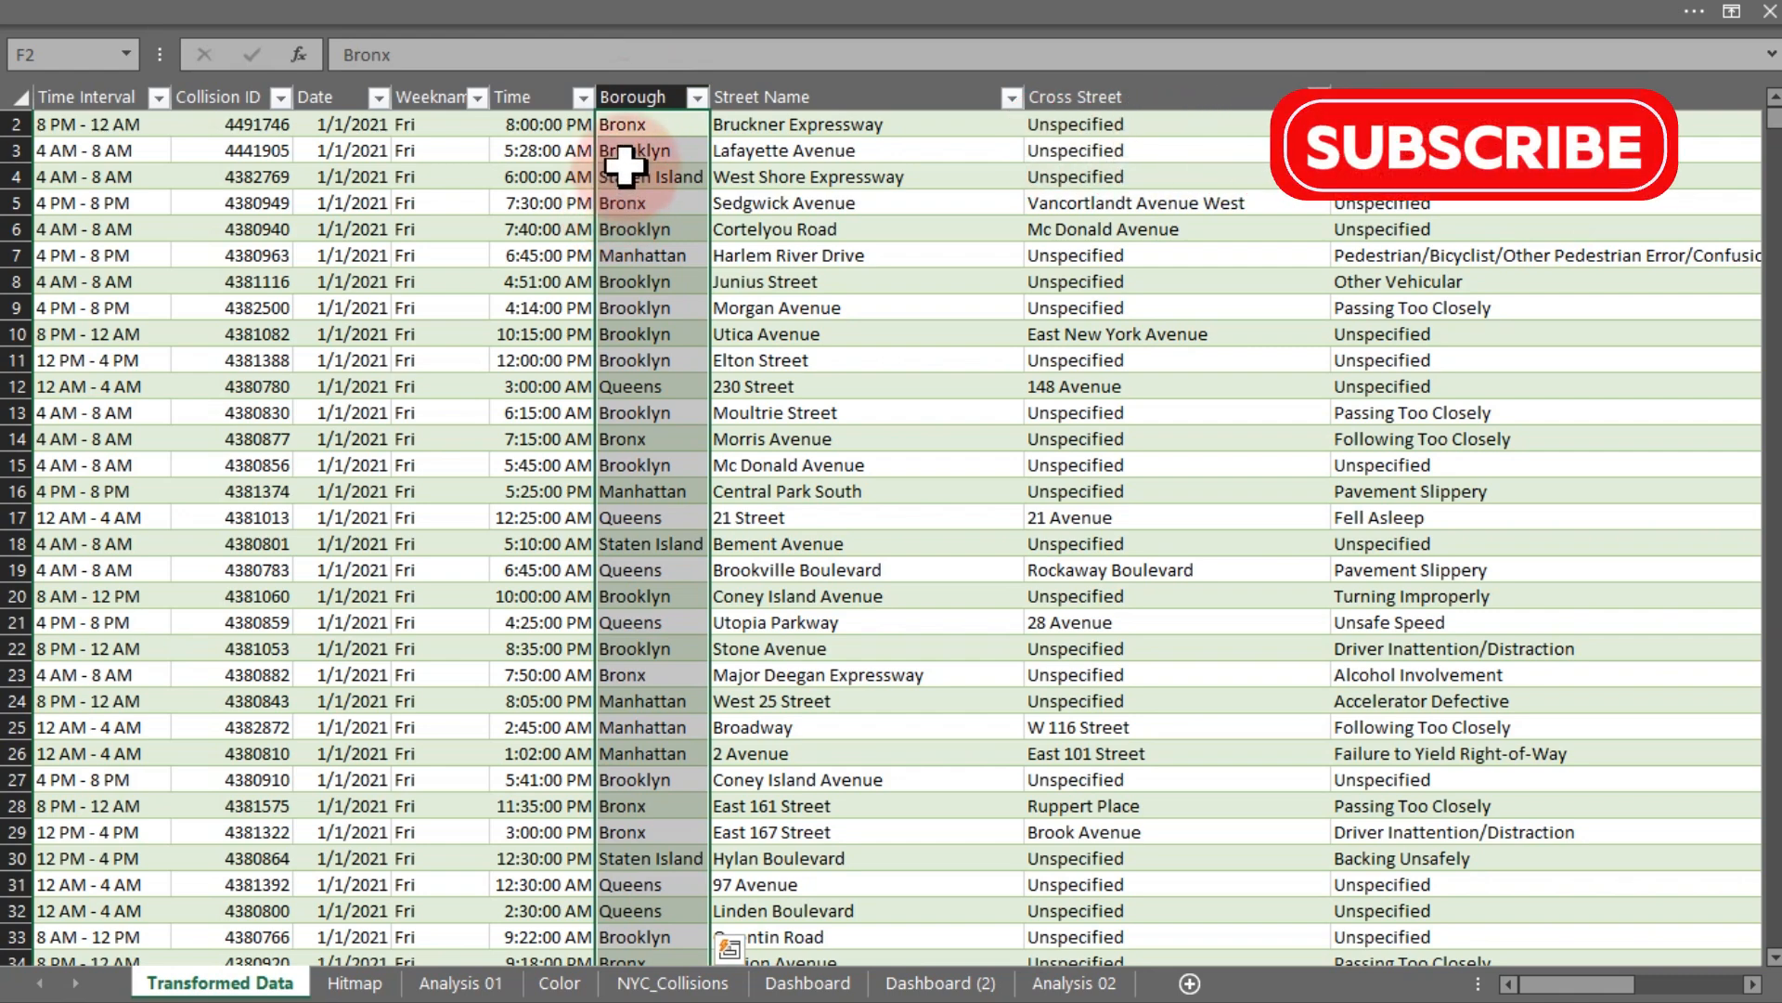
left_click_drag(617, 175, 630, 502)
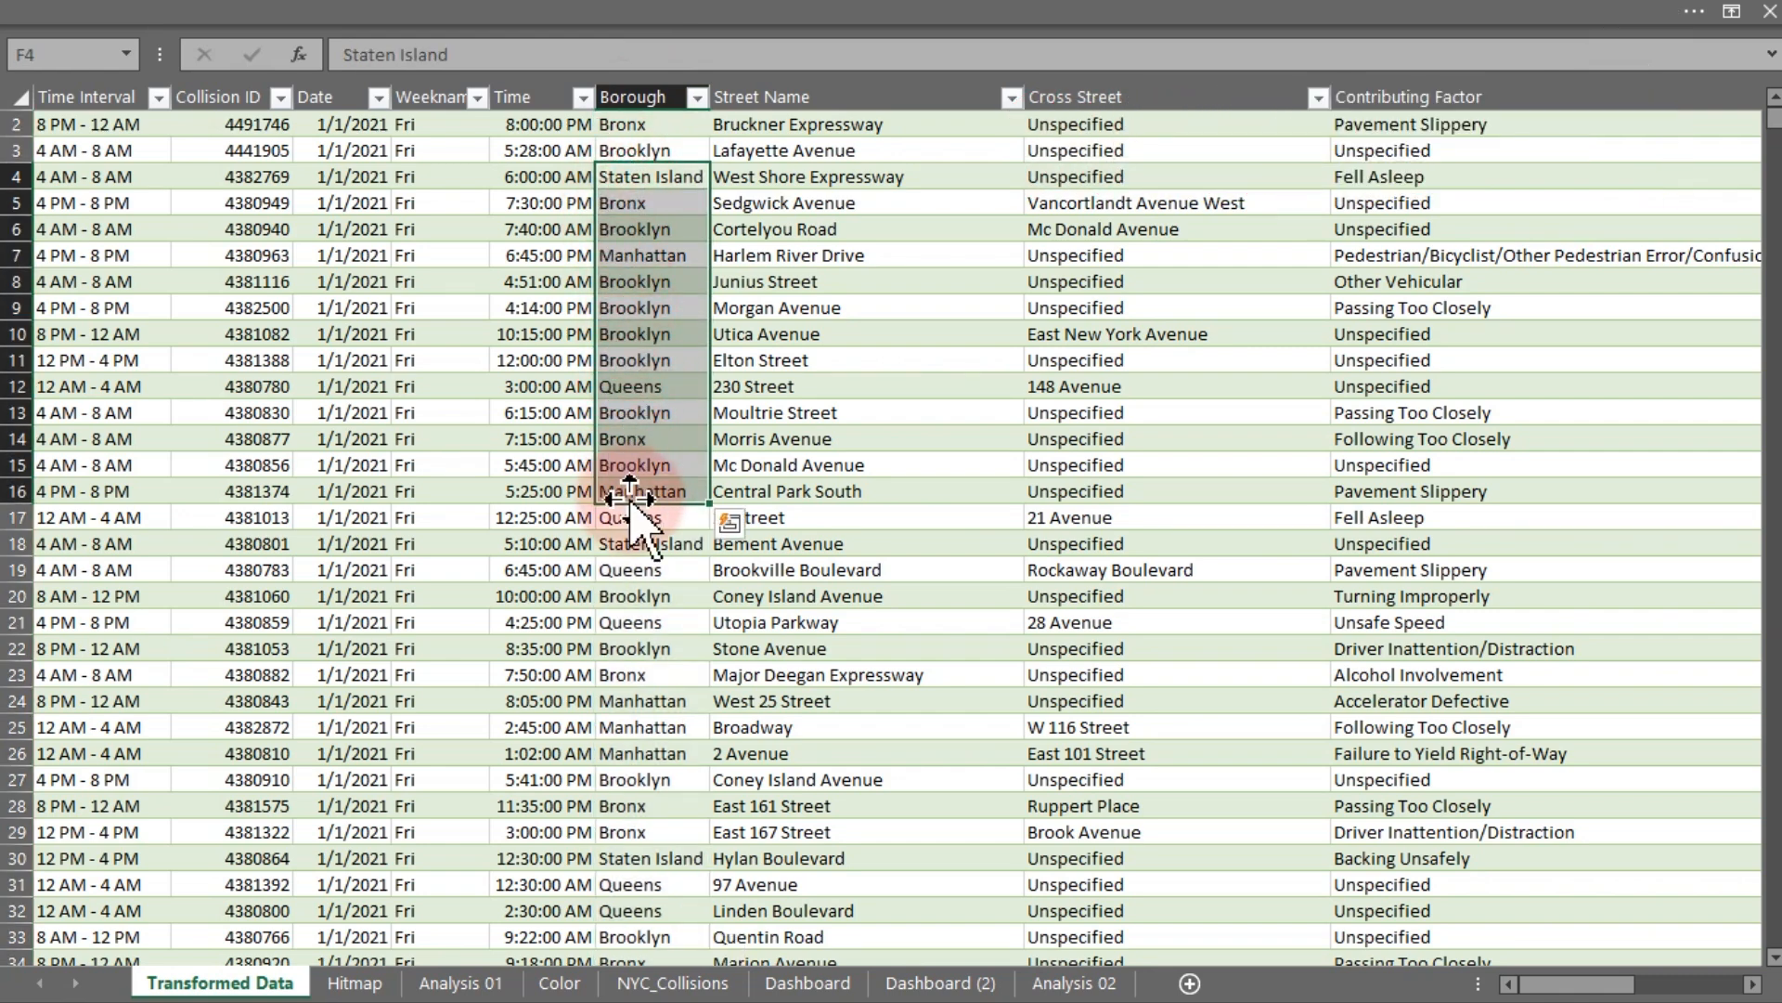
- Copy the weekday-by-time-interval pivot table on Analysis 02 and paste it at cell AB11
left_click(1072, 986)
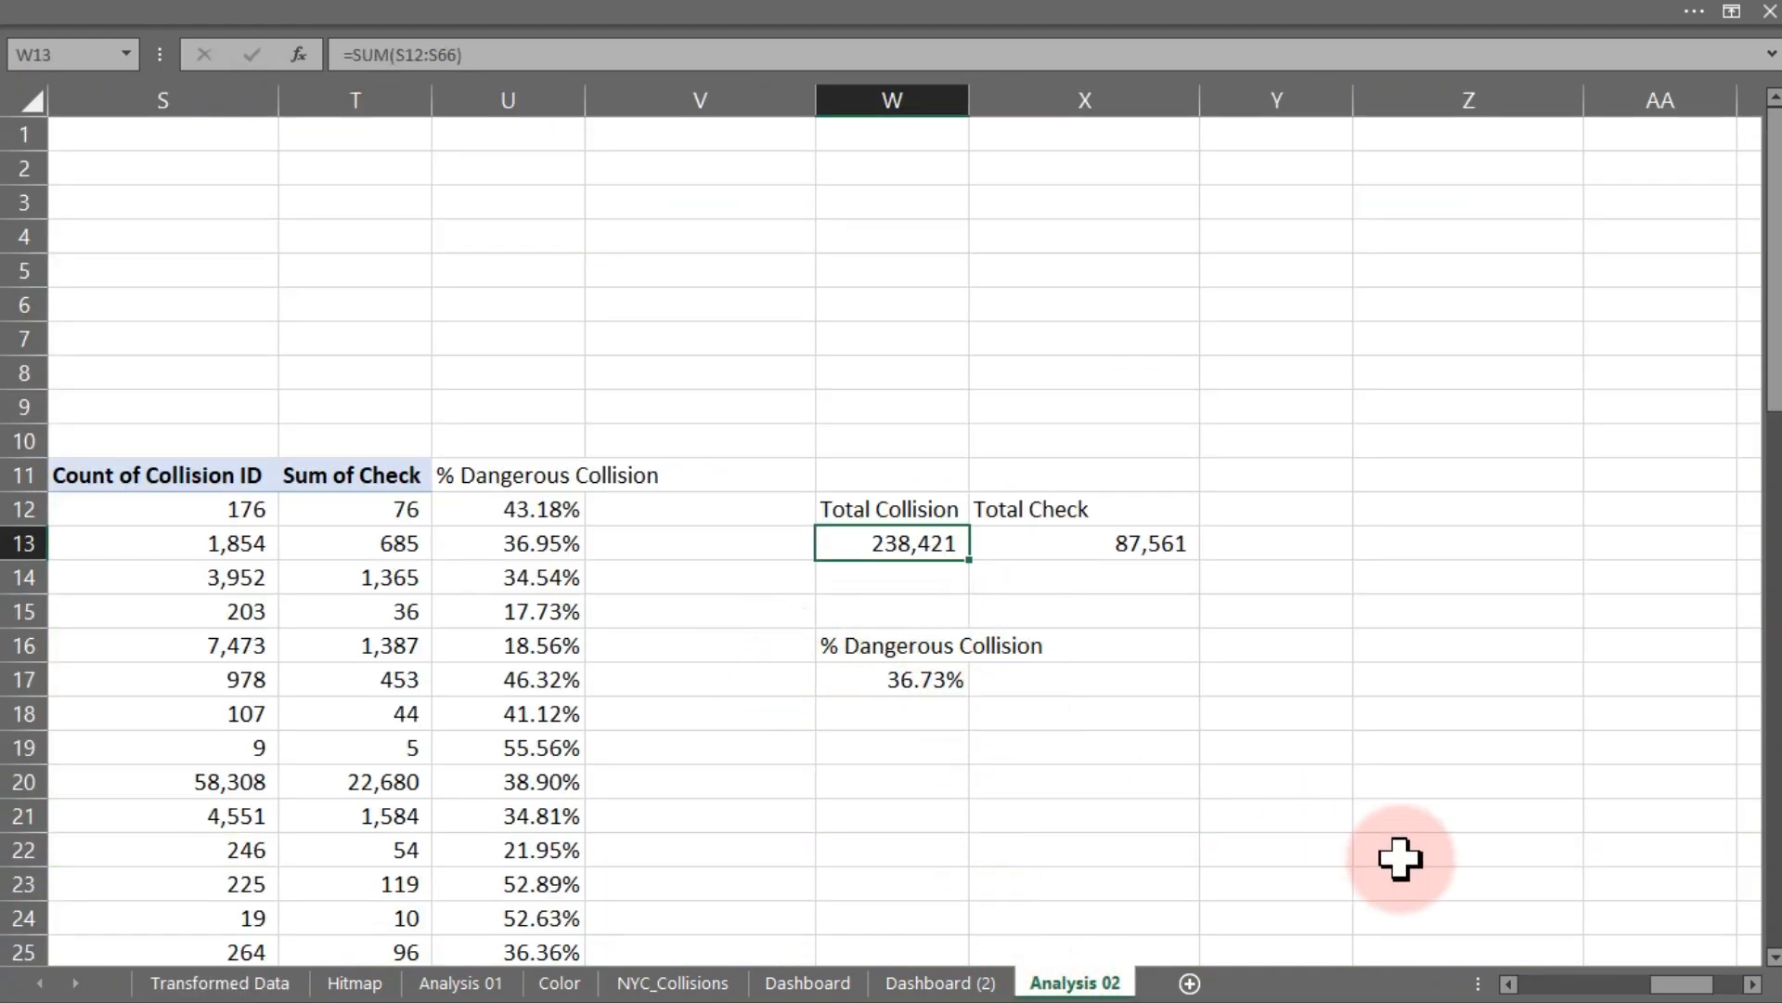
left_click_drag(1681, 984, 1481, 968)
left_click_drag(398, 437, 1194, 676)
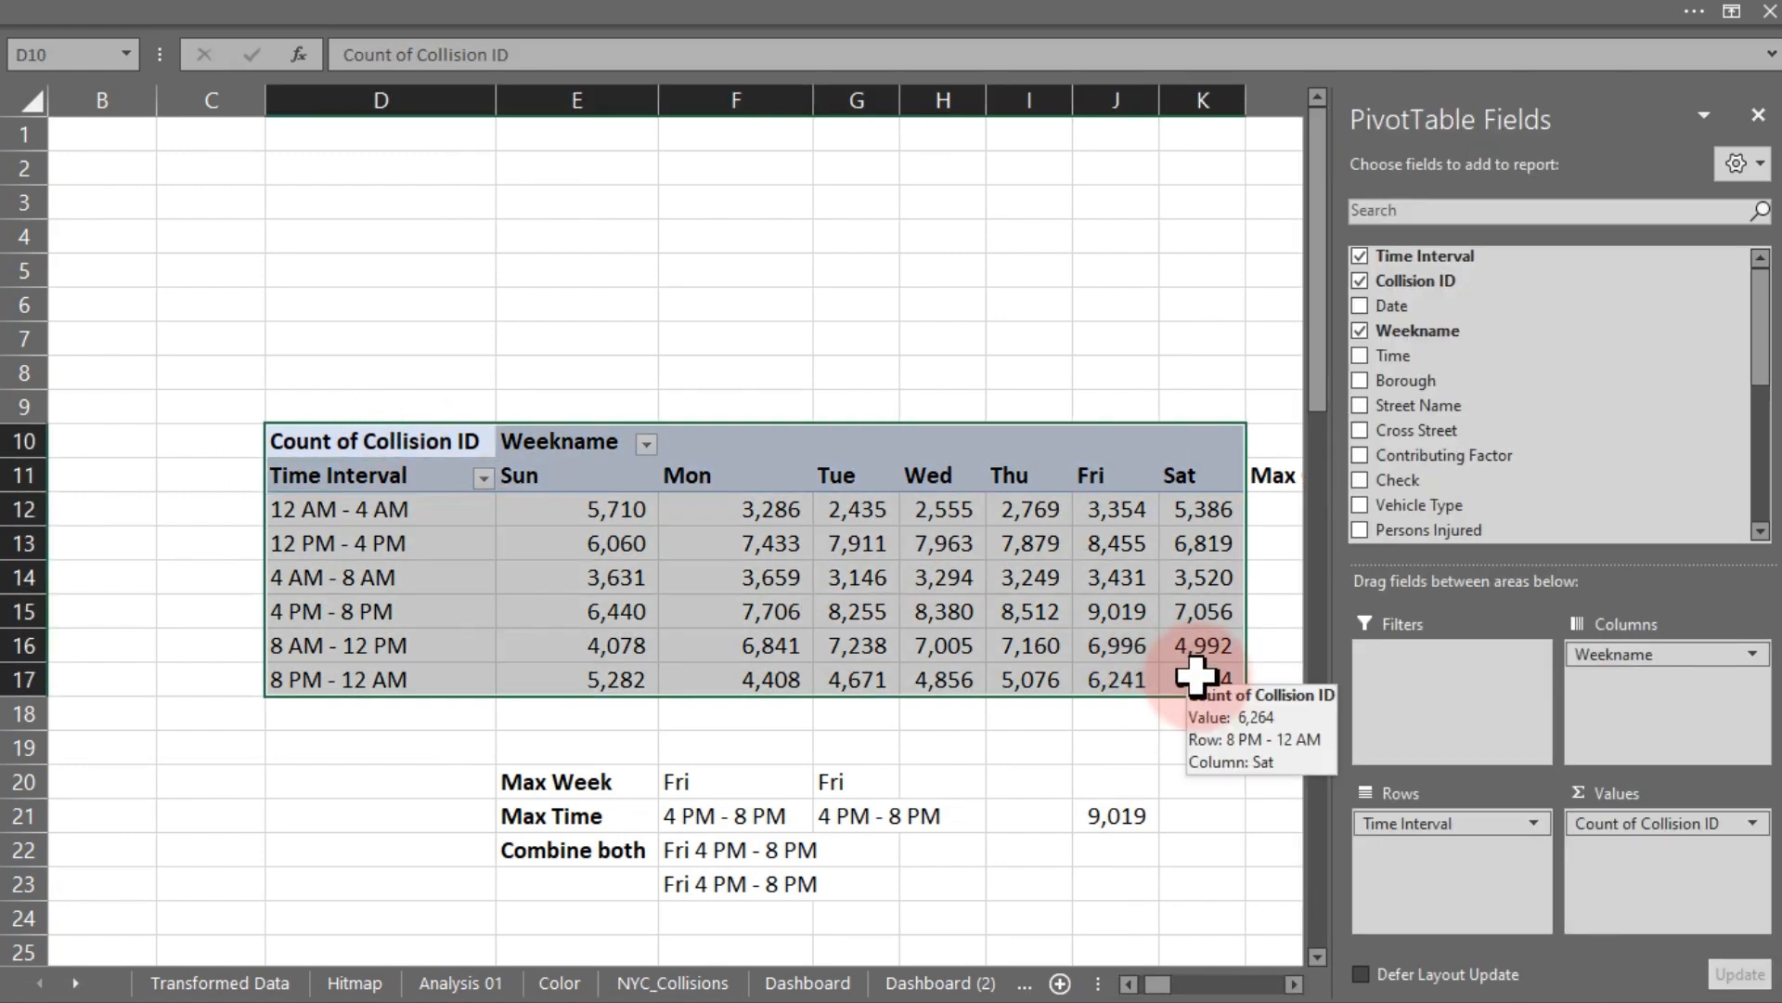
key("ctrl+c")
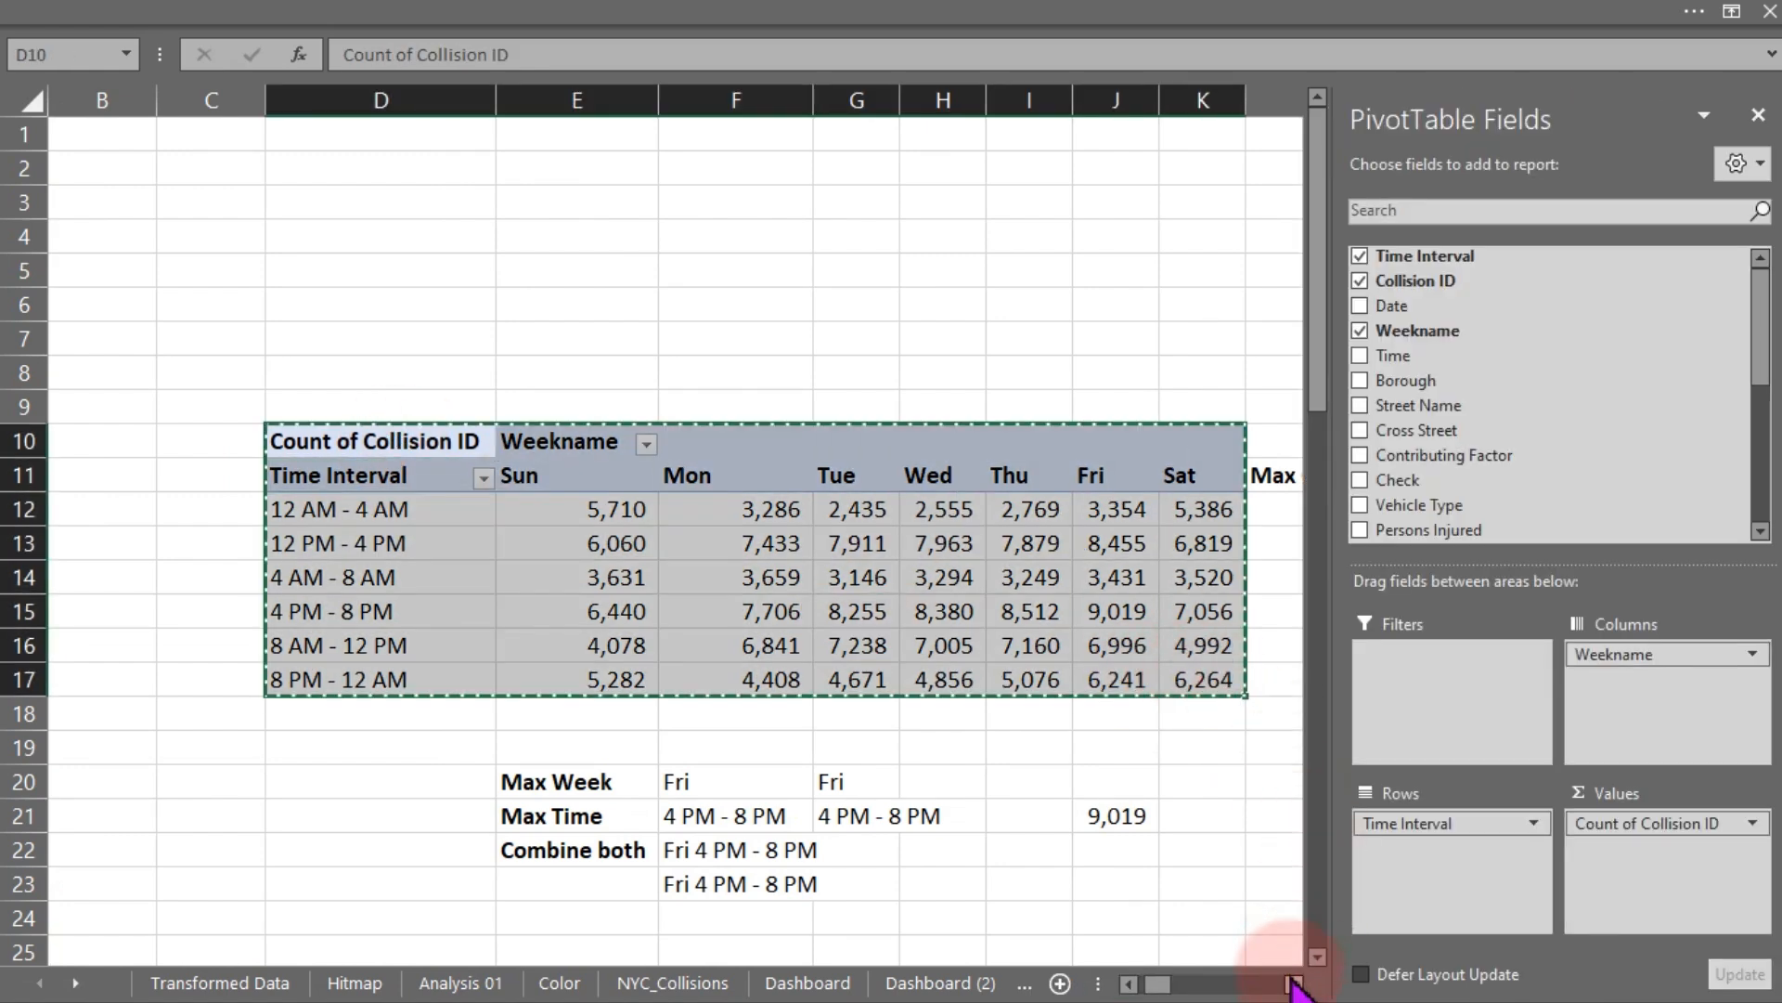
left_click_drag(1293, 984, 1293, 986)
left_click(446, 472)
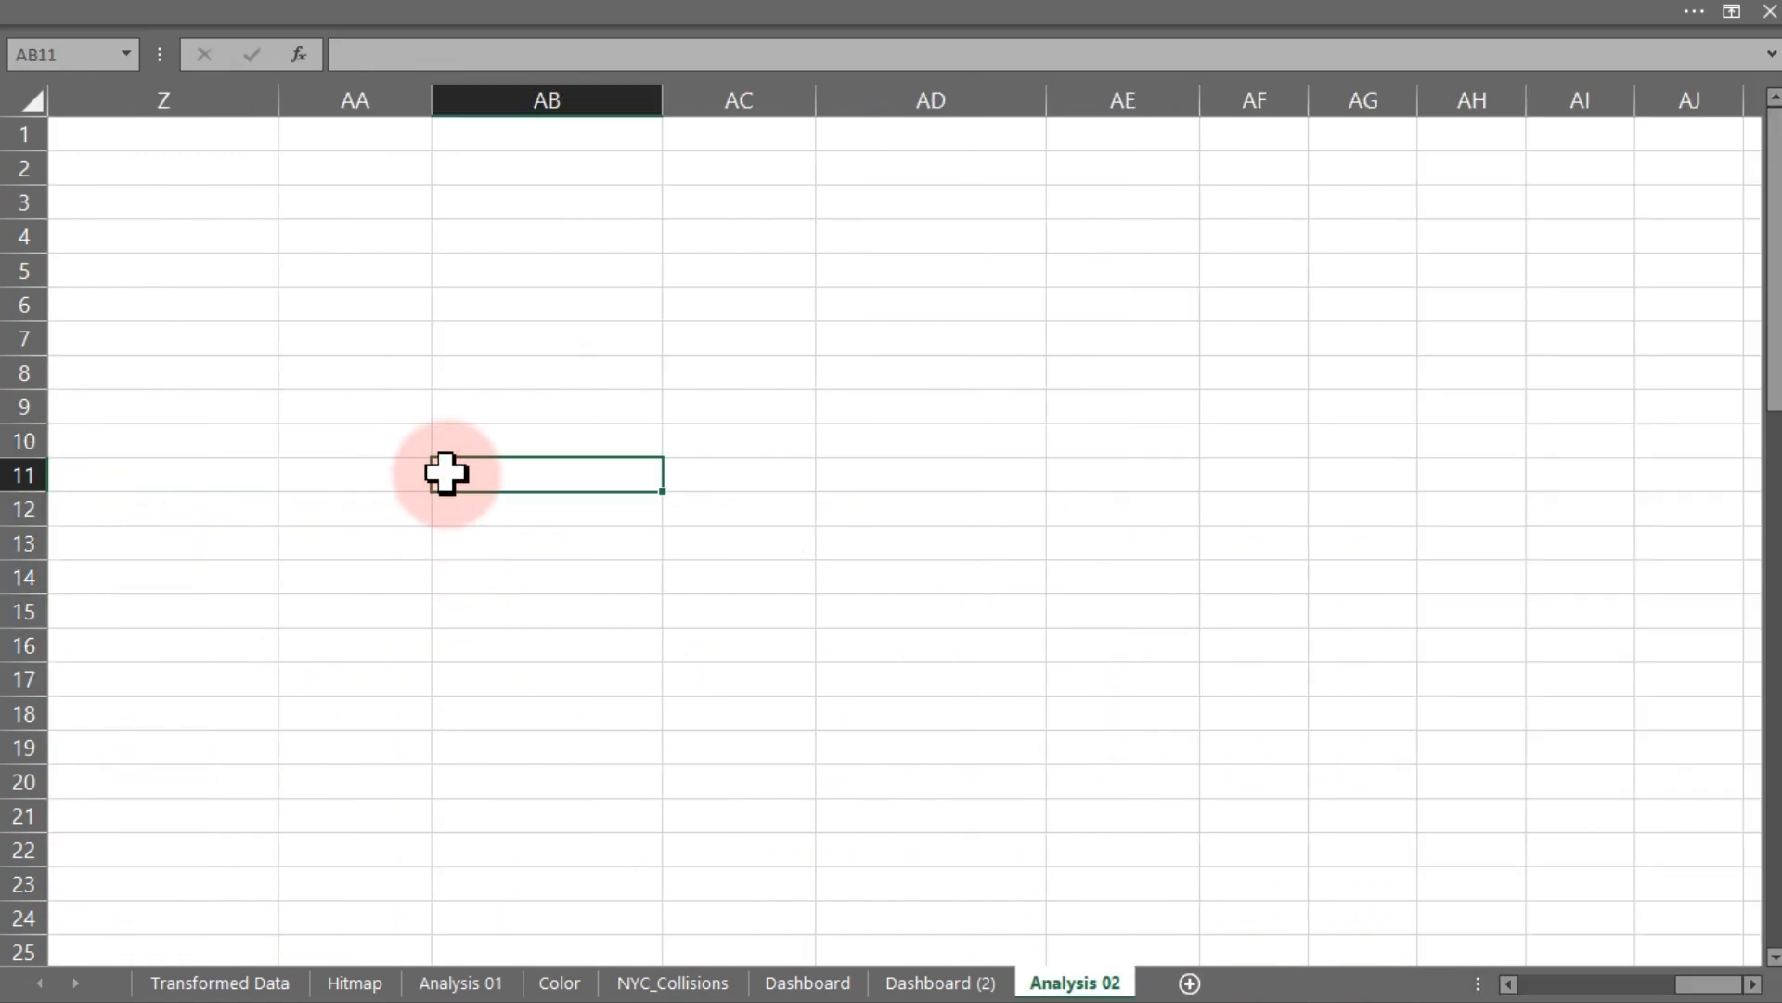
key("ctrl+v")
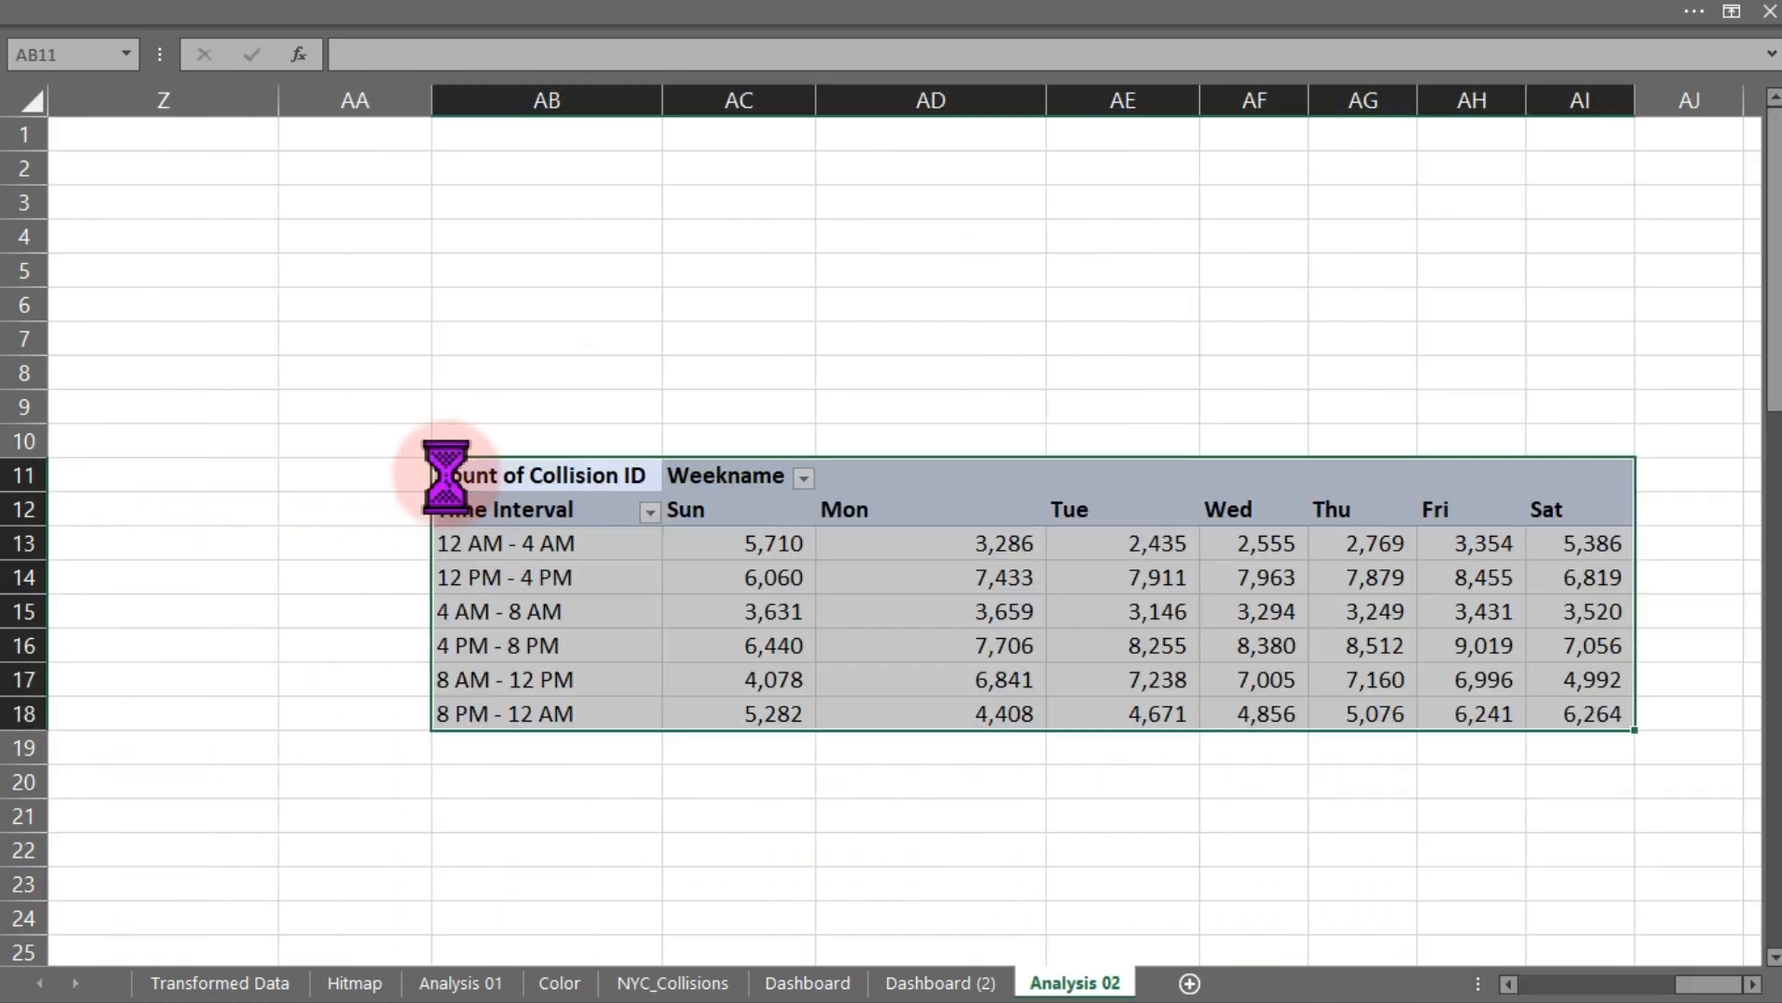
left_click(244, 93)
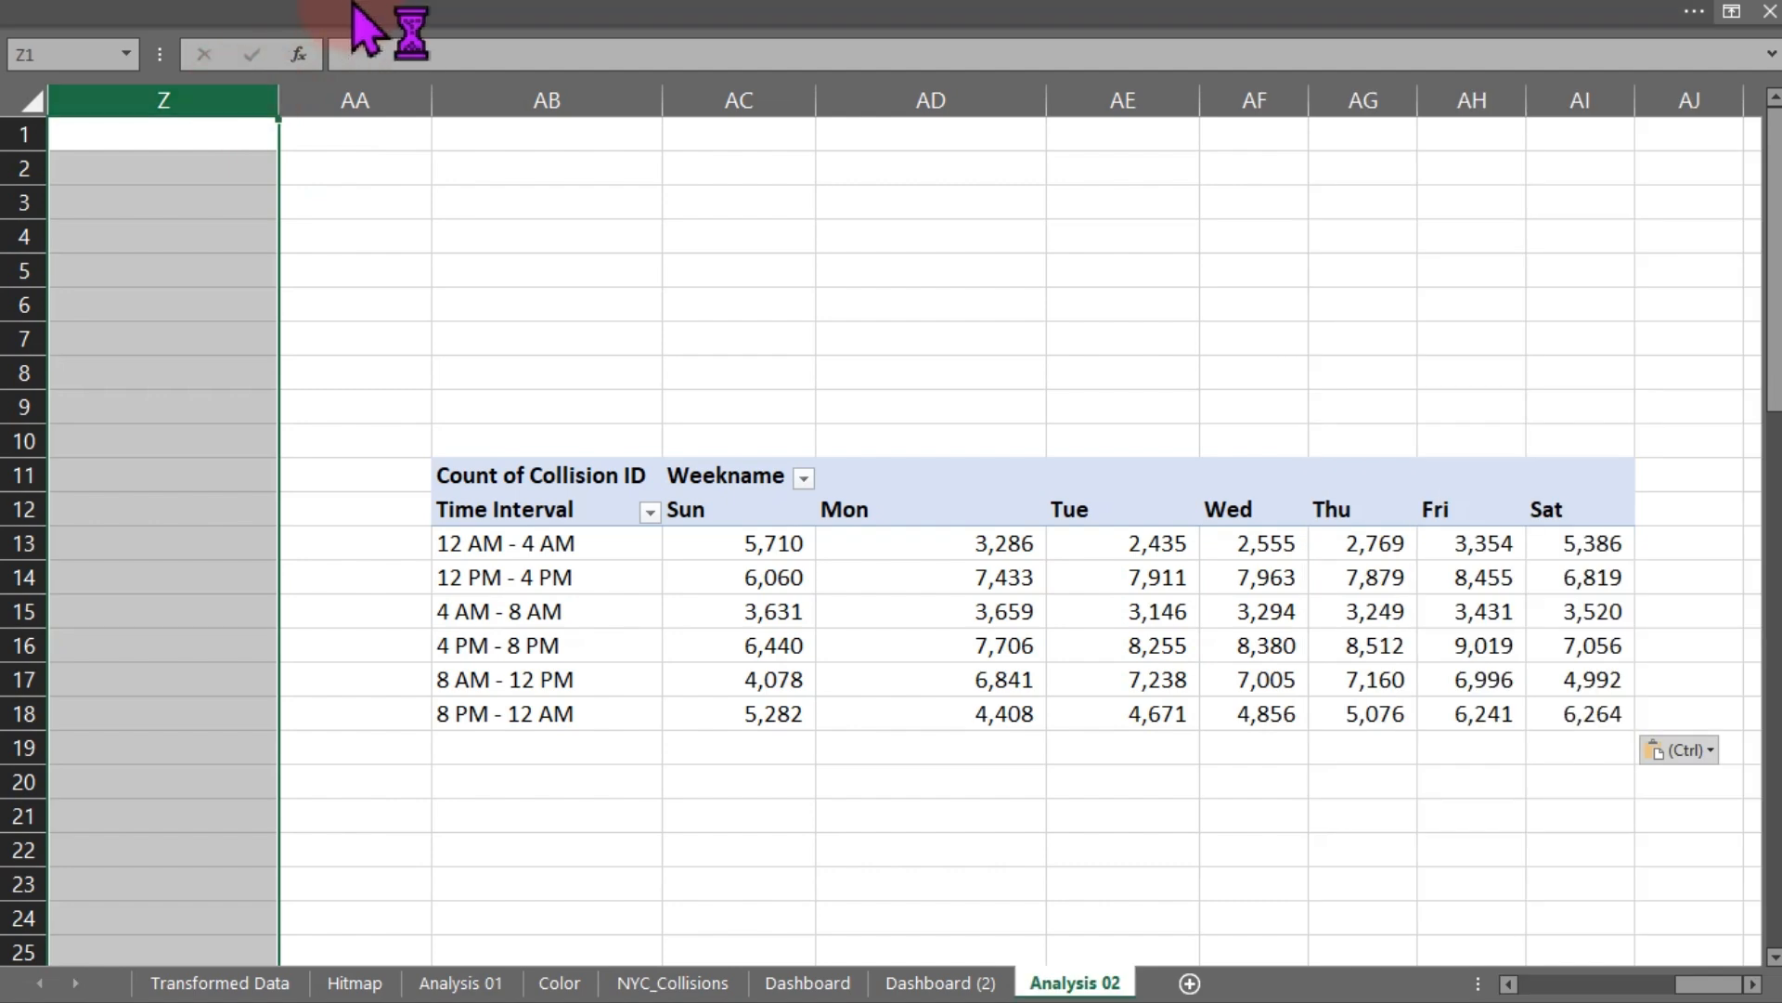
left_click(361, 26)
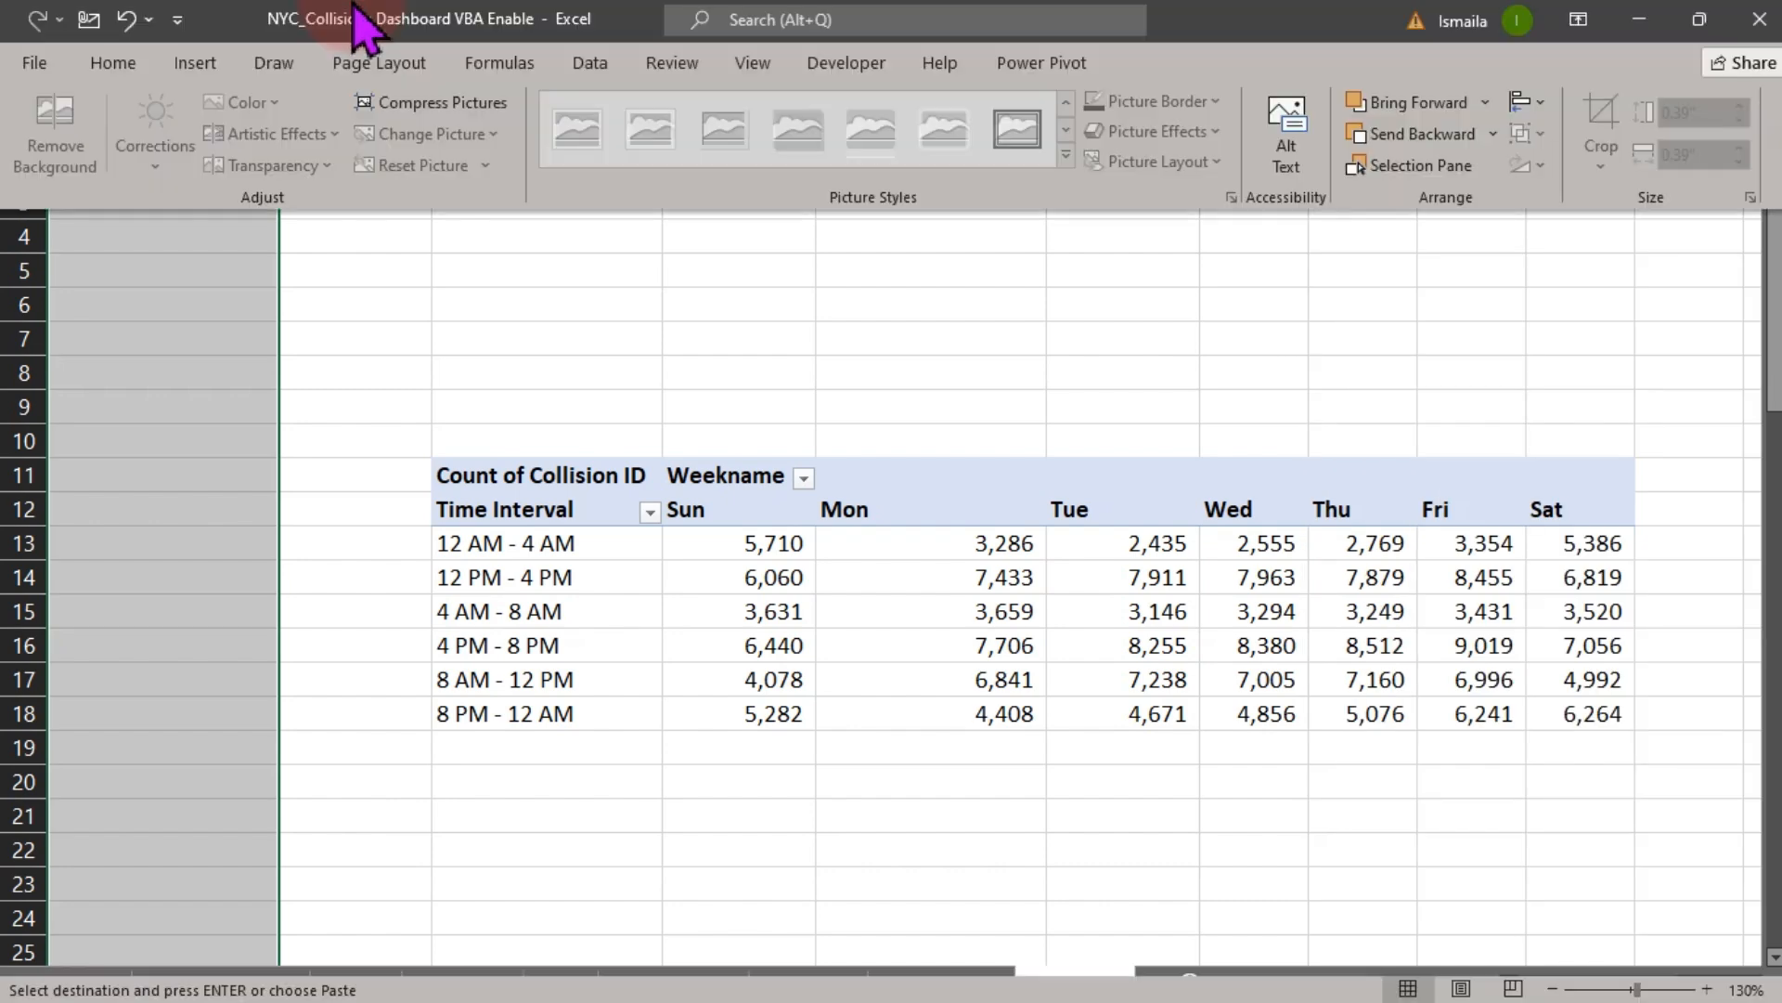
left_click(116, 57)
left_click(339, 167)
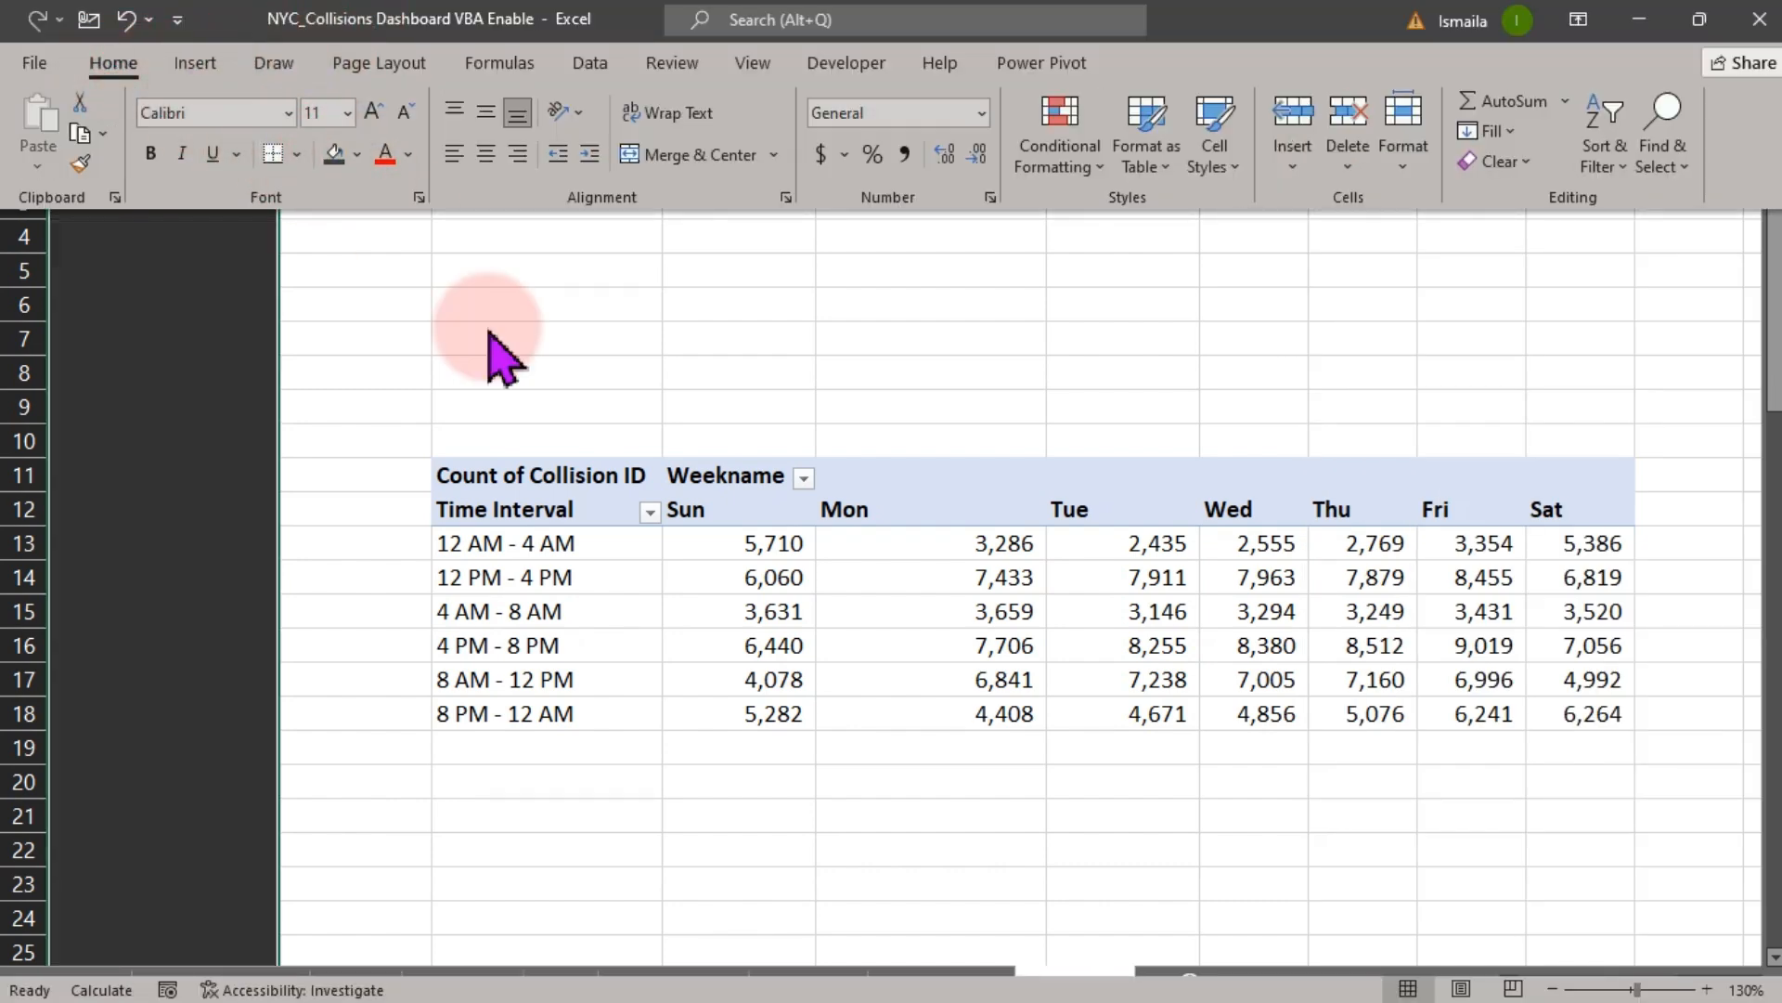
- Rearrange the pasted pivot table to count collisions by Borough only, removing Time Interval and Weekname
left_click(687, 650)
left_click_drag(1483, 824, 994, 787)
left_click_drag(1406, 381, 1417, 850)
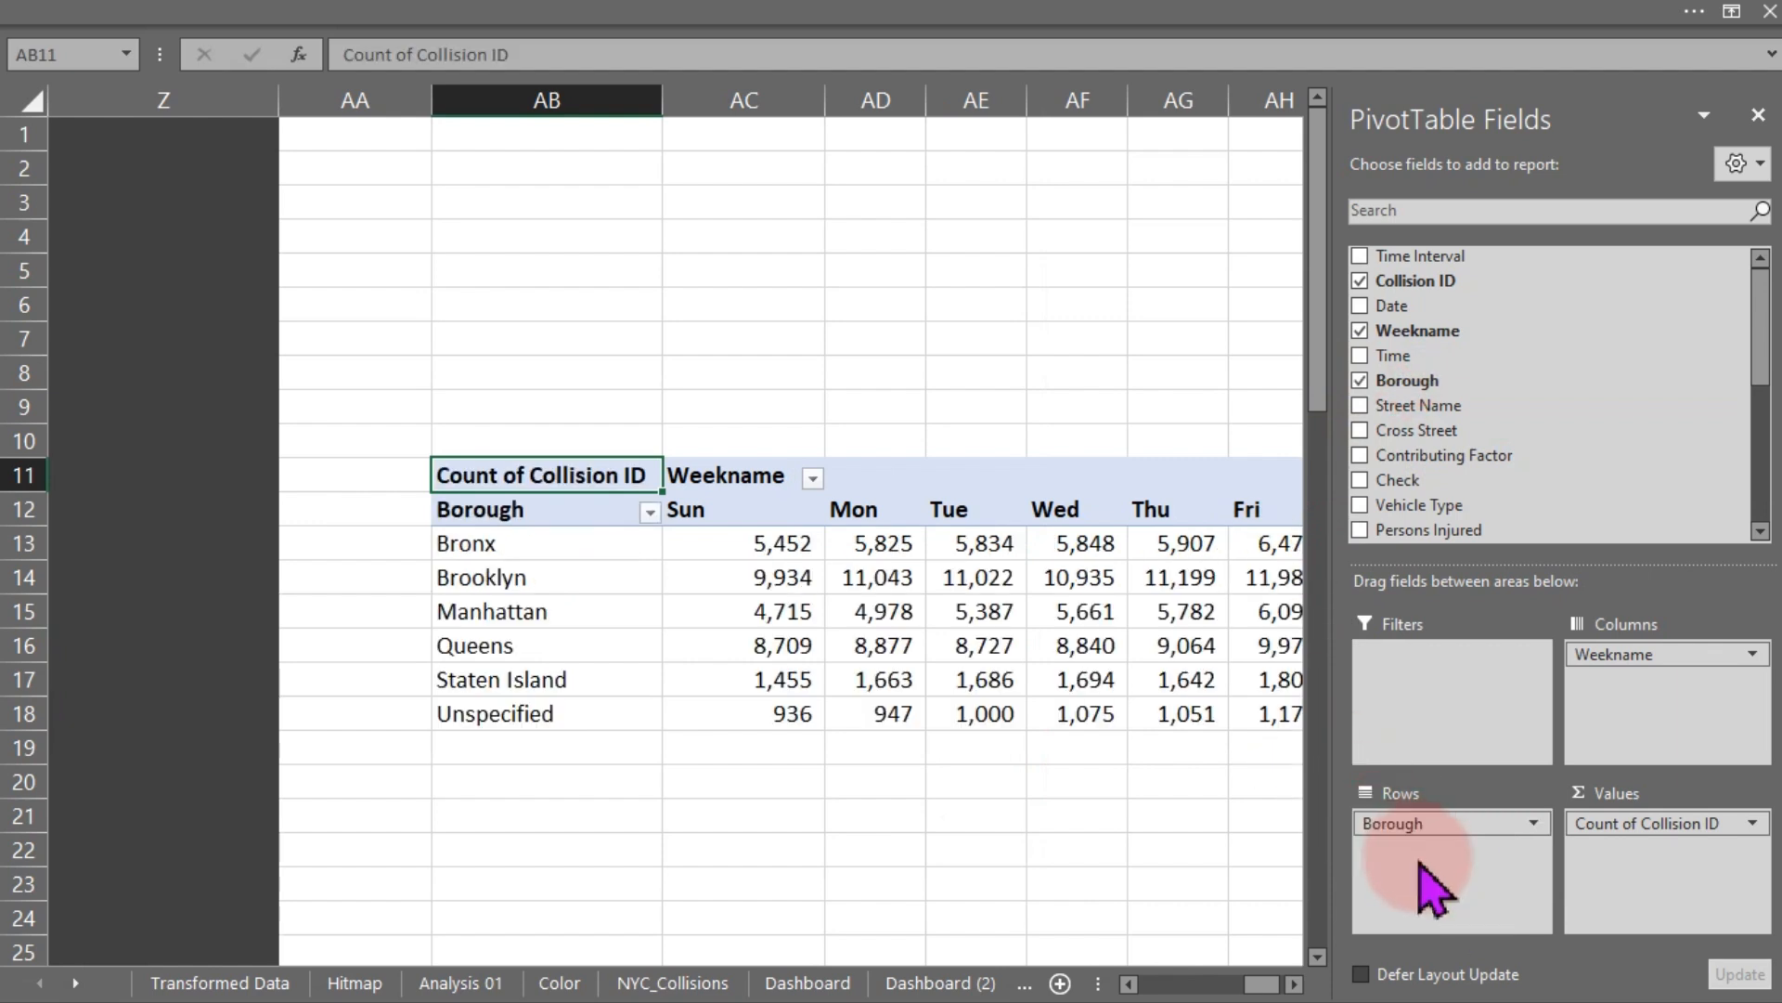
left_click_drag(1697, 654, 1074, 771)
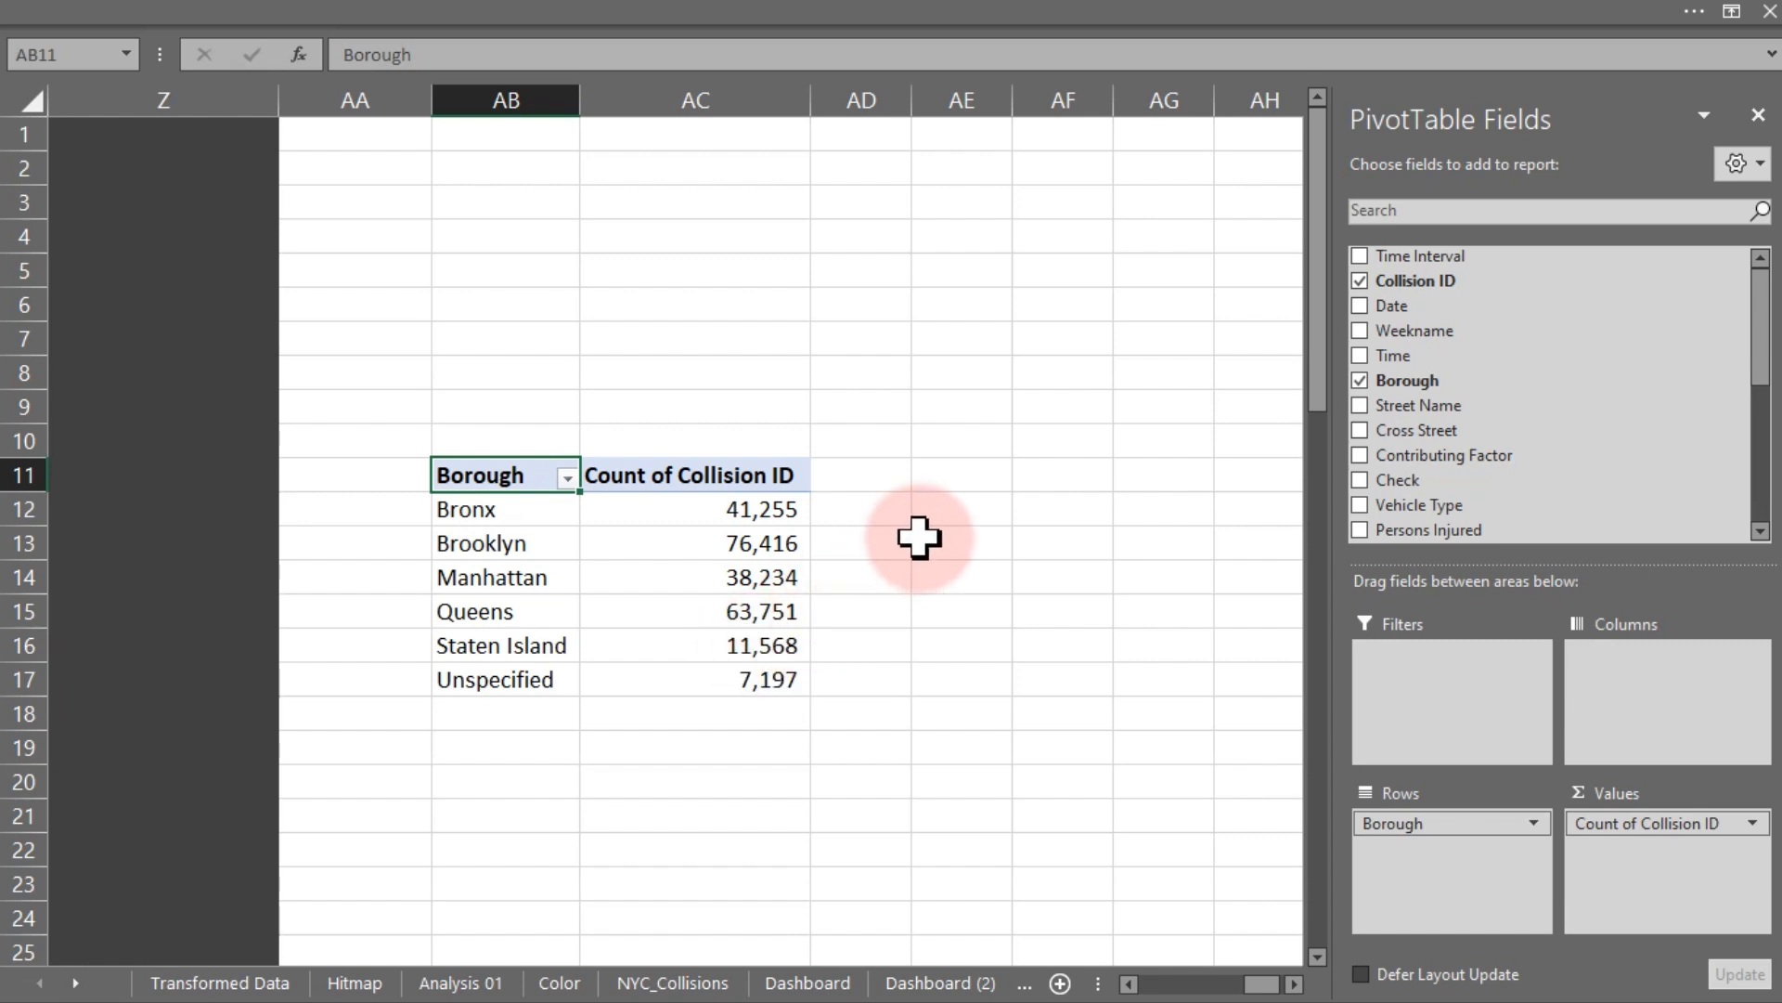
- Sort the borough collision counts from largest to smallest
left_click(722, 516)
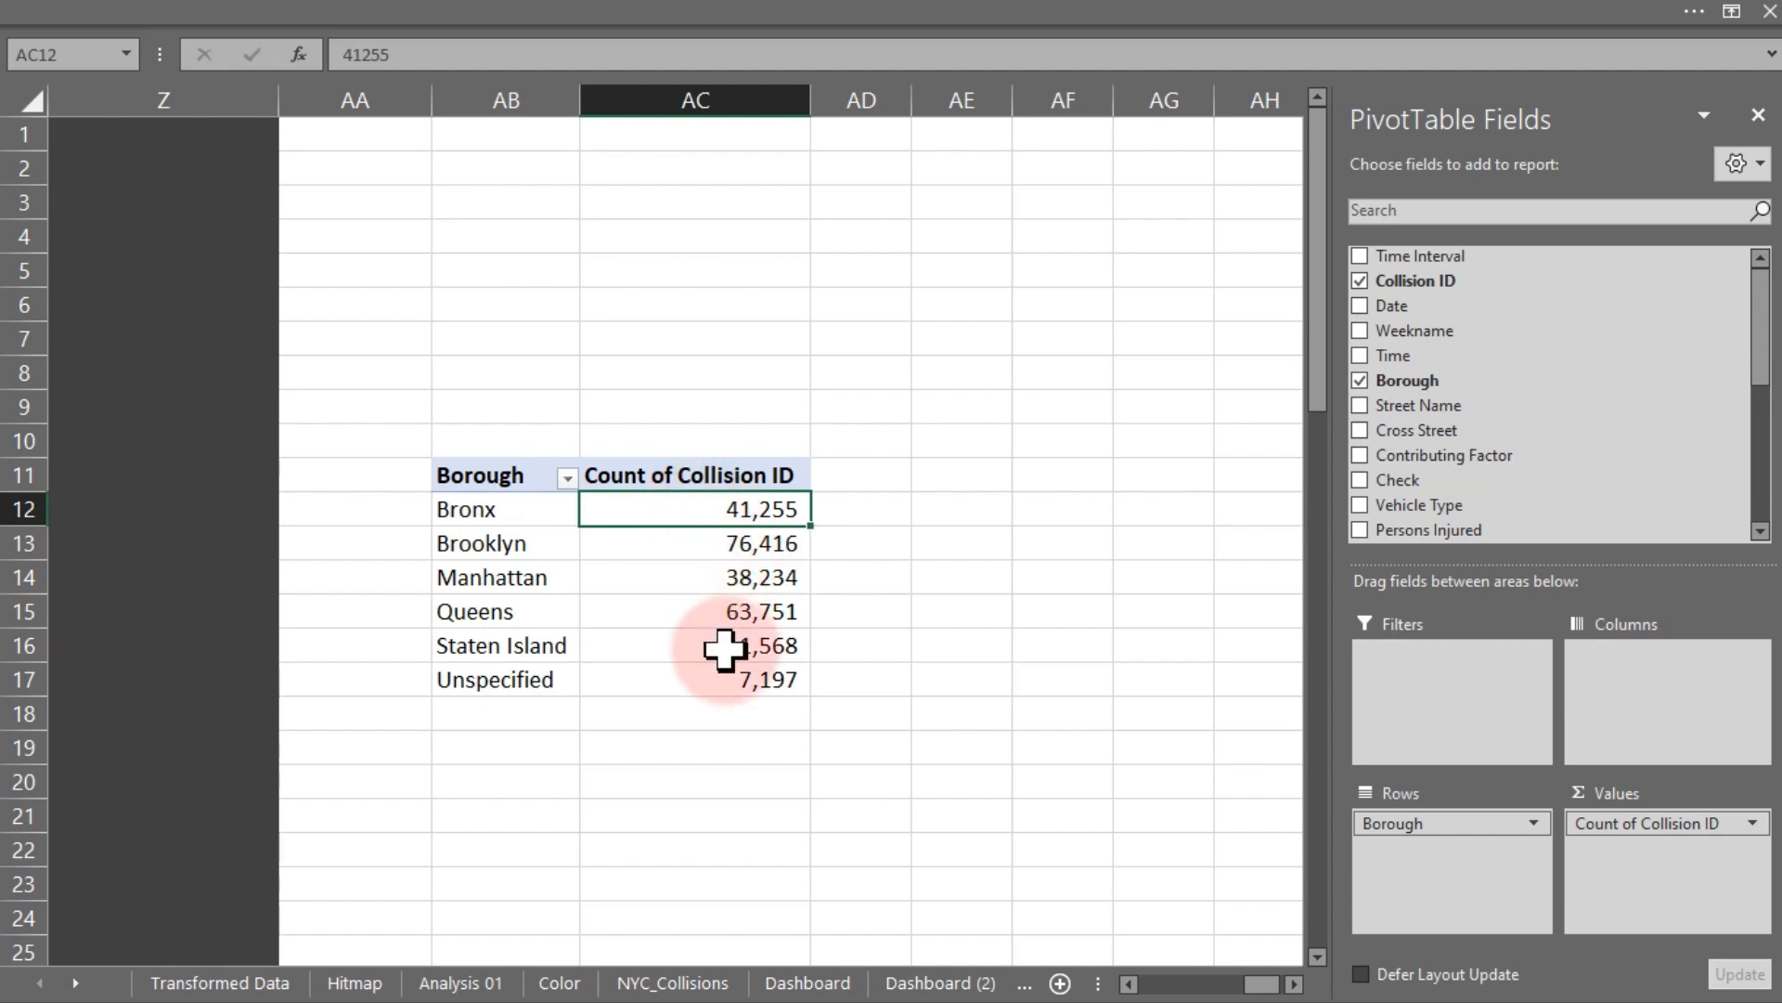
right_click(718, 518)
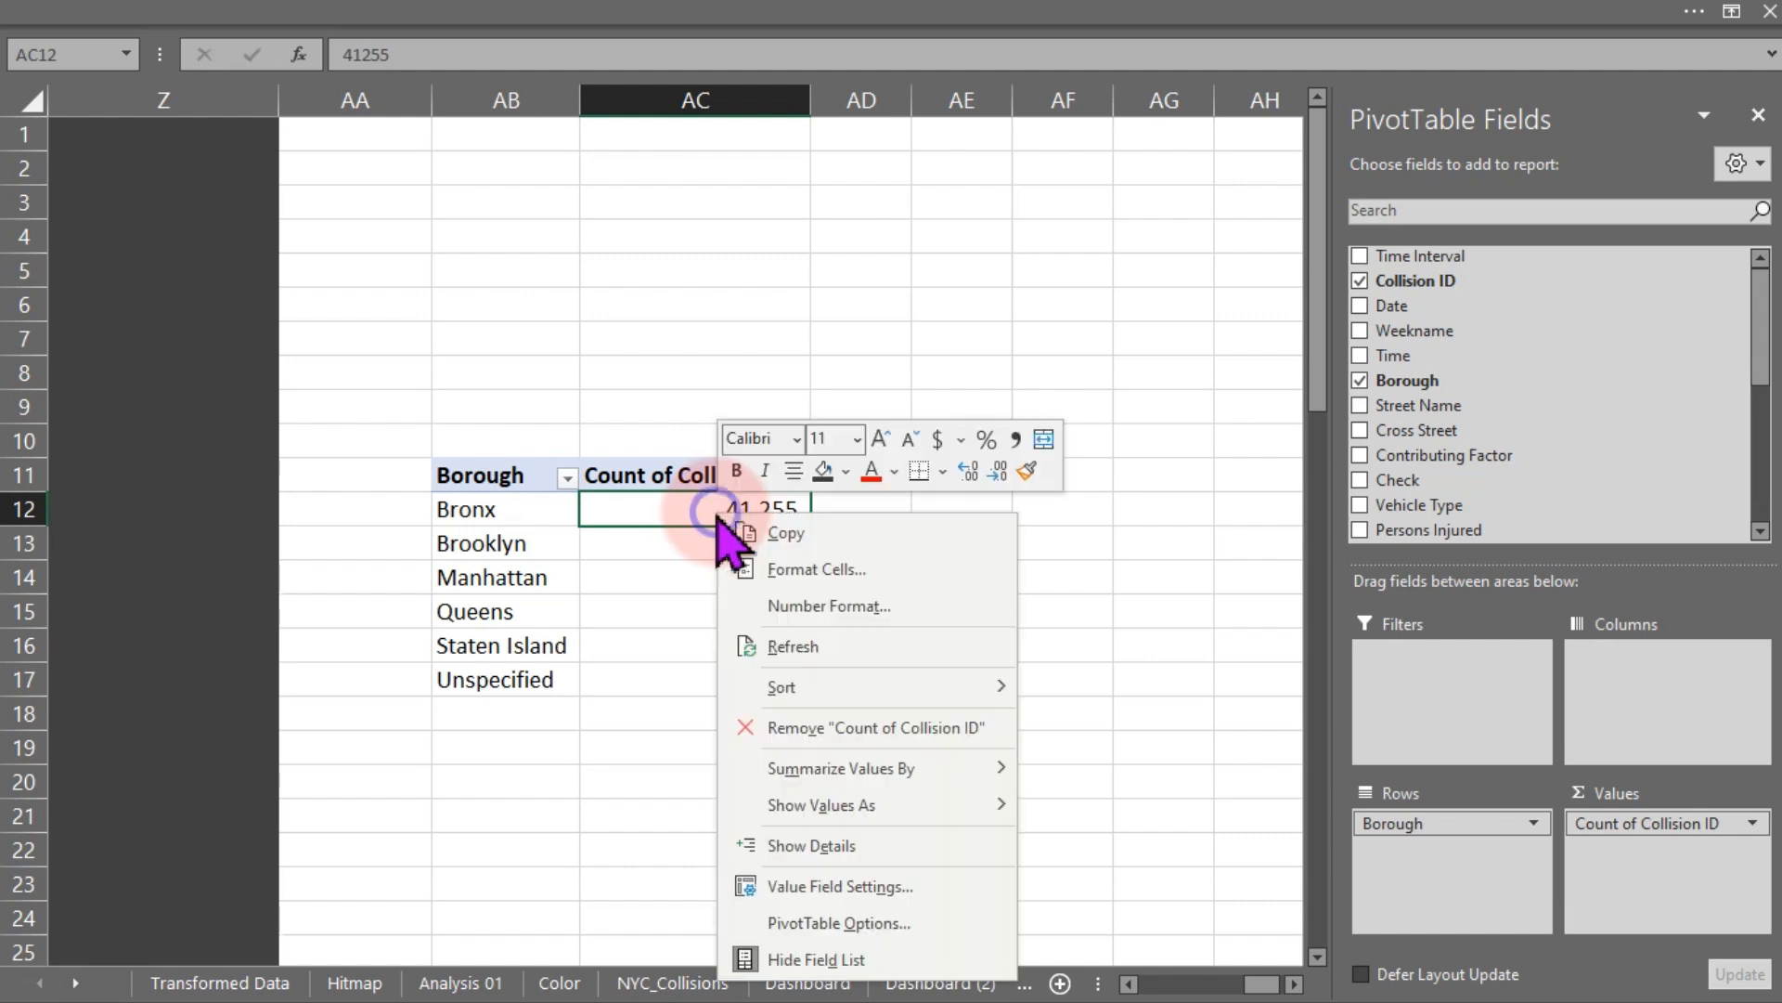
key("s")
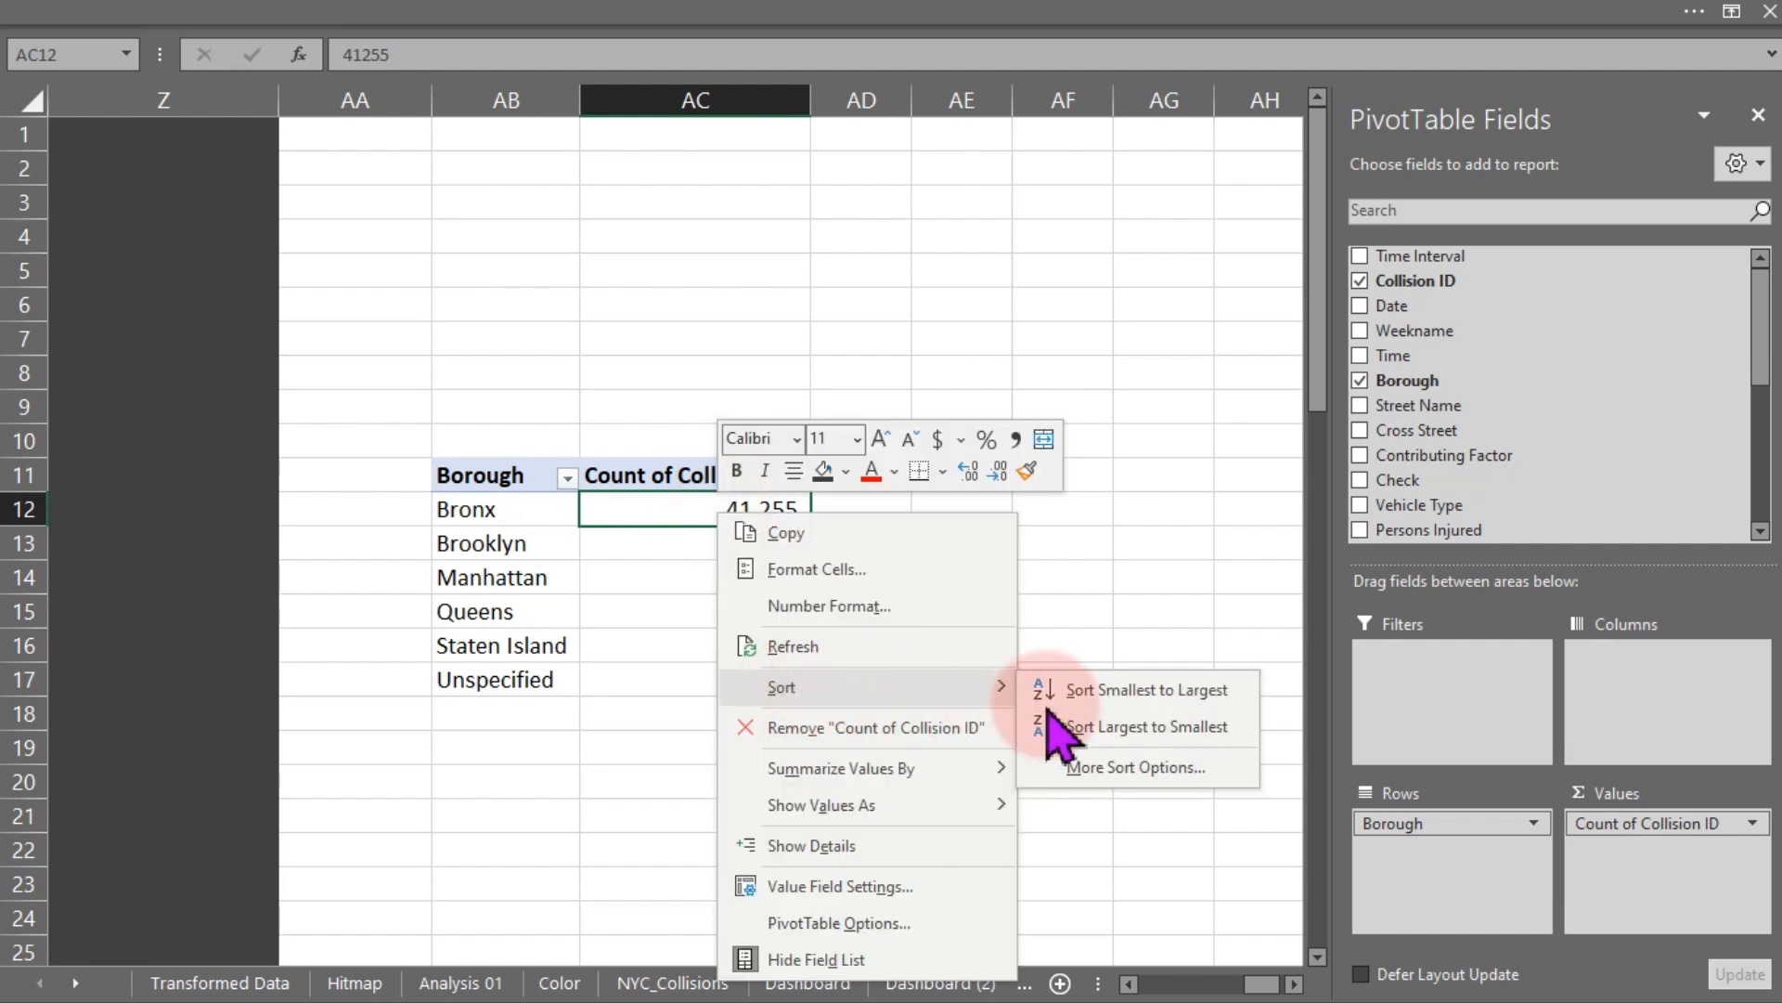
left_click(1142, 729)
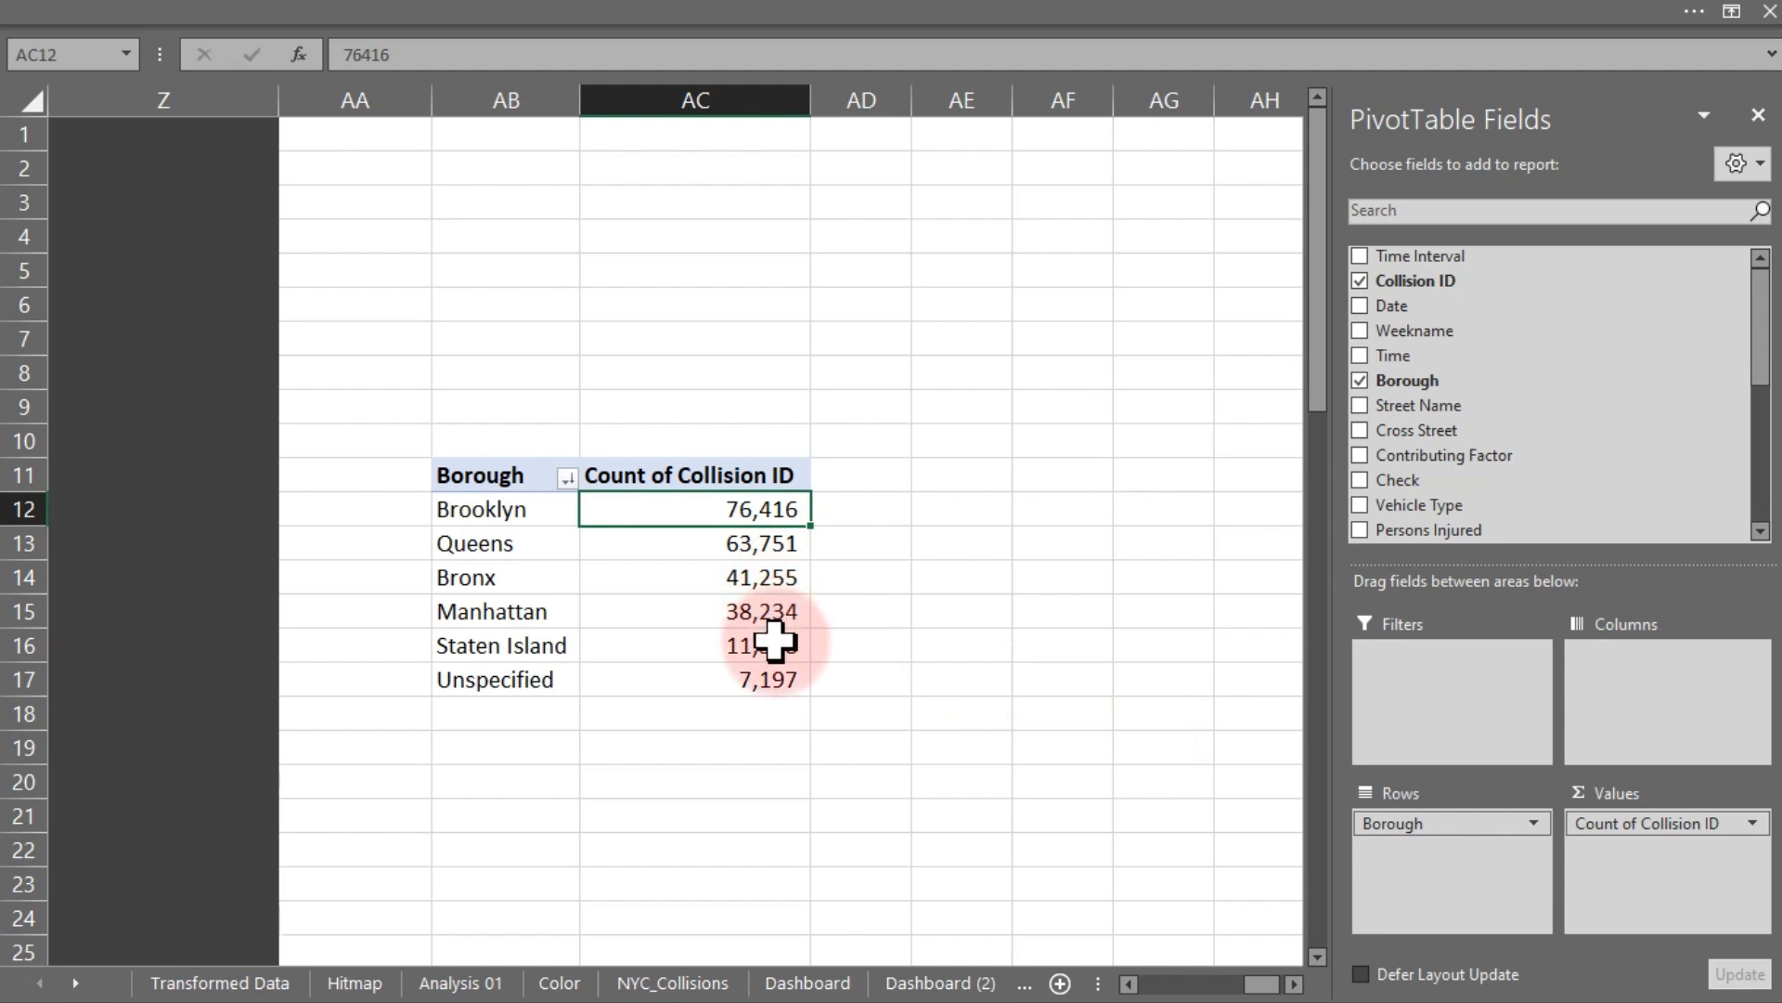
- Link cell AF11 to the pivot range with =AB11:AC17 and autofit column AG
left_click(1033, 479)
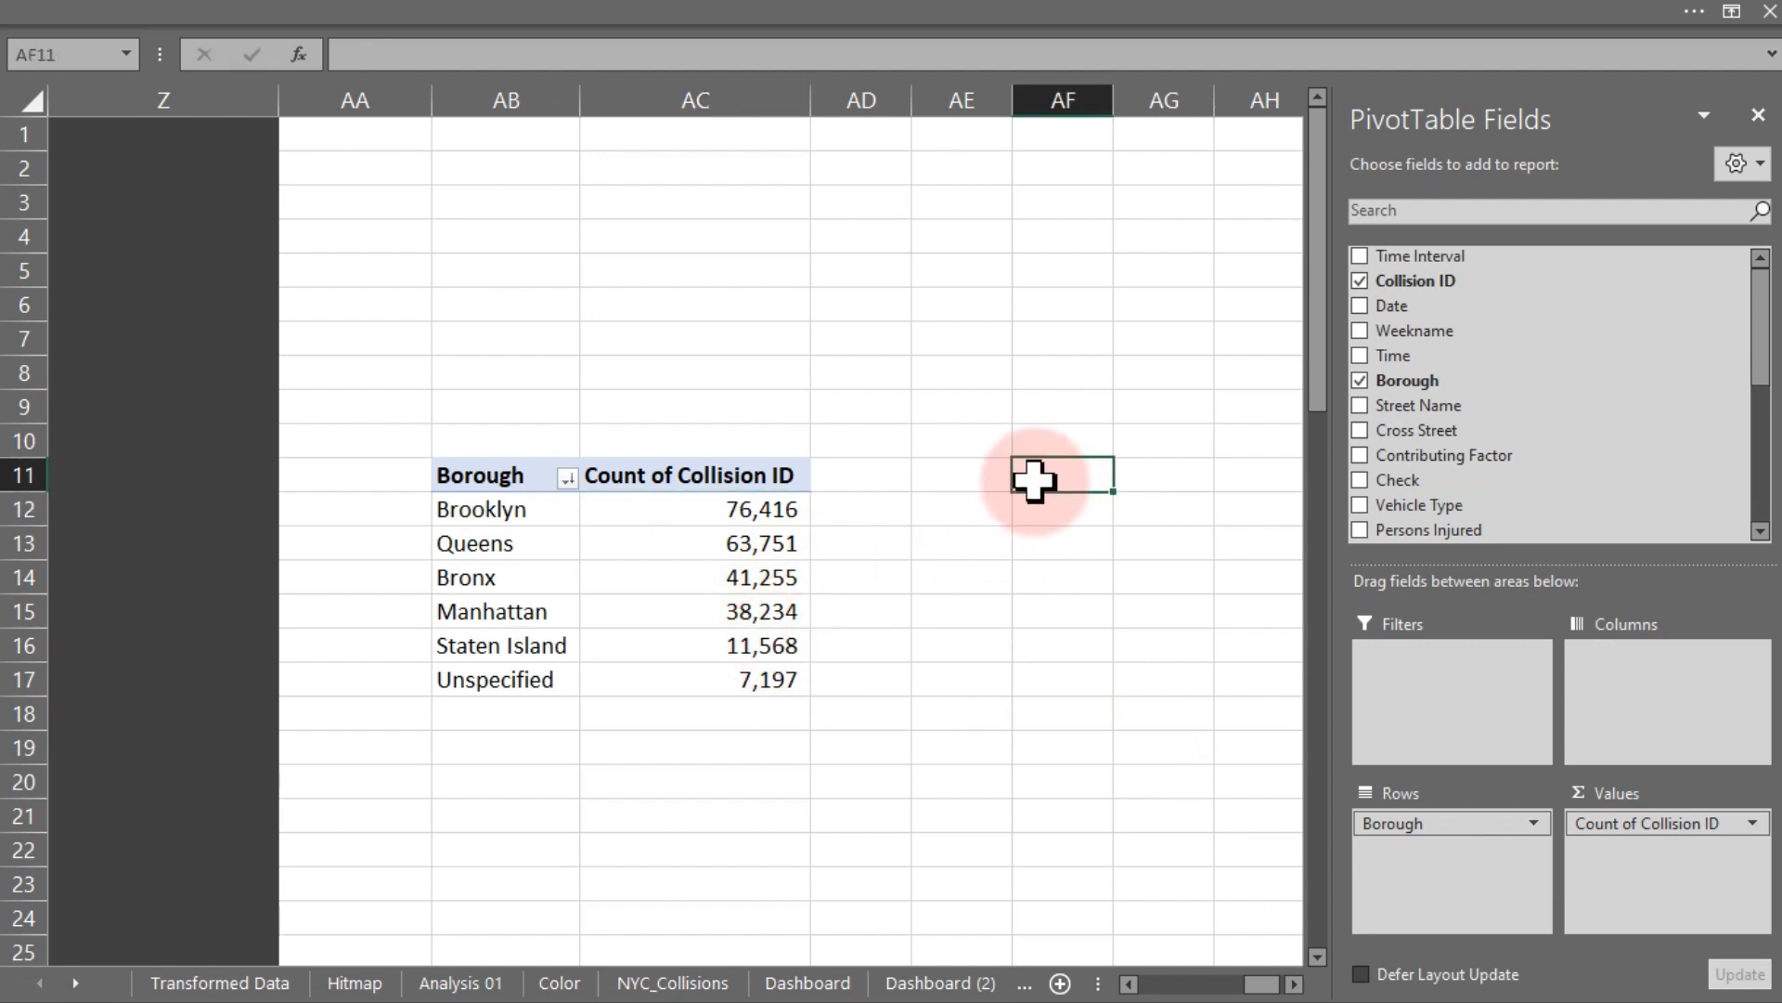
type("=")
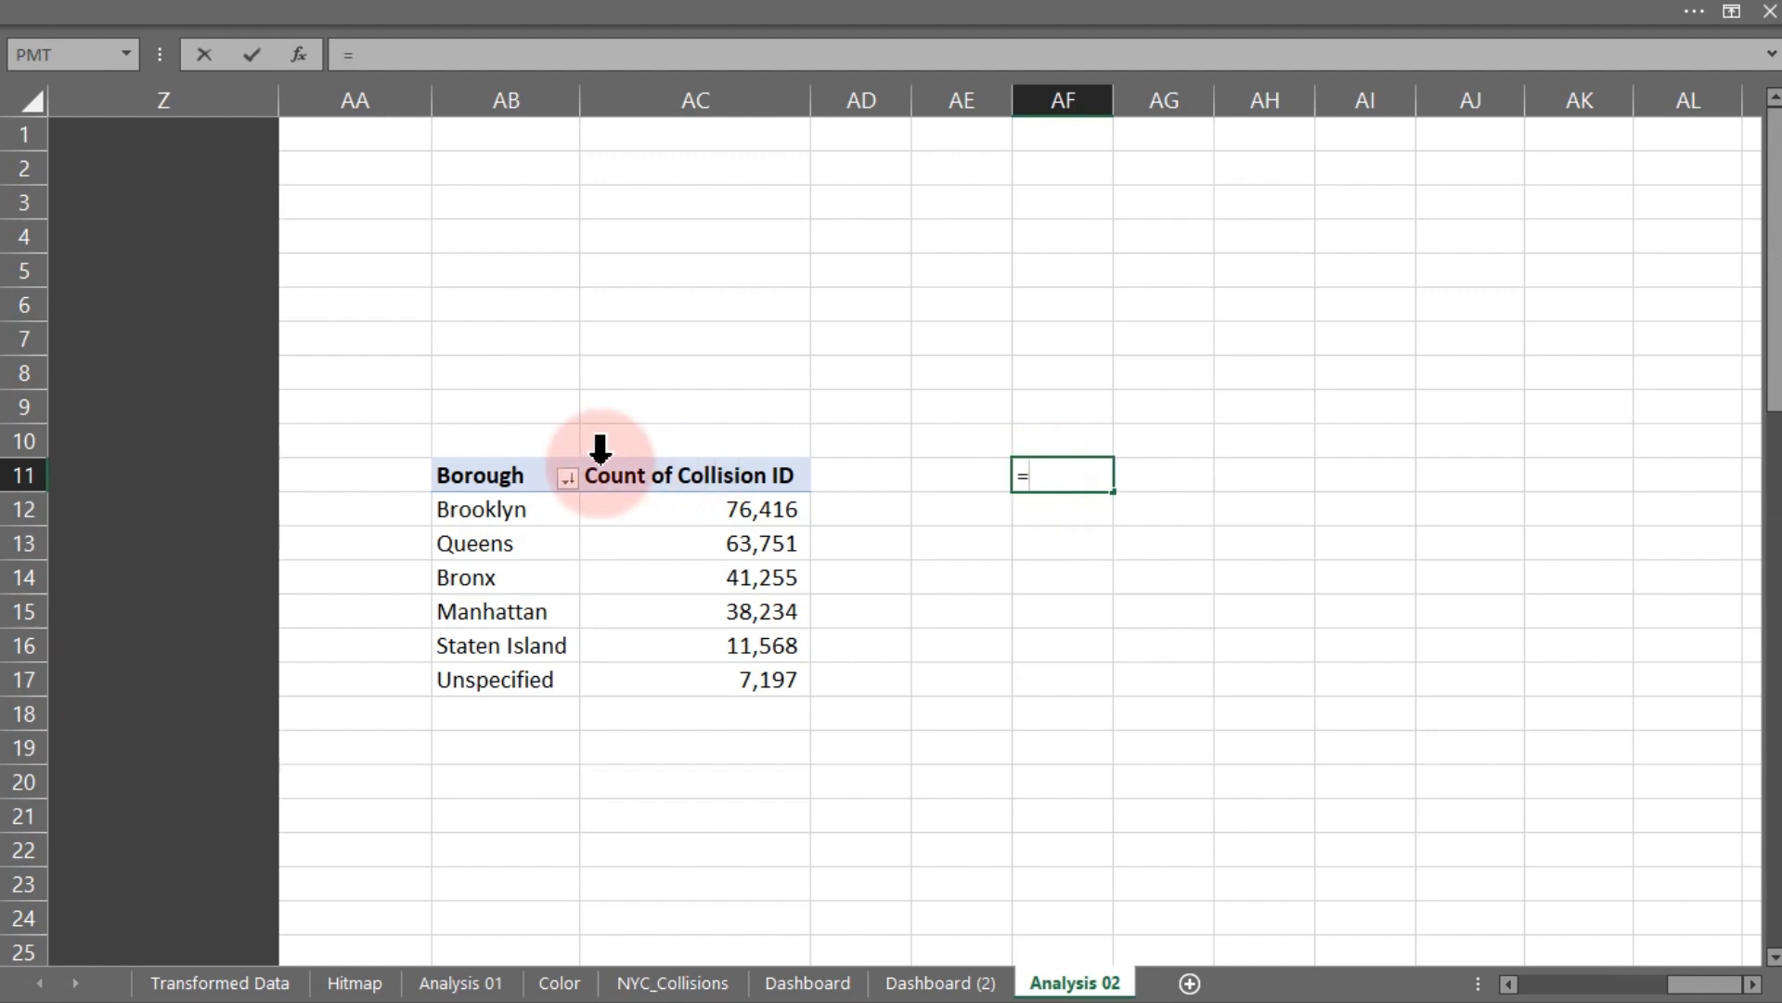
left_click_drag(510, 477, 777, 682)
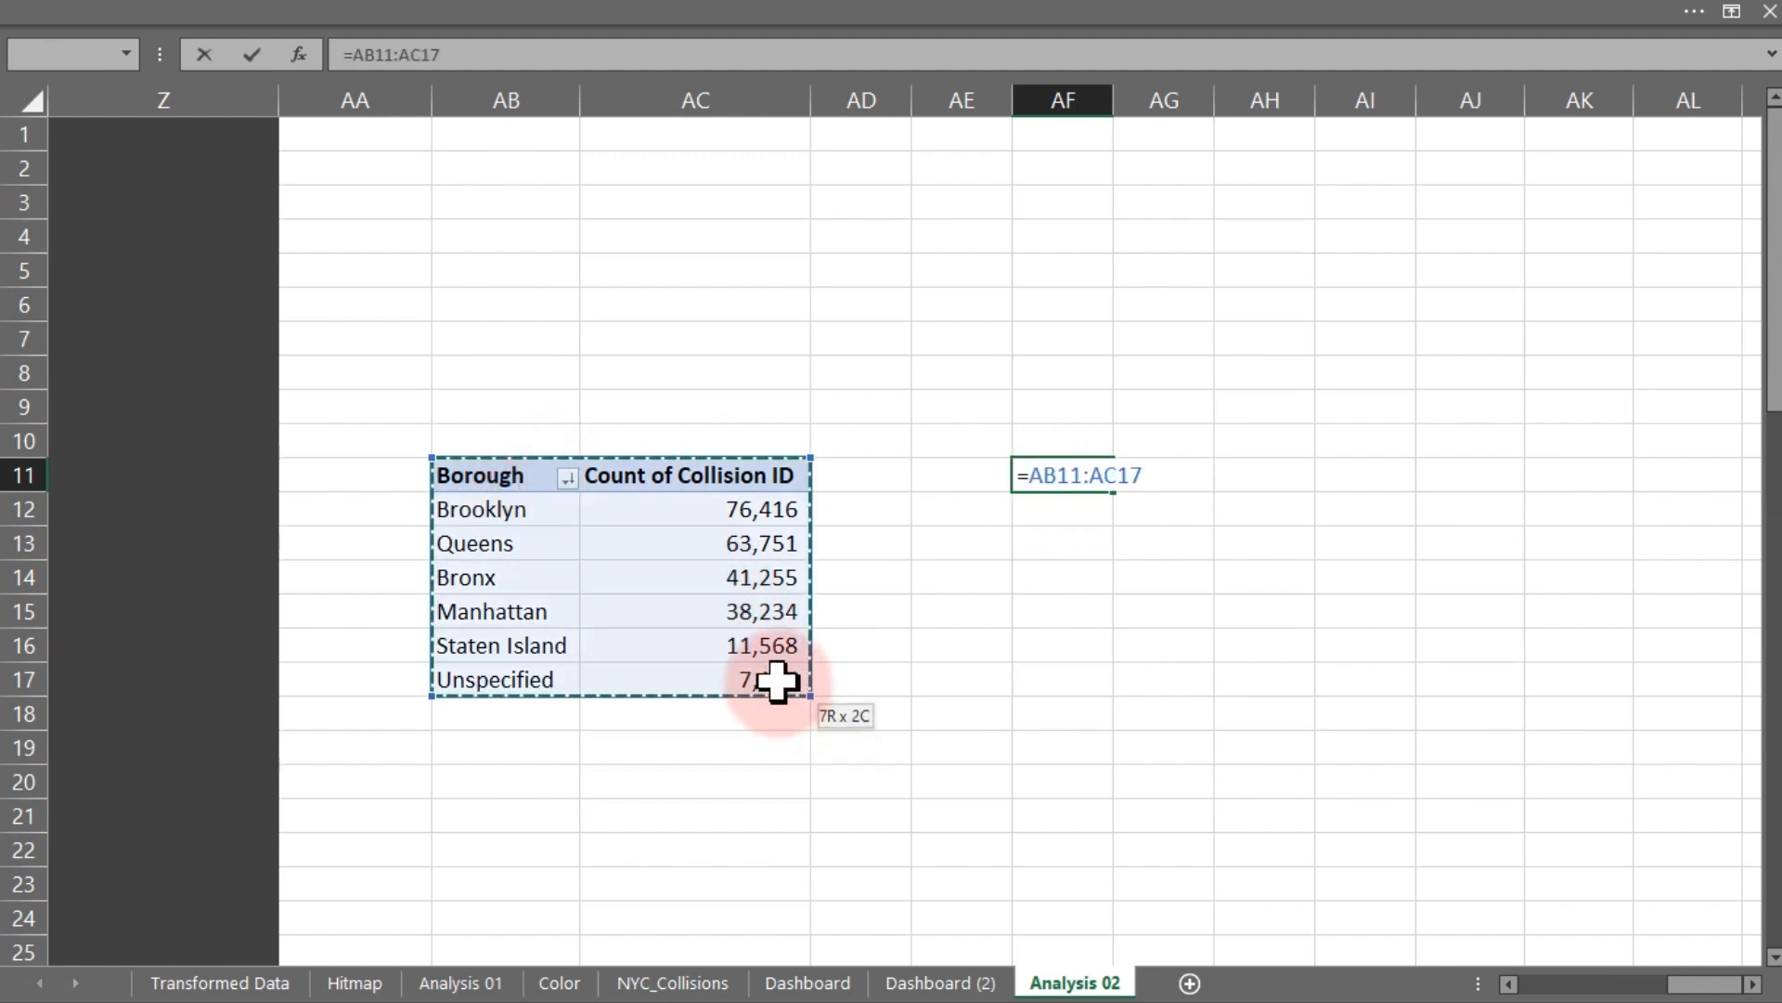
key("Return")
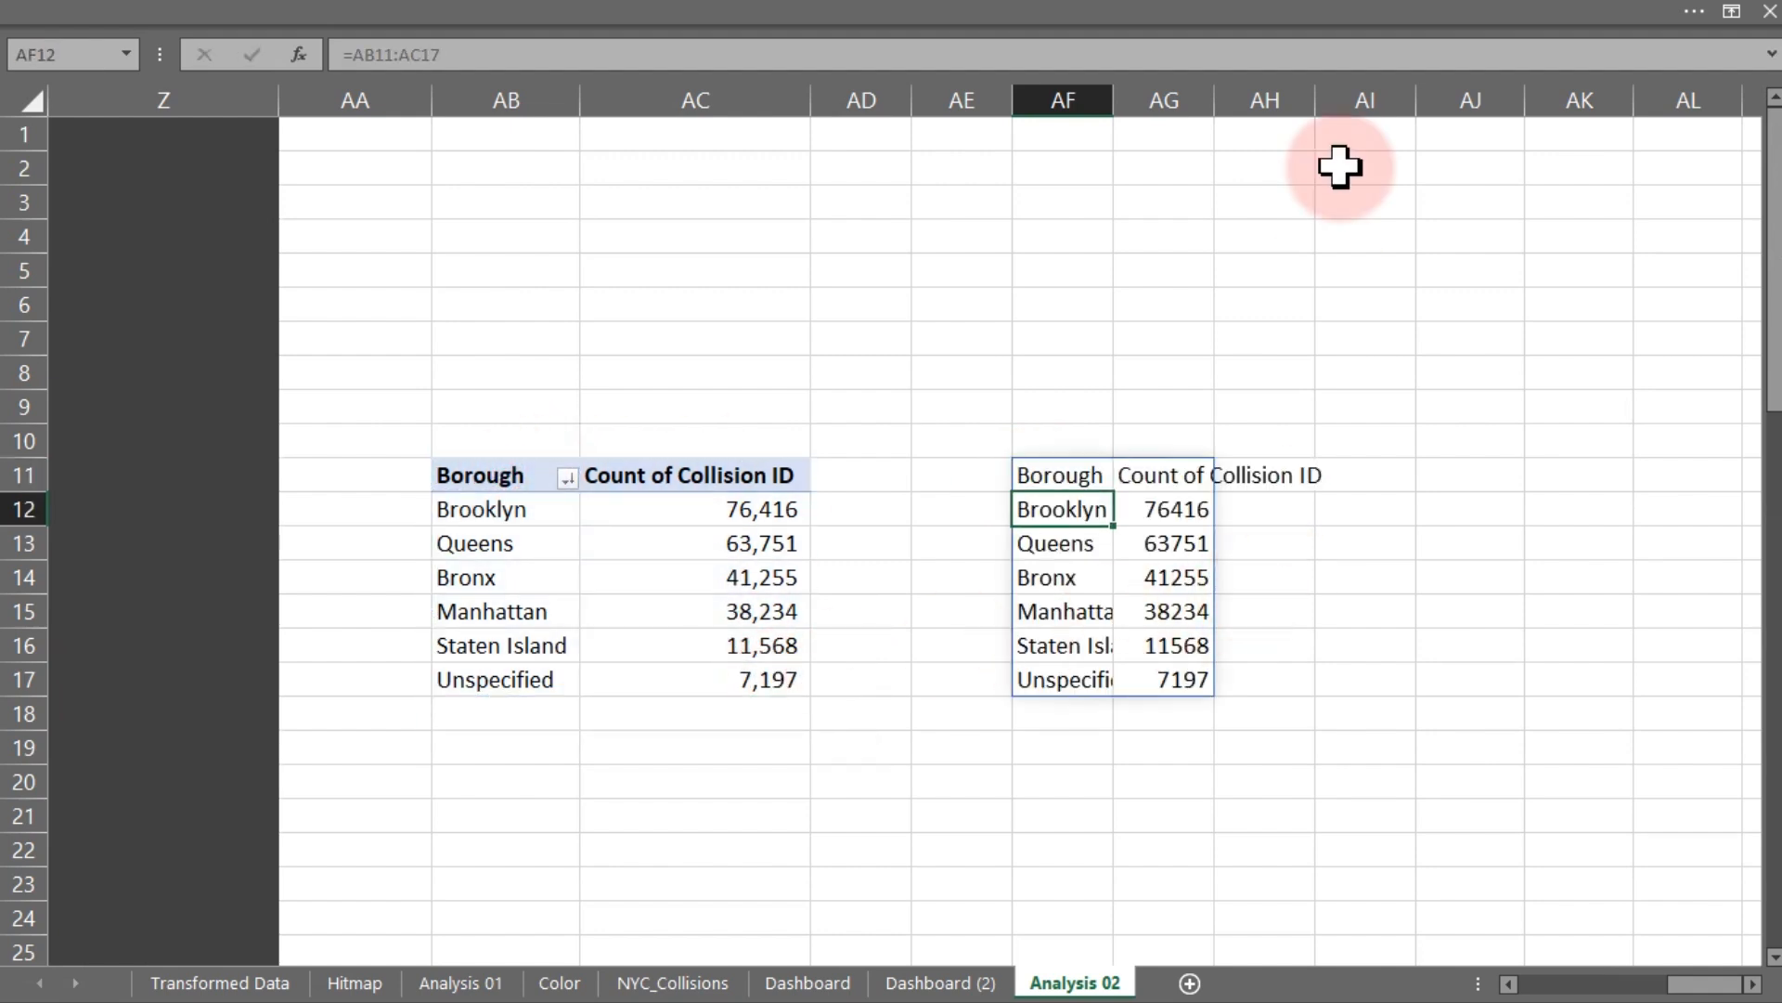
double_click(1214, 100)
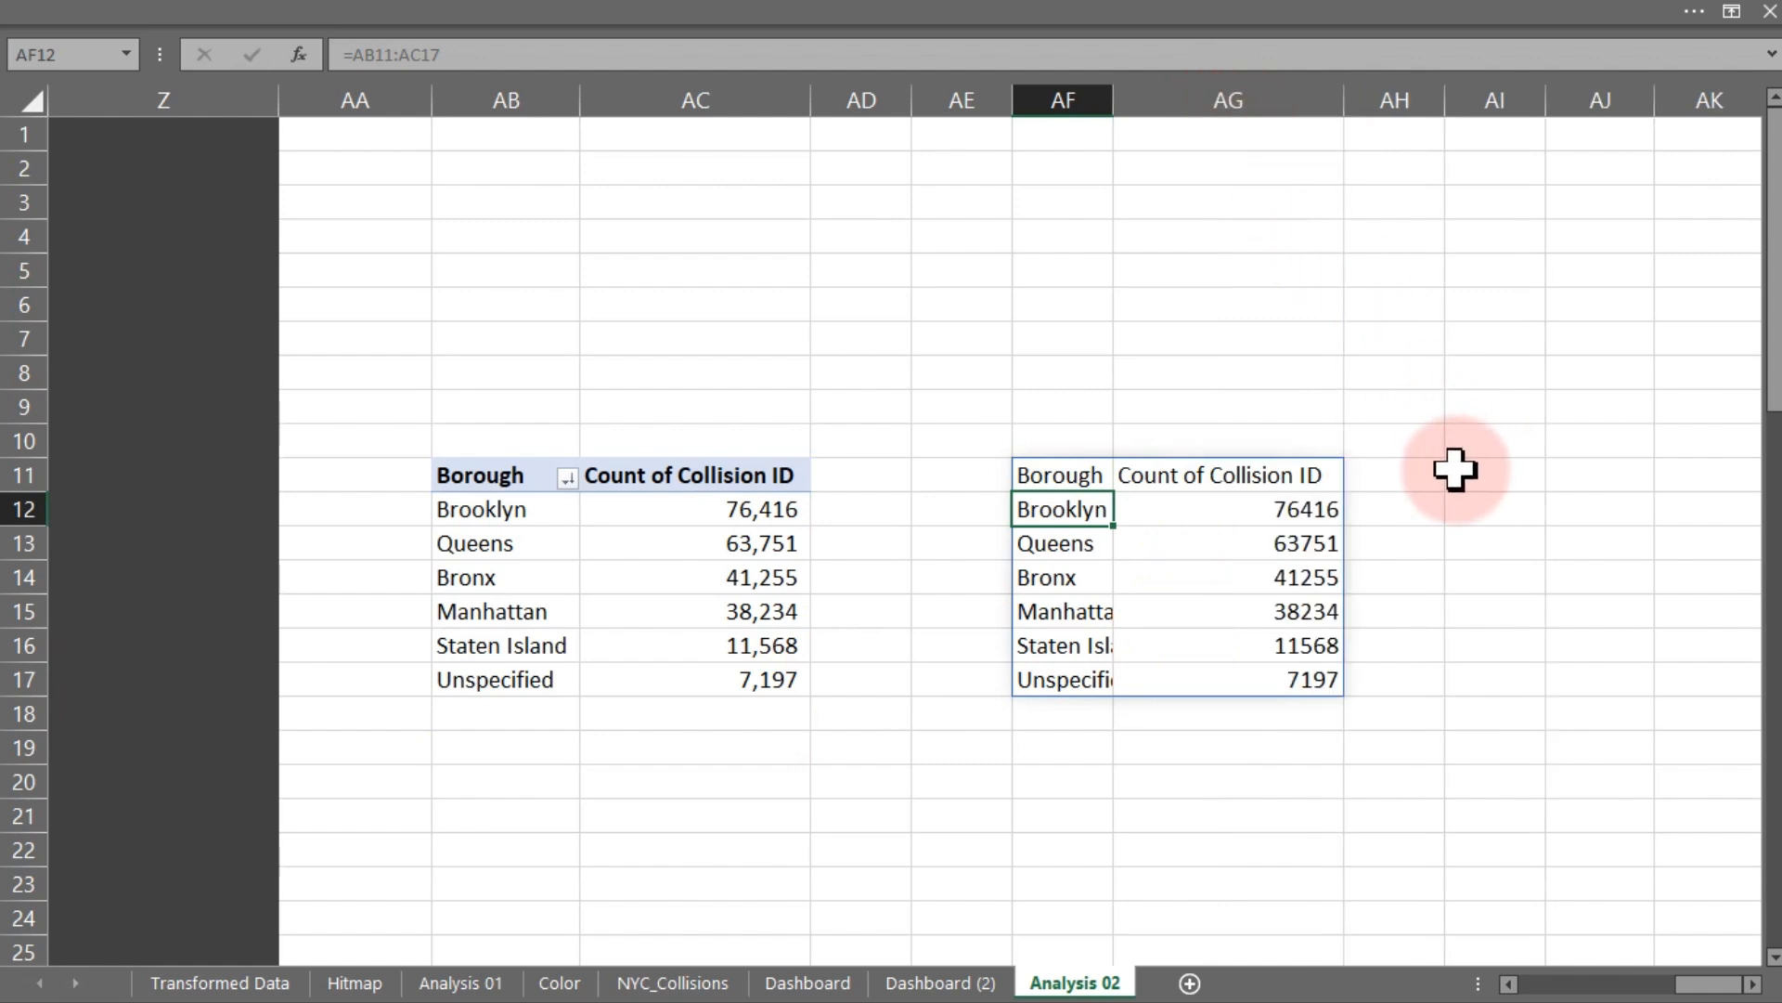
left_click(1415, 473)
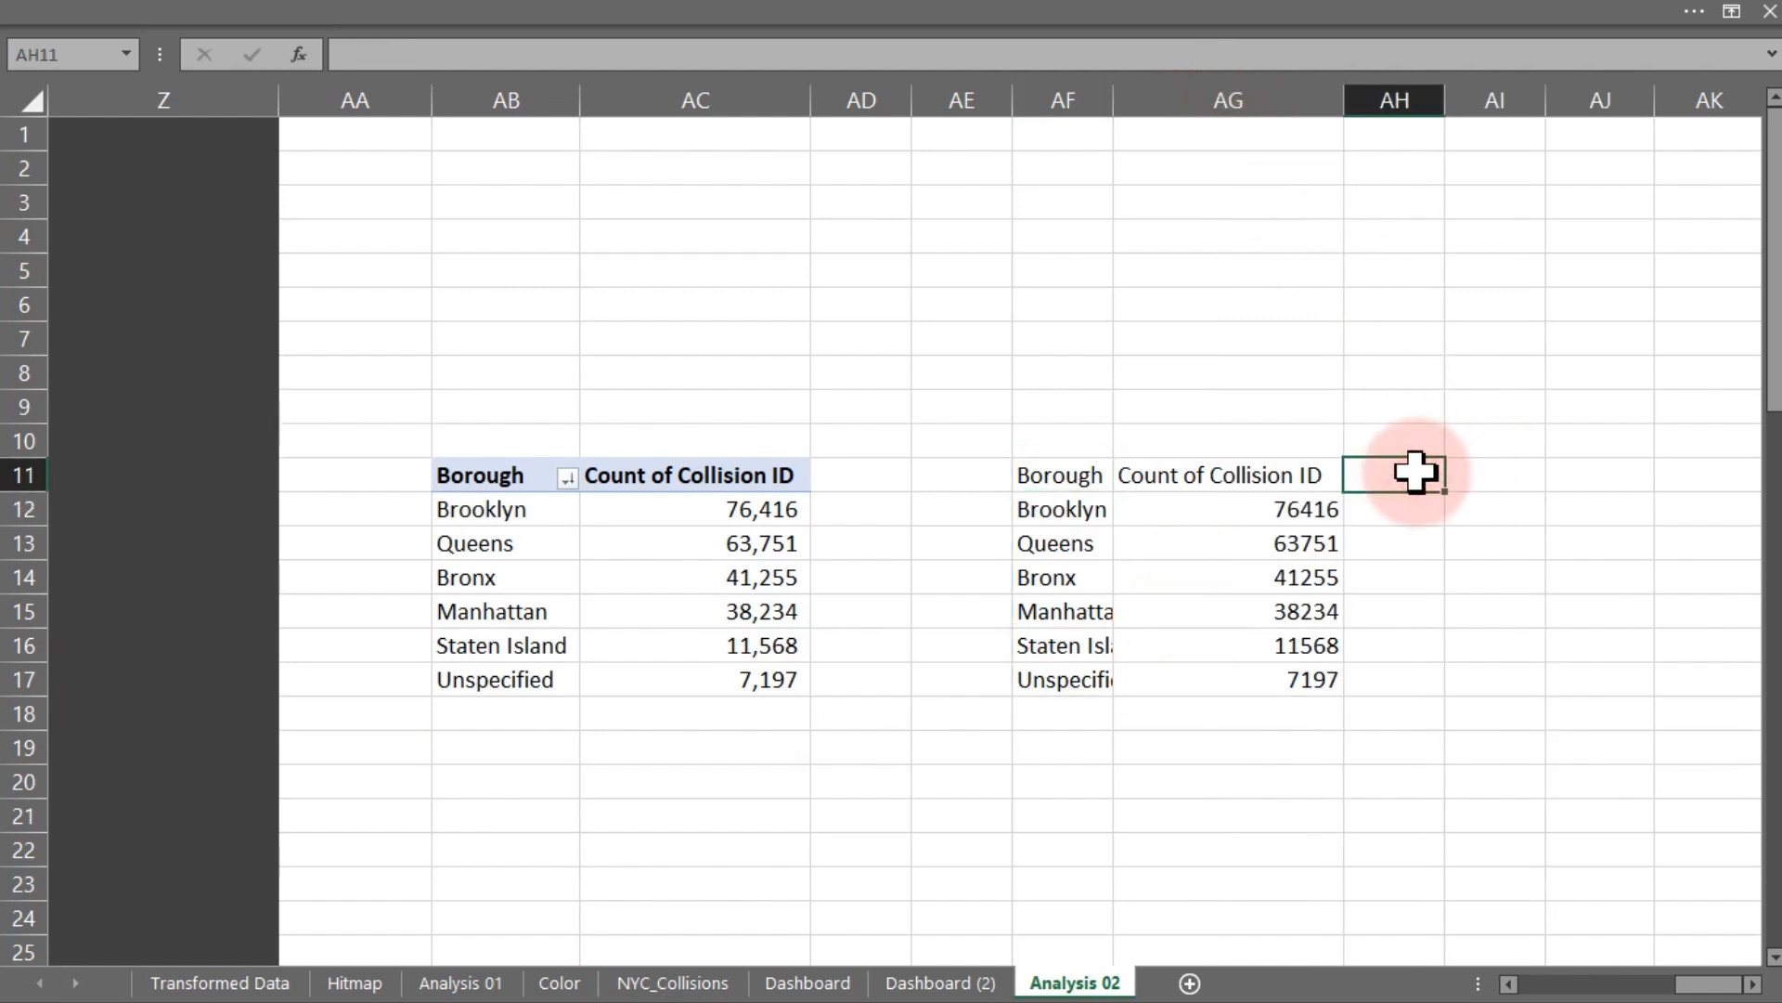
- Add a "Max 3" header in AH11 and fill AH12 with =AG12:AG14 to pull the top three borough counts
type("Ma")
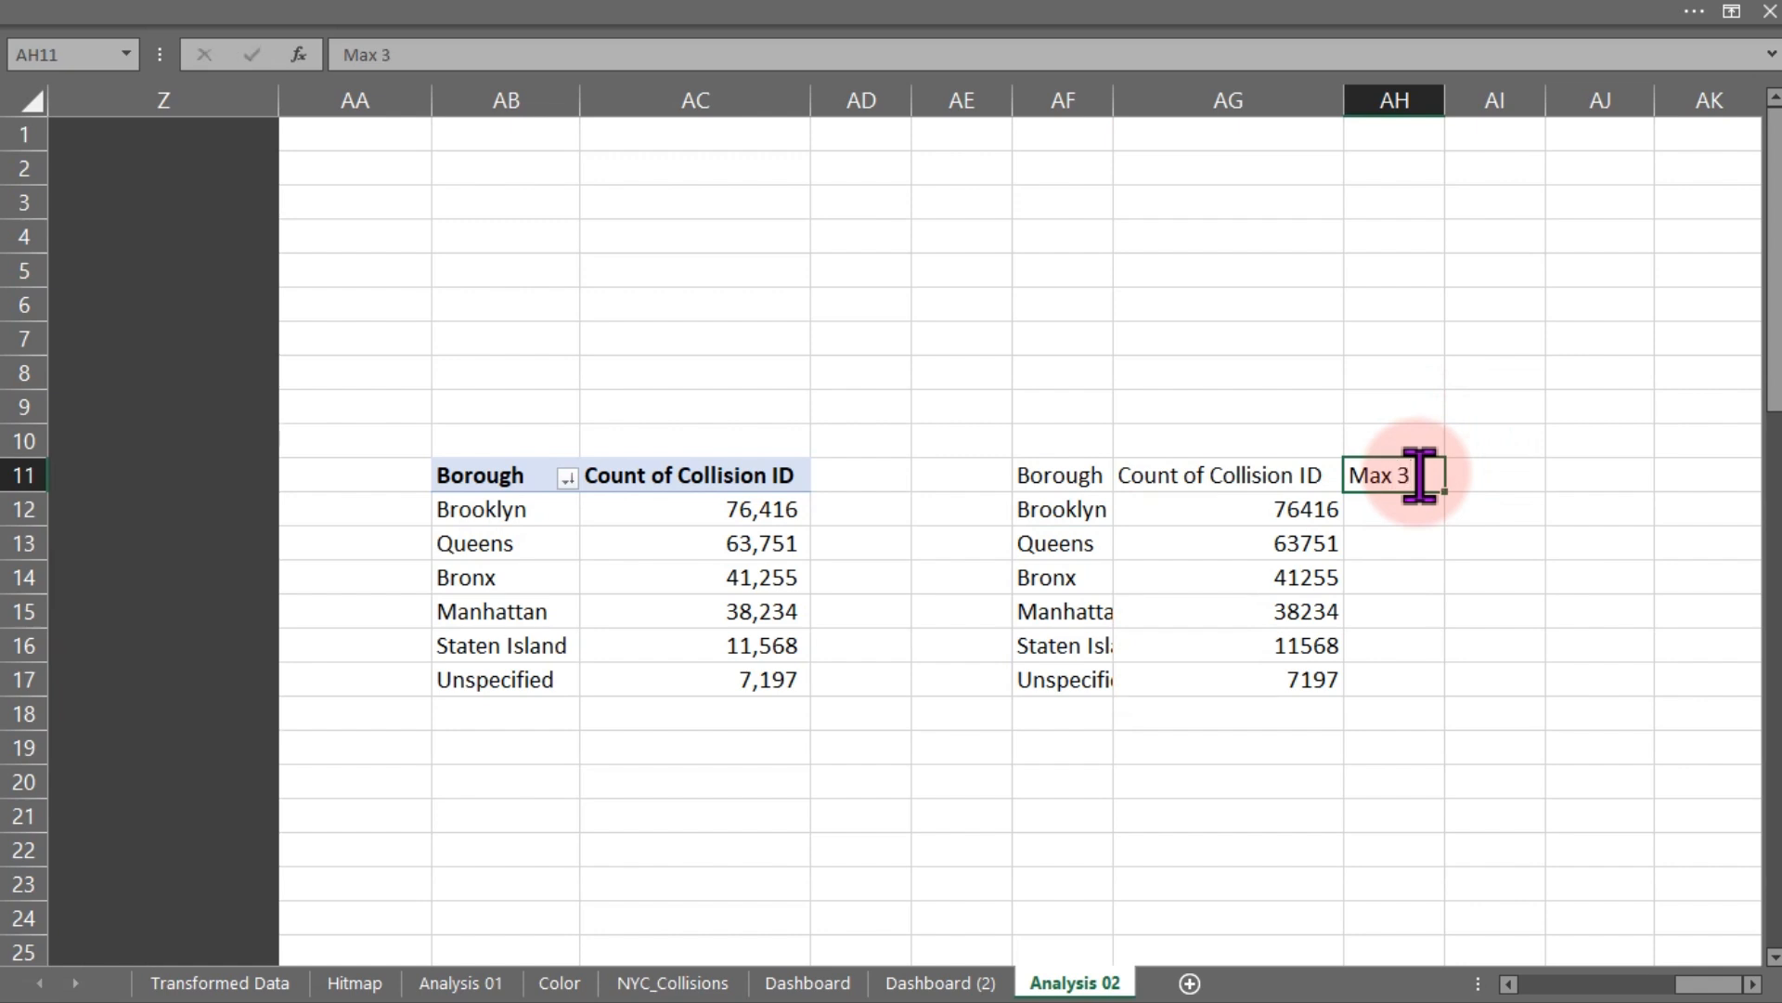
type("x 3")
key("Return")
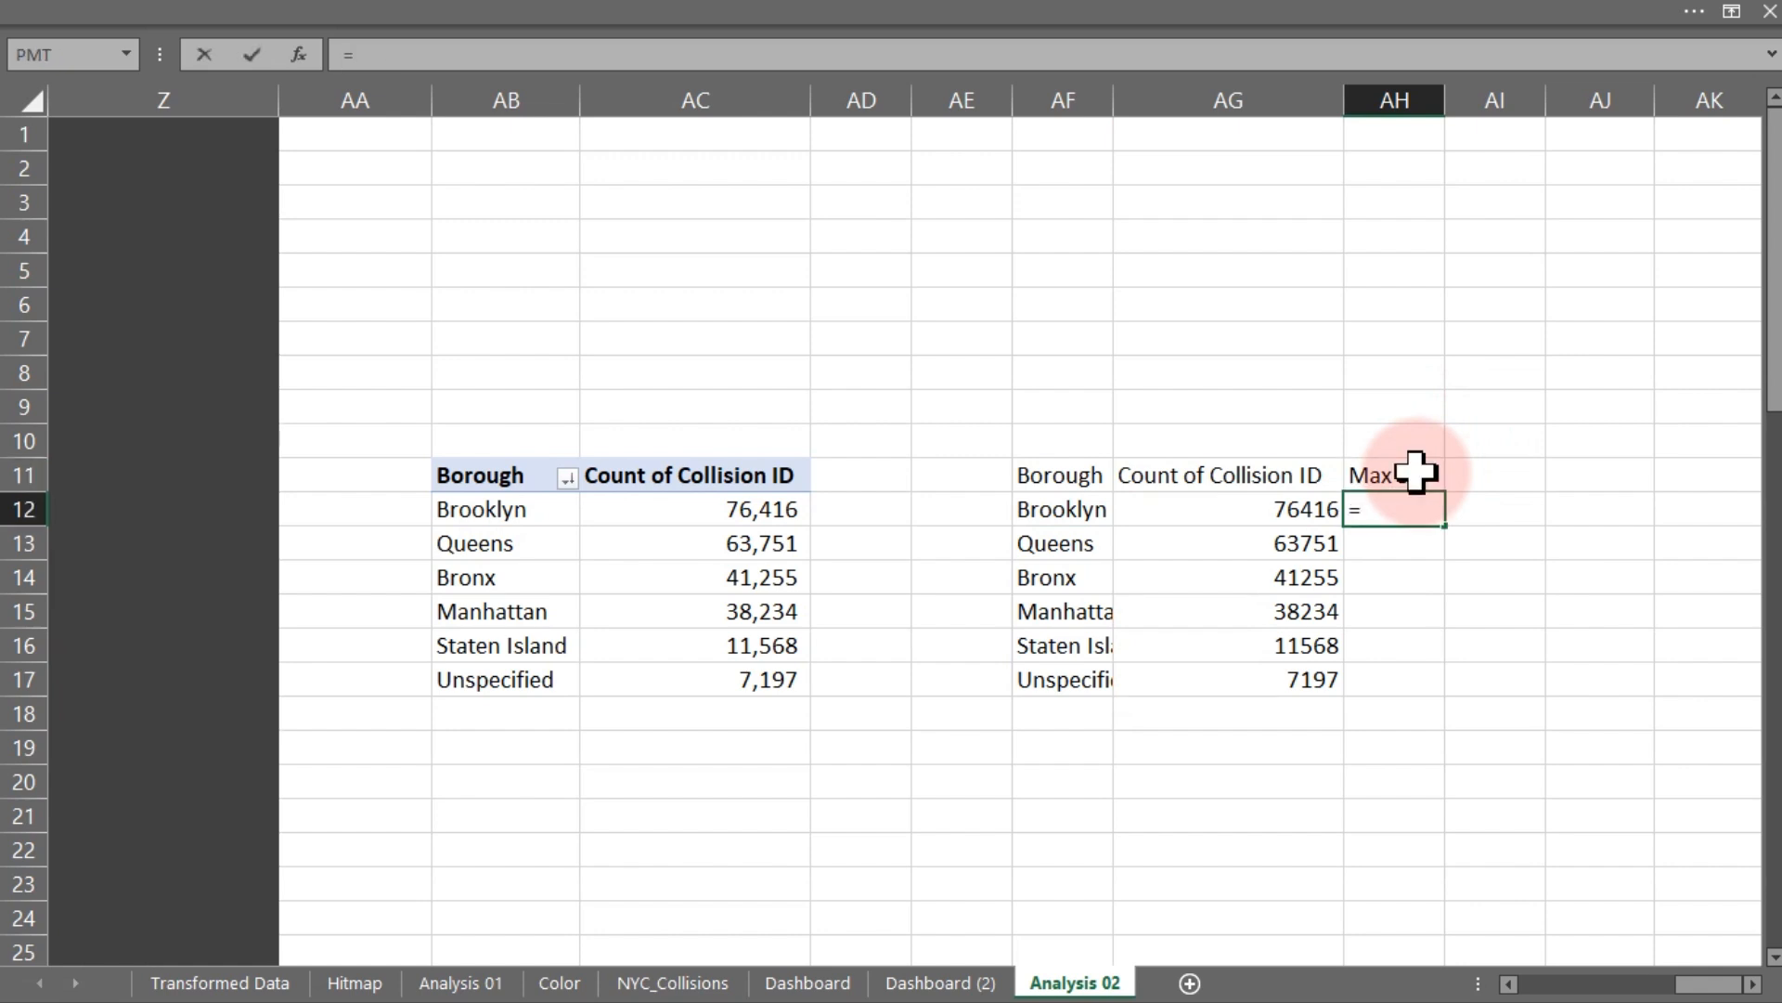
left_click(1286, 510)
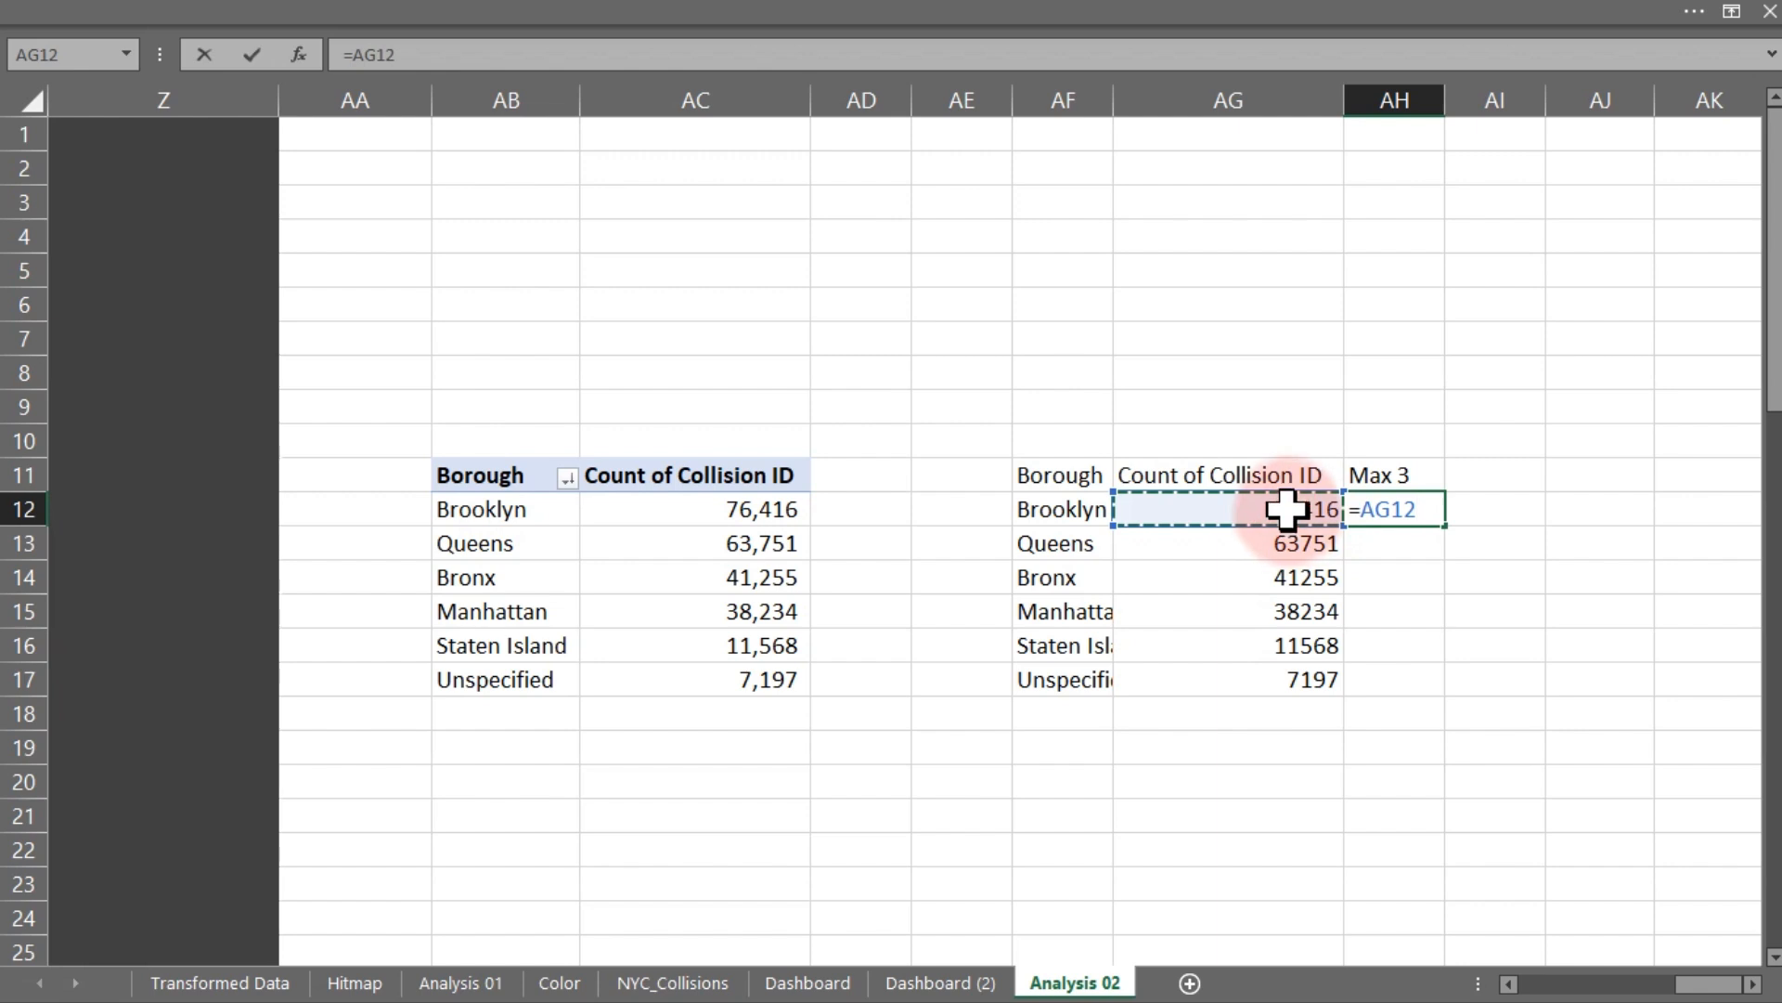
left_click_drag(1285, 510, 1286, 561)
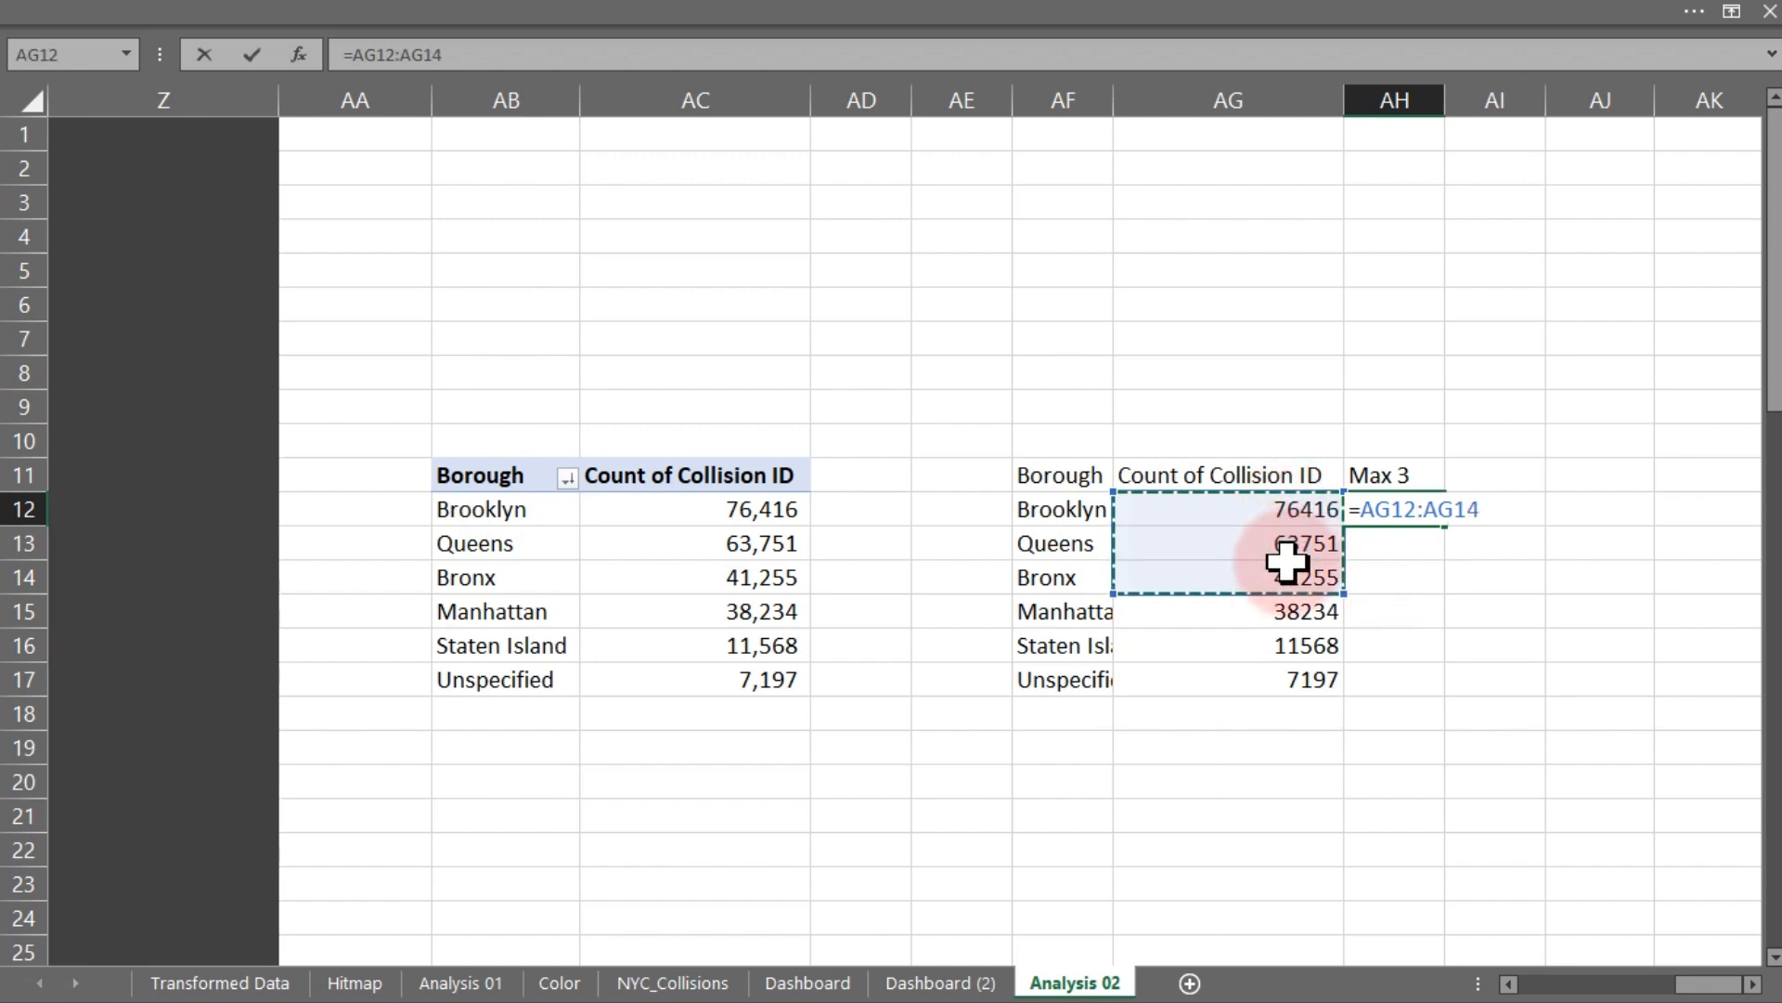
key("Return")
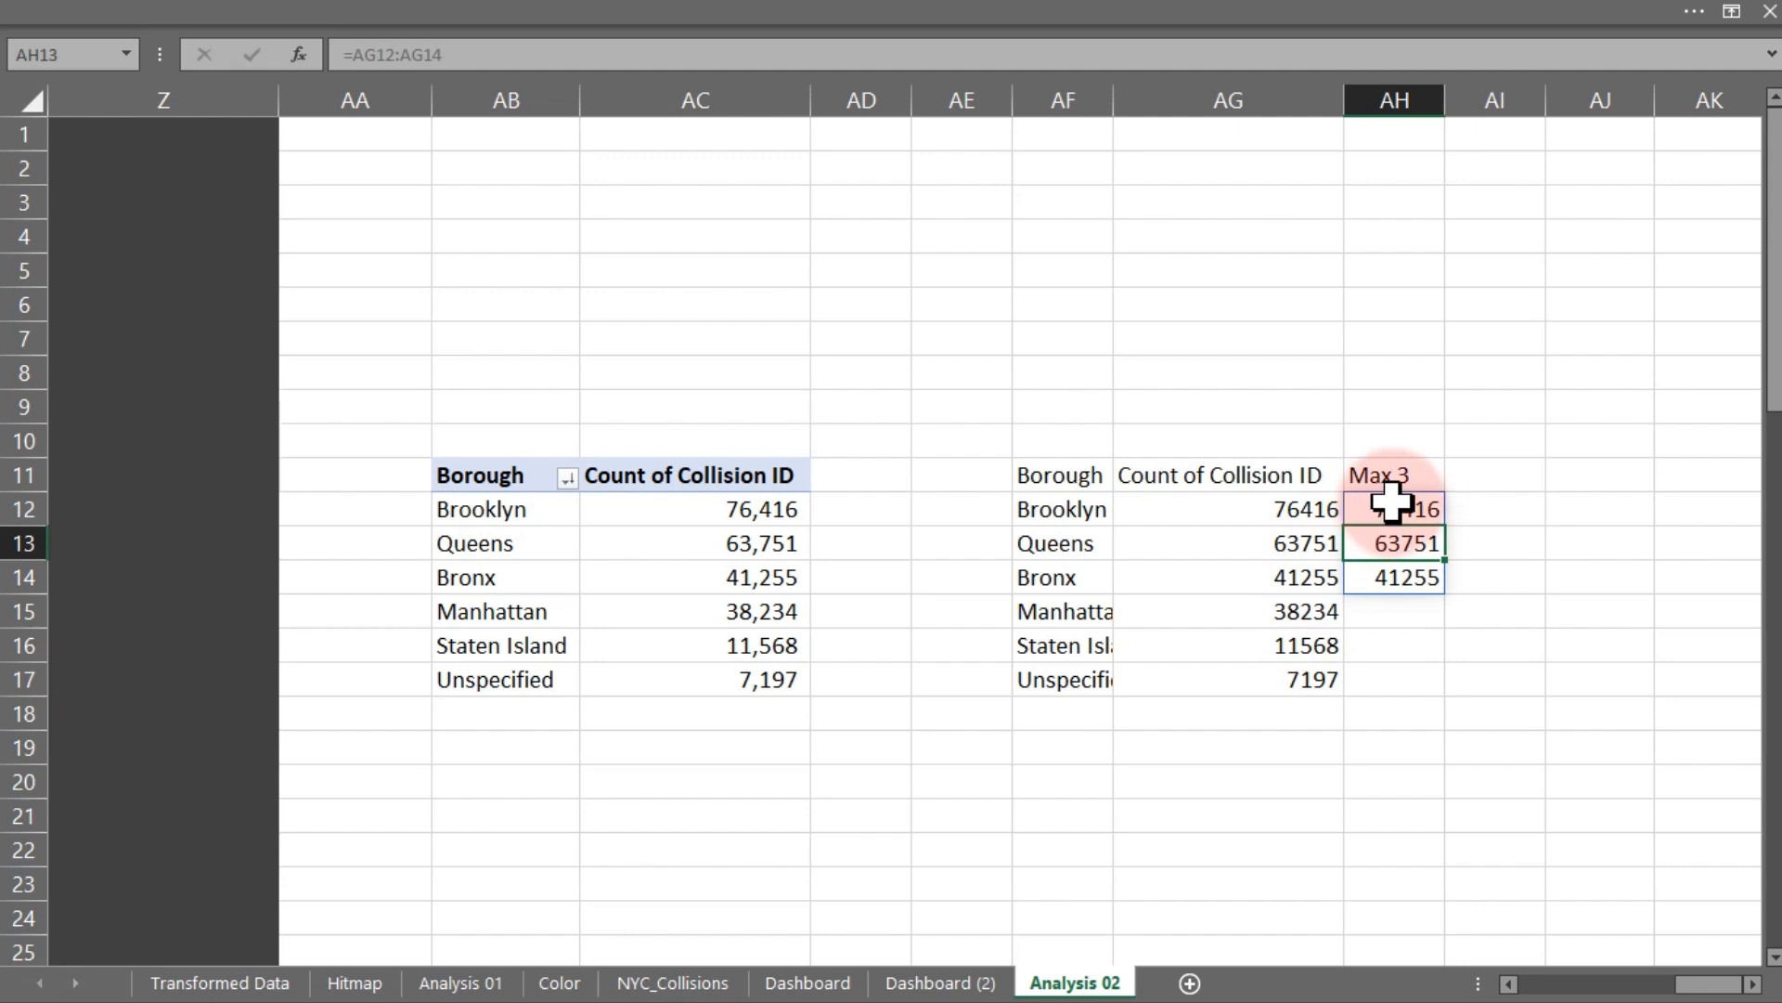
- Insert a clustered column chart from the borough table range AF11:AH17
left_click_drag(1067, 478, 1361, 677)
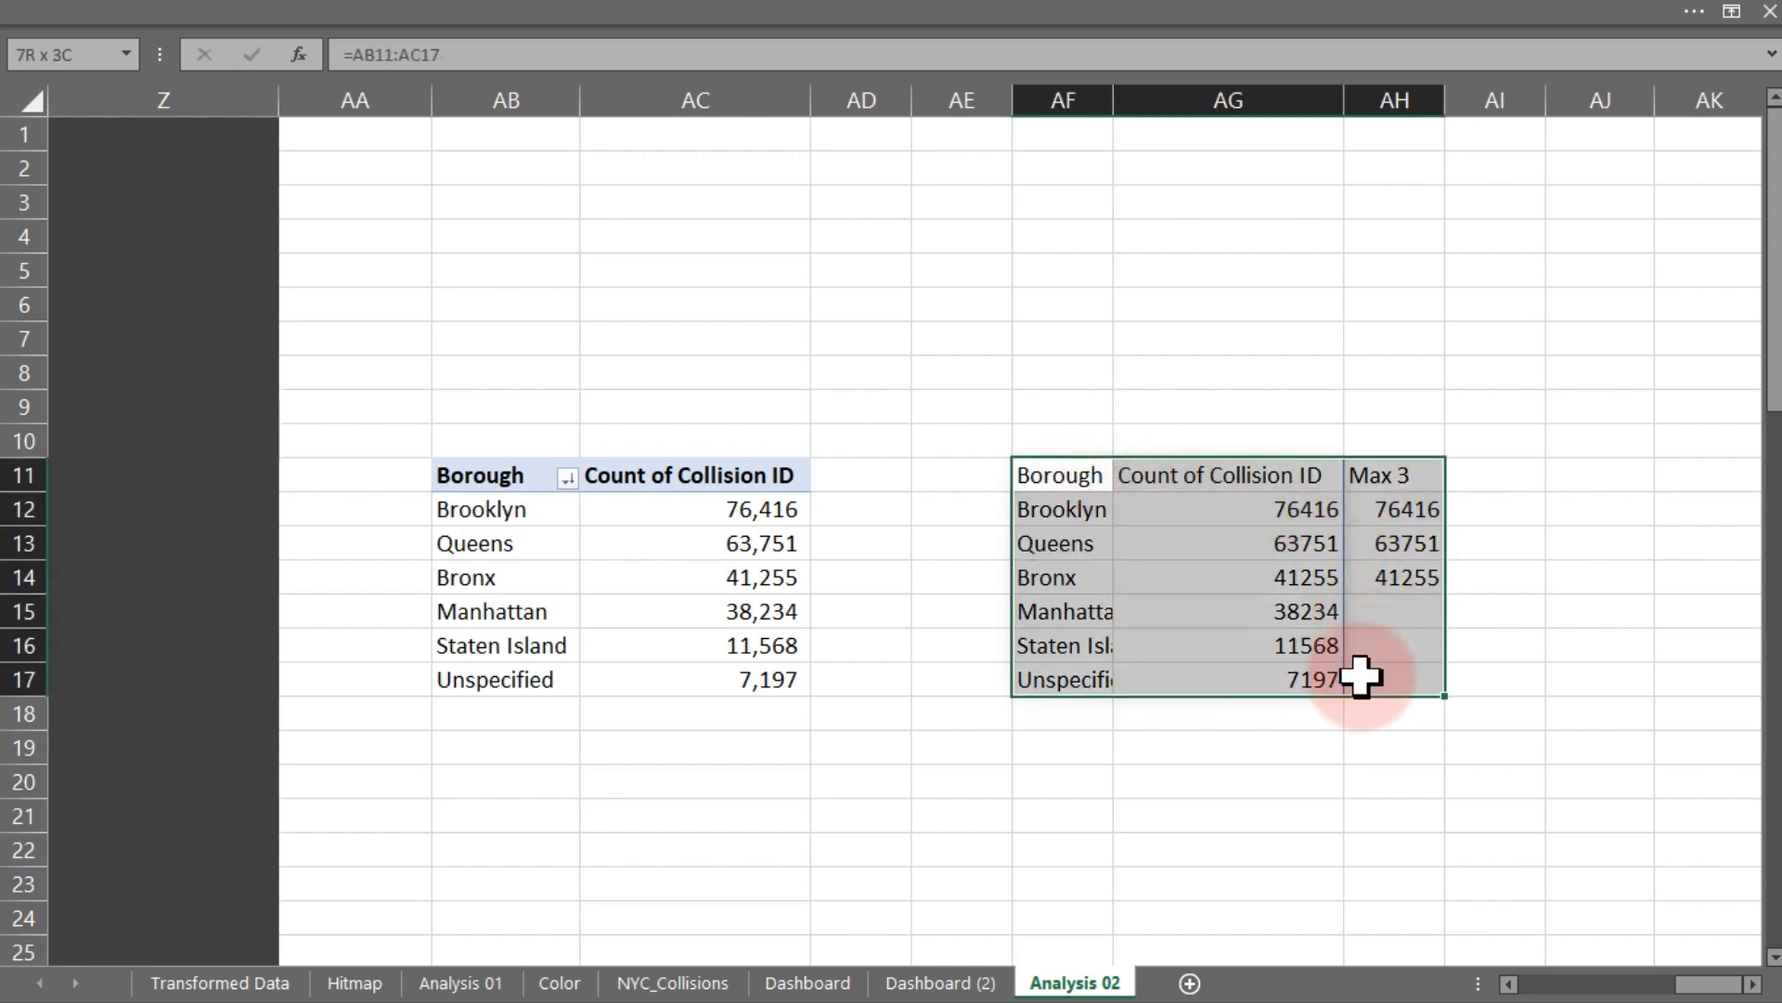
left_click(619, 22)
left_click(195, 62)
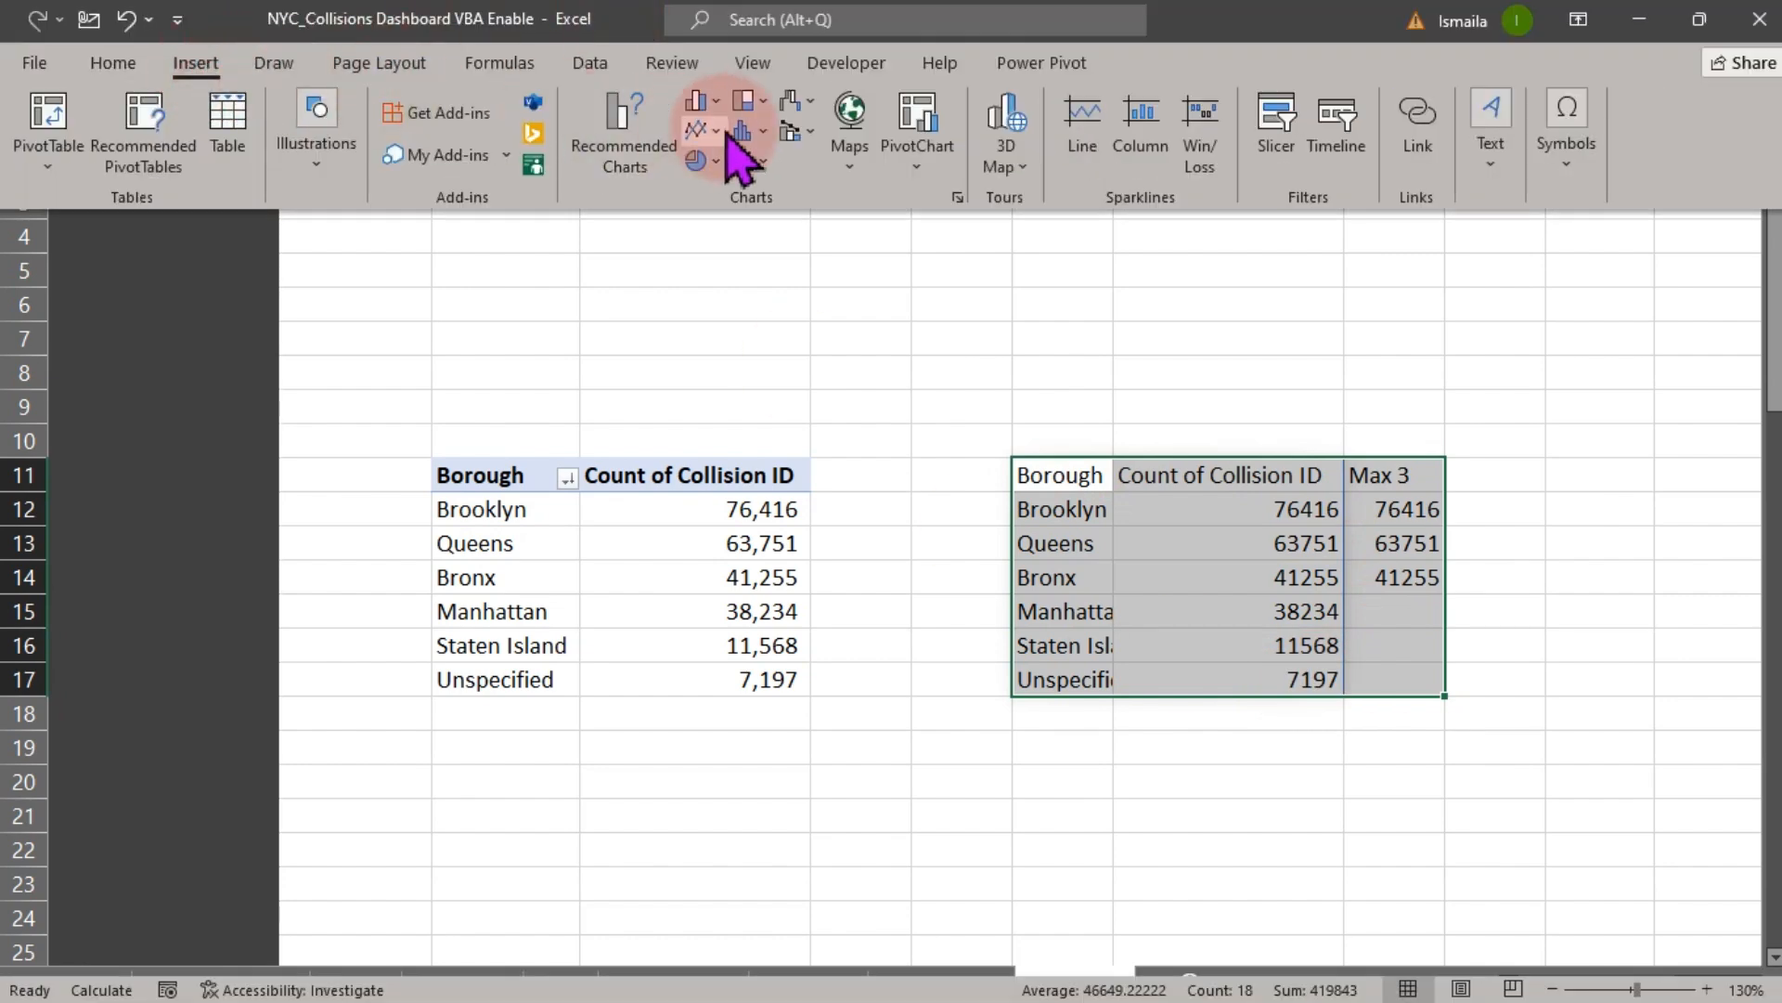
left_click(712, 109)
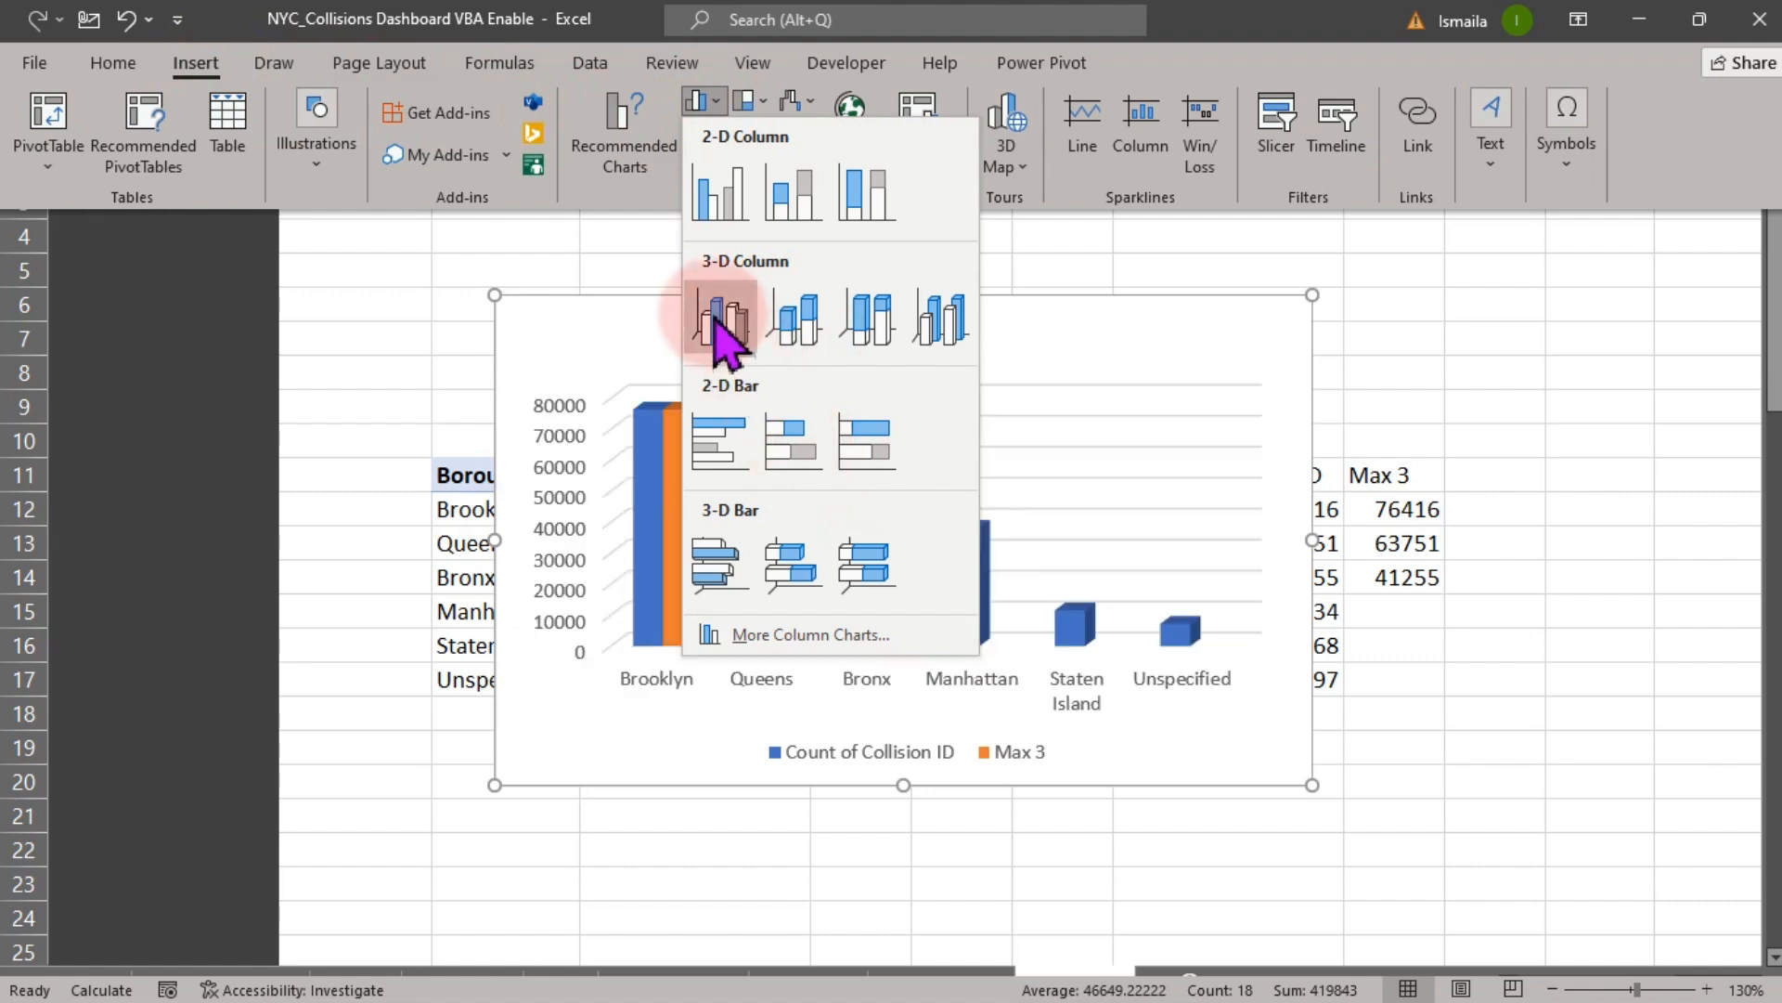
left_click(722, 226)
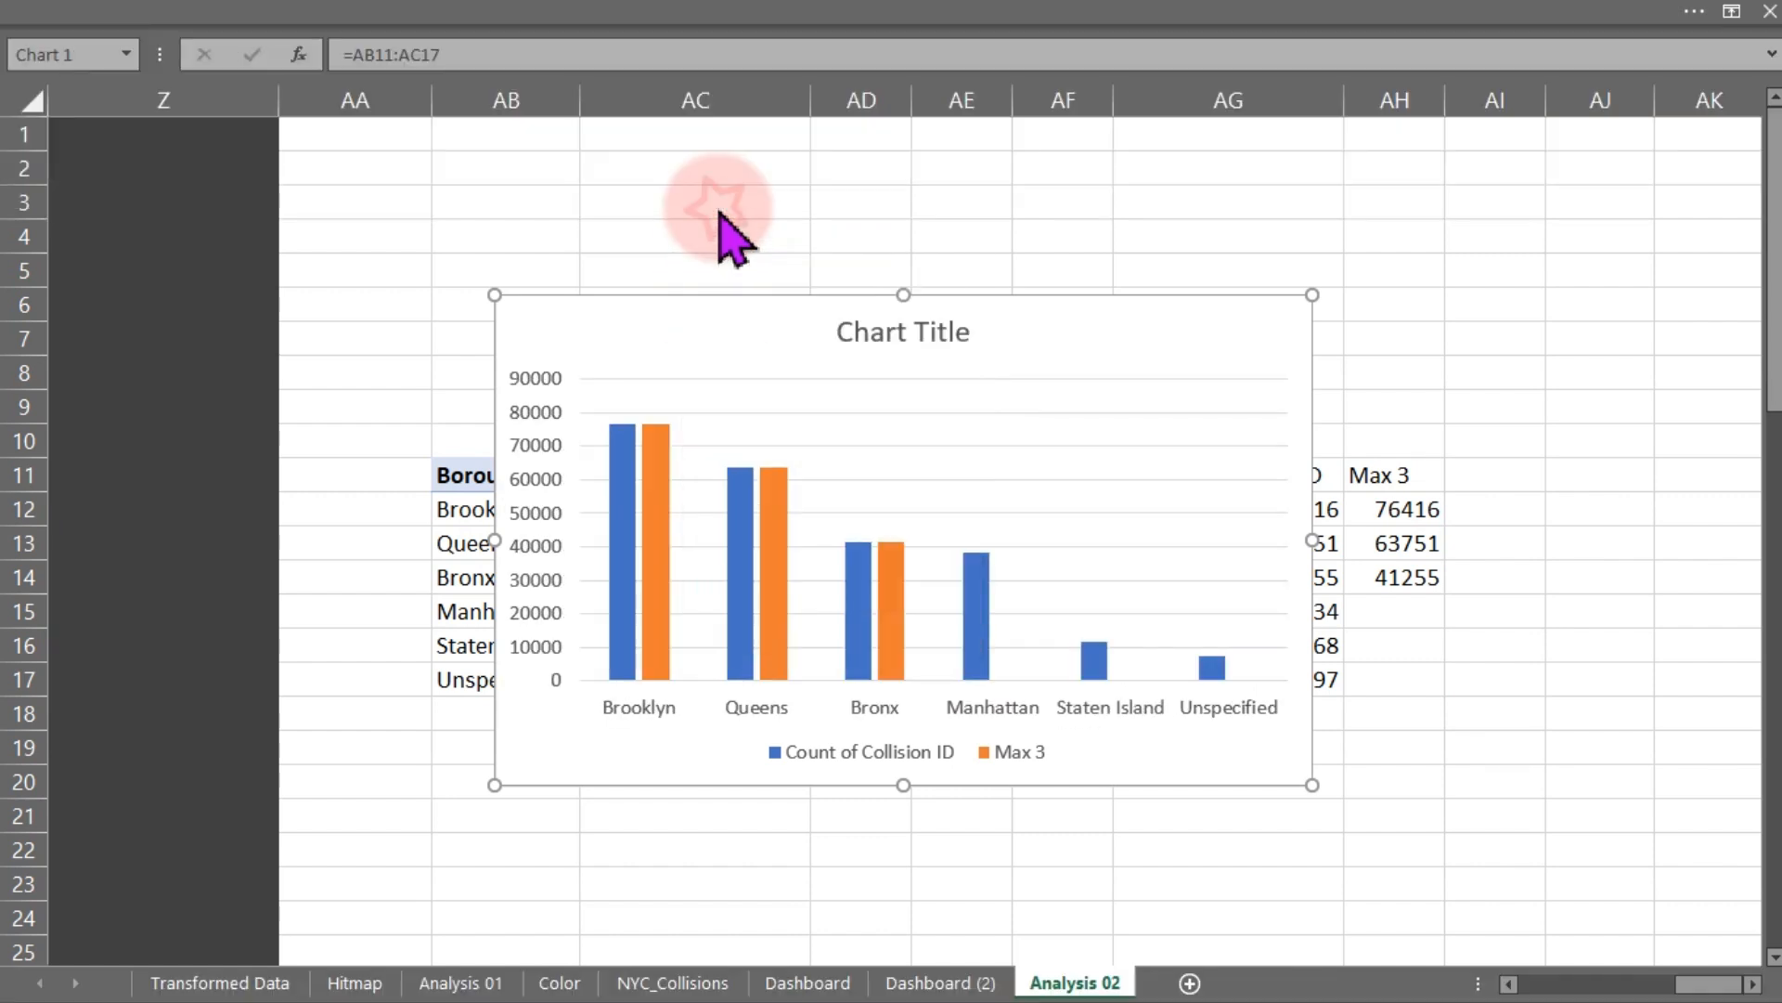
- Remove the legend, the vertical axis and the chart title from the chart
left_click(905, 750)
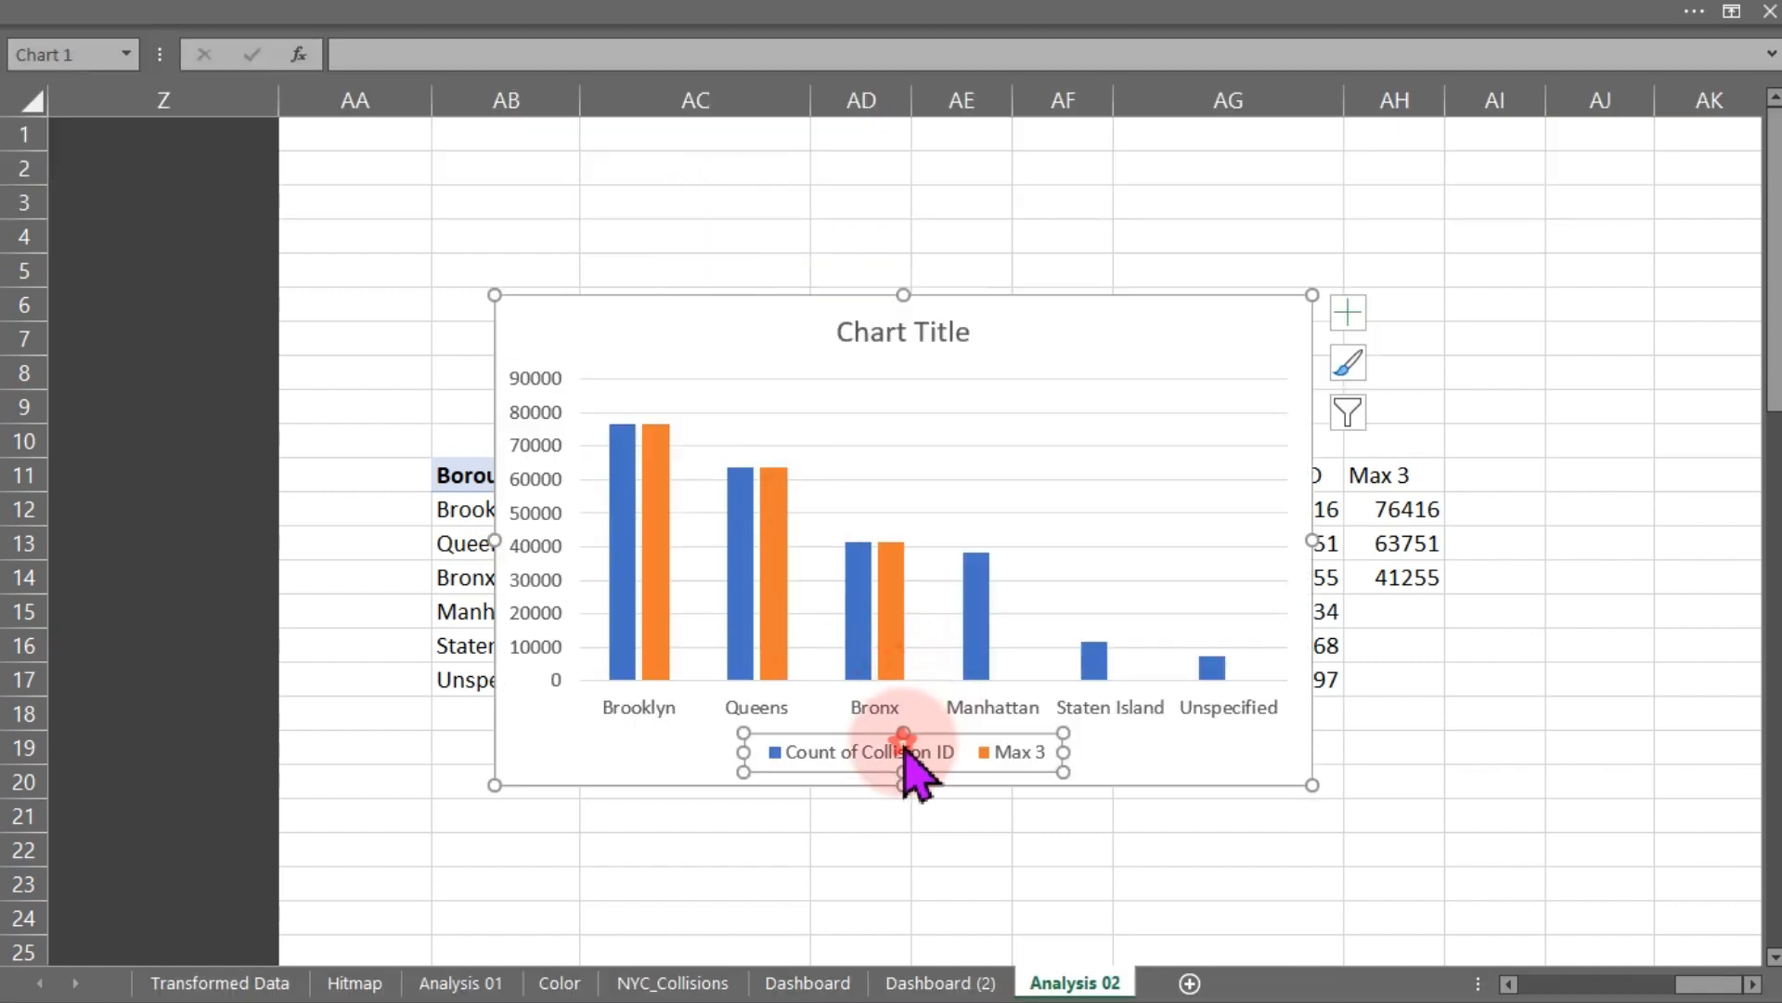
key("Delete")
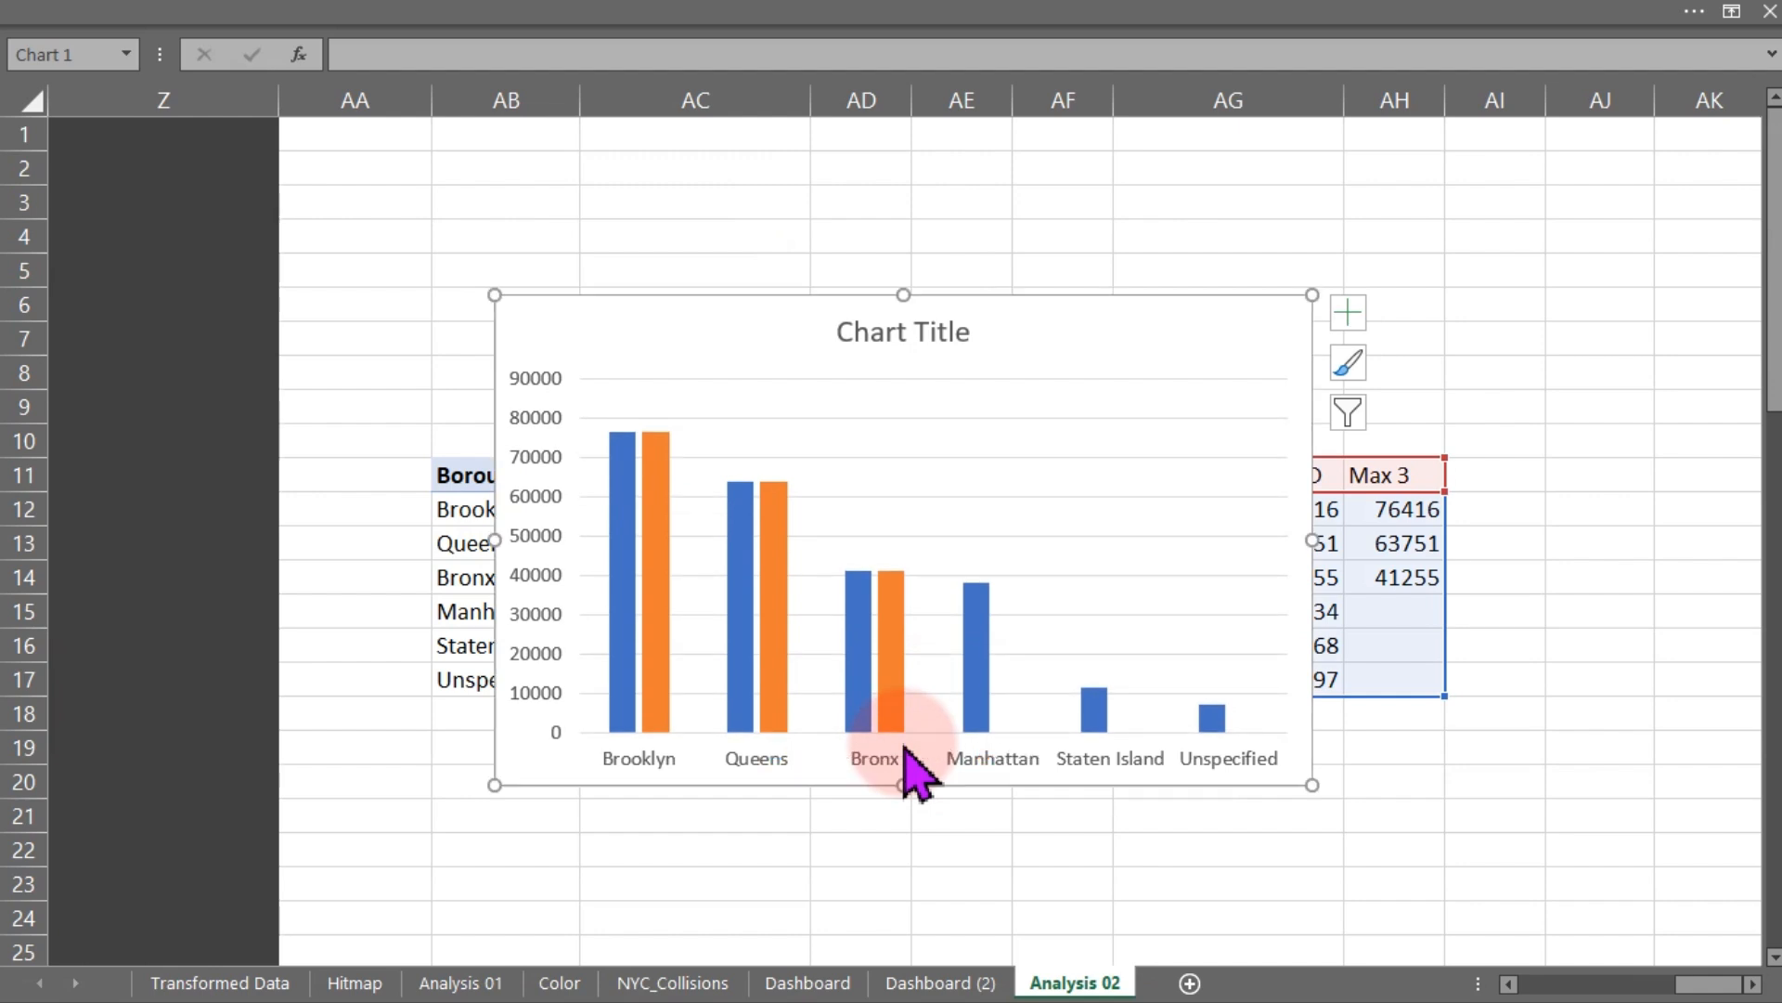
left_click(545, 618)
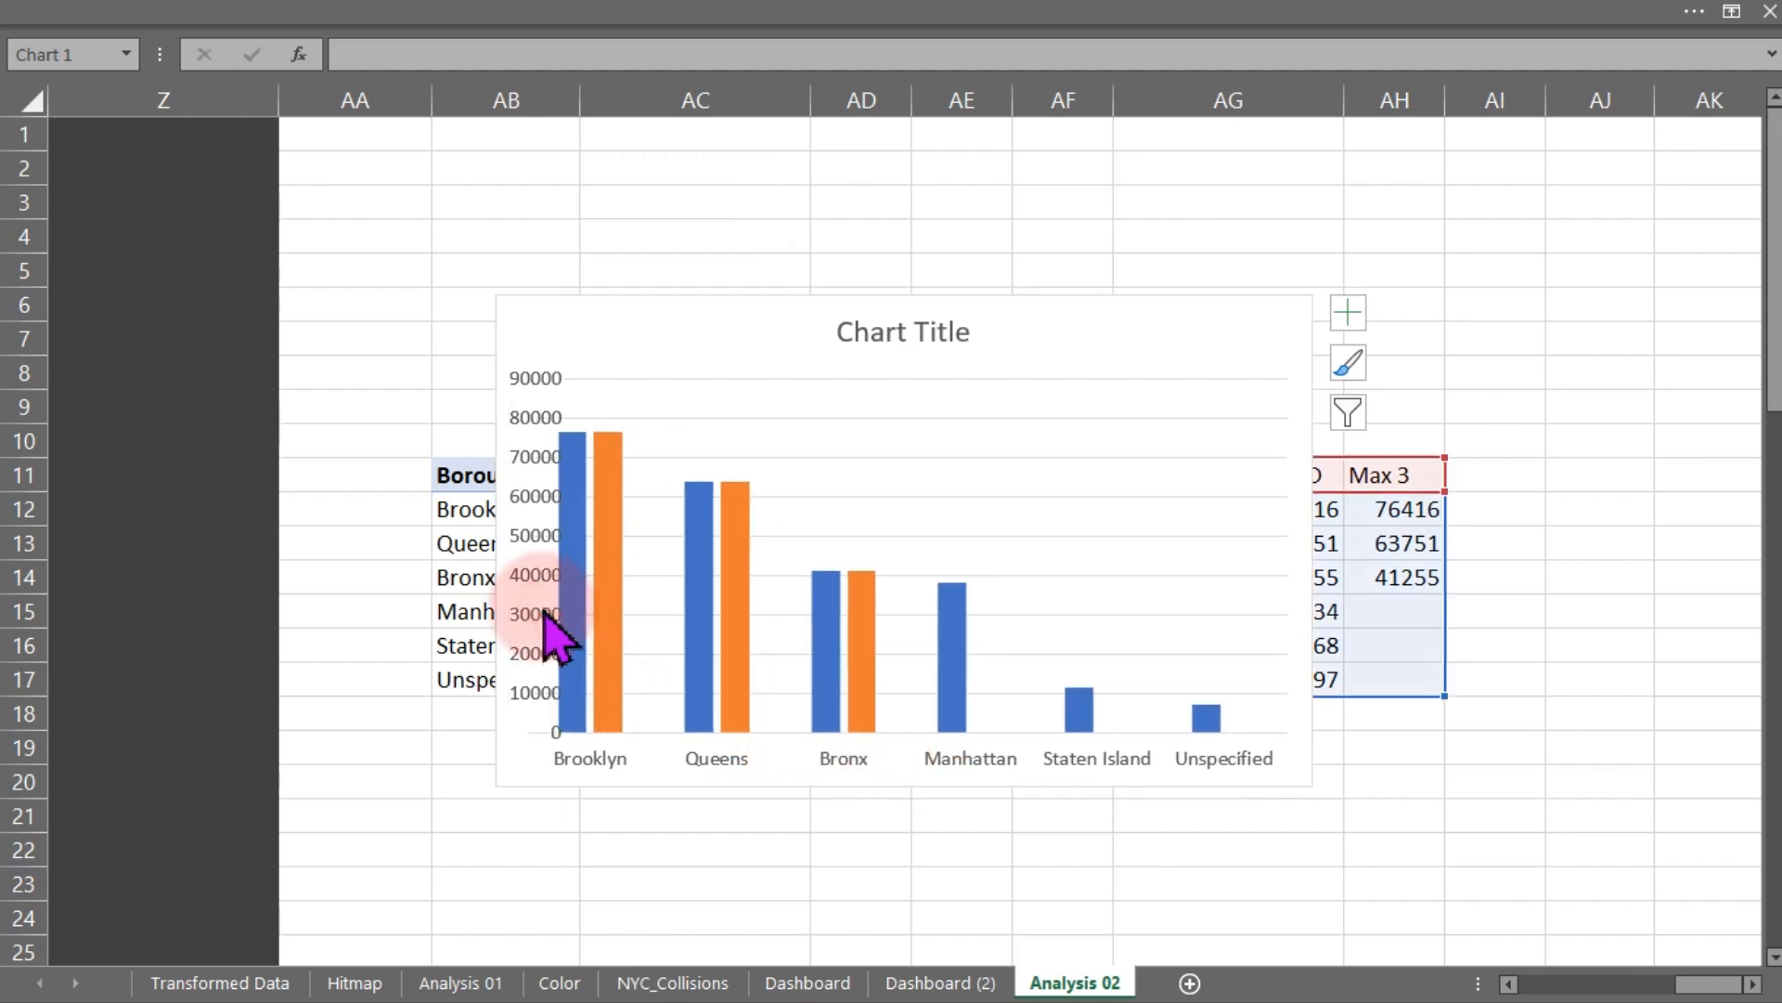
key("Delete")
left_click(905, 331)
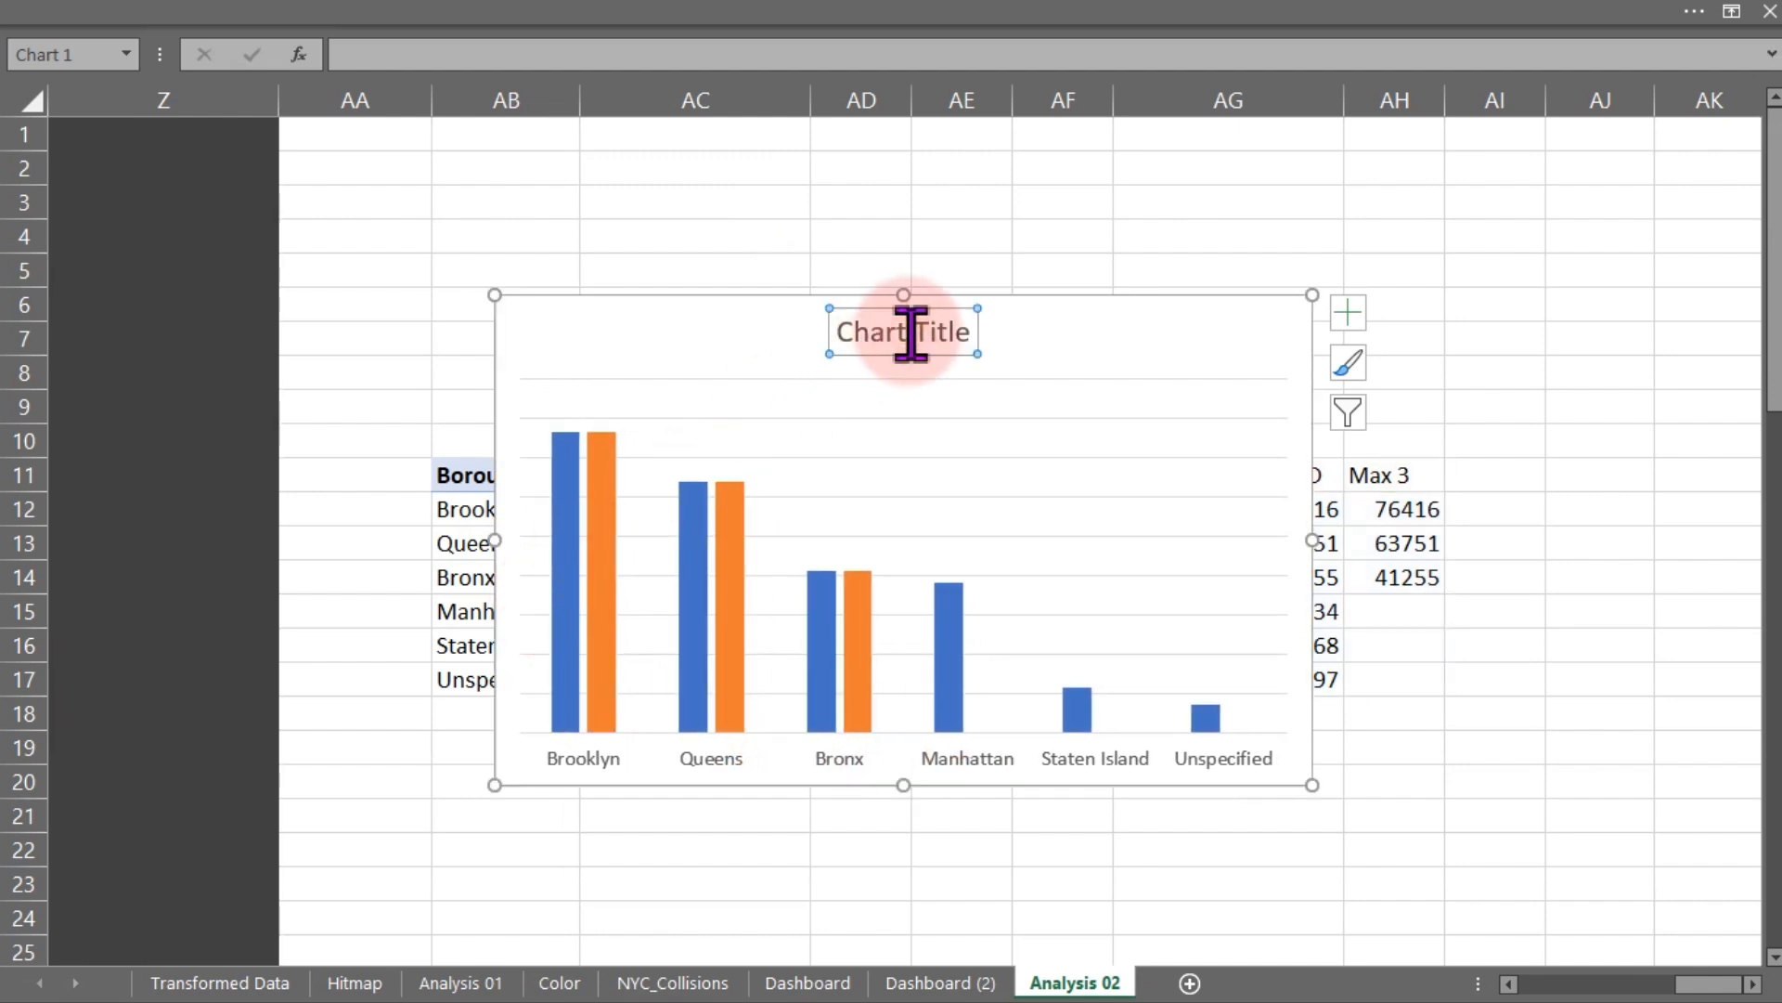
key("Delete")
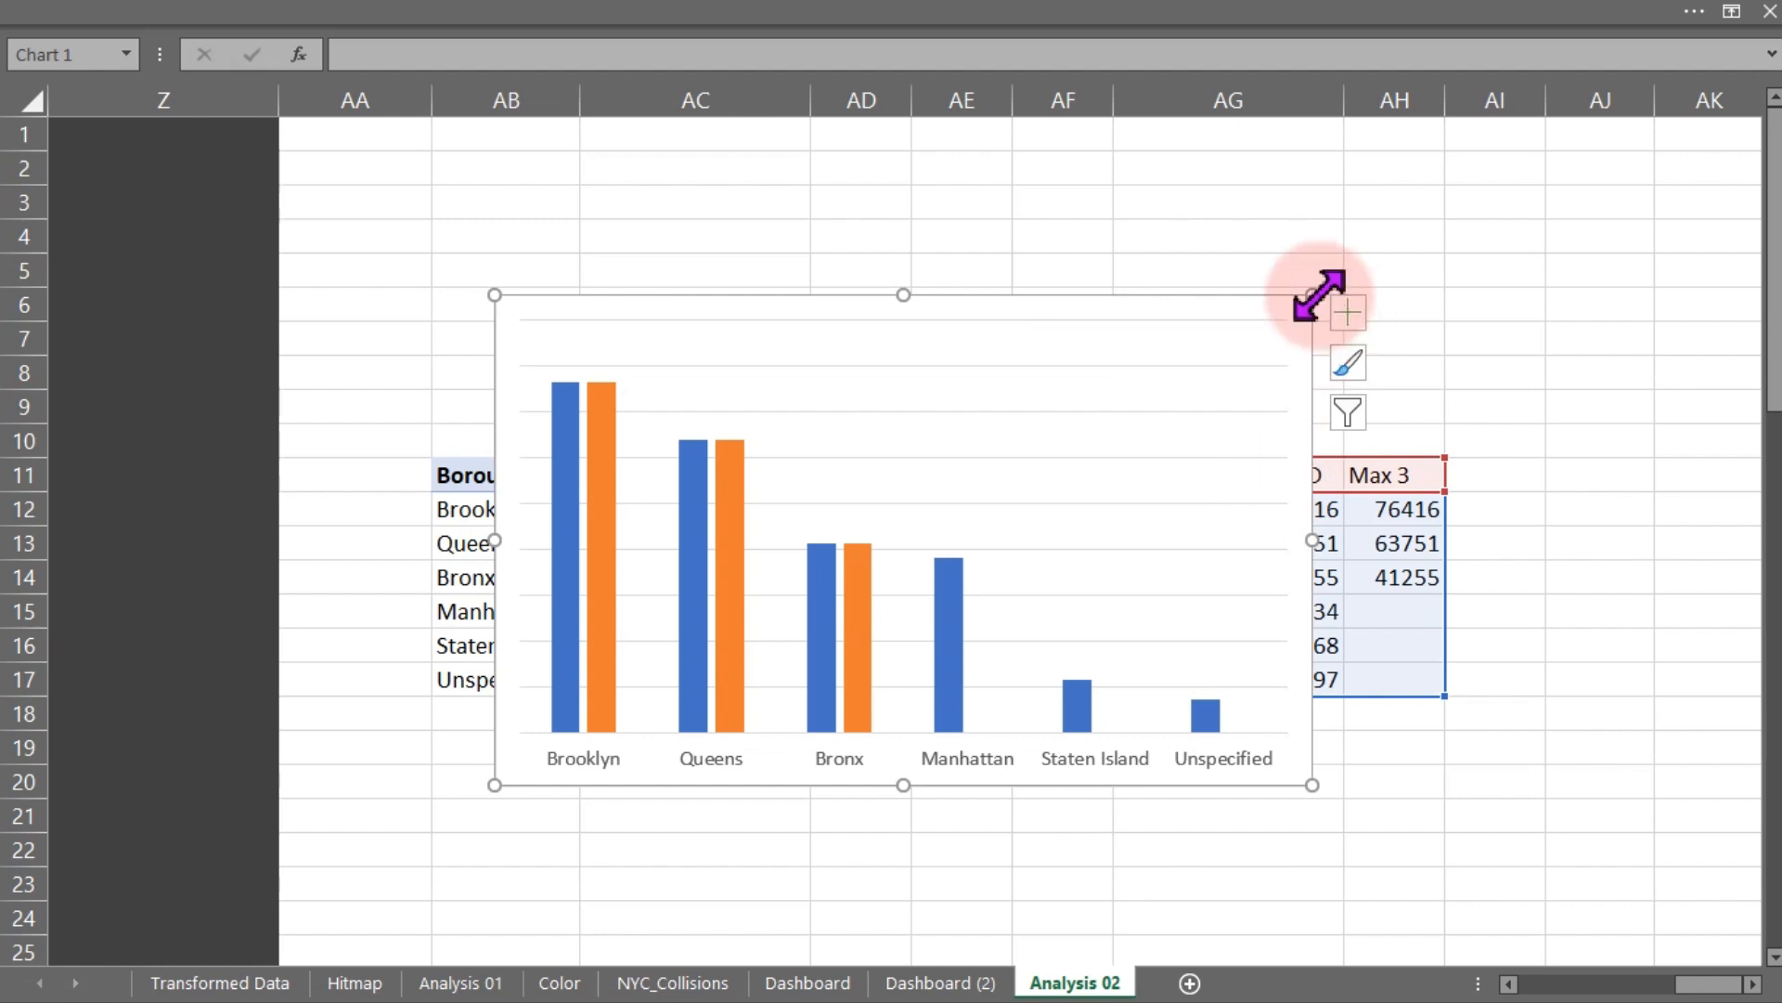
- Shrink the chart and move it onto the Dashboard (2) sheet below the KPI cards
left_click_drag(1311, 295, 1166, 469)
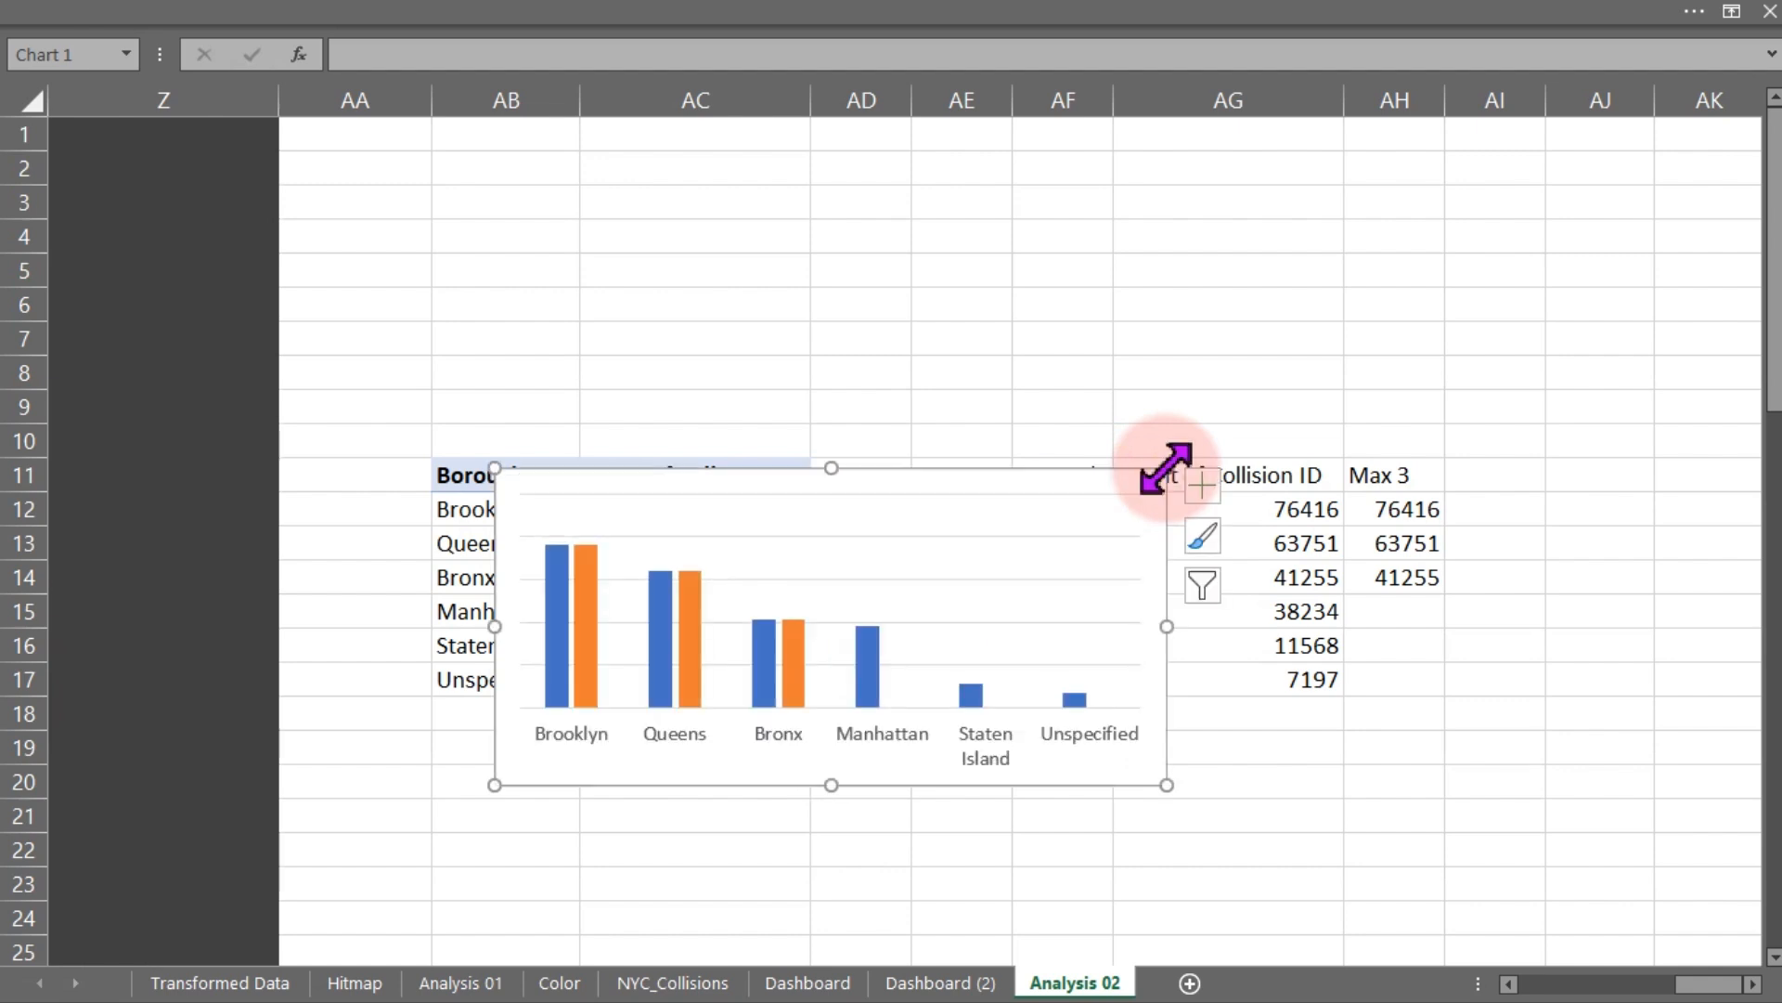
key("Delete")
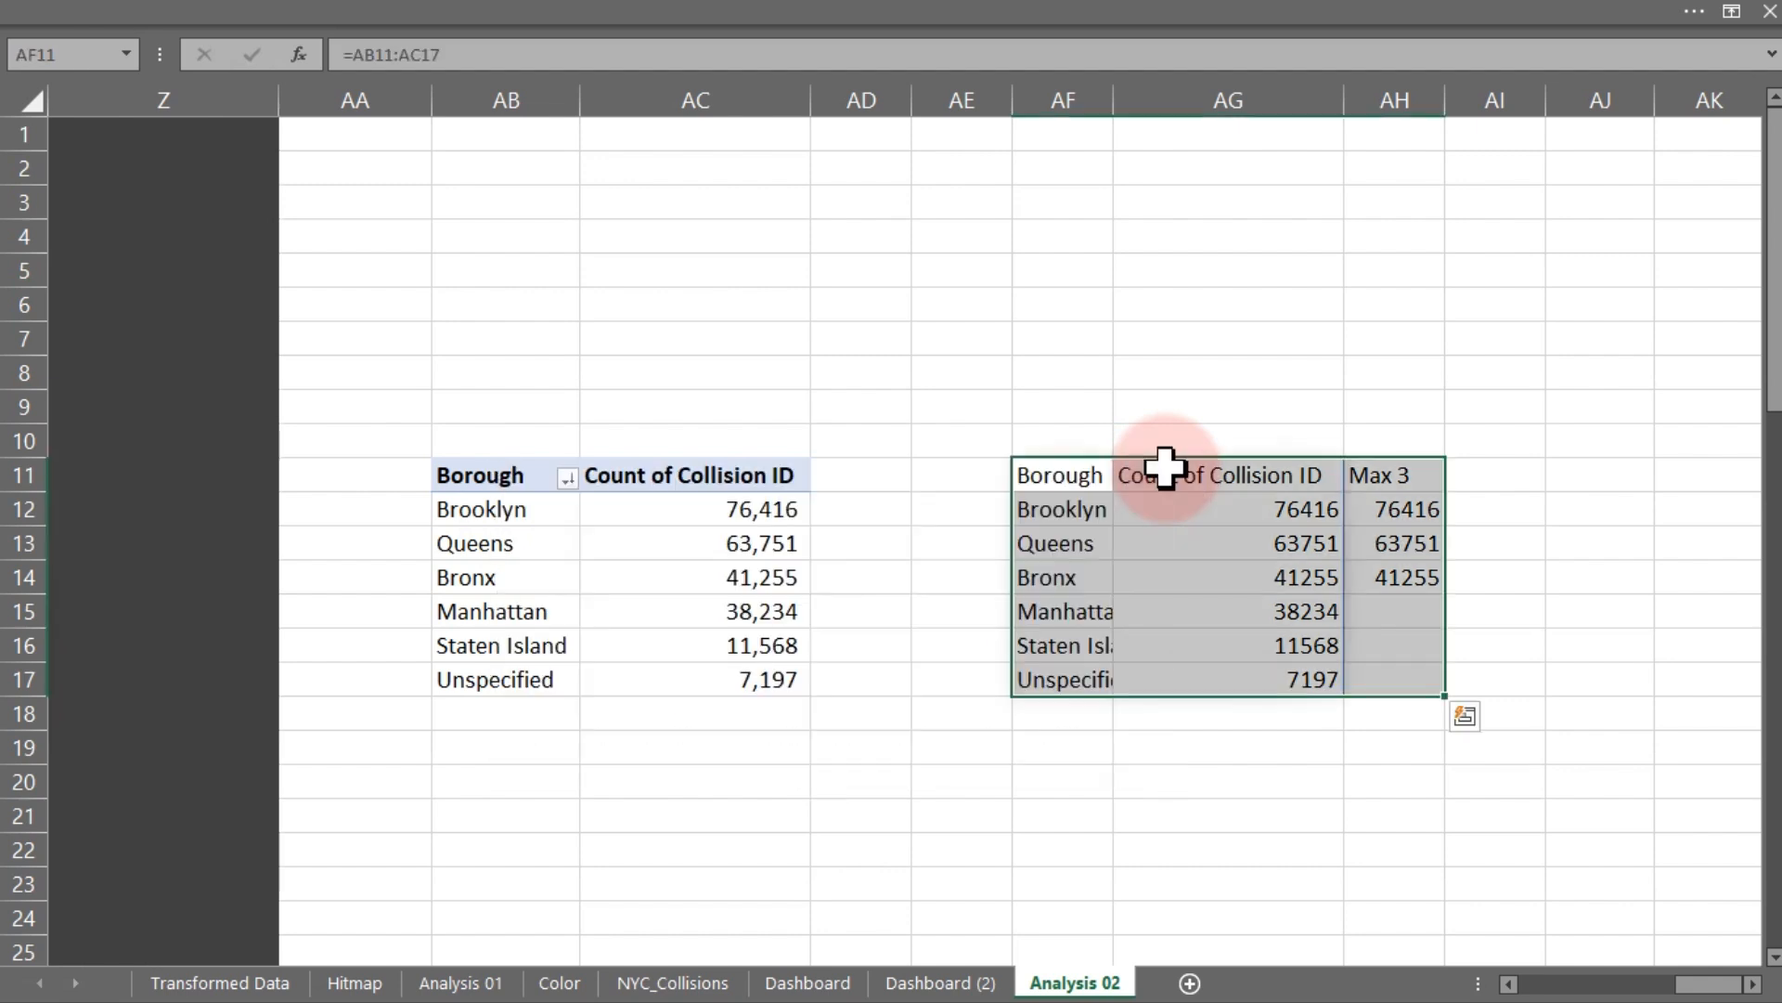
left_click(956, 983)
left_click(665, 639)
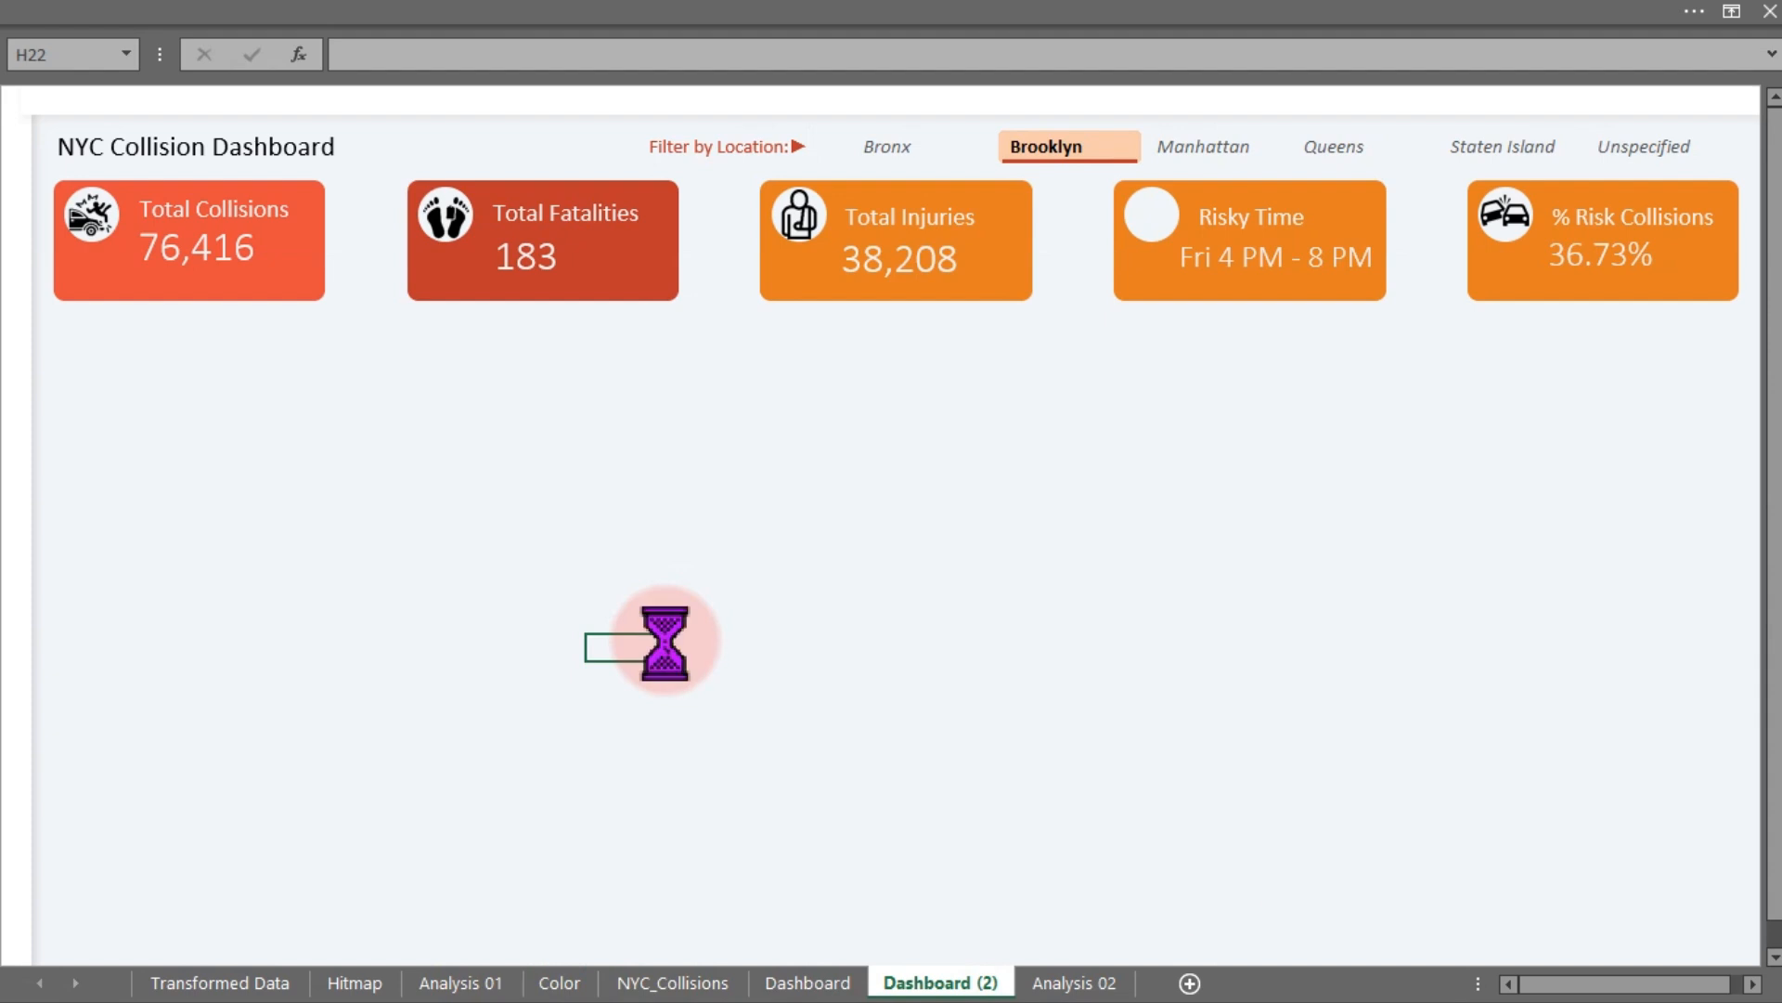
key("ctrl+v")
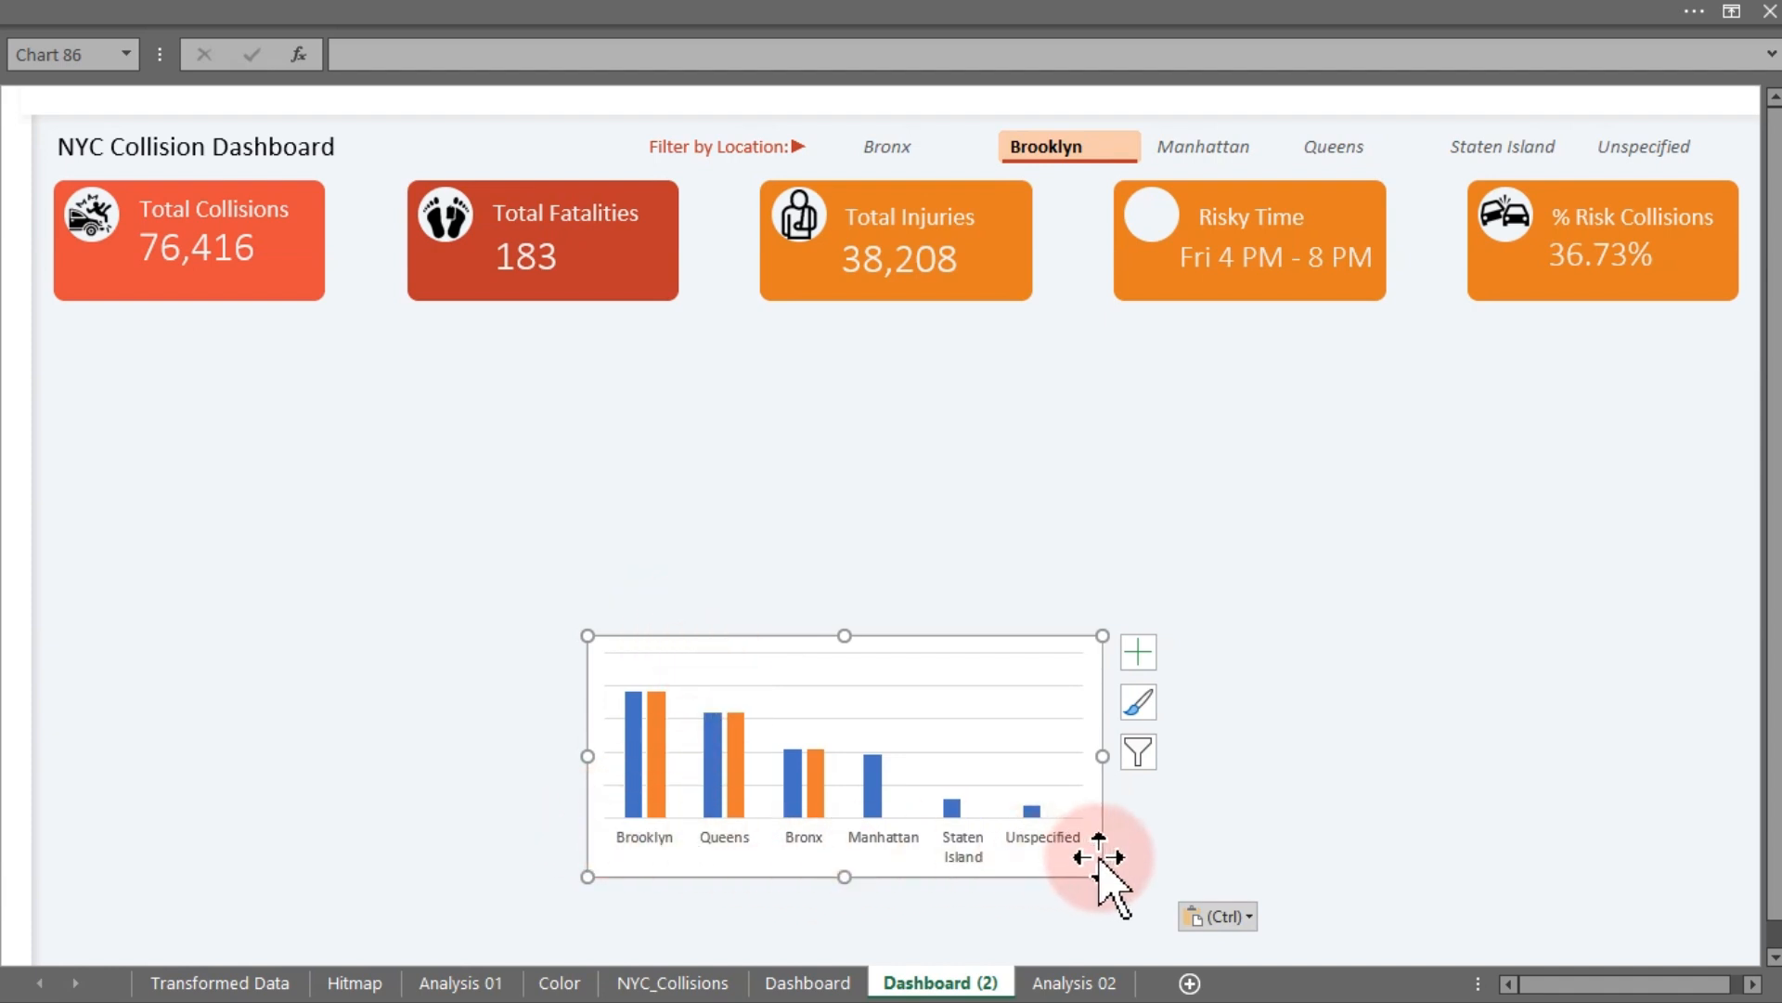
- Widen the chart and change its type to Clustered Bar
left_click_drag(1103, 755, 1168, 756)
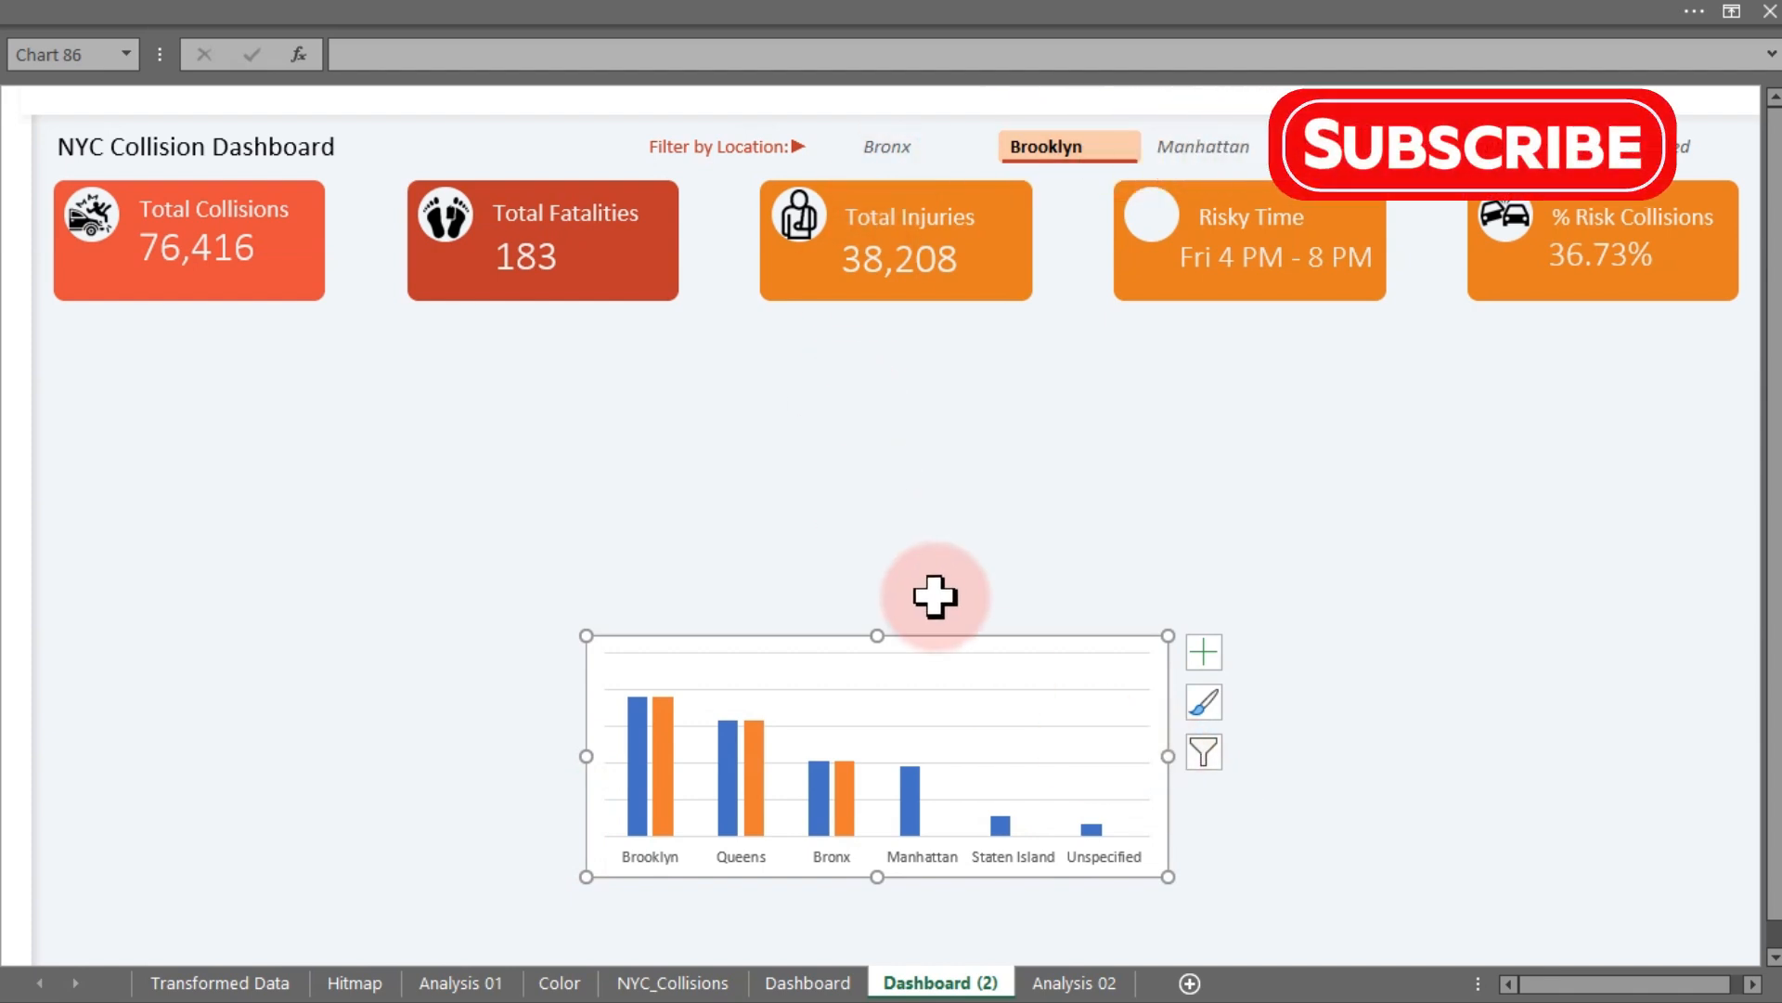
right_click(936, 639)
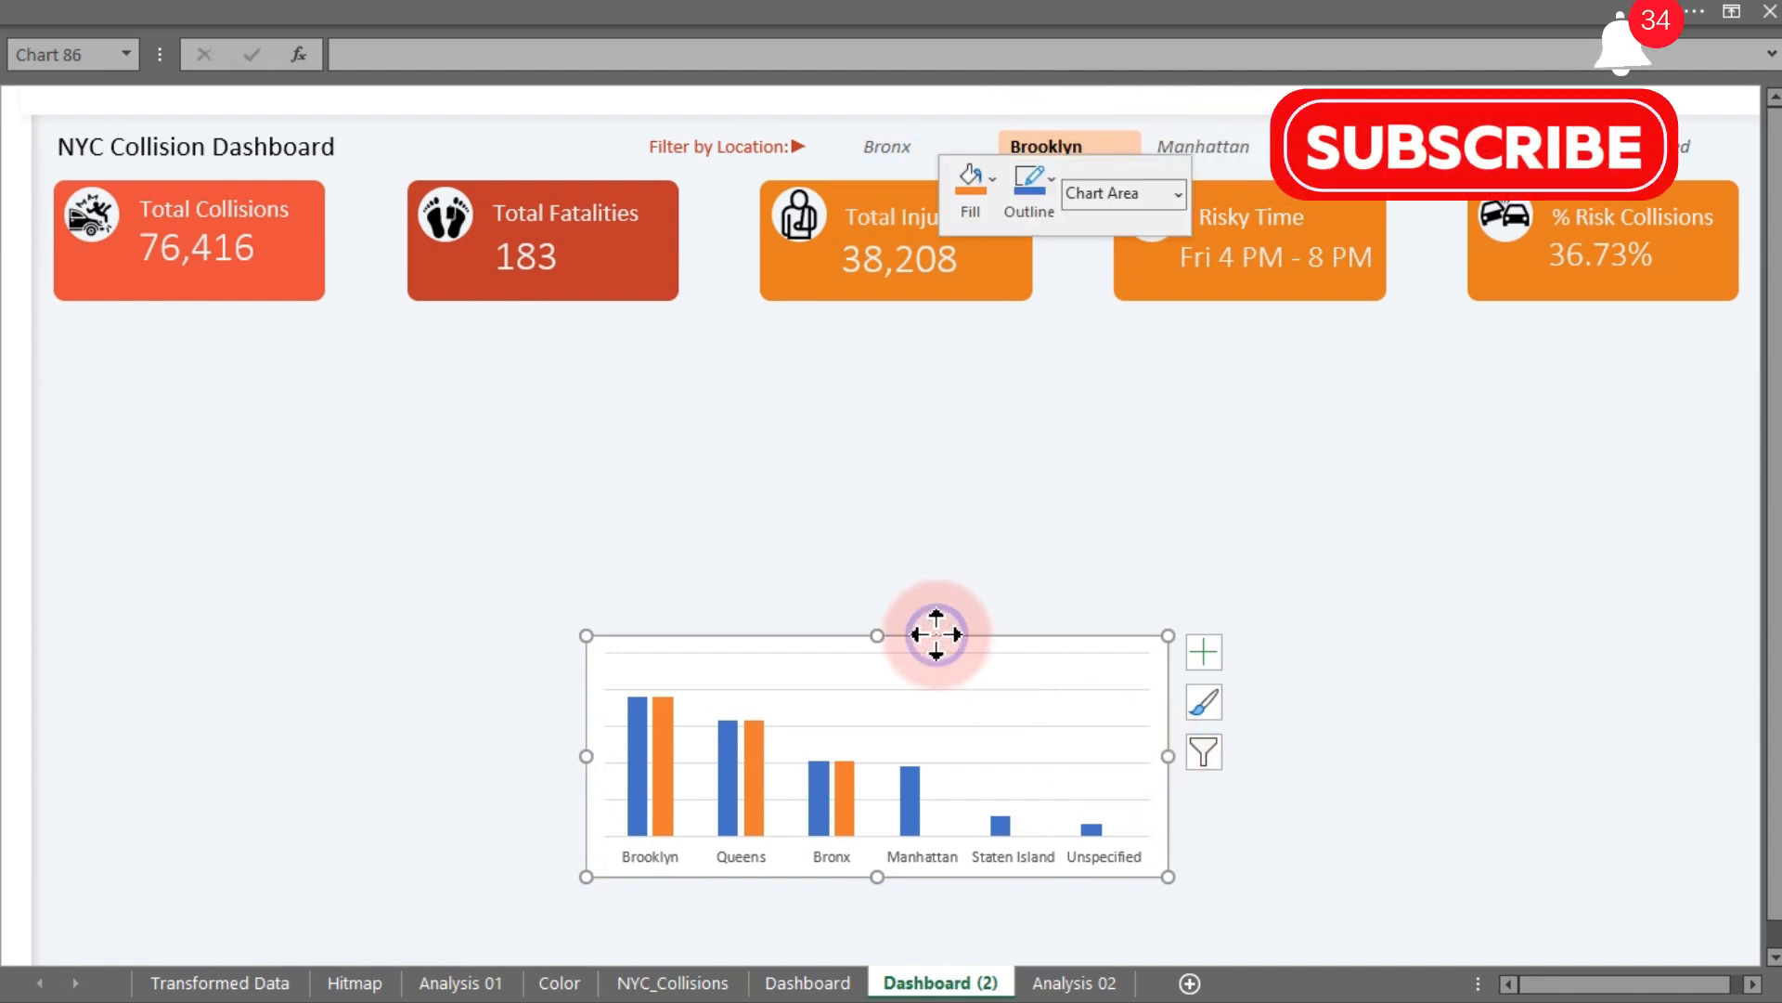
left_click(1052, 526)
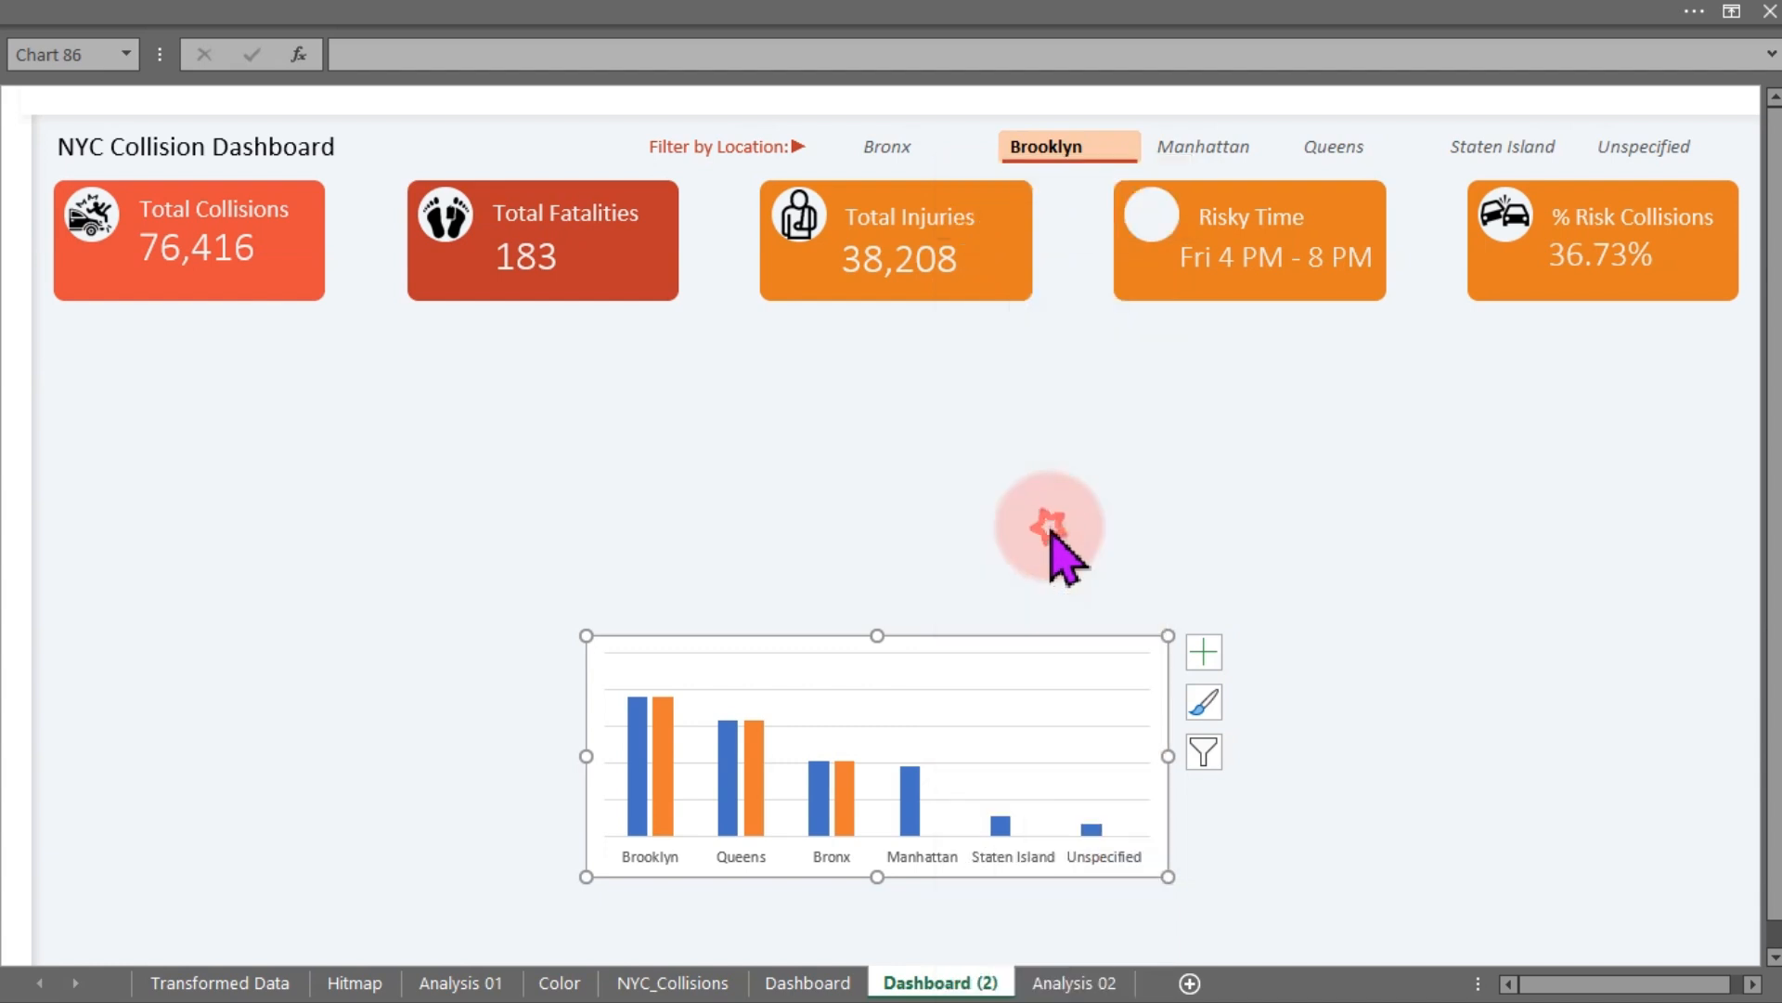
left_click(685, 336)
left_click(558, 383)
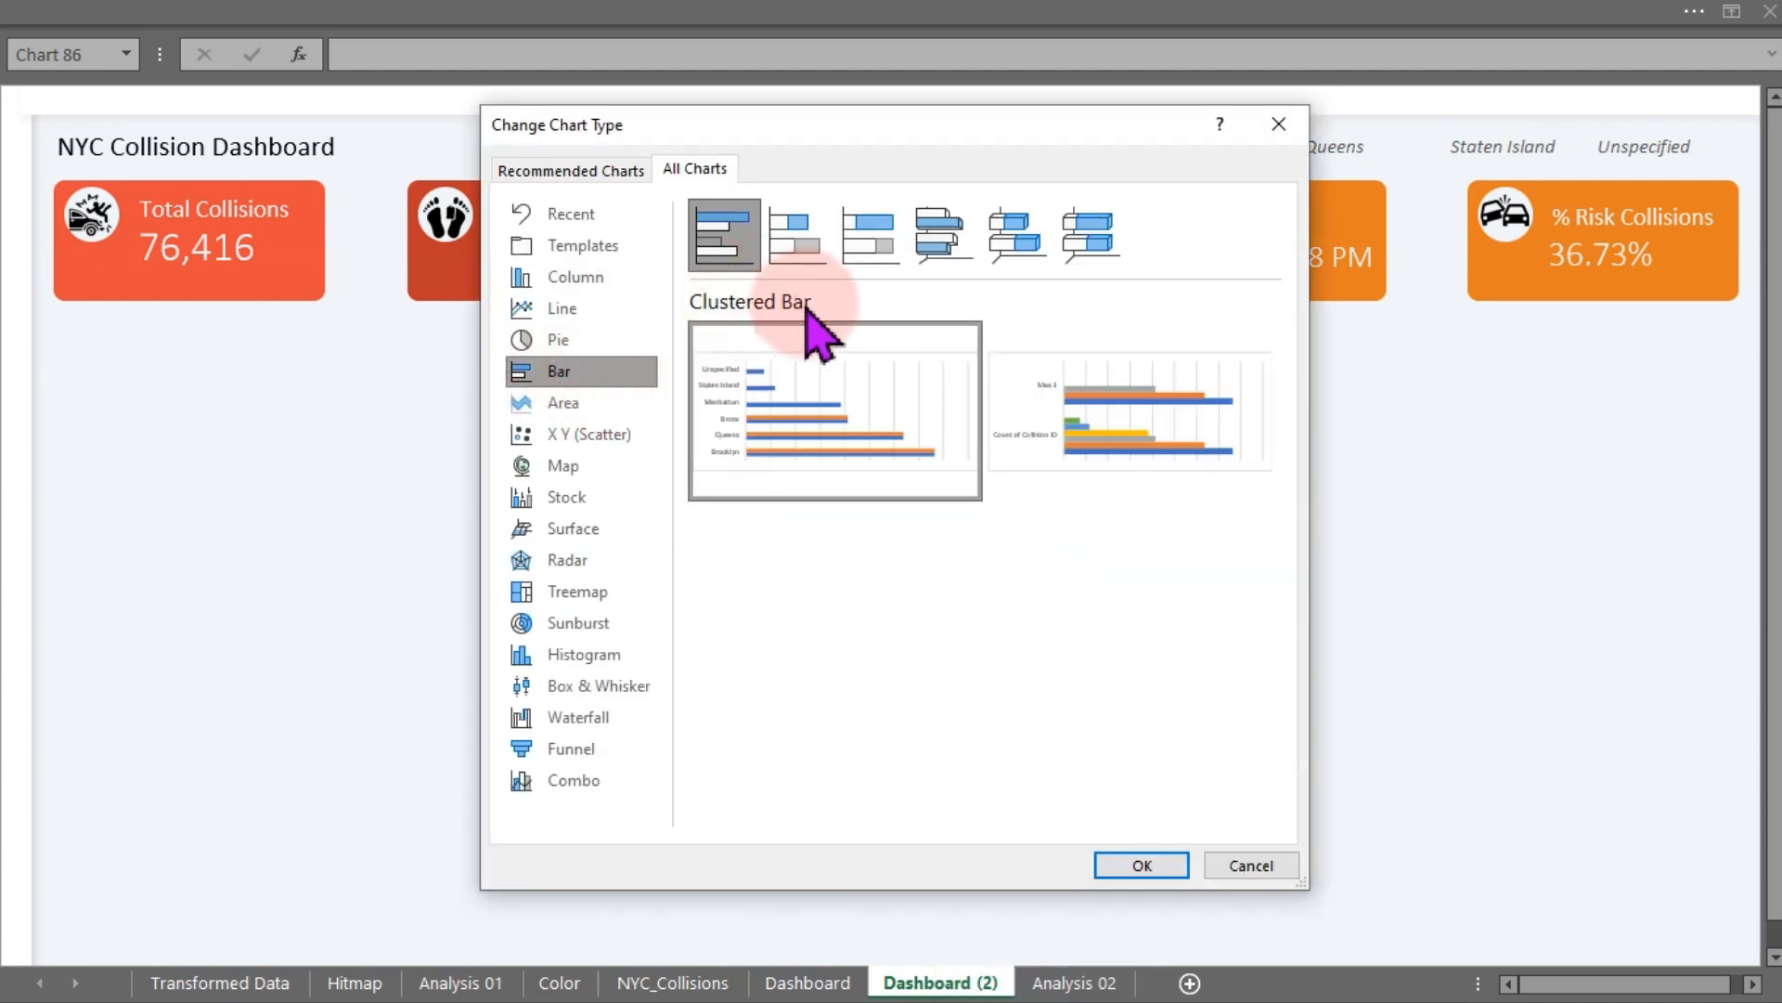
left_click(935, 554)
left_click(1147, 864)
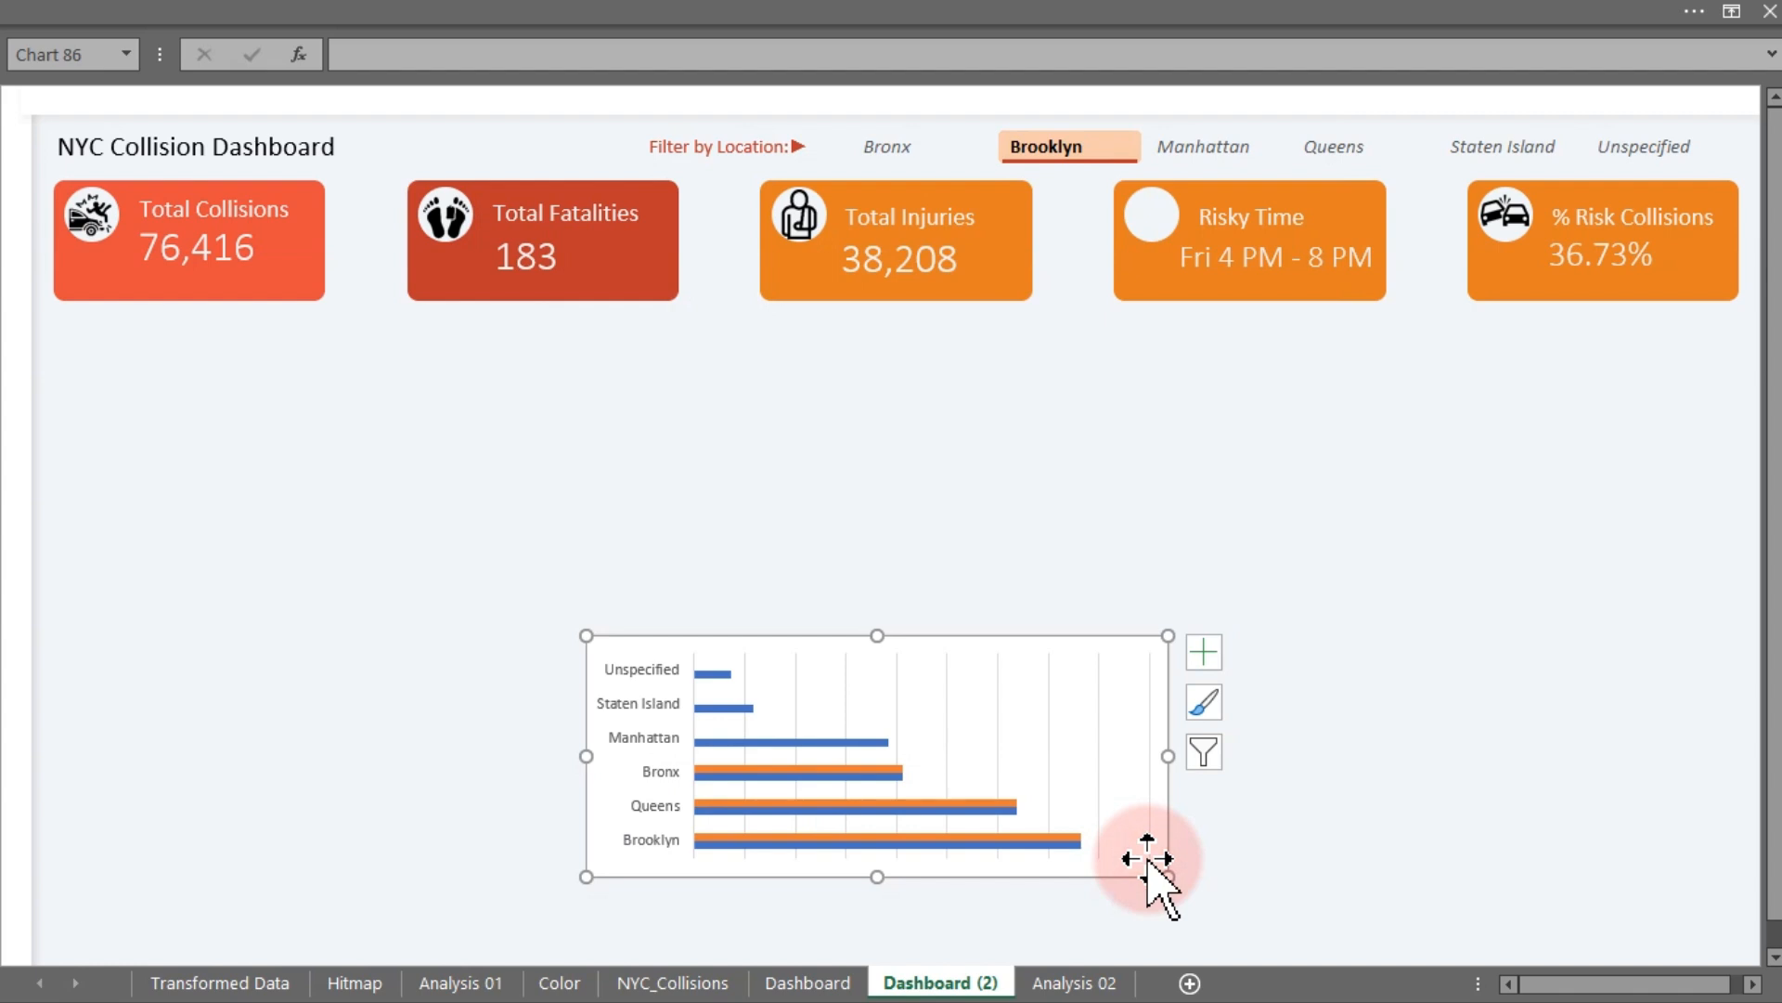
- Resize the chart to be taller and narrower
left_click_drag(877, 635, 881, 514)
left_click_drag(1170, 878, 1016, 849)
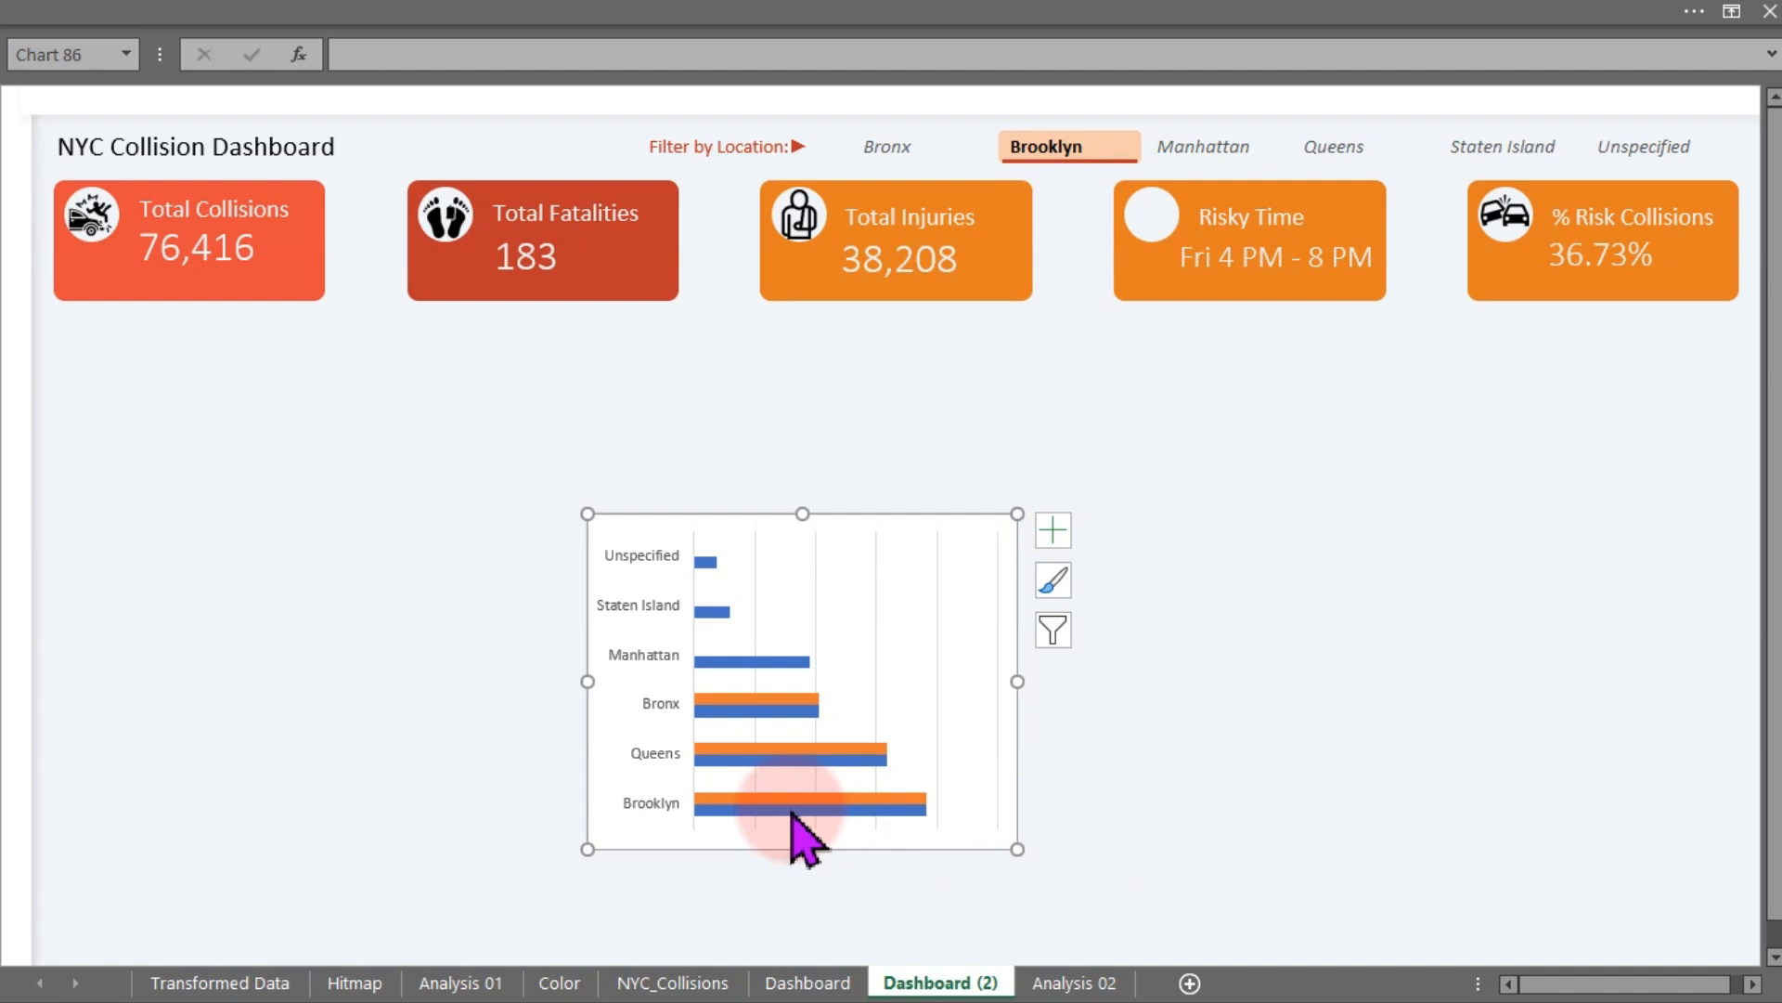
- Format the vertical axis to list categories in reverse order
mouse_move(792, 814)
key("ctrl+1")
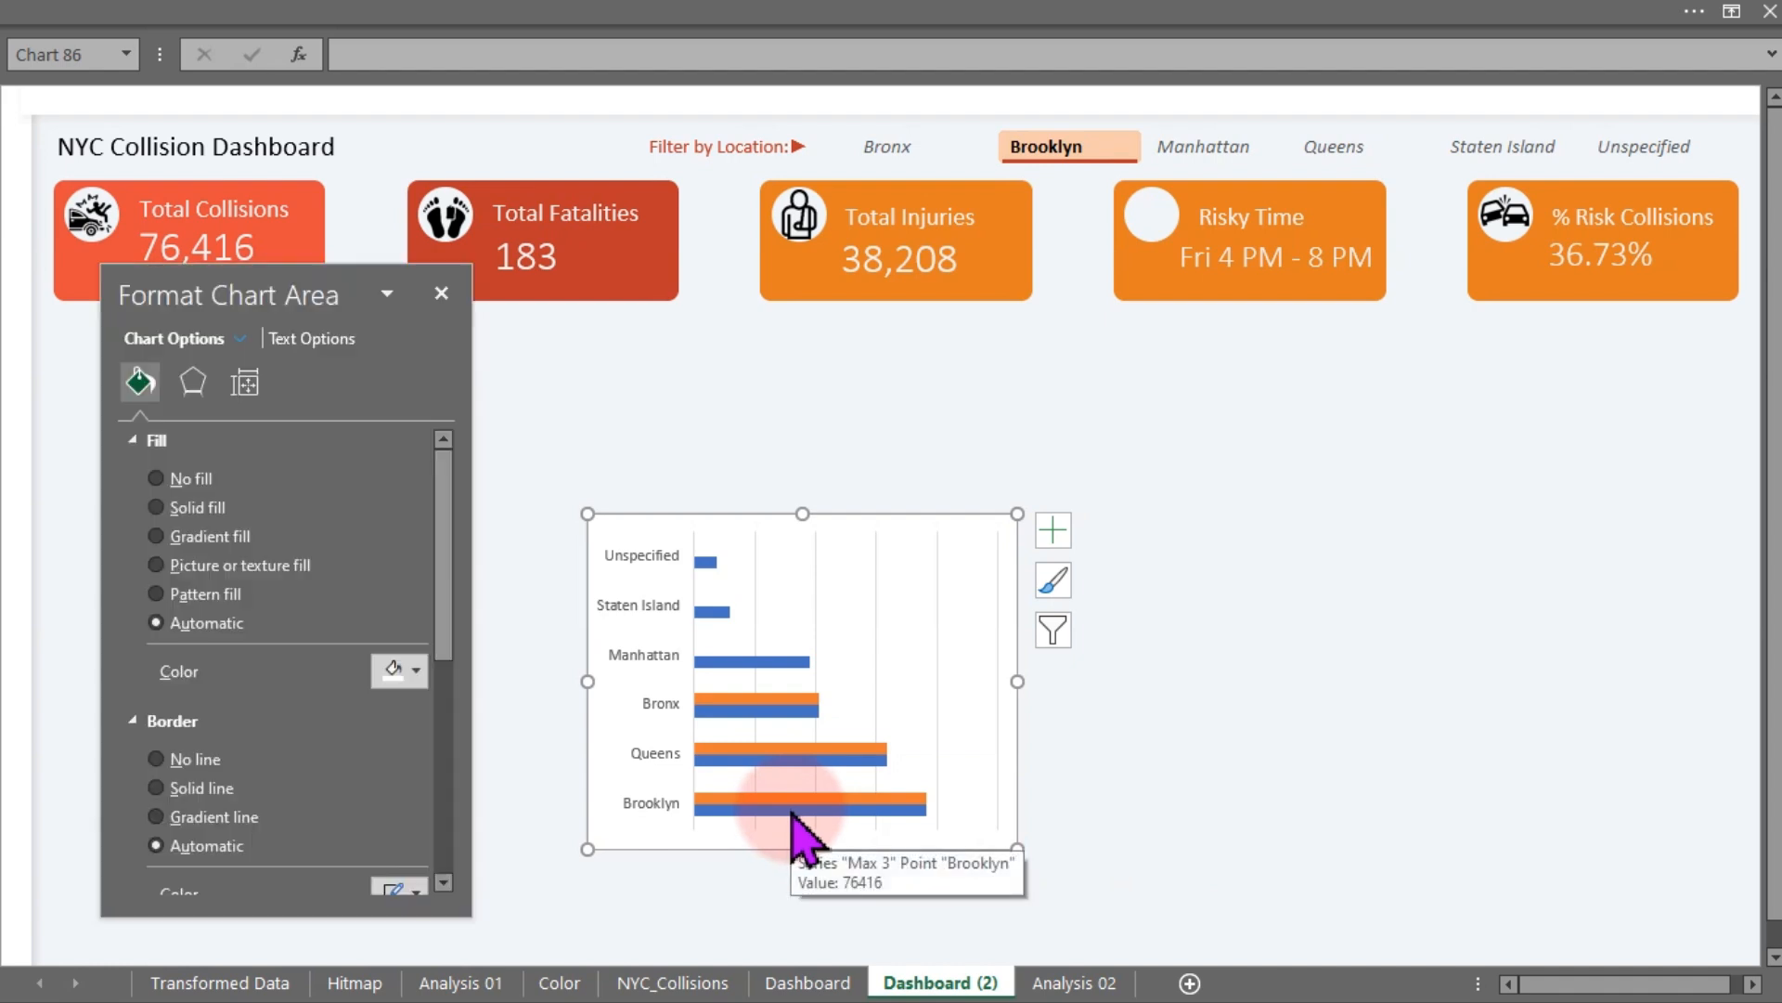
left_click(657, 806)
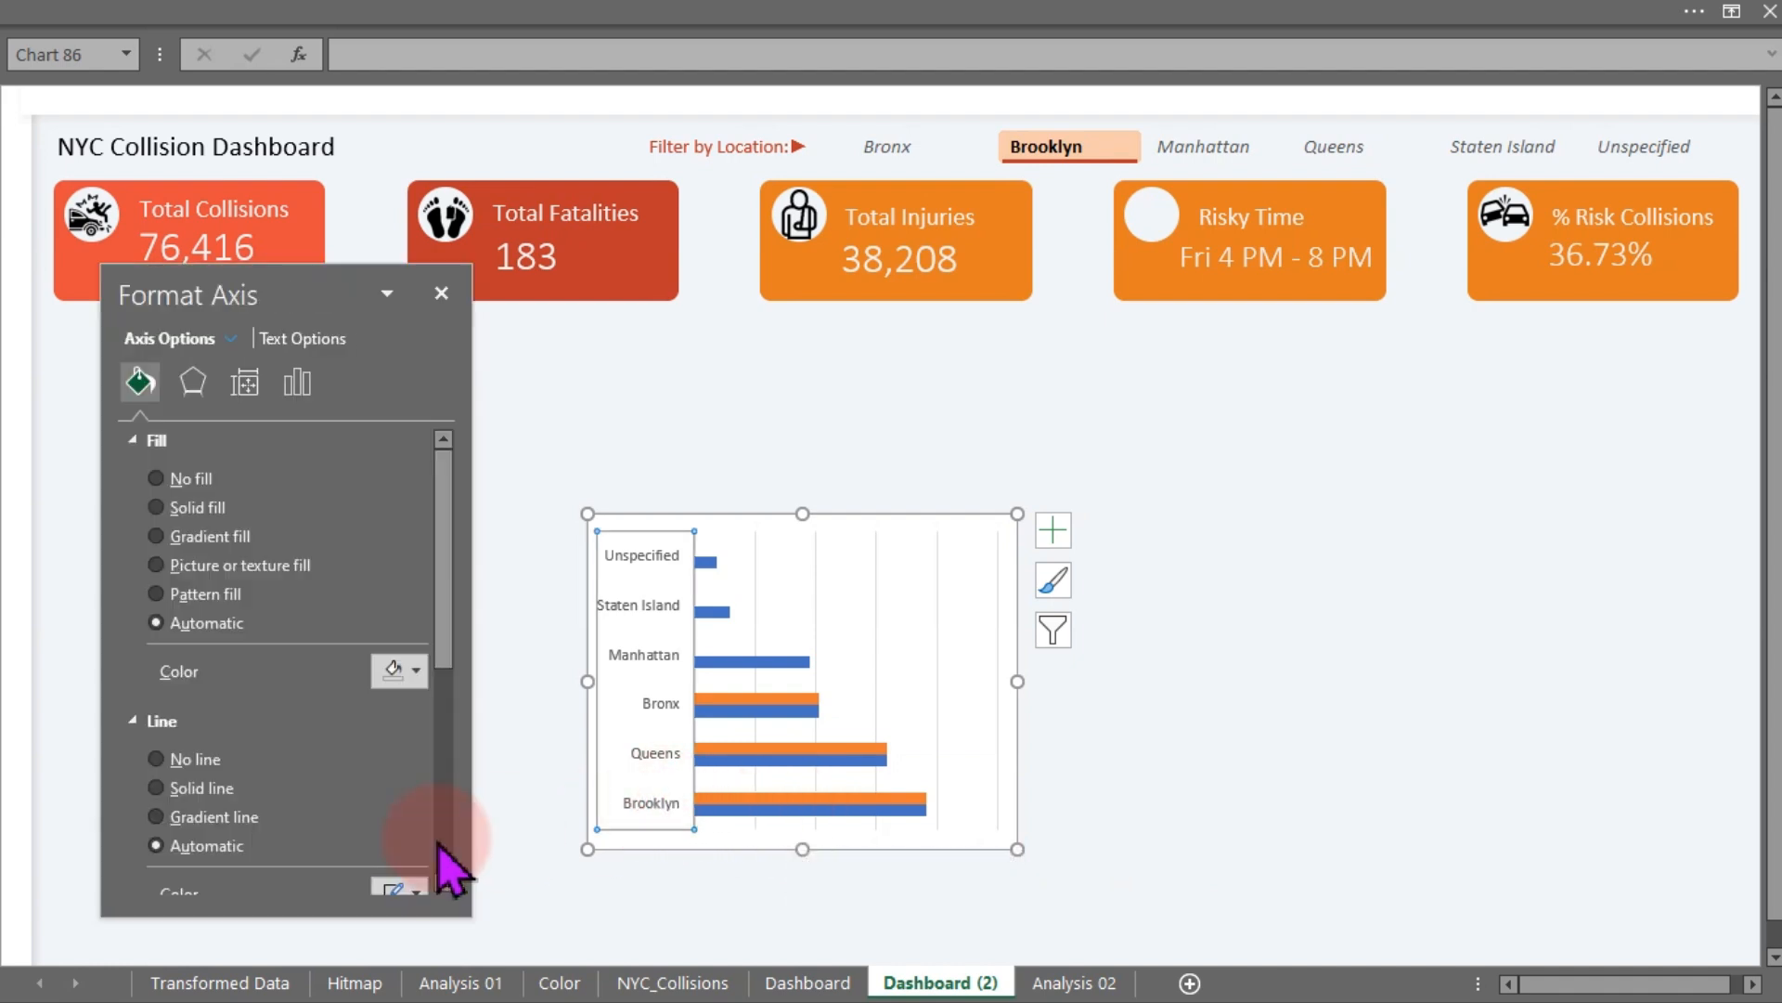
left_click(293, 386)
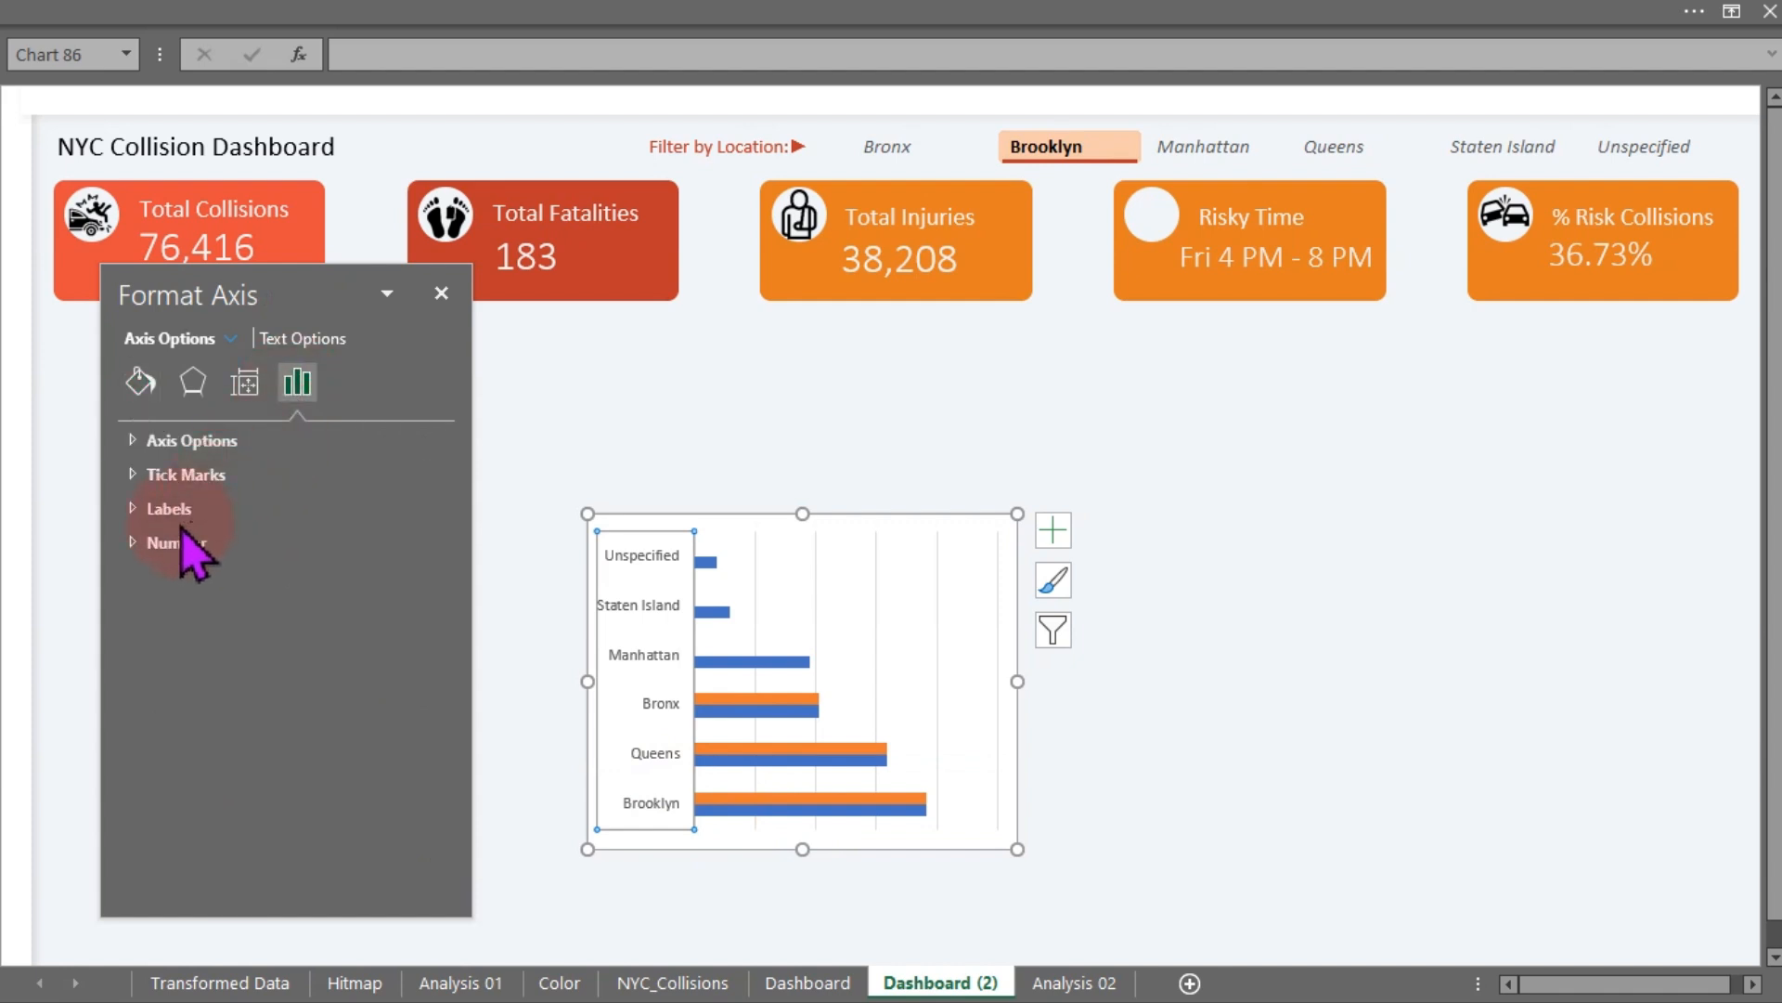
left_click(176, 440)
left_click(159, 692)
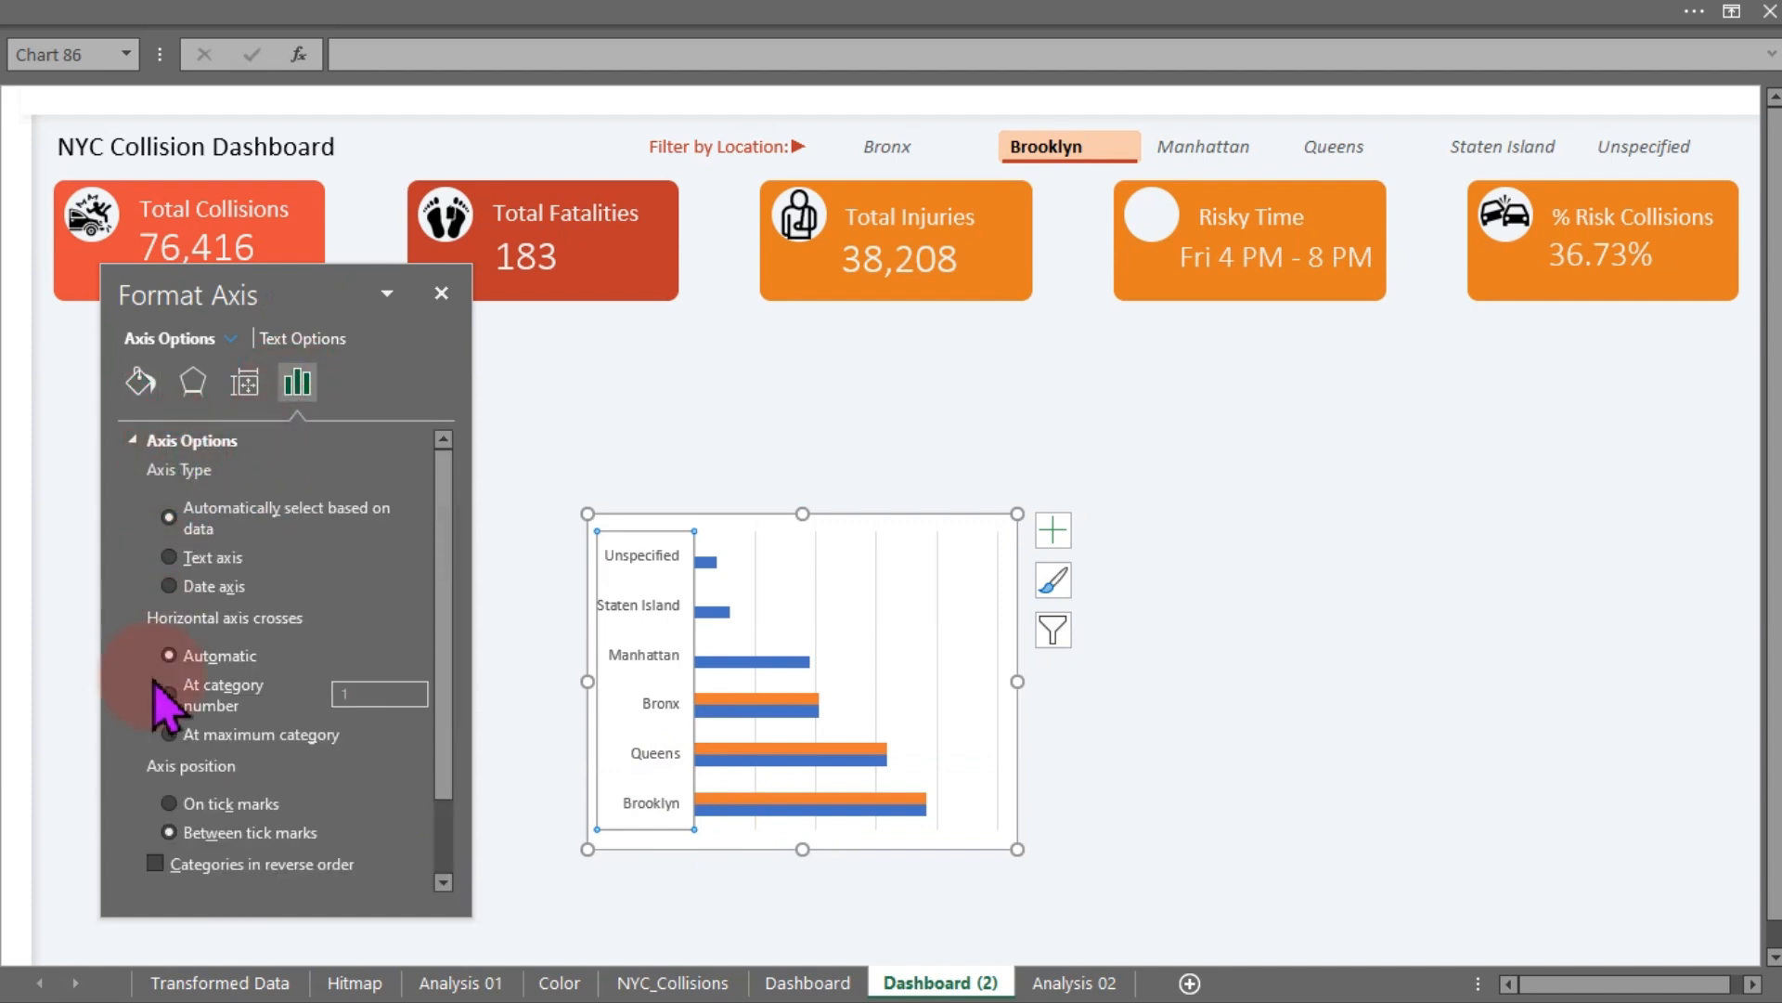
left_click(155, 863)
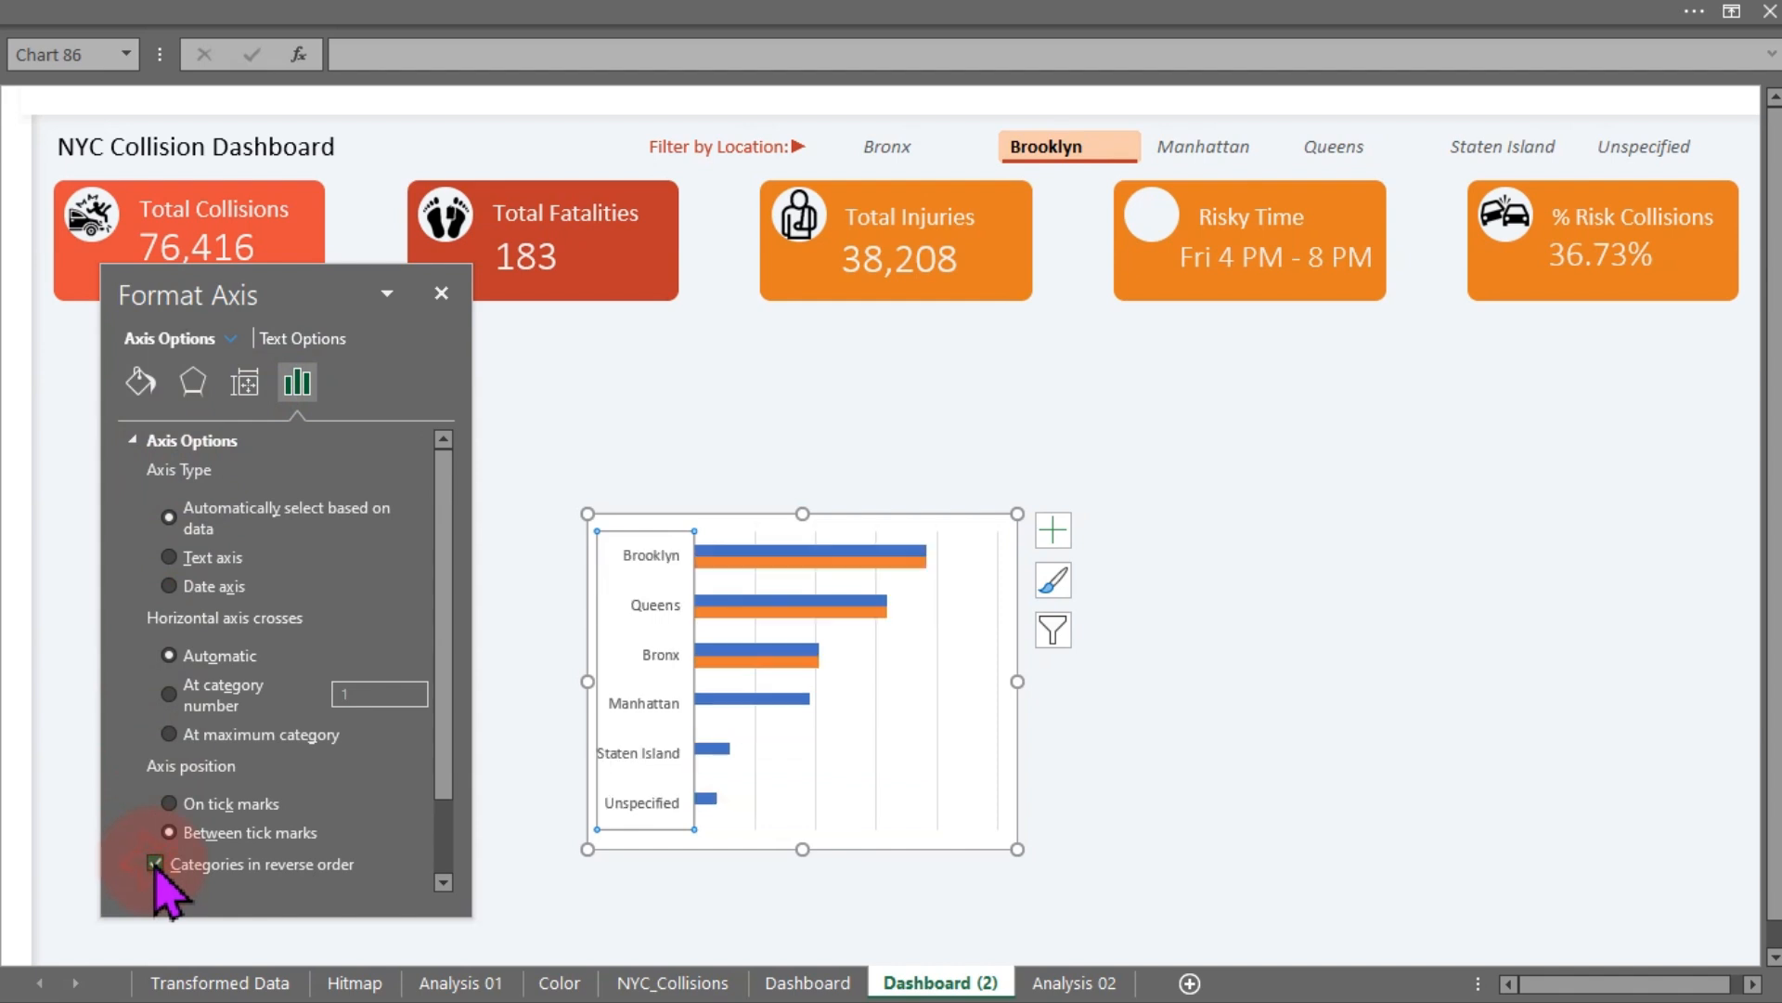
- Set the Max 3 series overlap to 100% and its gap width to about 87%
left_click(806, 565)
left_click(139, 380)
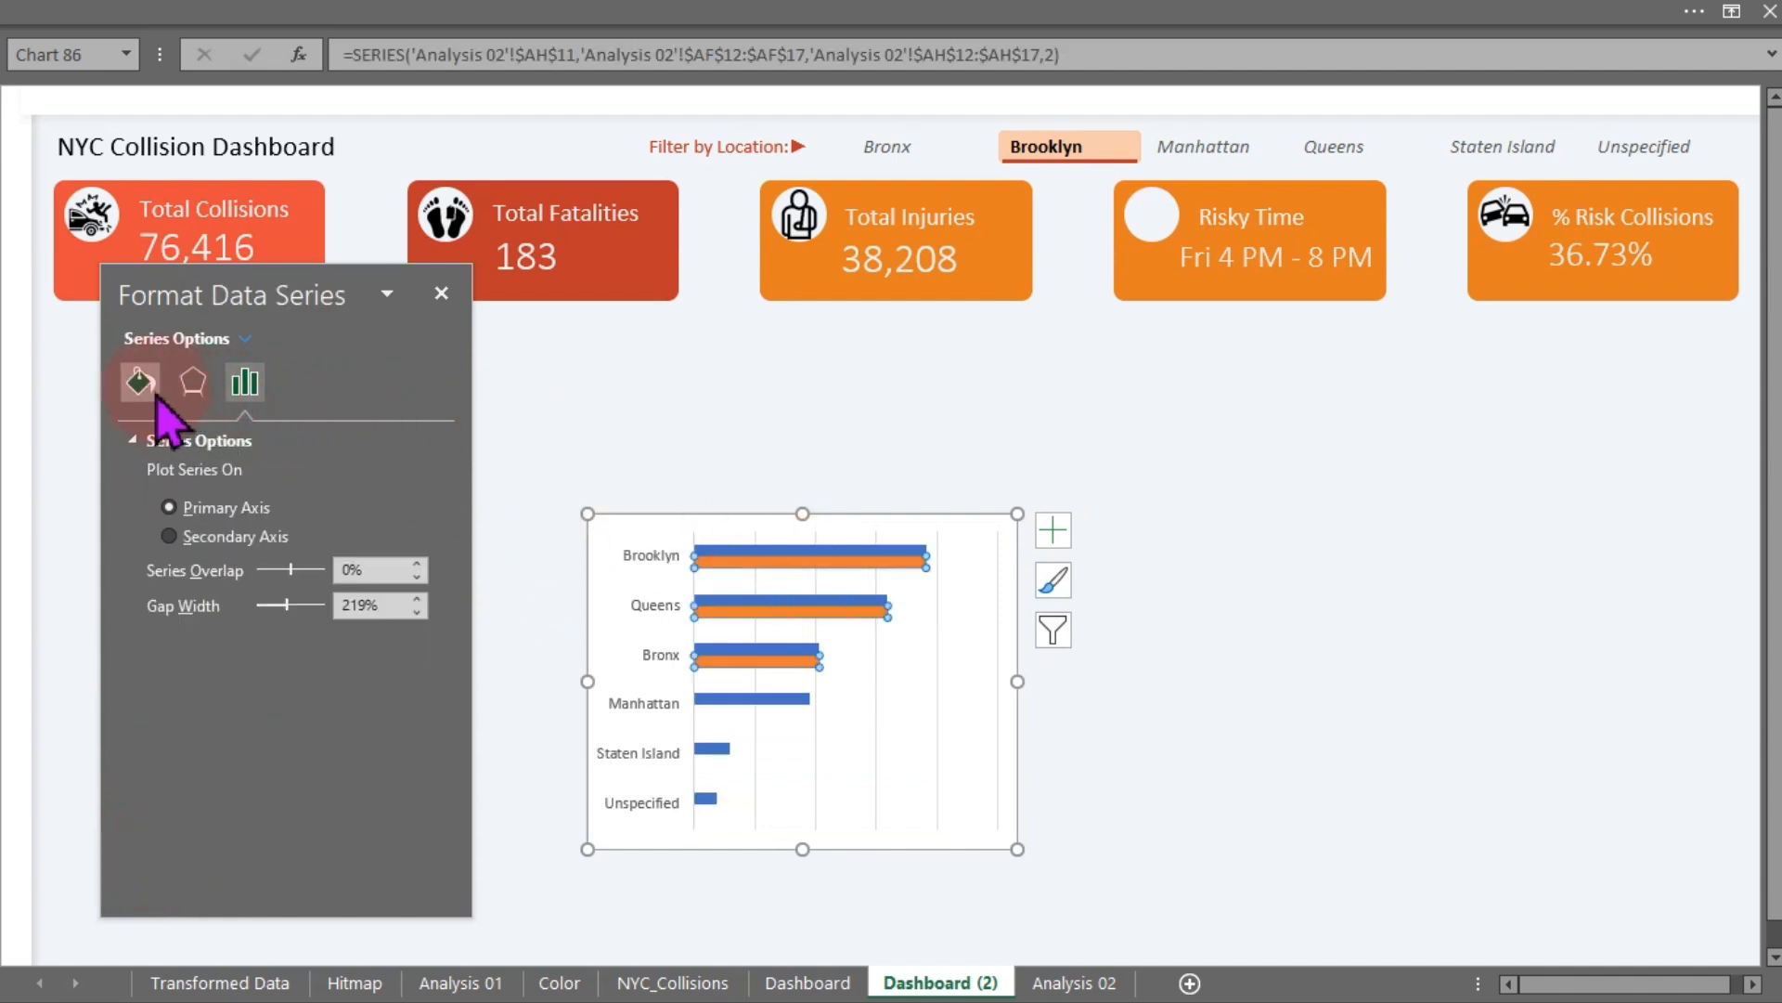
left_click(245, 381)
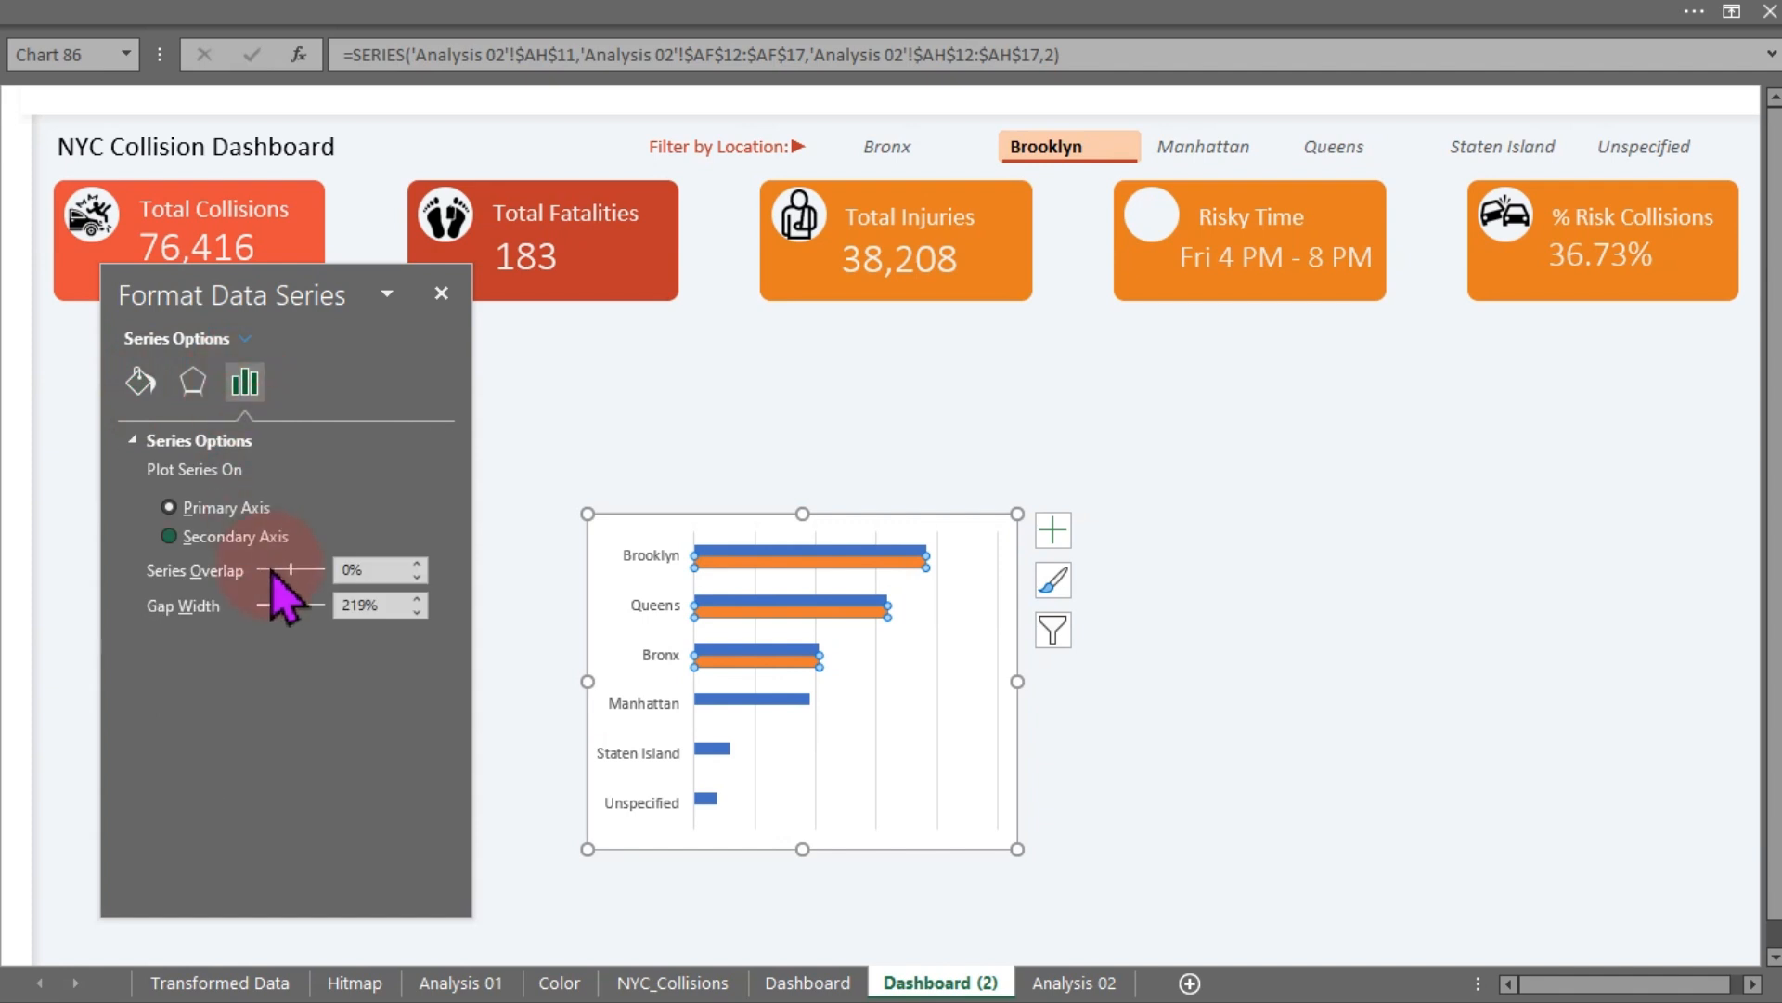
left_click_drag(272, 610, 354, 570)
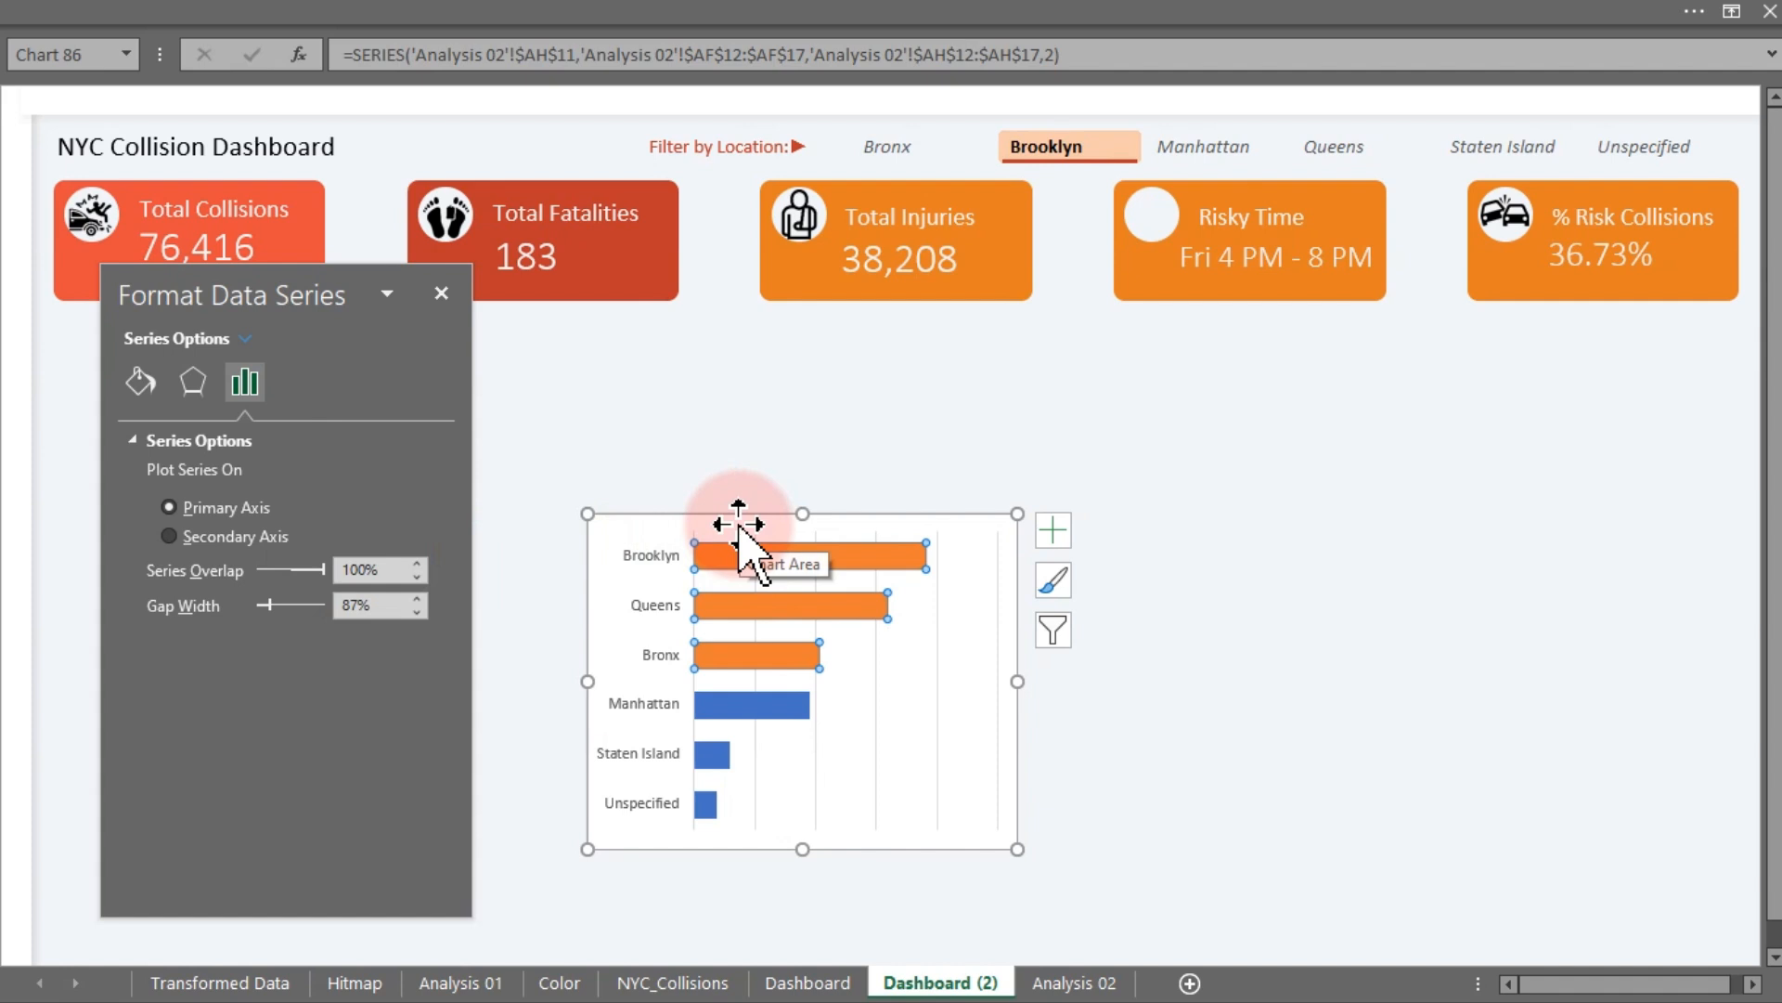
- Fill the all-boroughs bar series with a light red colour
left_click(1212, 620)
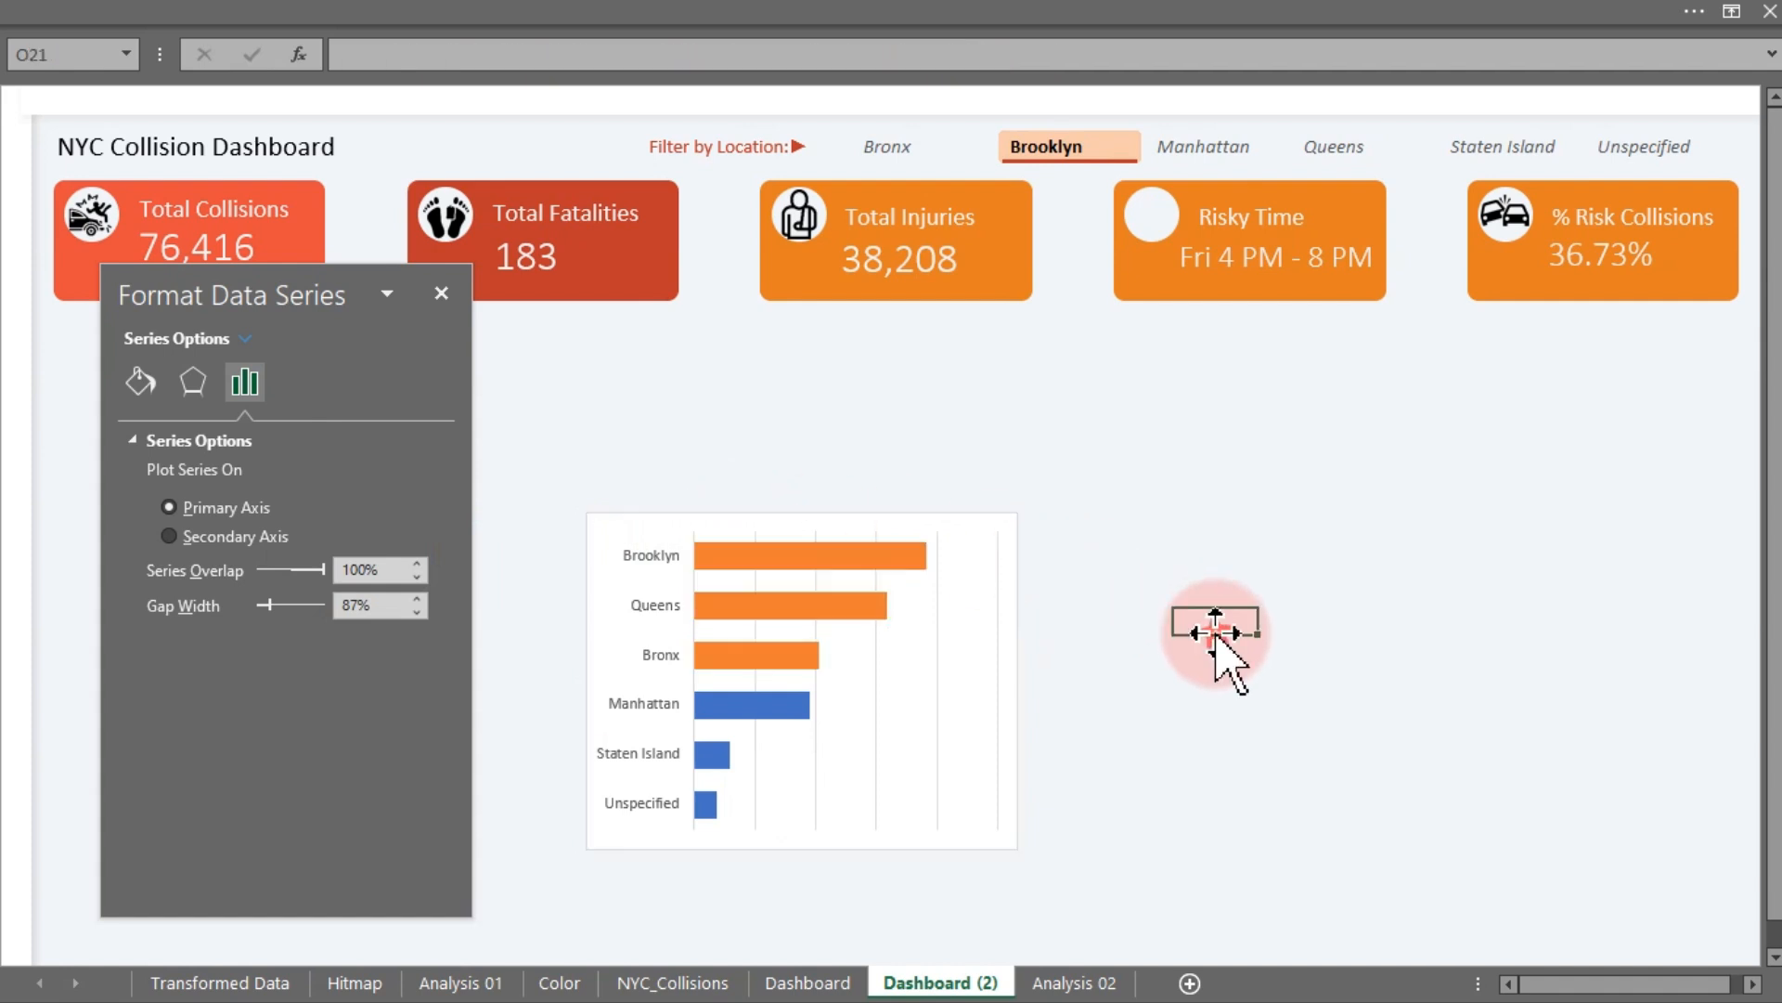
left_click(782, 716)
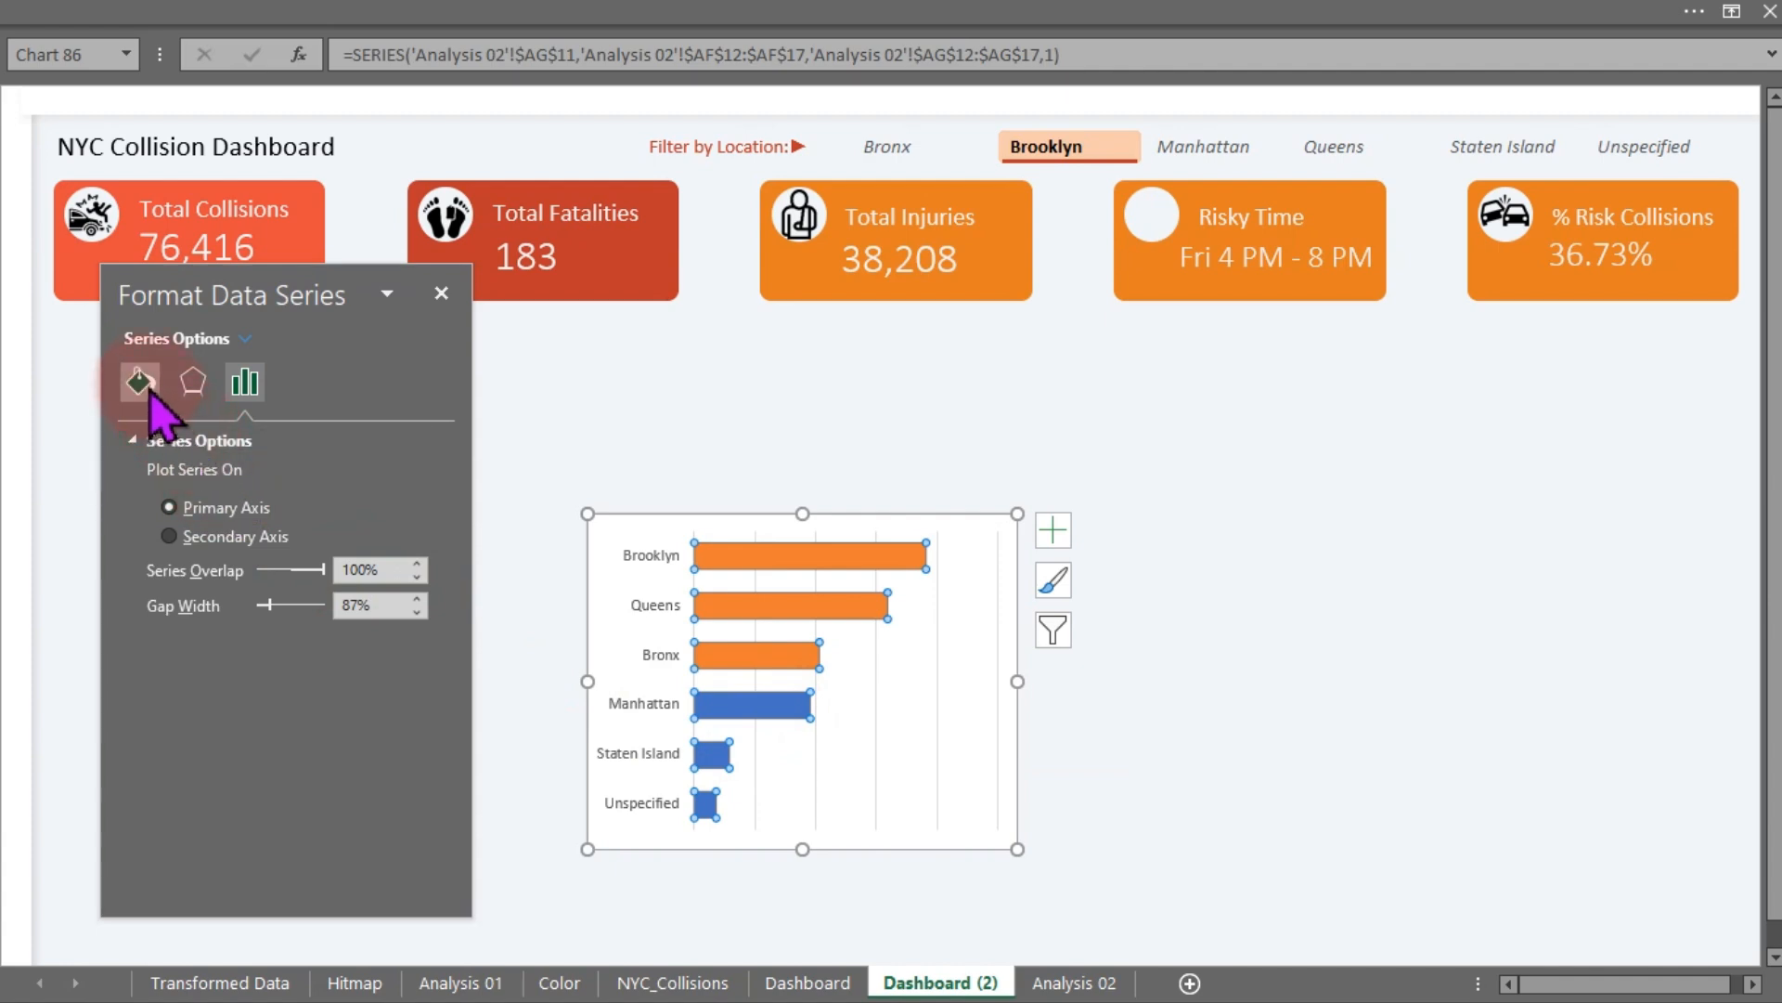
left_click(140, 382)
left_click(415, 704)
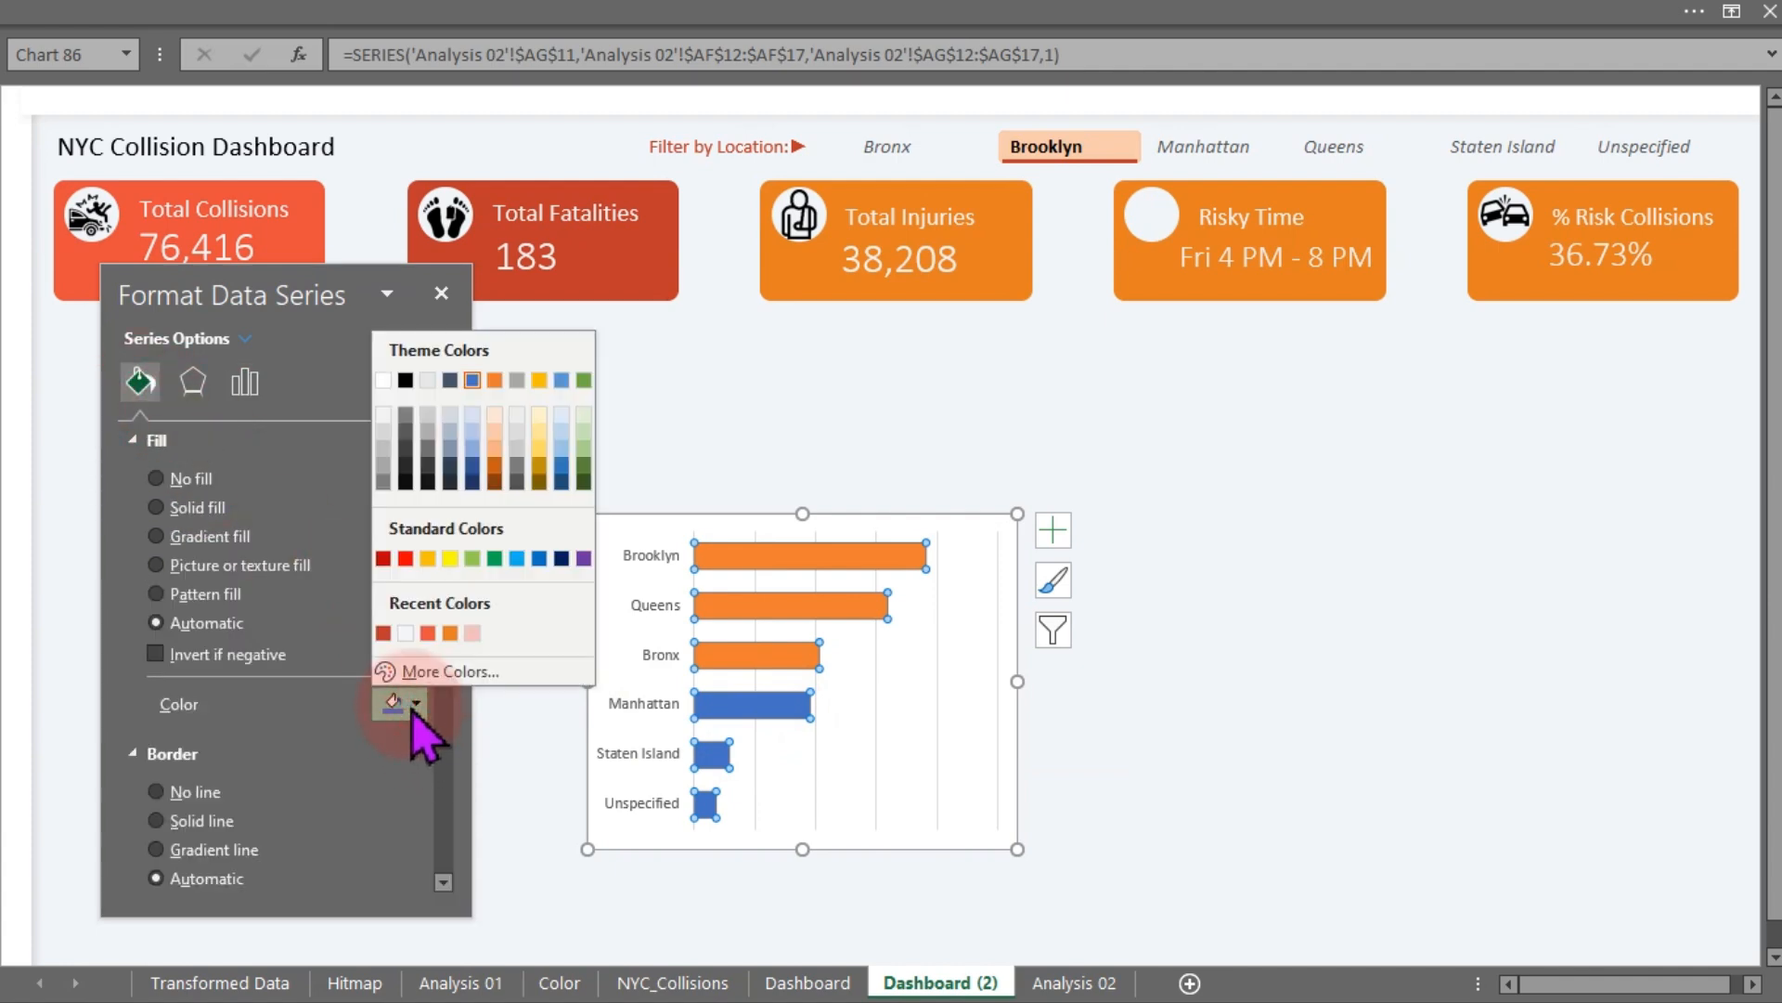
left_click(382, 633)
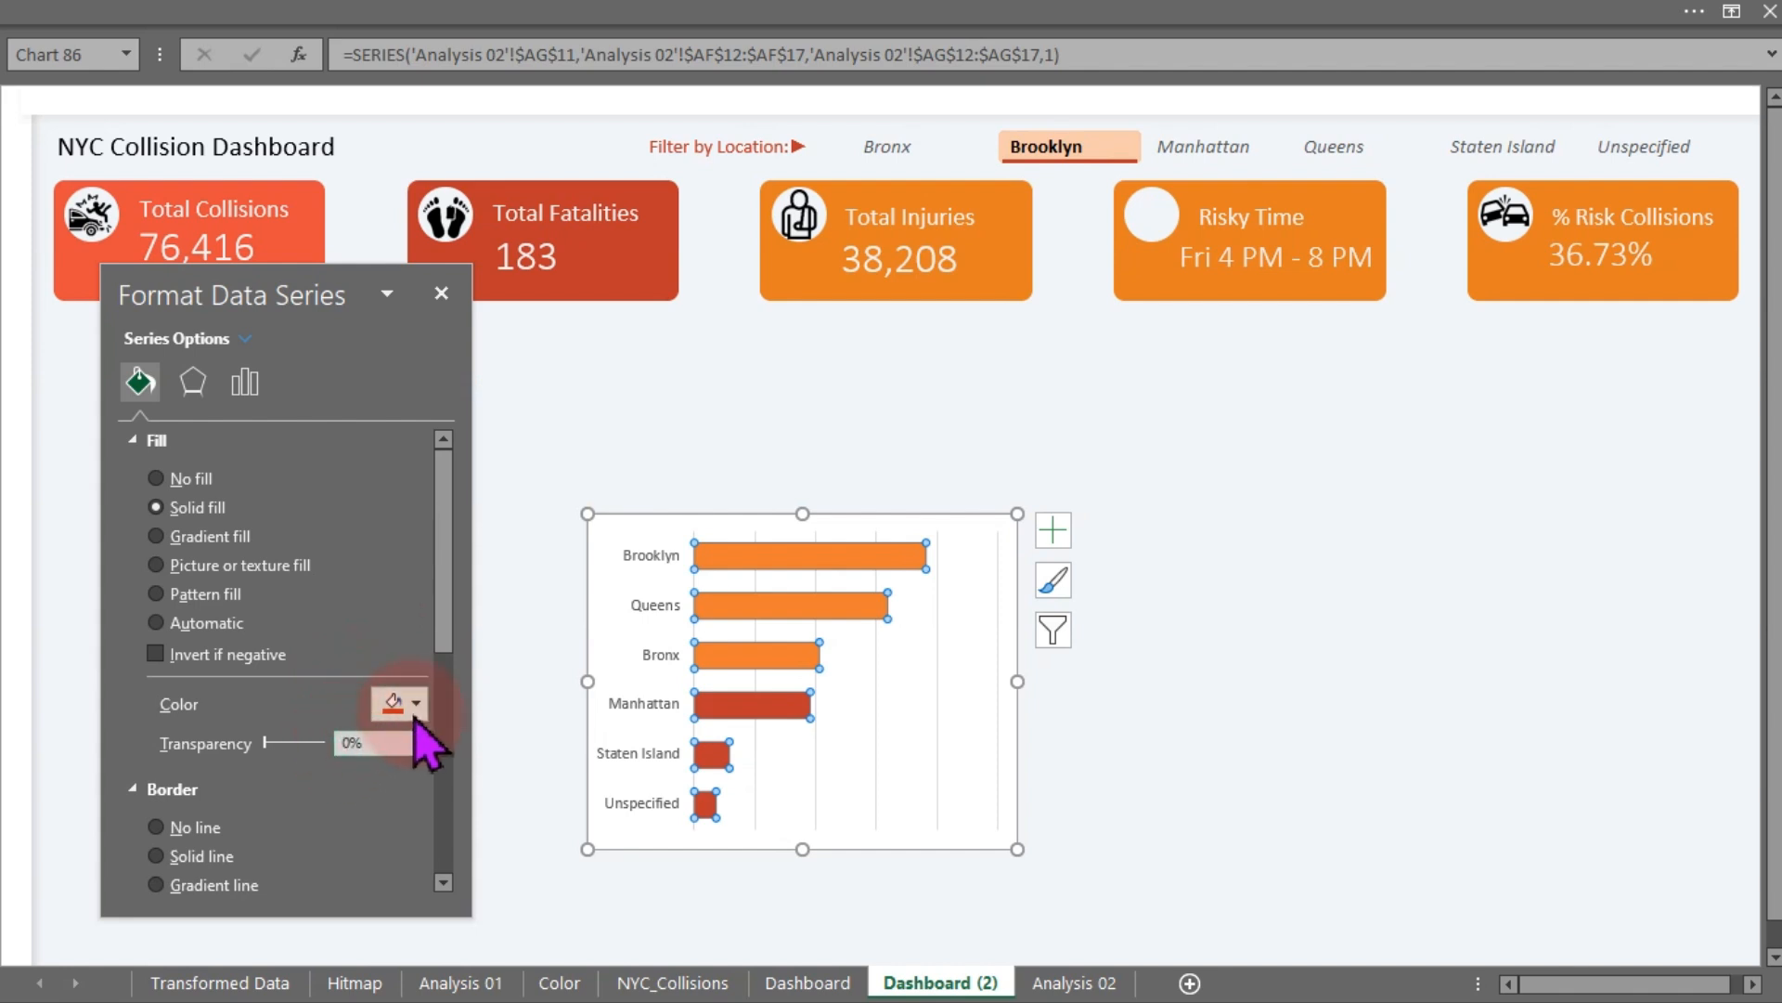
key("Return")
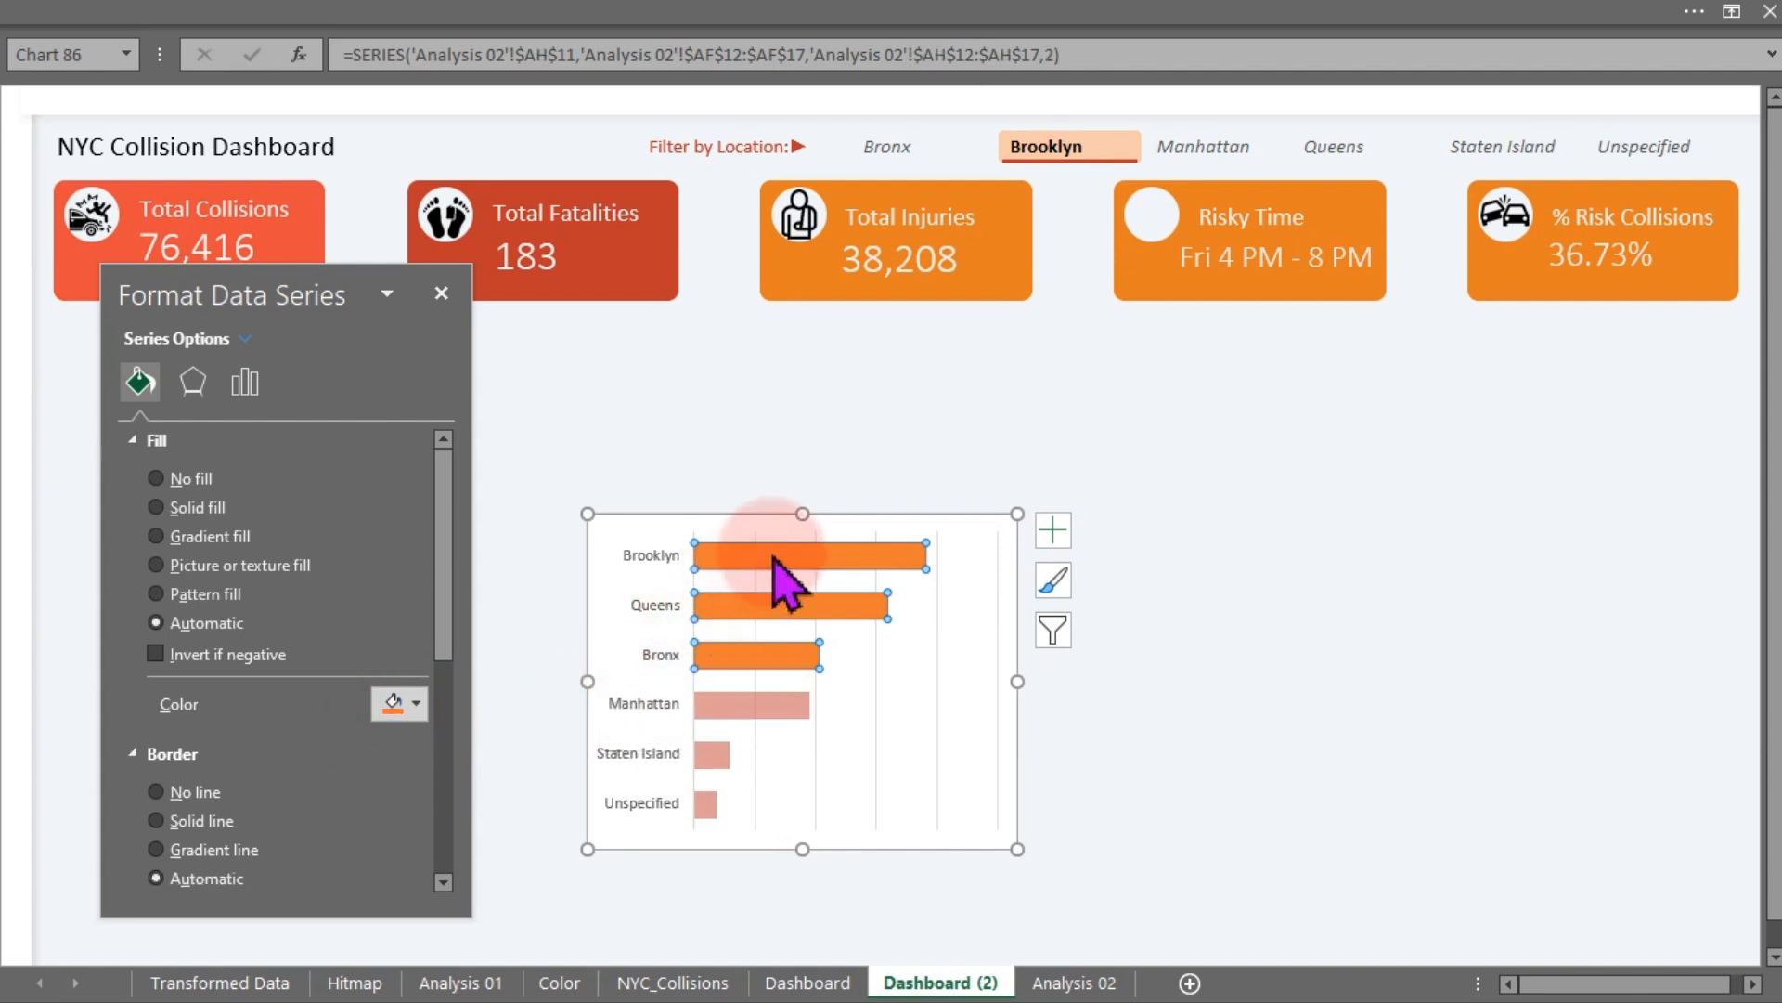
- Fill the Max 3 series bars with the dark red recent colour
left_click(401, 703)
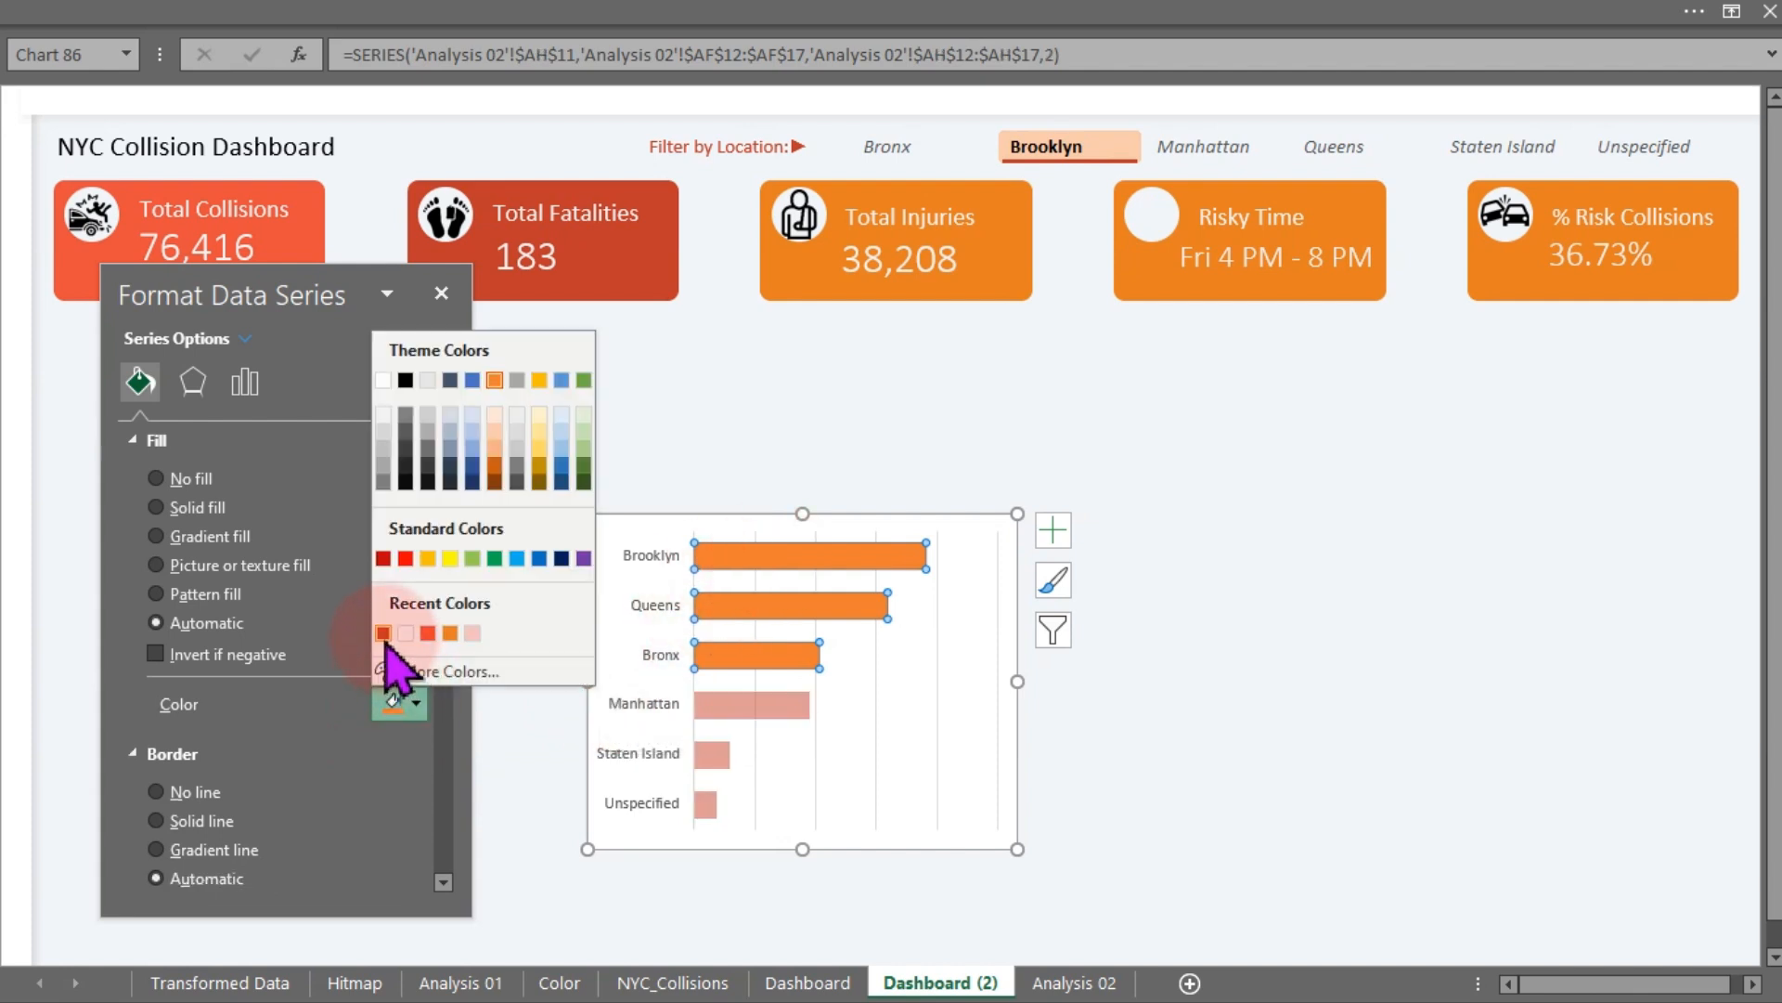
left_click(391, 631)
left_click(623, 587)
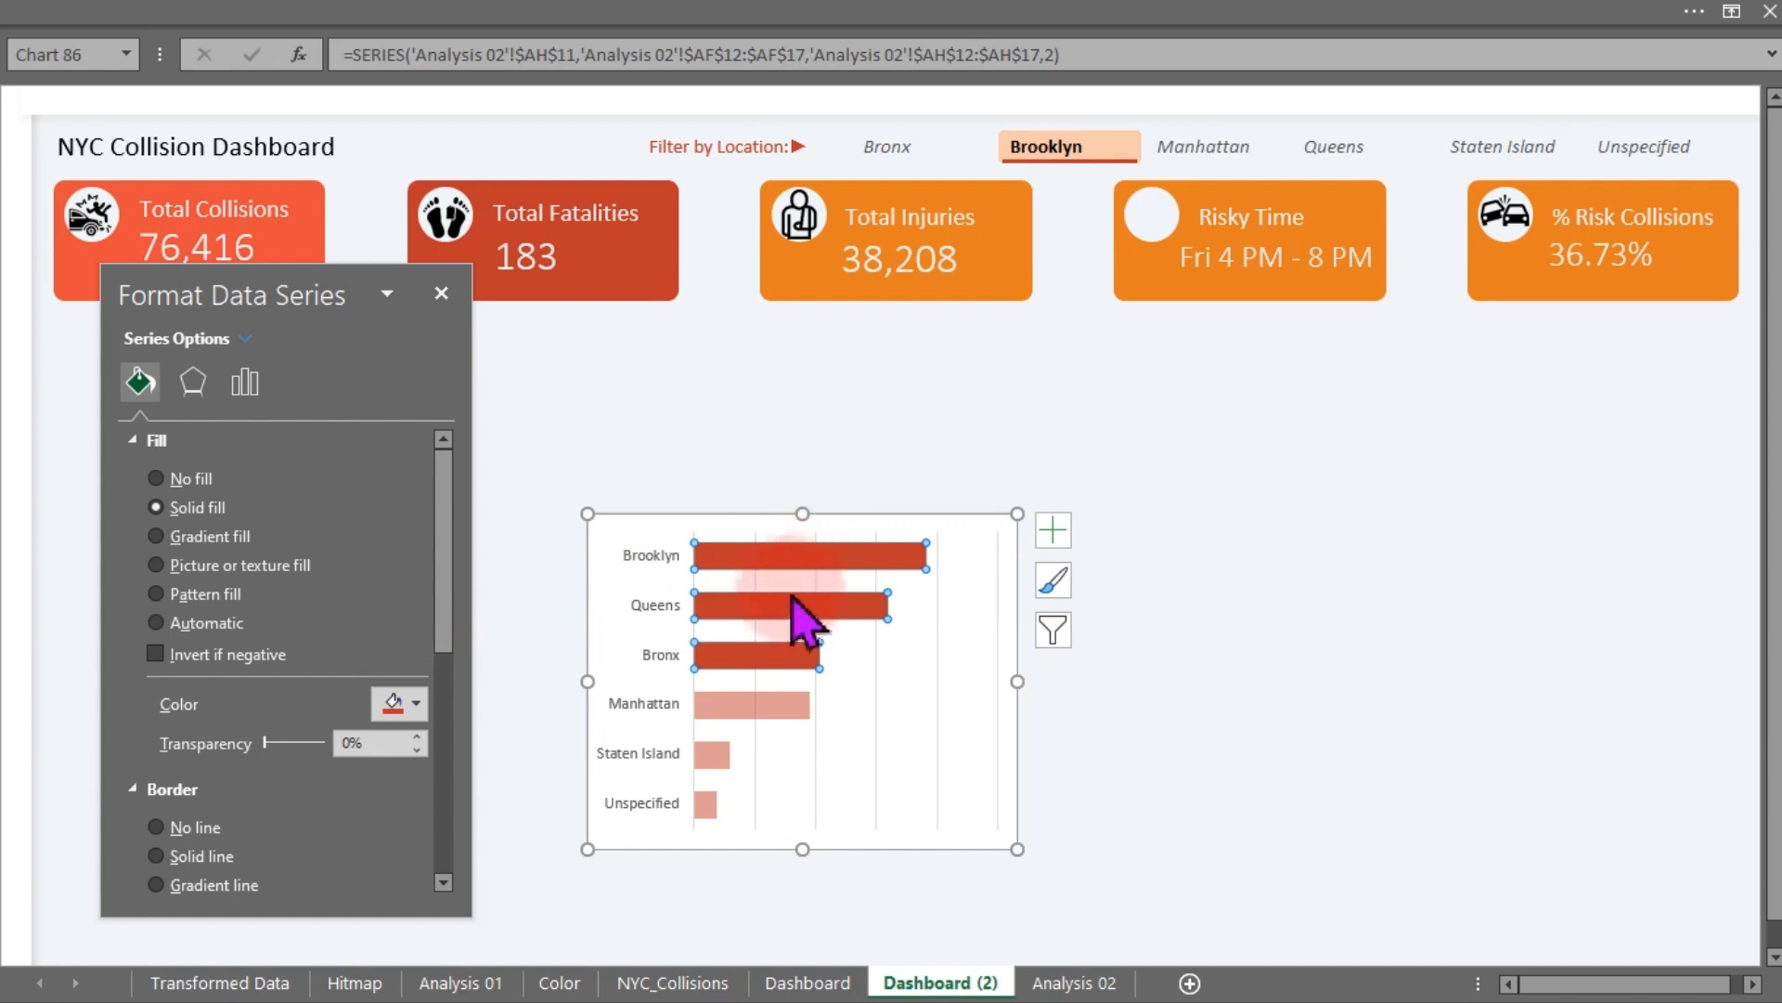
- Delete the chart's vertical gridlines
left_click(938, 730)
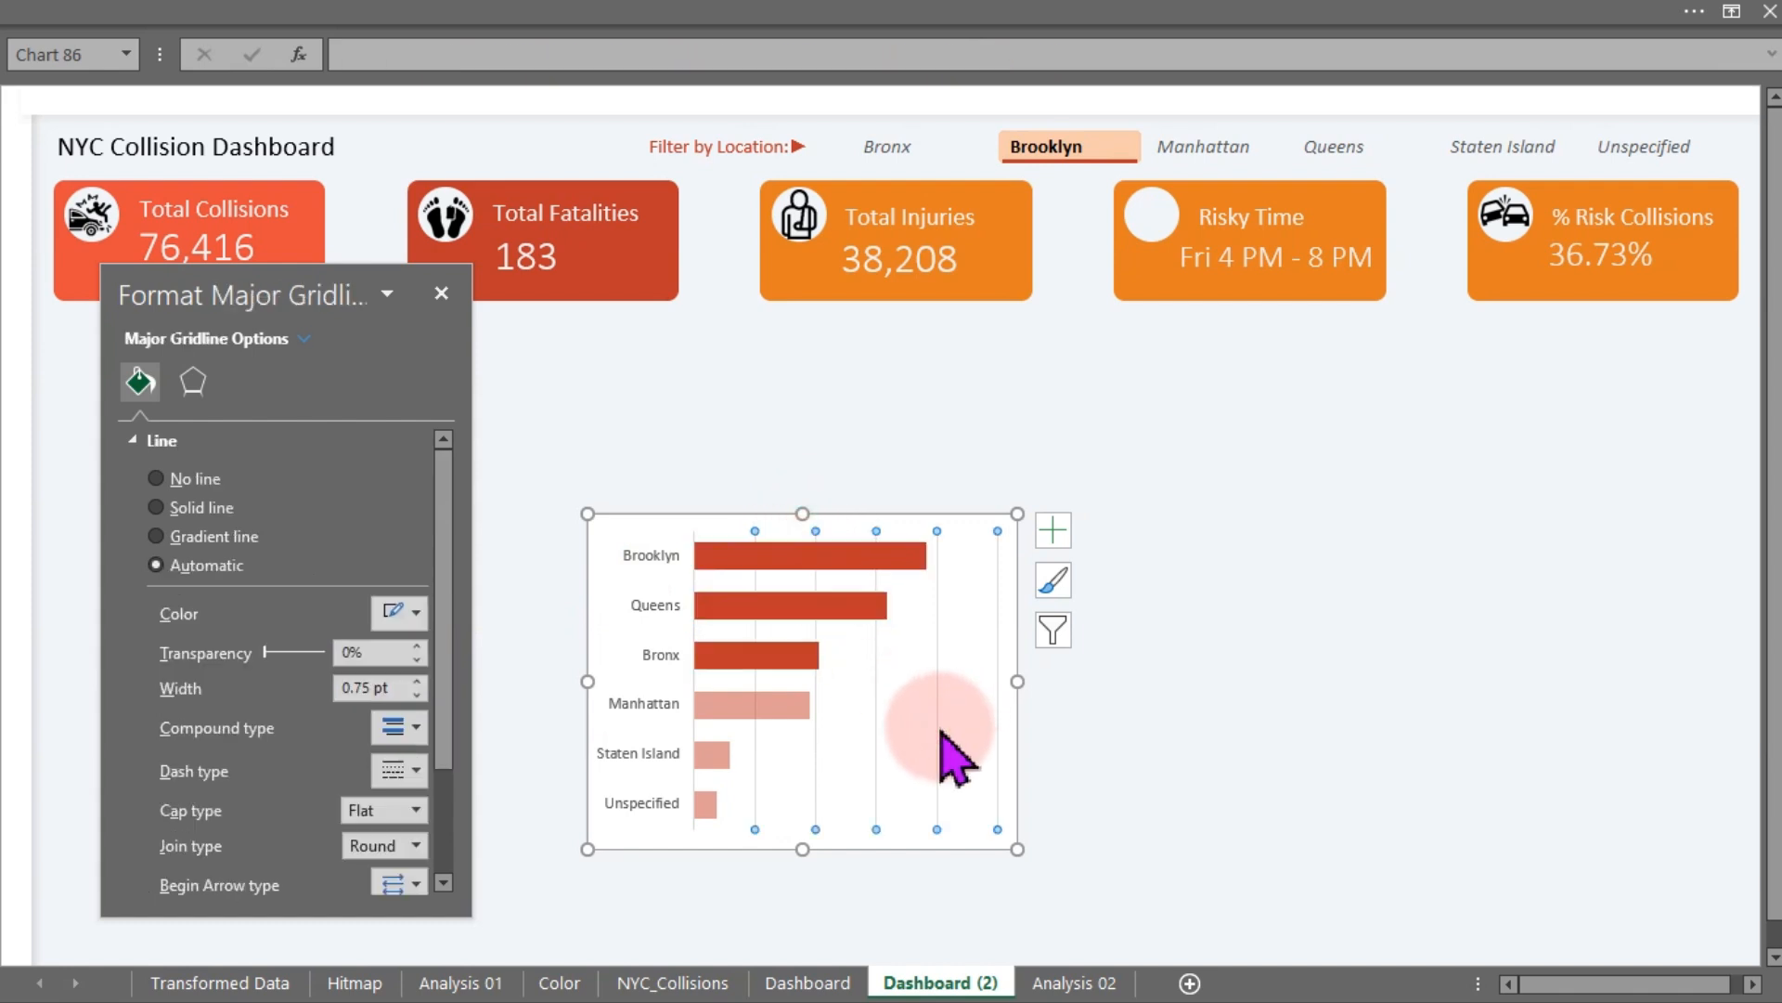
key("Delete")
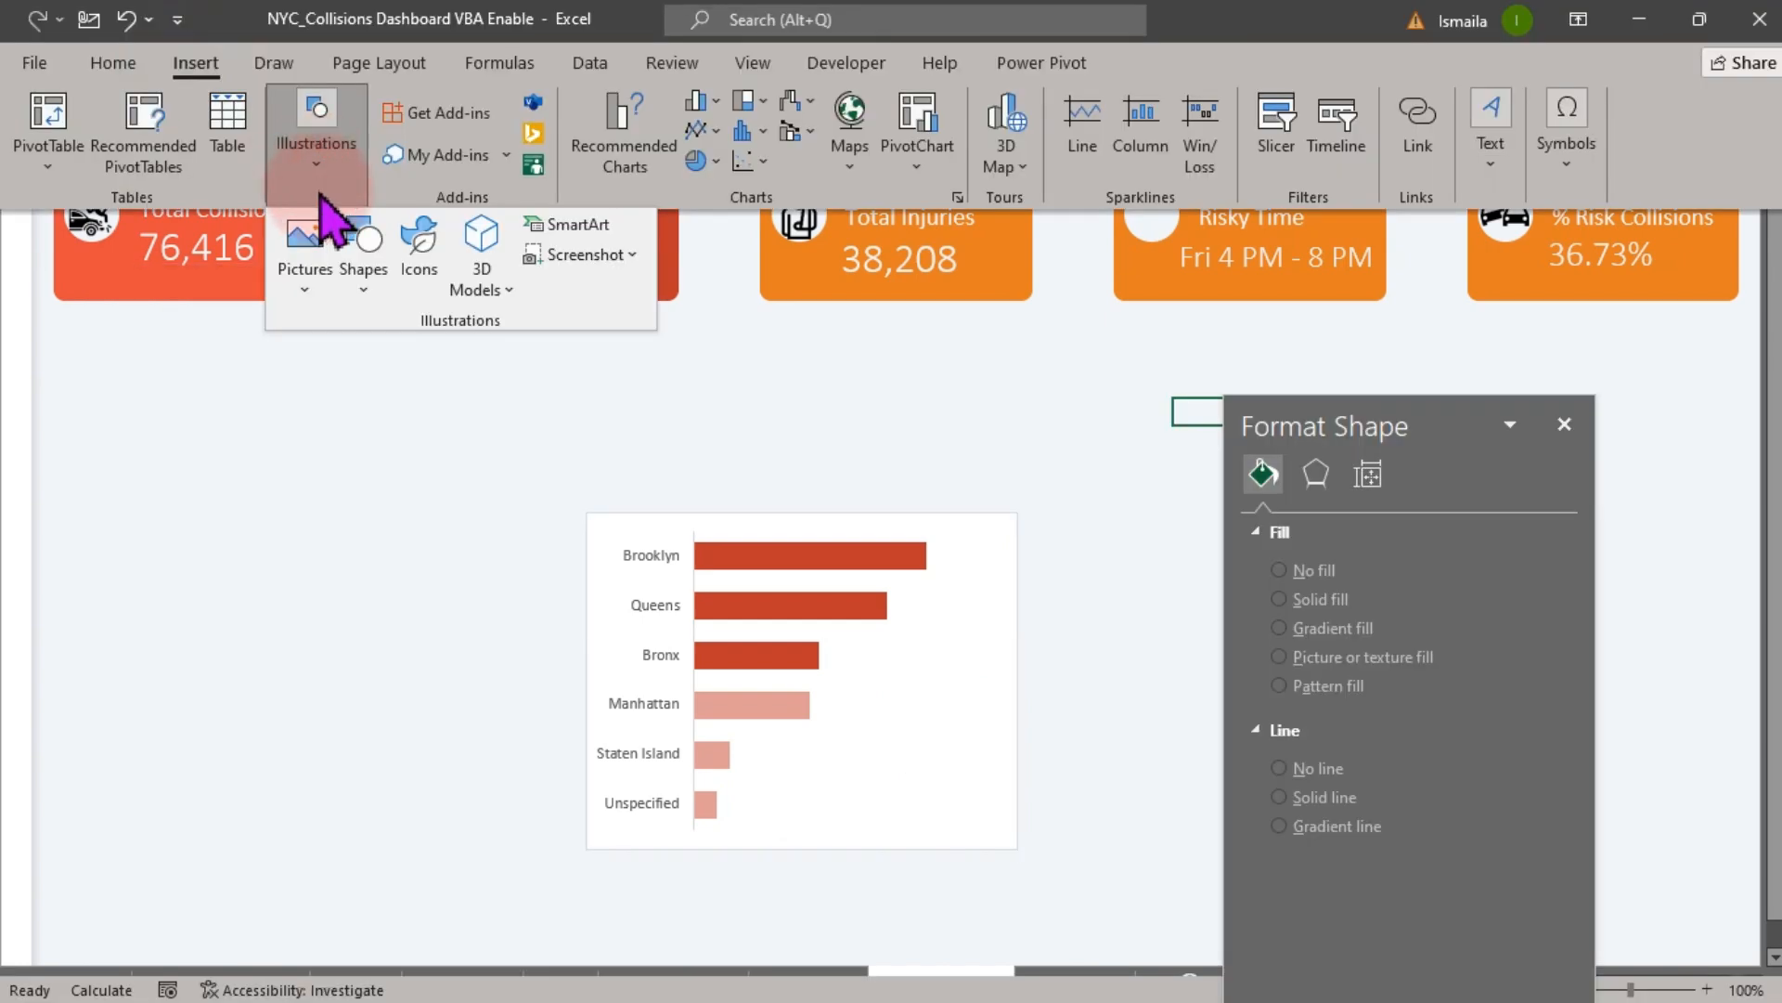
- Draw a rectangle shape about 1.9 inches square to the left of the chart
left_click(365, 279)
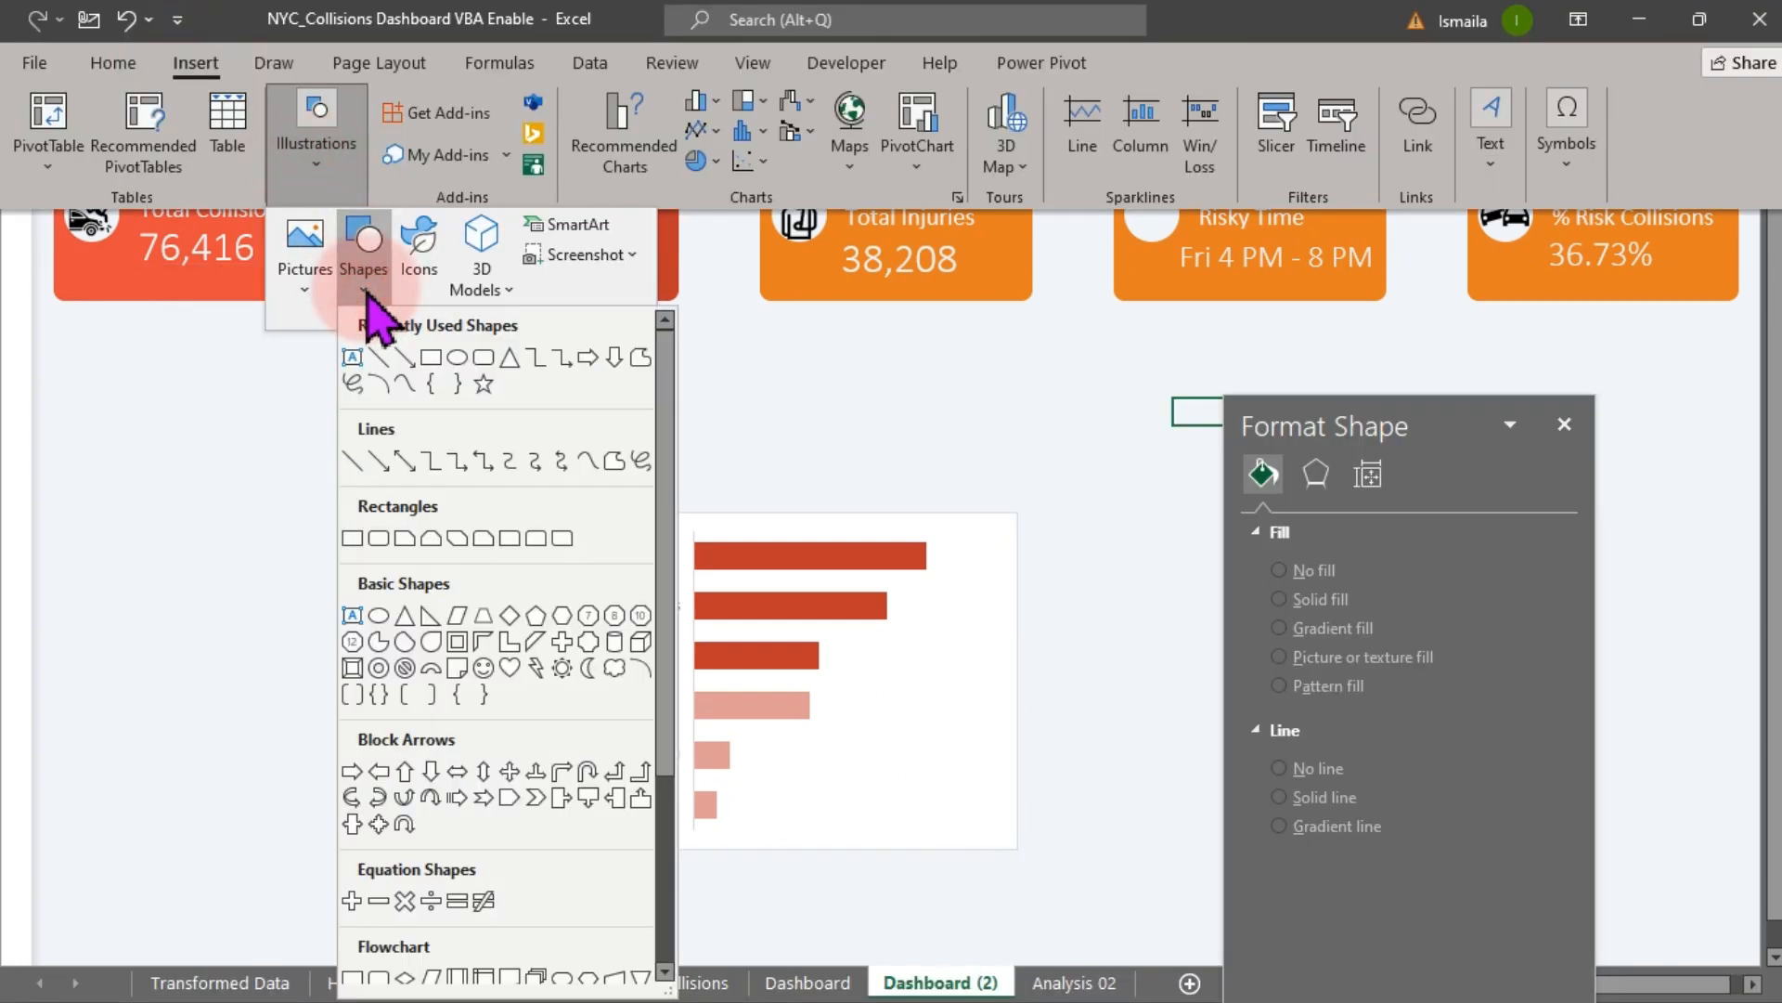
left_click(430, 358)
left_click_drag(271, 381, 516, 623)
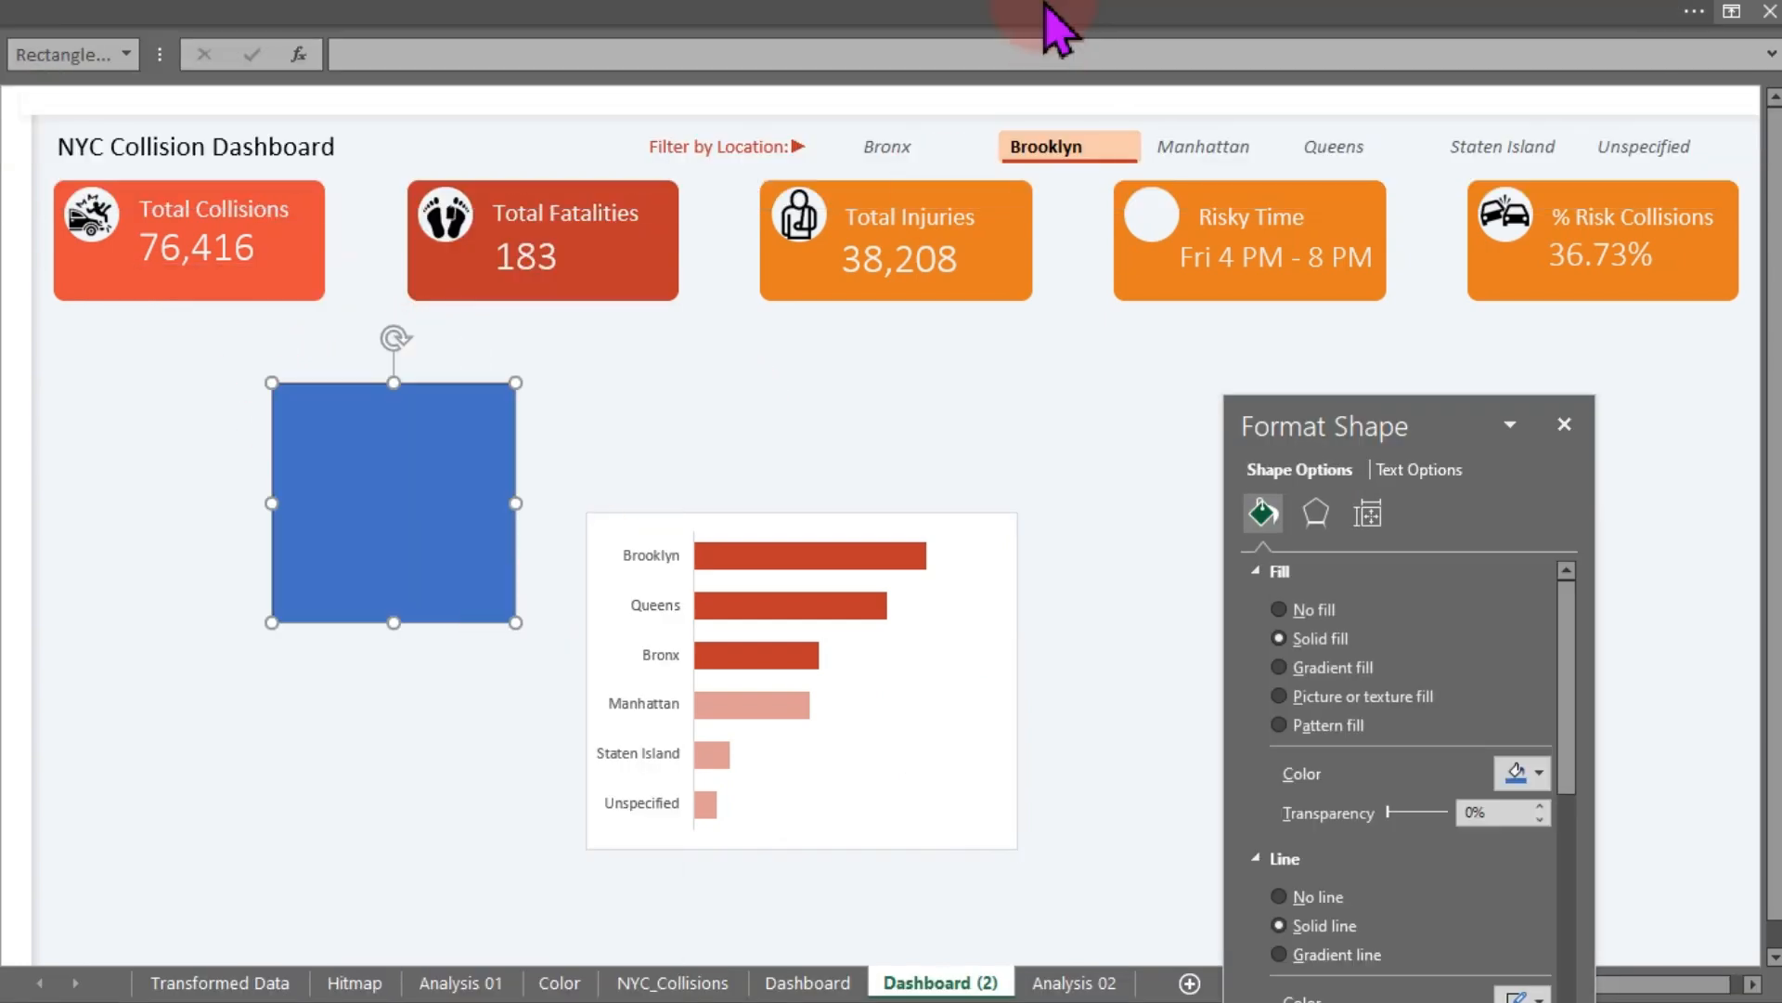
- Set the rectangle's height to 3.09 inches and its width to 3.78 inches
left_click(1244, 14)
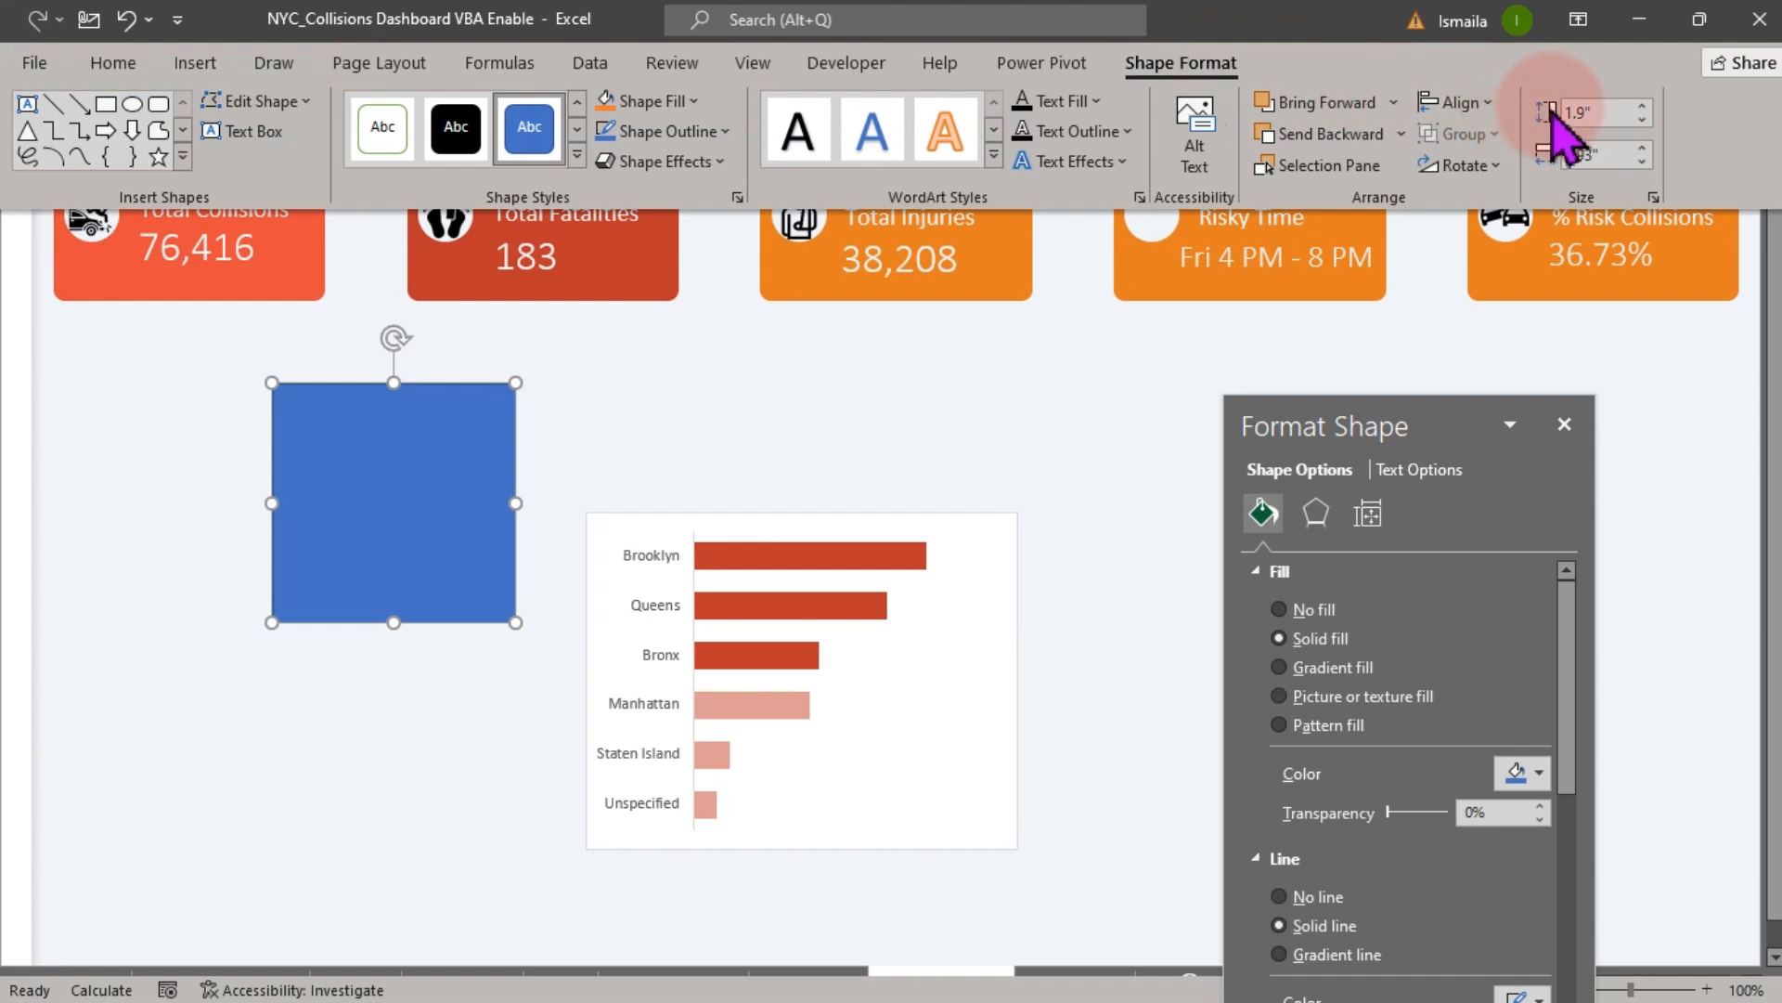
left_click(1583, 111)
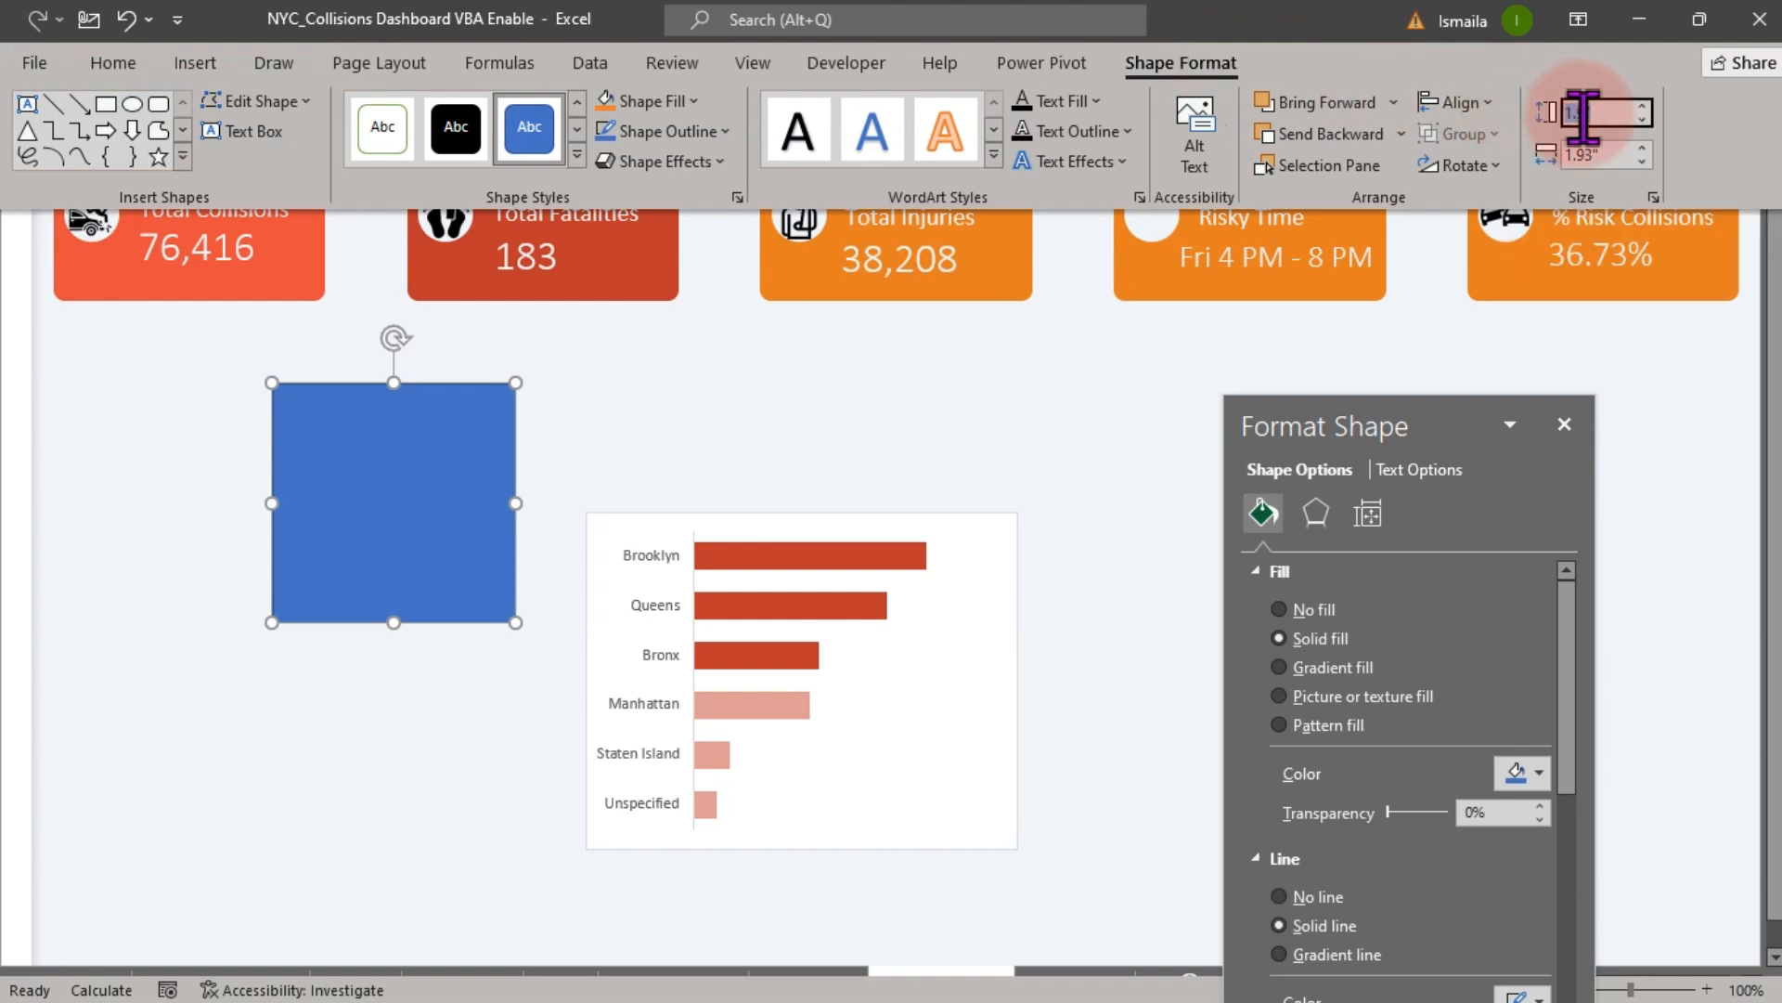
type("3.")
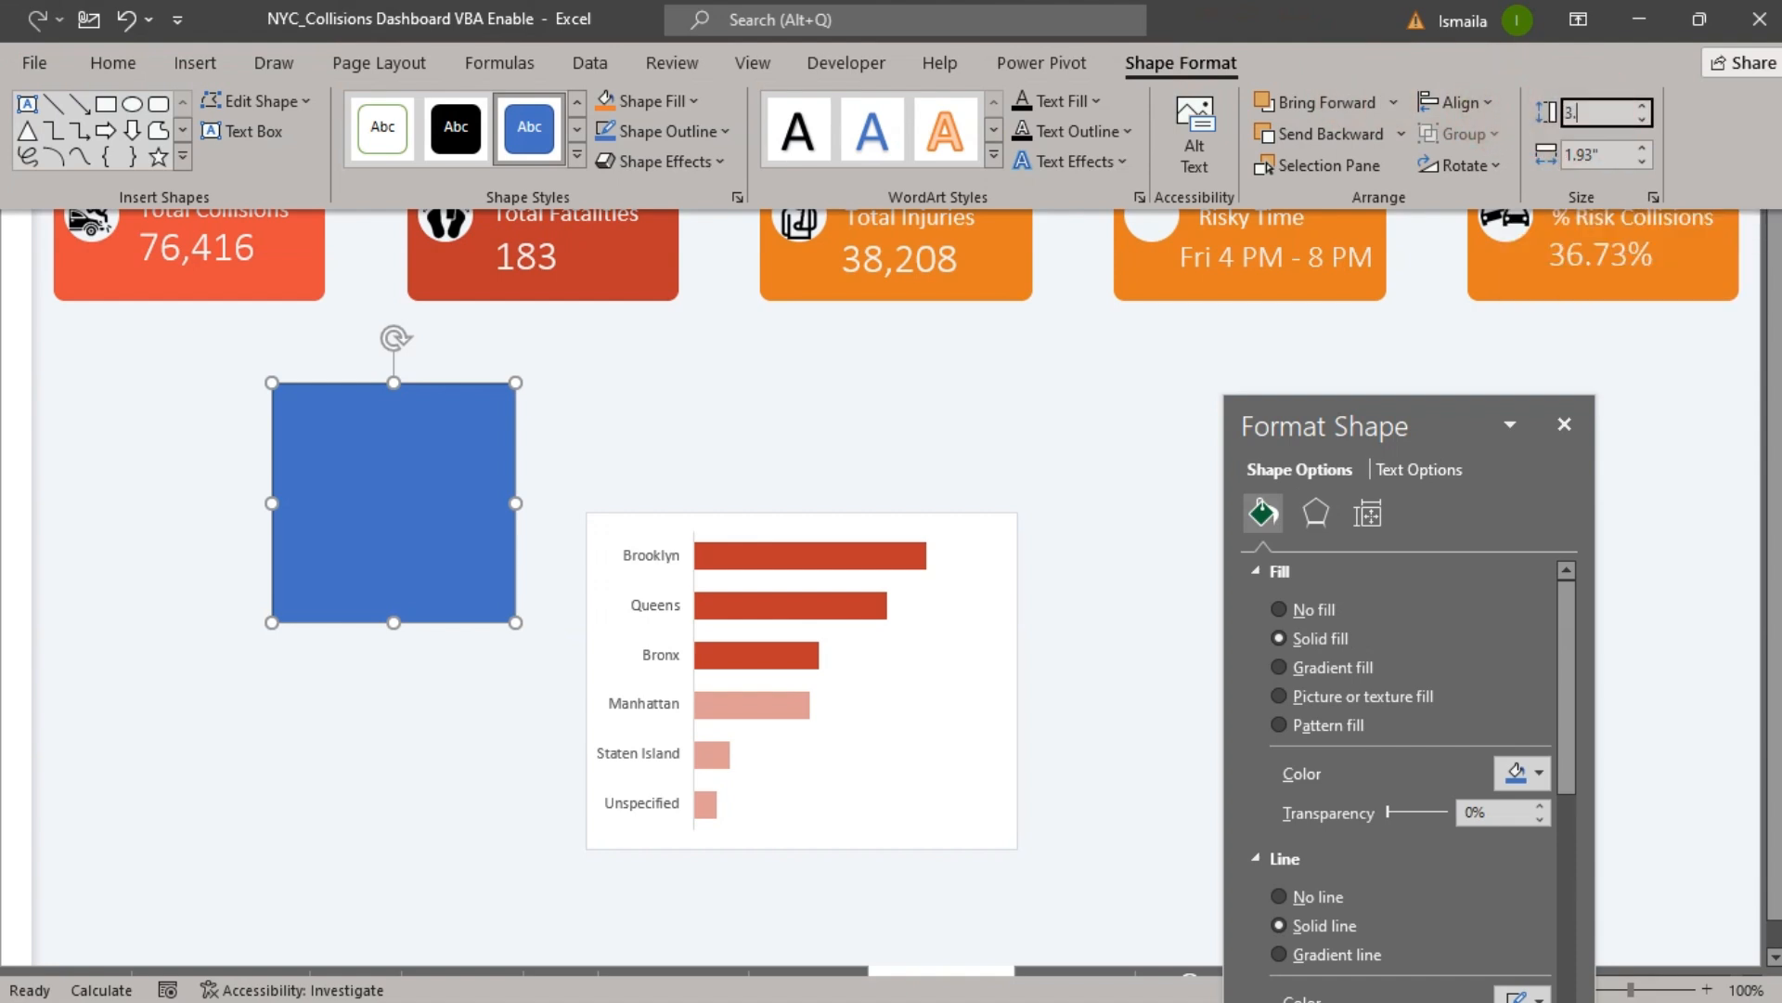
type("09")
left_click(1590, 153)
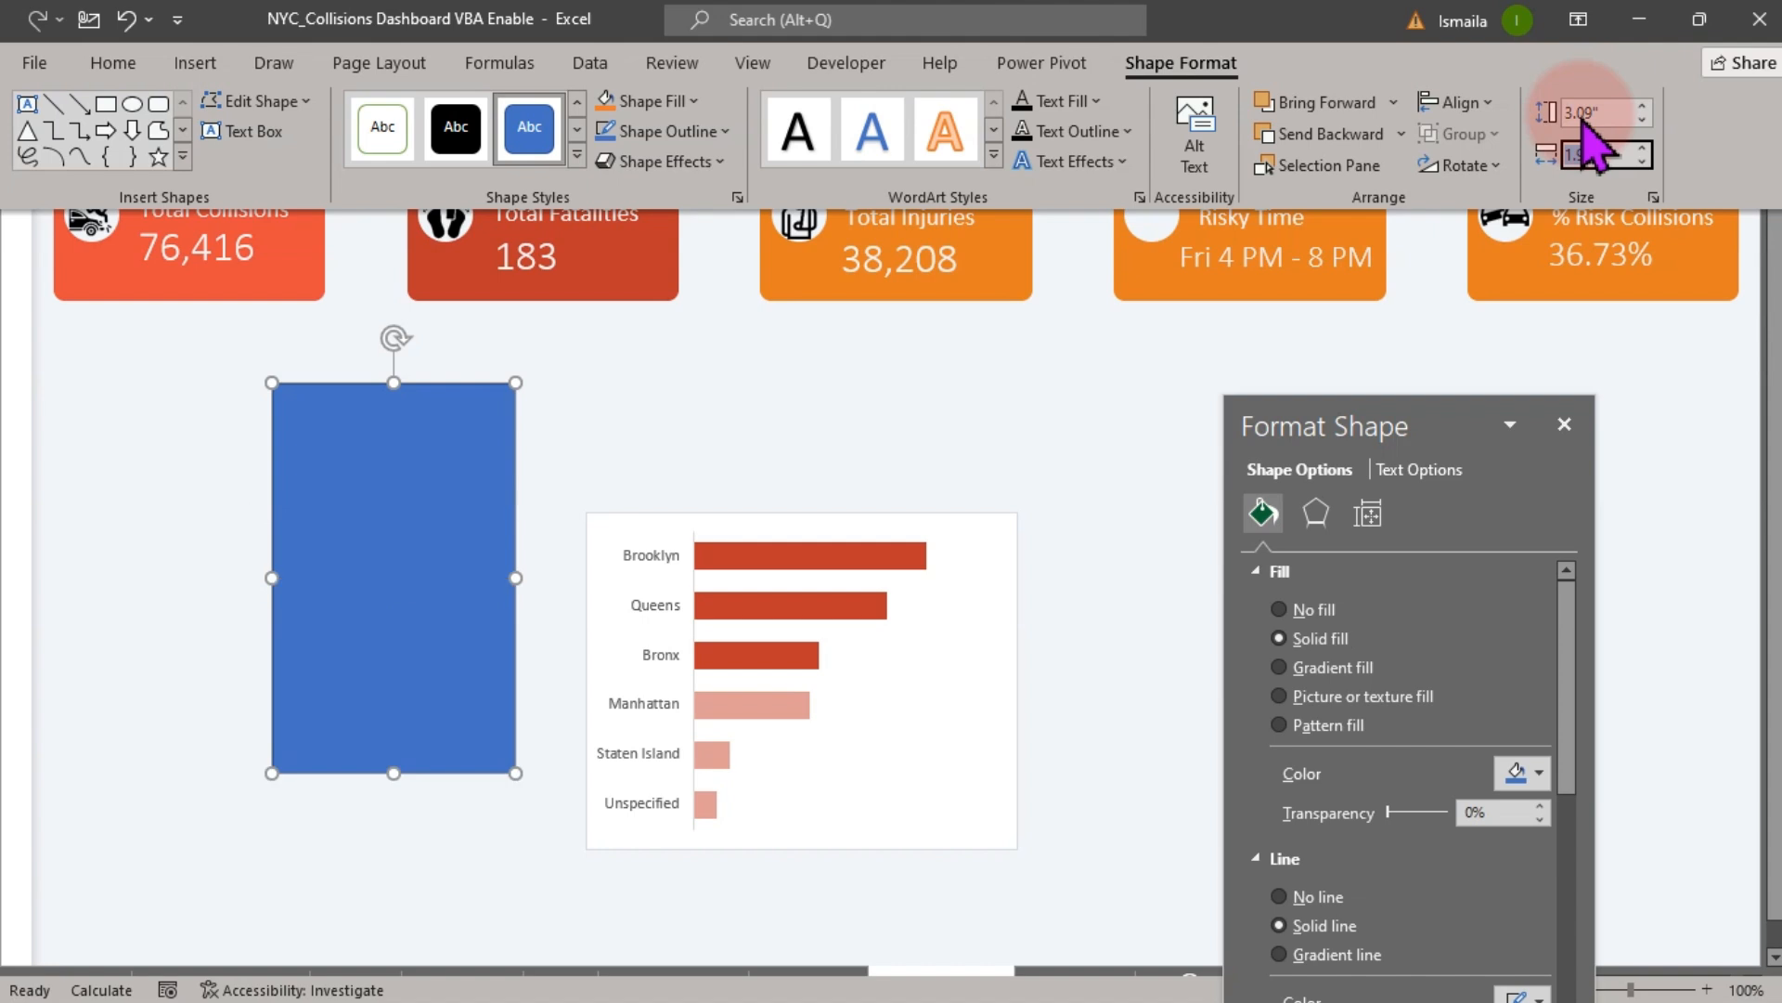
type("3.78")
key("Return")
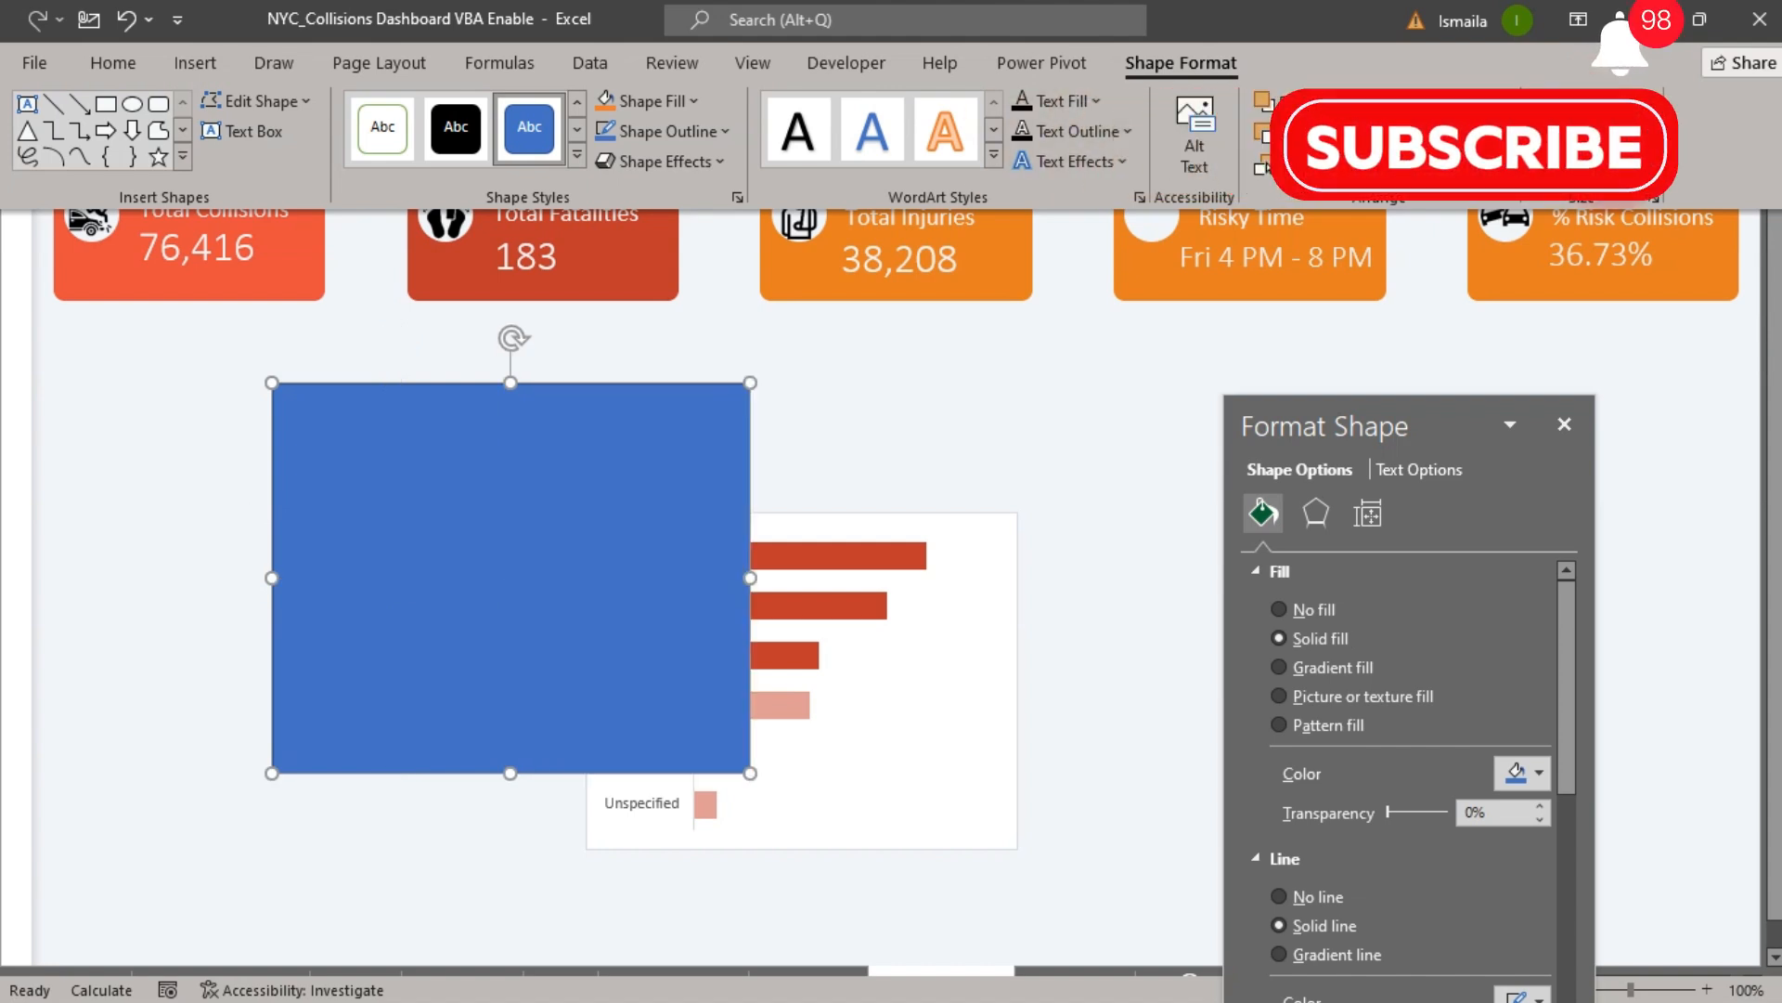
- Move the rectangle up under the Total Collisions card
left_click(562, 460)
left_click_drag(562, 461, 343, 397)
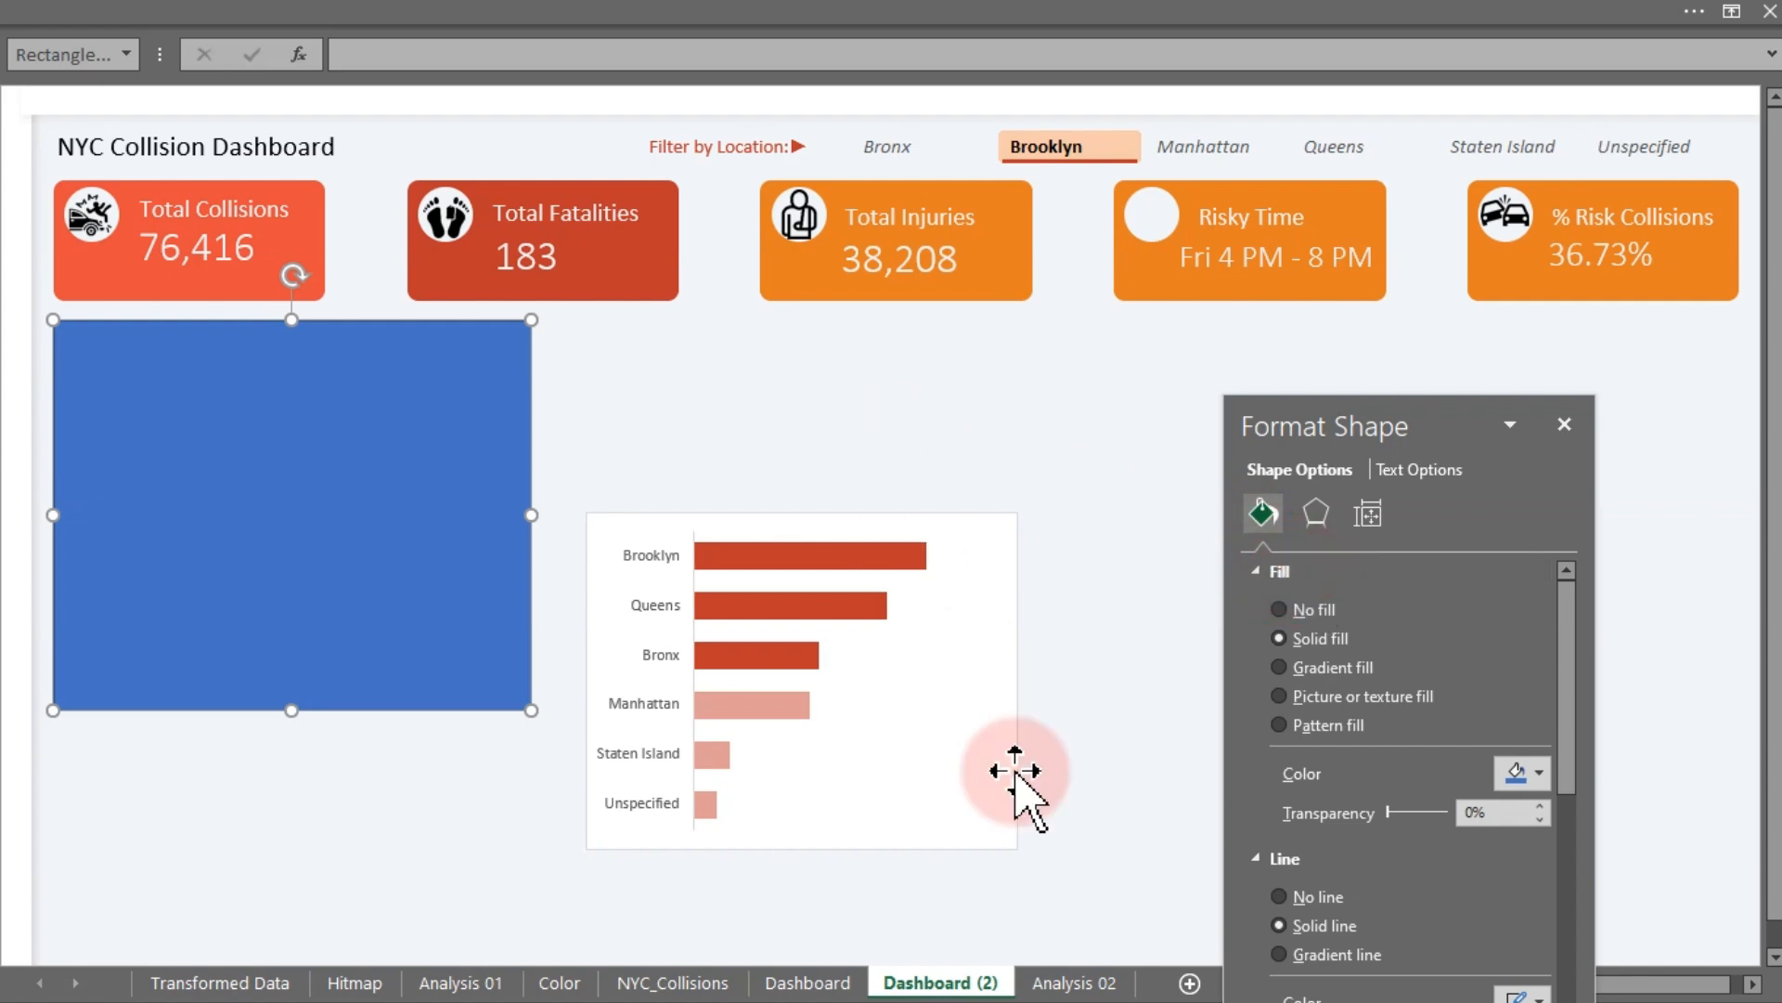
- Copy the Total Collision by year card from the Dashboard sheet and paste it onto Dashboard (2)
left_click(840, 975)
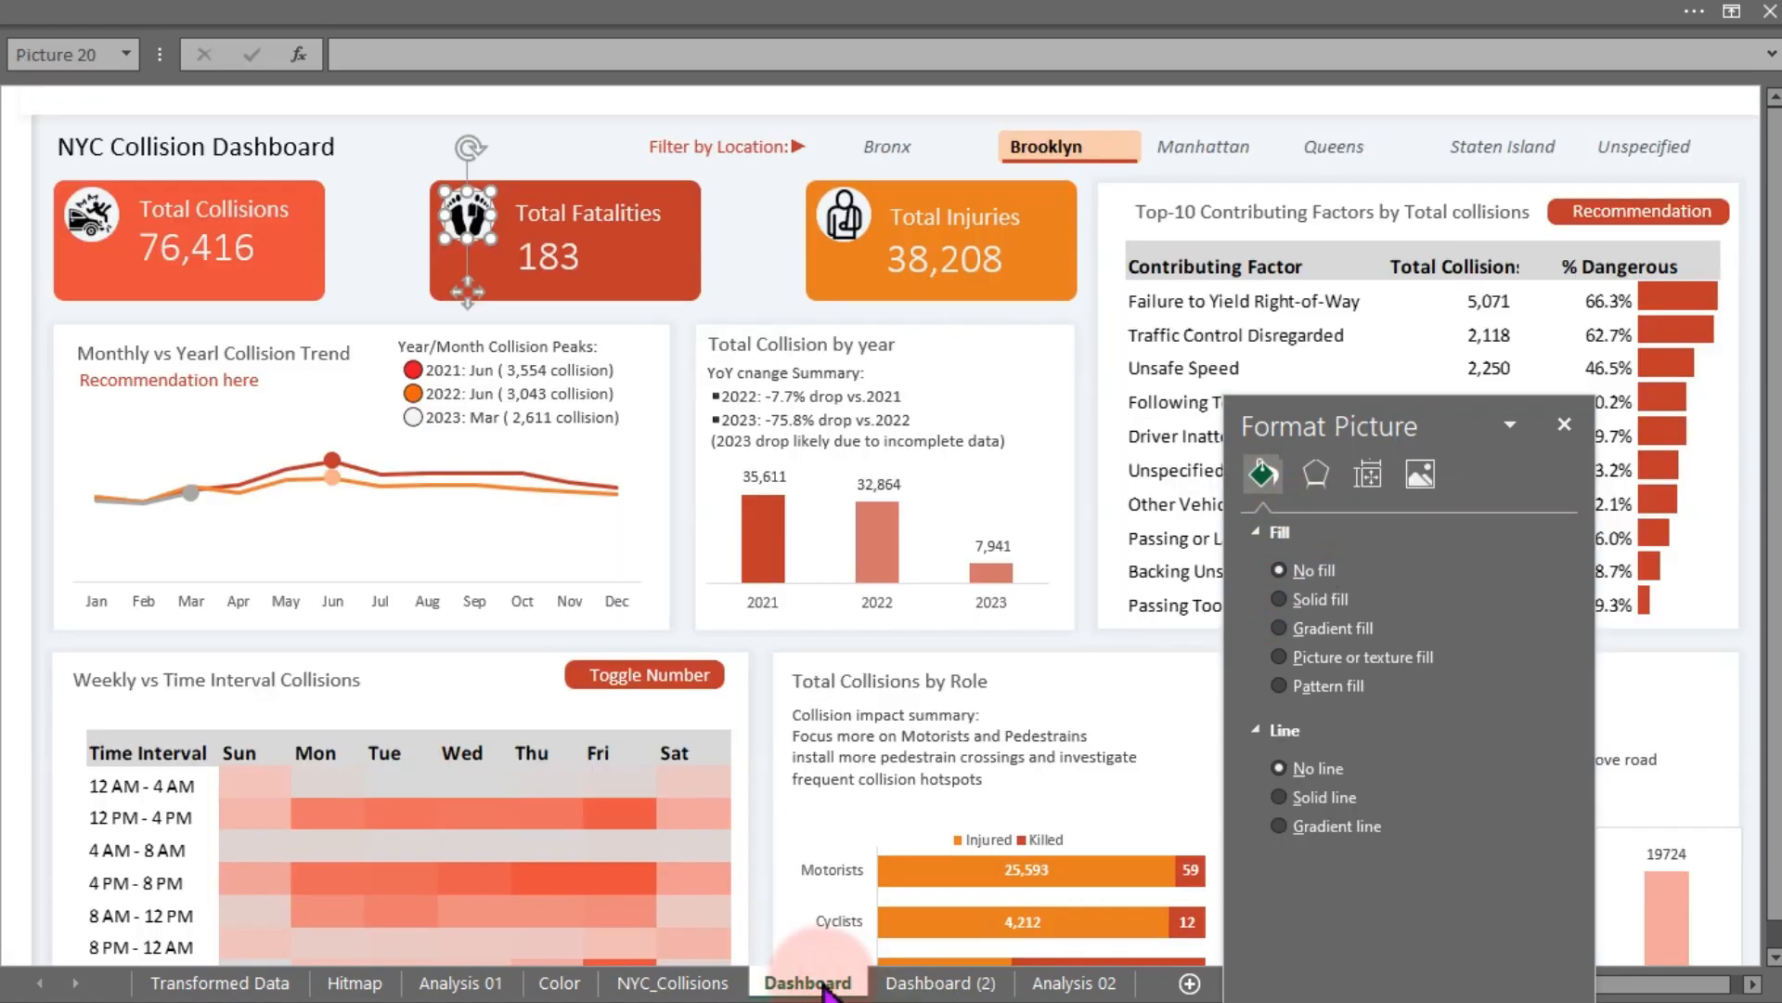
left_click(1053, 329)
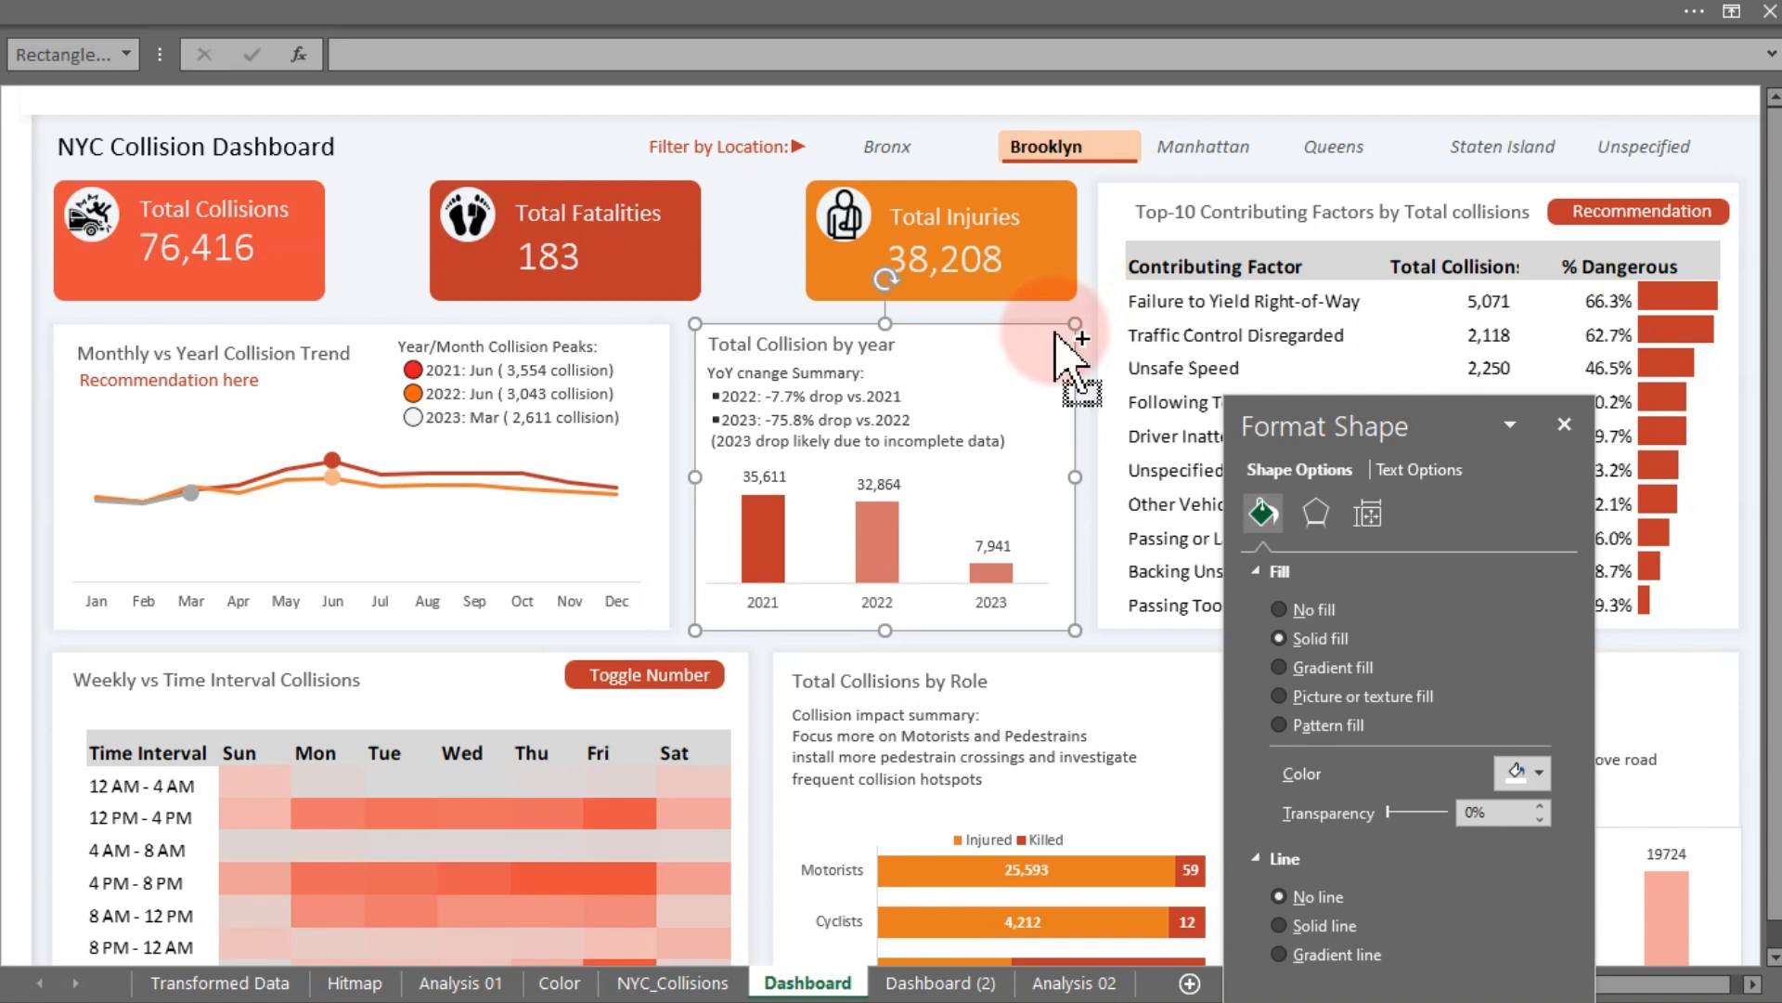
left_click(965, 983)
left_click(930, 372)
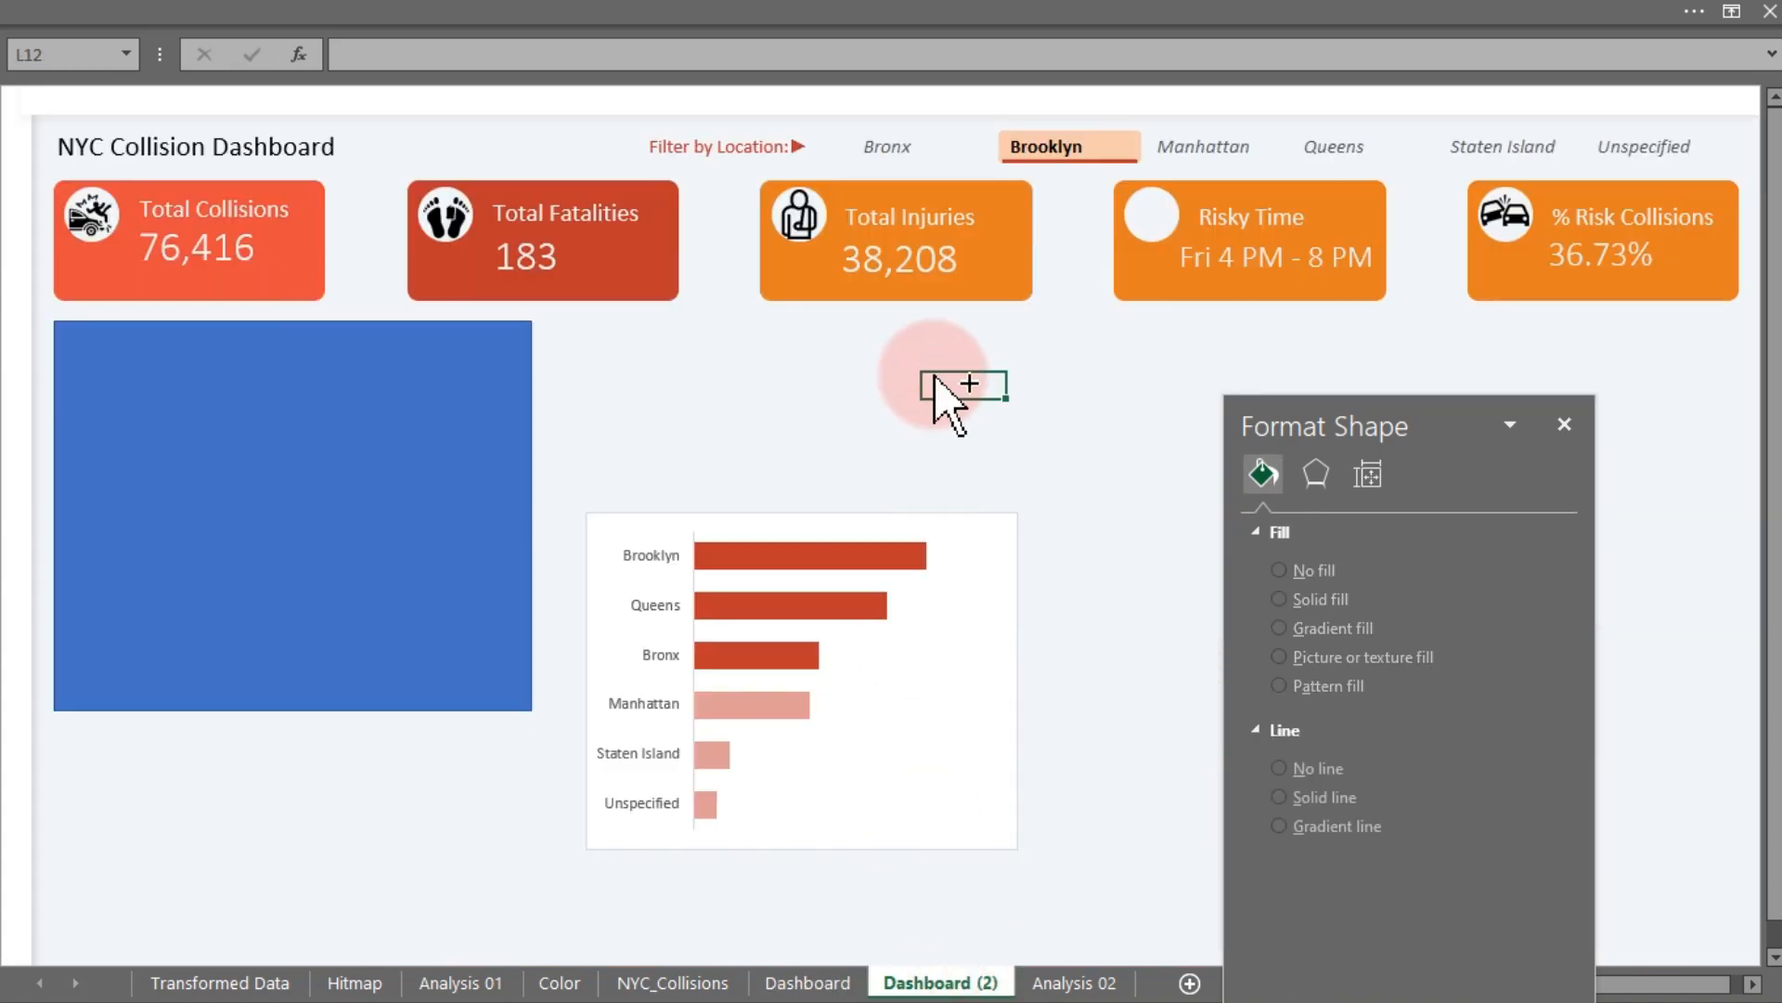
key("ctrl+v")
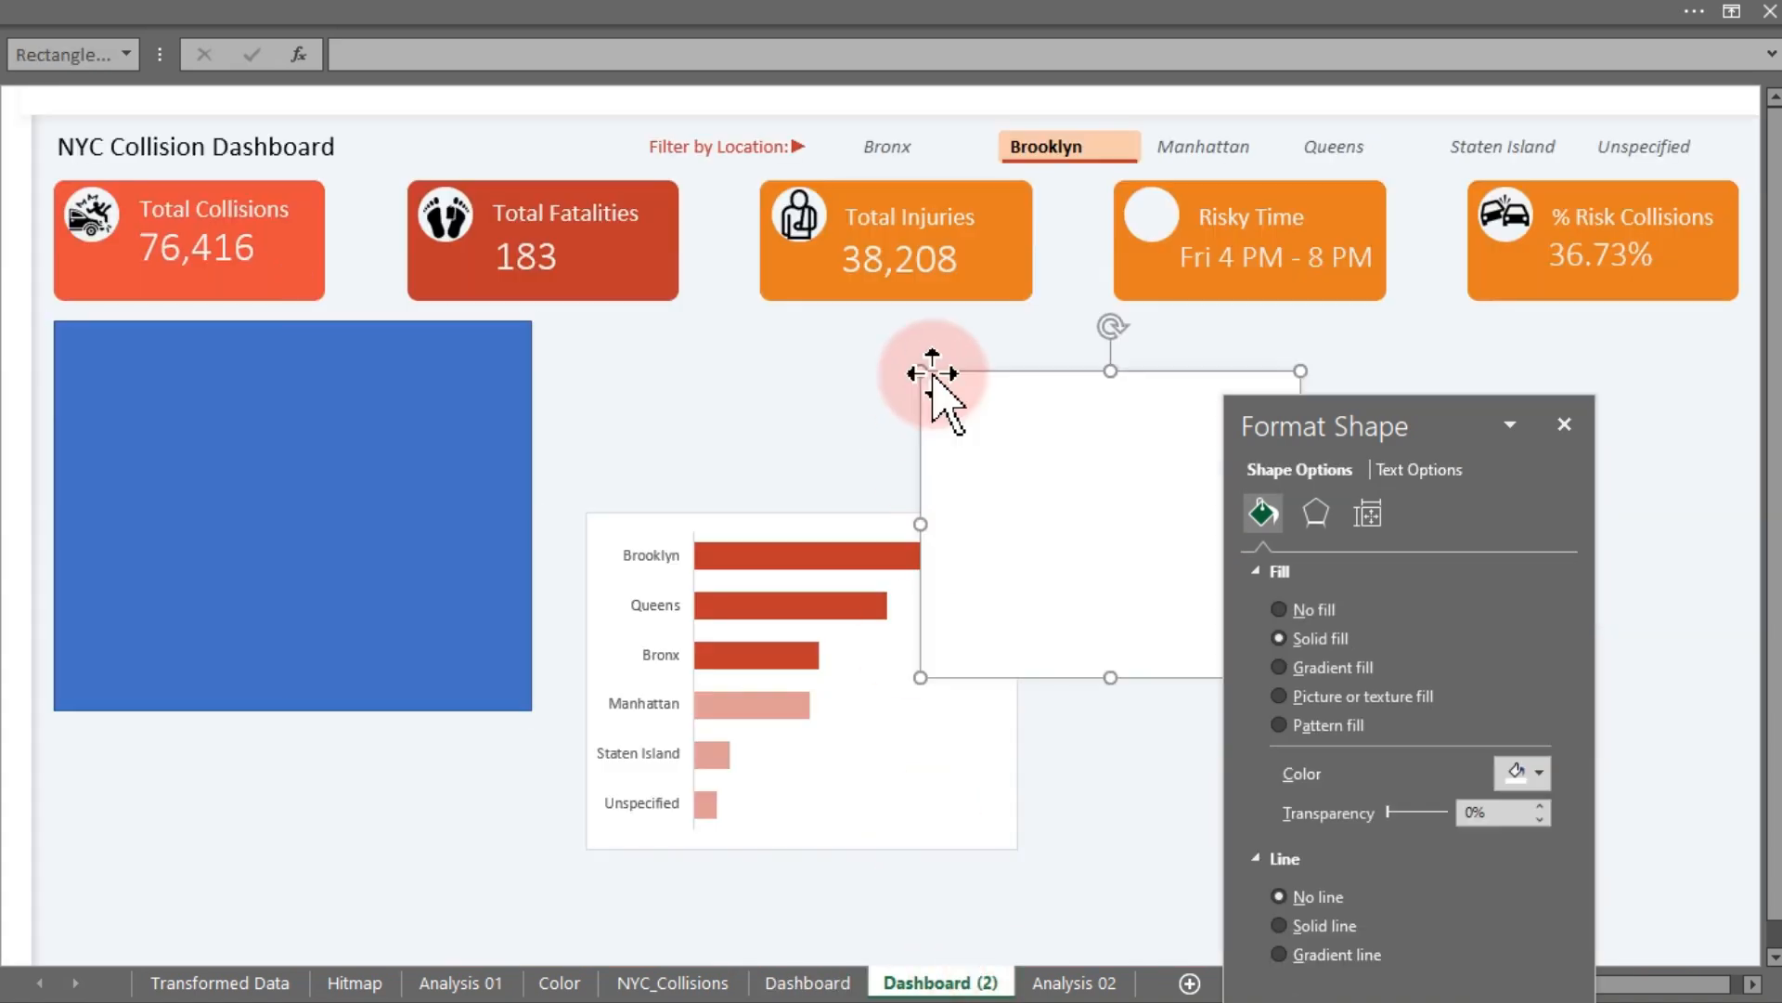
- Apply the pasted card's formatting to the blue rectangle with Format Painter
left_click(271, 11)
left_click(89, 190)
left_click(210, 438)
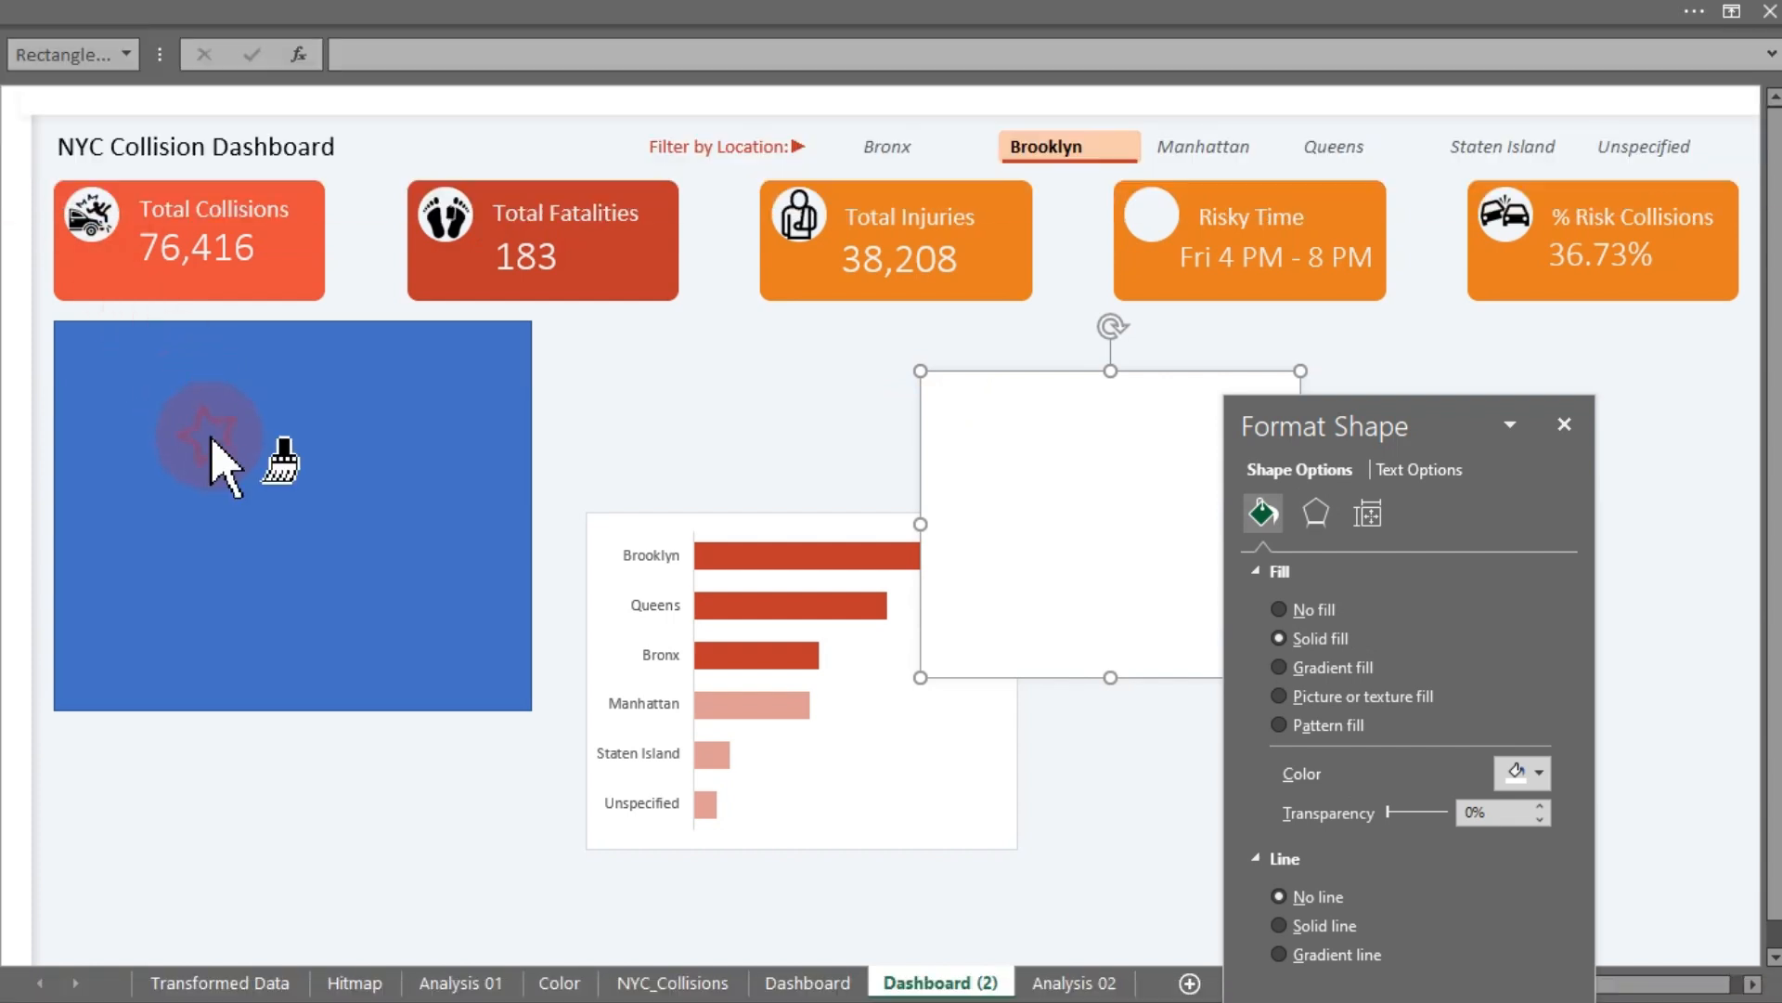
left_click(1012, 433)
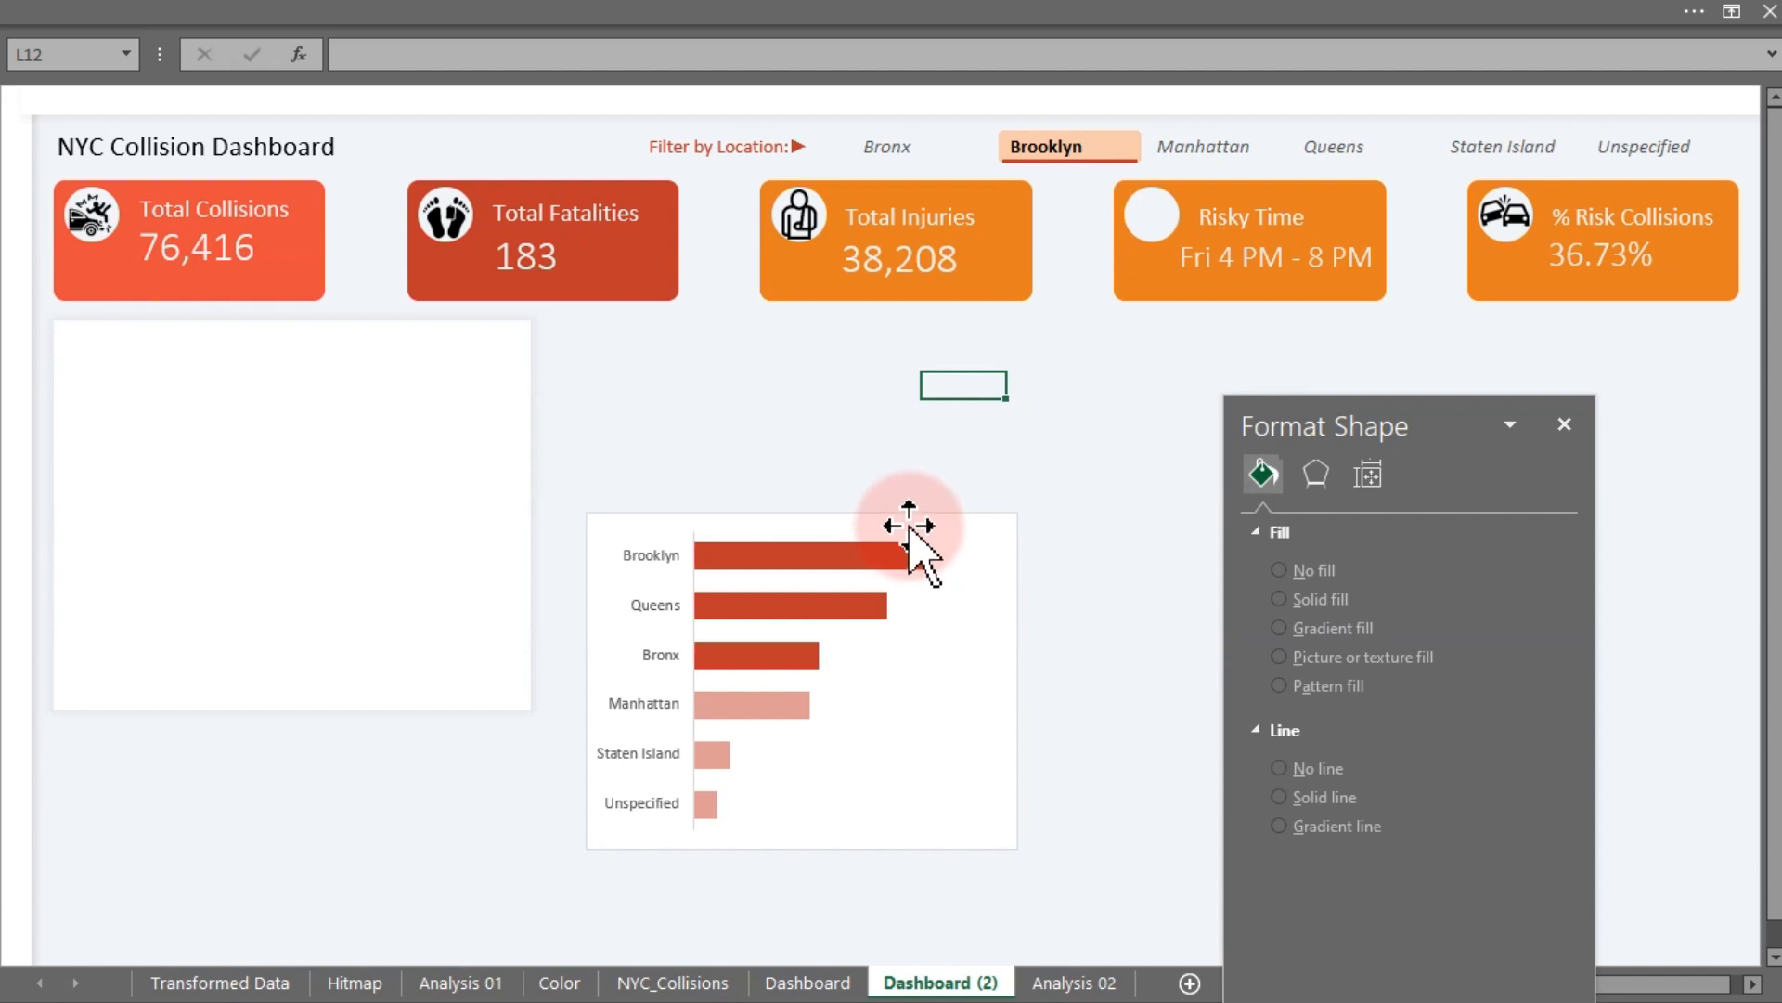
- Bring the borough bar chart to the front of the other shapes
left_click(909, 520)
left_click_drag(909, 519, 972, 440)
right_click(973, 442)
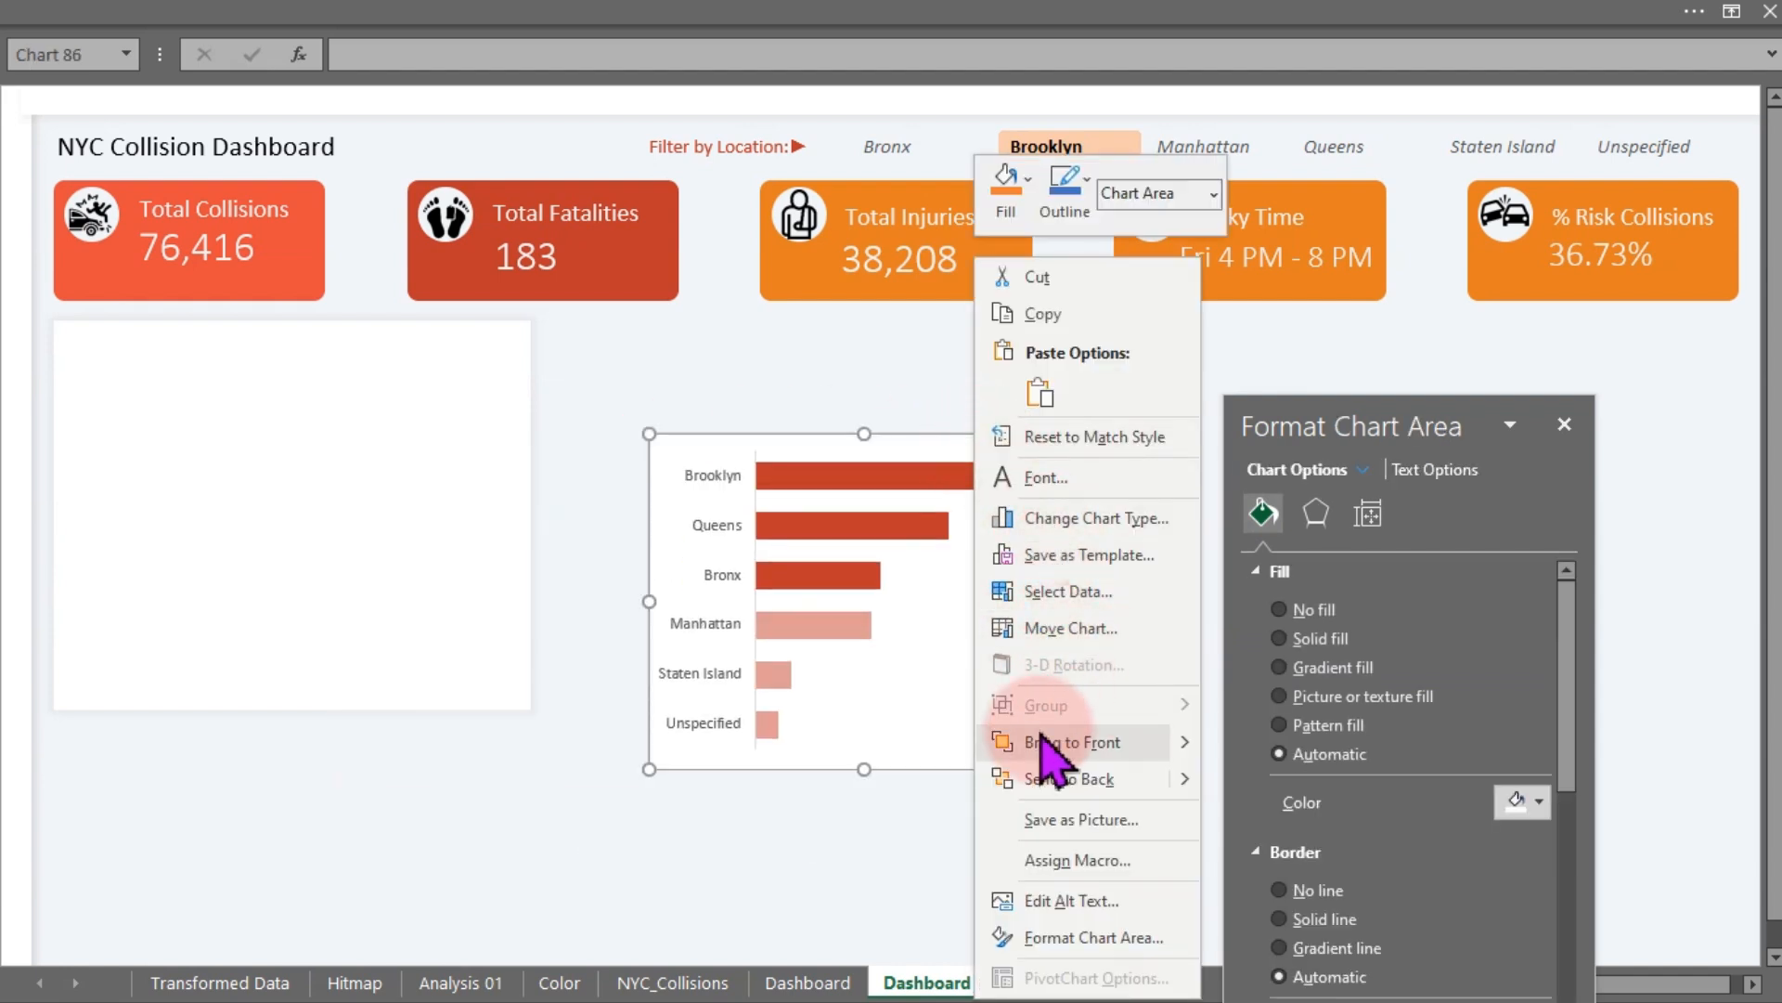
left_click(1050, 742)
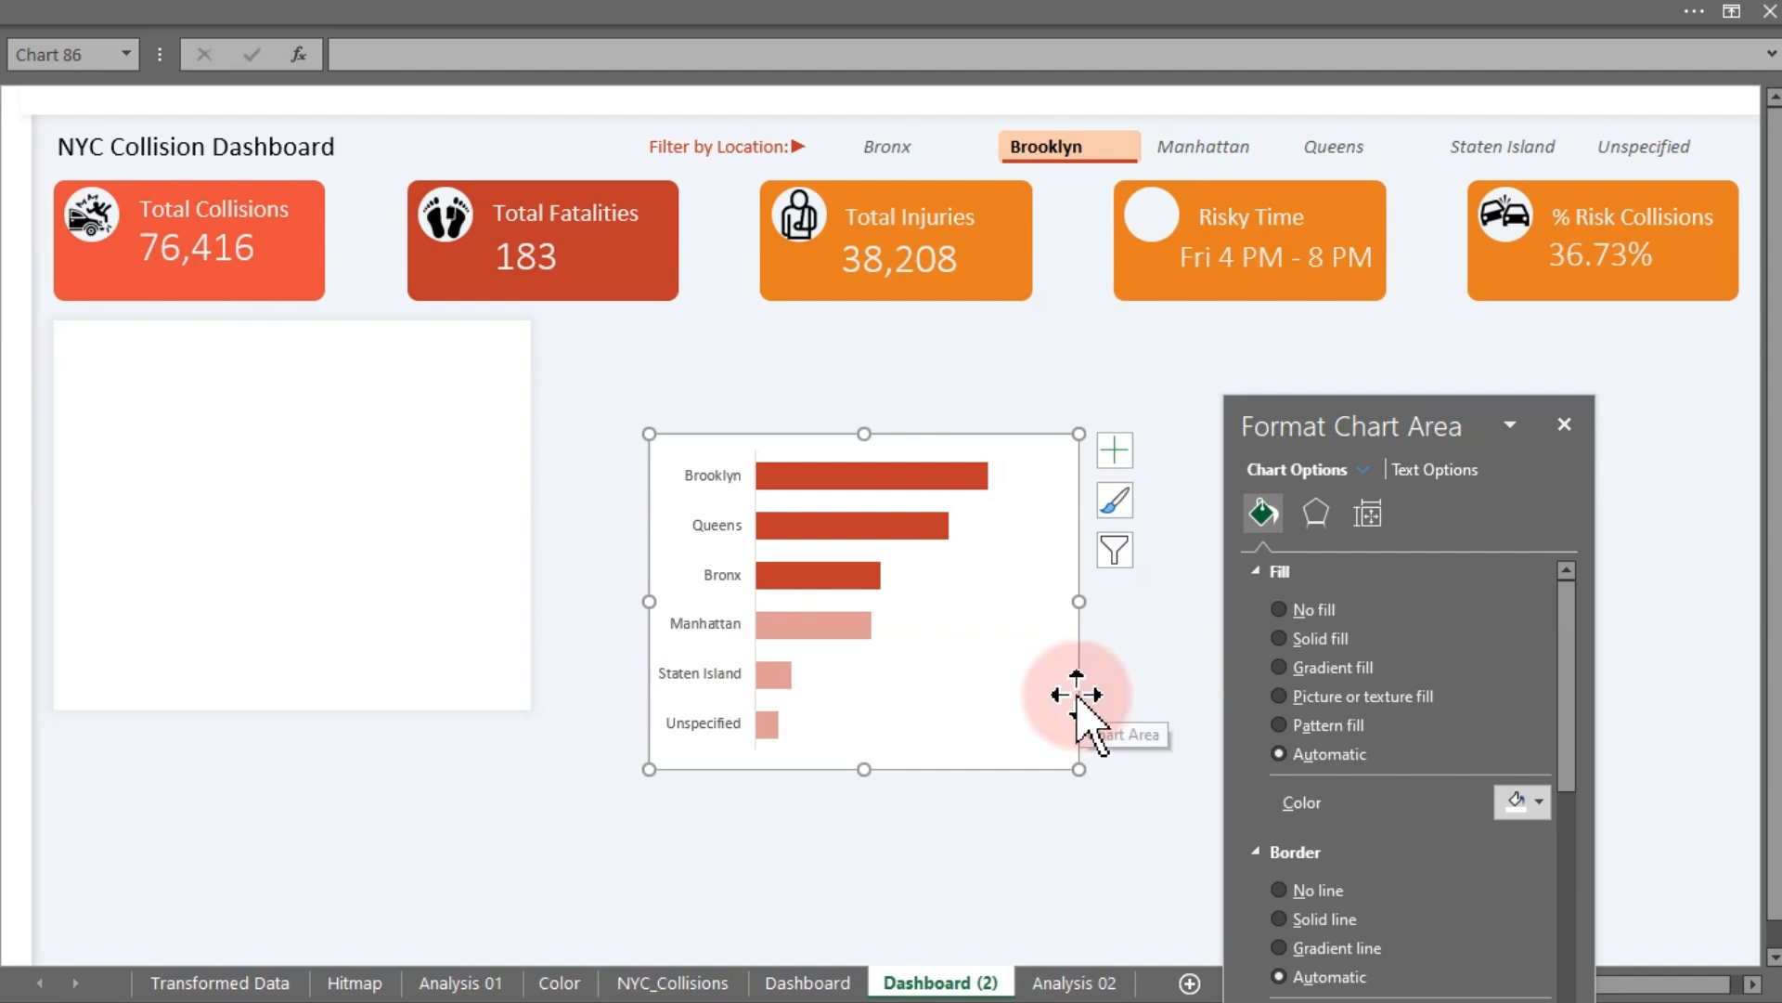
- Move the chart onto the white card and resize it to fit inside
left_click_drag(1077, 694, 491, 635)
left_click_drag(492, 542, 528, 546)
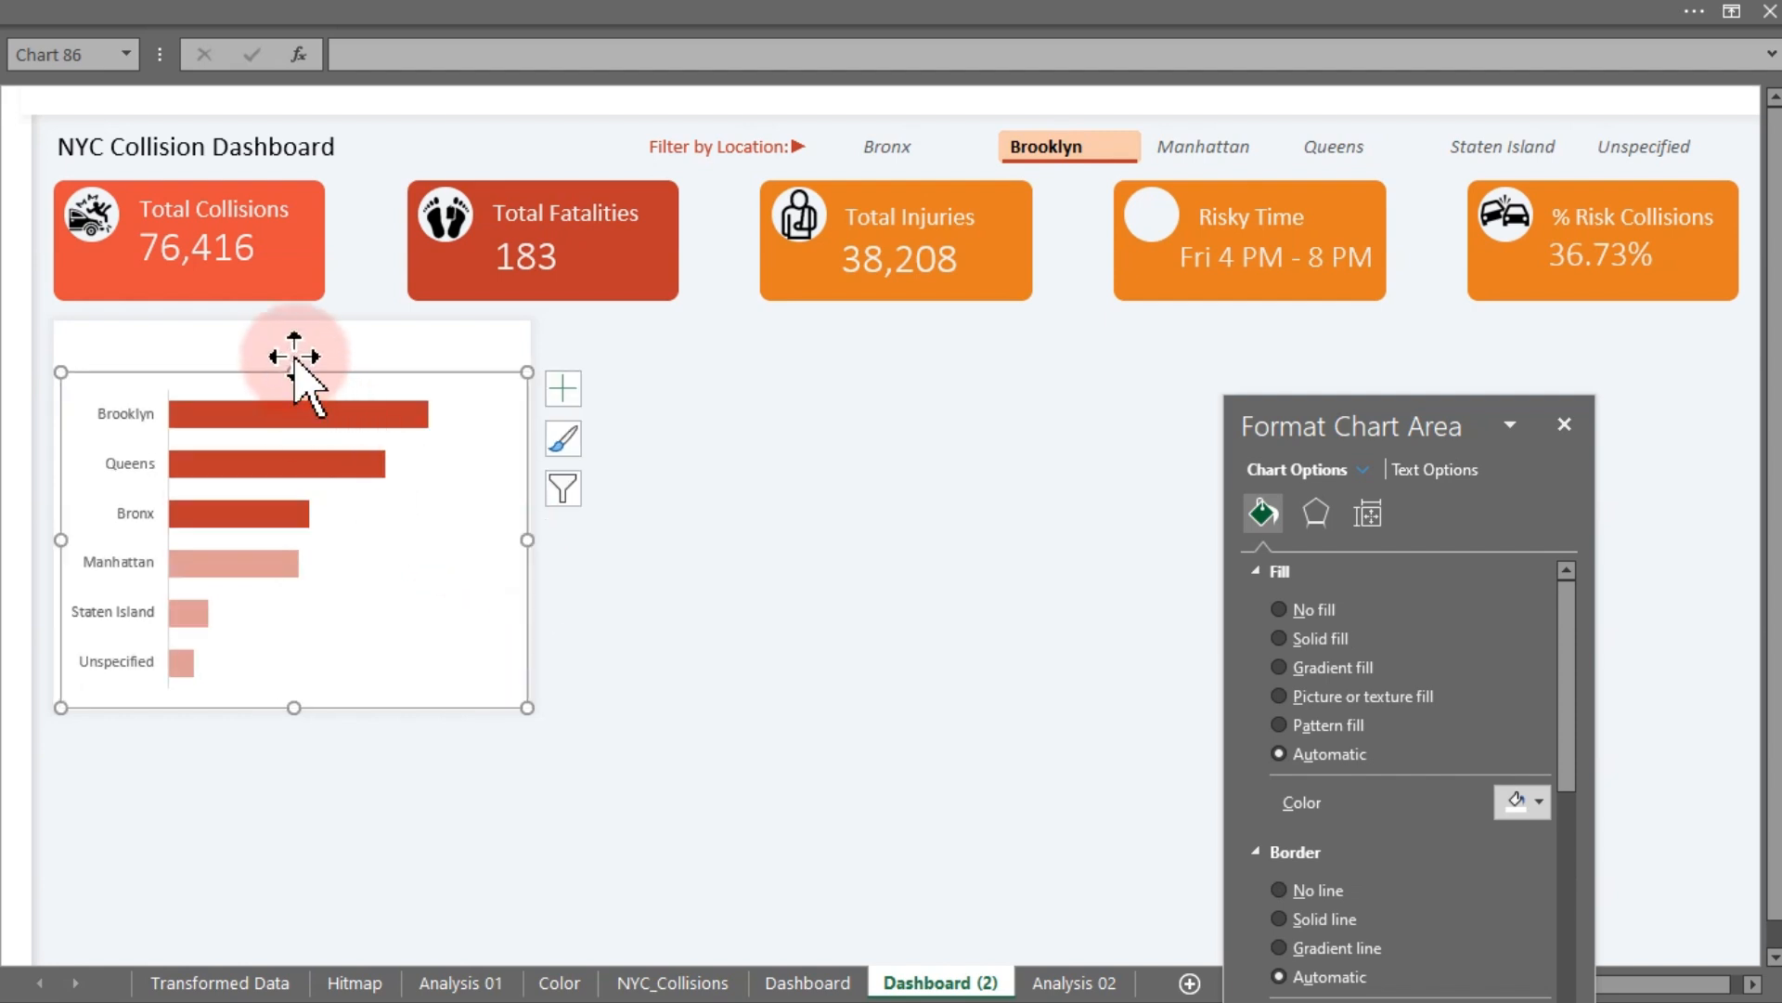
left_click_drag(293, 371, 298, 427)
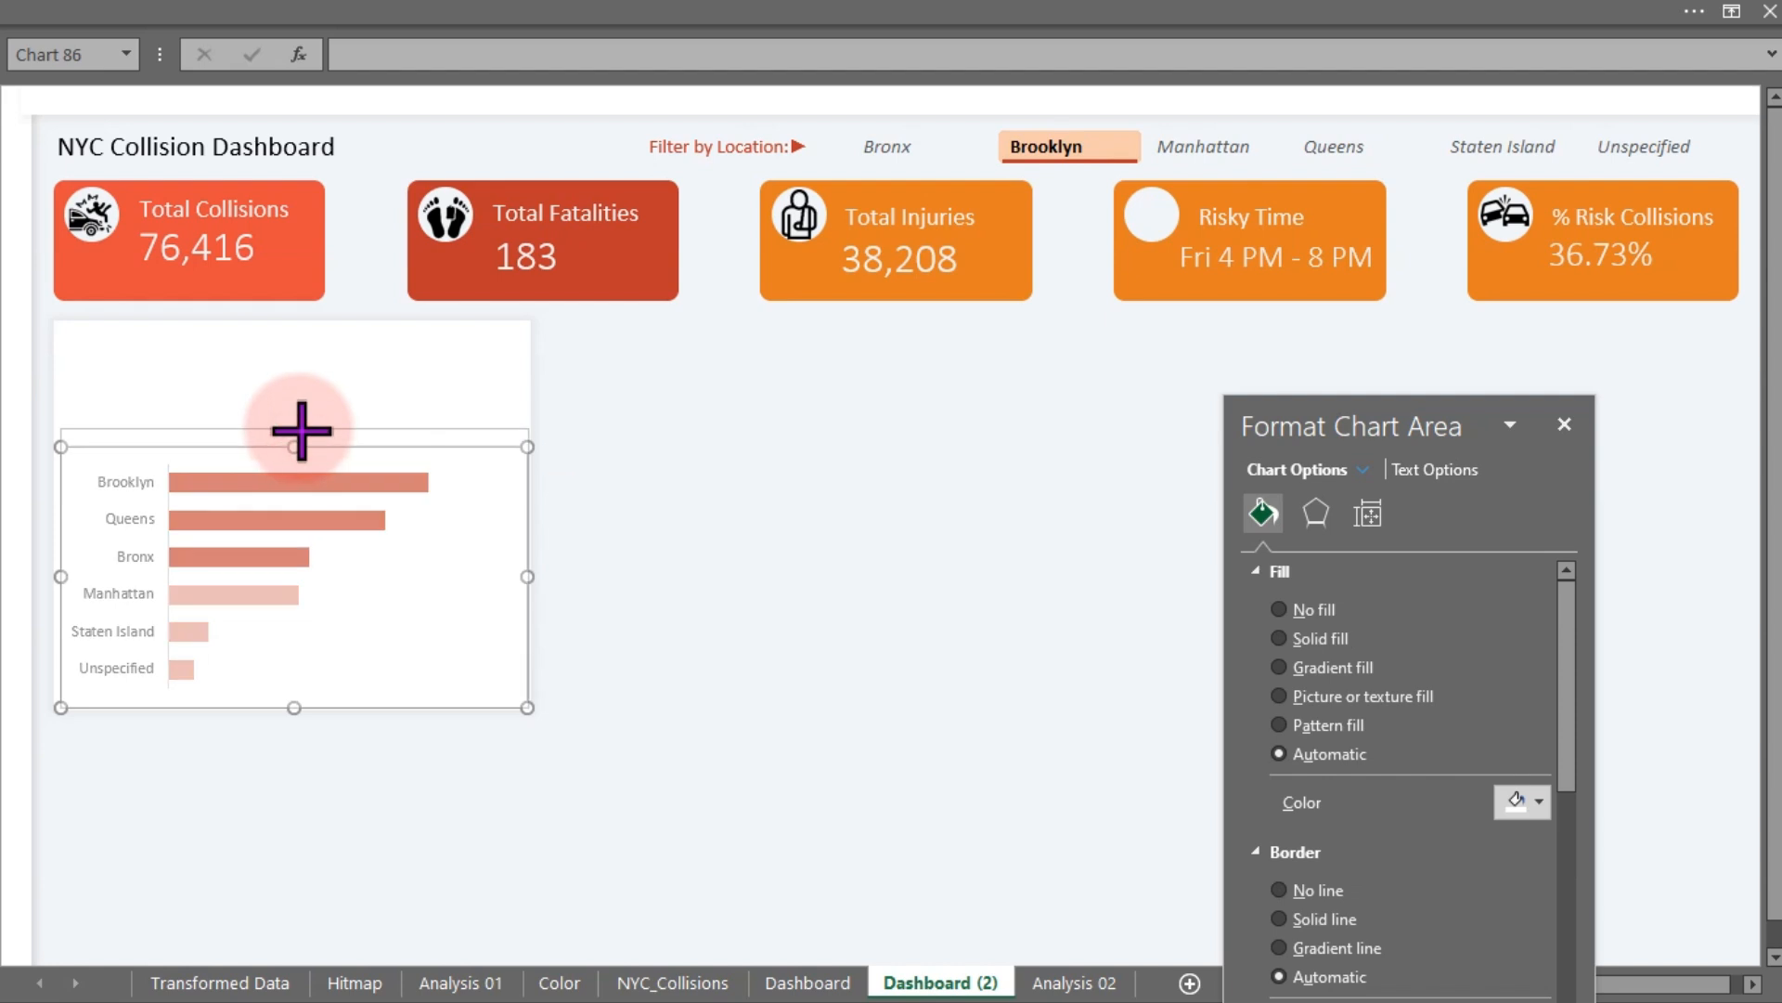
- Give the all-boroughs series a salmon fill with 24% transparency
left_click(272, 591)
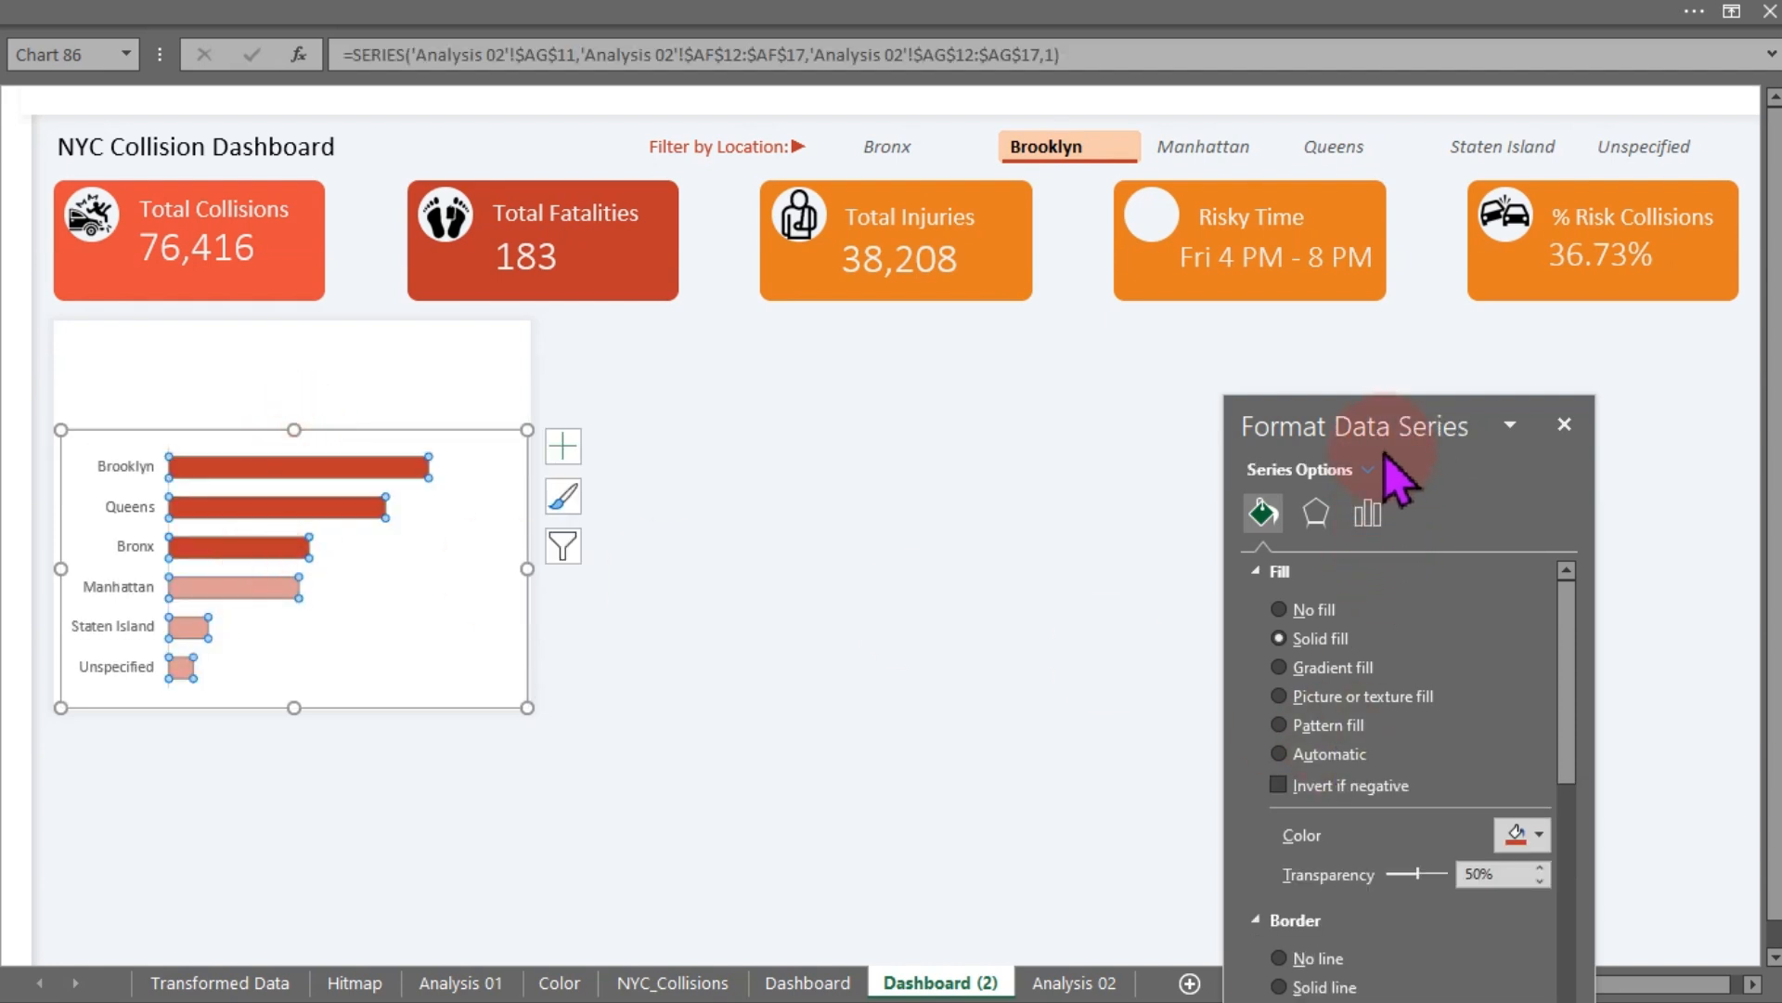
left_click_drag(1368, 437, 1021, 281)
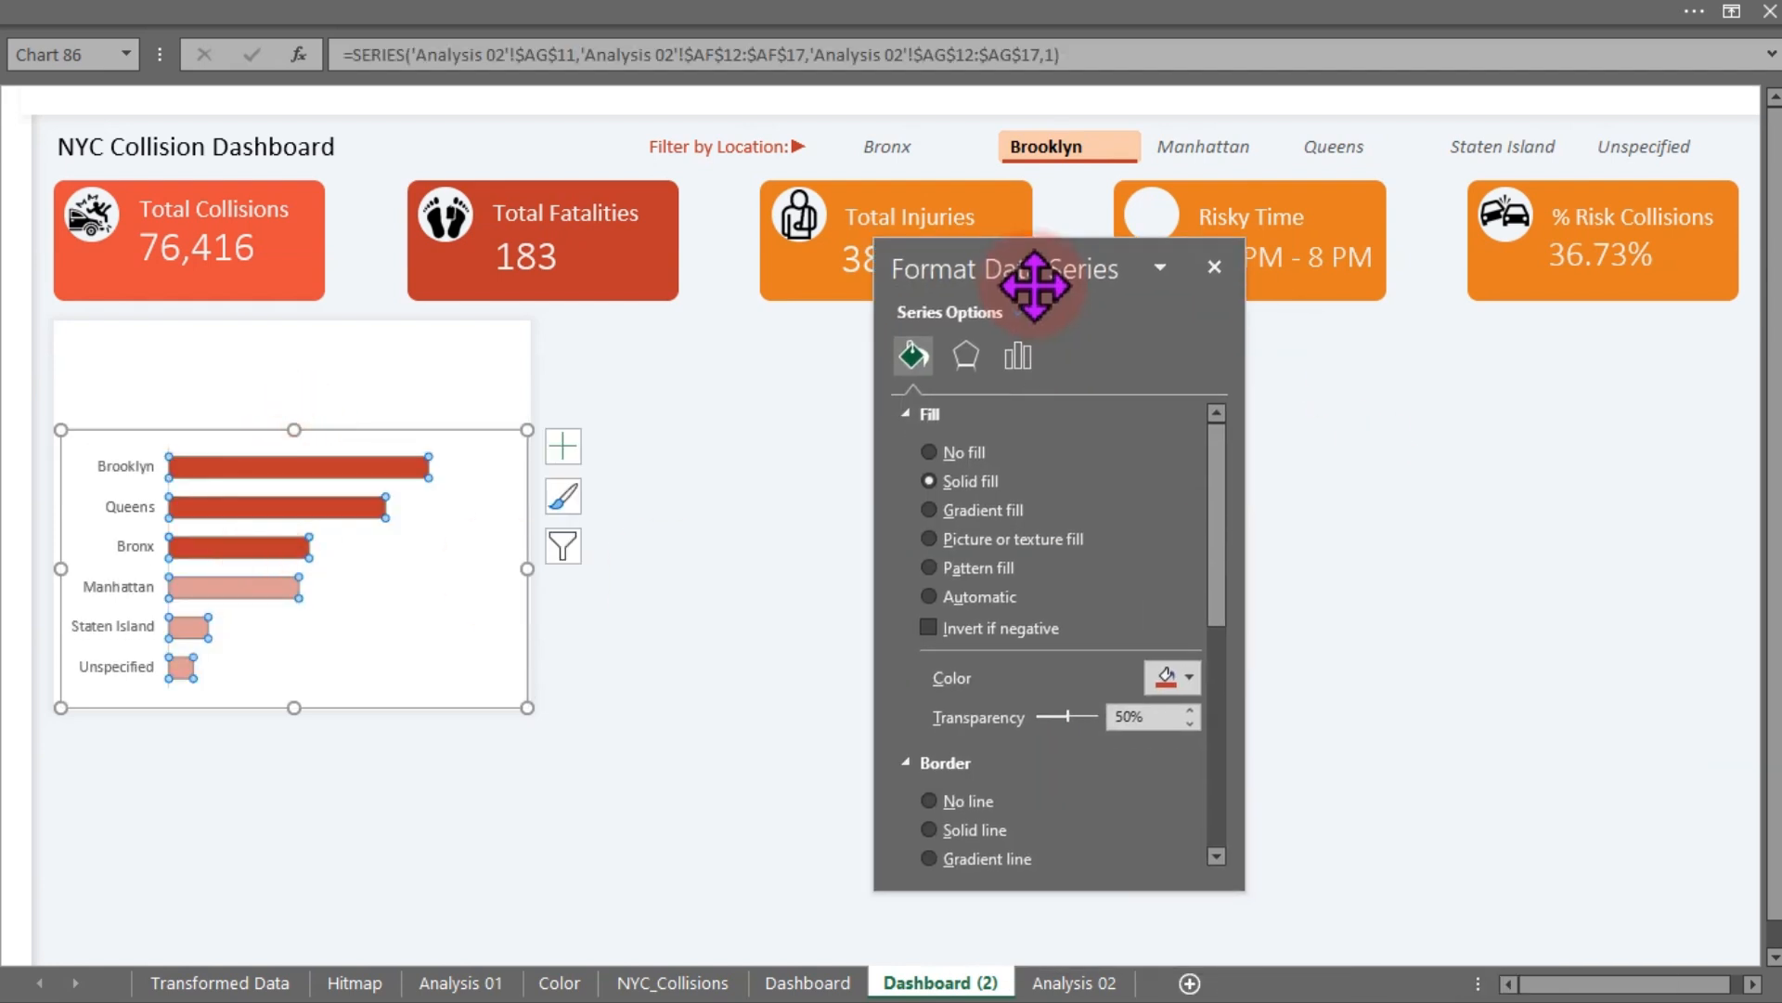
left_click(1191, 680)
left_click(1205, 613)
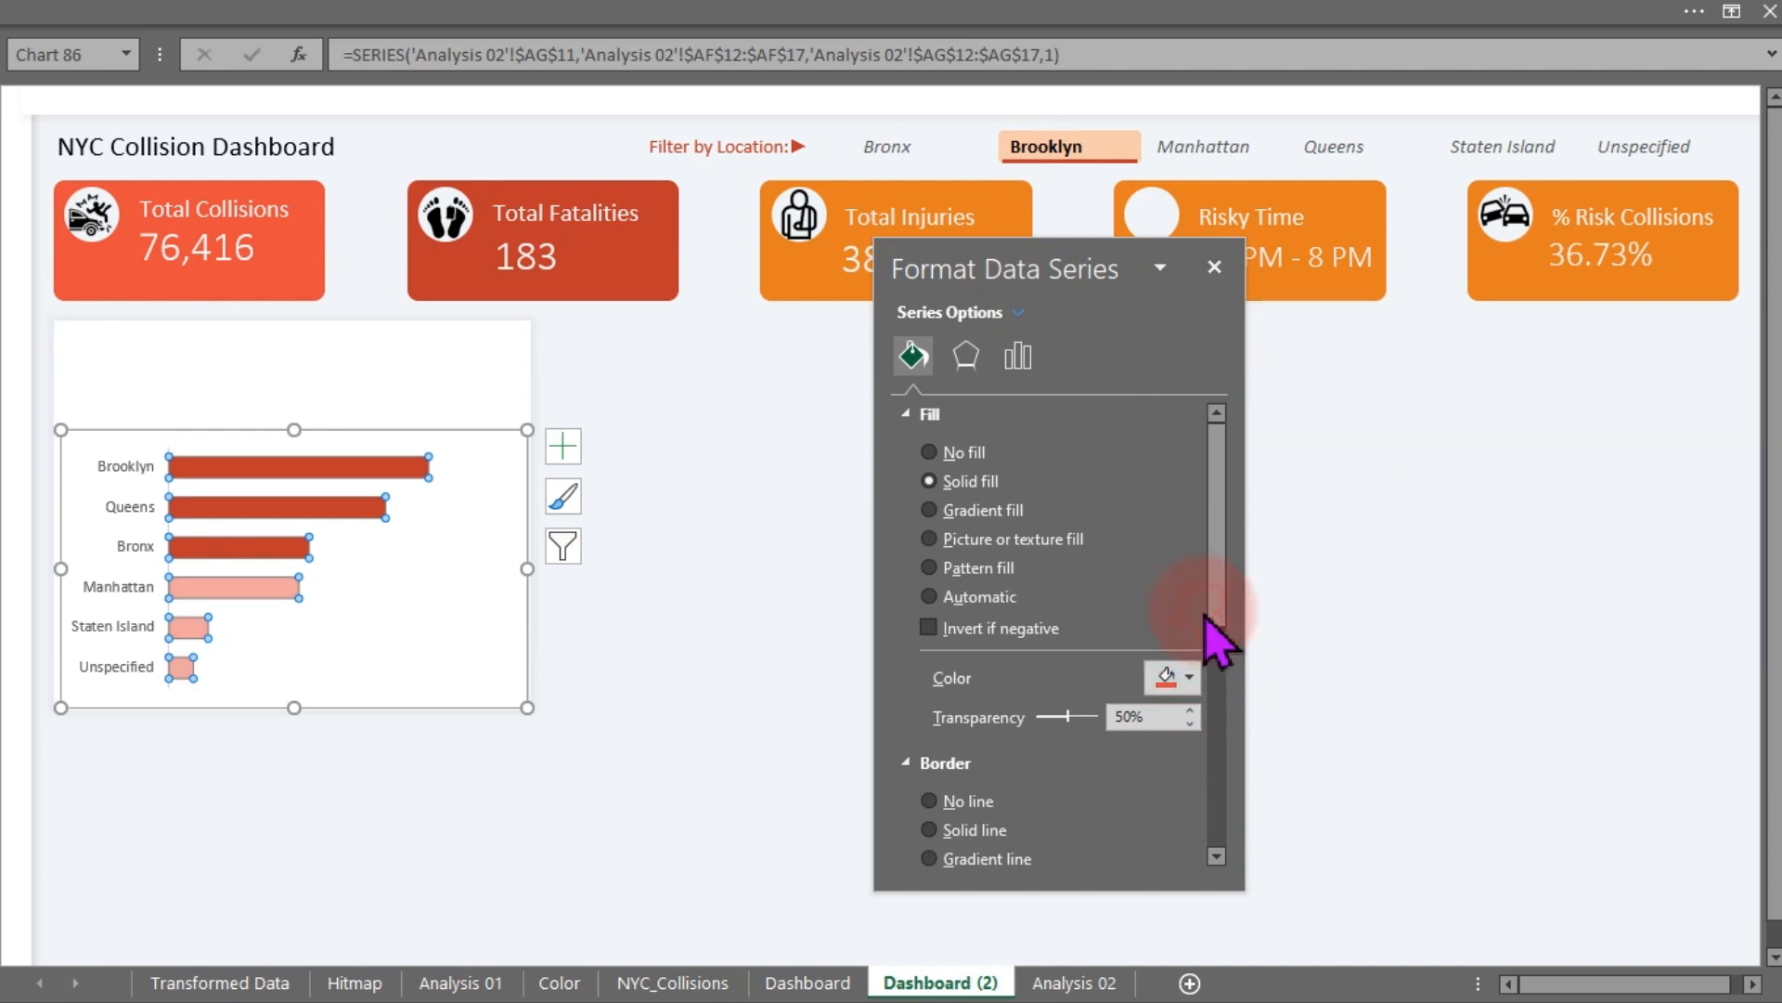
left_click(1114, 712)
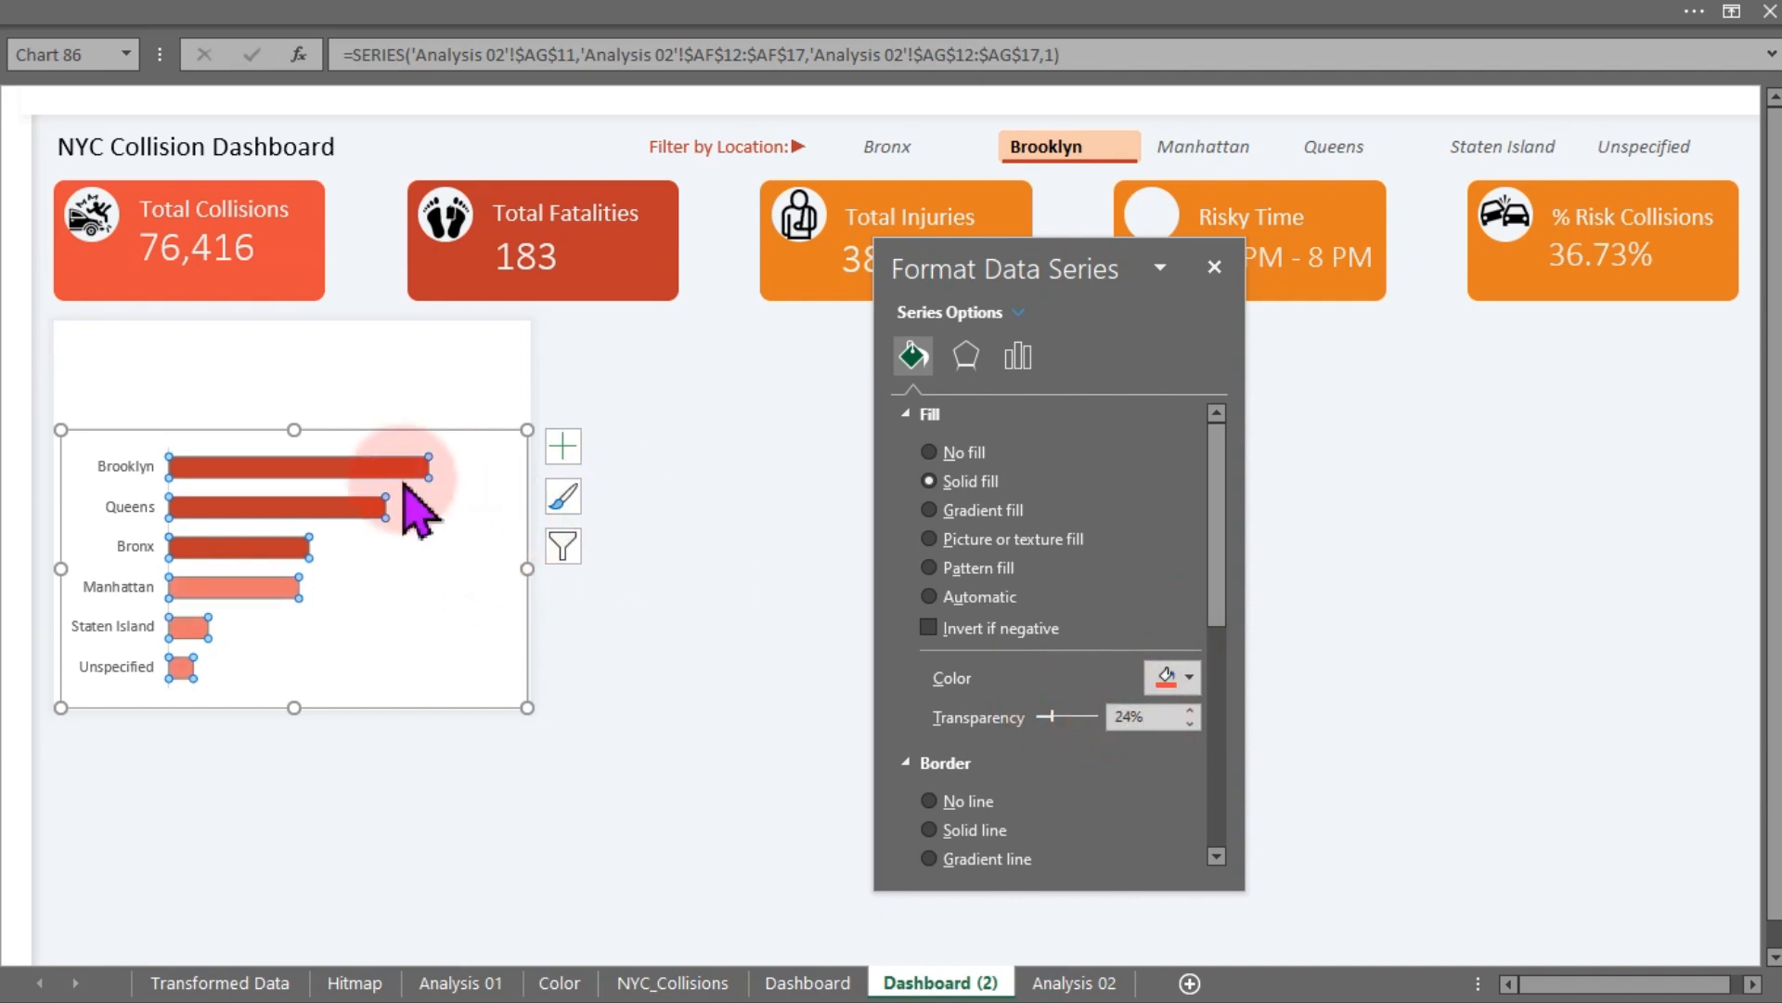
- Recolor the Max 3 series with a brighter red-orange recent colour
left_click(378, 469)
left_click(1166, 678)
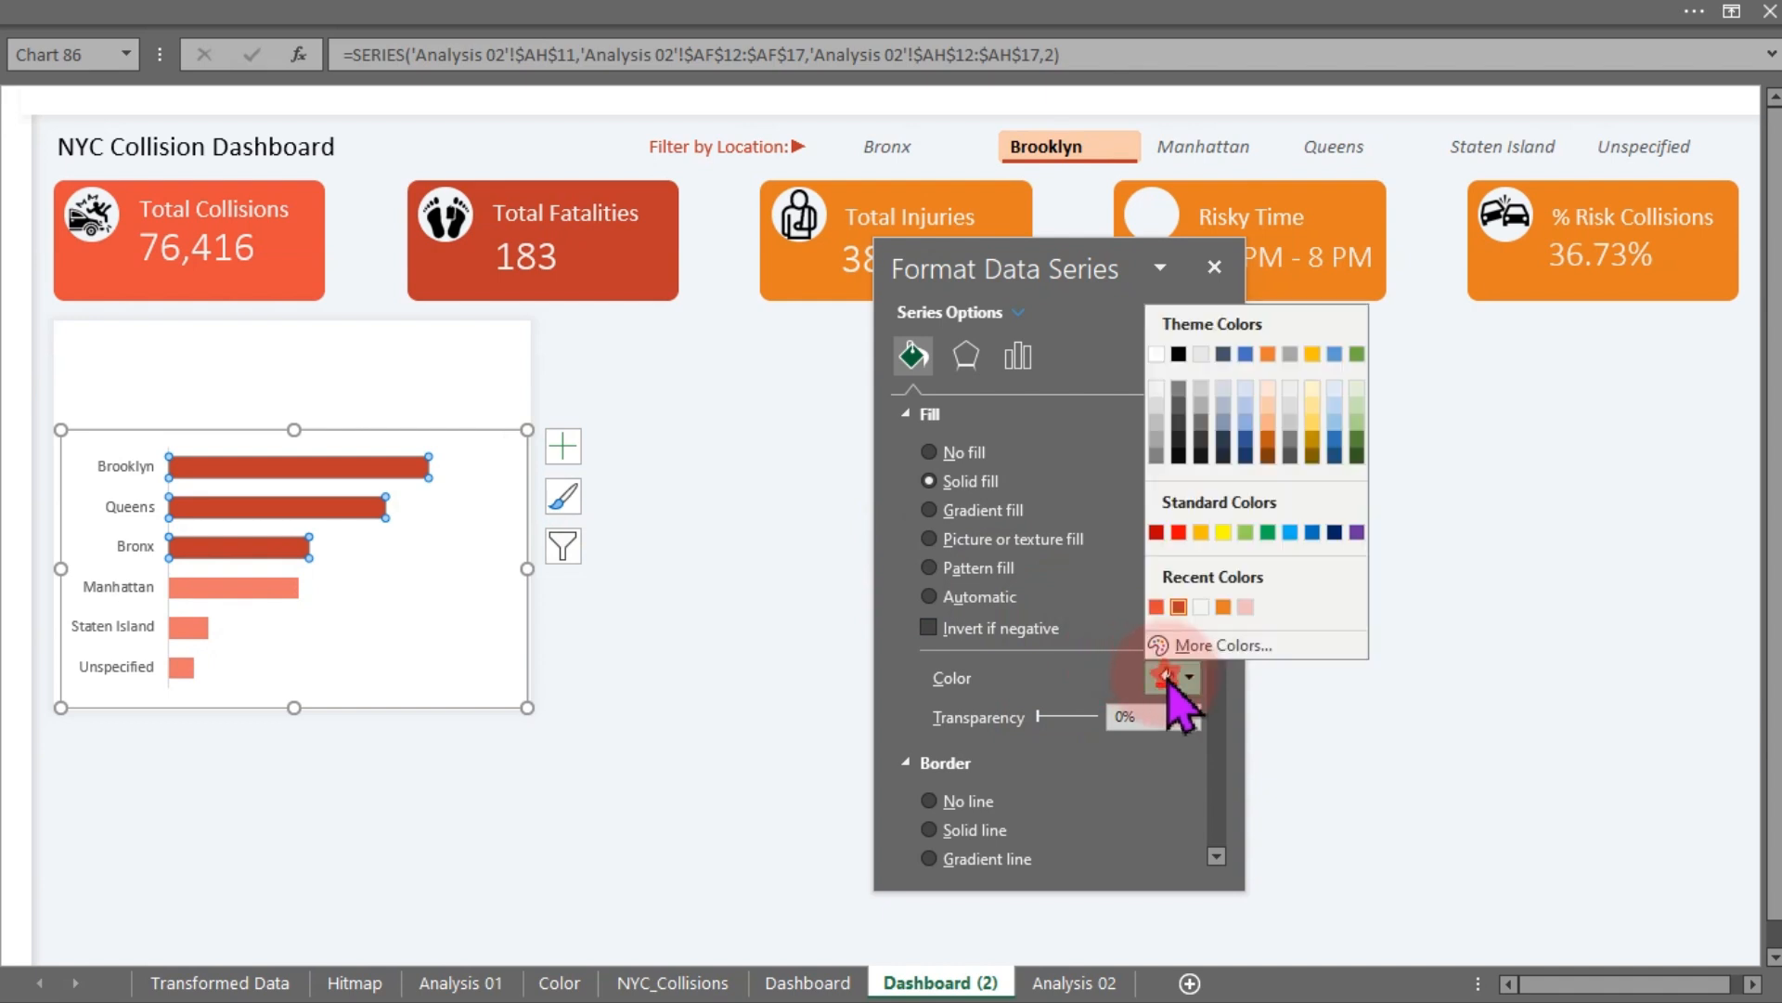
left_click(1157, 606)
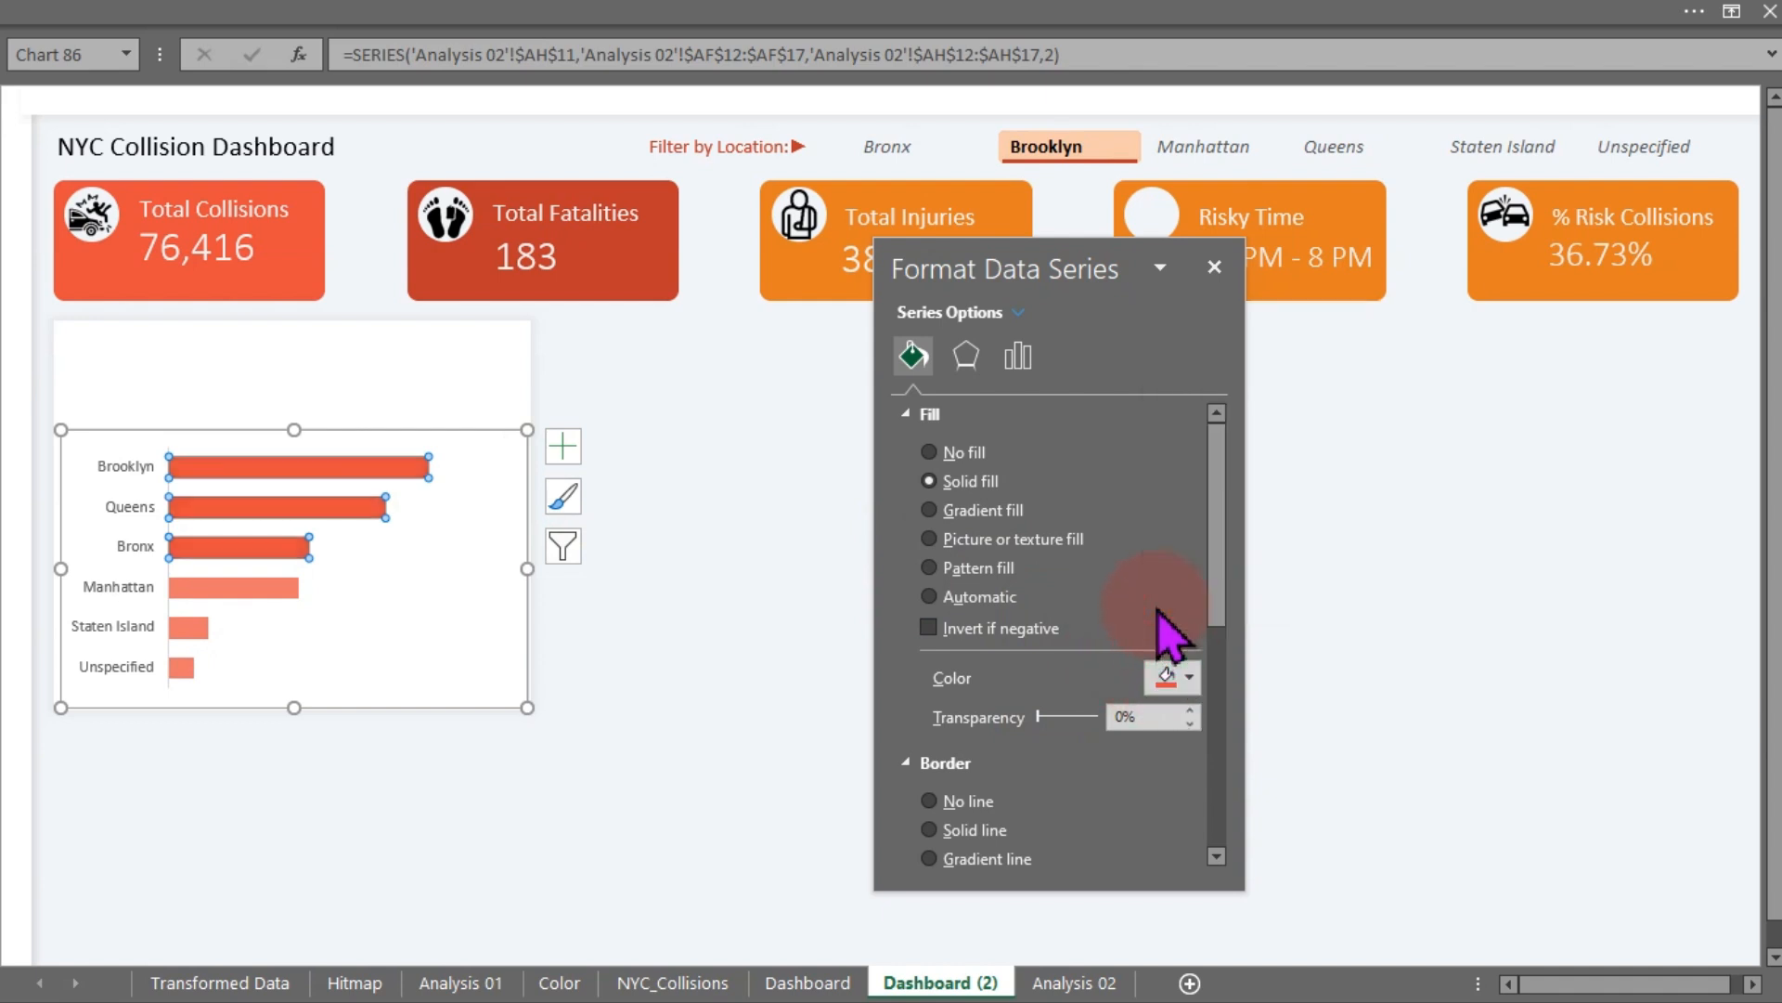
left_click(688, 561)
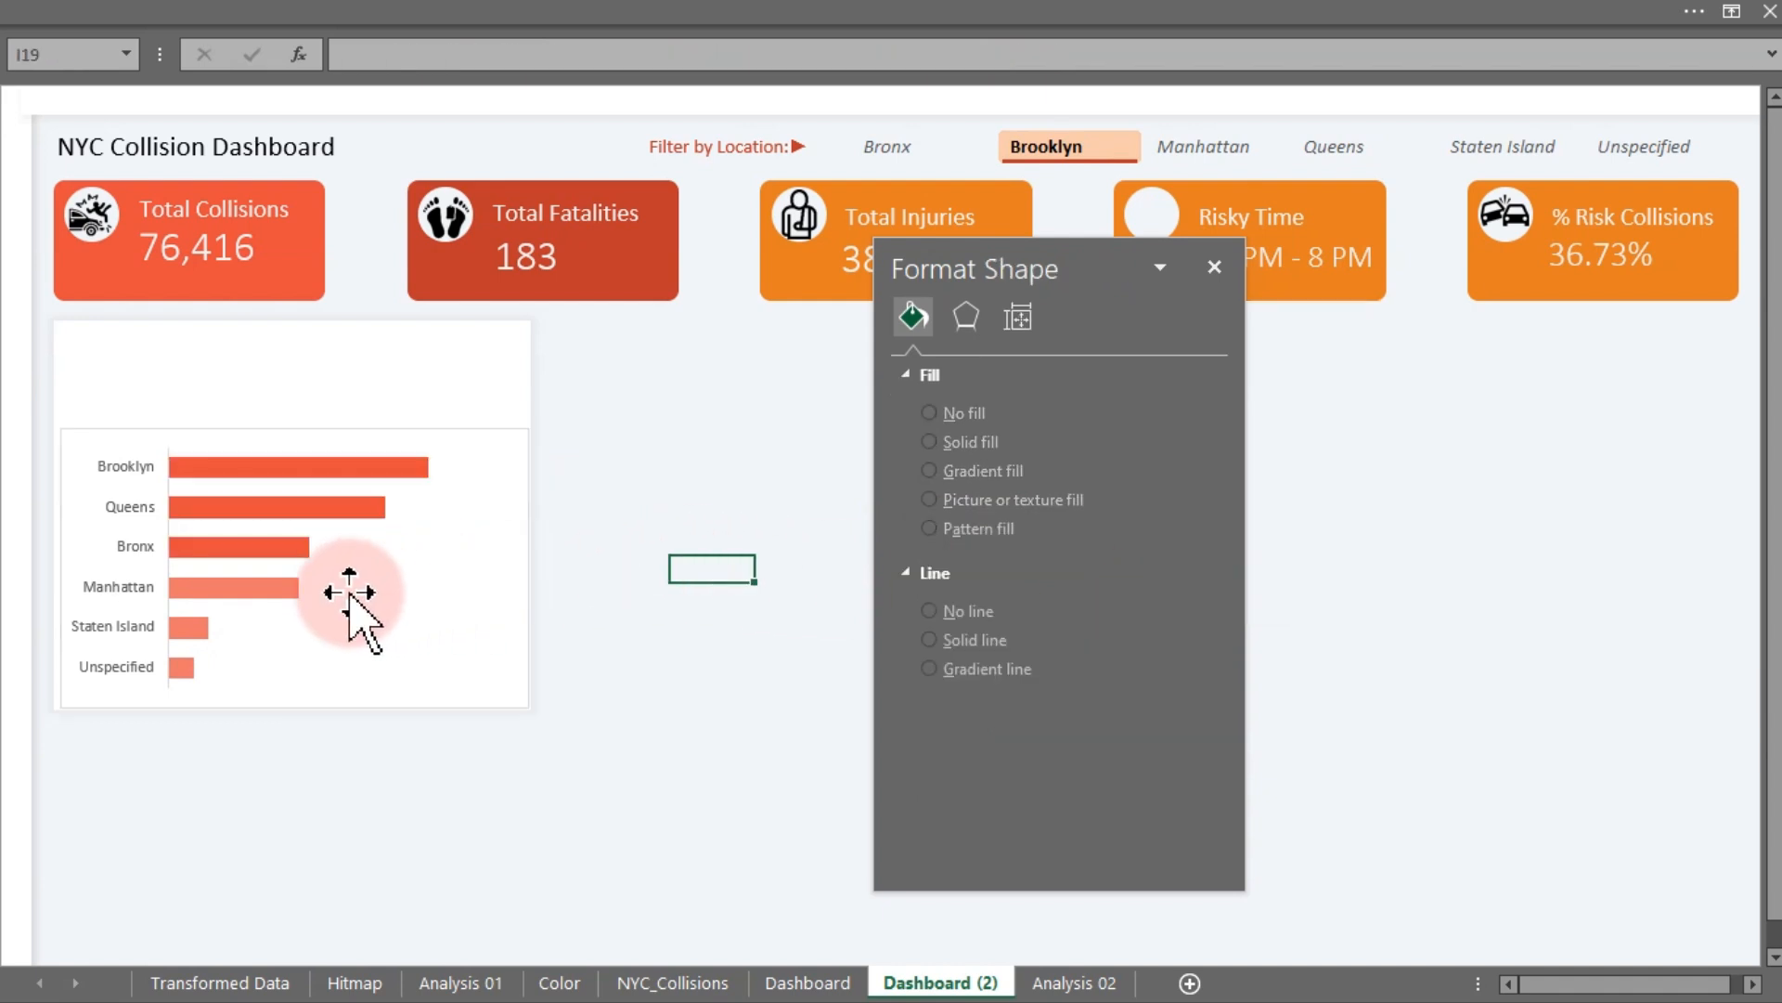
left_click(249, 594)
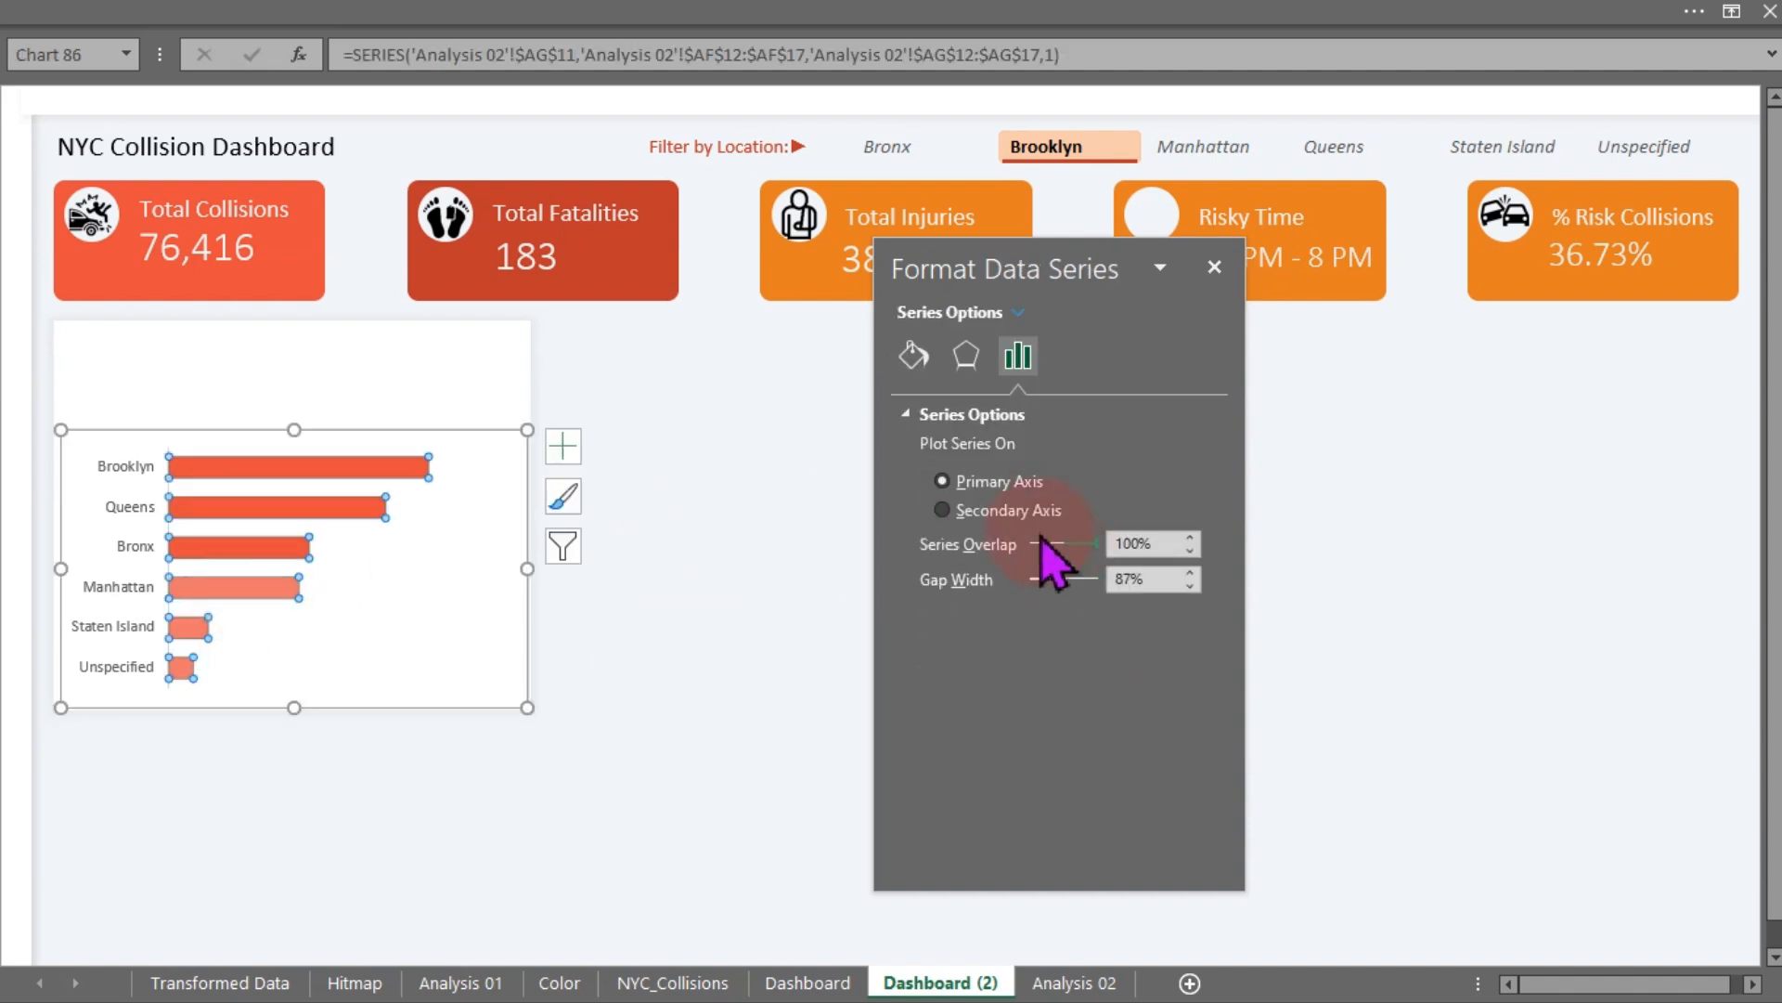
- Raise the all-boroughs series fill transparency to 38%
left_click(914, 355)
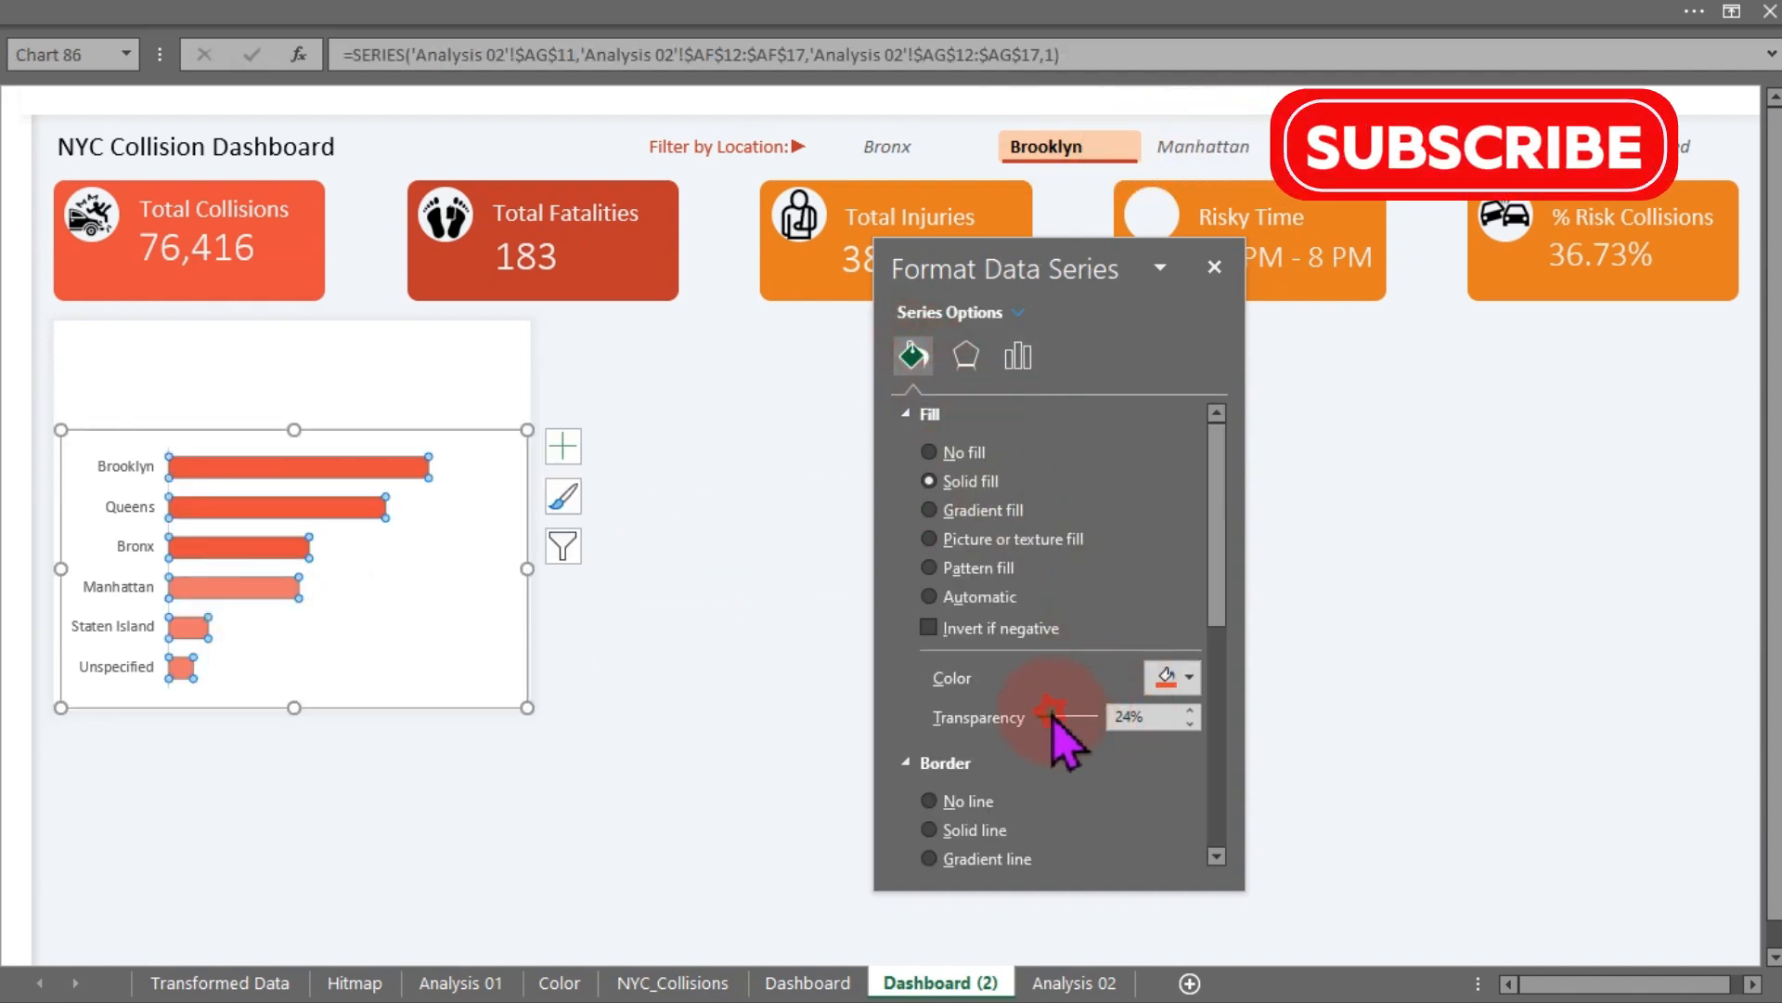
left_click_drag(1051, 715, 1063, 720)
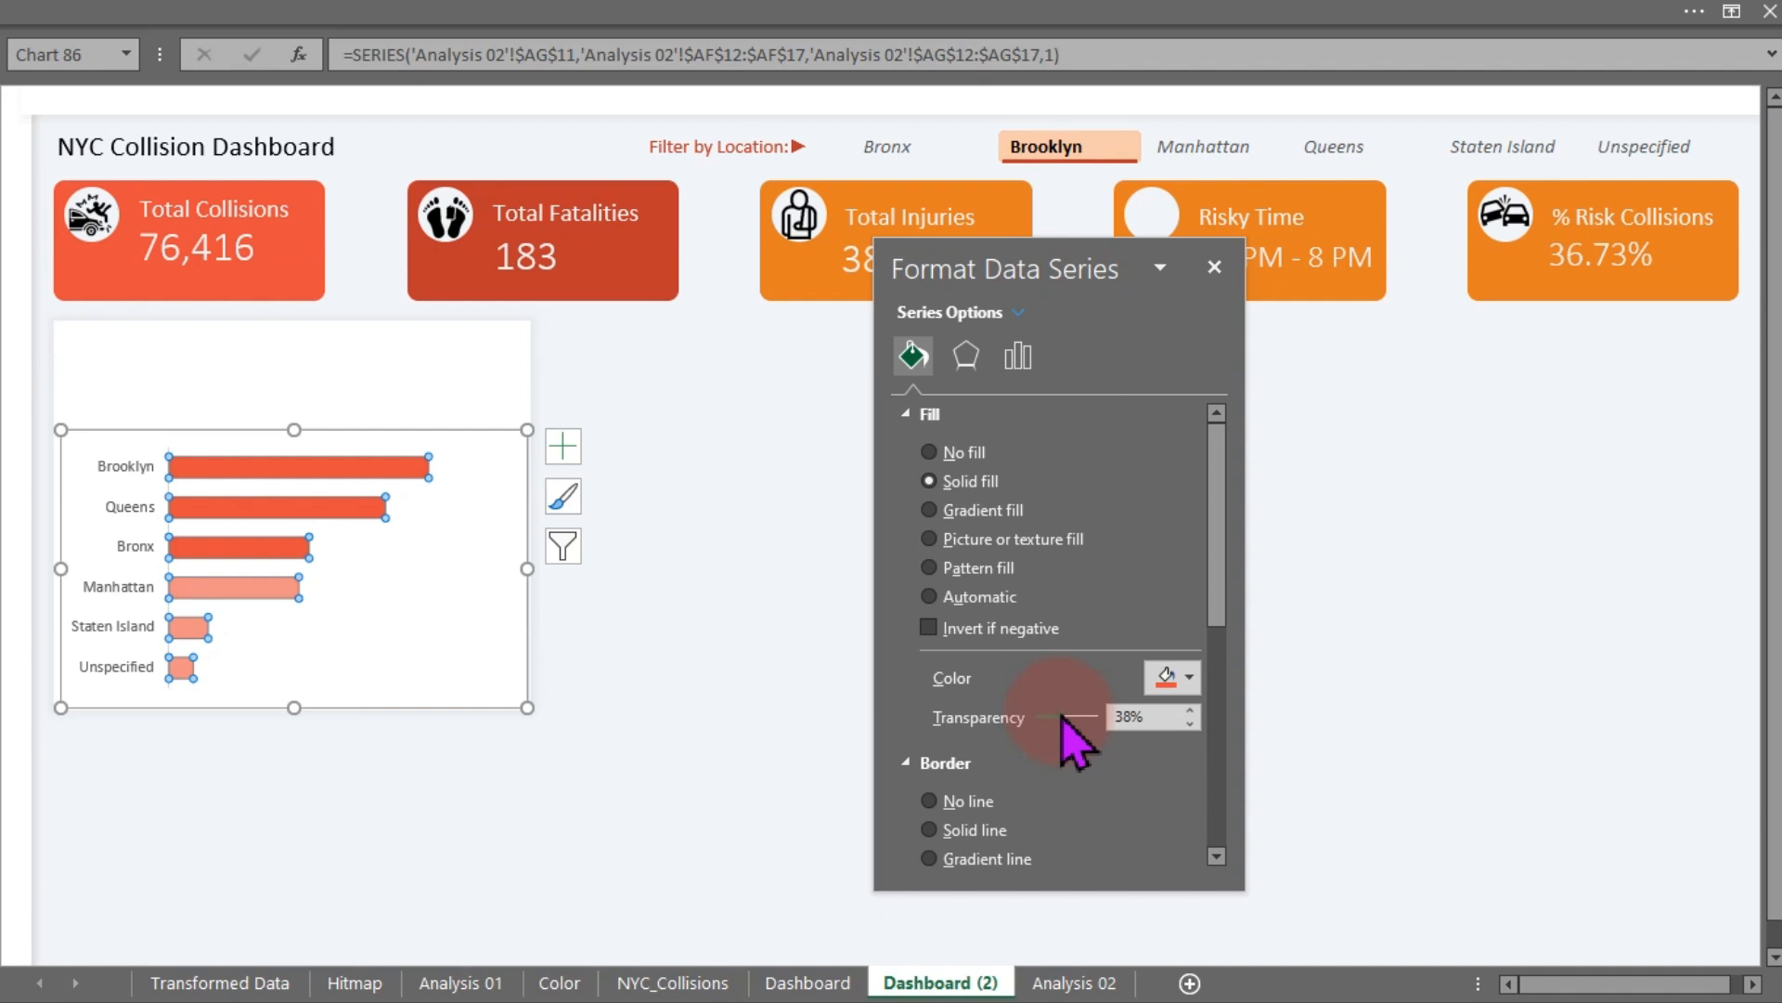
left_click(727, 613)
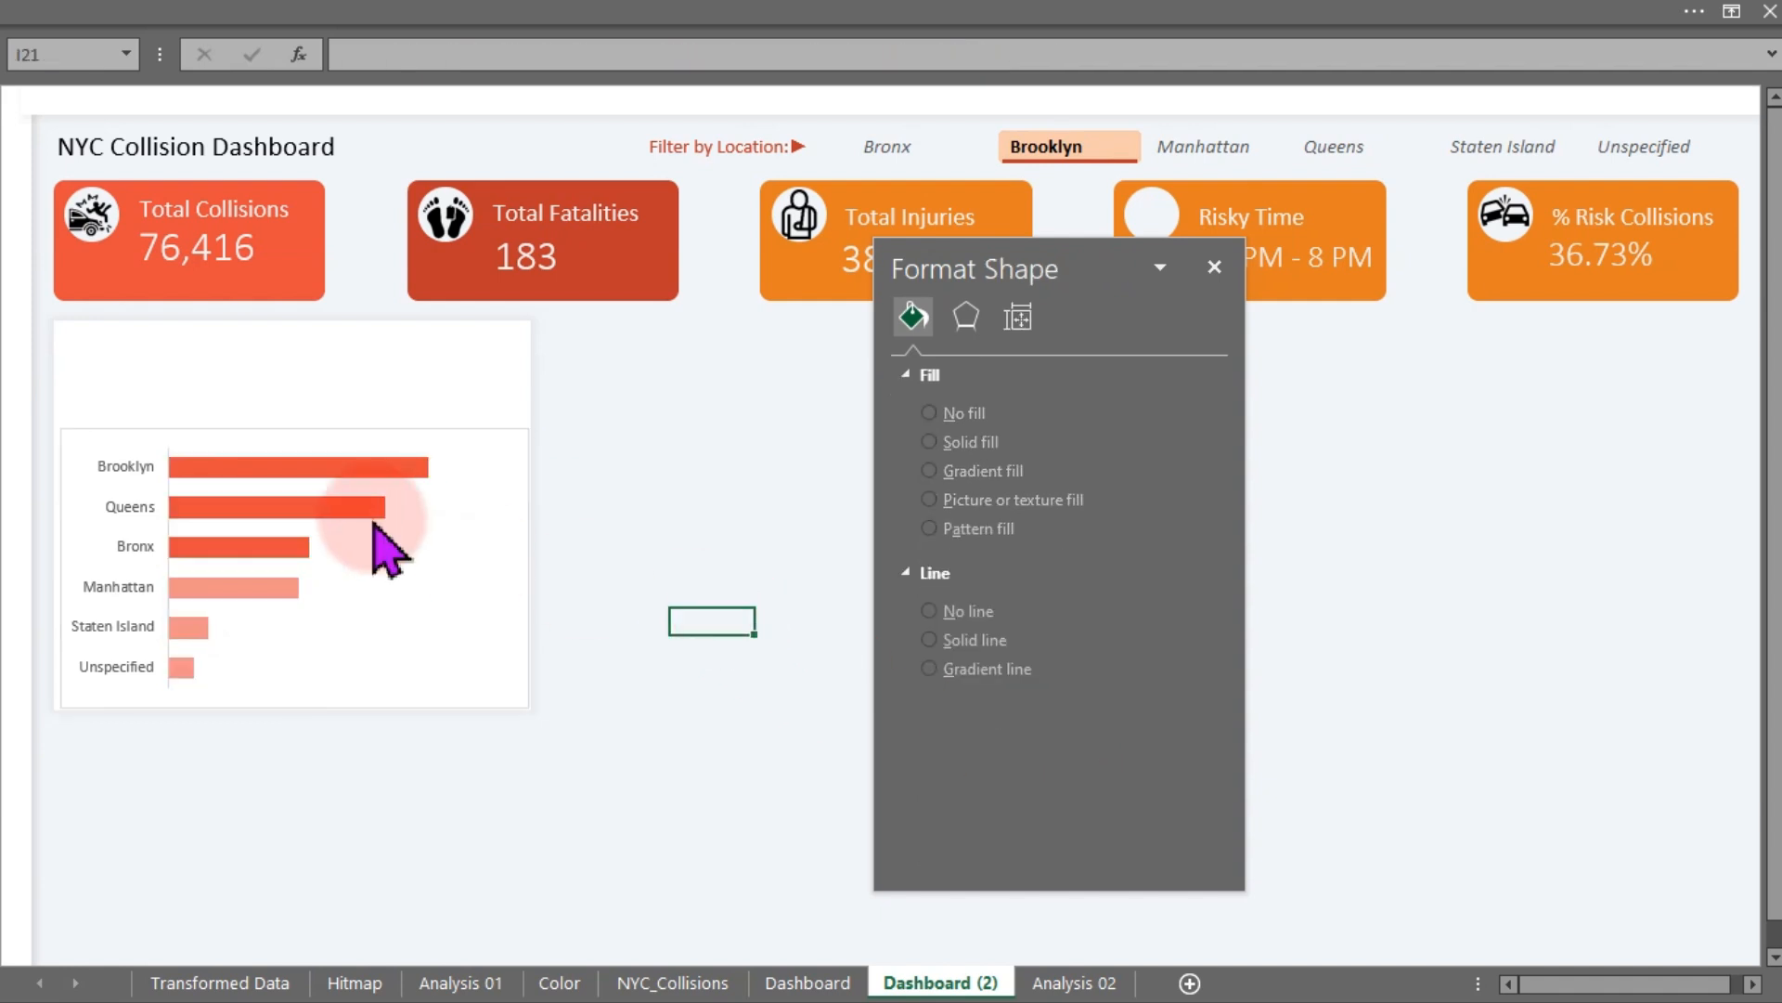
- Add data labels to the all-boroughs bar series
left_click(314, 509)
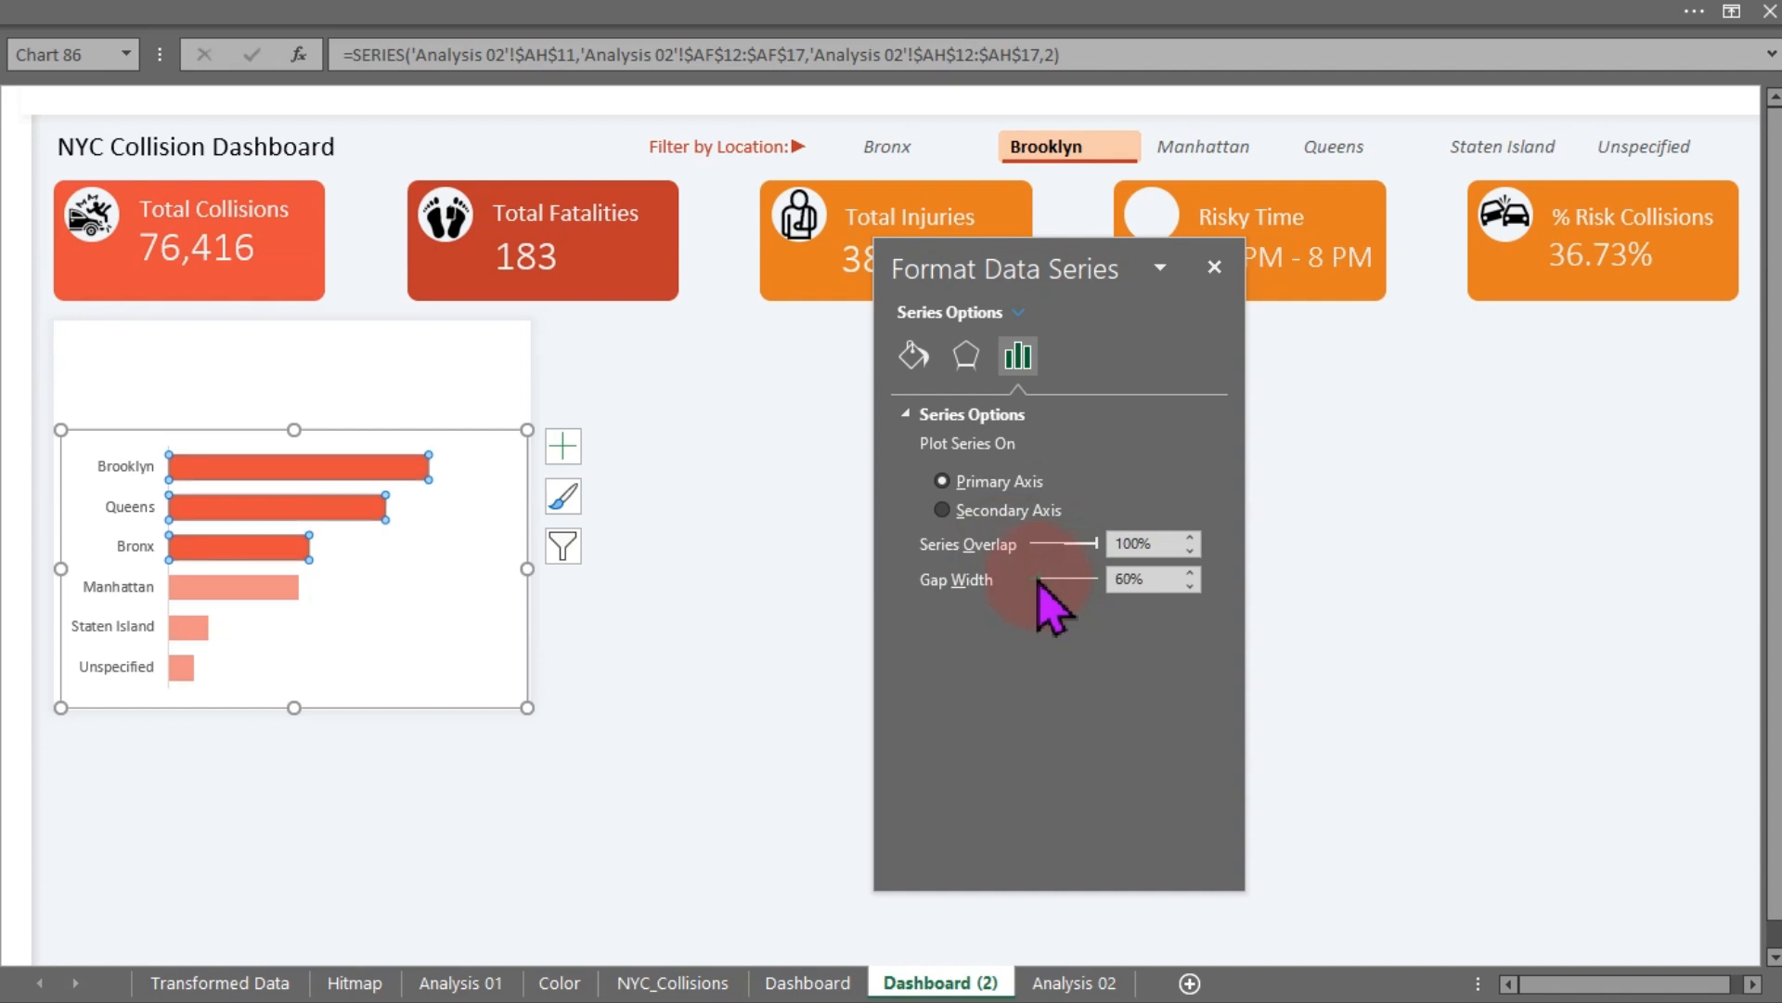
left_click(768, 517)
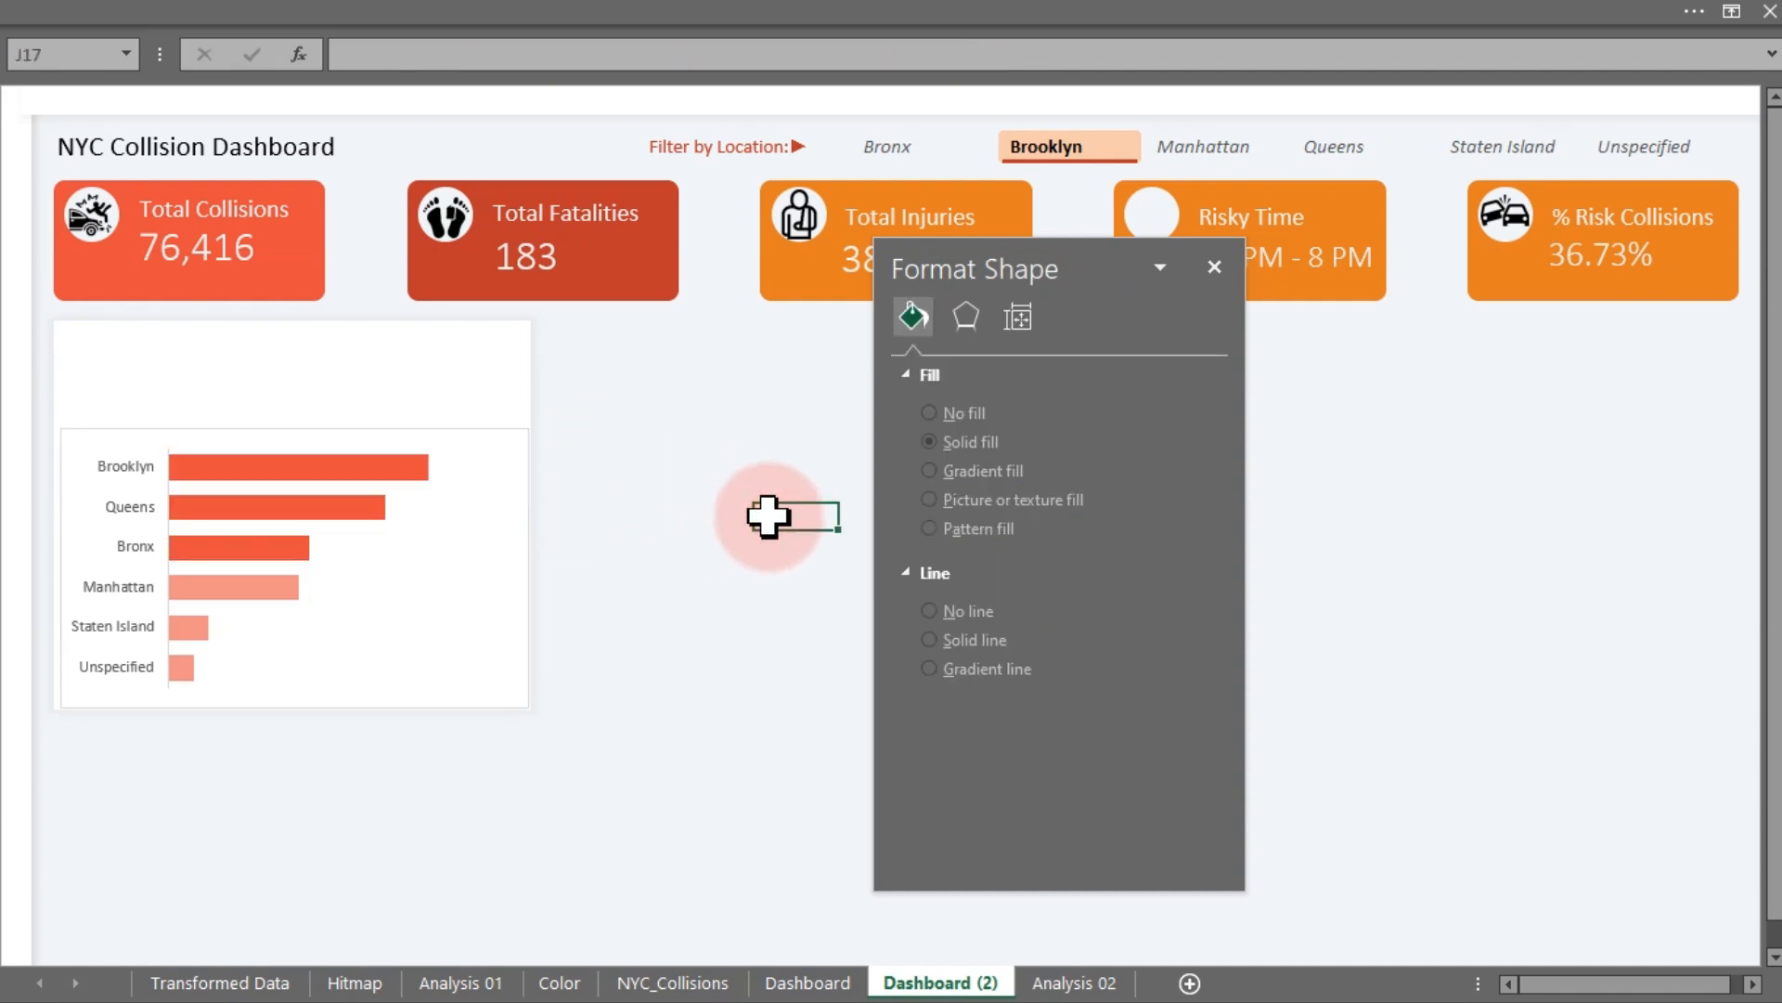
left_click(261, 599)
left_click(563, 446)
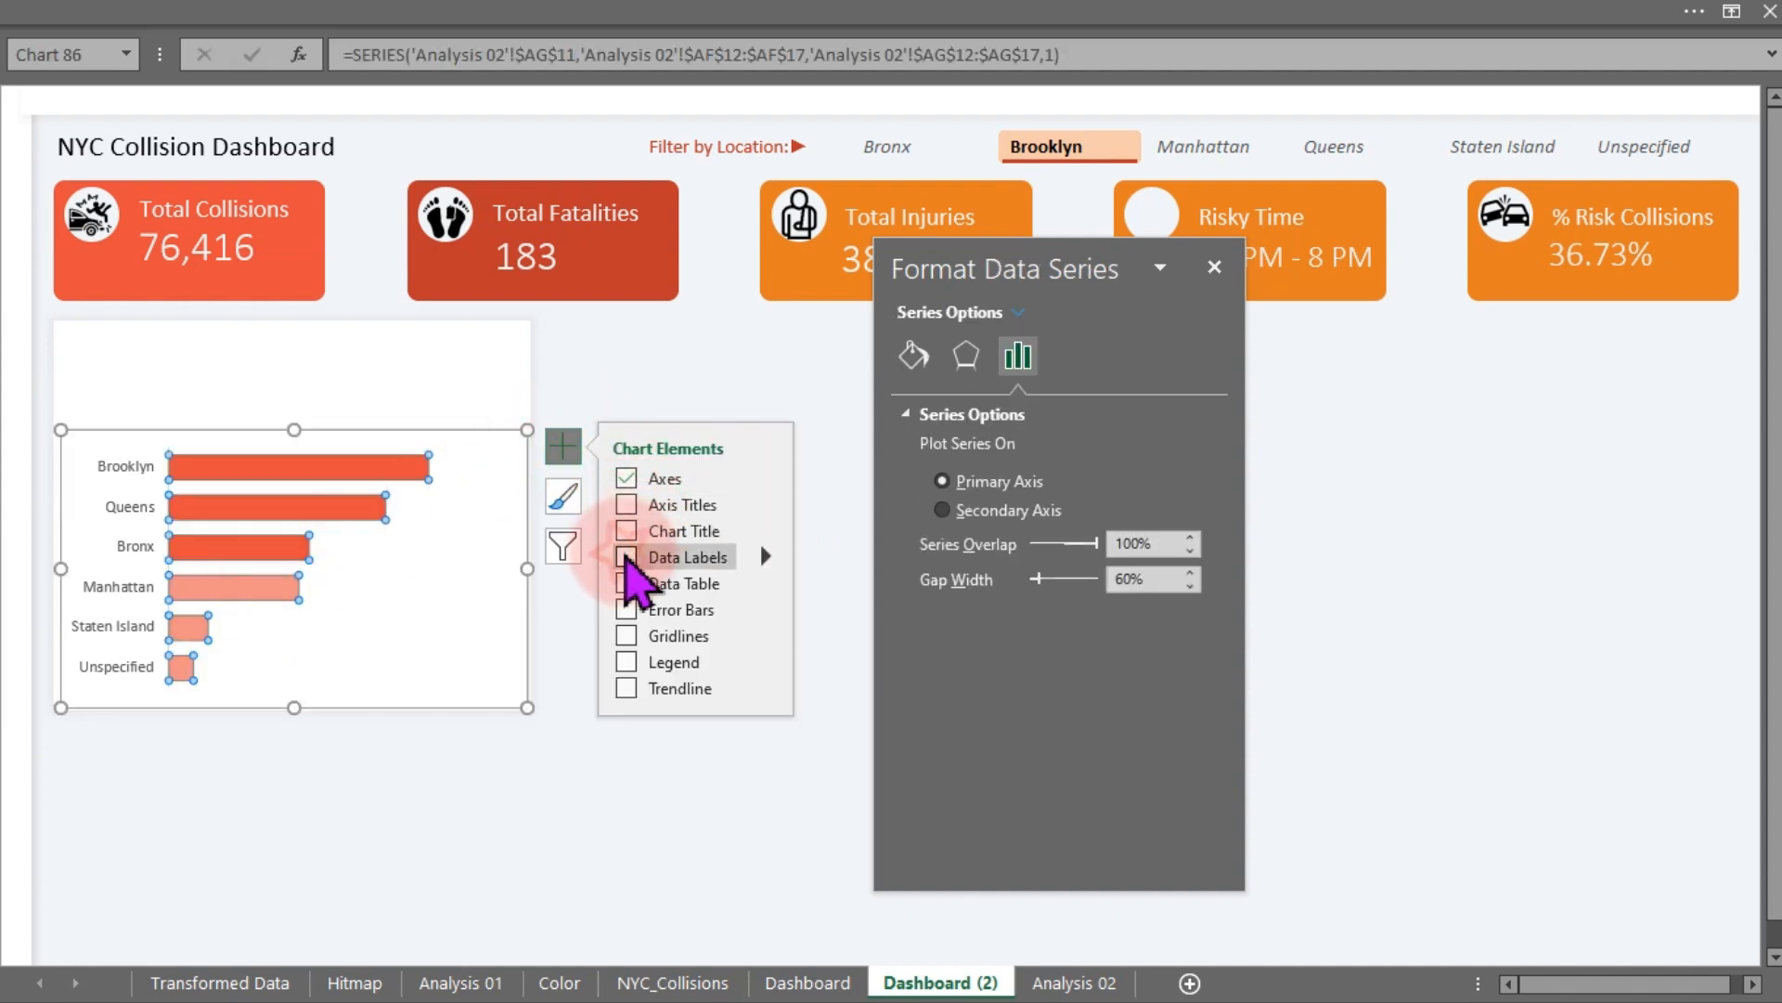
left_click(627, 557)
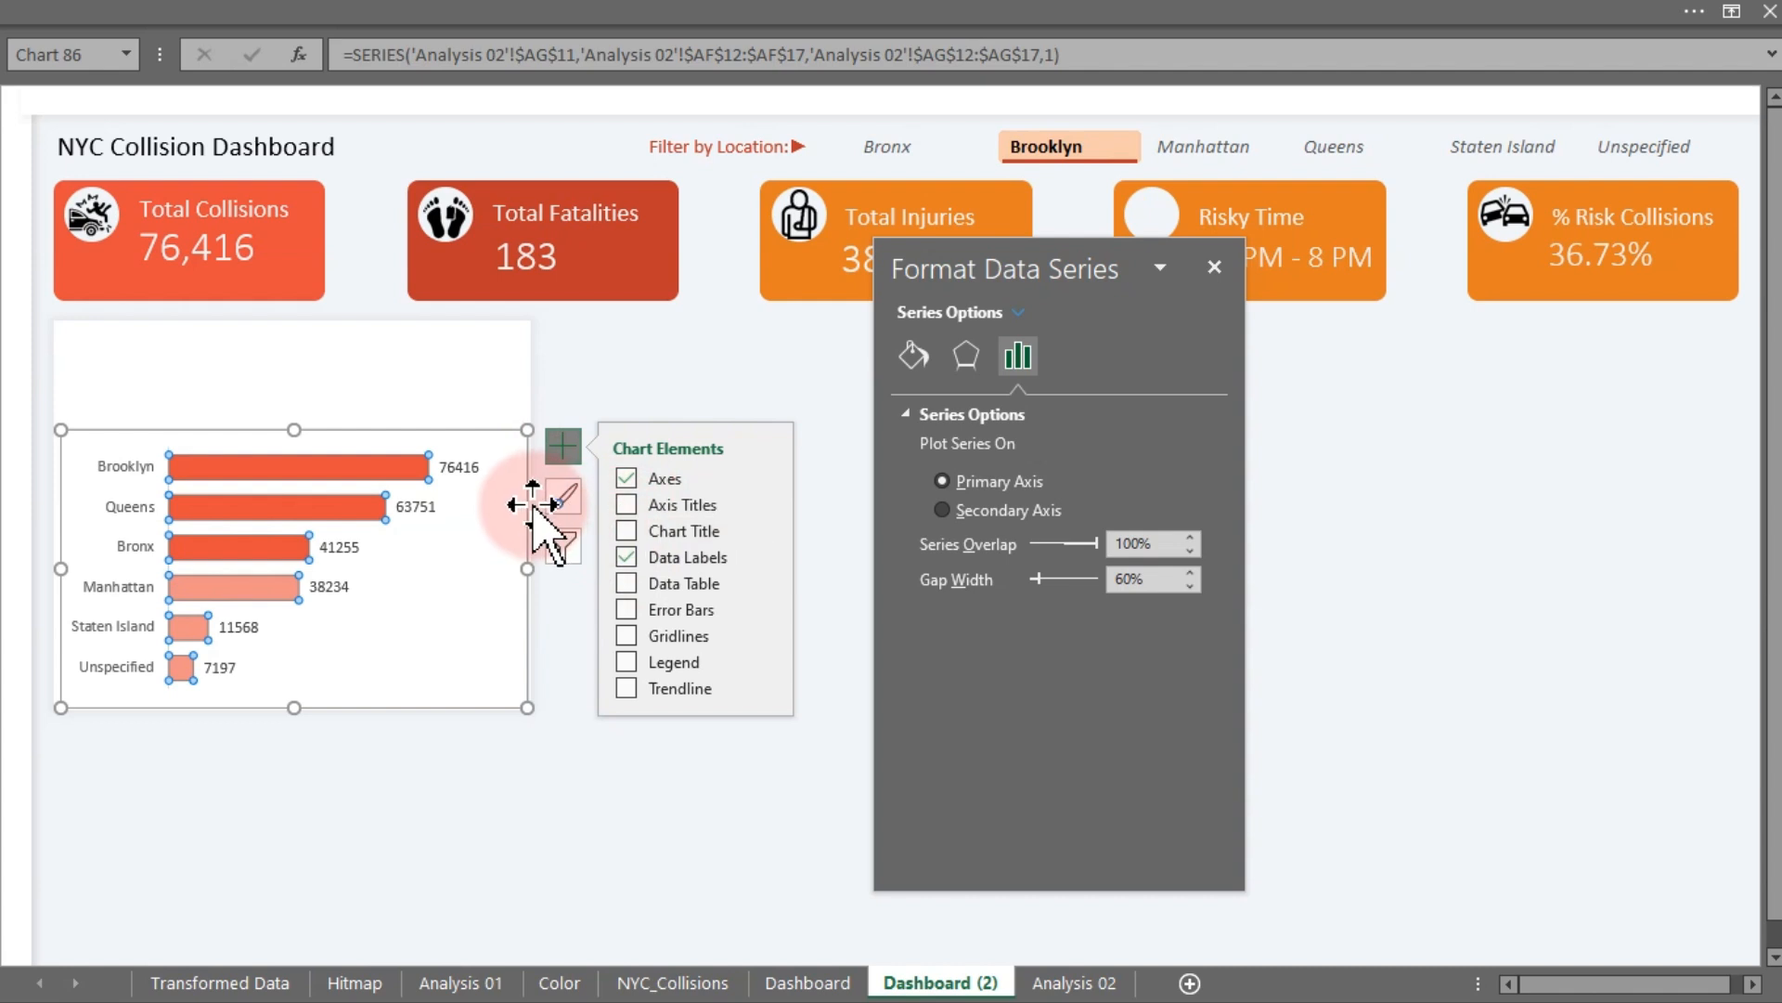
left_click(427, 810)
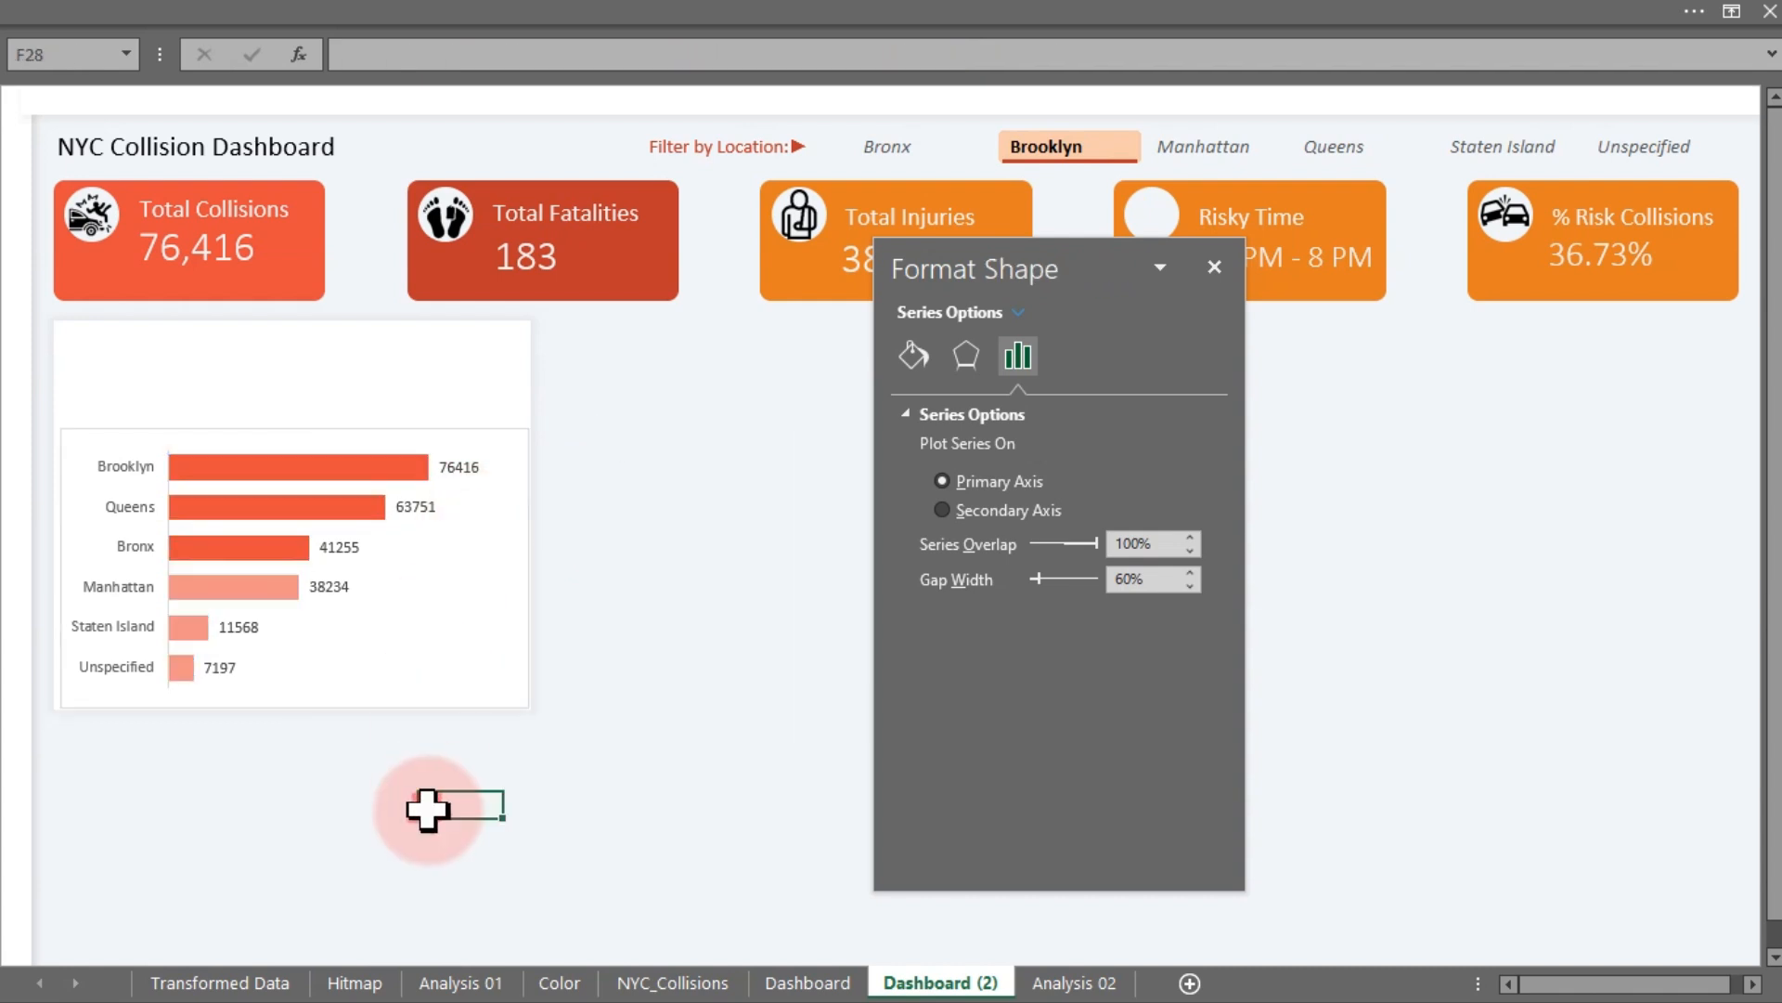
- On Analysis 02, format the collision counts with comma style and no decimal places
left_click(1074, 982)
left_click_drag(1265, 510, 1300, 670)
left_click(436, 12)
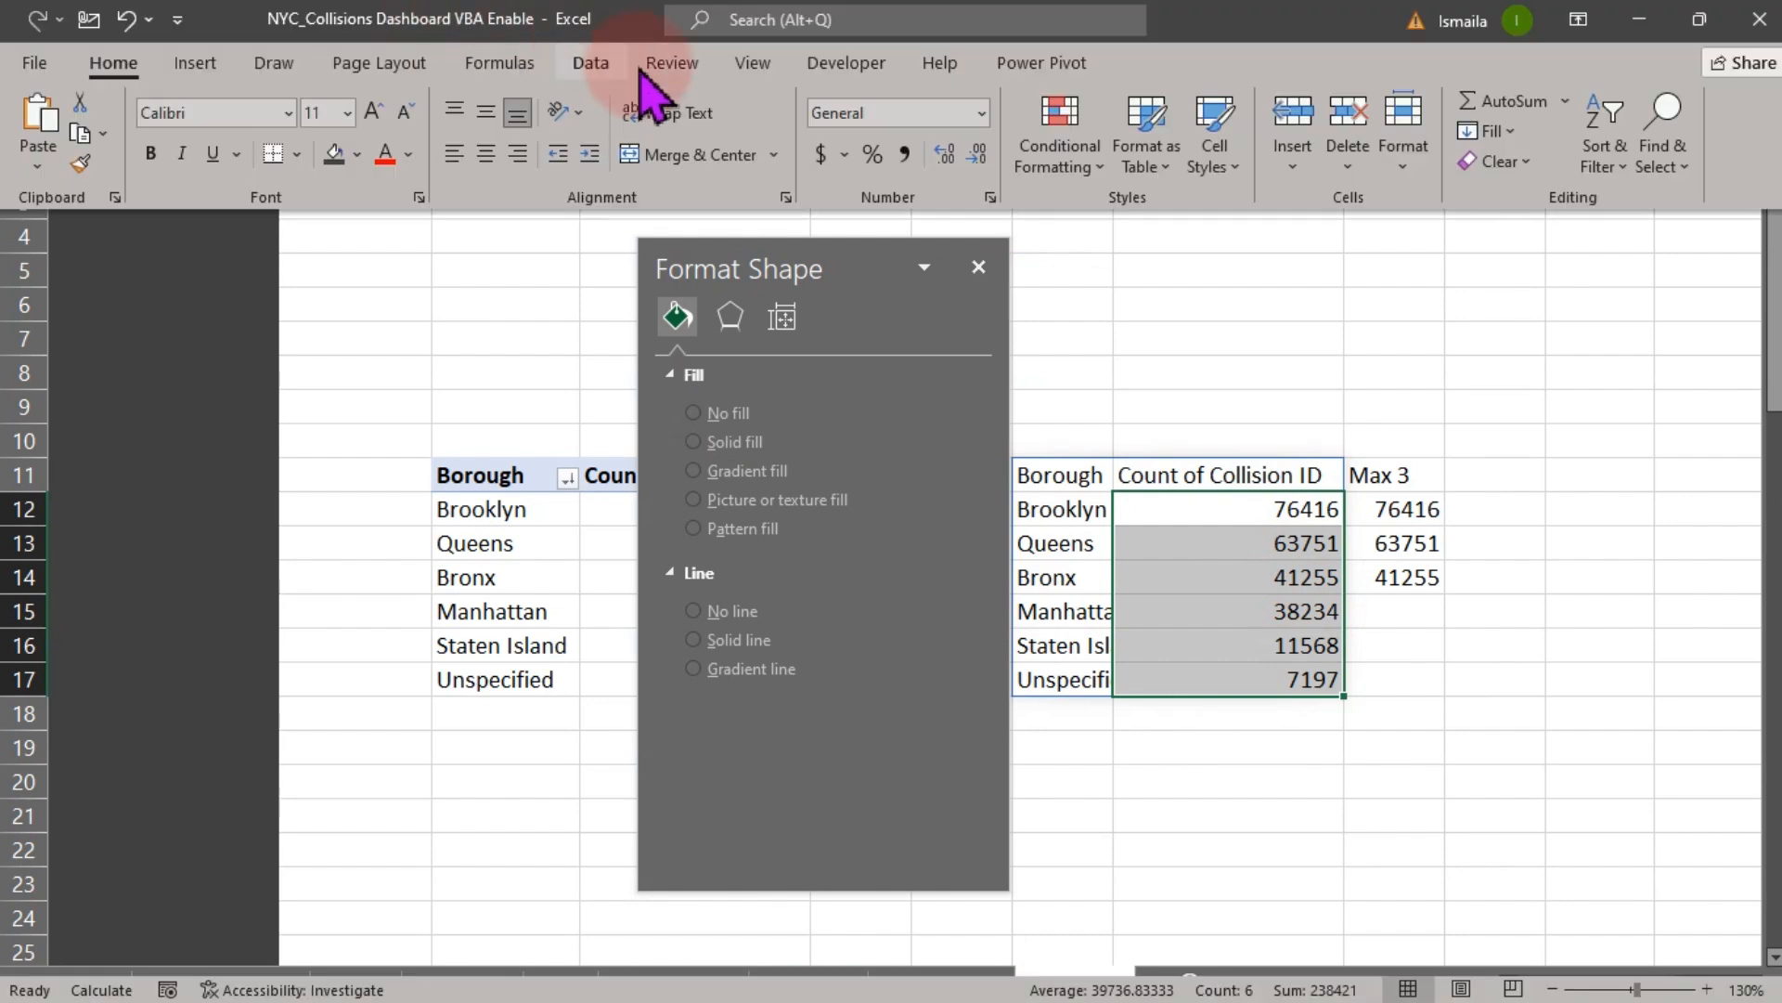
left_click(902, 154)
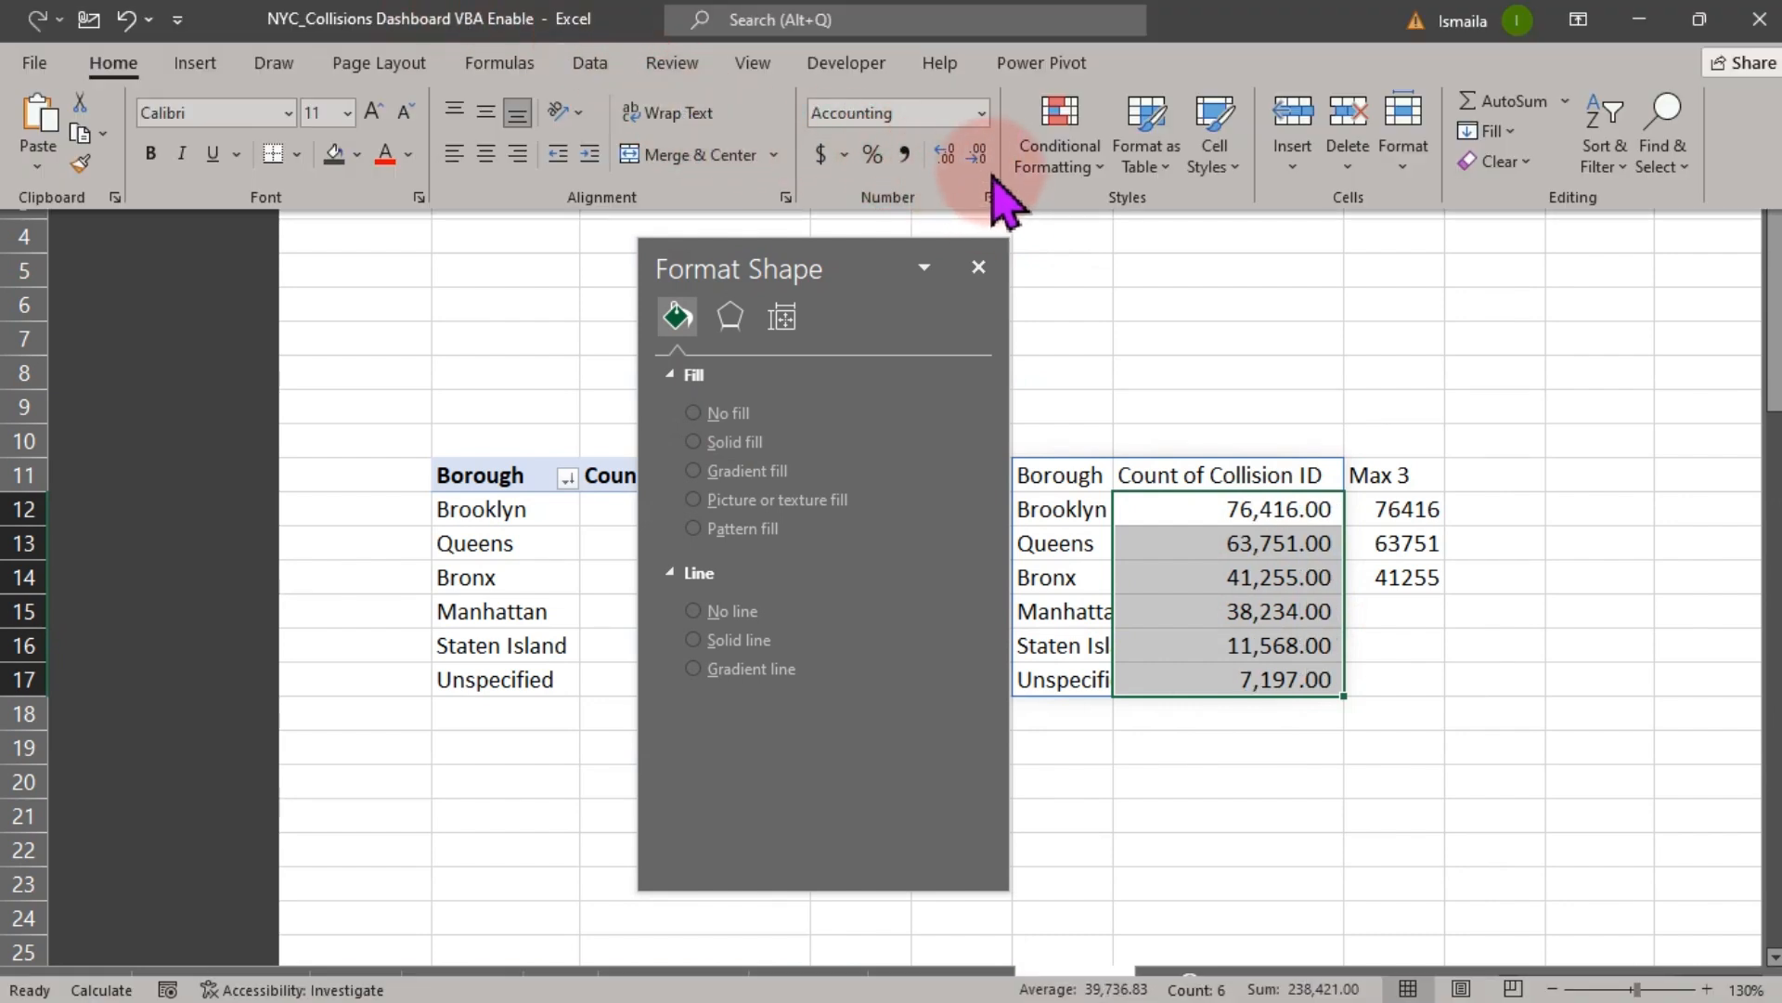
left_click(976, 156)
left_click(978, 158)
left_click(1159, 346)
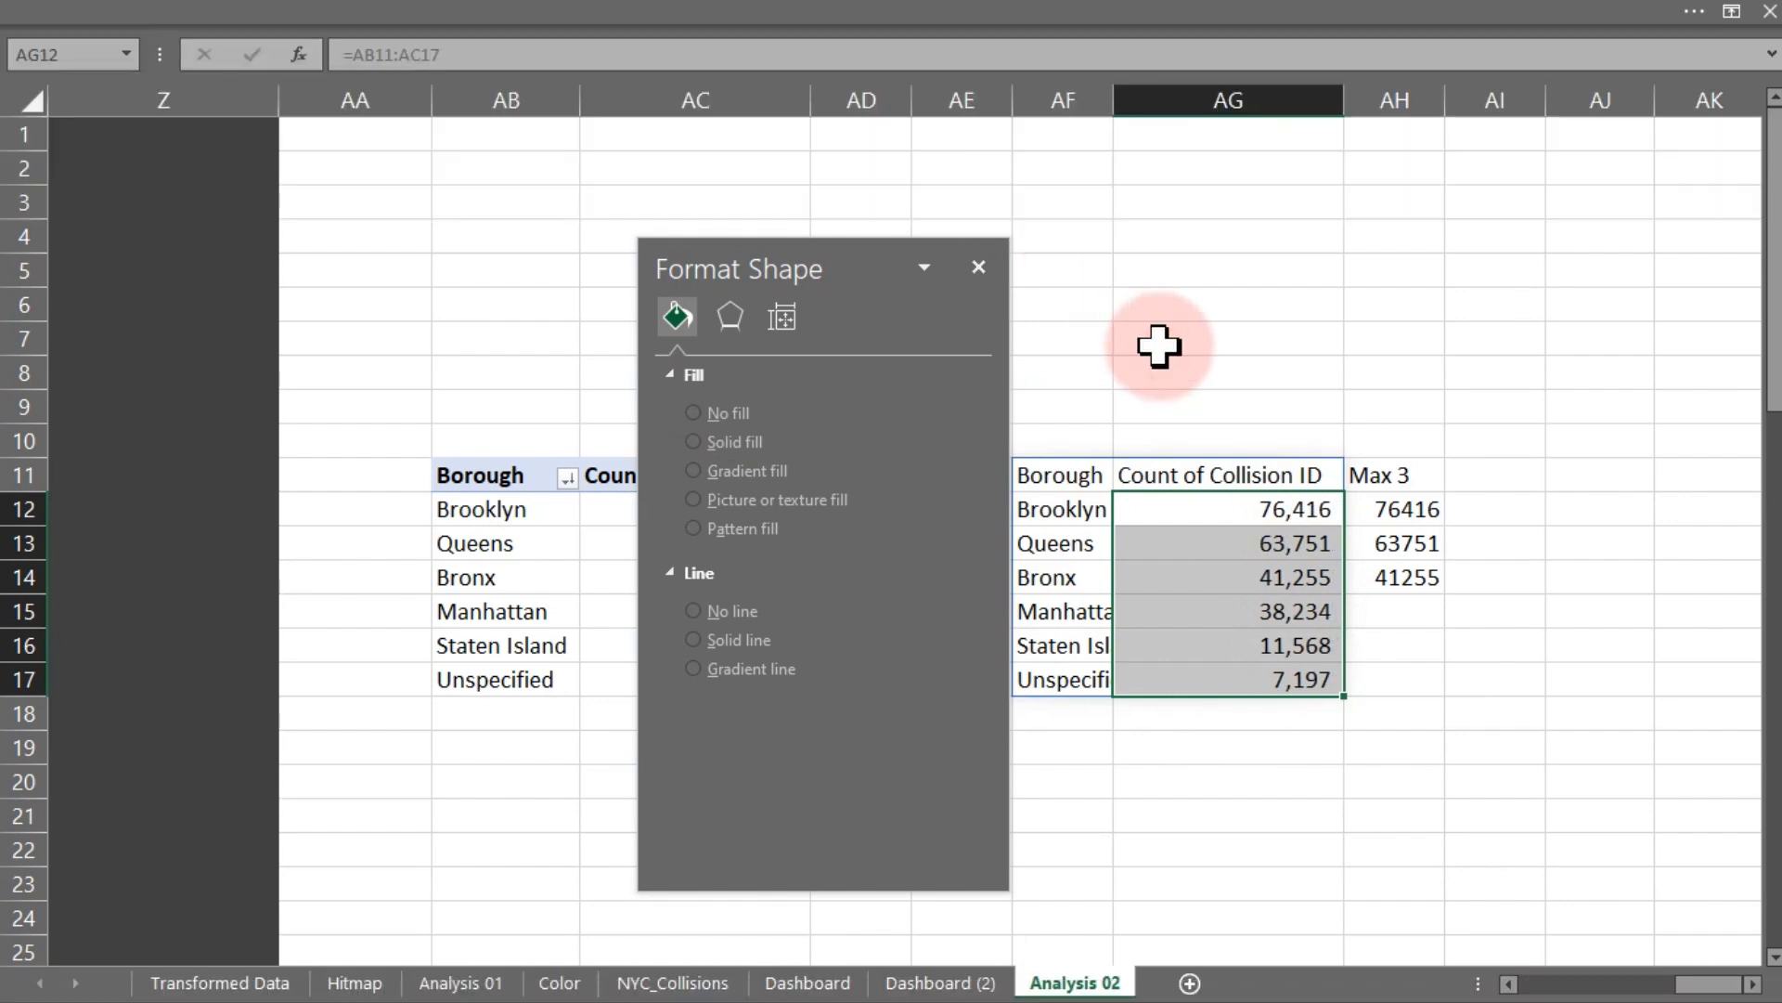
left_click(1158, 344)
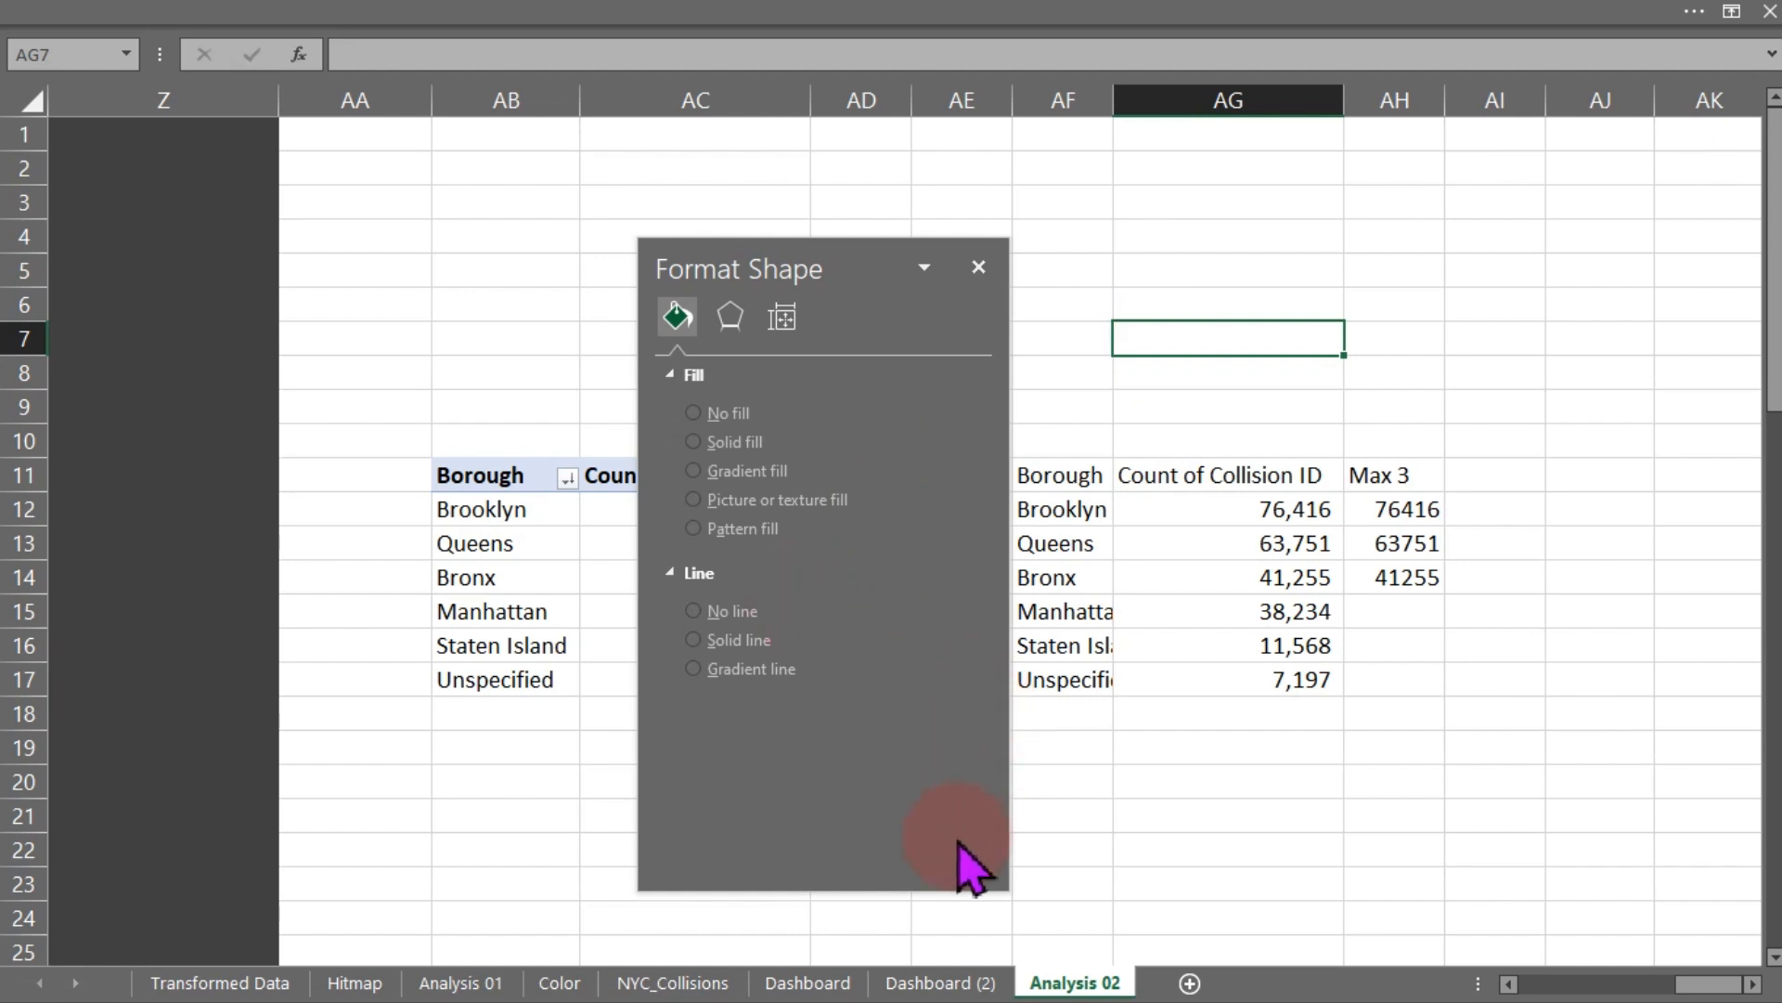
left_click(941, 984)
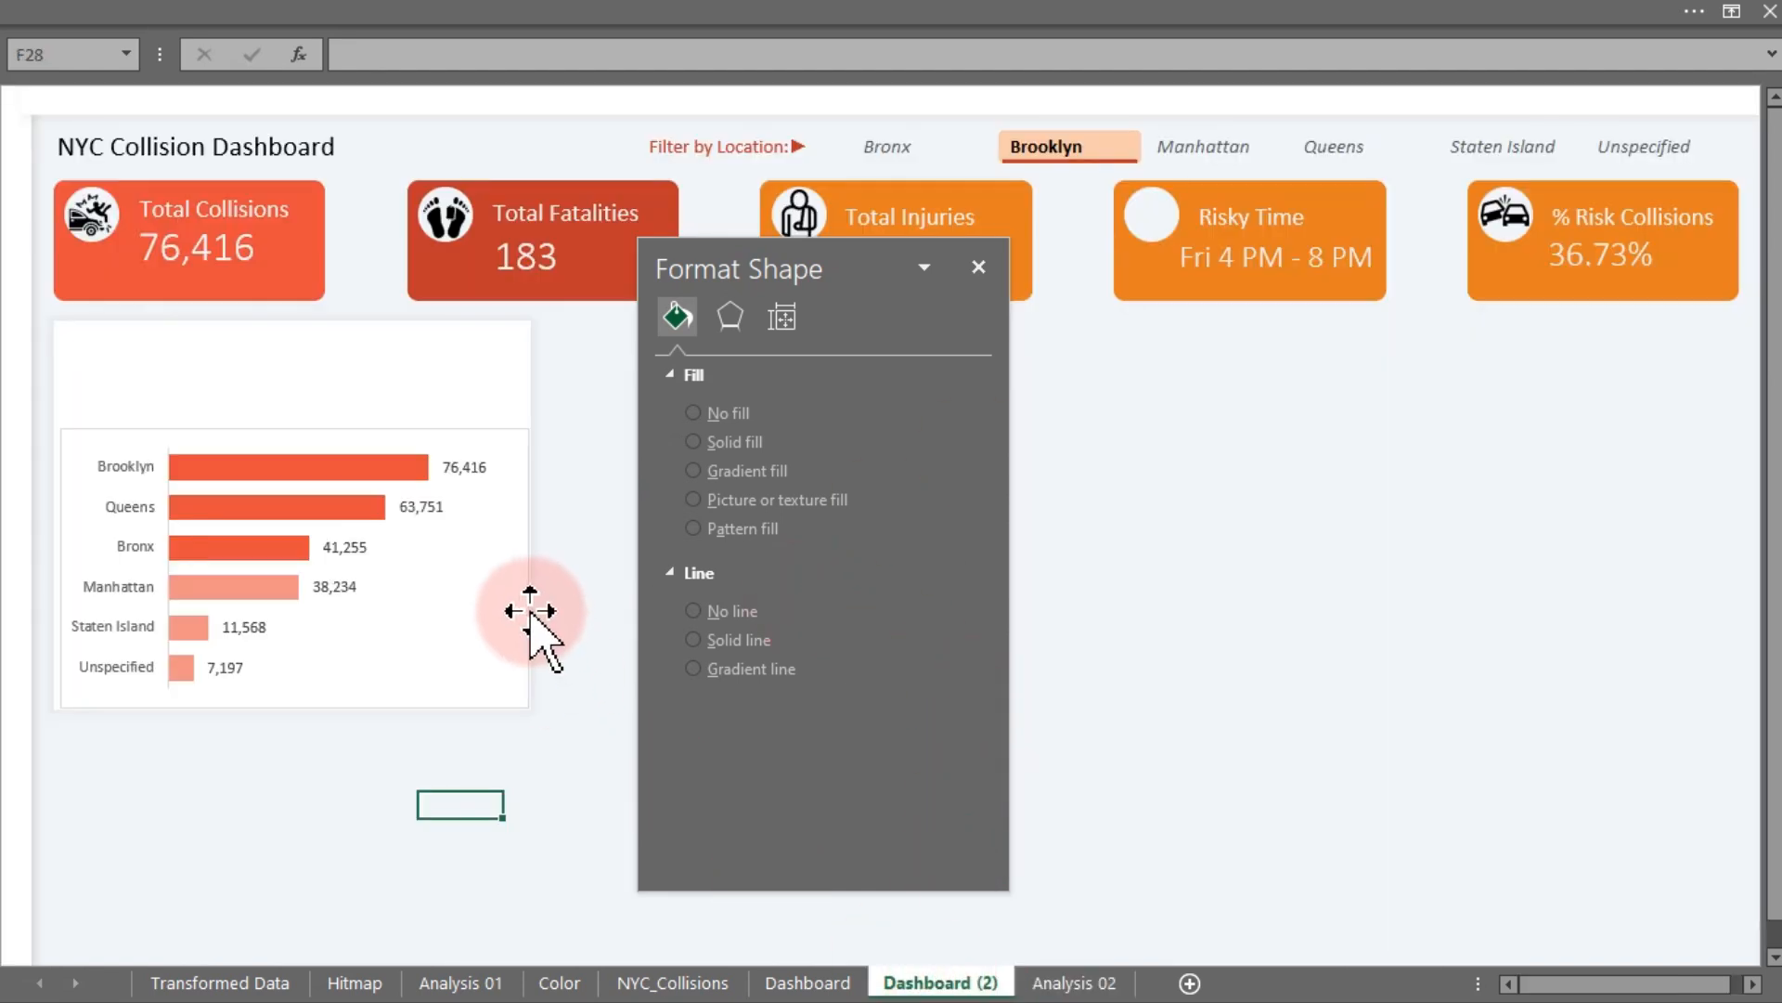
- Remove the border from the borough chart area
left_click(473, 461)
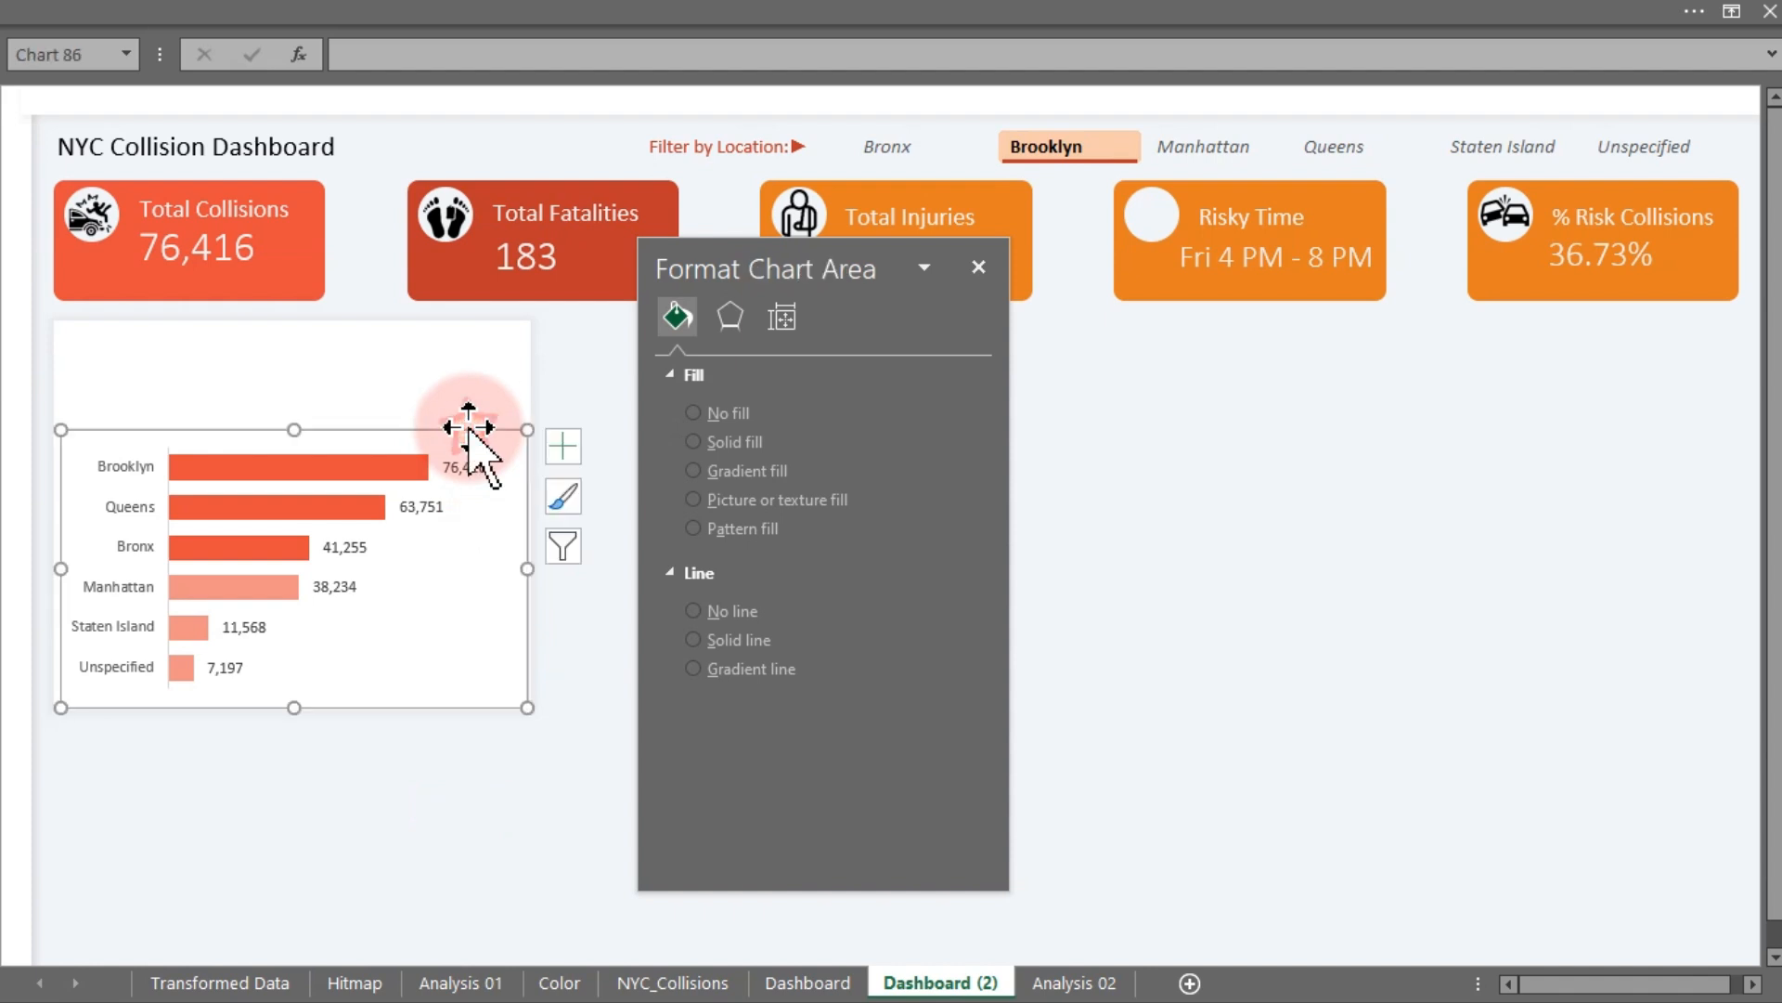
left_click(693, 454)
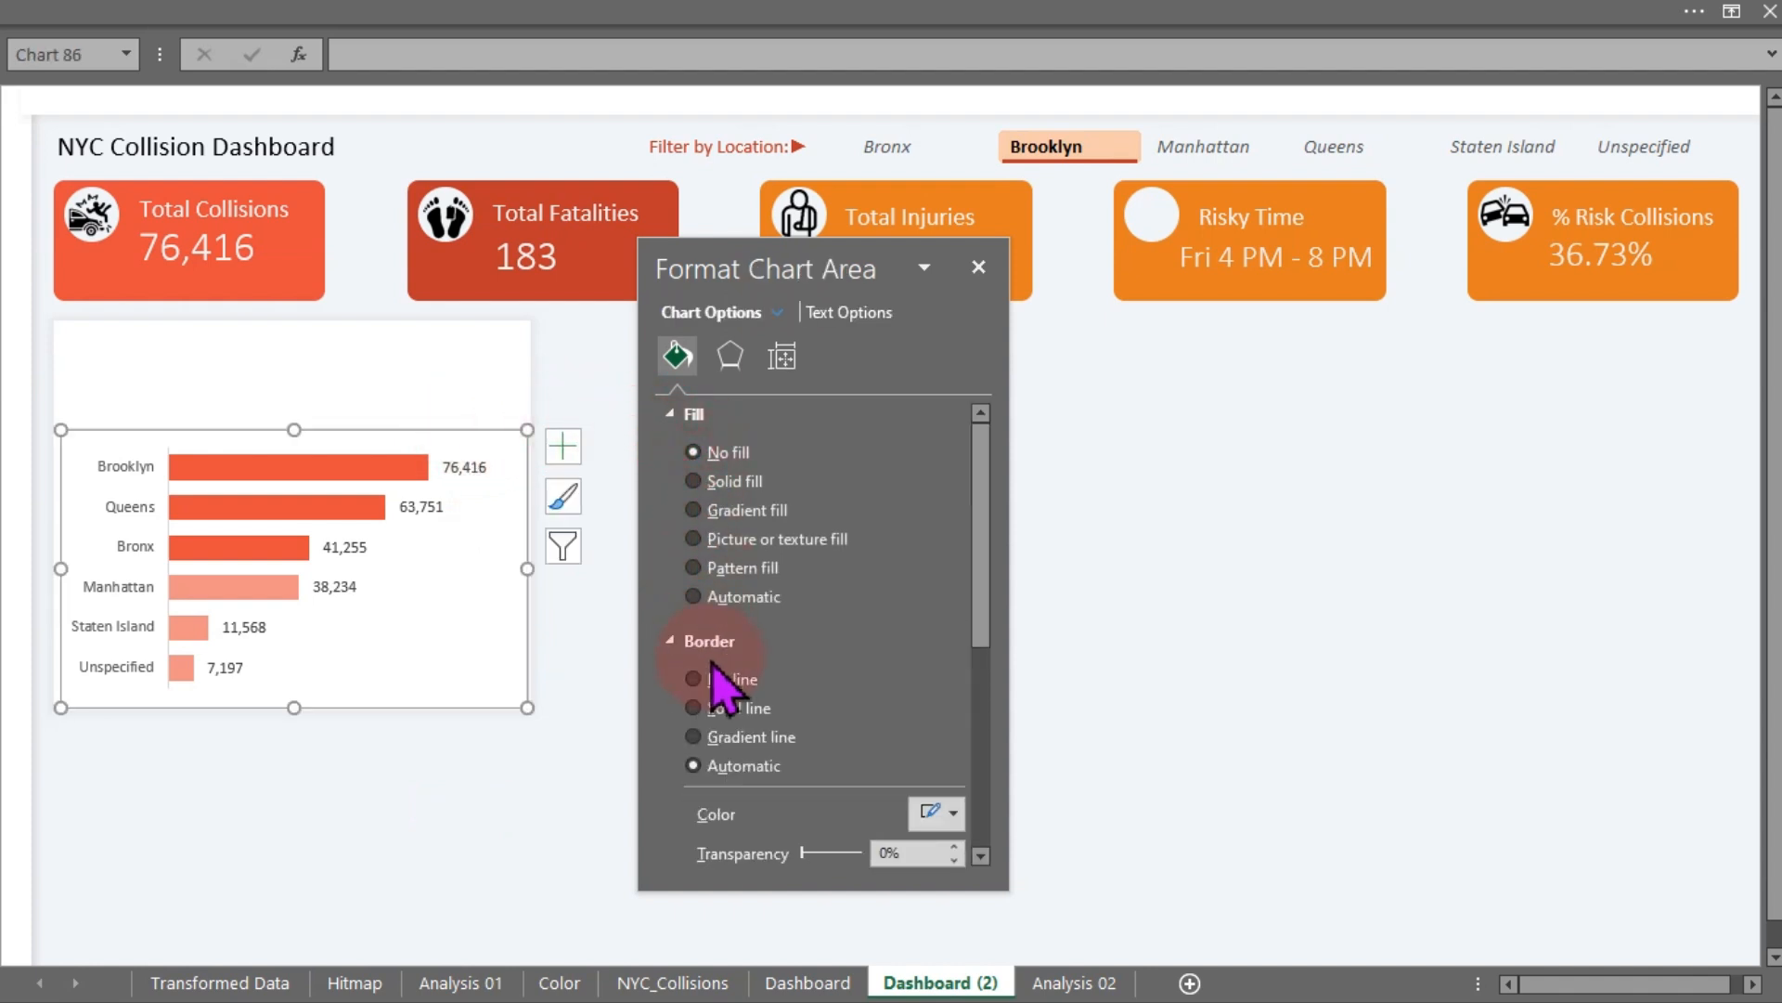
left_click(698, 679)
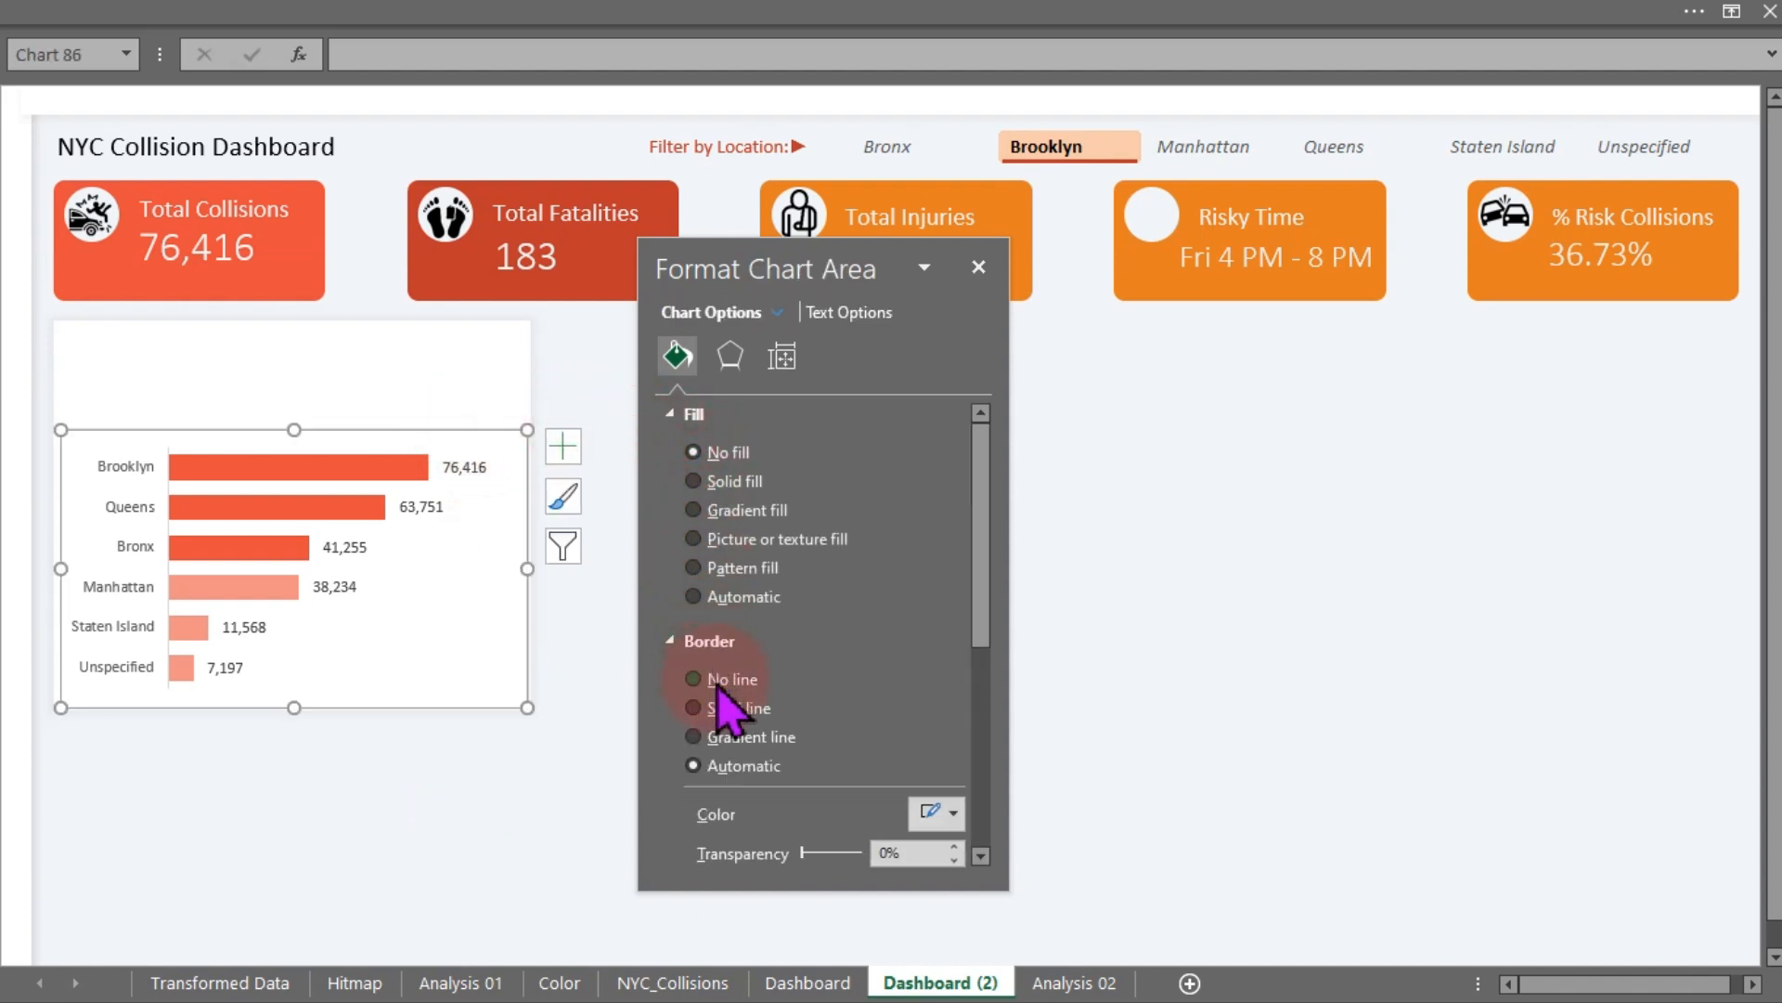
left_click(595, 411)
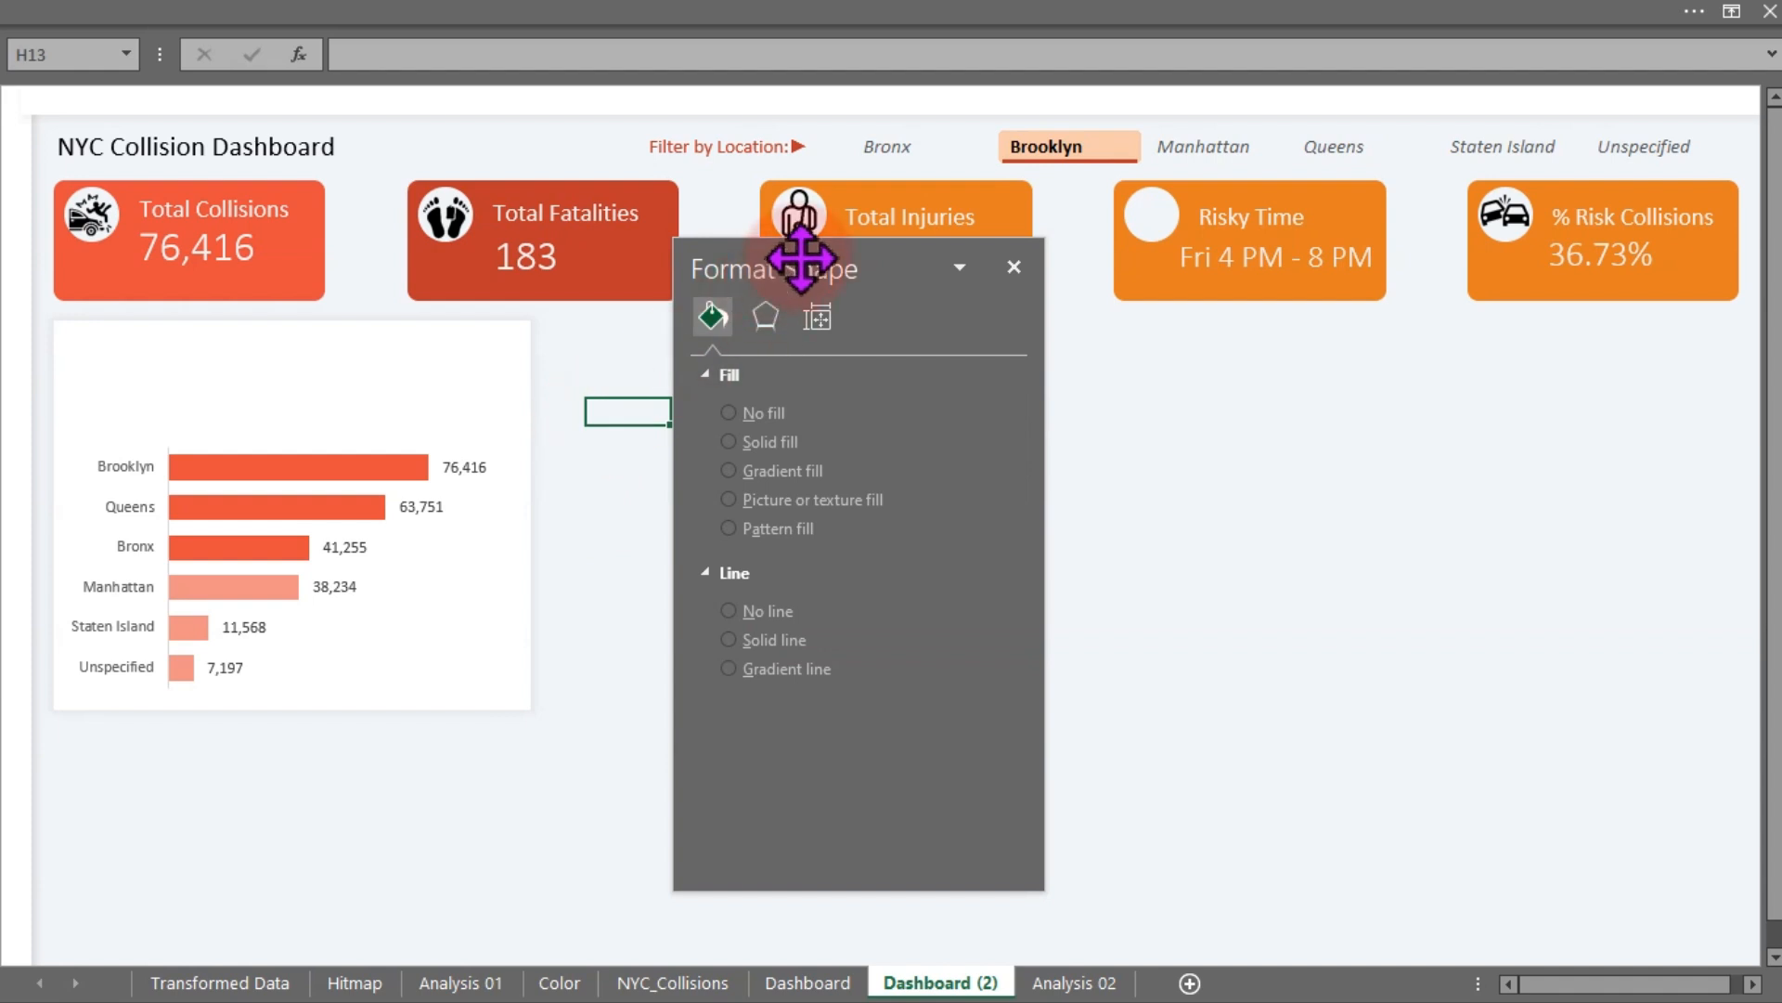
left_click_drag(799, 250, 992, 458)
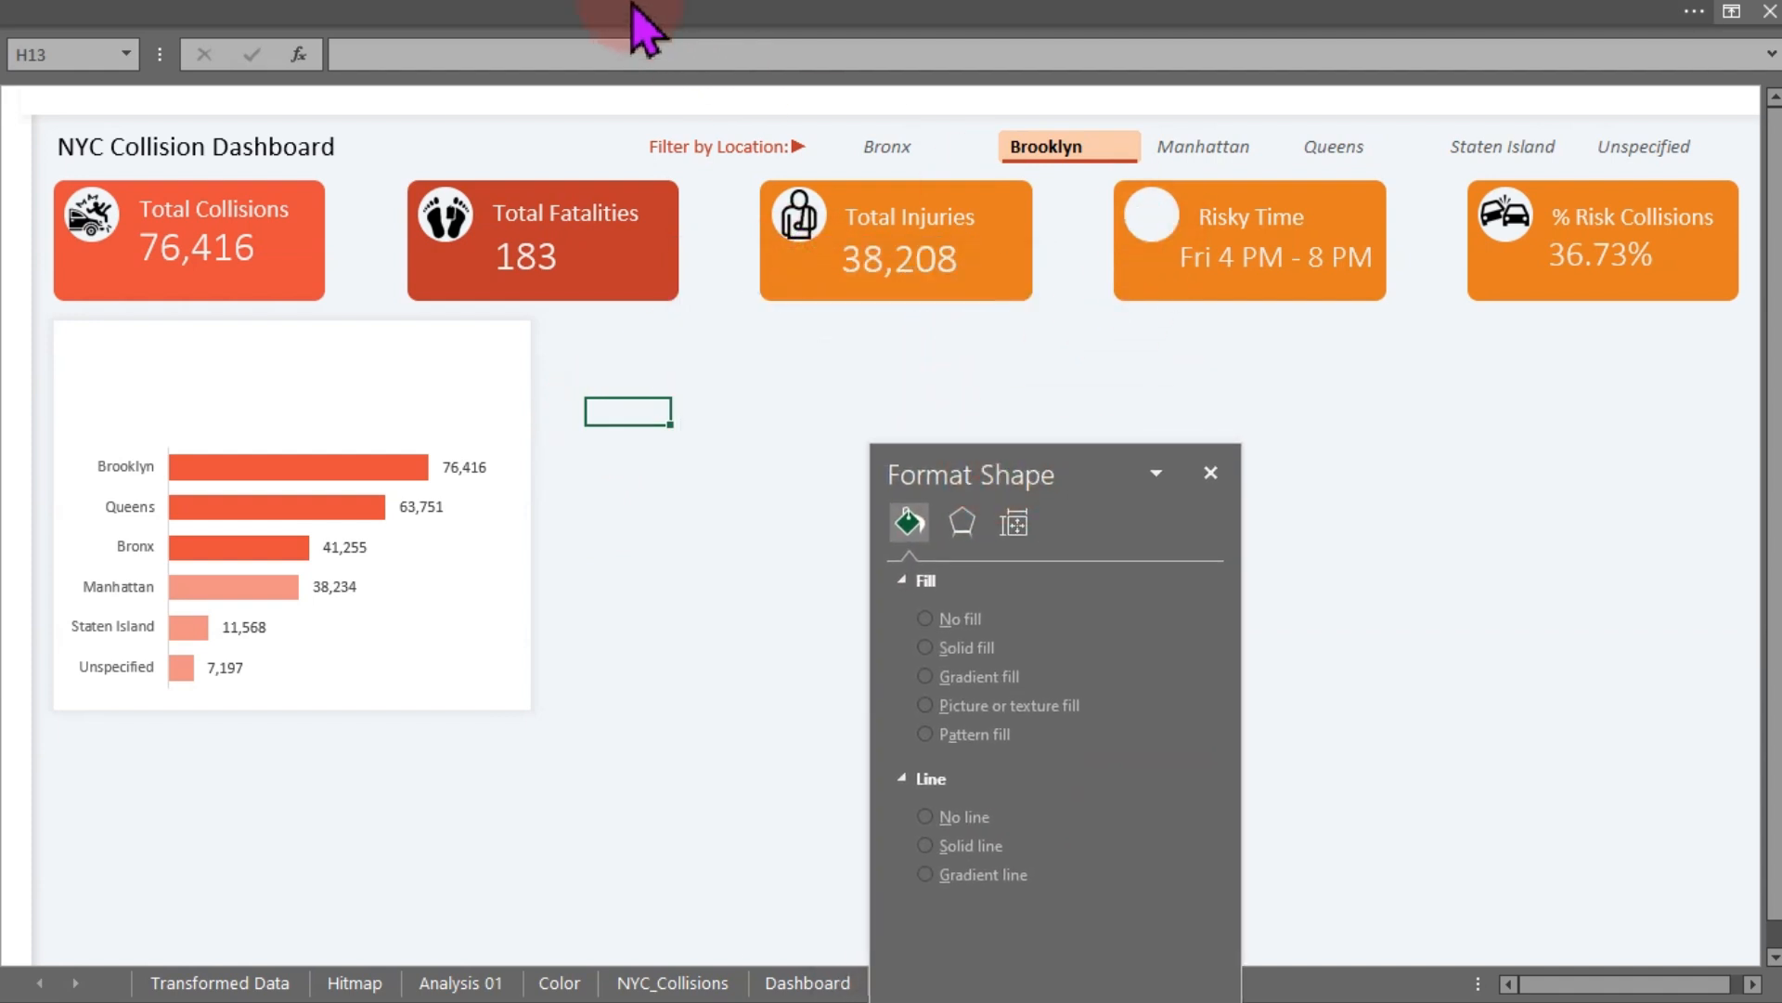
left_click(498, 27)
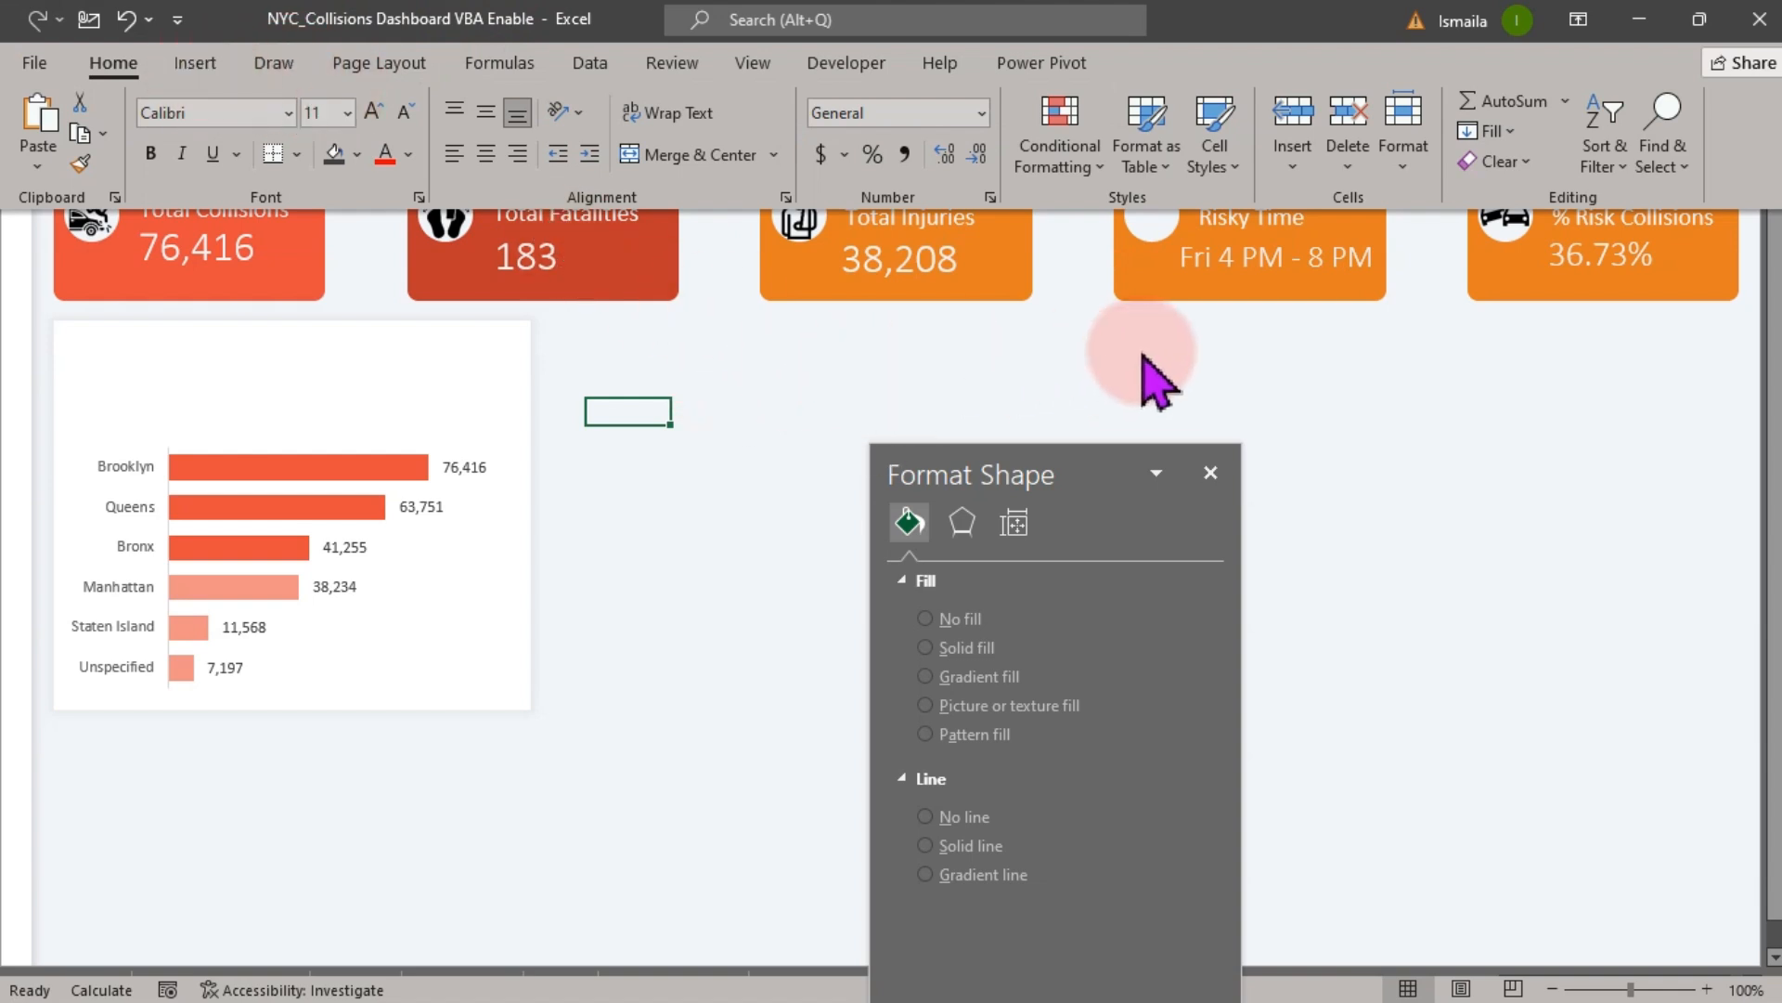
left_click(1168, 304)
left_click_drag(1172, 304, 1302, 531)
key("ctrl+z")
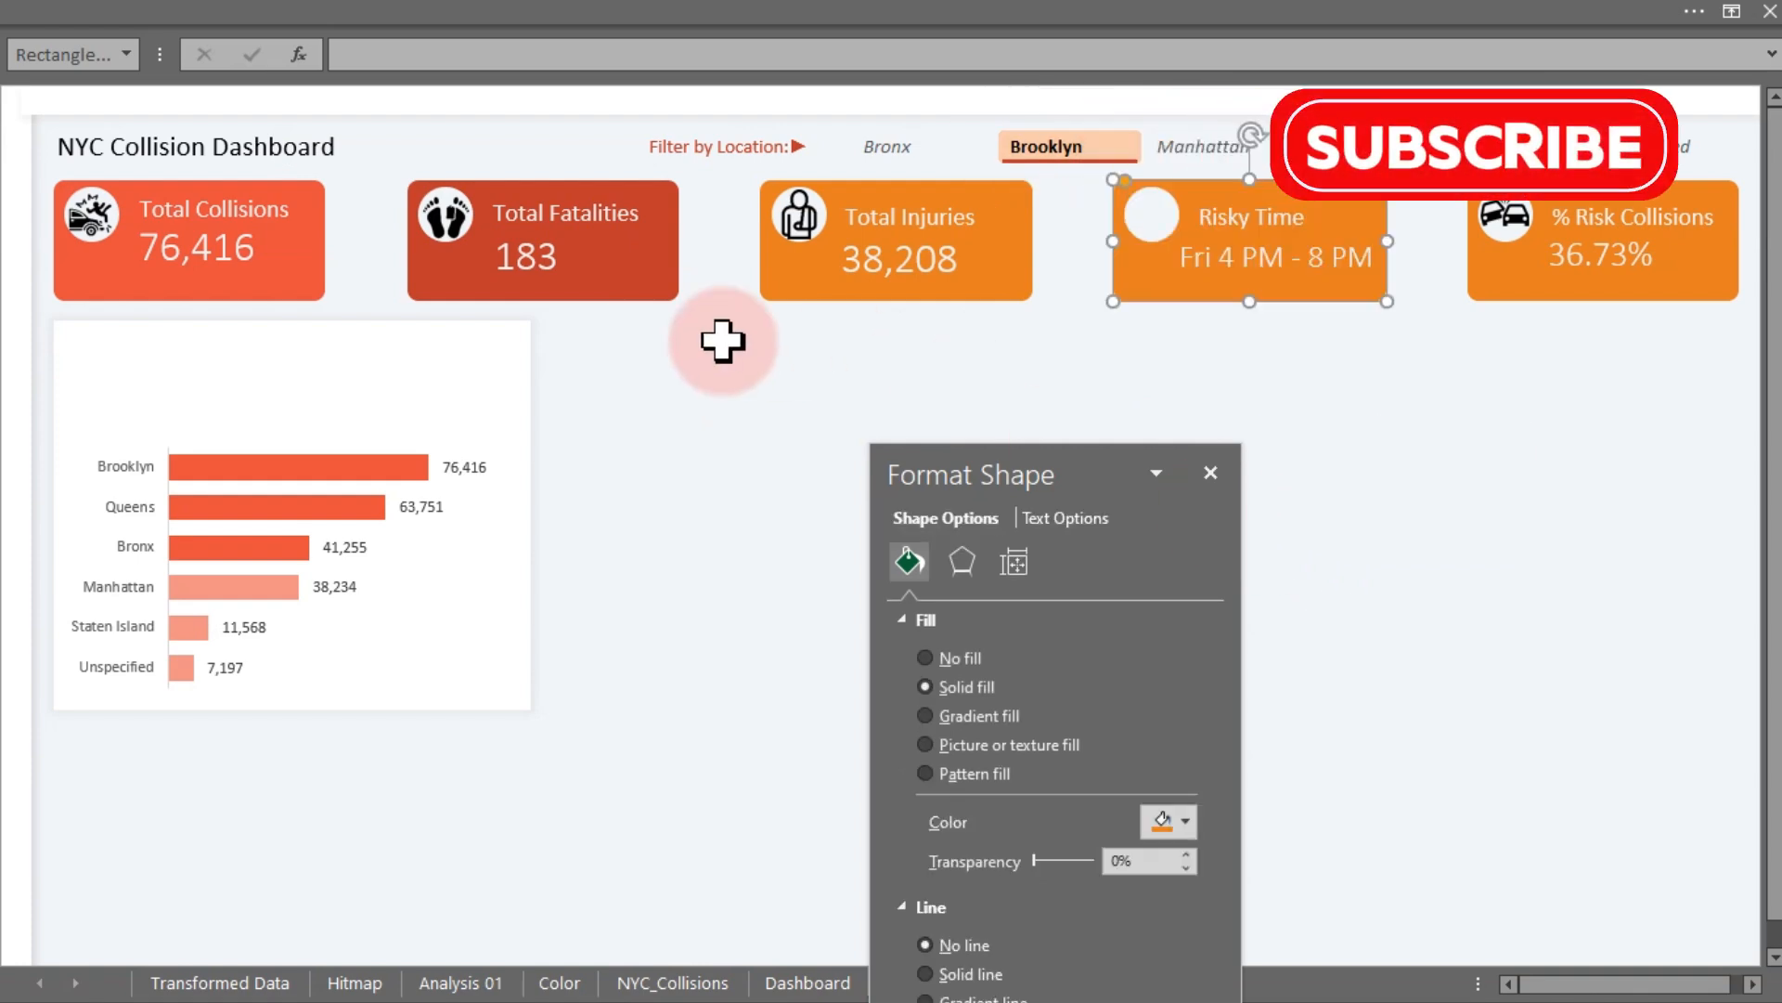
left_click(654, 423)
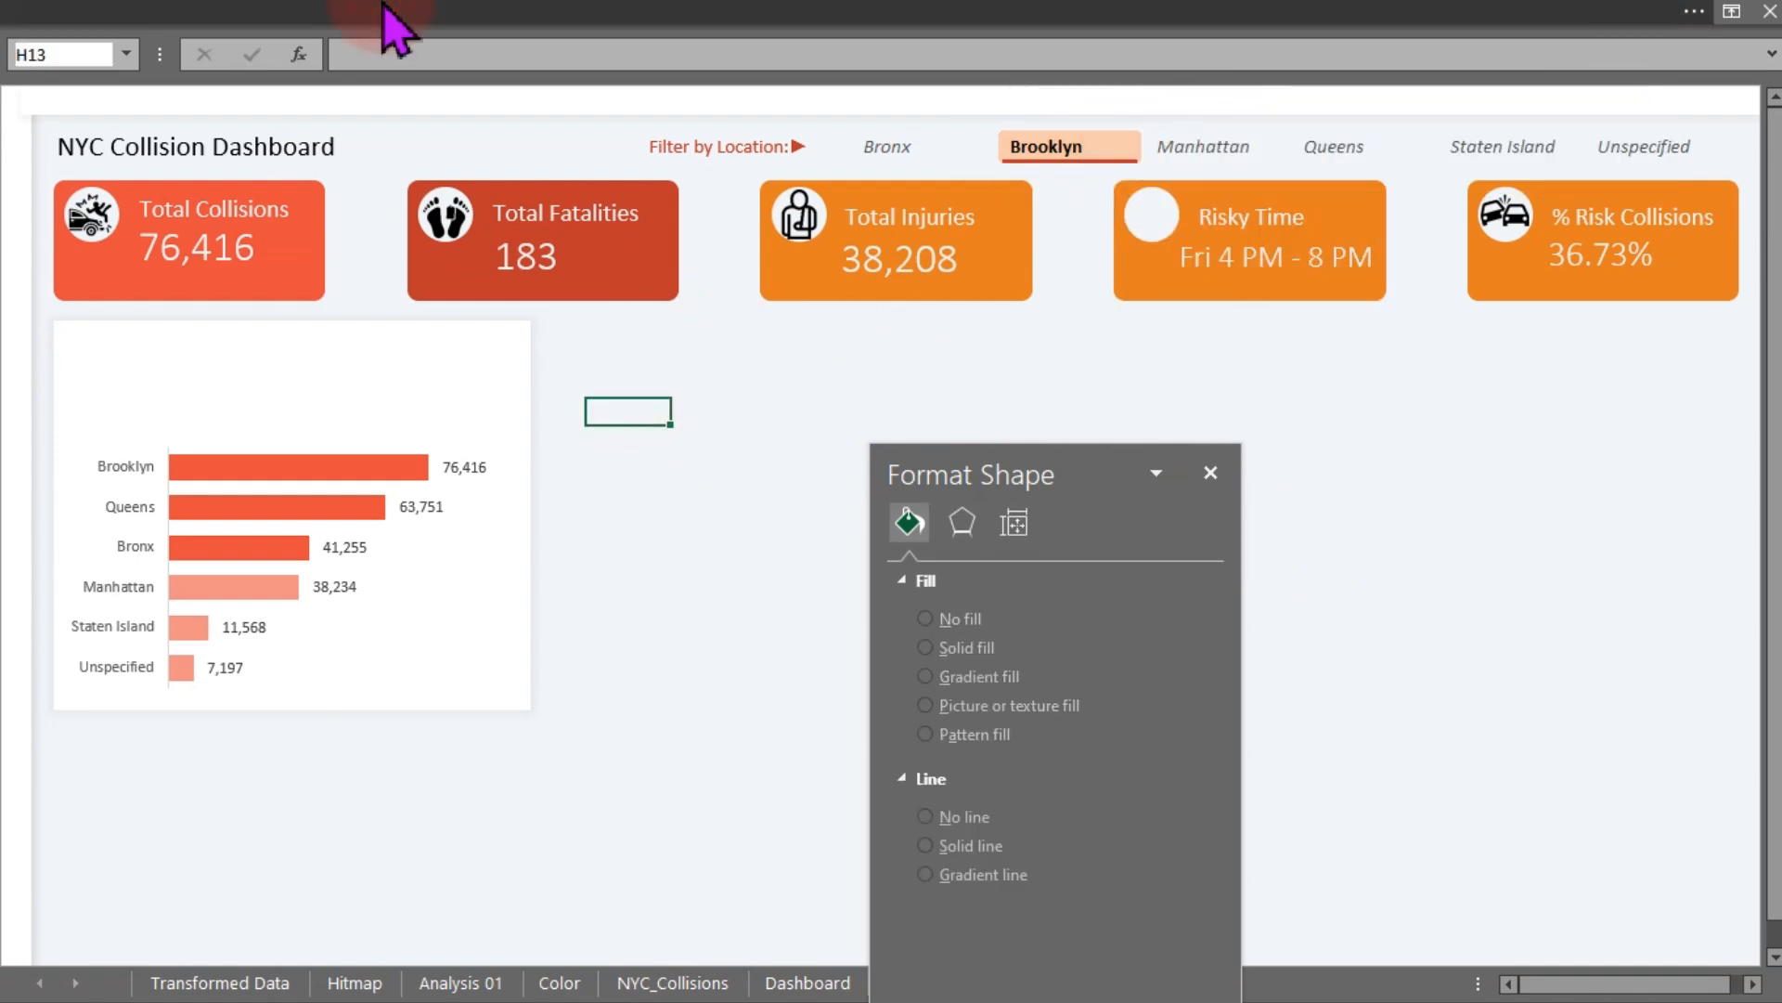
- Insert the clock icon picture from the Icons folder
left_click(398, 19)
left_click(194, 63)
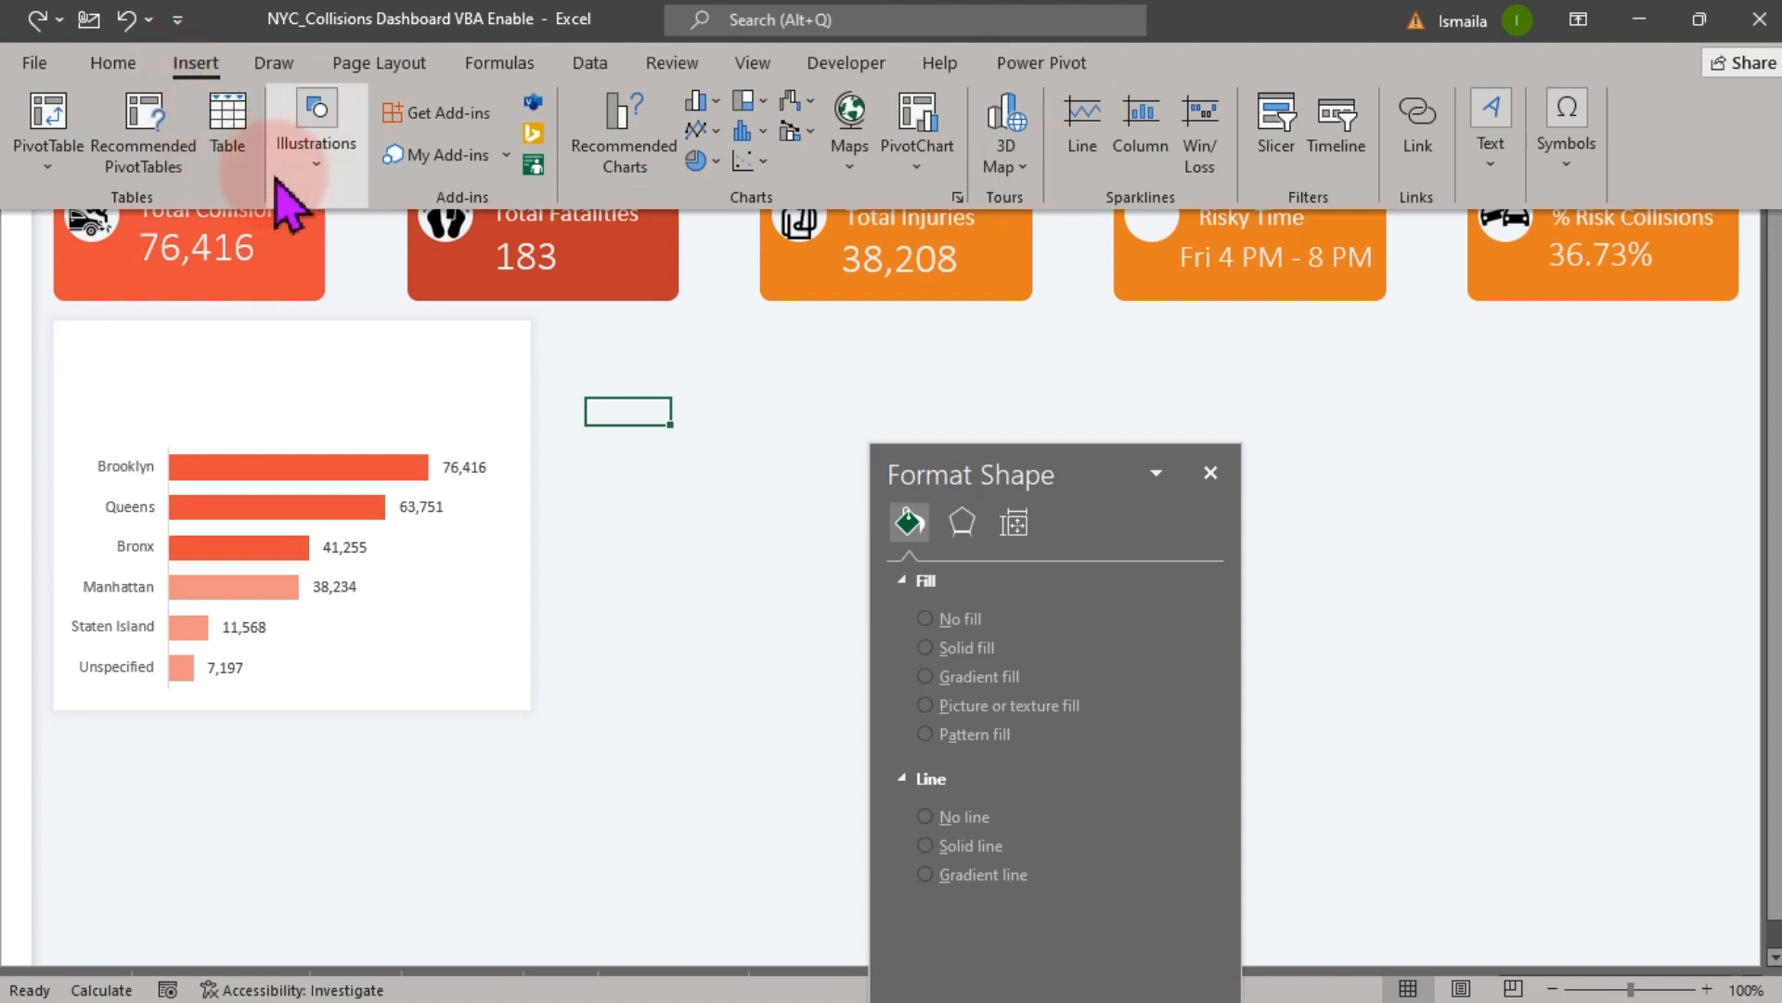
left_click(314, 171)
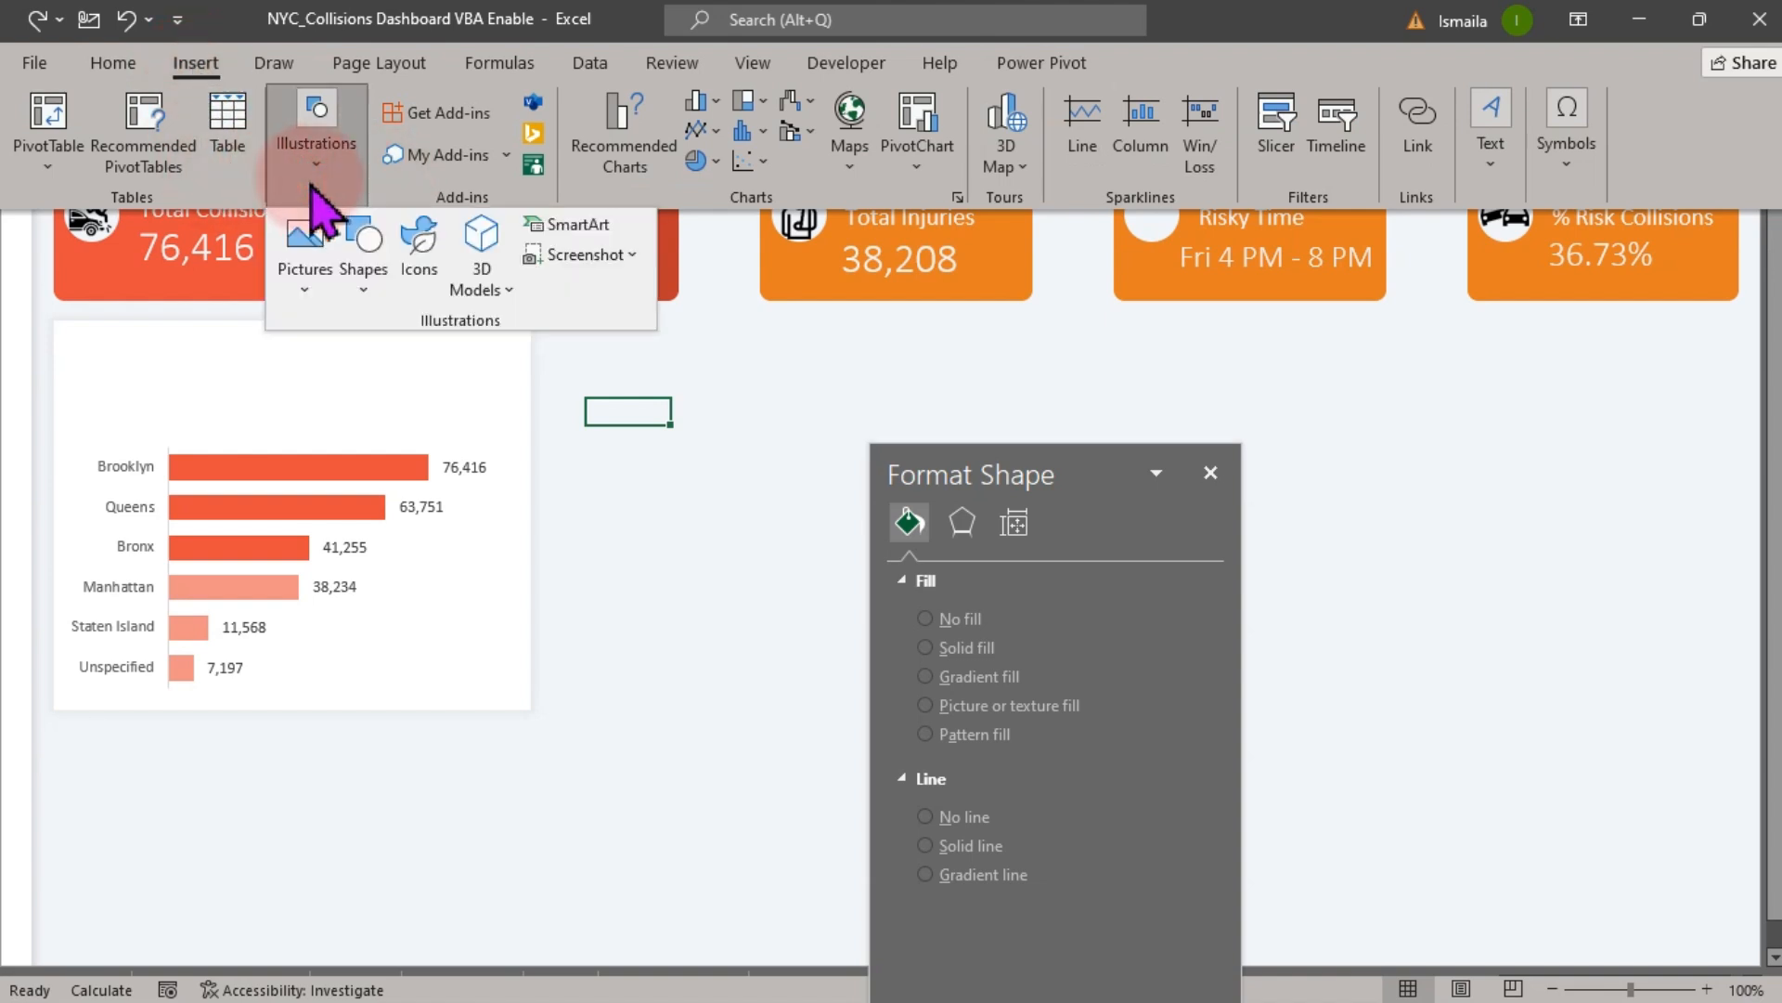
left_click(306, 274)
left_click(355, 376)
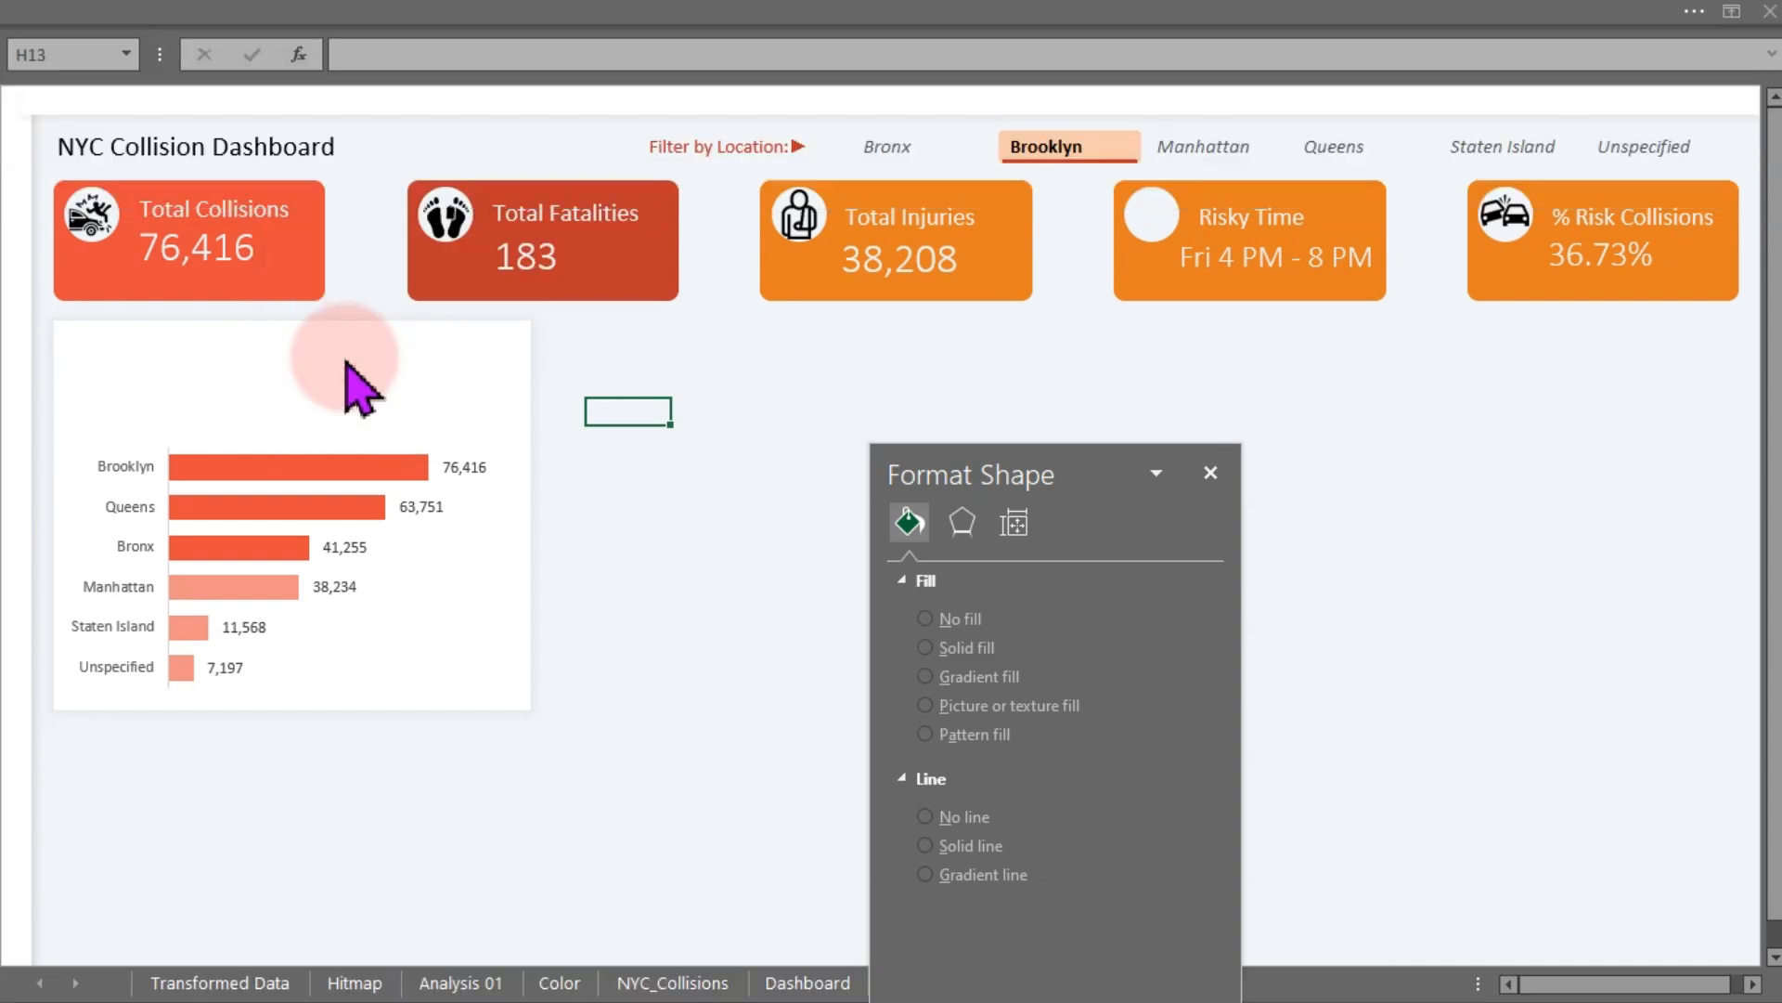
left_click(784, 189)
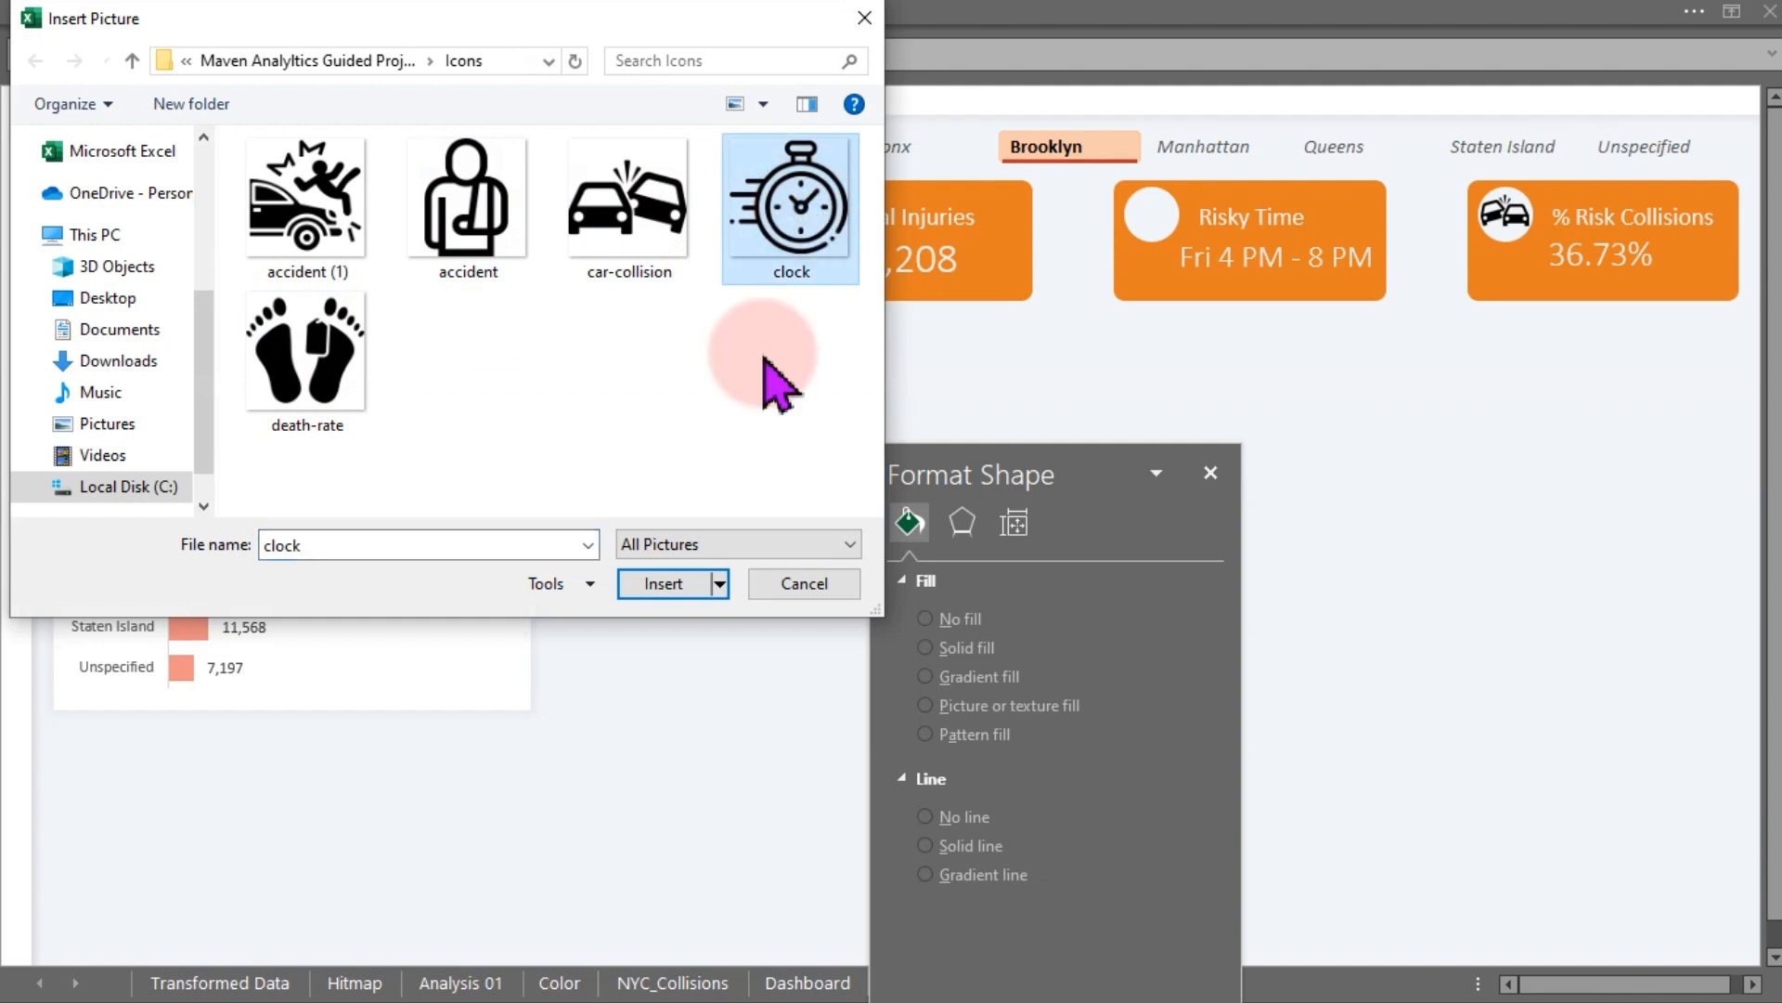
left_click(683, 583)
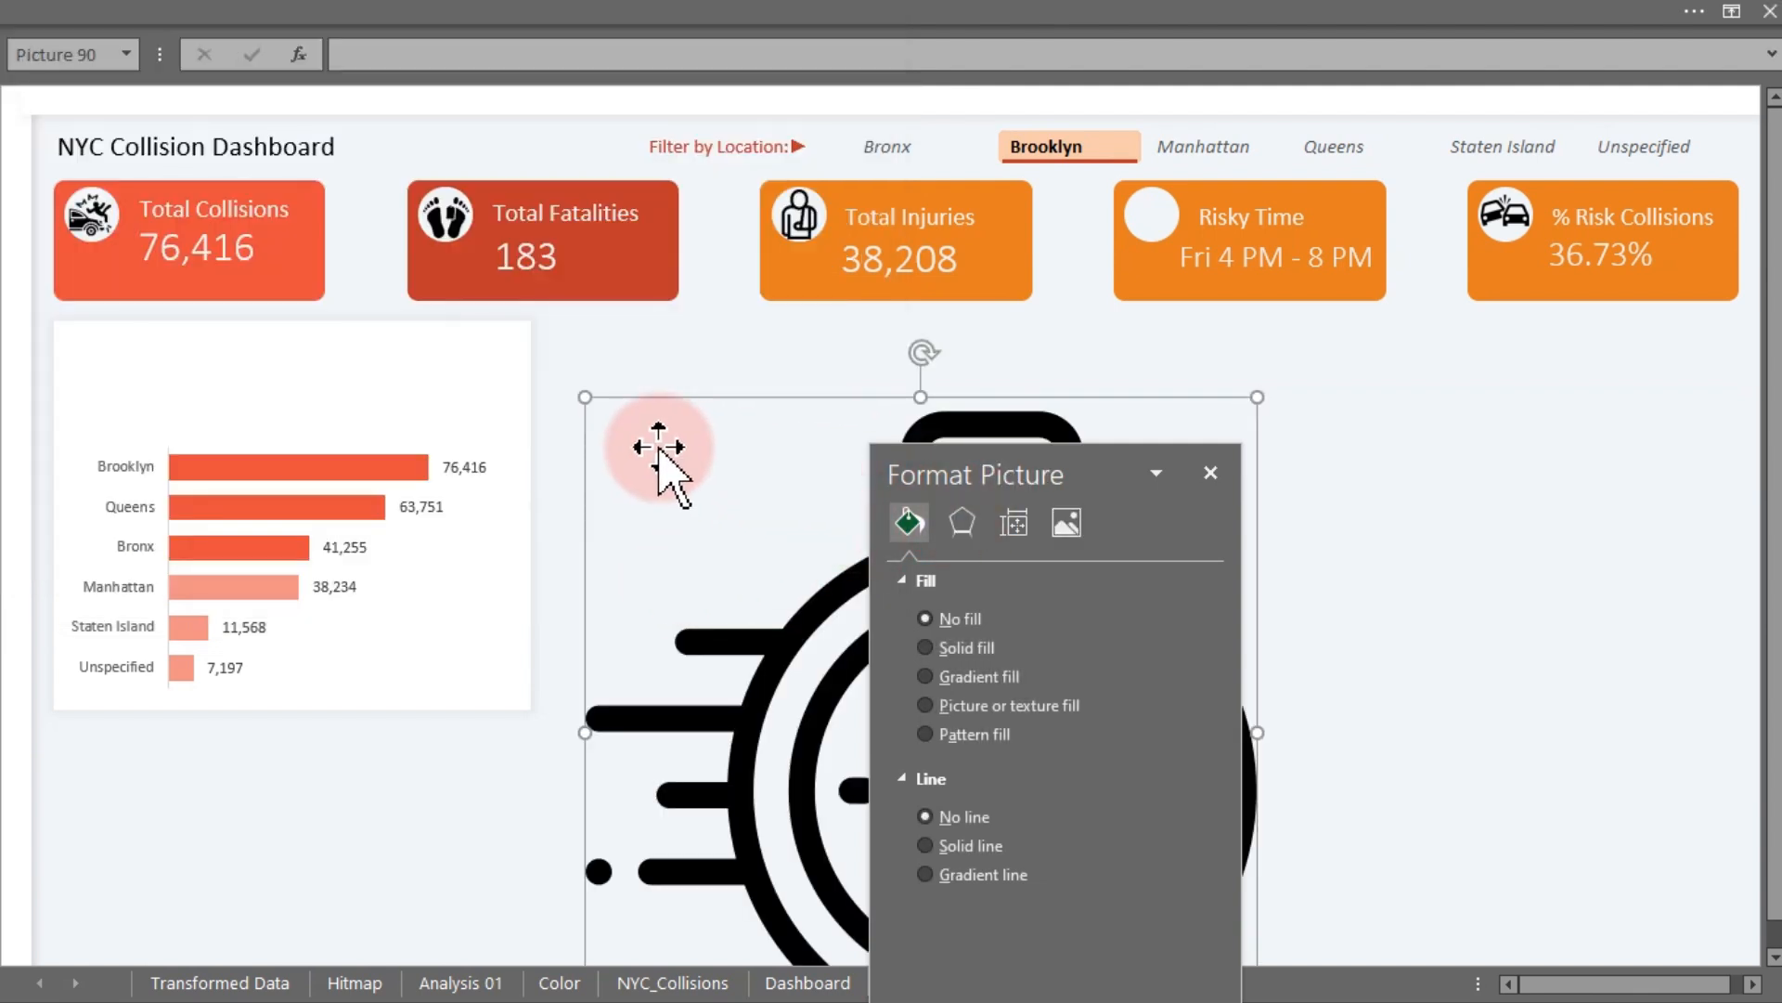
- Shrink the clock icon and place it in the circle on the Risky Time card
left_click_drag(585, 404, 1491, 322)
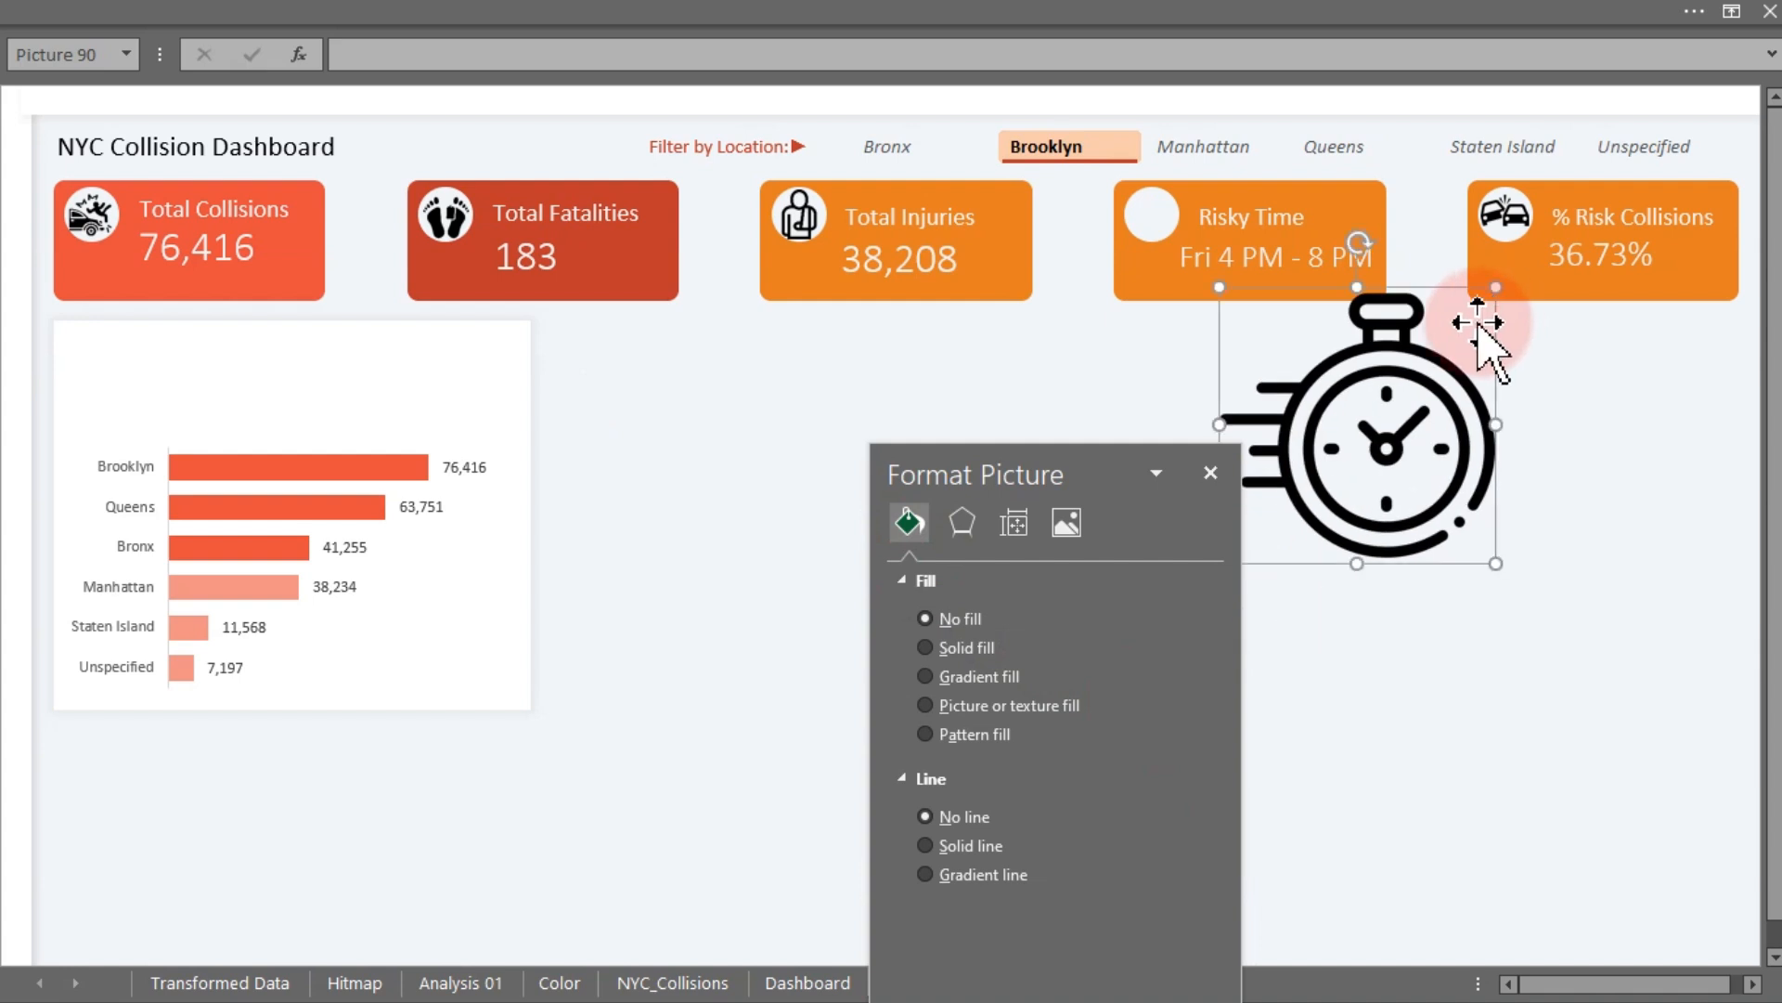
left_click_drag(1228, 288, 1444, 516)
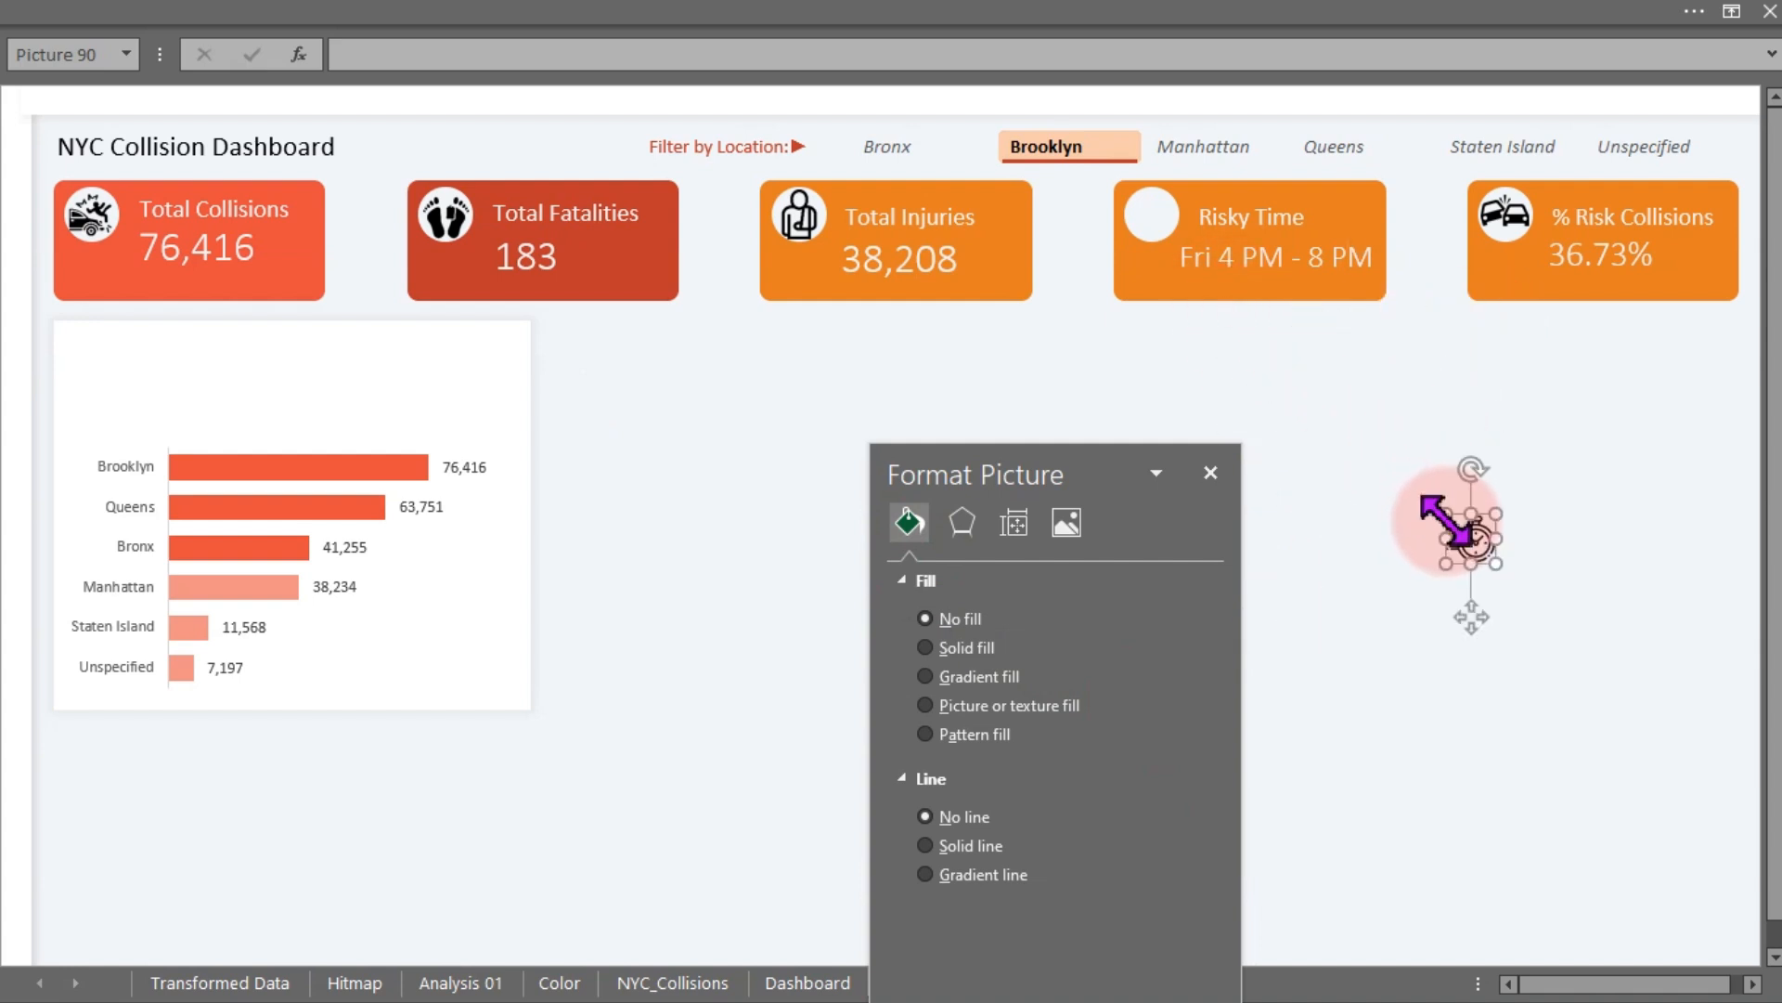
left_click_drag(1470, 627, 1149, 303)
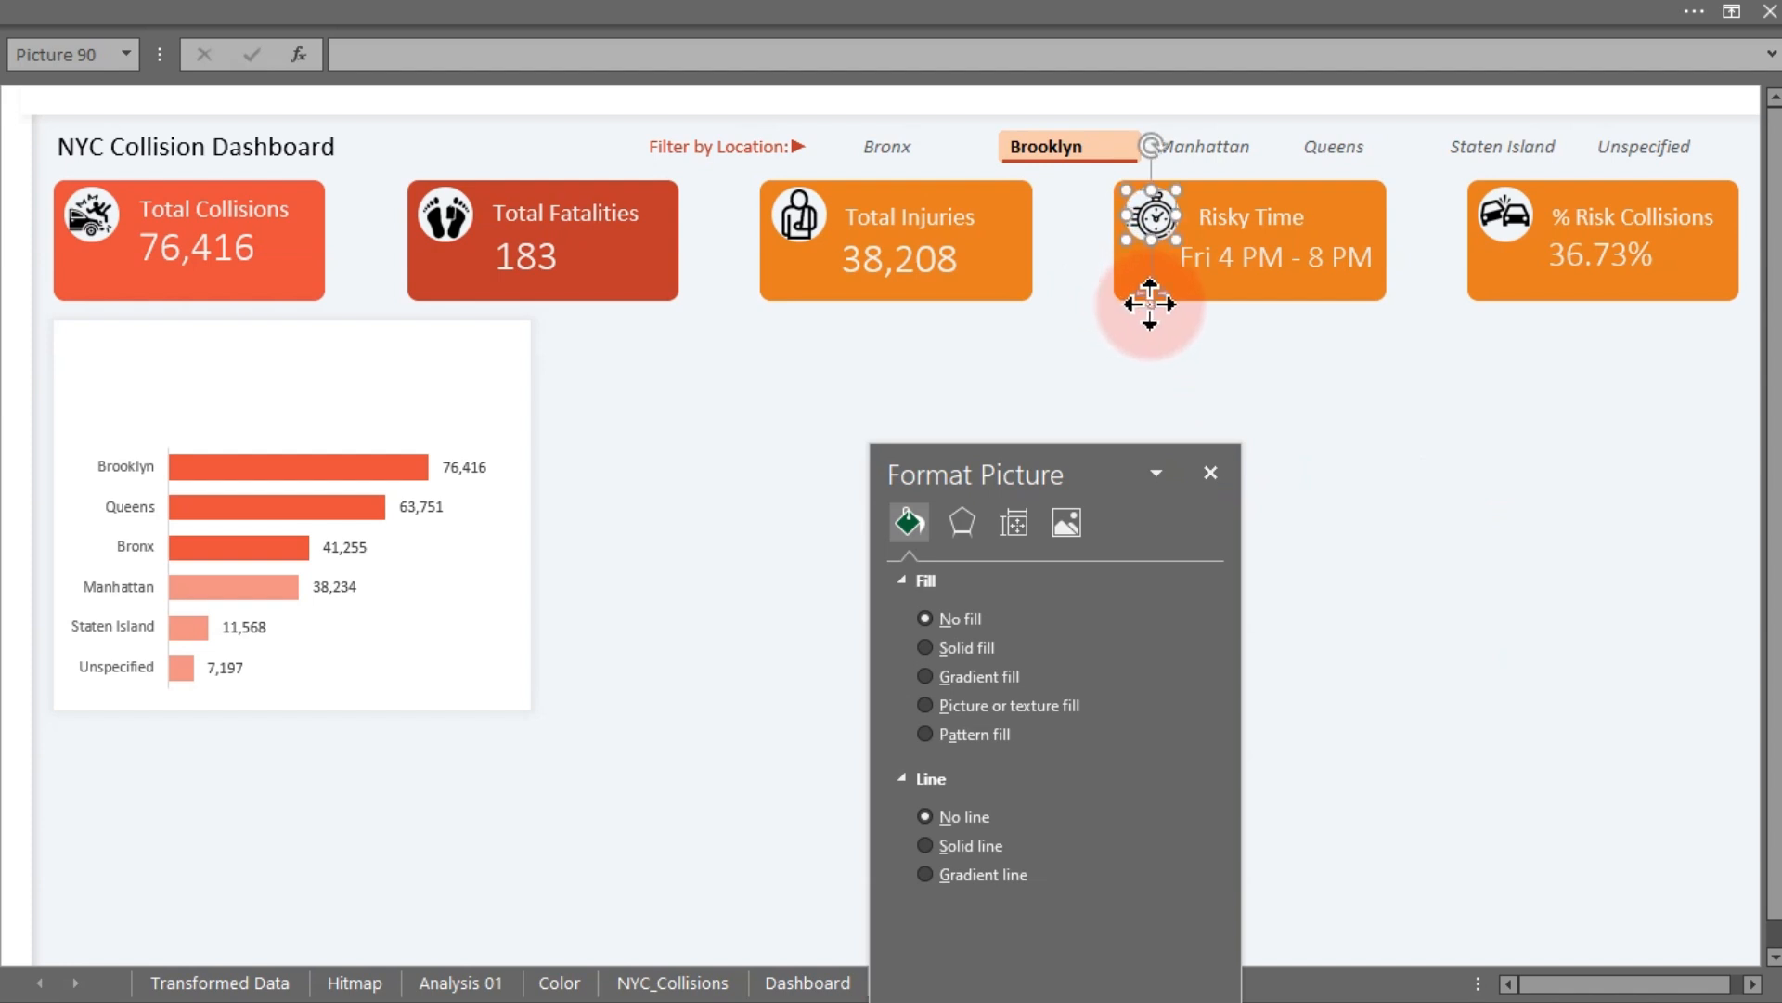
left_click(570, 431)
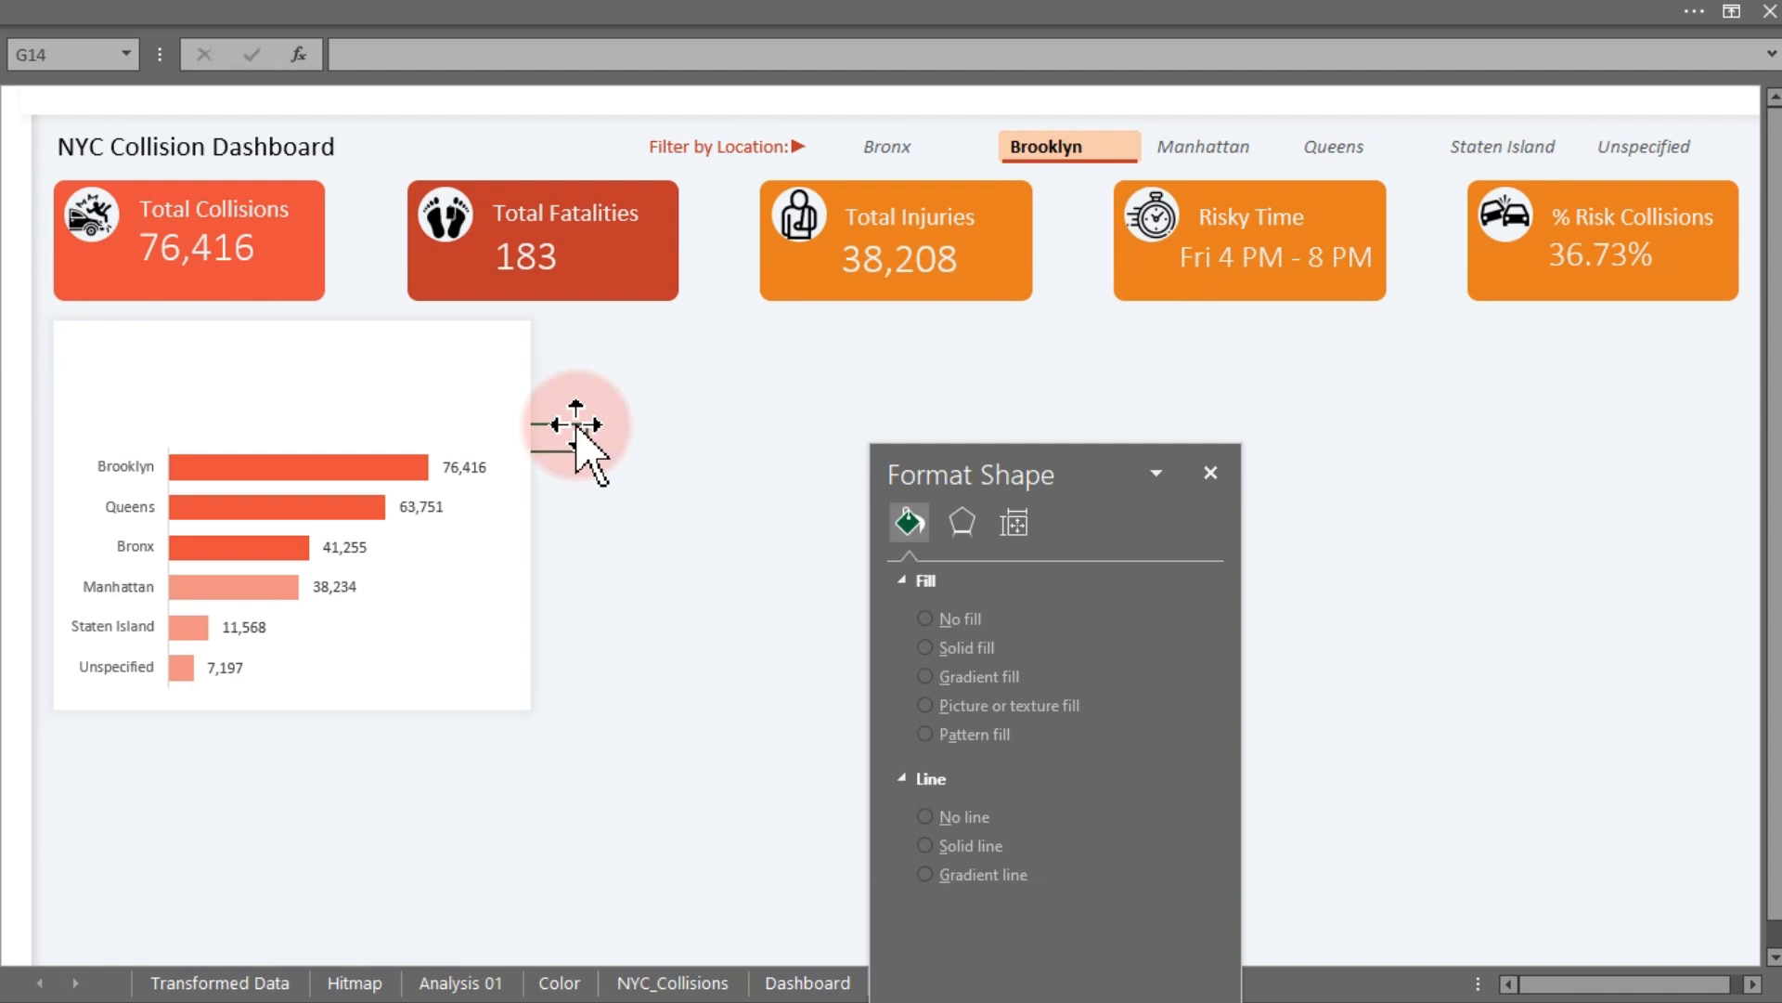
- Examine the chart title text box on the original Dashboard sheet, close the format pane, and return
left_click(775, 985)
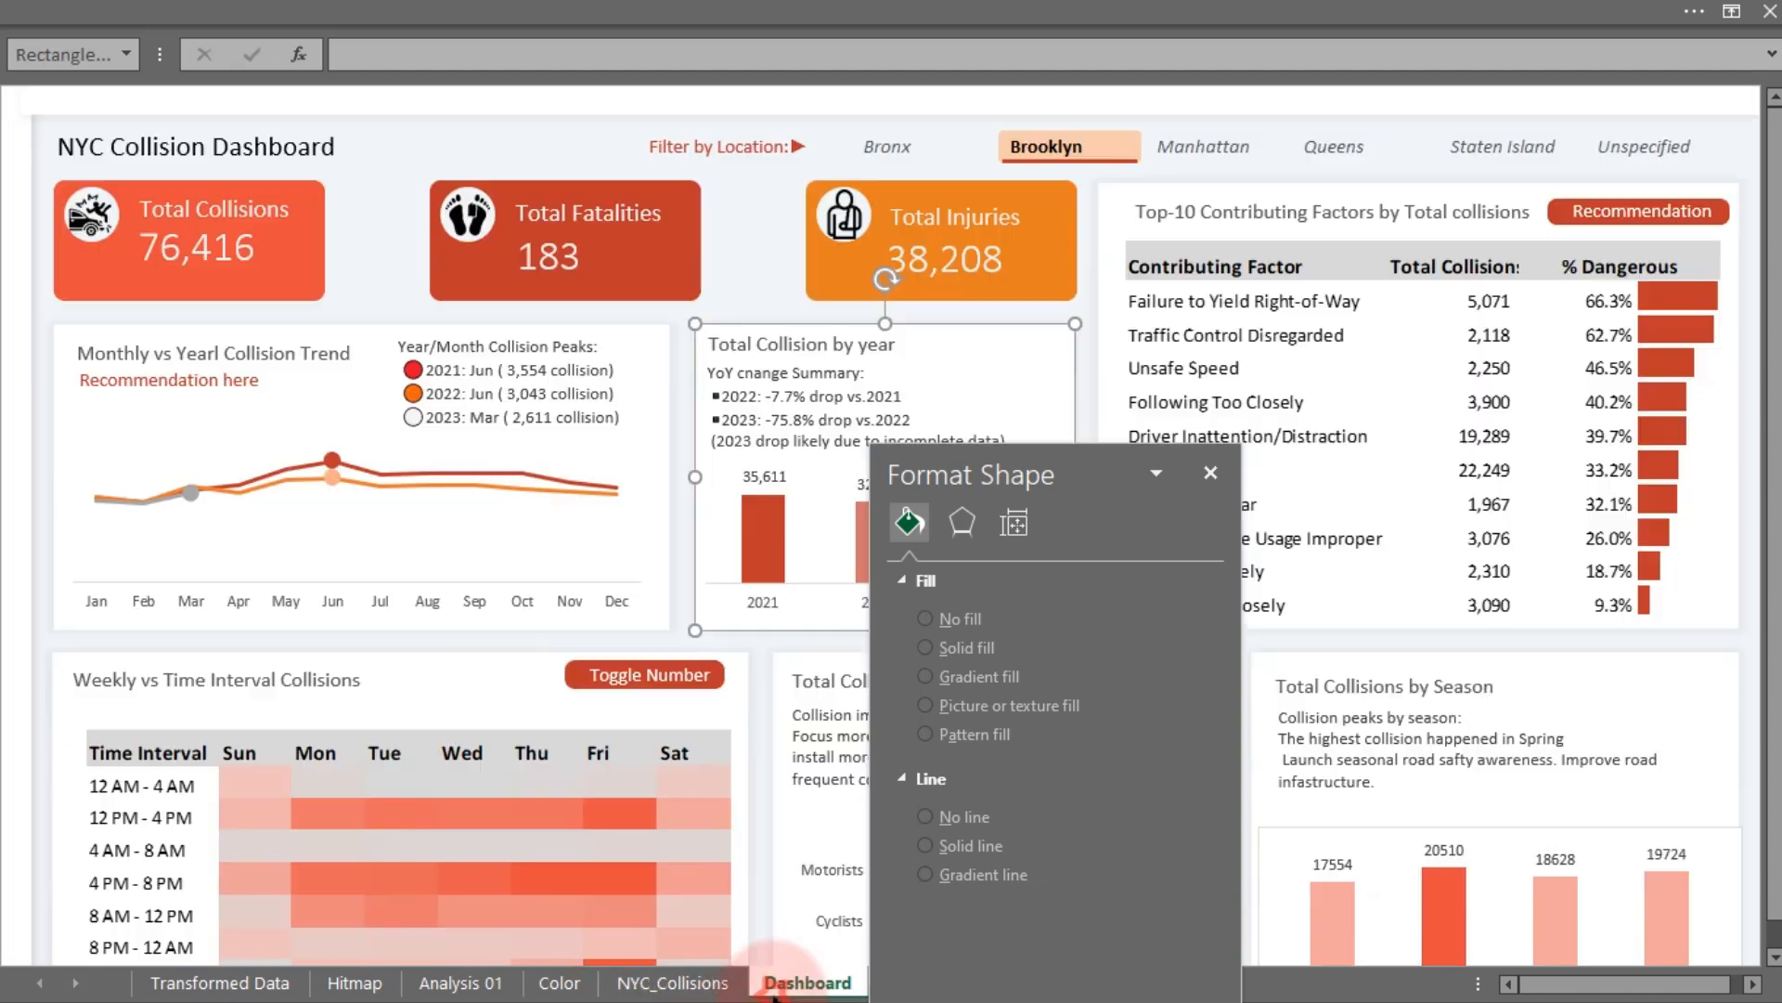
left_click(283, 353)
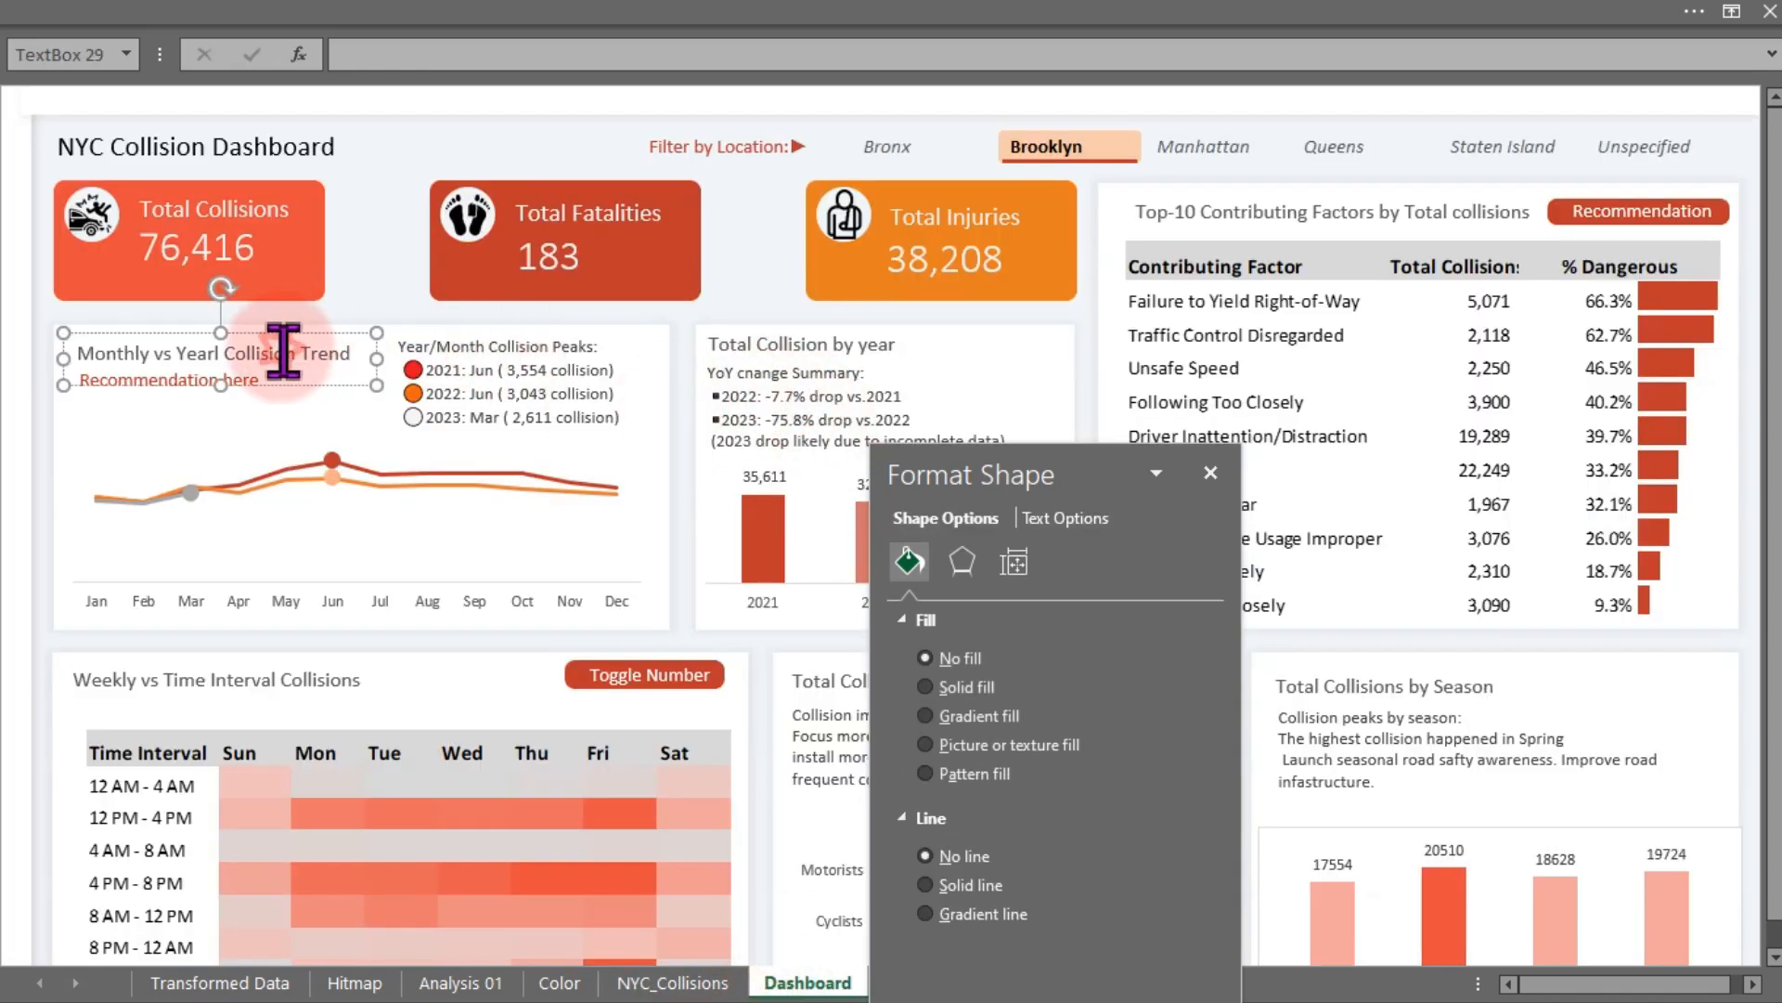
left_click(320, 385)
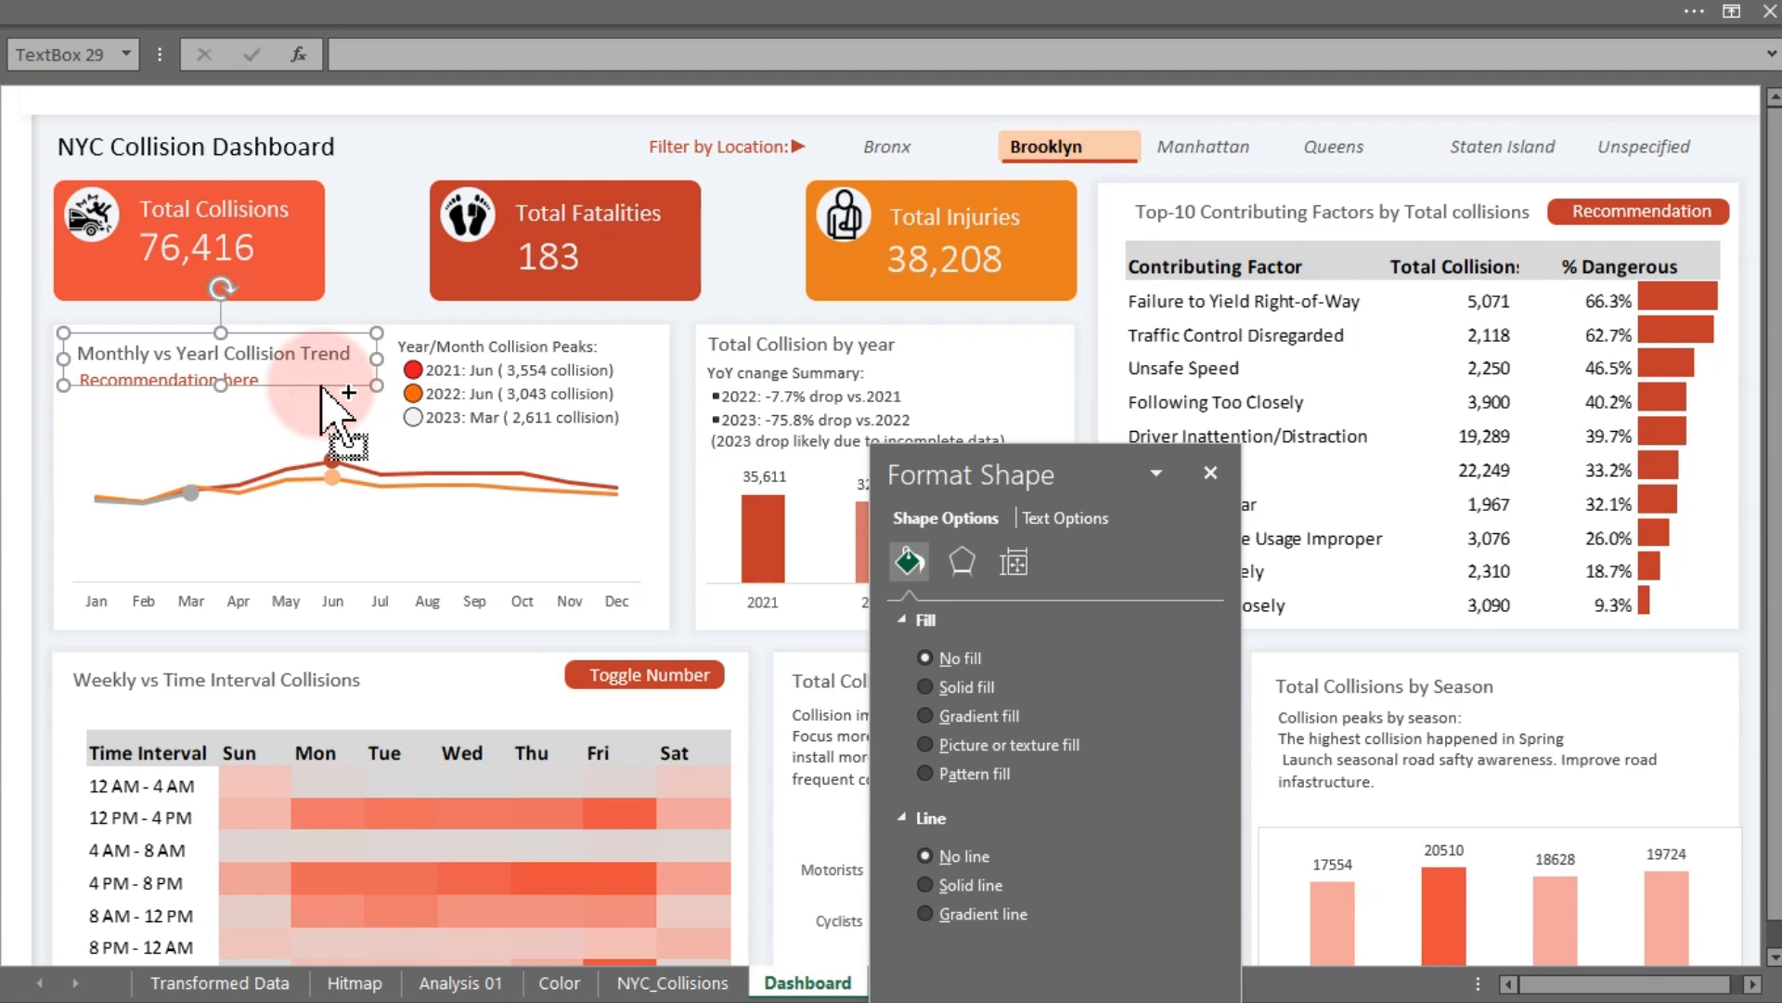
left_click(1211, 475)
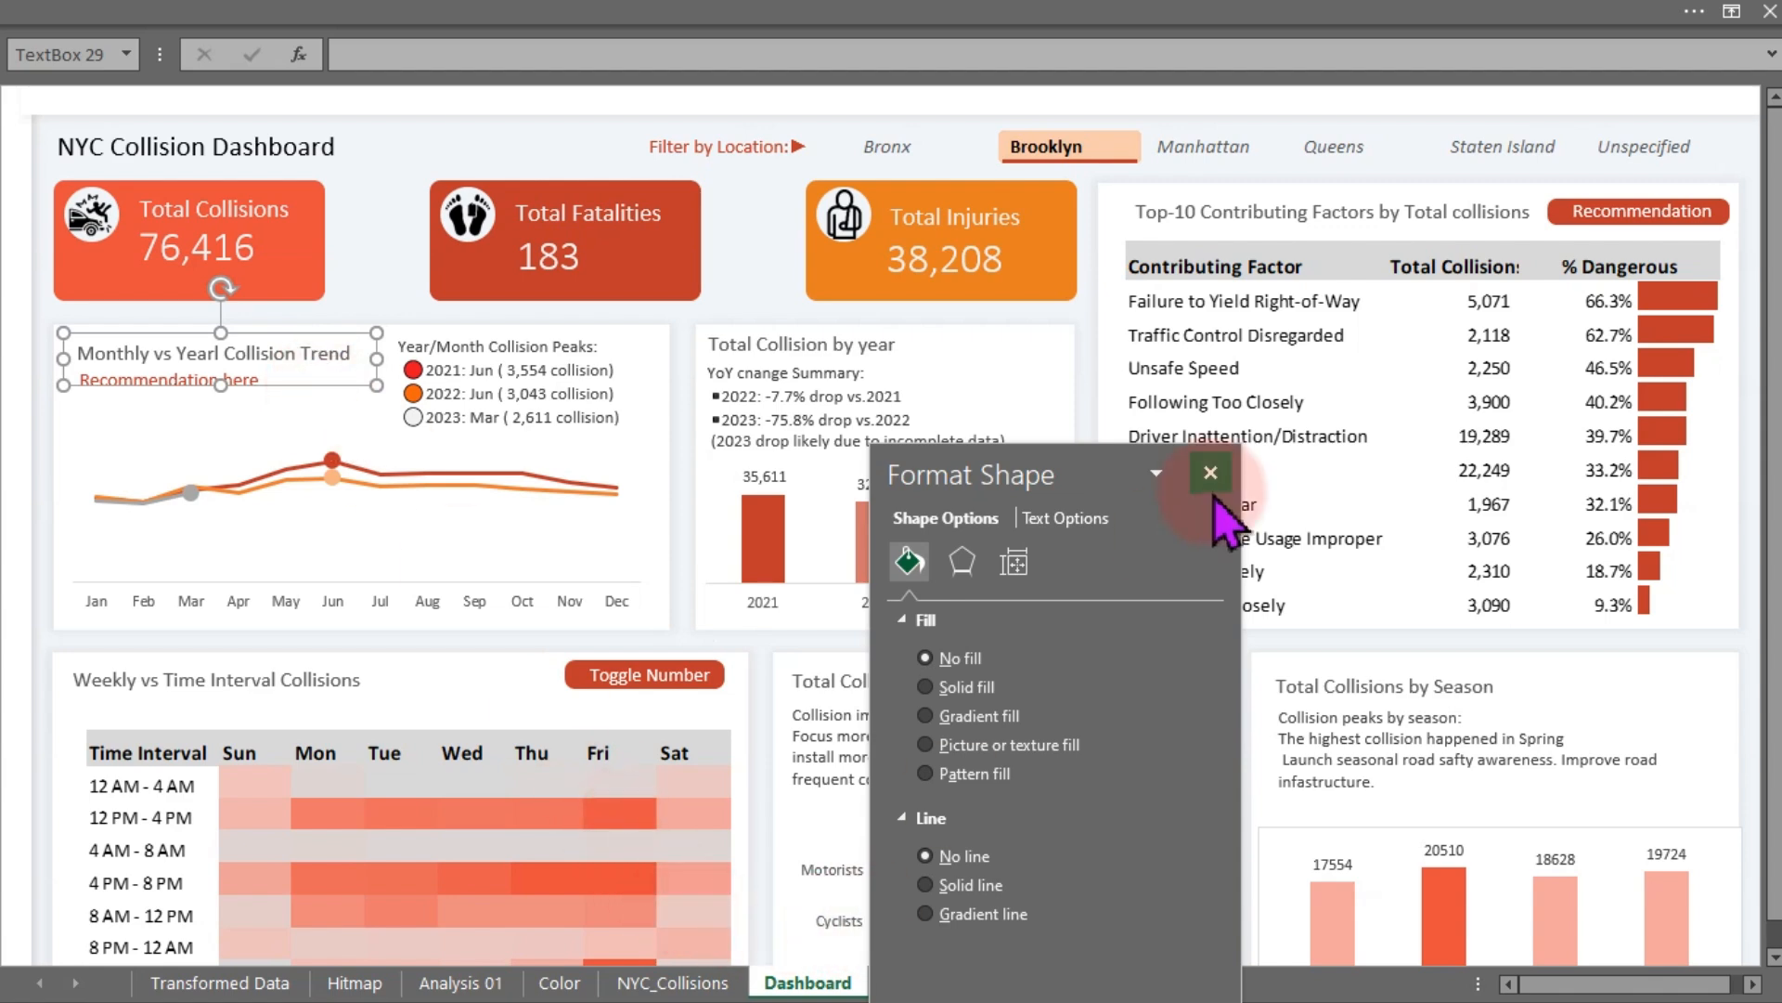
left_click(962, 982)
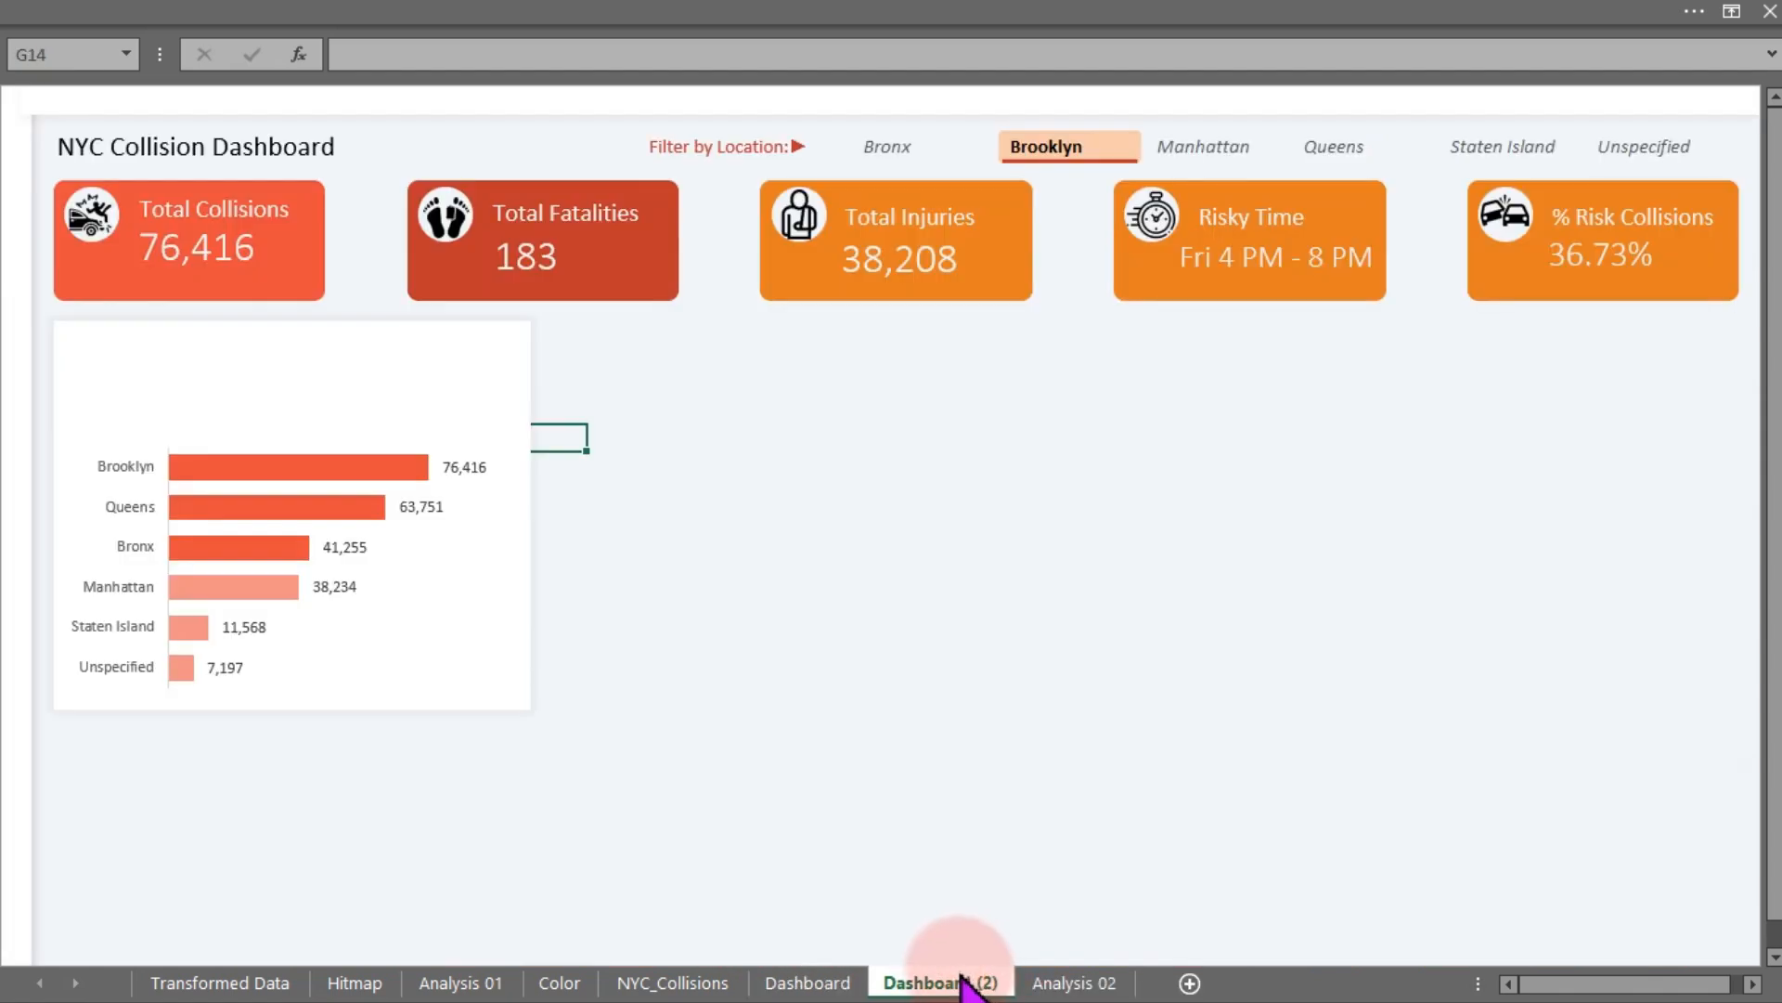
- Paste the copied title text box onto the Dashboard (2) sheet and move it to the borough chart's top-left corner
left_click(907, 520)
key("ctrl+v")
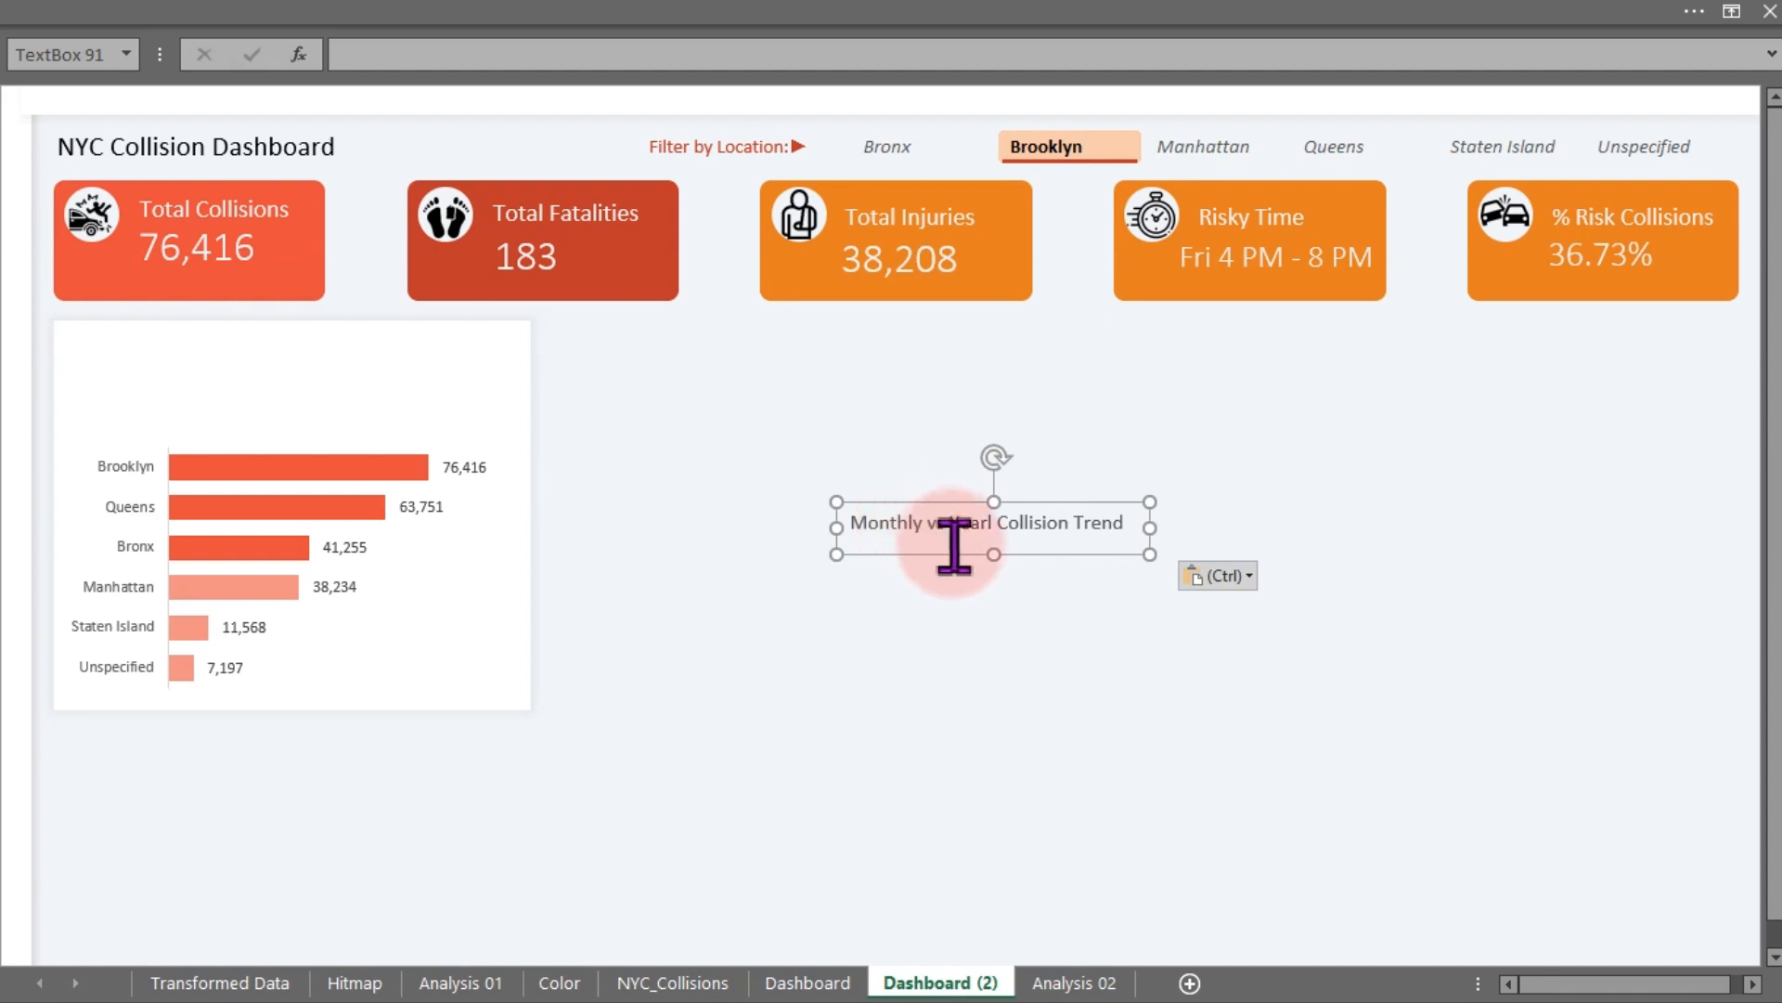
left_click_drag(954, 546, 176, 377)
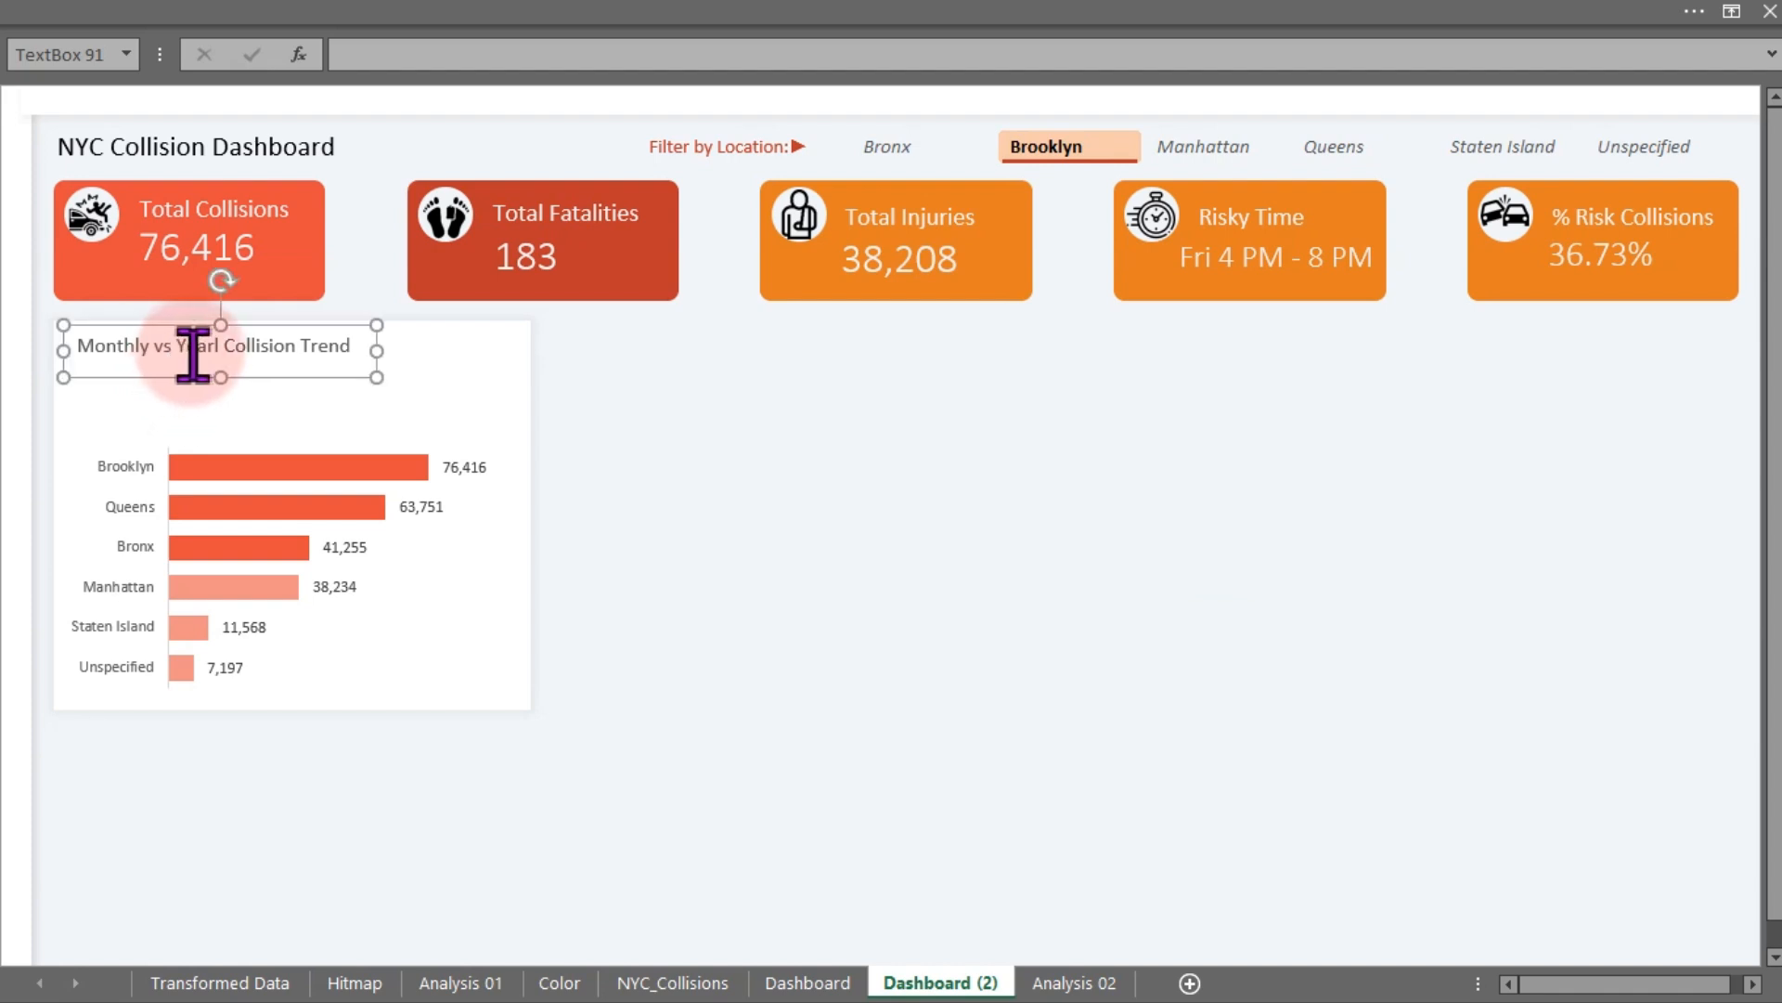
- Change the chart title text to "Total Collisions by Location"
left_click(156, 353)
key("ctrl+a")
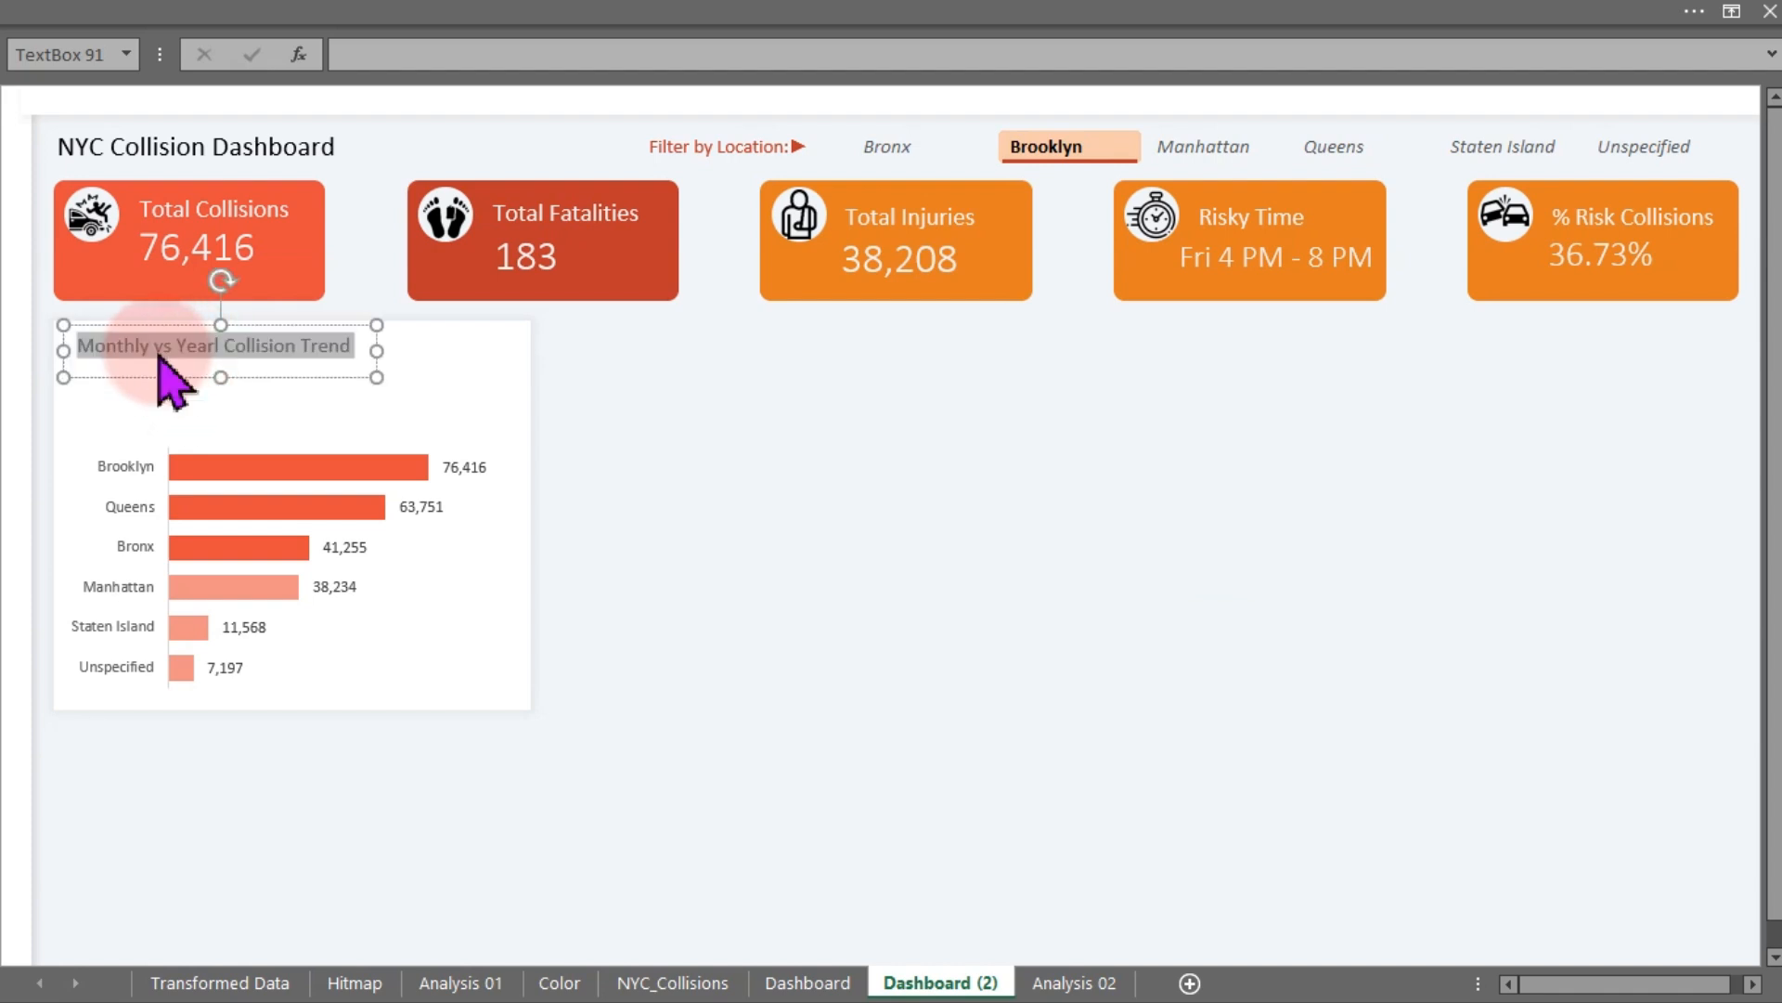
type("Total Co")
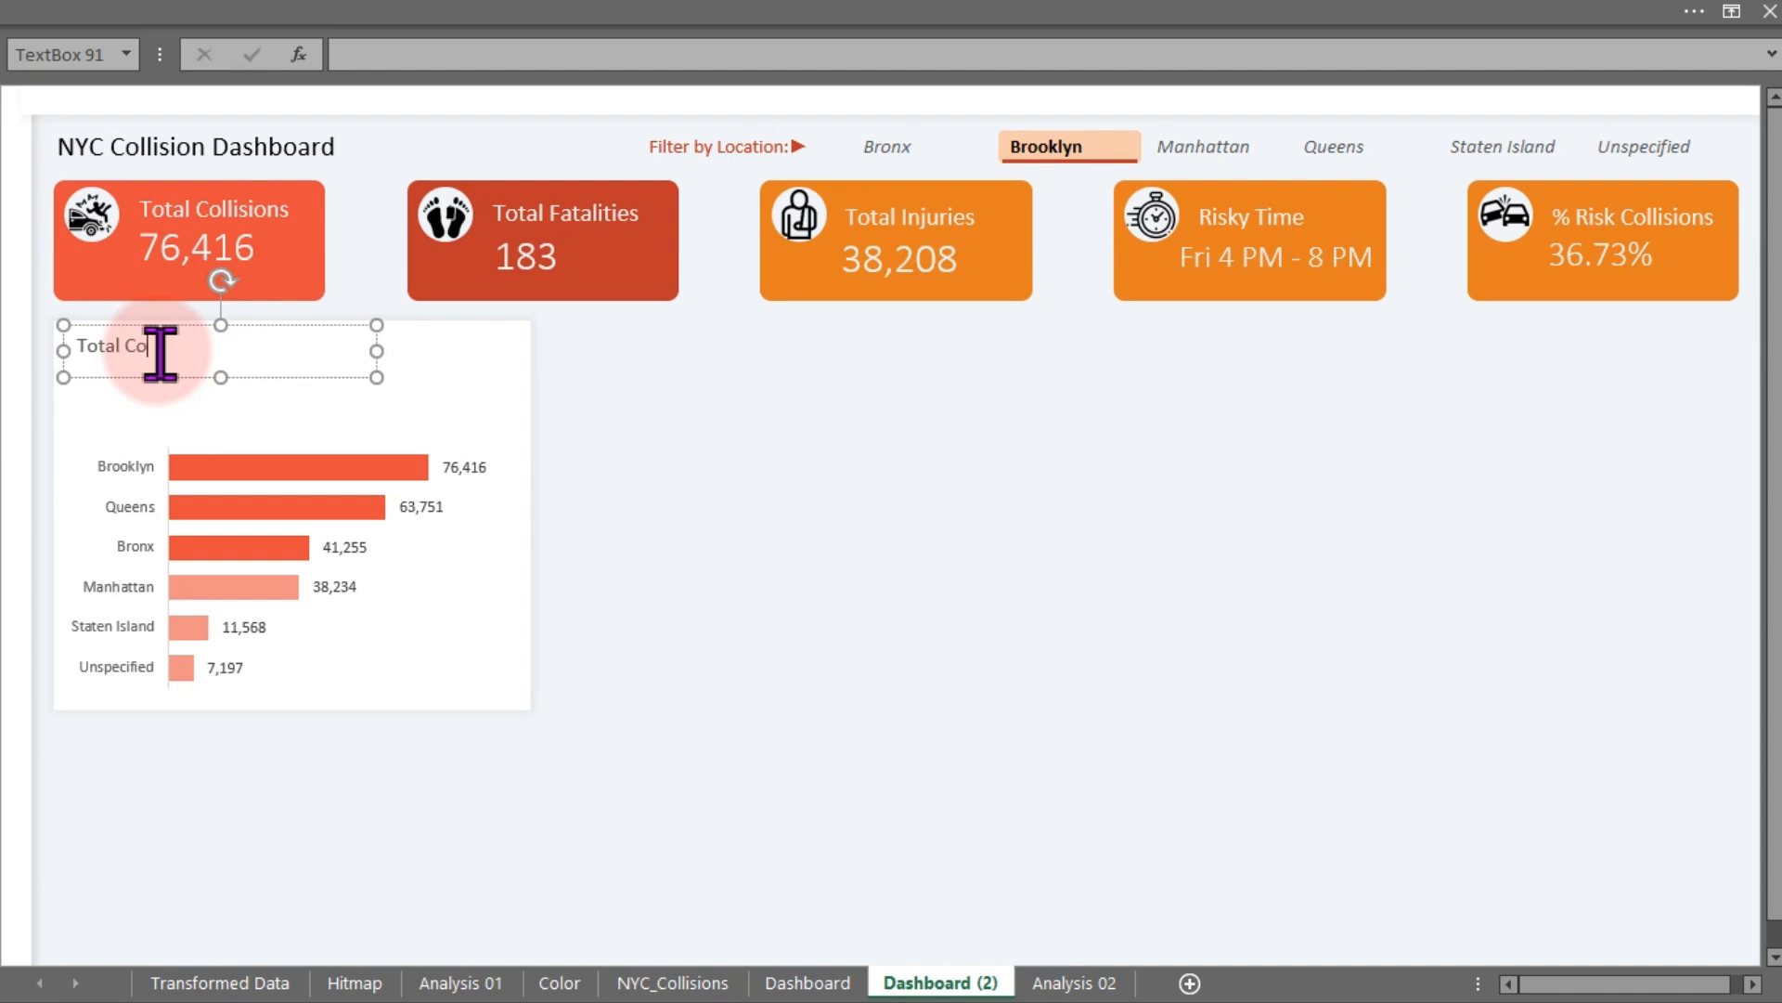
type("lli")
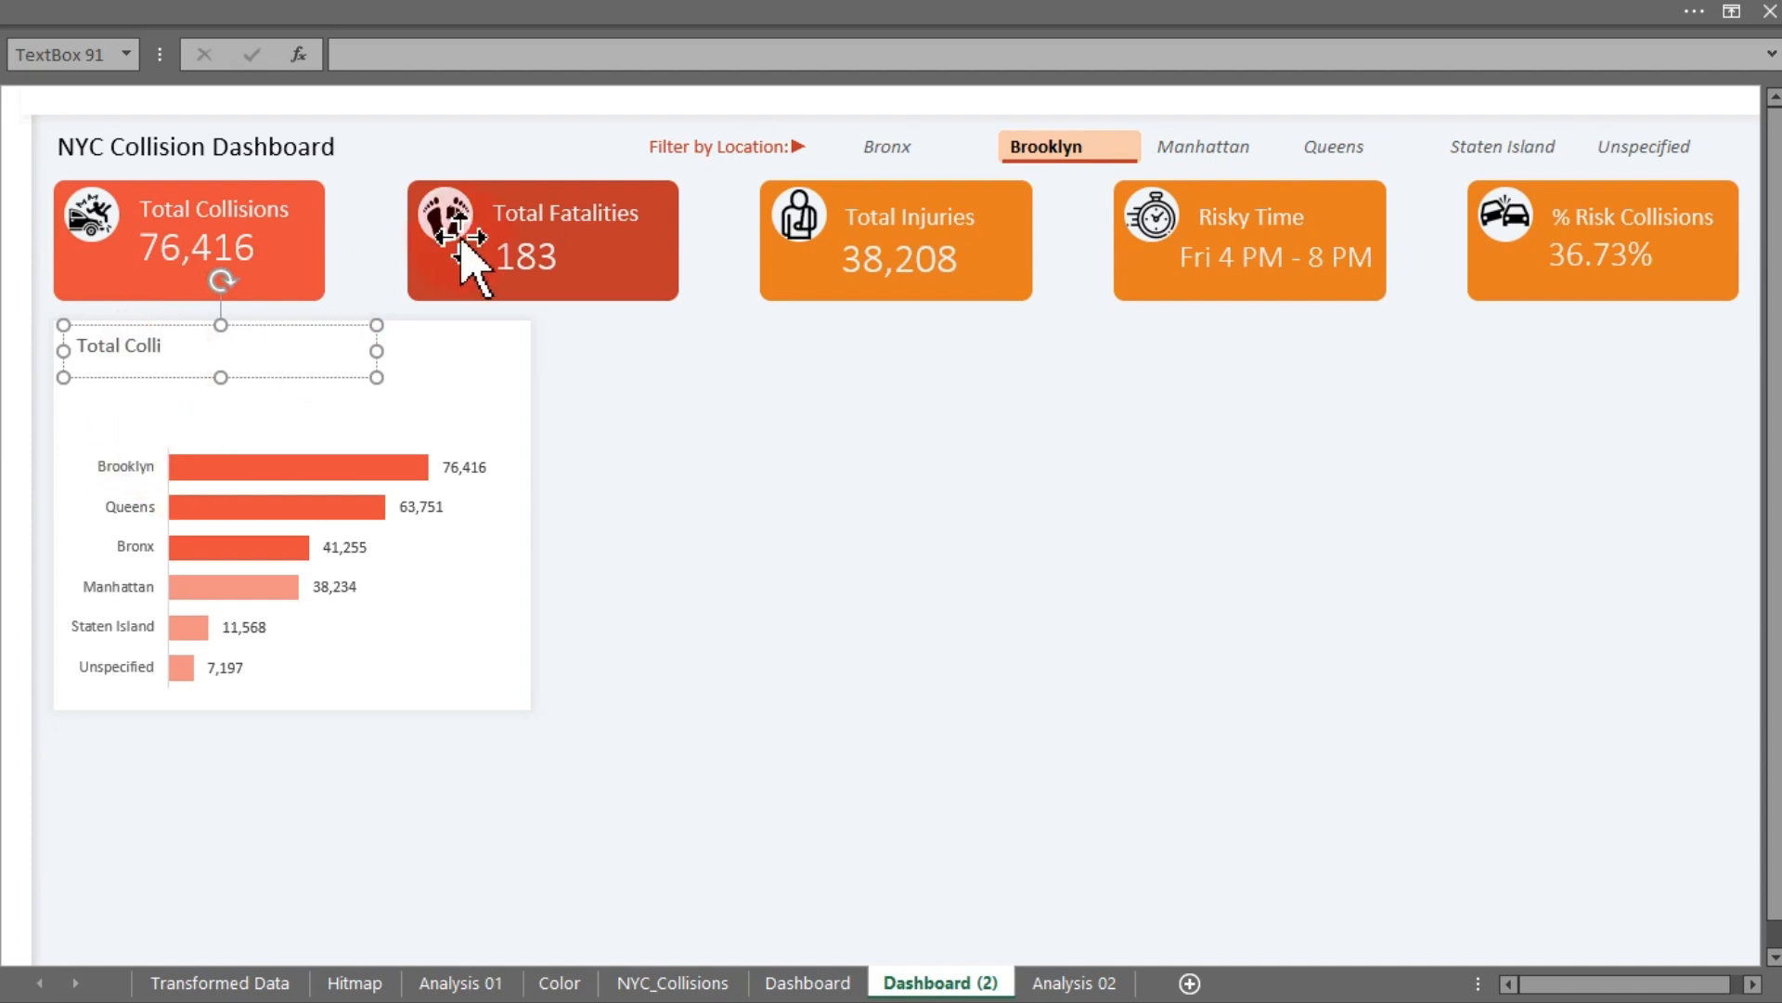
type("sion")
key("BackSpace")
type("s by Location")
left_click(1029, 343)
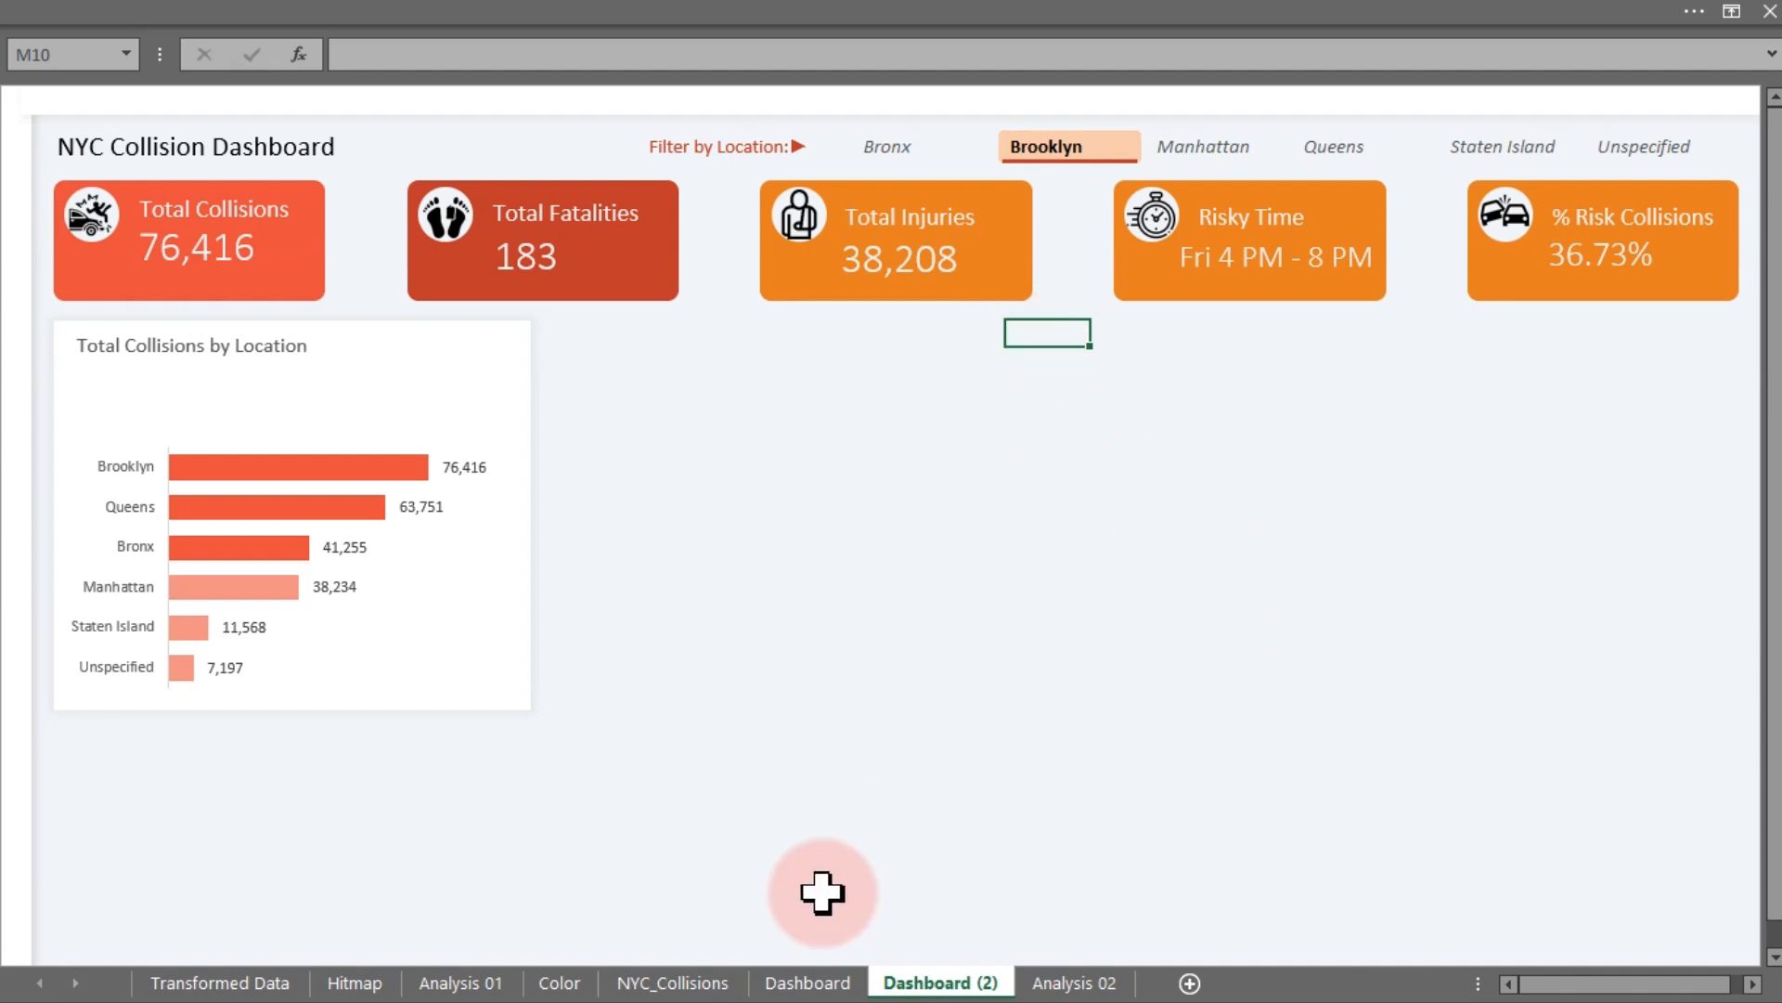
- On the Analysis 02 sheet, enter the label "Max 3 %" in cell AF20
left_click(1054, 979)
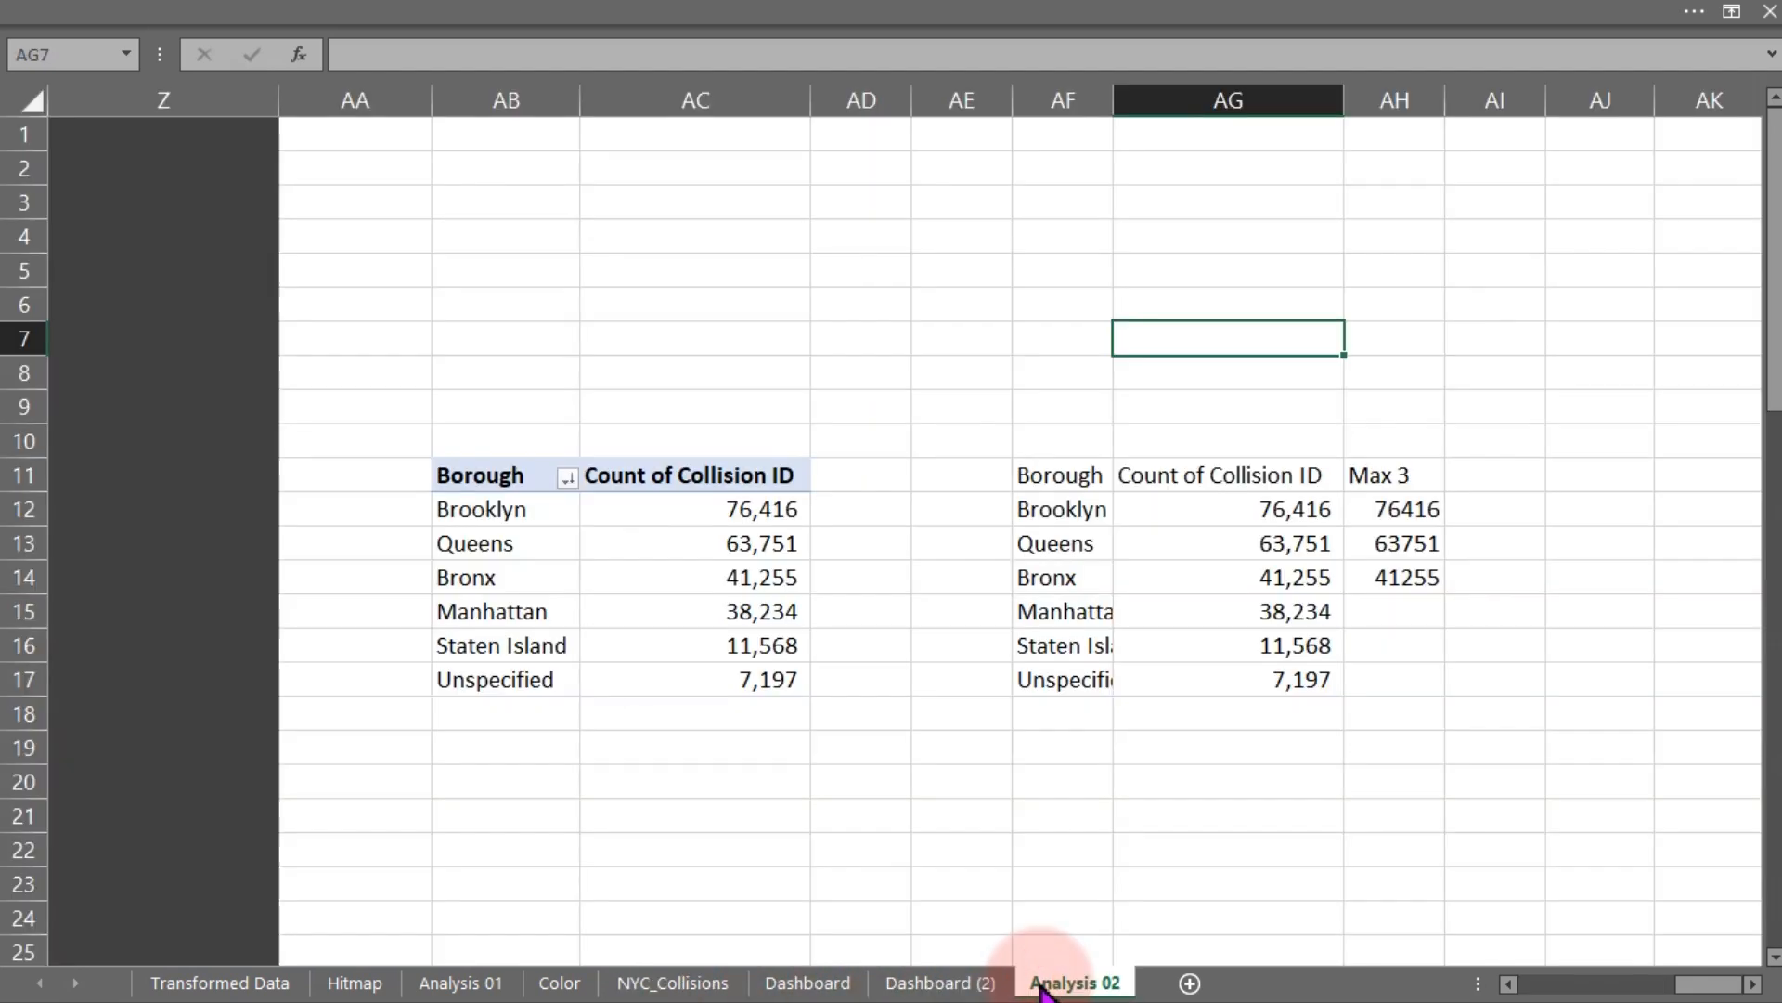
left_click_drag(1404, 520, 1405, 585)
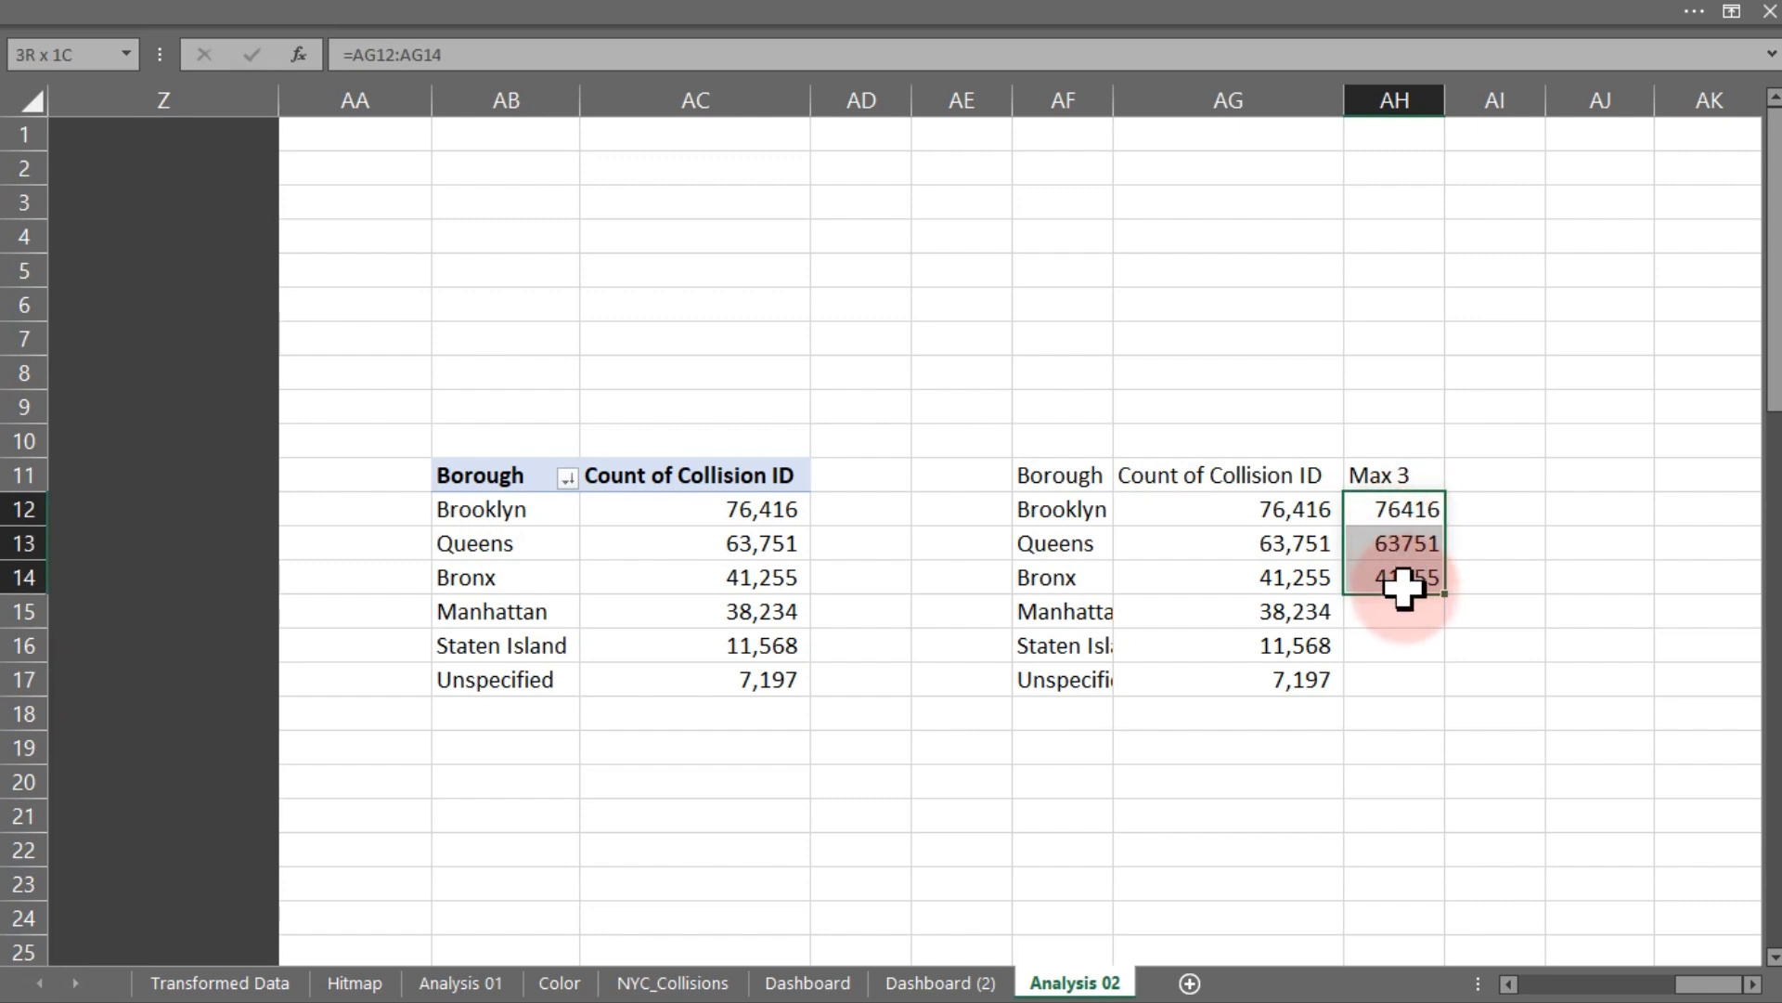
left_click(1054, 781)
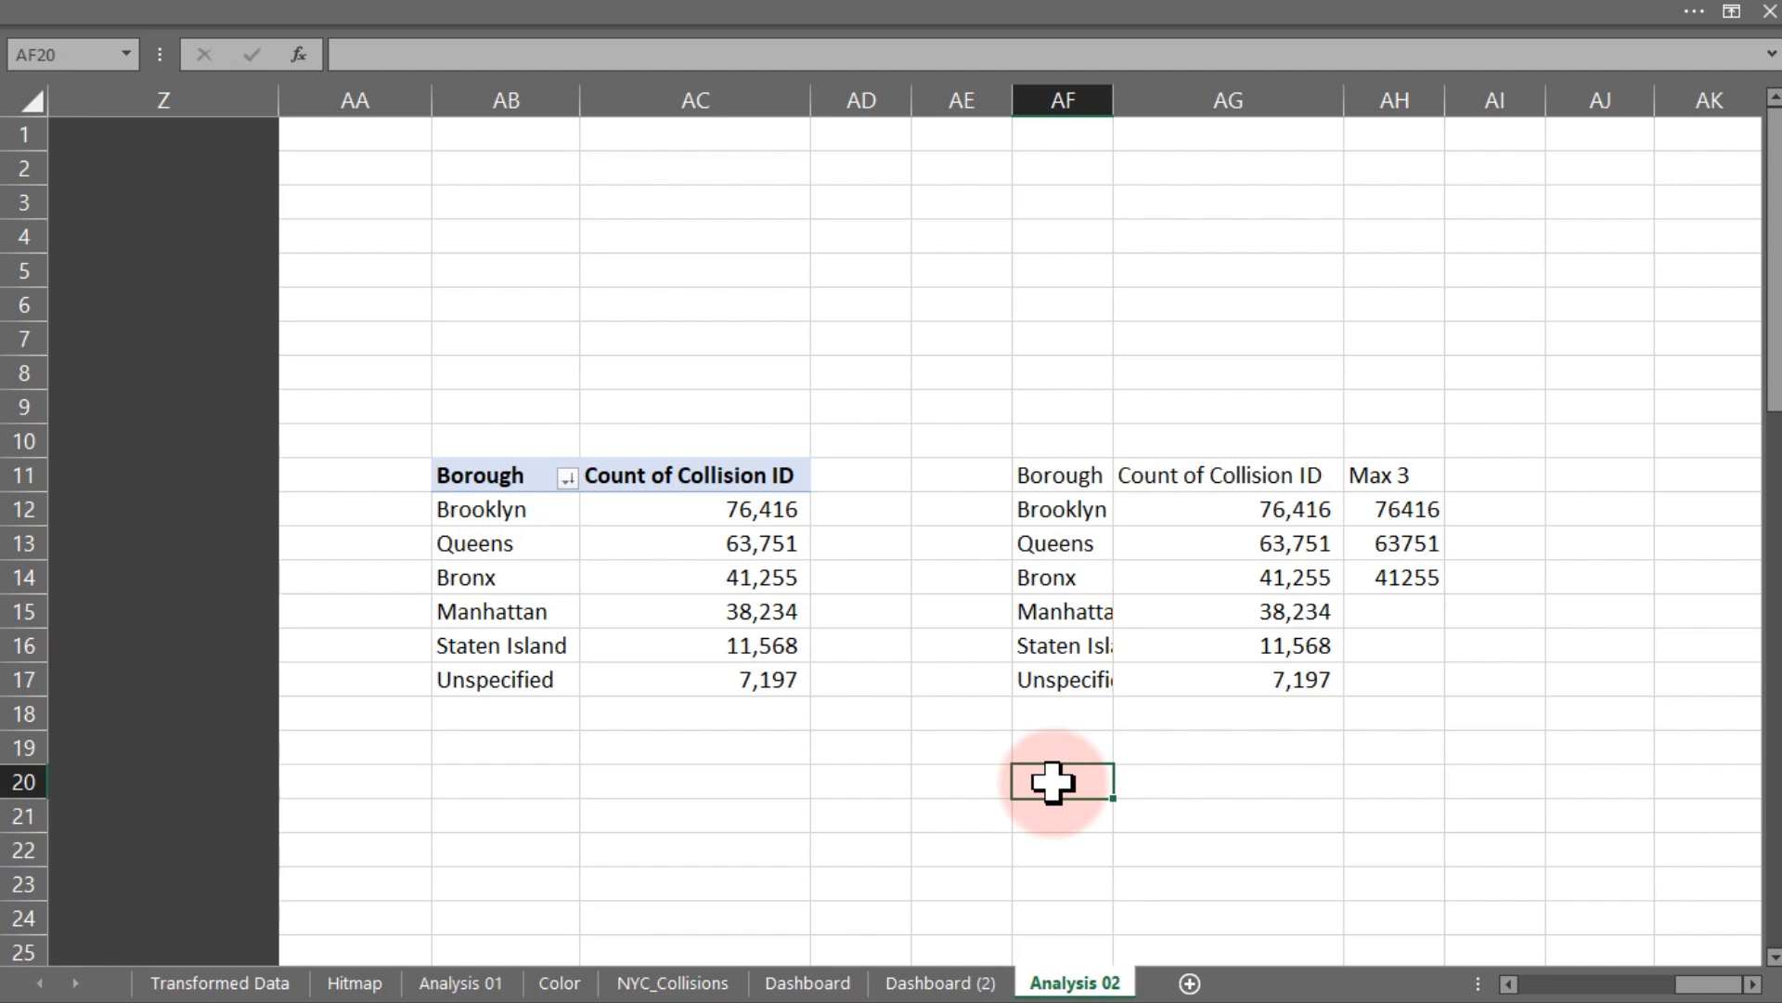
type("Max")
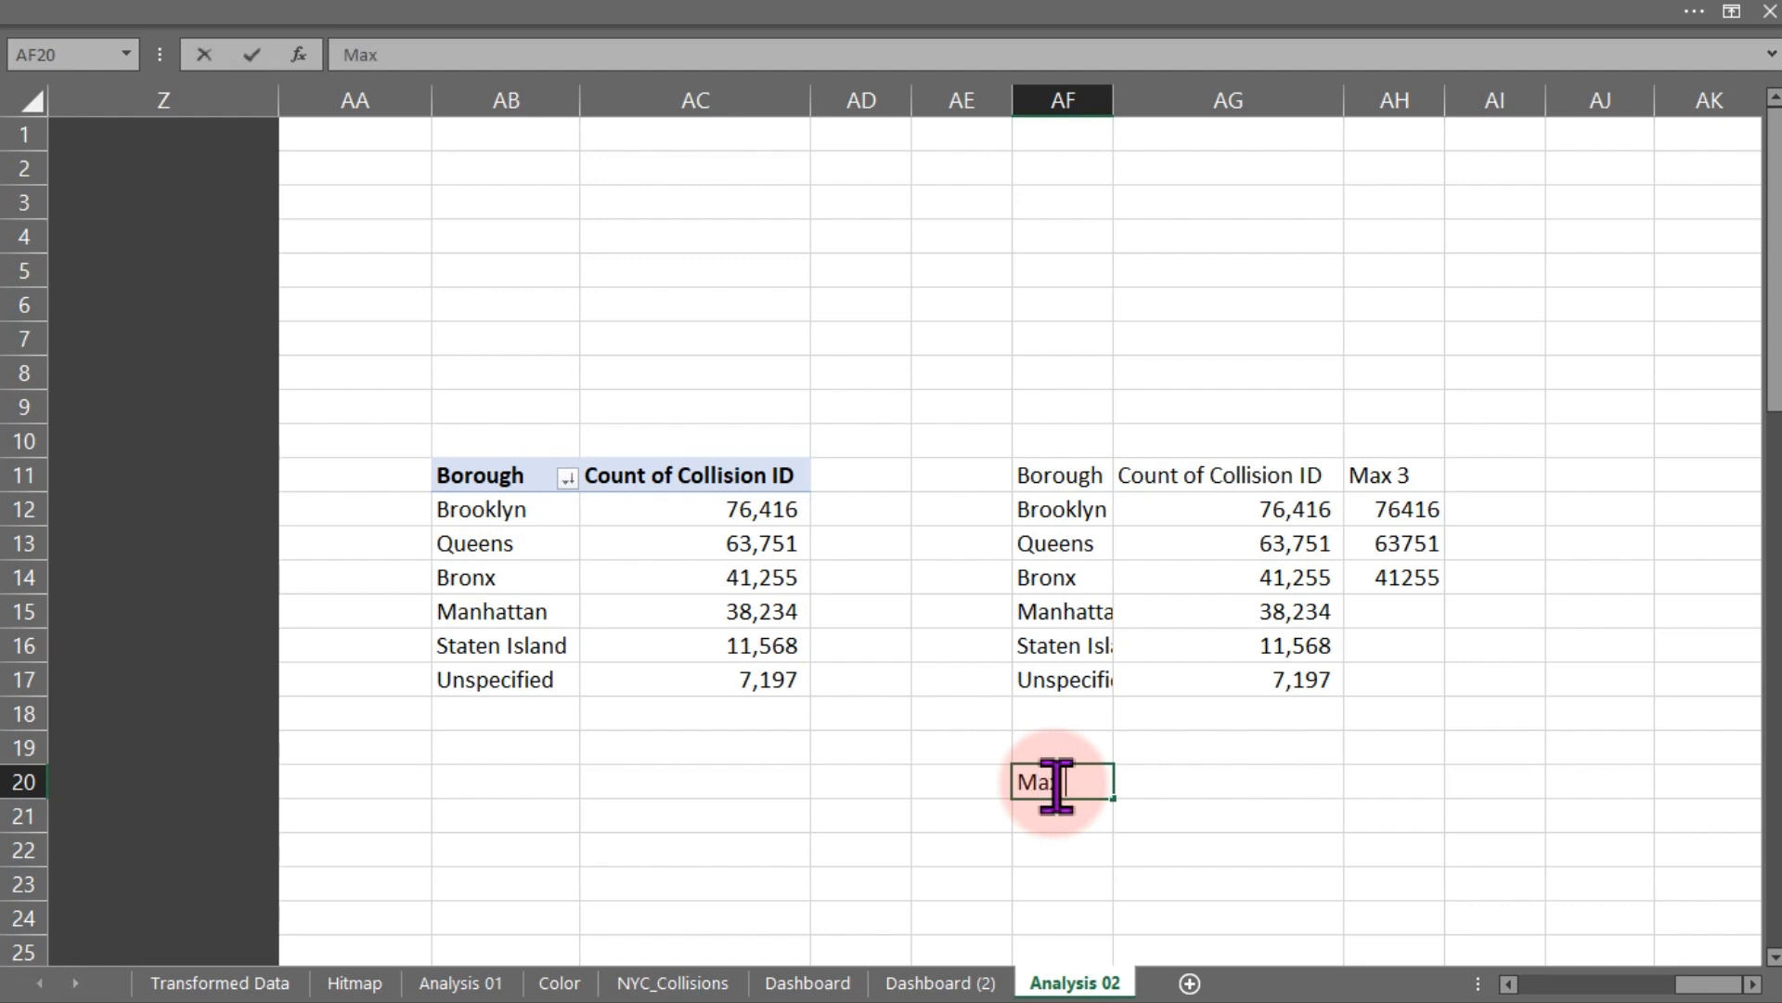
type(" 3 %")
key("Tab")
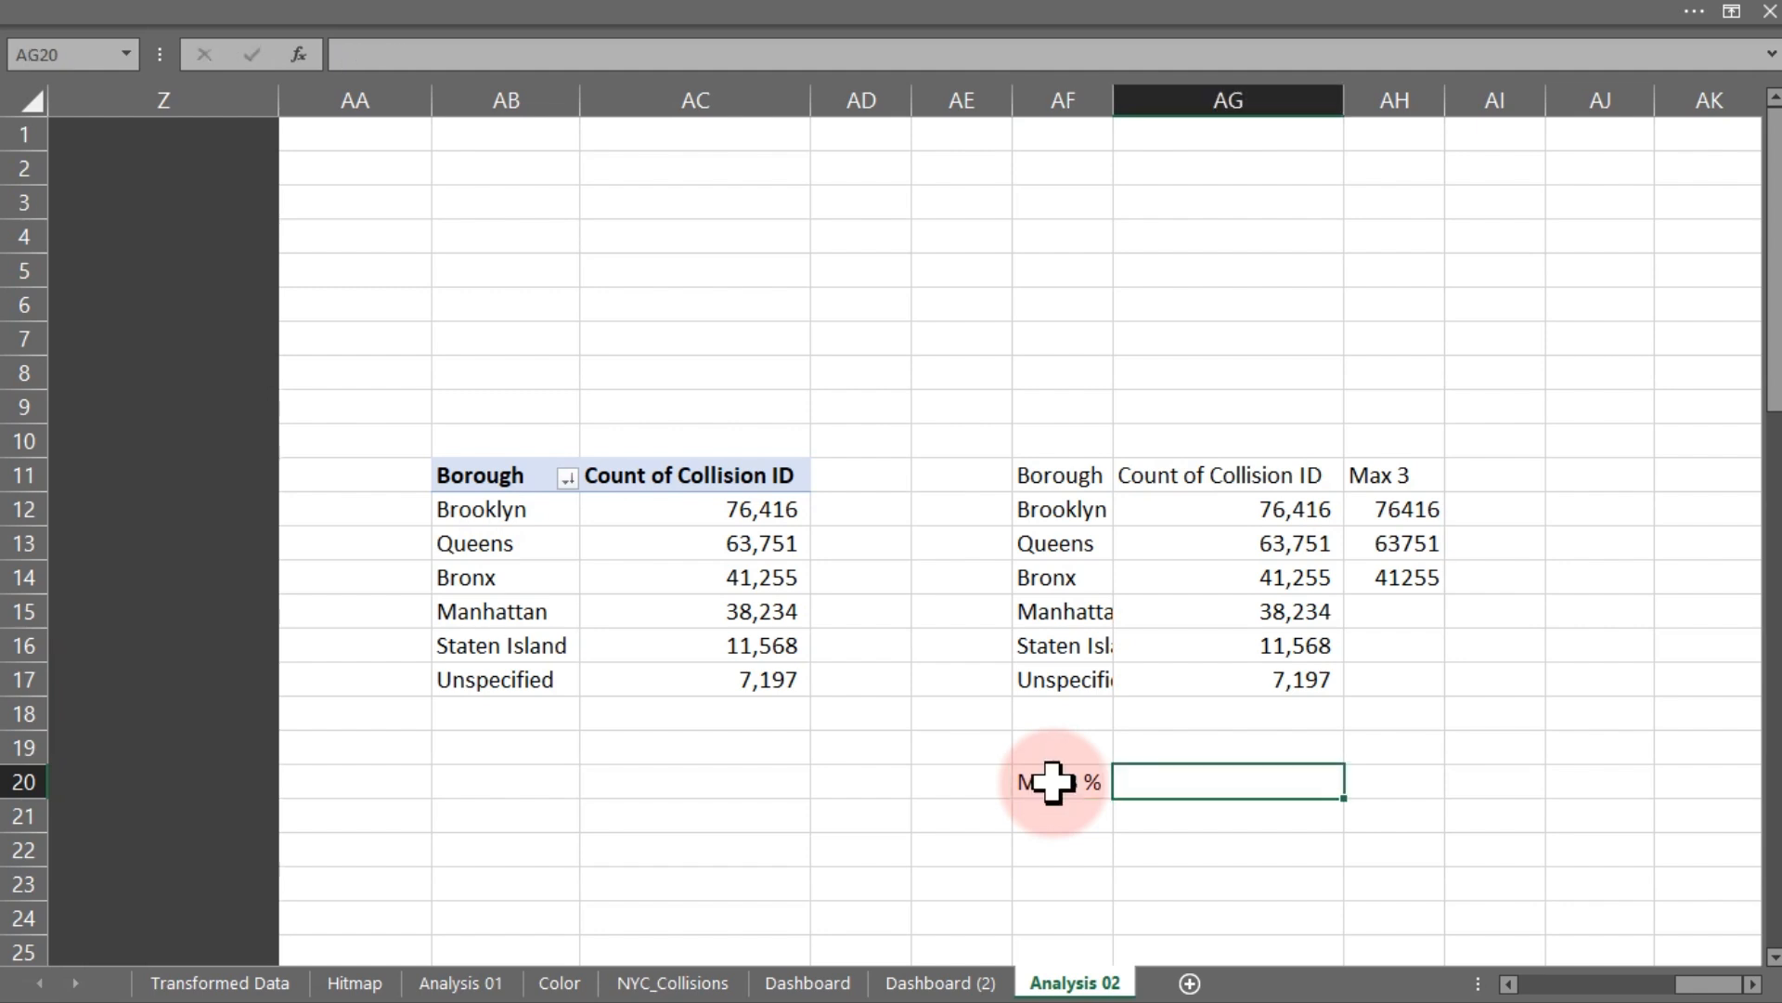
- Enter a formula in AG20 dividing the sum of the Max 3 column by the sum of all collision counts, =SUM(AH12:AH17)/SUM(AG12:AG17)
type("=sum")
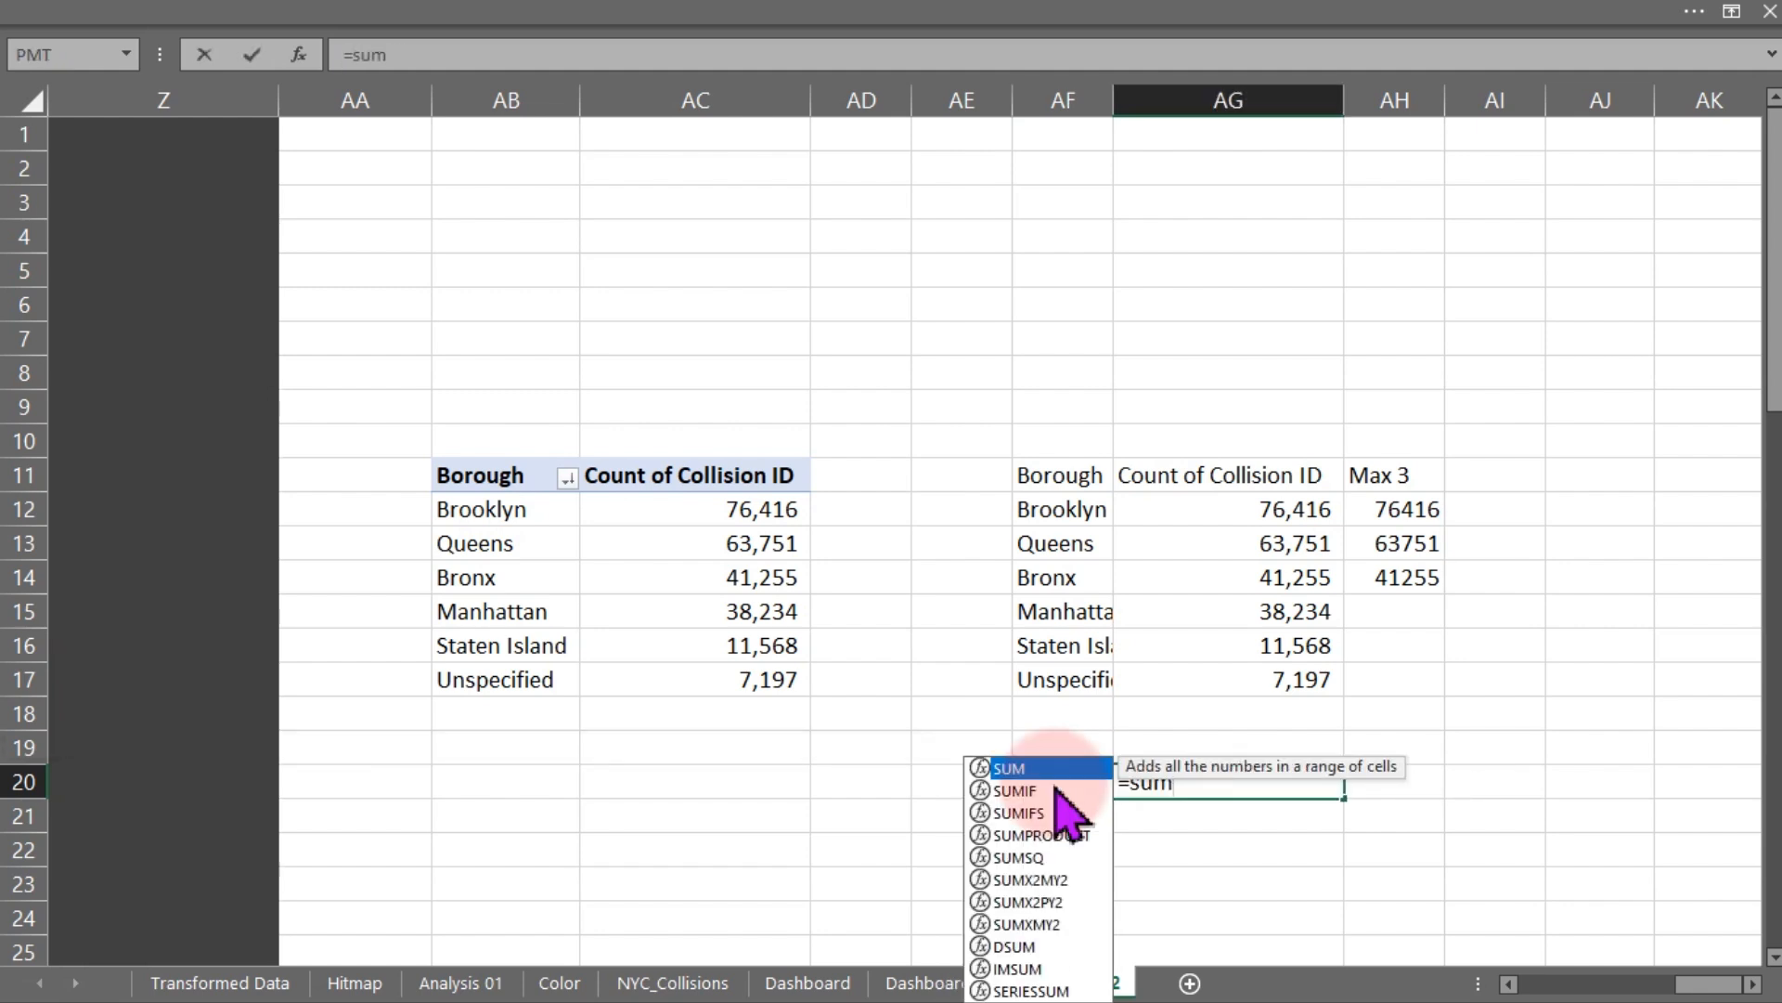
double_click(1044, 770)
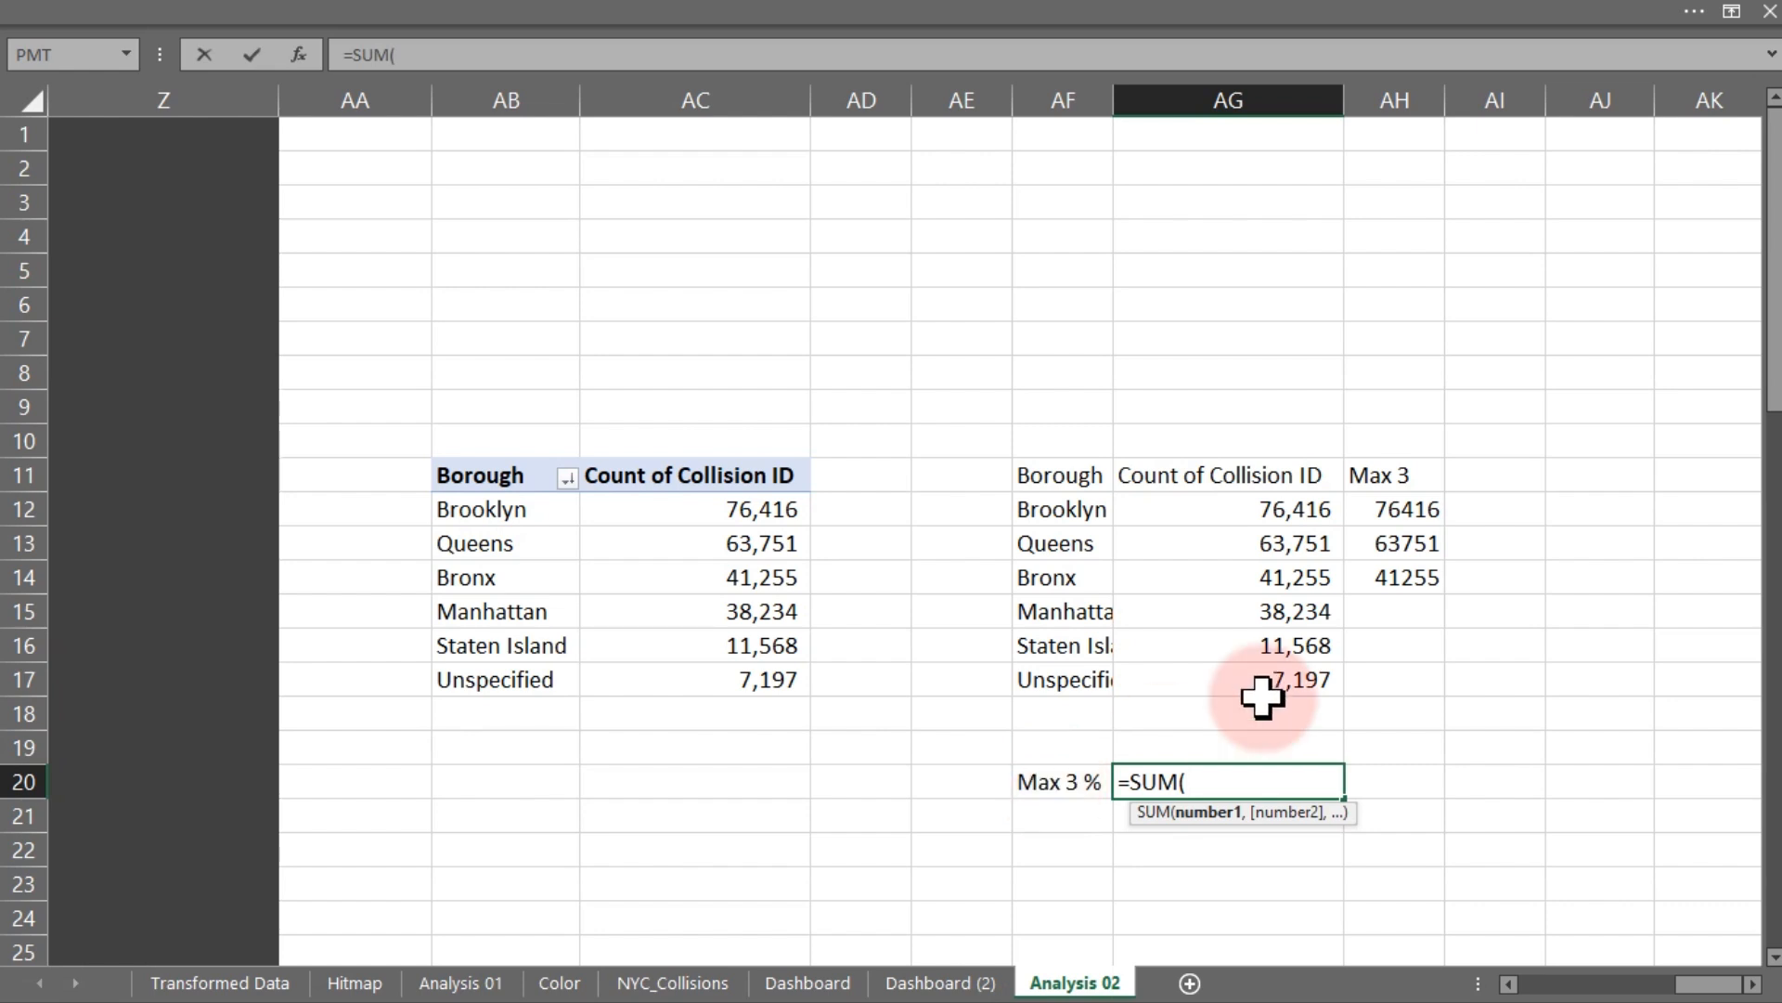
left_click_drag(1406, 508, 1403, 675)
type(")/")
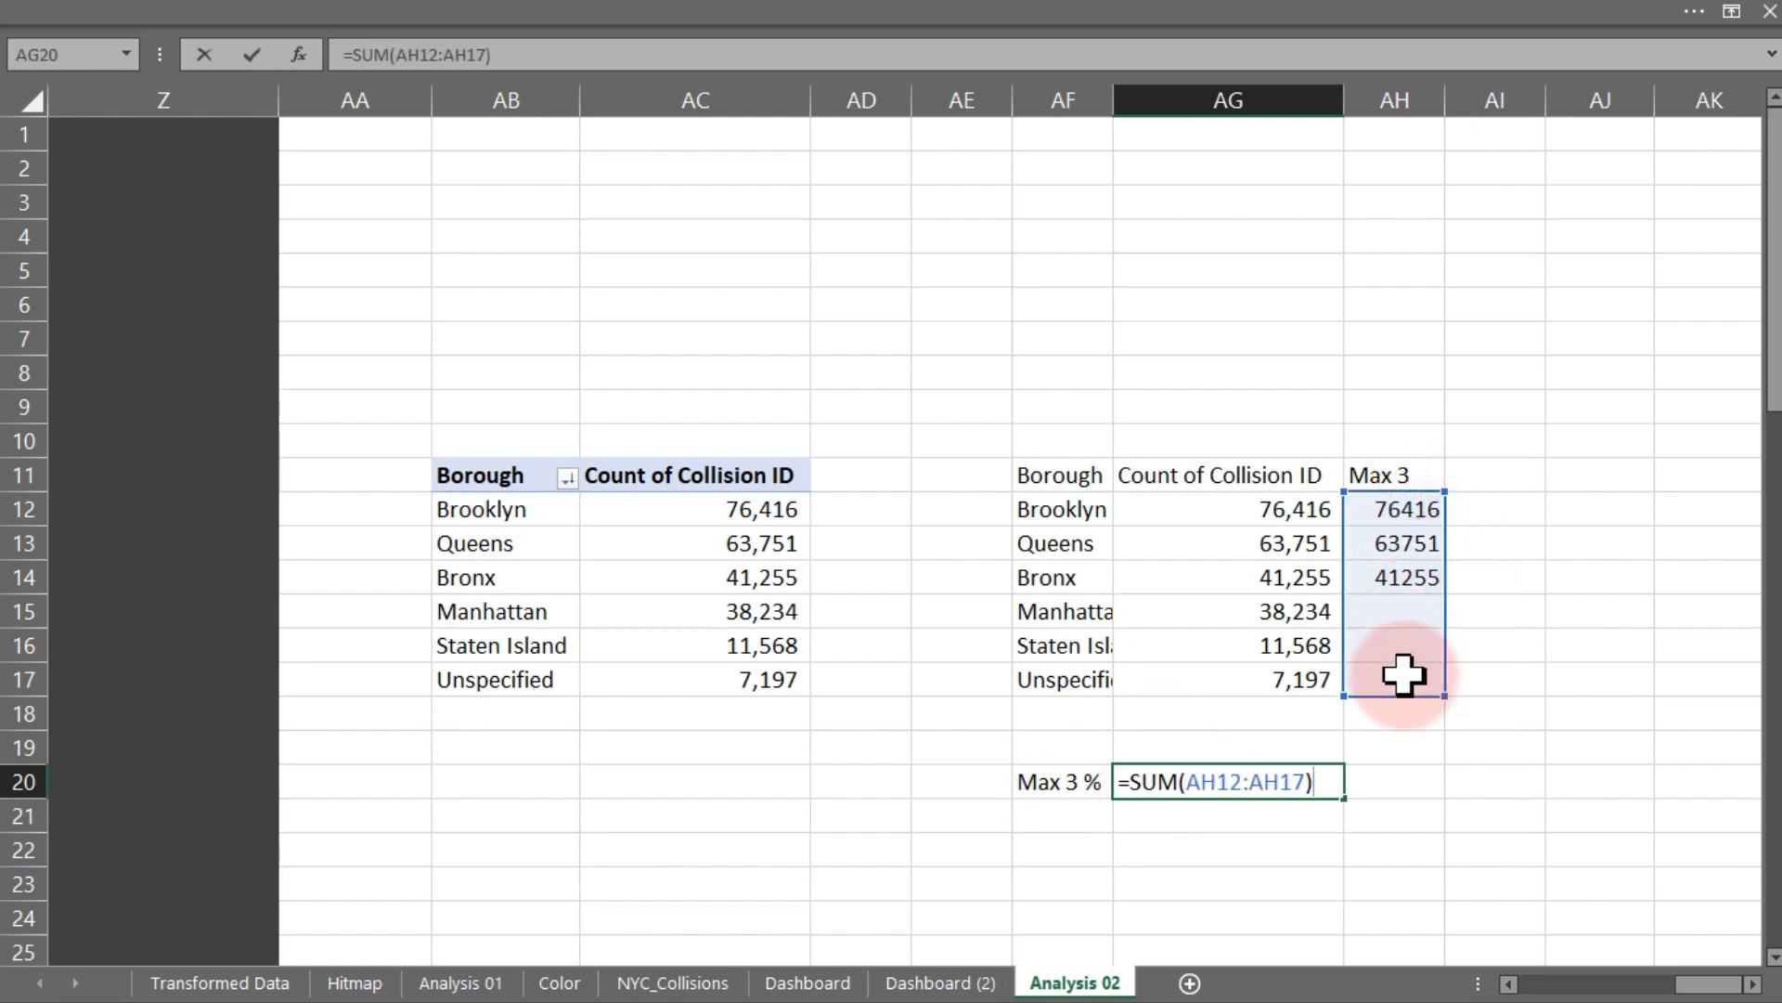
type("sum")
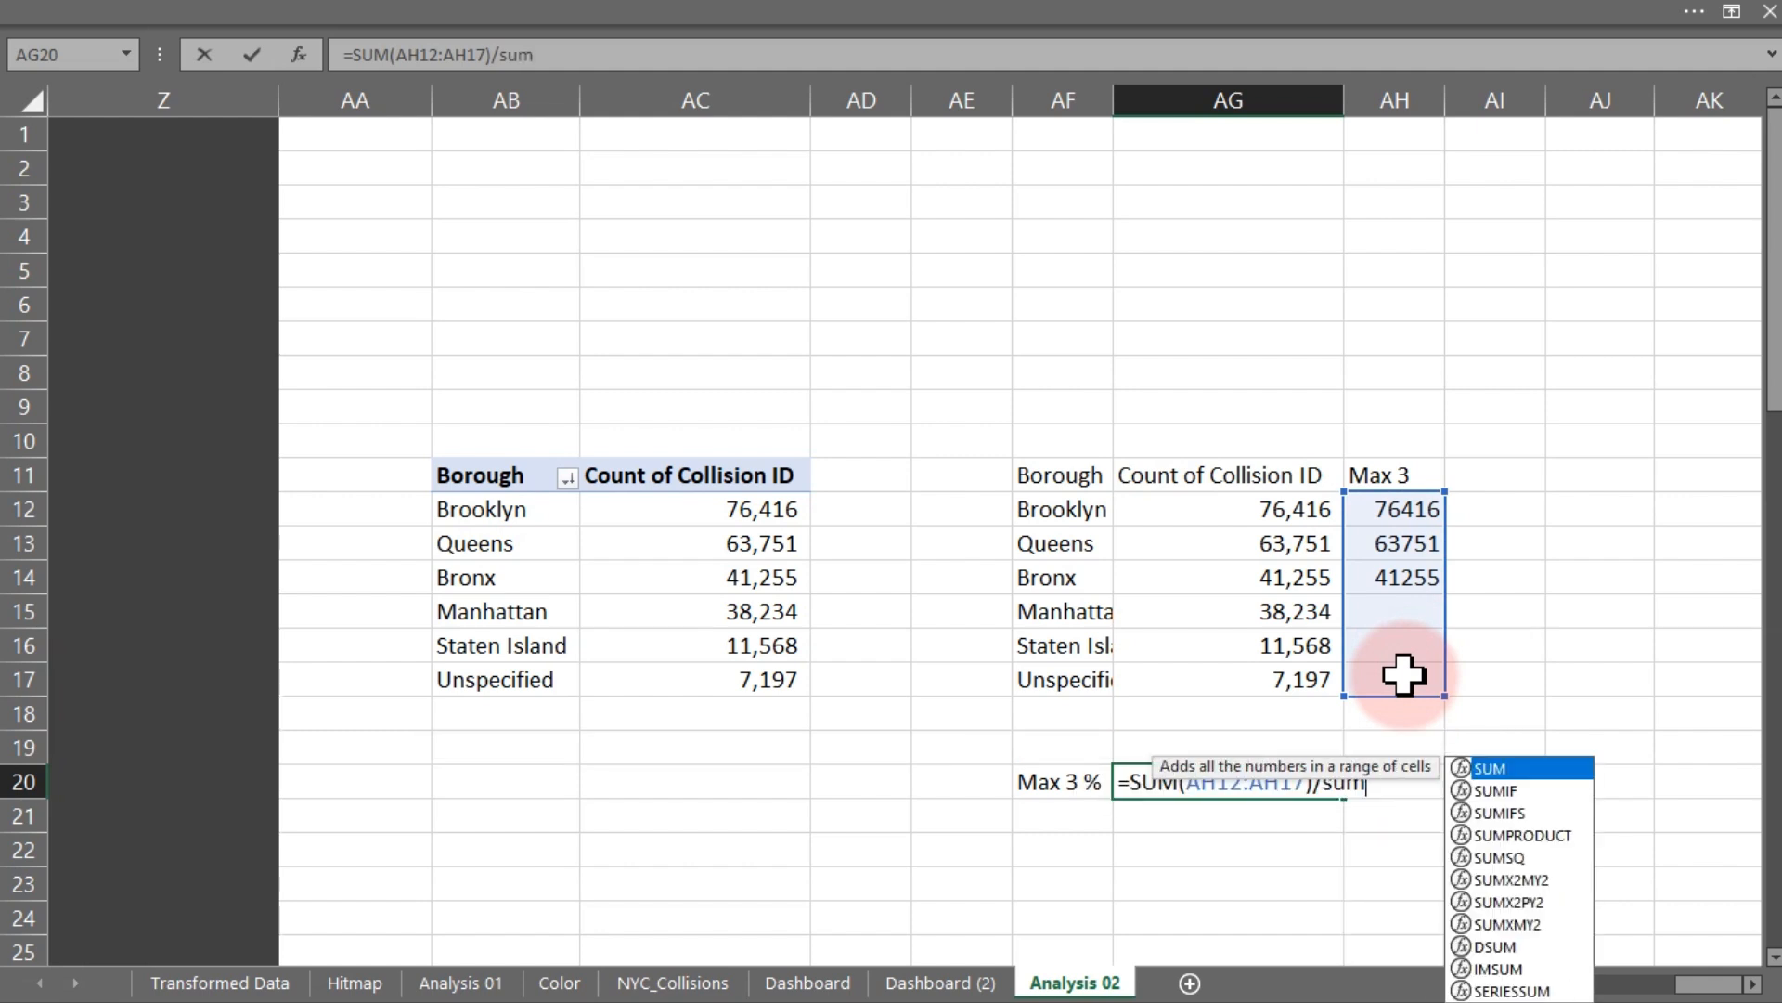
key("Tab")
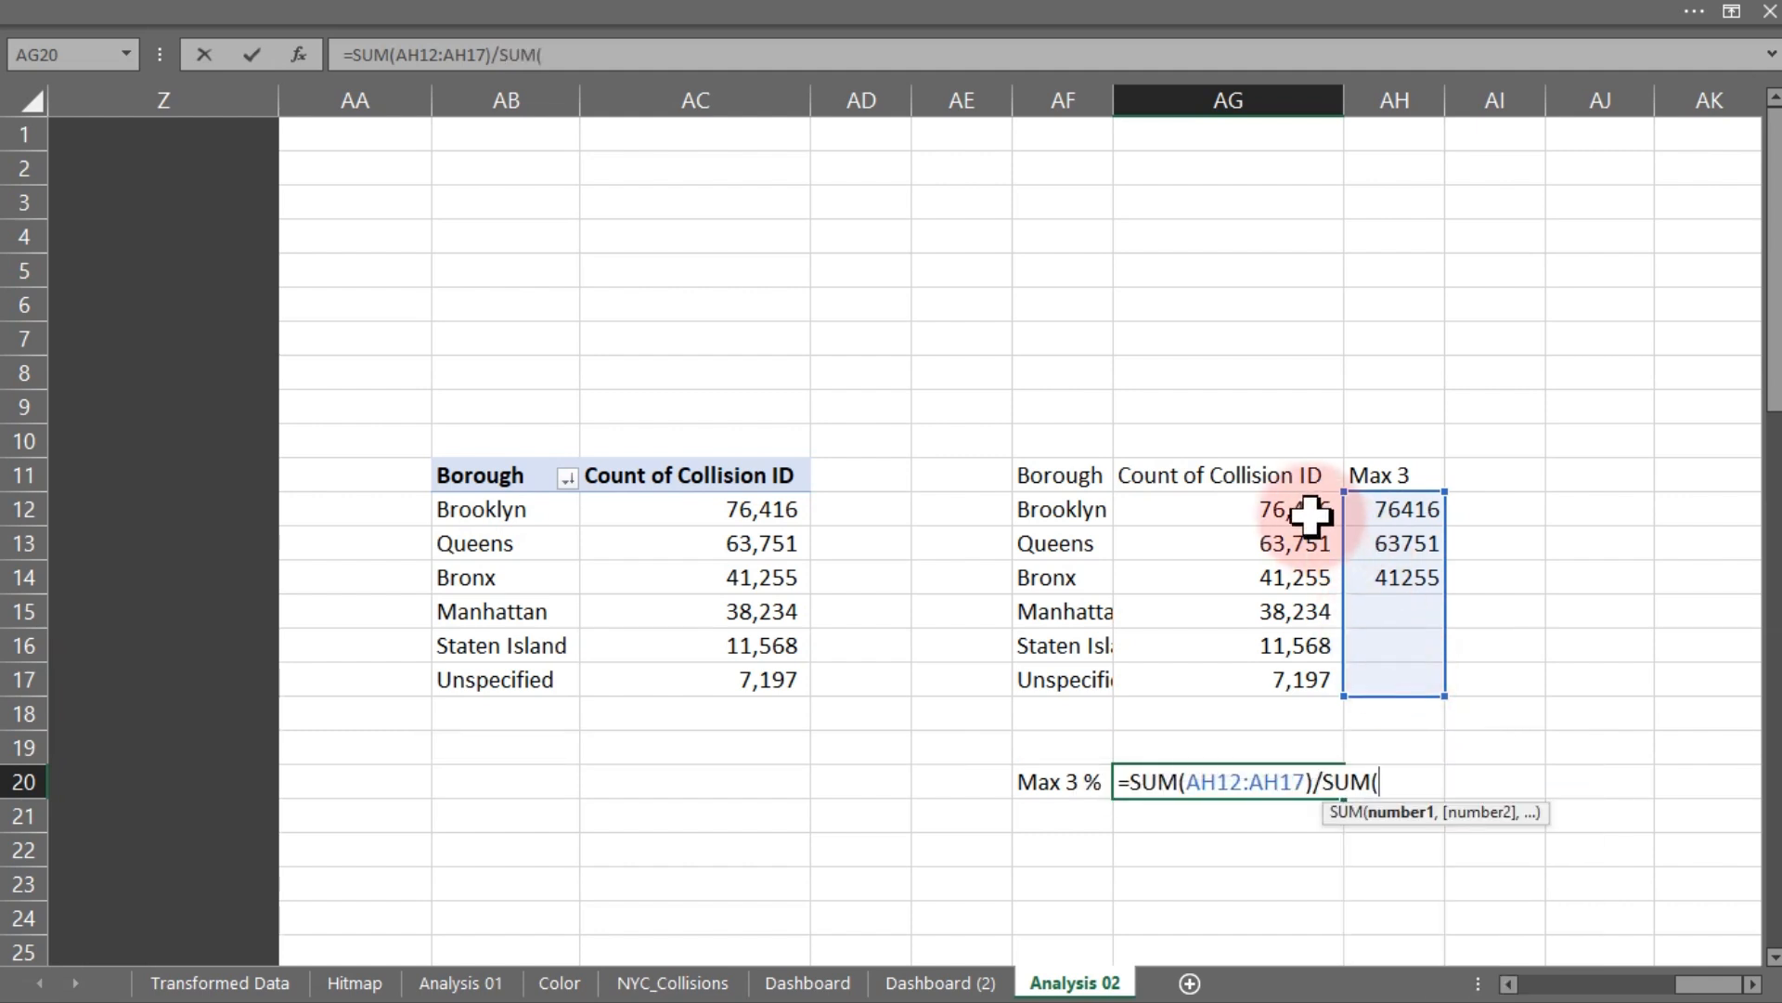
left_click_drag(1310, 512, 1310, 679)
key("Return")
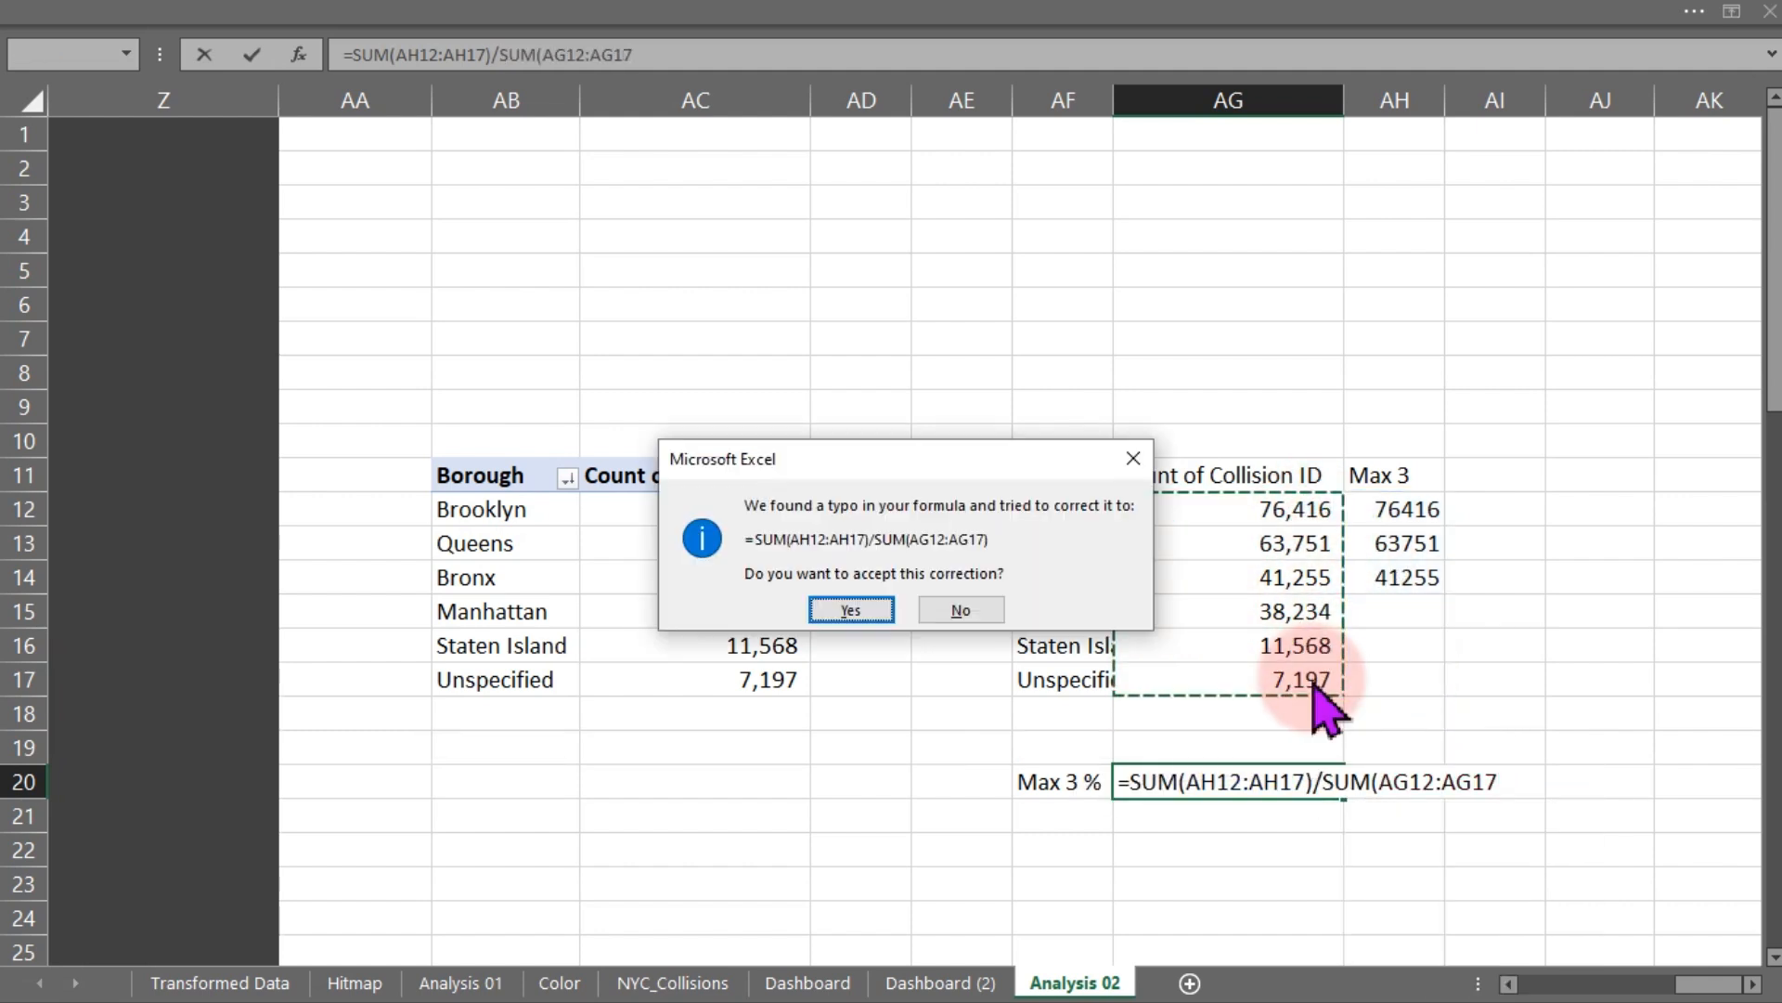
key("Return")
left_click(1263, 772)
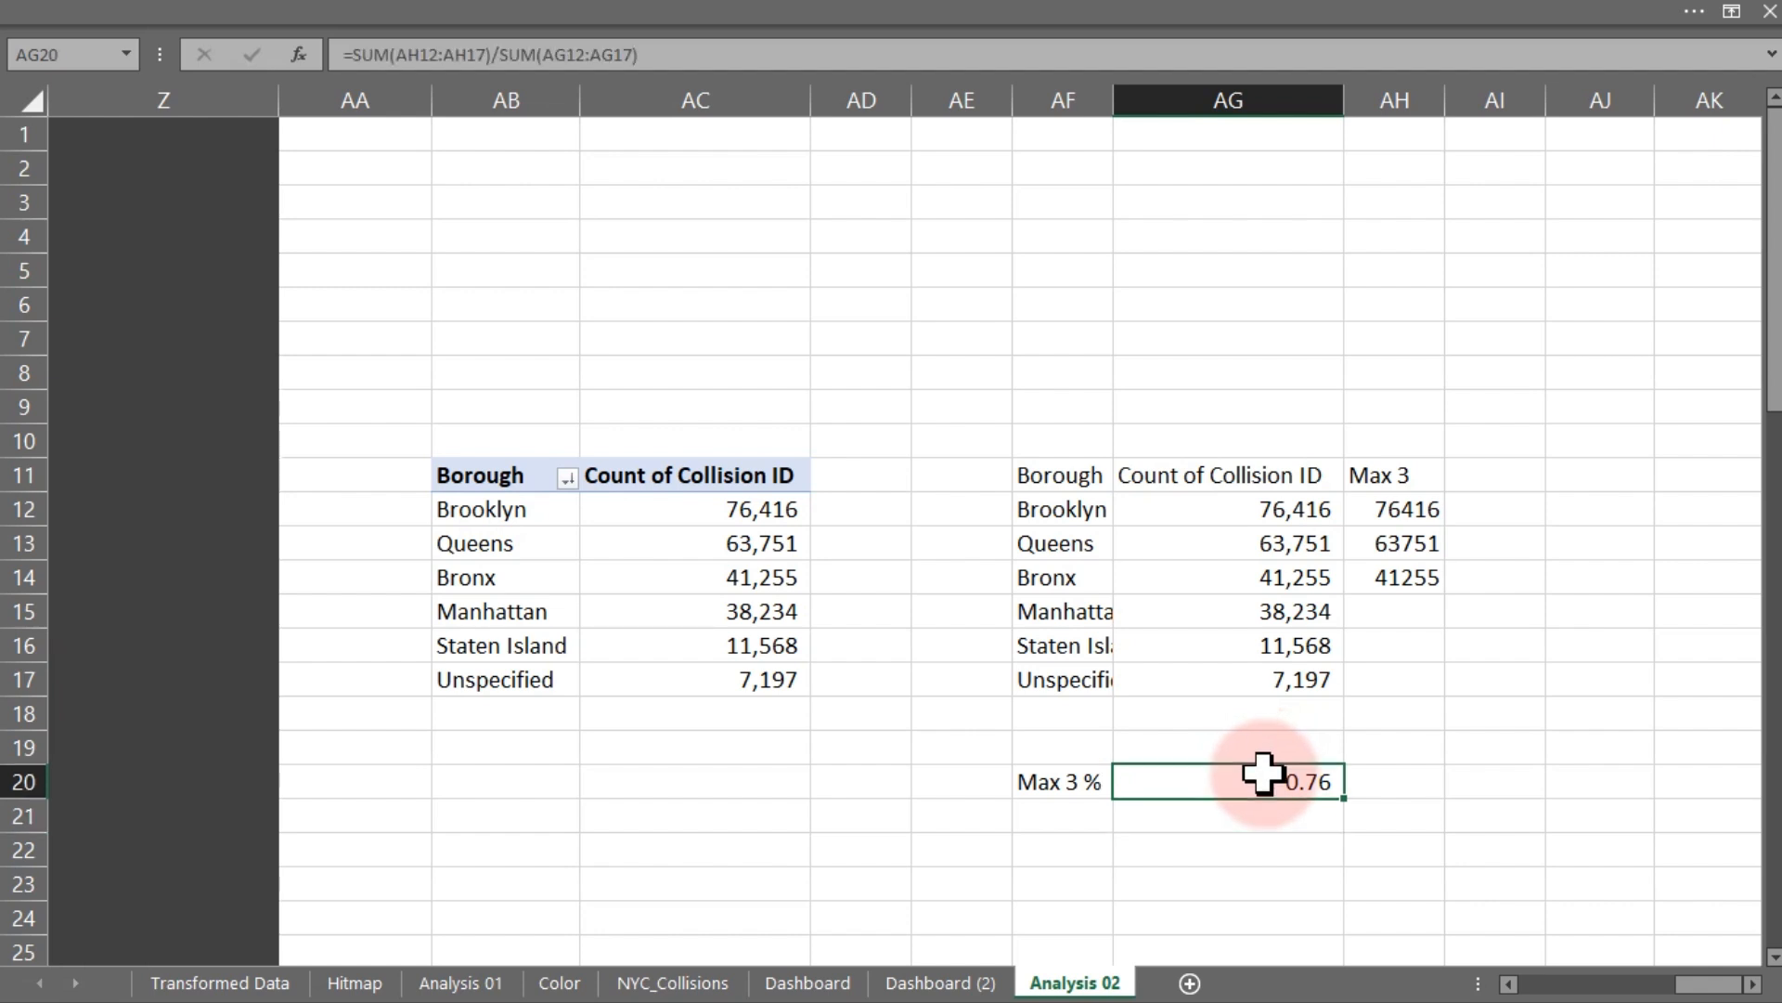
- Format the Max 3 % result cell as a percentage
key("ctrl+1")
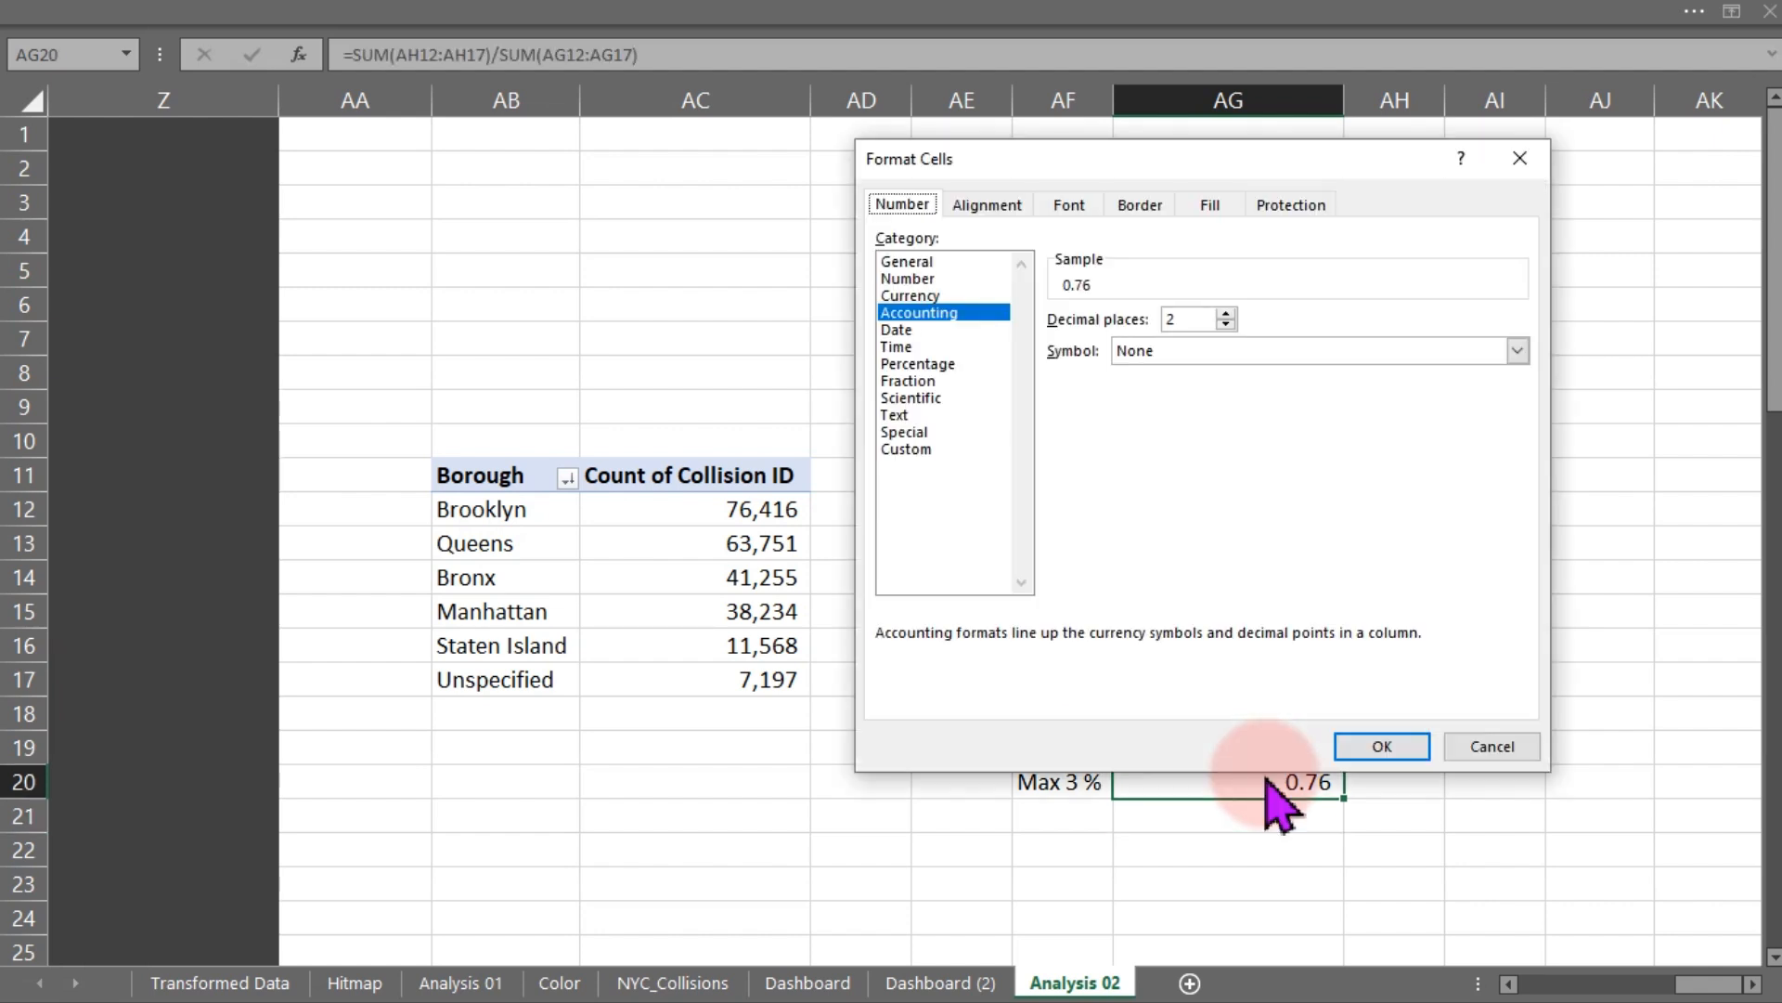
left_click(917, 364)
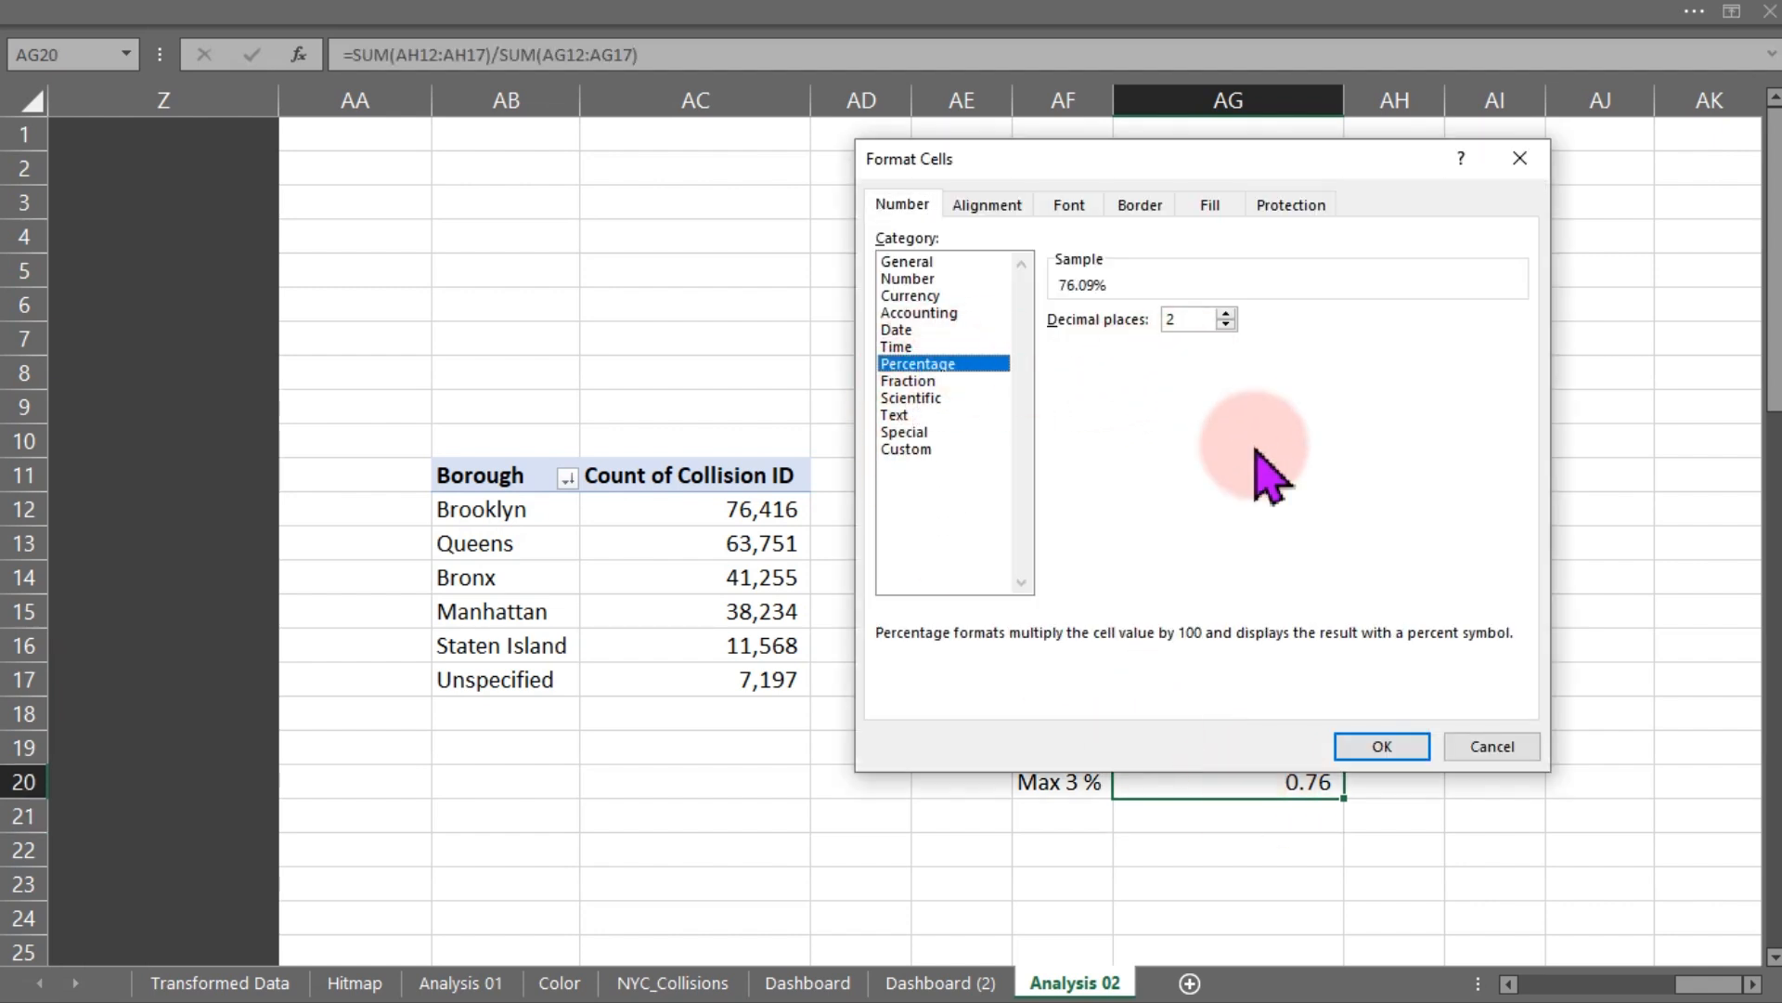
left_click(1350, 748)
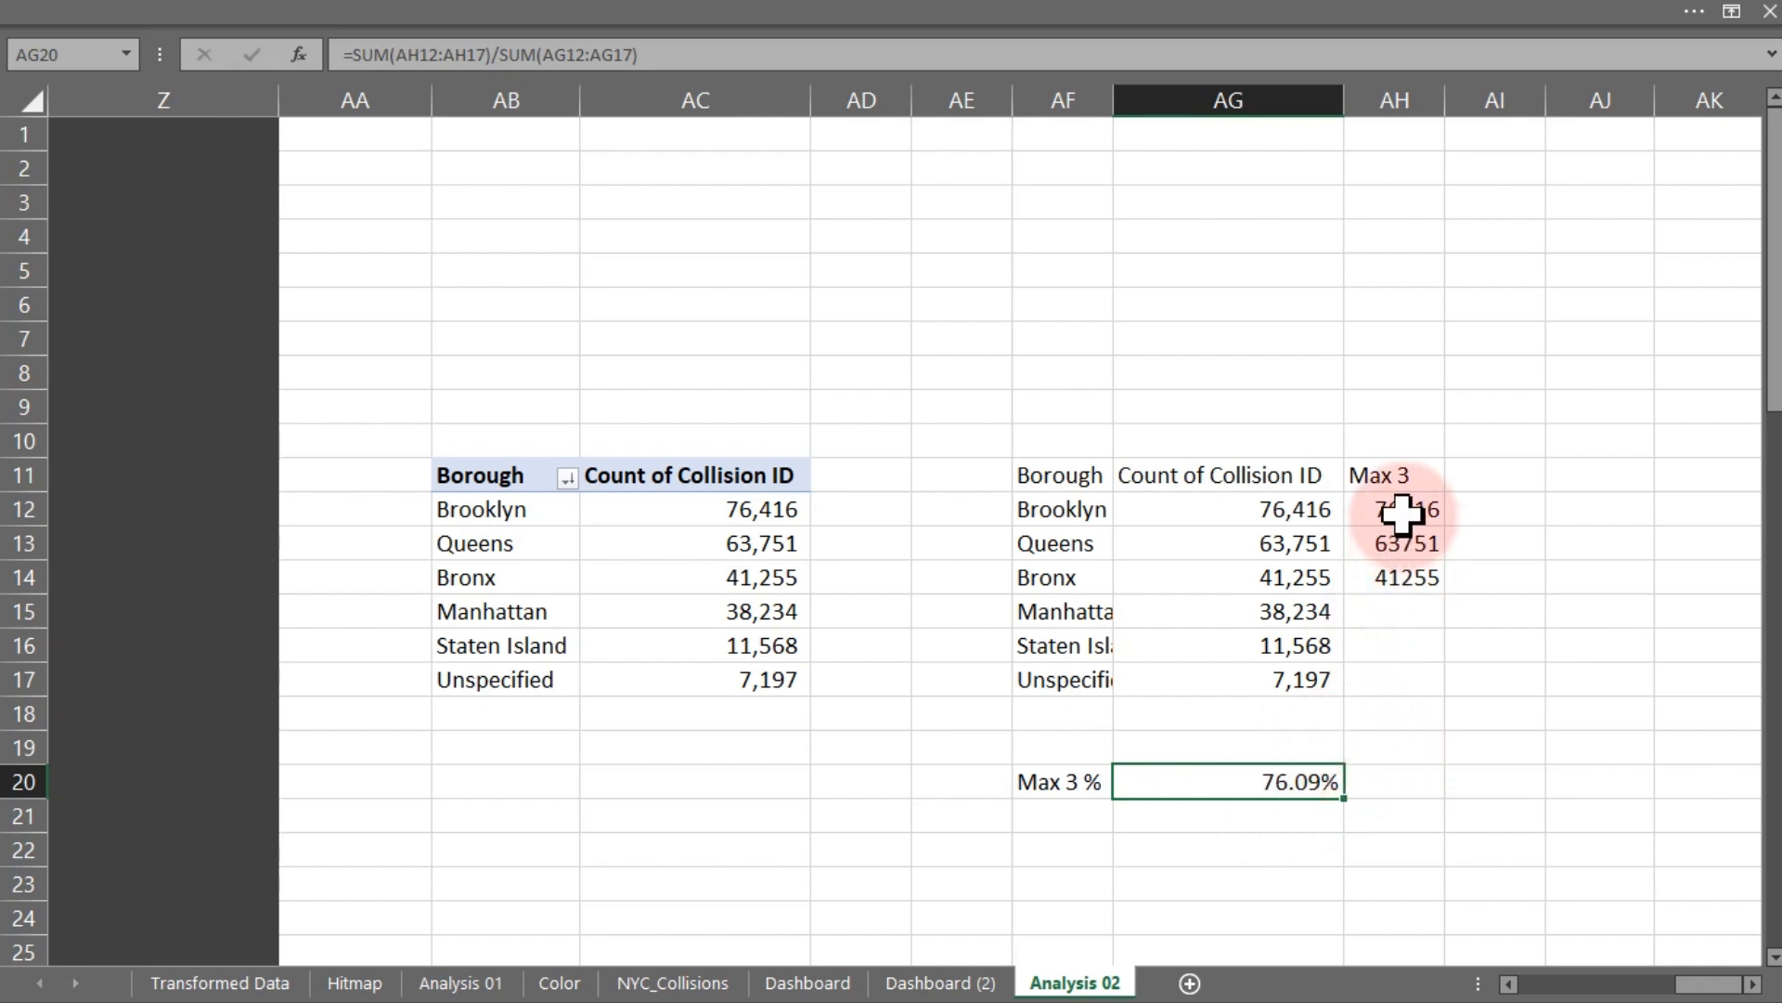
- Enter the bold heading "Caption and Recommendation:" in cell AF22
left_click_drag(1401, 514, 1401, 578)
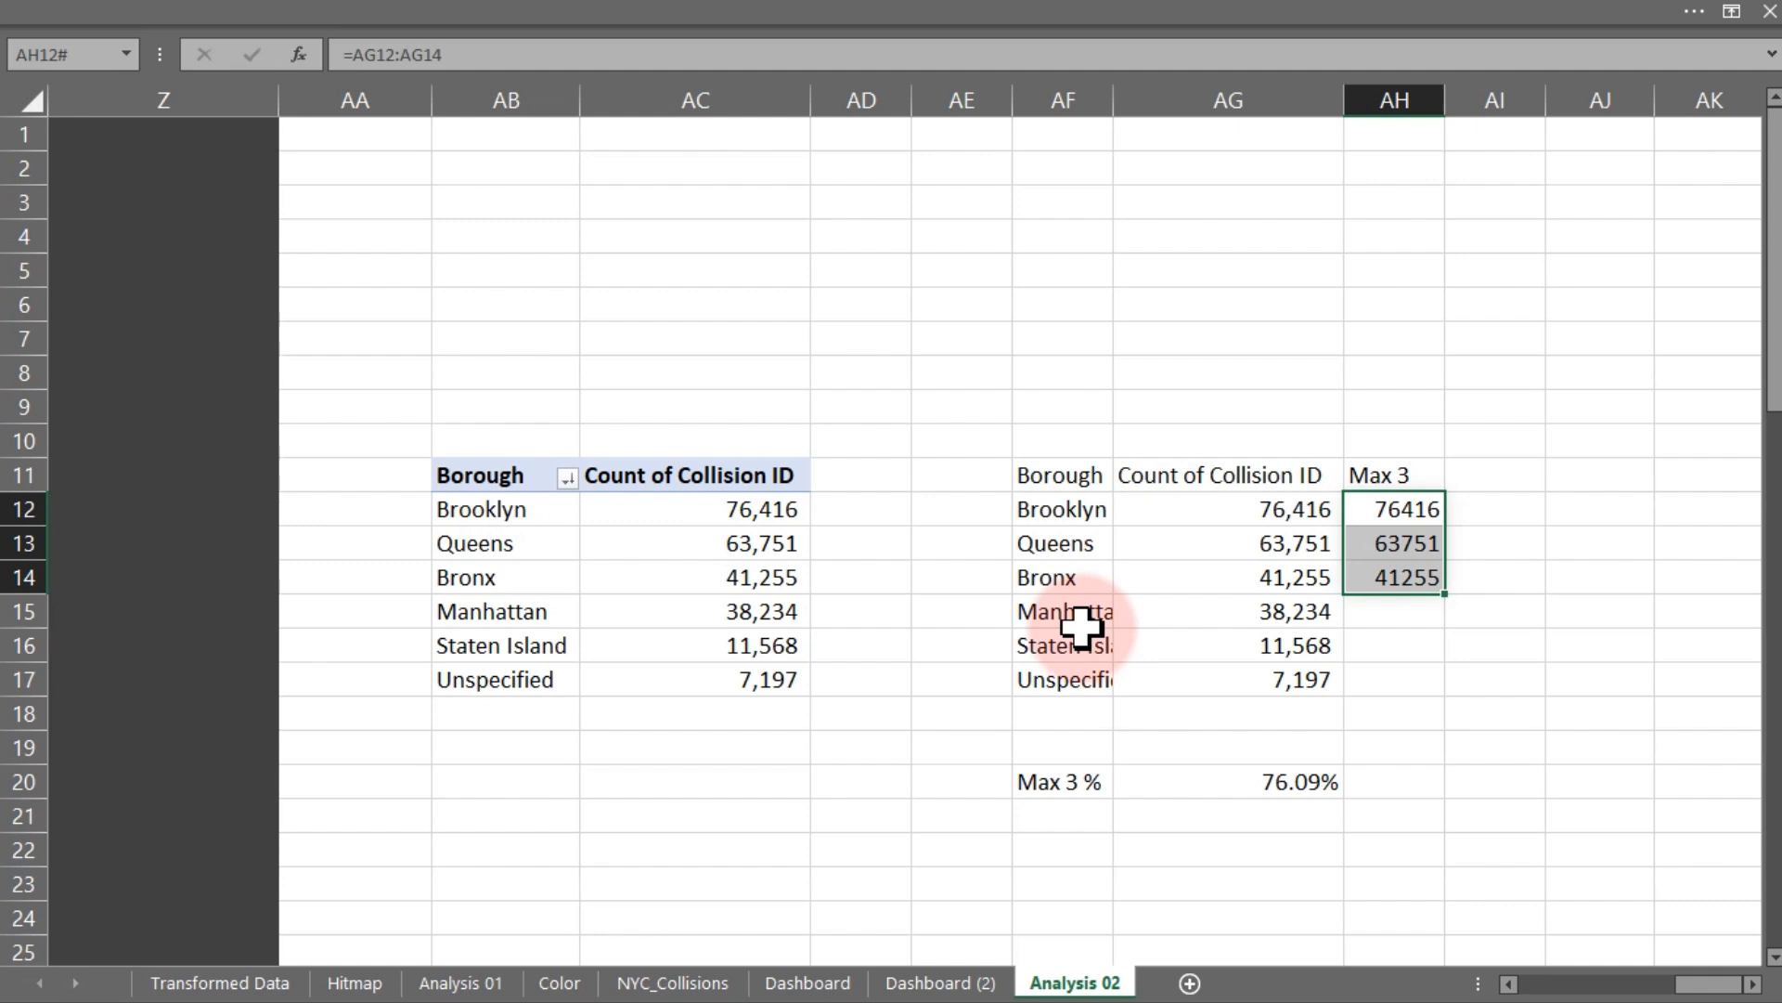
left_click(1043, 840)
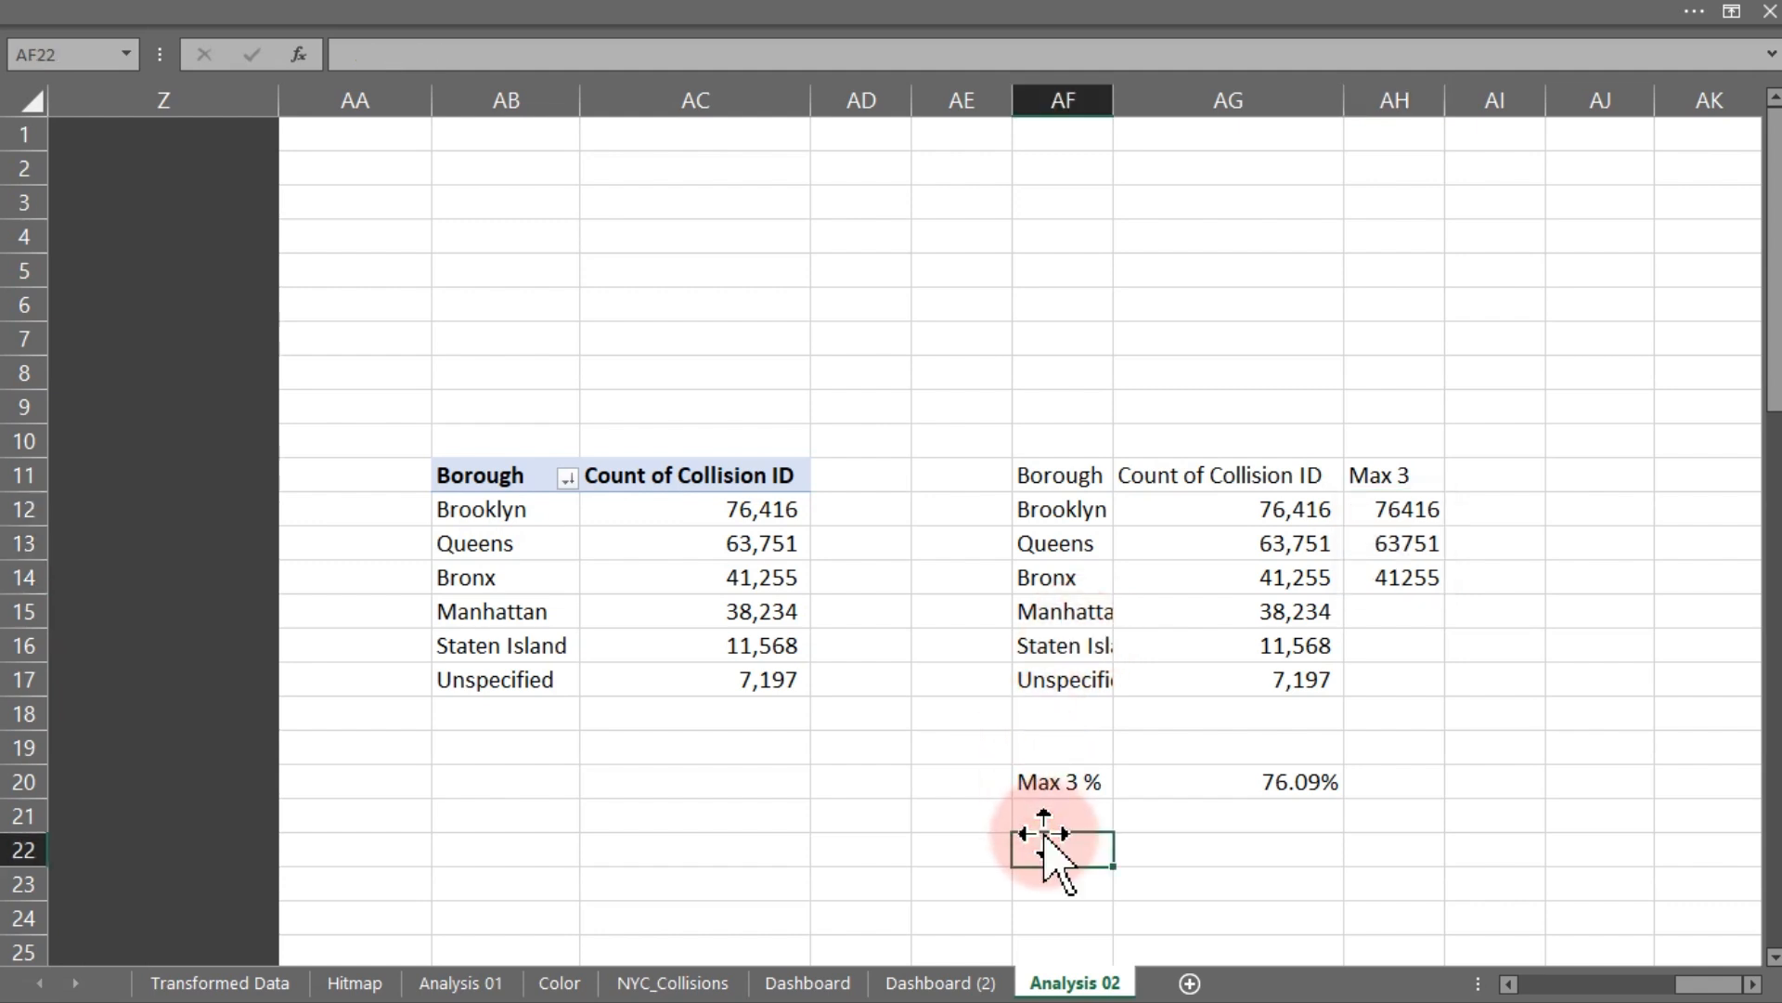
type("Cap")
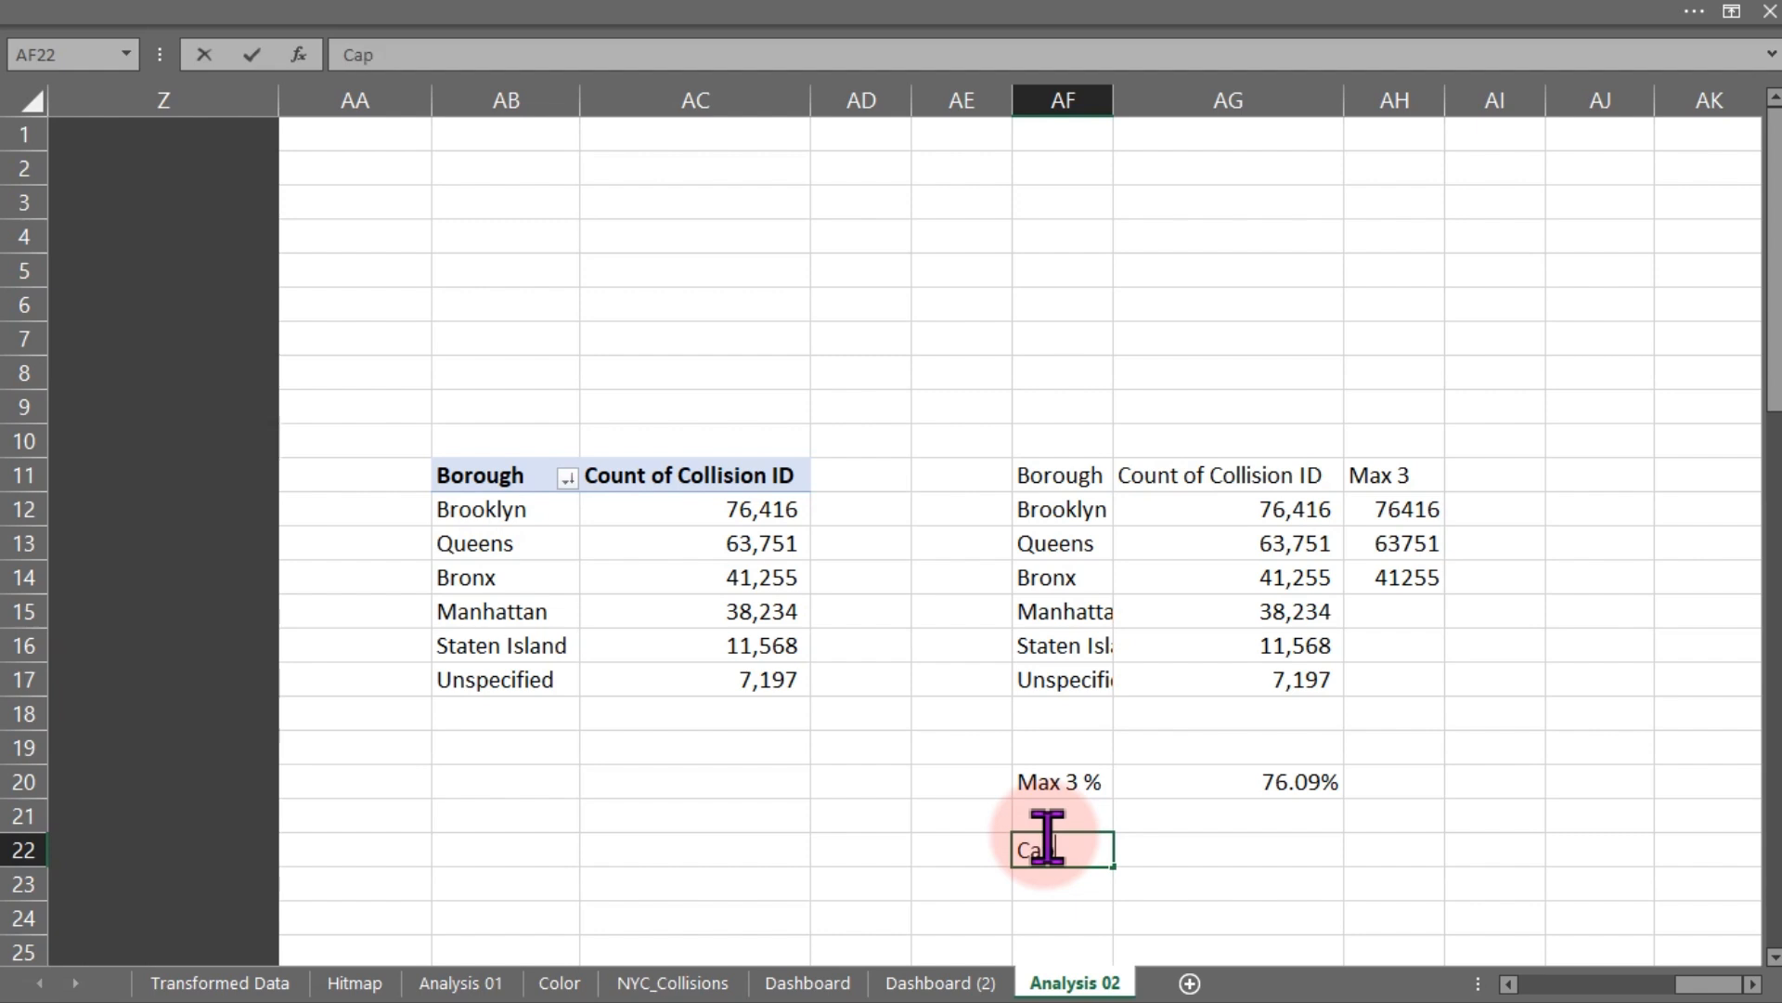
type("tion and ")
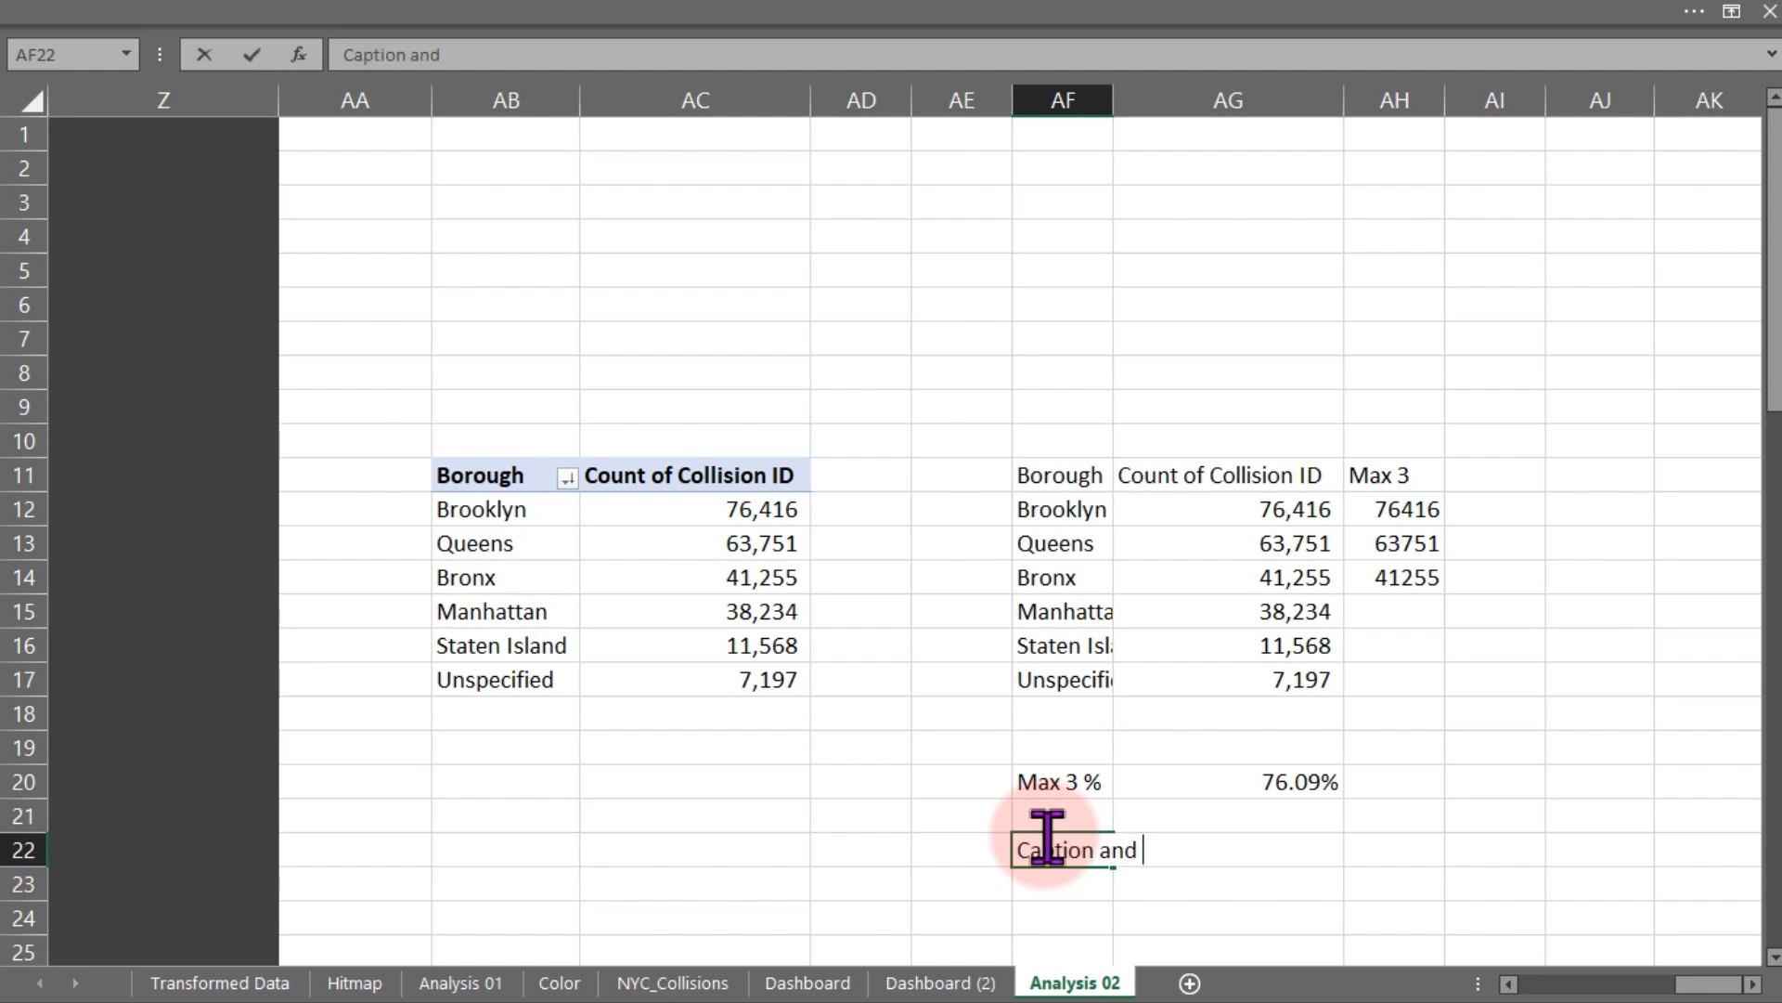
type("Recommendation:")
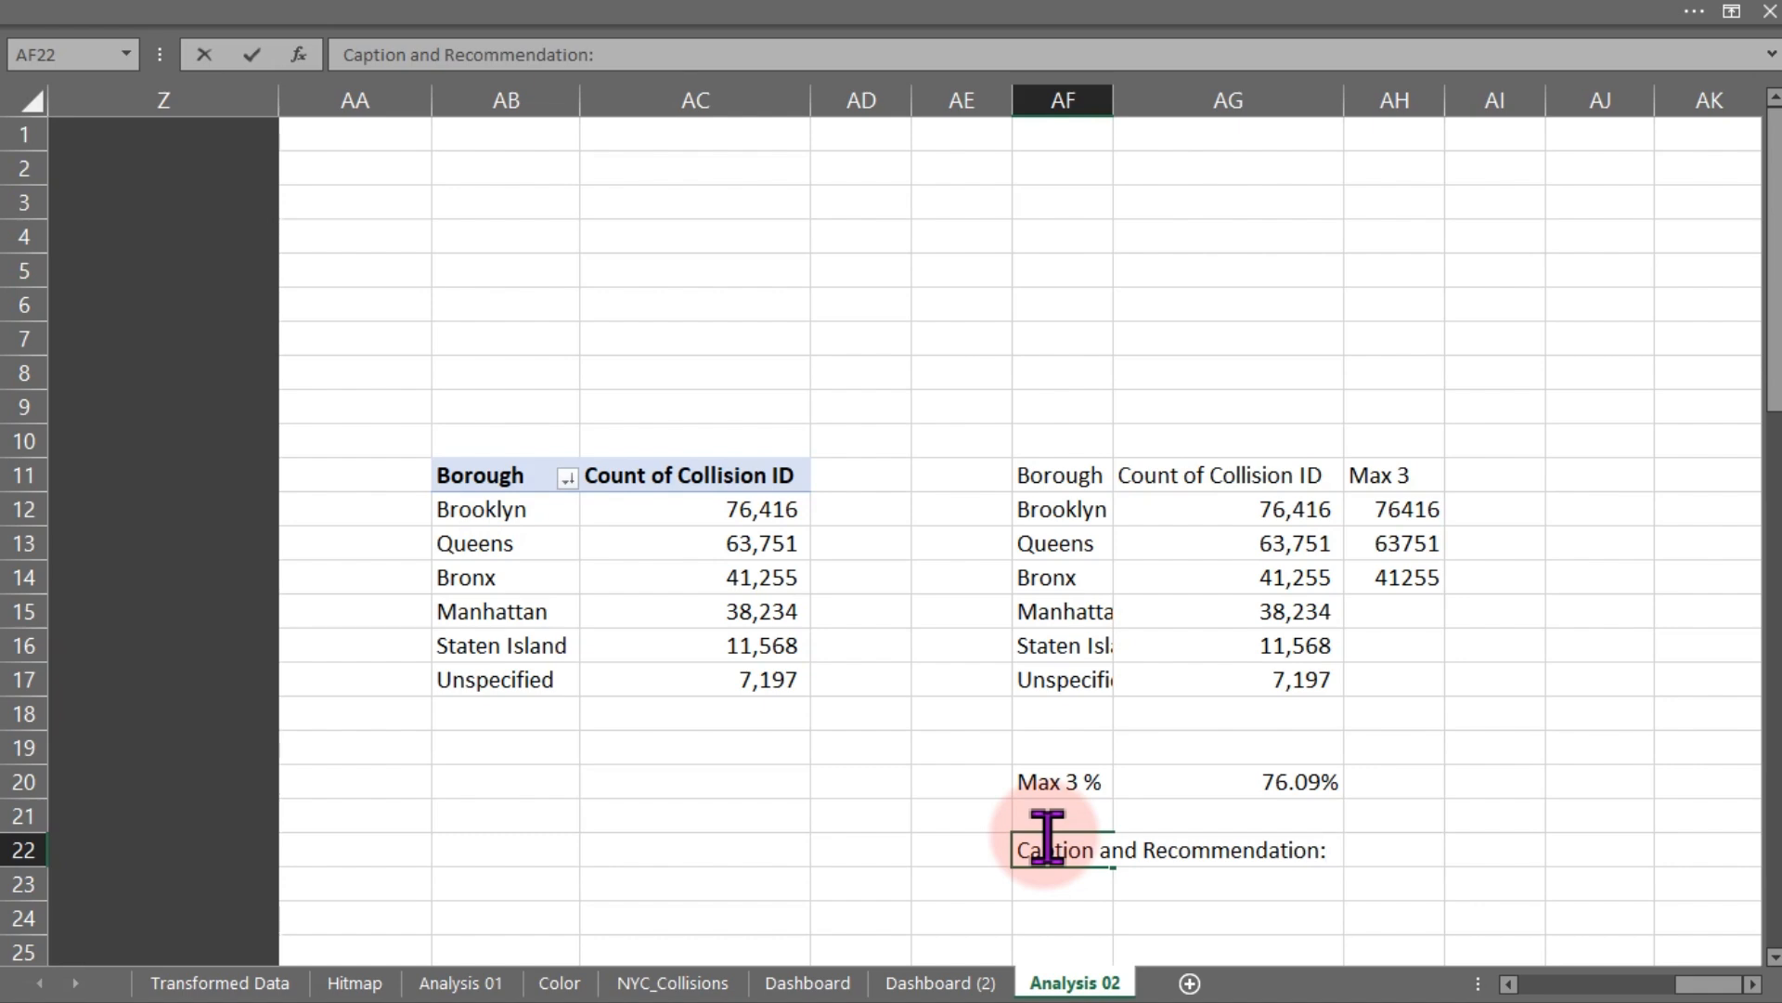
key("ctrl+b")
key("Return")
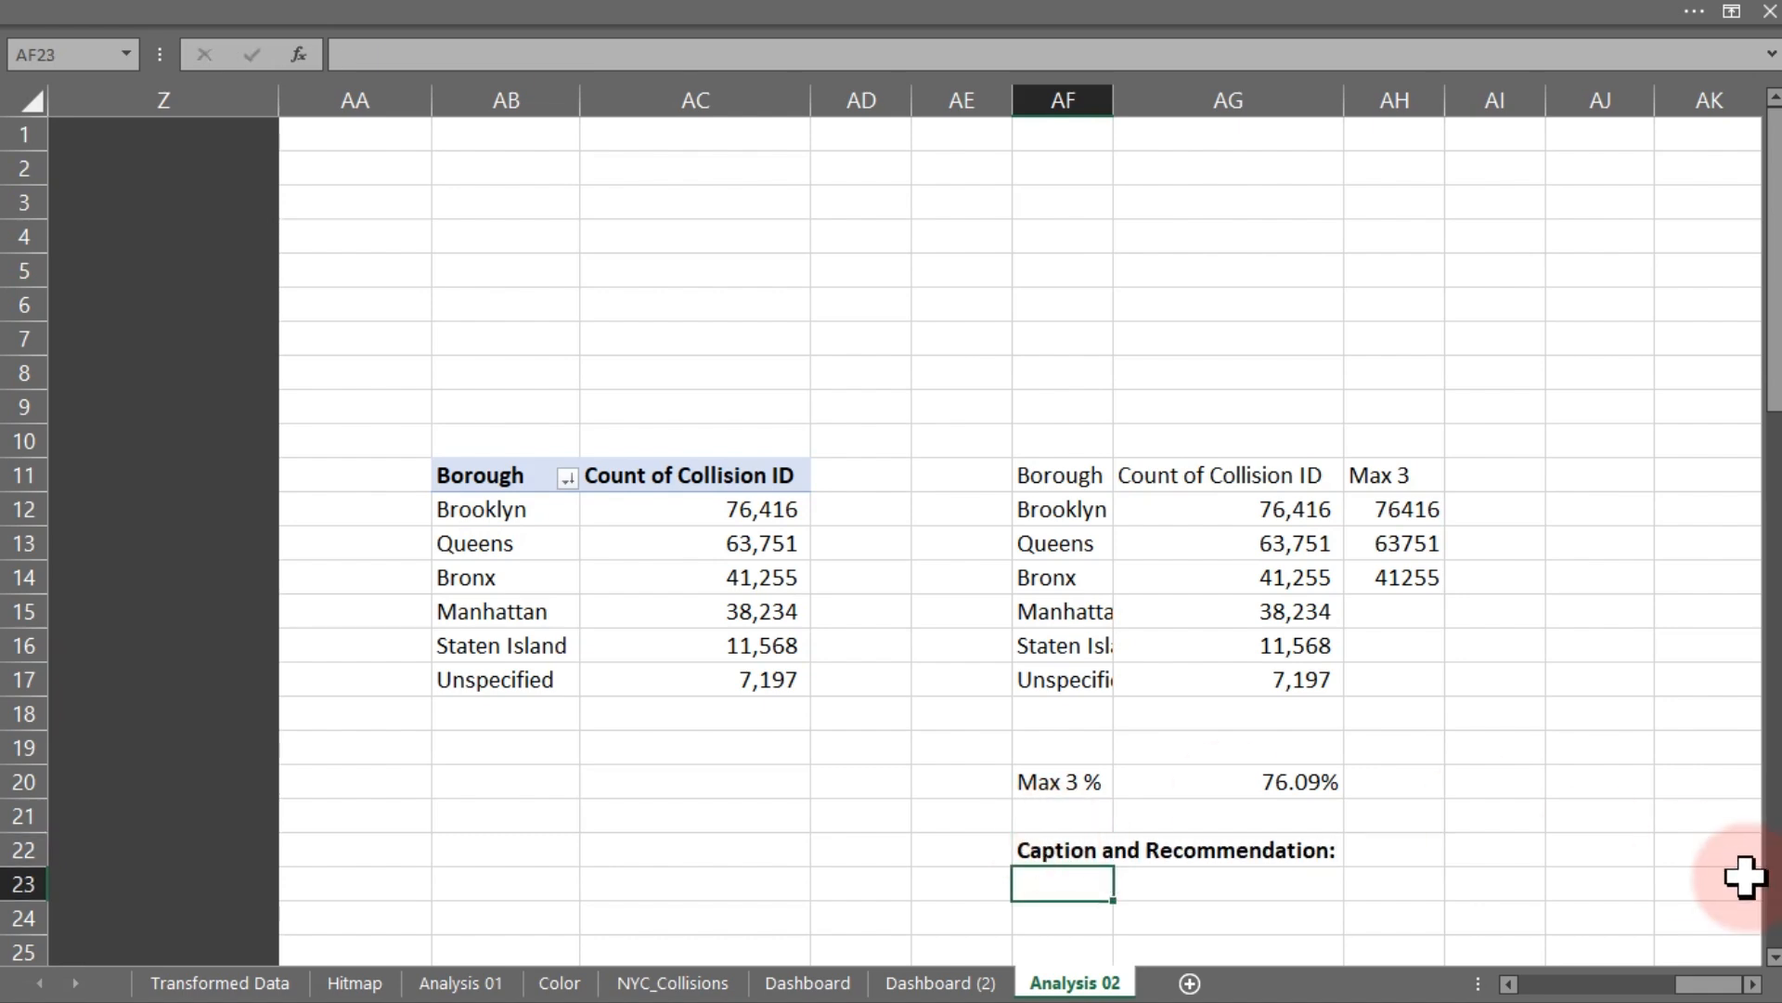
- In AF23, enter a caption formula ="Top 3 Boroughs ("&TEXTJOIN(" ",,AF12,AF13,AF14) joining the three top borough names
left_click(1773, 956)
left_click(1773, 956)
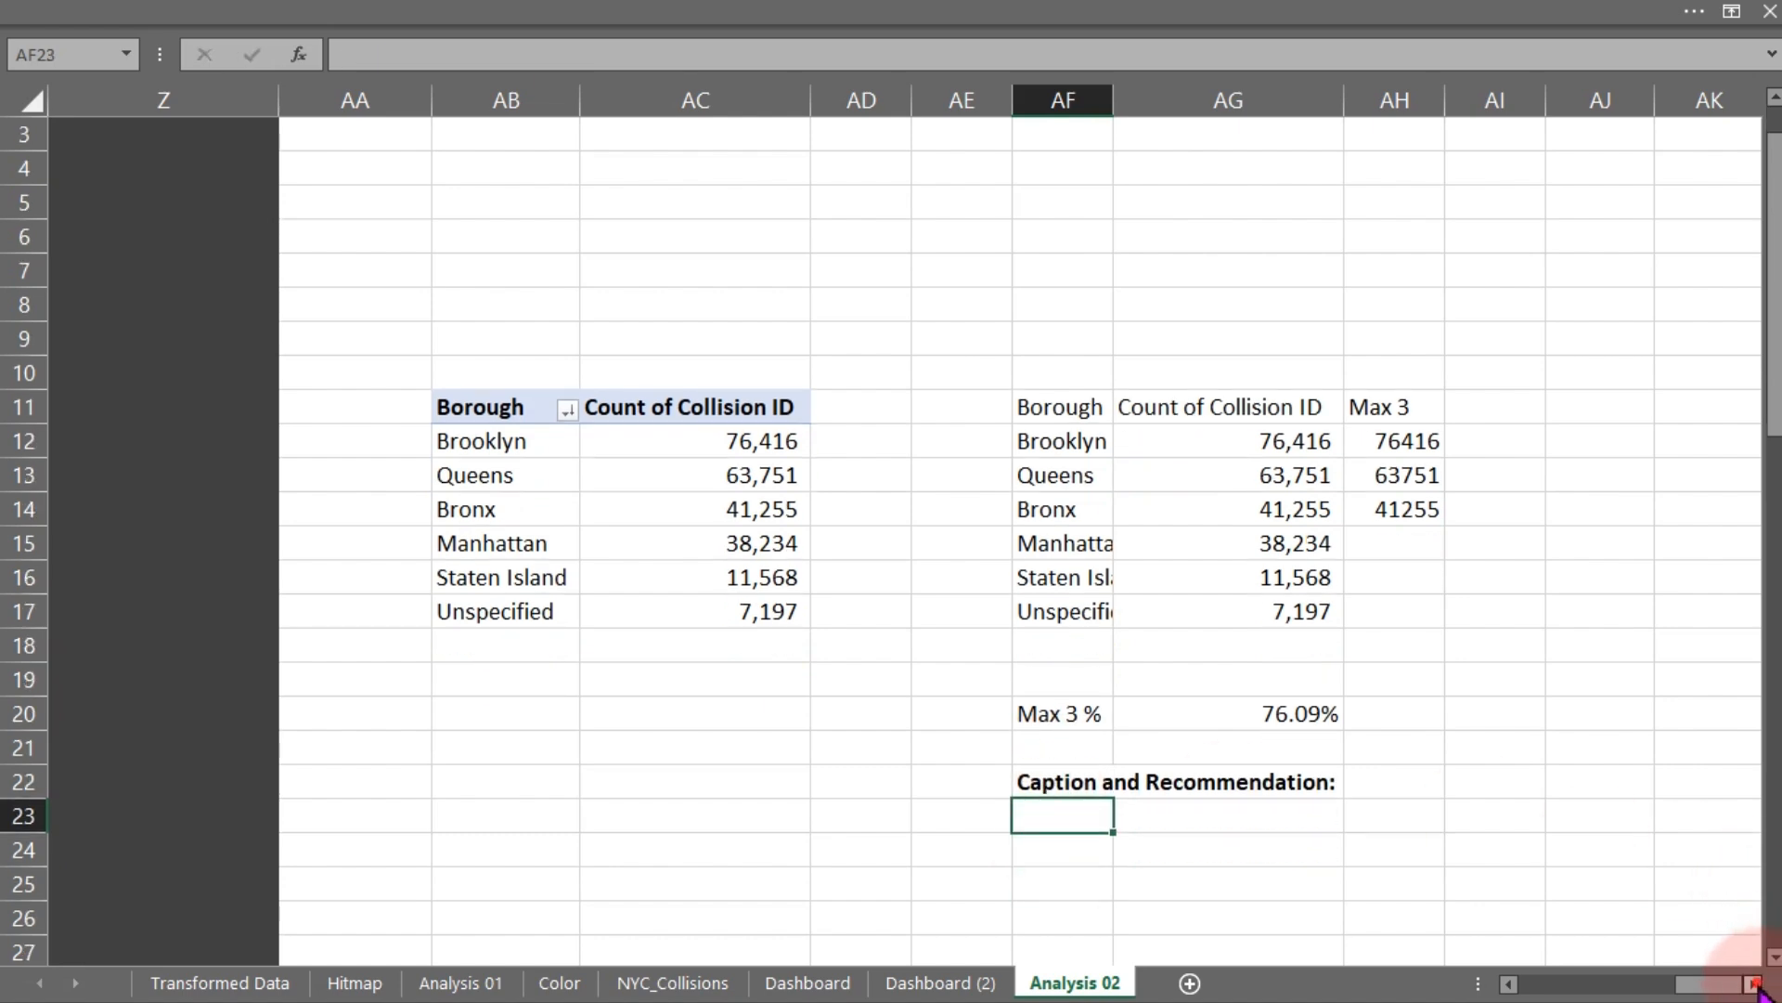
left_click(1753, 984)
left_click(1753, 984)
left_click(1753, 984)
left_click(1752, 984)
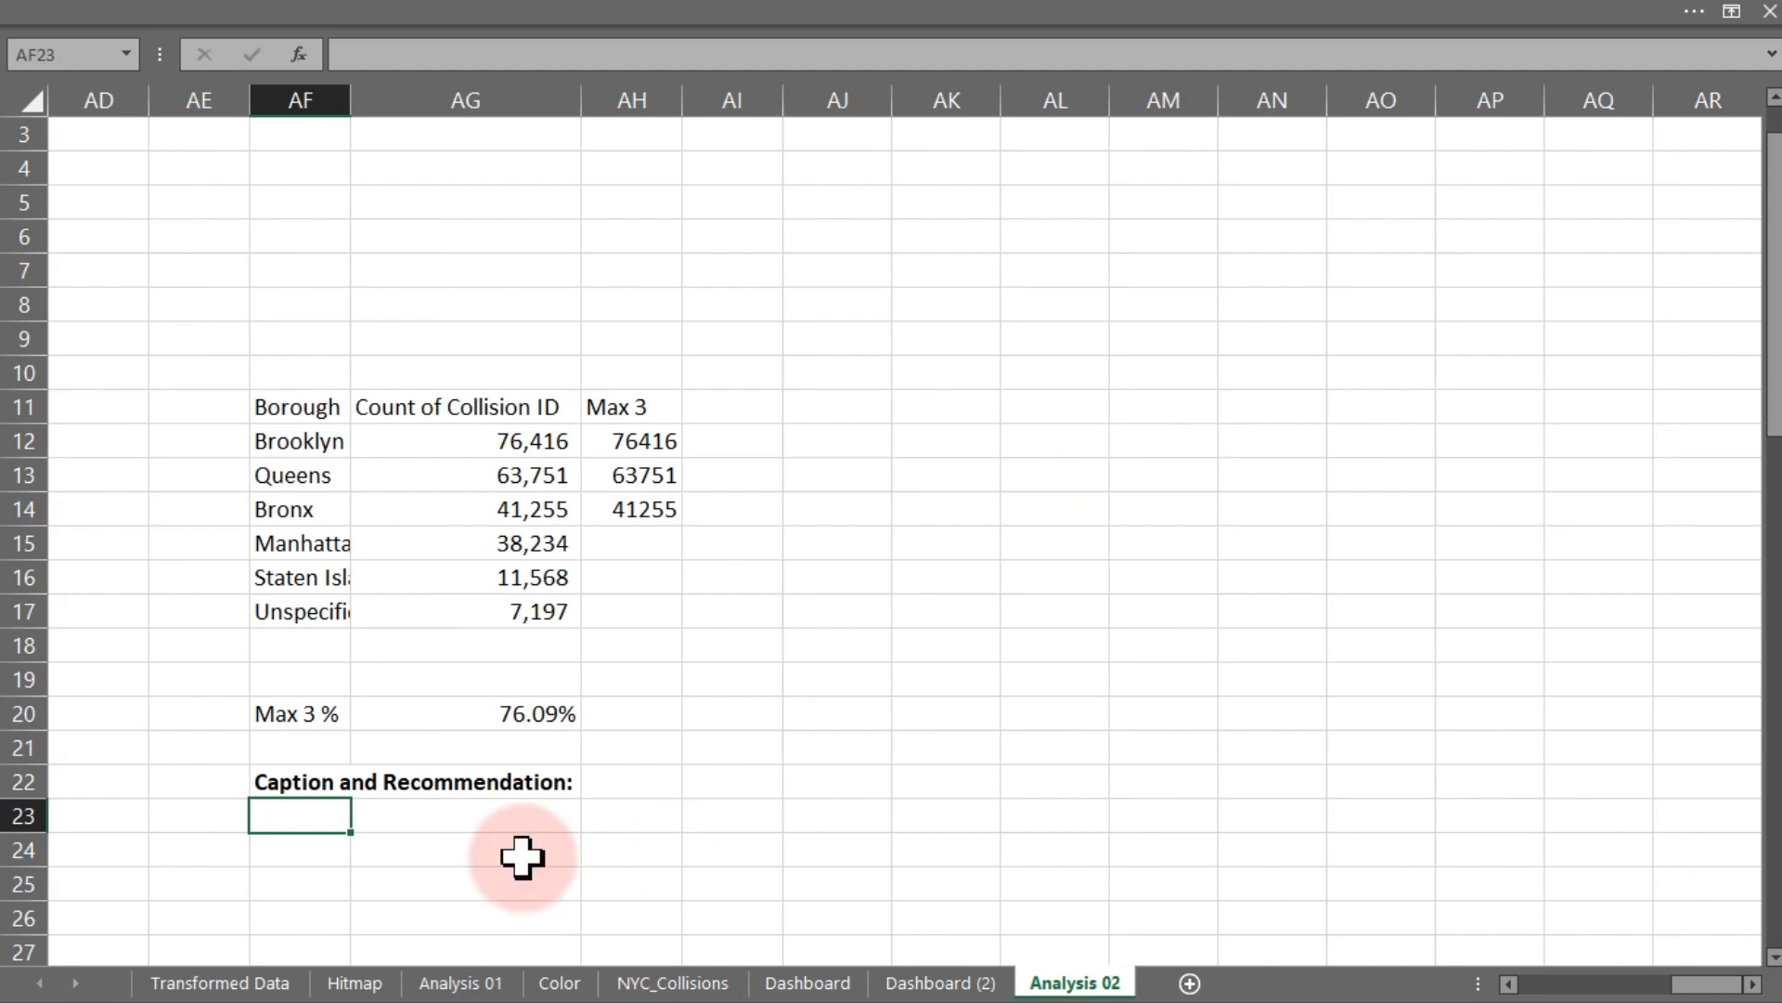
type("=")
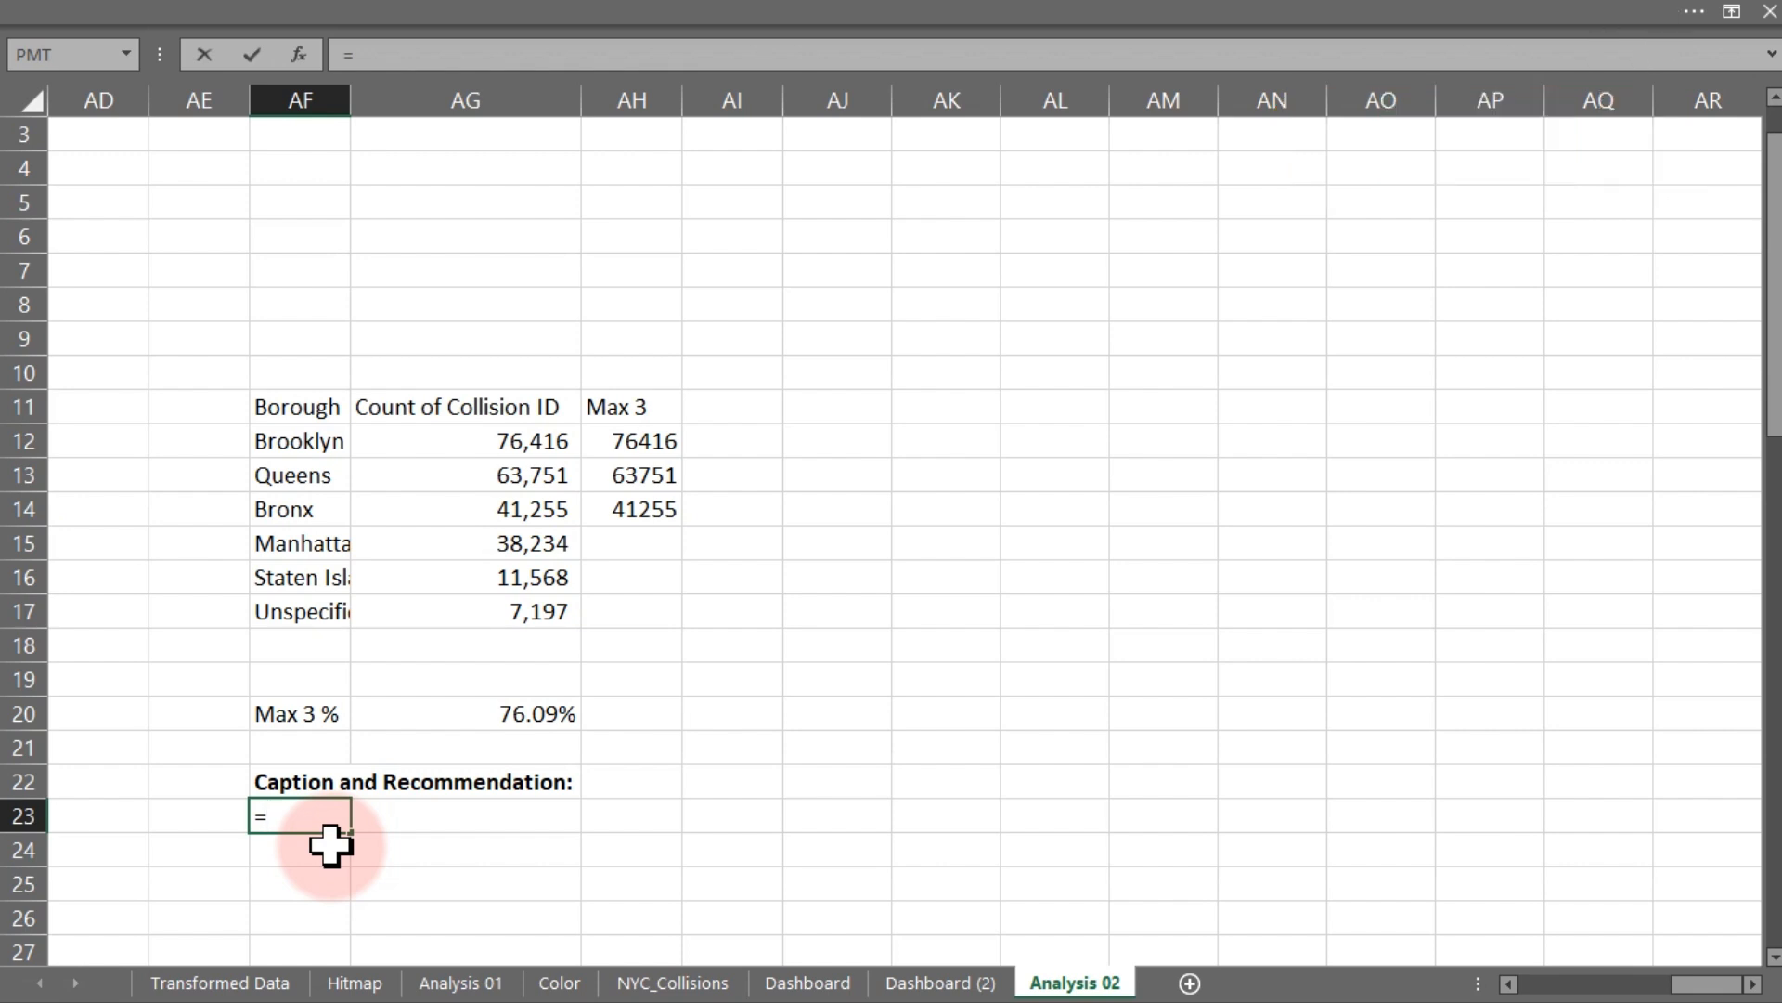
type("\"Top 3 Lo")
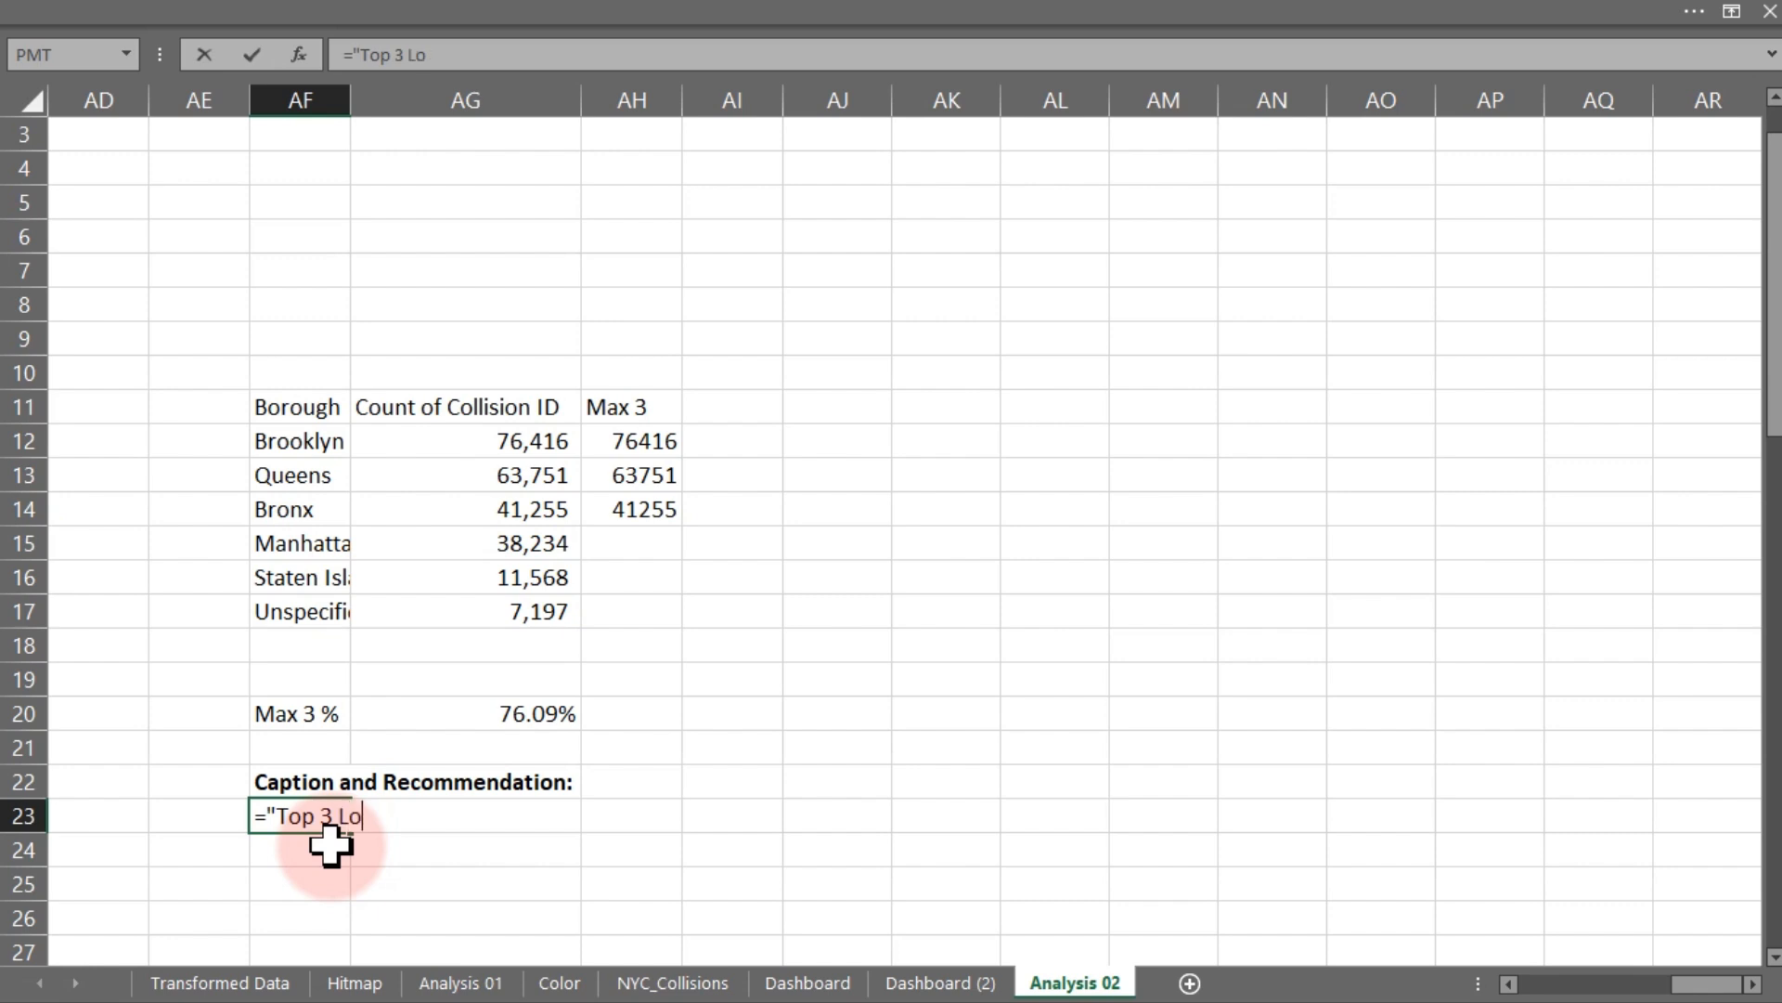
type("cation")
key("BackSpace")
key("BackSpace")
key("BackSpace")
key("BackSpace")
key("BackSpace")
key("BackSpace")
key("BackSpace")
key("BackSpace")
type("Borough")
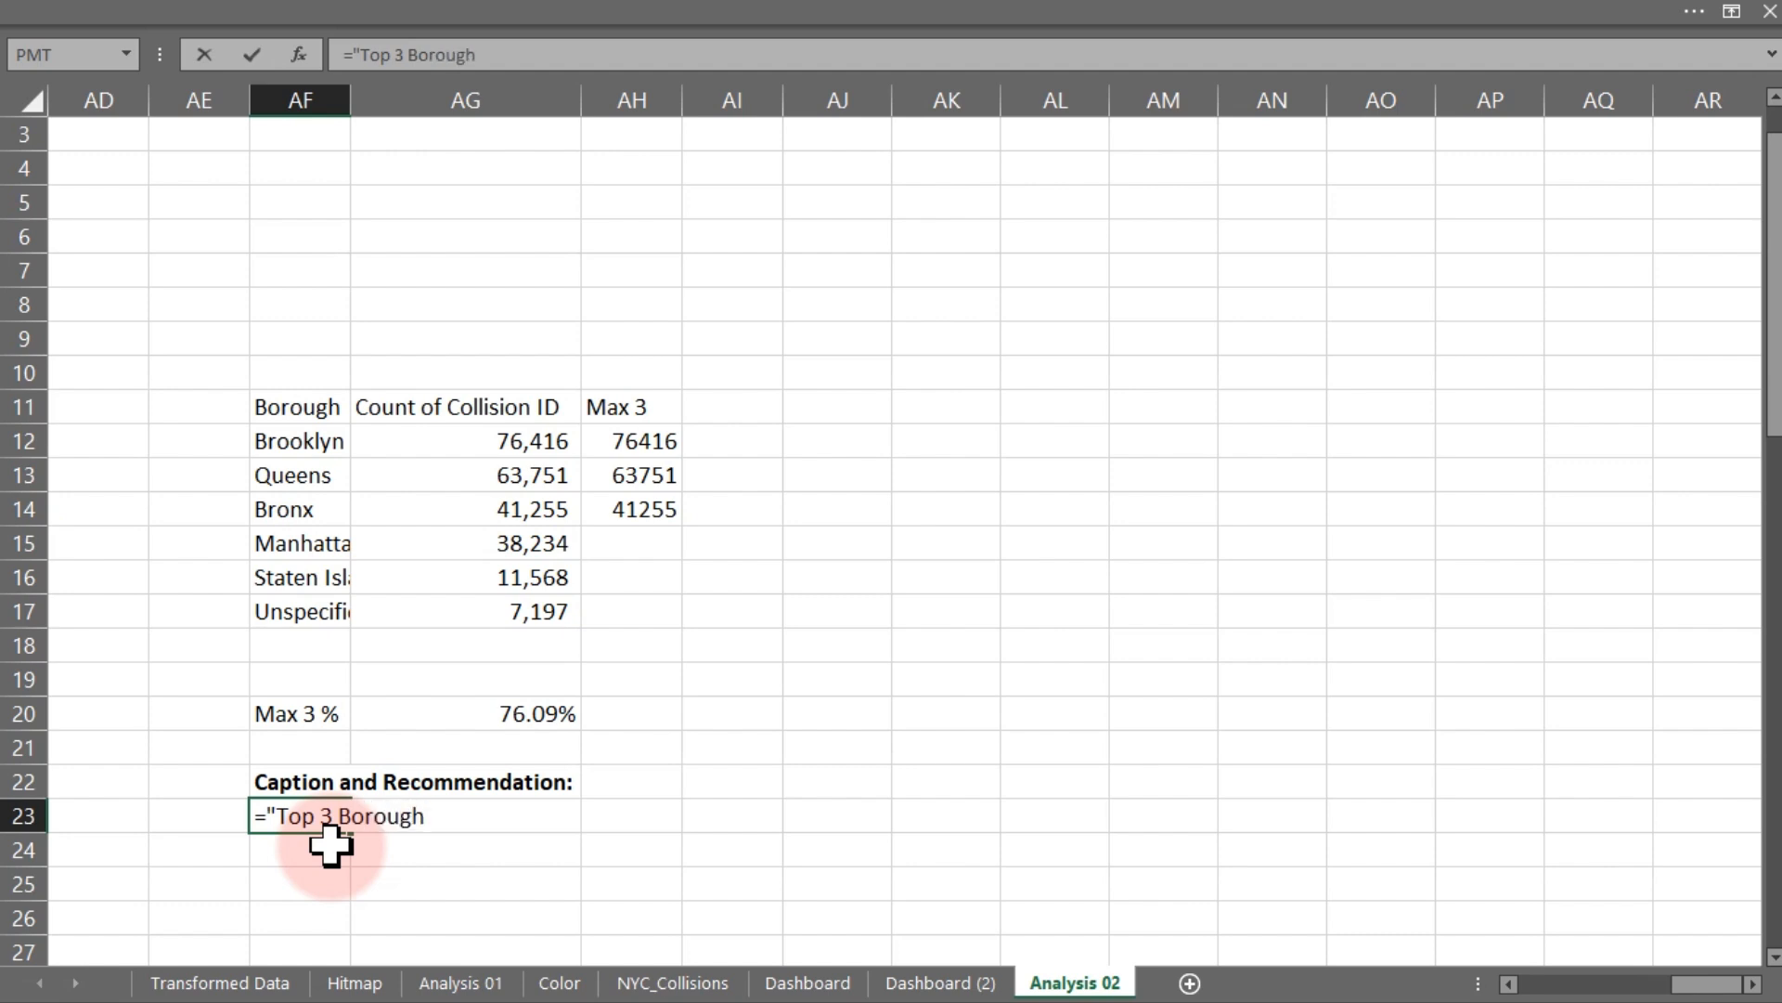
type("s (\"&")
type("tex")
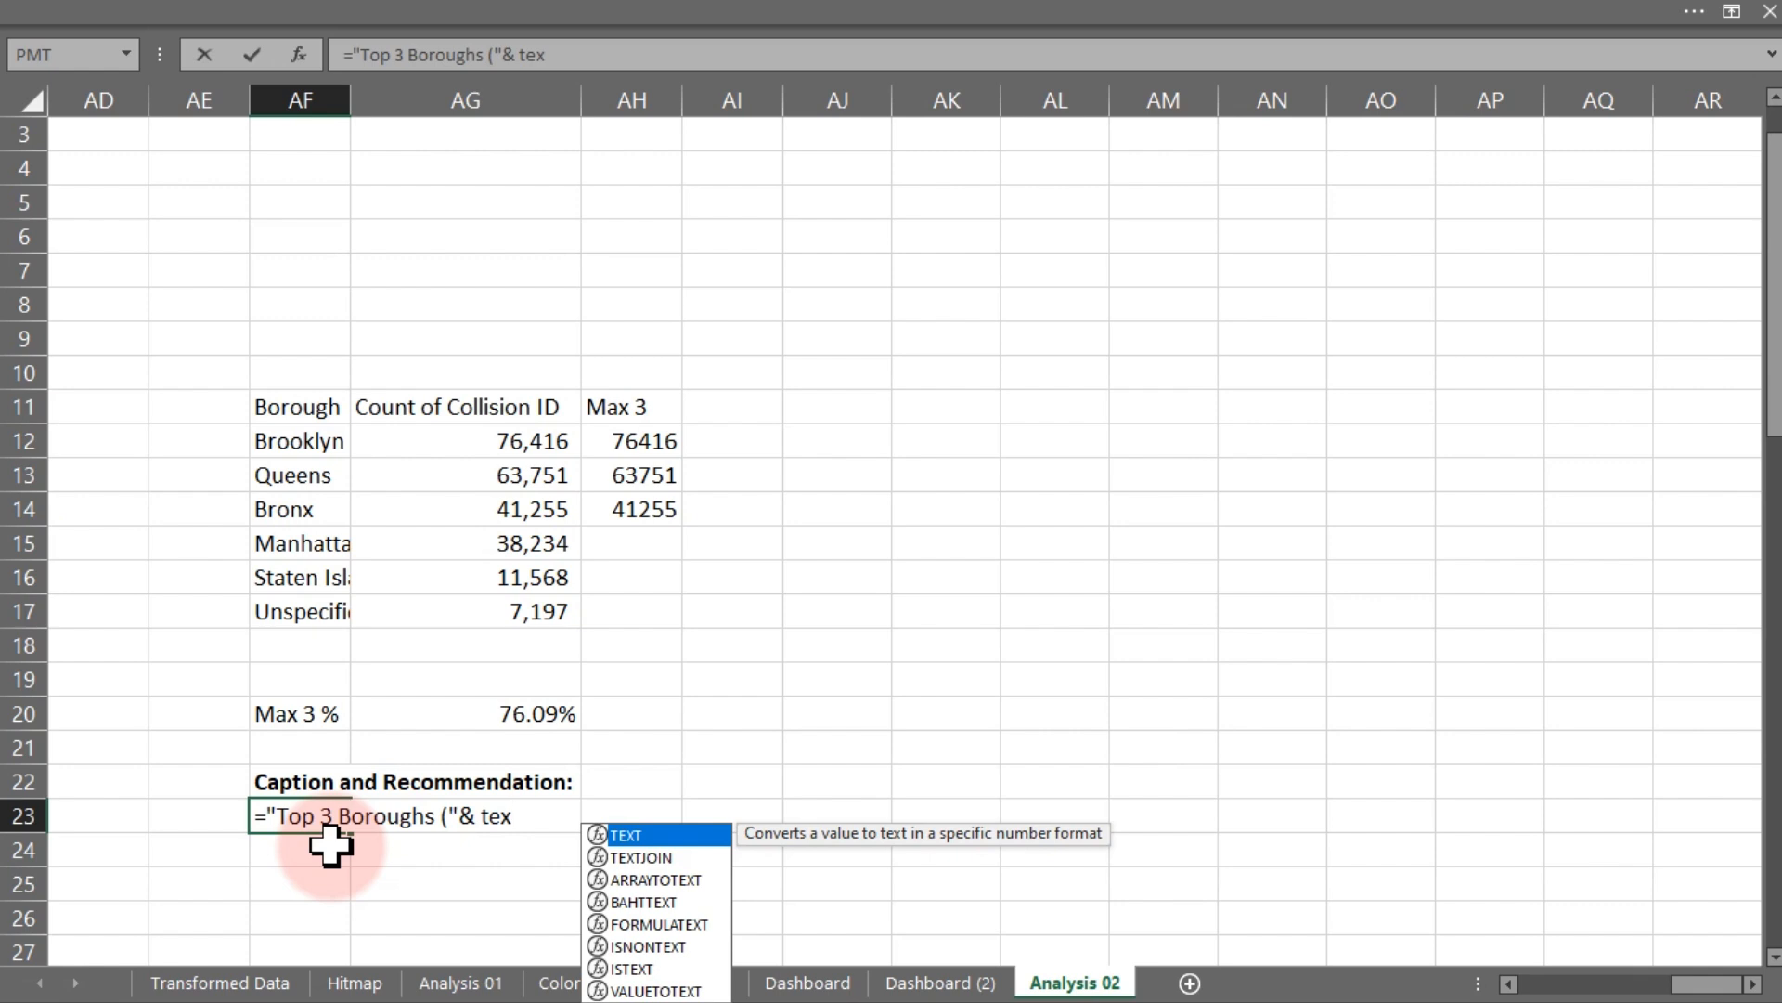
key("Down")
key("Tab")
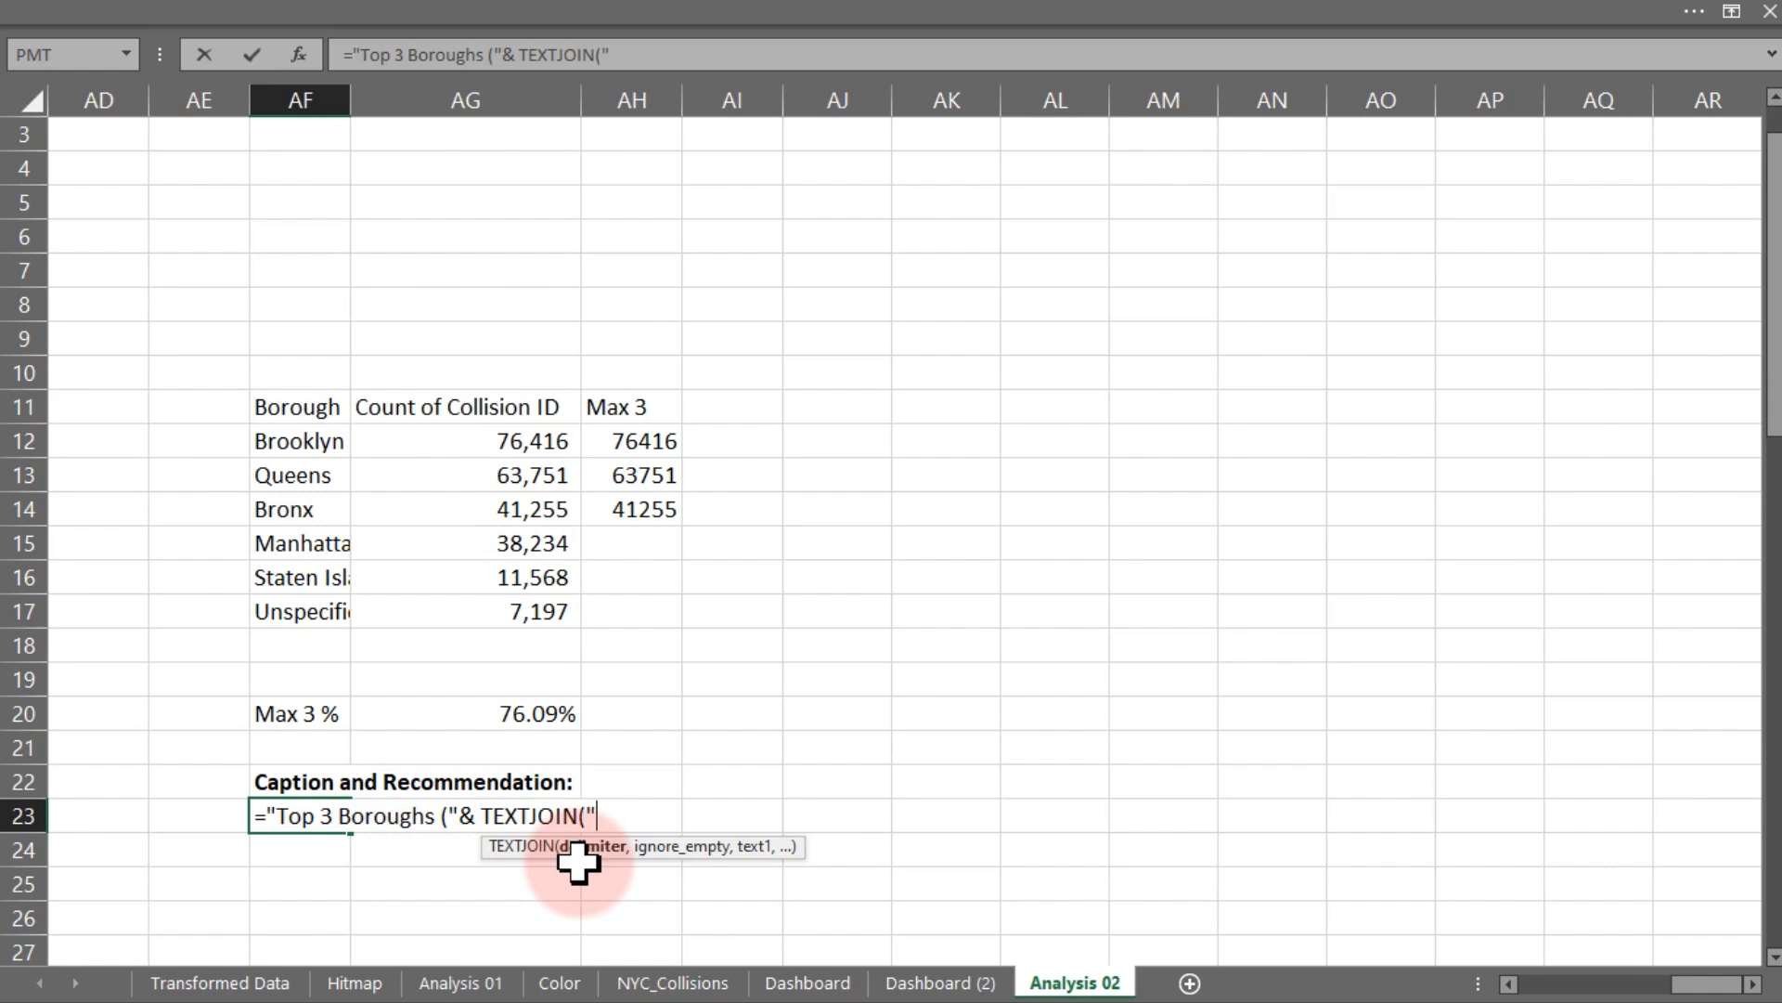
type("\" \",")
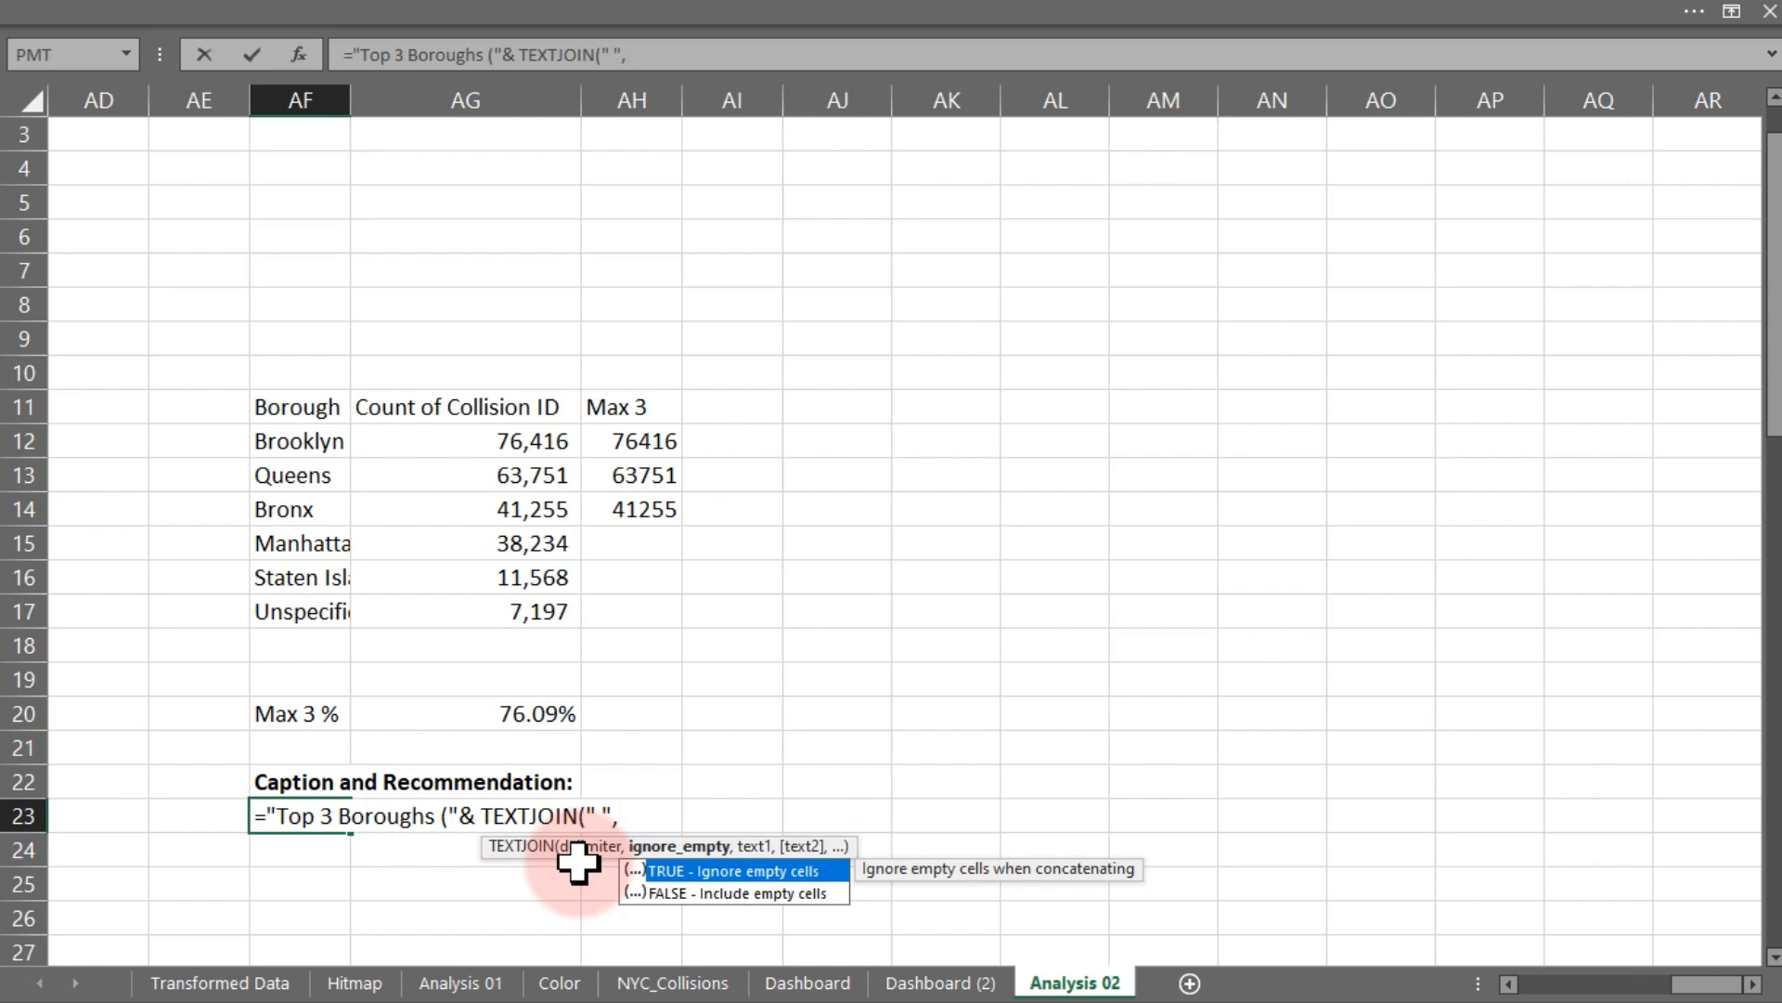
type(",")
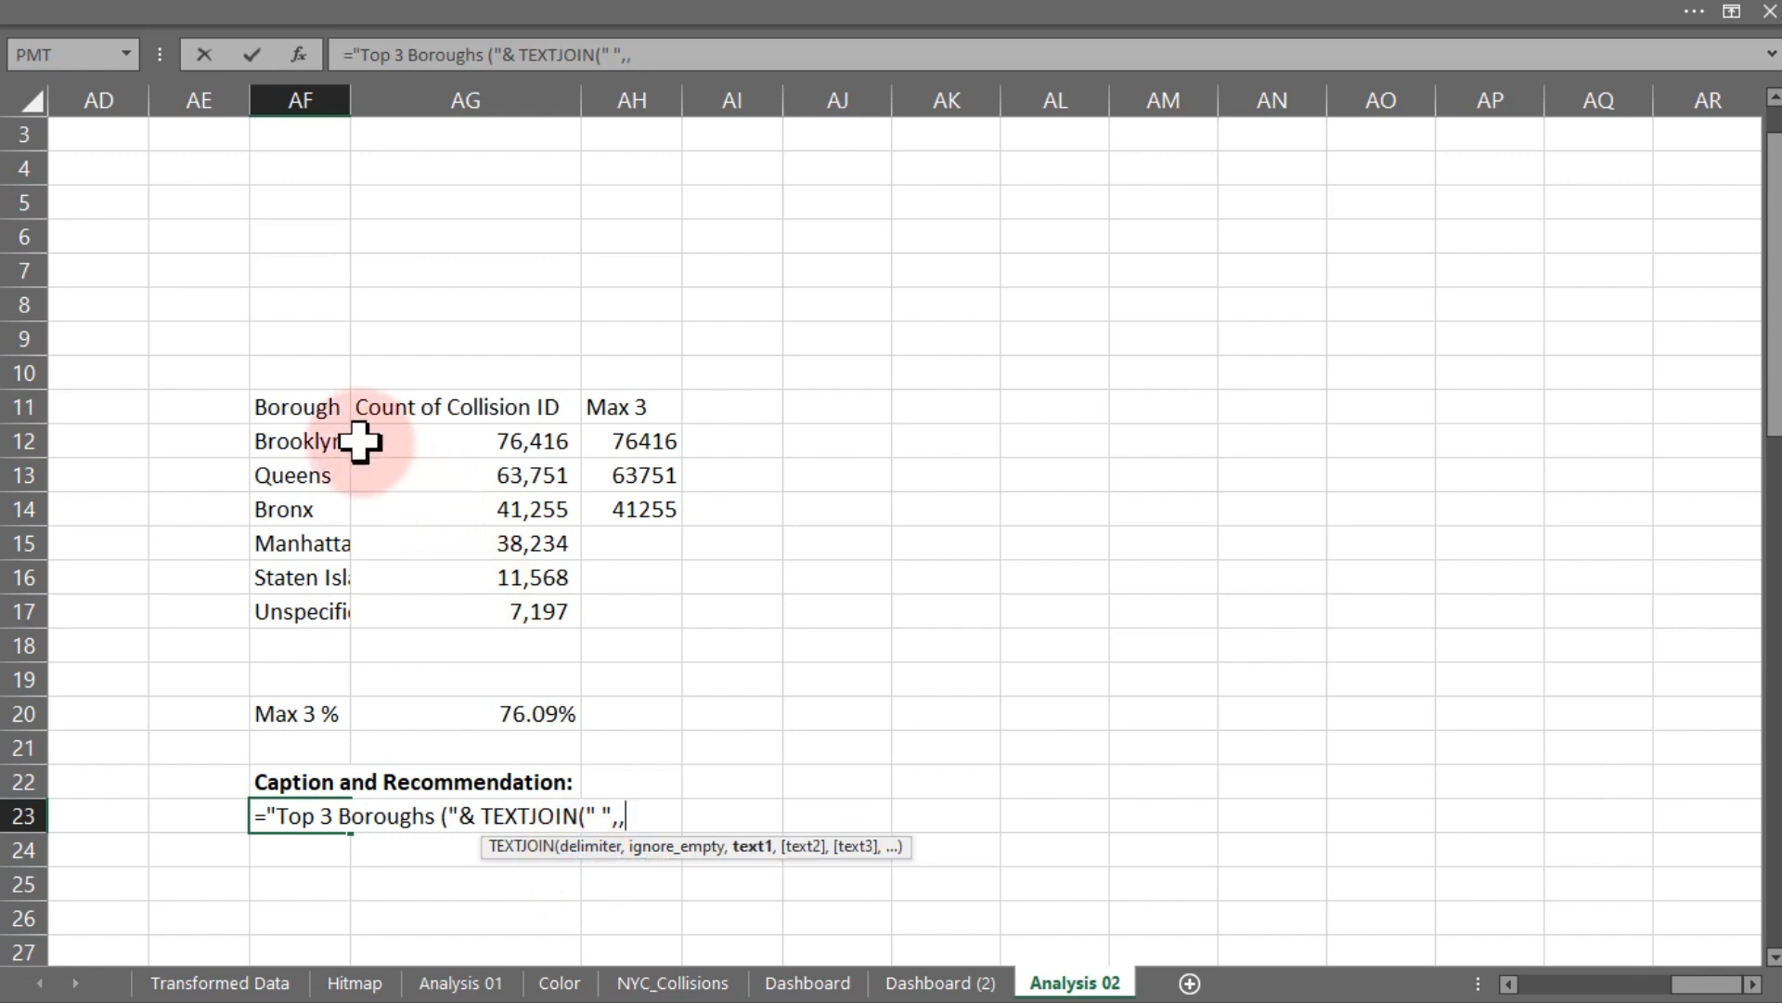
left_click(315, 438)
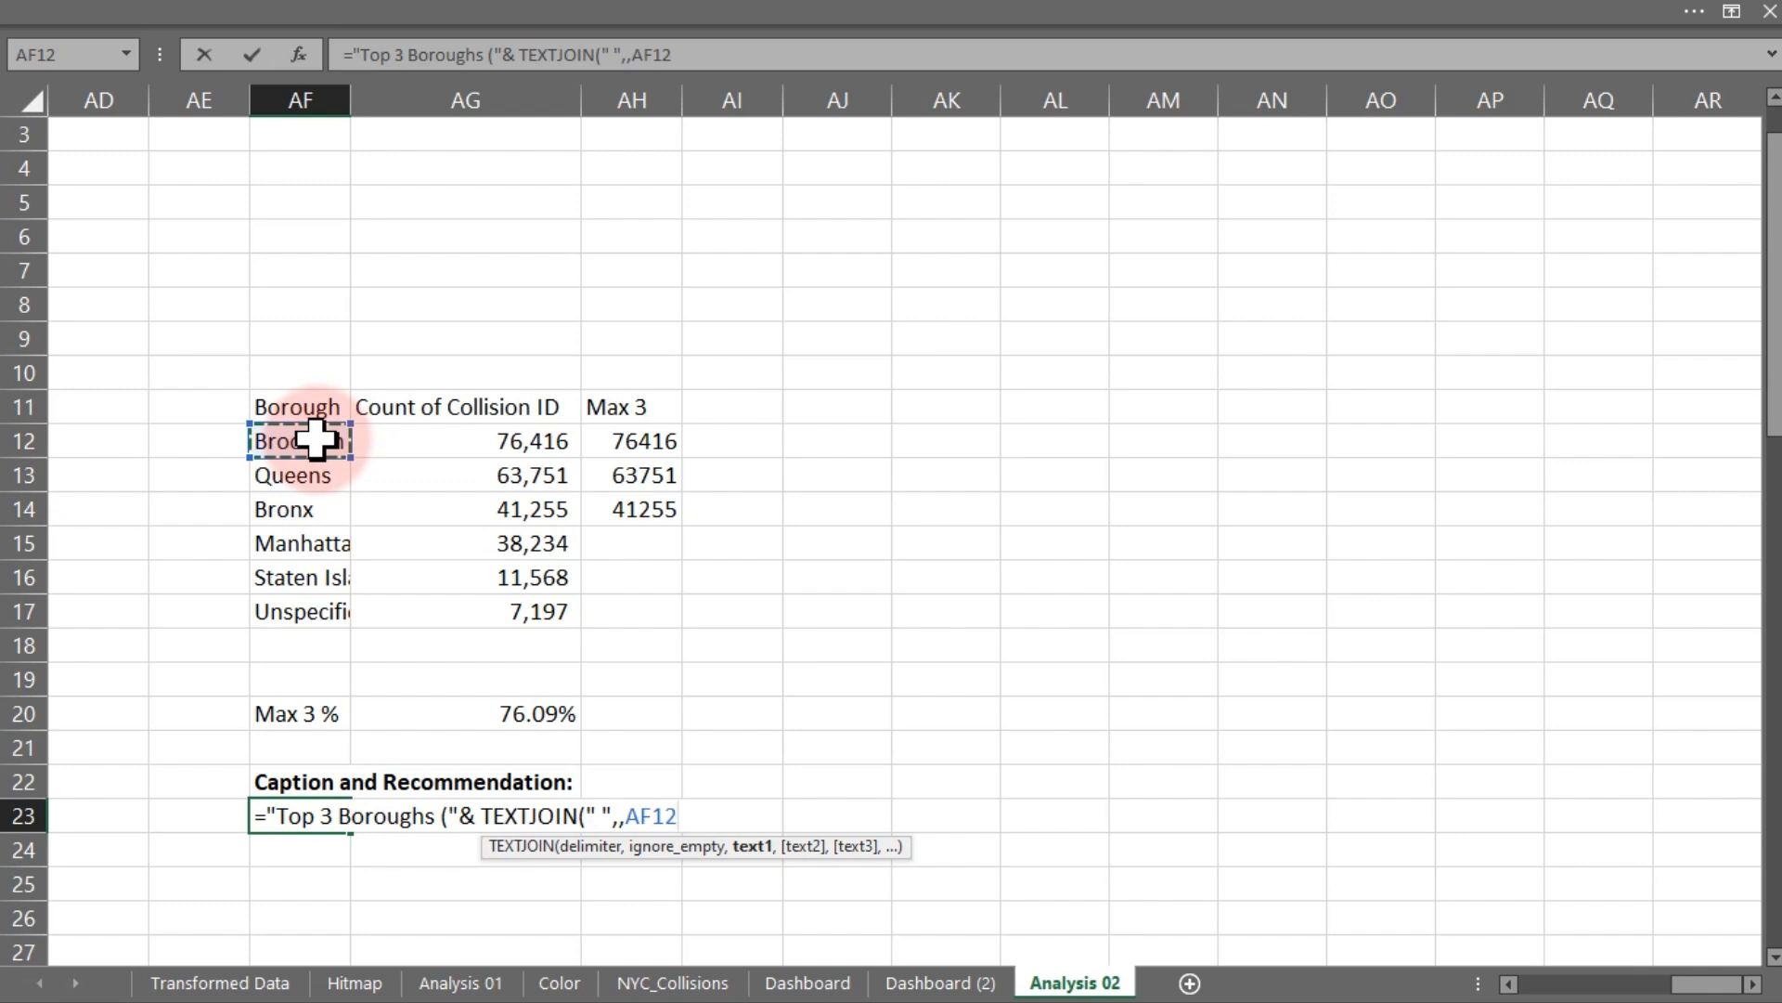
type(",")
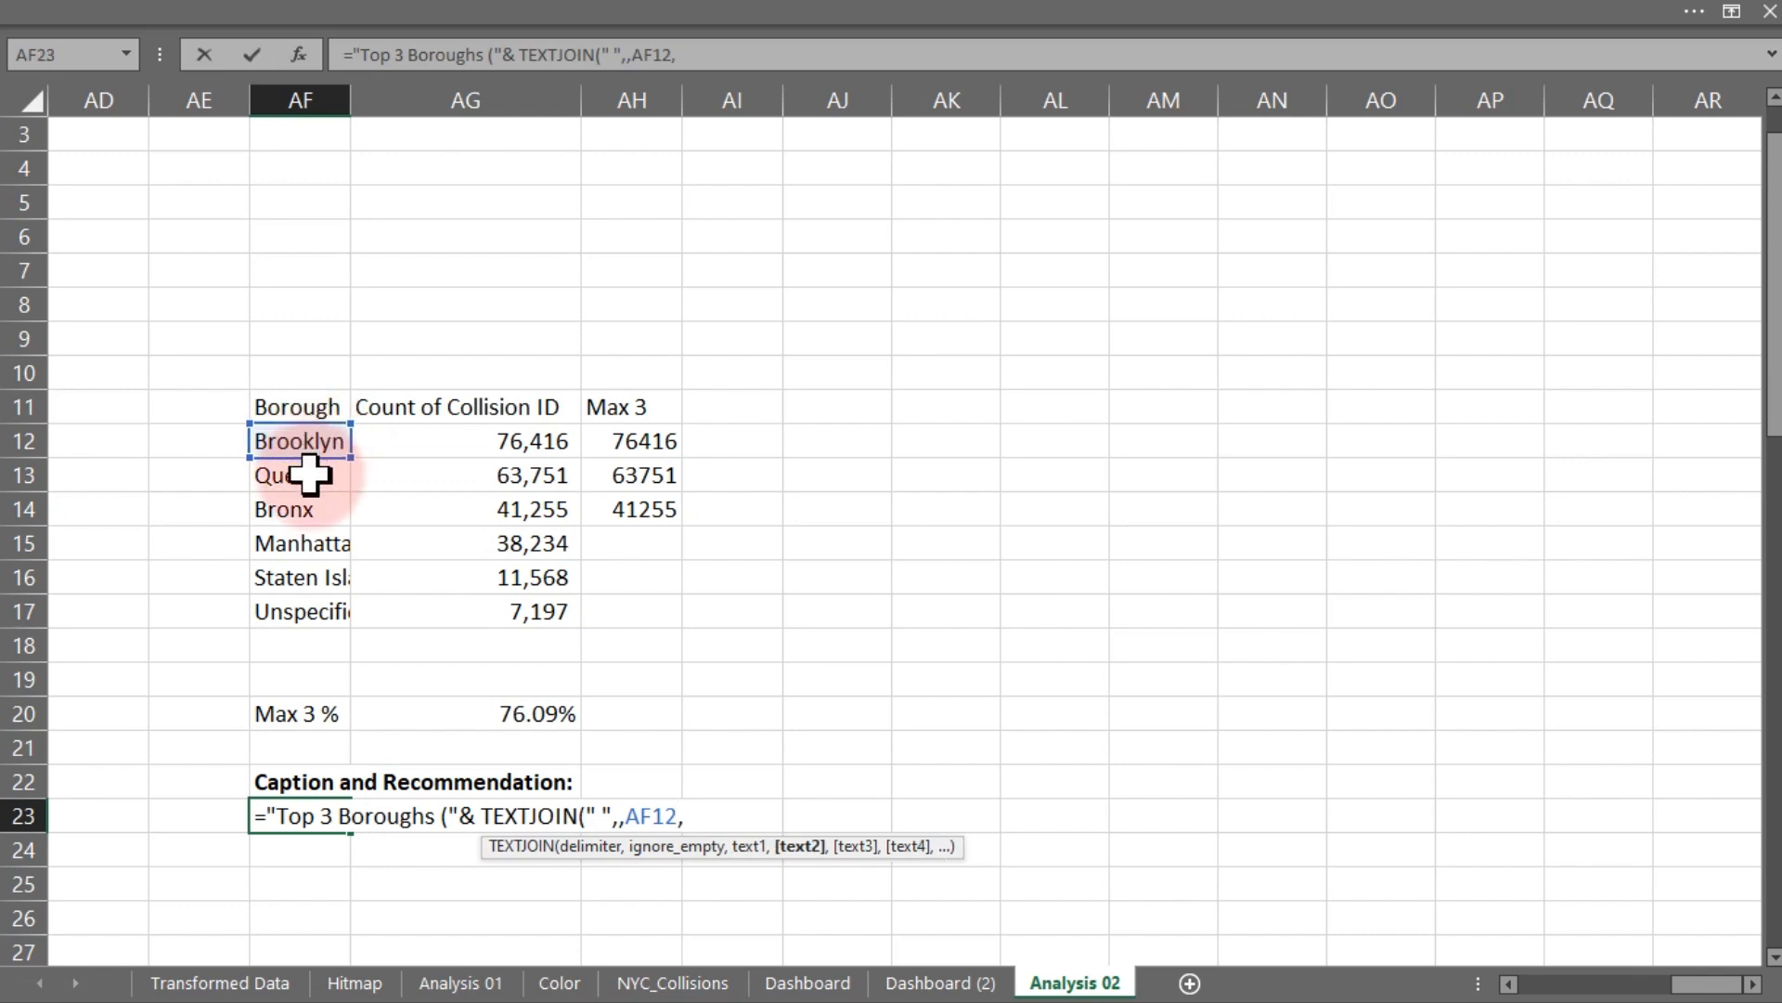
left_click(309, 475)
type(",")
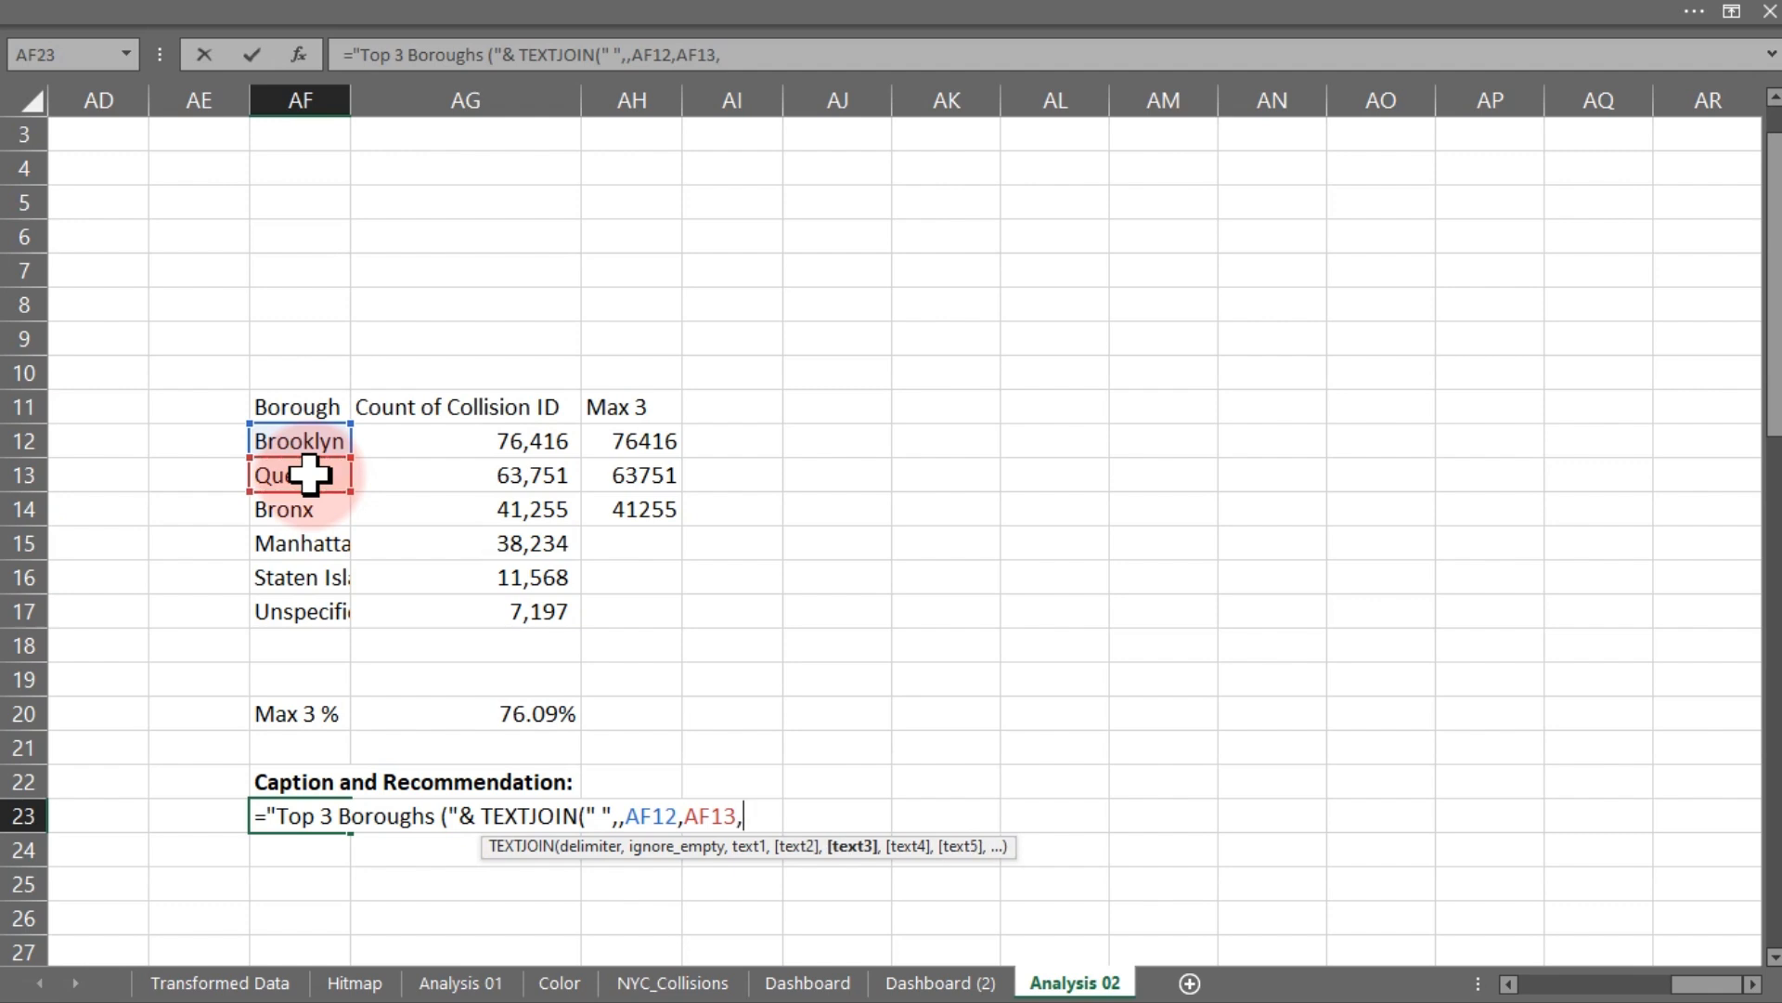
left_click(309, 508)
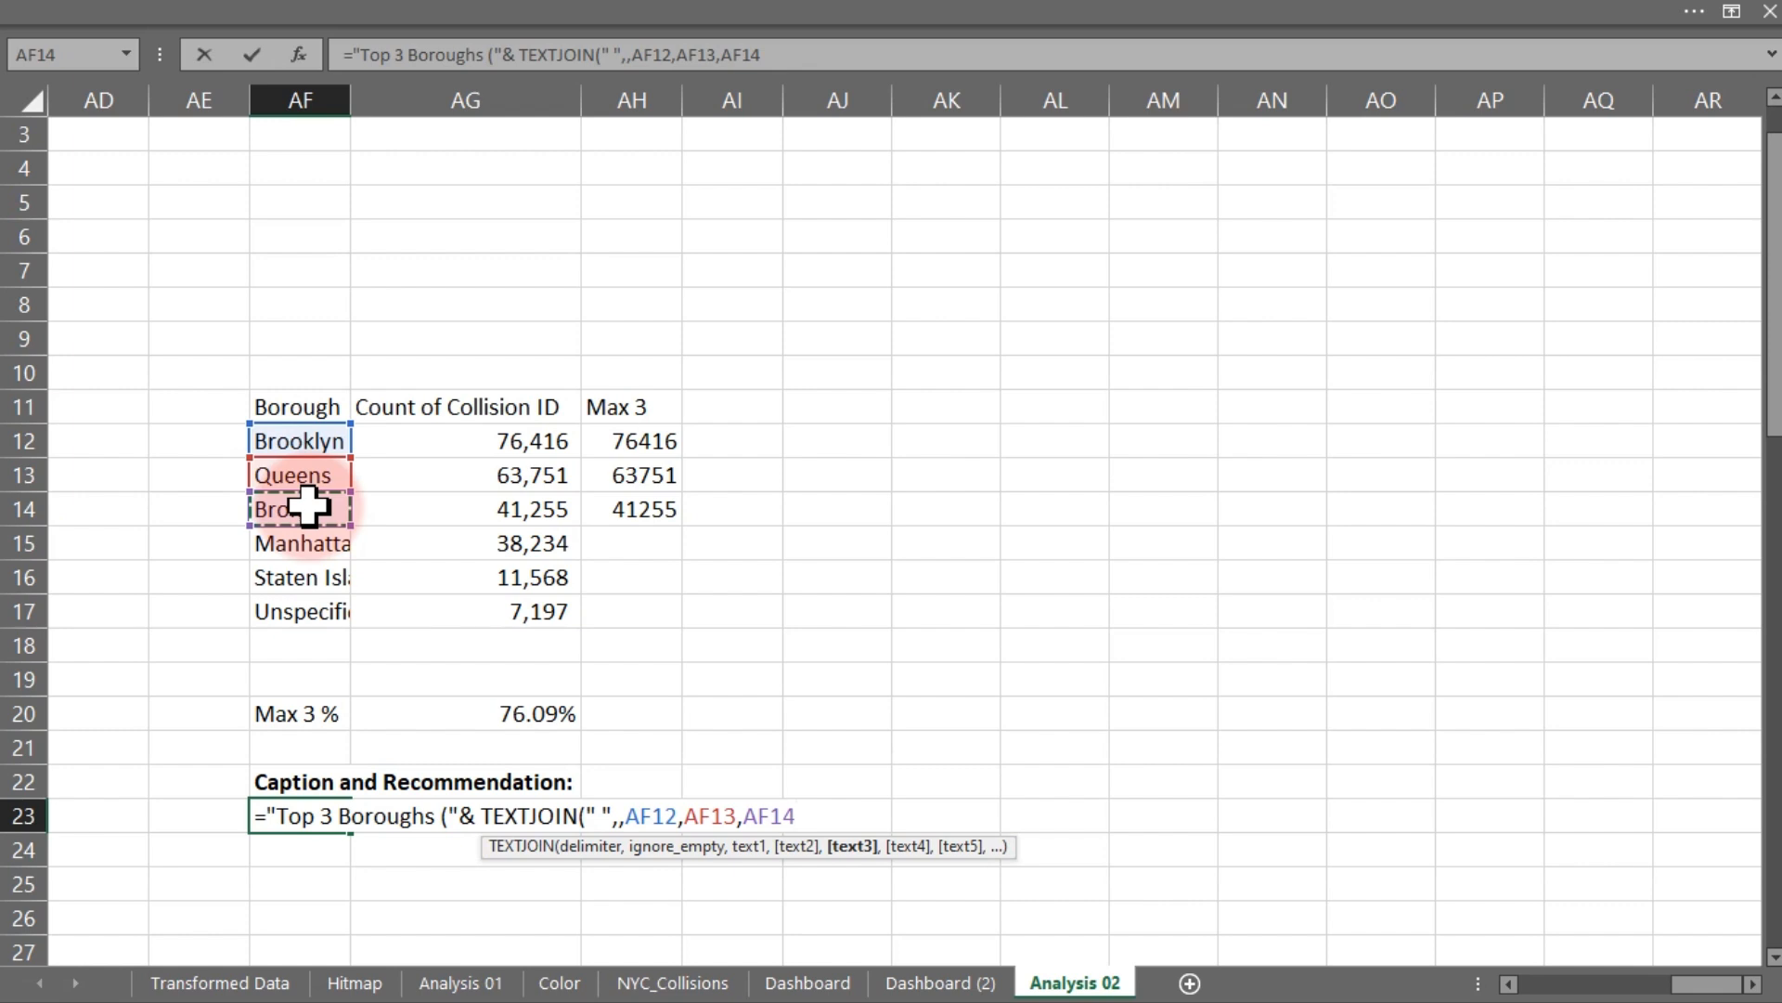
key("Return")
- Edit the AF23 caption formula so TEXTJOIN uses a comma and space as its delimiter
left_click(341, 815)
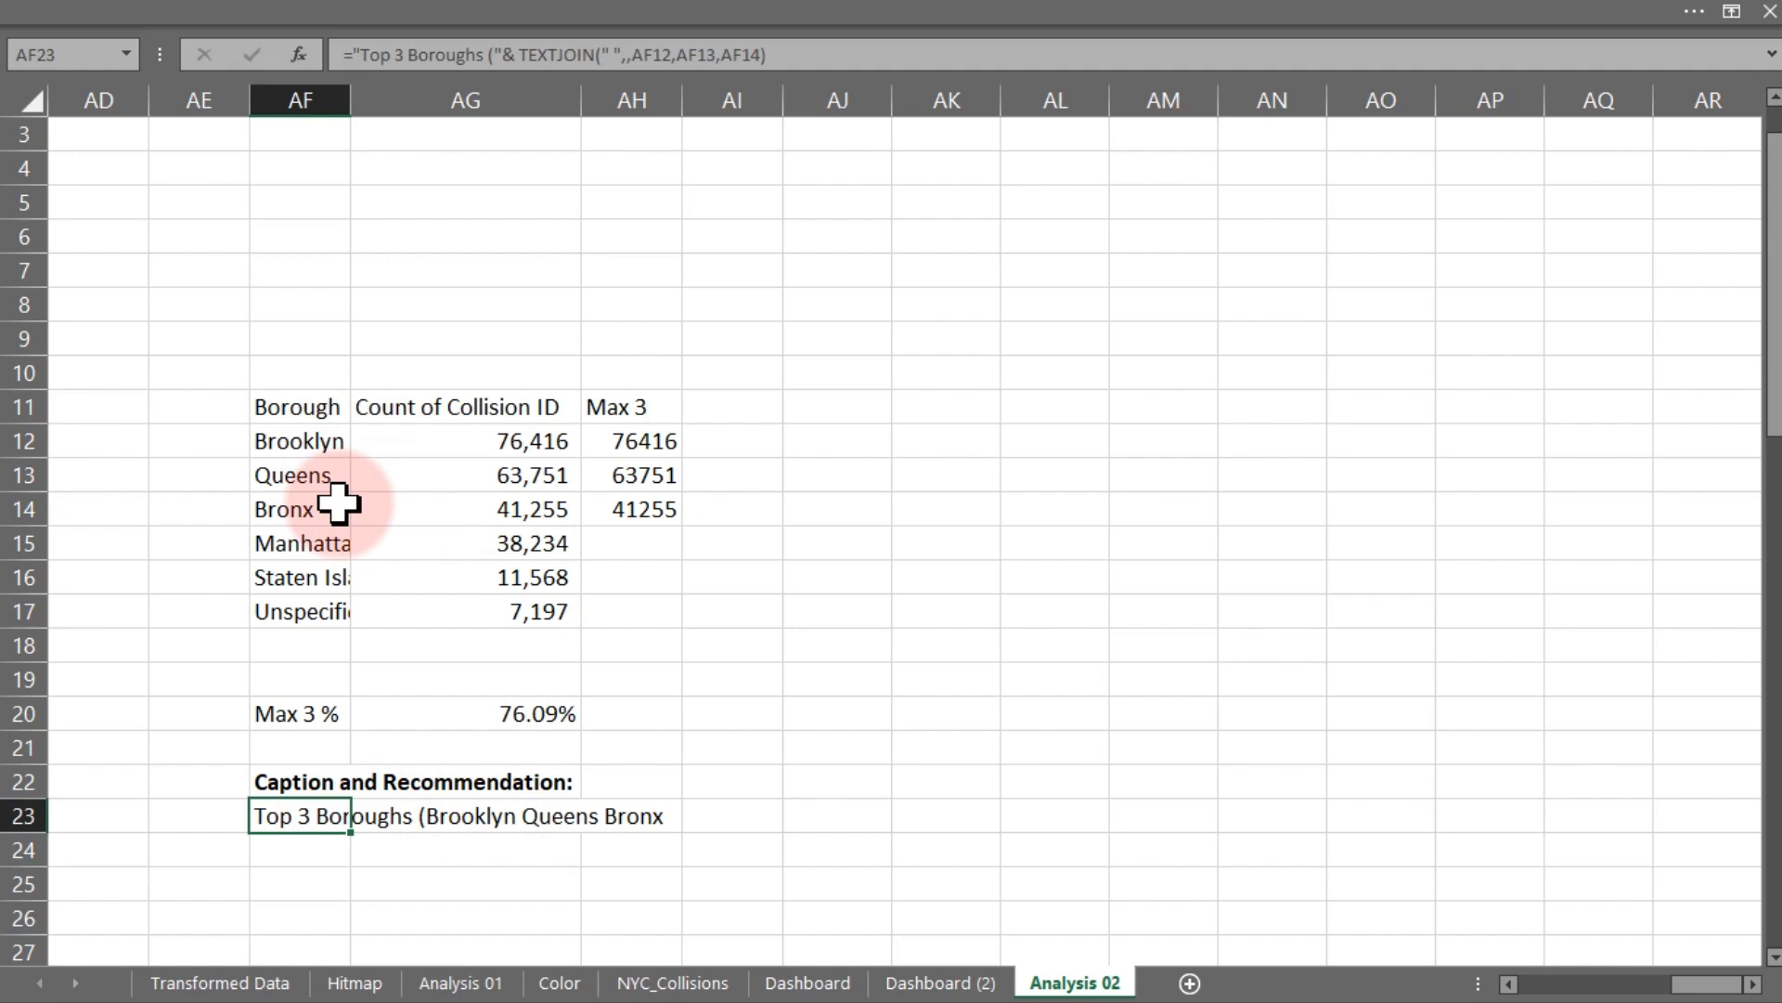
double_click(286, 814)
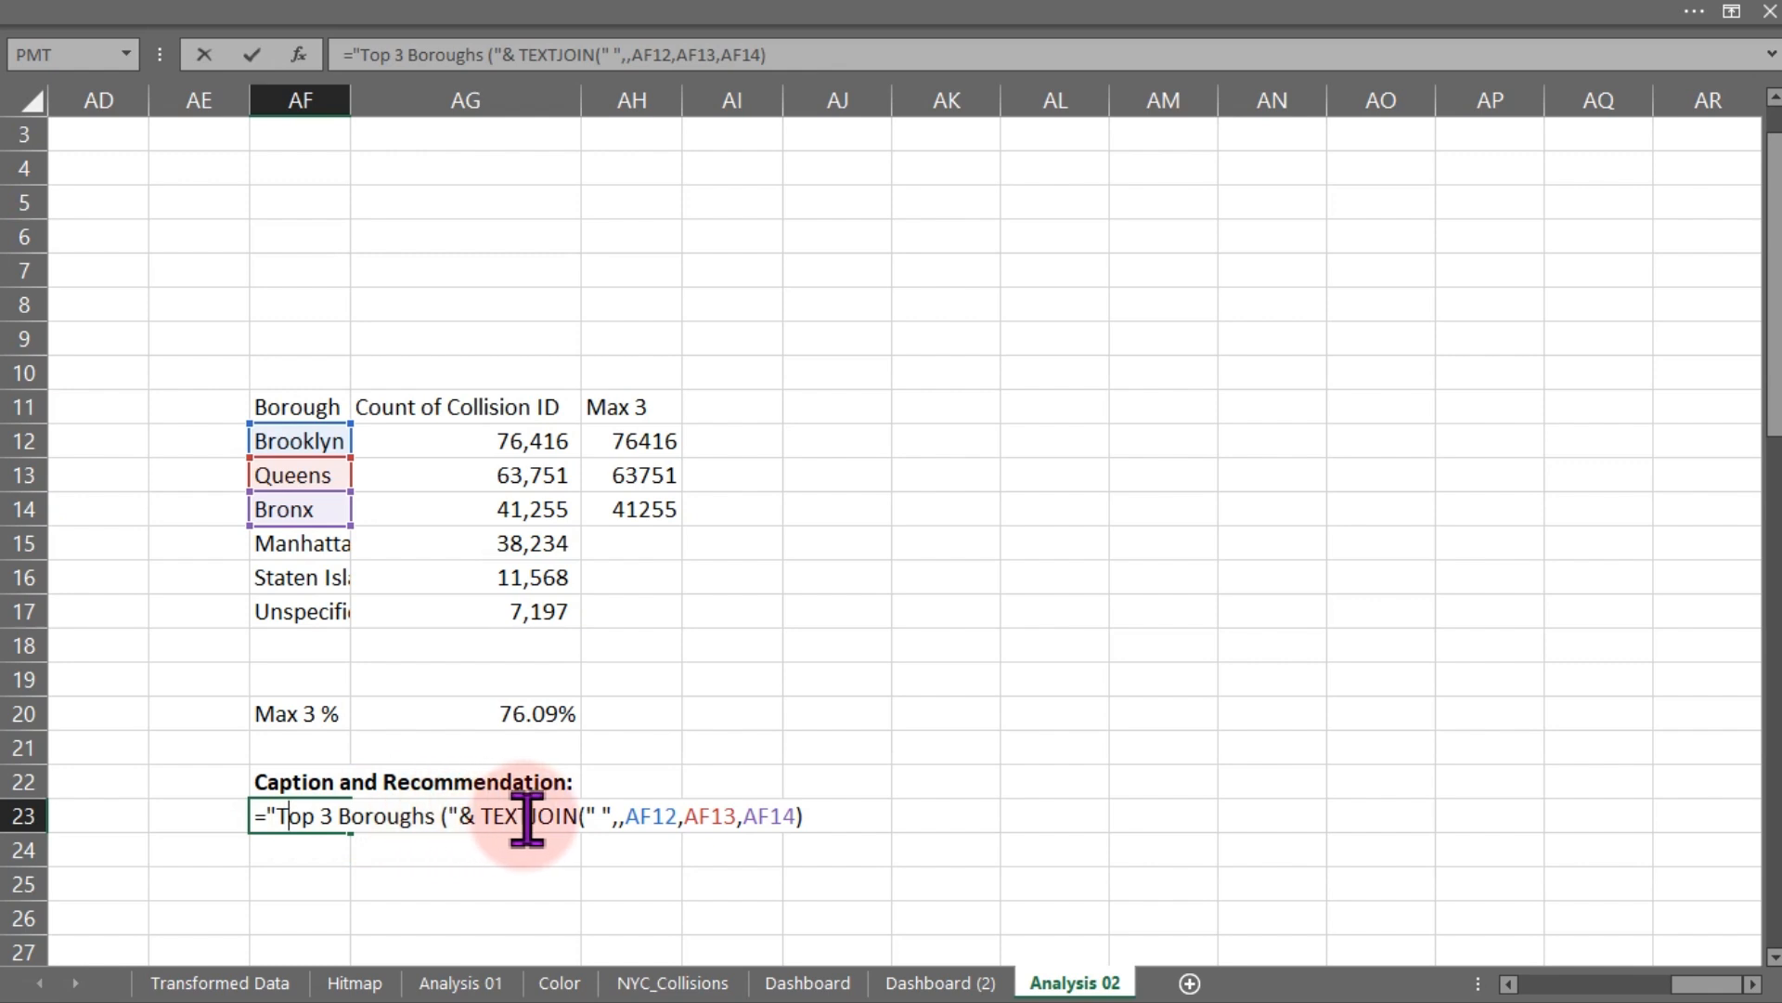
left_click(603, 817)
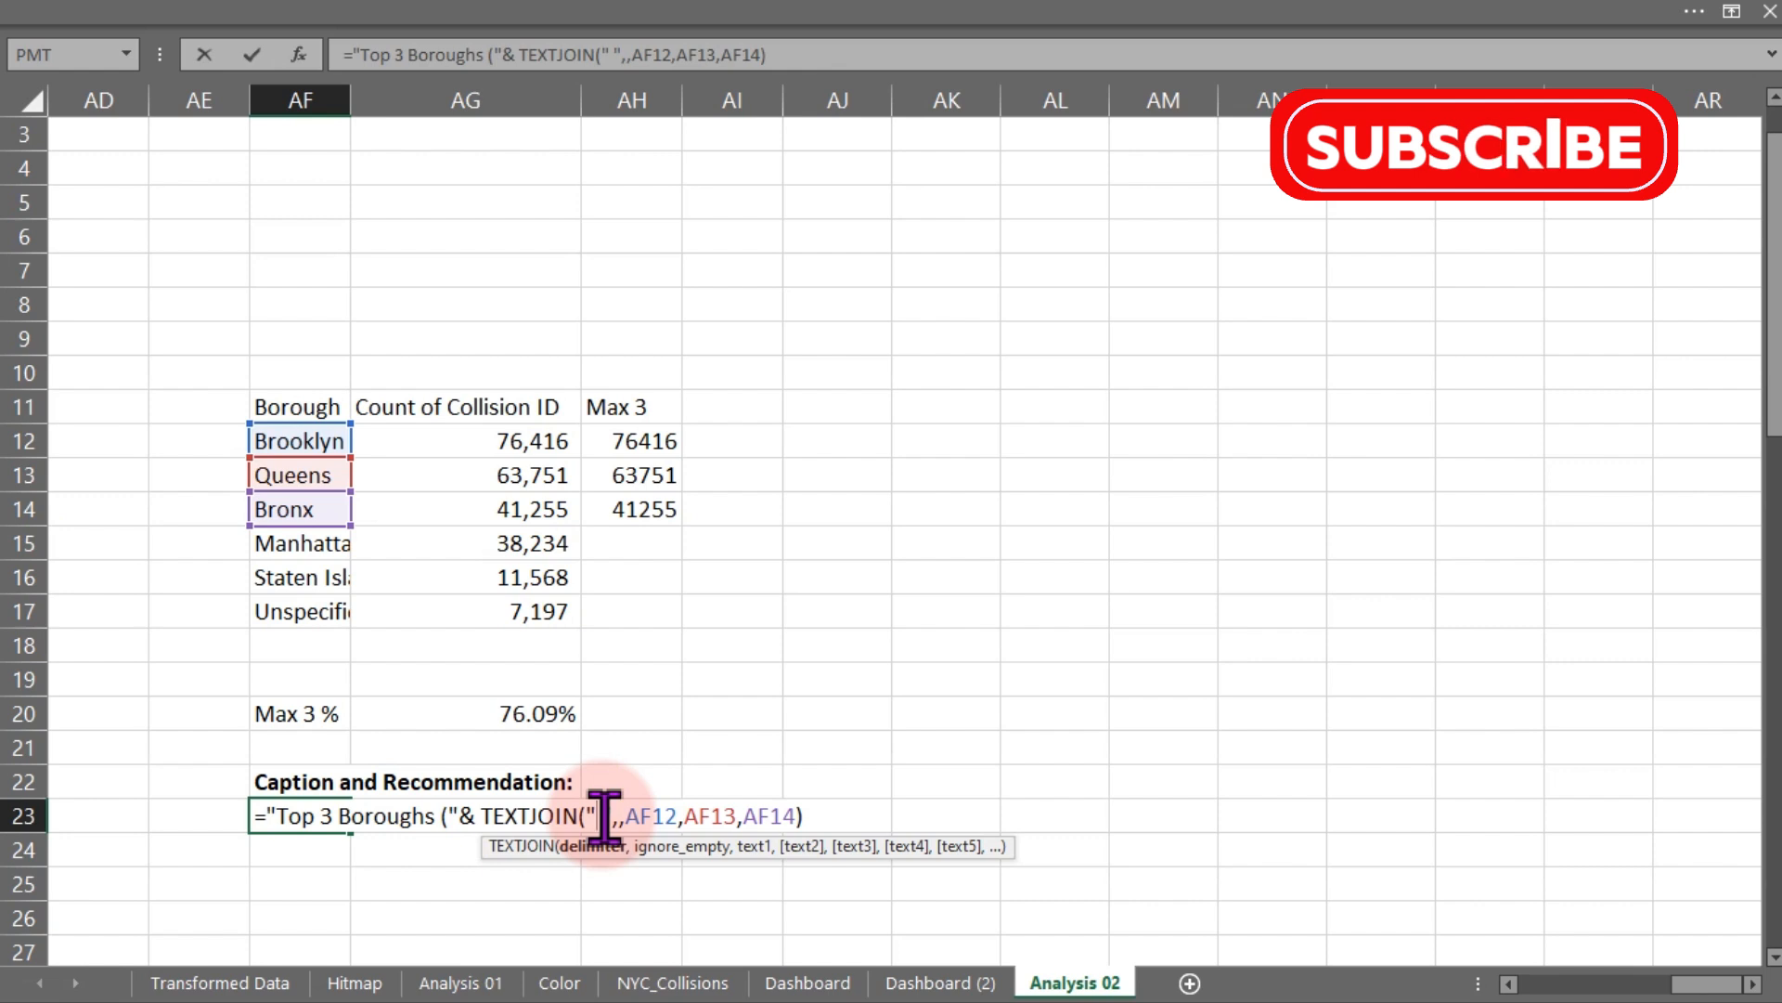
key("Return")
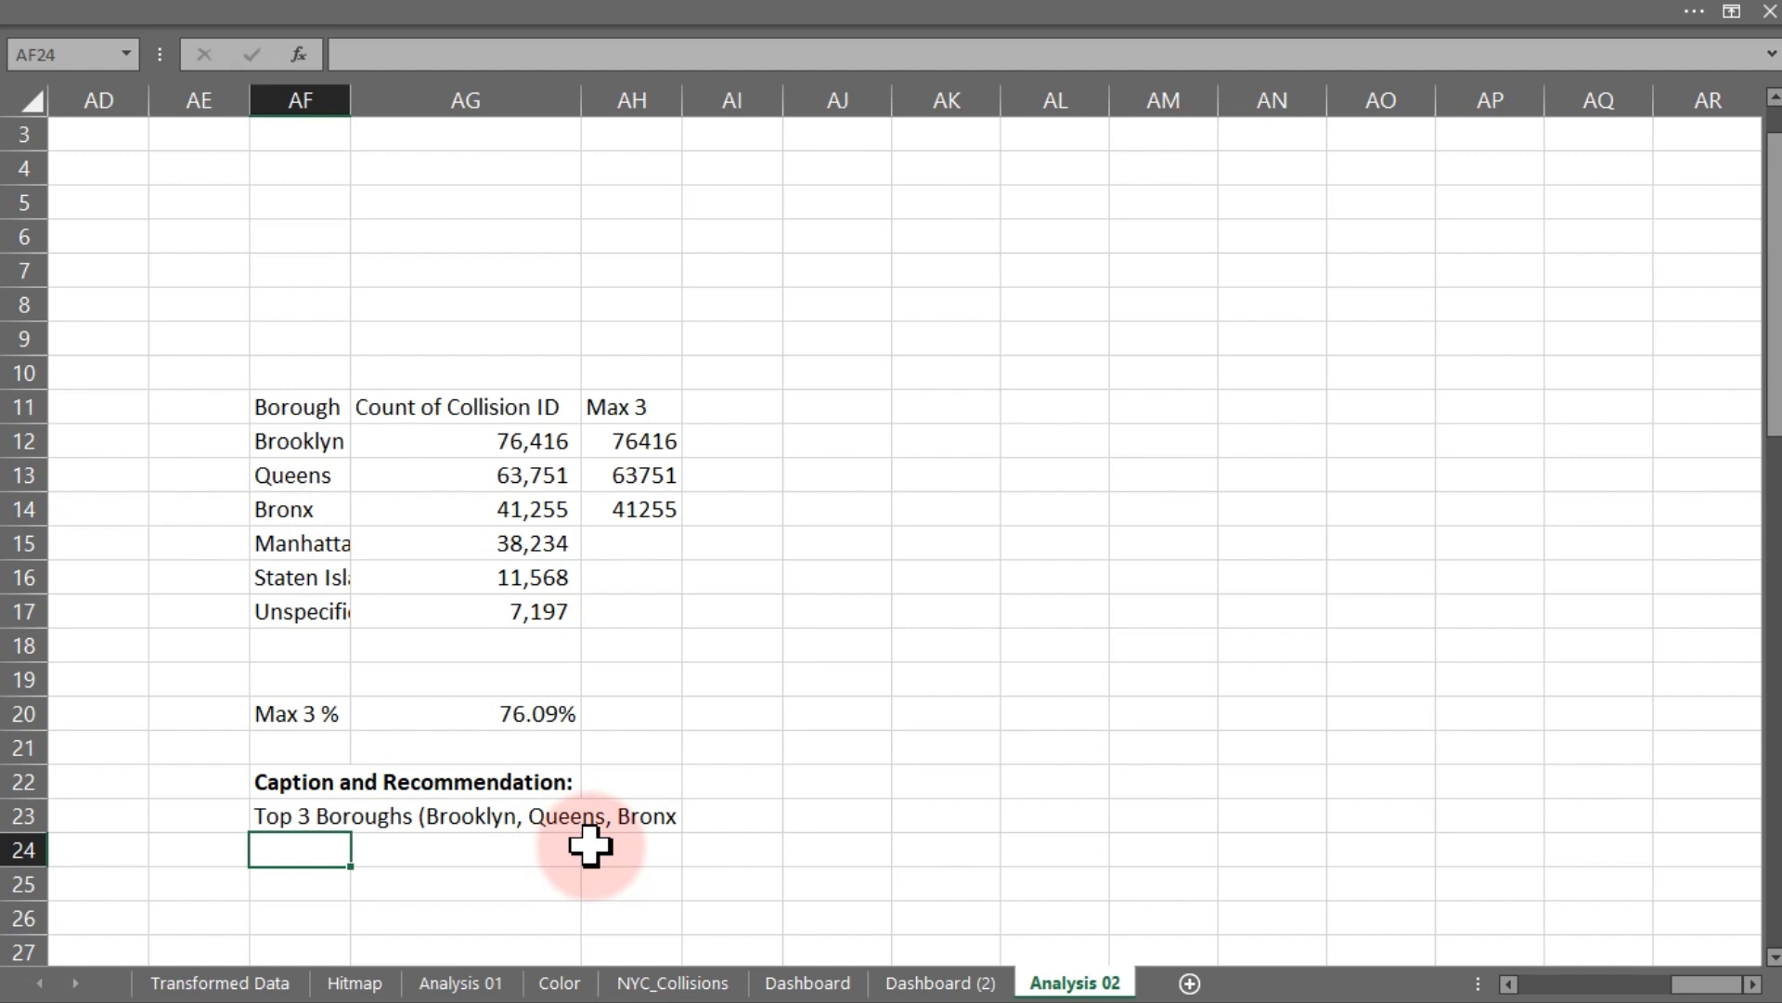
- Copy the caption formula text from AF23 and paste it into AF24
double_click(311, 815)
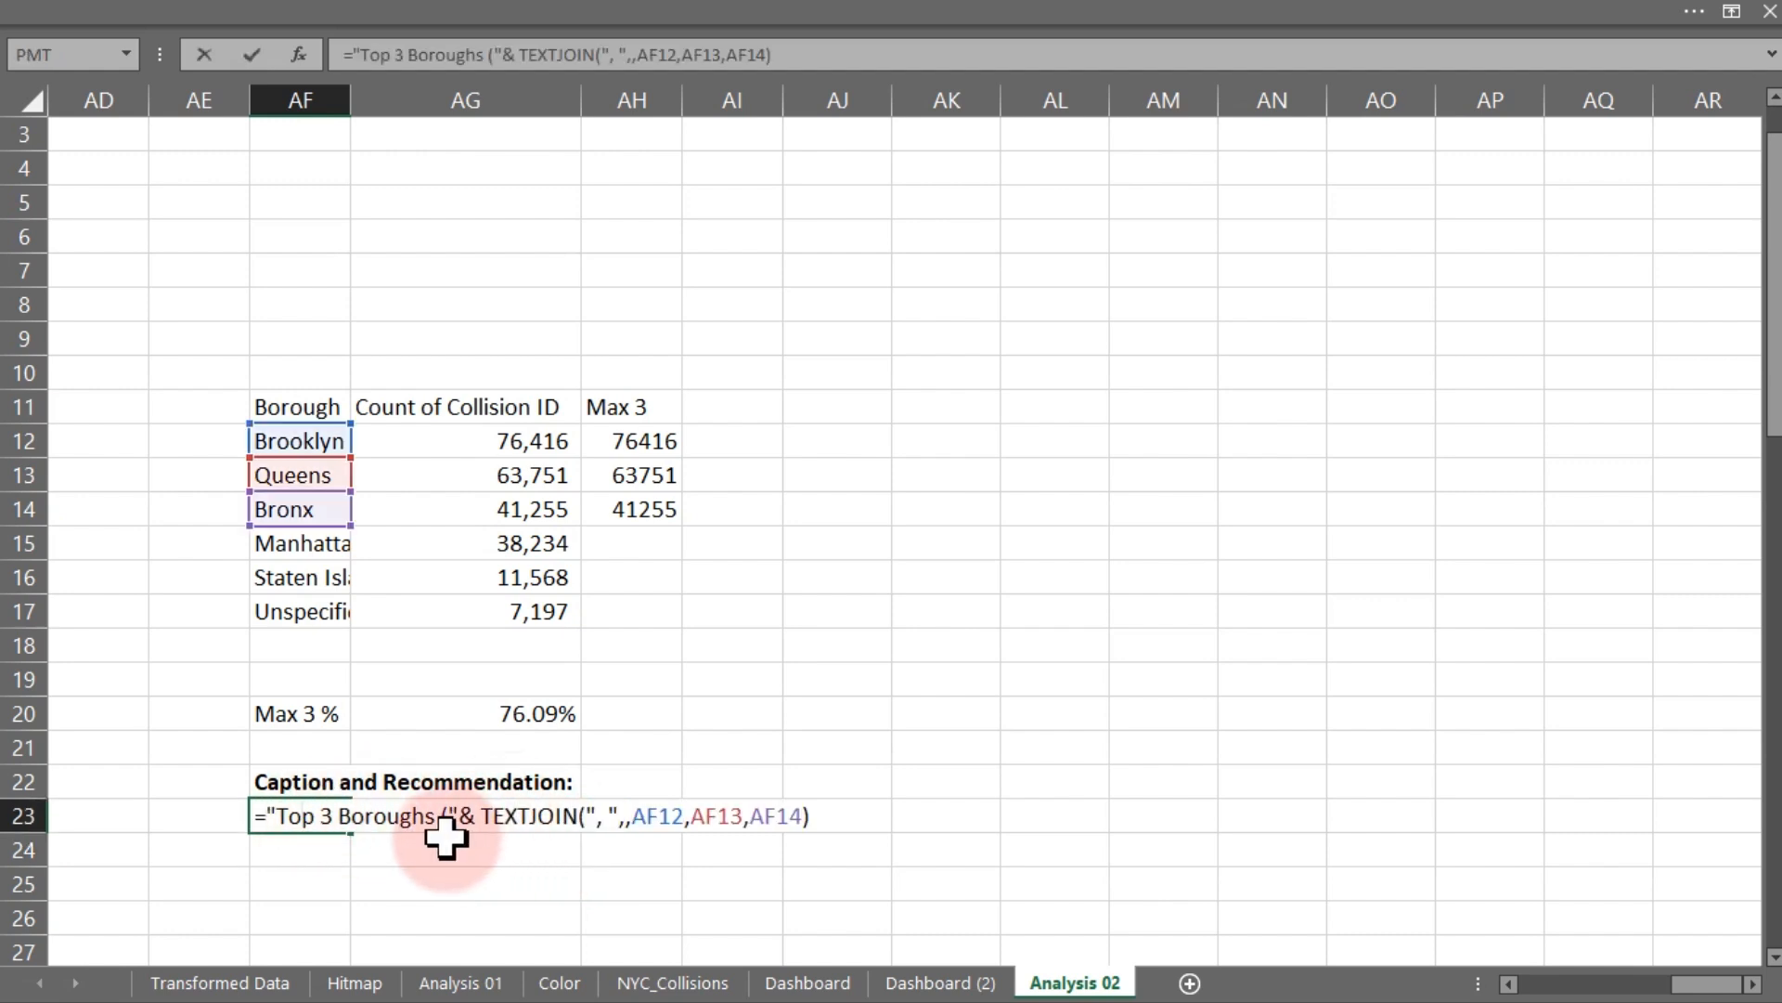
left_click_drag(259, 813, 856, 845)
key("Escape")
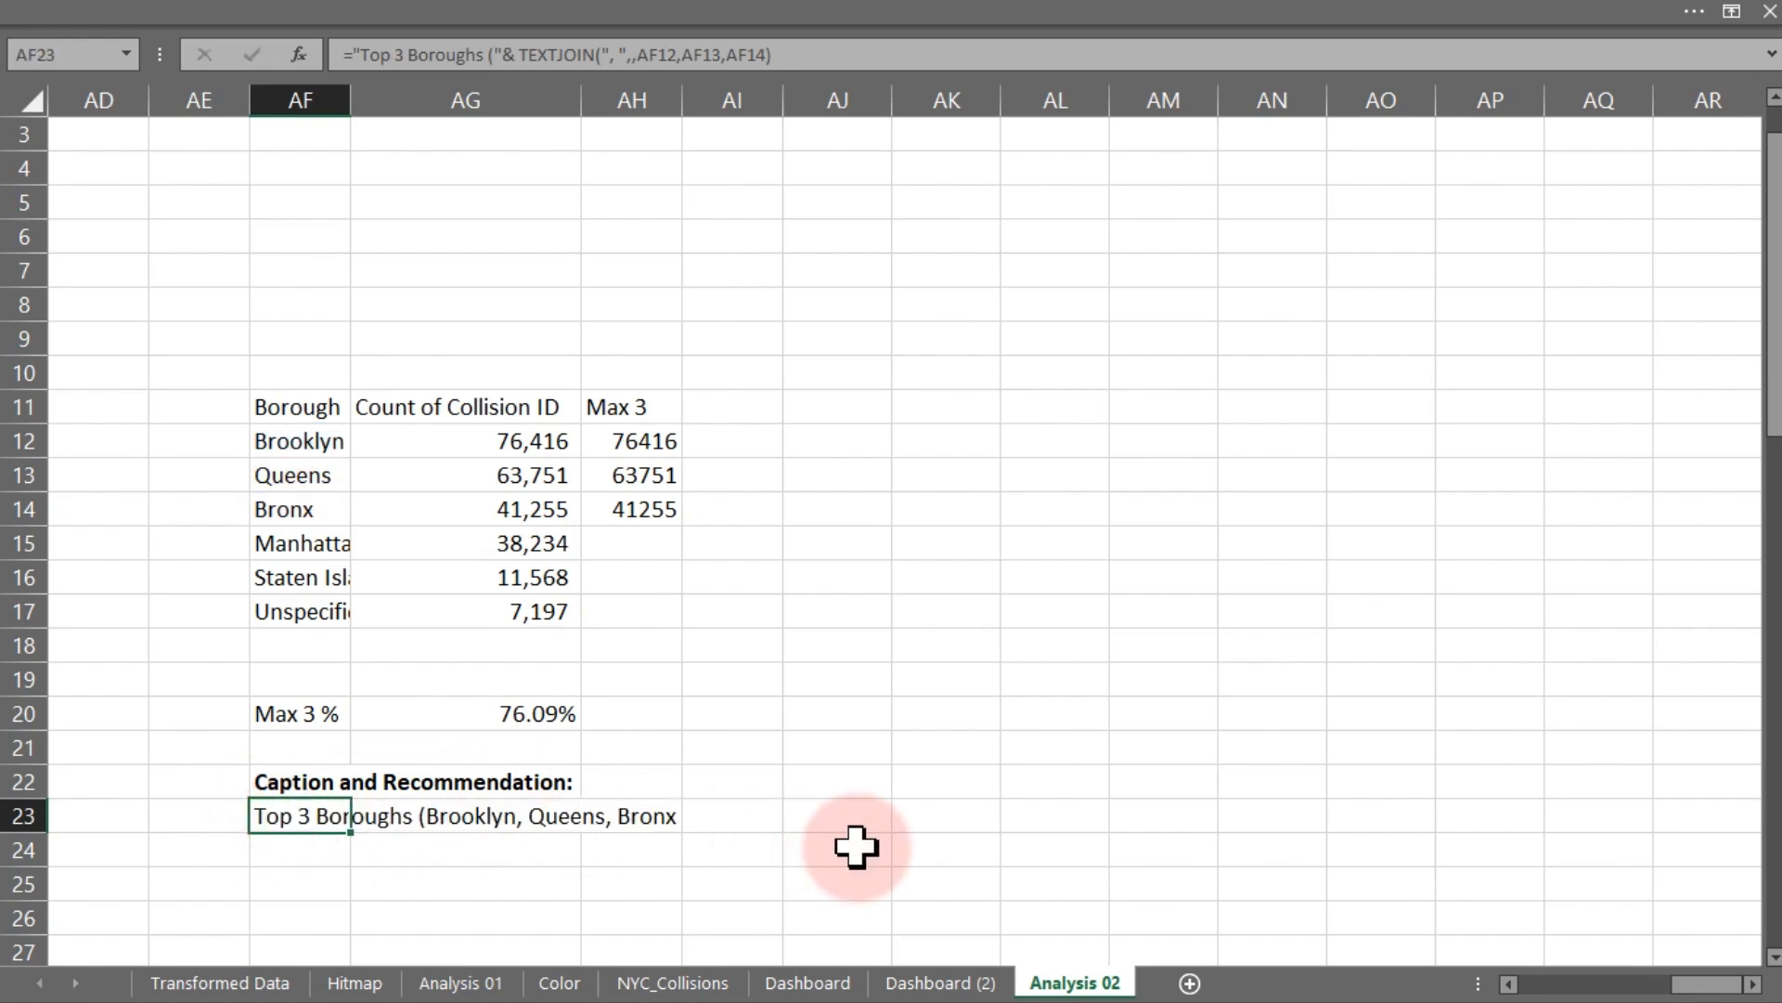
left_click(325, 849)
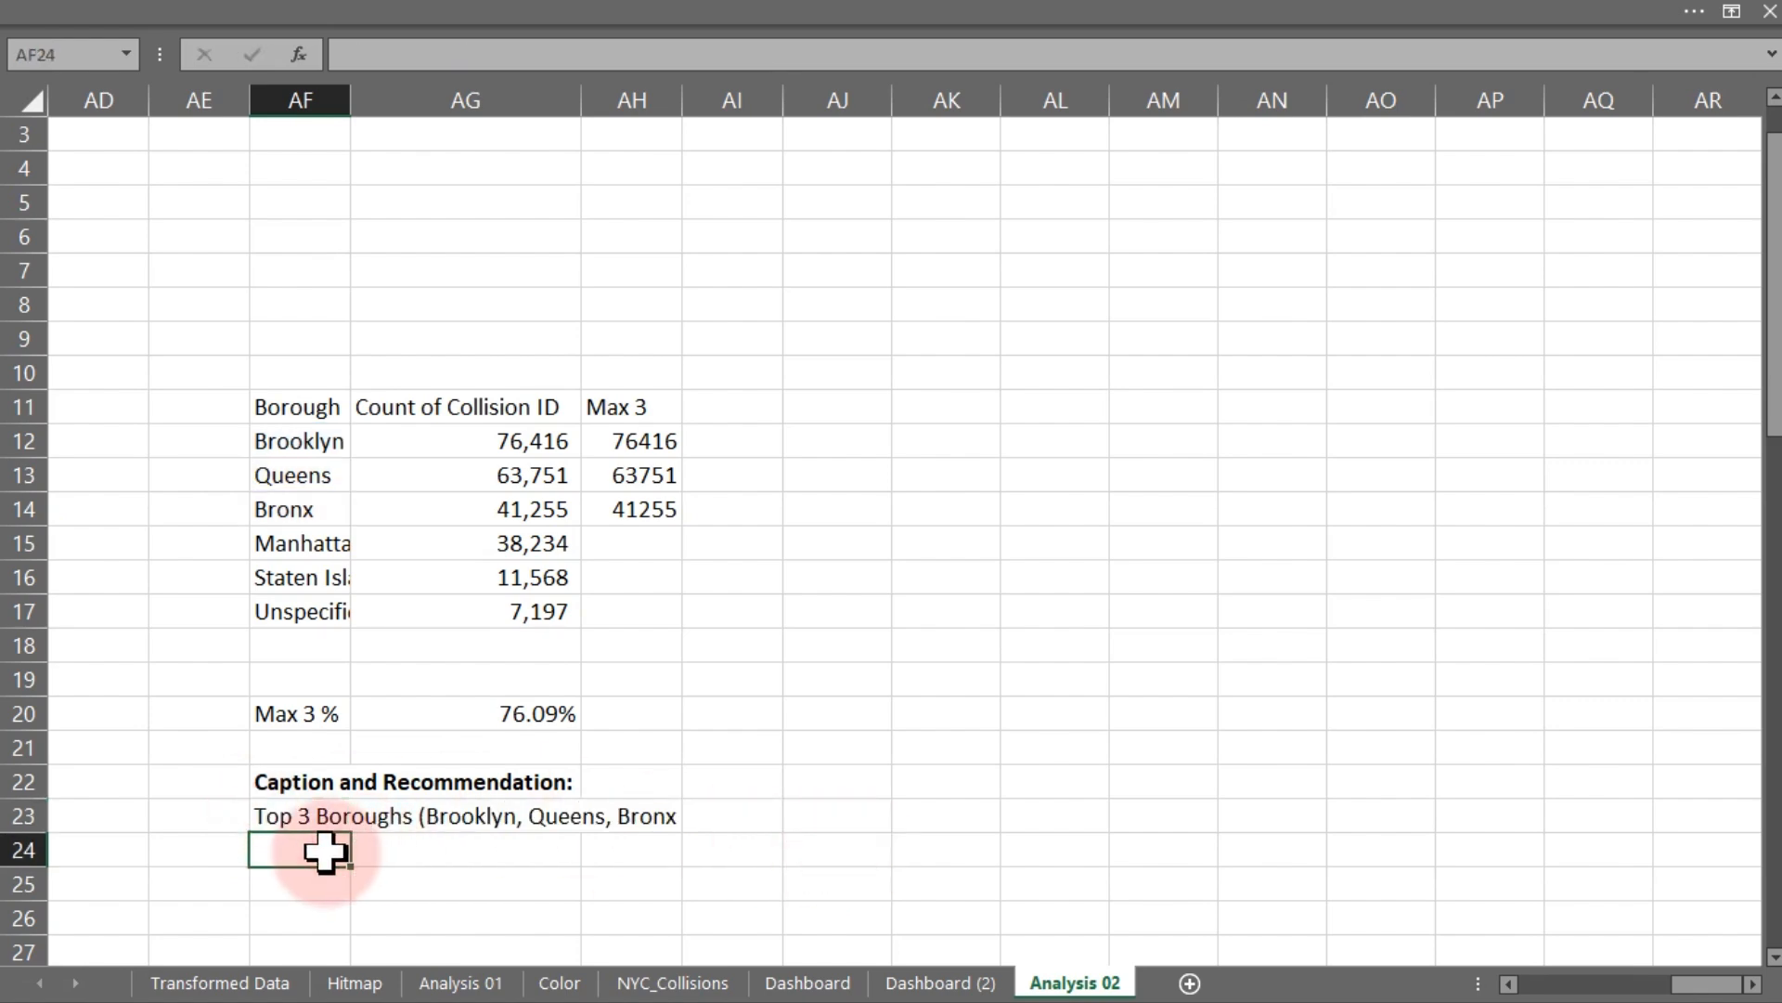
key("ctrl+v")
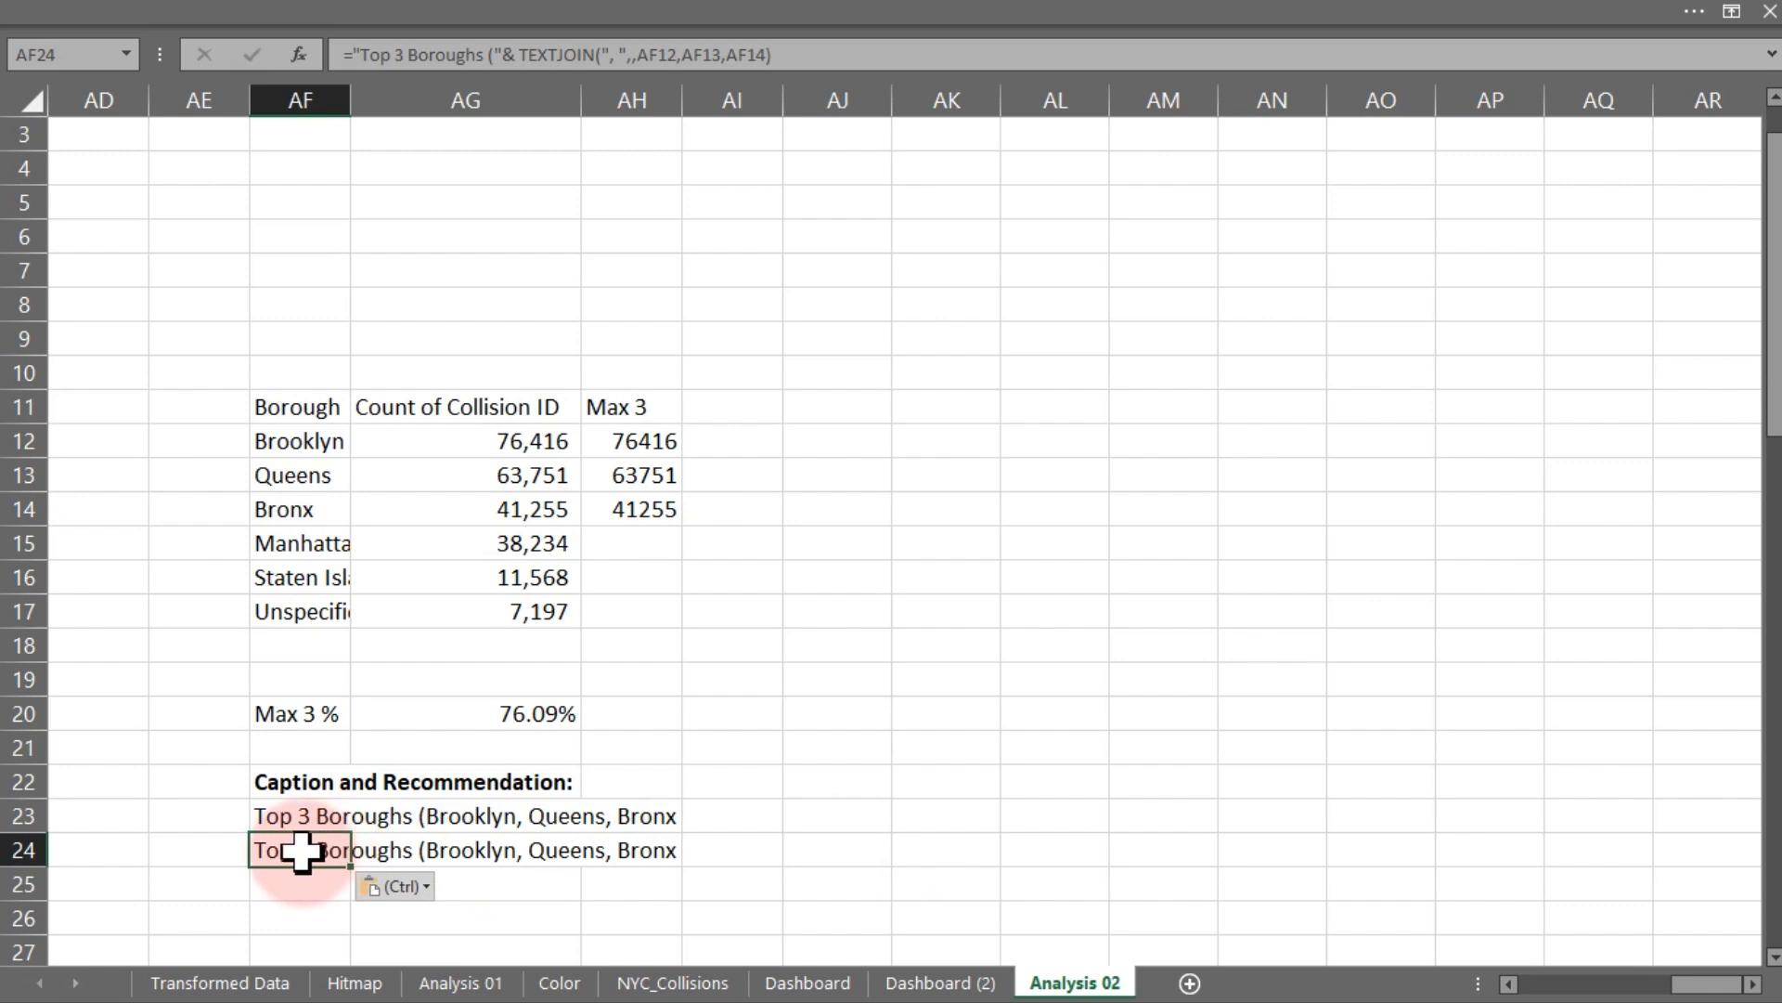
- In AF24, replace the joined cell references with FILTER(AF12:AF17,AH12:AH17<>"") to pick boroughs with Max 3 values
double_click(304, 849)
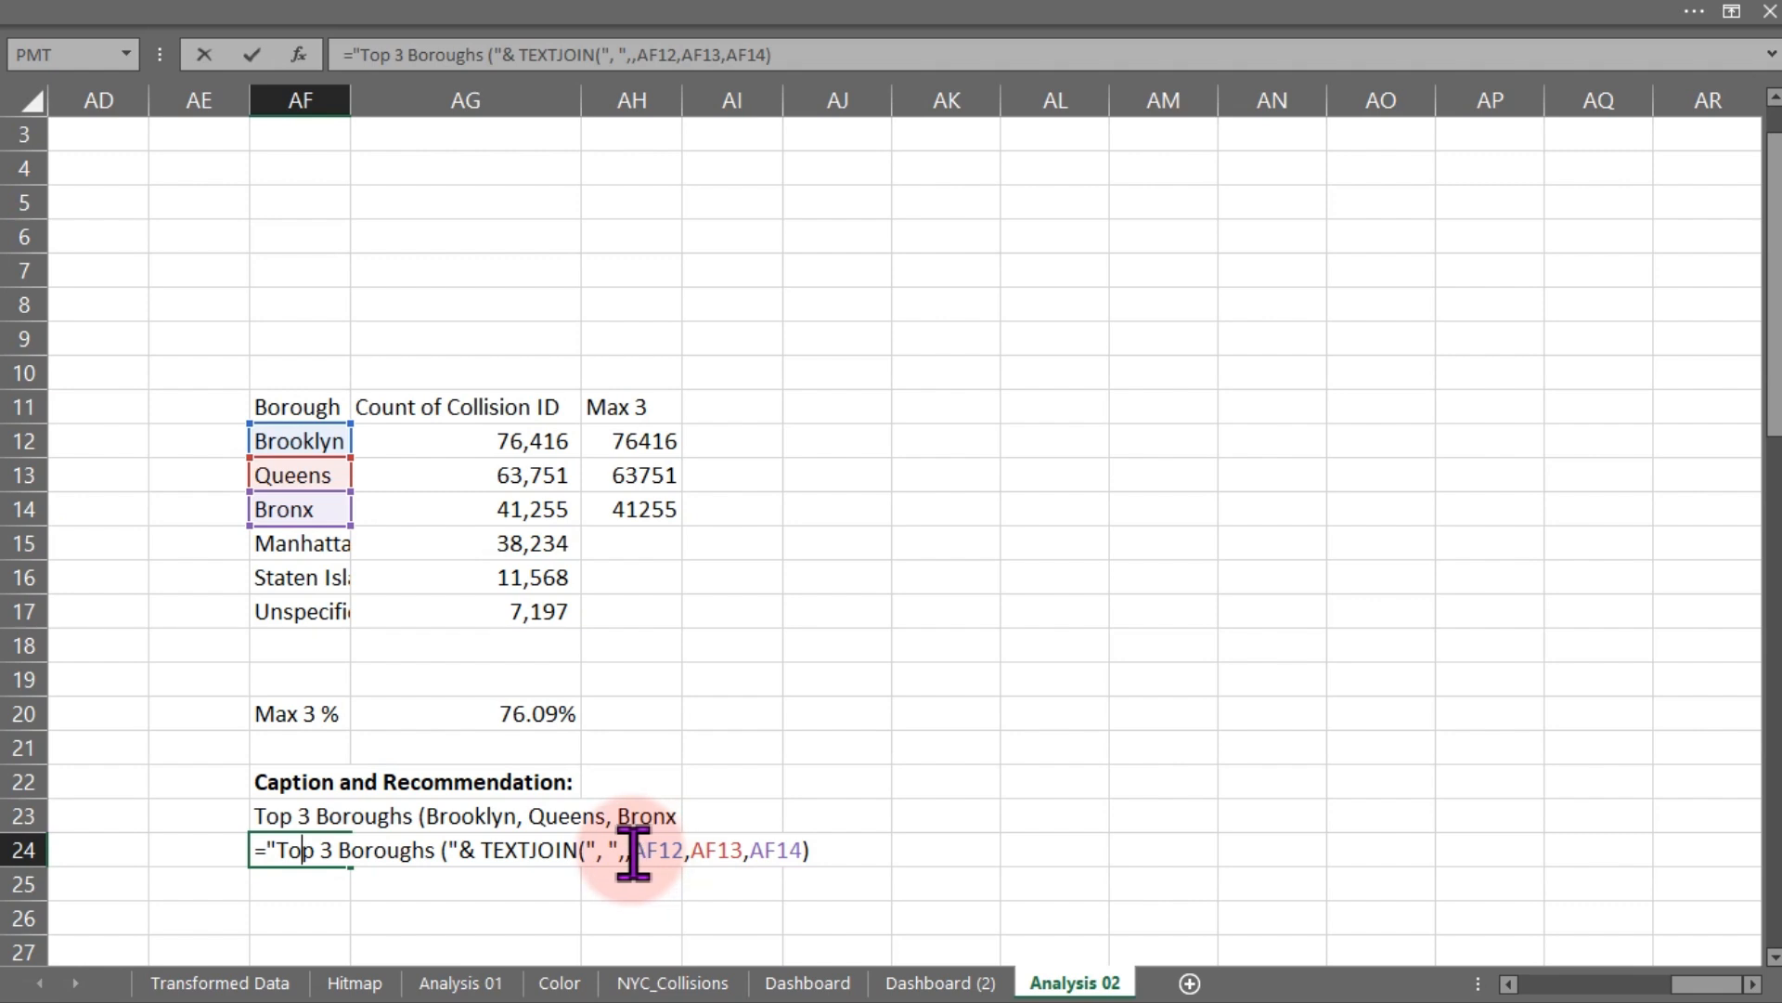
left_click_drag(630, 853, 841, 853)
key("BackSpace")
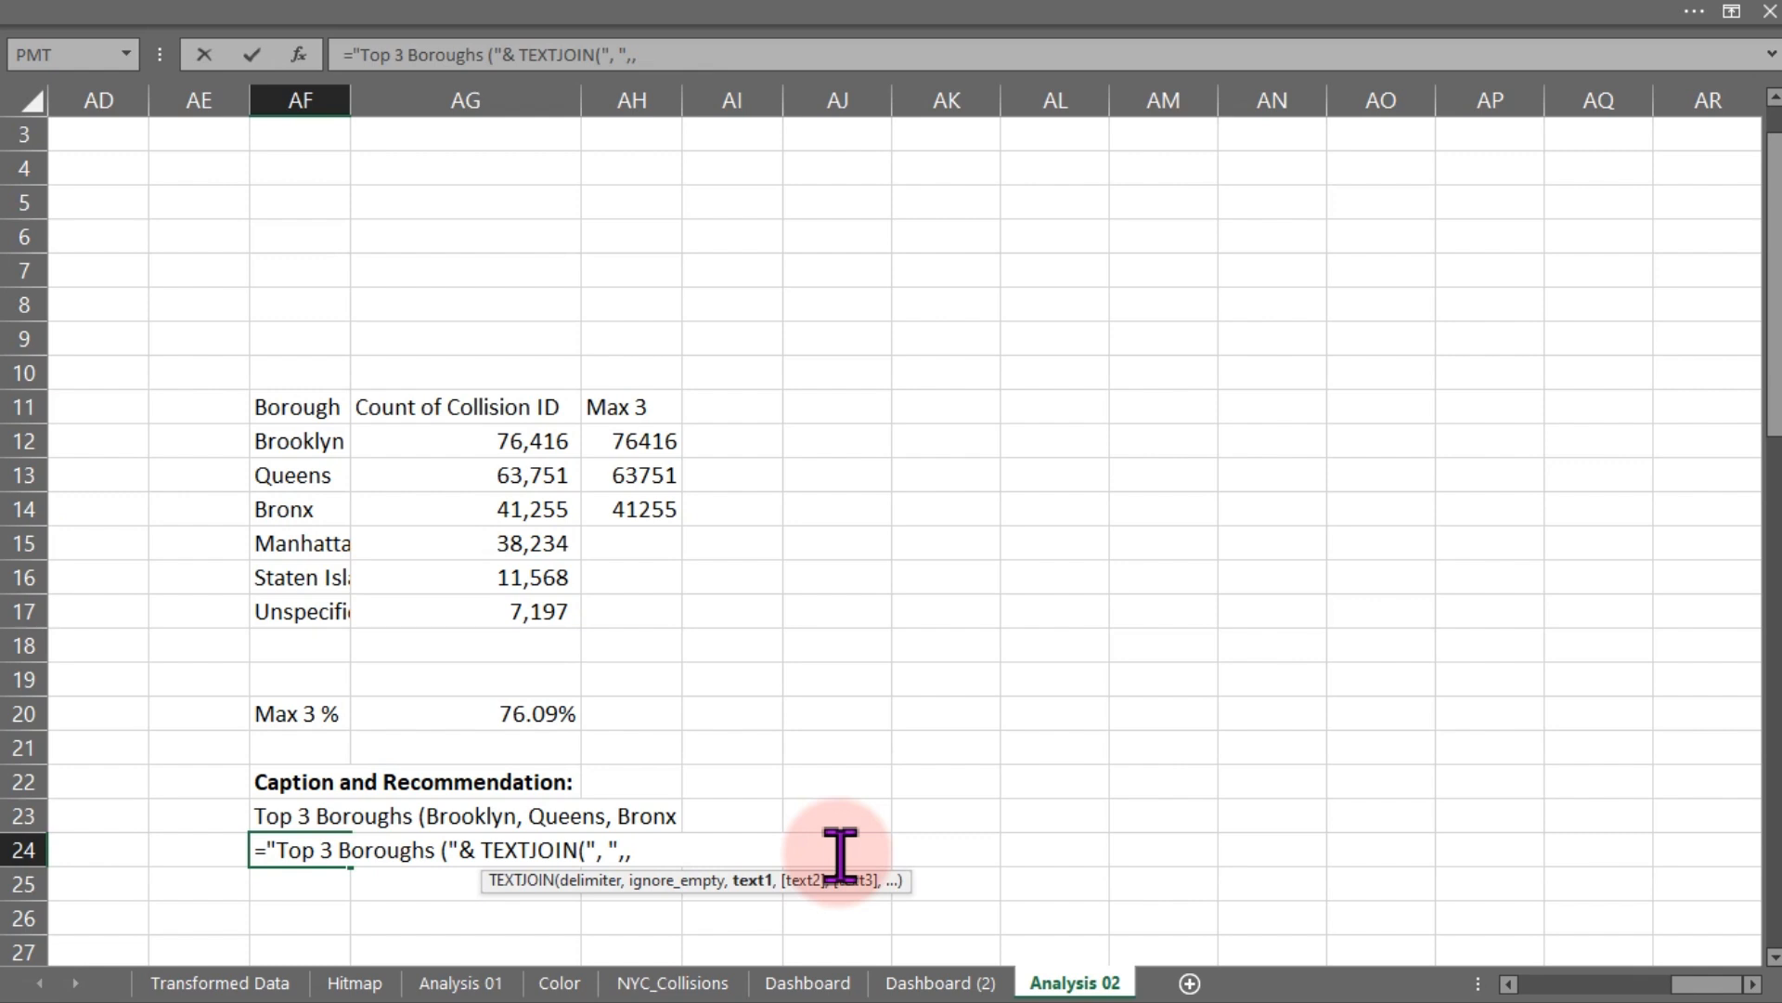
type("fil")
key("Tab")
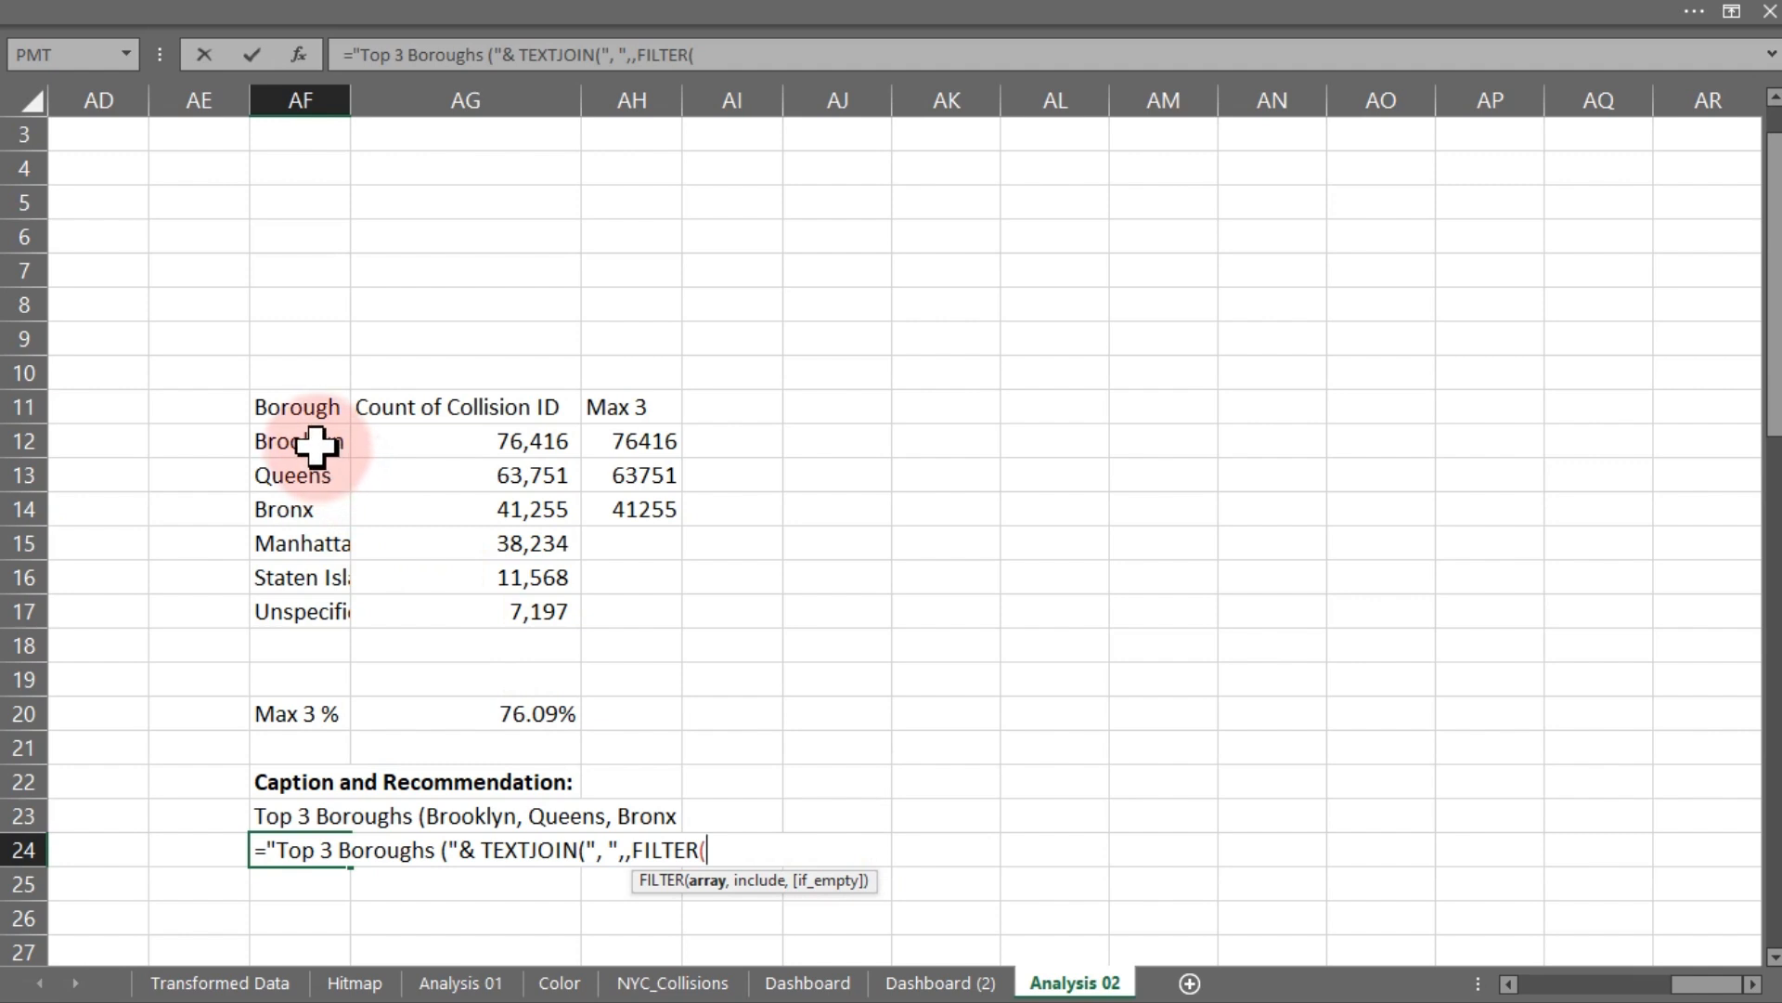
left_click_drag(316, 446, 315, 608)
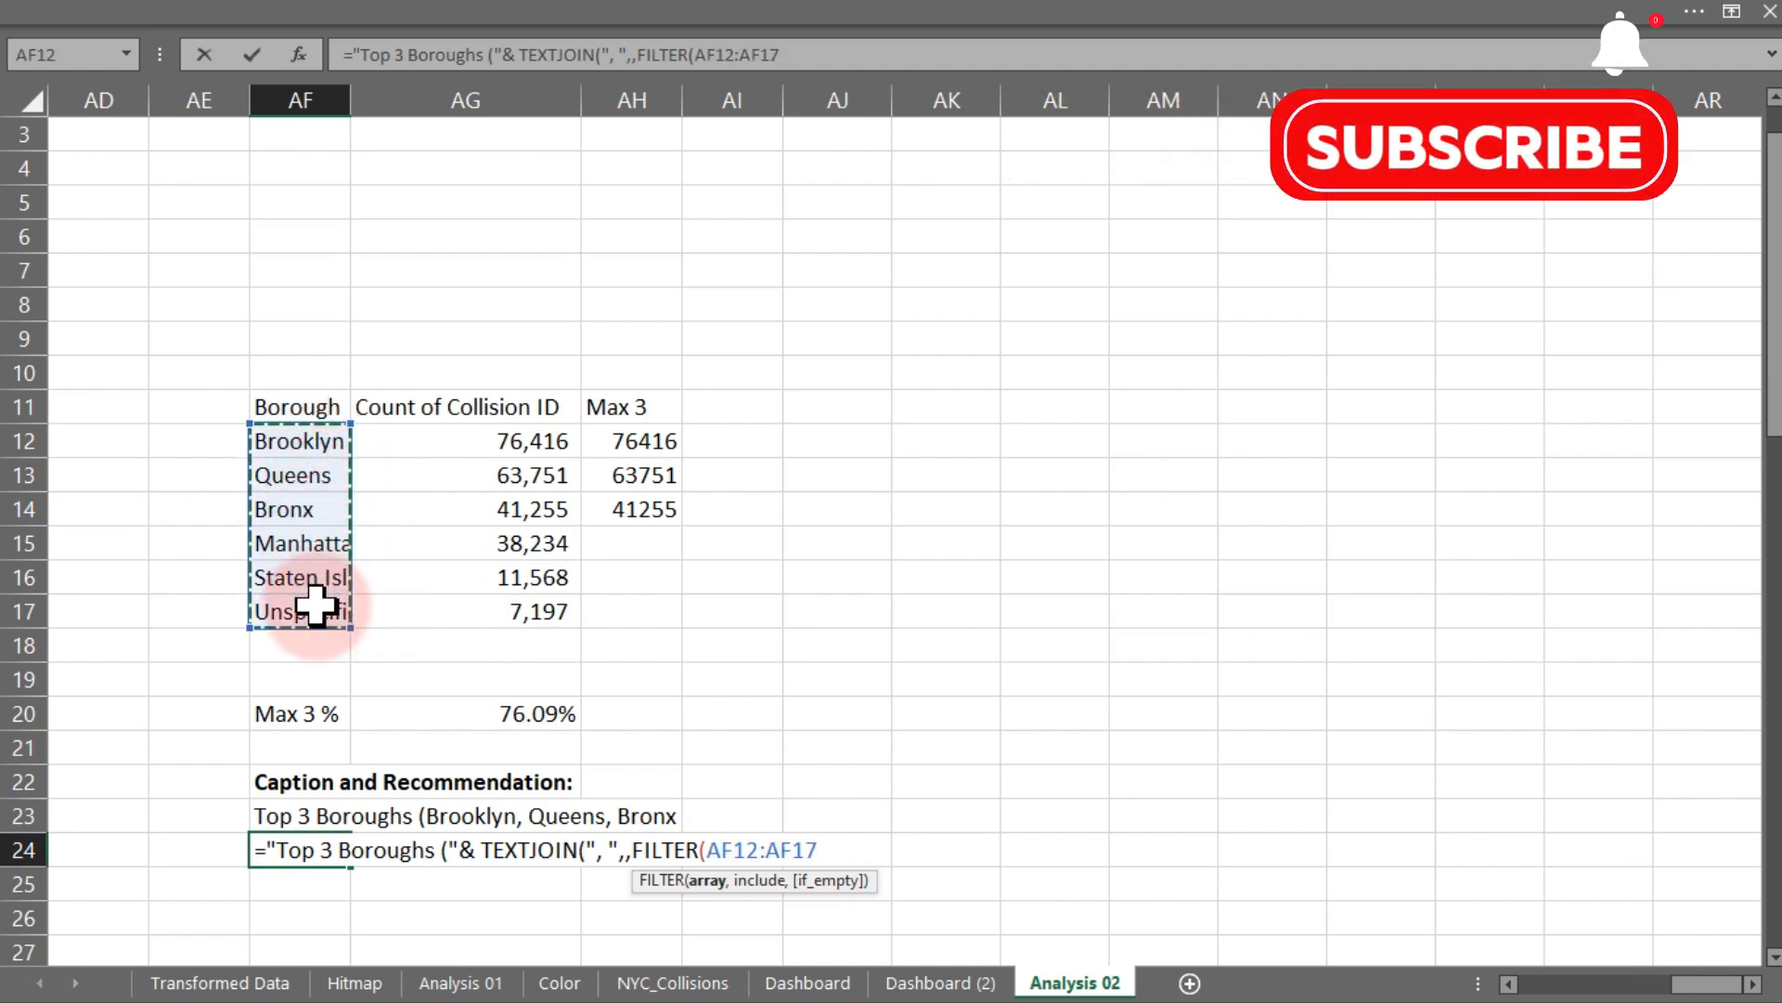
type(",")
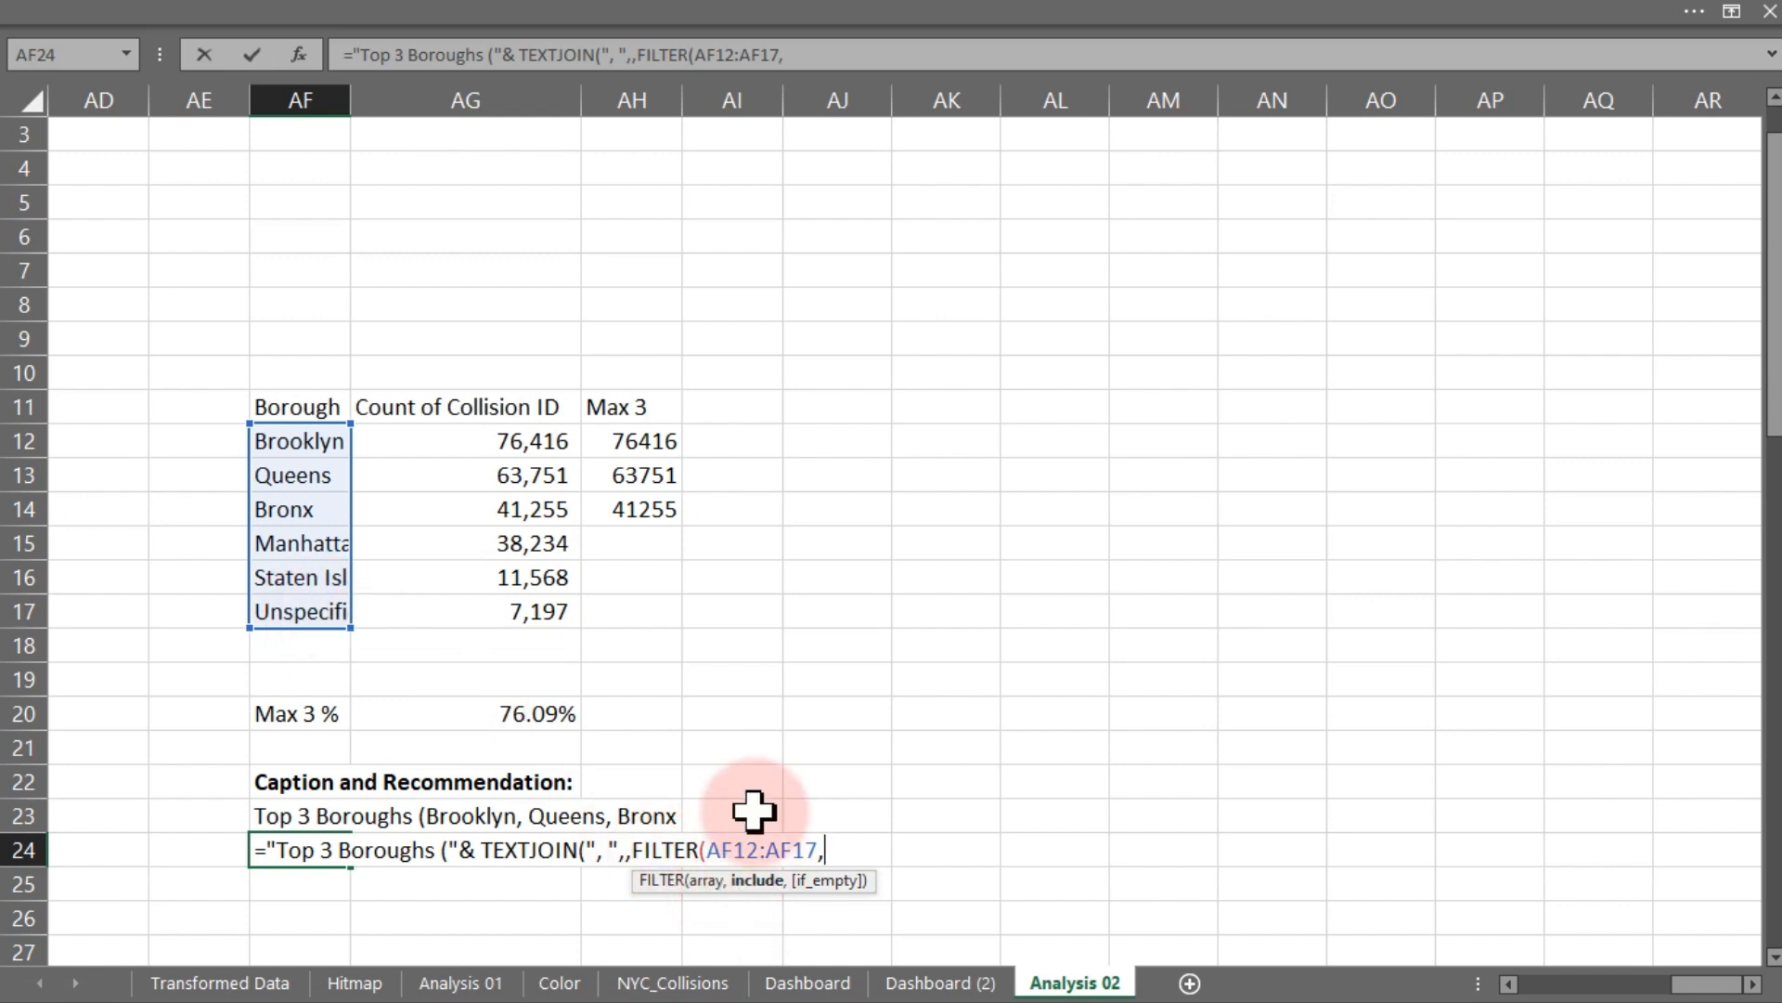
left_click_drag(641, 444, 648, 616)
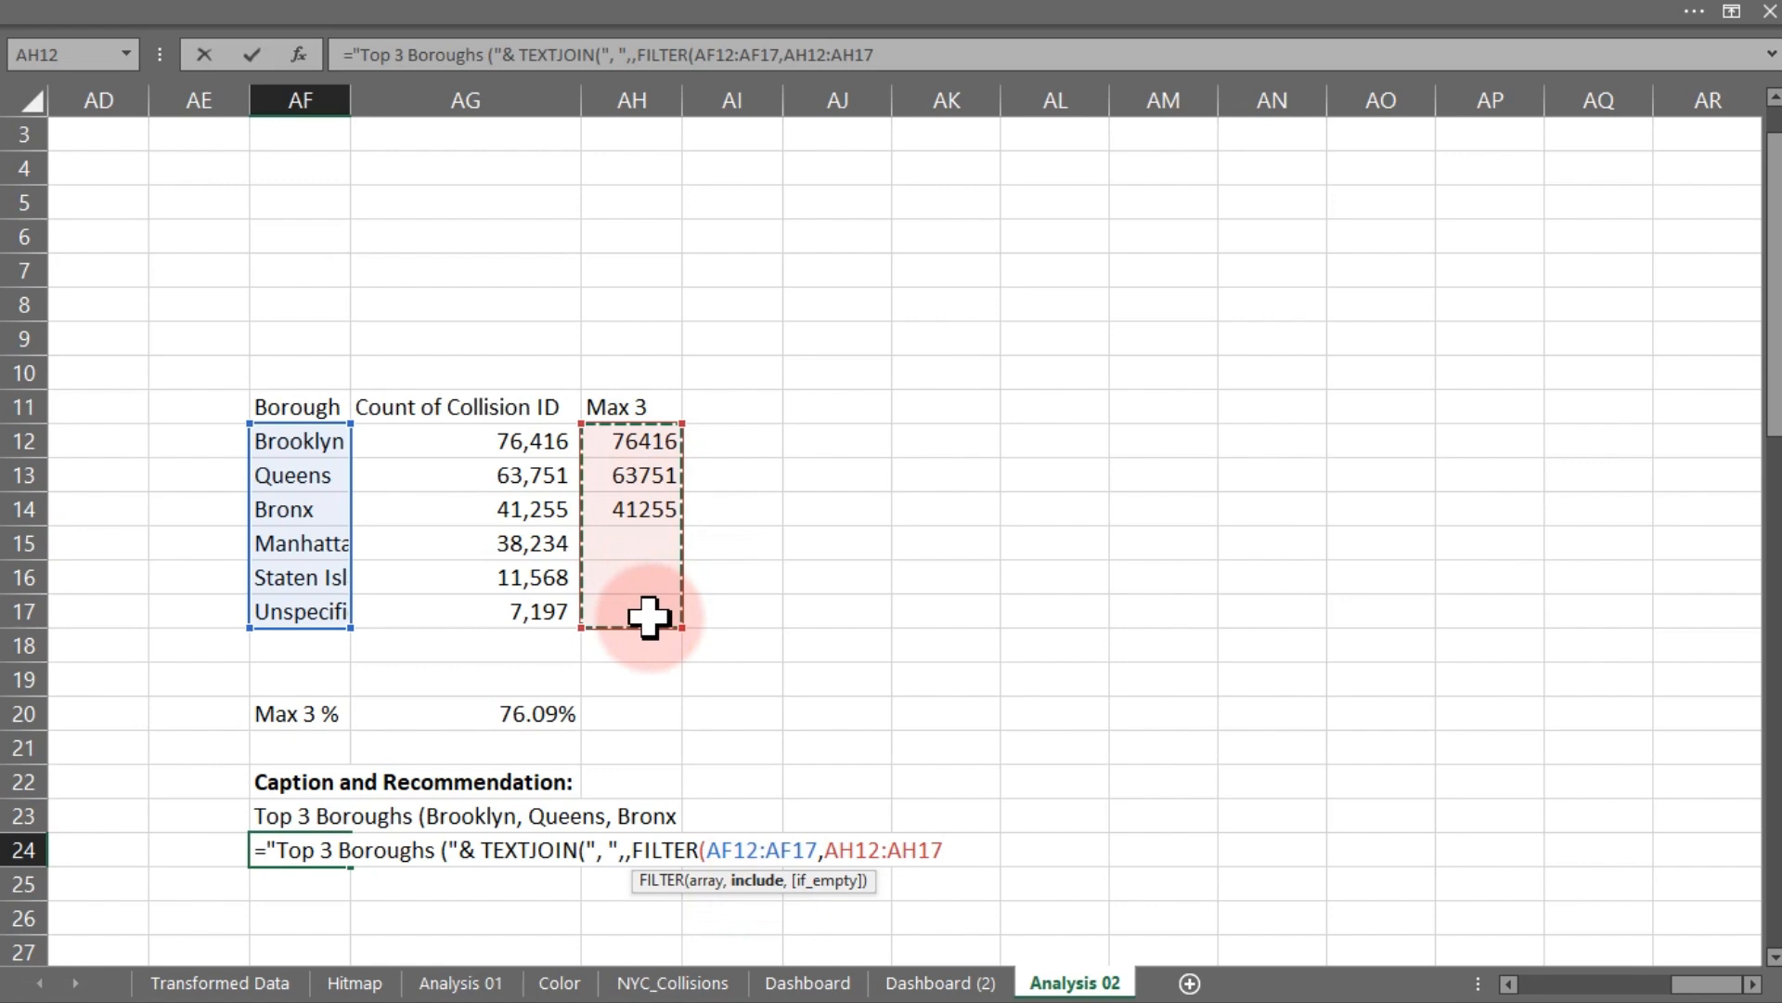
type("<>")
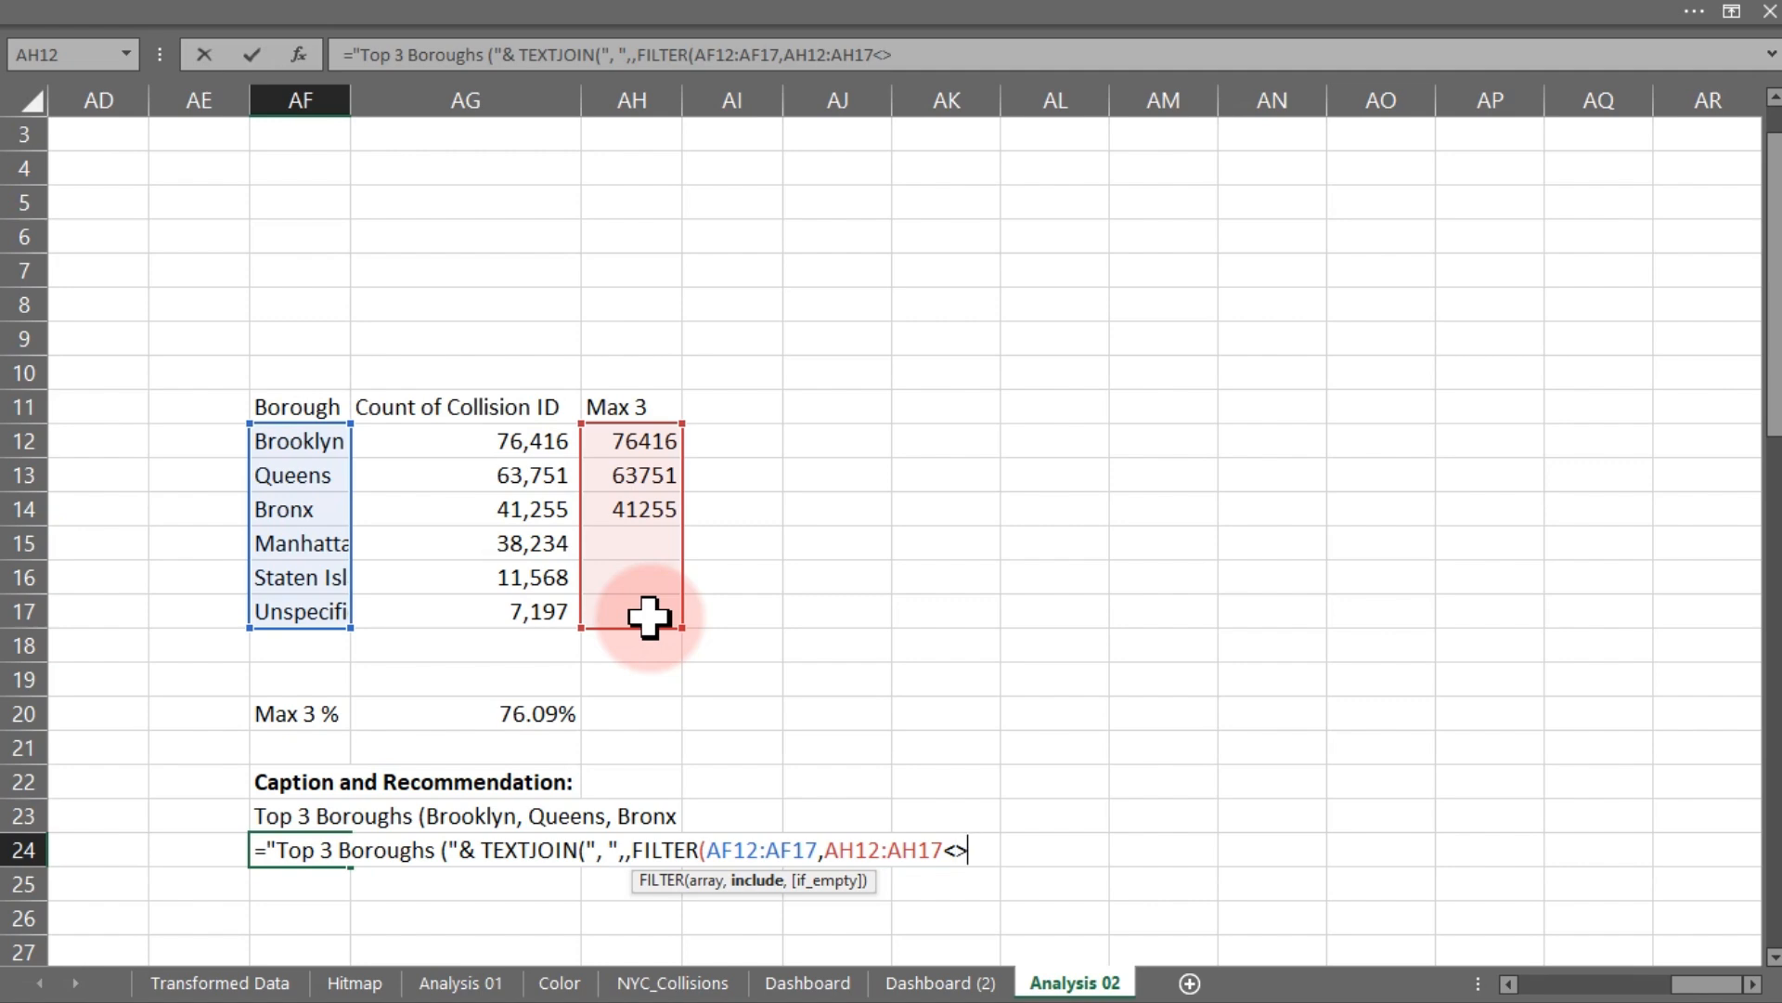
type("\"\"")
- Insert TRUE before FILTER in the AF24 formula, close the parenthesis, and accept the suggested formula correction
left_click(633, 850)
type("true")
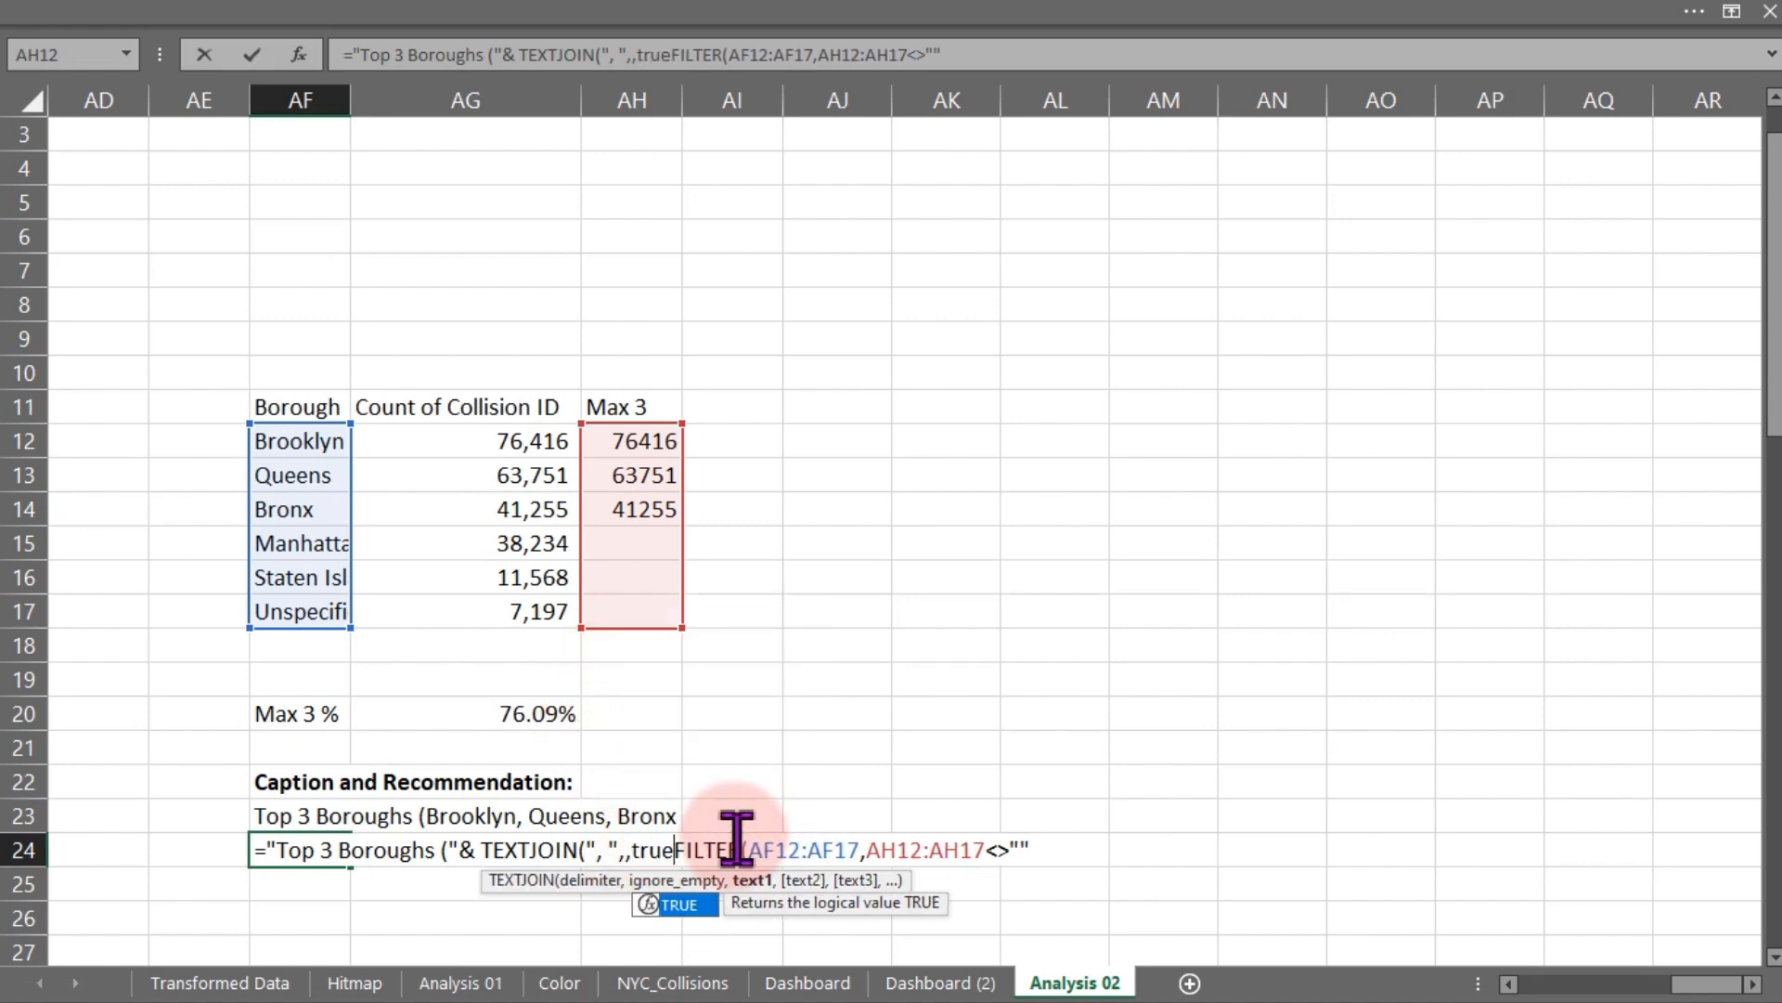
key("Tab")
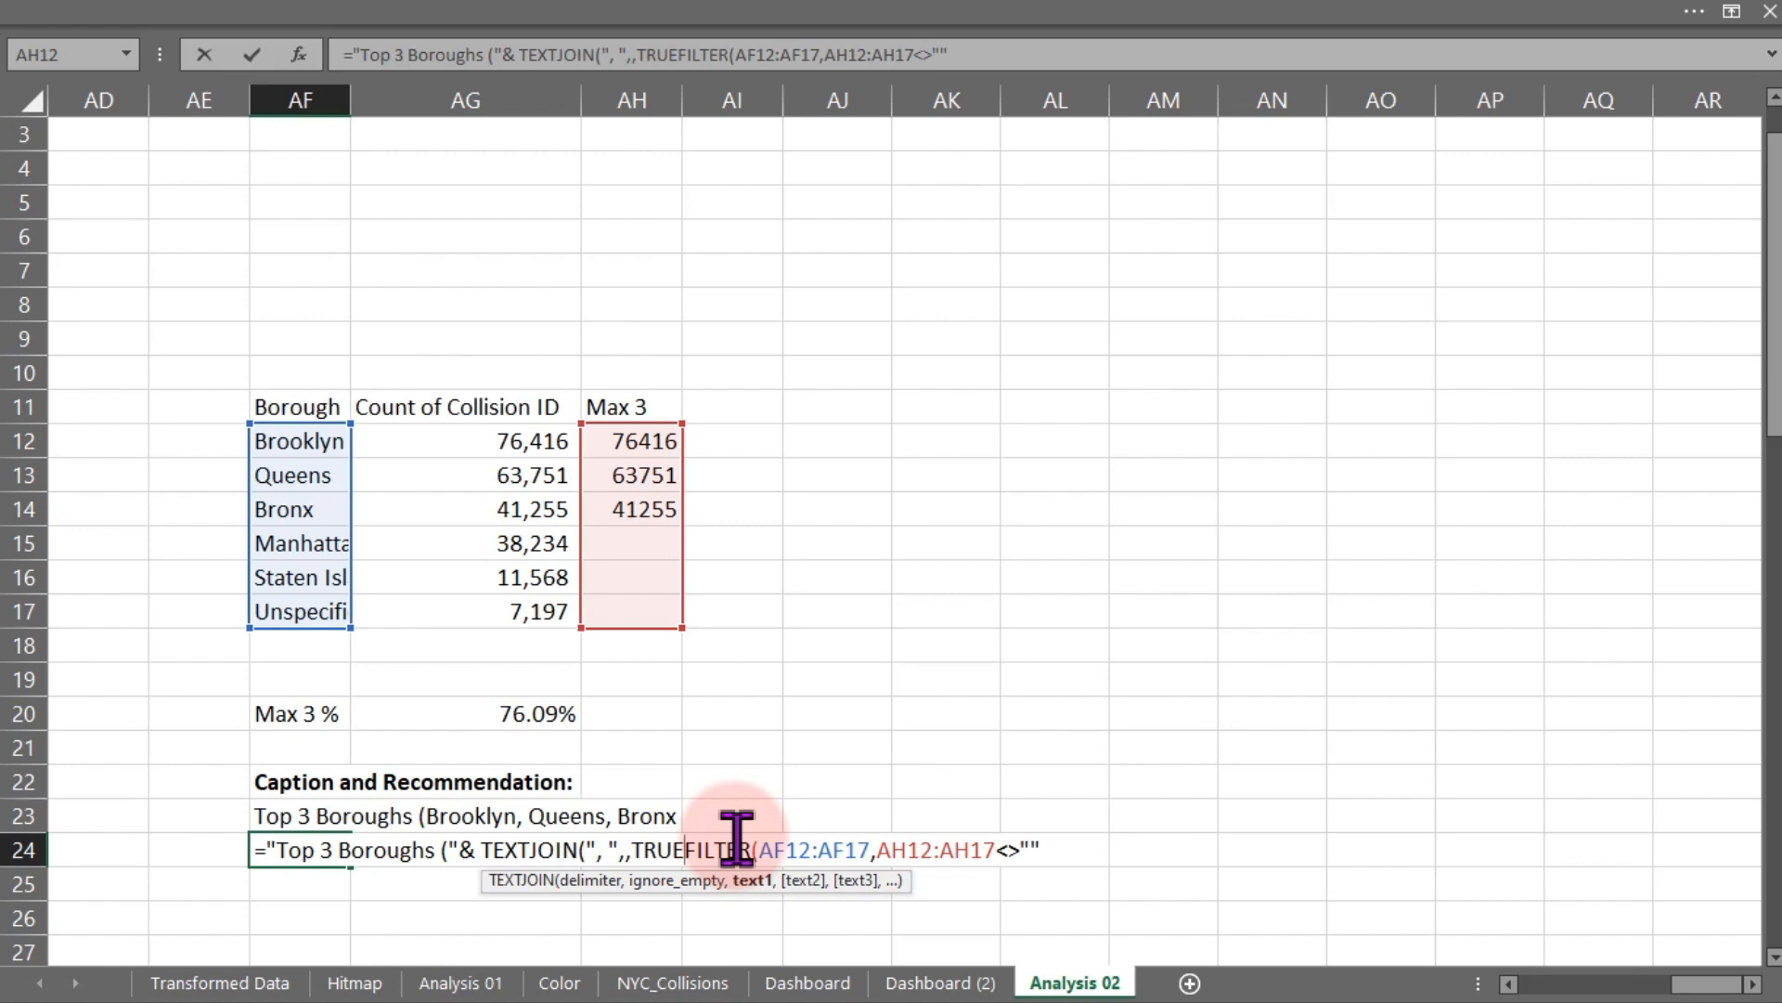
type(",")
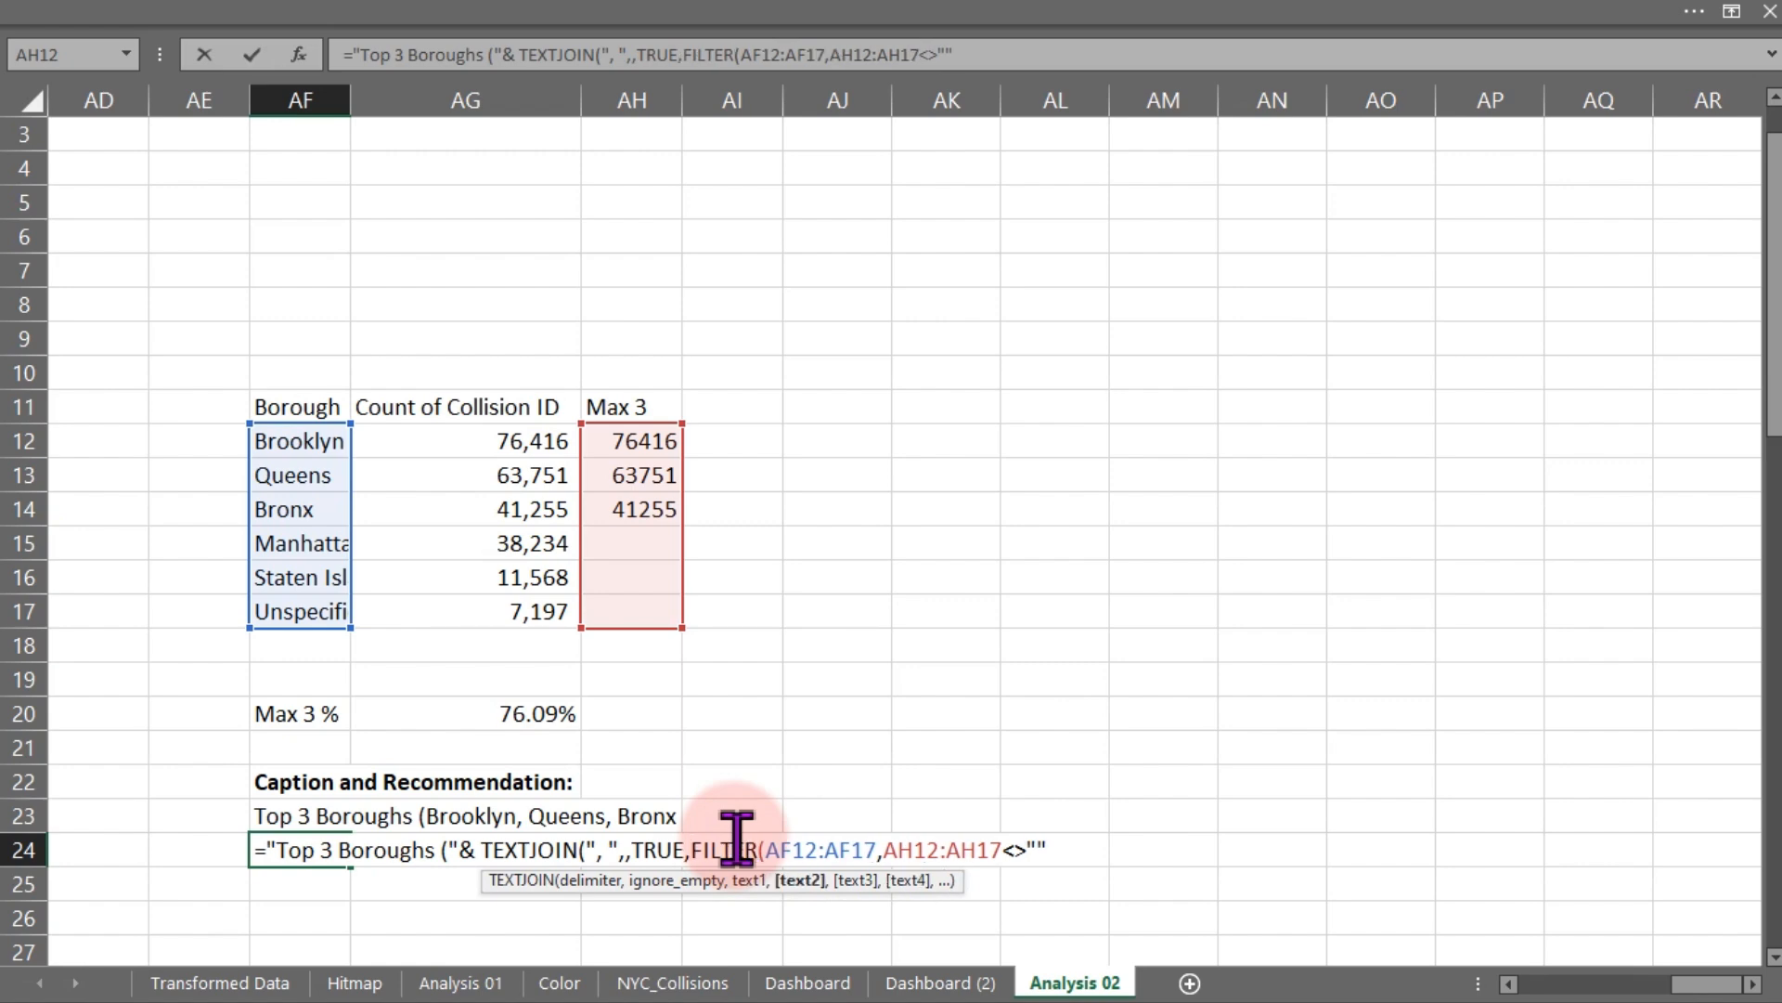
left_click(1062, 851)
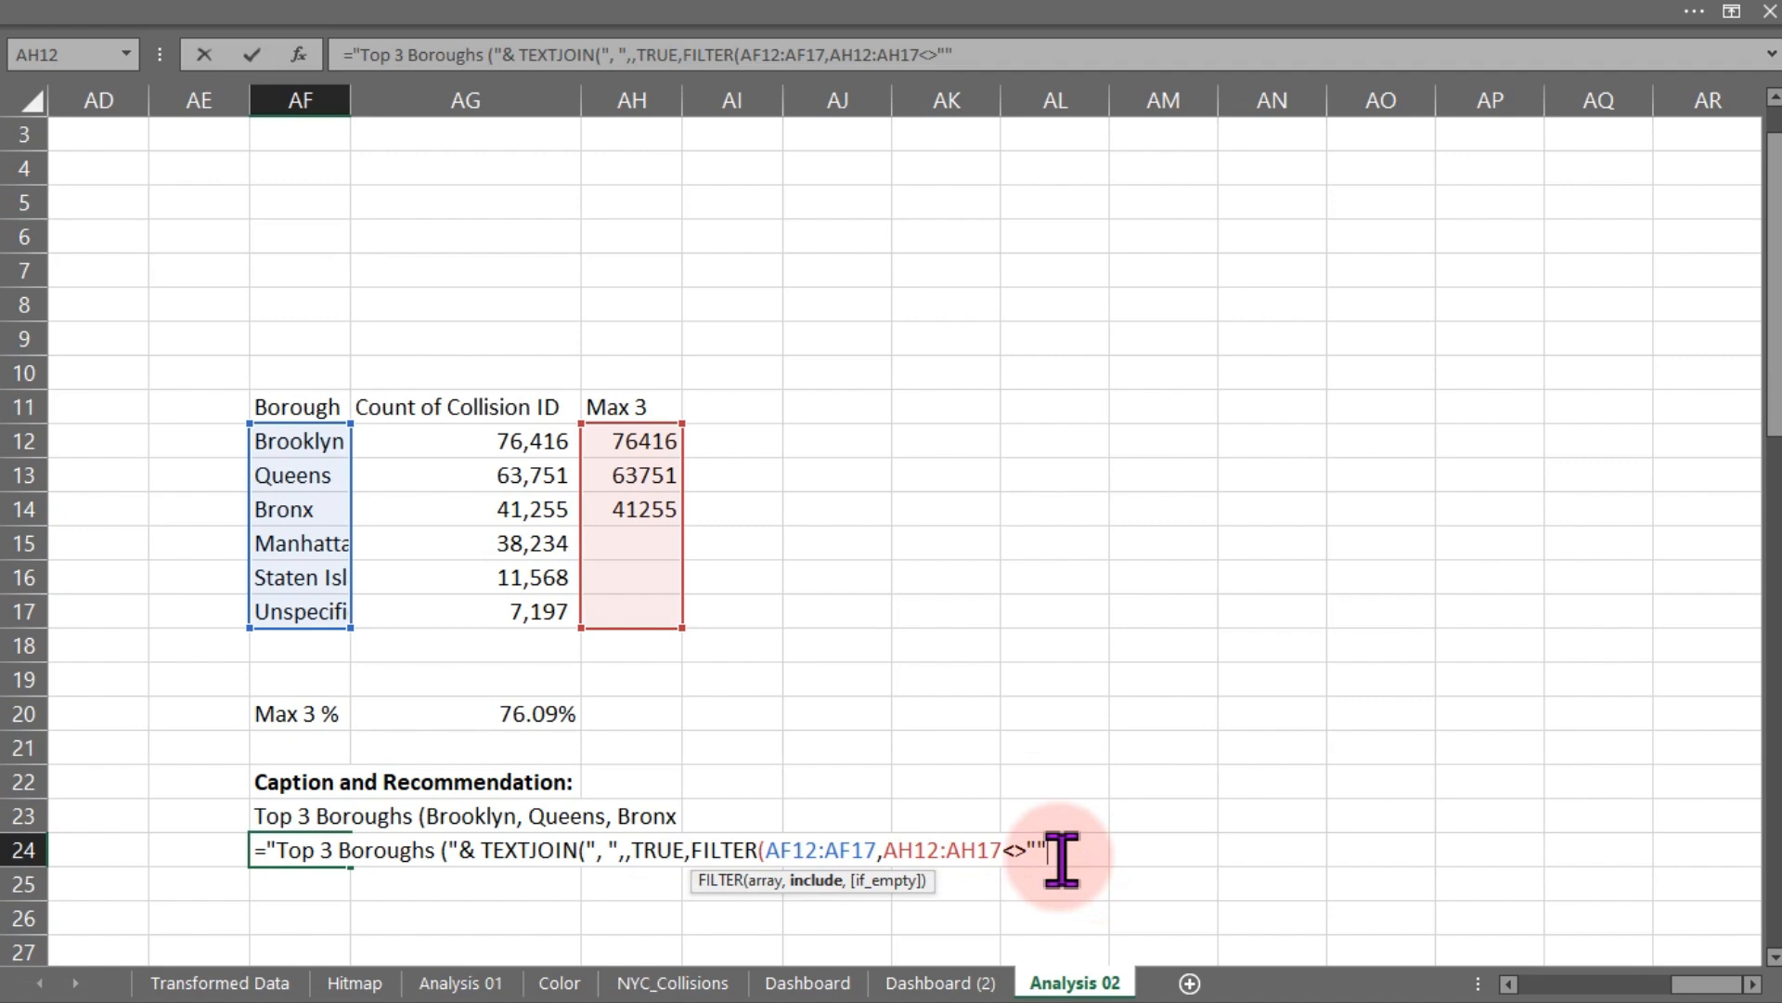
type(")")
key("Return")
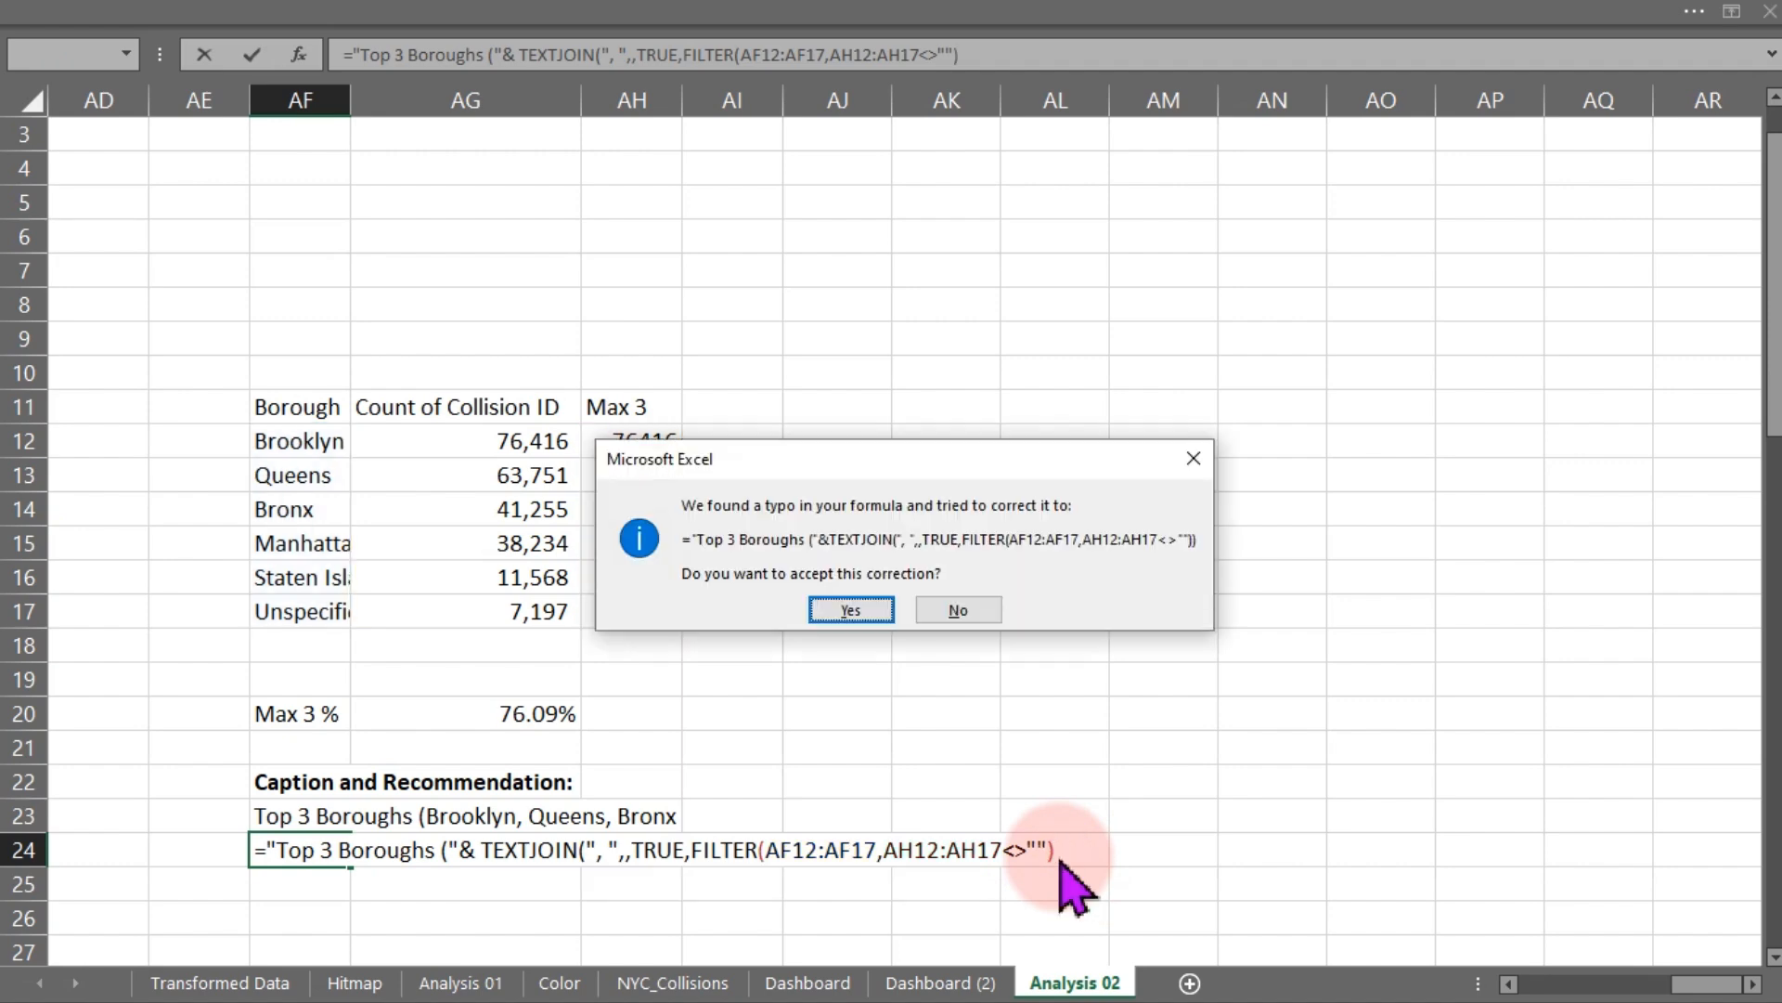
key("Return")
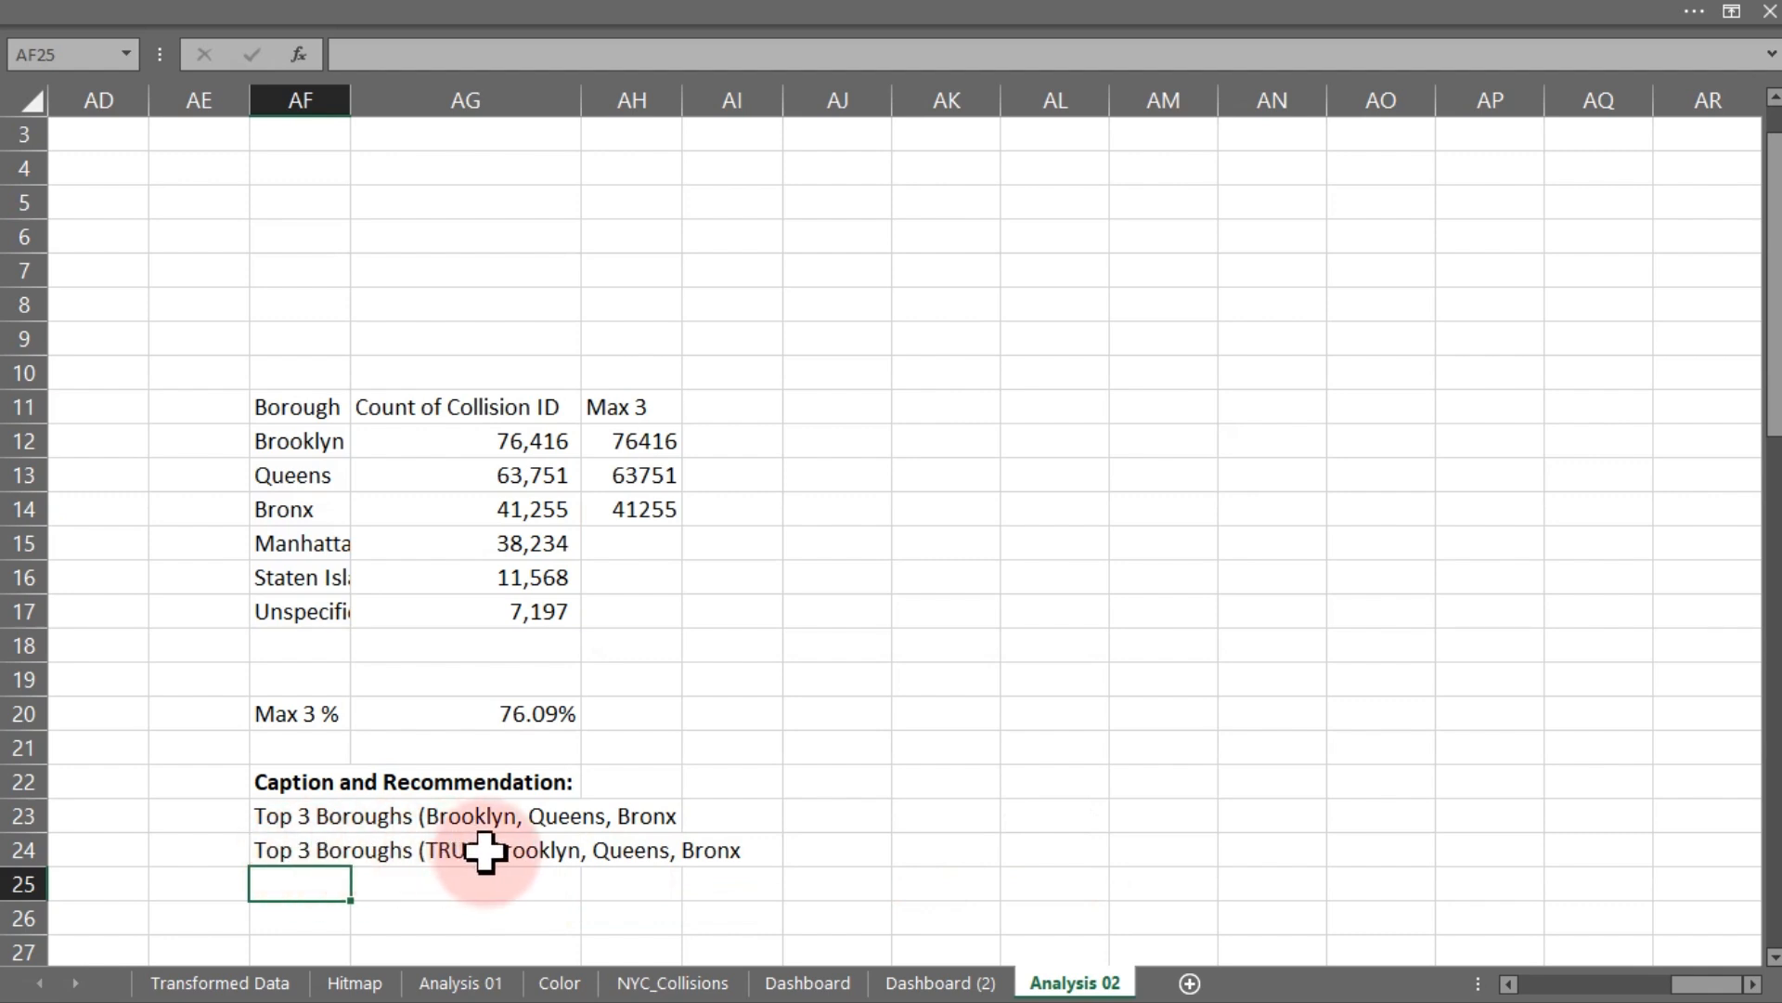
- Remove the extra comma before TRUE in the AF24 caption formula
left_click(296, 854)
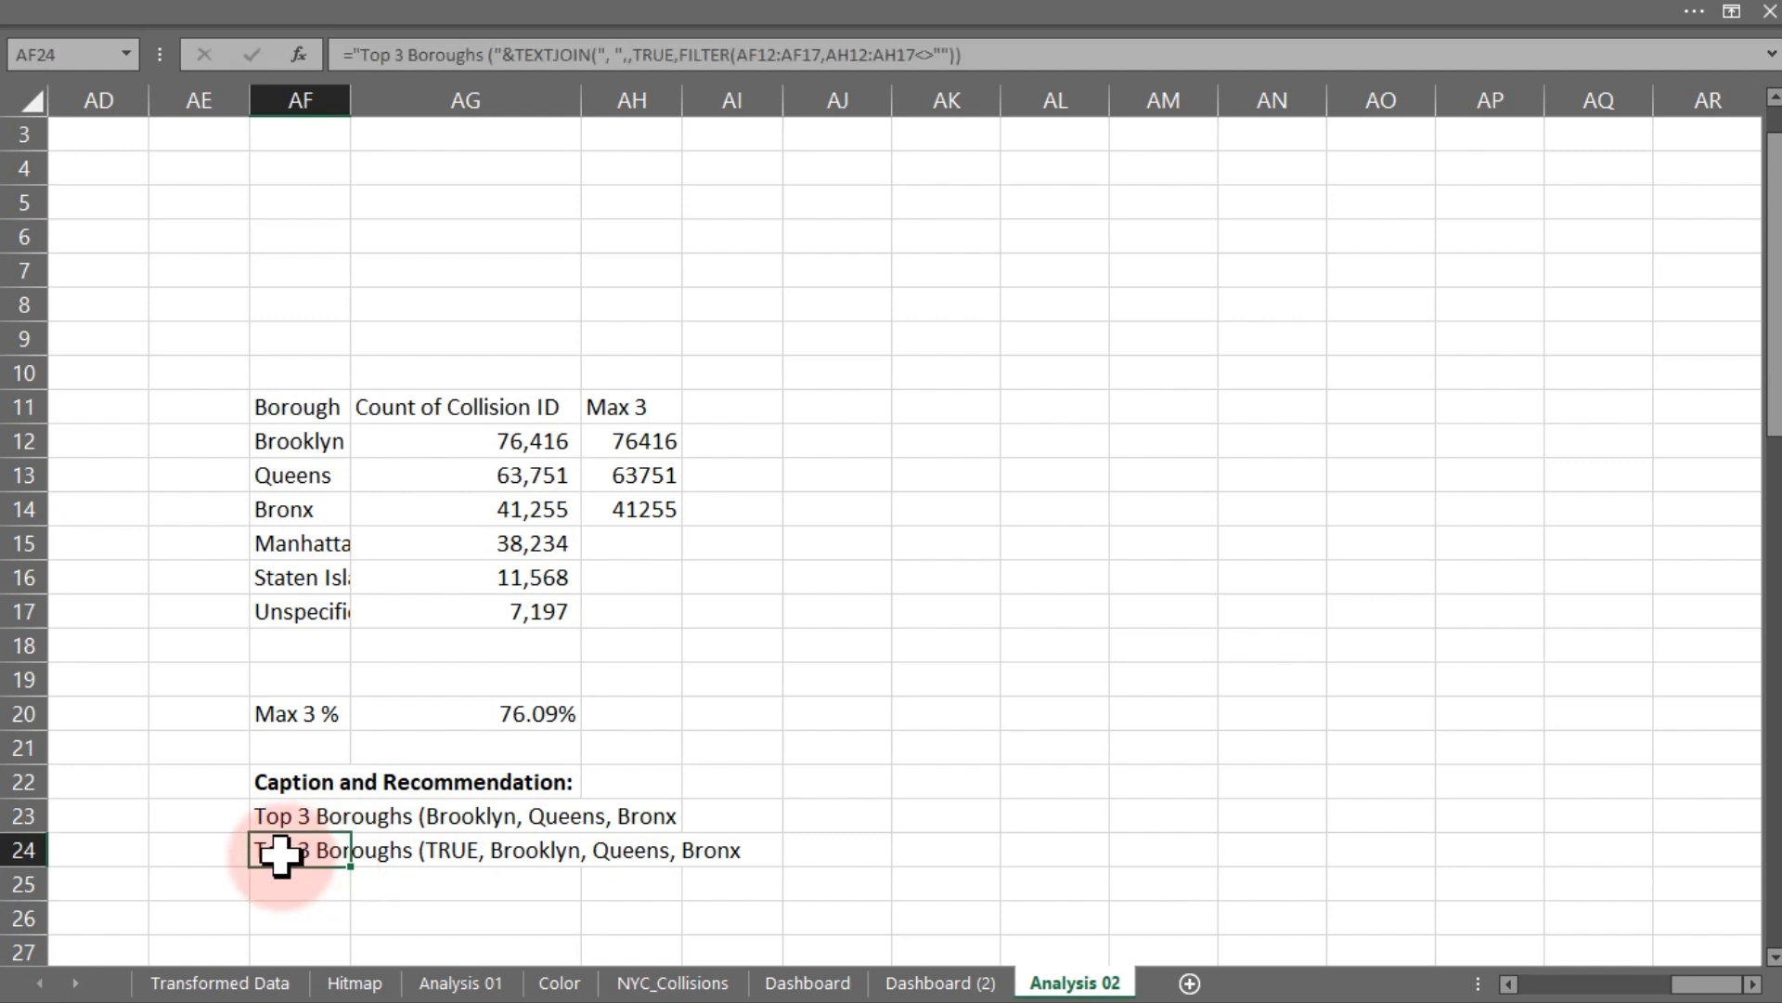
double_click(295, 854)
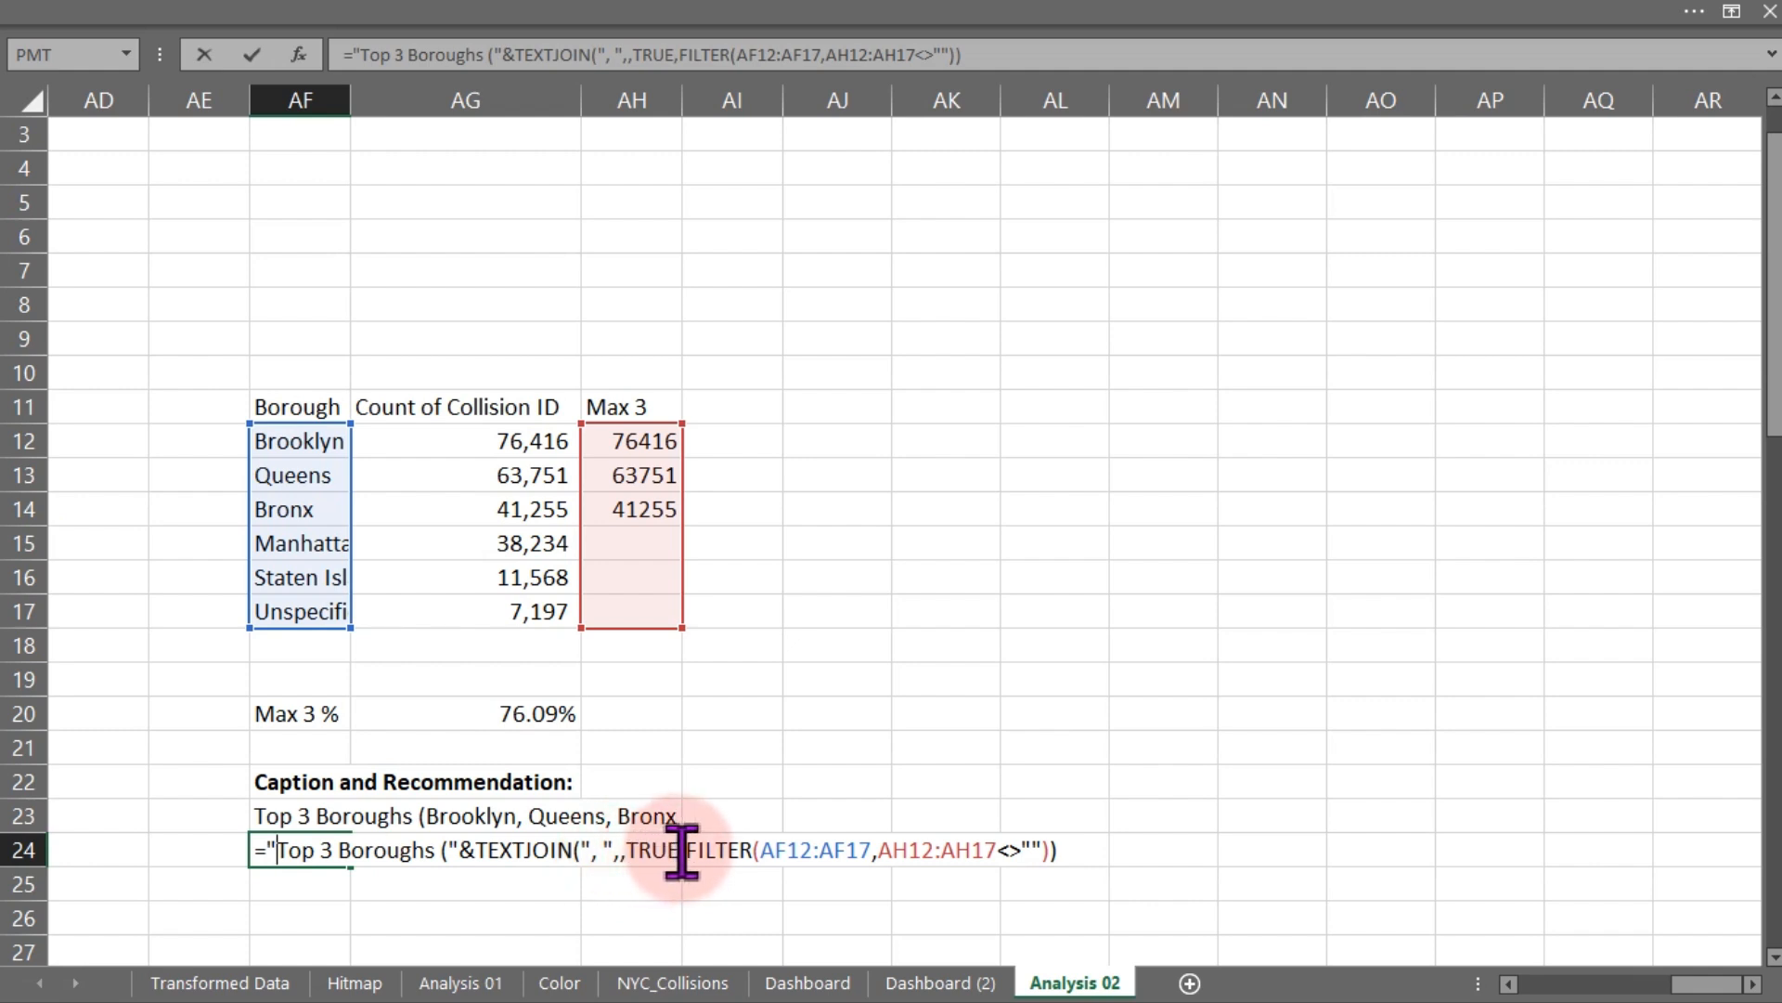
left_click(629, 849)
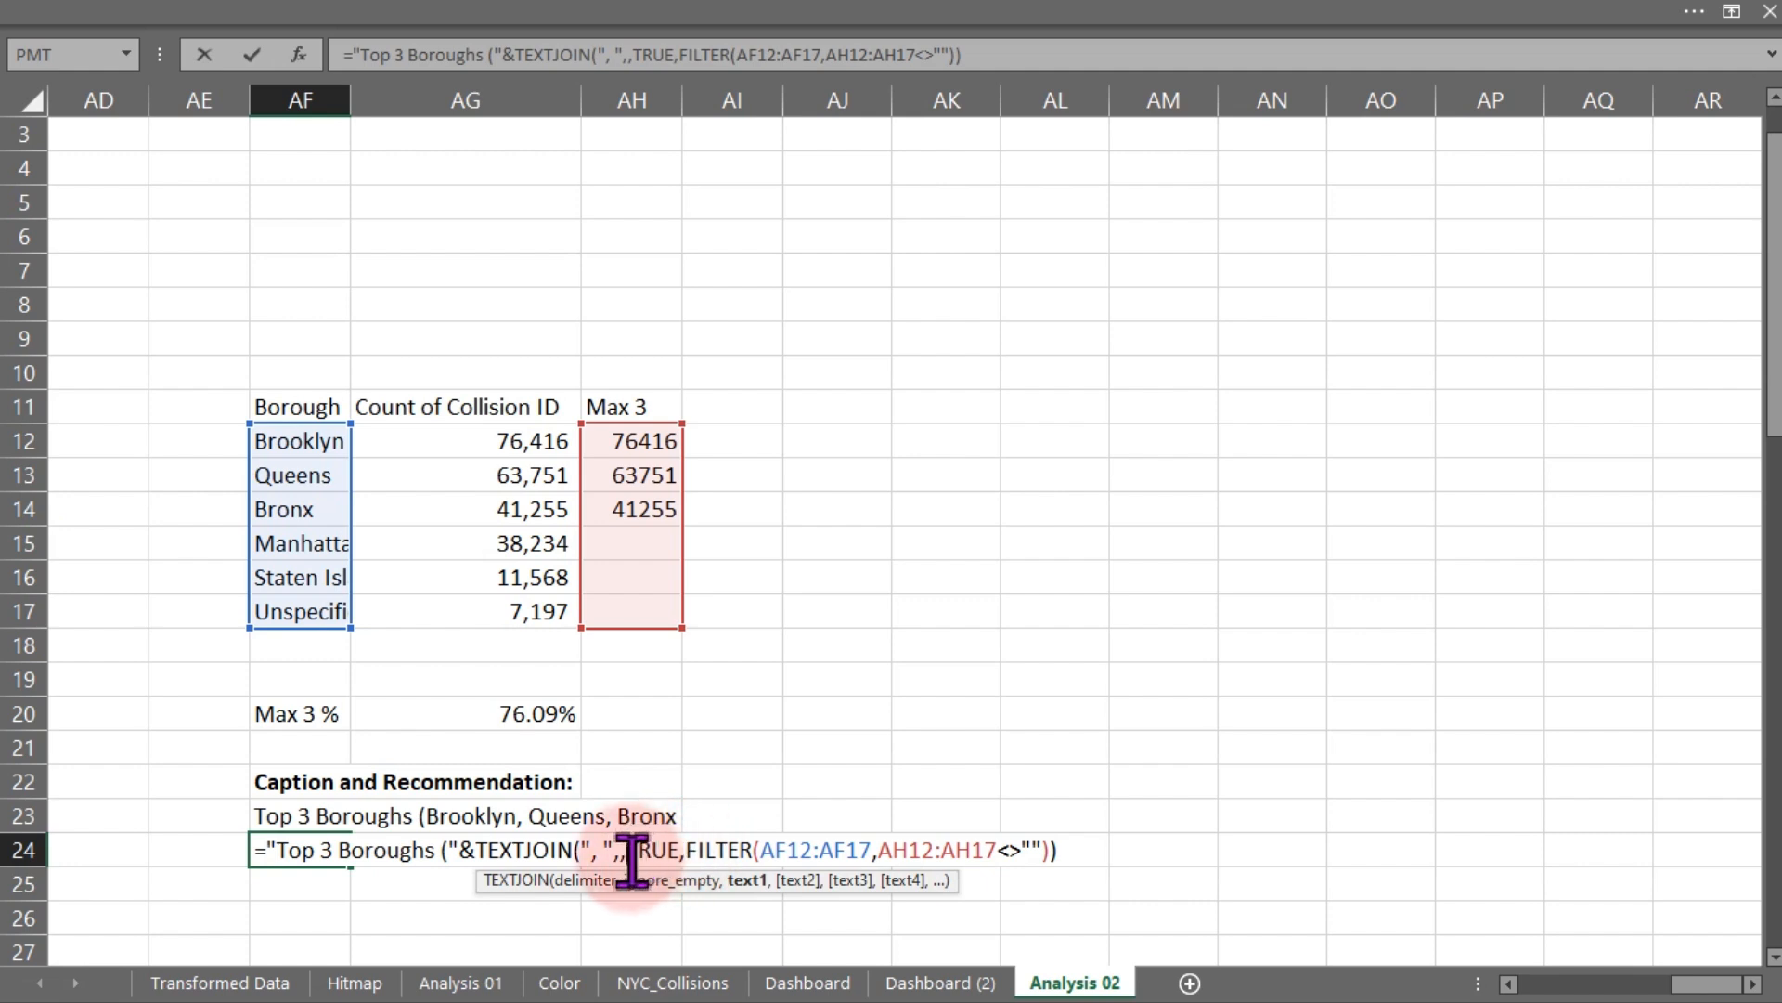
key("BackSpace")
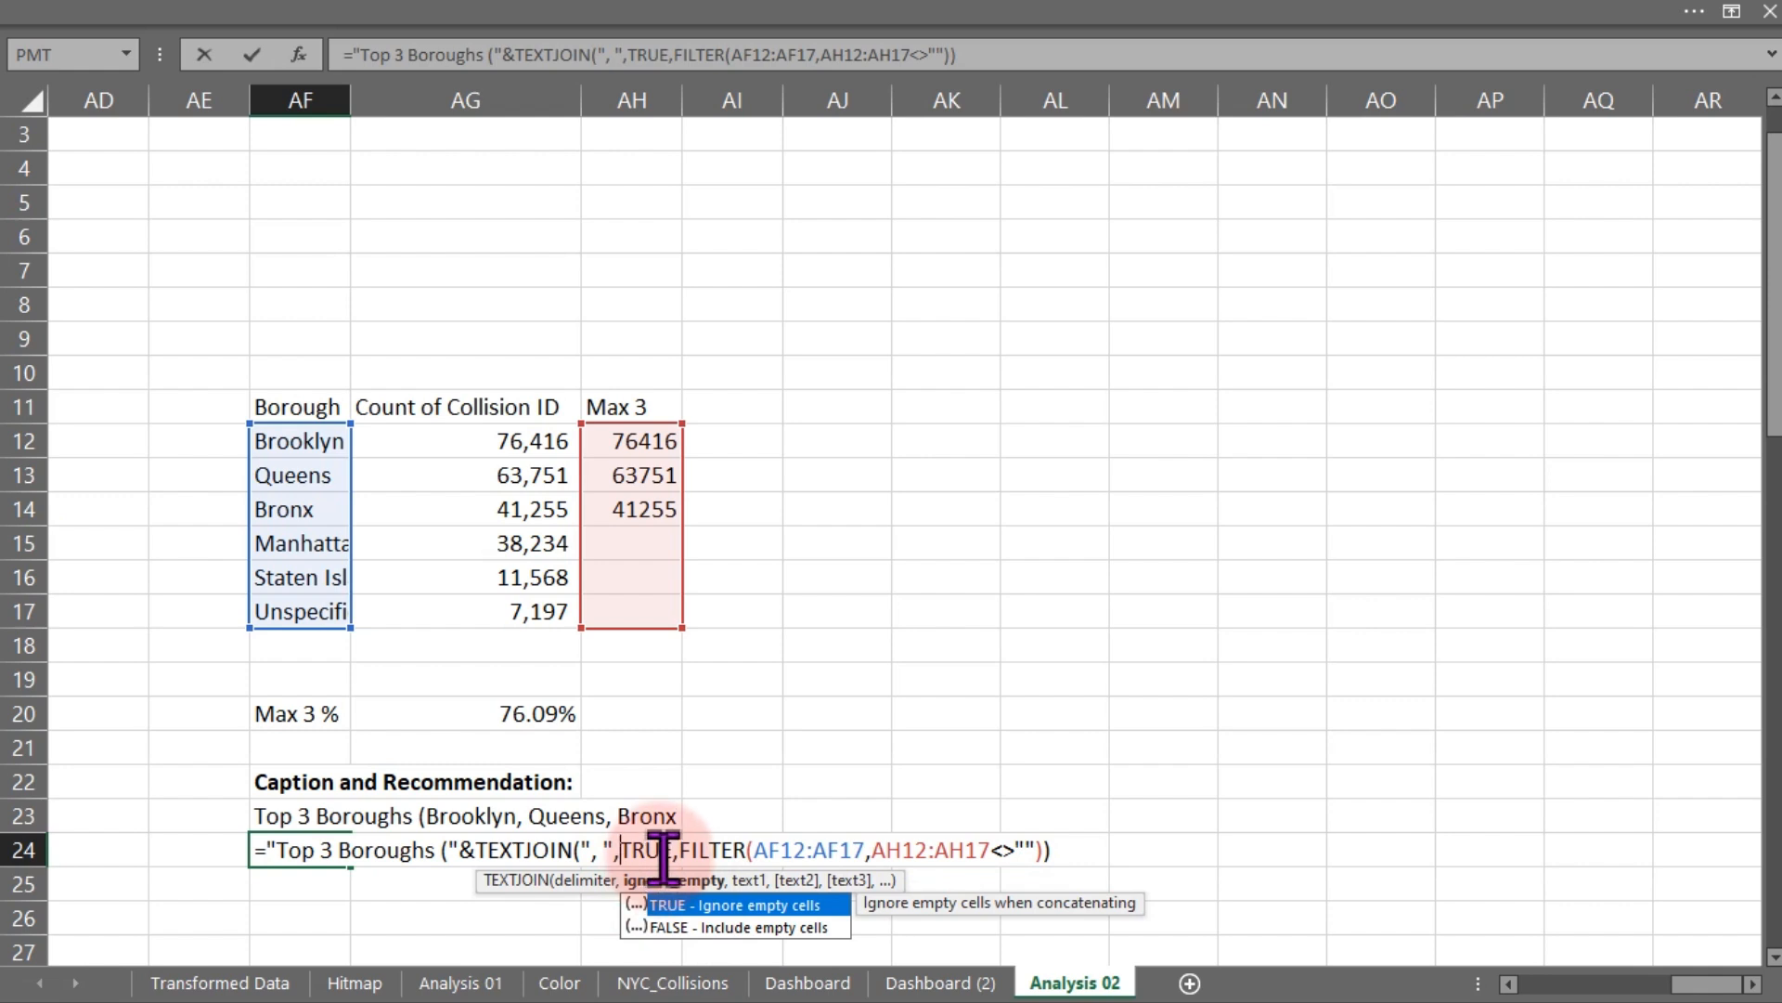
key("Return")
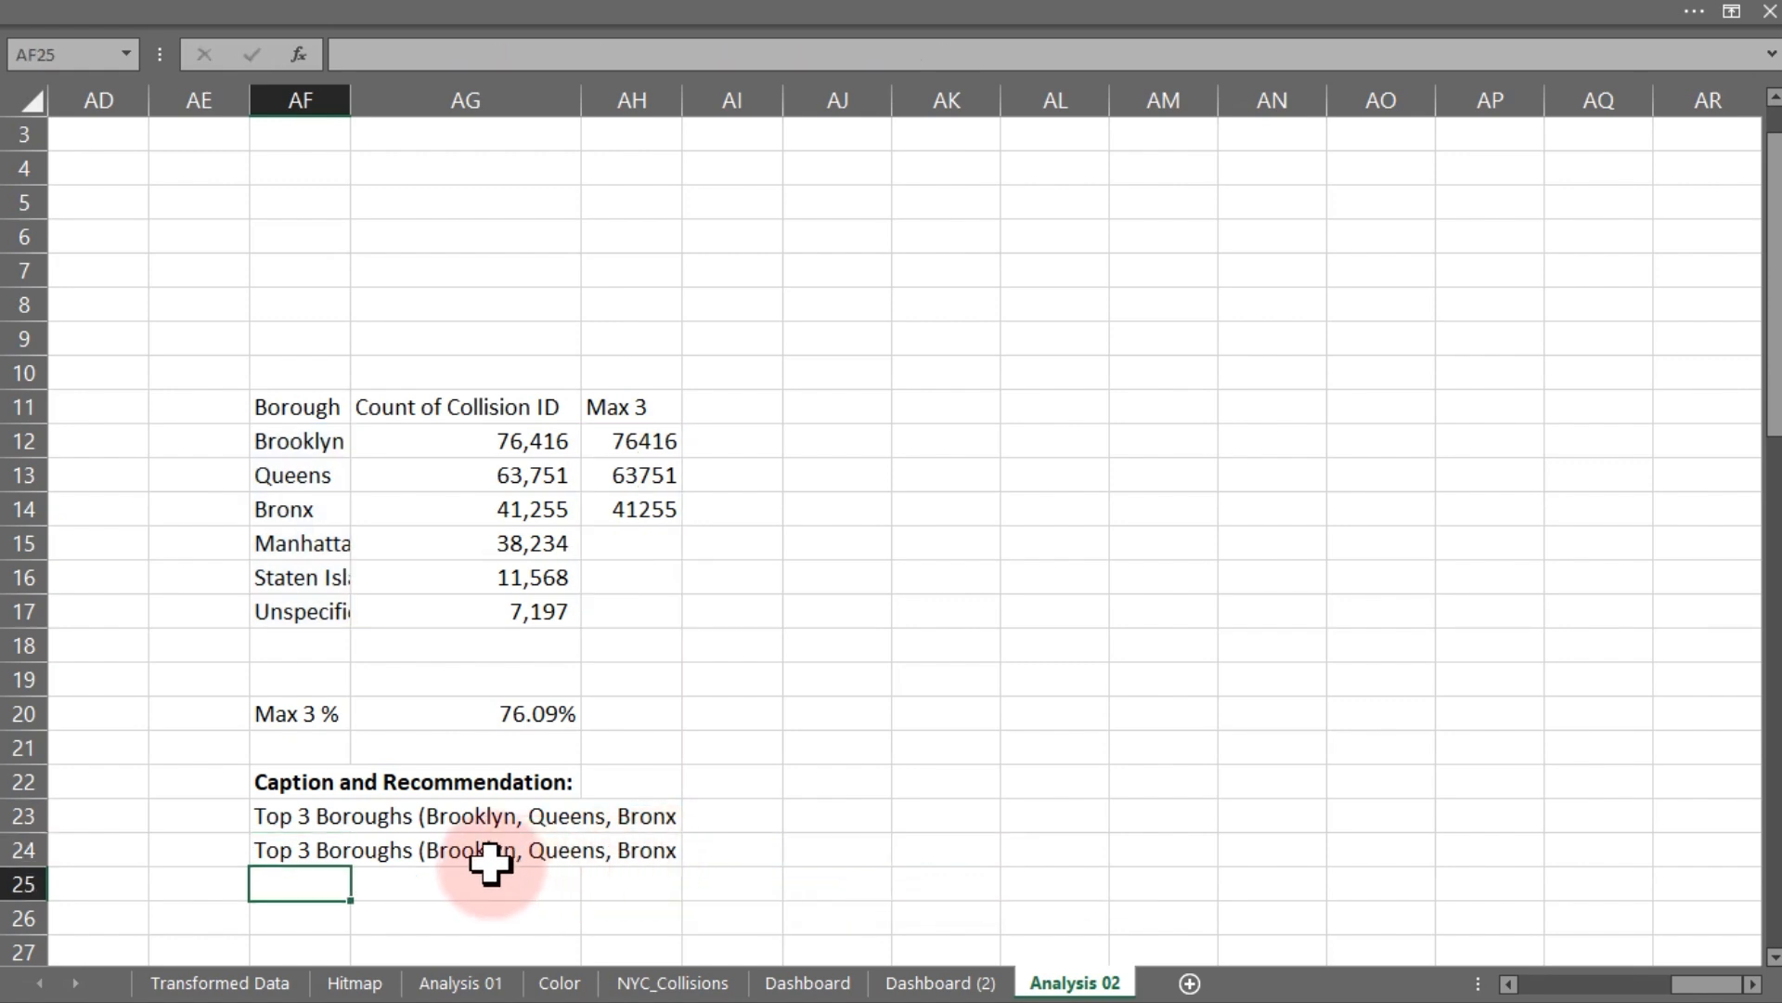
- Compare the caption formulas in AF23 and AF24 without changing them
double_click(288, 816)
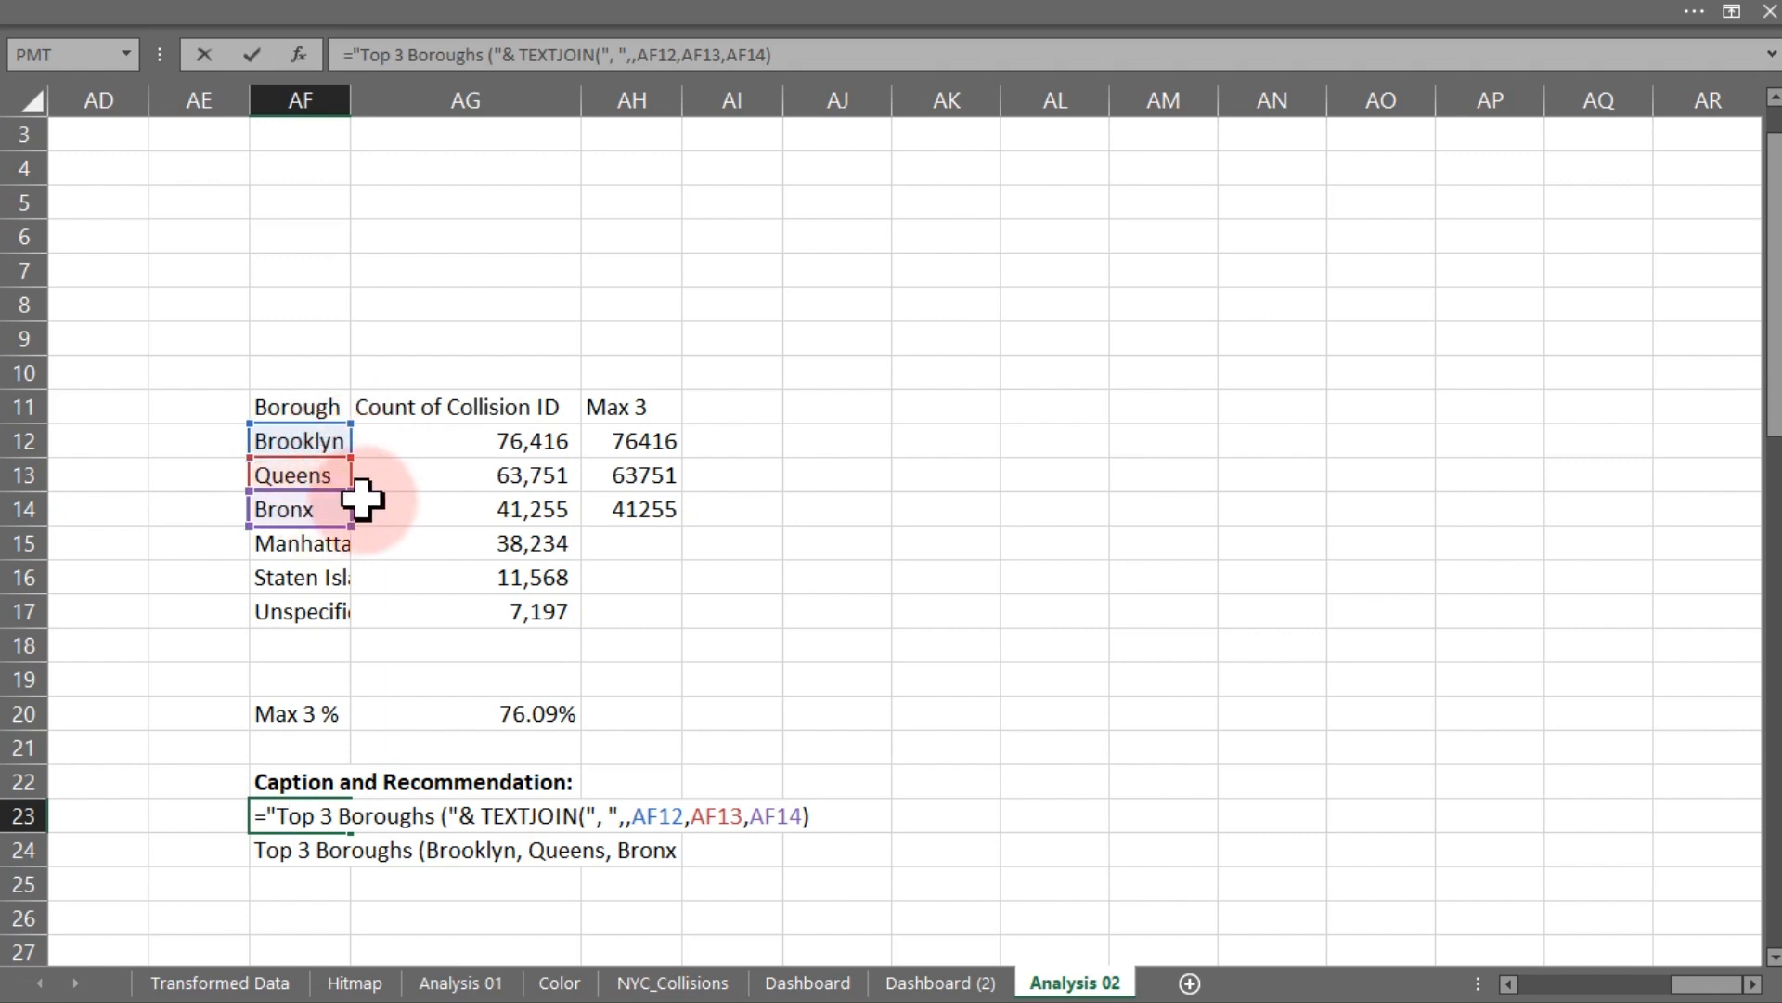
key("Escape")
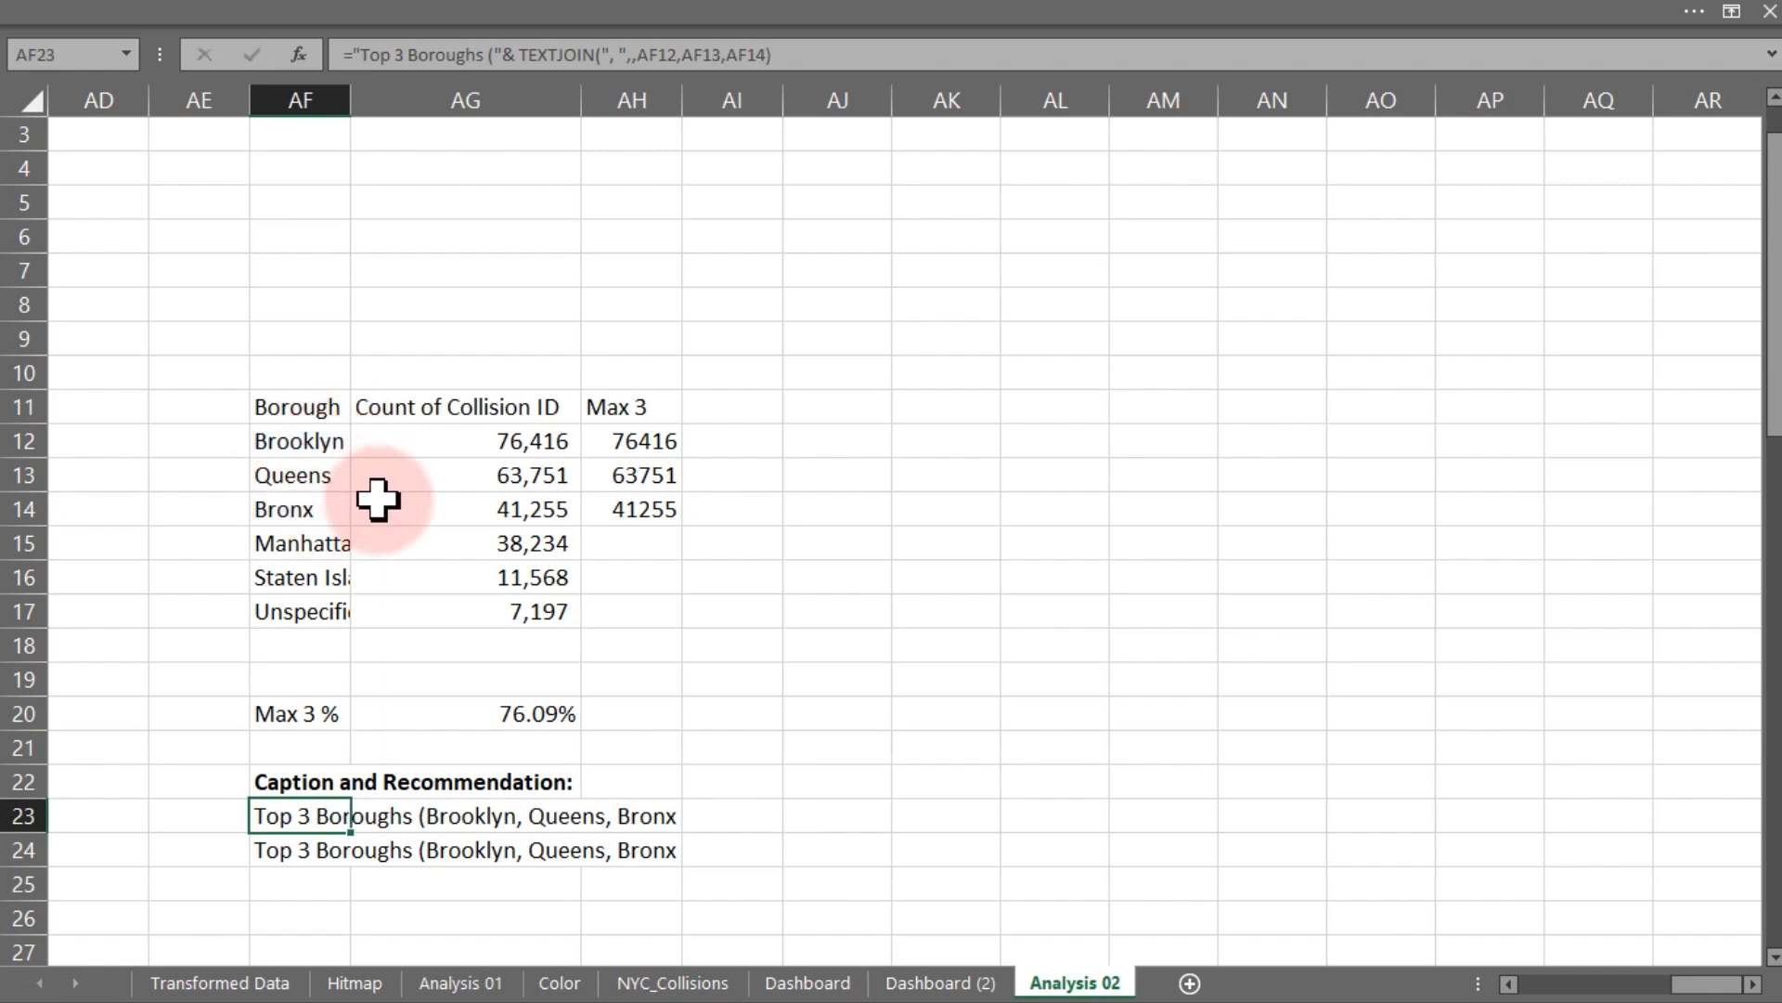
double_click(279, 847)
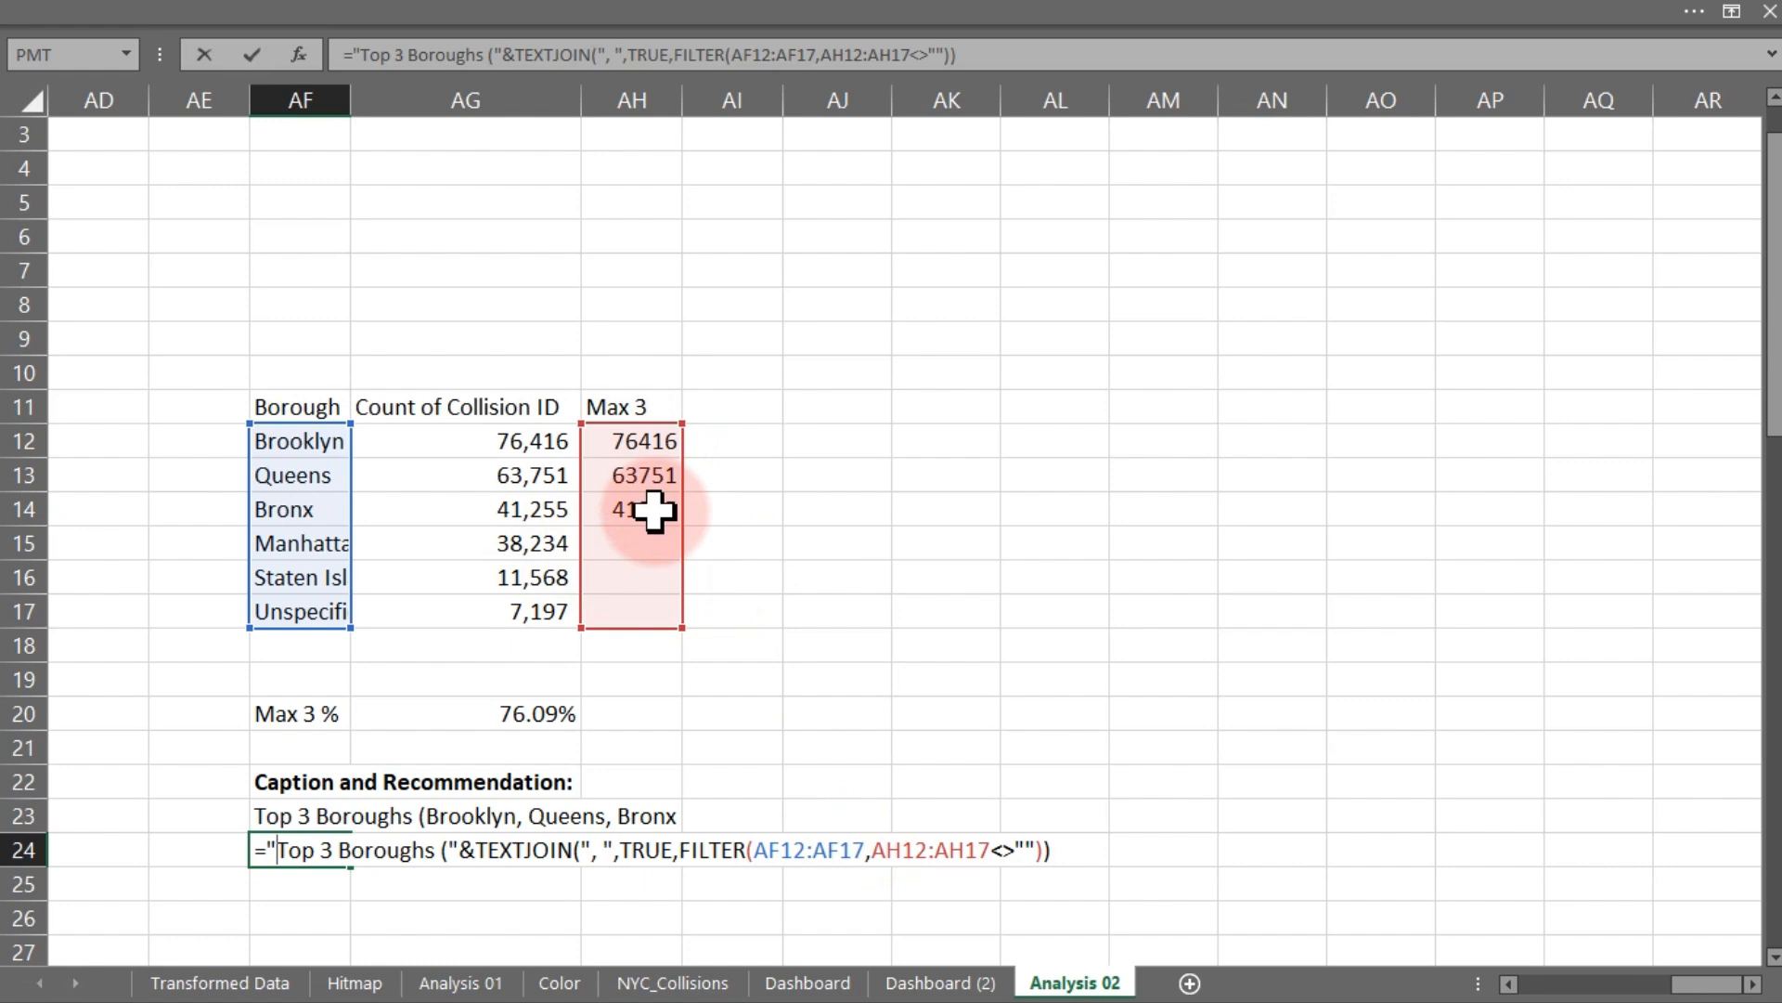
key("Escape")
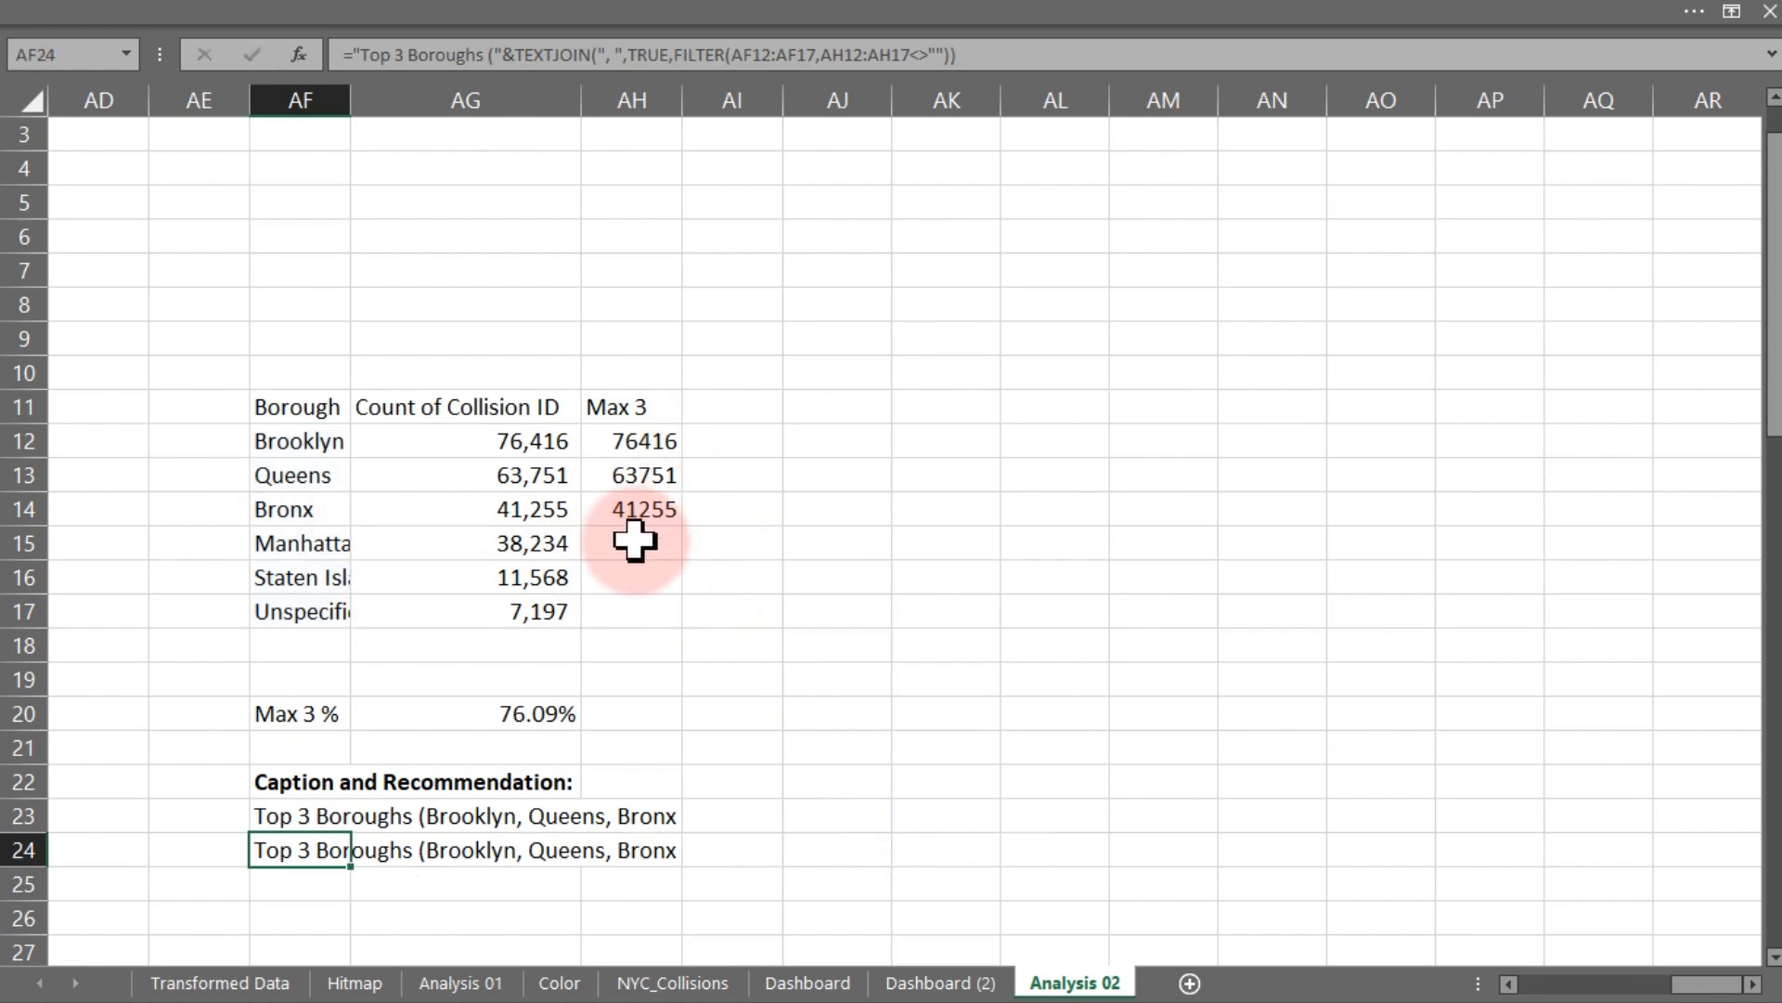
- Test the dynamic caption by linking AH15 to Manhattan's count in AG15
left_click(635, 542)
type("=")
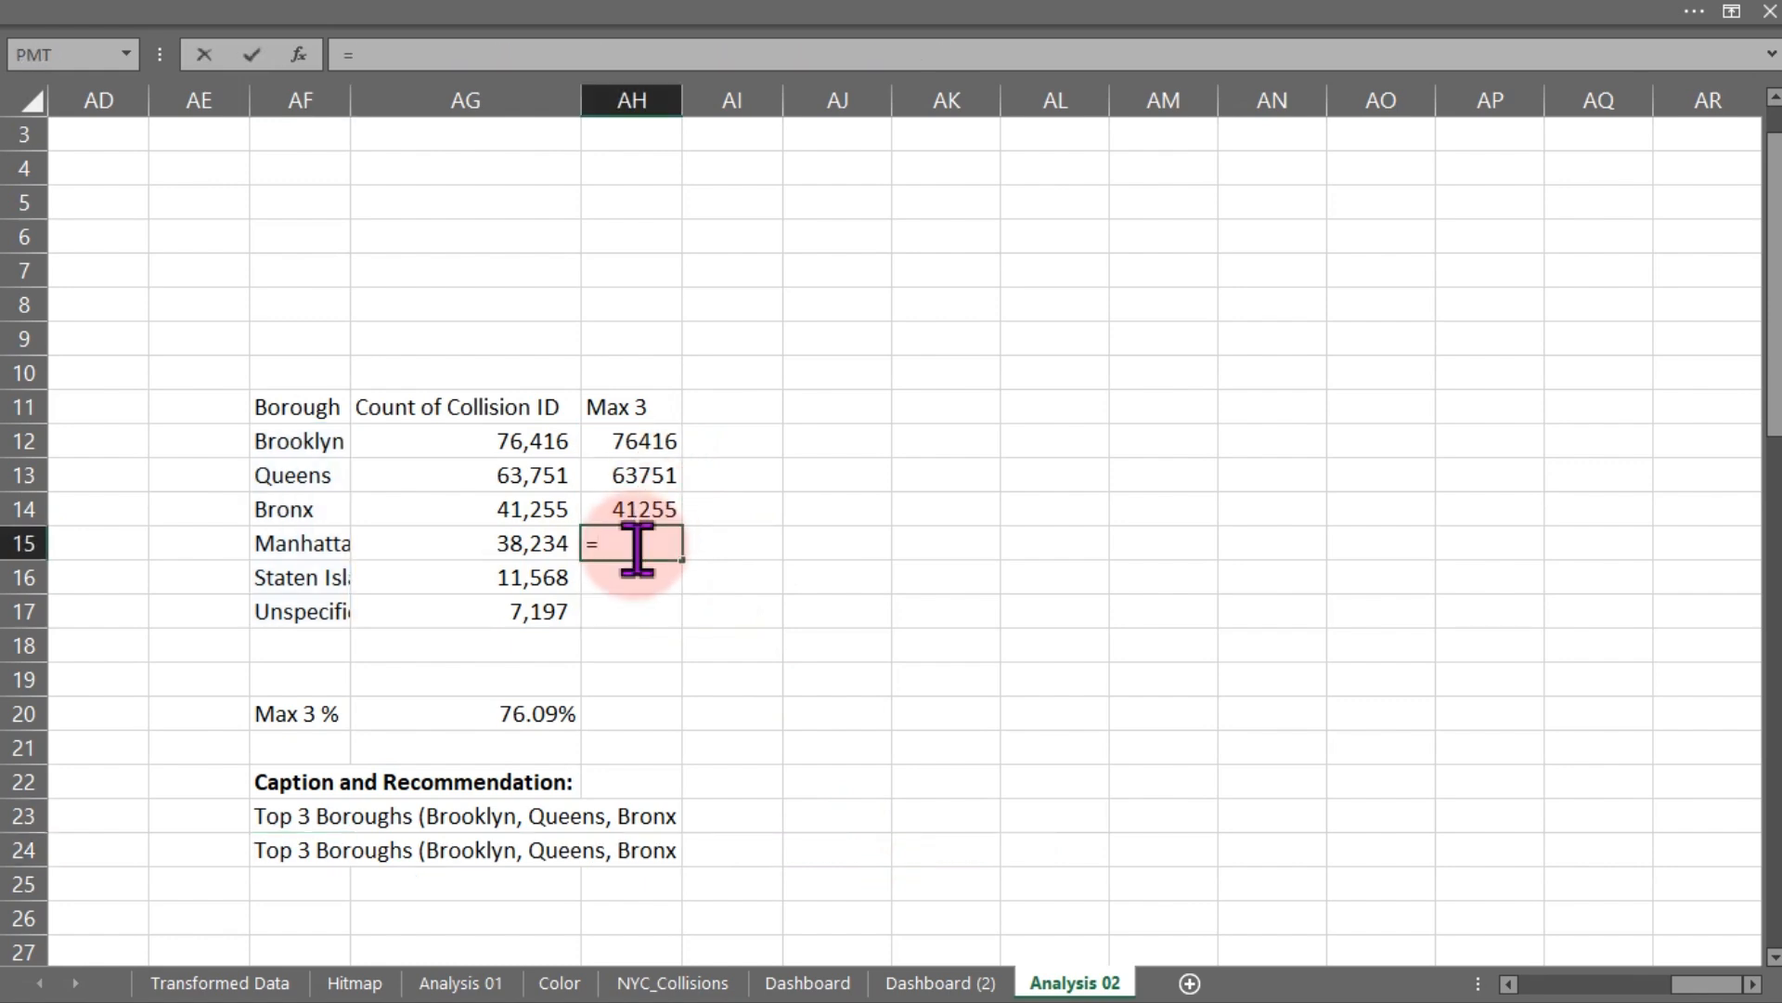
left_click(538, 548)
key("Return")
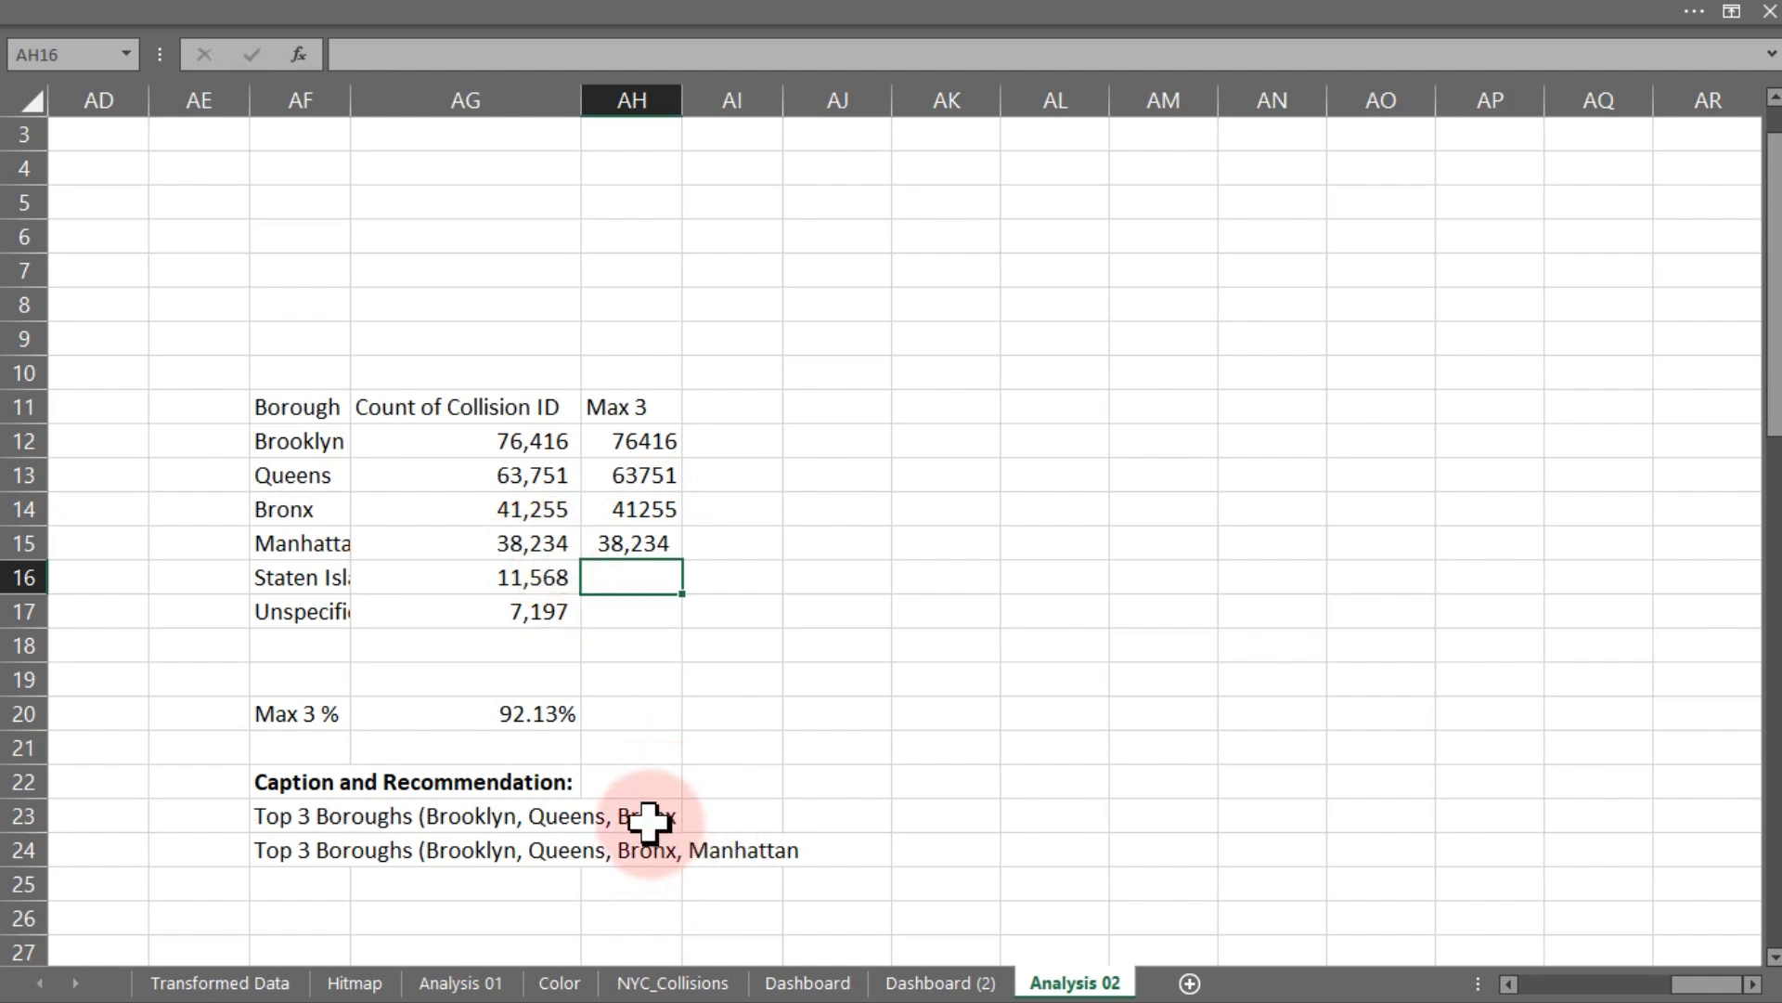
- Colour the AF23 caption text red
left_click(291, 822)
left_click(247, 20)
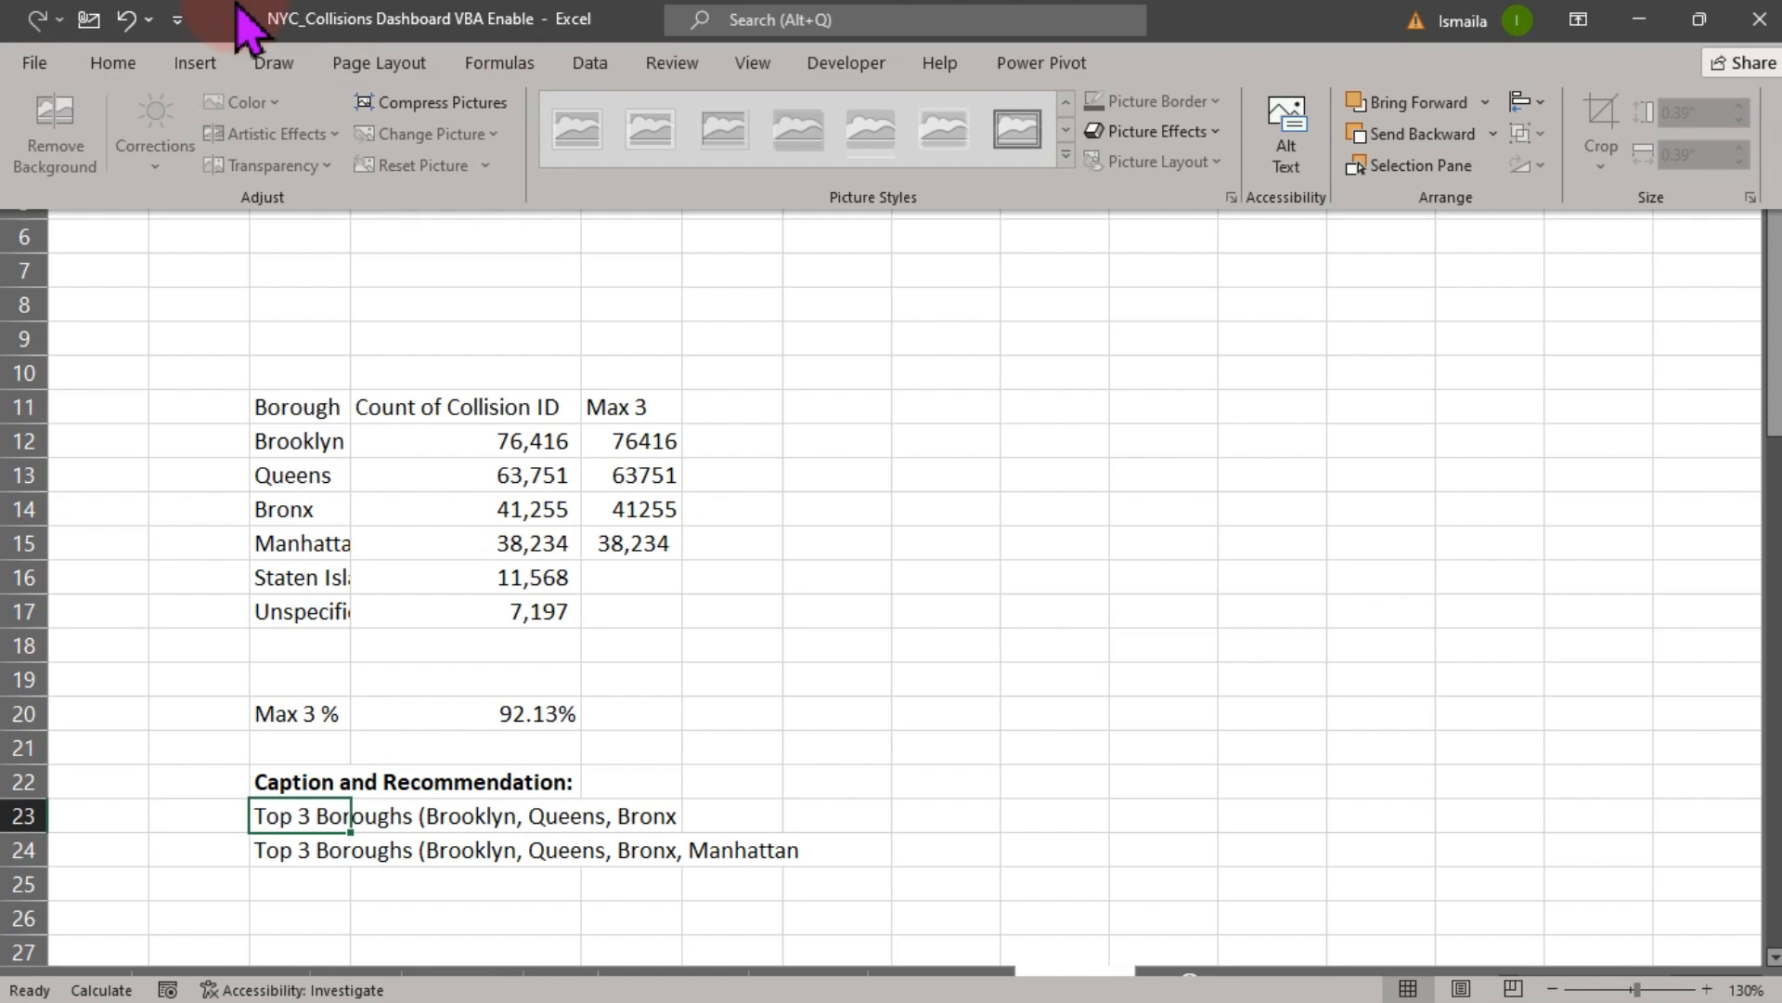
left_click(110, 63)
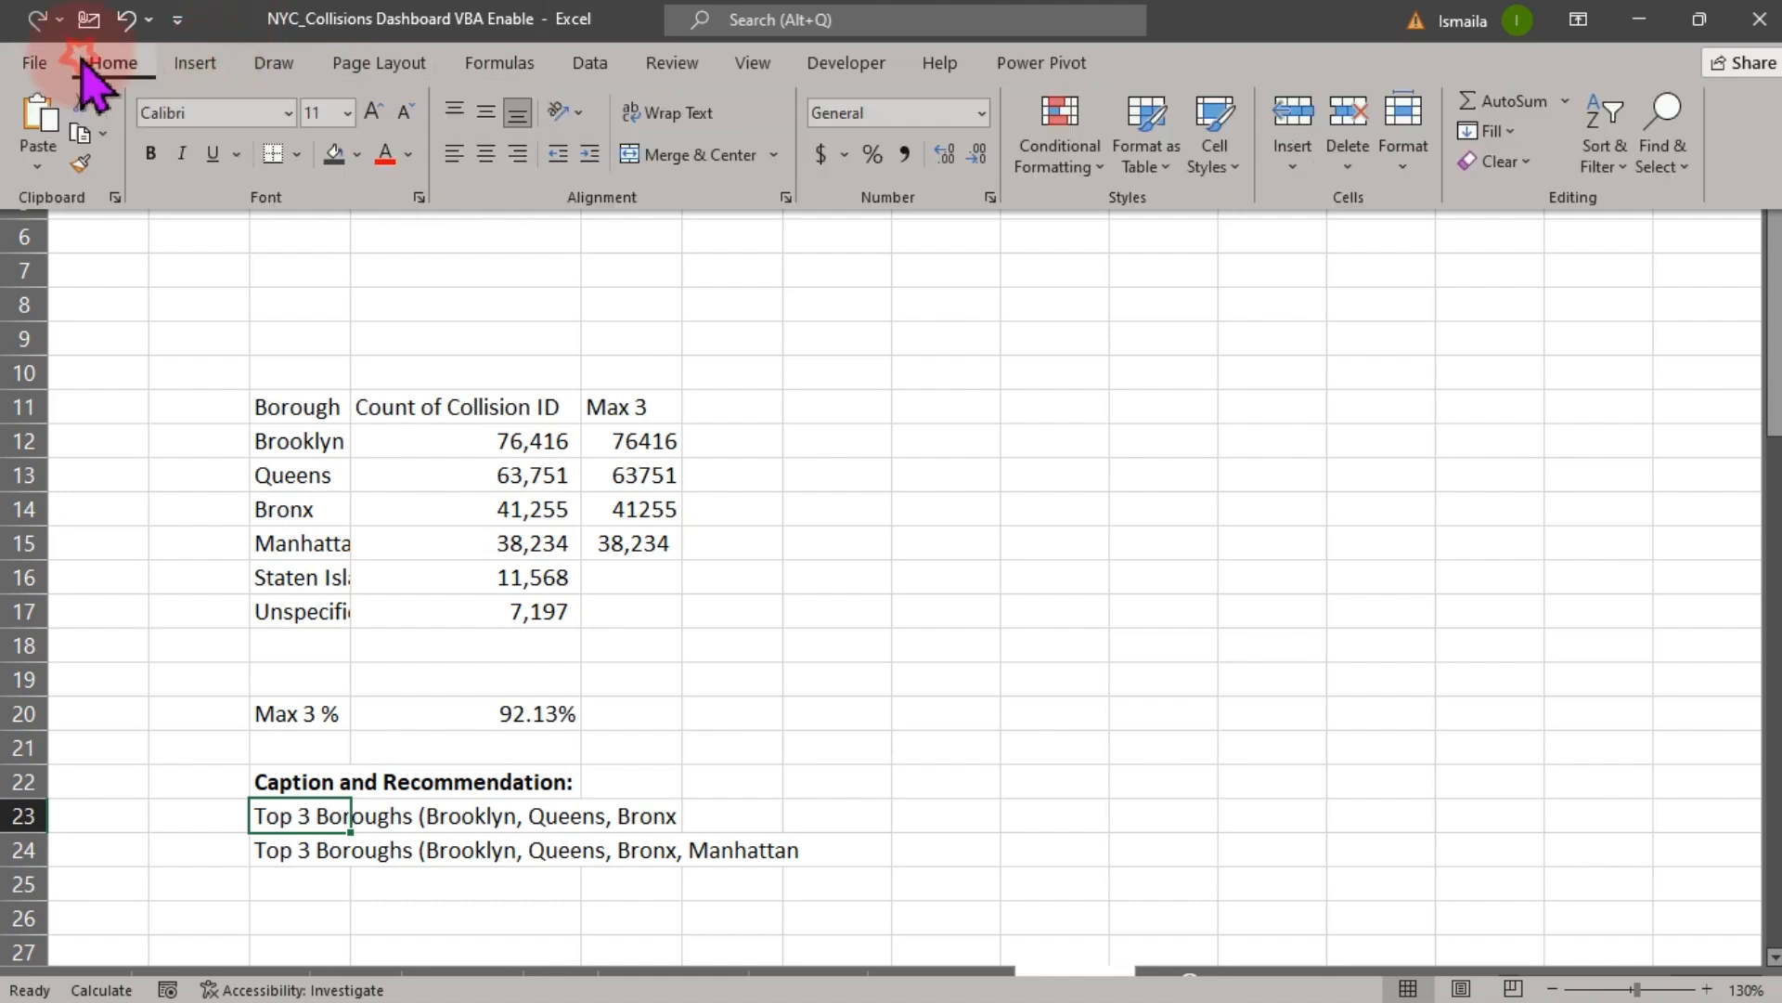
left_click(385, 154)
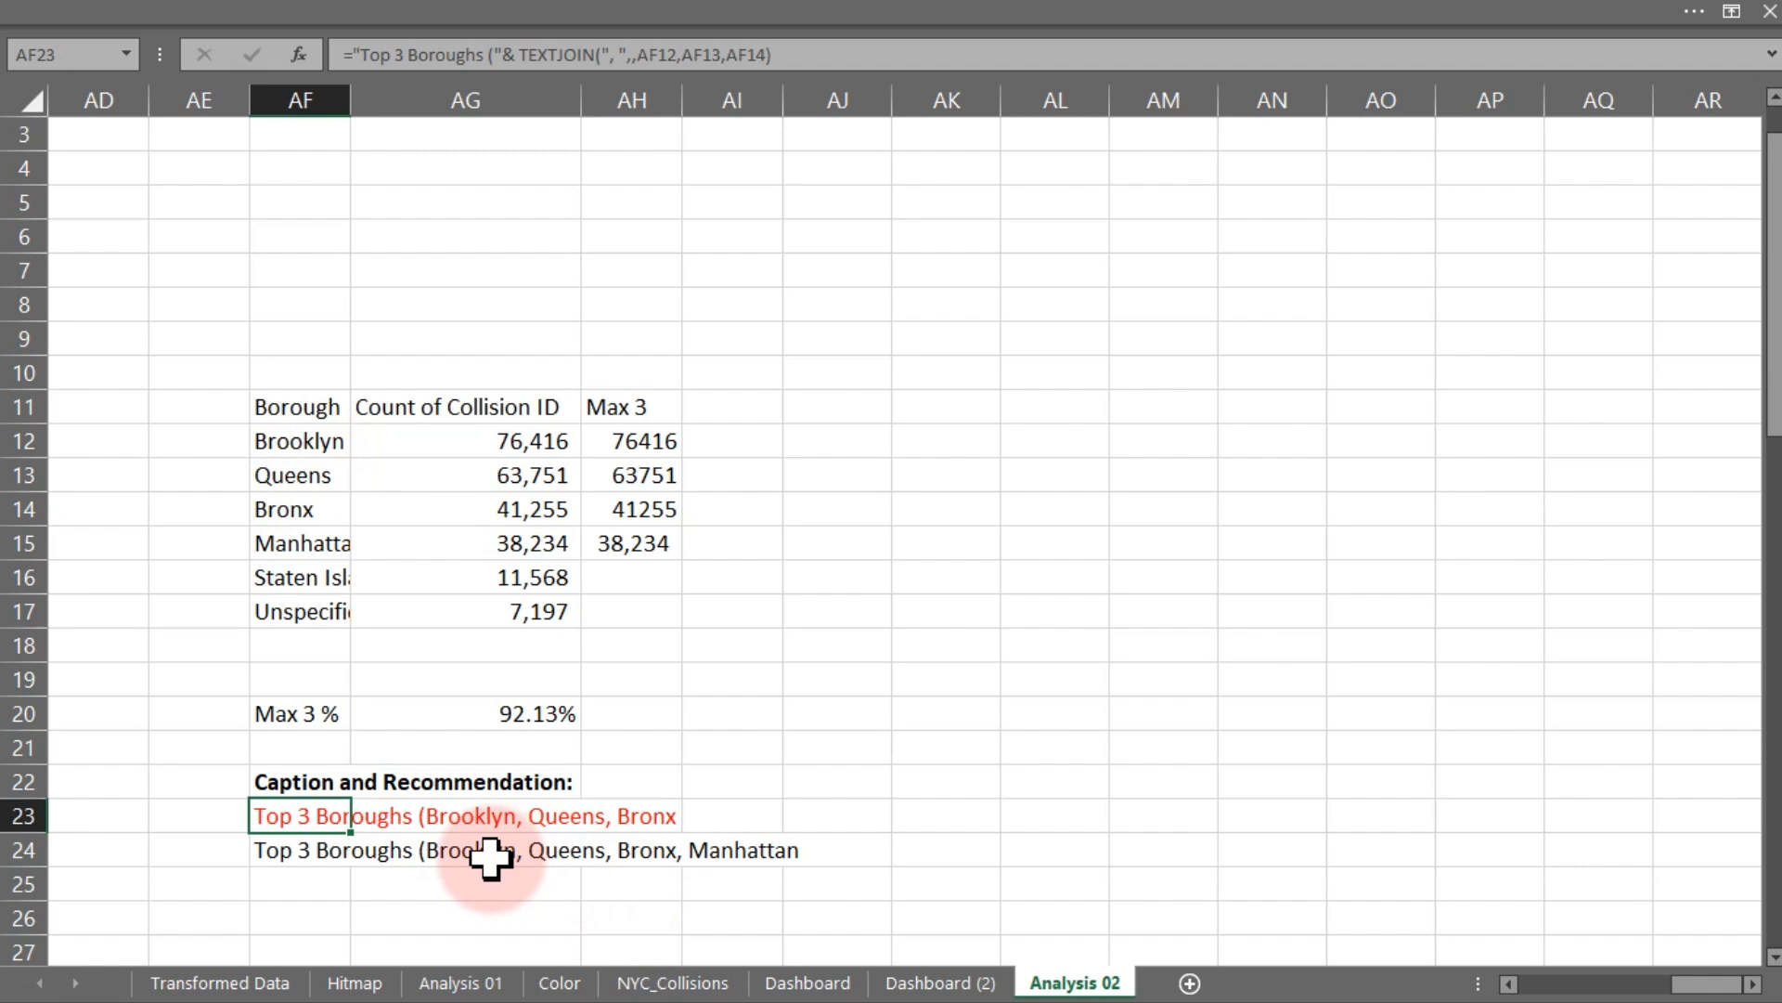
- Clear the AH15 test value and instead link AH17 to AG17 to test the caption with Unspecified
left_click(647, 548)
key("Delete")
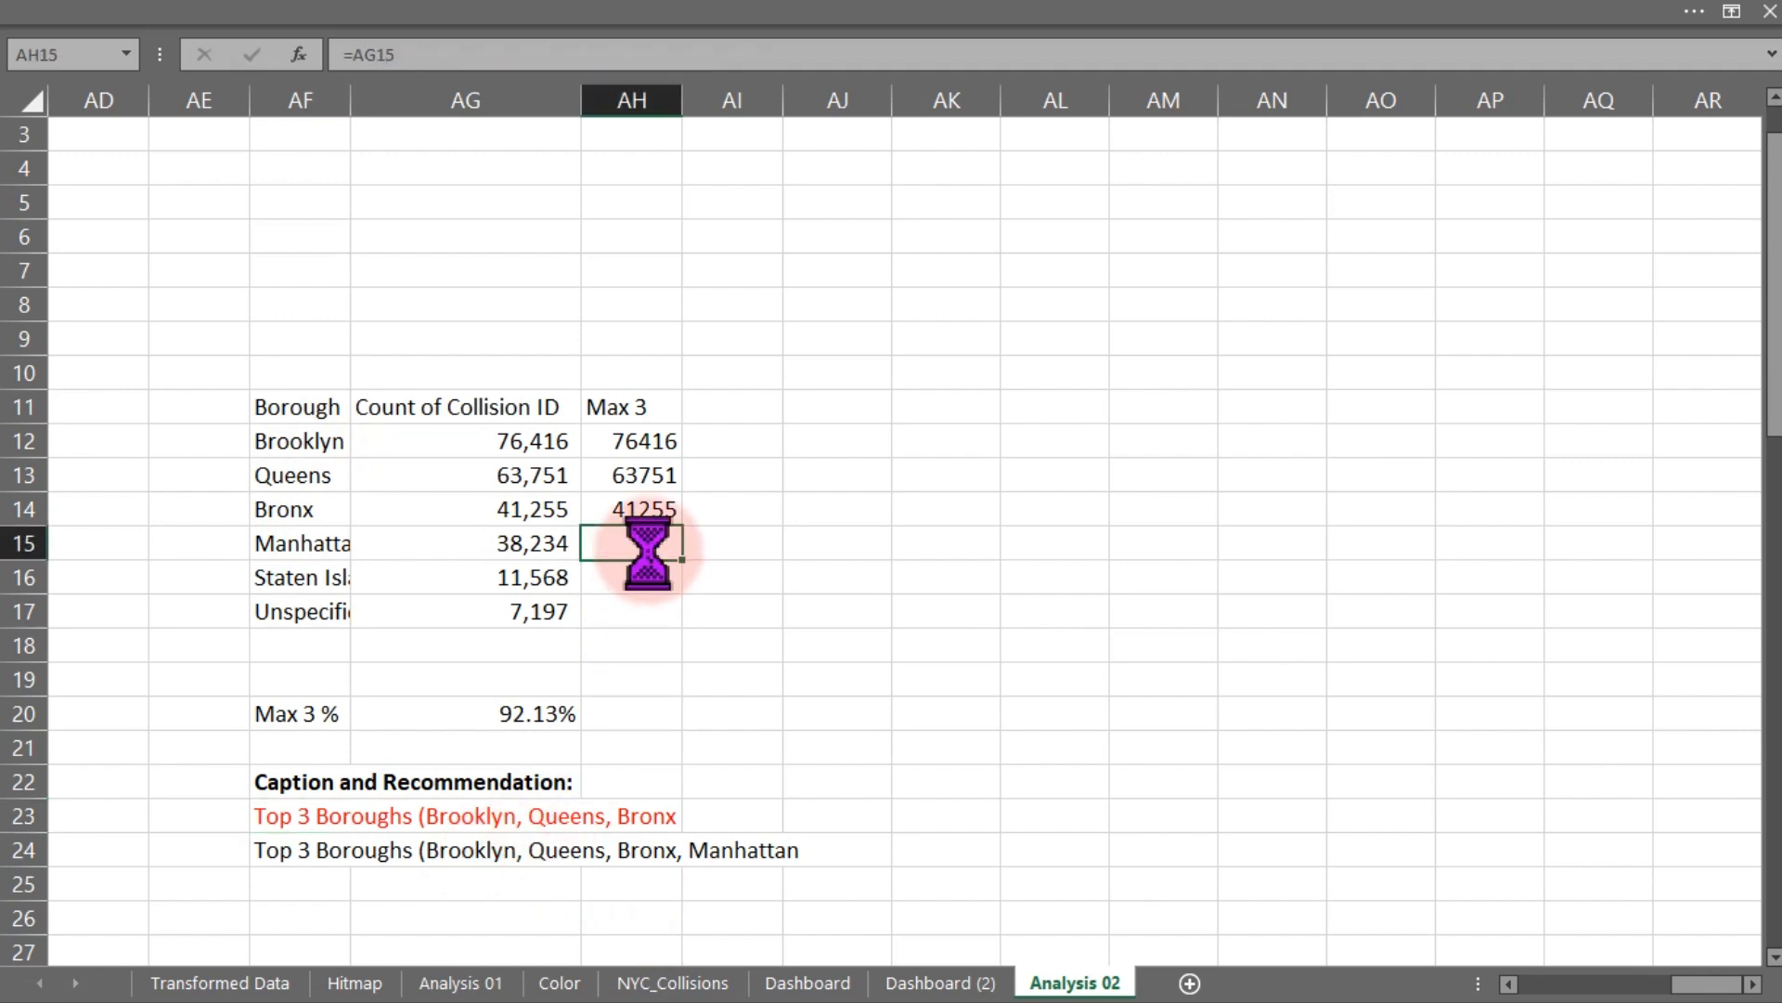
left_click(639, 608)
type("=")
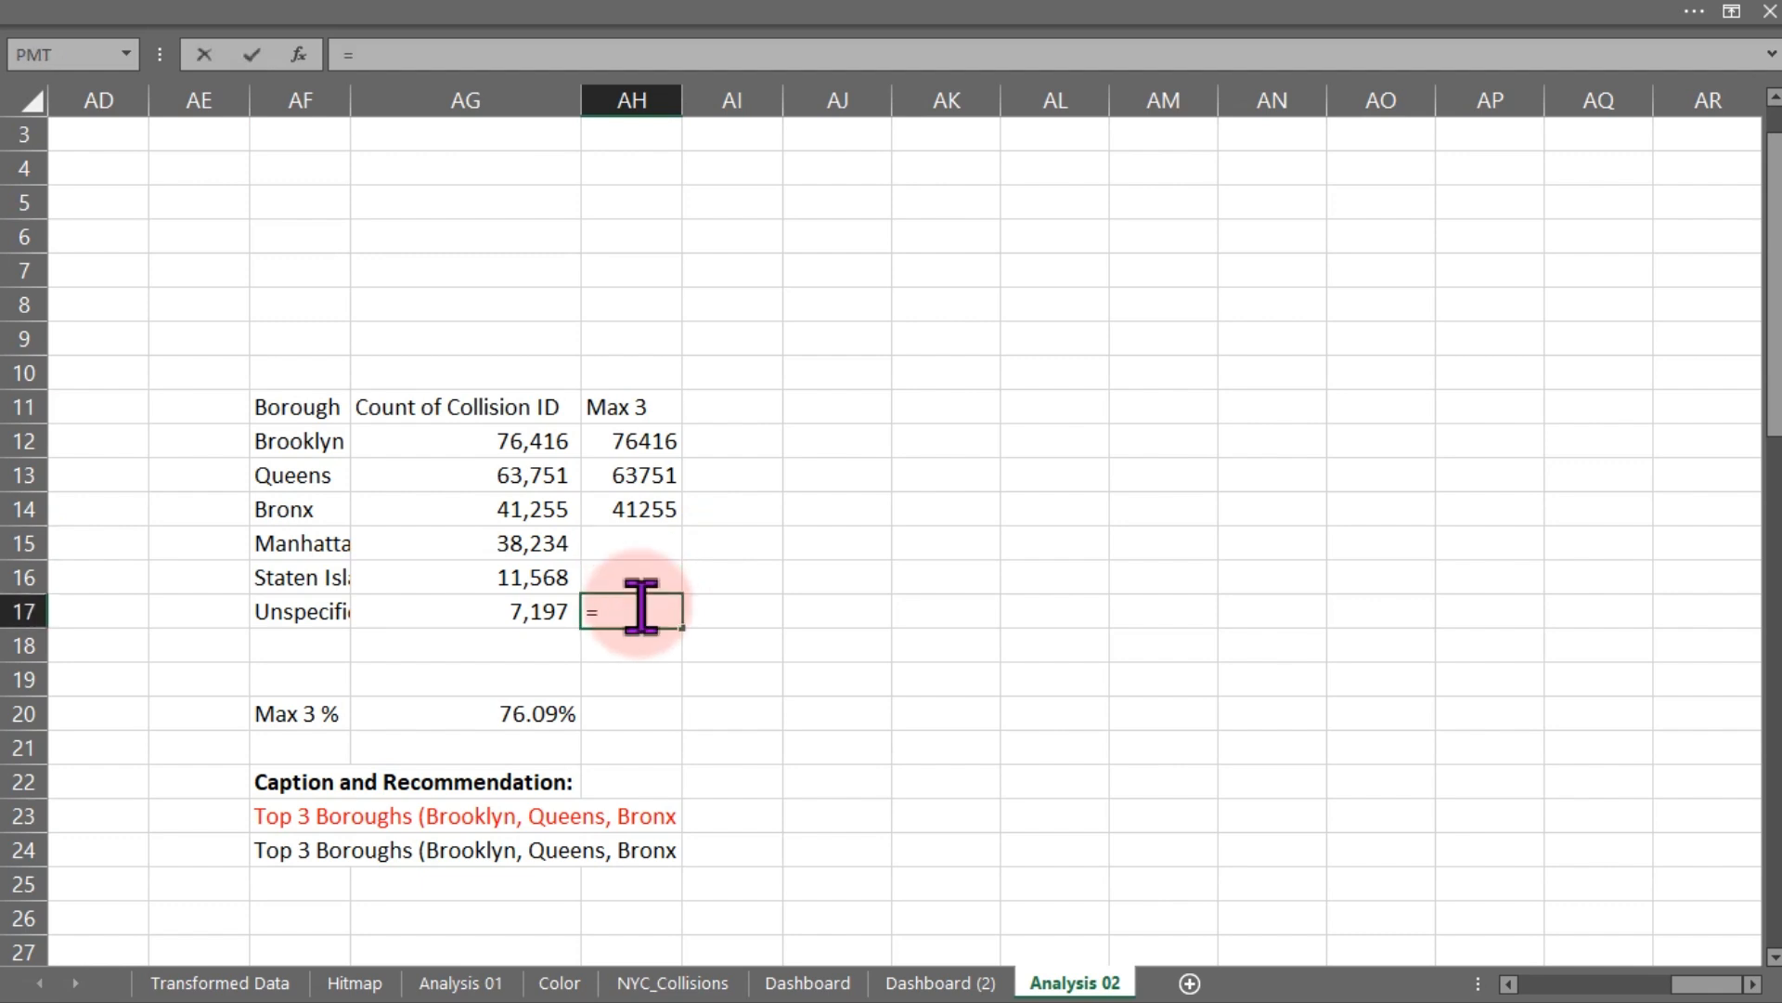
left_click(517, 611)
key("Return")
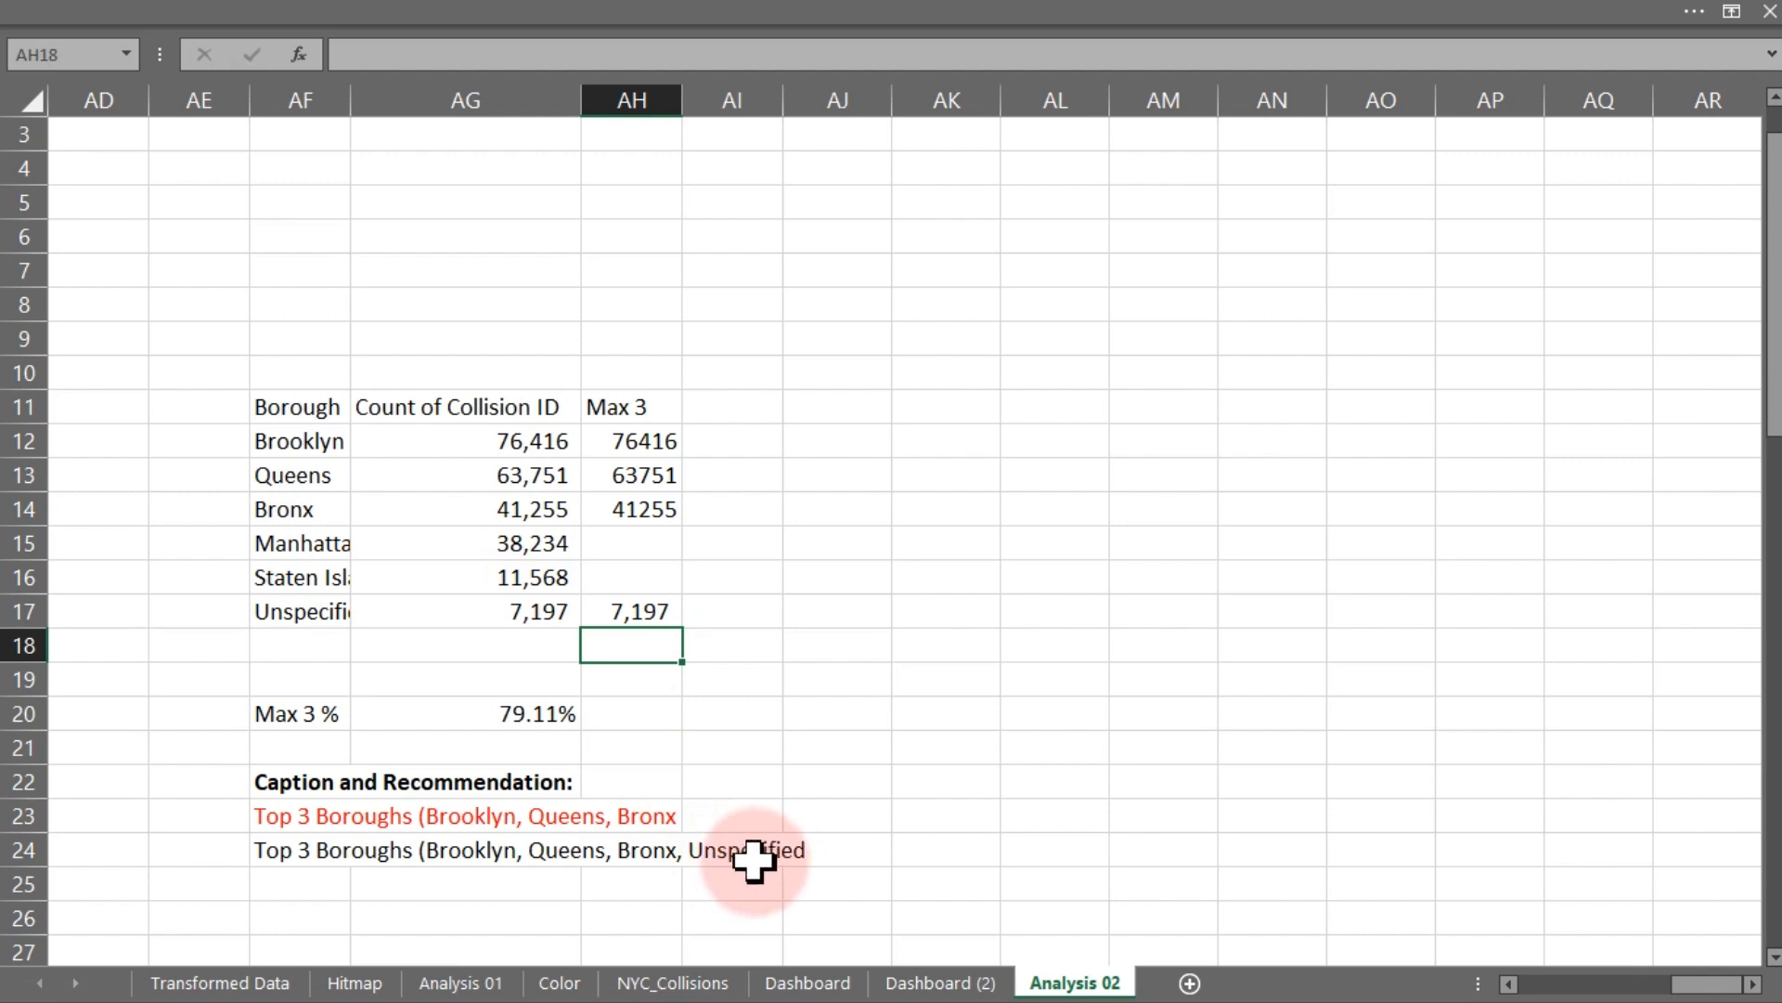
- Review the caption formulas in AF23 and AF24 again
left_click(325, 815)
double_click(325, 815)
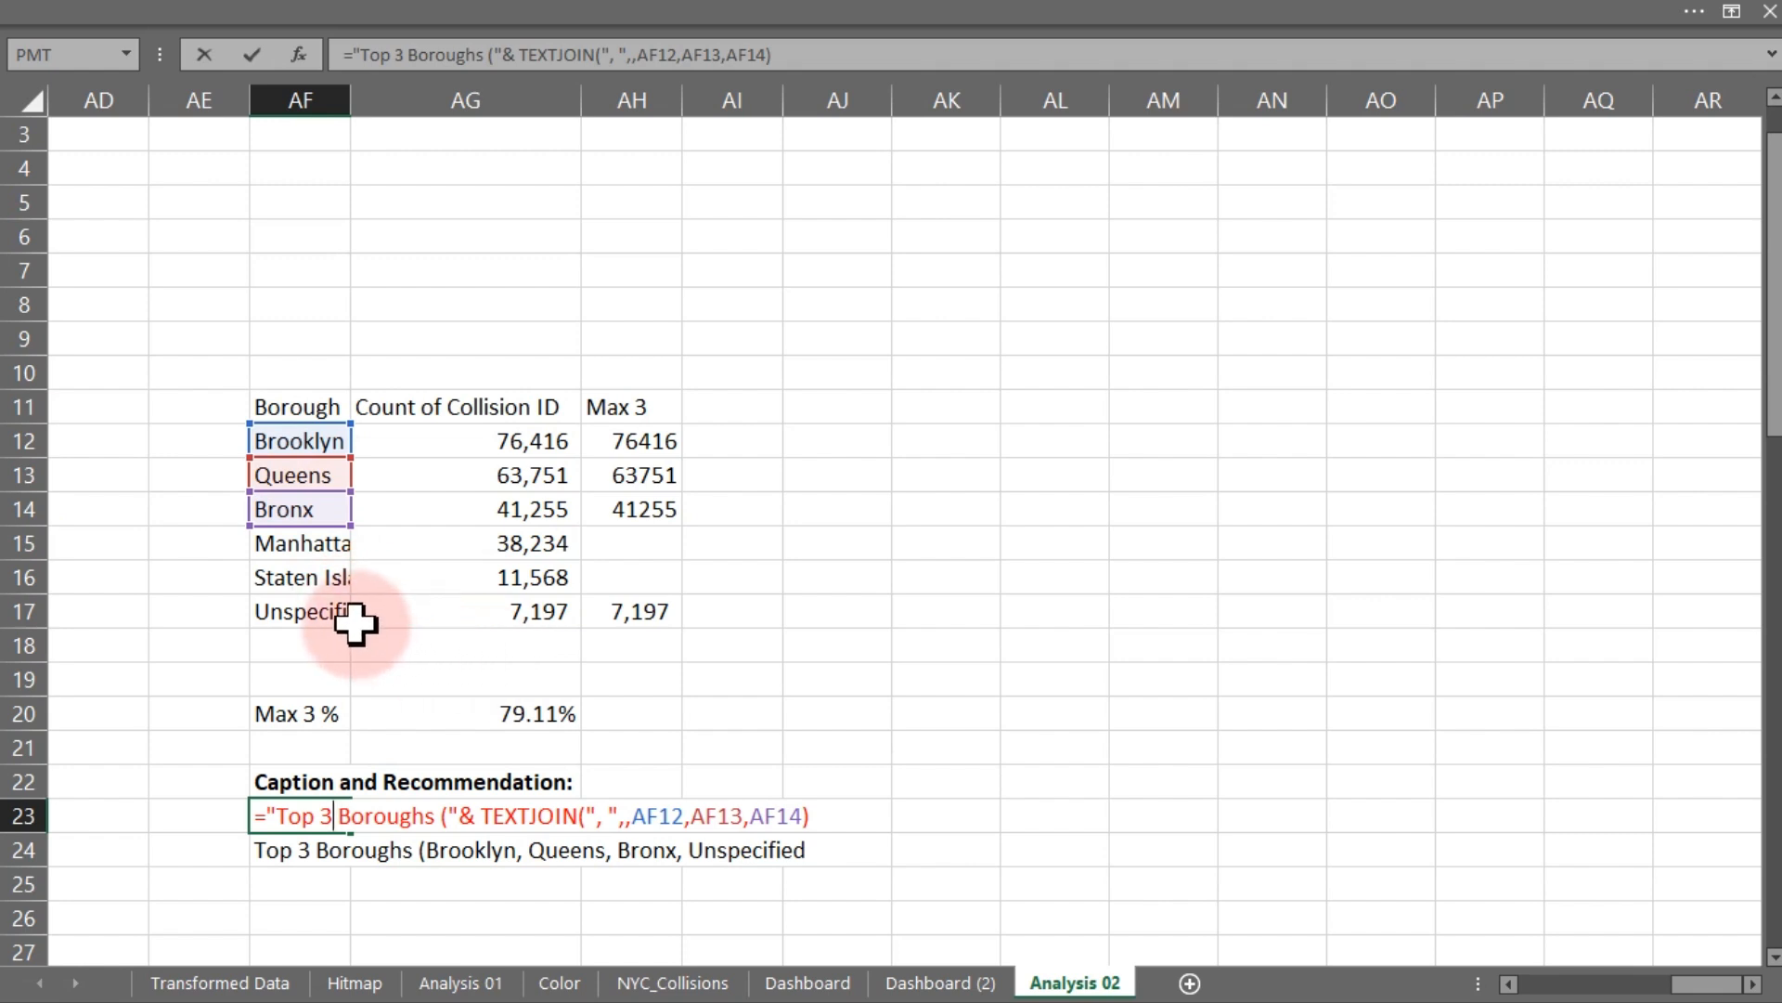
key("Escape")
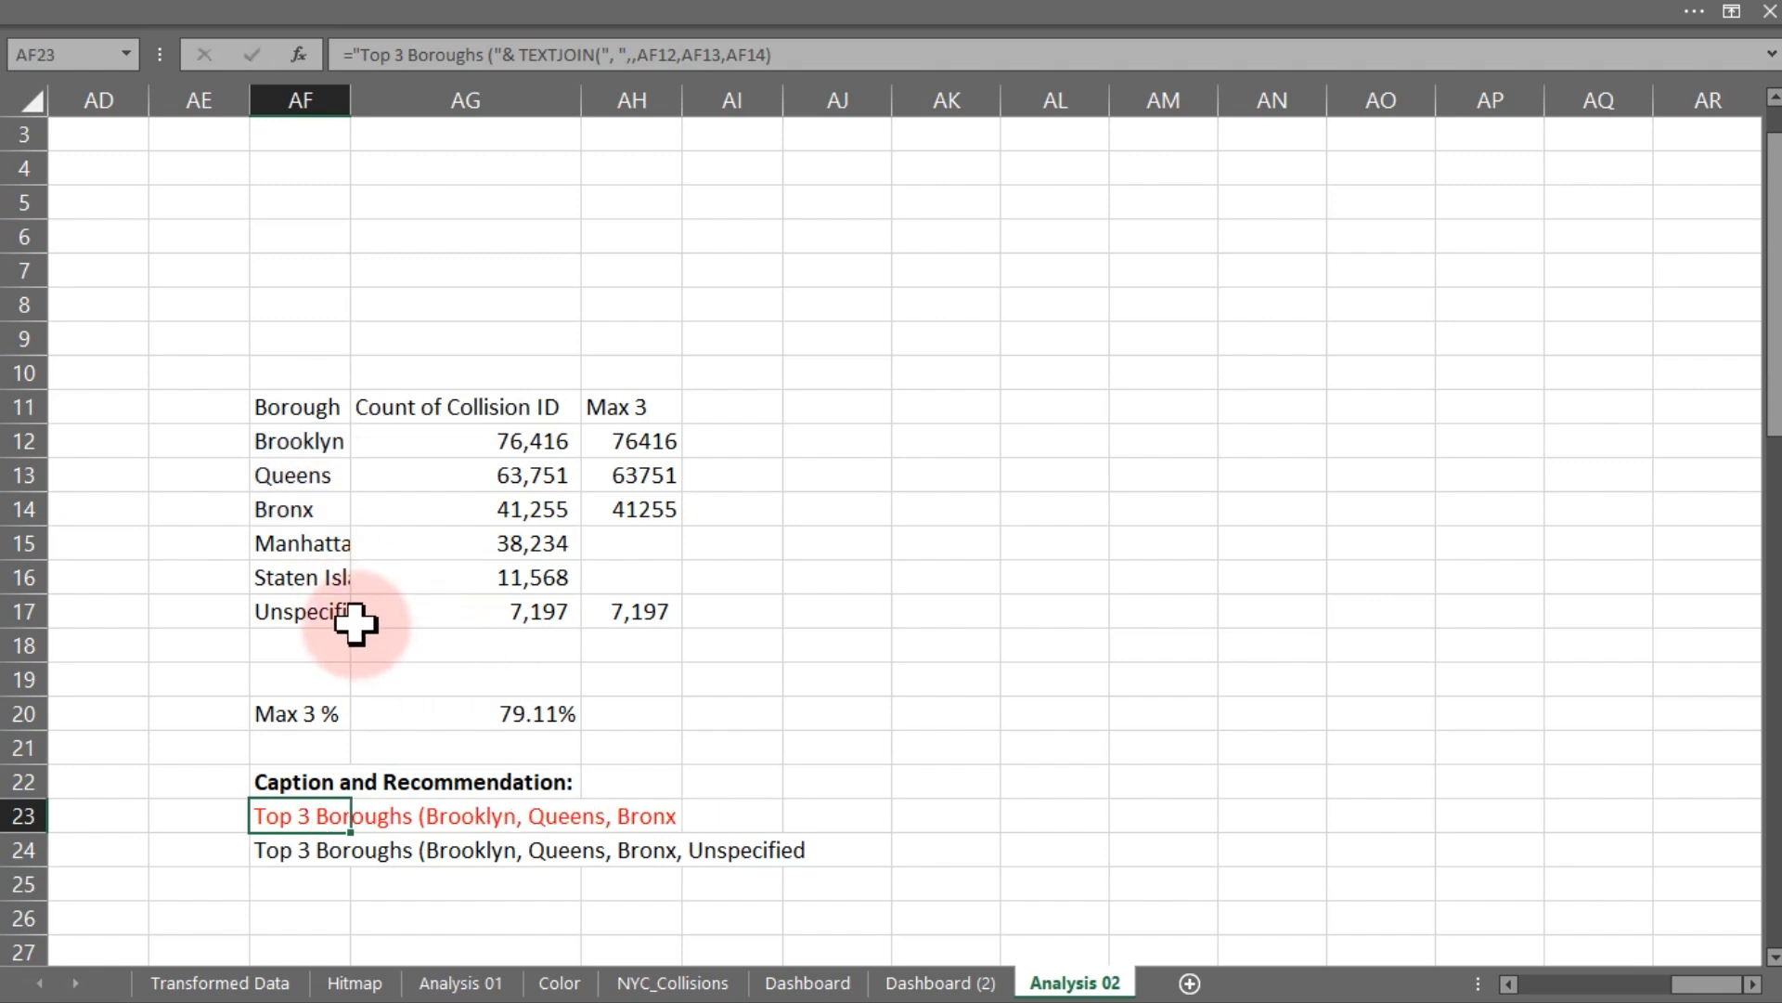
left_click(288, 846)
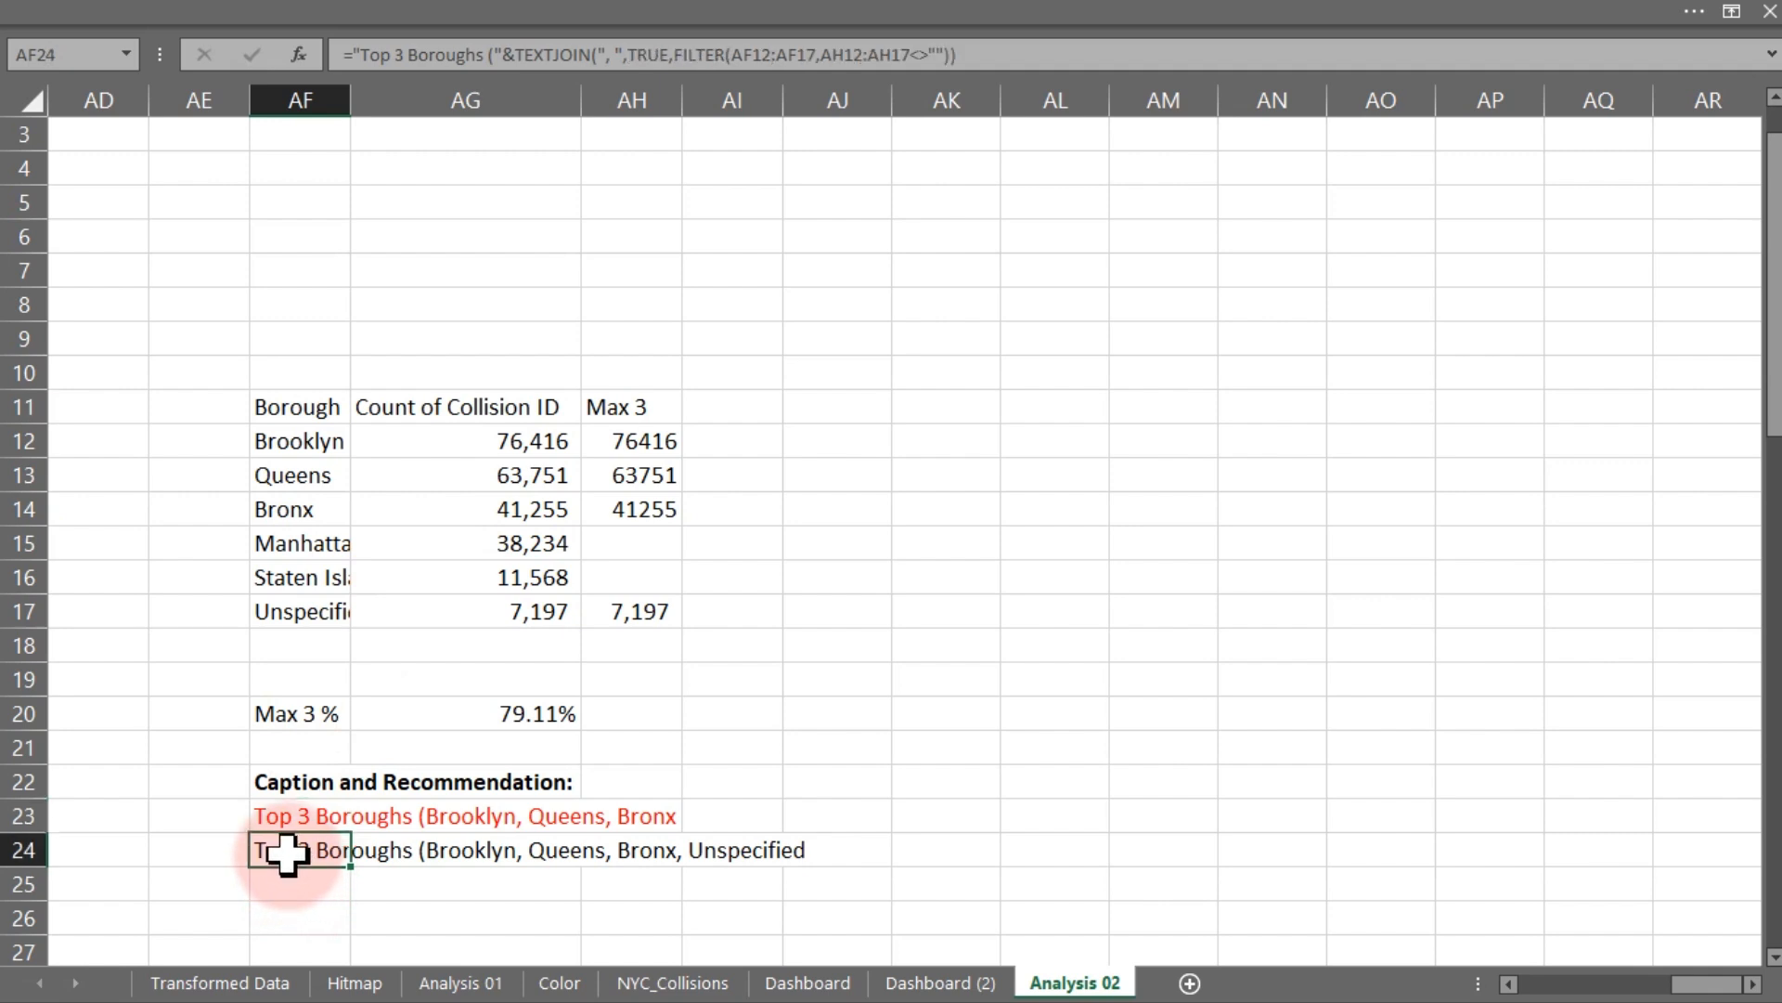
left_click(297, 821)
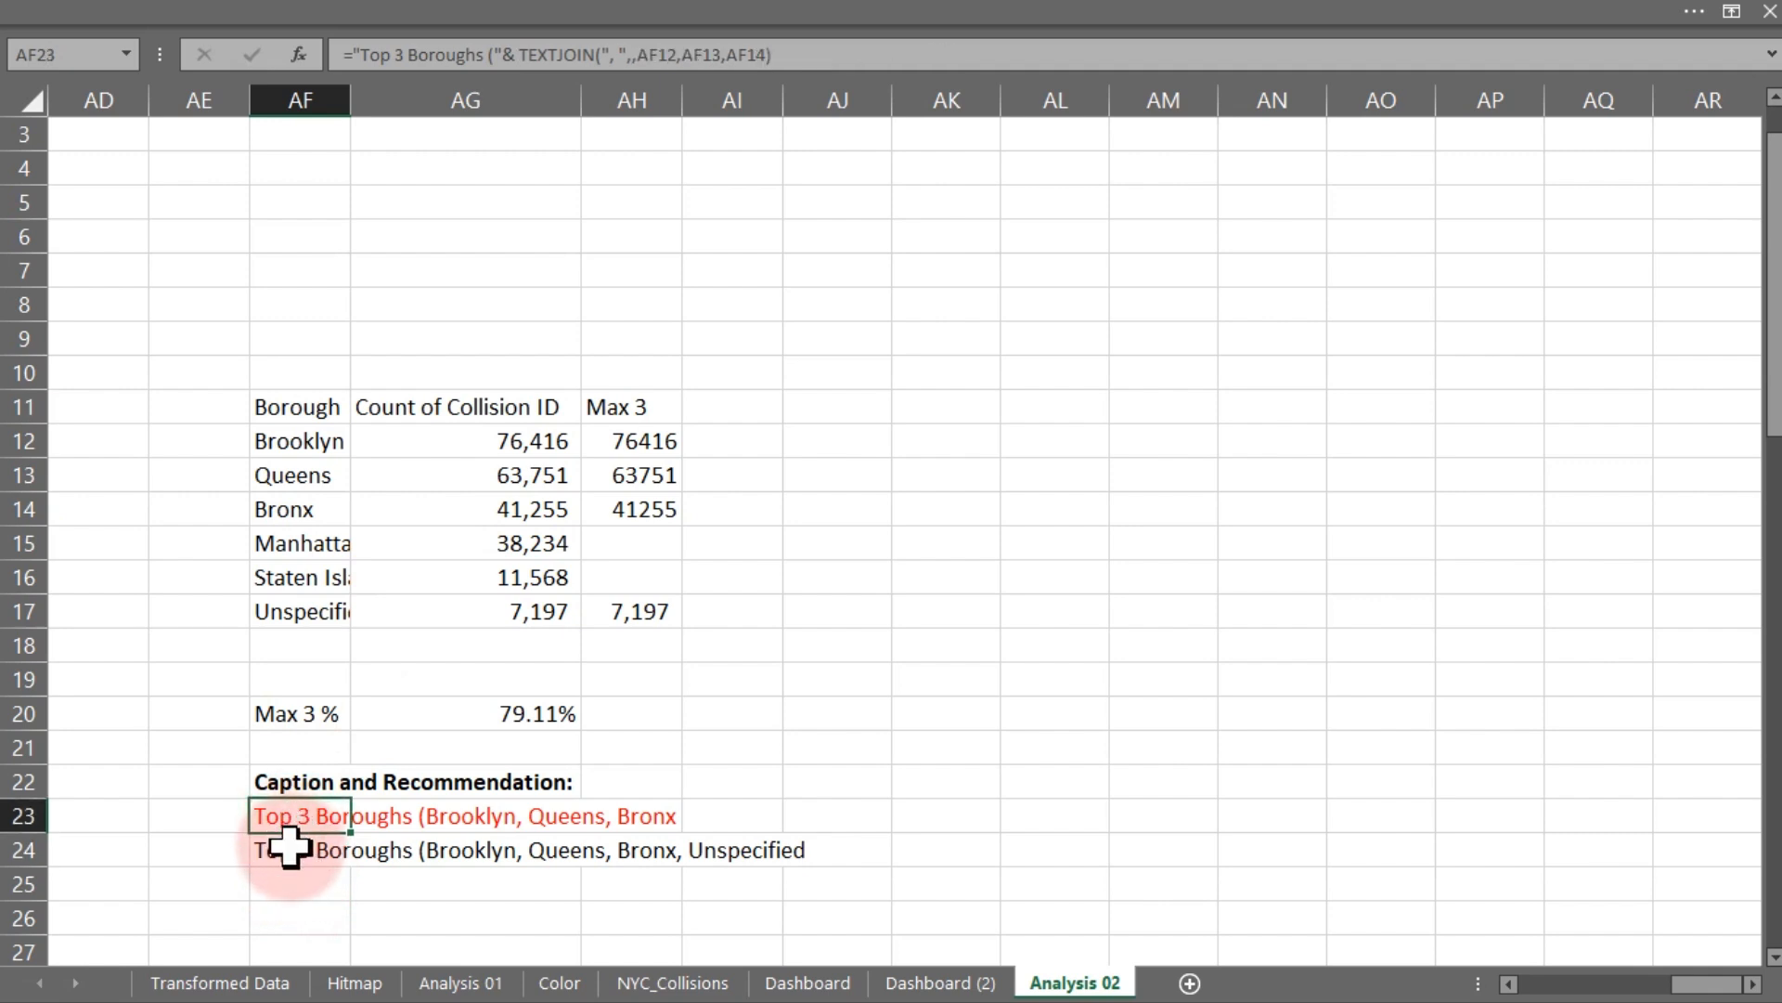
left_click(289, 845)
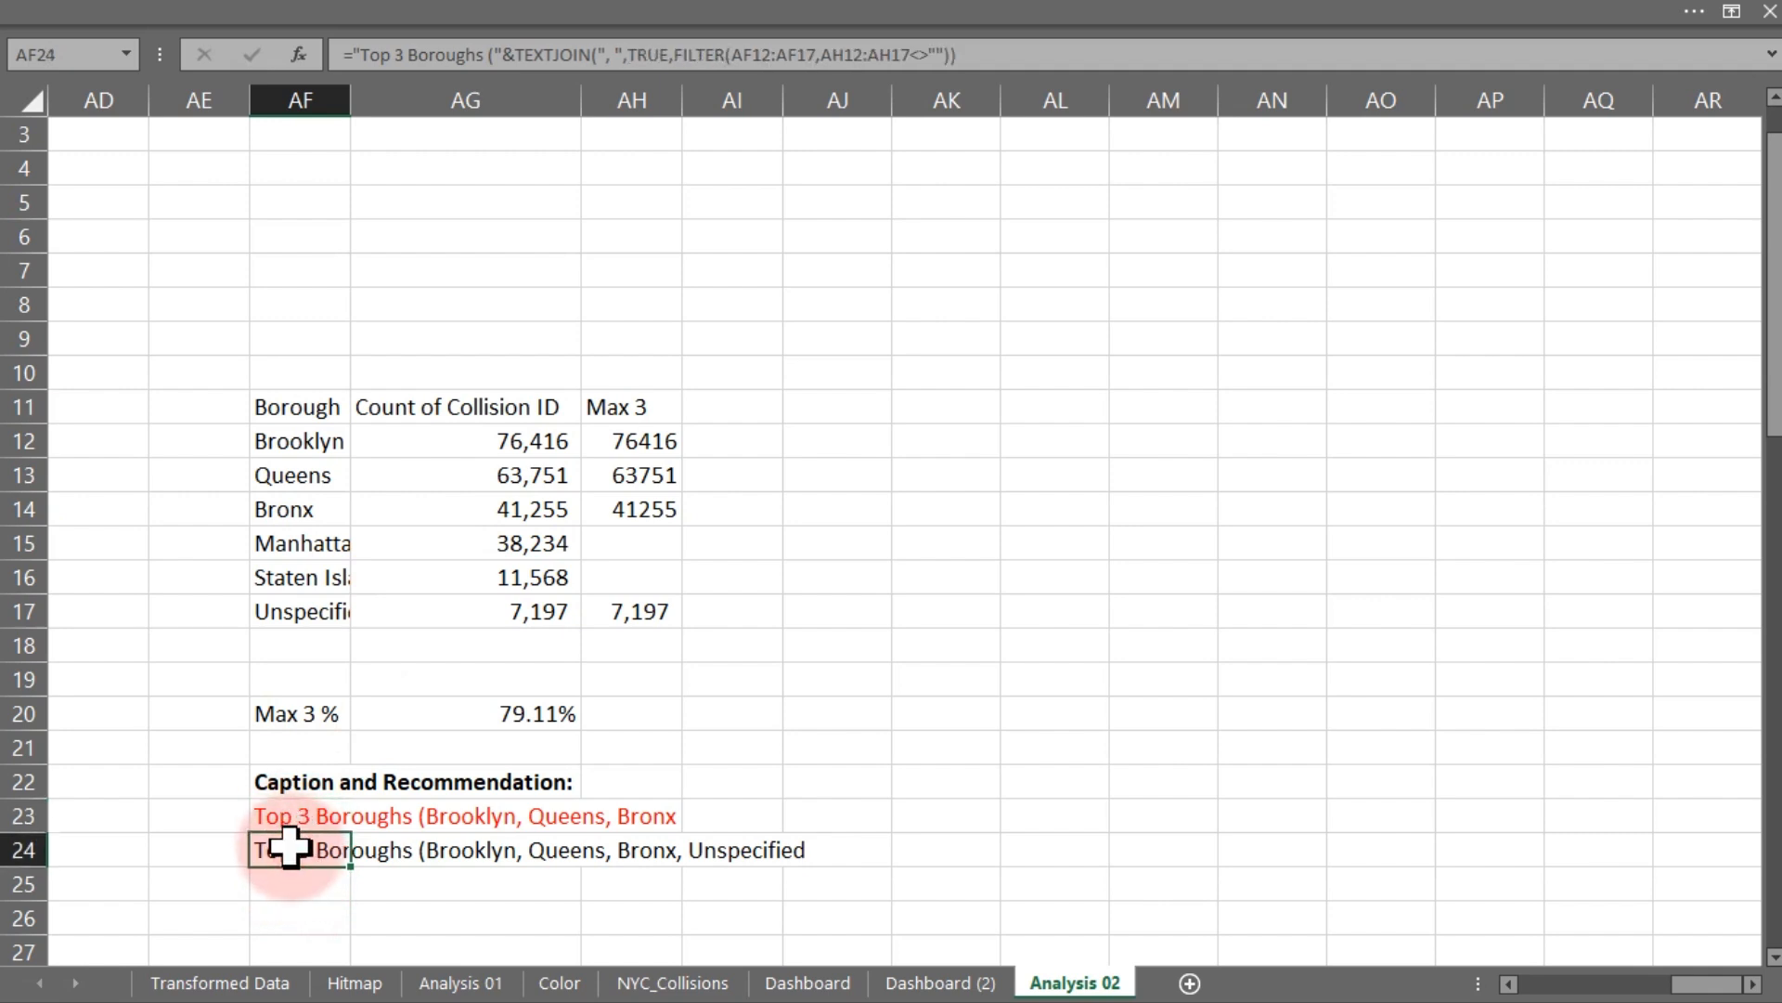
- Clear the test value from AH17
left_click(634, 617)
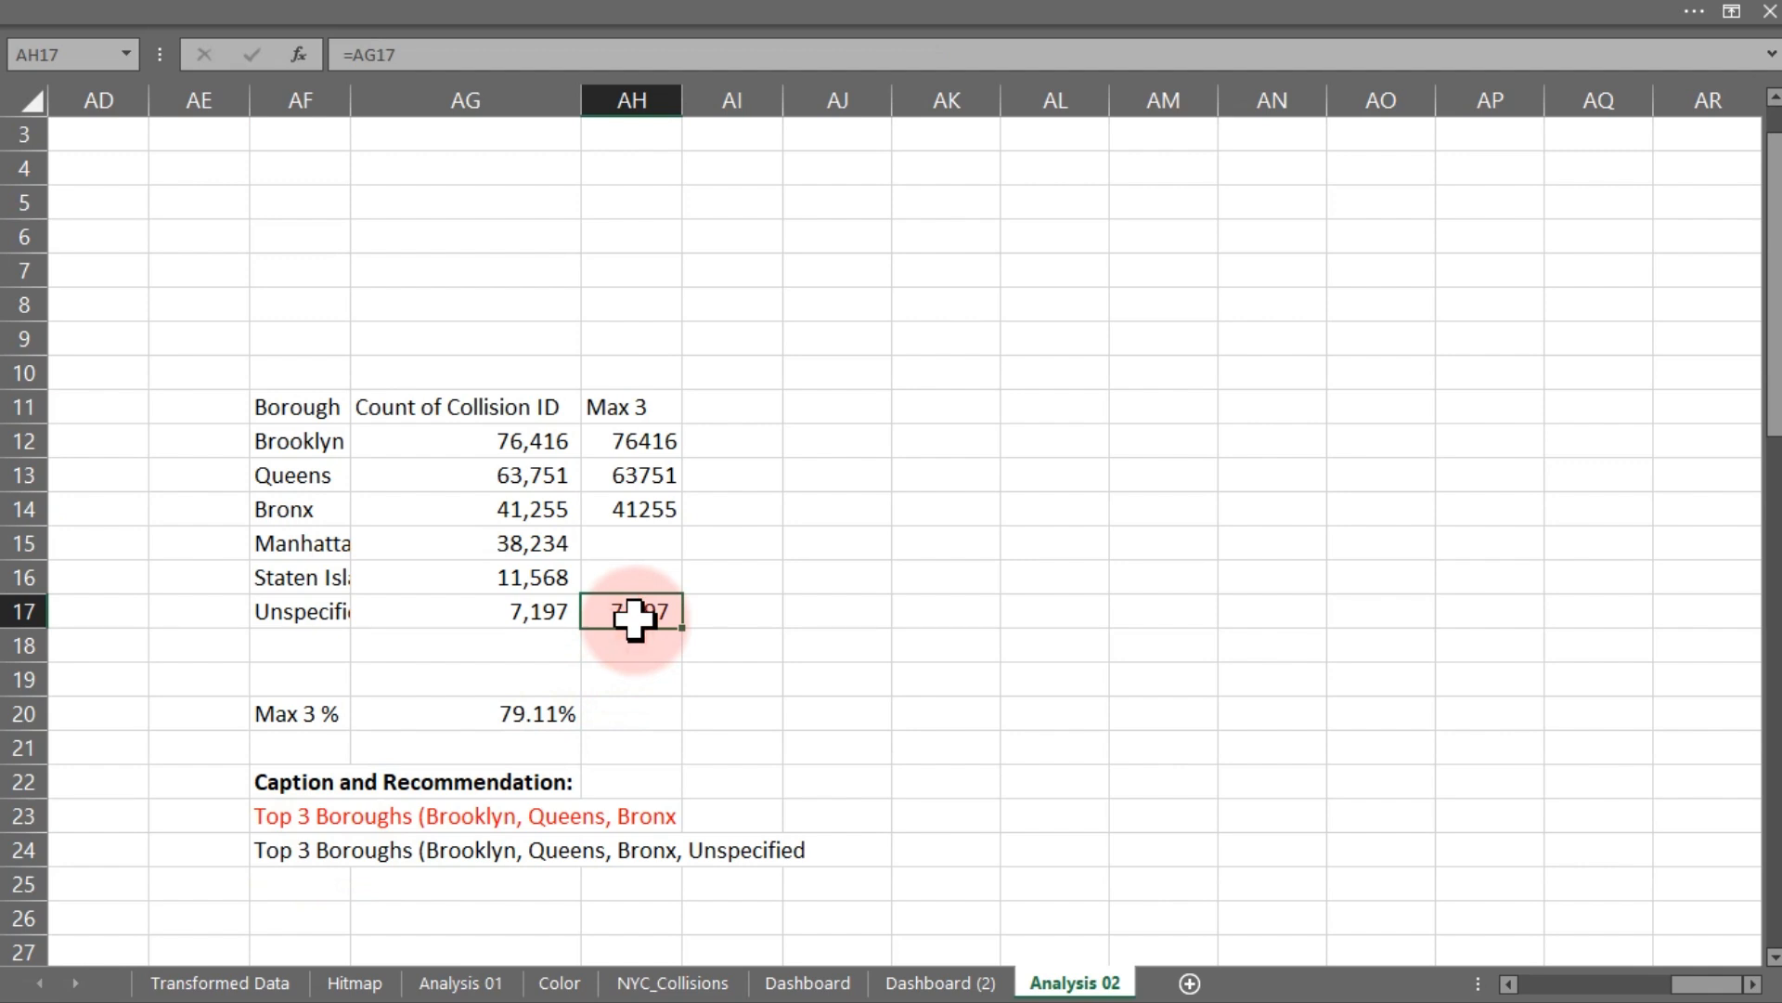
key("Delete")
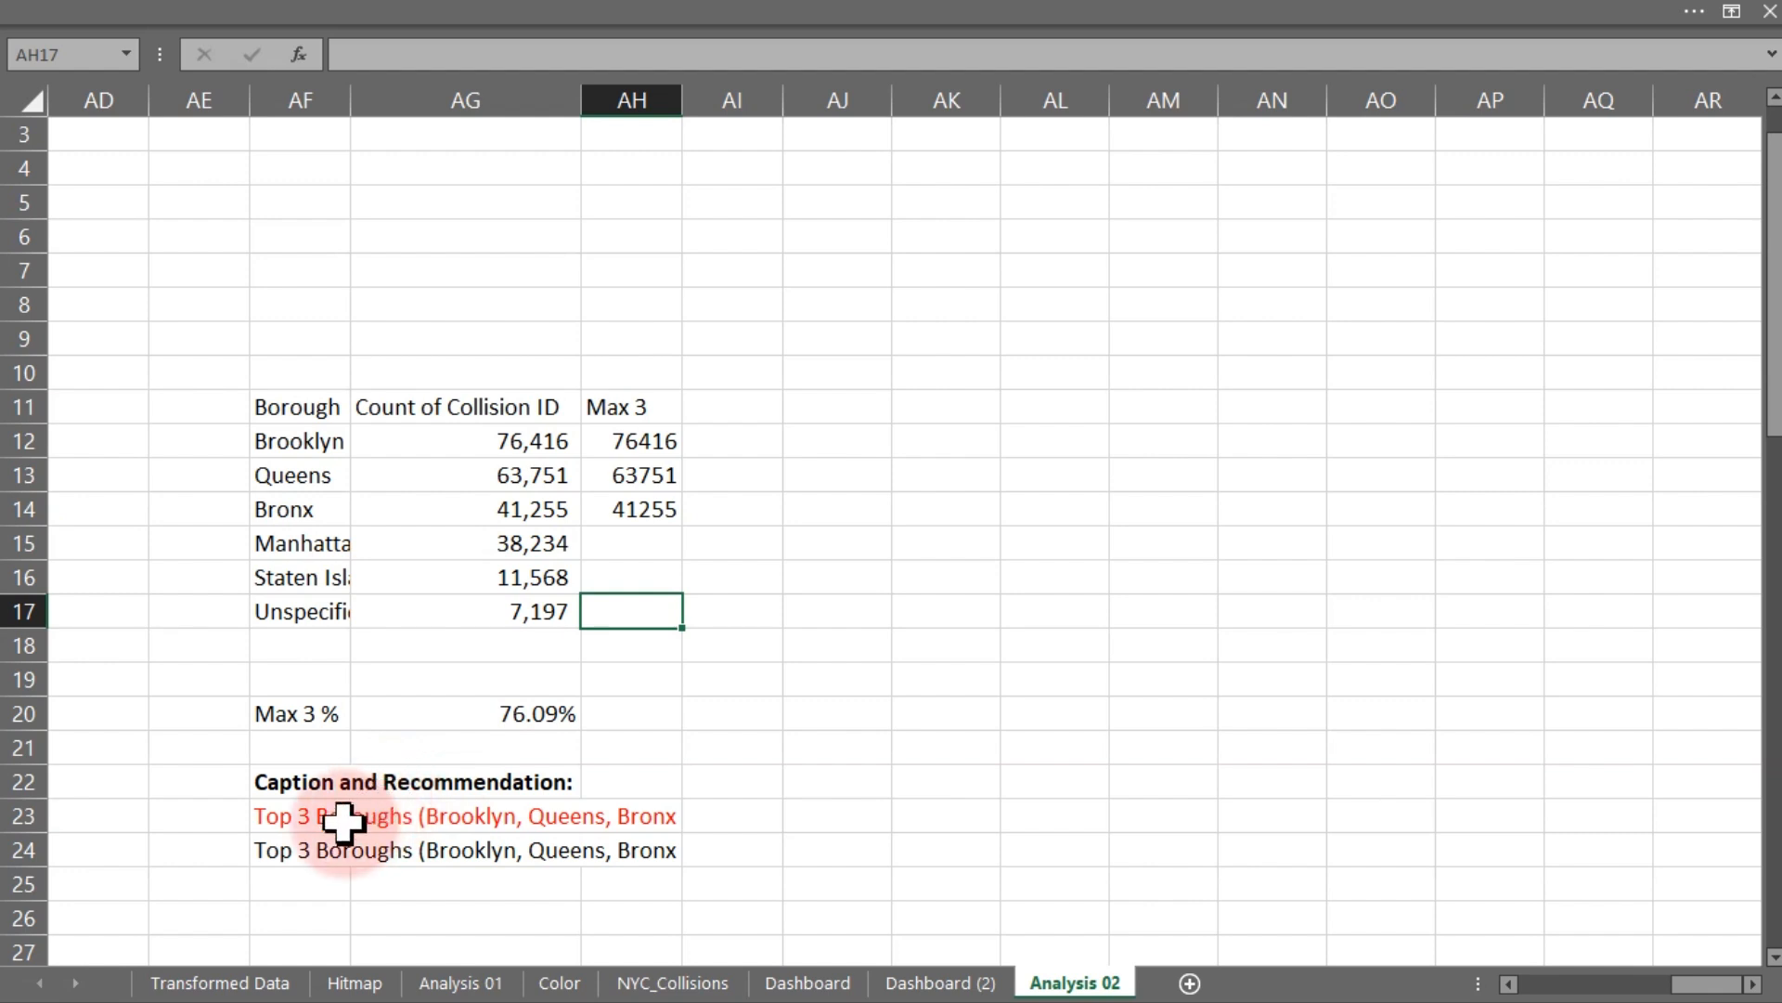
- Extend the AF24 caption formula by appending &" " after the closing TEXTJOIN parenthesis
double_click(288, 849)
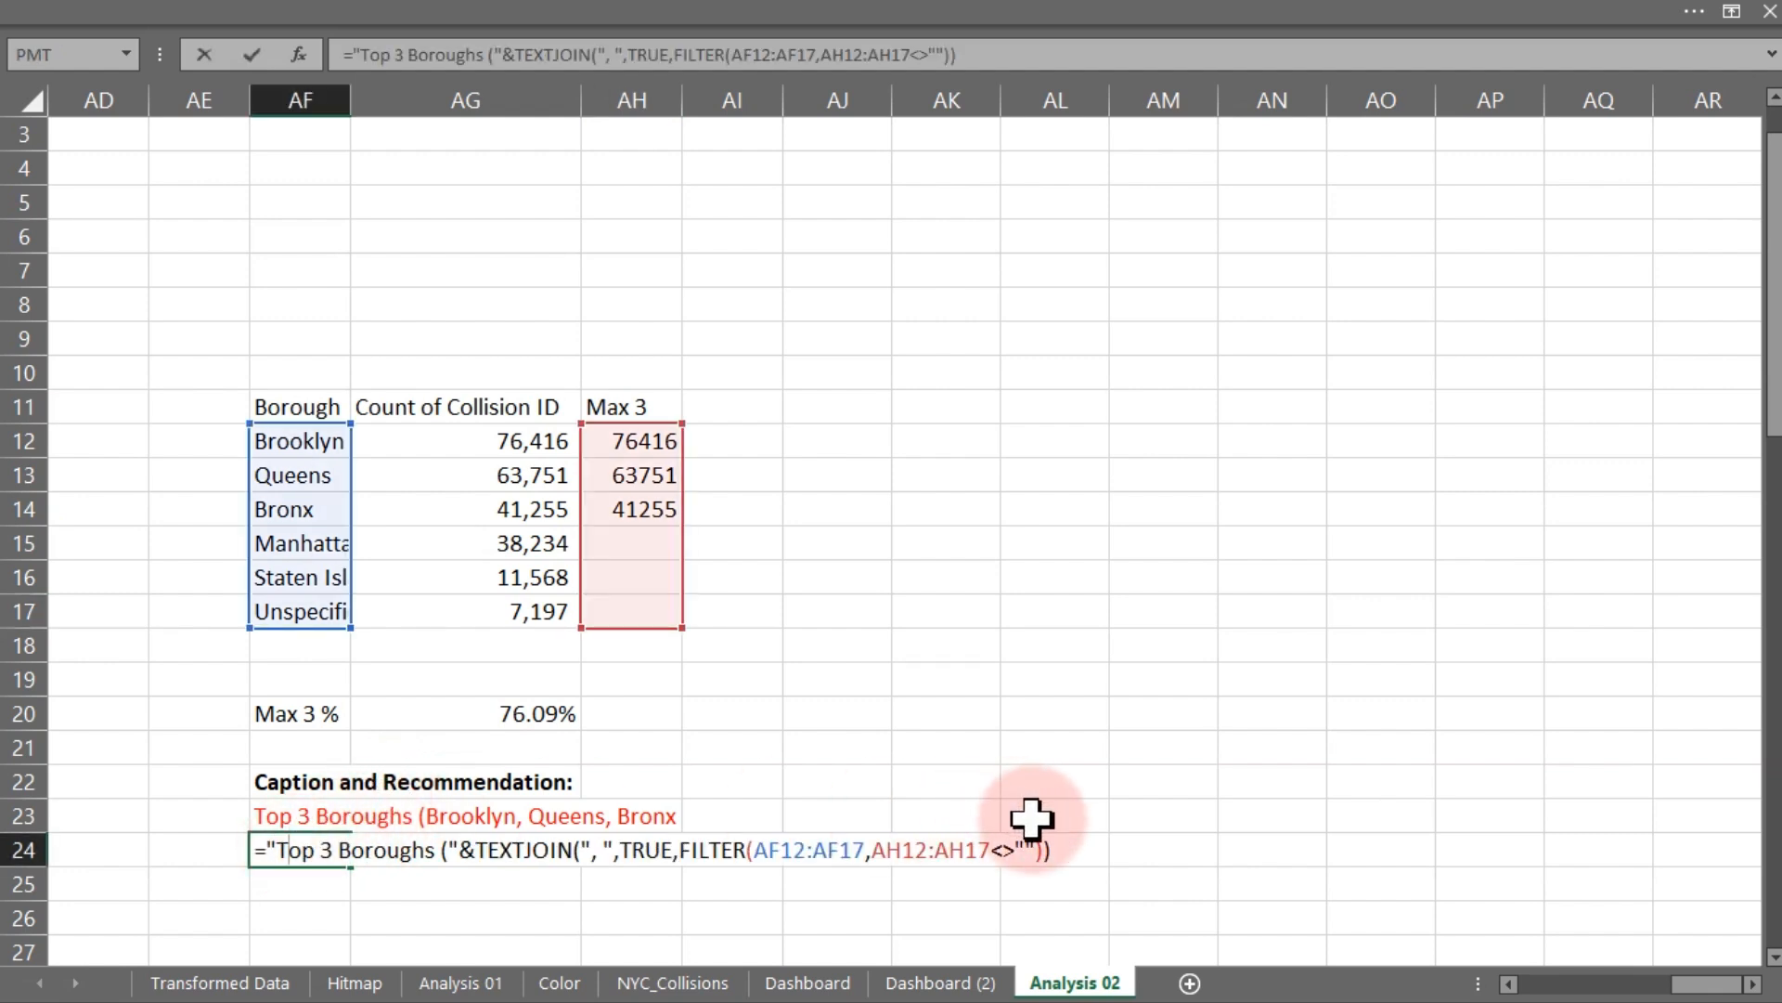
left_click(1063, 847)
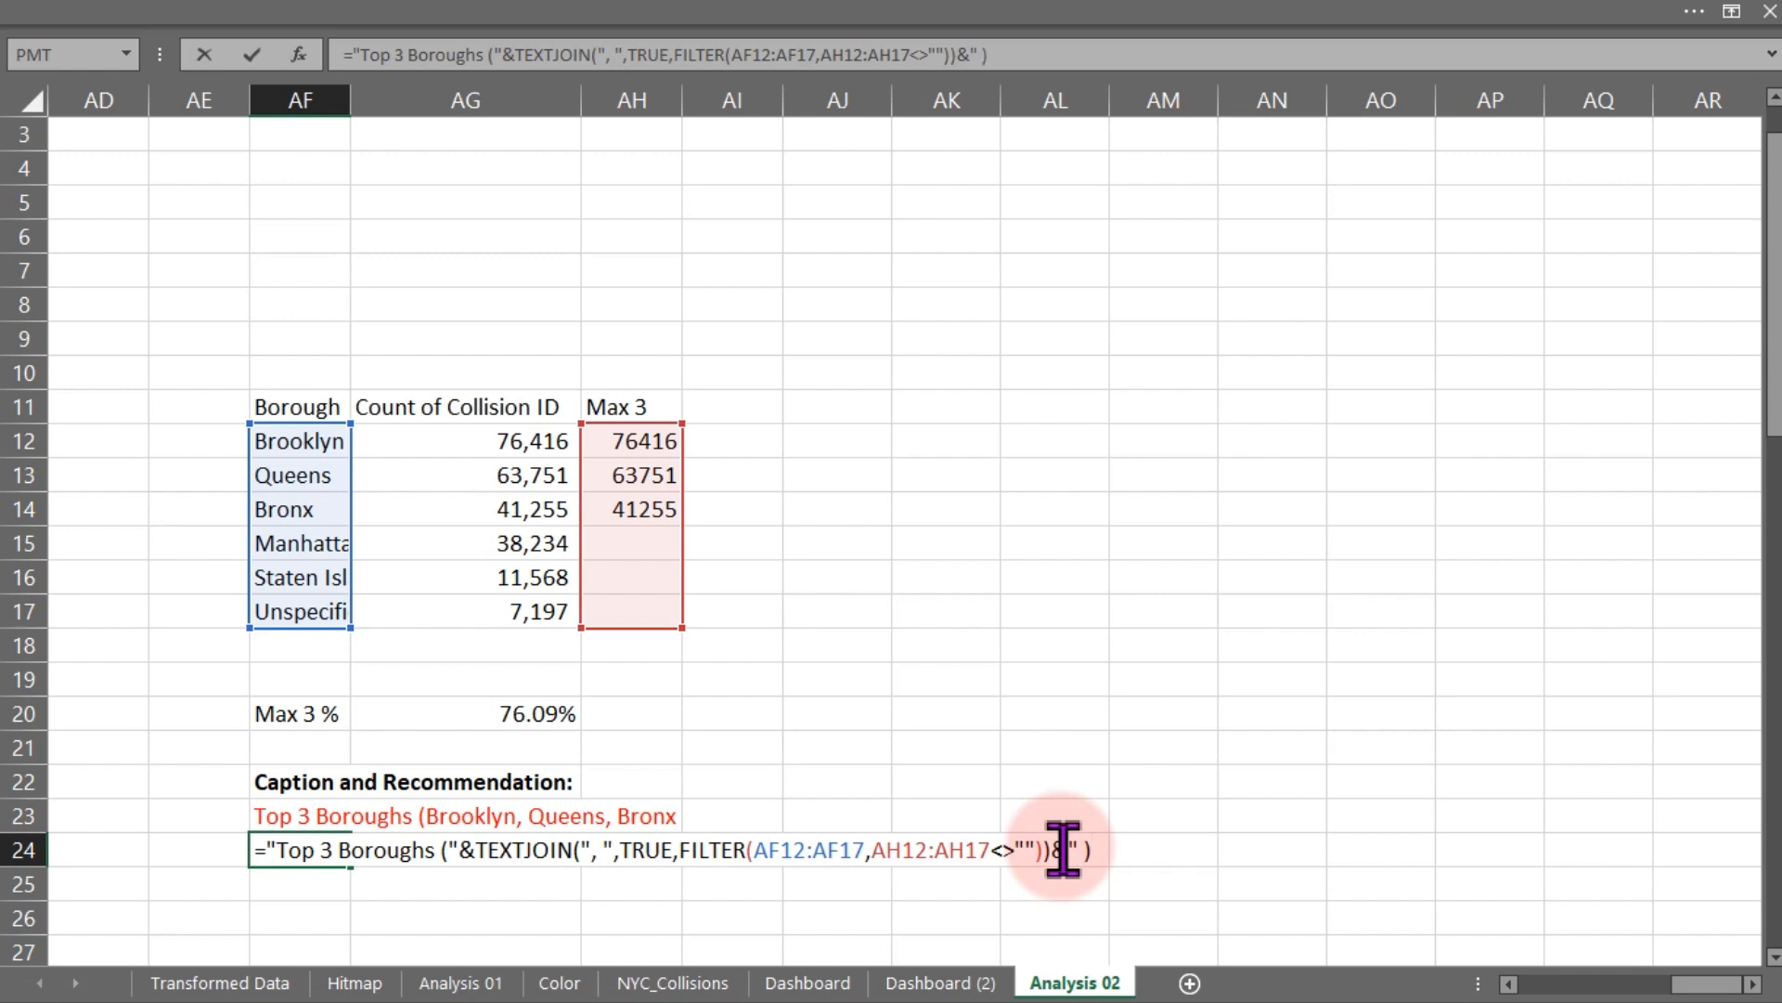
key("Return")
key("Return")
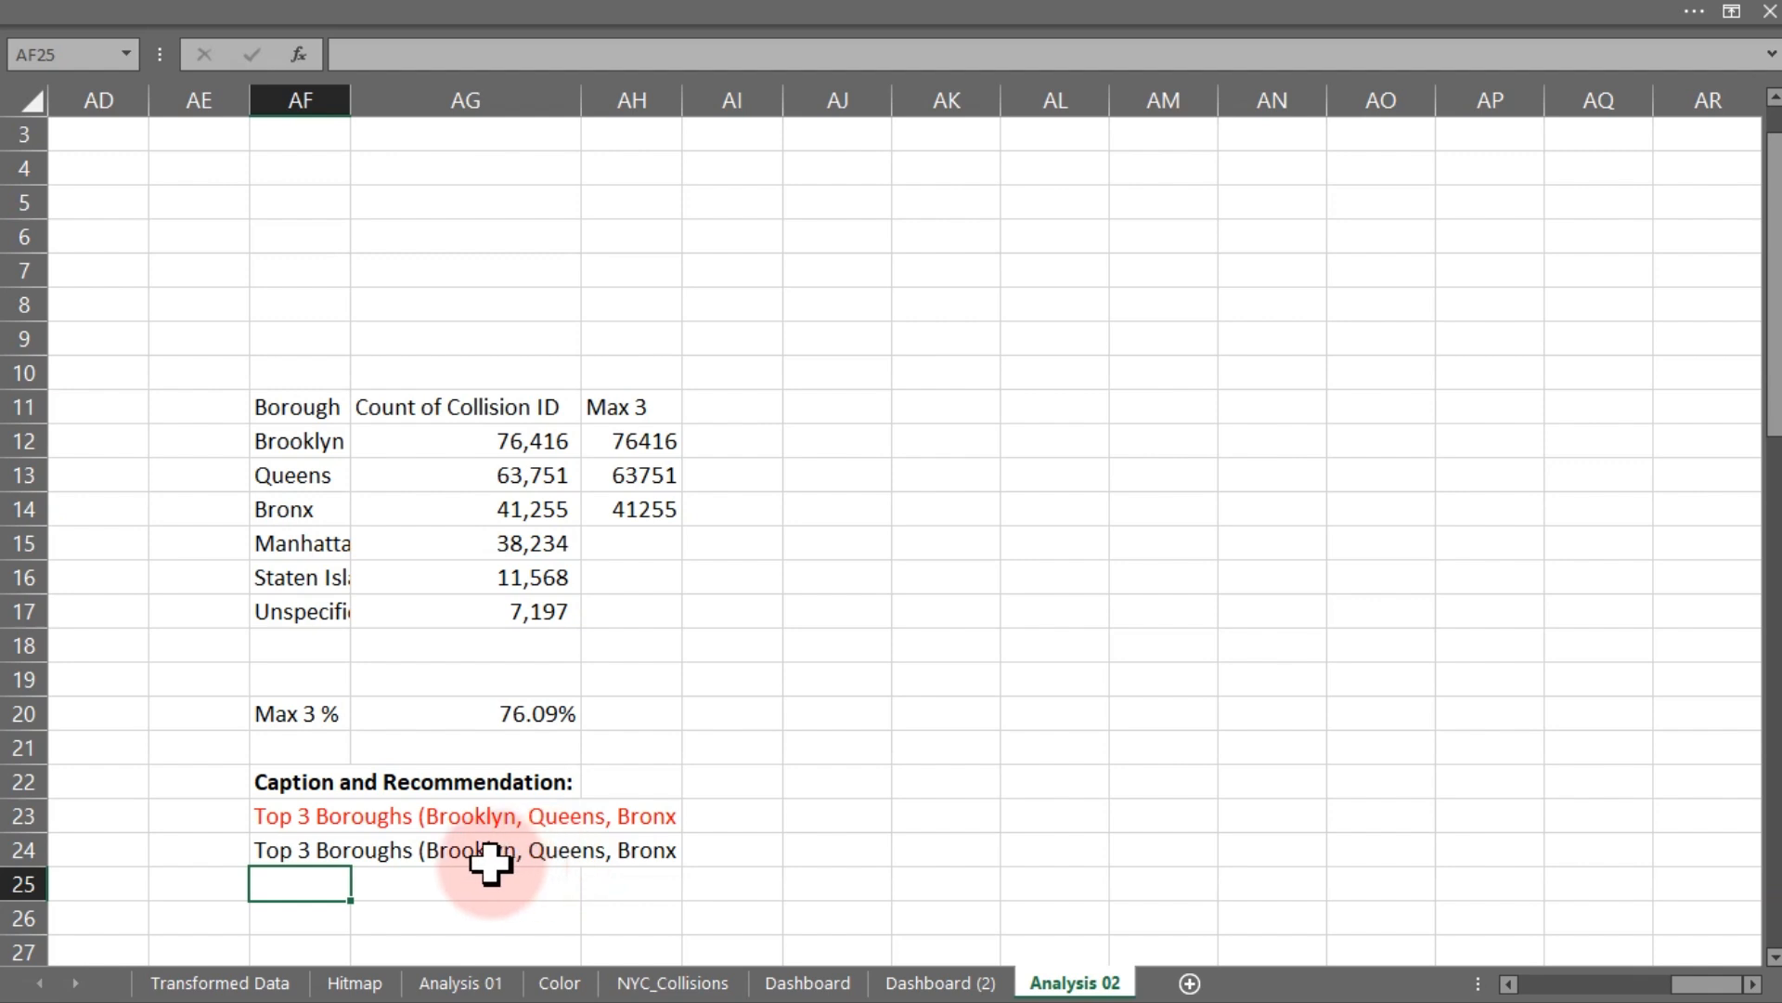
double_click(302, 852)
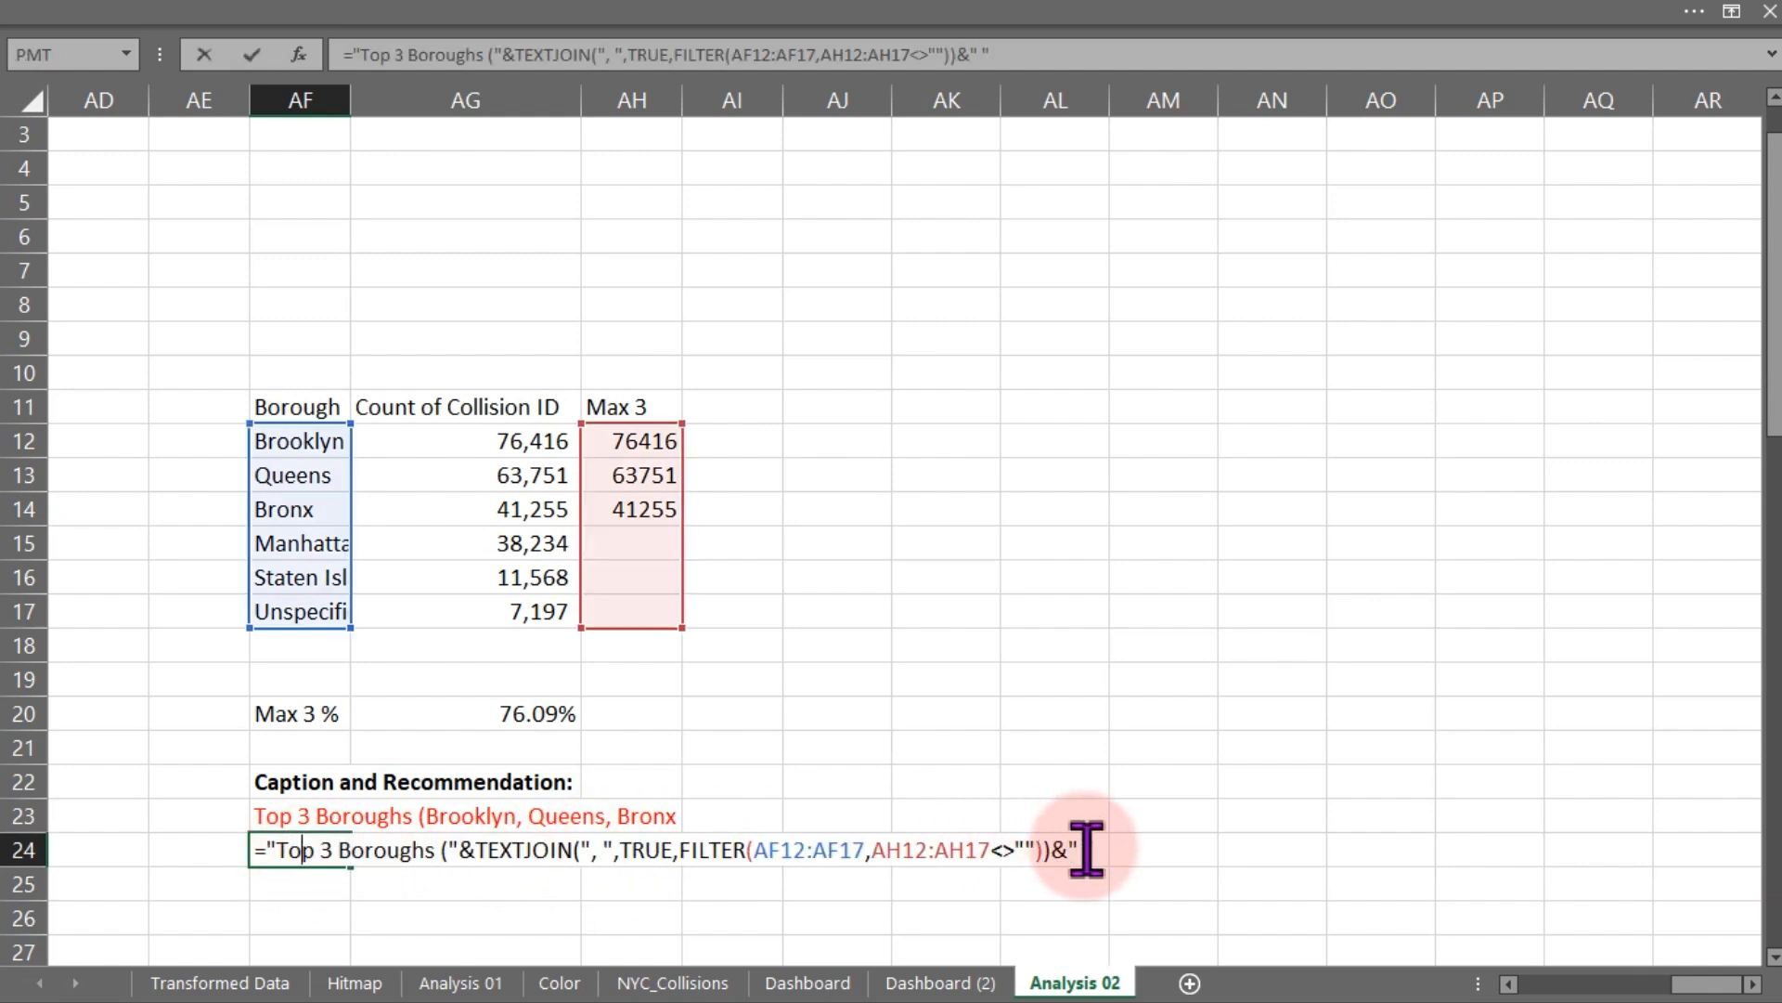
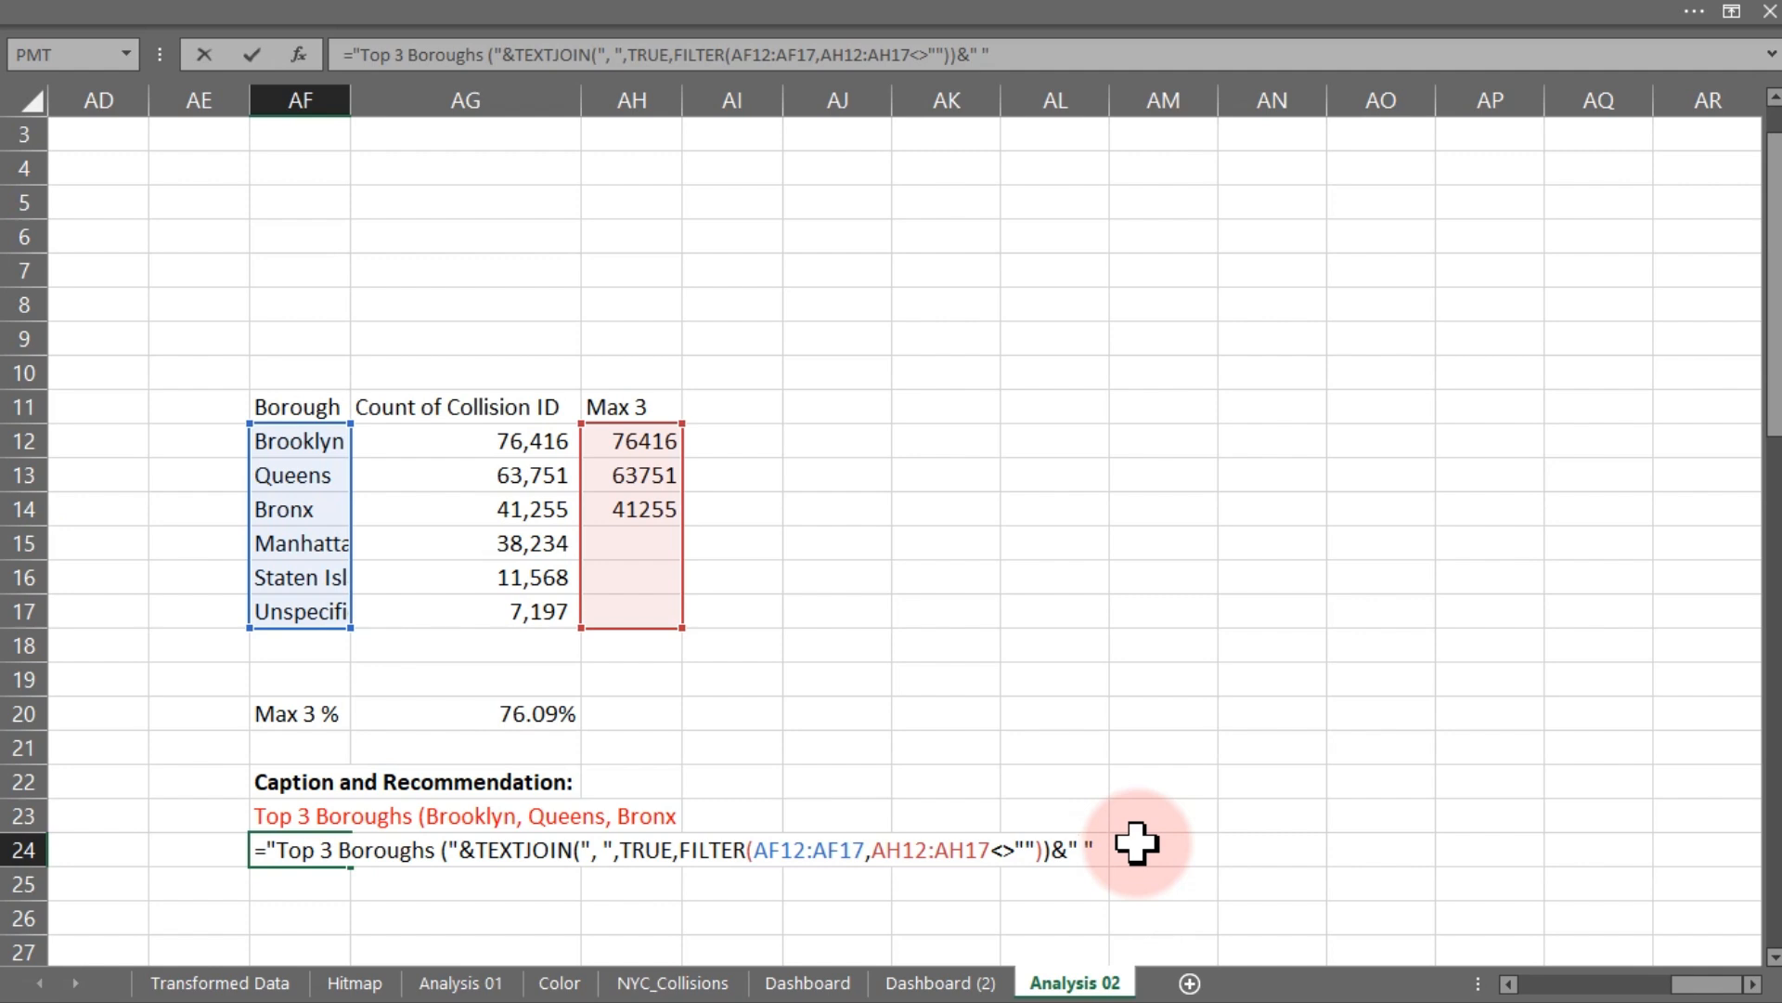
- Extend the AF24 caption formula with ") account for " followed by a reference to the Max 3 % cell AG20
key("Return")
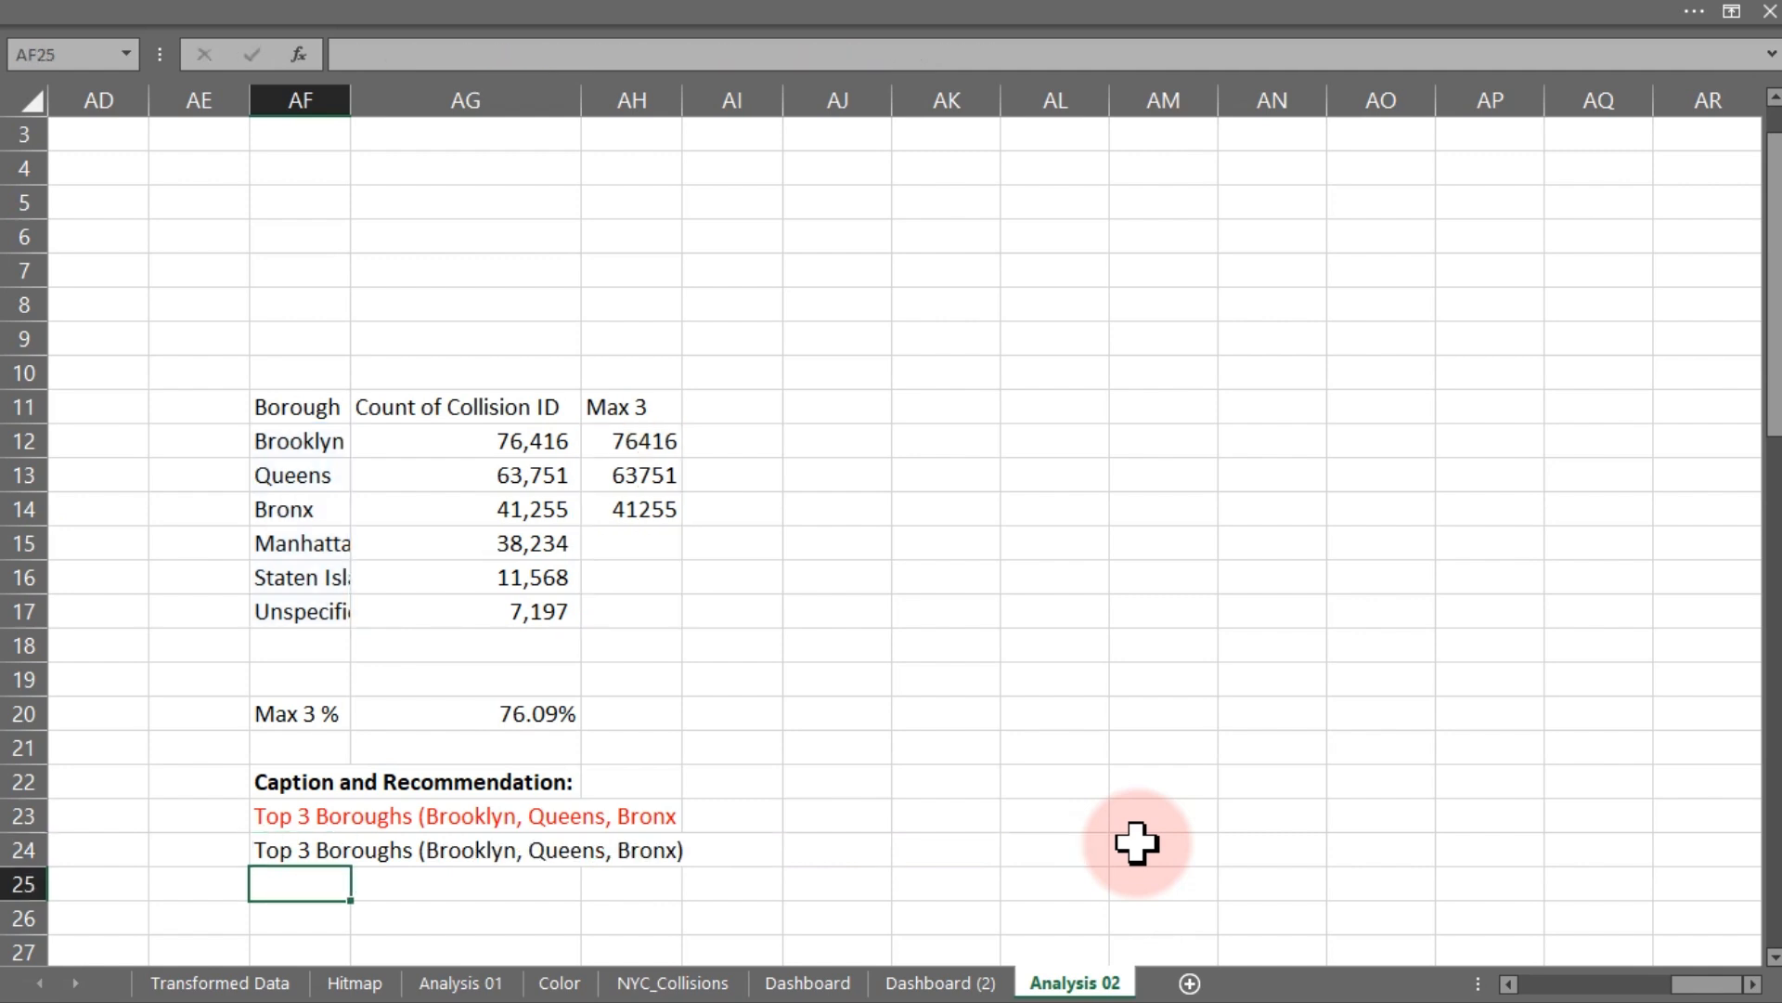
double_click(301, 853)
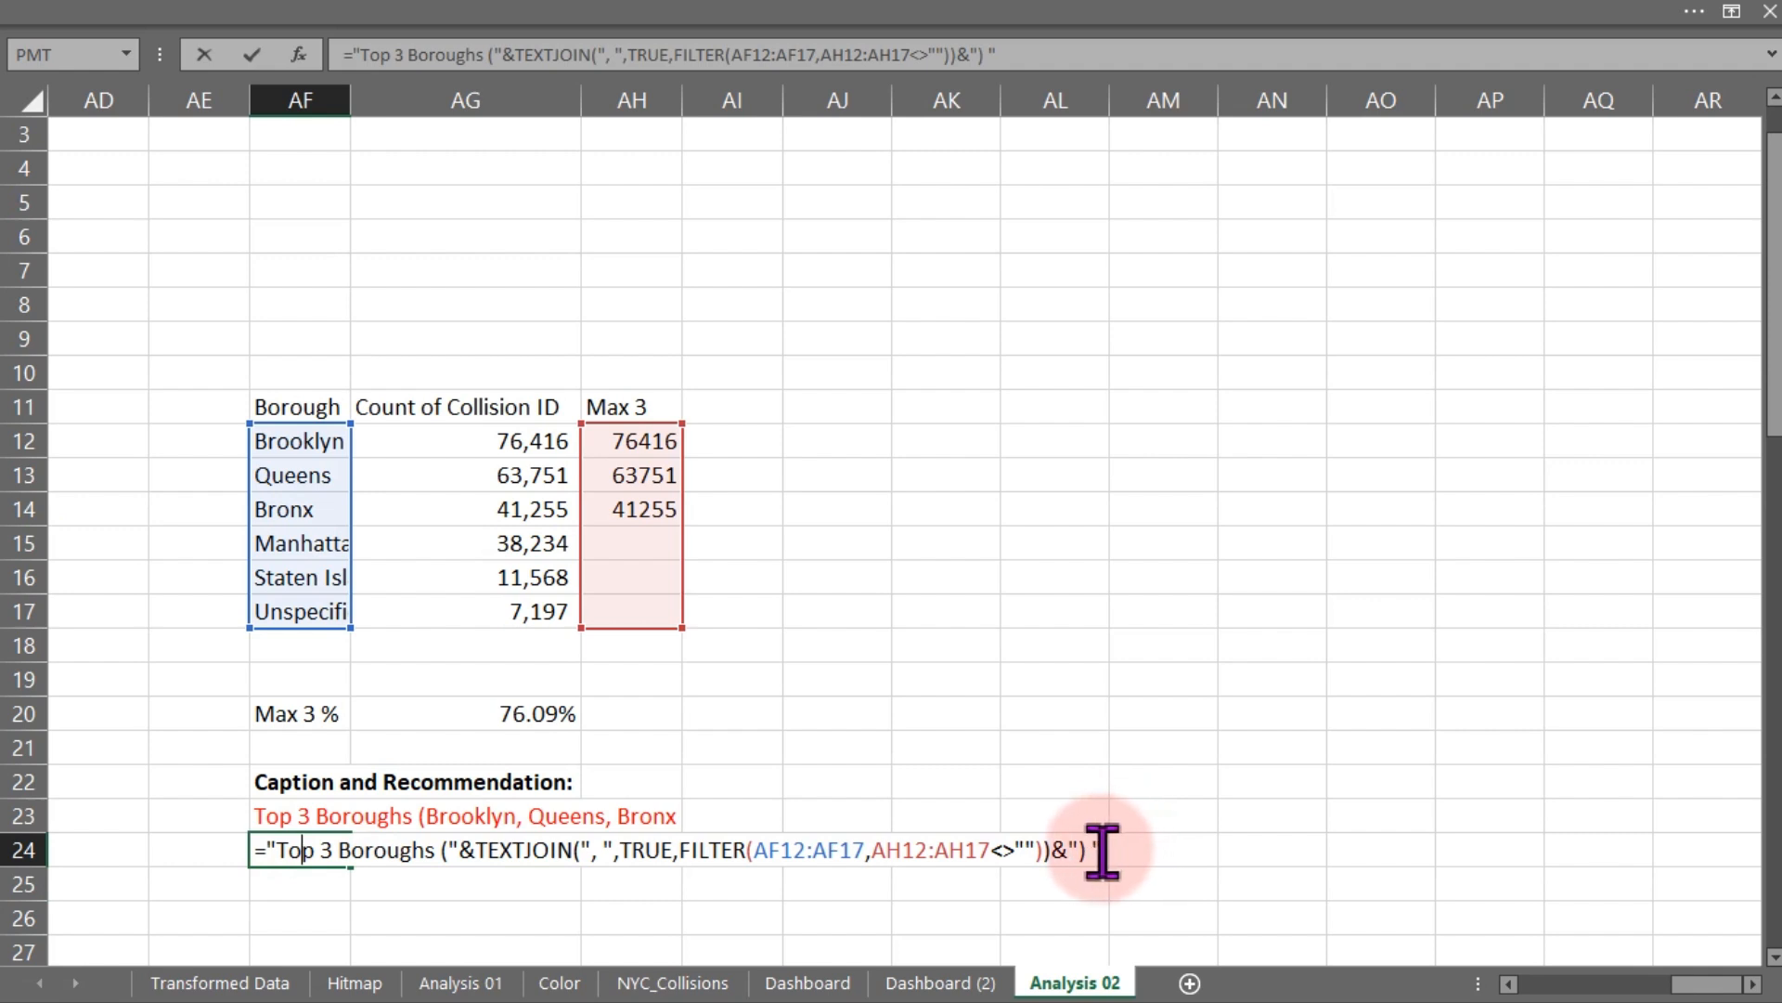
left_click_drag(1093, 851, 1128, 848)
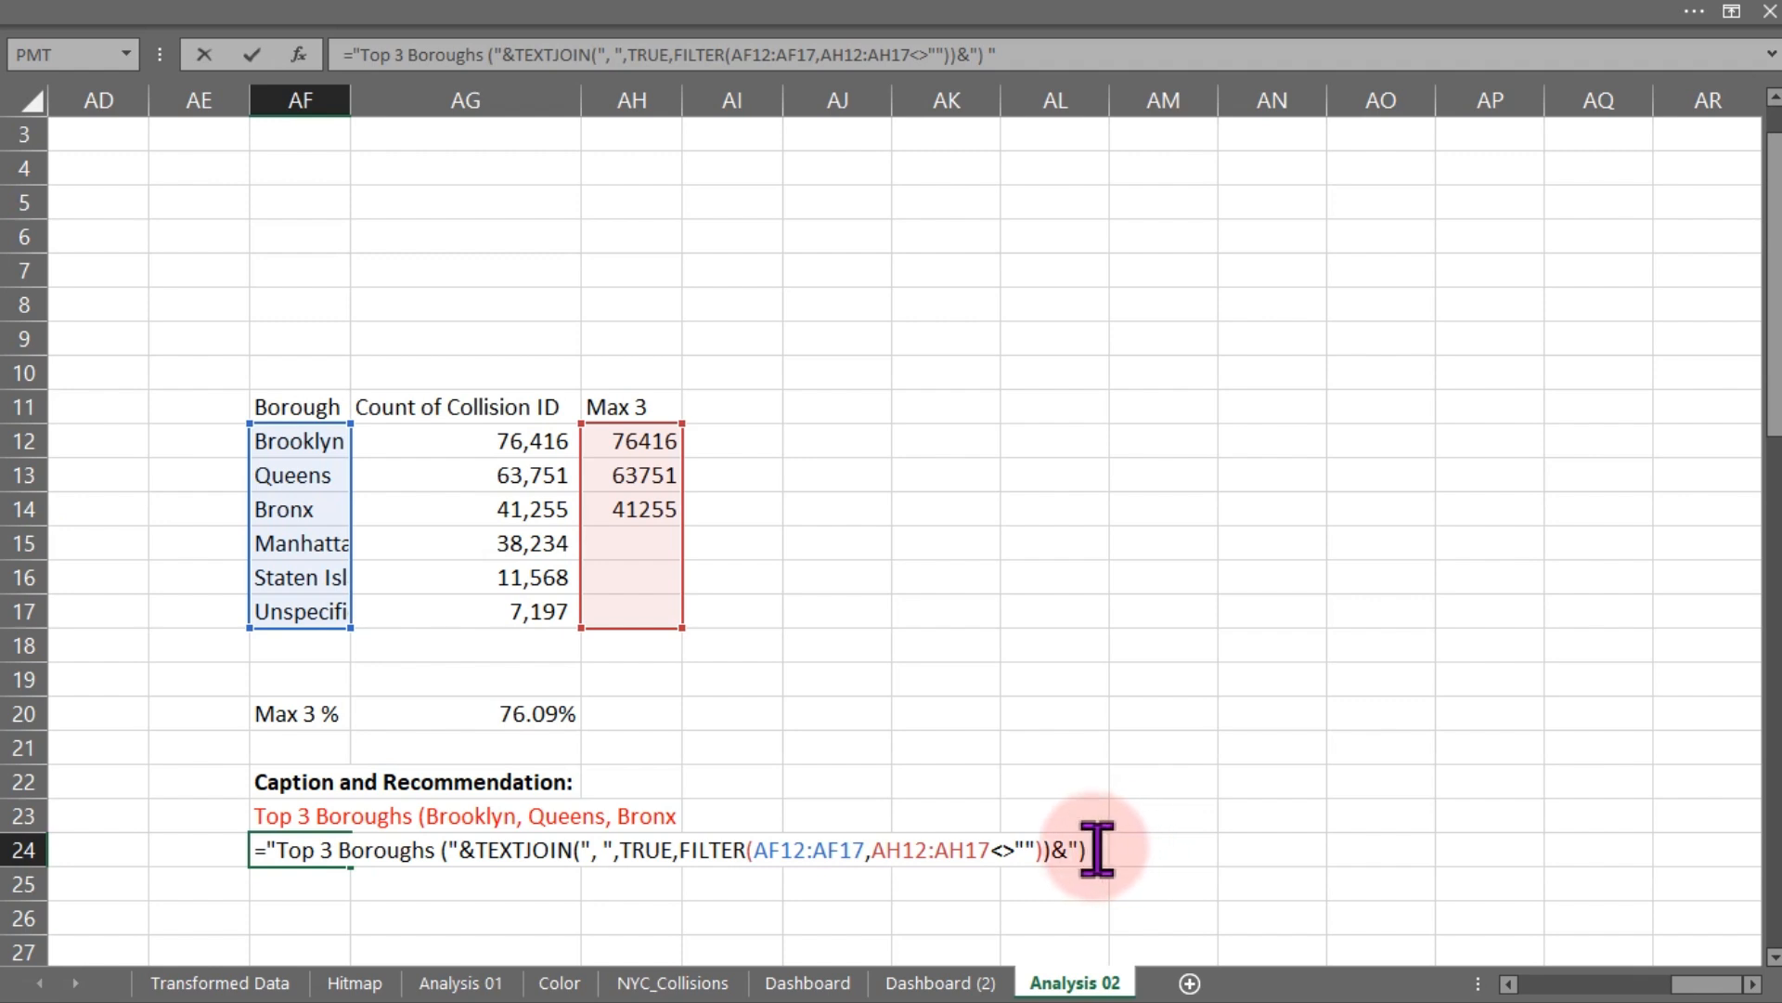
left_click(1092, 848)
type("acco")
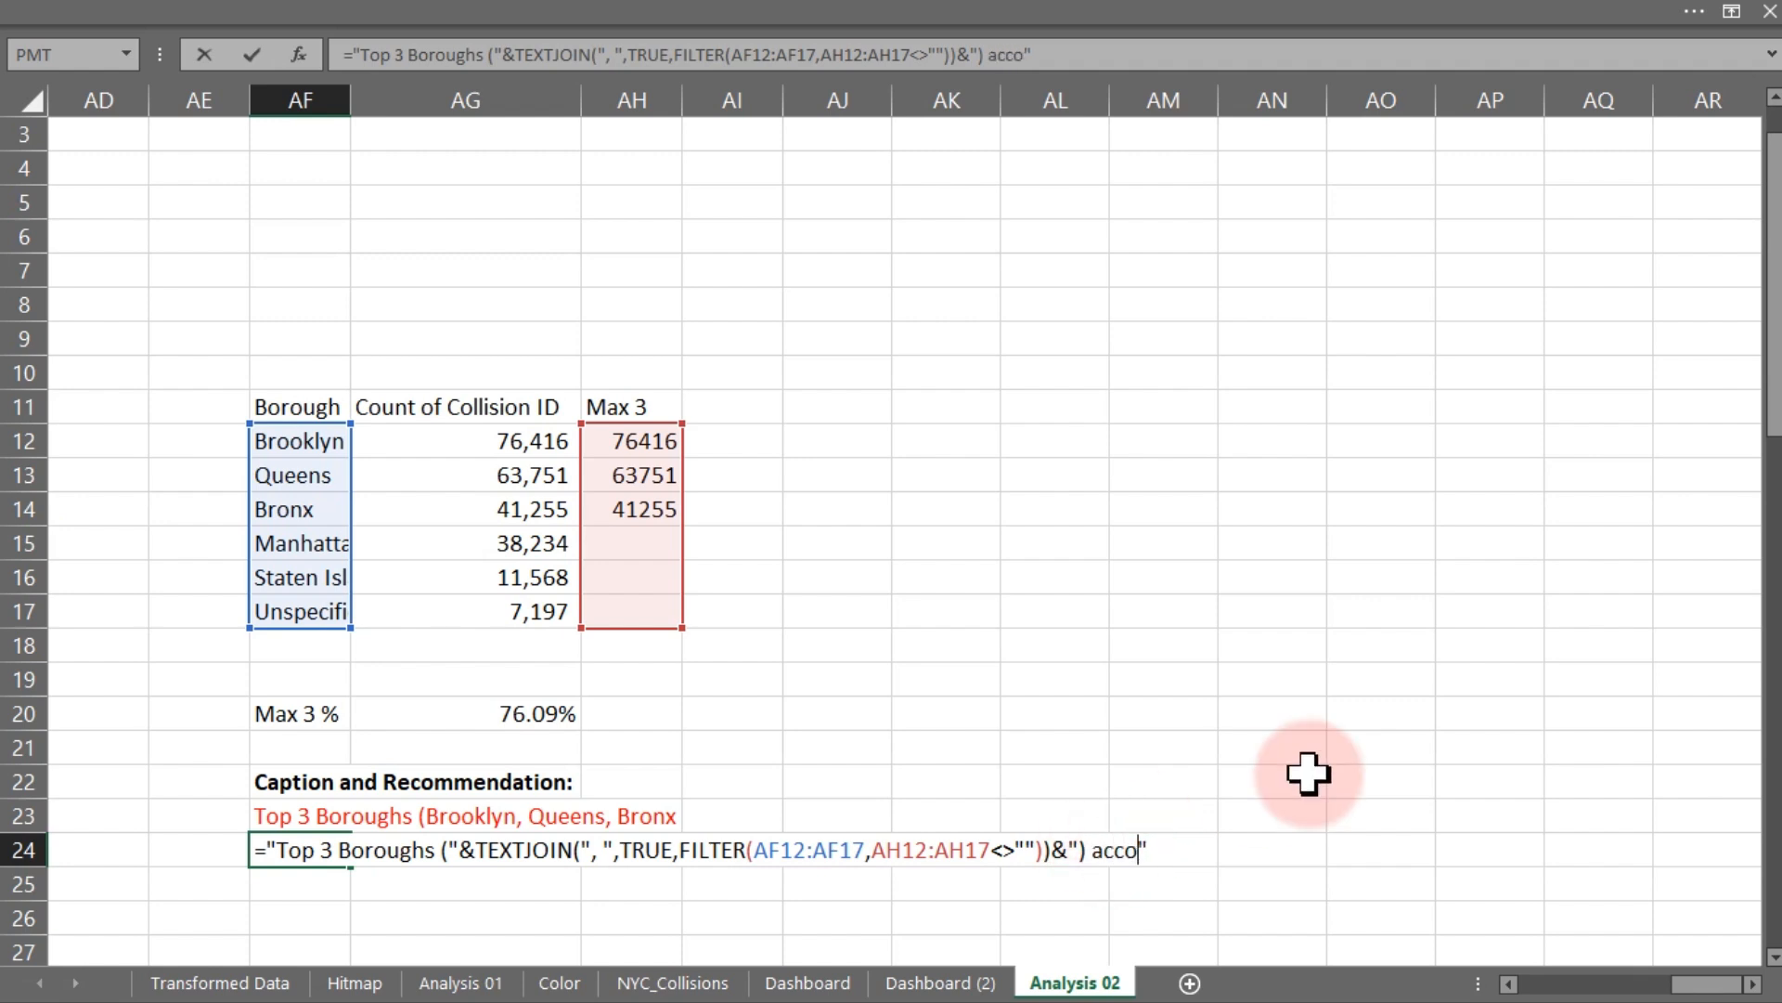
type("unt for")
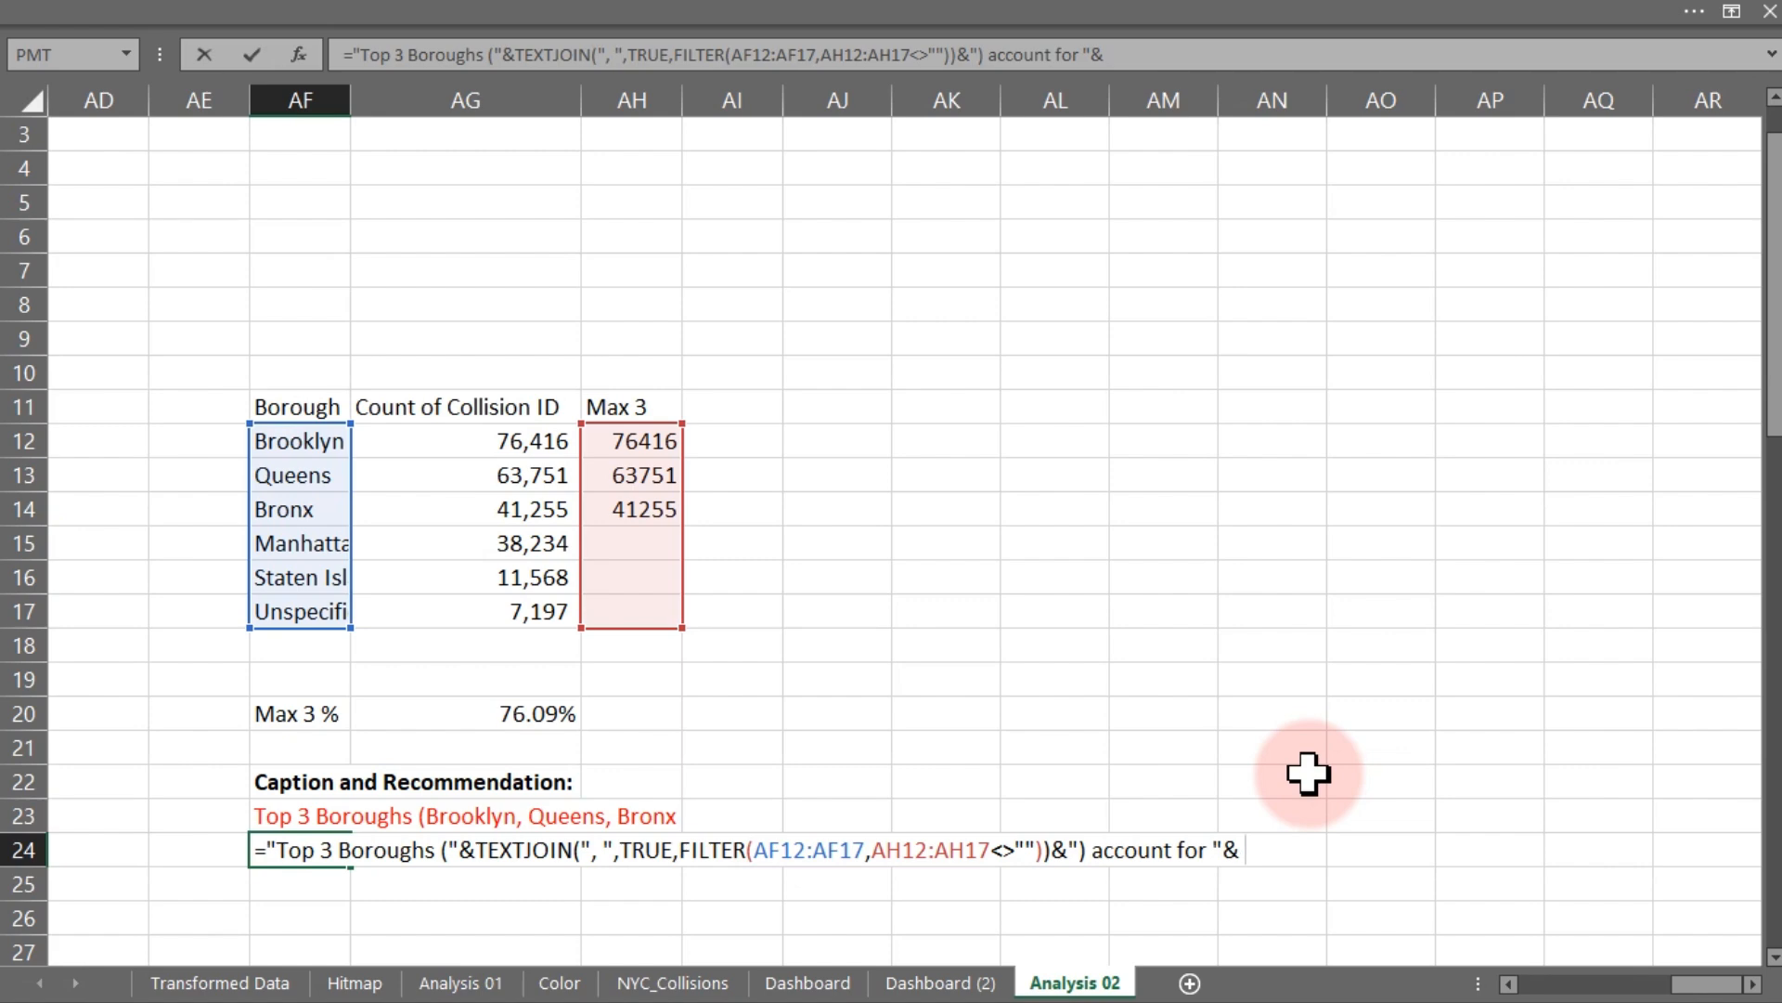
left_click(543, 719)
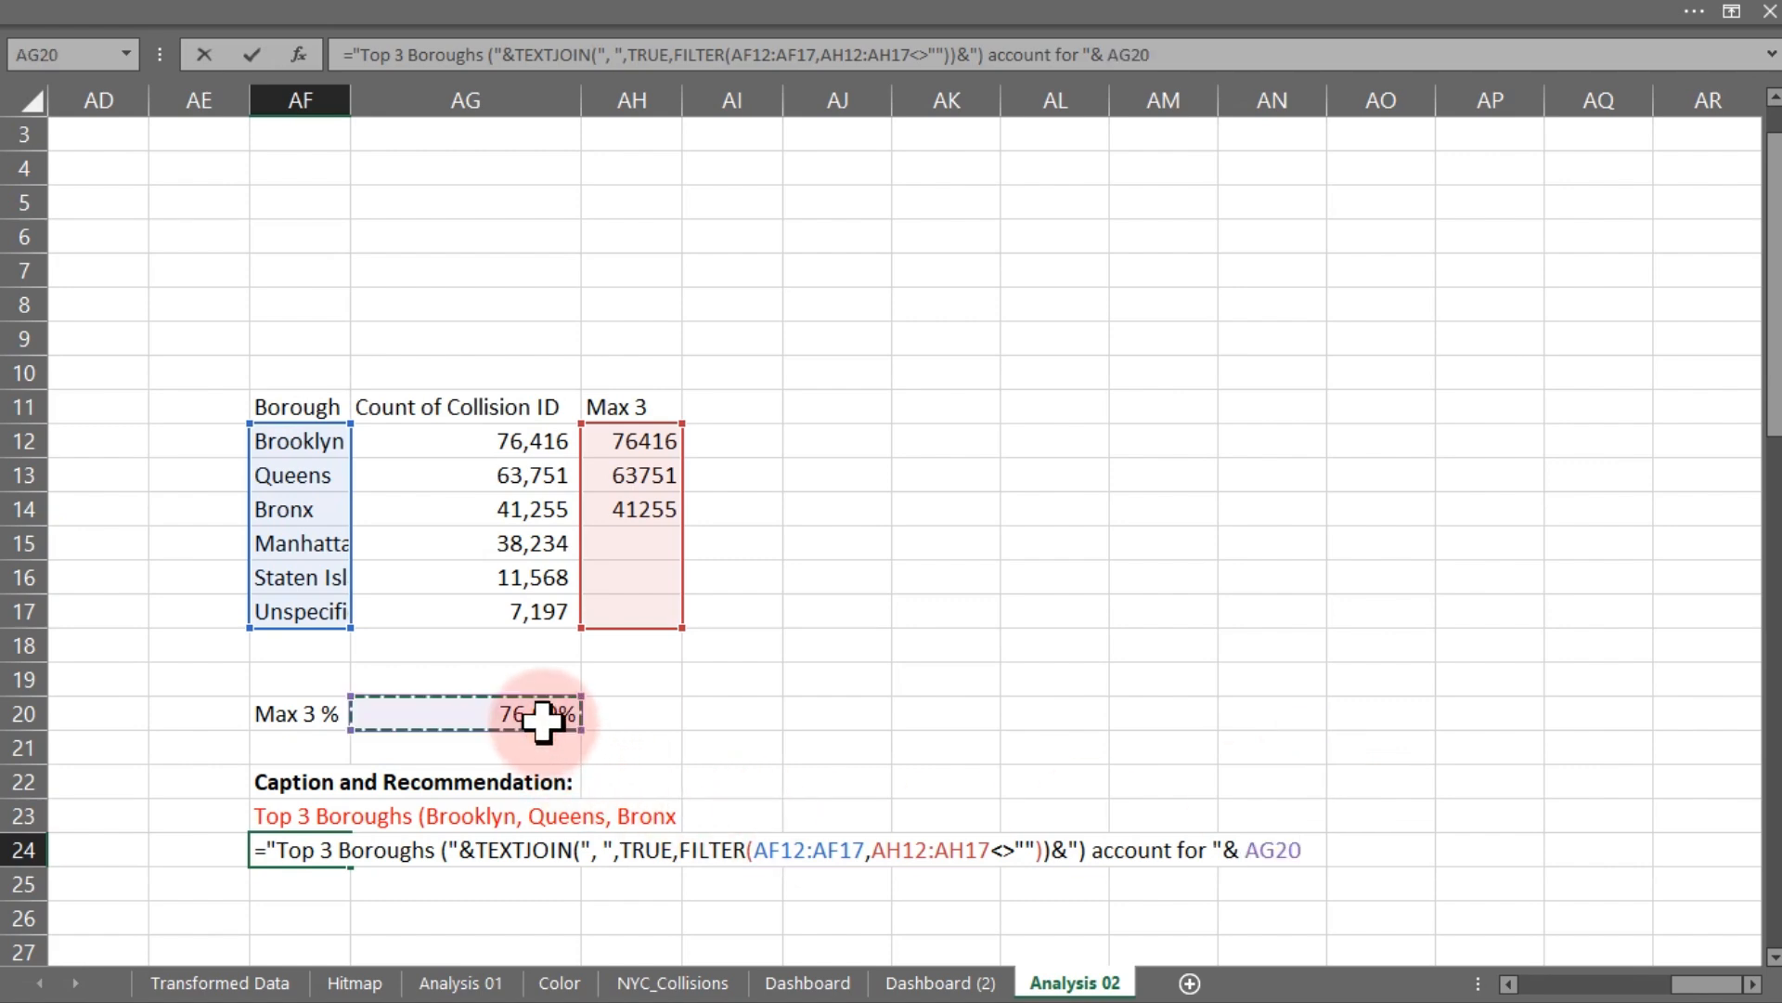
key("Return")
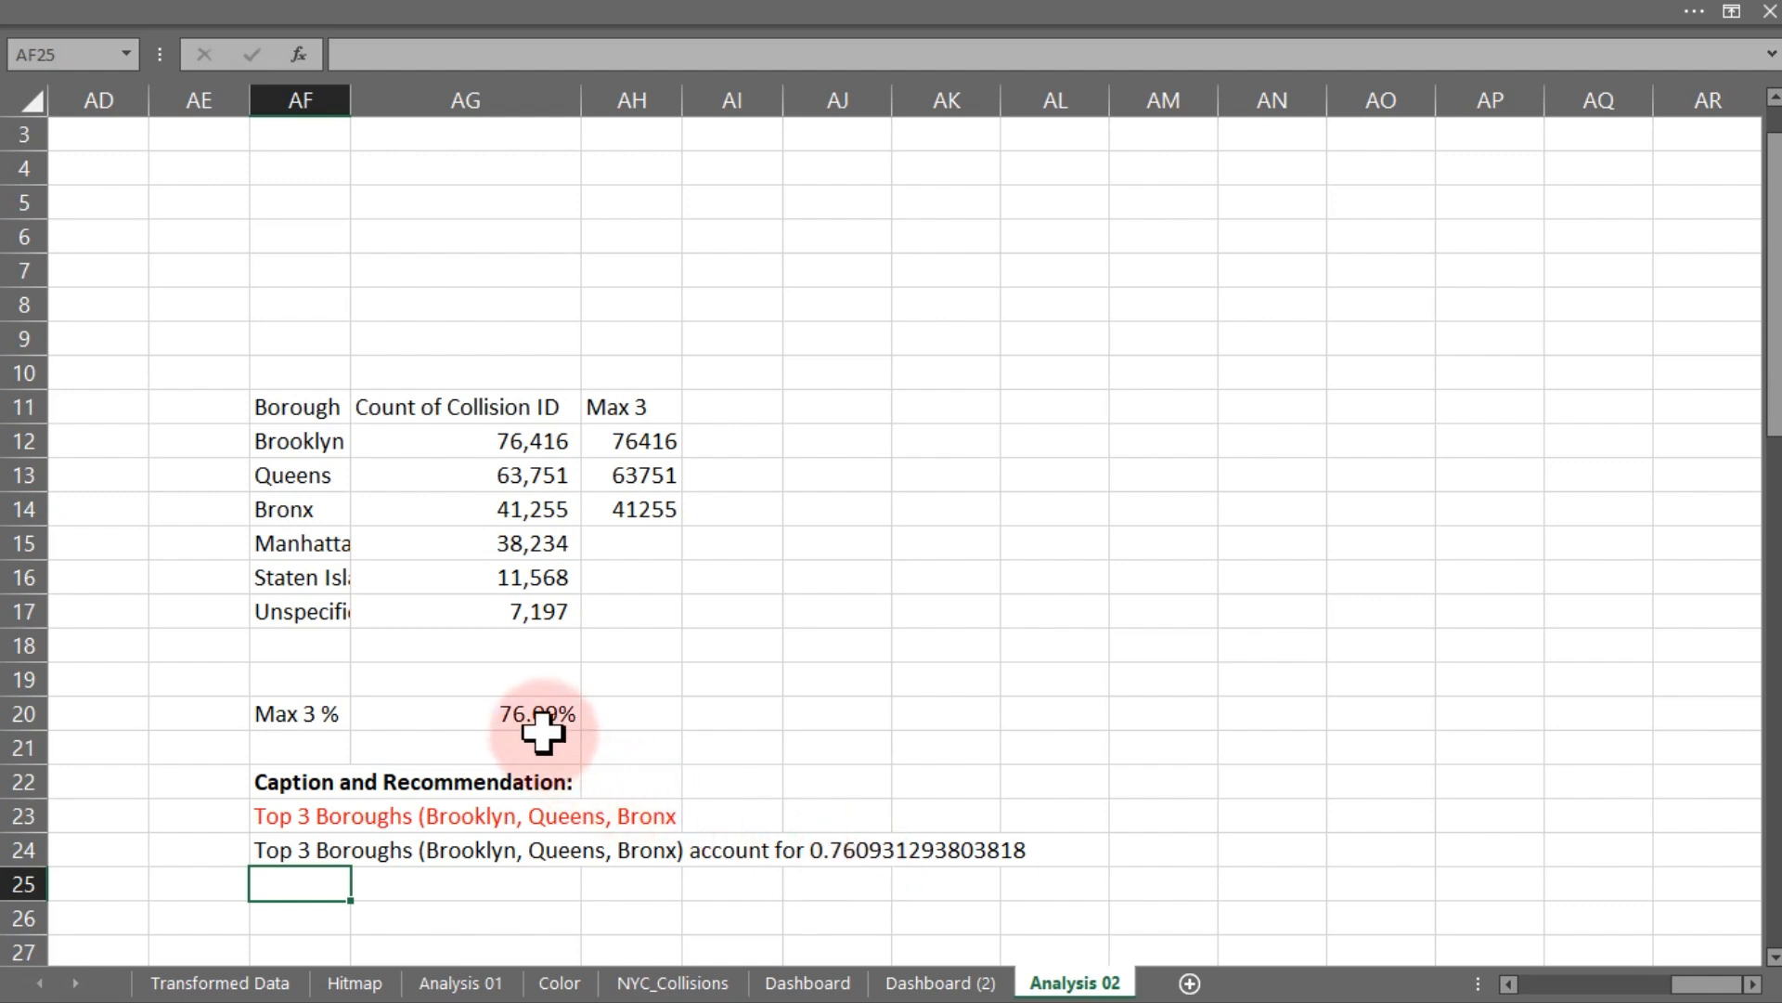
- Wrap the AG20 reference in the AF24 formula with TEXT using the "0.0%" format
double_click(295, 849)
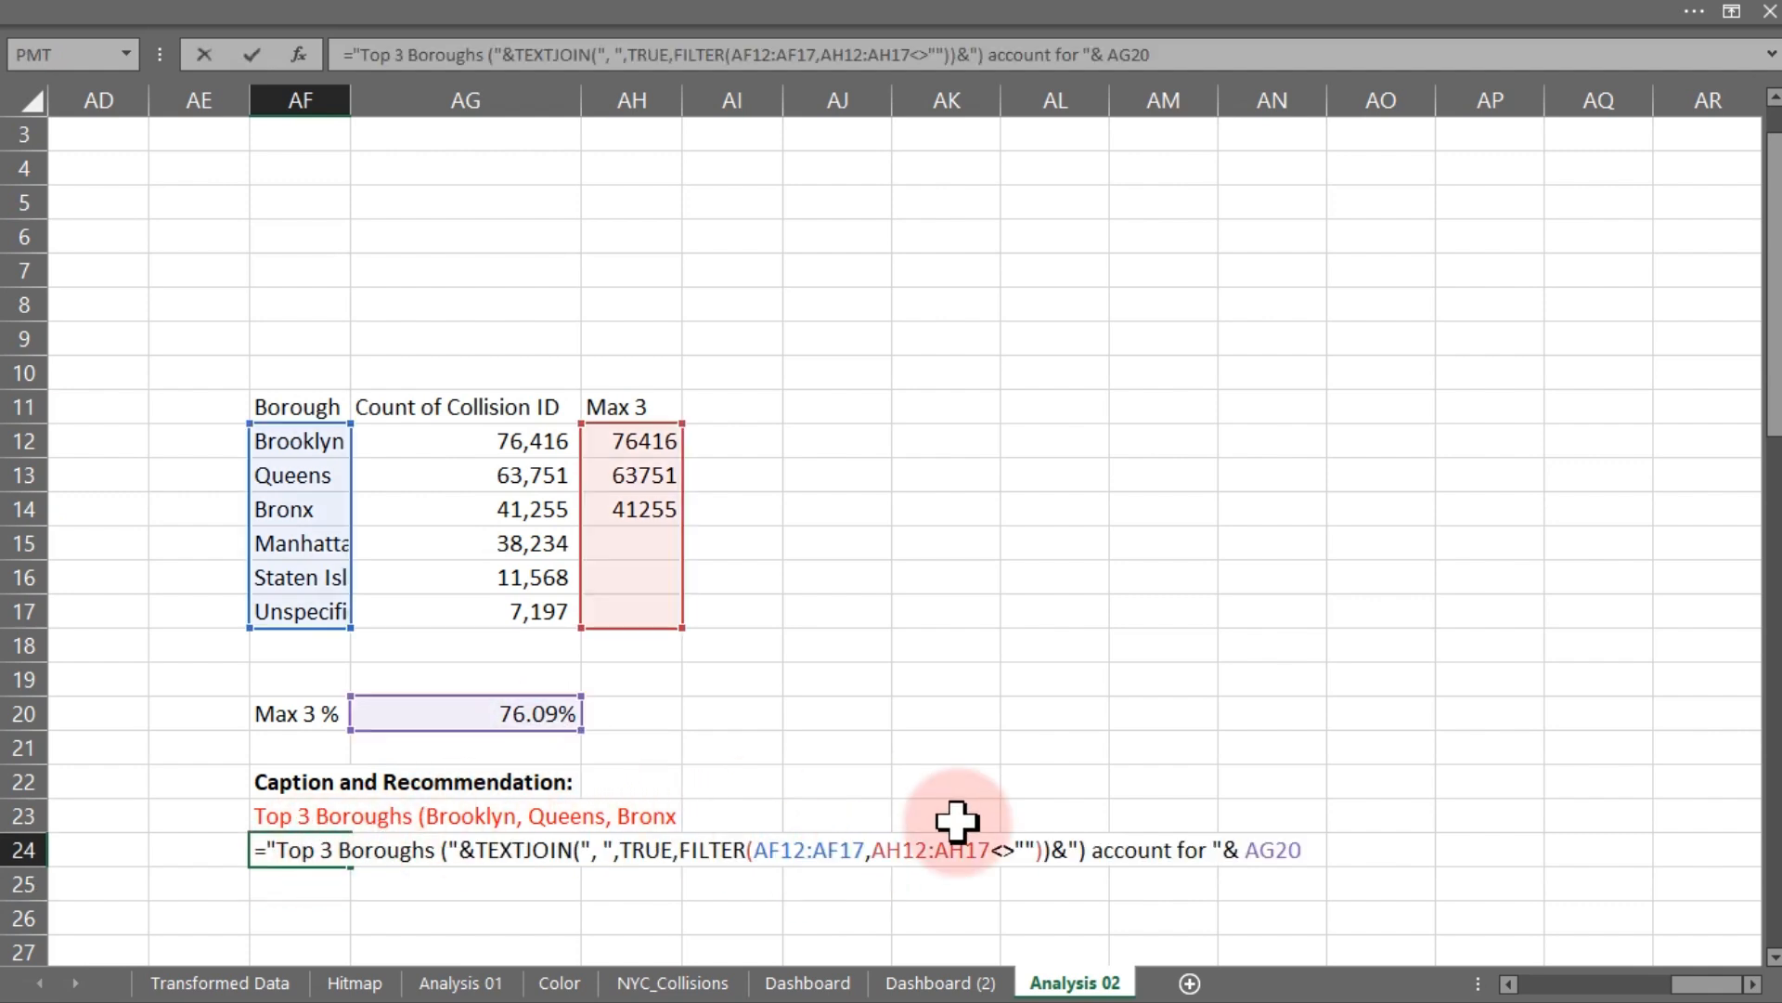
left_click(1249, 849)
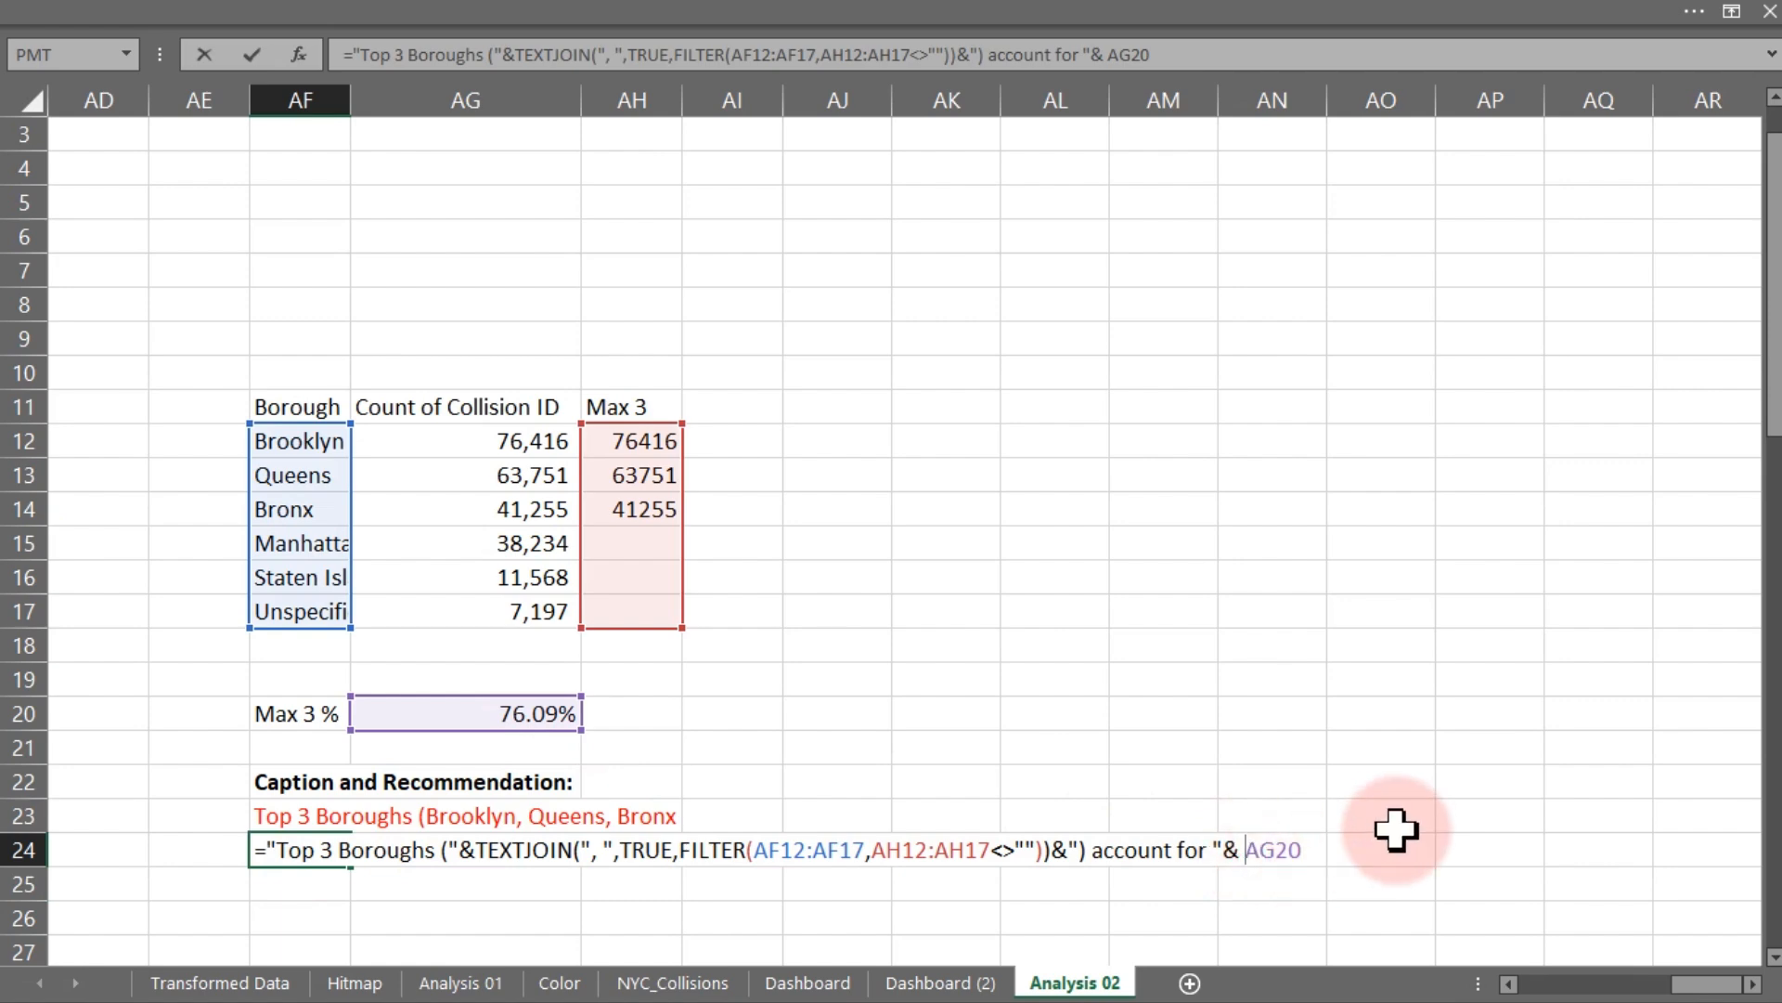
type("tex")
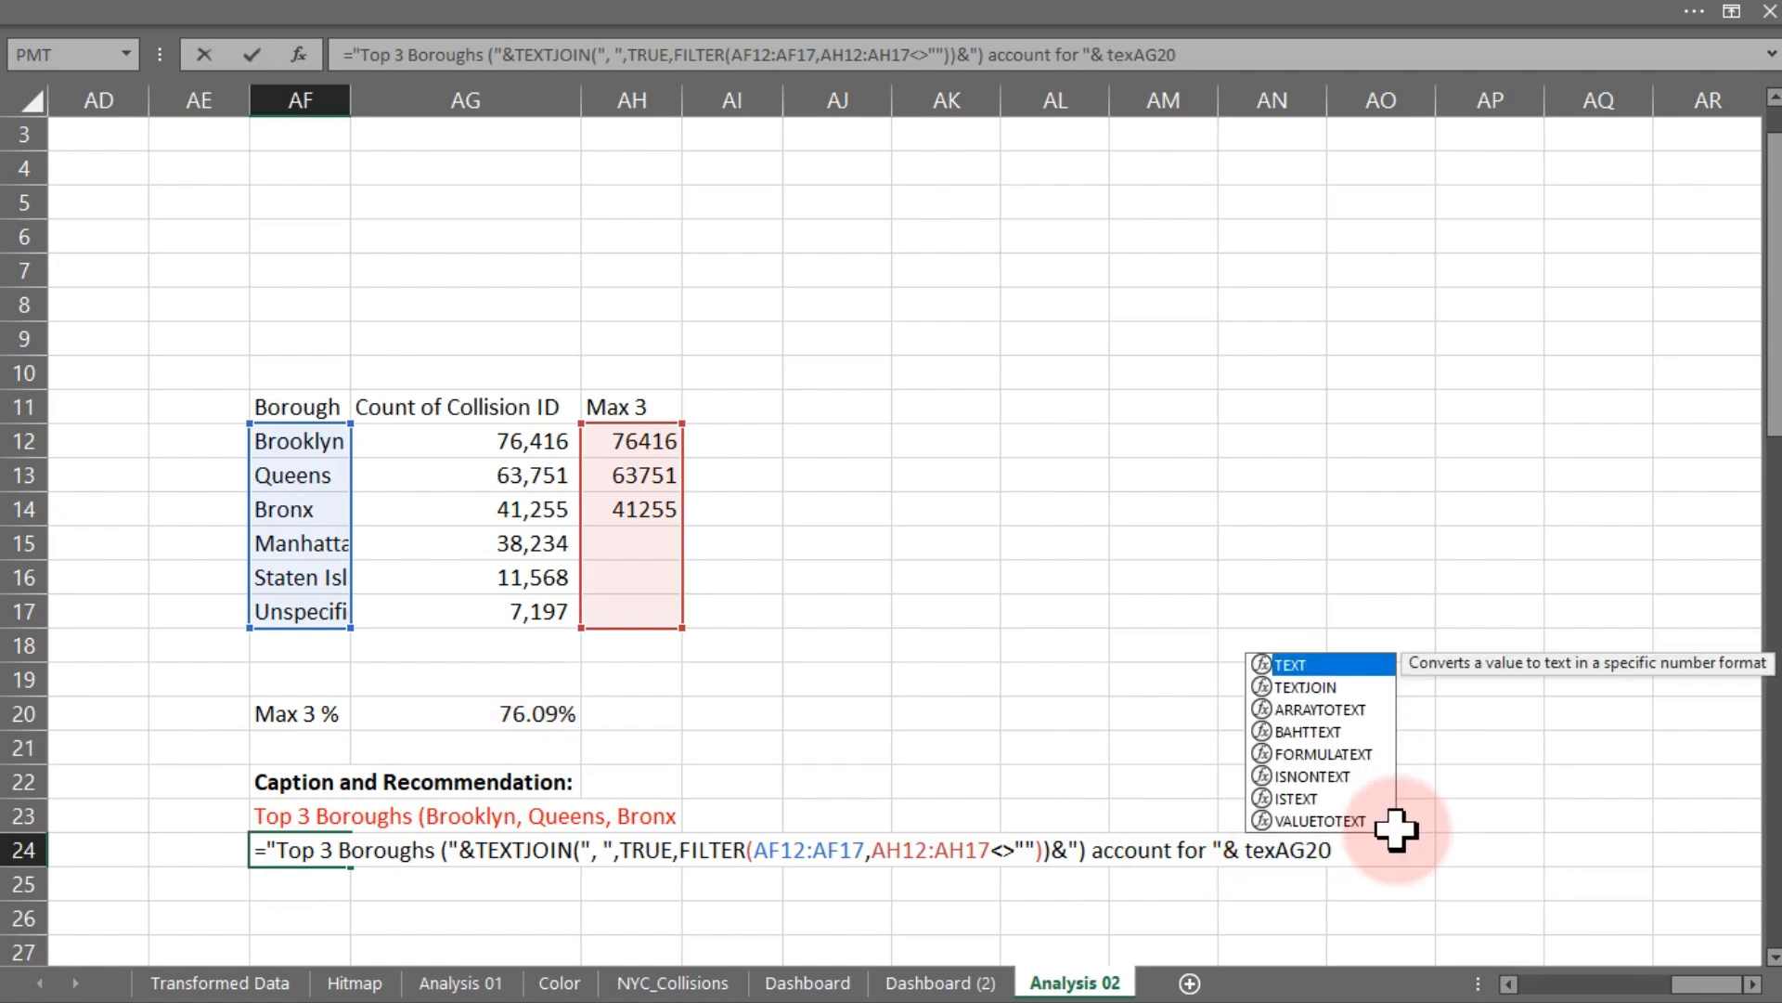
key("Tab")
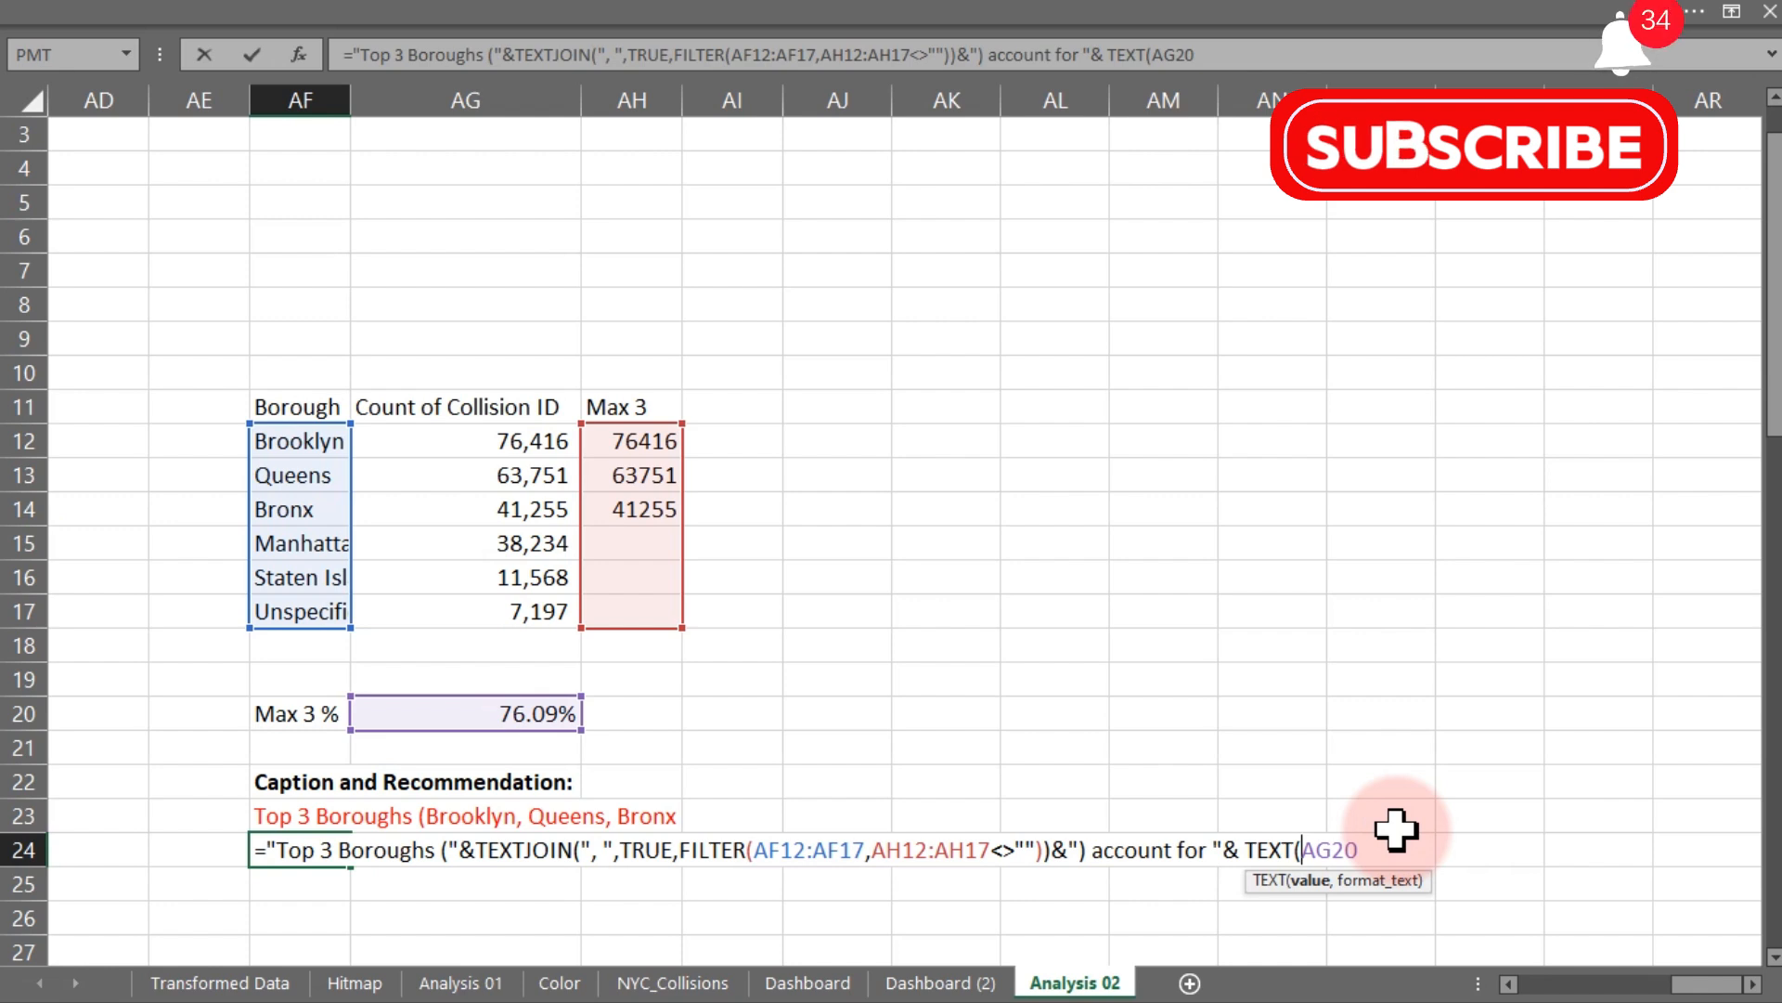
type(",")
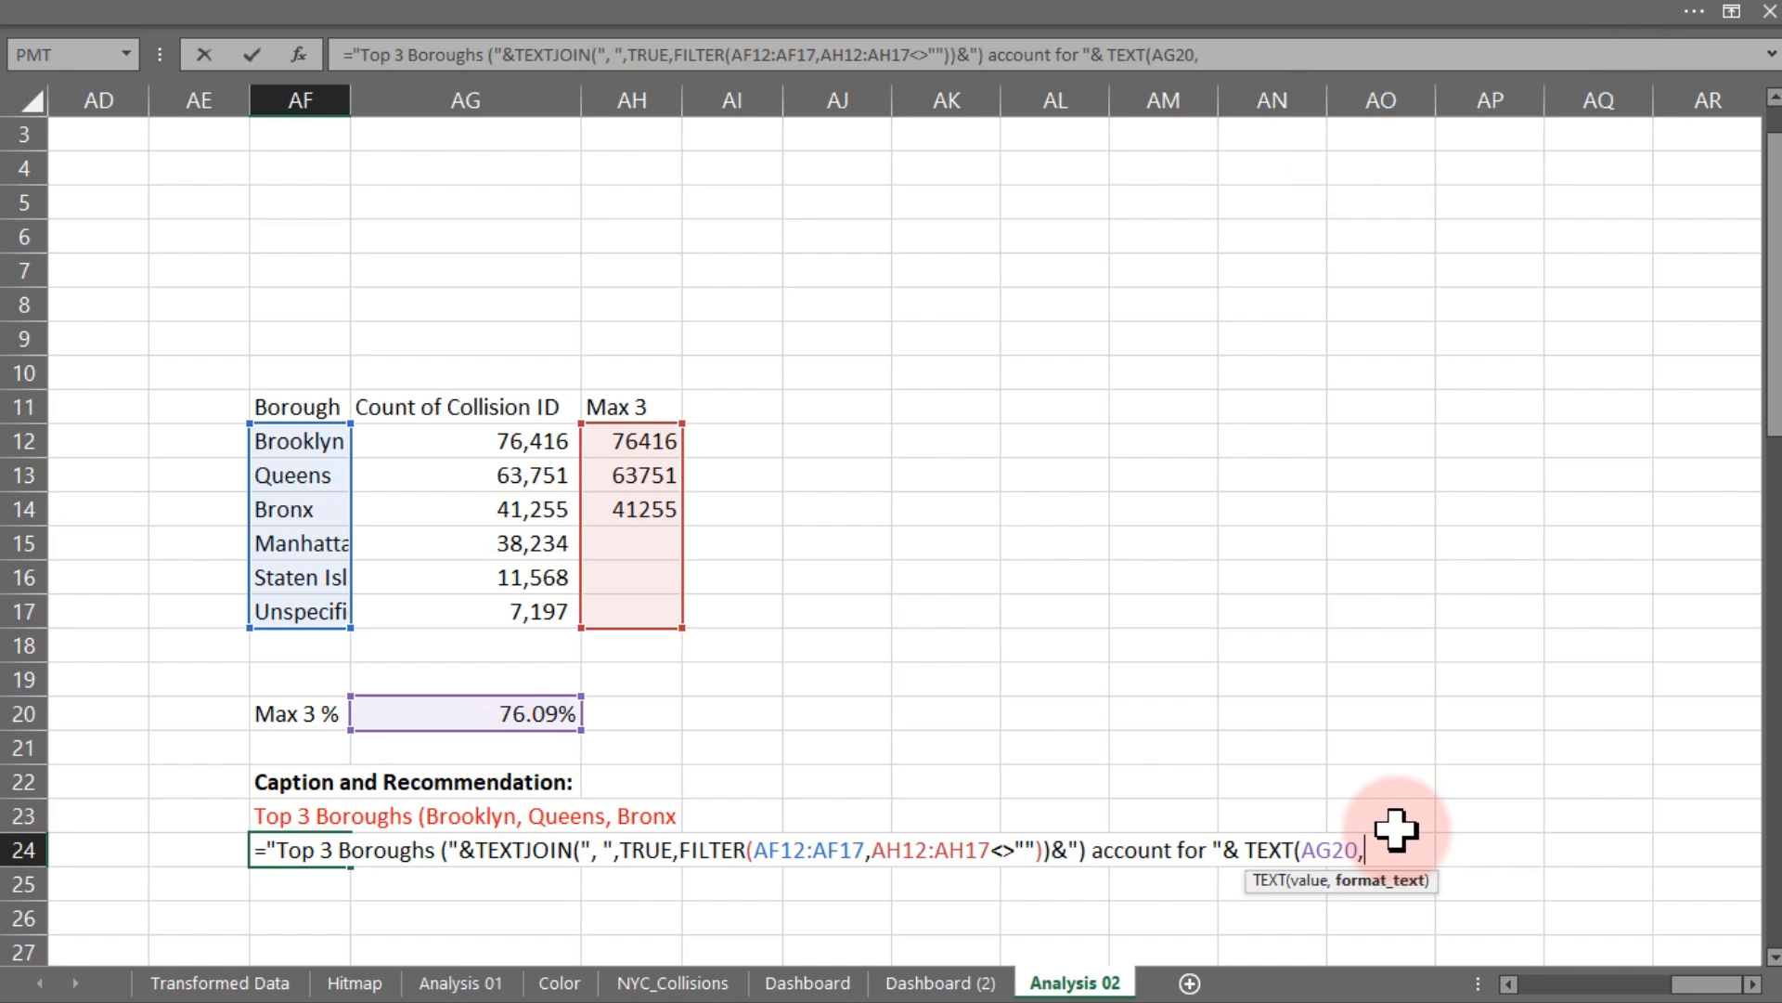
type("\"0.0%\")")
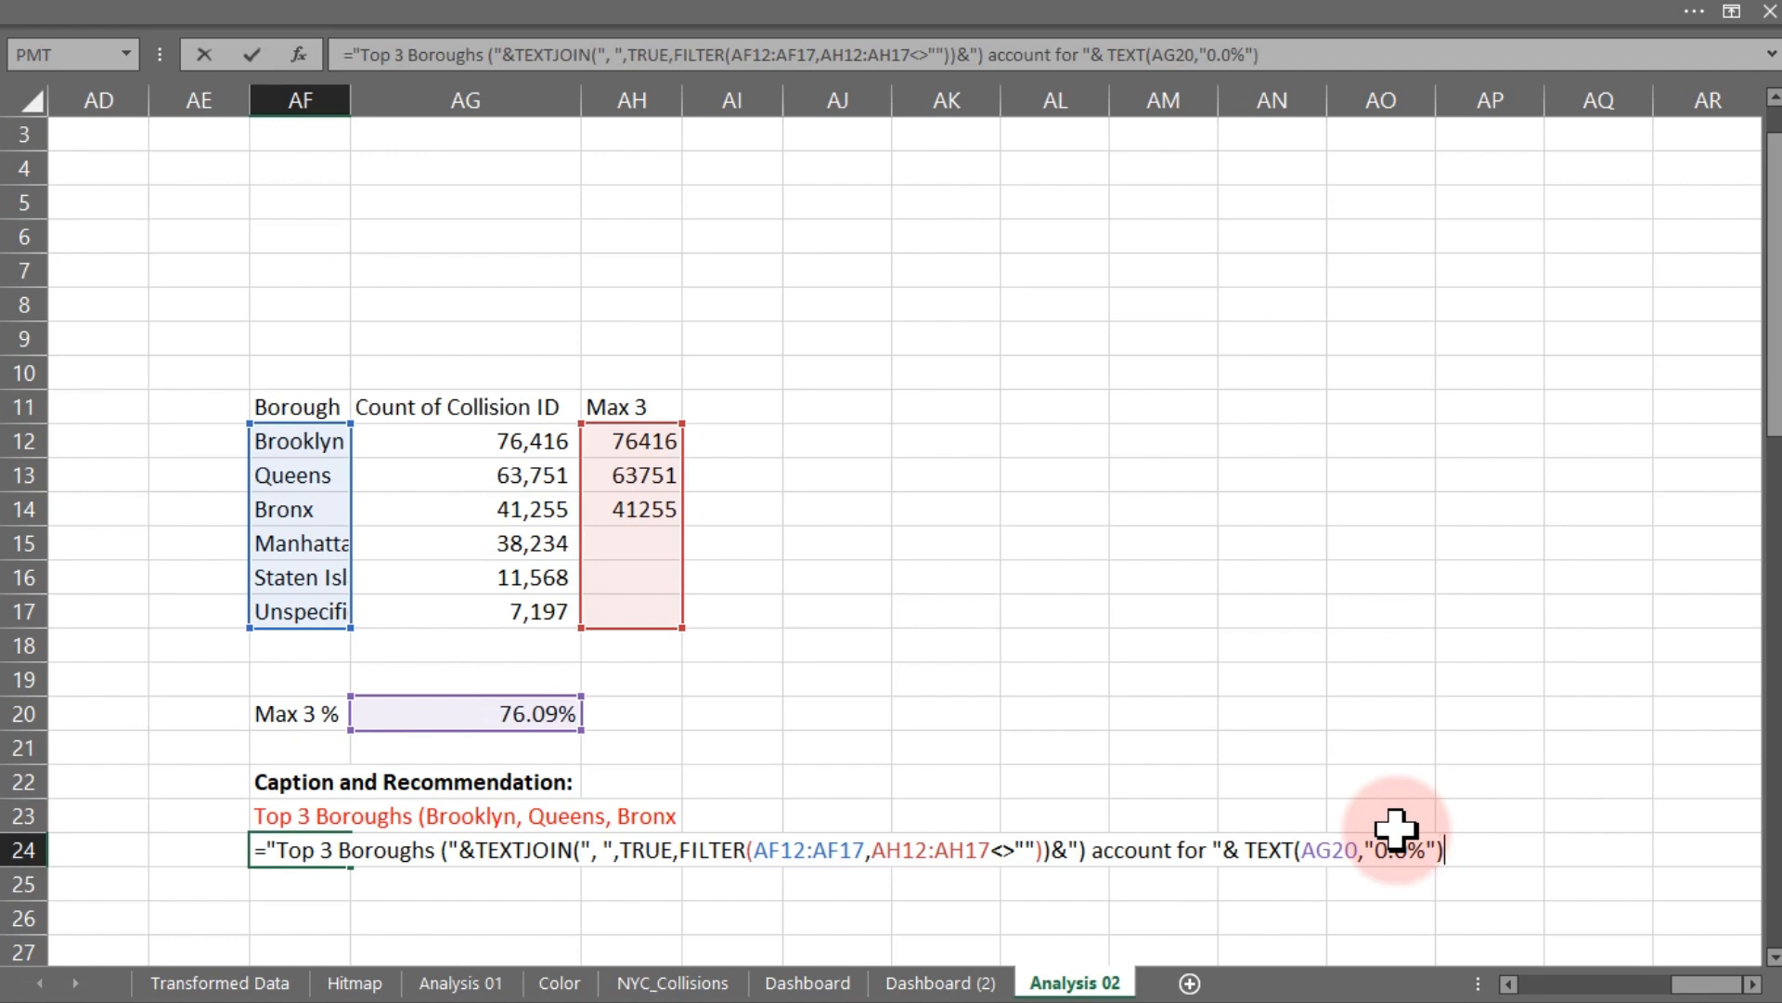
key("Return")
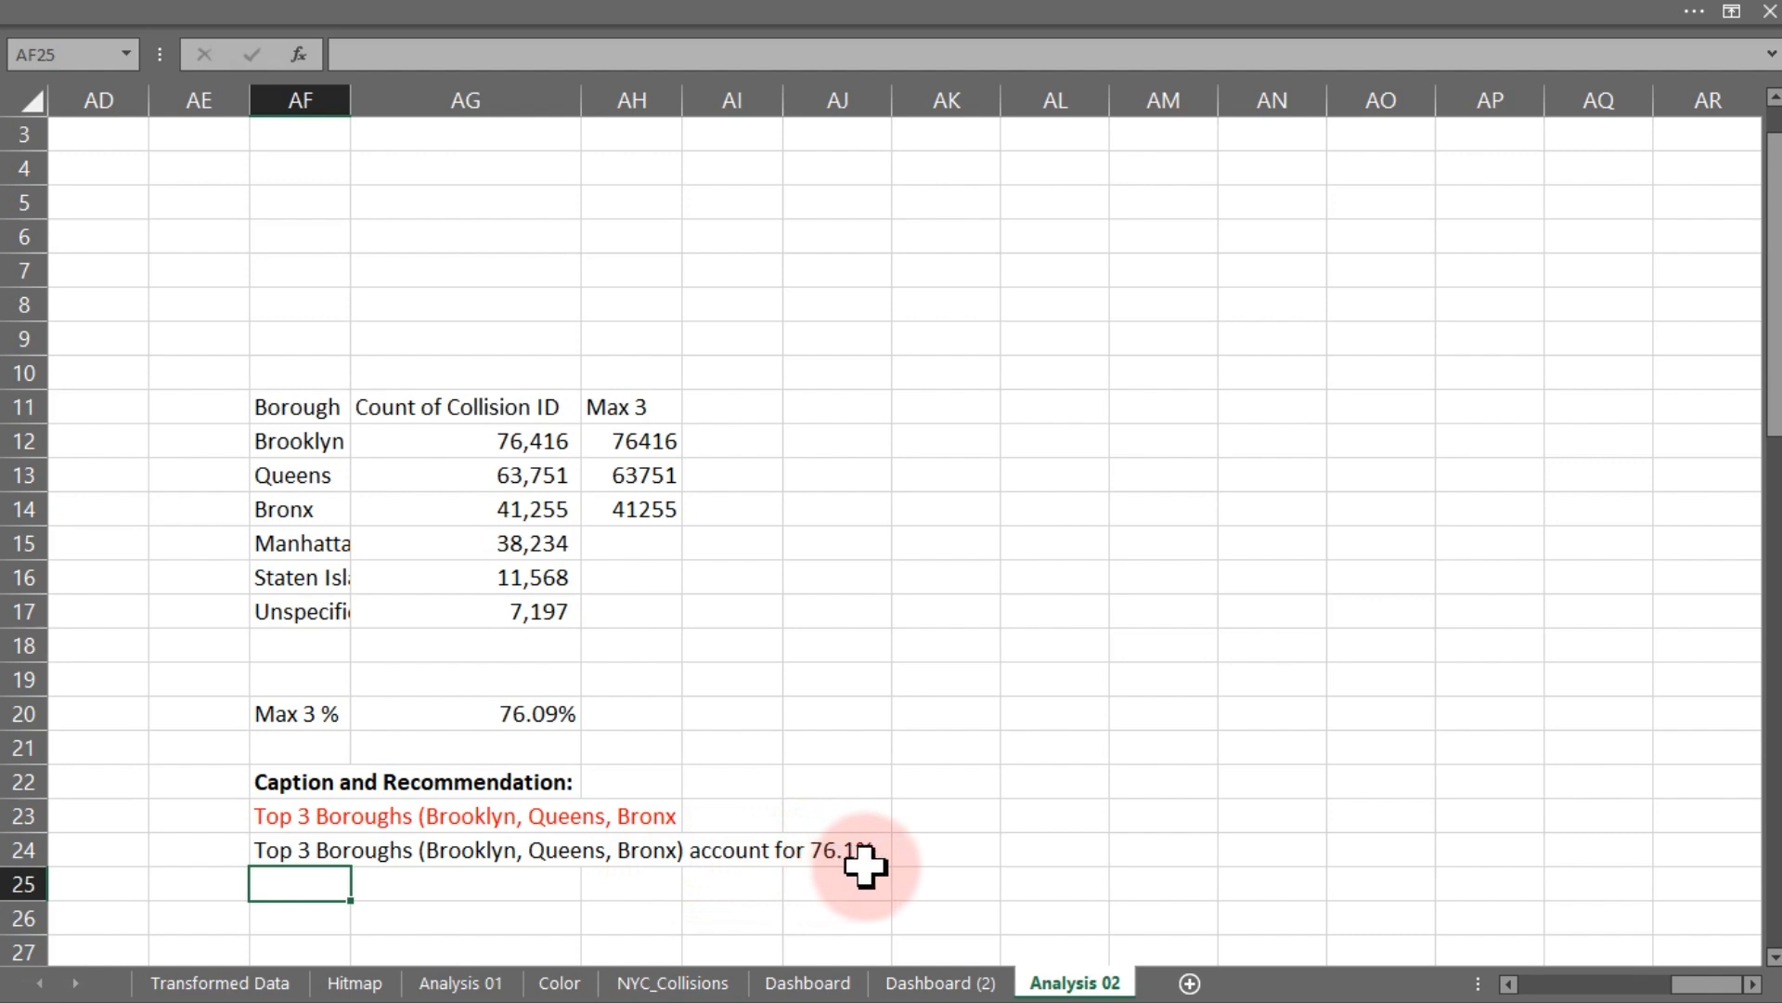
- Append the text " of all collisions " to the AF24 caption formula
left_click(286, 853)
double_click(286, 853)
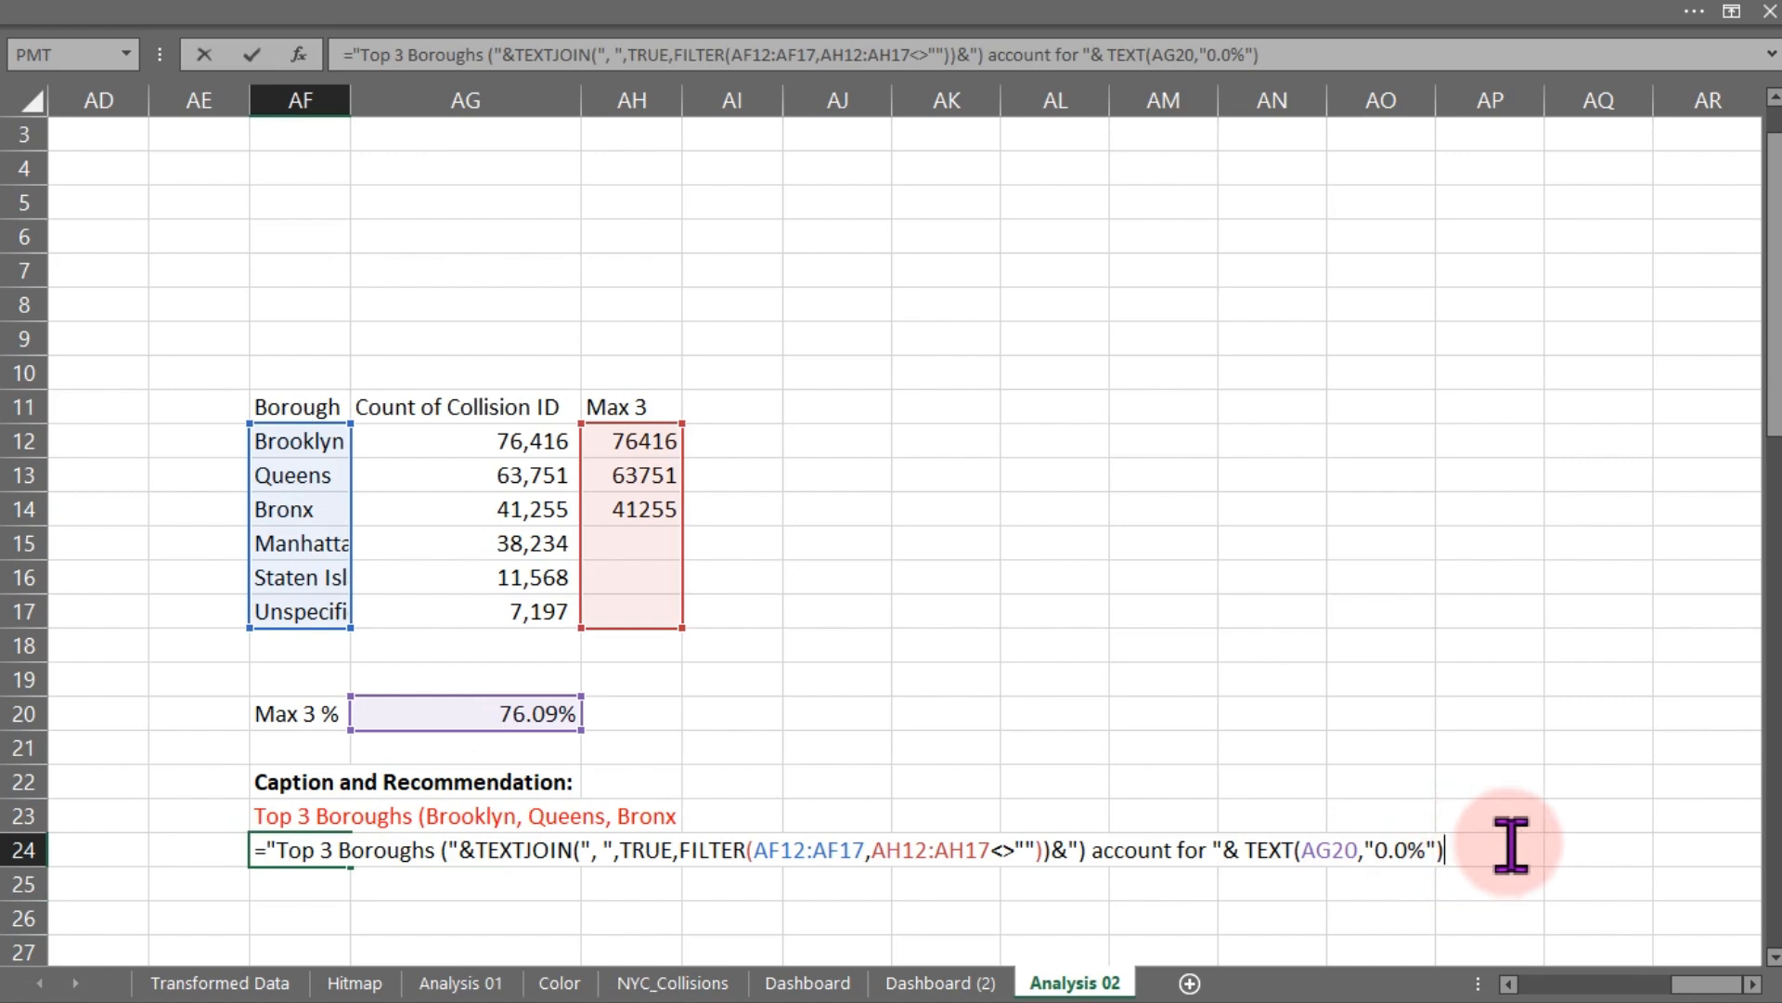
type("& \" of all collisio")
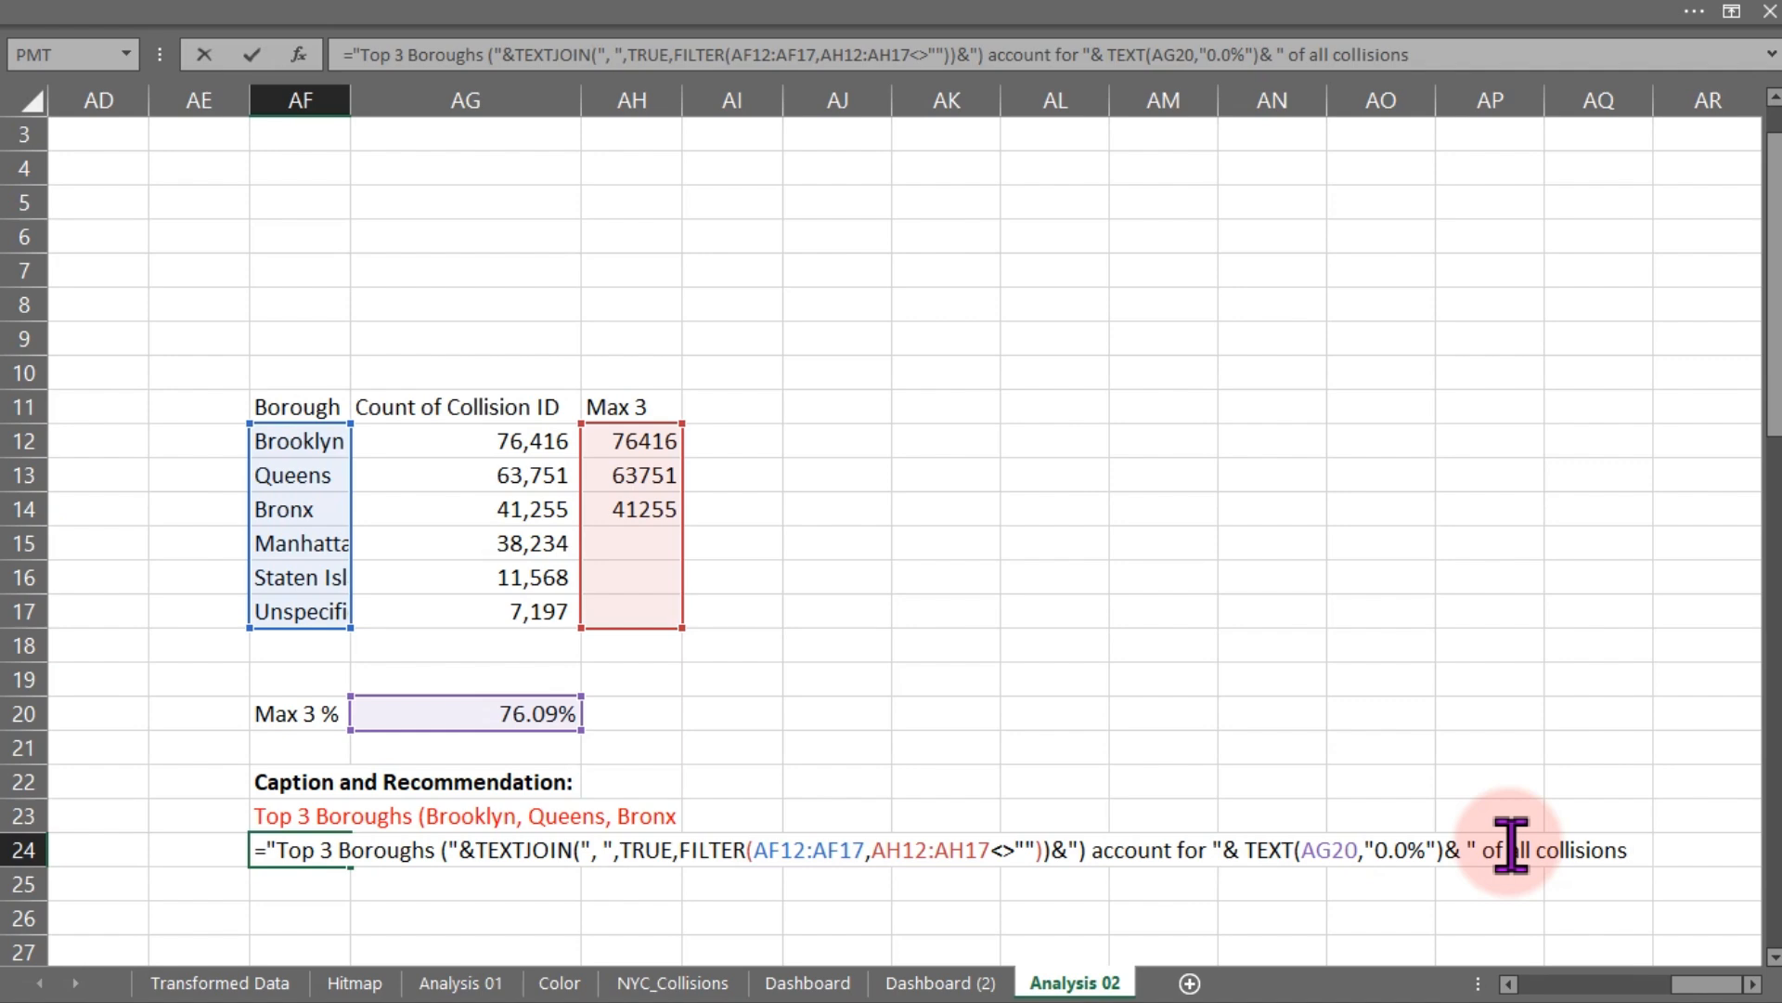
type("ch")
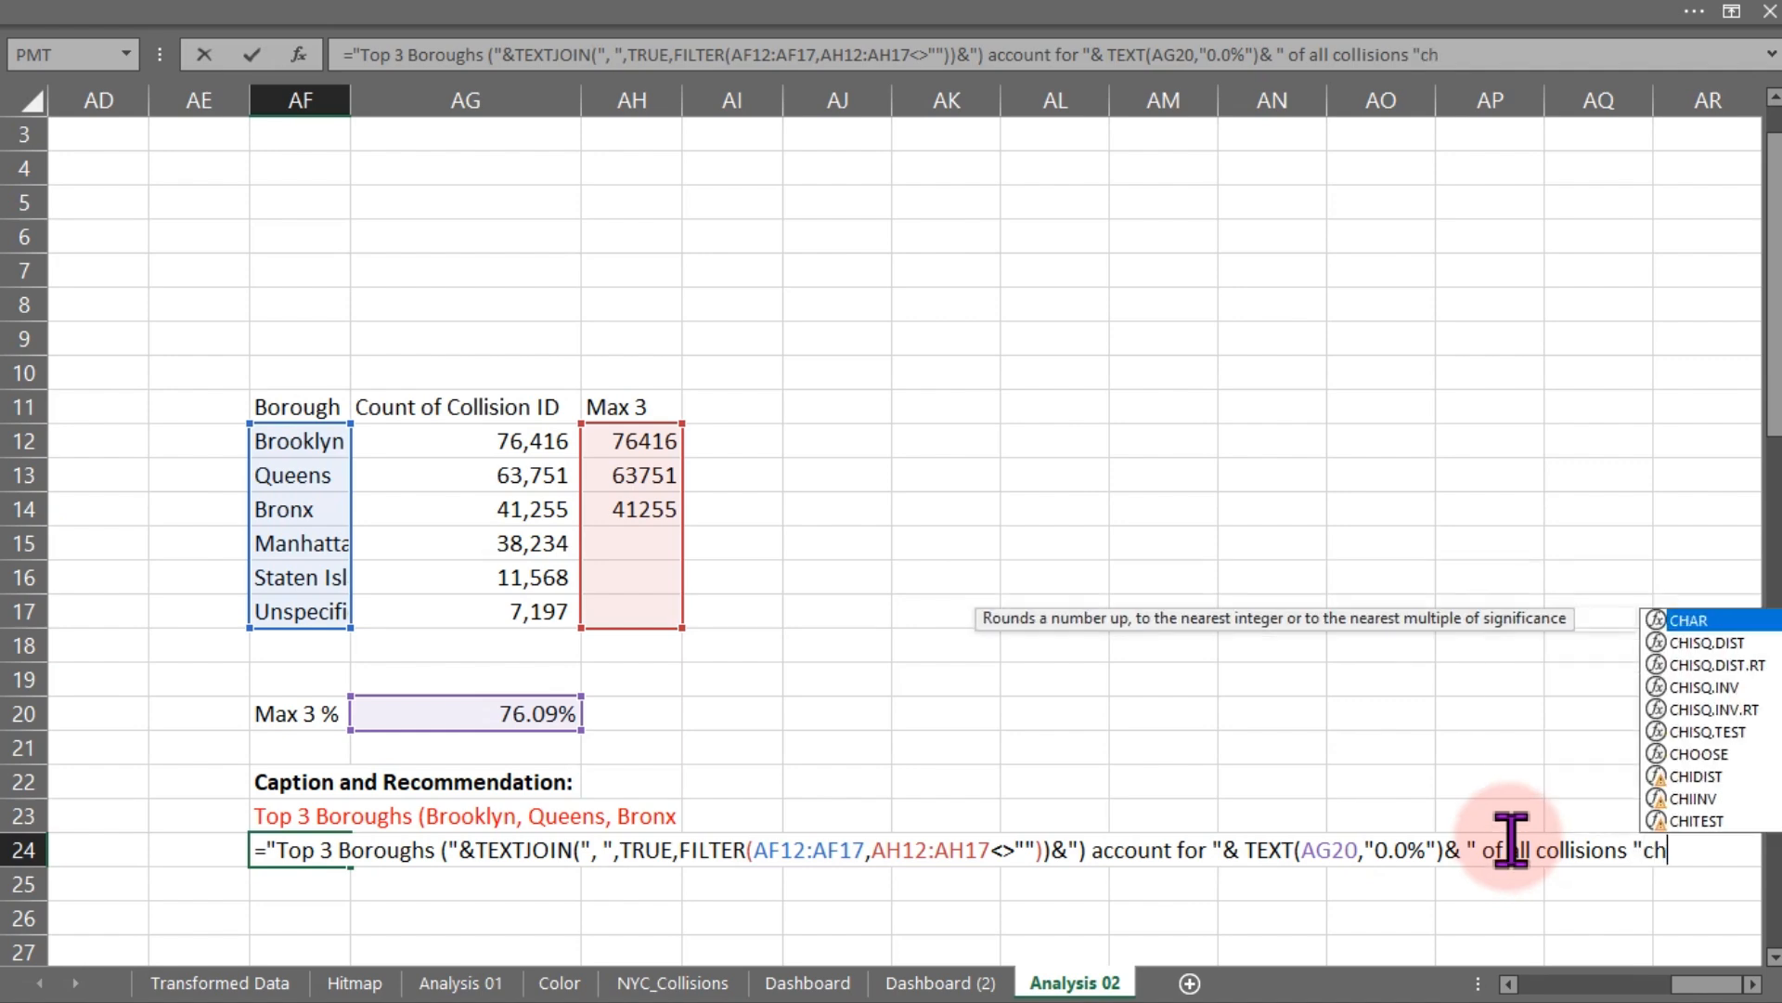
key("BackSpace")
key("BackSpace")
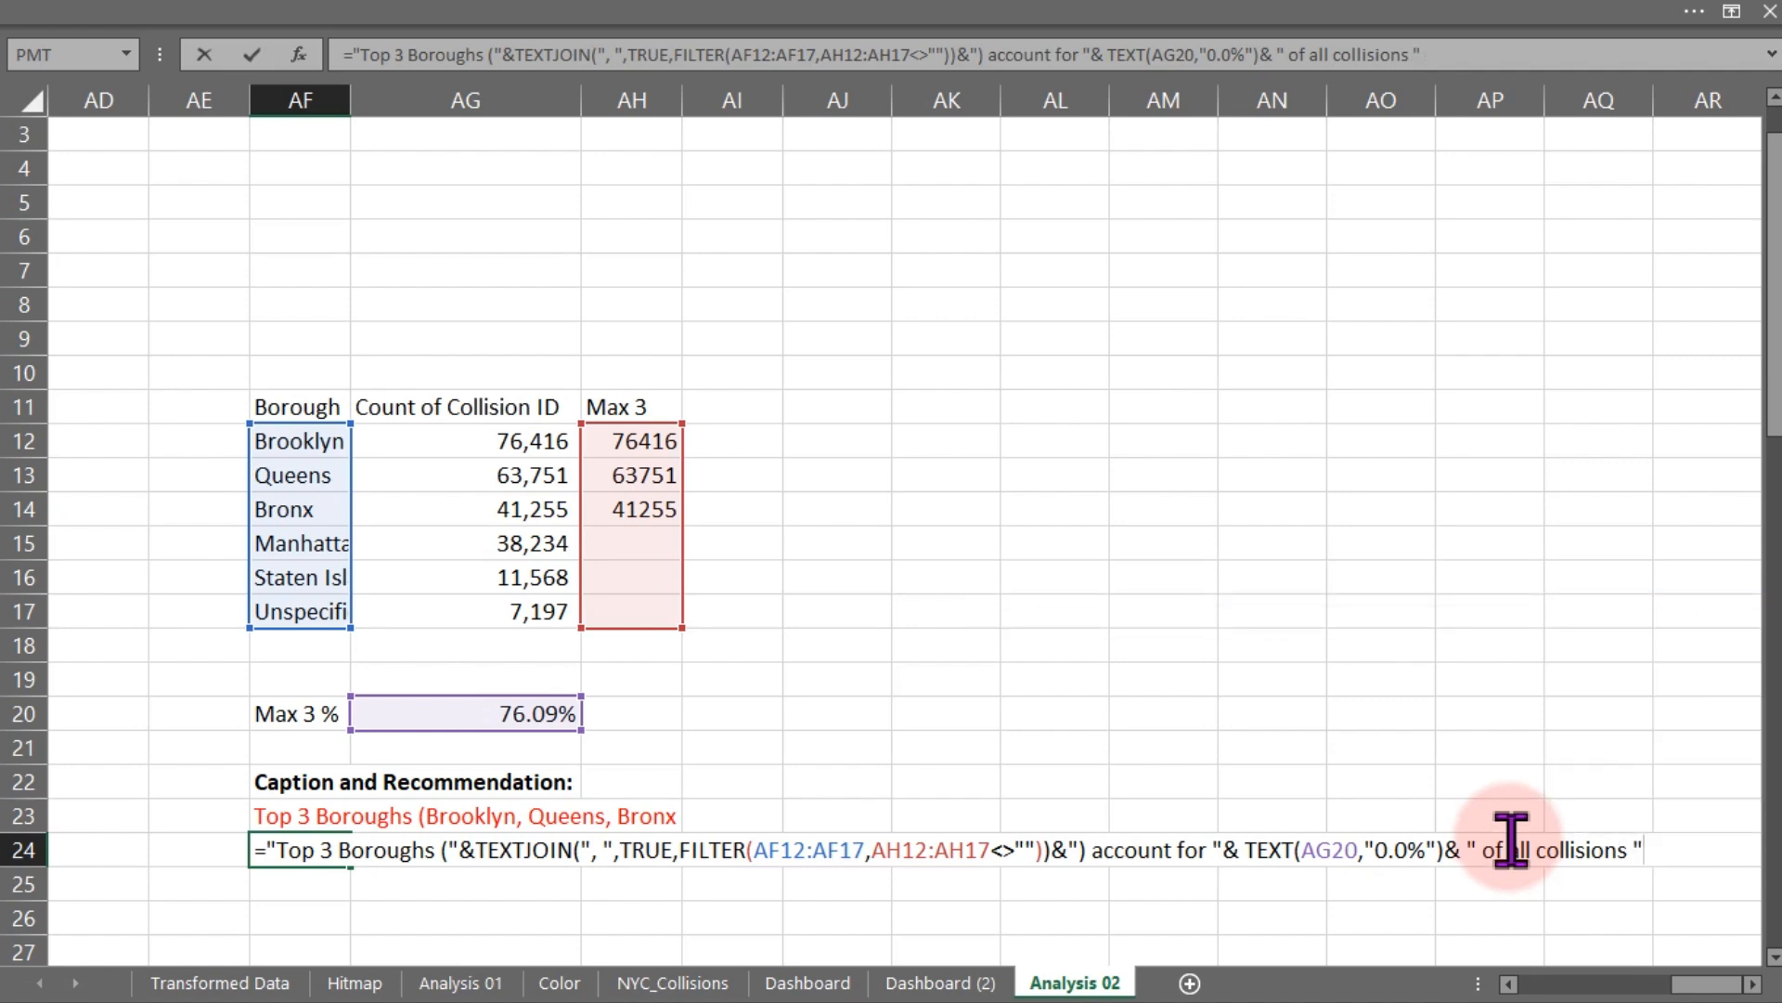
- Add a CHAR(10) line break and the text "recommendation: priotize road satfy intitiatives in these high impact boroughs" to the AF24 formula
type("&")
type("cha")
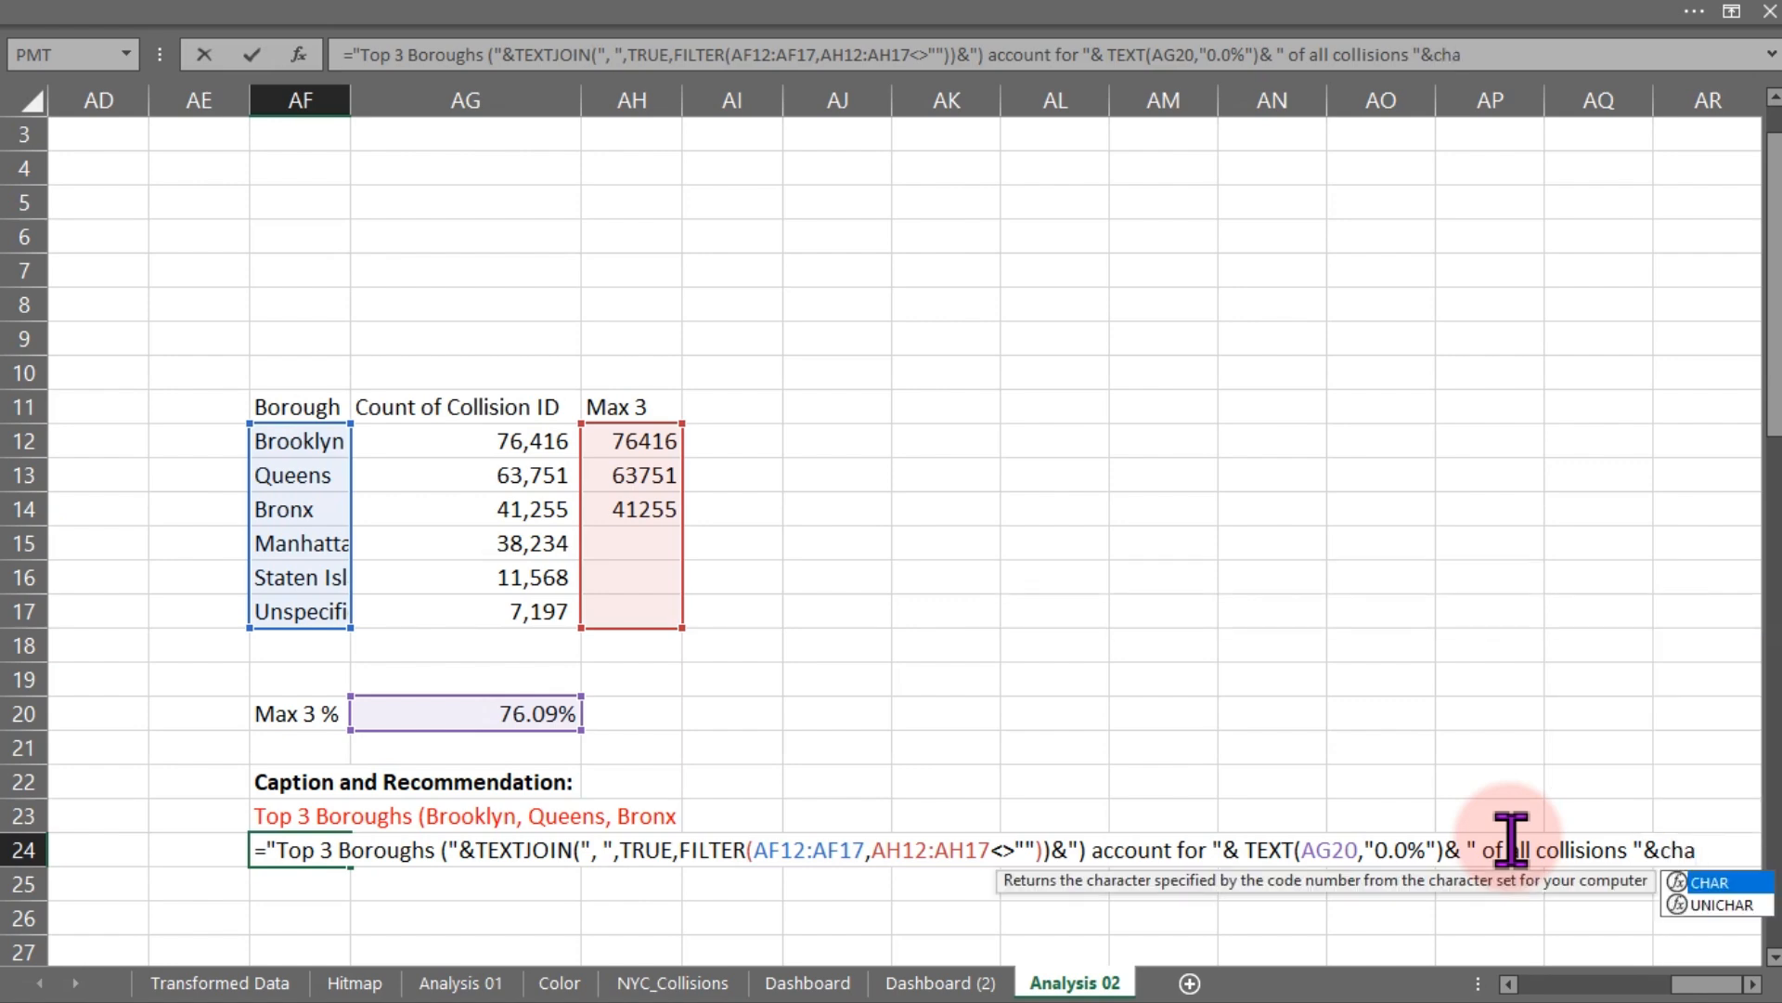
key("Tab")
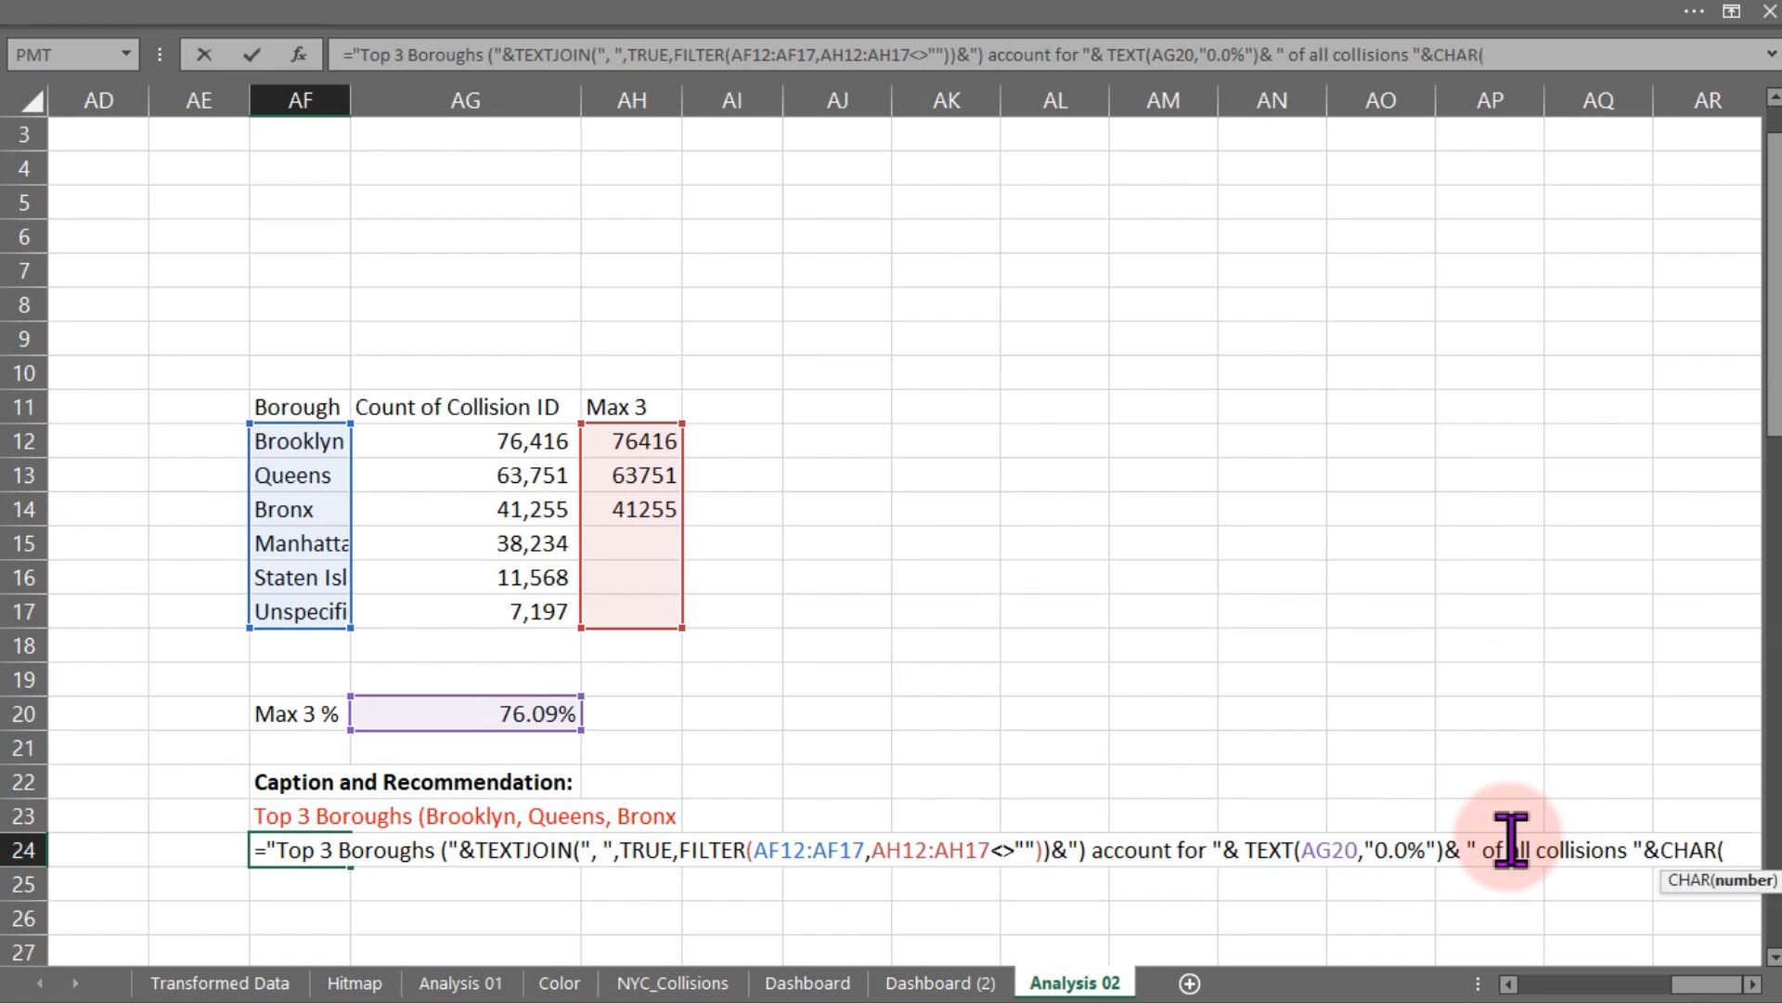
type("10)")
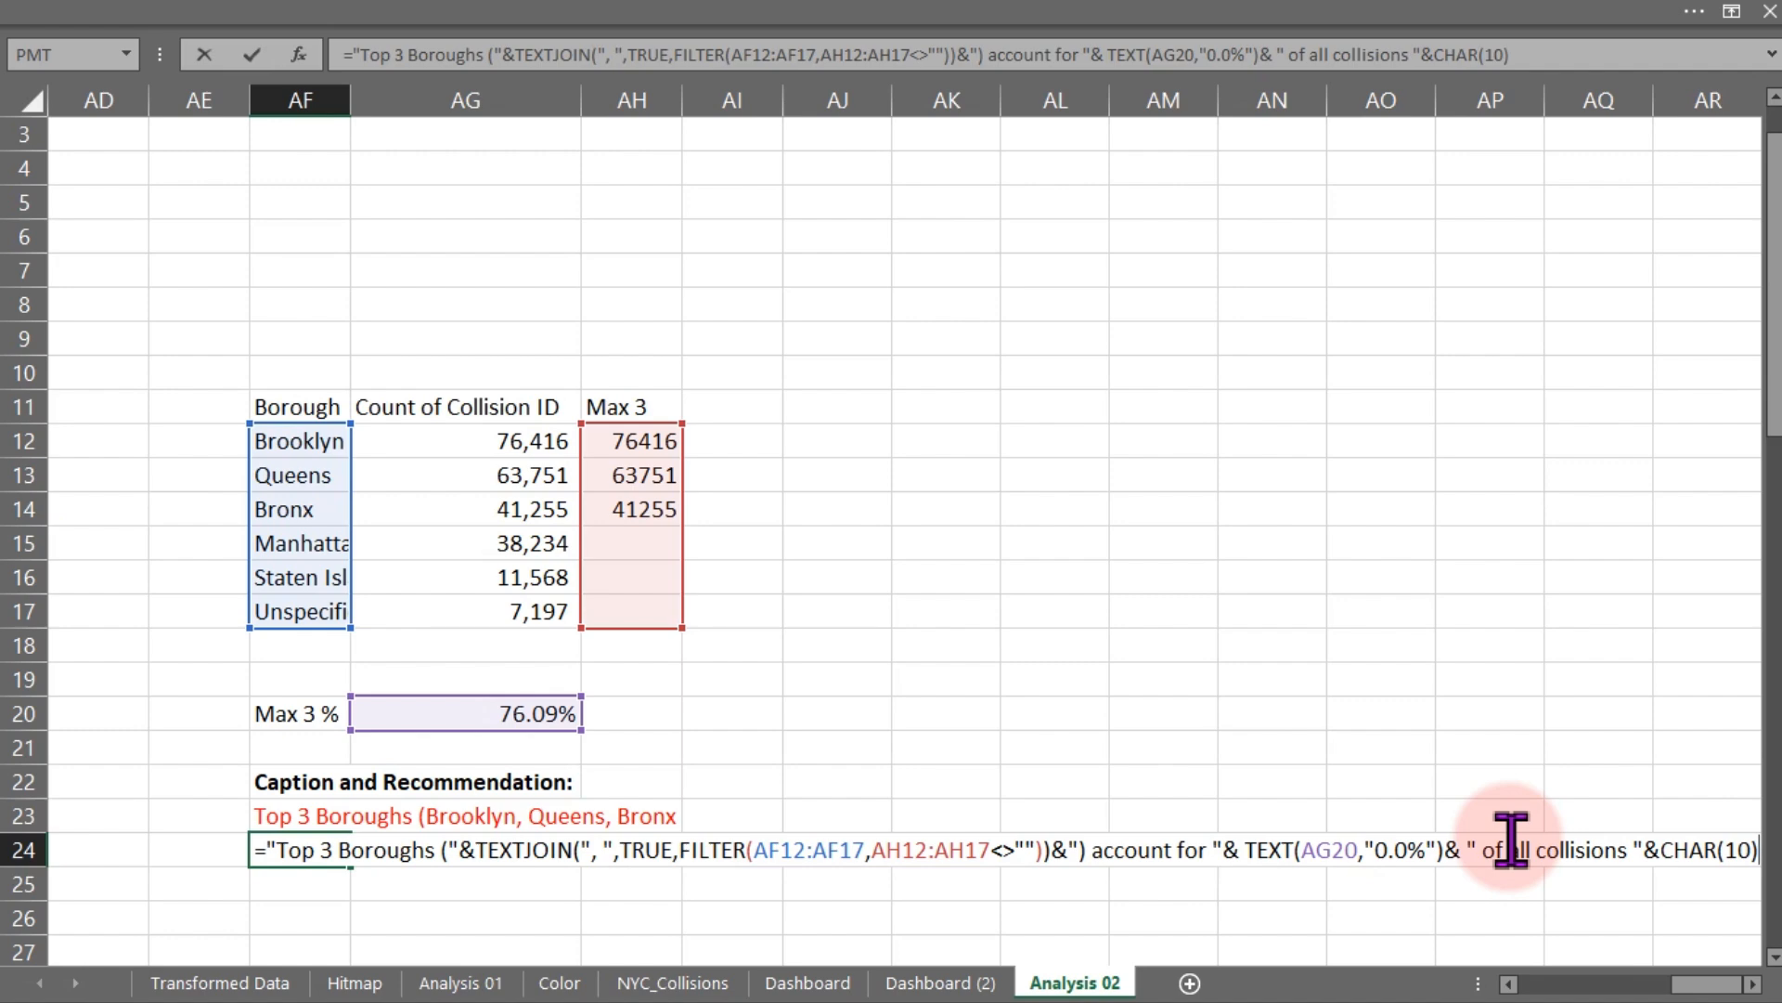
type("&")
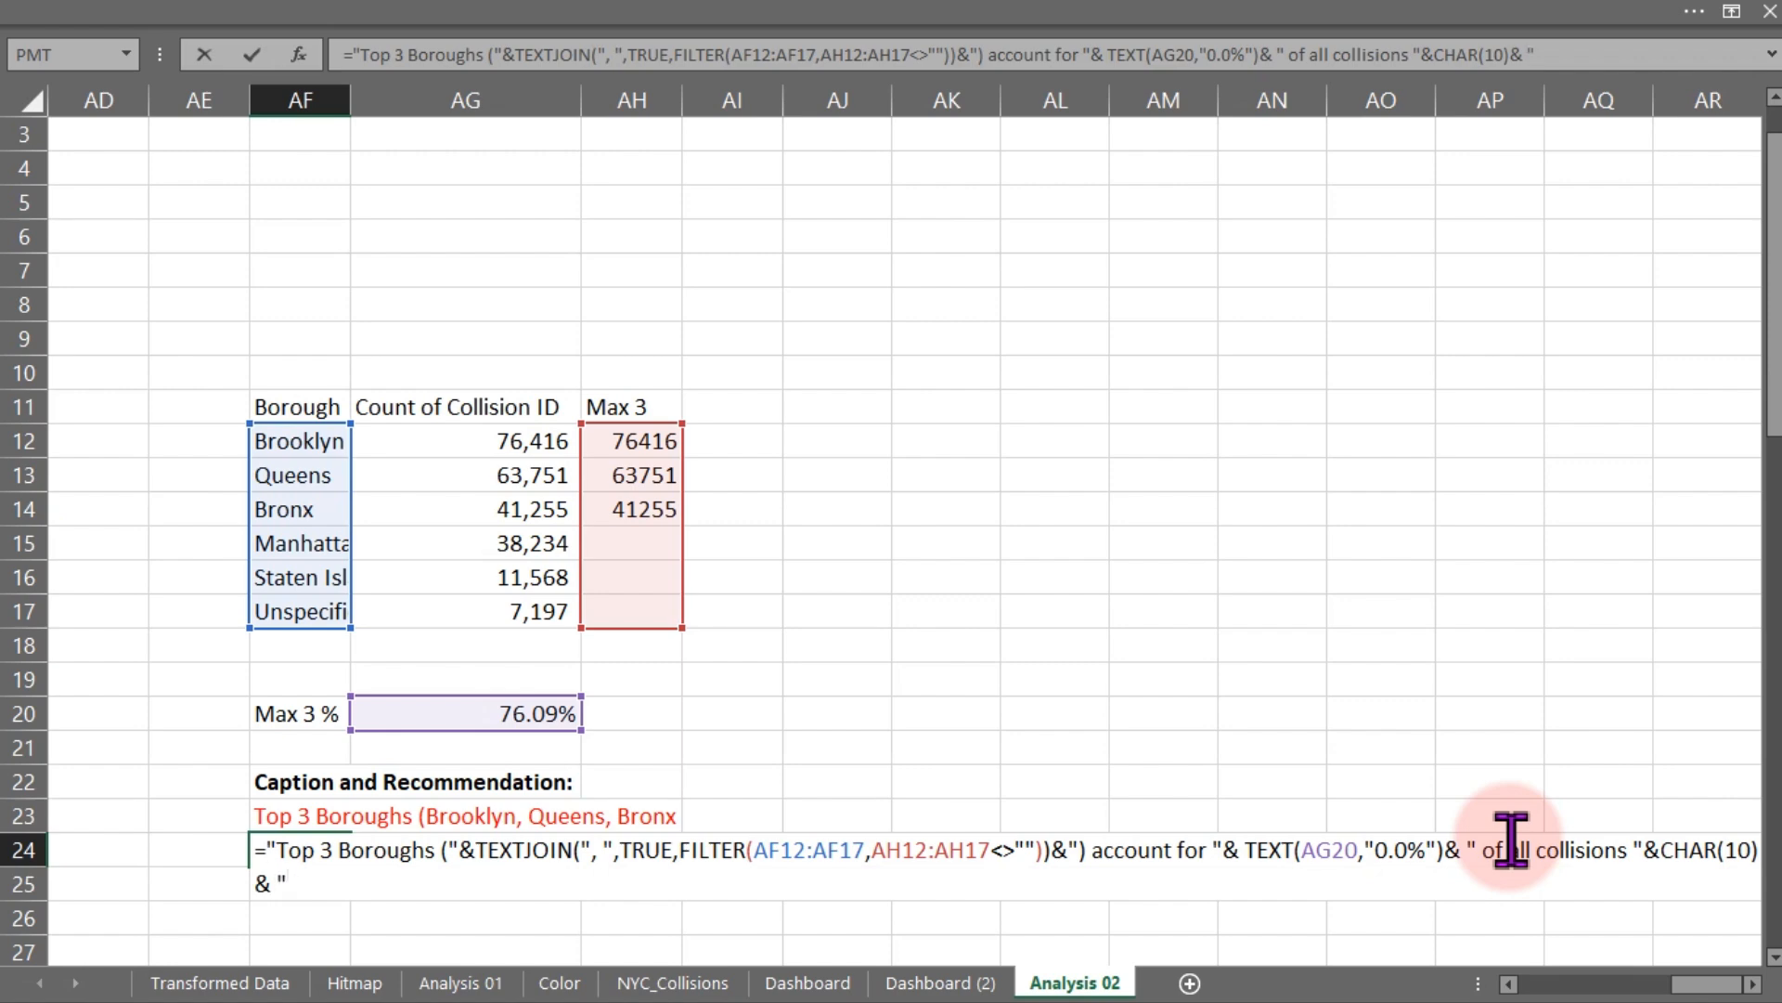
type("\"recomm")
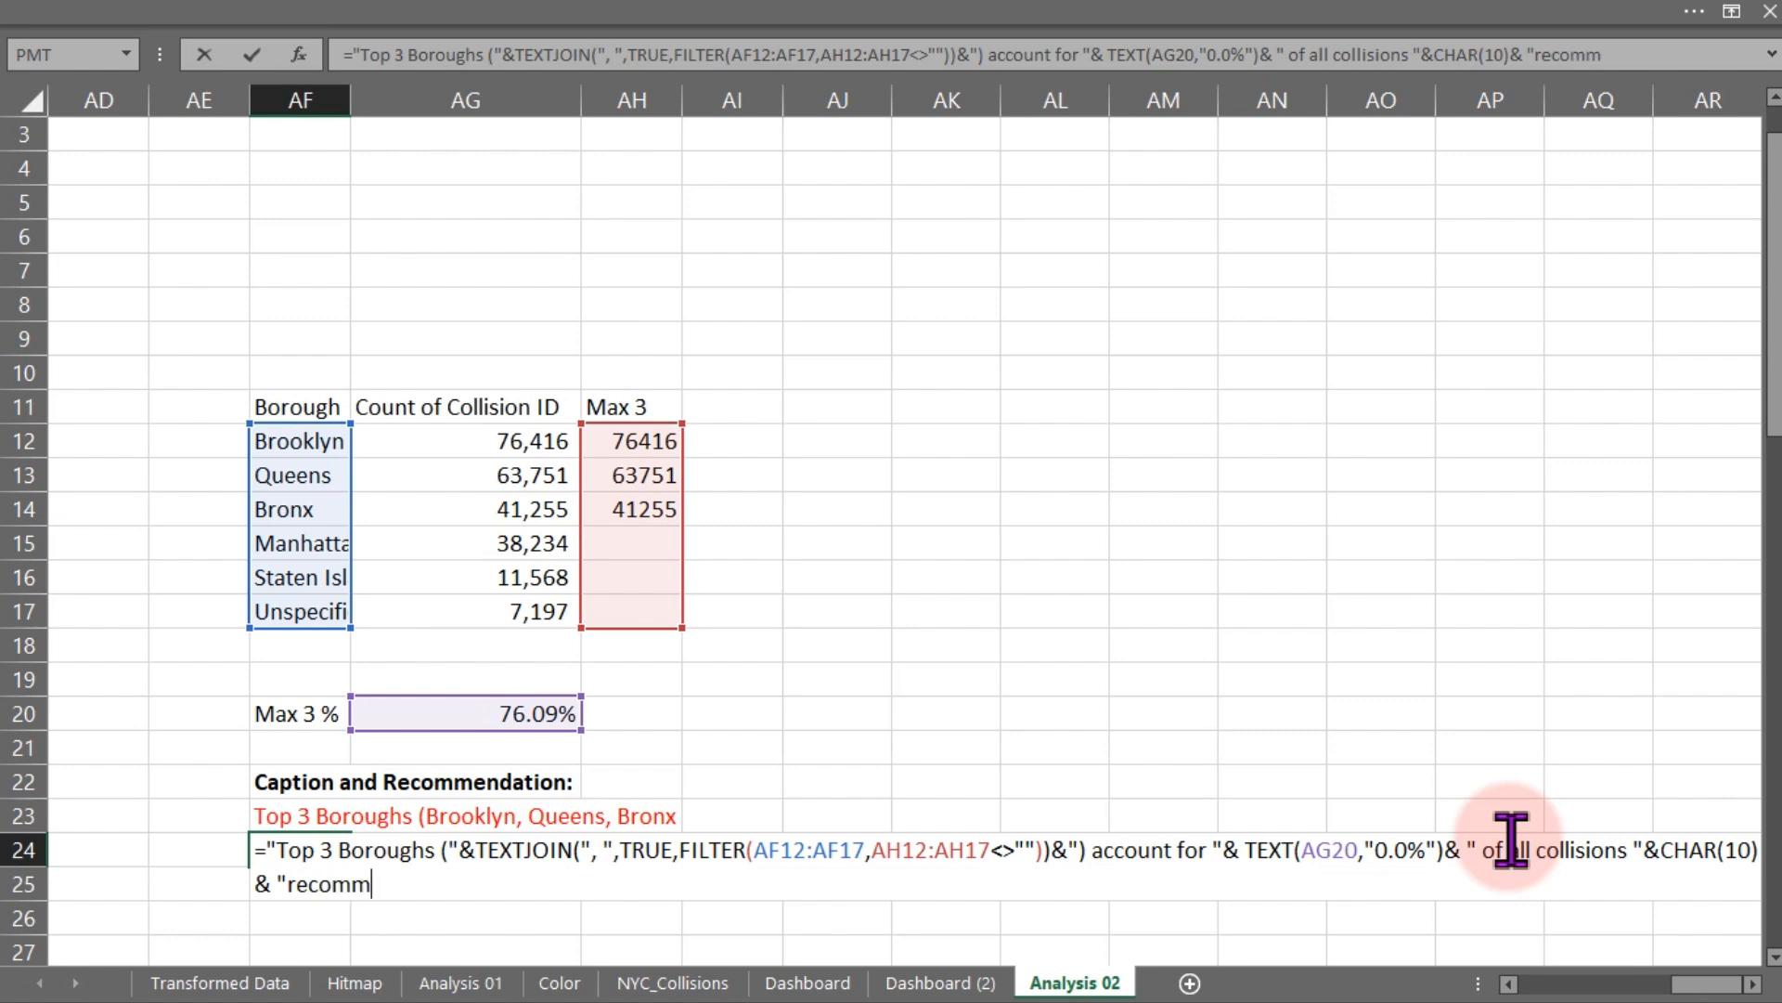
type("endation:")
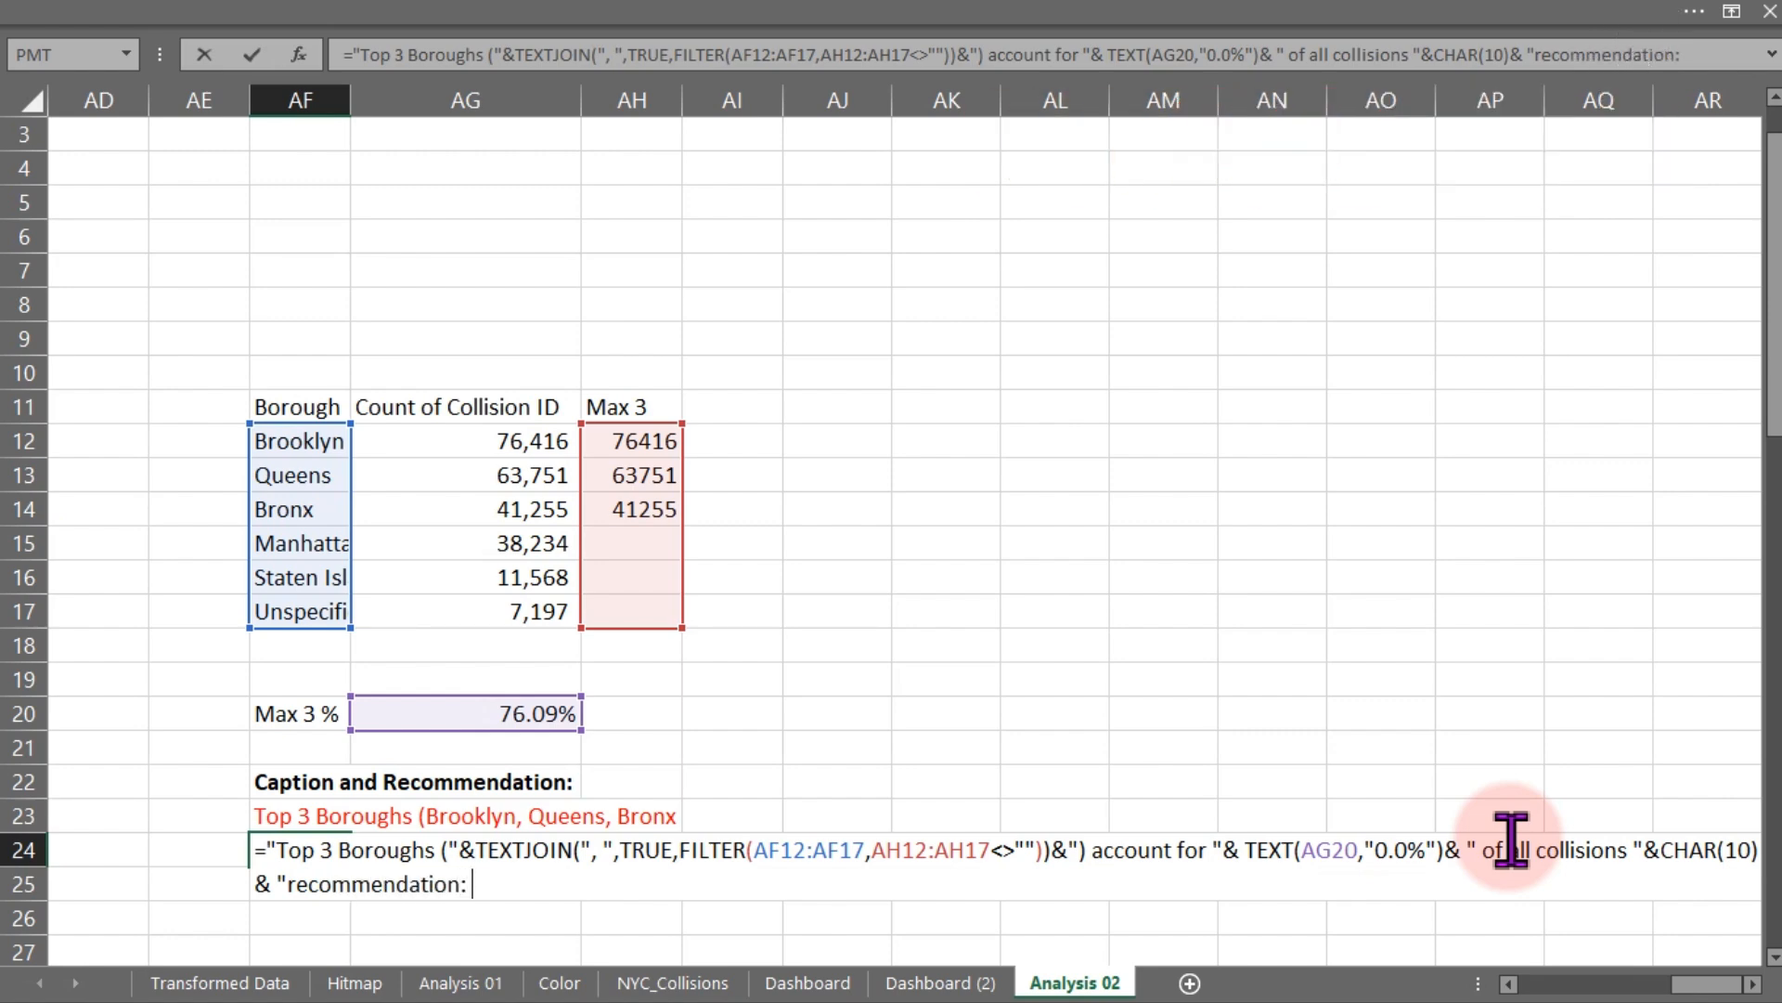
type(" pro")
key("BackSpace")
type("iotize road")
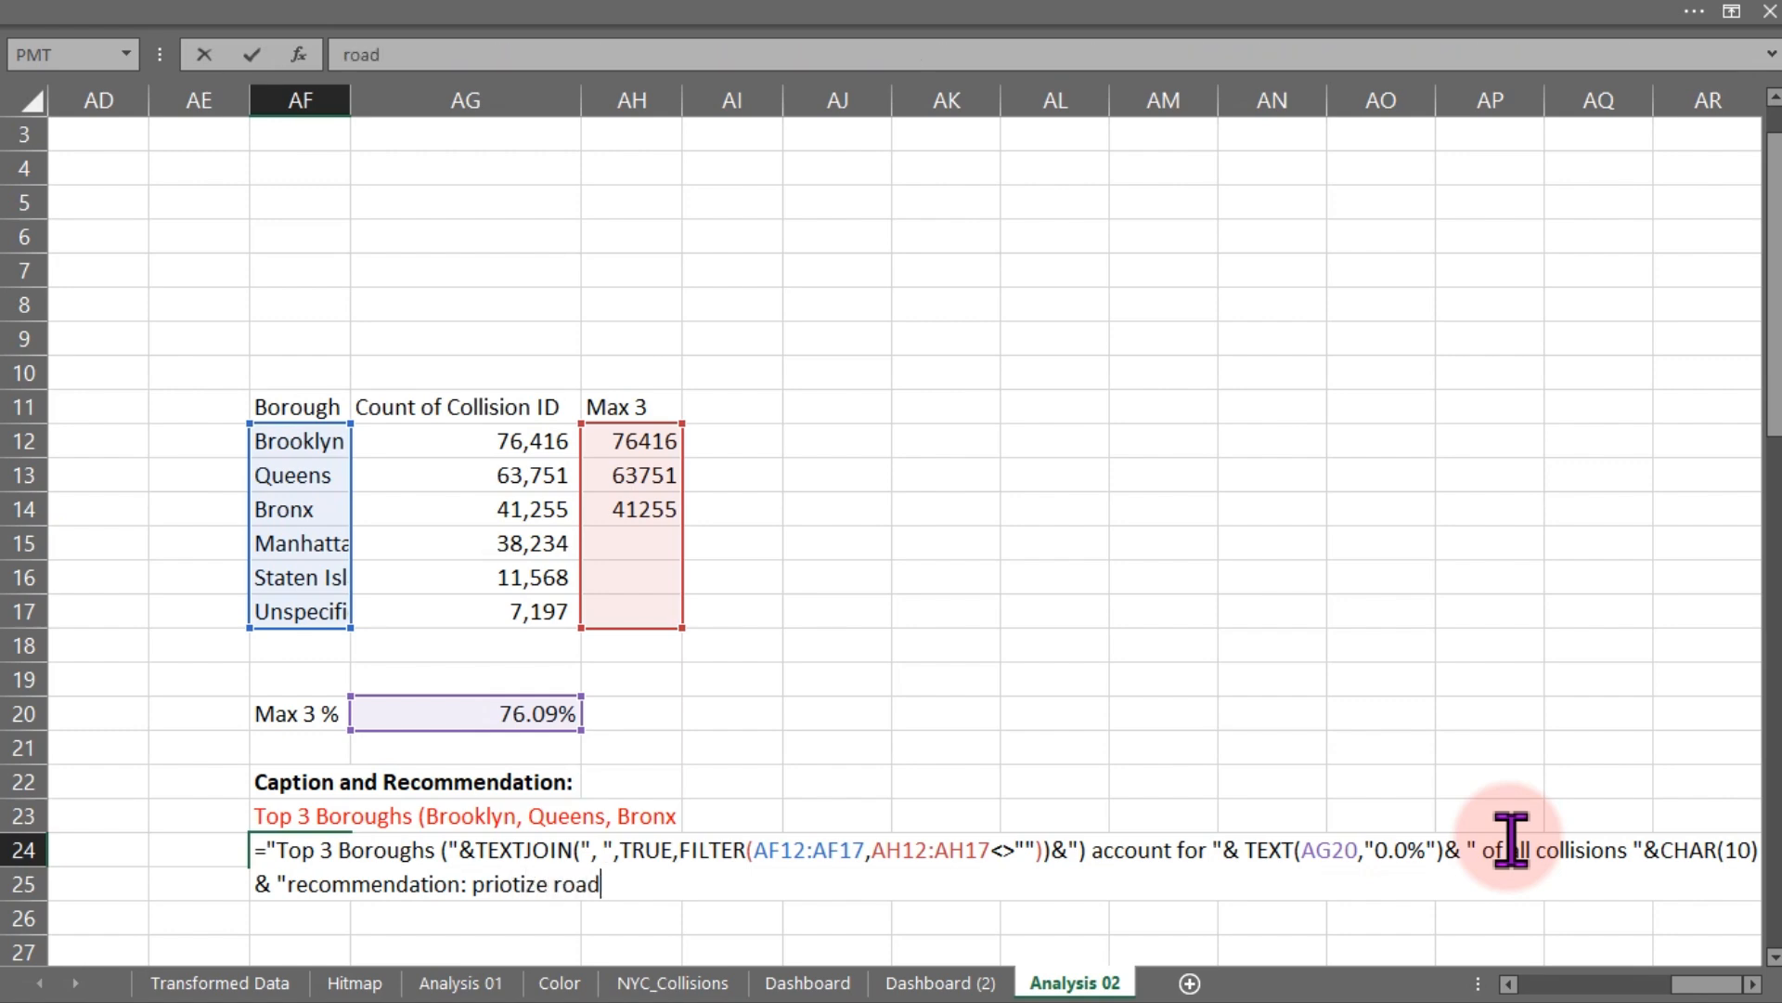
type(" satfy intit")
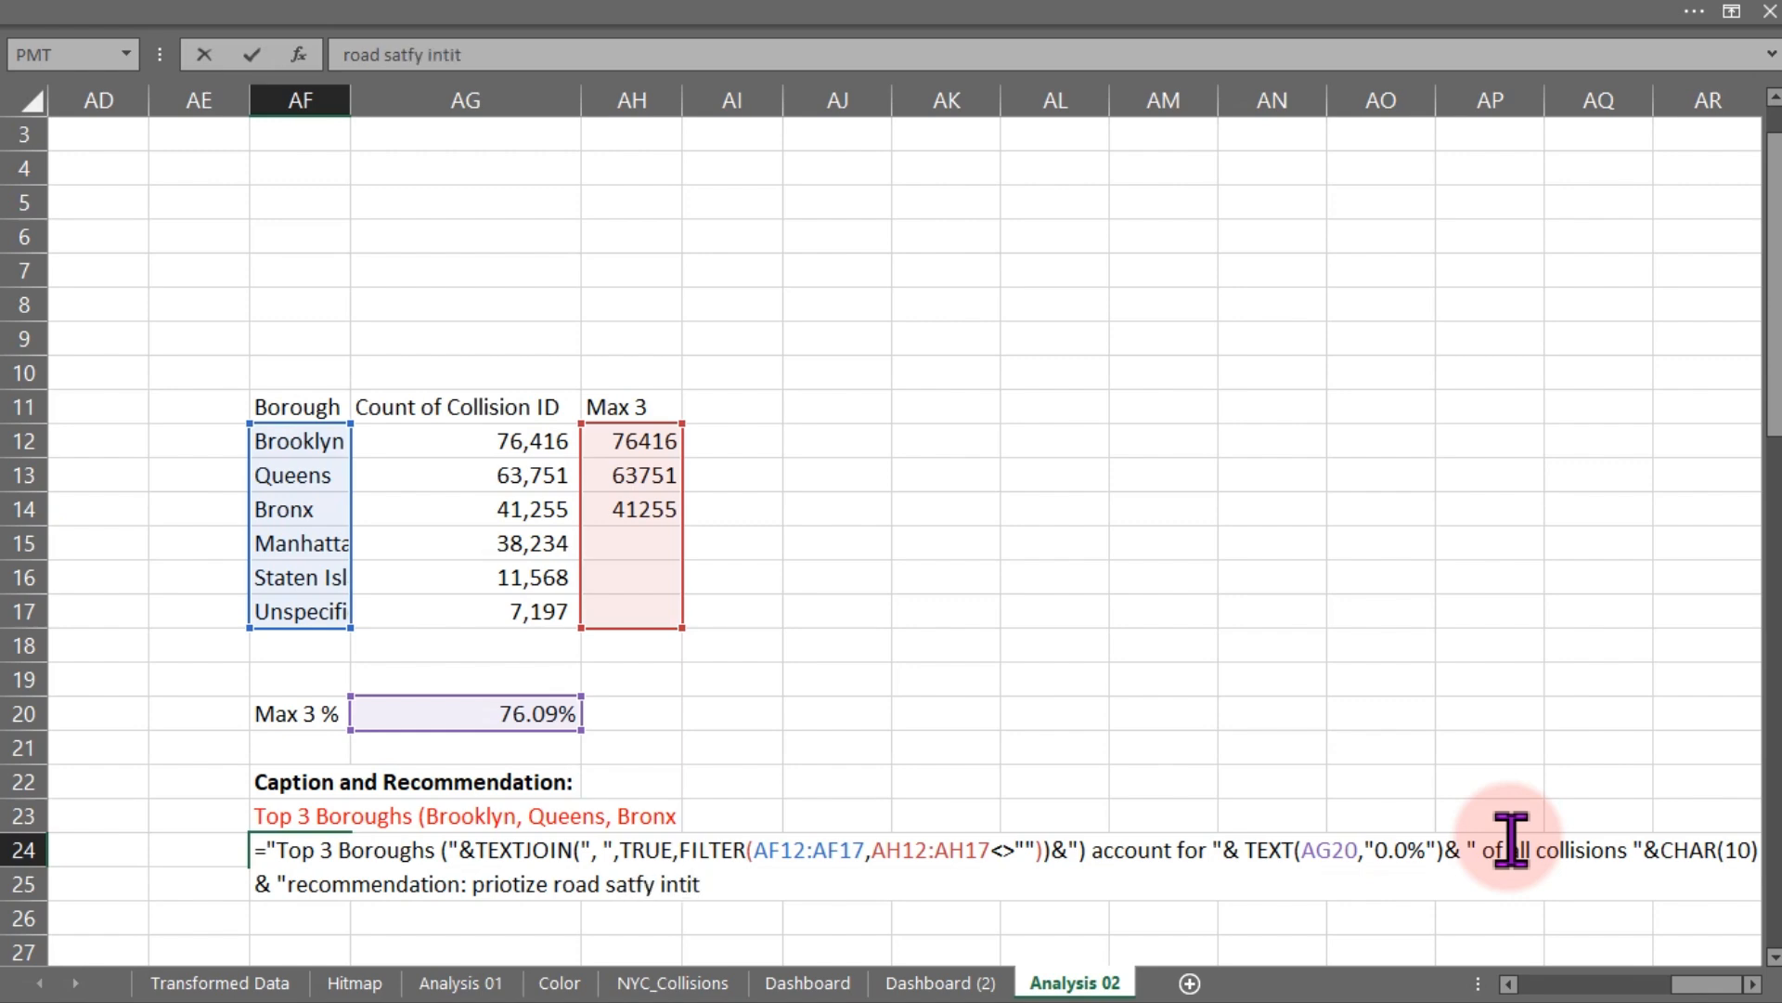
type("iatives in th")
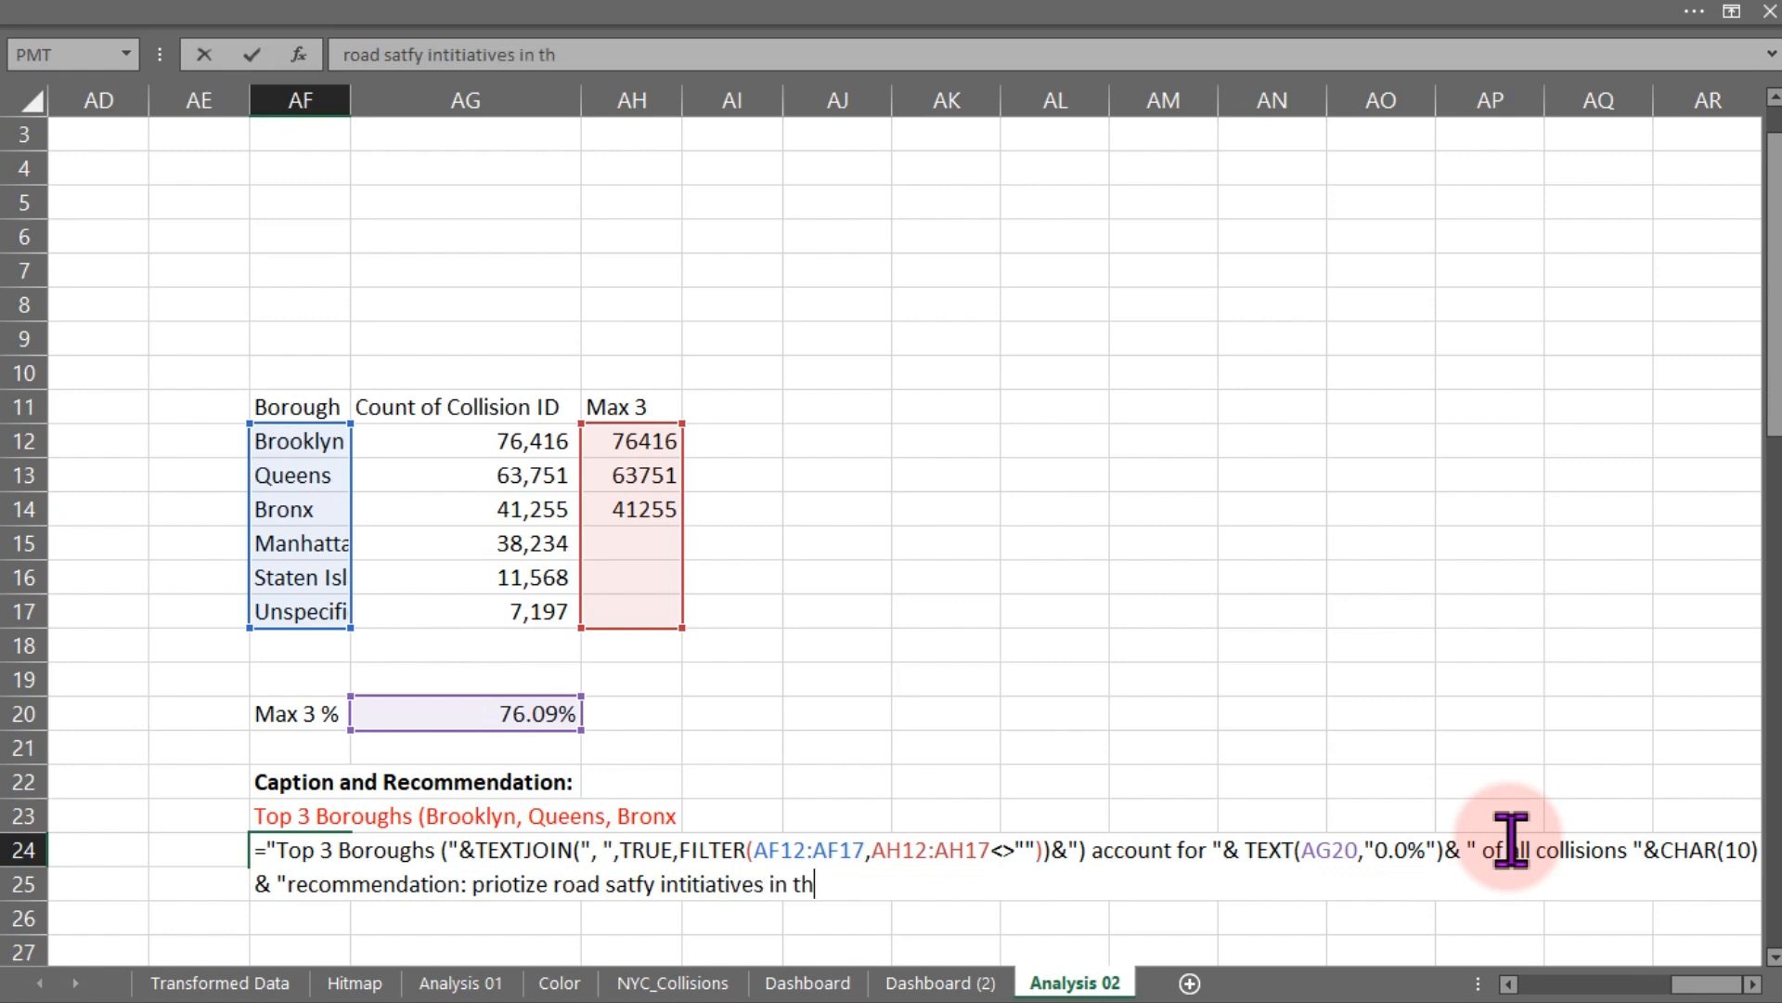
type("iese high i")
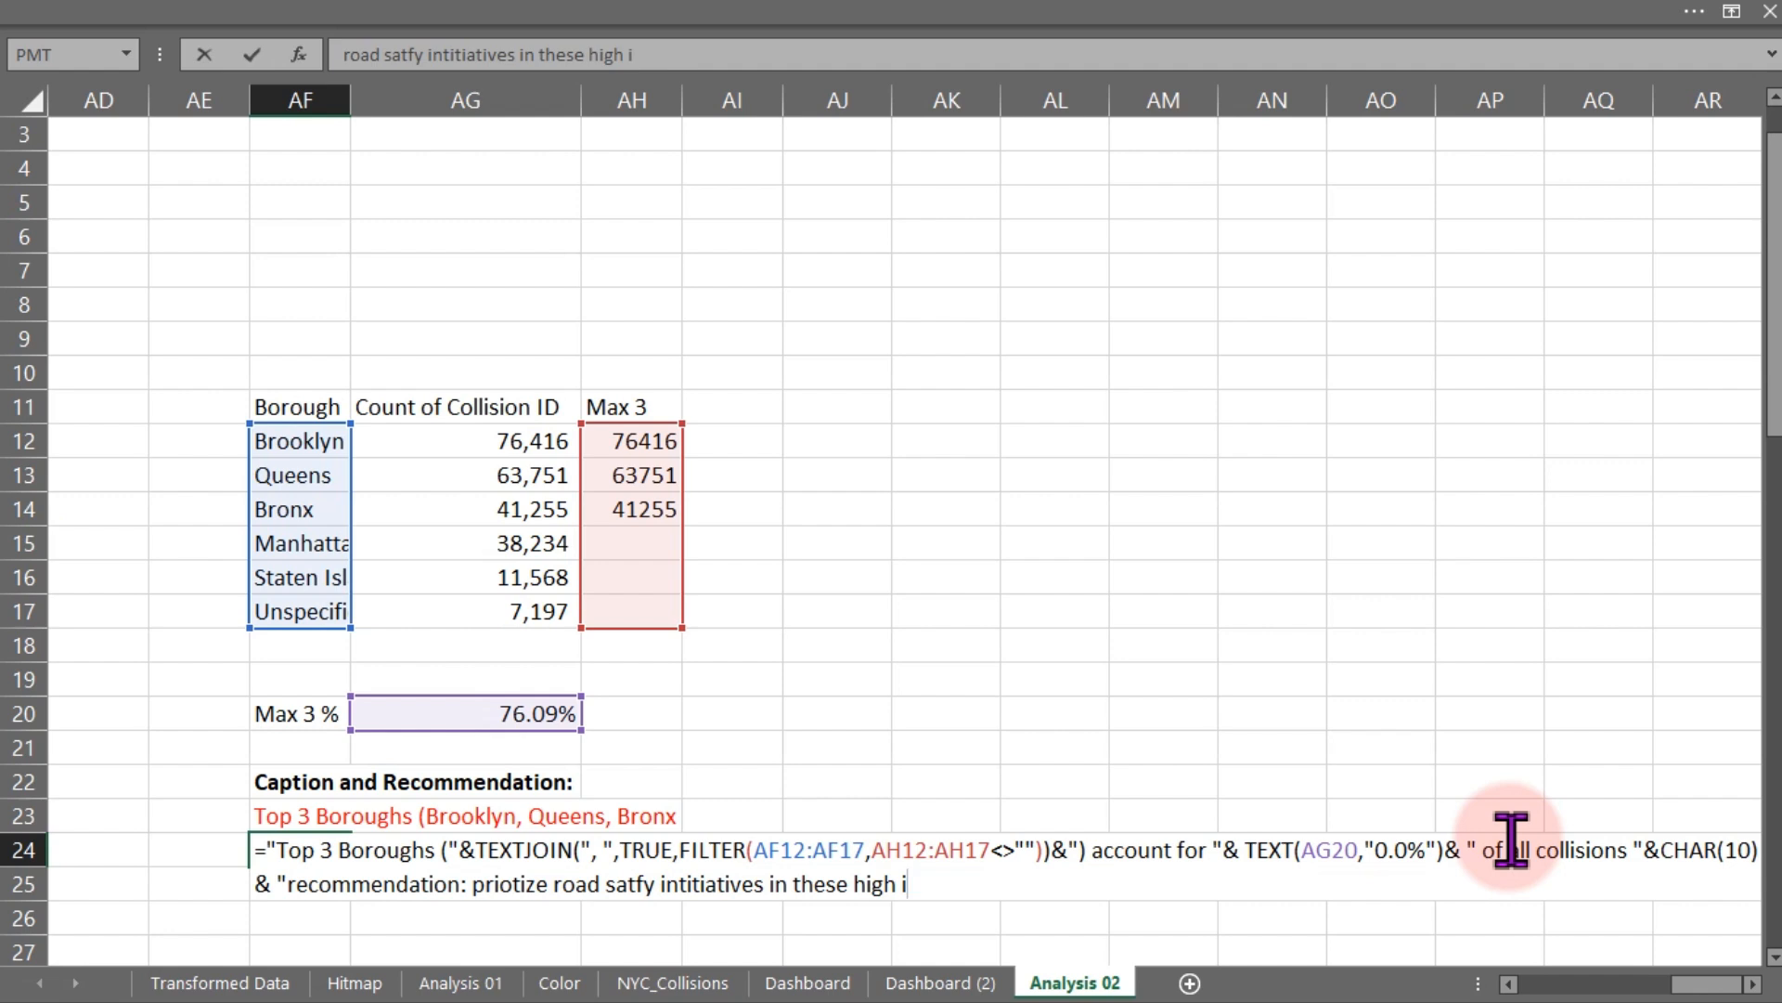
type("mpact borough")
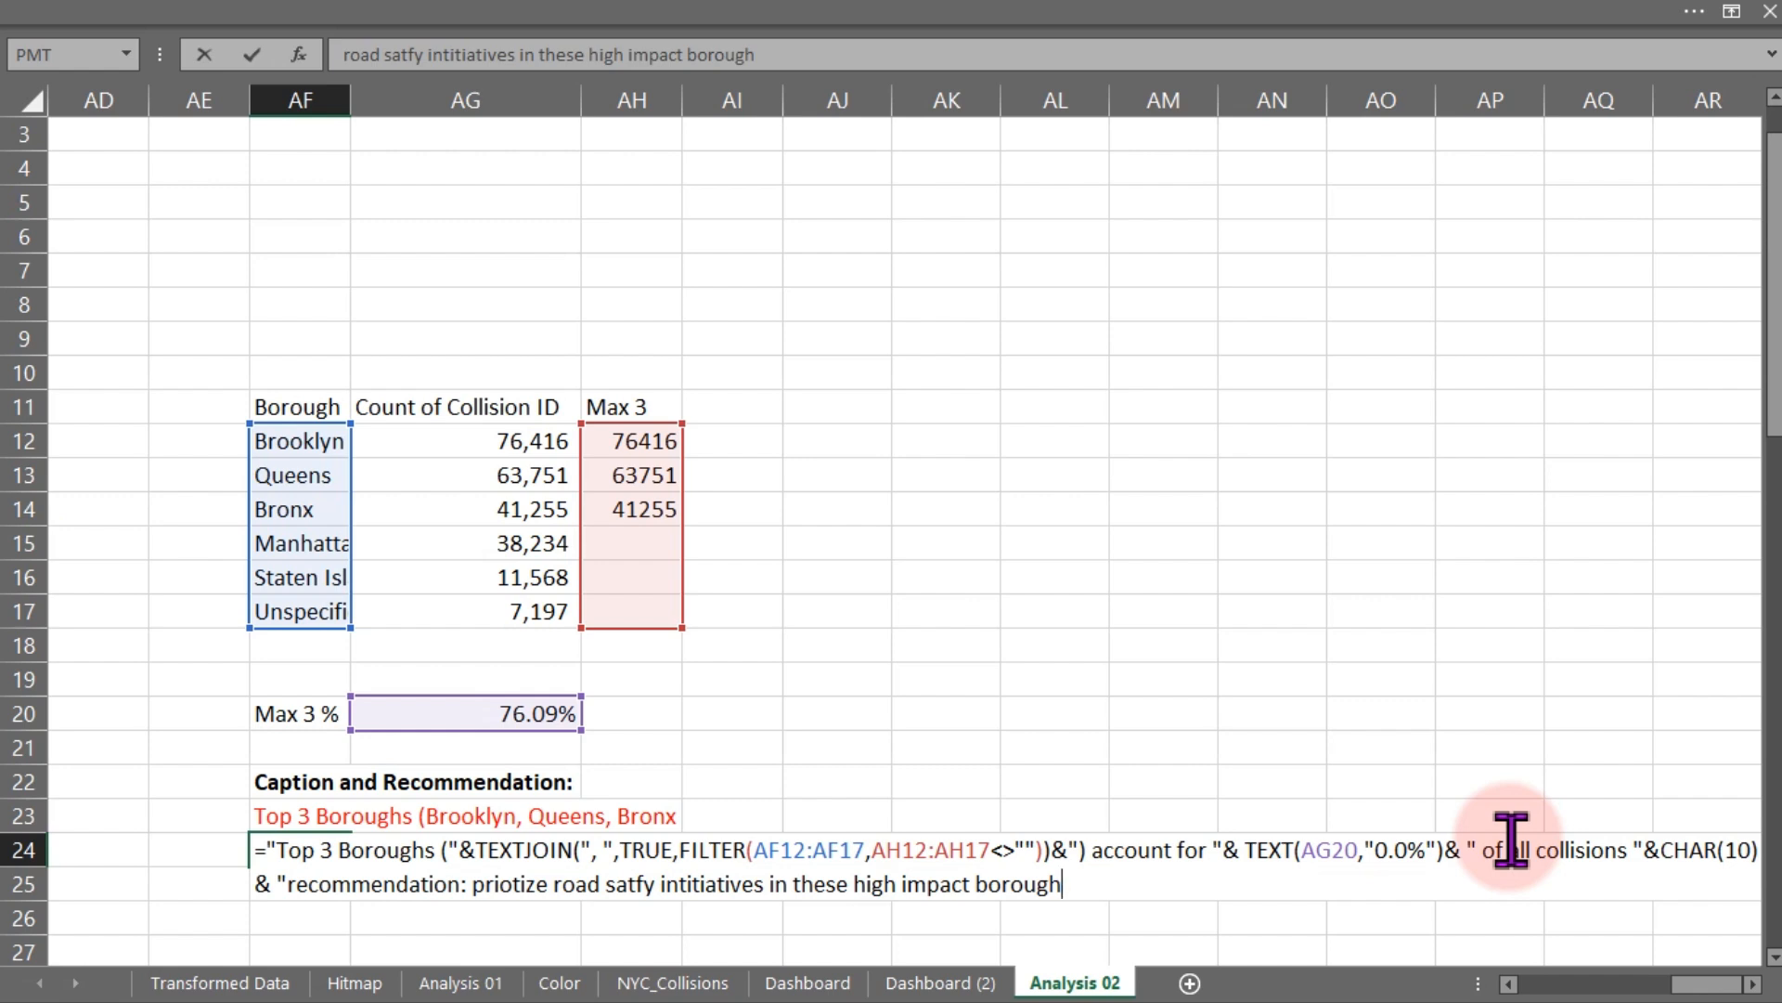
type("s\"")
key("Return")
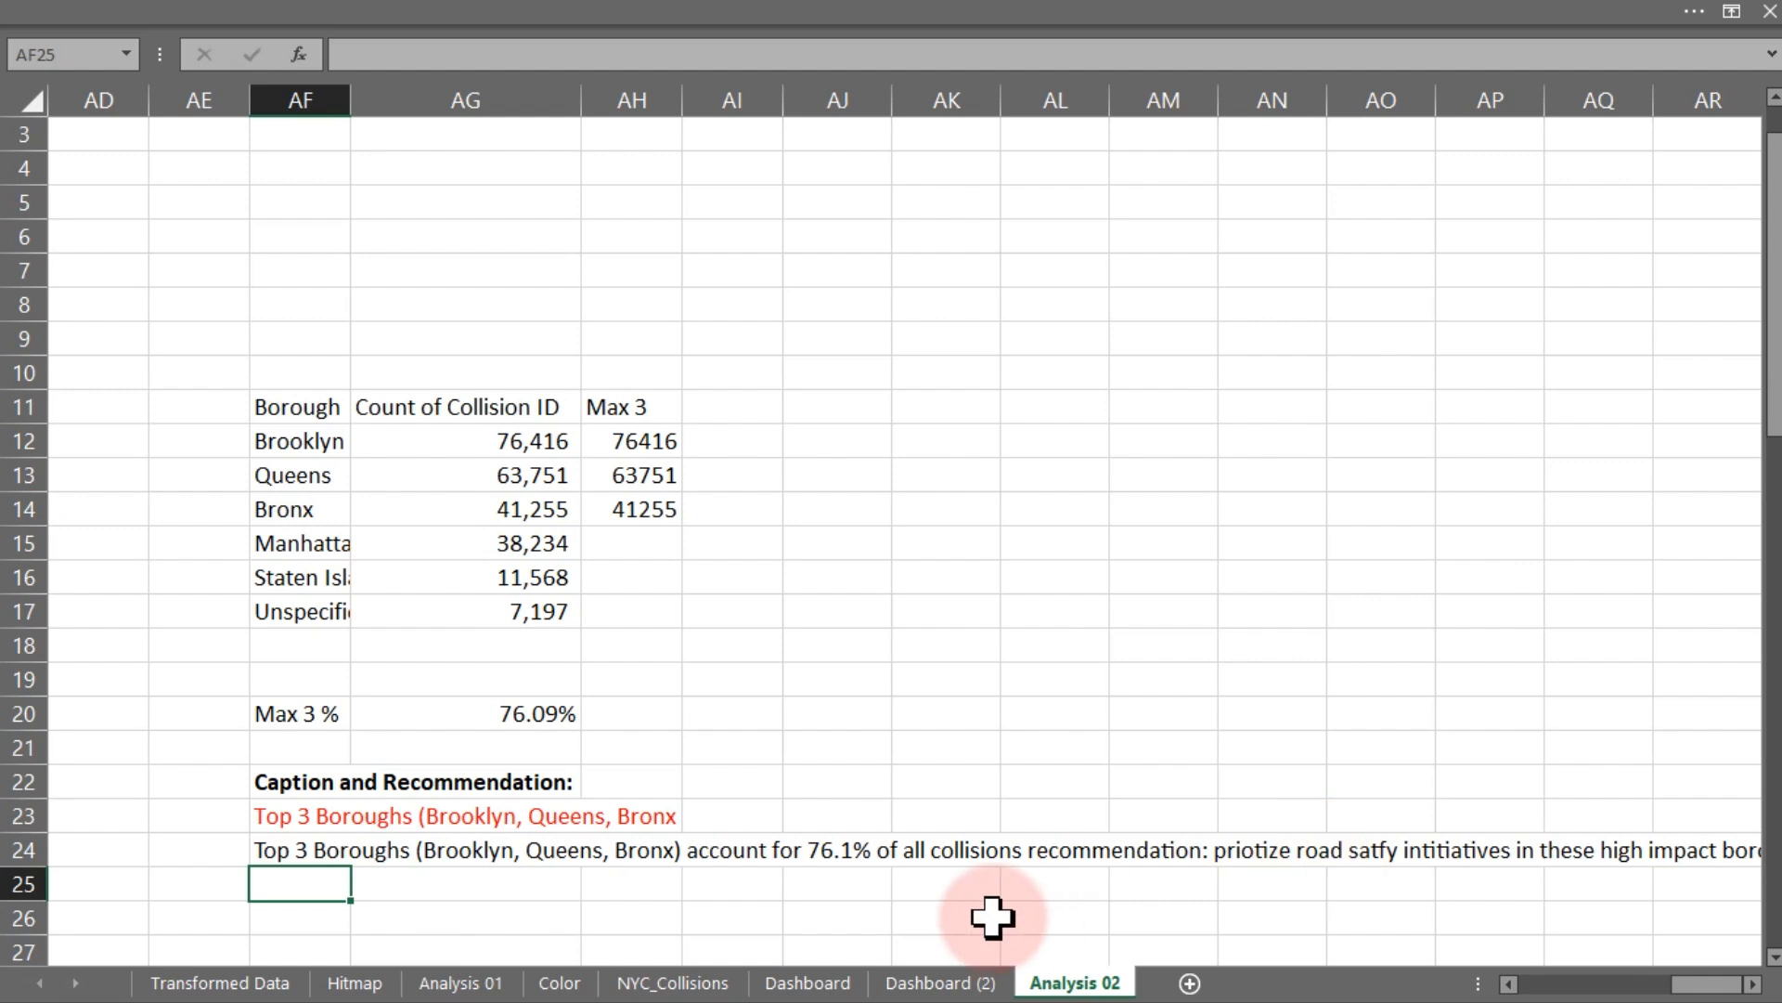
- Insert a pushpin emoji just before "recommendation" in the AF24 caption formula and confirm it
double_click(278, 847)
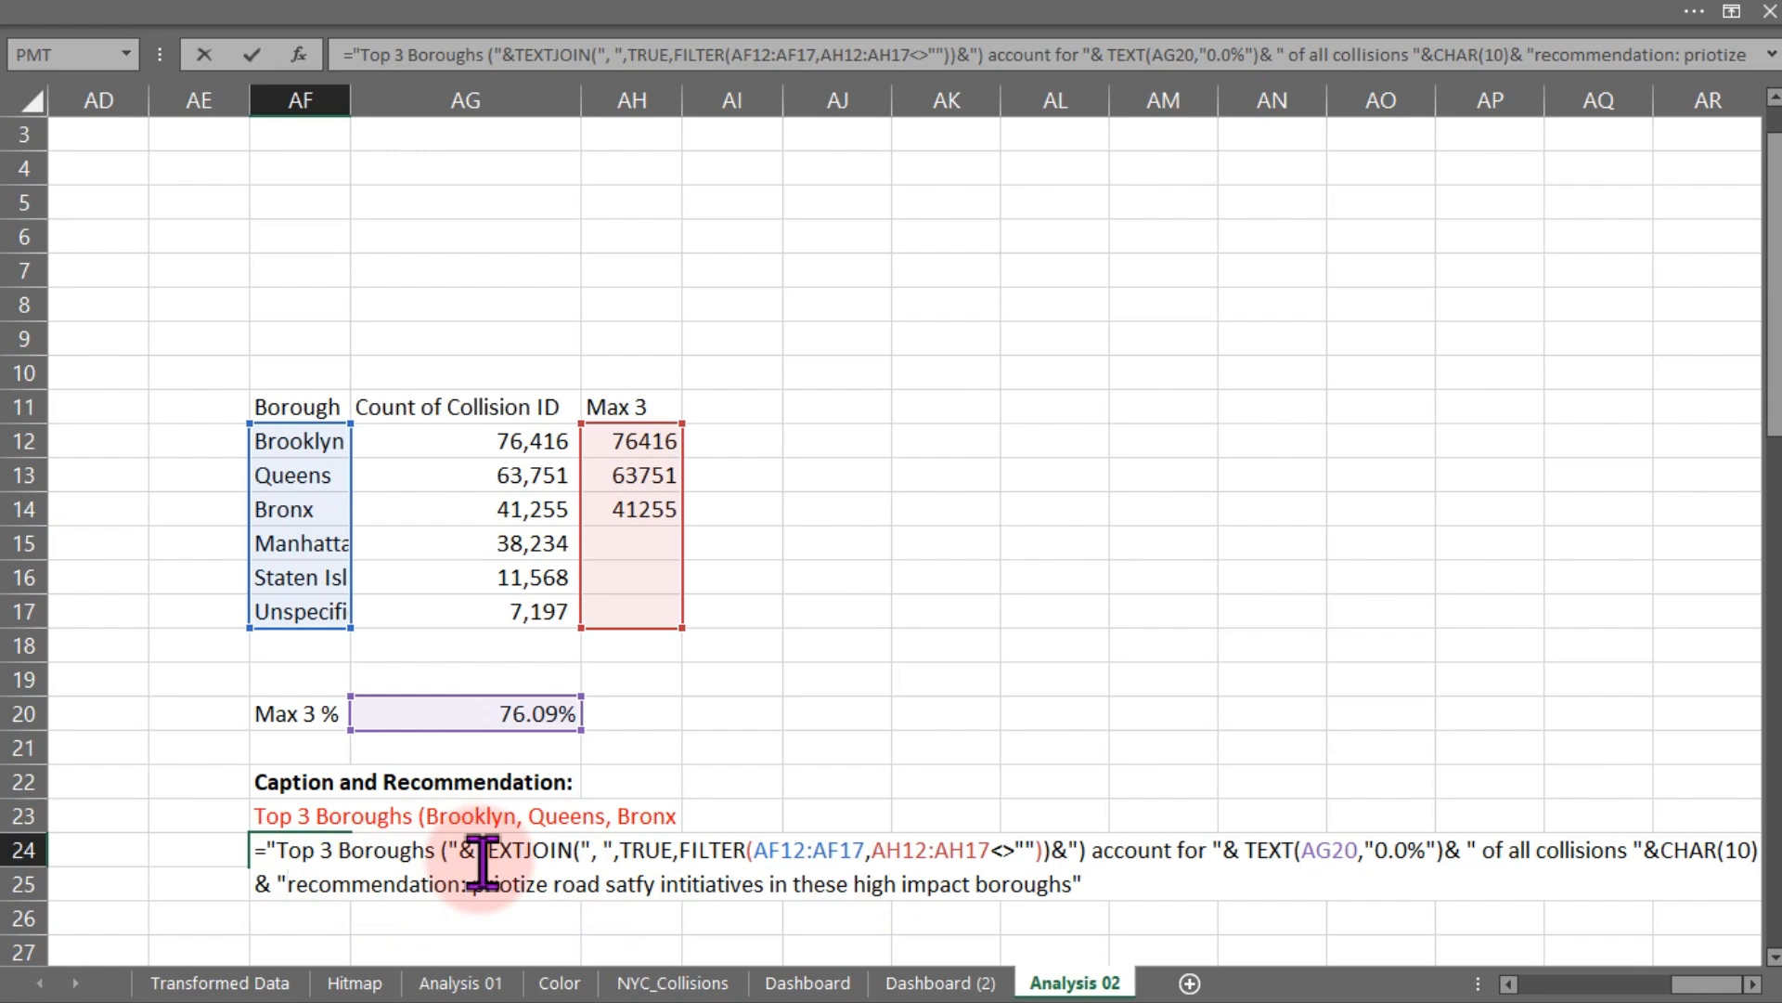
key("super+period")
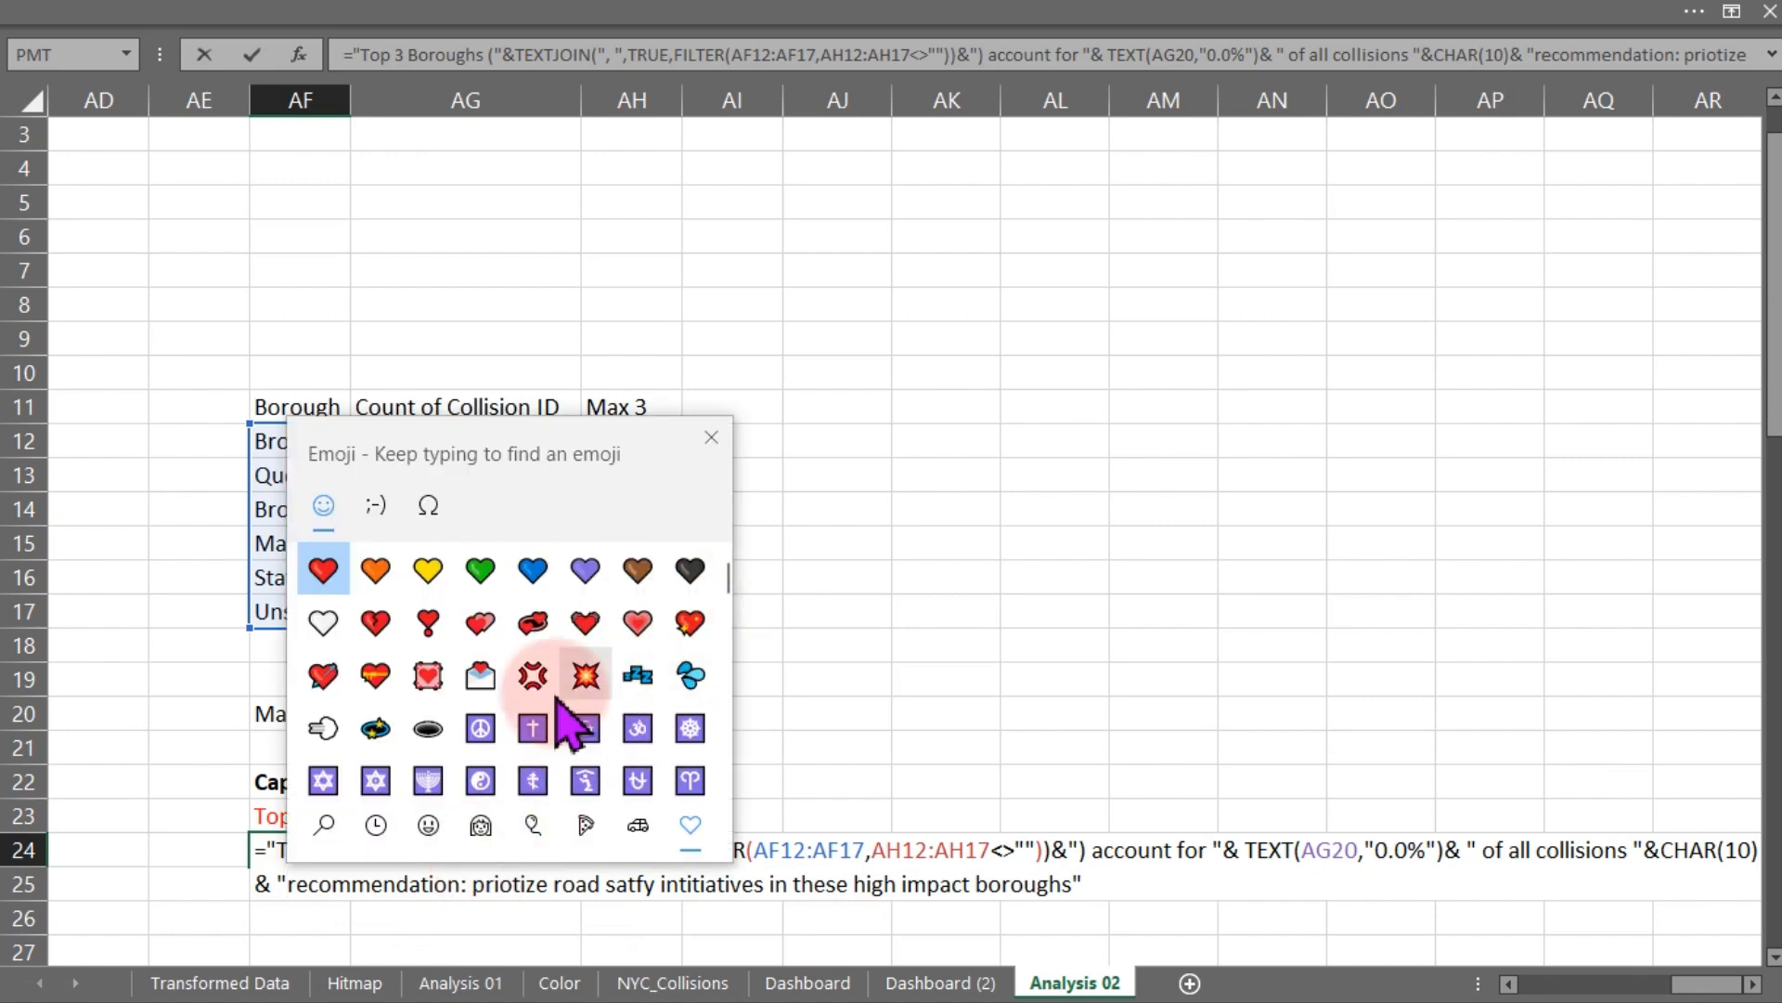
left_click_drag(728, 592, 720, 757)
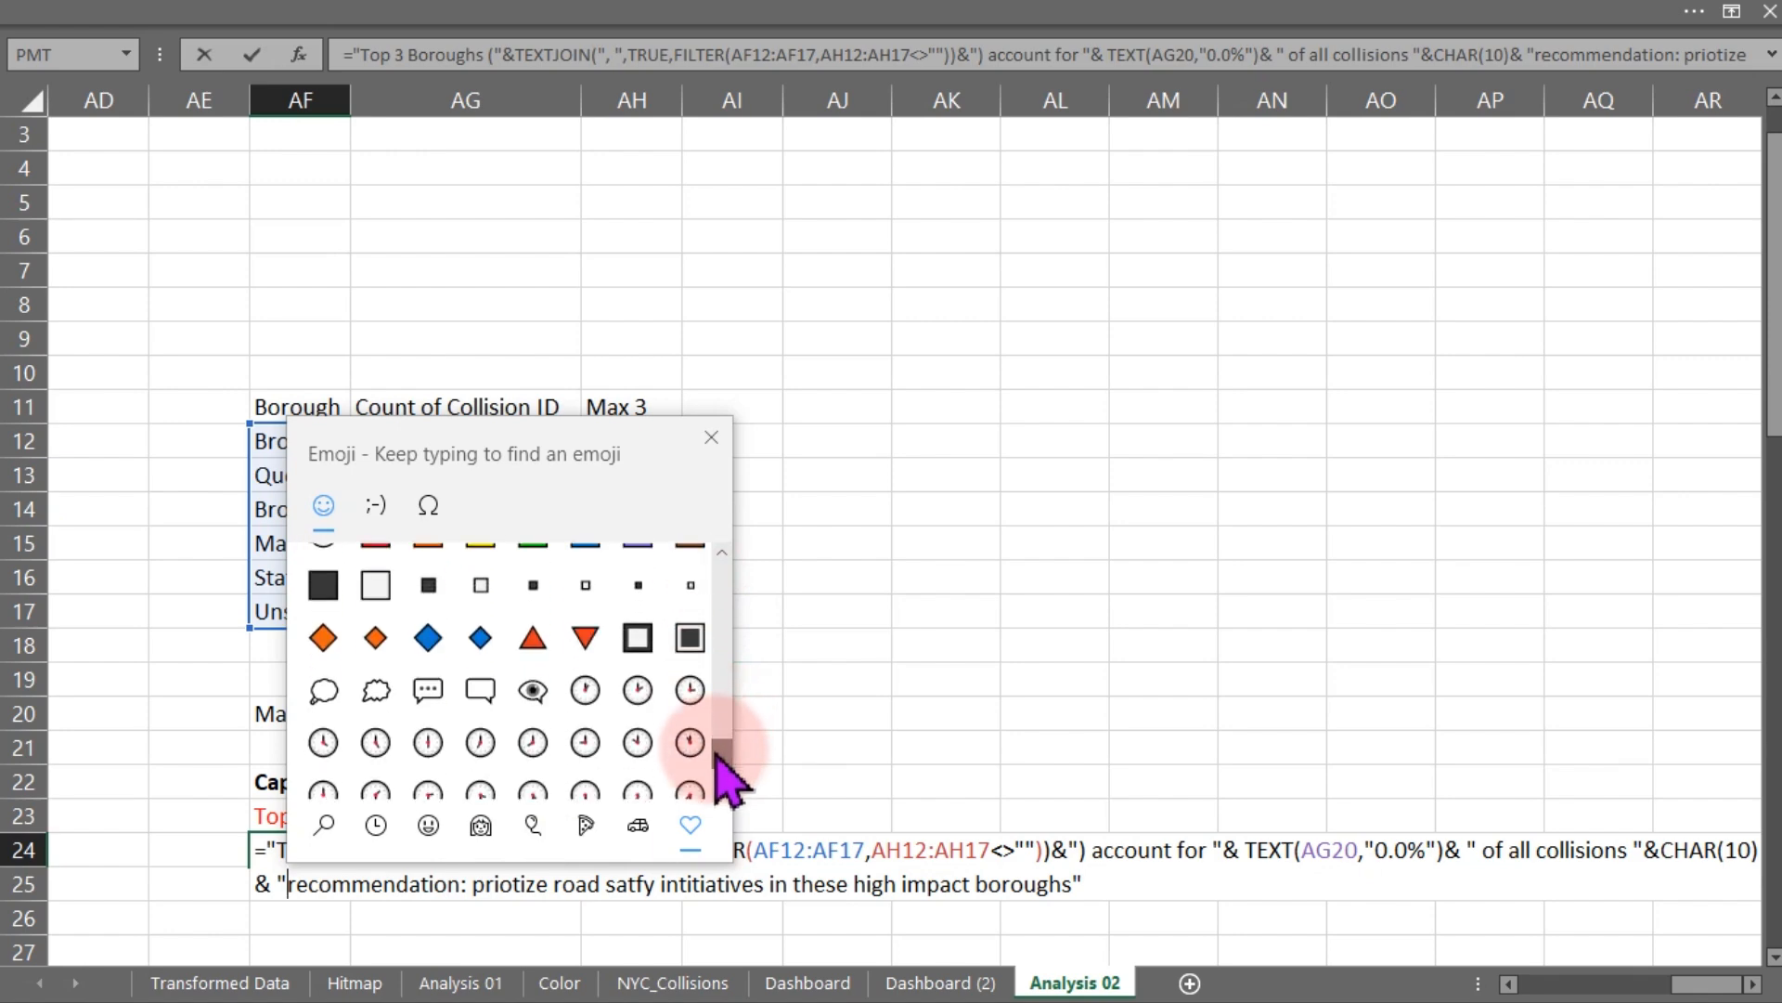
left_click(428, 505)
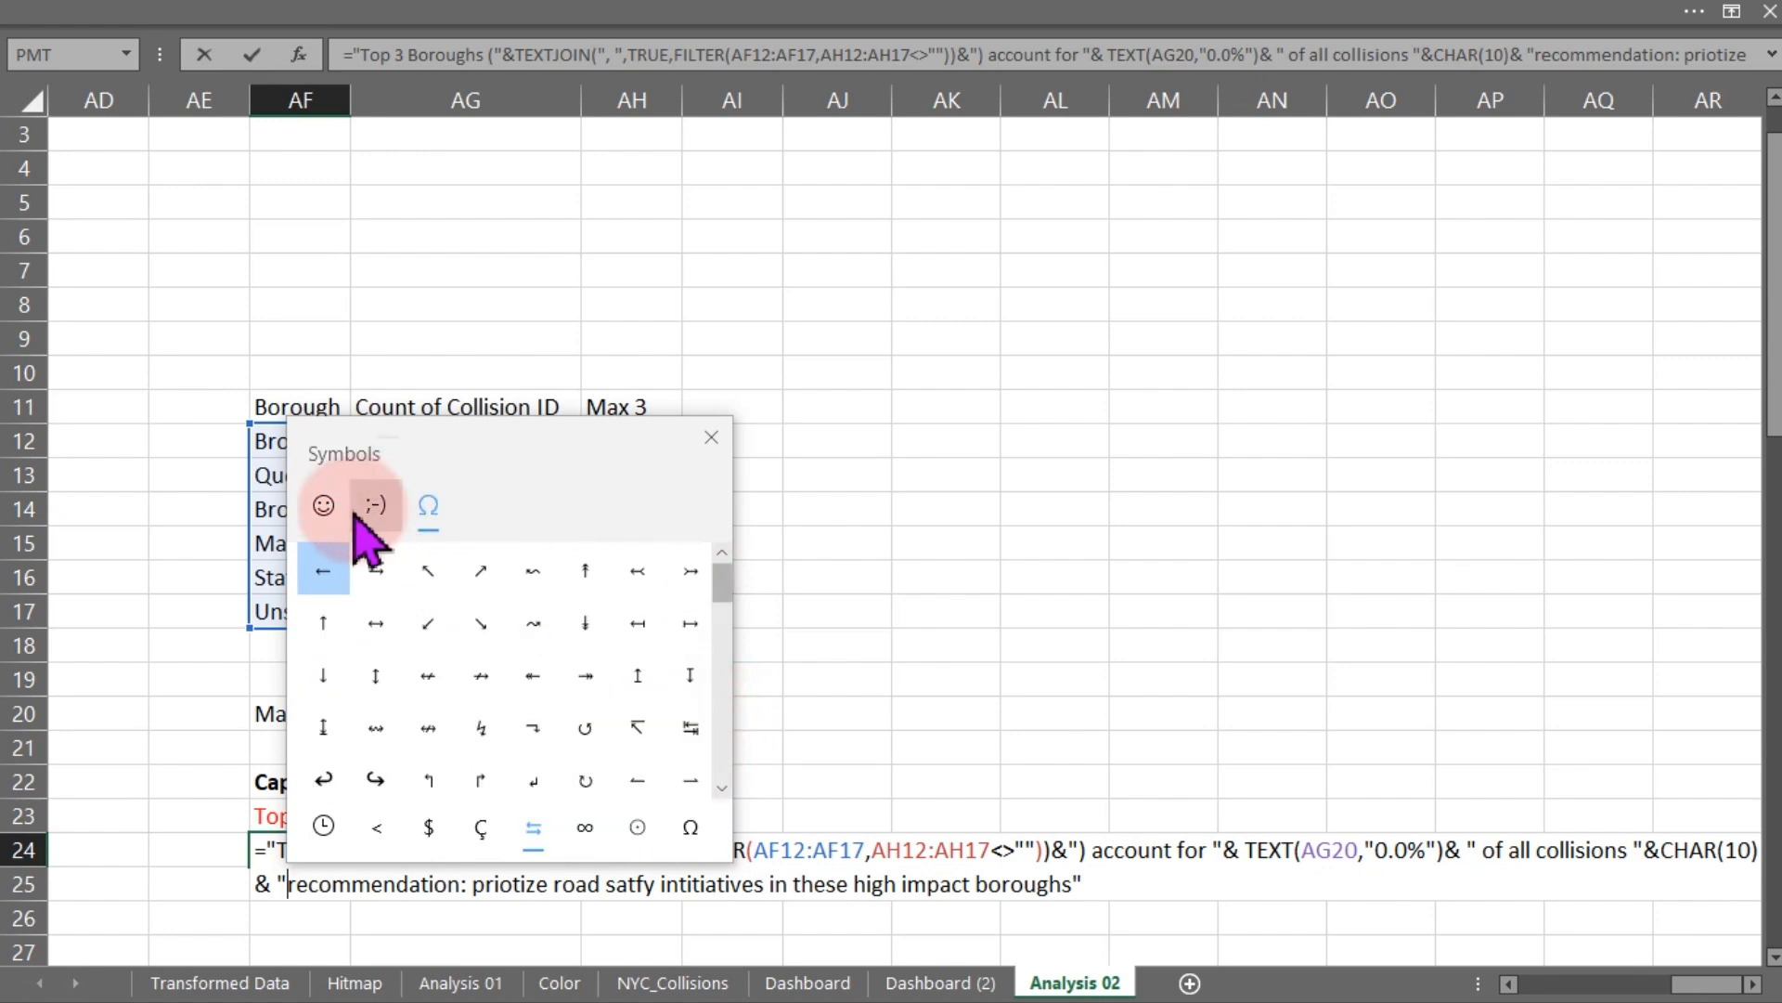
left_click(323, 505)
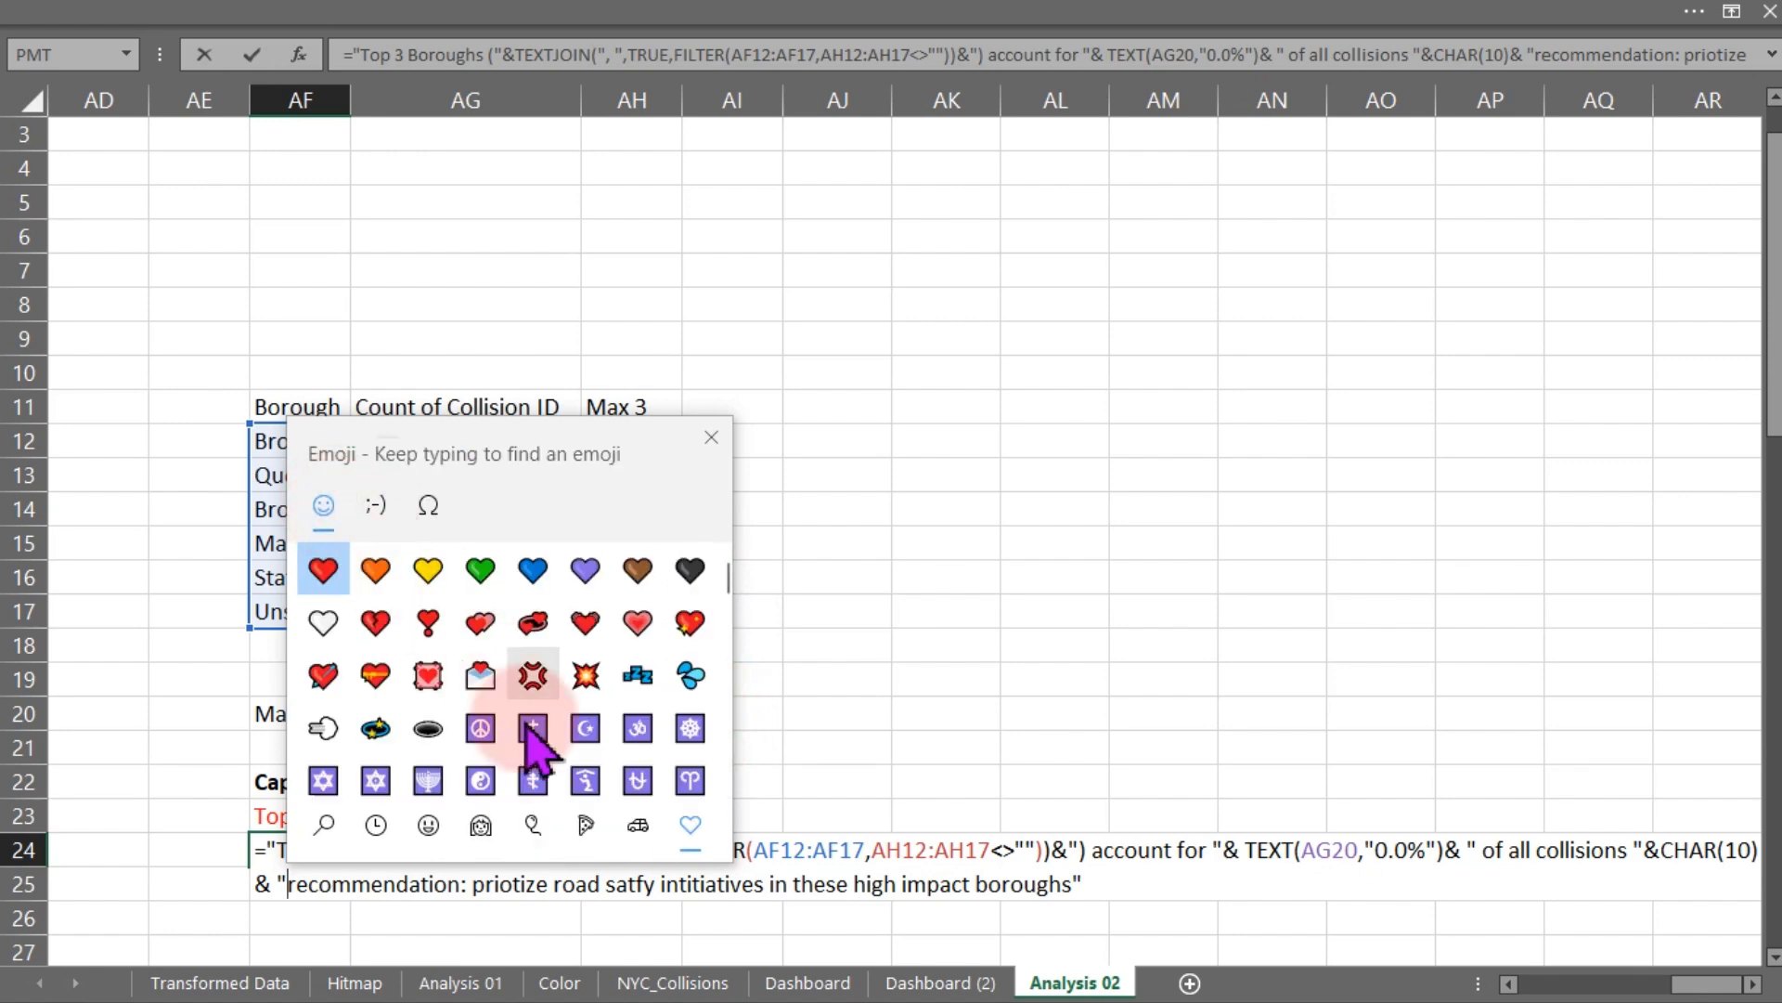
left_click(533, 824)
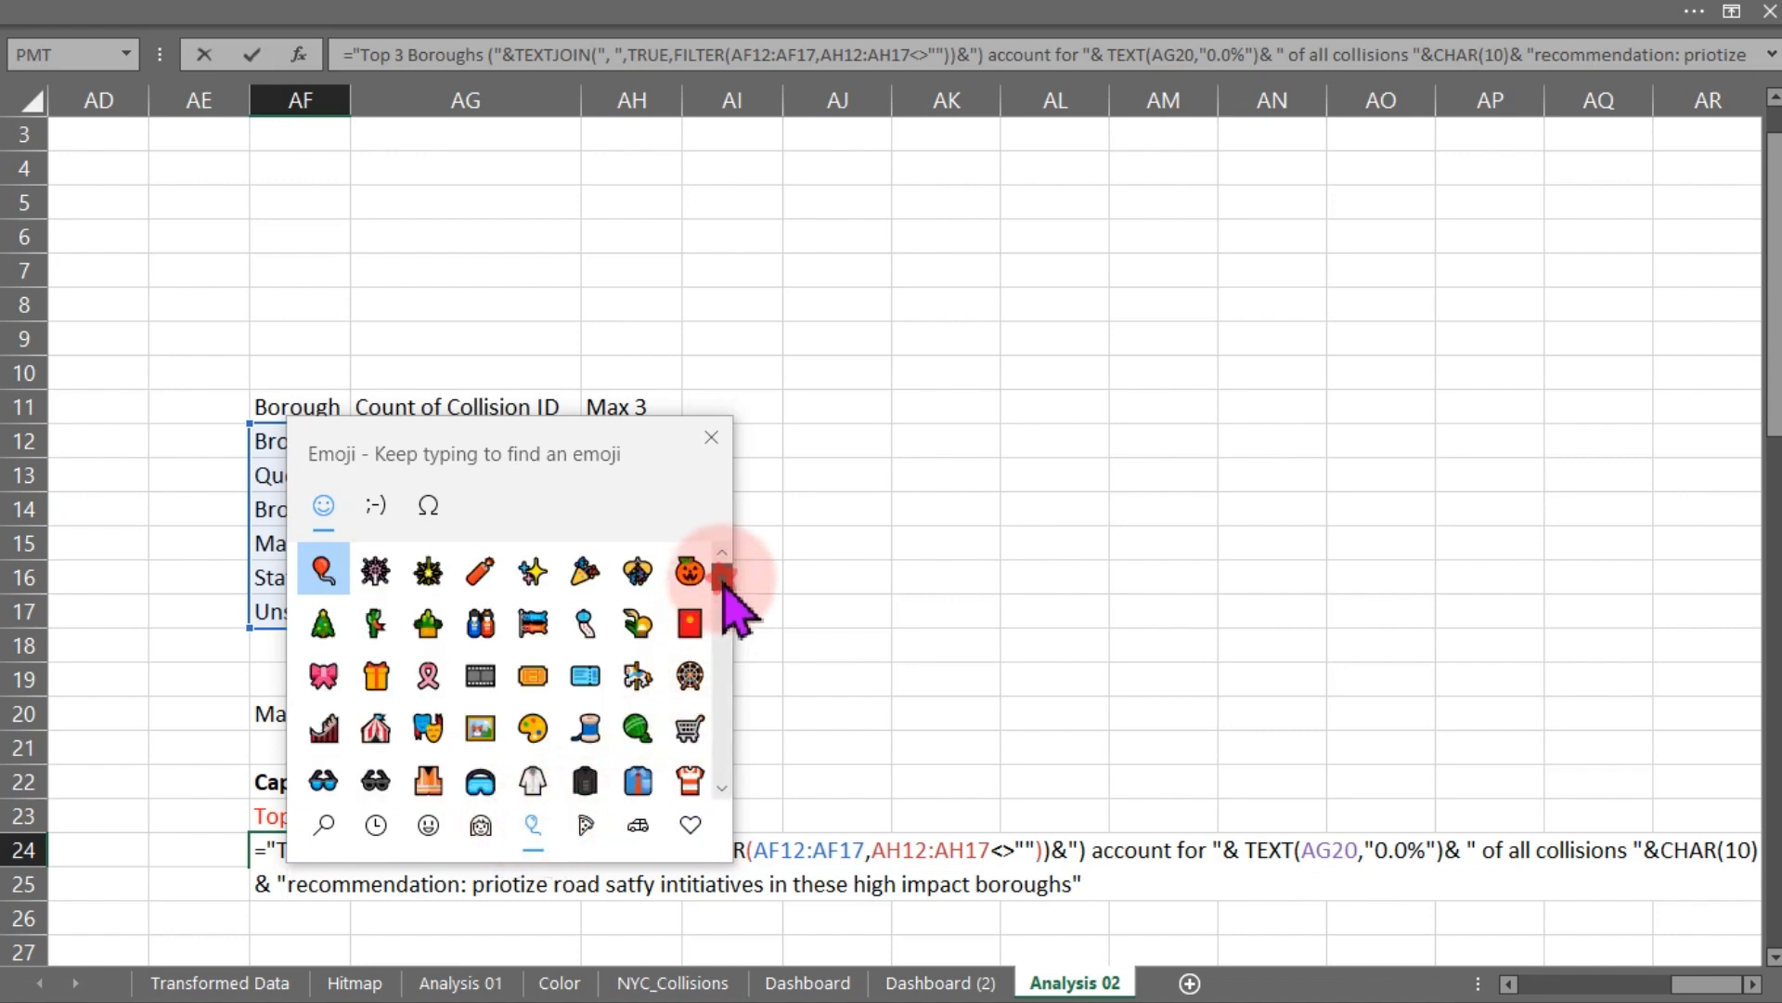
left_click_drag(723, 581, 719, 773)
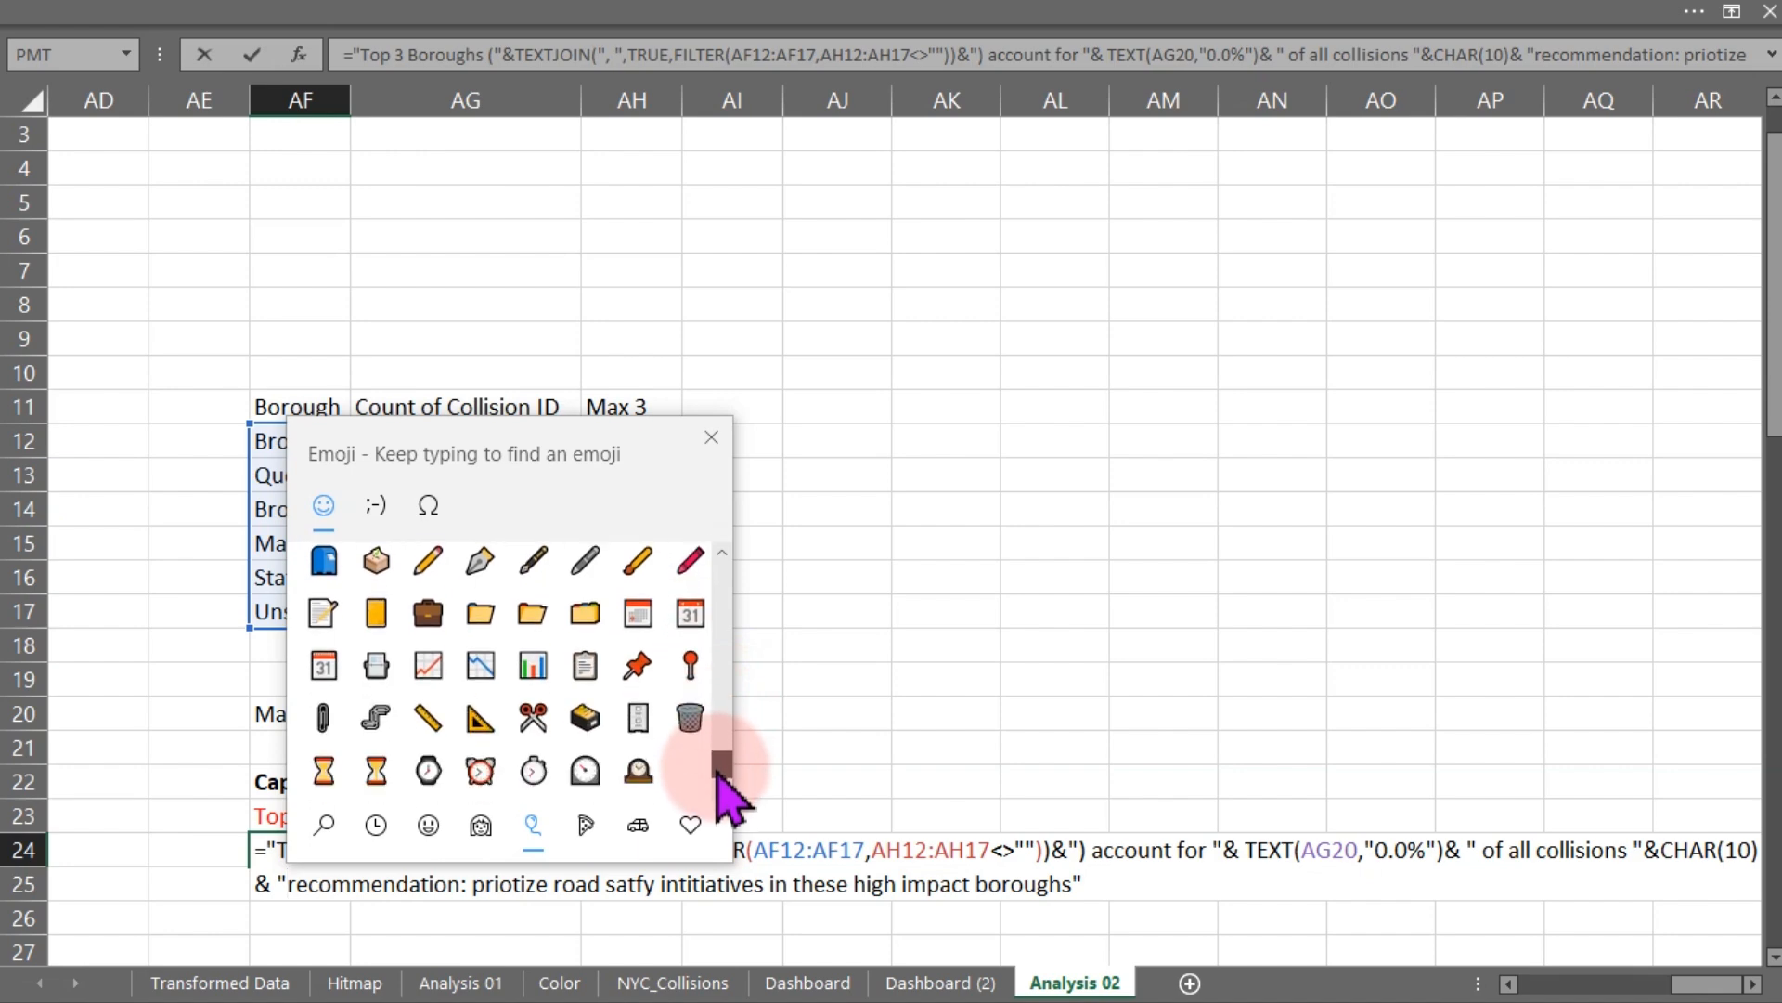
left_click(640, 669)
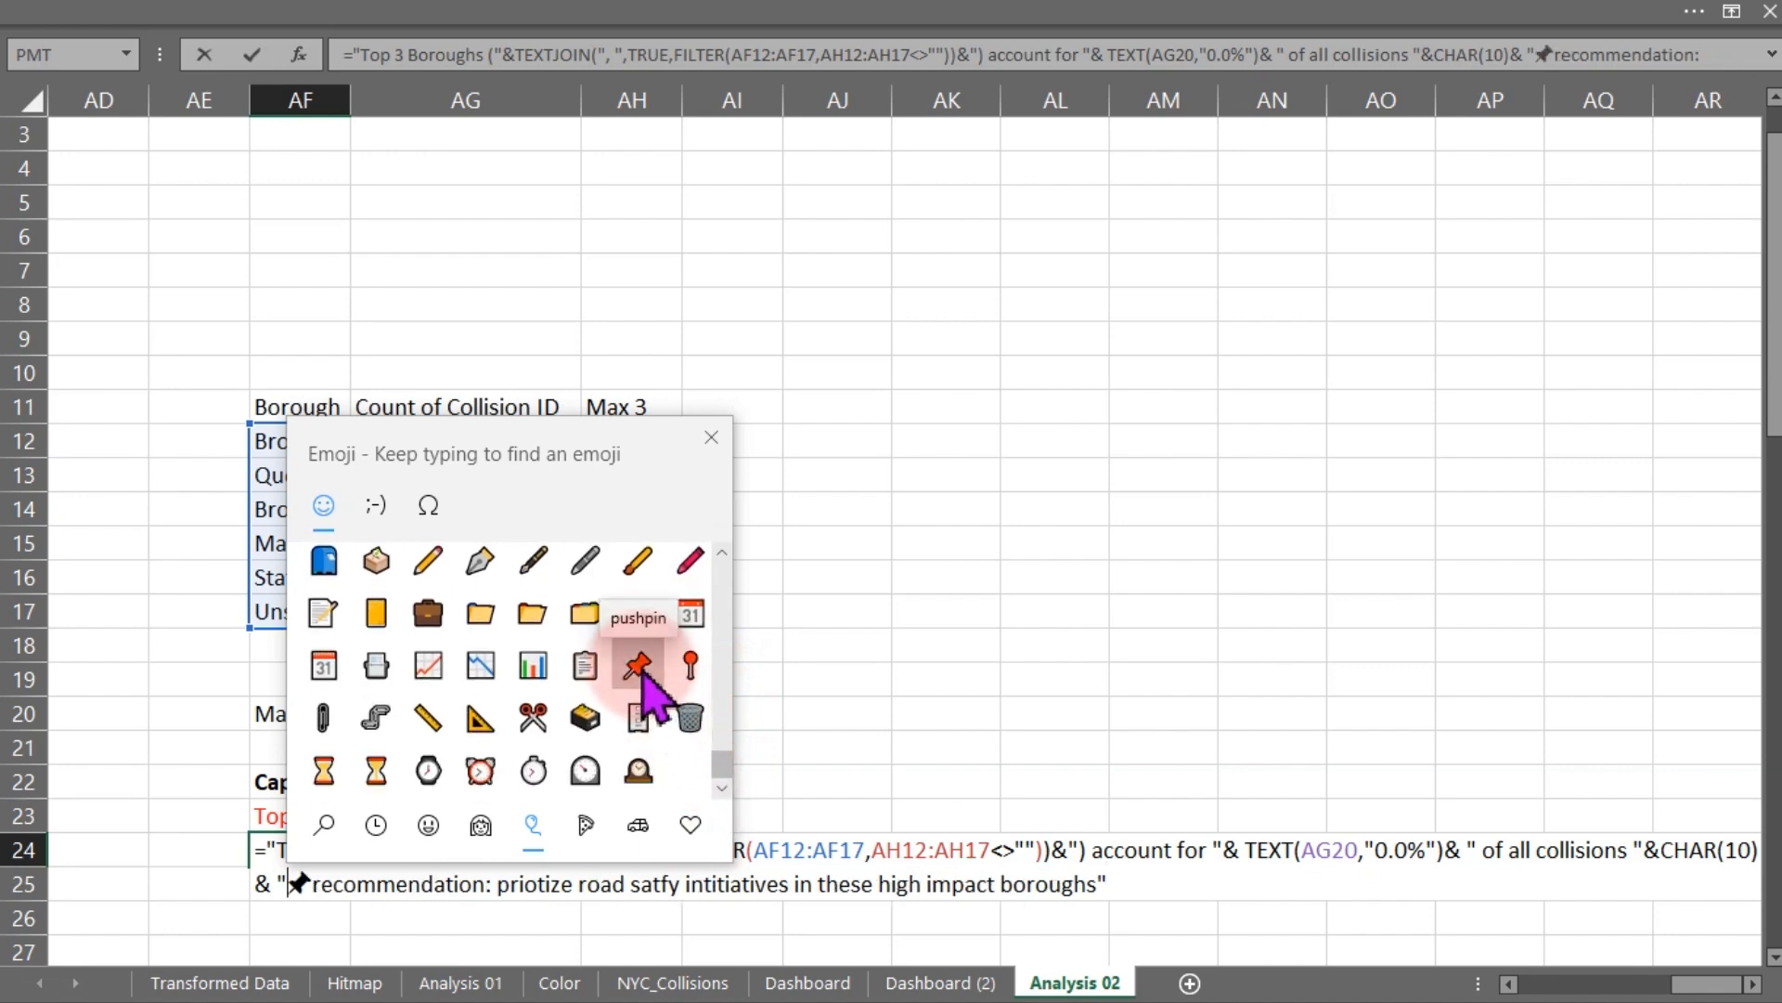
left_click(711, 438)
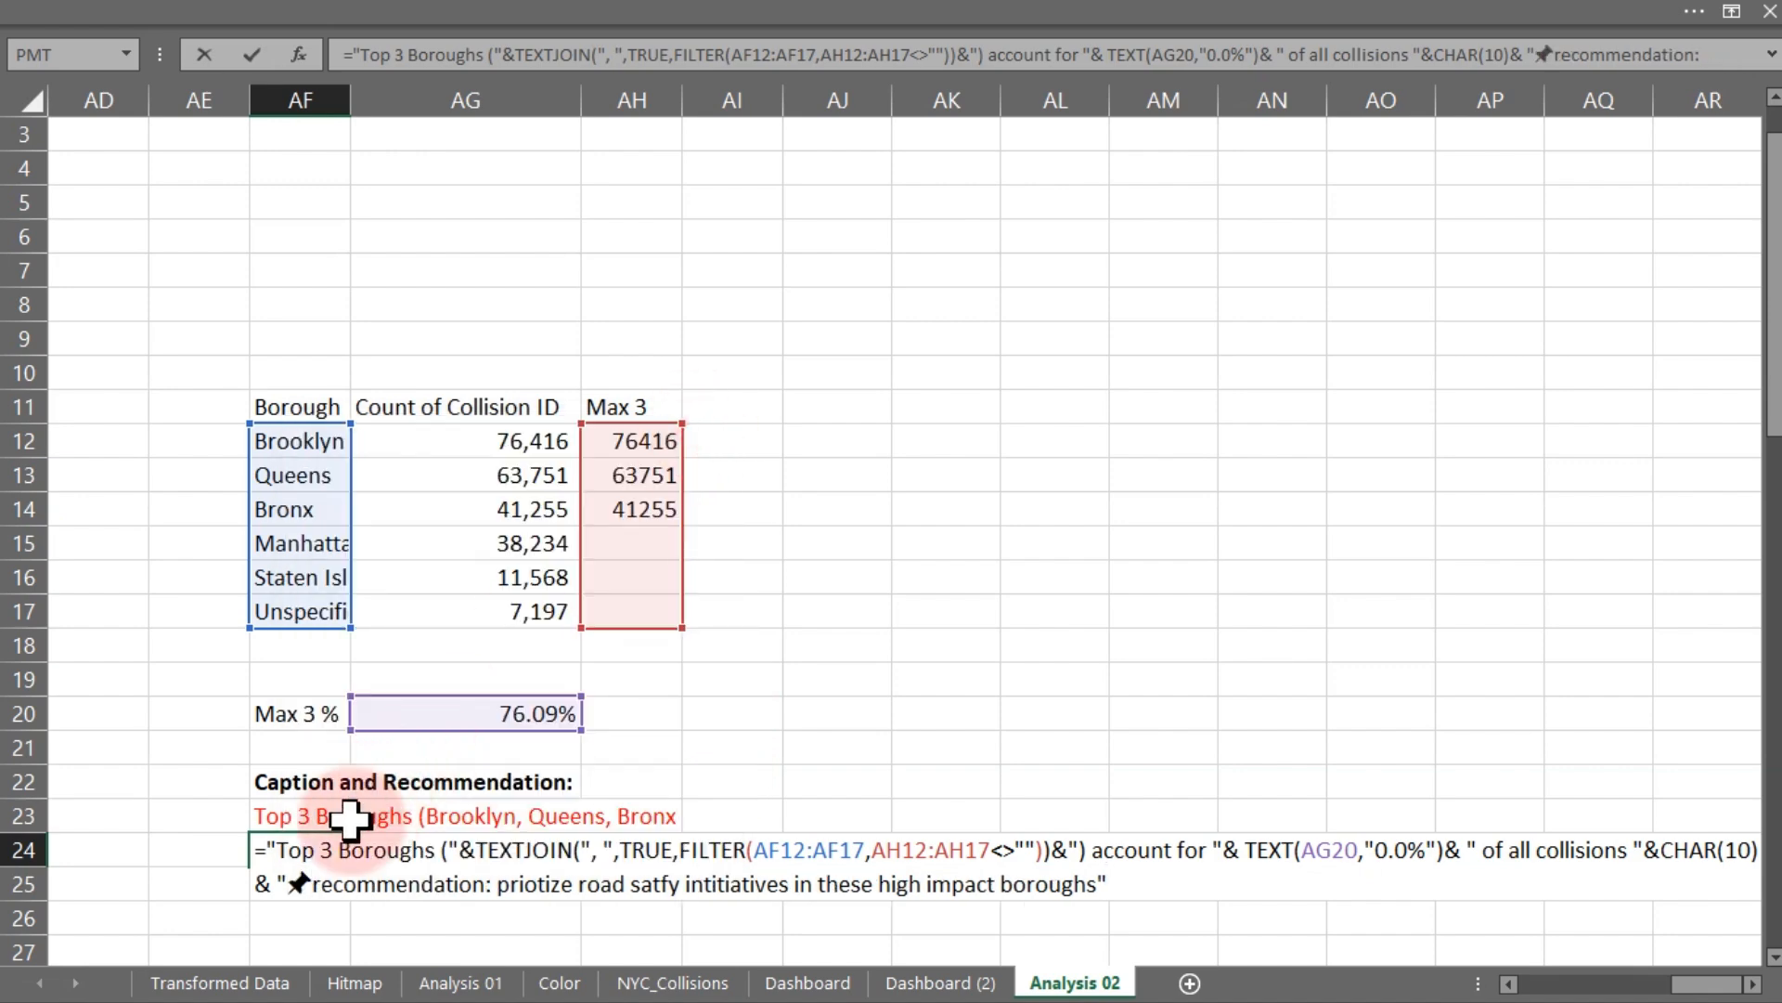
key("Return")
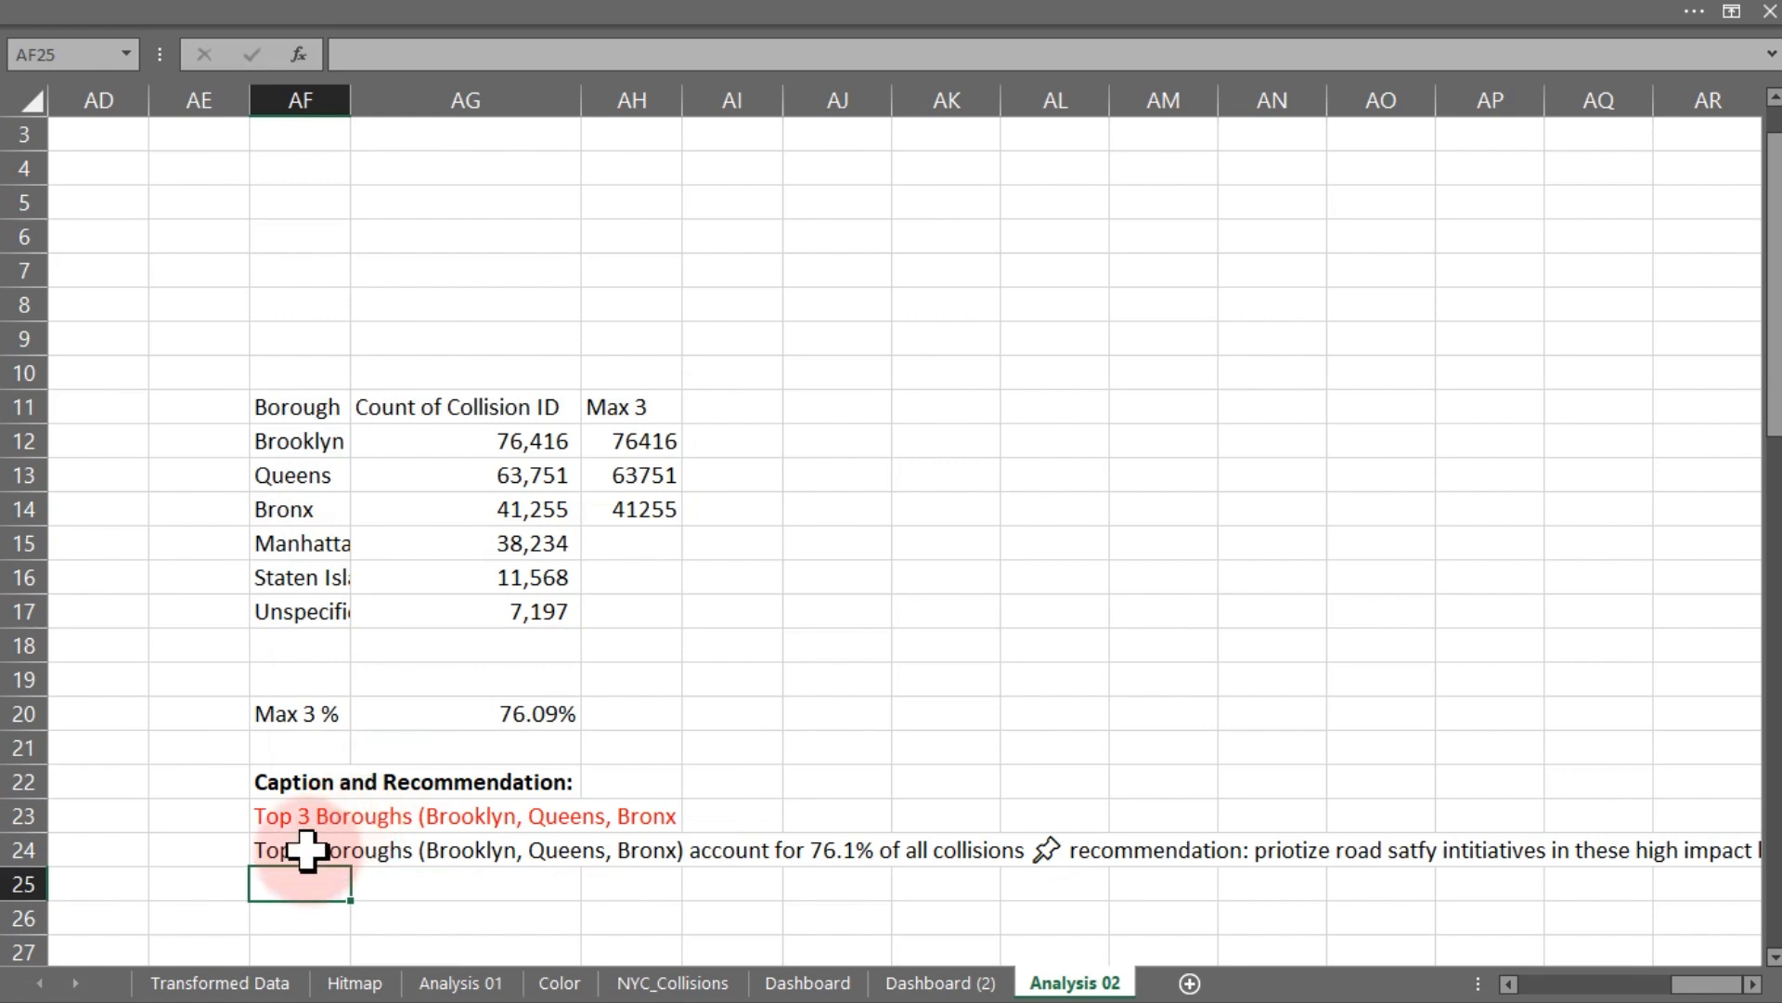
- Copy the Year/Month Collision Peaks text box from Dashboard and paste it at the top of the Total Collisions by Location chart on Dashboard (2)
left_click(808, 982)
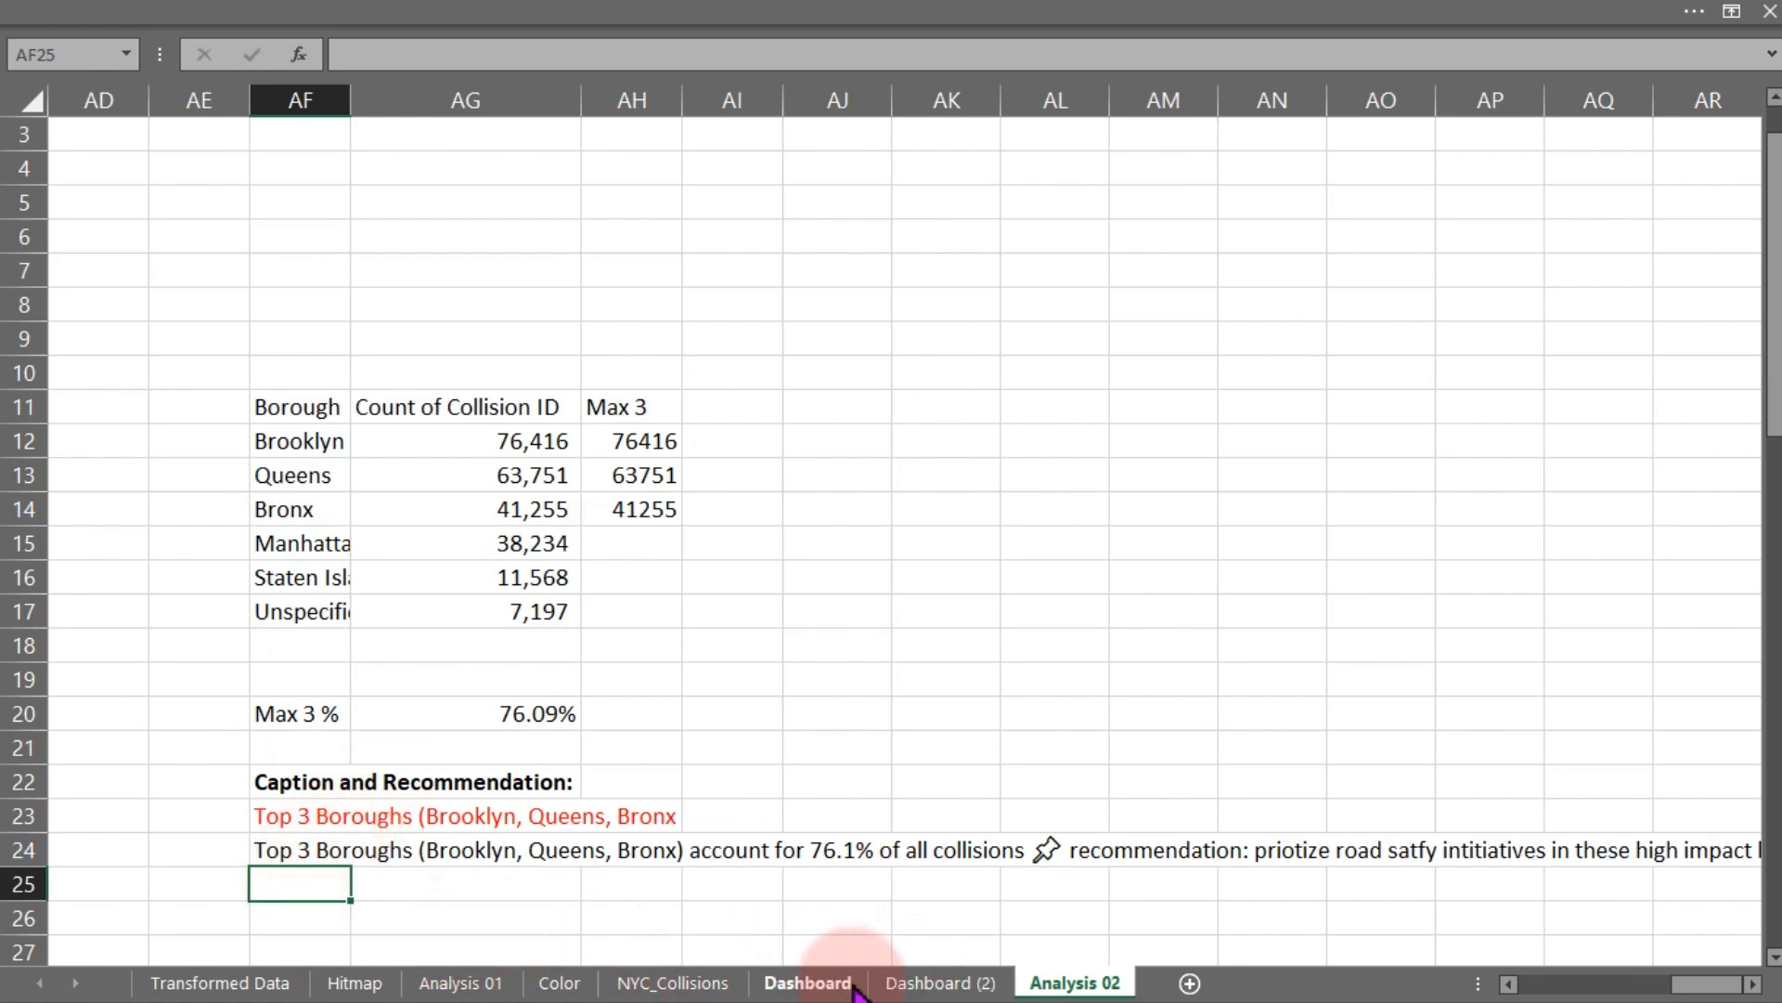
left_click(581, 429)
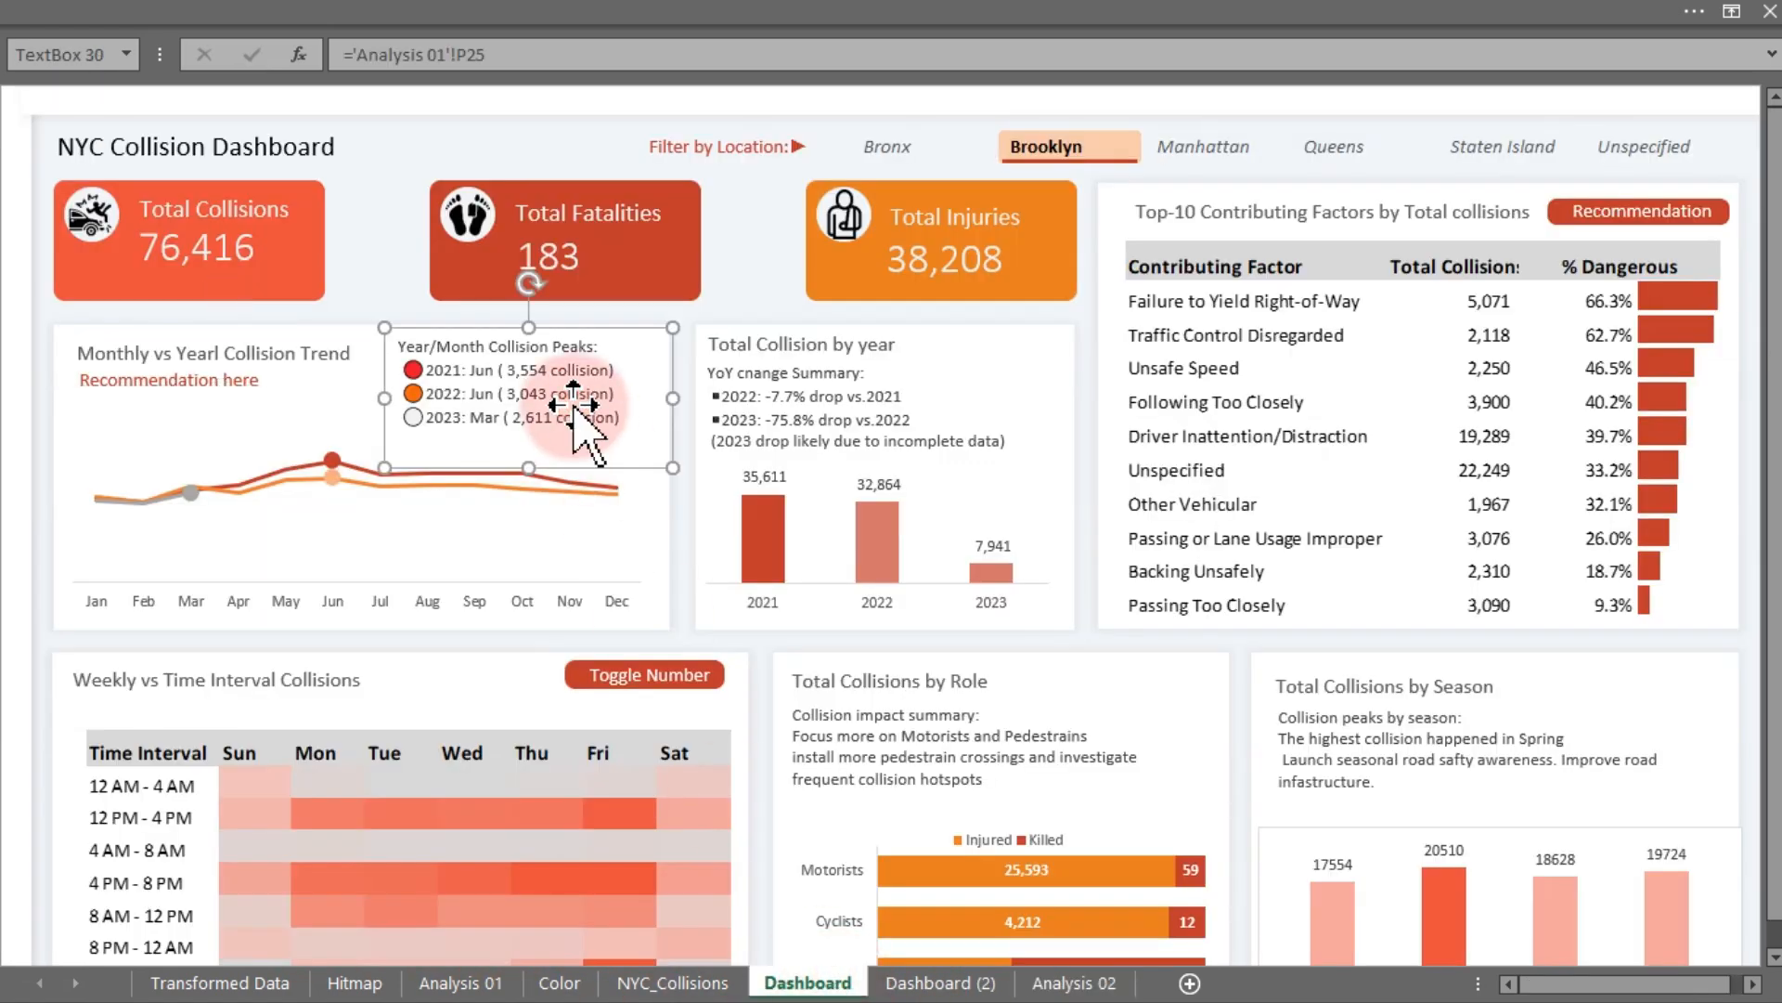
left_click(937, 982)
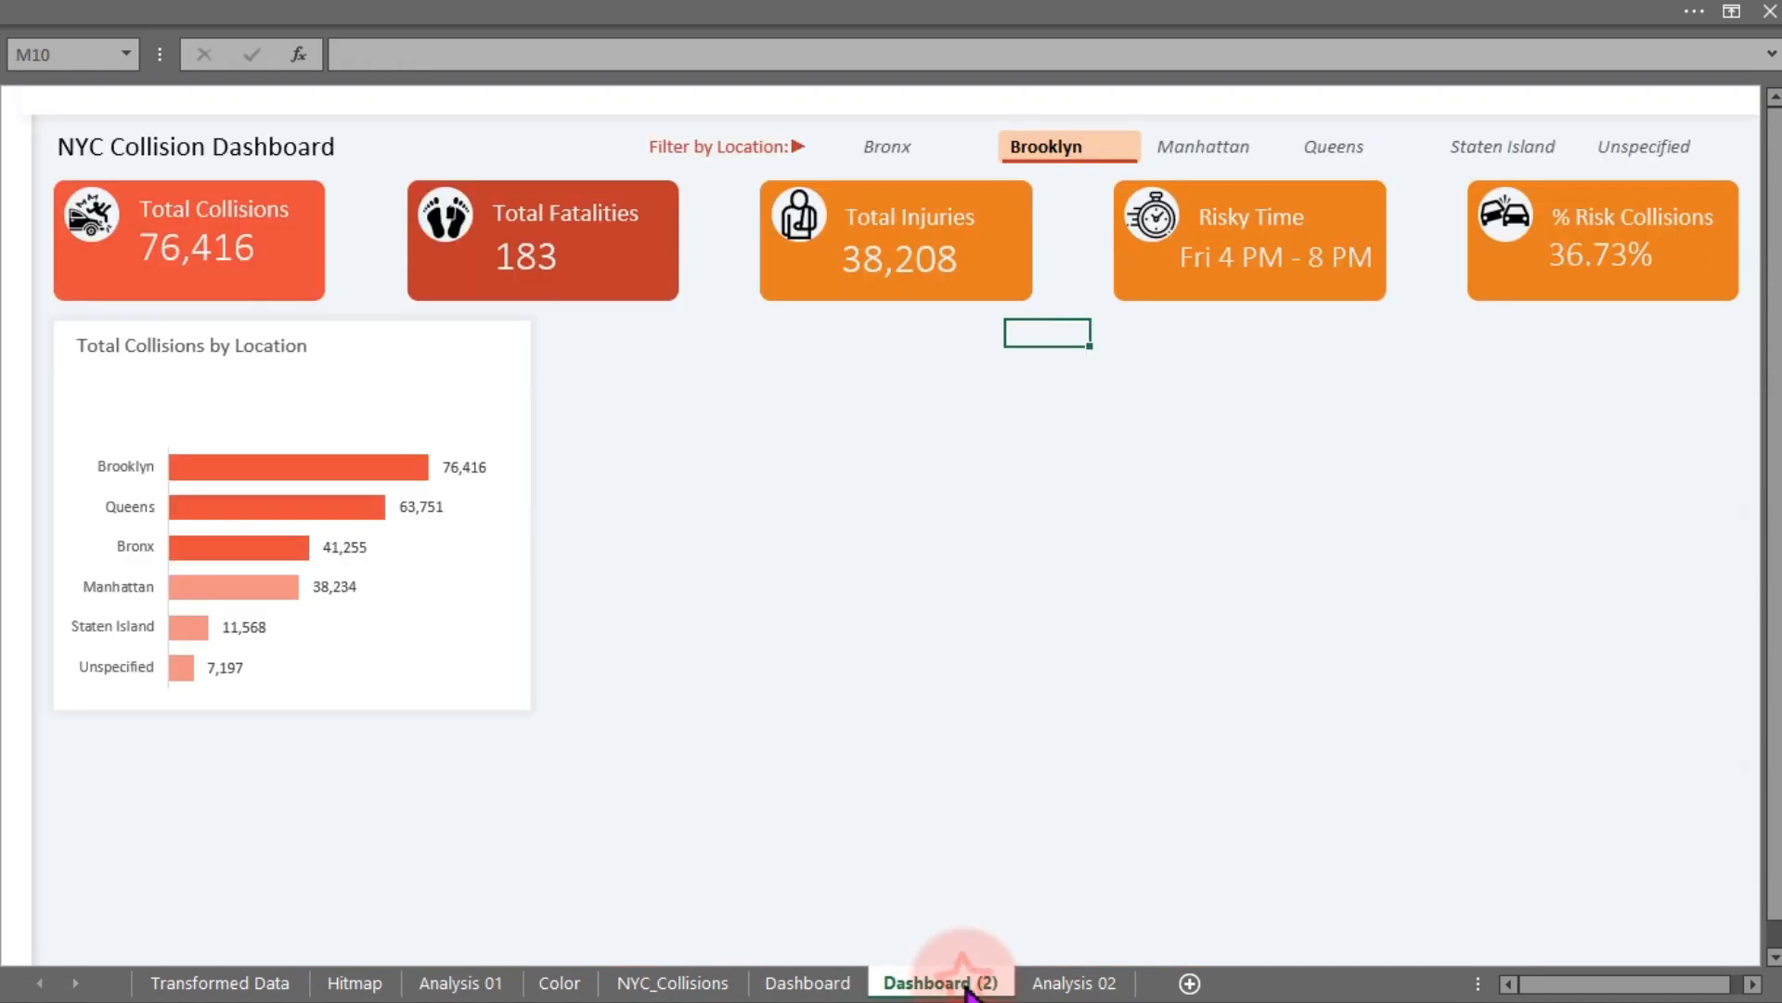
key("ctrl+v")
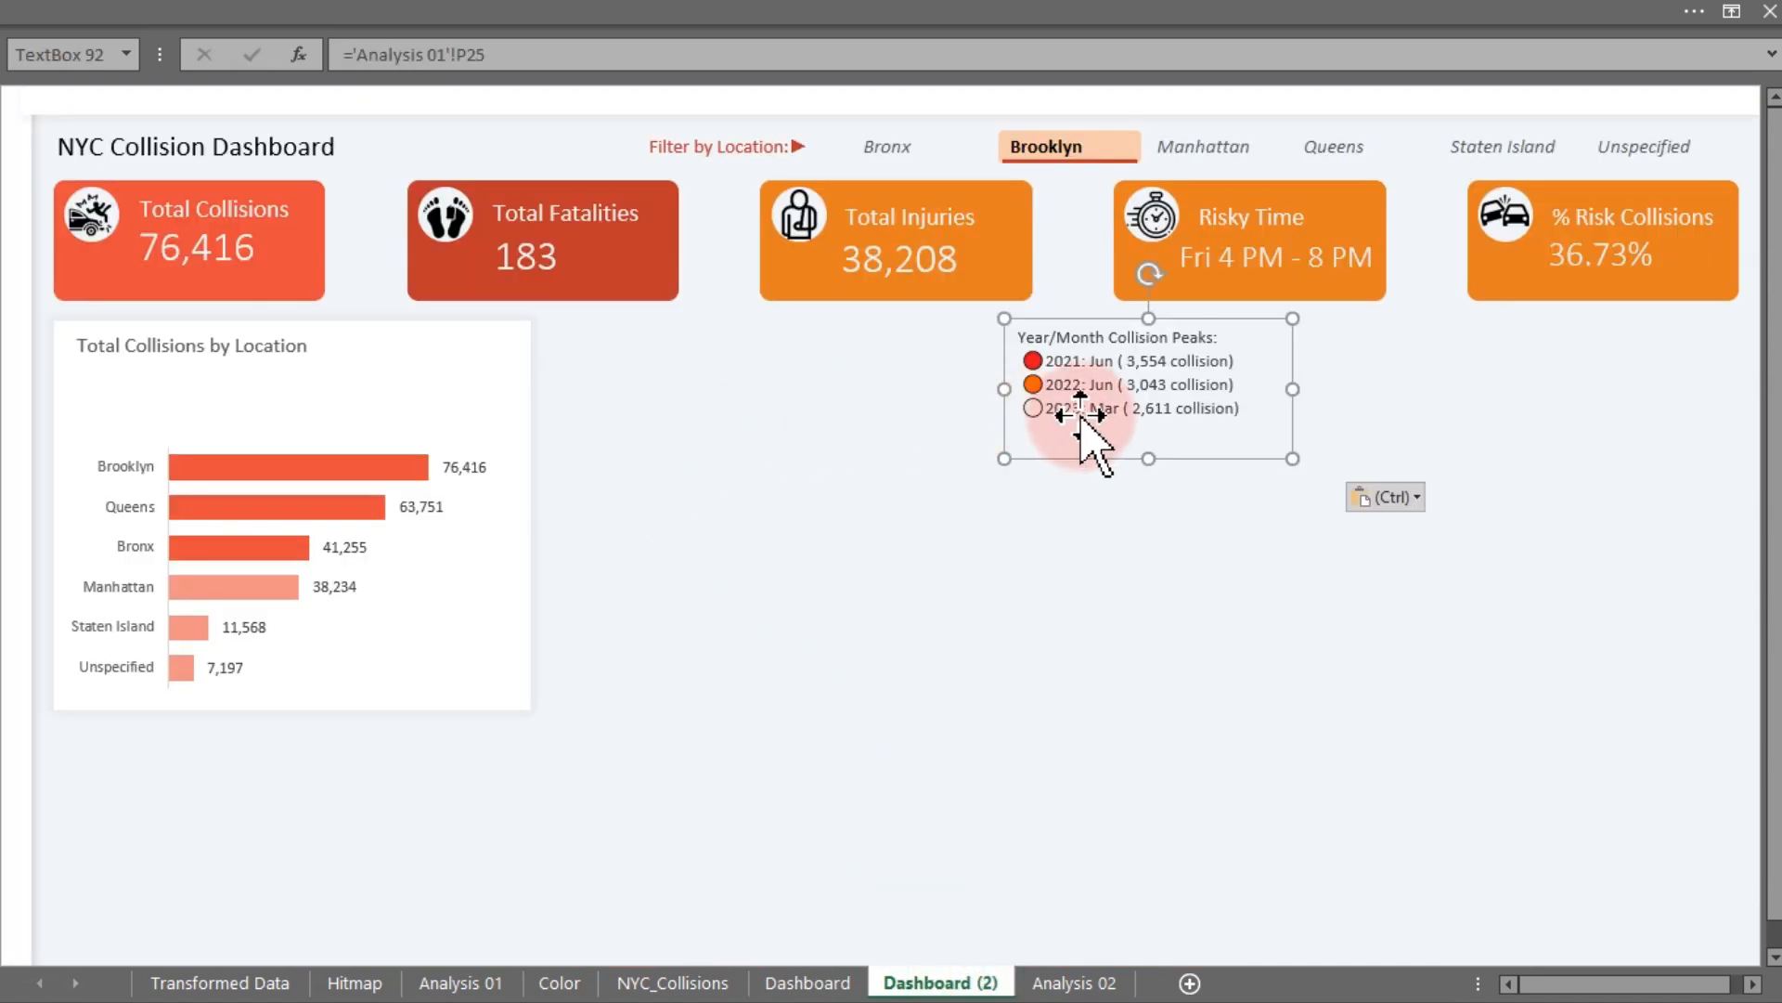
left_click_drag(1095, 414, 154, 443)
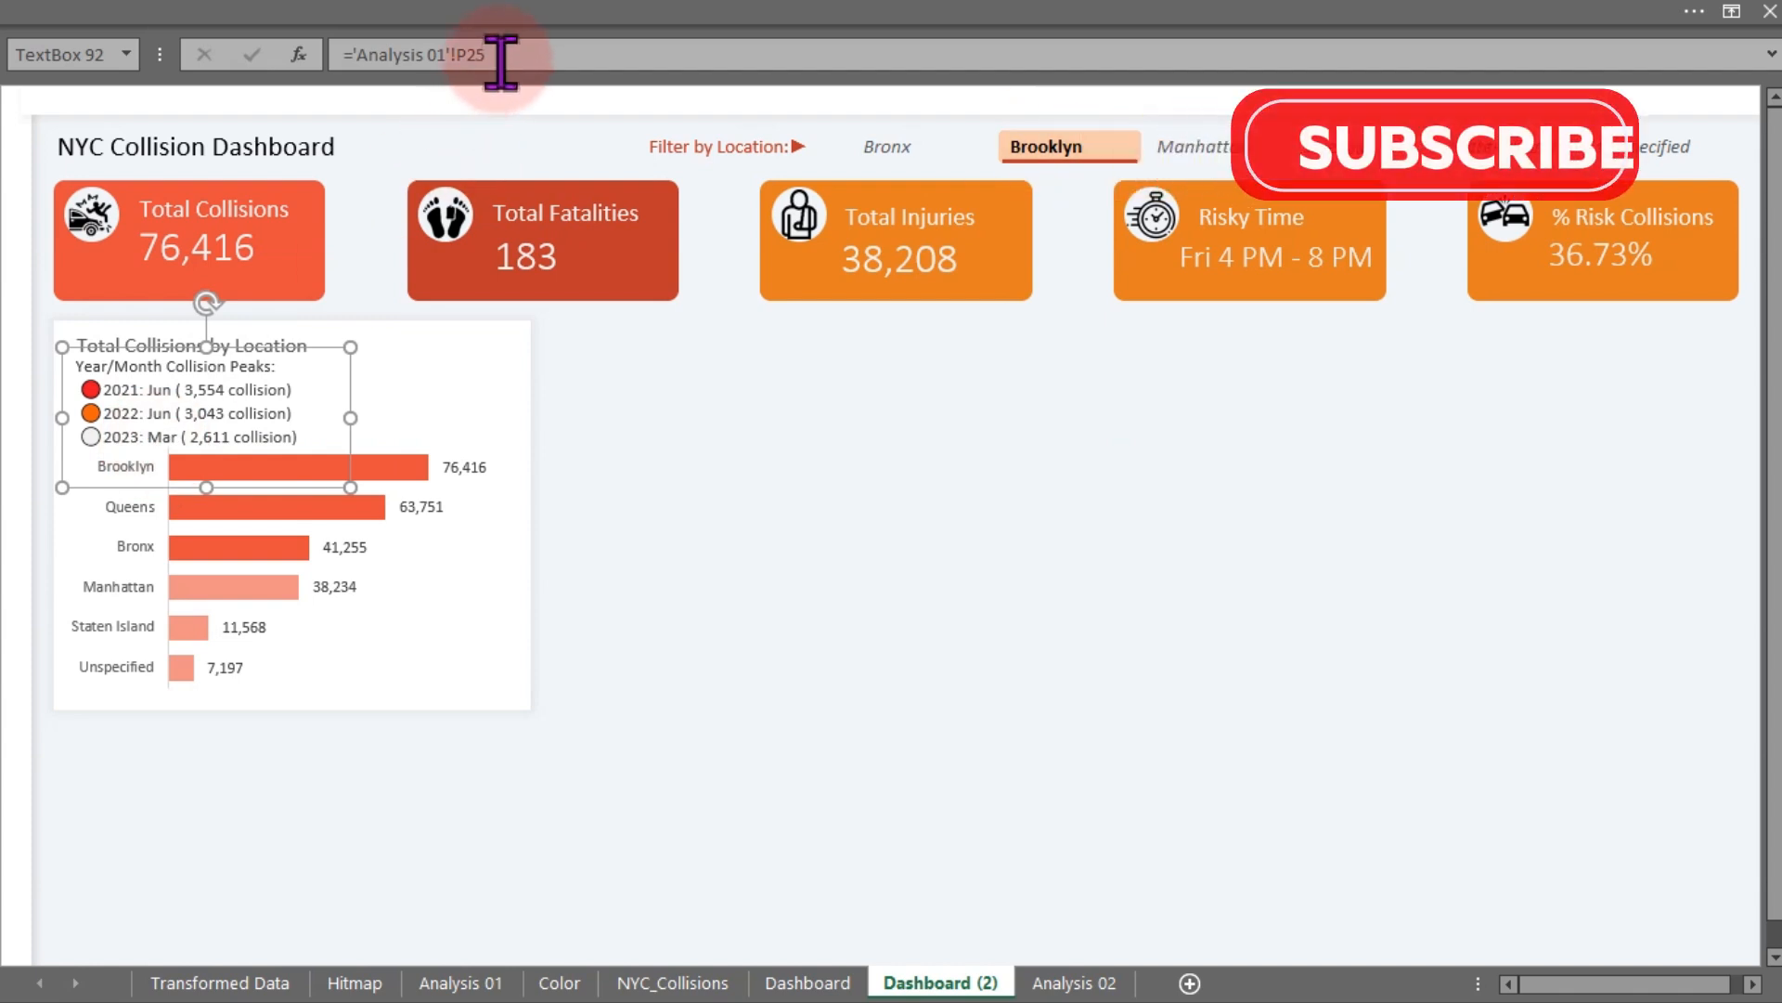
- Link the pasted text box to the caption cell 'Analysis 02'!AF24 instead of its old reference
left_click_drag(501, 59, 359, 55)
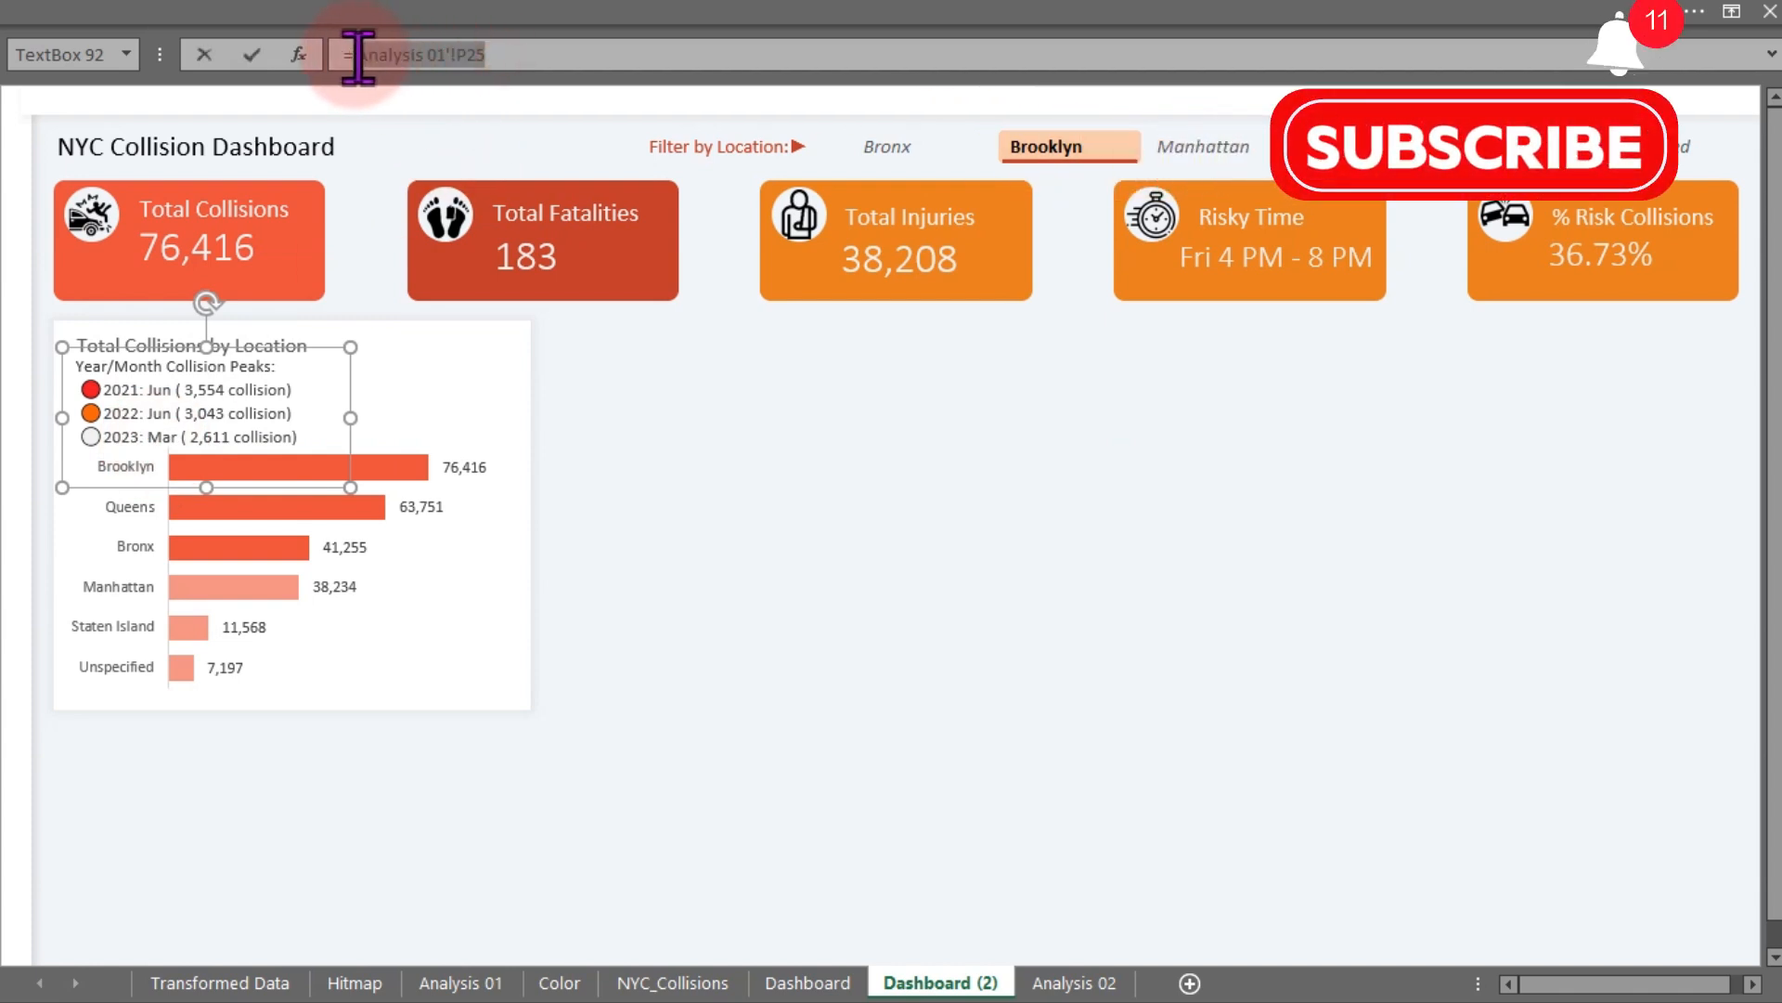
key("BackSpace")
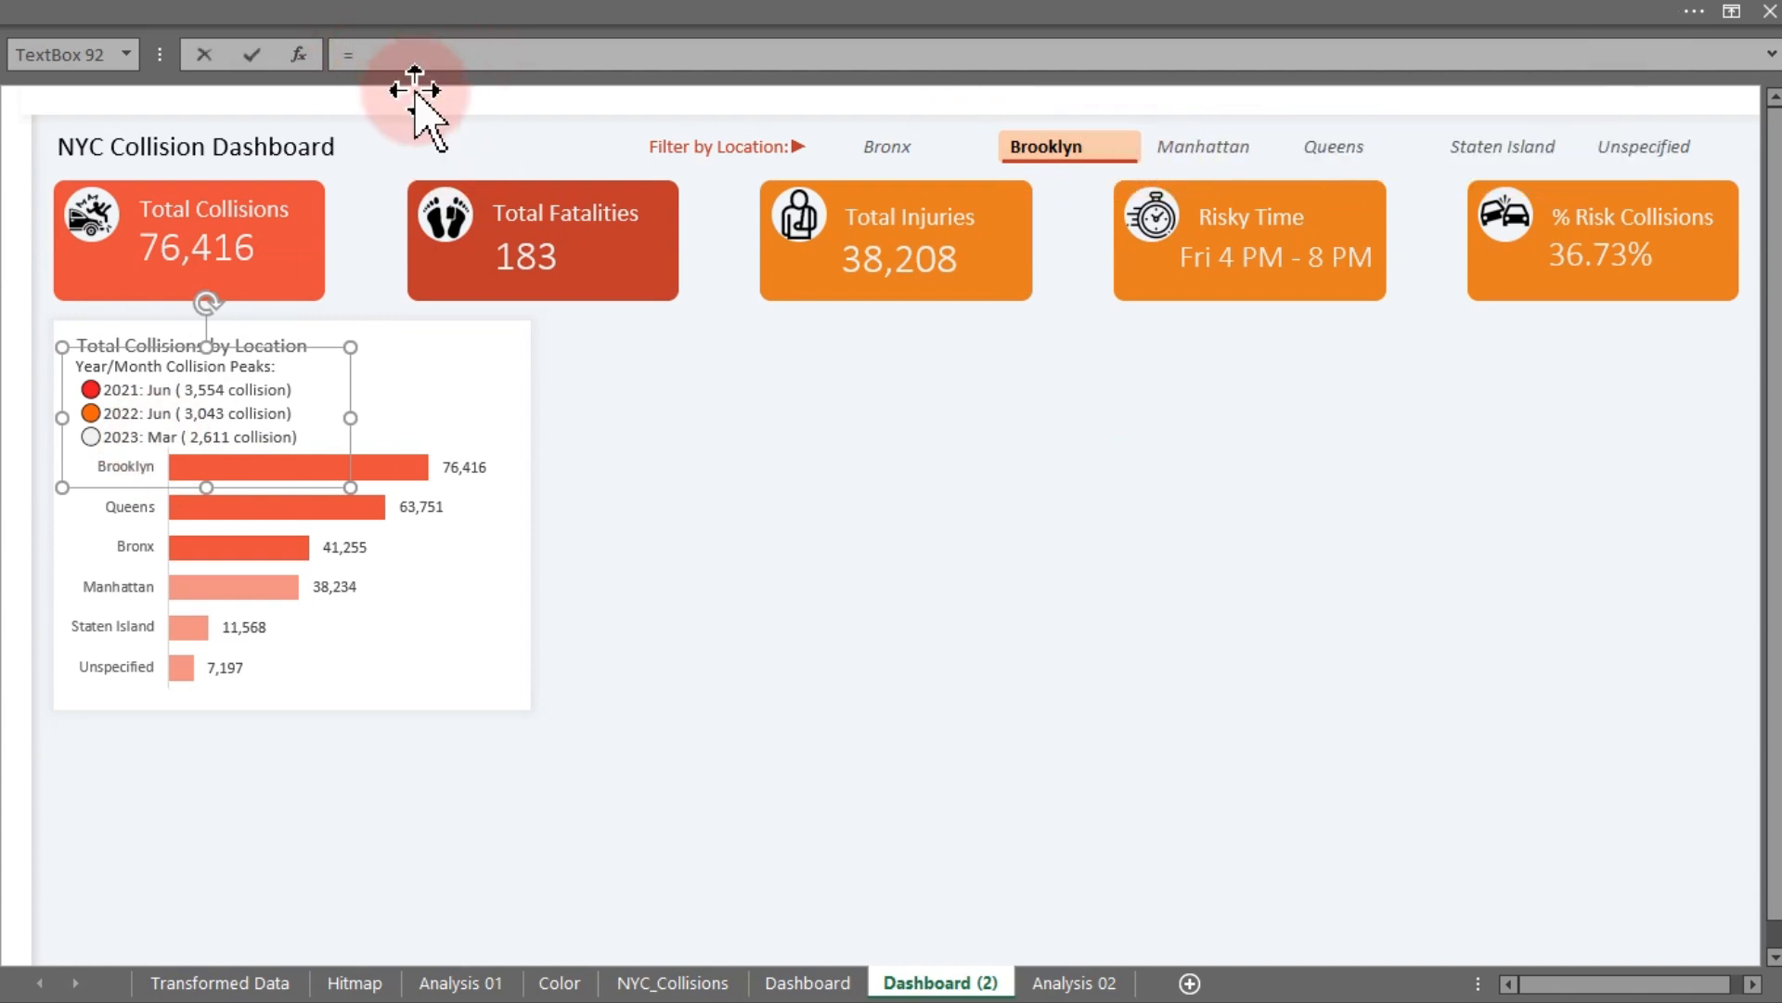
left_click(1033, 977)
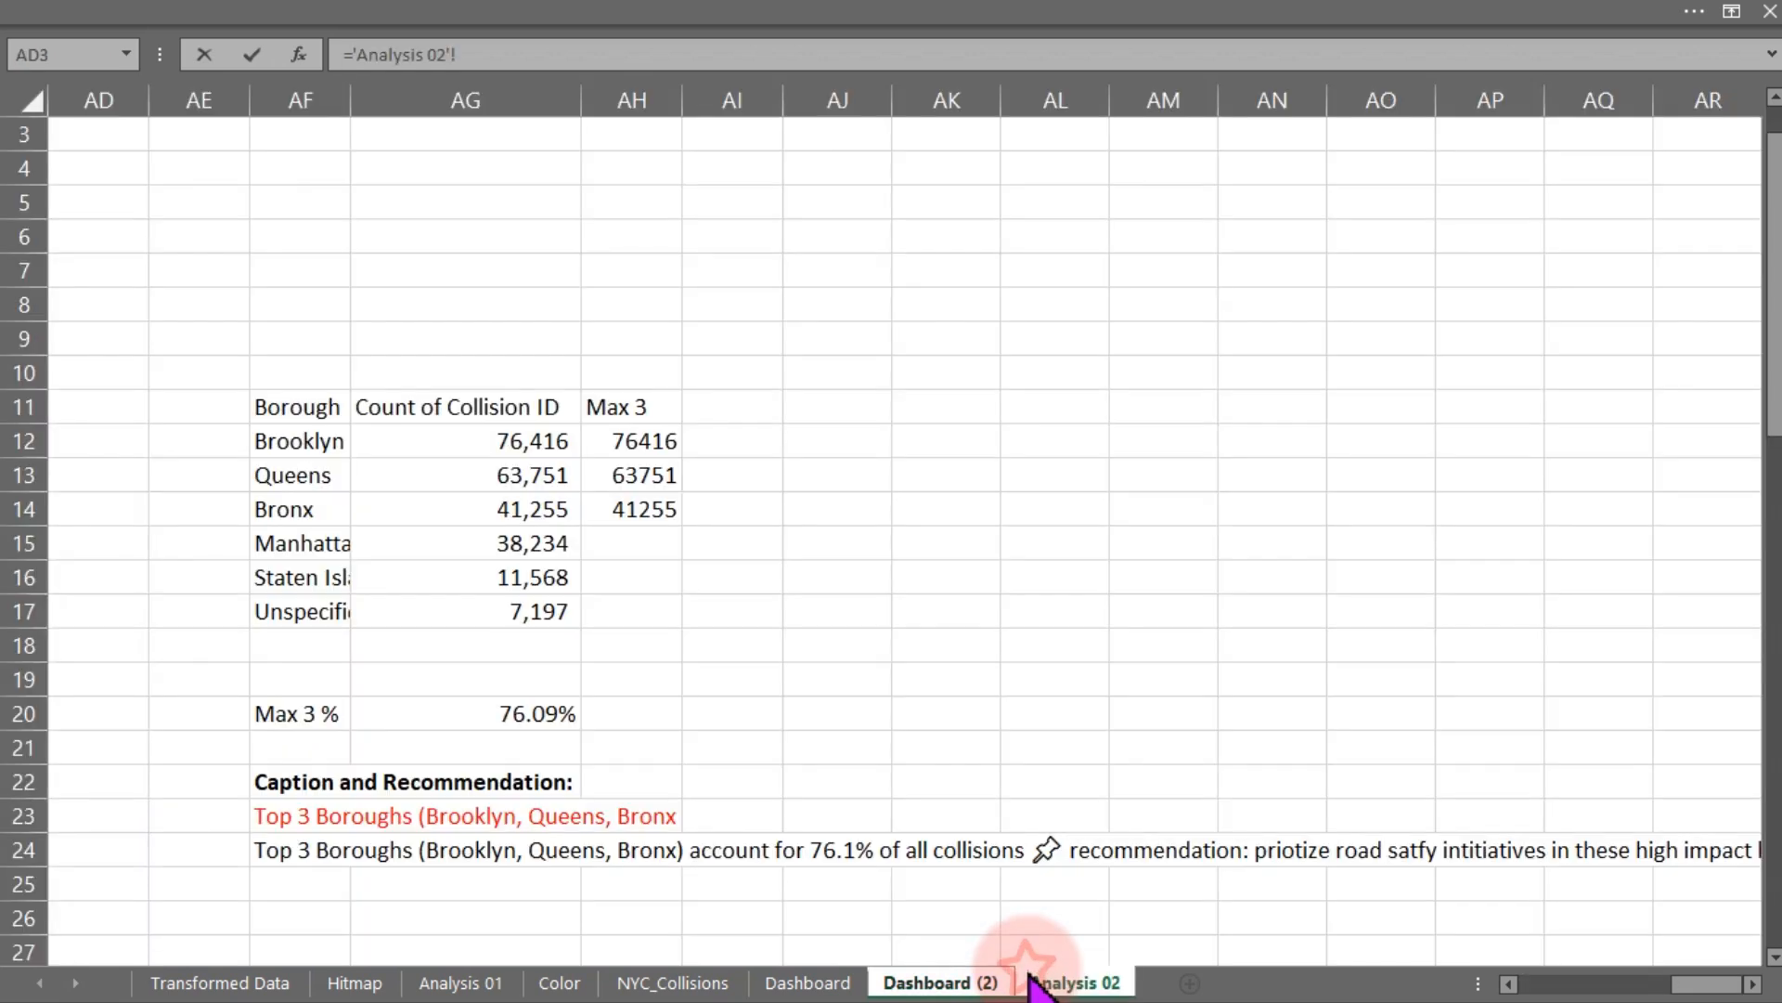
left_click(362, 849)
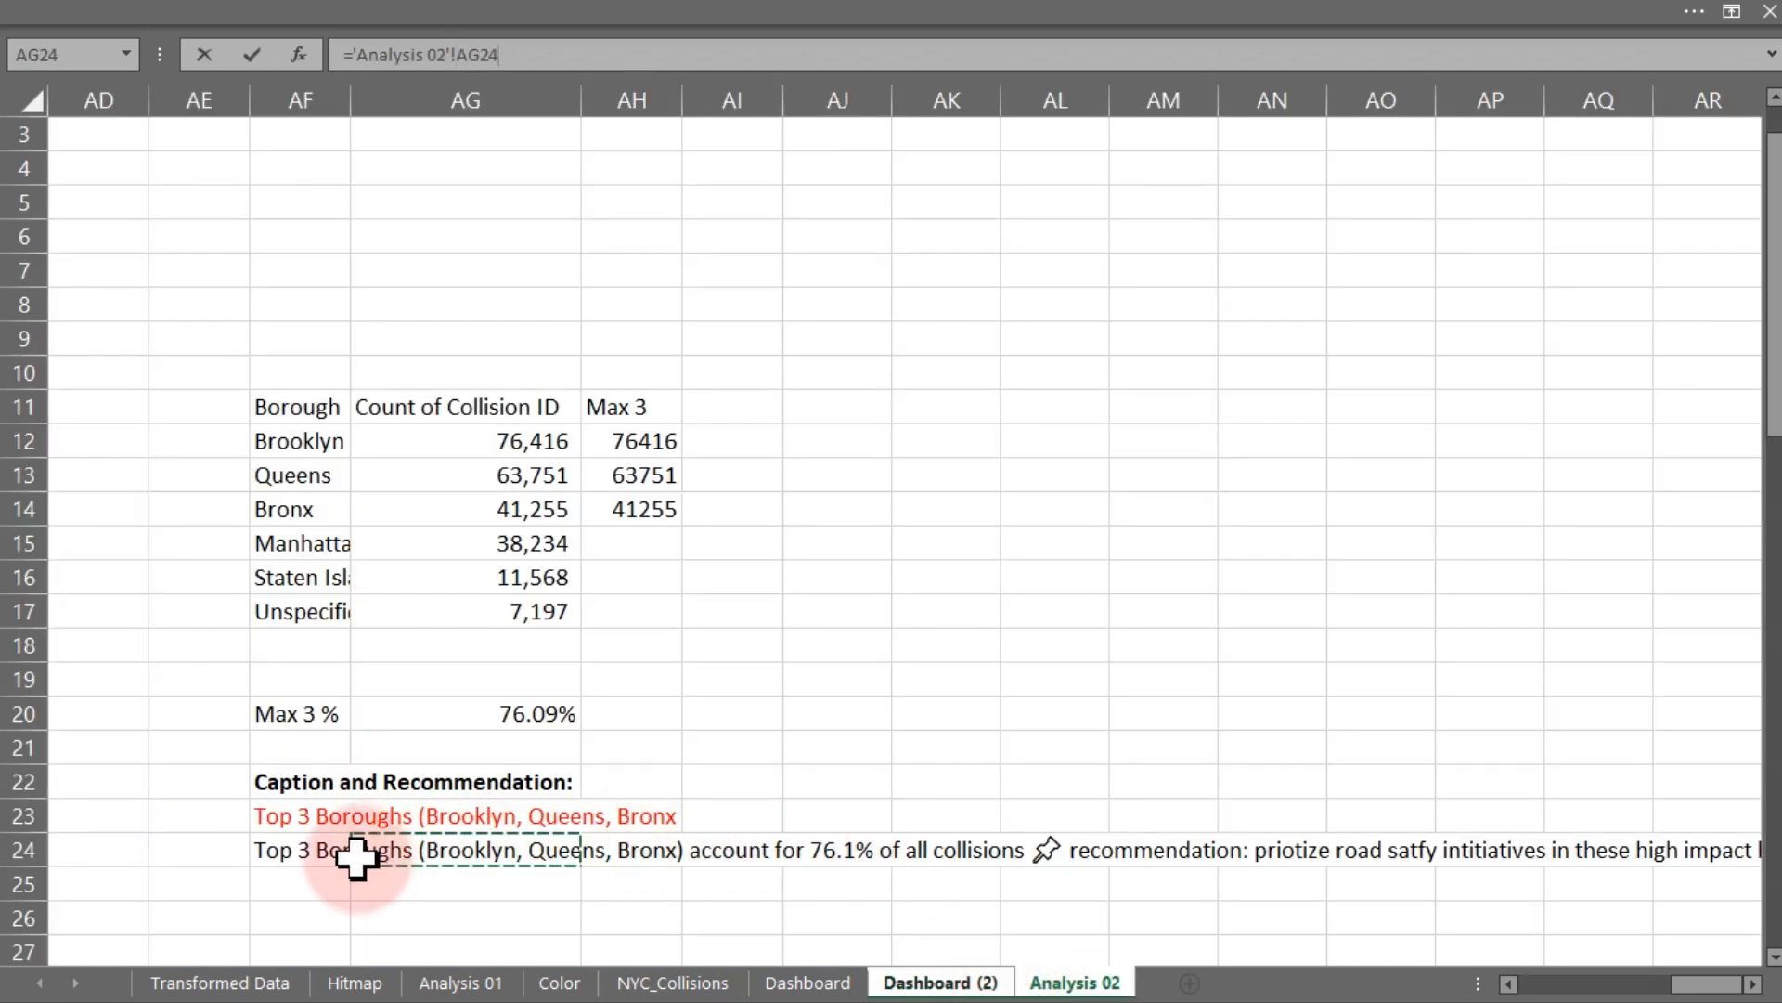
left_click(275, 847)
key("Return")
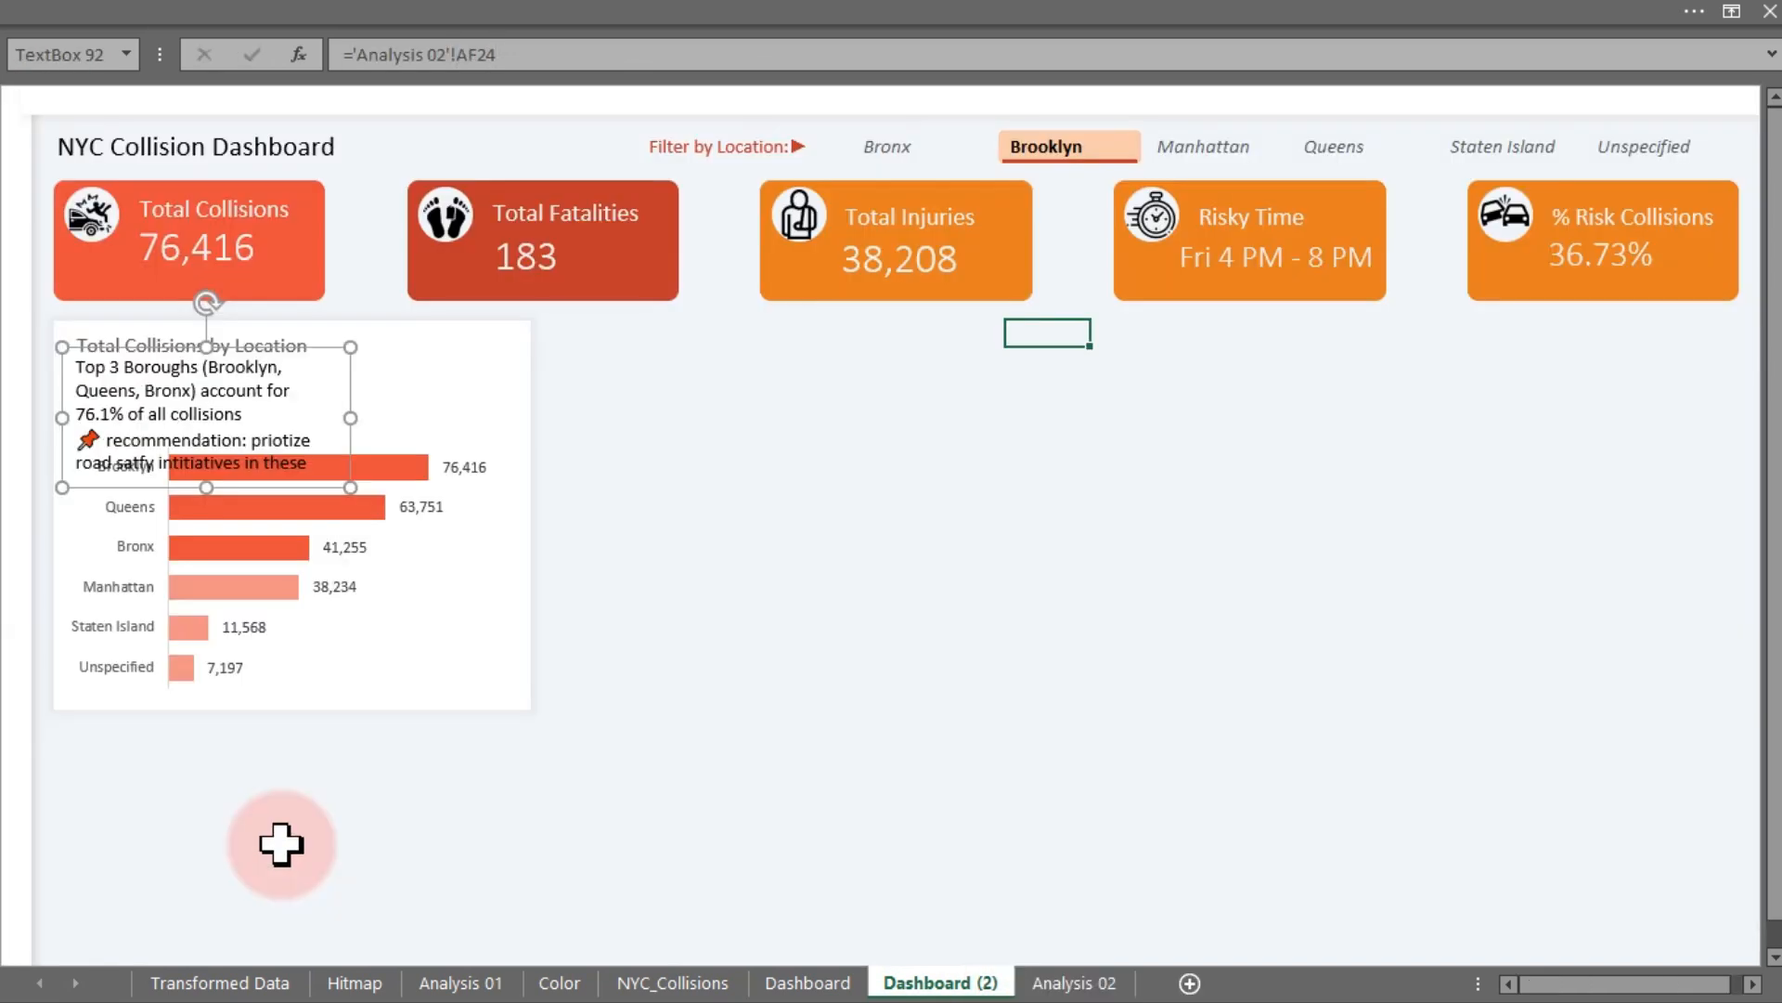
- Widen the caption text box to span most of the chart width
left_click_drag(351, 418, 480, 420)
left_click(780, 417)
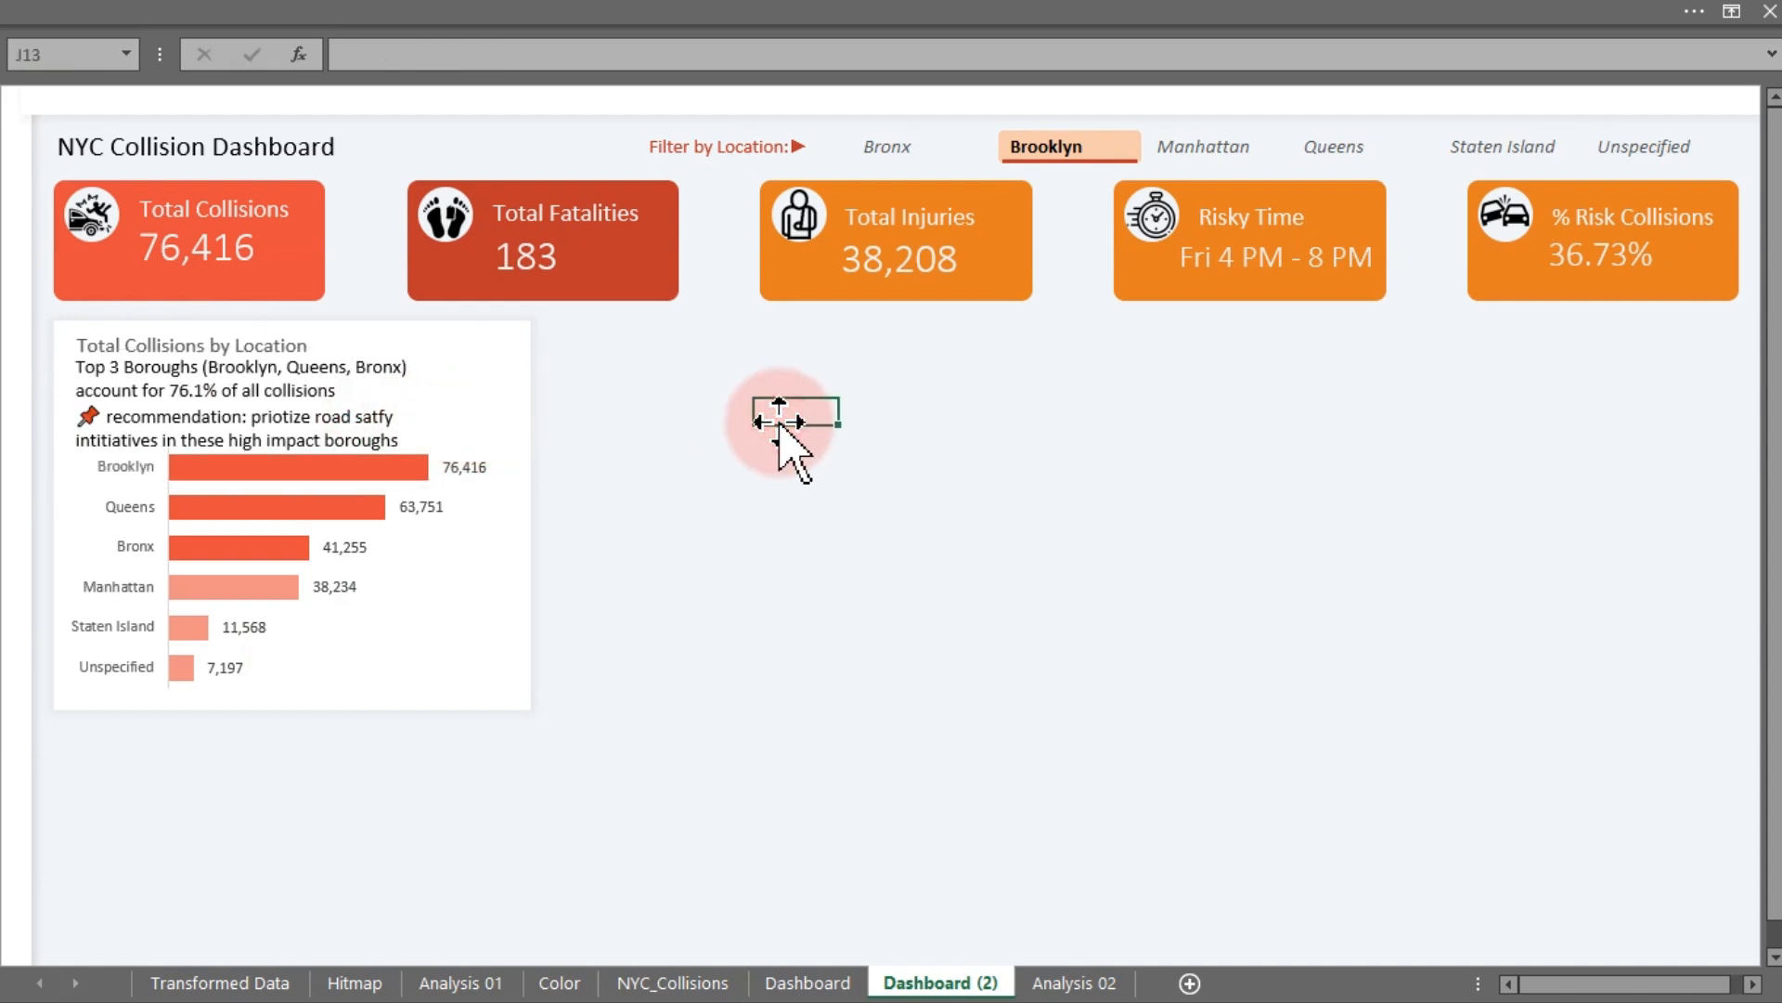
- Paste another peaks text box and use Format Painter to copy its text formatting onto the caption text box
key("ctrl+v")
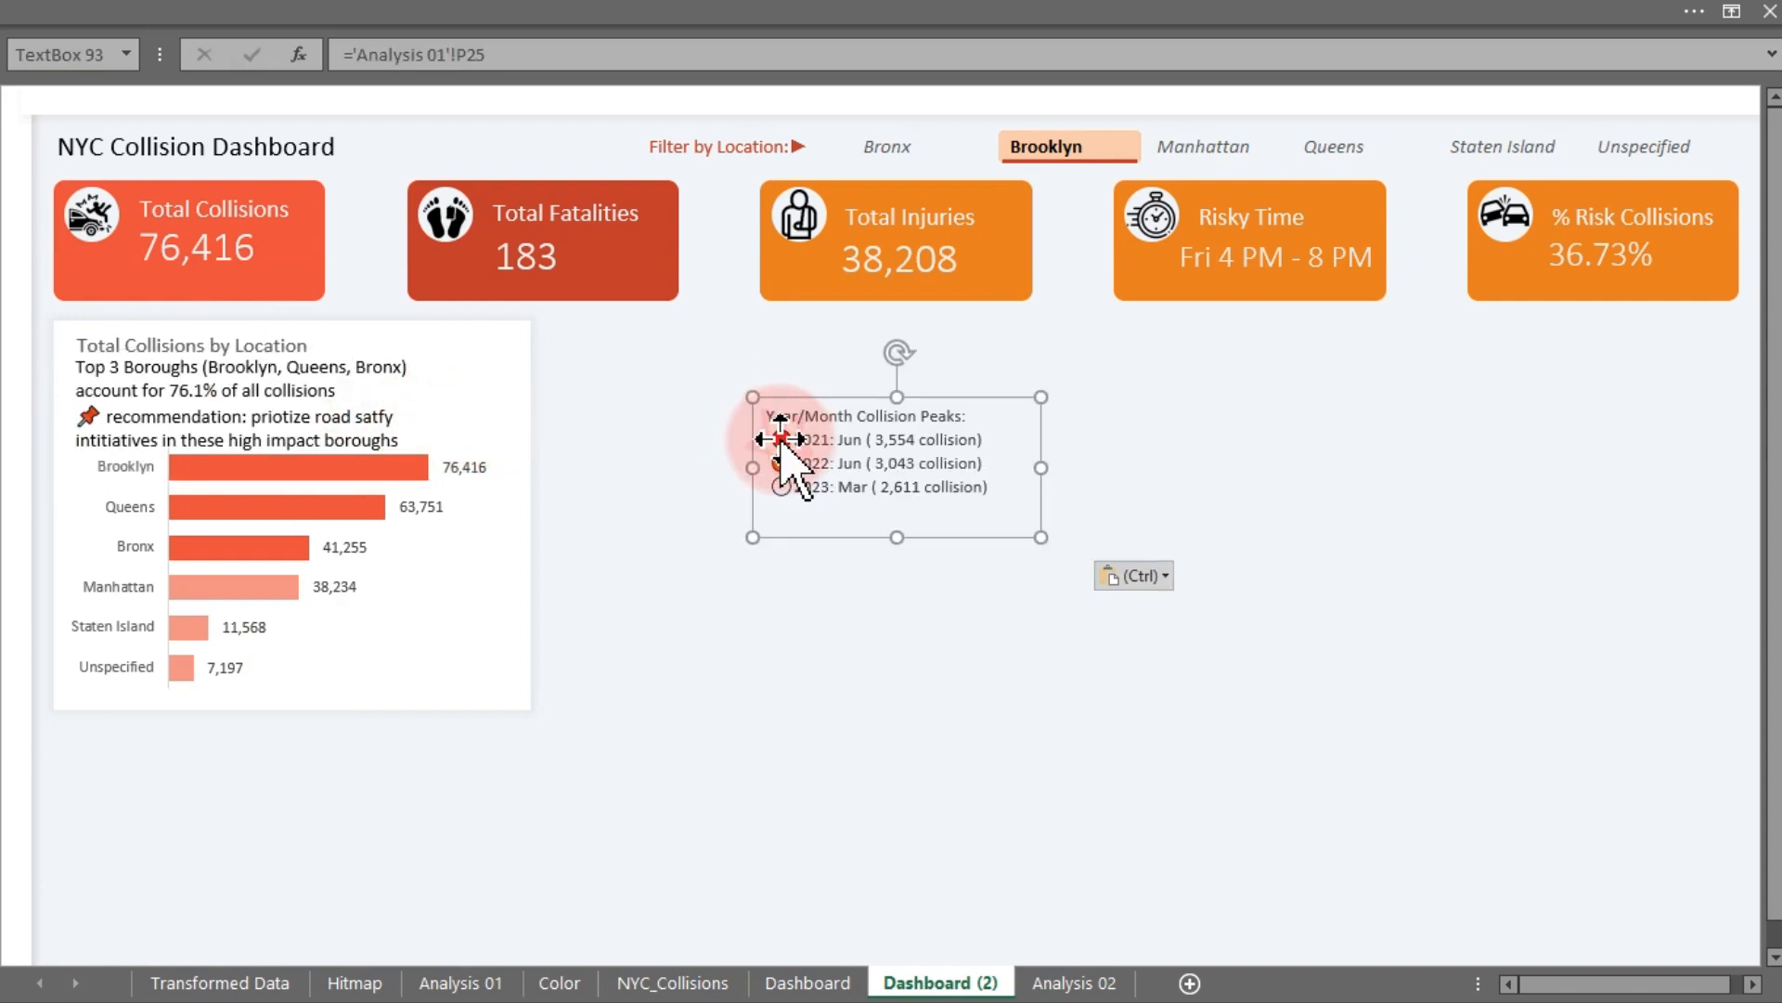
left_click(243, 55)
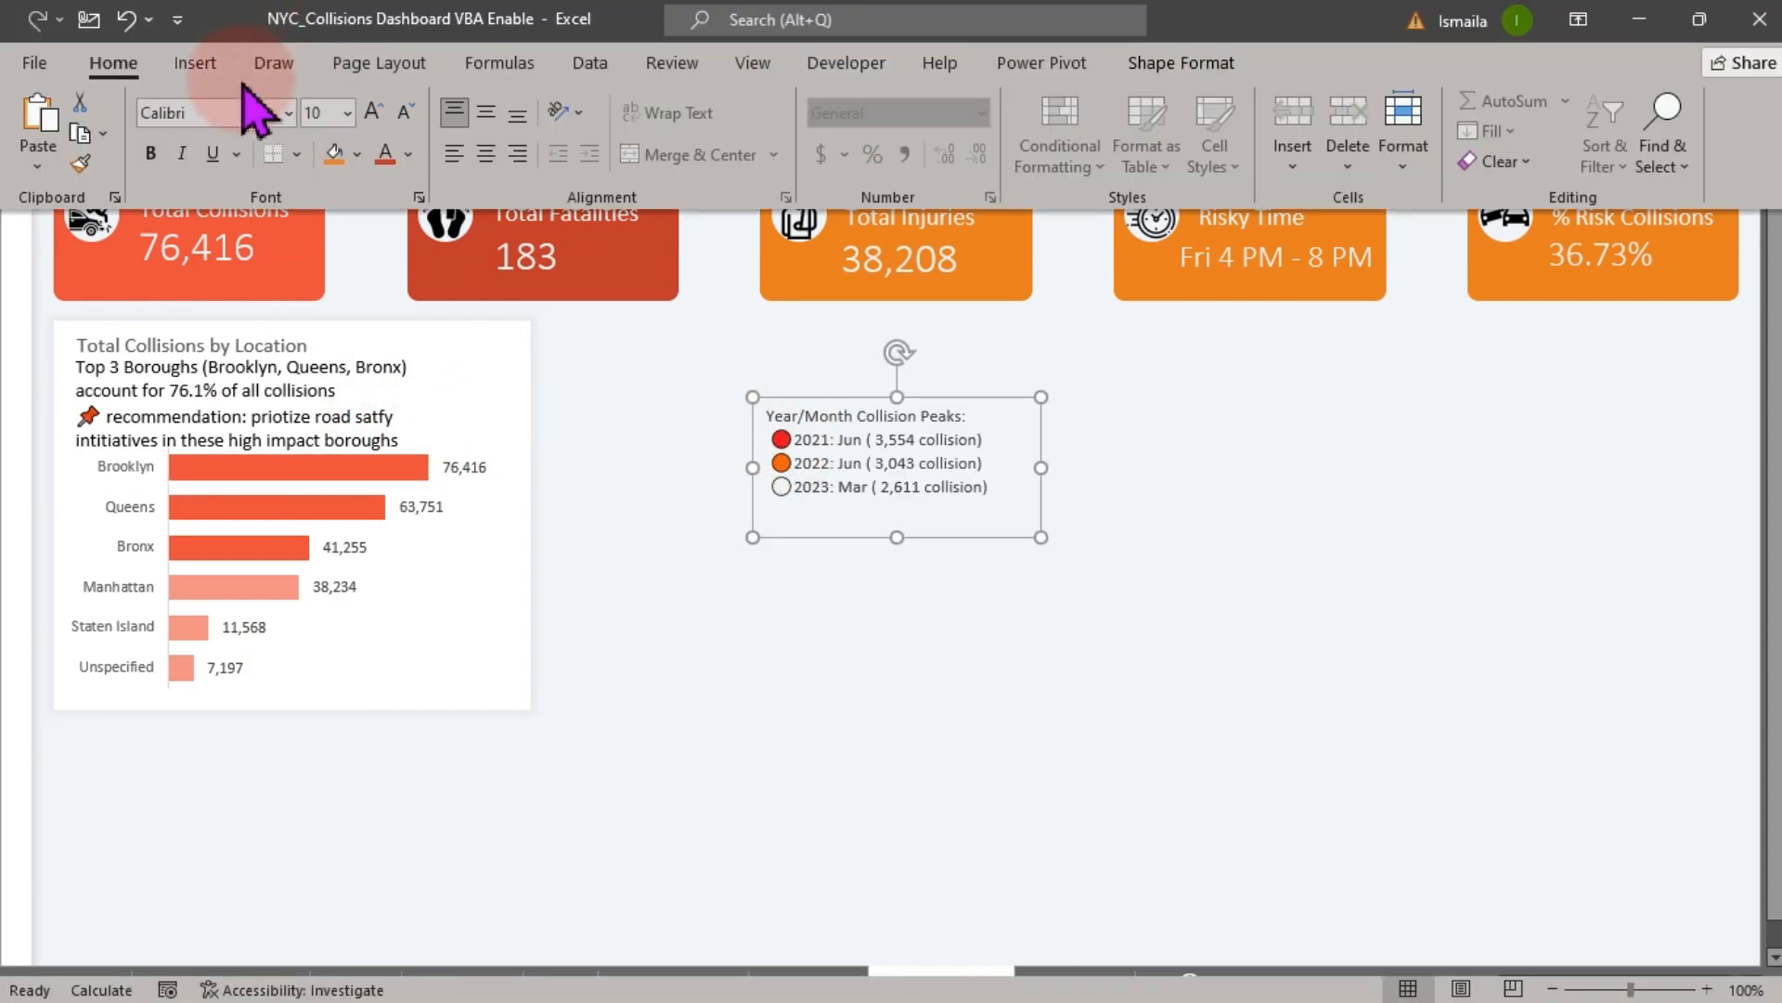
left_click(80, 163)
left_click(265, 405)
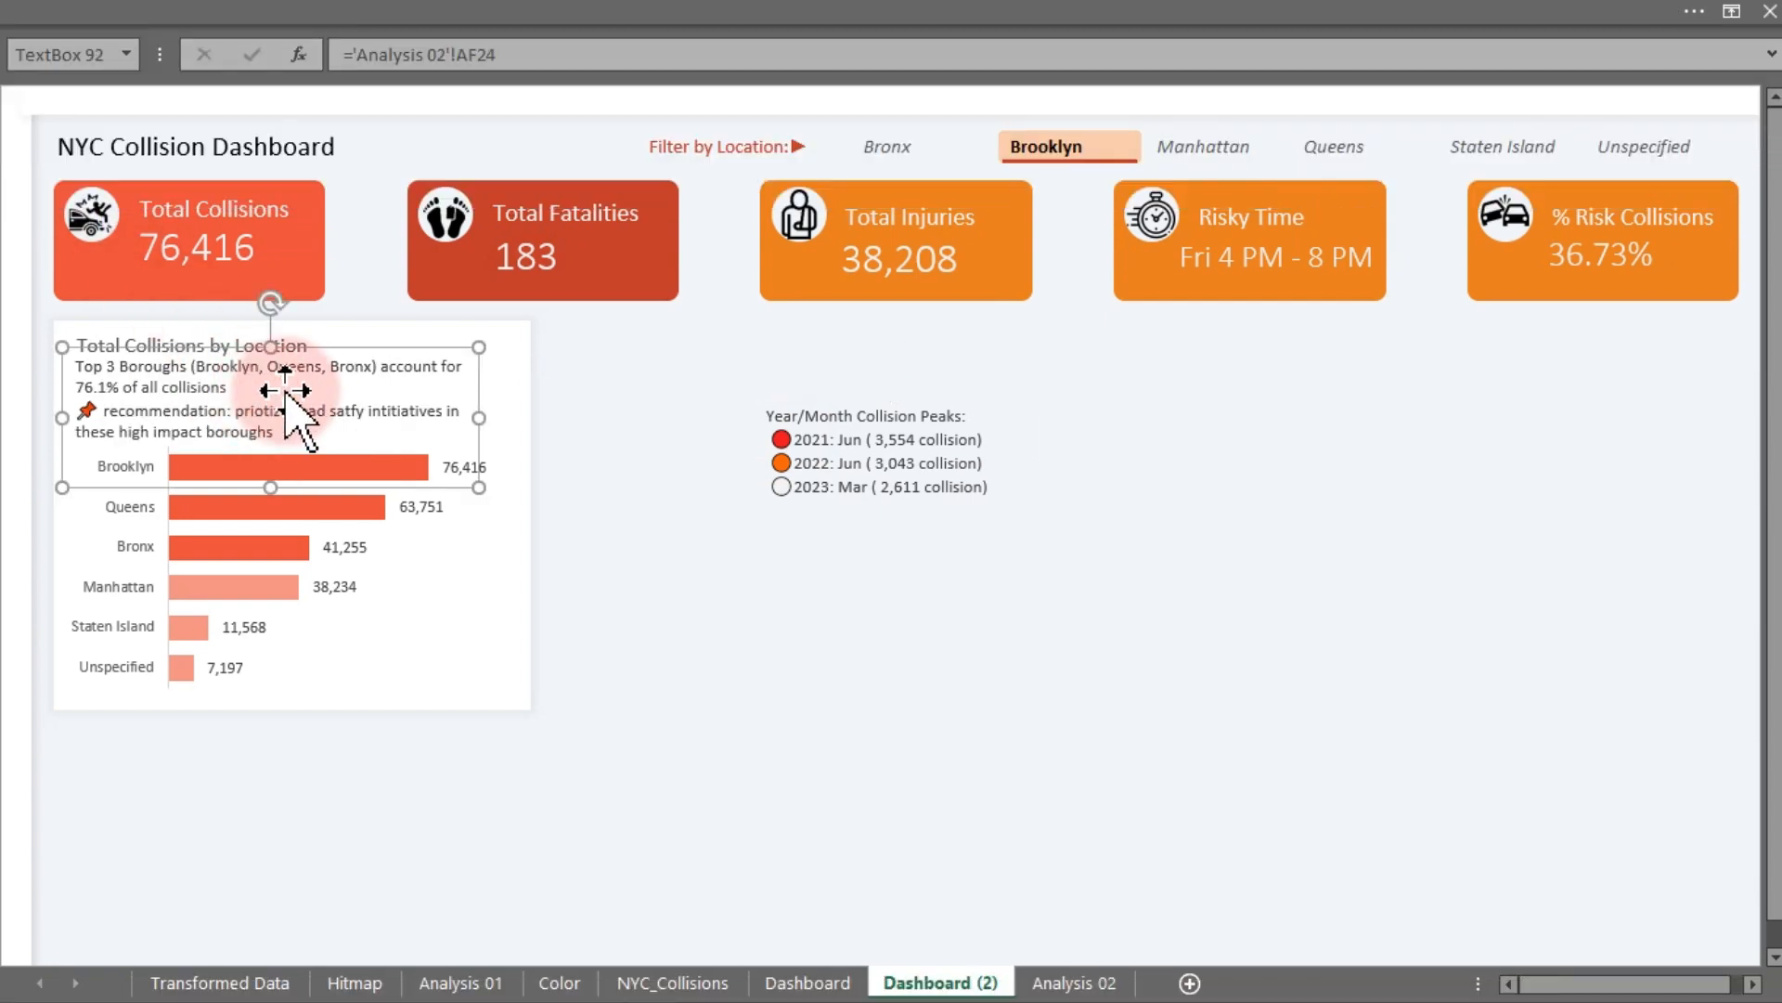
left_click(611, 480)
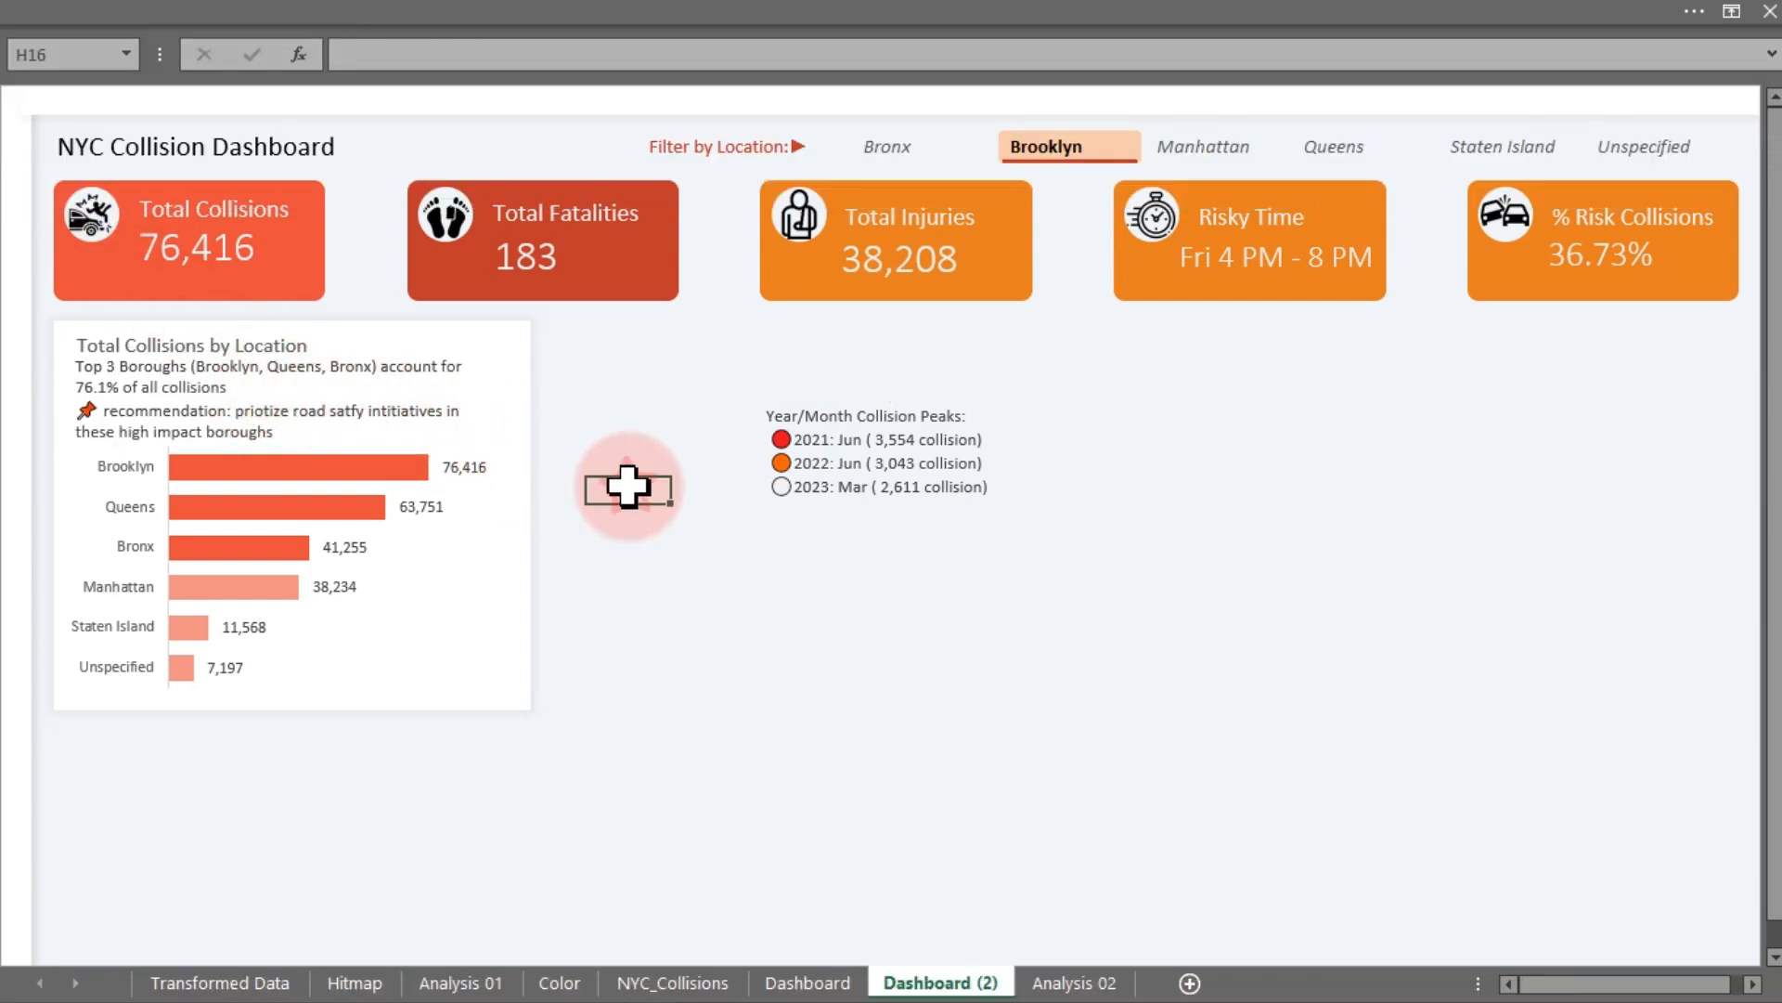
- Move the chart's bars lower and shift the caption text box down beneath the chart title
left_click(430, 569)
left_click(300, 464)
left_click_drag(294, 430, 298, 464)
left_click(314, 392)
left_click_drag(314, 393, 321, 408)
- Delete the extra pasted Year/Month Collision Peaks text box
left_click(791, 446)
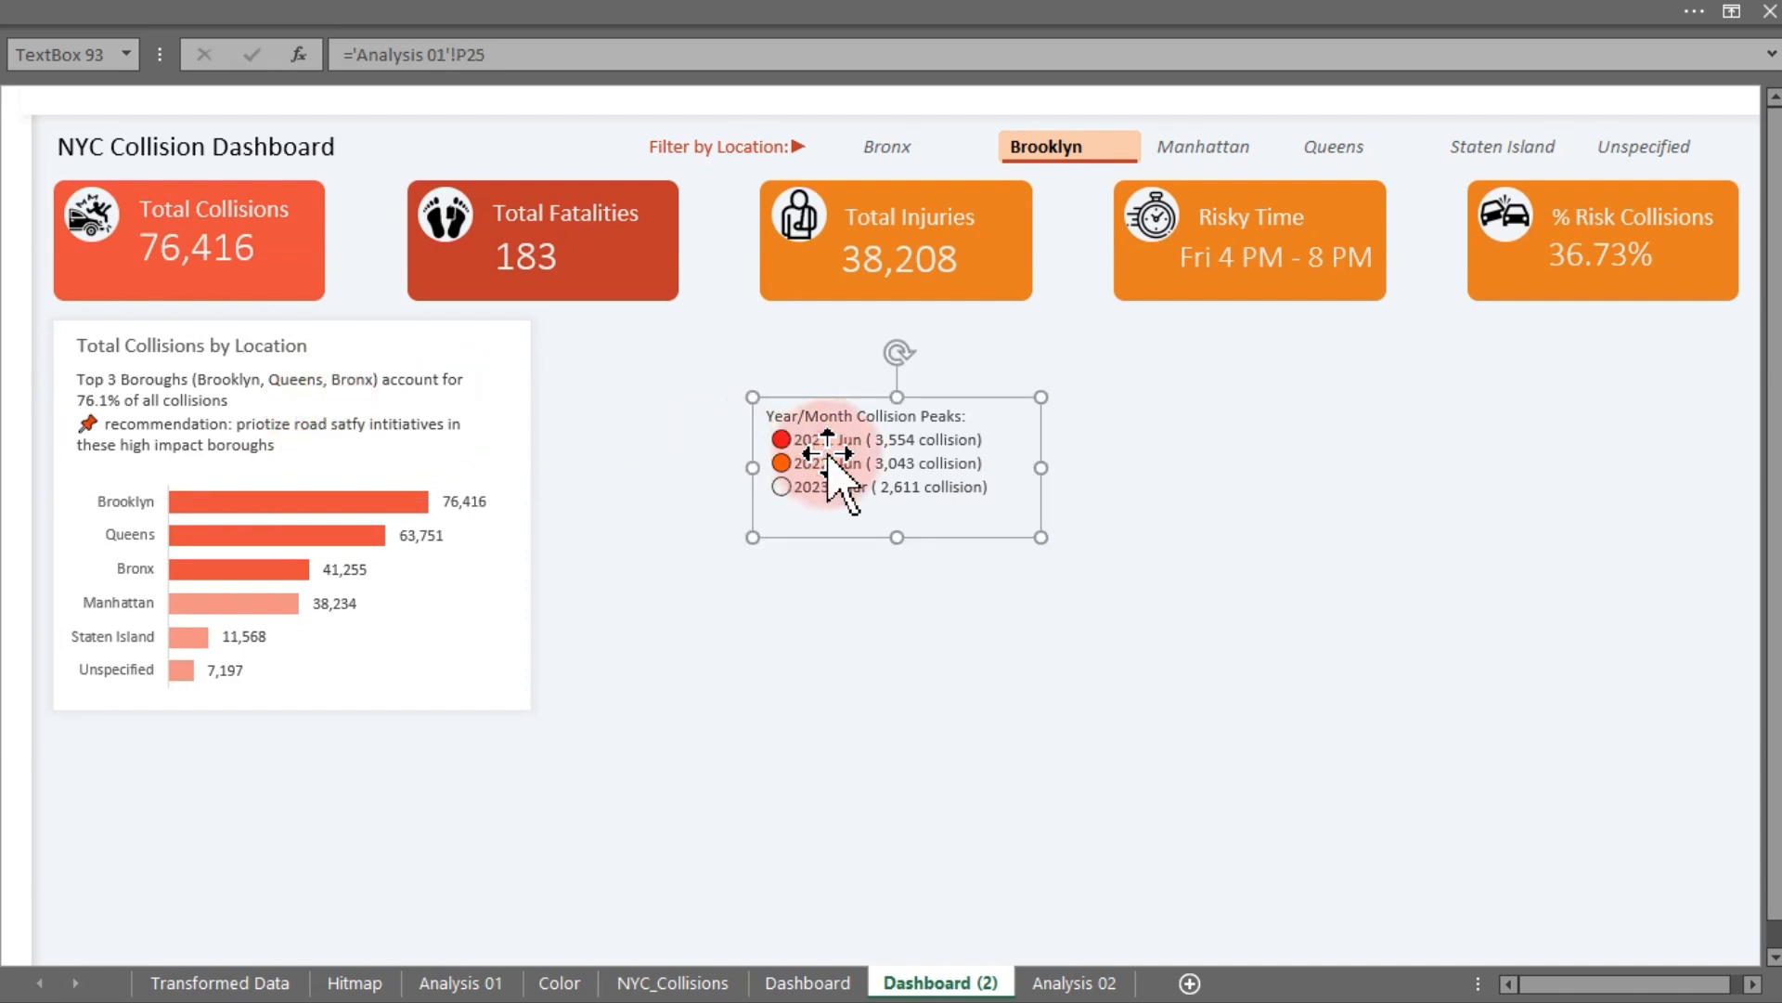
key("Delete")
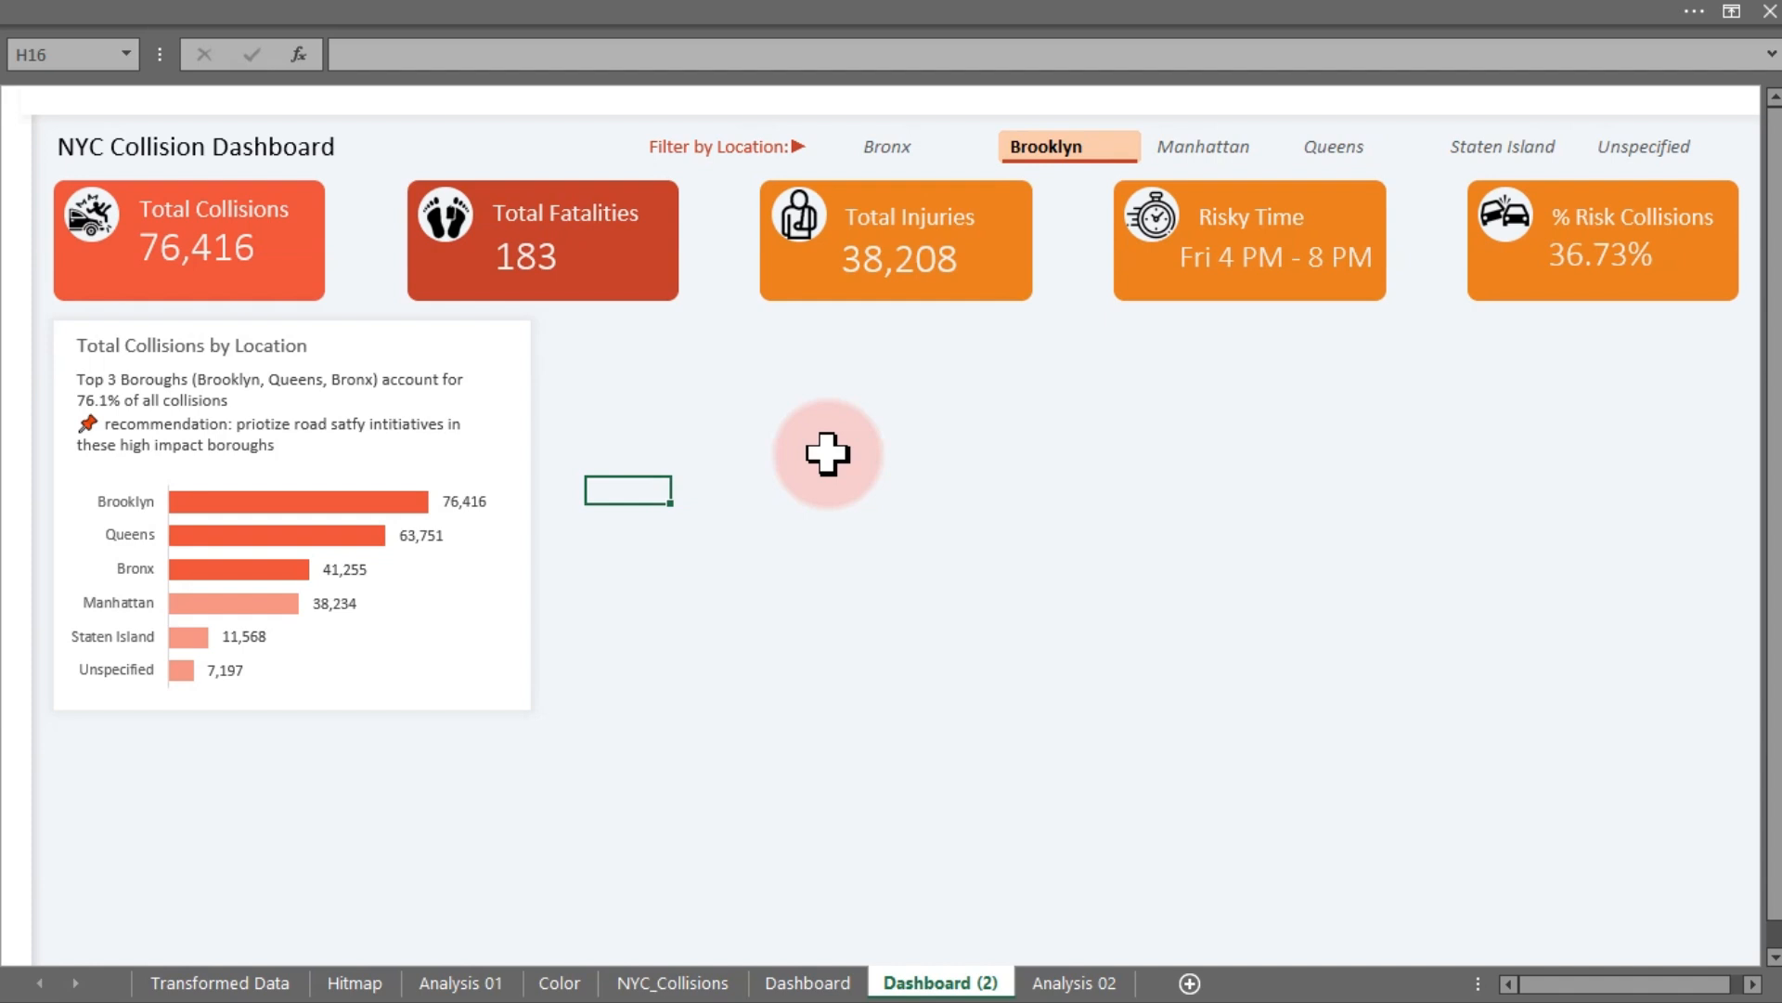
- Increase the caption text box font size and widen the box slightly
left_click(247, 426)
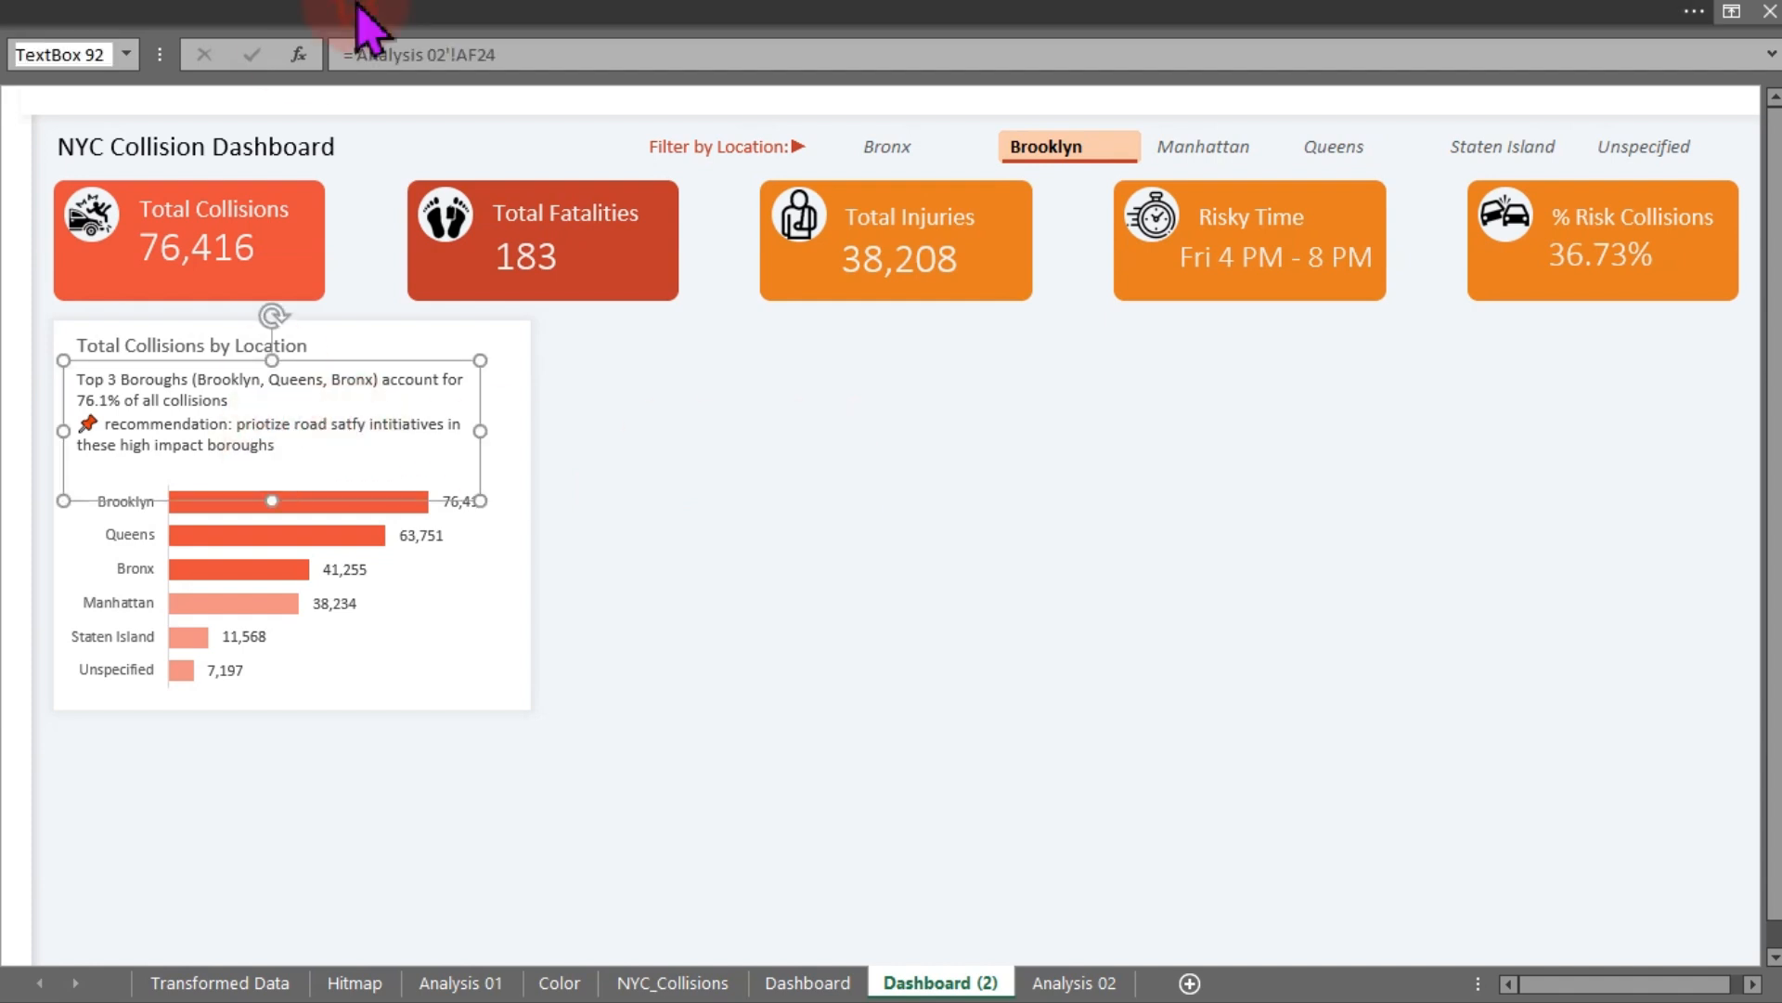
left_click(359, 8)
left_click(372, 112)
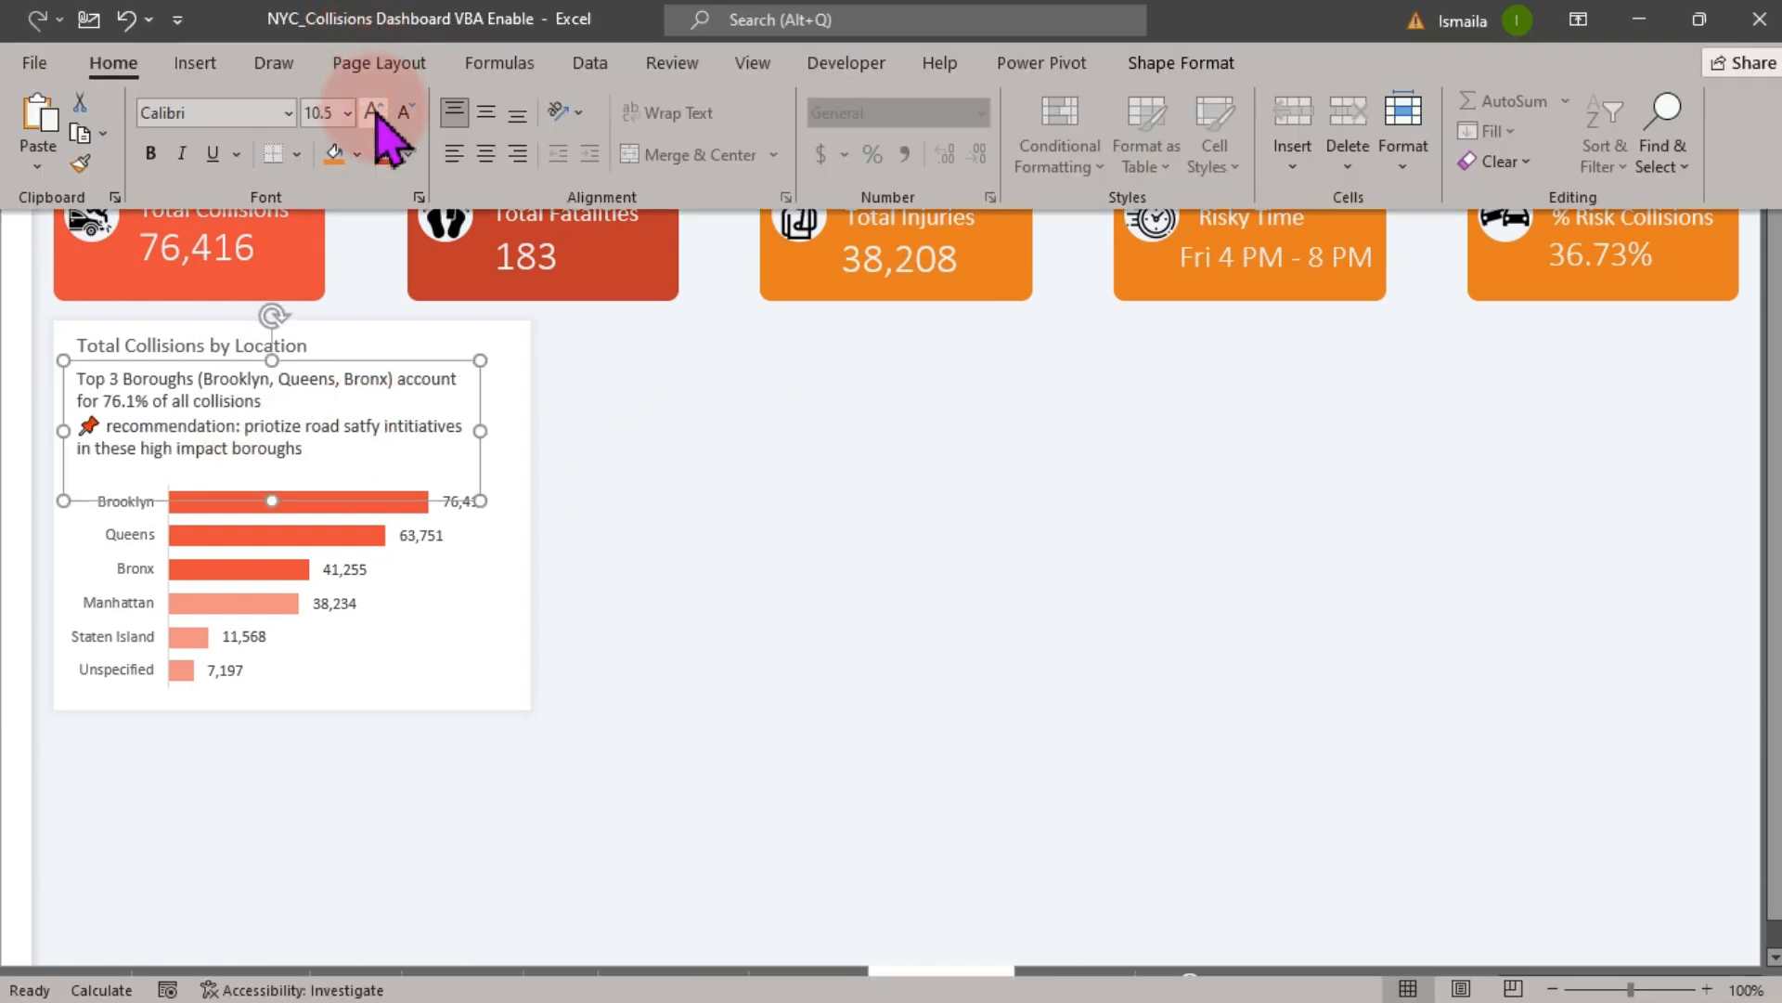
left_click(455, 434)
left_click_drag(483, 440, 509, 430)
left_click(711, 459)
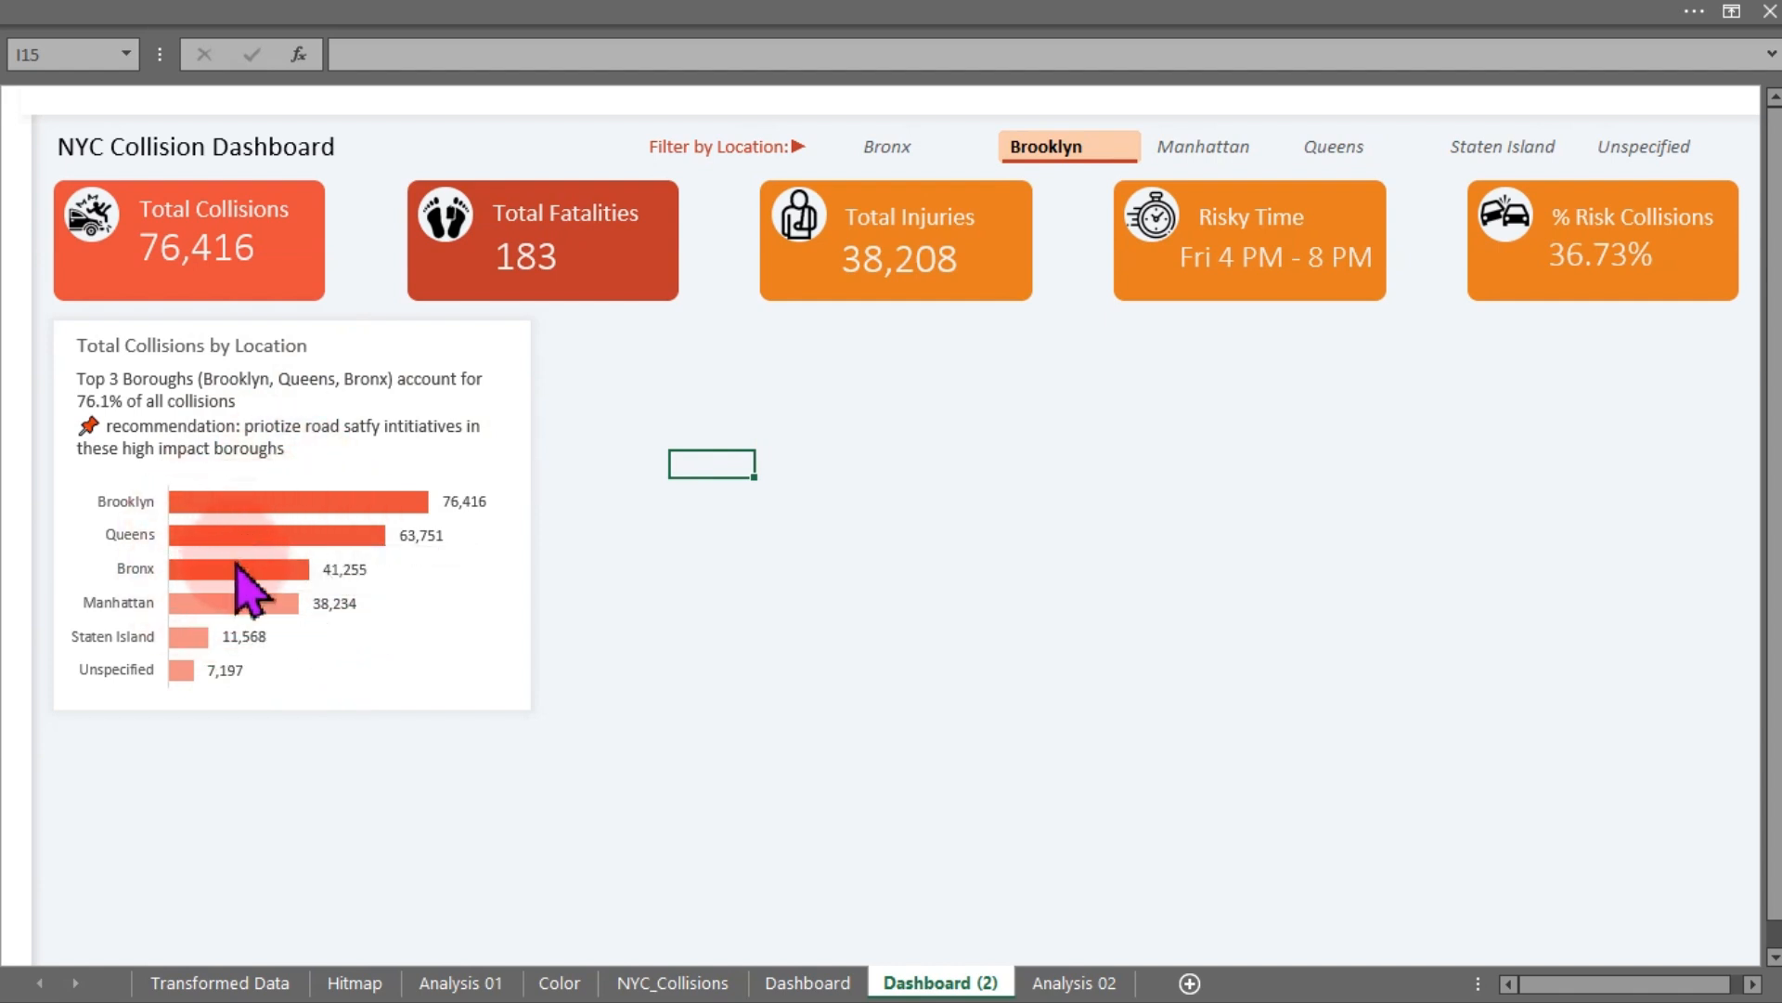
- Duplicate the chart's white background card and place the copy beside the chart as a new panel
mouse_move(247, 590)
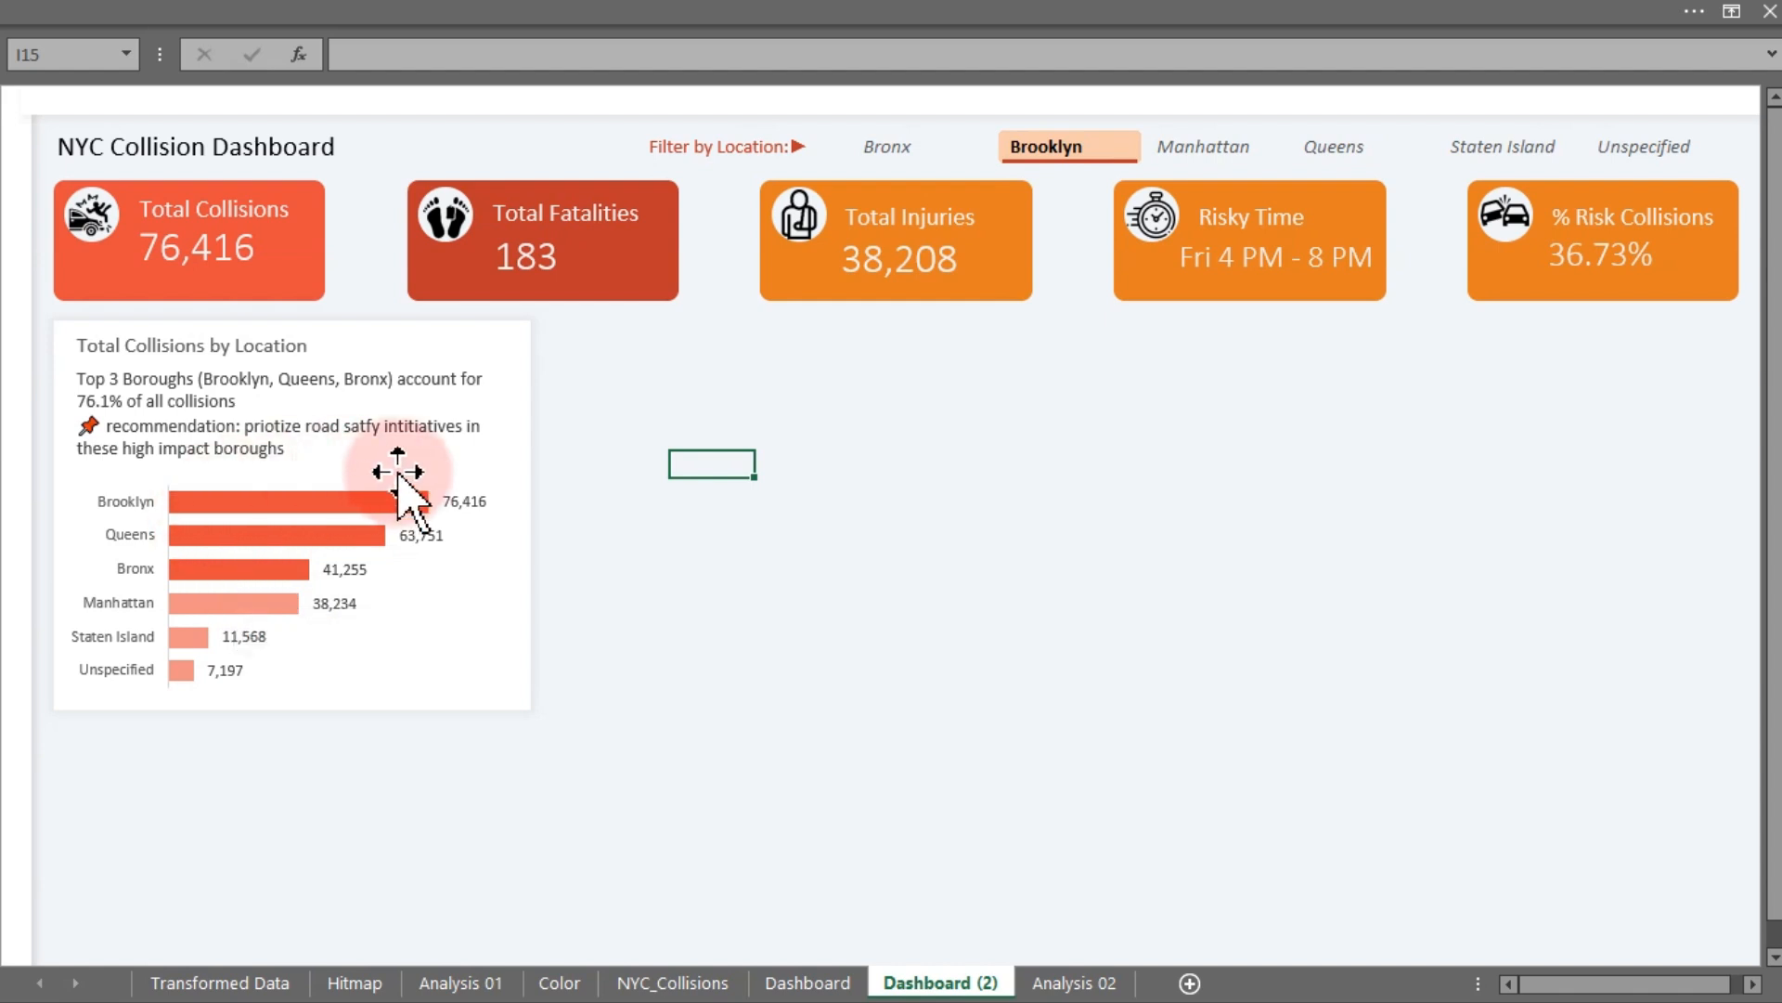
left_click(525, 472)
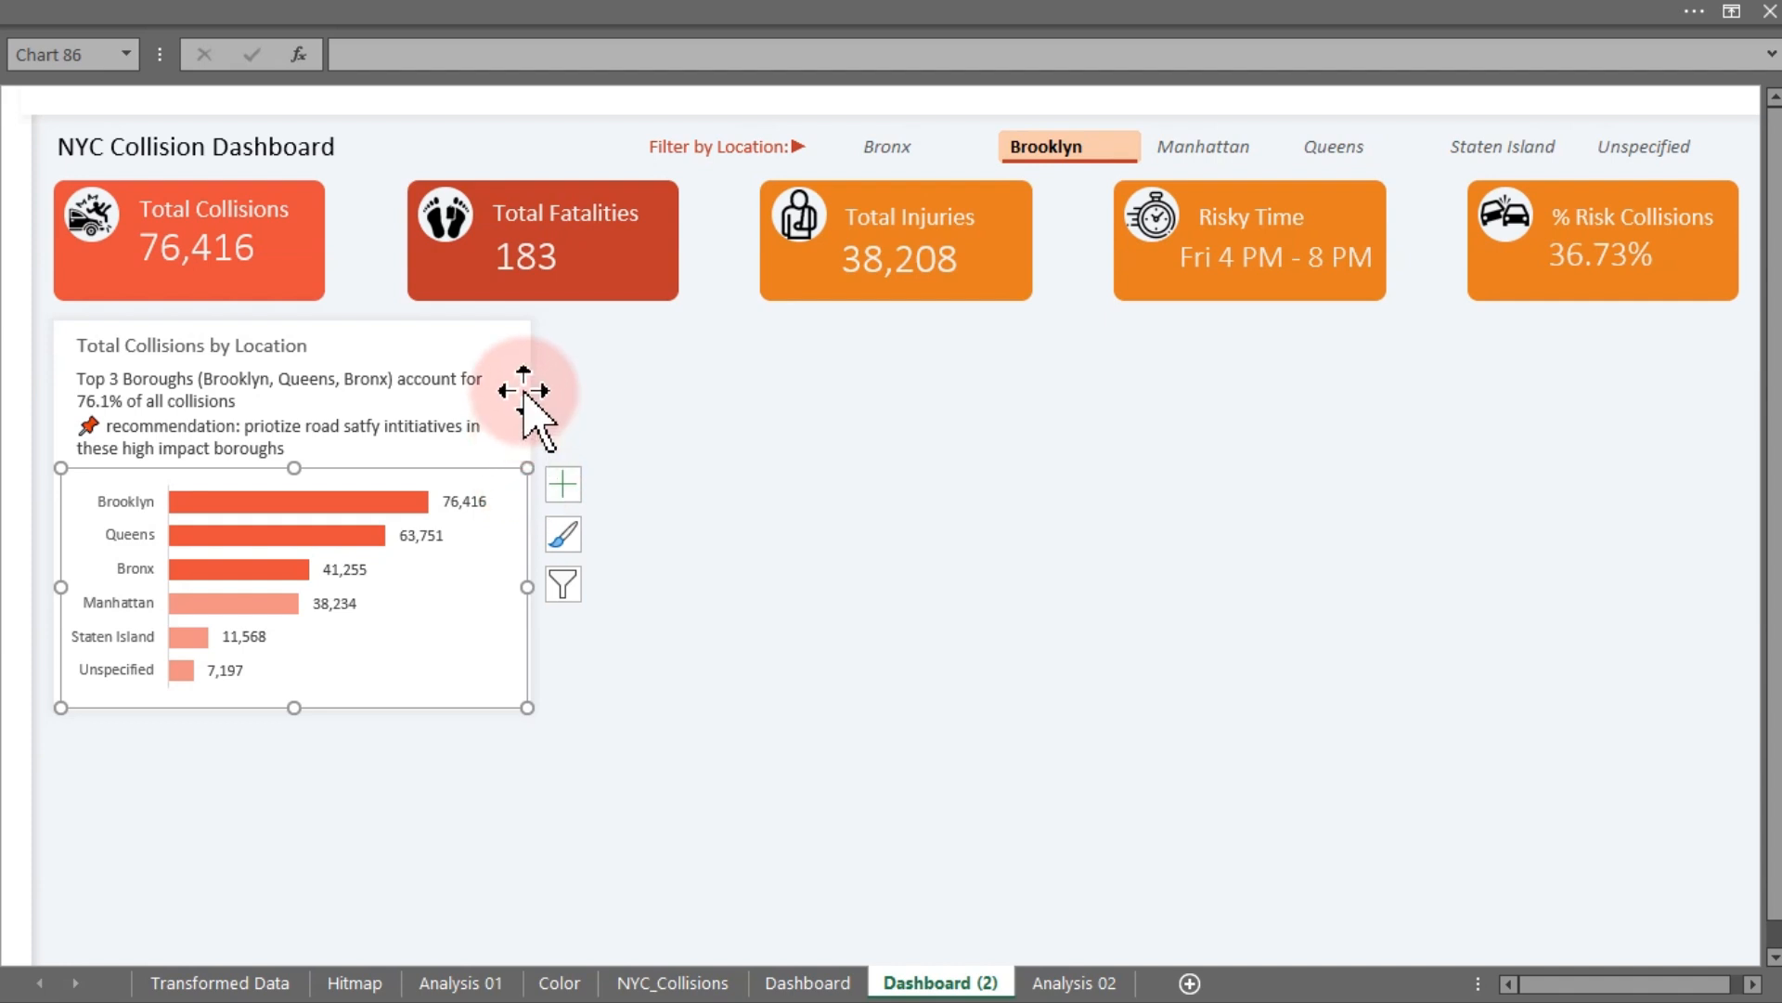
left_click(520, 326)
left_click_drag(520, 326, 1009, 418)
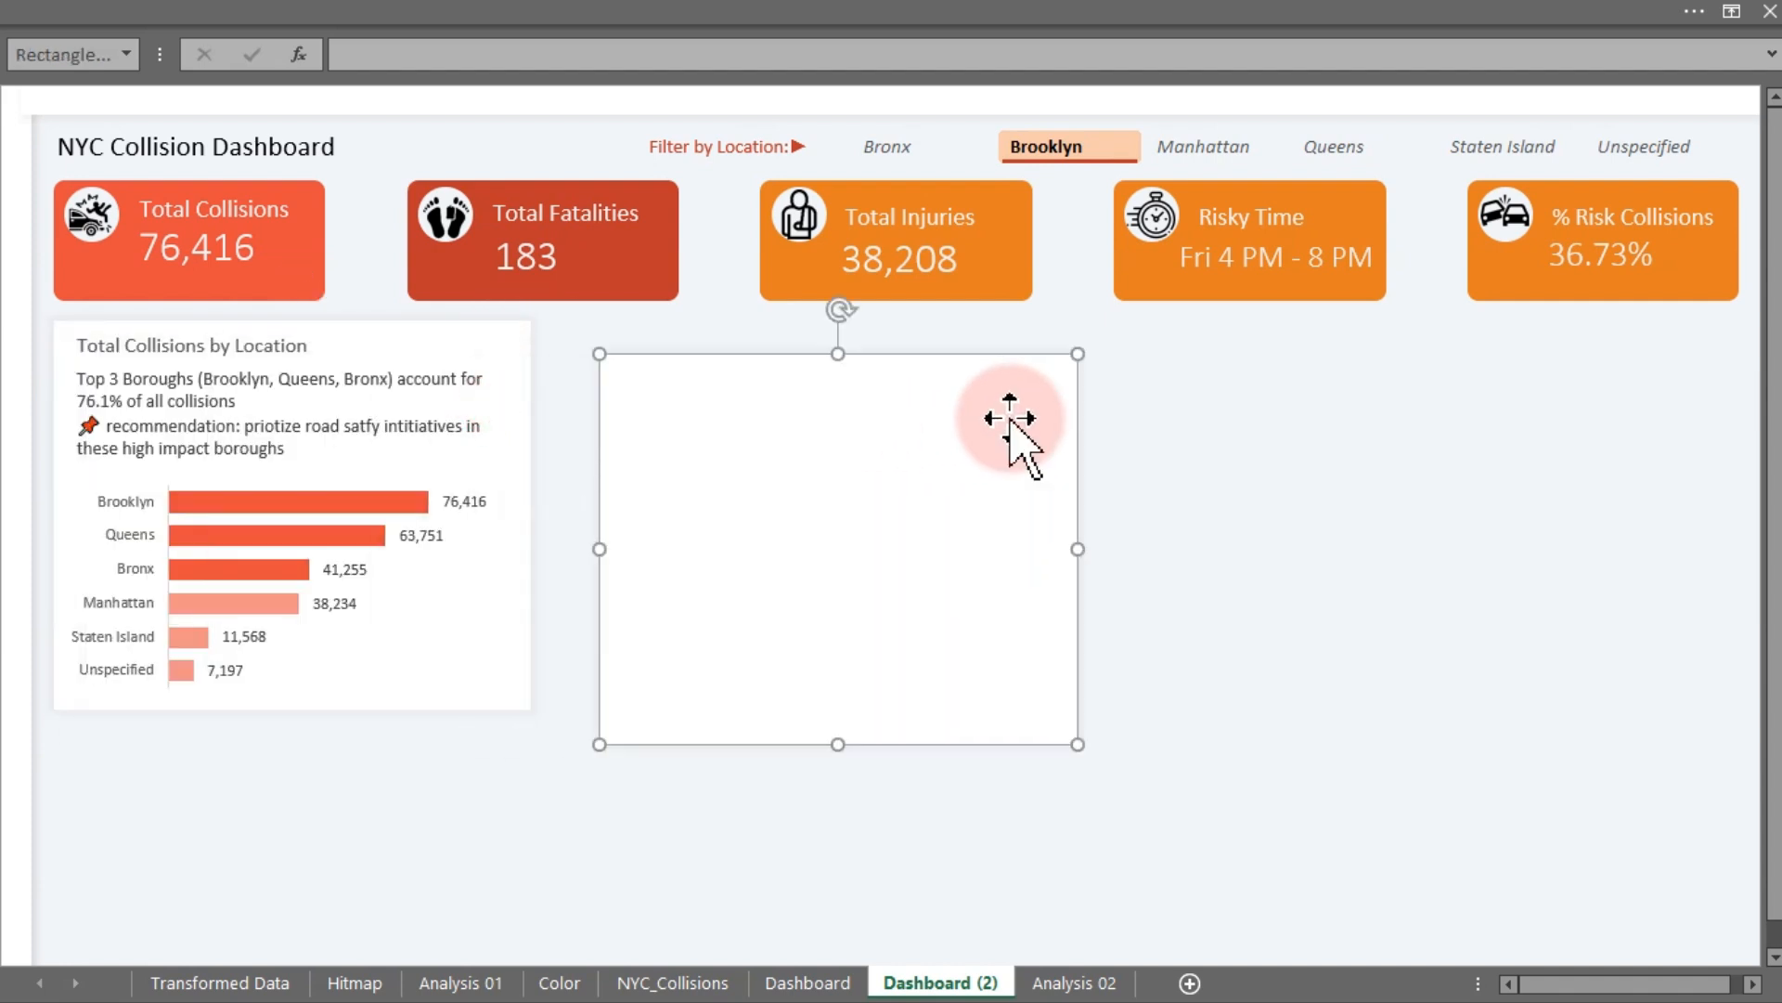
- Switch to OneNote to review the hand-drawn dashboard layout sketch
key("super")
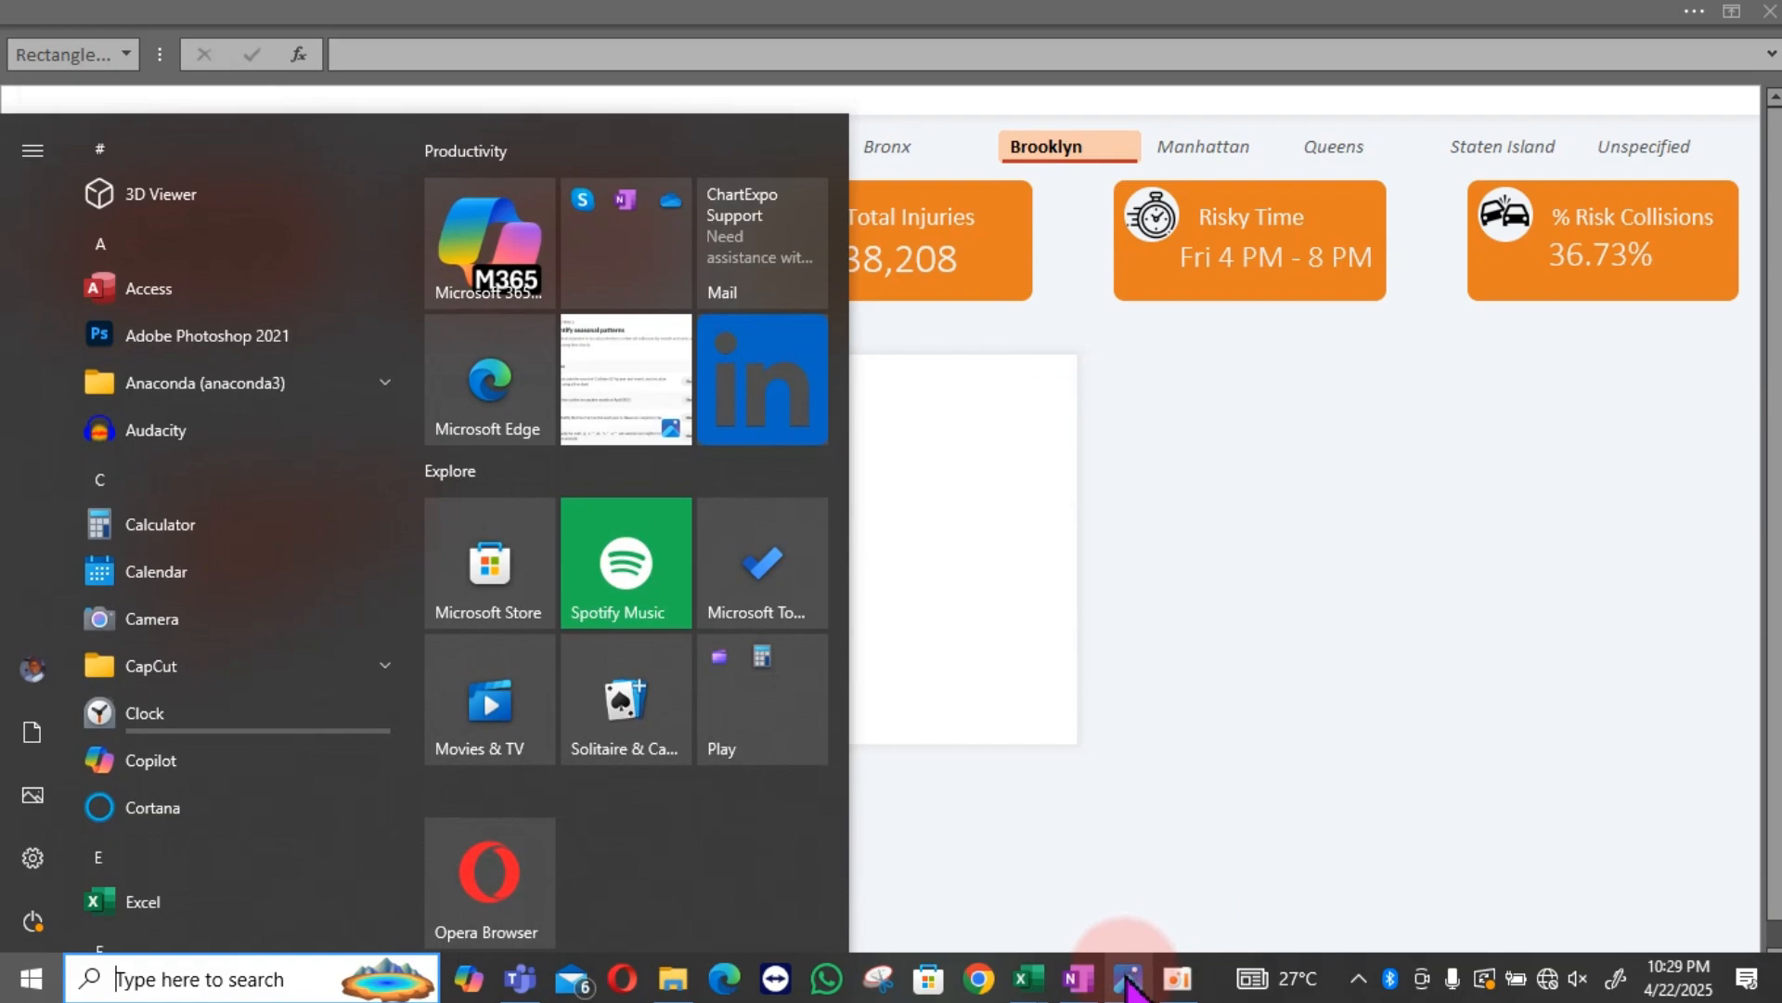
left_click(1083, 975)
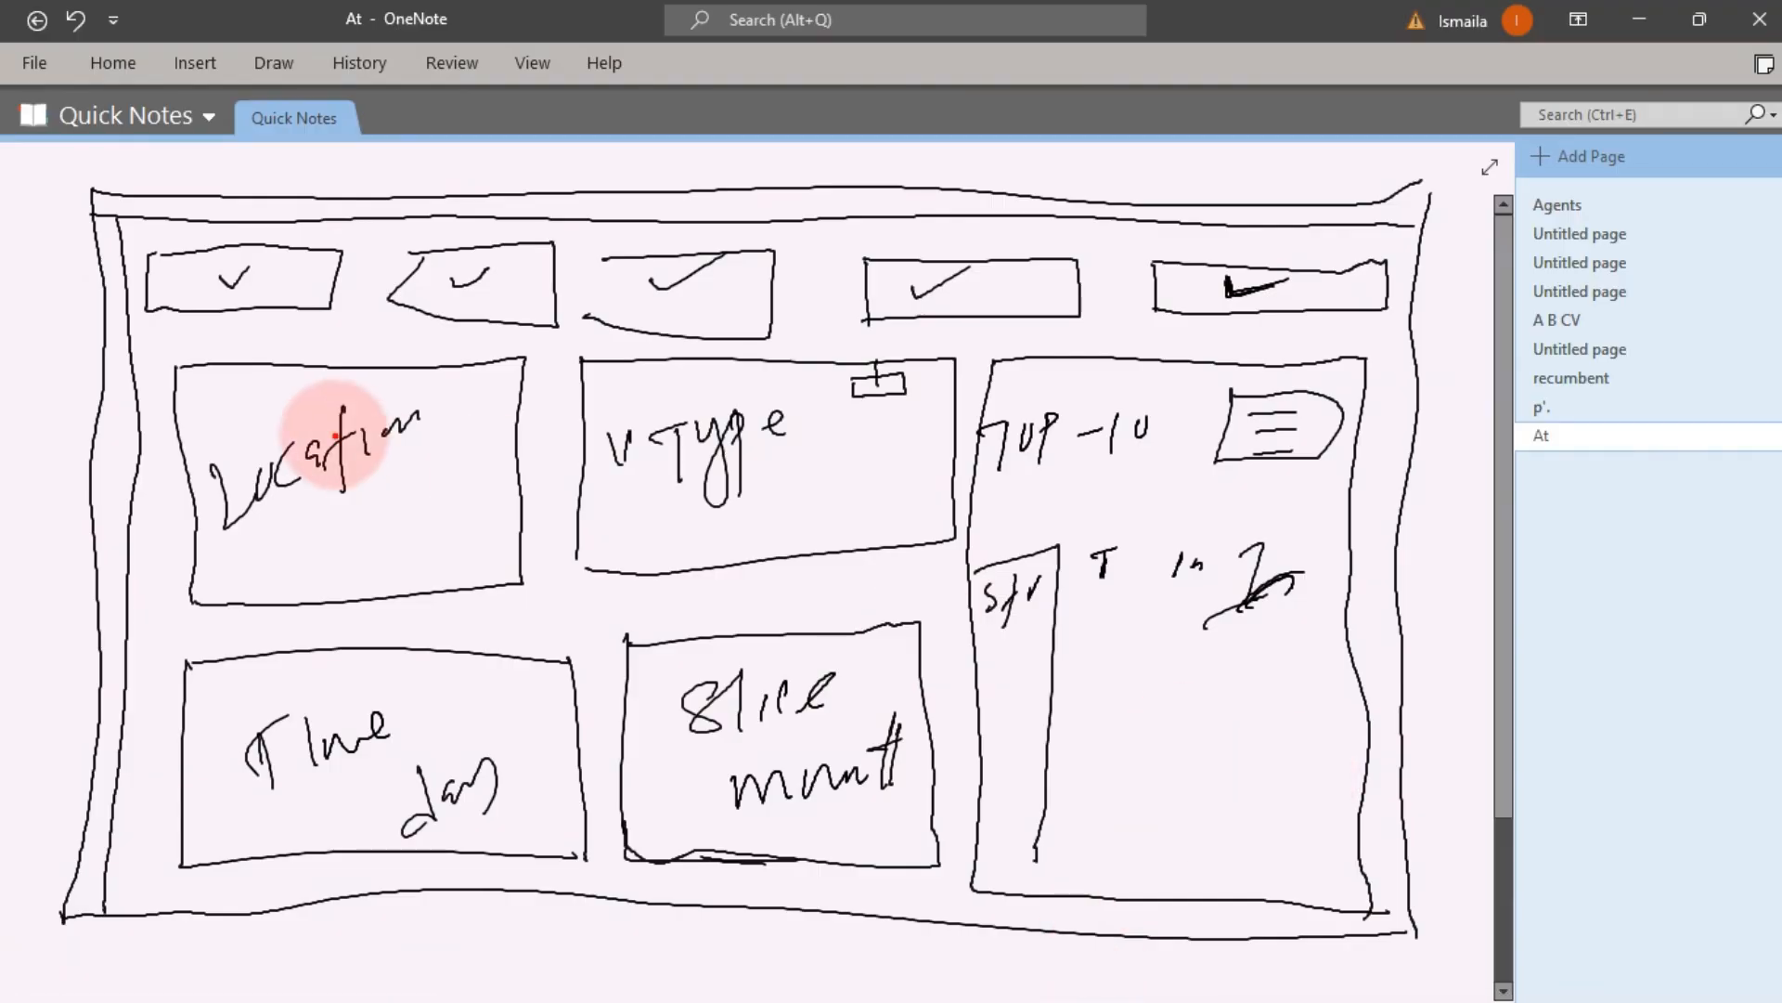
- Review the dashboard sketch, marking the KPI row, location panel and vehicle-type panel, and return to the workbook
left_click_drag(105, 205, 1400, 334)
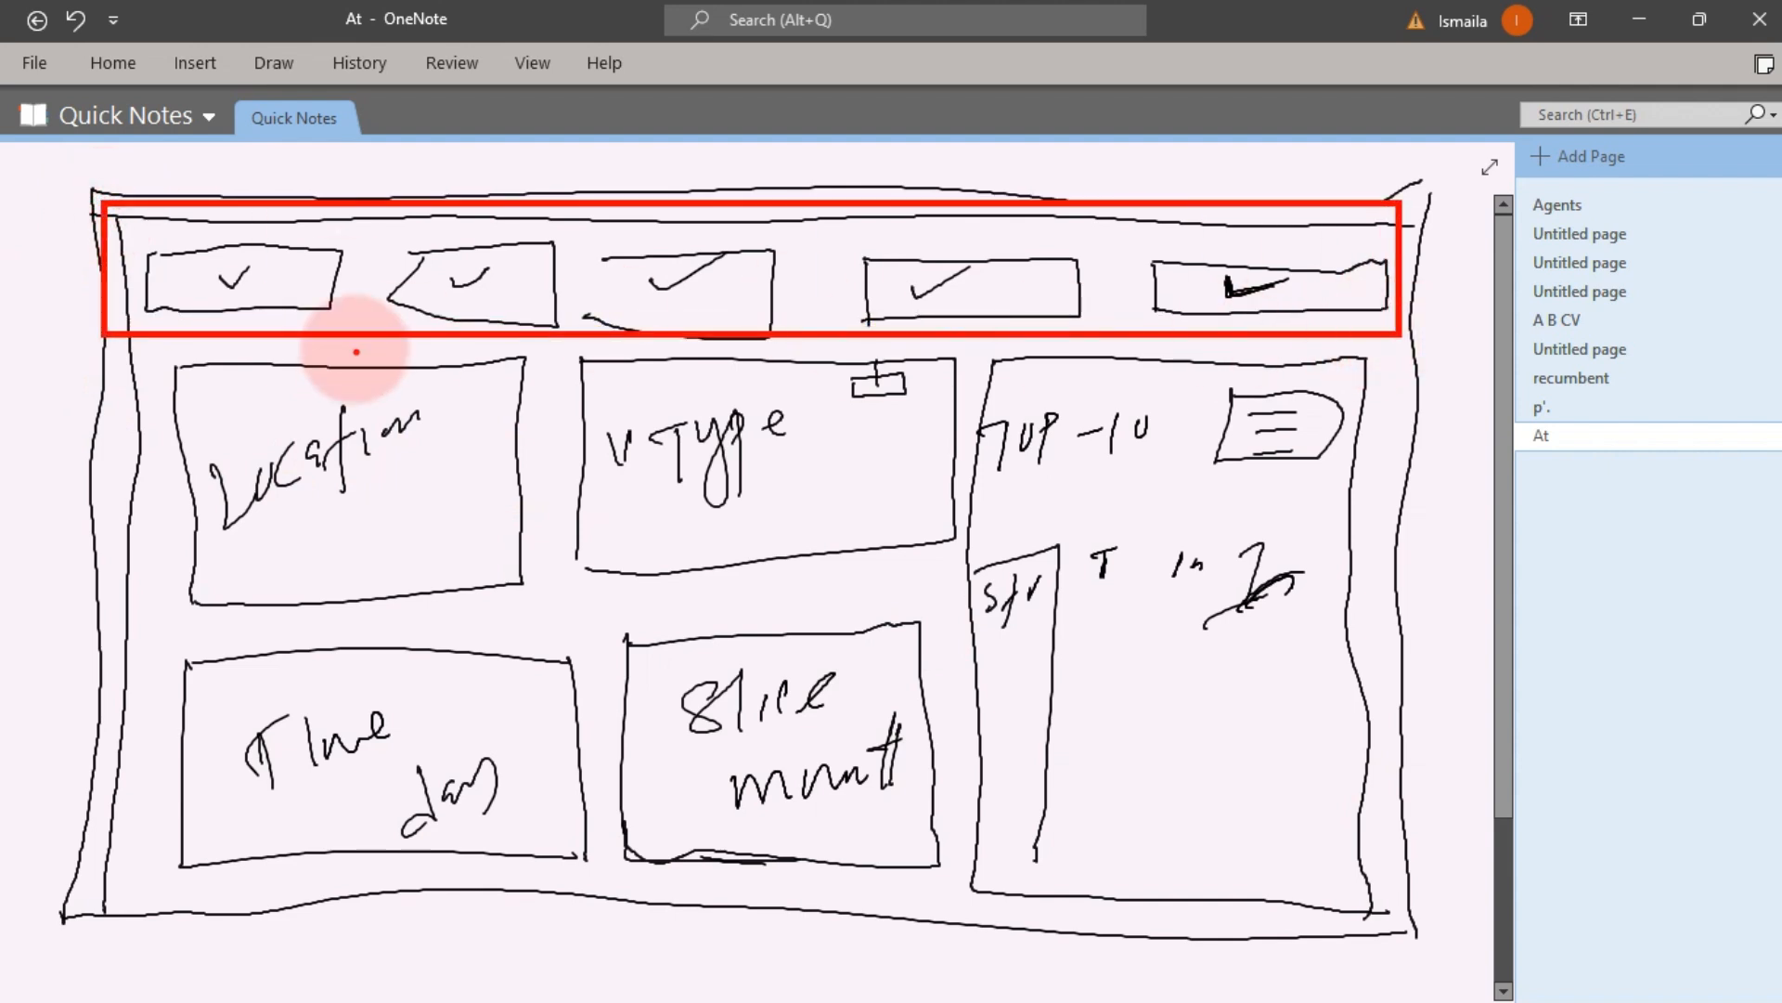
left_click_drag(151, 354, 542, 599)
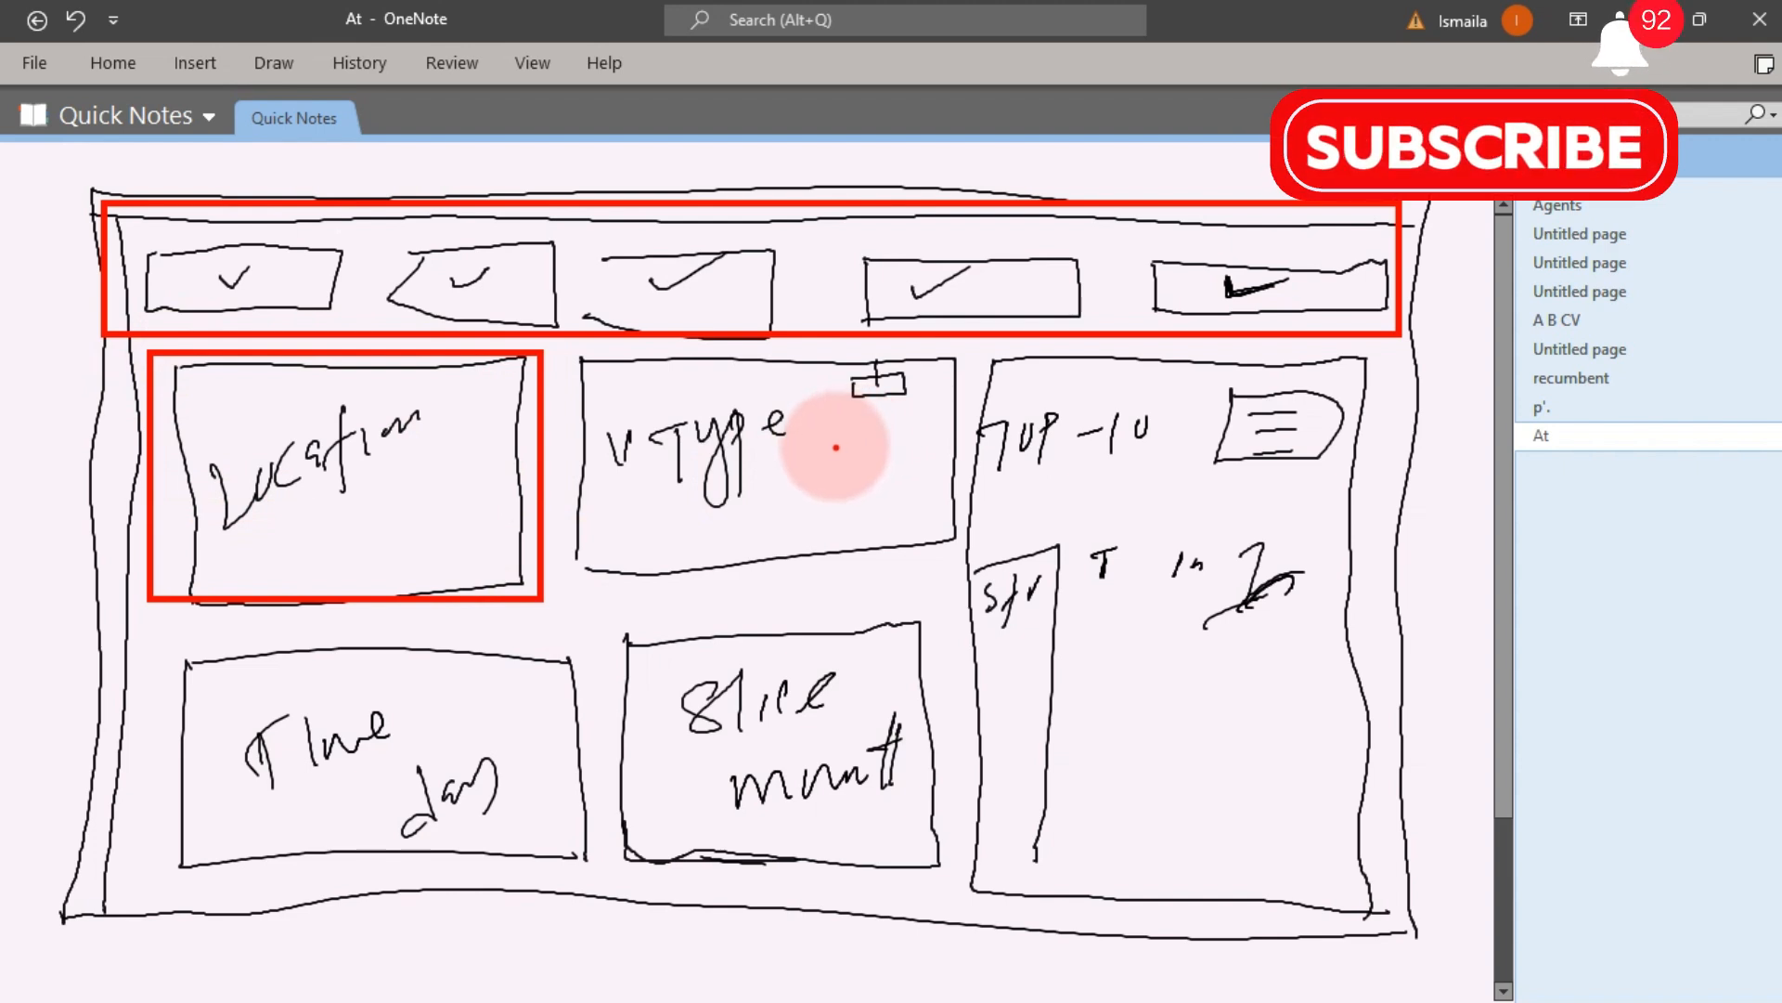
mouse_move(836, 448)
left_mouse_down()
mouse_move(834, 478)
mouse_move(921, 398)
left_mouse_up()
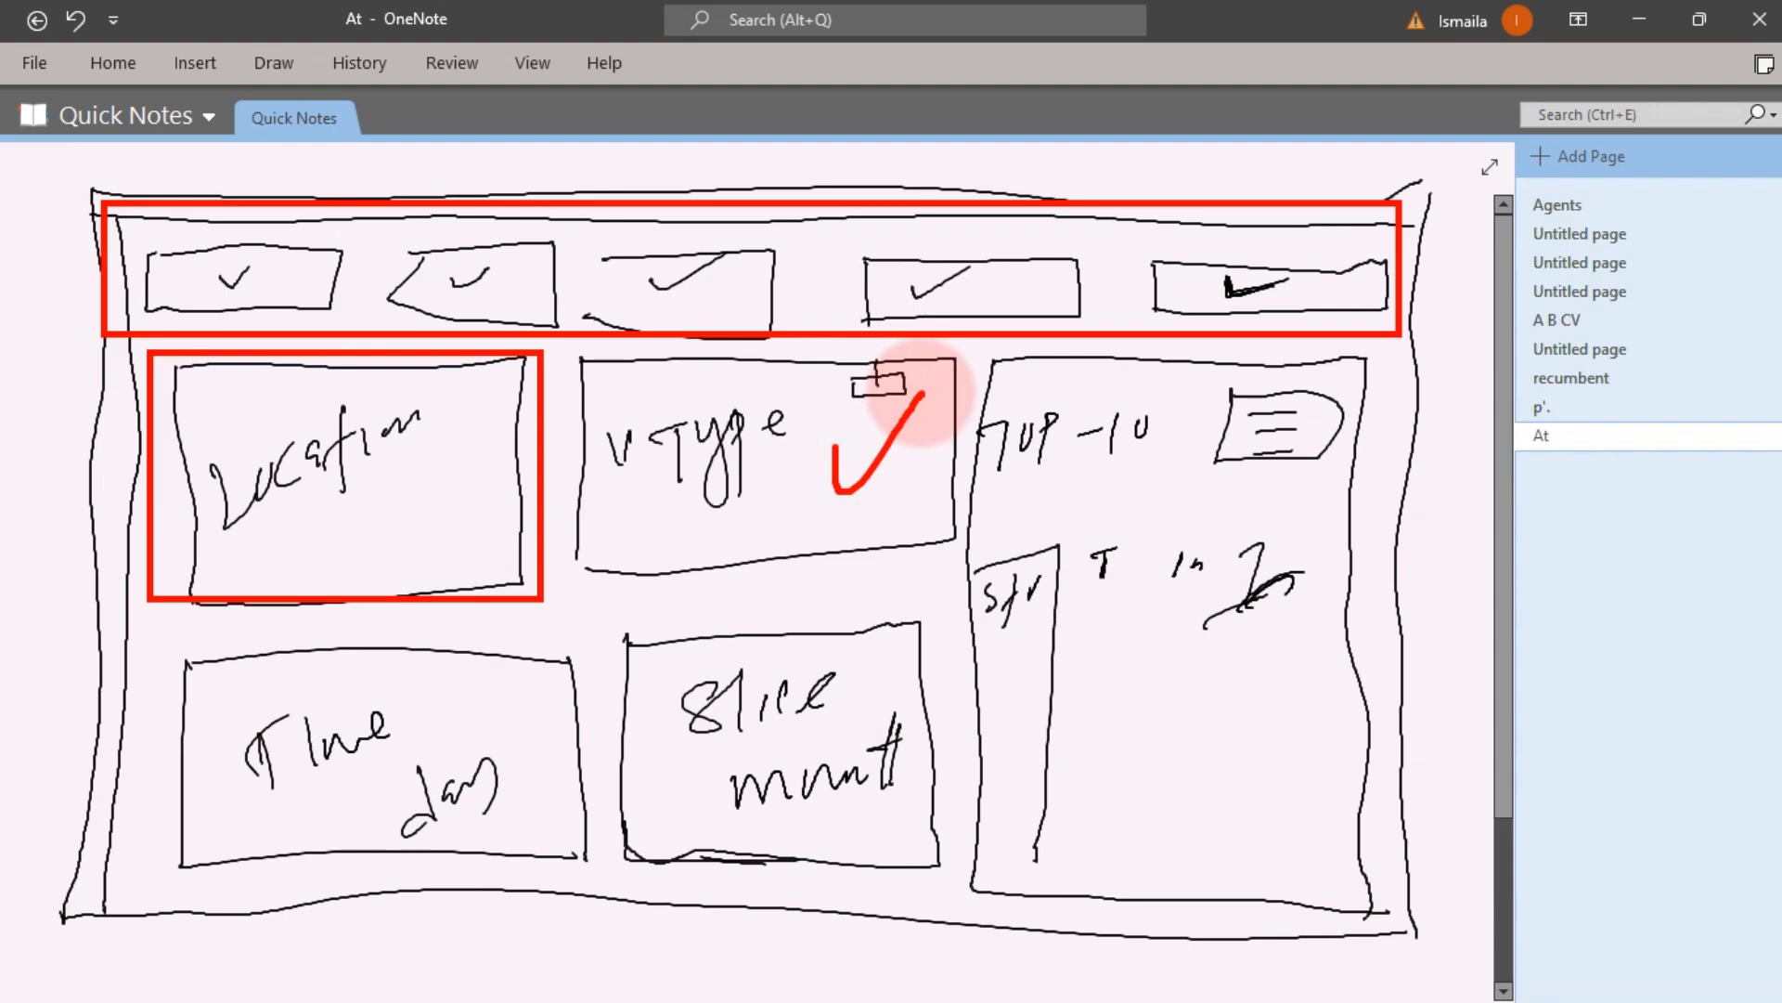
key("Escape")
left_click(1638, 26)
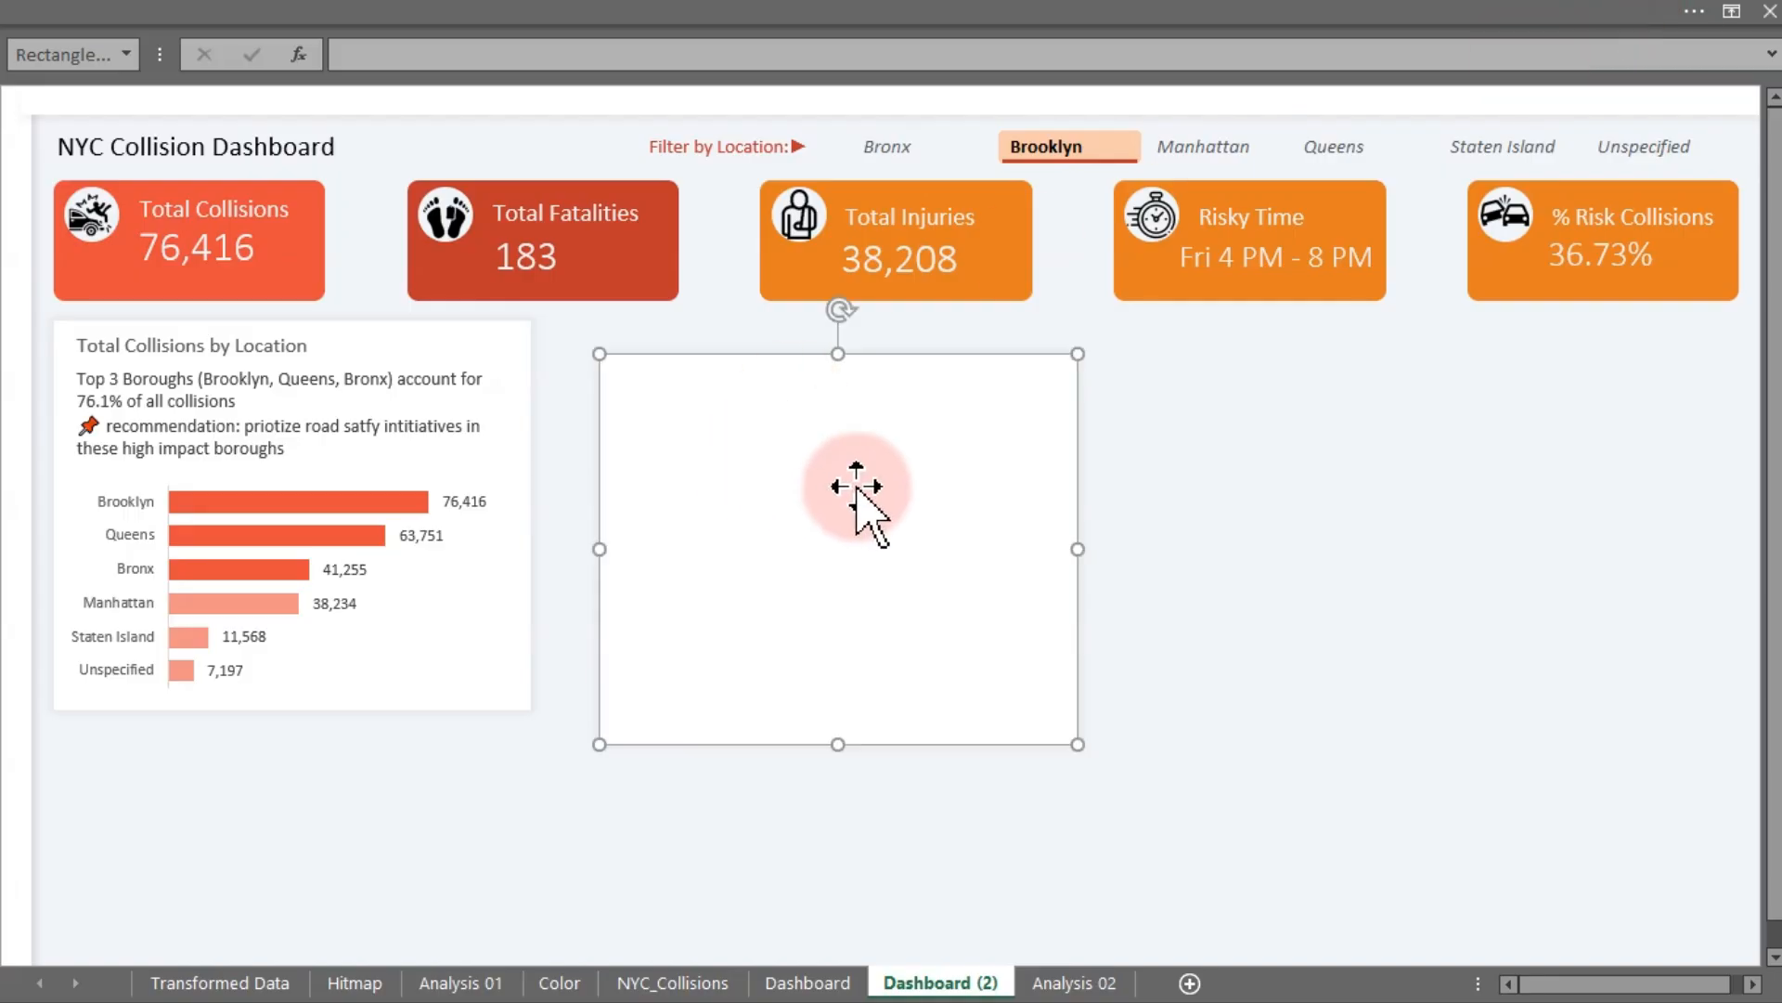
- Move the new white card beside the location chart card and align the two cards along their tops
left_click(700, 7)
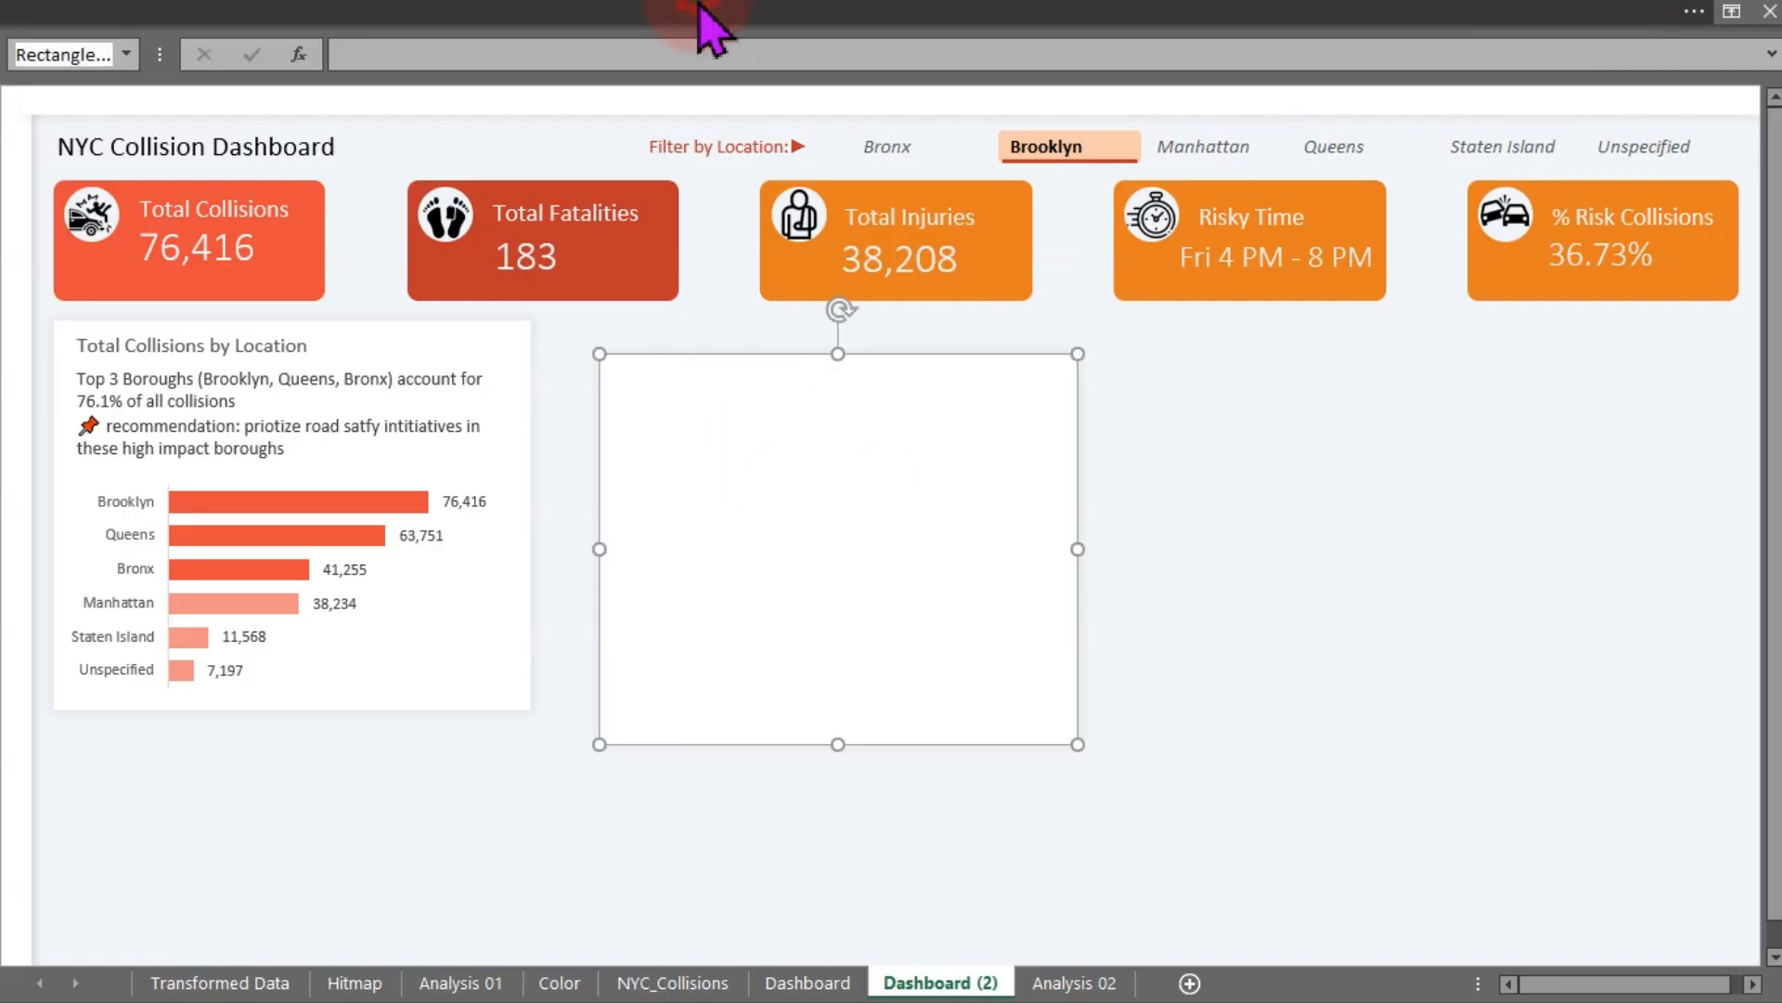
left_click(1203, 65)
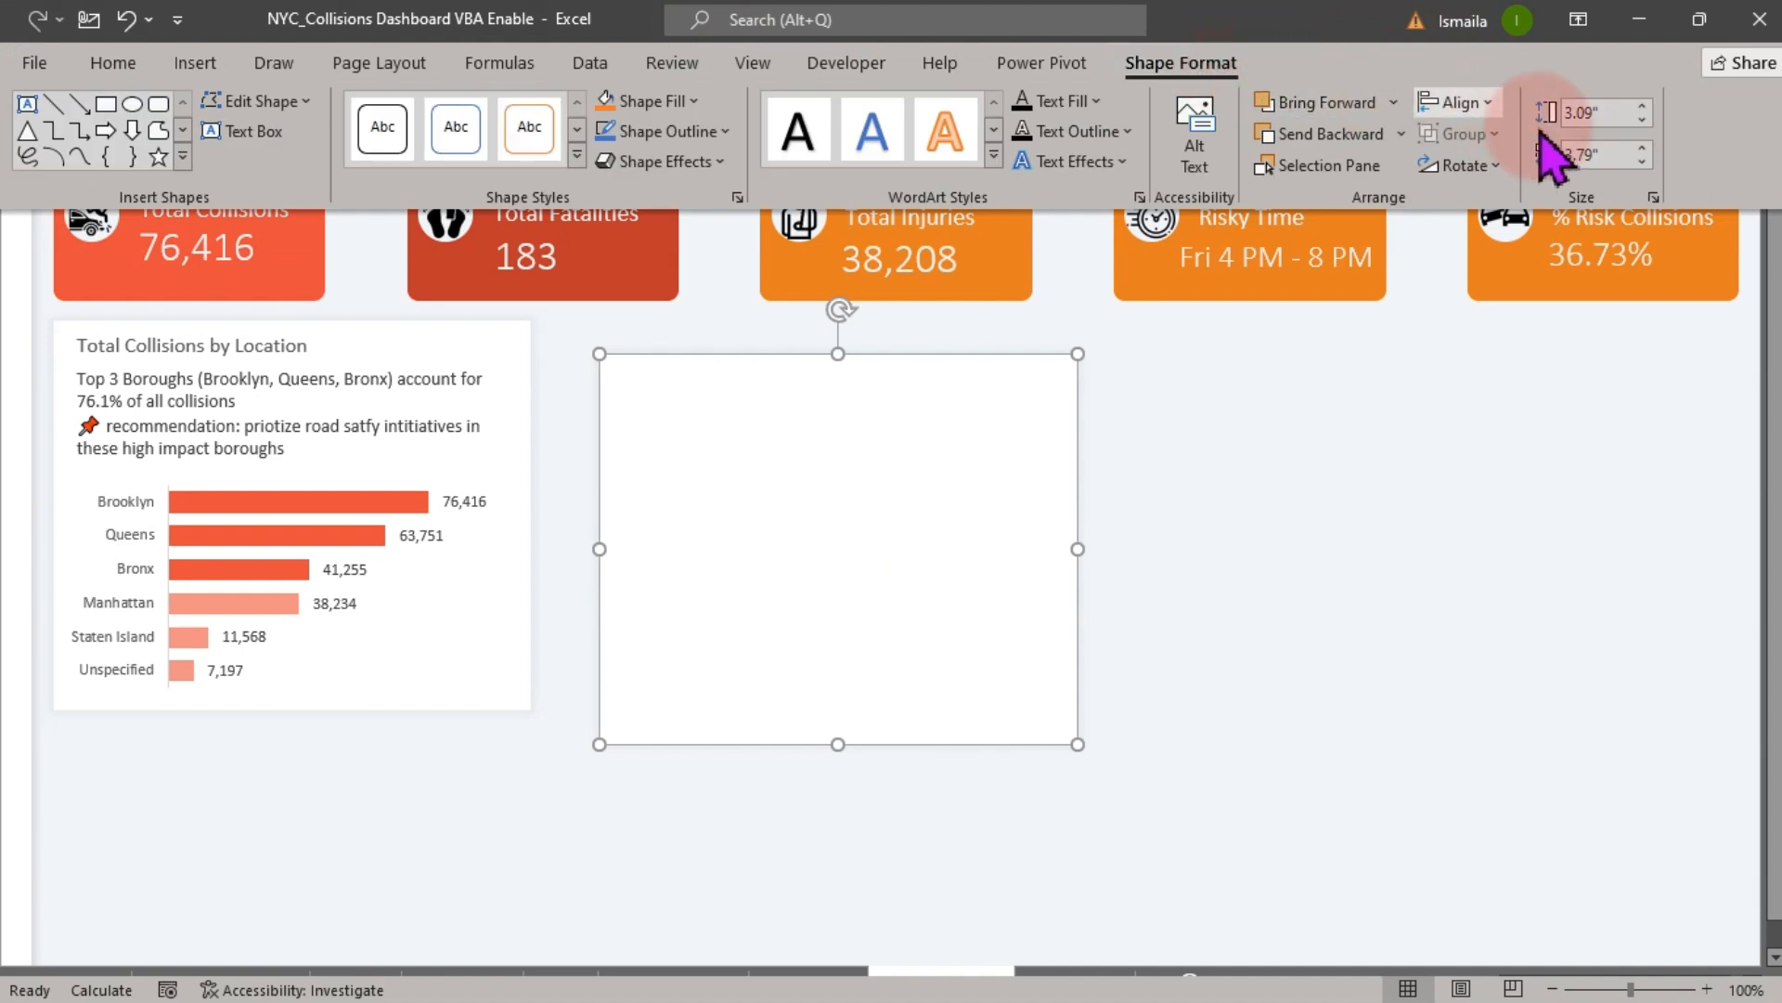
left_click(1620, 156)
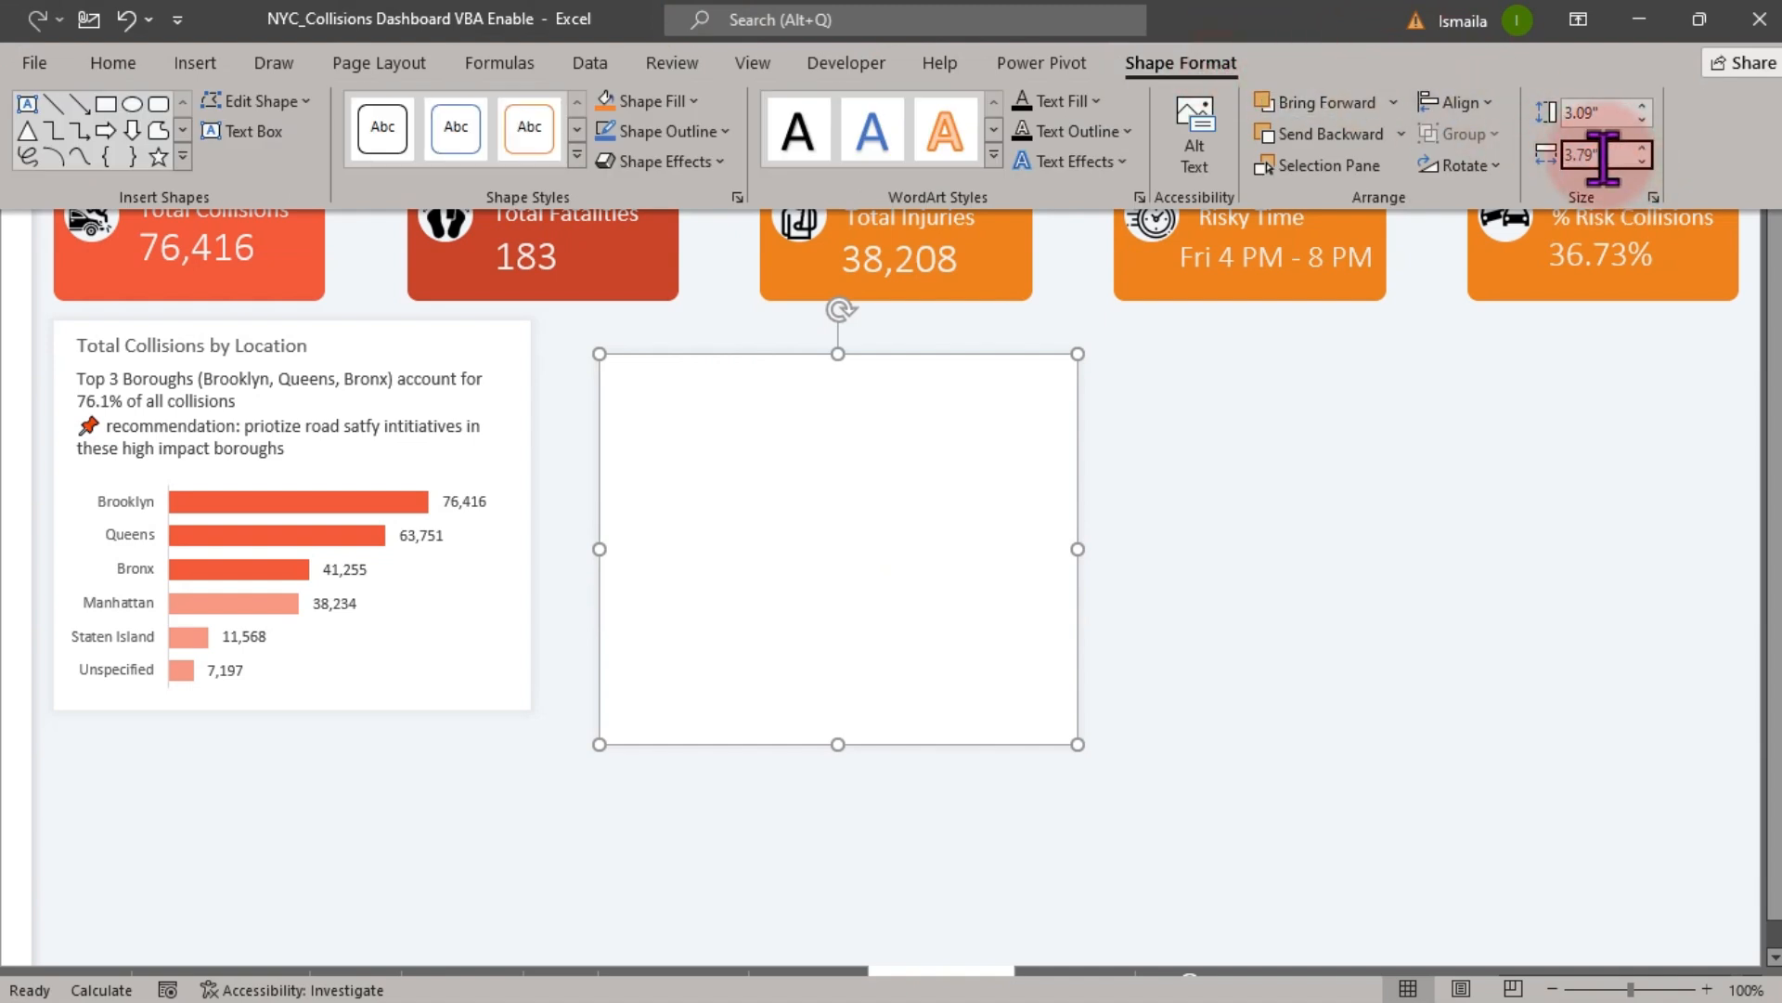
left_click(948, 534)
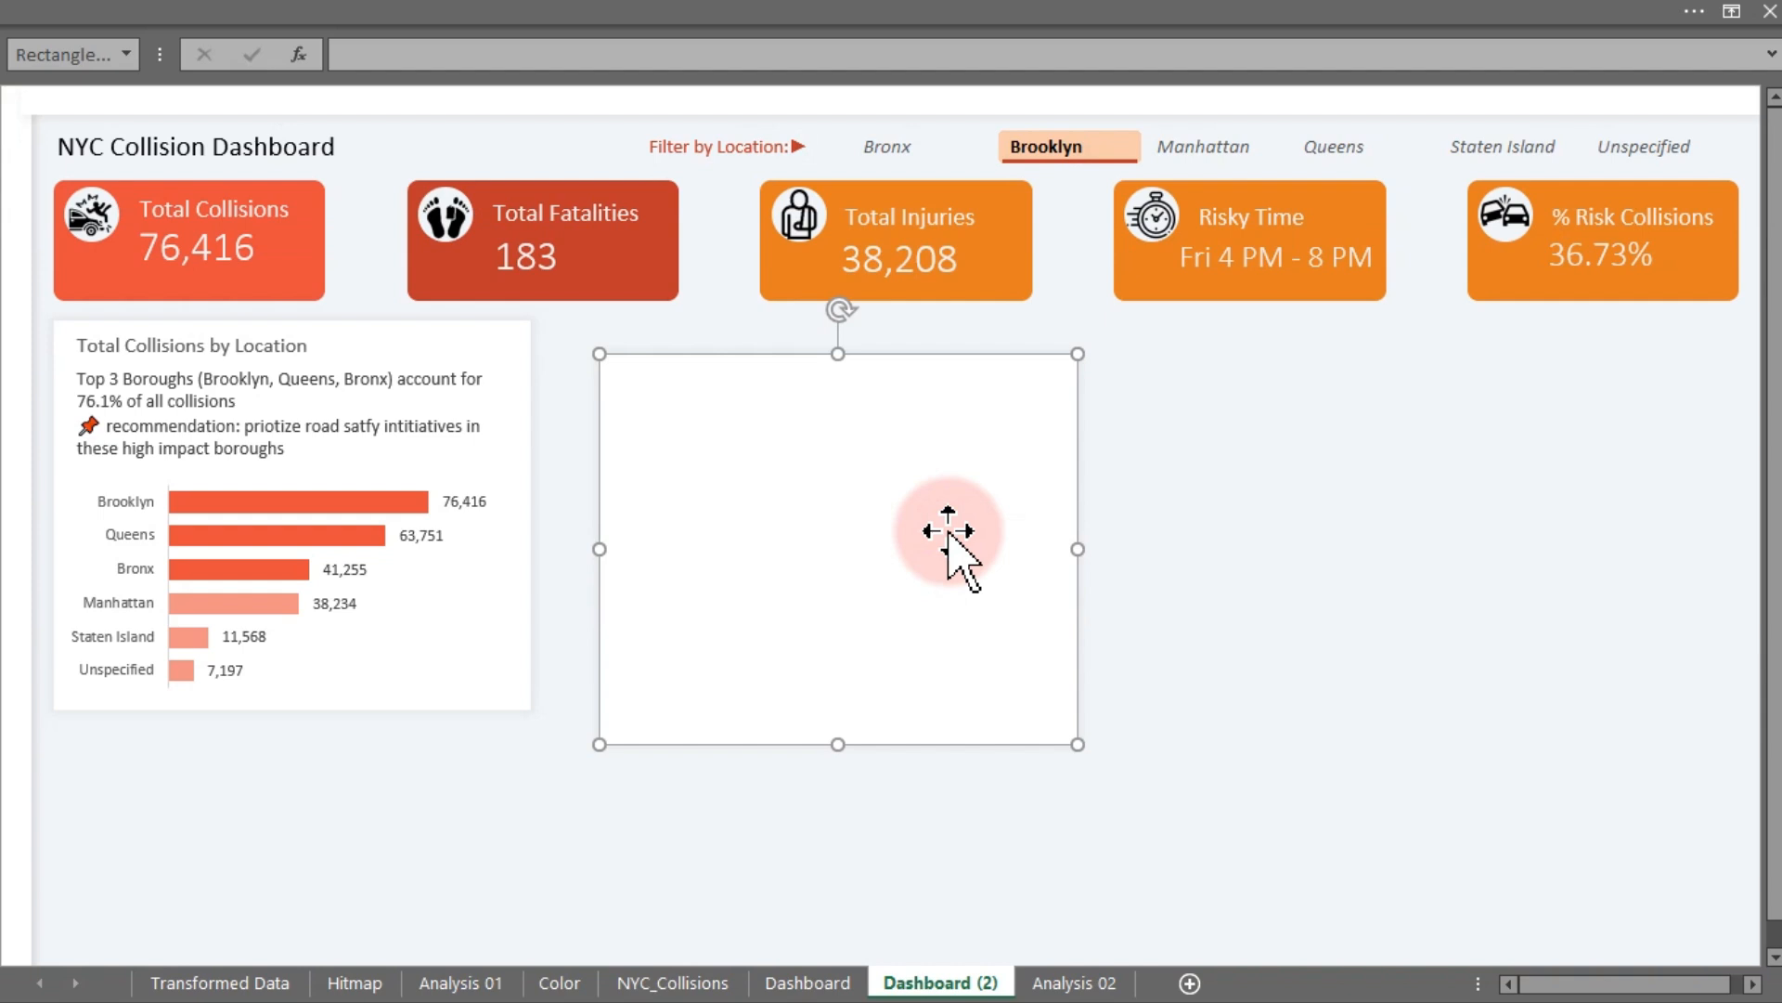
left_click_drag(895, 549, 847, 537)
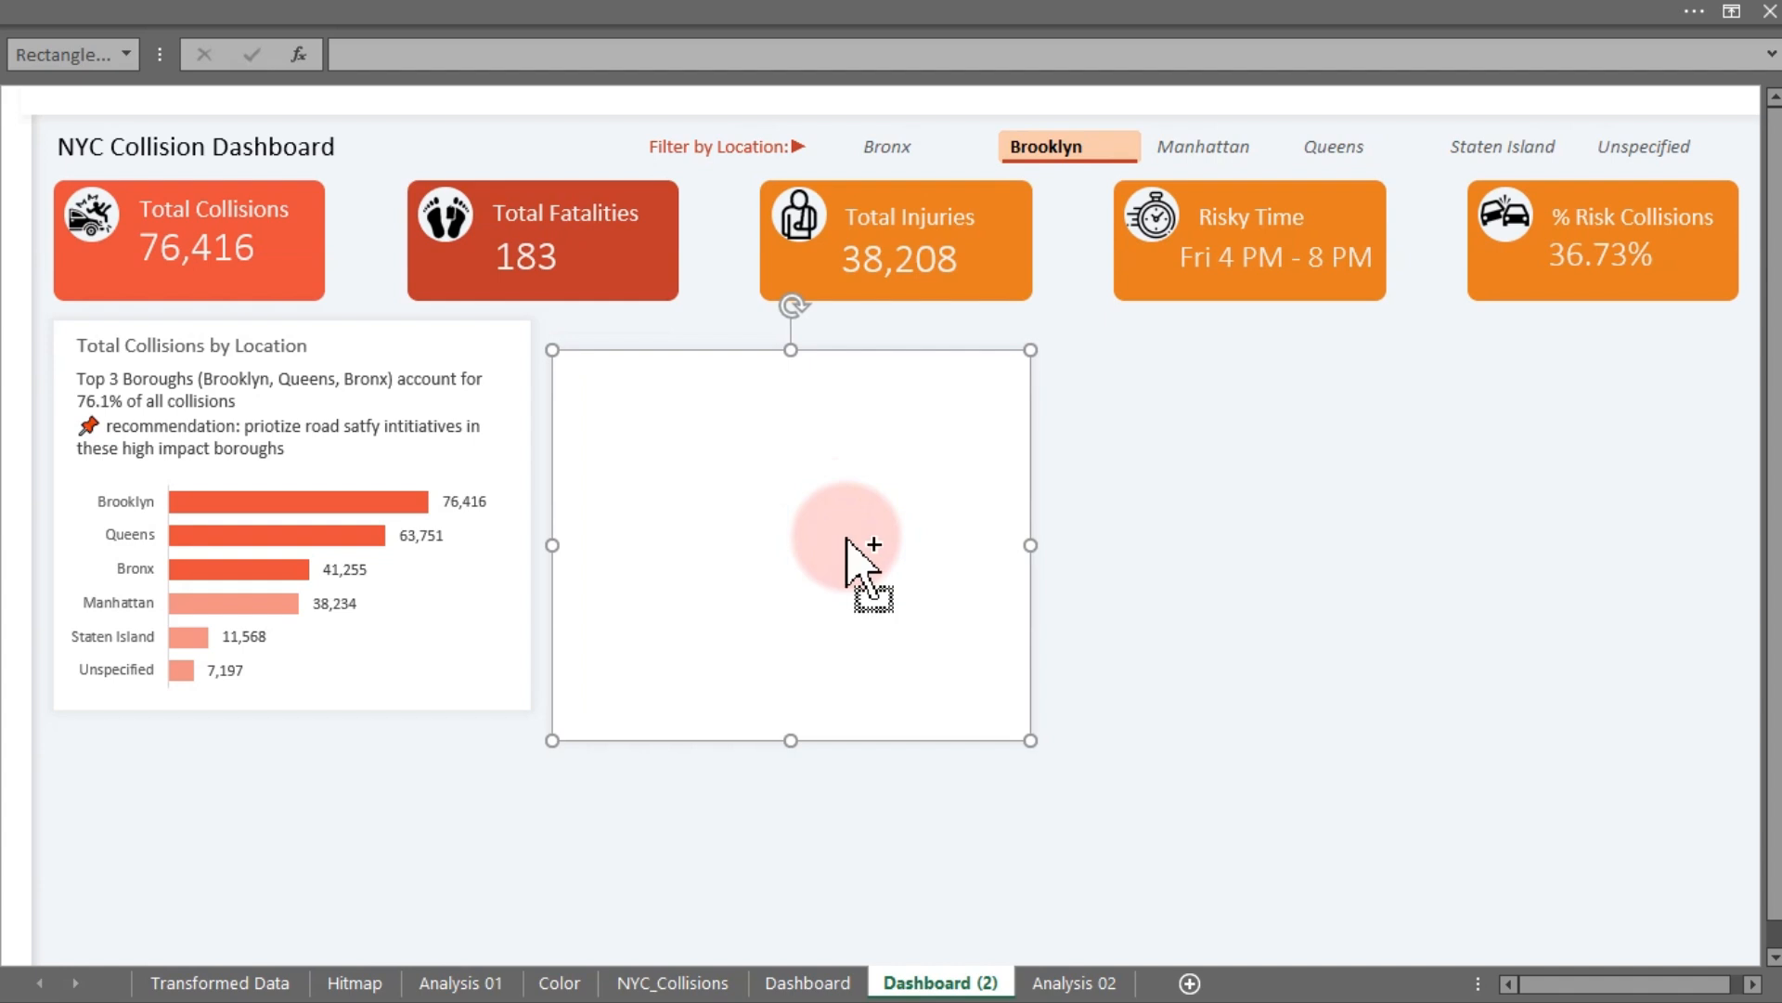
left_click(478, 329, "shift")
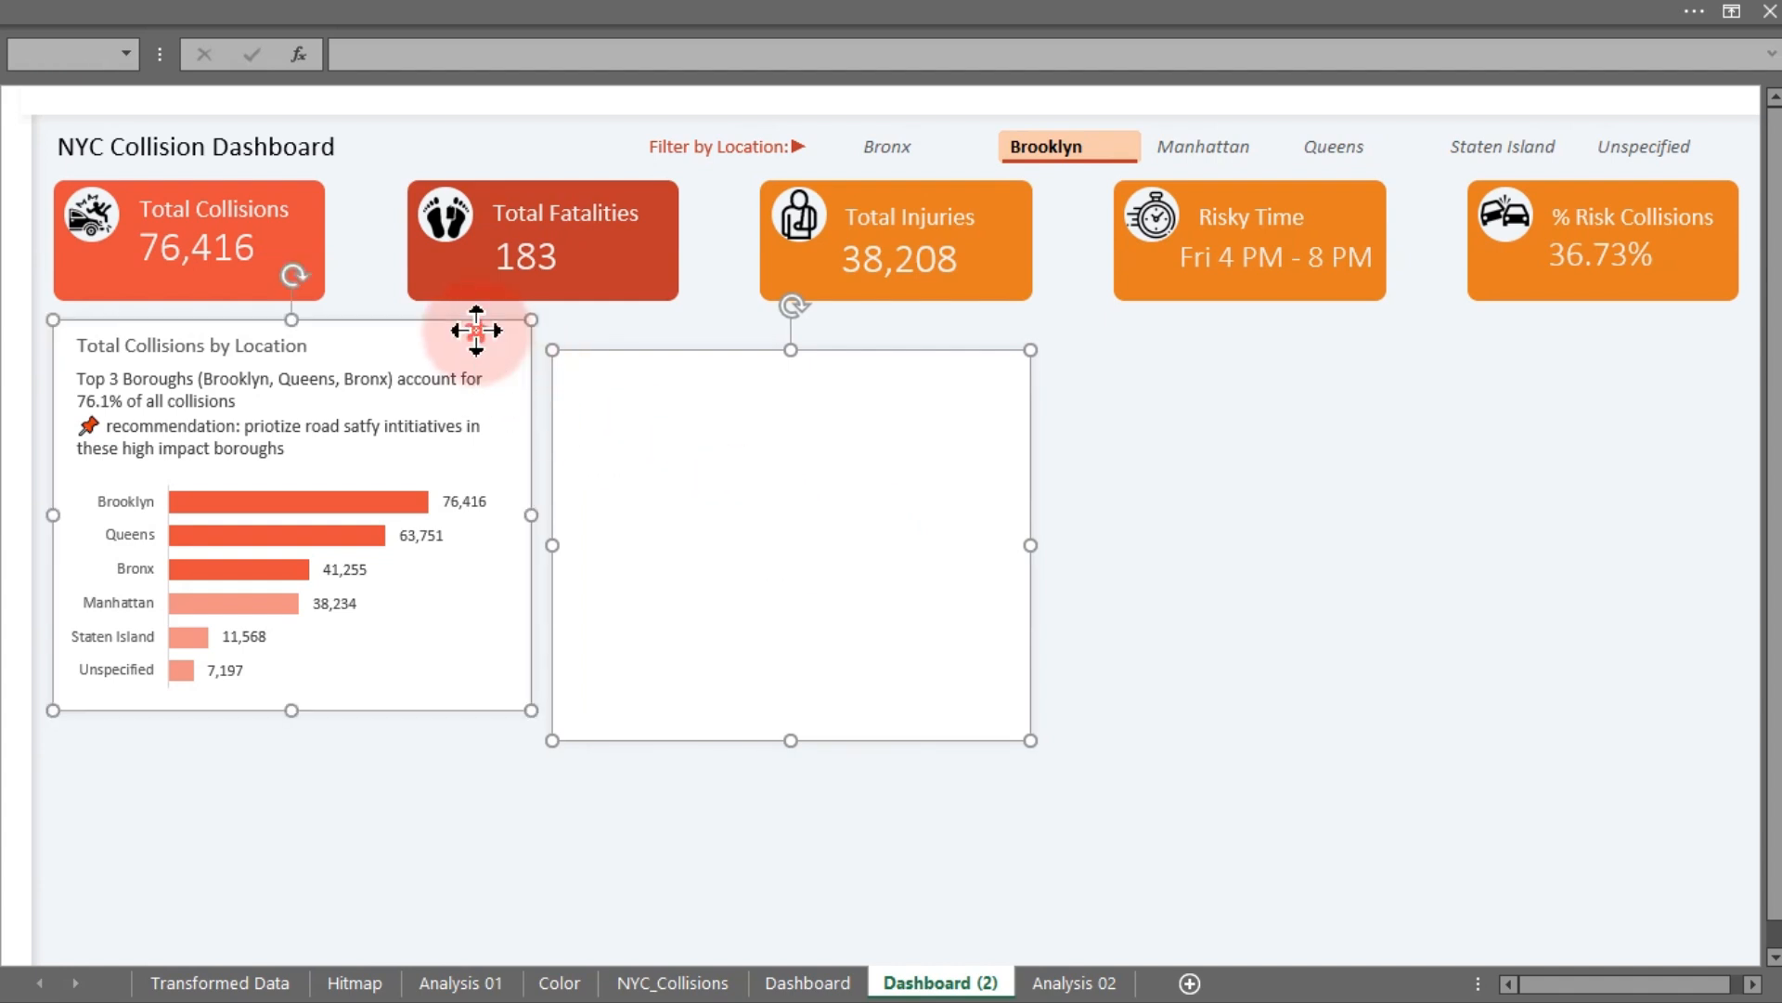
left_click(613, 19)
left_click(1461, 102)
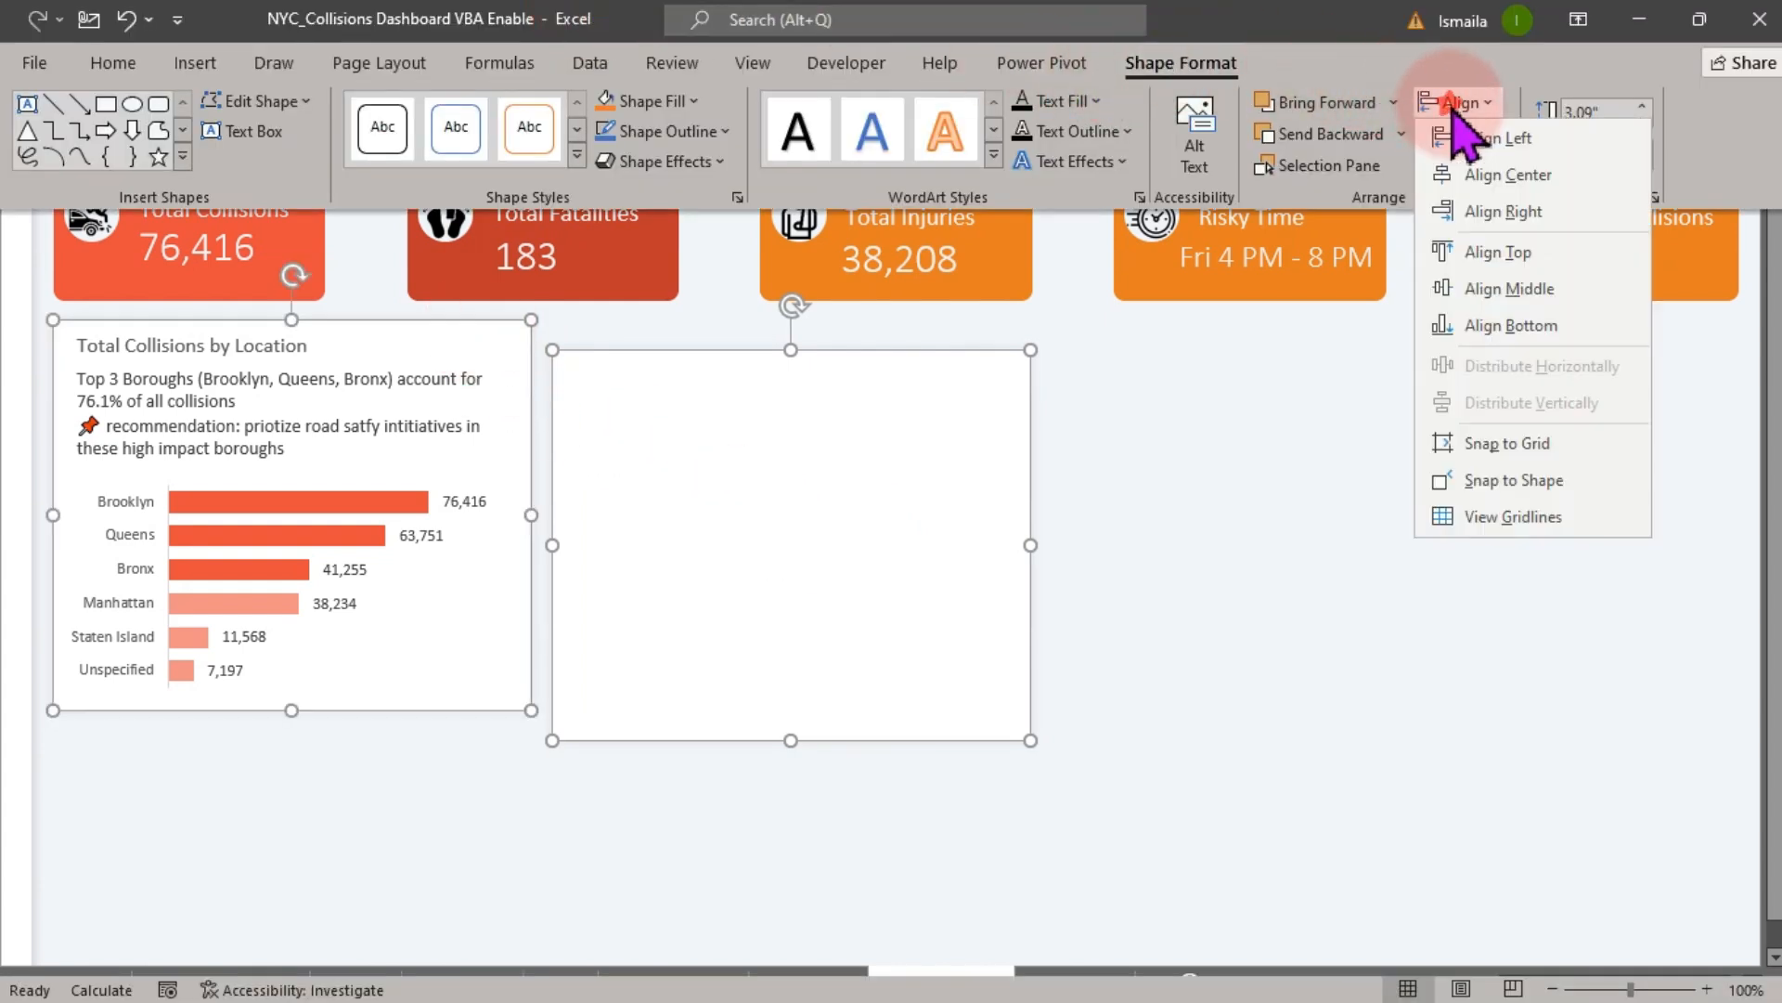
left_click(1500, 253)
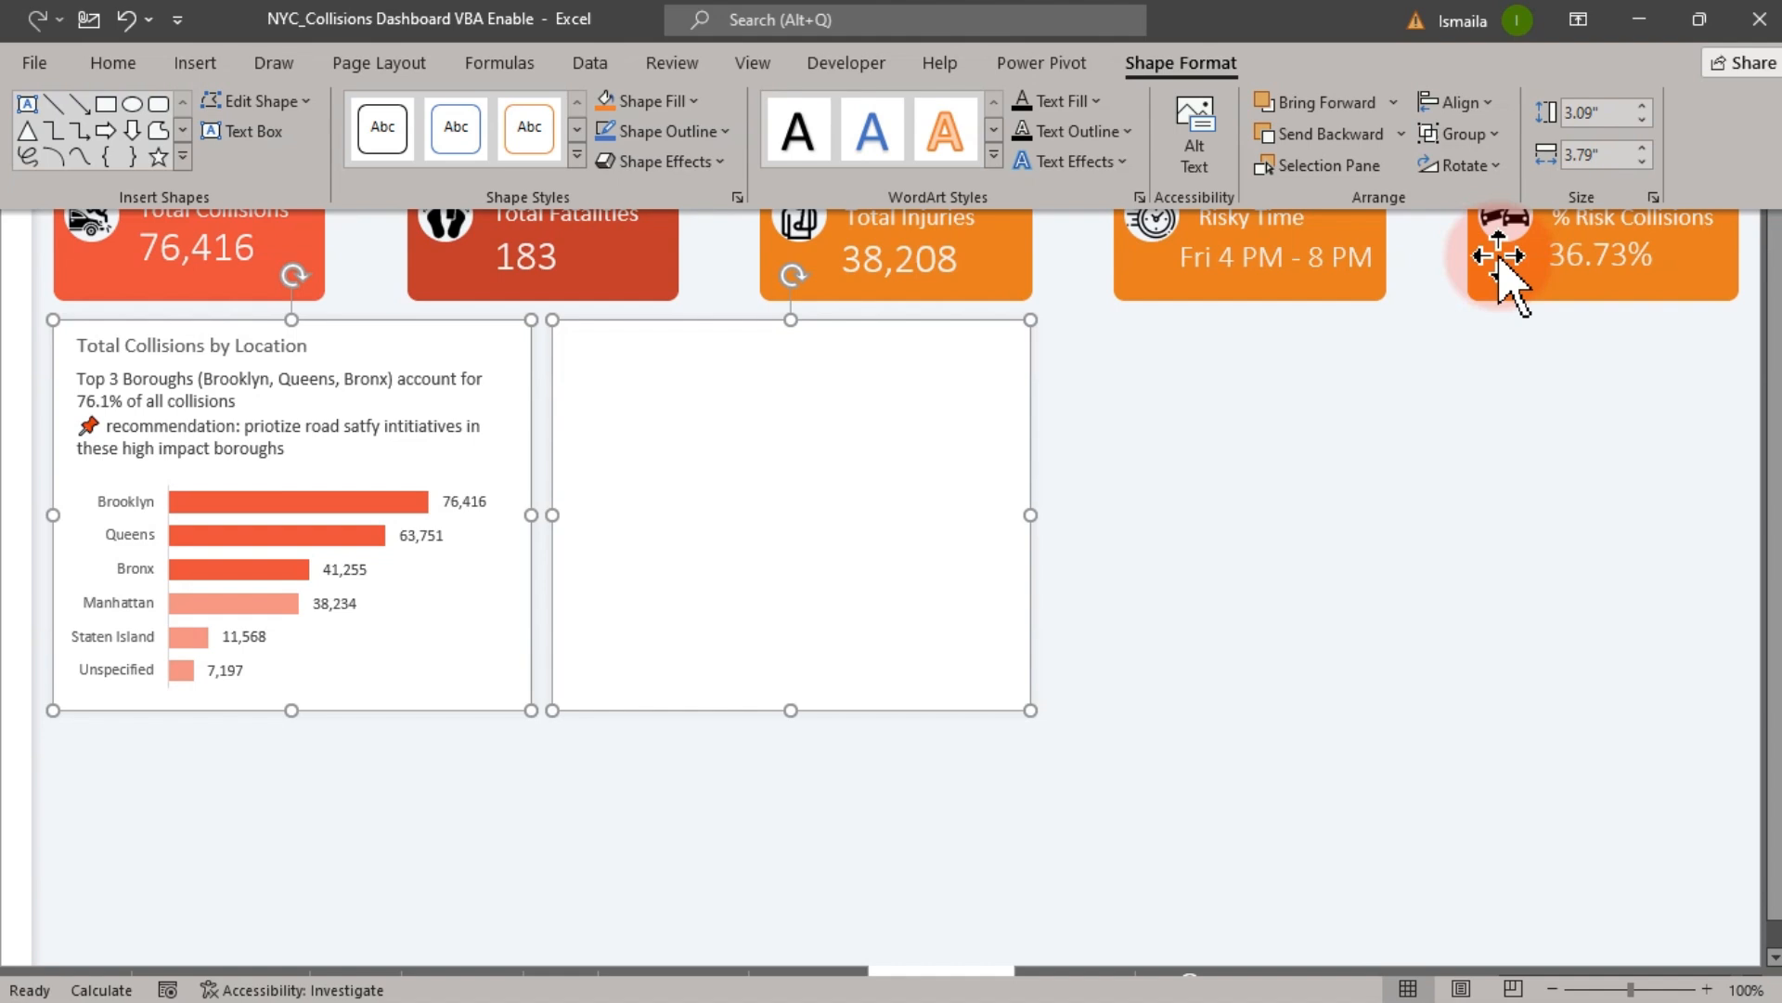
left_click(1162, 592)
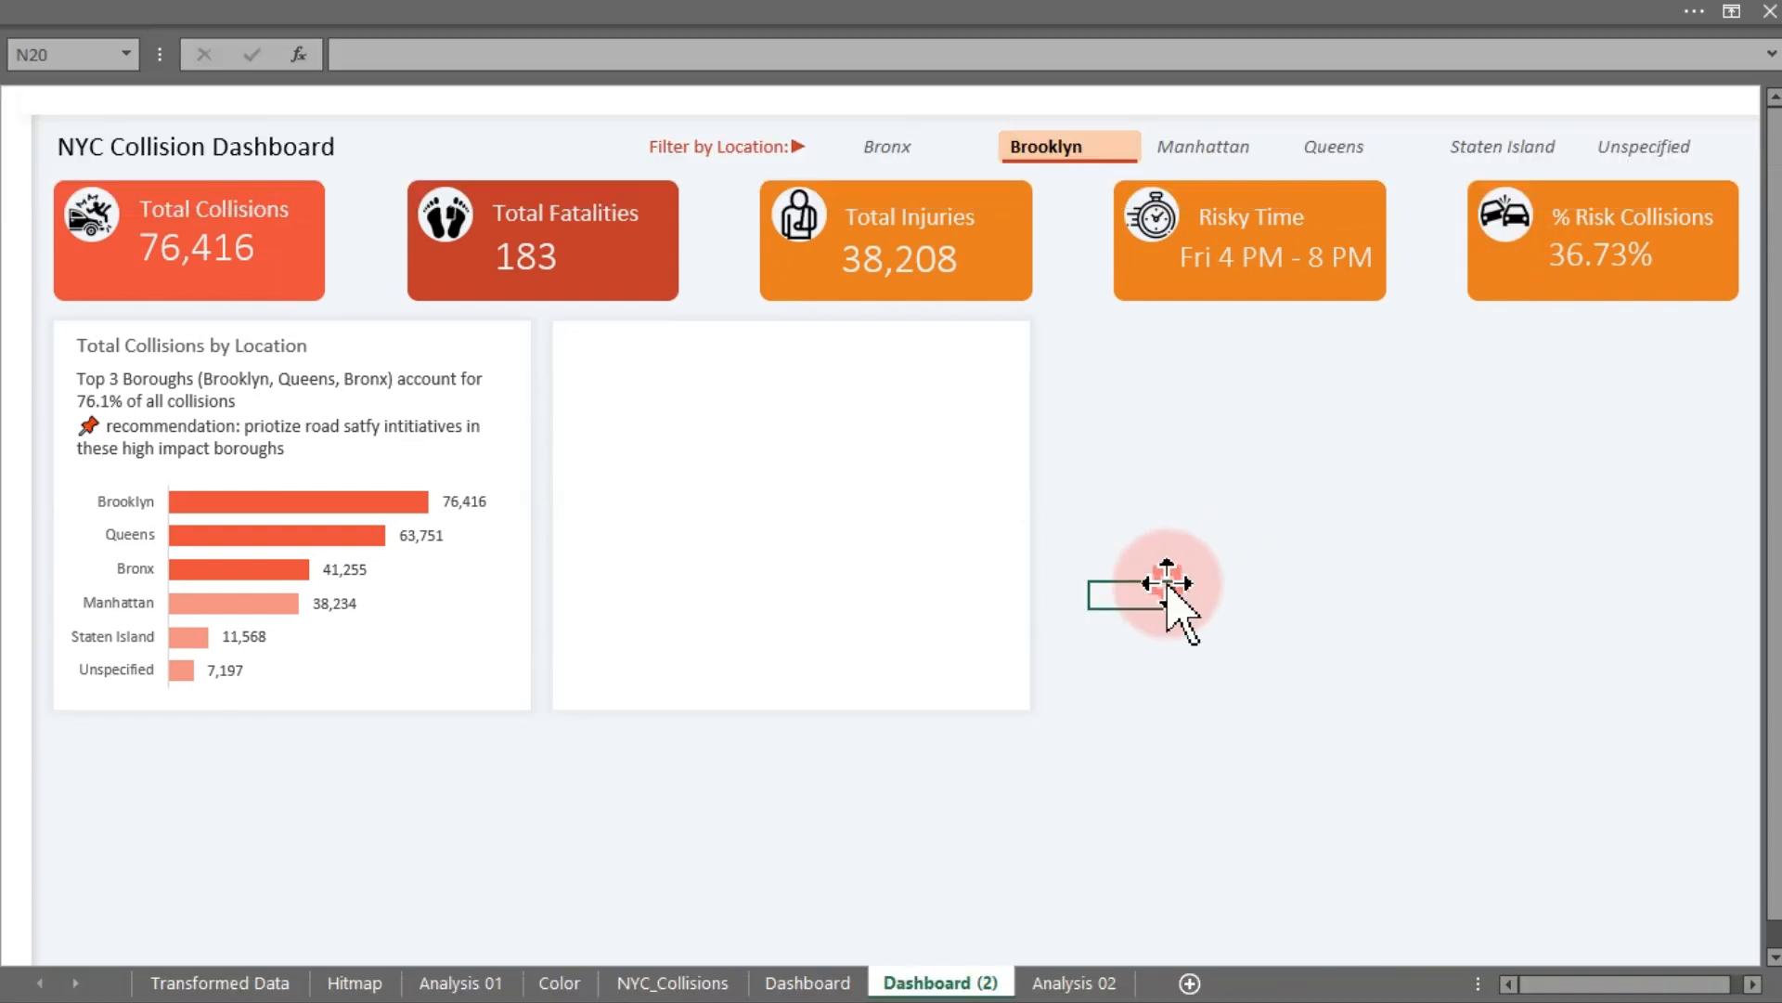
- Duplicate the Total Collisions by Location title and move the copy into the new card's top-left corner
left_click(265, 345)
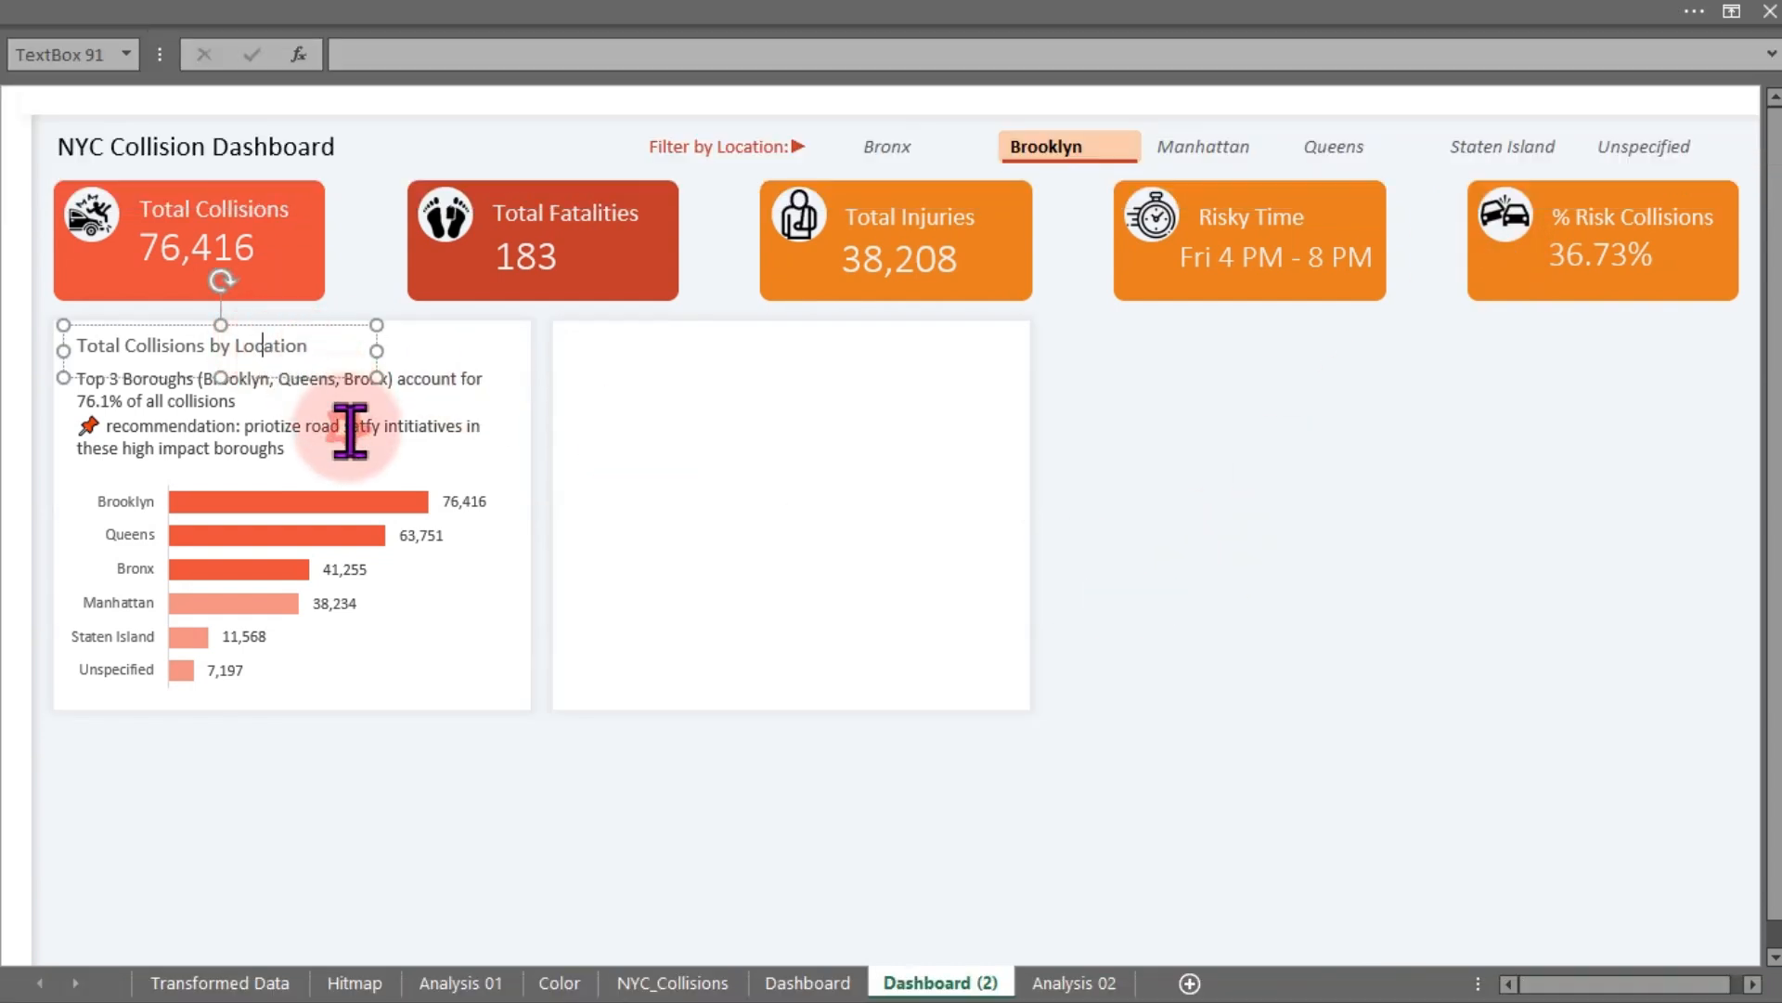
left_click(604, 870)
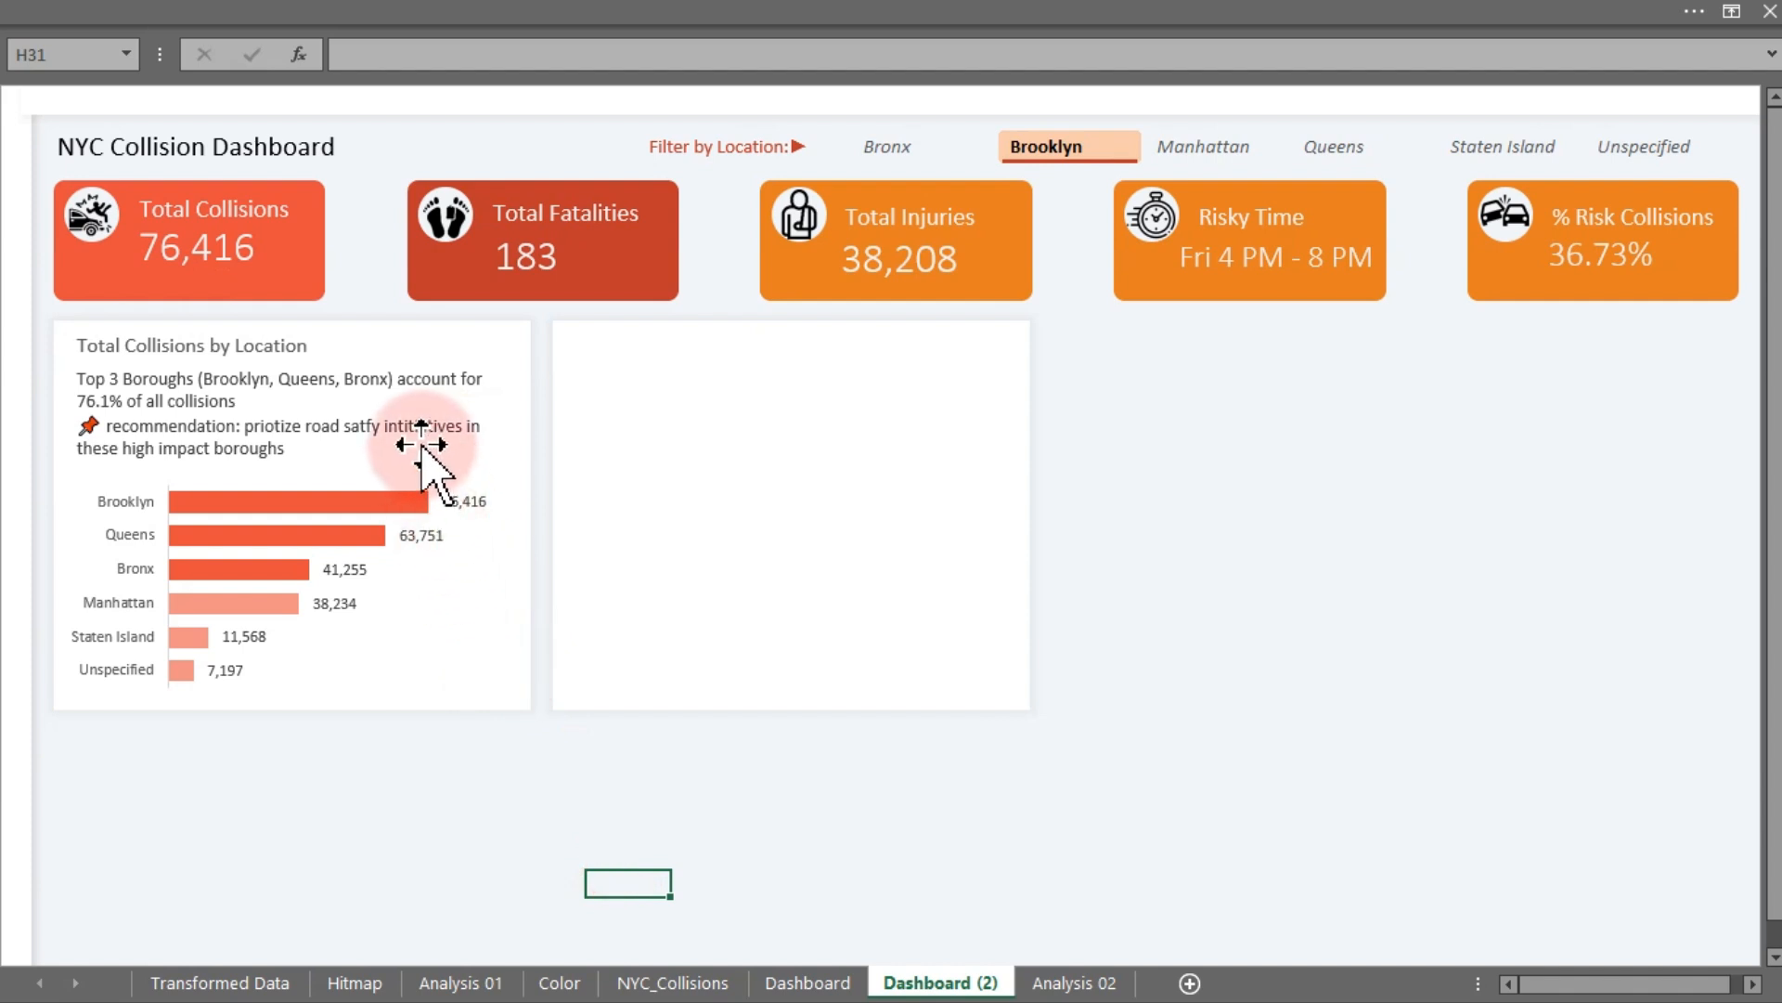
left_click(417, 438)
left_click_drag(417, 438, 417, 440)
left_click(249, 350)
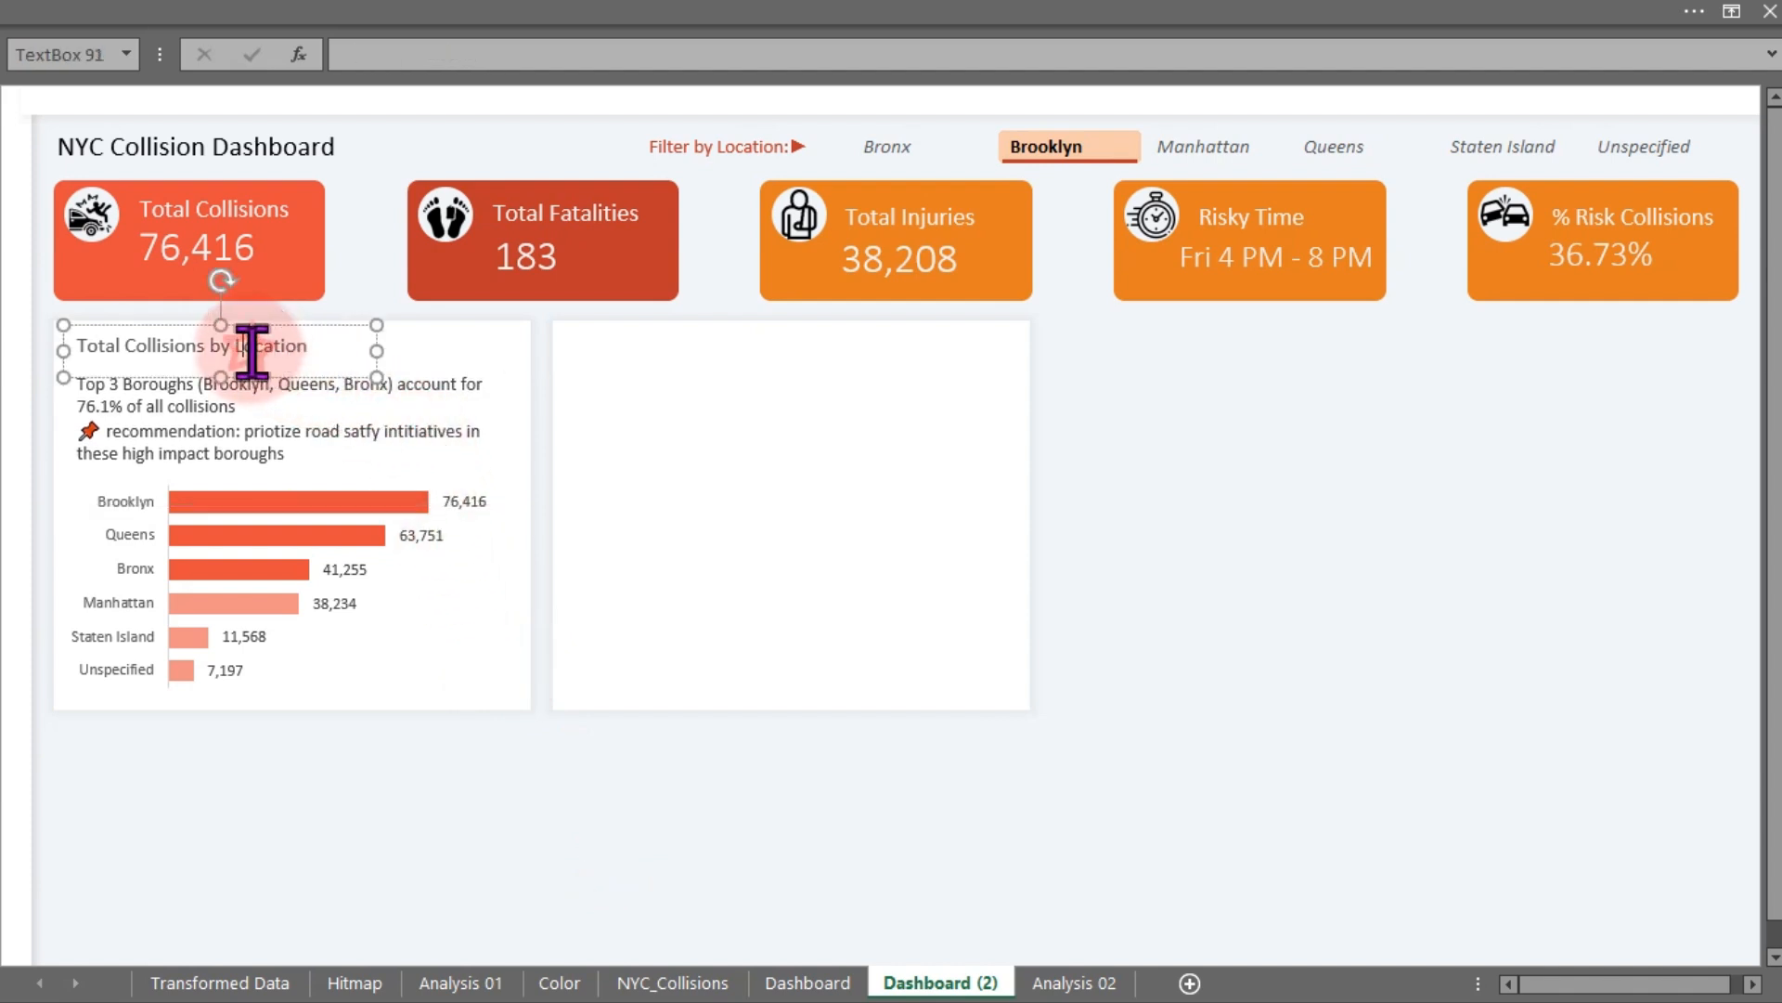
left_click(311, 375)
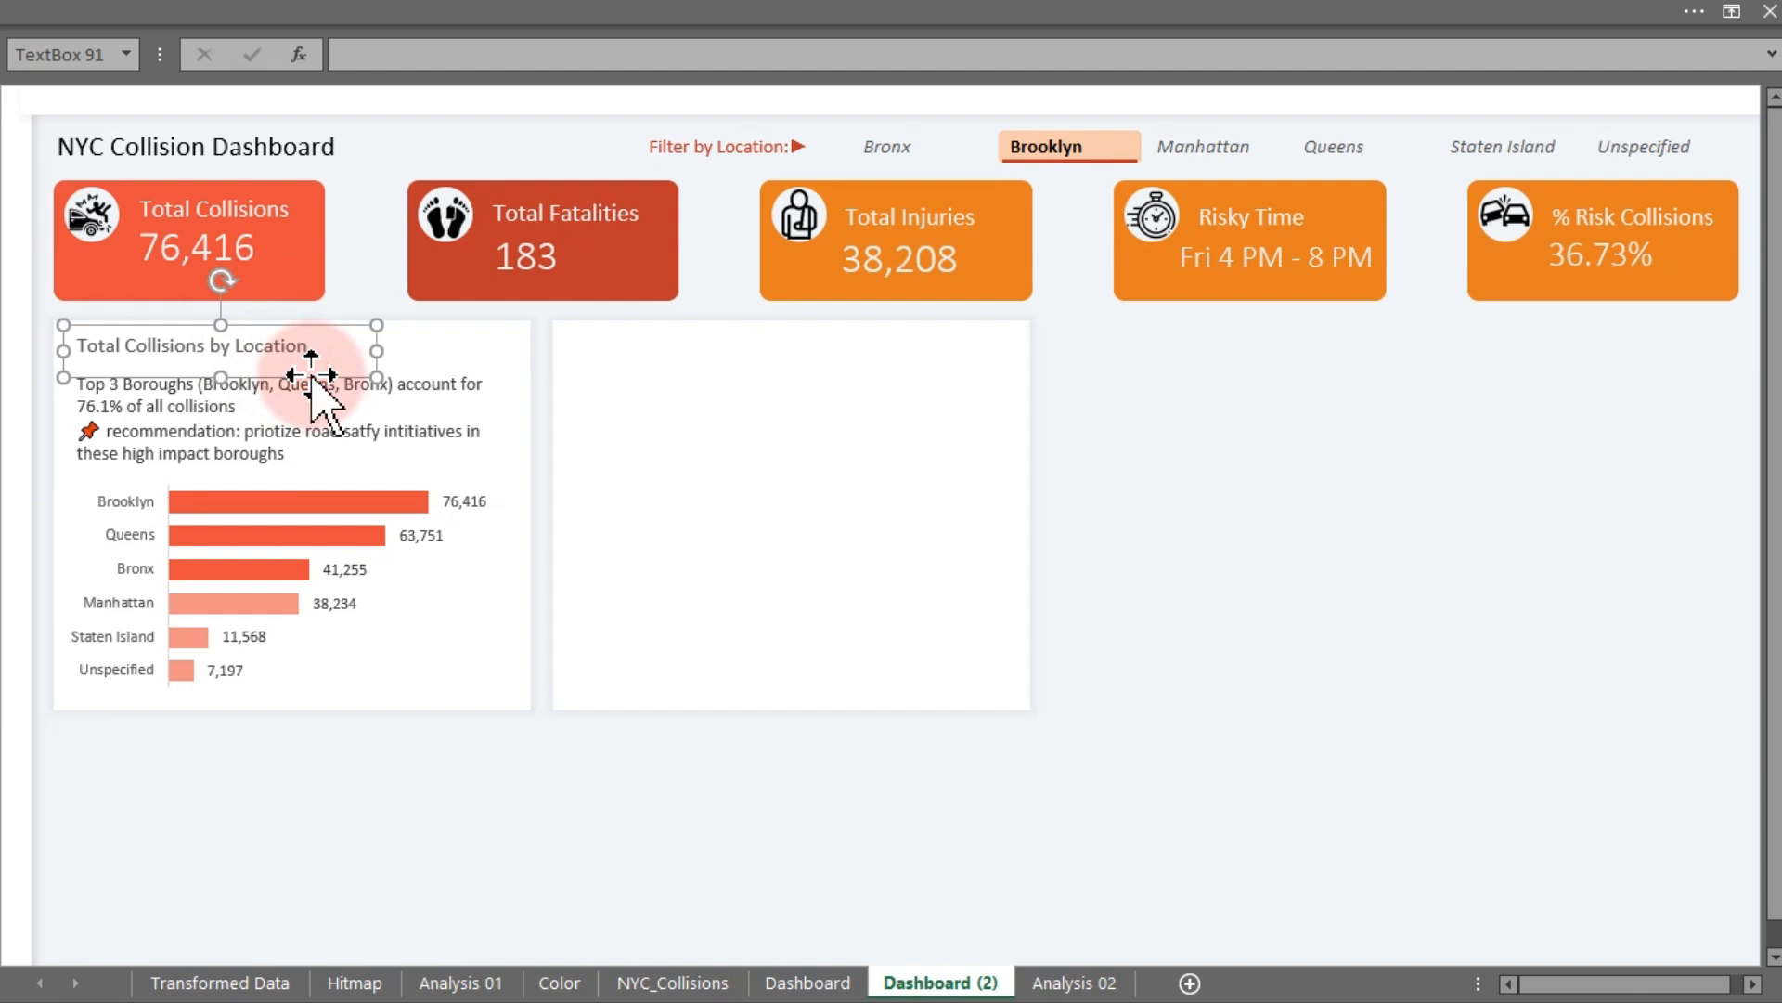
key("ctrl+d")
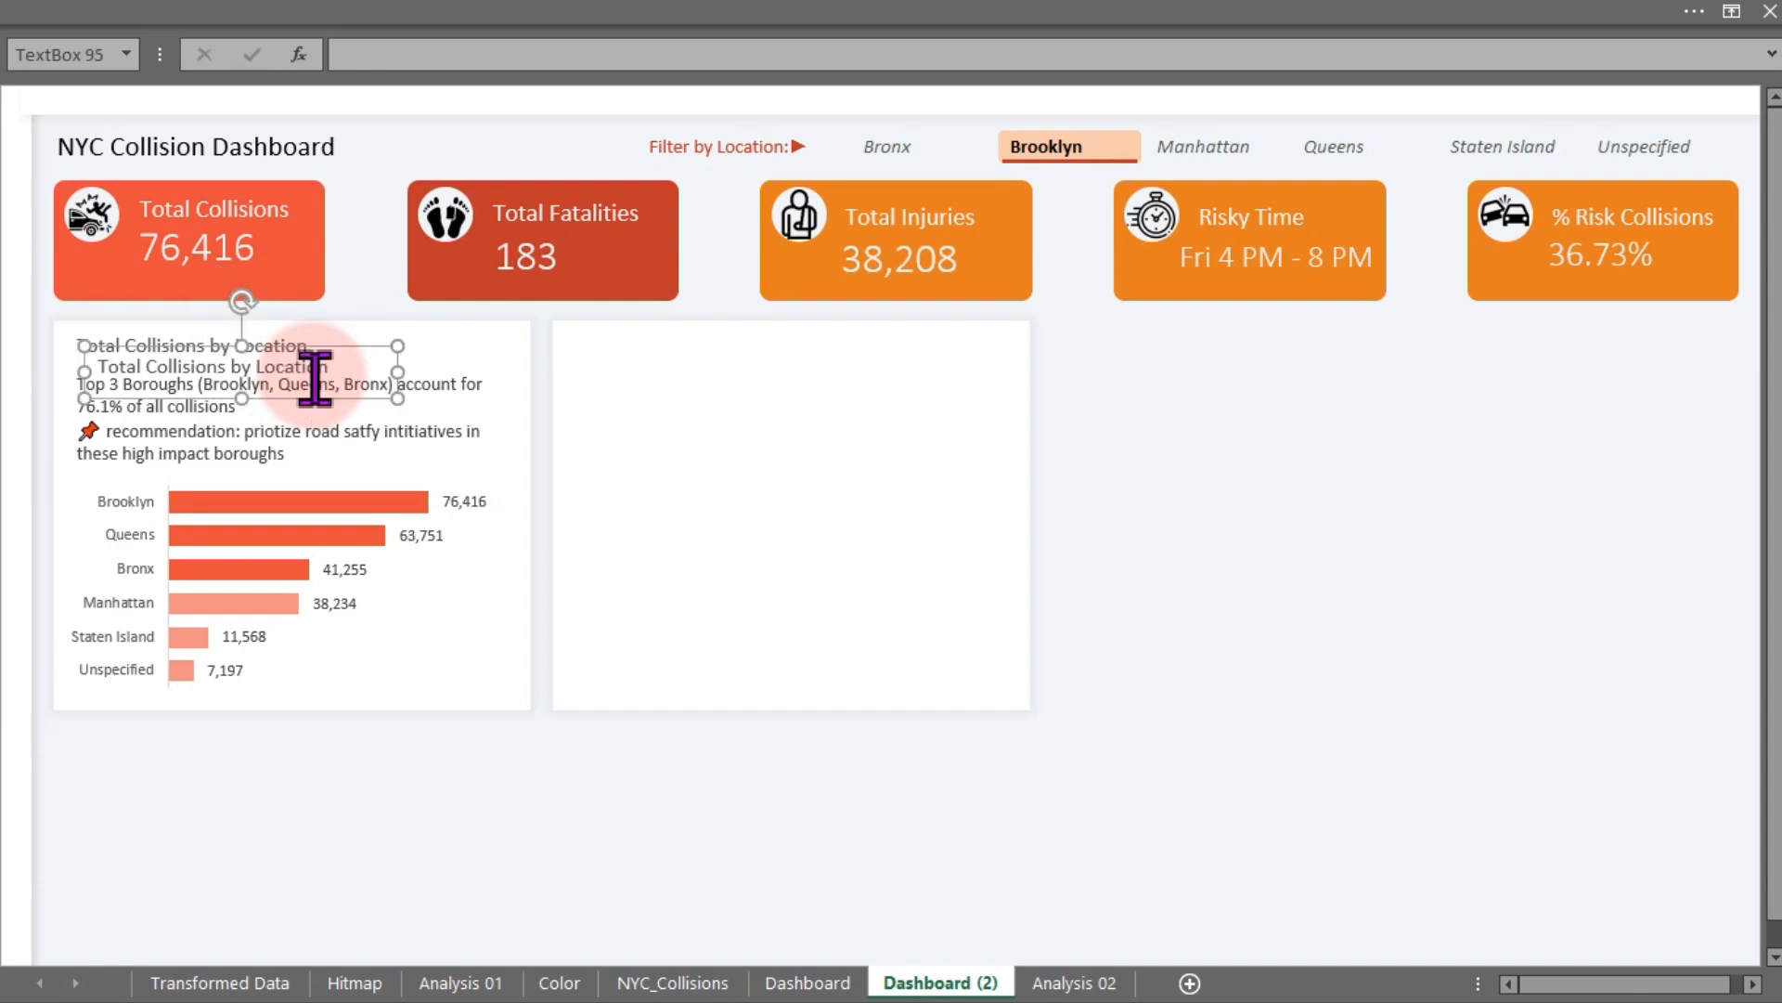
left_click(336, 345)
left_click_drag(329, 343, 813, 330)
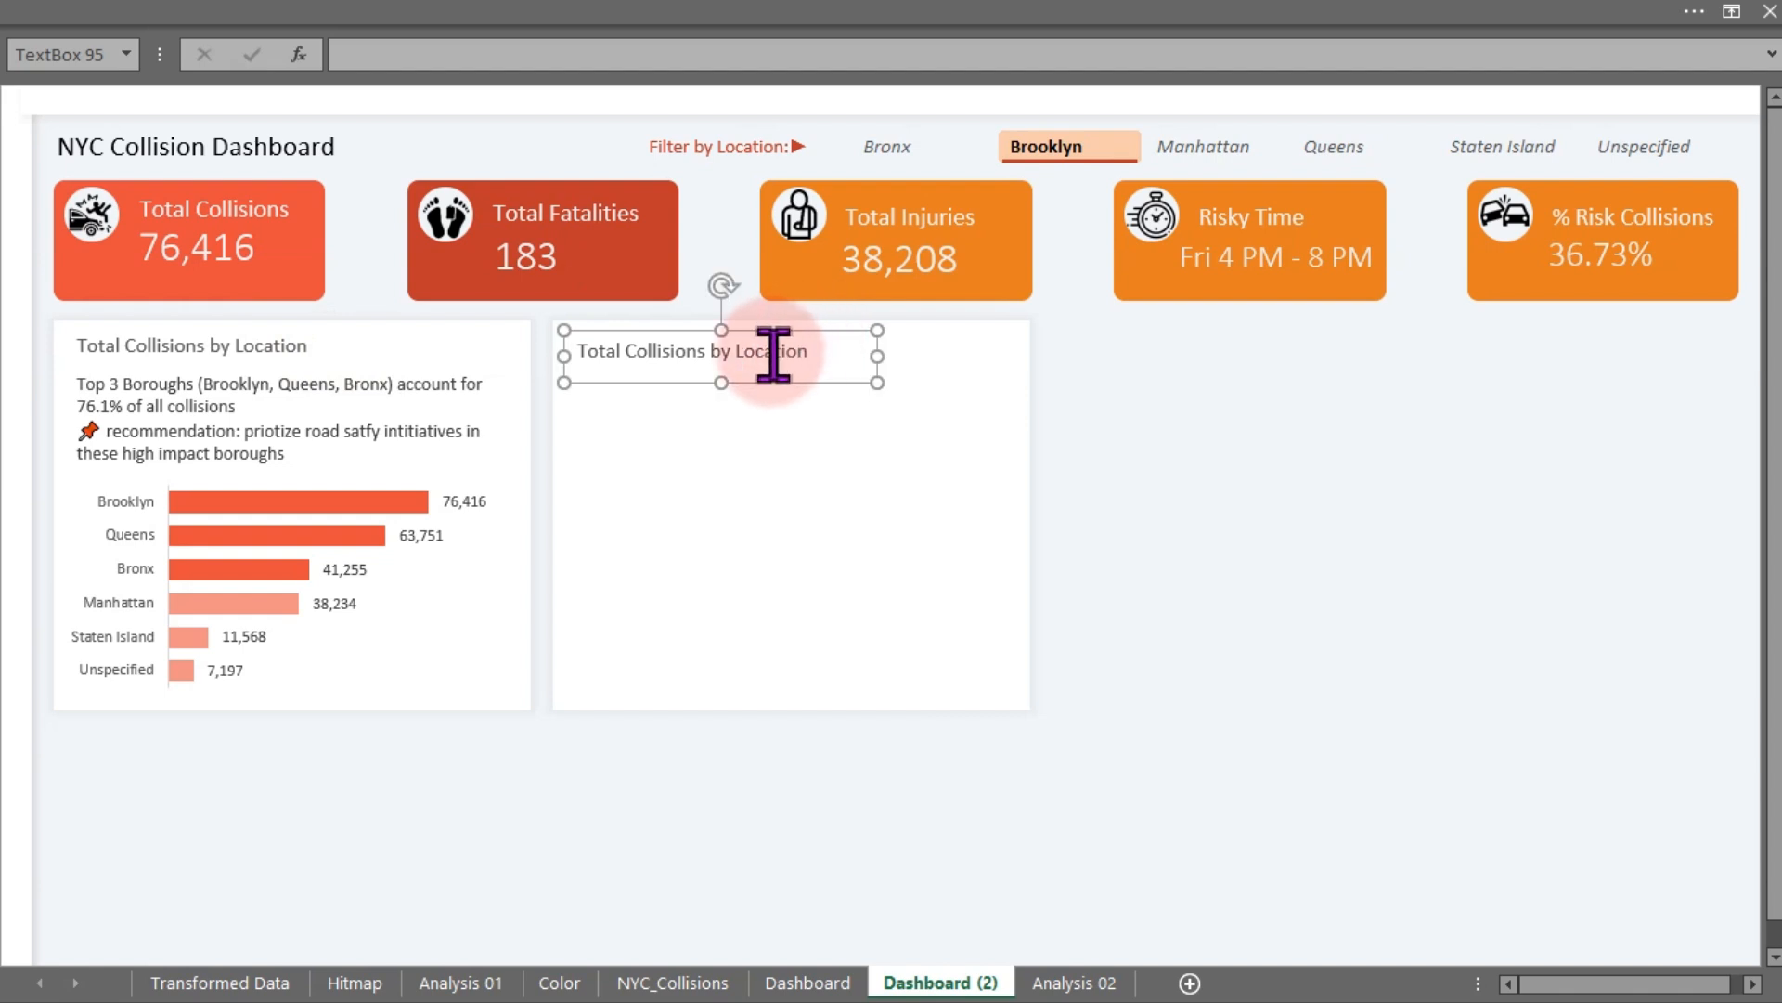
- Rename the copied title to Total Collisions by Vehicle Type
double_click(773, 353)
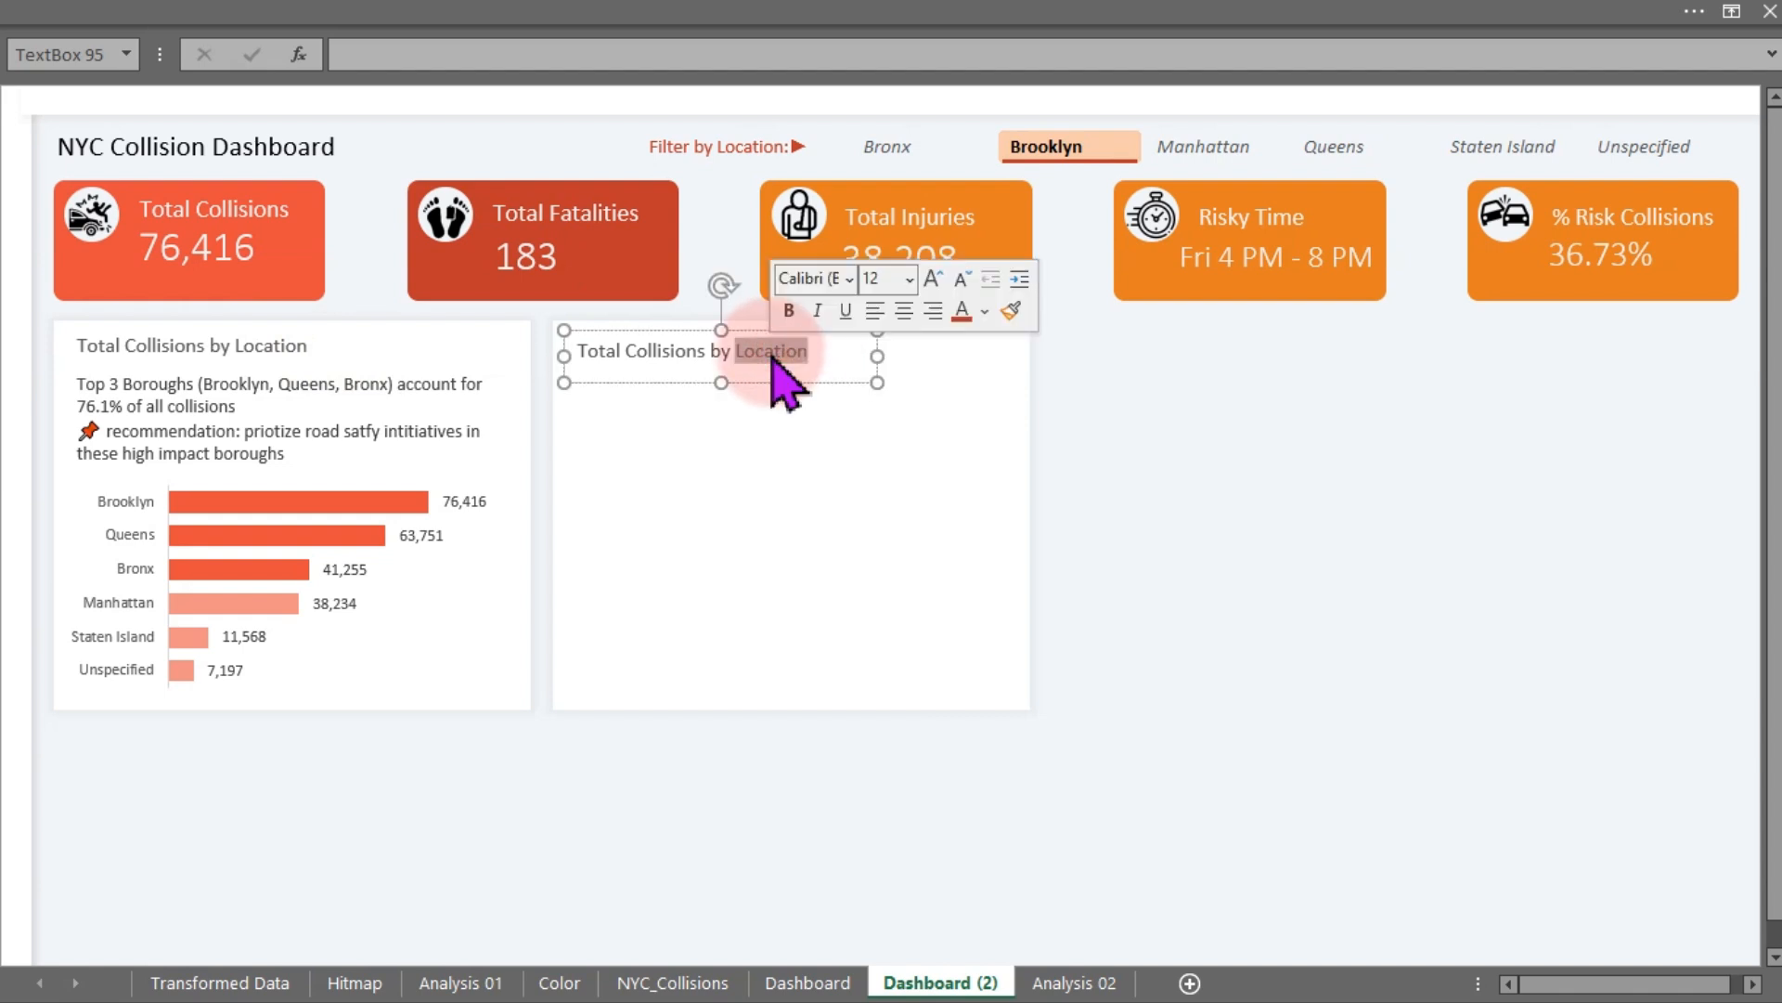
type("Vehicle Type")
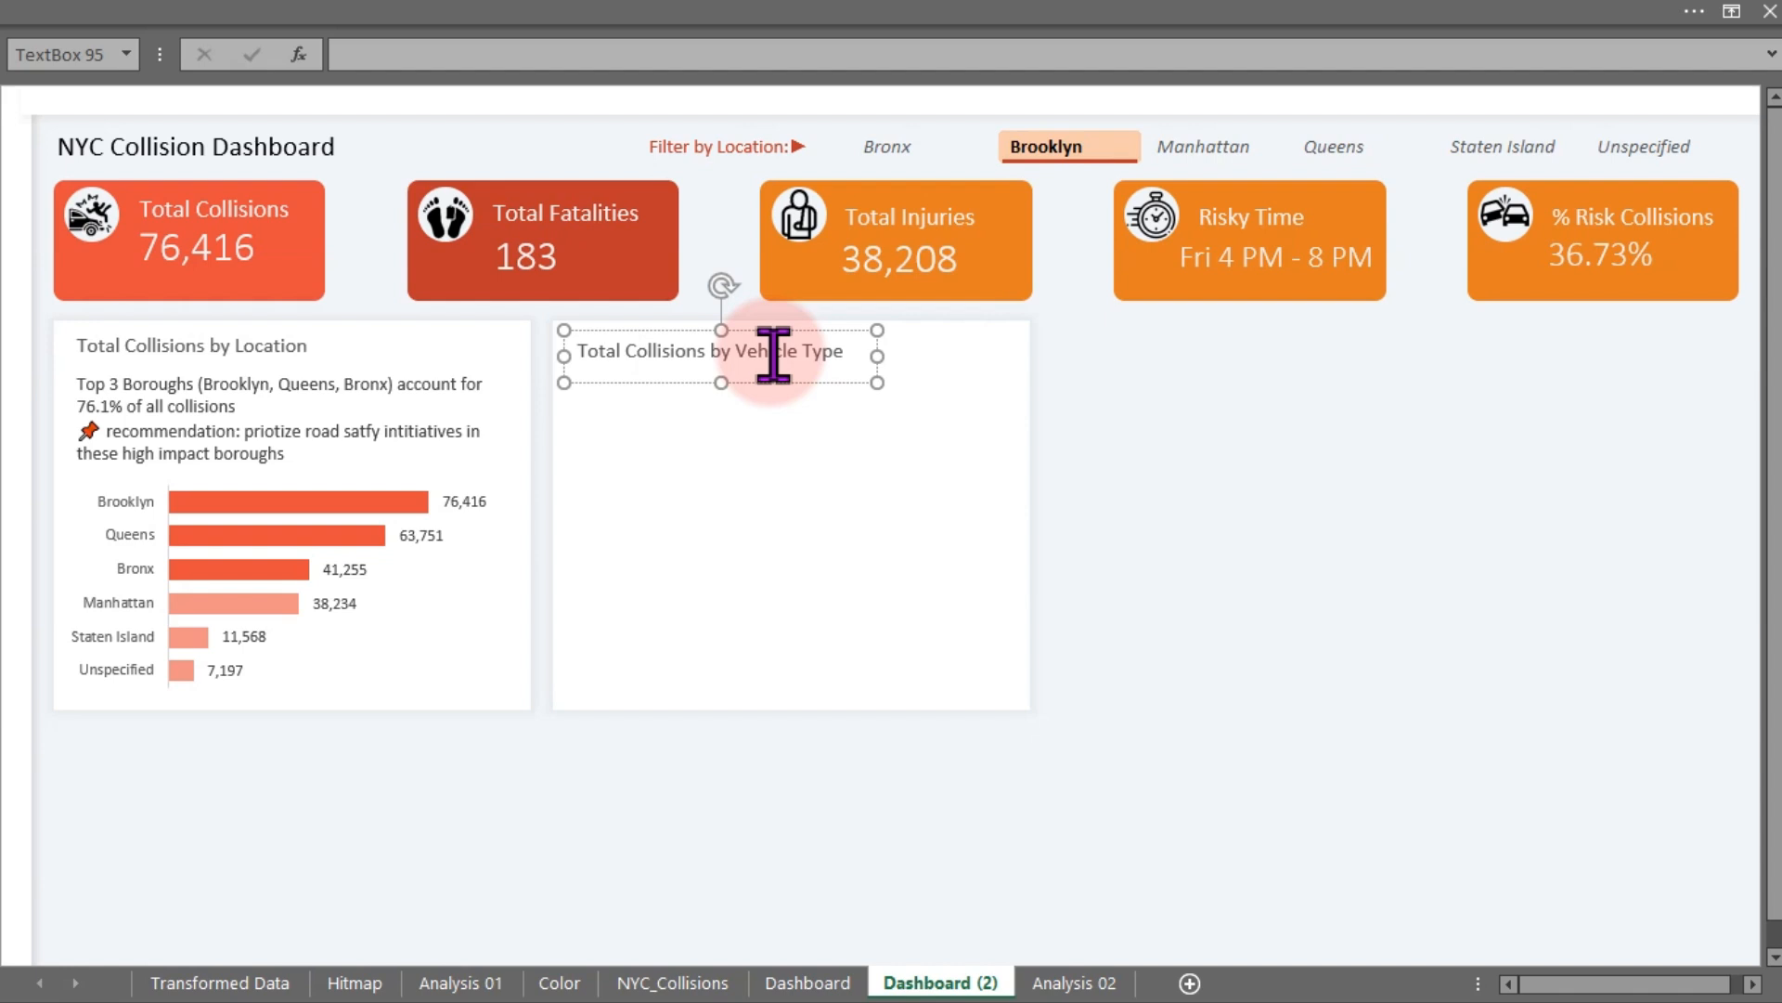
left_click(1263, 461)
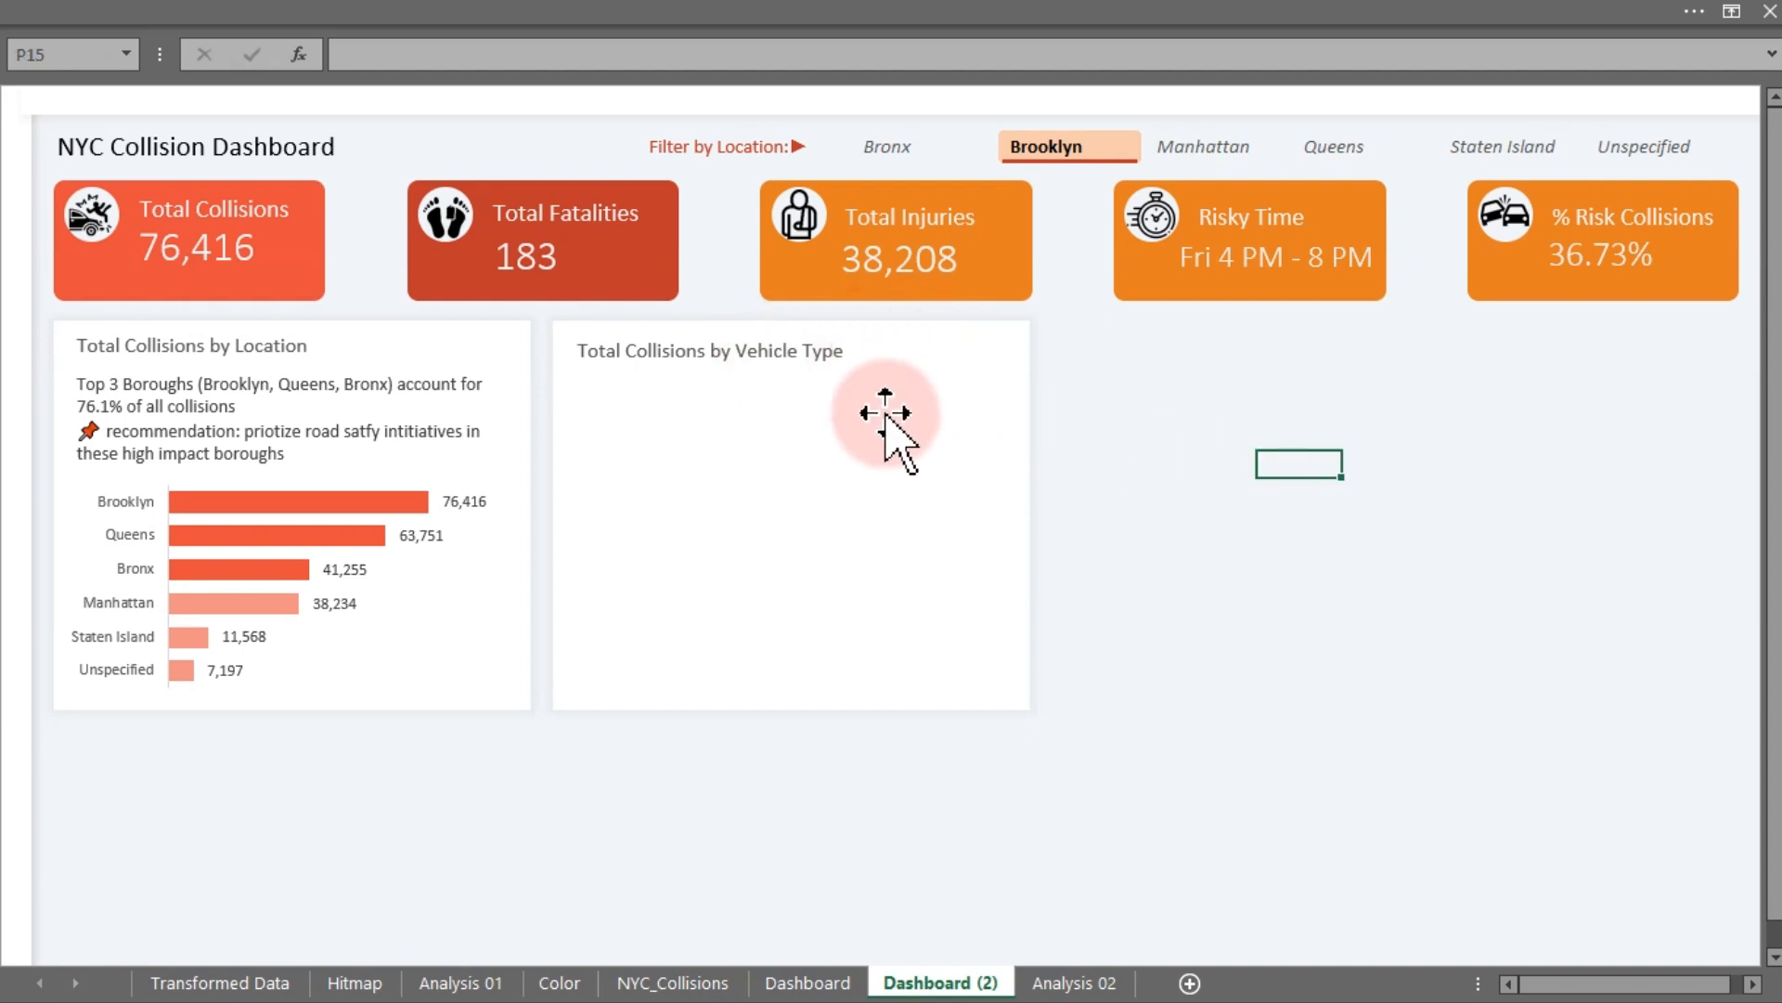
- Insert a spin button form control and place it in the new card's top-right corner
left_click(450, 20)
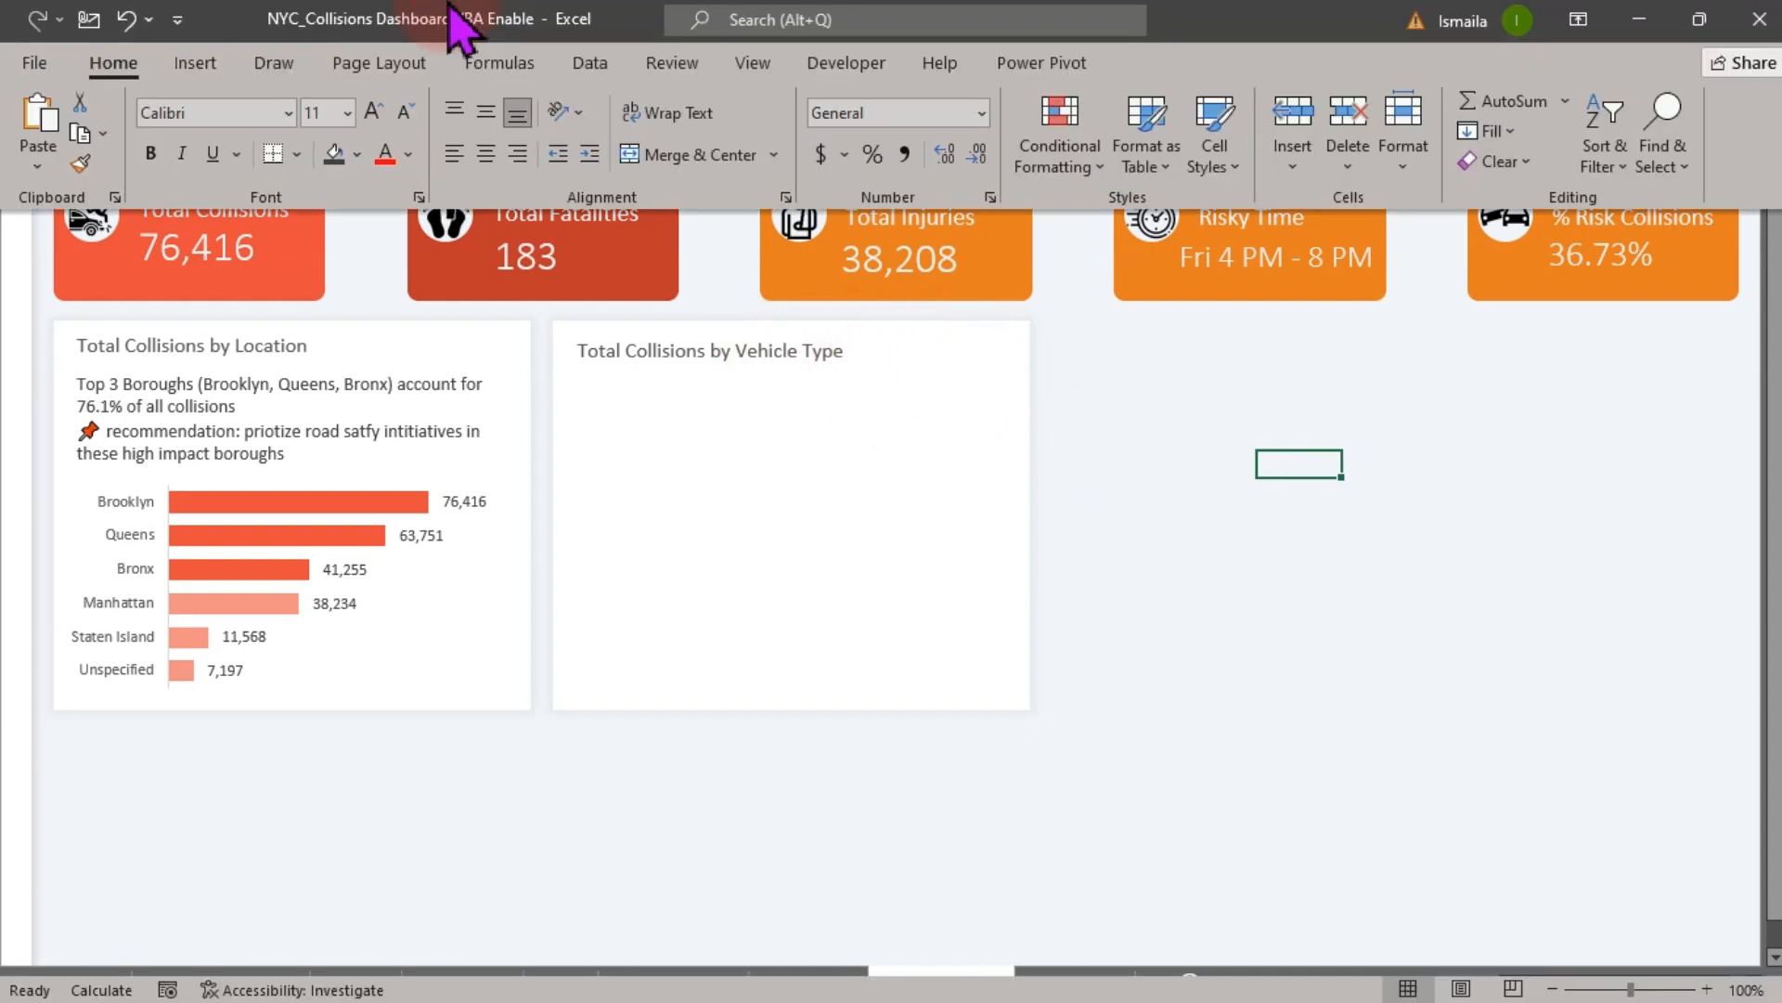
left_click(843, 65)
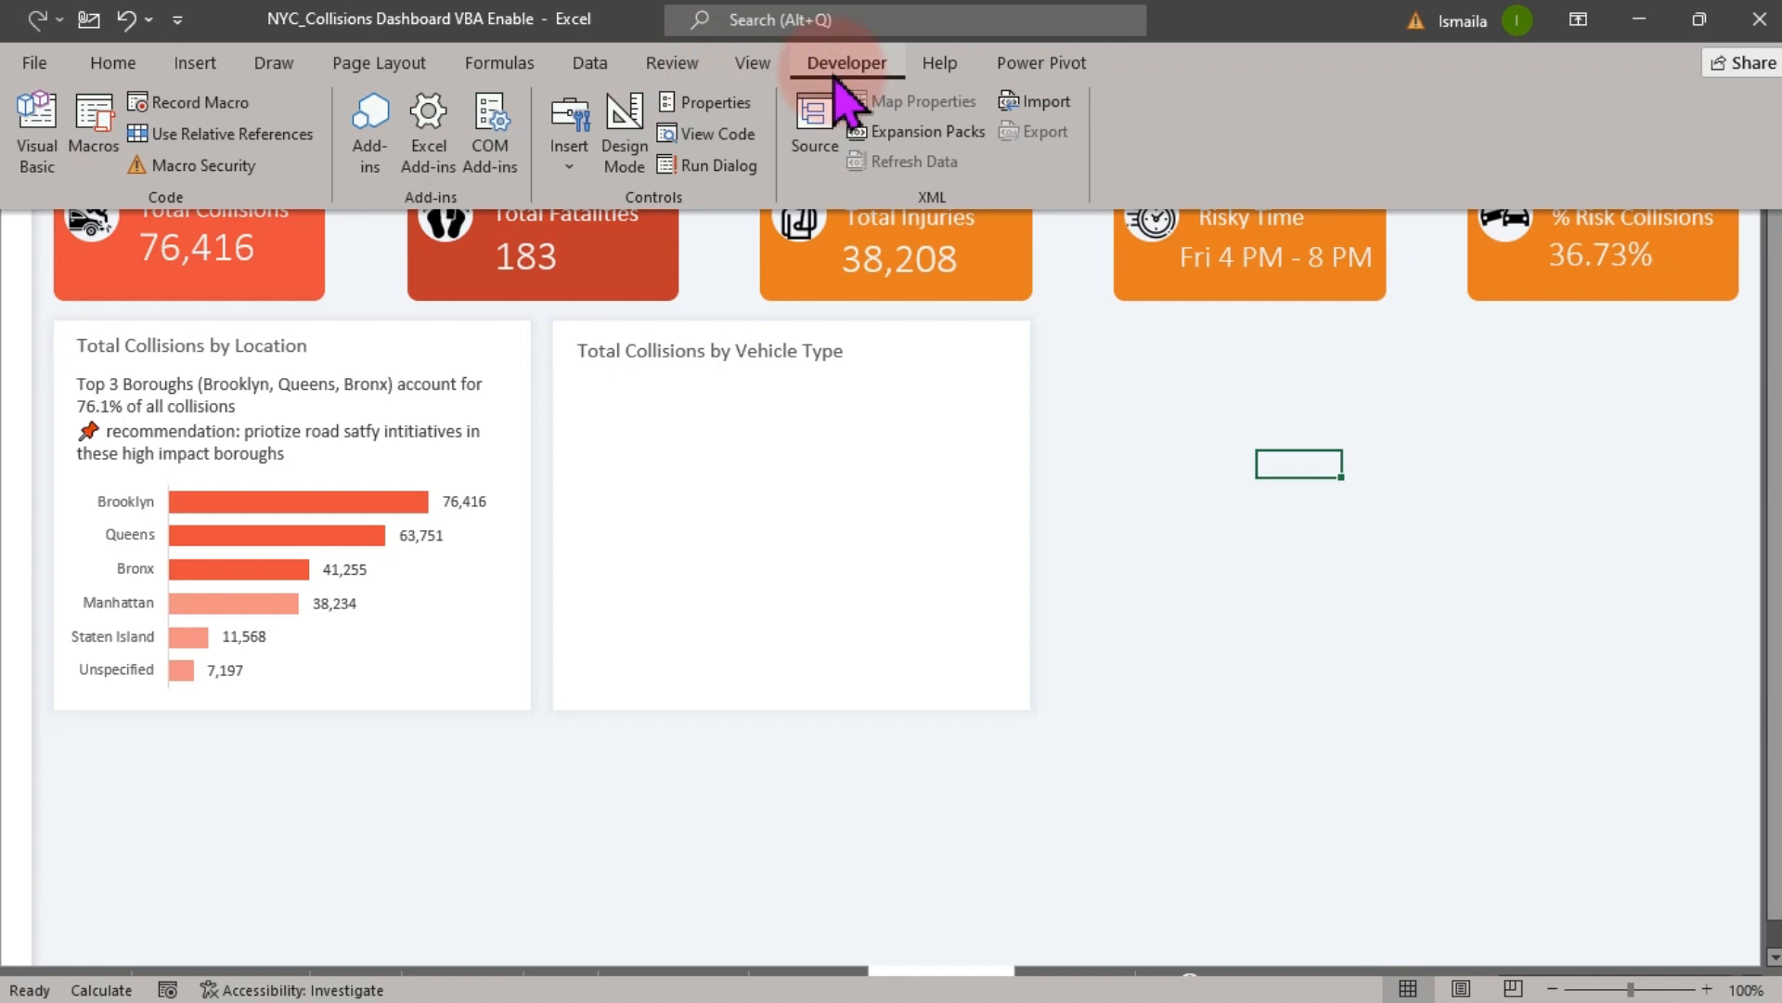
left_click(572, 170)
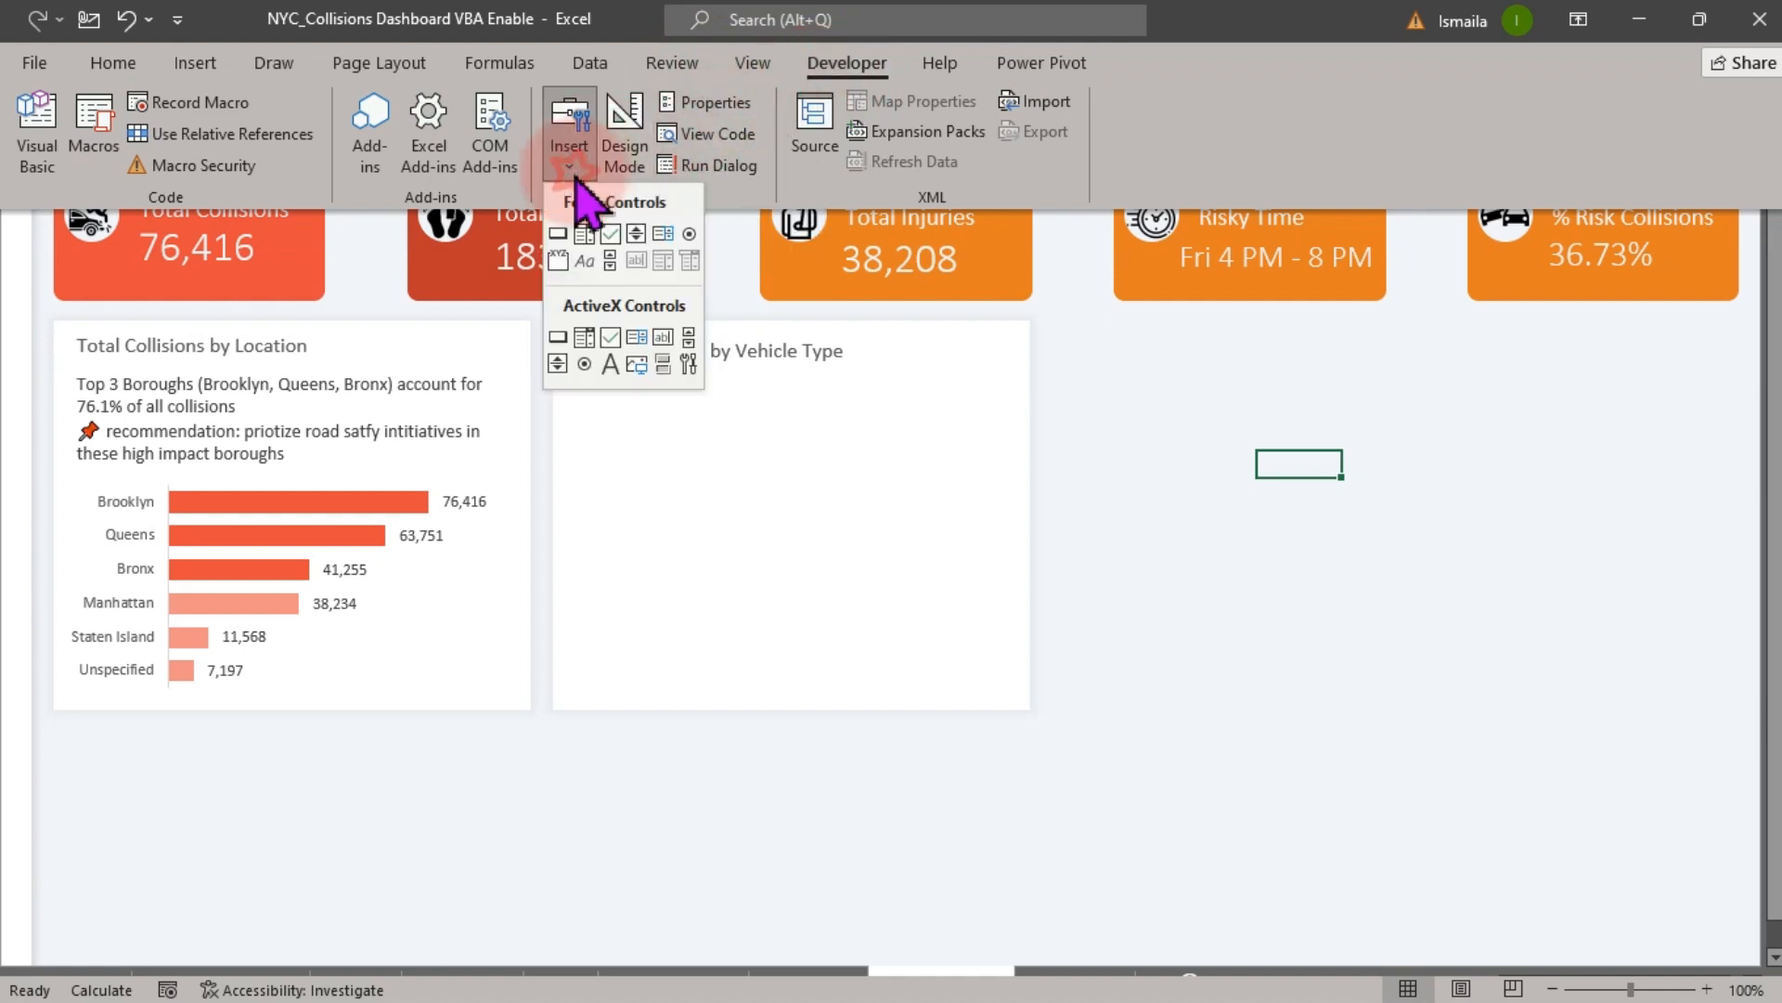
left_click(637, 235)
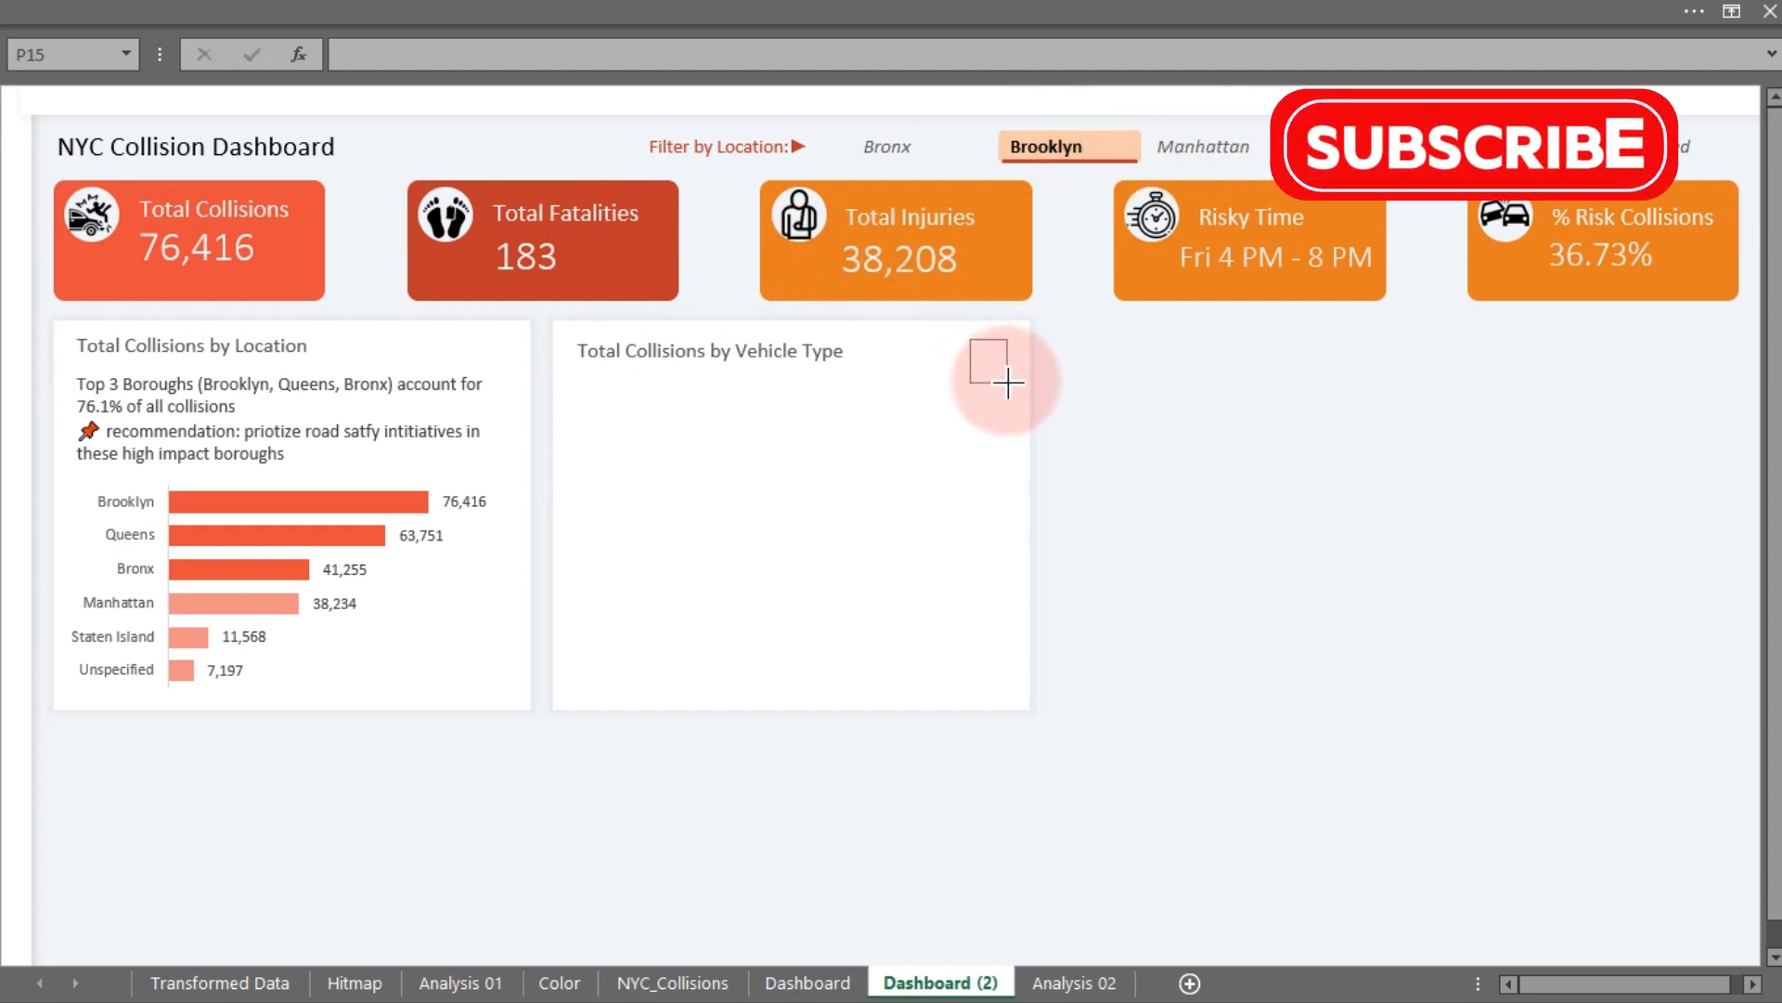
left_click_drag(962, 332, 1012, 385)
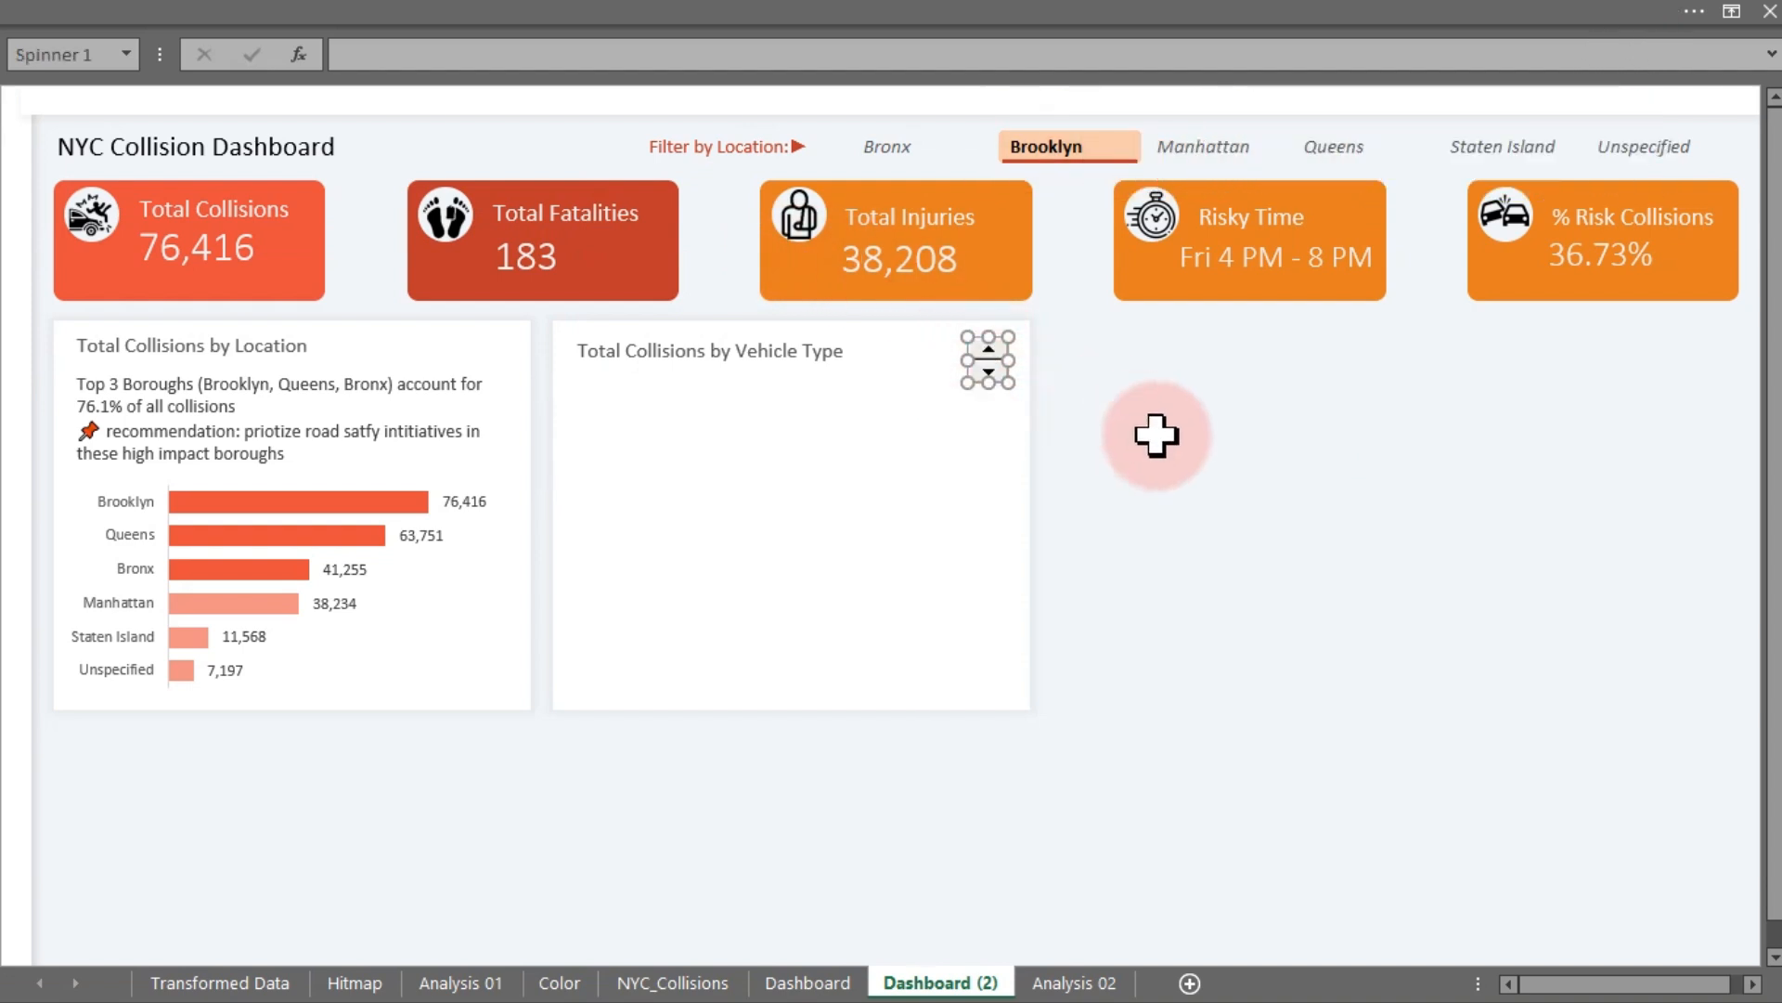
left_click(986, 376)
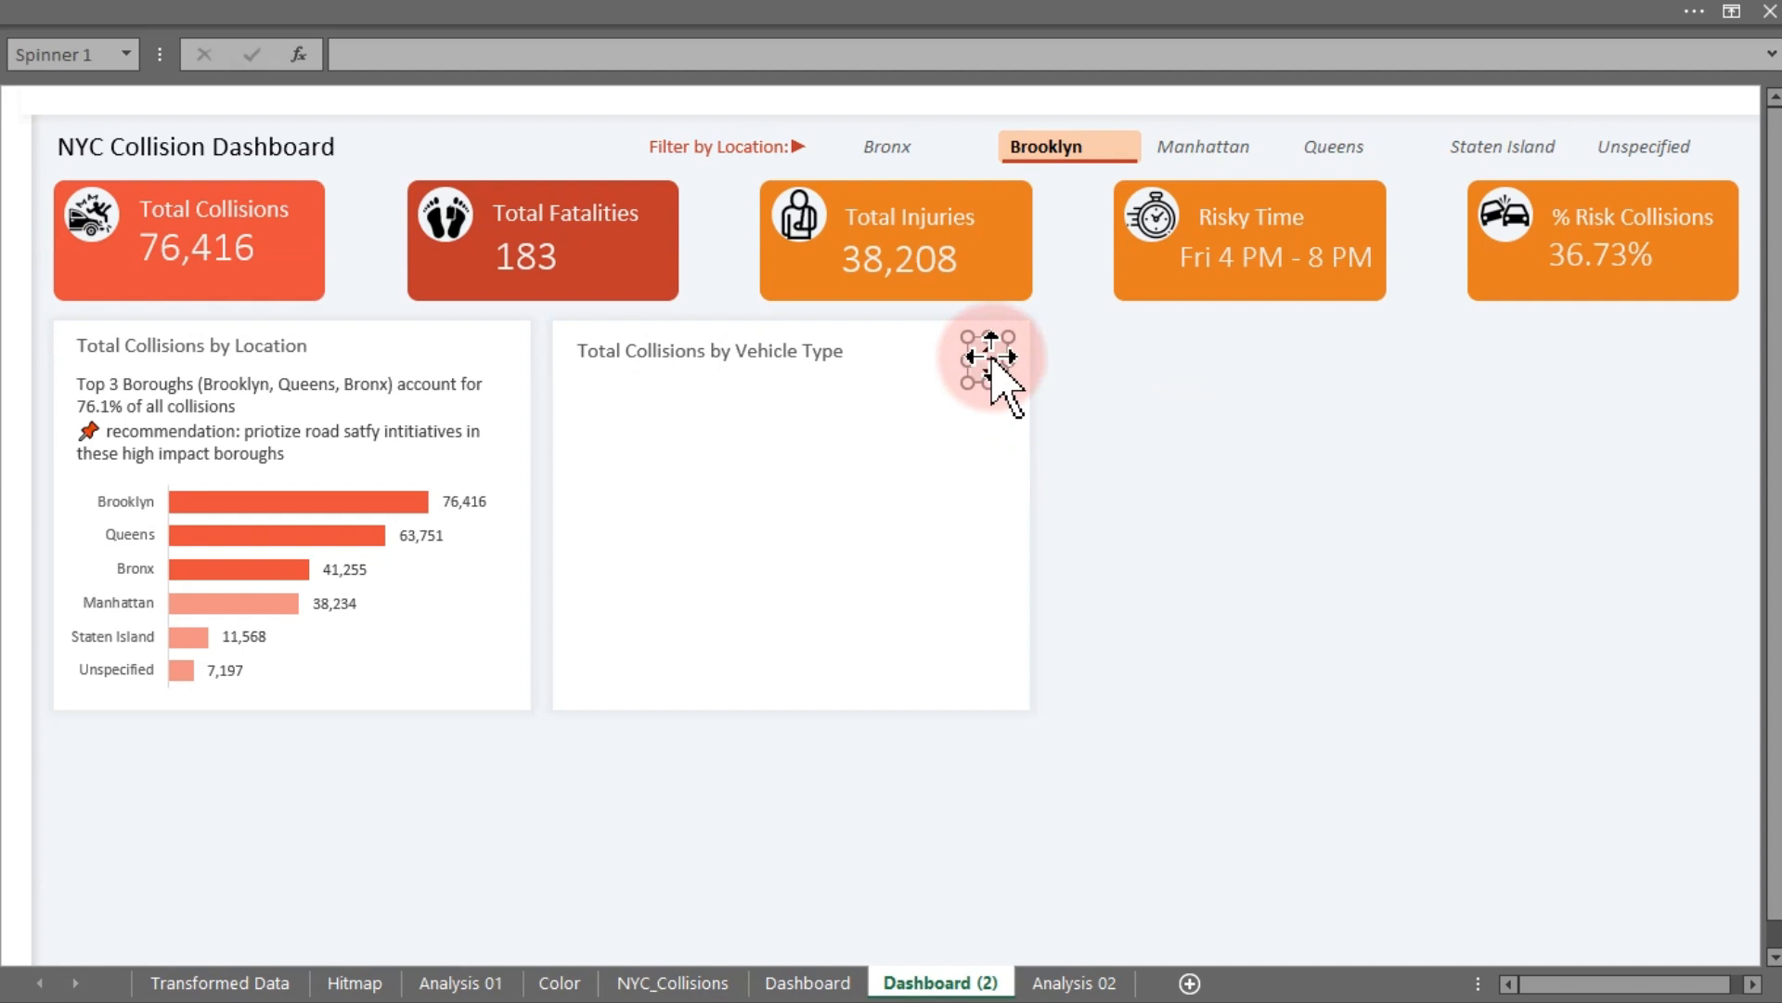
left_click_drag(989, 357, 1012, 346)
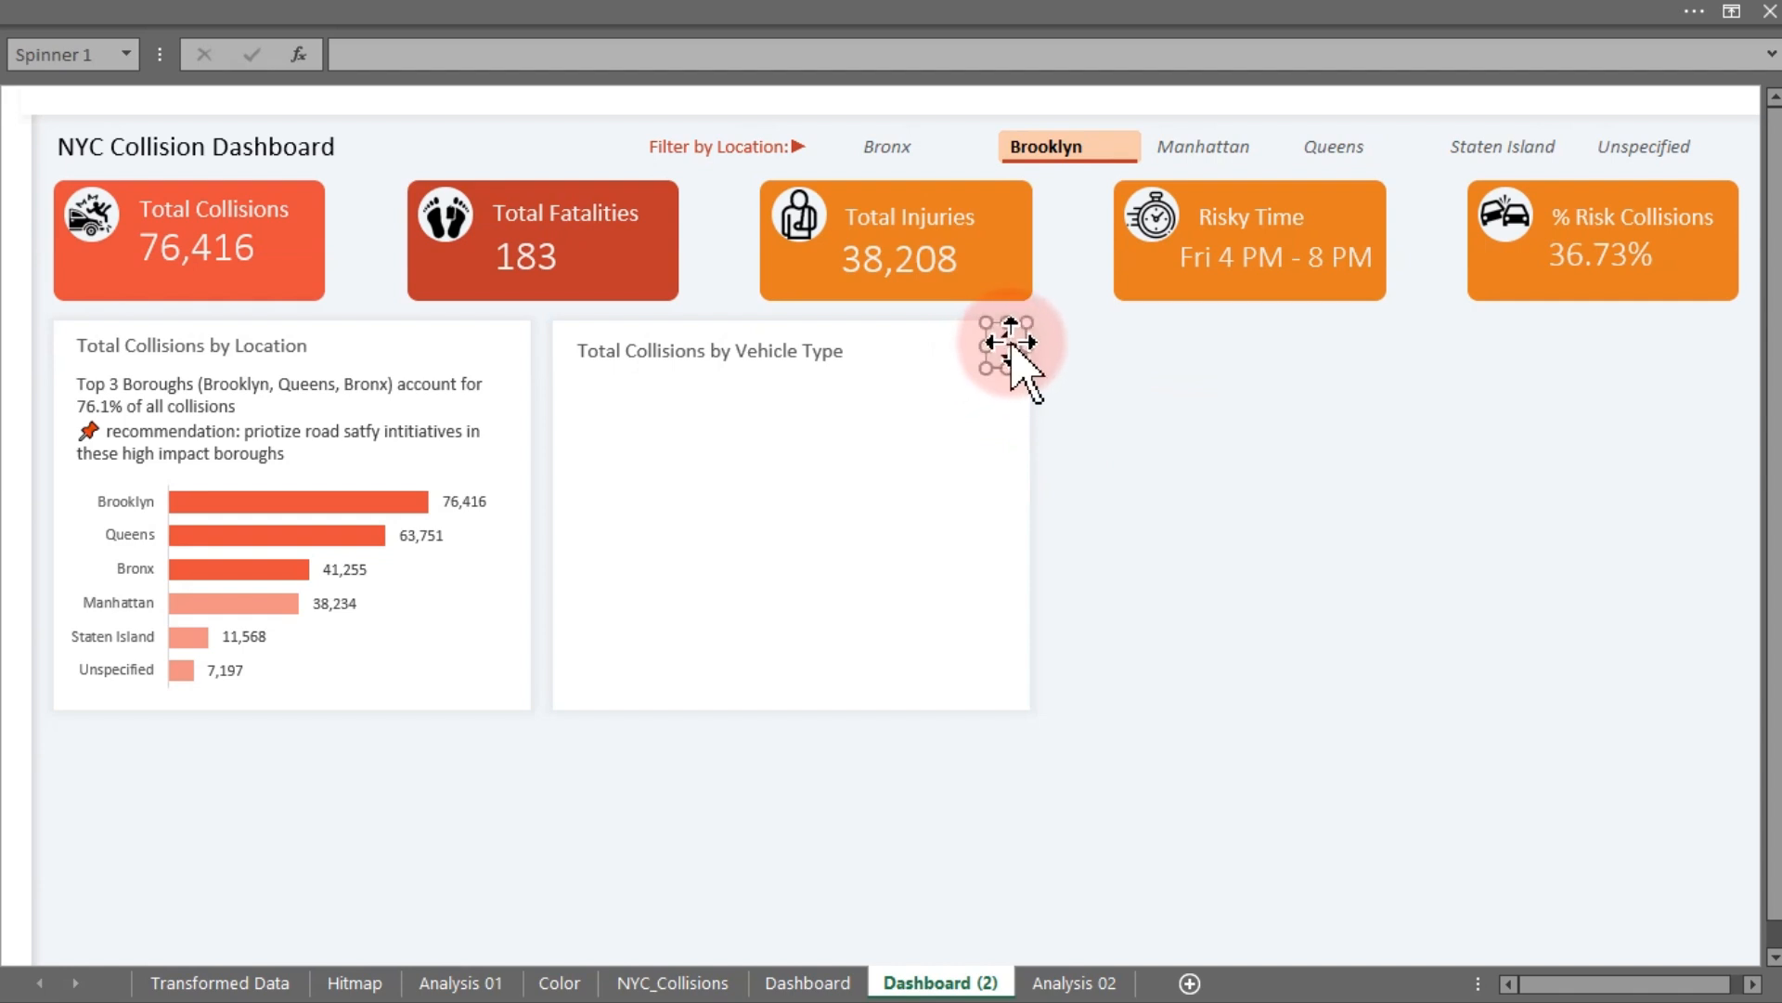
left_click(1151, 443)
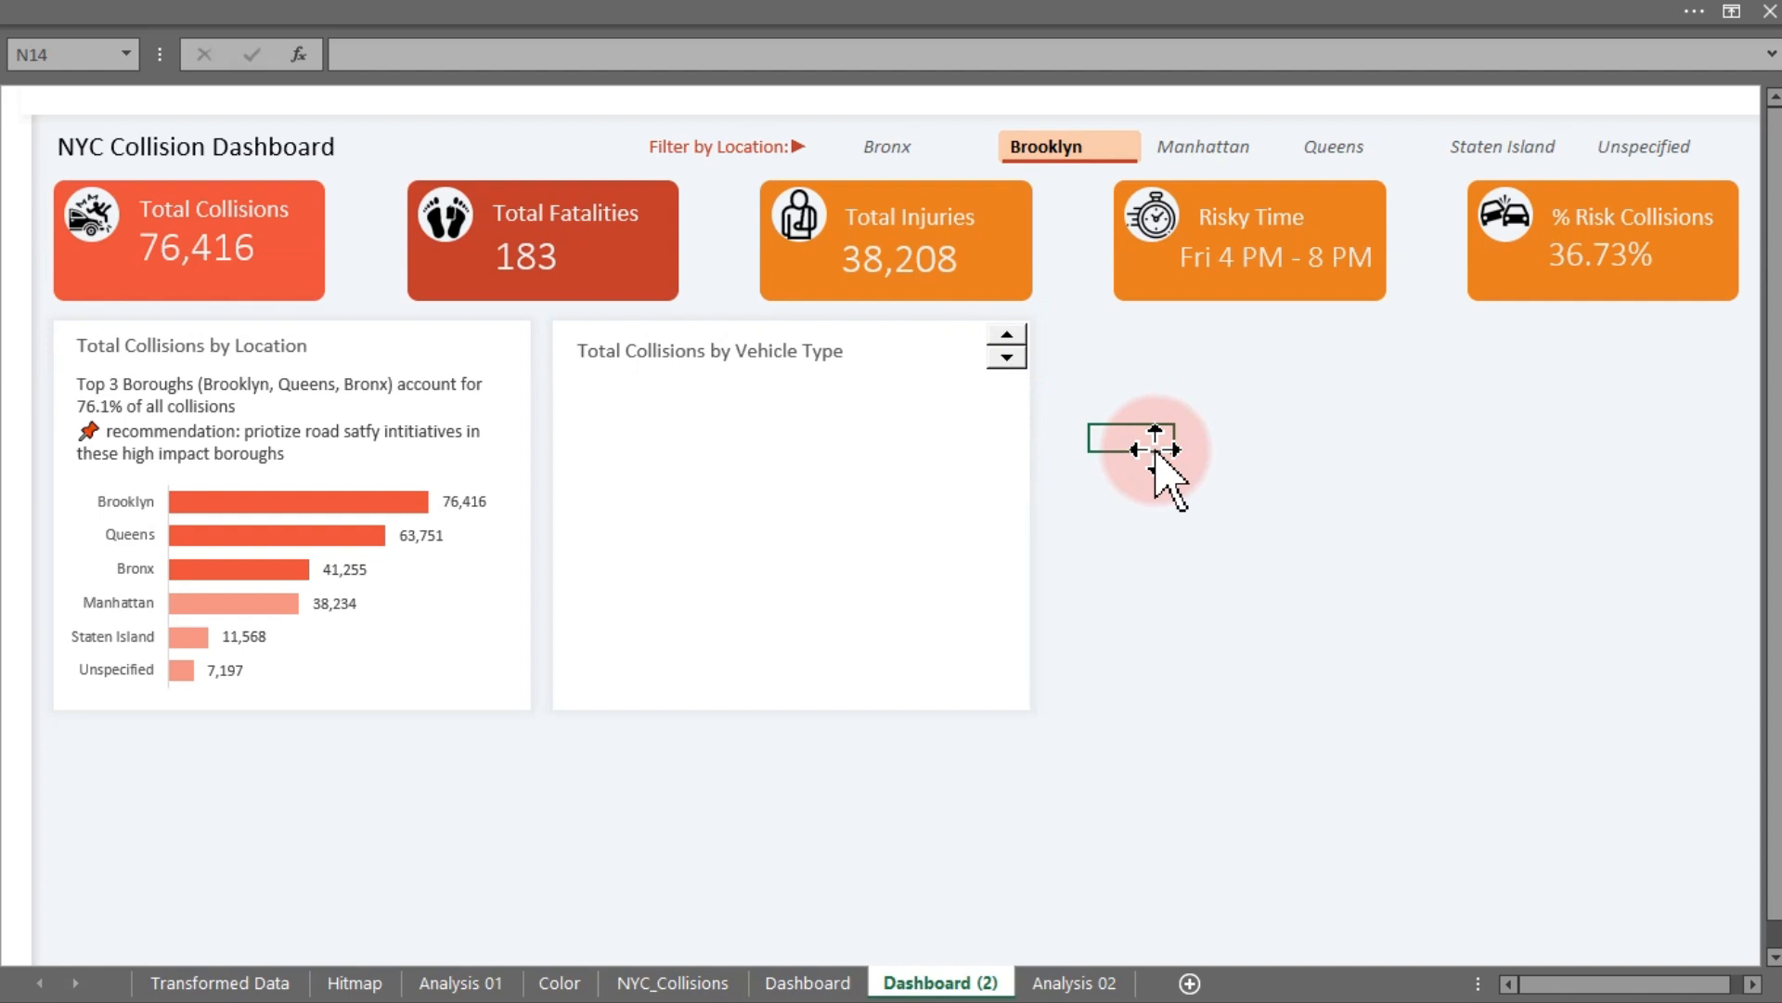
left_click(863, 448)
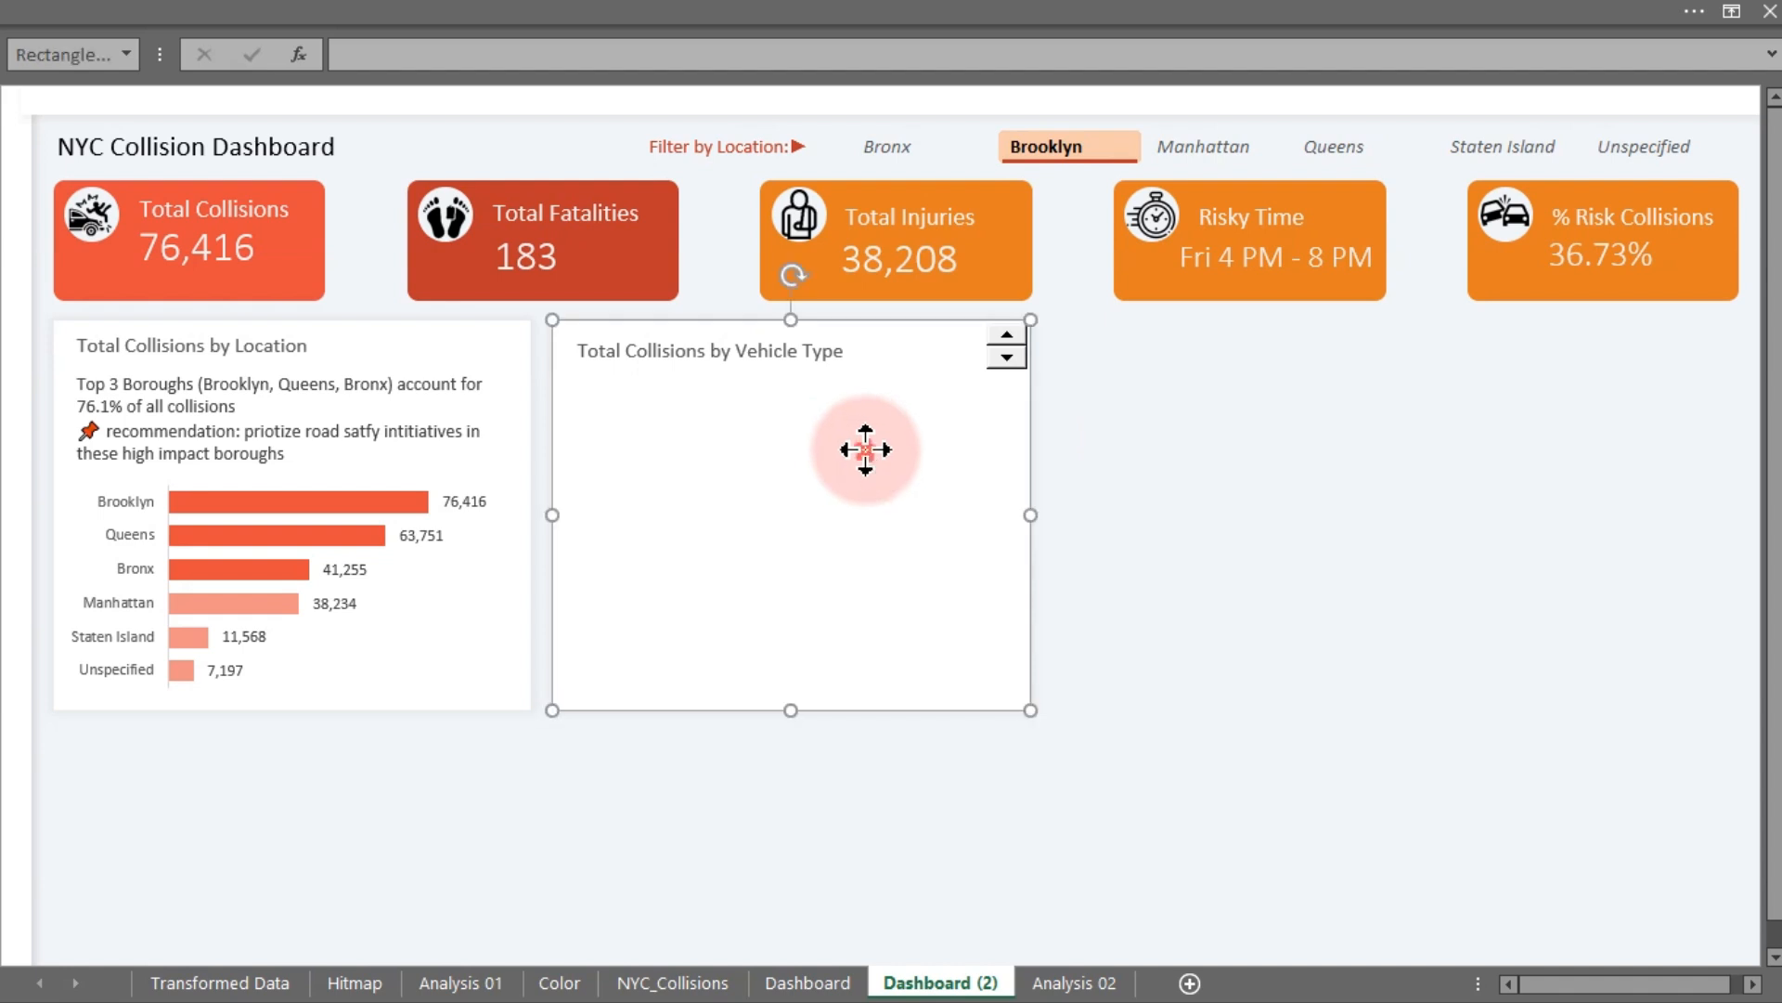
left_click(1205, 508)
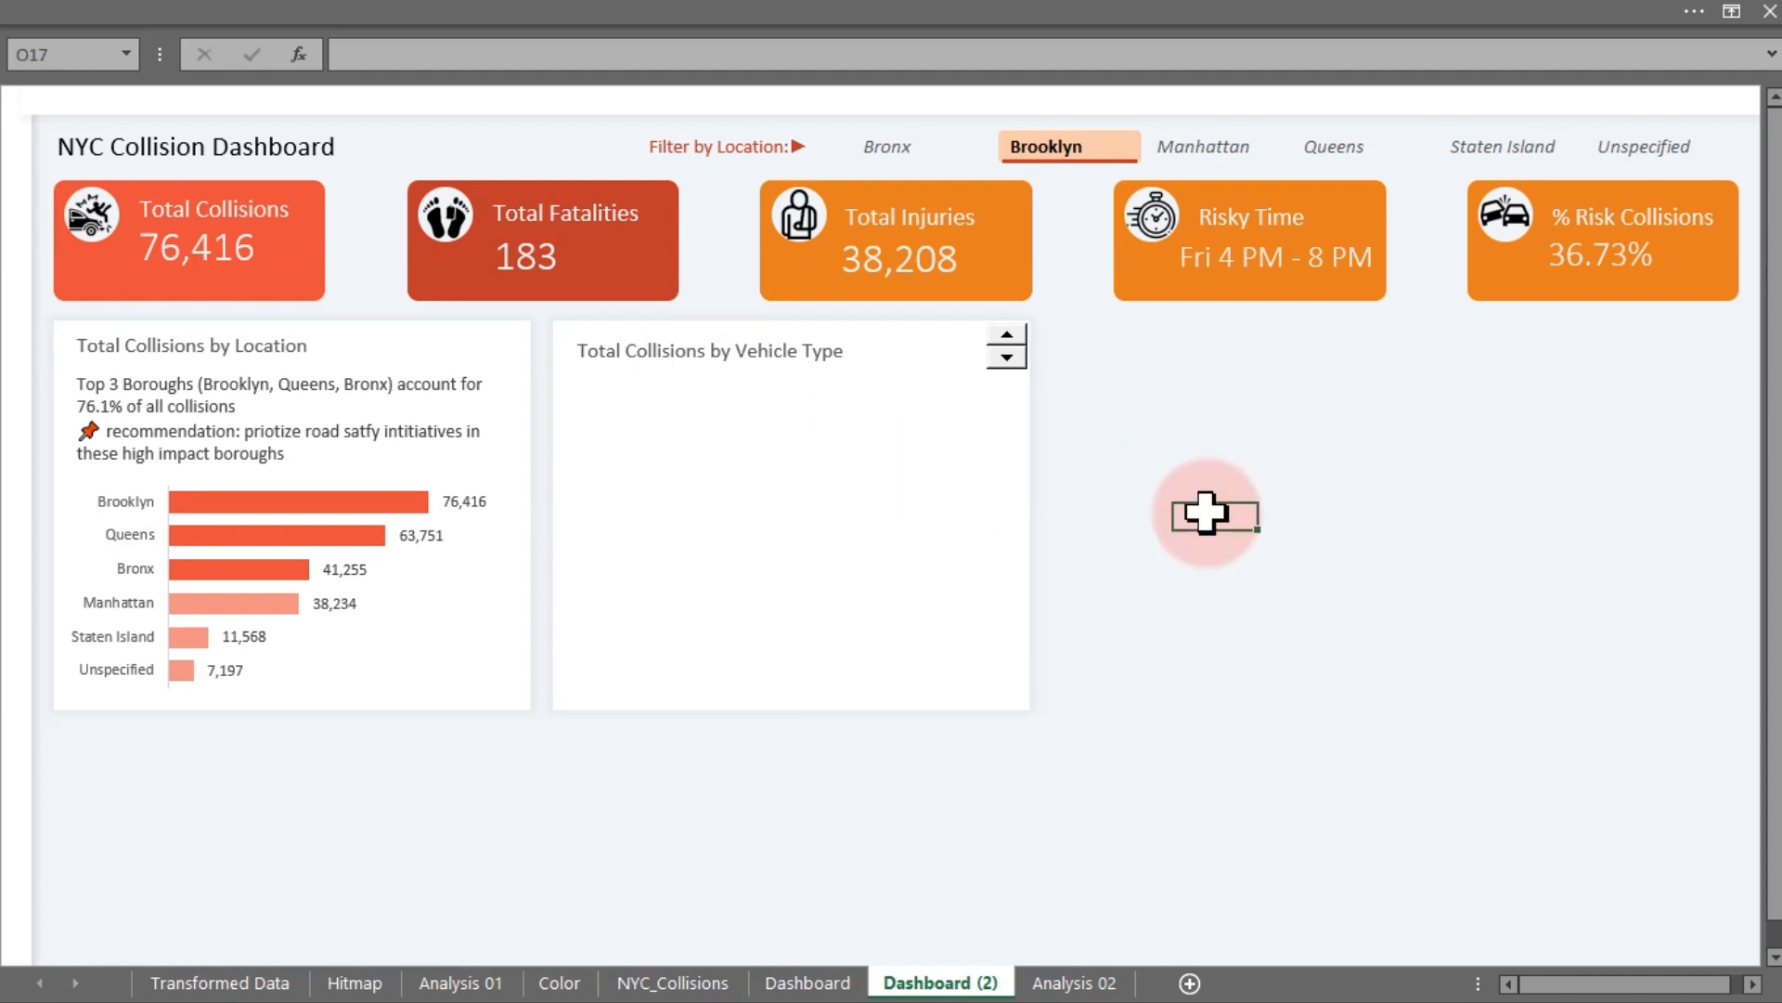
- Copy the Borough pivot table on the Analysis 02 sheet and paste it starting at cell AN11
left_click(1061, 984)
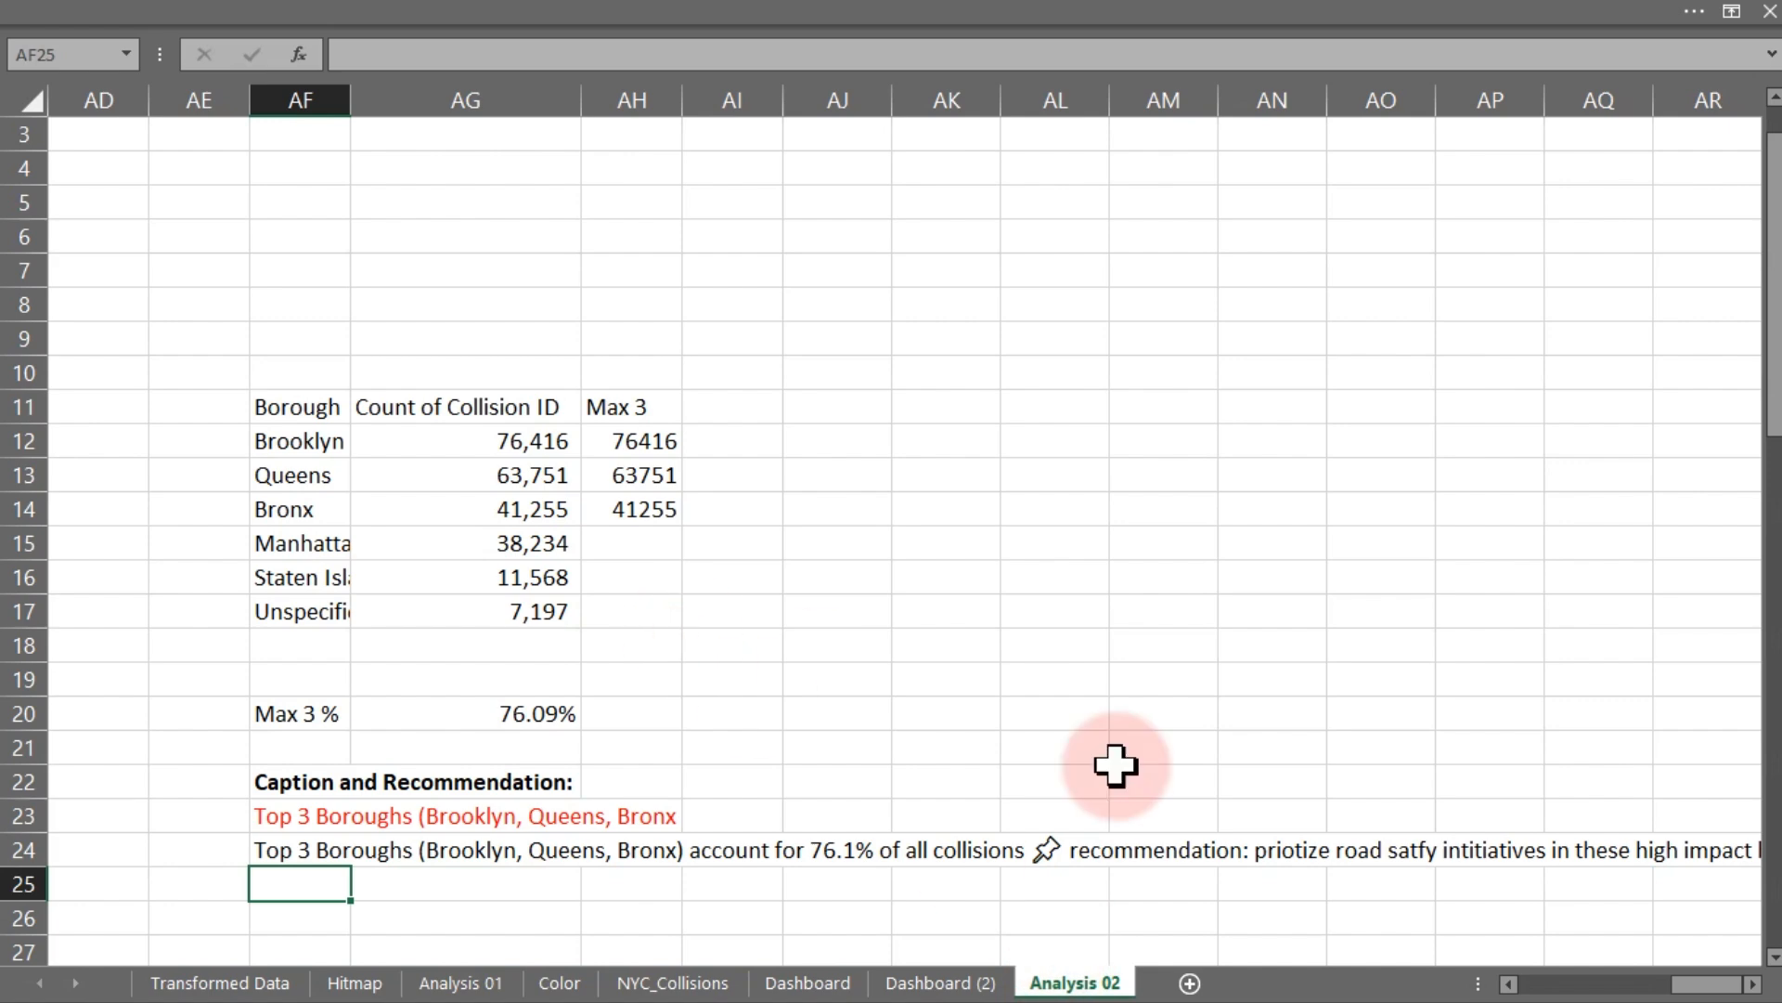
left_click_drag(1699, 984, 1615, 989)
left_click_drag(481, 410, 738, 608)
key("ctrl+c")
left_click(891, 778)
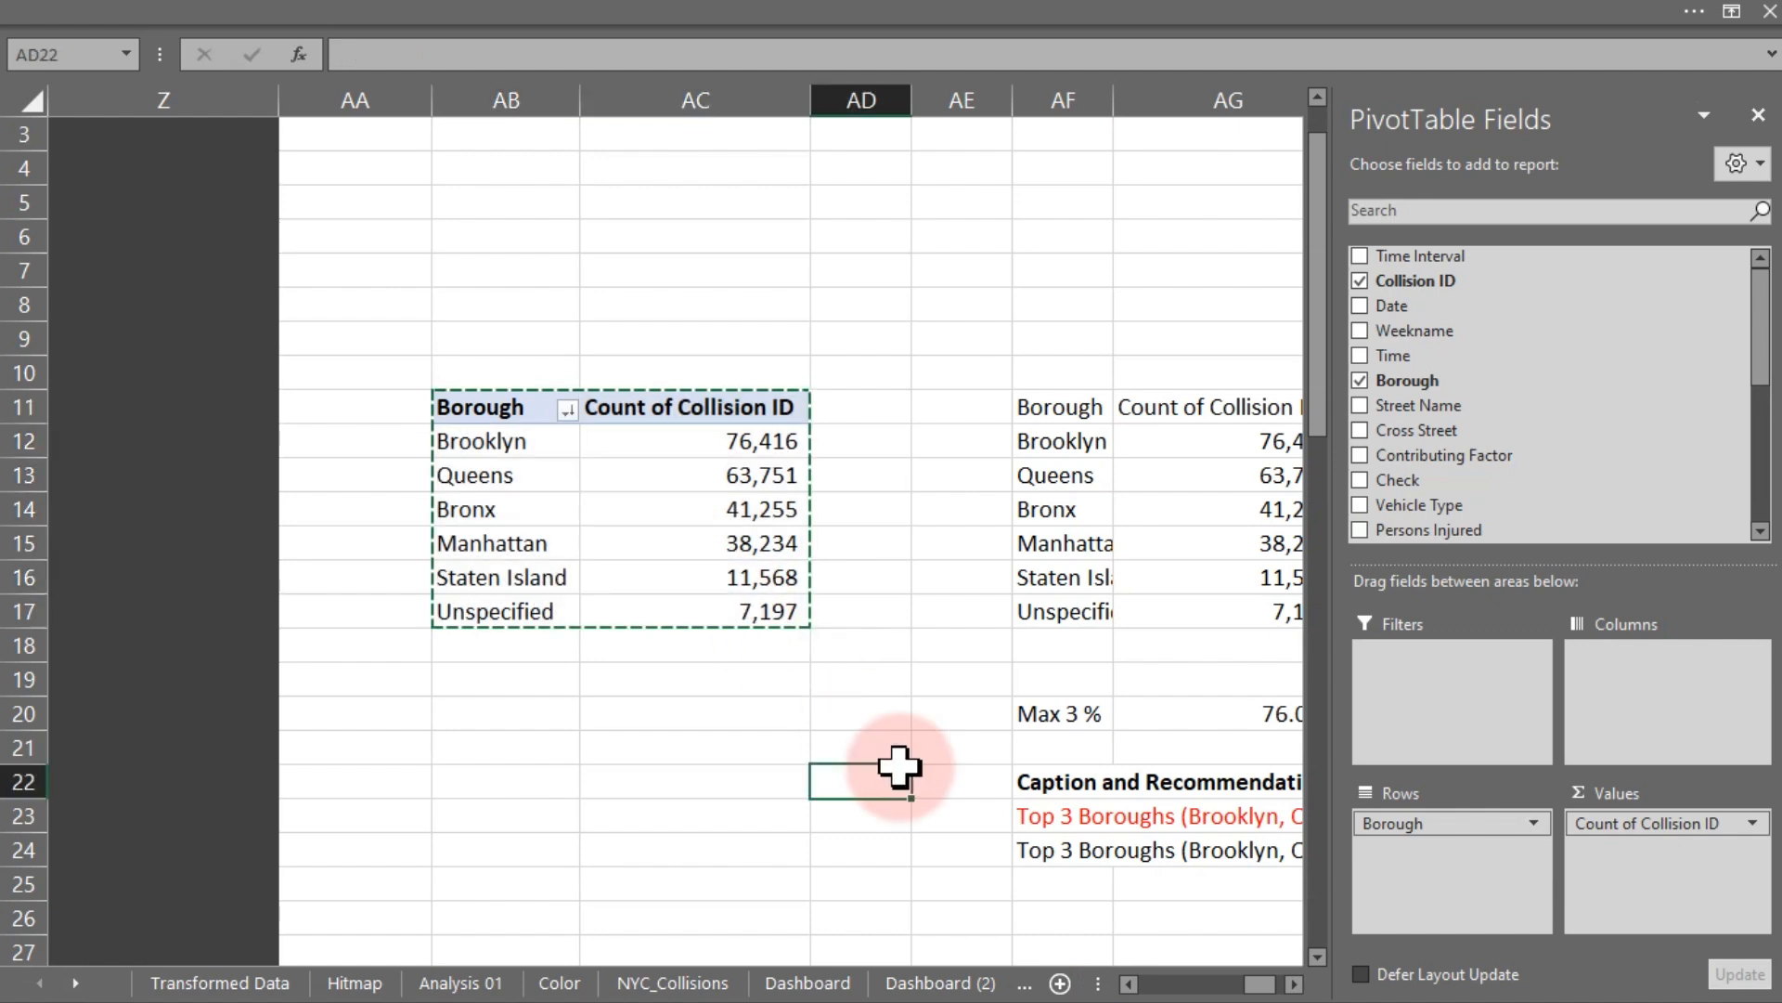
left_click(1752, 984)
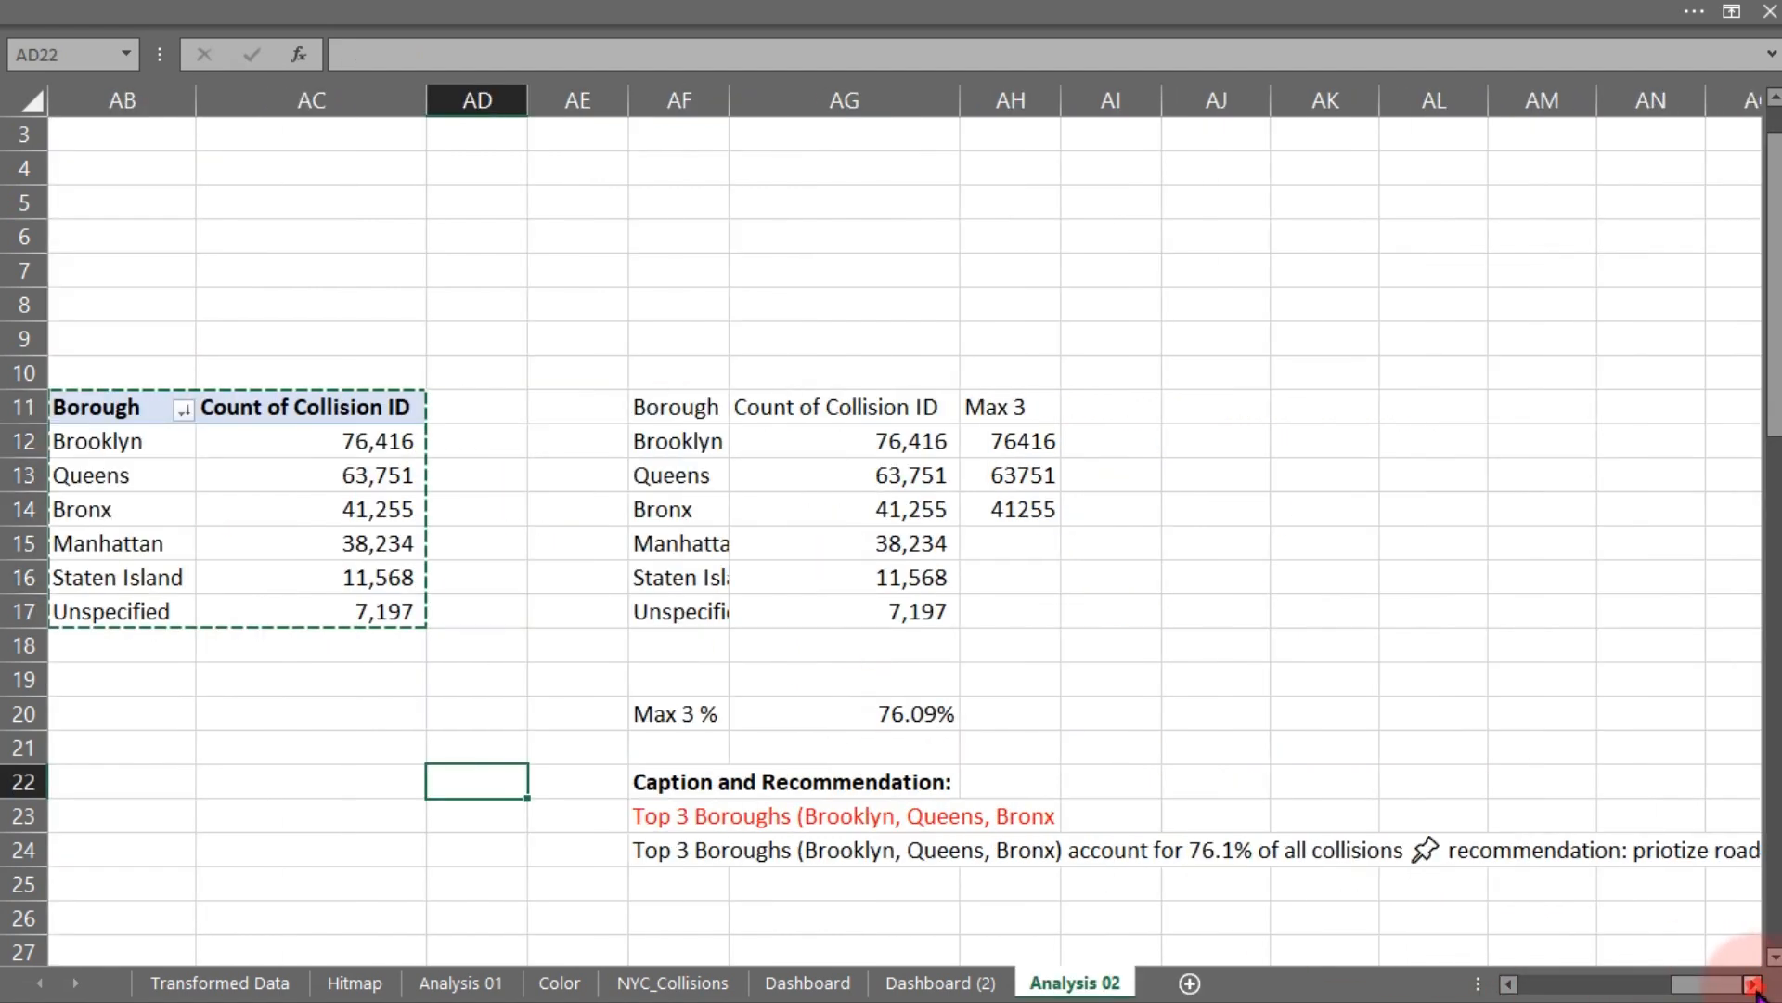
left_click(1753, 984)
left_click(1753, 984)
left_click(1753, 984)
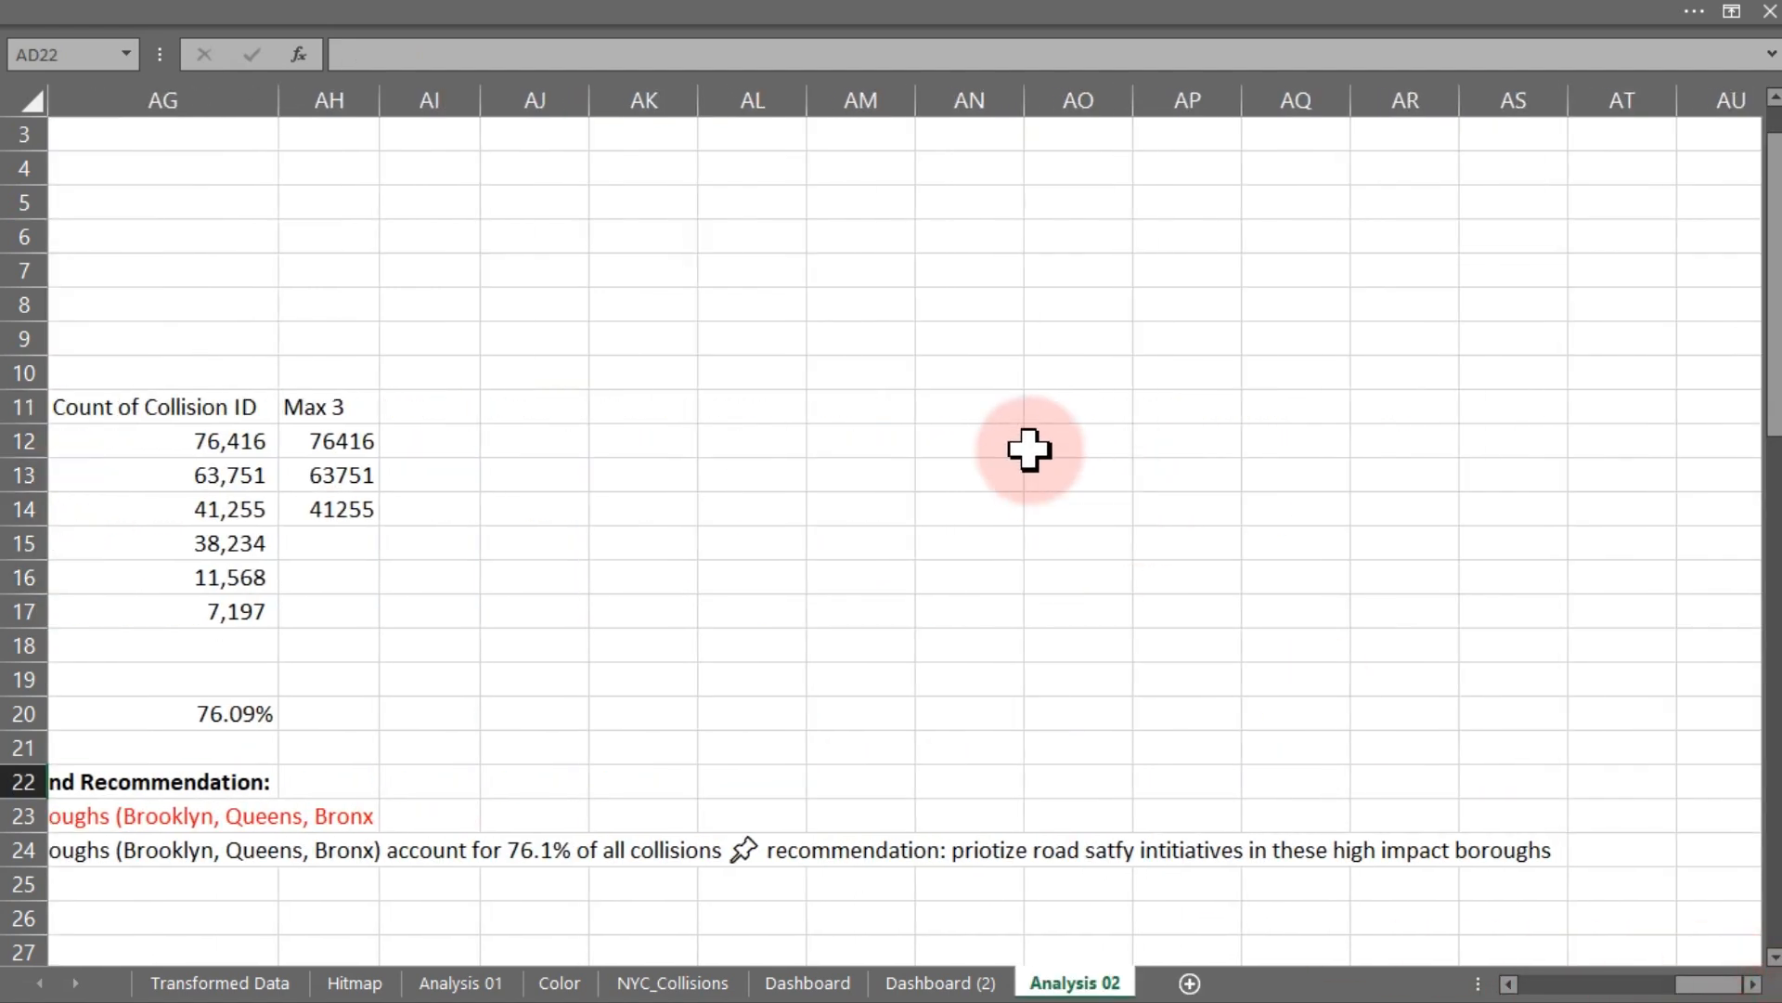
left_click(966, 405)
key("ctrl+v")
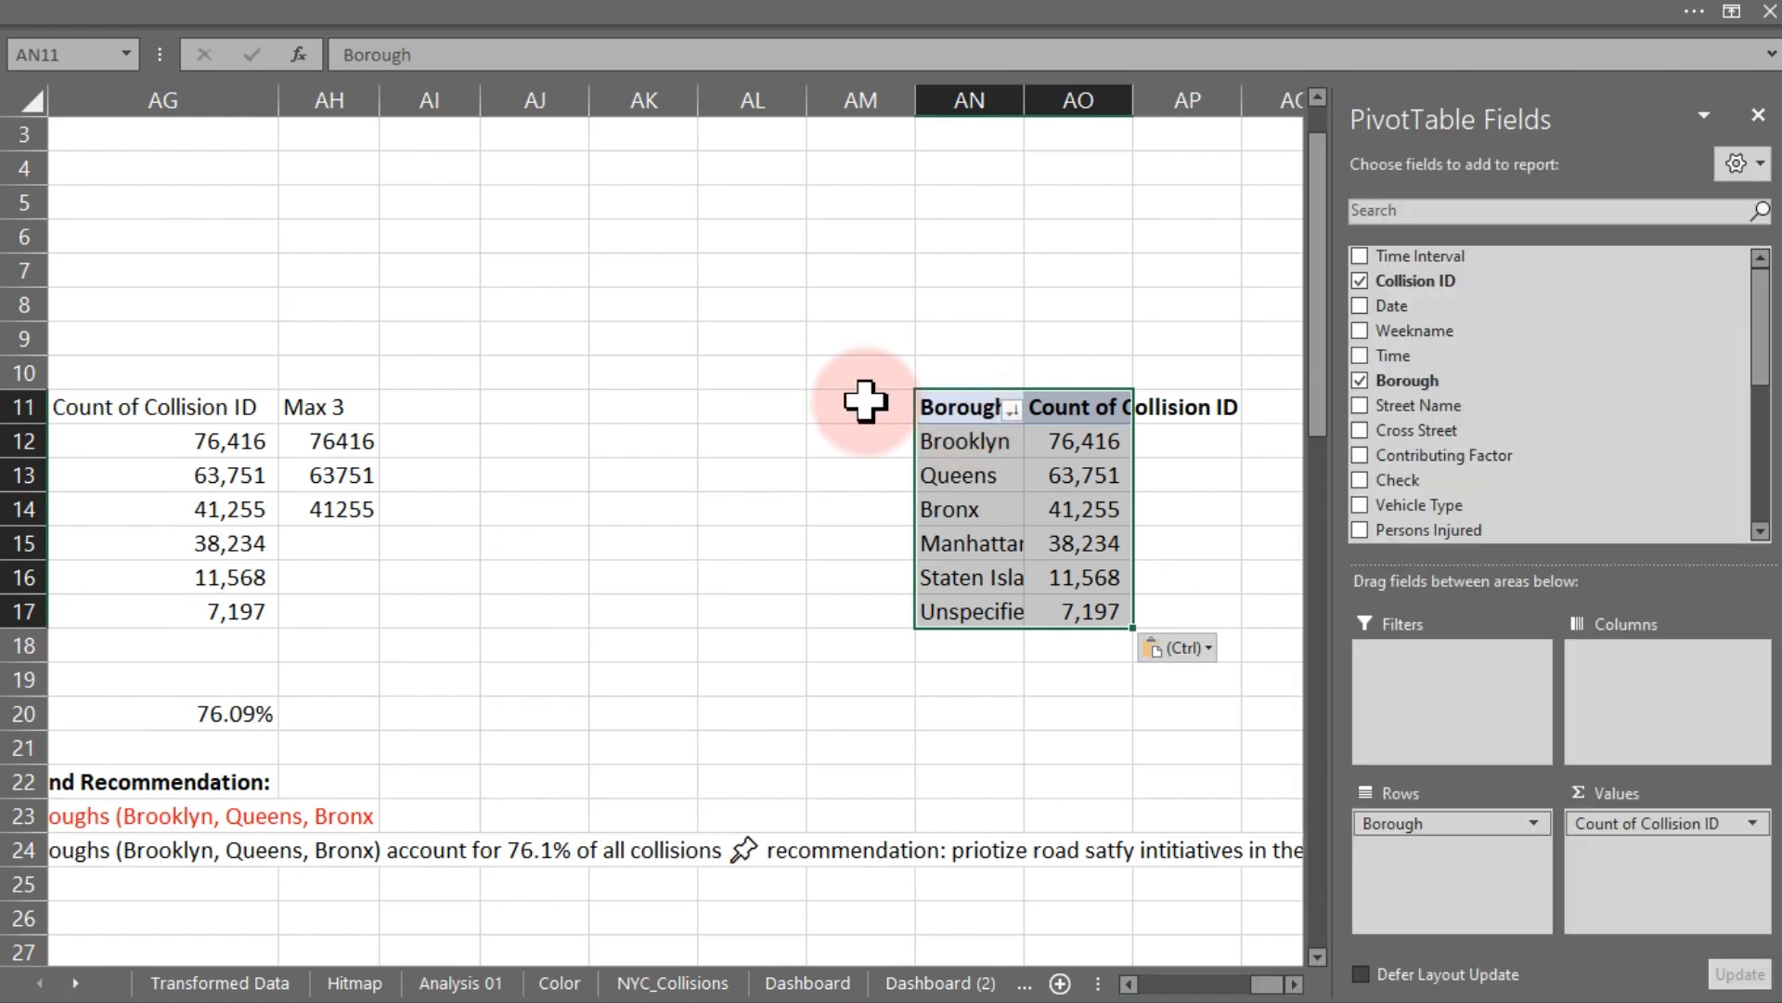
- Fill column AK with a dark gray shade as a separator
left_click(643, 97)
left_click(352, 20)
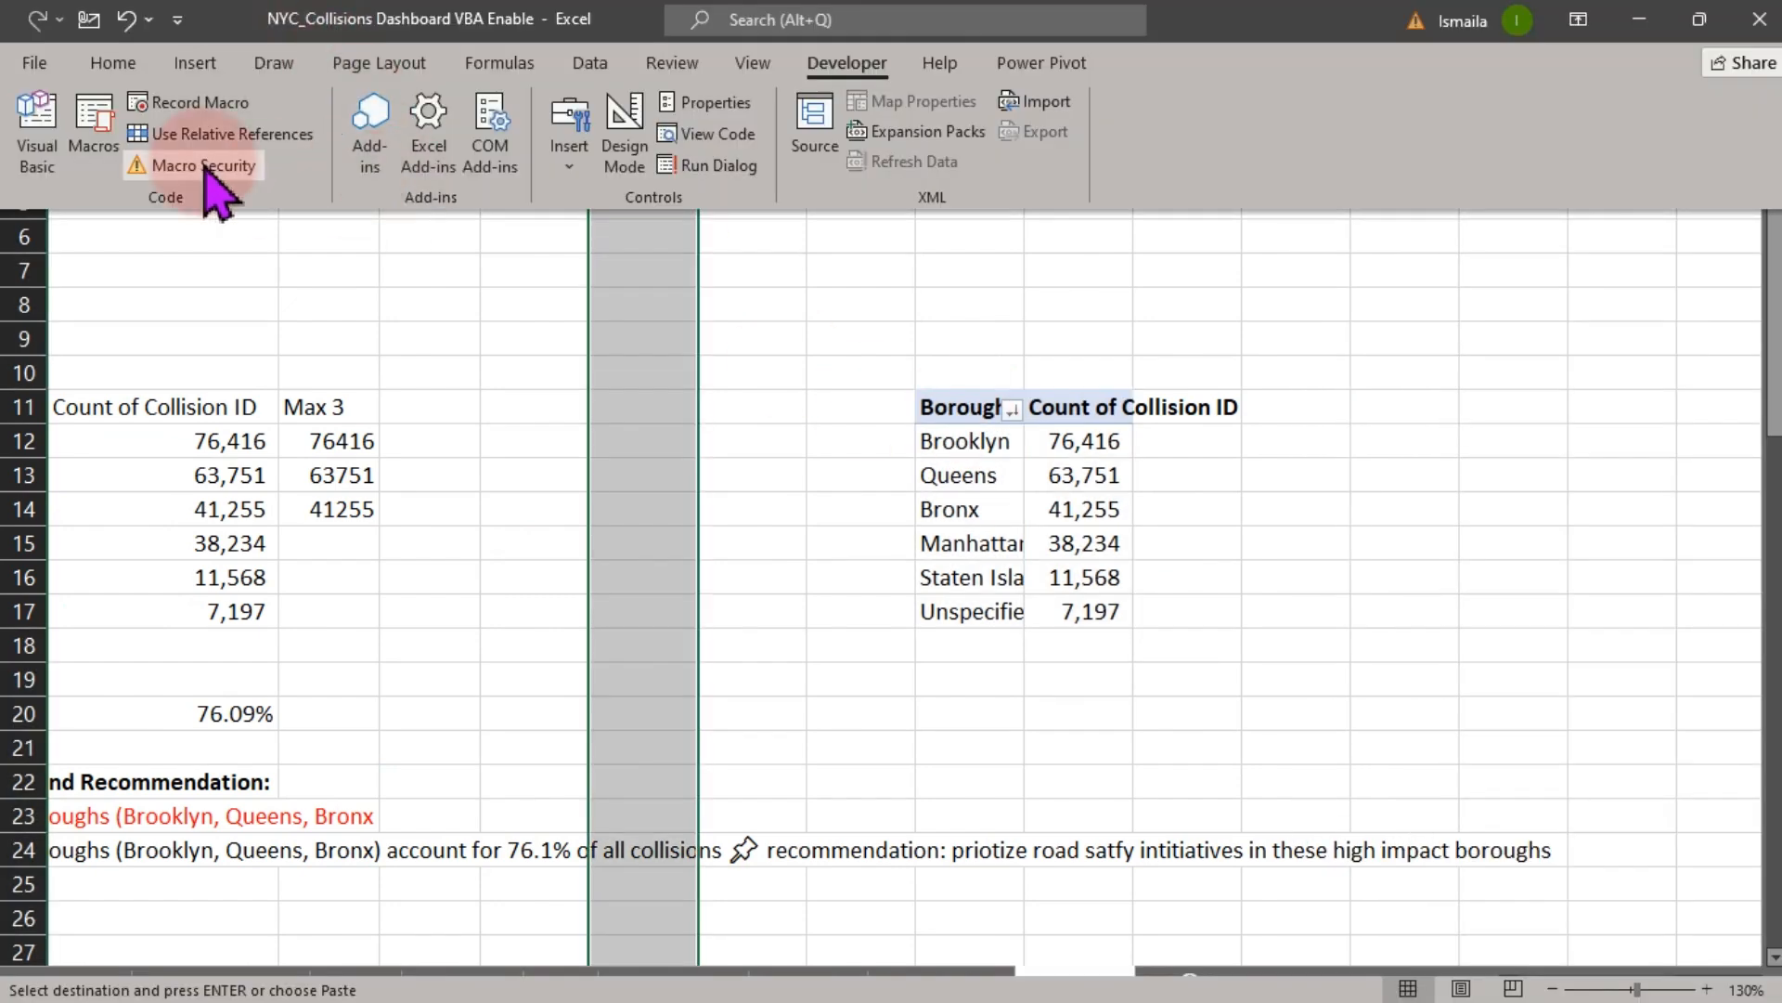
left_click(99, 64)
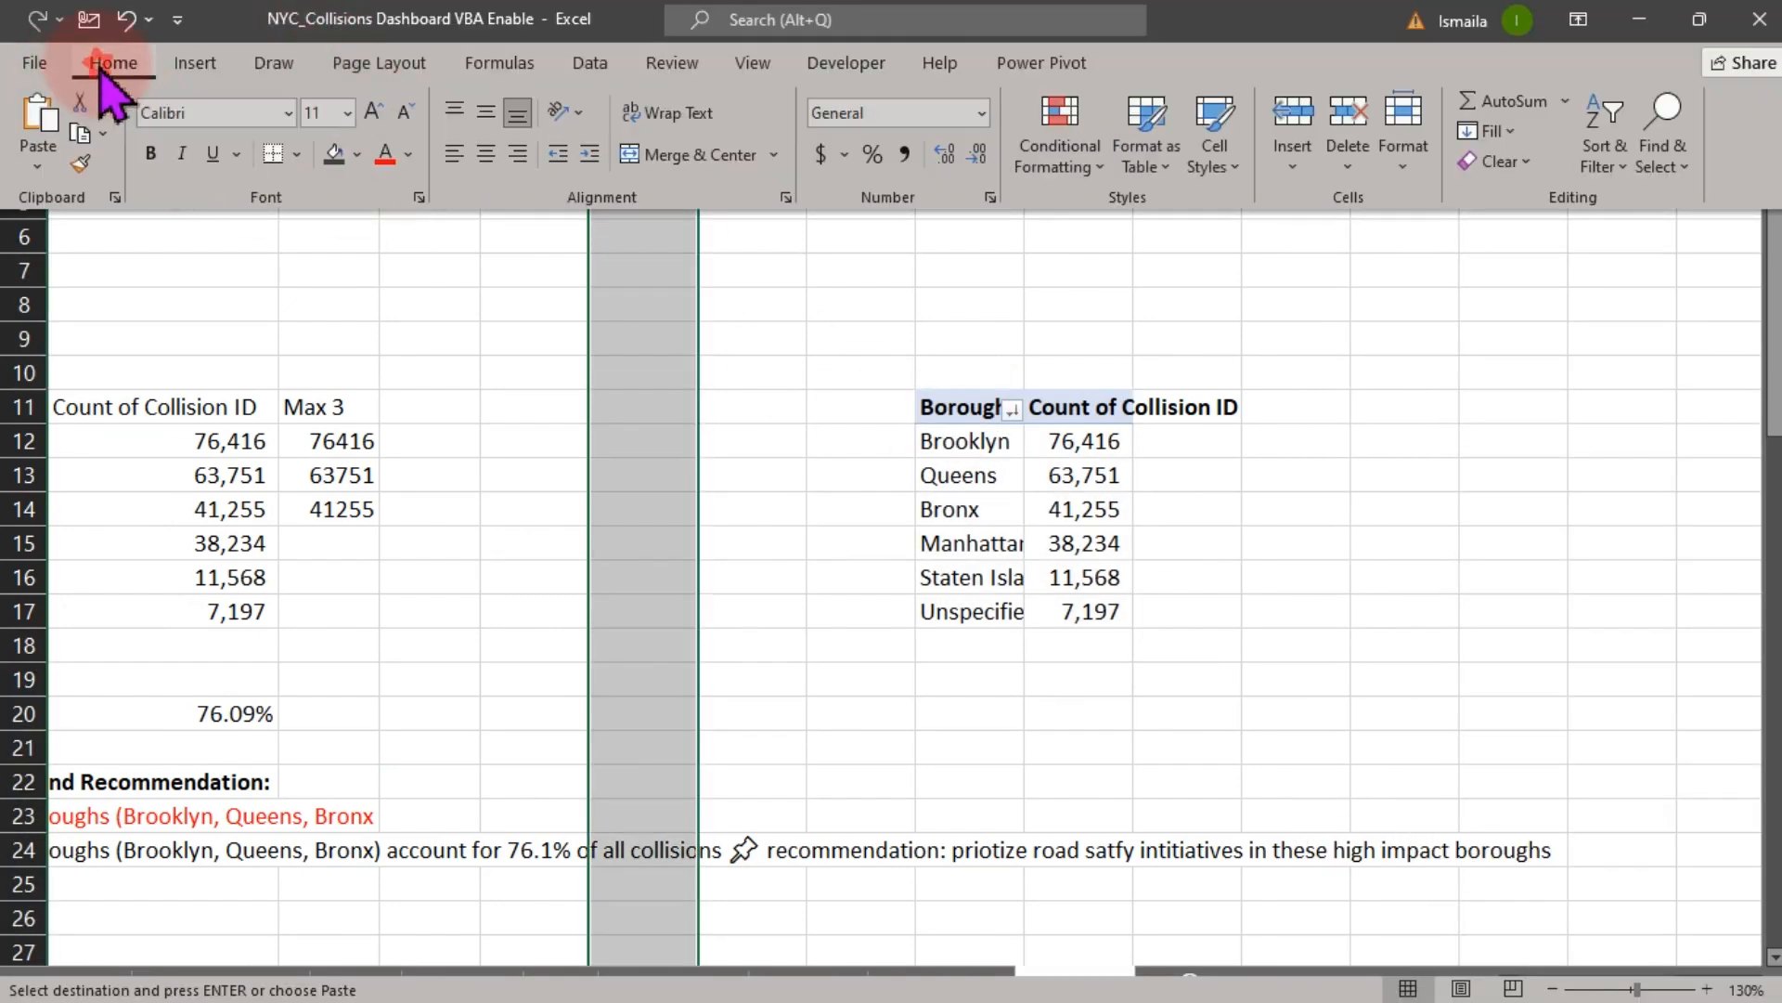
left_click(332, 154)
- Change the copied pivot table's rows from Borough to Vehicle Type
left_click(1031, 506)
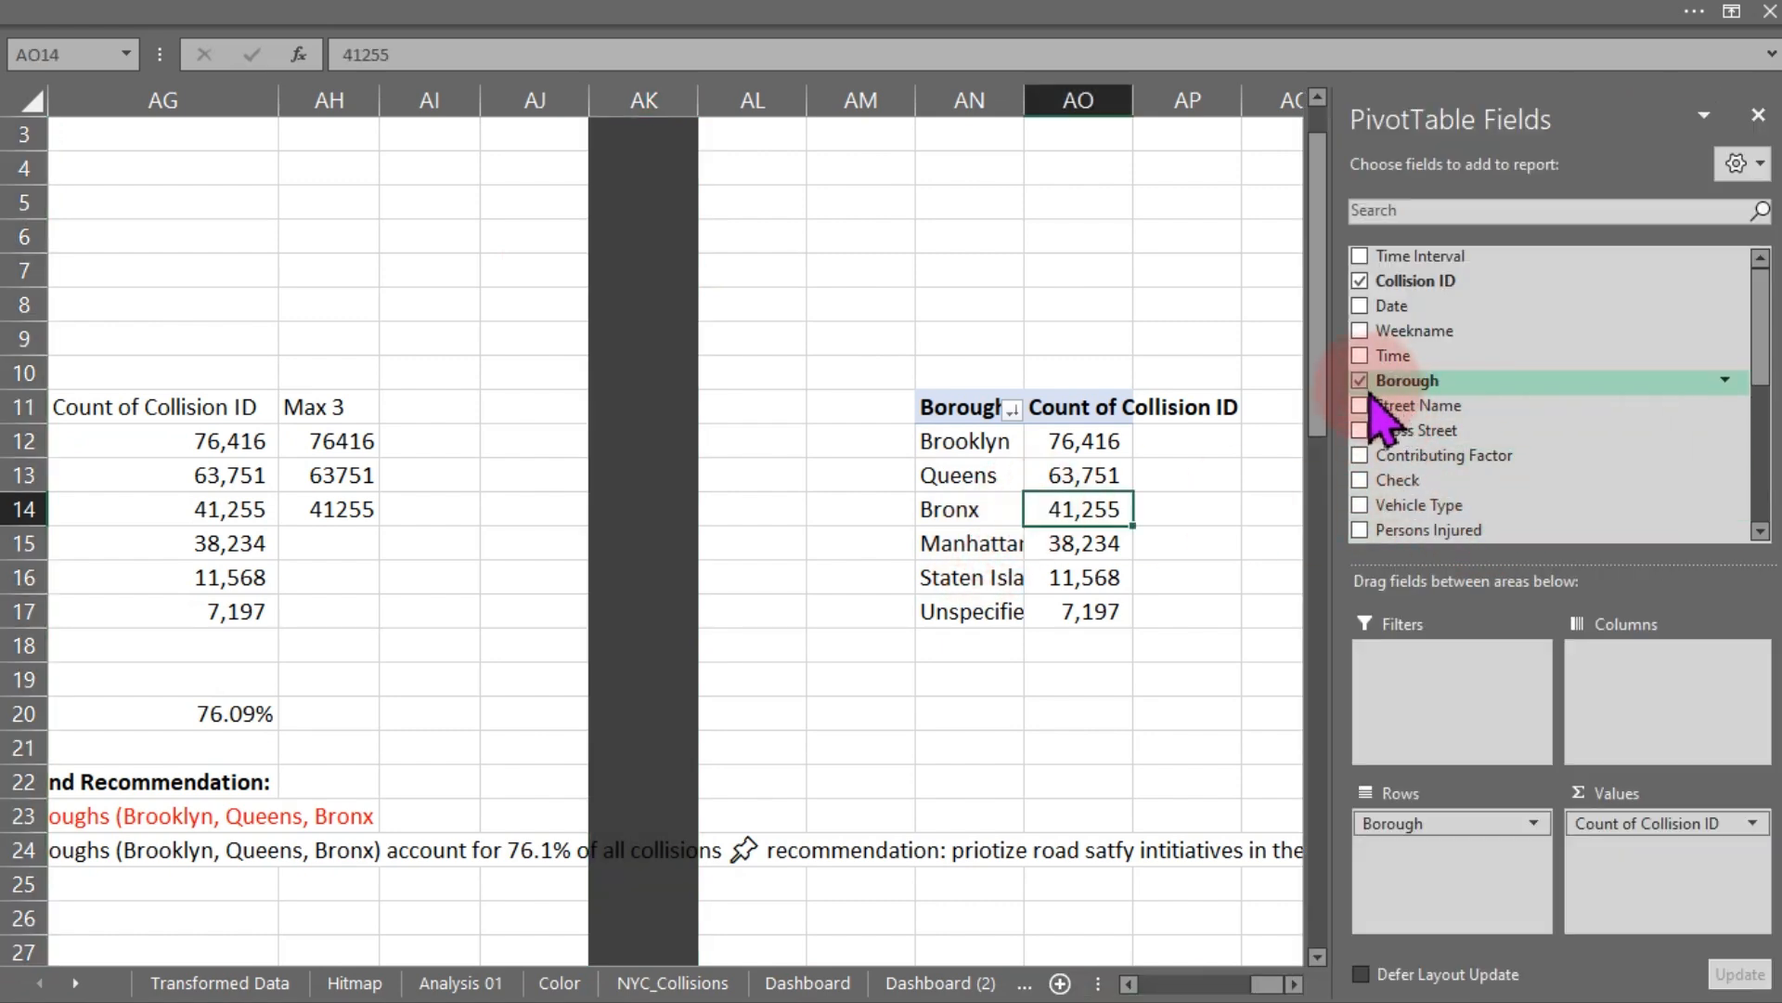
left_click(1361, 381)
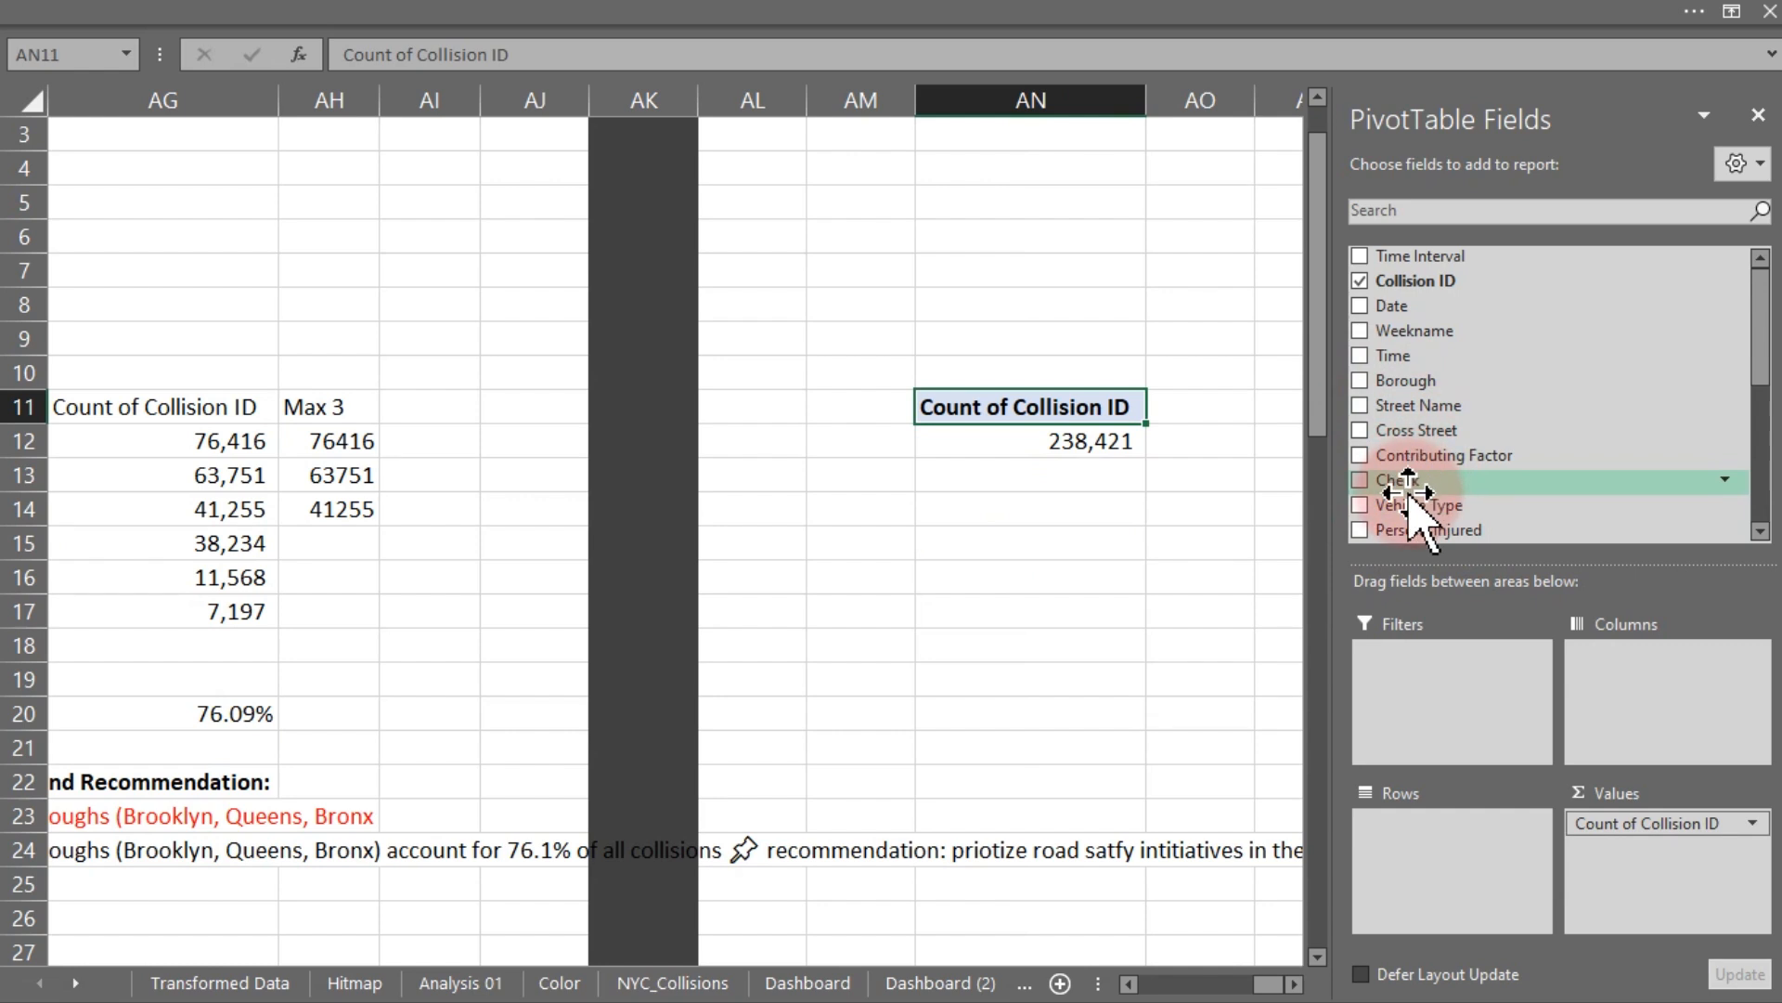
left_click_drag(1397, 506, 1435, 844)
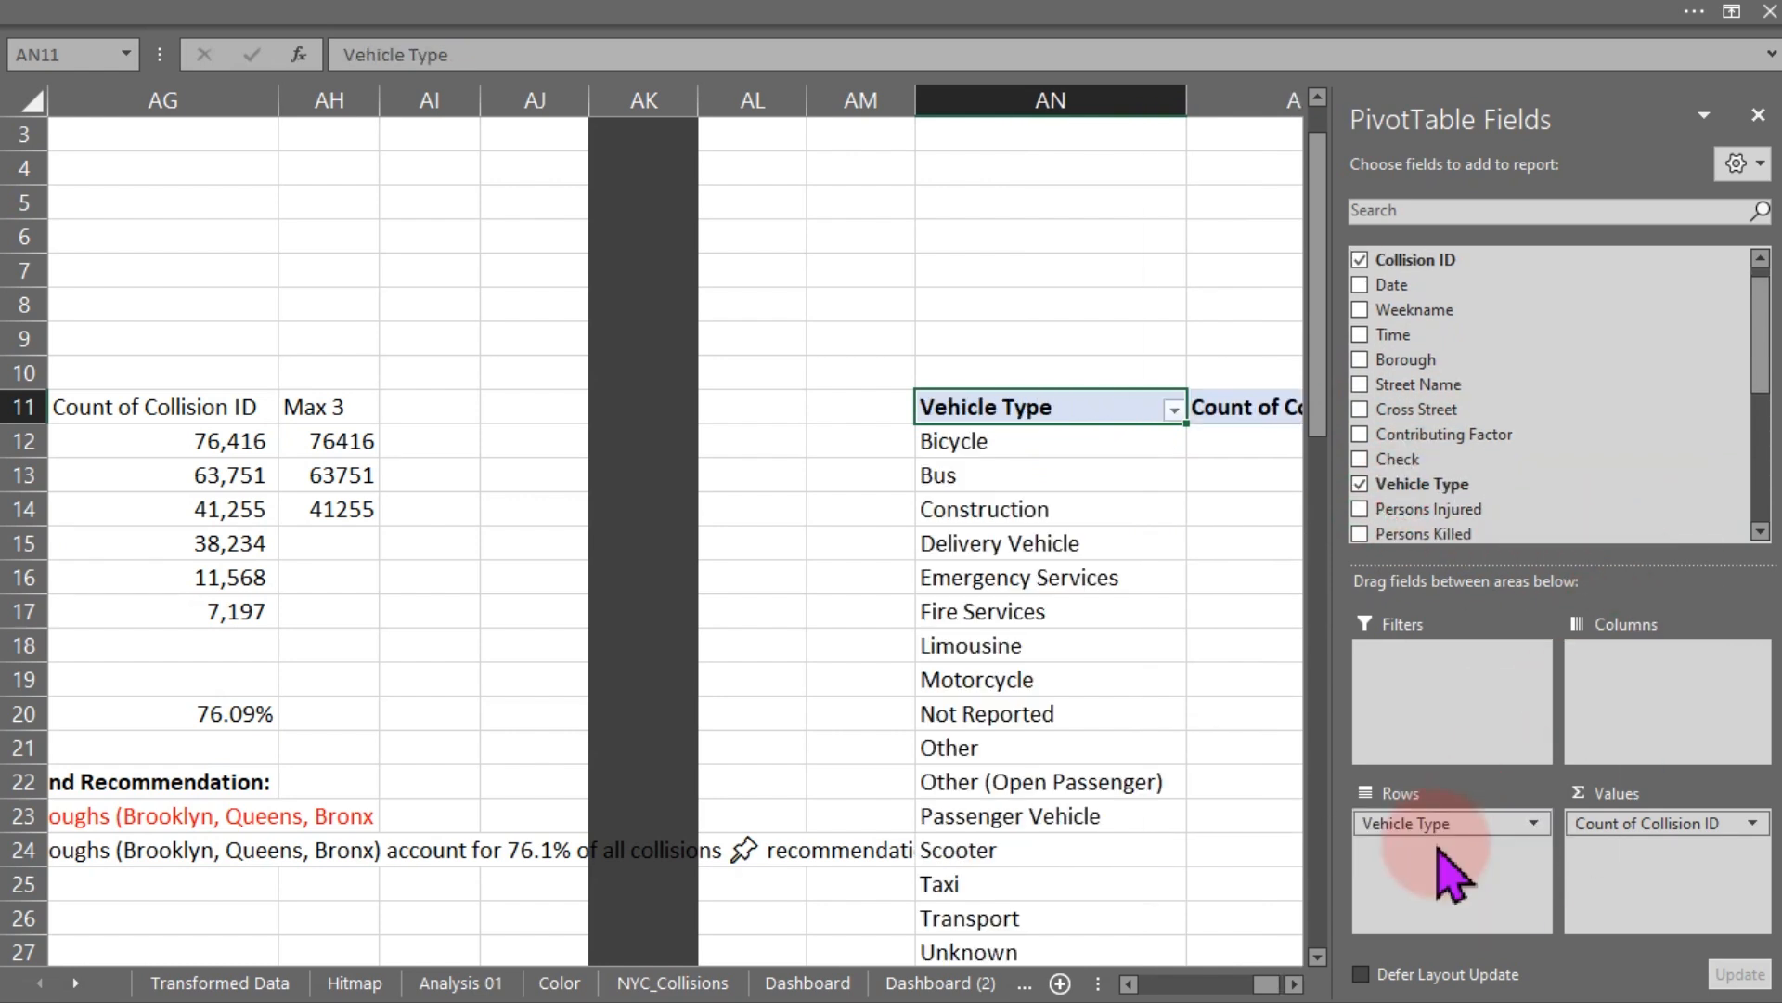
left_click(1074, 190)
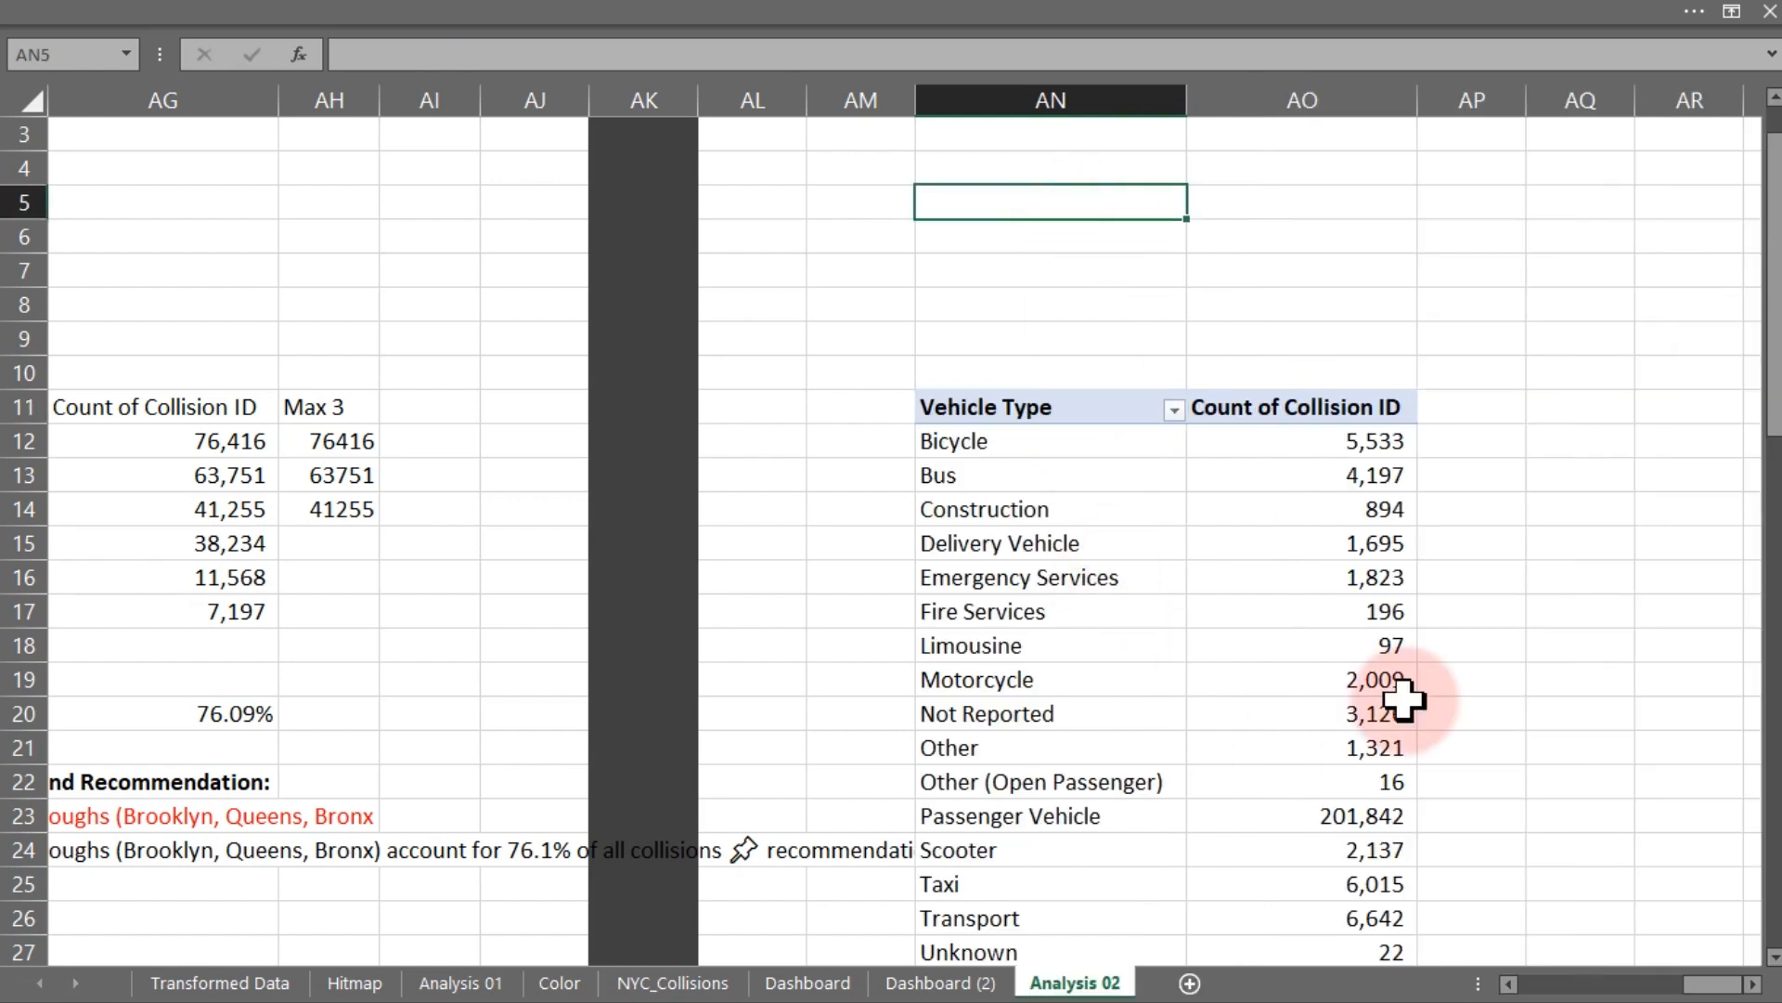
- Link cell AR11 to the pivot's Vehicle Type header and fill the formula across to AS11
left_click_drag(1773, 380, 1769, 396)
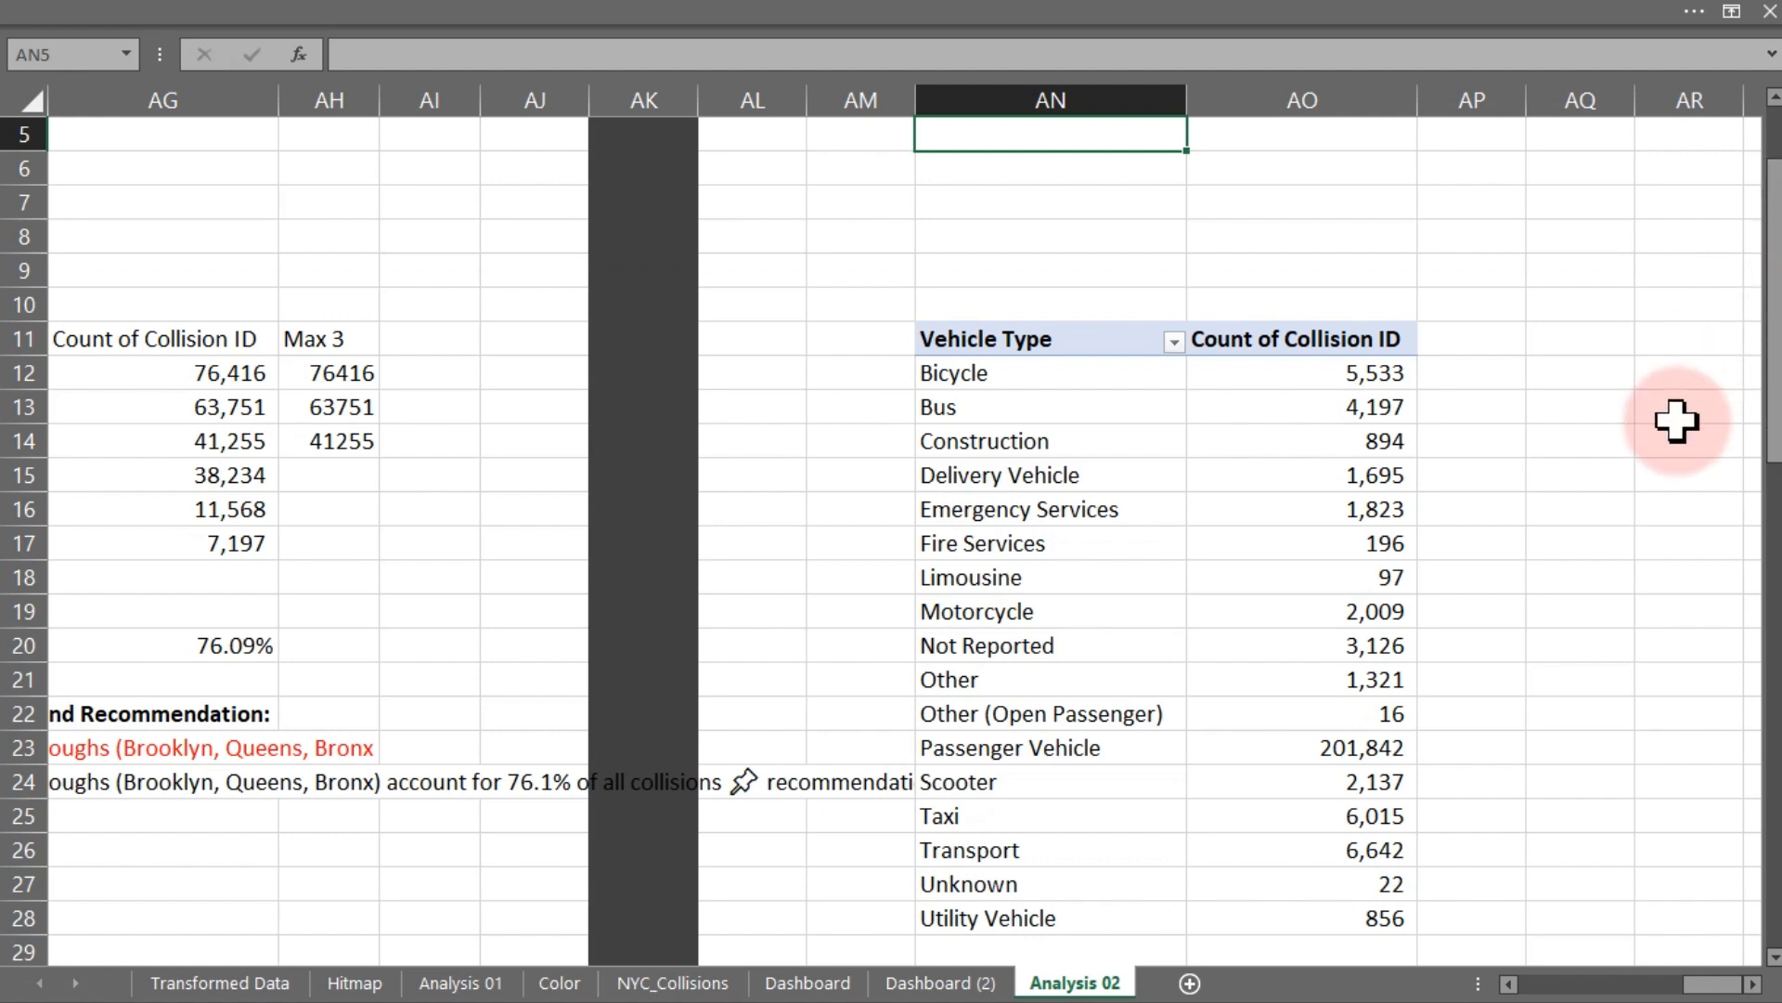
left_click(1754, 984)
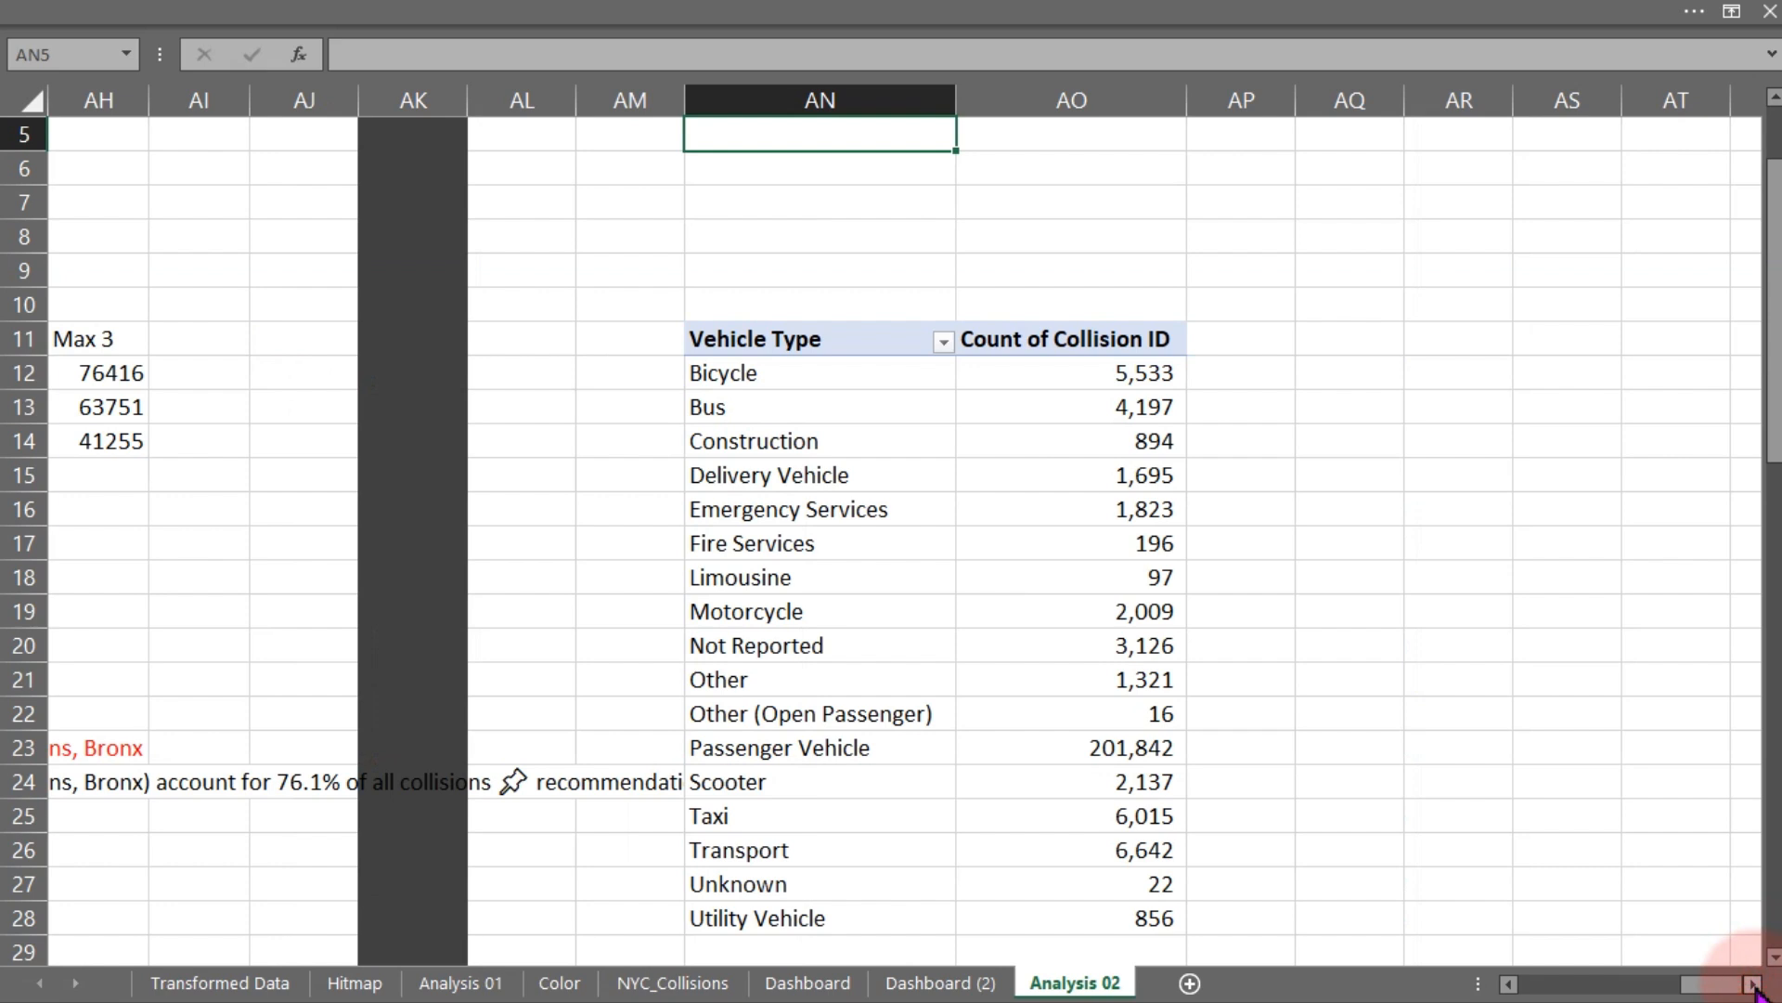
left_click(1754, 984)
left_click(1754, 984)
left_click(1754, 984)
left_click(1754, 984)
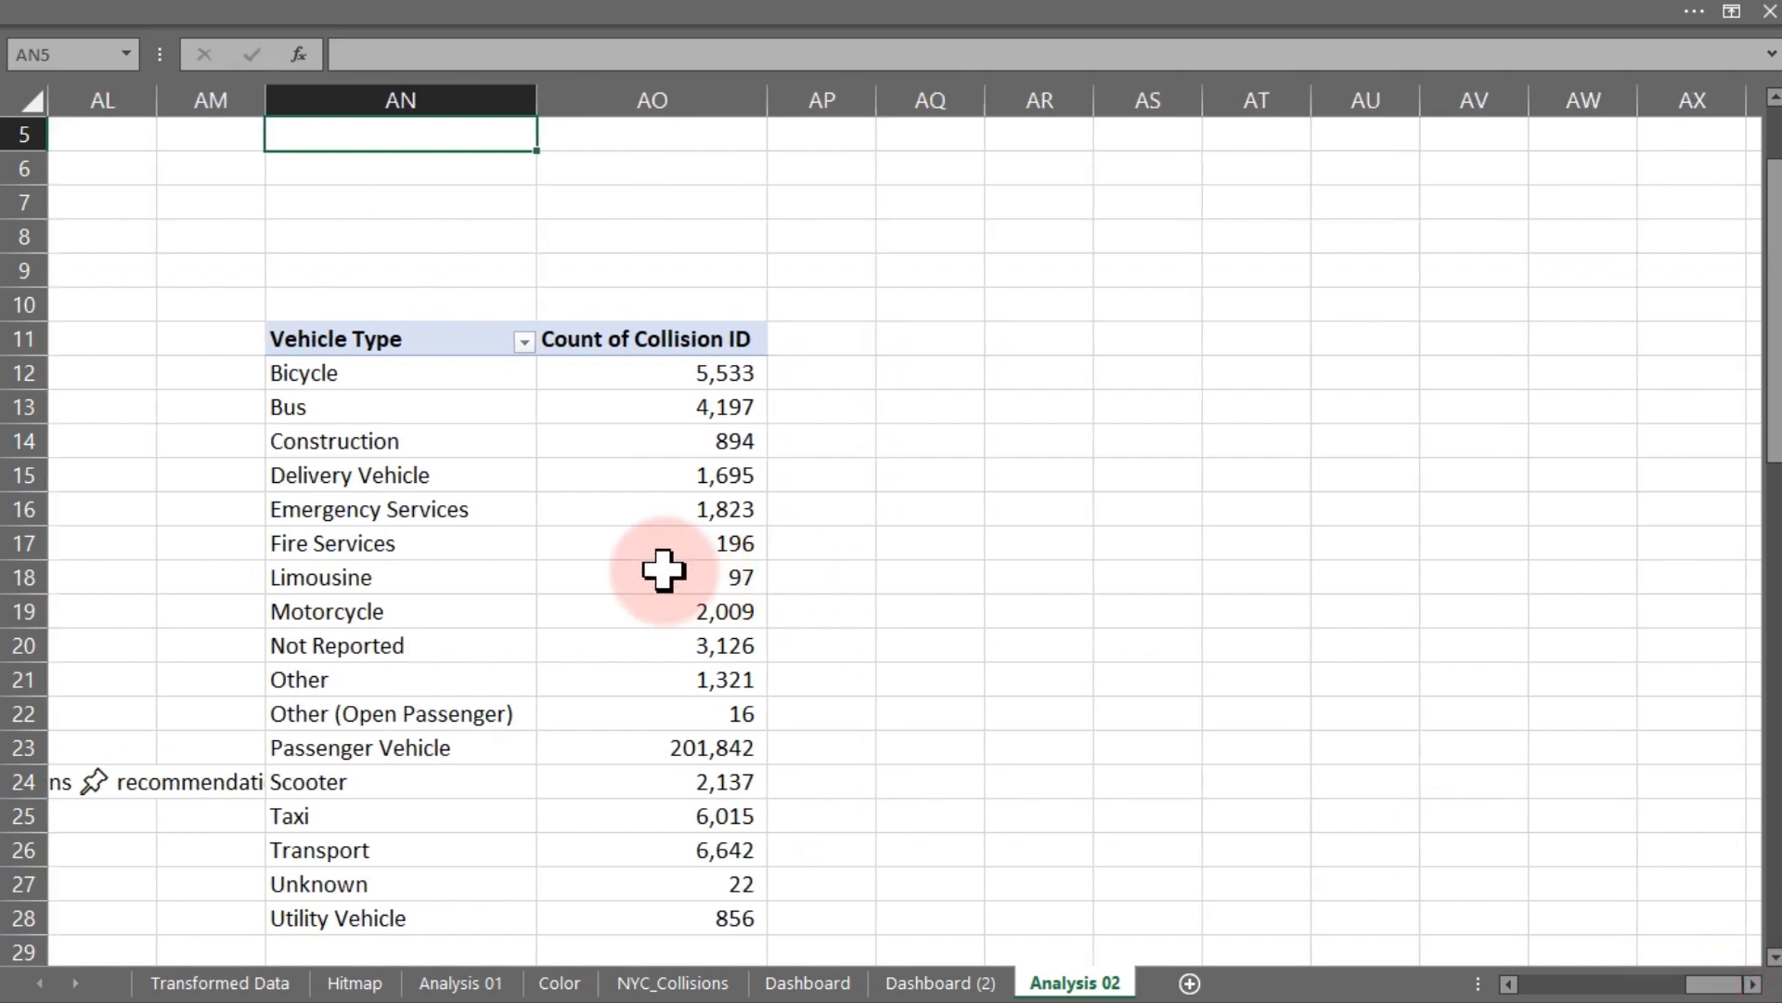
left_click(1006, 344)
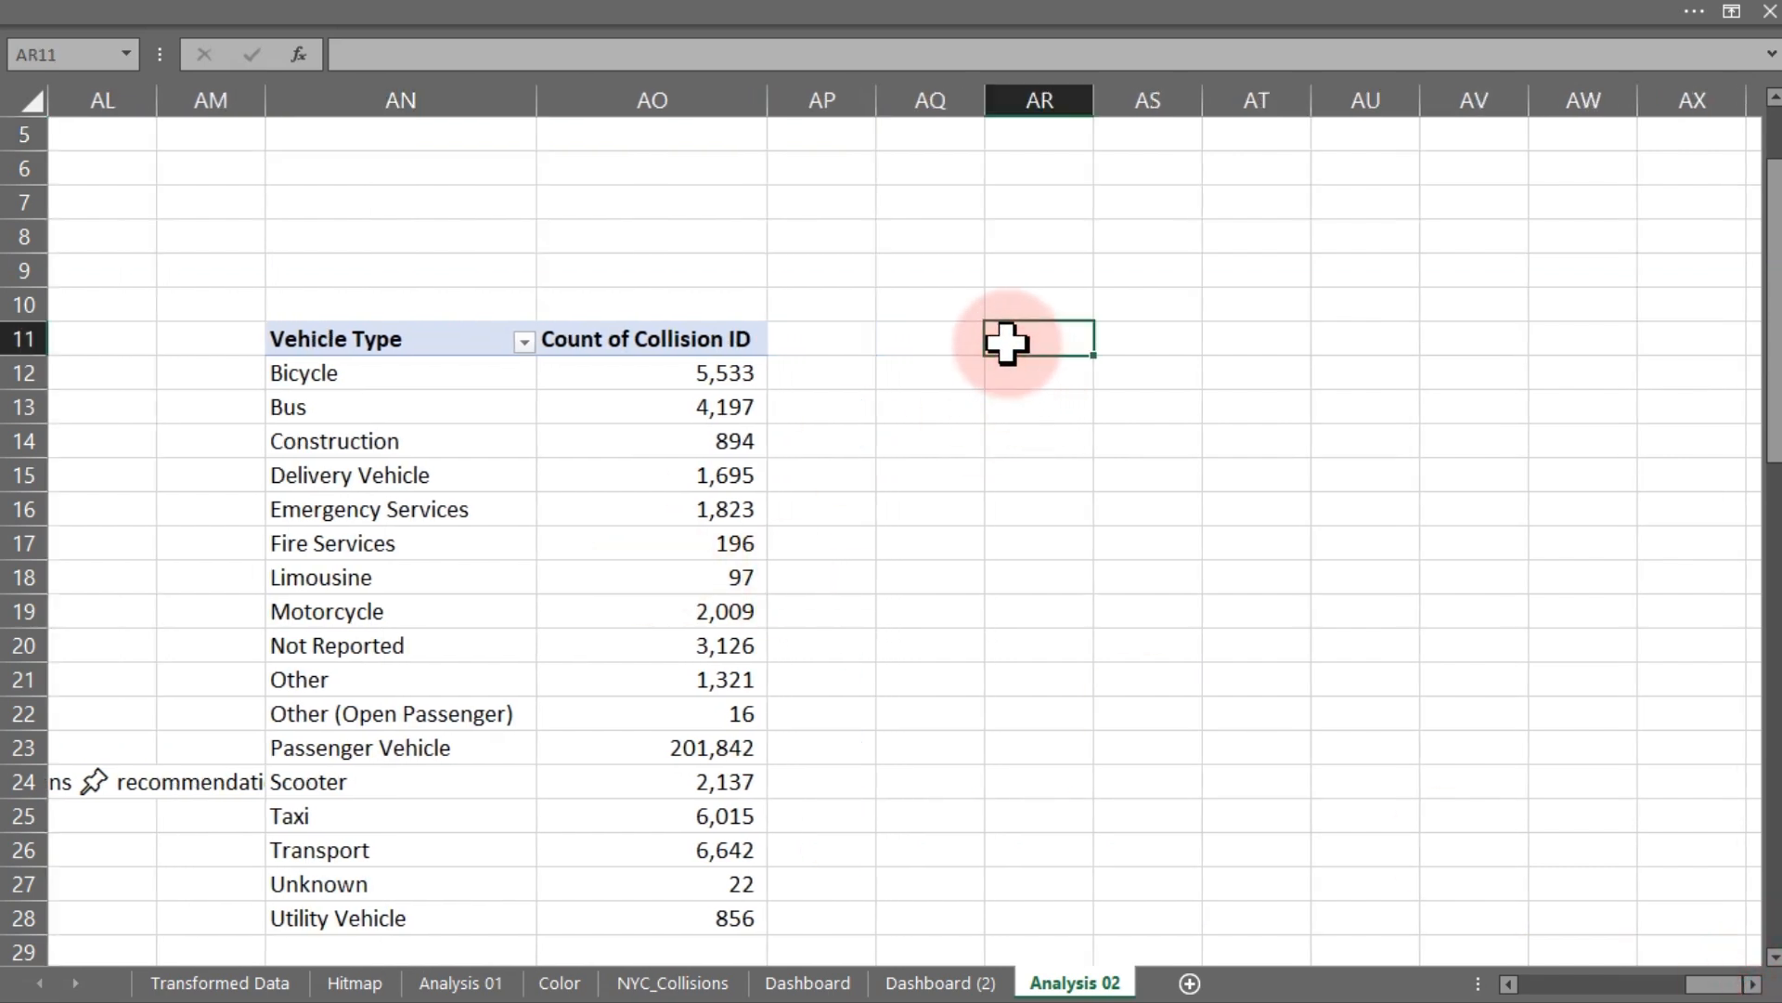
type("=")
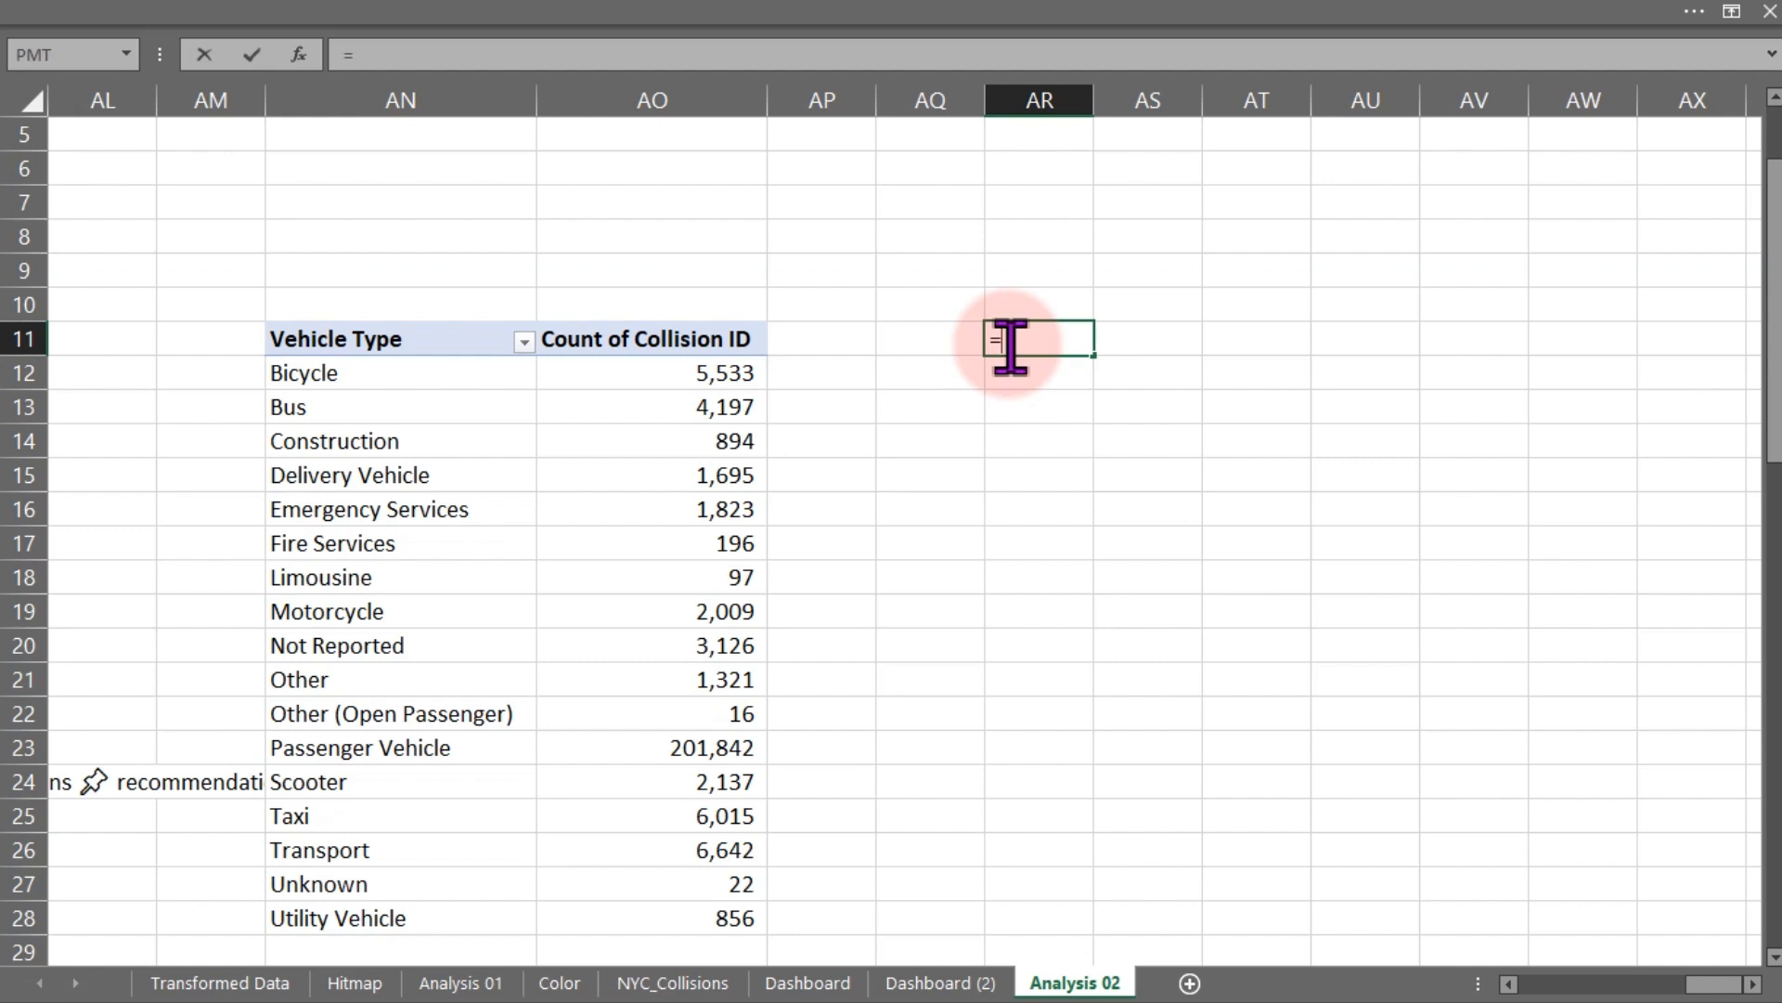
left_click(401, 345)
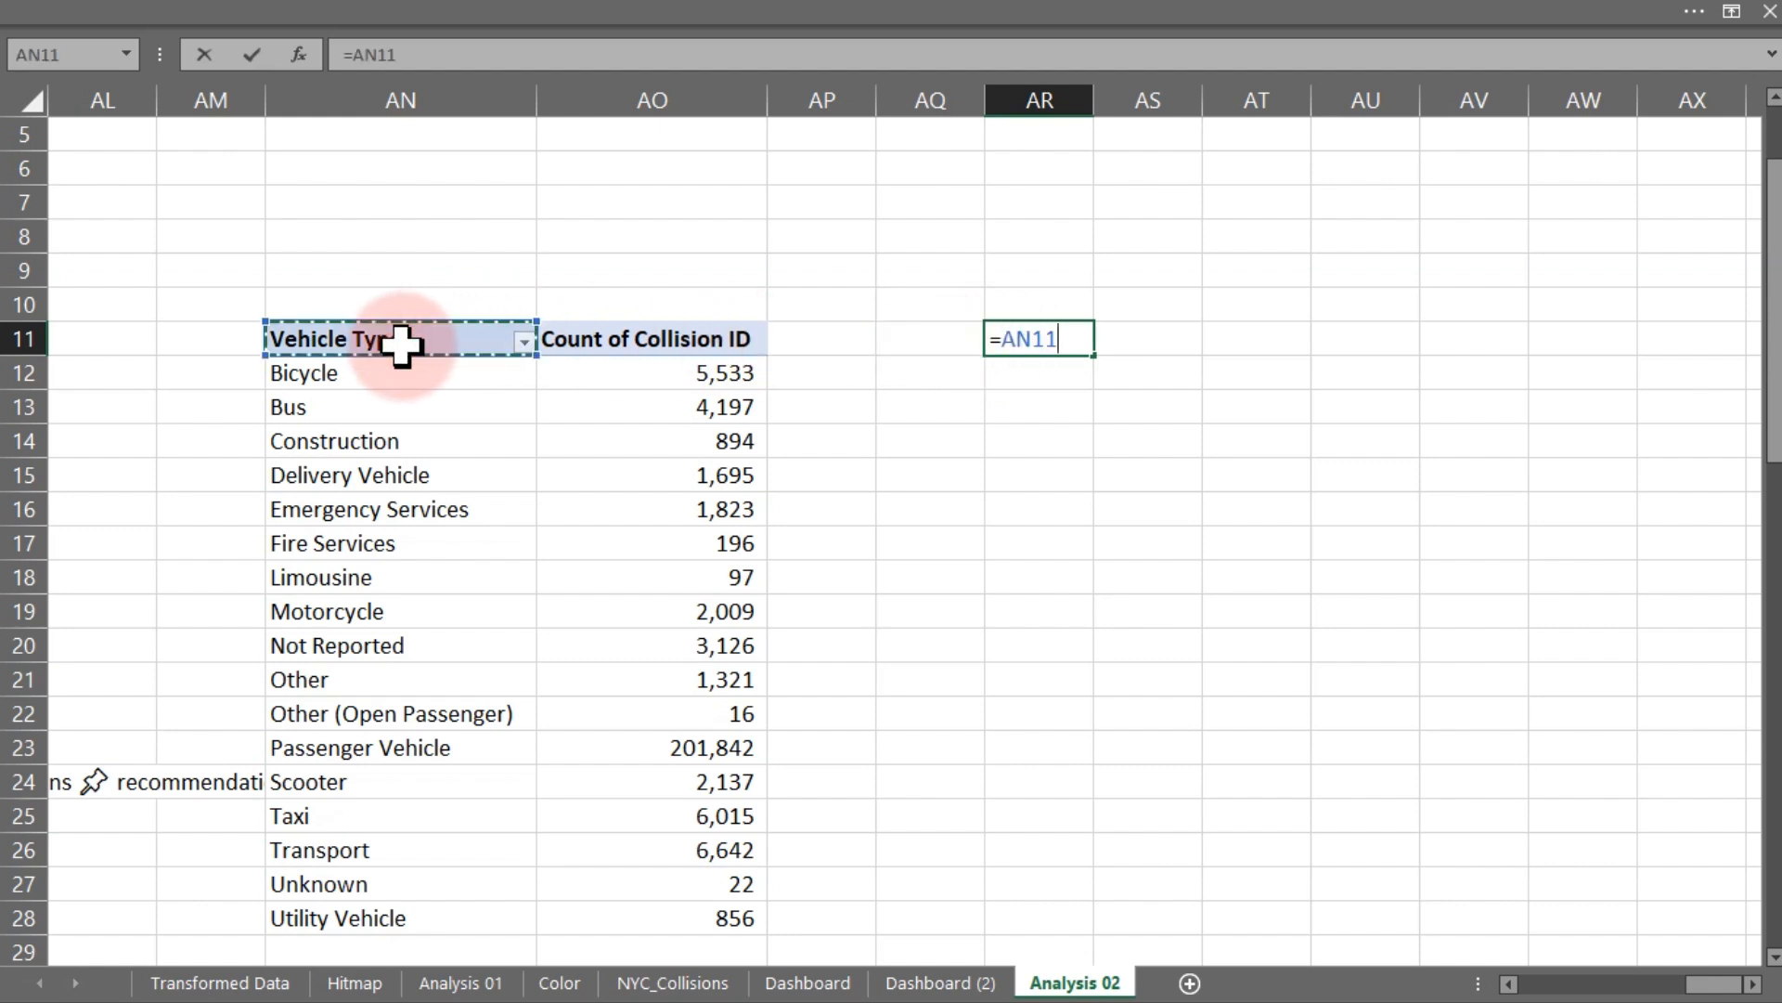
key("Return")
left_click(1042, 336)
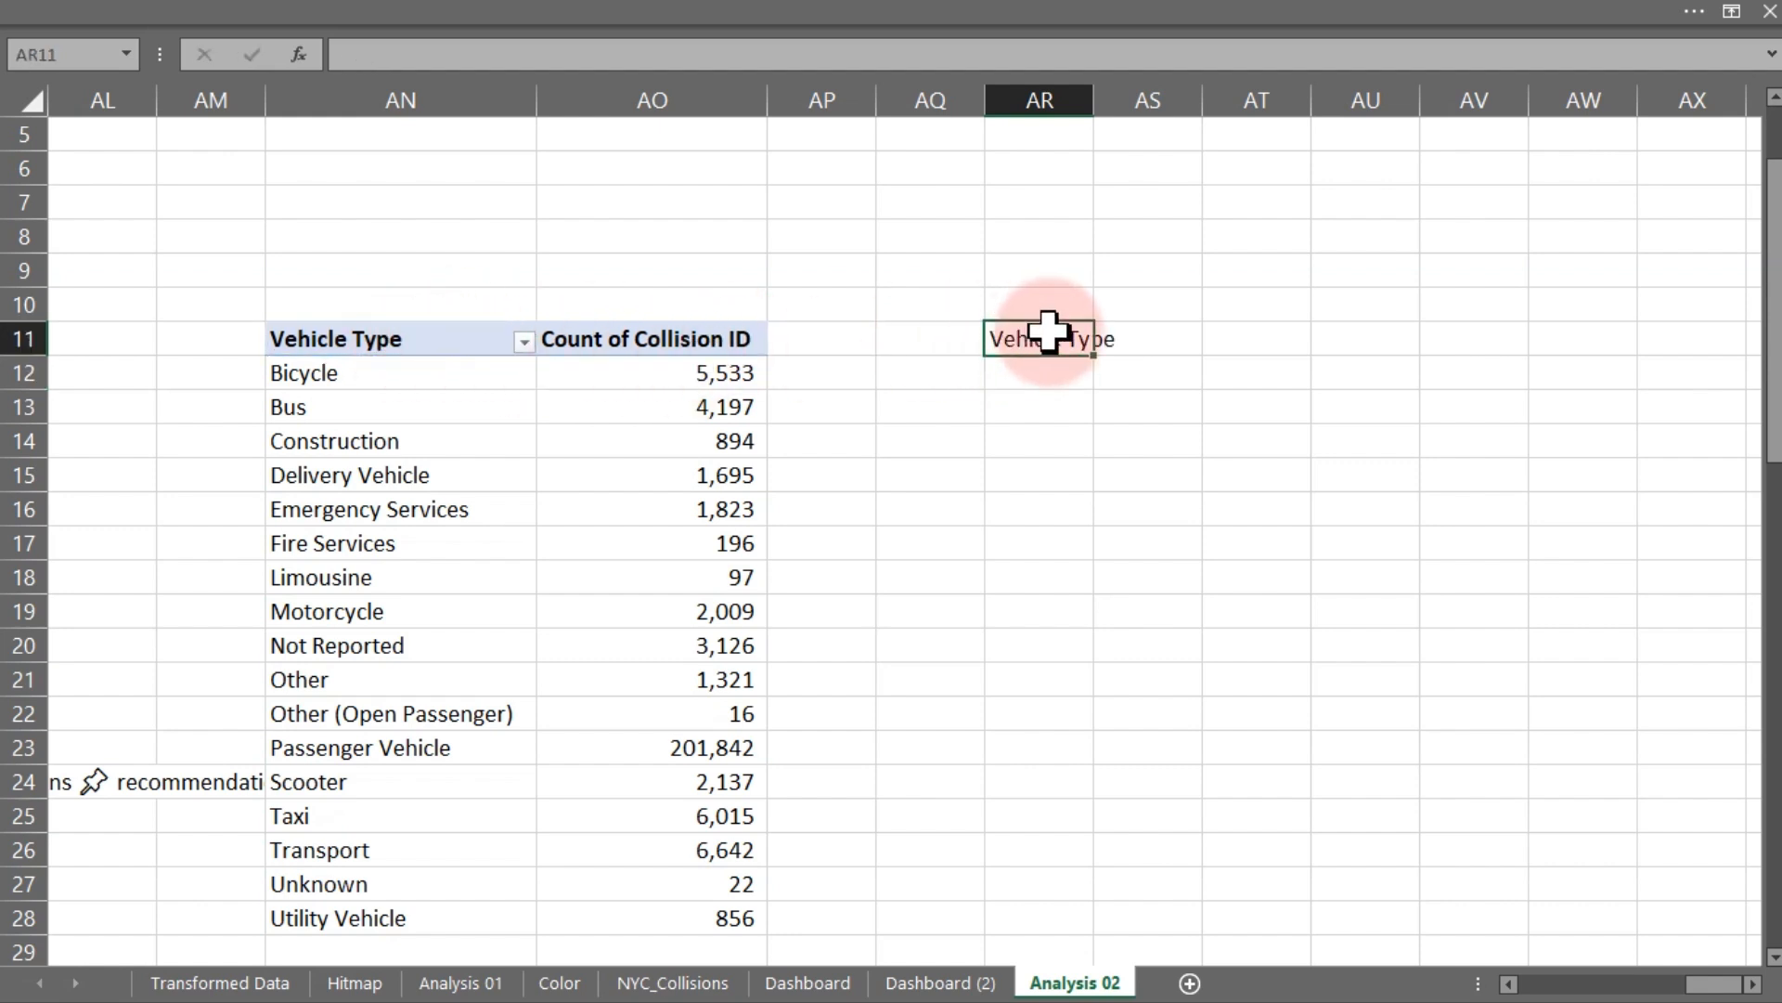
left_click_drag(1098, 359, 1185, 346)
left_click(707, 339)
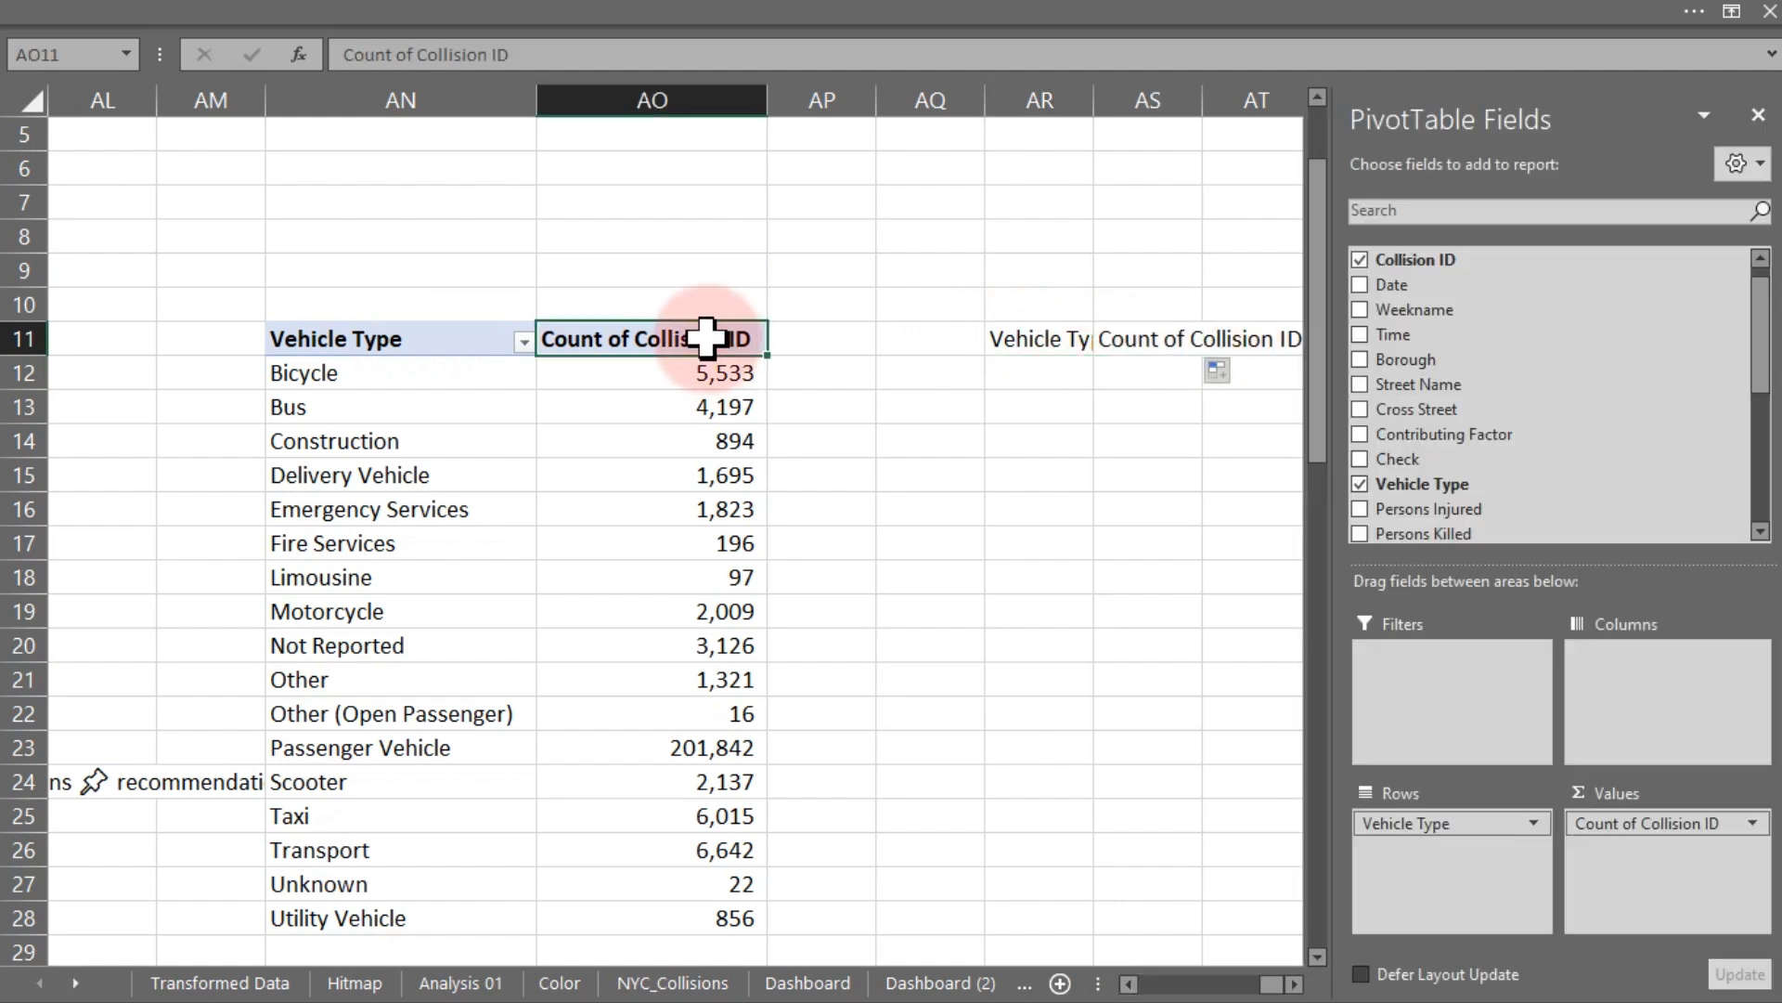
key("ctrl+h")
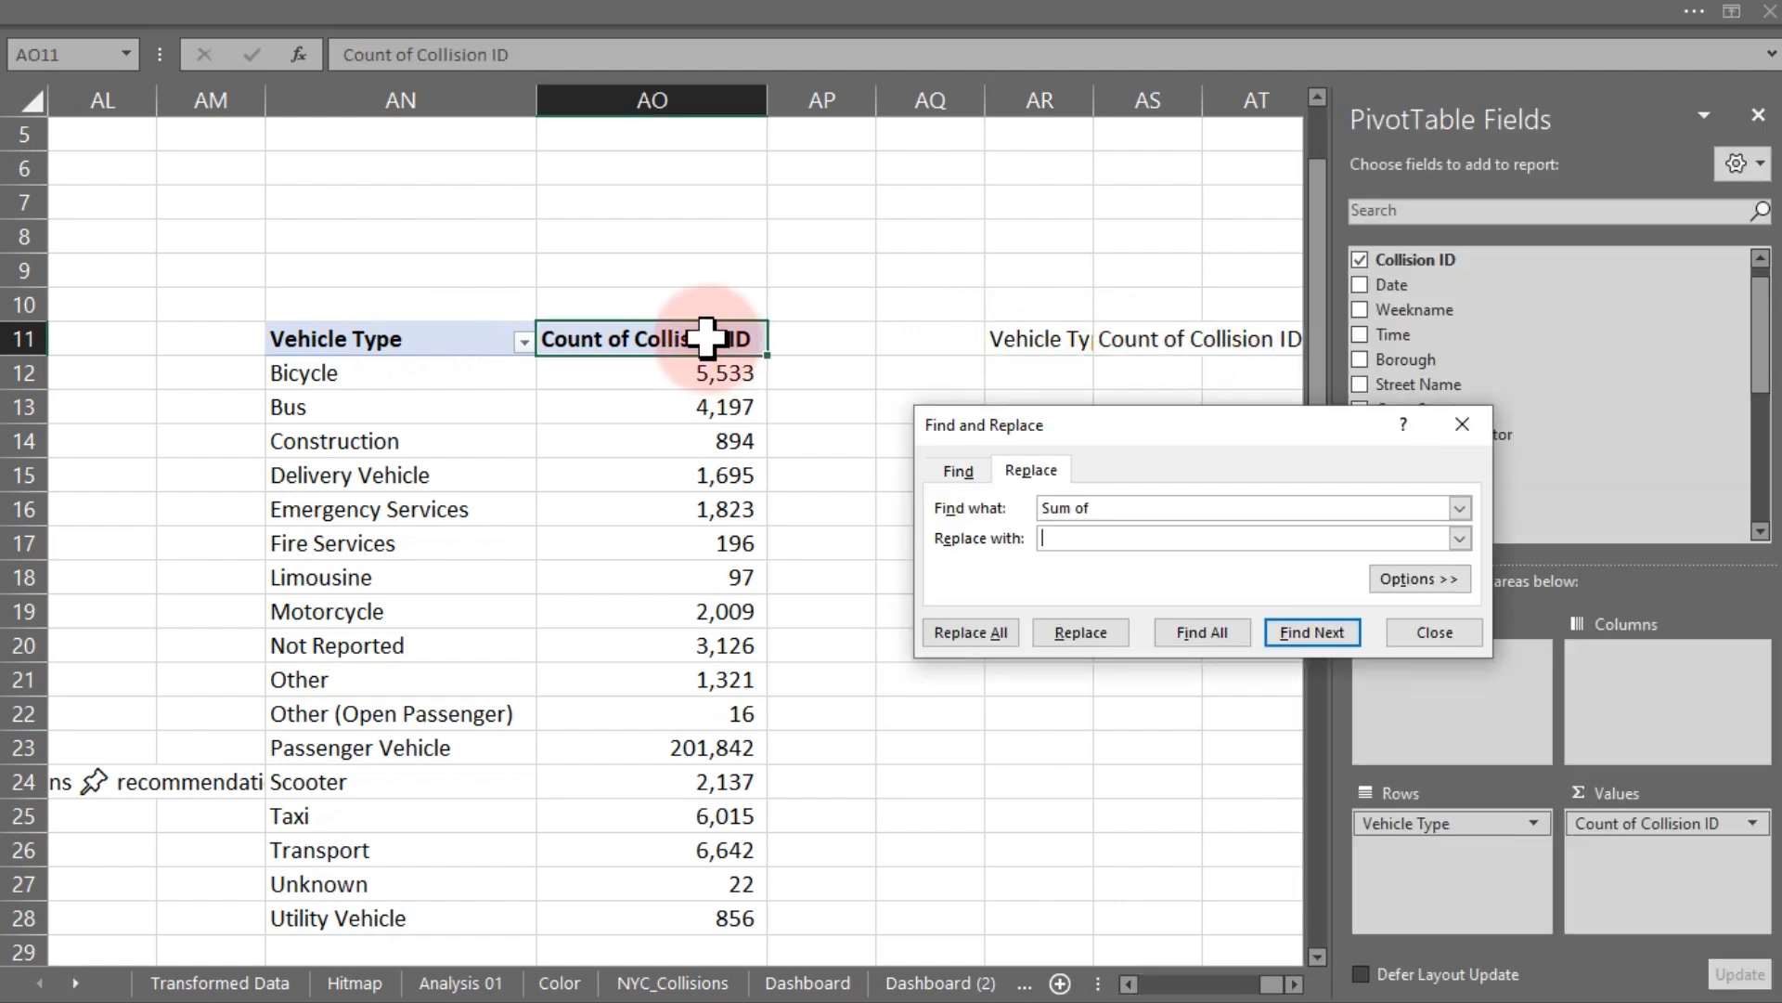
key("alt+Down")
left_click(1100, 501)
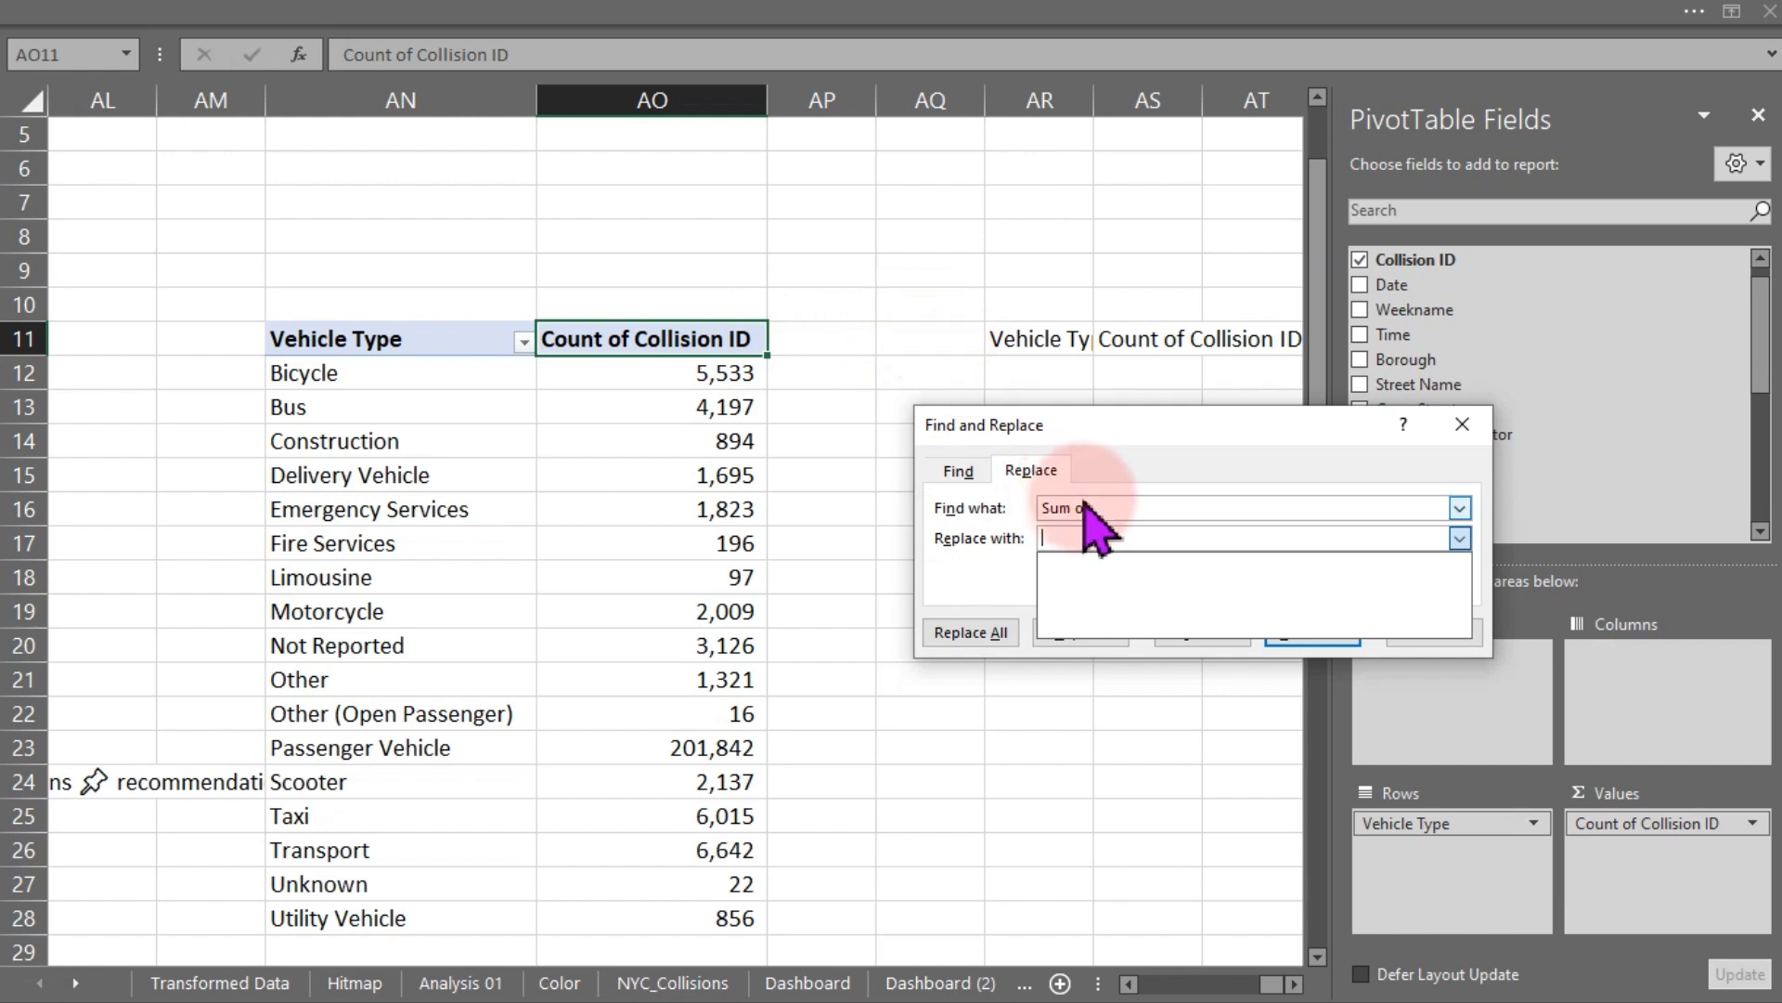
left_click_drag(1126, 504, 975, 505)
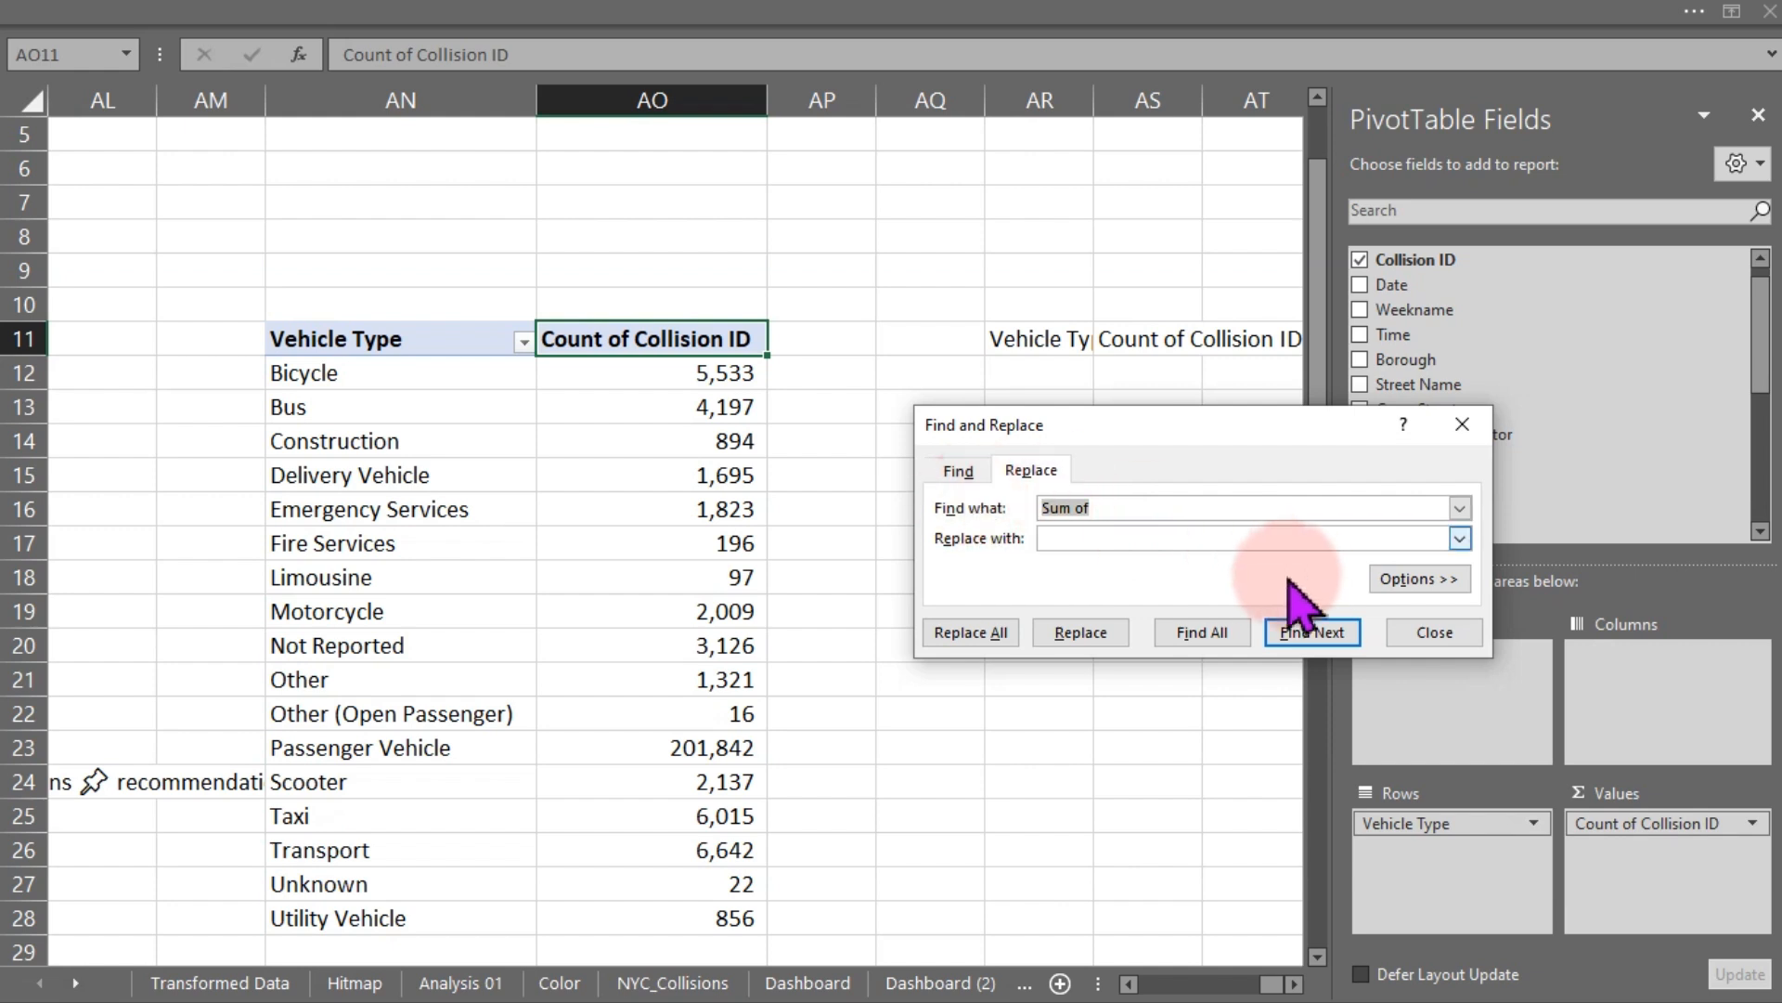
left_click(1430, 632)
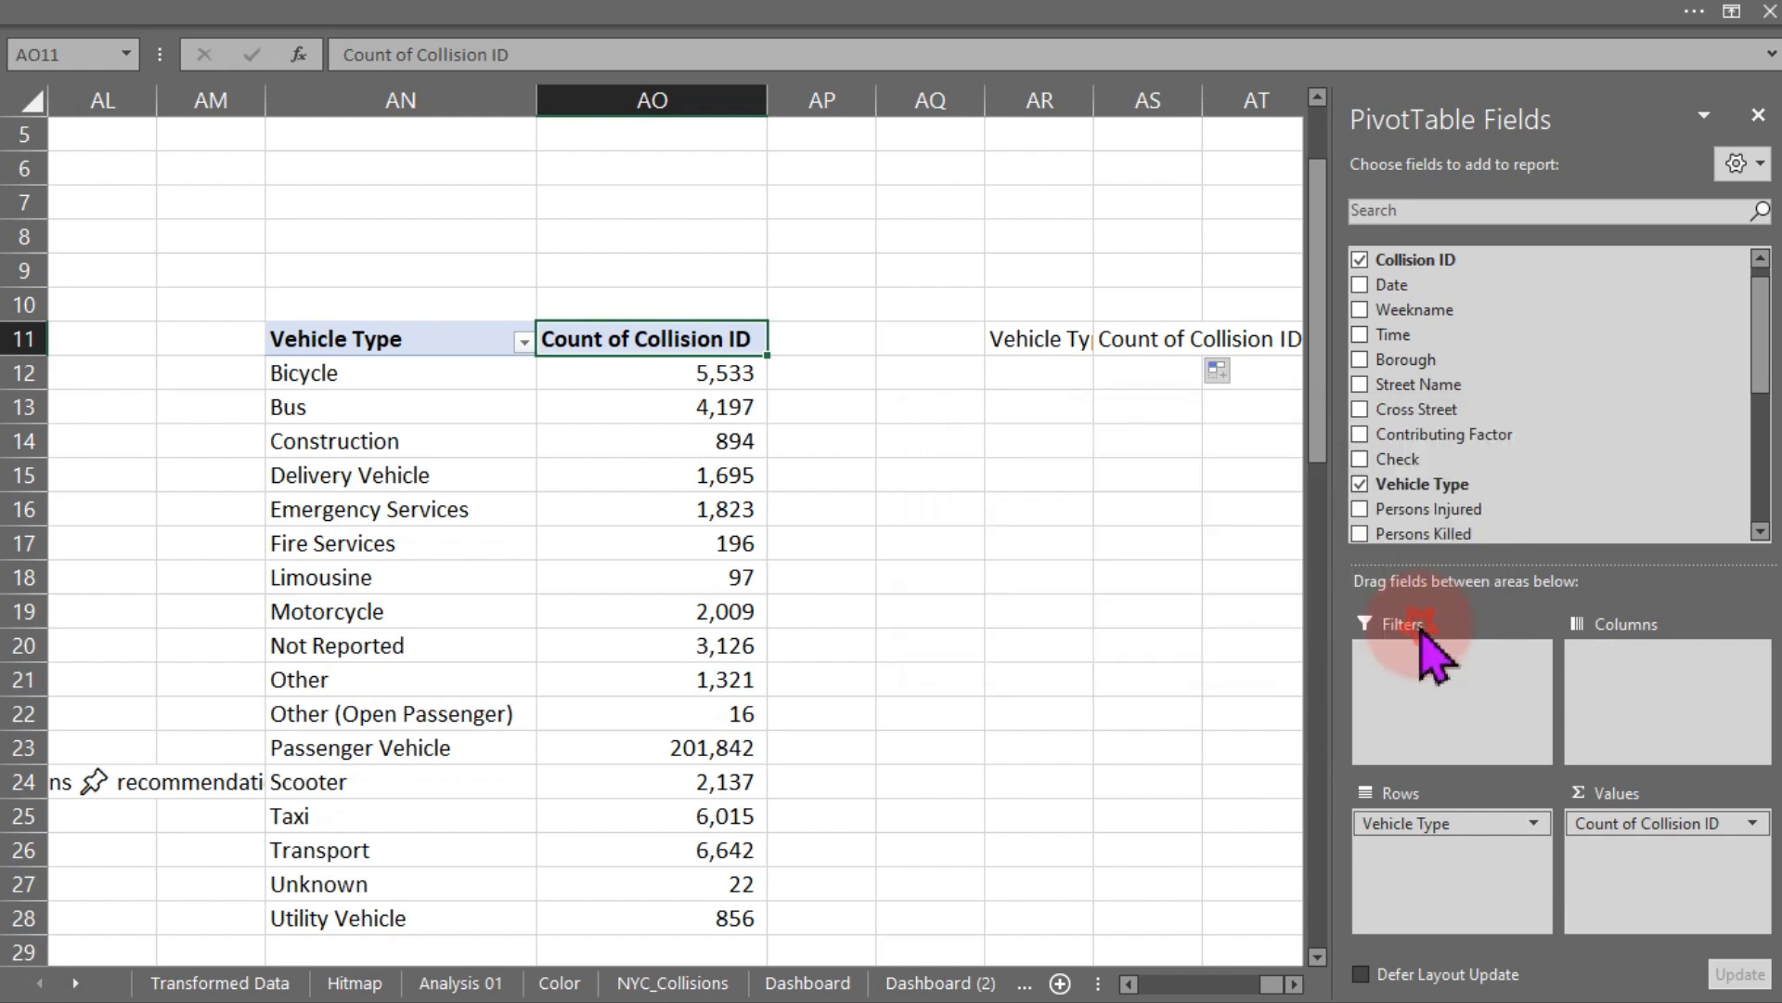
- Rename the pivot's value field to Total Collisions
double_click(619, 345)
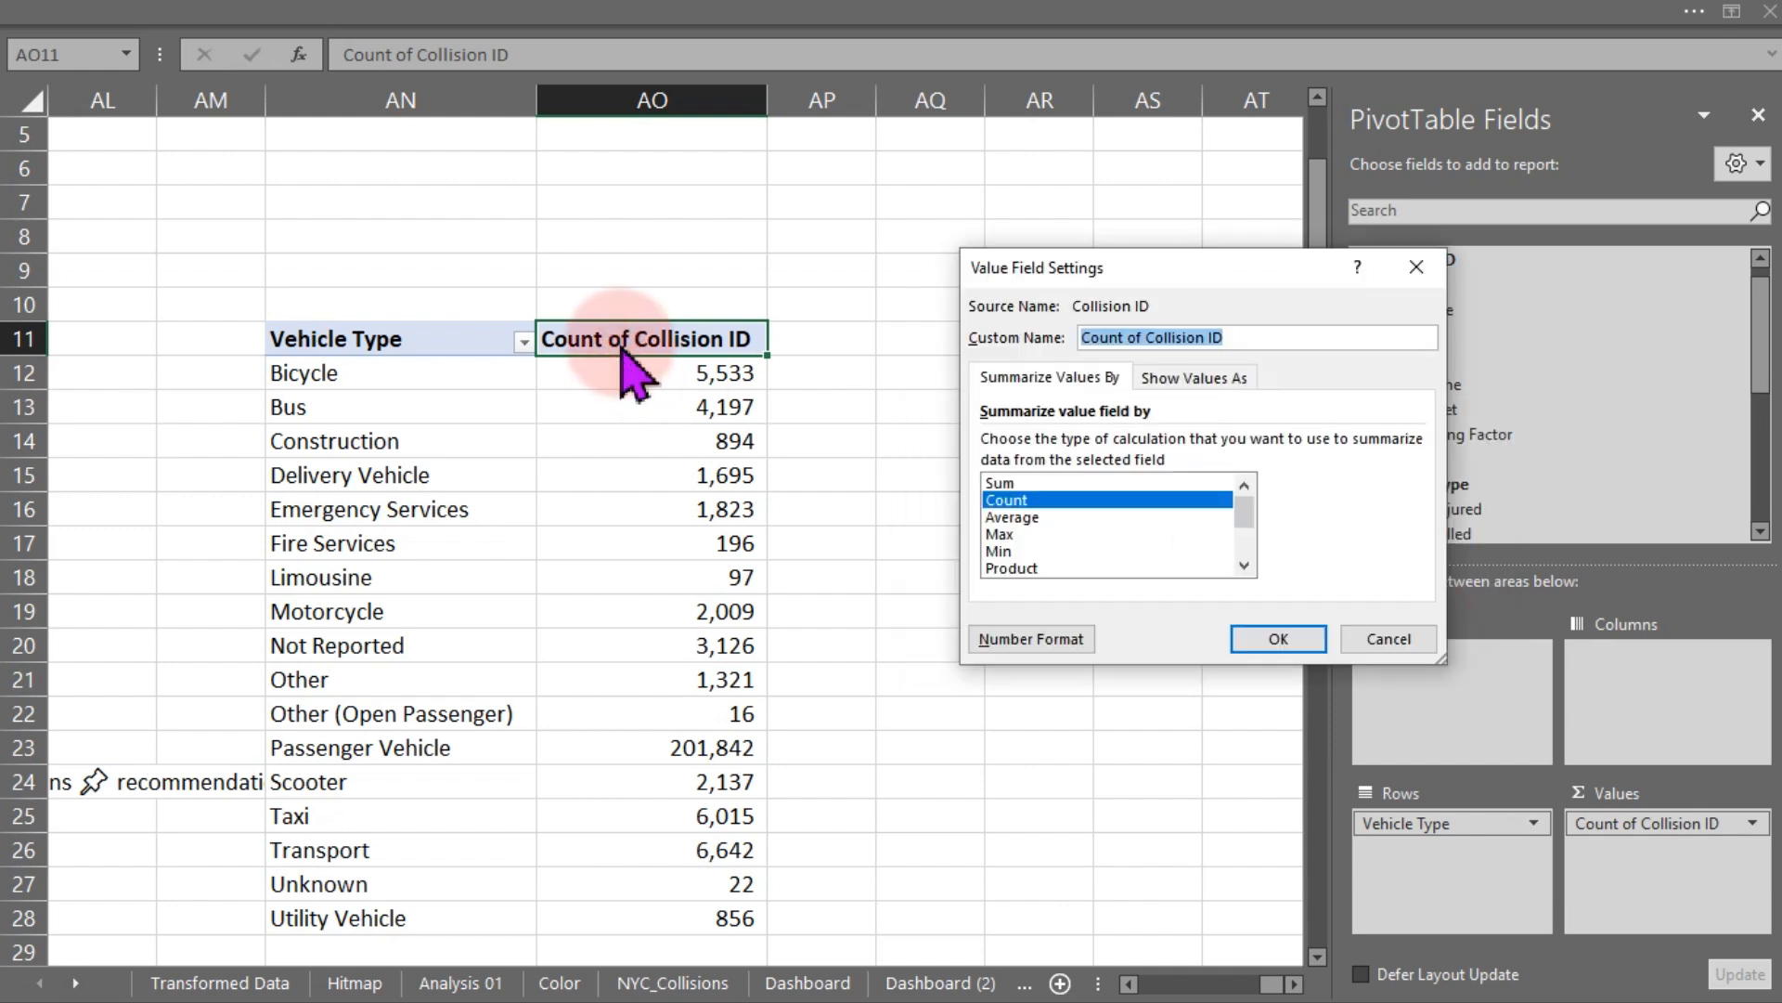
type("Total")
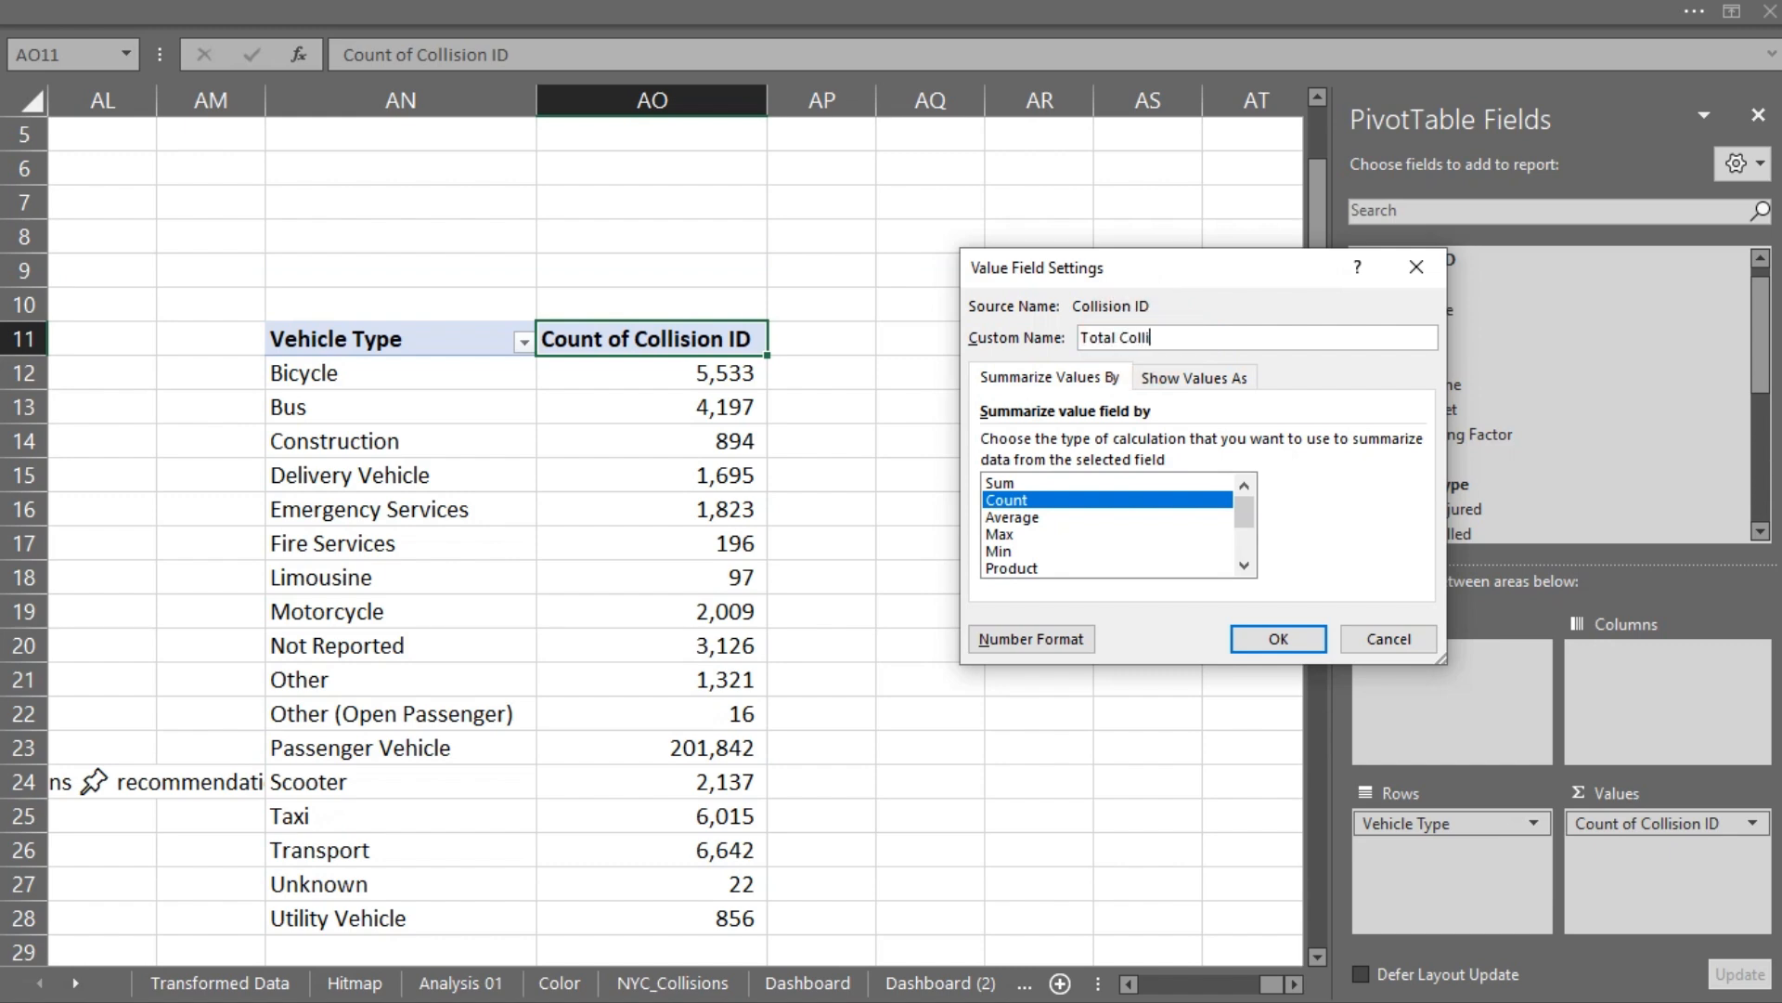
key("Return")
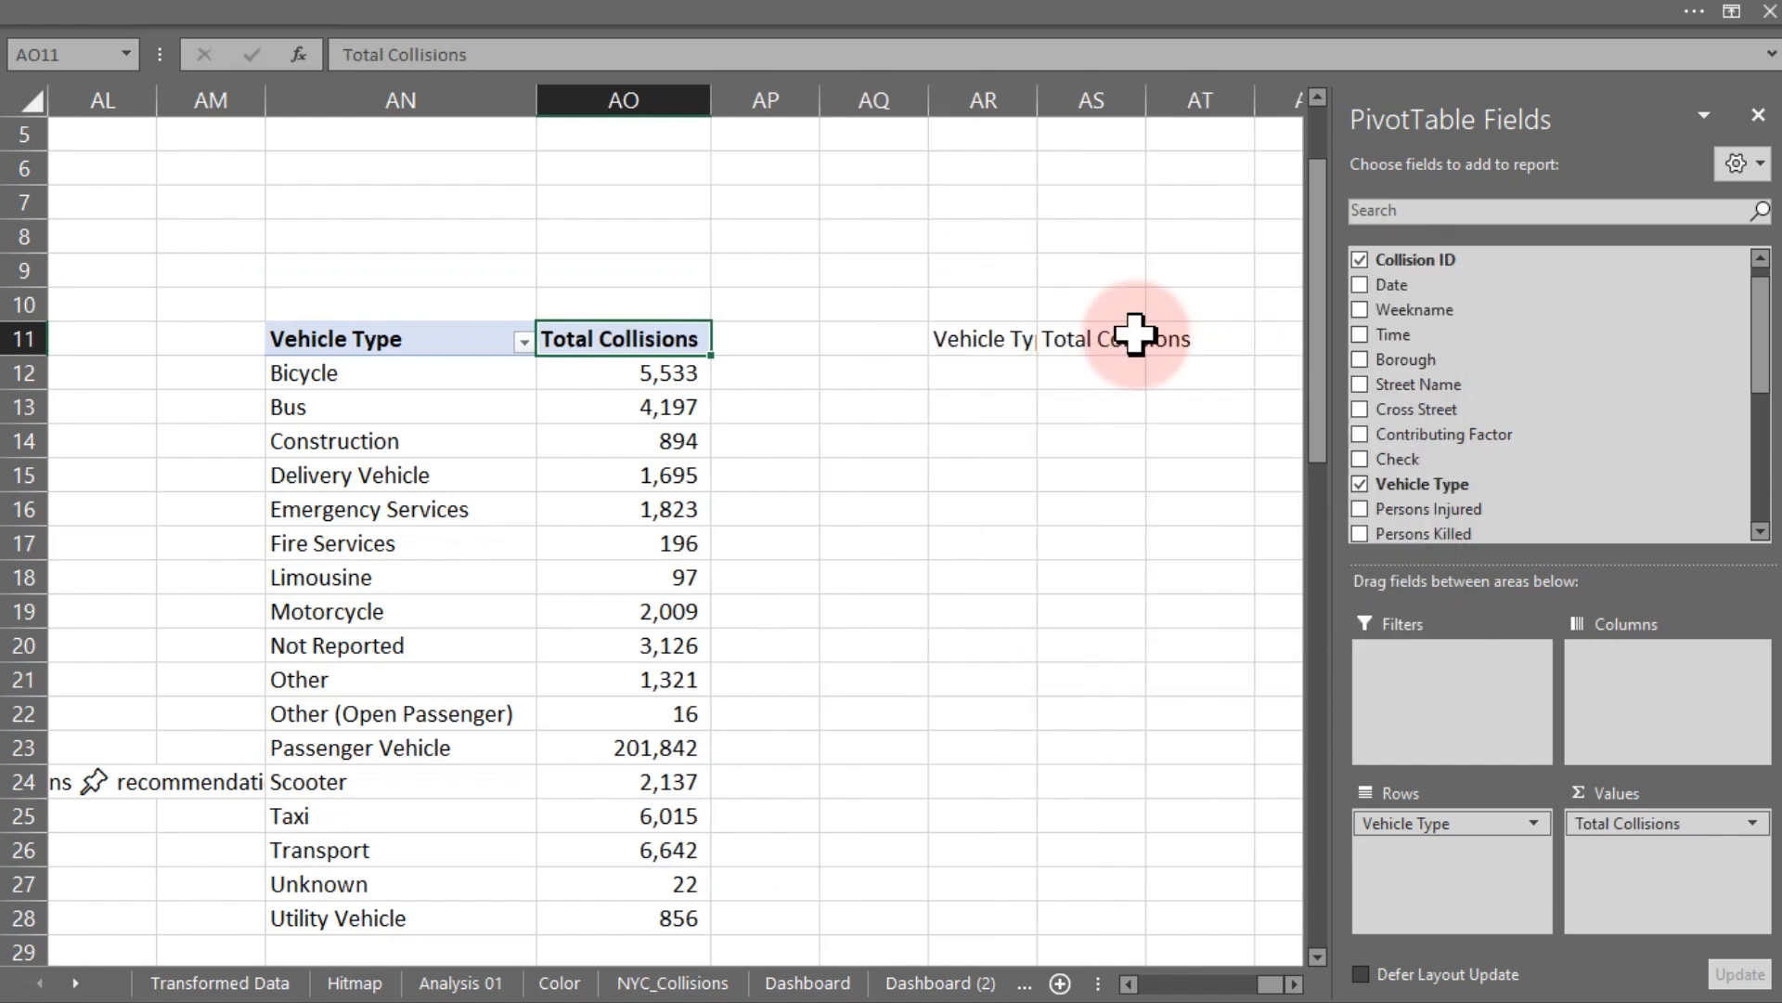
- Autofit the widths of columns AR and AS to their contents
double_click(1152, 84)
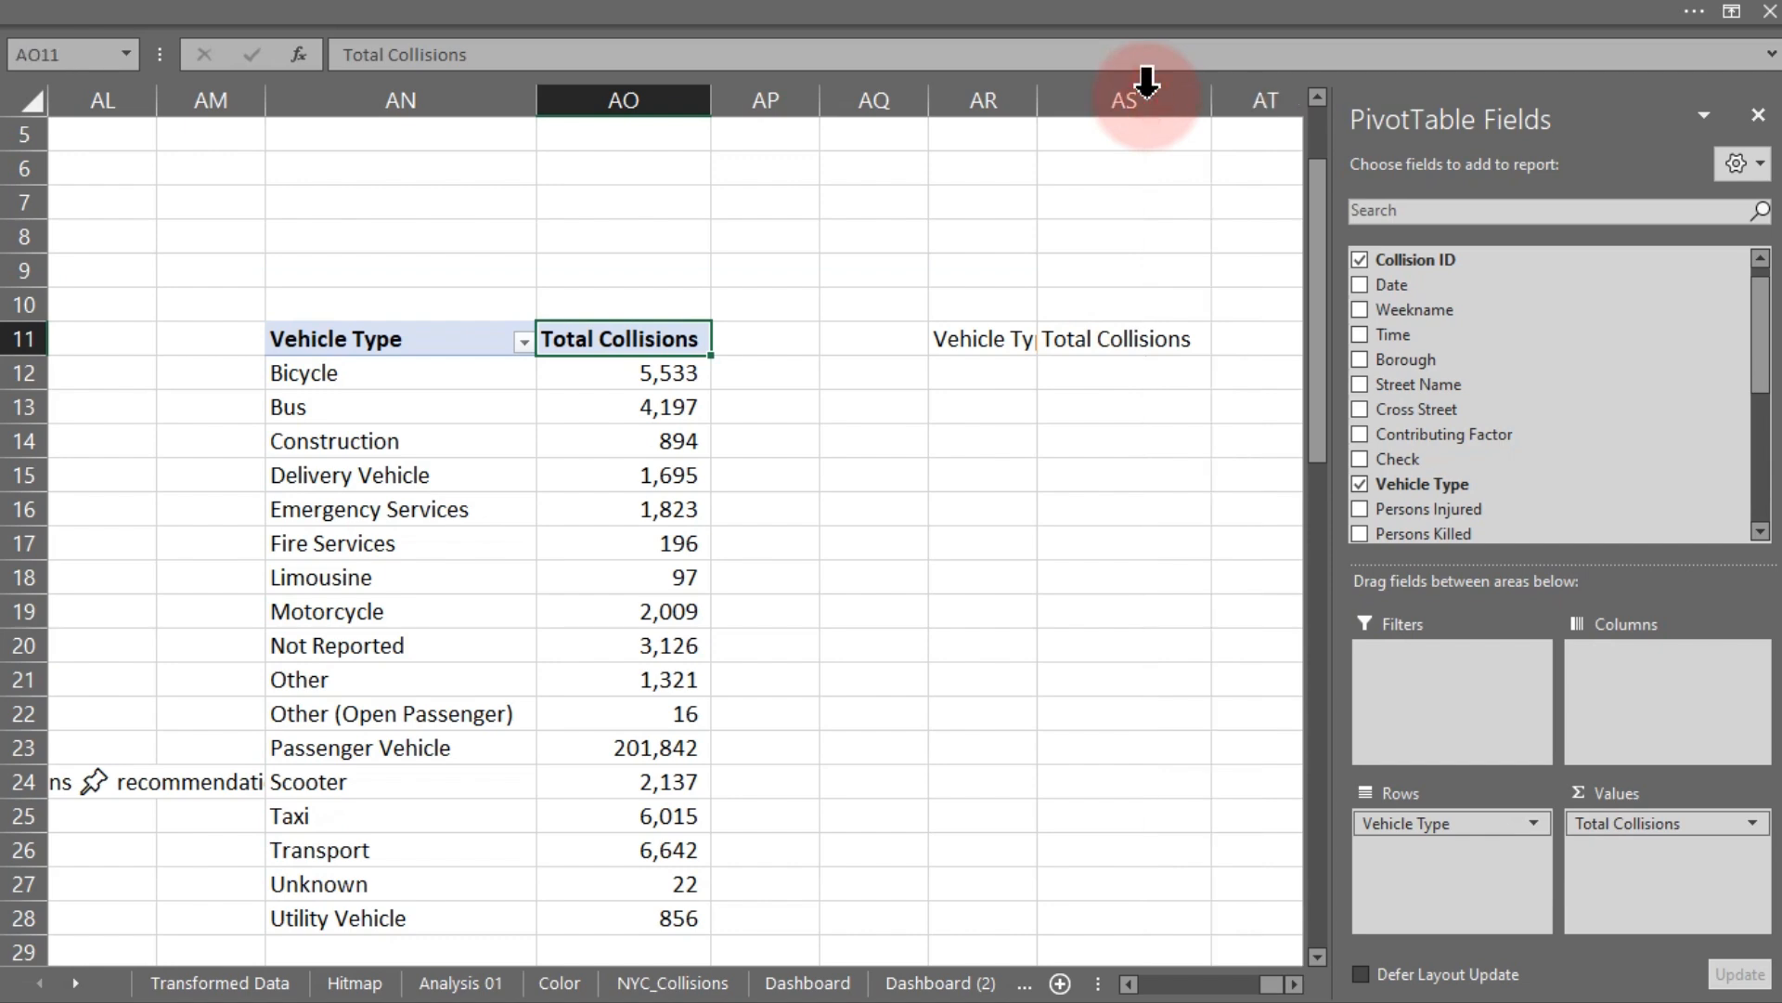
double_click(1037, 99)
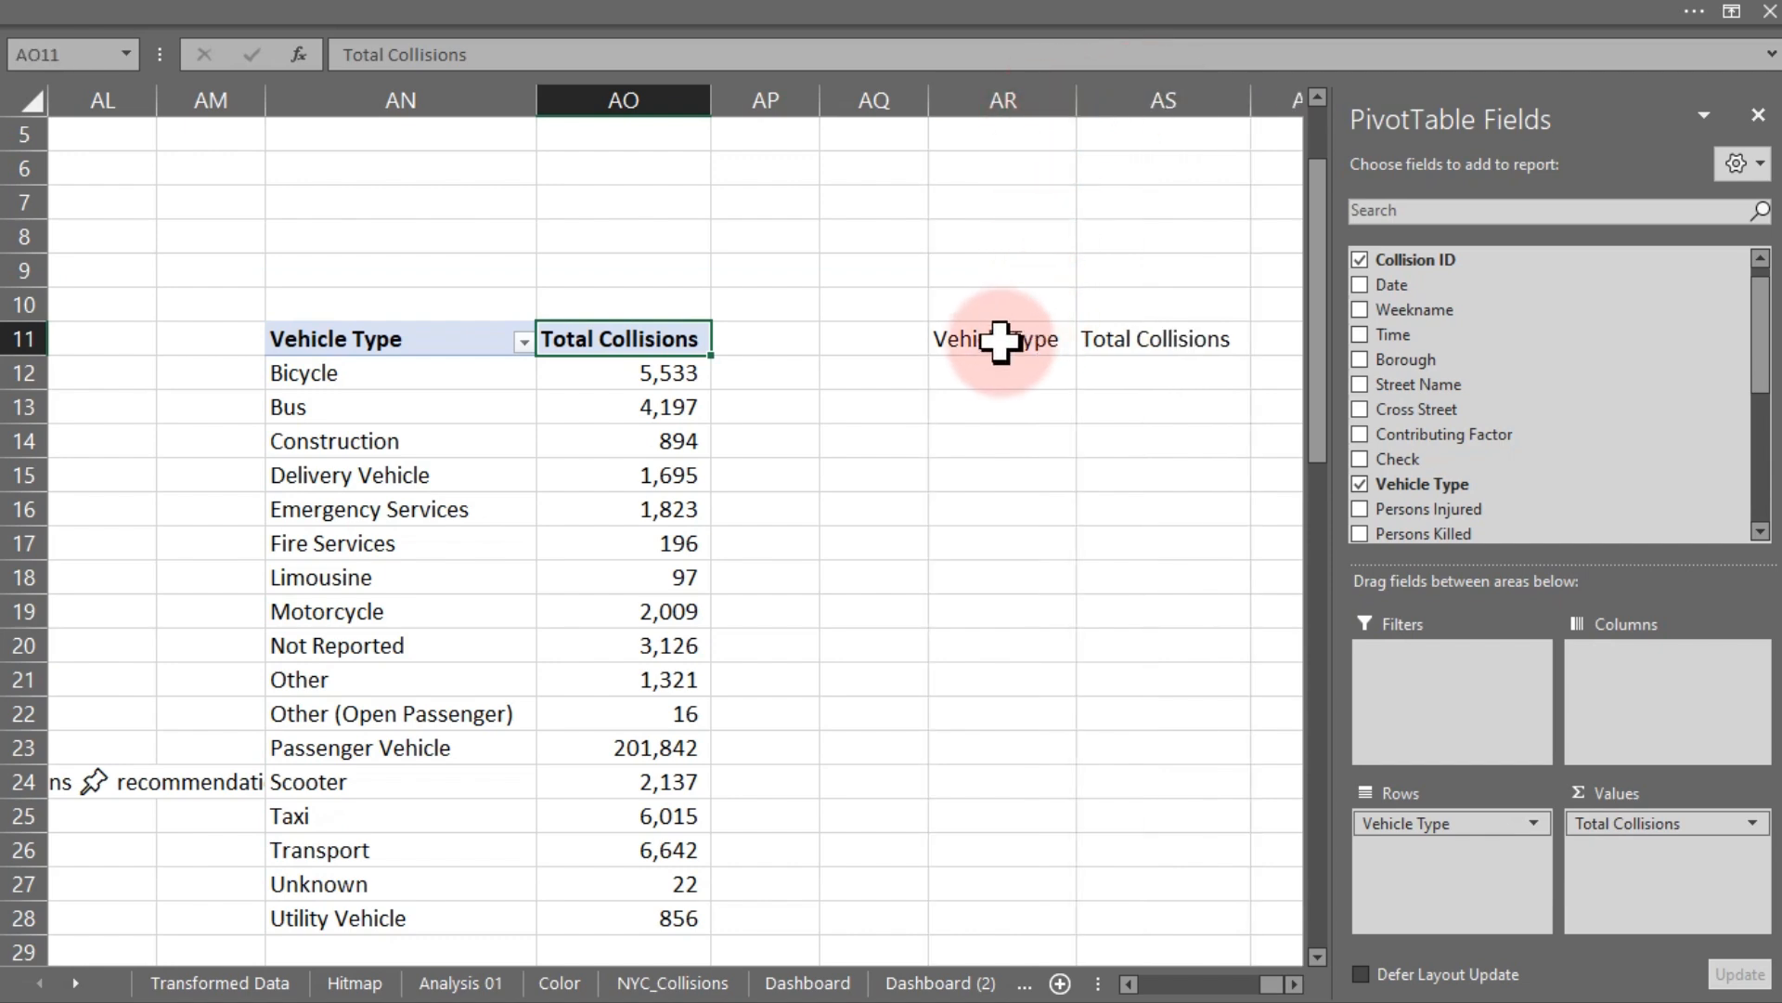
left_click(986, 369)
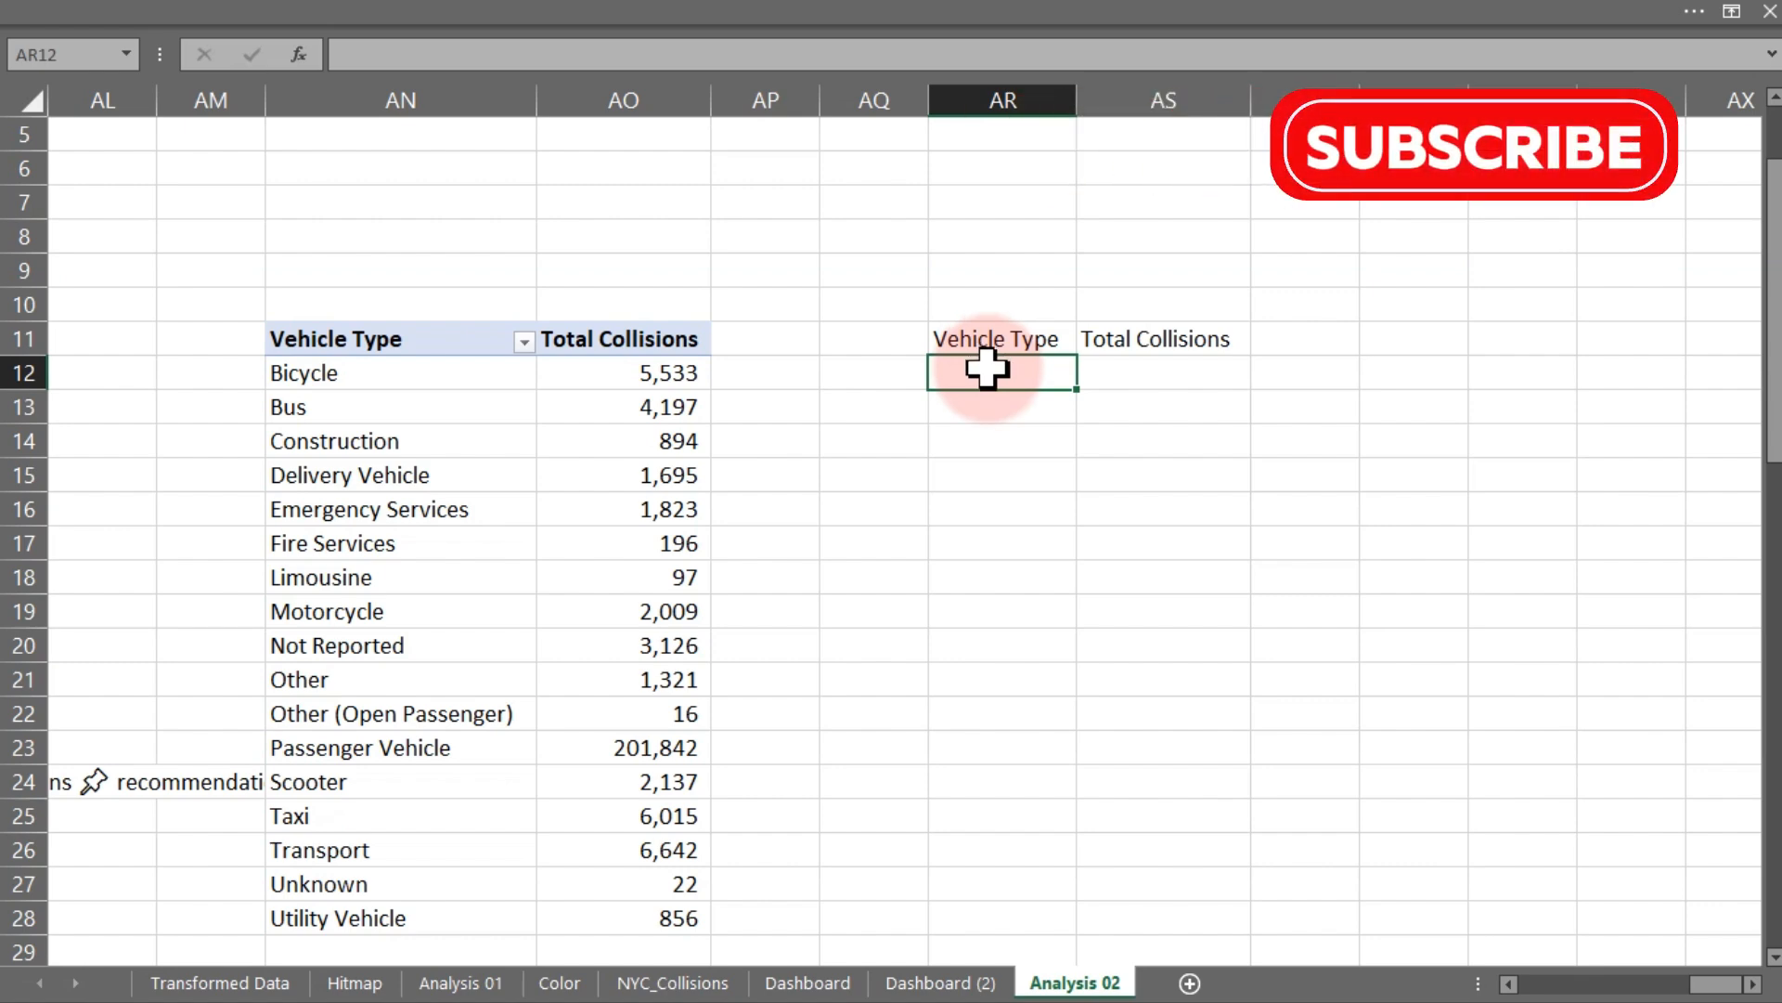
- Enter the label Link spin botton in cell AR9, autofit its column, and select the cell beside it
left_click(1000, 270)
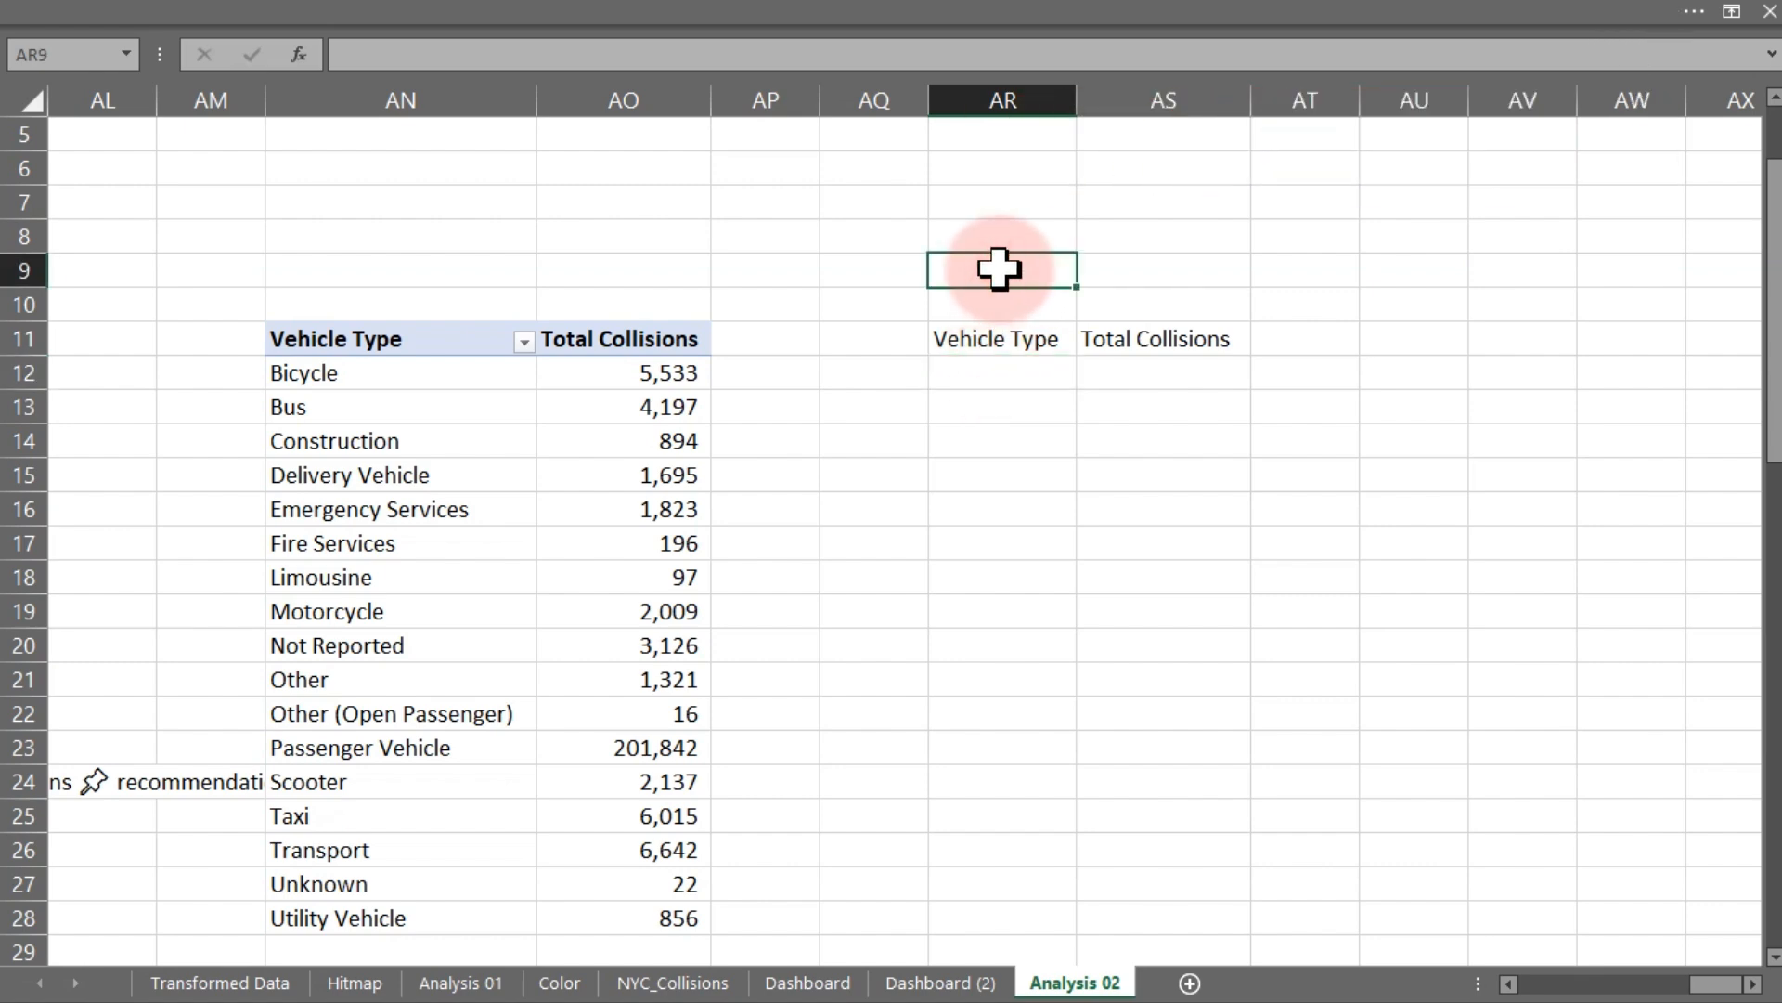
type("Link ")
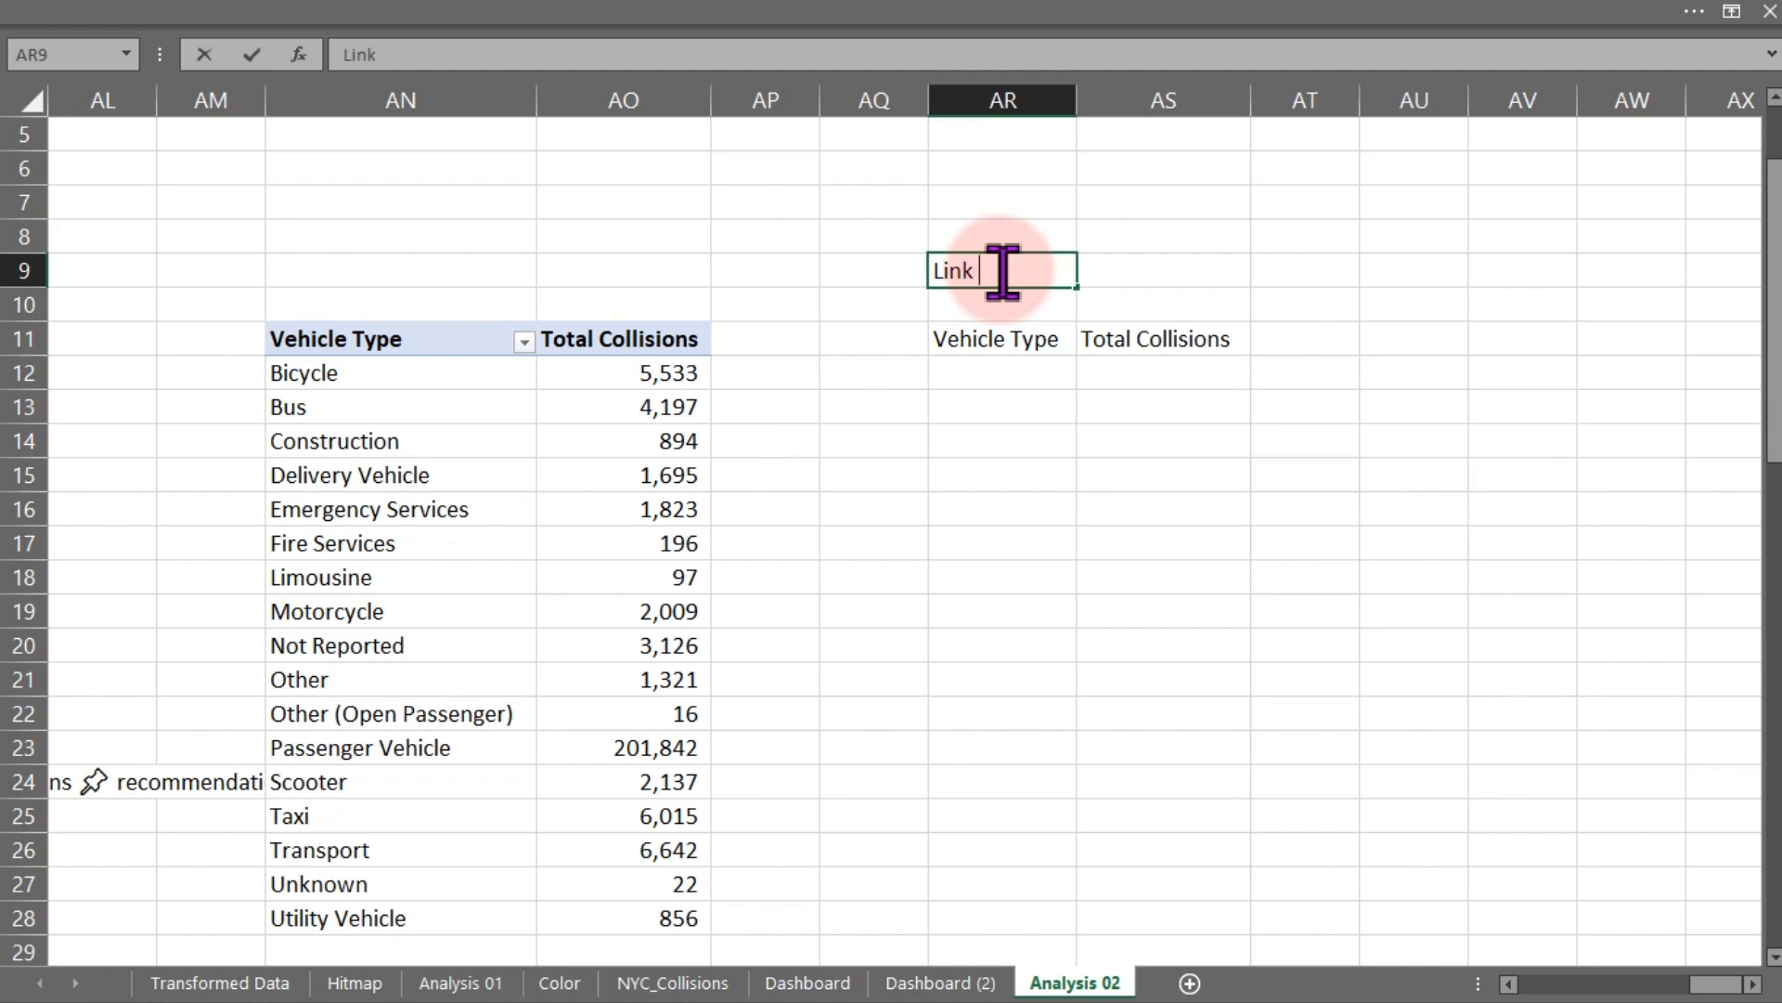
type("spin boto")
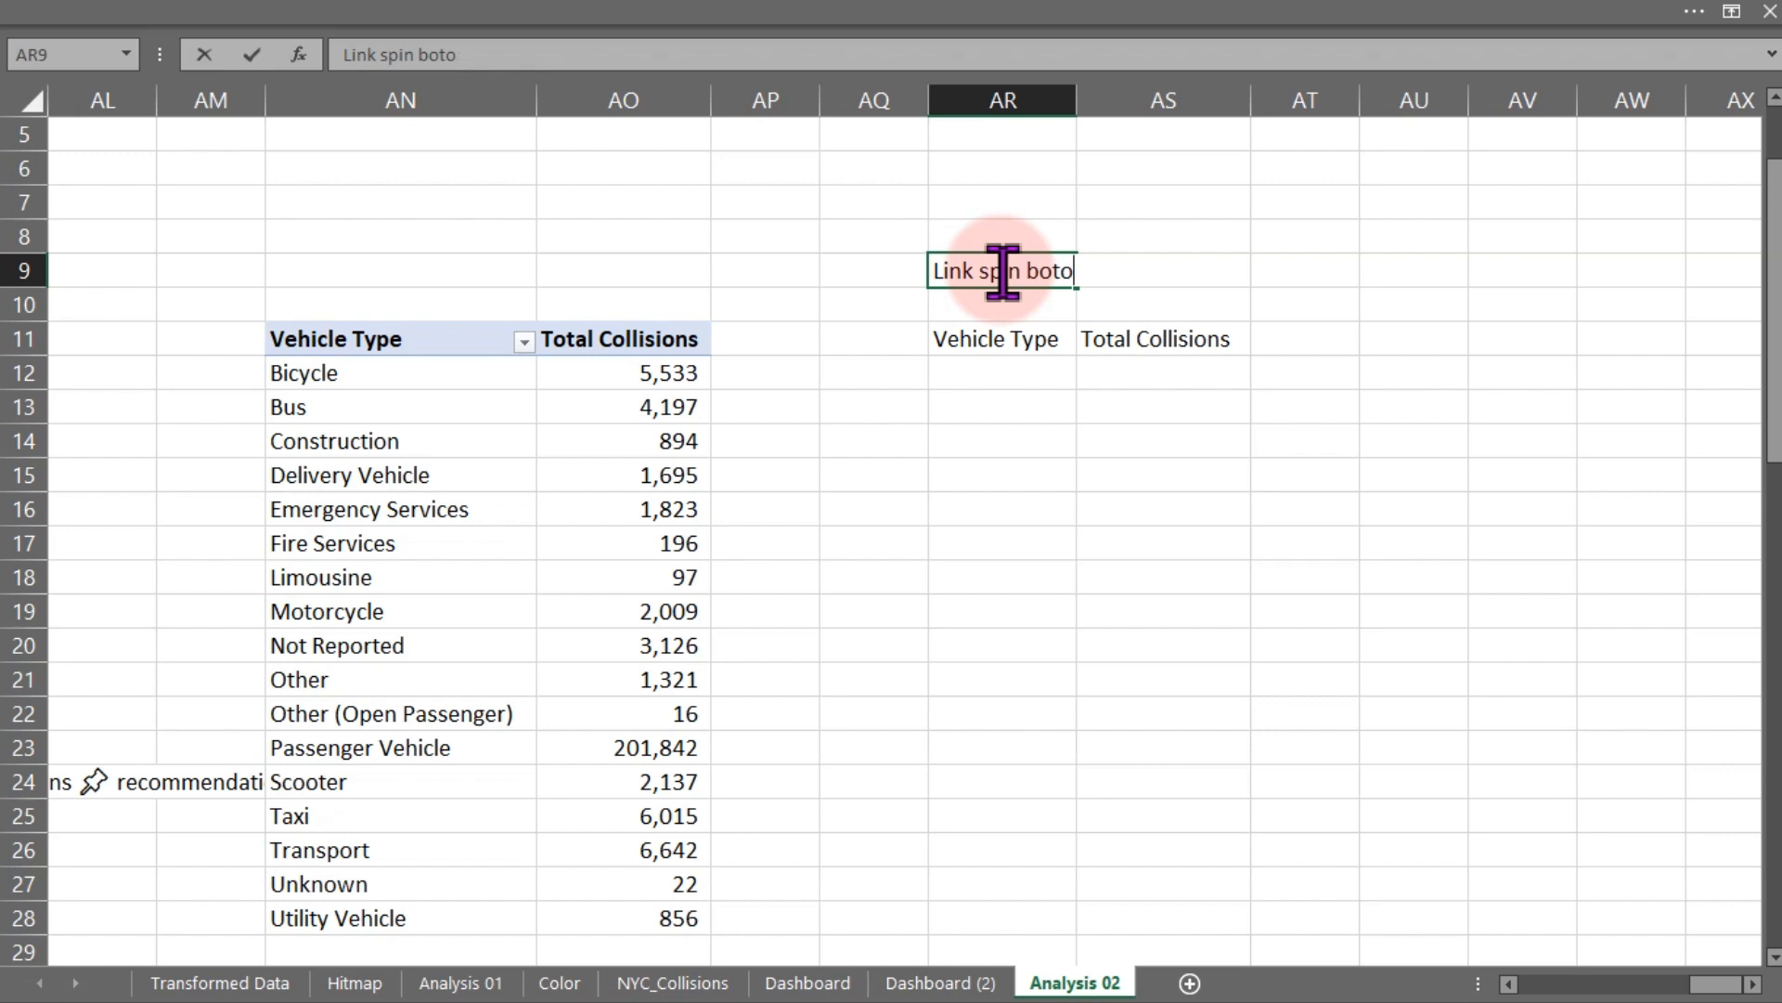
key("Return")
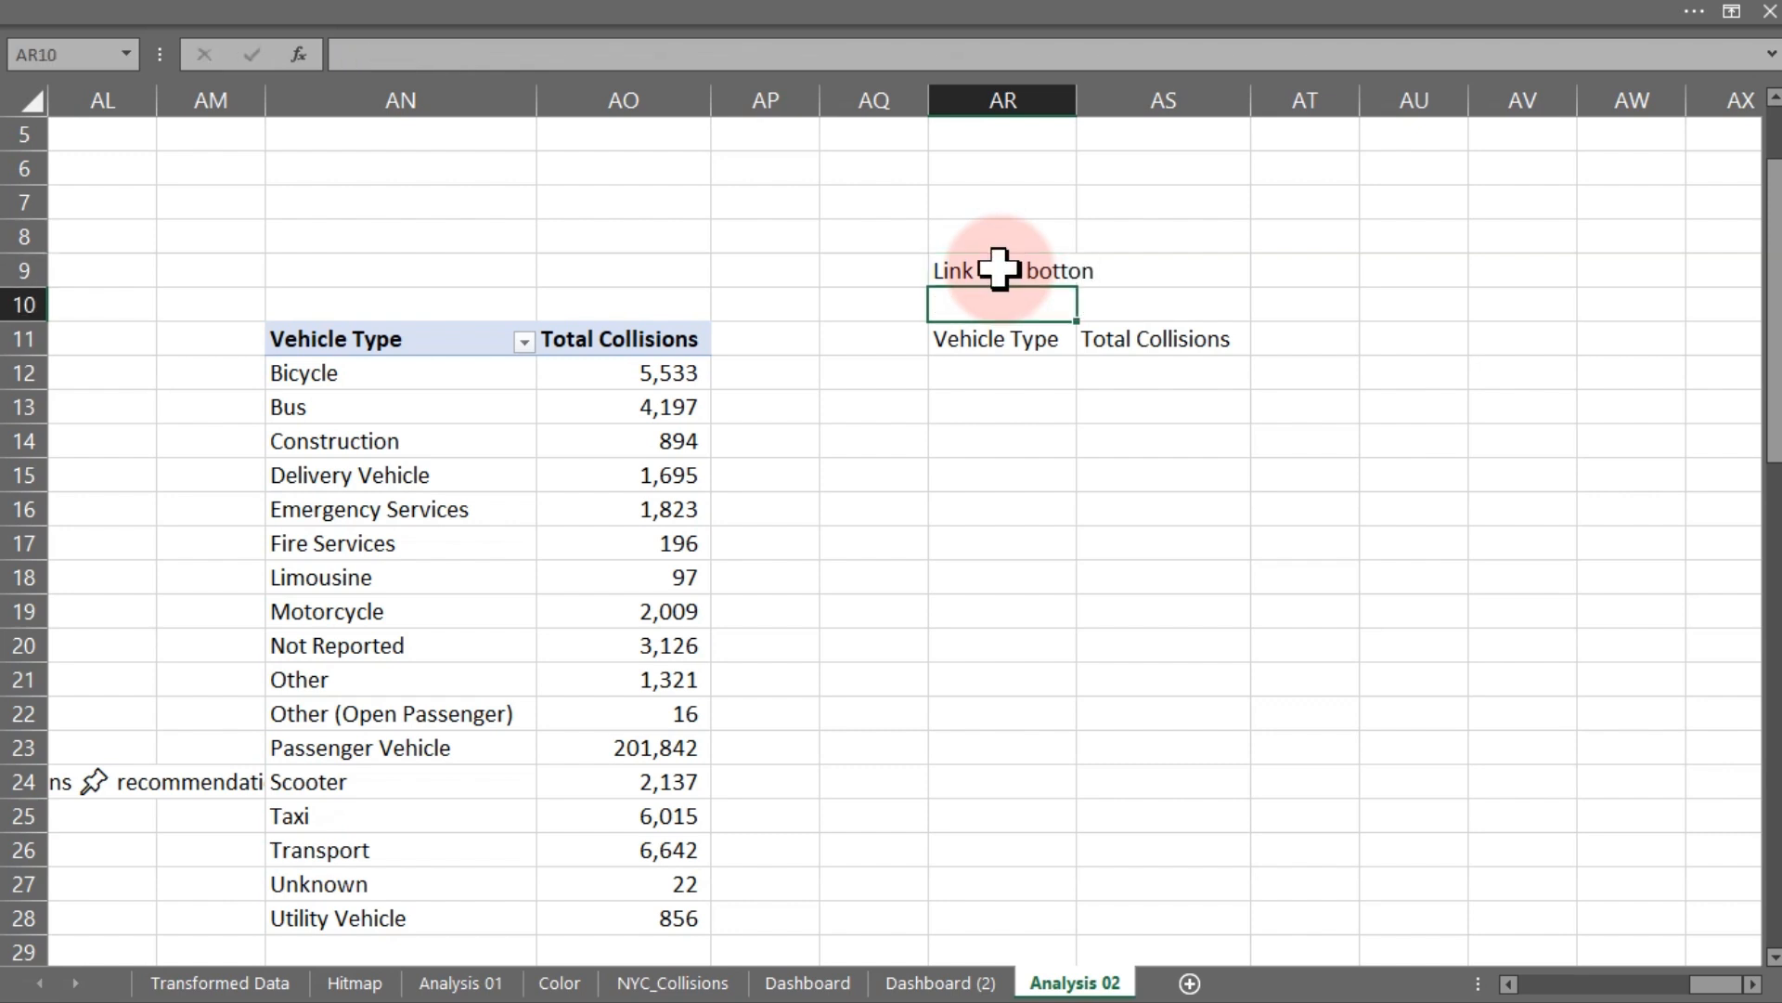
double_click(1077, 101)
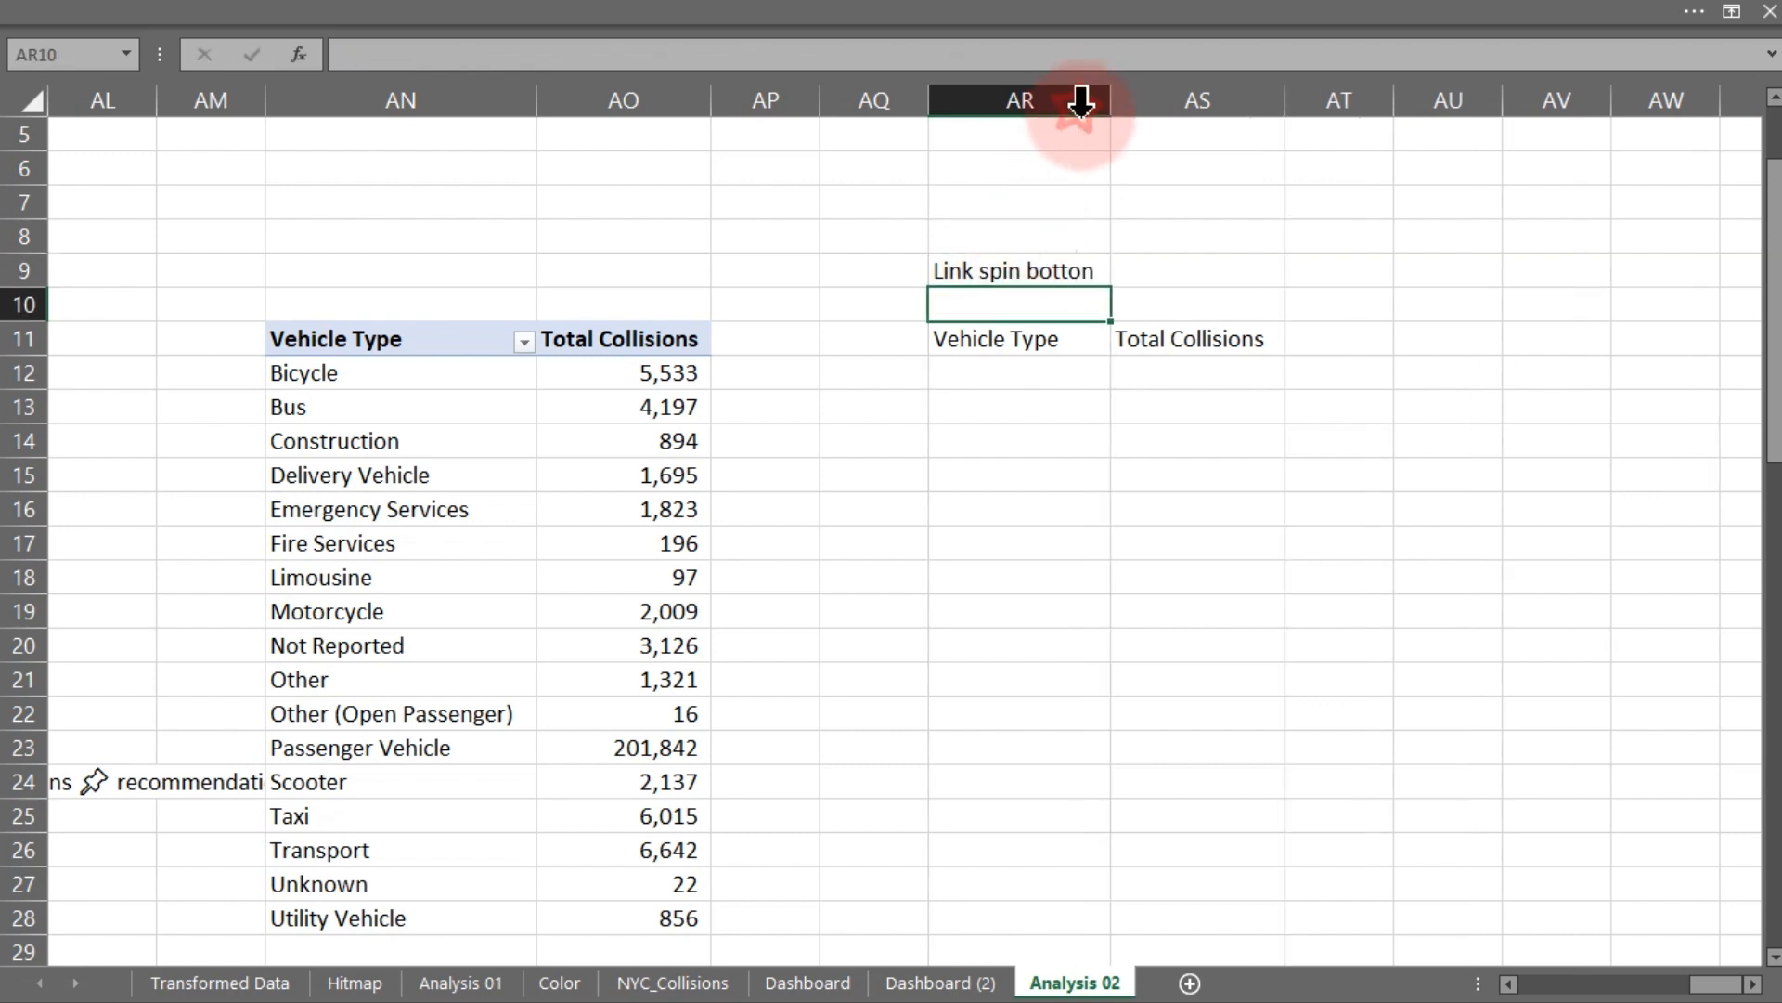
left_click(1130, 265)
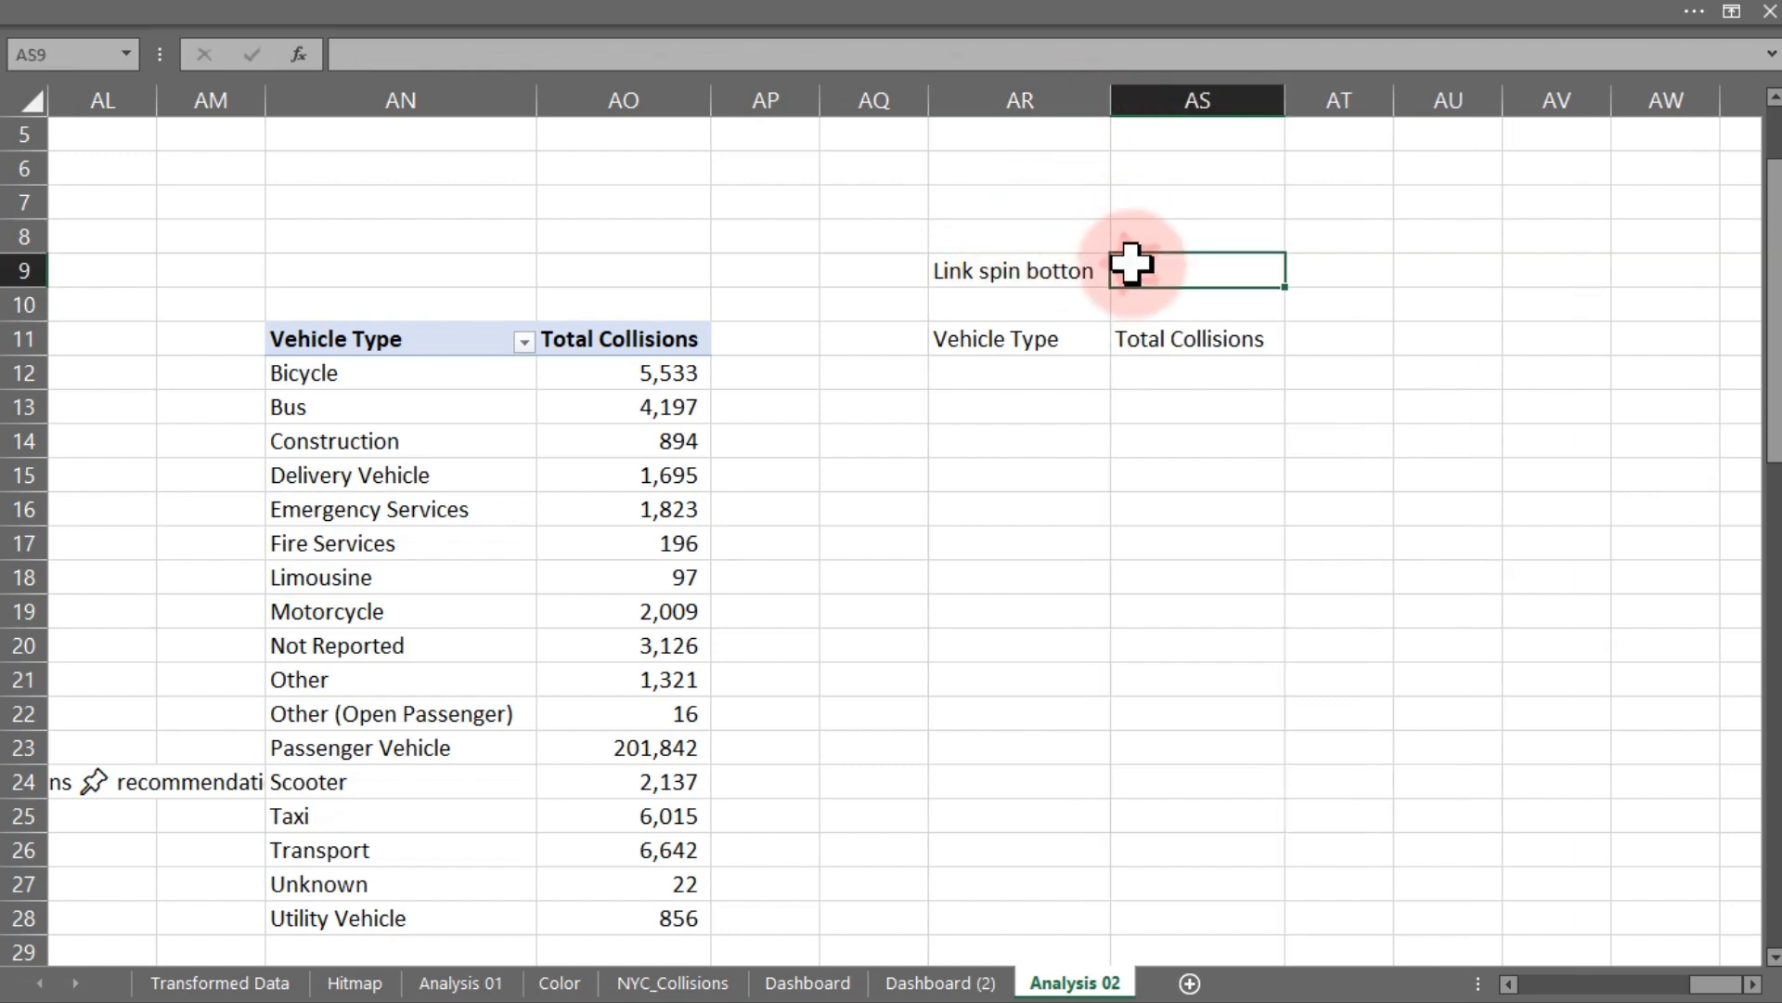
- Set the spin button's cell link on Dashboard (2) to cell AS9 of the Analysis 02 sheet
left_click(933, 982)
right_click(1005, 346)
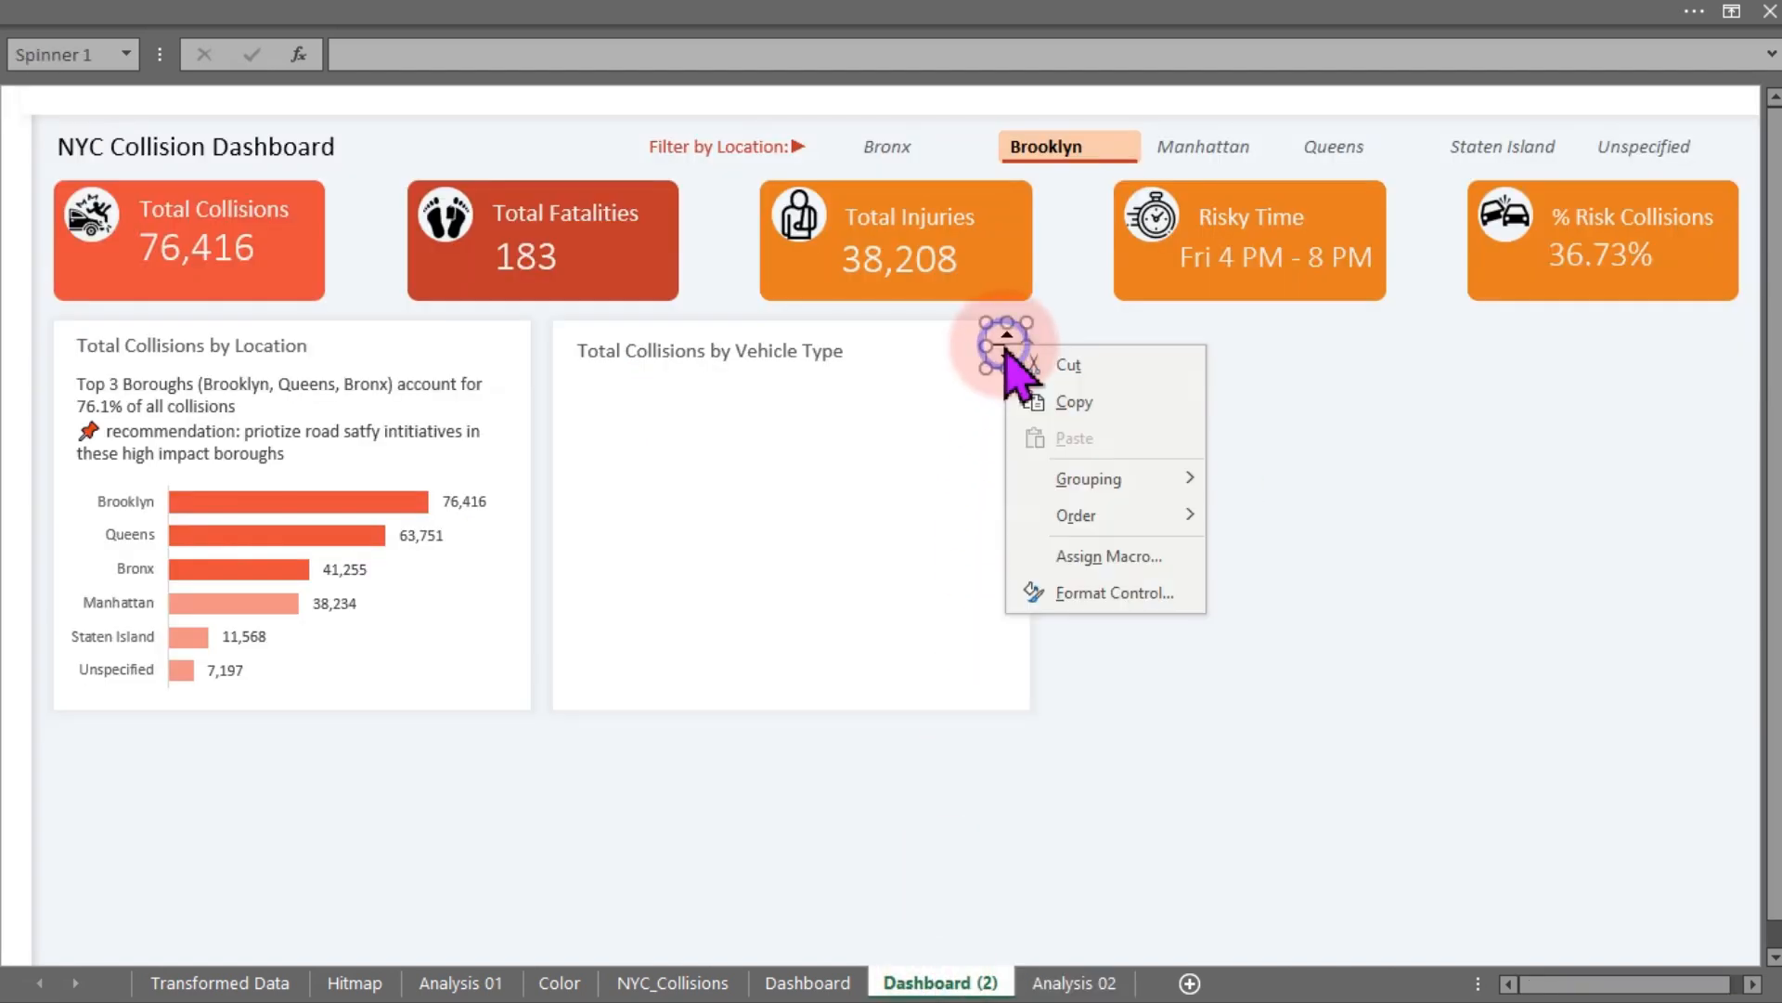
left_click(1077, 599)
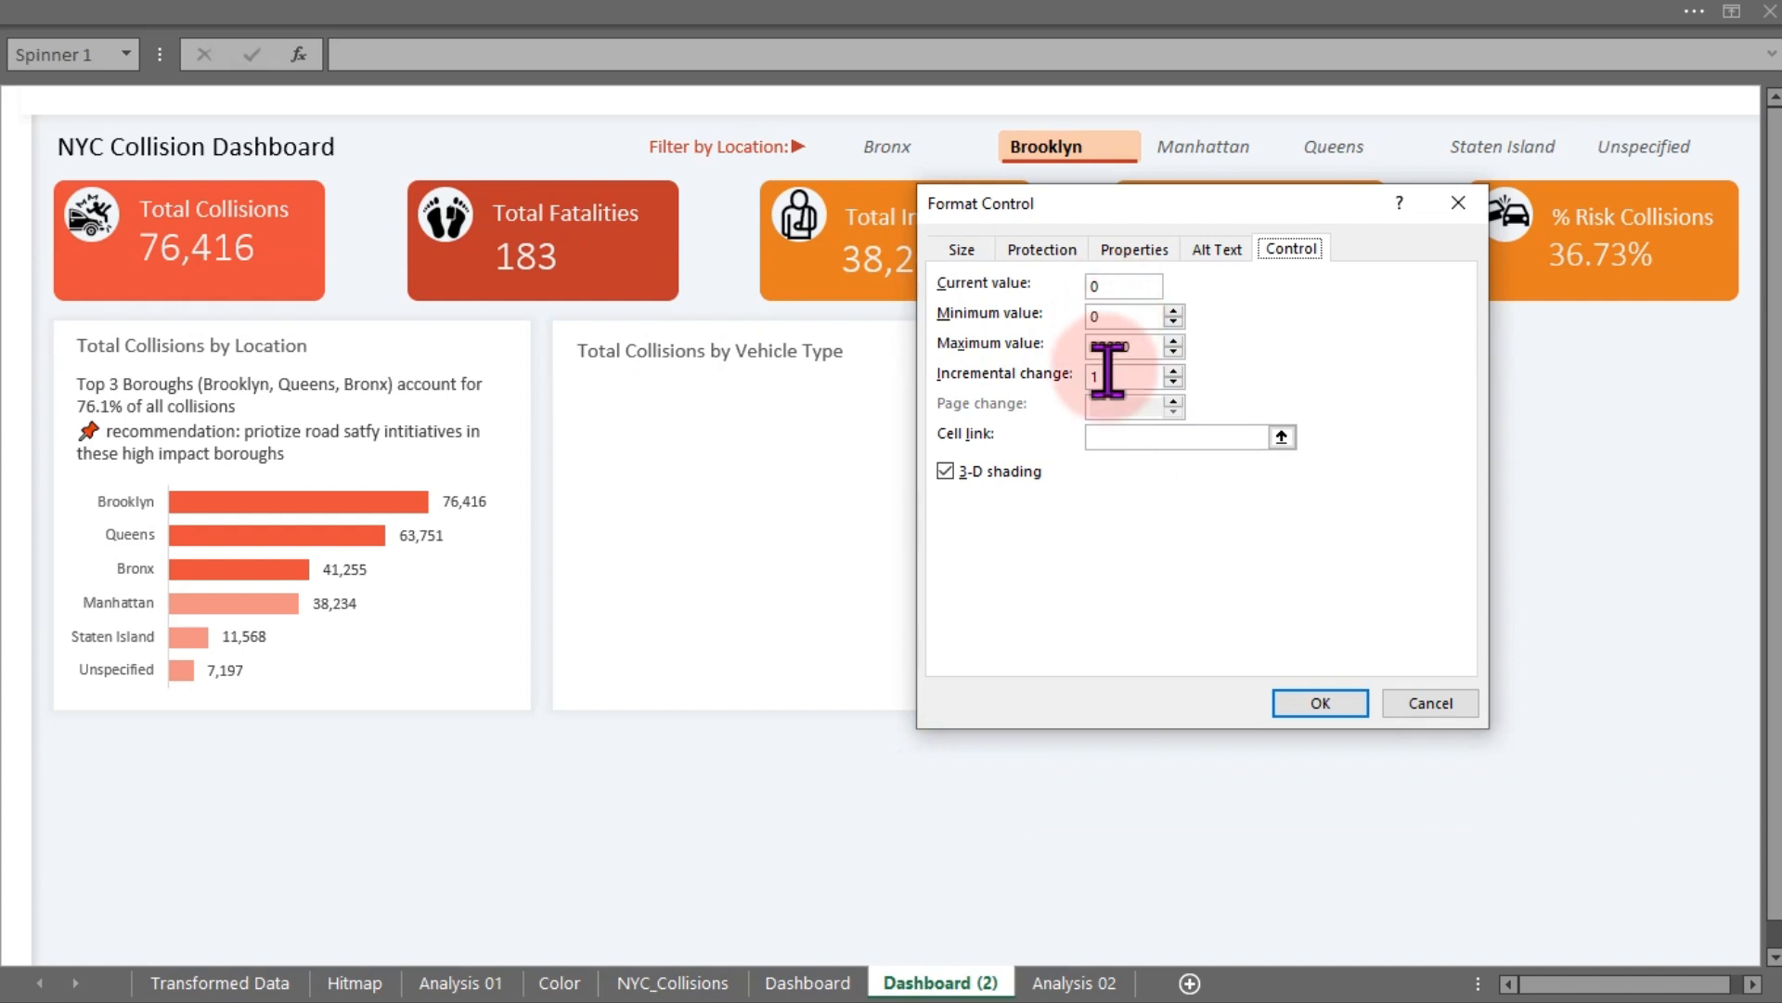
left_click(1135, 437)
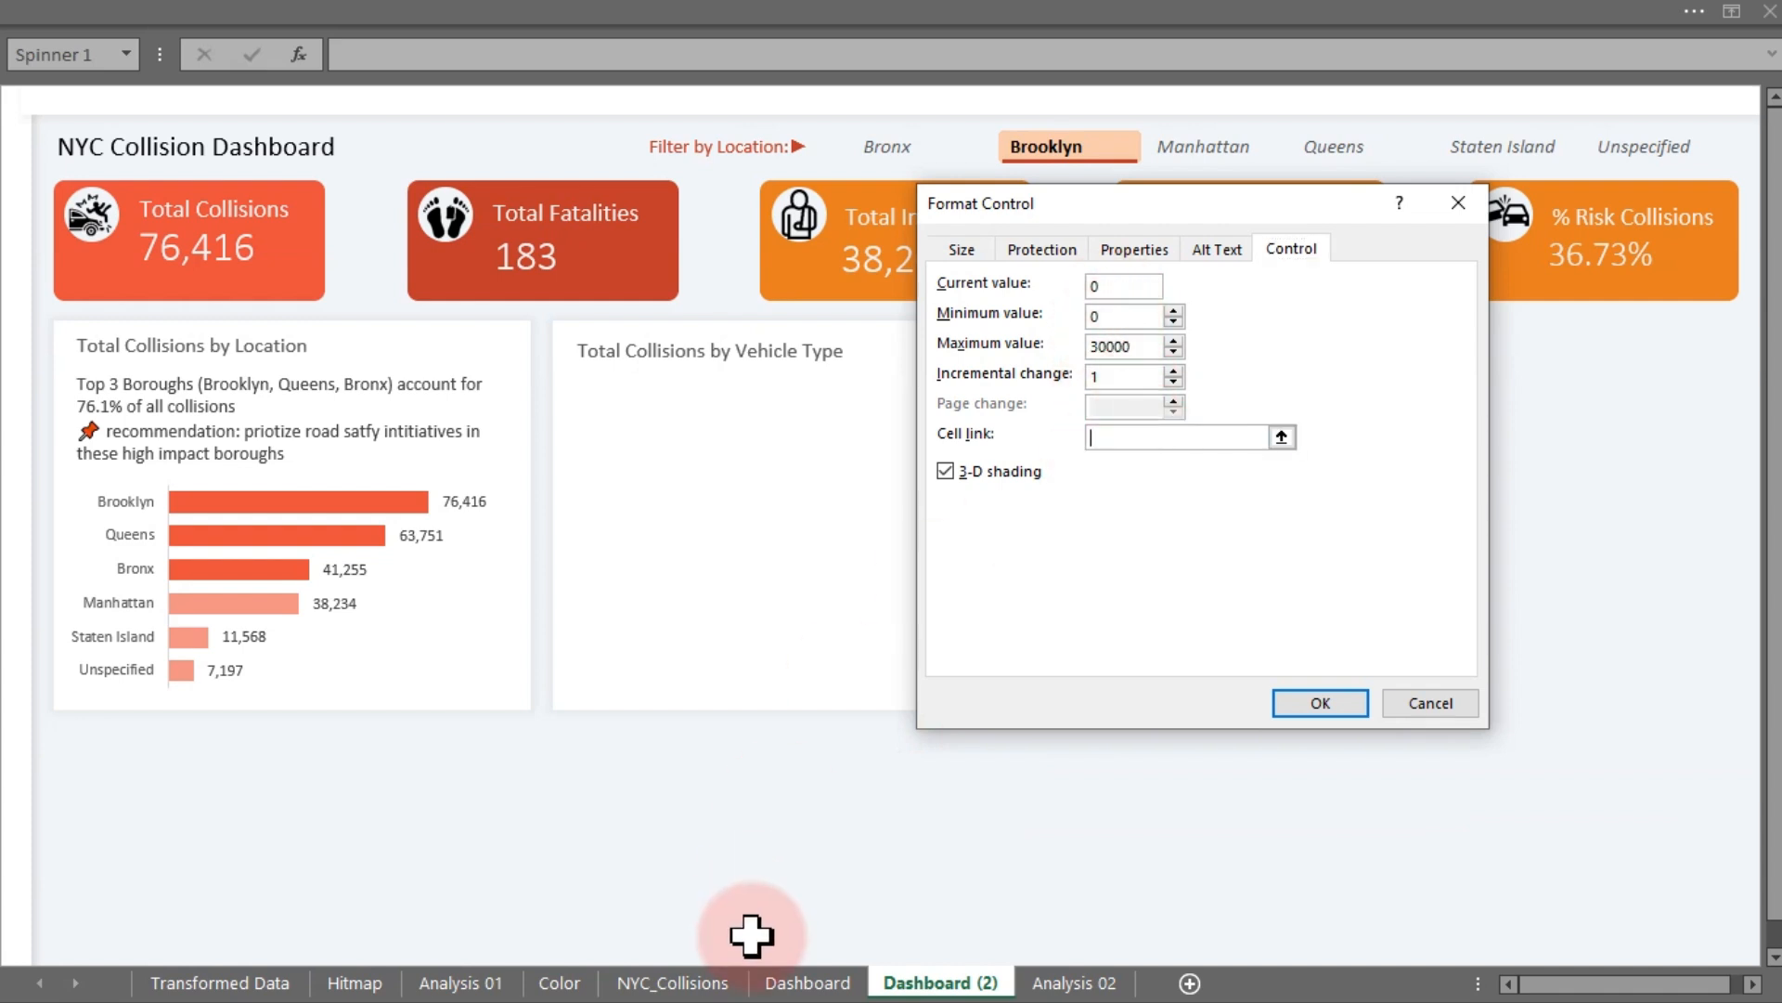
left_click(1041, 986)
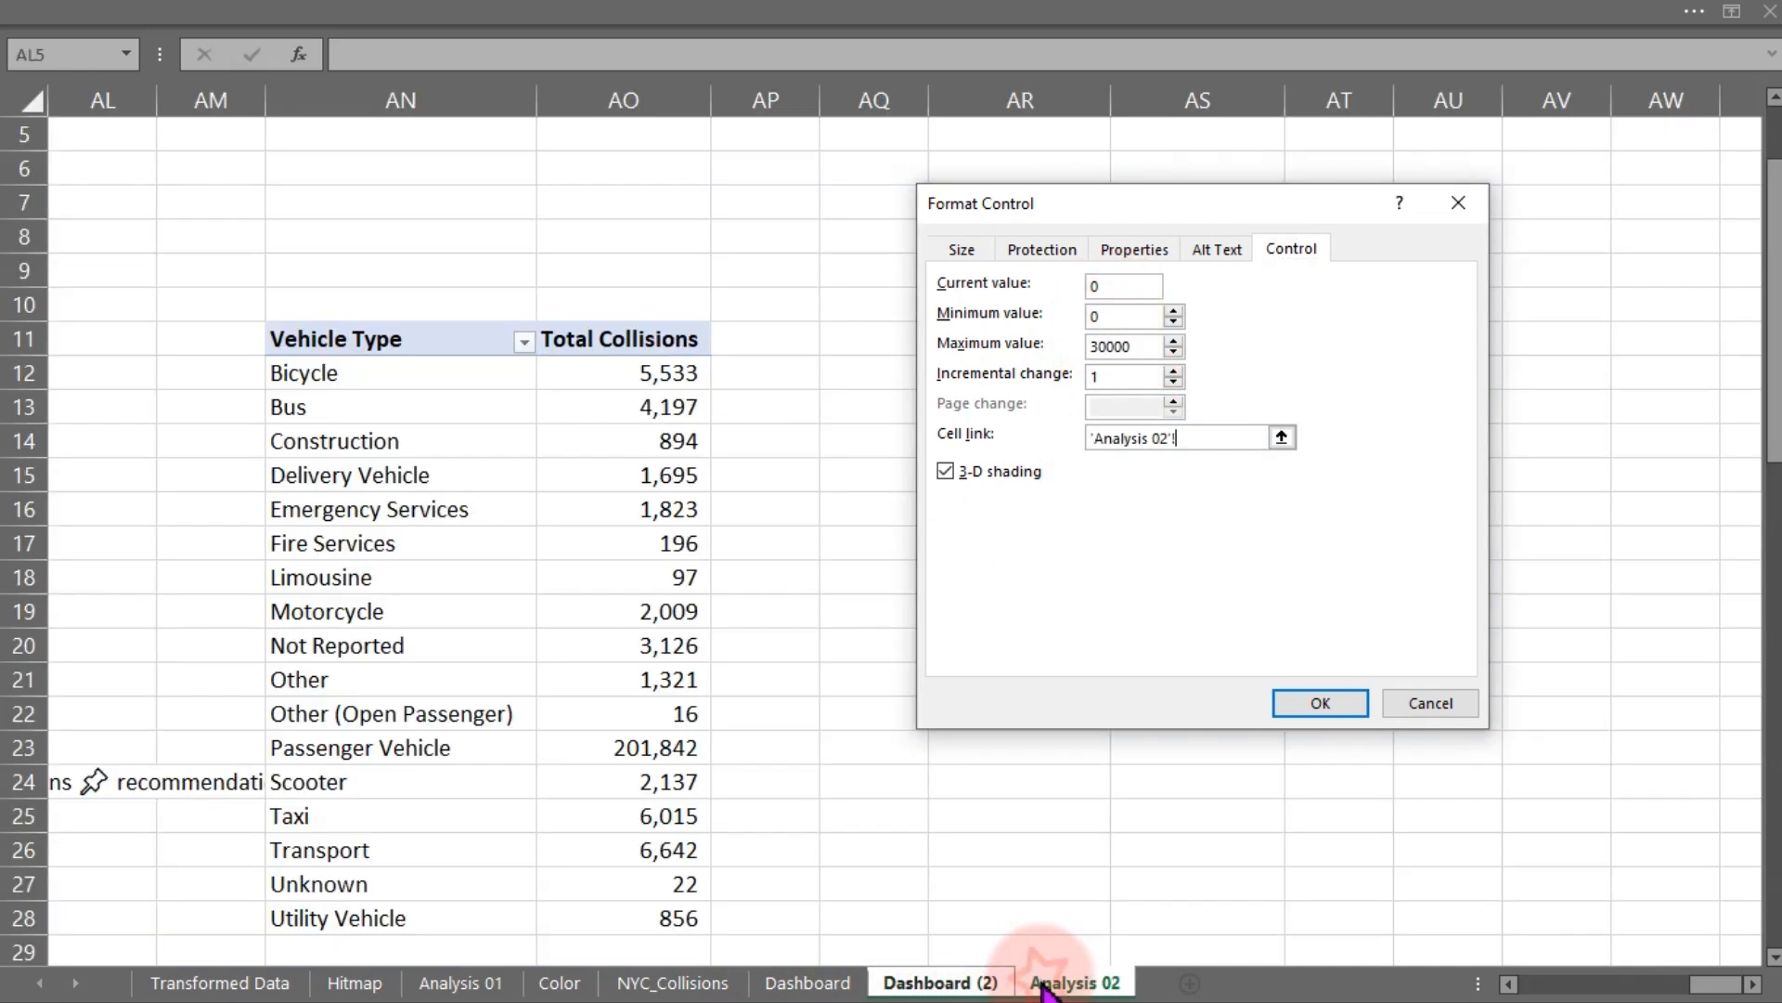
left_click_drag(1092, 221, 1086, 507)
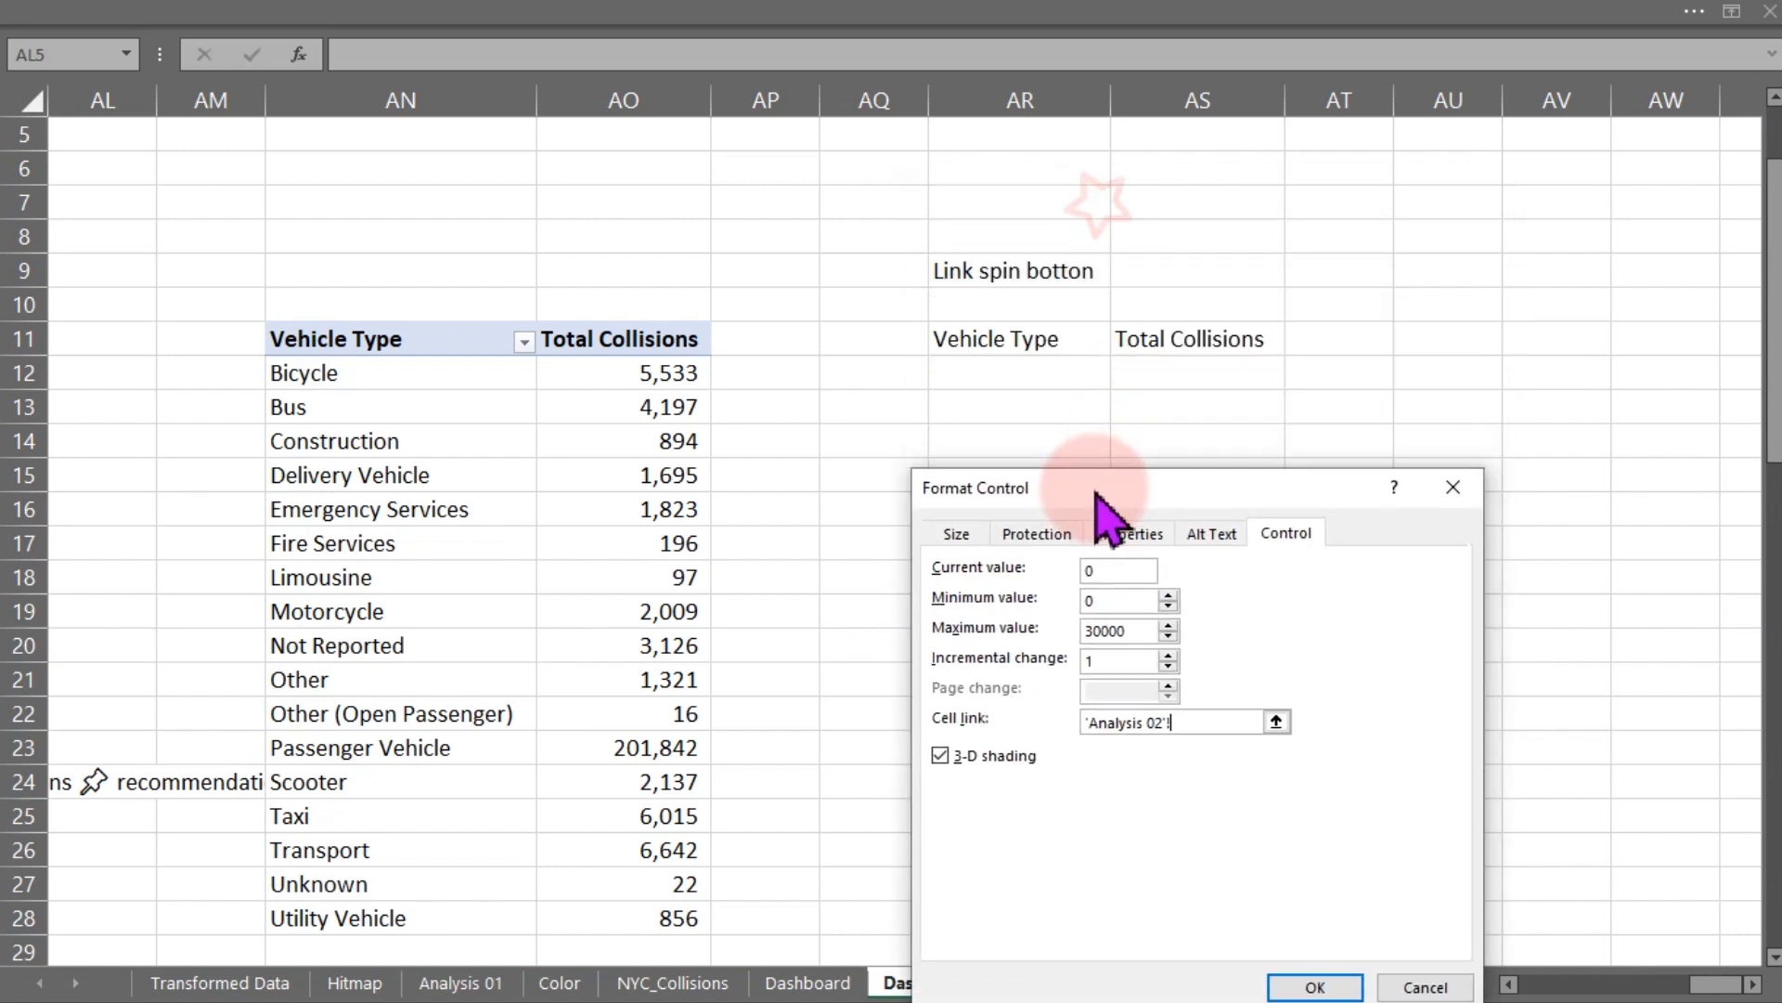
left_click(1184, 262)
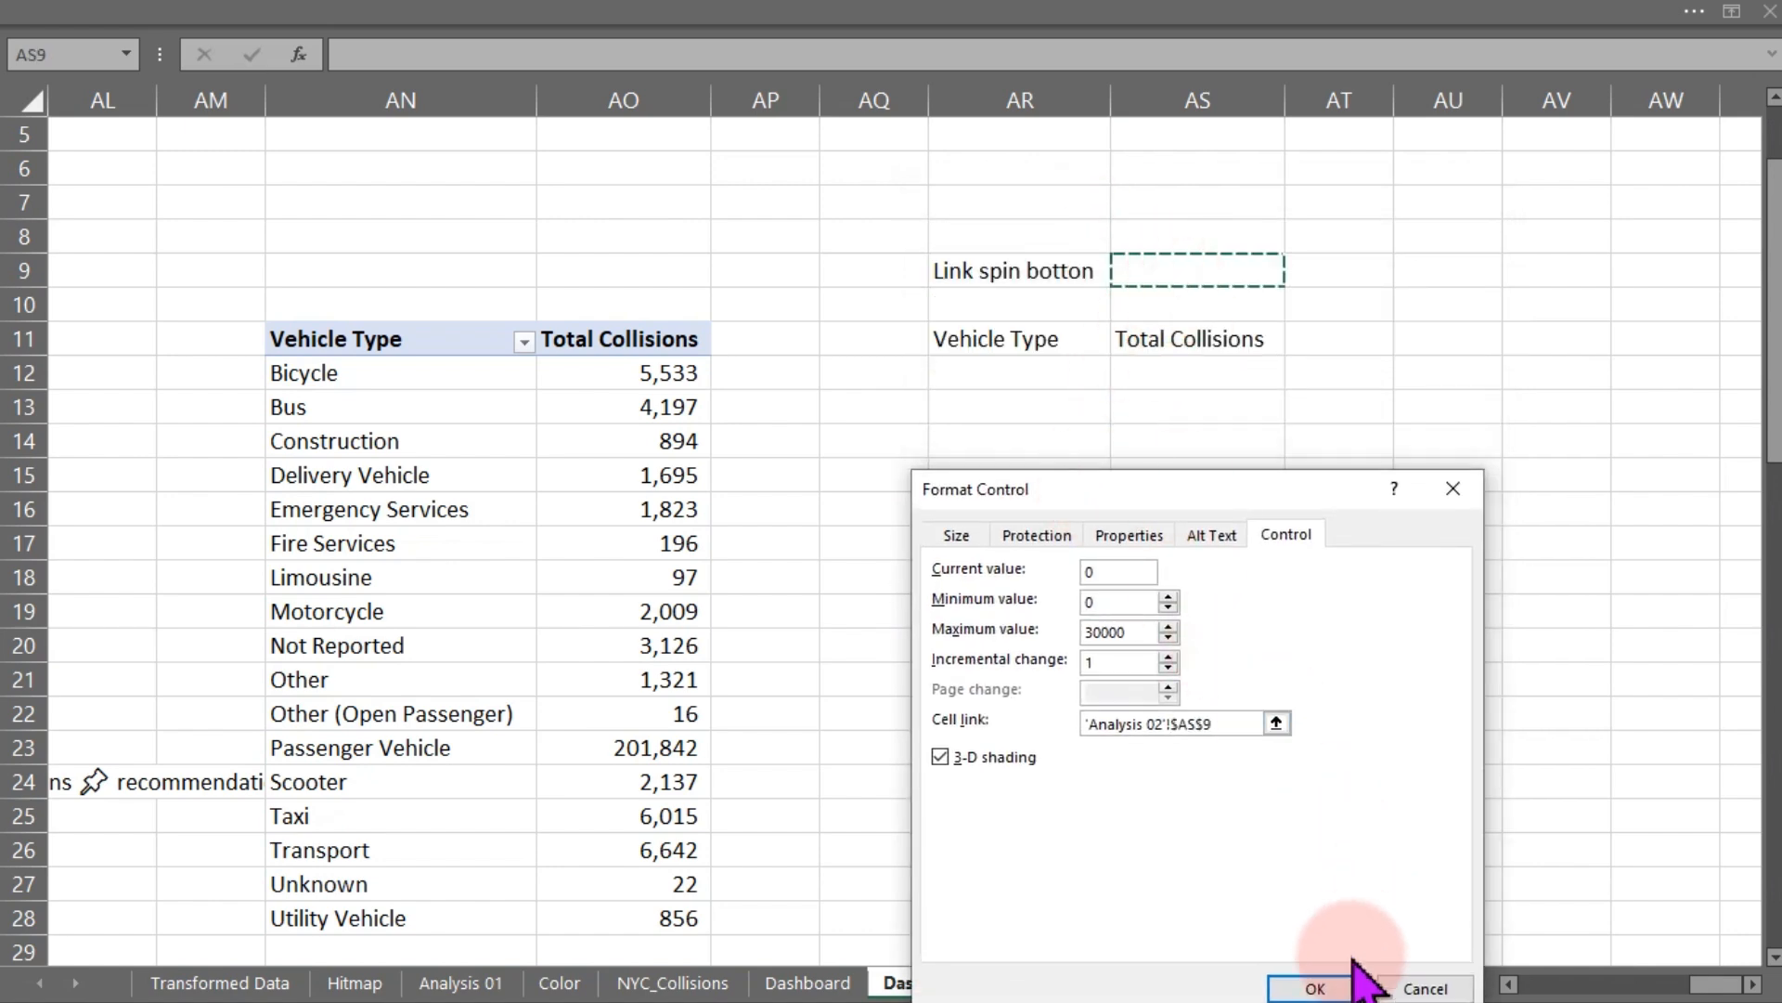
left_click(1316, 988)
left_click(1189, 750)
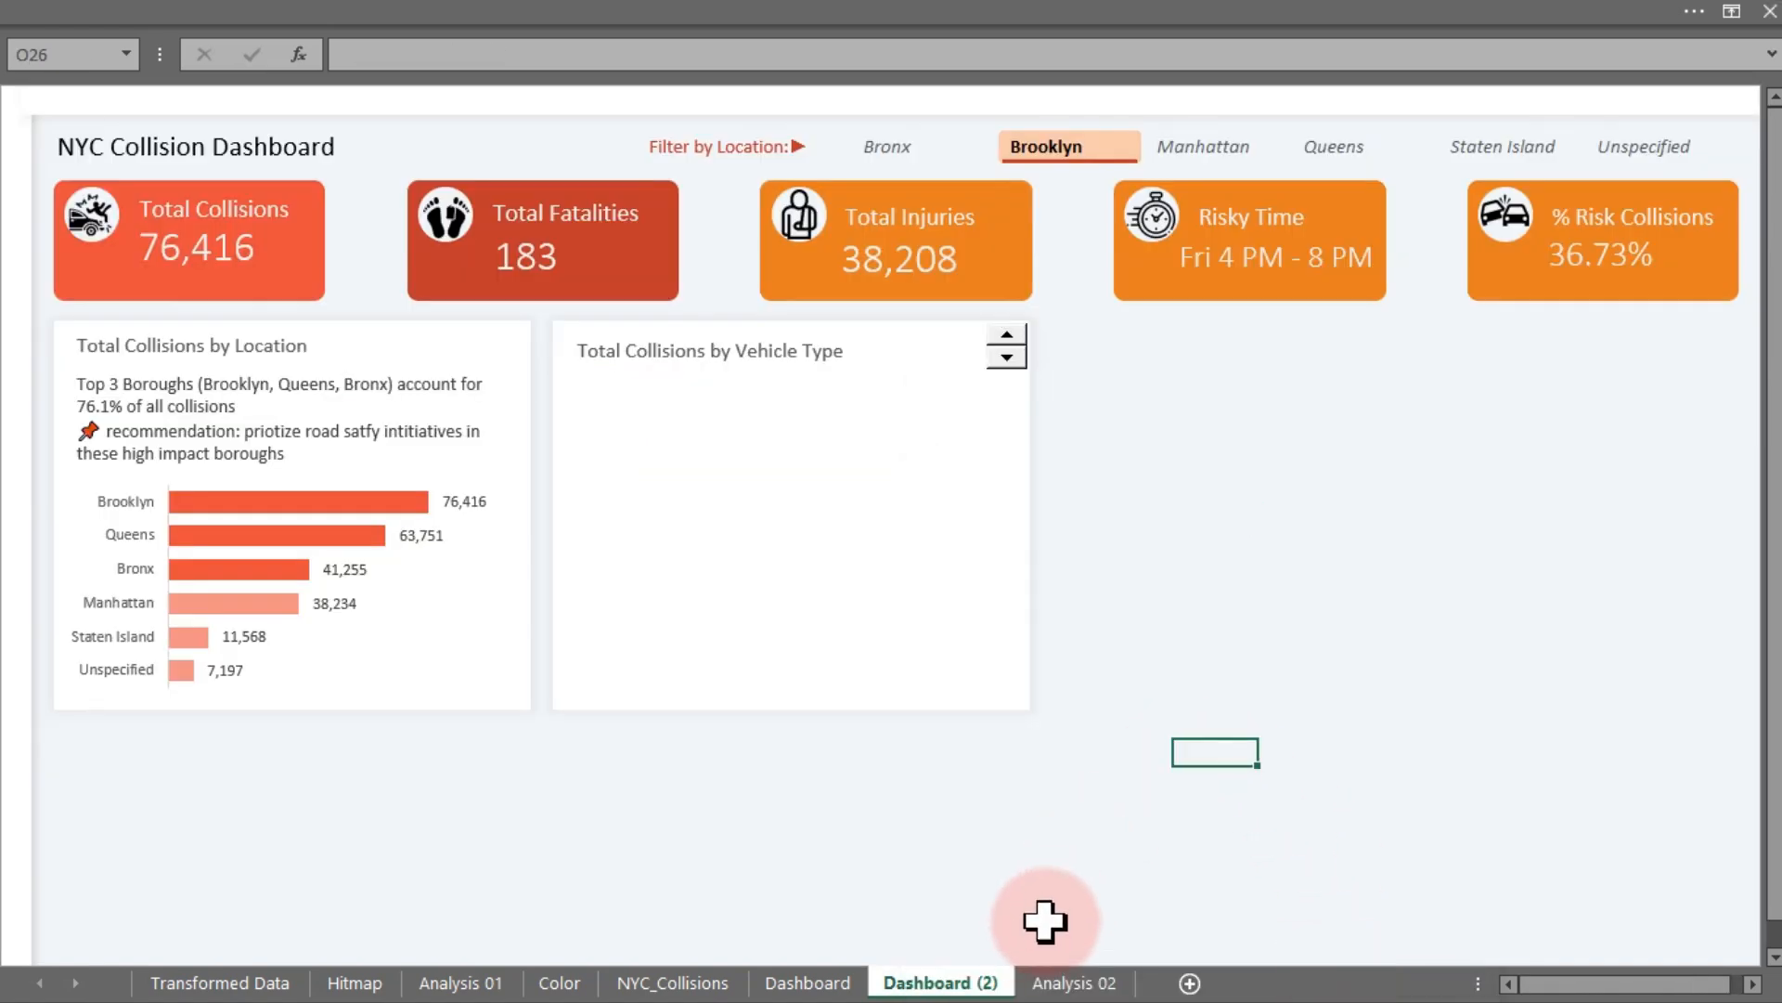
- Step the spin button on Dashboard (2) and check its linked value in AS9 on Analysis 02
left_click(1063, 984)
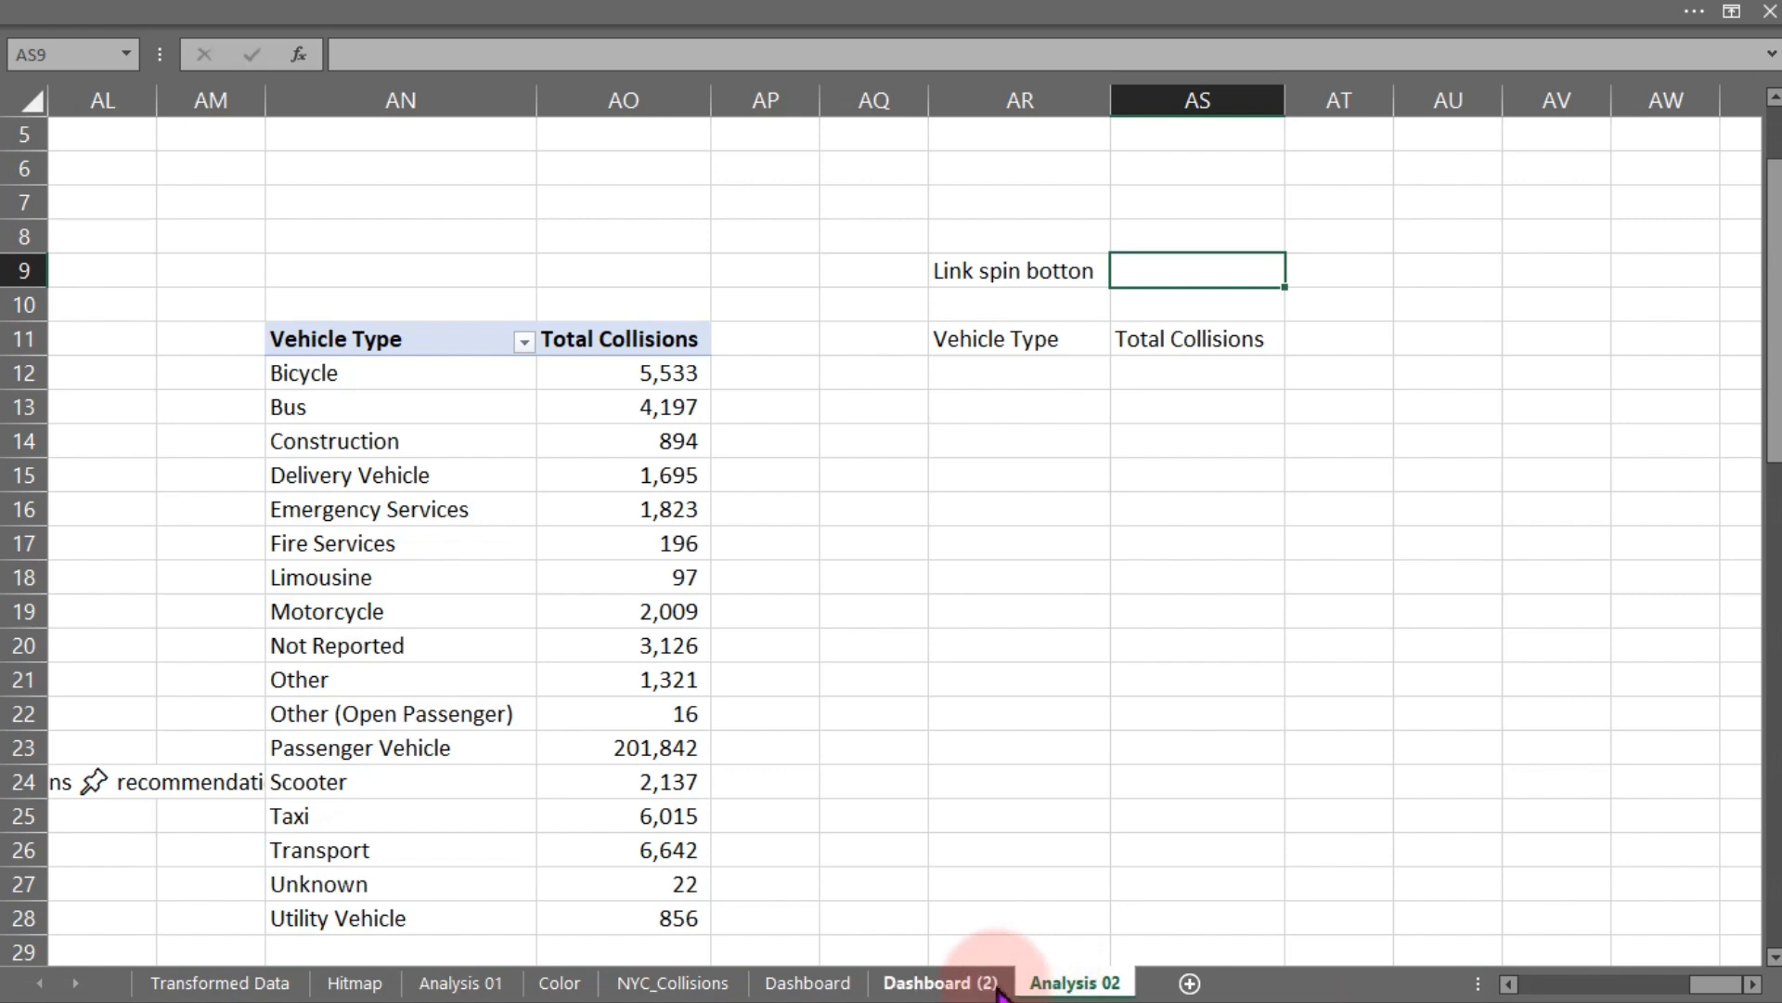
left_click(947, 982)
left_click(1012, 362)
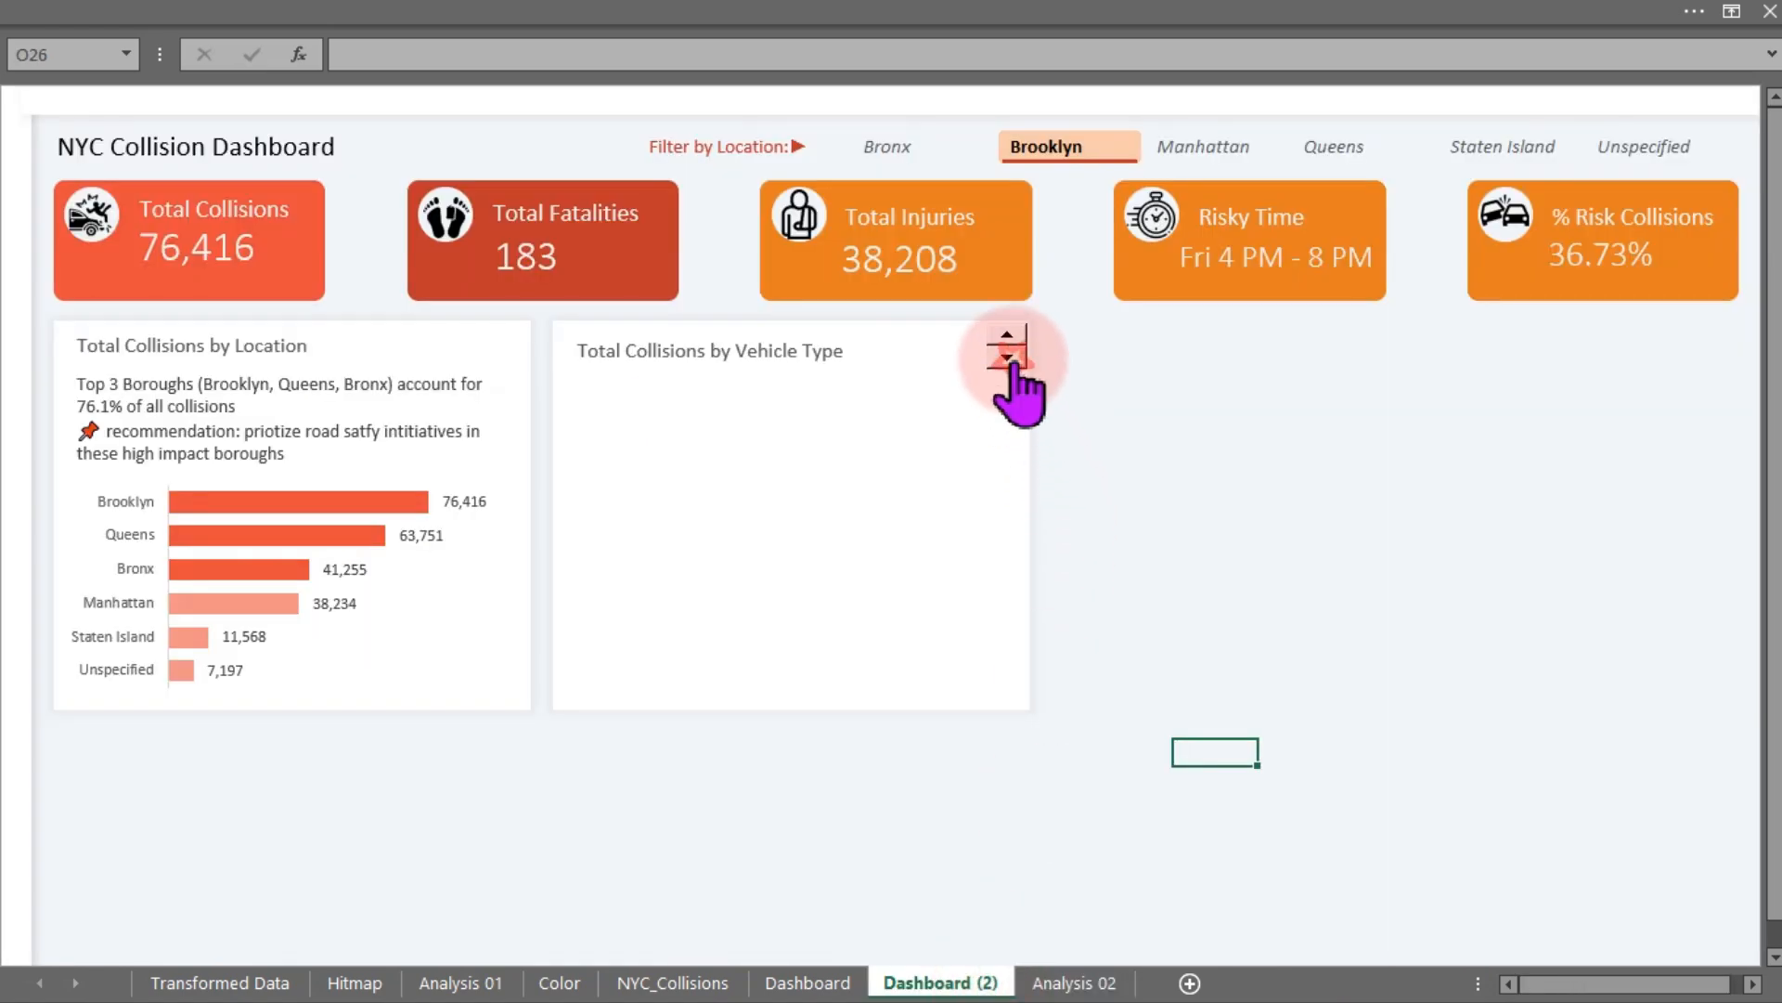
left_click(1077, 982)
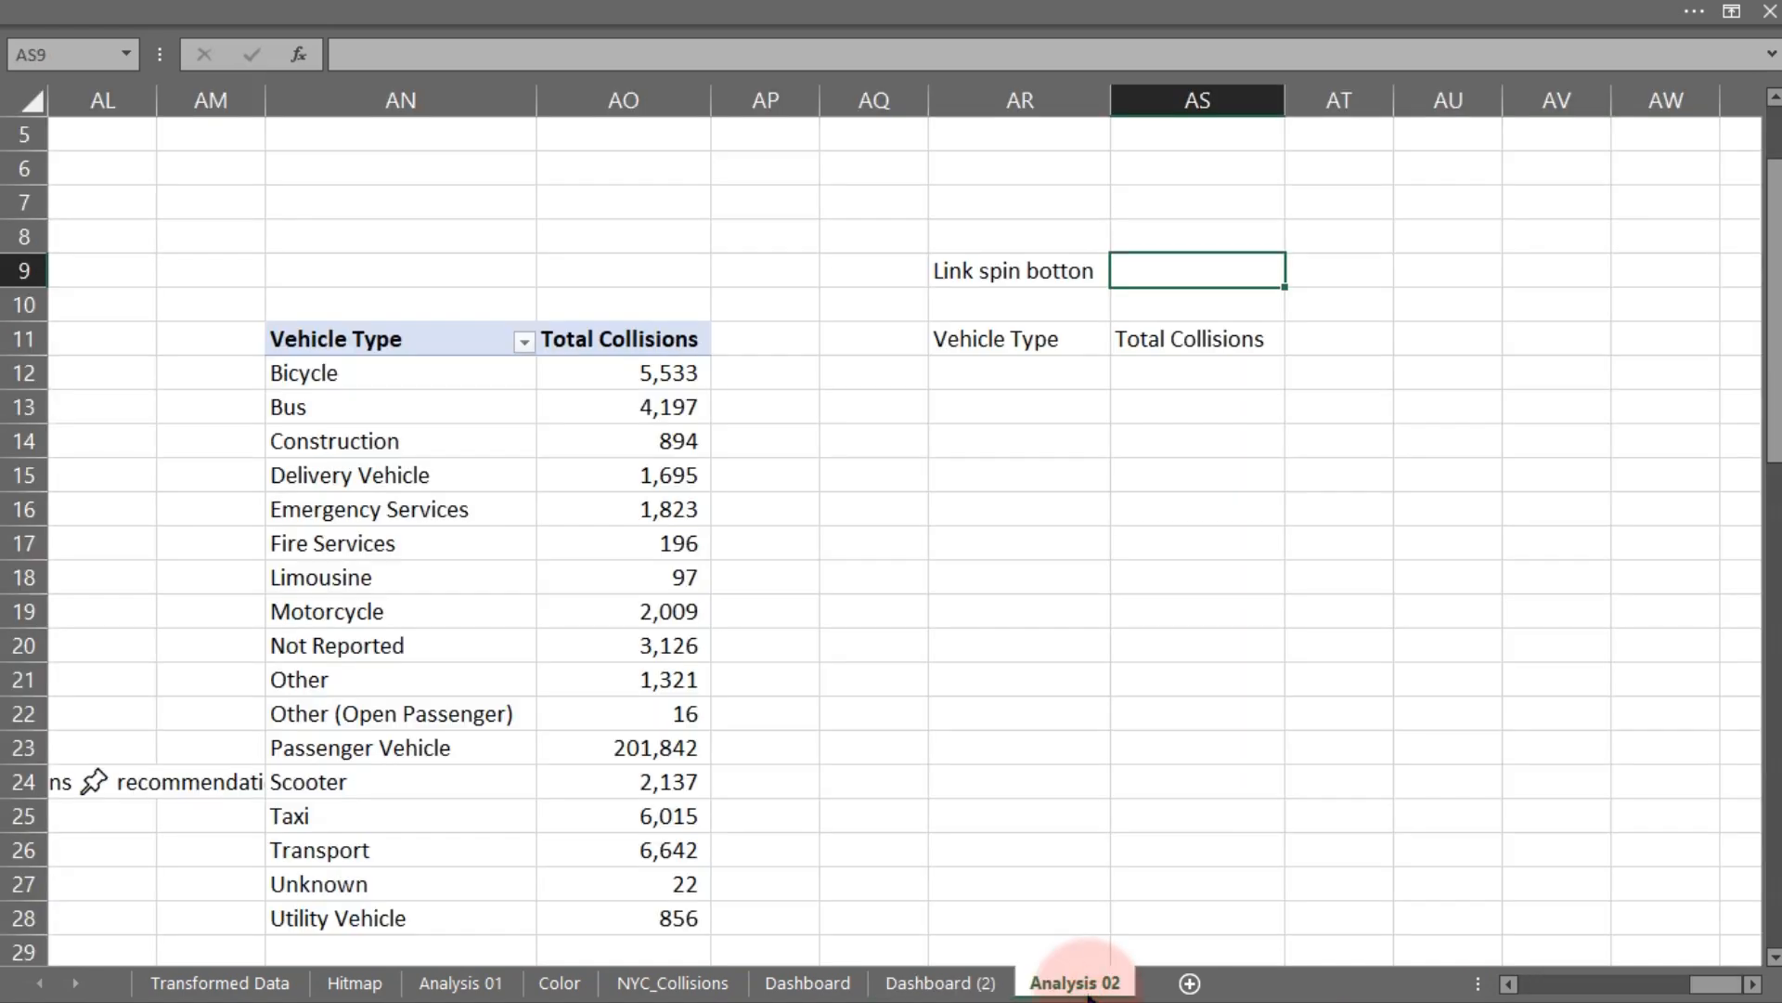
left_click(942, 983)
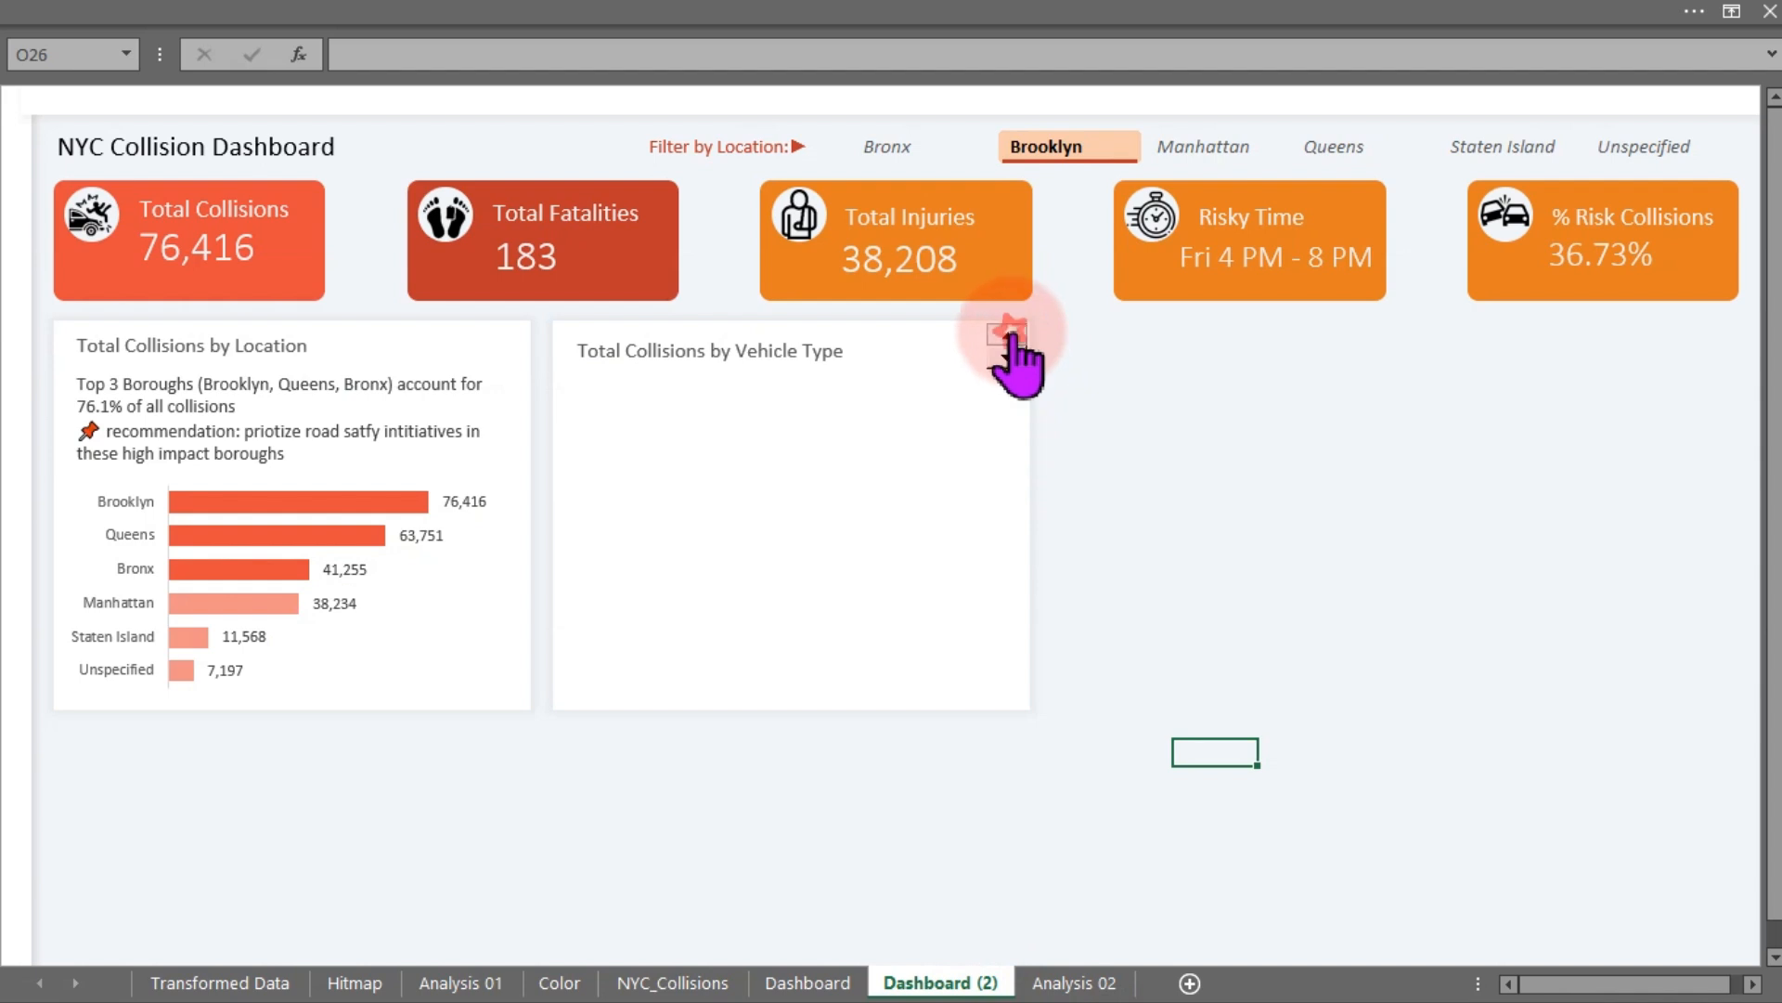
left_click(1074, 982)
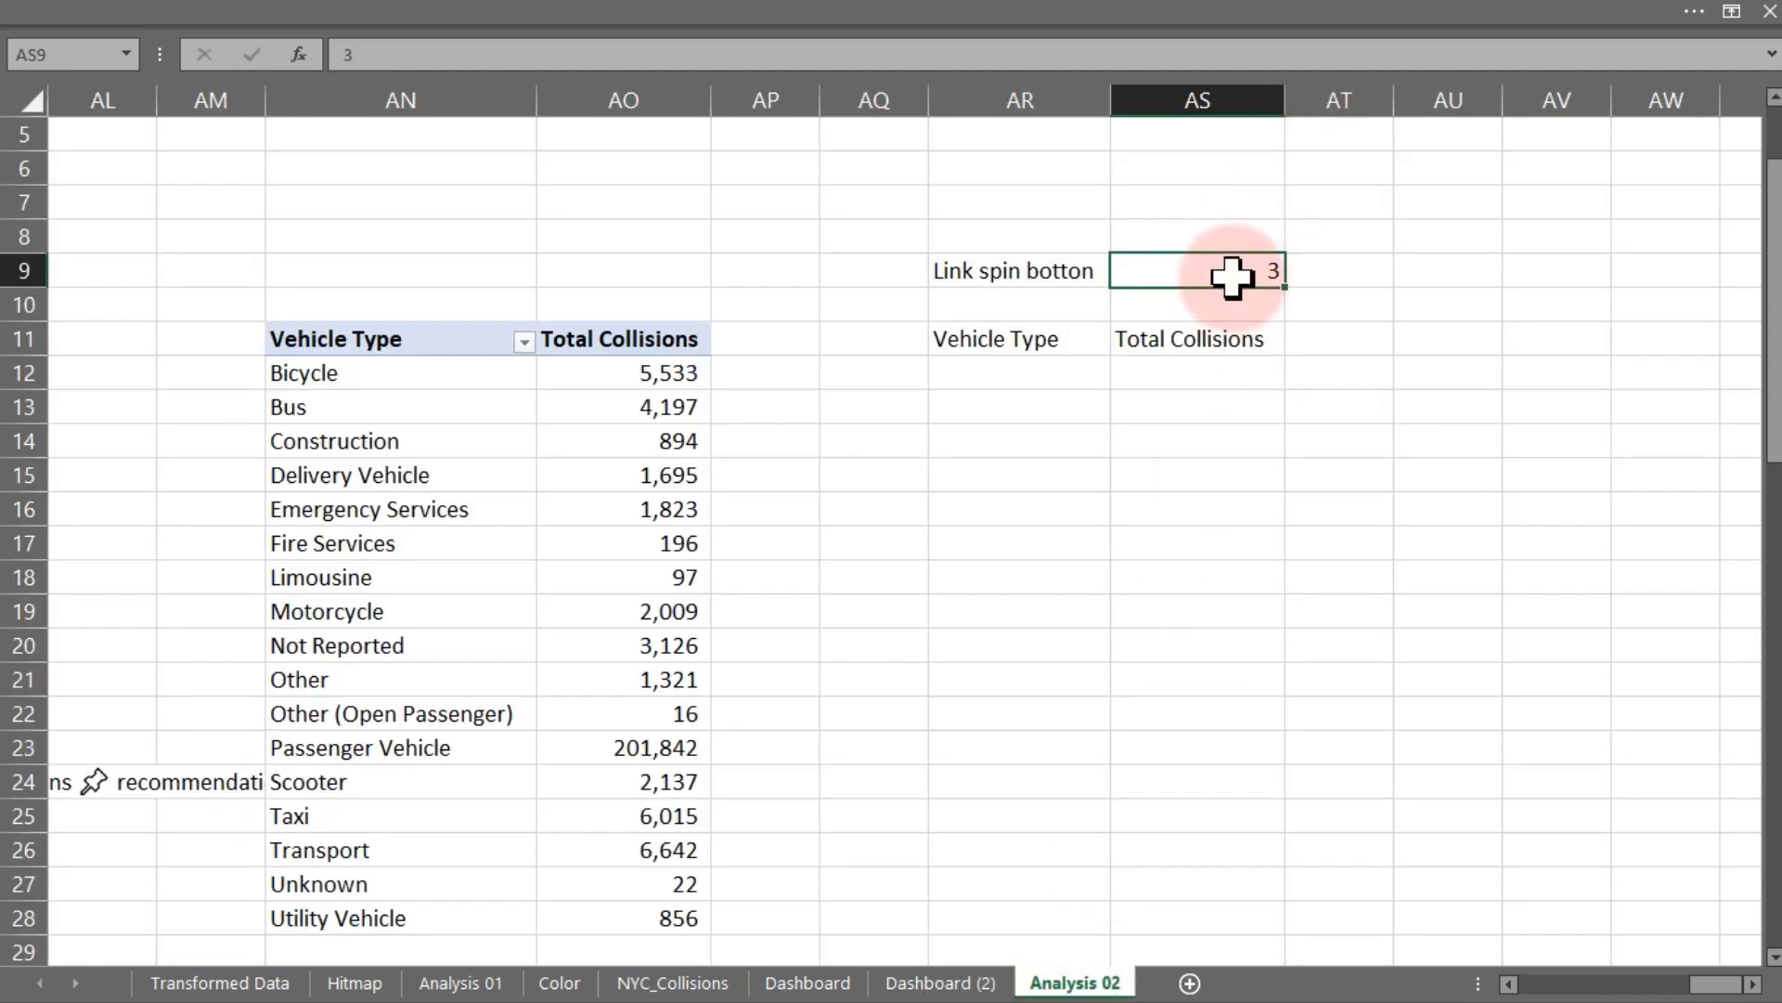
- Enter =OFFSET(AN11,$AS$9,,,) in cell AR12 to pull the vehicle type chosen by the spin button
left_click(961, 381)
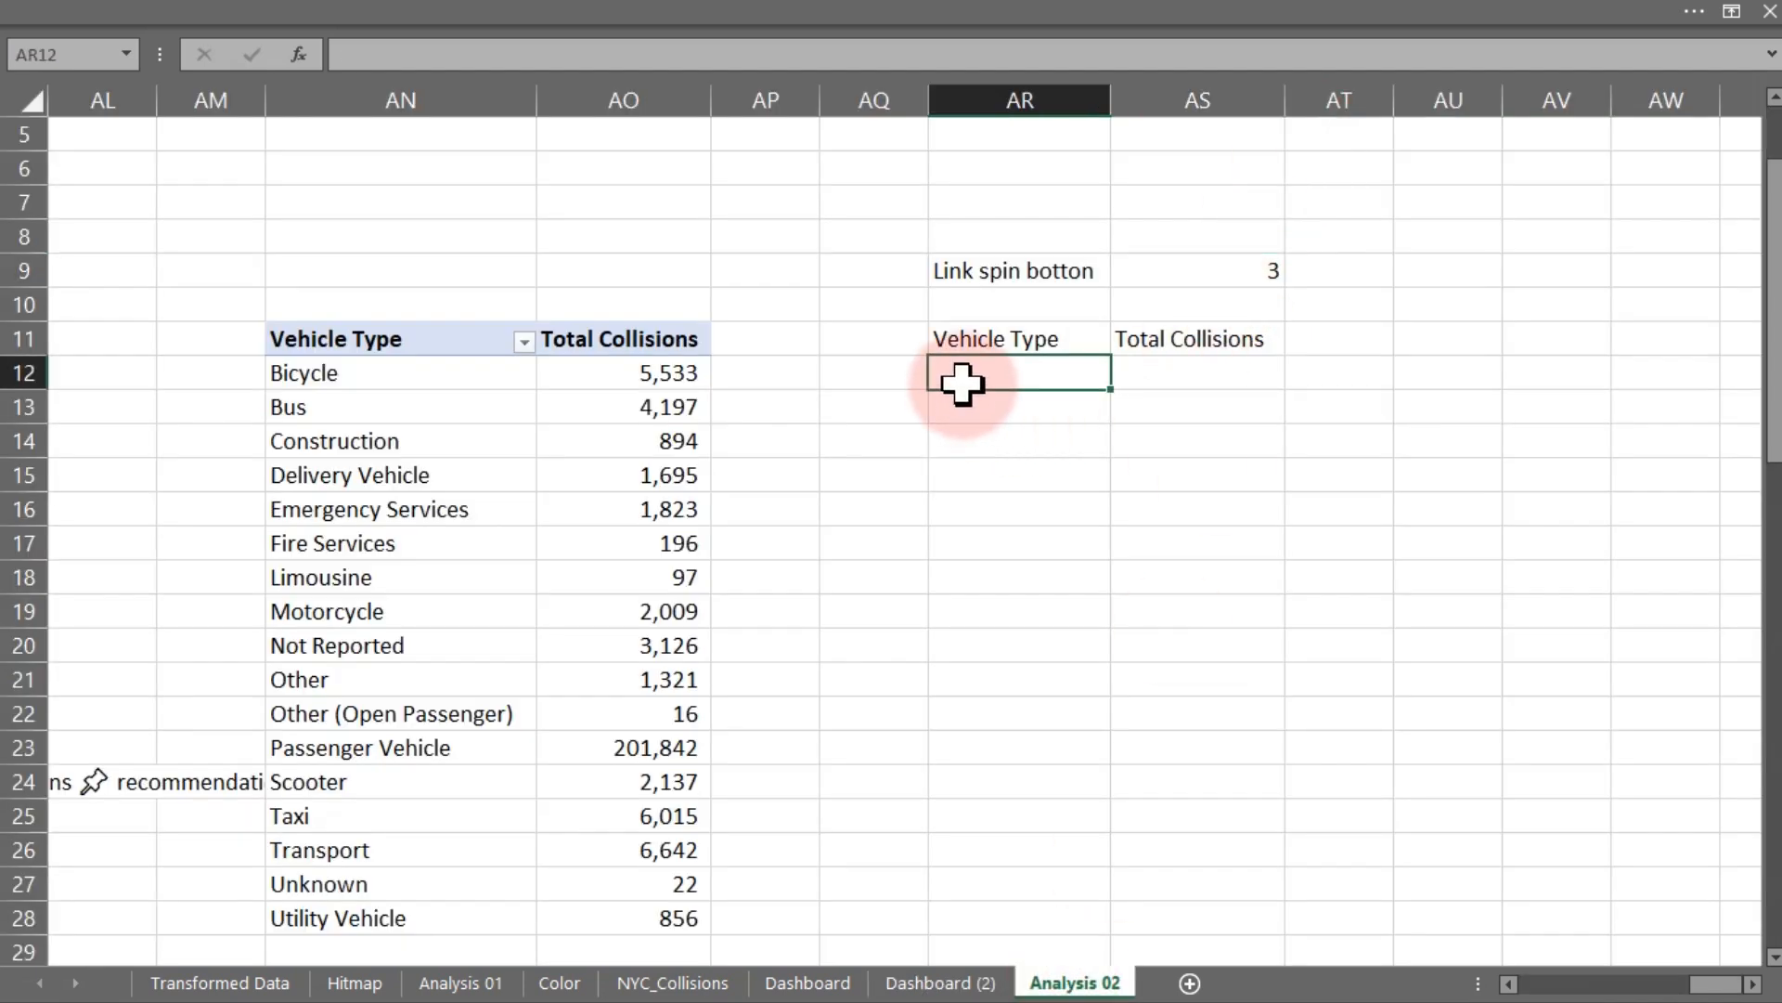
left_click(1211, 269)
left_click(984, 376)
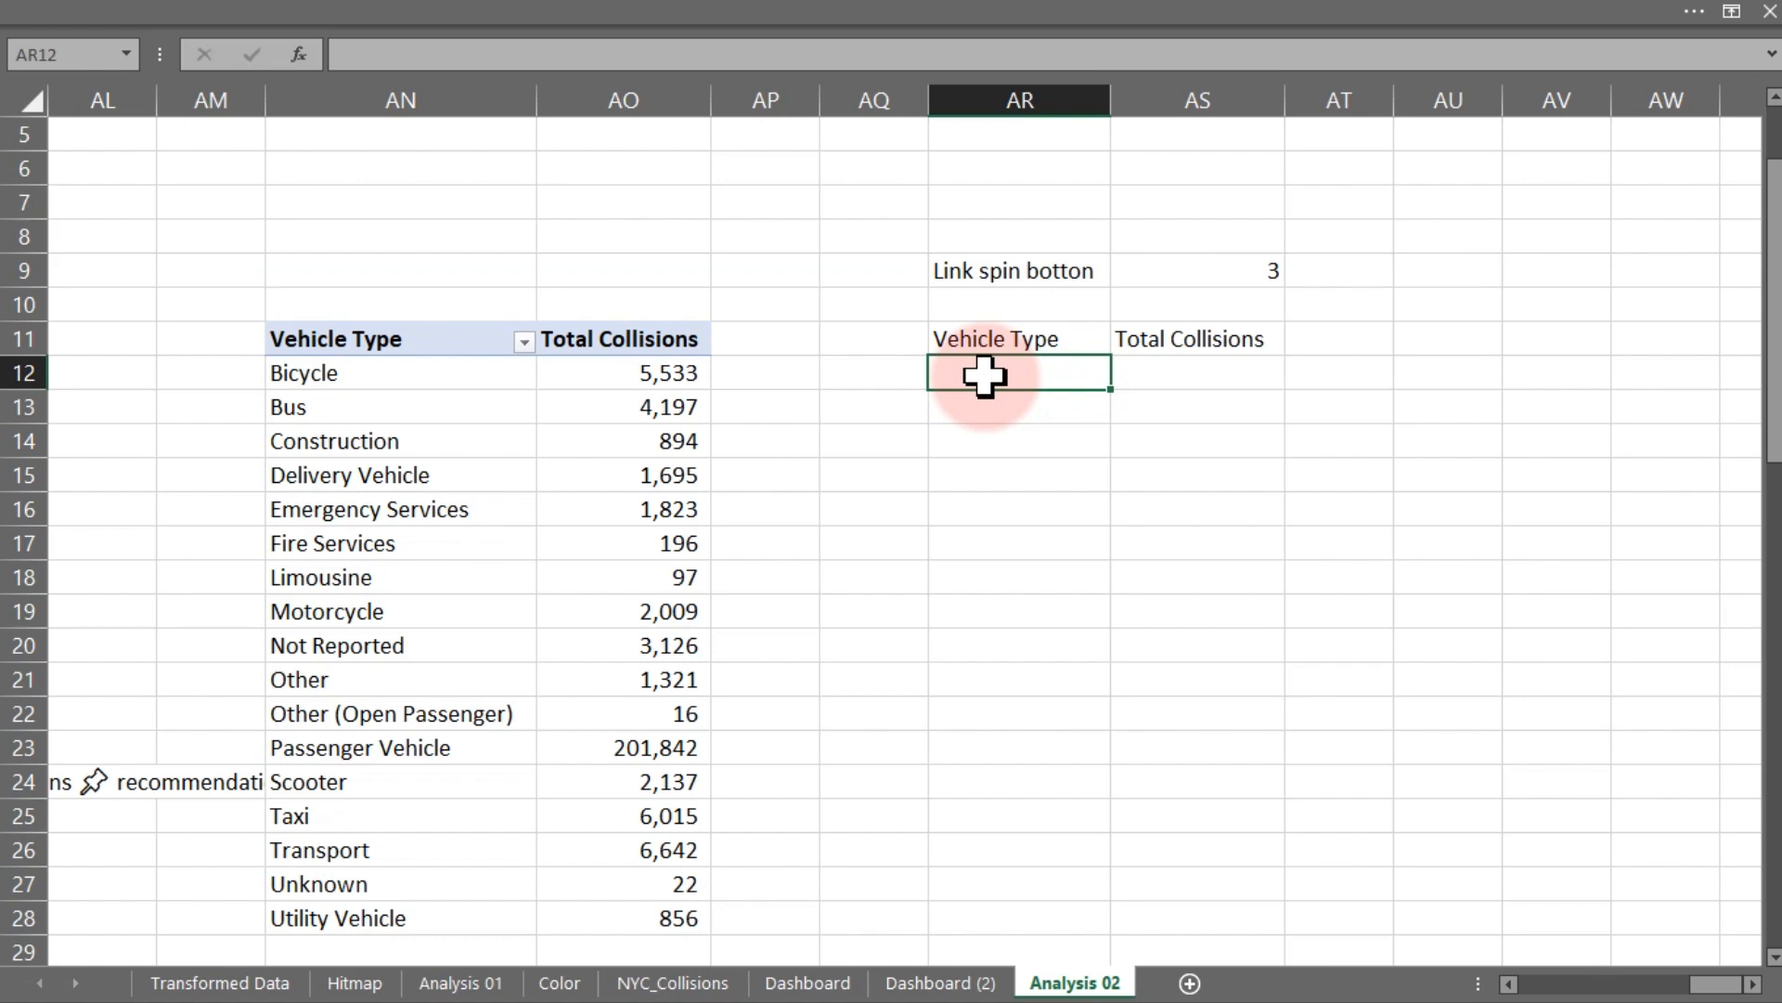
type("=of")
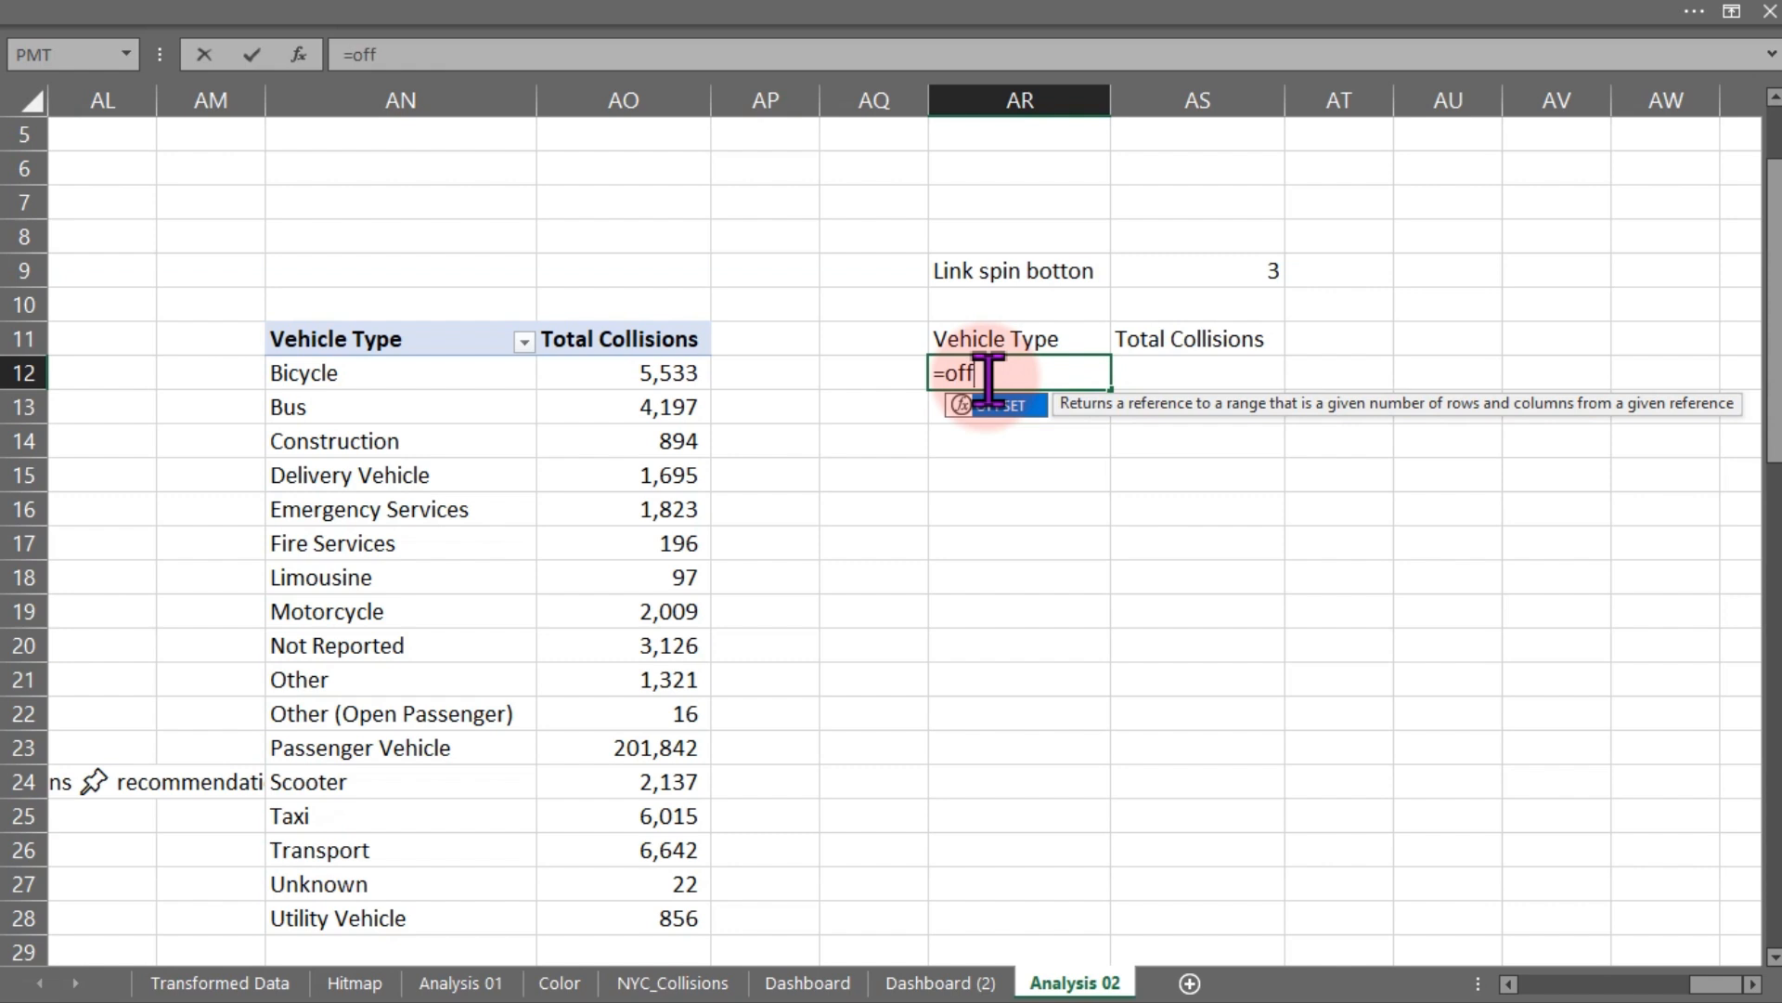
type("f")
key("Tab")
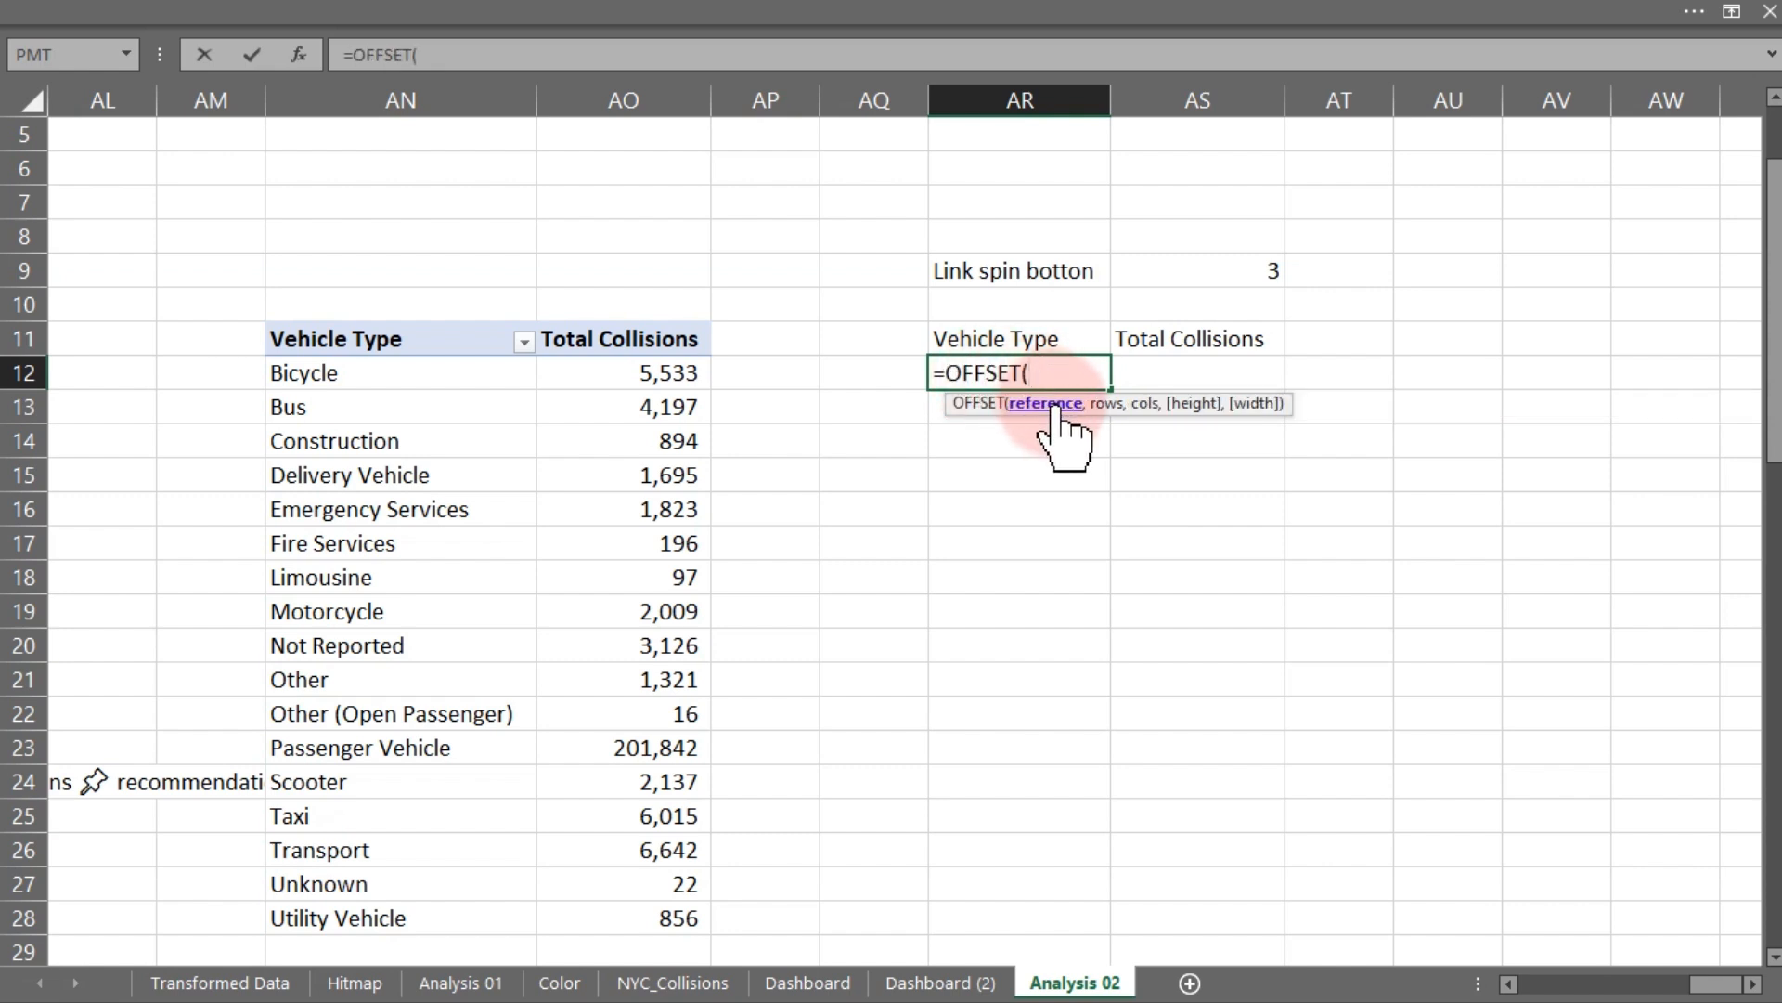
left_click(330, 338)
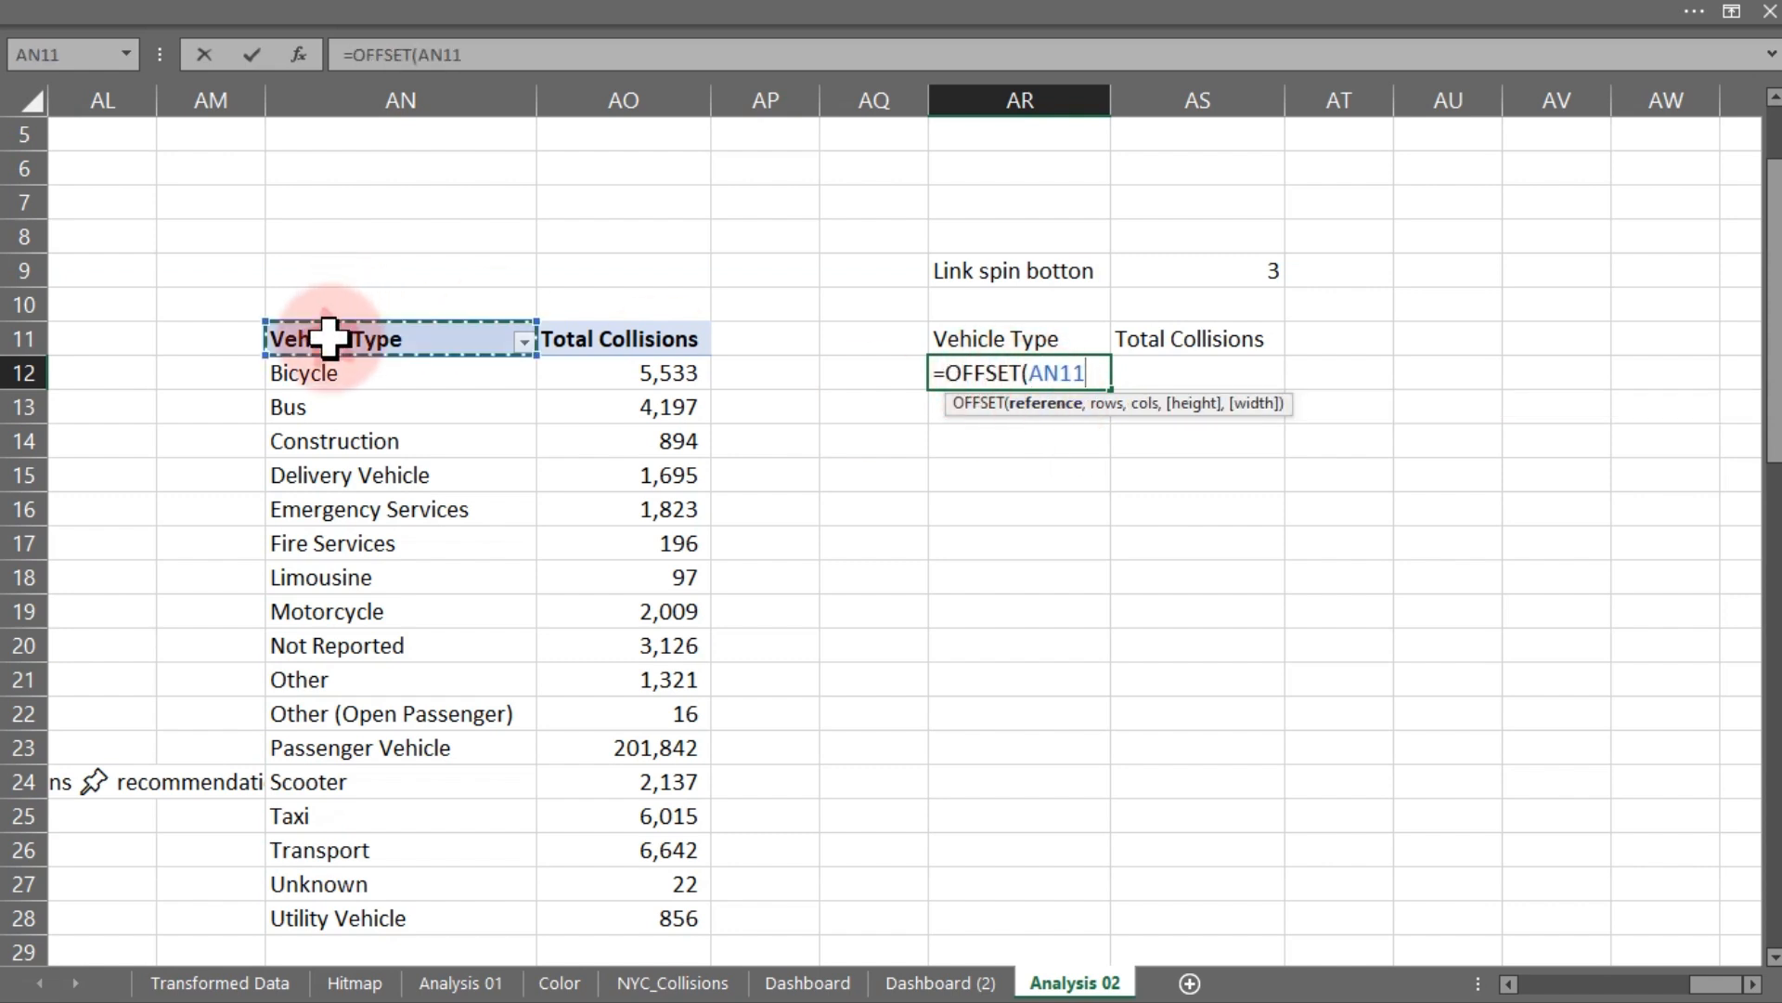
type(",")
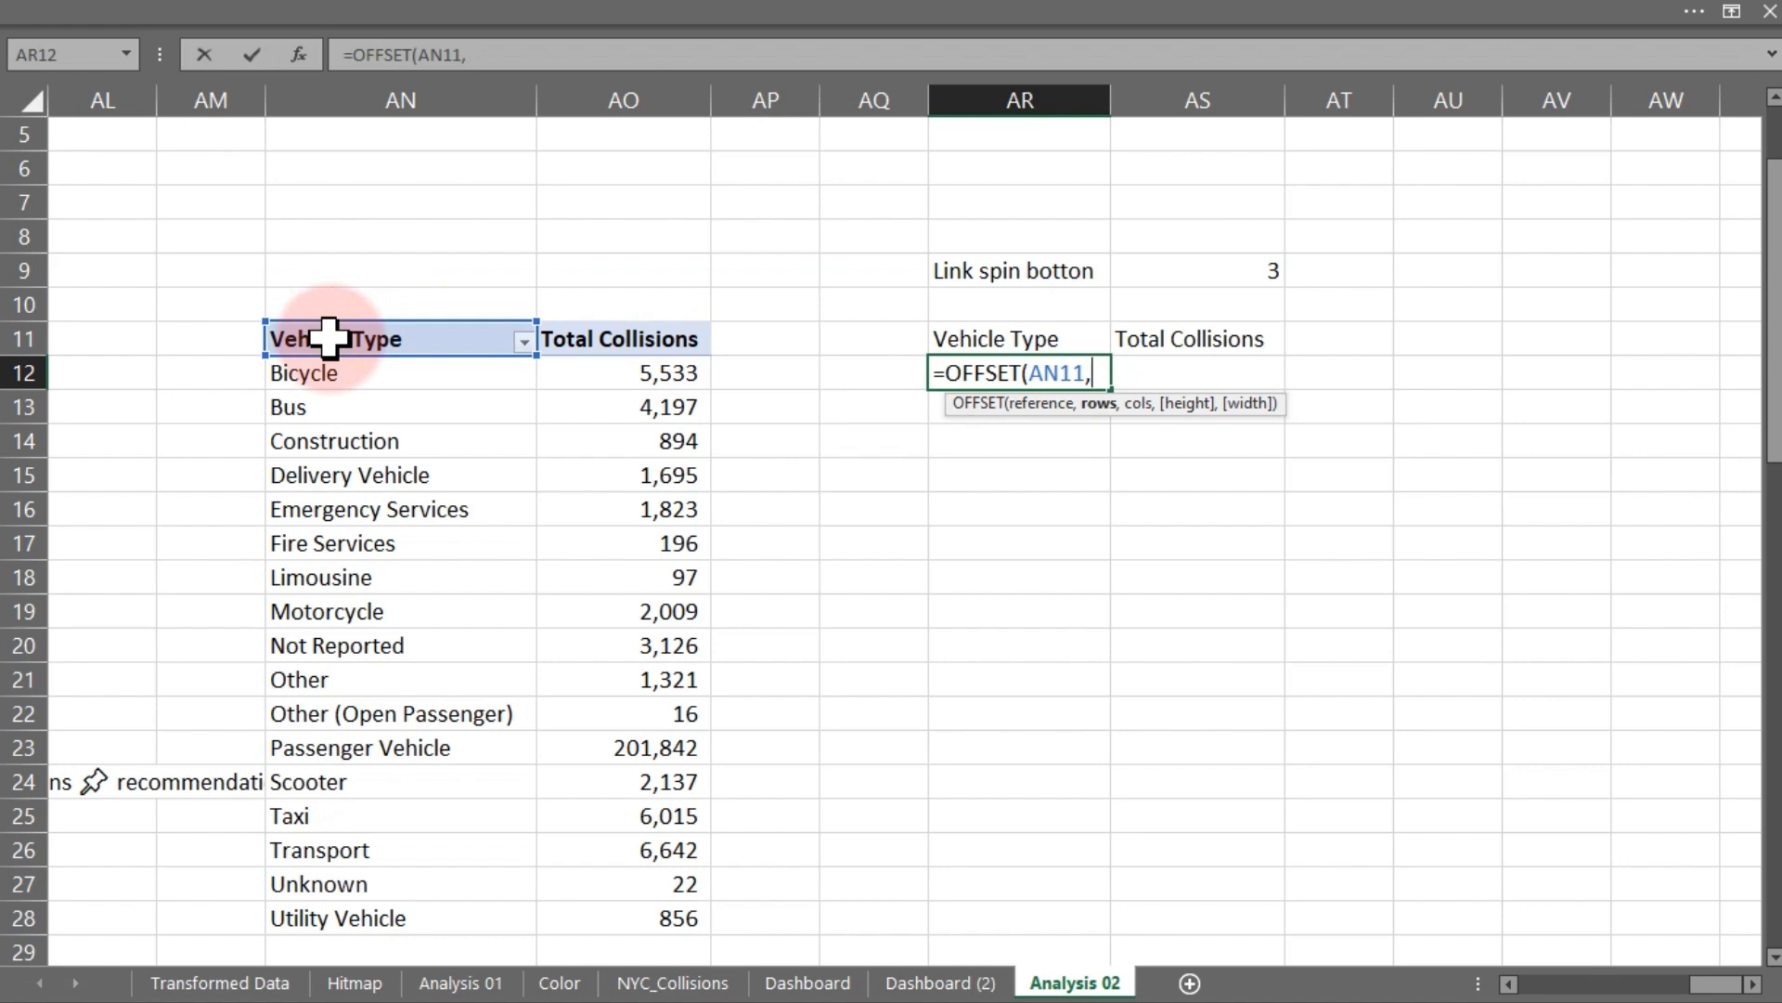
left_click(1241, 275)
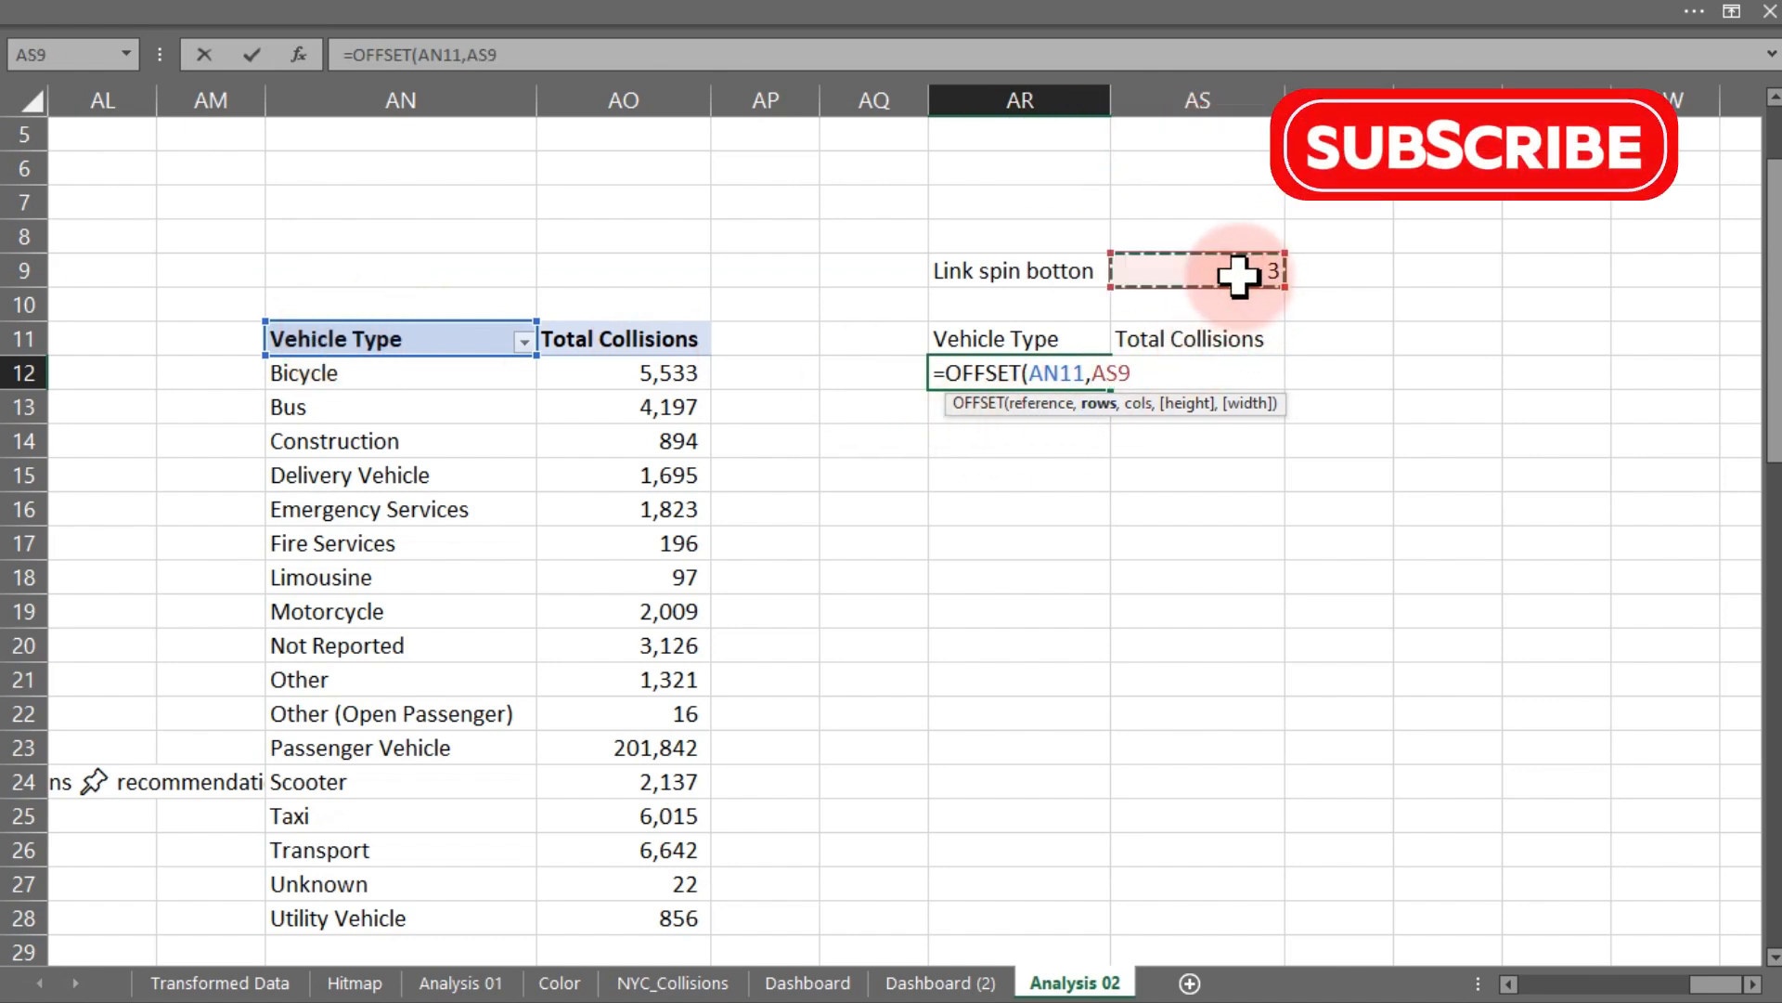
key("F4")
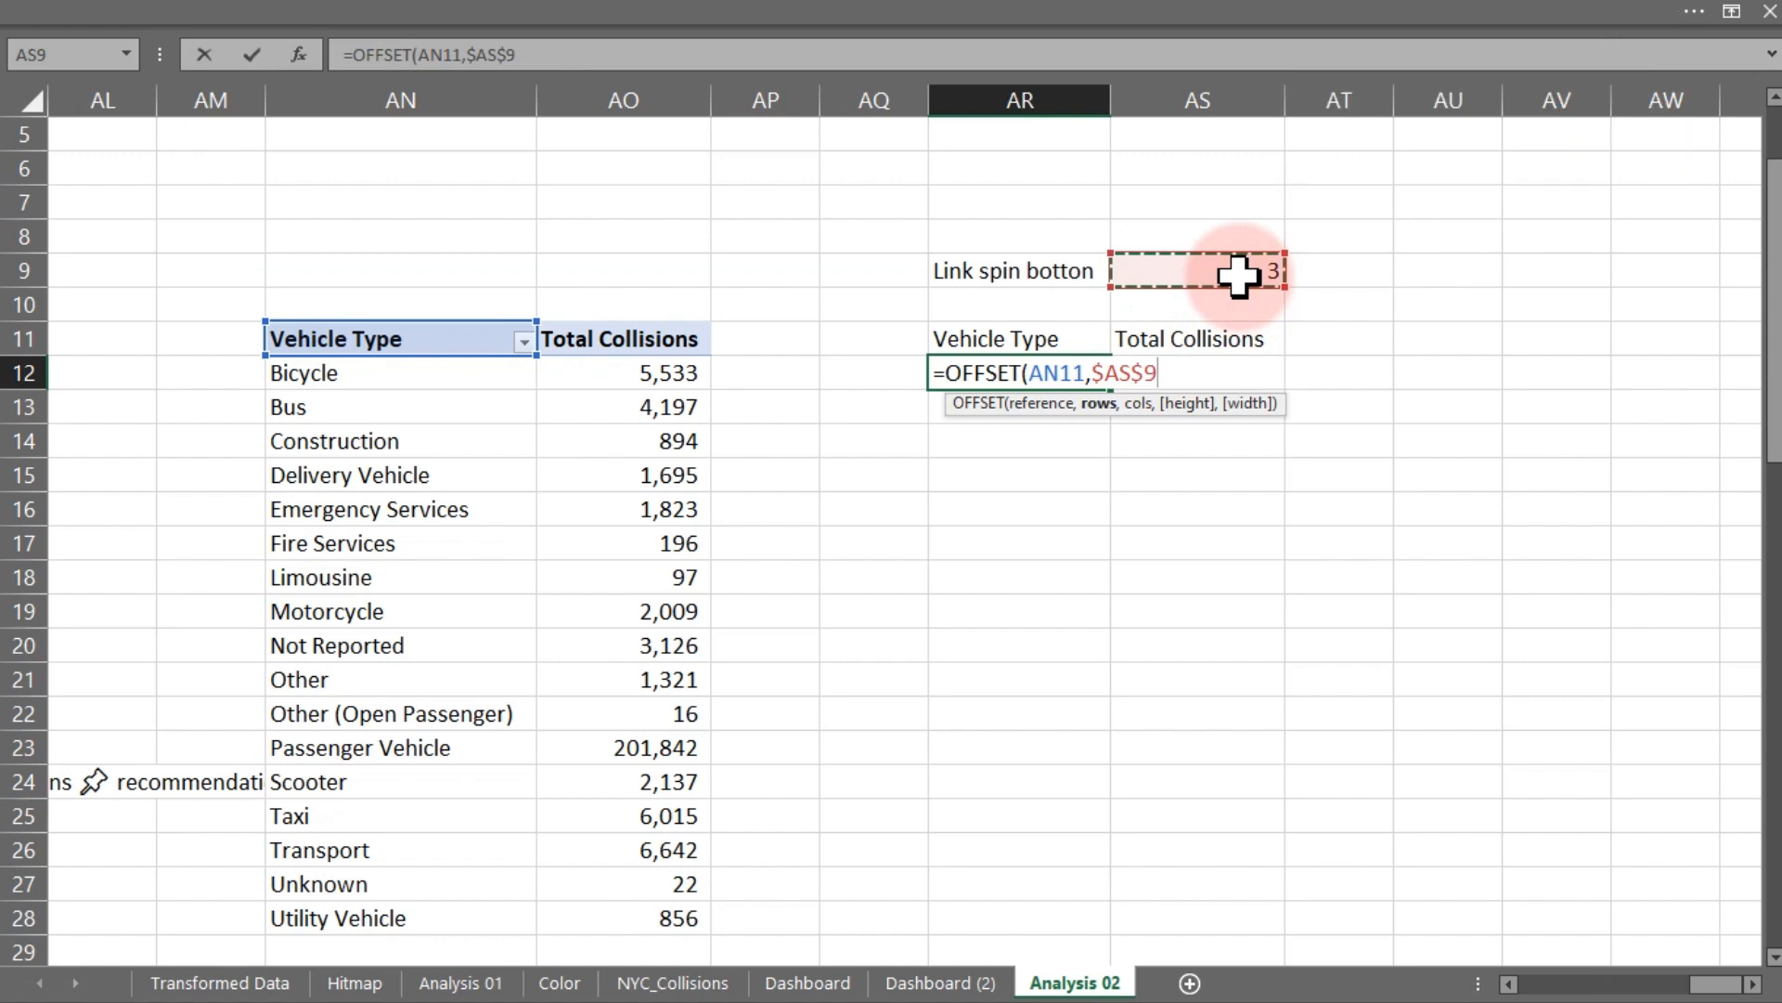
type(",")
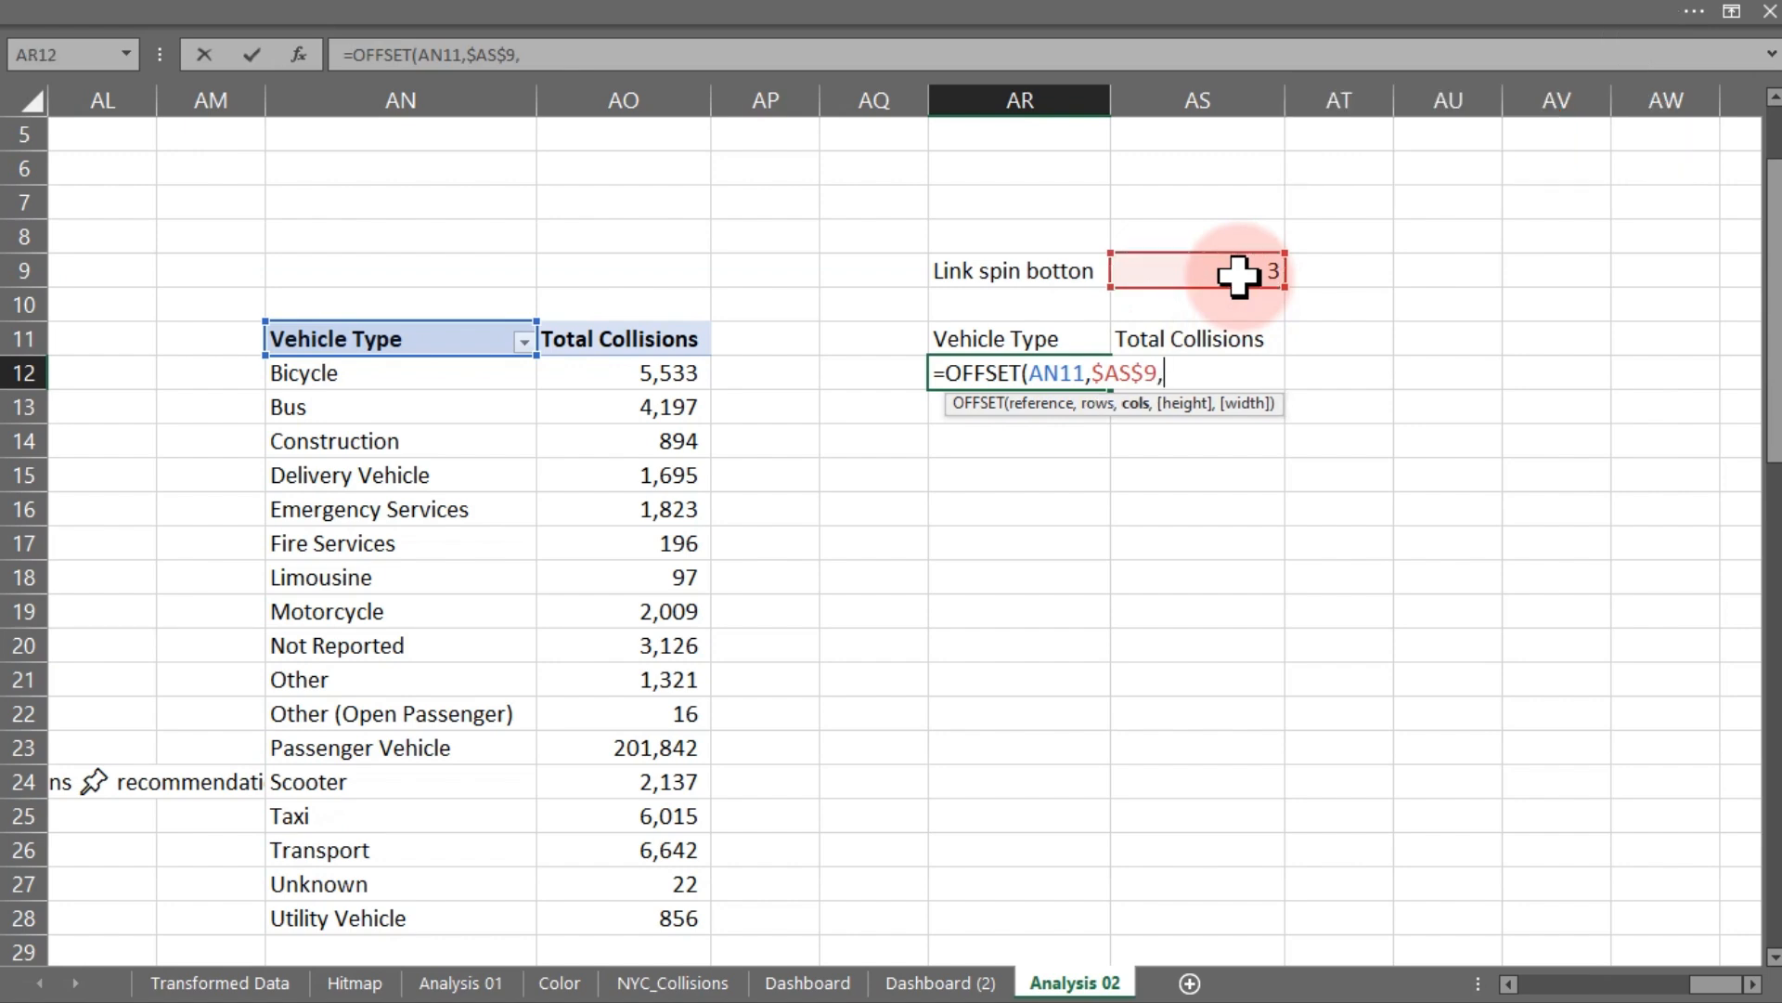
type(",")
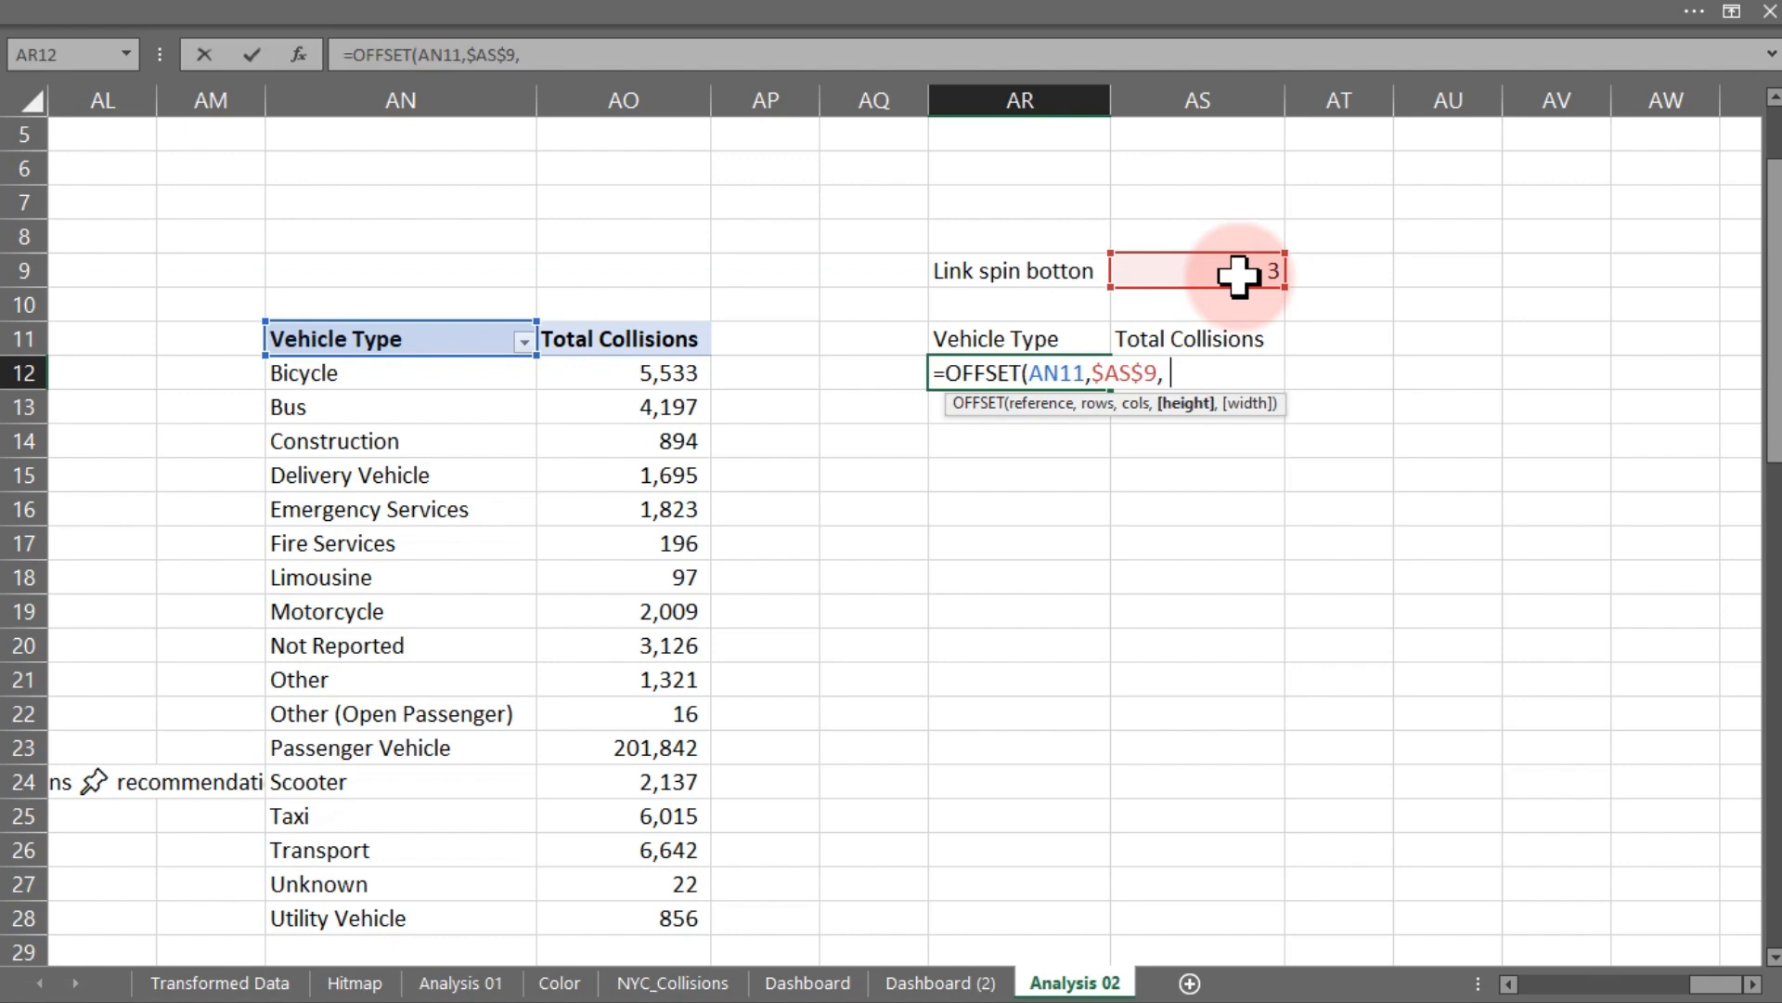
type(",)")
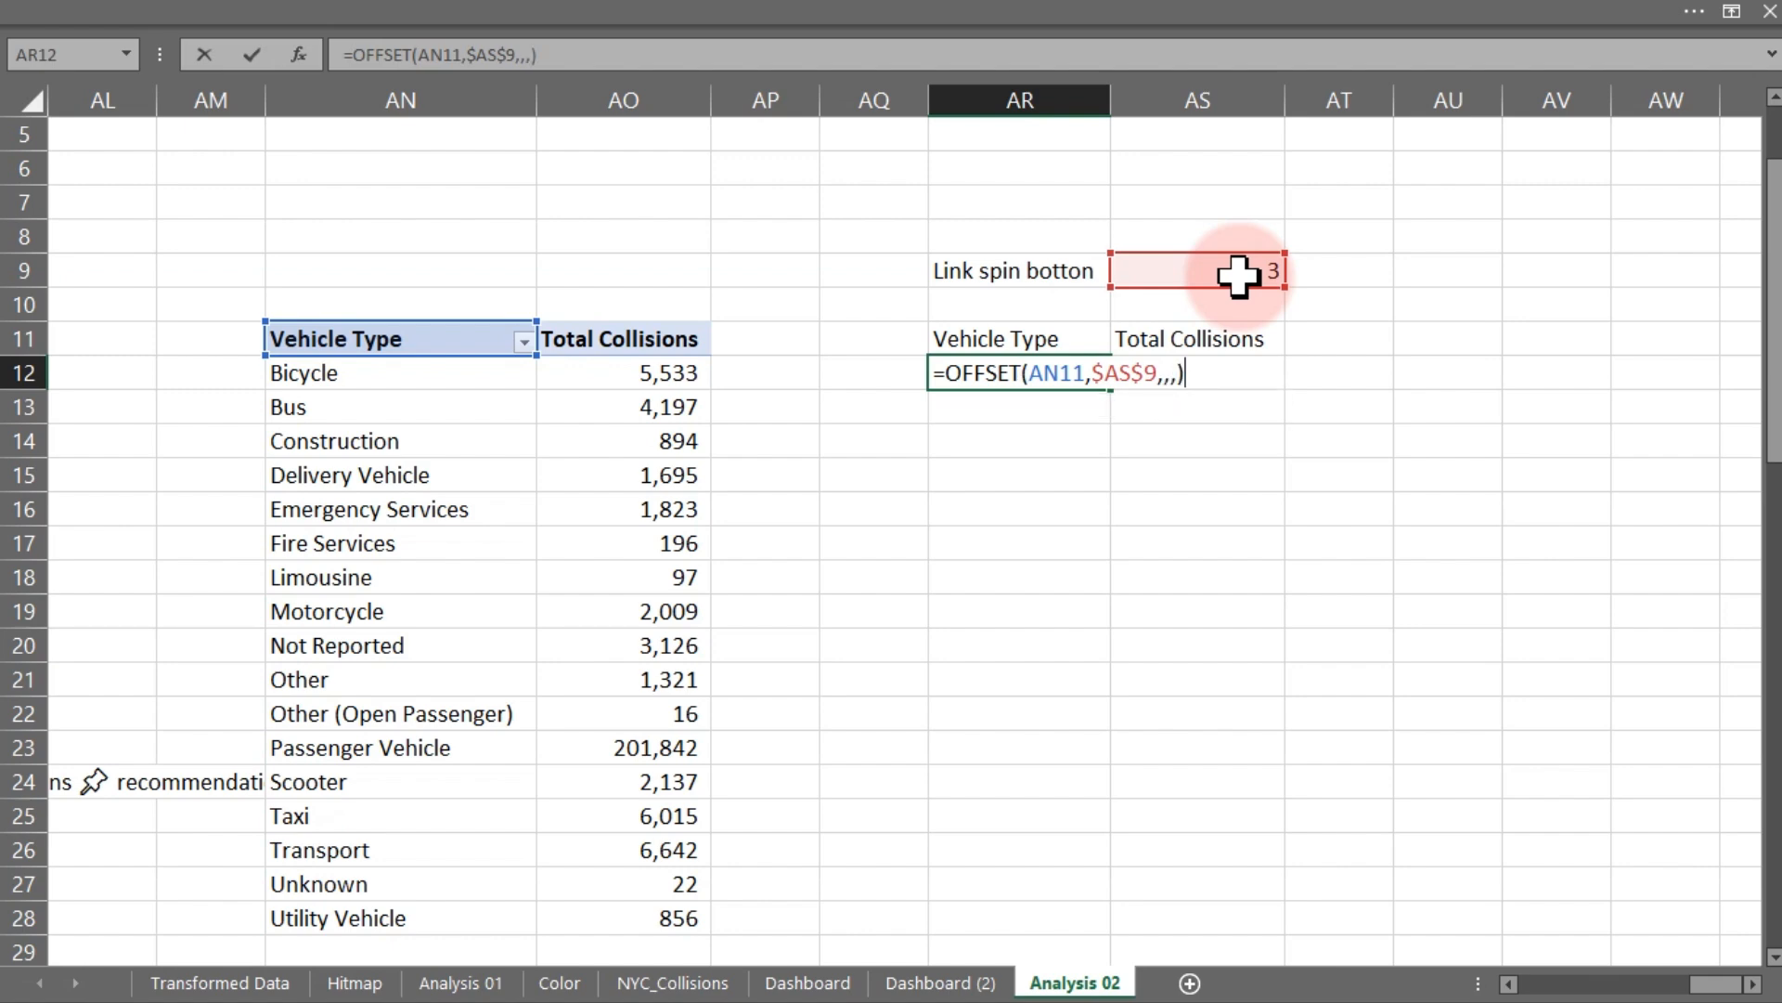
key("Return")
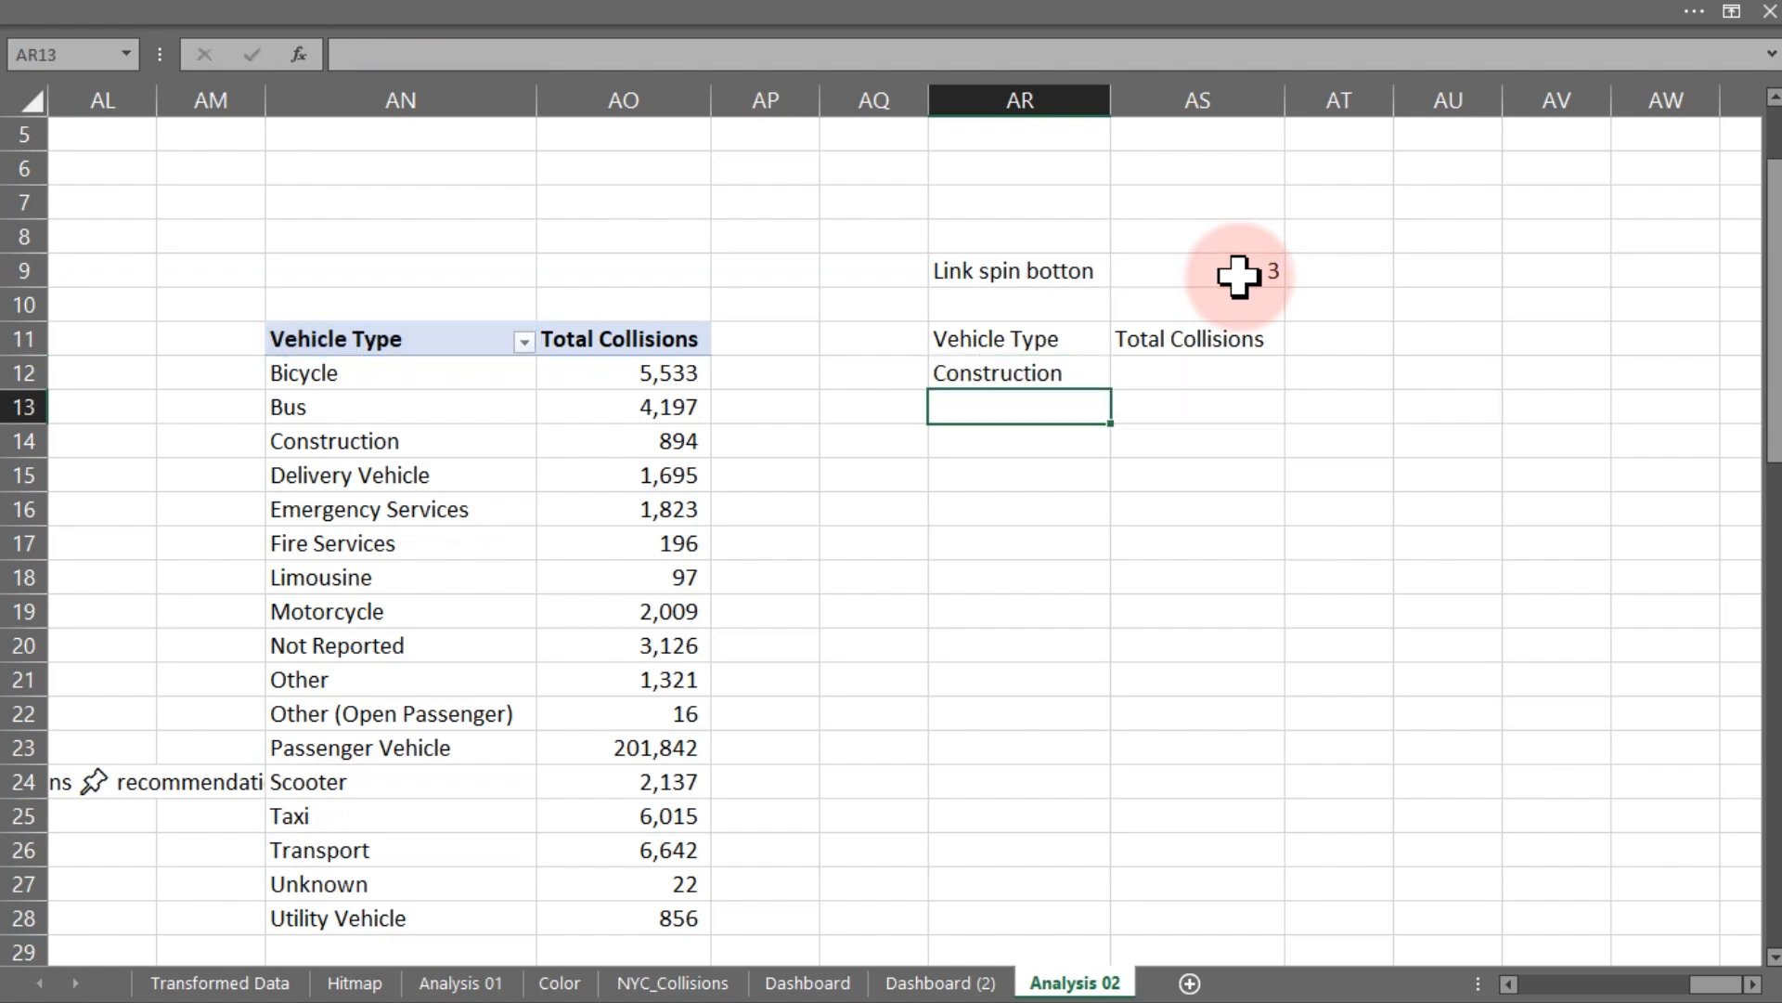
- Increase the spin button by one and compare the OFFSET result in AR12 against the pivot's vehicle type list
left_click(989, 368)
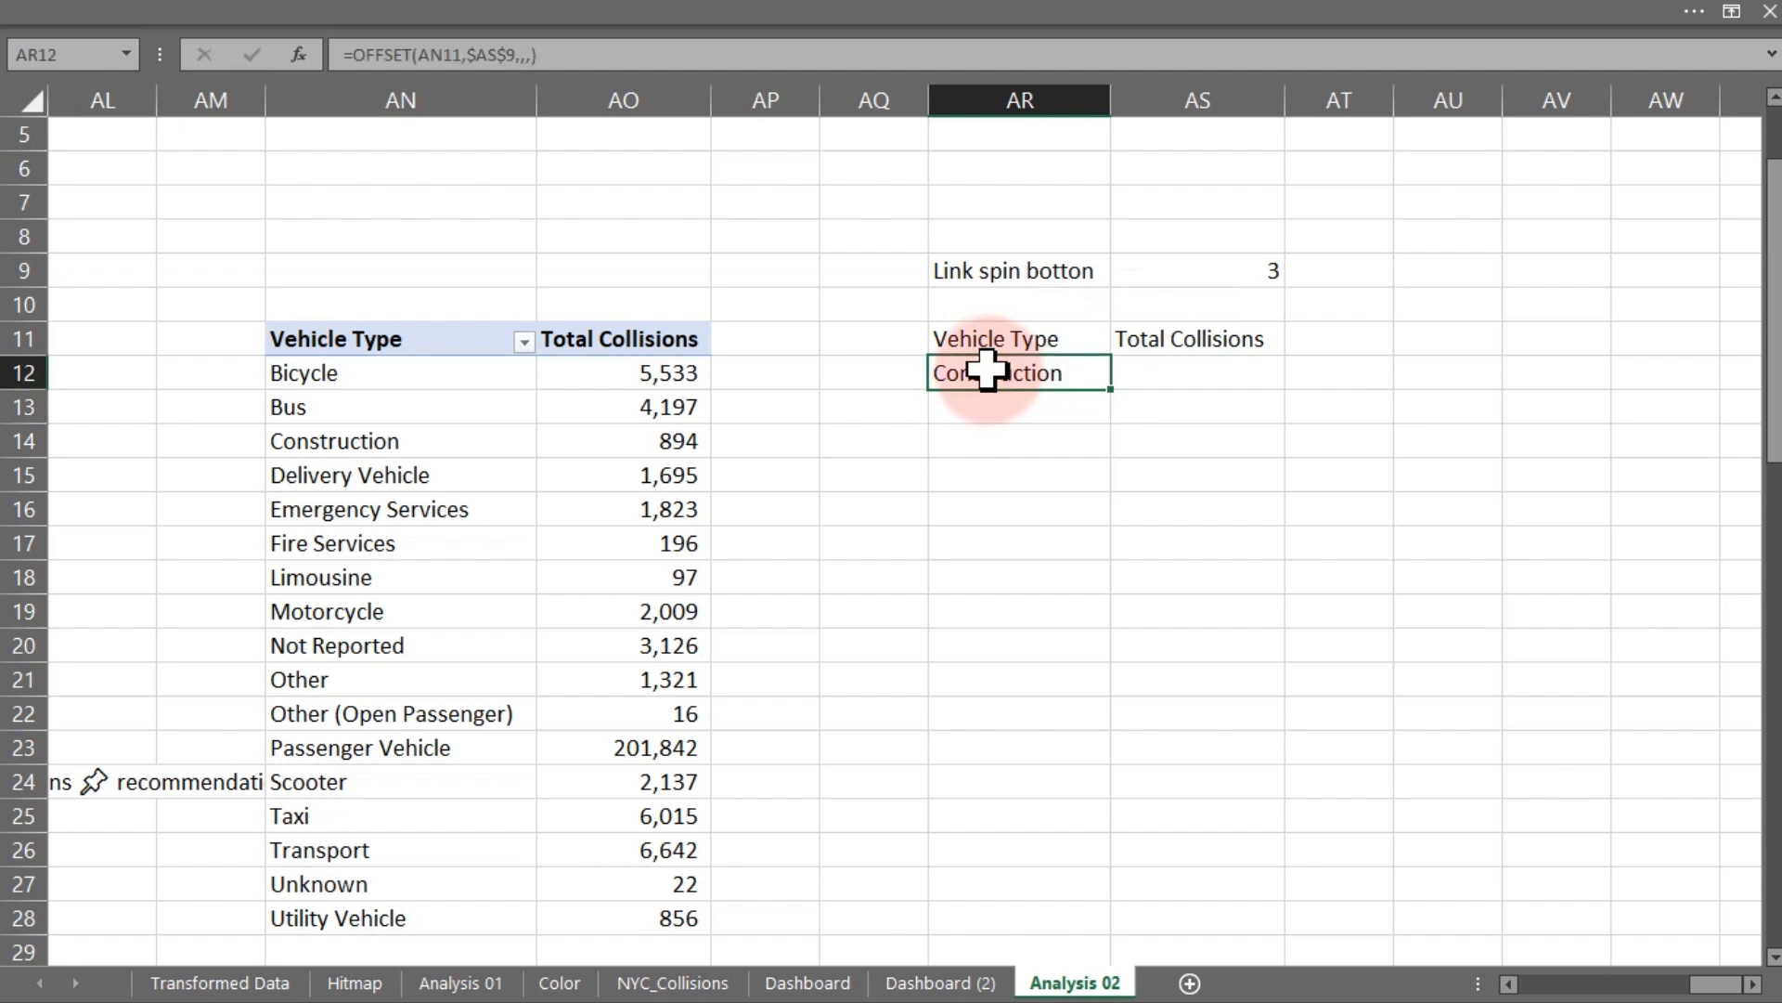
left_click(405, 371)
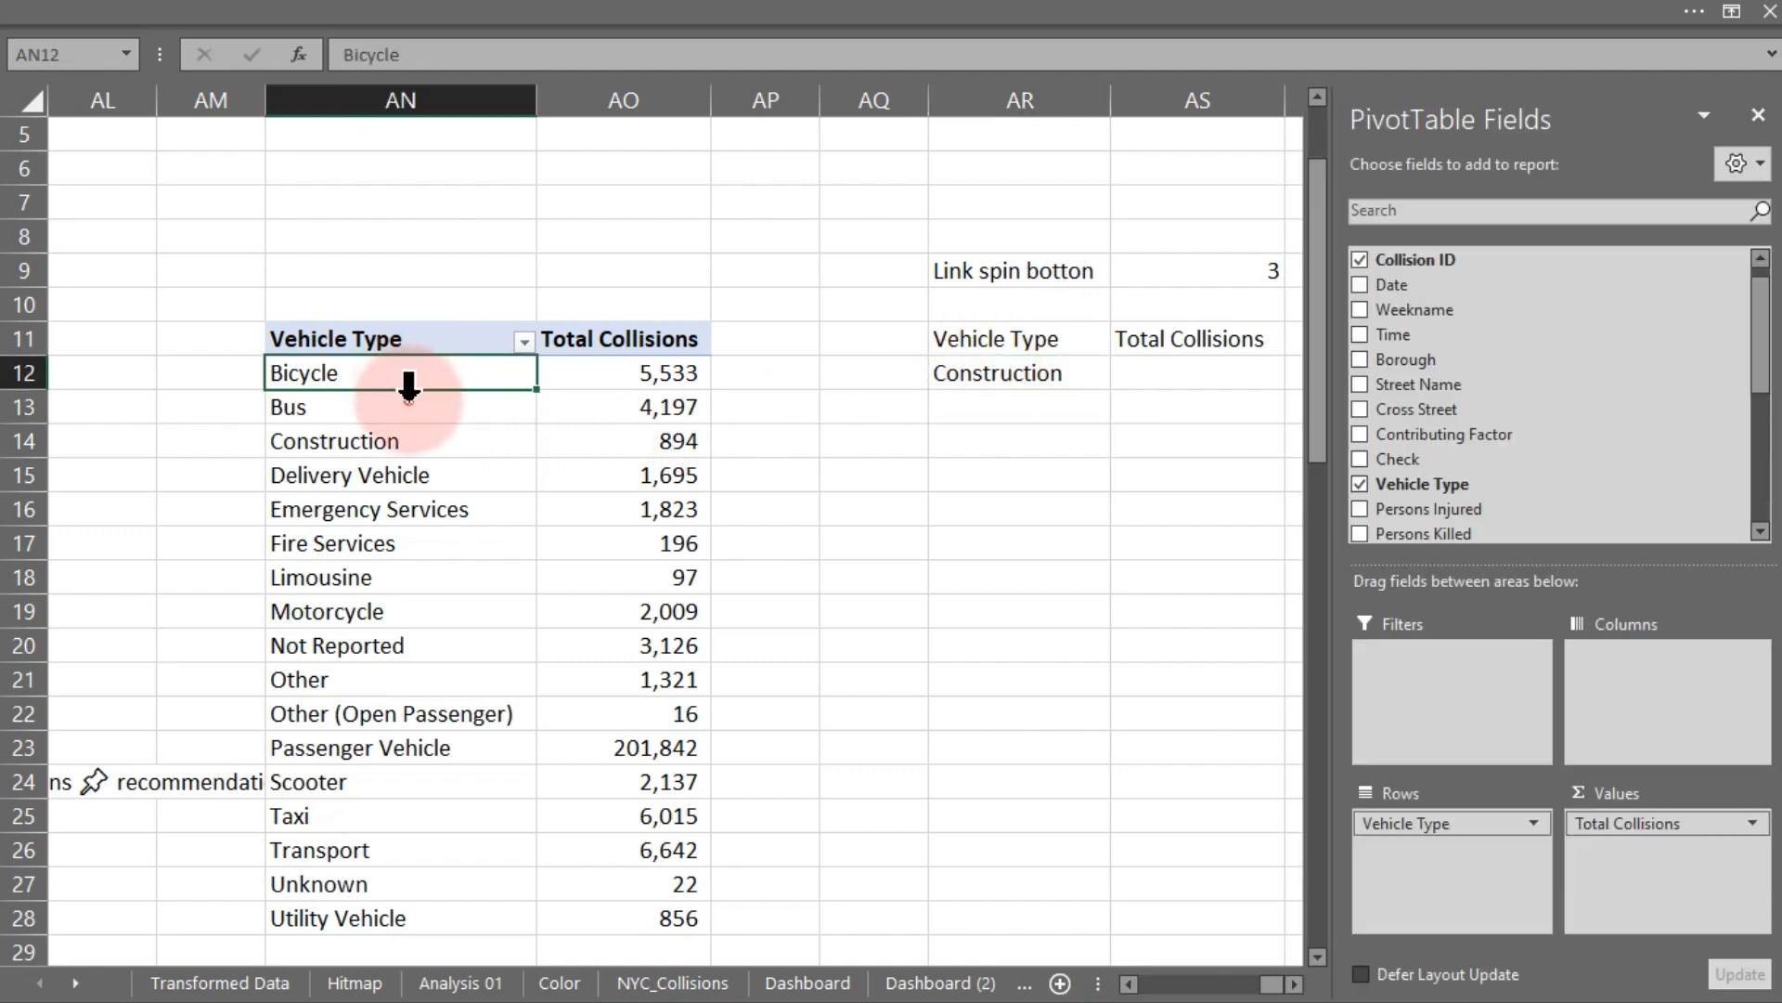
left_click(409, 385)
left_click(415, 445)
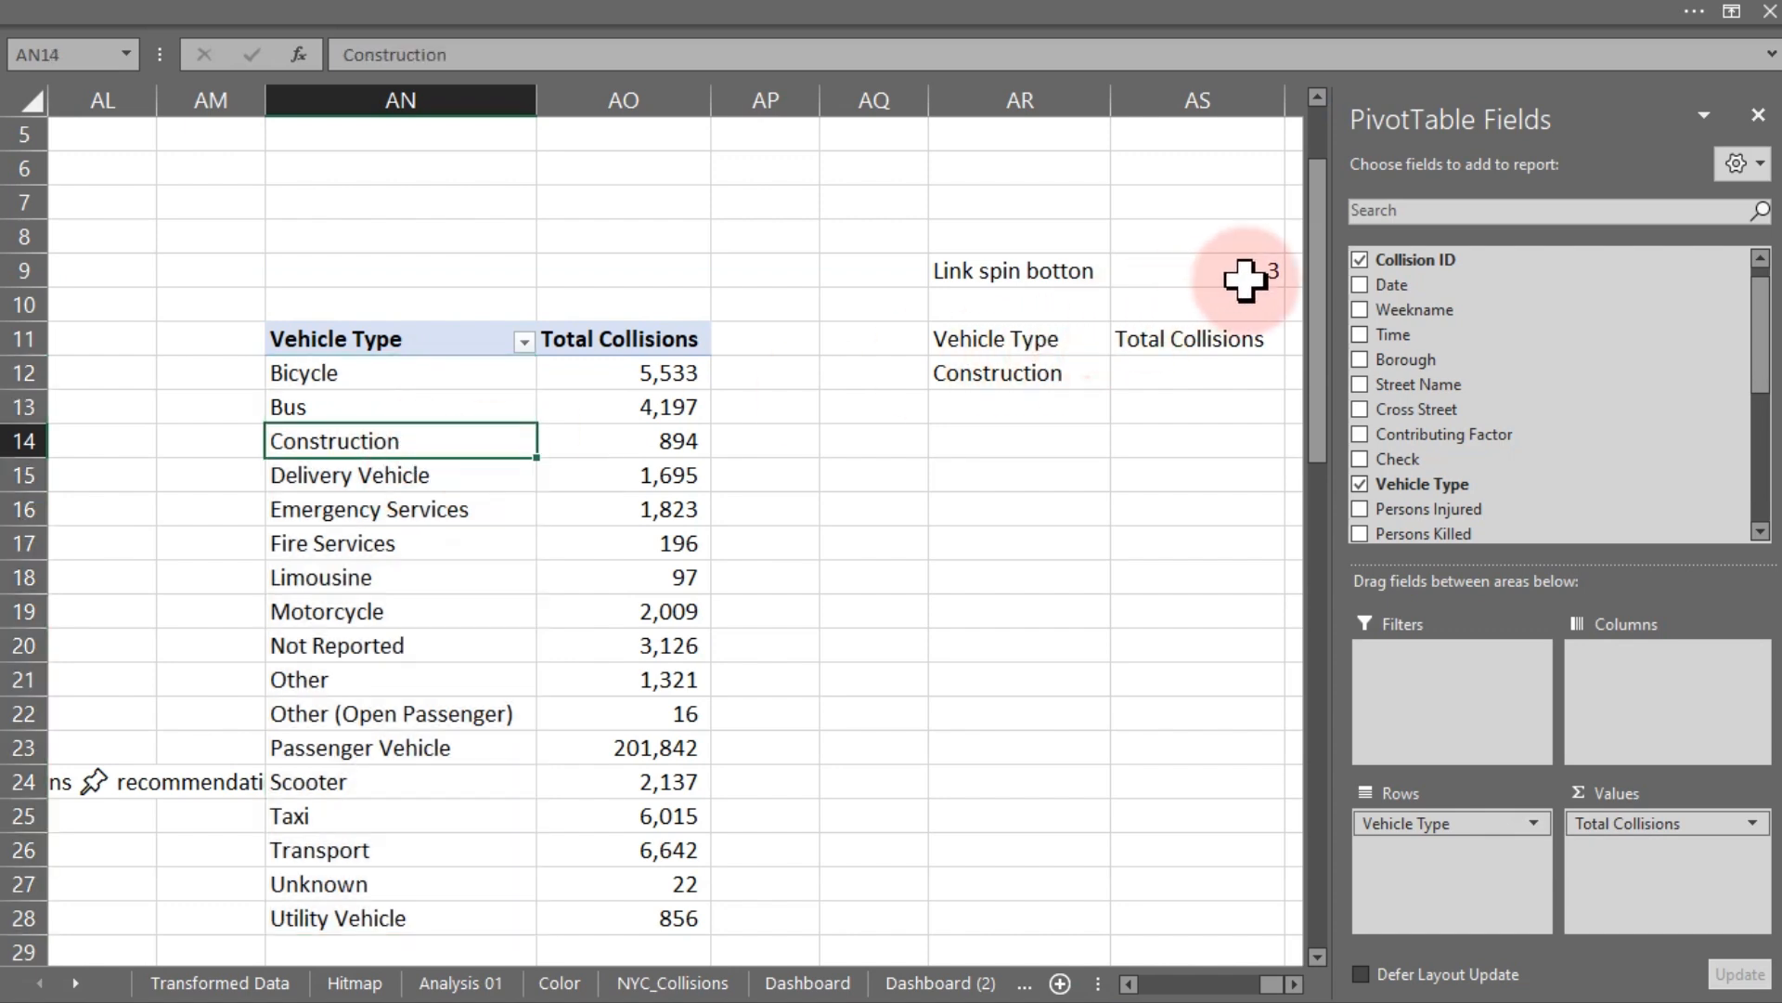
left_click(444, 478)
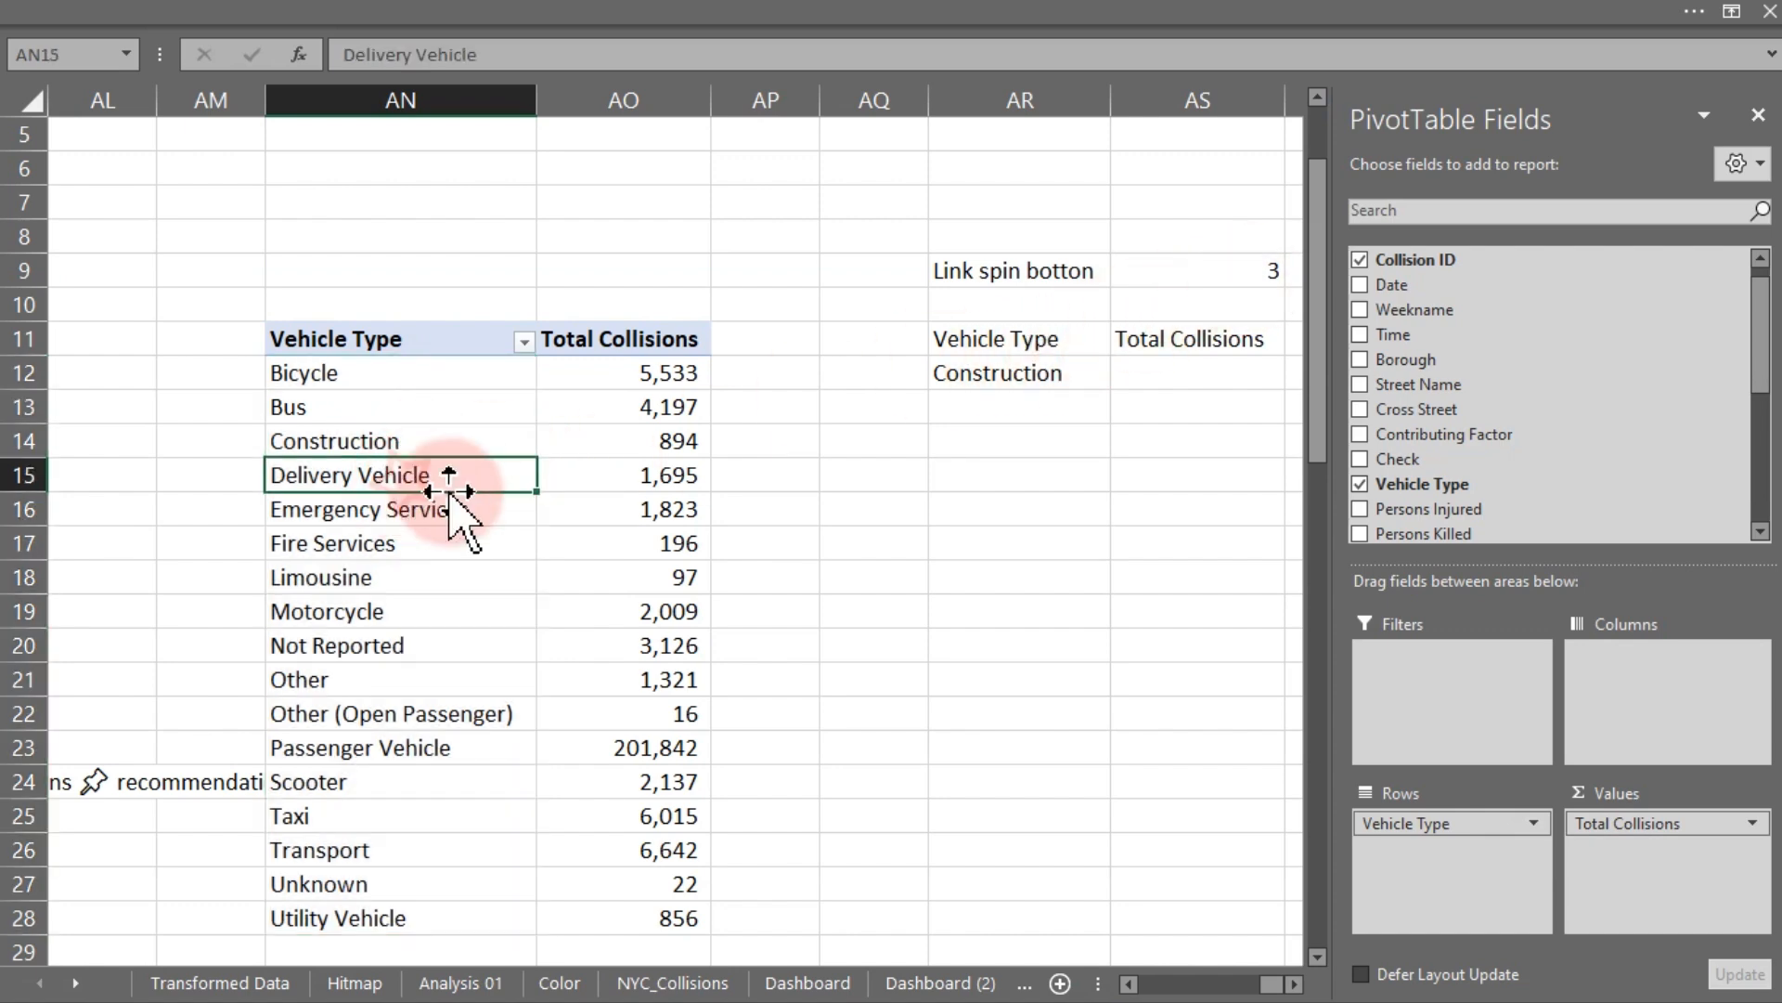
left_click(956, 979)
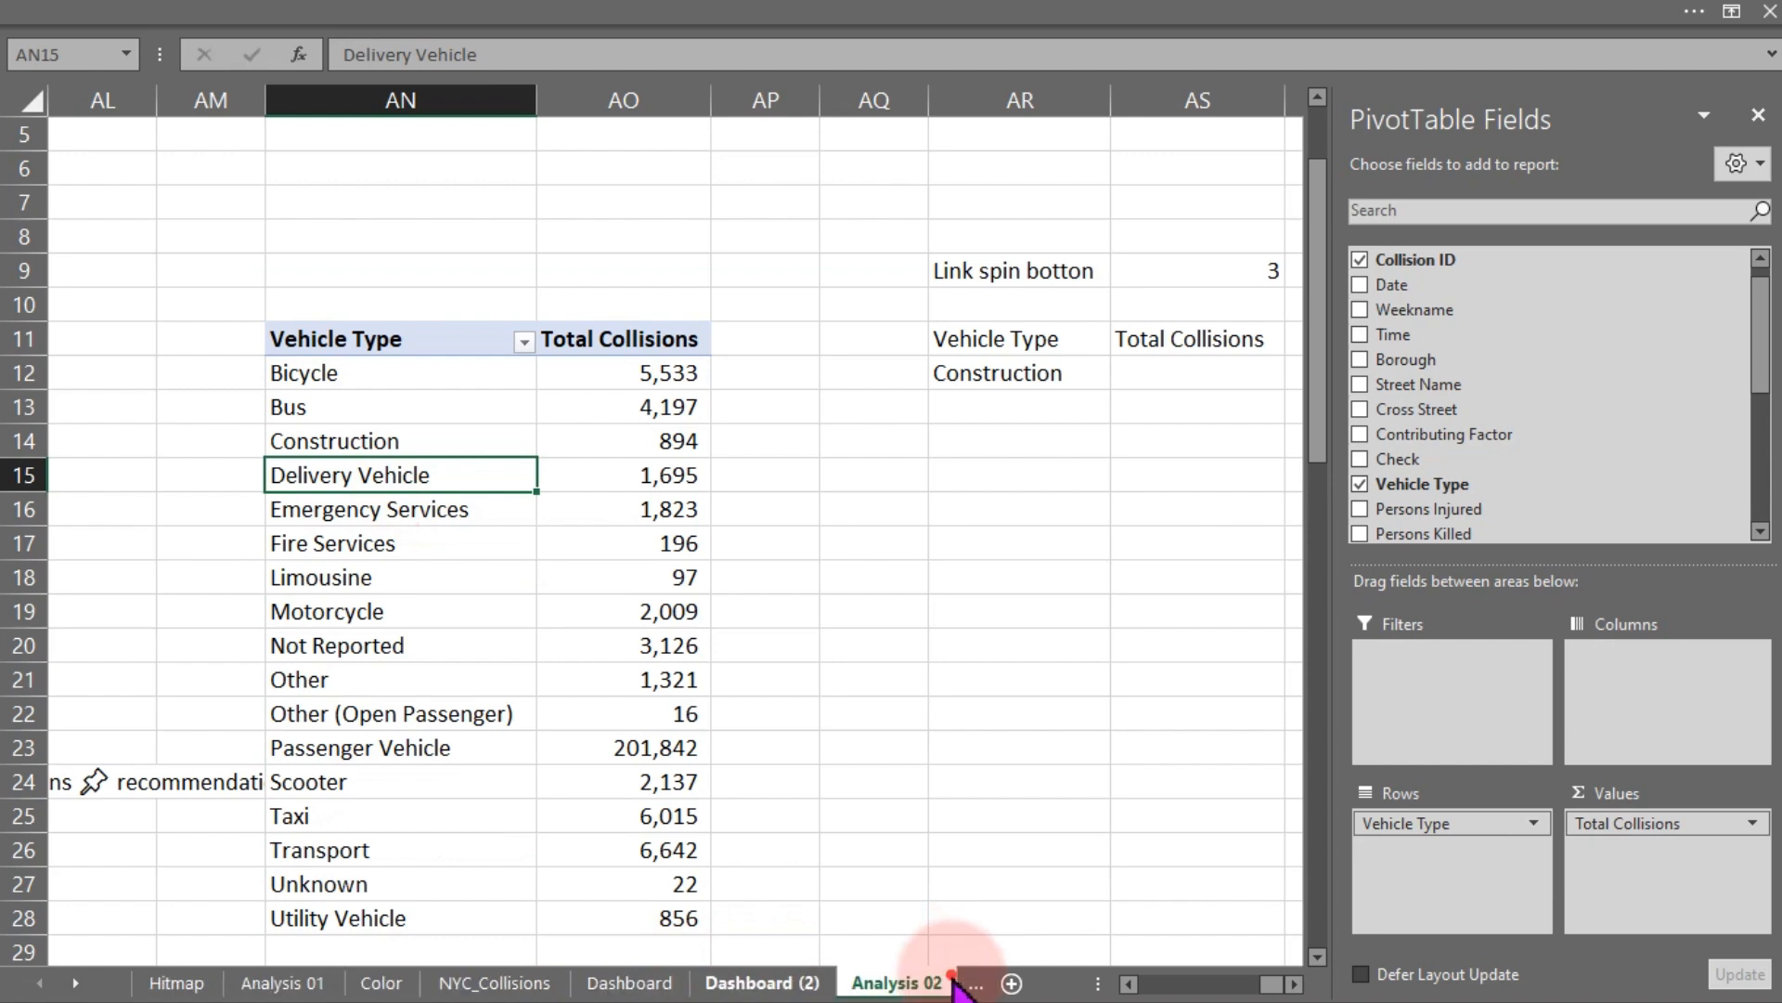
left_click(1010, 339)
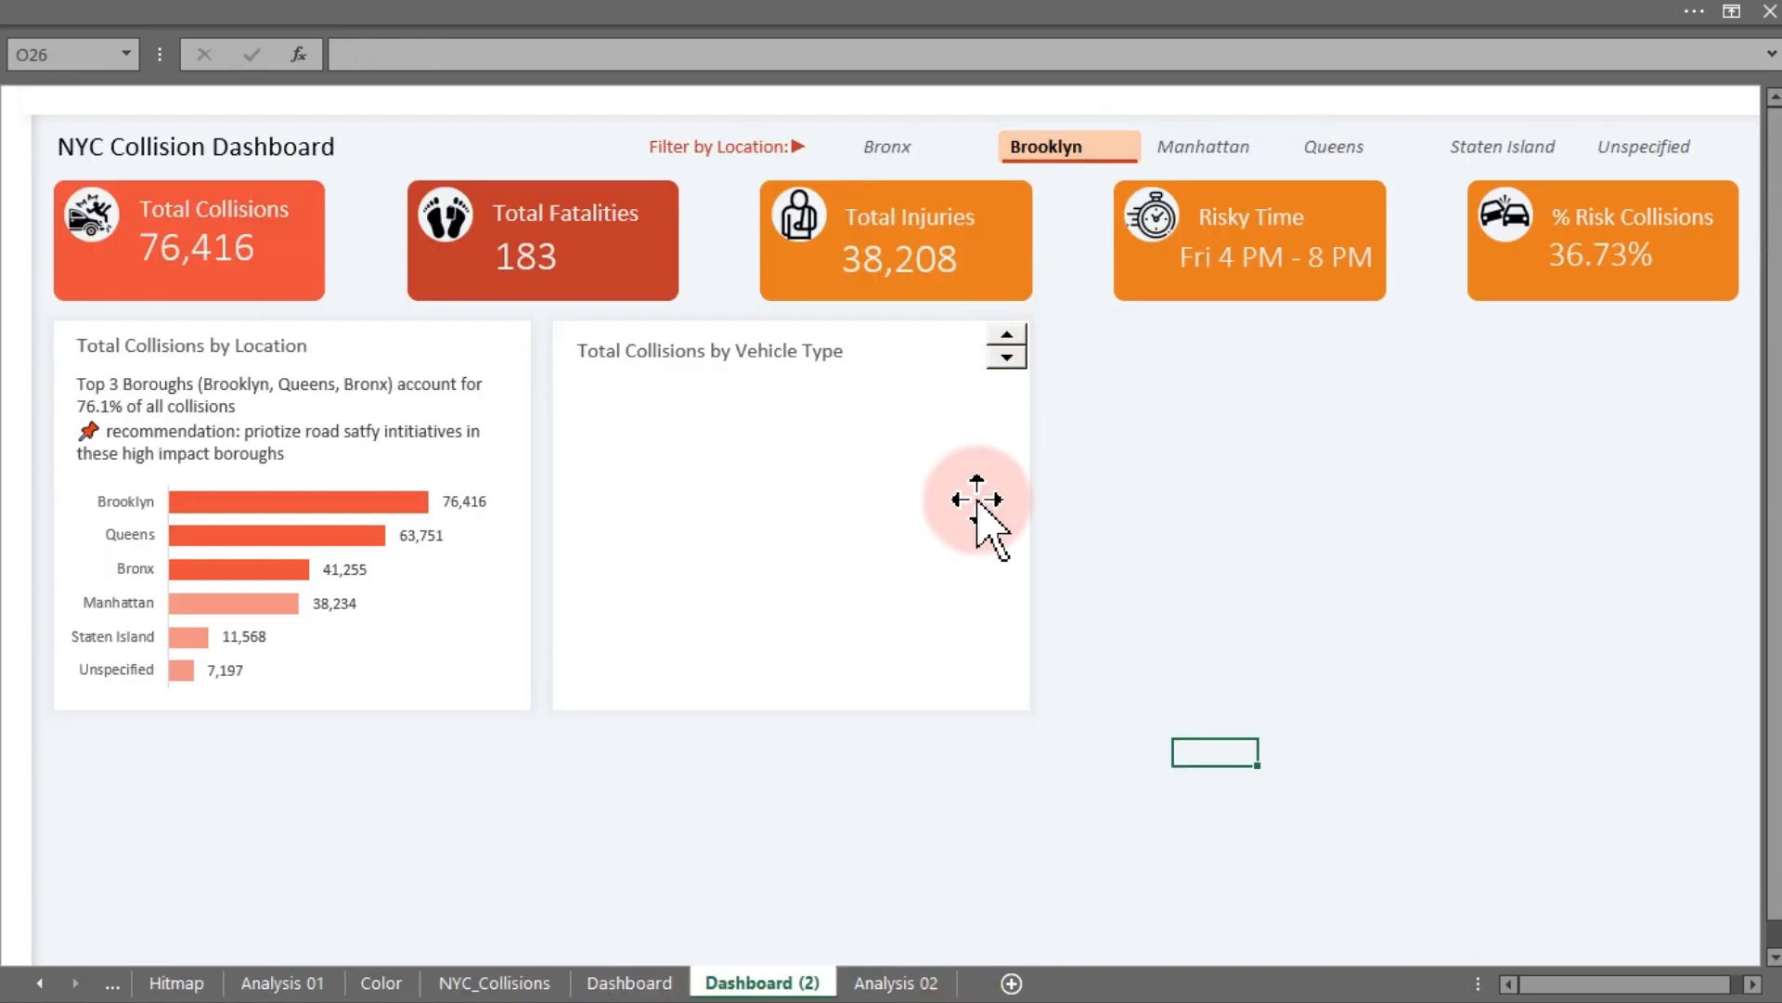
left_click(893, 980)
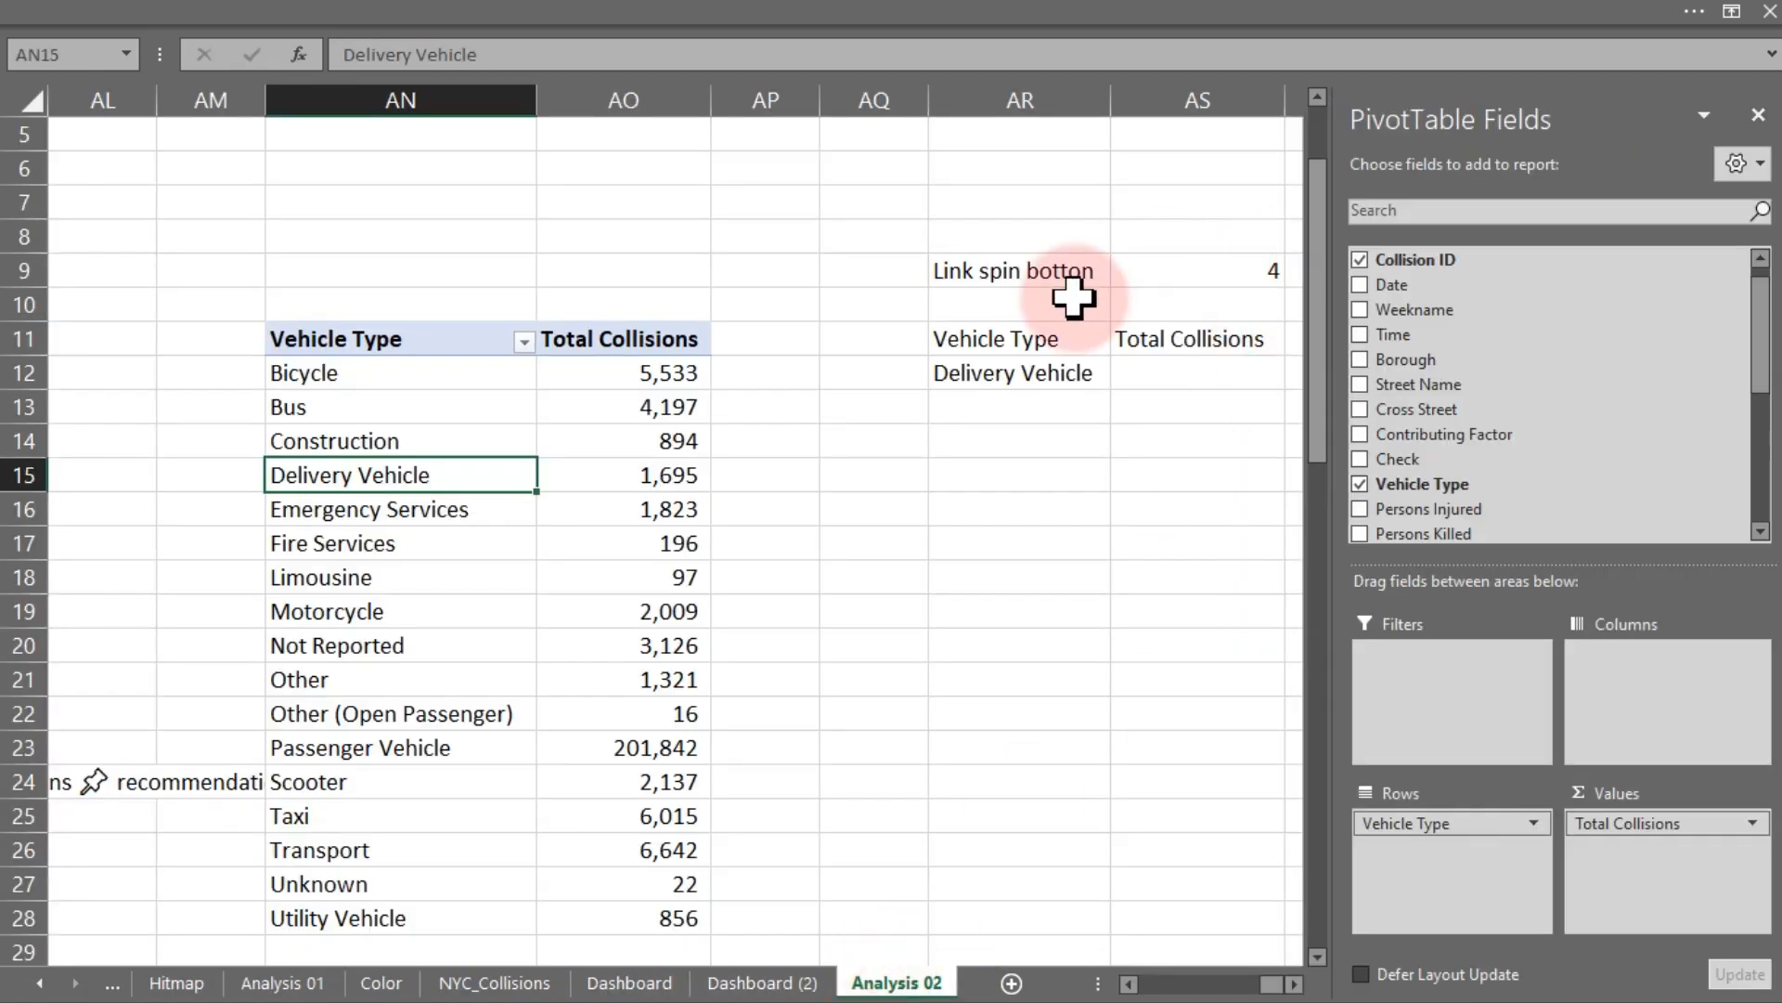
left_click(956, 381)
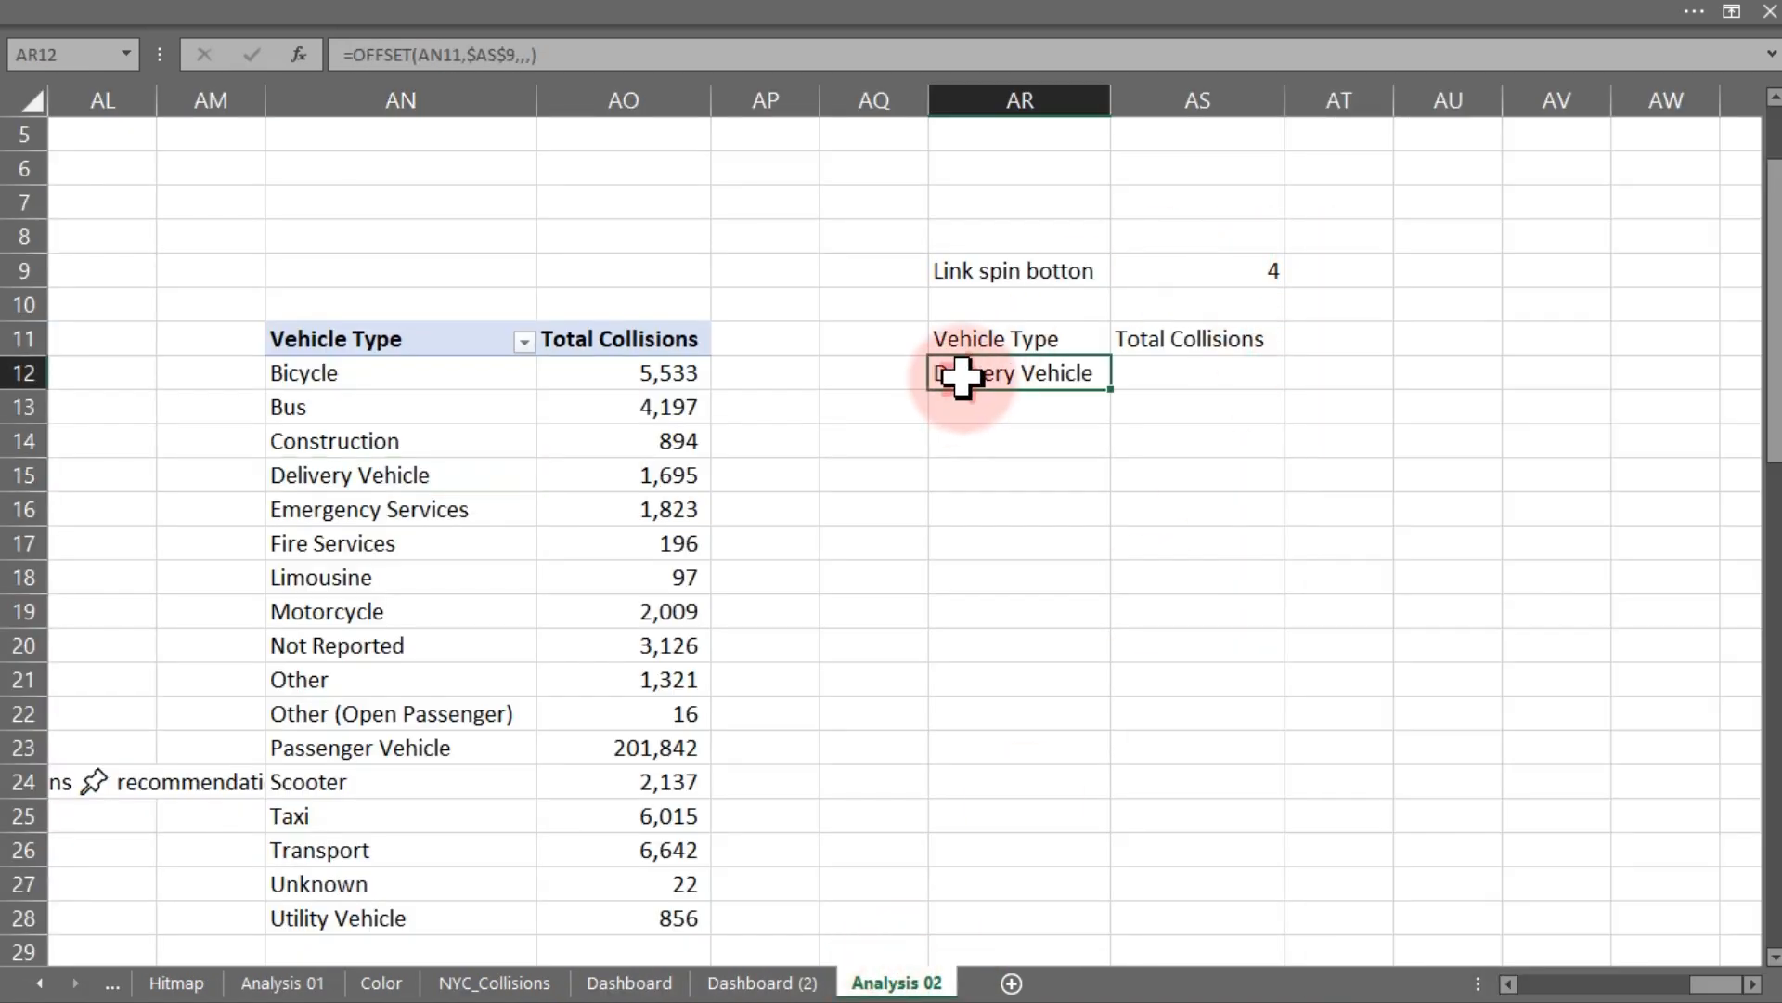
left_click(353, 476)
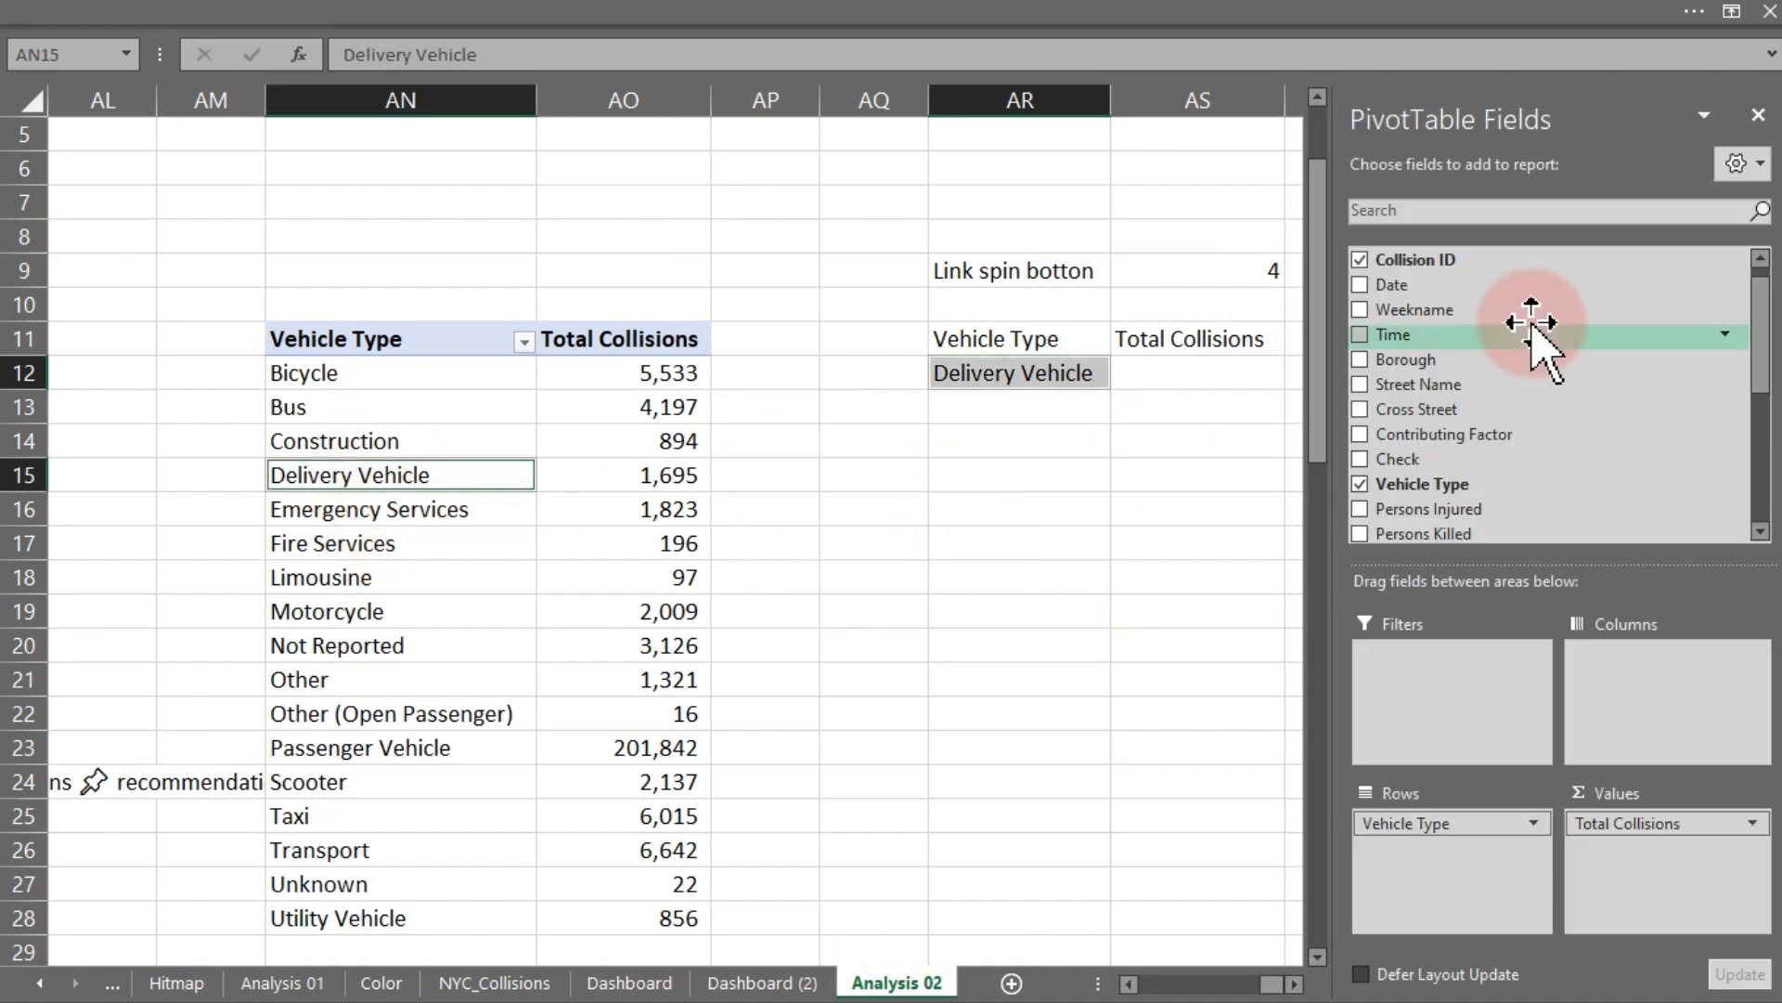
left_click(1757, 115)
- Fill the OFFSET formula across AR12:AS16 to list five vehicle types with their collision totals
left_click_drag(1021, 381, 1263, 522)
key("ctrl+r")
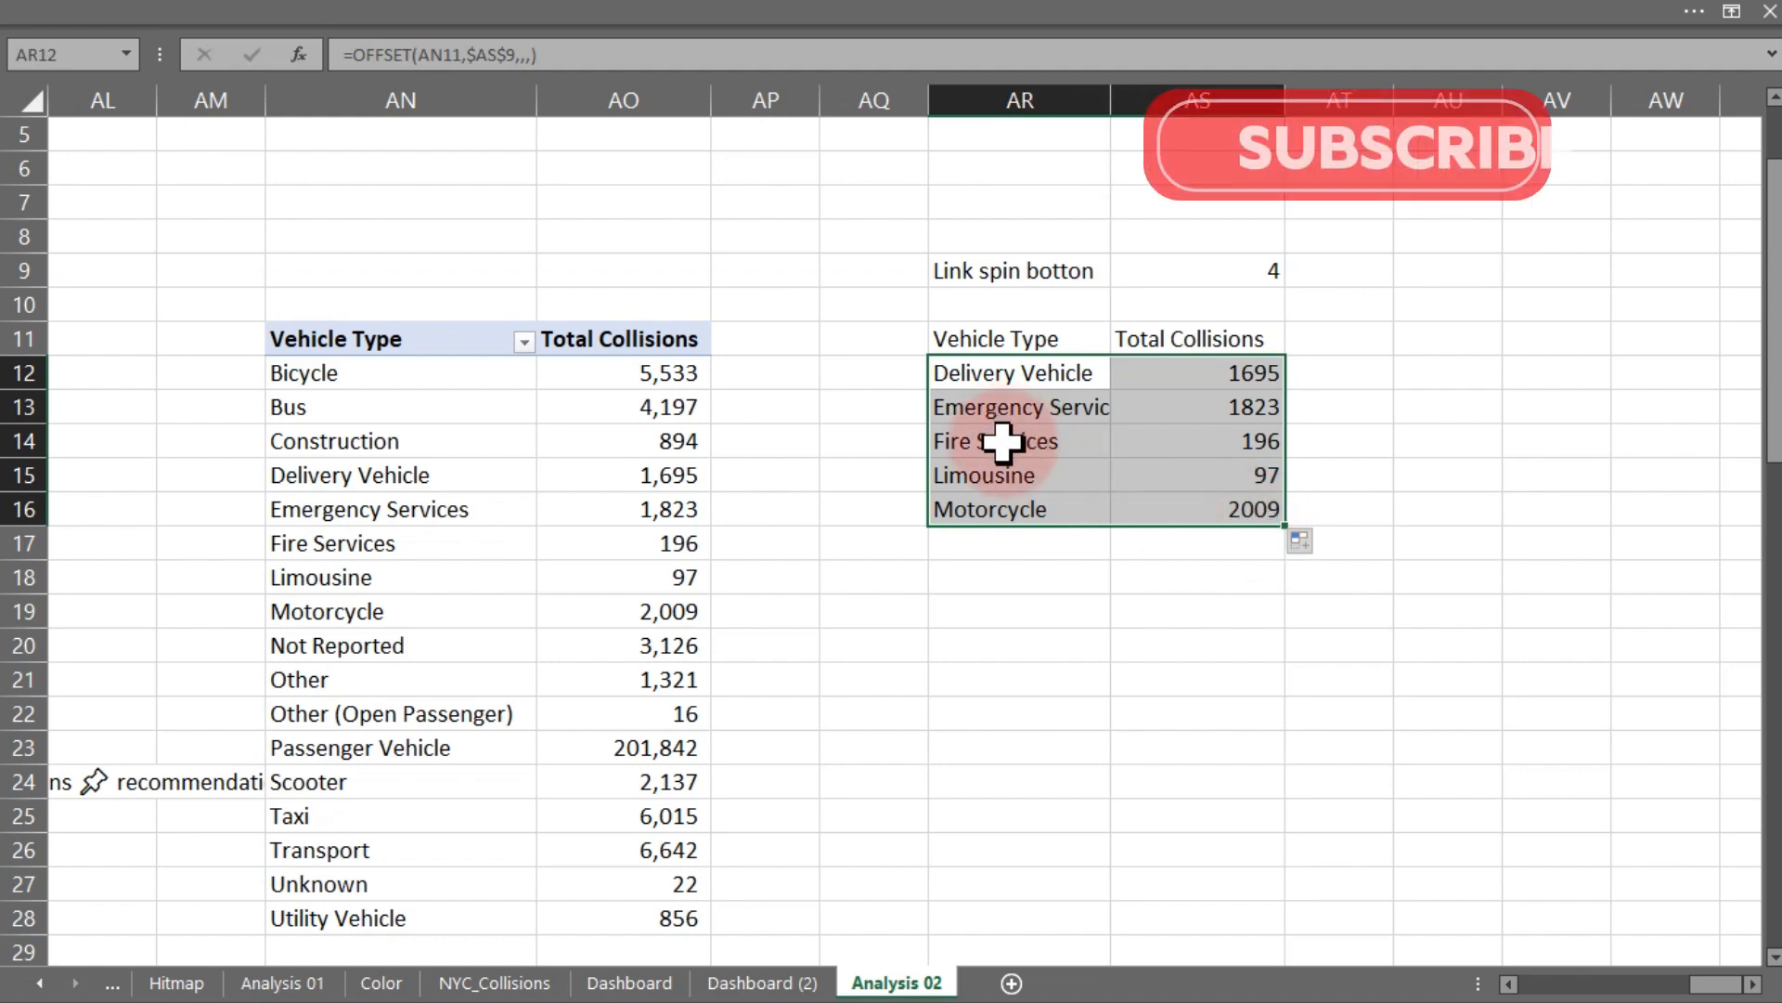
left_click(373, 478)
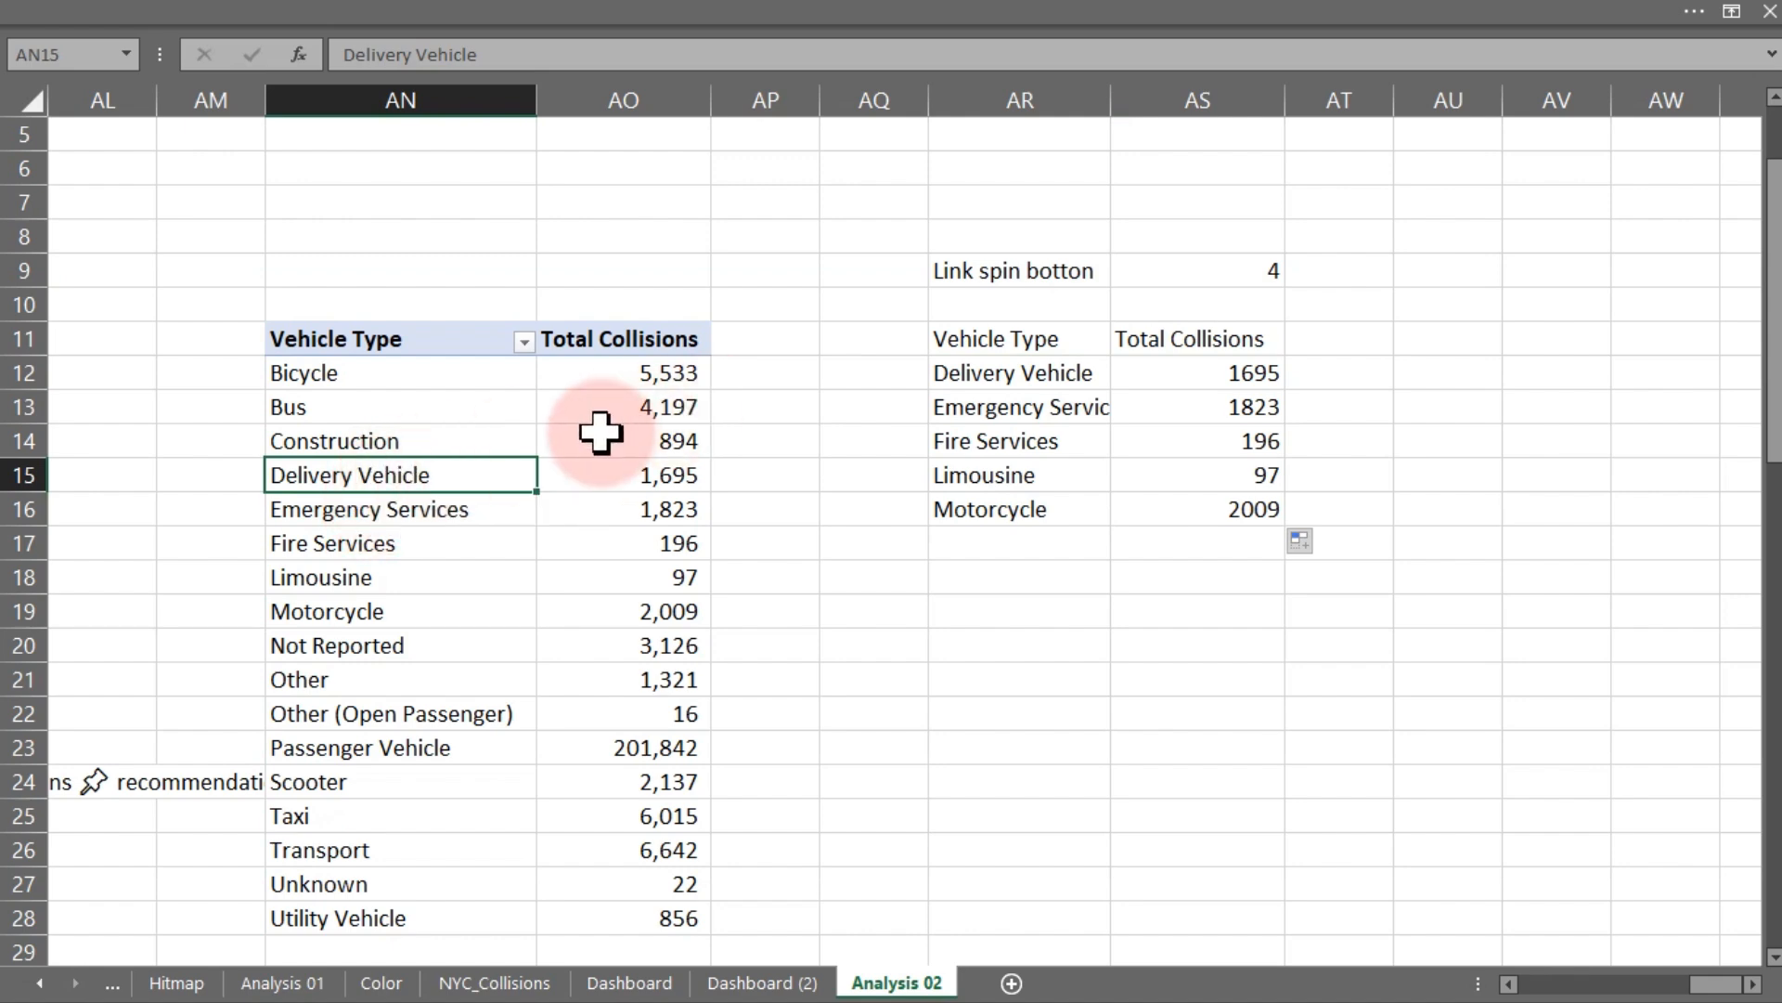
- Bold the Vehicle Type and Total Collisions headers in AR11:AS11 and check the pulled rows against the pivot list
left_click_drag(1018, 338, 1166, 338)
key("ctrl+b")
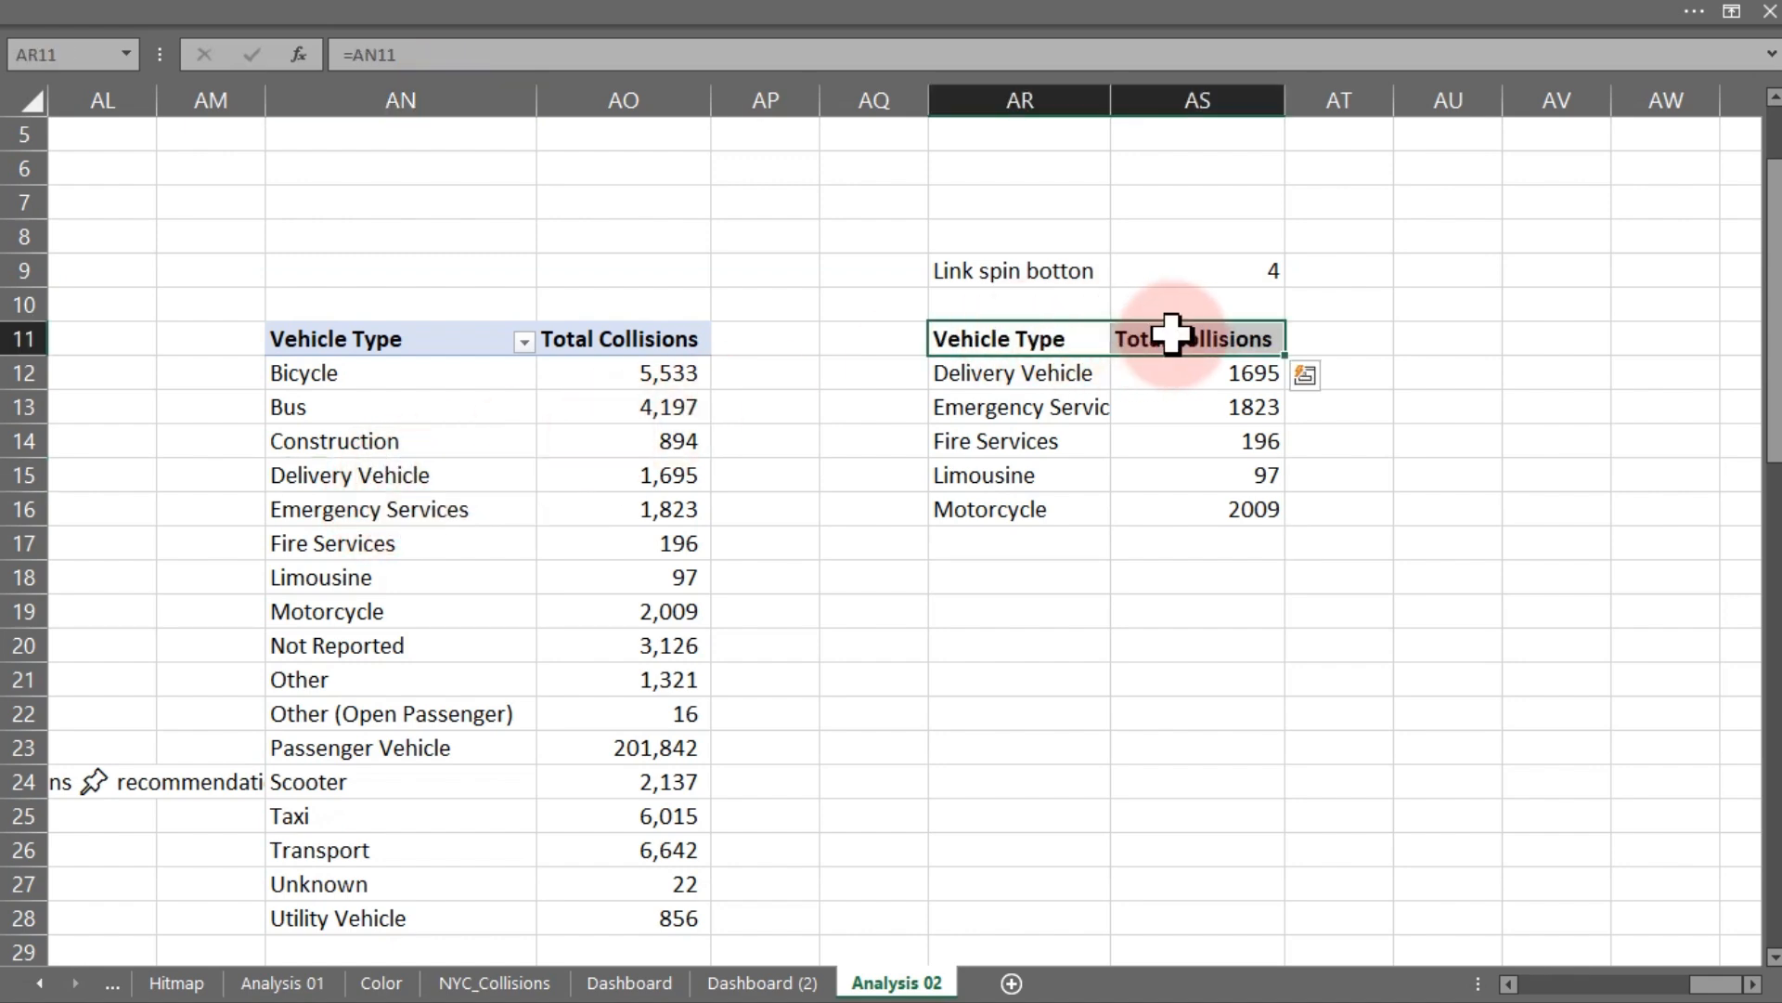
left_click(983, 371)
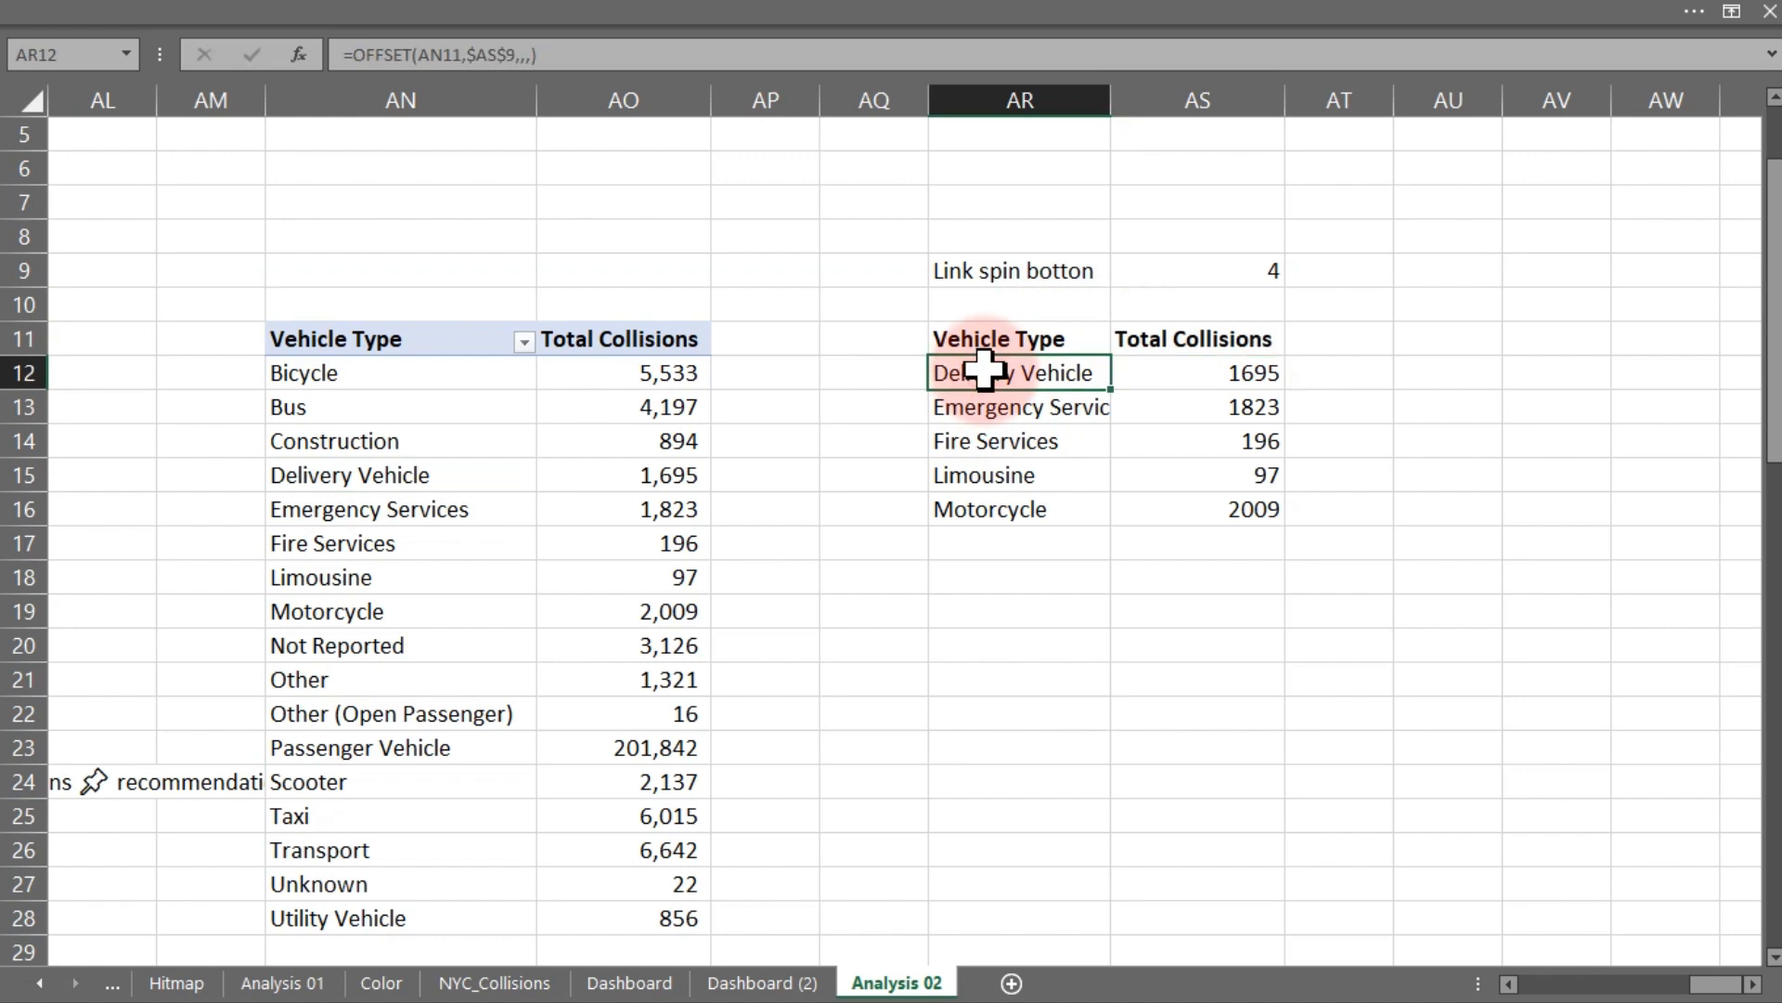
left_click(406, 473)
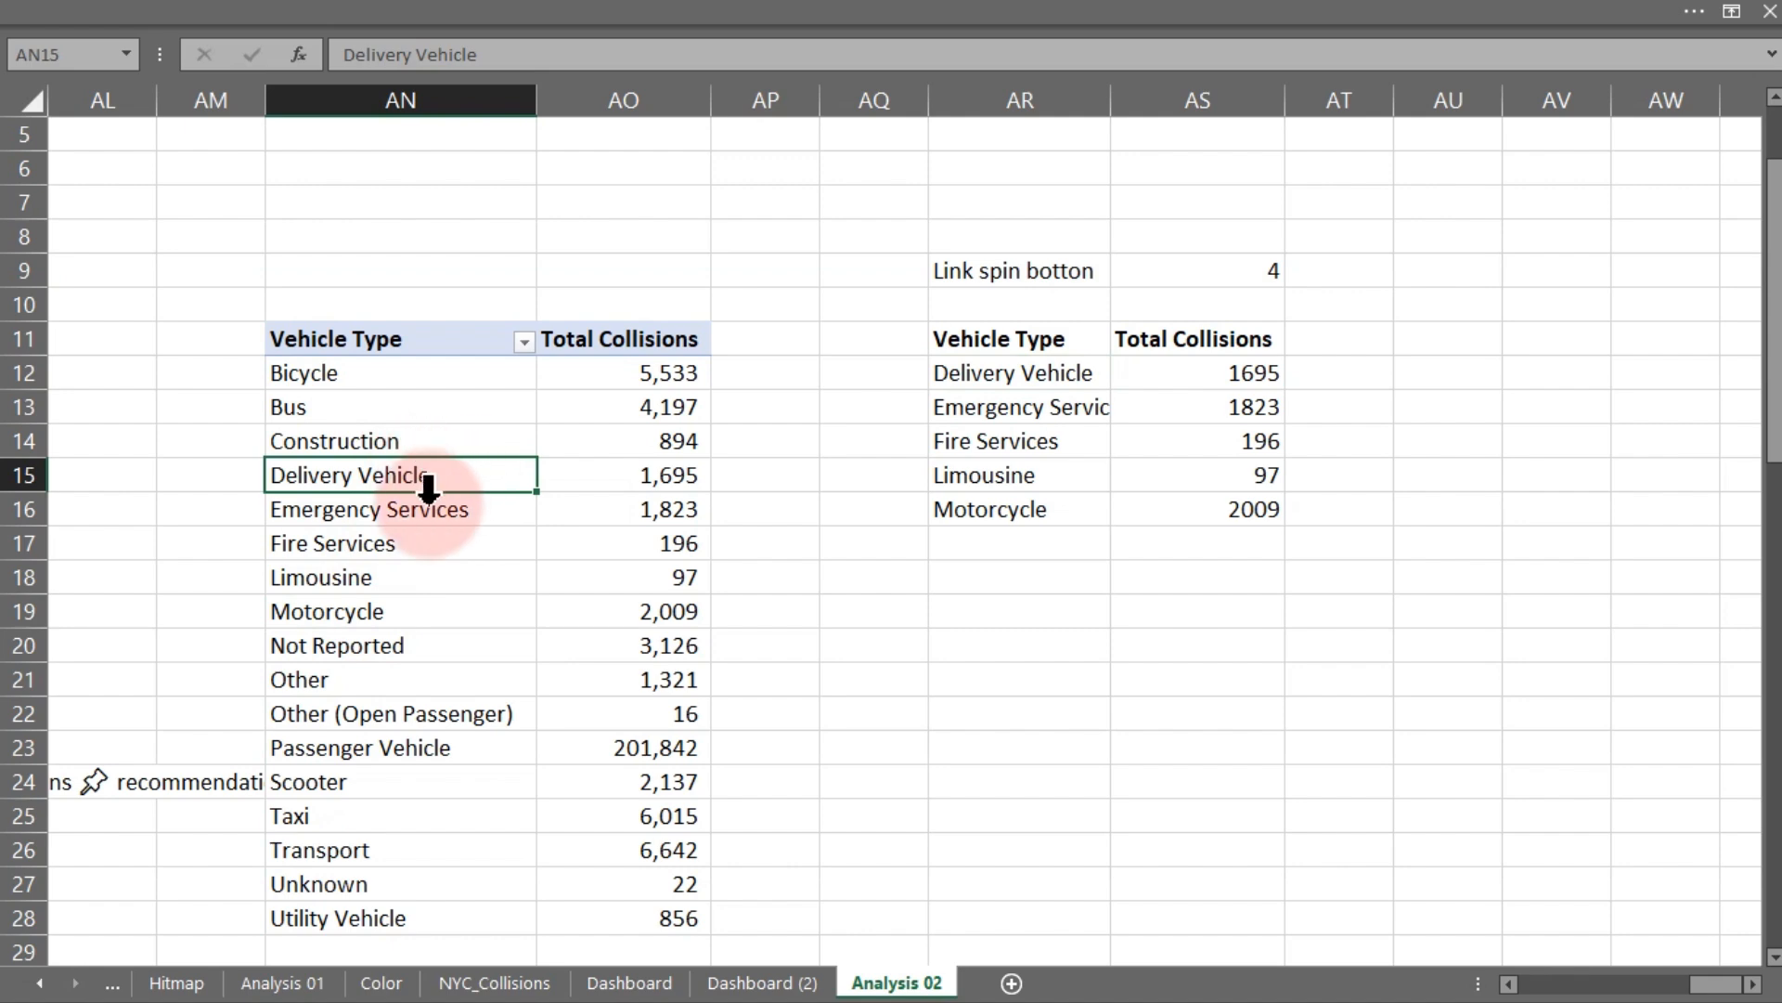
left_click(365, 614)
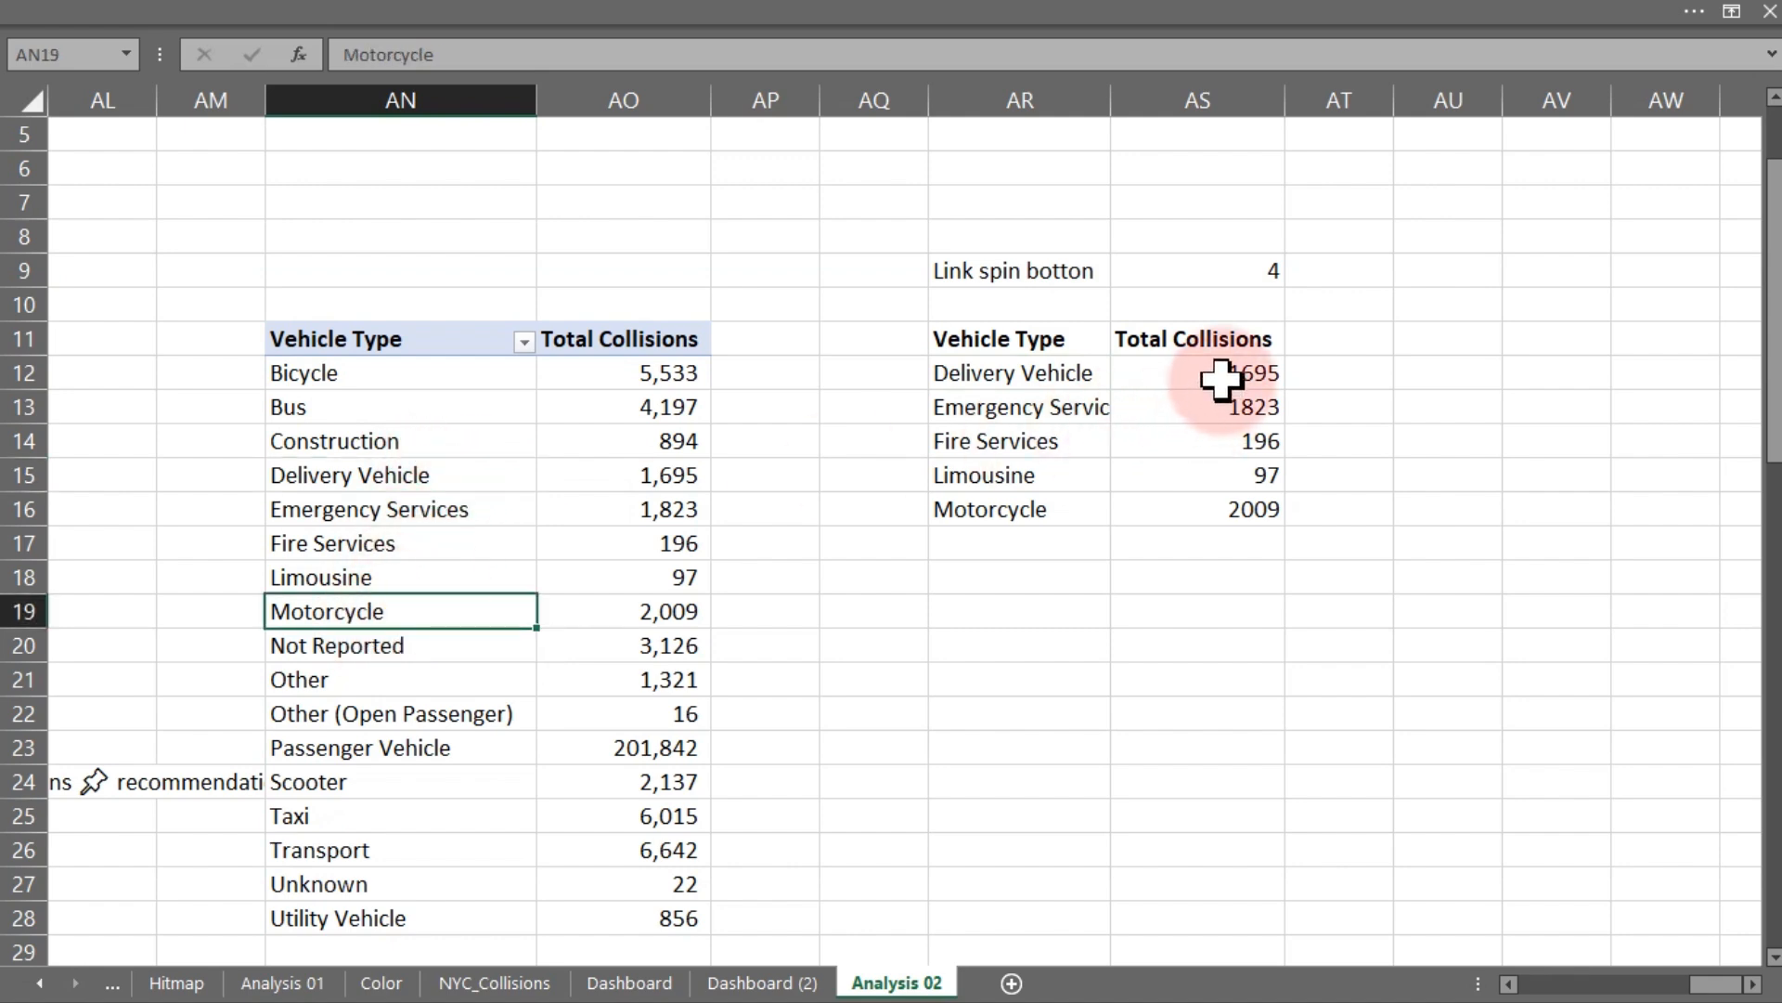
left_click_drag(1217, 383, 1214, 501)
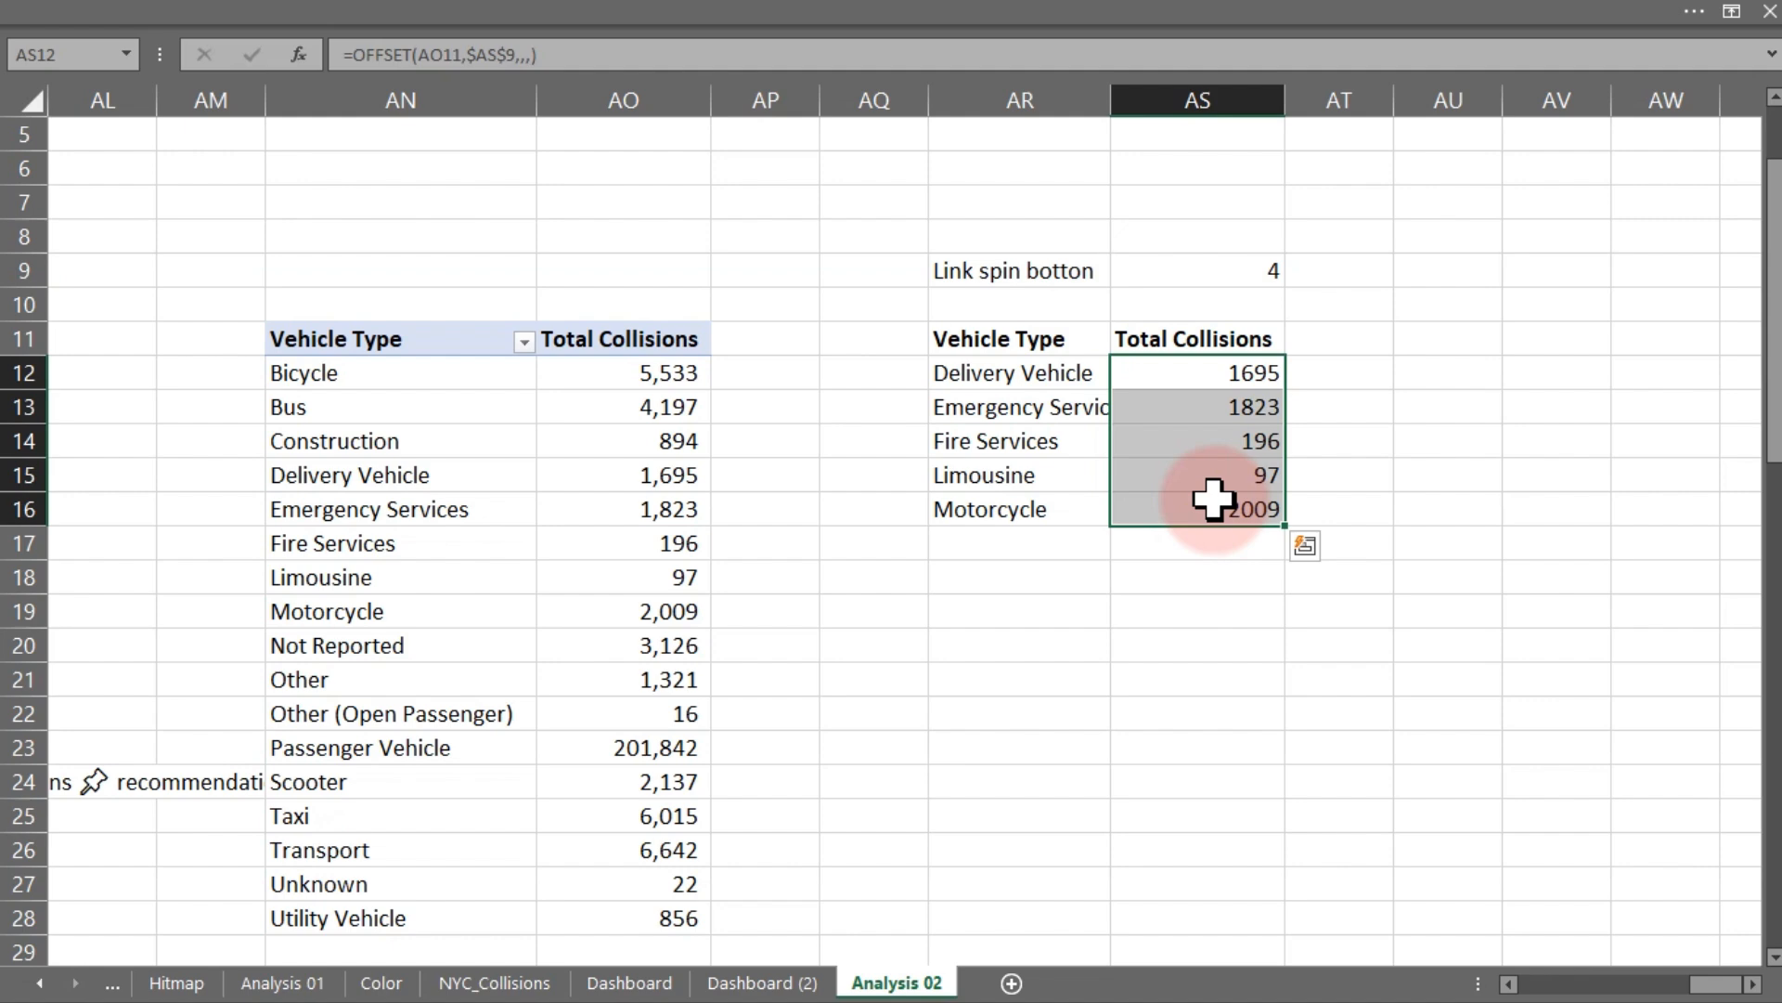
- Enter the header Top-1 in cell AT11
left_click(1360, 338)
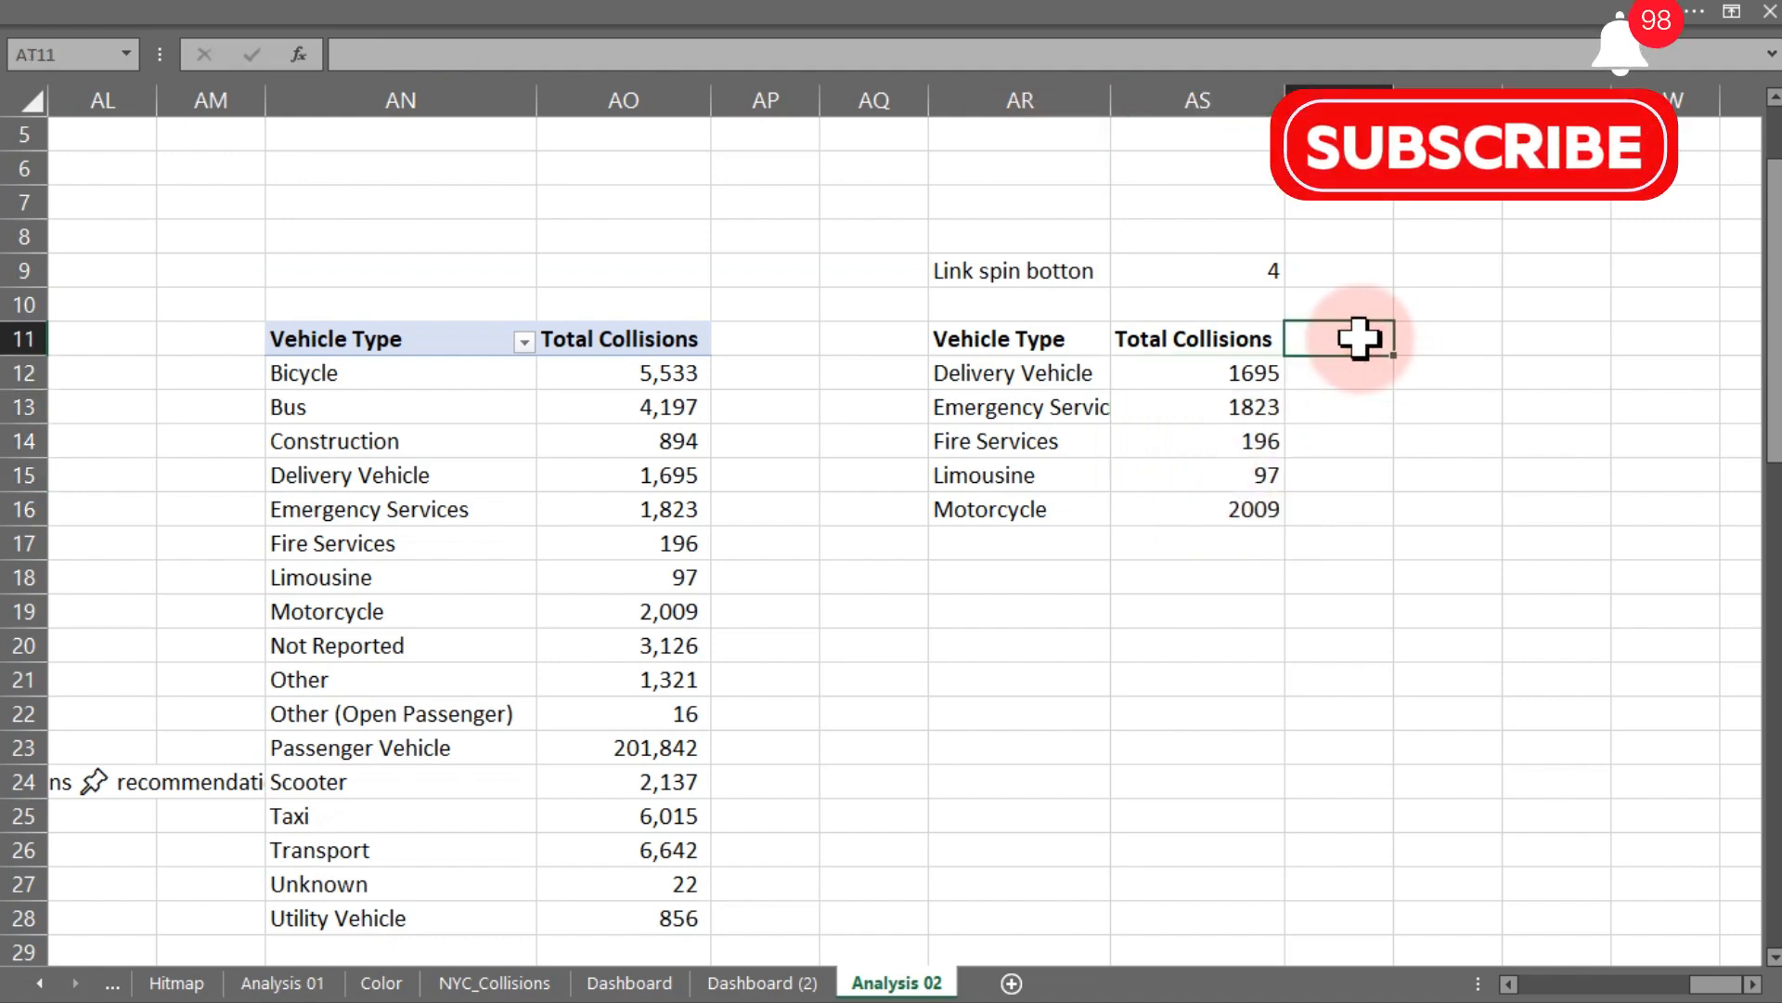
type("Top-1")
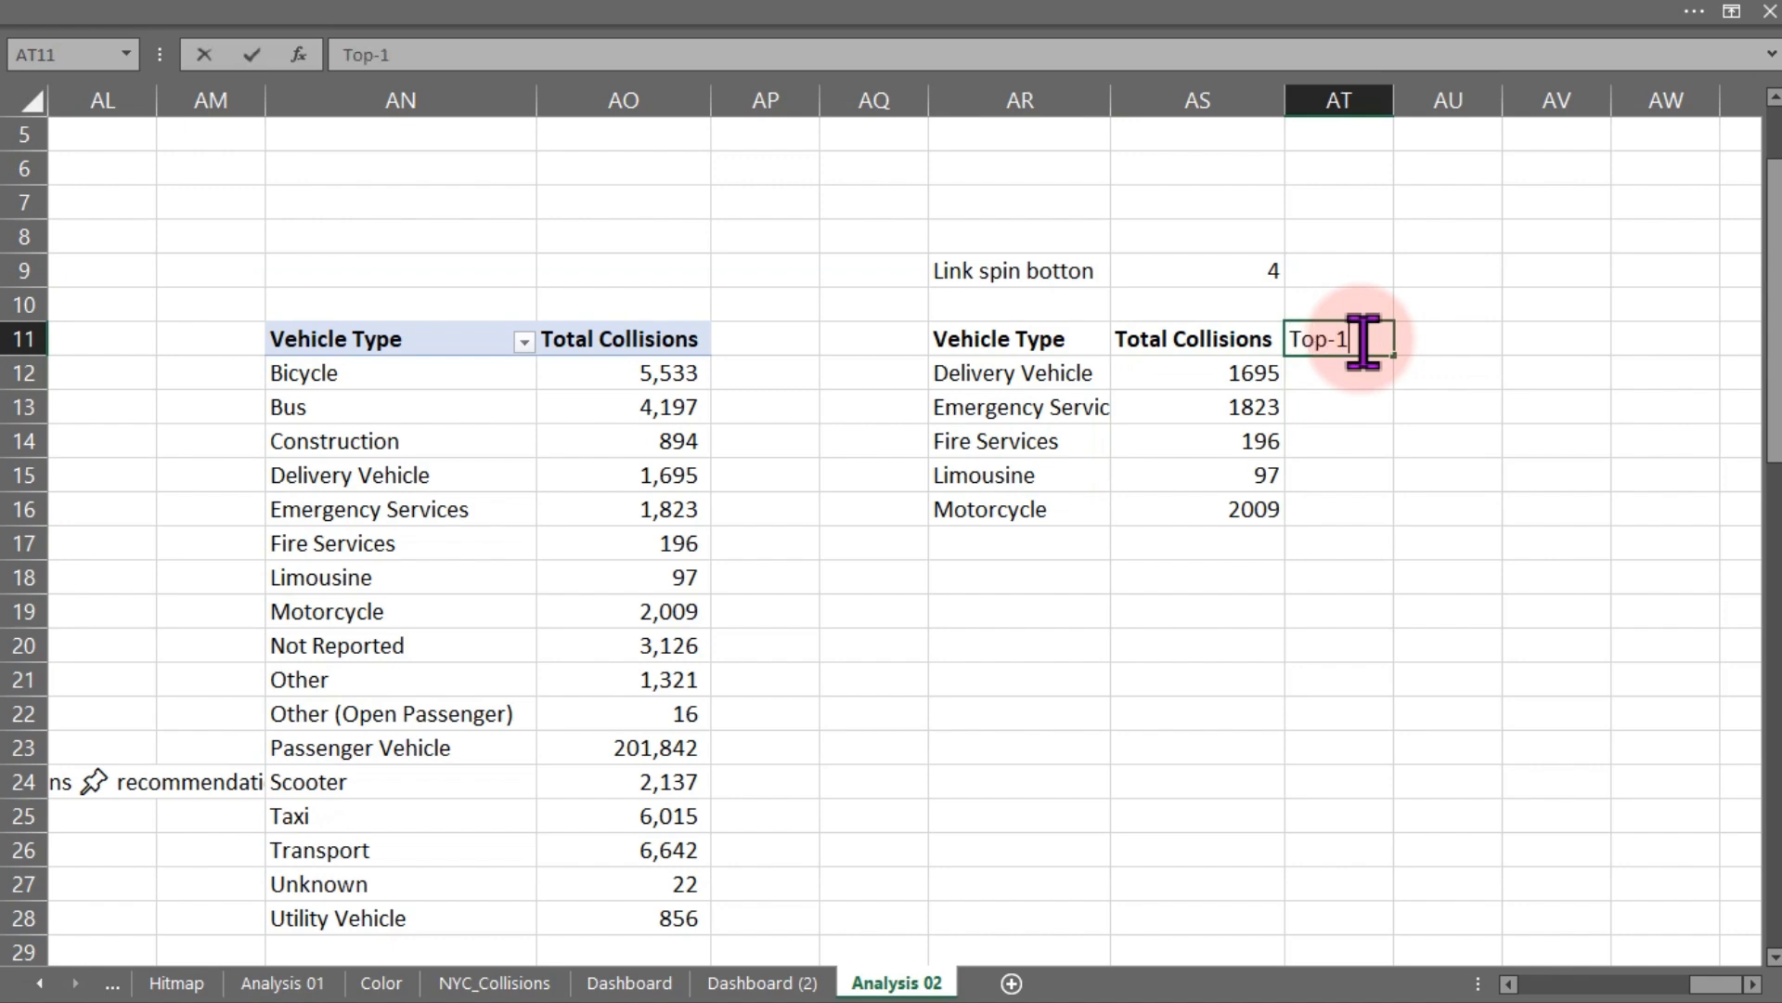
key("Return")
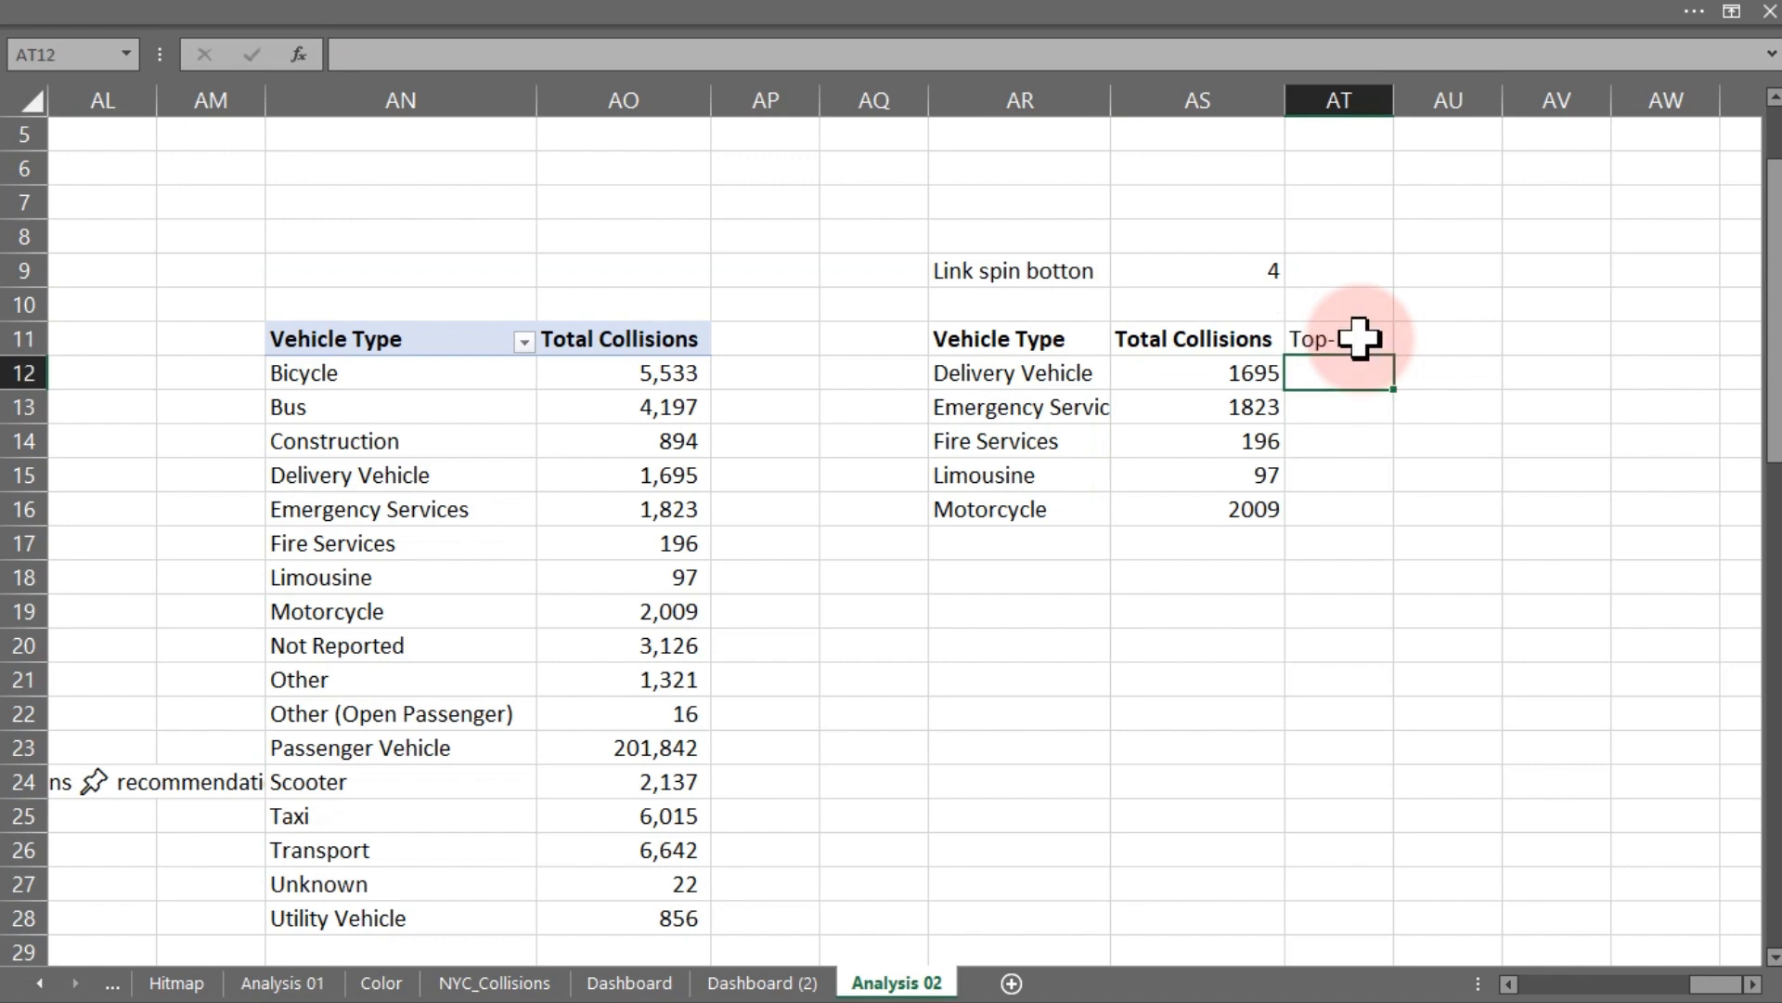
- Enter =IF(AS12=MAX($AS$12:$AS$16),AS12) in AT12 and fill it down to AT16
type("if")
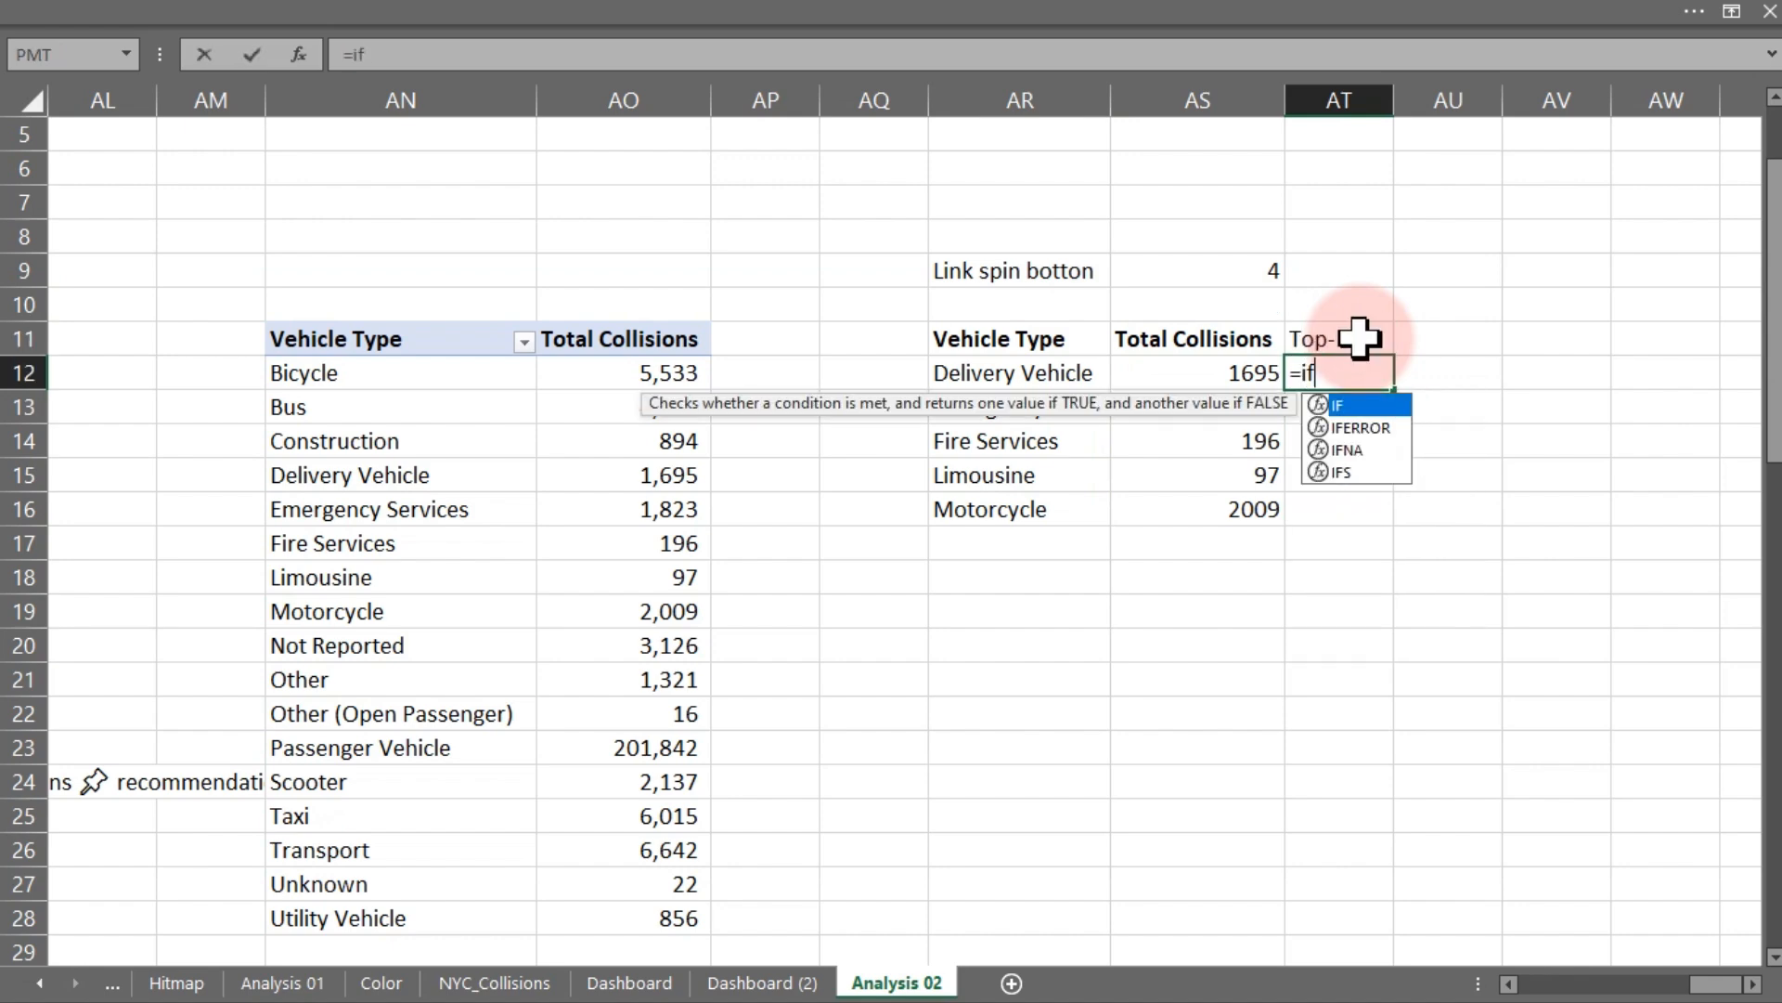
key("Tab")
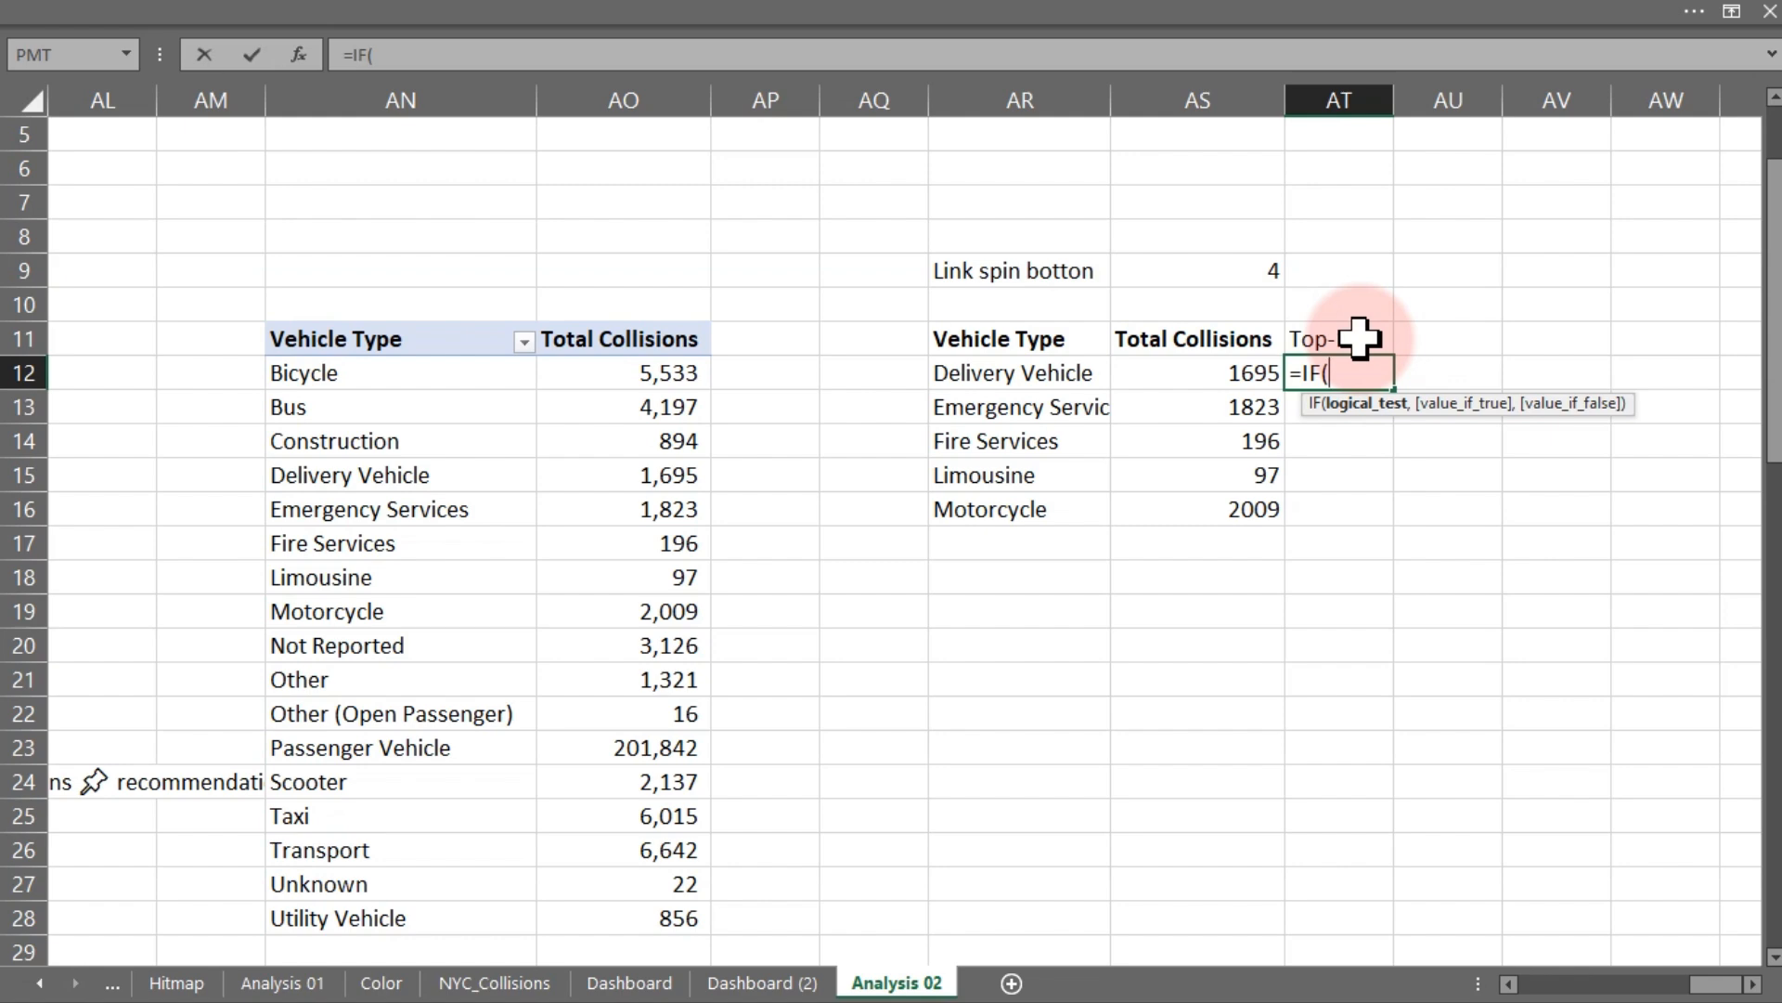
left_click(1214, 375)
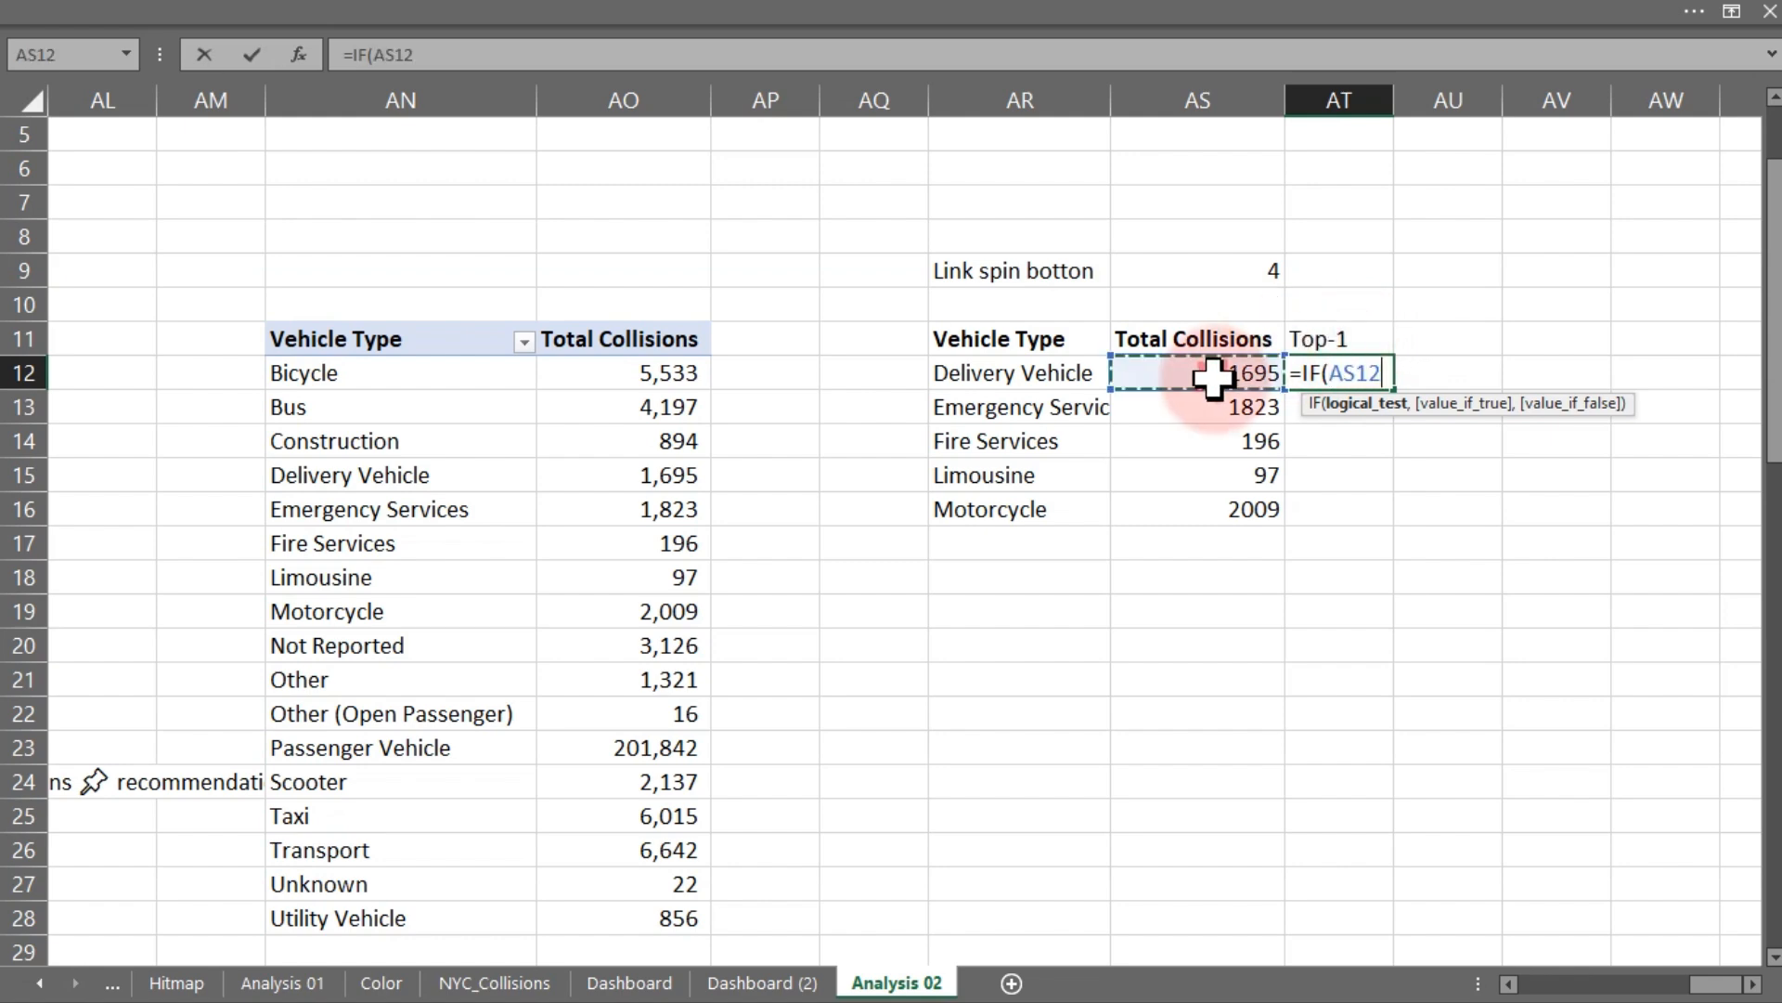
type("=max")
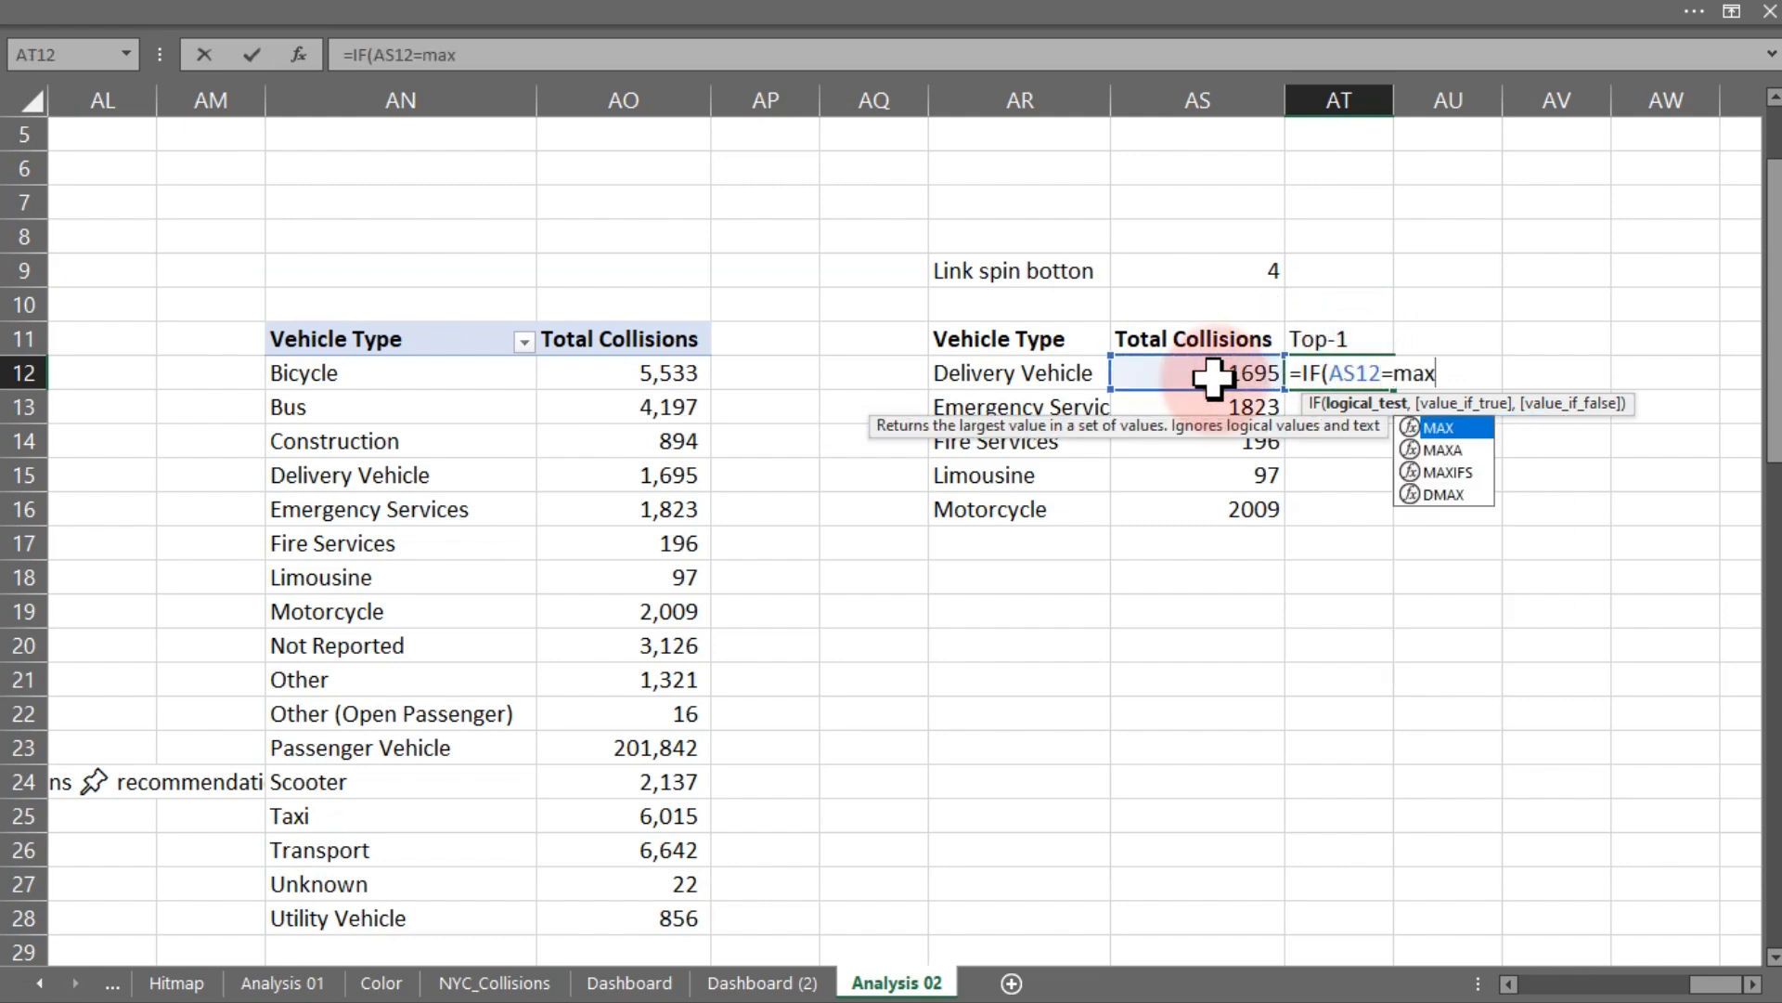
key("Tab")
left_click_drag(1213, 375, 1230, 498)
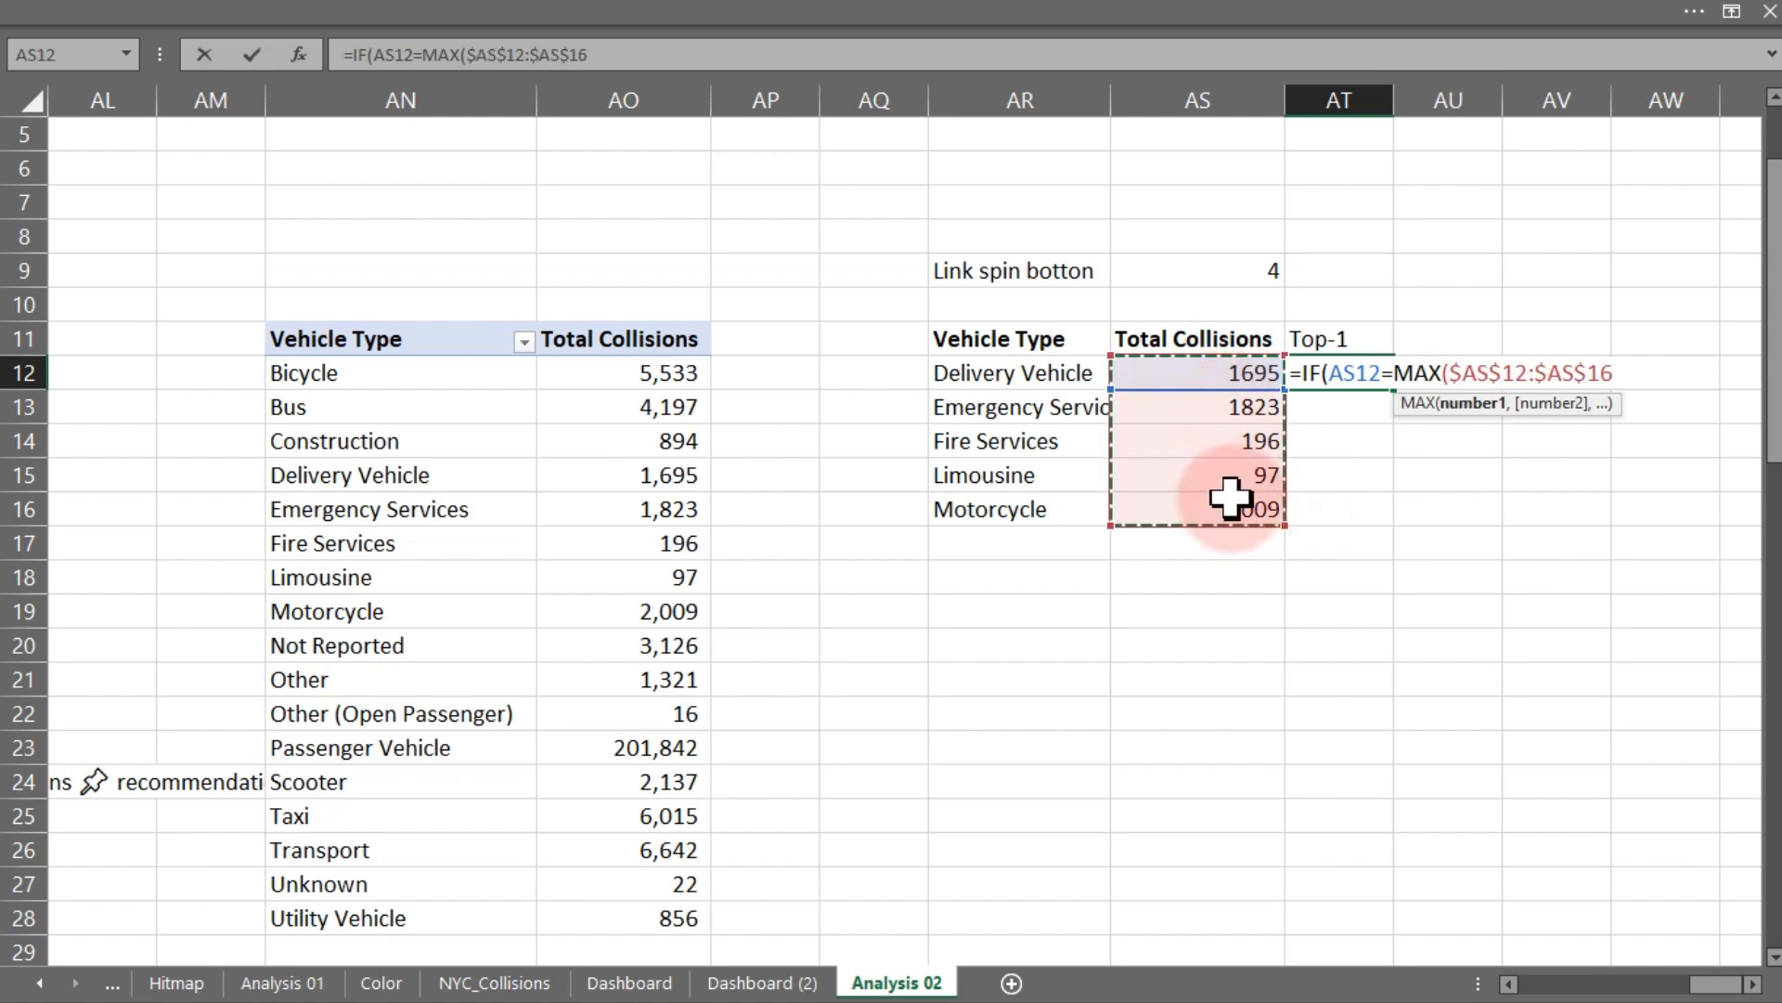
type("),")
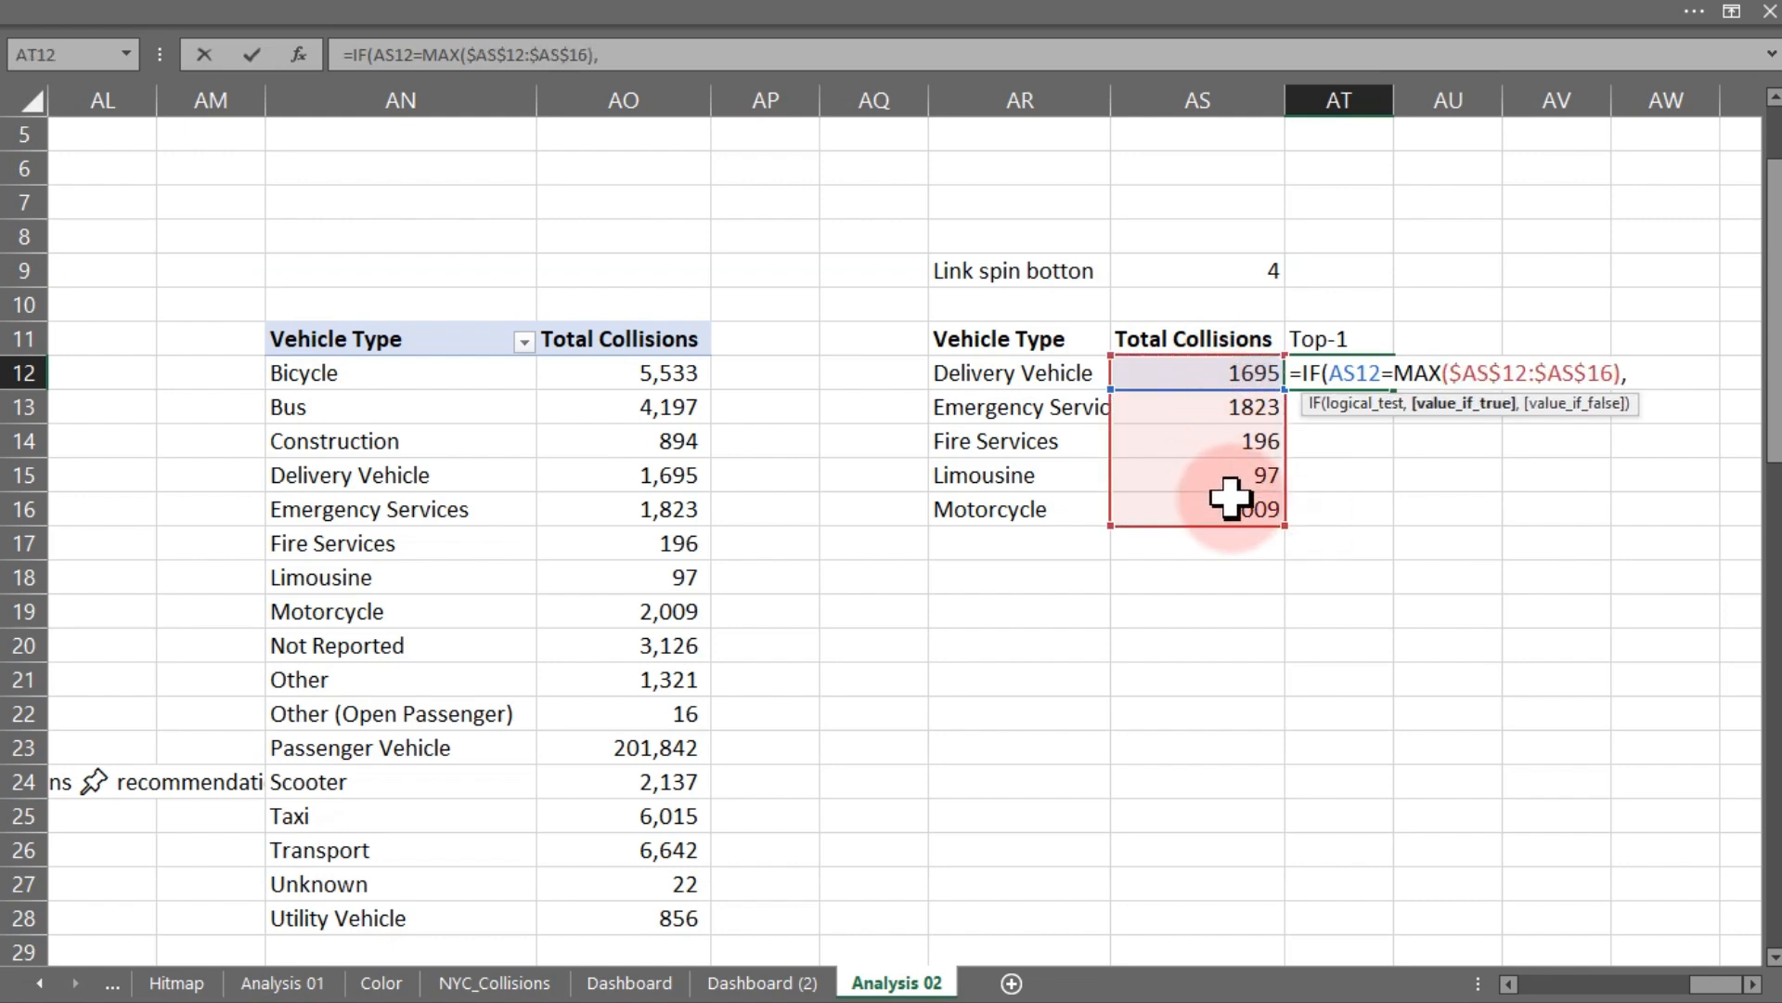
left_click(1216, 375)
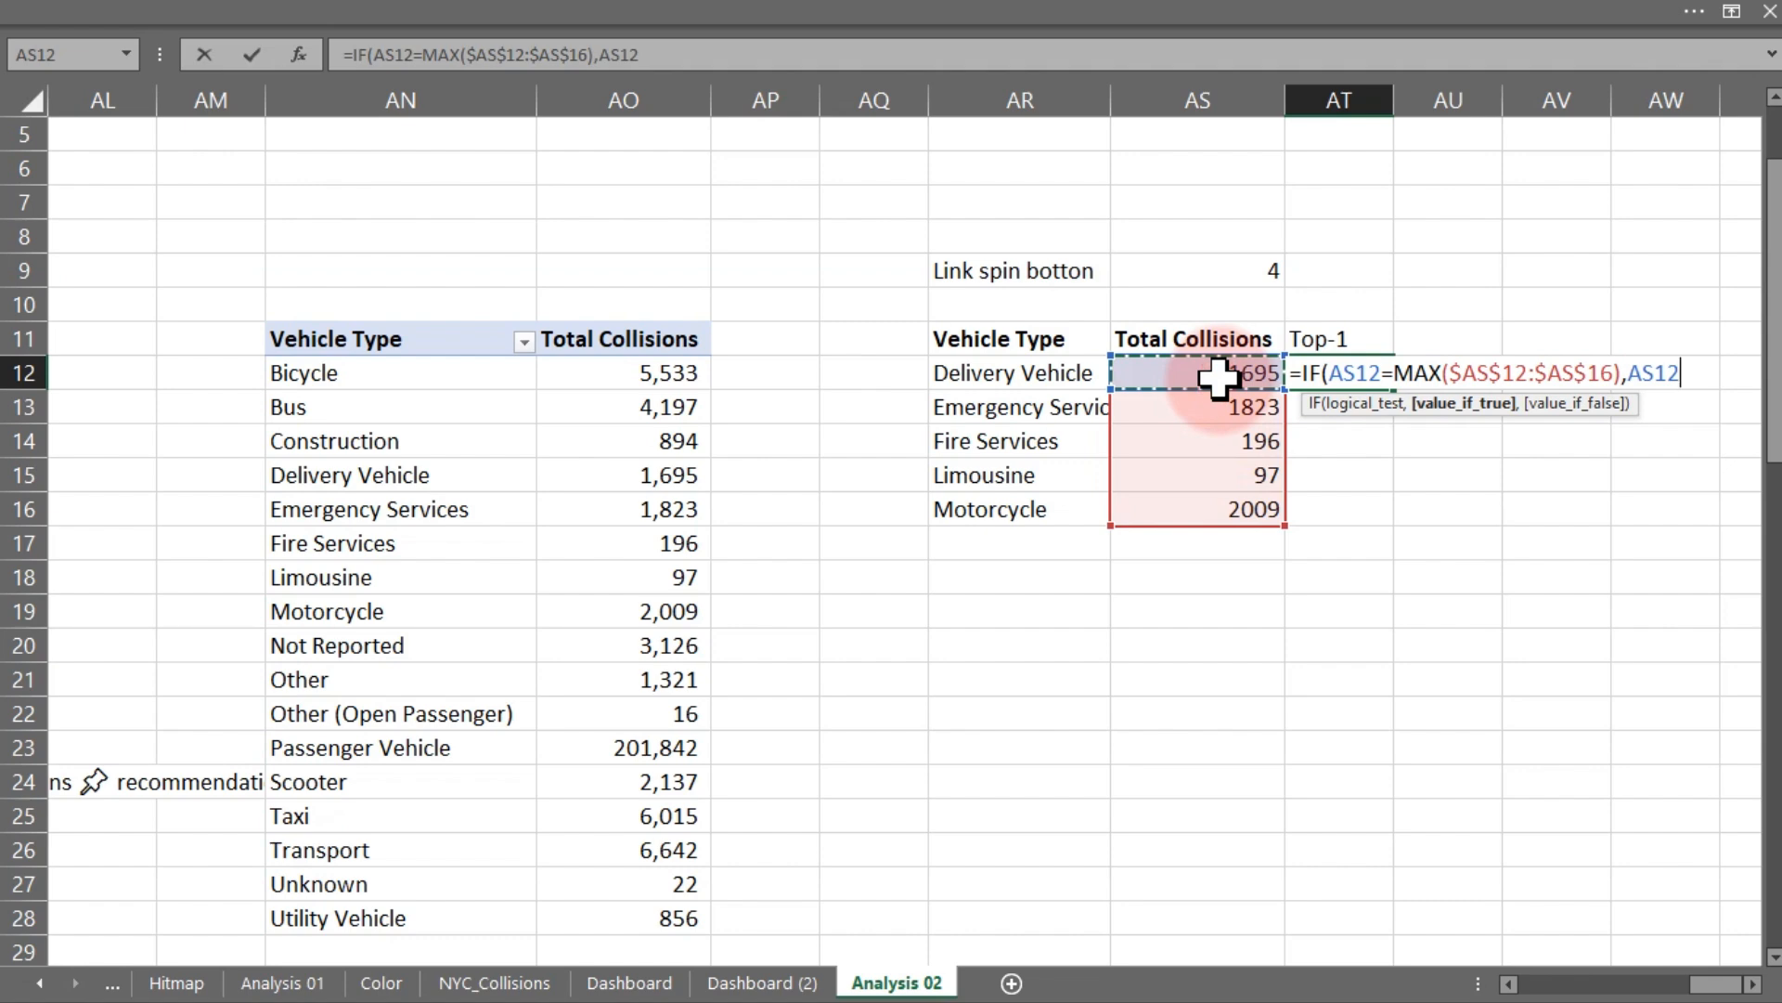
type(")")
key("Return")
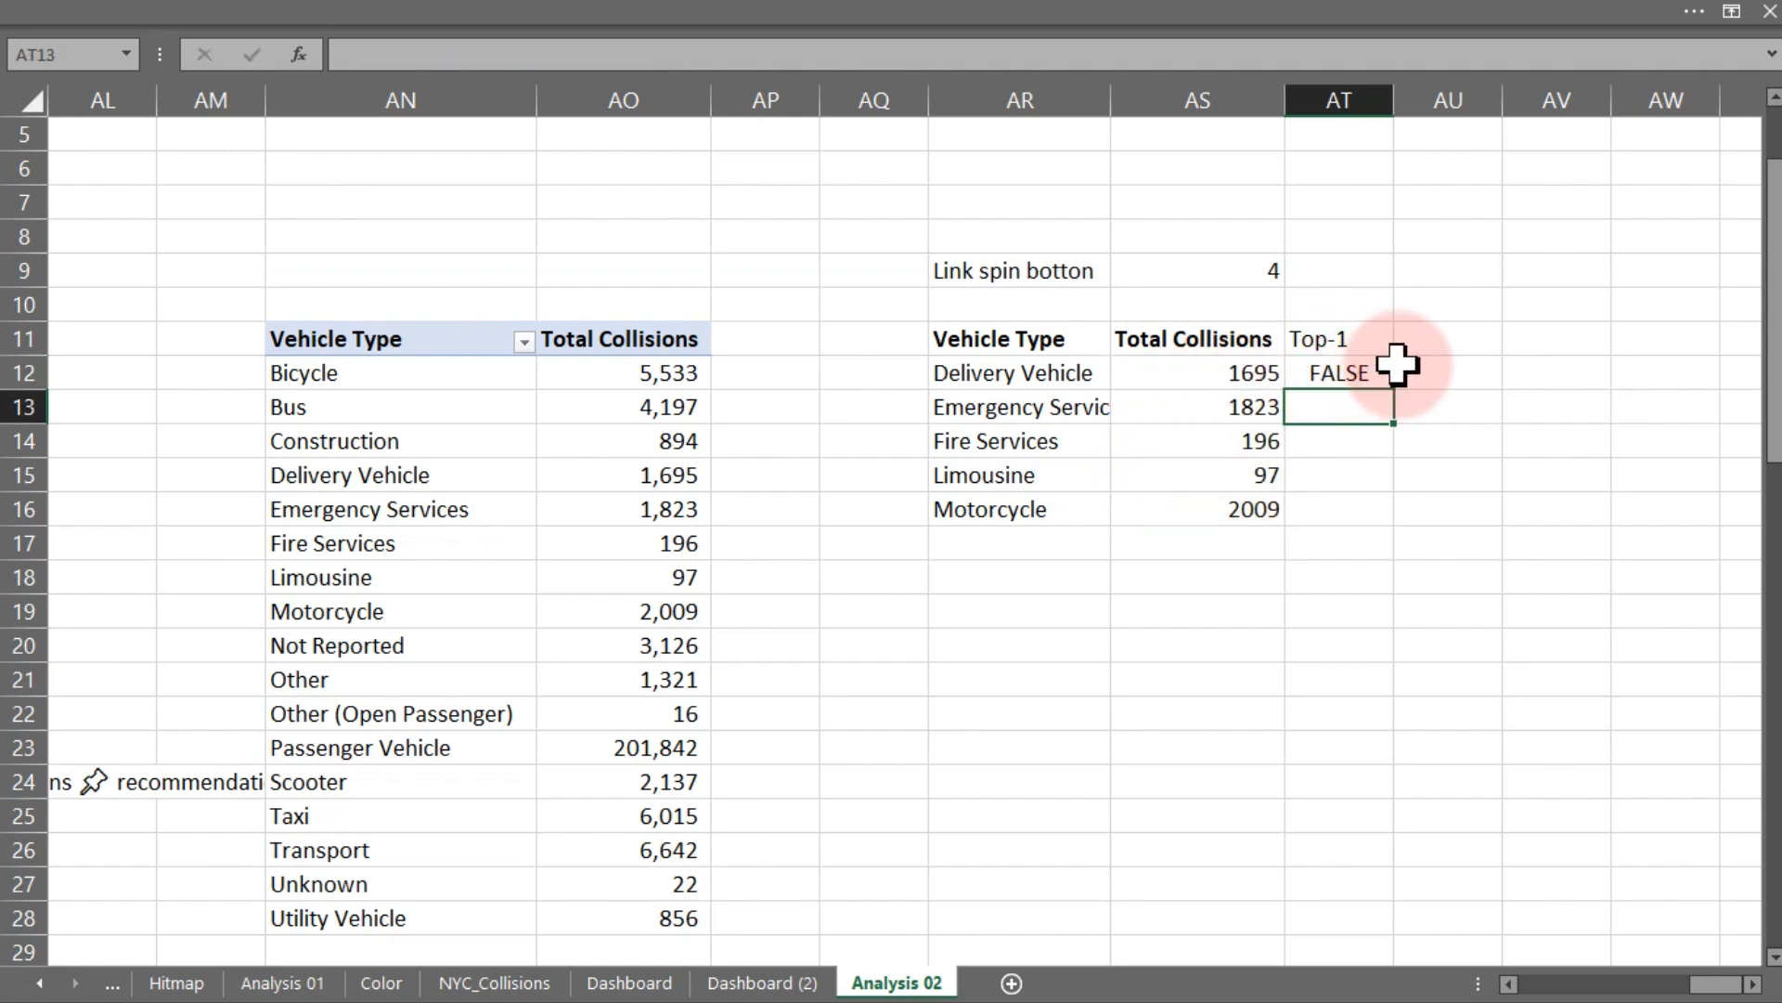
left_click(1364, 371)
double_click(1397, 393)
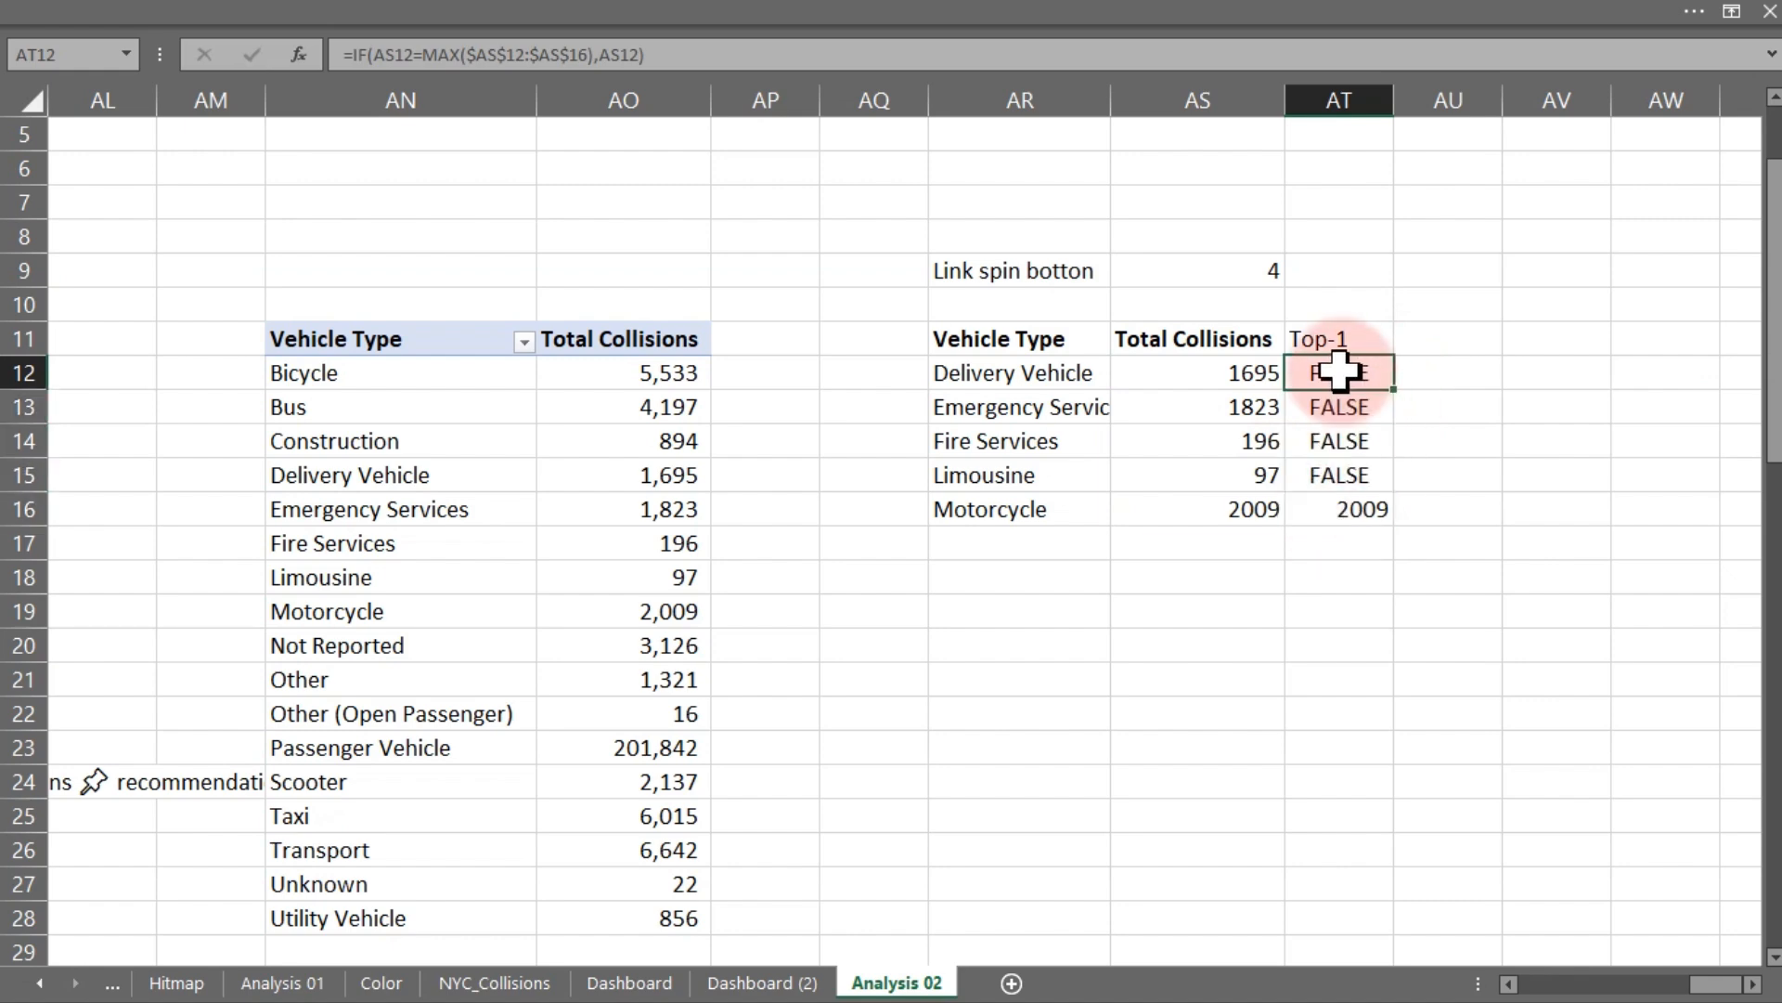
- Add an empty string "" as the false result in AT12's IF formula and refill it down to AT16
double_click(1346, 376)
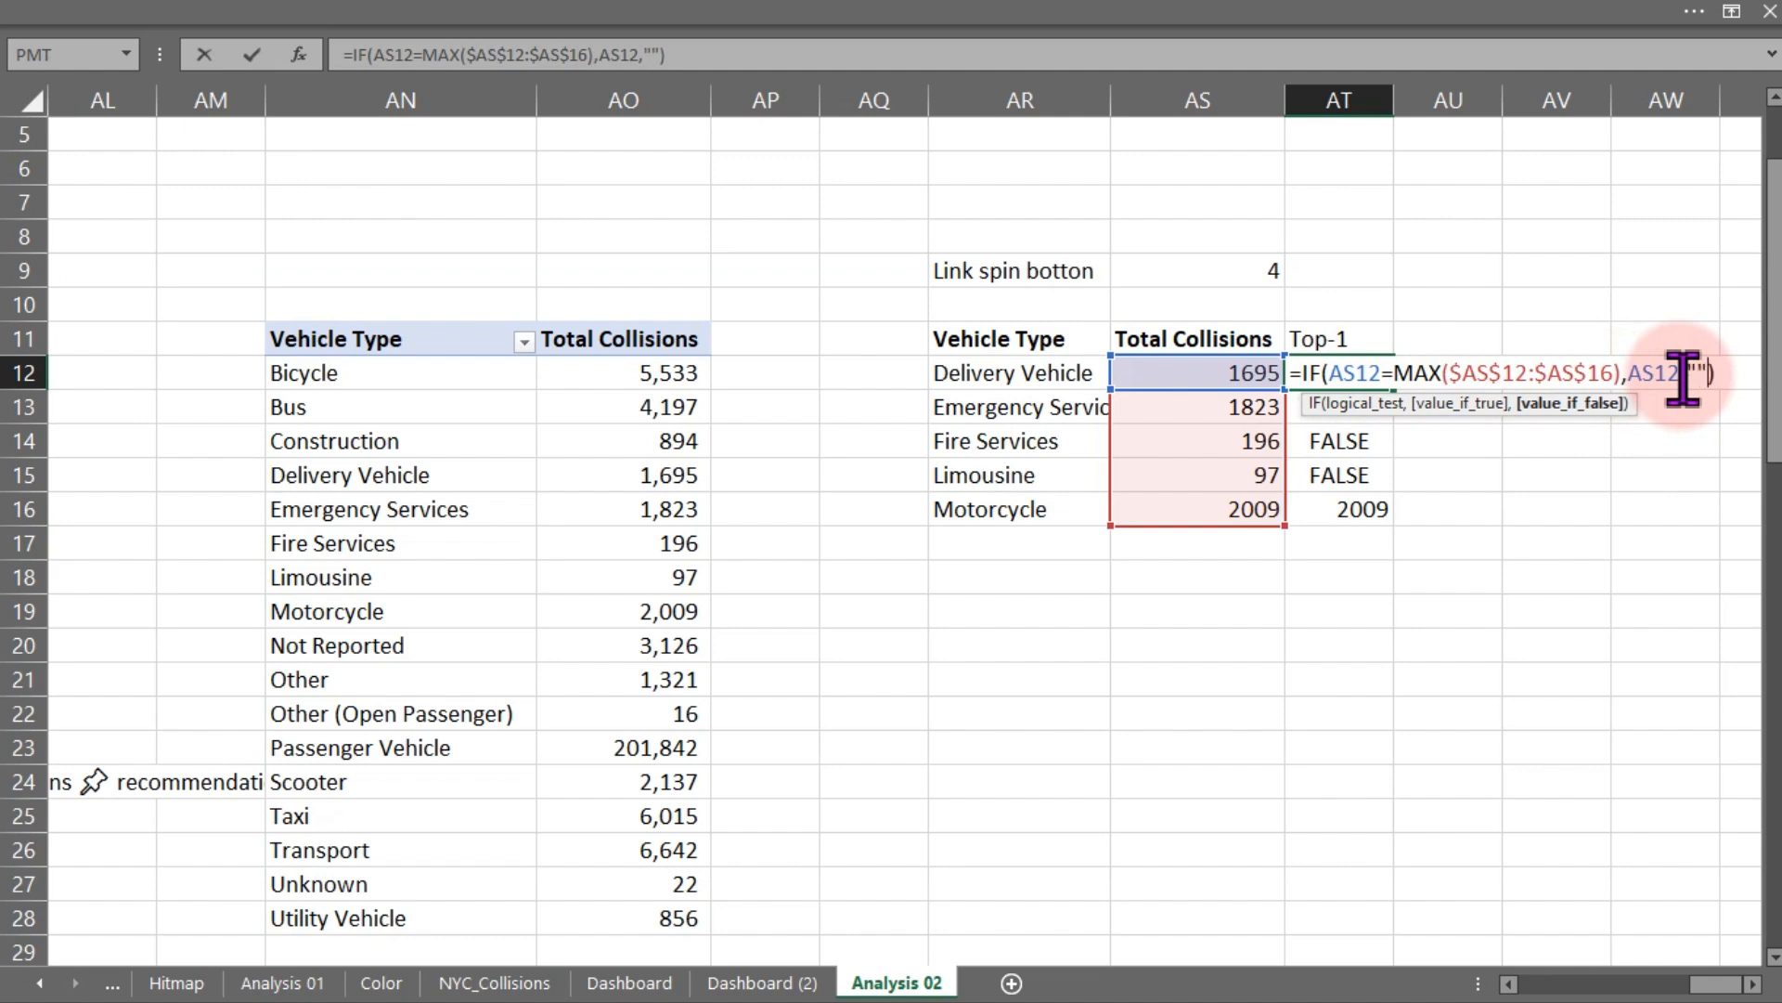
key("Return")
left_click(1365, 373)
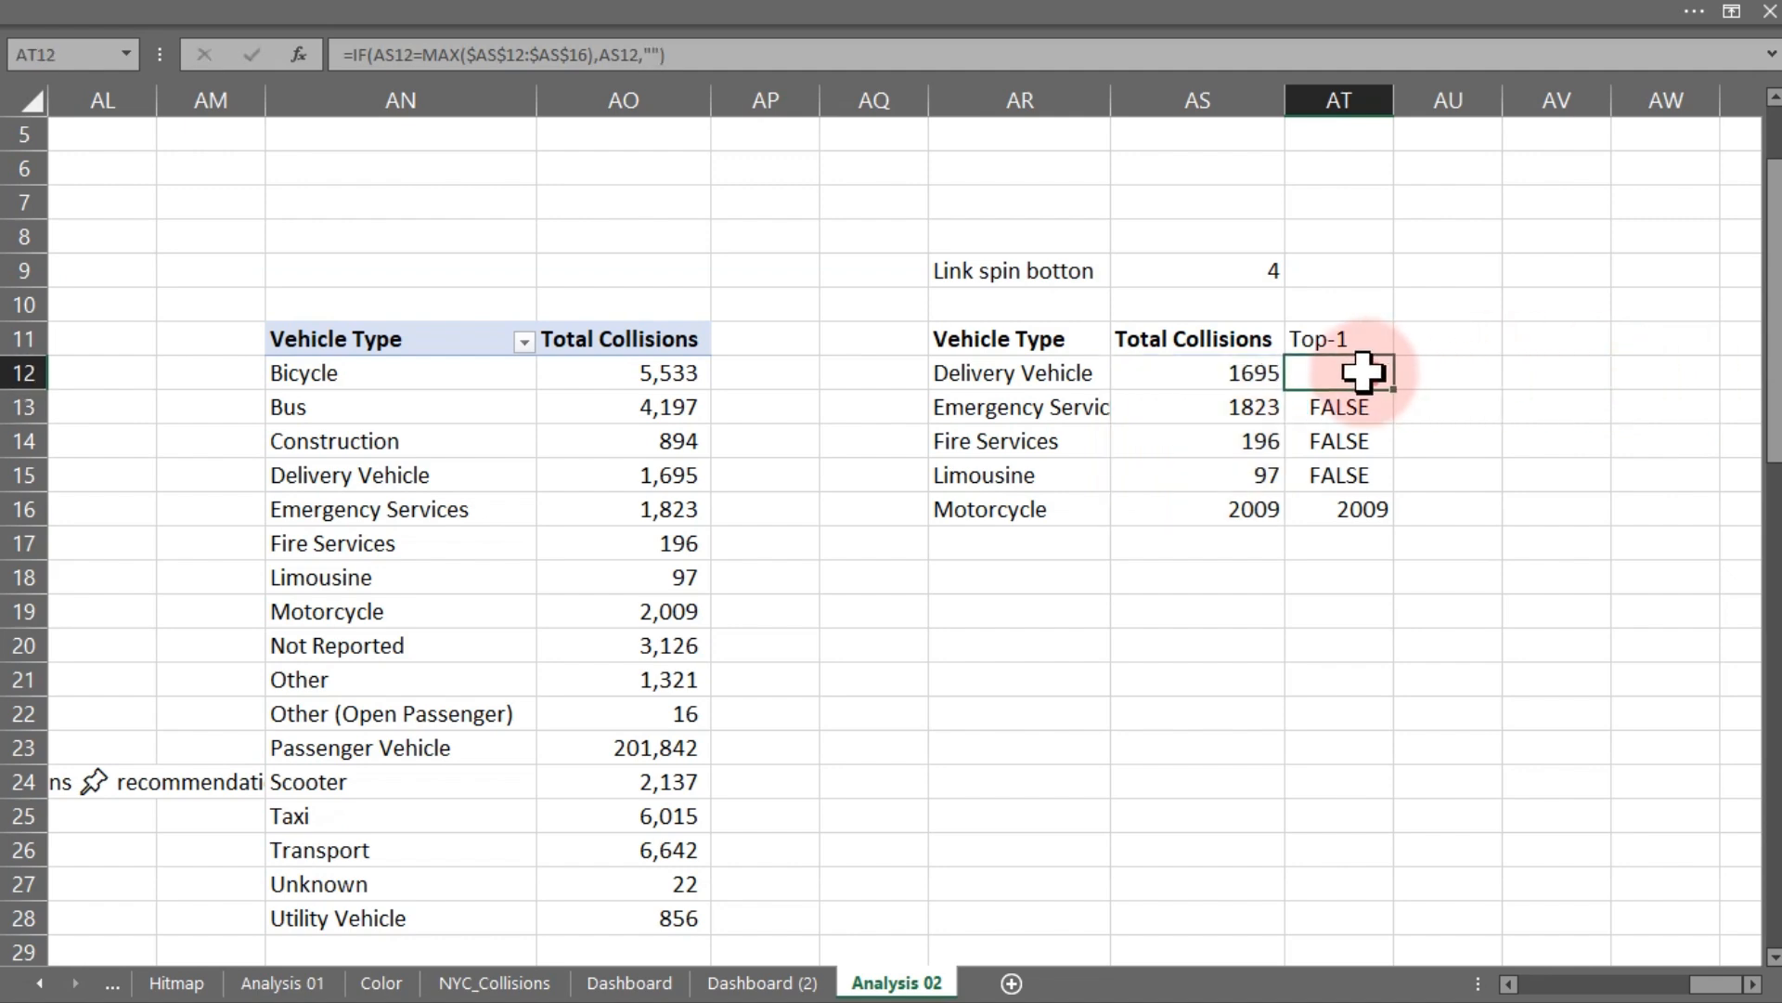
double_click(1396, 392)
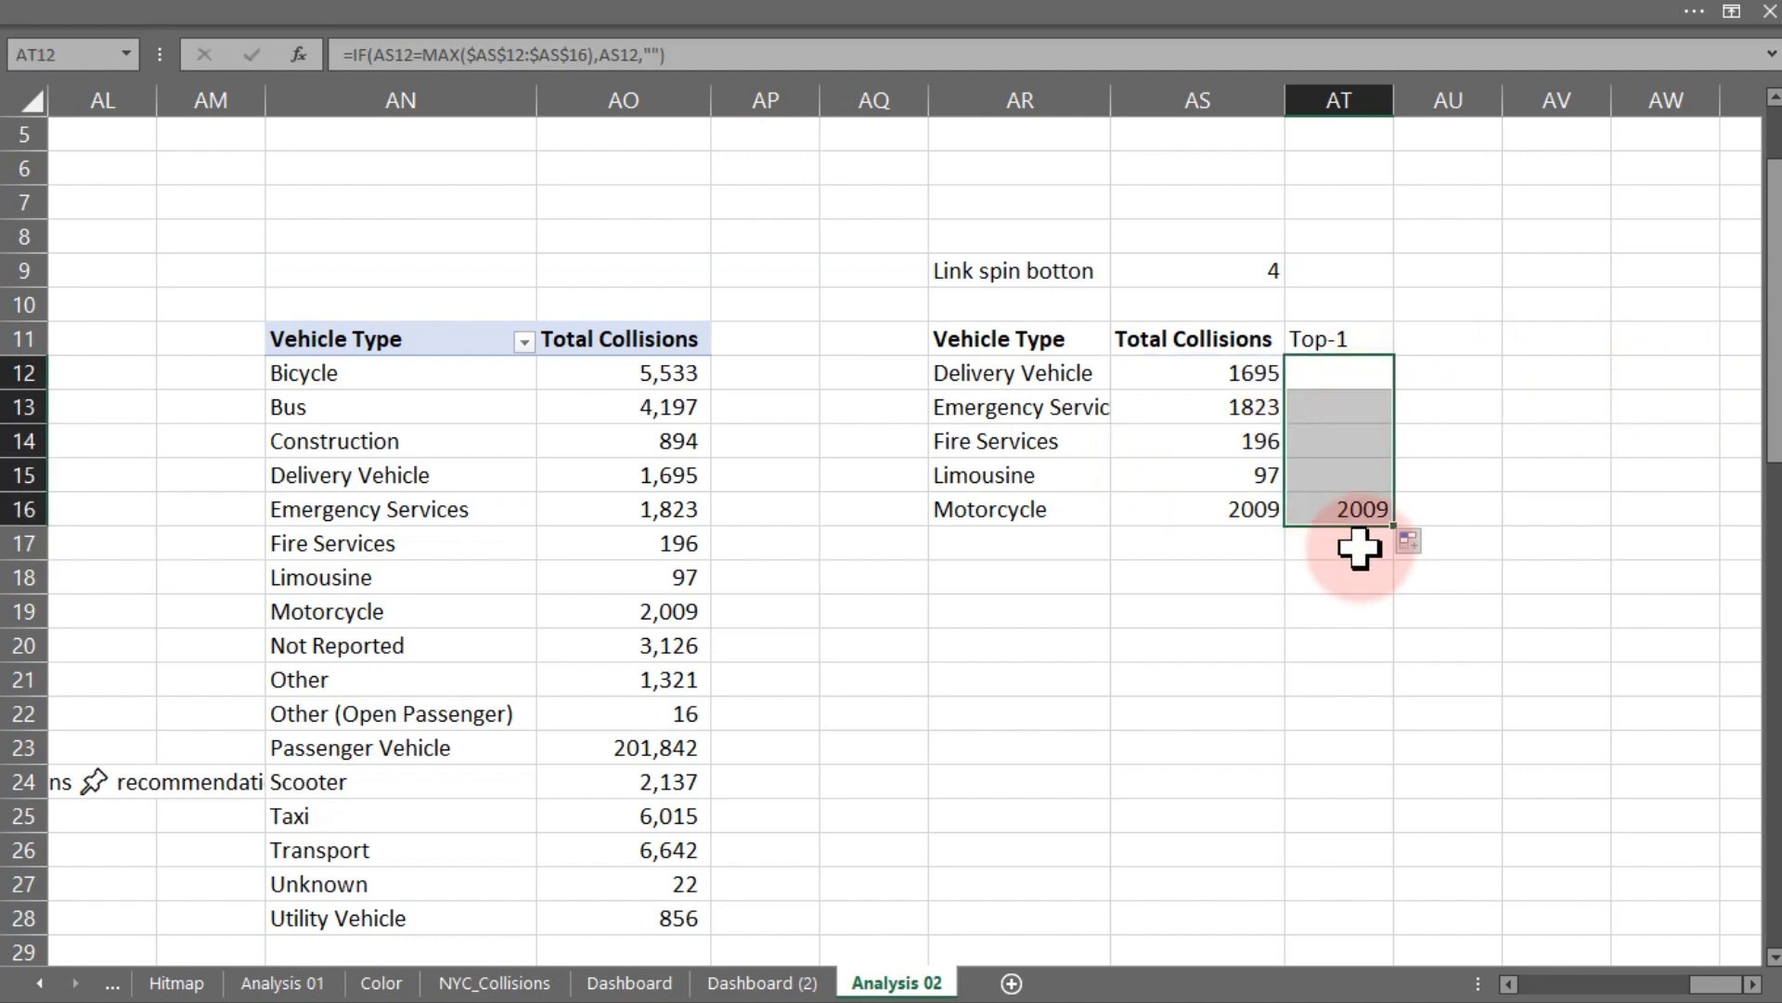
- Format AS12:AT16 with a thousands separator and no decimal places
left_click_drag(1198, 373, 1333, 525)
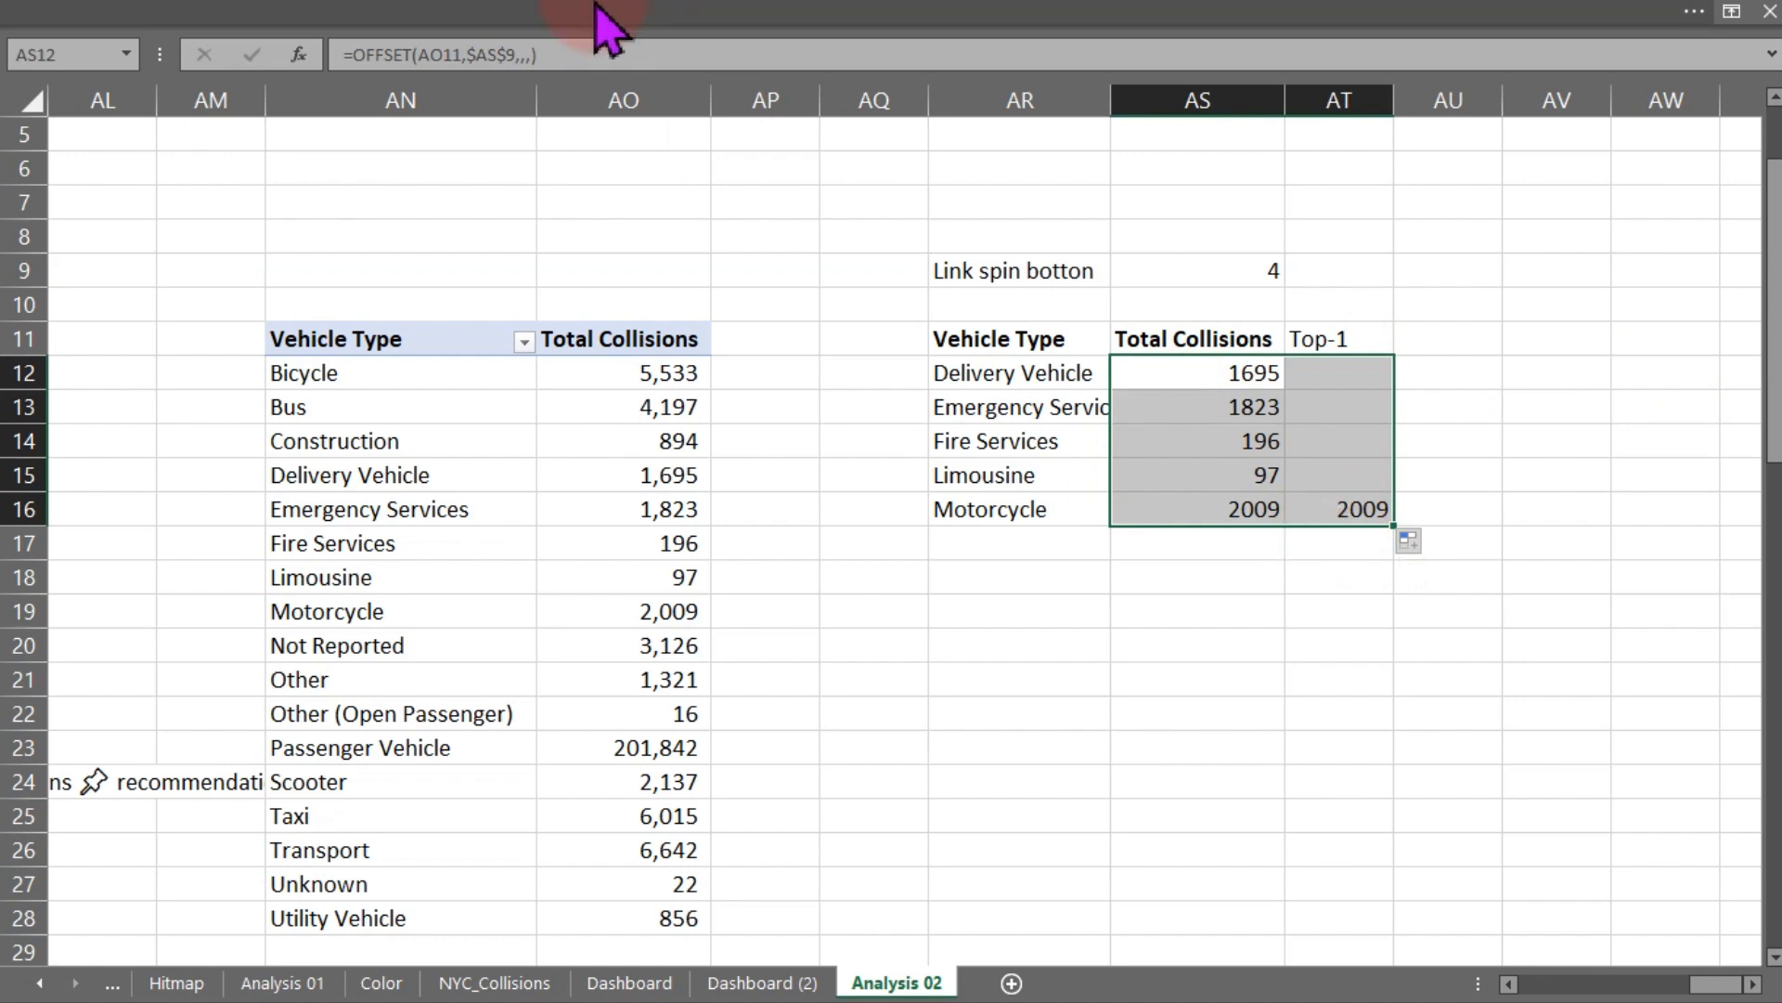
left_click(716, 20)
left_click(904, 154)
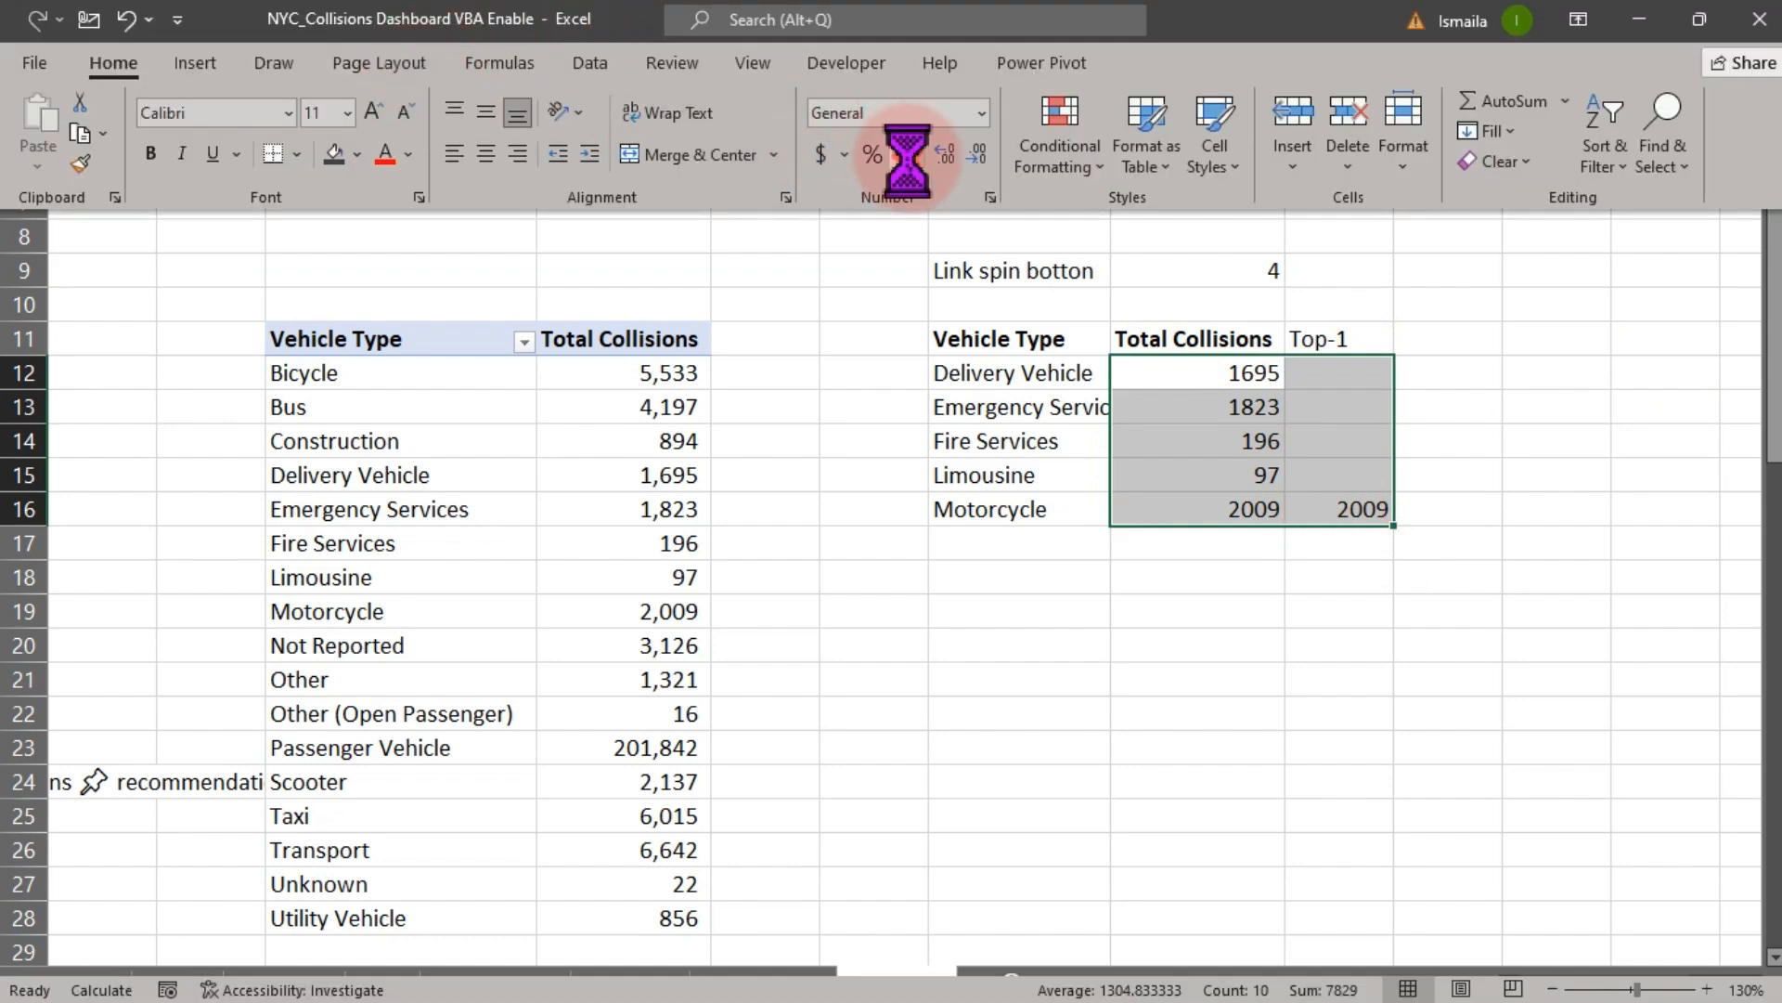
left_click(979, 155)
left_click(978, 155)
left_click(1164, 668)
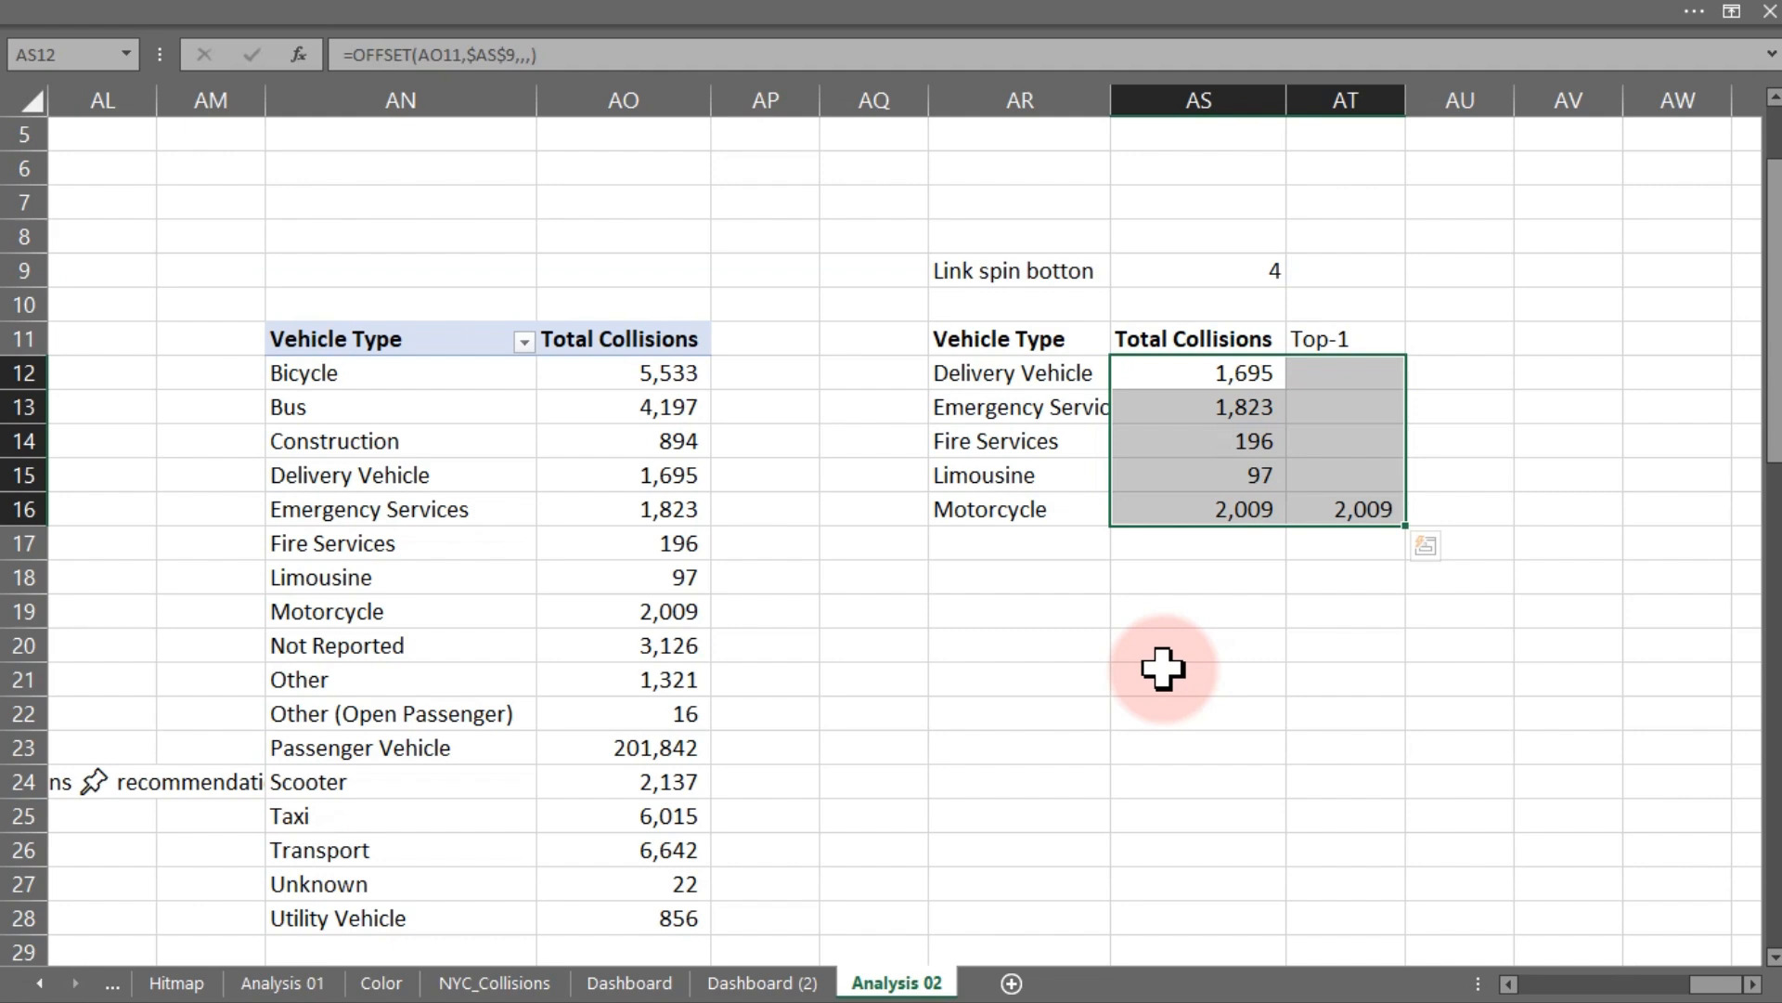
- Insert a clustered bar chart from the AR11:AT16 vehicle-type table
left_click_drag(983, 346, 1310, 522)
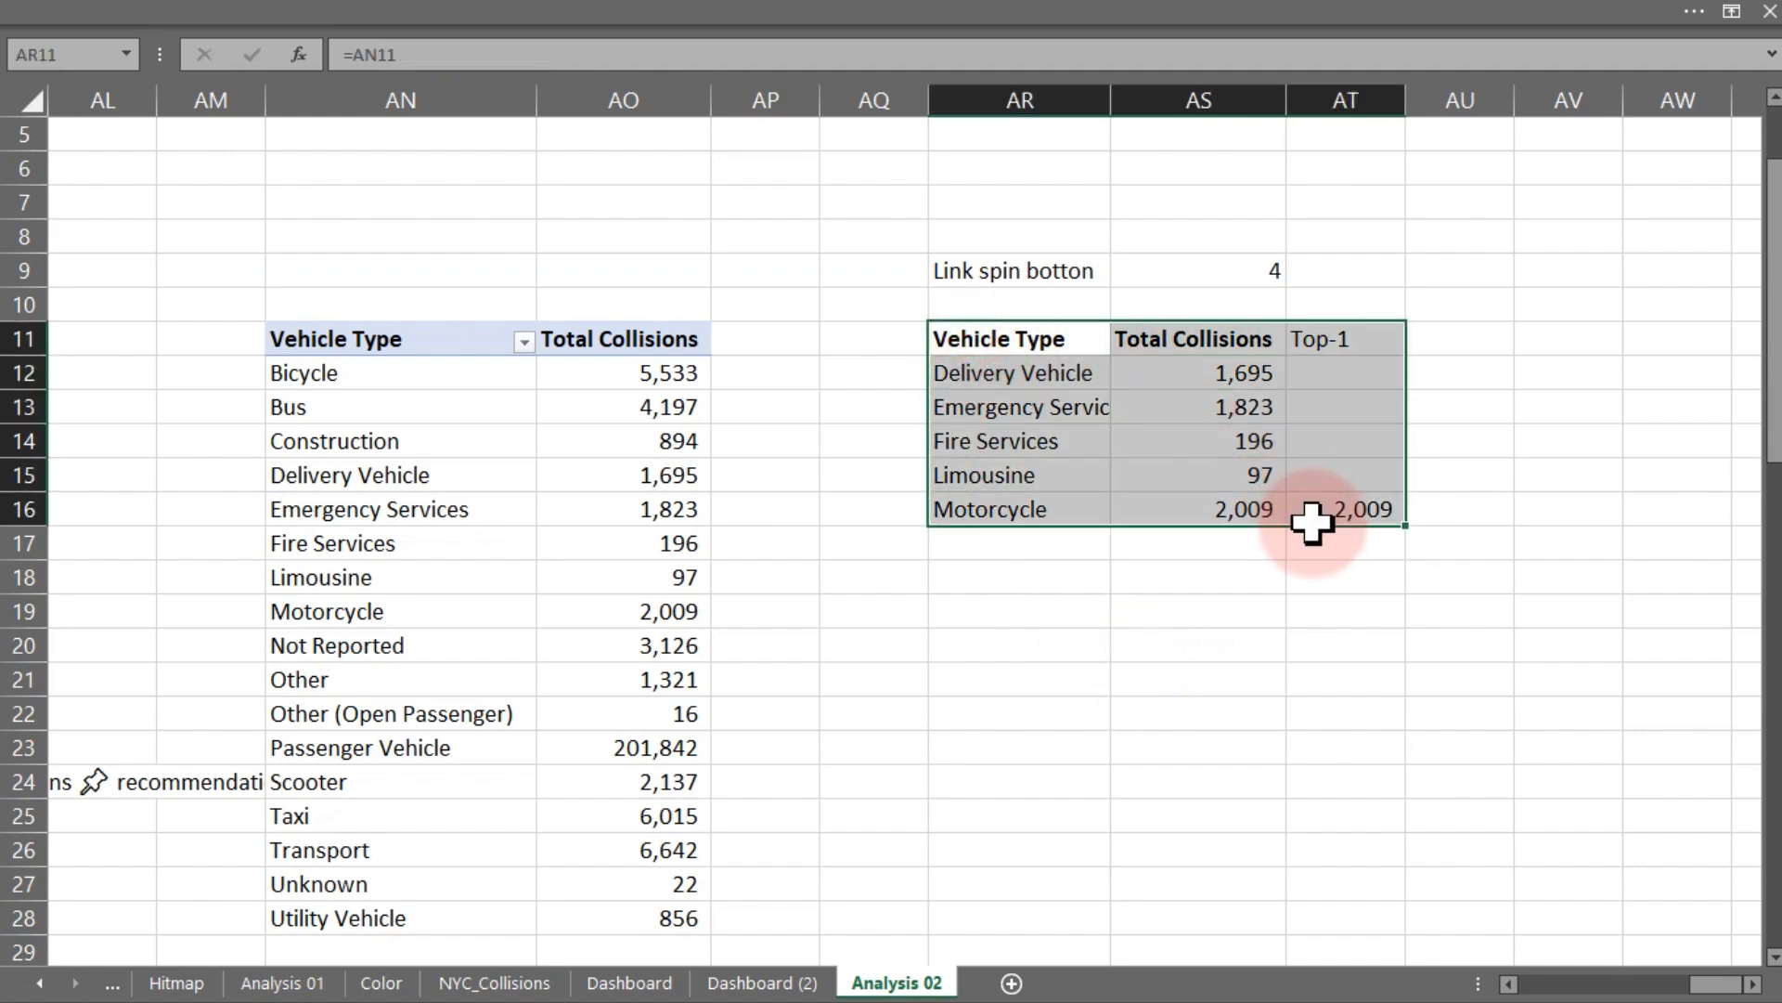
left_click(509, 20)
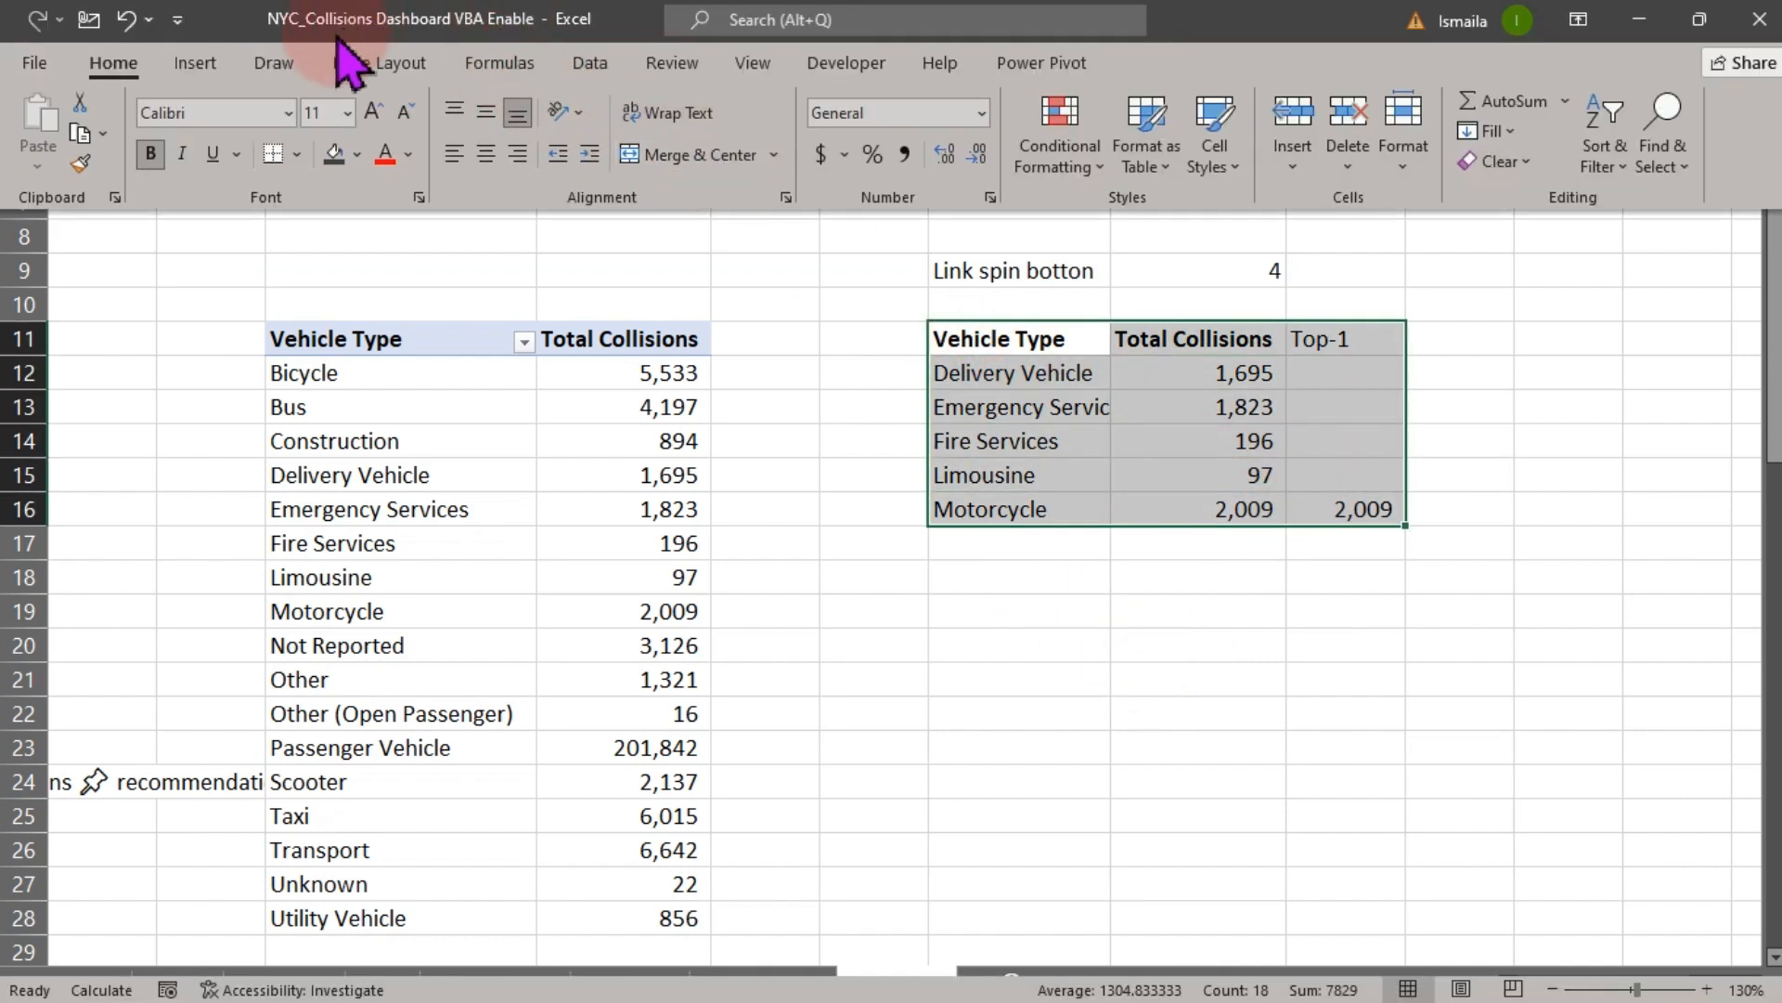
left_click(212, 64)
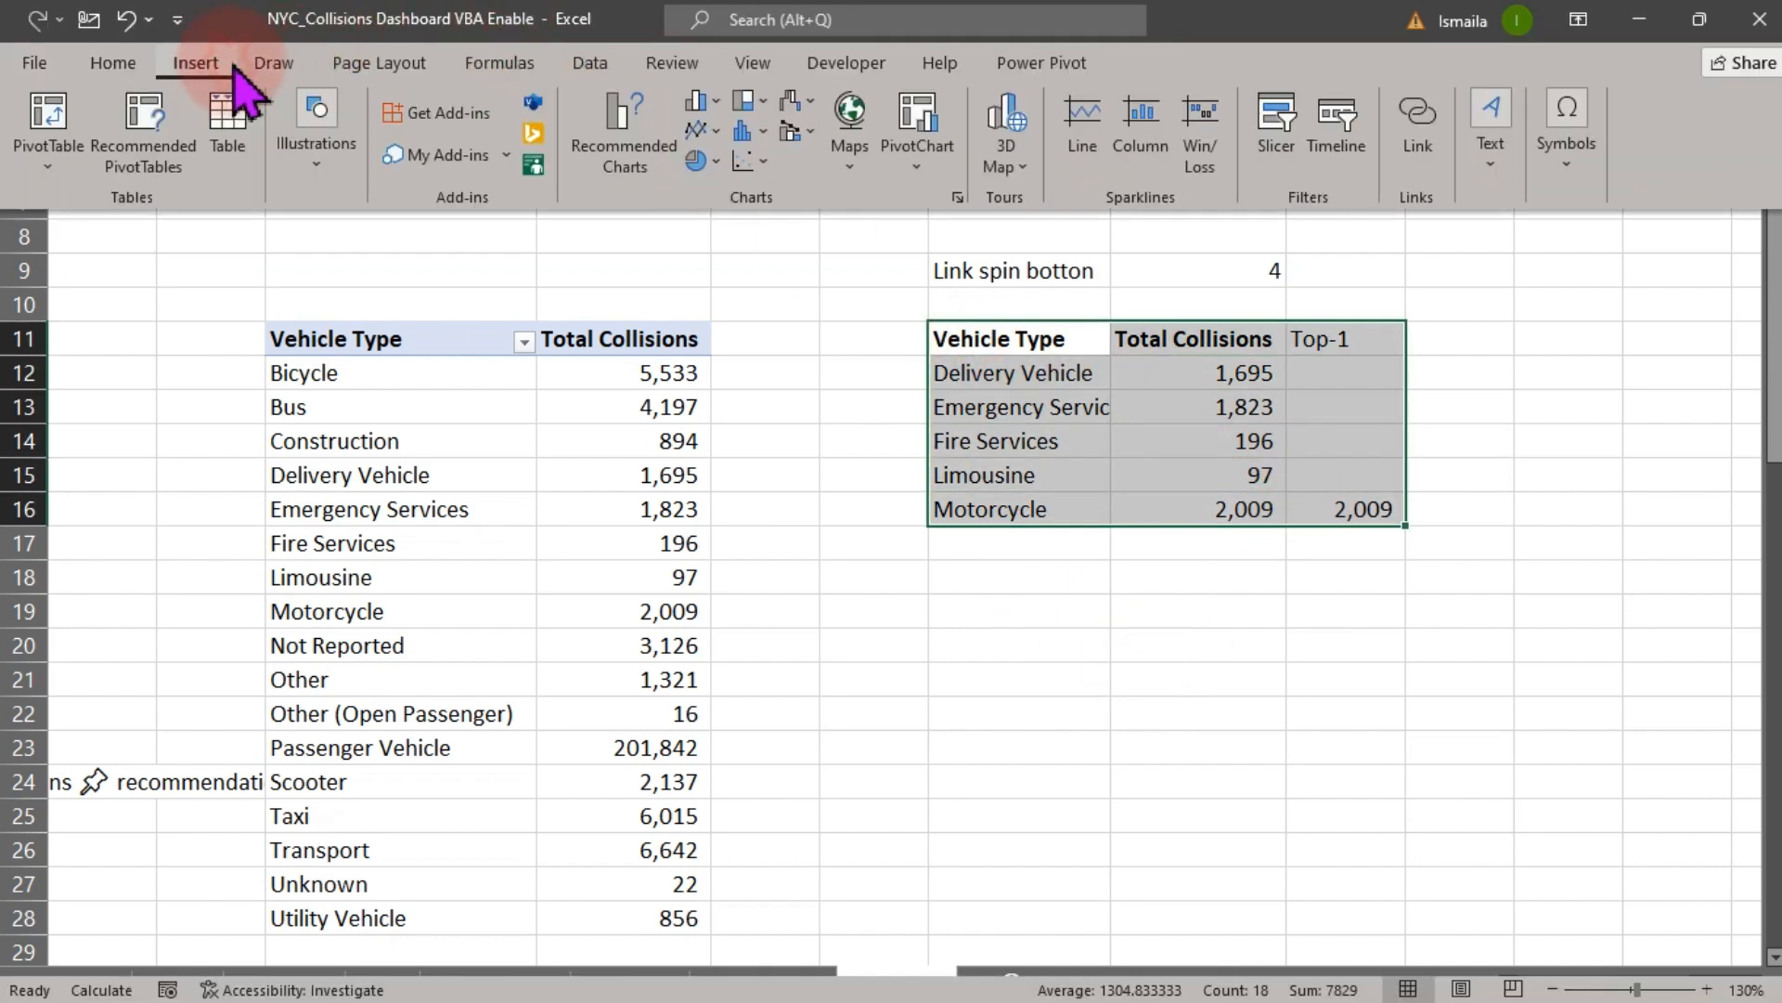
left_click(727, 102)
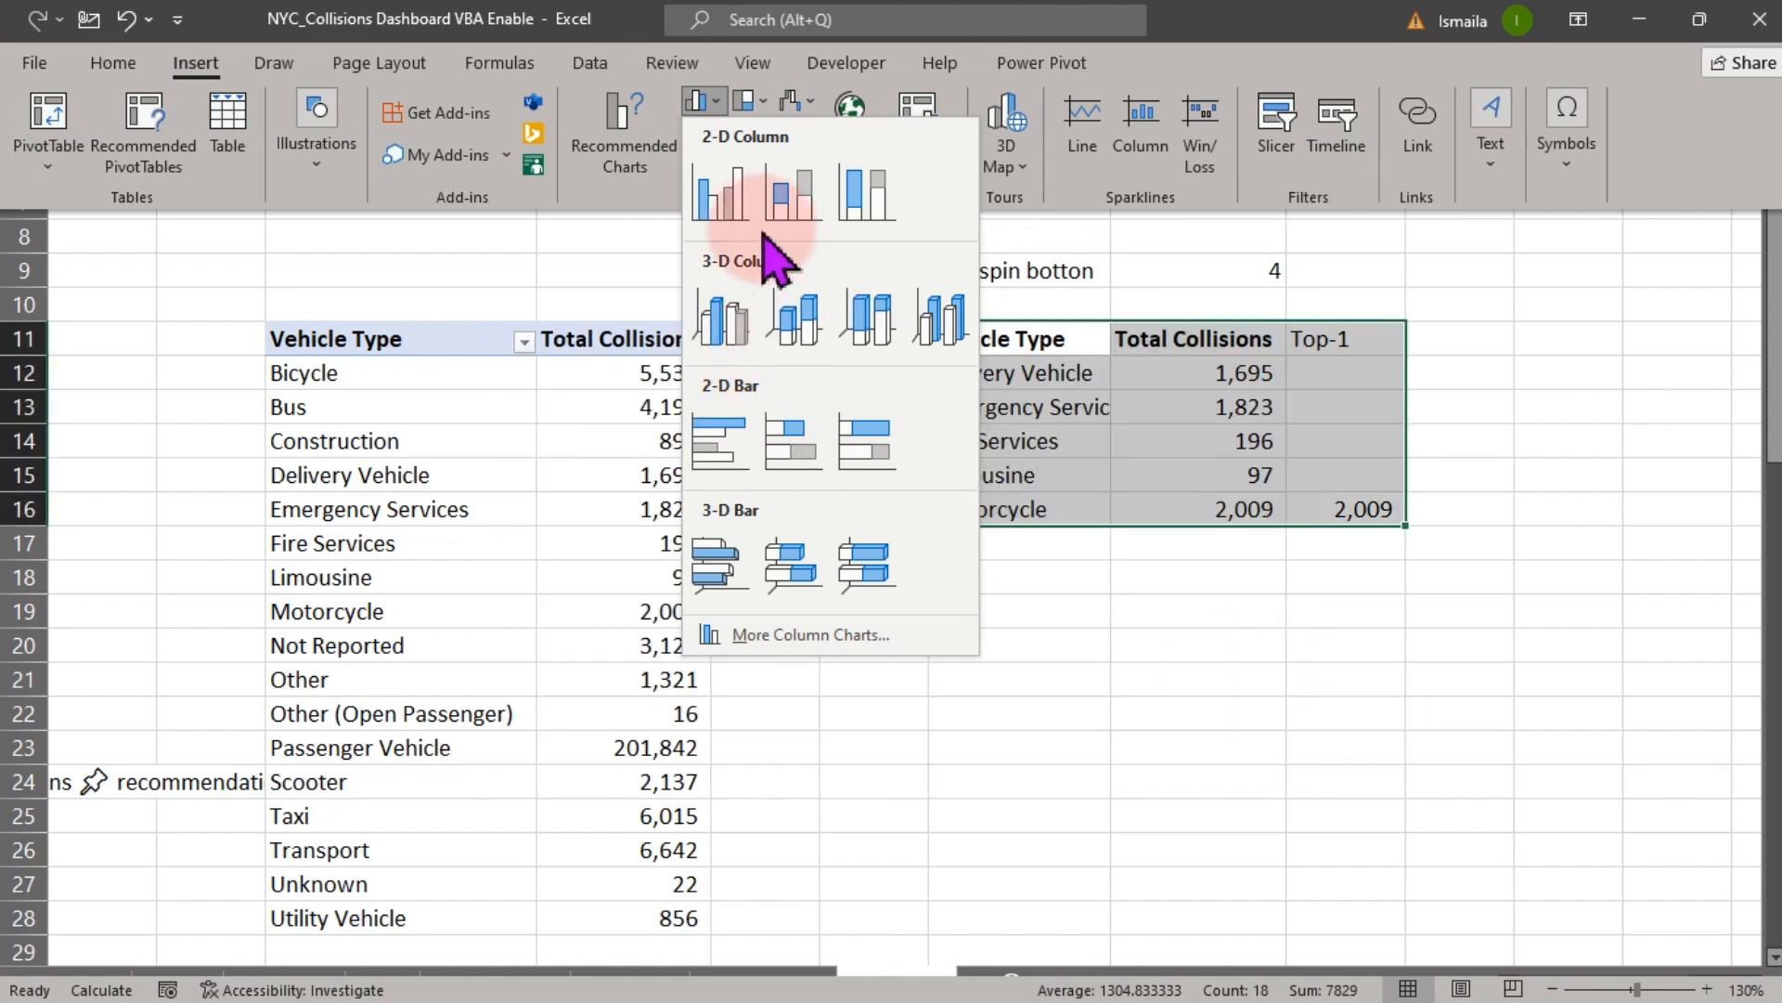
left_click(622, 125)
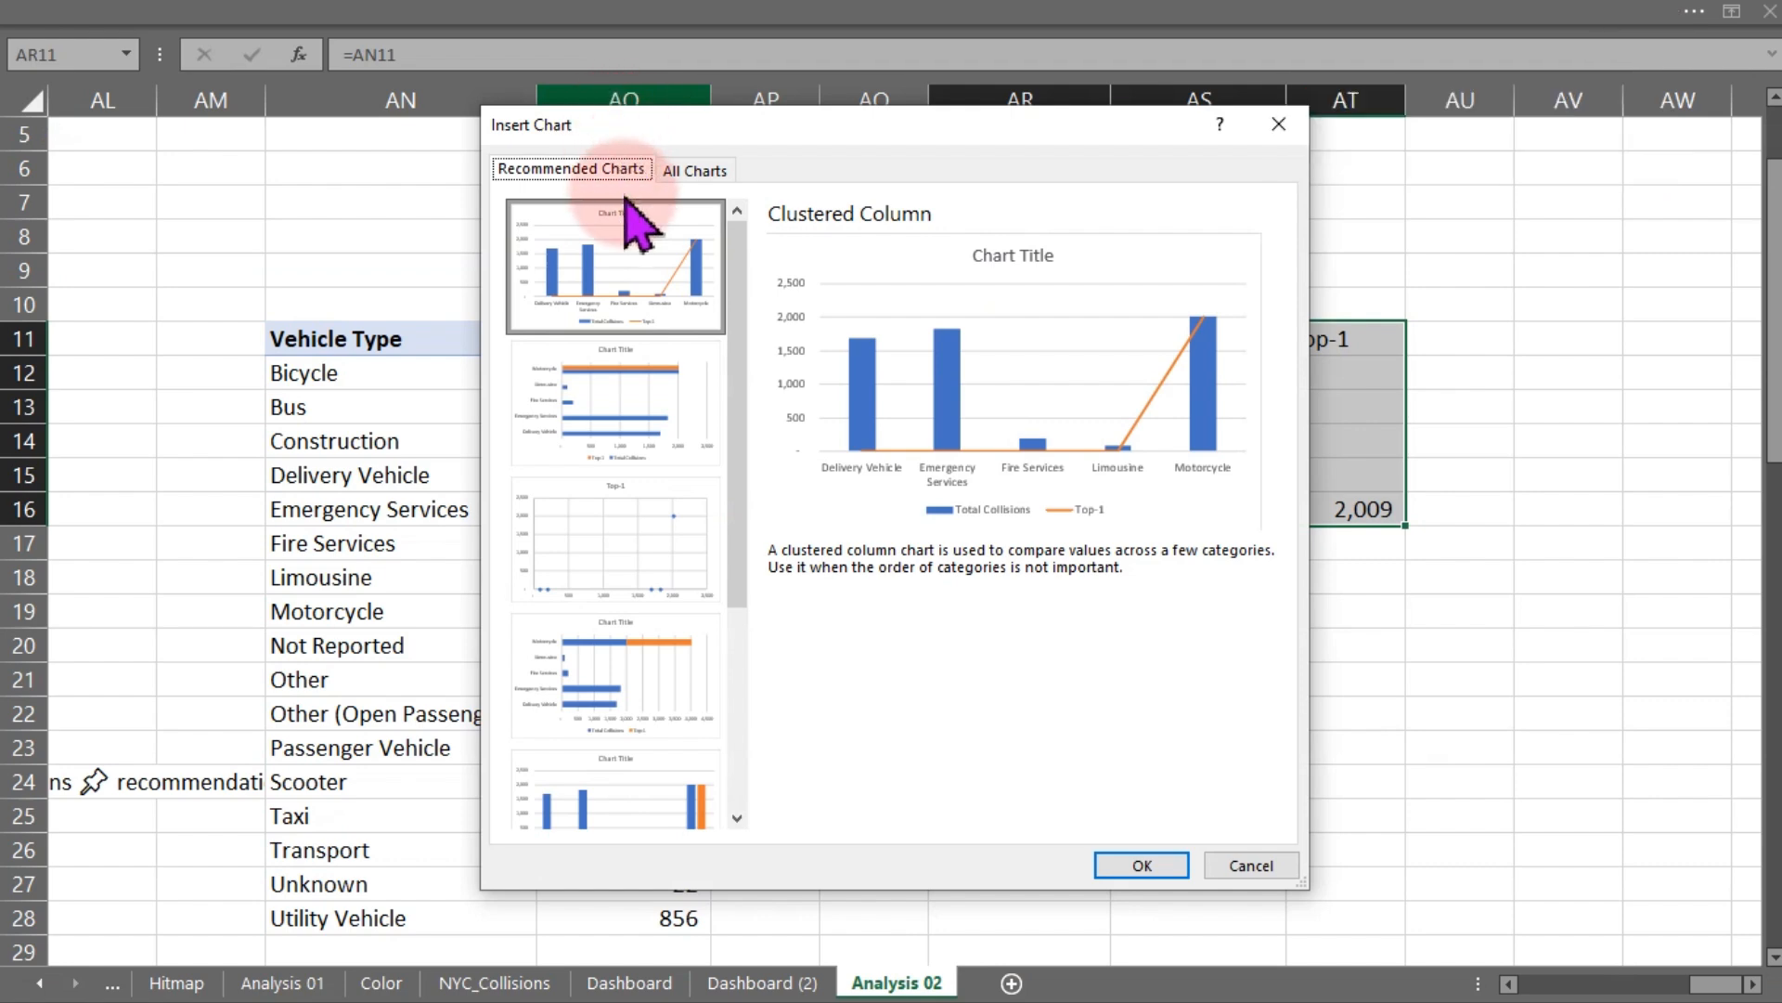
left_click(680, 816)
left_click(1144, 864)
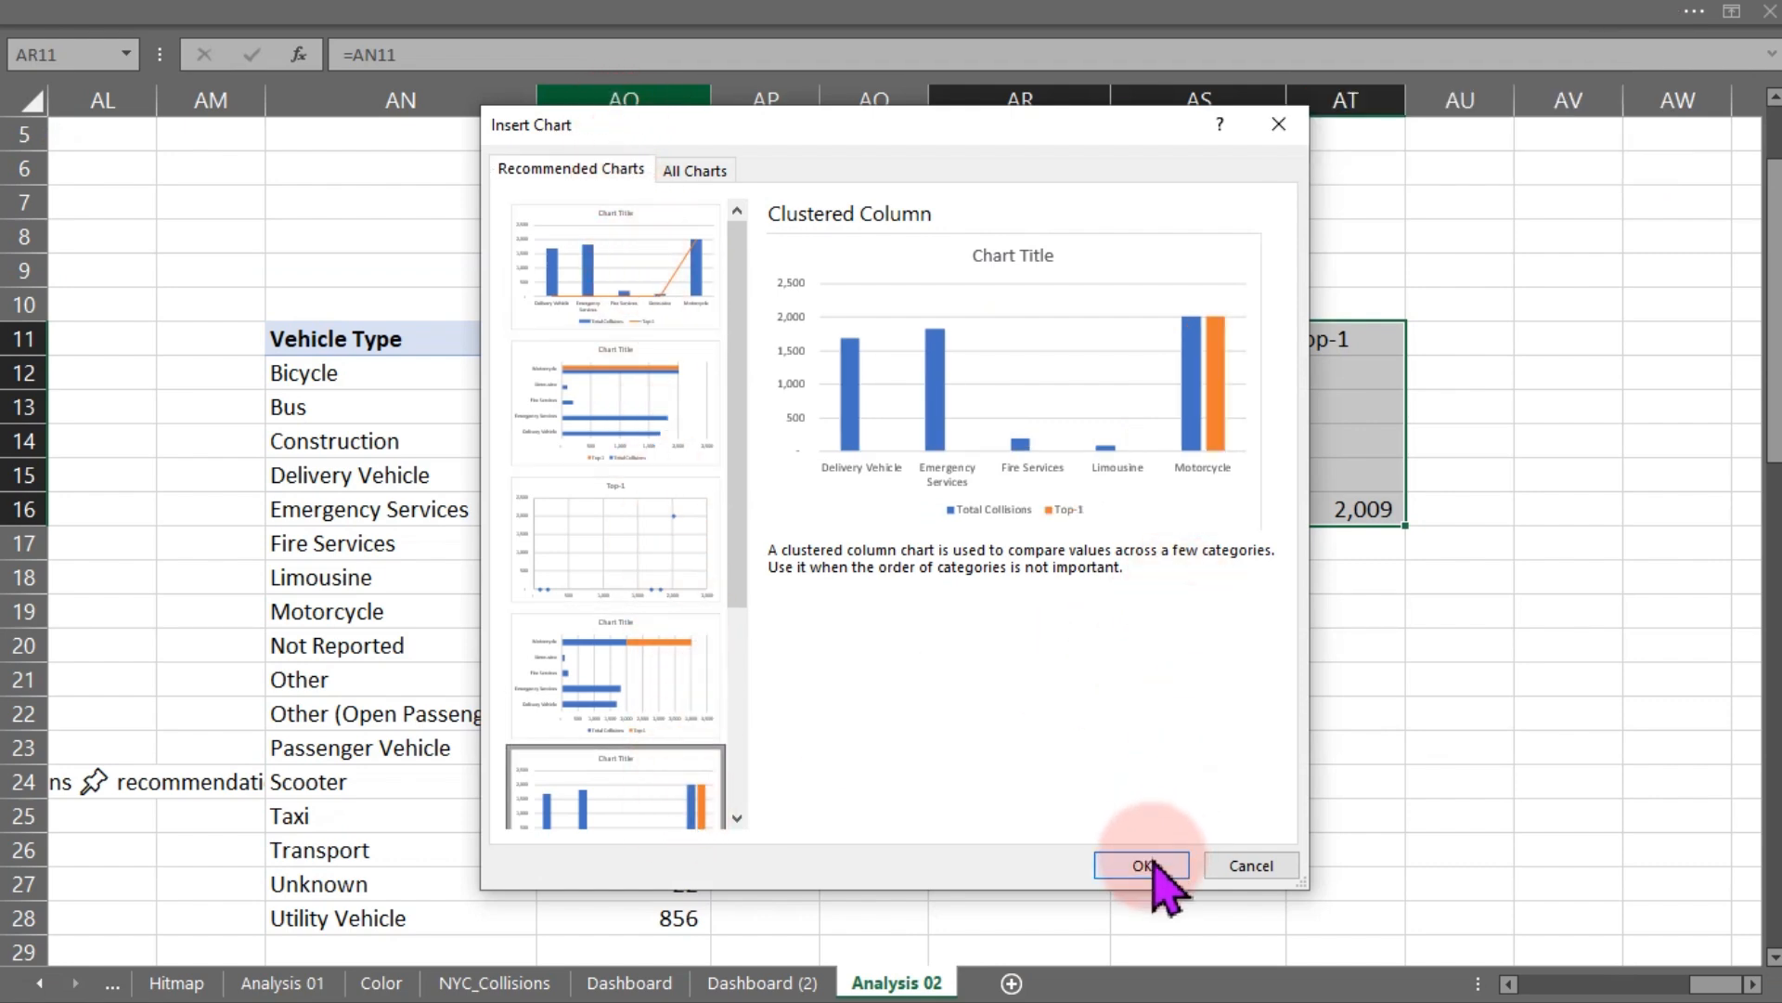
left_click(637, 408)
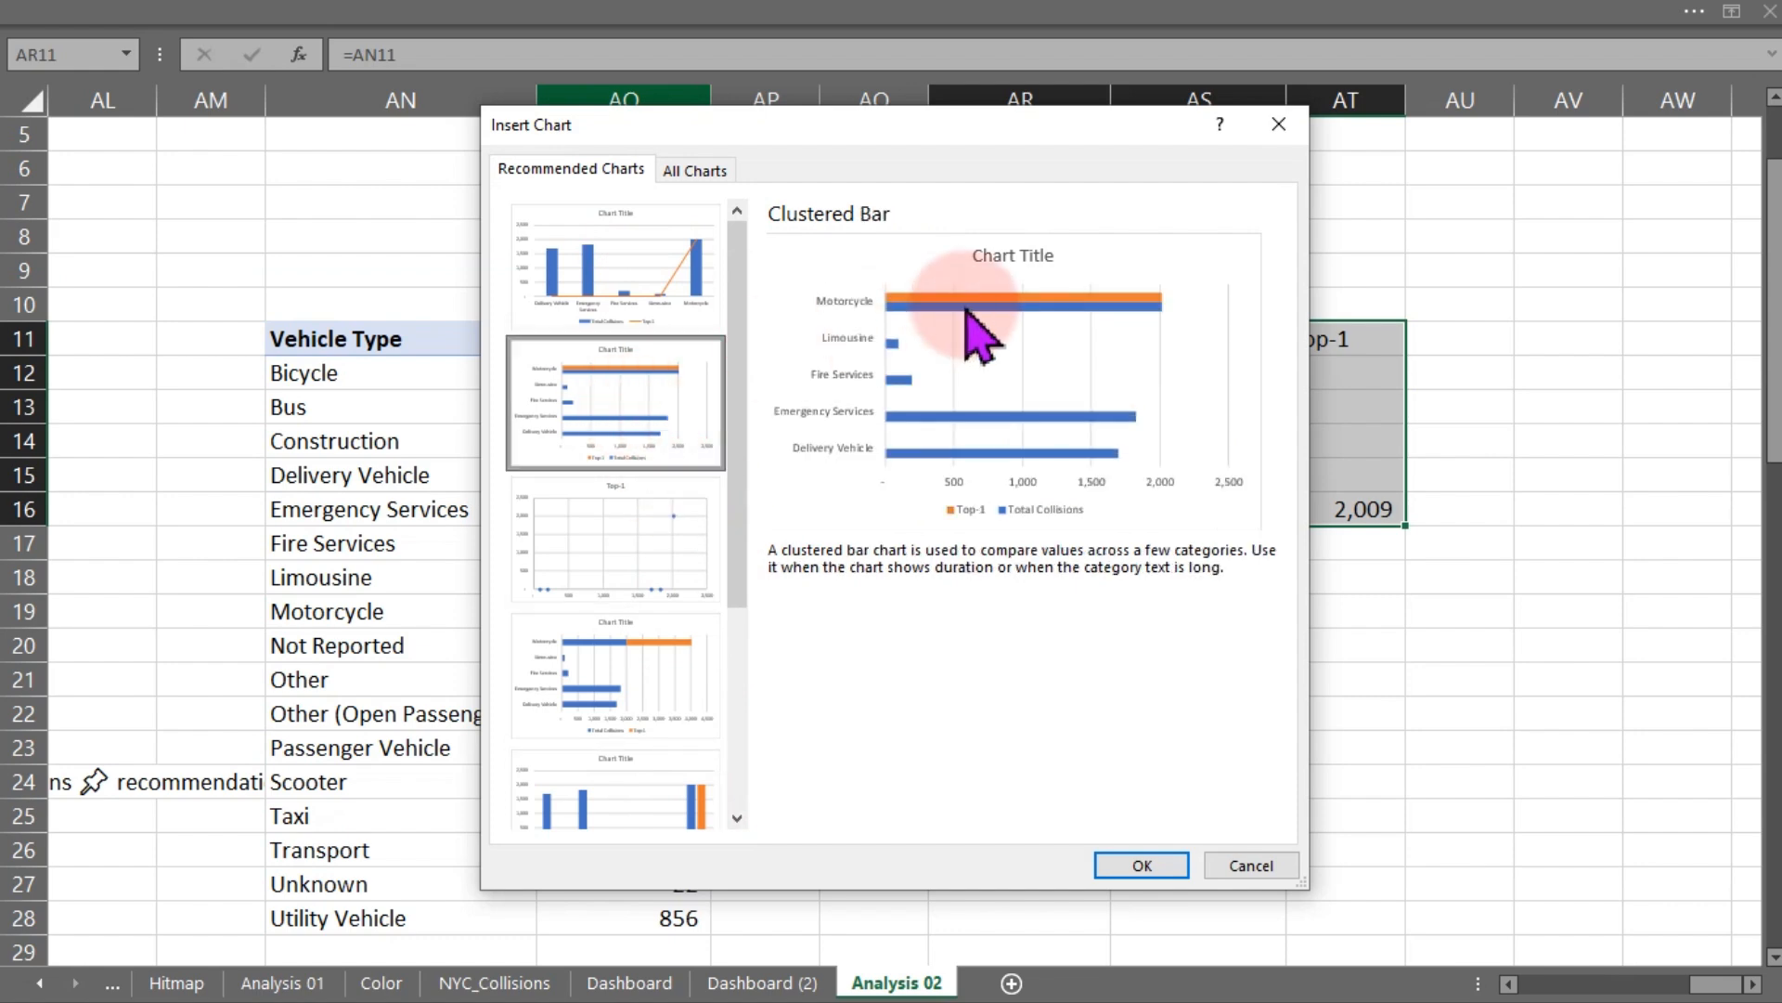
left_click(1140, 863)
left_click(1137, 866)
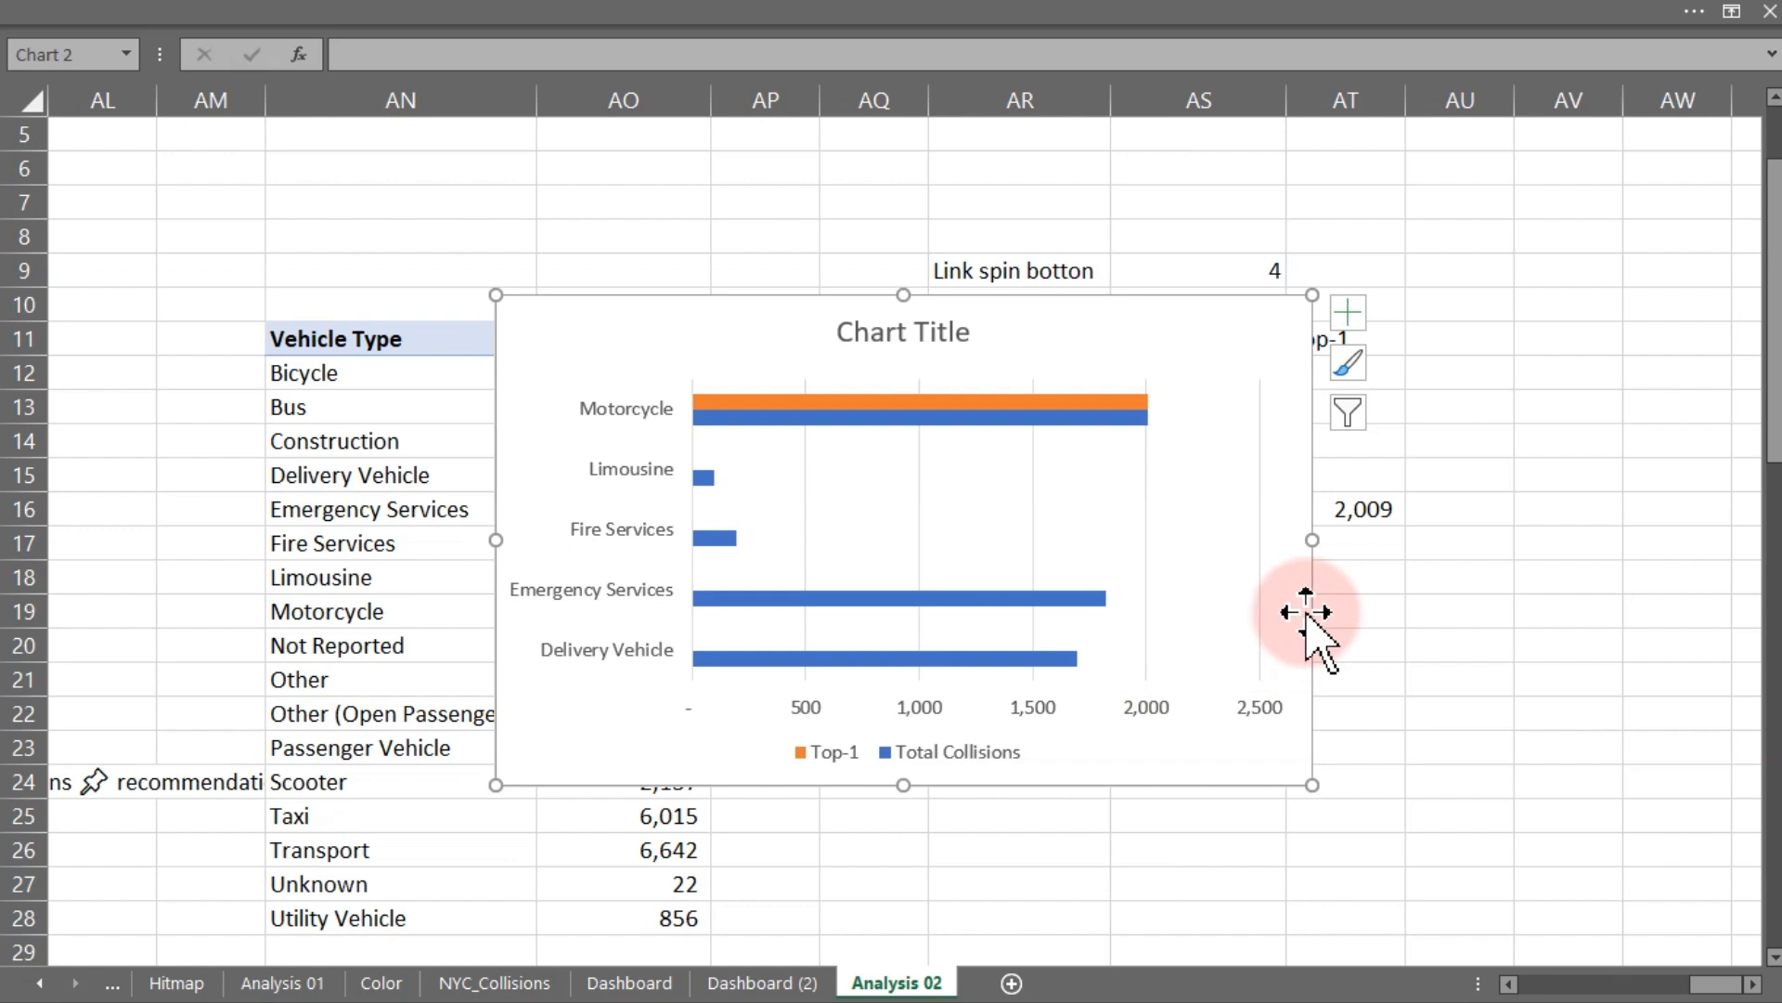
- Move and resize the bar chart so it sits below the vehicle-type table
left_click_drag(1312, 611, 1661, 609)
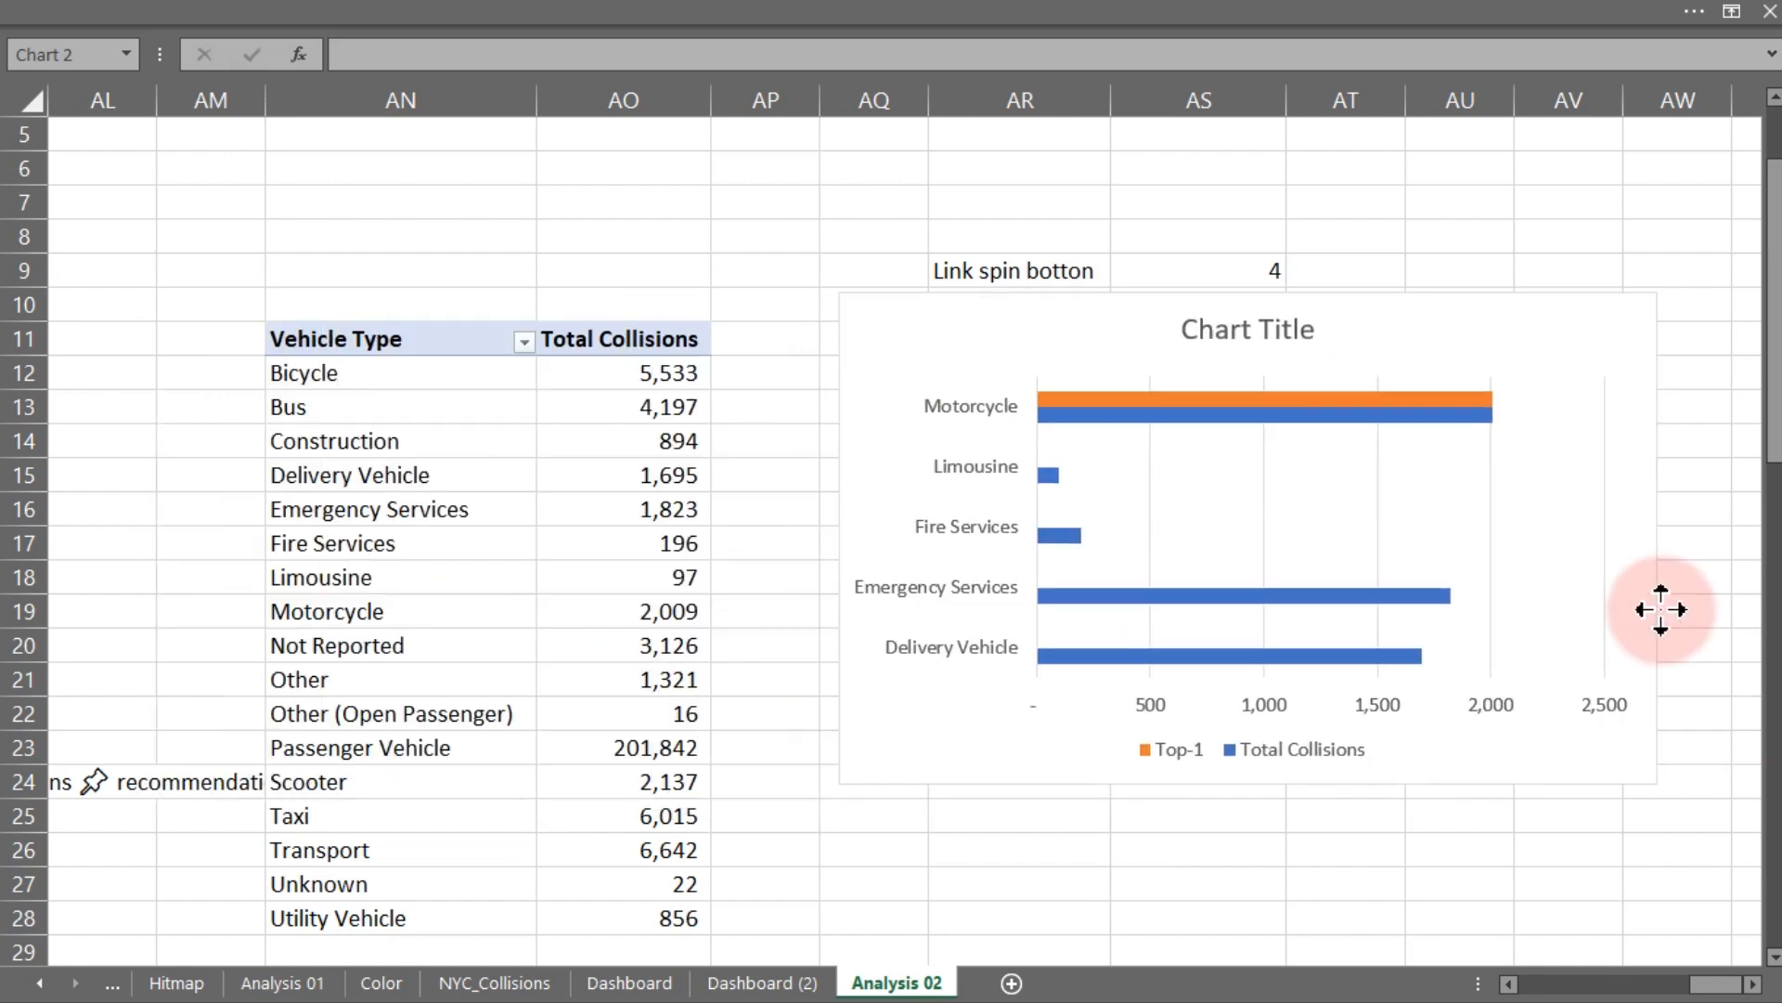
left_click_drag(839, 293, 1088, 481)
left_click_drag(1267, 484, 1079, 642)
- Remove the legend and the chart title from the bar chart
left_click(1485, 631)
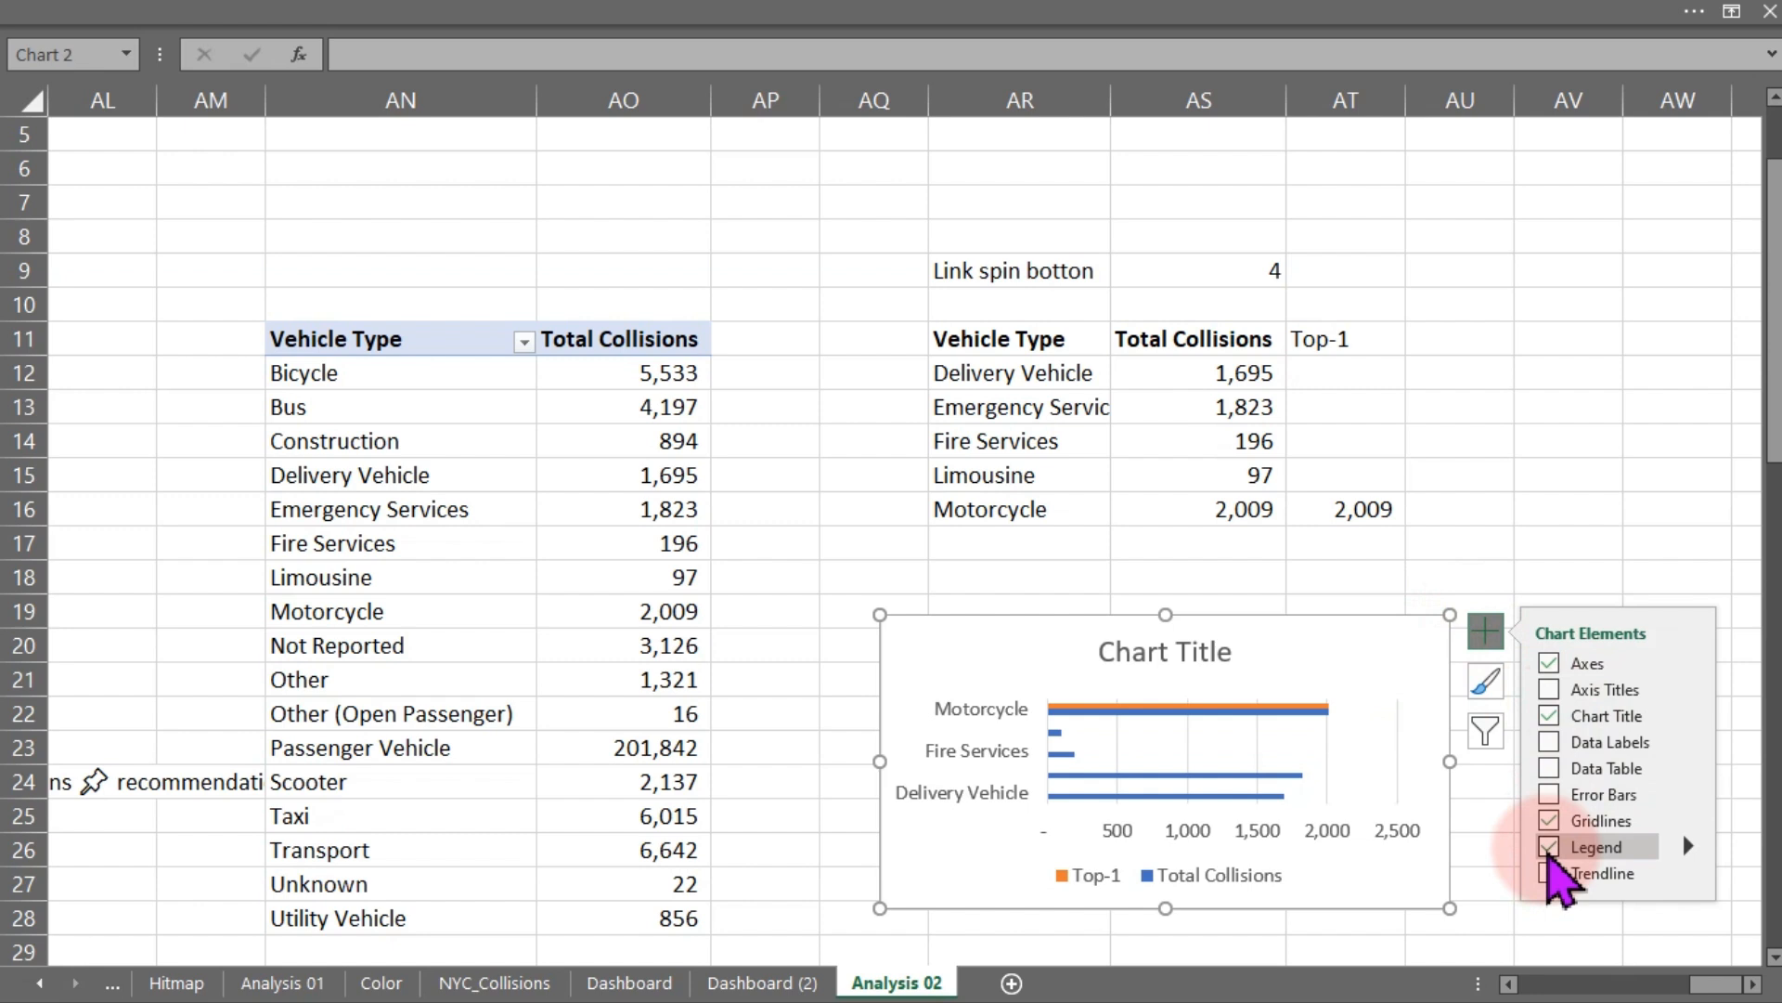
left_click(1548, 847)
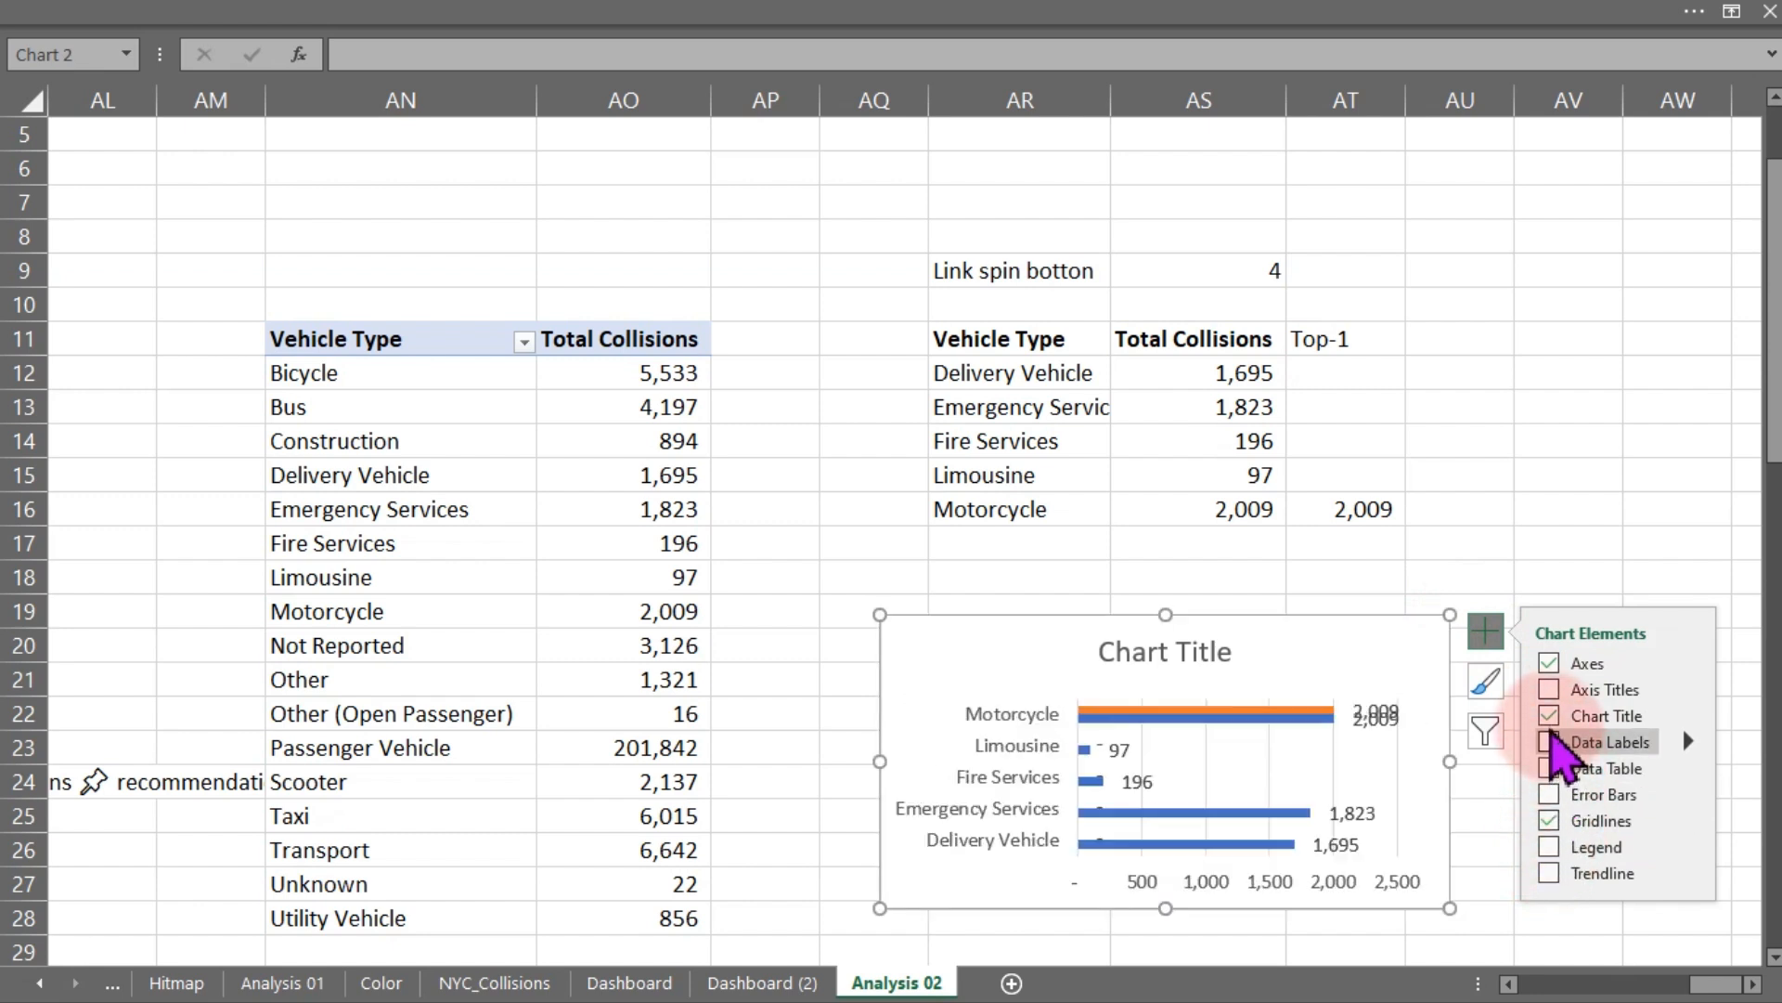
left_click(1548, 715)
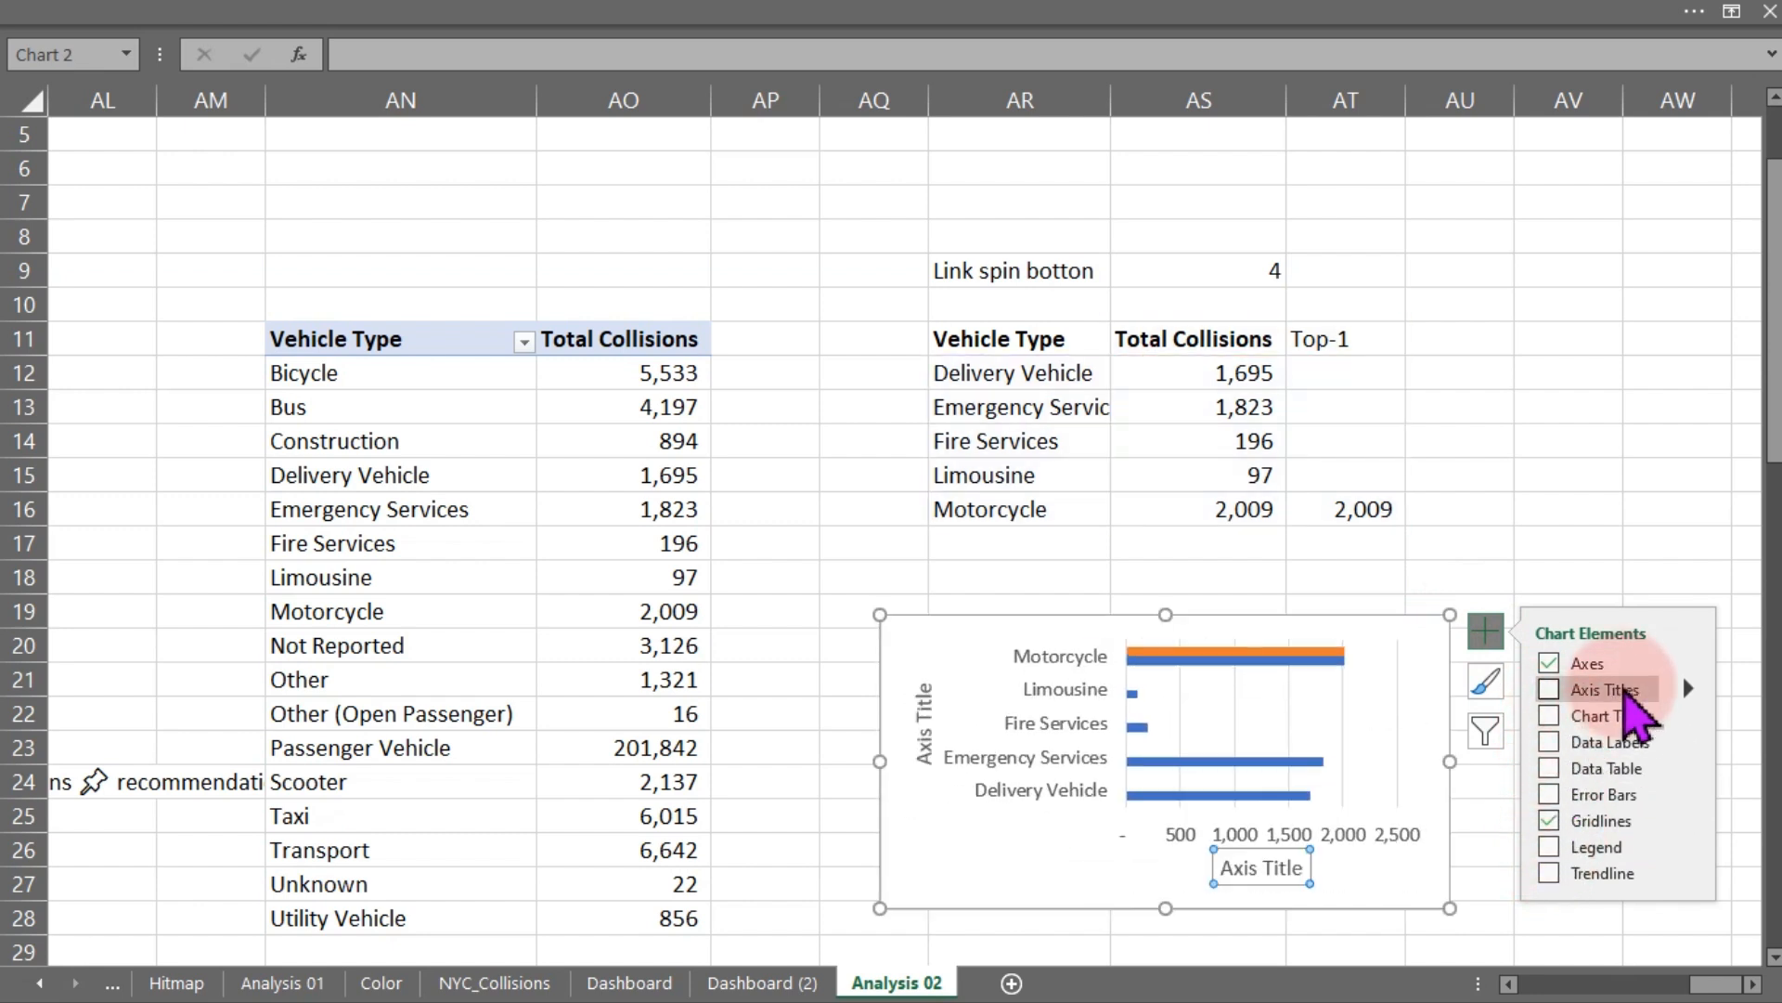
- Hide the primary horizontal value axis of the vehicle-type bar chart
left_click(1688, 659)
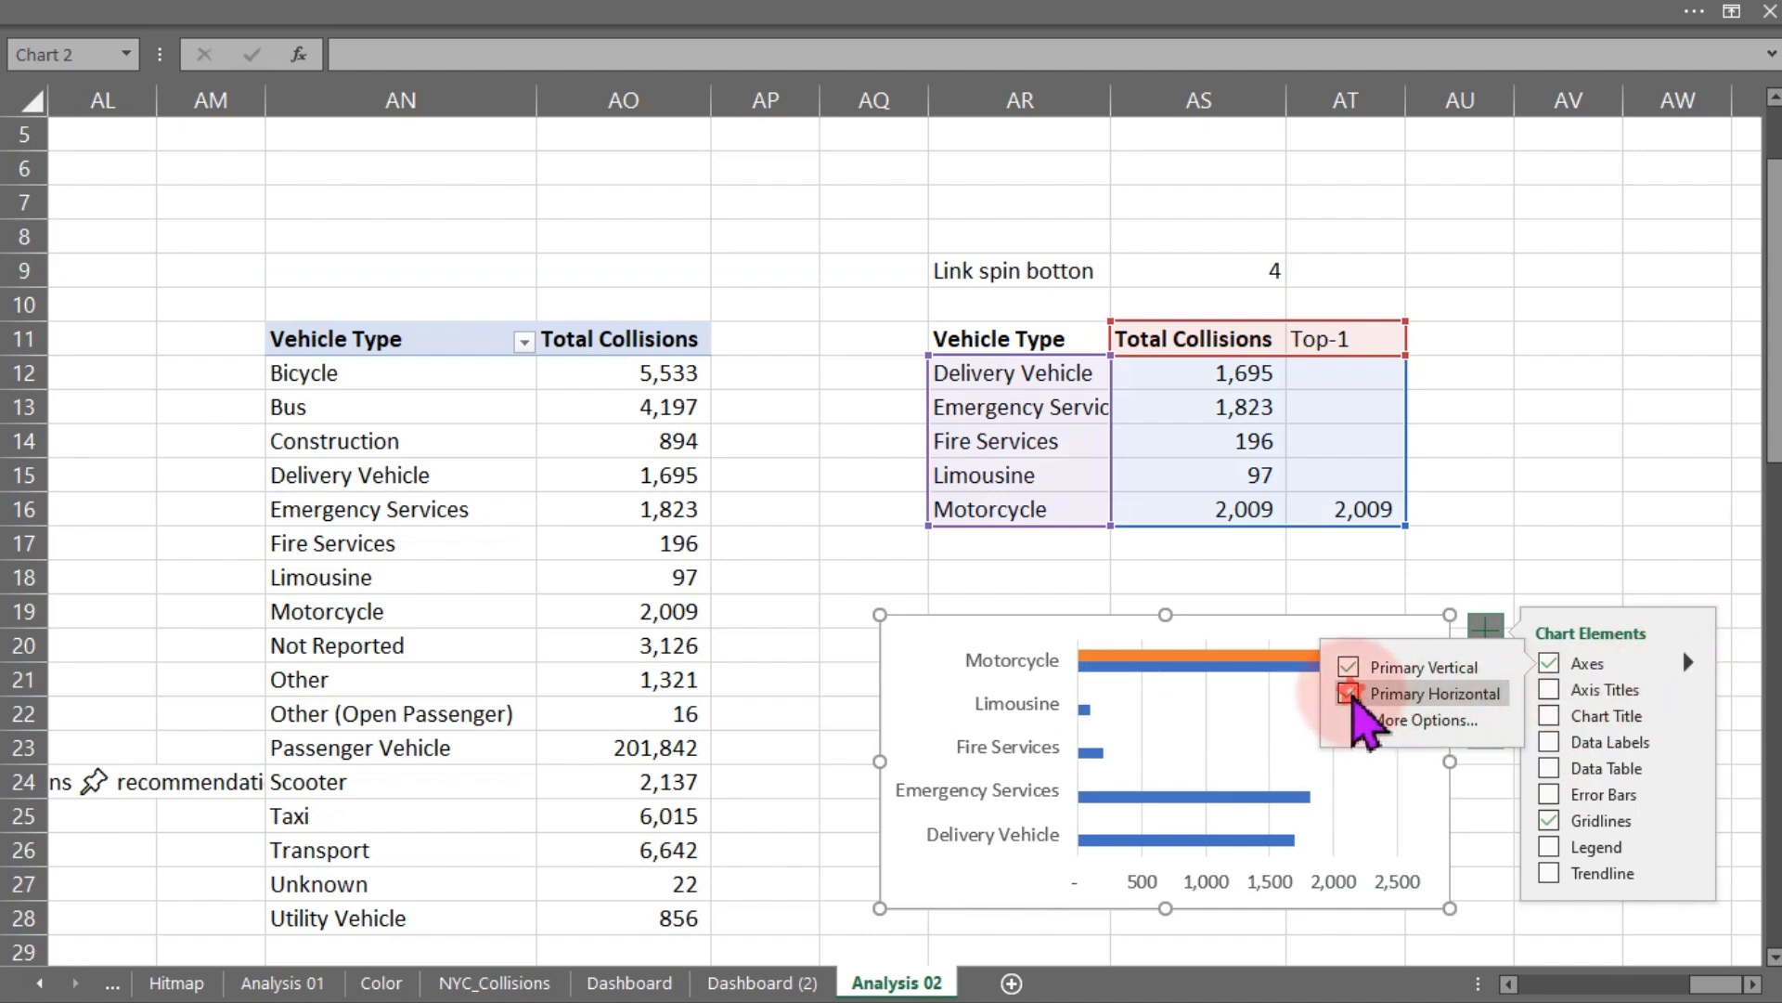
left_click(1349, 694)
left_click(1551, 458)
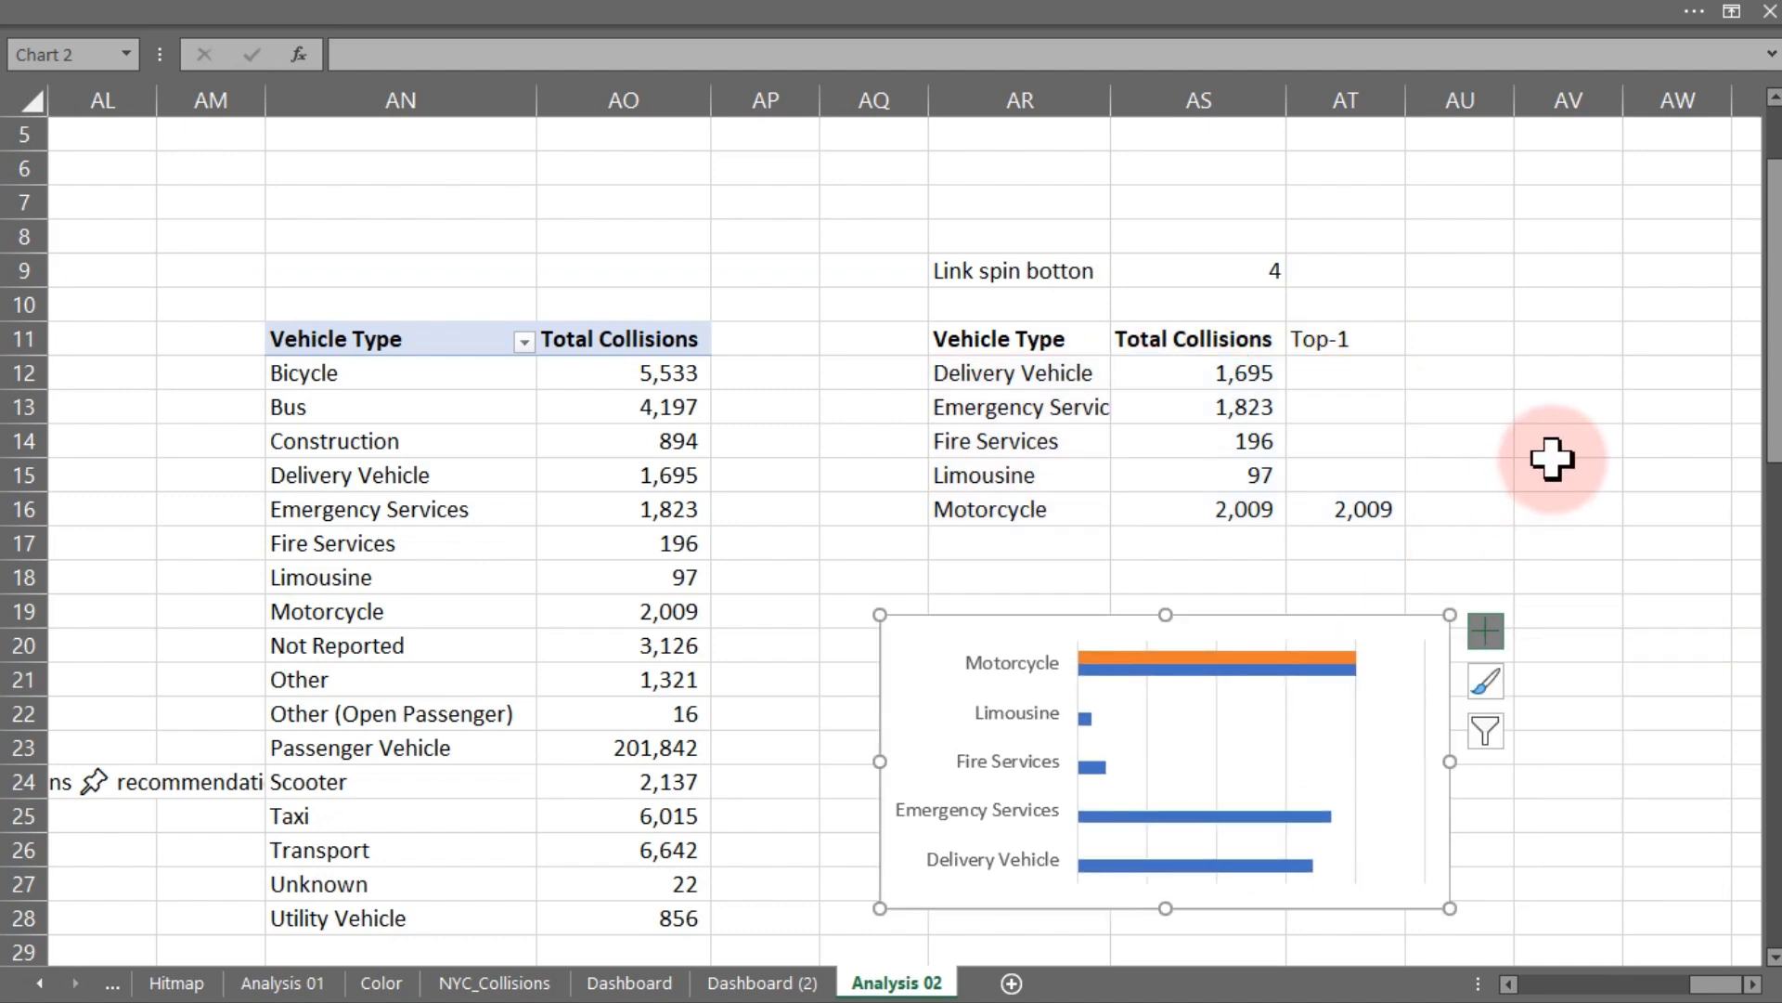
left_click(1534, 469)
- Sort the vehicle-type pivot table by Total Collisions from largest to smallest
left_click(643, 369)
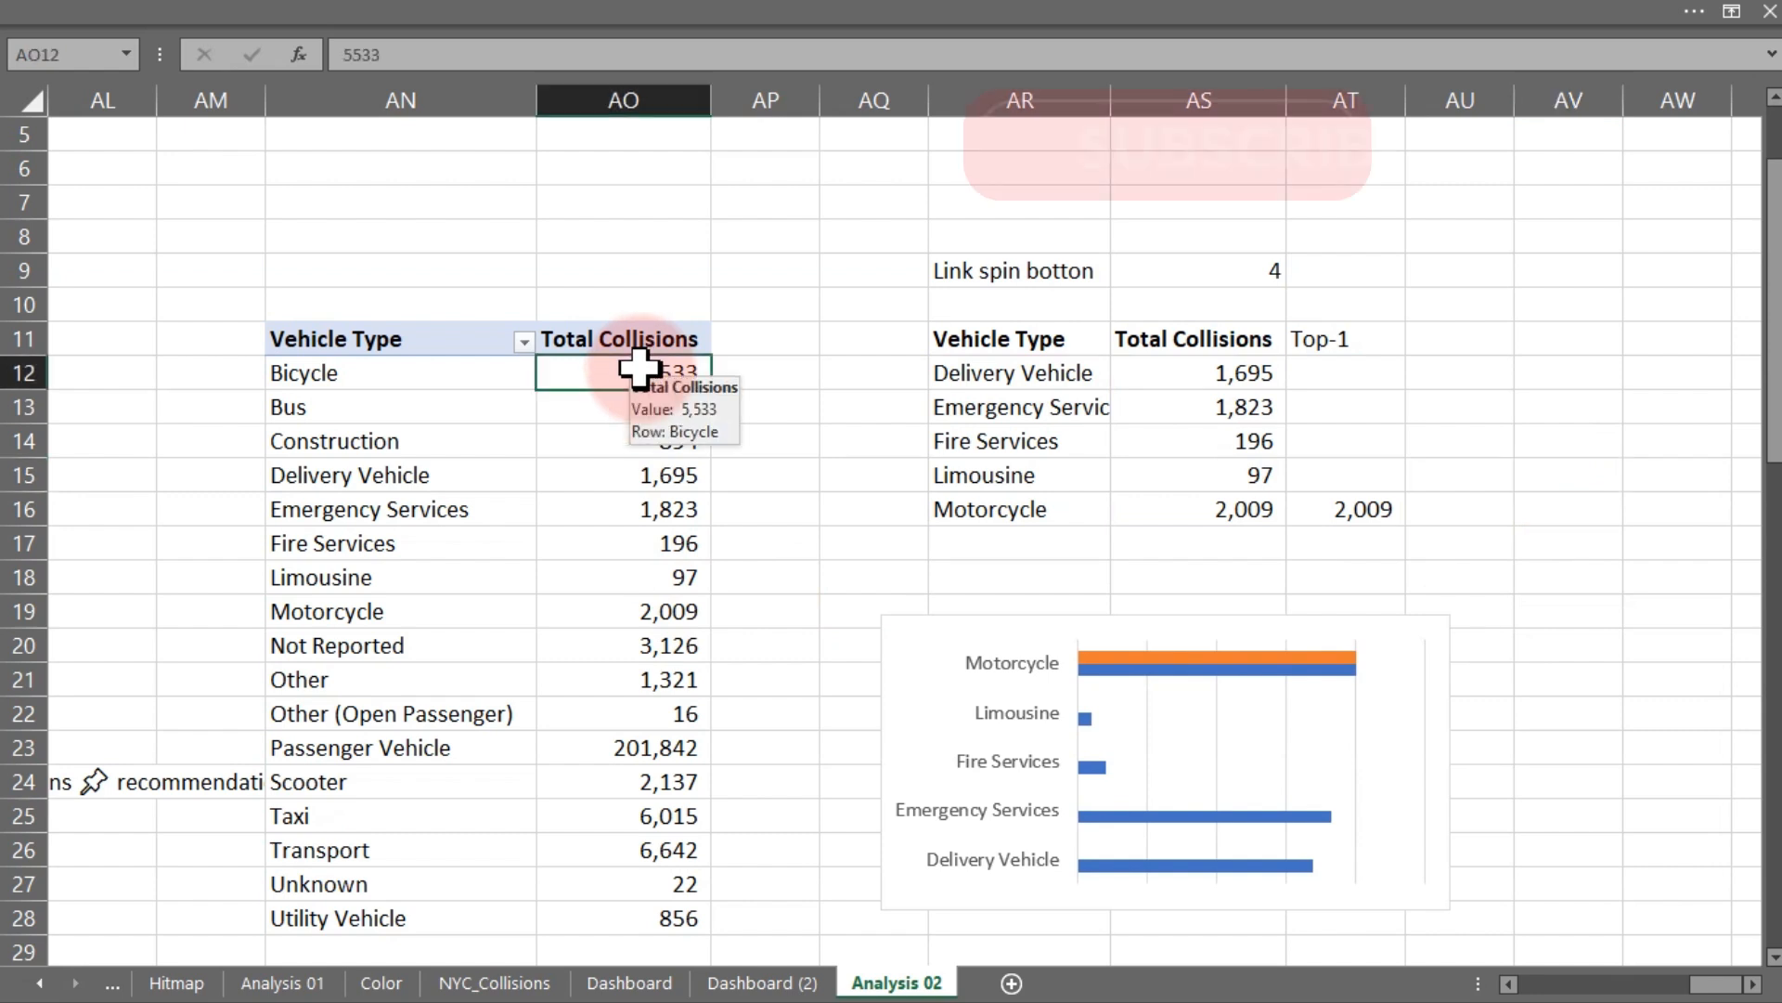
right_click(602, 377)
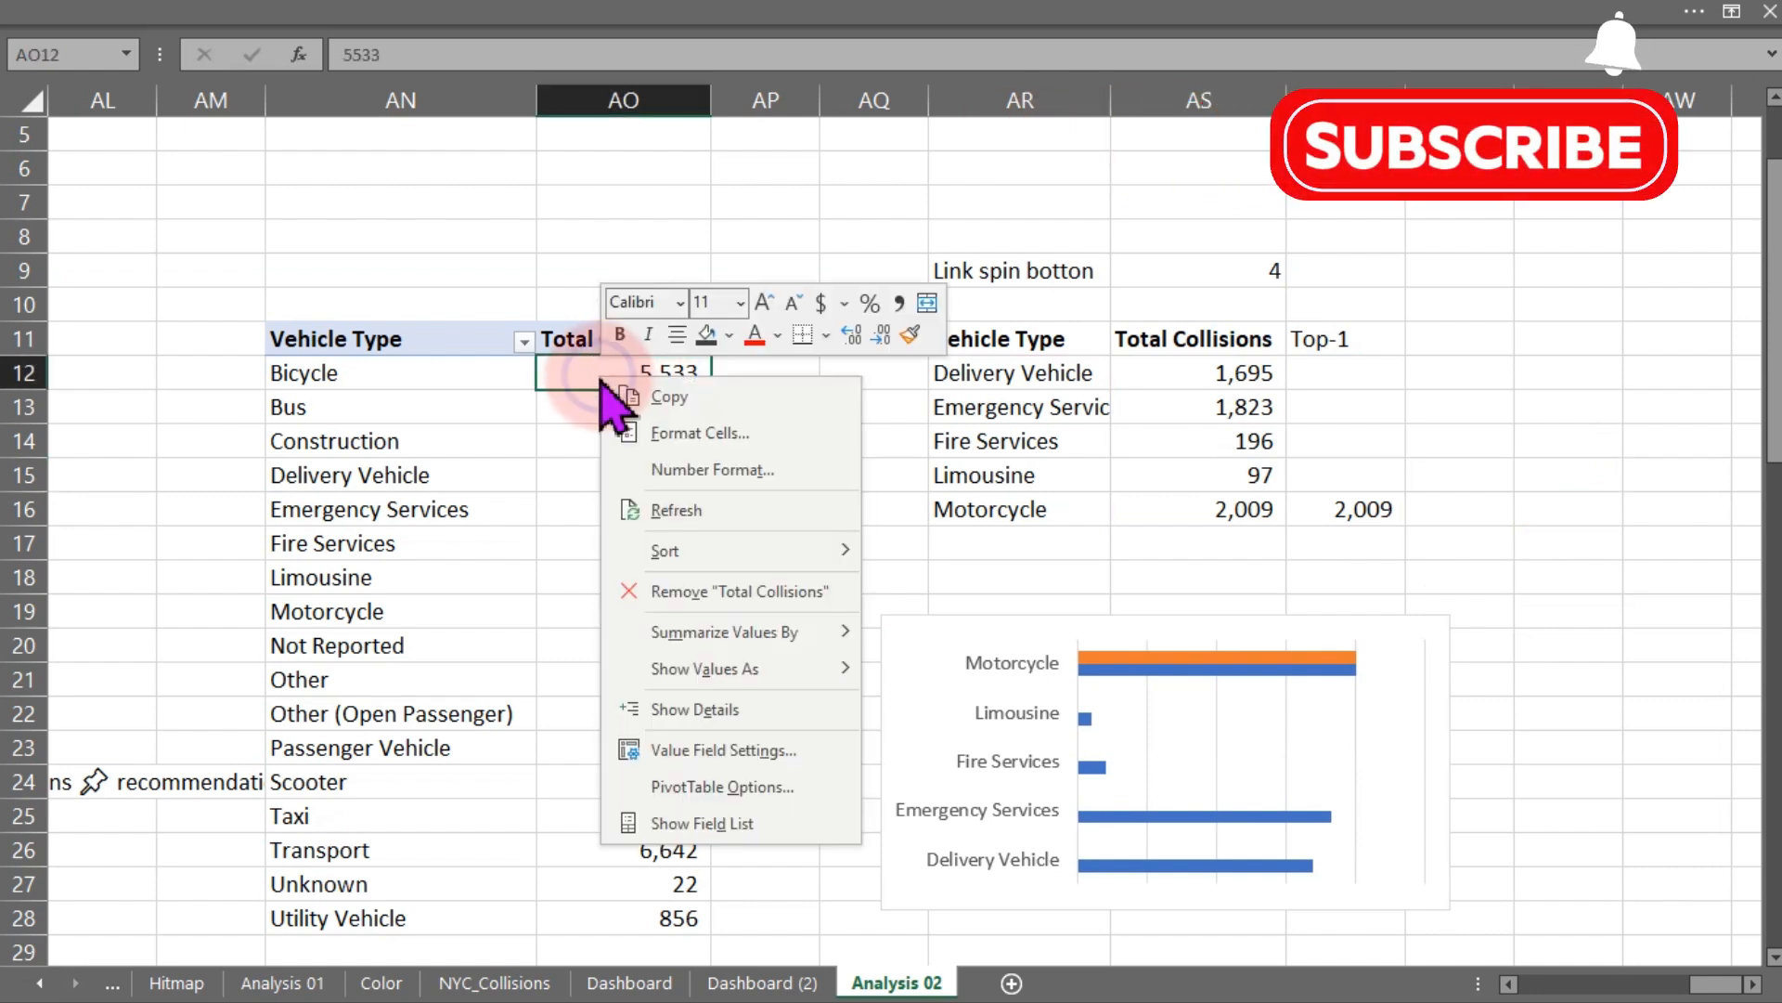
mouse_move(713, 556)
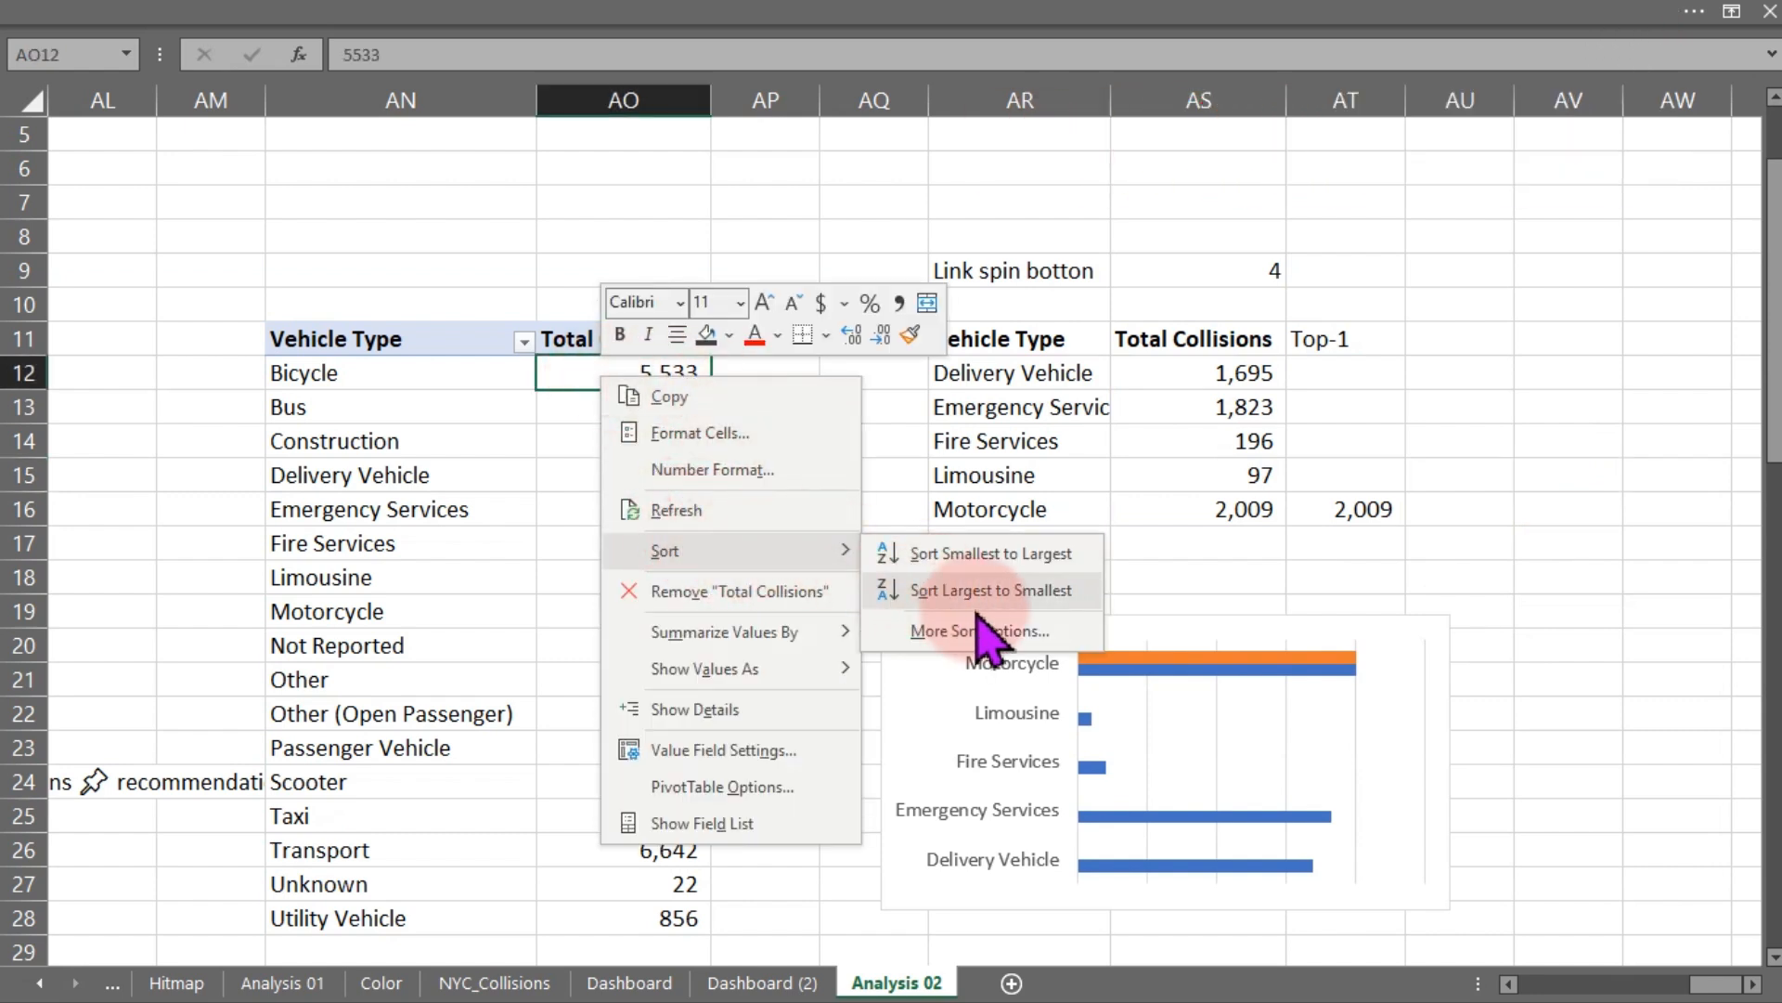
left_click(990, 583)
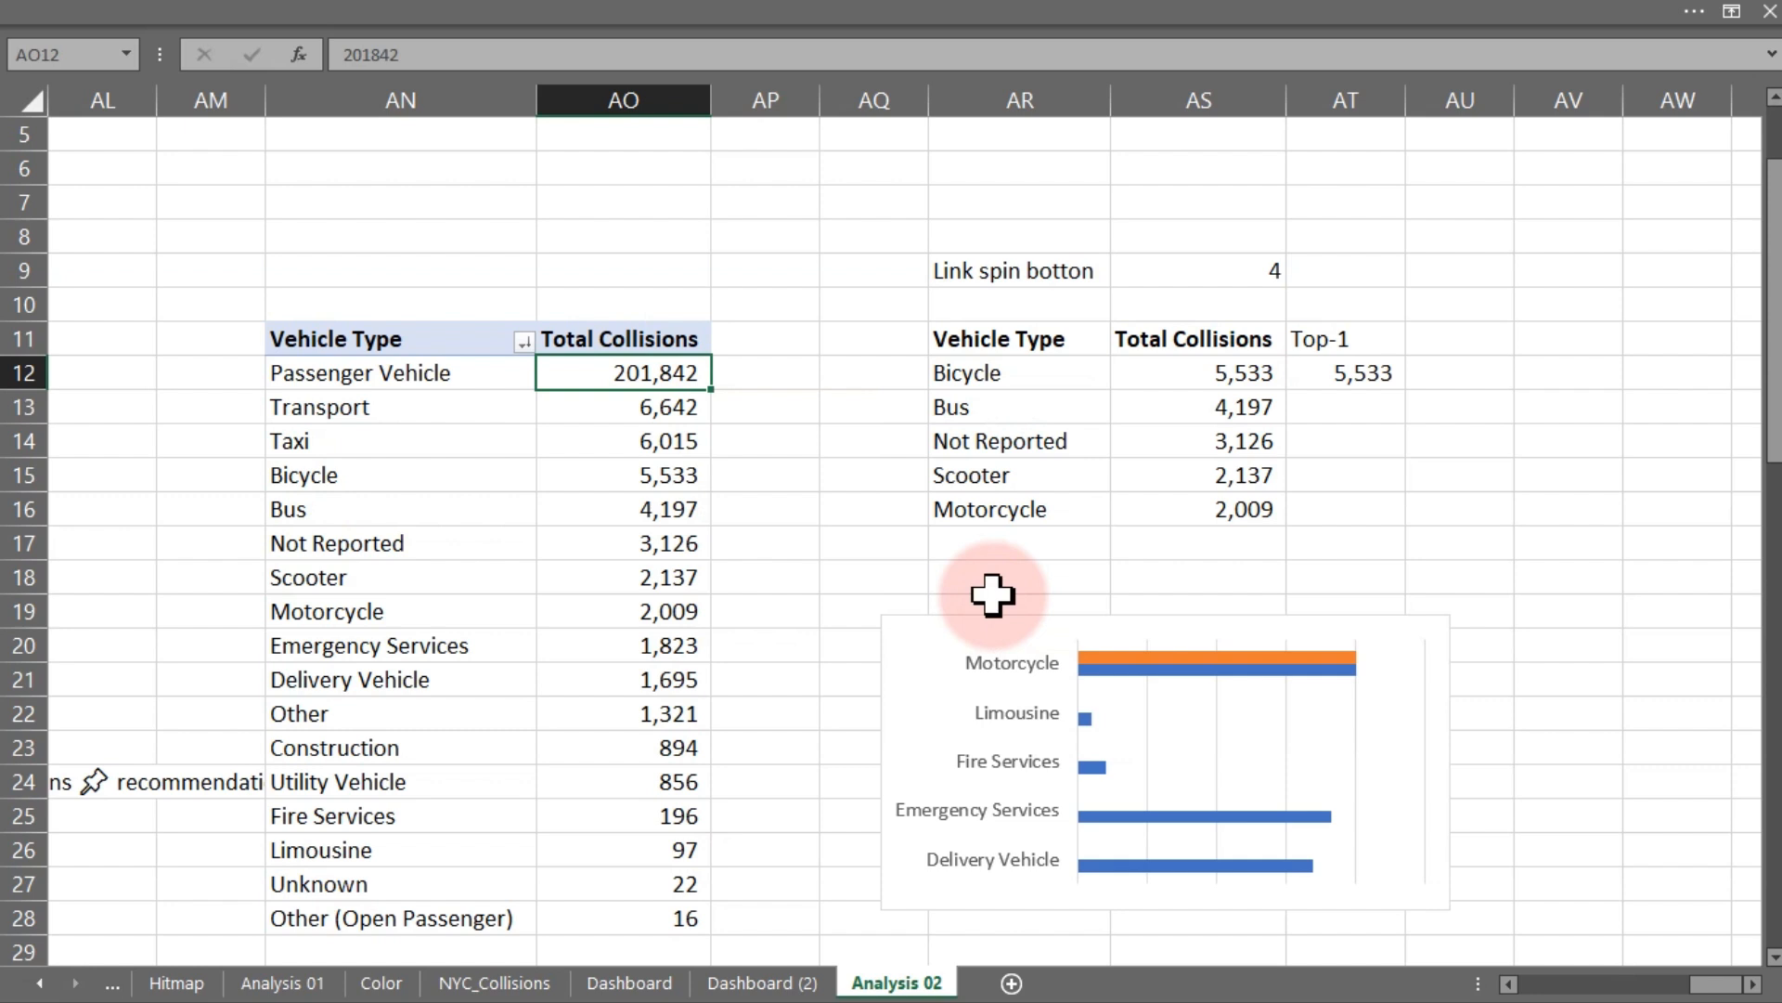
- Set the bar chart's vertical category axis to list categories in reverse order
left_click(1065, 629)
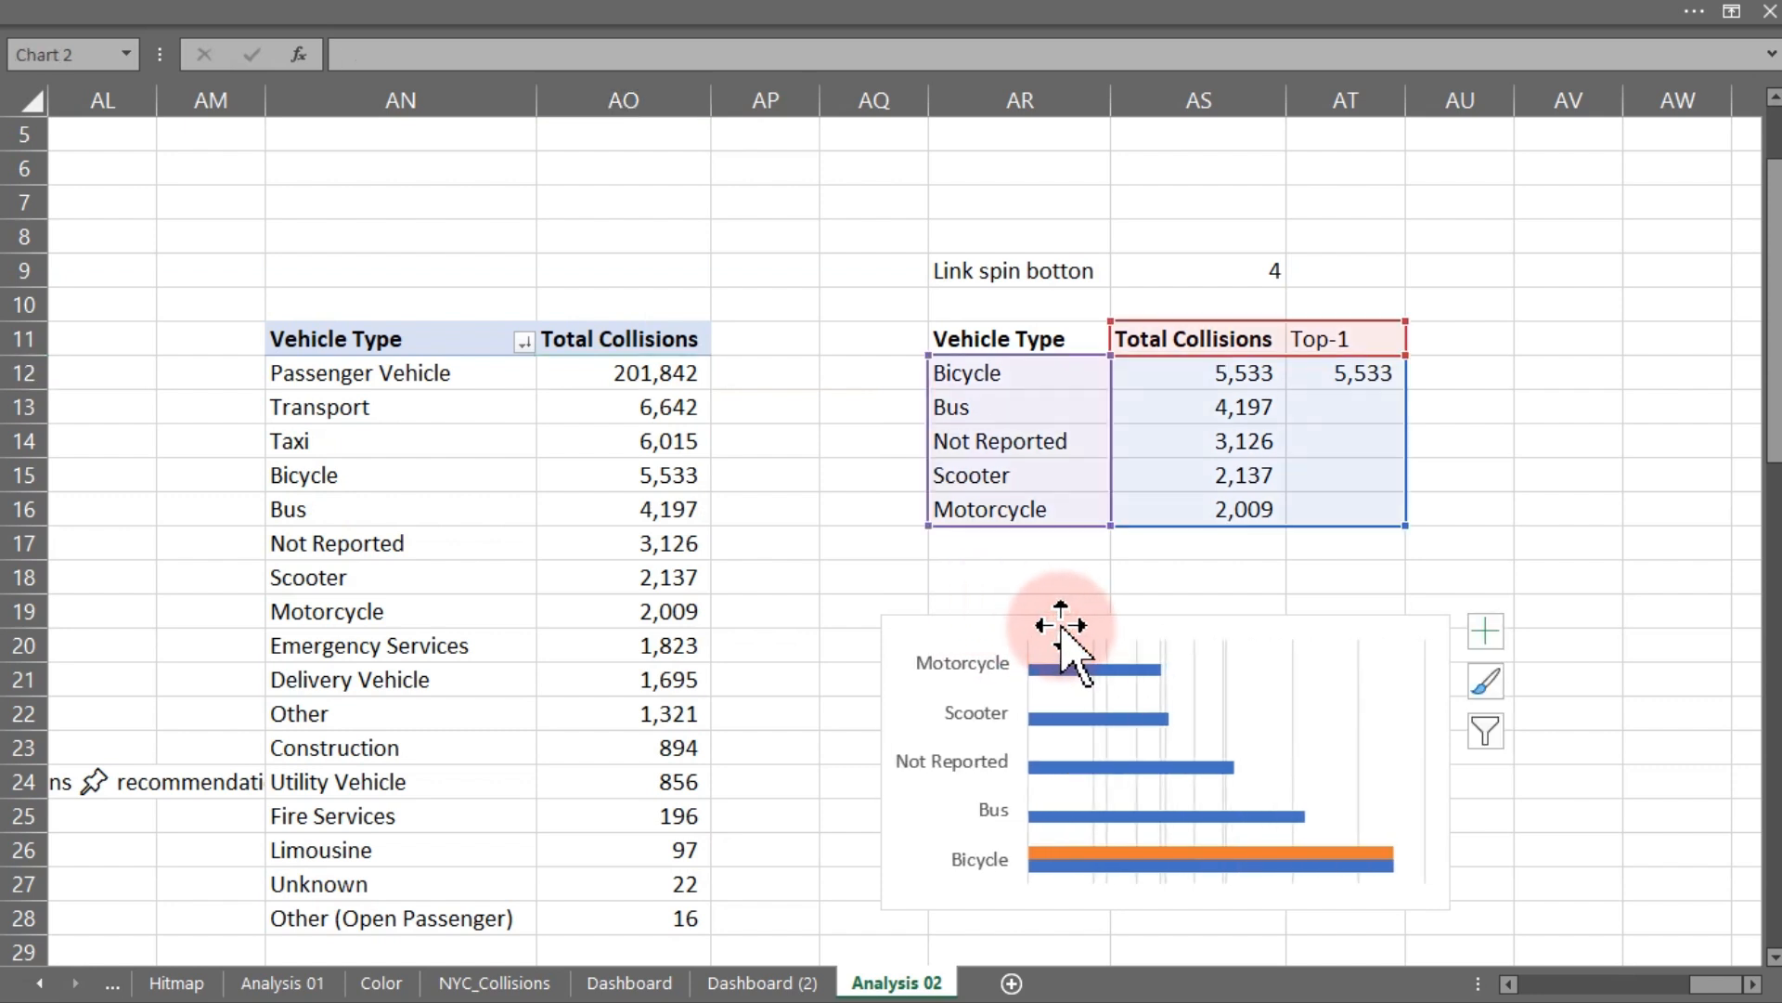
double_click(981, 673)
left_click_drag(1022, 477, 481, 153)
left_click(956, 649)
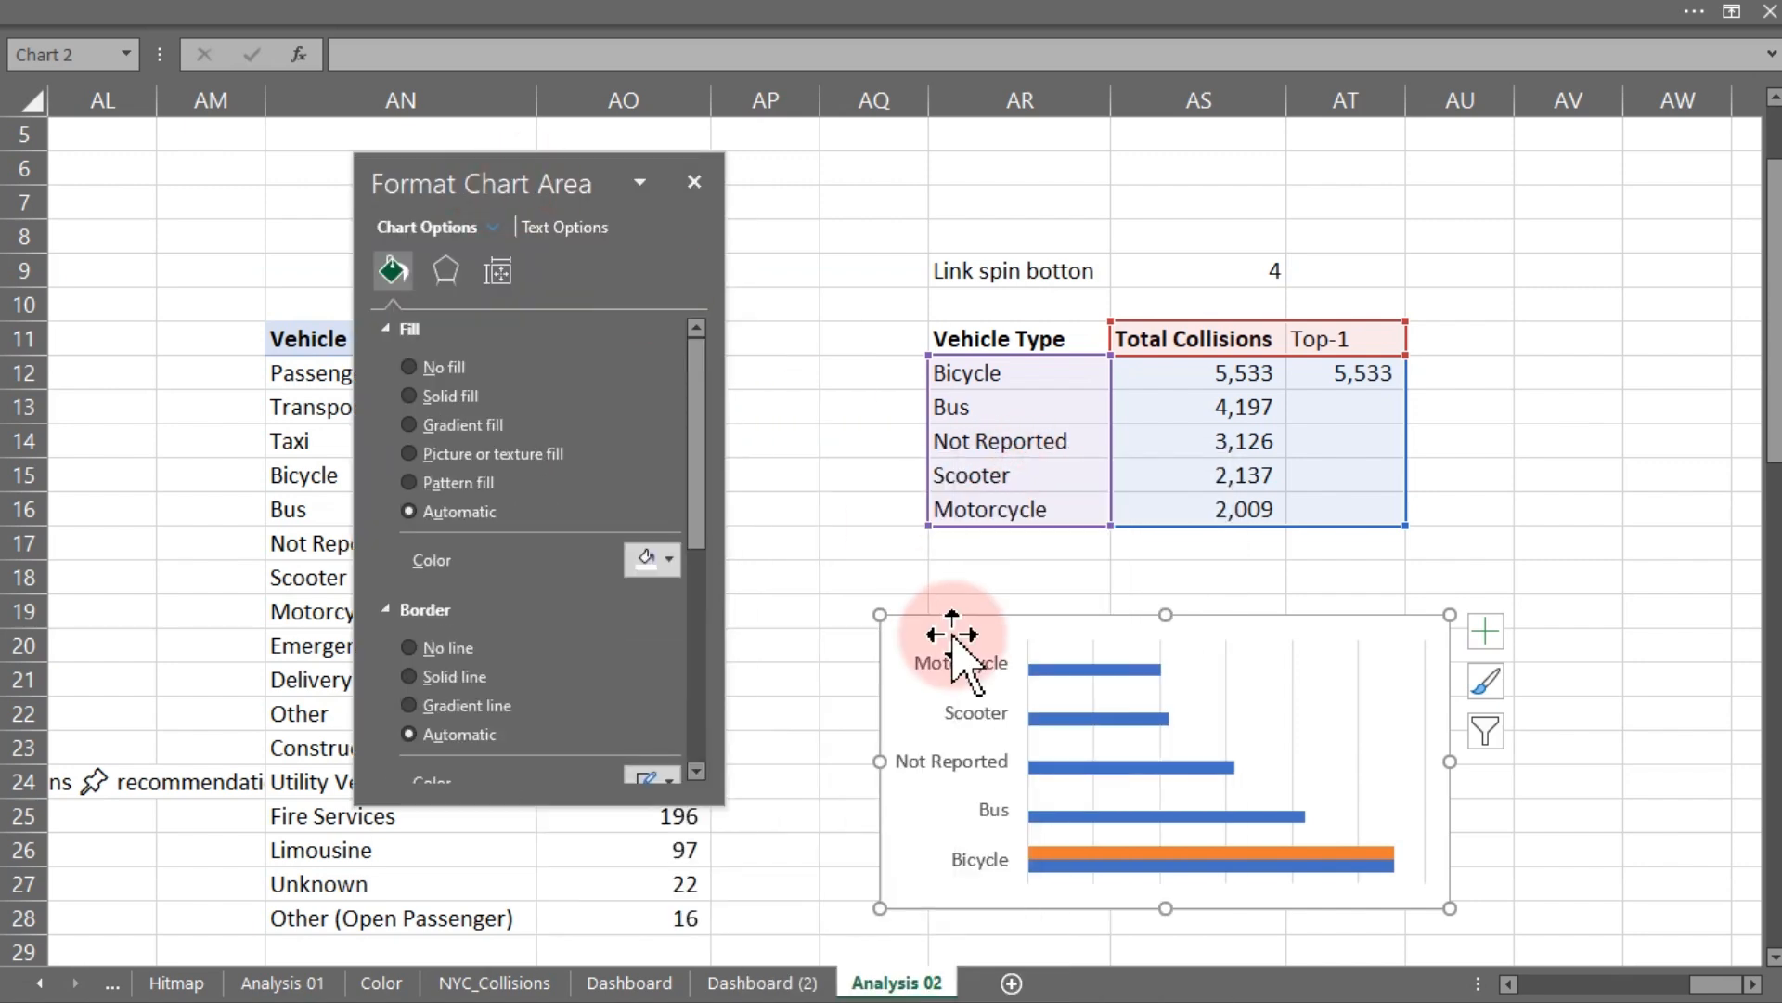
left_click(919, 687)
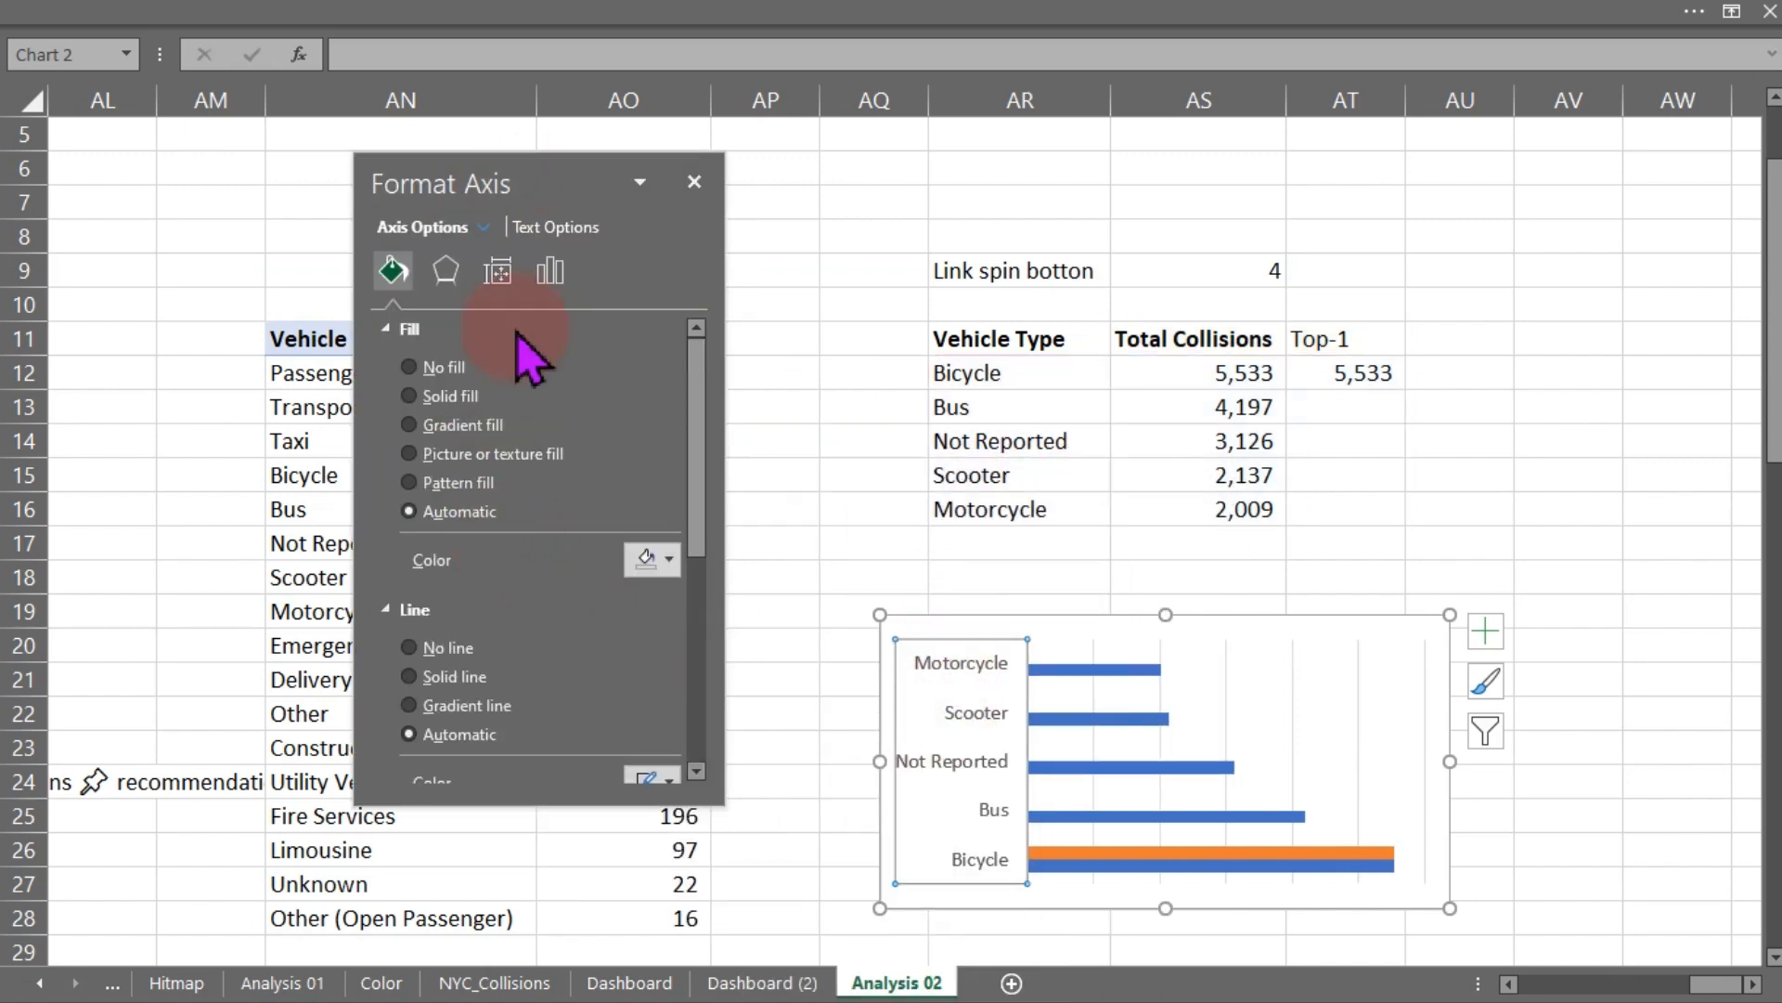
left_click(548, 283)
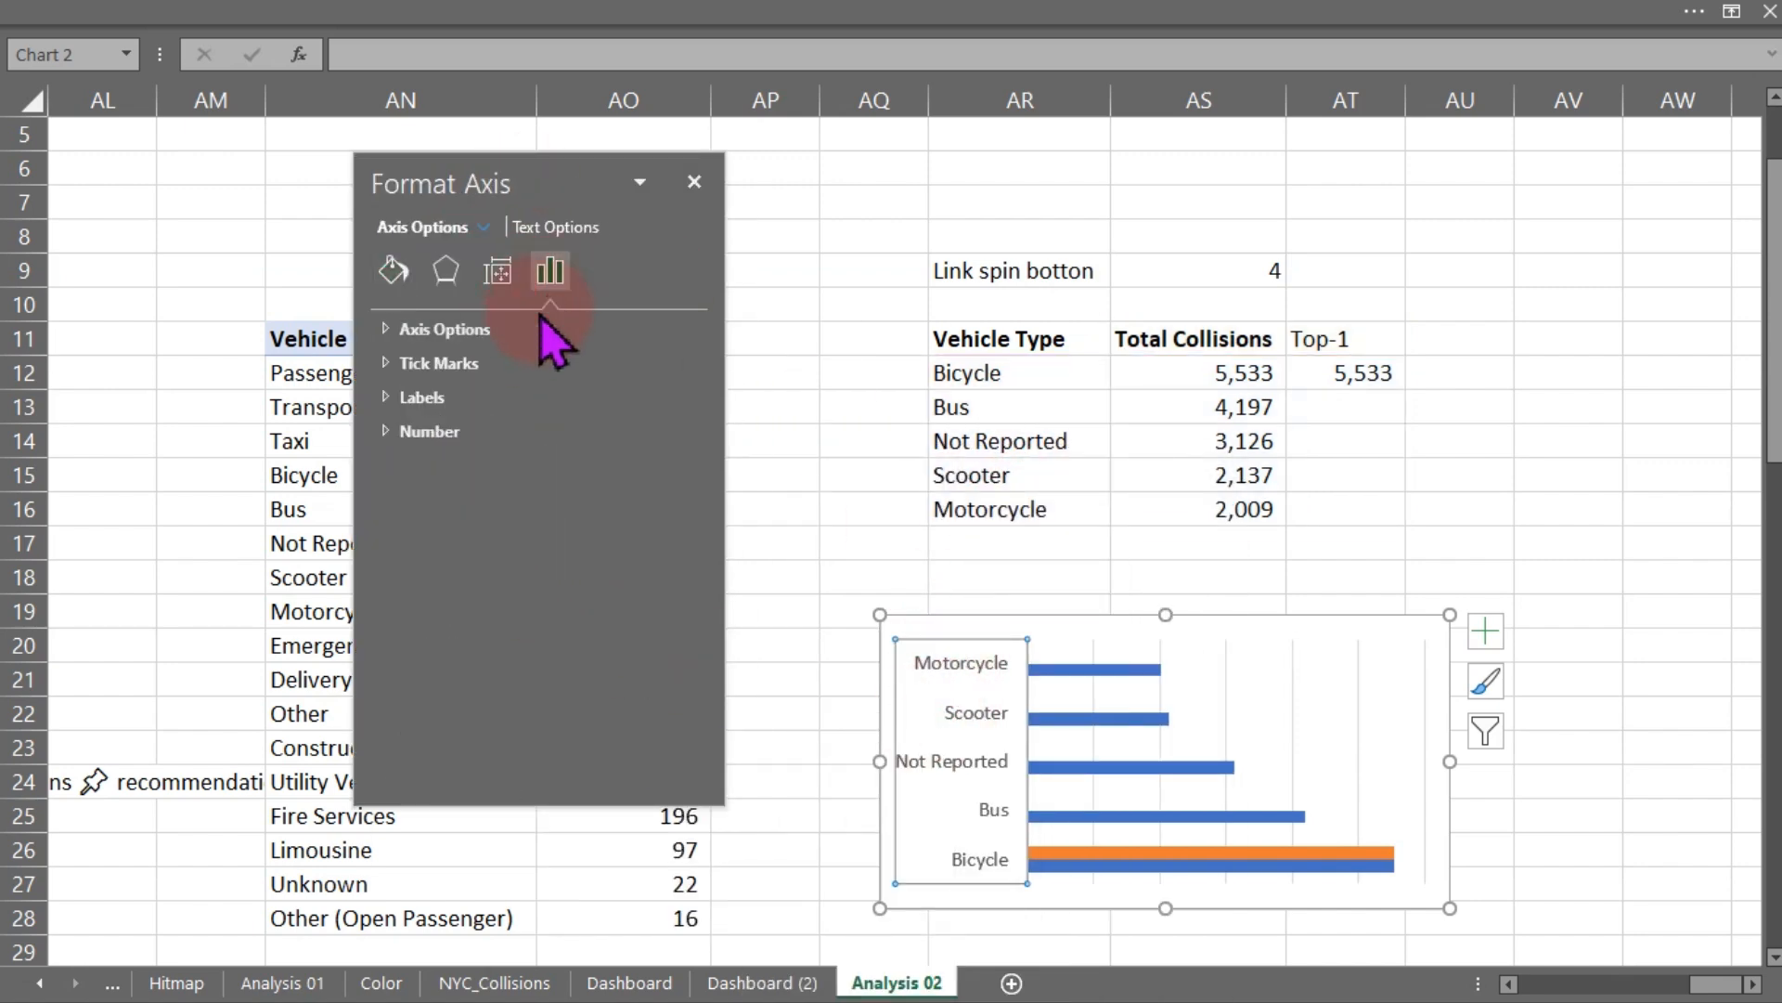
left_click(397, 332)
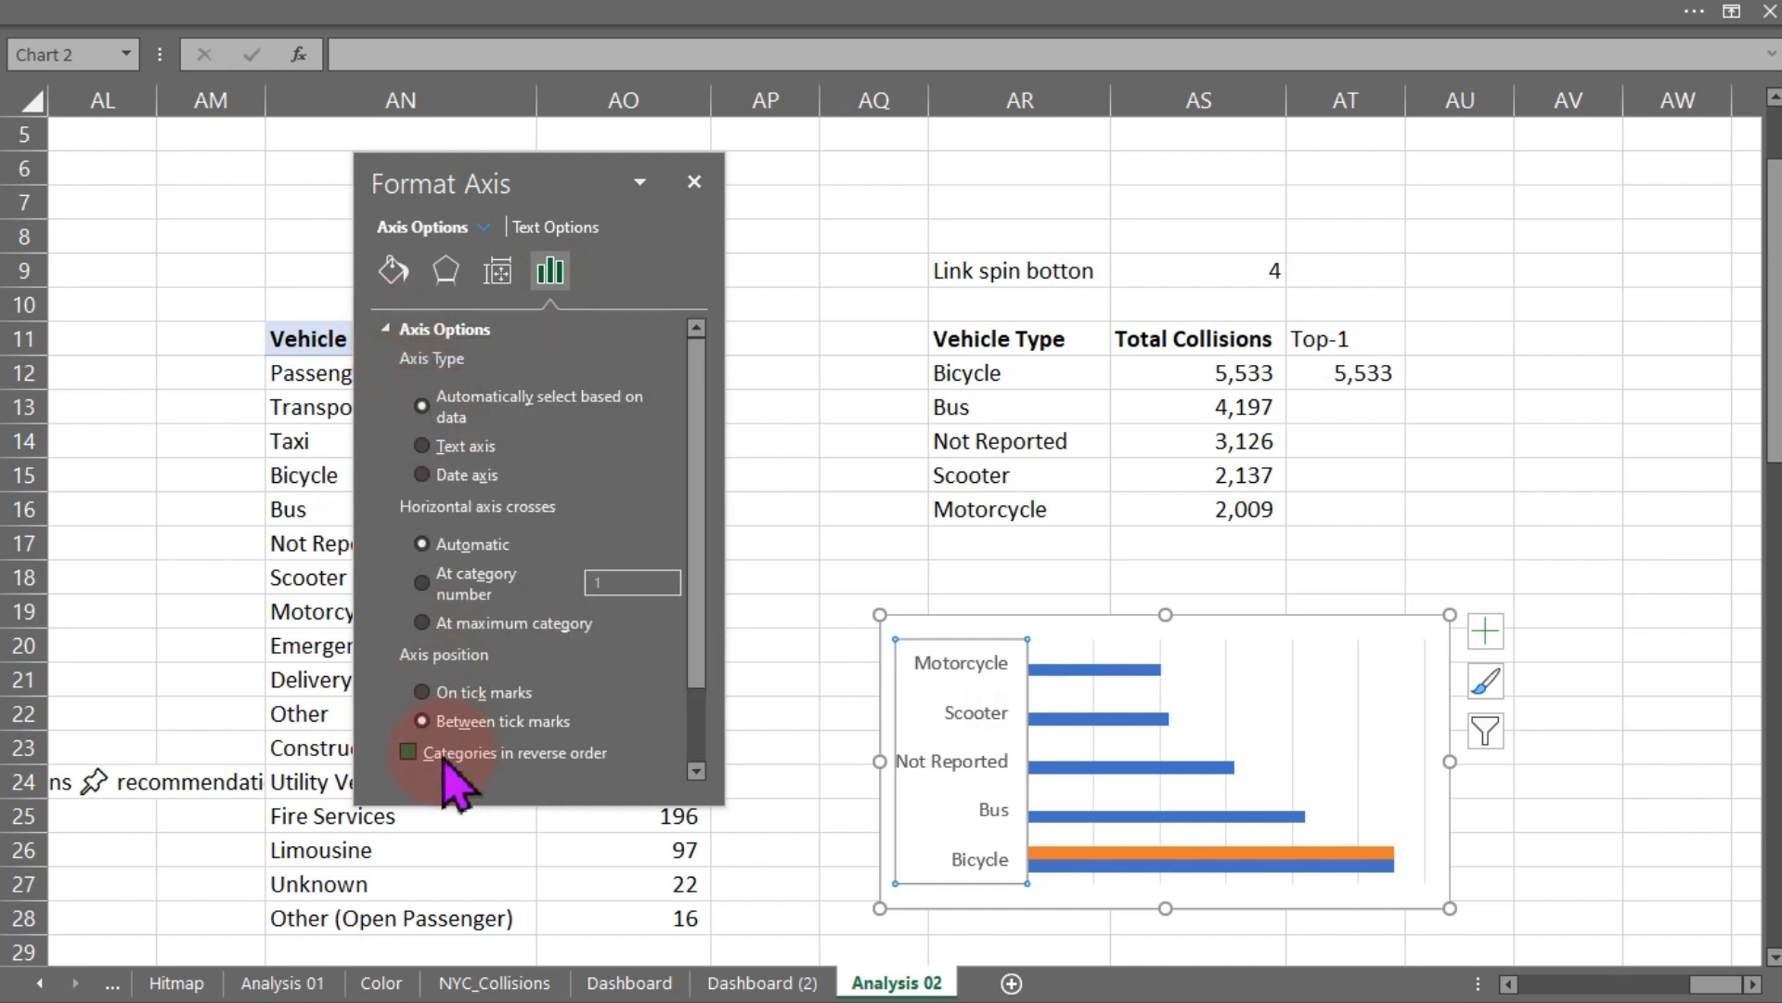
left_click(409, 752)
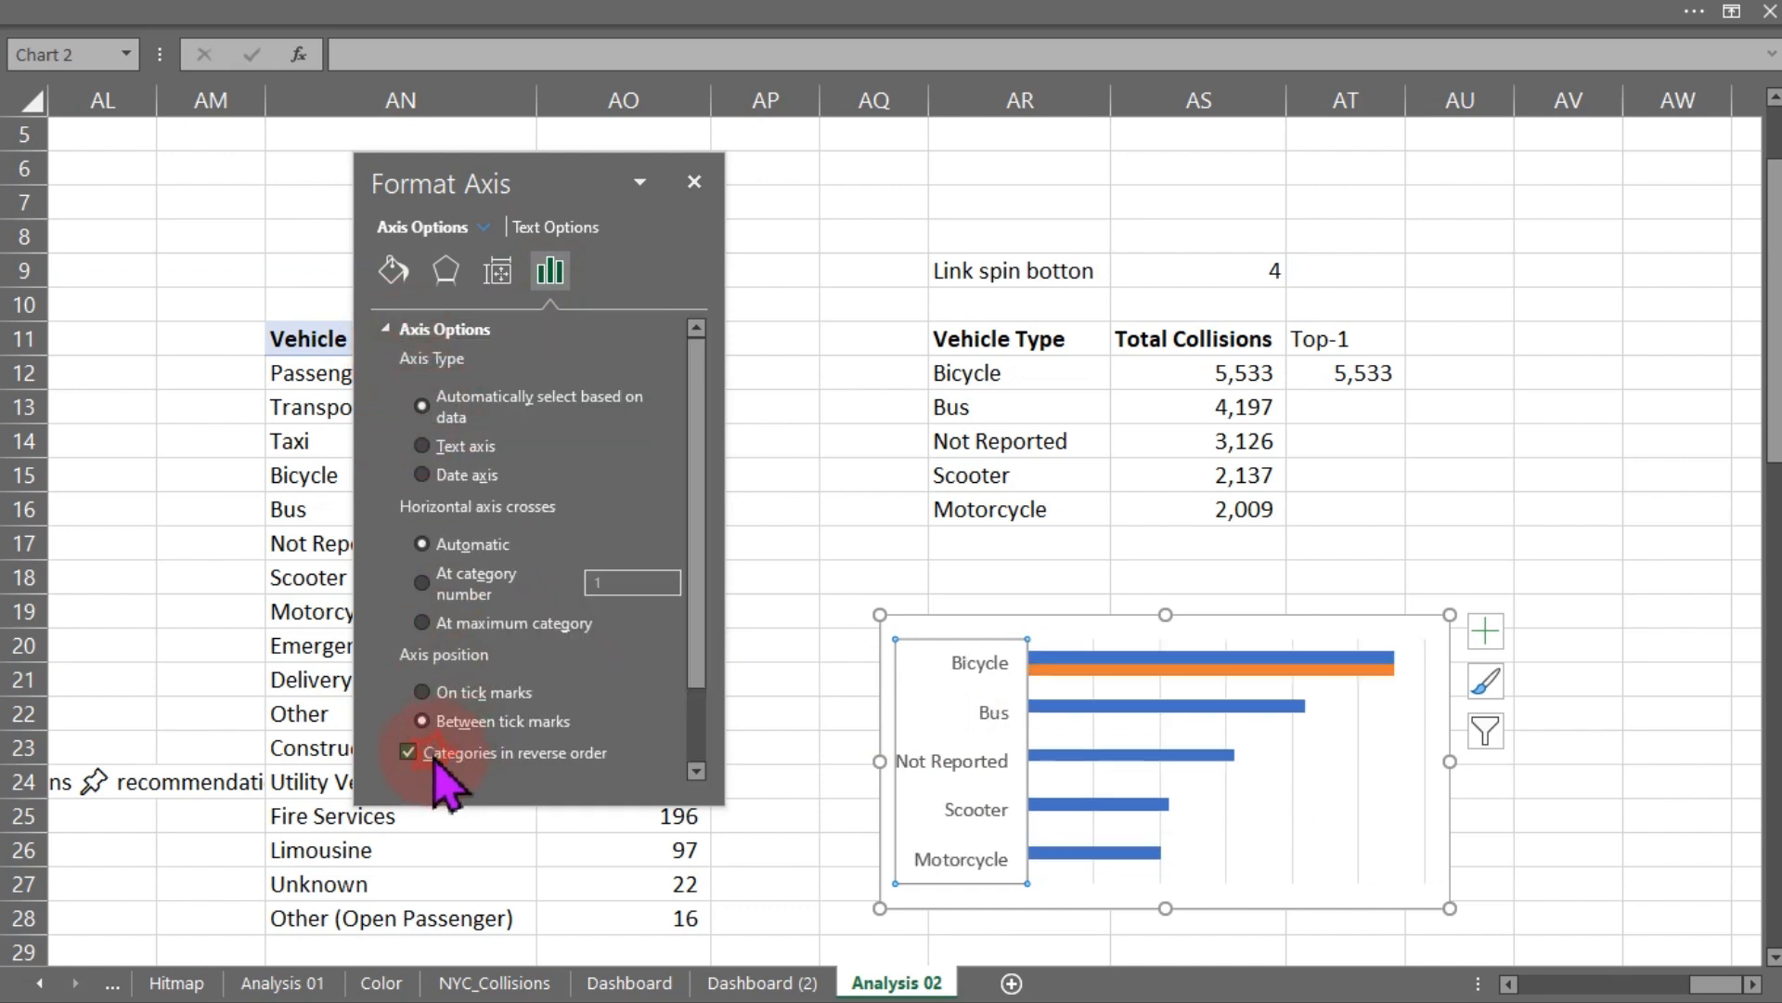
- Set the bar chart's series overlap to 100% and gap width to about 57%
left_click(1177, 670)
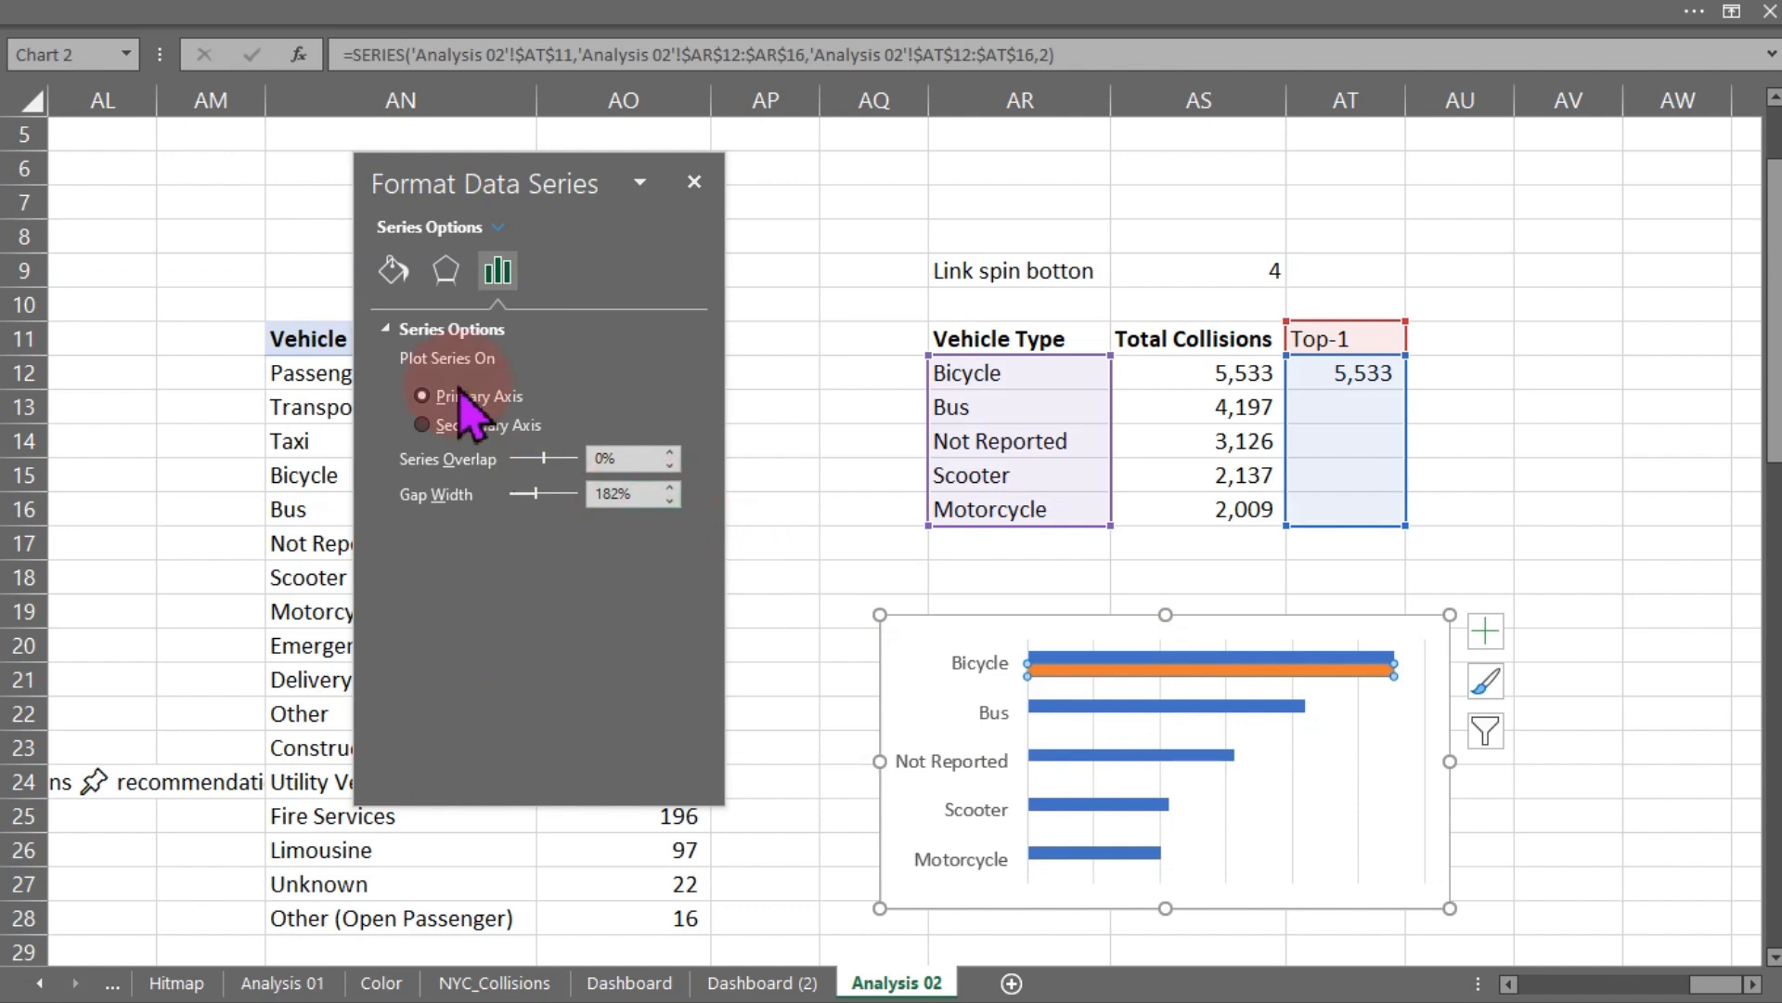
left_click(394, 269)
left_click(497, 270)
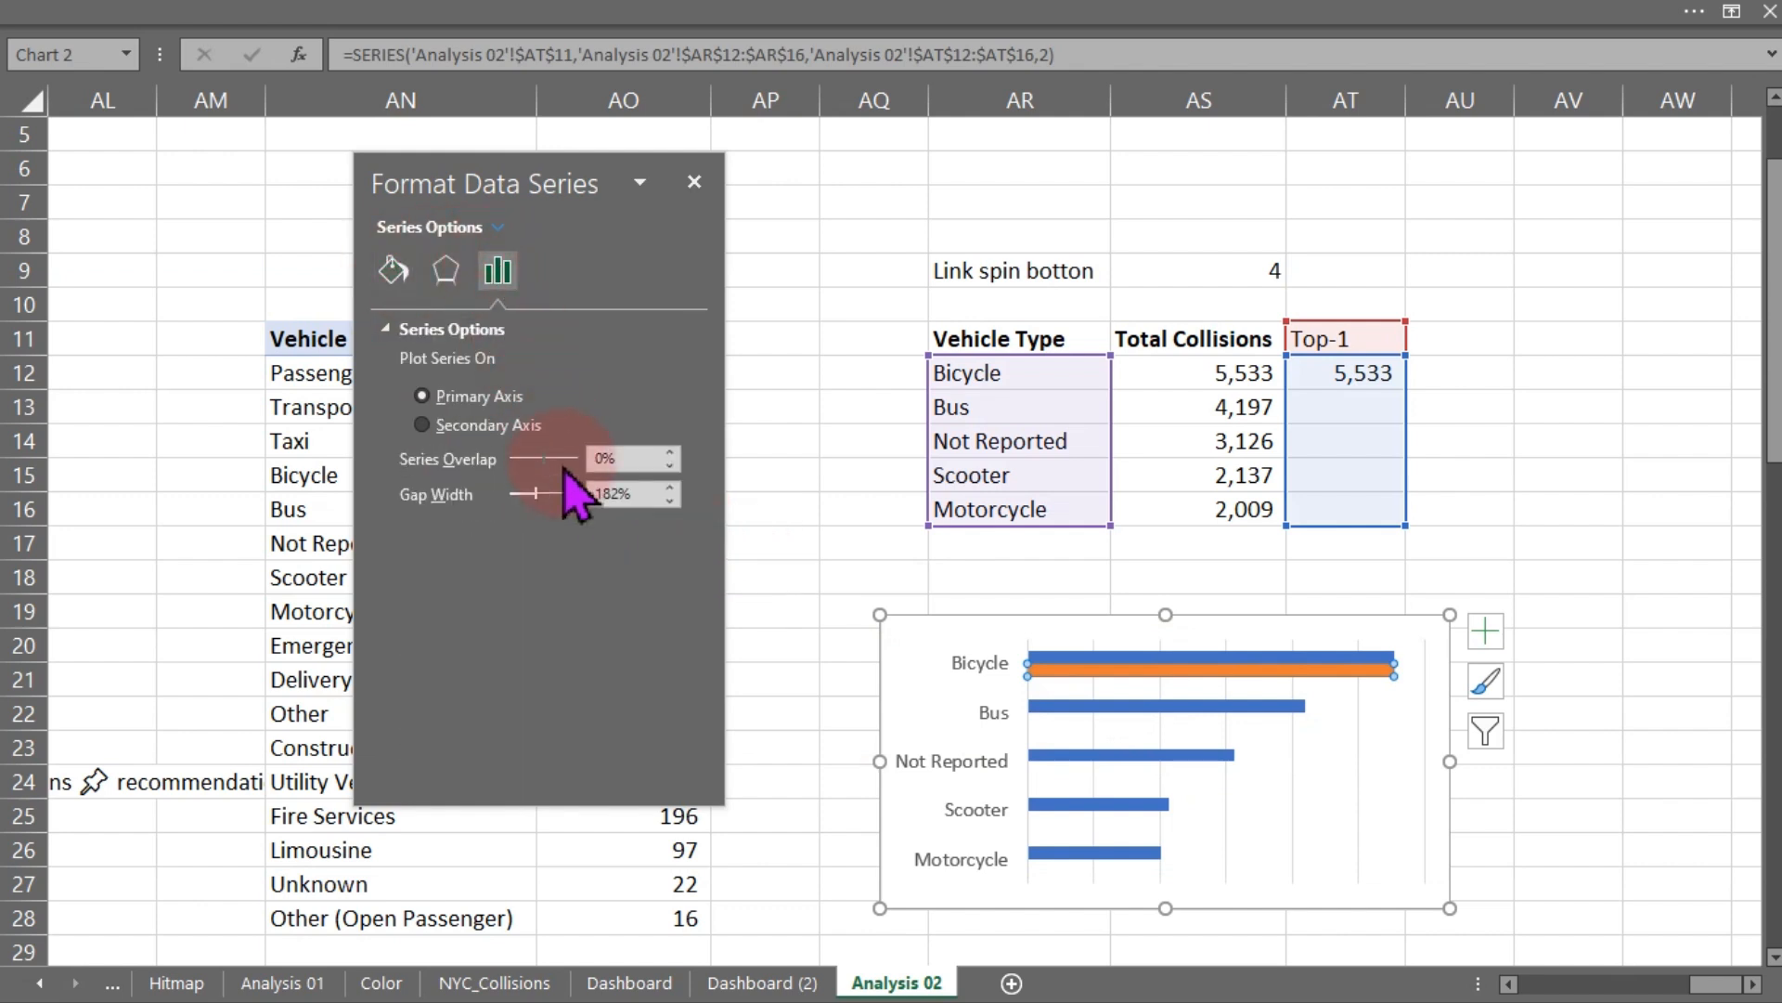
left_click_drag(541, 467, 617, 459)
left_click_drag(533, 497, 532, 498)
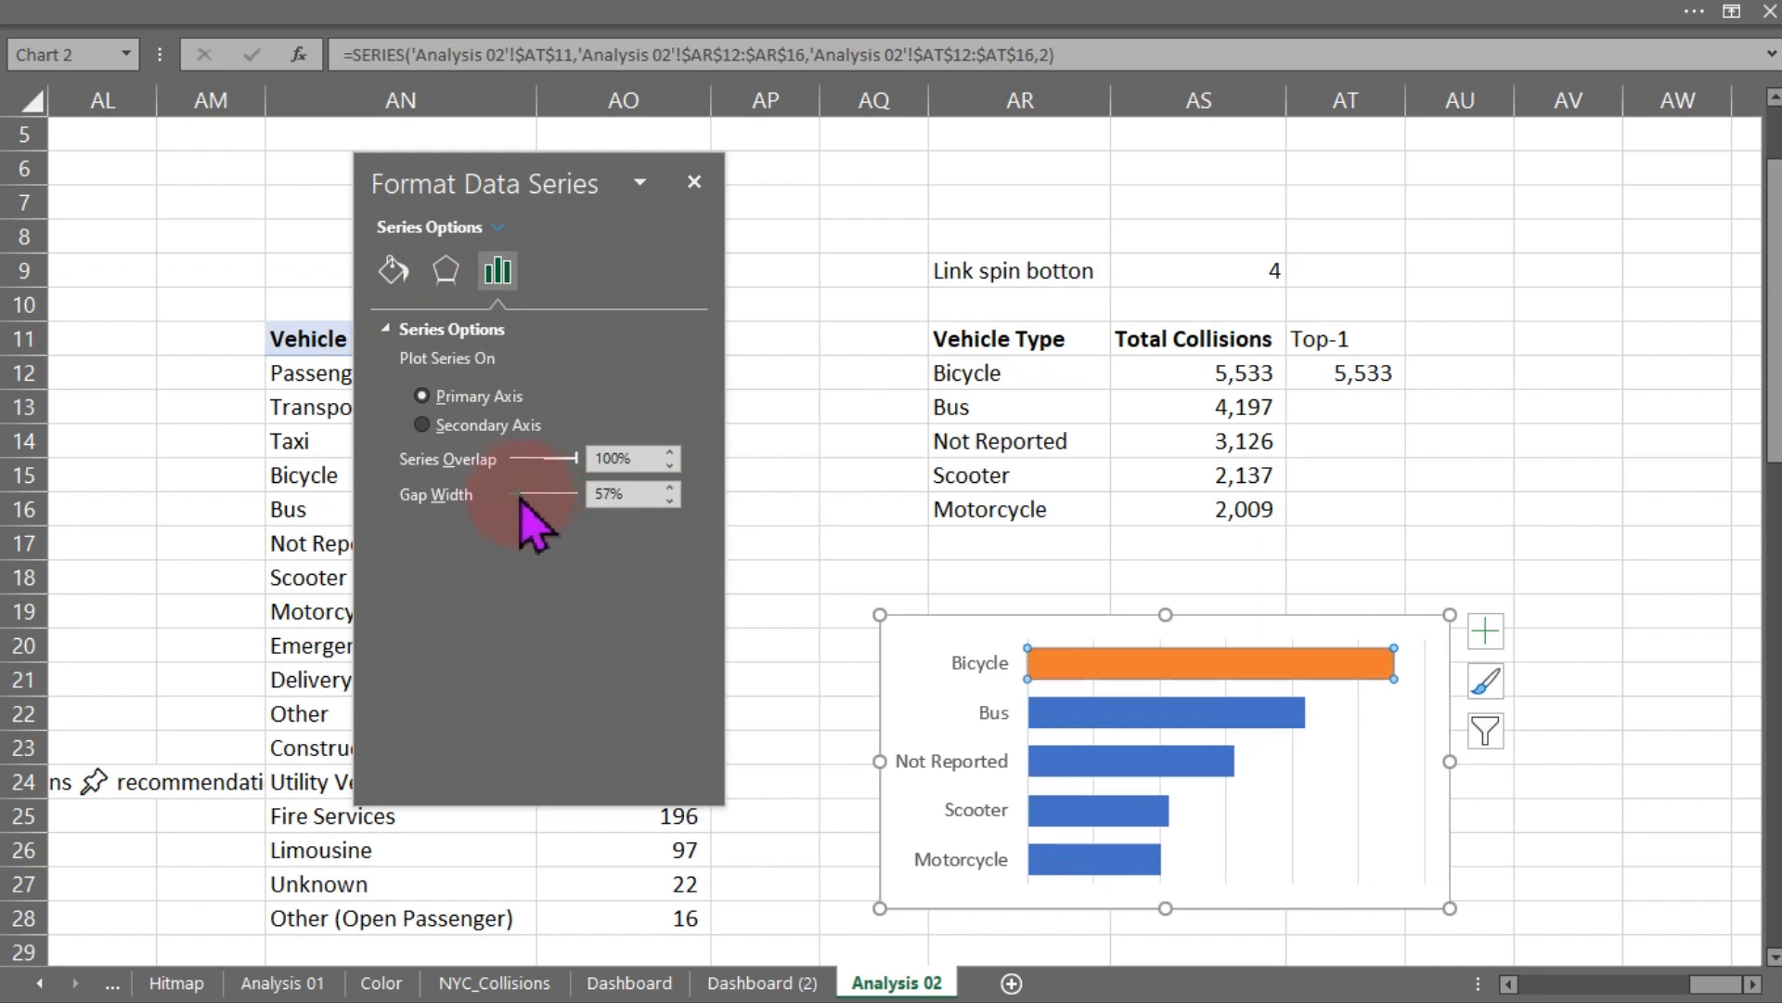
- Cut the bar chart and paste it onto the Dashboard (2) sheet
left_click(1452, 913)
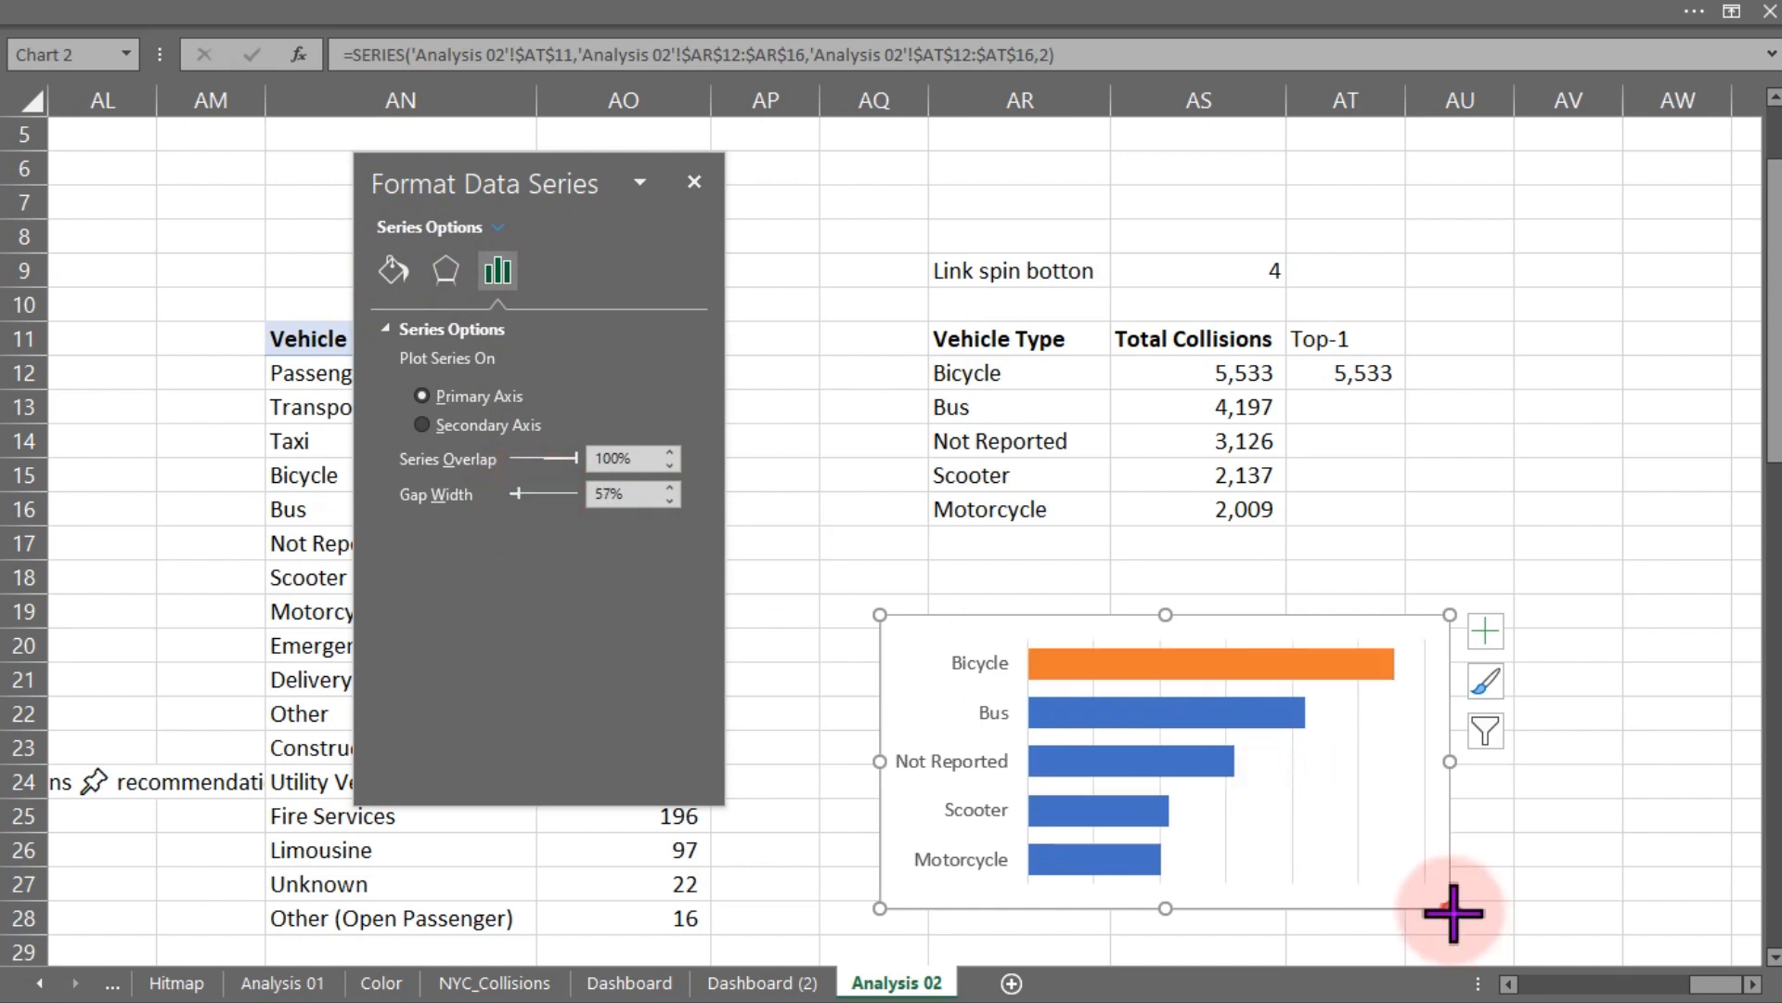
left_click_drag(1453, 912, 1312, 922)
key("ctrl+x")
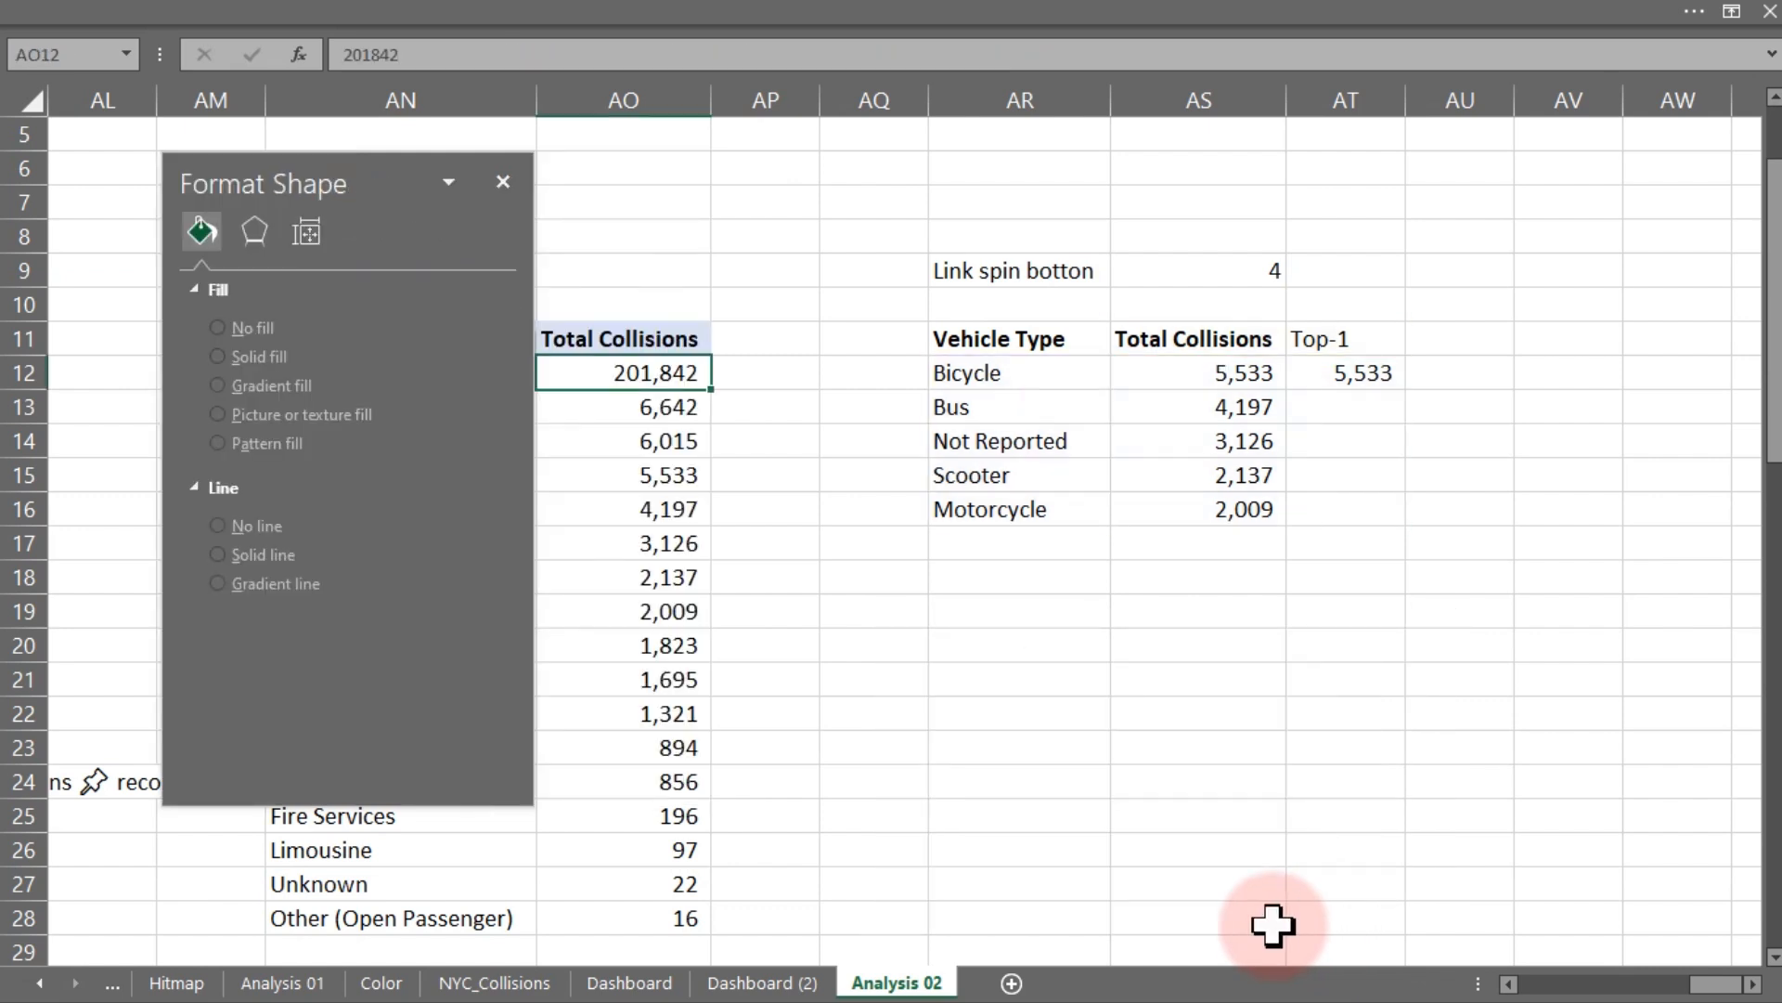
left_click(763, 982)
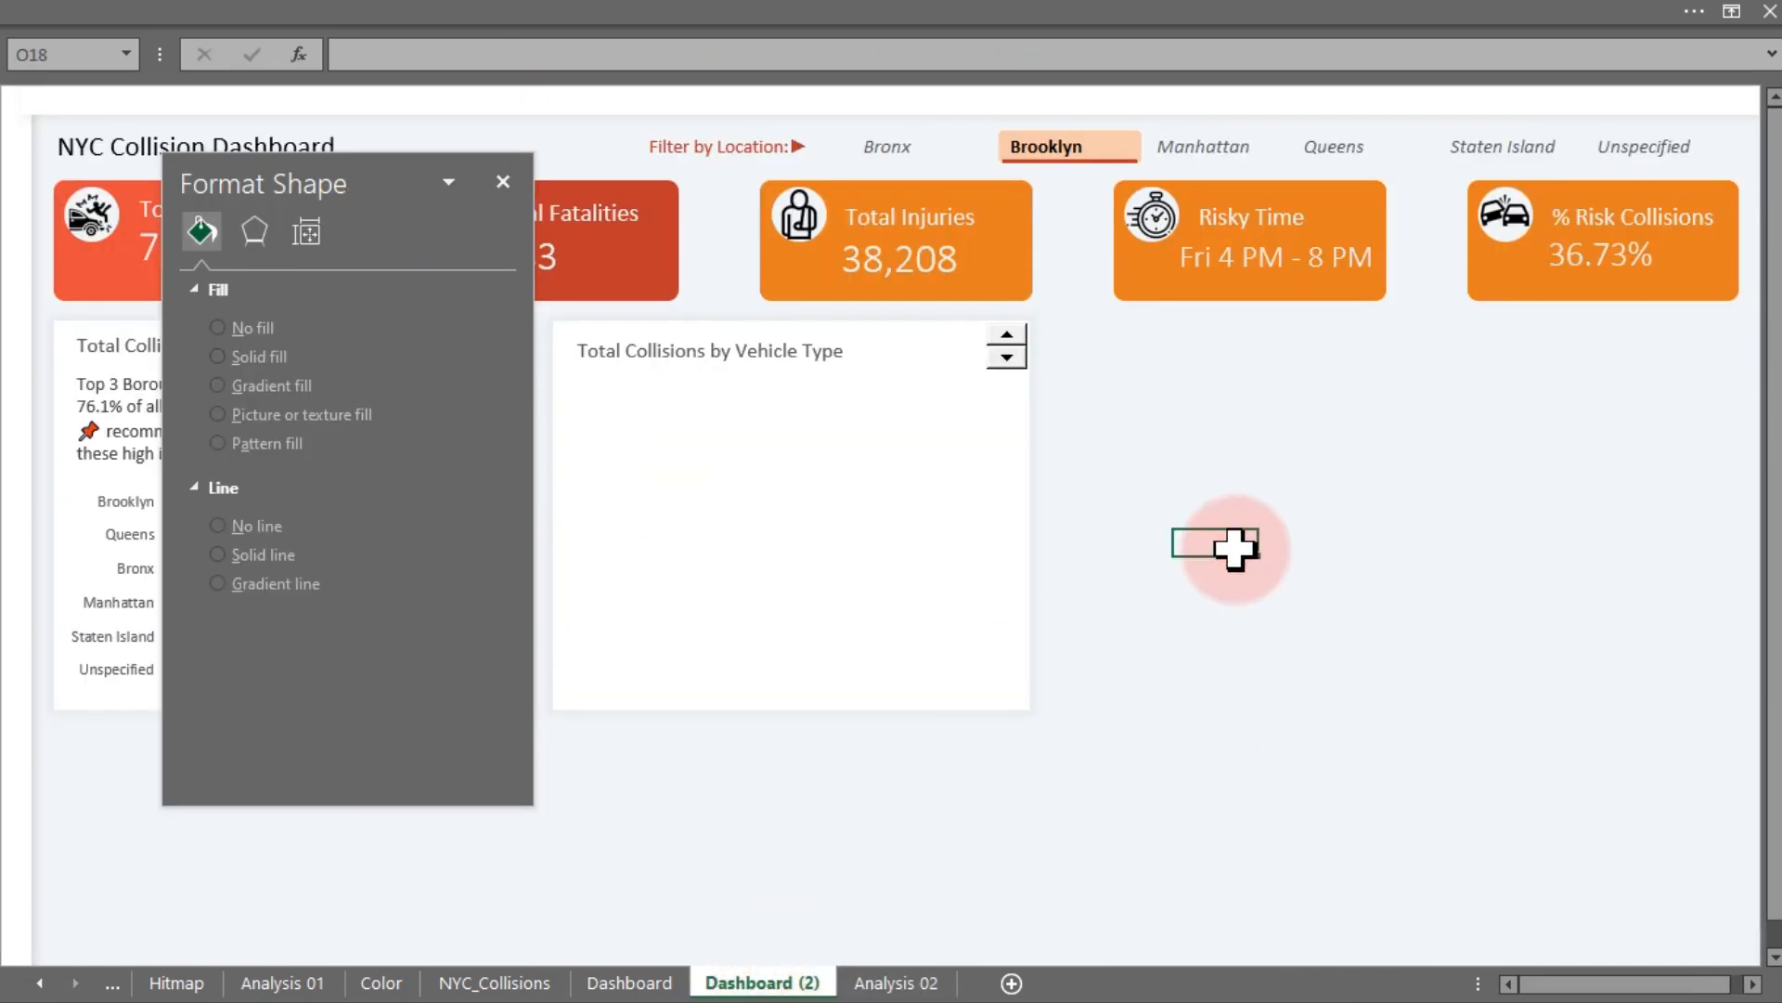
key("ctrl+v")
- Move the pasted chart into the Total Collisions by Vehicle Type card
left_click_drag(332, 183, 545, 685)
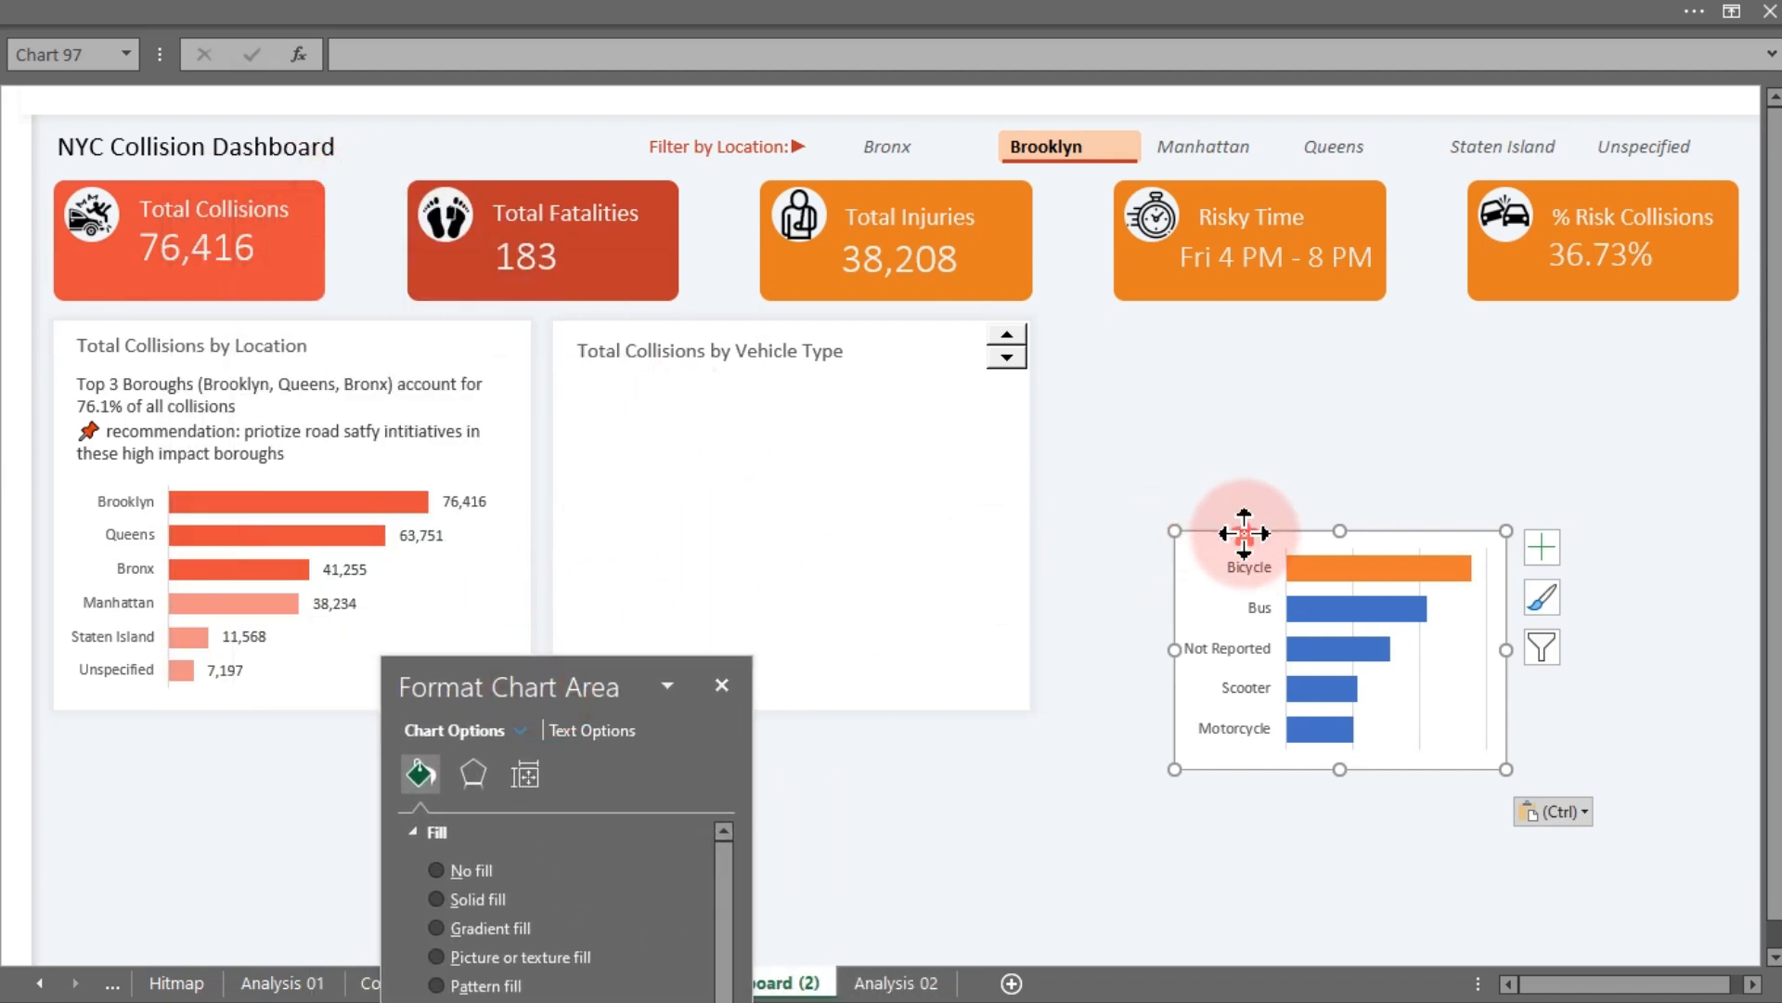
left_click_drag(1244, 533, 658, 528)
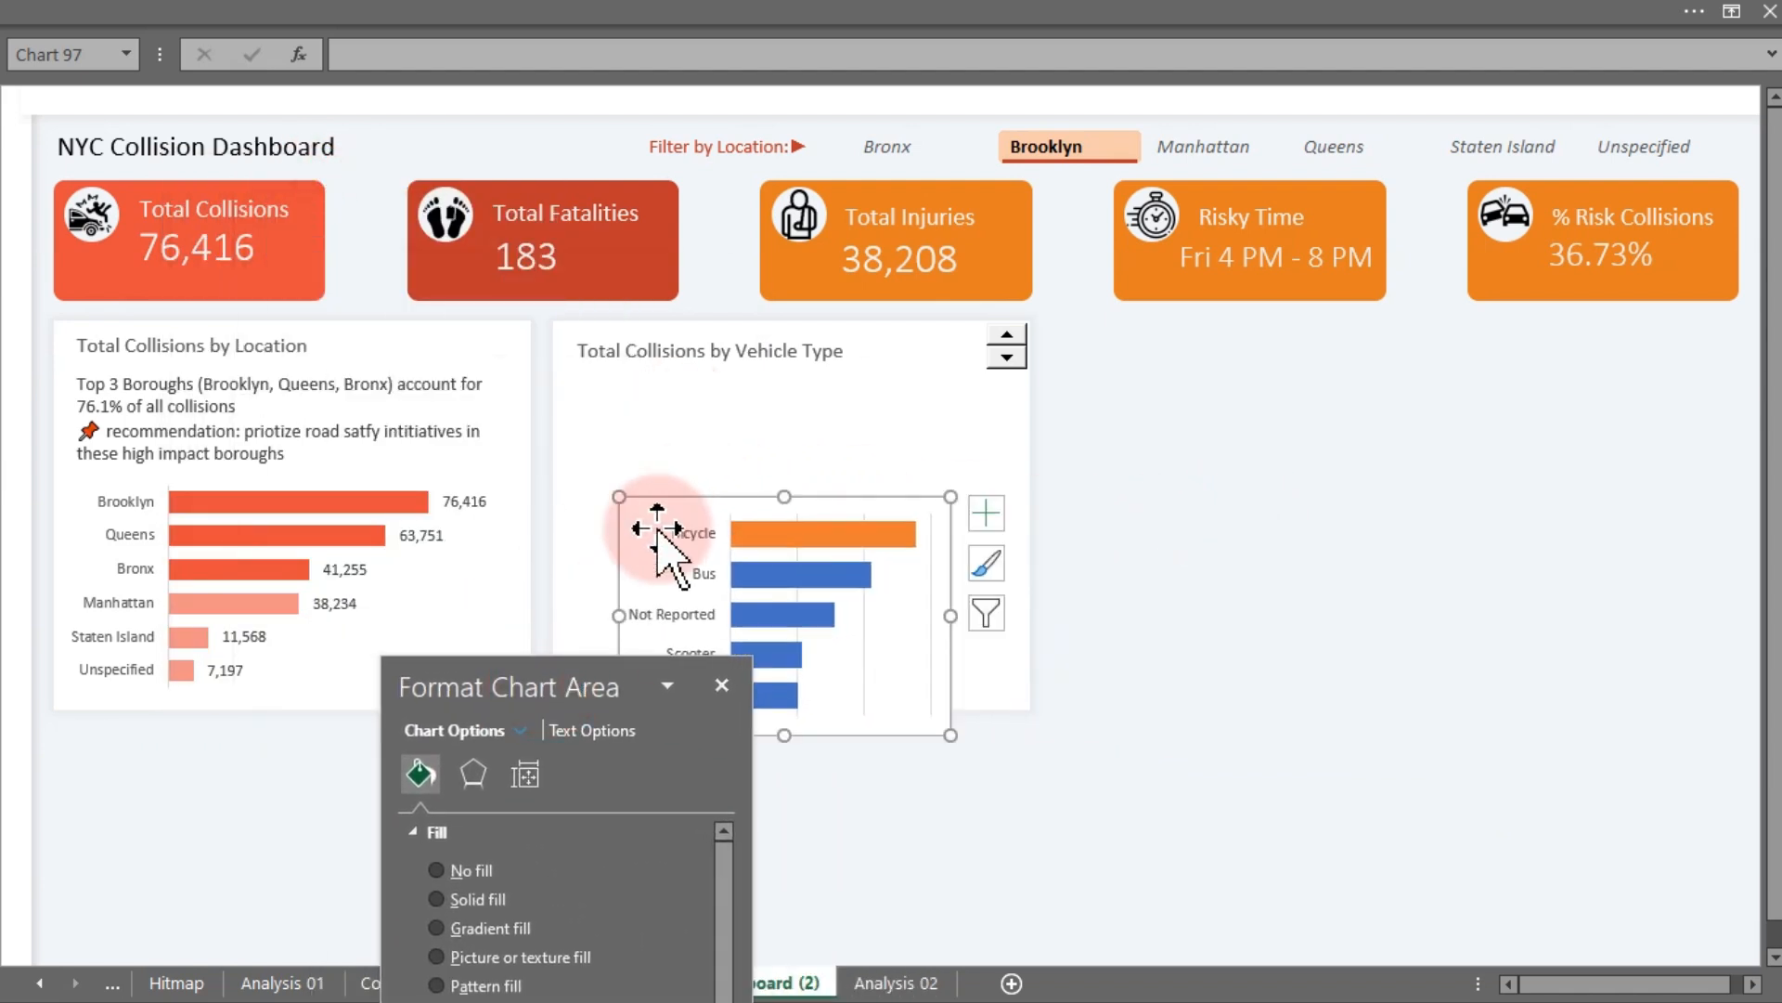
left_click_drag(480, 684, 1296, 419)
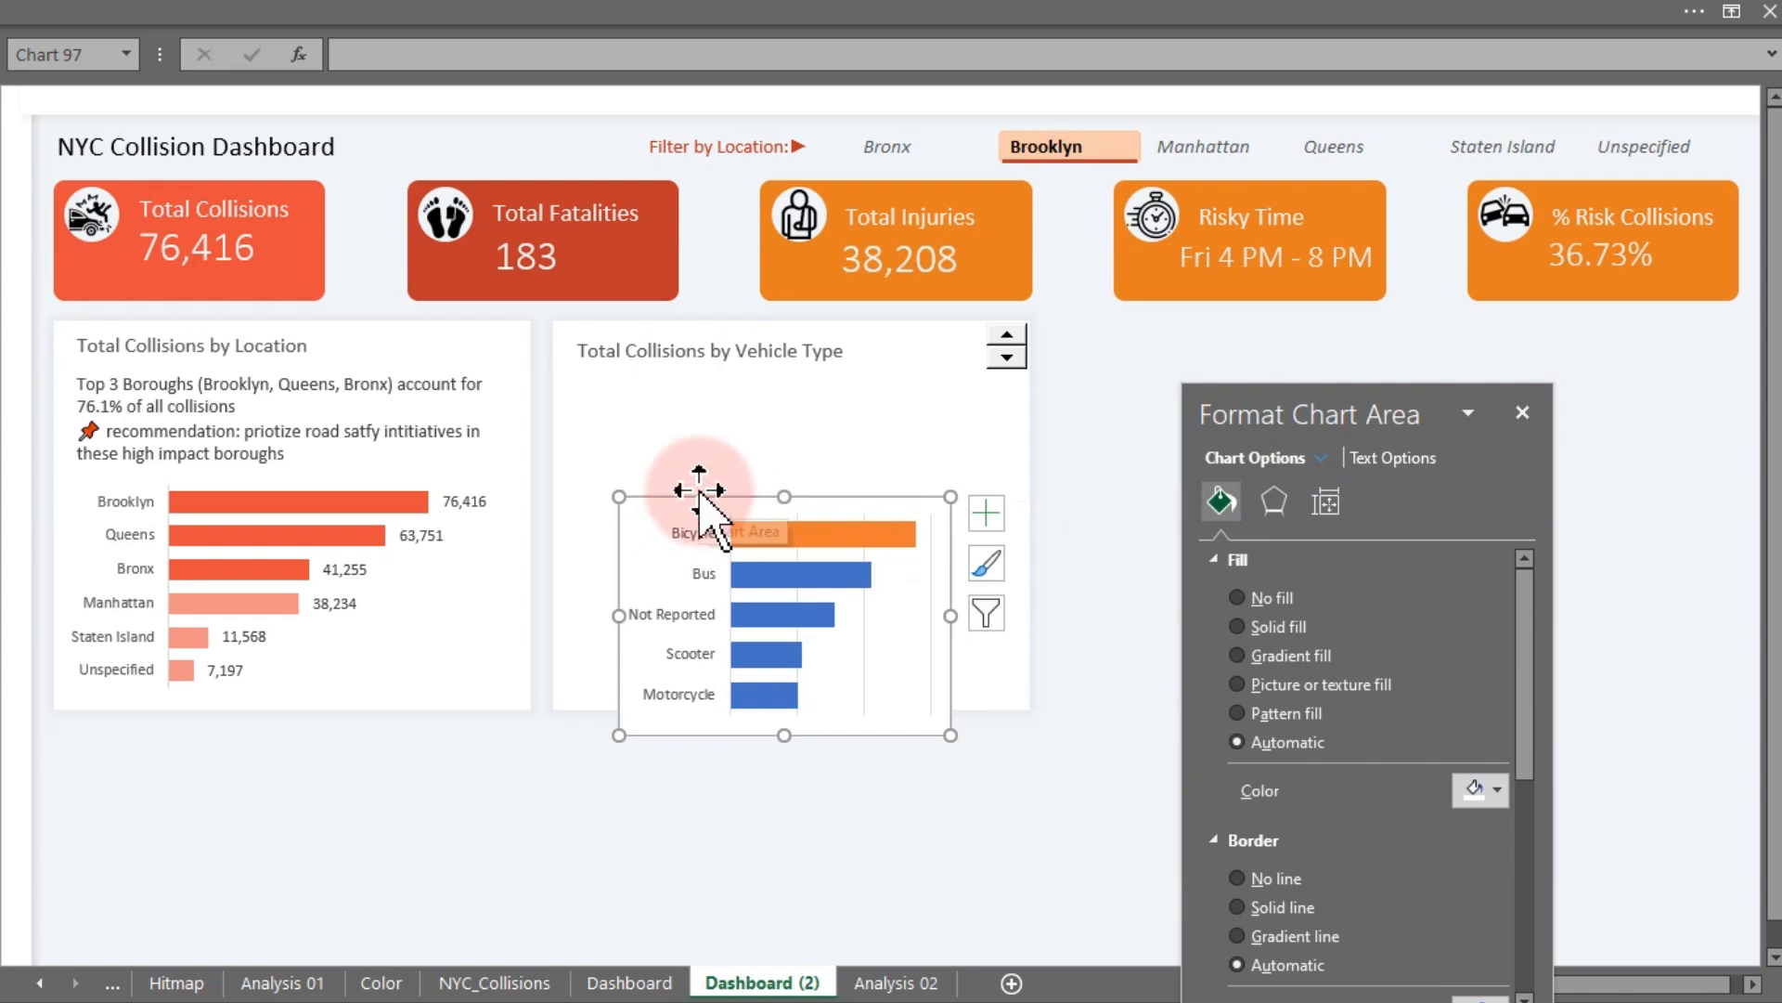
left_click_drag(701, 489, 645, 475)
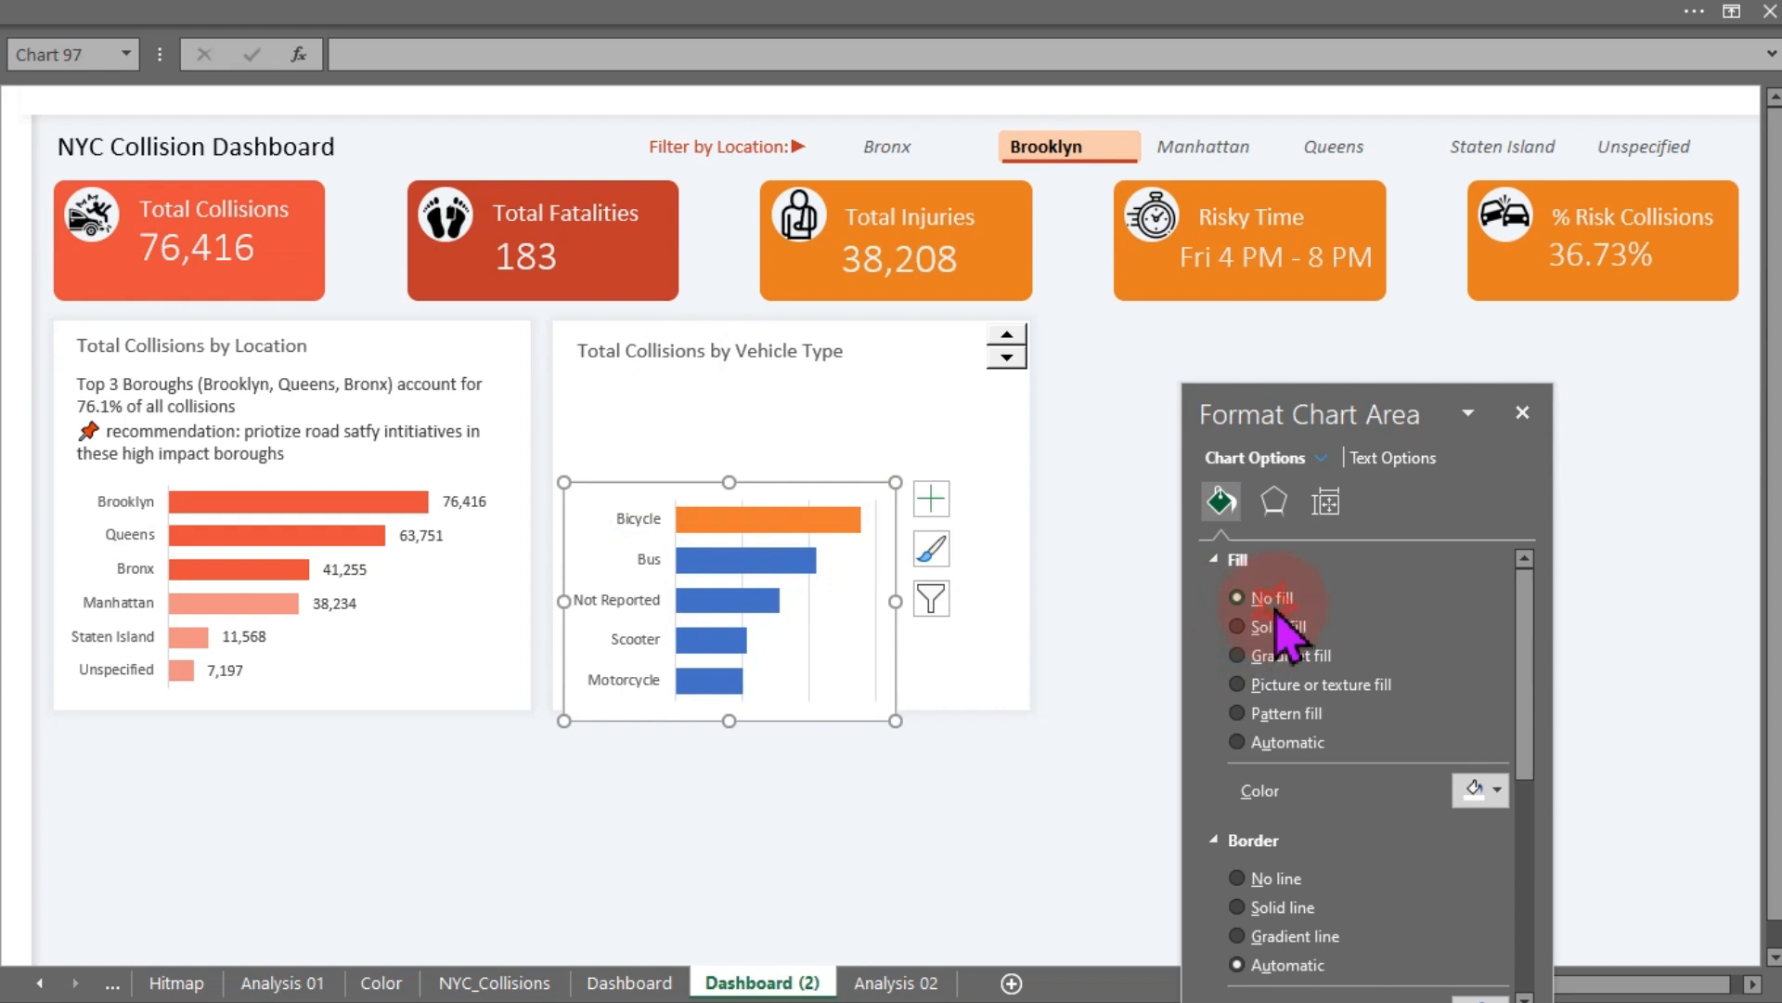
- Remove the chart area's fill and border and widen the chart to fill the card
left_click(1275, 825)
left_click_drag(896, 601, 1023, 613)
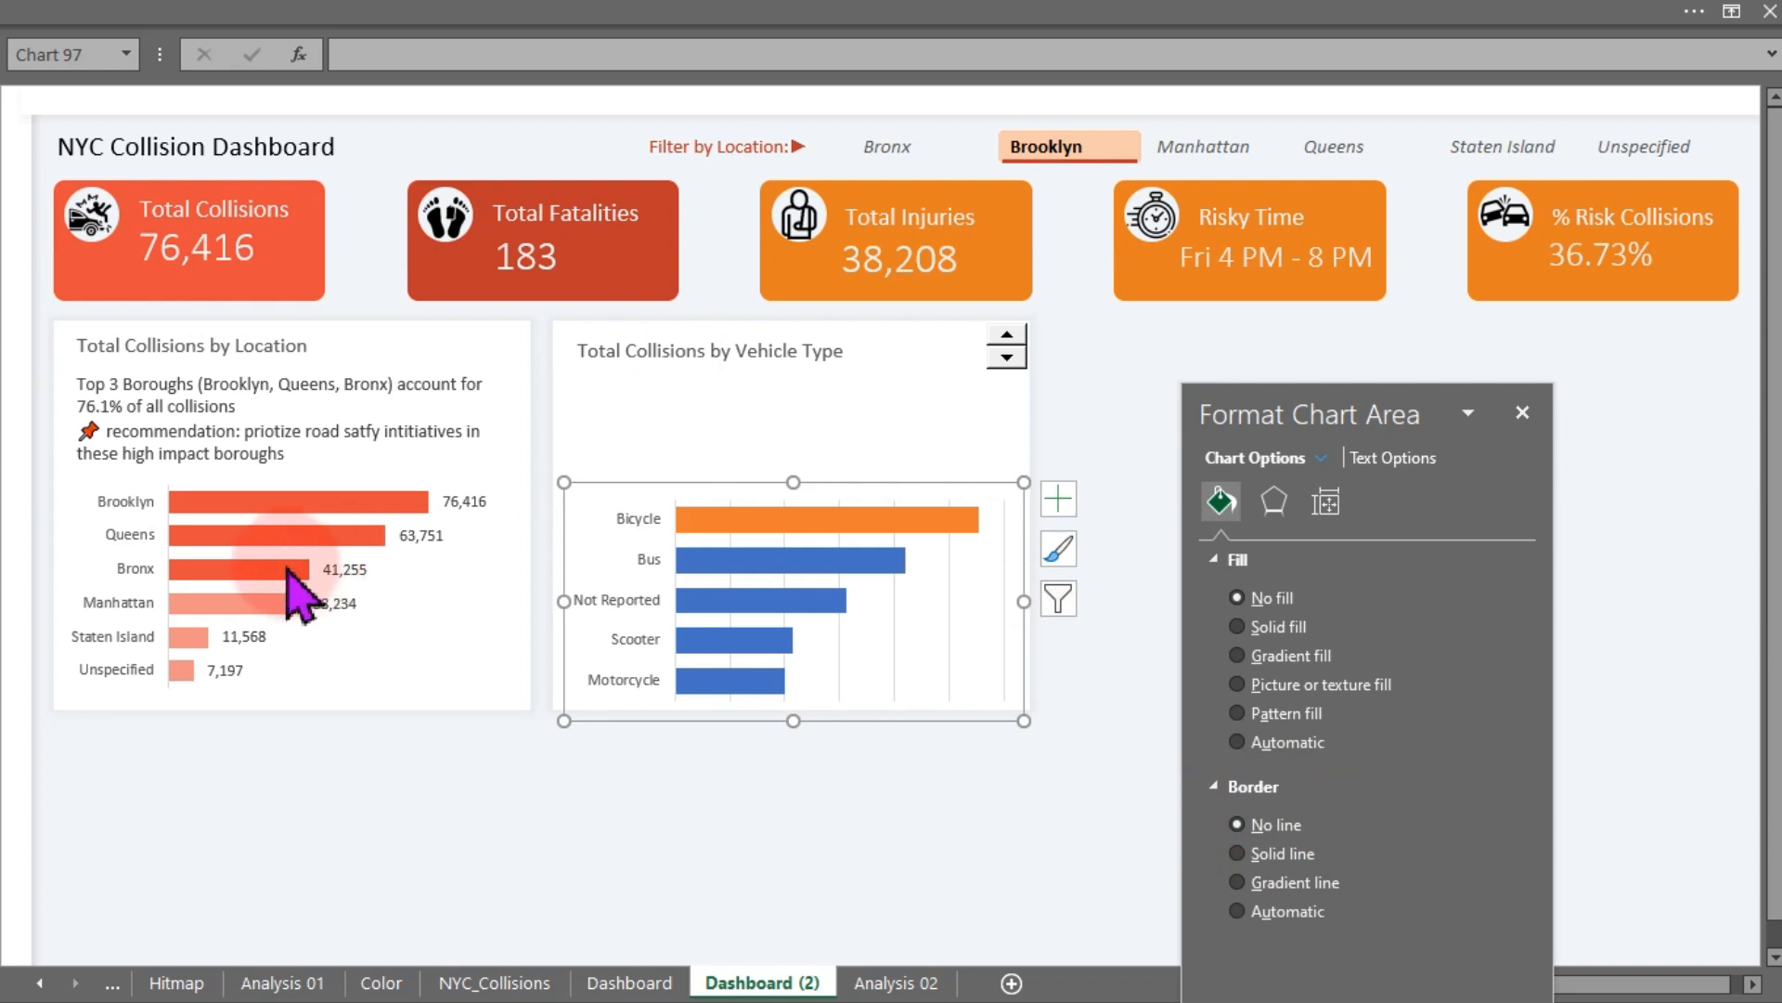
- Fill the vehicle-type Total Collisions series with the borough chart's orange-red colour at 38% transparency
left_click(267, 606)
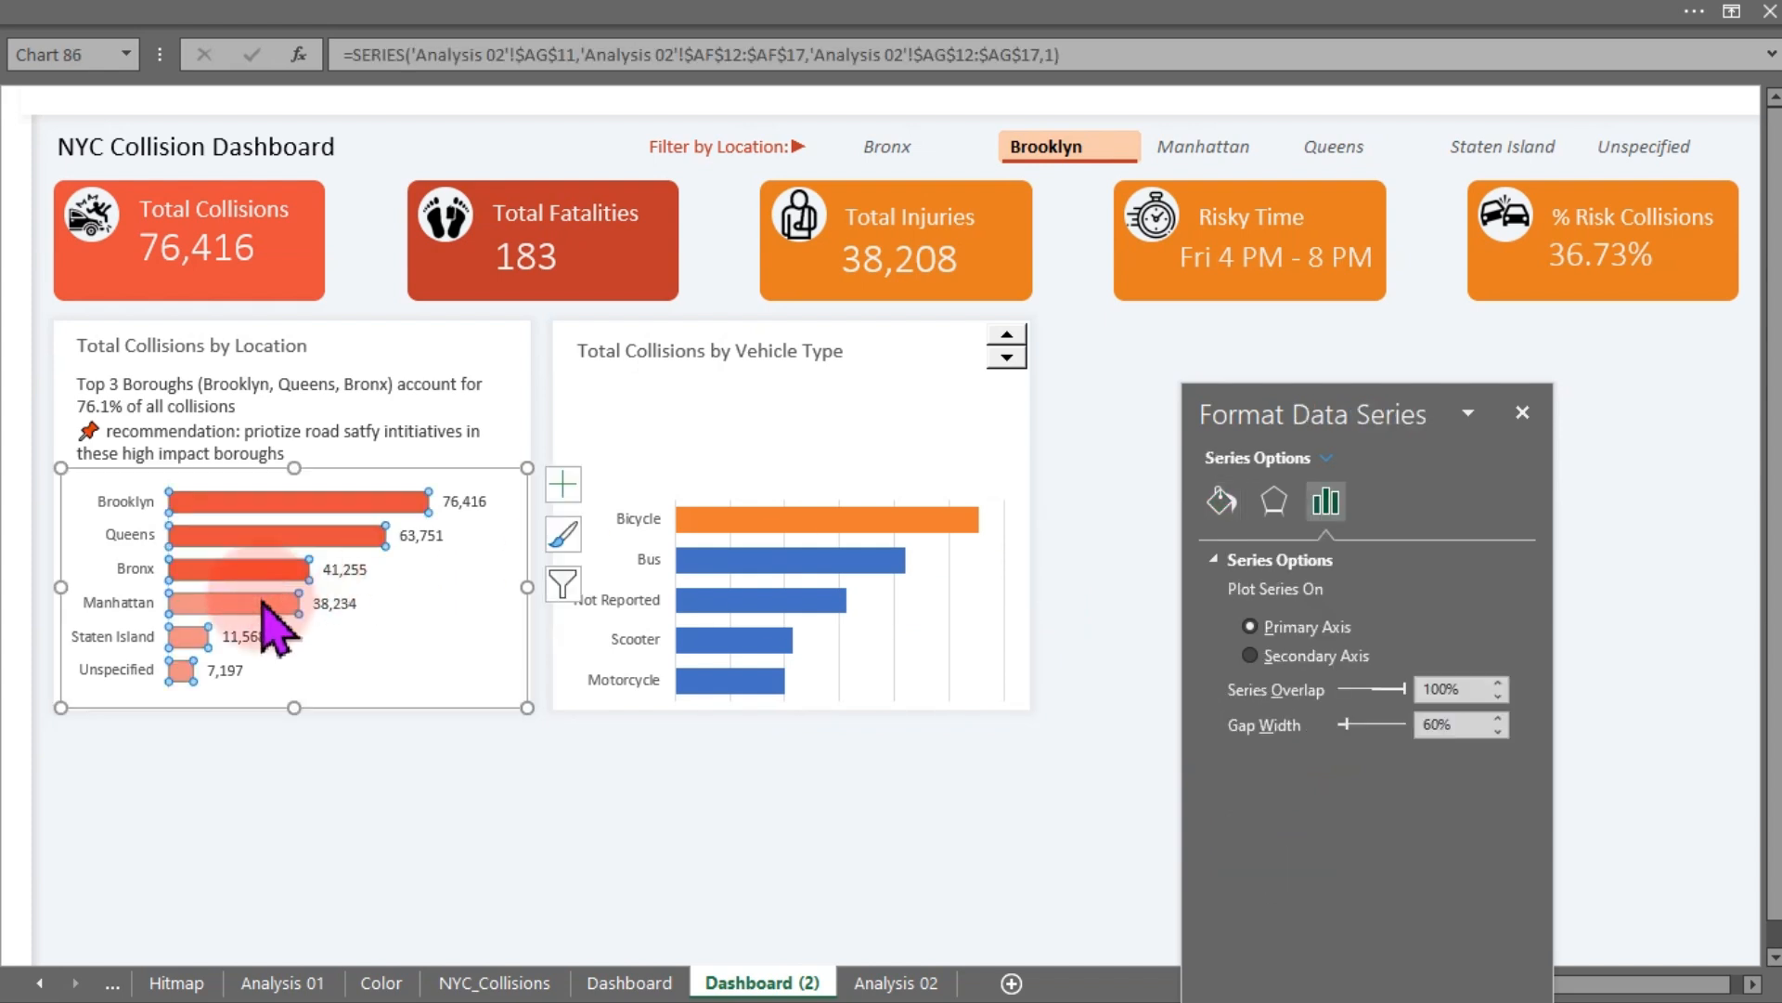
left_click(1224, 503)
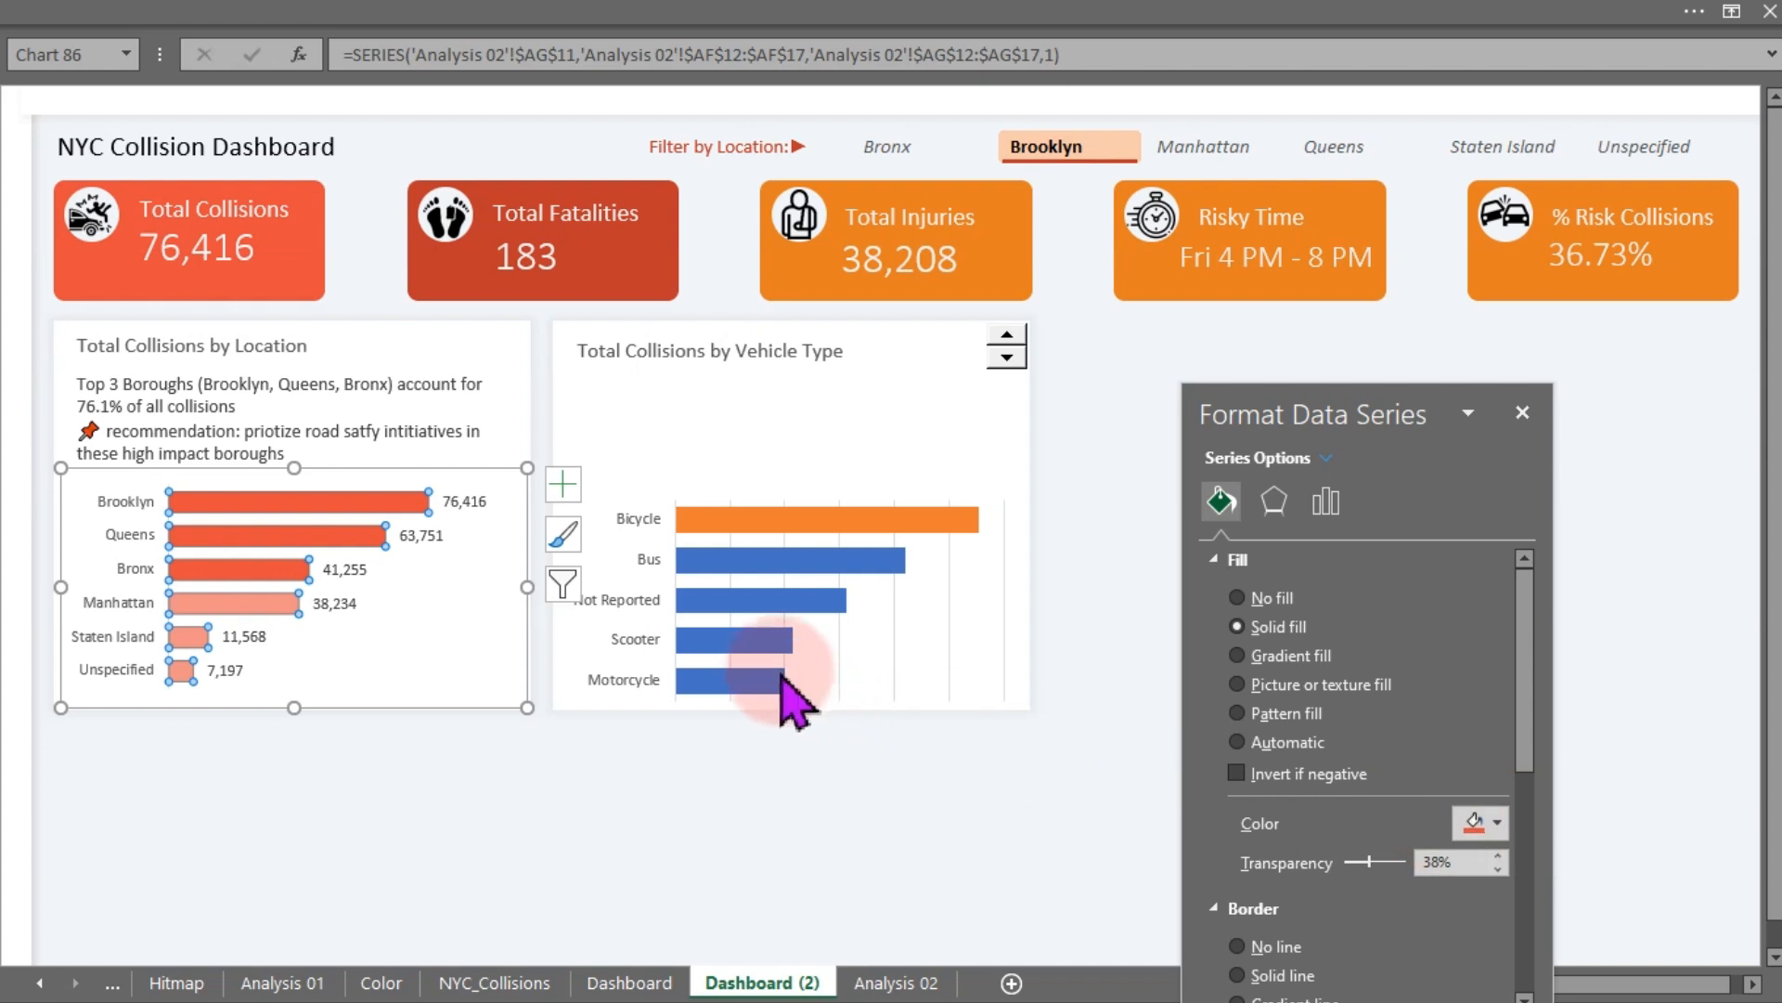
left_click(759, 649)
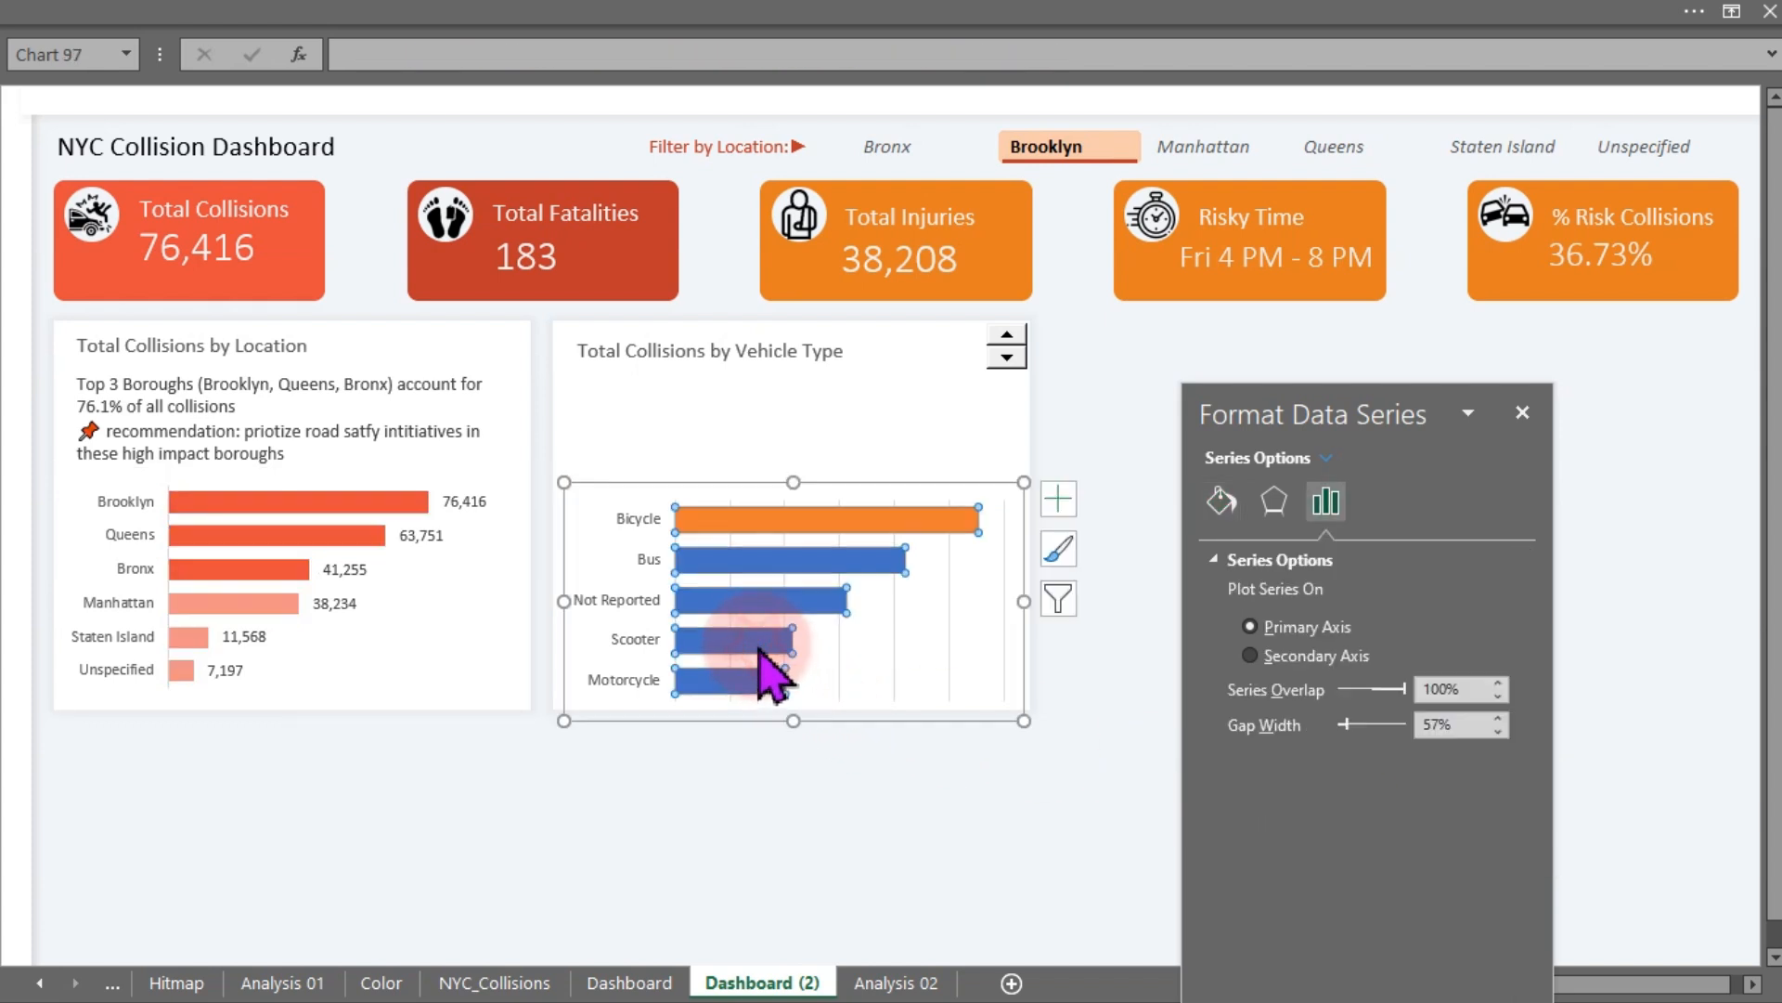
left_click(1221, 501)
left_click(1497, 820)
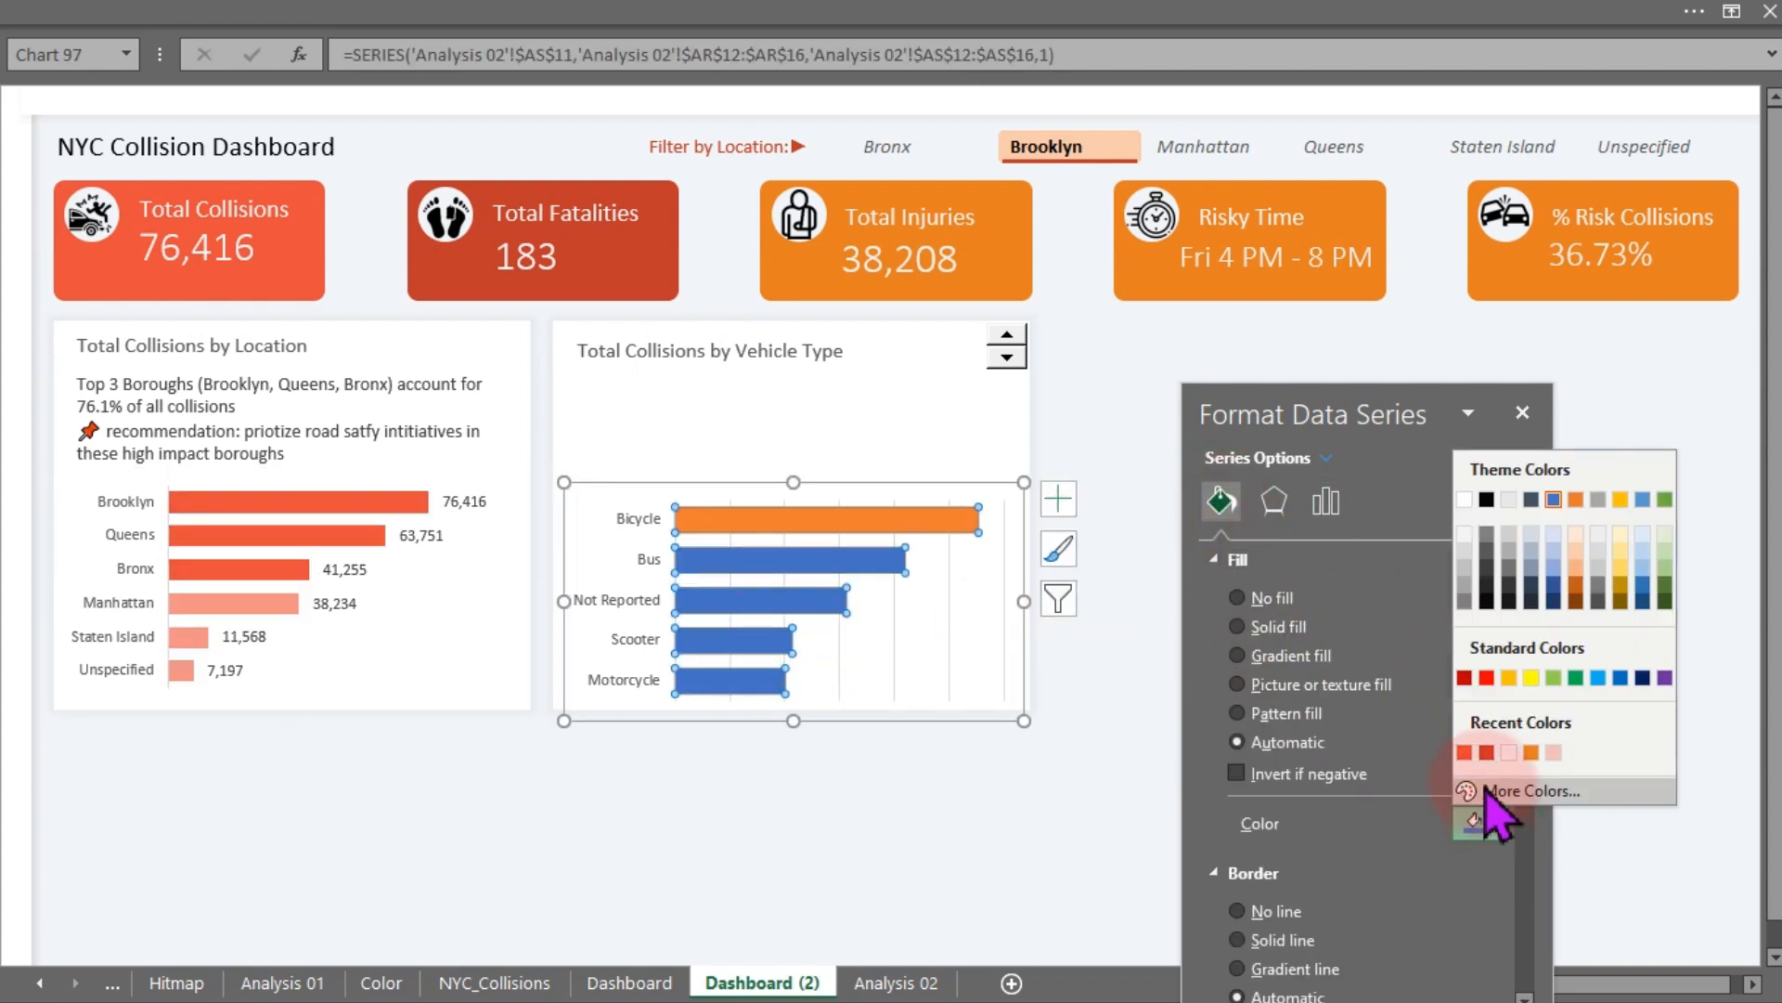
left_click(1469, 759)
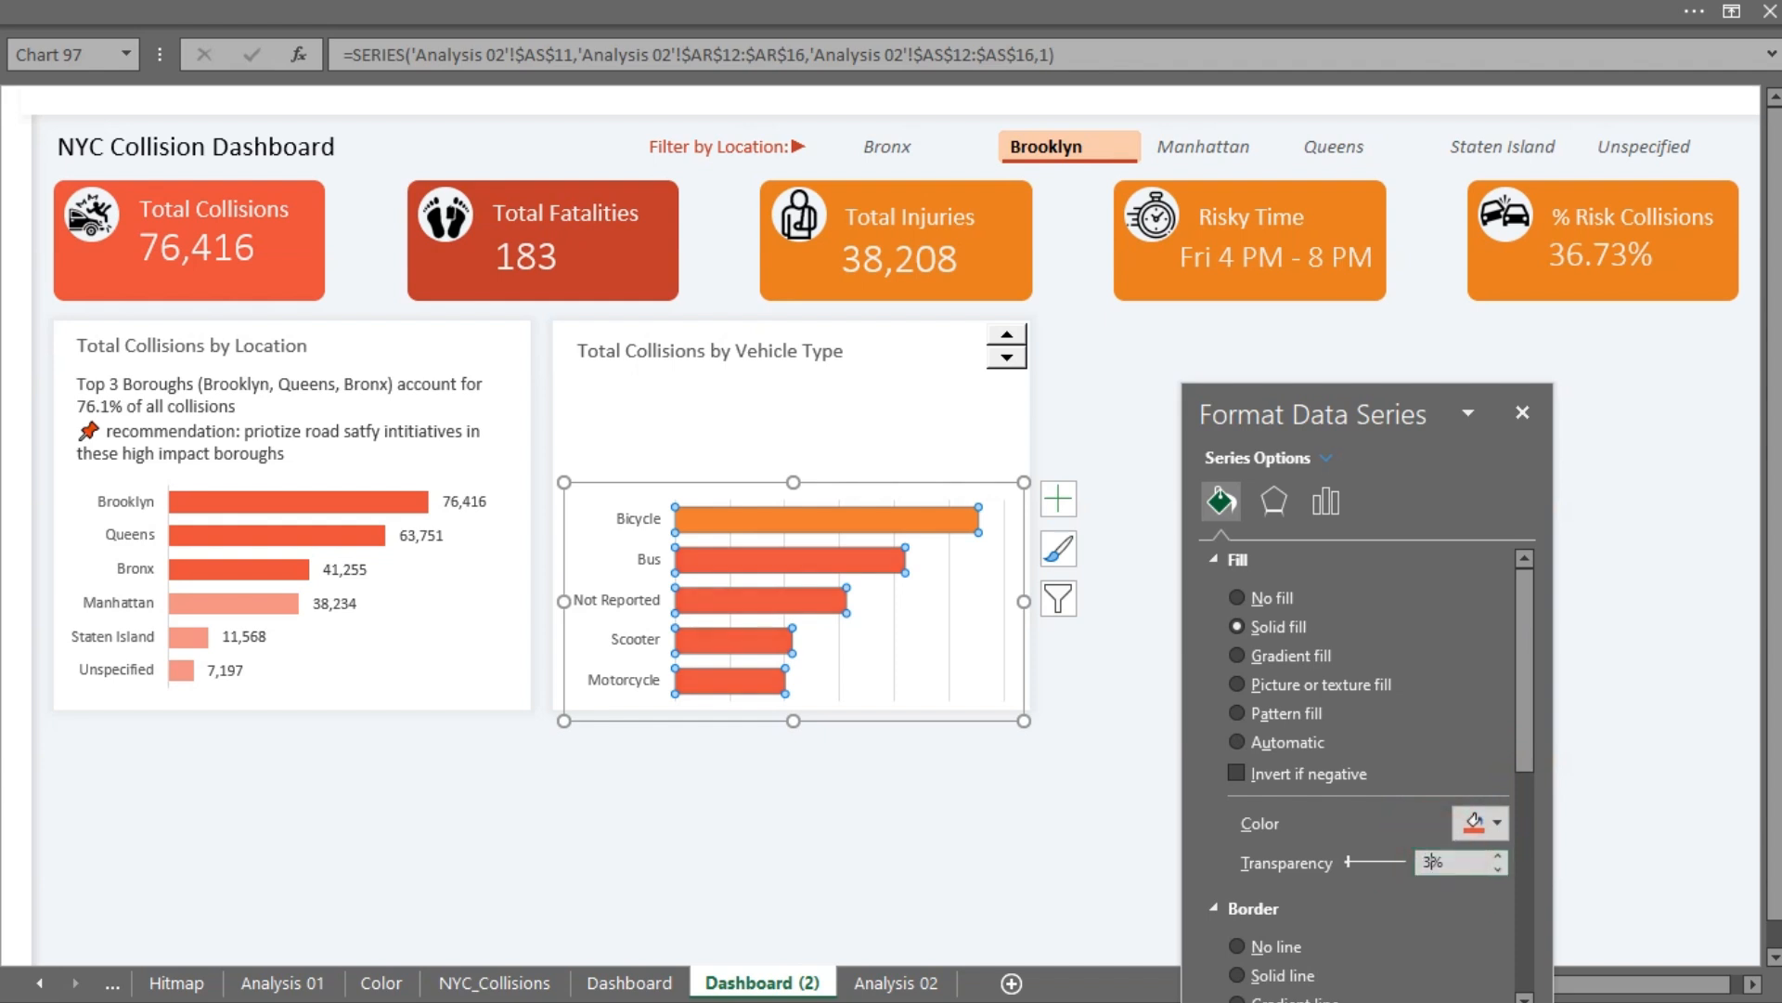
left_click(1432, 862)
type("38")
key("Return")
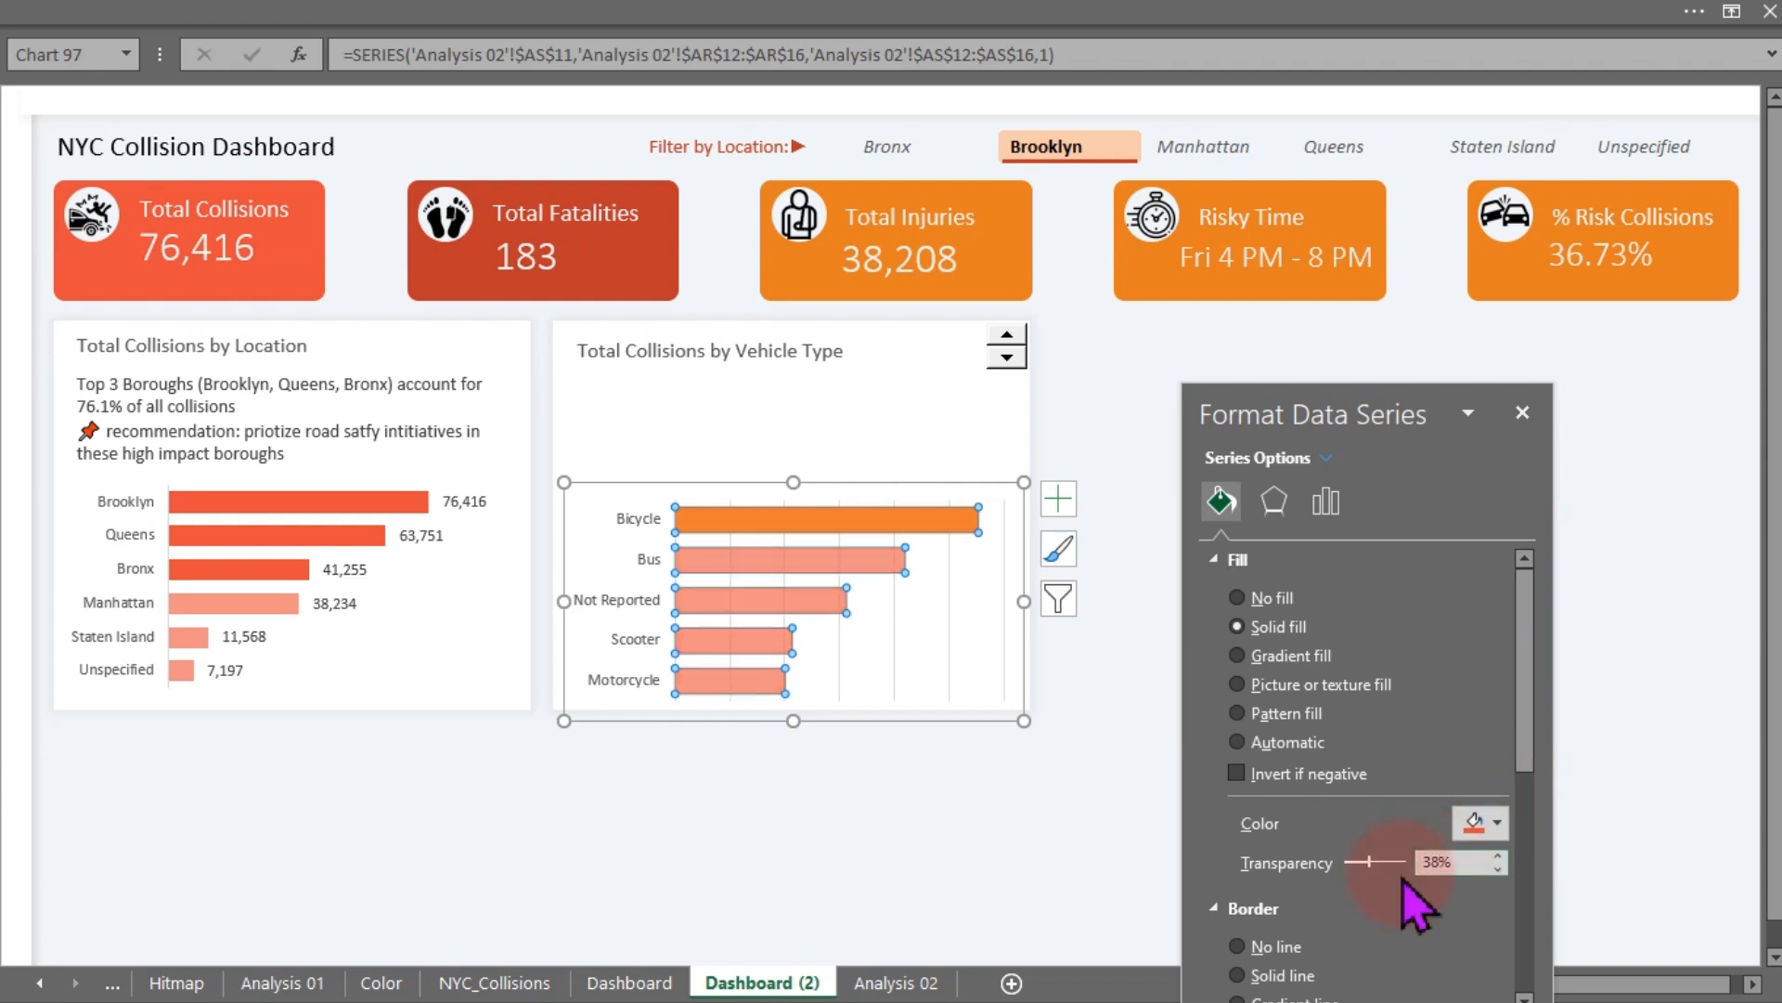
- Fill the Top-1 series with the same orange-red colour without transparency
left_click(1151, 593)
left_click(915, 520)
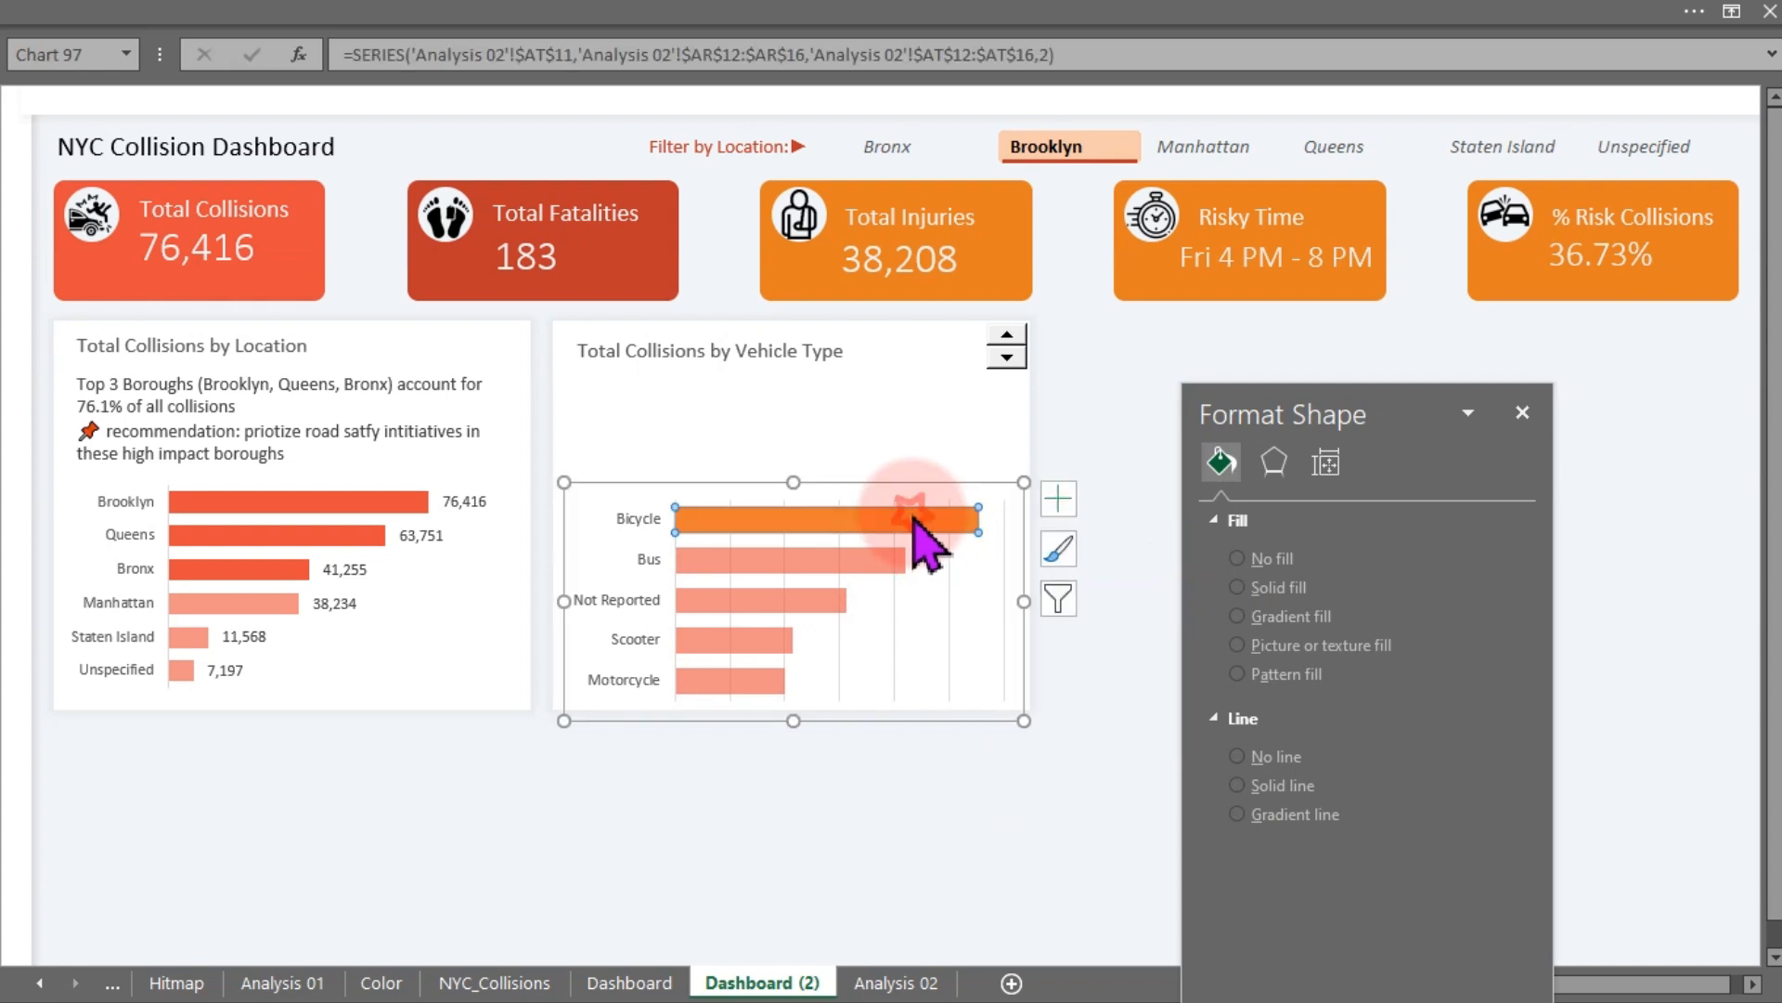
left_click(1221, 501)
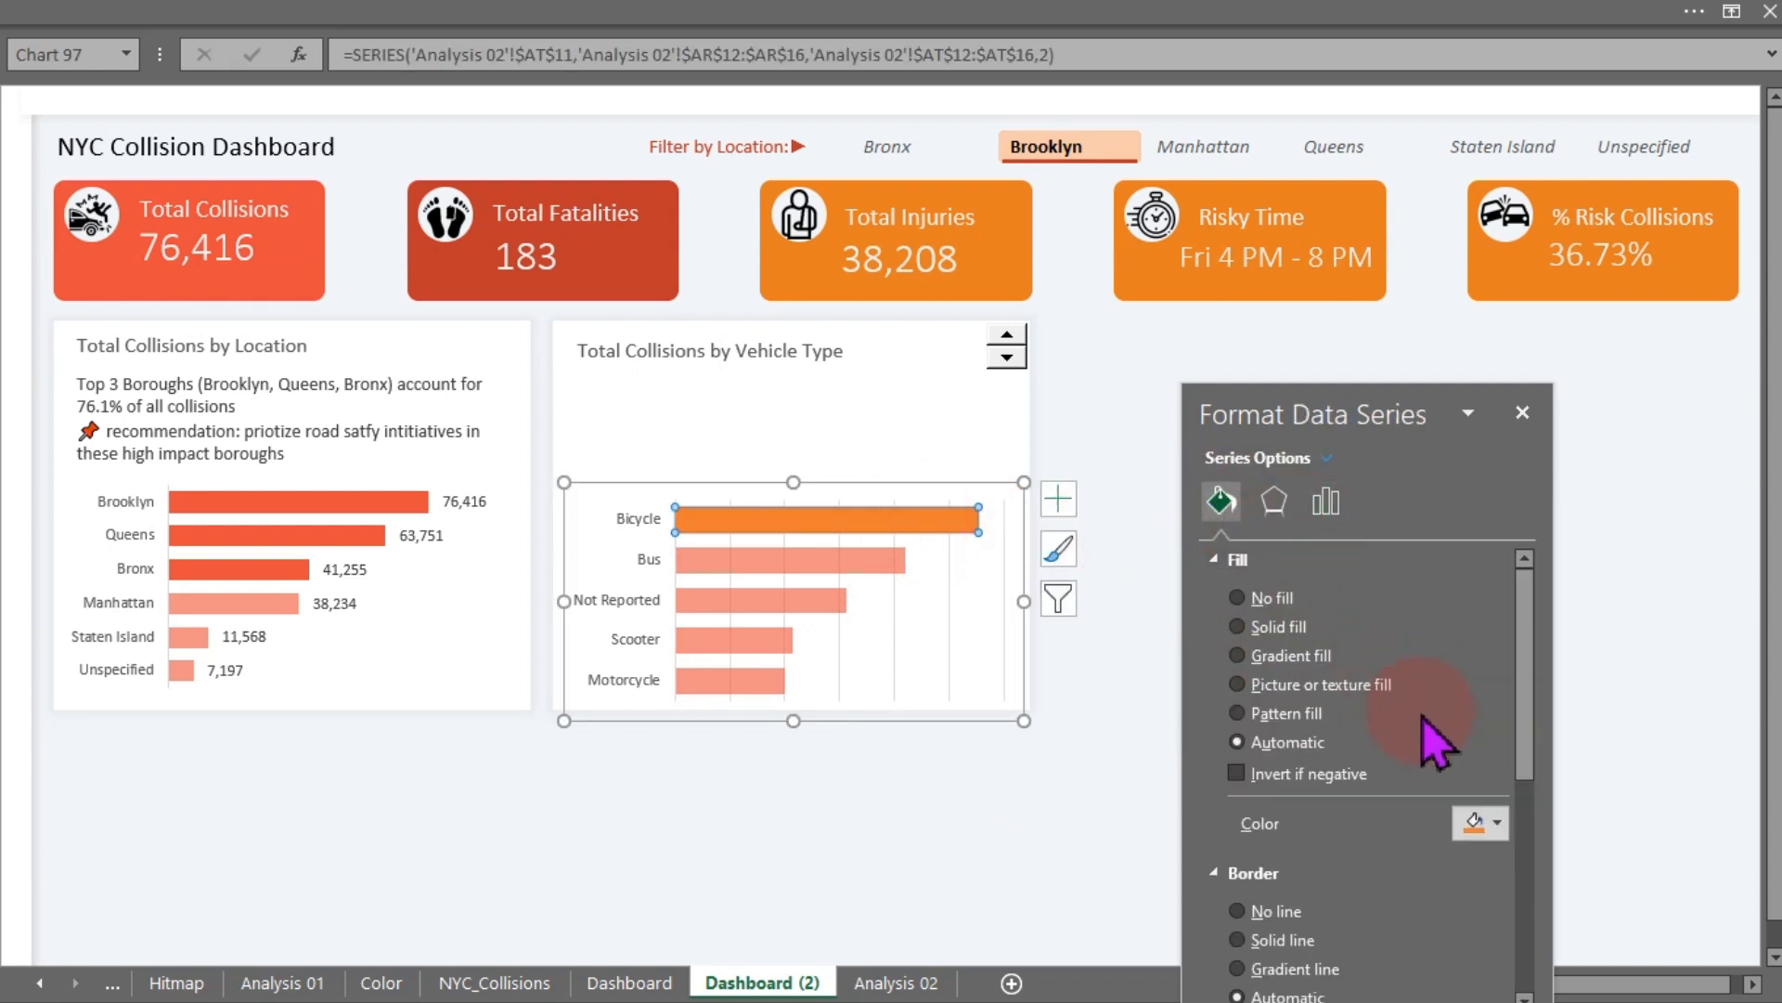
left_click(1483, 826)
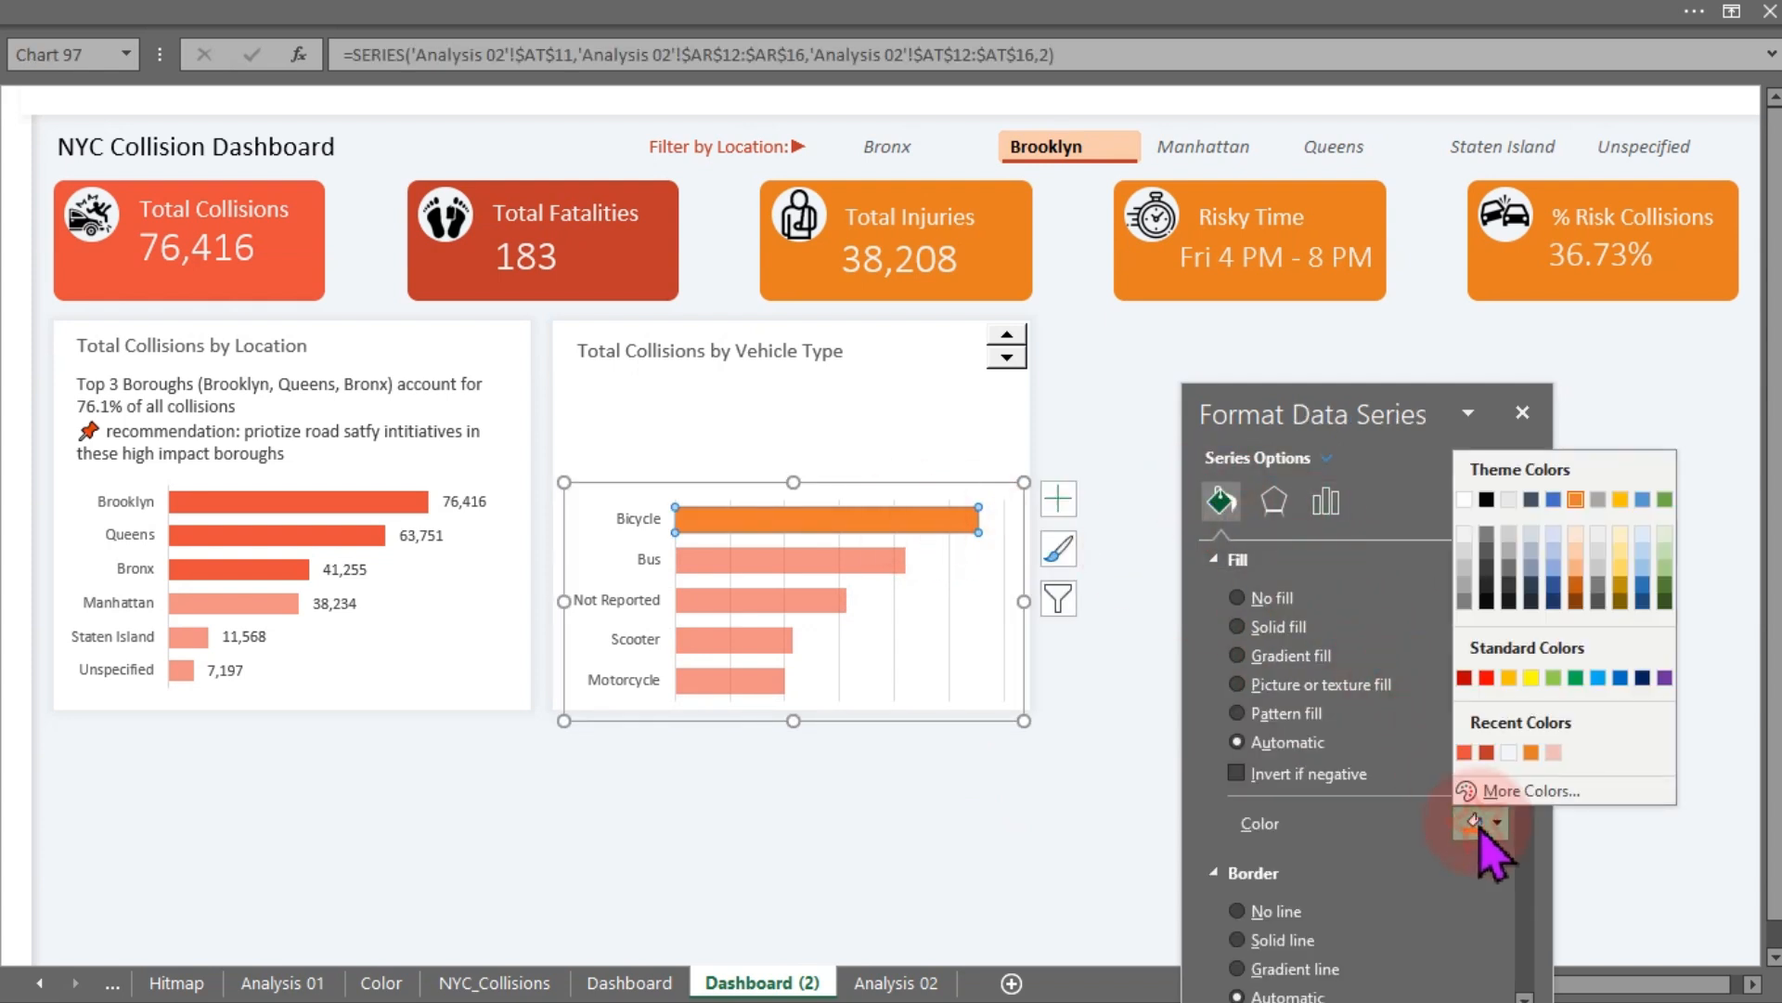
left_click(1464, 753)
left_click(1095, 486)
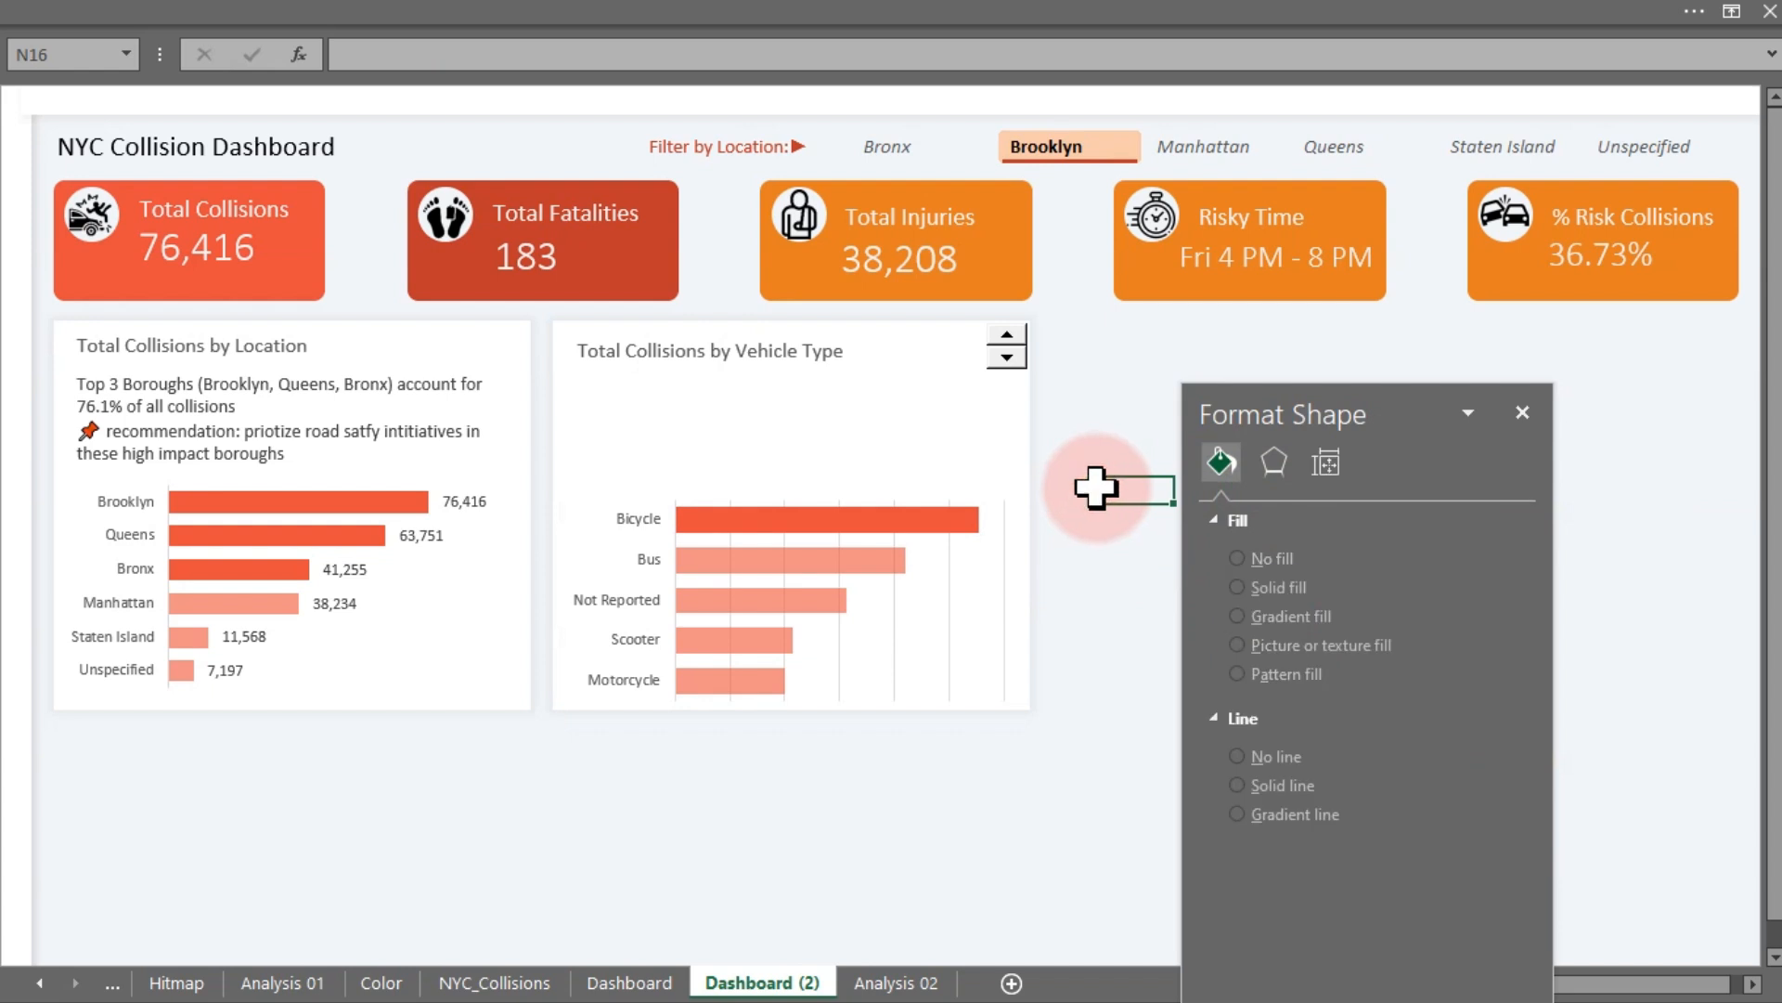
- Delete the vertical gridlines from the vehicle-type chart
left_click(948, 603)
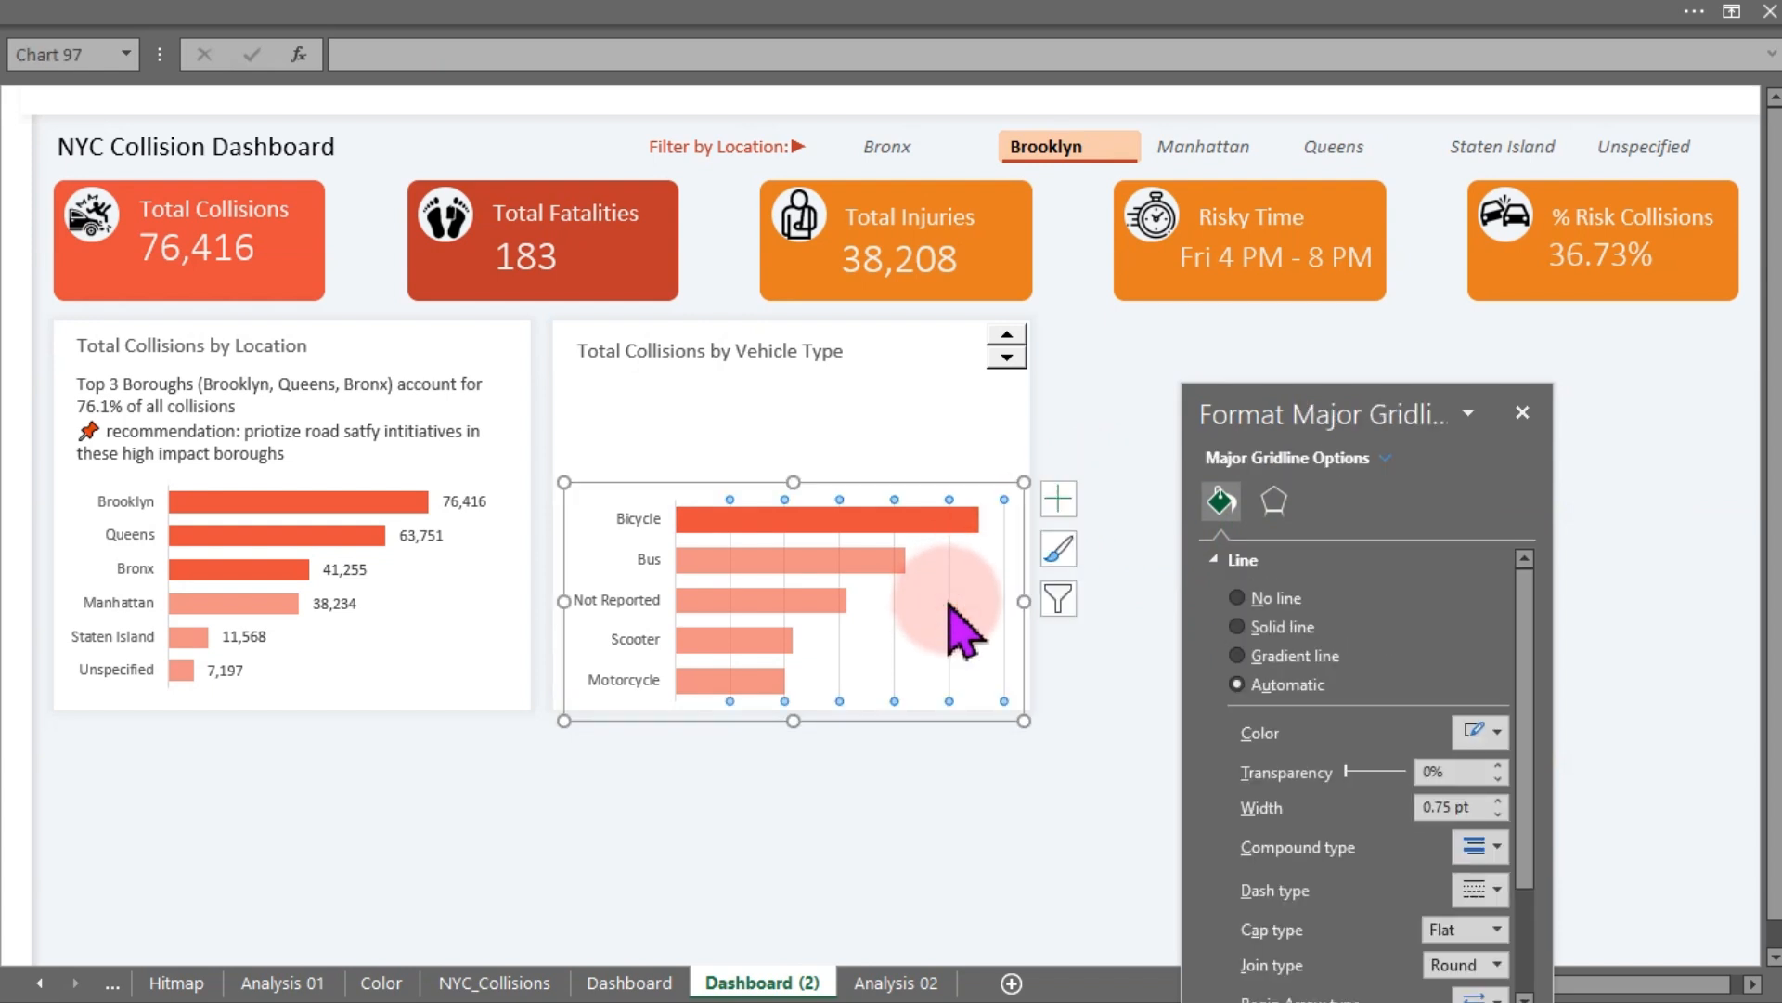
key("Delete")
left_click(1095, 679)
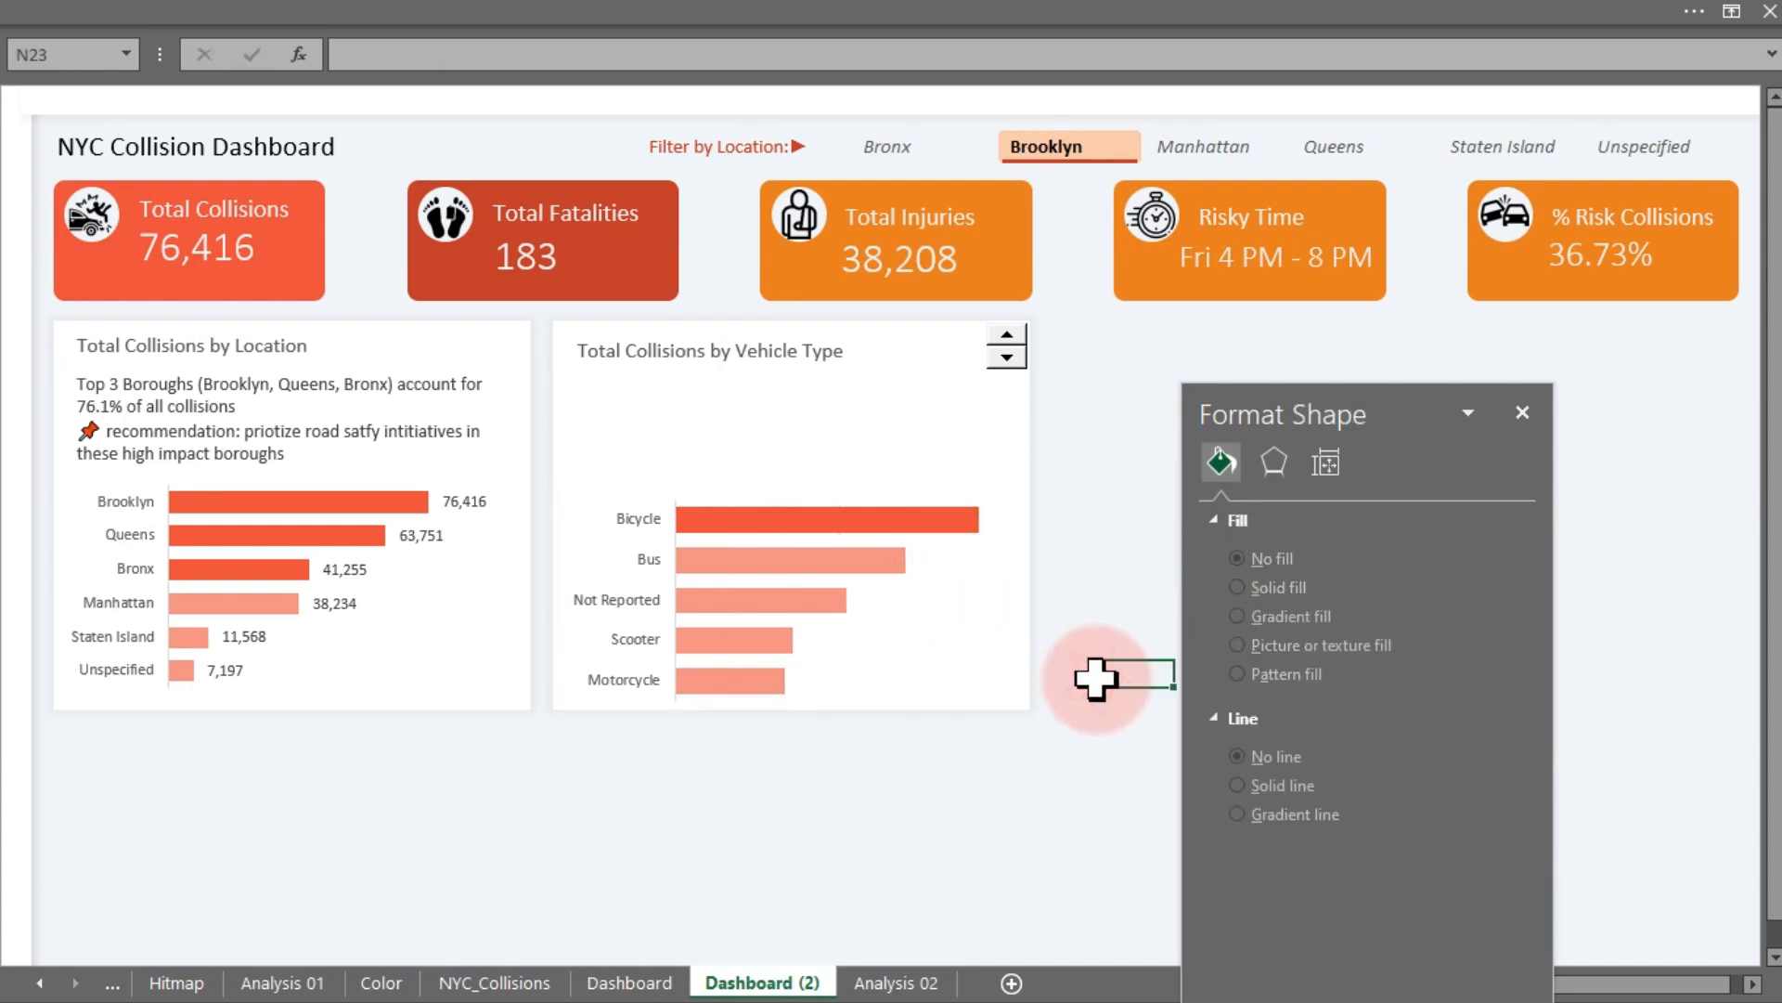
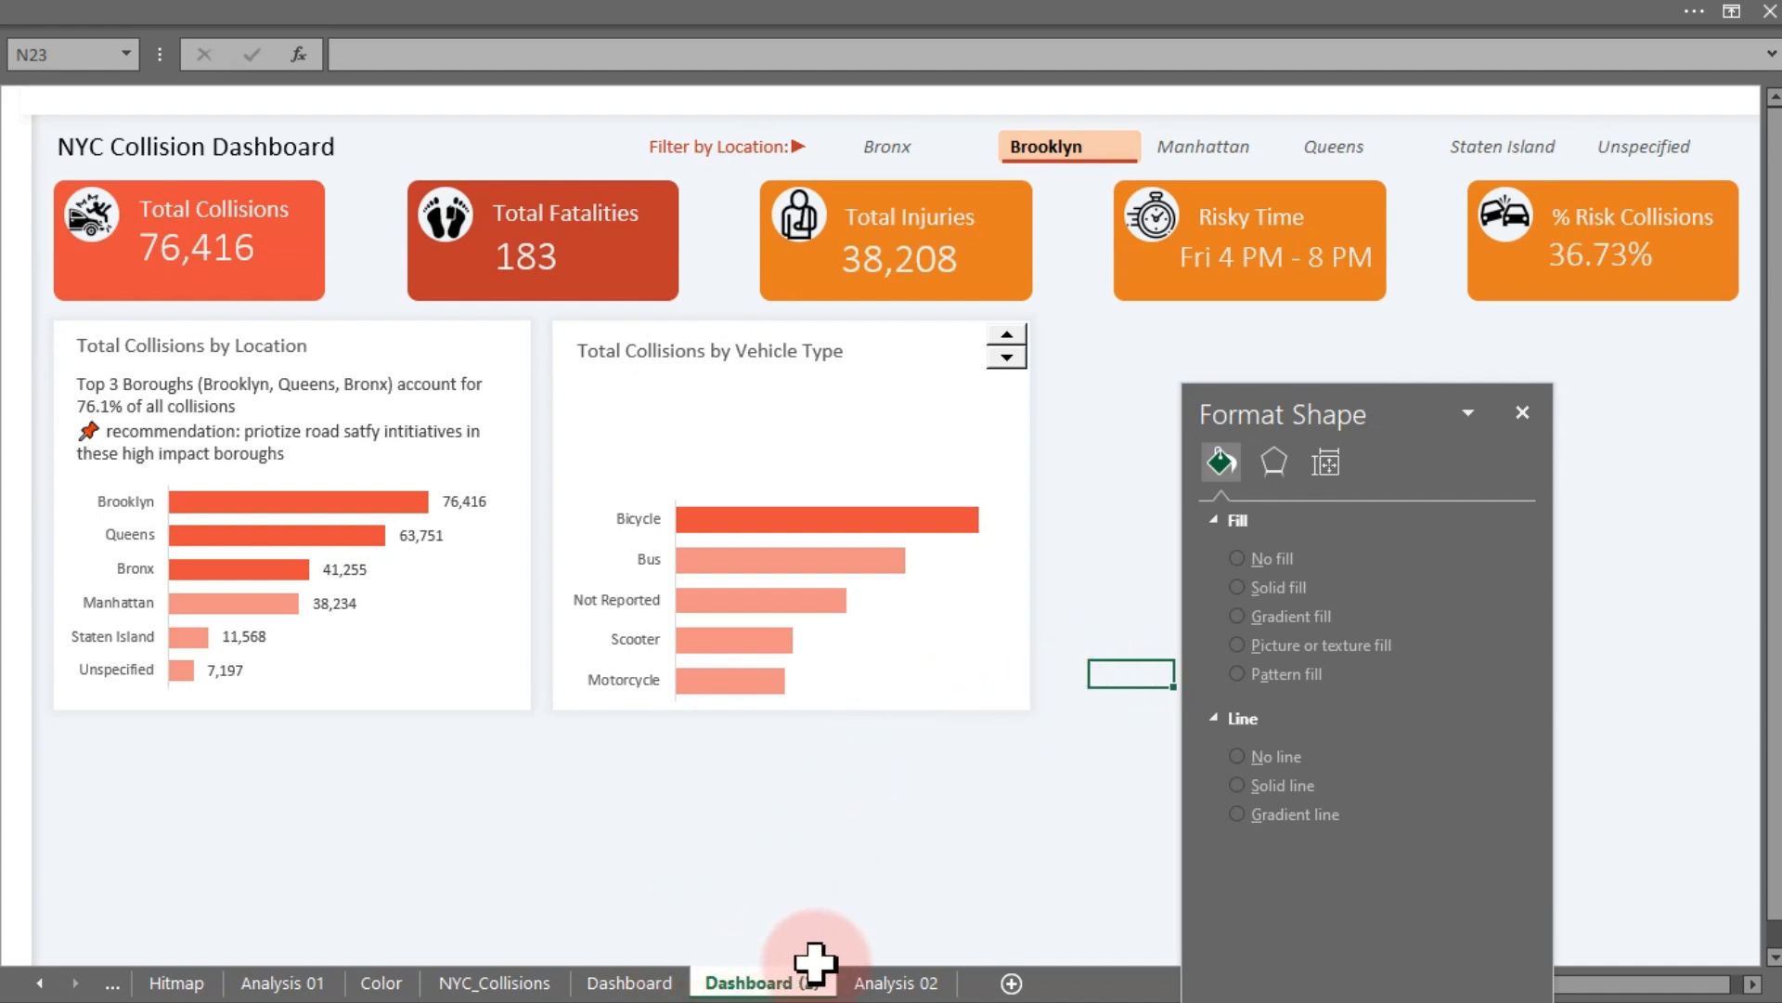
- On the Analysis 02 sheet, enter the bold label 'Caption: Recommendation' in cell AR19
left_click(865, 980)
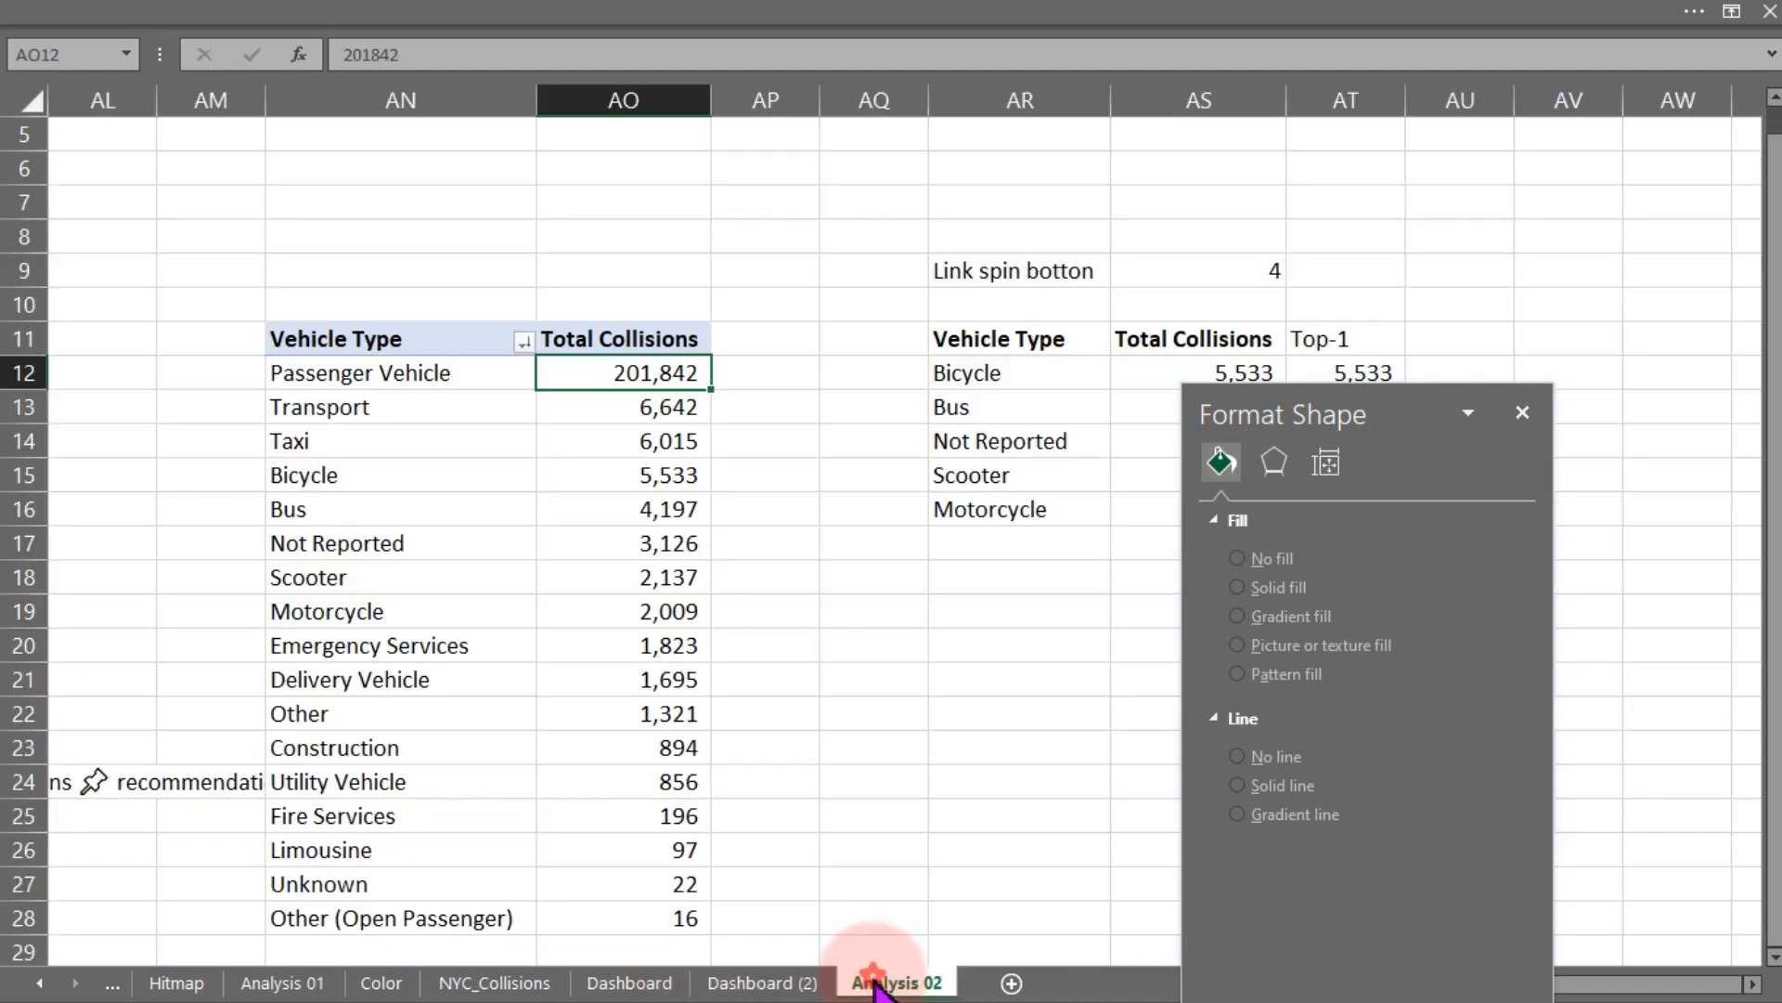
left_click(1522, 413)
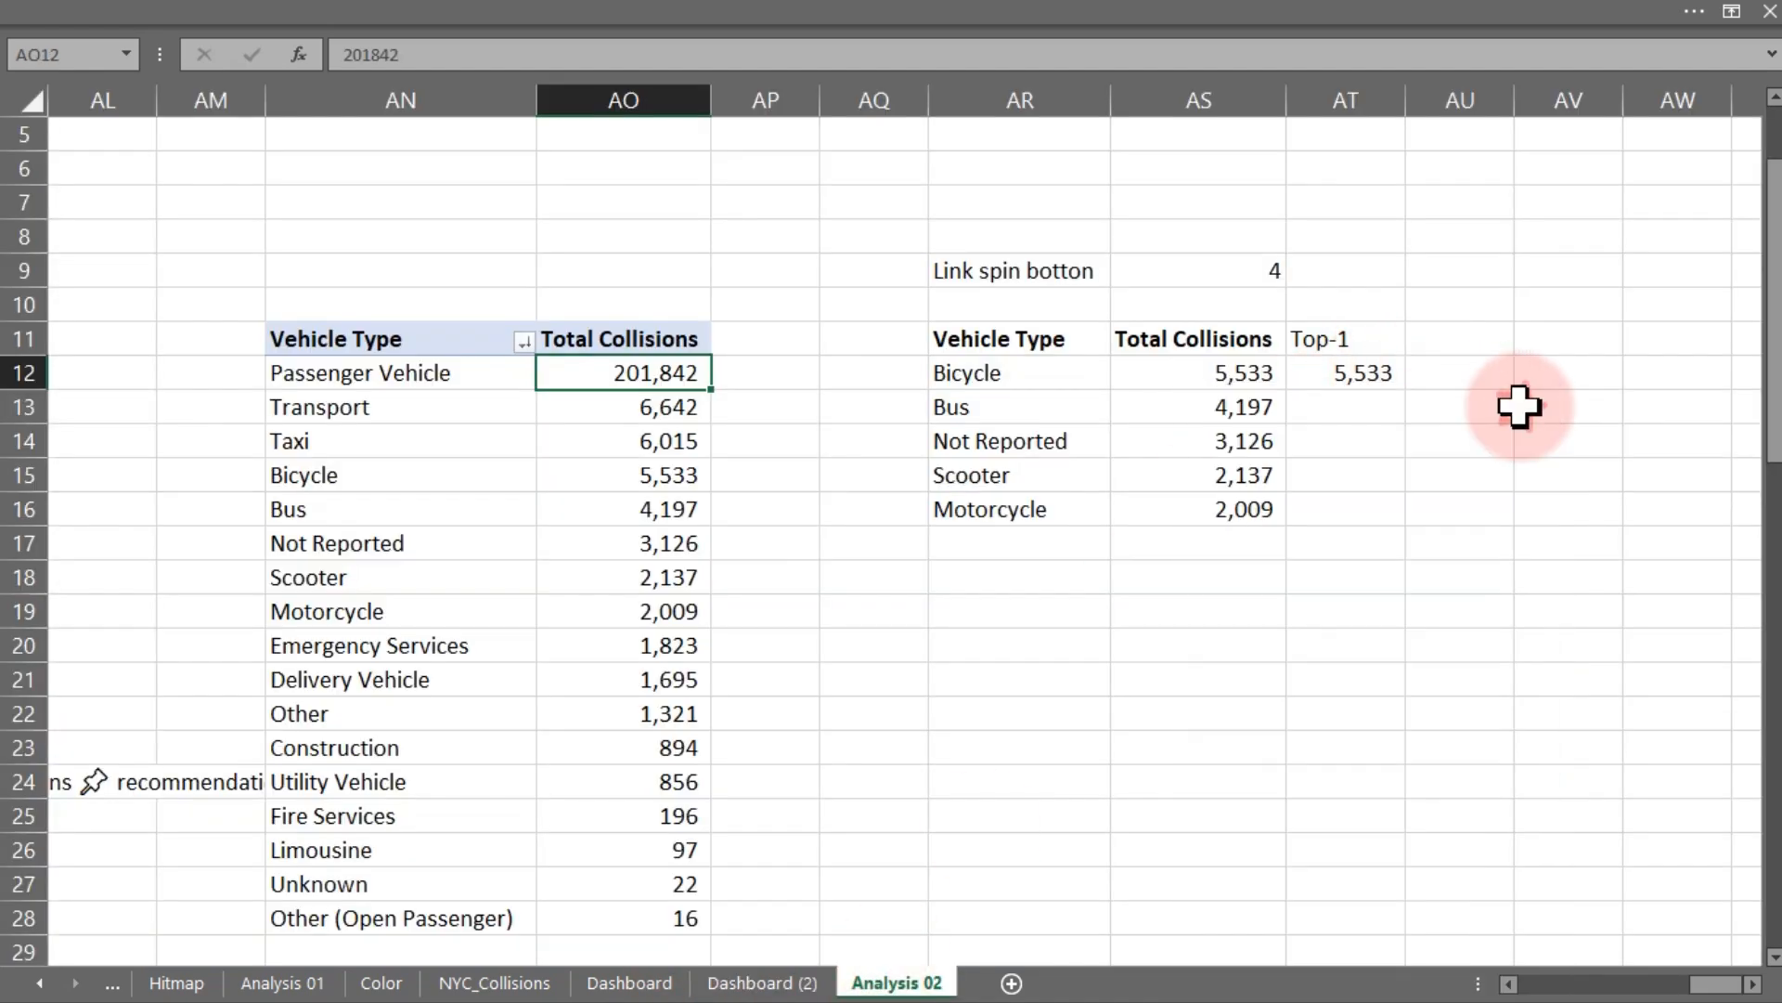
left_click(998, 604)
type("Insight")
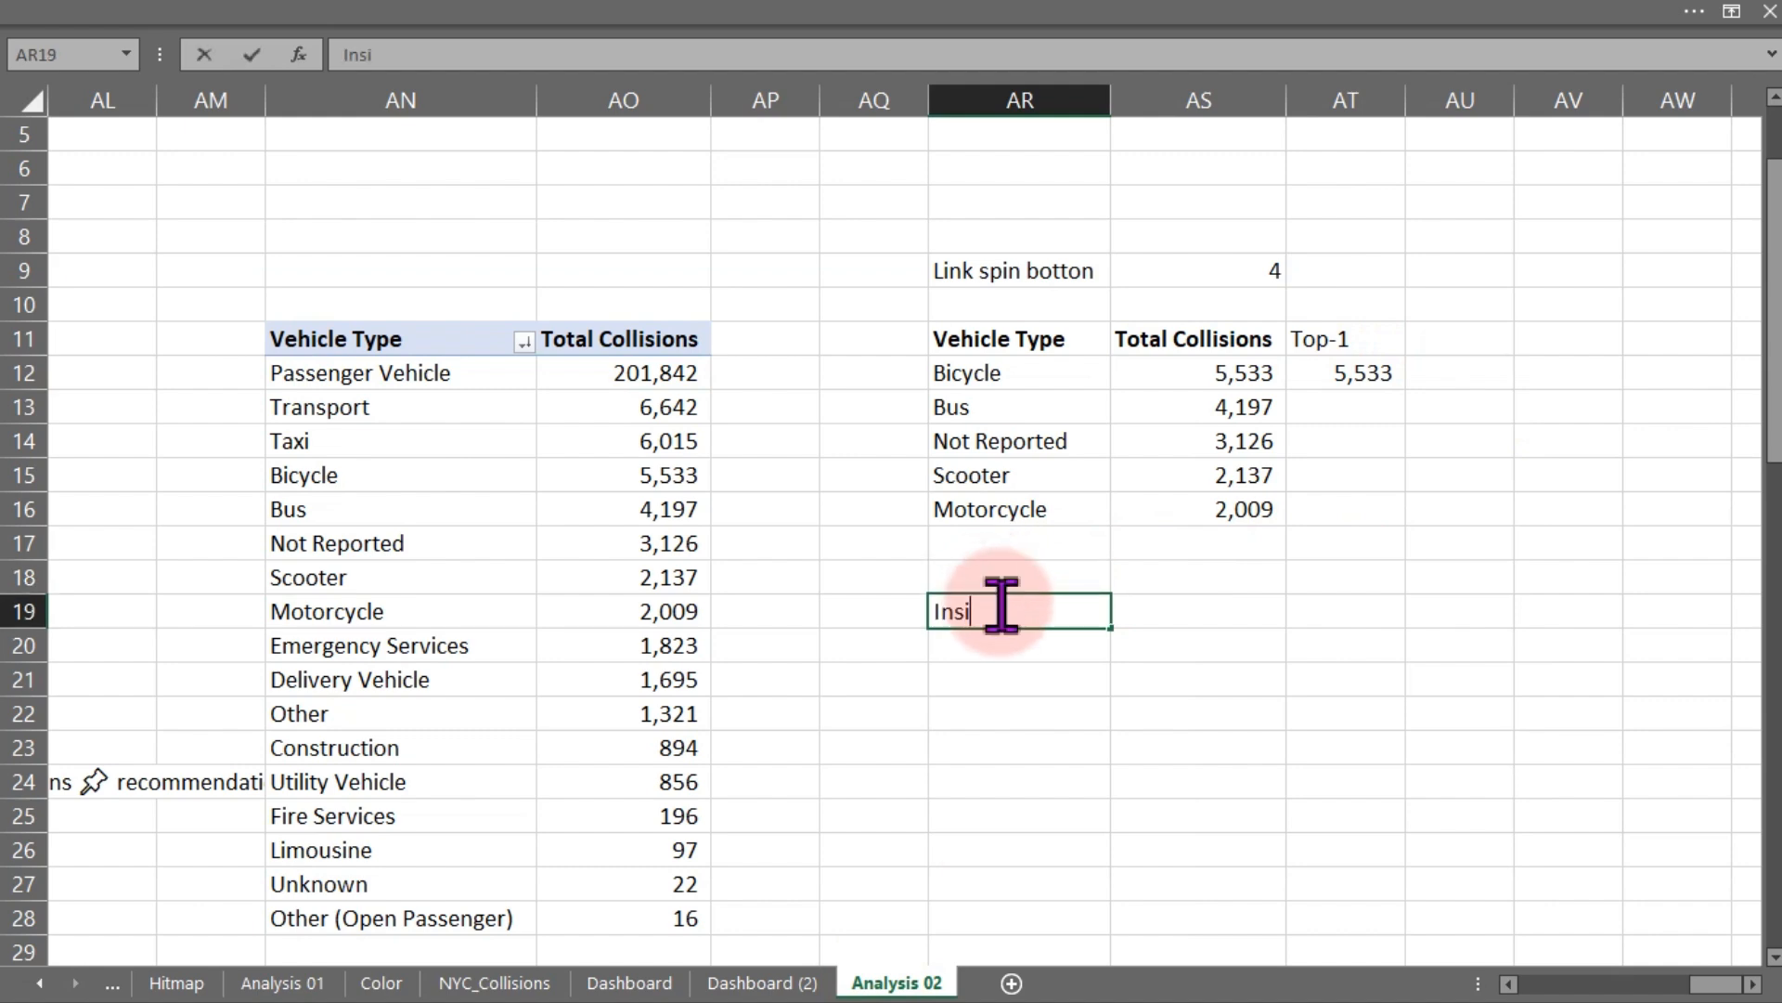
key("BackSpace")
key("BackSpace")
key("BackSpace")
key("BackSpace")
key("BackSpace")
key("BackSpace")
key("BackSpace")
type("Caption")
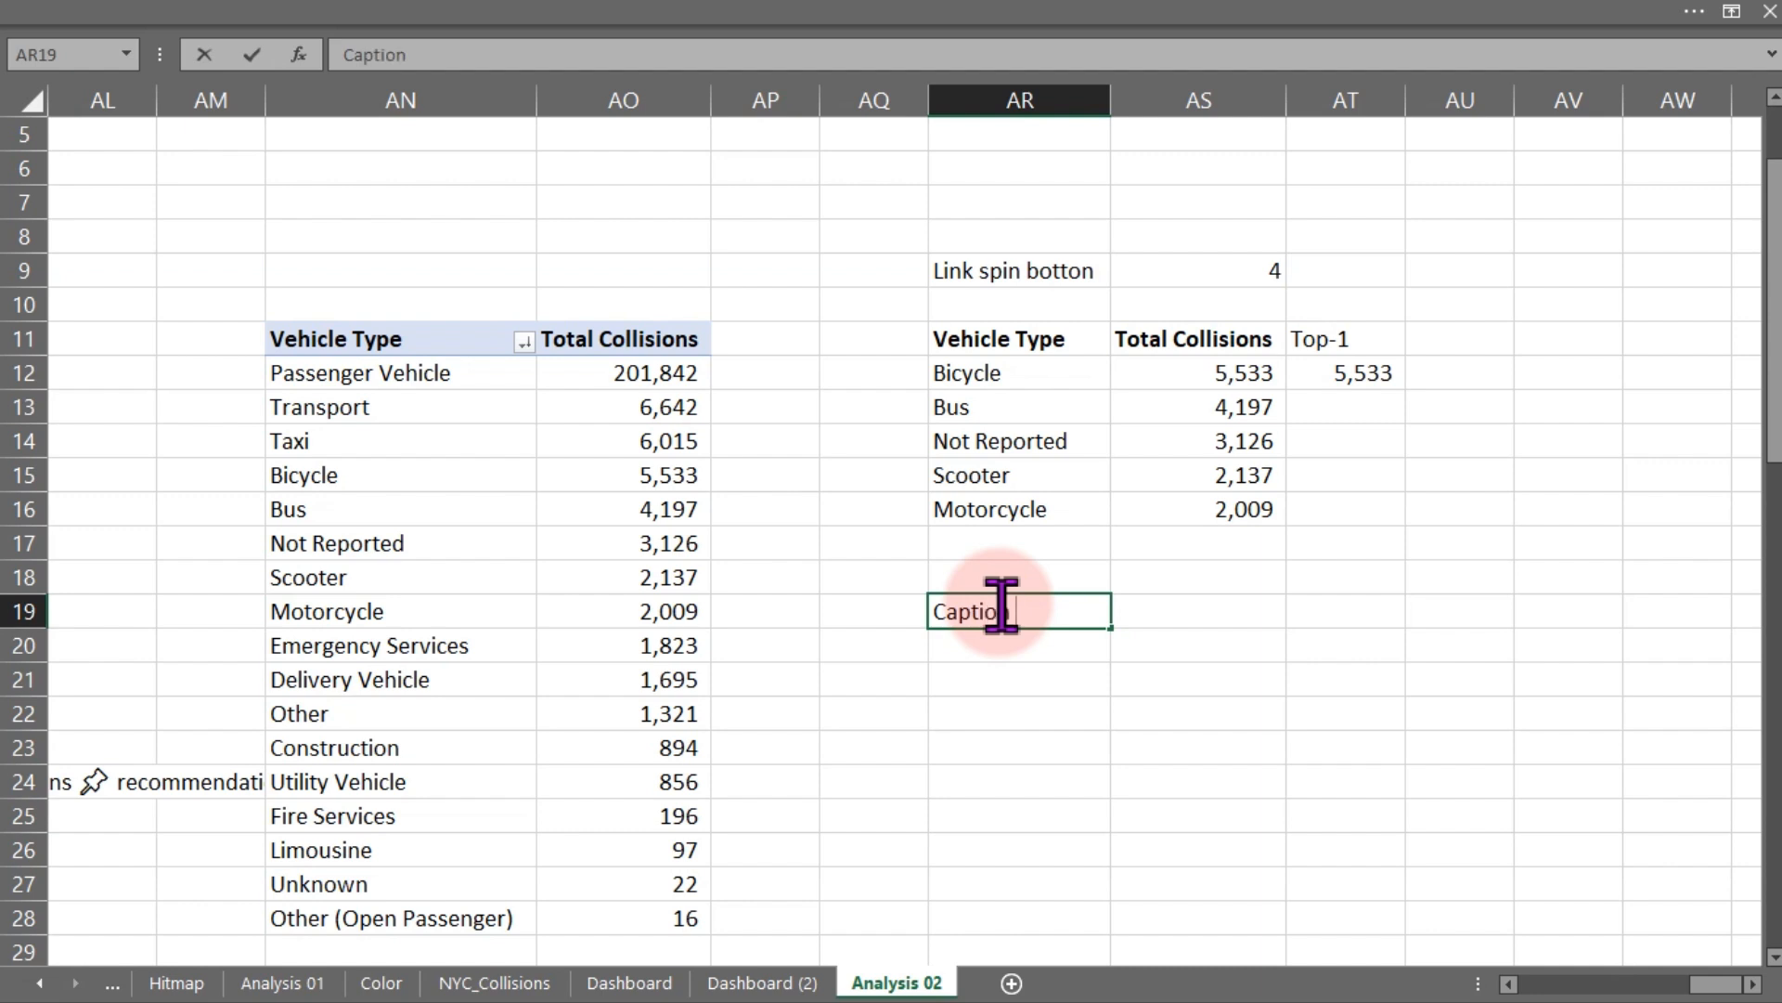
type(":  Recommendation")
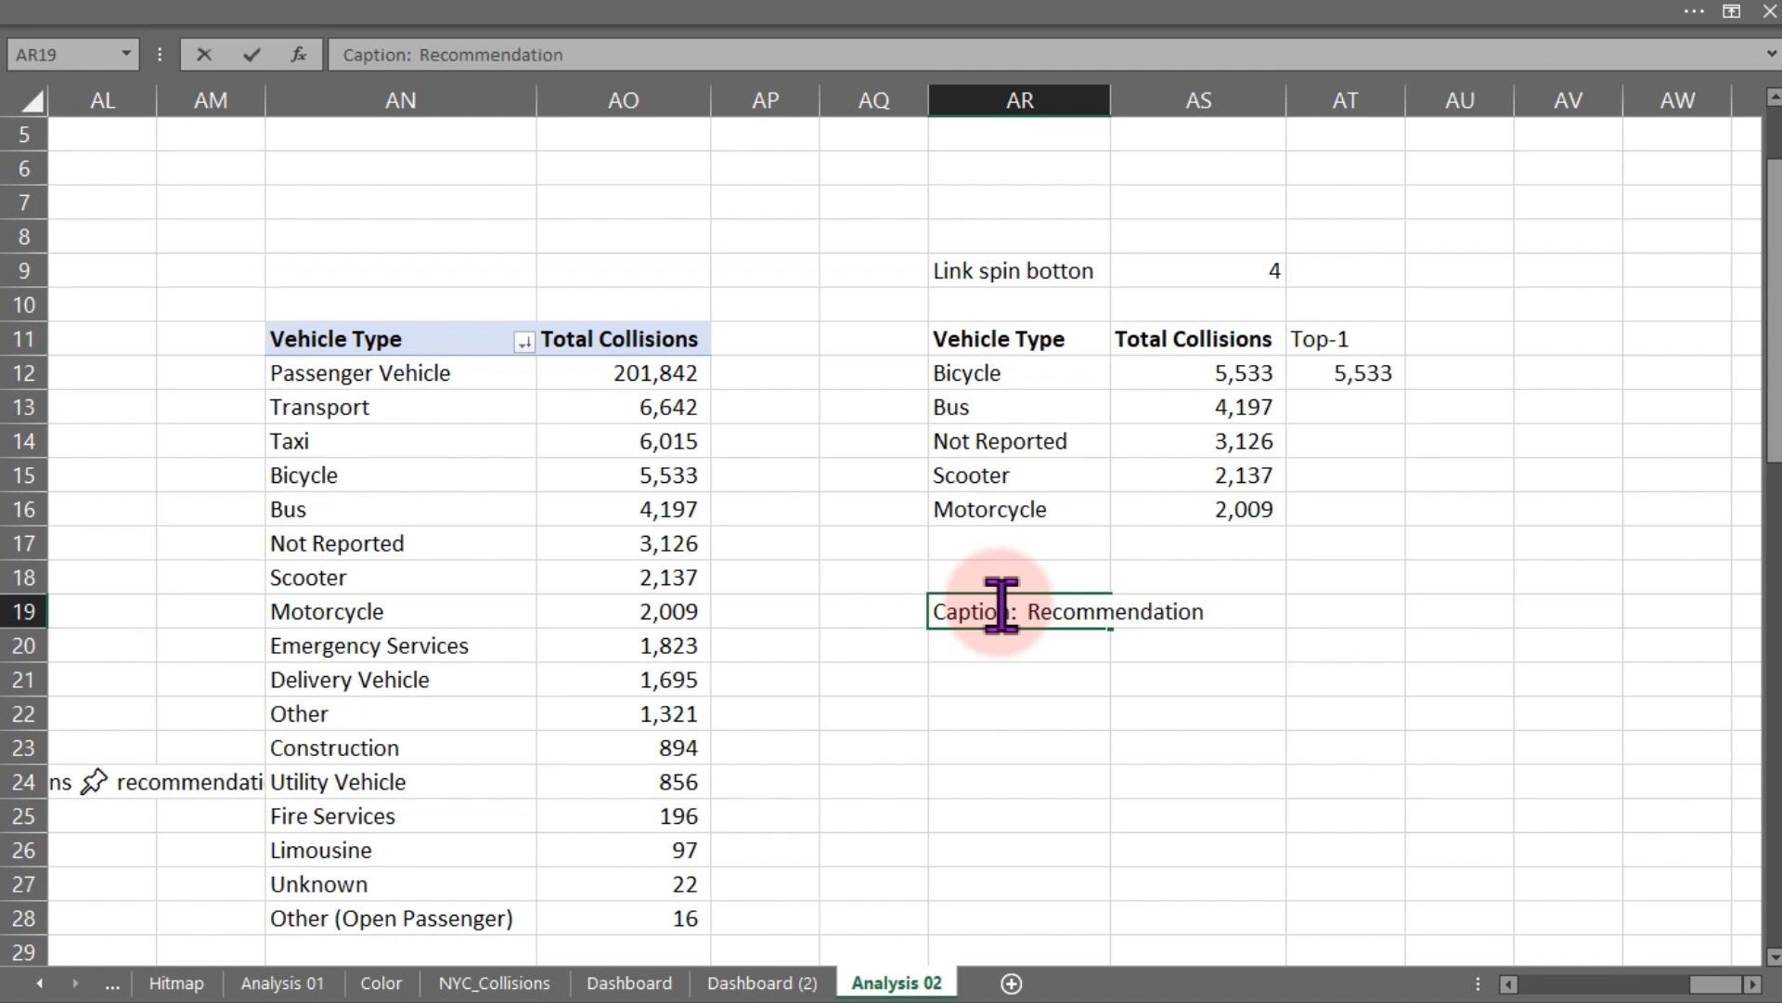
key("ctrl+Return")
key("ctrl+b")
key("Return")
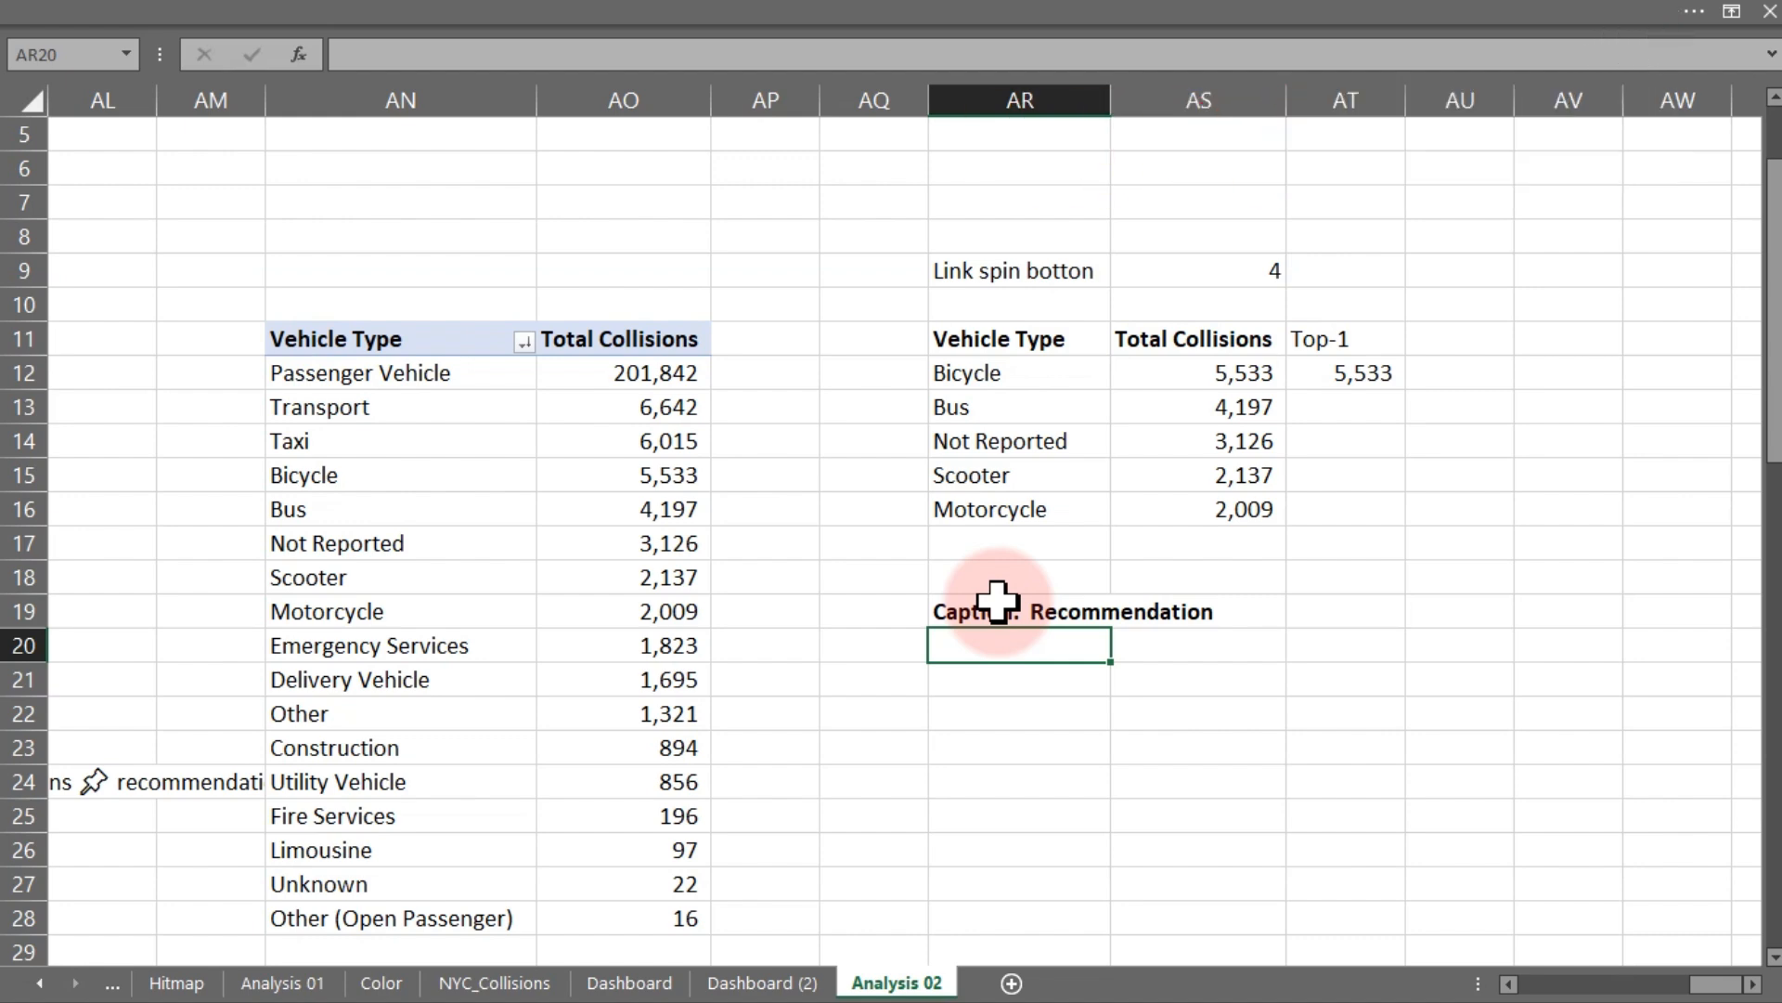
- In cell AU19, enter the formula =SUM(AT12:AT16)/SUM(AS12:AS16) for the top vehicle's share of collisions
left_click(1473, 609)
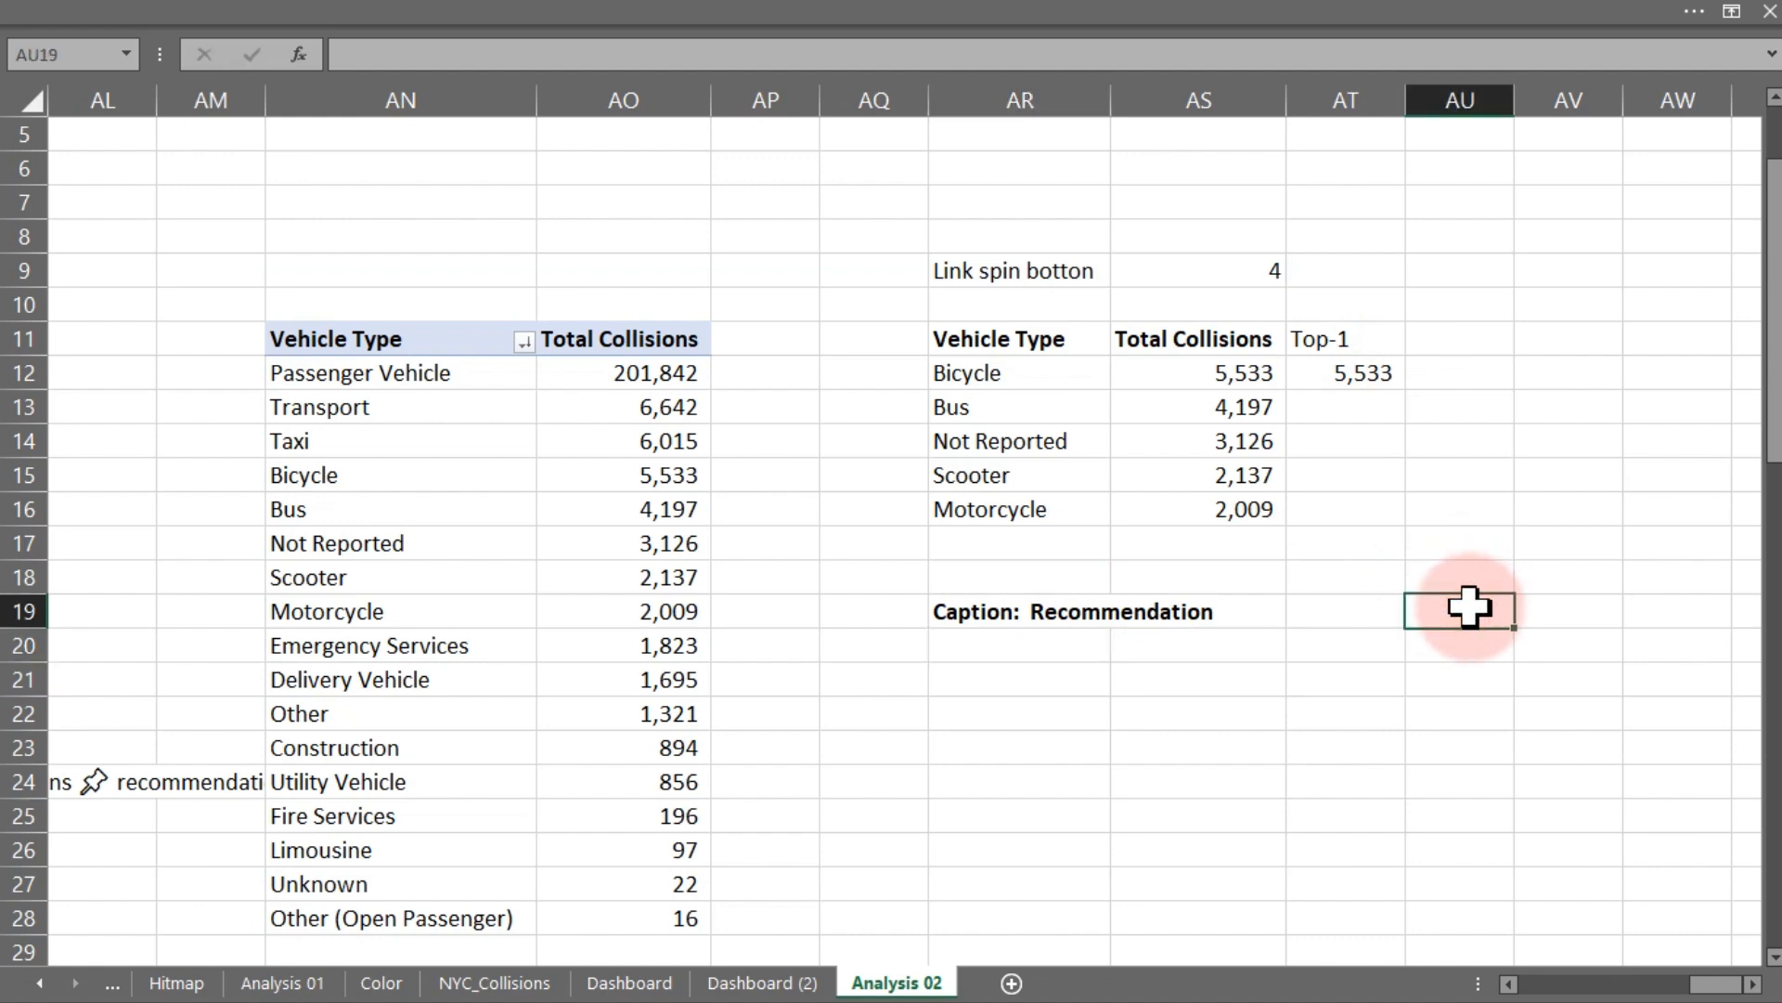
type("=")
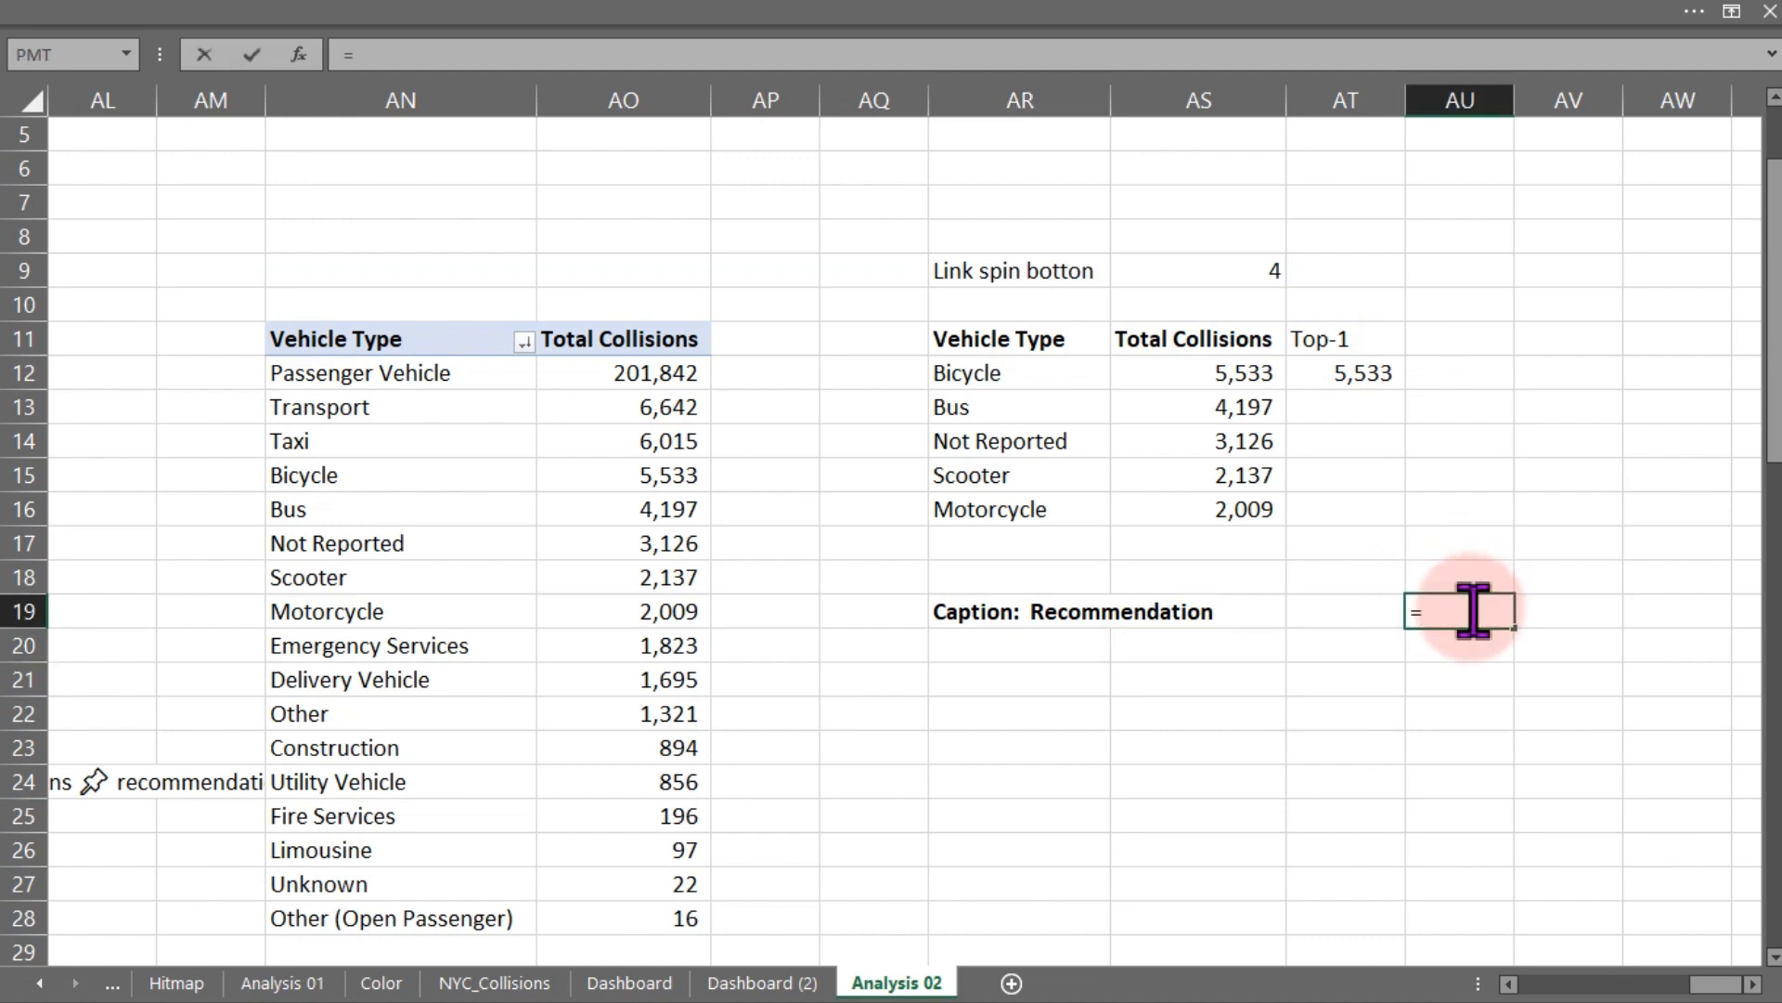
type("SUM(")
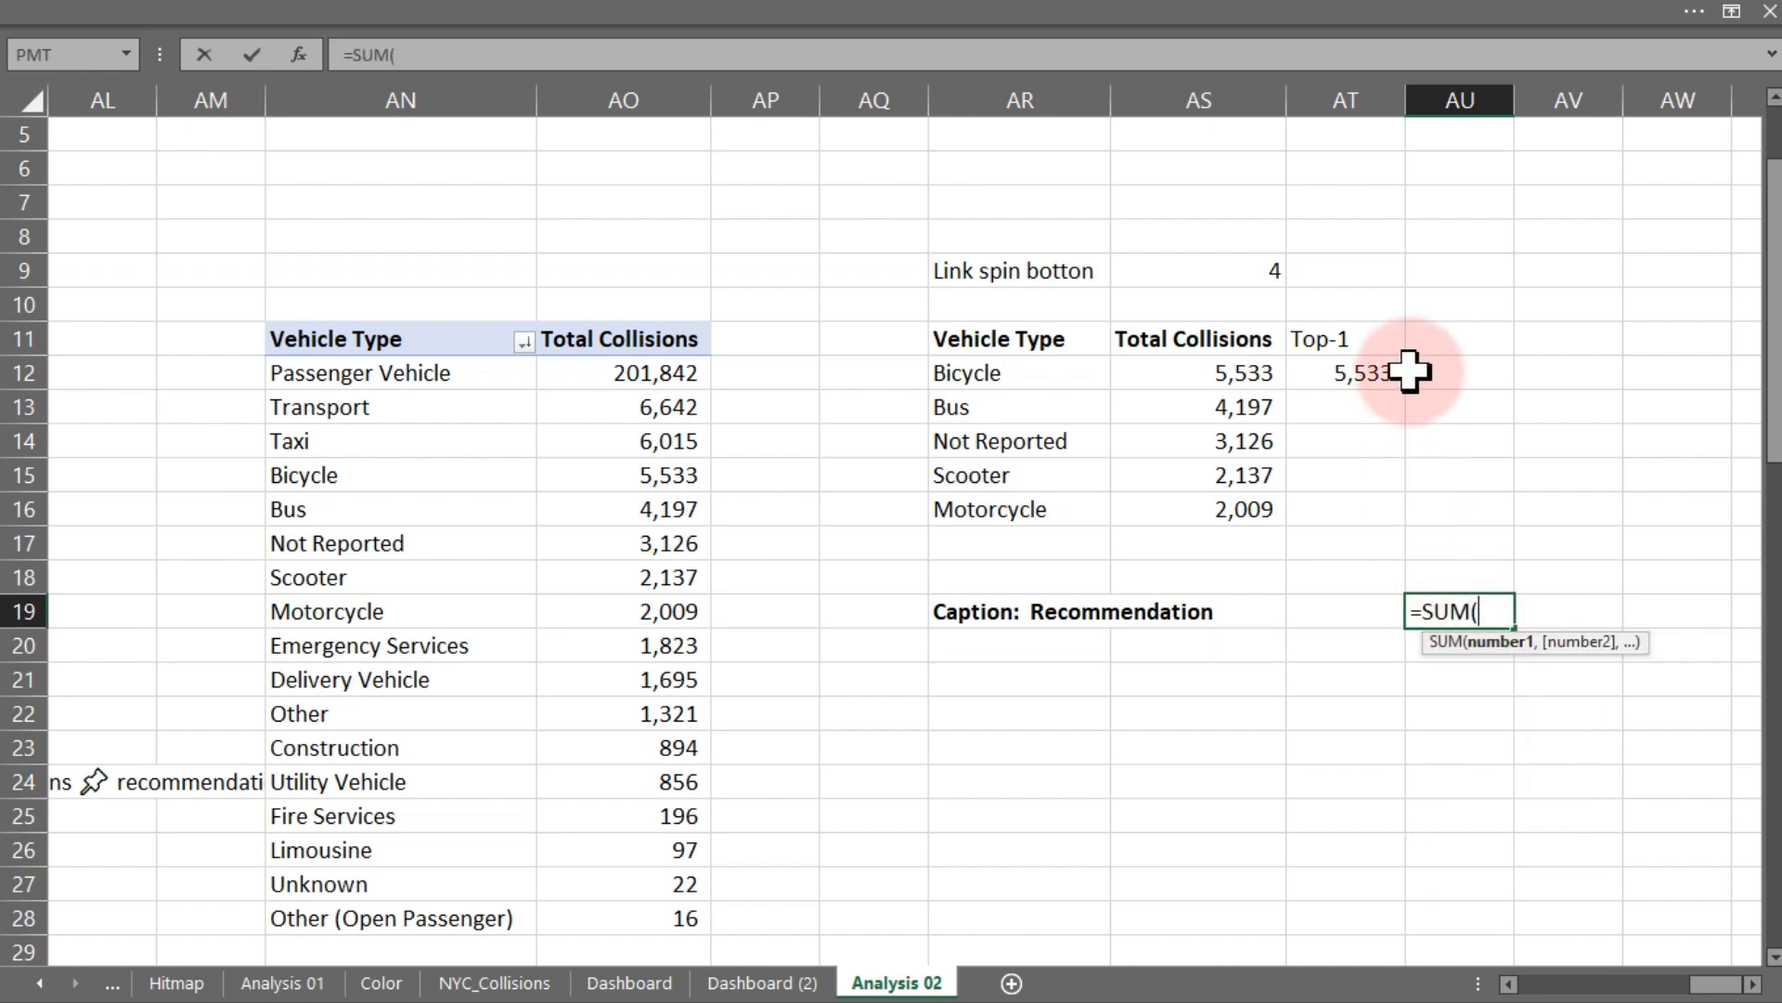
left_click_drag(1373, 370, 1362, 504)
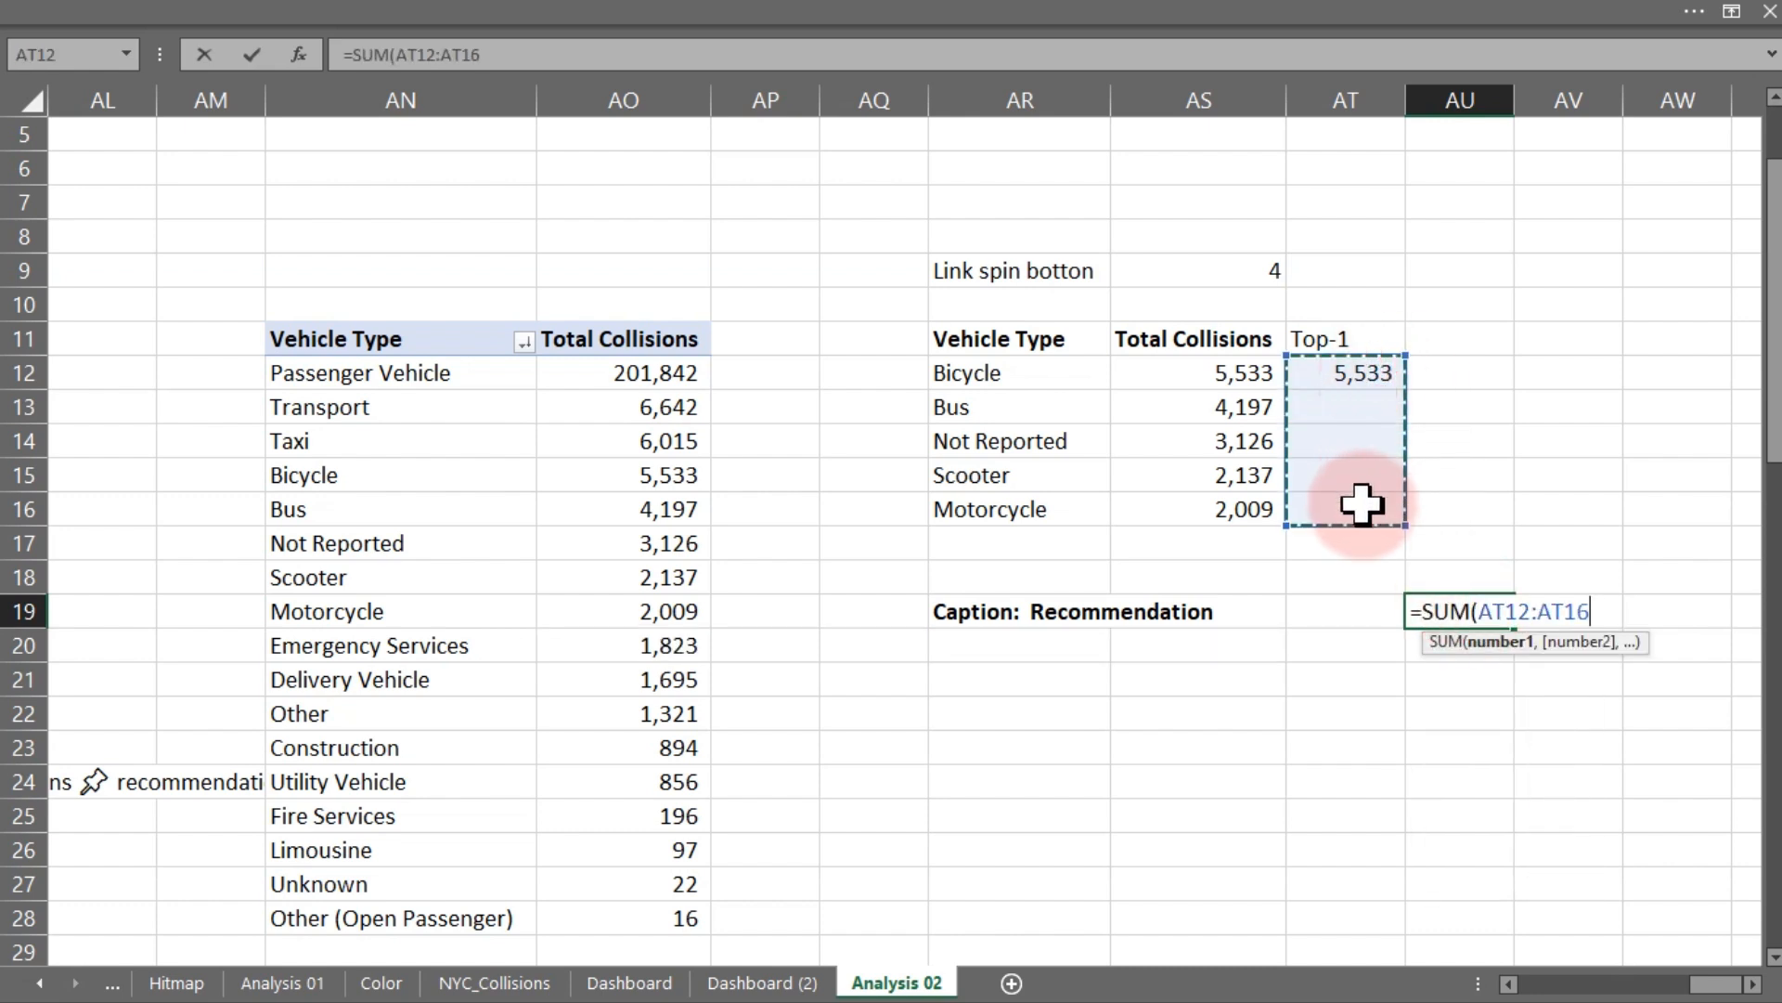
type(")/")
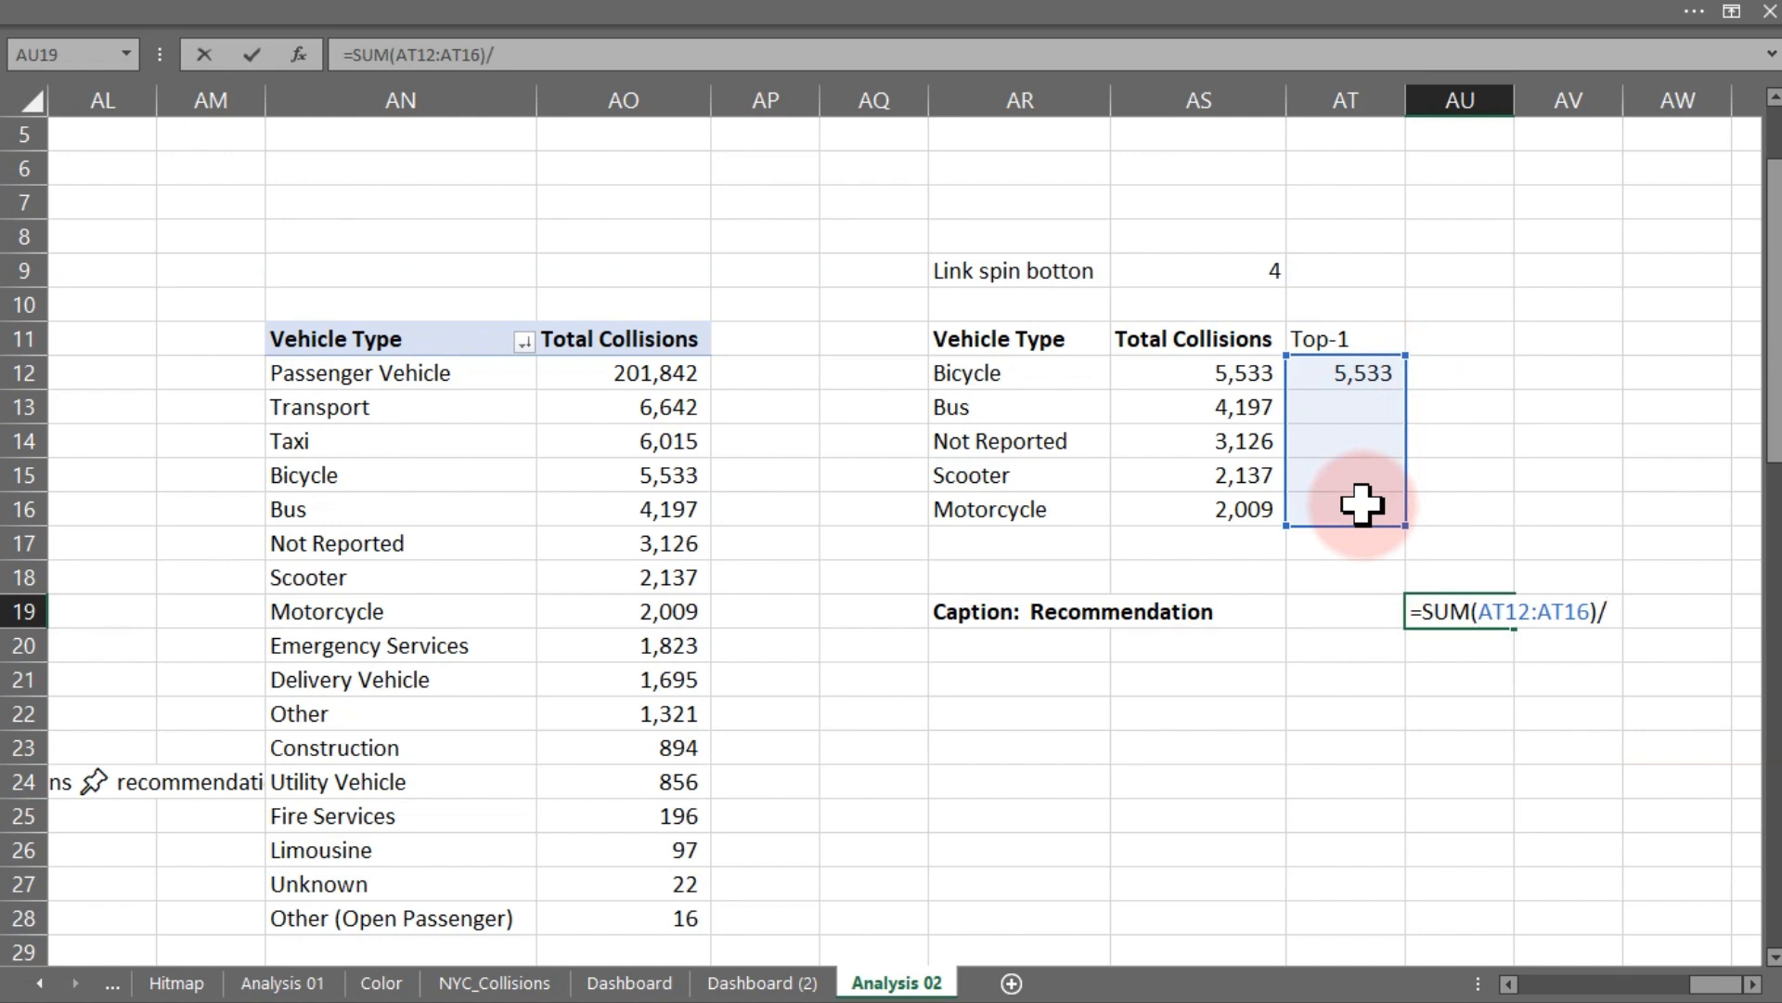
type("sum(")
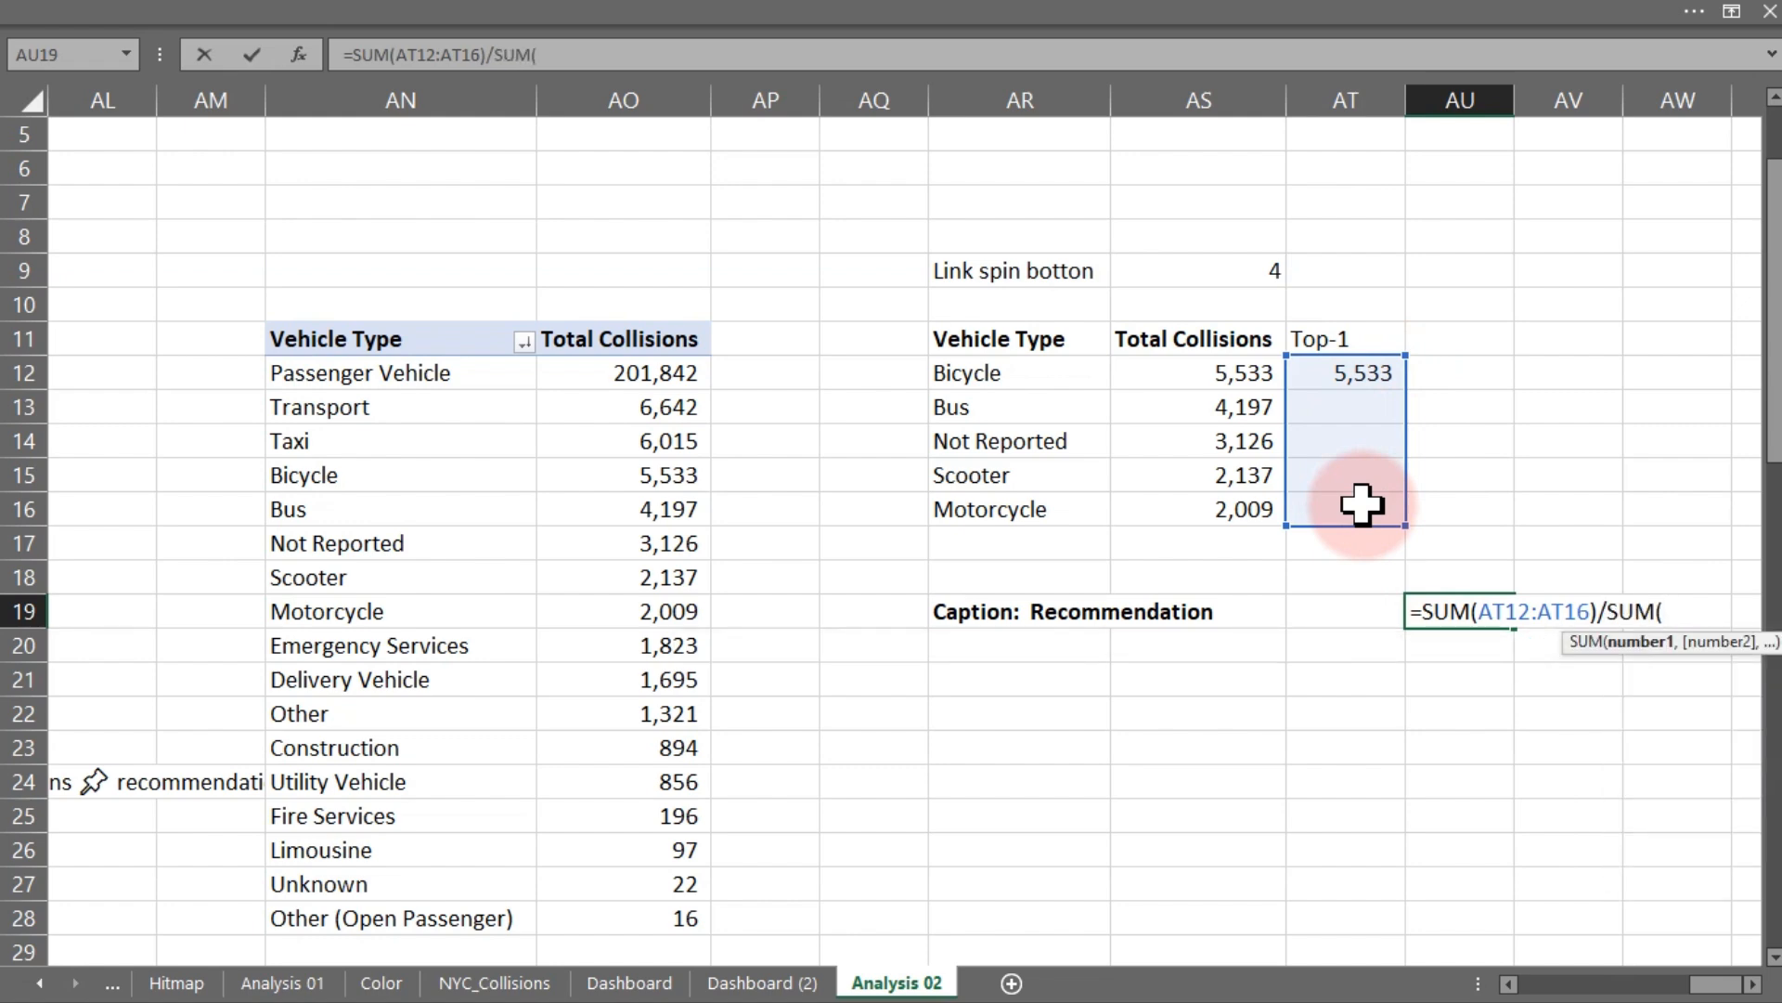
left_click_drag(1226, 374, 1232, 517)
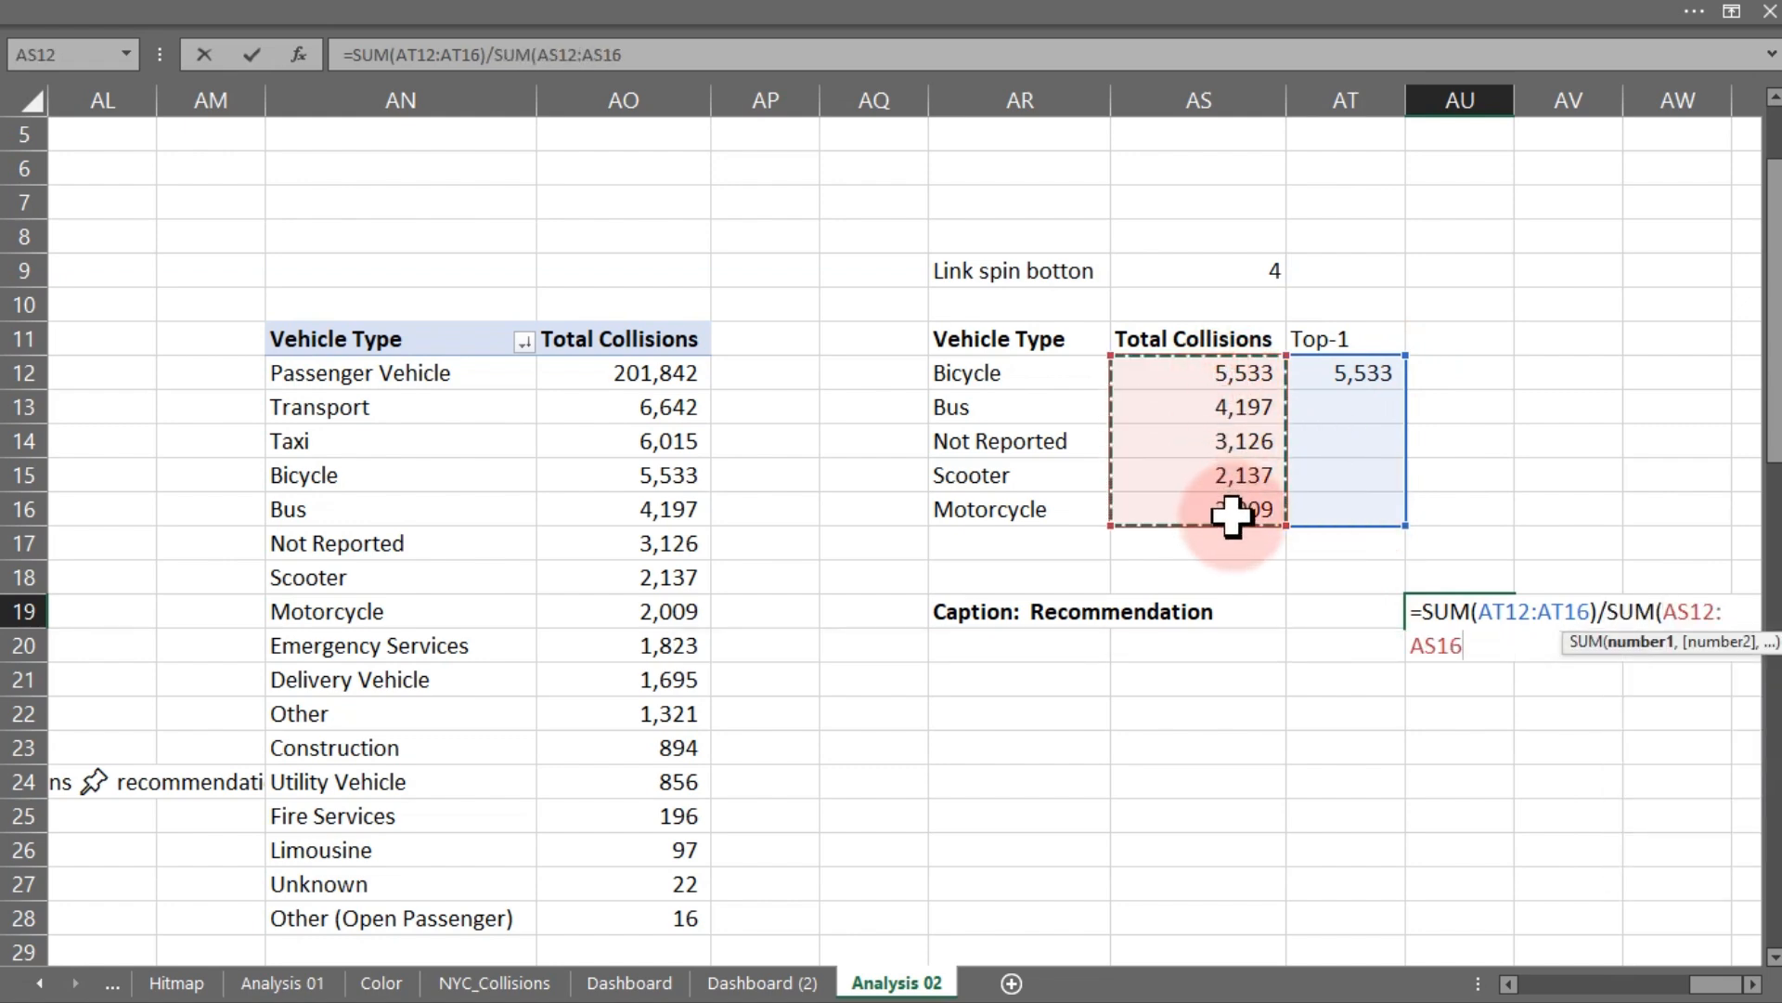
type(")")
key("ctrl+Return")
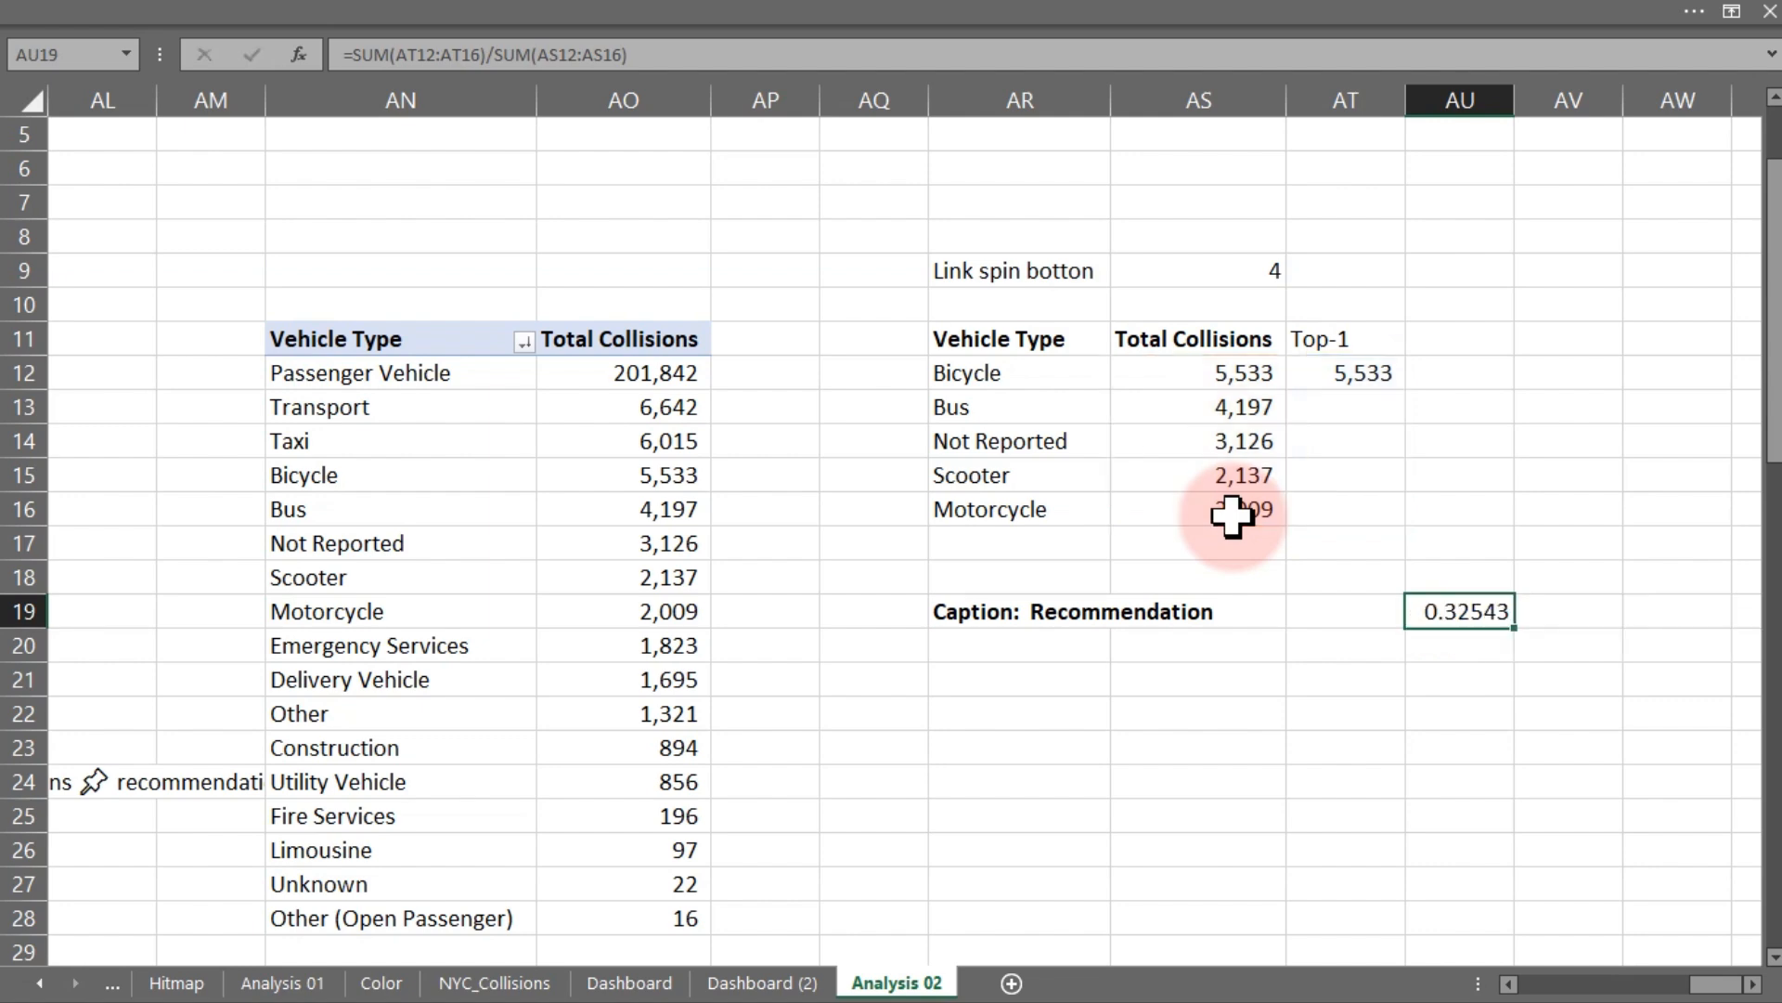
- Format the share cell AU19 as a percentage with one decimal place
left_click(445, 17)
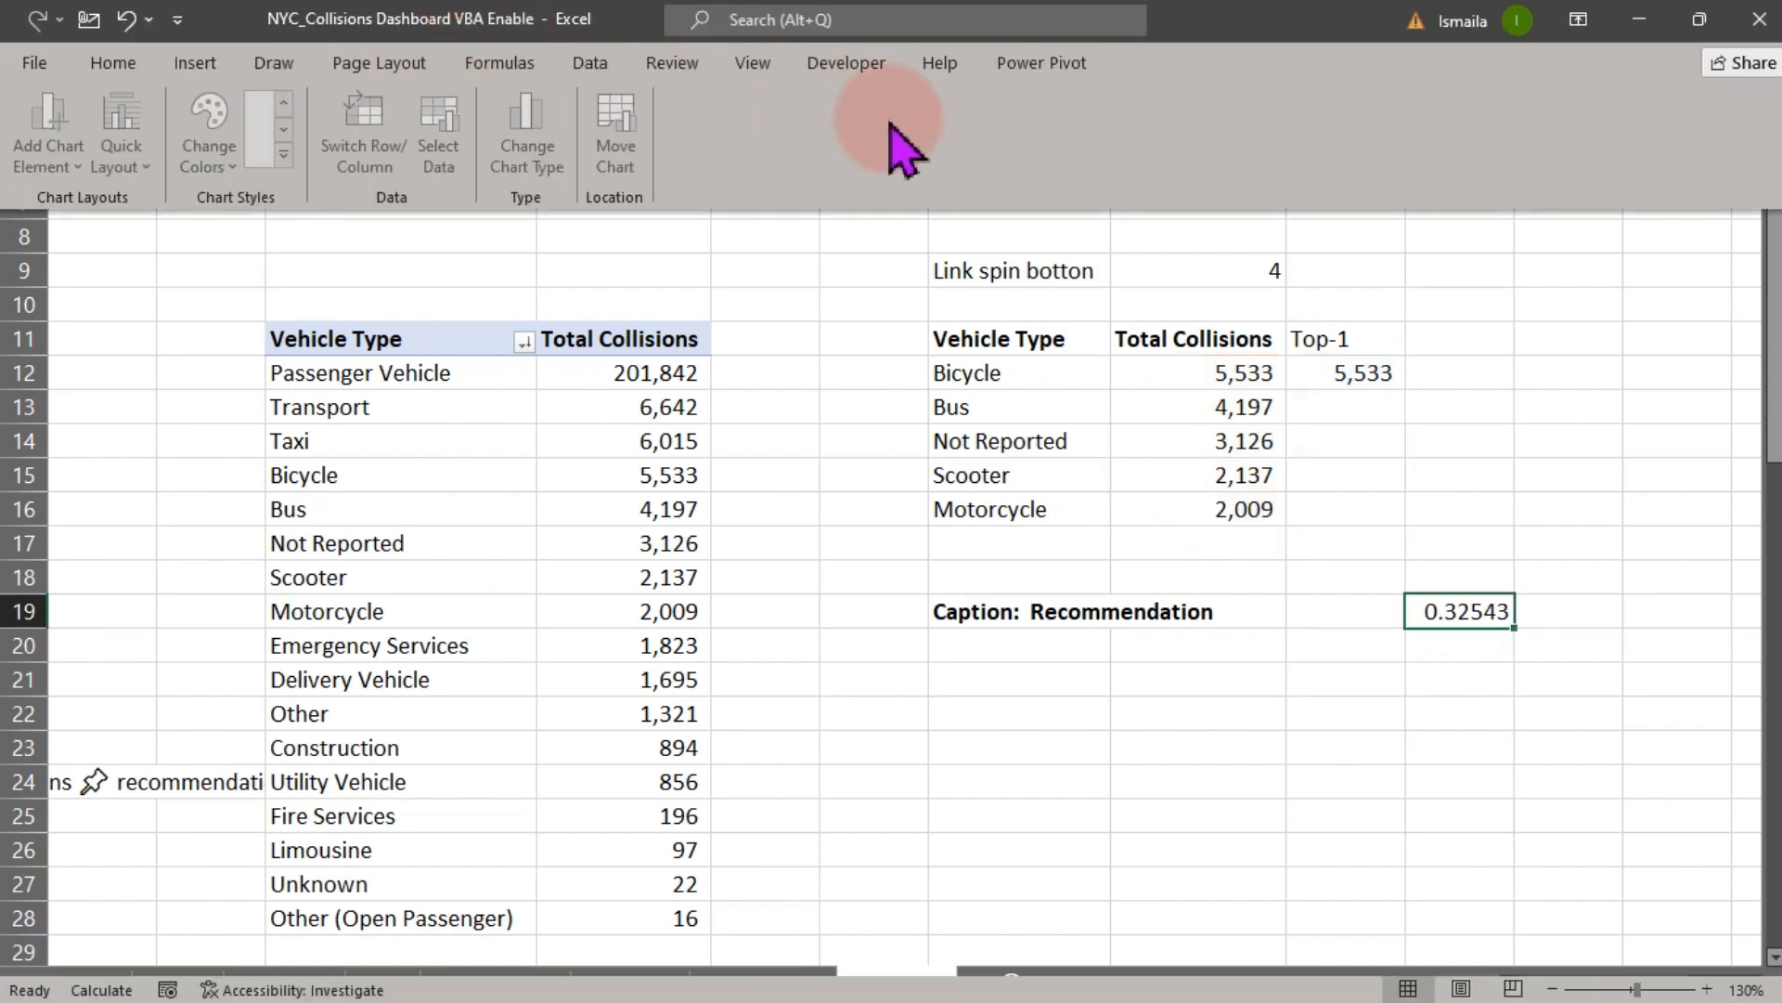
left_click(117, 65)
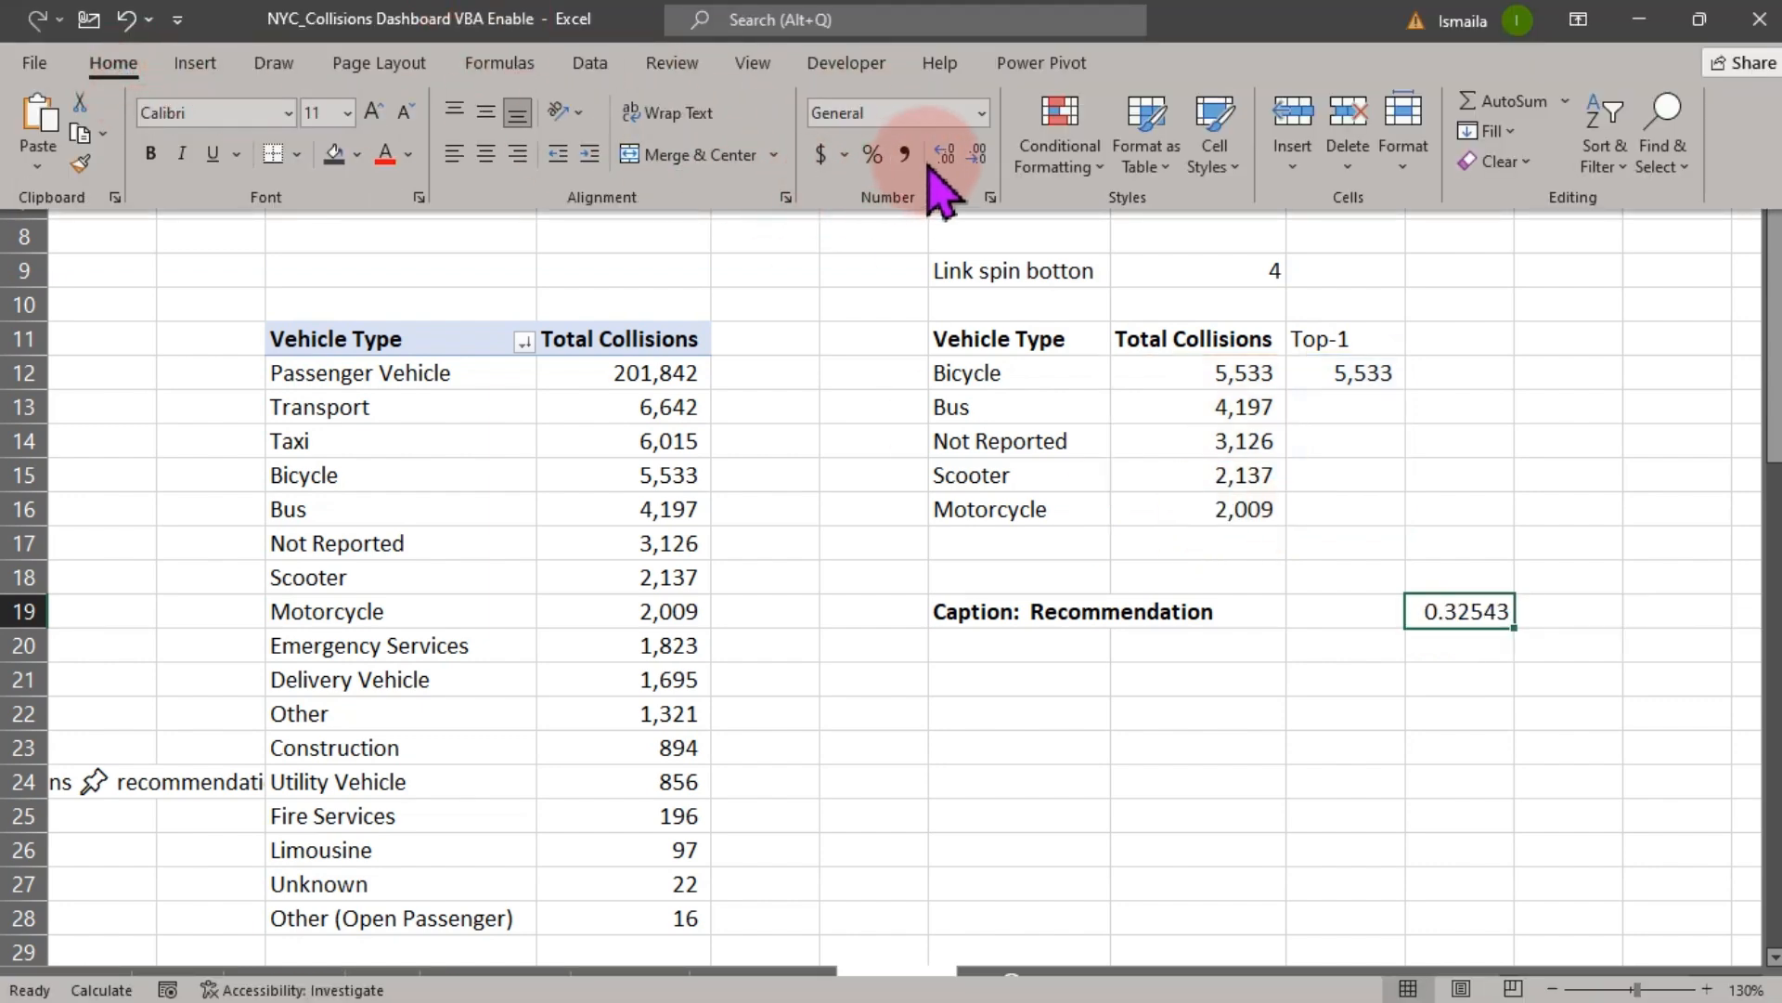
left_click(873, 151)
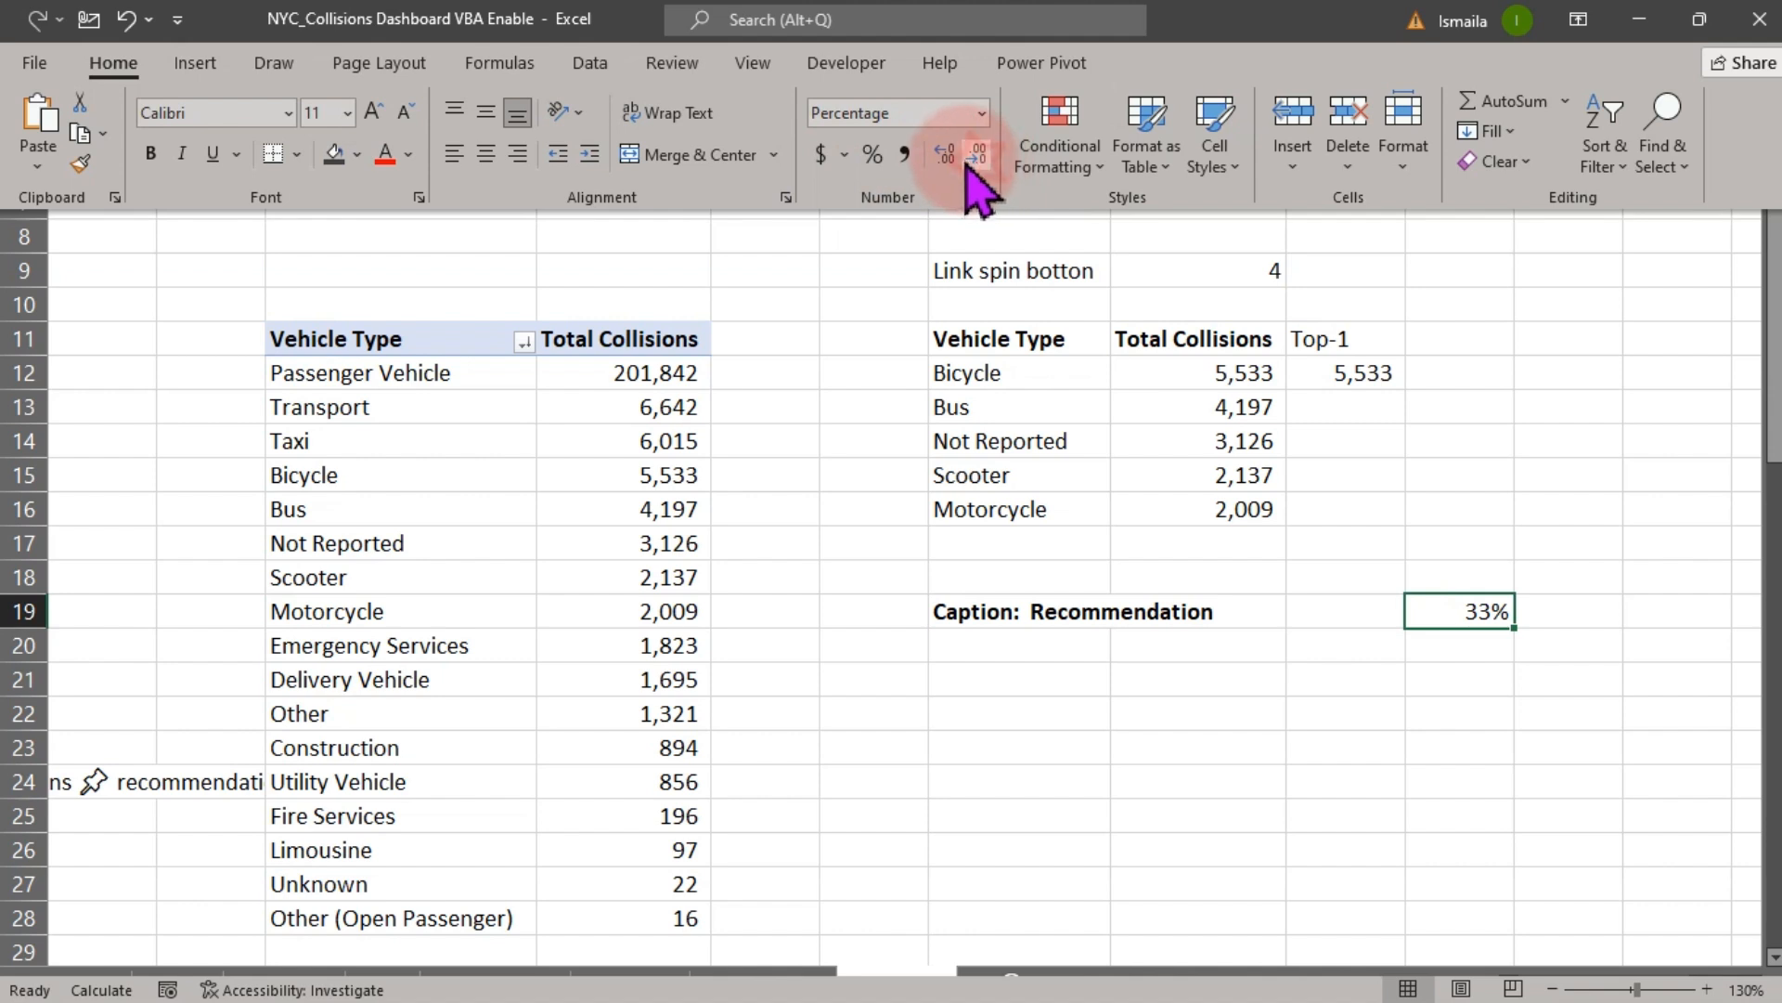
left_click(950, 154)
left_click(1270, 733)
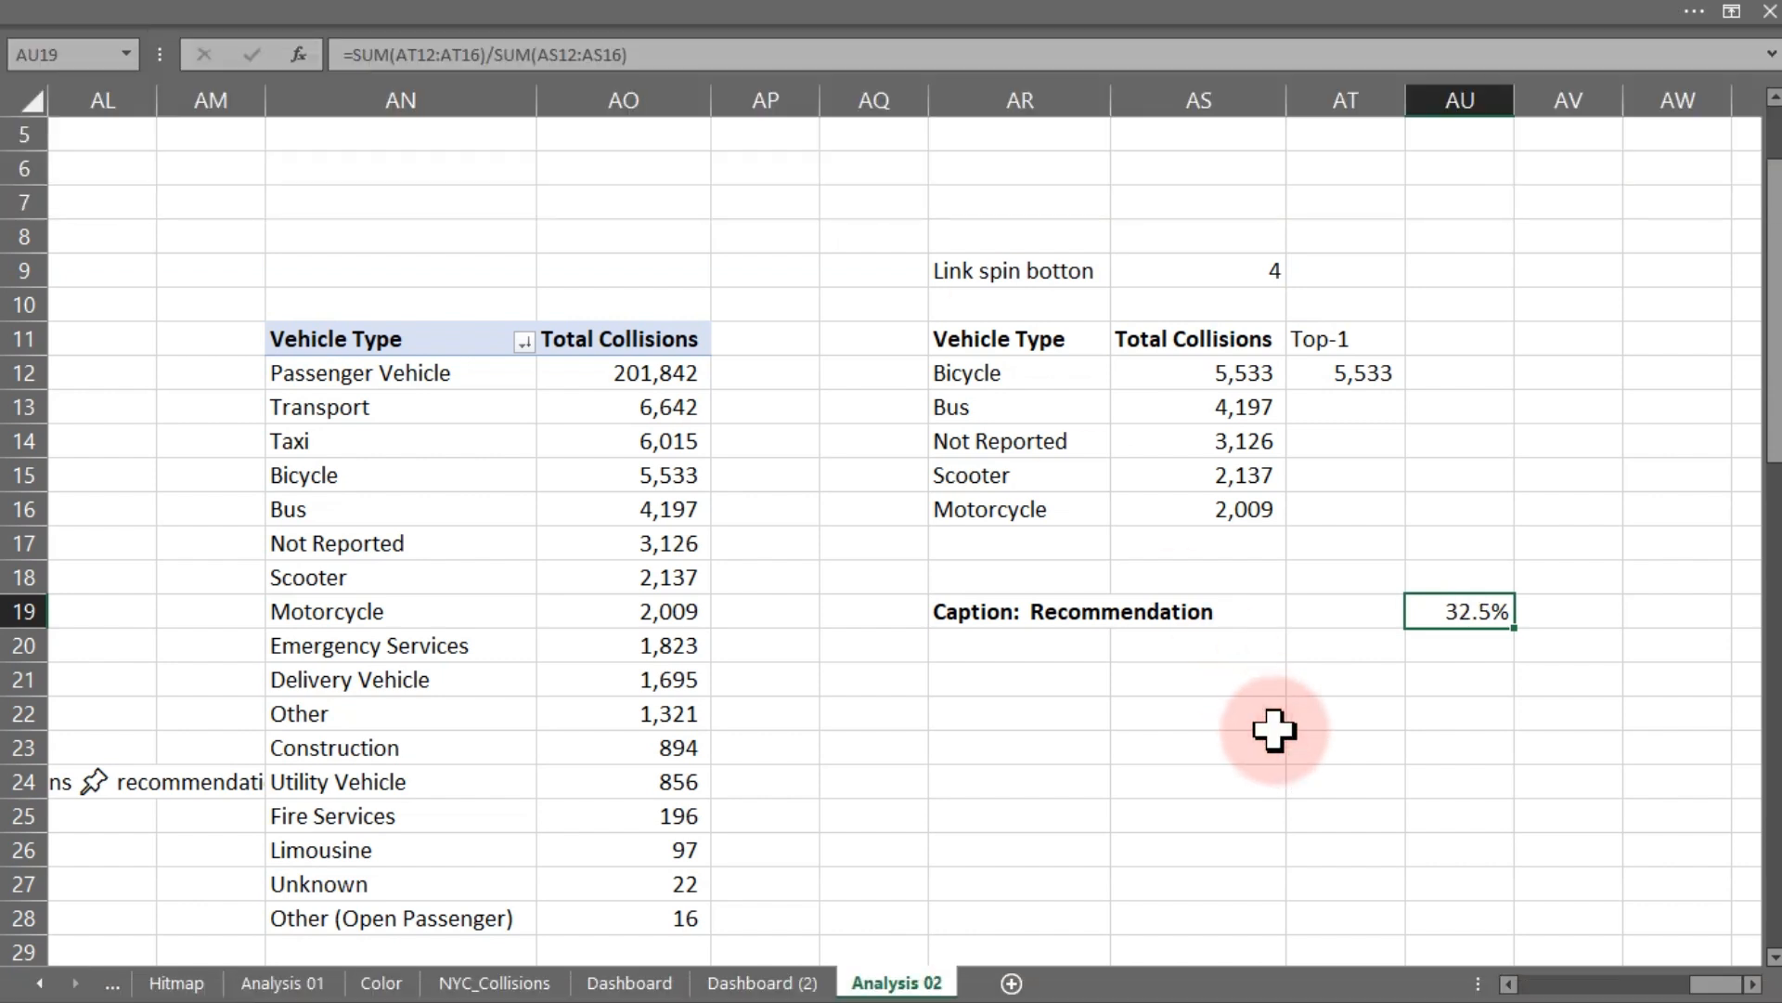
left_click(1274, 731)
left_click(986, 679)
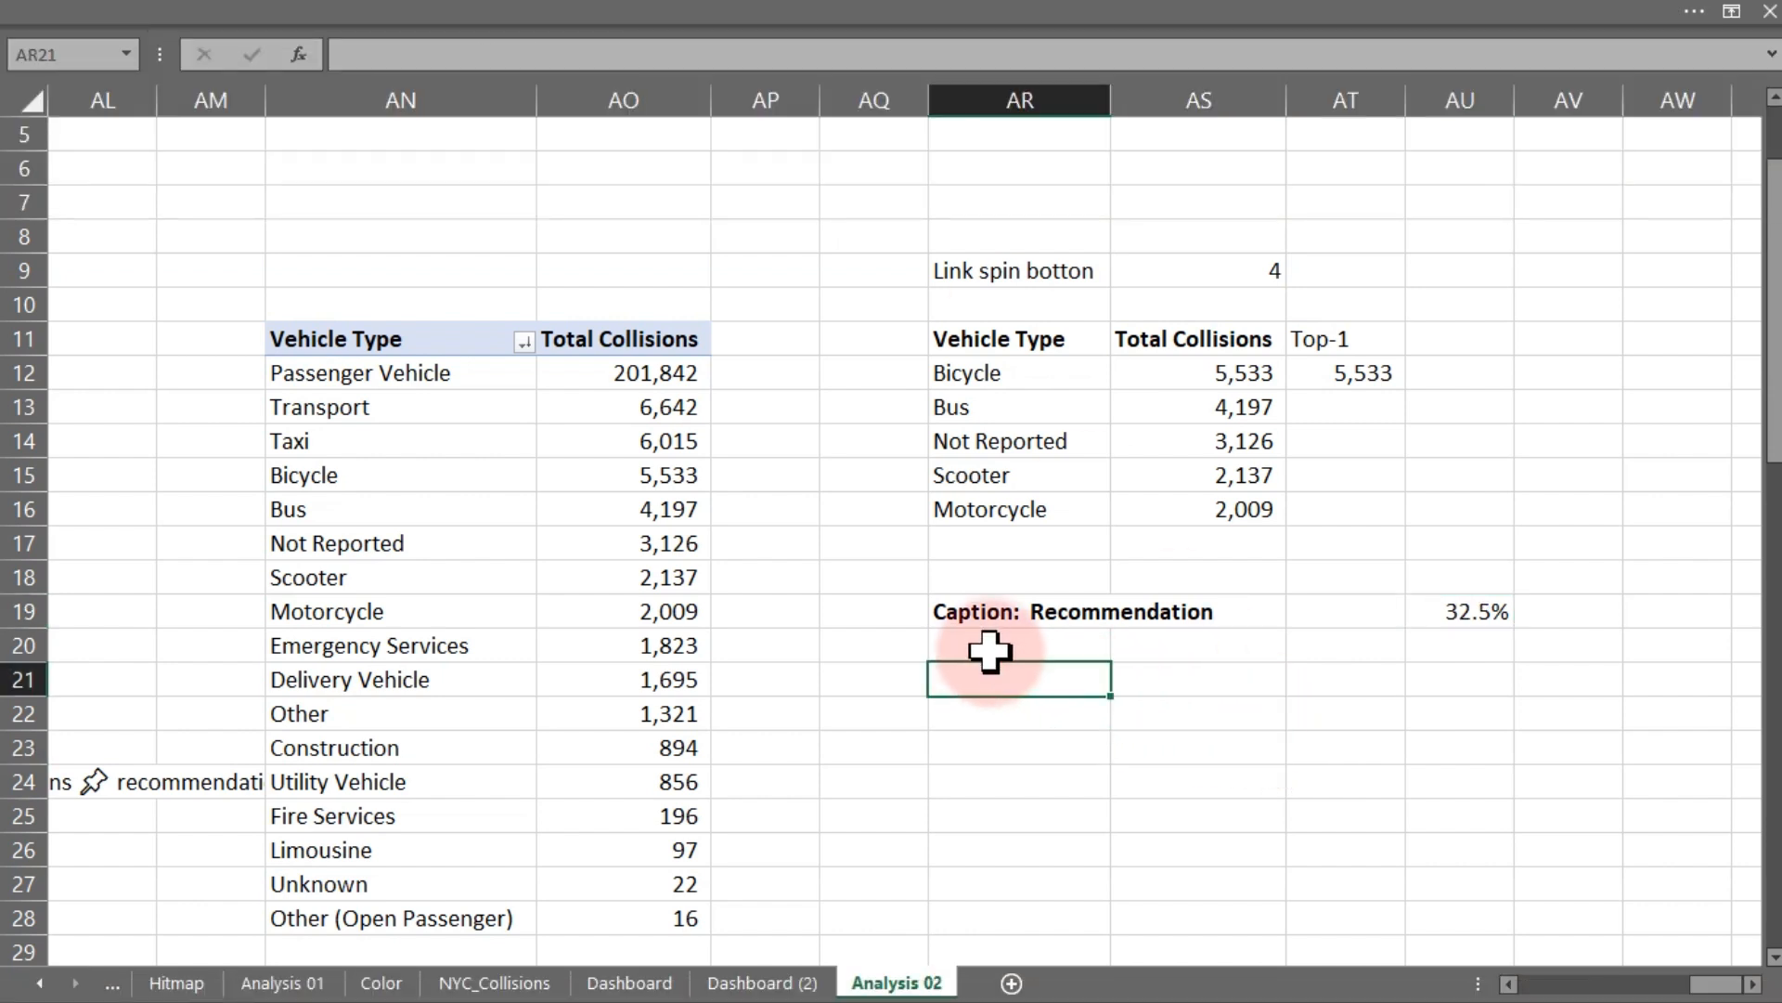
left_click(986, 647)
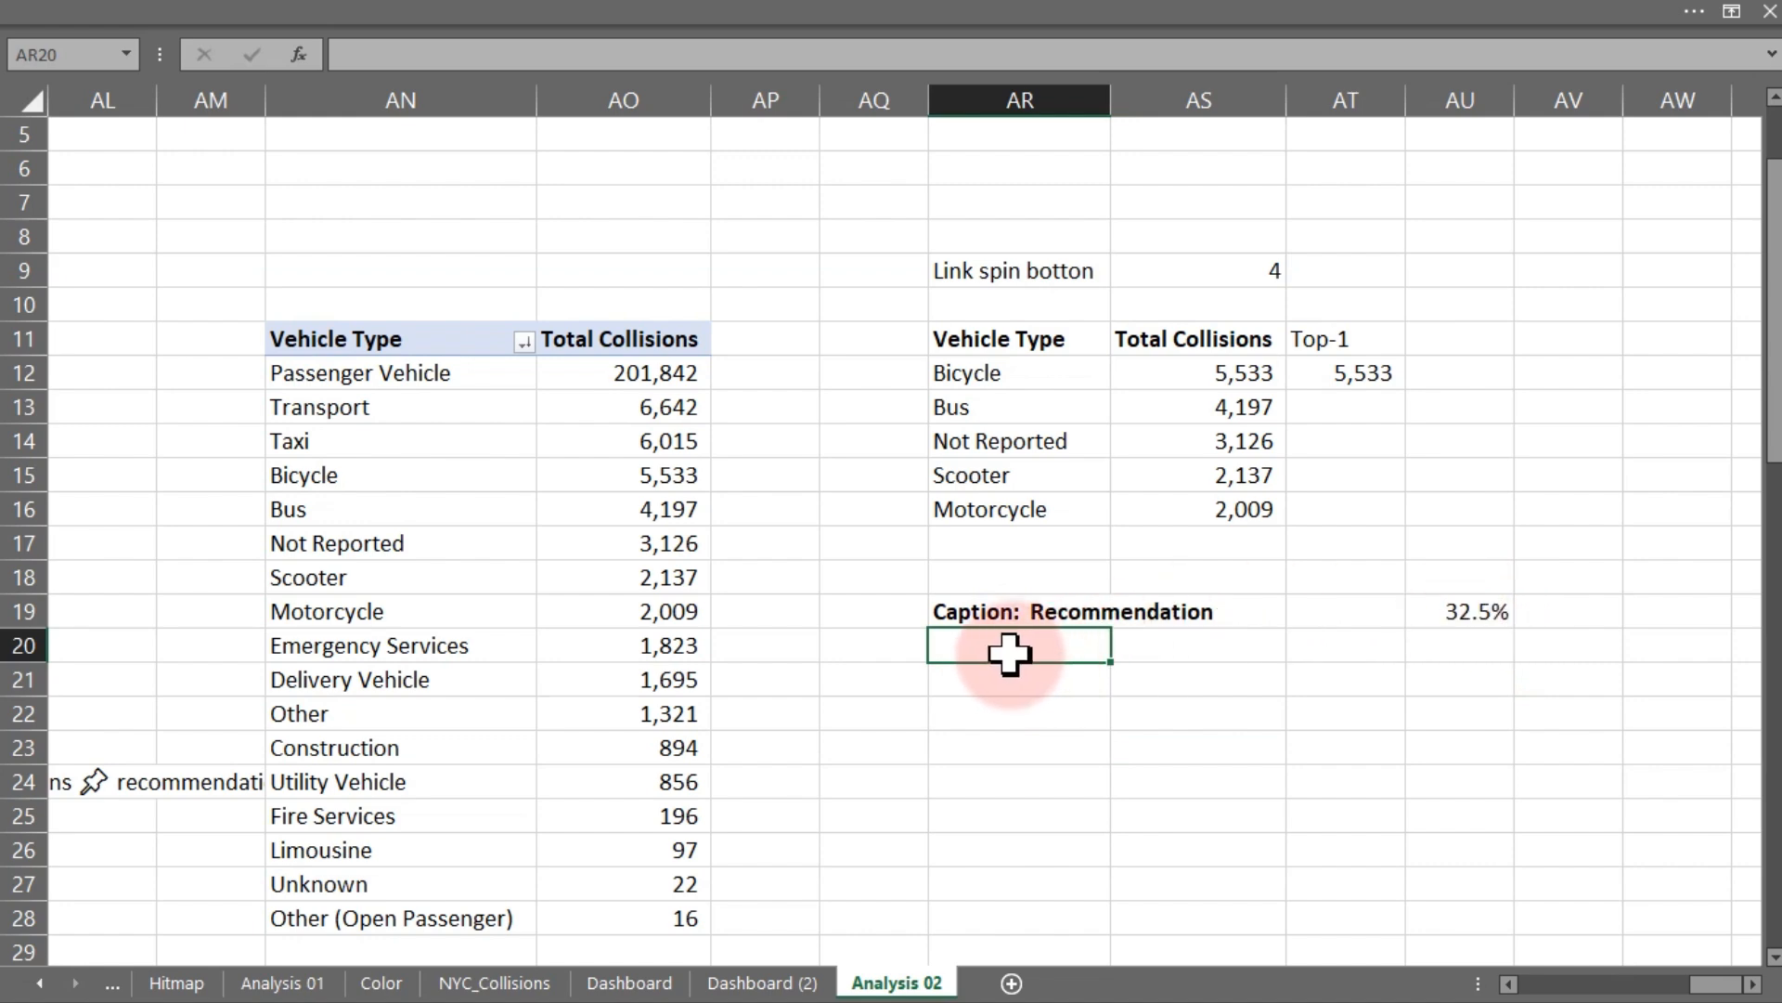
left_click(1462, 608)
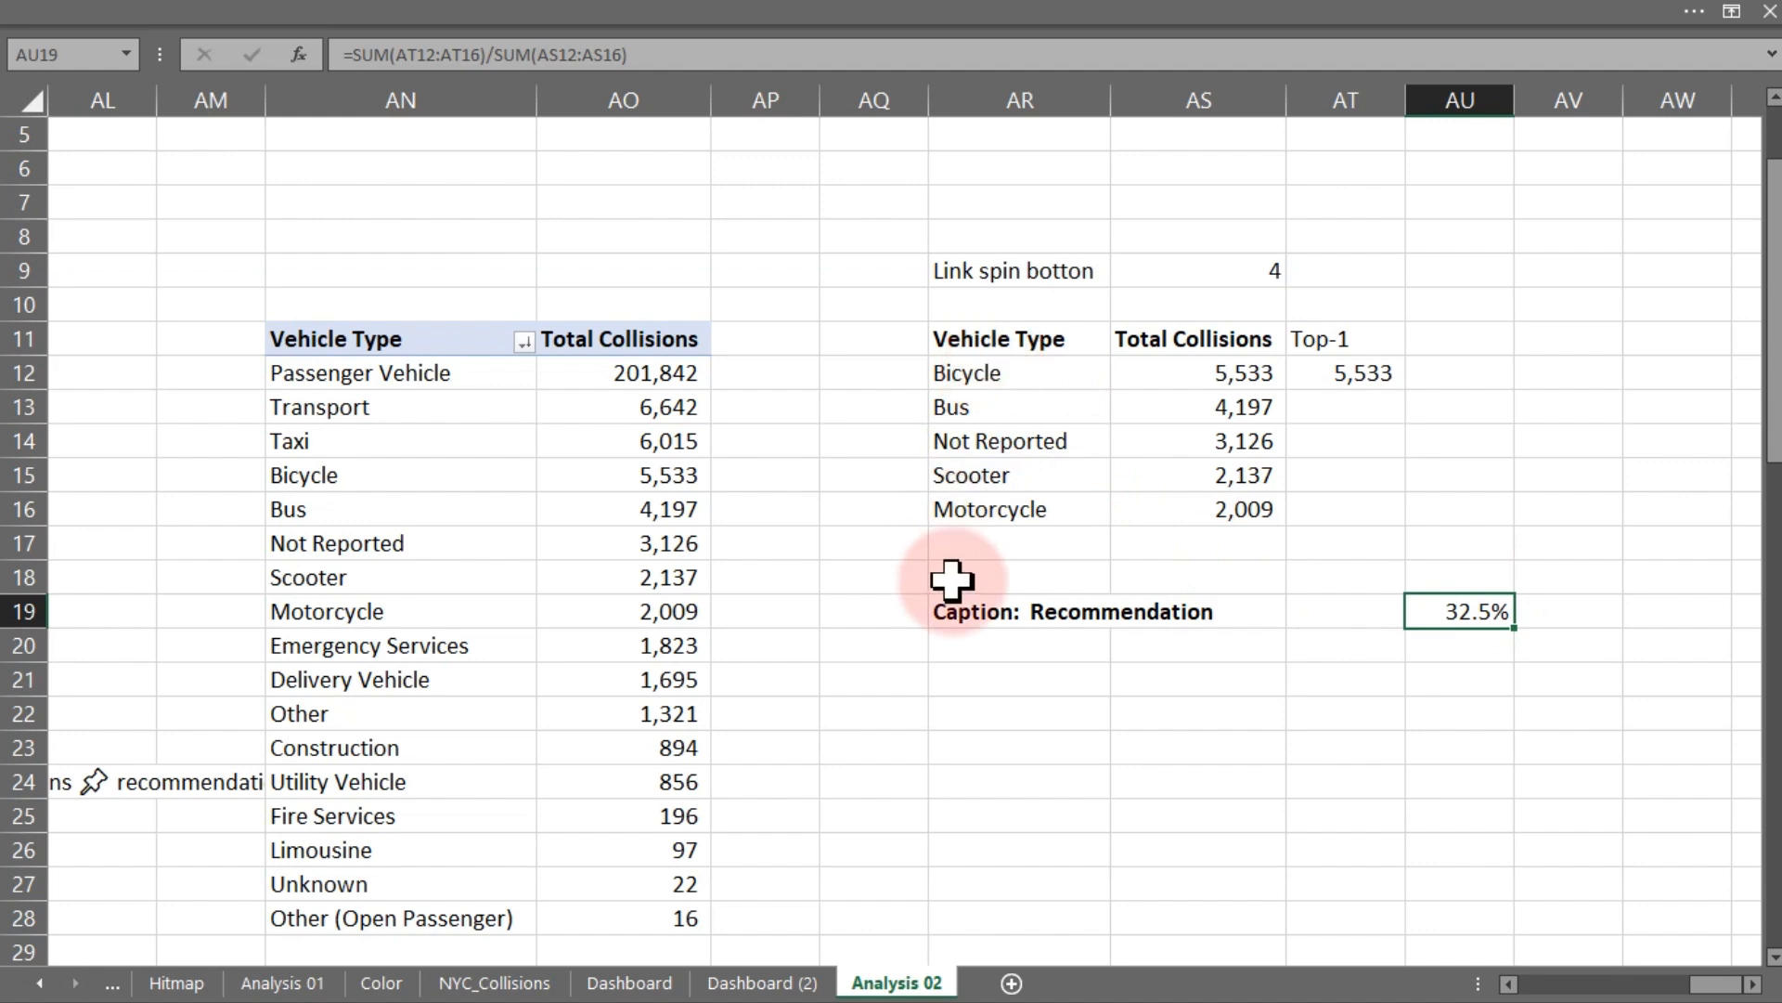
- In cell AR20, start a caption formula joining the text "Highest Collisions Involve " with a line break CHAR(10)
left_click(970, 648)
type("= ")
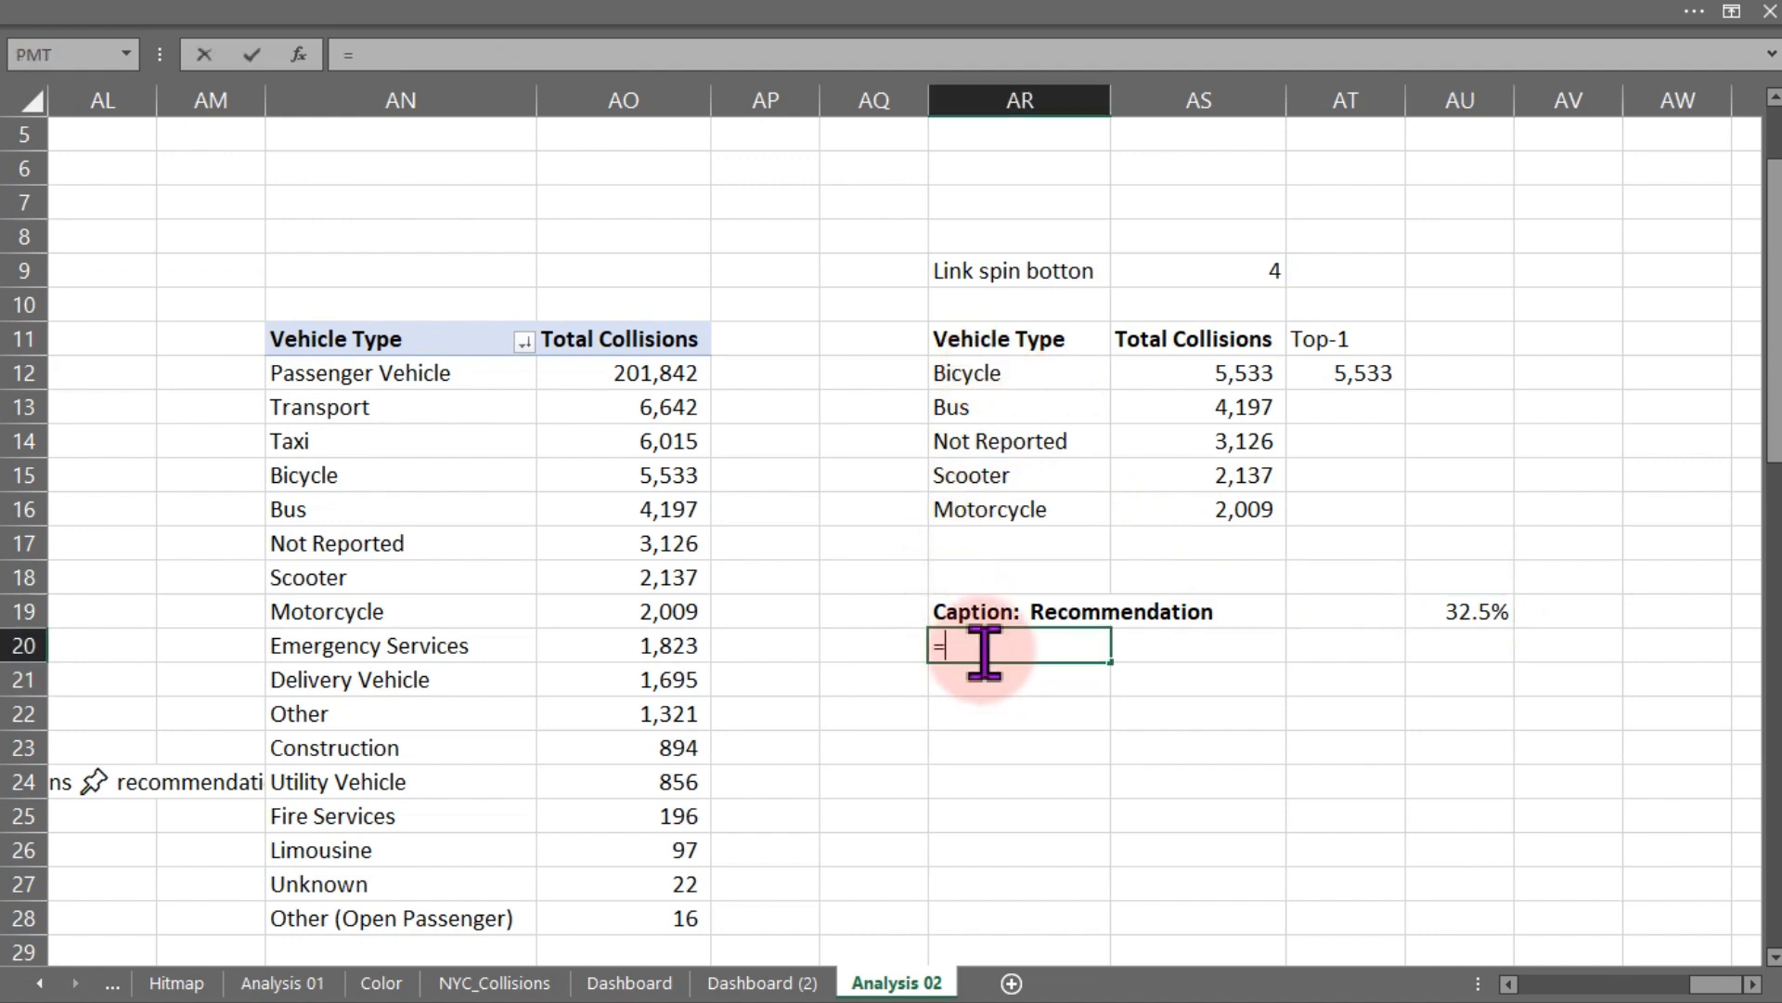
type("\"Highes")
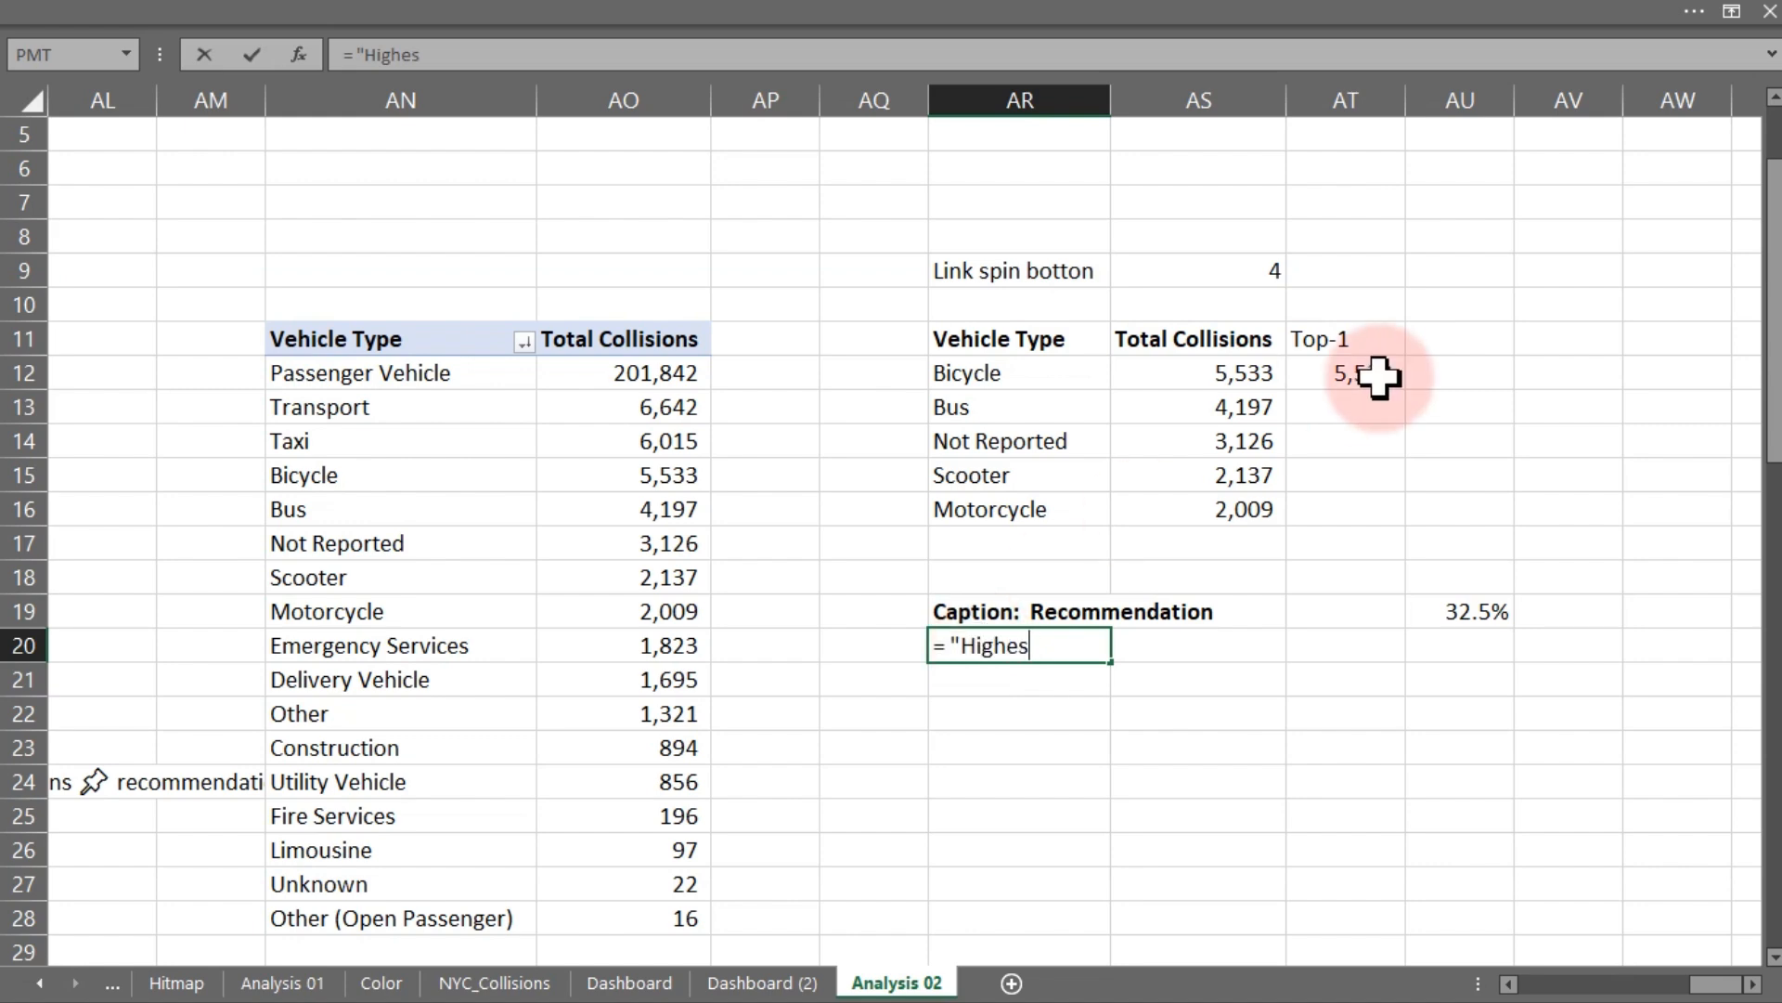
type("t Colliio")
key("BackSpace")
type("sions ")
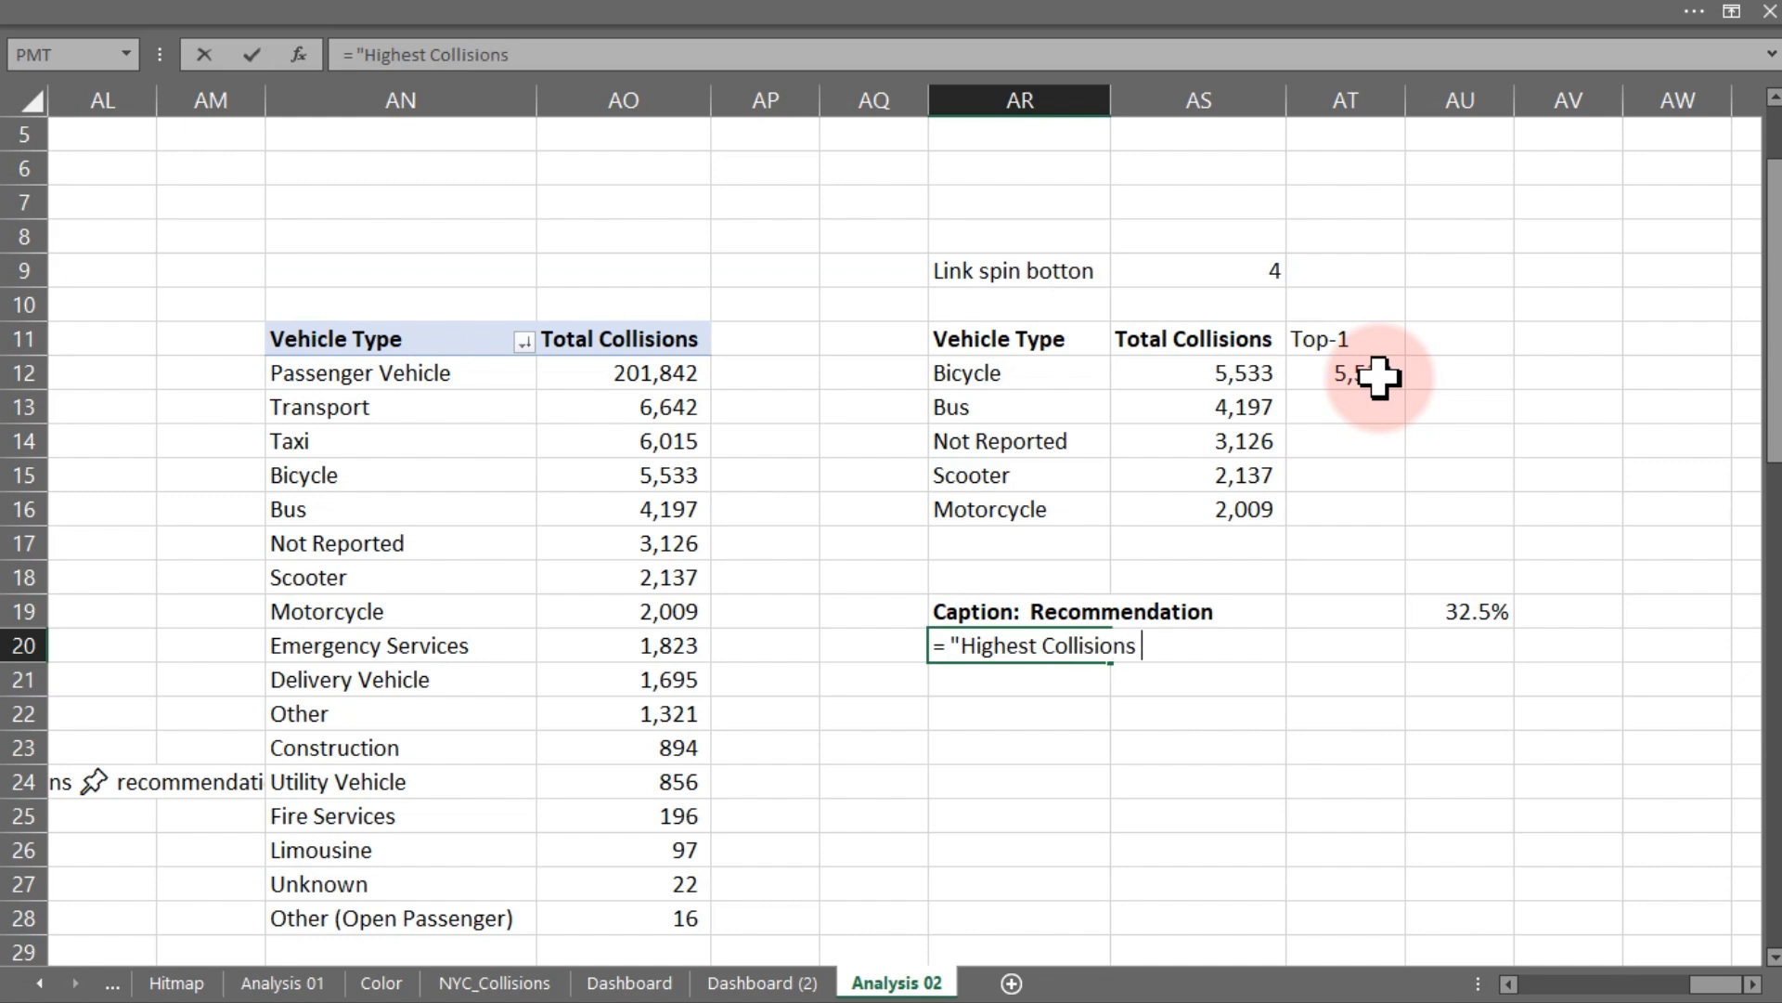
type("Invo")
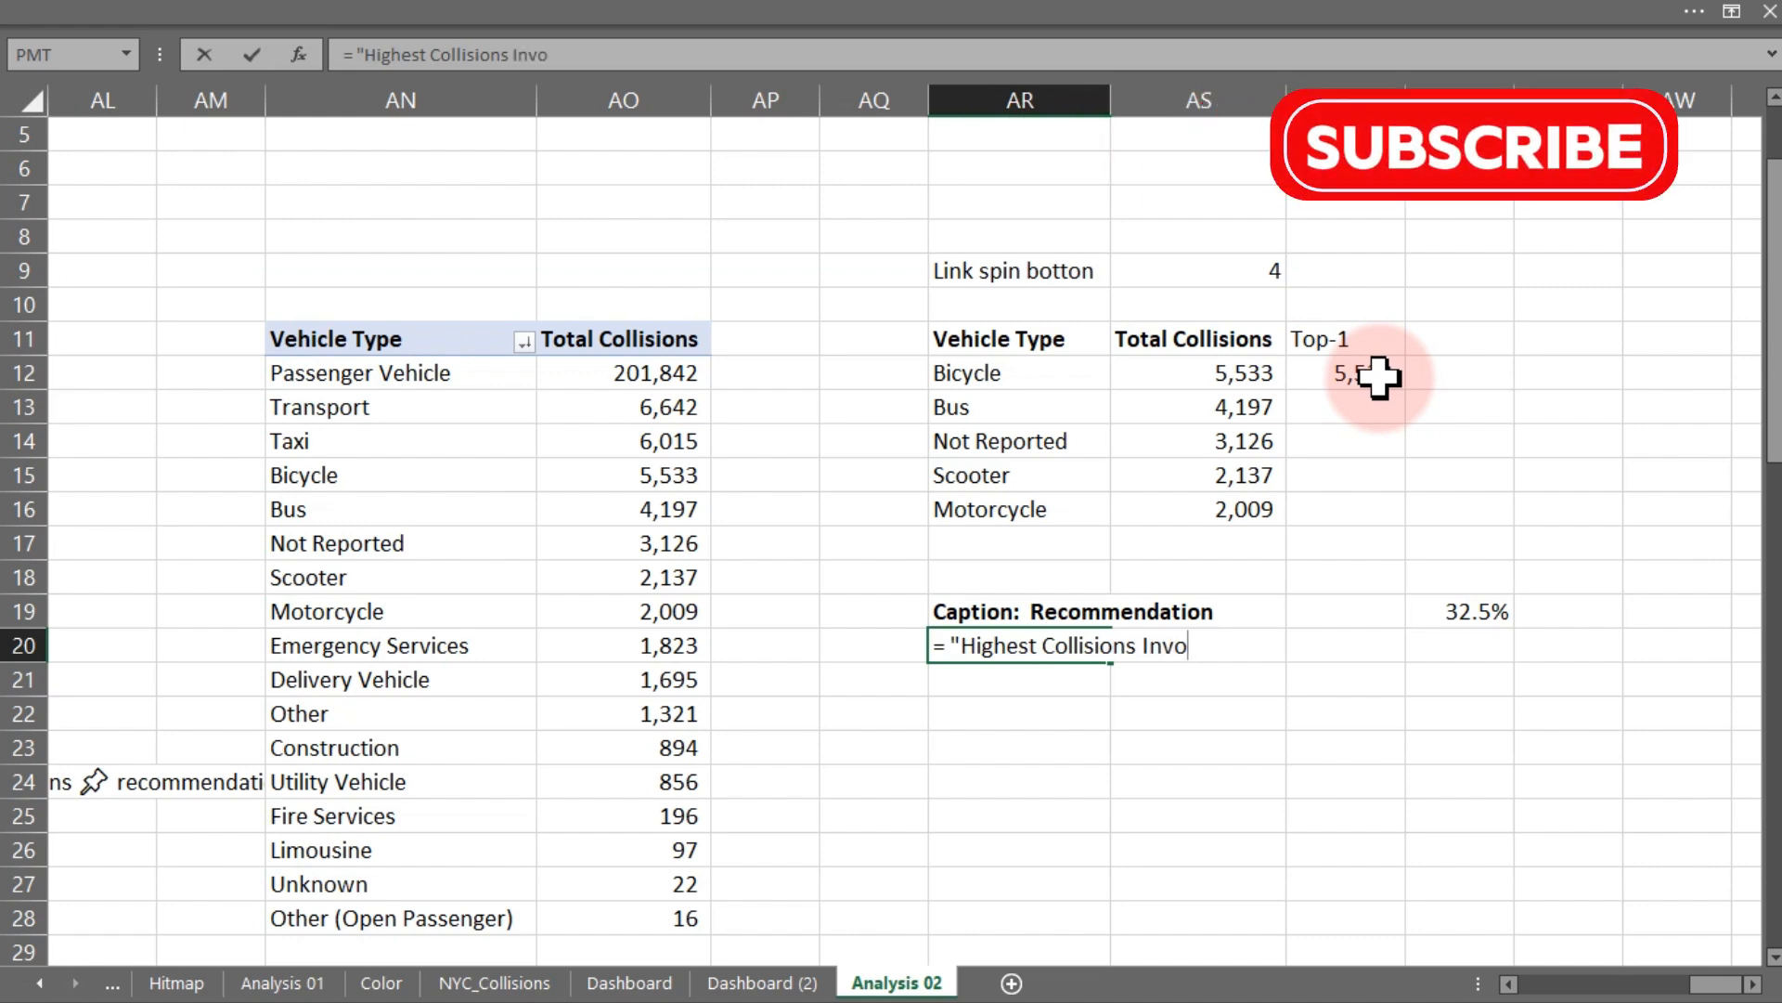
type("lve")
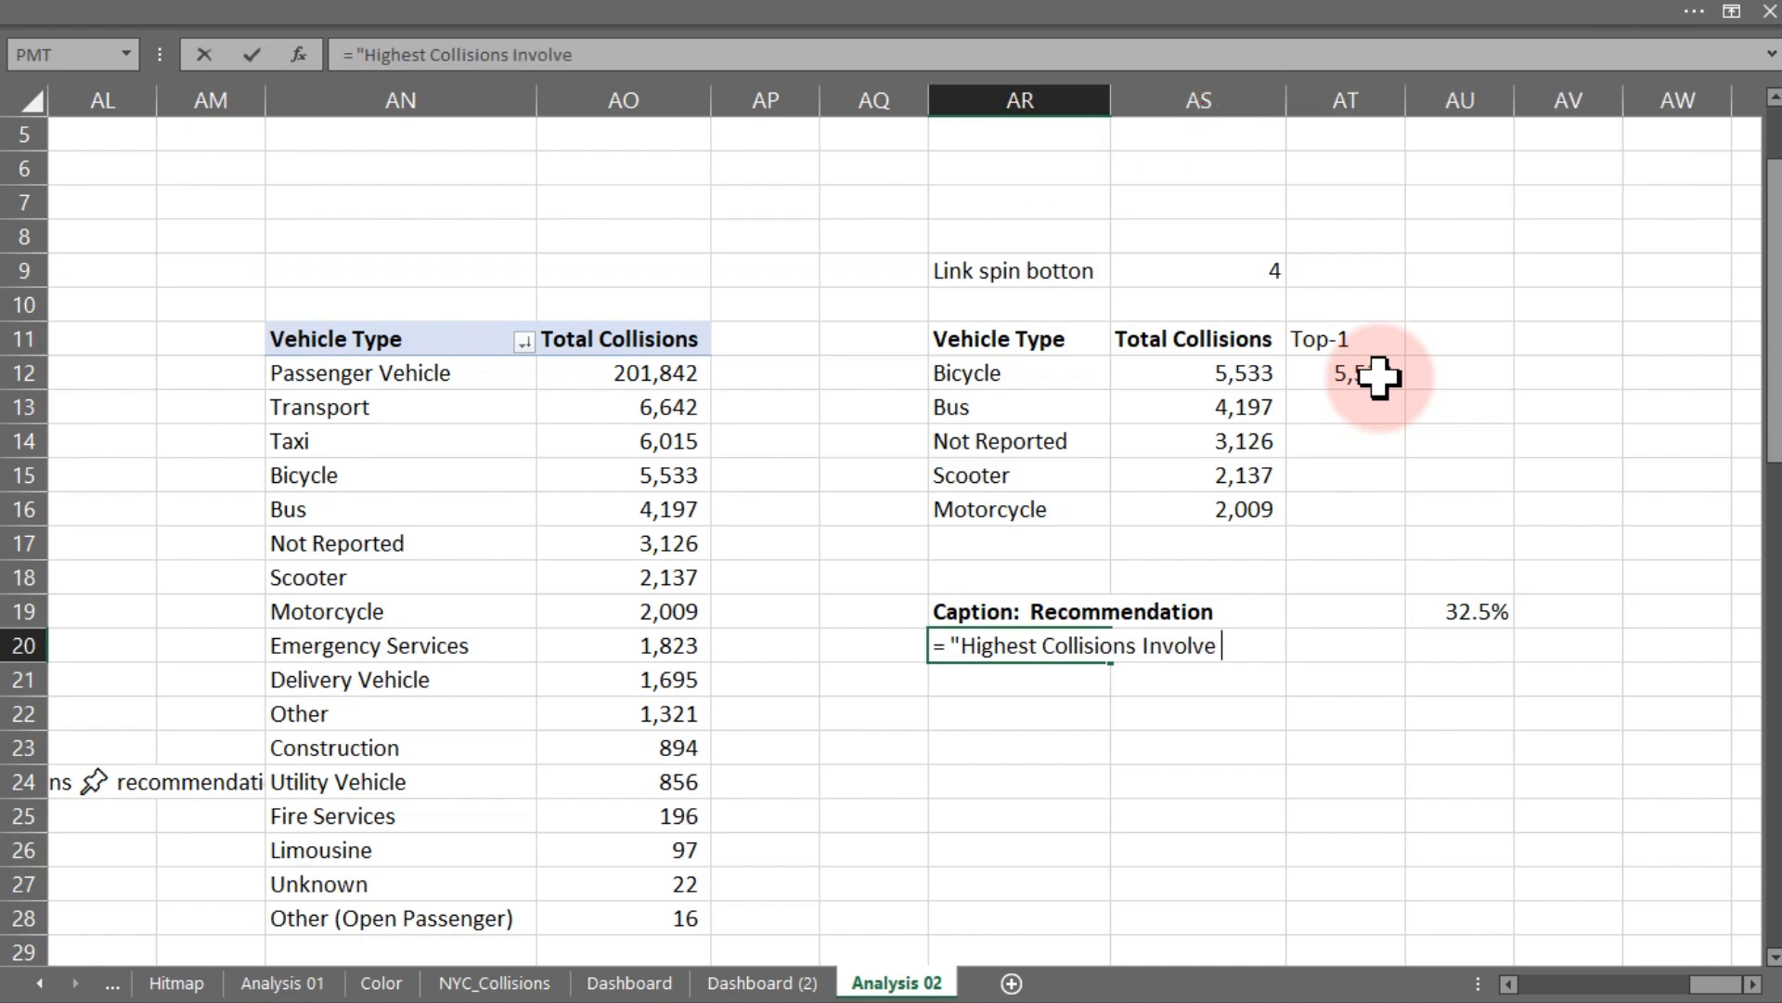
type(" \"& ch")
key("Tab")
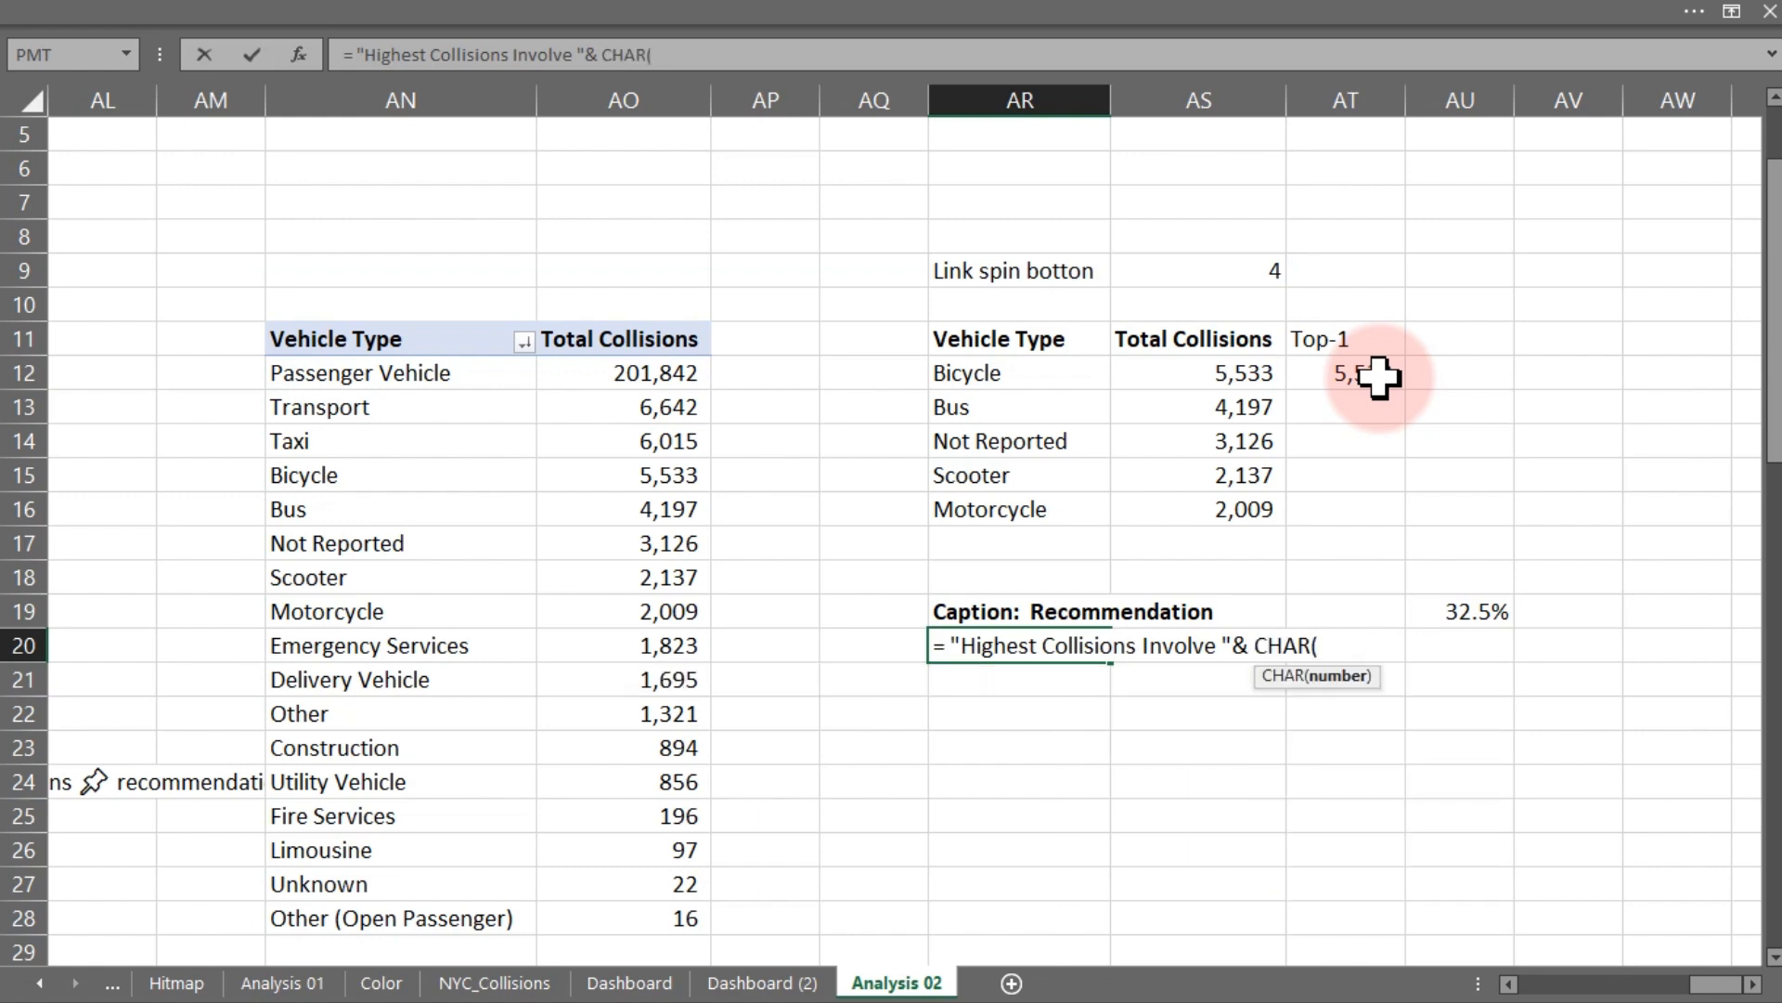
type("10)")
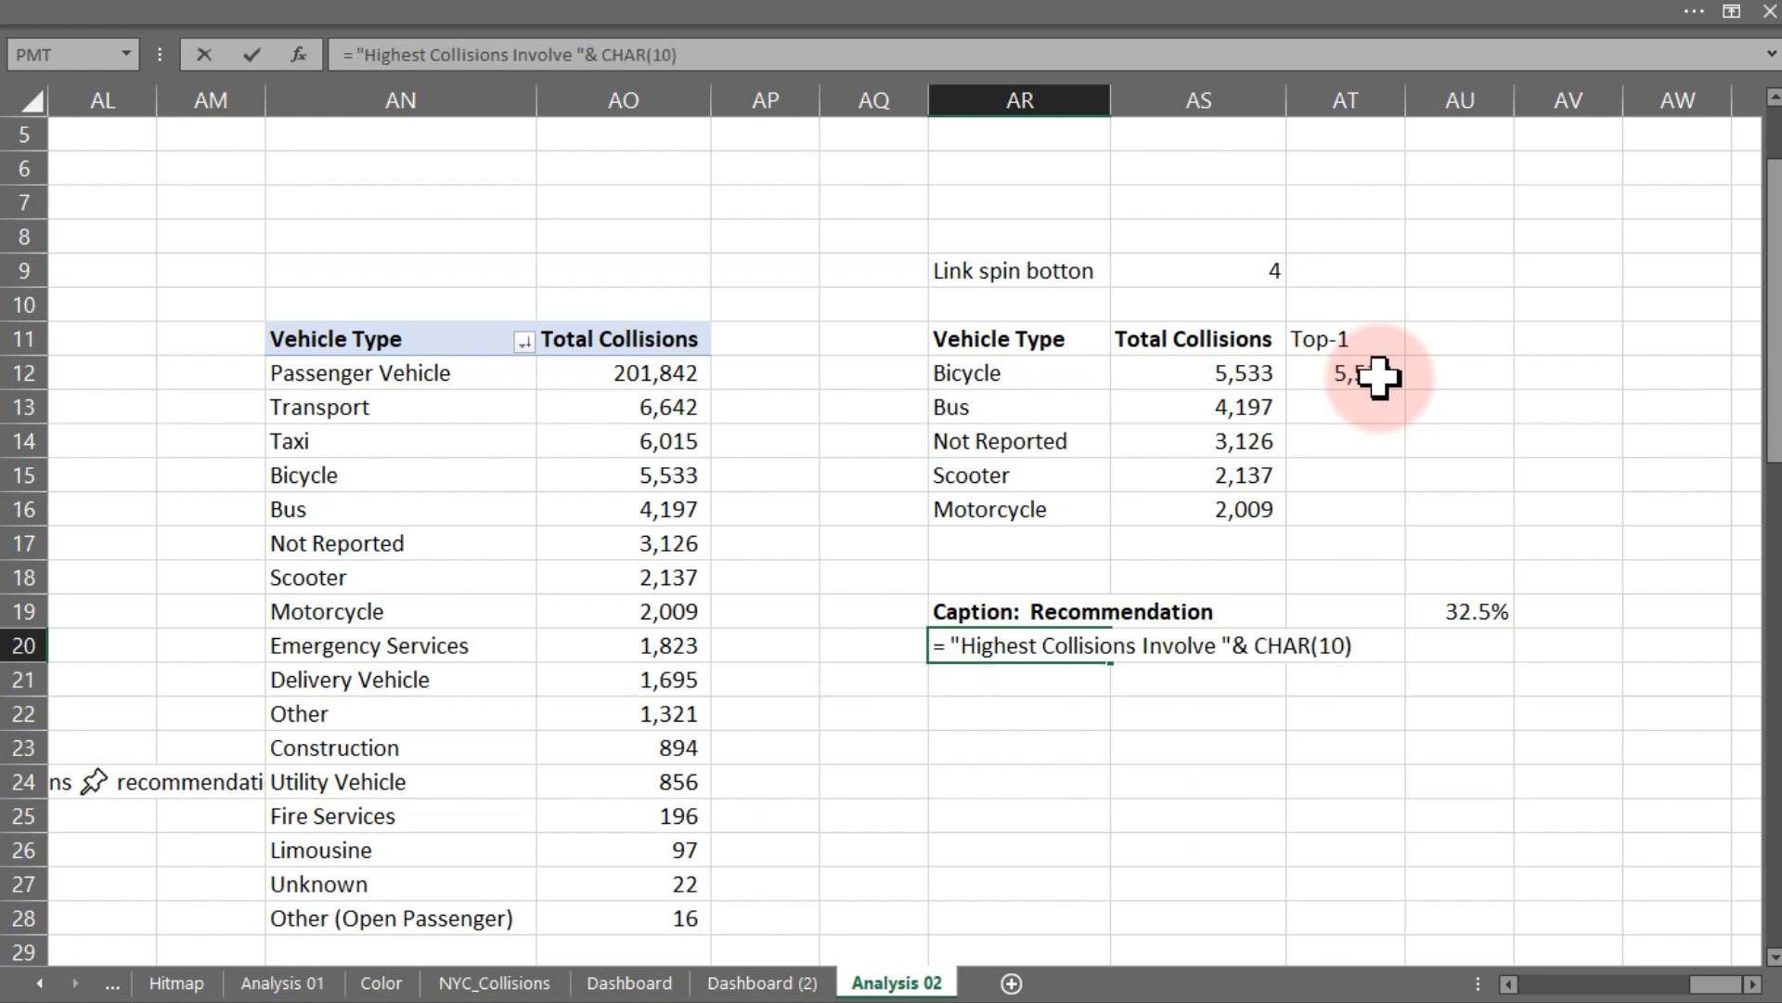
type("& ind")
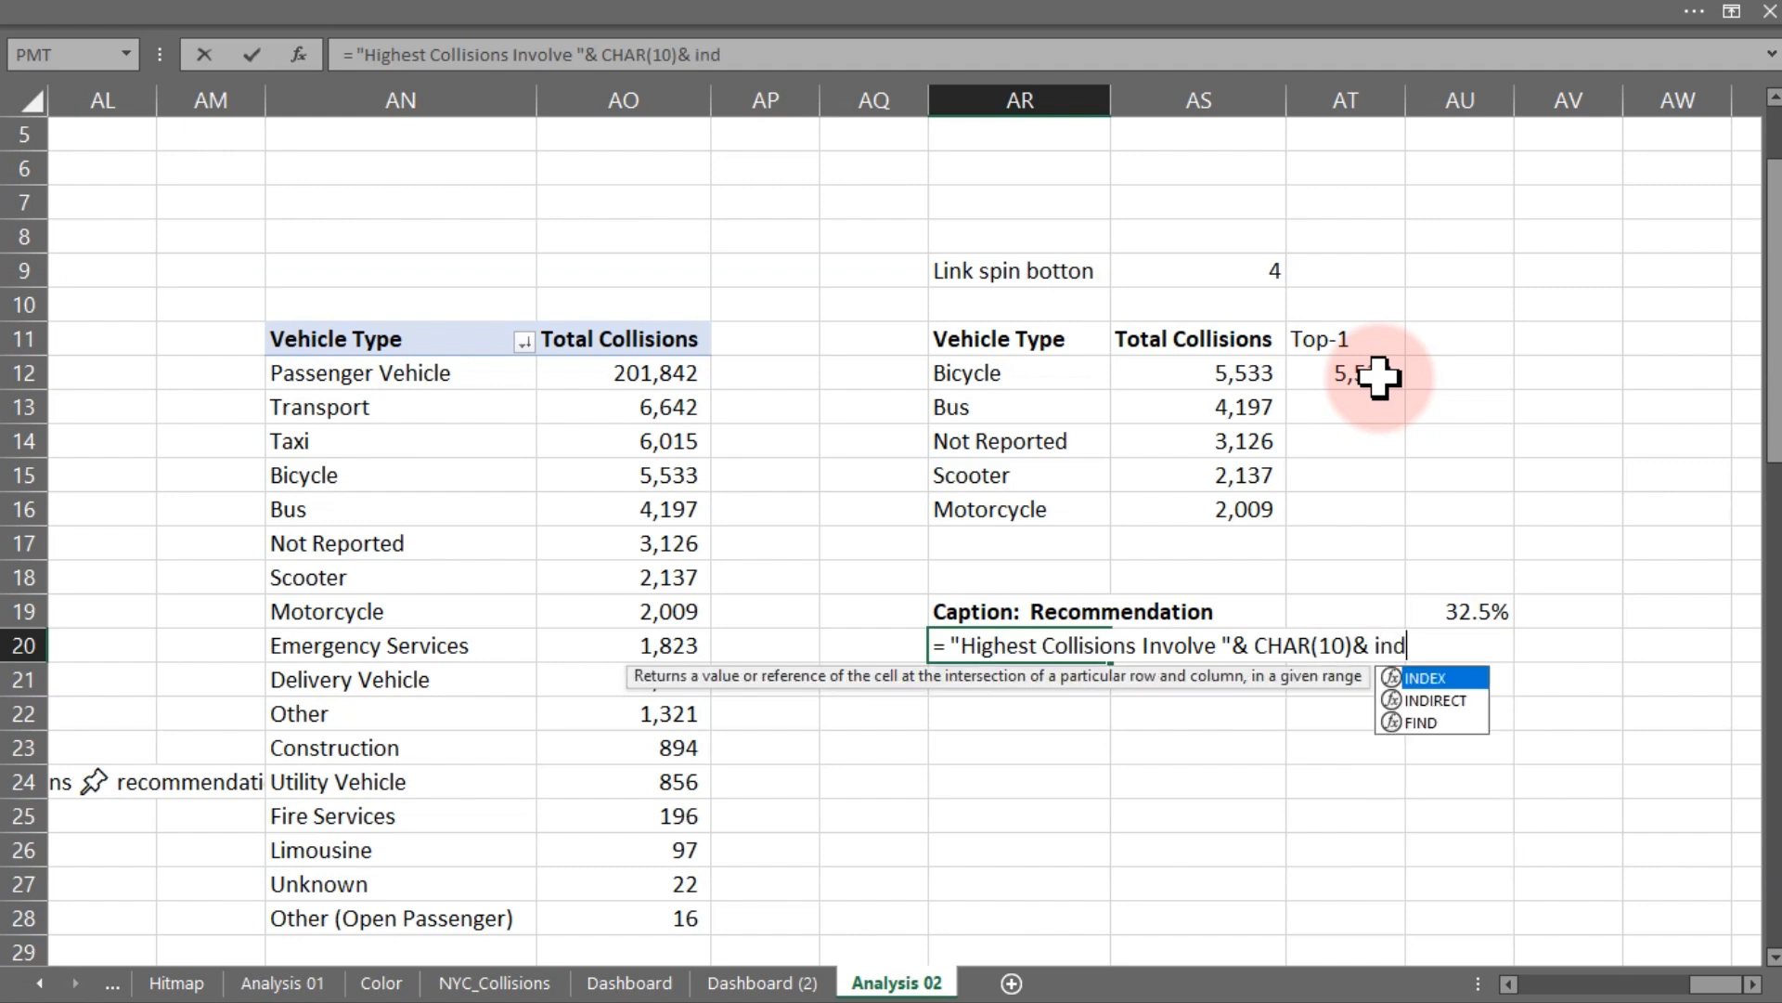
- Extend the AR20 caption formula with an INDEX over AR12:AR16 whose row comes from a MATCH function
key("Tab")
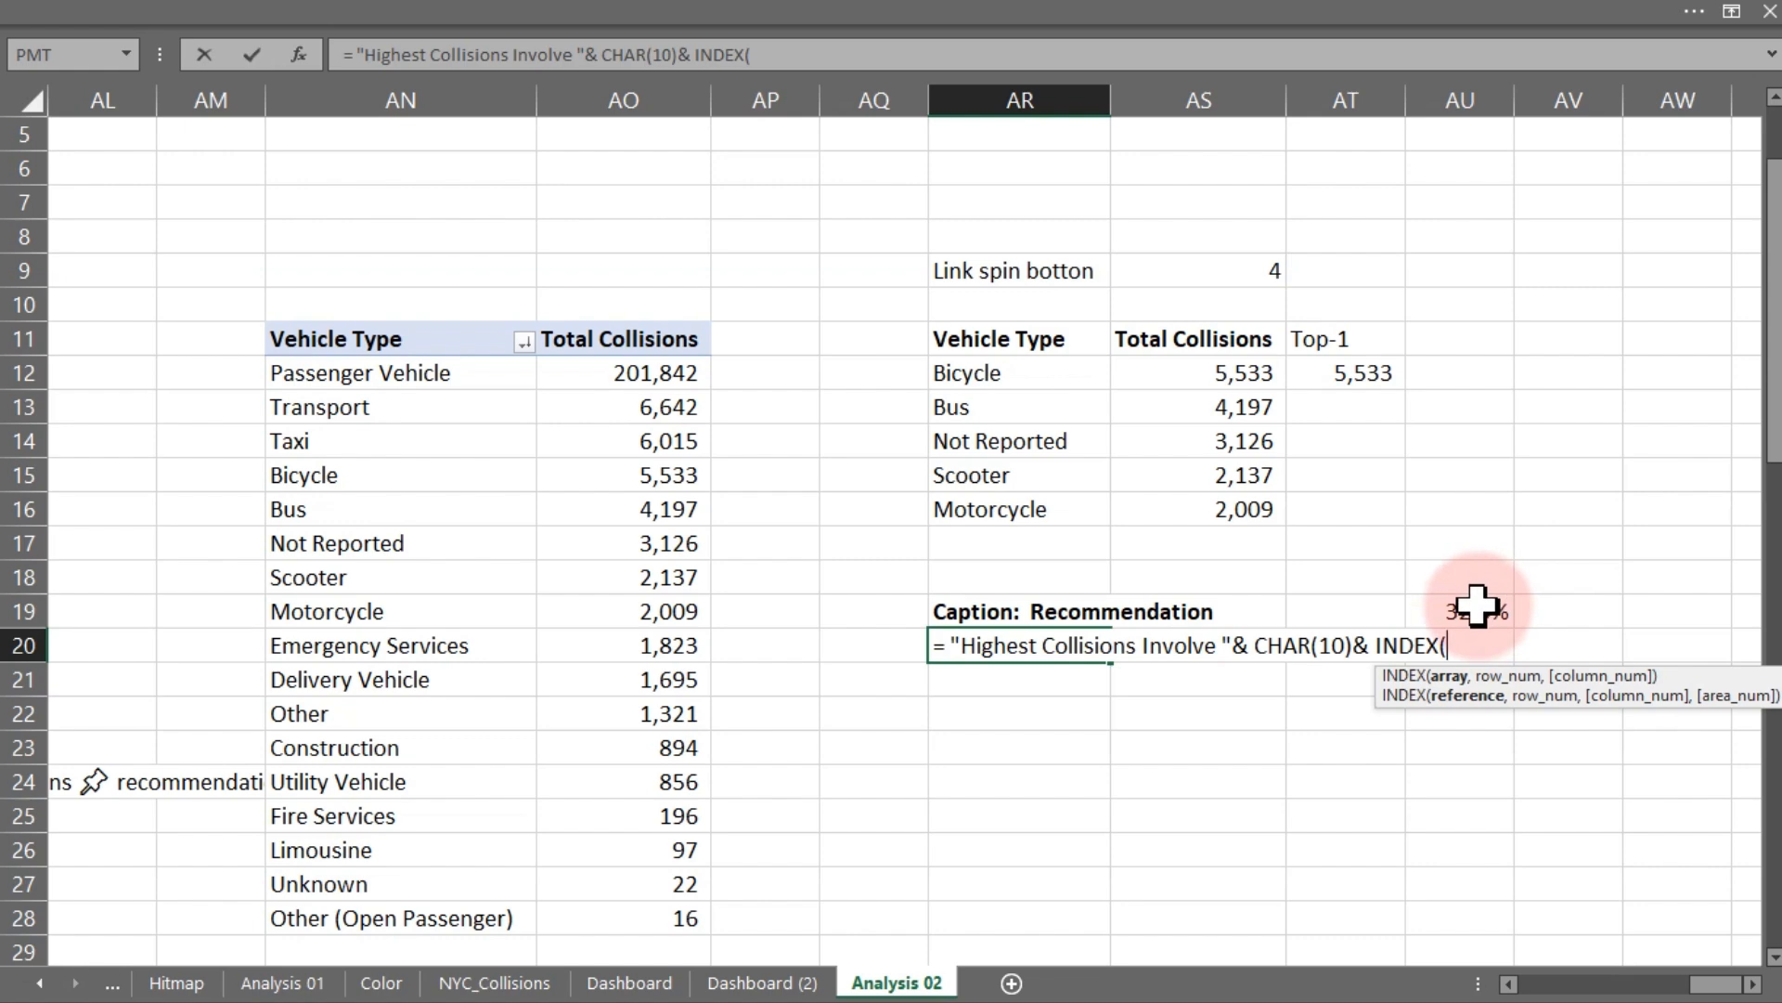
left_click_drag(1012, 373, 1012, 501)
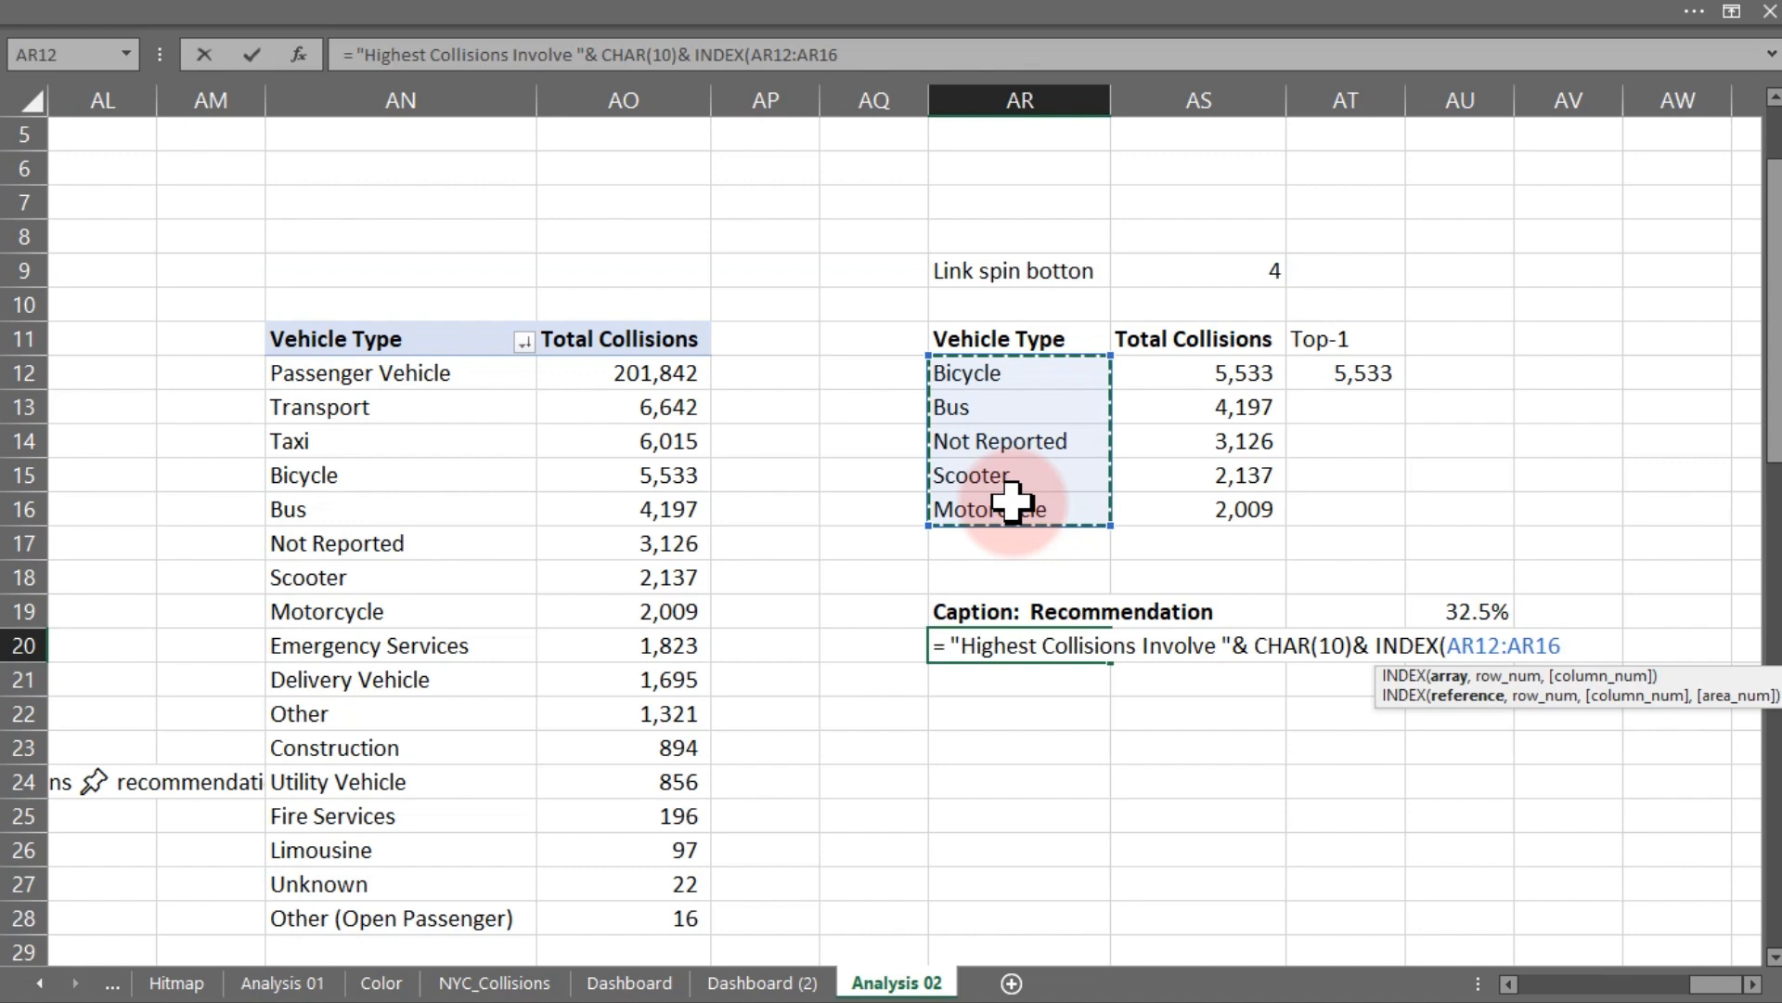
type(",")
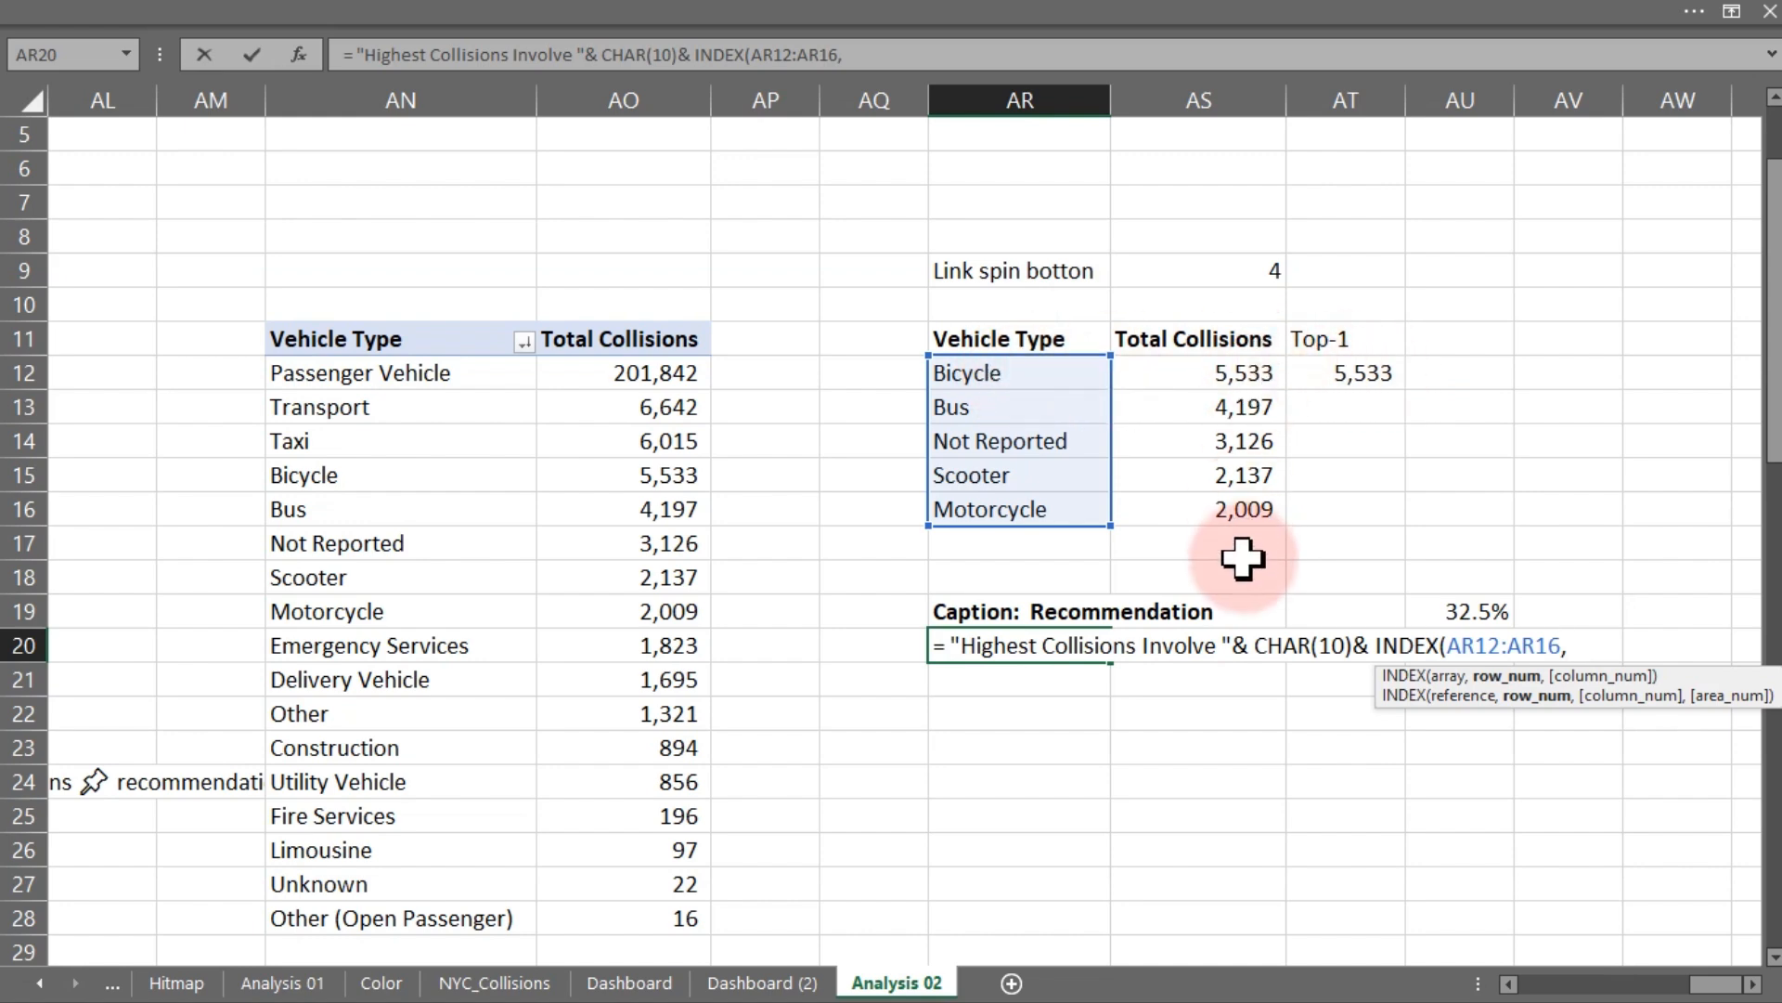
type("ma")
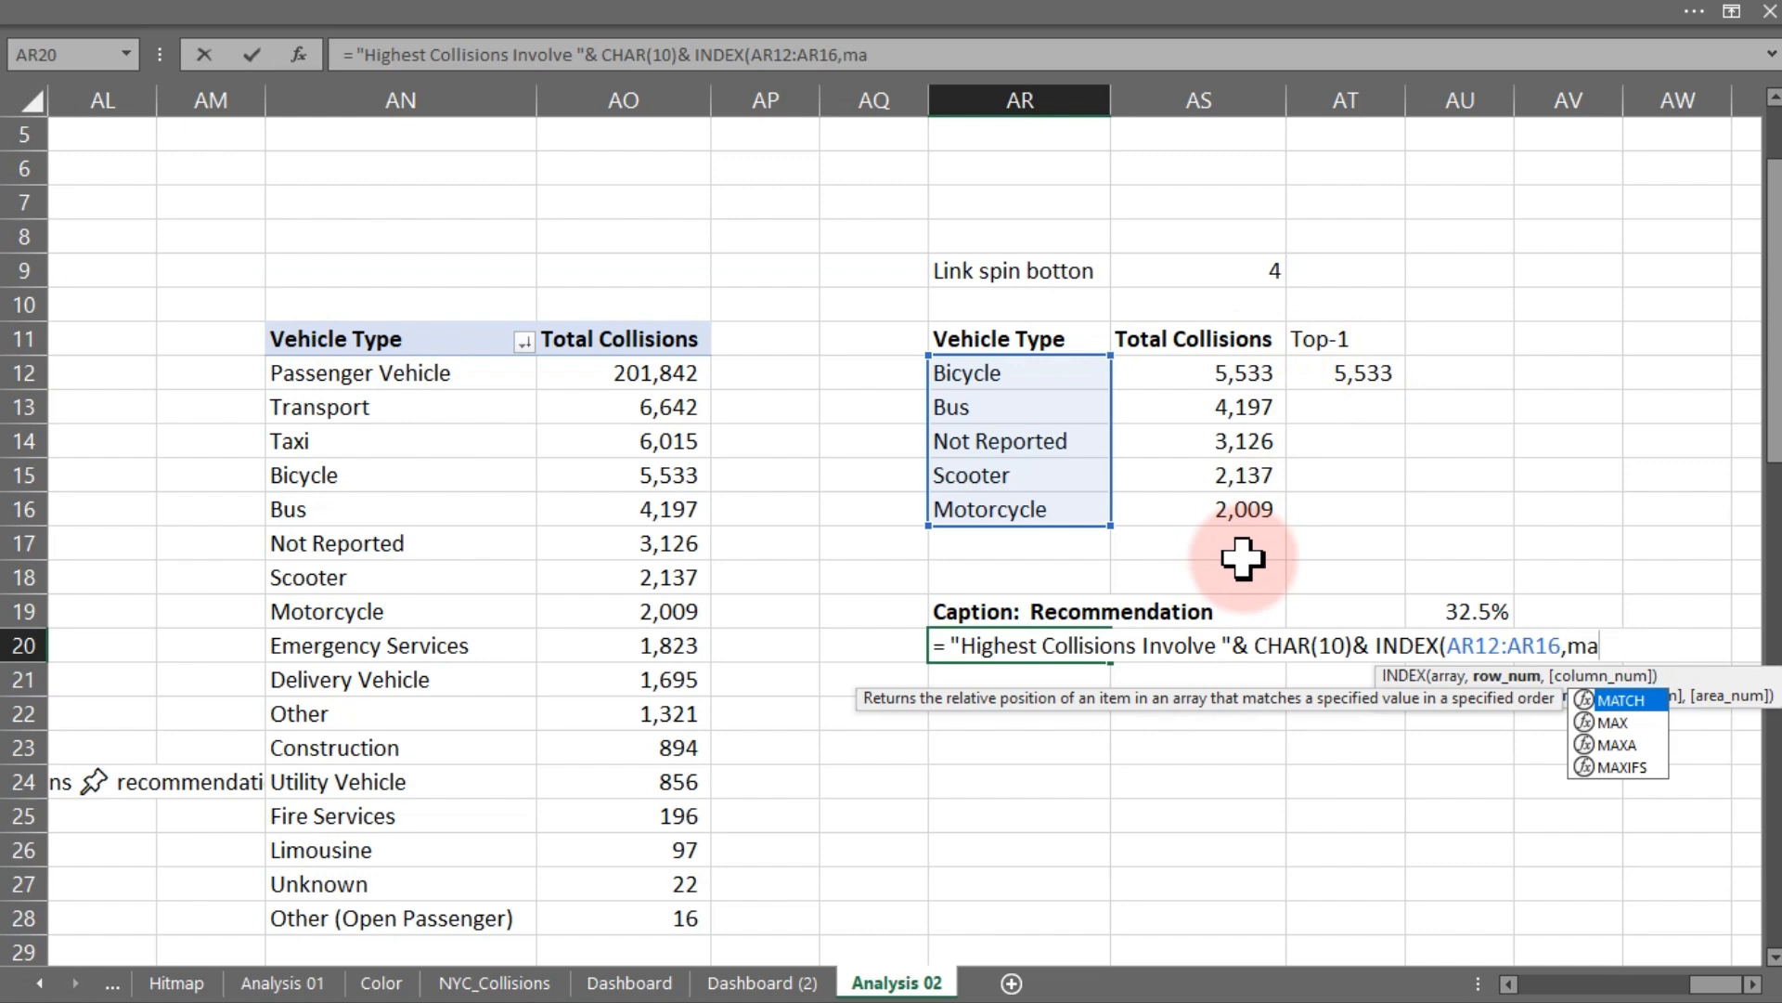
key("Tab")
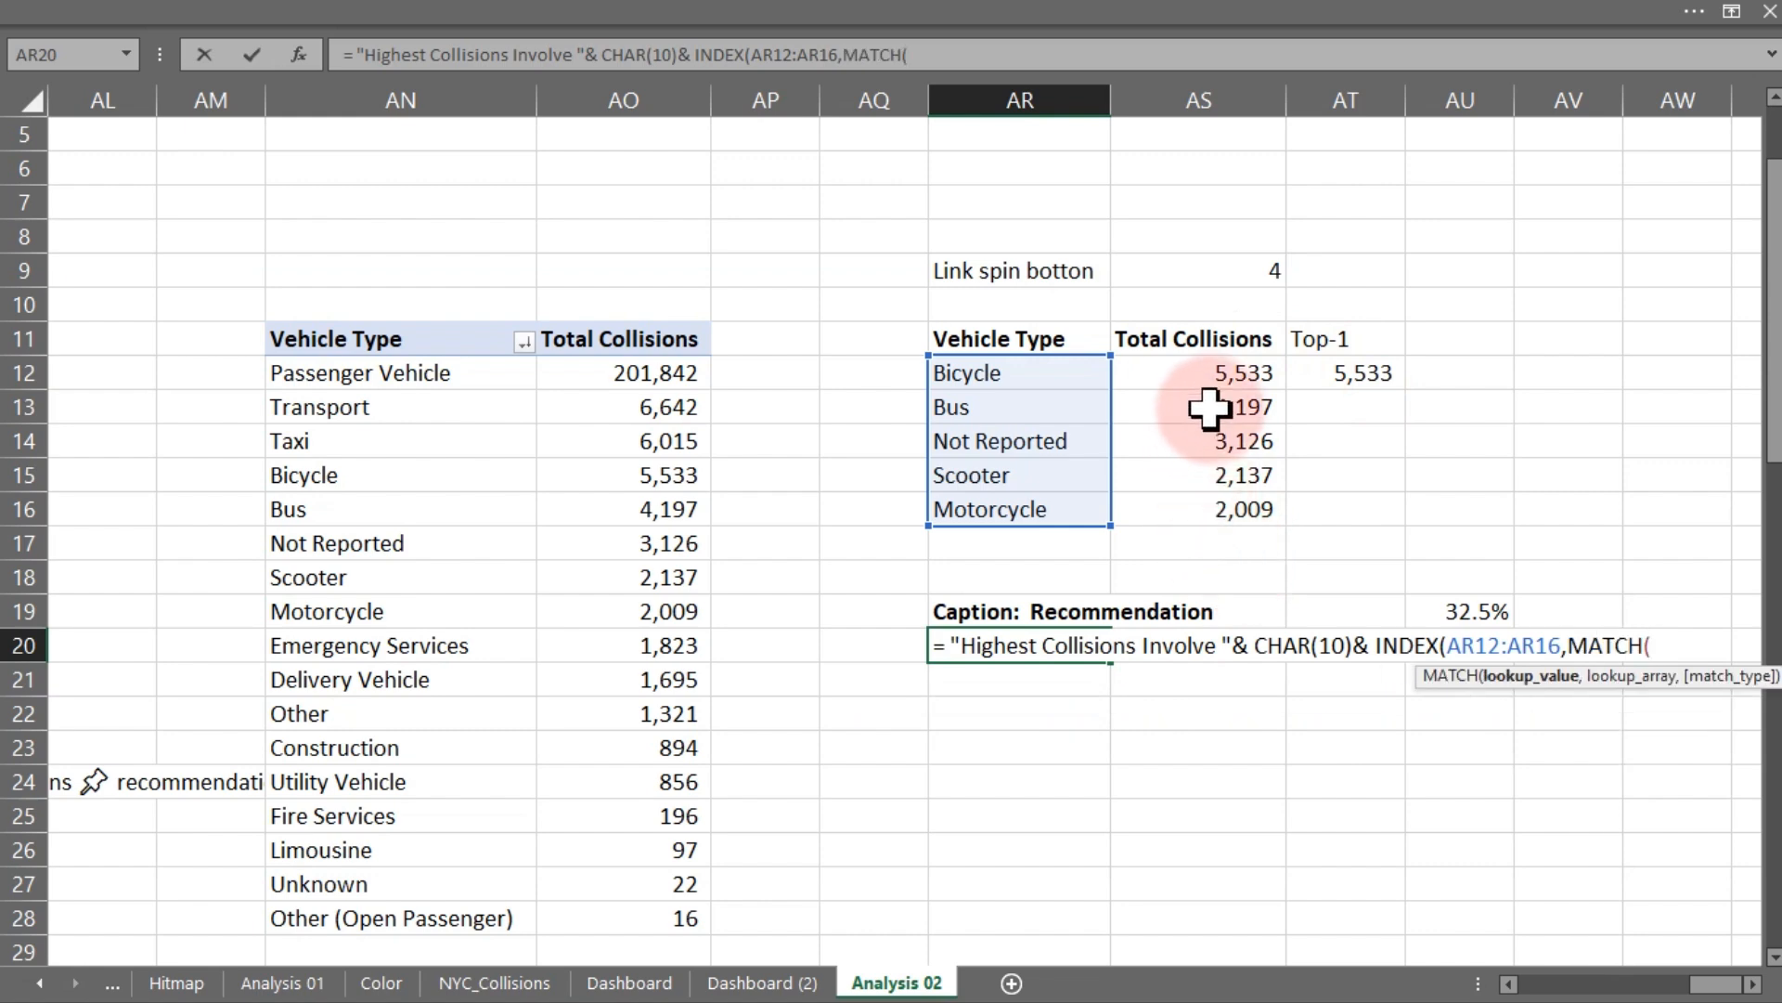
left_click_drag(1215, 373, 1213, 505)
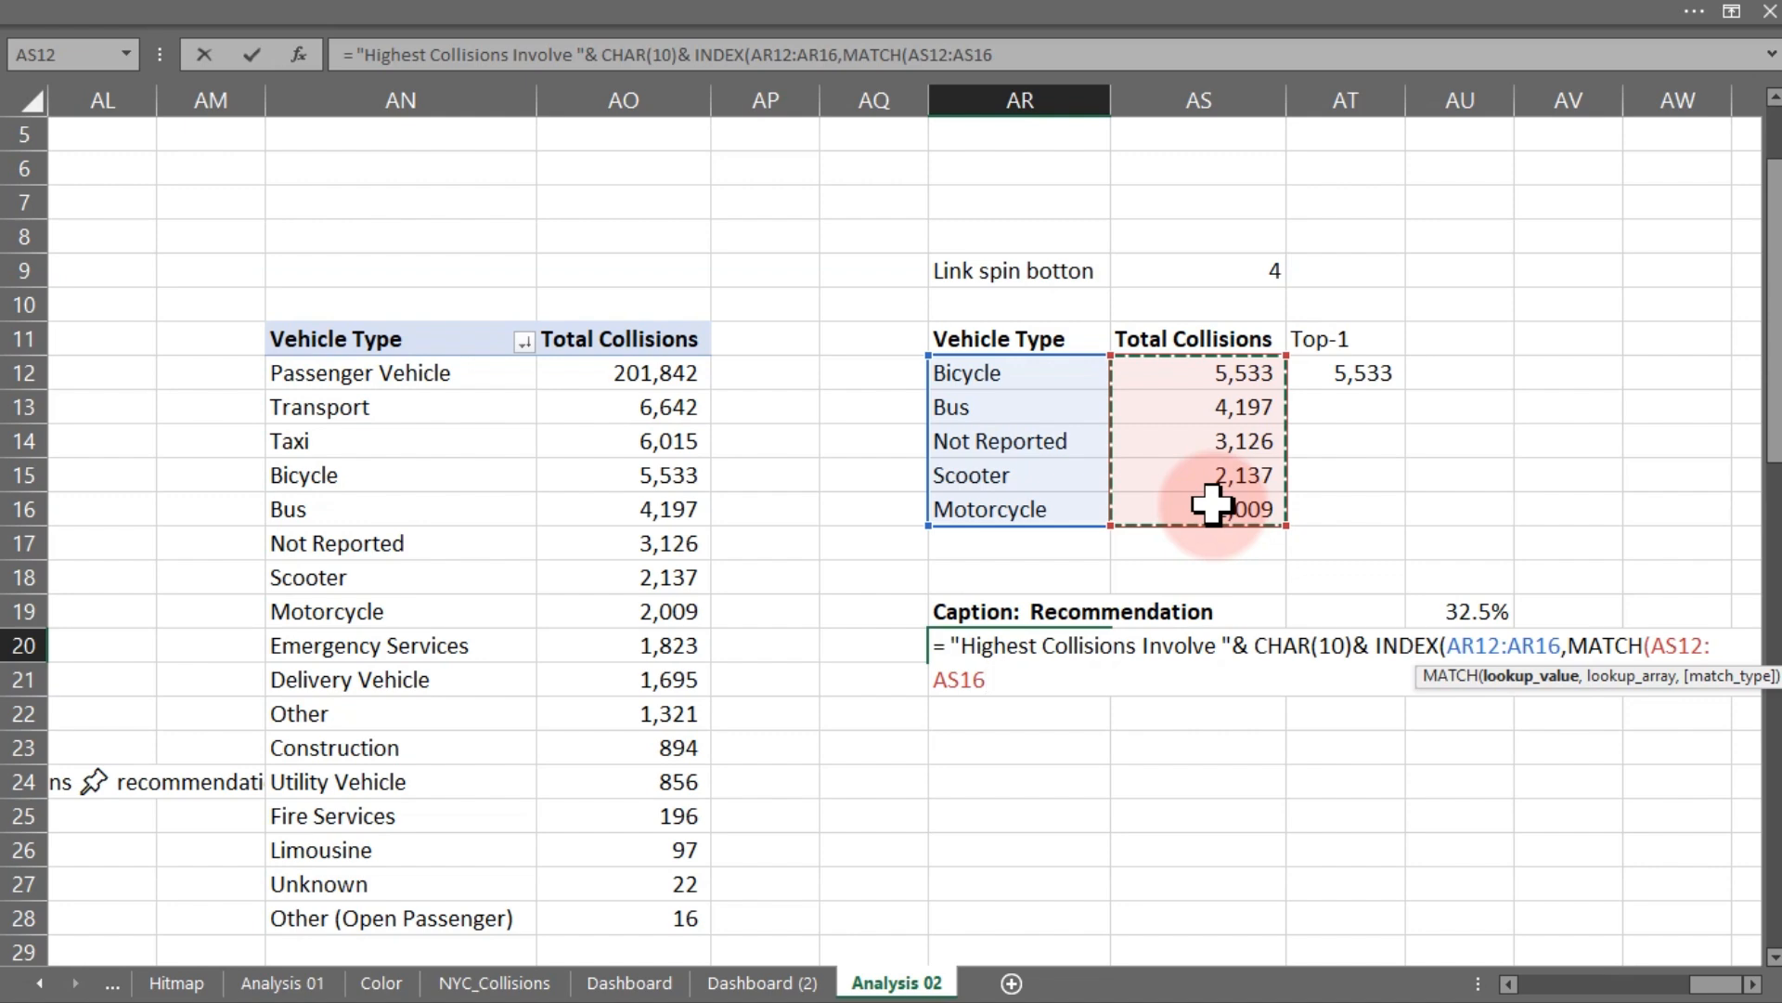
type(")")
key("BackSpace")
key("BackSpace")
key("BackSpace")
key("BackSpace")
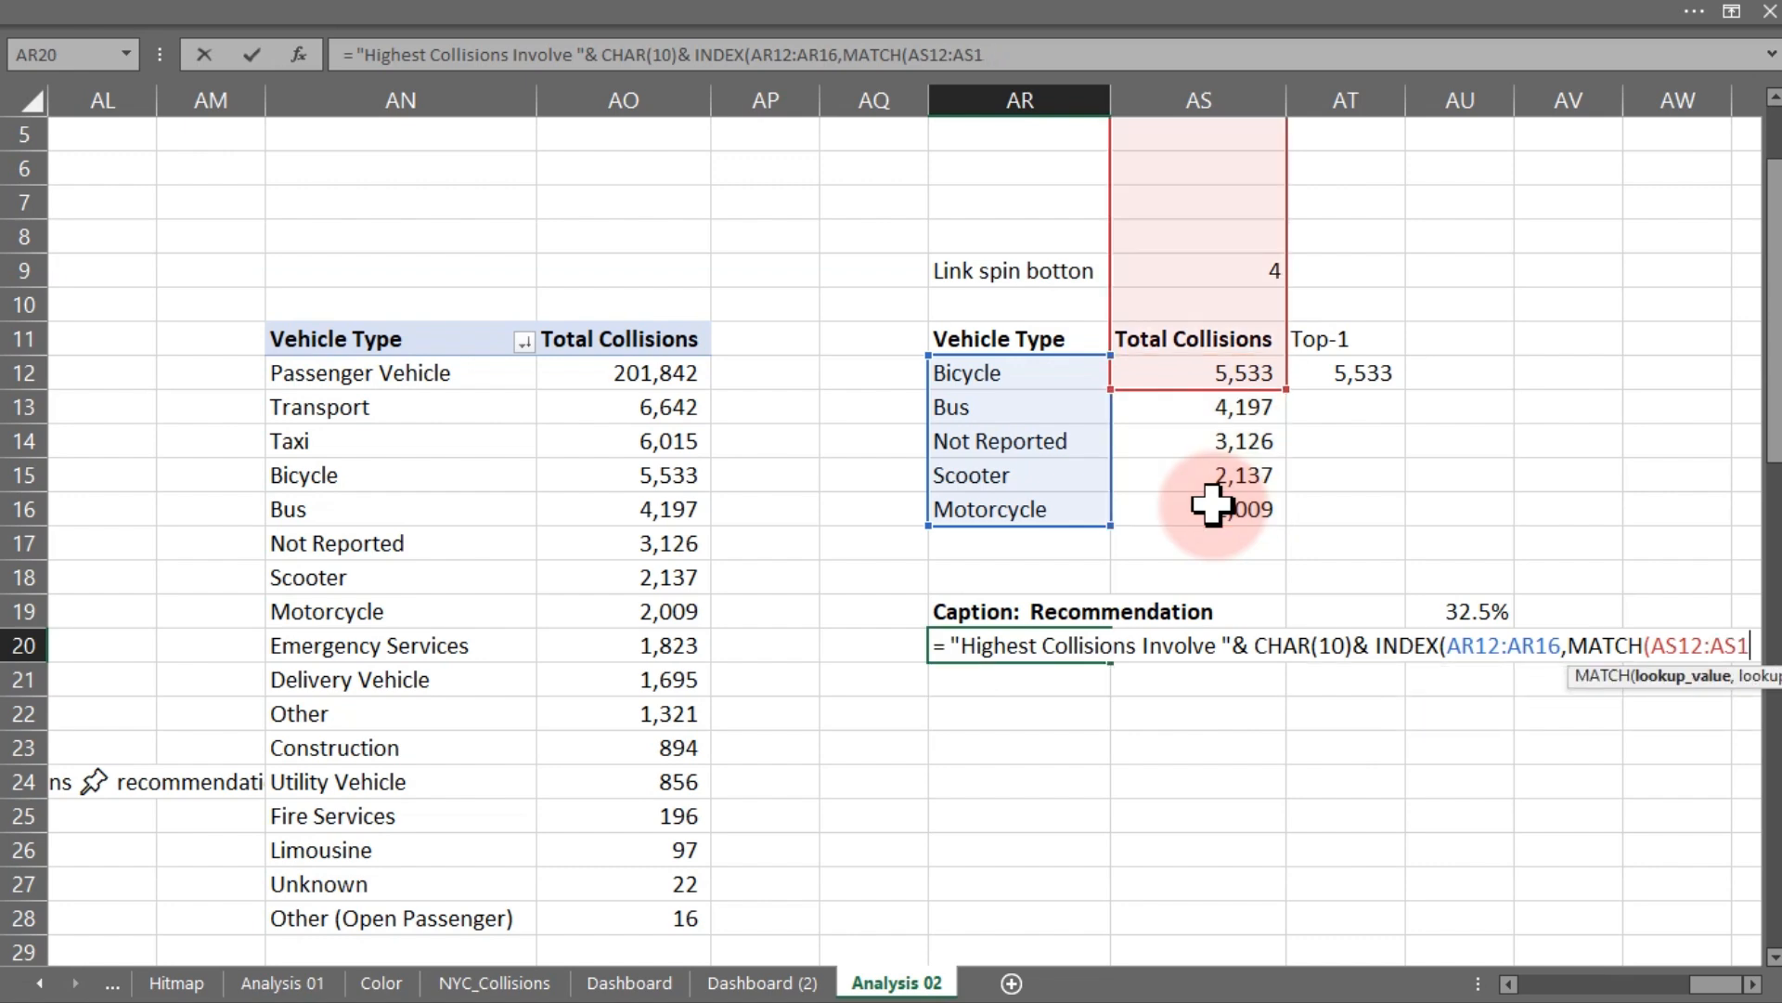
key("BackSpace")
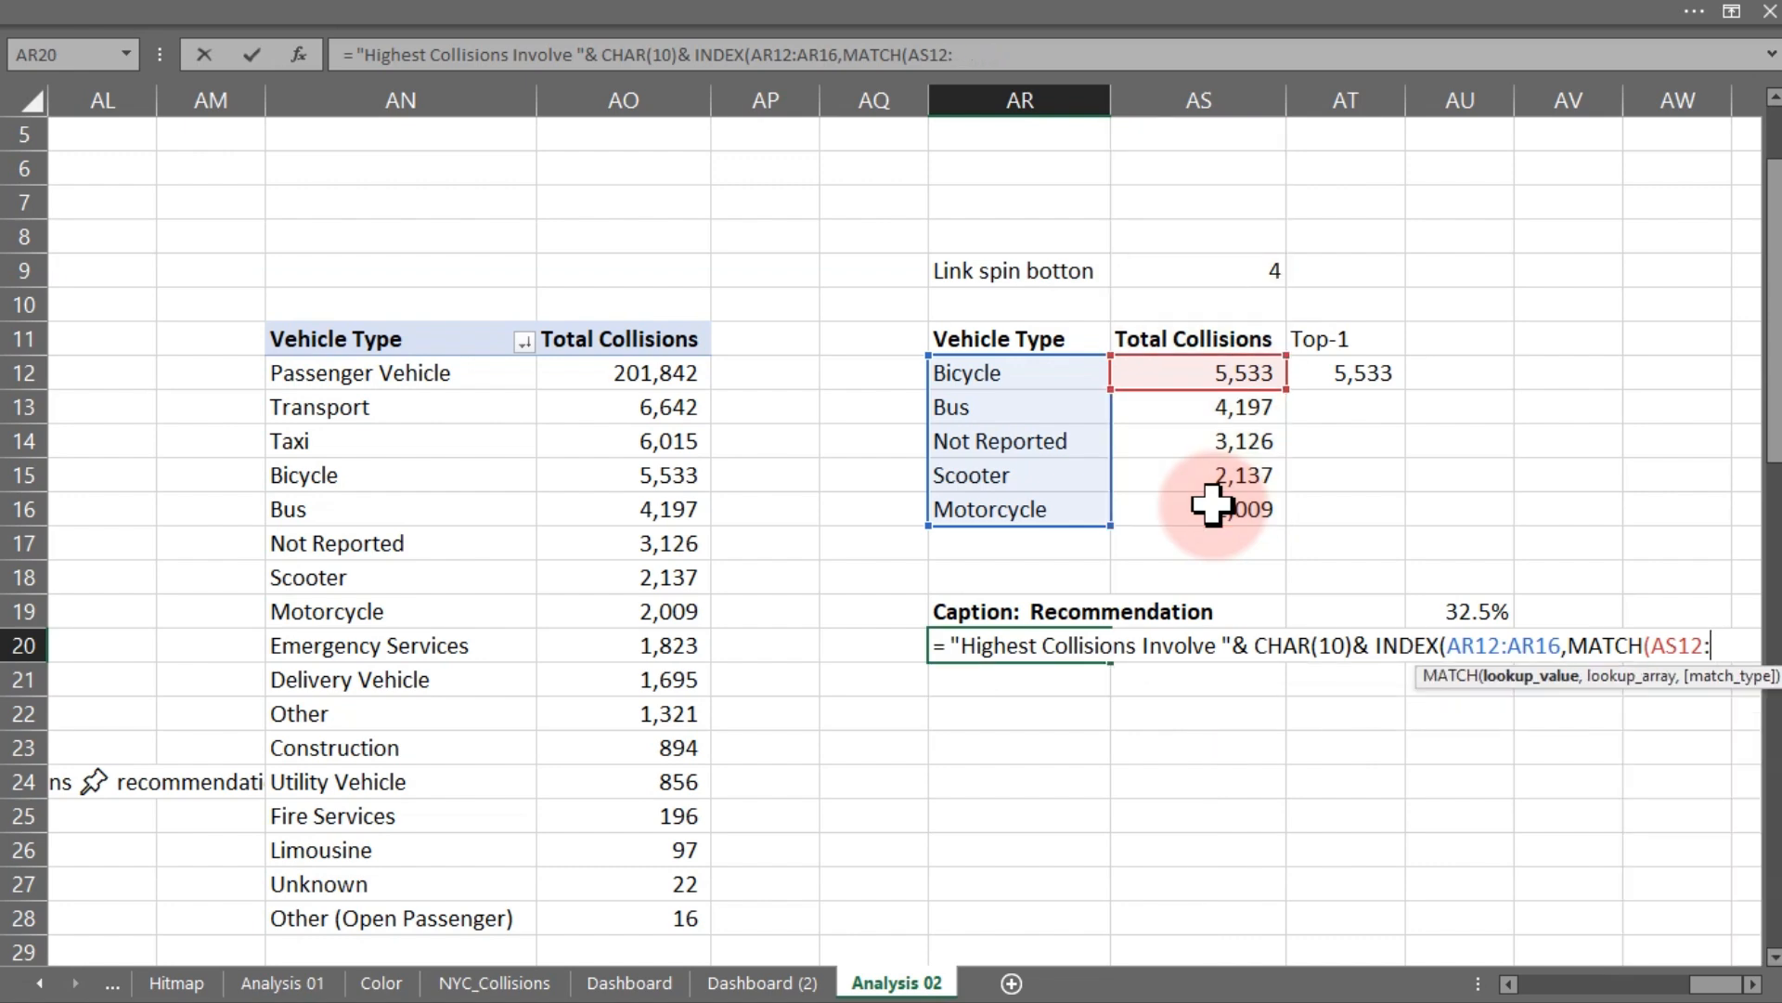
key("BackSpace")
key("BackSpace")
key("BackSpace")
key("BackSpace")
key("BackSpace")
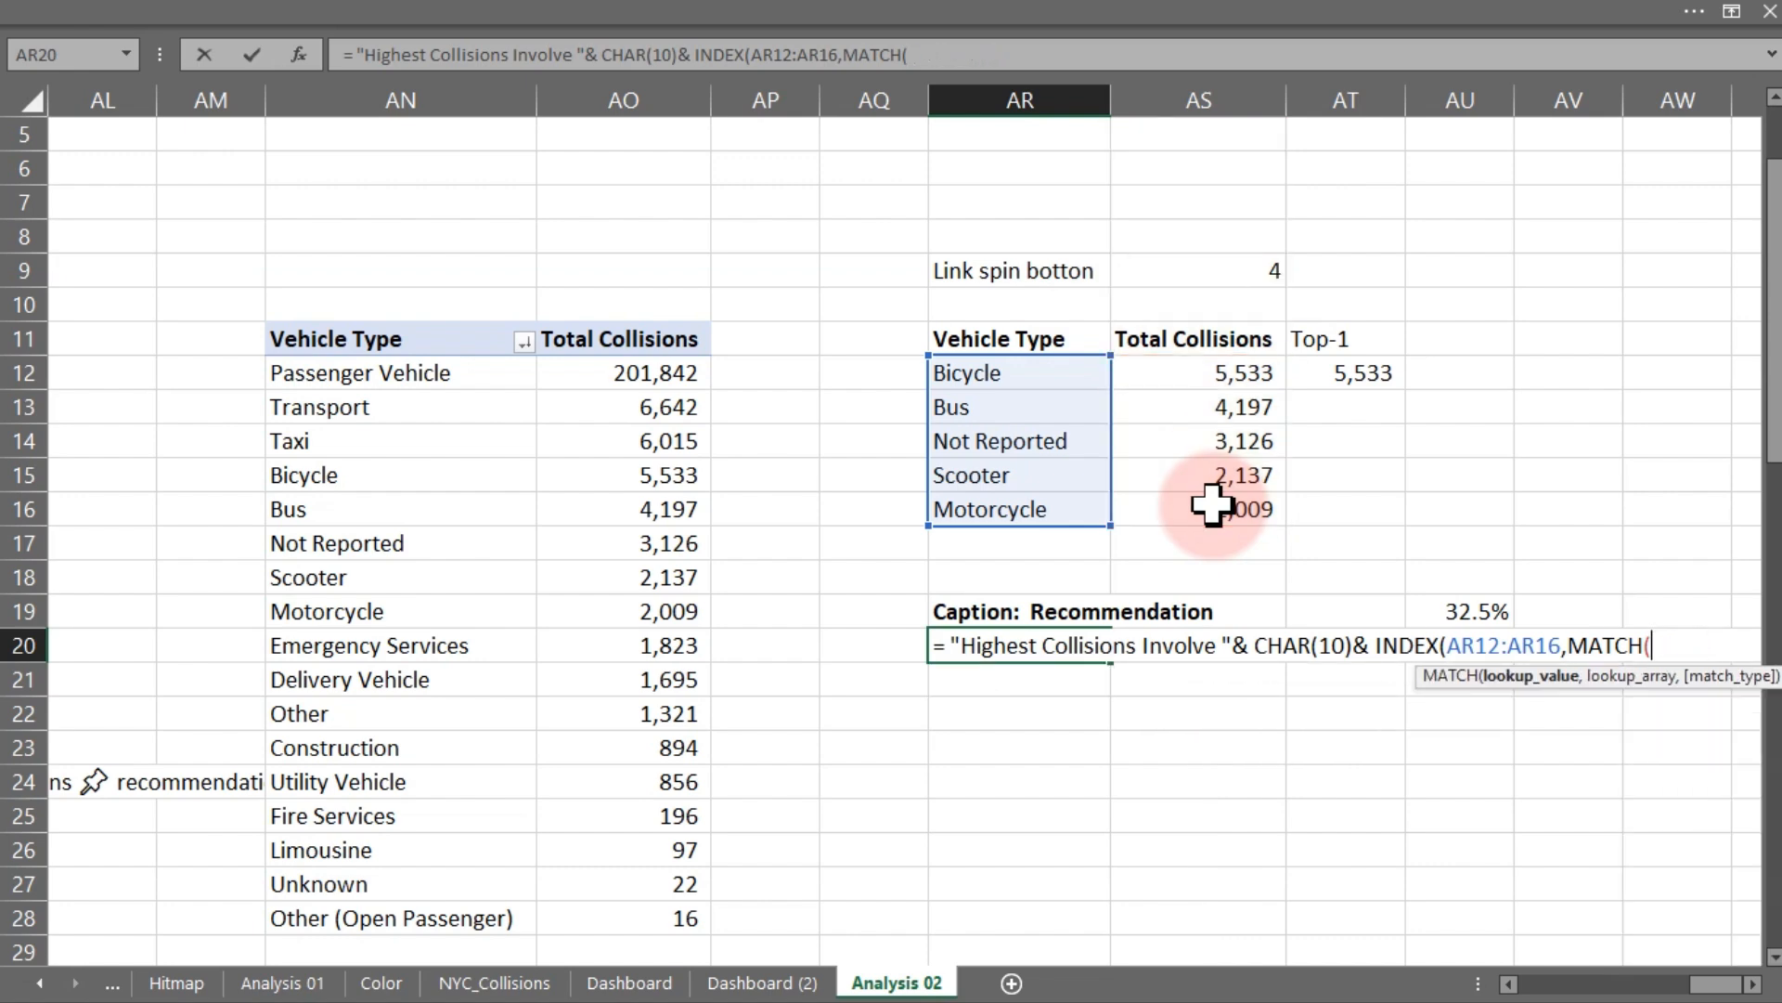
- Complete the lookup as MATCH(MAX(AS12:AS16),AS12:AS16,0) and confirm the caption formula in AR20
type("max")
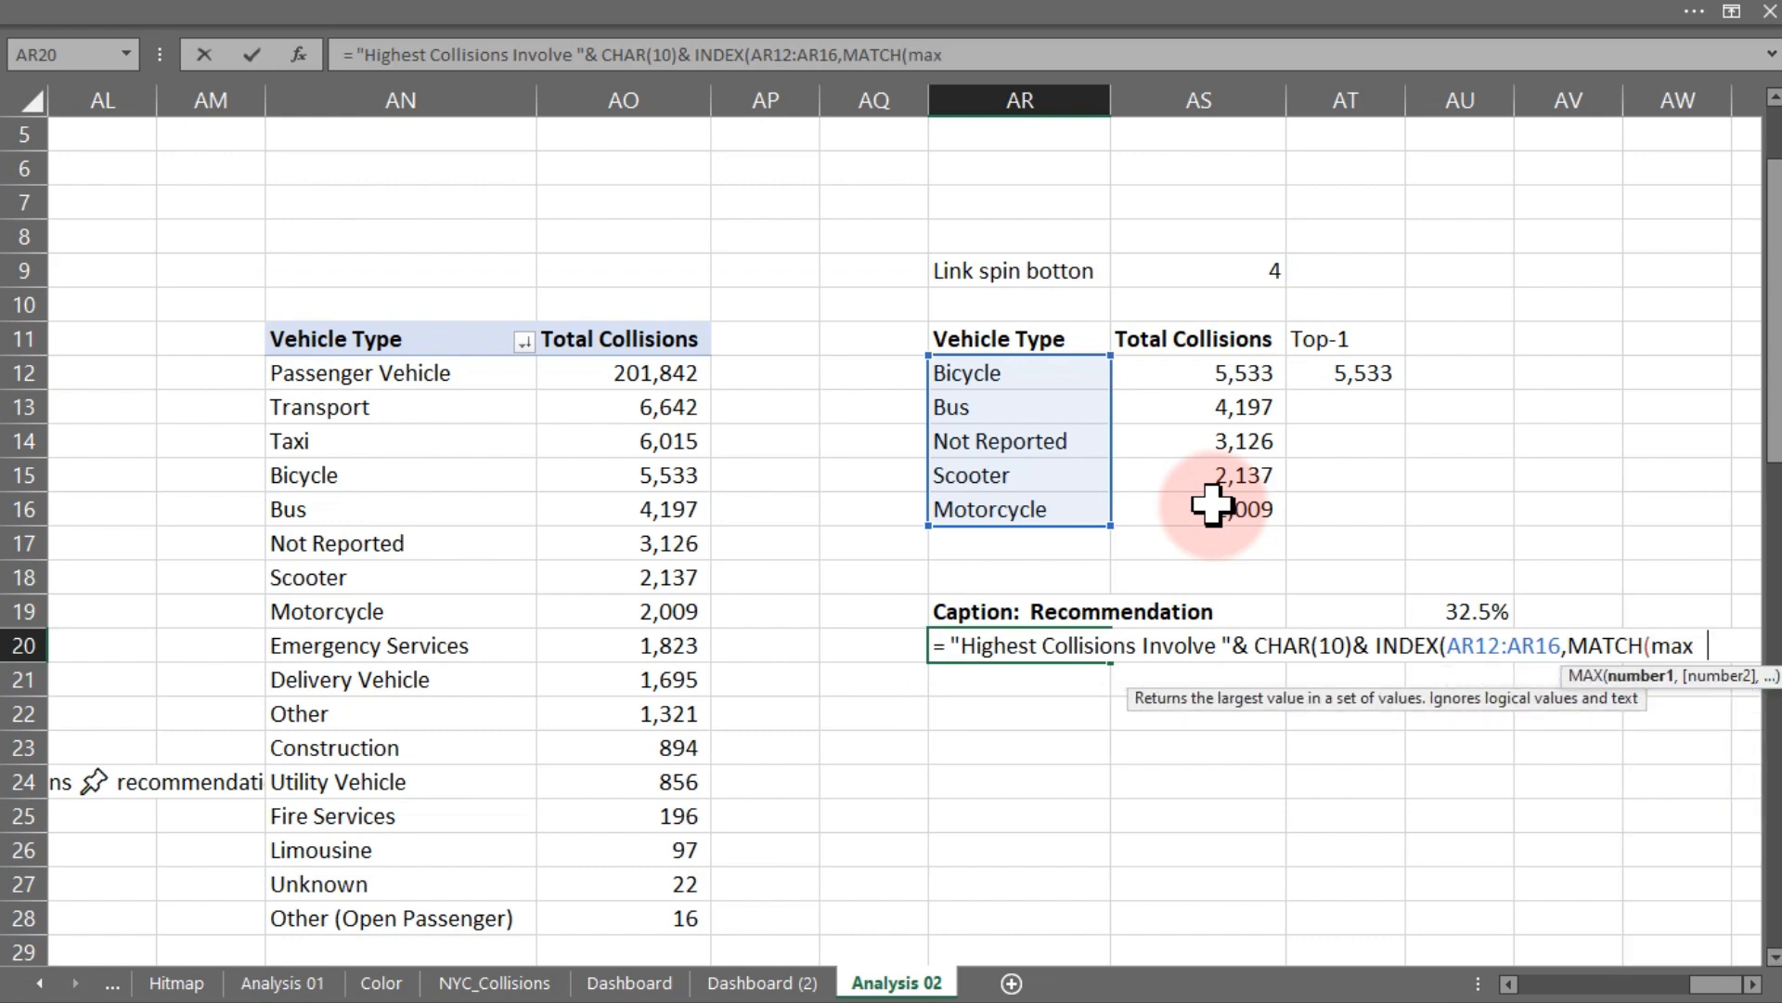
key("Tab")
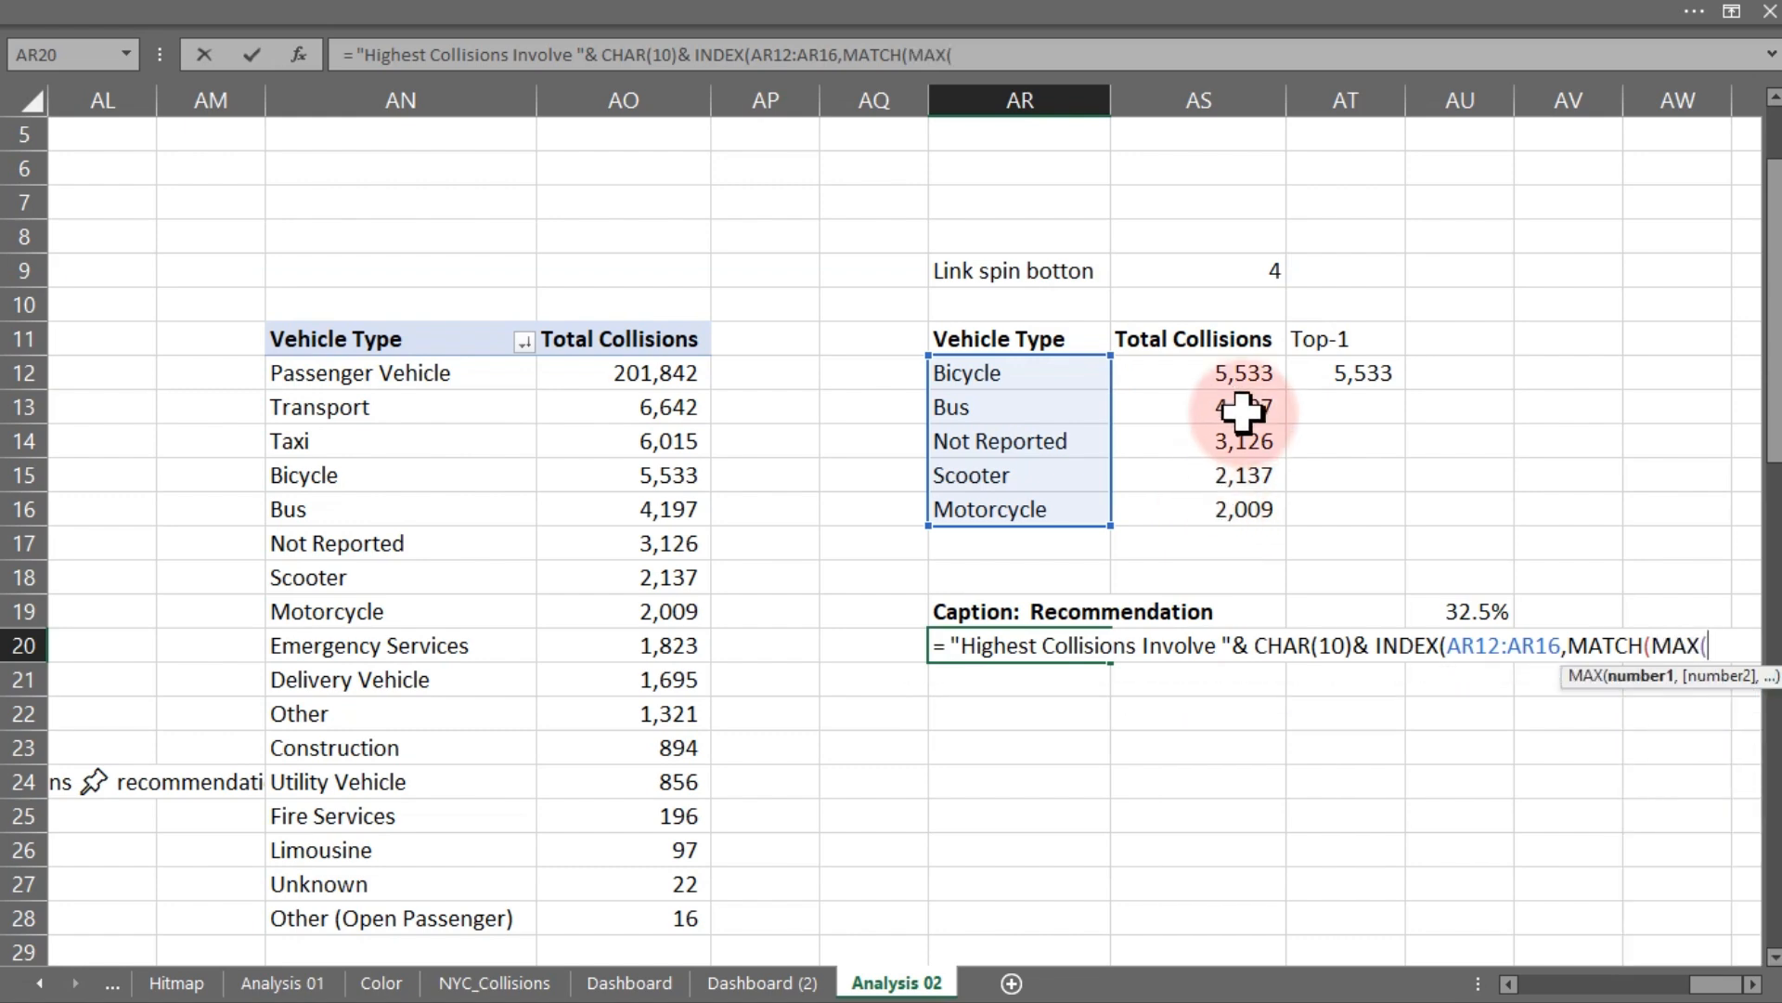
left_click_drag(1226, 371, 1224, 492)
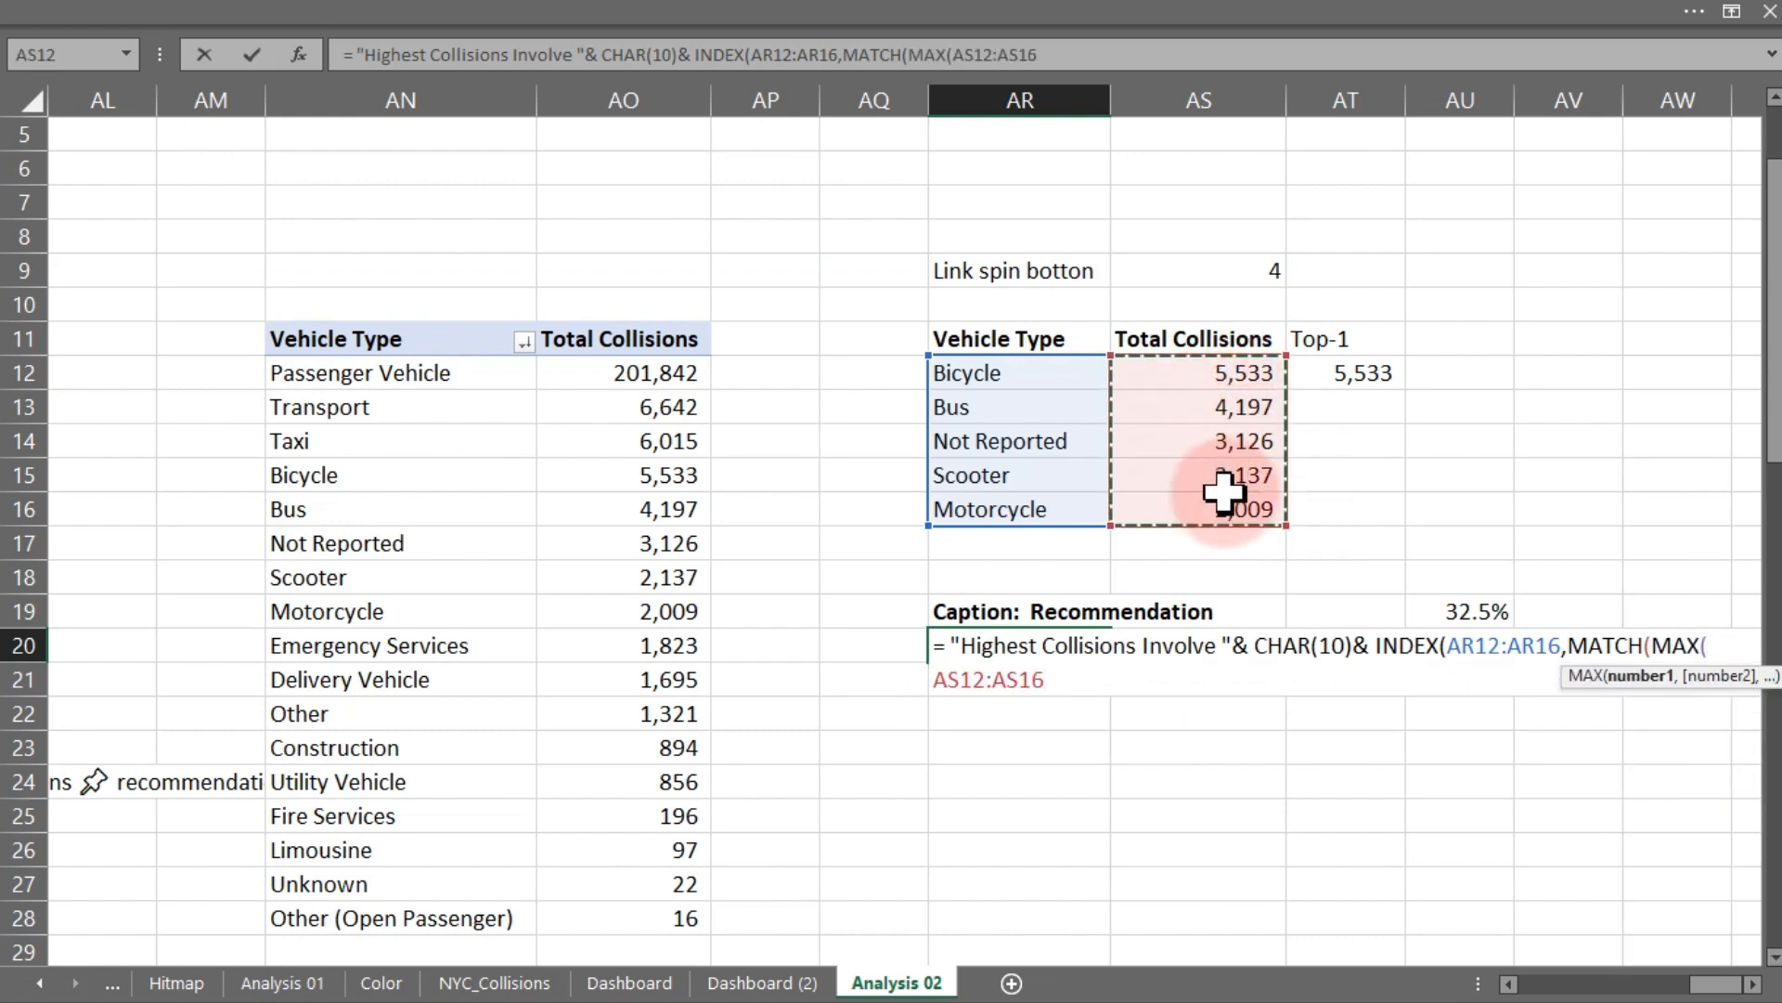
type(")")
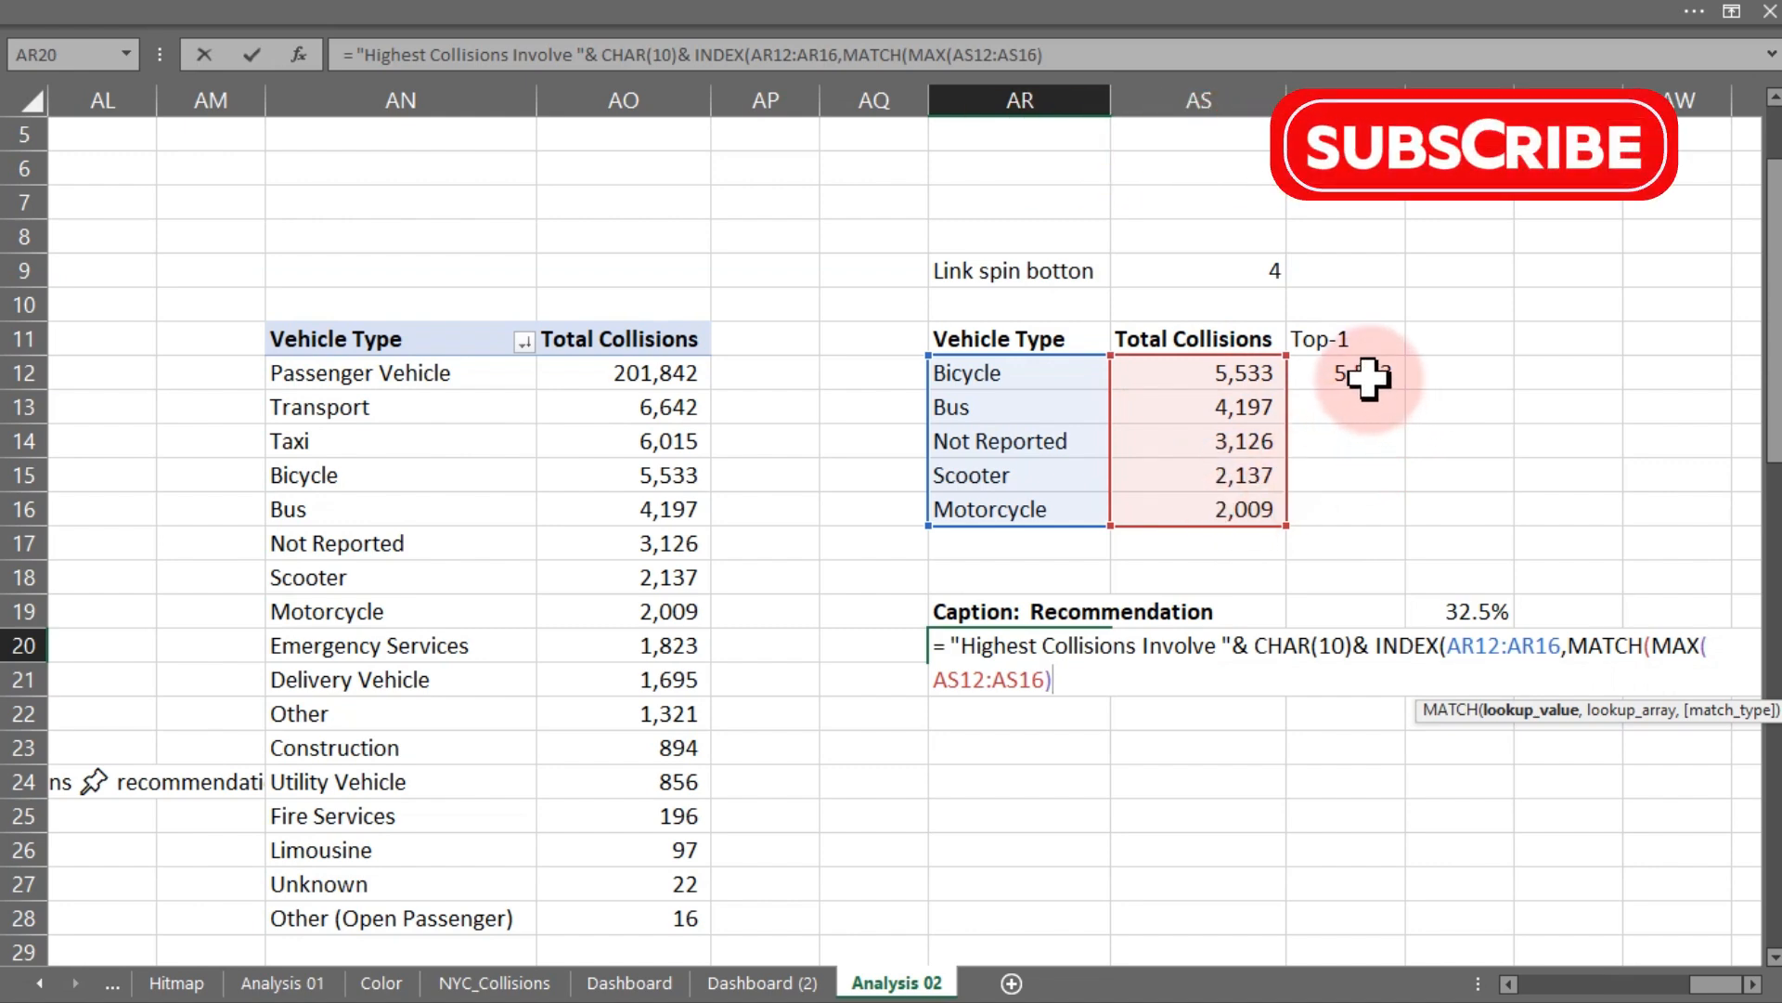
type(",")
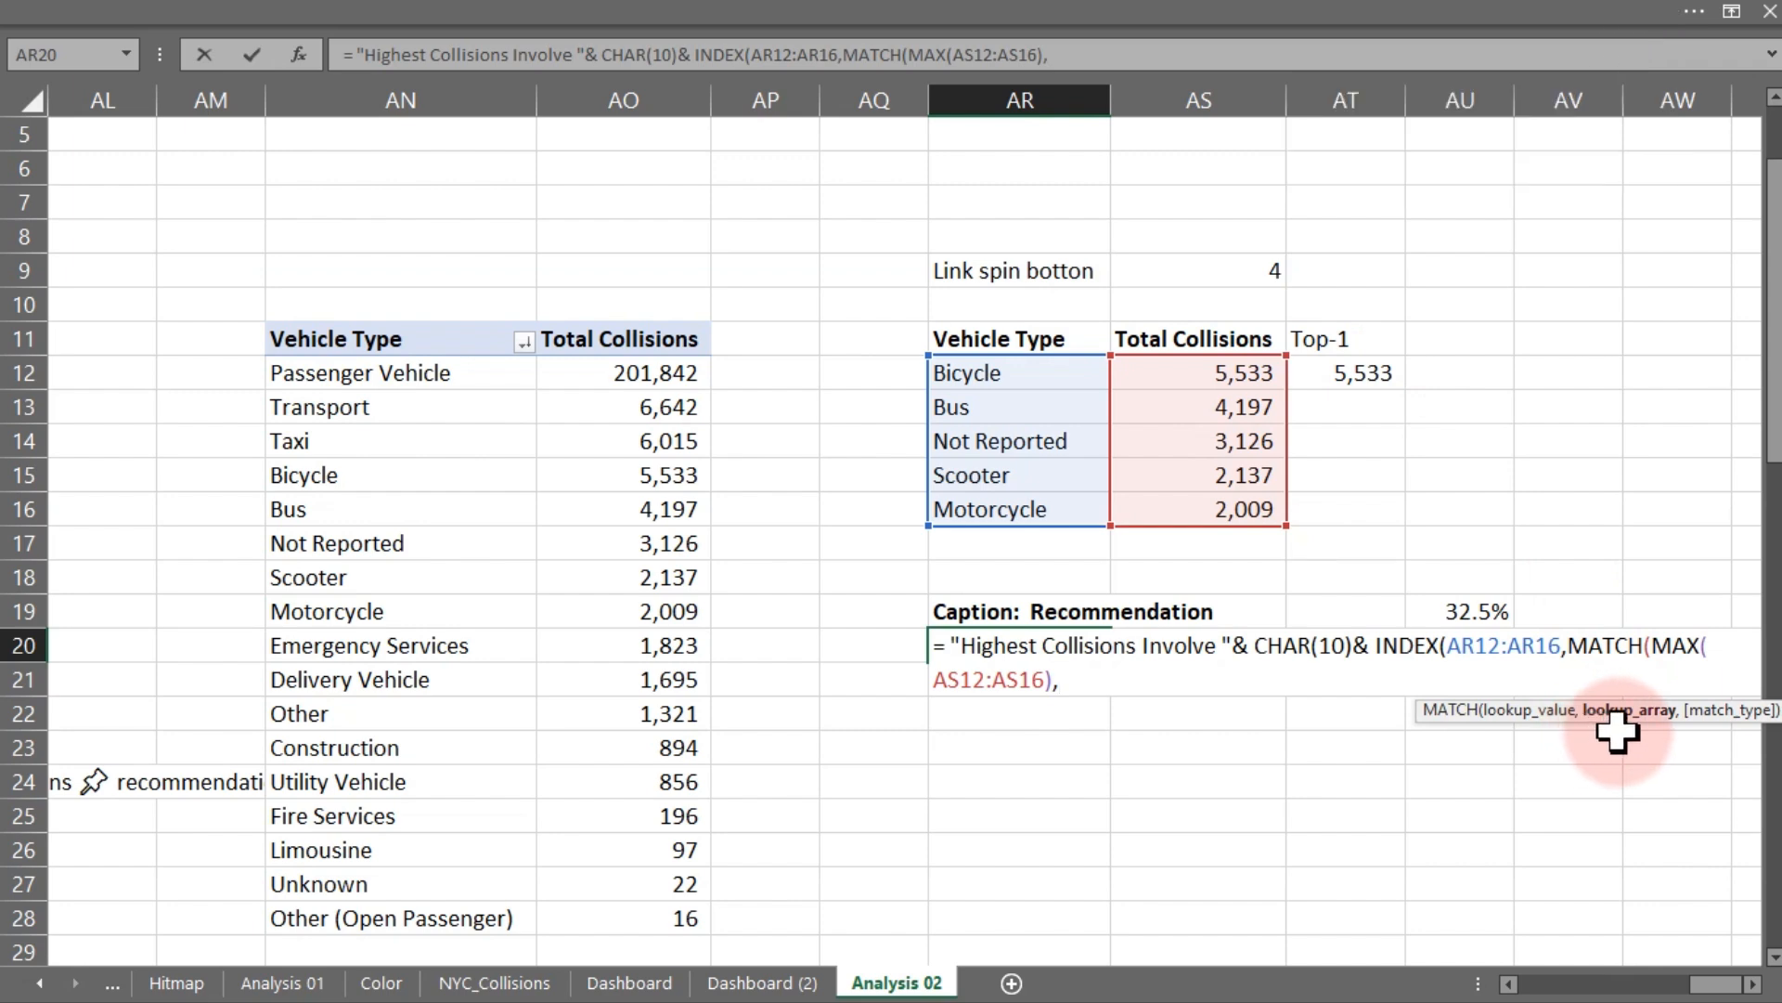
left_click_drag(1210, 378, 1212, 511)
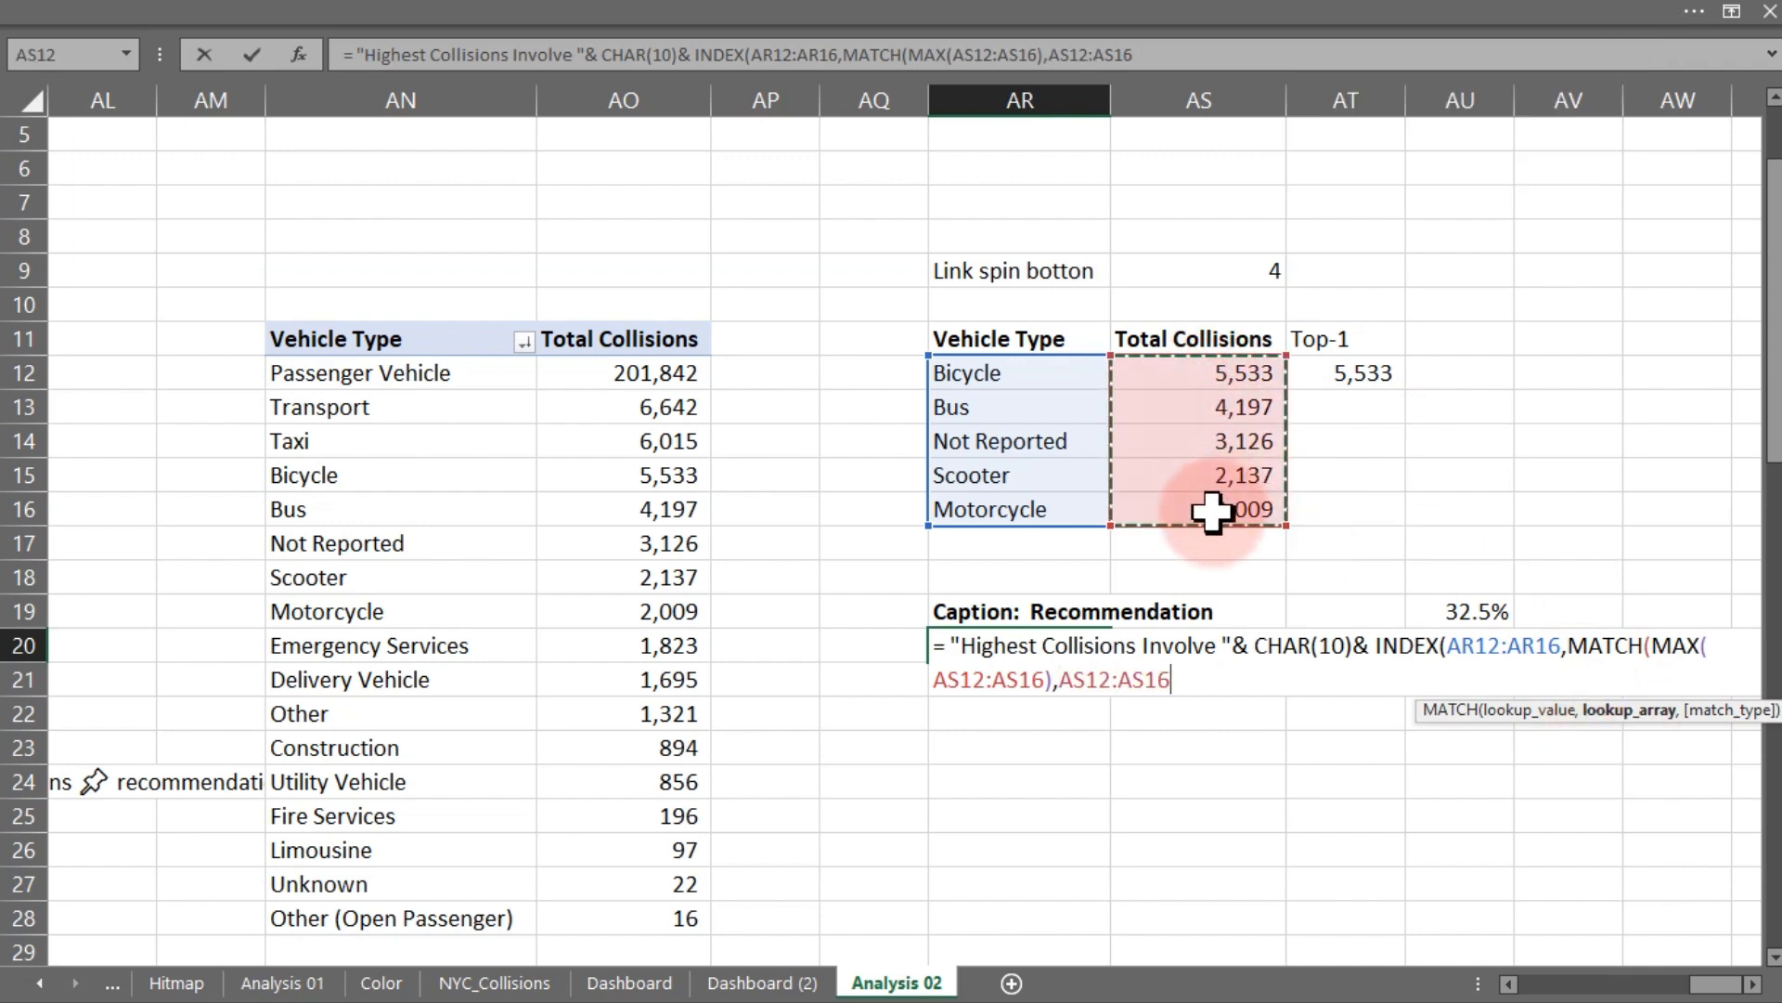
type(",0")
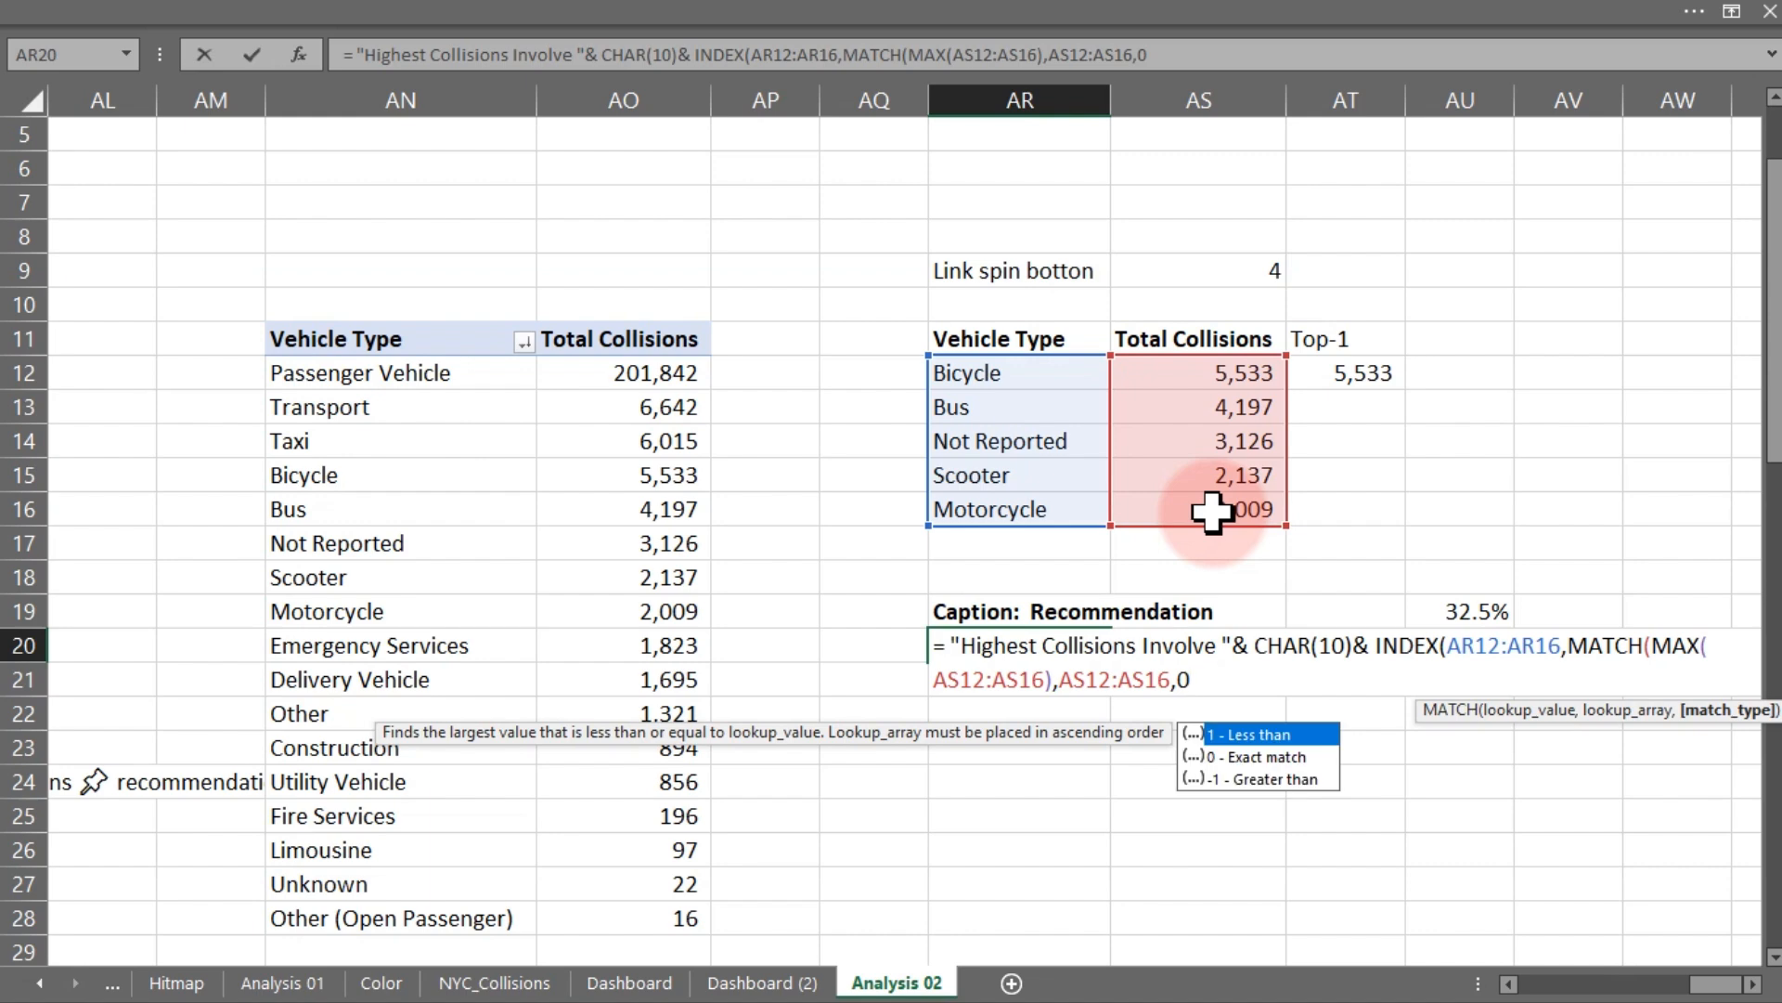
type(")")
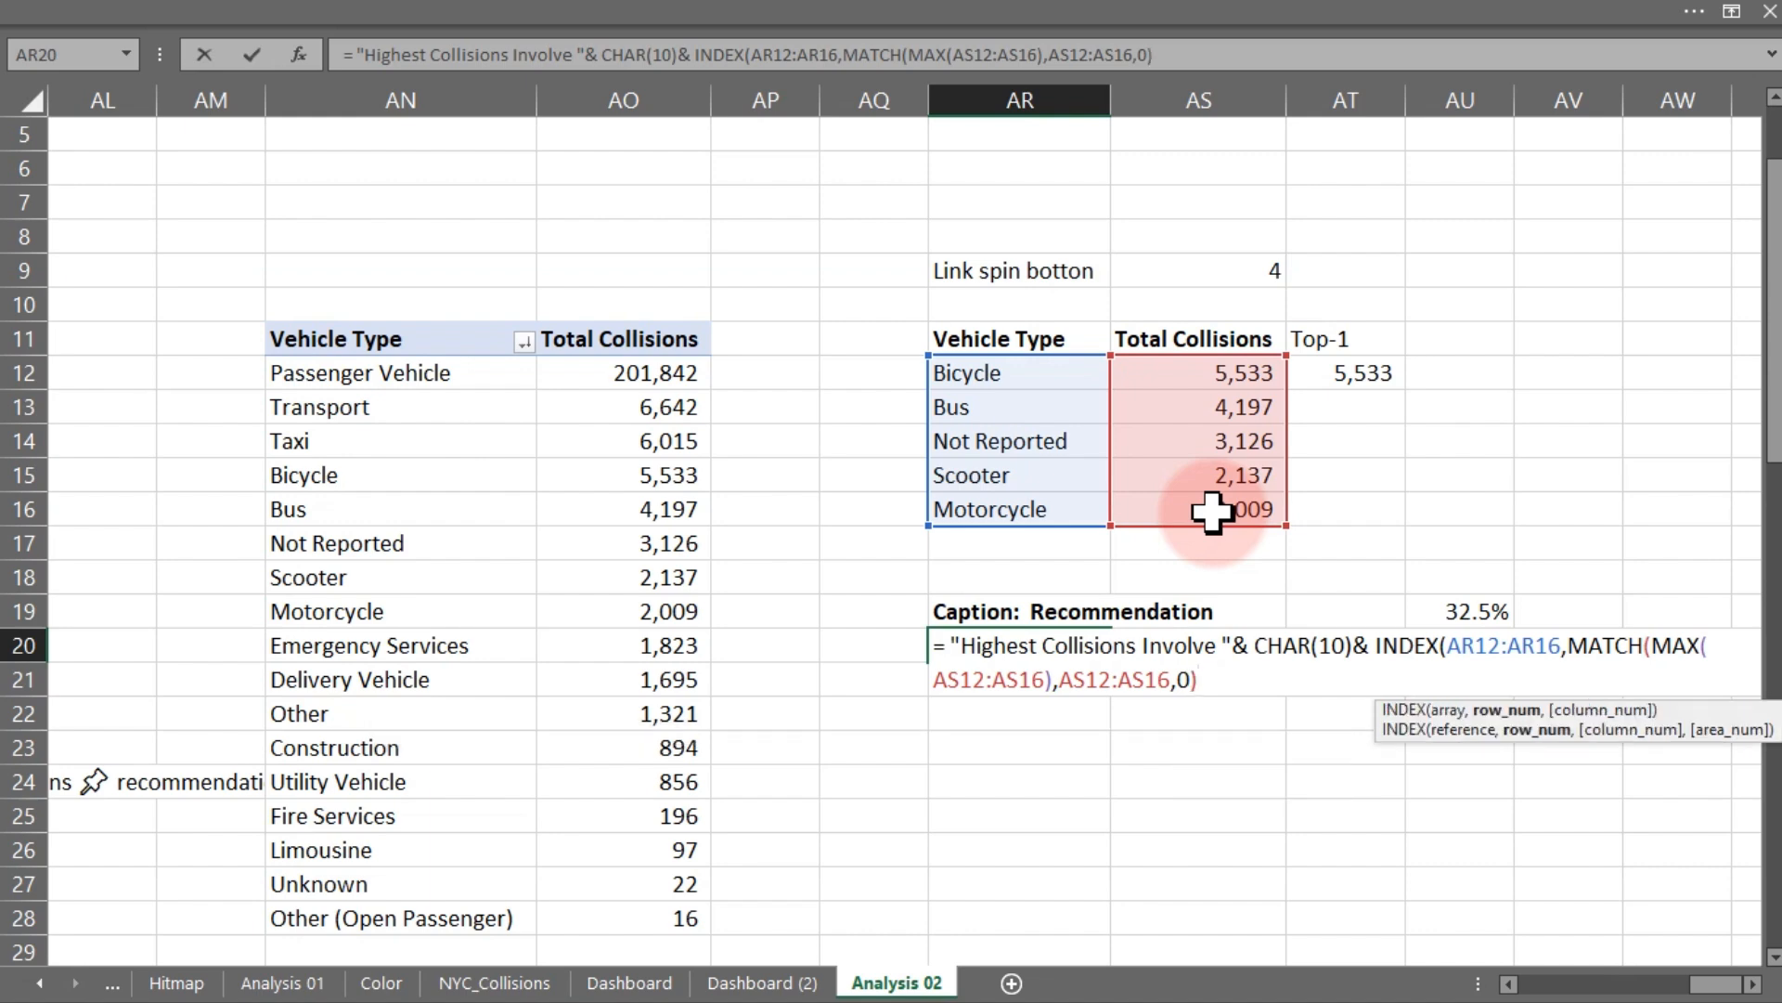
key("Return")
key("Return")
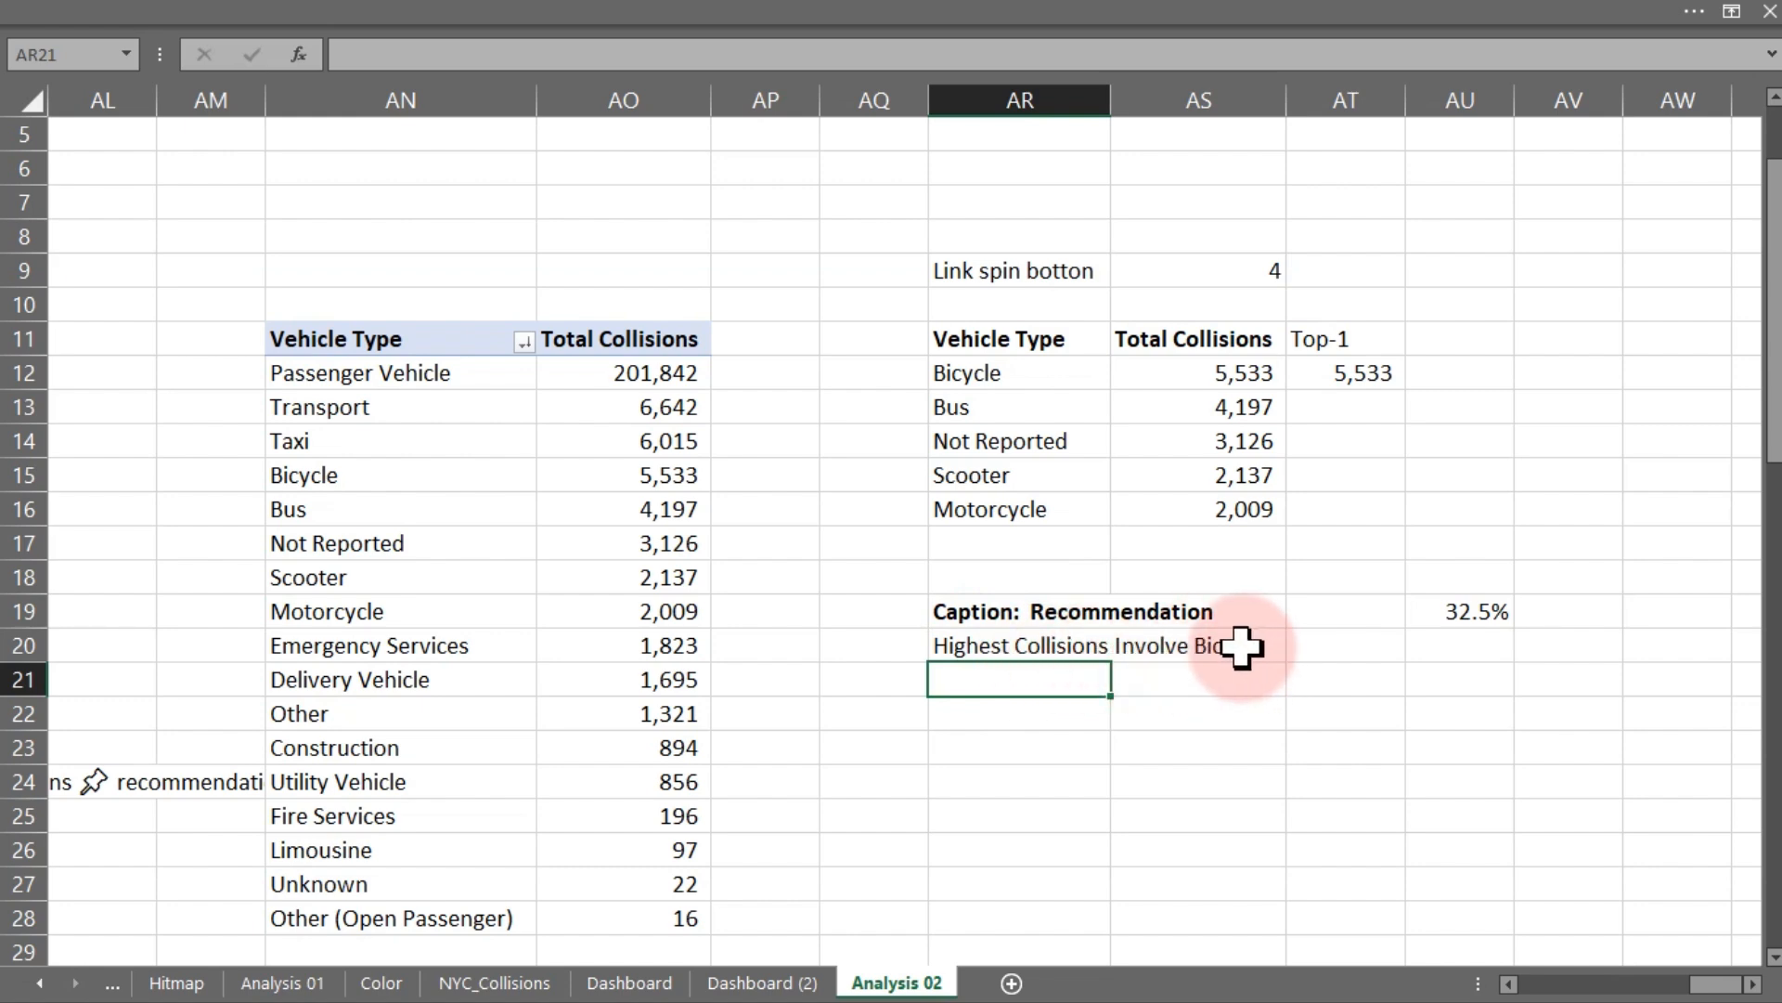
- Append " (" and the top vehicle's share MAX(AS12:AS16)/SUM(AS12:AS16) to the AR20 caption formula, accepting the suggested correction
double_click(1022, 649)
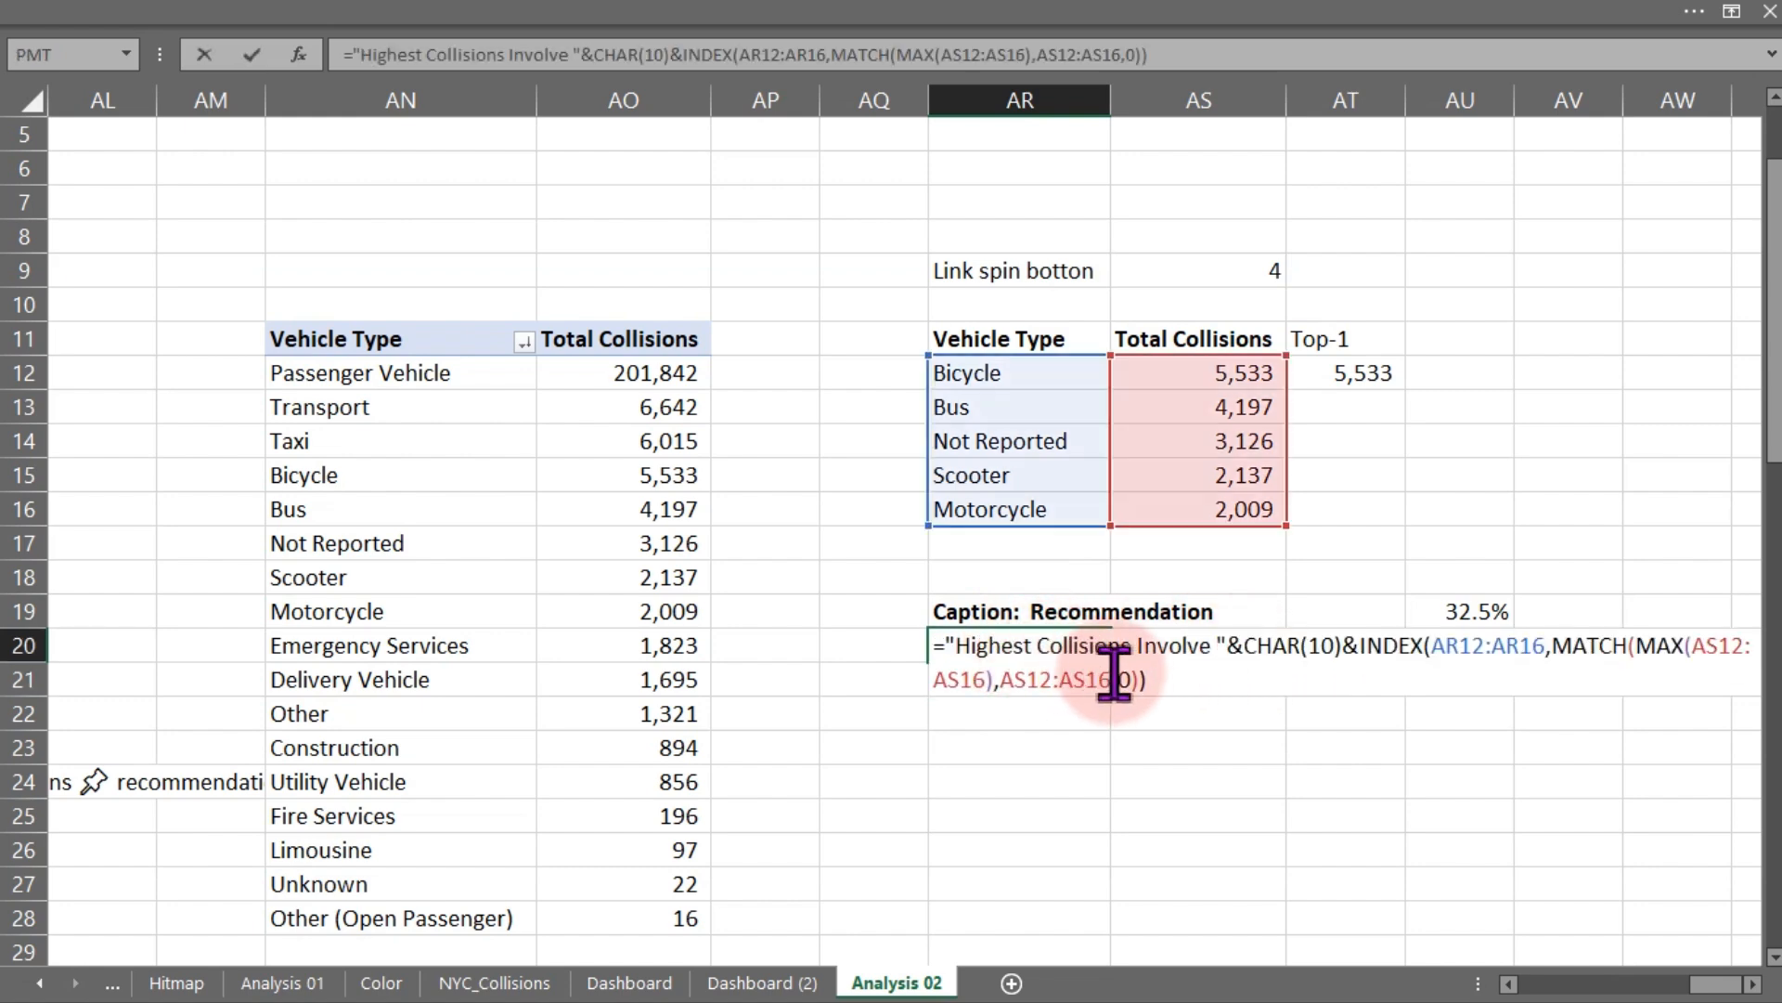
left_click(1188, 685)
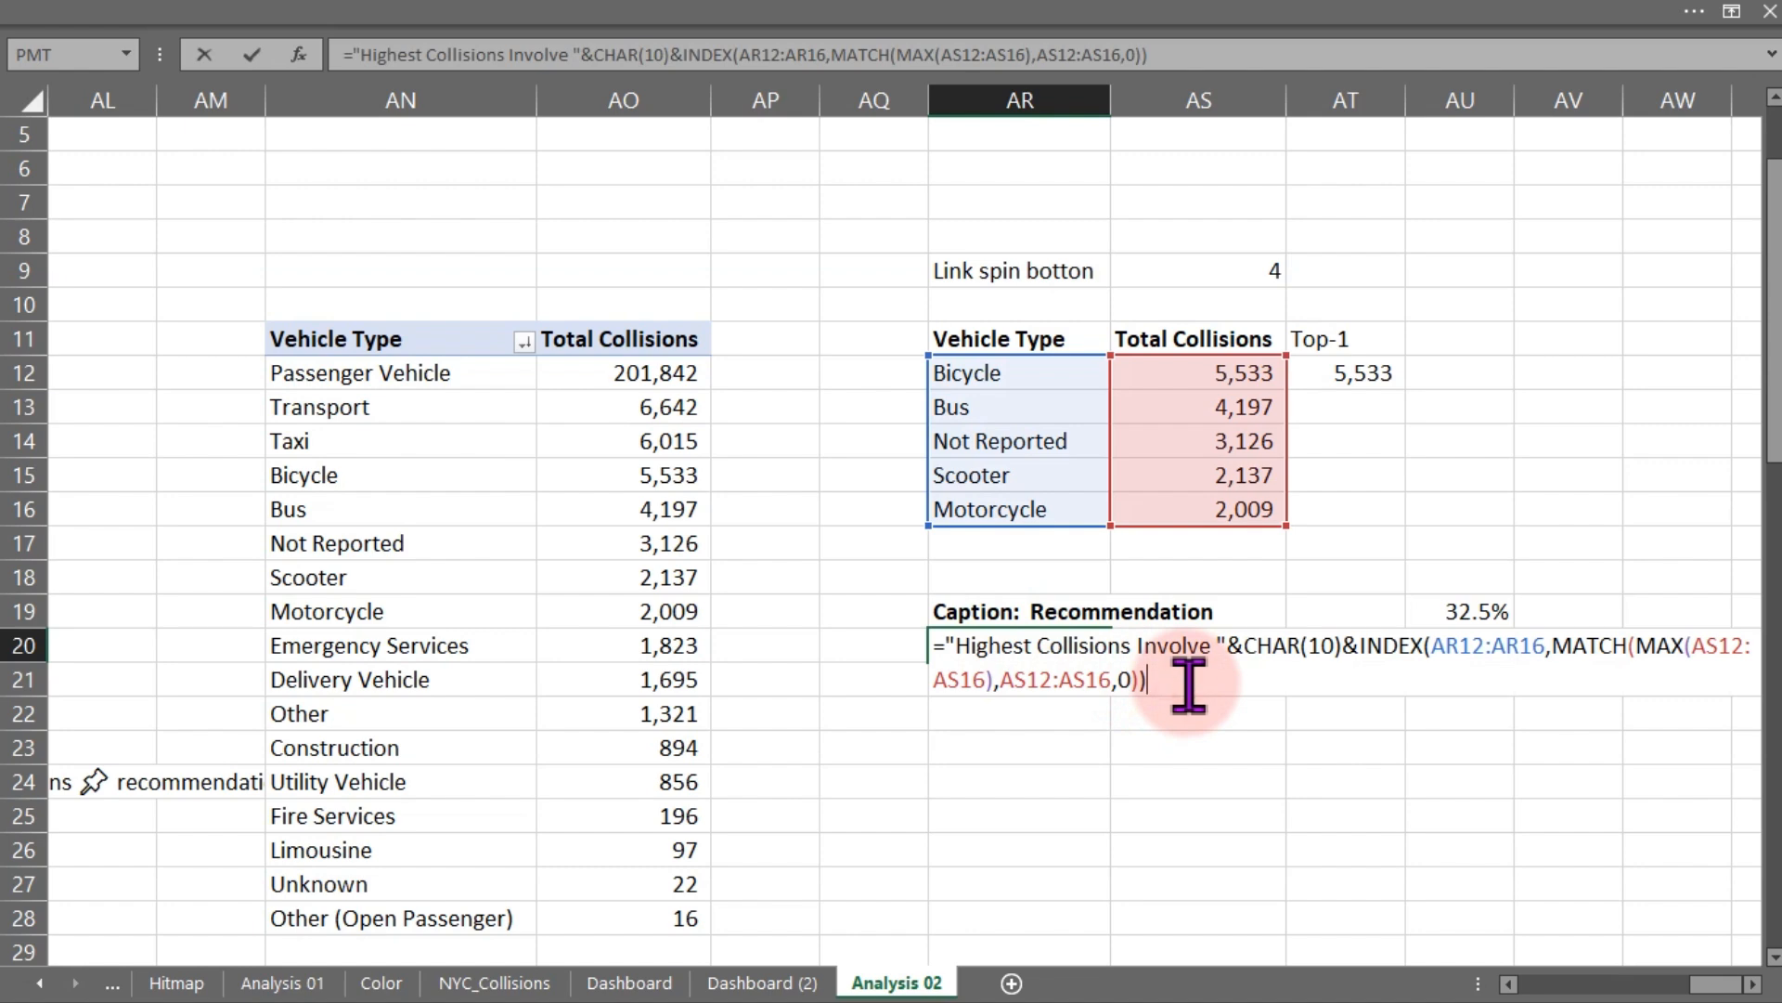
type("& \"(")
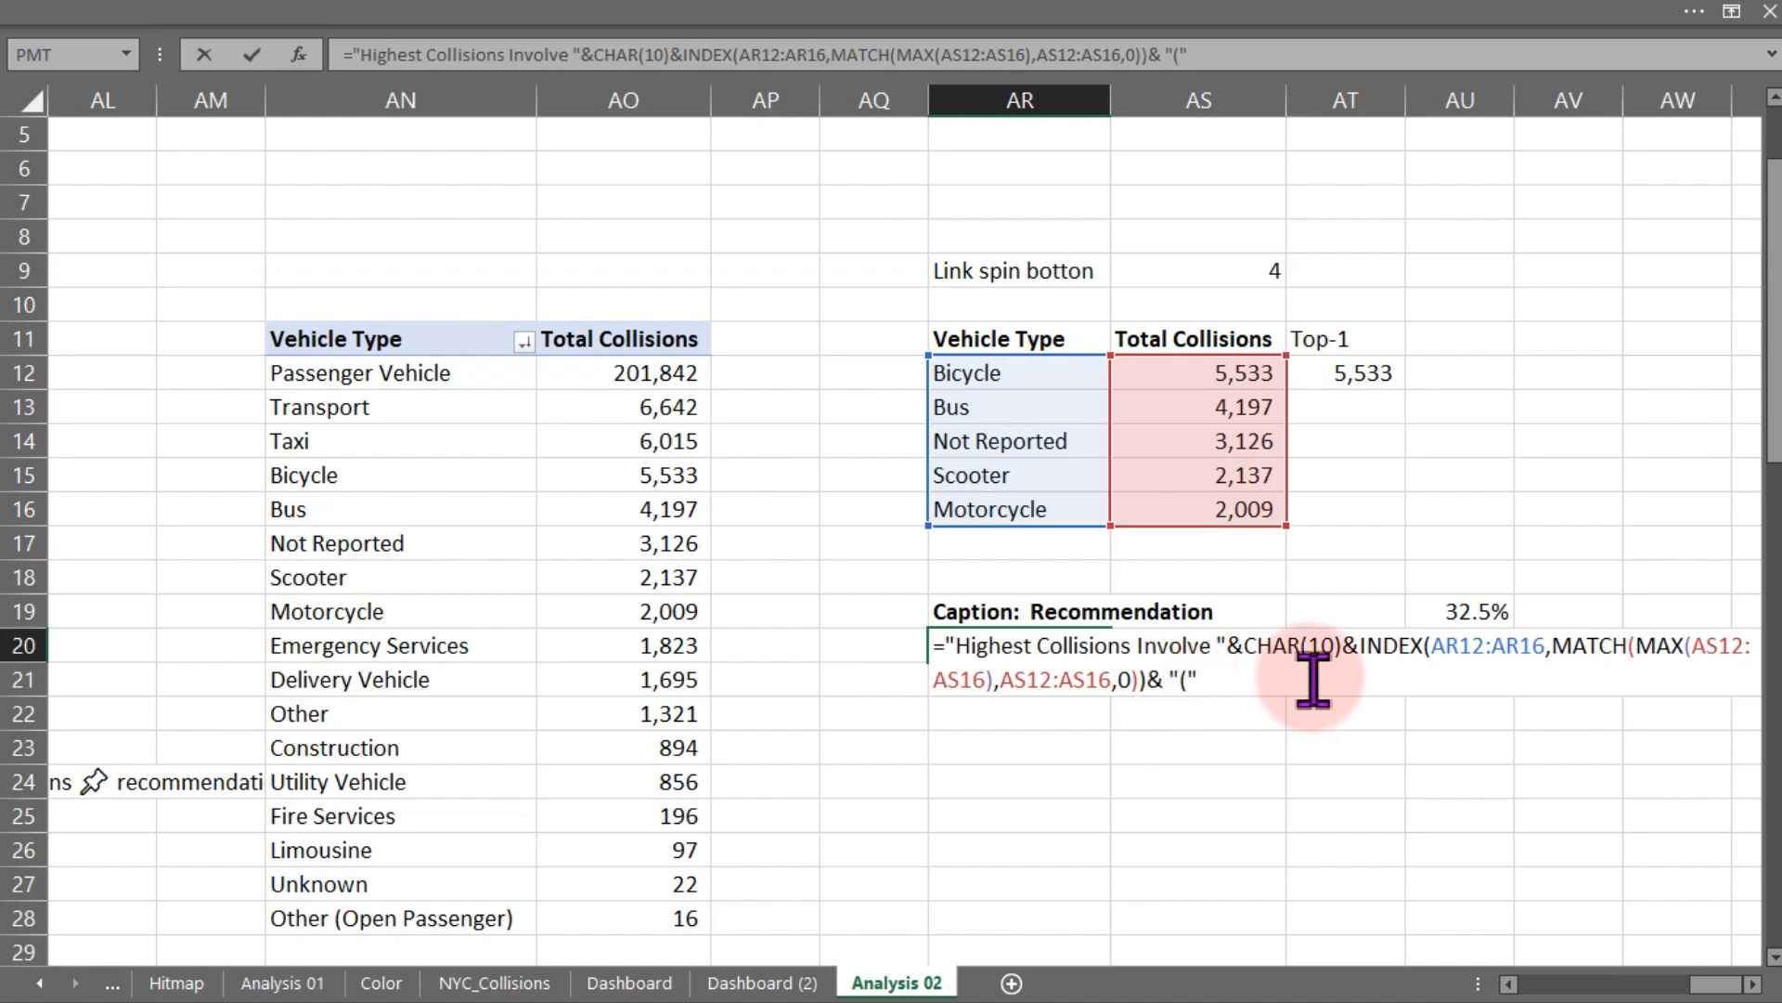
type("&")
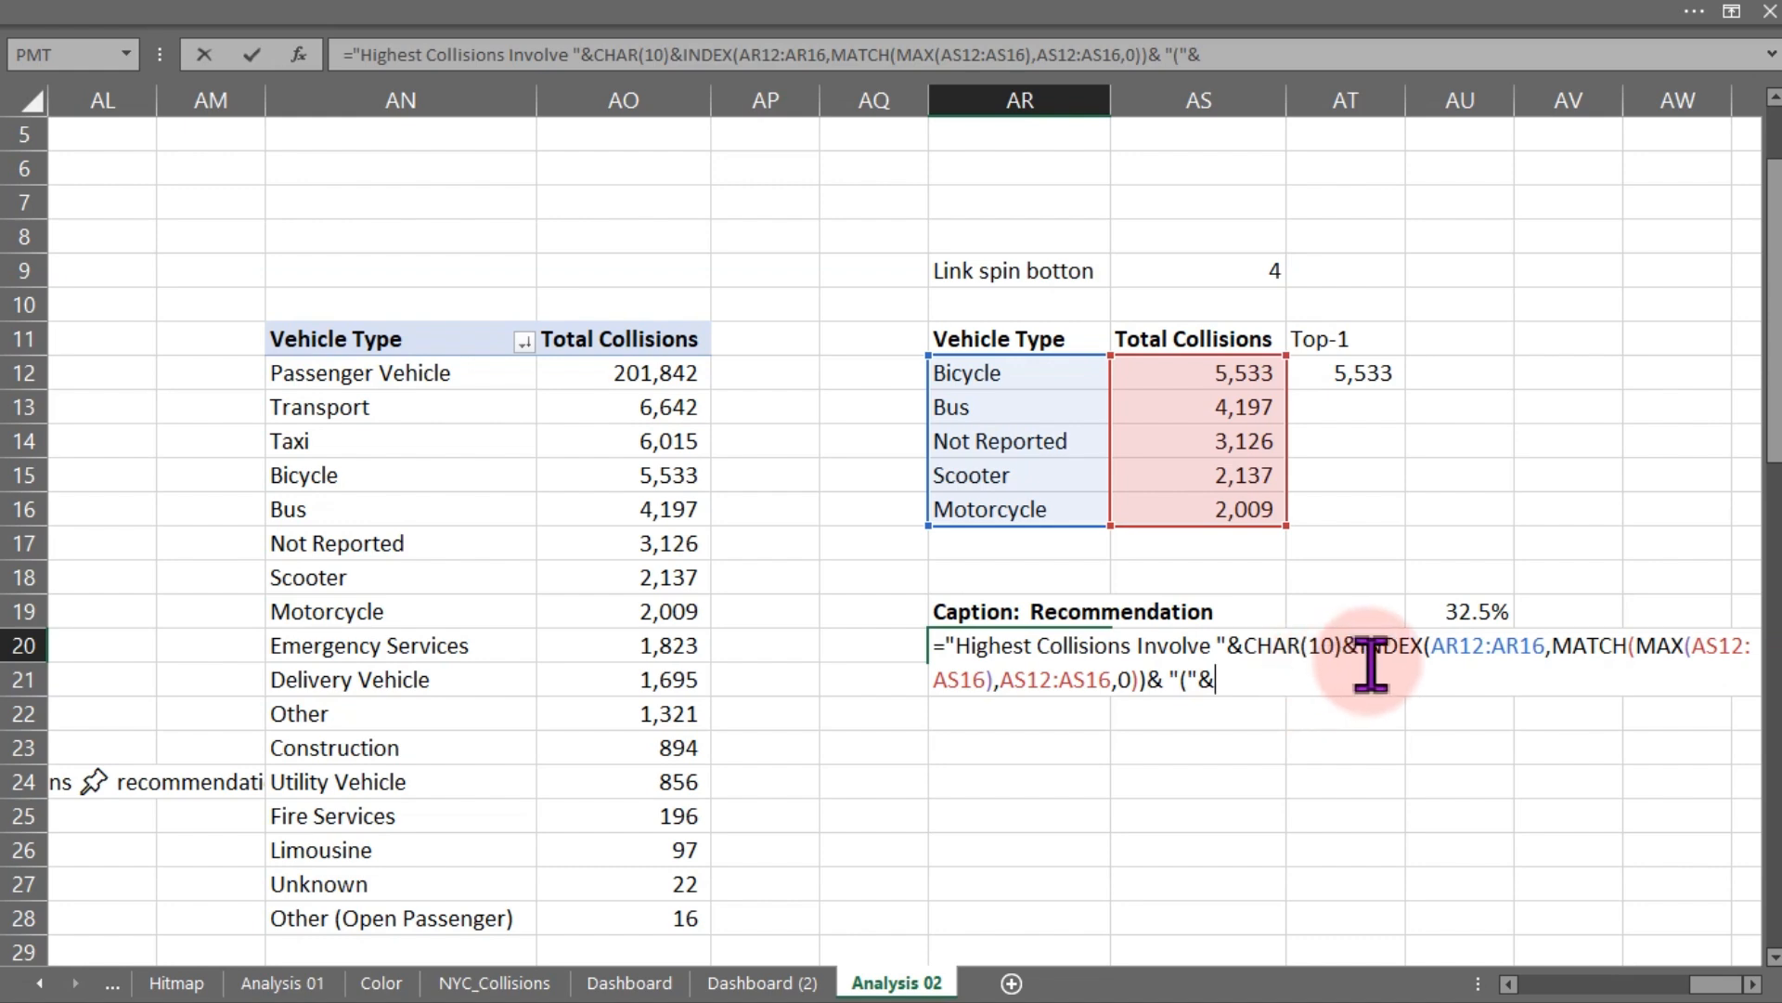
left_click(1180, 680)
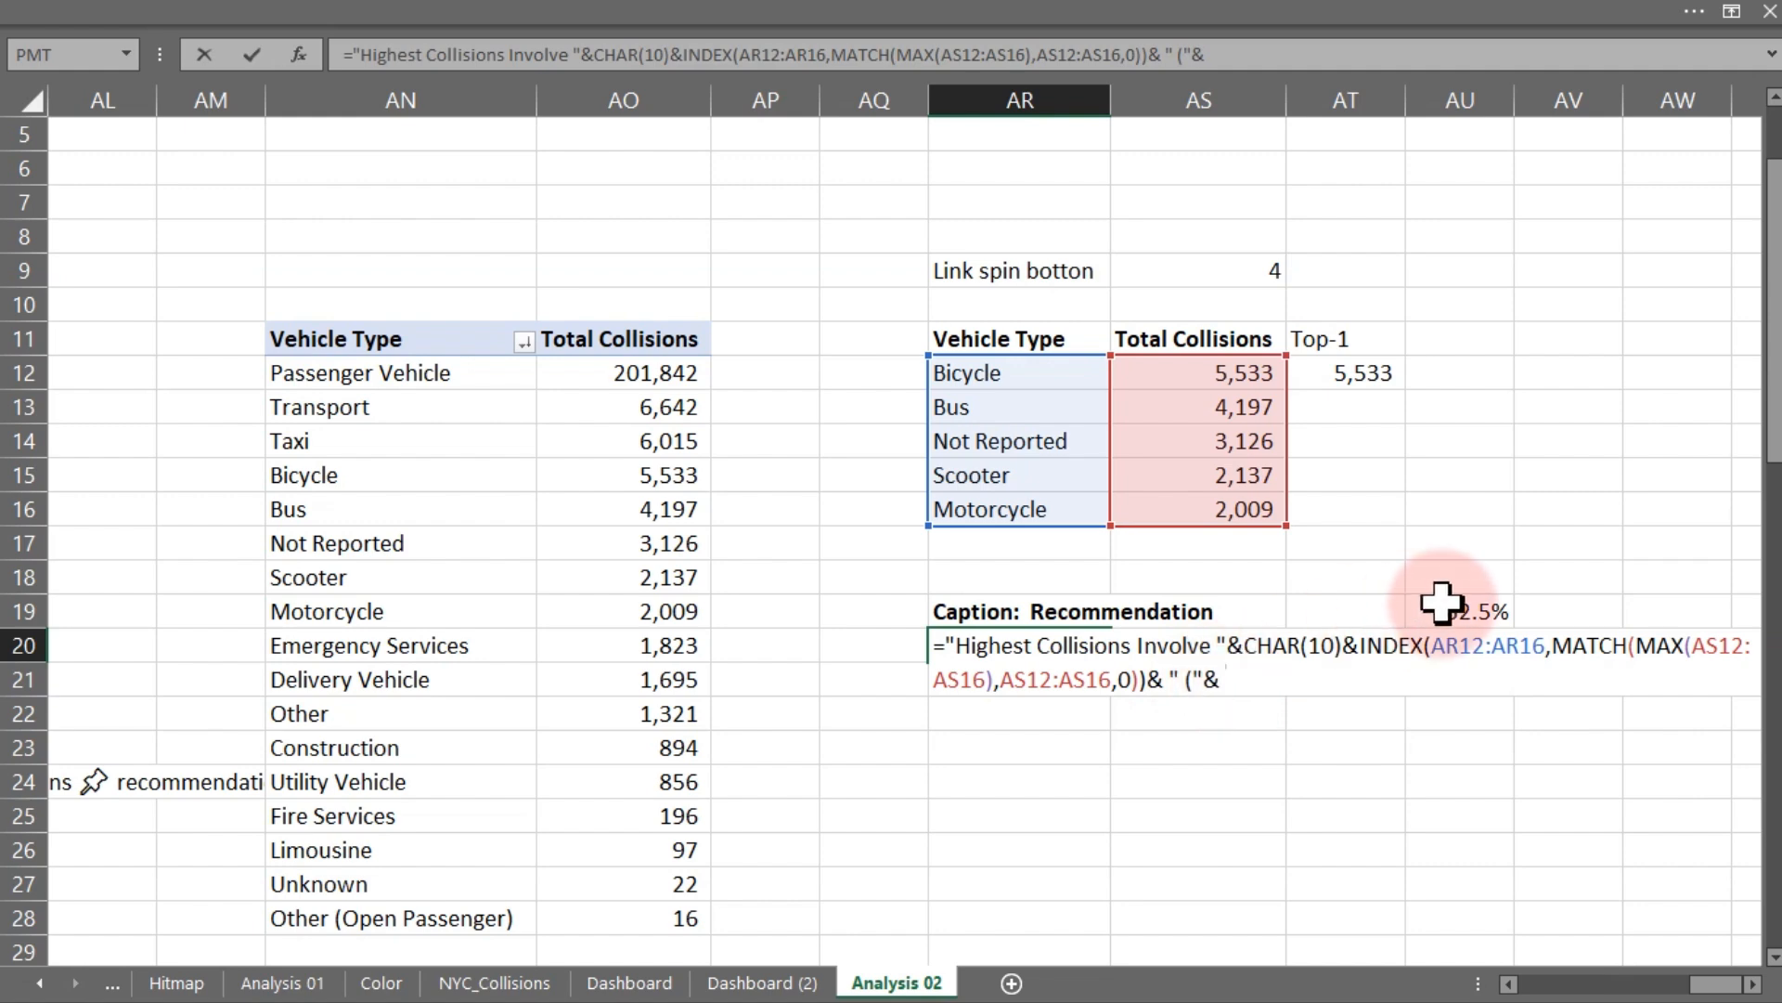
type("max(")
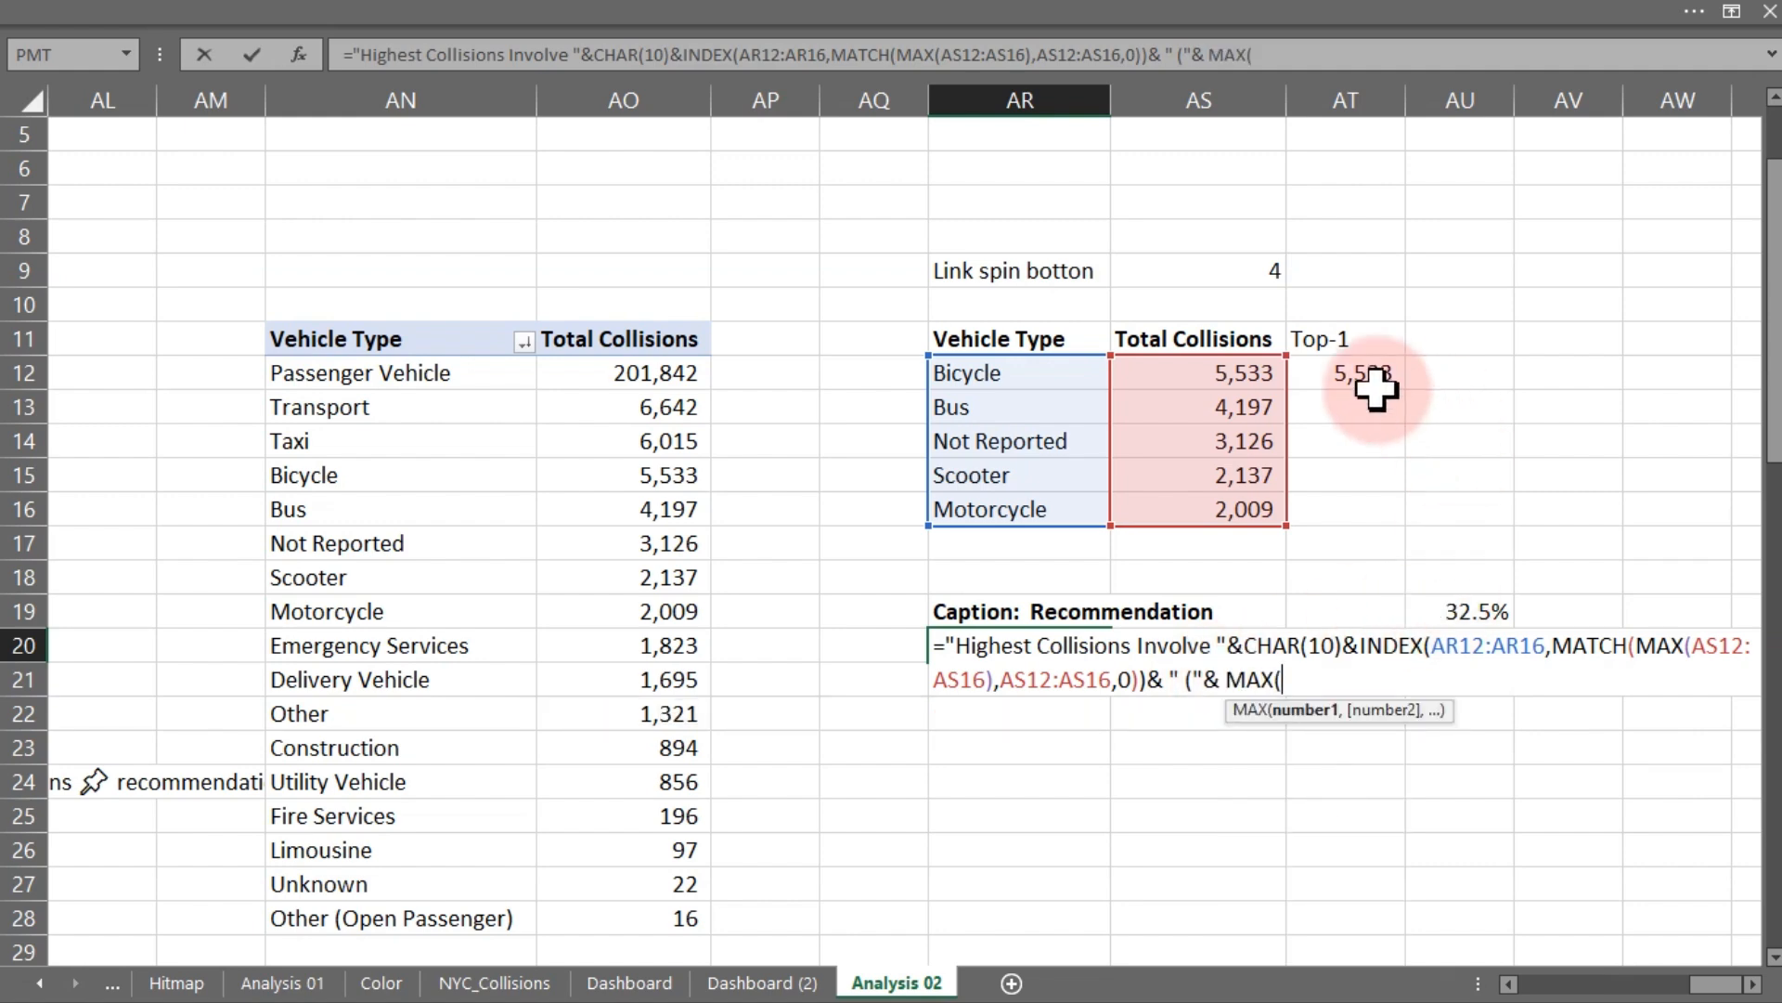
left_click_drag(1202, 371, 1217, 504)
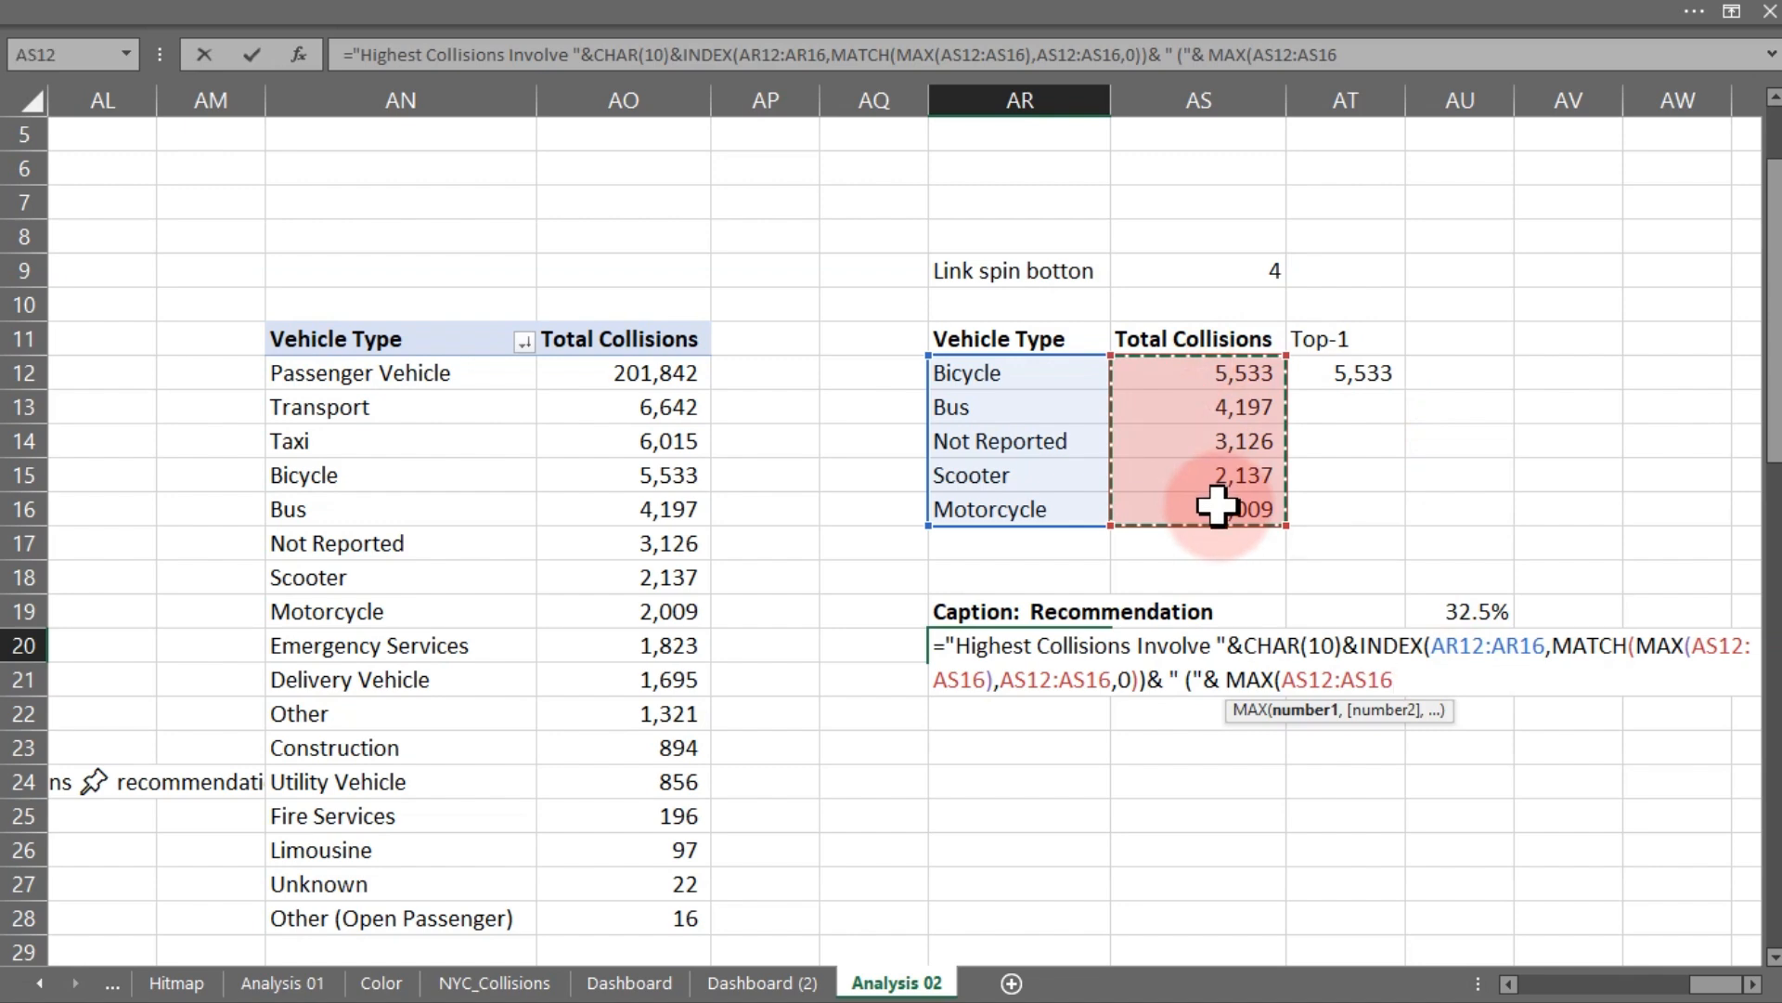
type("/sum(")
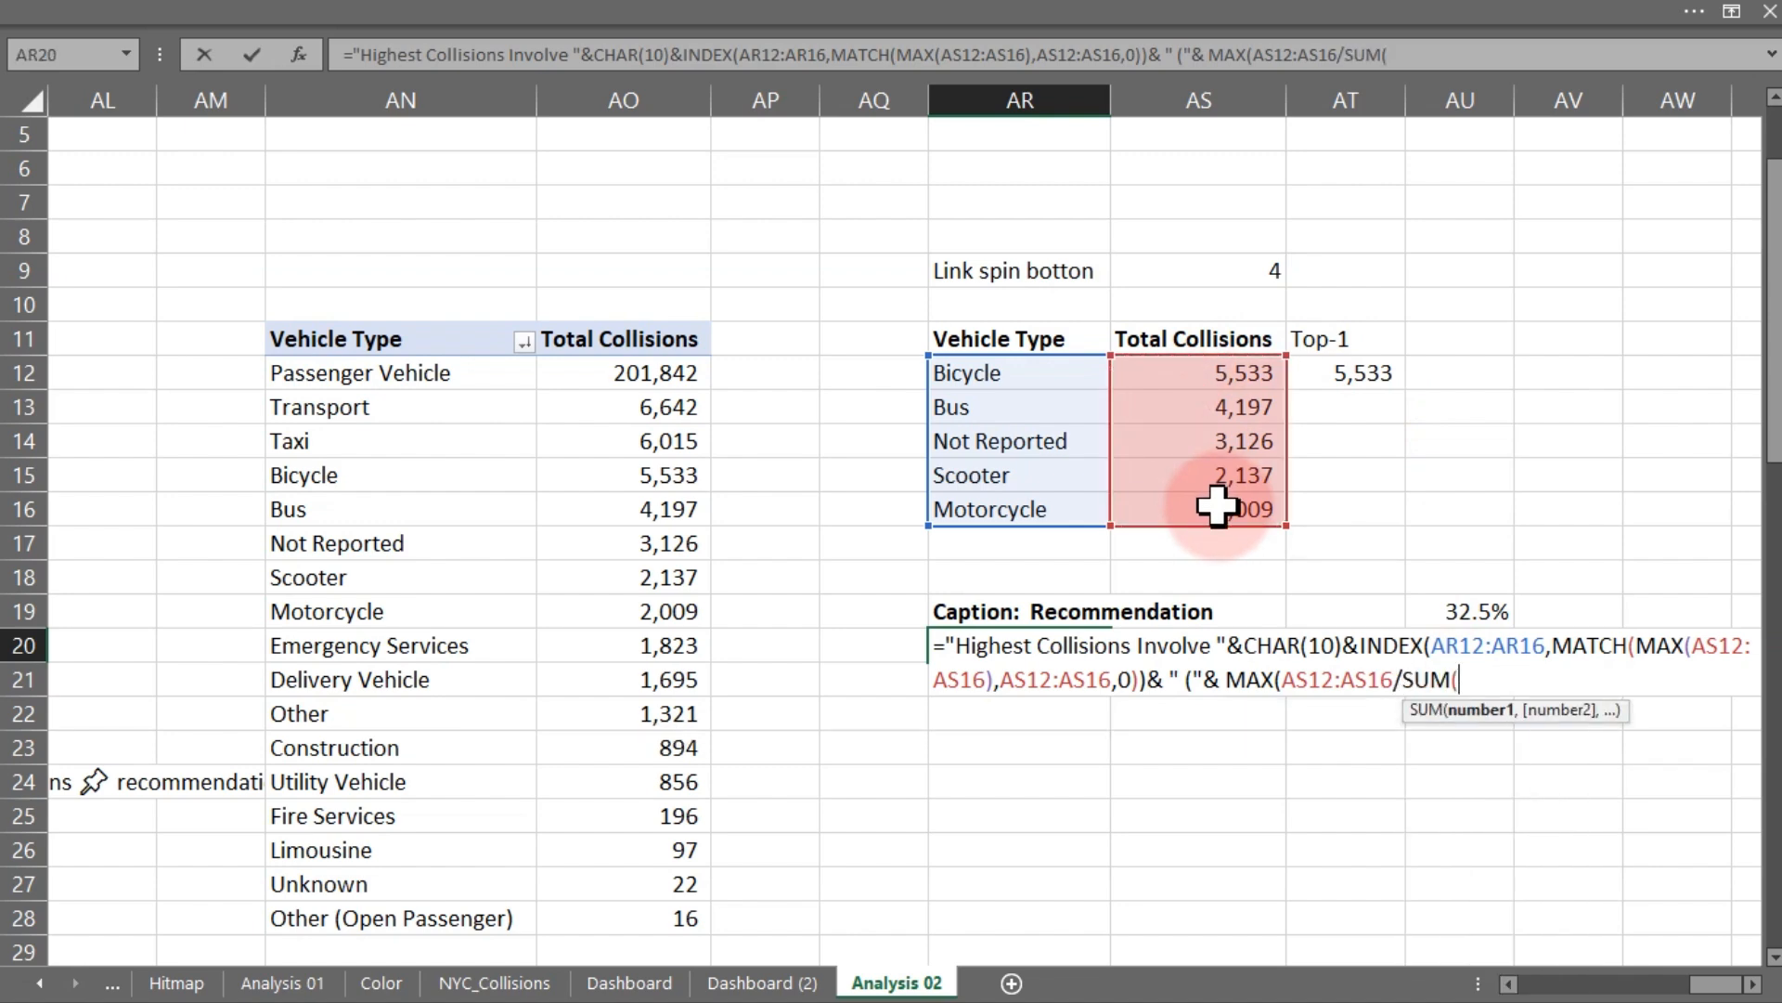
left_click_drag(1213, 370, 1217, 504)
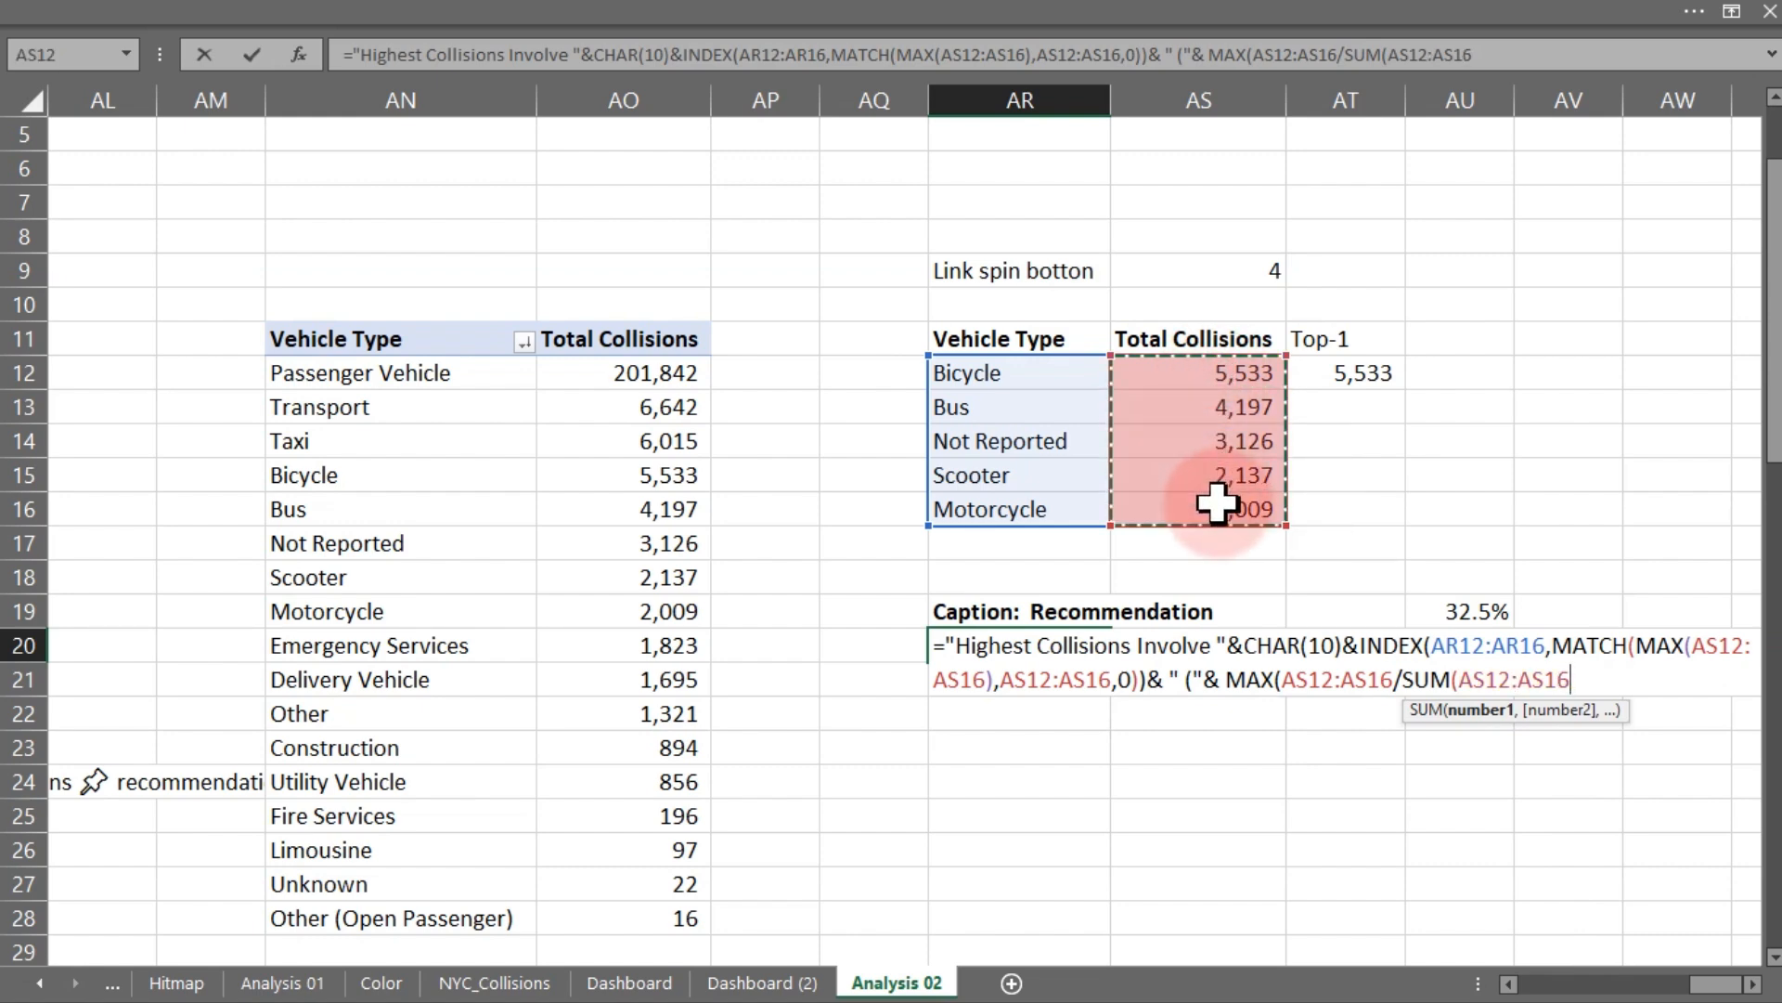
type(")")
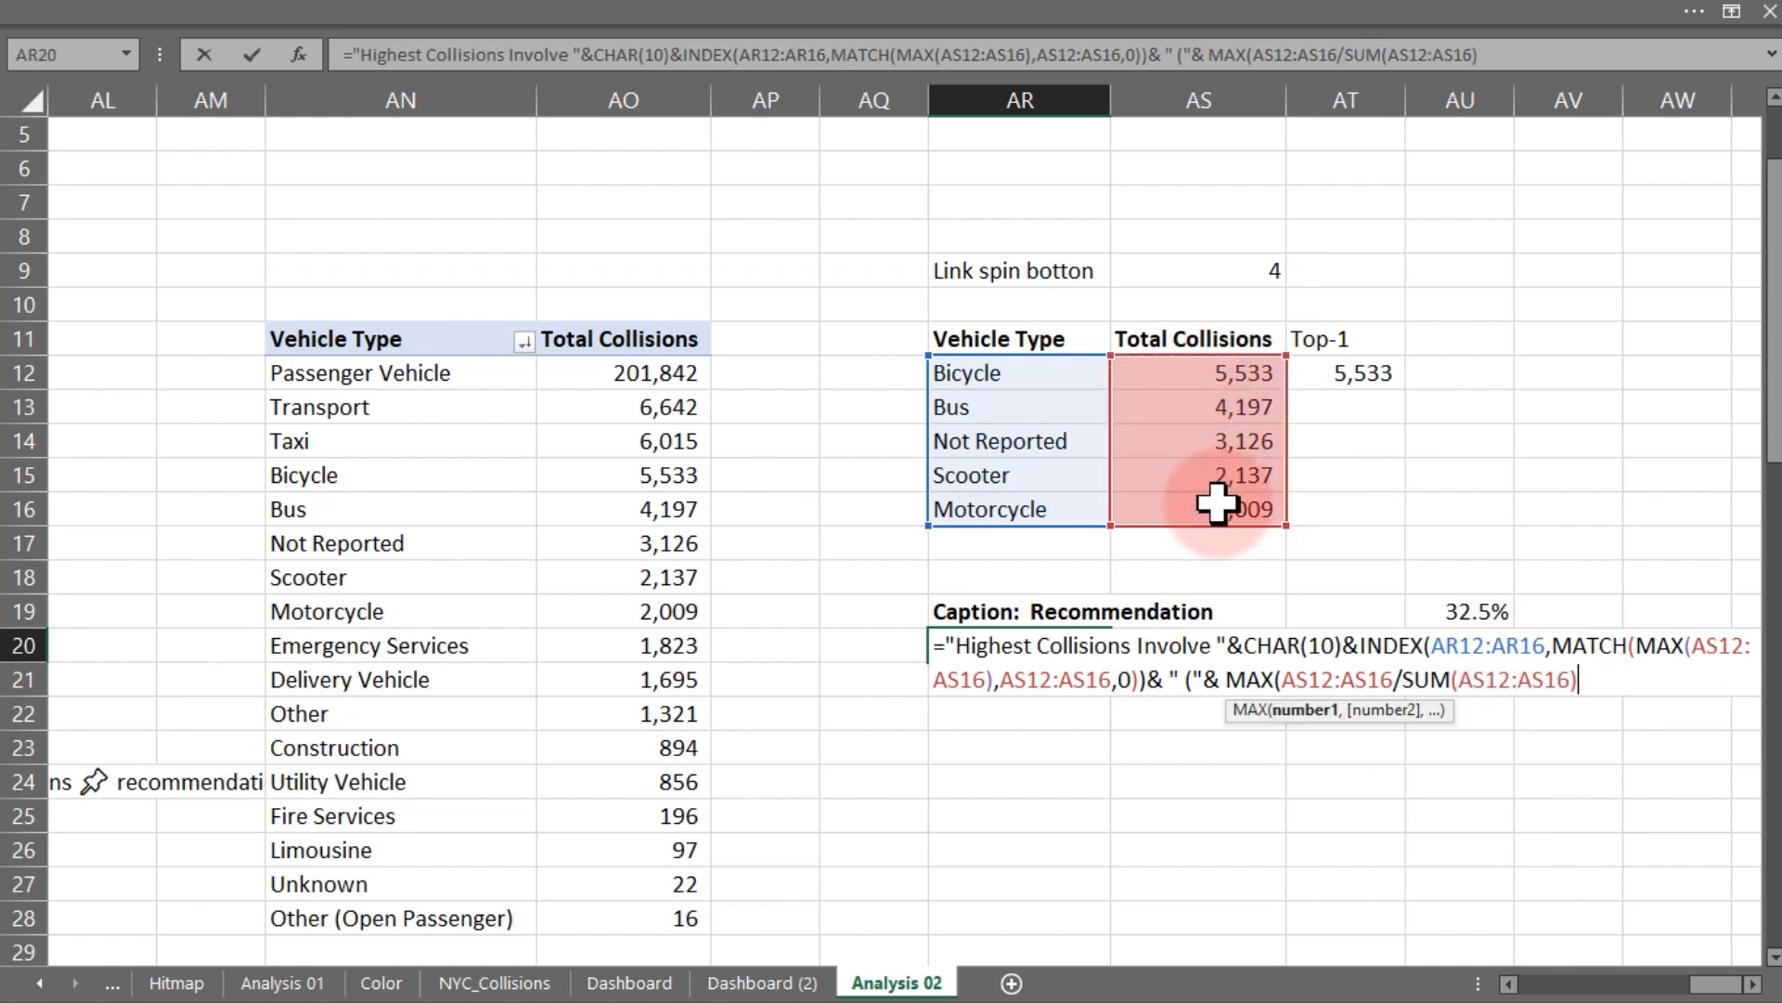
key("Return")
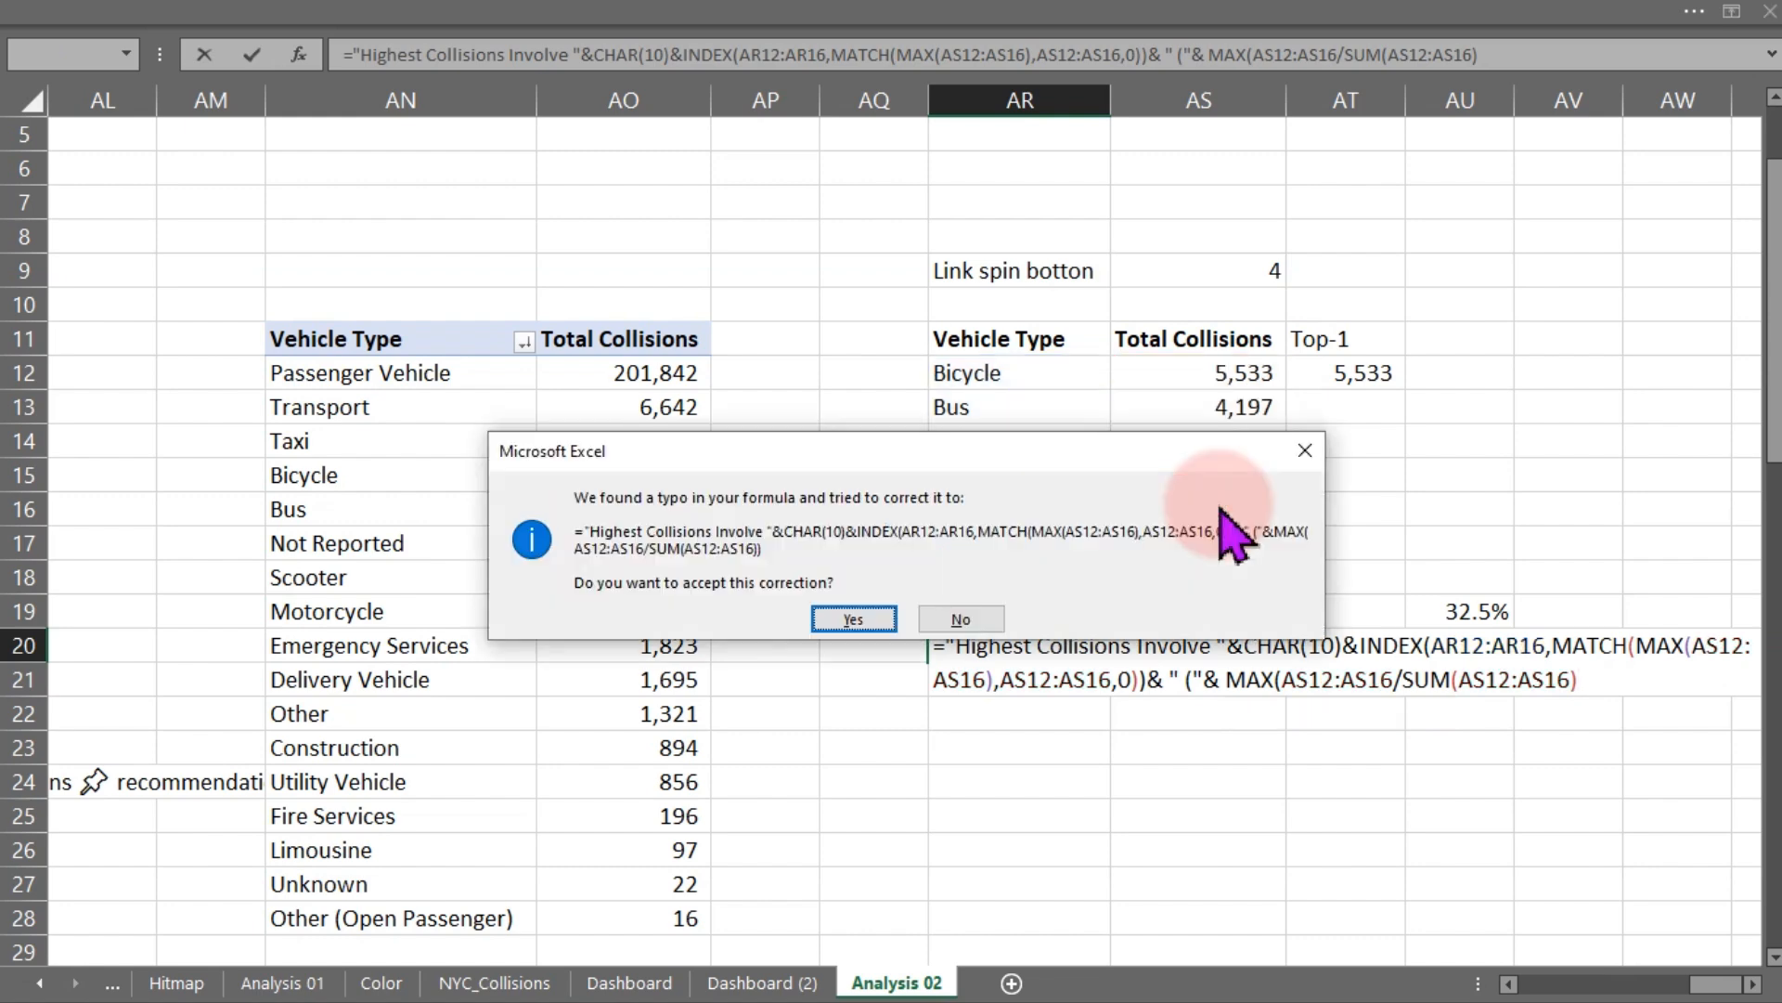
key("Return")
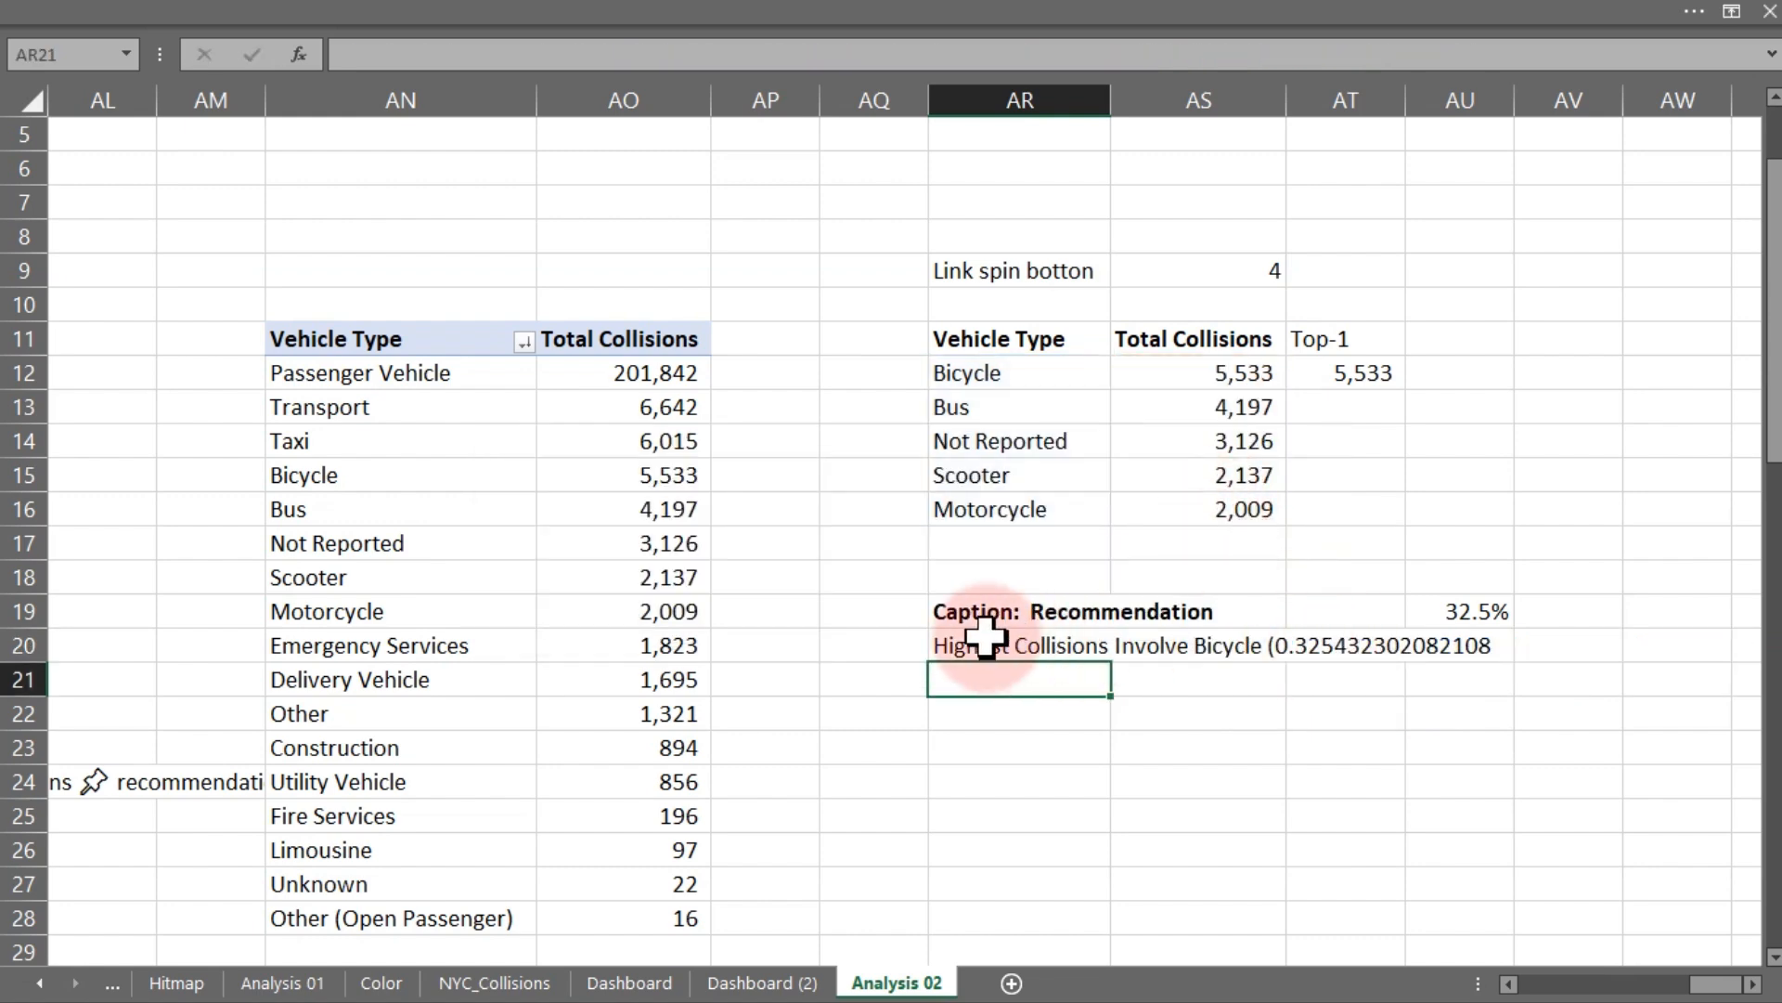
- In the AR20 caption formula, wrap the top vehicle's share in a TEXT function formatted as "0.0%"
left_click(947, 650)
double_click(940, 652)
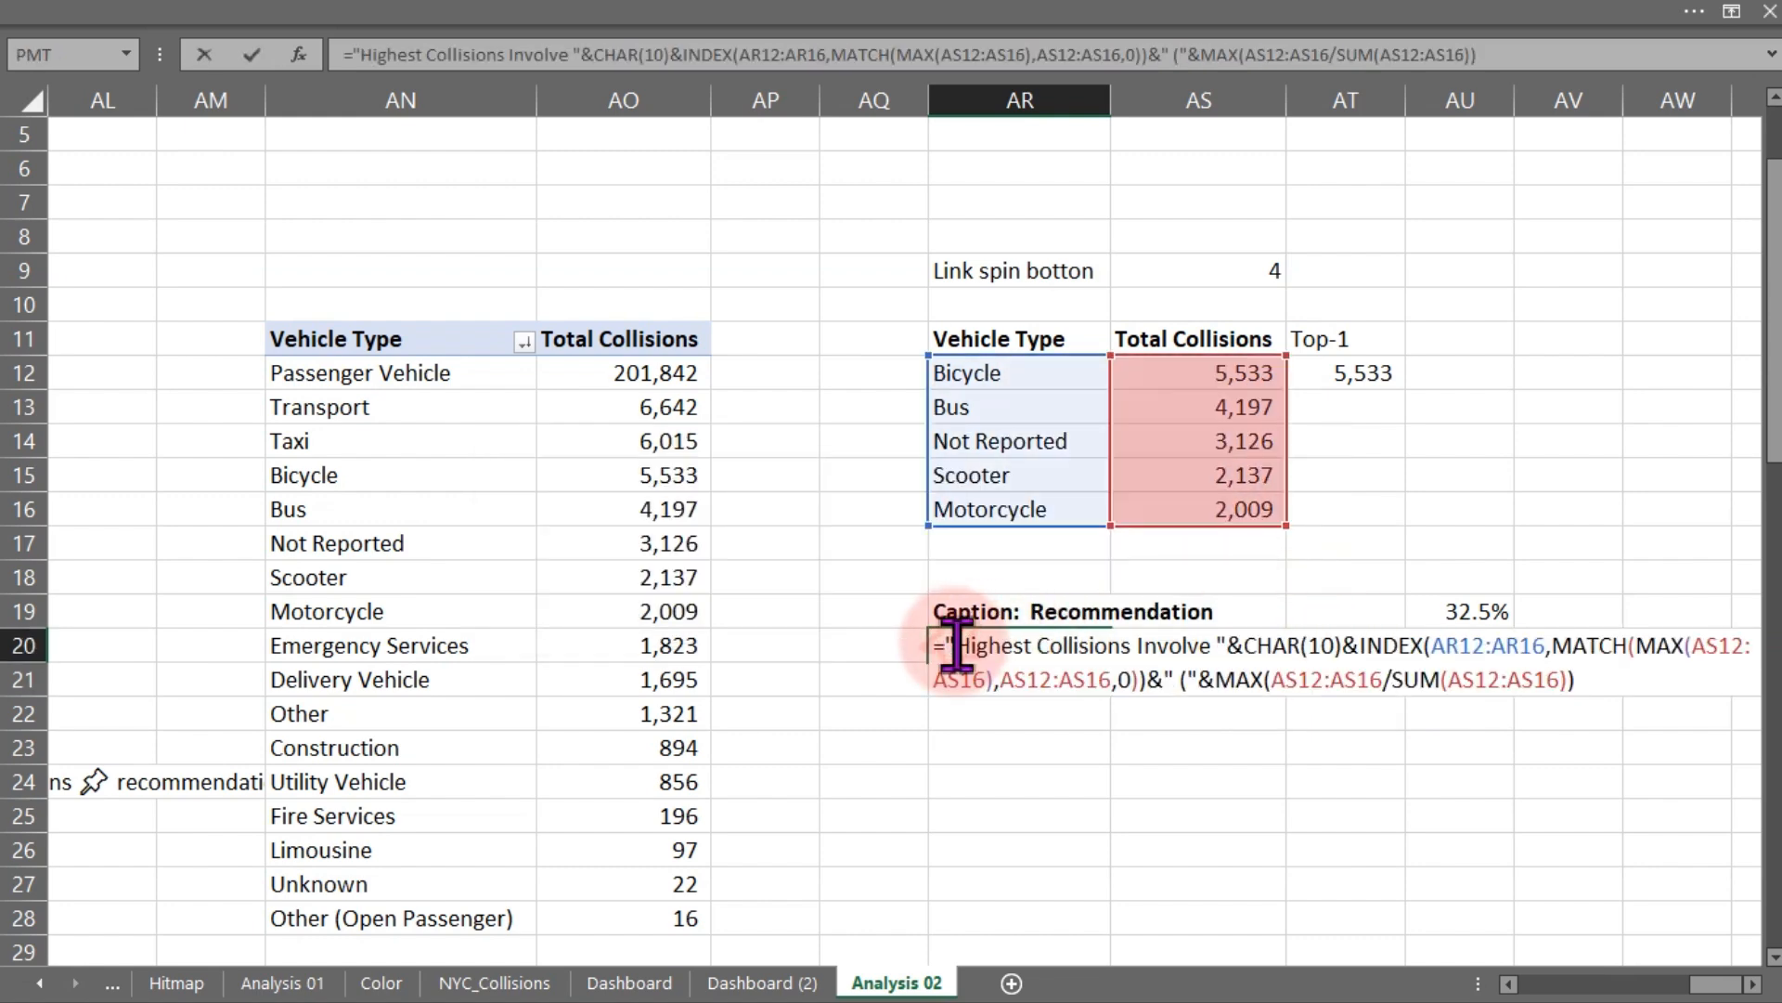
left_click(1219, 682)
type("tex")
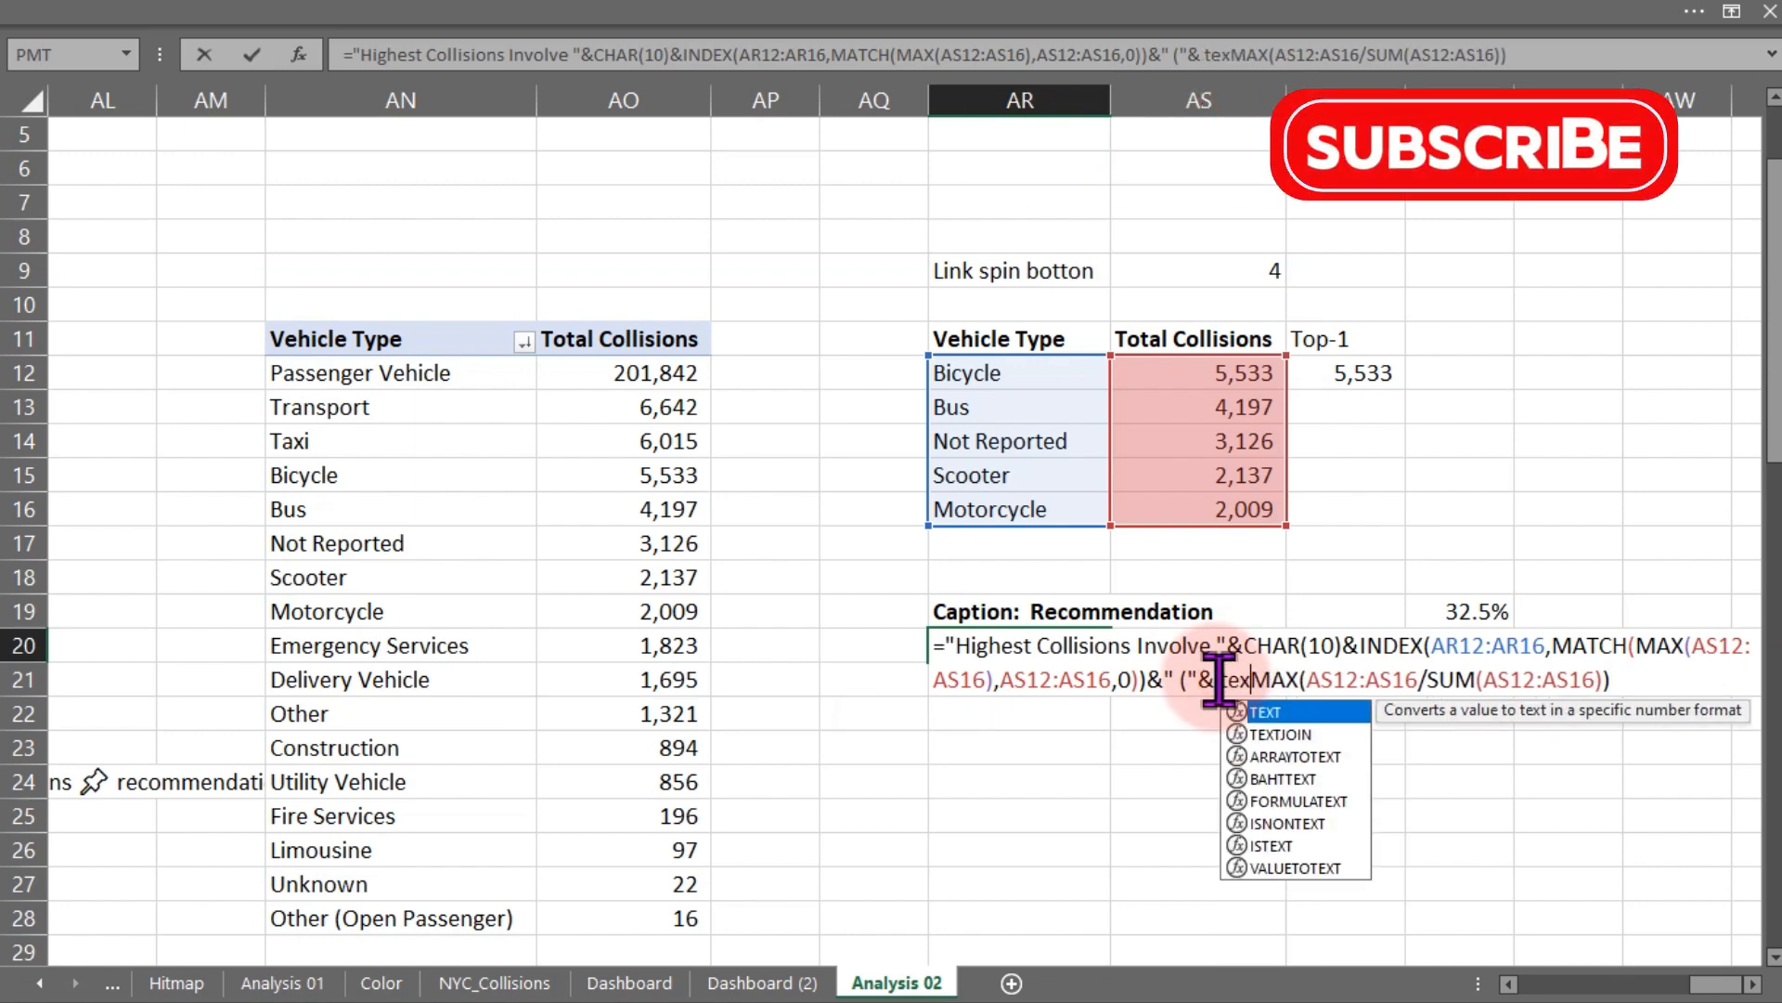
key("Tab")
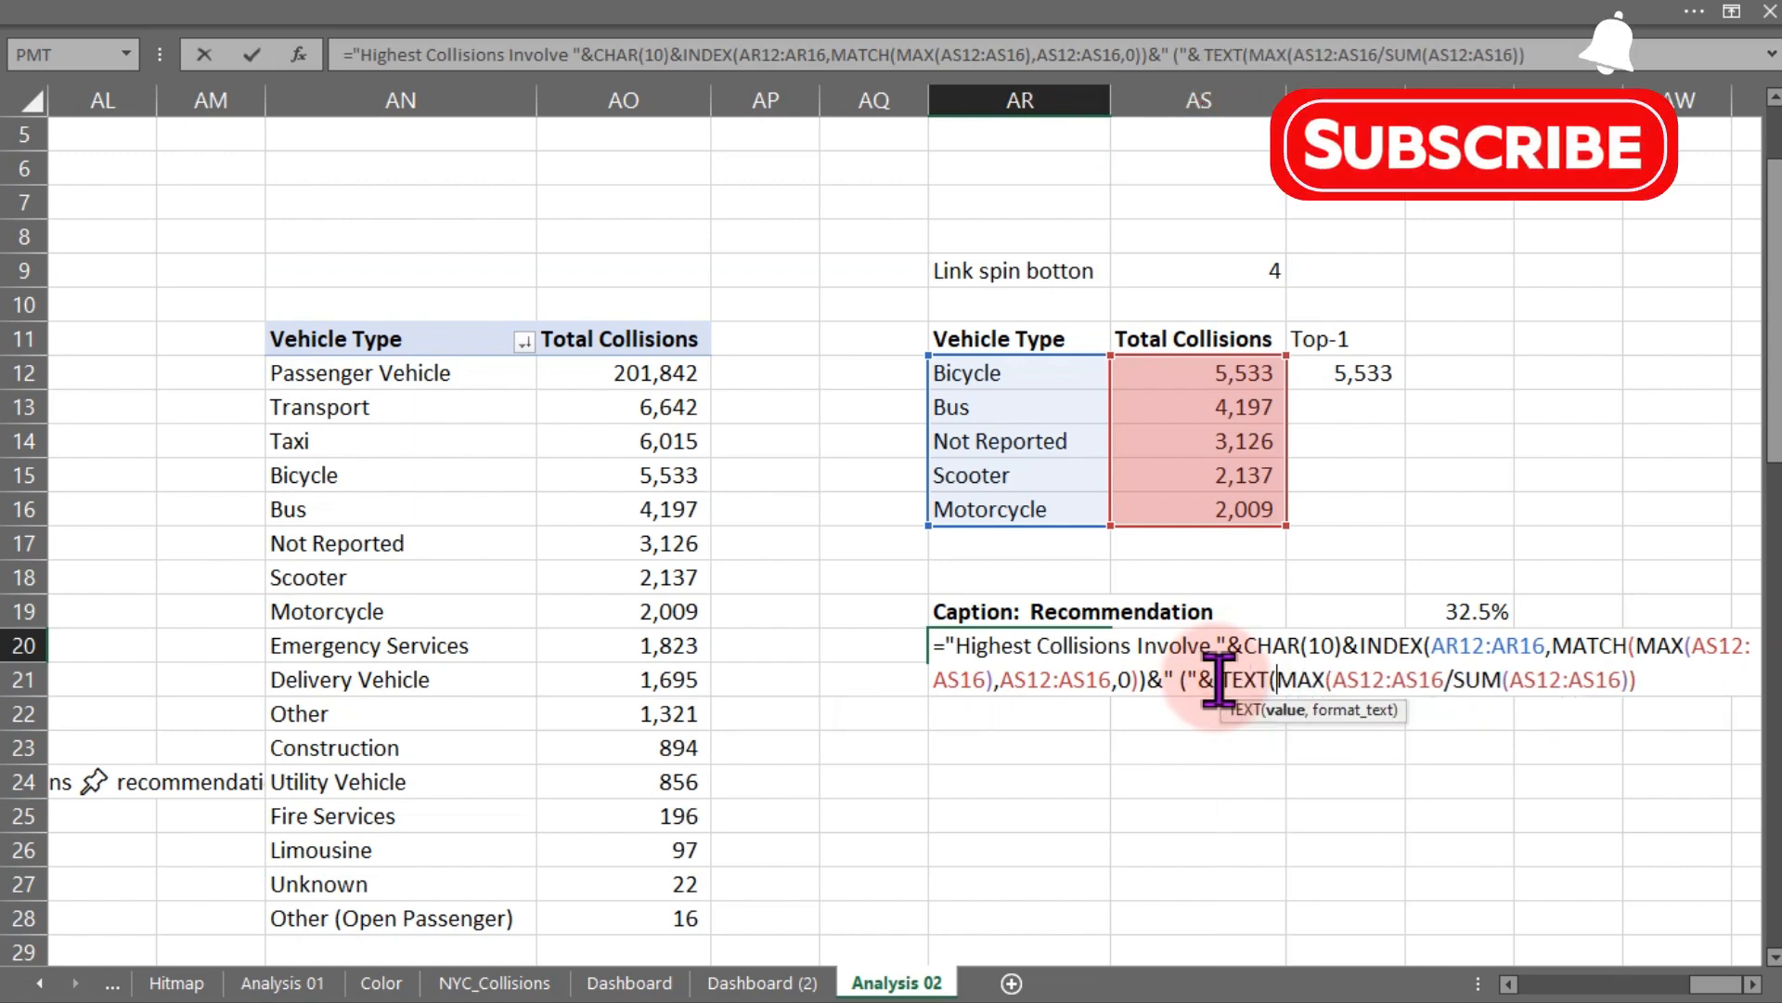
left_click(1638, 680)
type(",\"")
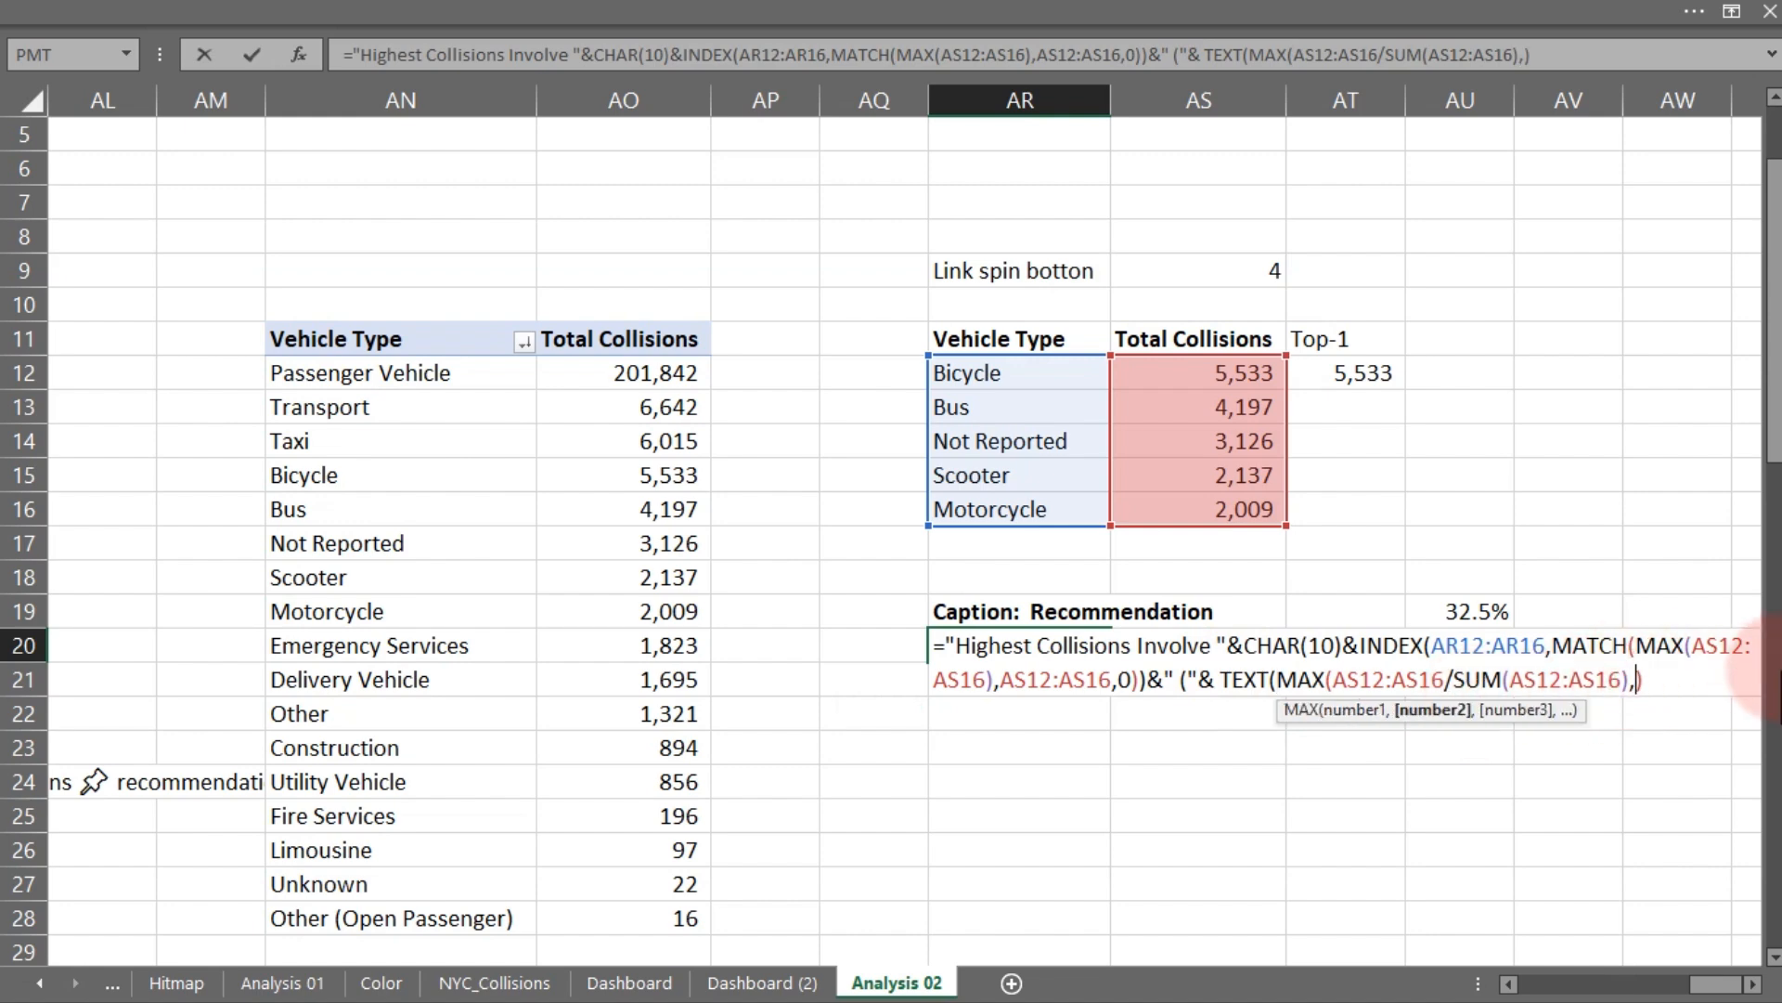
type("0.0%\")")
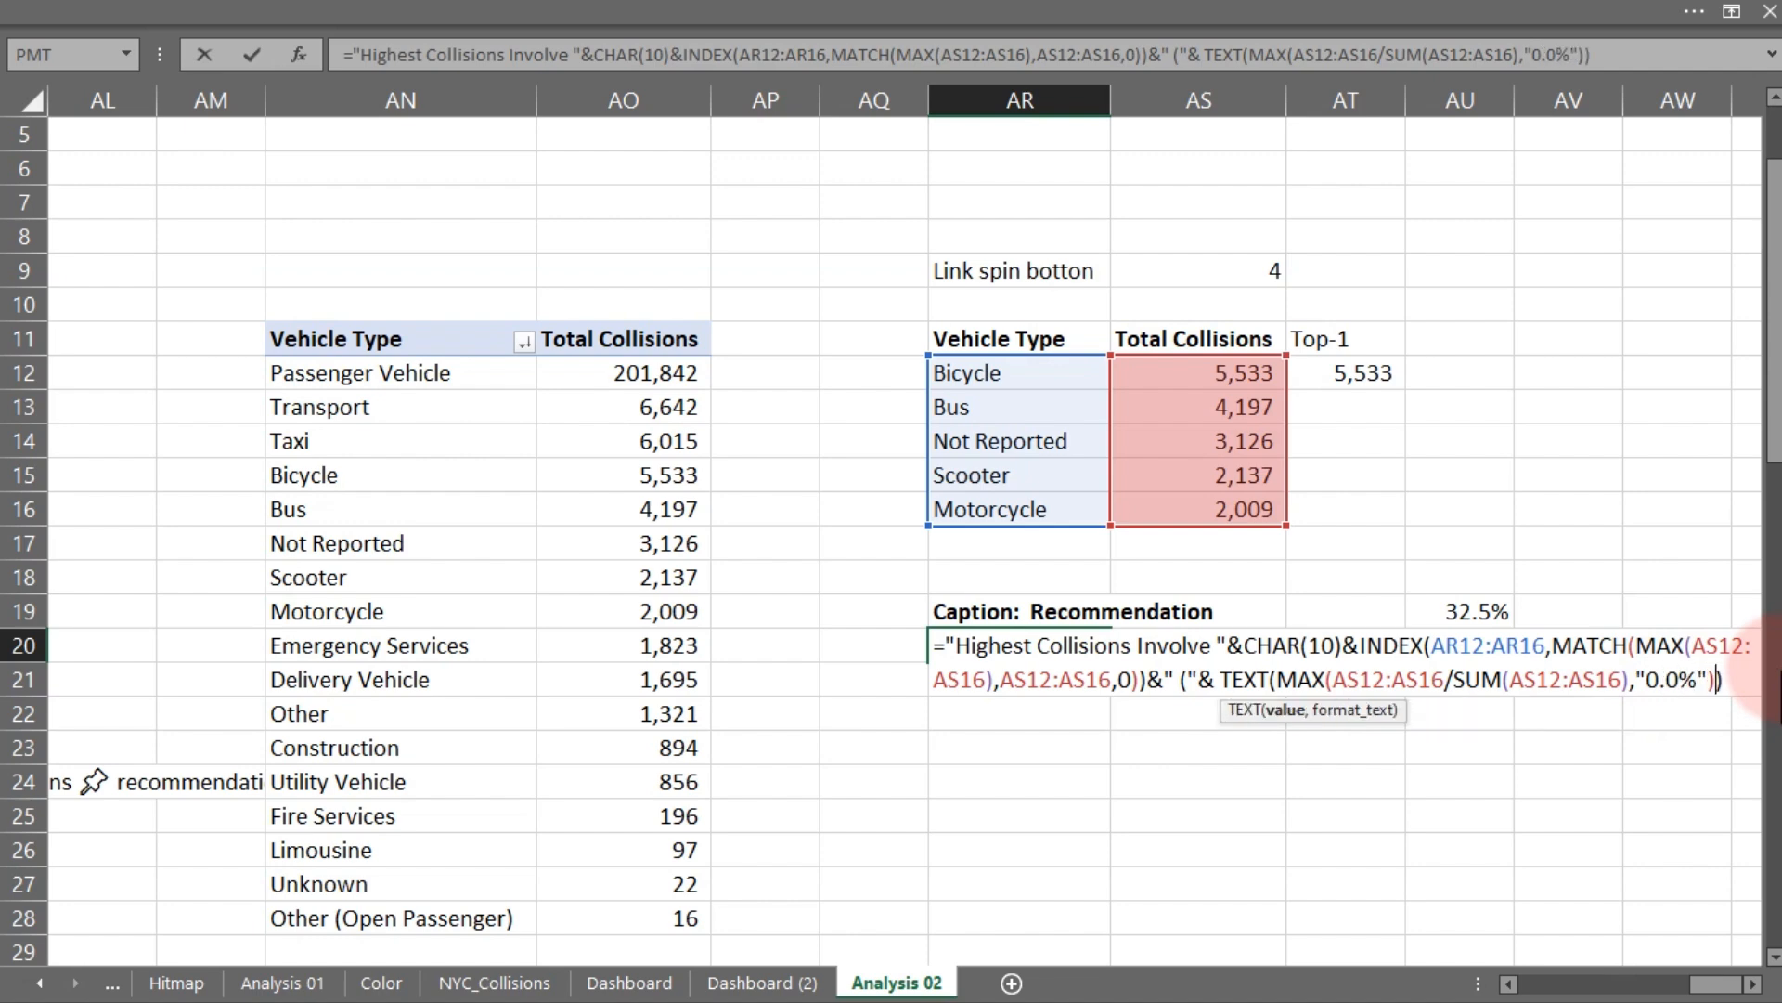
- Try to confirm the AR20 caption formula
key("Return")
key("Return")
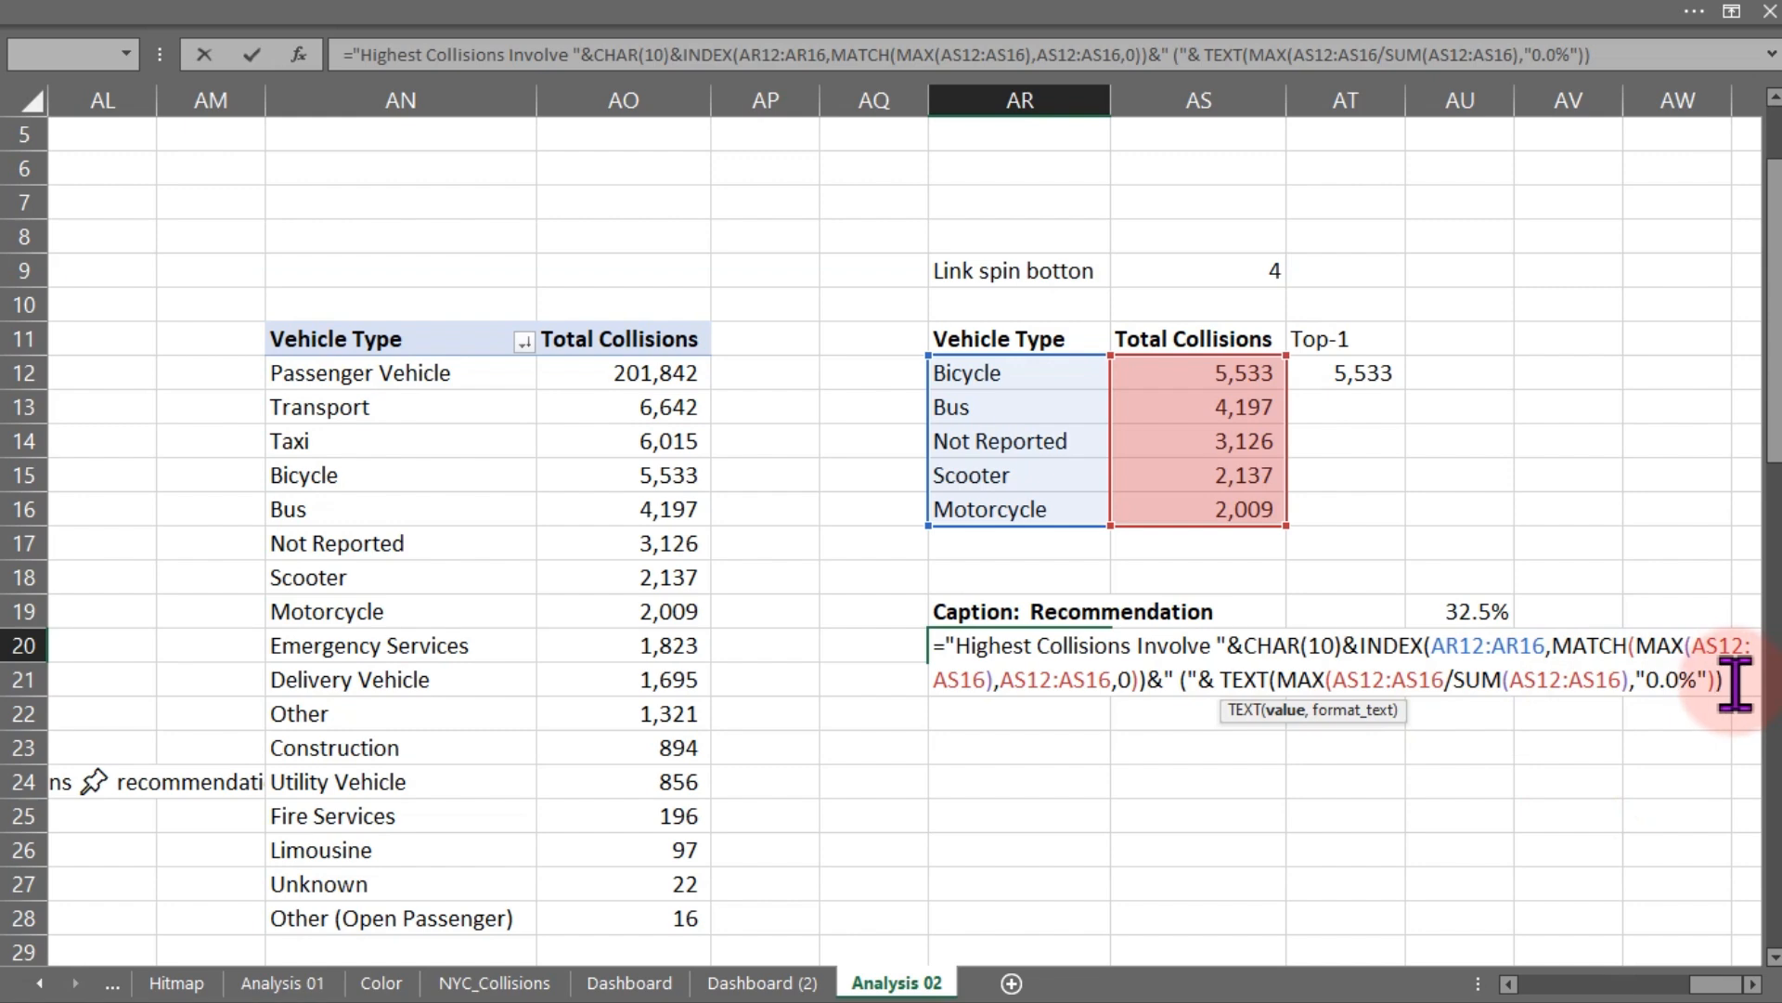
type(")")
key("Return")
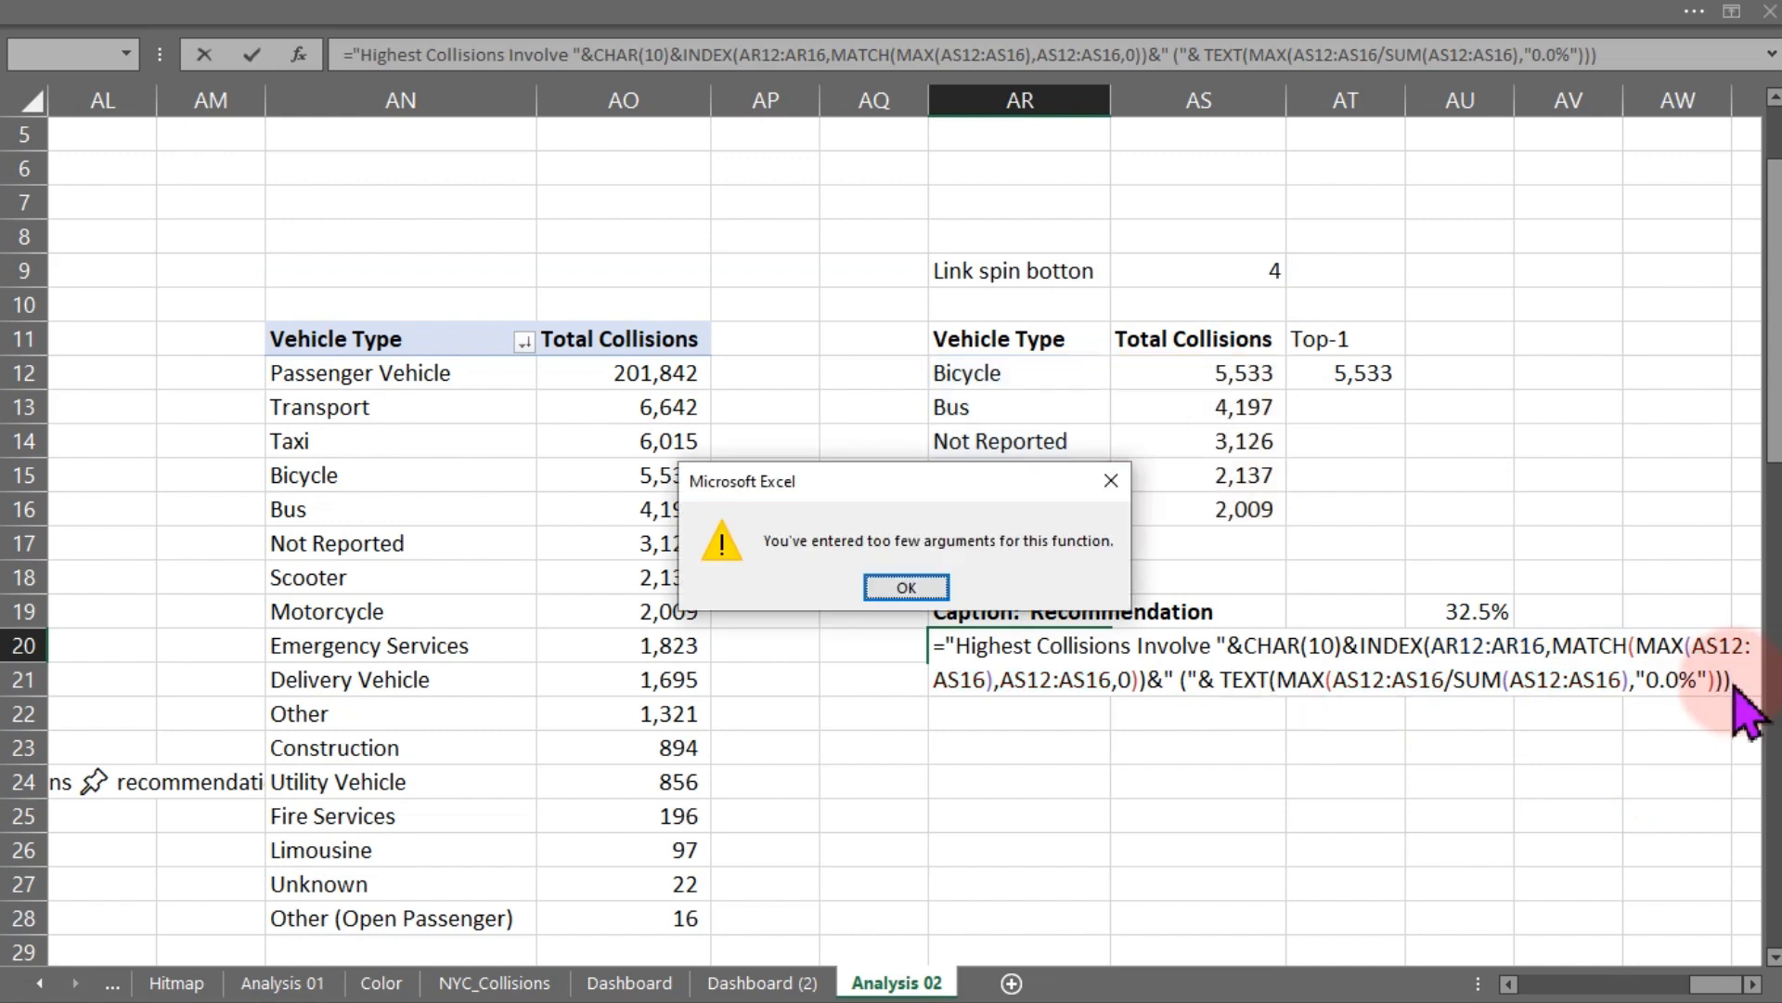
key("Return")
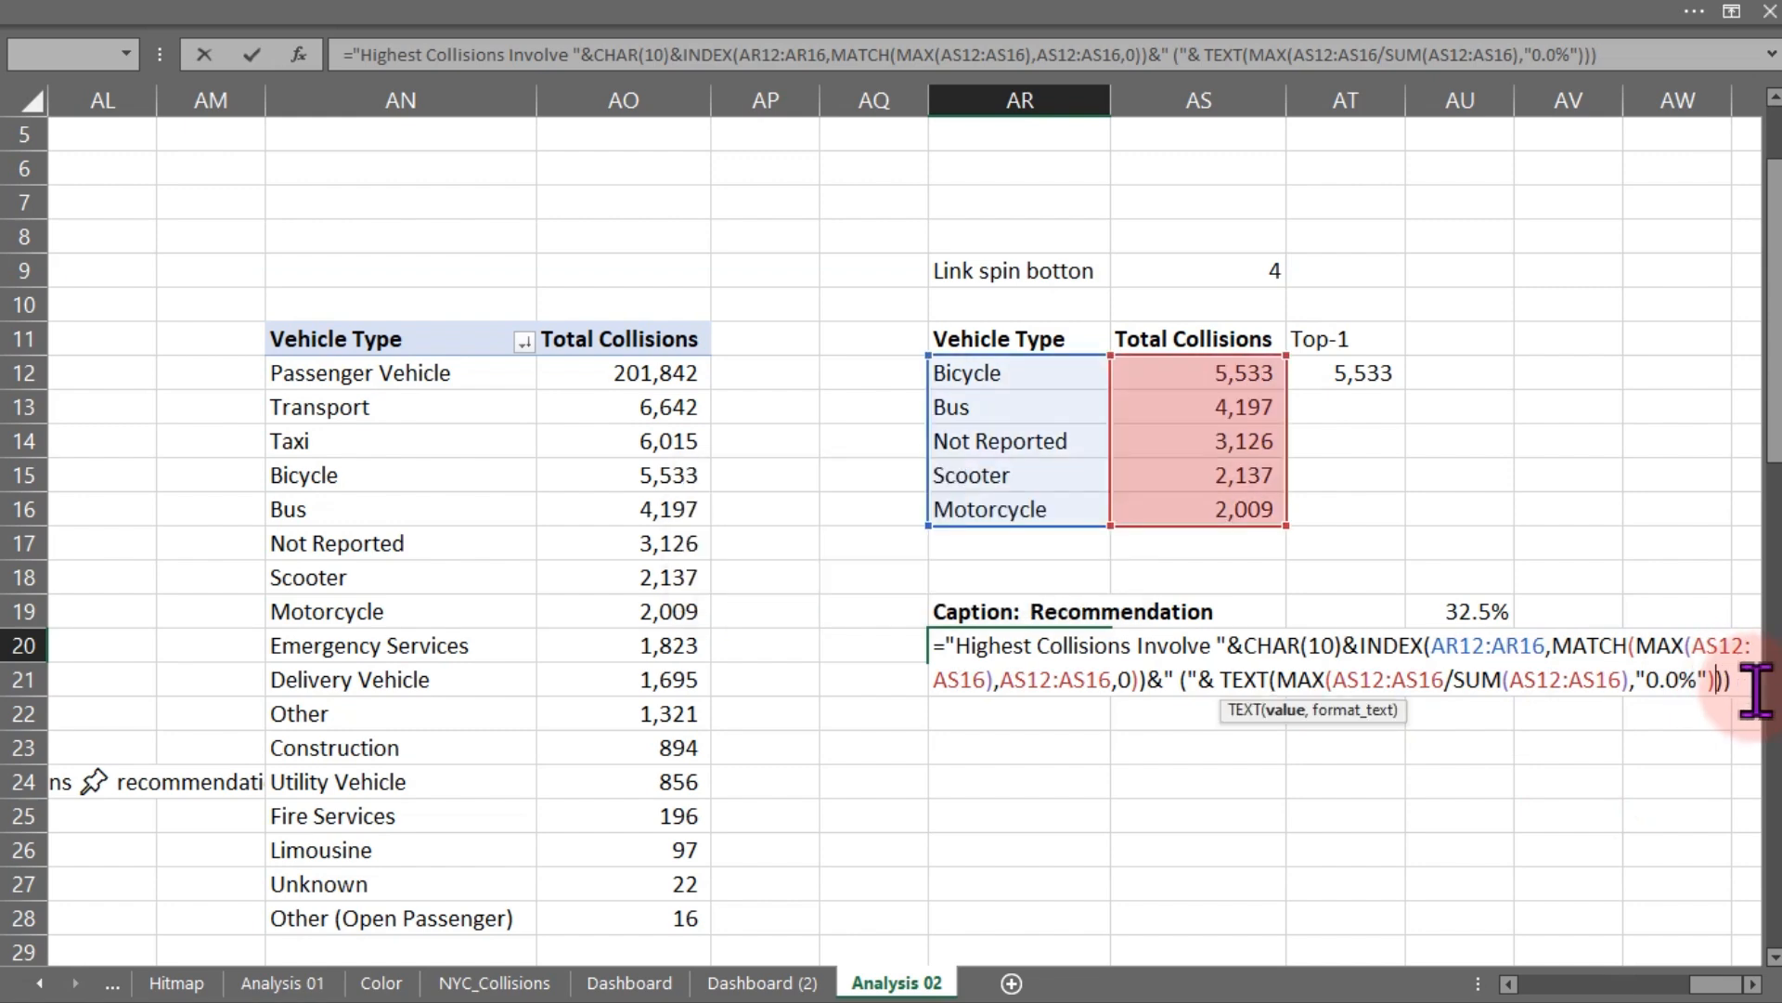
key("BackSpace")
left_click(1753, 986)
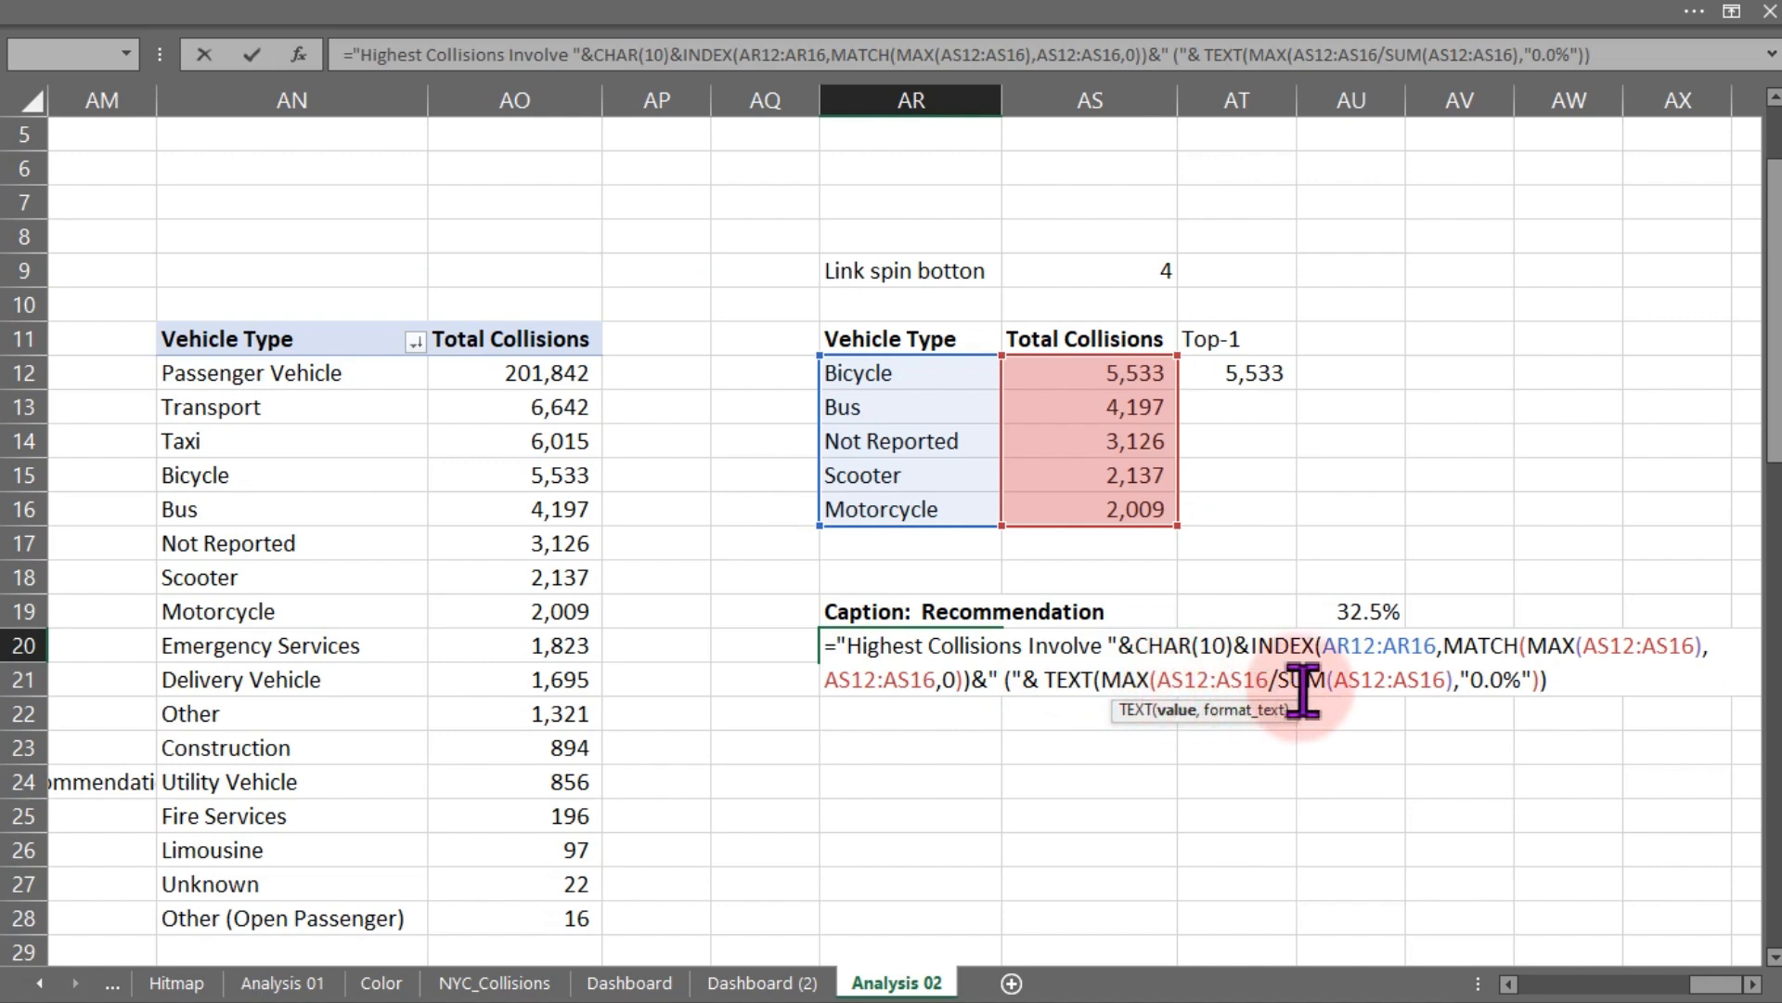
key("Return")
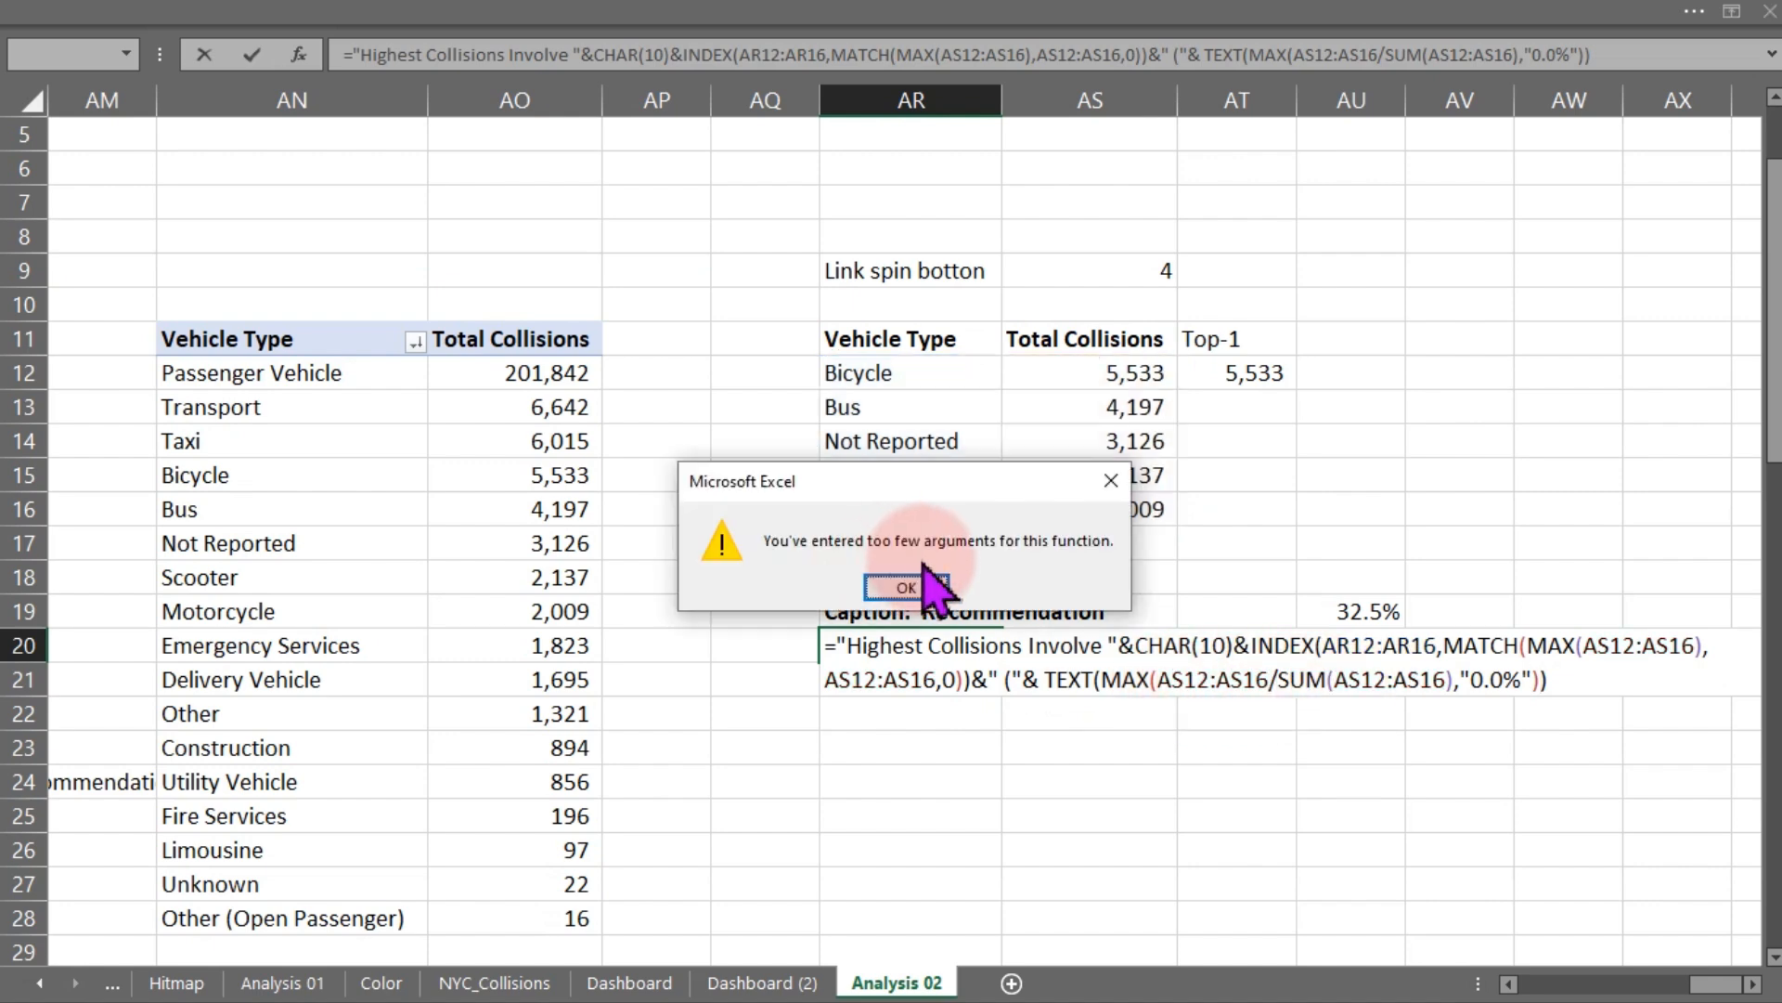
left_click(924, 589)
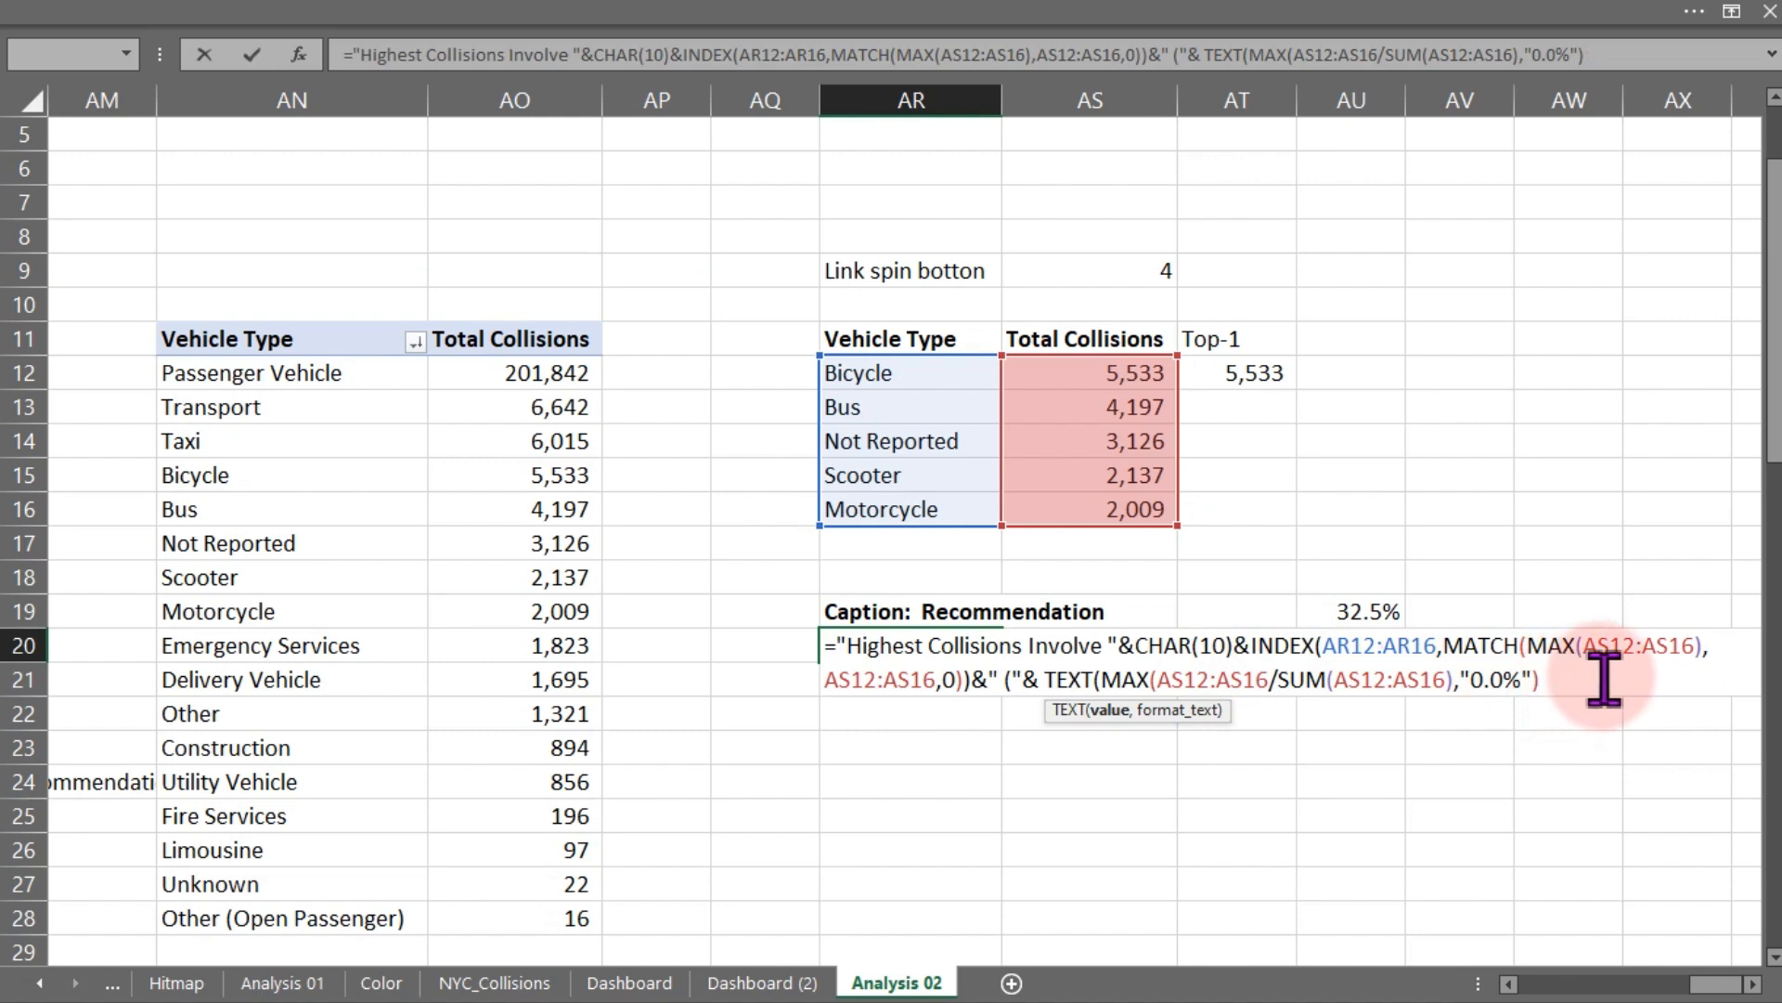
key("Return")
key("Return")
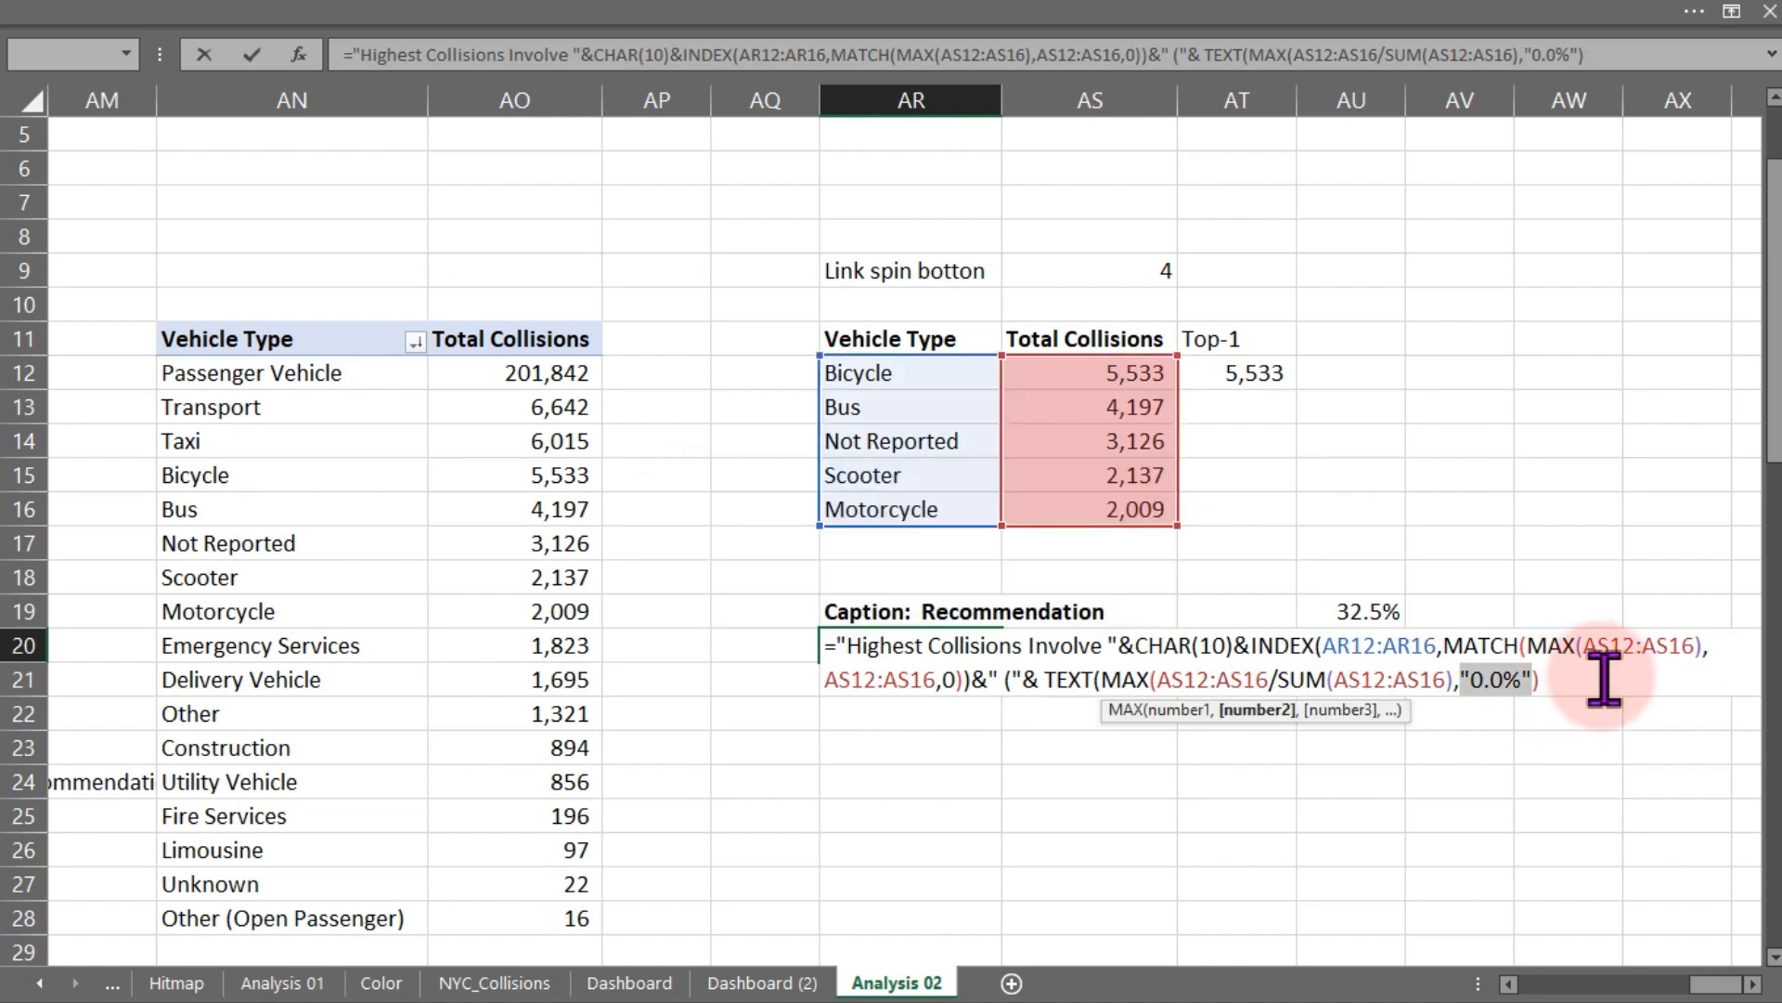
key("Return")
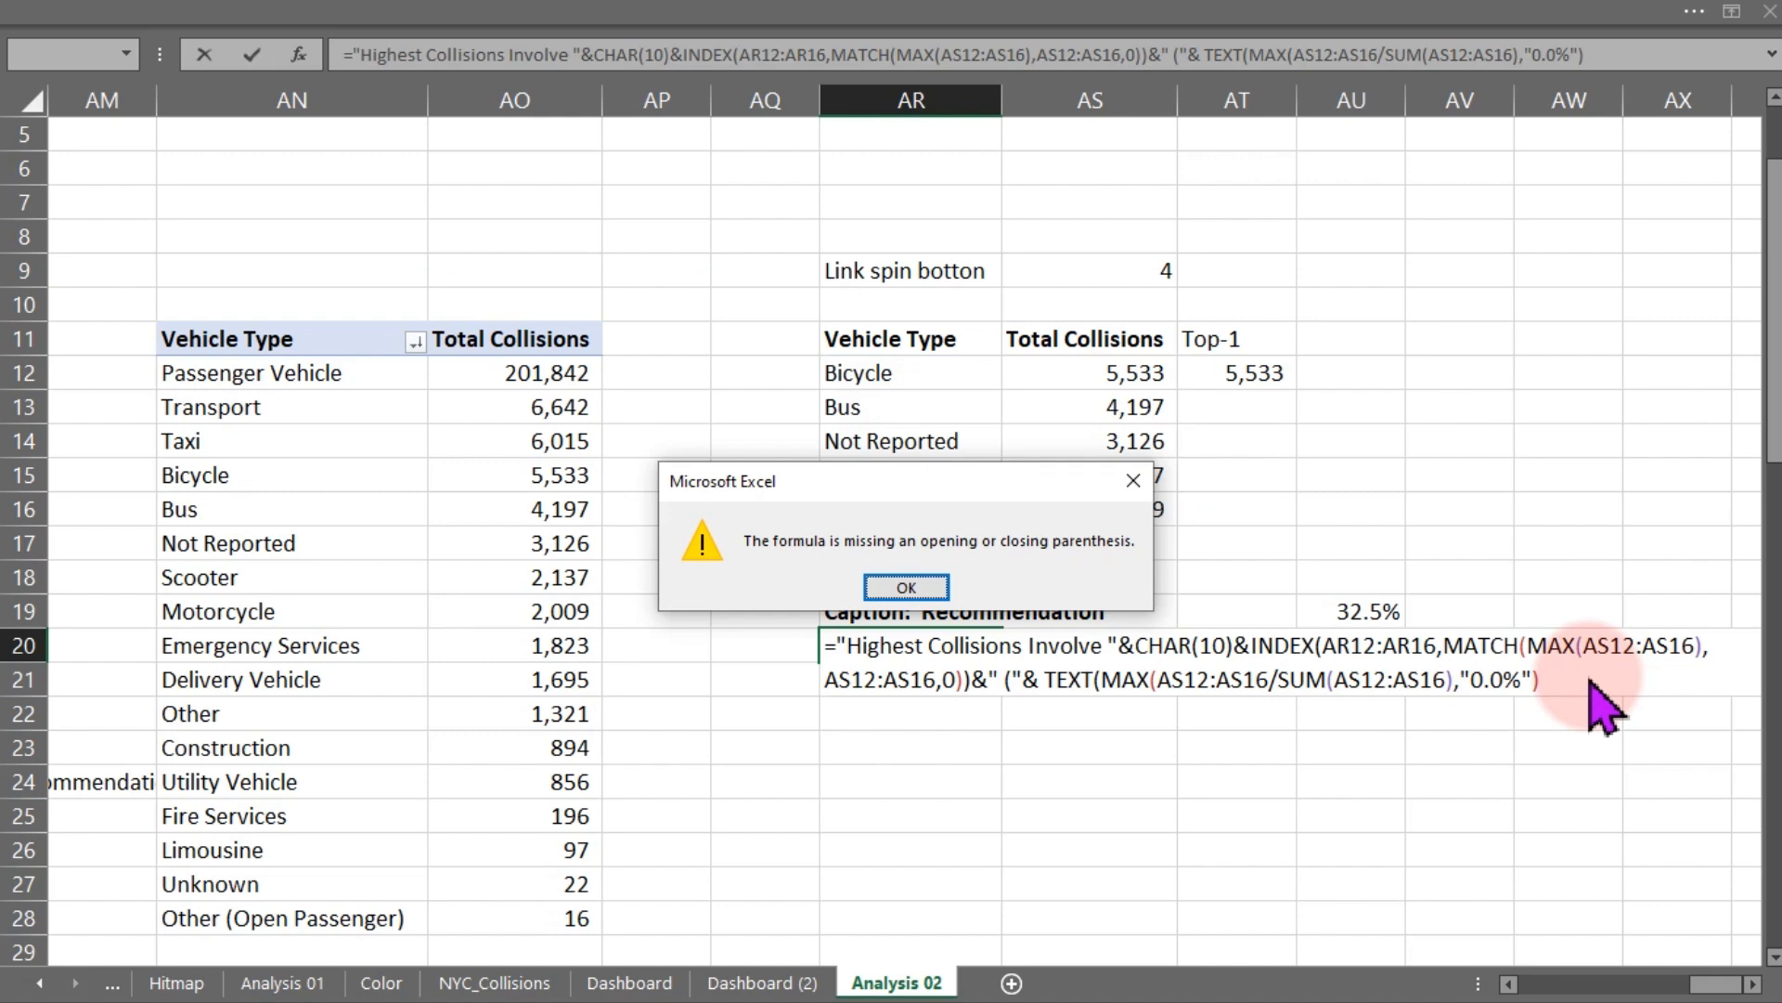
key("Return")
- Append the text " of all collisions )" after the TEXT function in the AR20 formula
left_click(1546, 682)
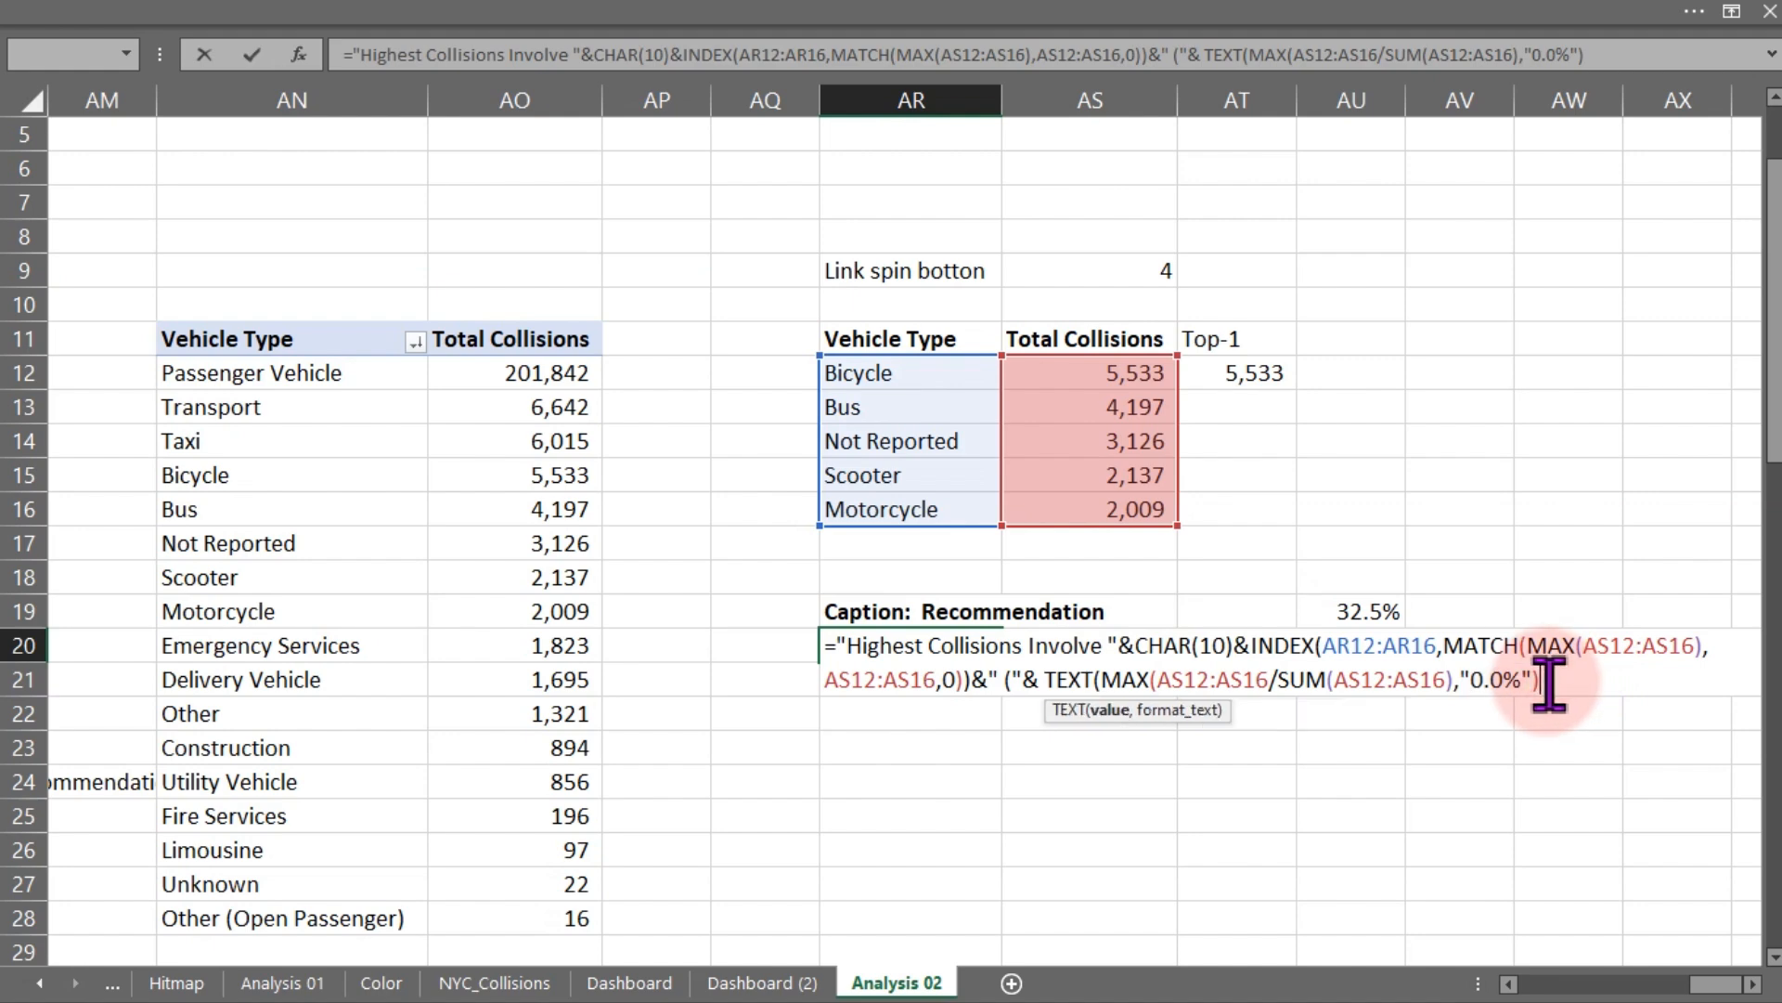
type("& \" of all coll")
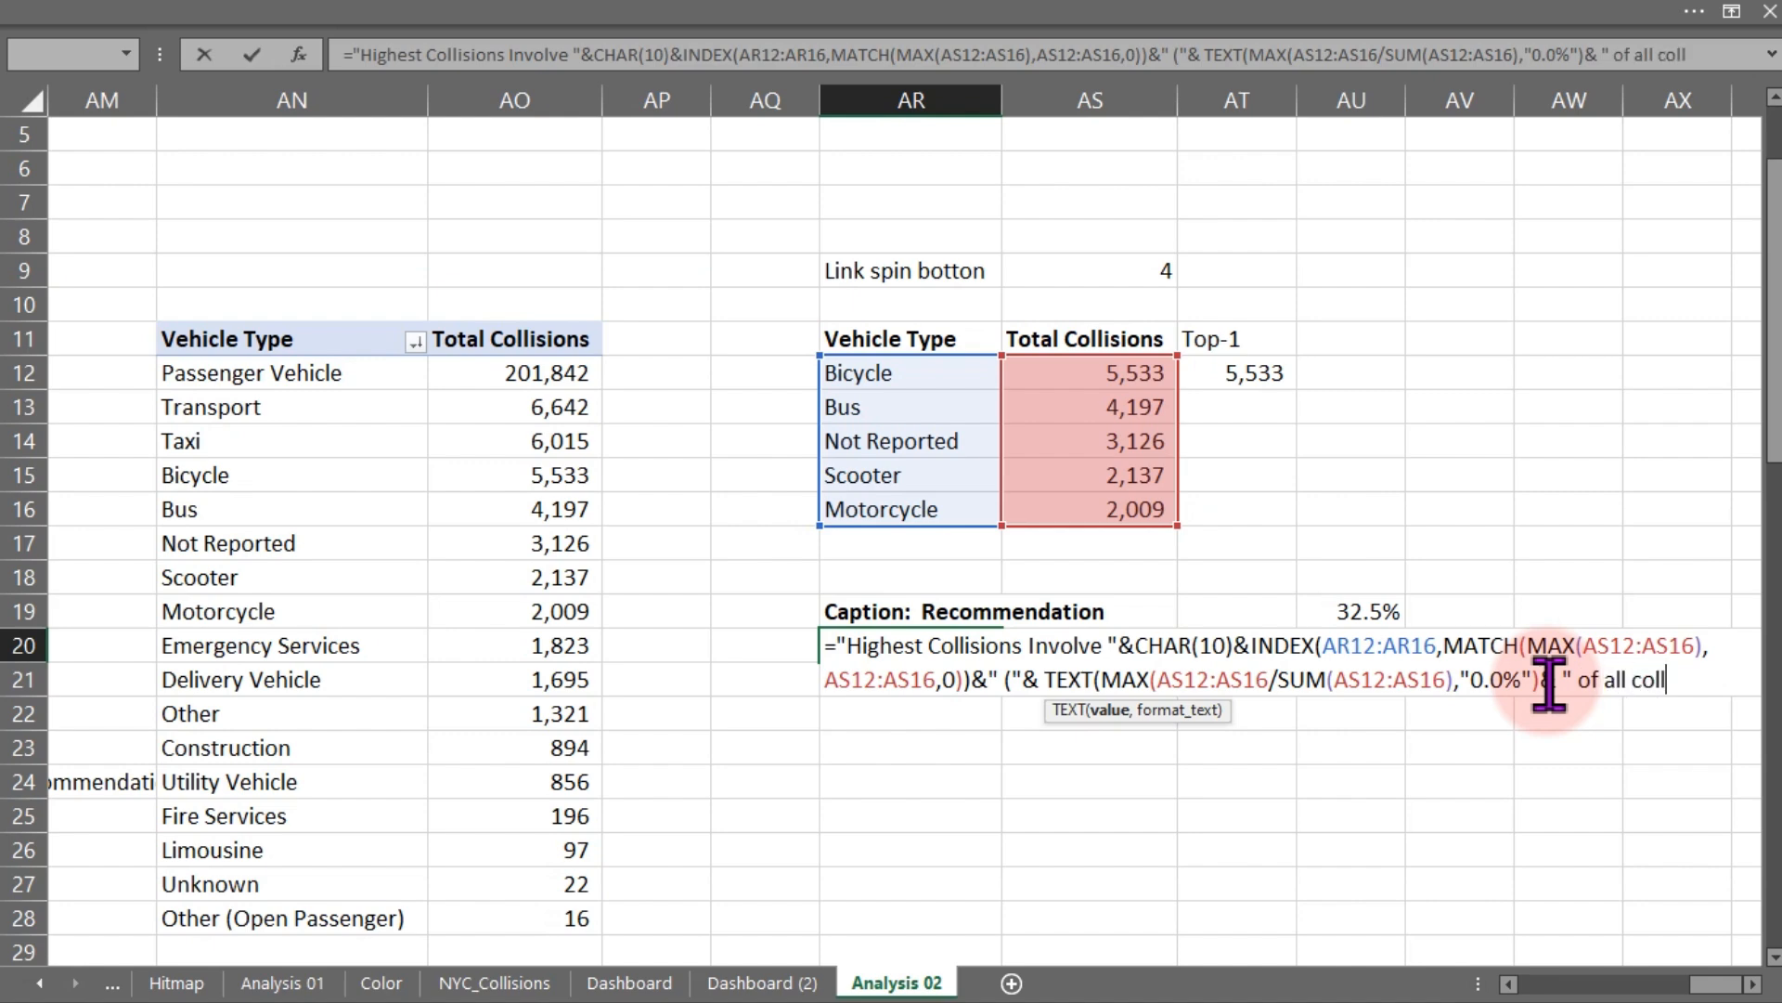
type("ision")
key("BackSpace")
key("Left")
type("i")
key("Delete")
key("BackSpace")
type("ons")
type(")\"")
key("Return")
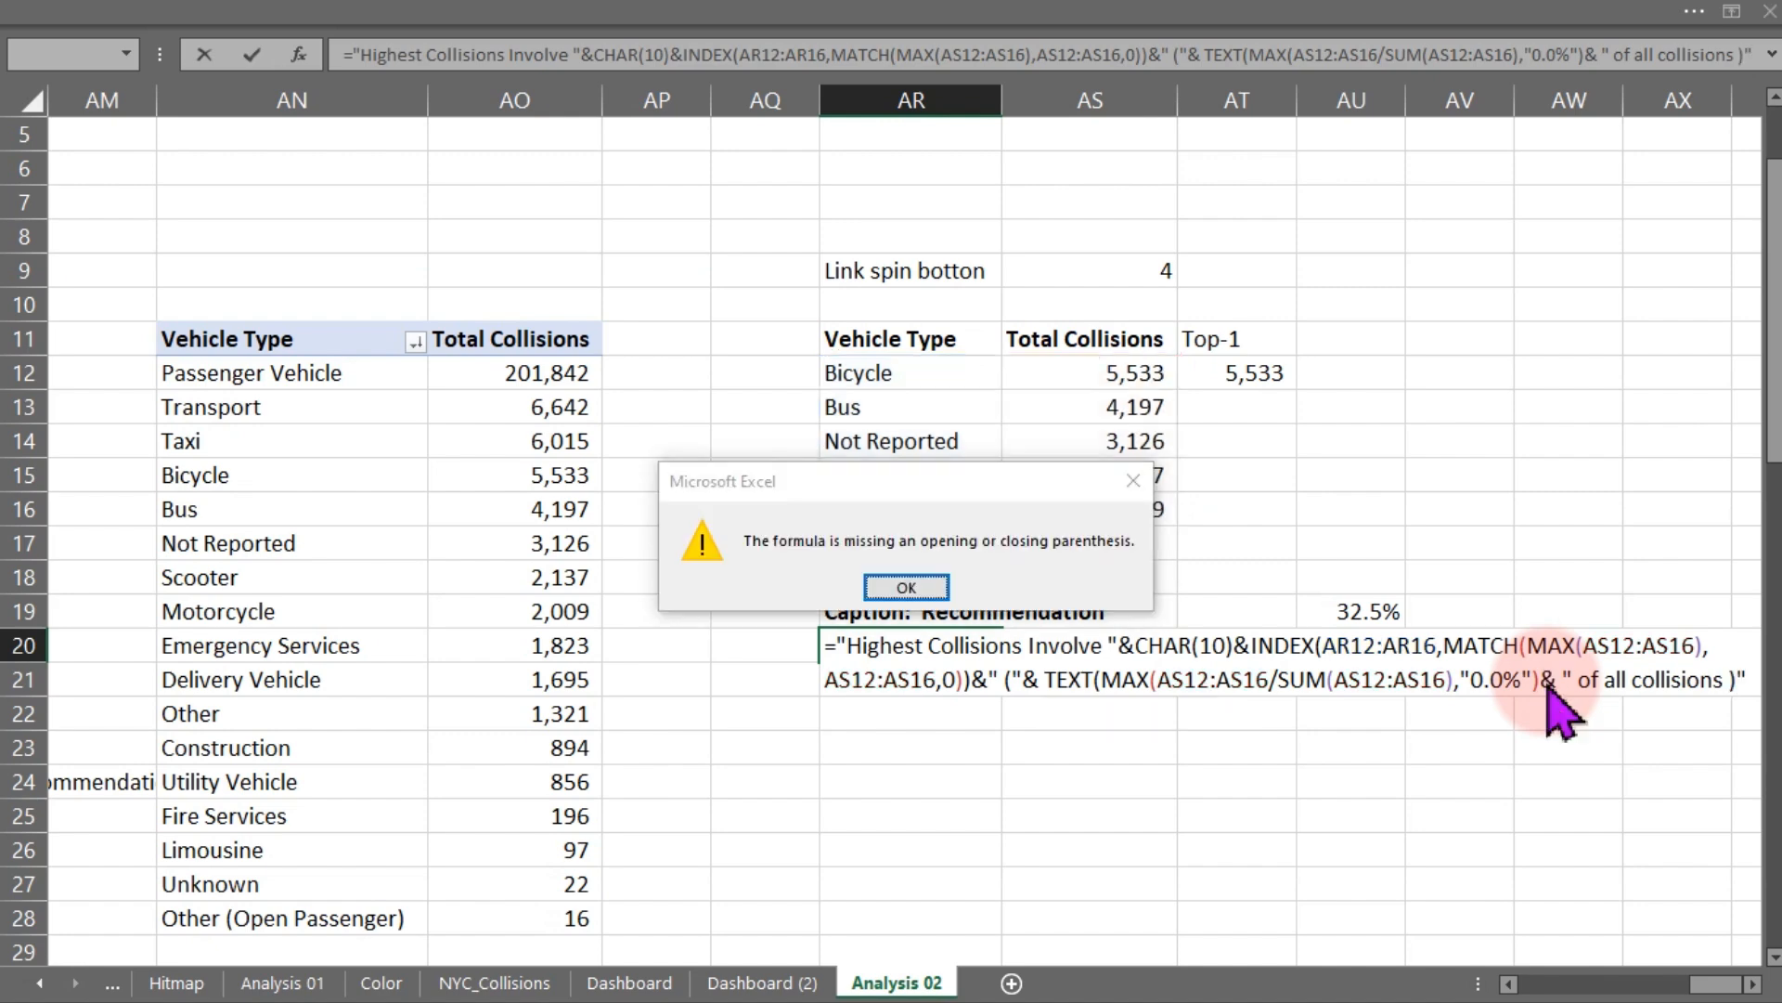
key("Return")
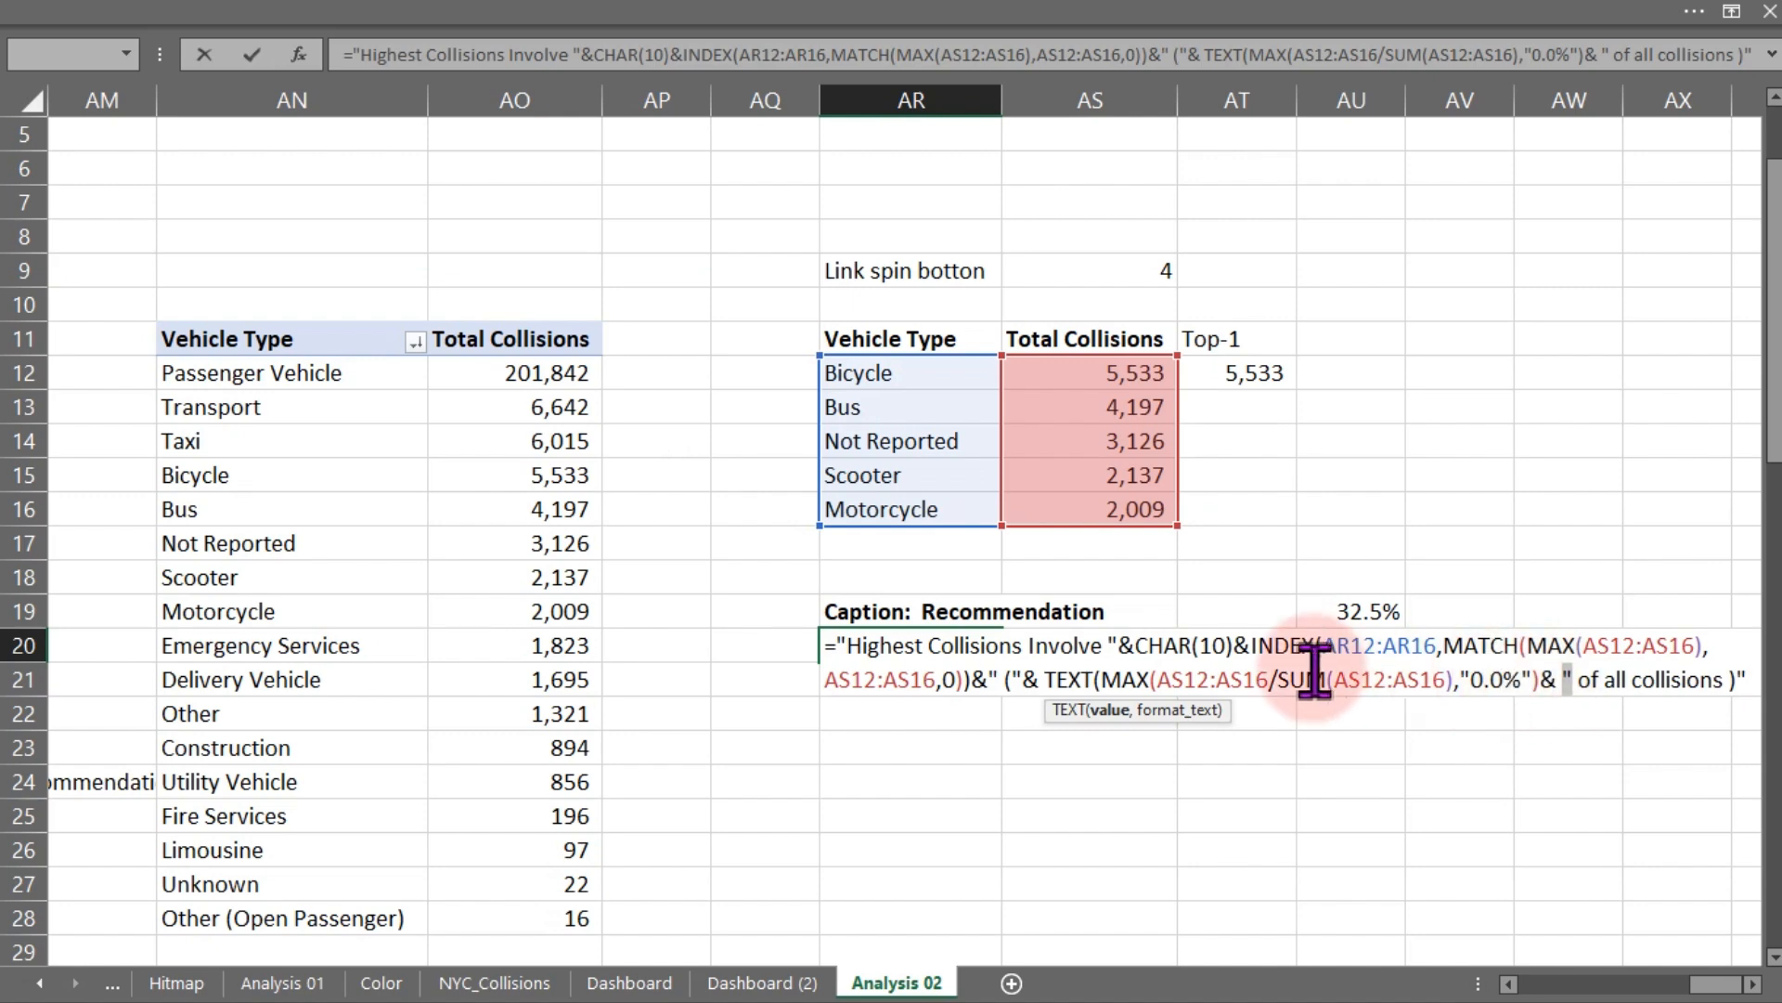
- Close the MAX parenthesis after AS12:AS16 in the share calculation and confirm the AR20 caption formula
left_click(1750, 983)
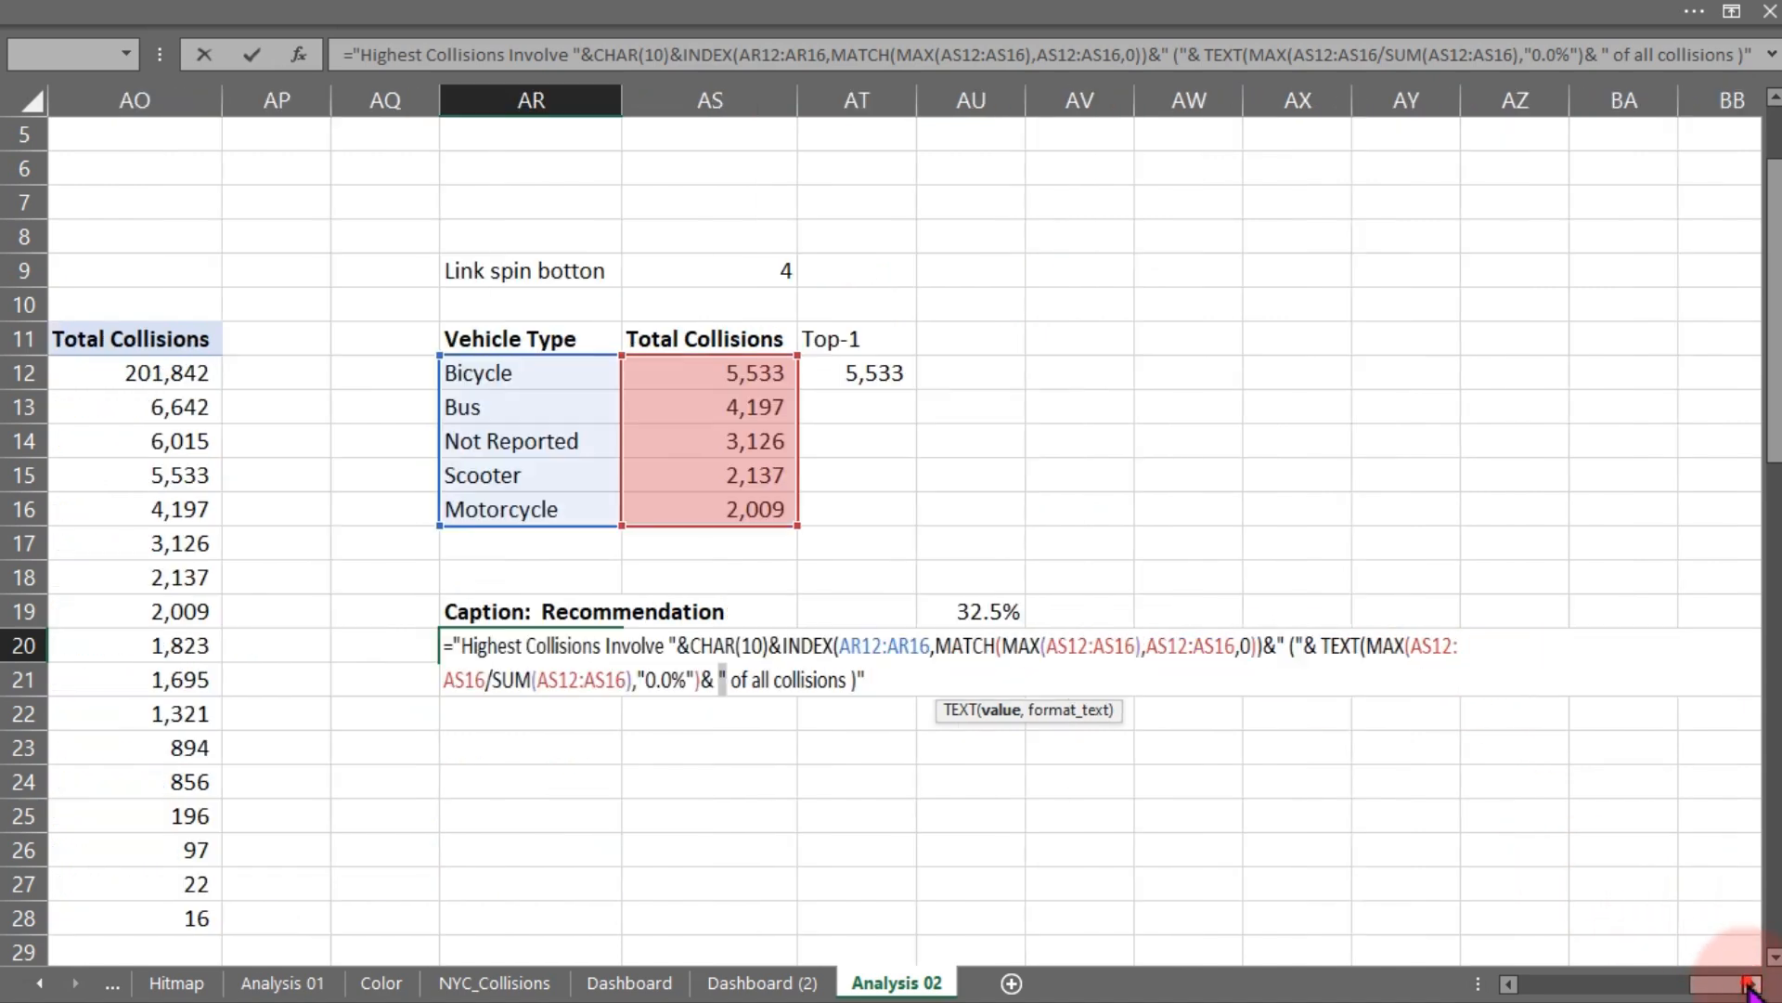
left_click(853, 673)
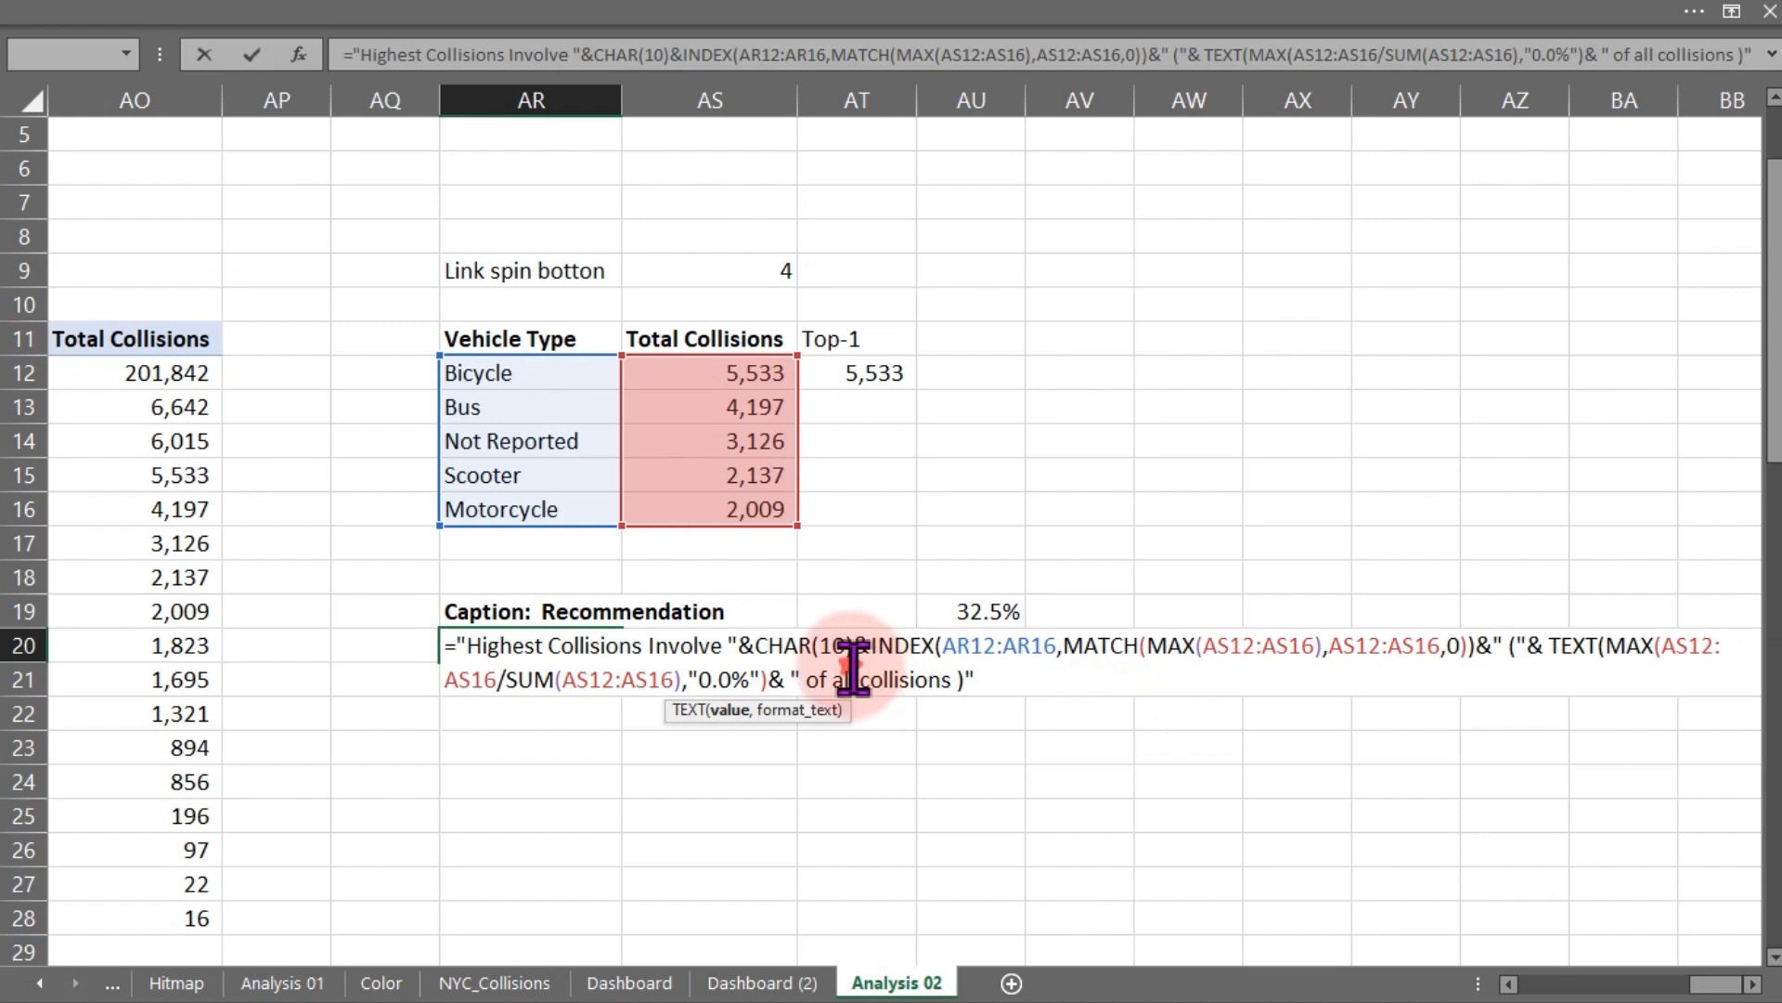
left_click(983, 644)
key("Return")
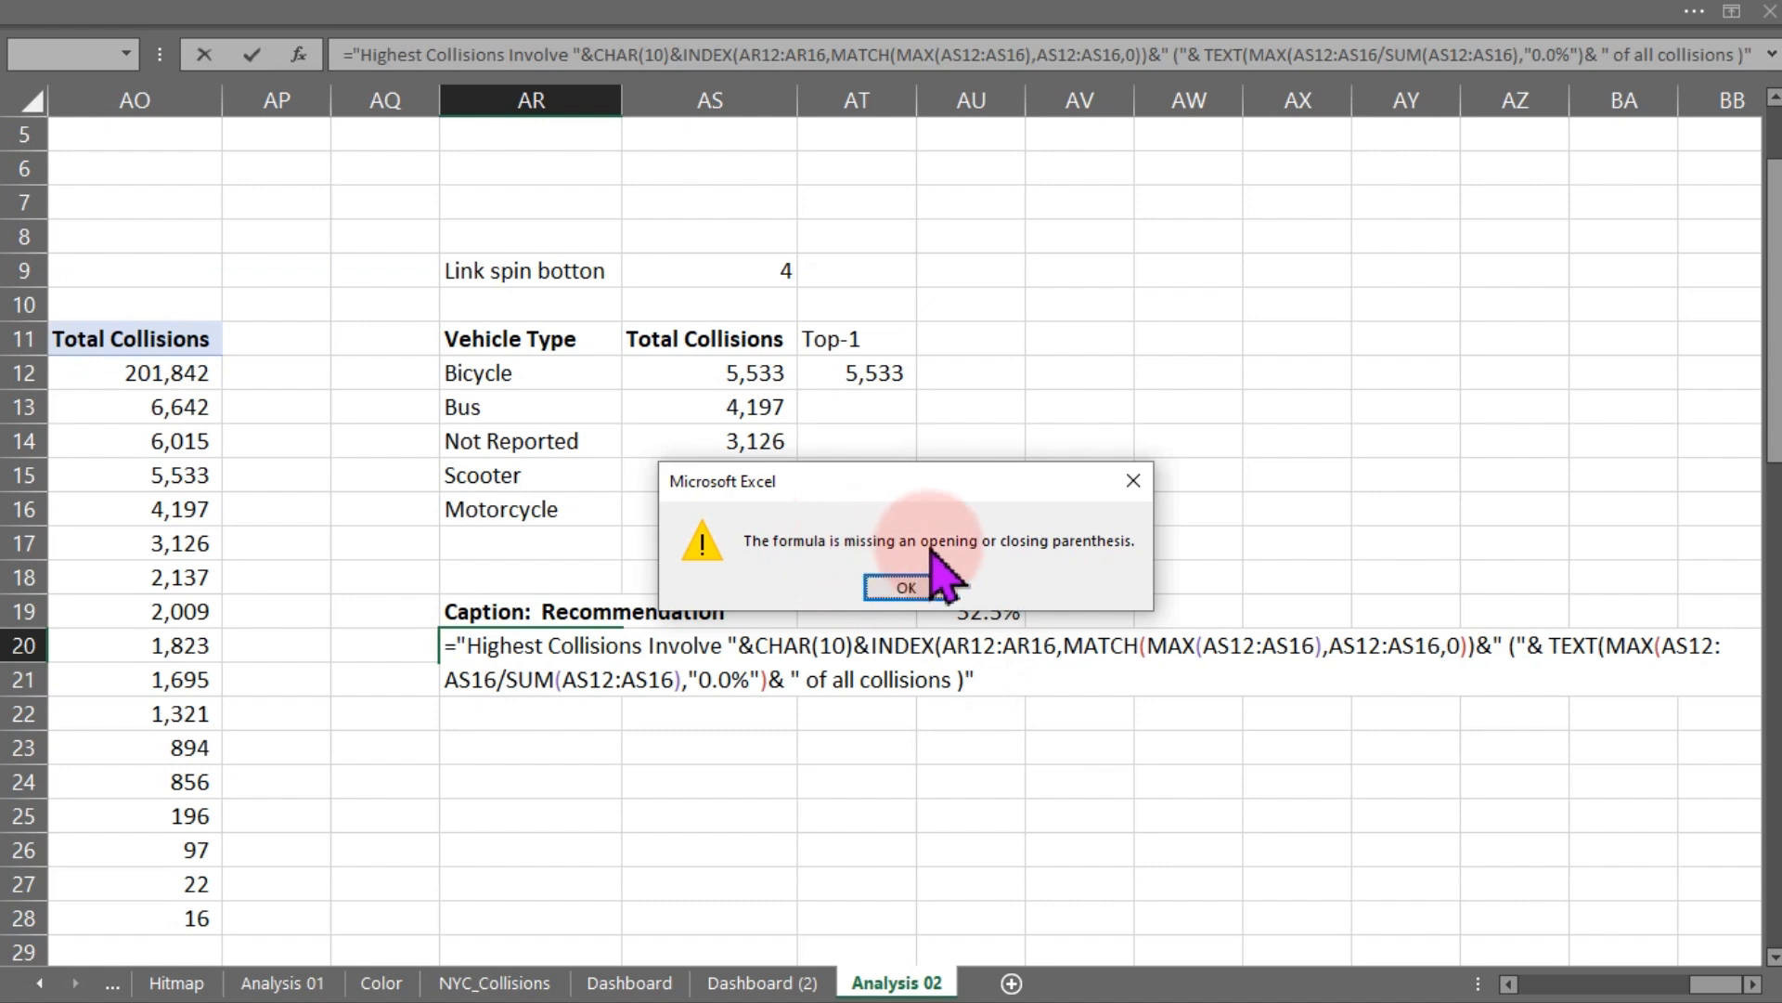
left_click(924, 587)
left_click(583, 694)
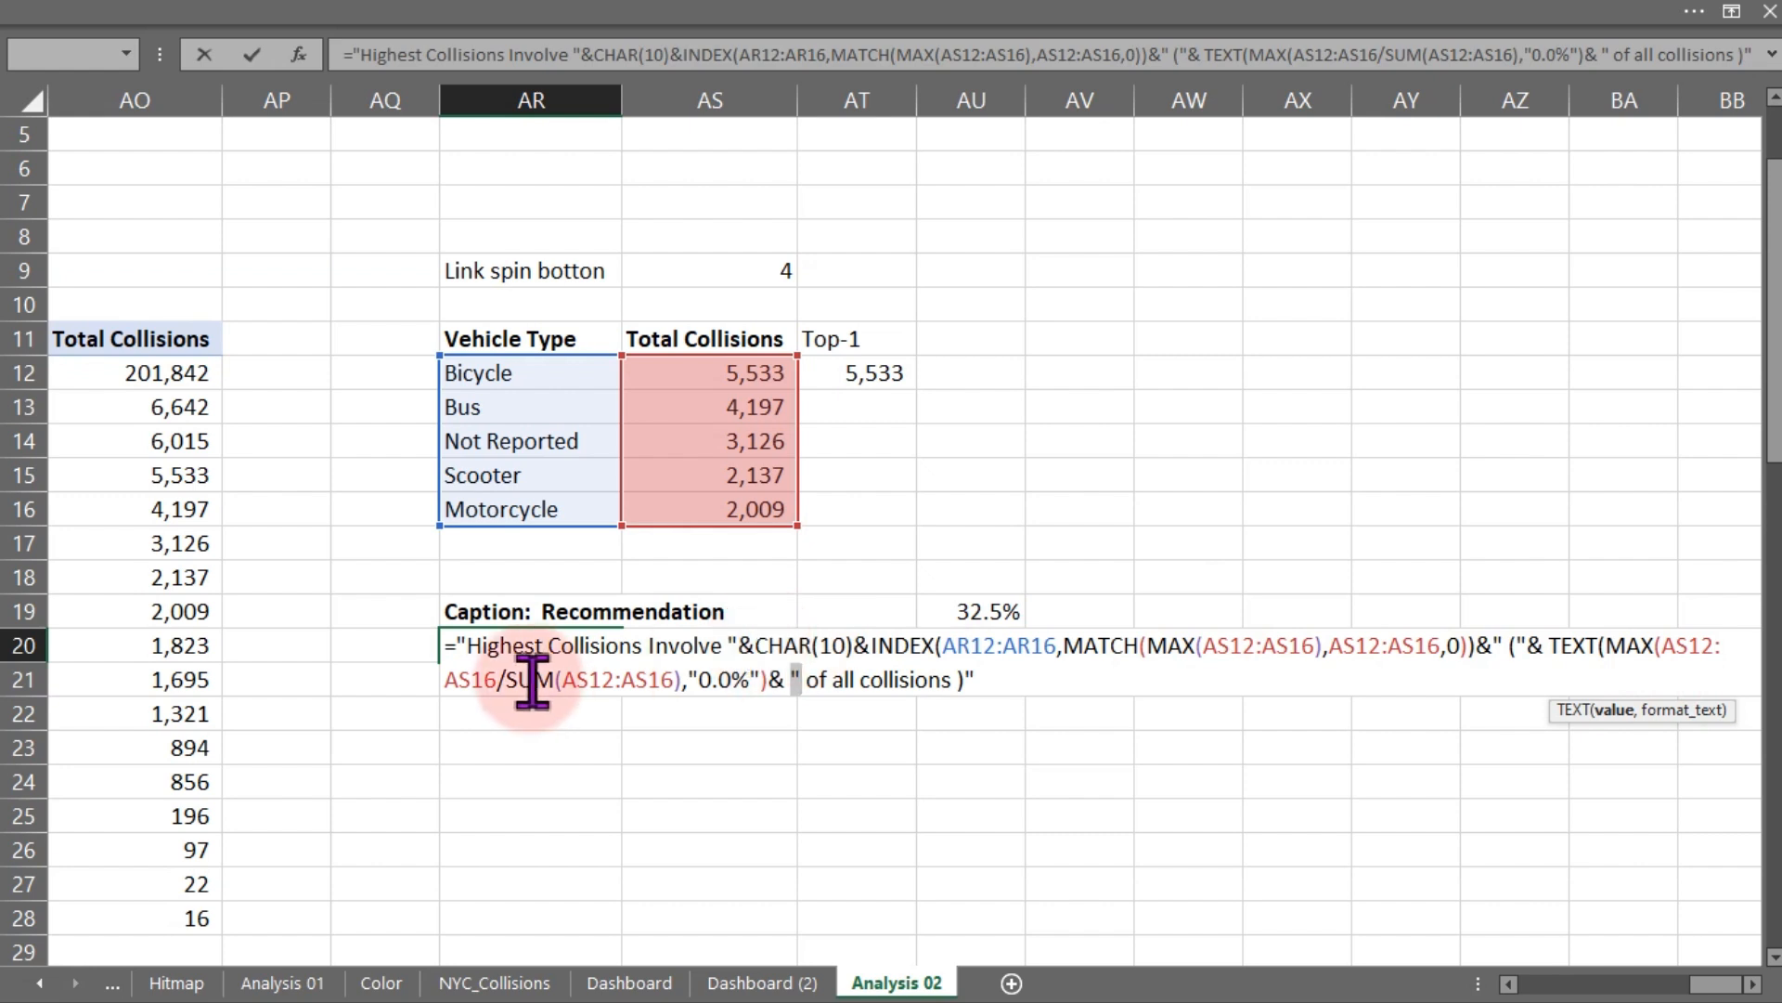
left_click_drag(1611, 654, 1660, 654)
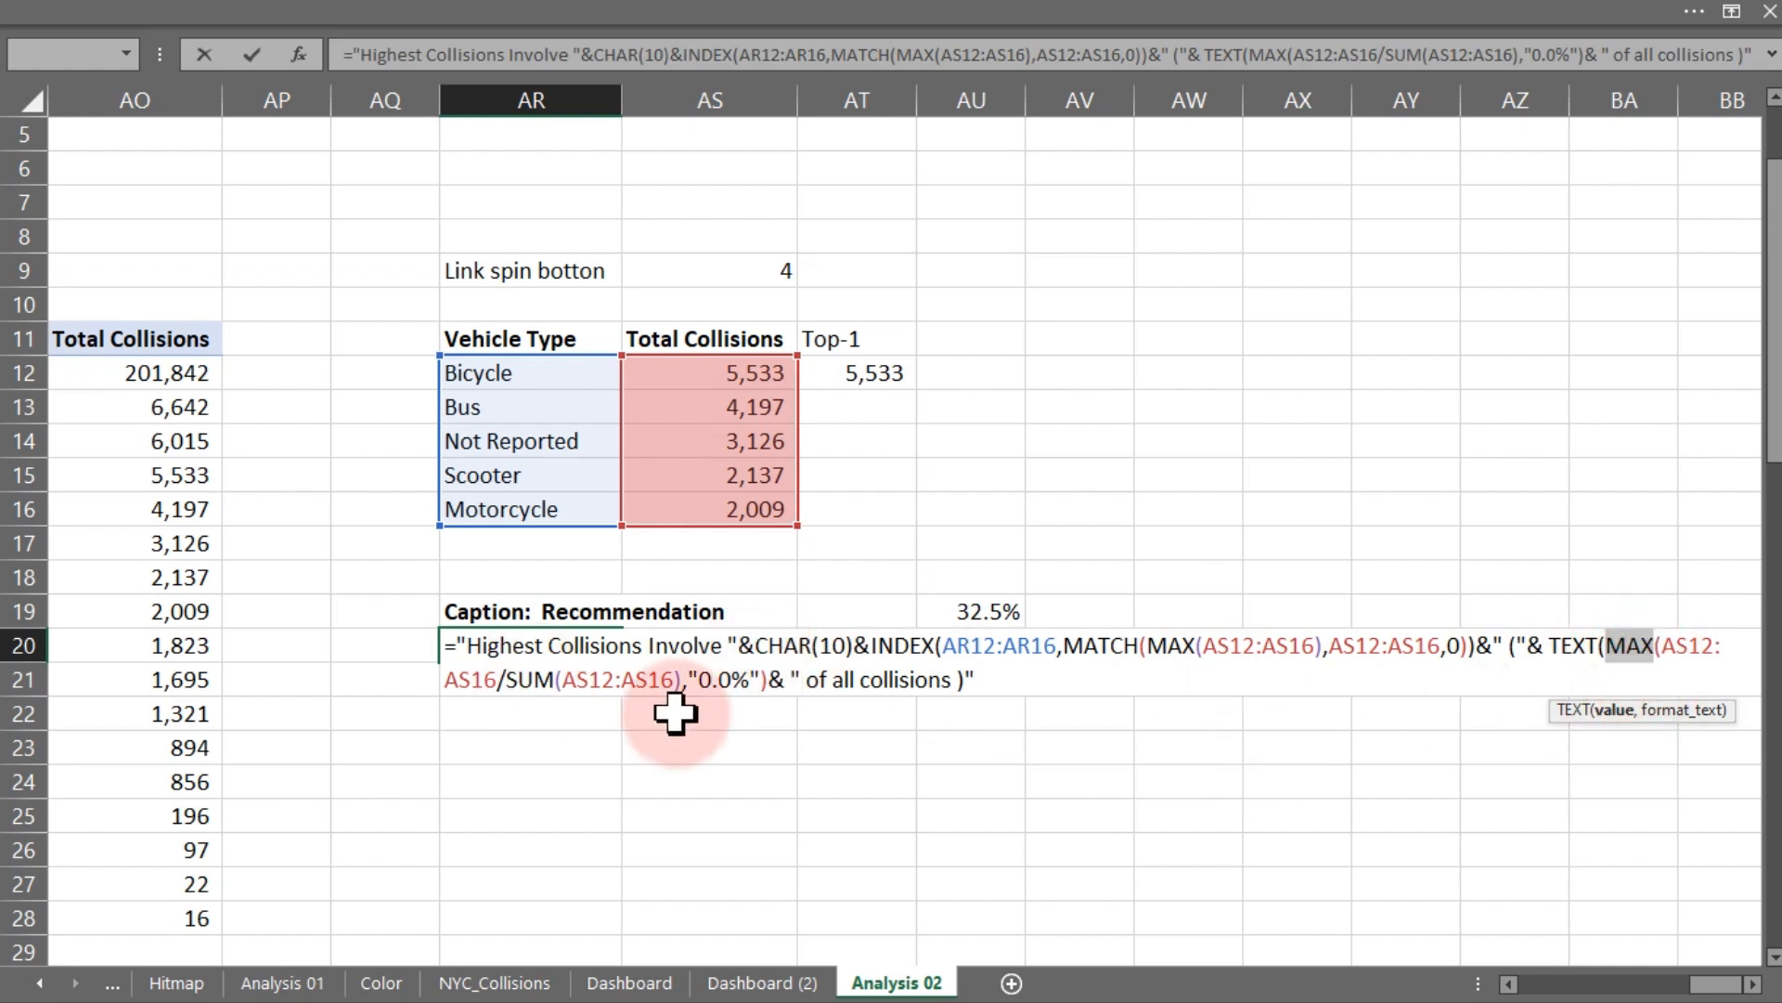
left_click(493, 679)
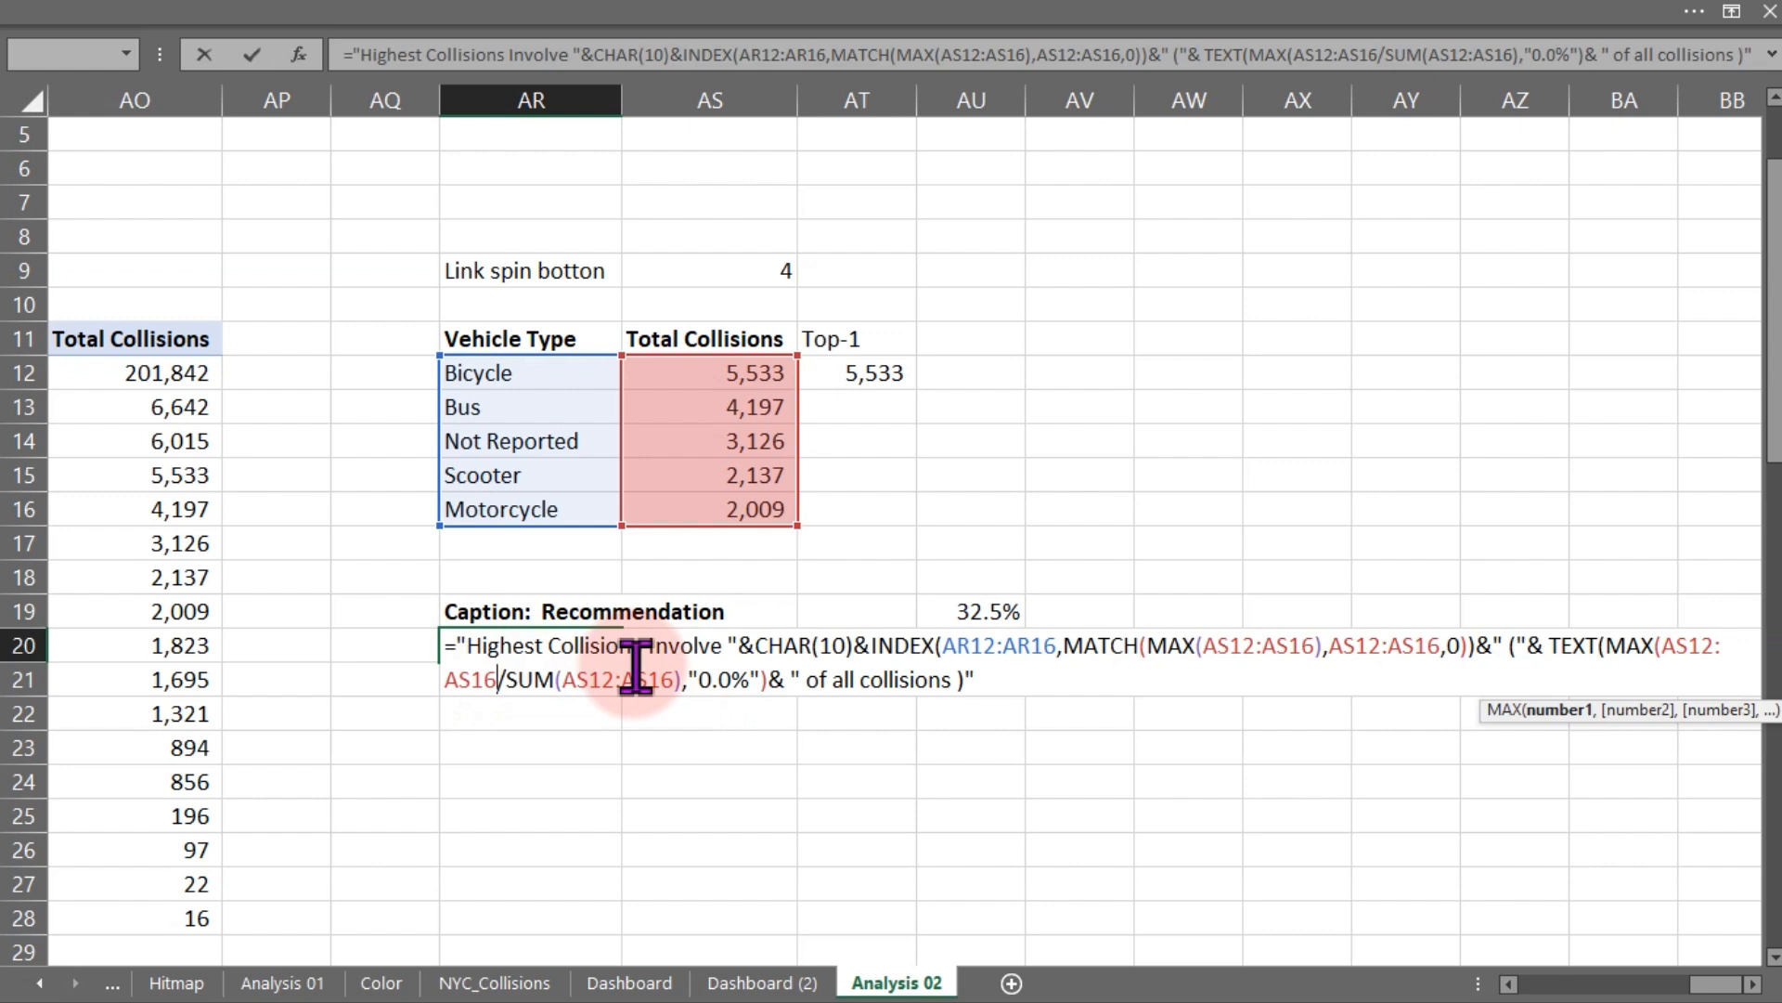
type(")")
key("Return")
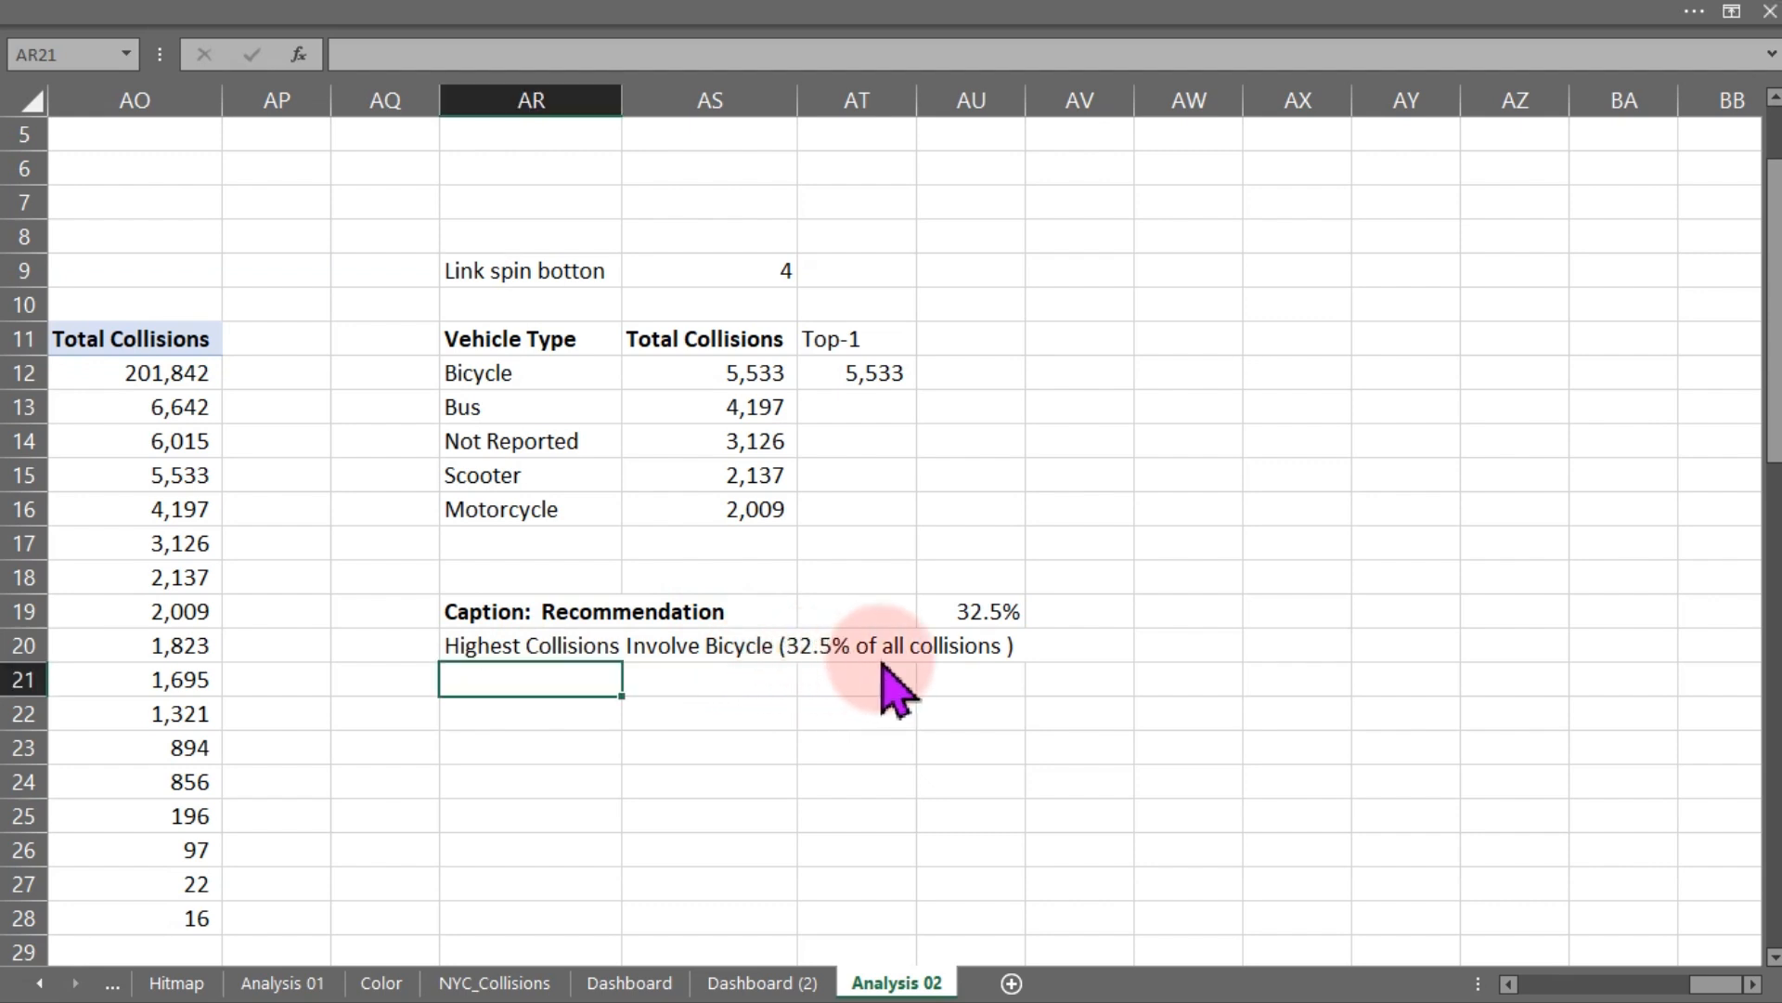
- Edit the AR20 caption to end " of all collisions). Recommendation: Monitoring and safety rules on this vehicle type"
double_click(491, 643)
left_click(969, 684)
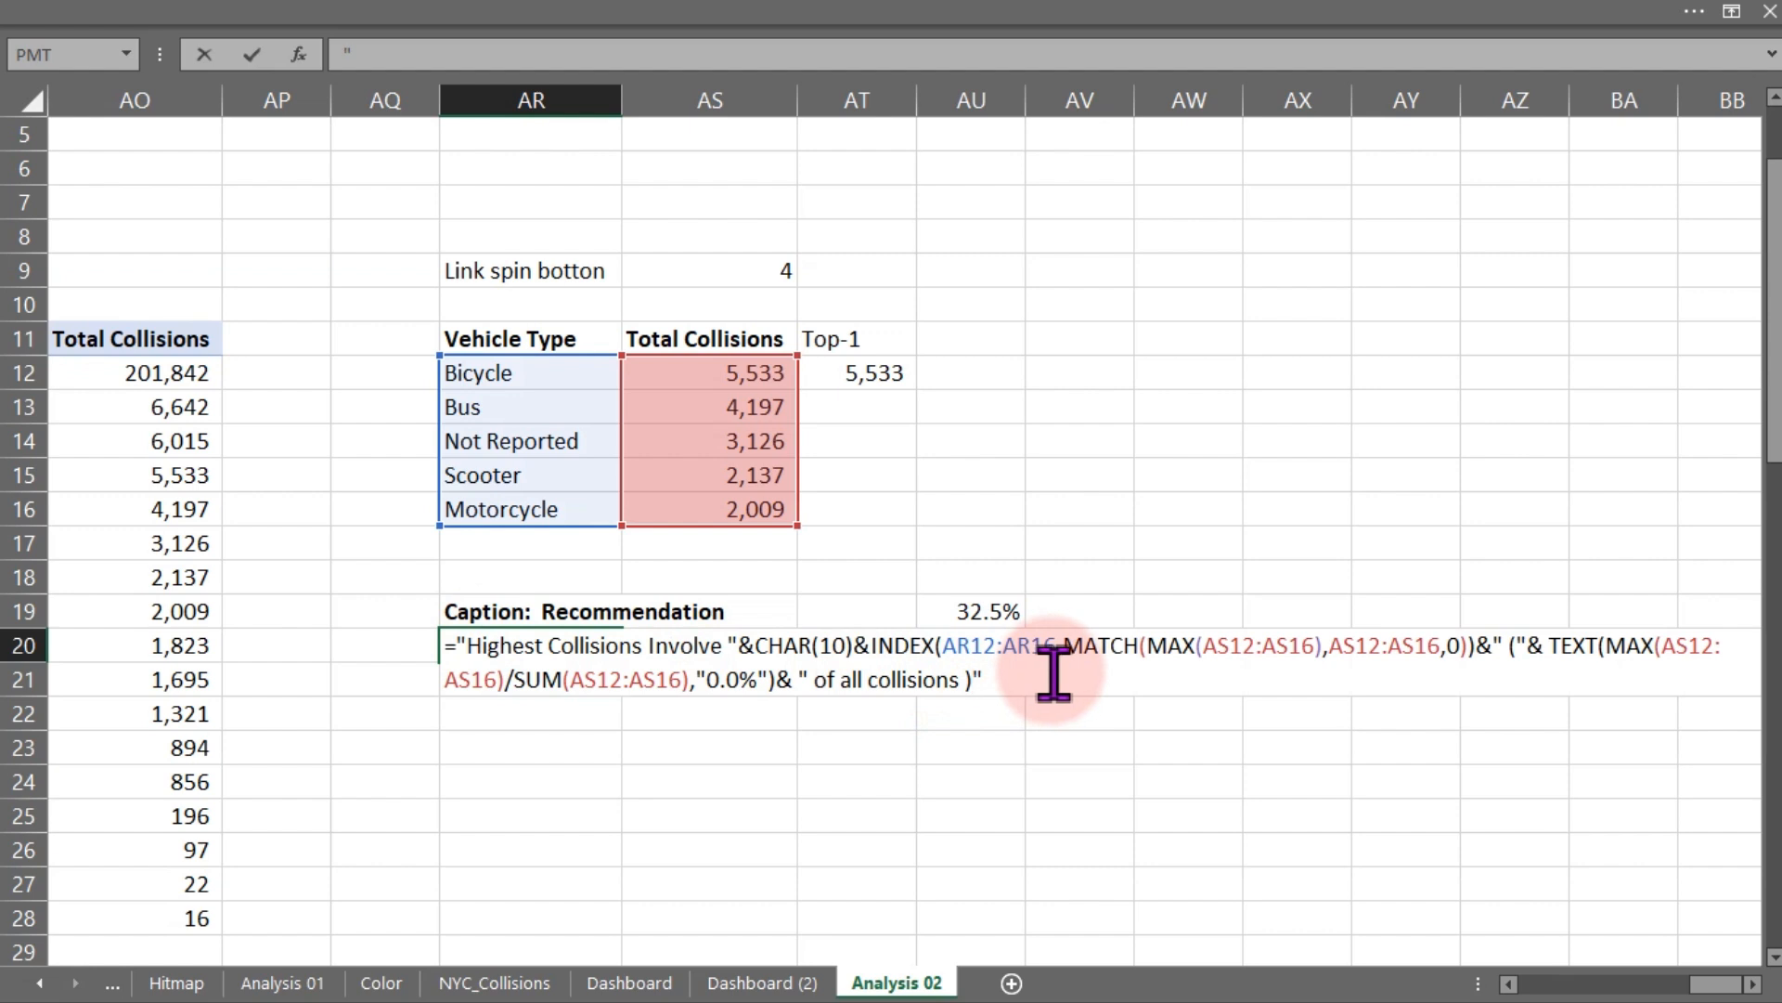
key("Left")
key("BackSpace")
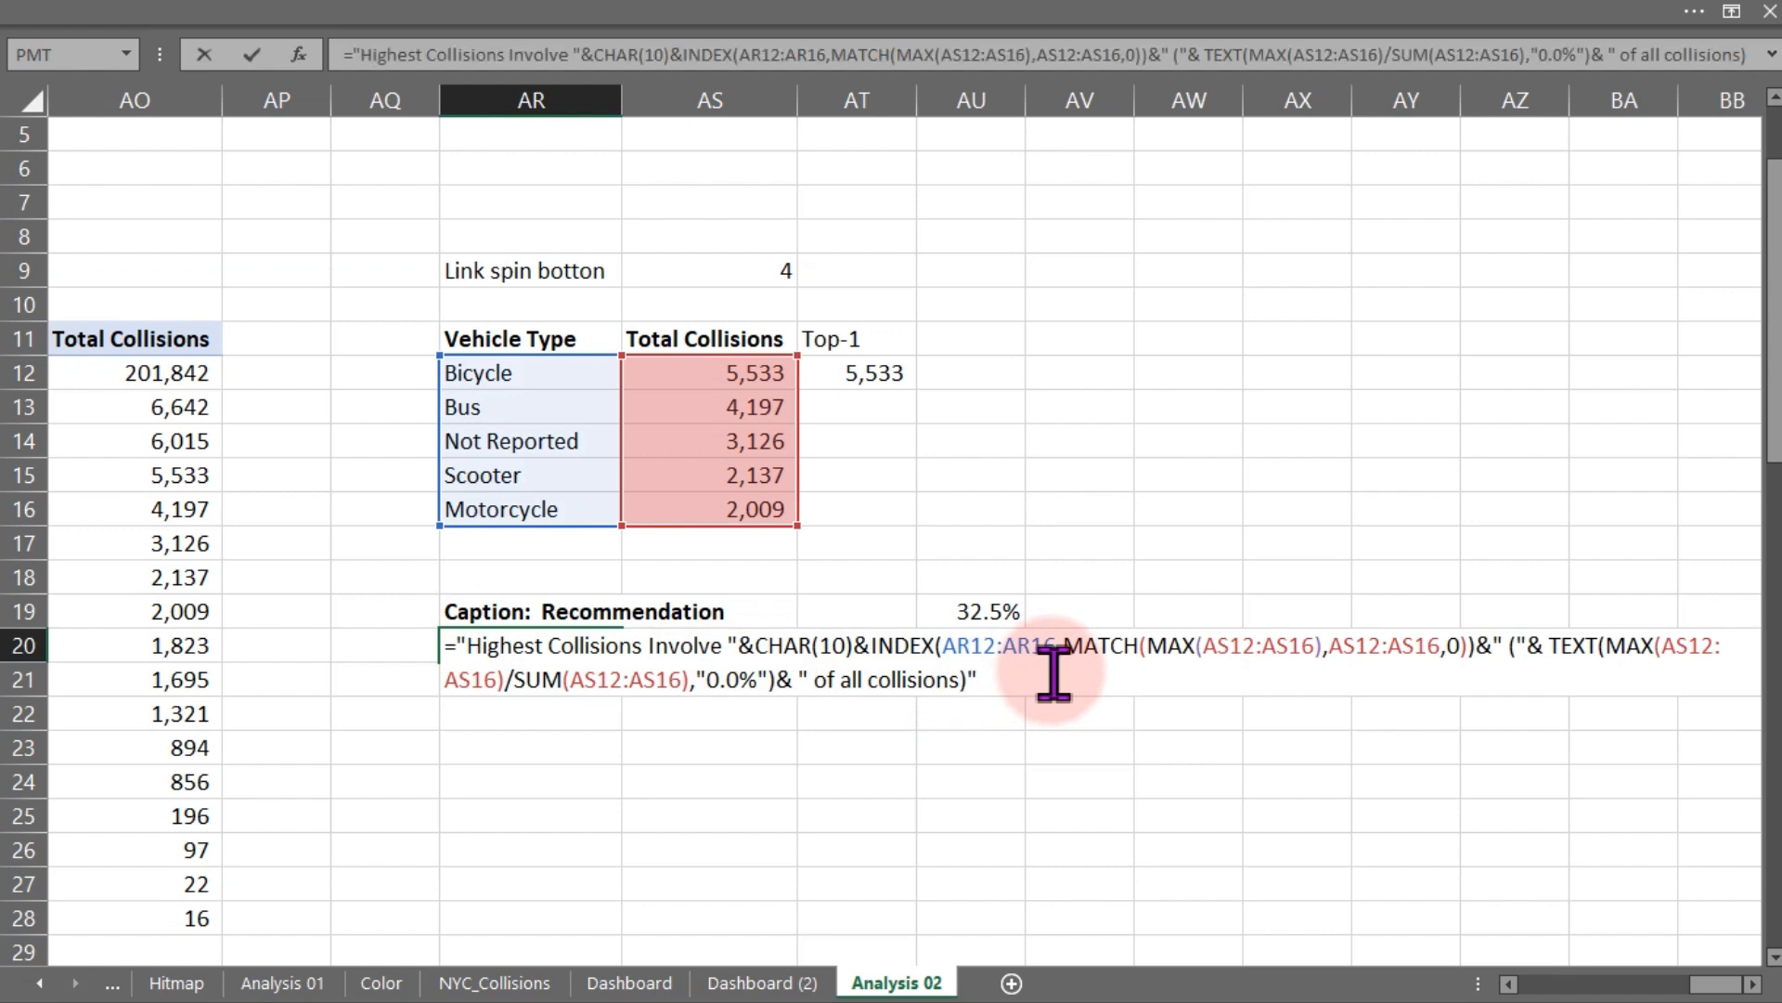
left_click(1053, 673)
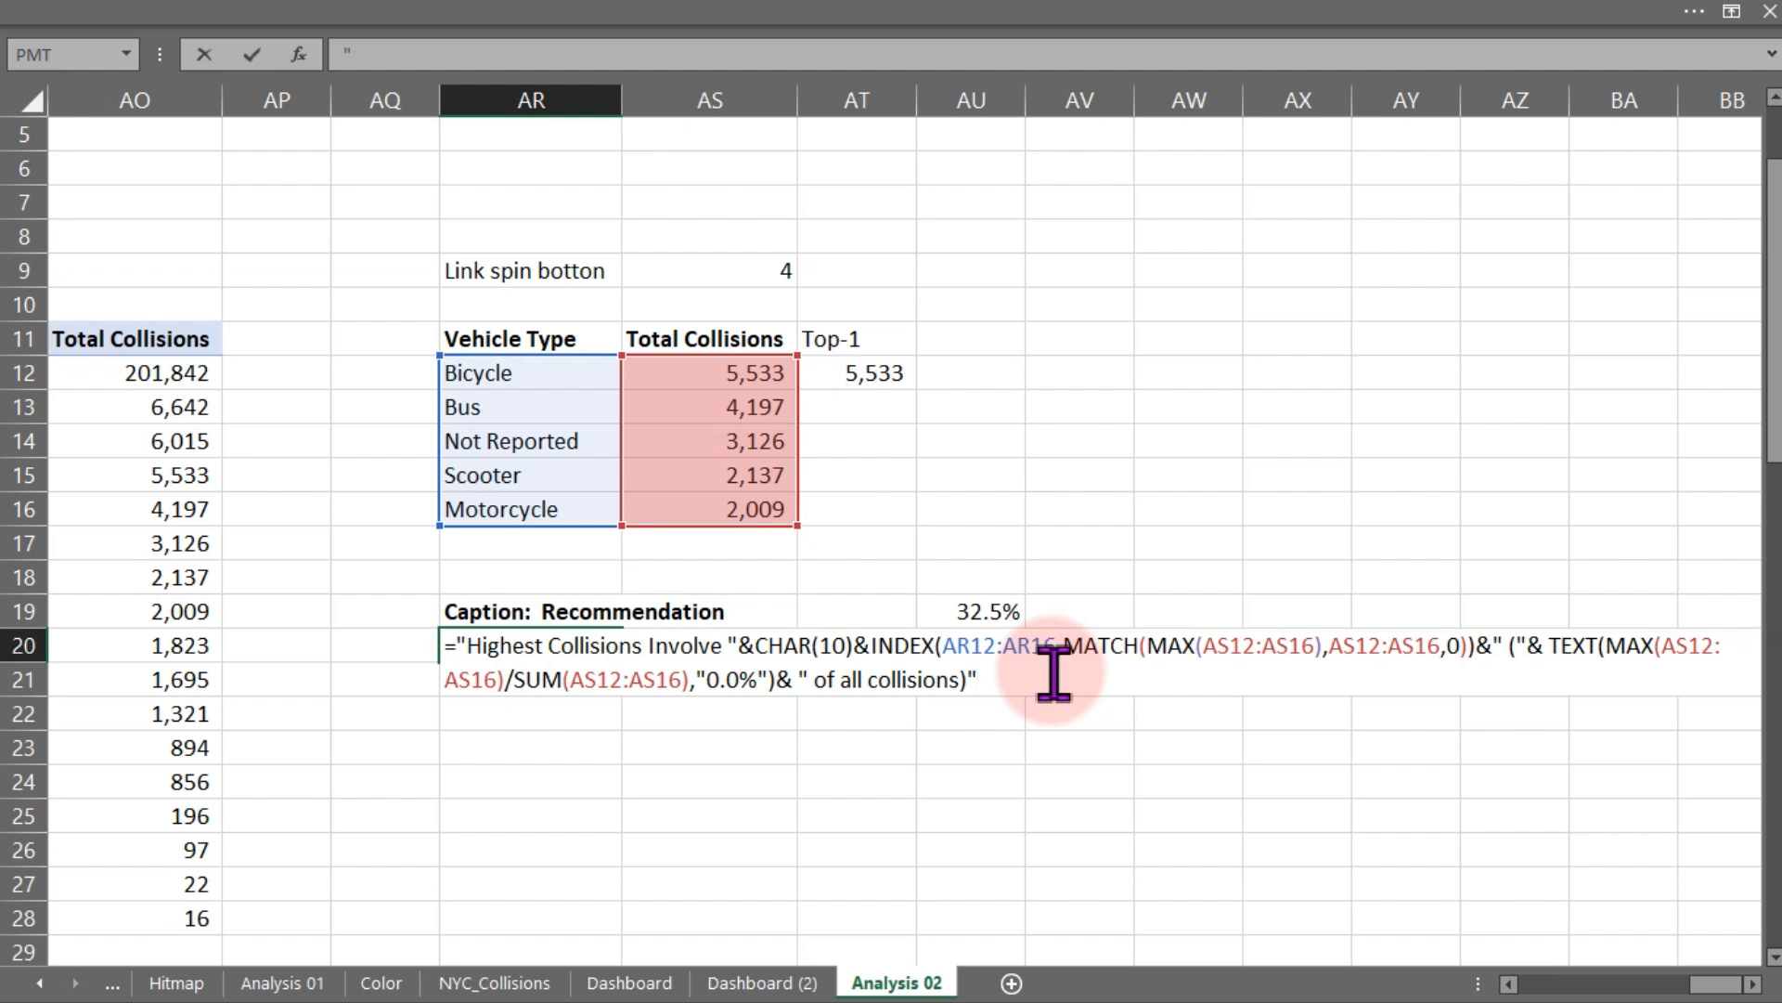
key("BackSpace")
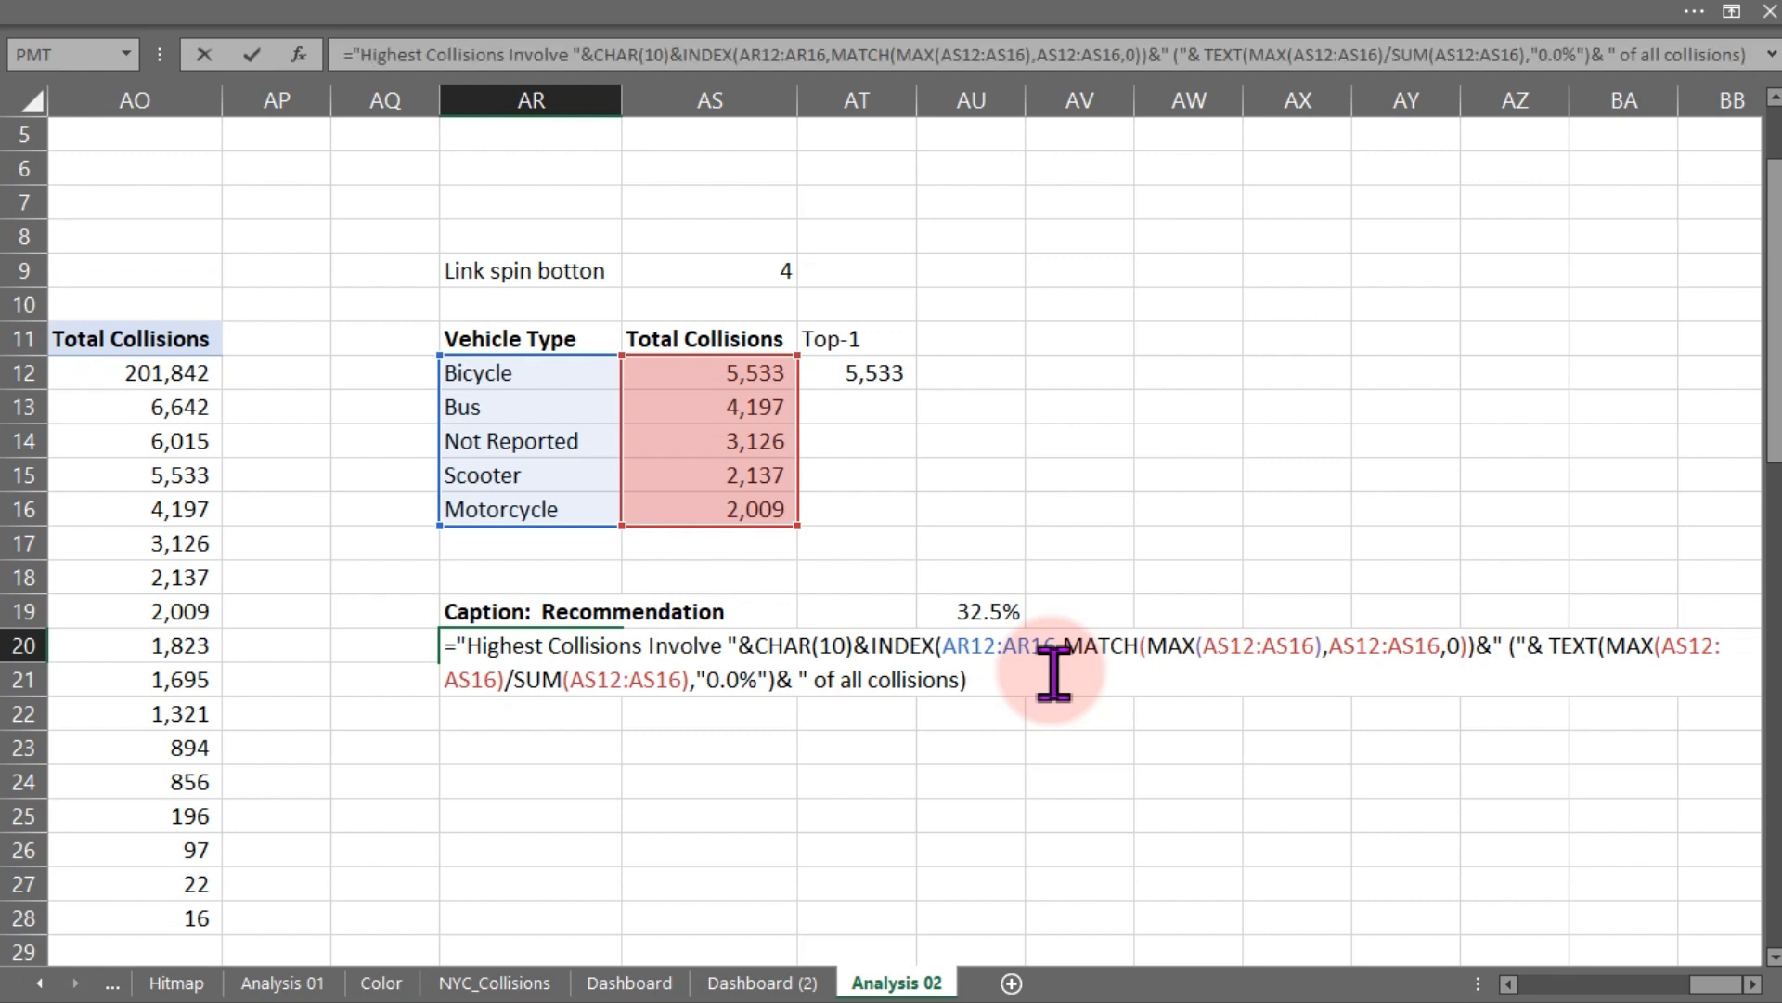
type(".")
type("Re")
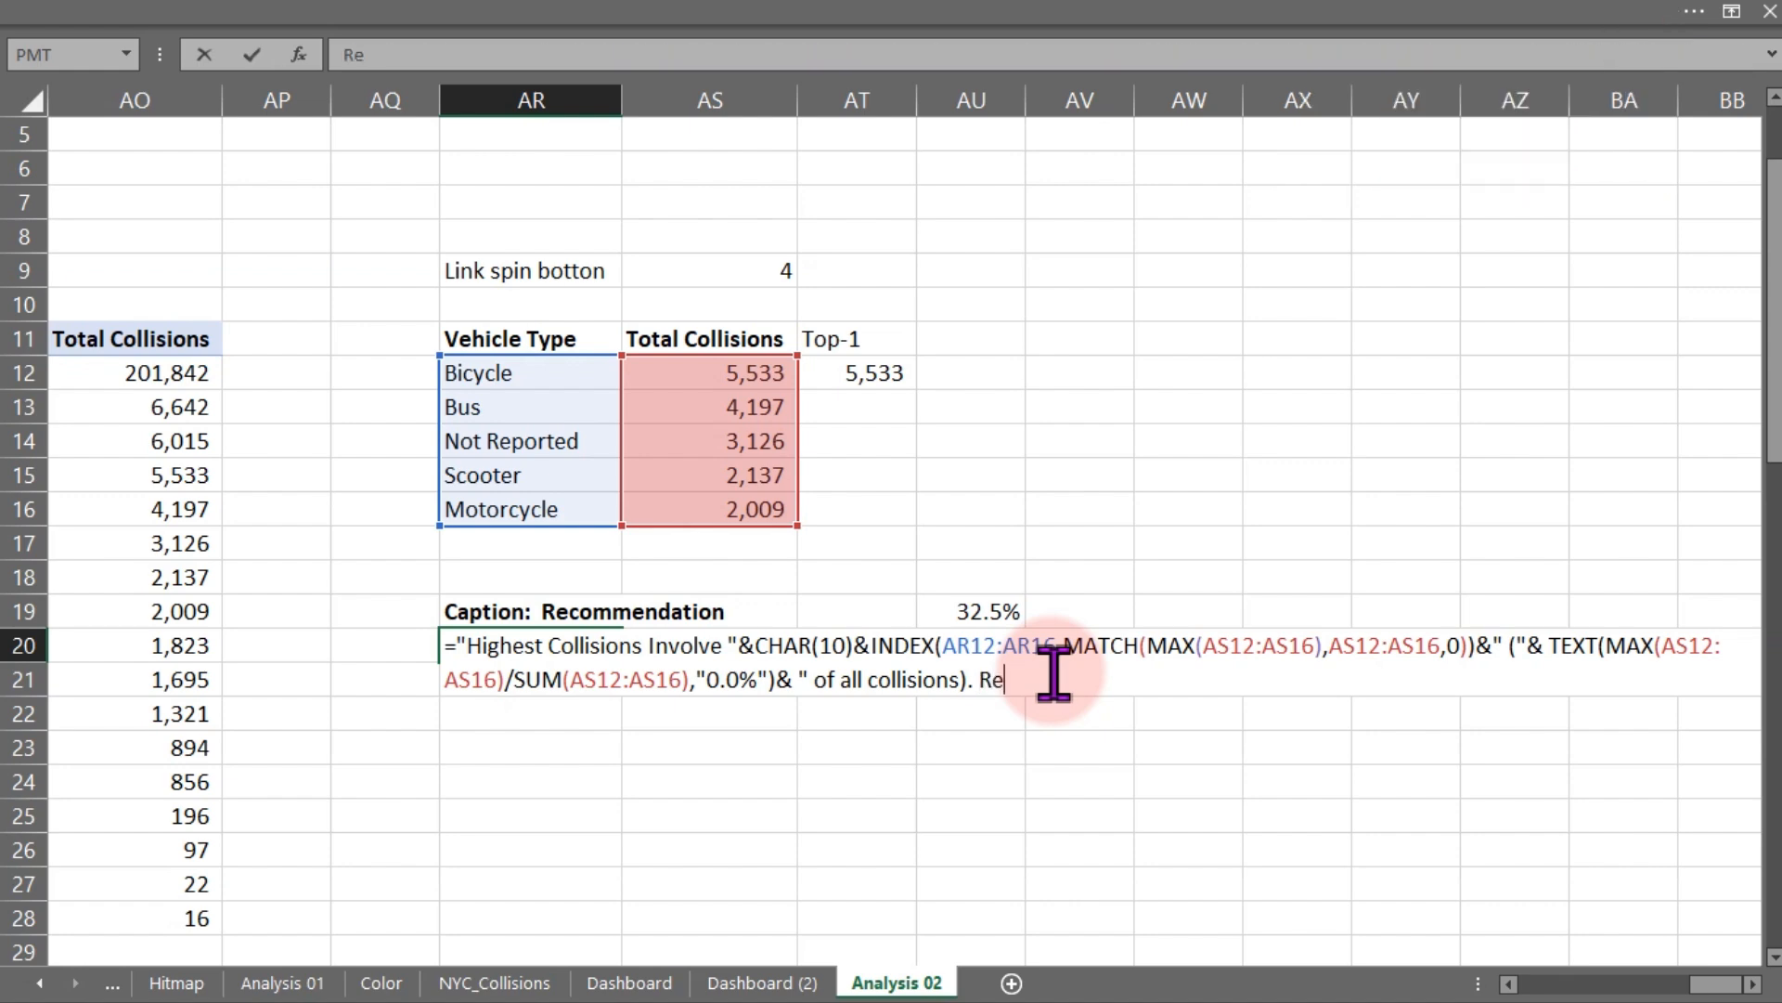
type("commendation:")
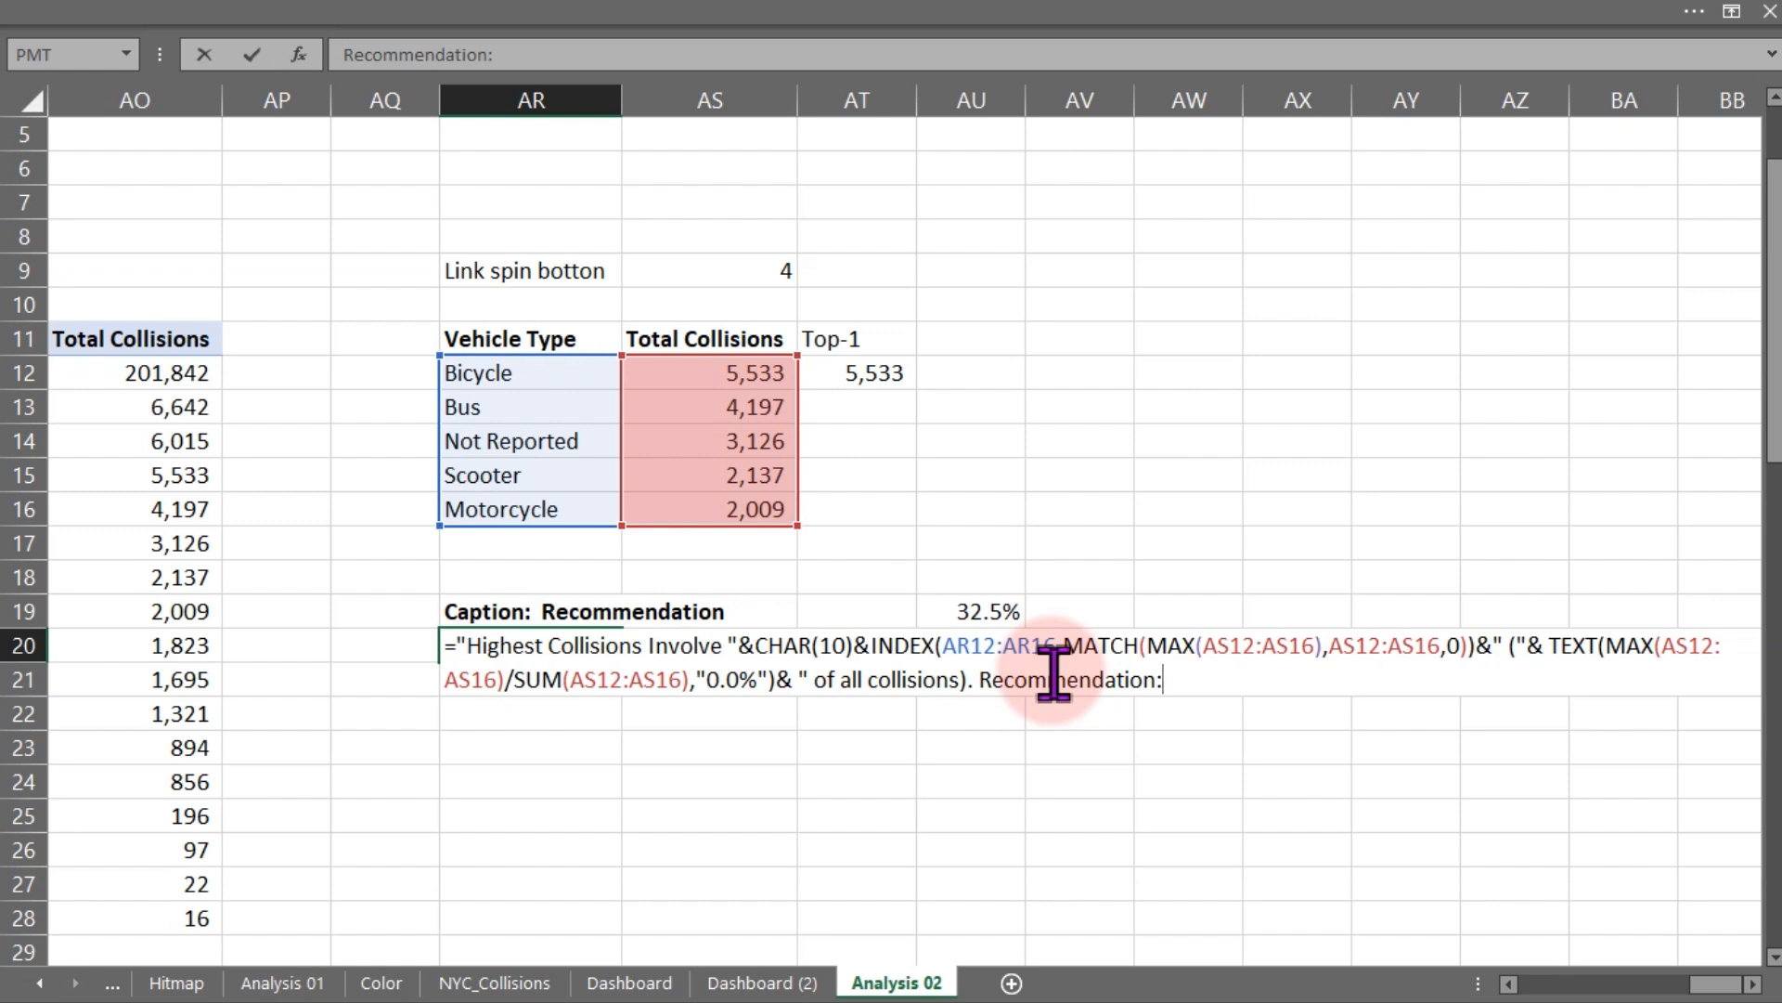
type(" Monitoring and safety rules on this vehicle type\"")
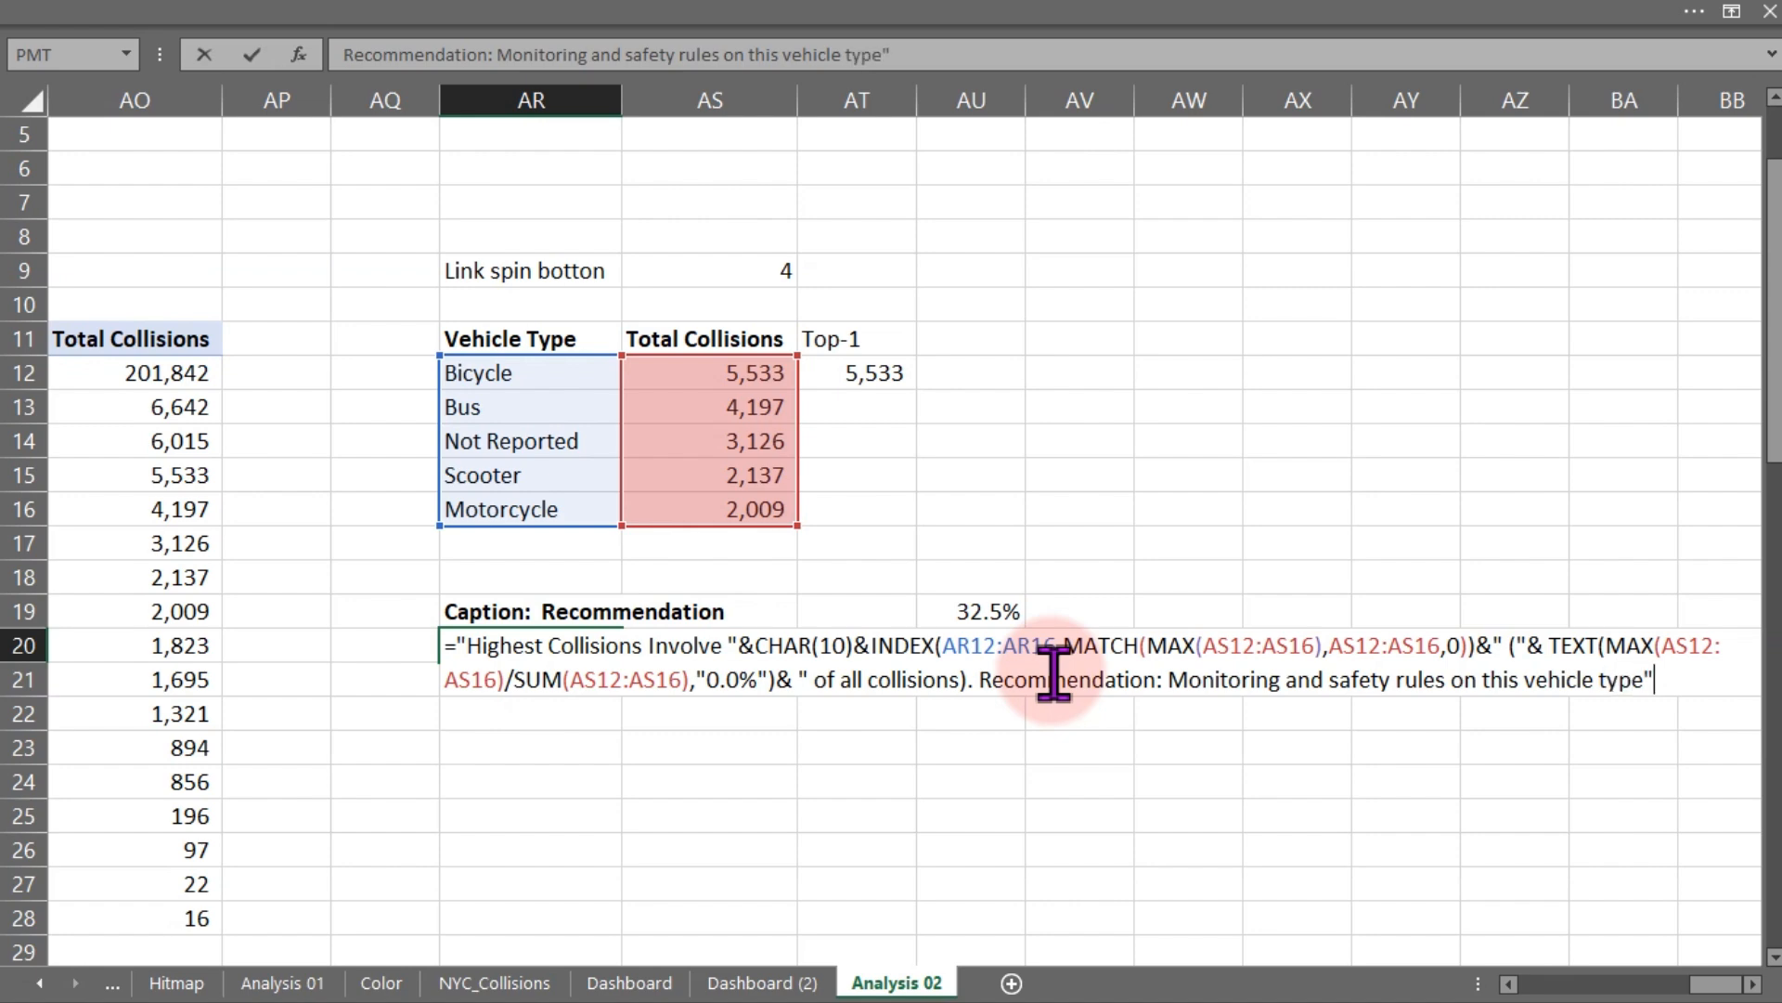
key("Return")
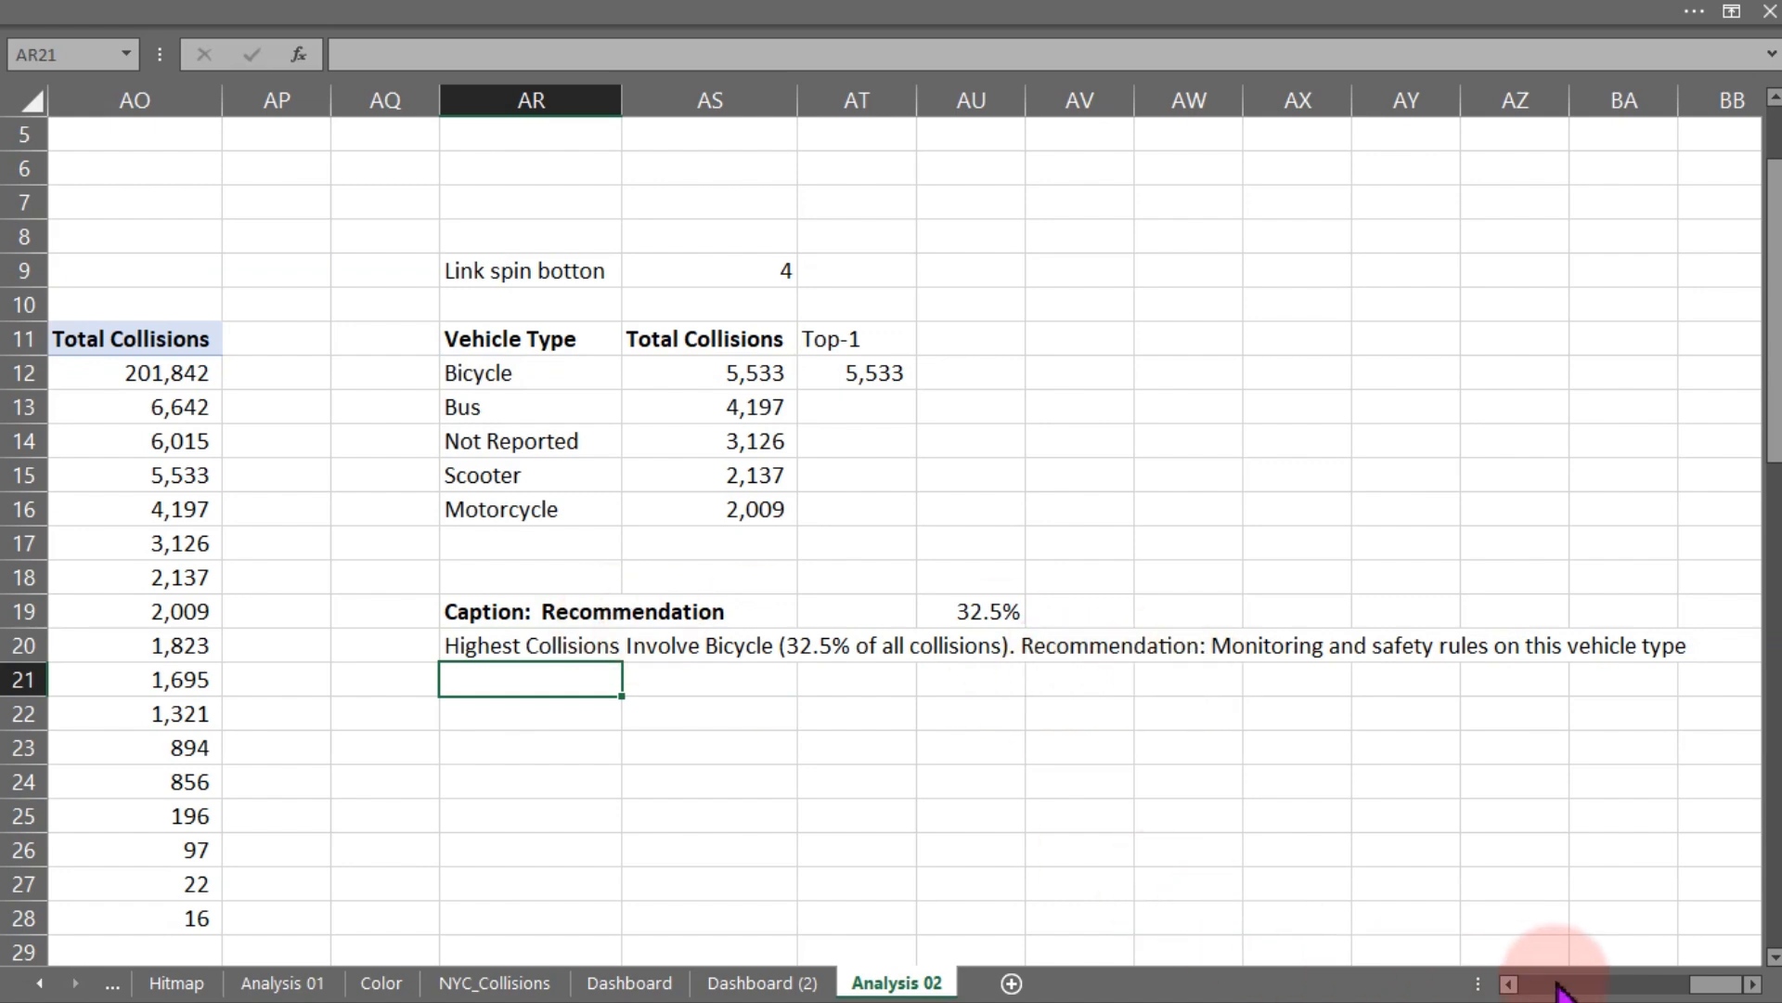
- Switch to the Dashboard (2) sheet
left_click(1511, 984)
left_click(1511, 984)
left_click(1511, 984)
left_click(1512, 984)
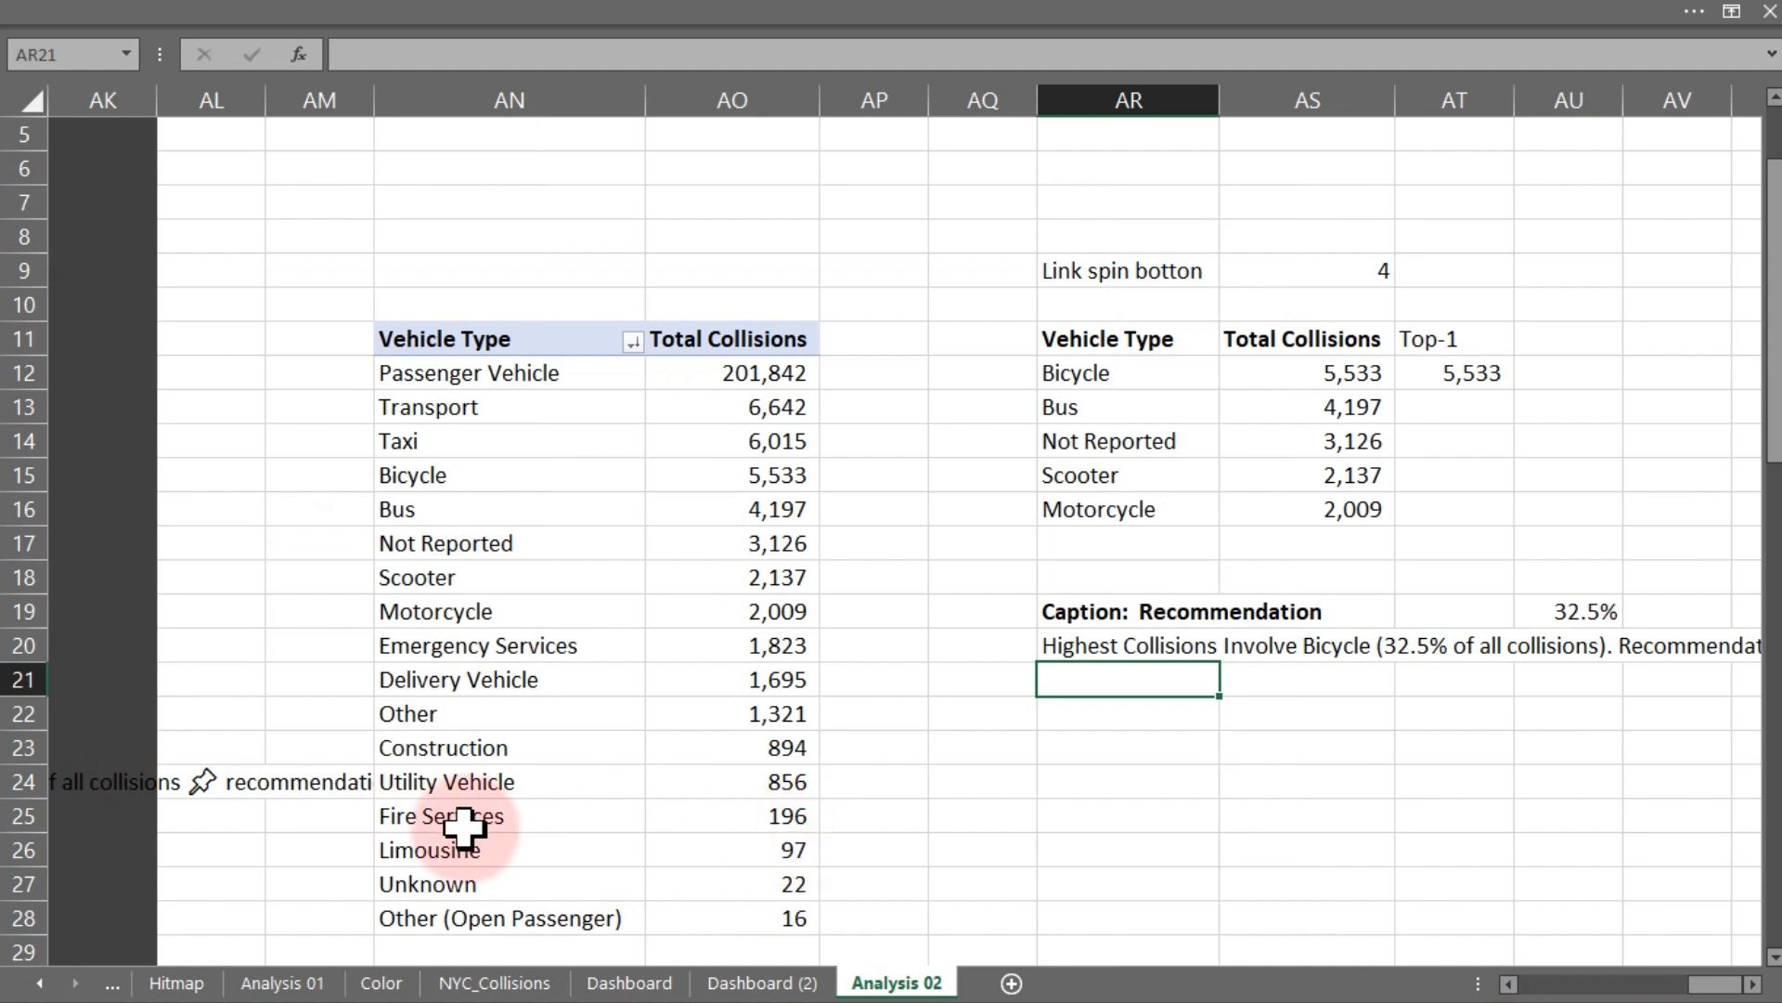
left_click(759, 986)
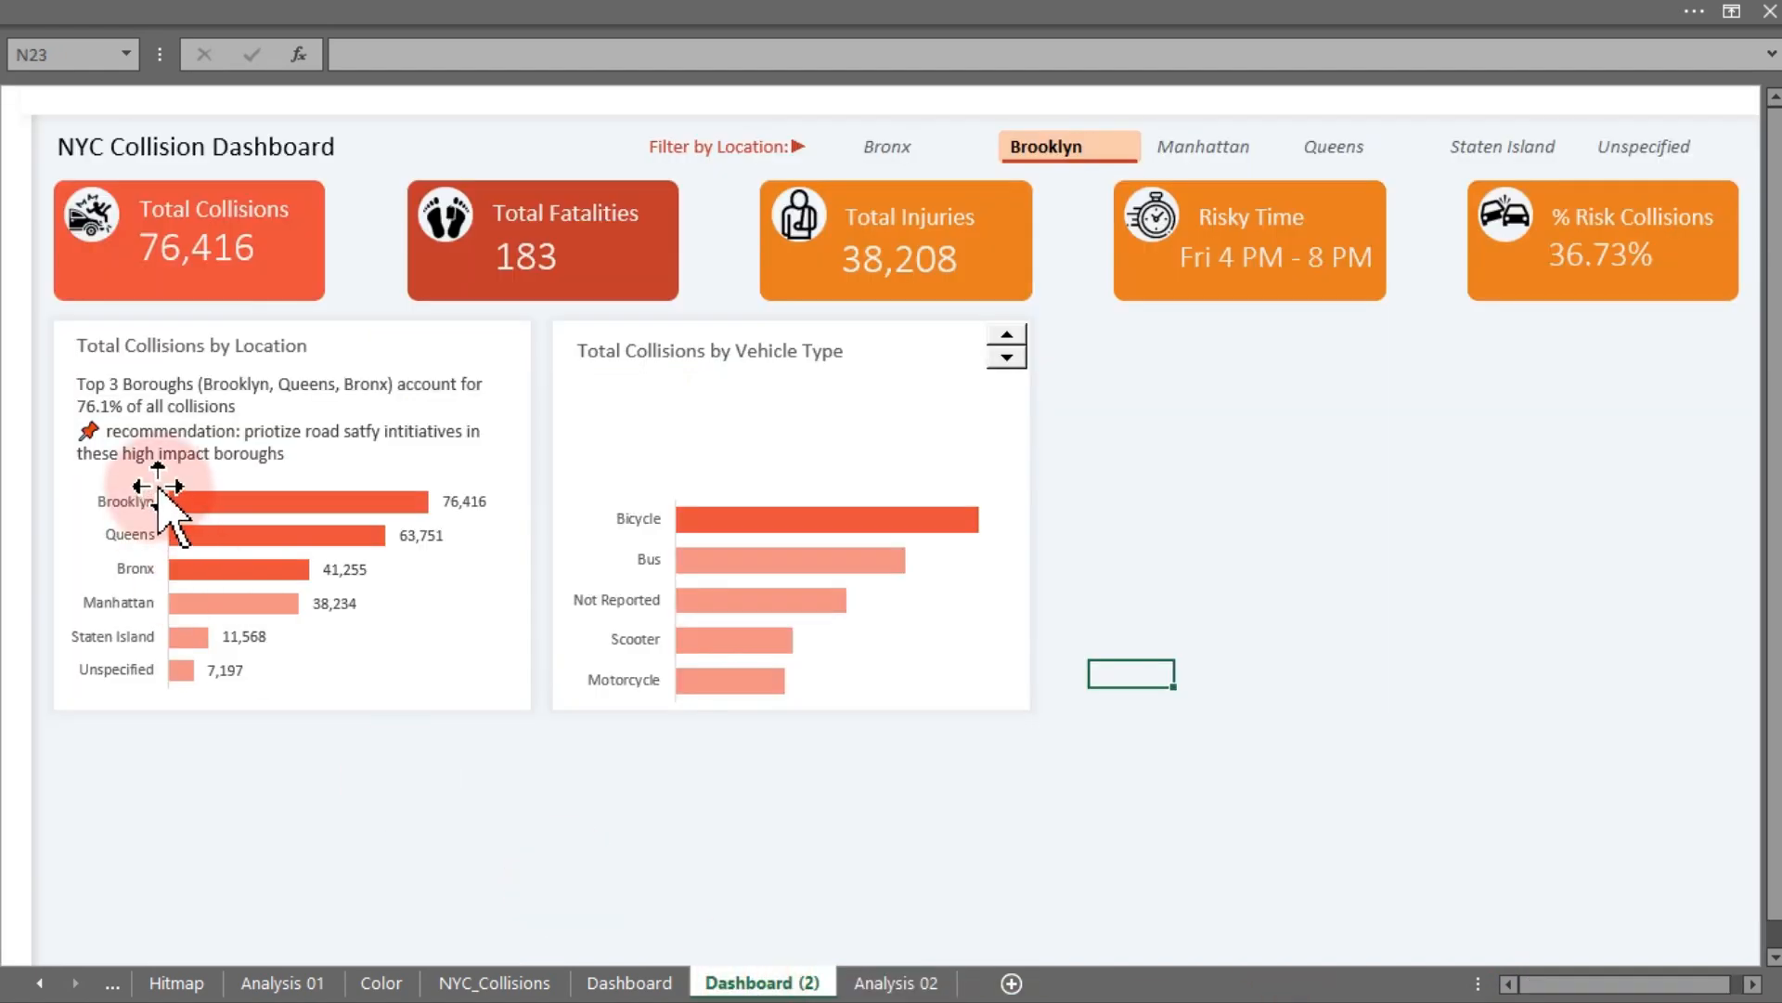
- Insert a pushpin emoji before "Recommendation" in the AR20 caption formula on Analysis 02
left_click(877, 983)
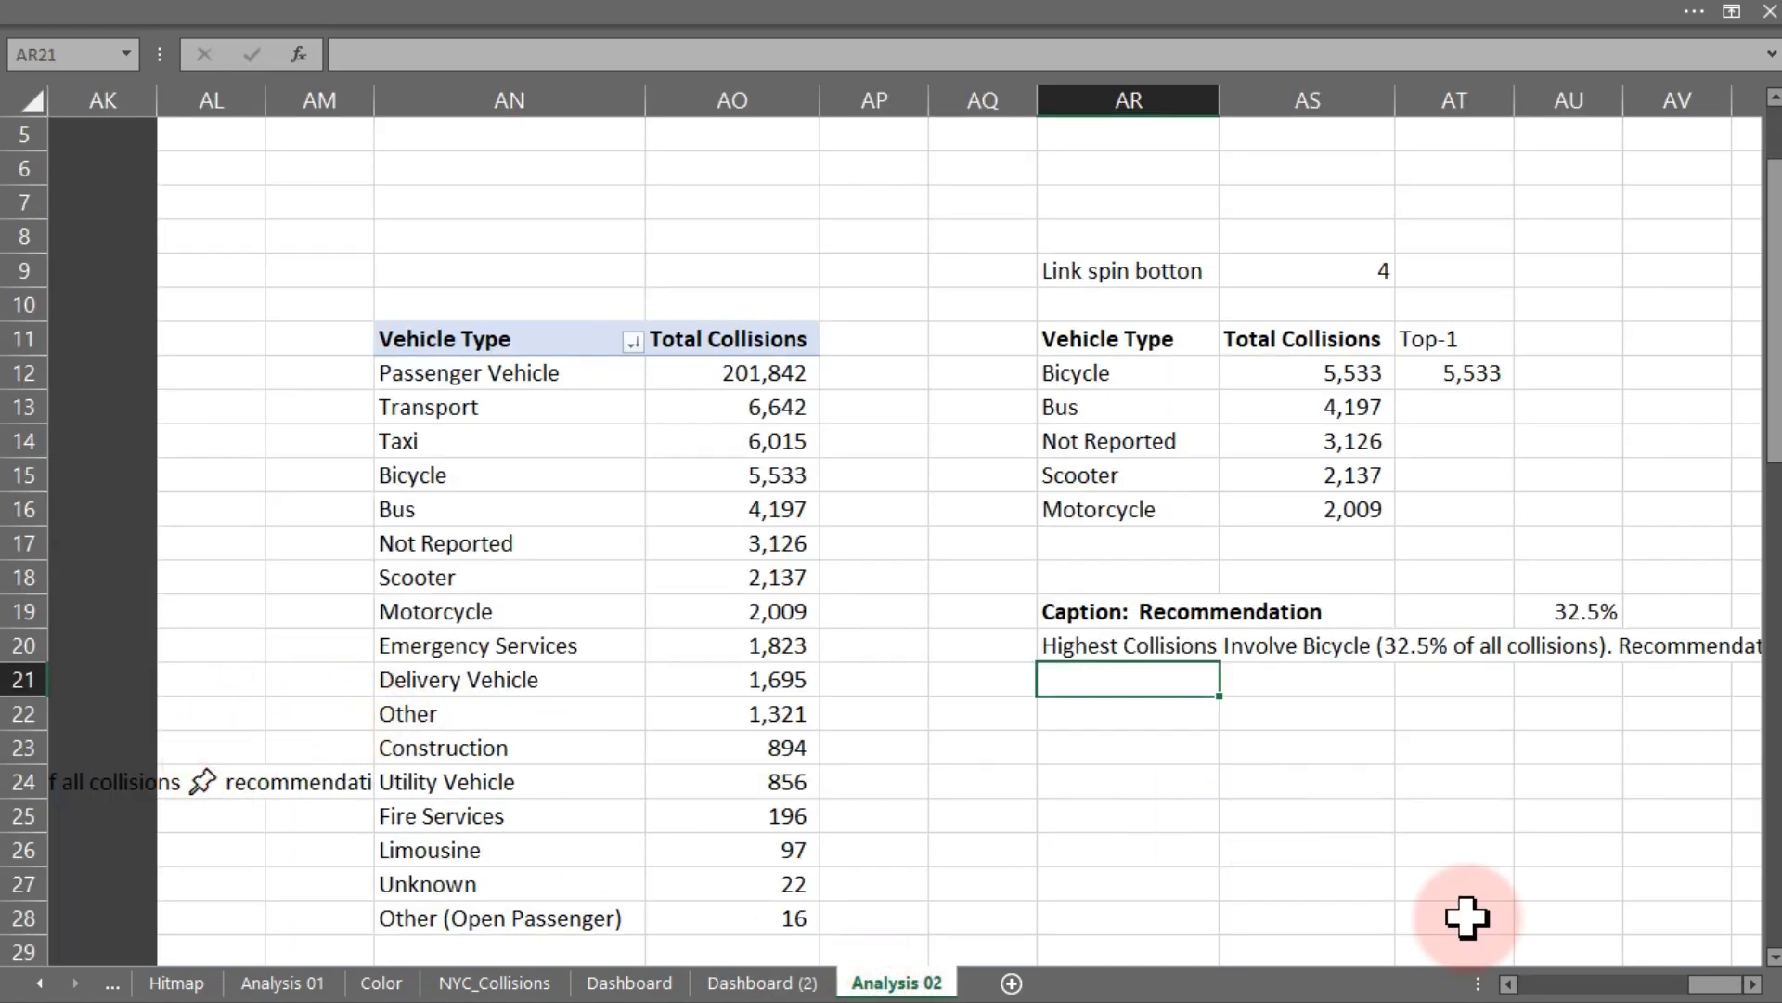
left_click(1751, 984)
left_click(1751, 984)
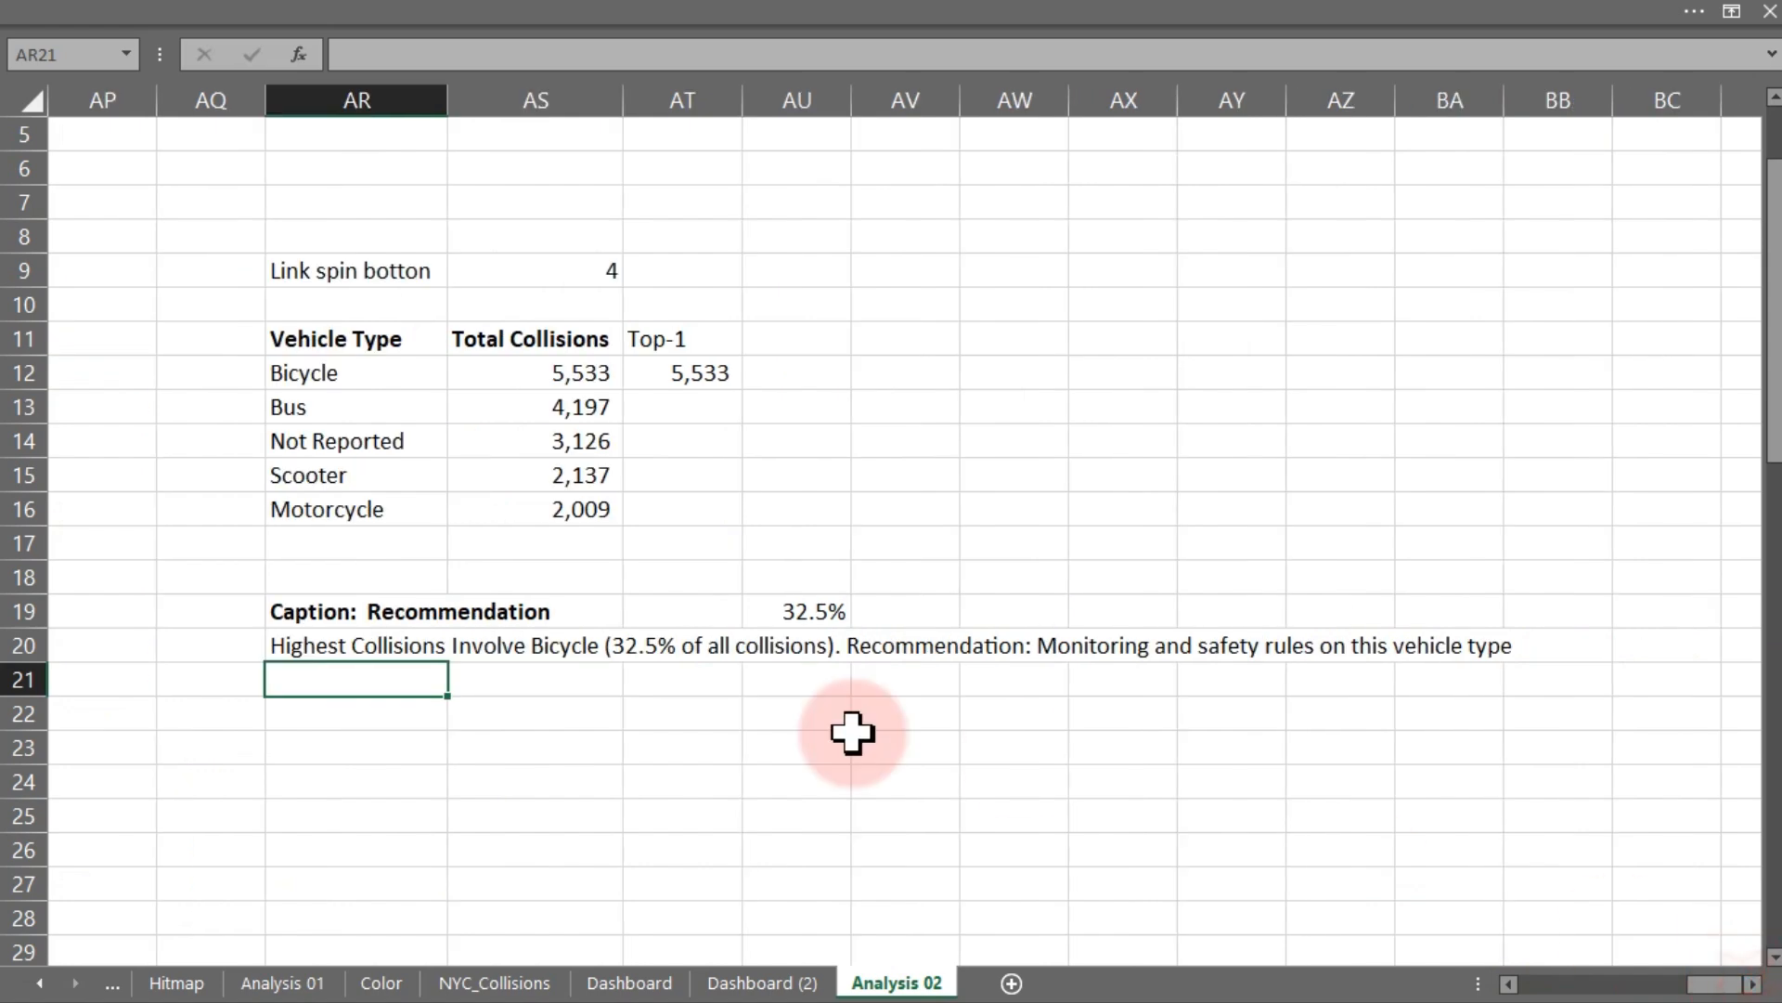
double_click(327, 647)
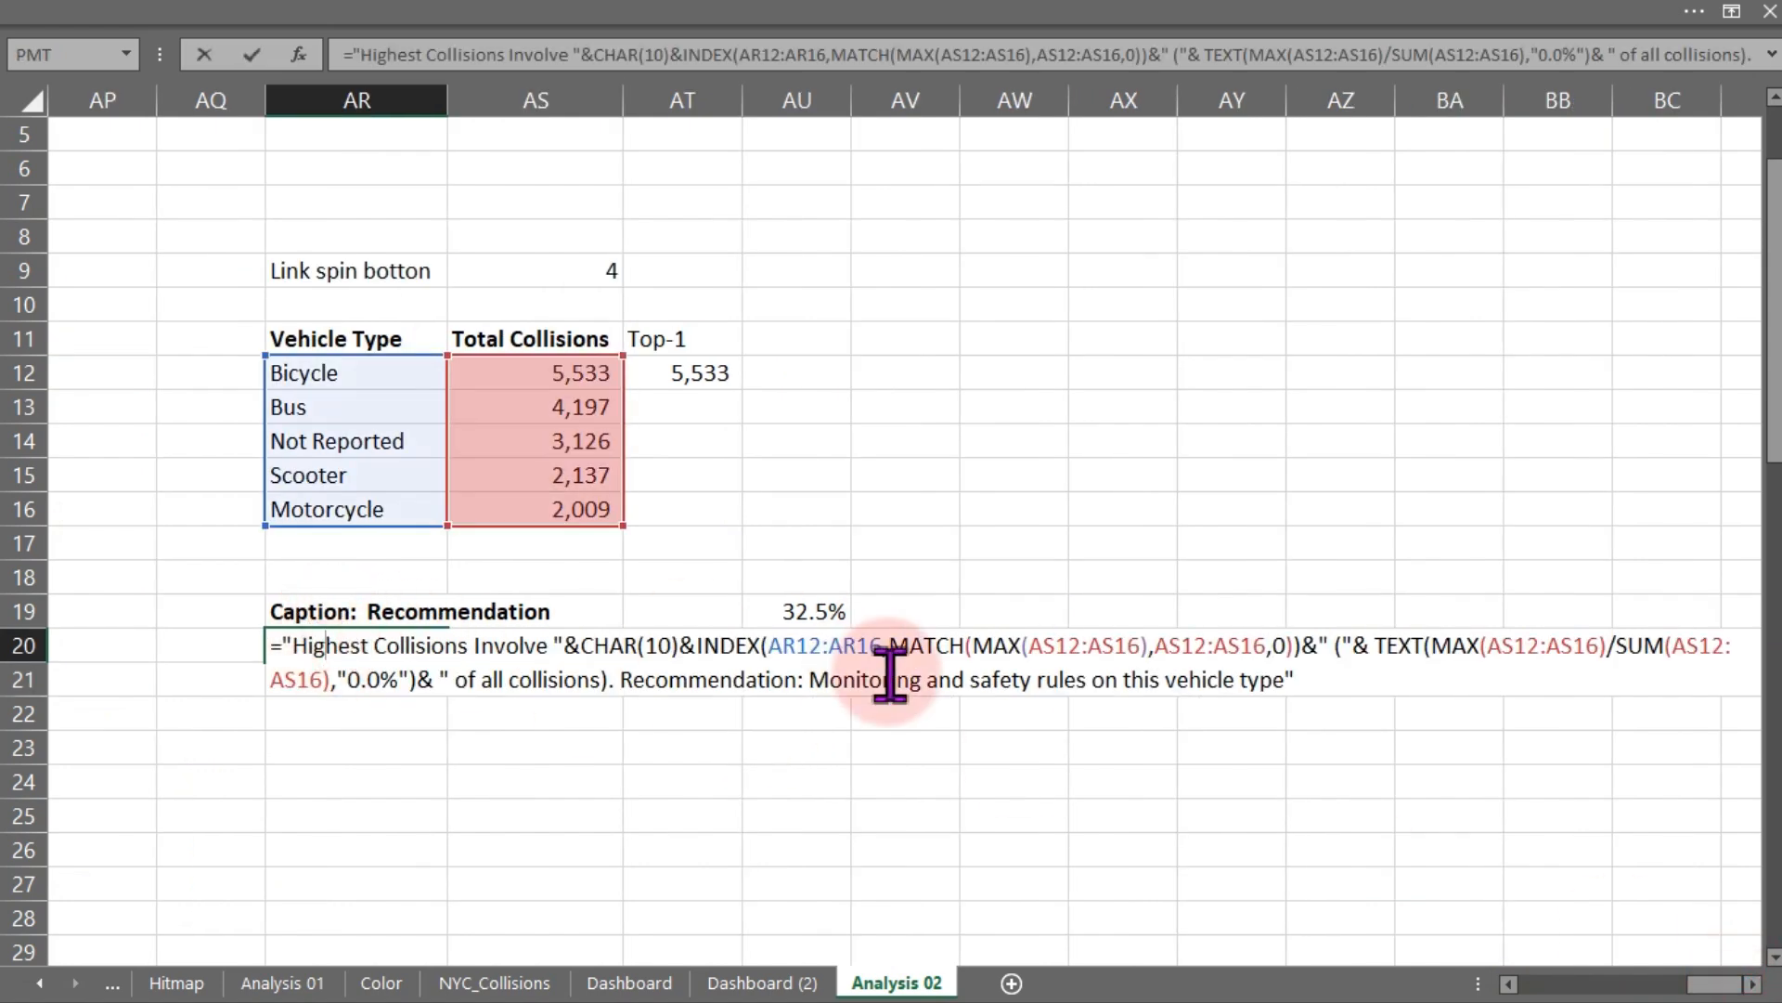
left_click(622, 678)
key("super+period")
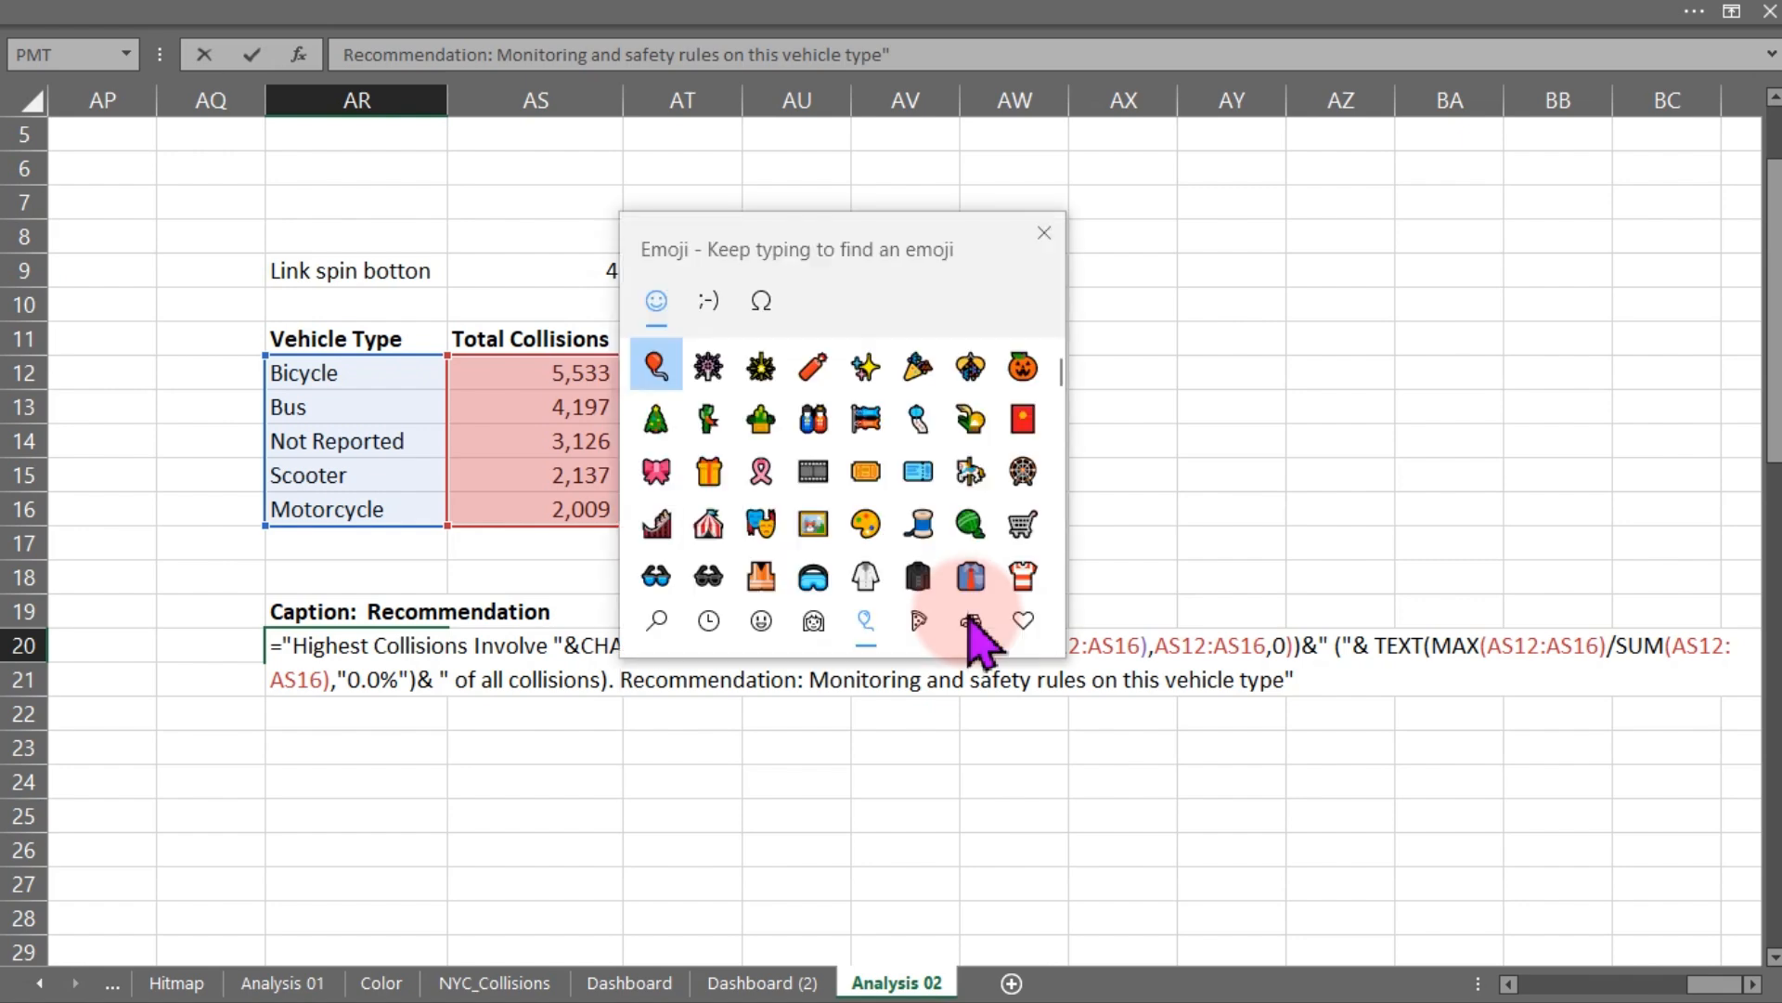
left_click_drag(1063, 371, 1058, 557)
left_click(973, 464)
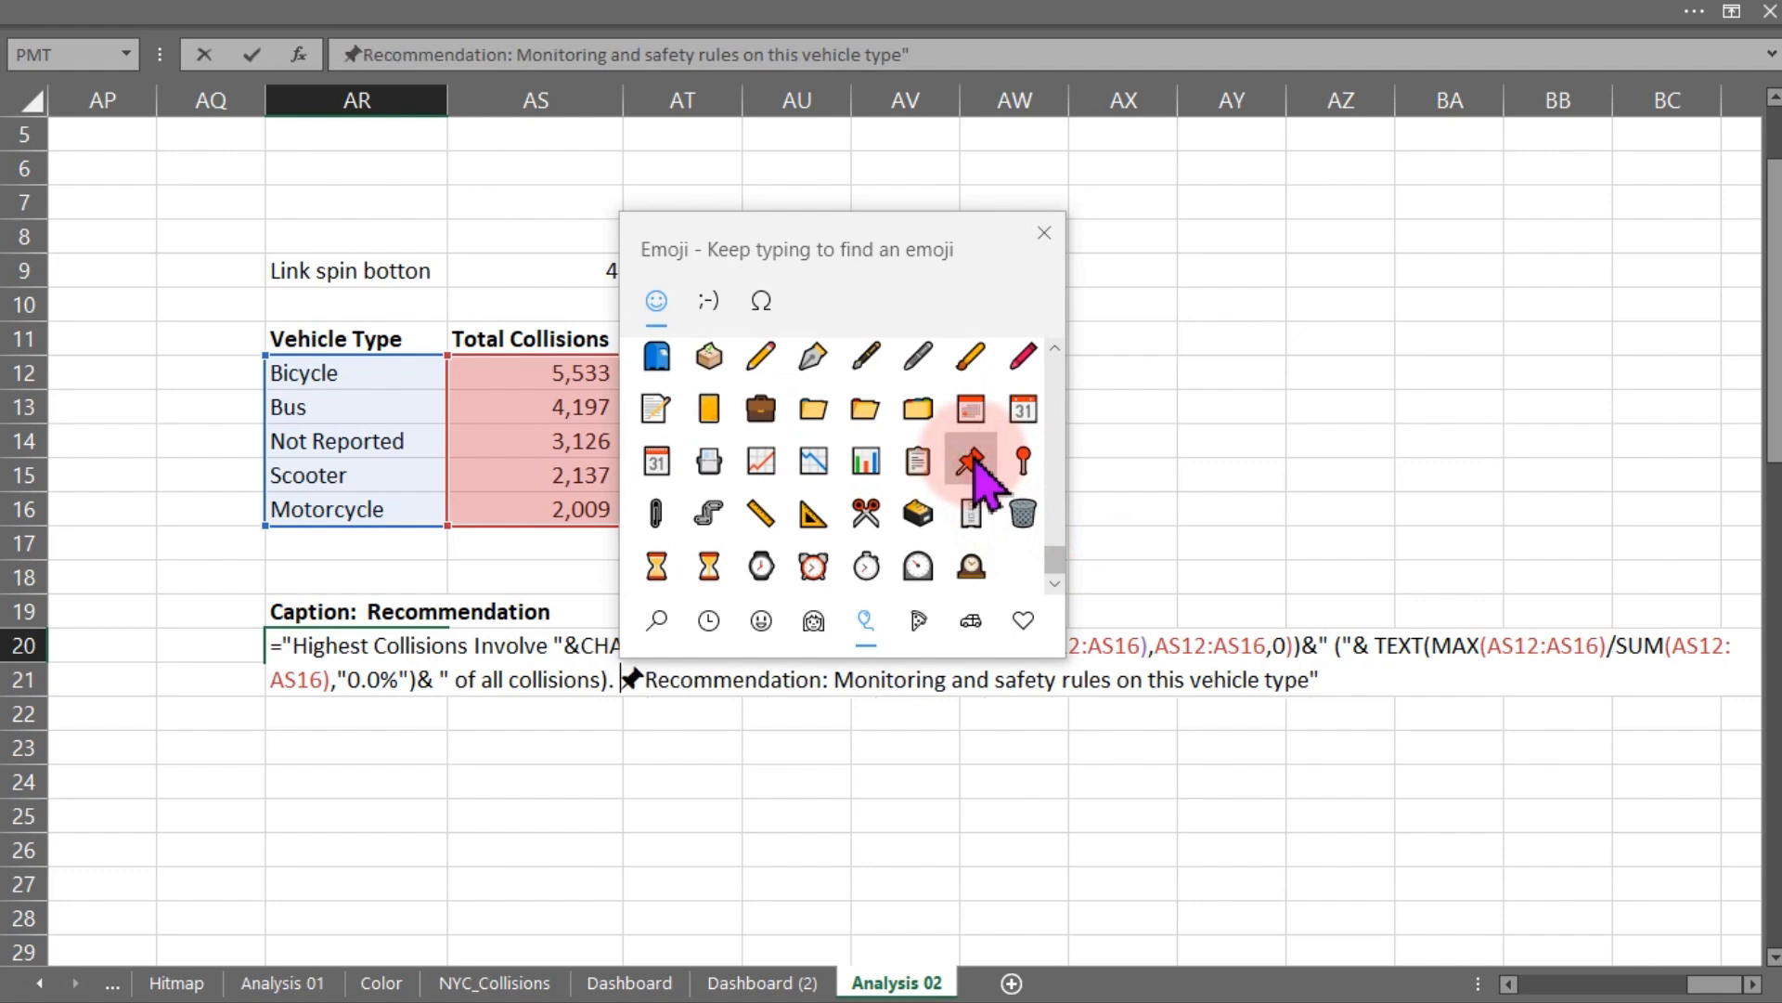
left_click(1045, 232)
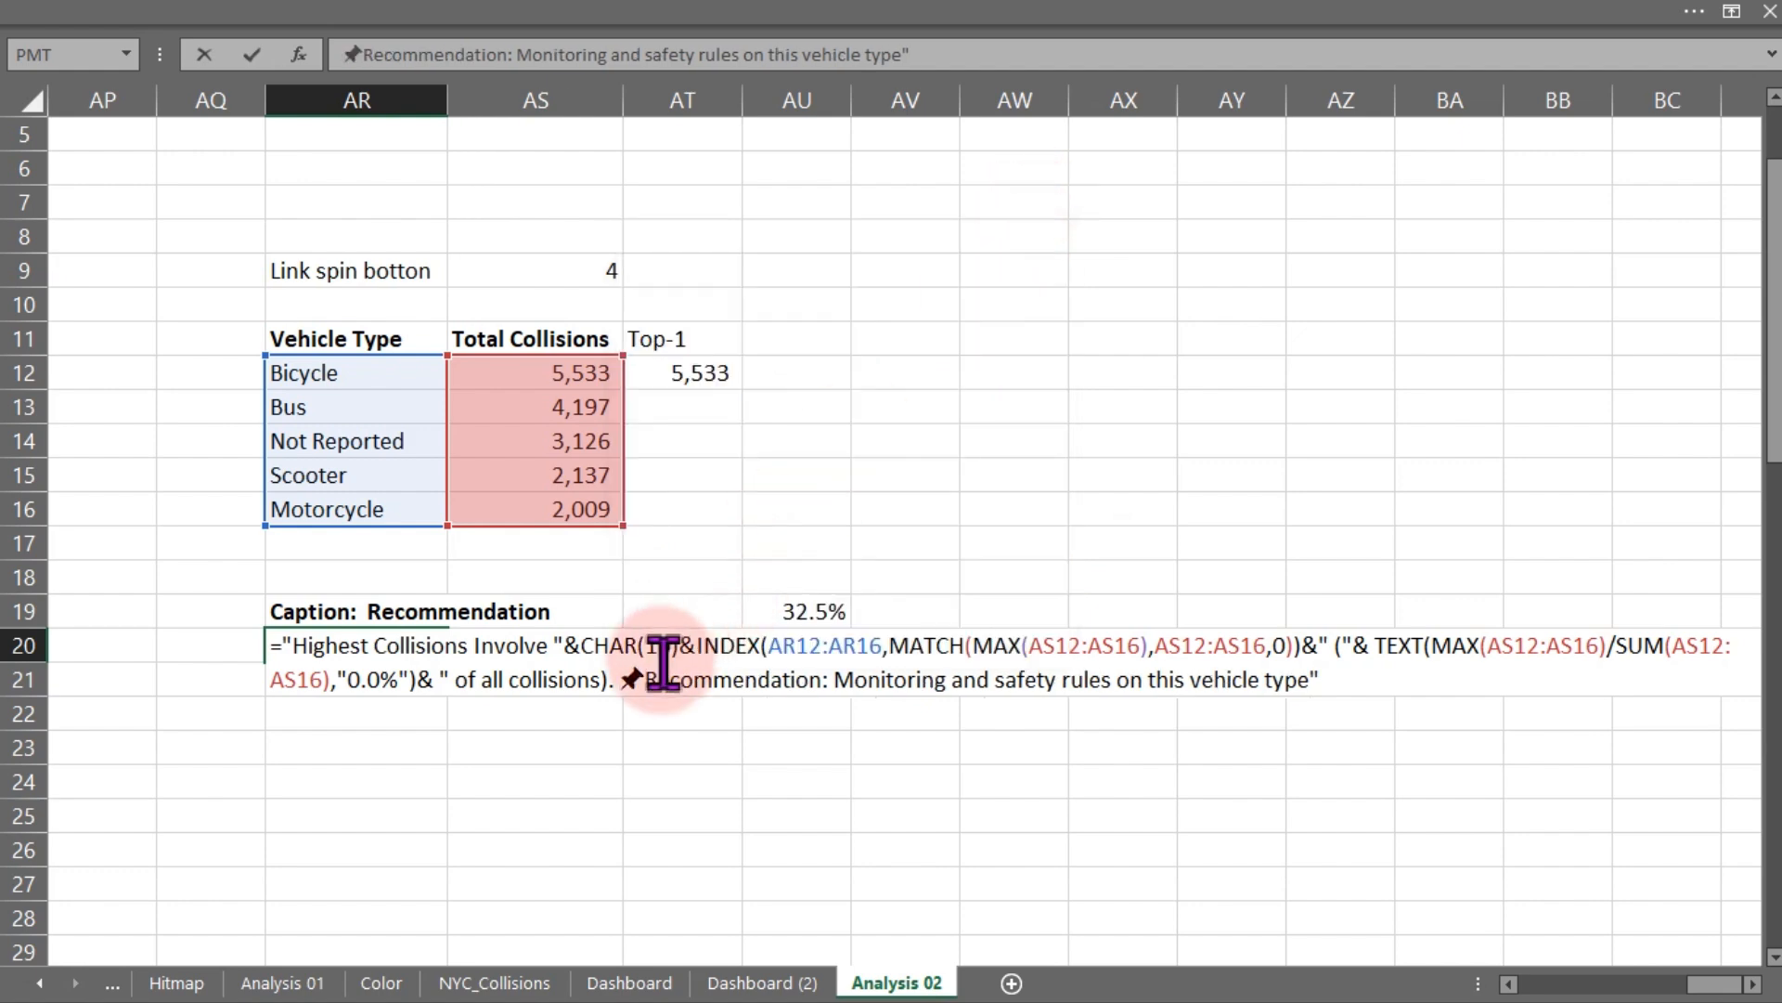
key("Return")
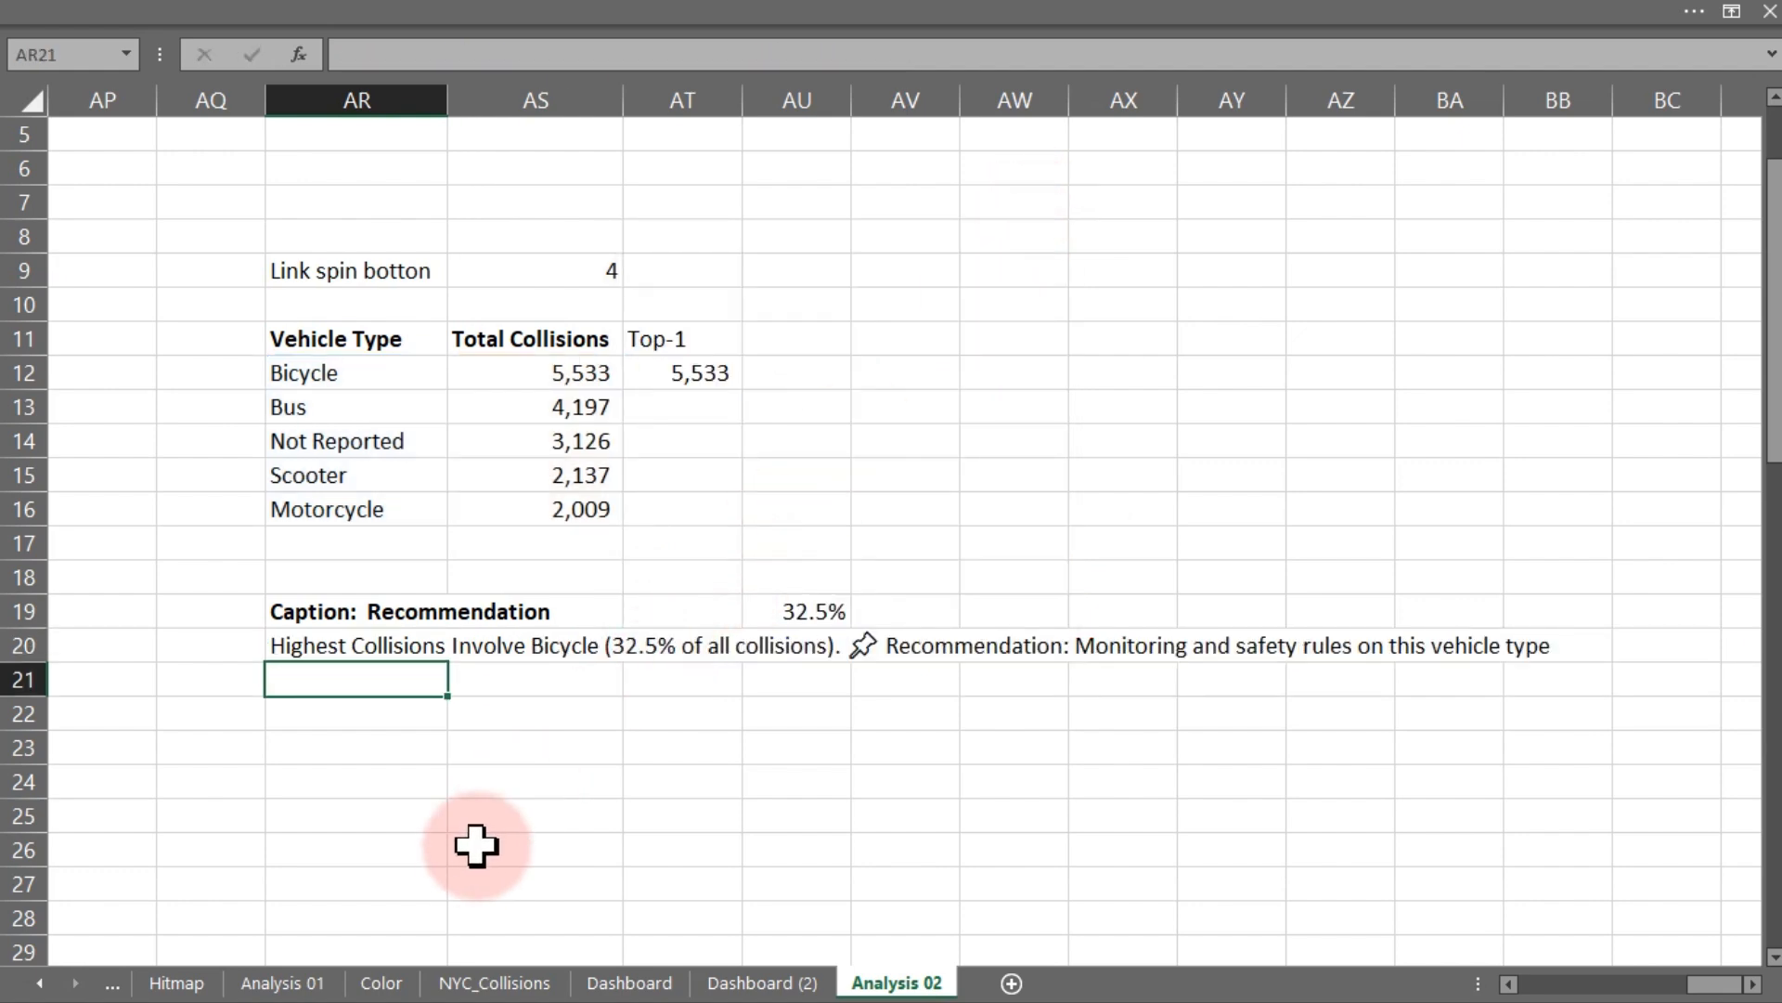
- Duplicate the location chart's caption text box onto the vehicle type chart on Dashboard (2)
left_click(743, 983)
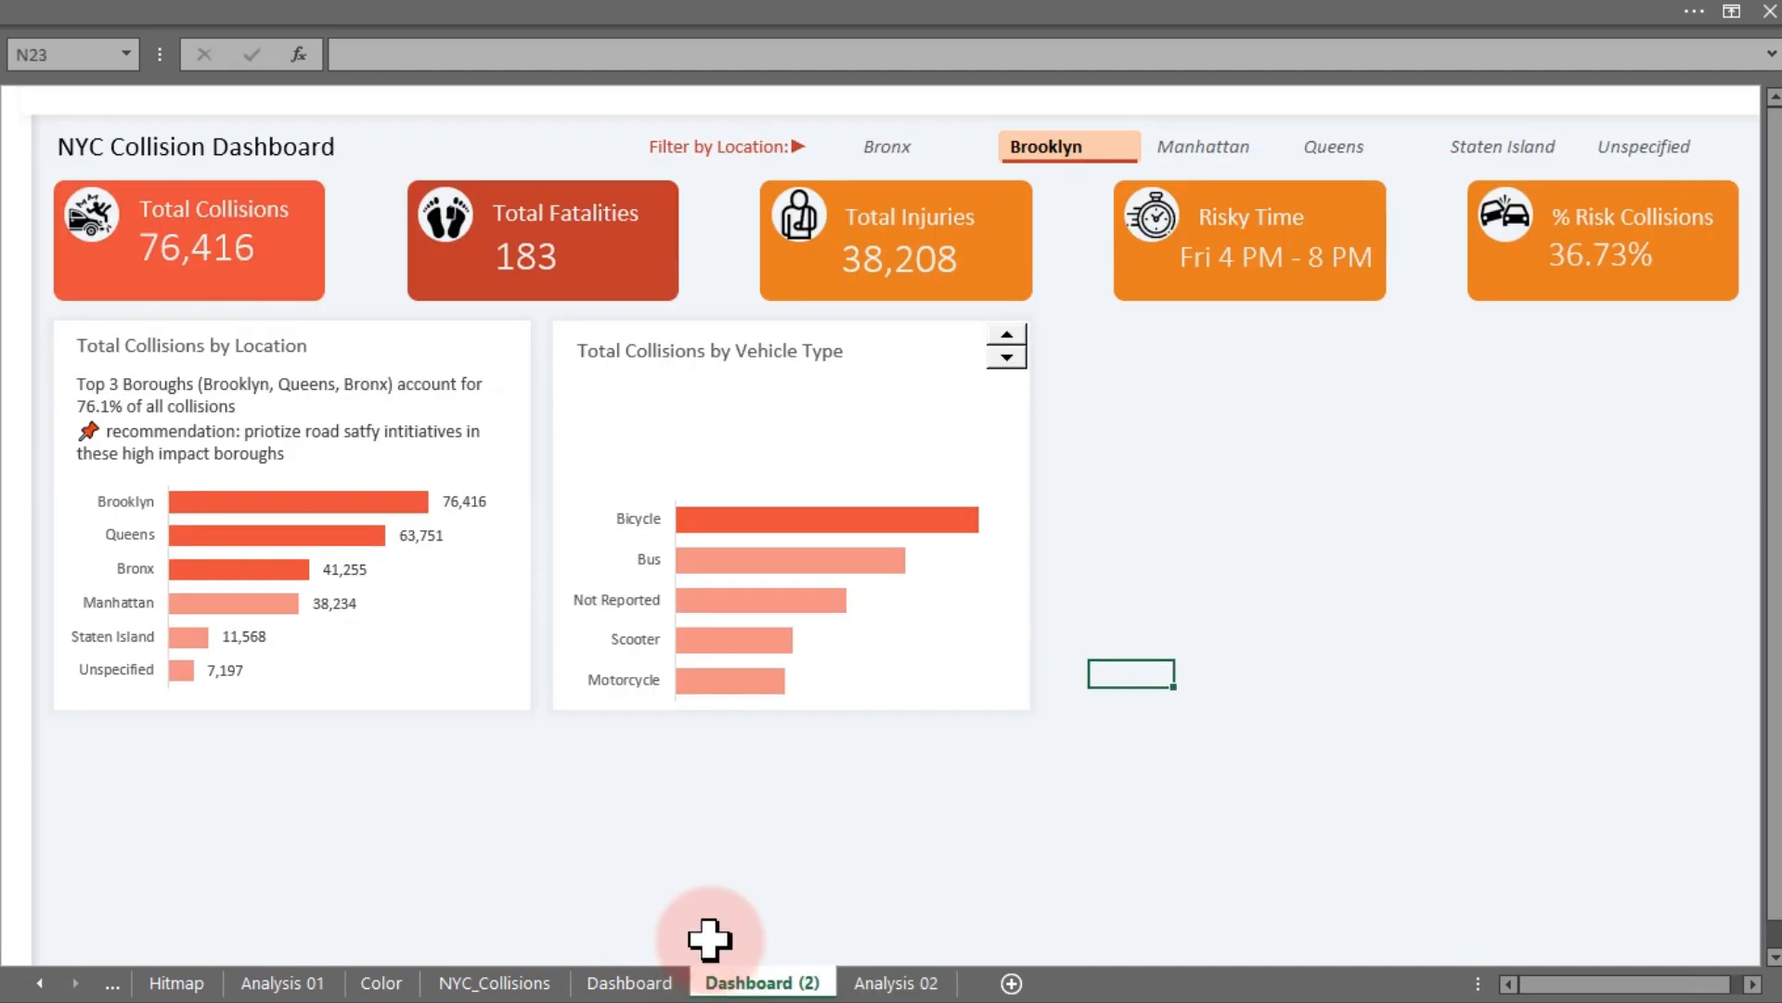
left_click(338, 432)
left_click_drag(339, 432, 815, 416)
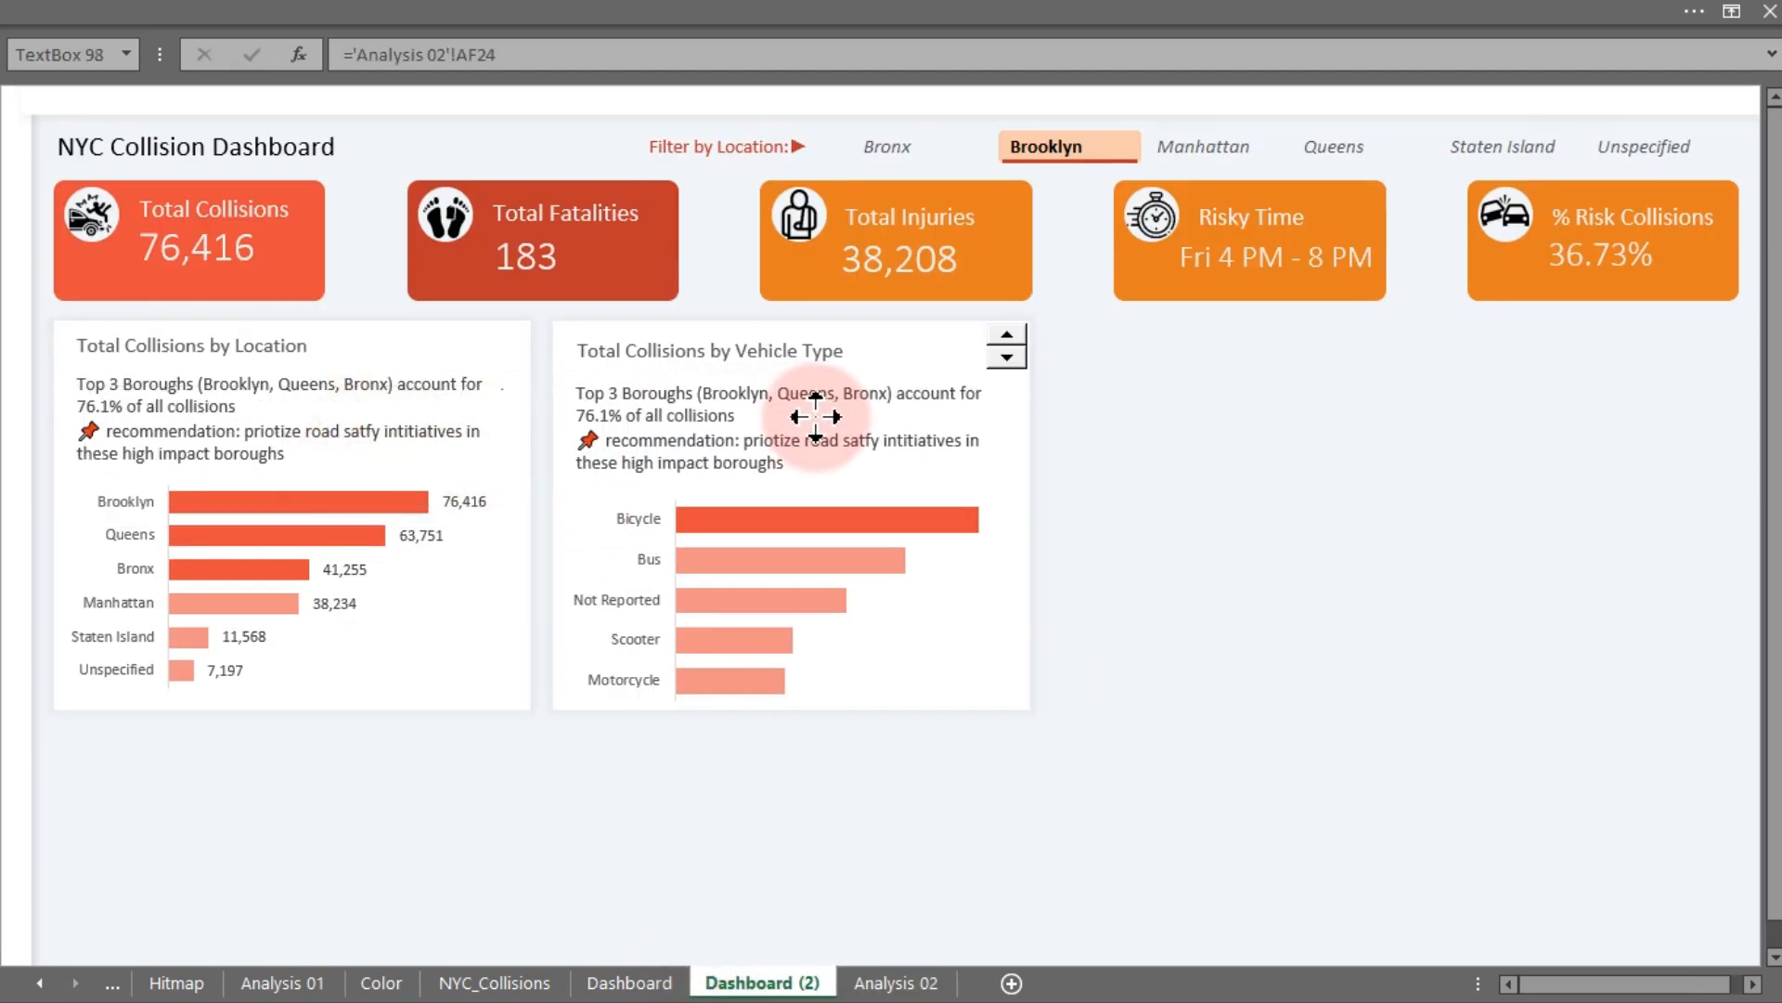
right_click(817, 418)
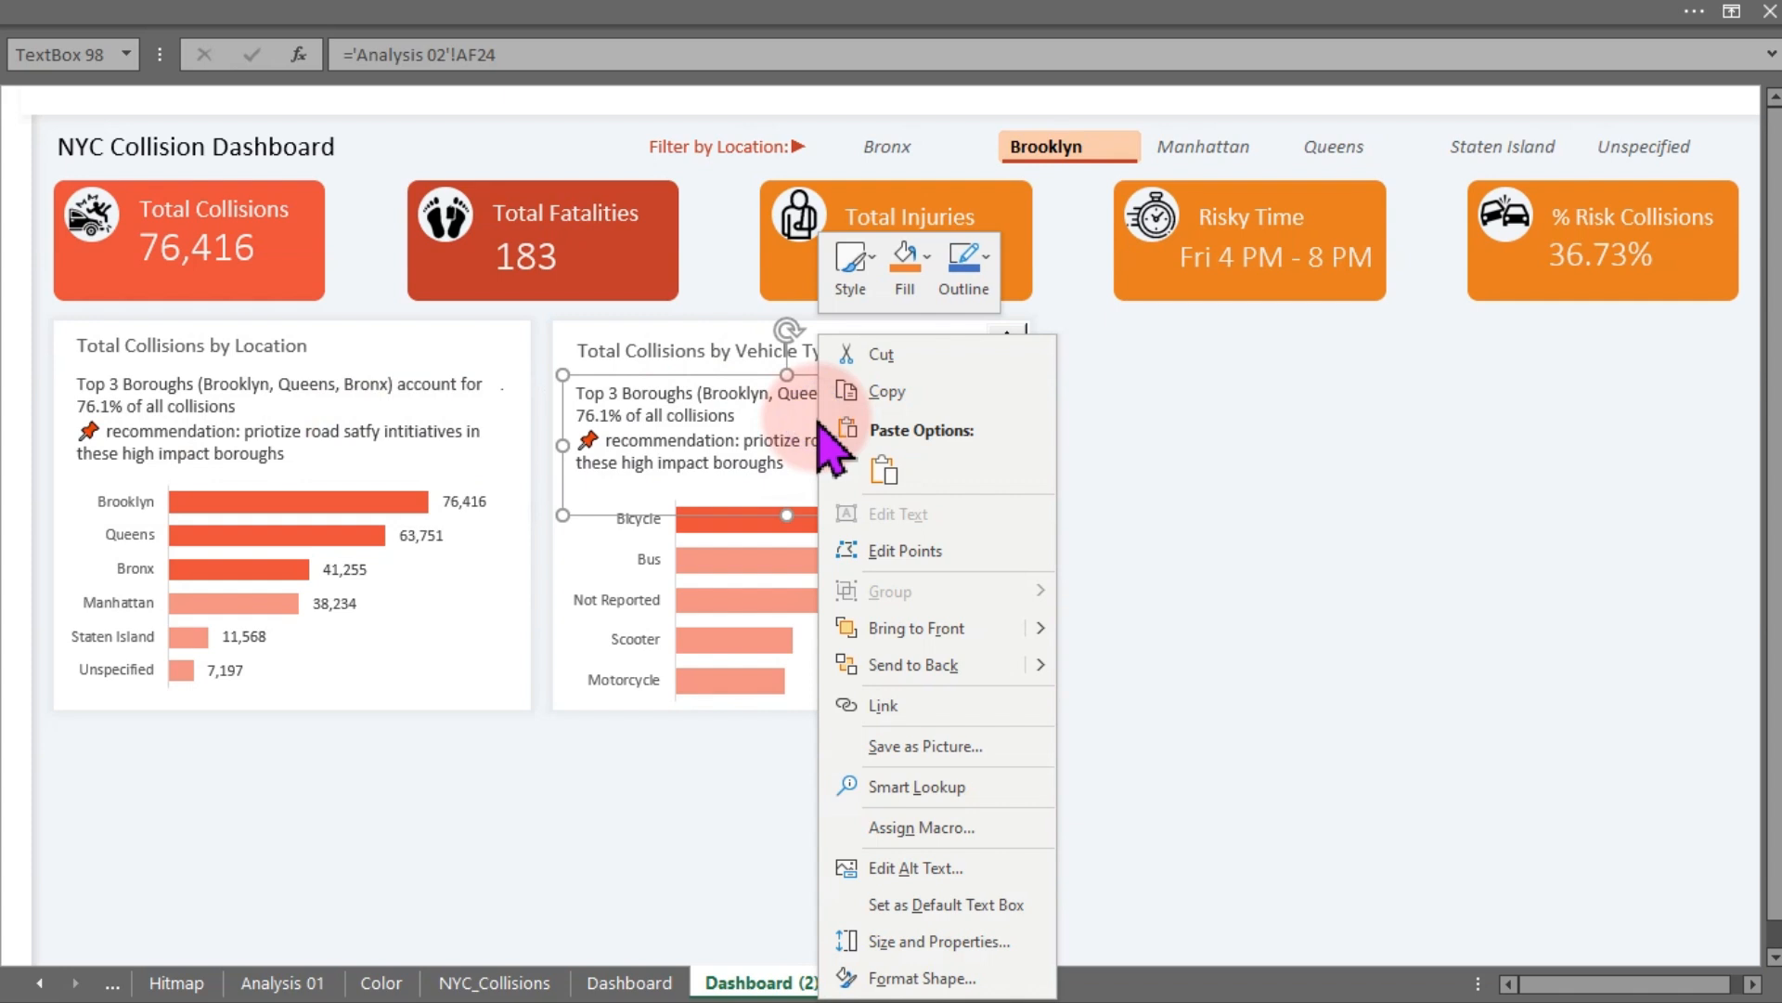
left_click(1117, 490)
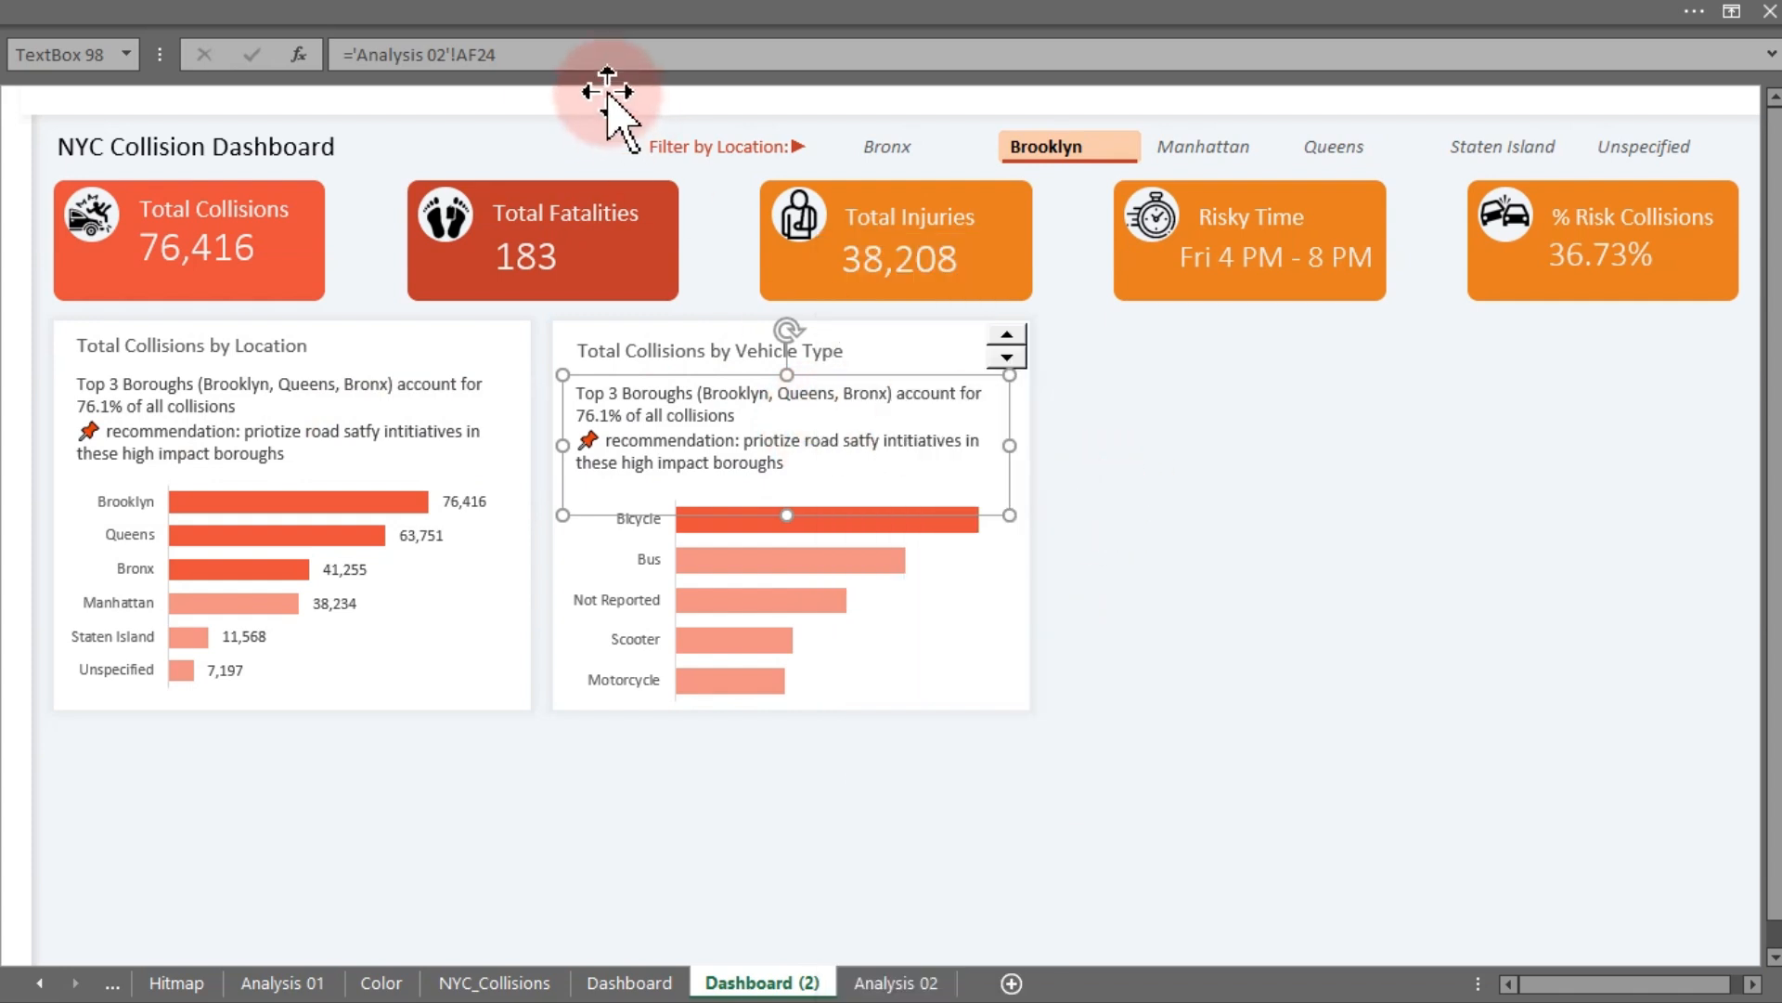
- Link the copied text box to the caption cell AR20 on Analysis 02
left_click_drag(565, 48, 351, 55)
key("BackSpace")
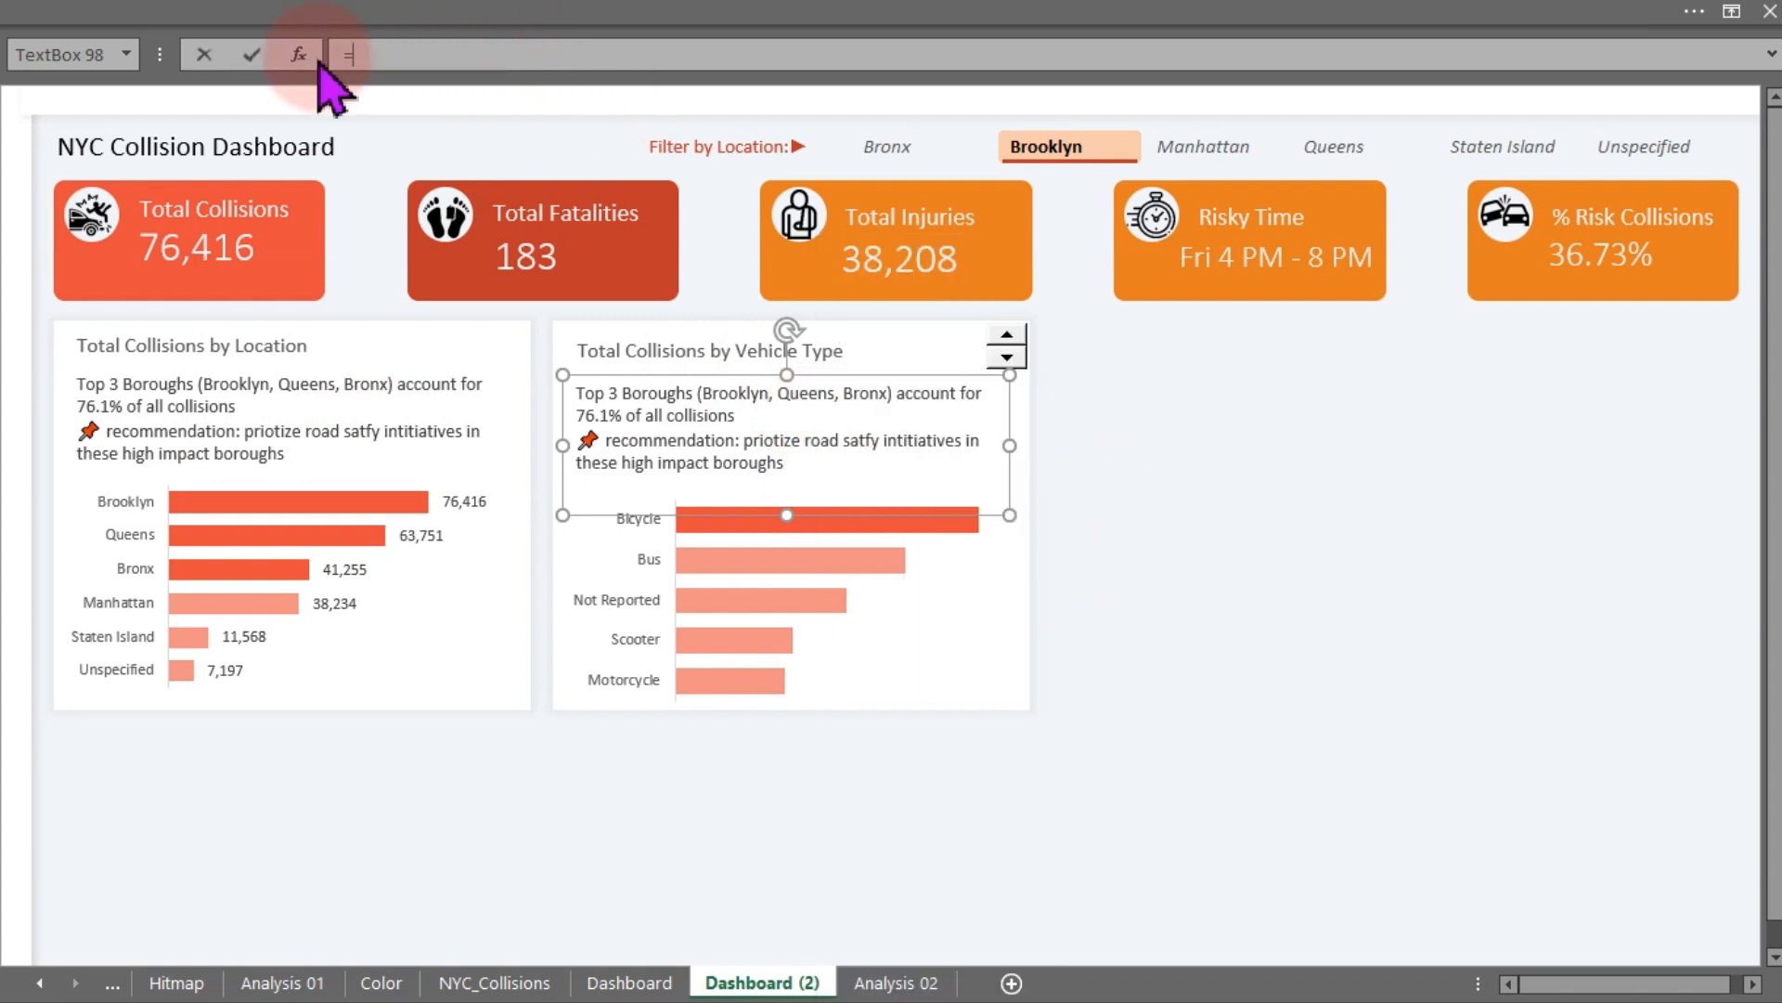
left_click(892, 982)
left_click(302, 645)
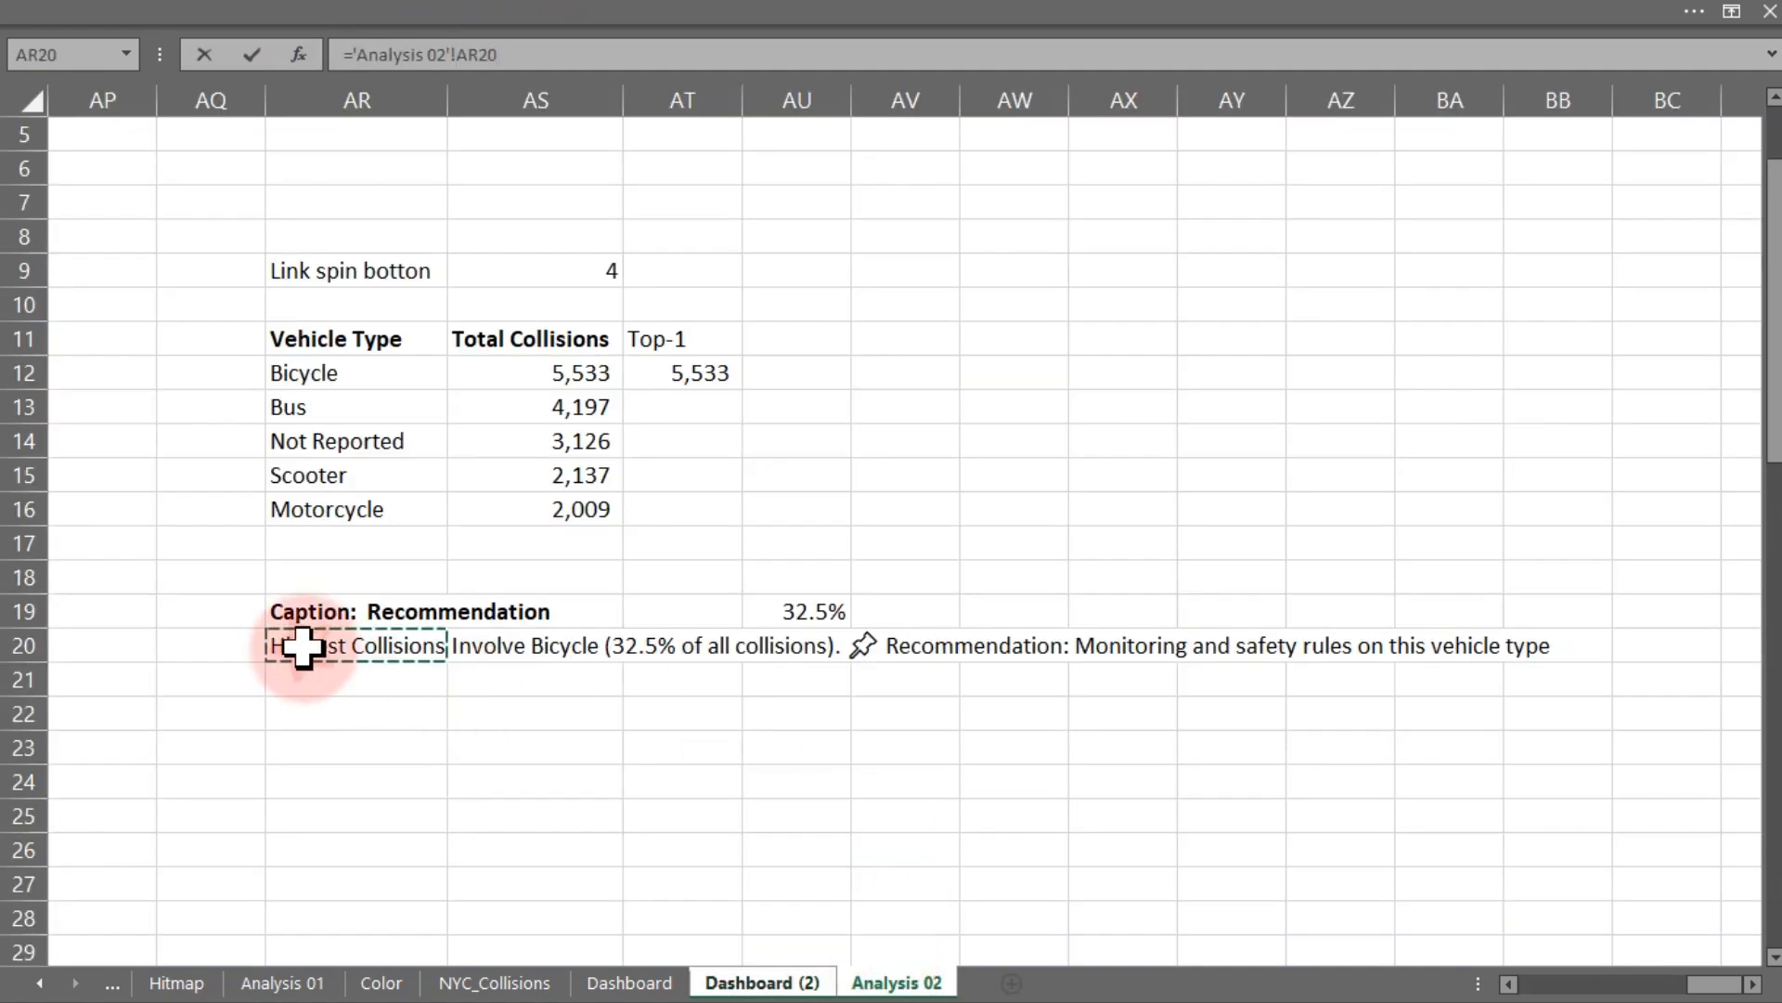
key("Return")
- Copy the location caption's formatting onto the vehicle type caption text box with Format Painter
left_click(362, 404)
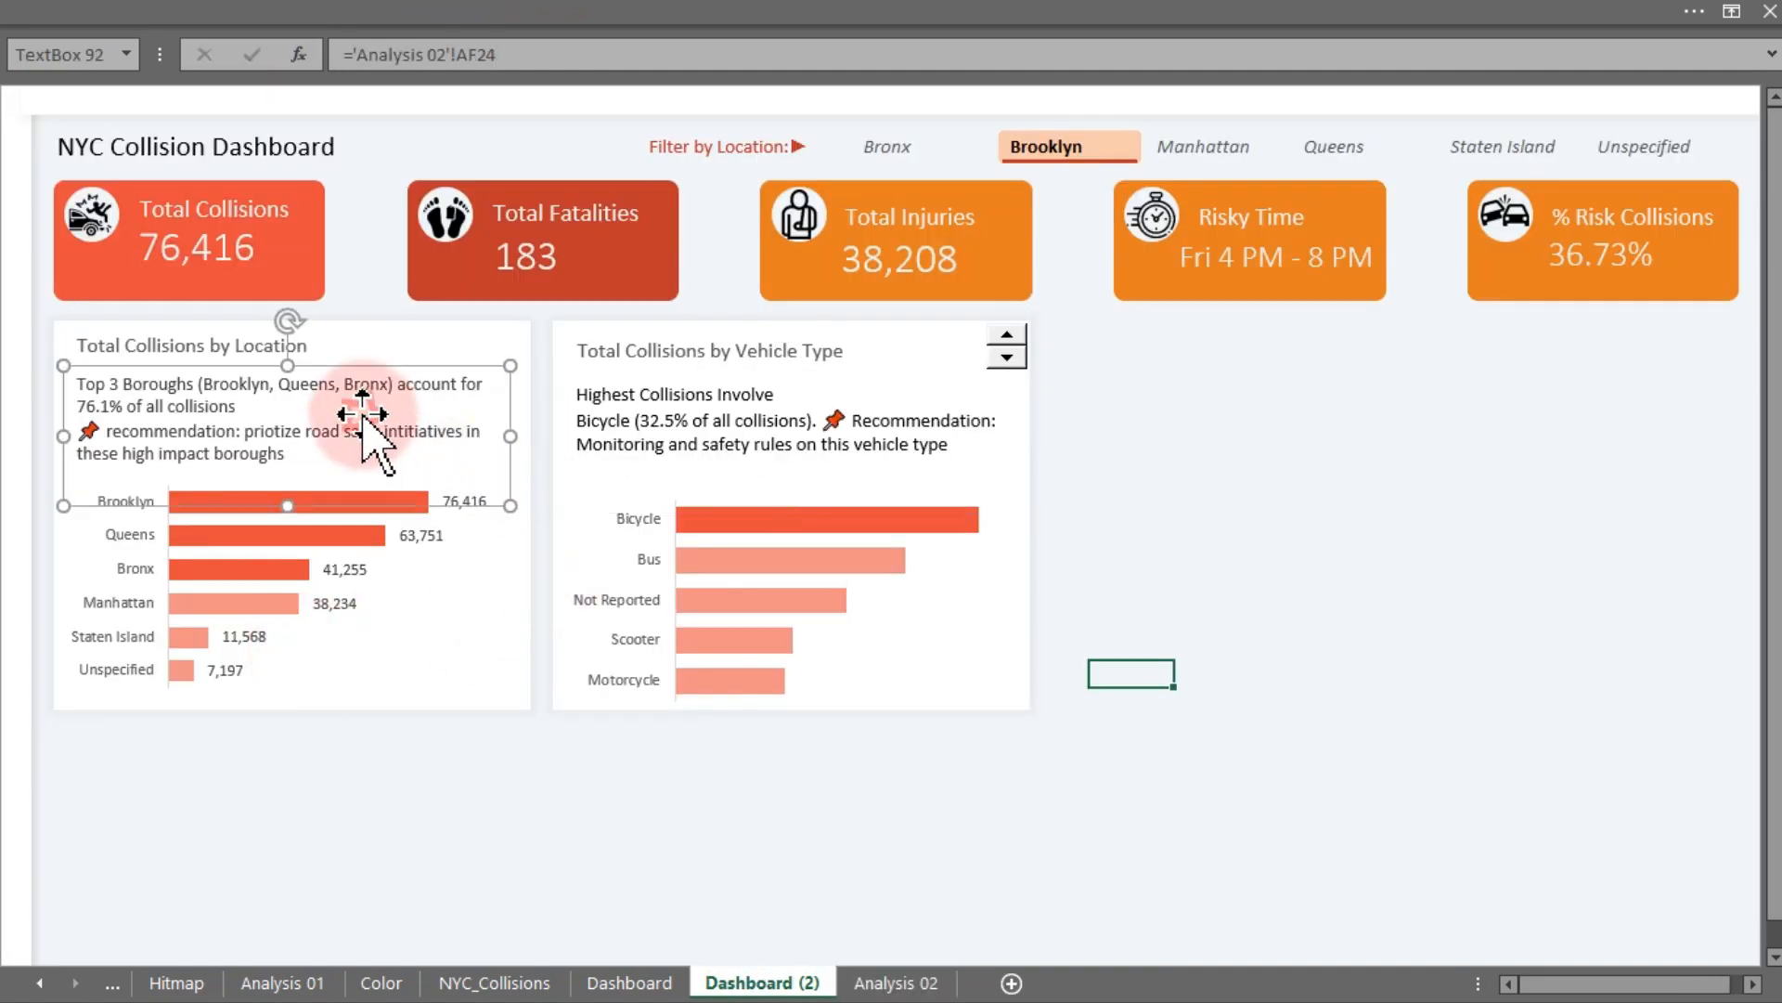
left_click(234, 11)
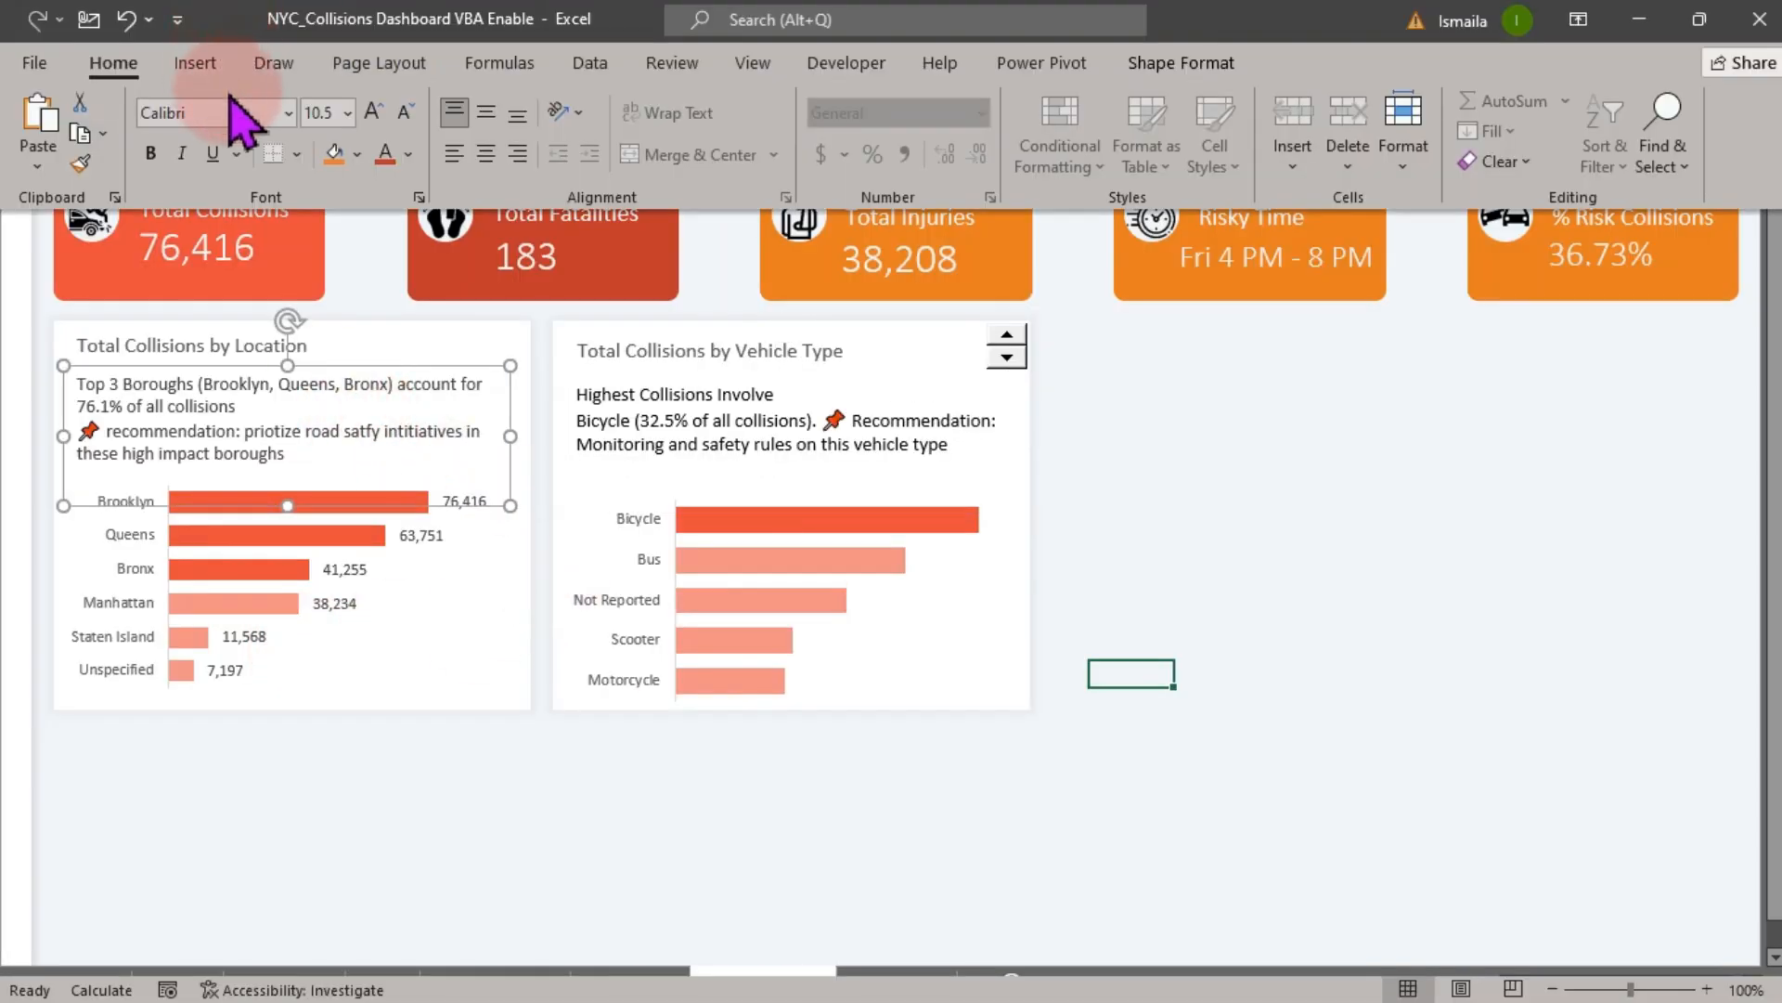
left_click(80, 163)
left_click(638, 393)
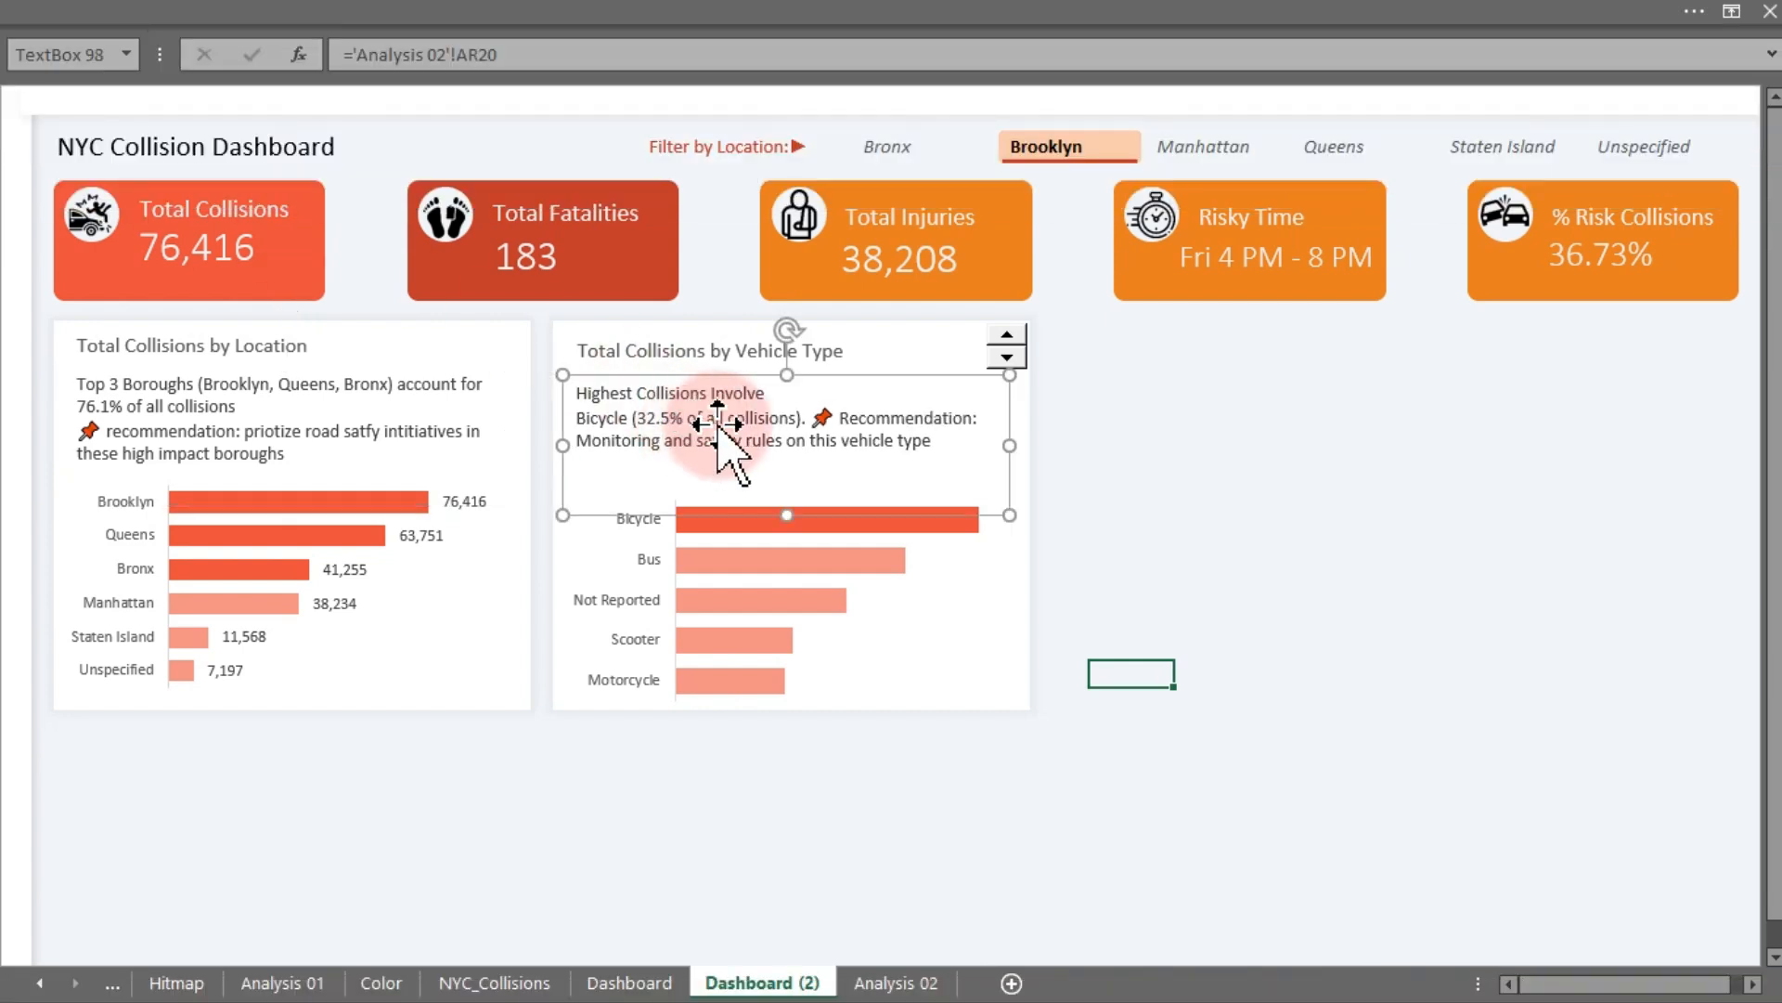
left_click(1258, 457)
- Test the spin button by stepping through the vehicle type rankings in both directions
left_click(1005, 356)
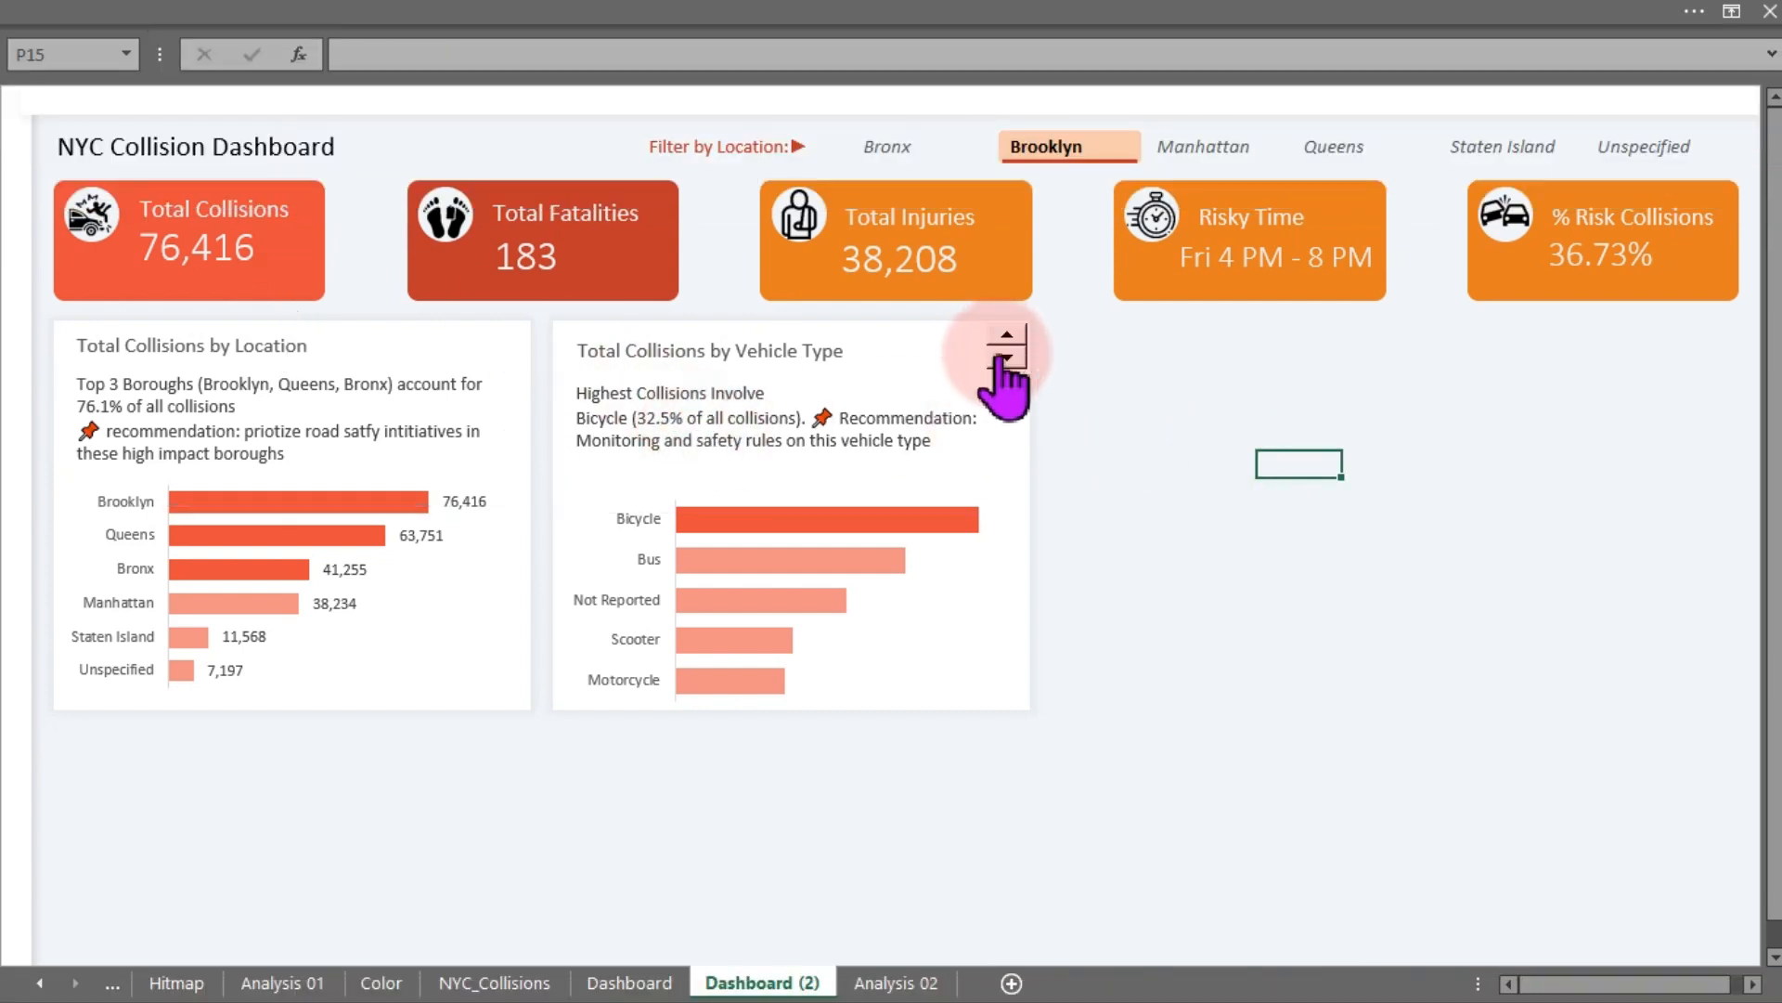
left_click(1005, 356)
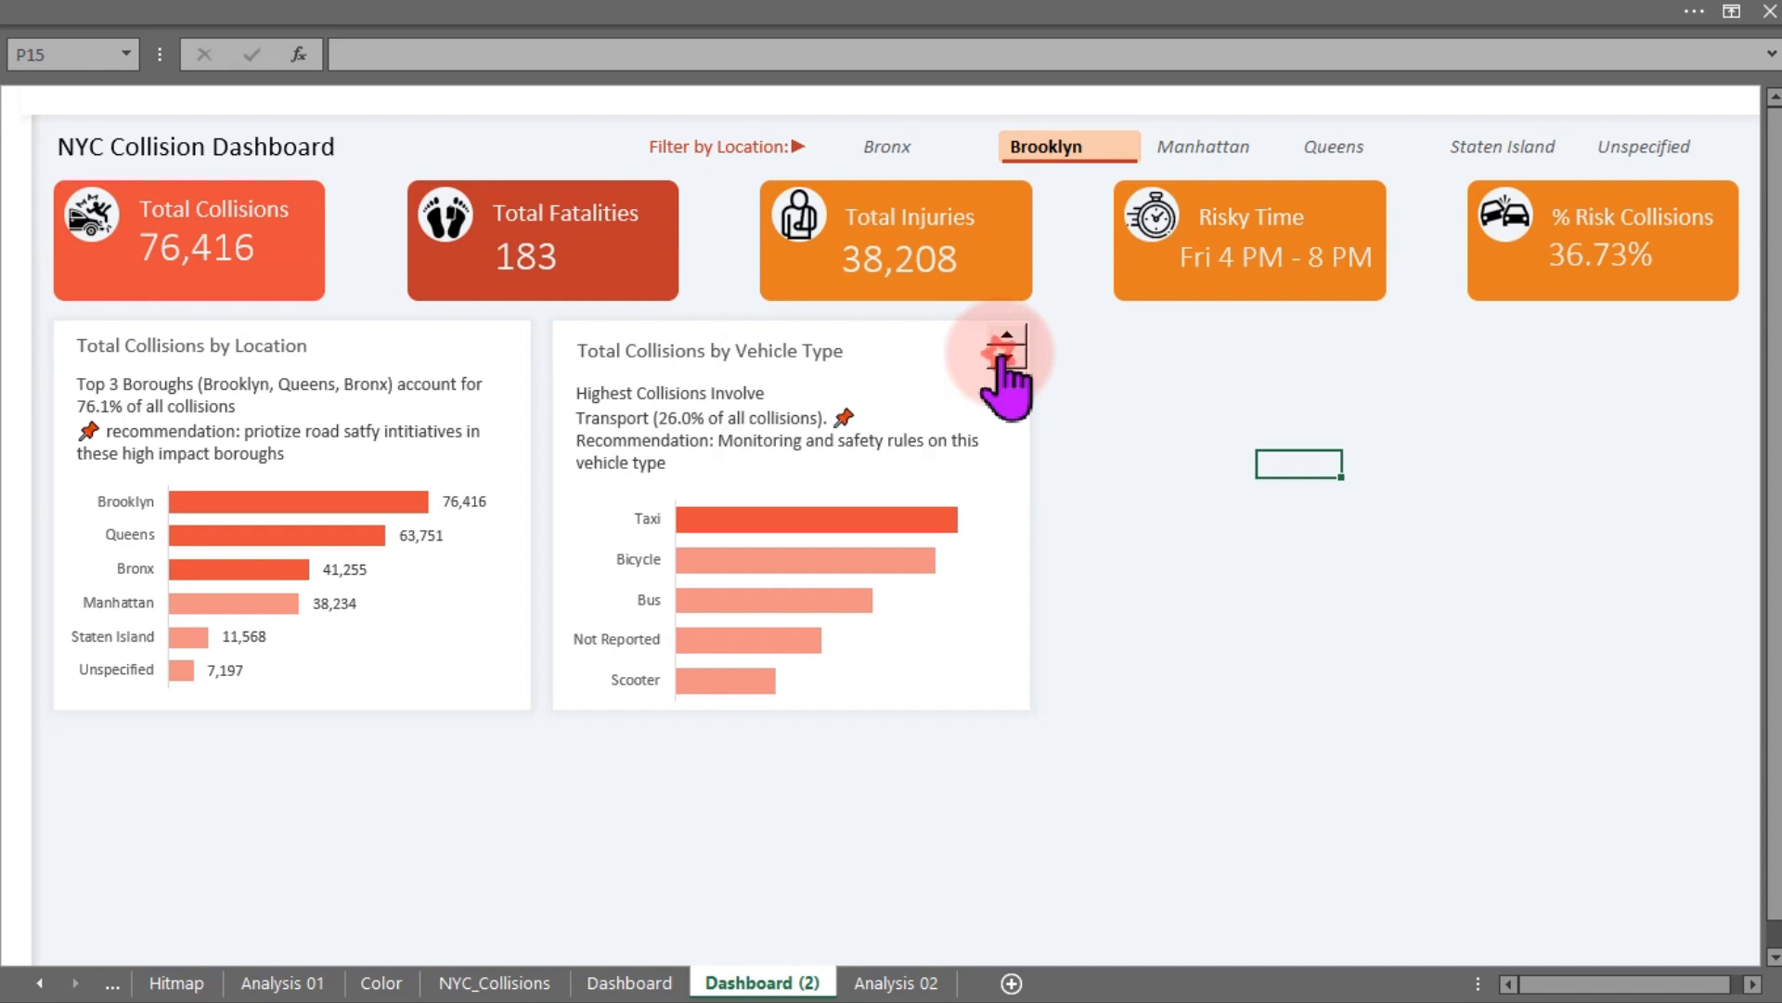
left_click(1005, 356)
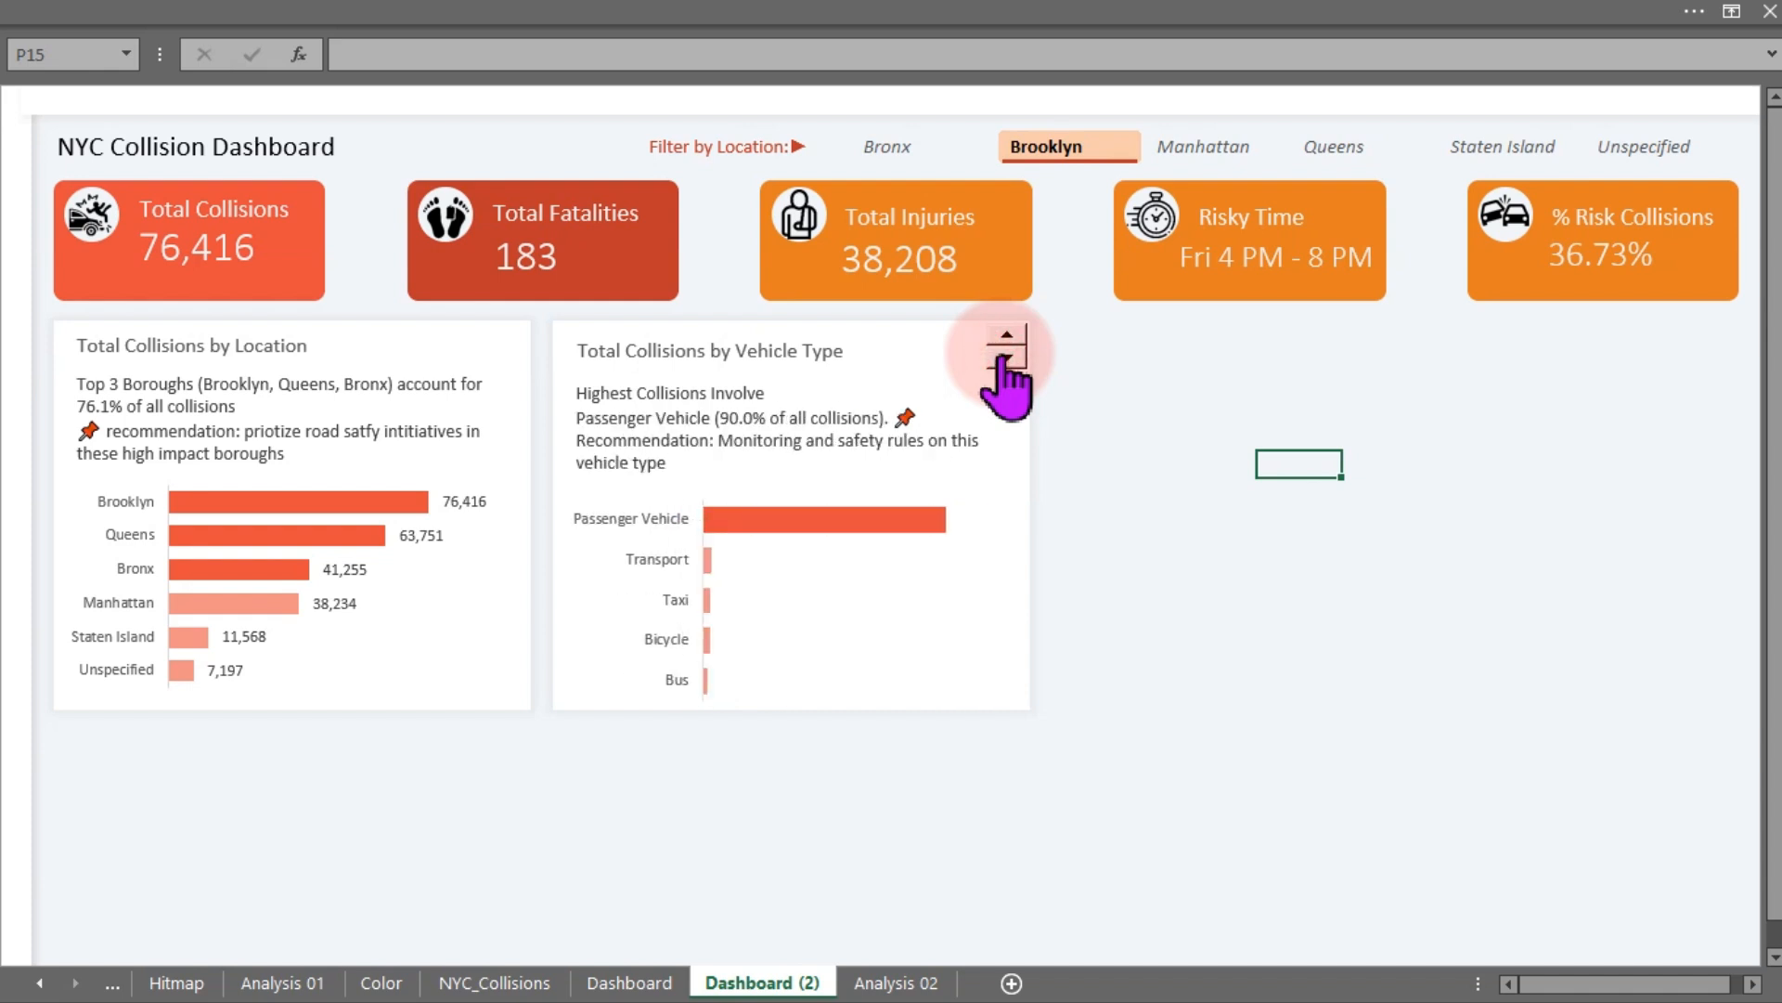
left_click(1005, 357)
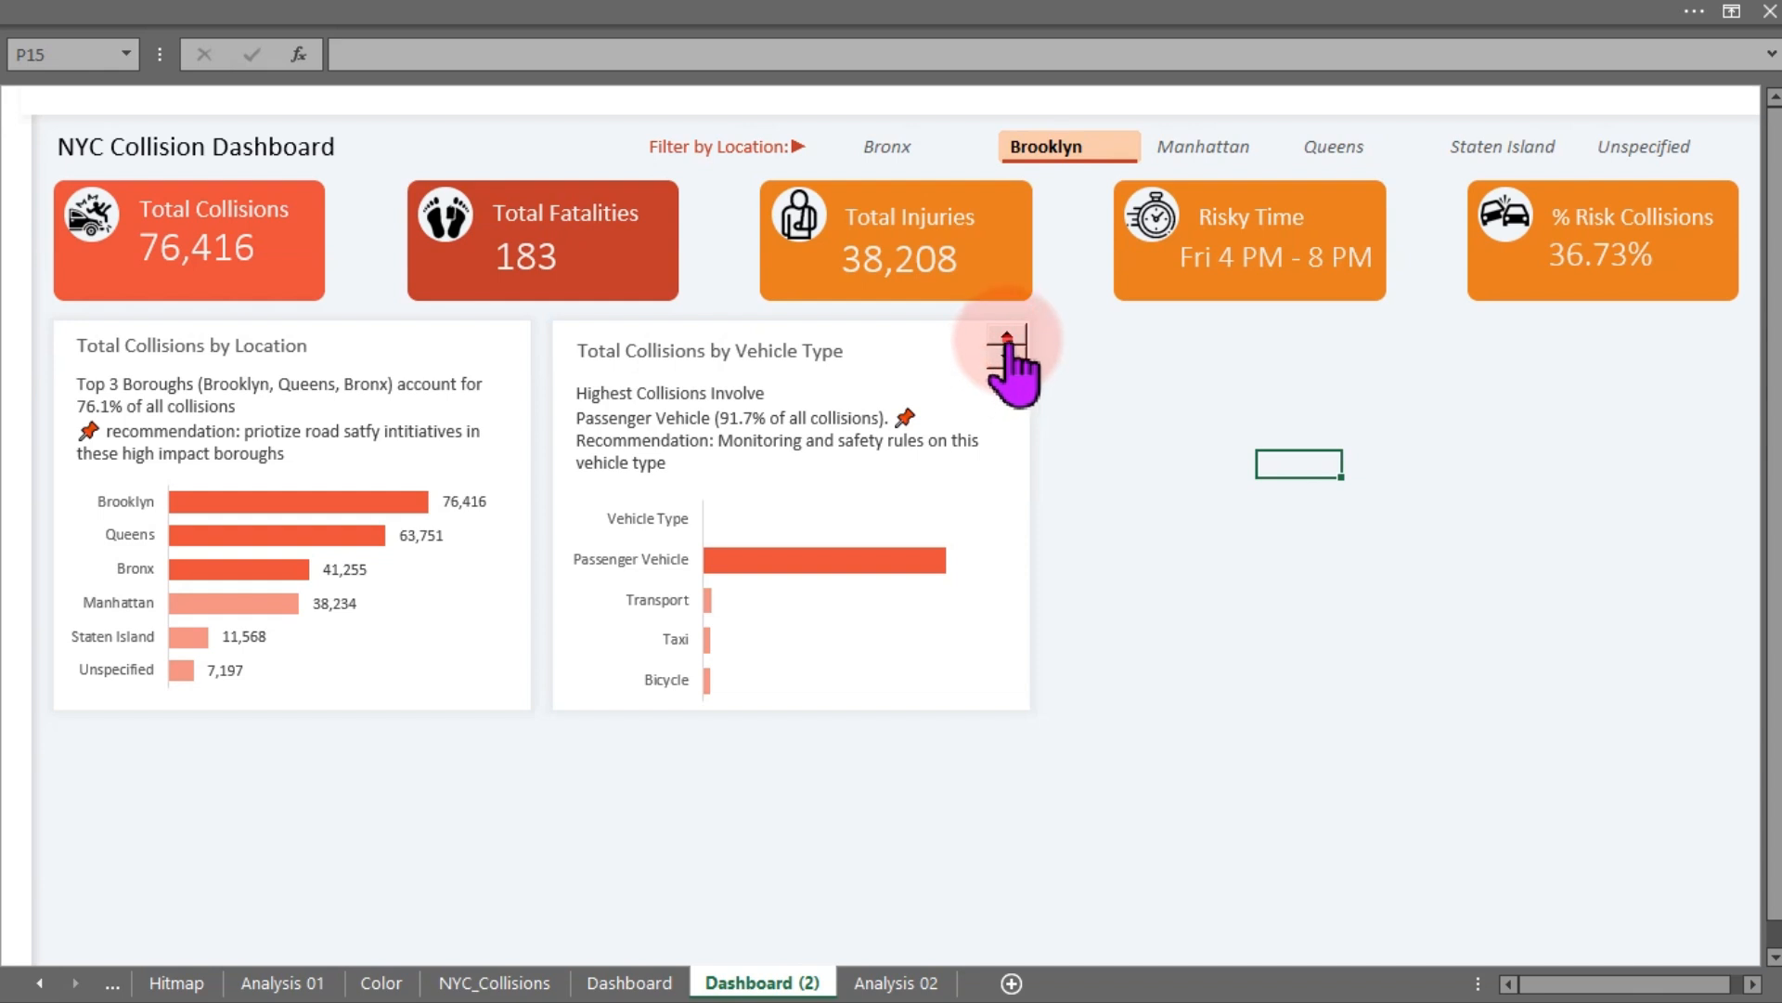
left_click(1006, 335)
left_click(1006, 335)
left_click(1007, 335)
left_click(1006, 335)
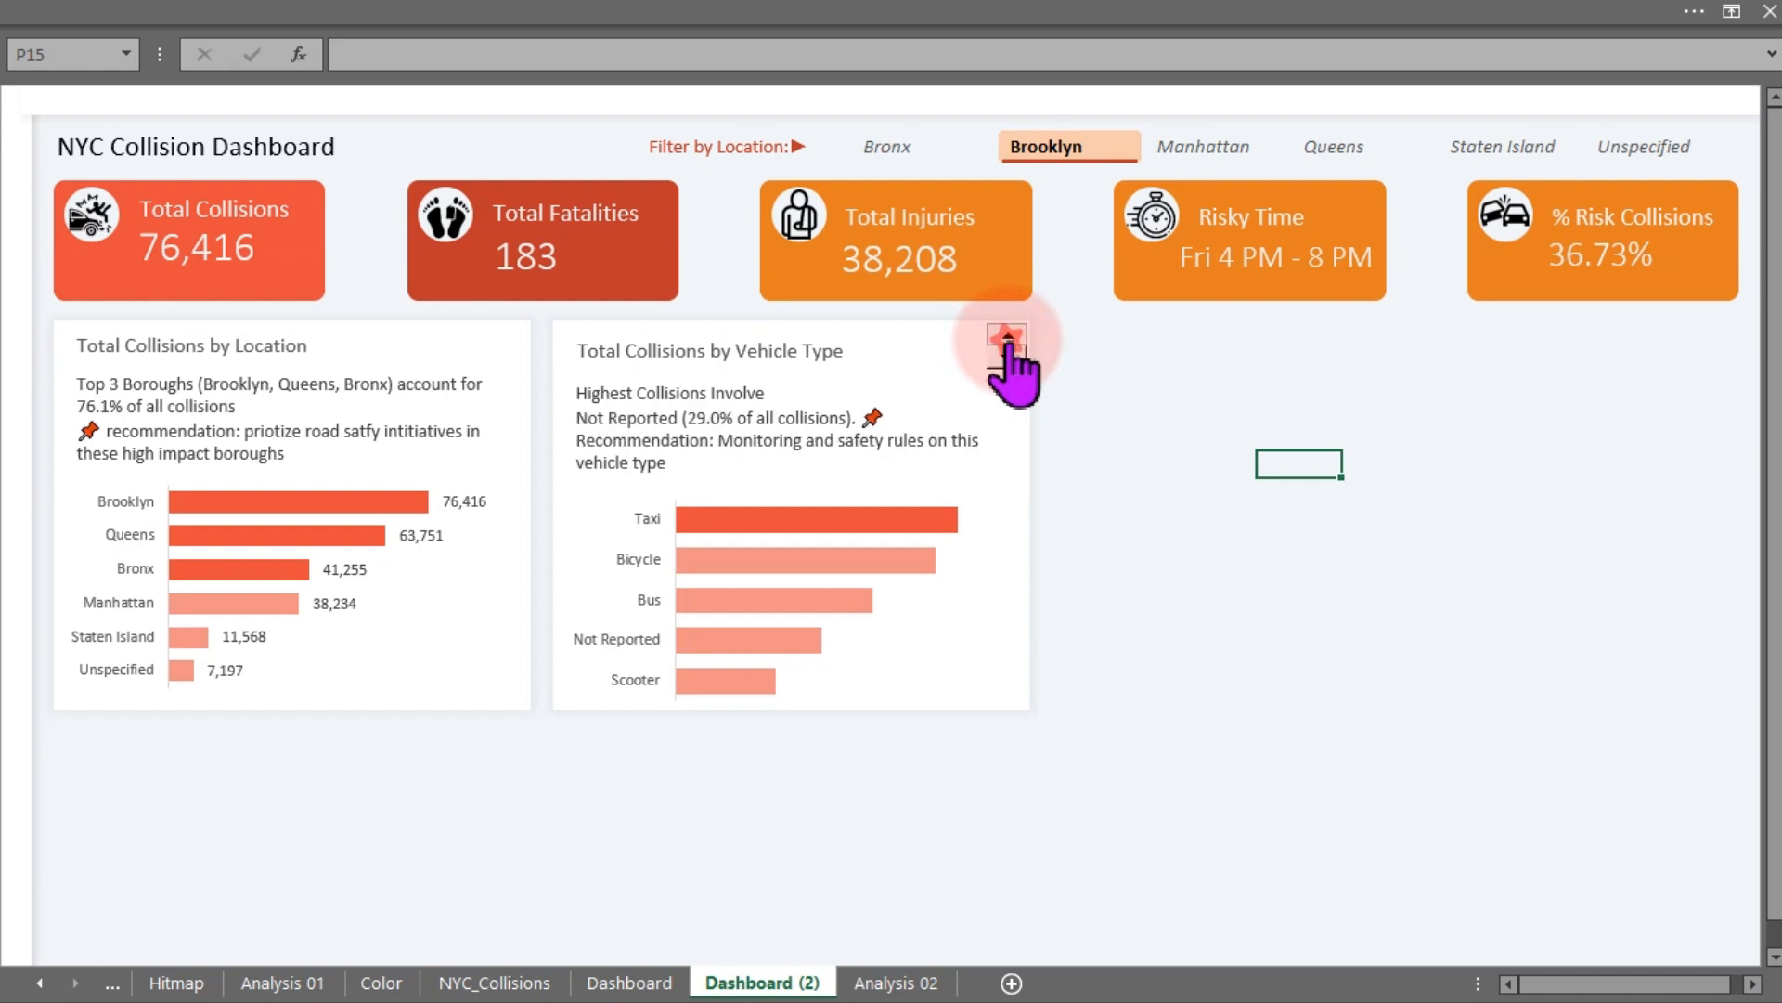
left_click(1007, 335)
left_click(1006, 335)
left_click(1006, 335)
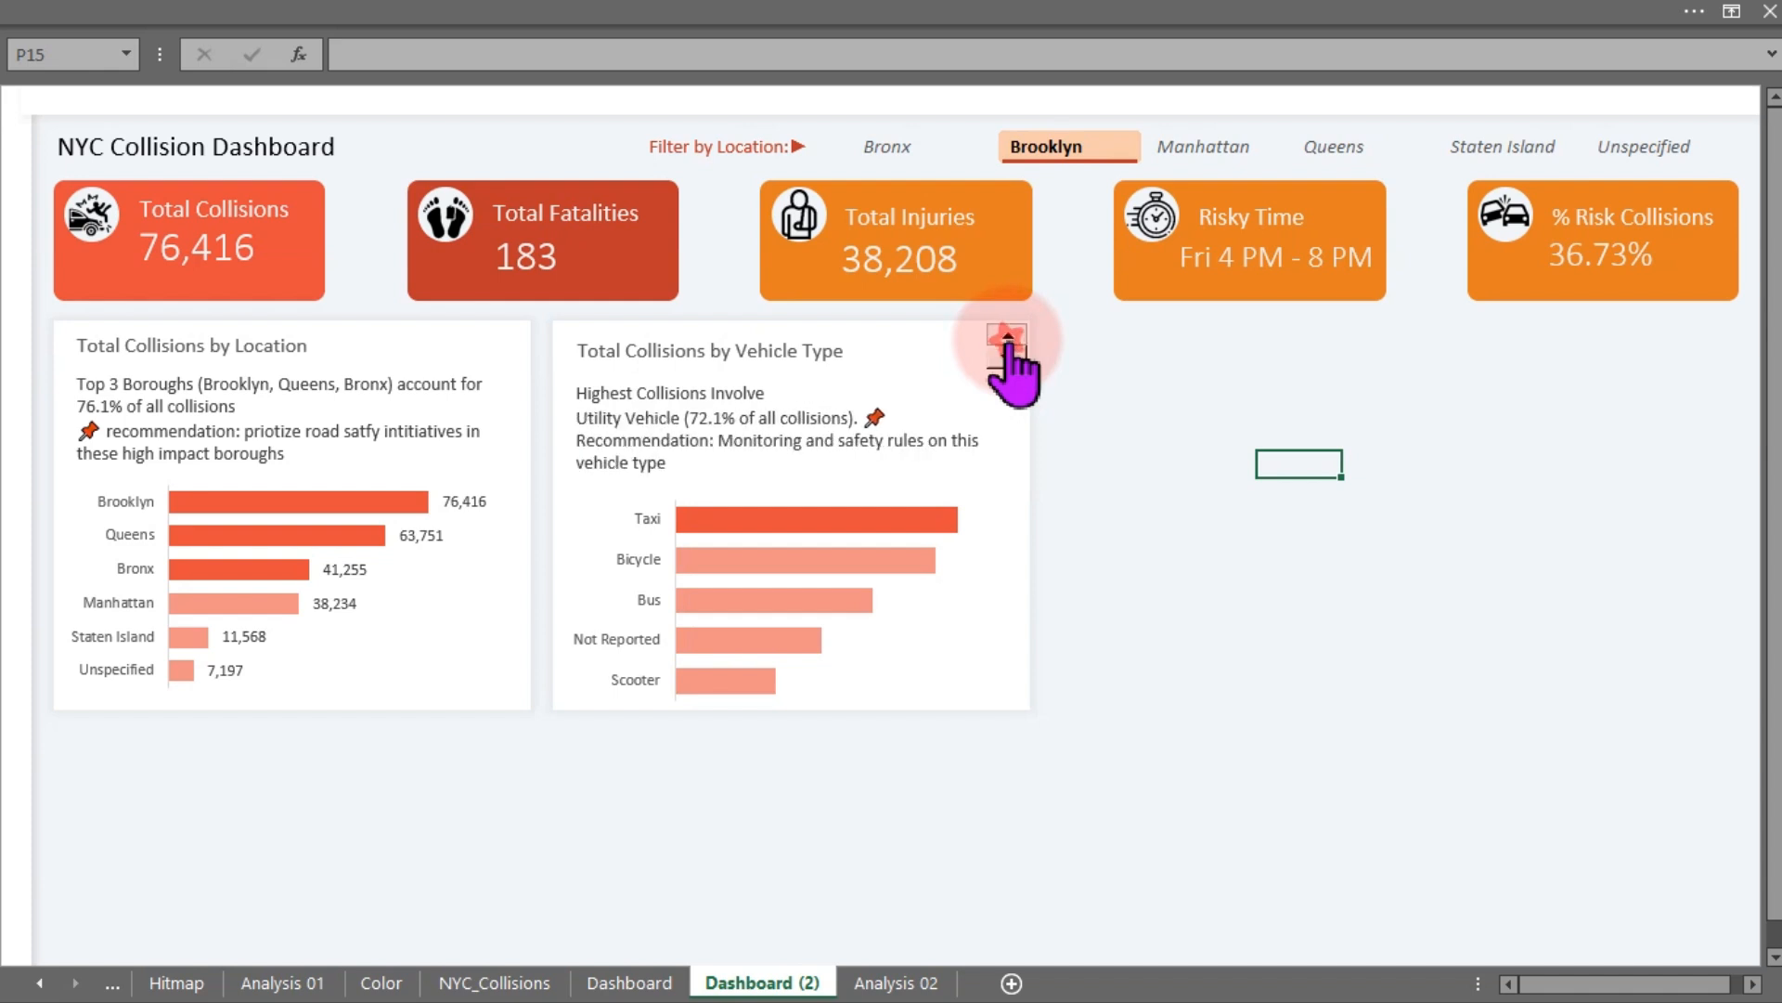
left_click(1007, 335)
left_click(1006, 335)
left_click(1007, 335)
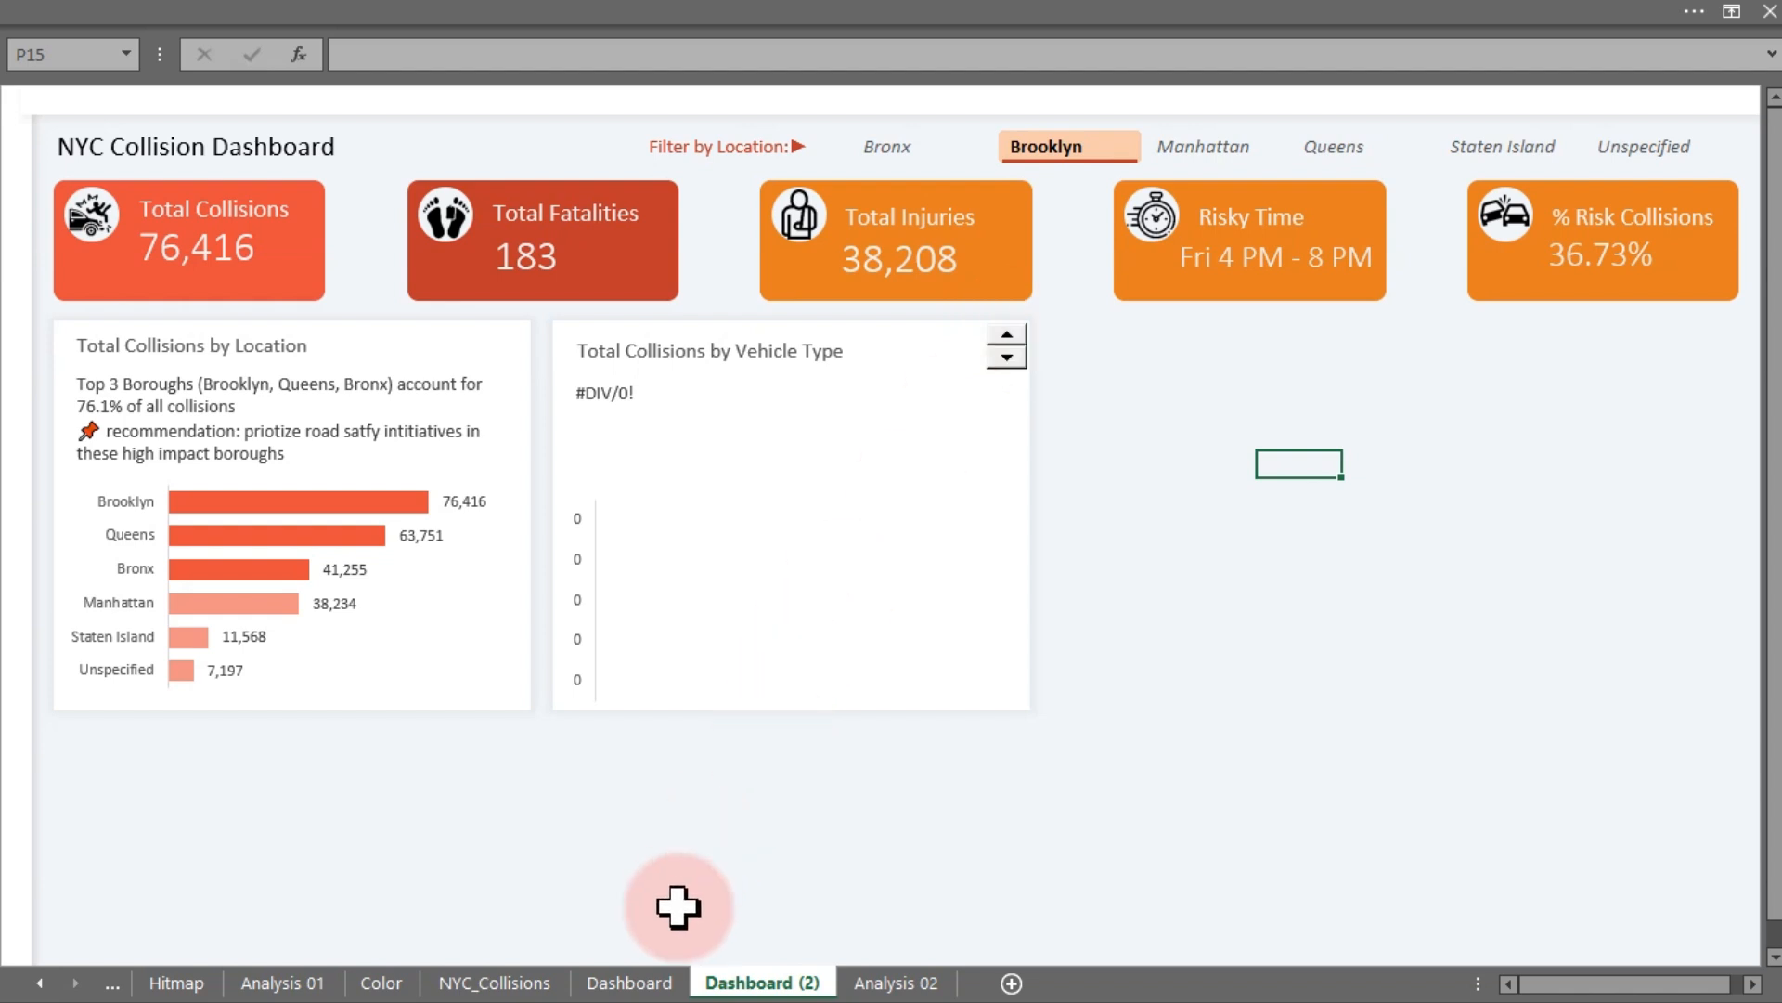
- Select the vehicle type list AN12:AN28 on Analysis 02 to count its entries
left_click(886, 982)
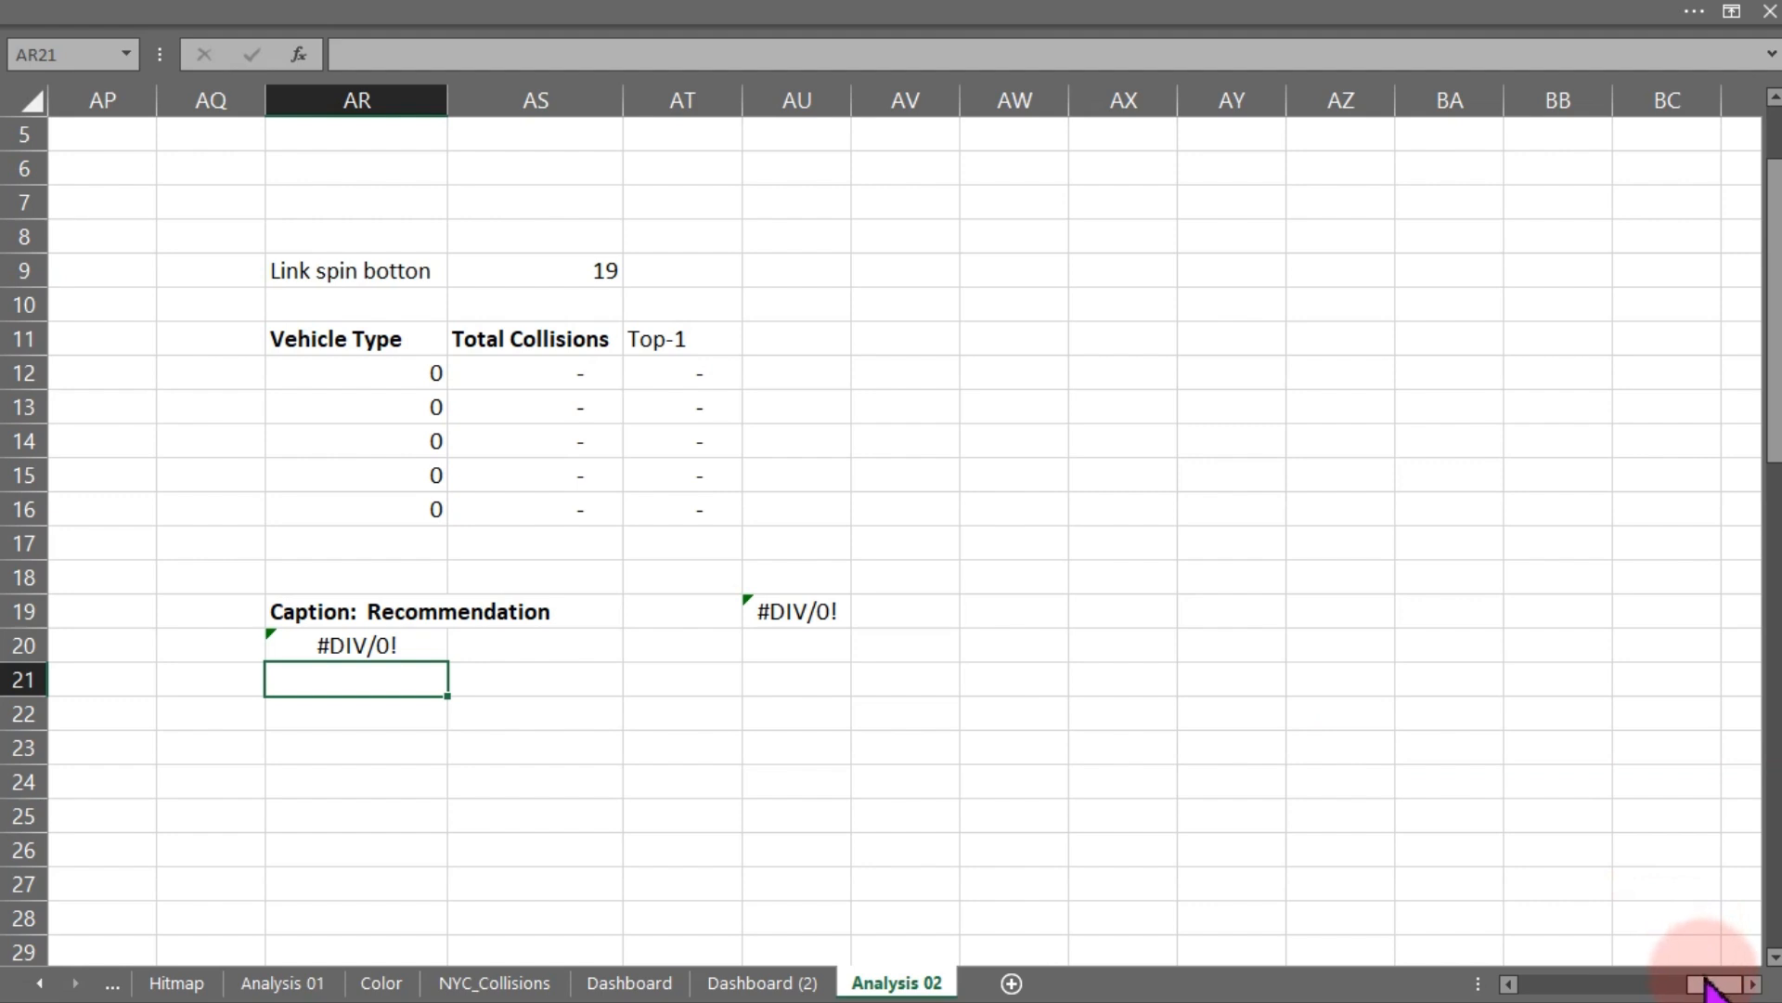
left_click_drag(1708, 984, 1695, 990)
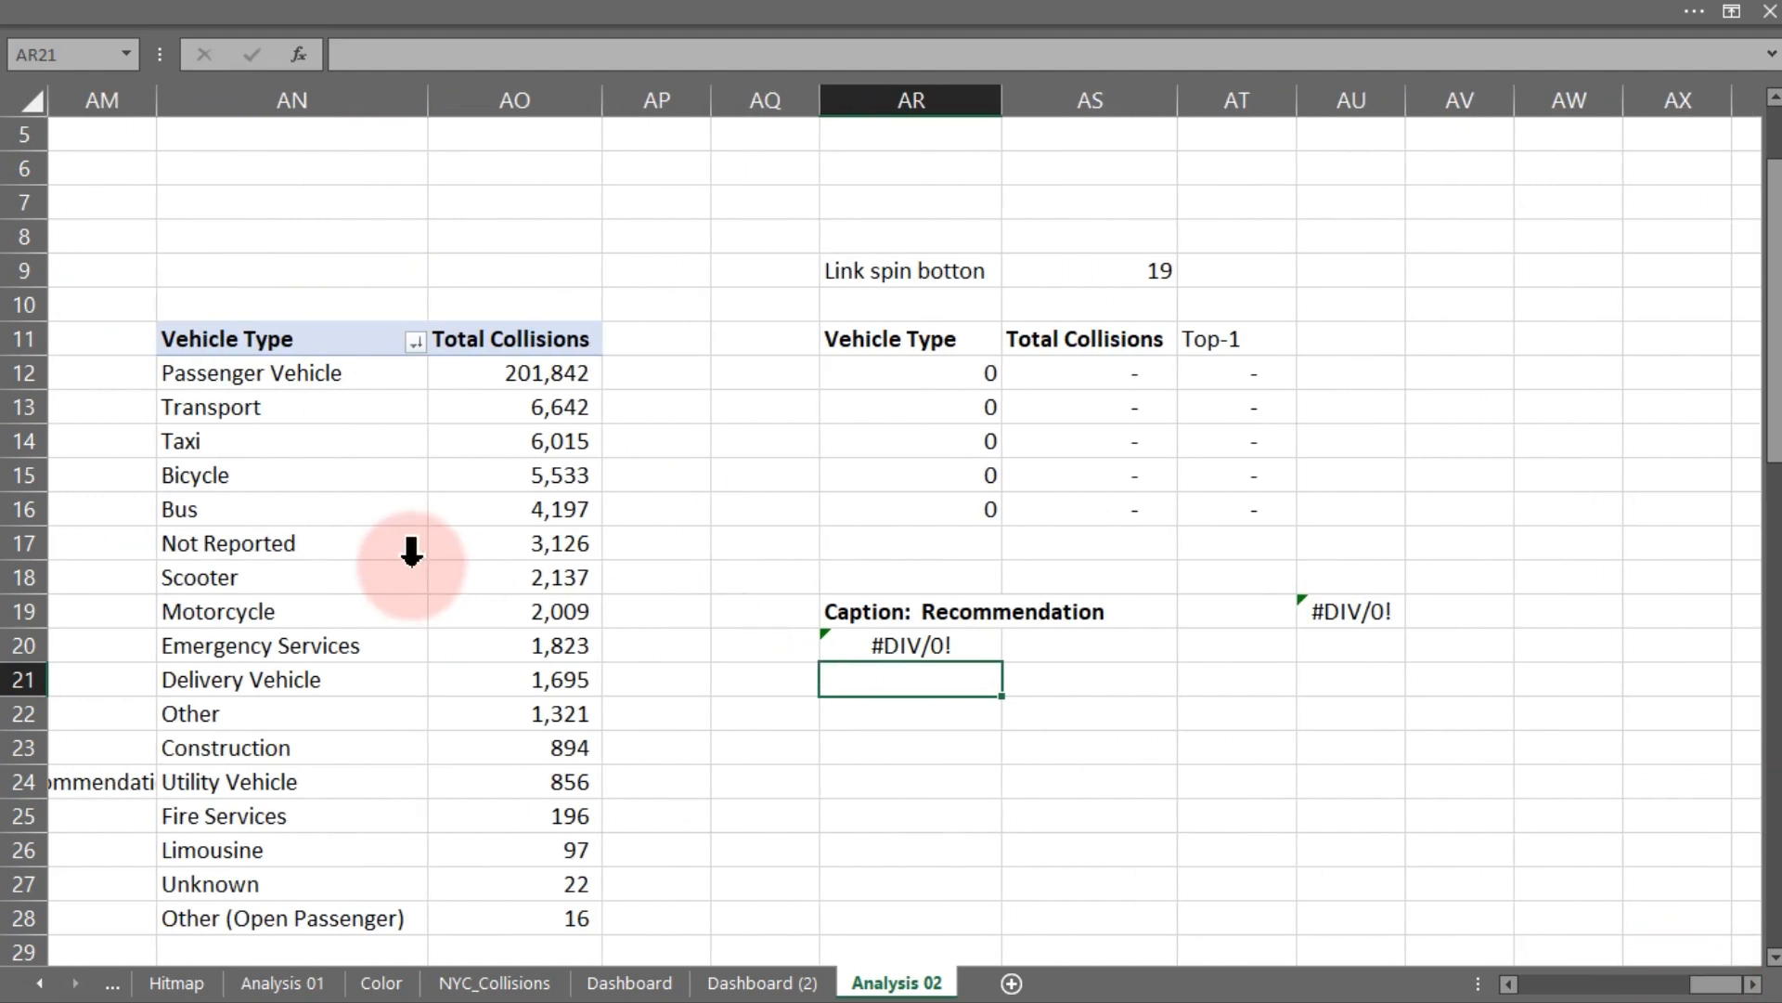
left_click_drag(308, 375, 317, 896)
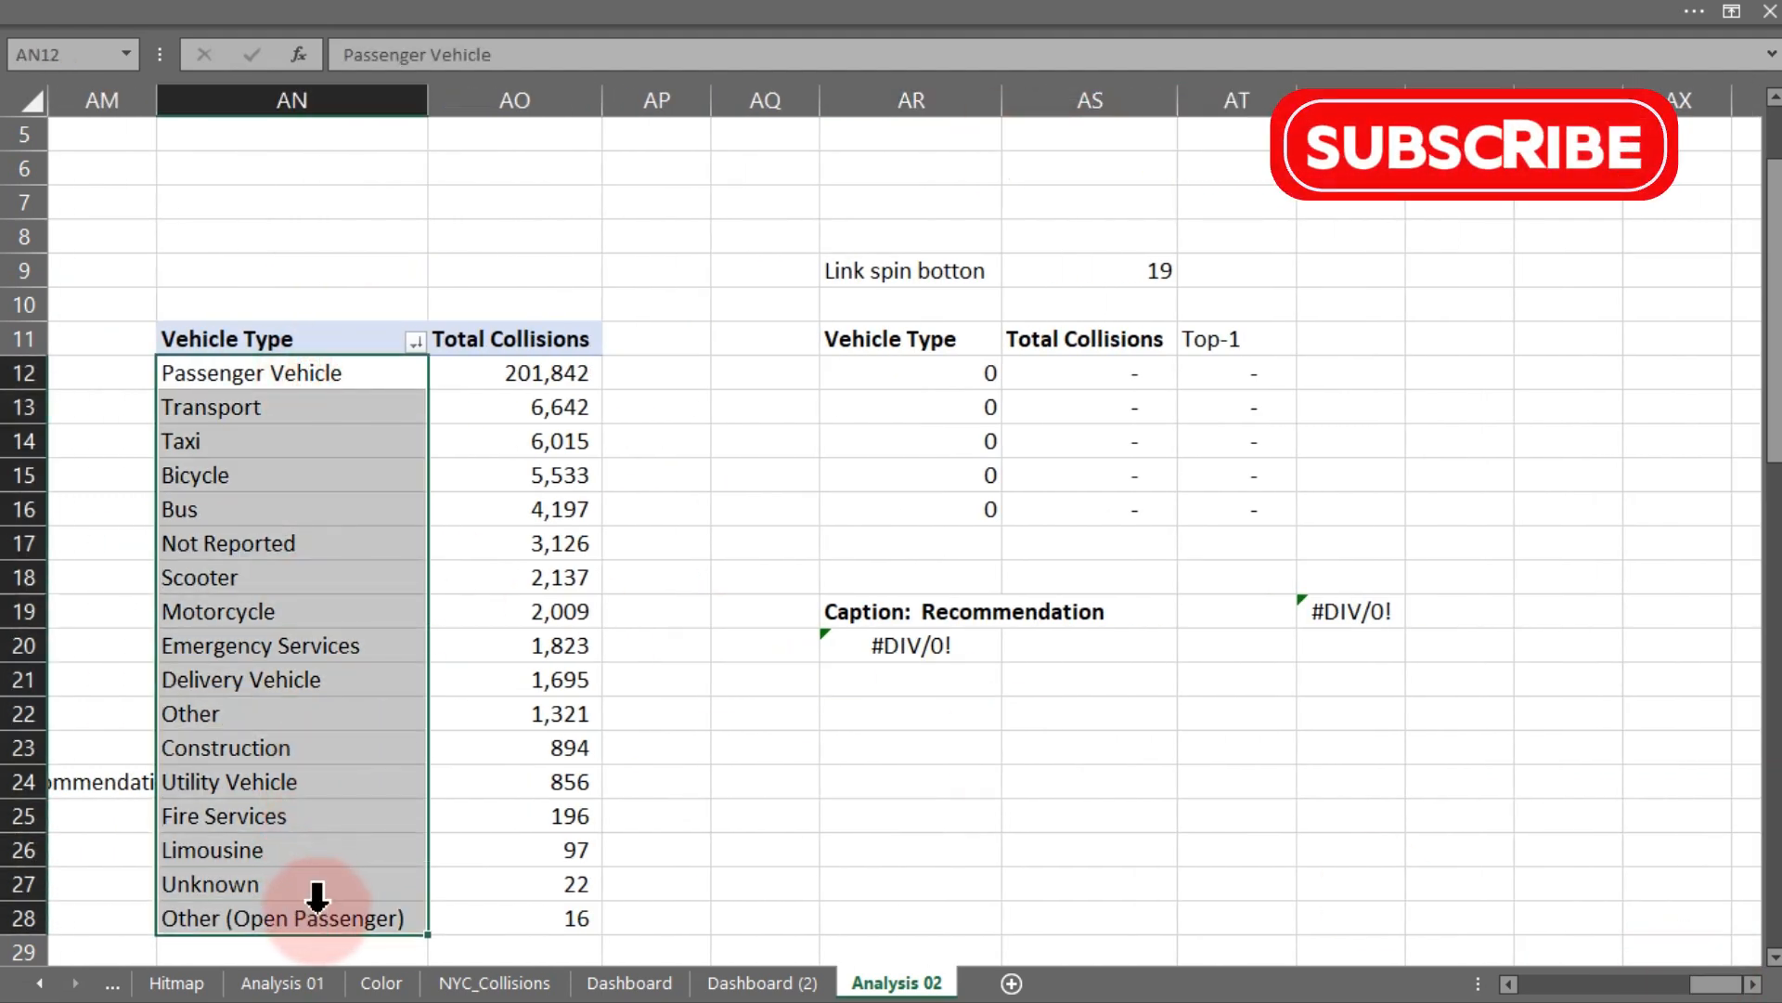
left_click(949, 20)
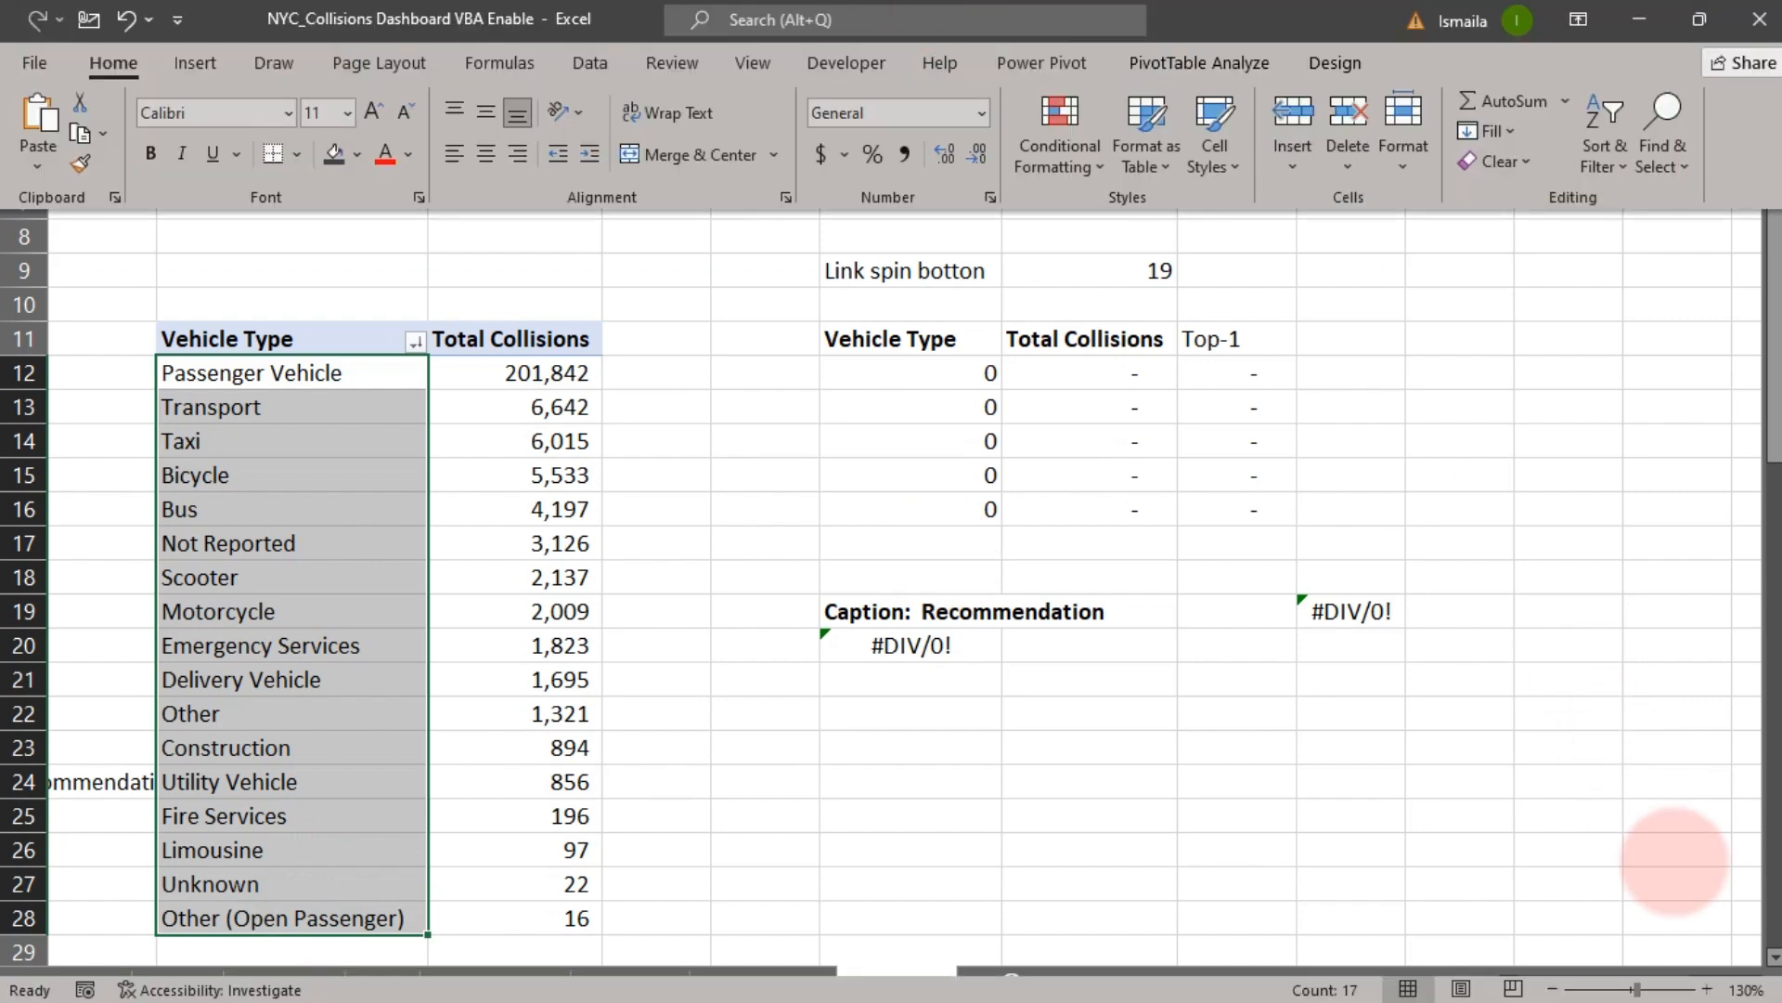
left_click(1329, 819)
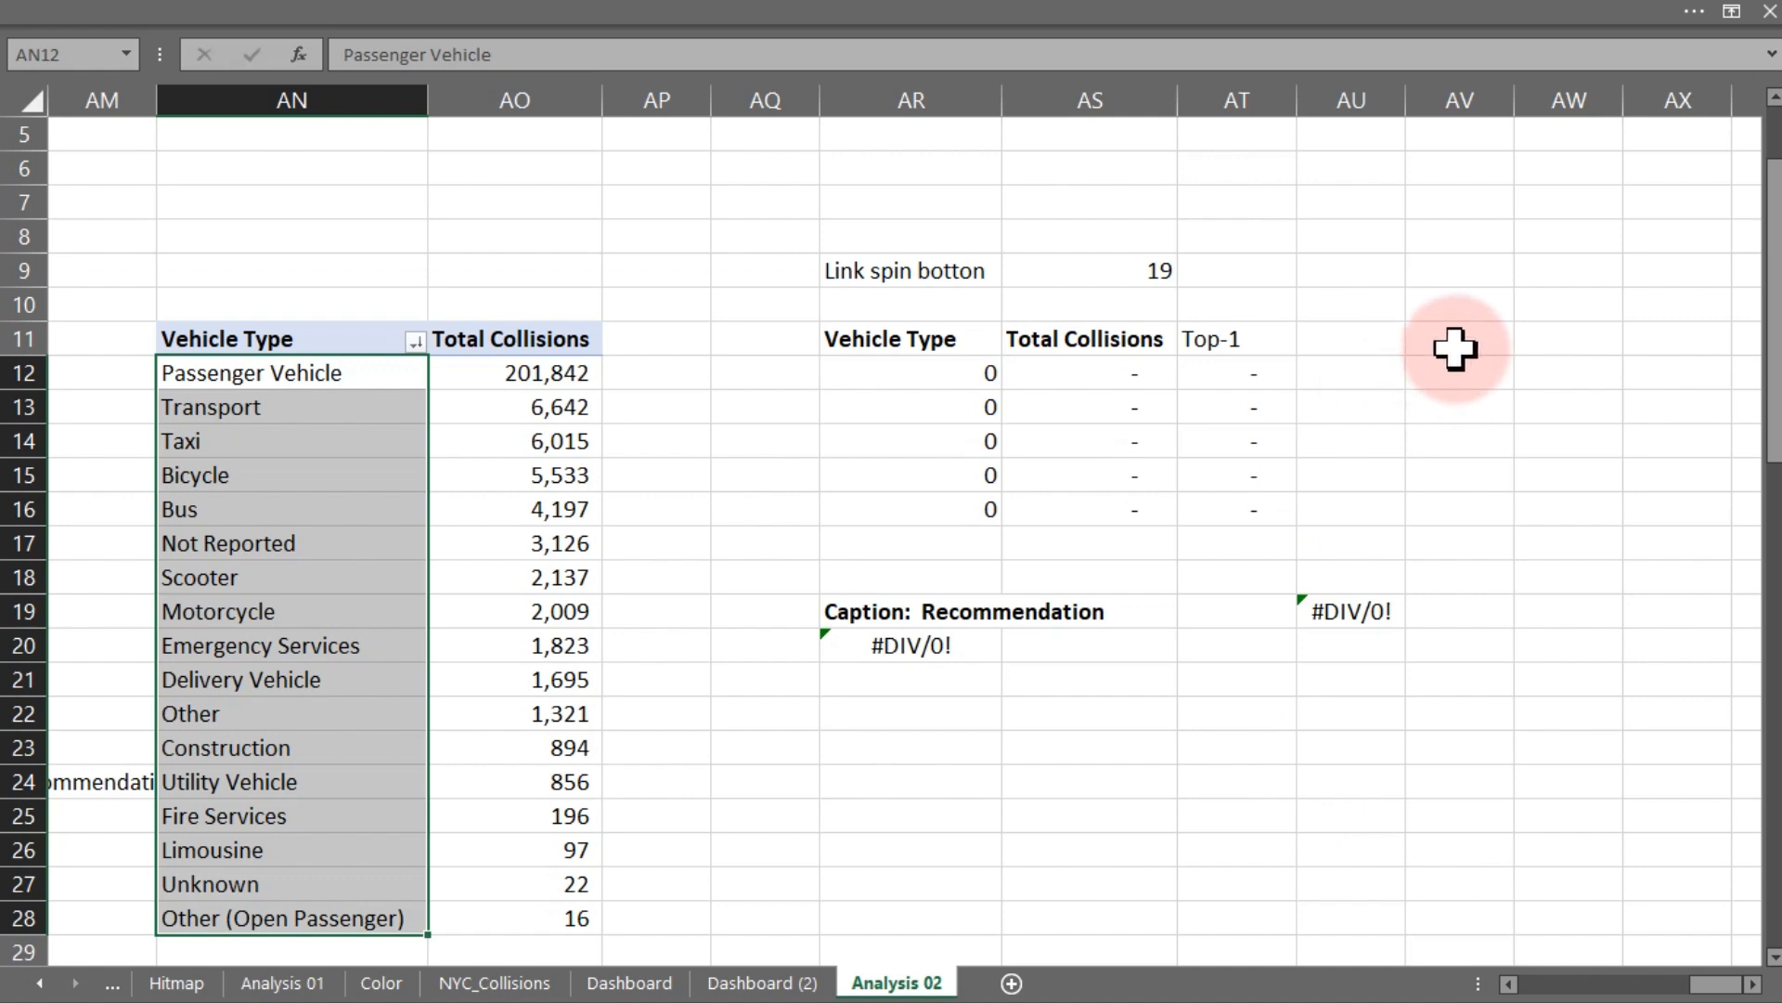
- Enter 17 in cell AR24 and 5 in cell AR25 on Analysis 02
left_click(959, 776)
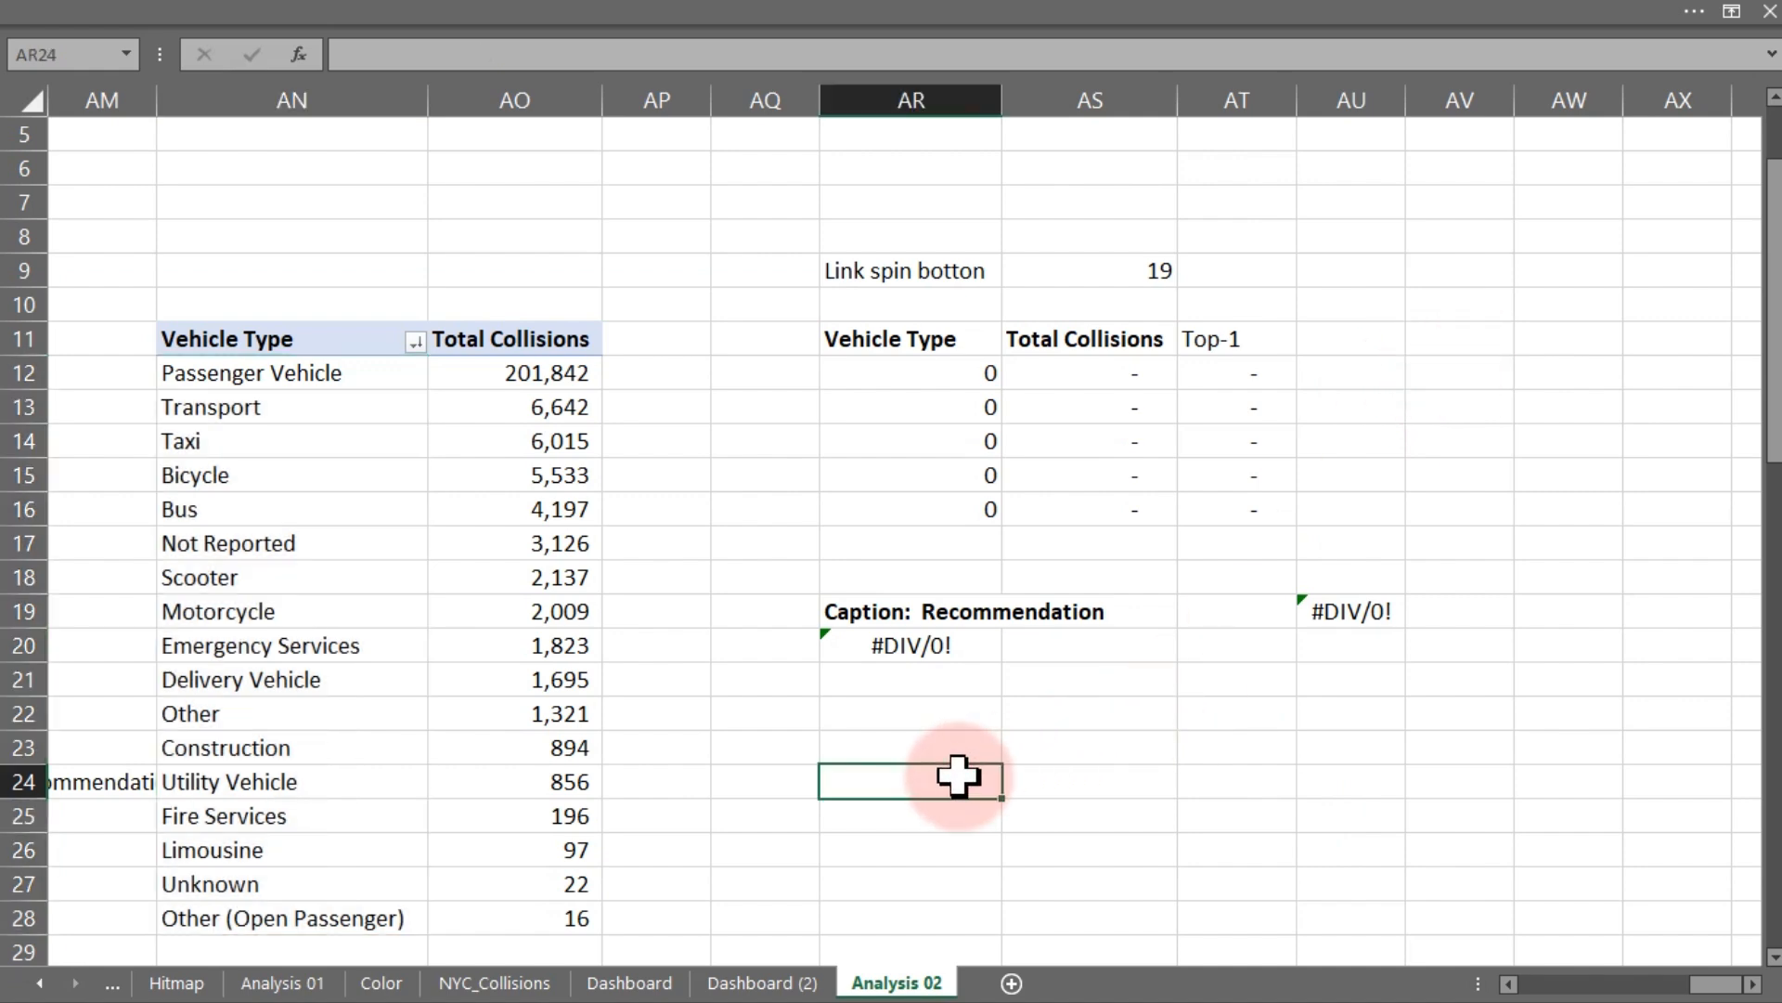
type("17")
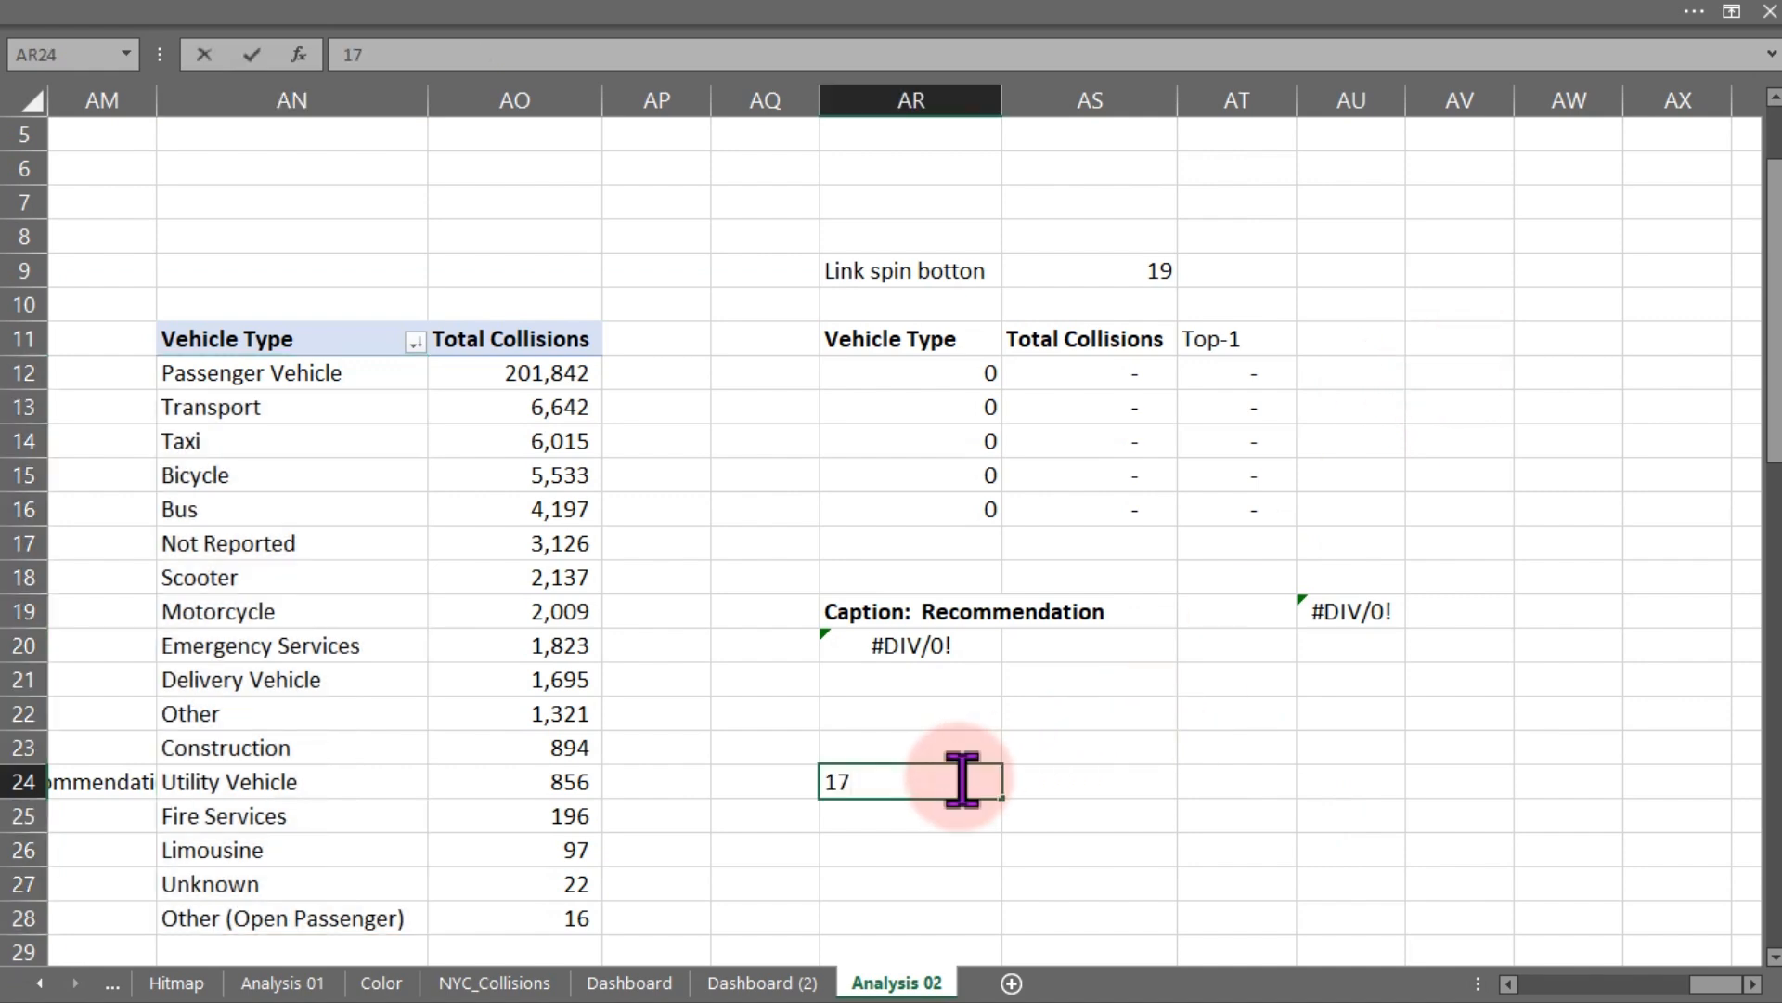
key("Return")
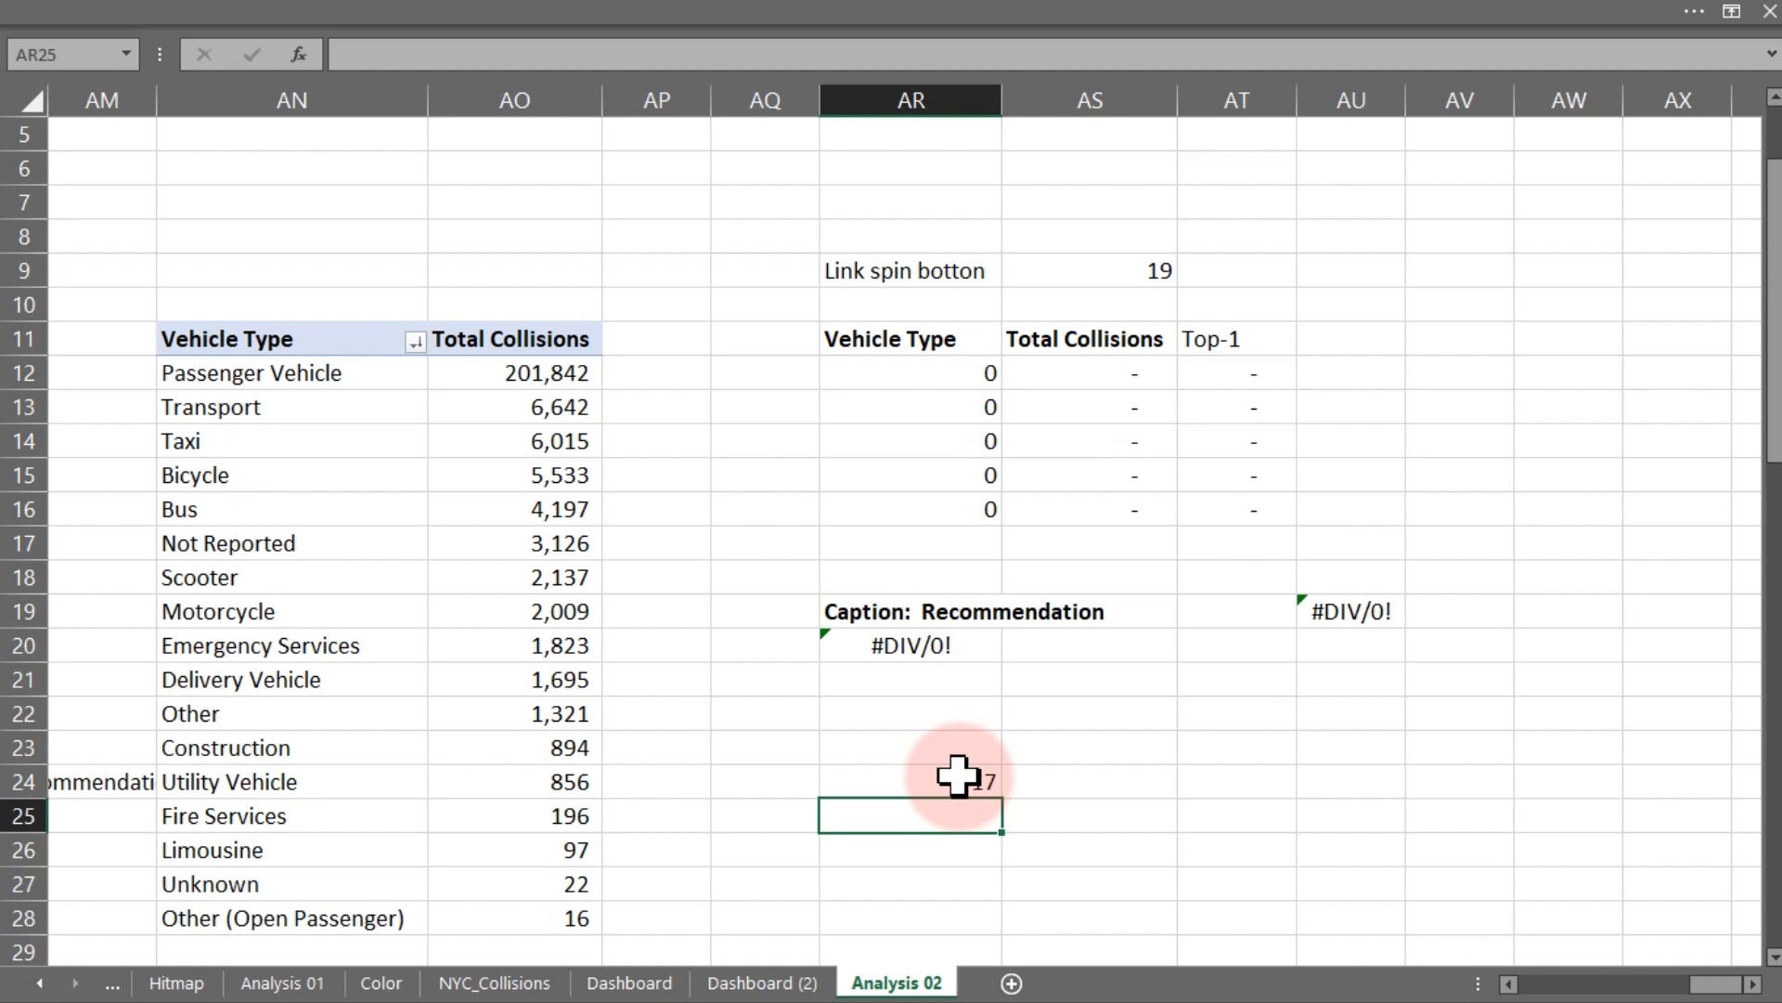
type("5")
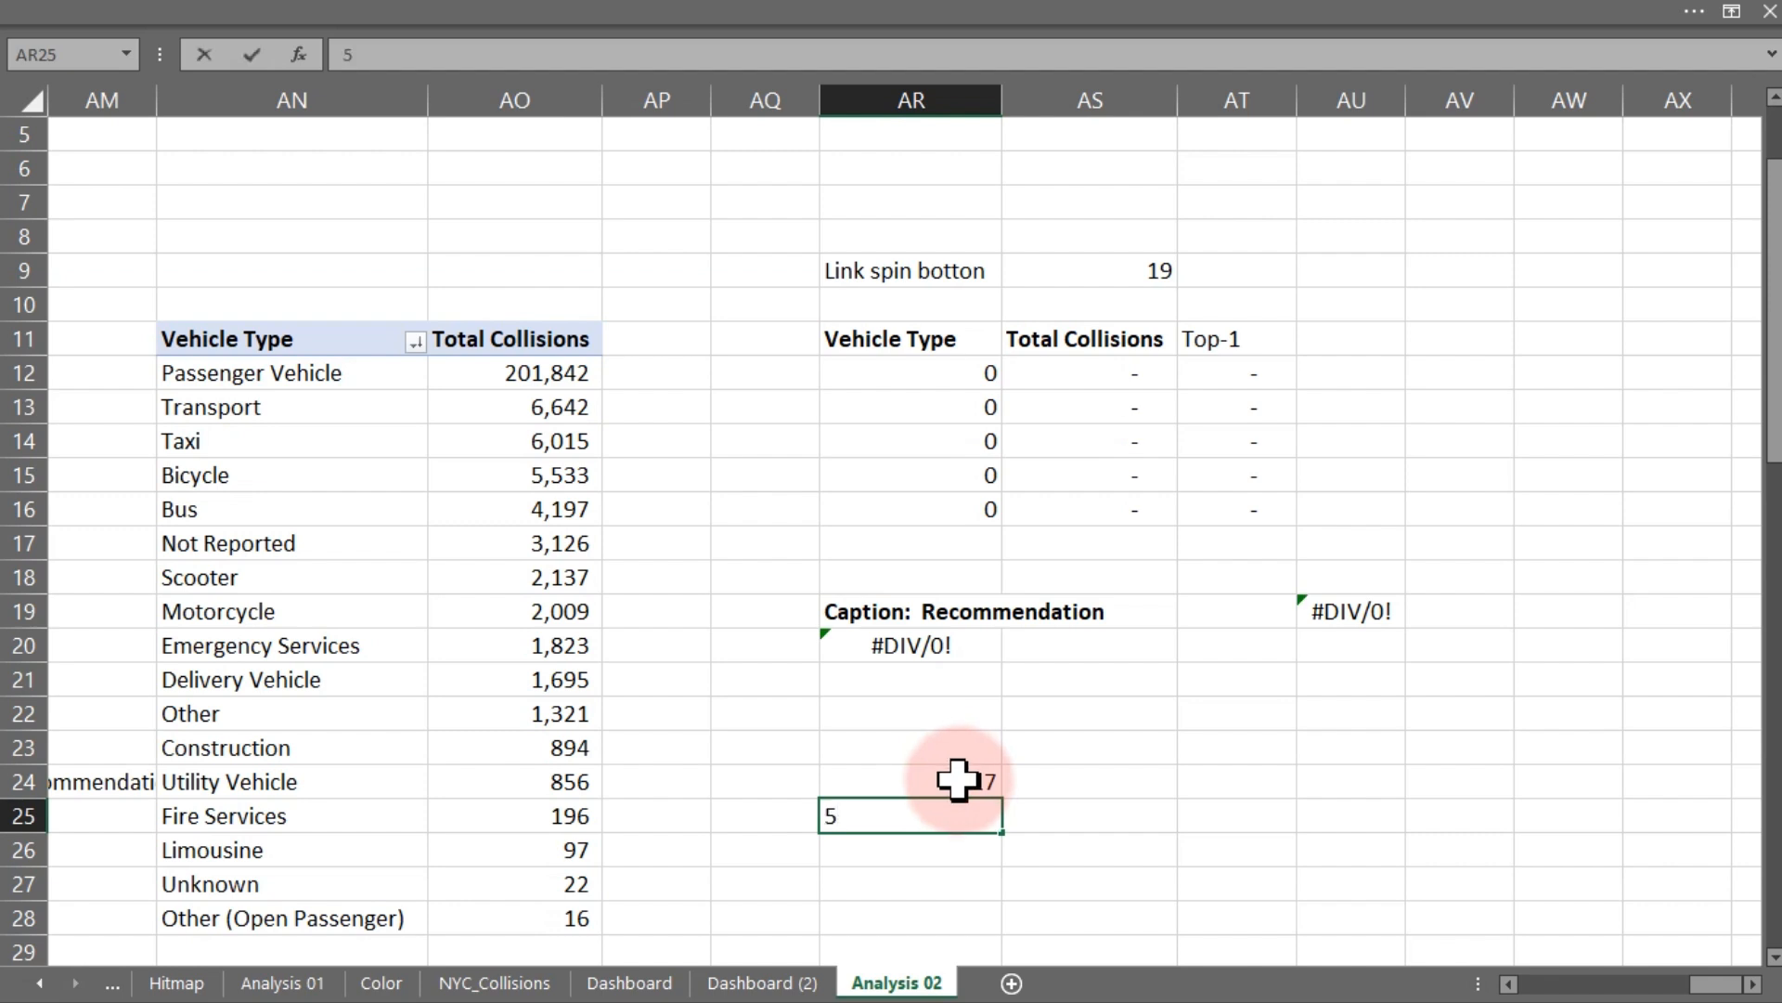
left_click(1046, 809)
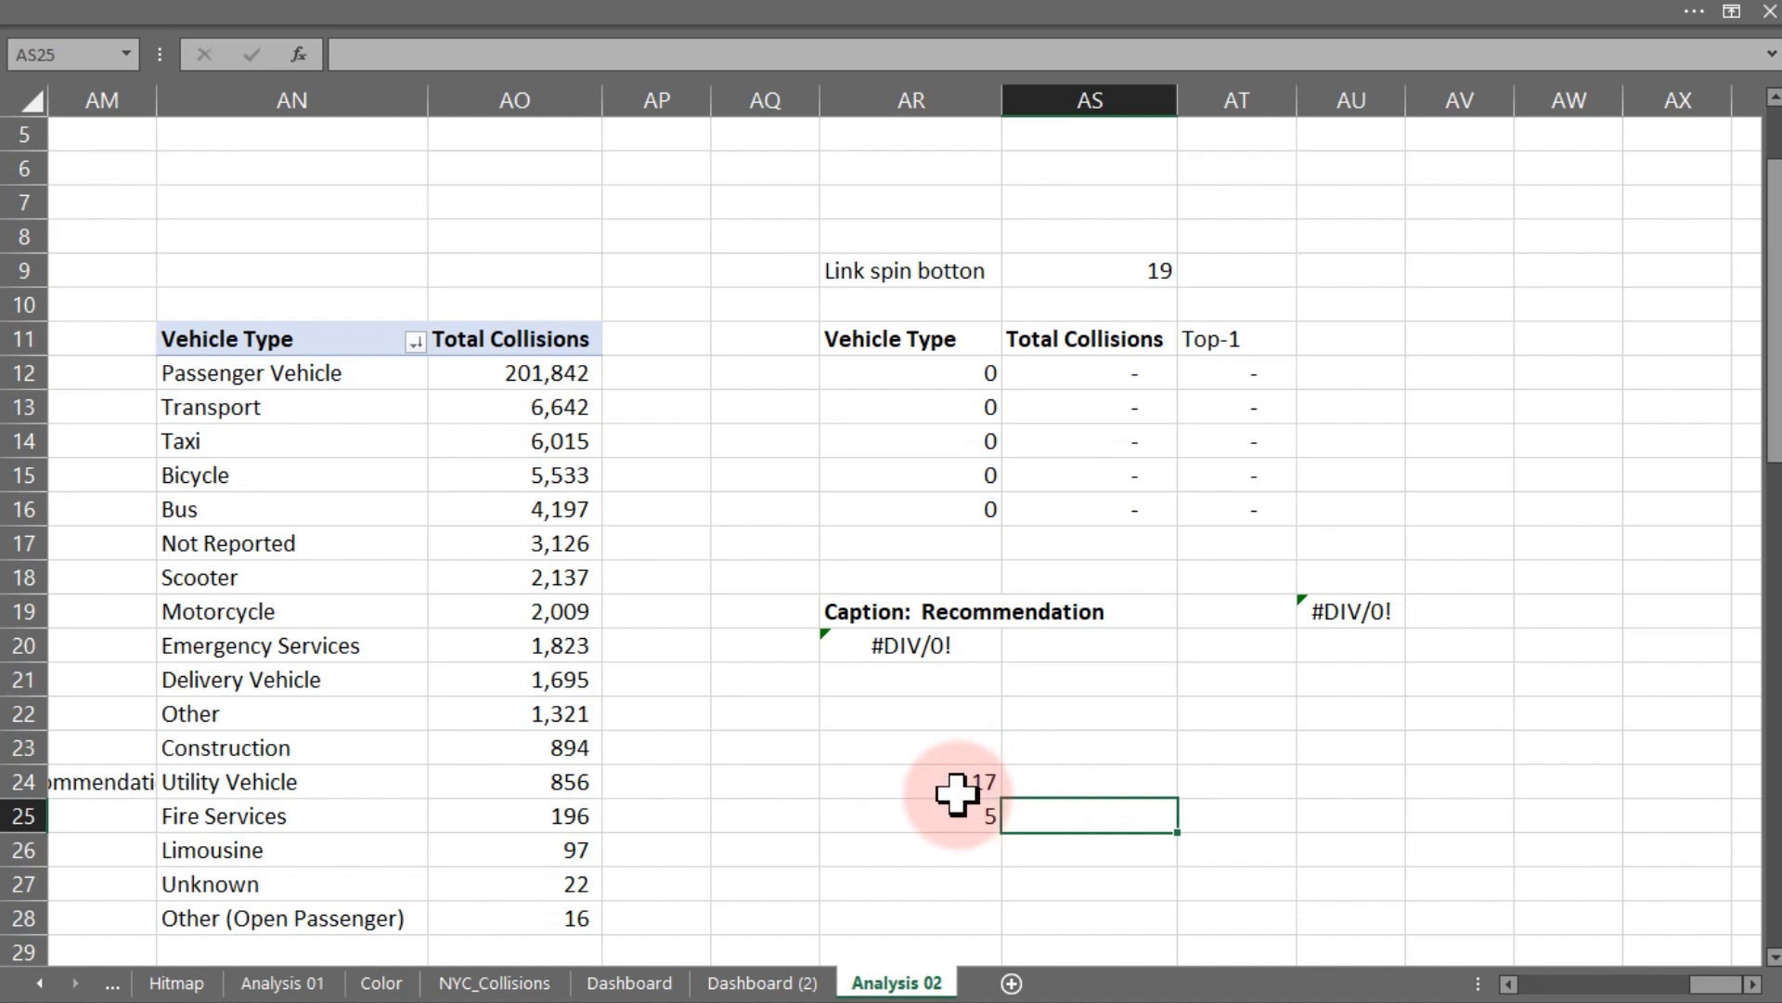
- Label the two values by entering All in AS24 and Active in AS25
left_click(1028, 785)
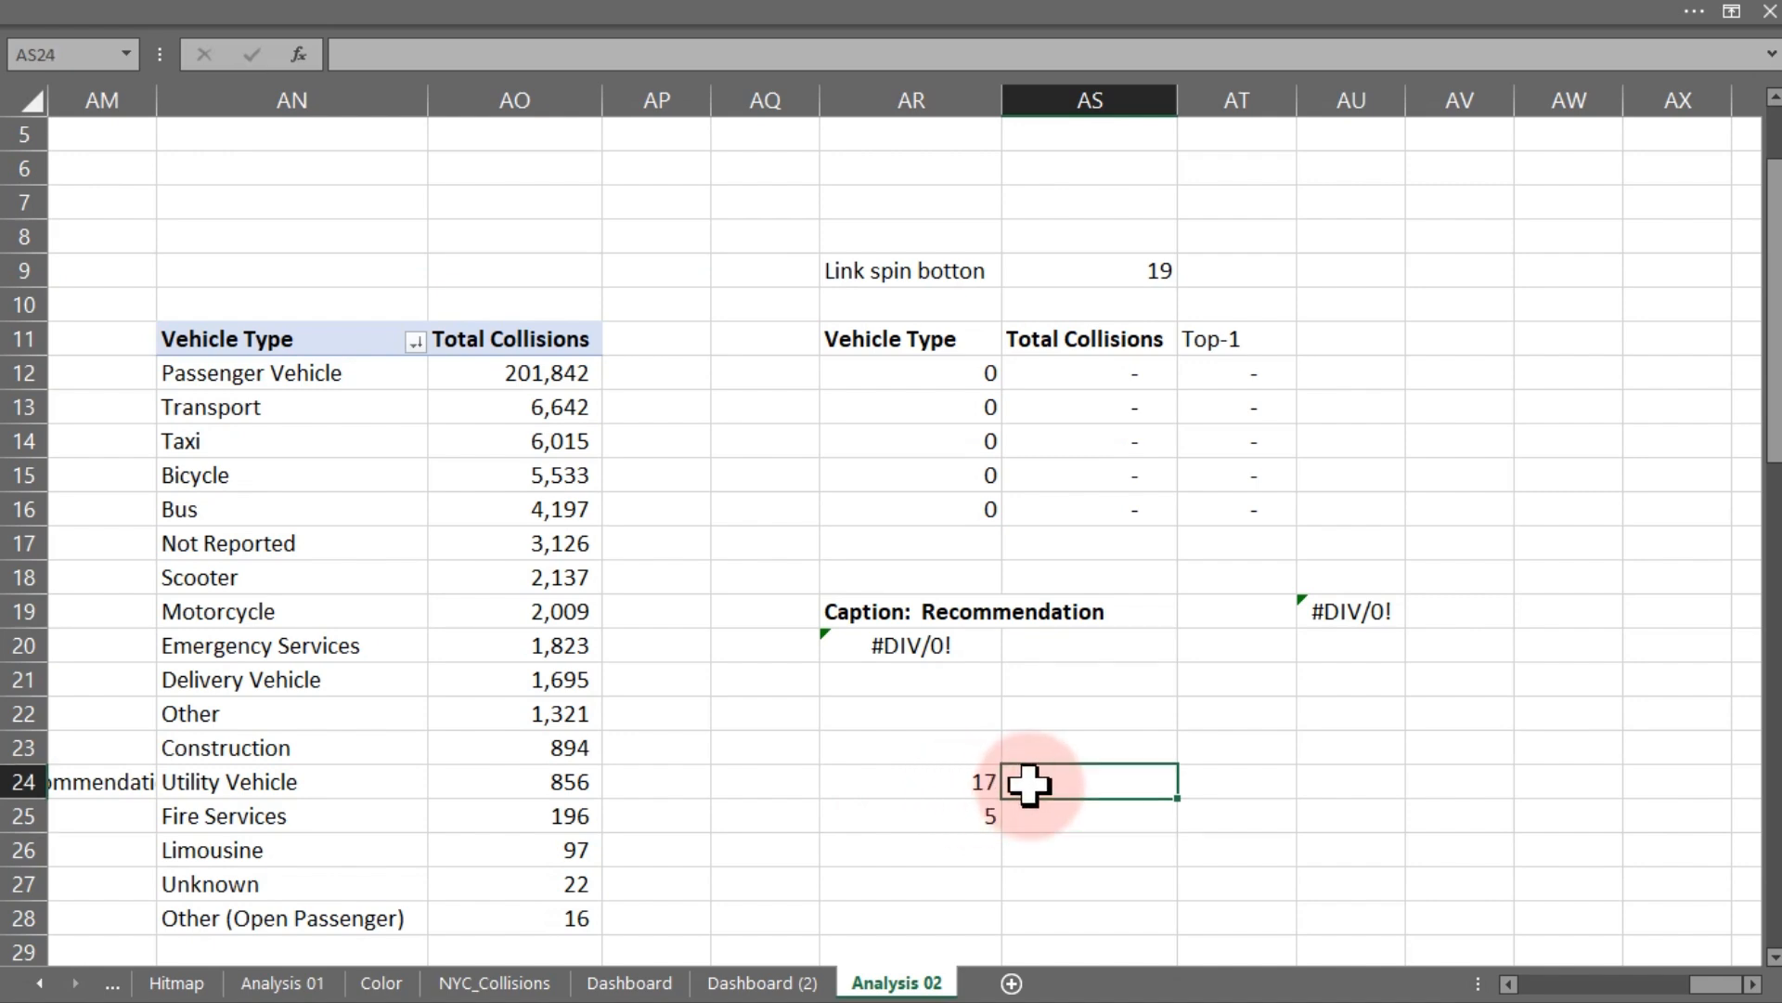
type("All")
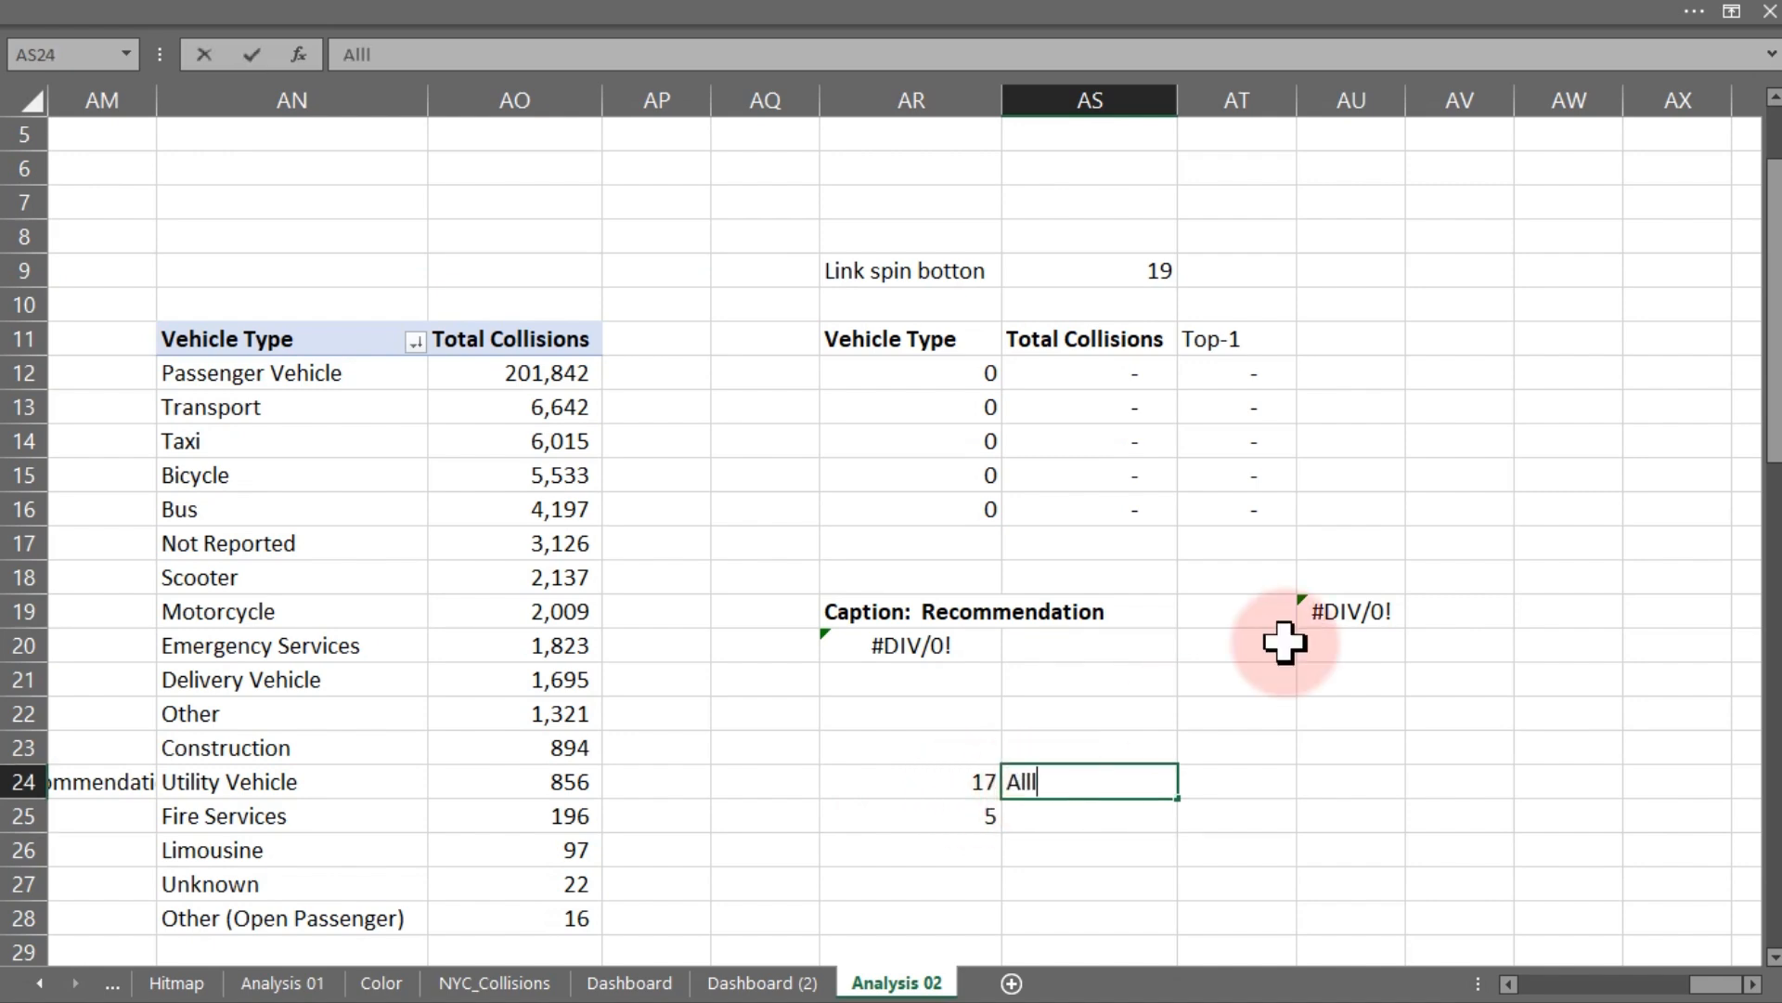
key("Return")
type("Ac")
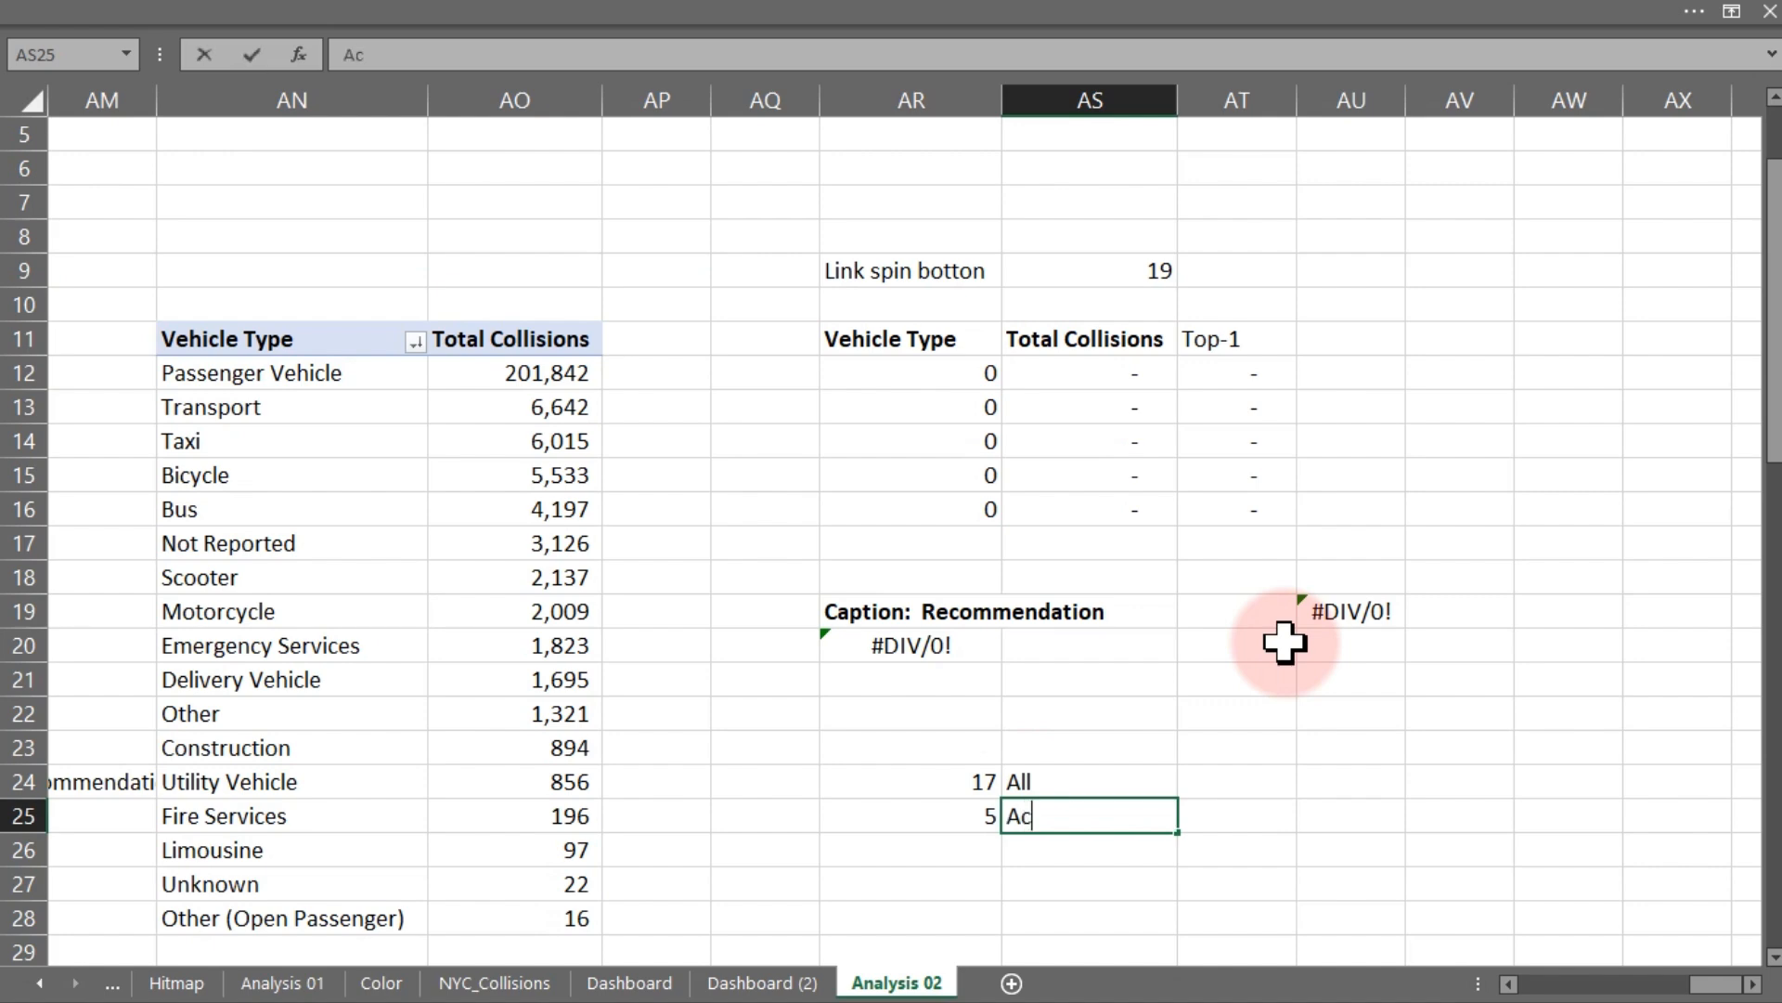
type("tive")
key("Return")
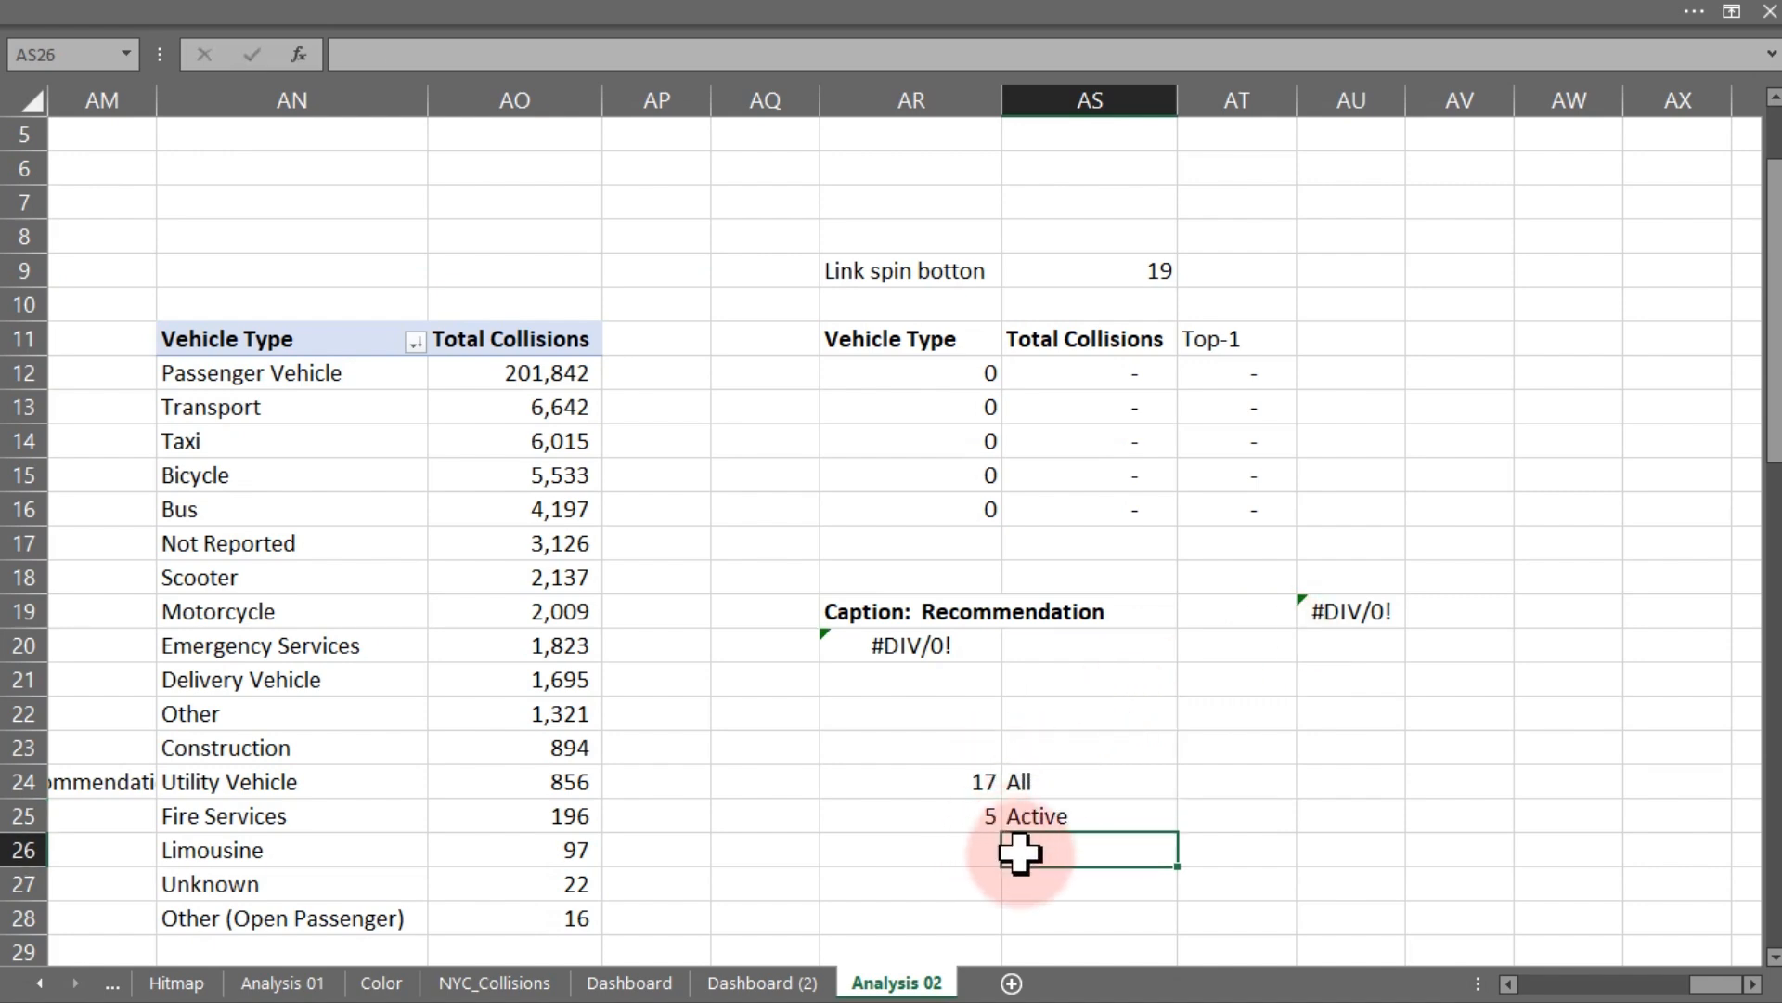
- Enter a formula in AS26 subtracting AR24 from AR25
type("=")
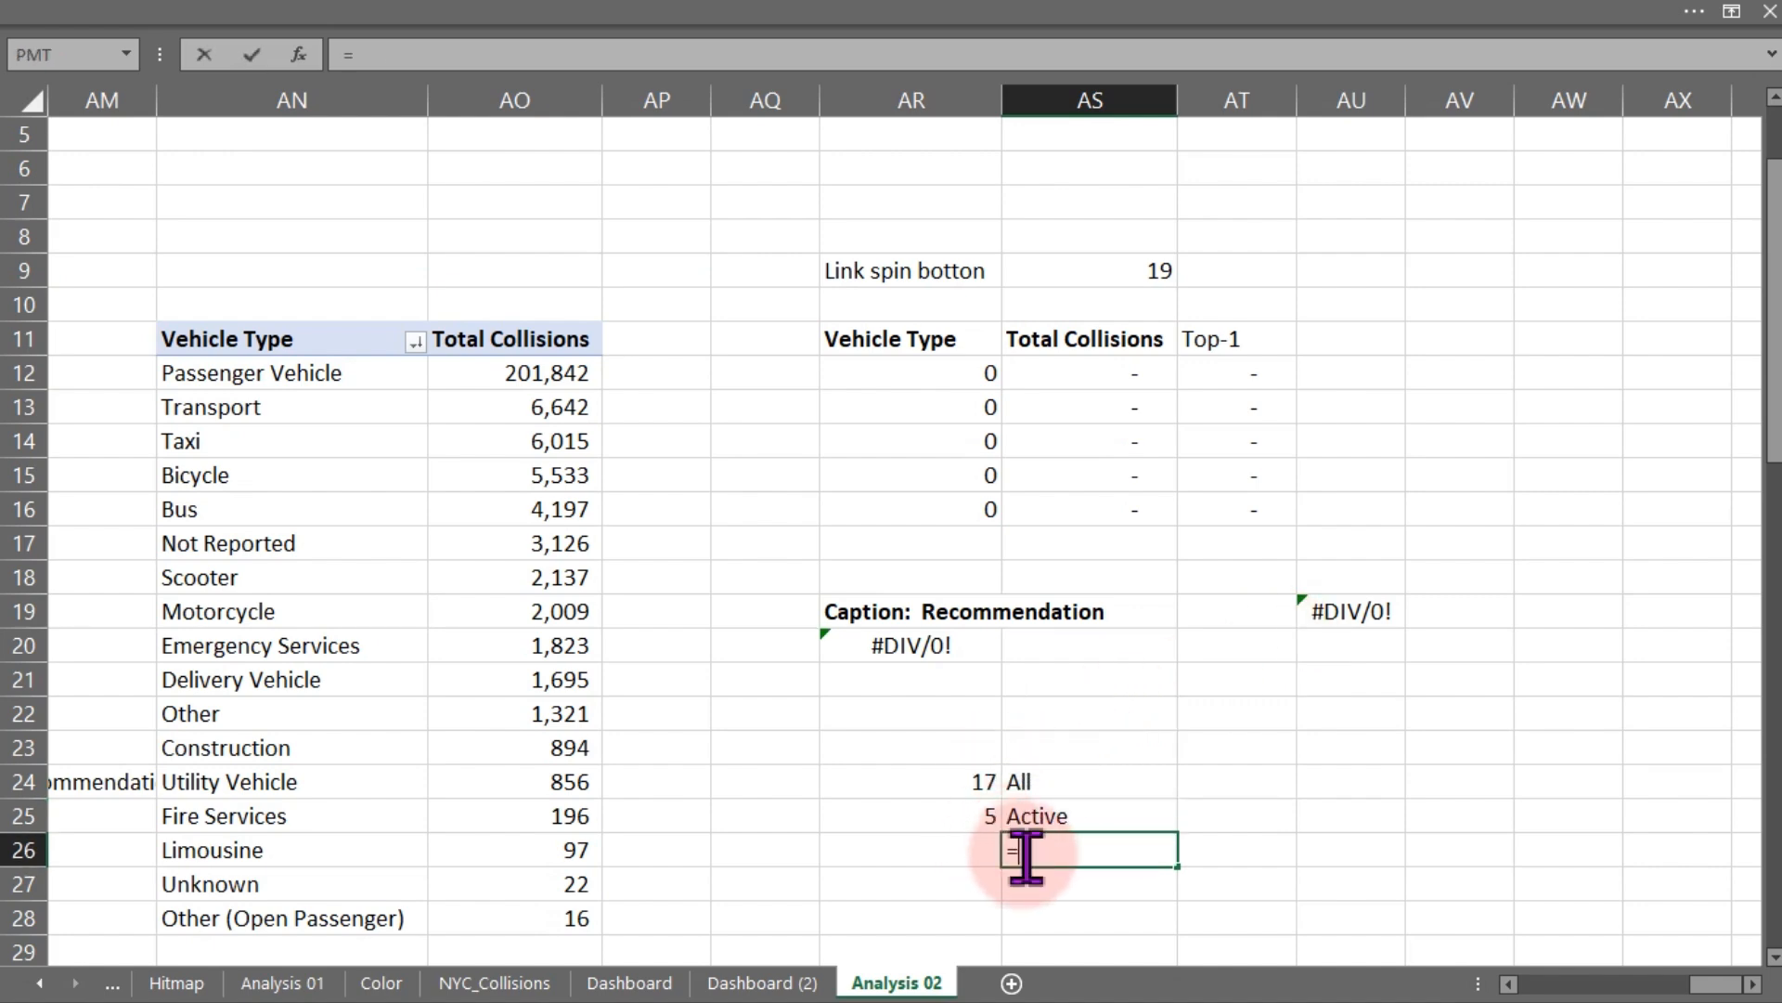
left_click(970, 809)
type("-")
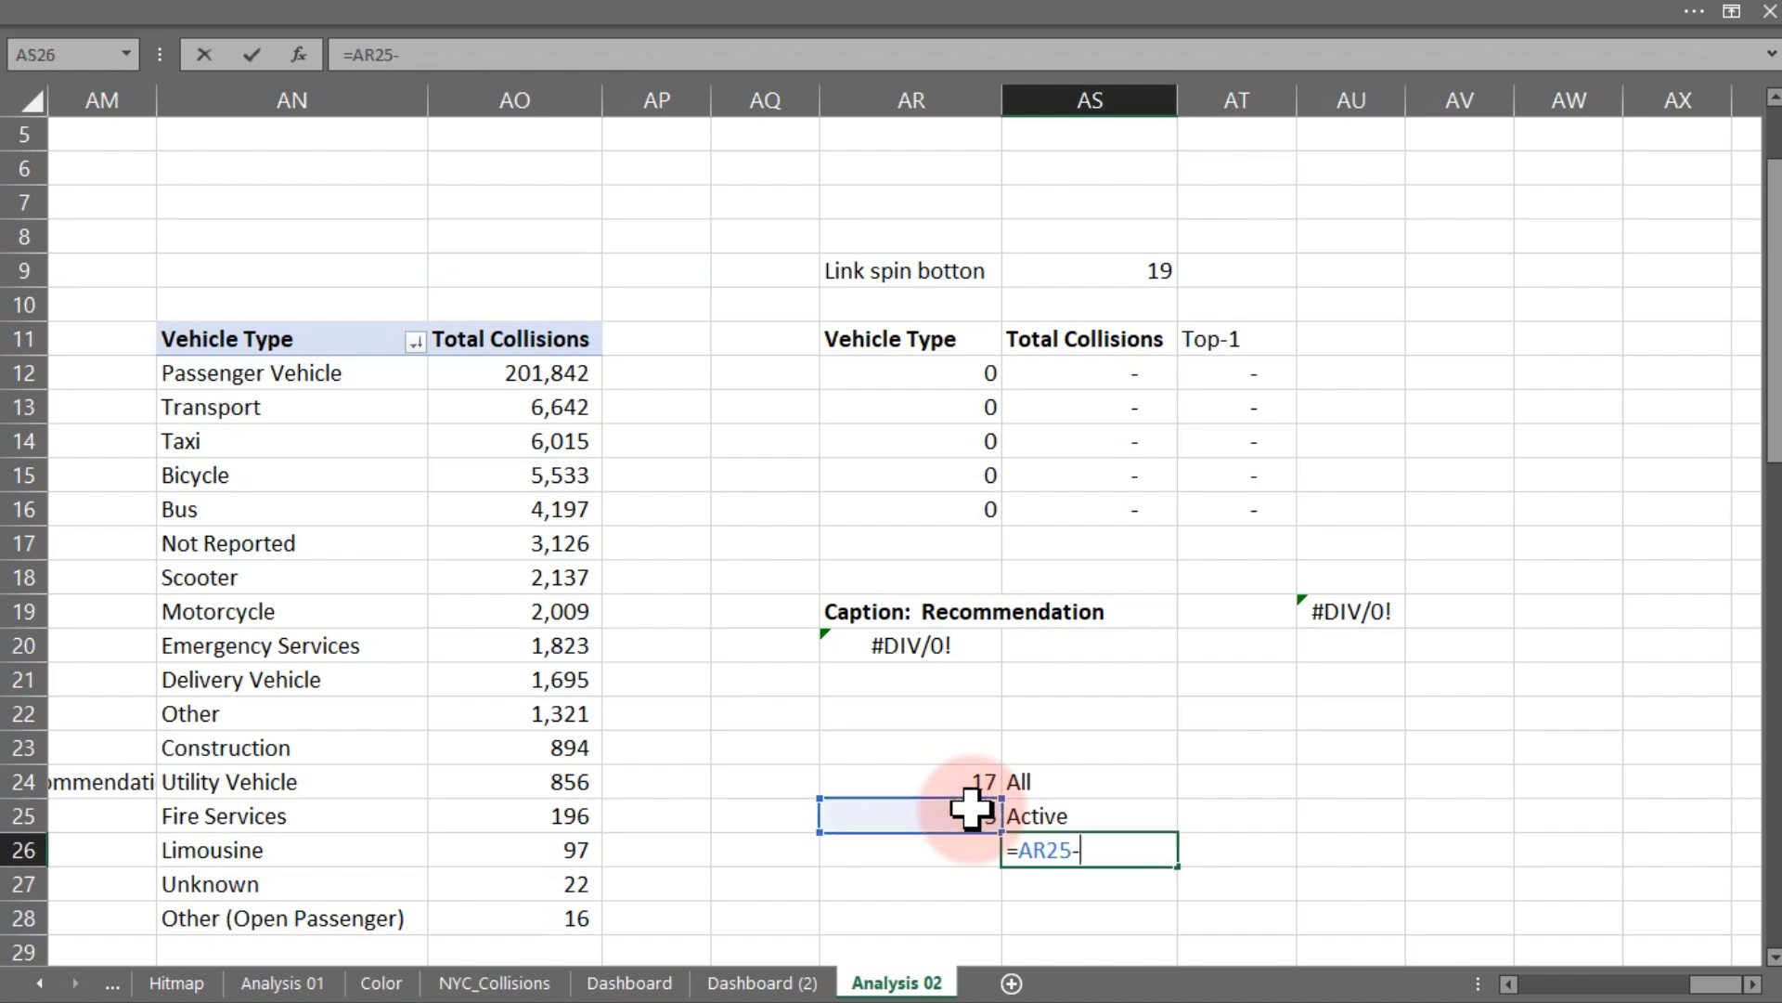
left_click(968, 782)
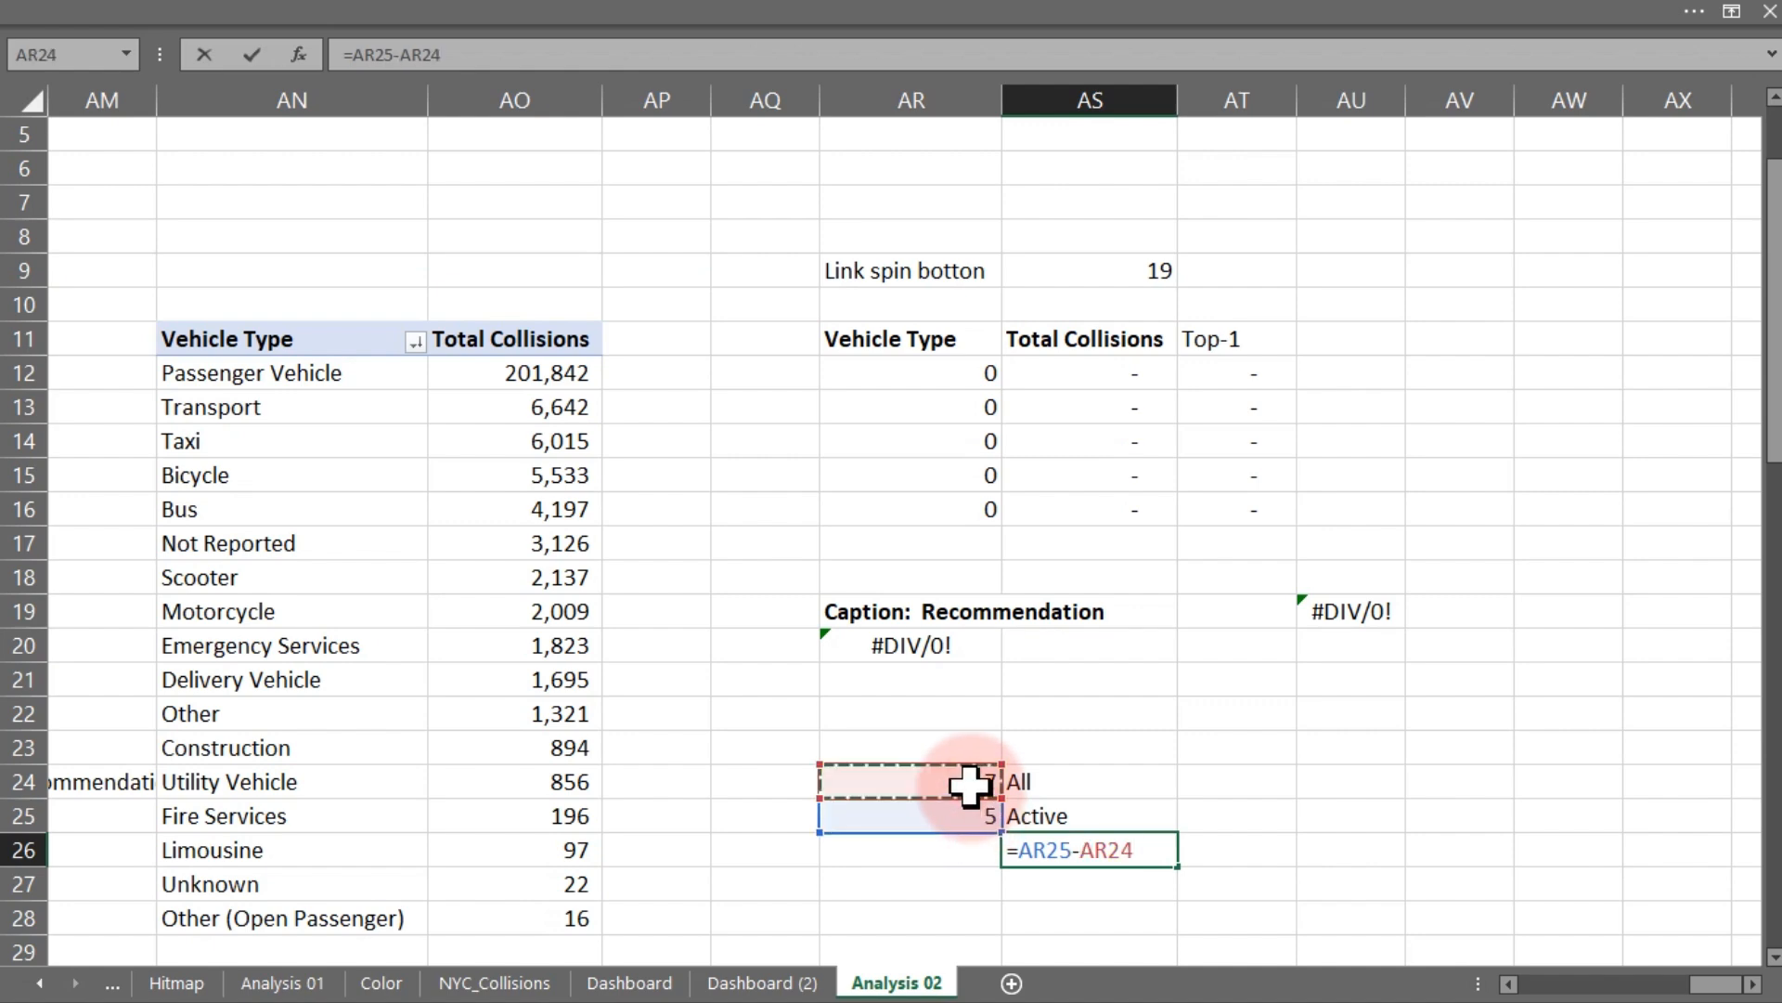
key("Return")
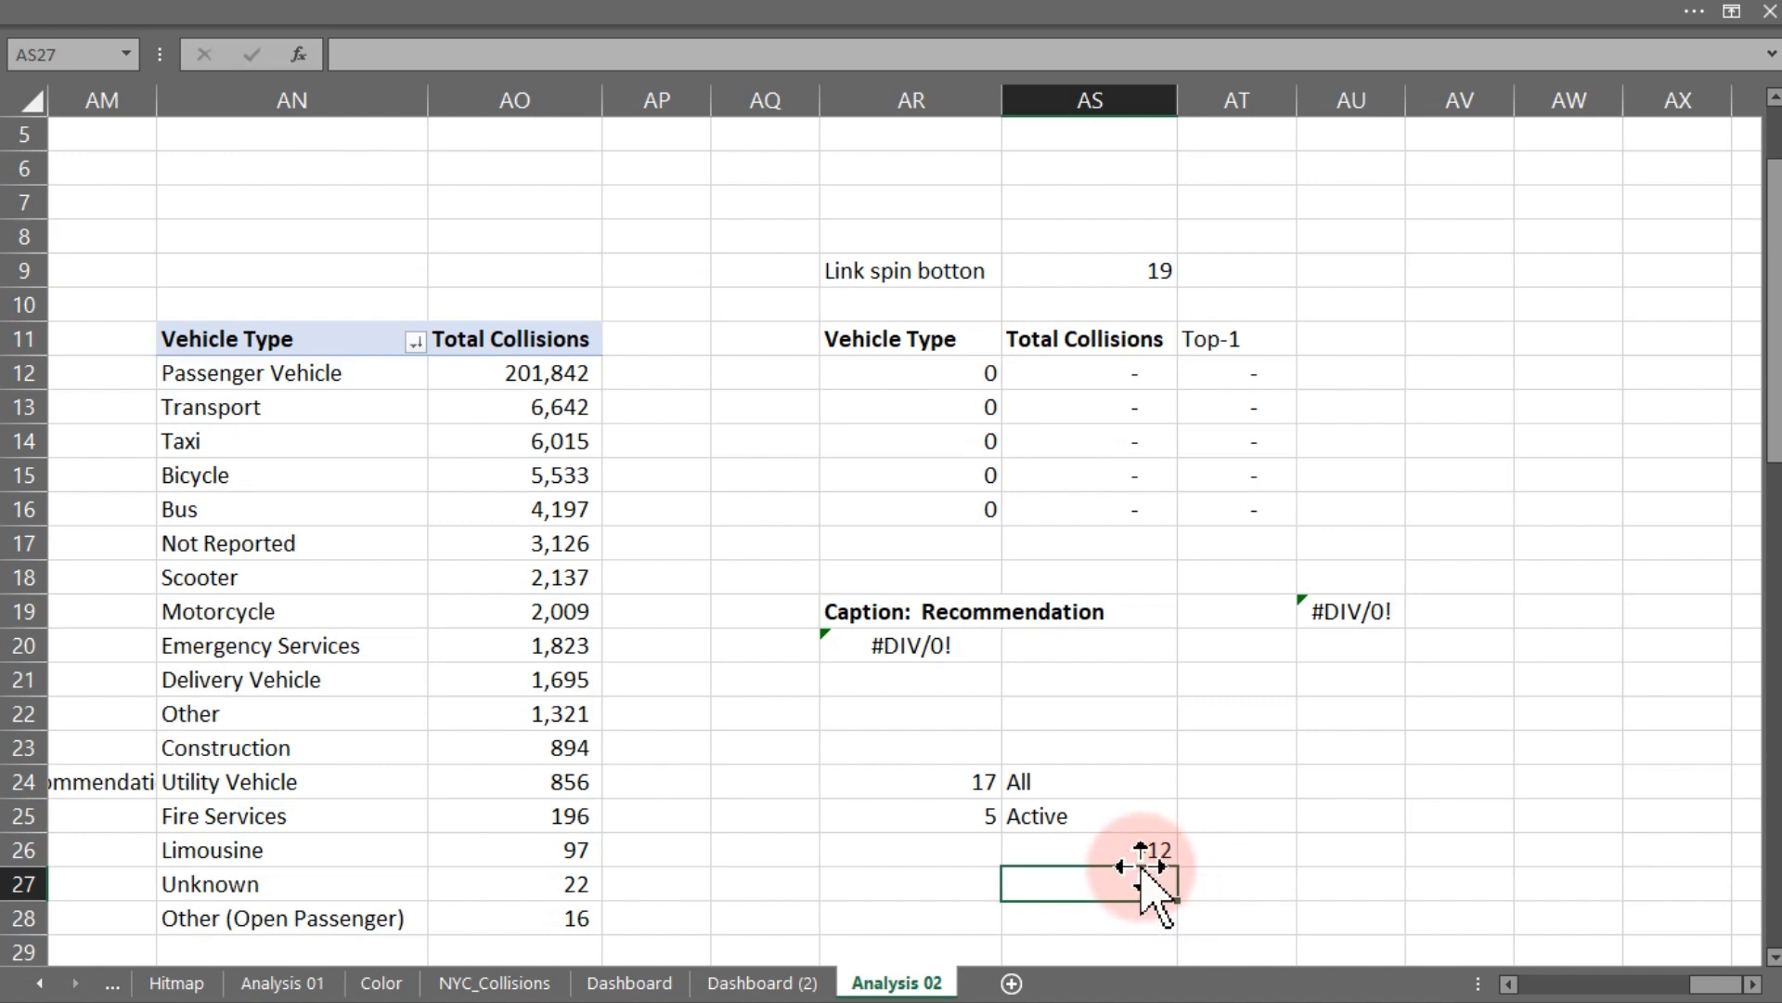
- Enter the formula =AR24-AR25+1 in AS26 to compute the spin button's maximum
left_click(1126, 851)
type("=")
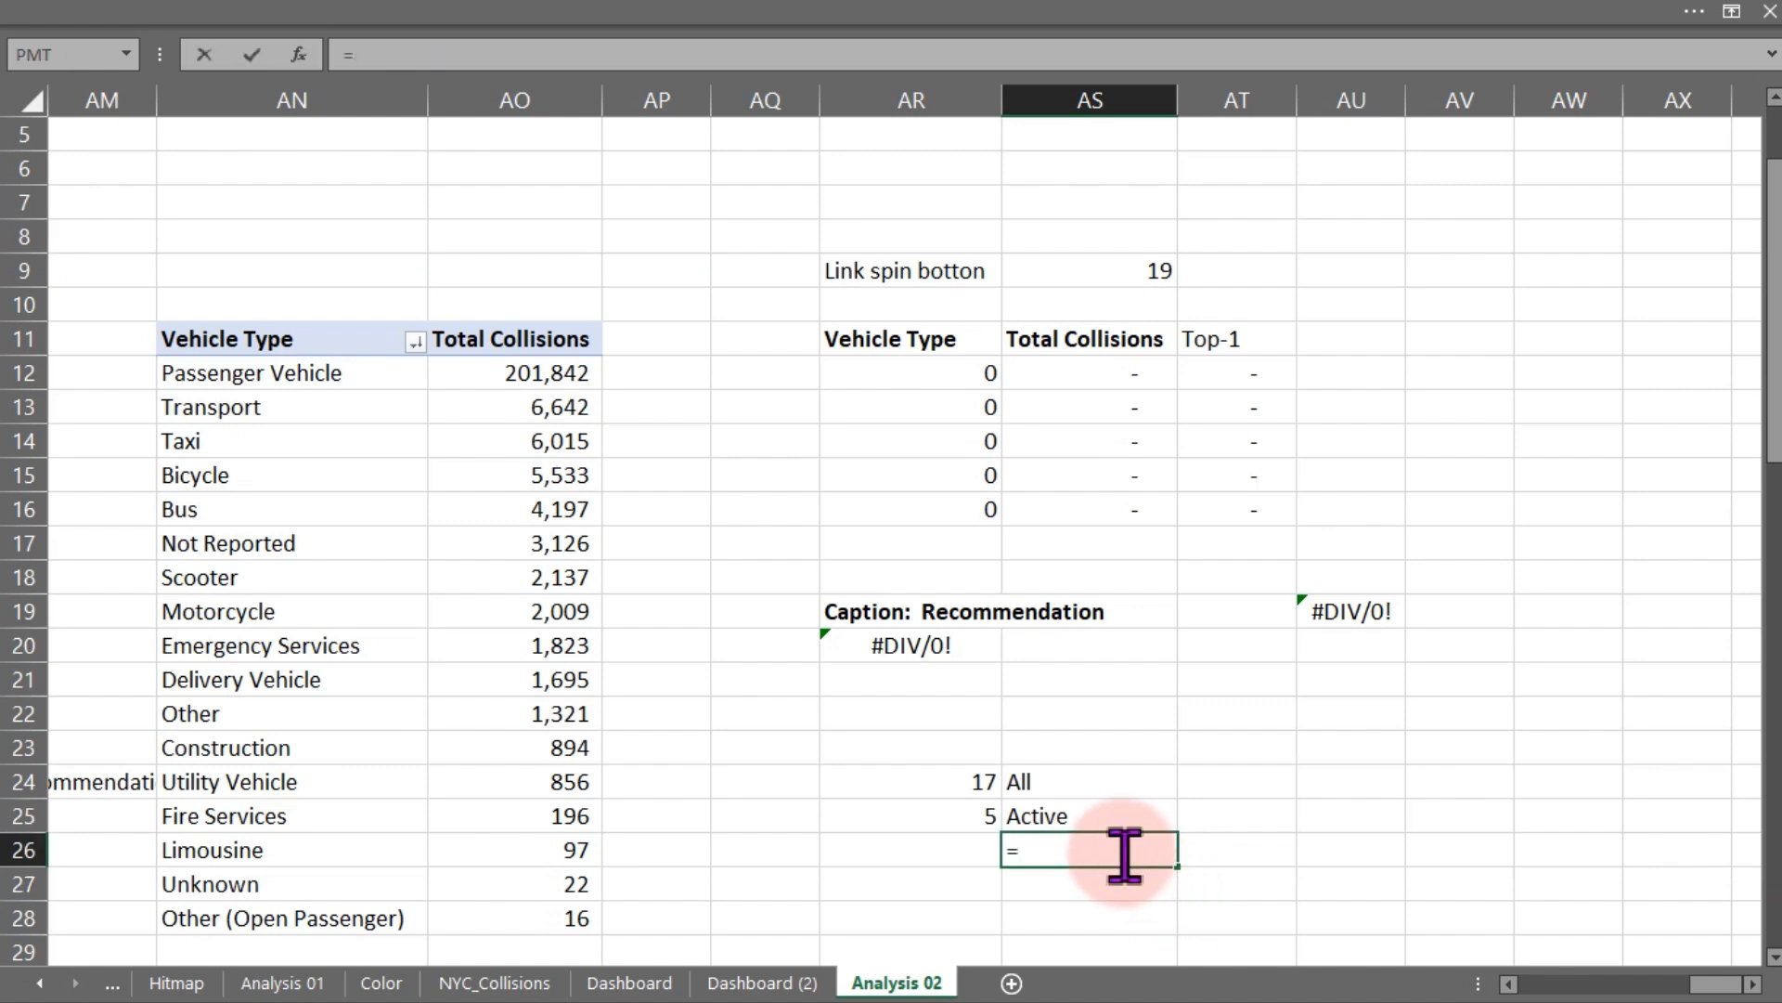
left_click(947, 785)
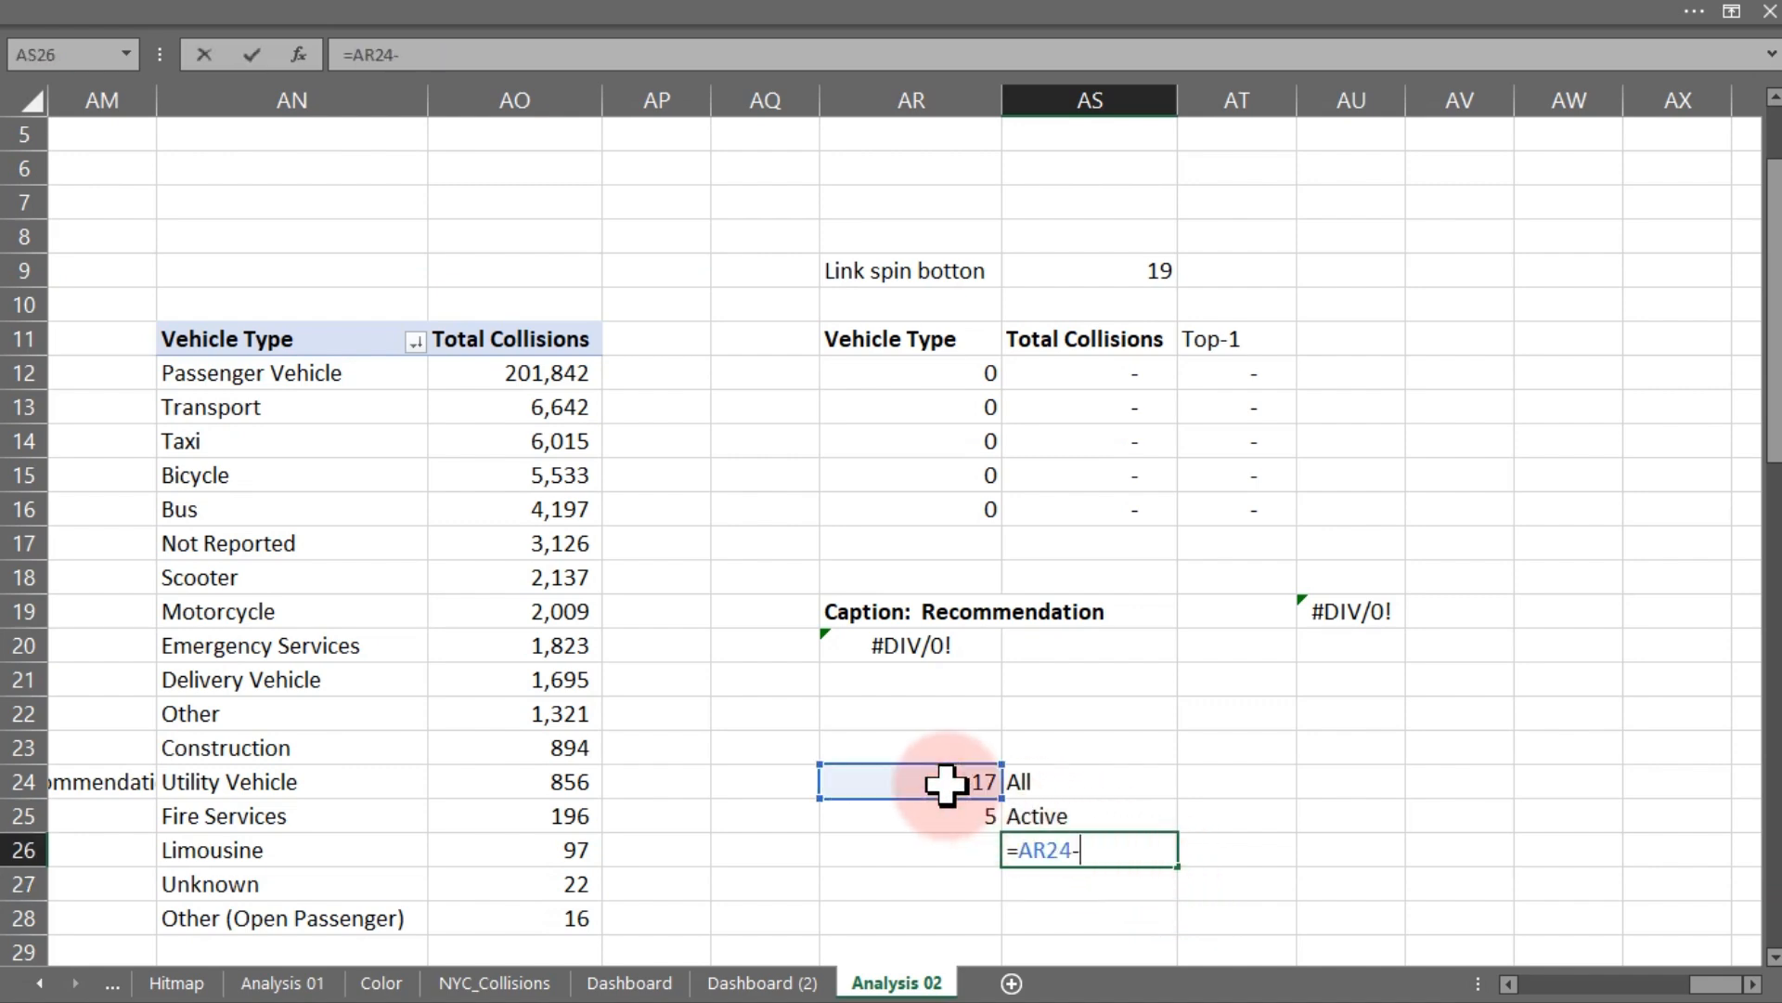
type("-")
left_click(956, 816)
key("Return")
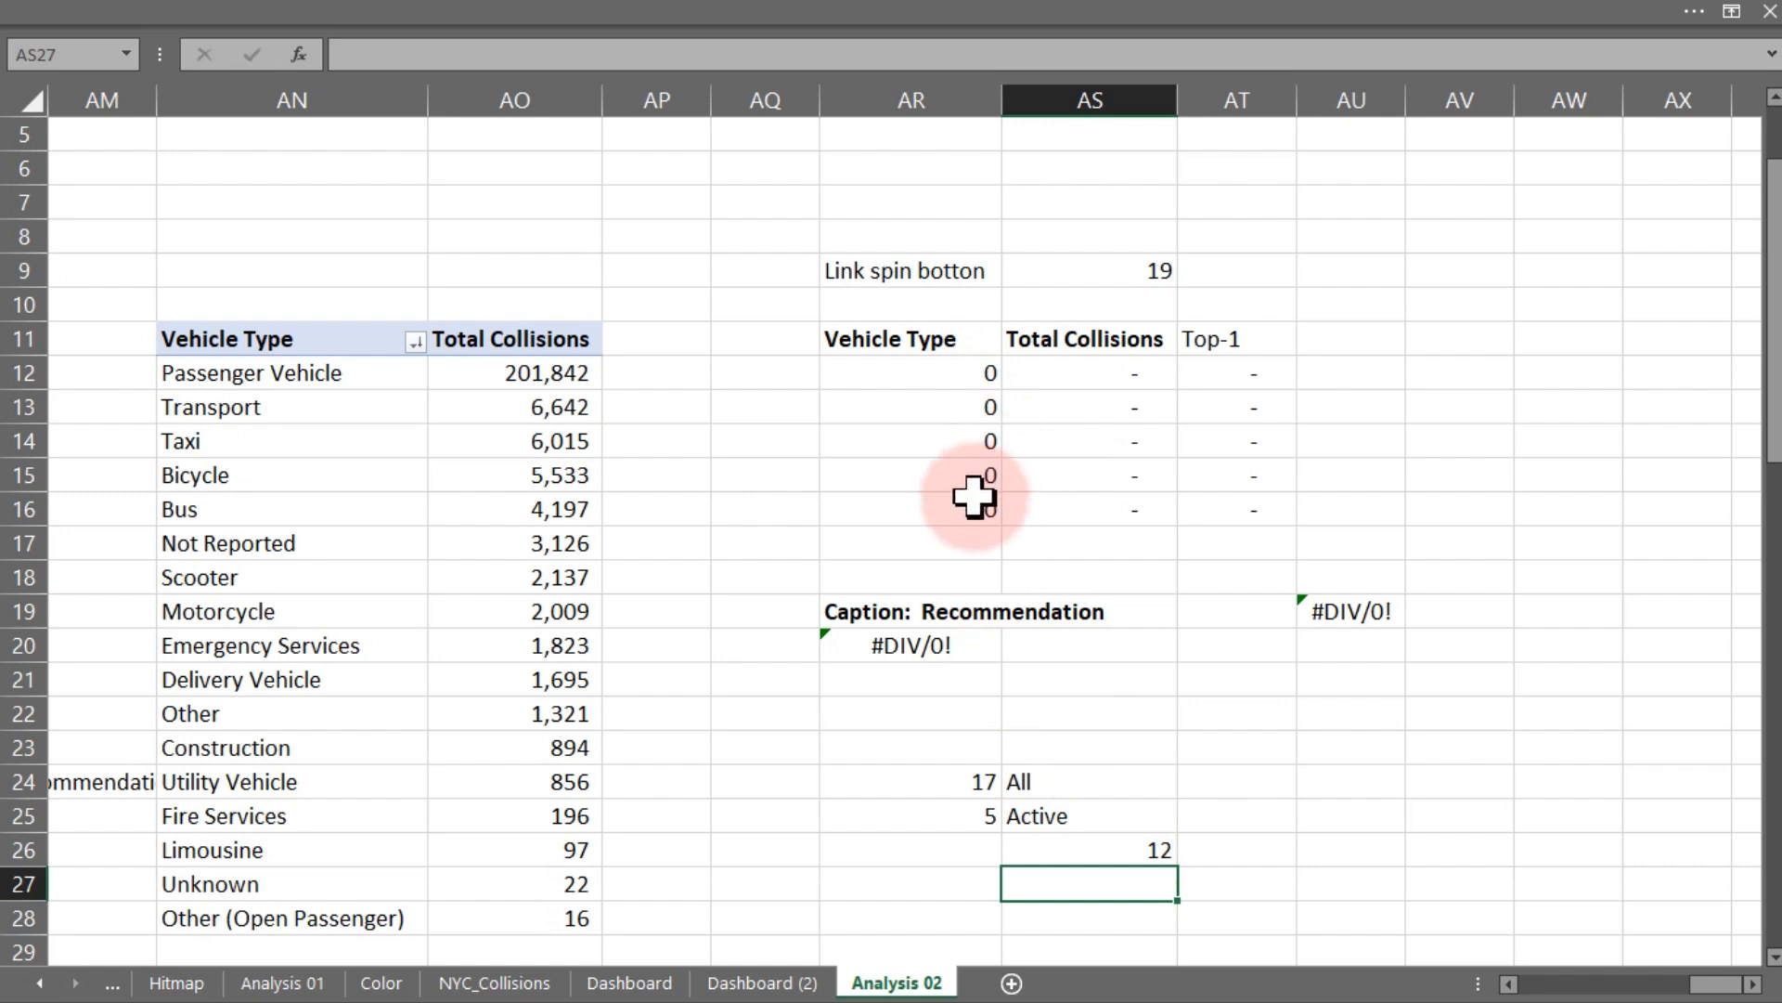
left_click(1097, 853)
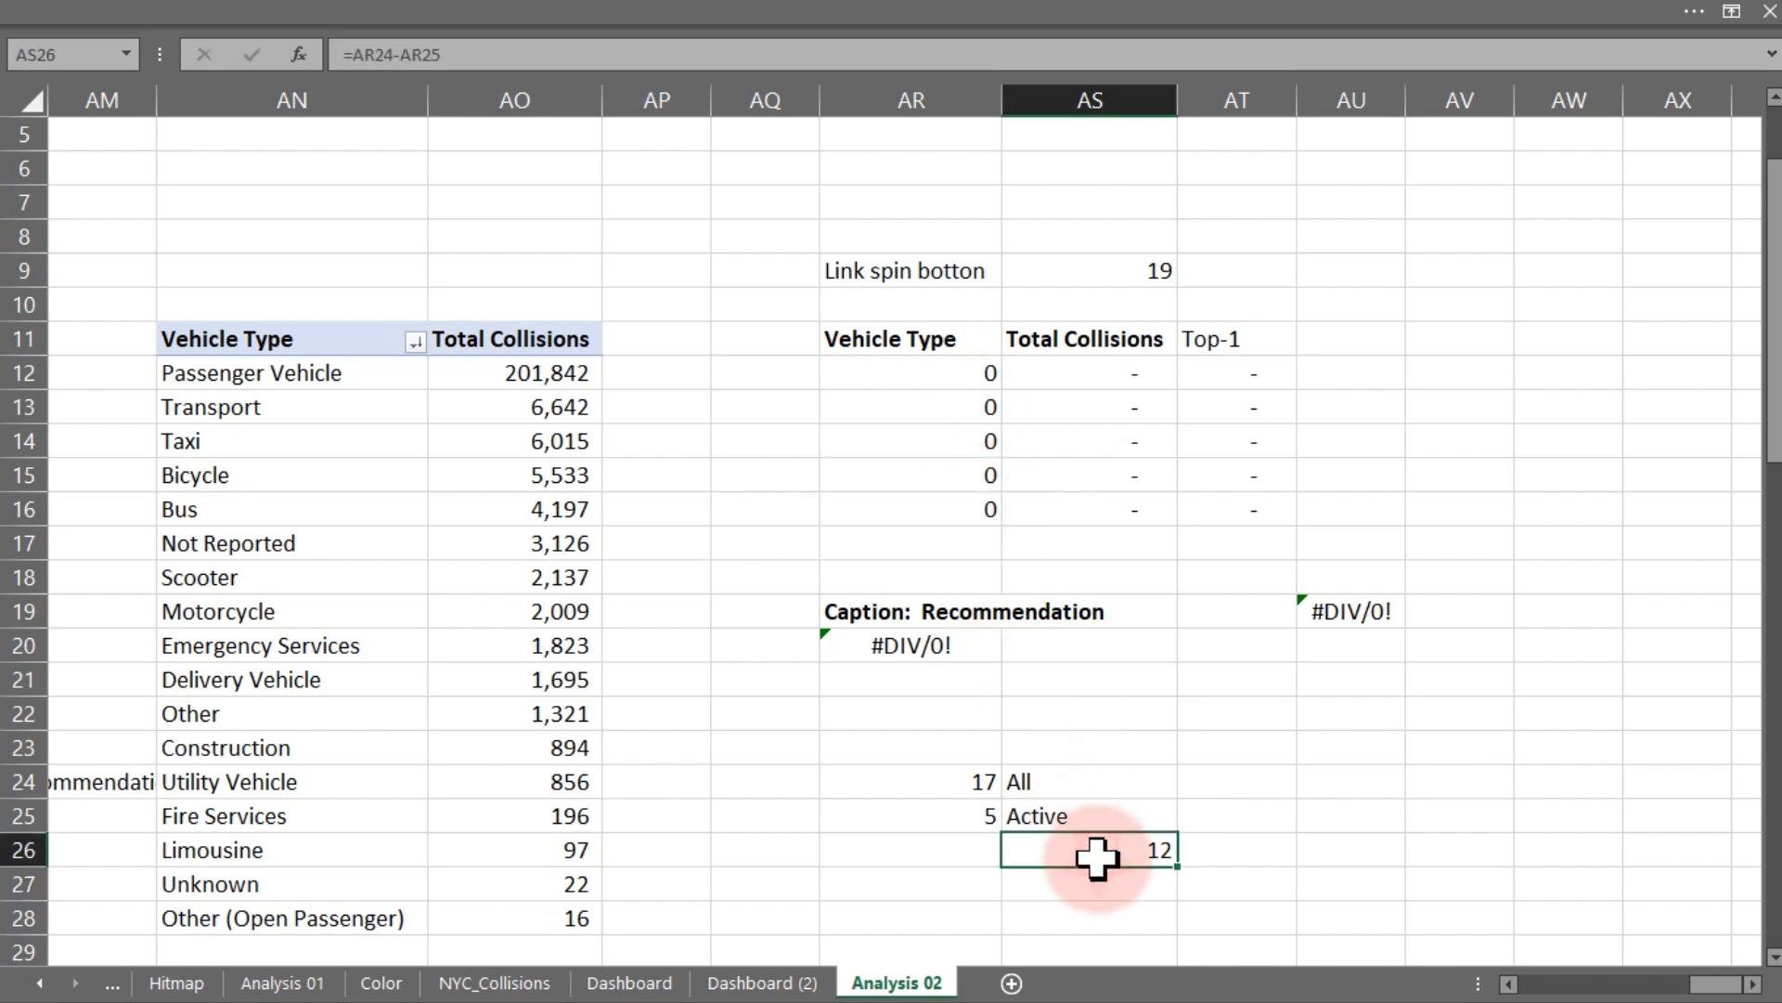
double_click(1095, 849)
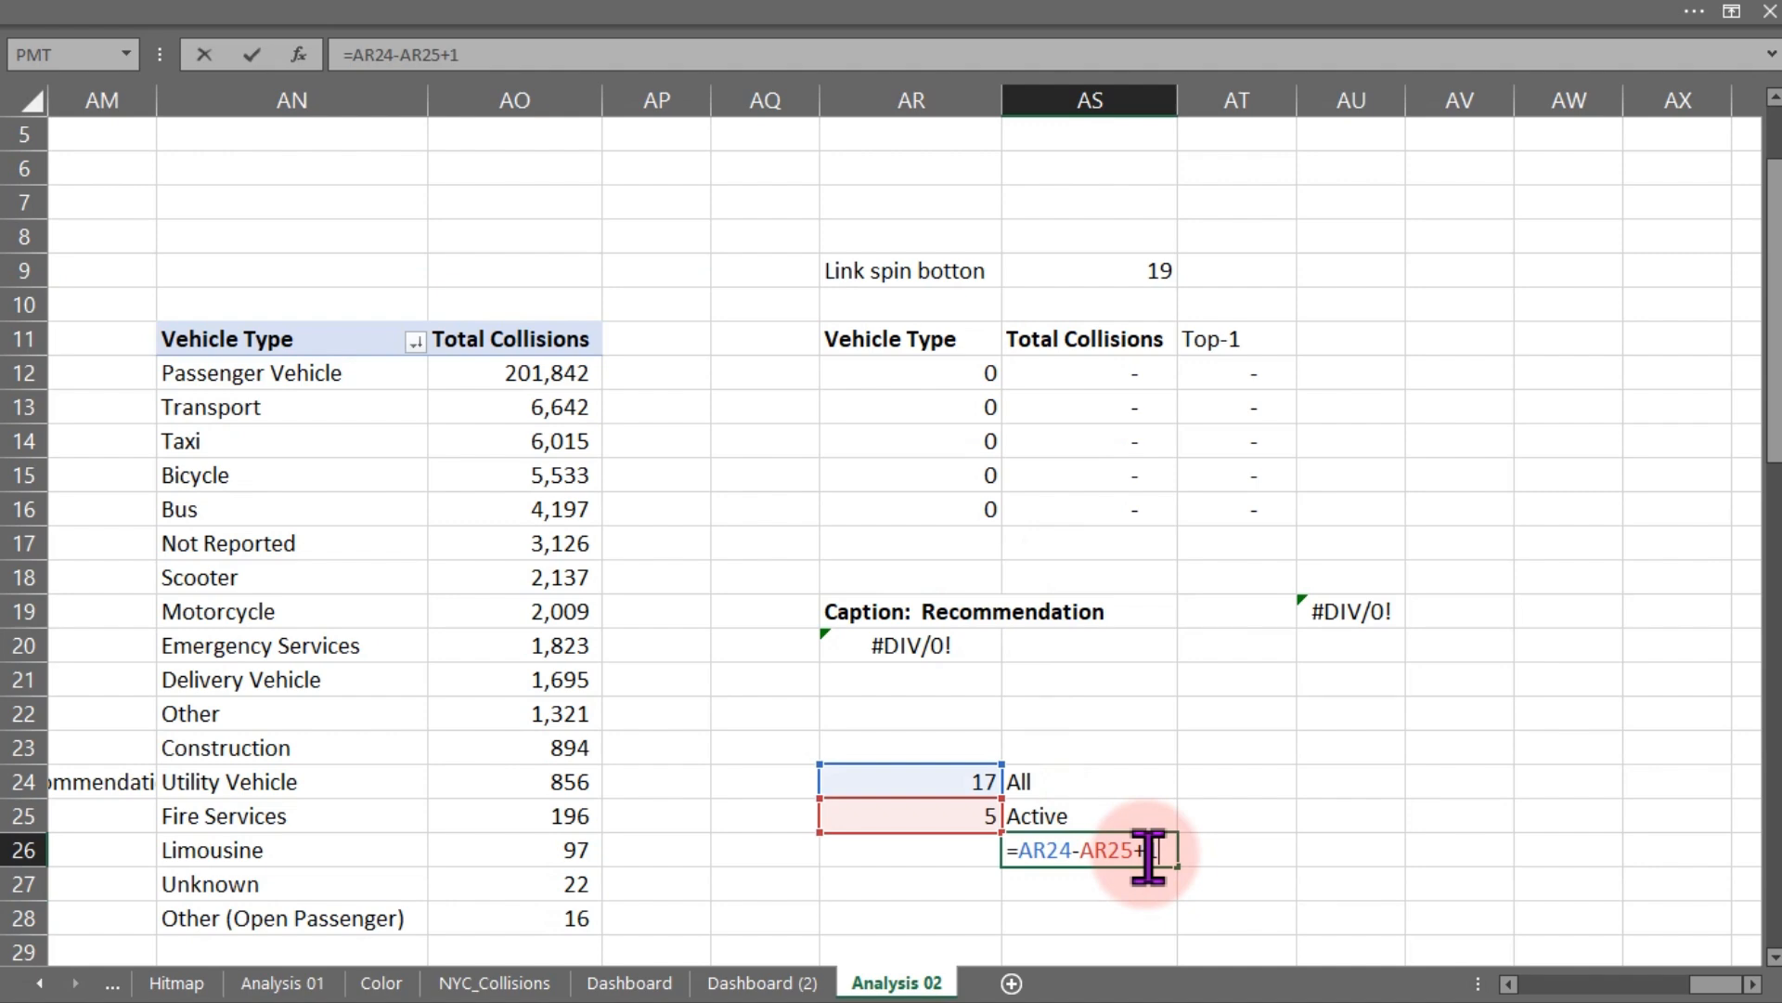
key("Return")
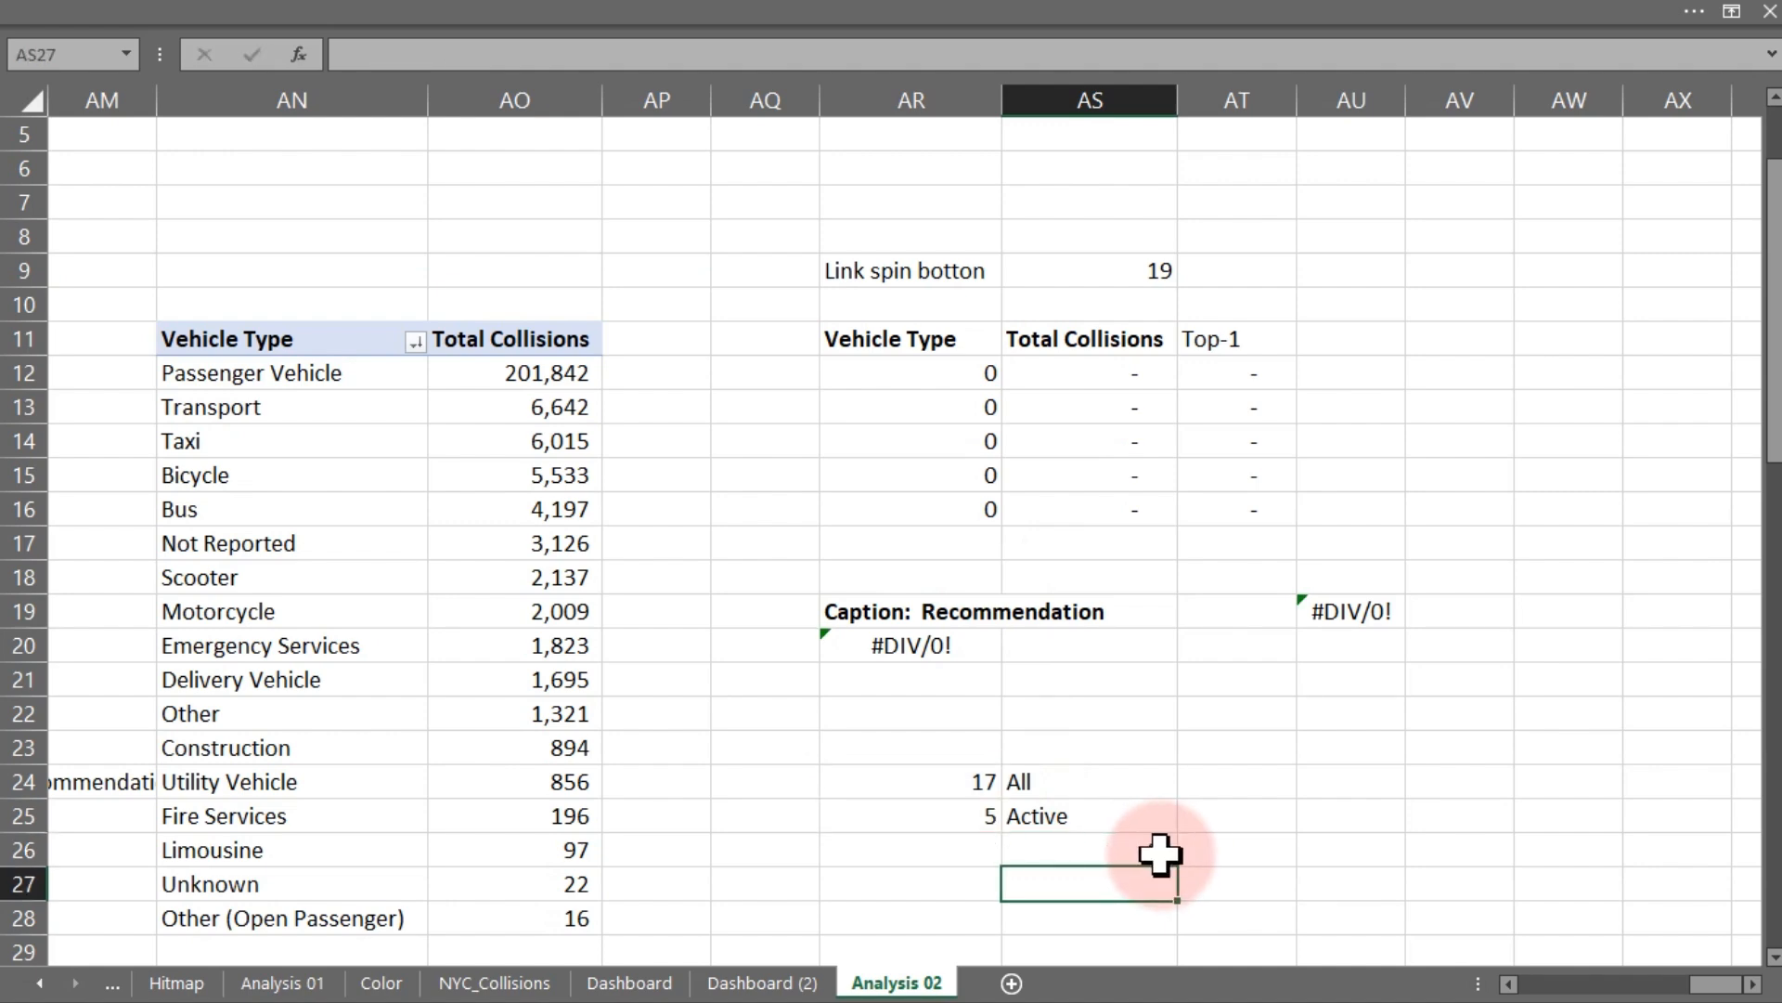
- On Dashboard (2), set the vehicle type spin button's maximum value to 13 and minimum value to 1
left_click(663, 984)
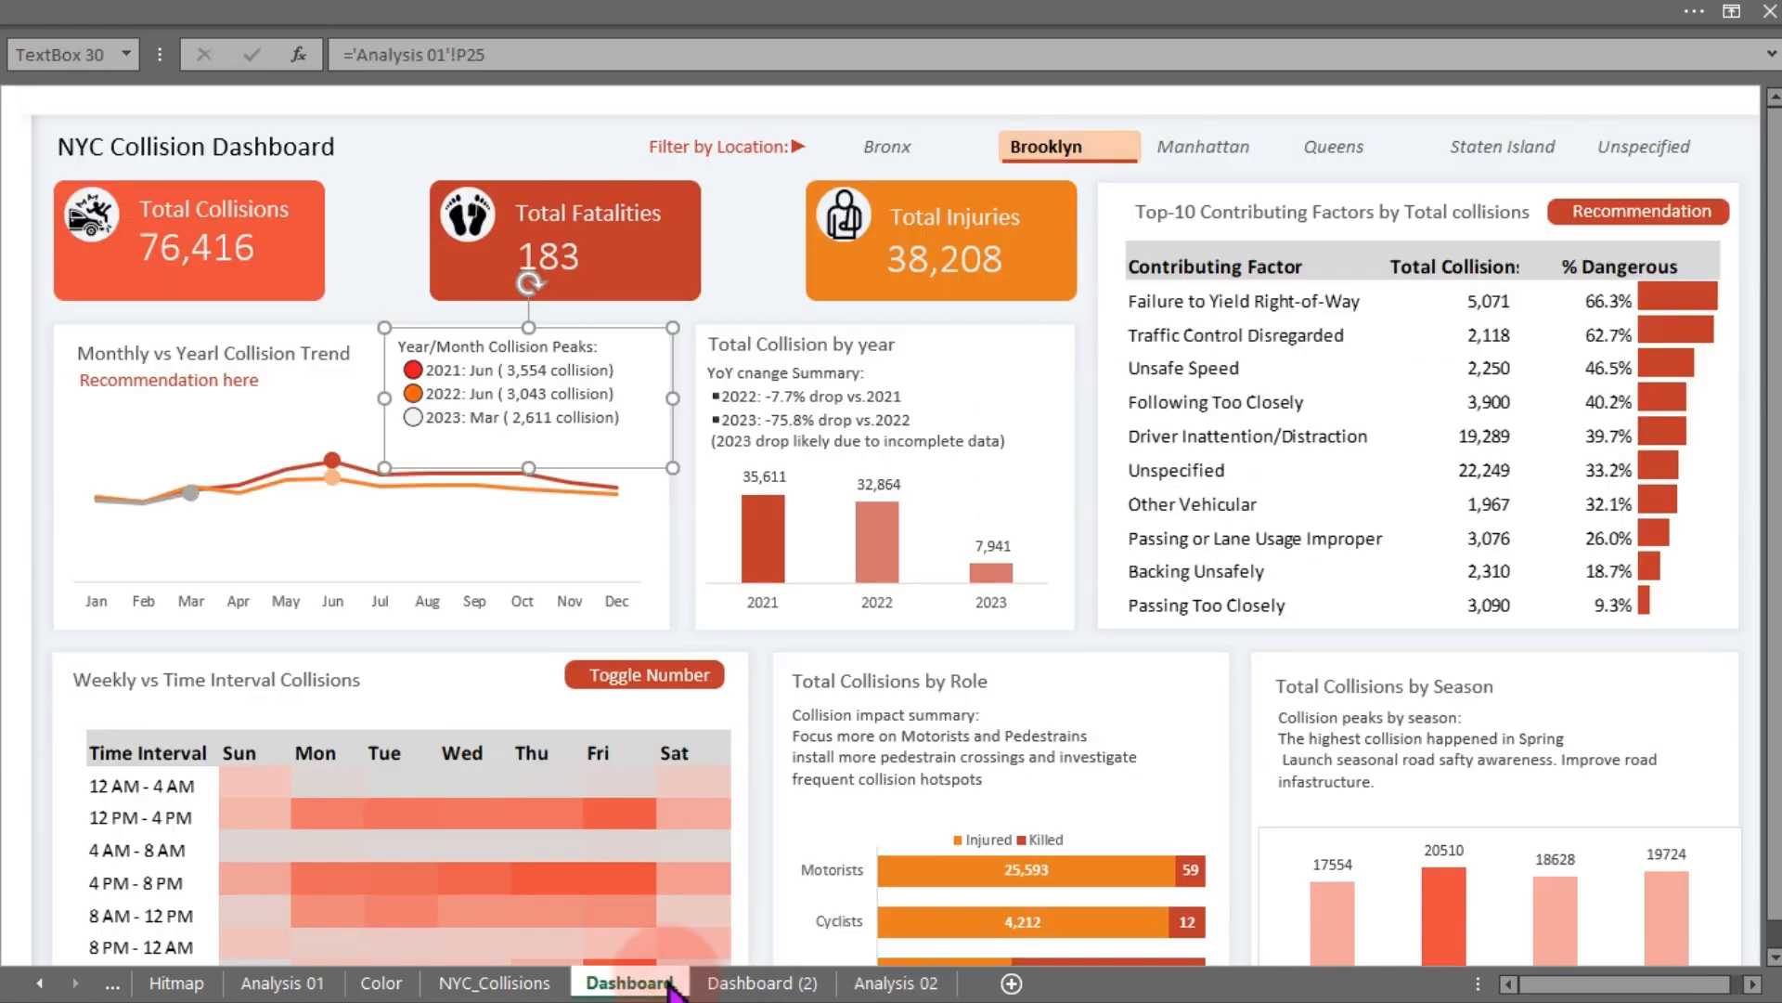
left_click(711, 983)
right_click(1006, 350)
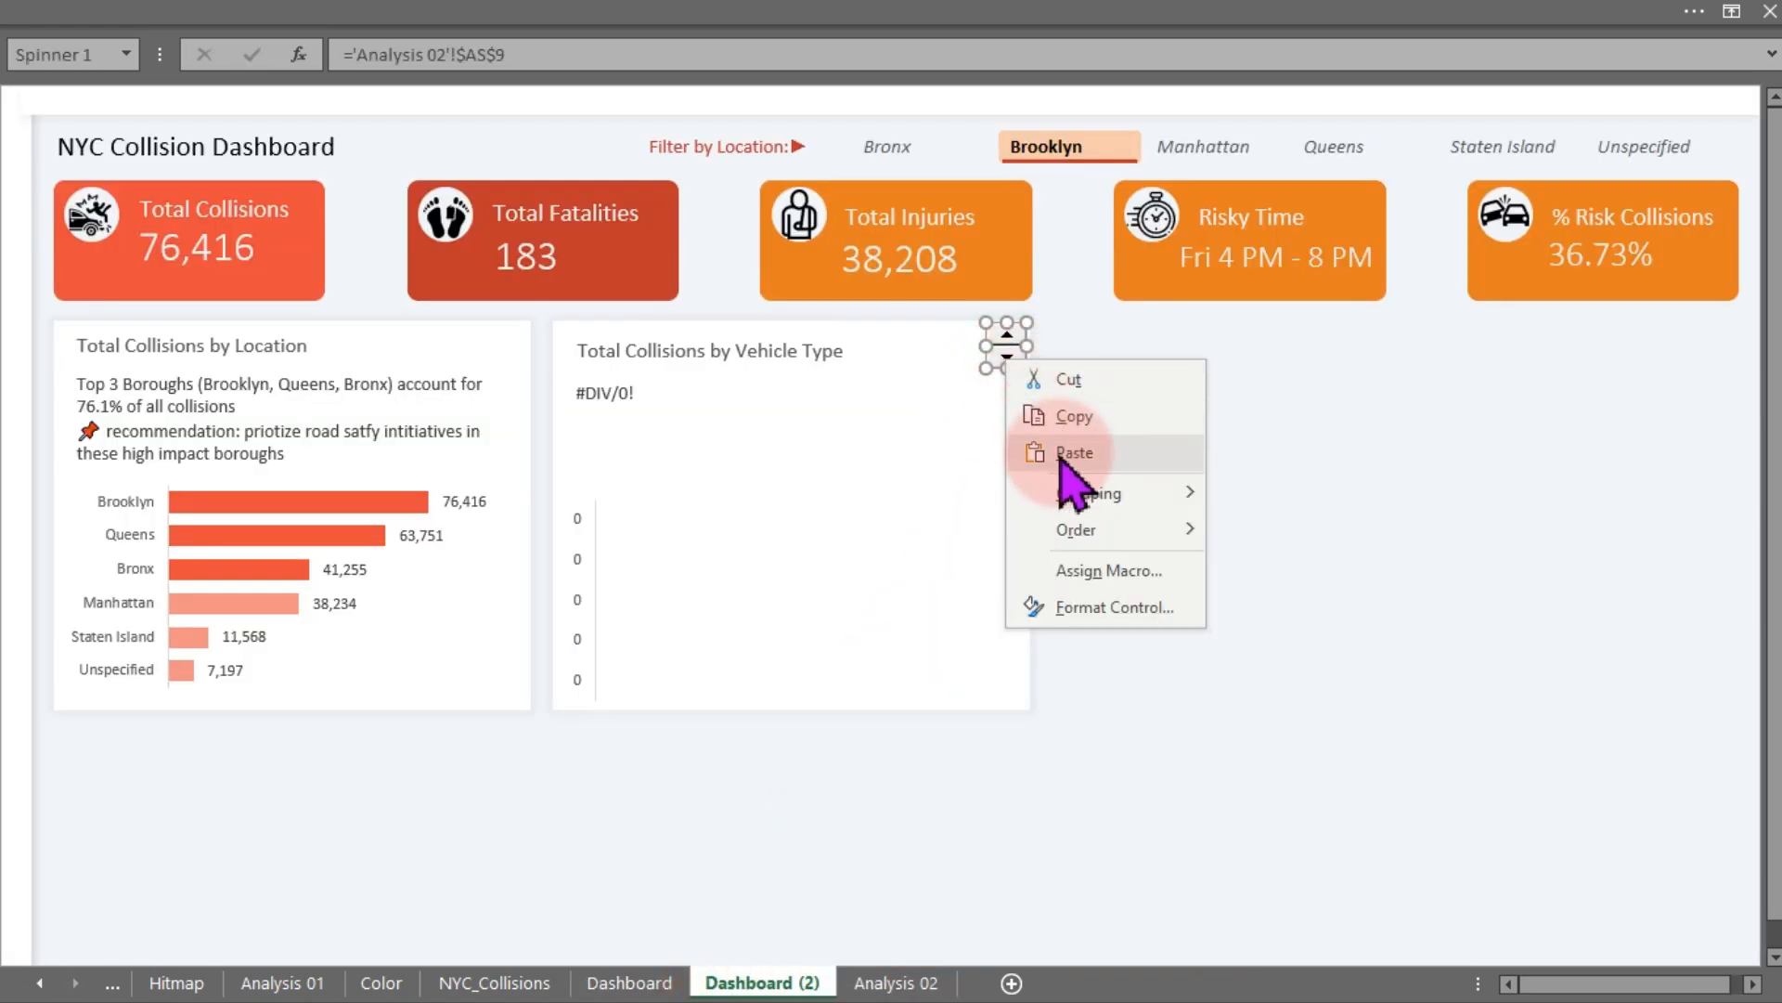
left_click(1079, 605)
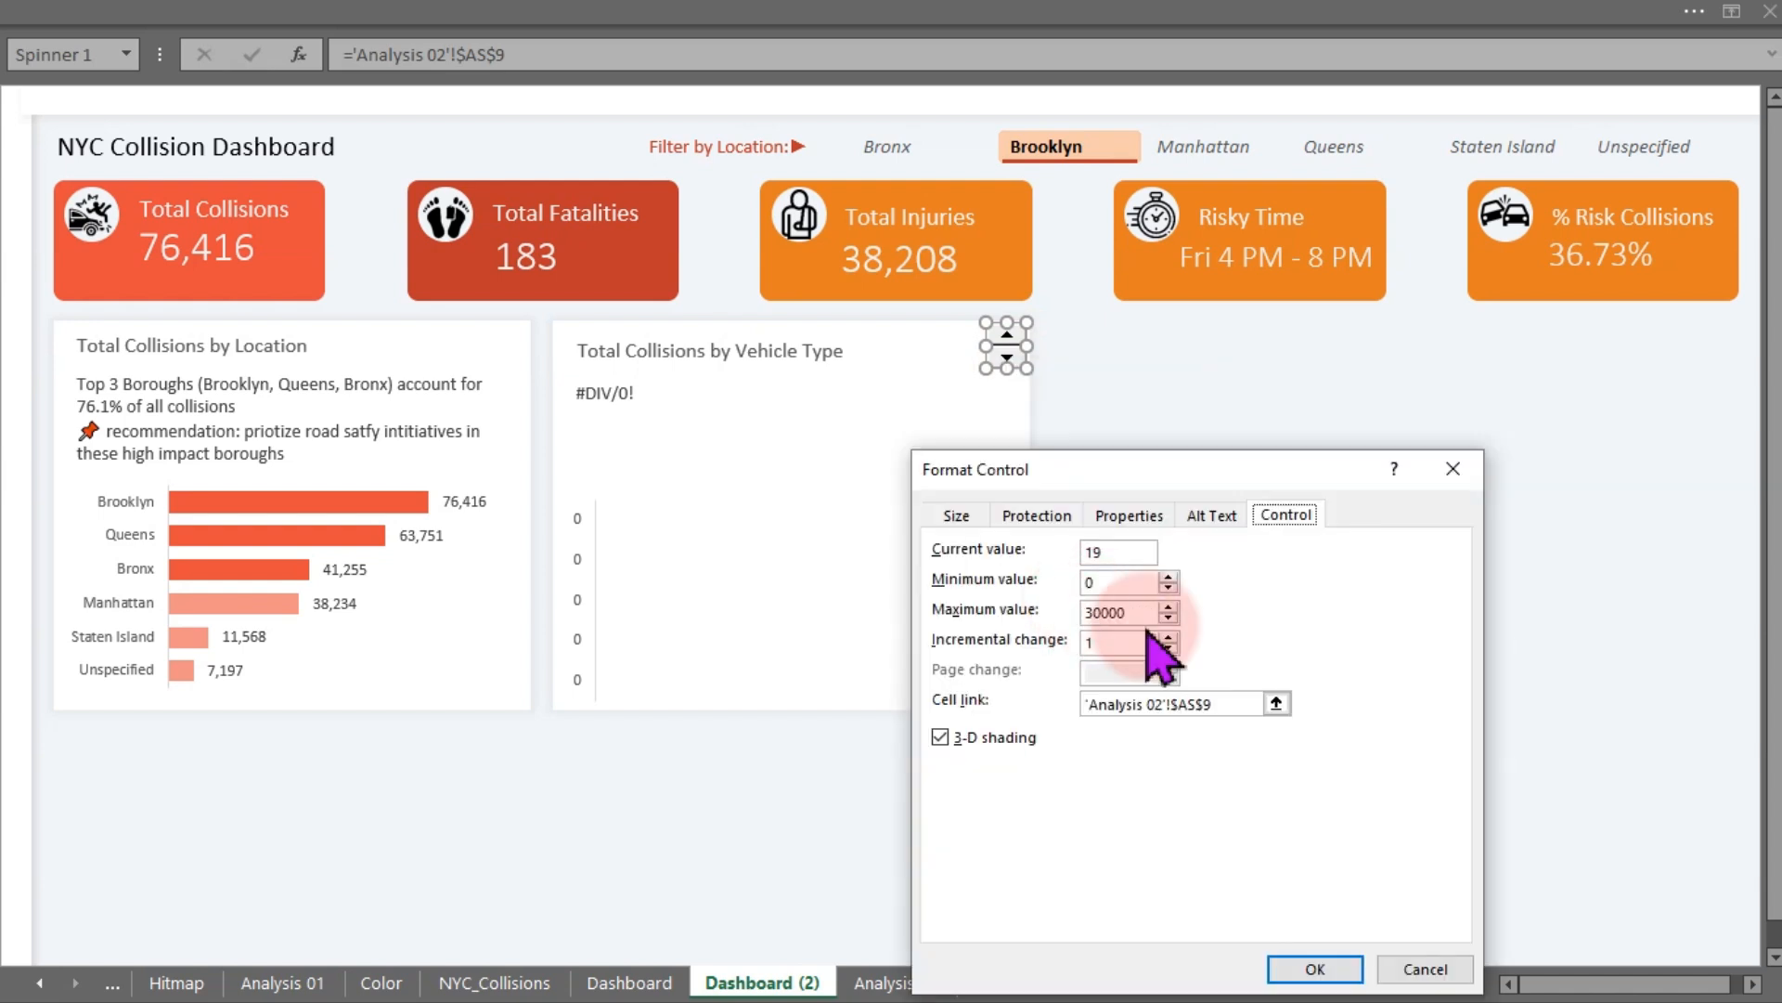
left_click_drag(1149, 616, 1066, 613)
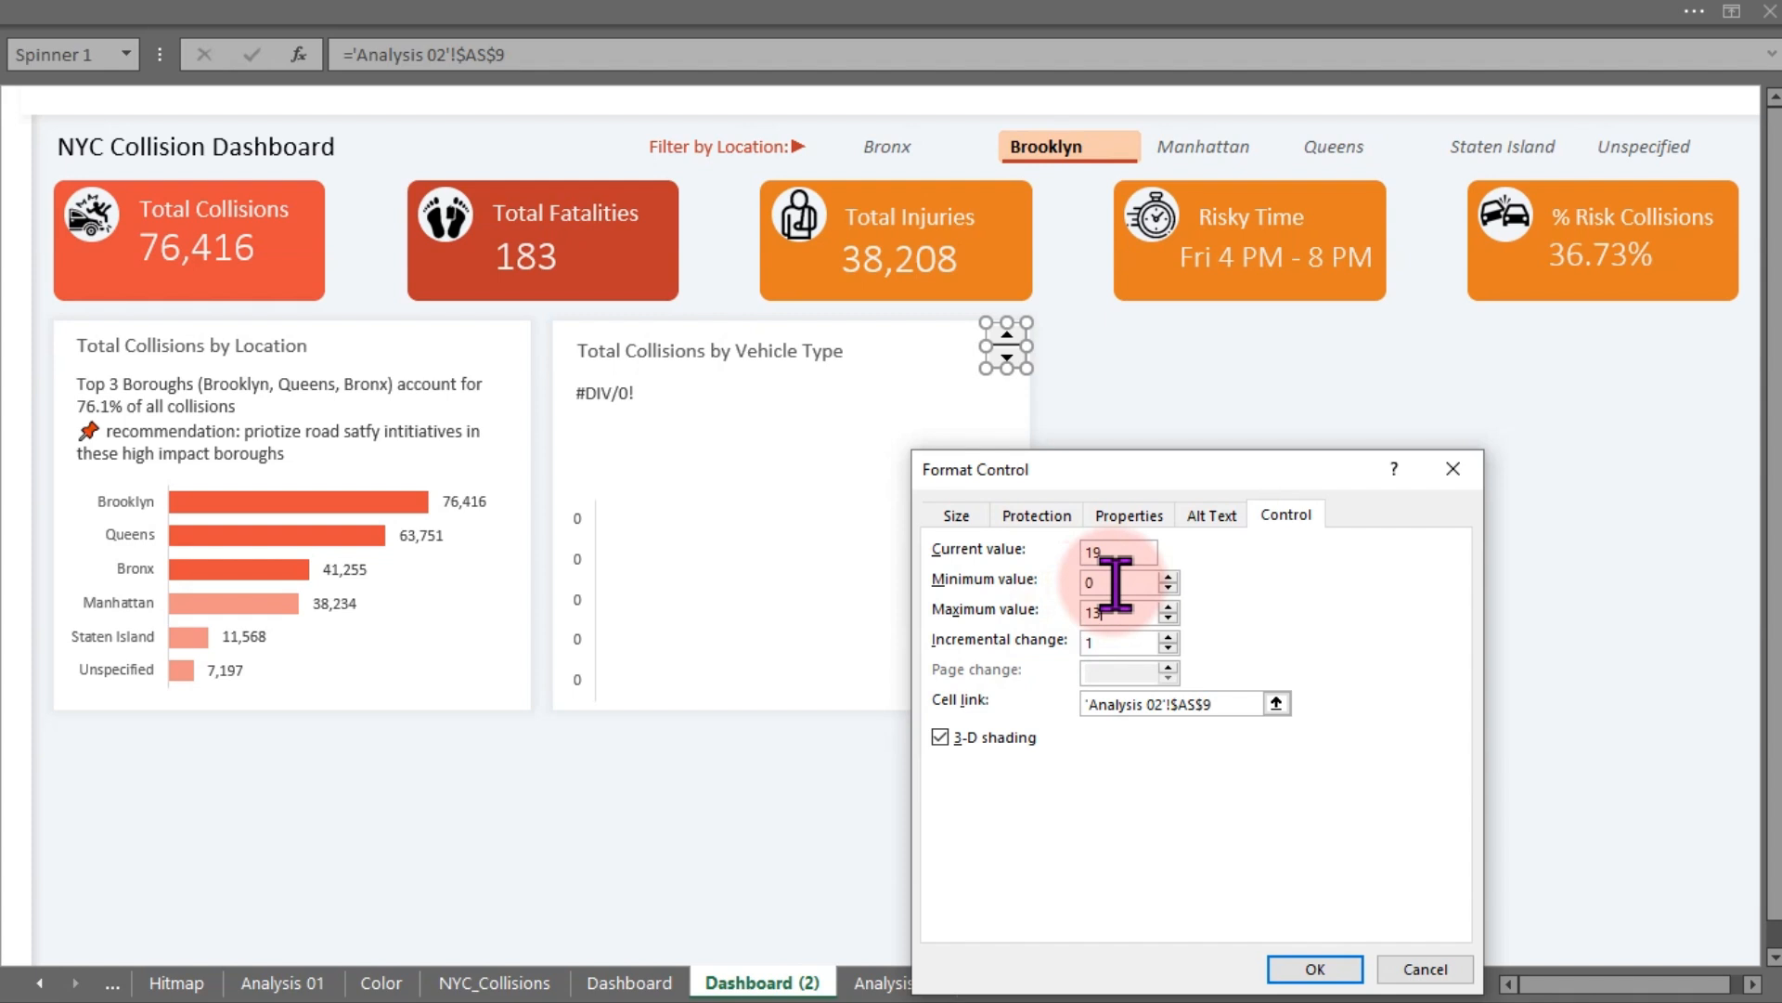
left_click_drag(1115, 583, 1072, 581)
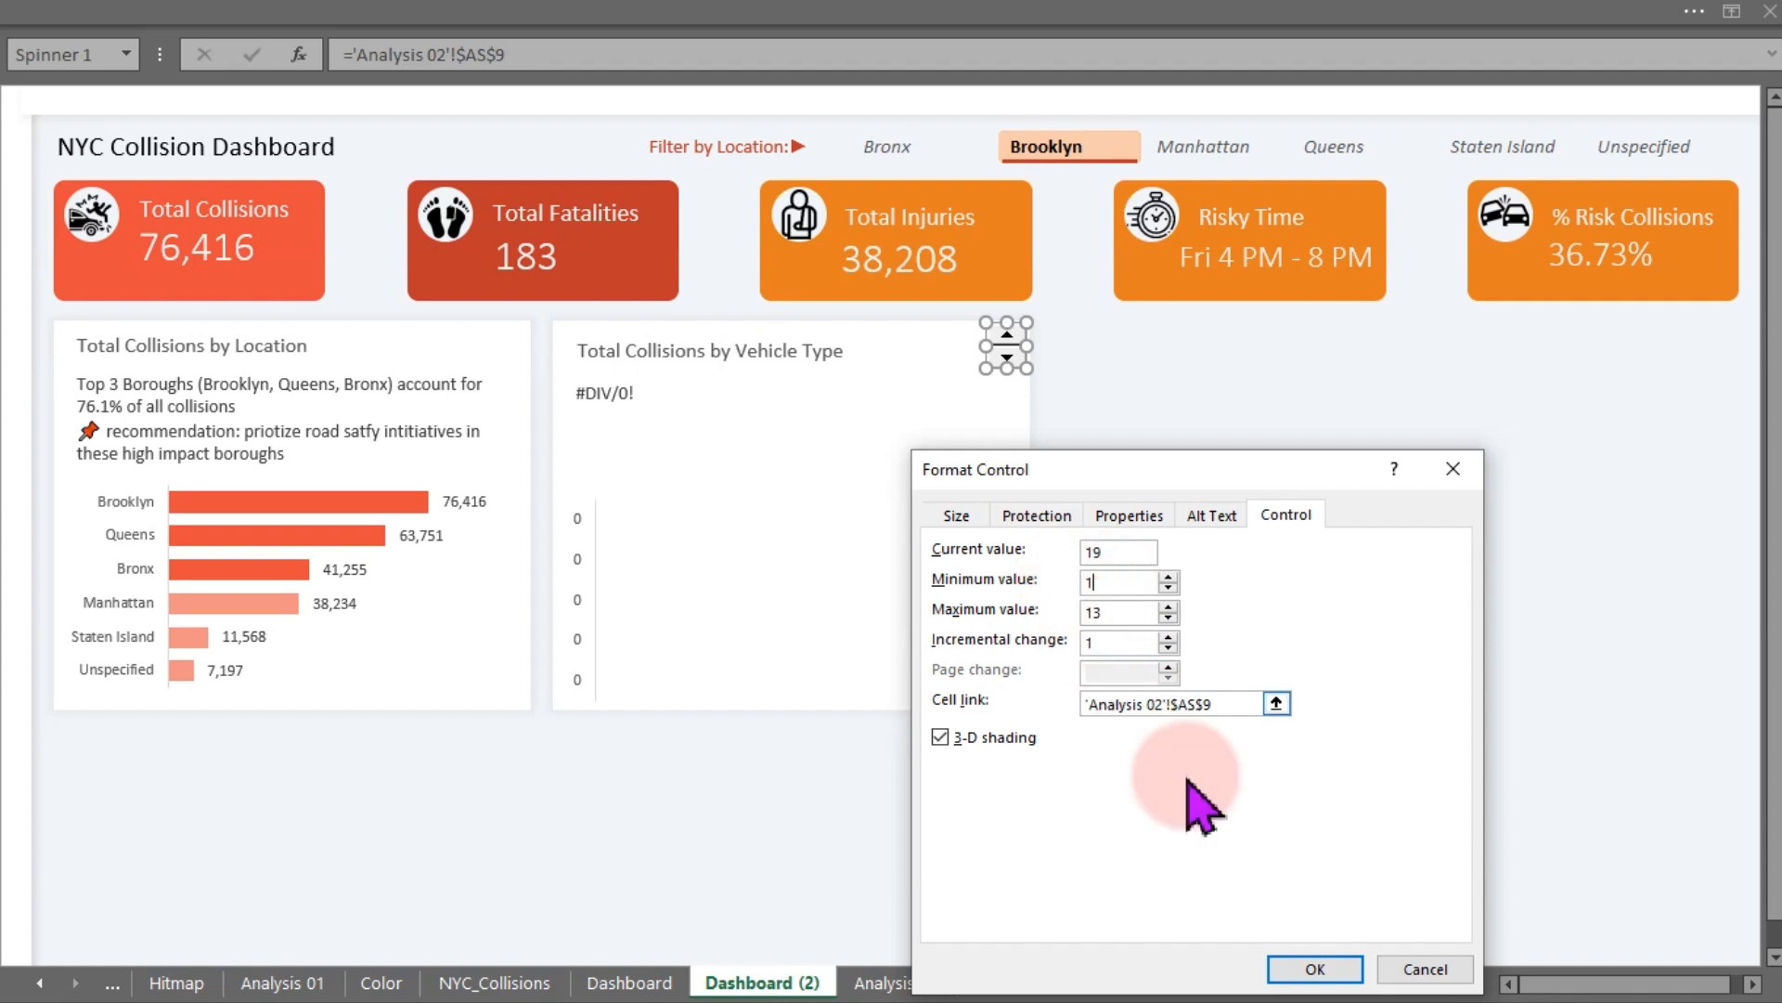
left_click(1313, 968)
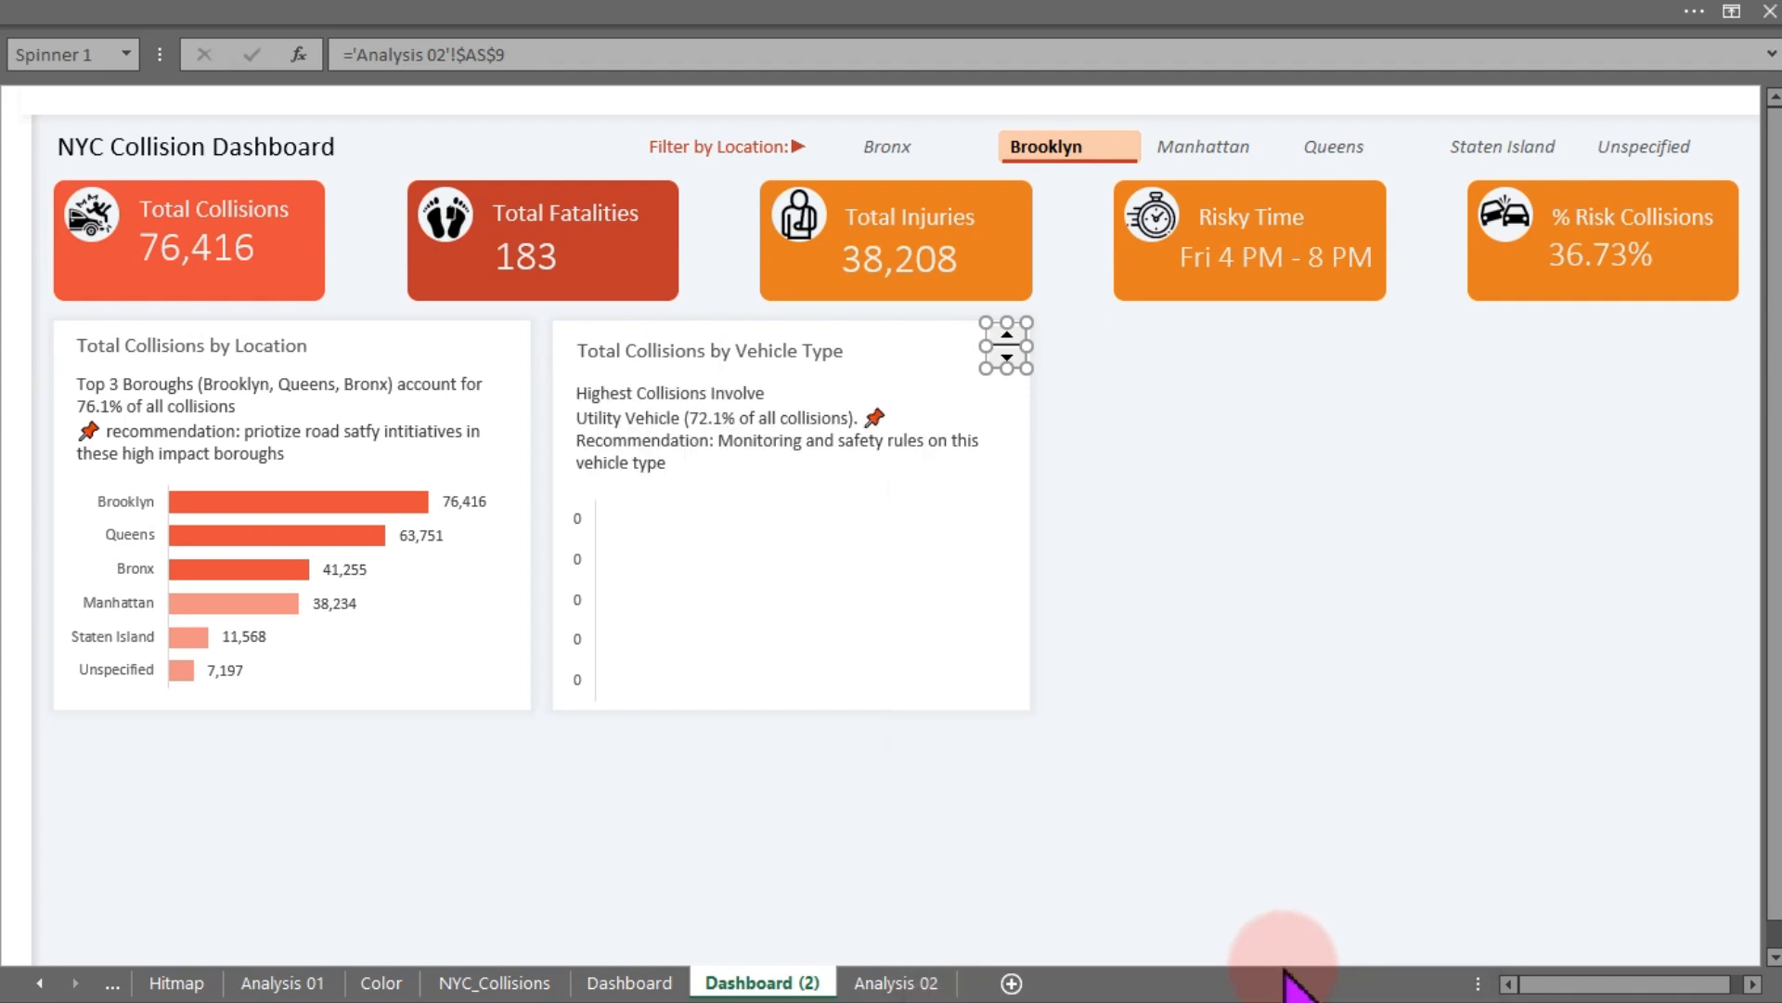
- Test the spin button by stepping the vehicle type chart up and down through the rankings
left_click(1131, 585)
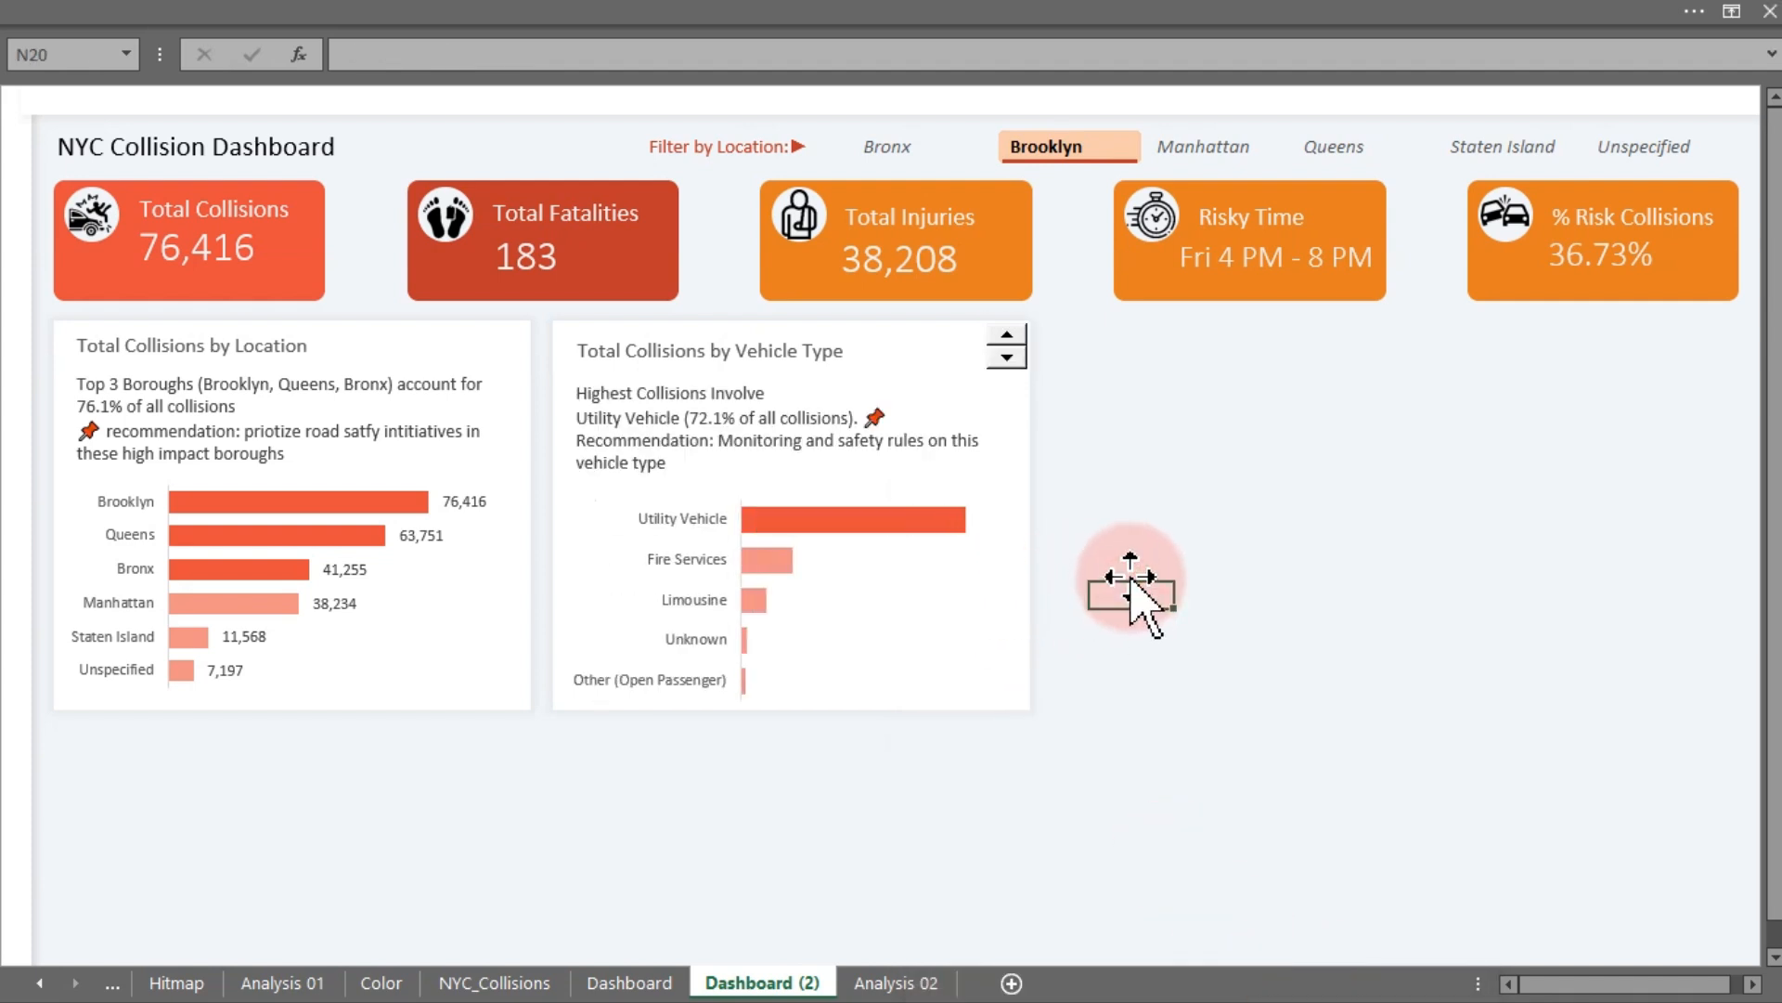
left_click(1006, 359)
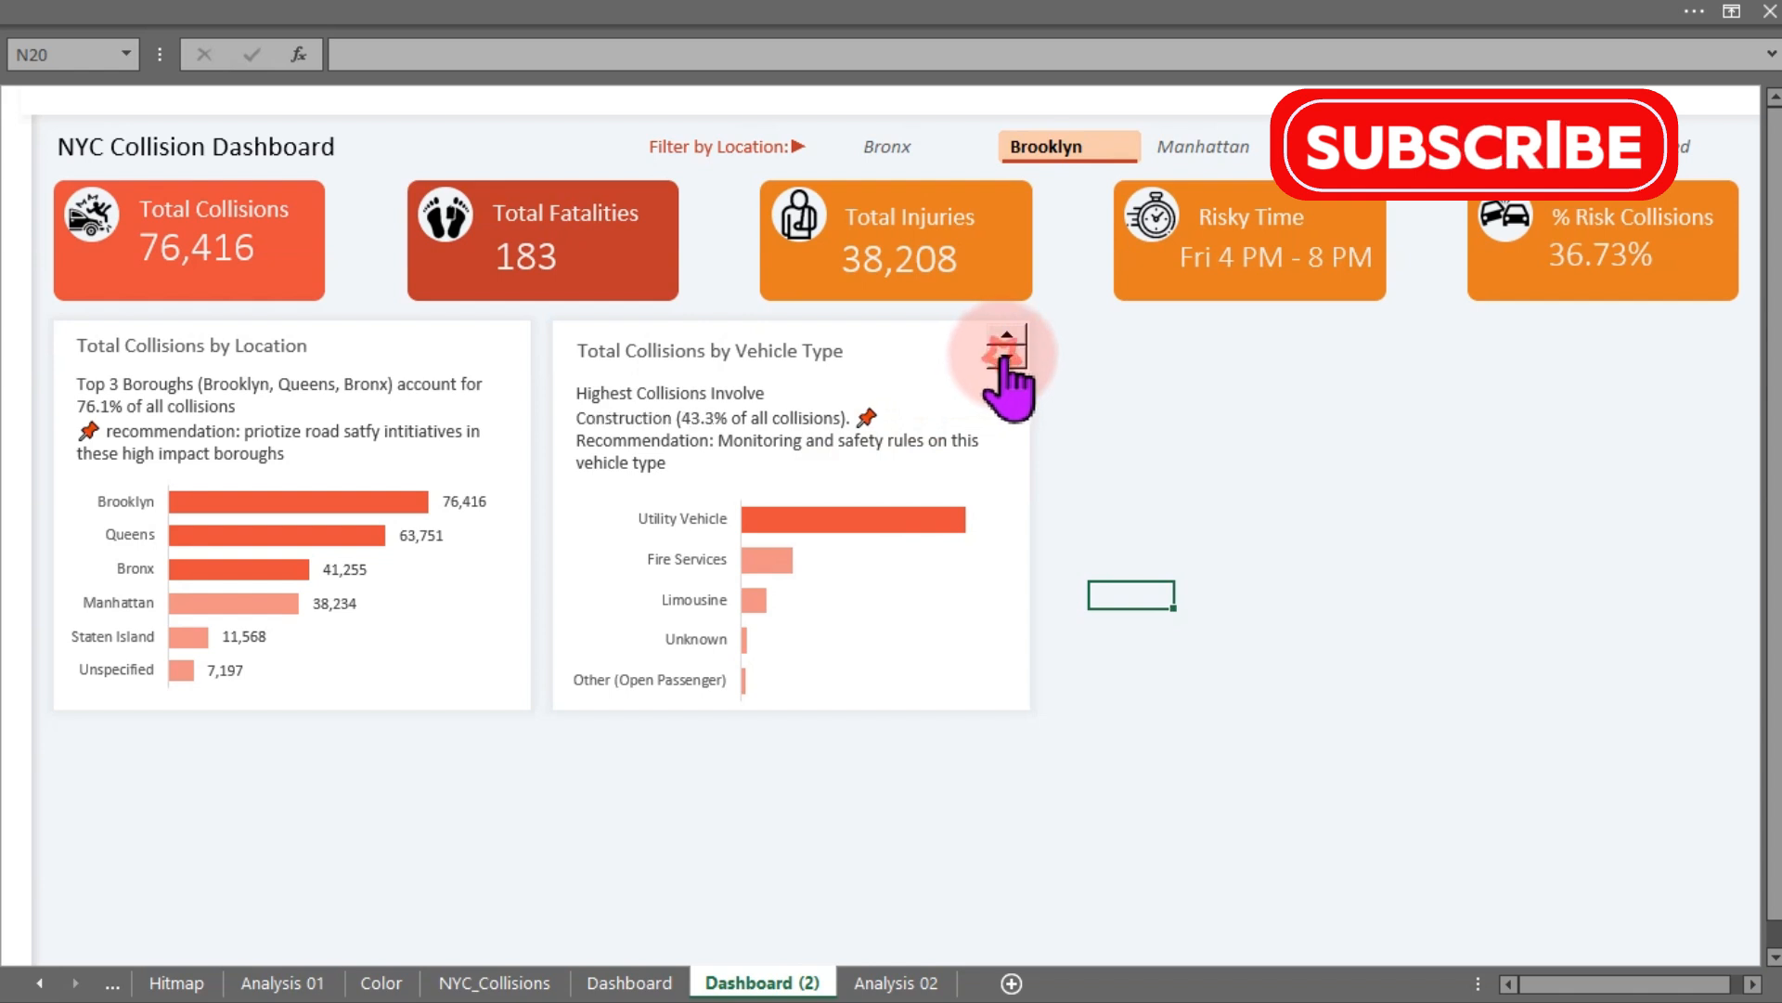
left_click(1006, 361)
left_click(1008, 335)
left_click(1008, 335)
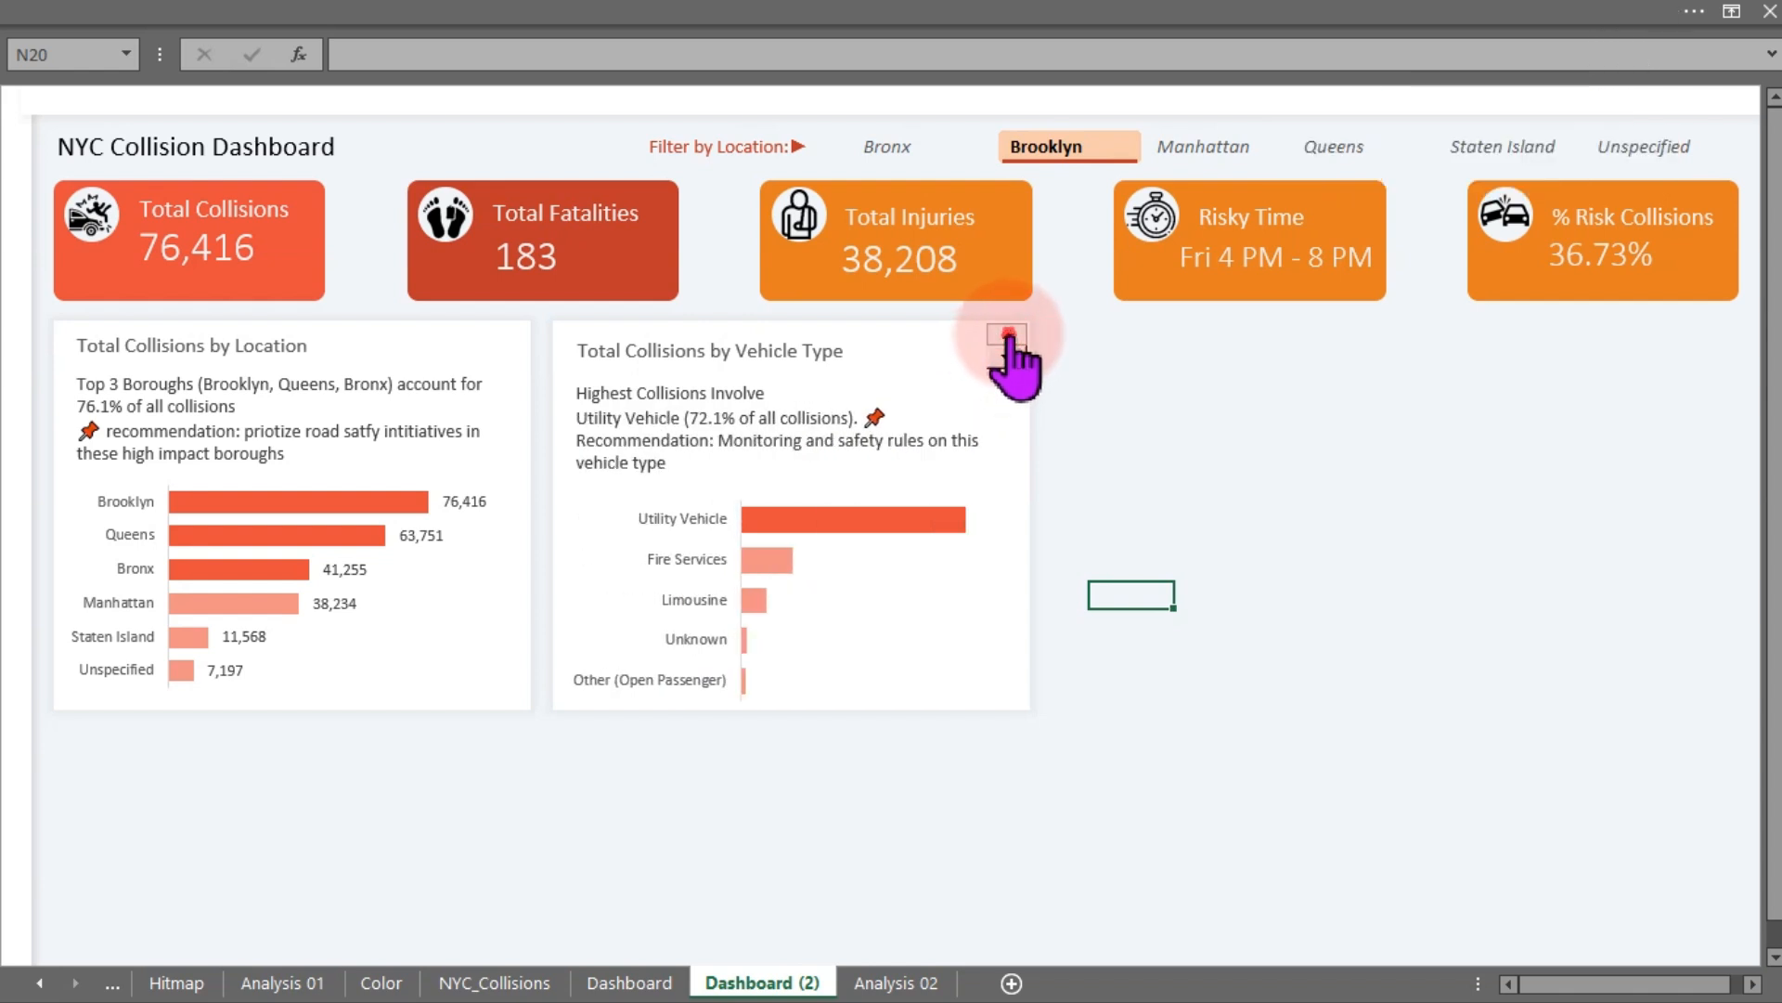
left_click(1008, 335)
left_click(1005, 359)
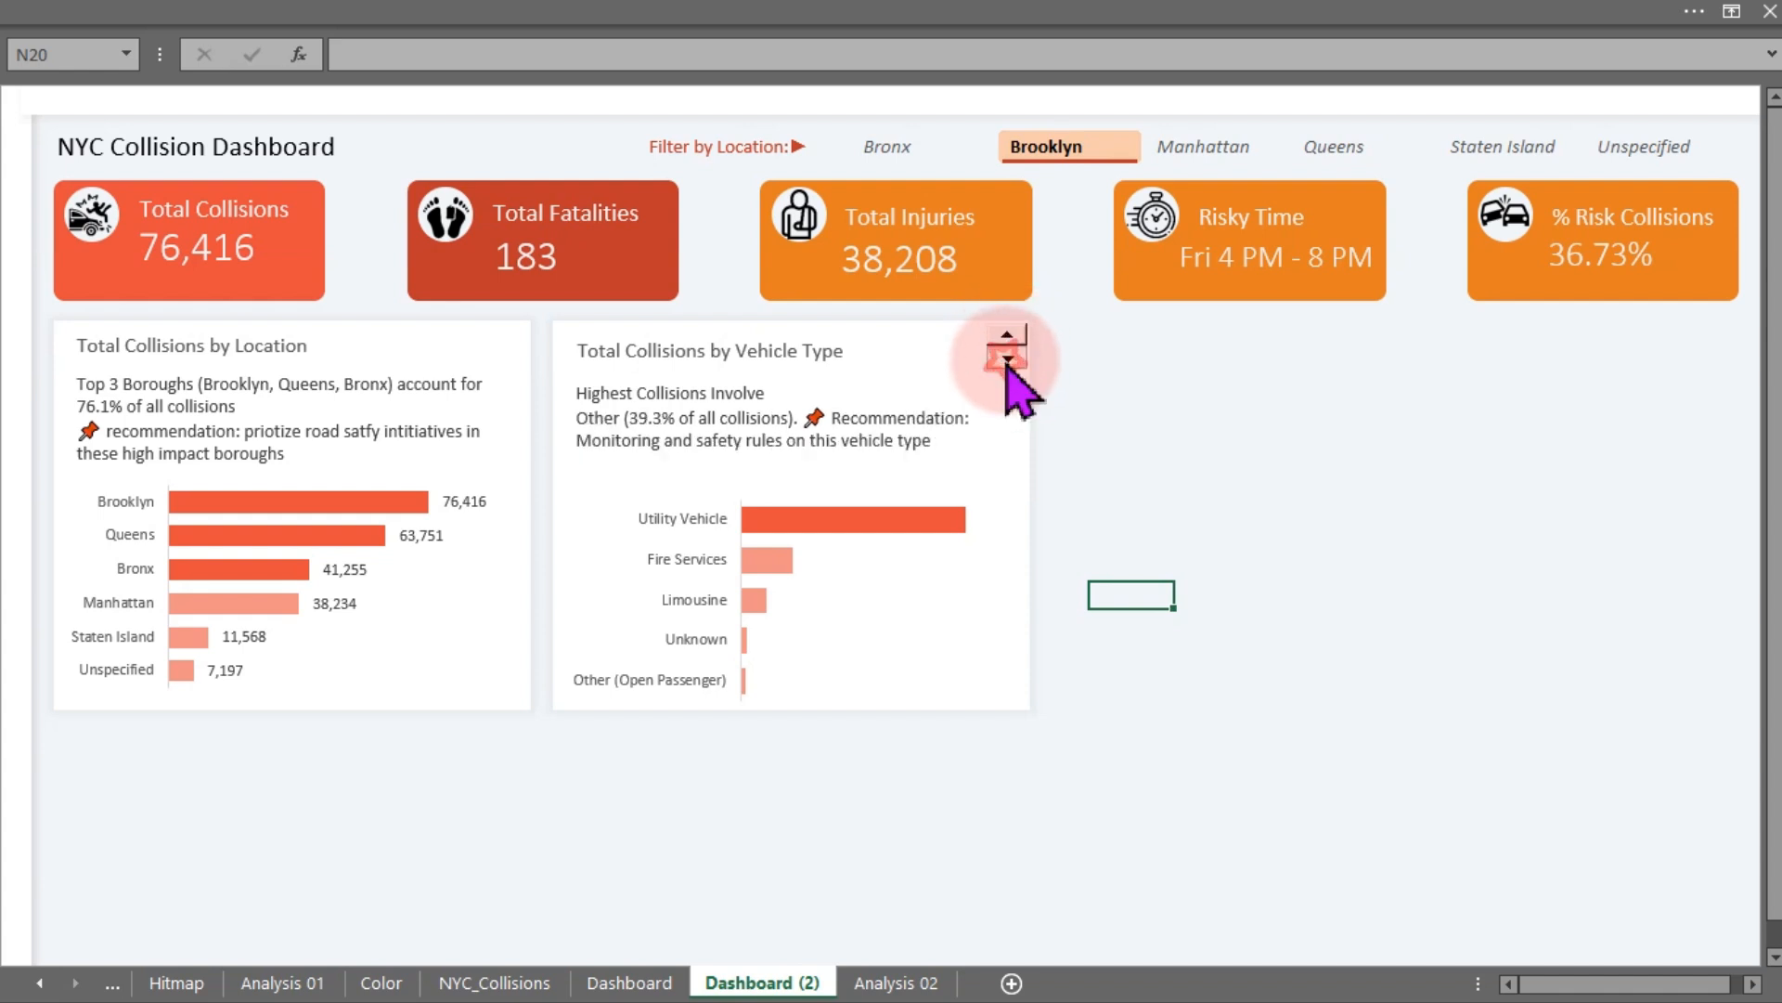
left_click(1007, 359)
left_click(1007, 359)
left_click(1007, 360)
left_click(1008, 359)
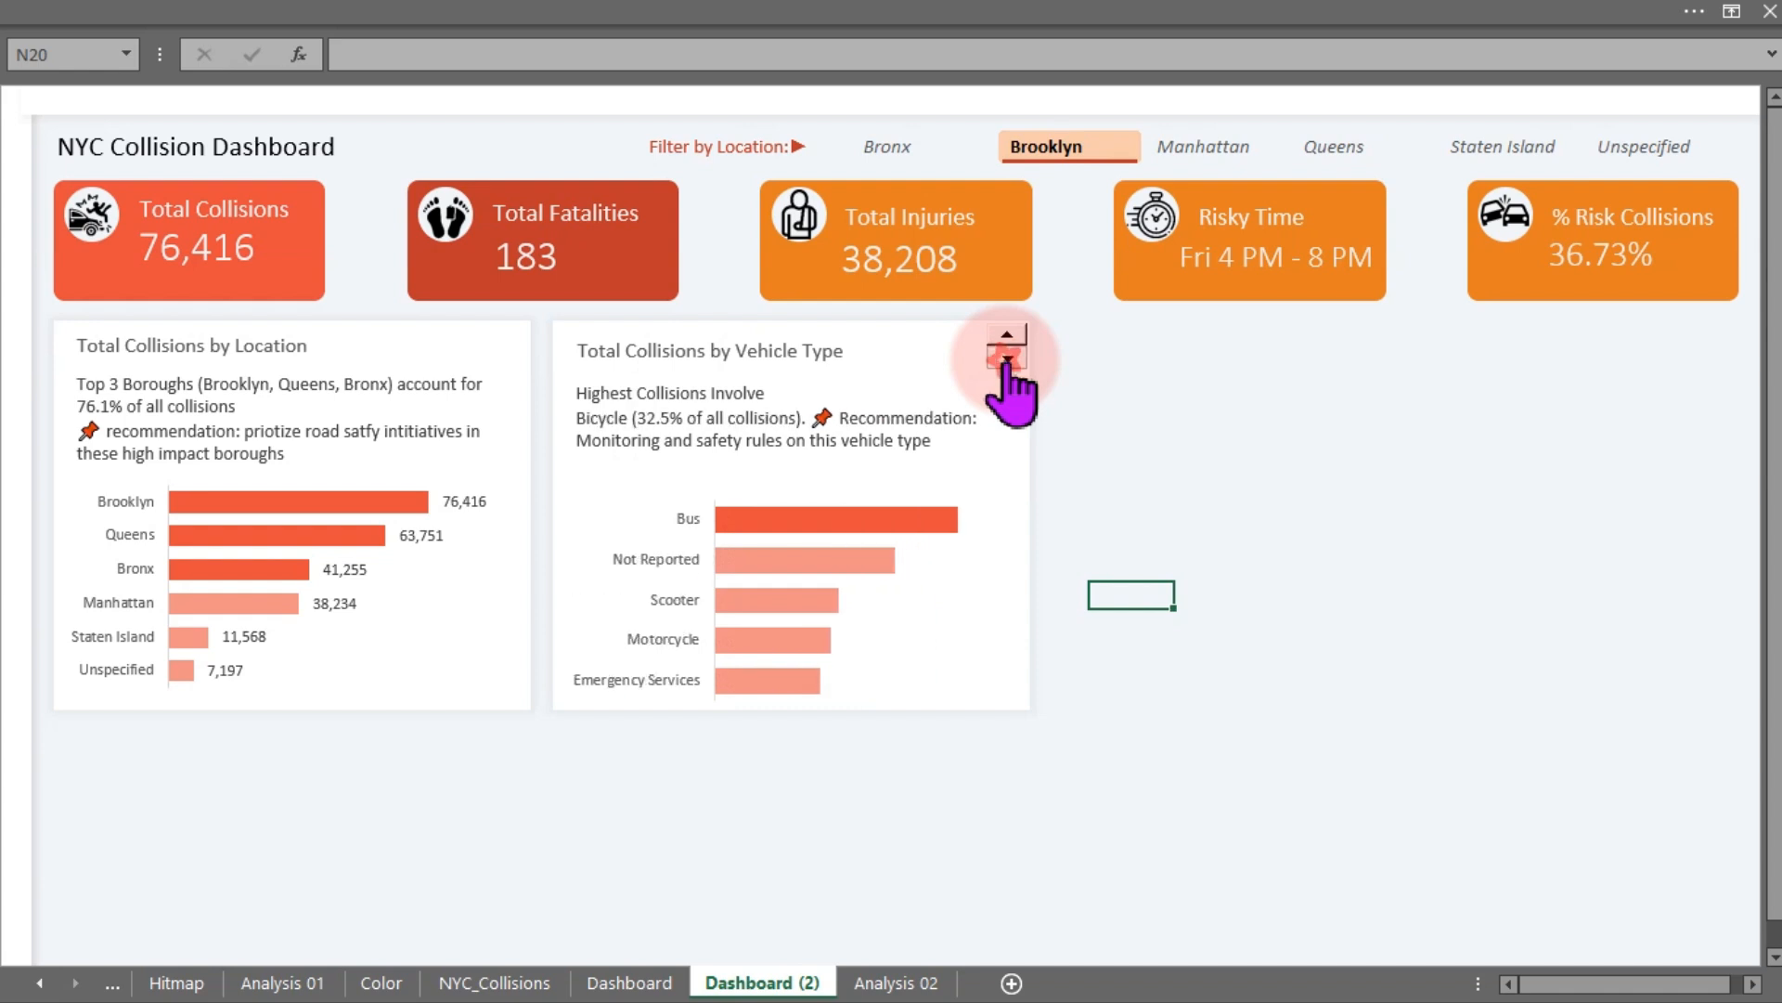
left_click(1008, 360)
left_click(1008, 360)
left_click(1007, 359)
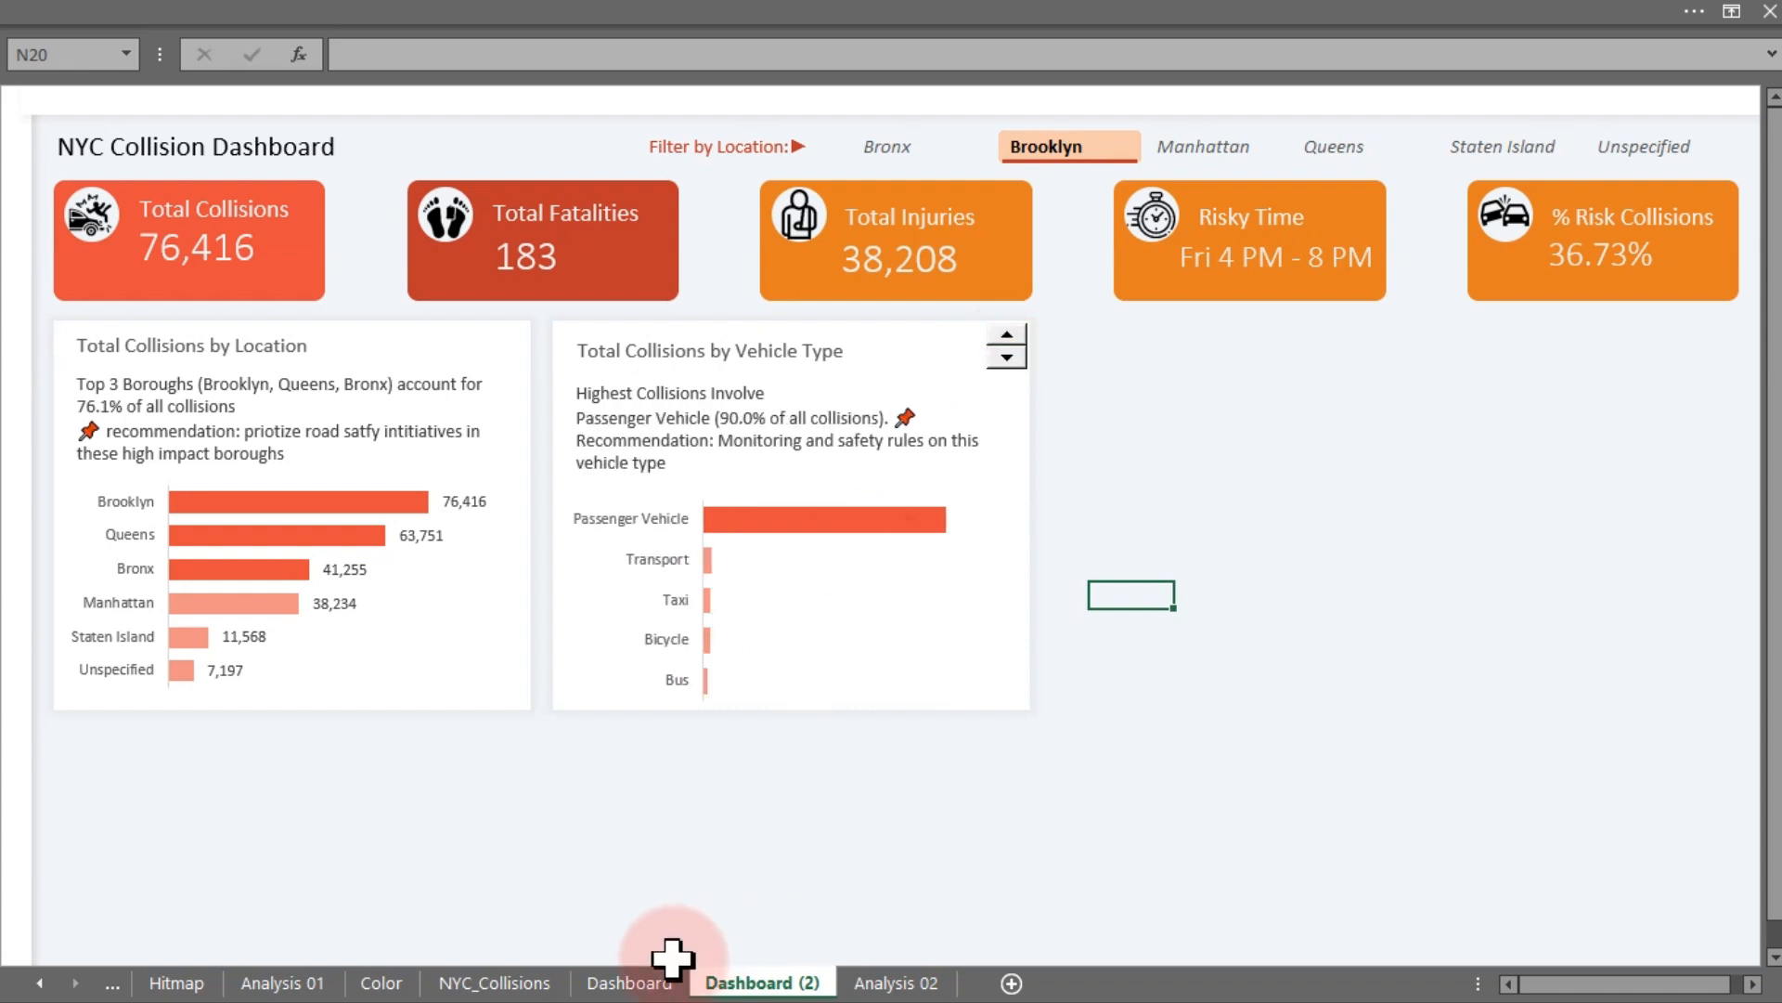
- Review the vehicle type spin button's control settings without changing them
left_click(633, 987)
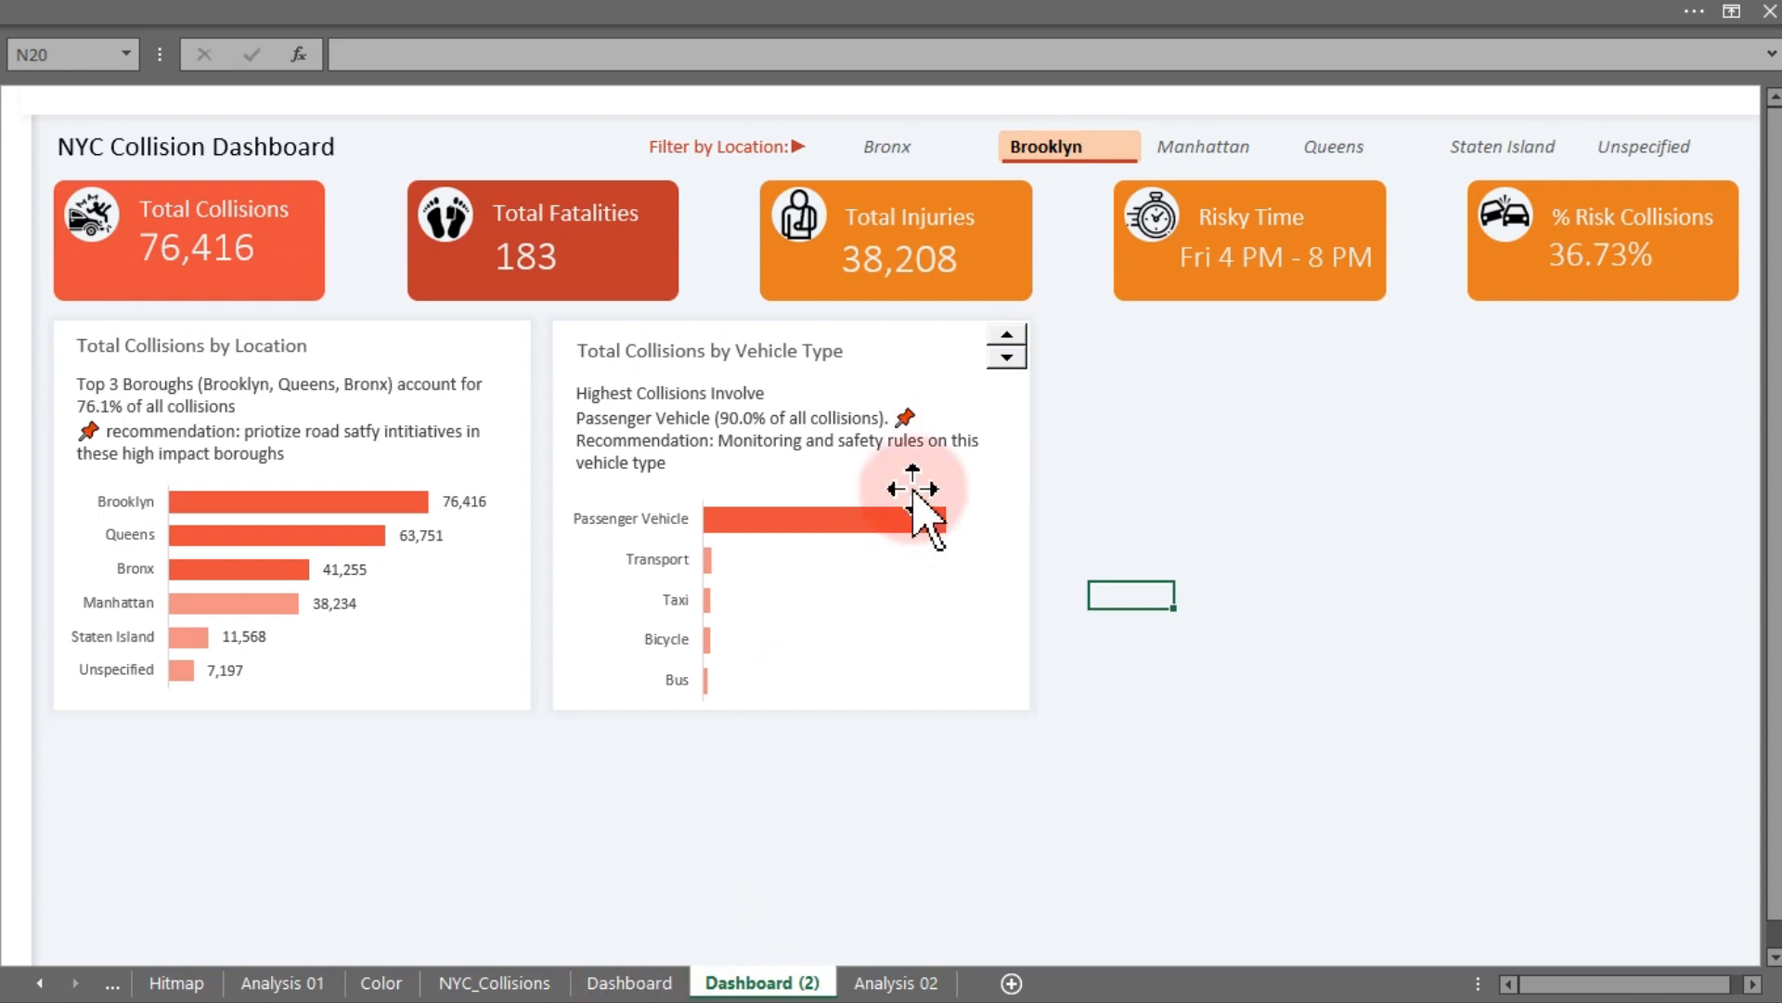
right_click(1001, 362)
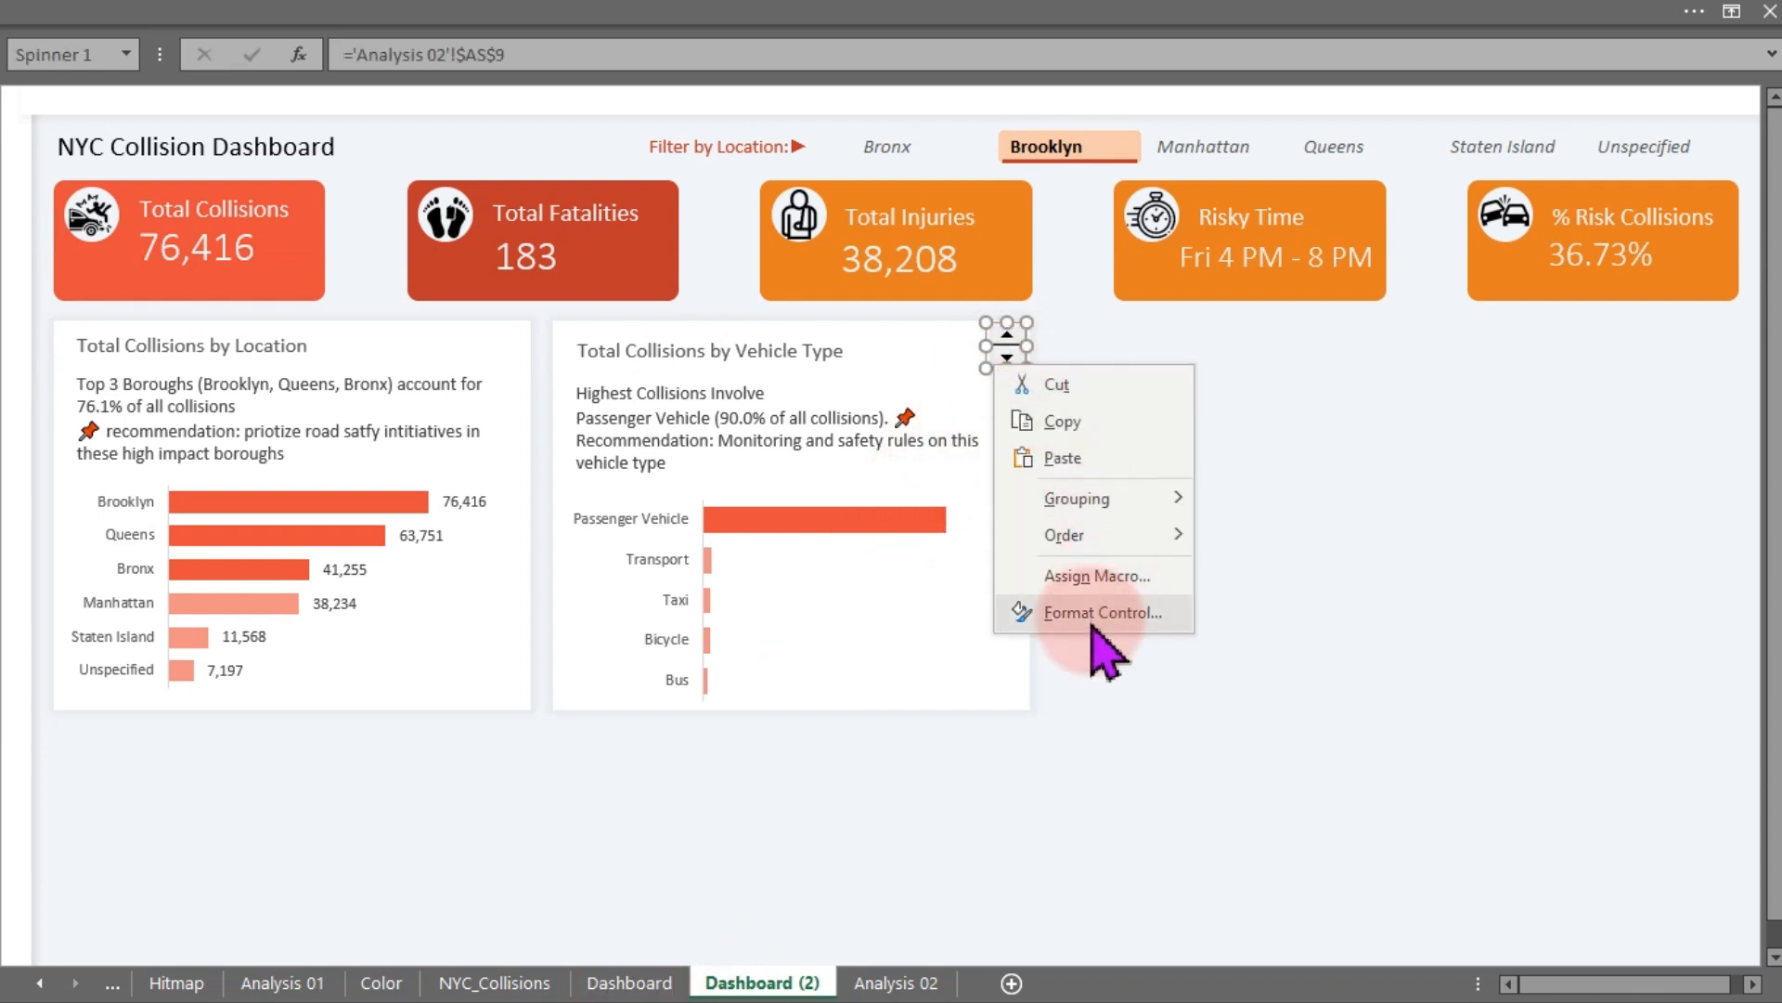
left_click(1093, 628)
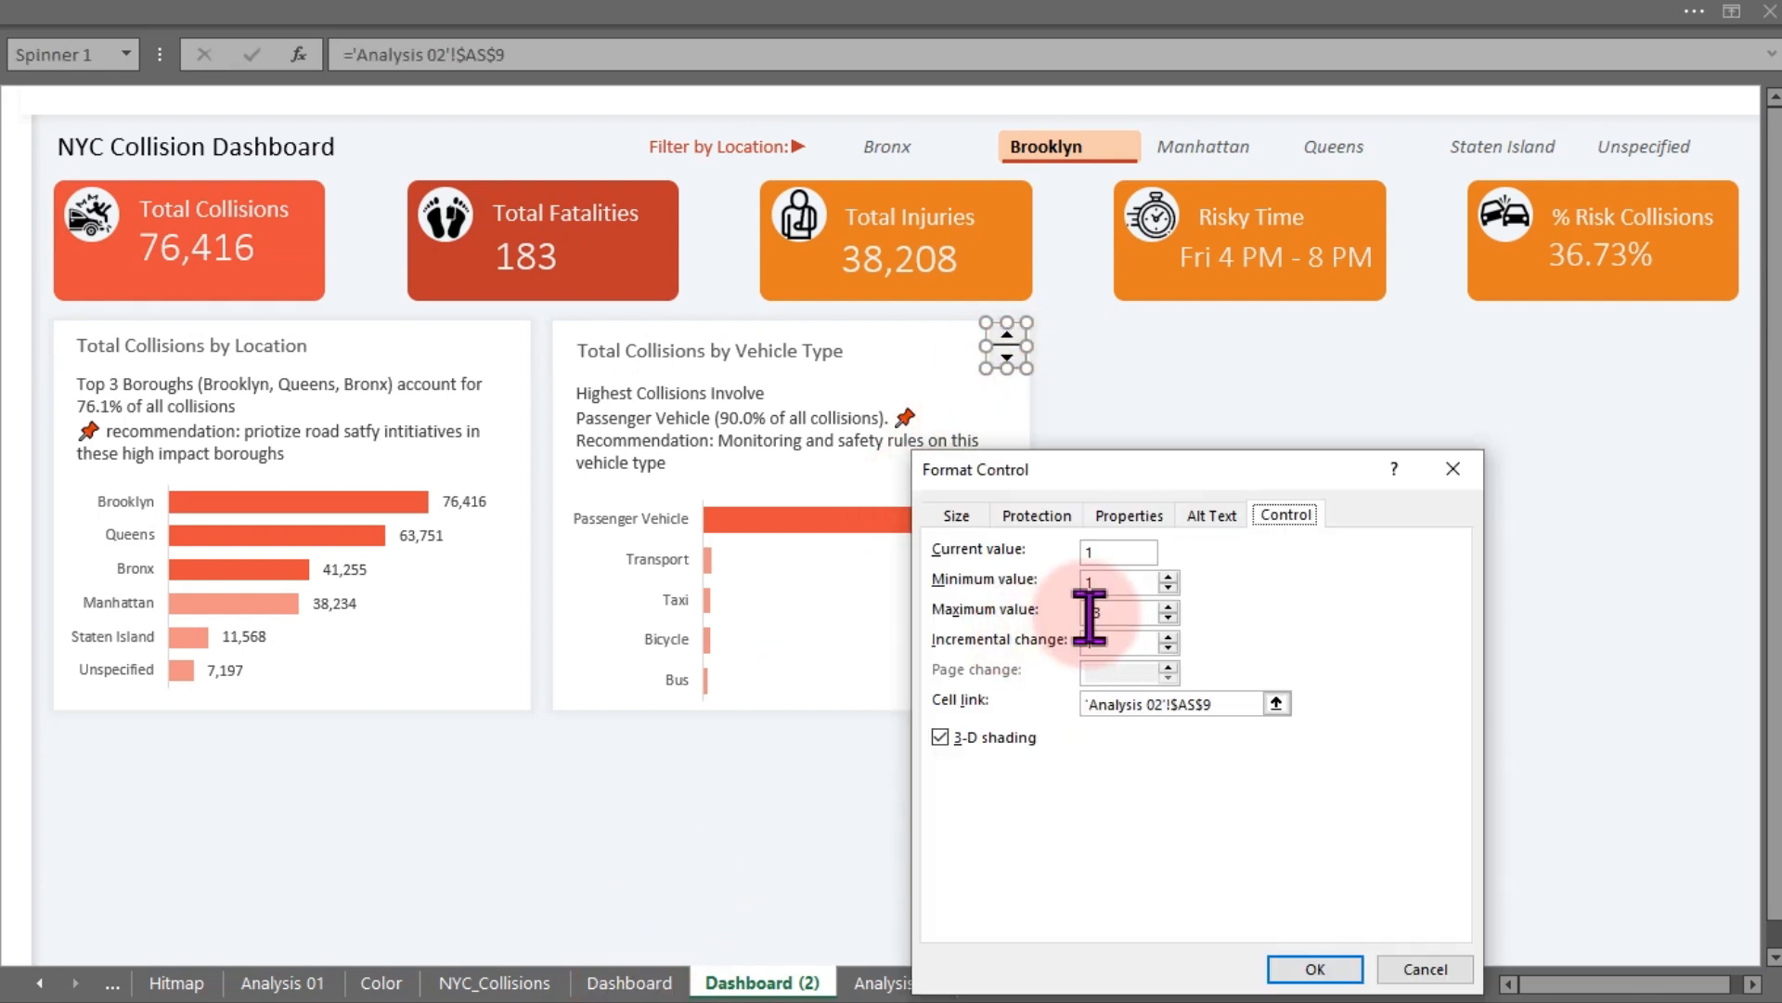
left_click_drag(1129, 612, 1082, 623)
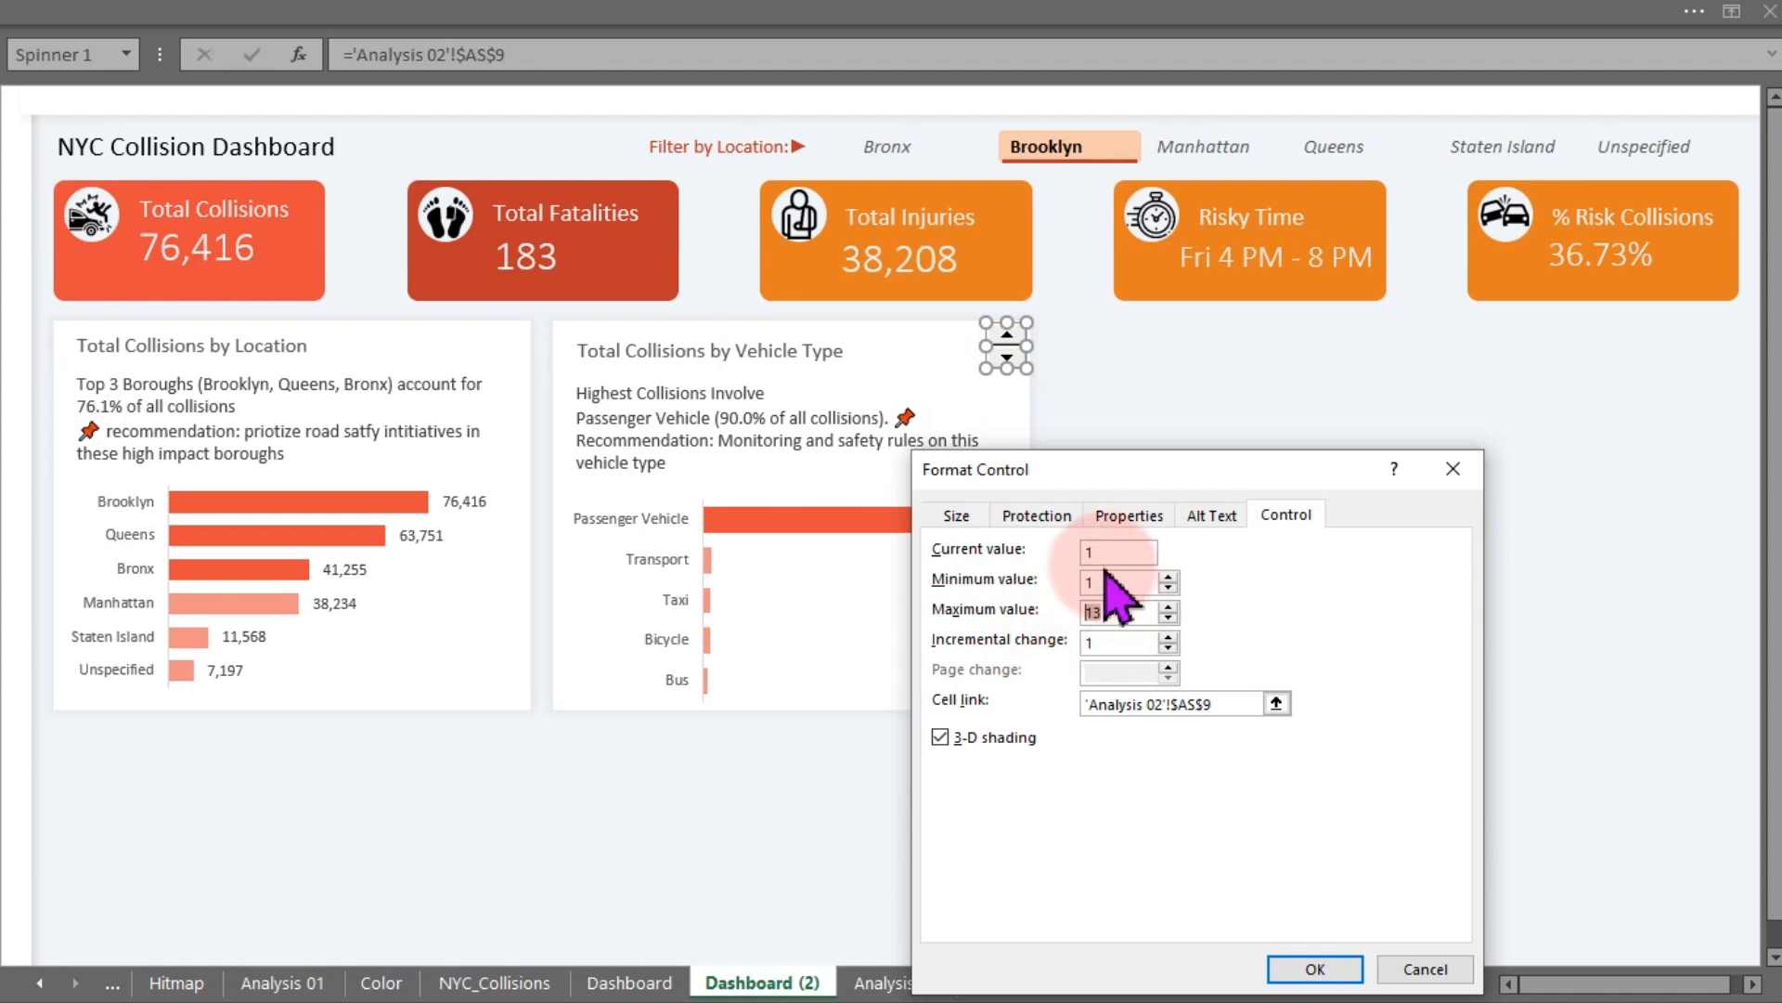
left_click_drag(1112, 555, 1070, 560)
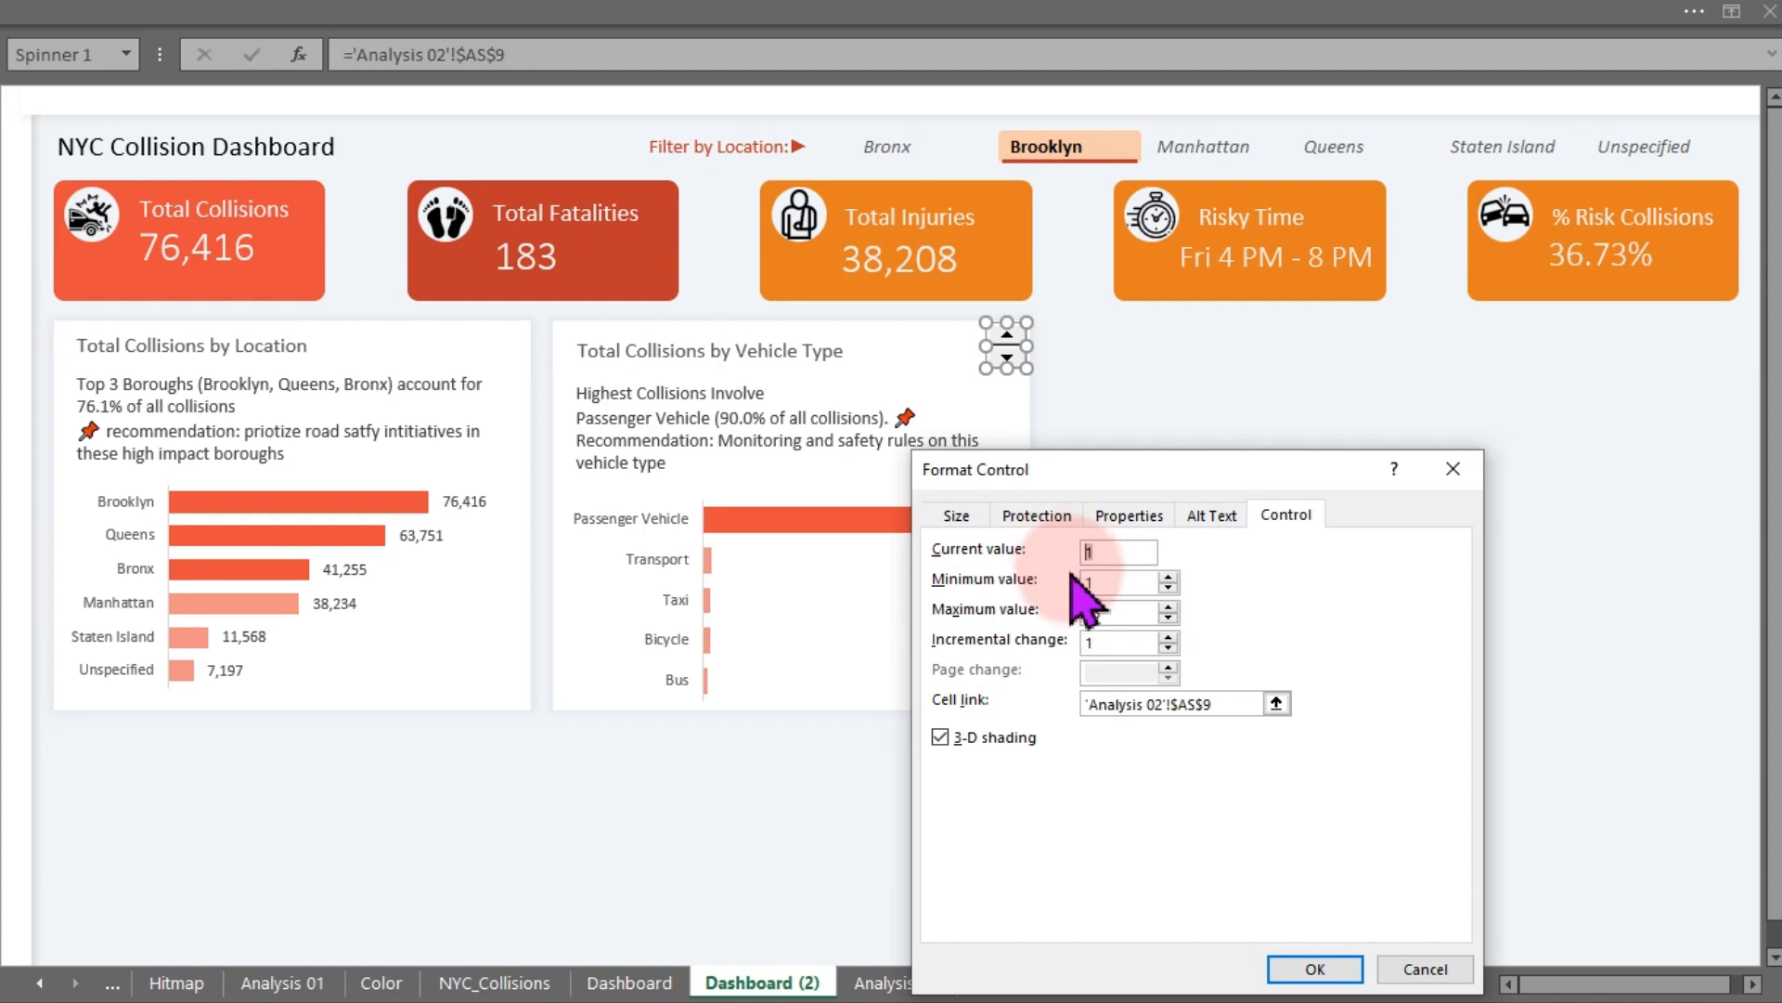
left_click(1114, 611)
left_click_drag(1094, 614, 1080, 627)
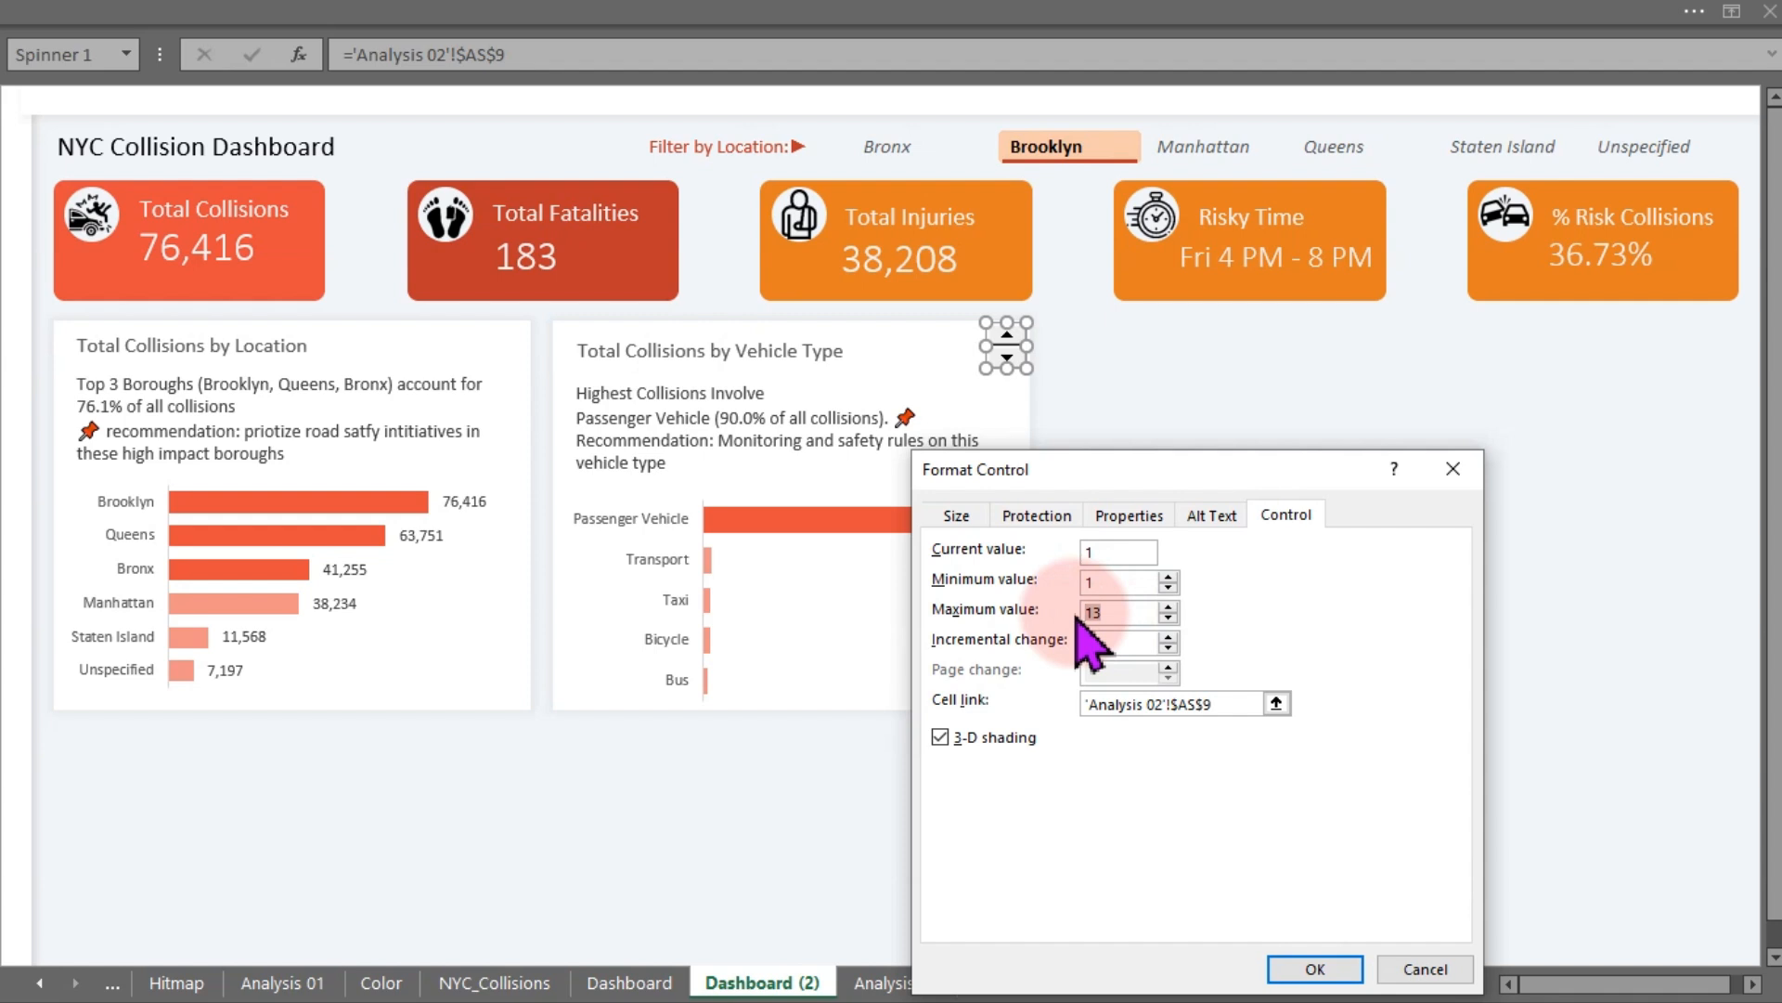
left_click(1435, 968)
- Inspect the spin button's linked vehicle type ranges and count cells on Analysis 02
left_click(902, 961)
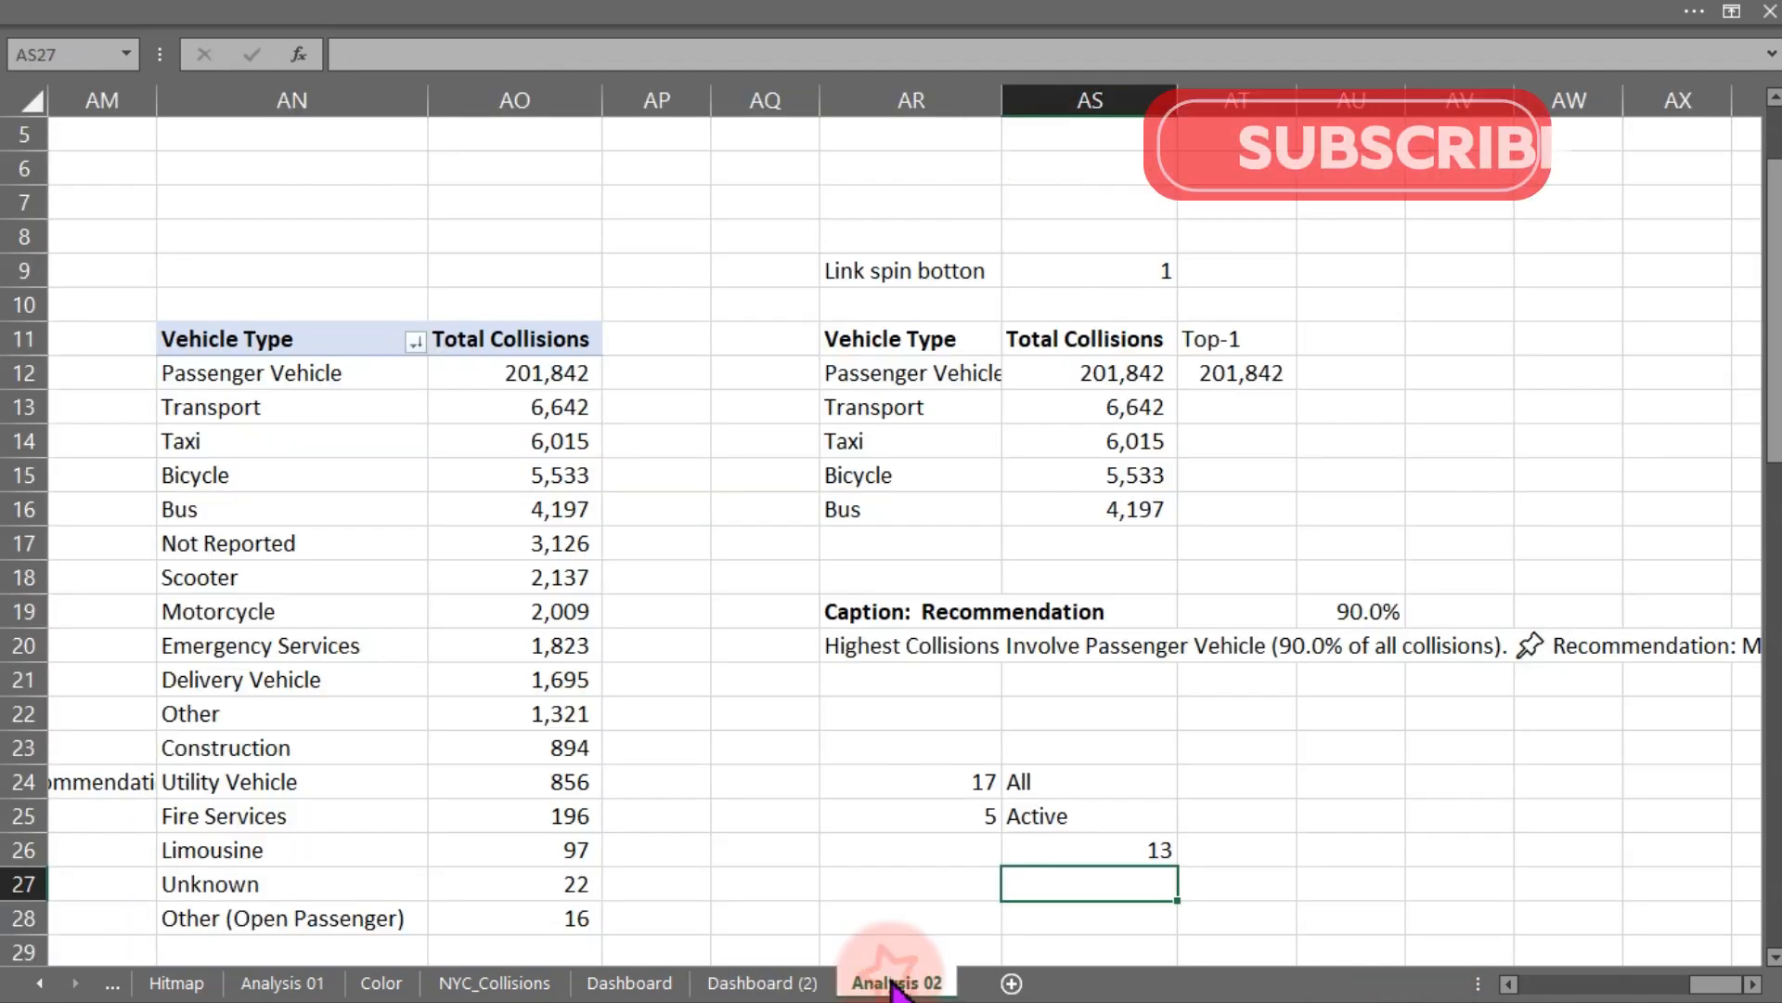
left_click_drag(865, 370, 859, 497)
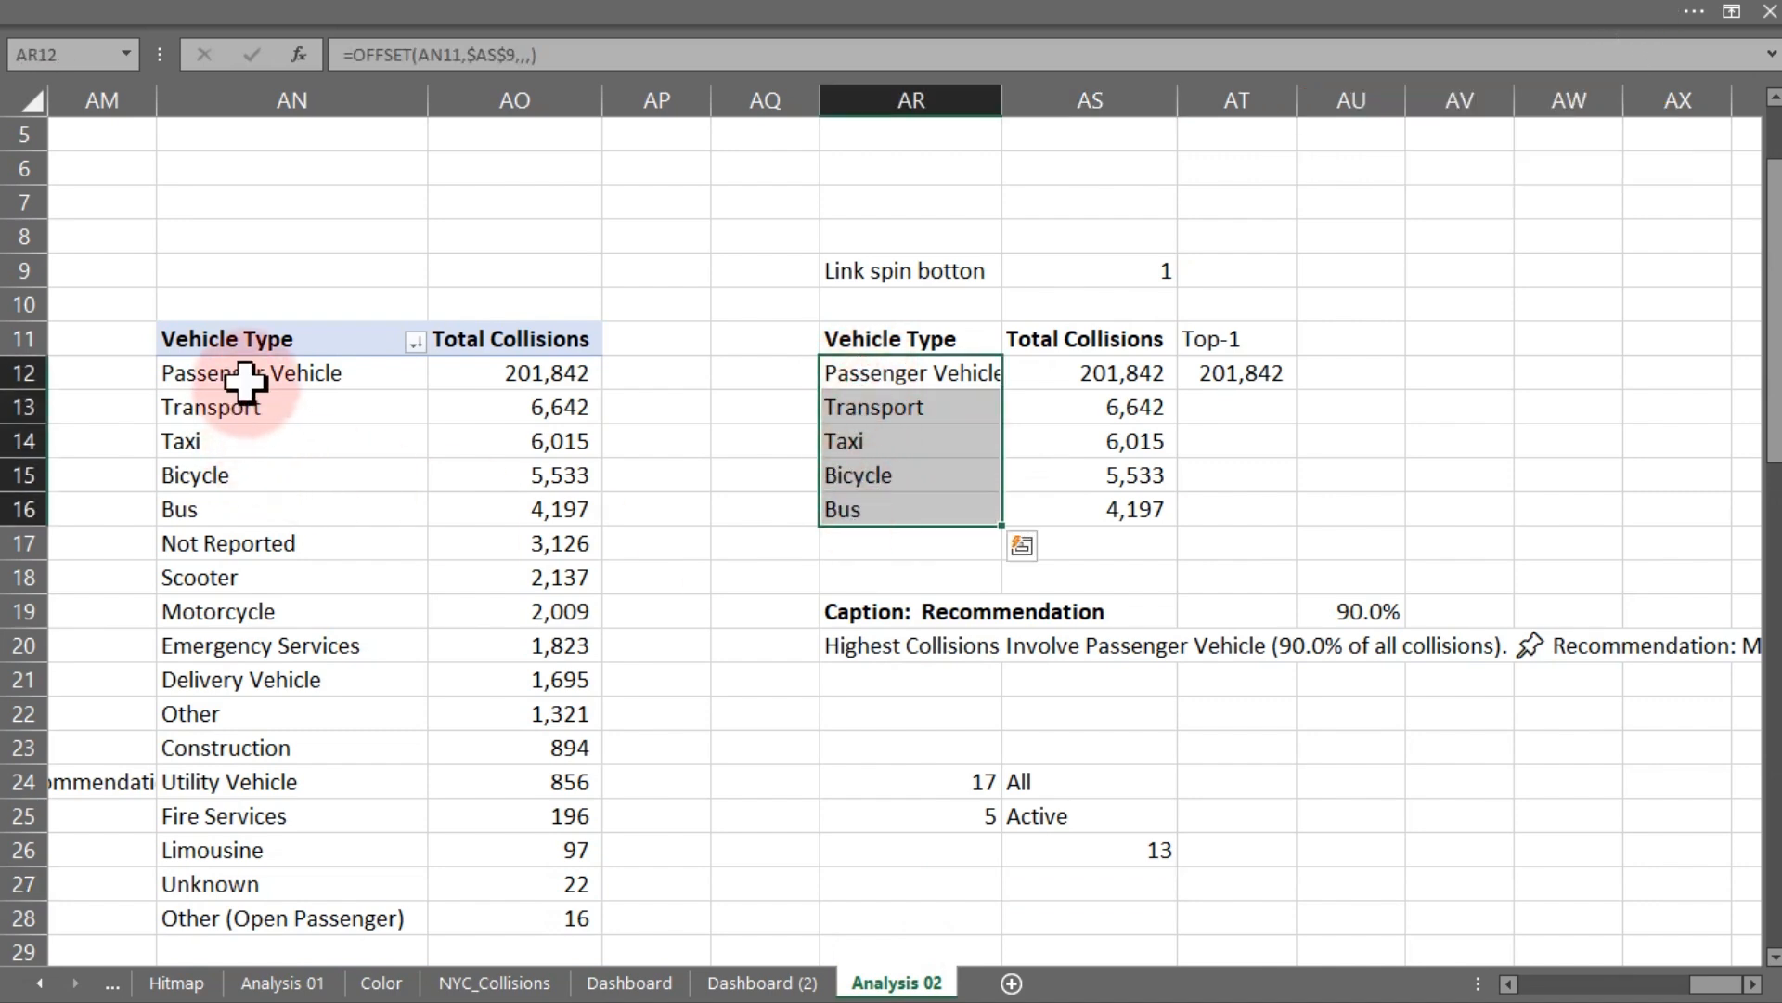
left_click_drag(247, 374, 240, 895)
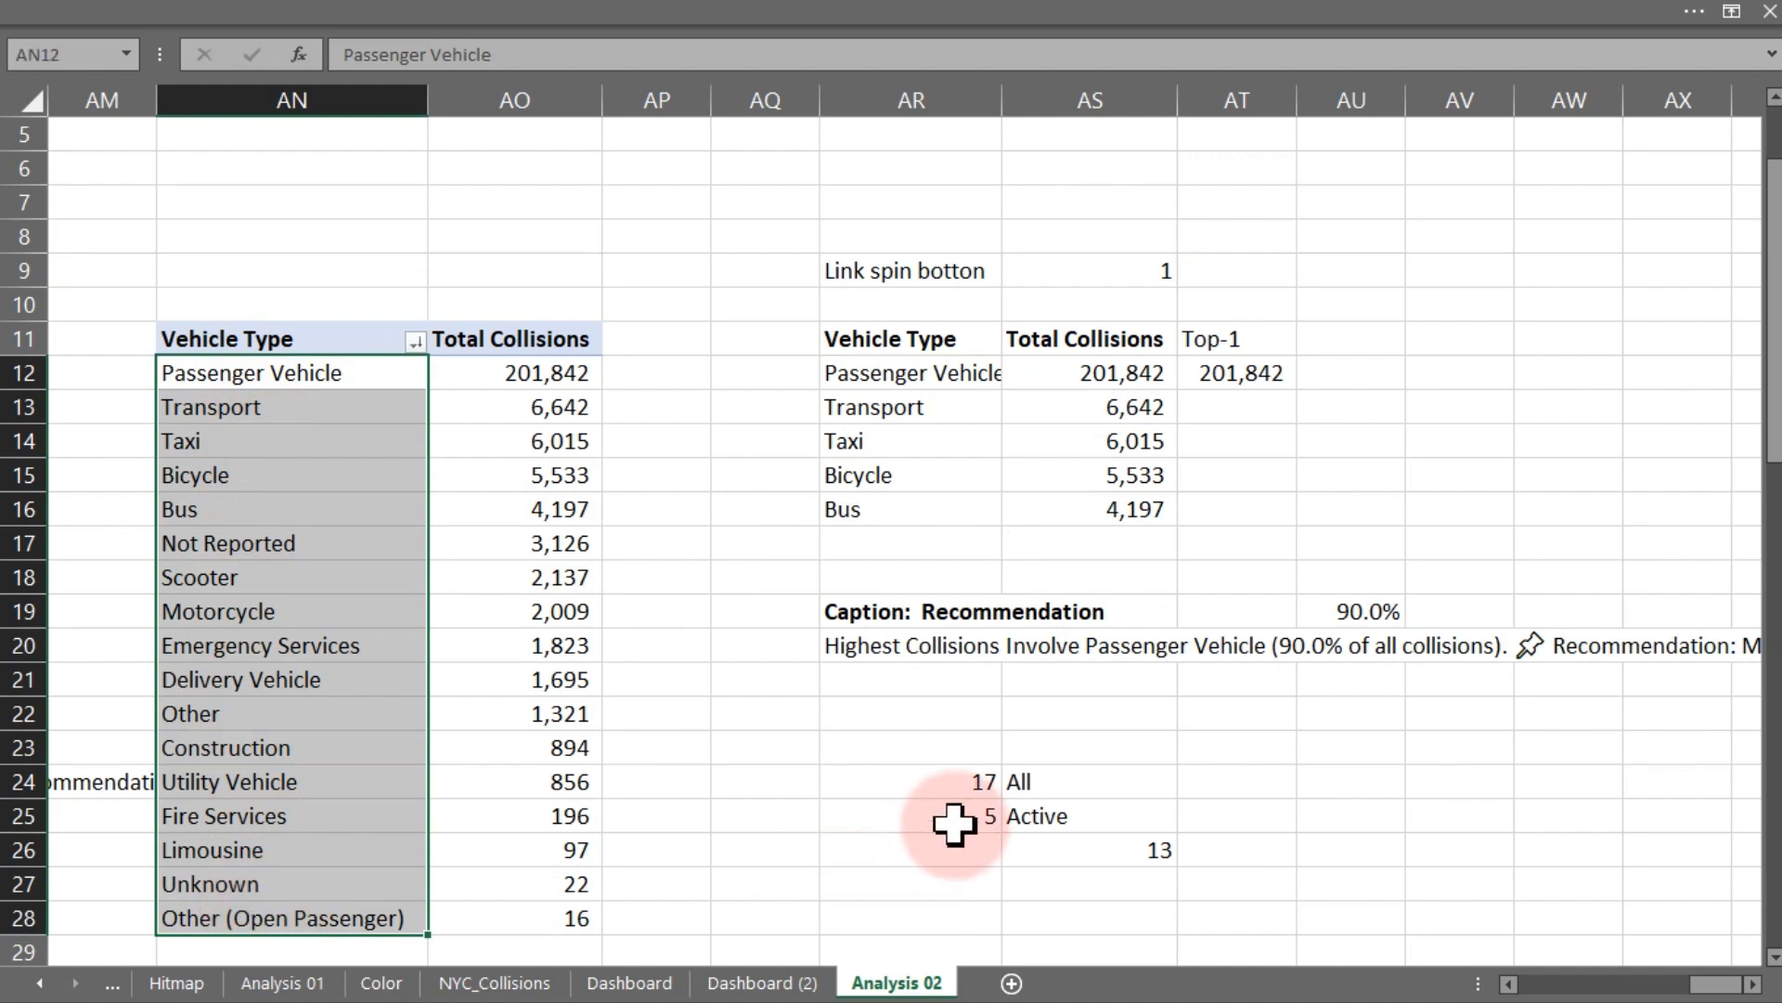
left_click(974, 782)
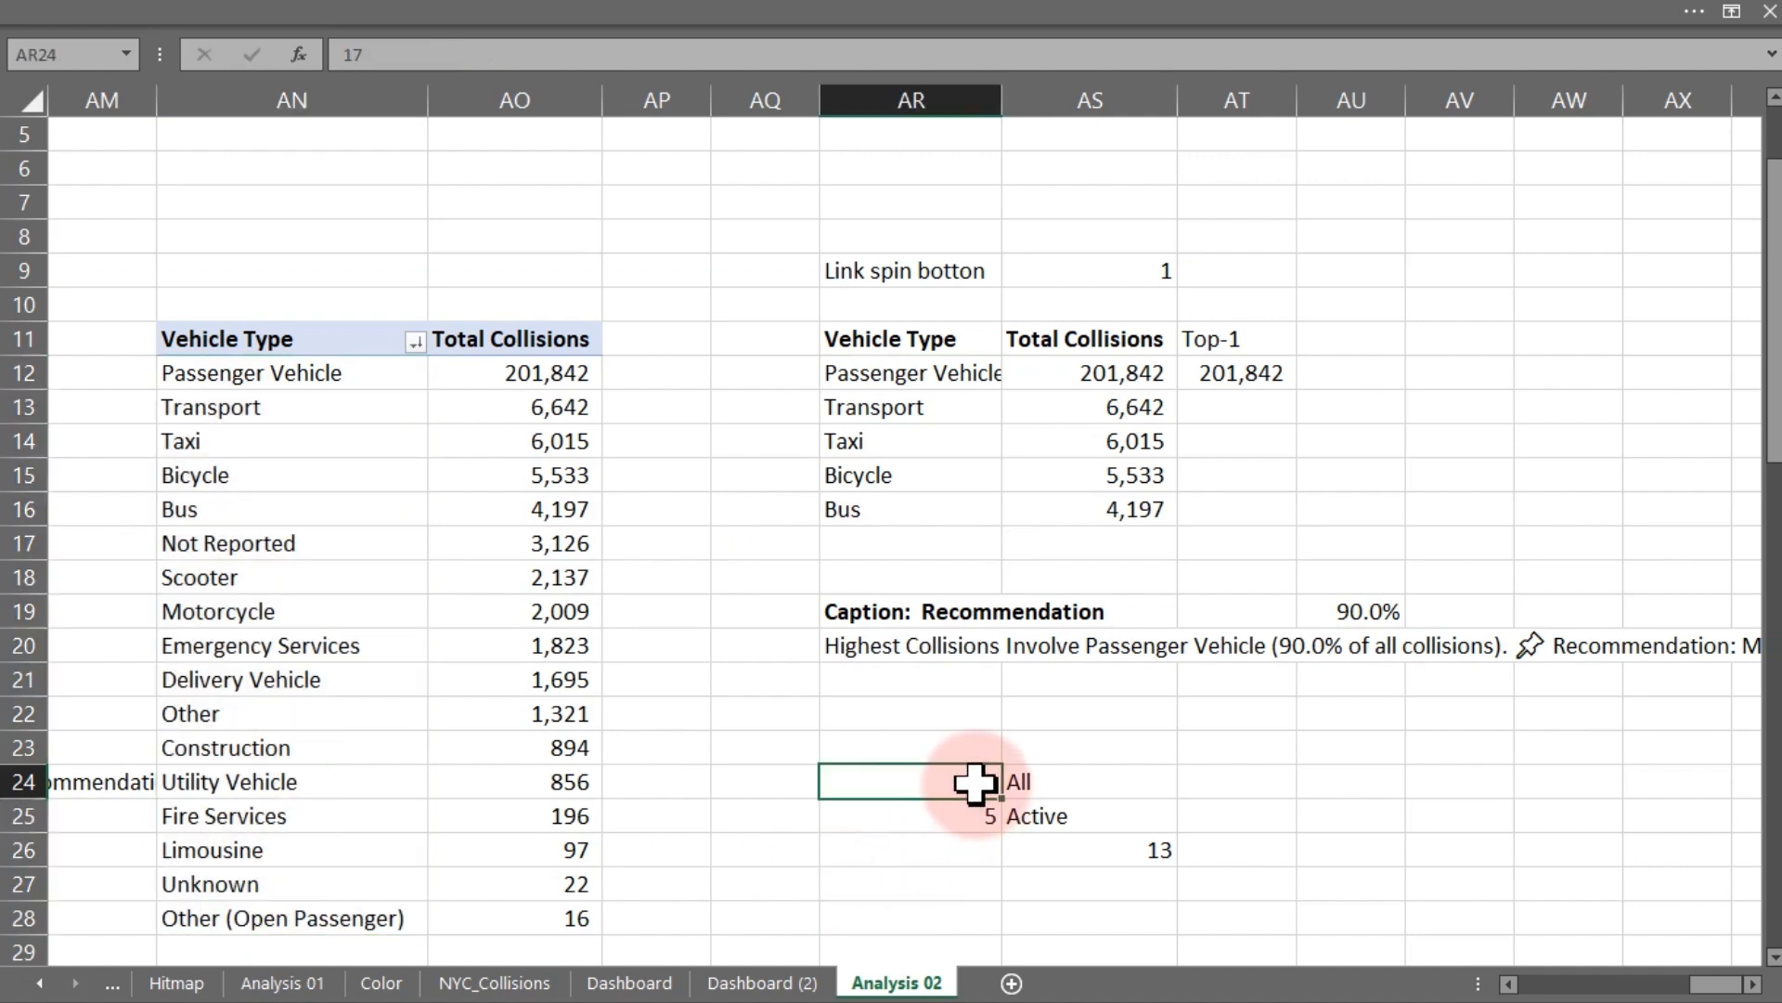
left_click(971, 812)
left_click(975, 783)
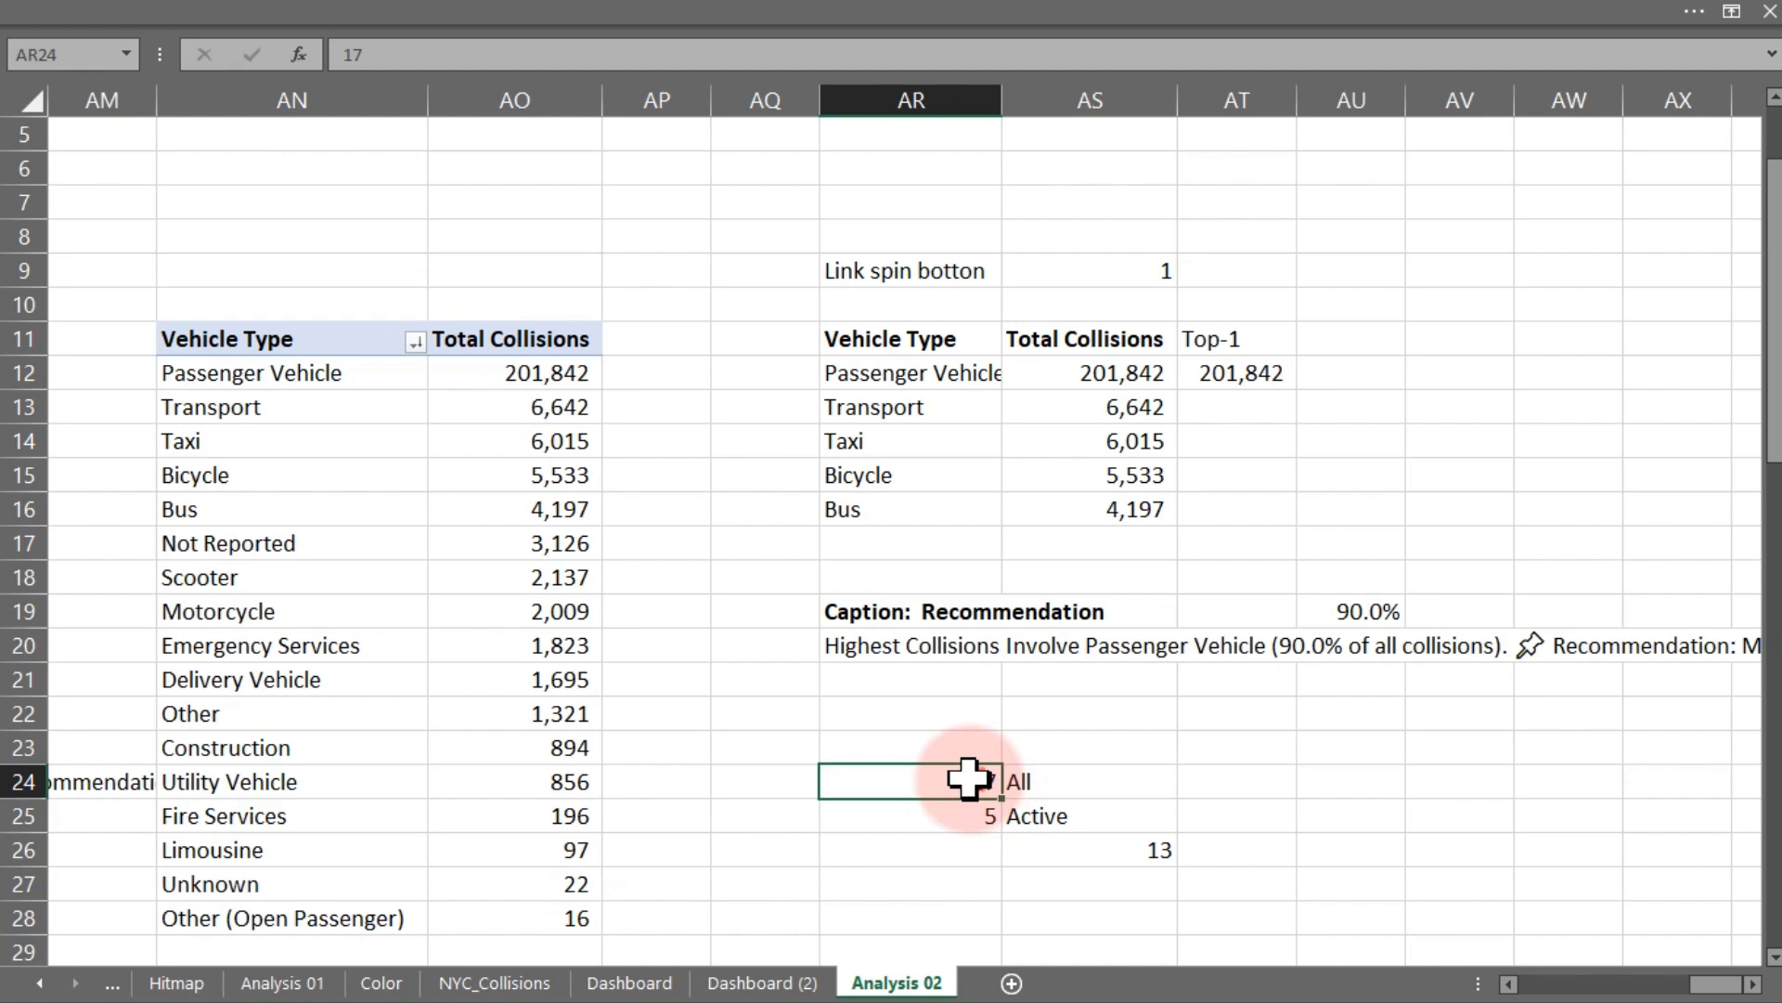
left_click(1133, 850)
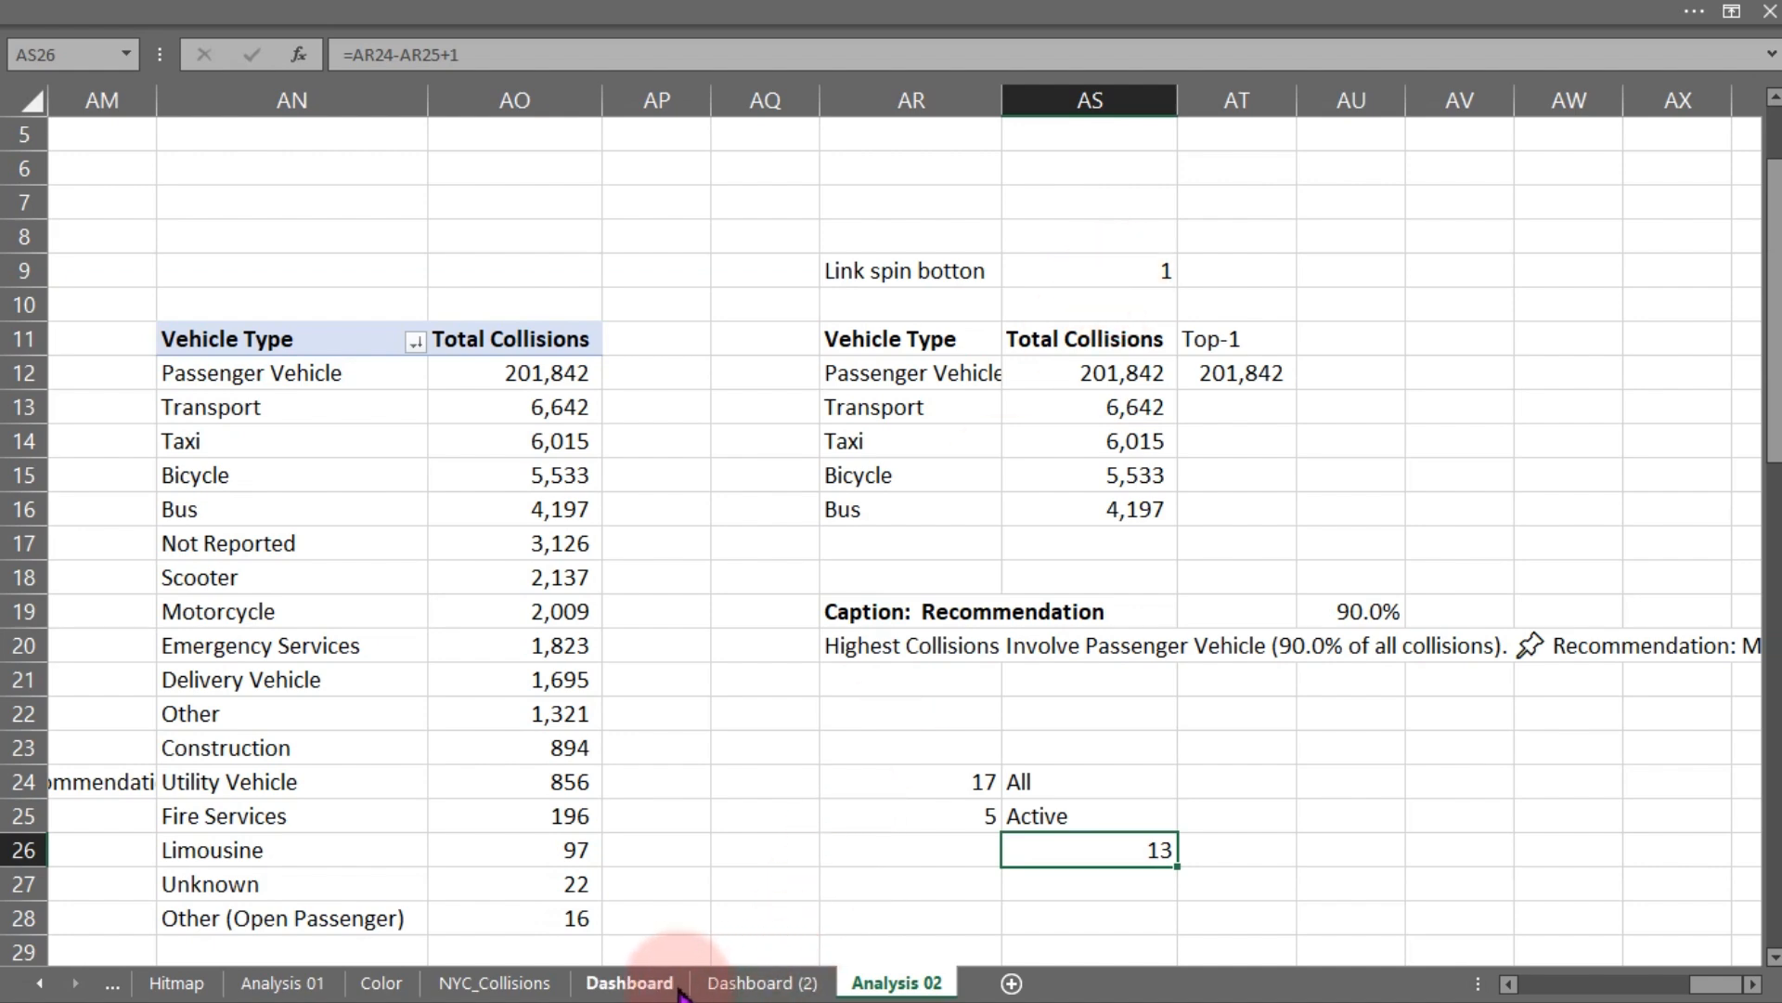
- Step the spin button to the lowest-ranked vehicle types and check the linked values on Analysis 02
left_click(752, 982)
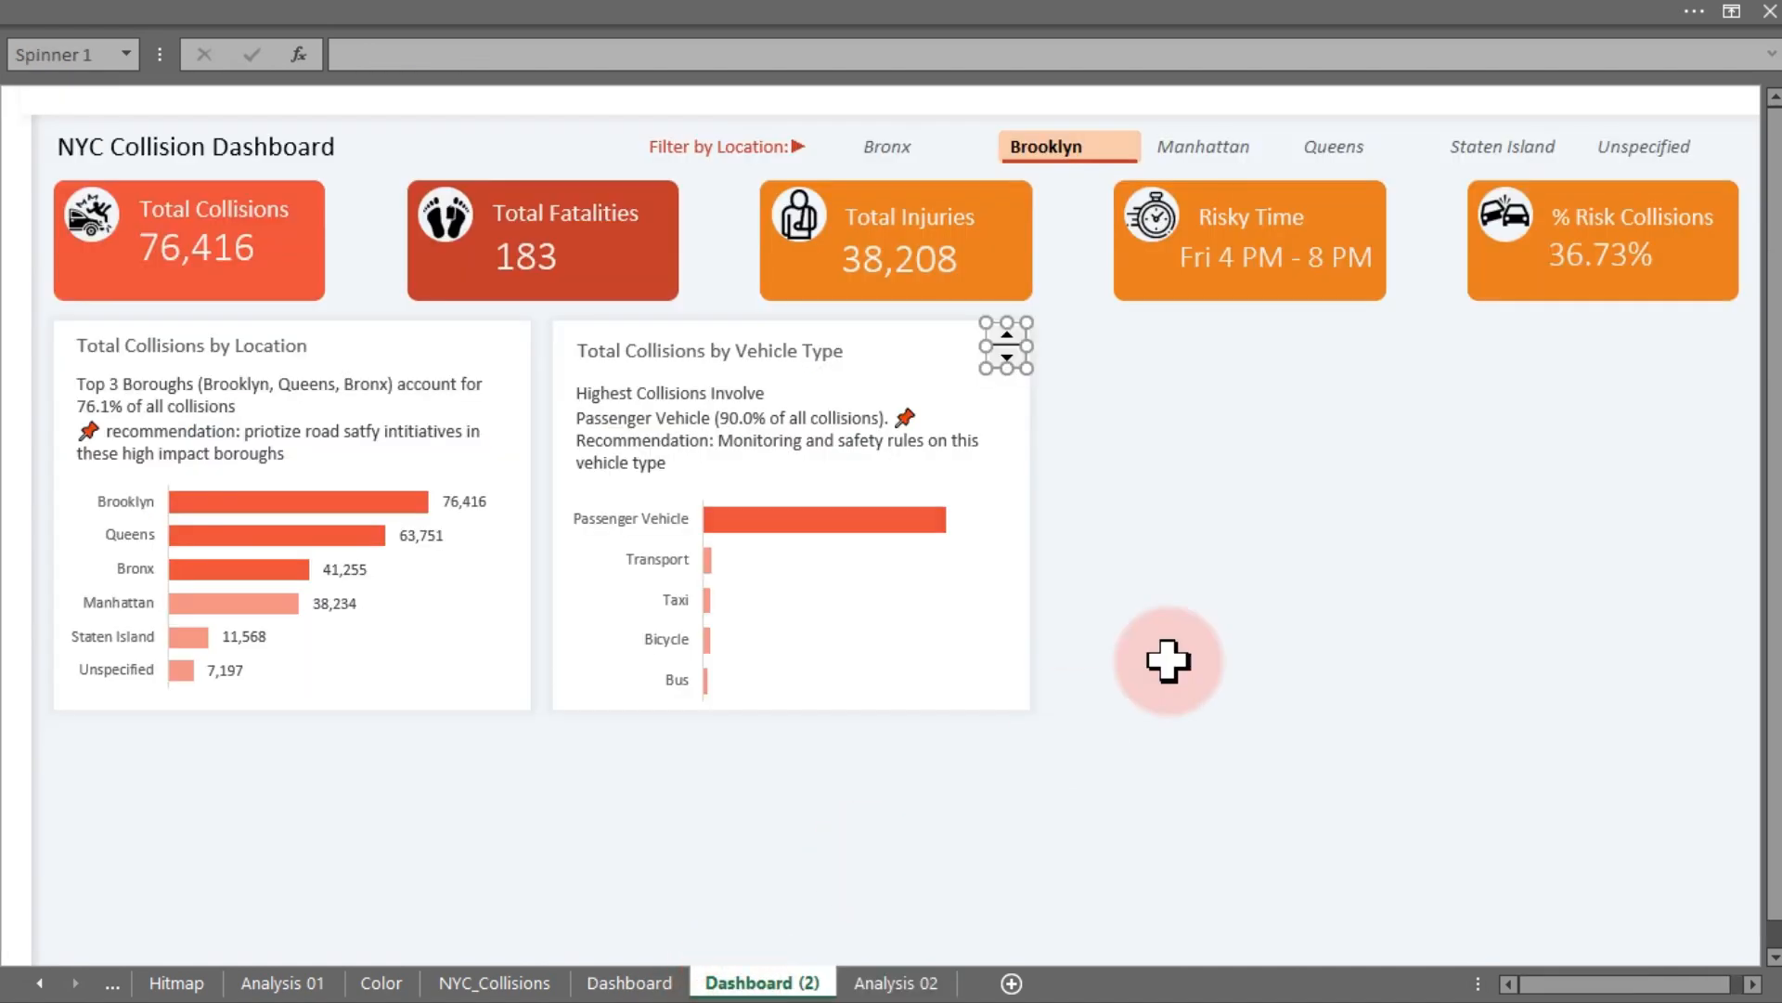
left_click(1010, 337)
left_click(1010, 338)
left_click(1010, 338)
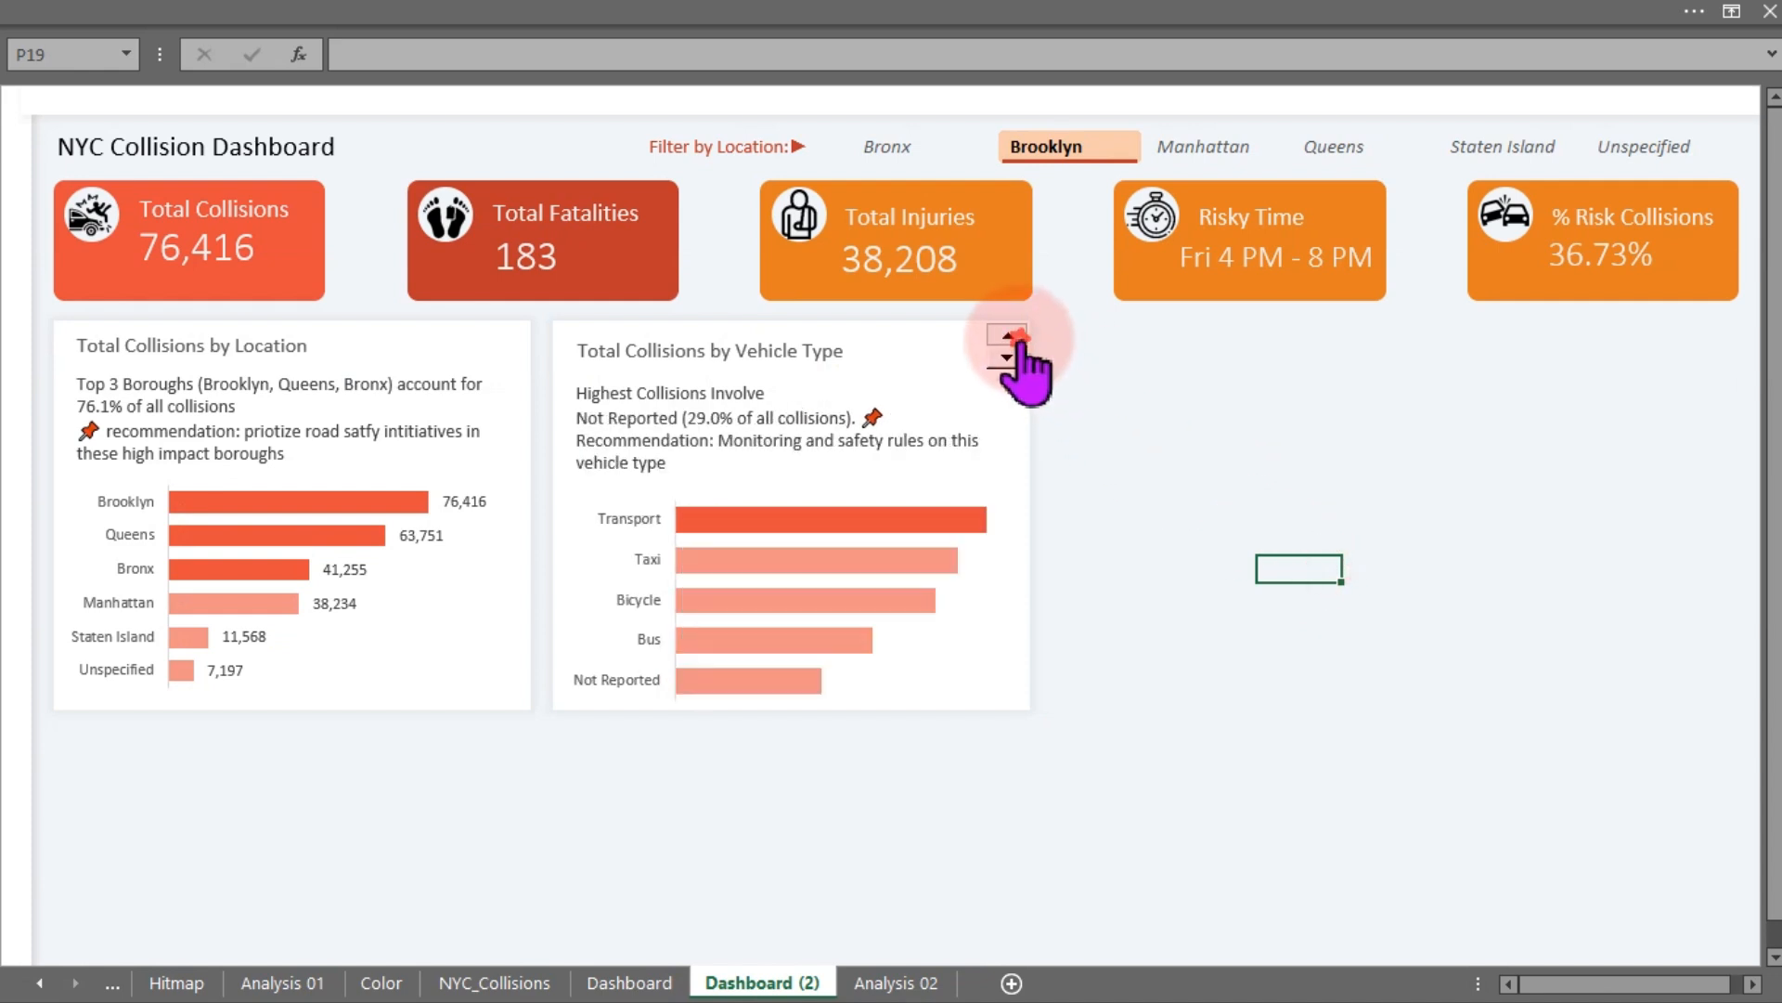
left_click(1013, 336)
left_click(1014, 336)
left_click(1014, 337)
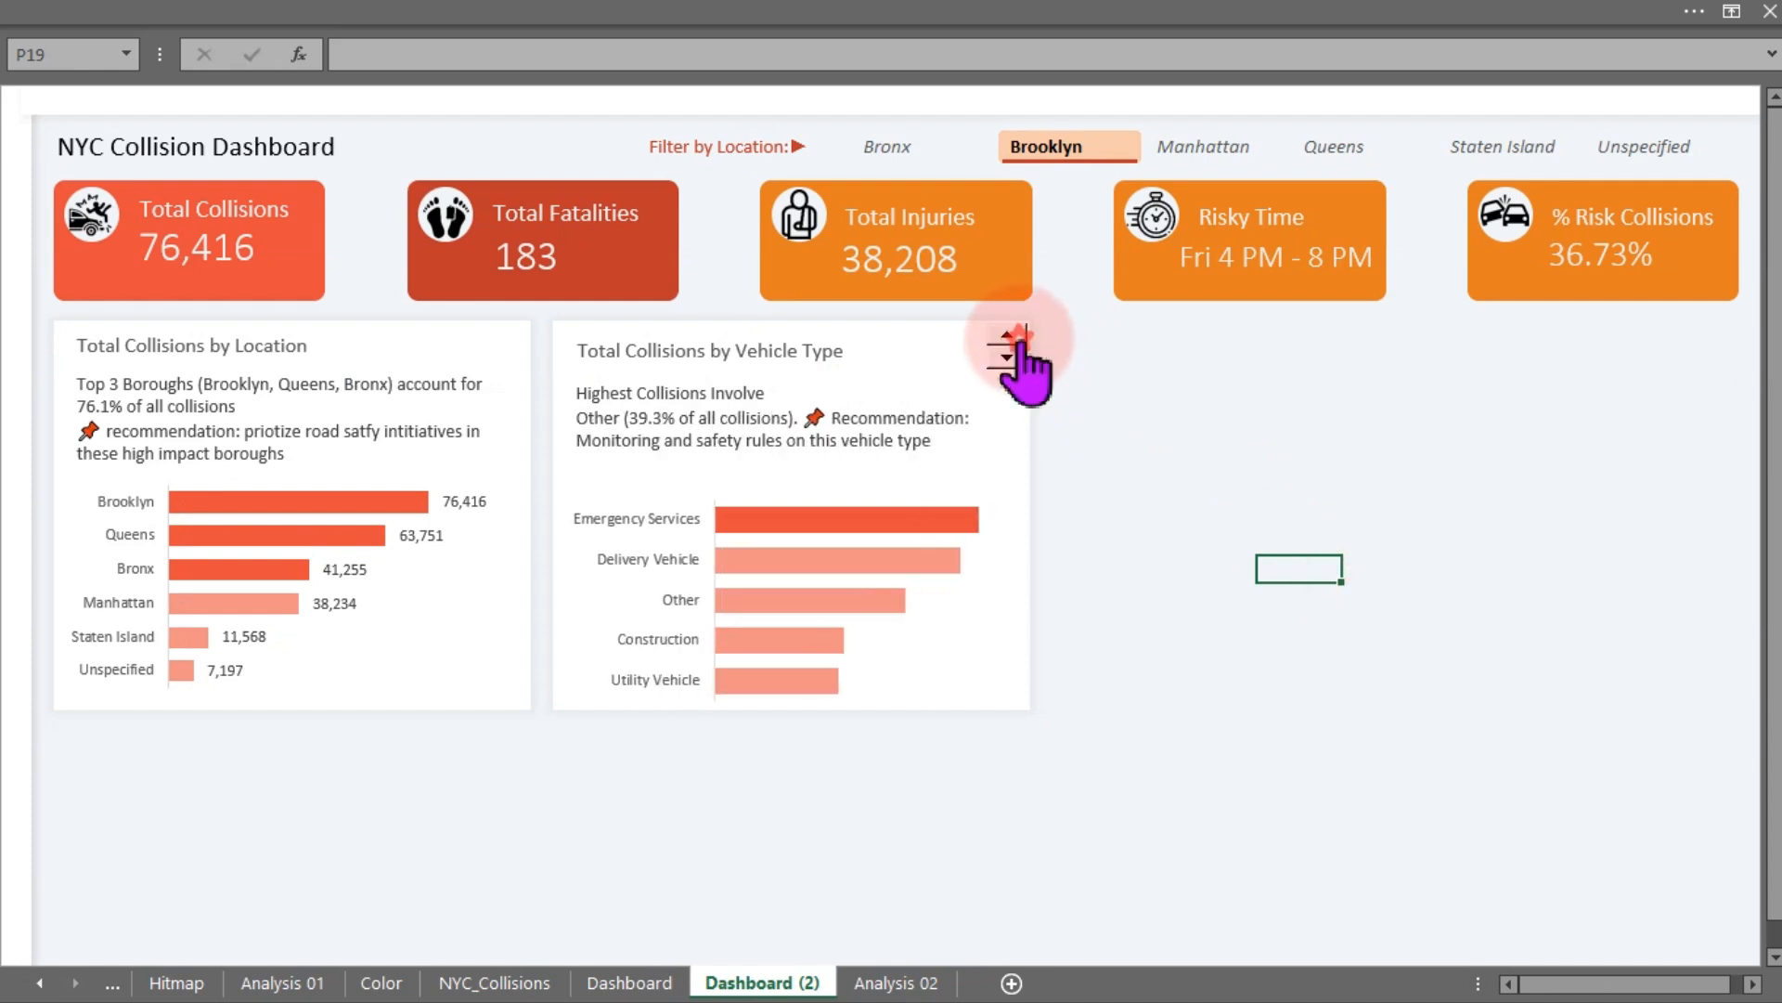
left_click(1014, 336)
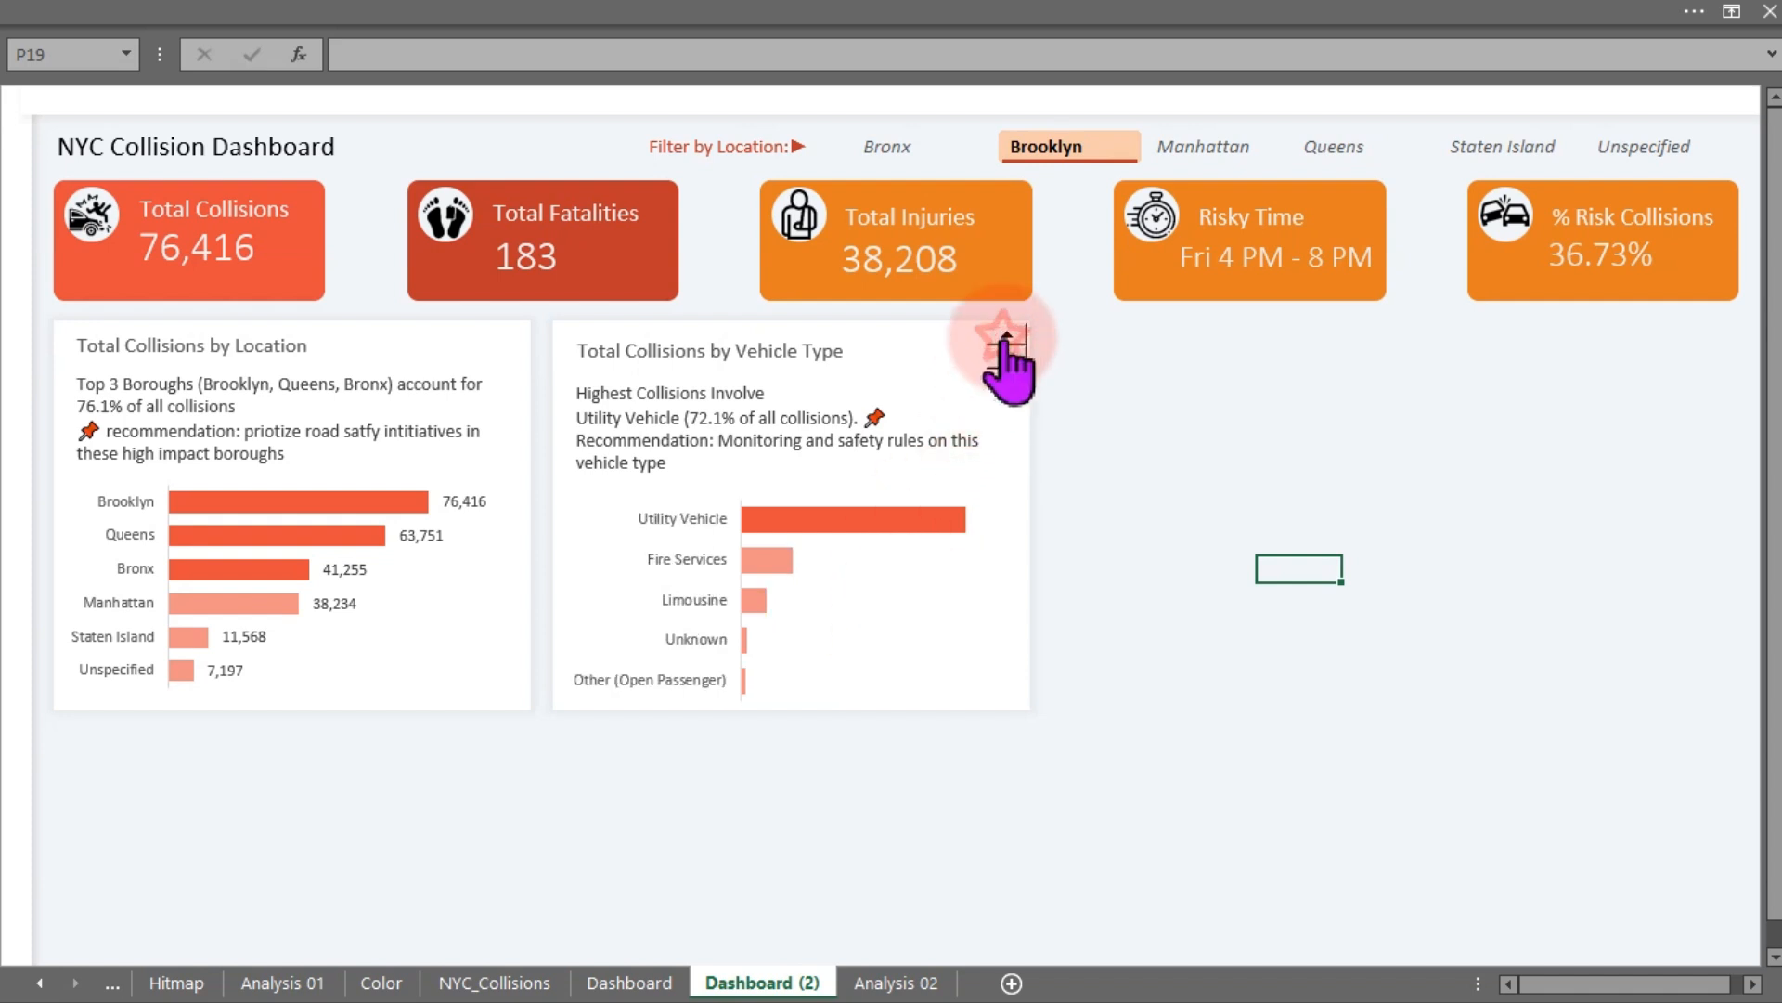
left_click(898, 981)
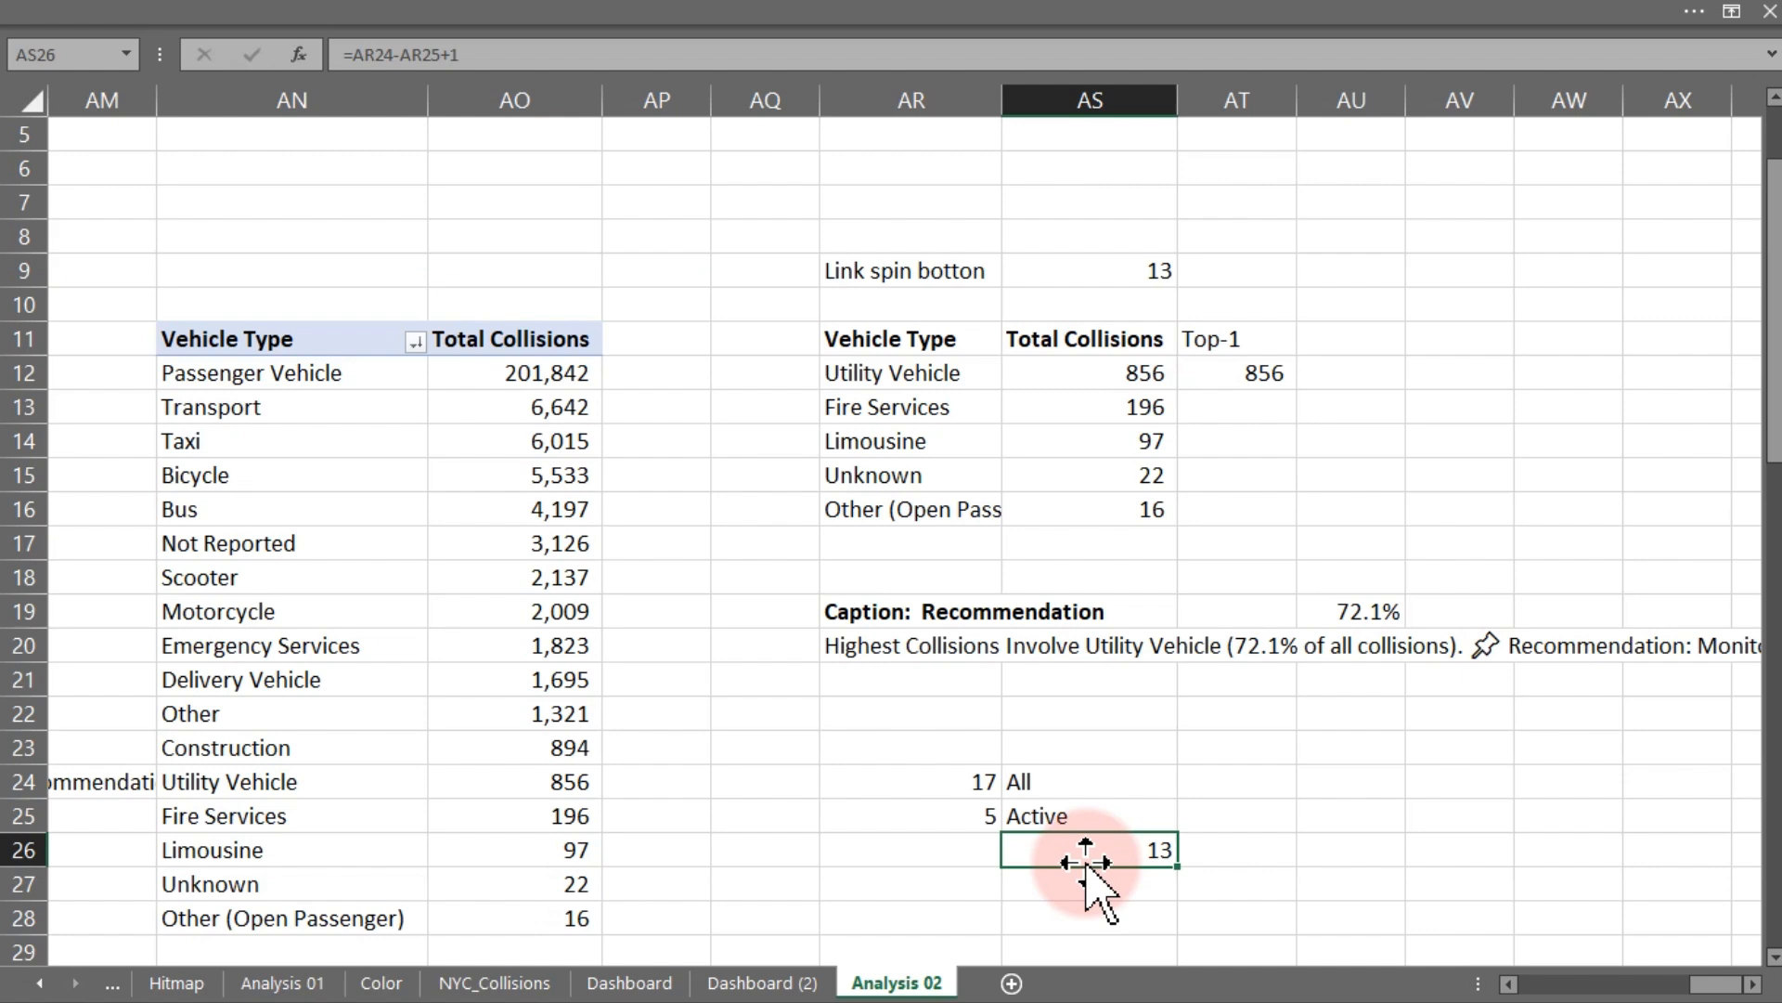
left_click(752, 984)
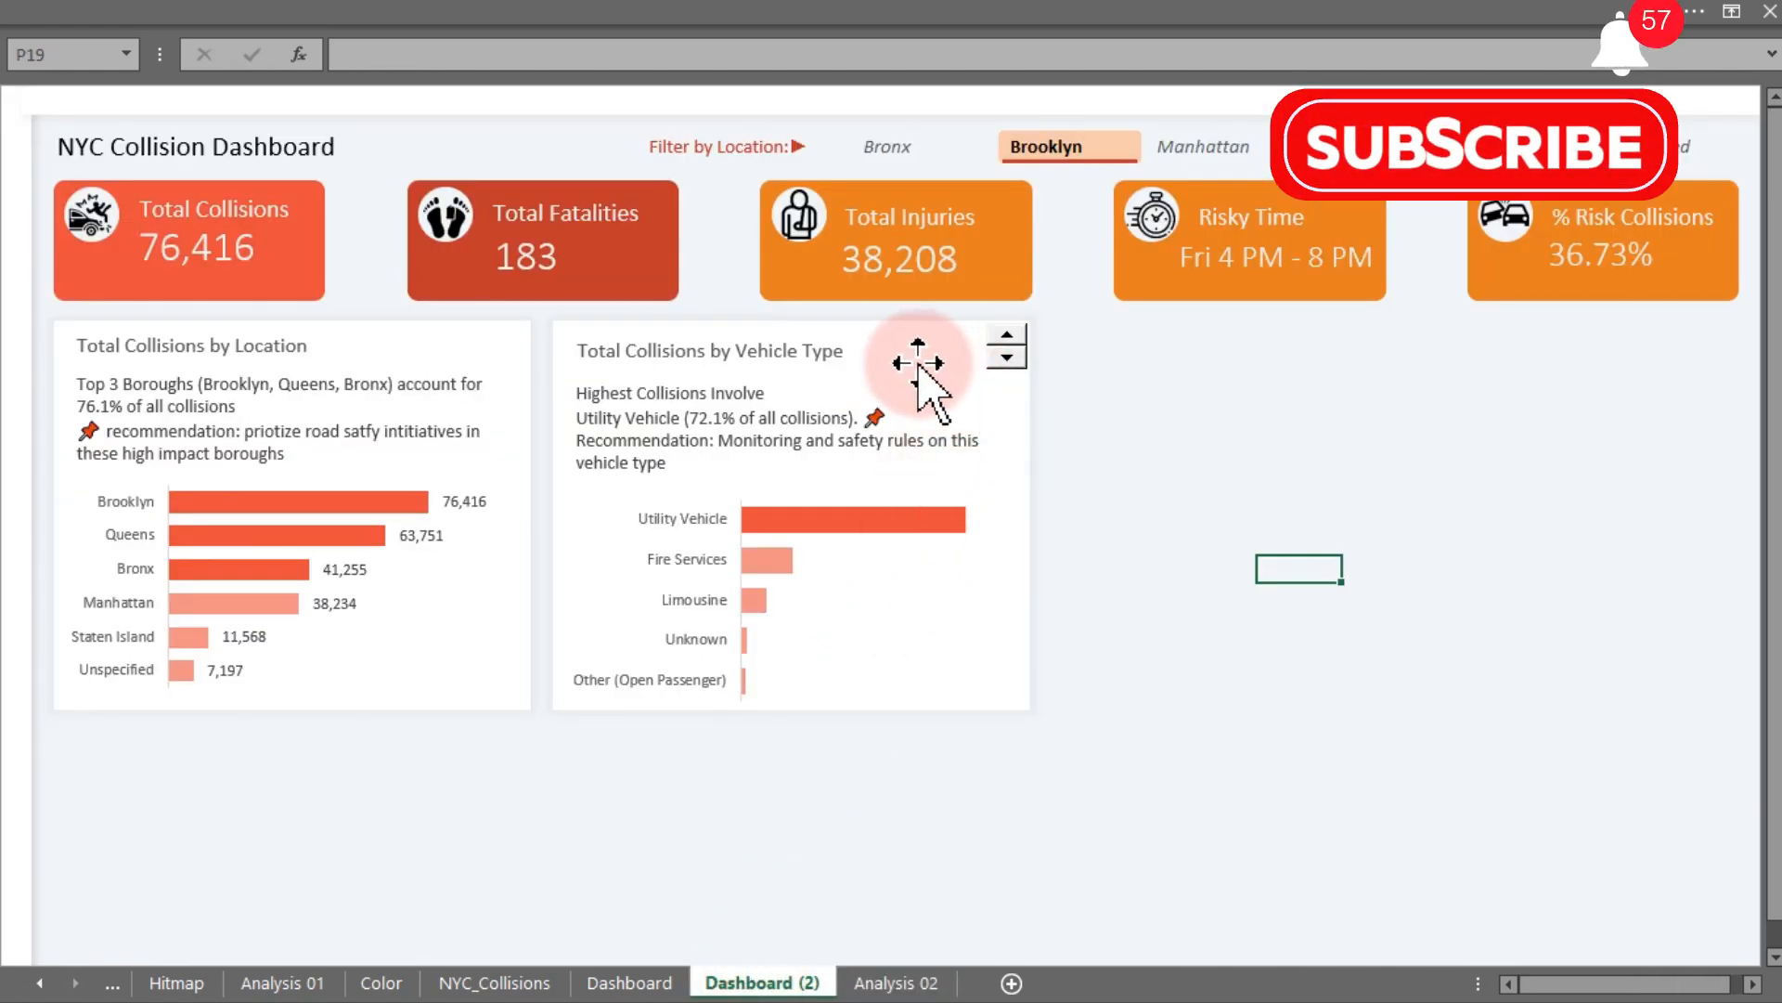
- Add data labels to the vehicle type bar chart on Dashboard (2)
left_click(1120, 394)
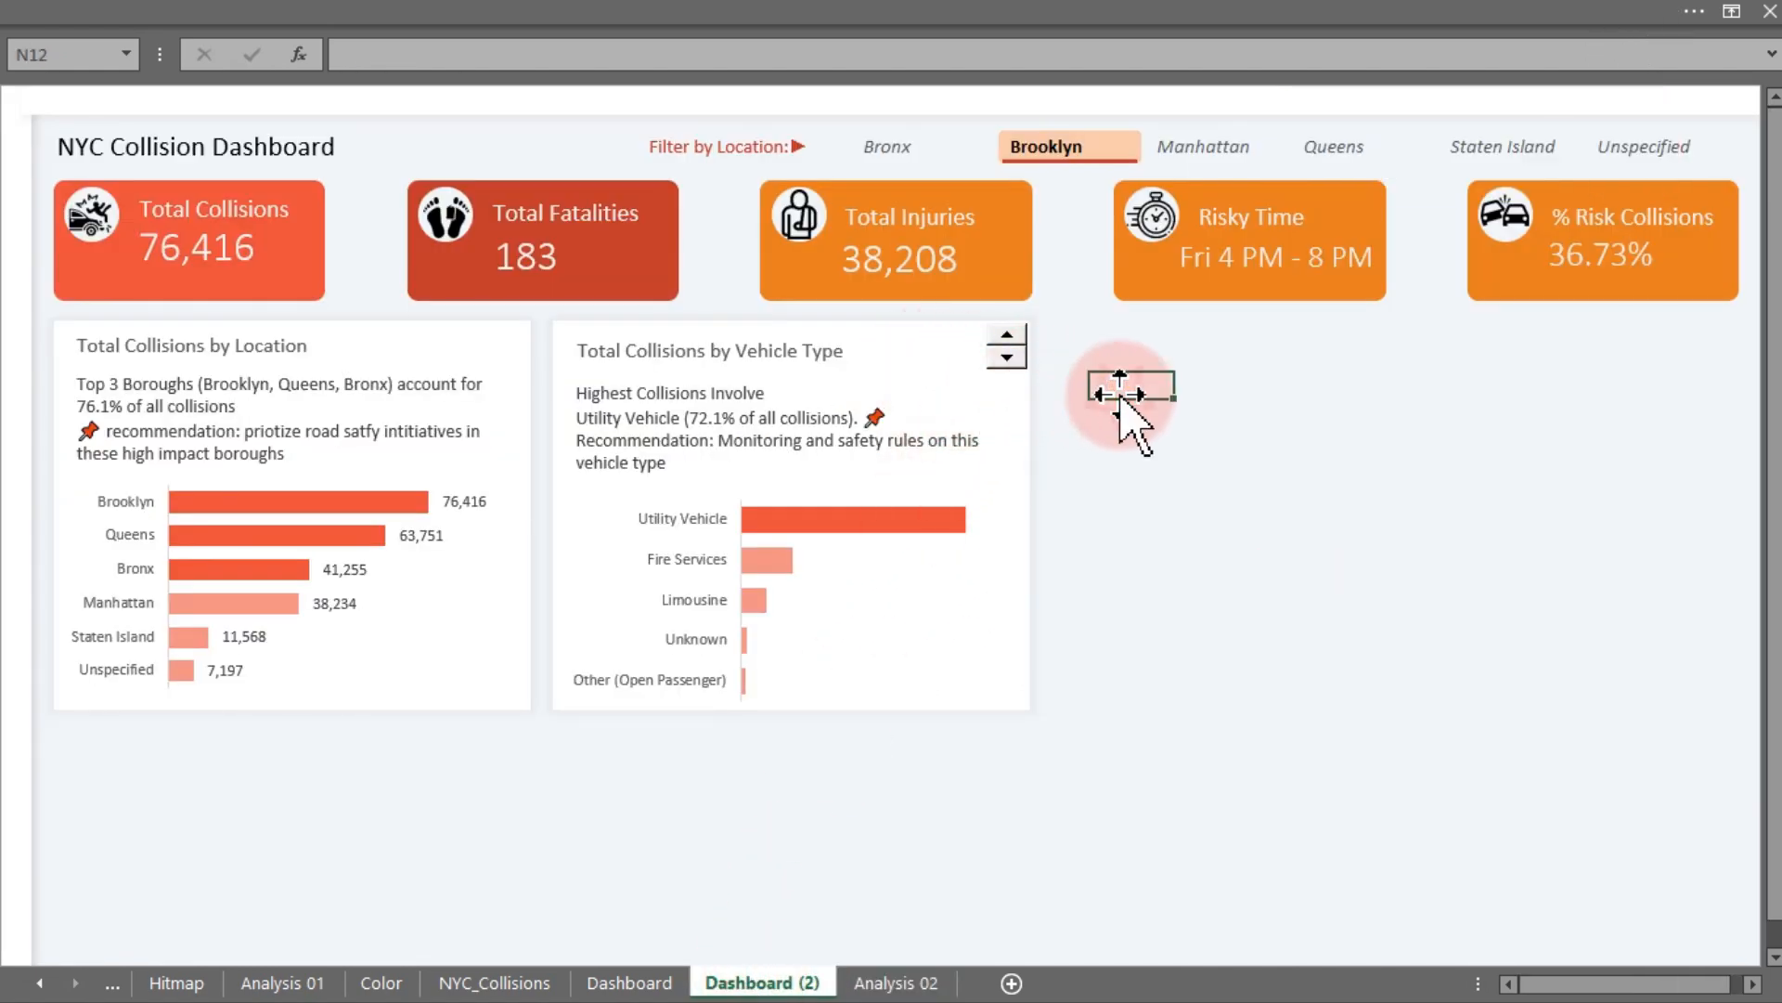
left_click(777, 572)
left_click(1058, 499)
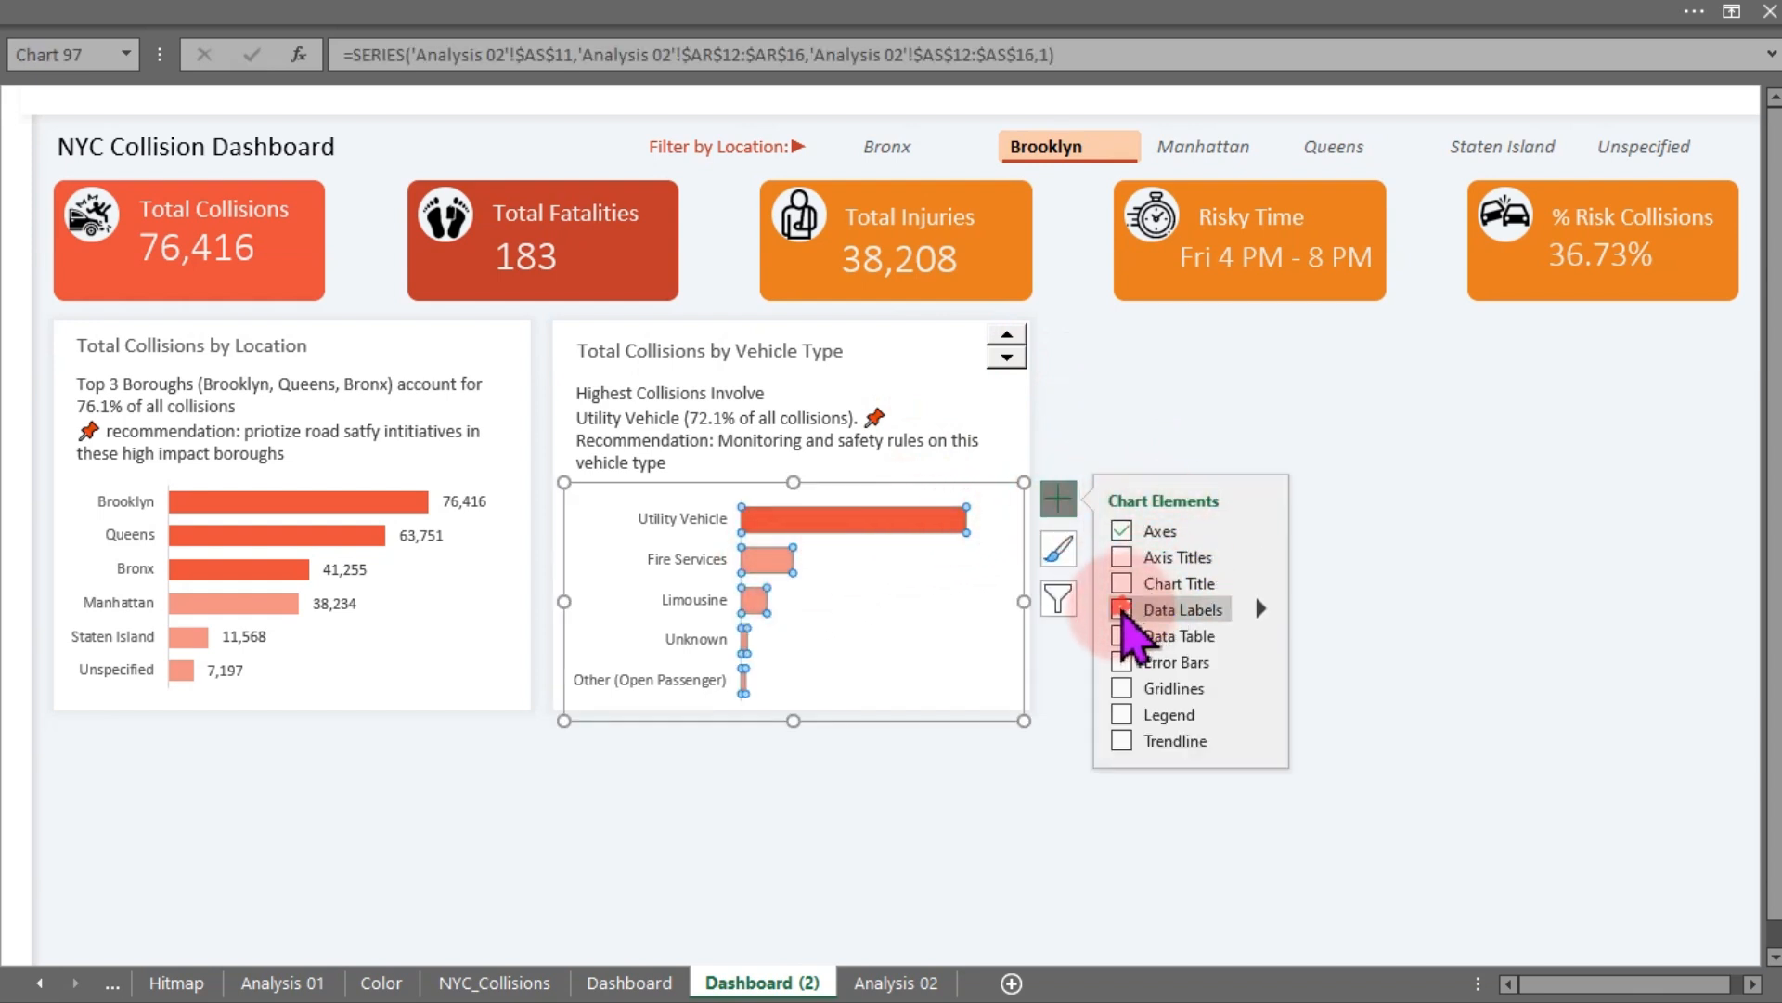
left_click(1122, 609)
left_click(1353, 539)
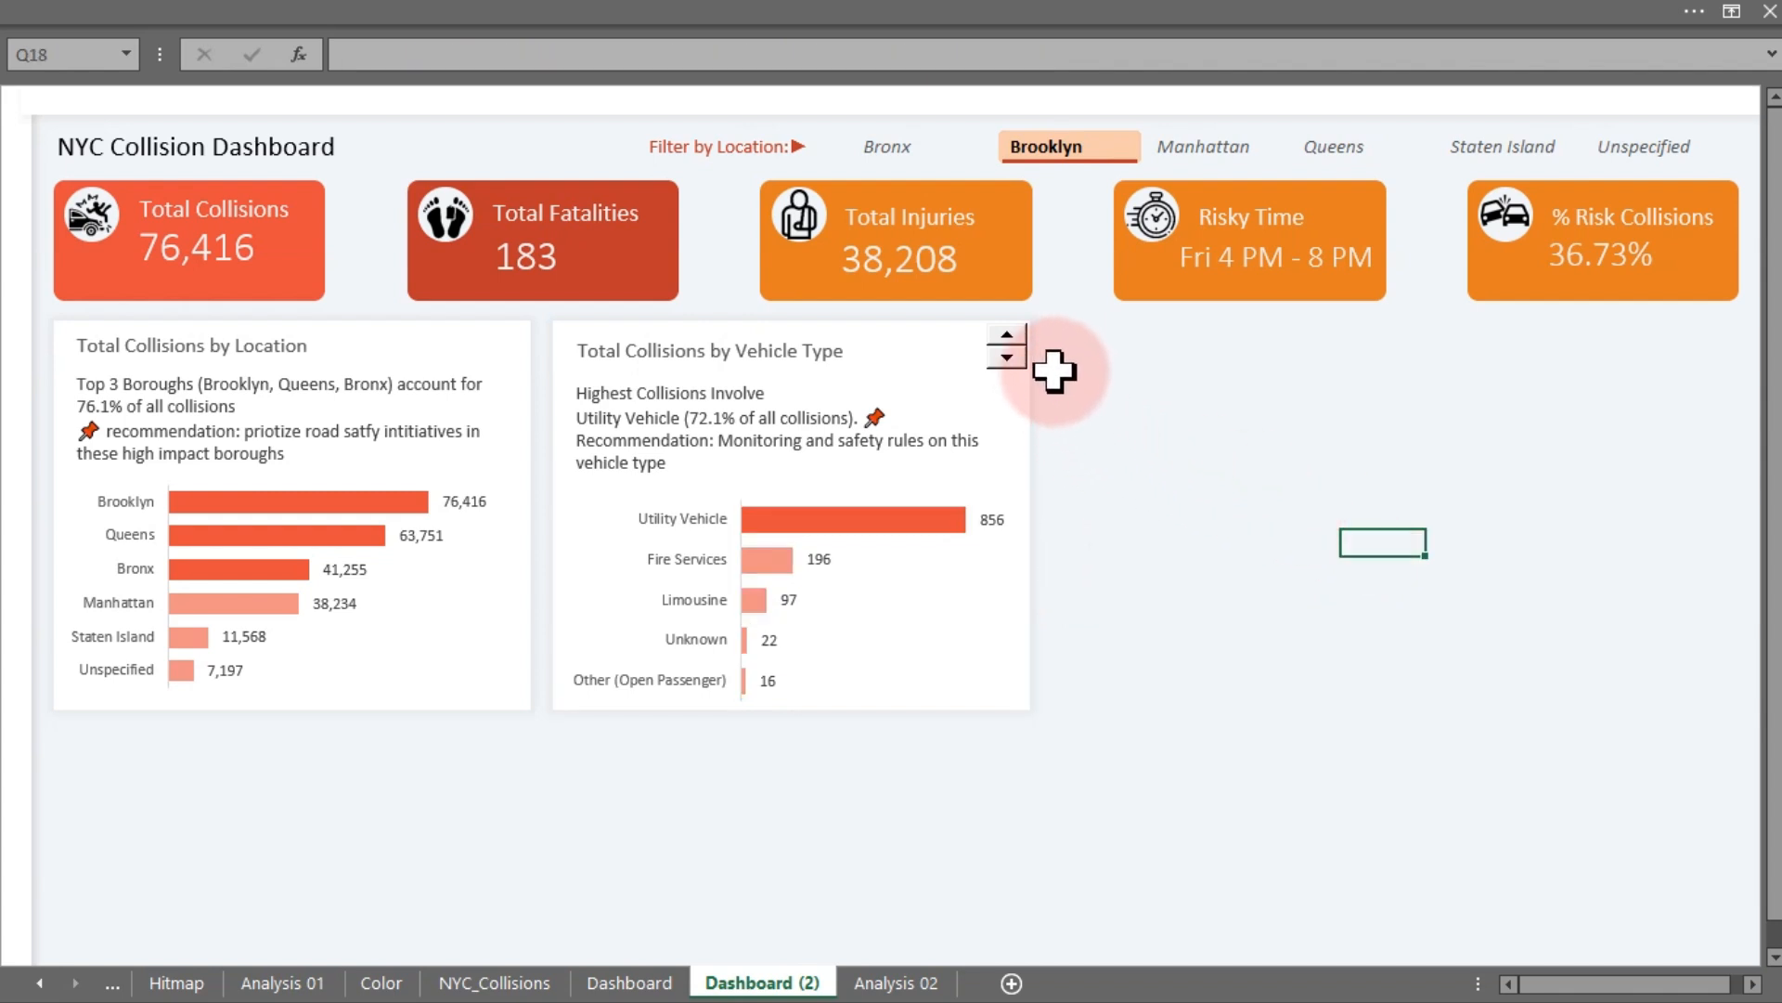
- Step the spin button up to check the labelled vehicle type chart and caption update
left_click(1011, 362)
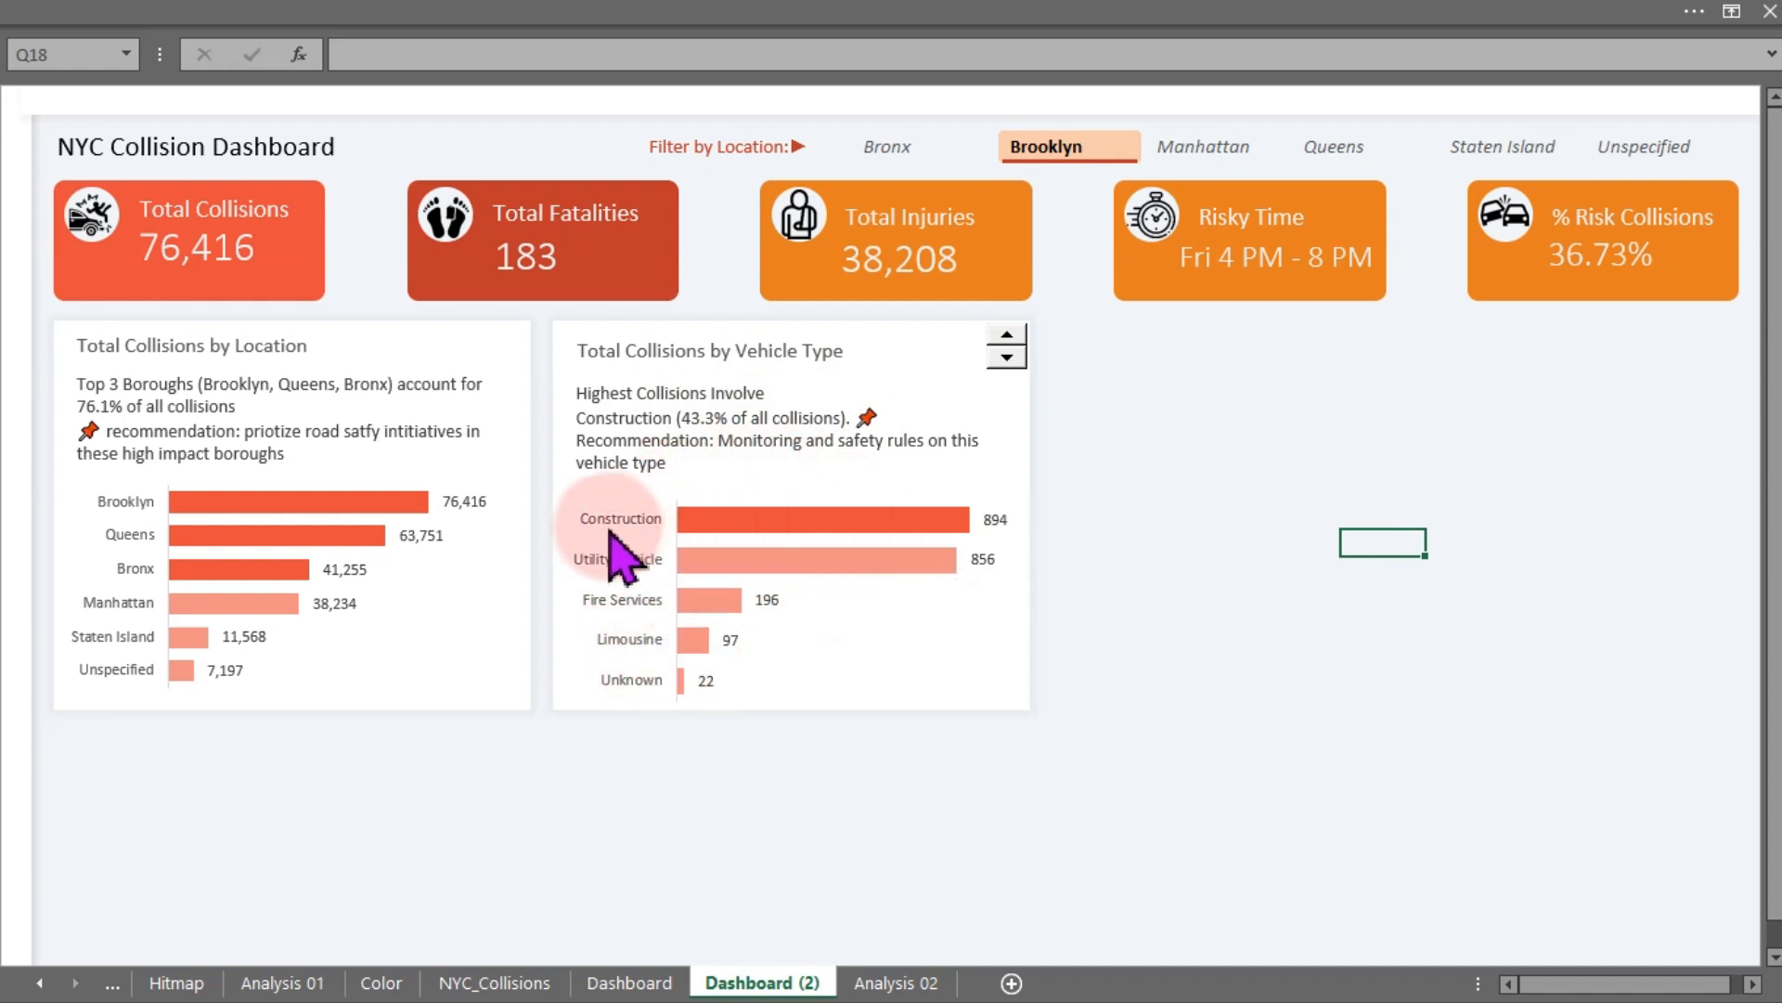
mouse_move(780, 527)
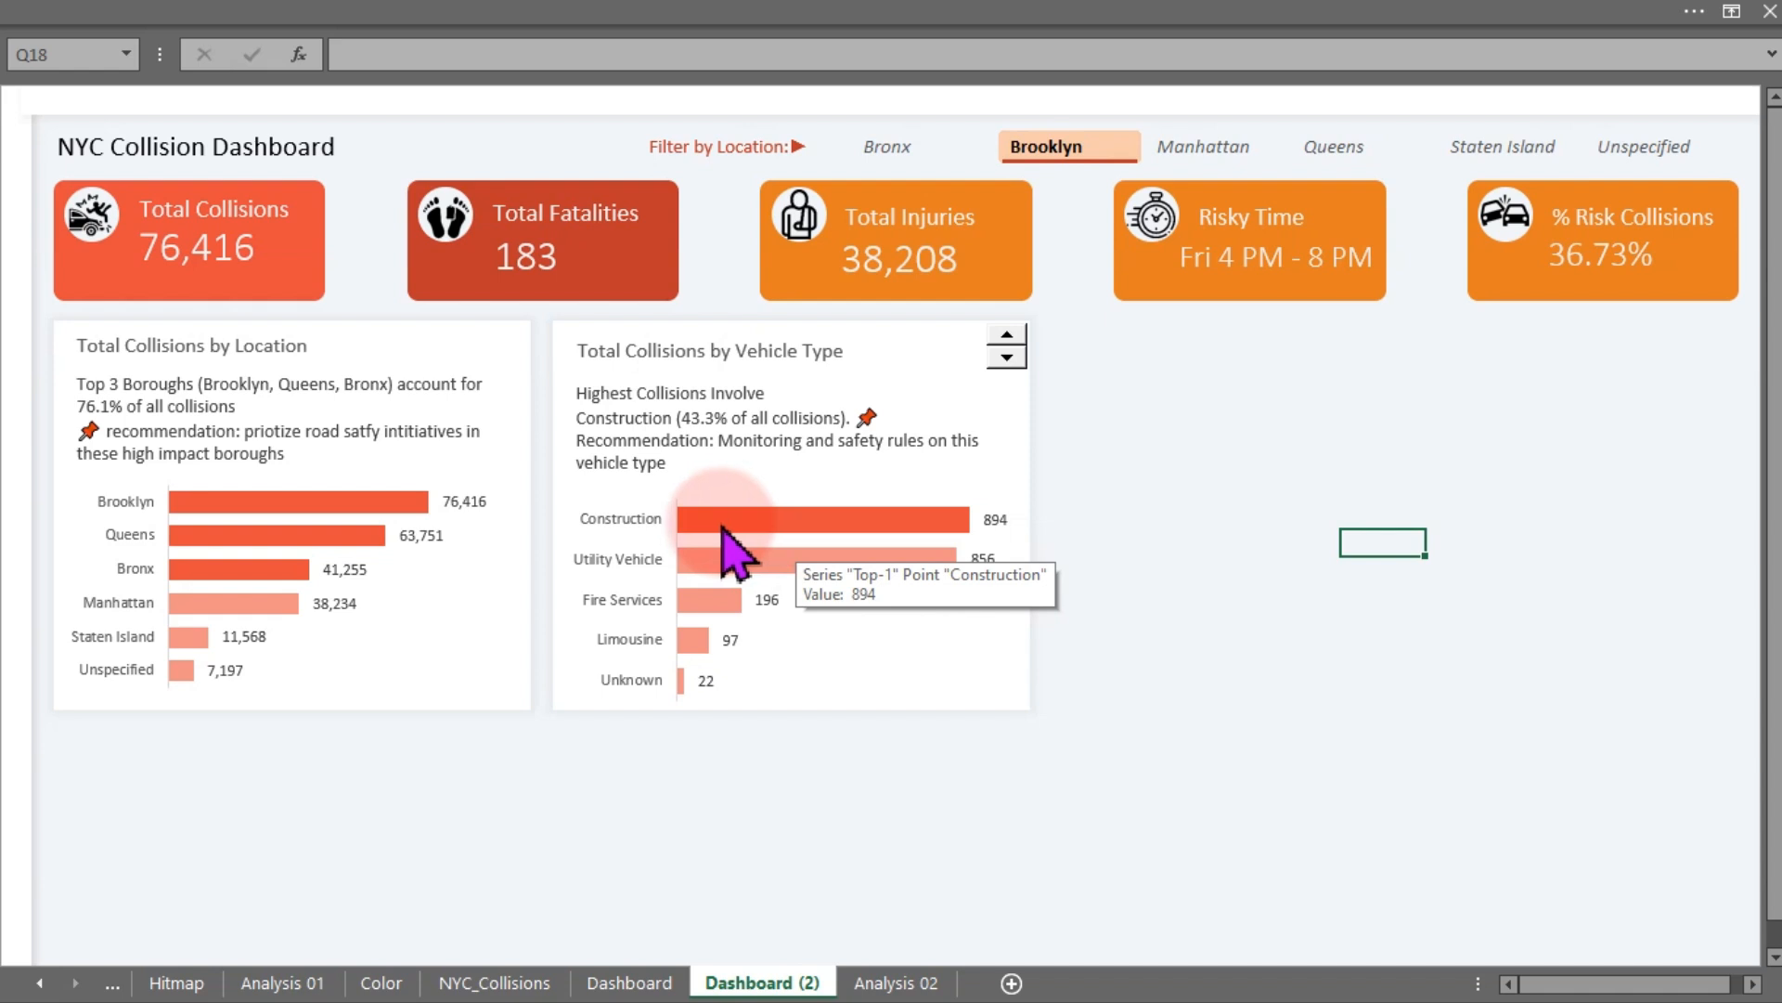
left_click(1008, 350)
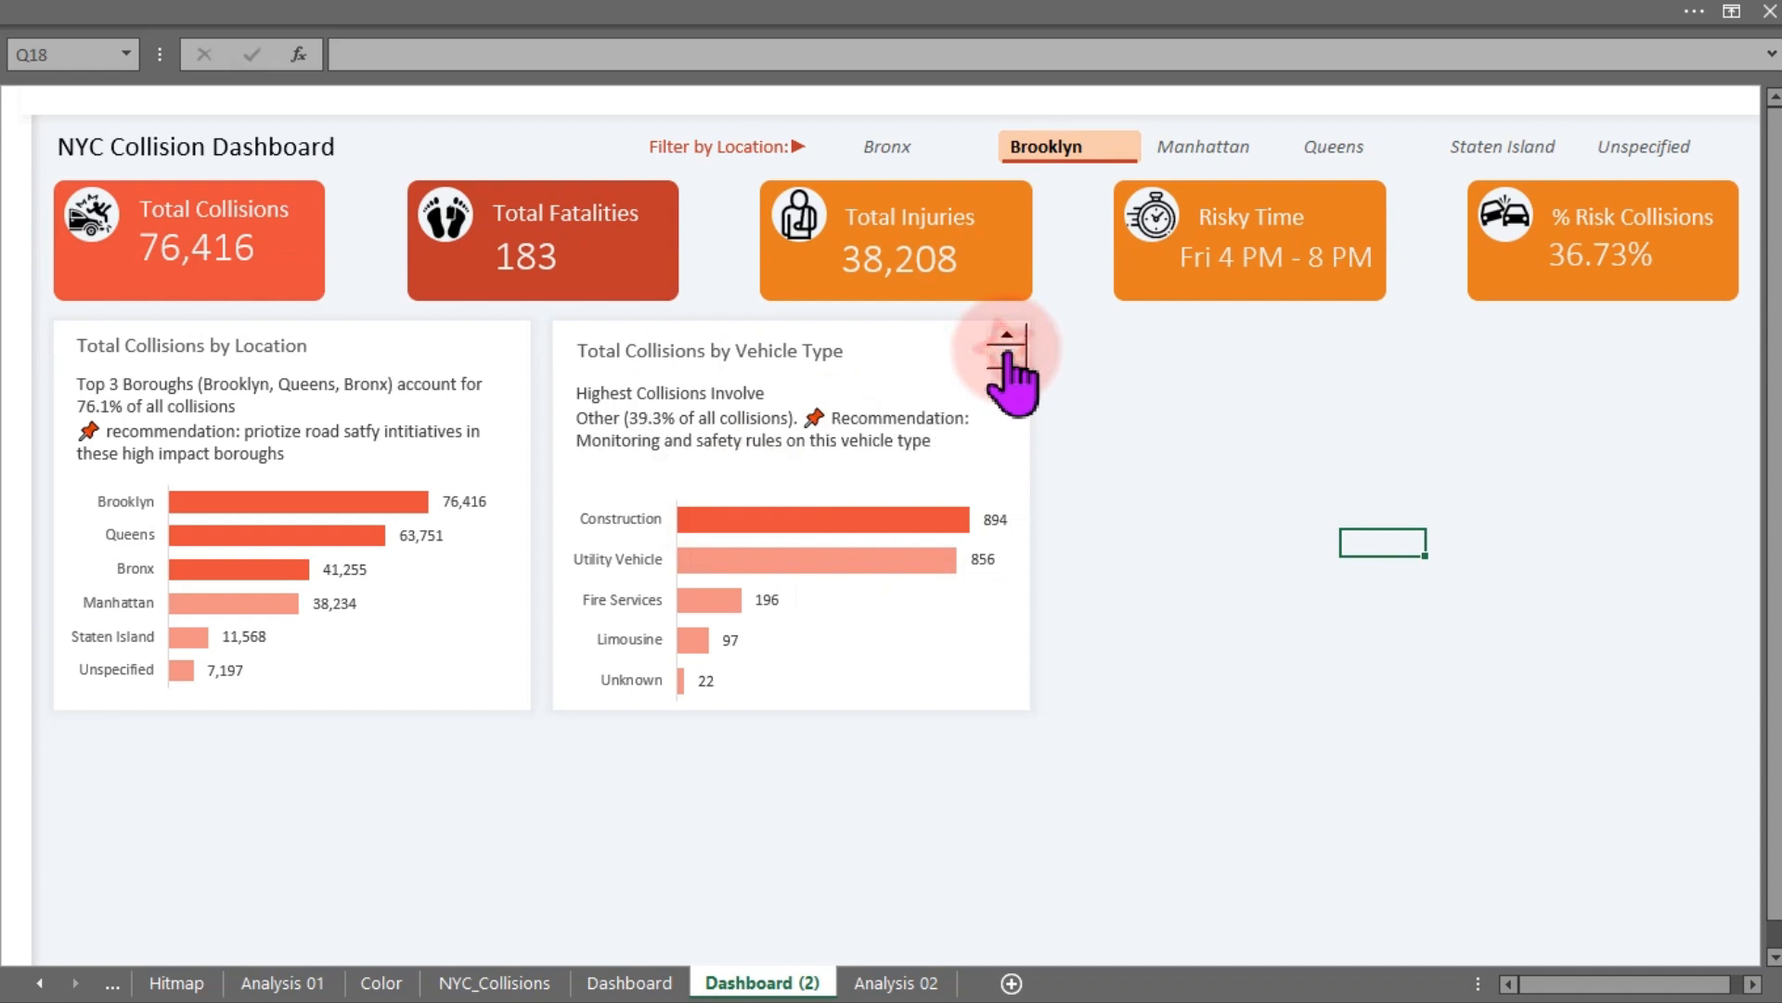
left_click(1007, 353)
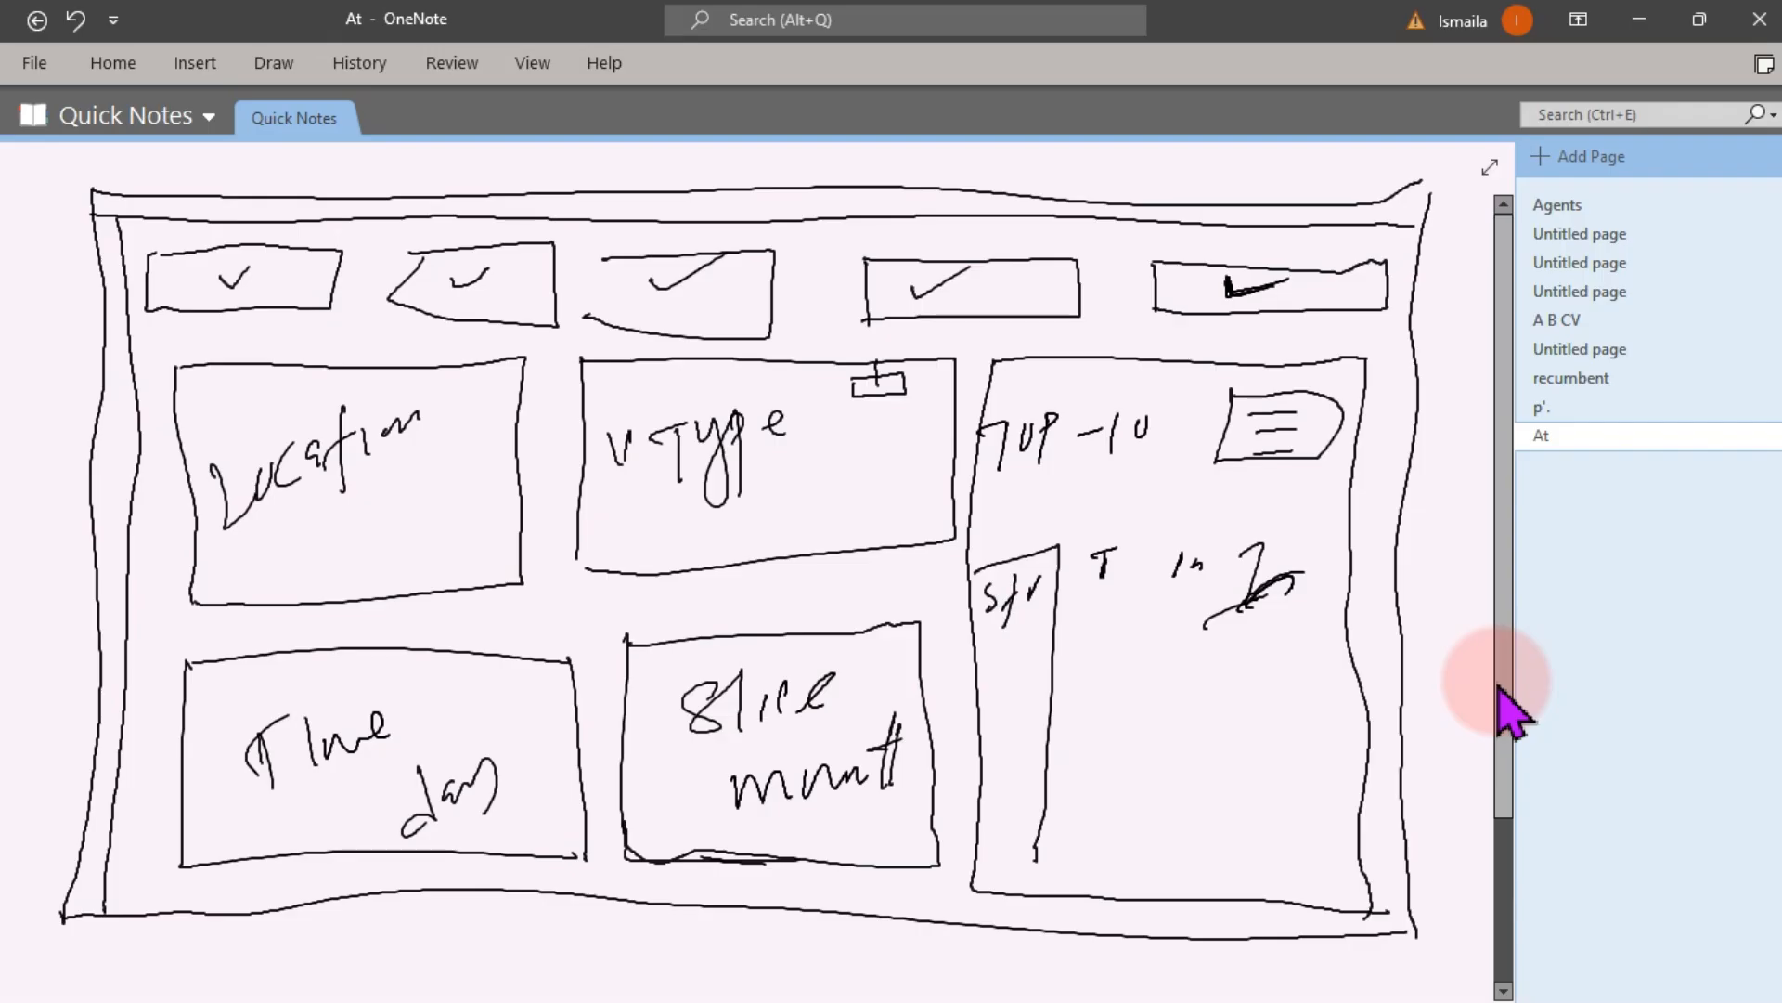
- Switch to OneNote to review the hand-drawn dashboard layout sketch
left_click(1497, 682)
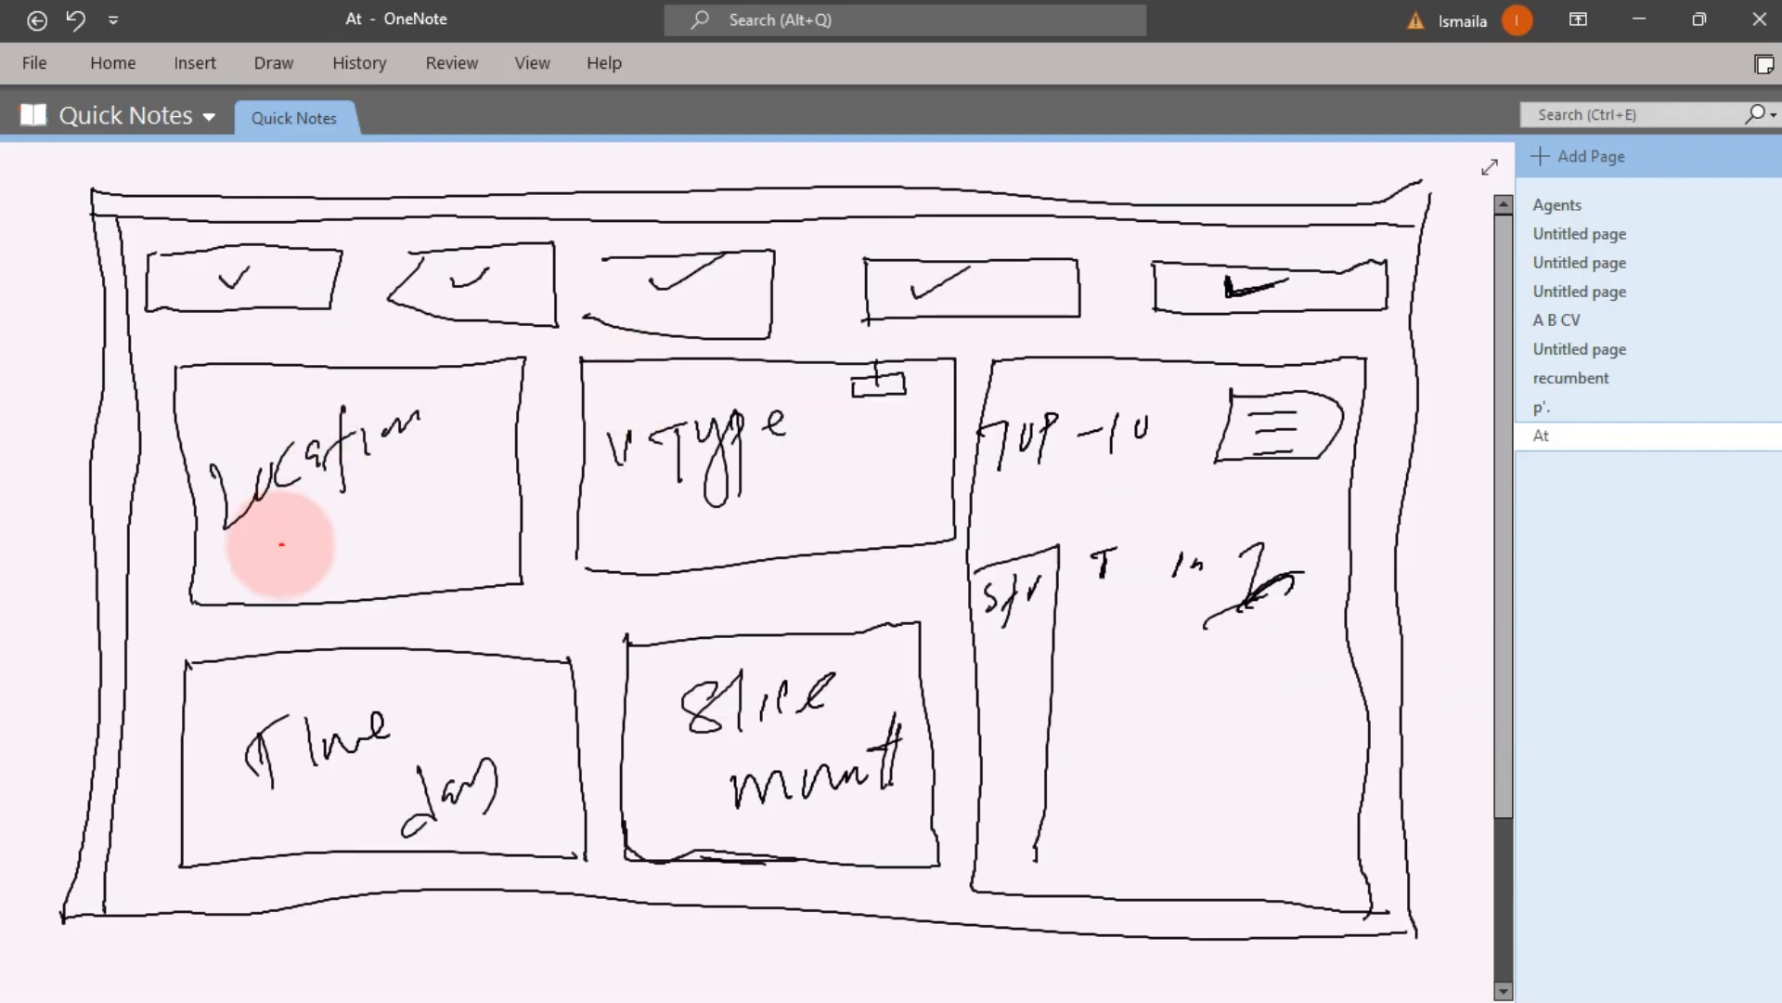
left_click_drag(269, 538, 359, 514)
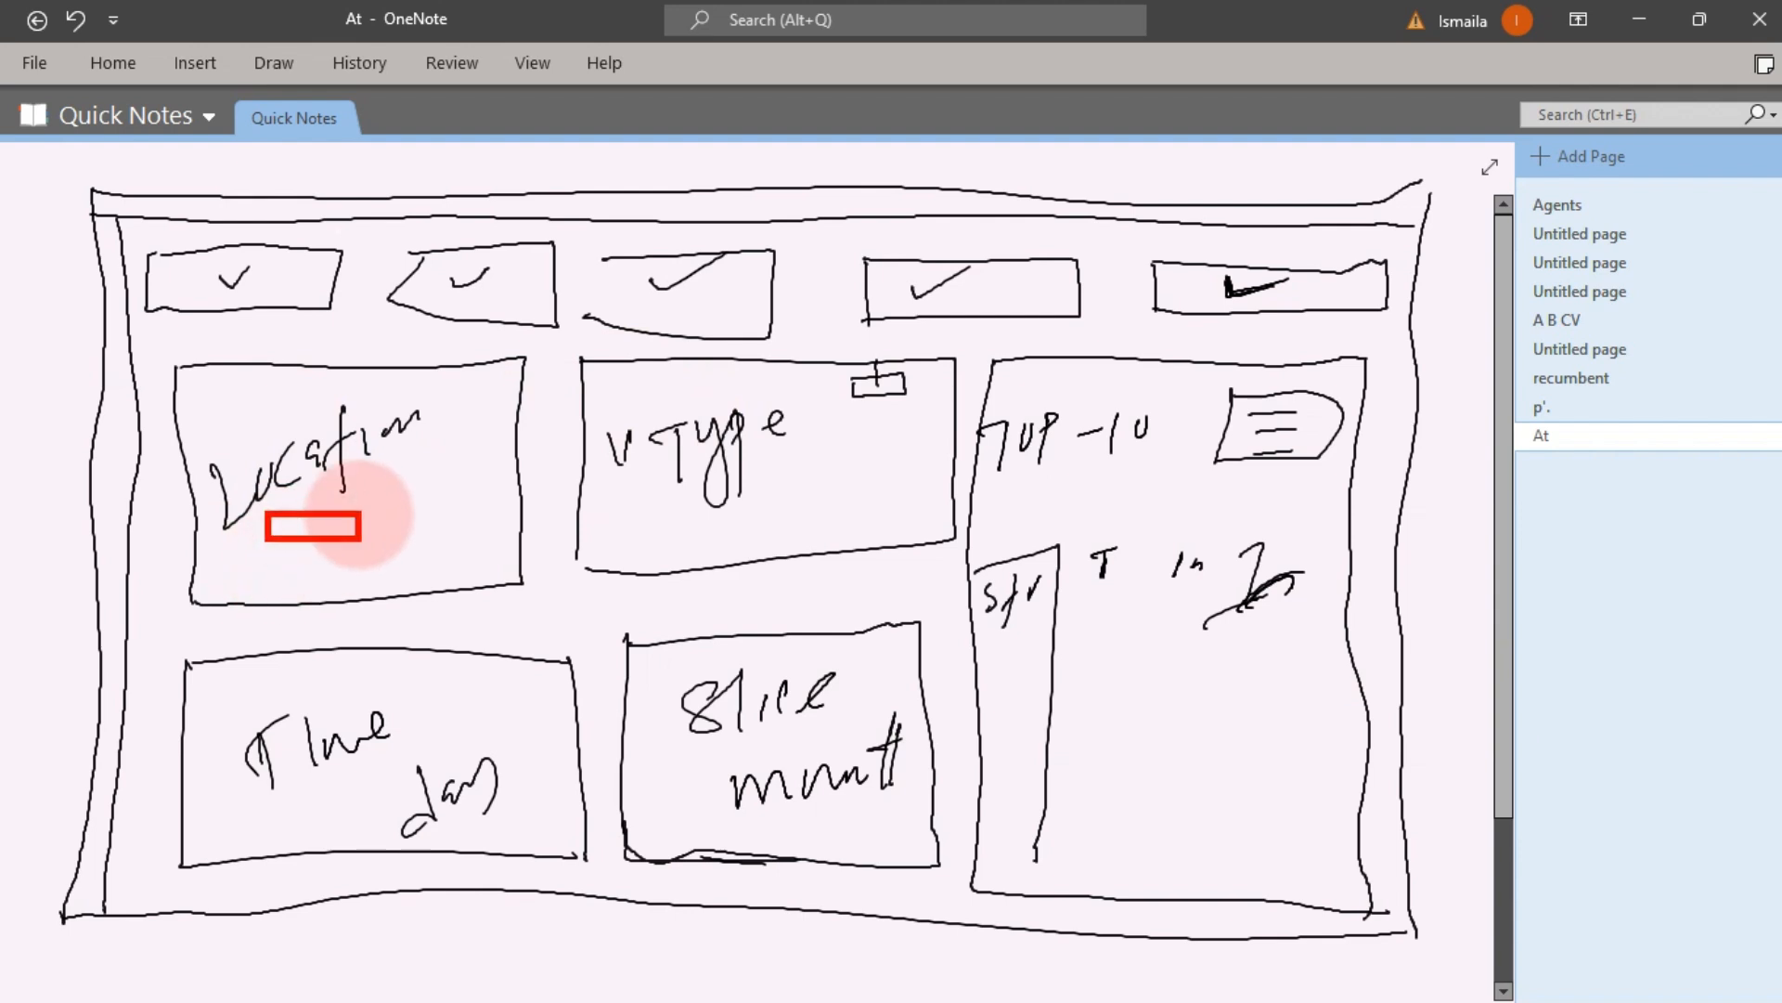
left_click_drag(602, 515, 733, 502)
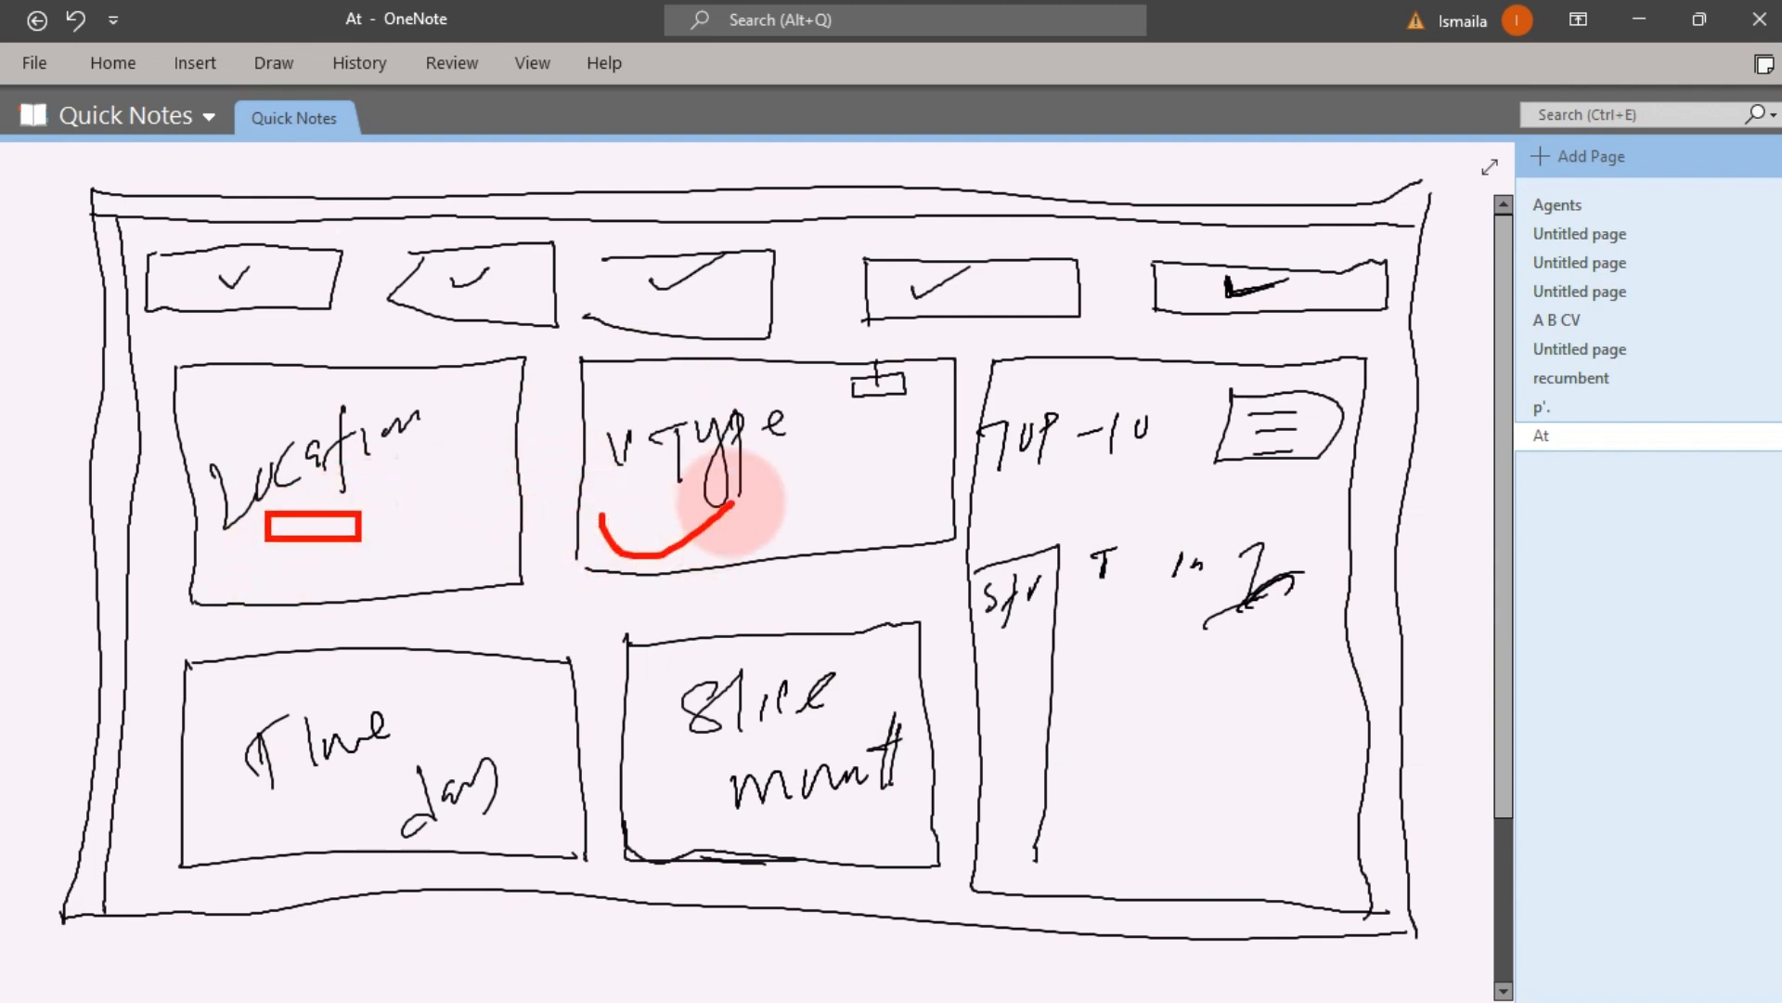
left_click_drag(169, 282, 1258, 278)
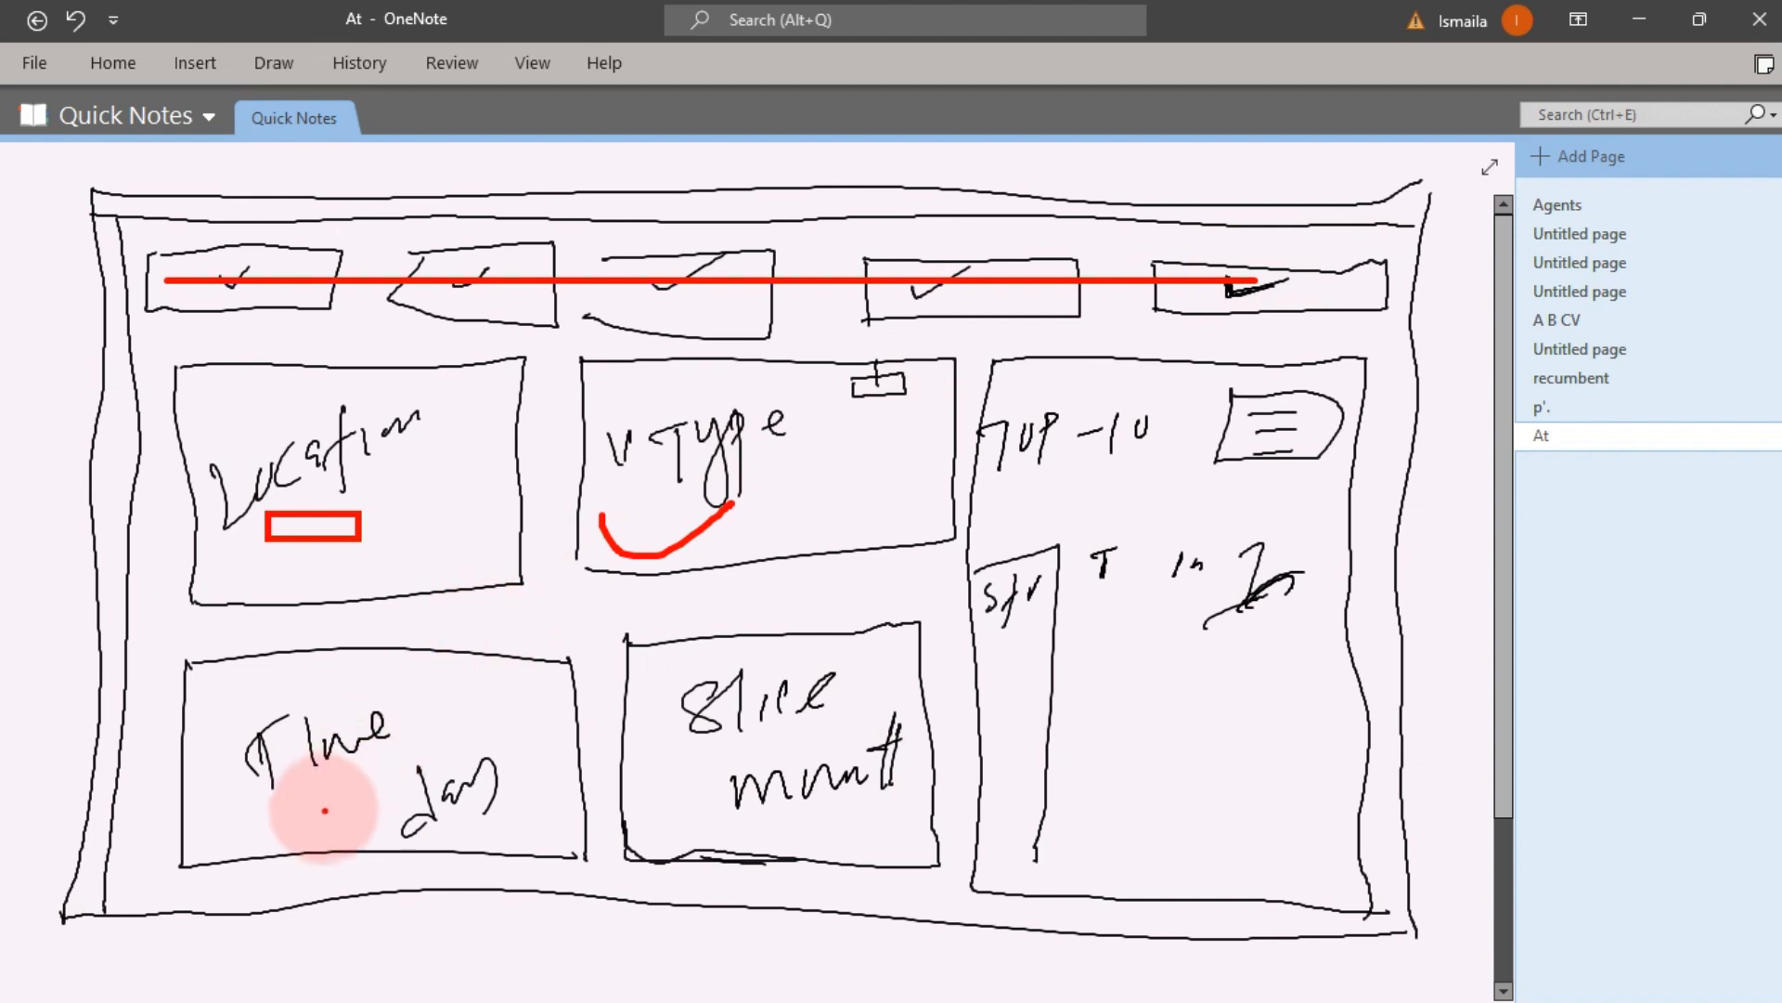
mouse_move(323, 810)
left_mouse_down()
mouse_move(330, 840)
mouse_move(543, 713)
left_mouse_up()
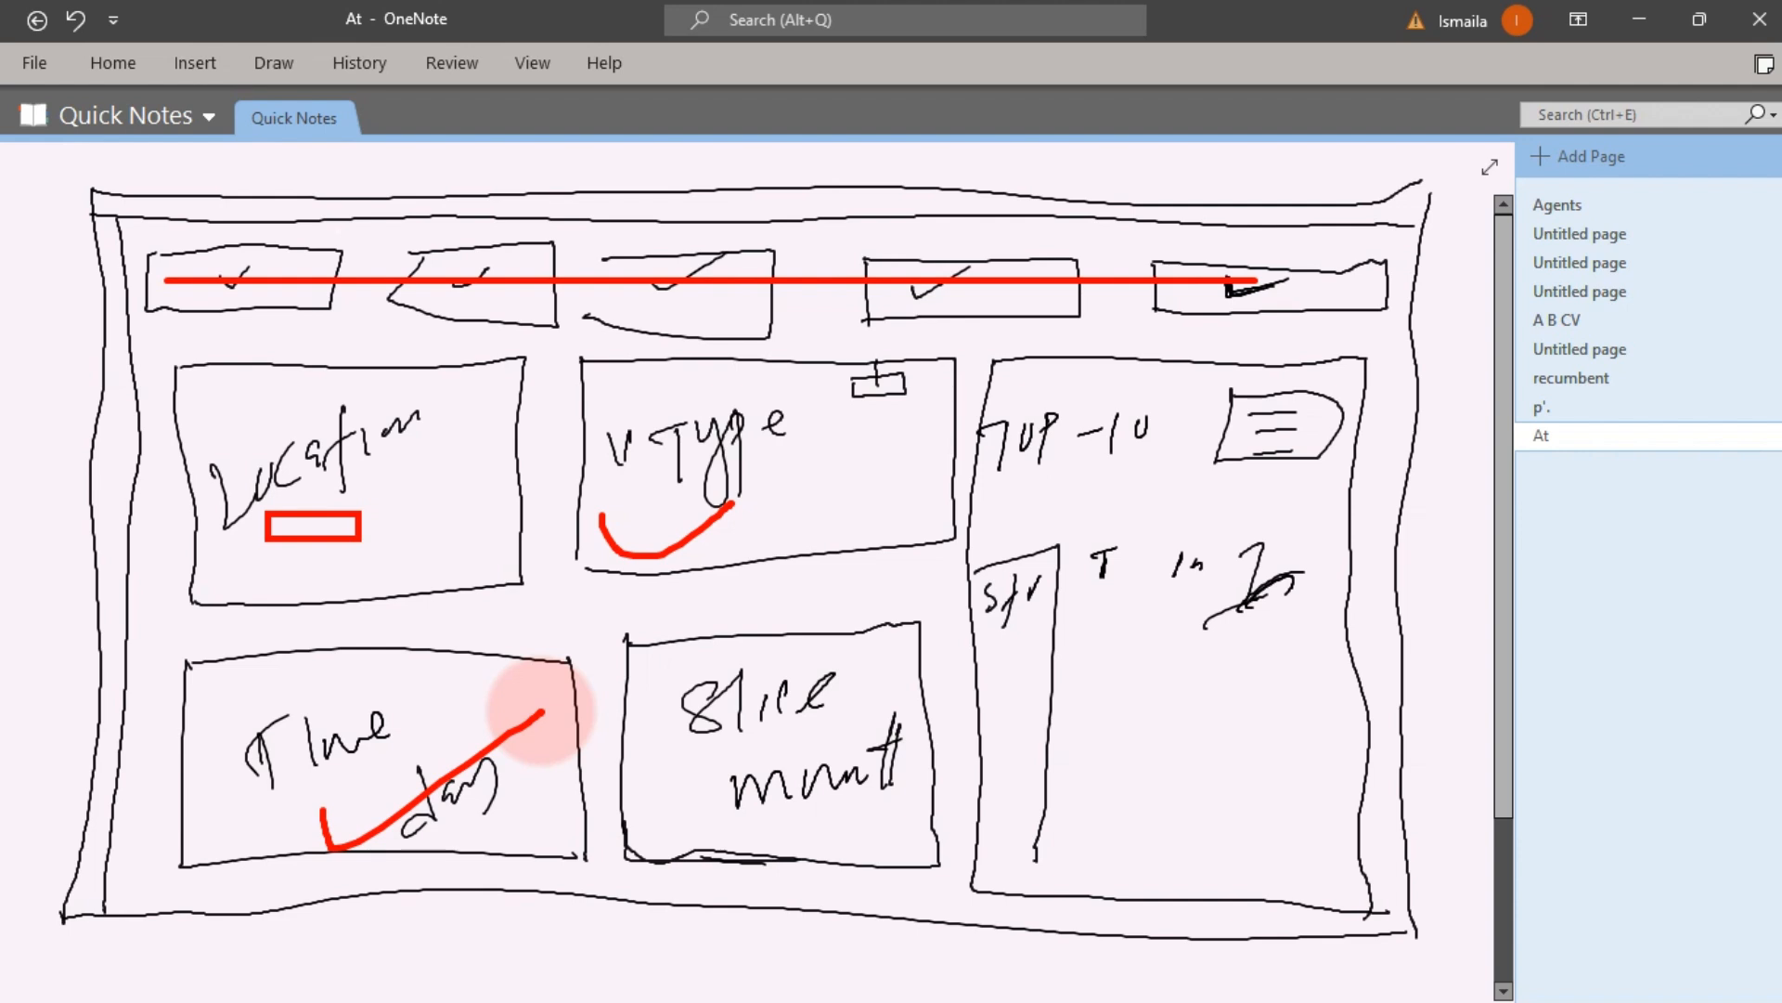
key("Escape")
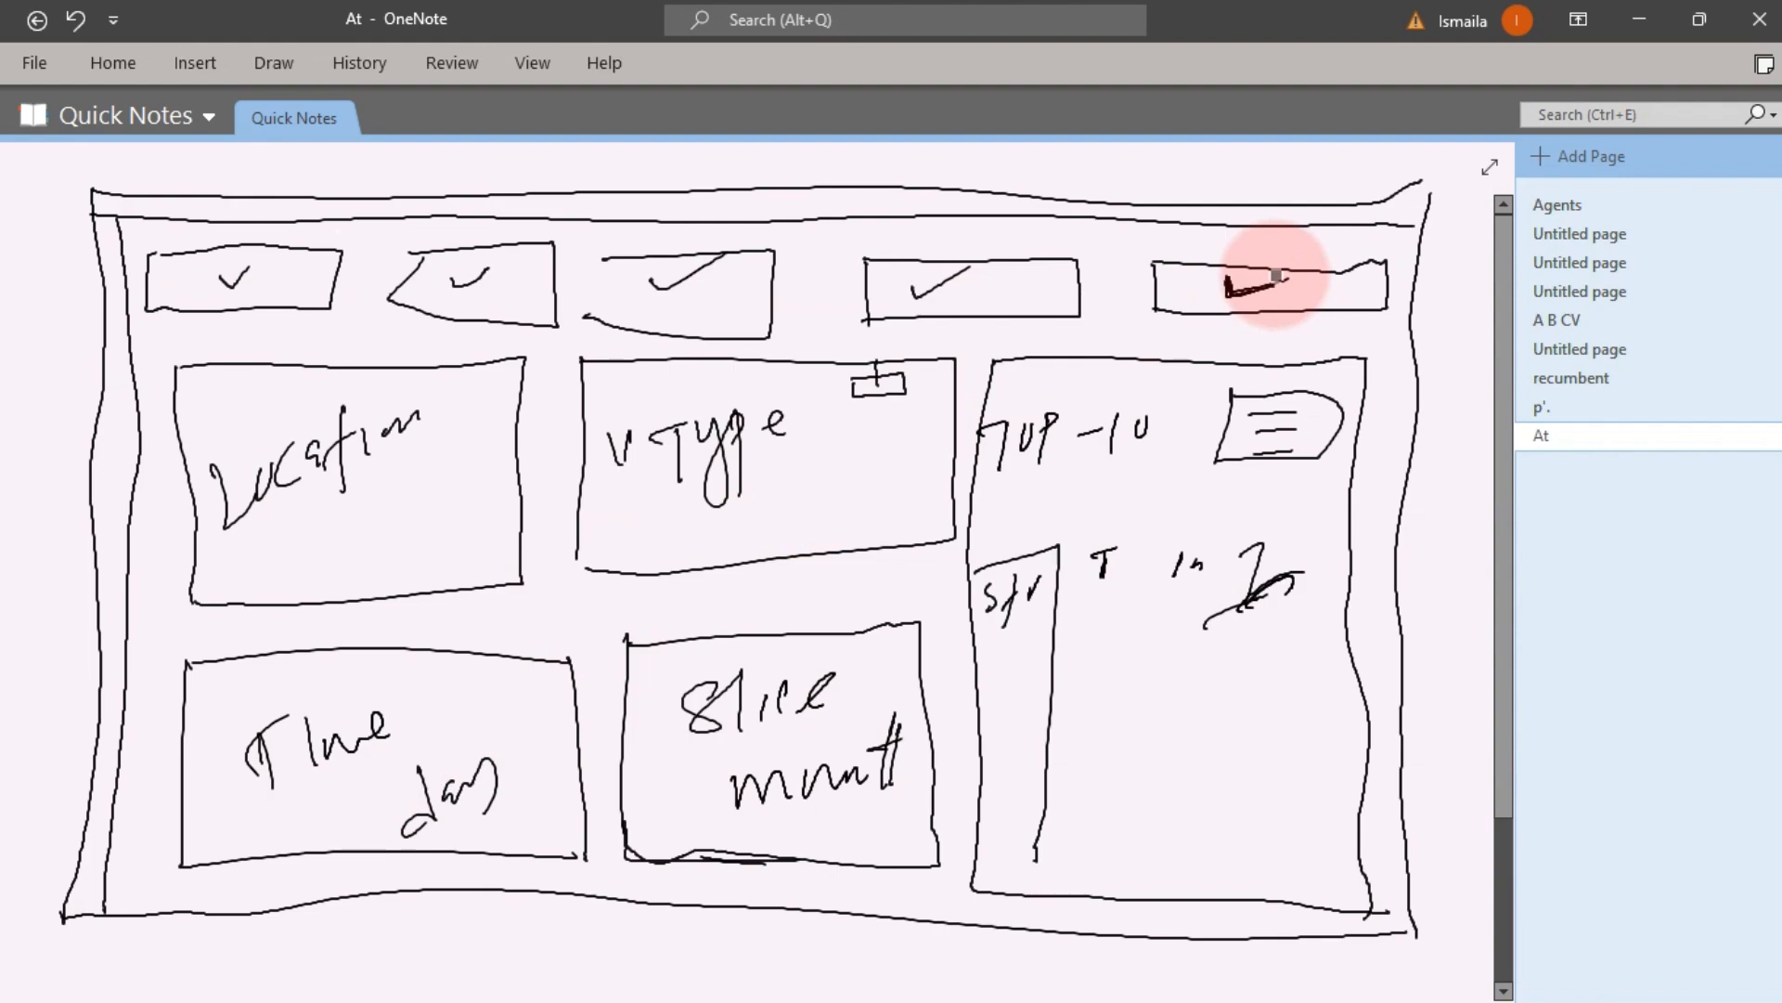
- Return to the workbook and open the Transformed Data sheet
left_click(1643, 21)
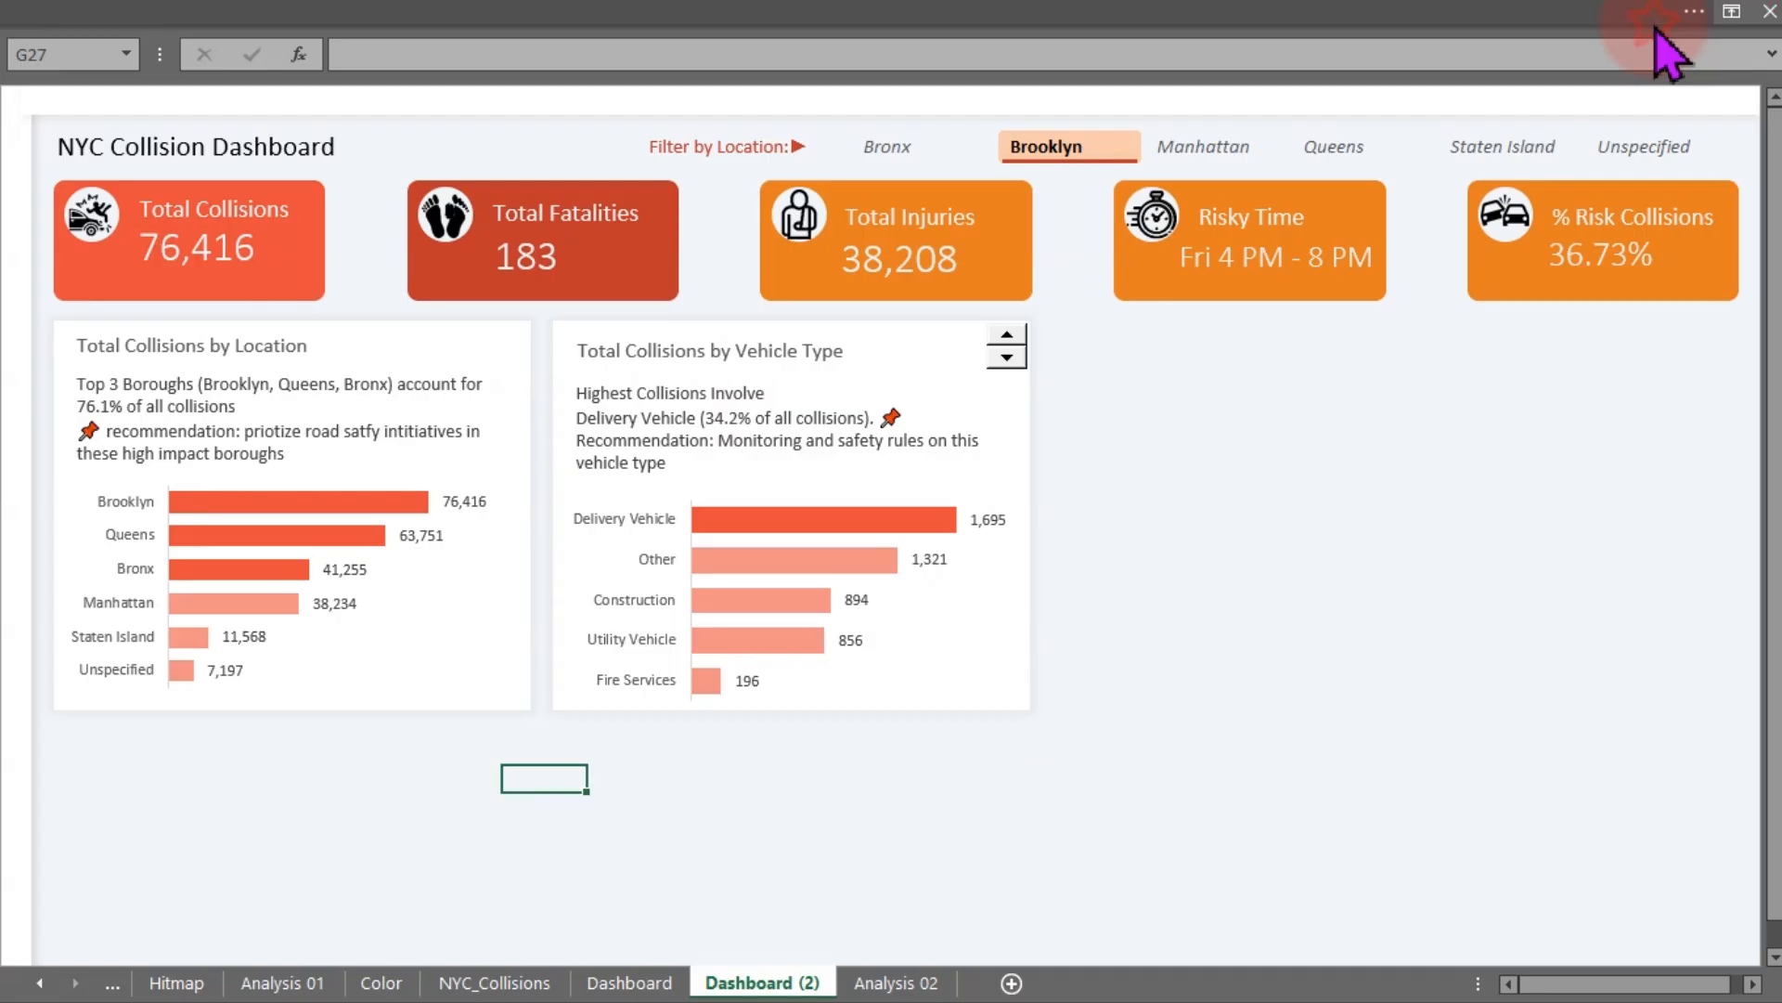
left_click(1162, 510)
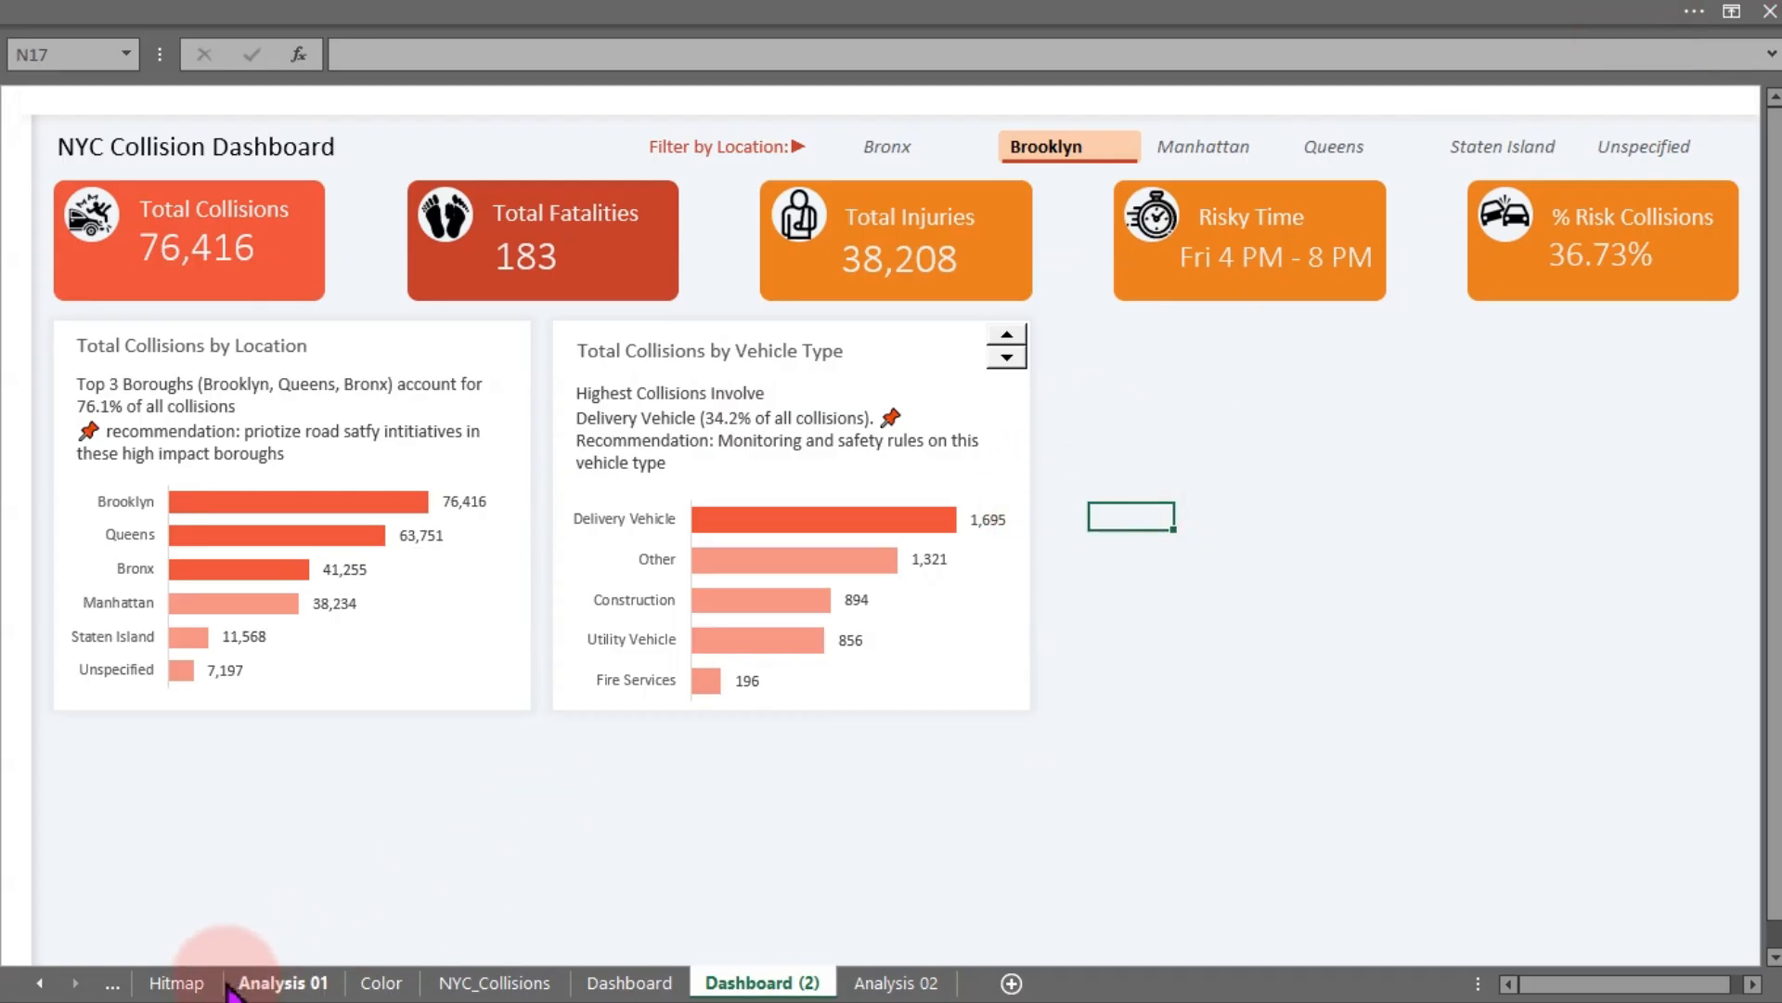
left_click(46, 986)
left_click(219, 983)
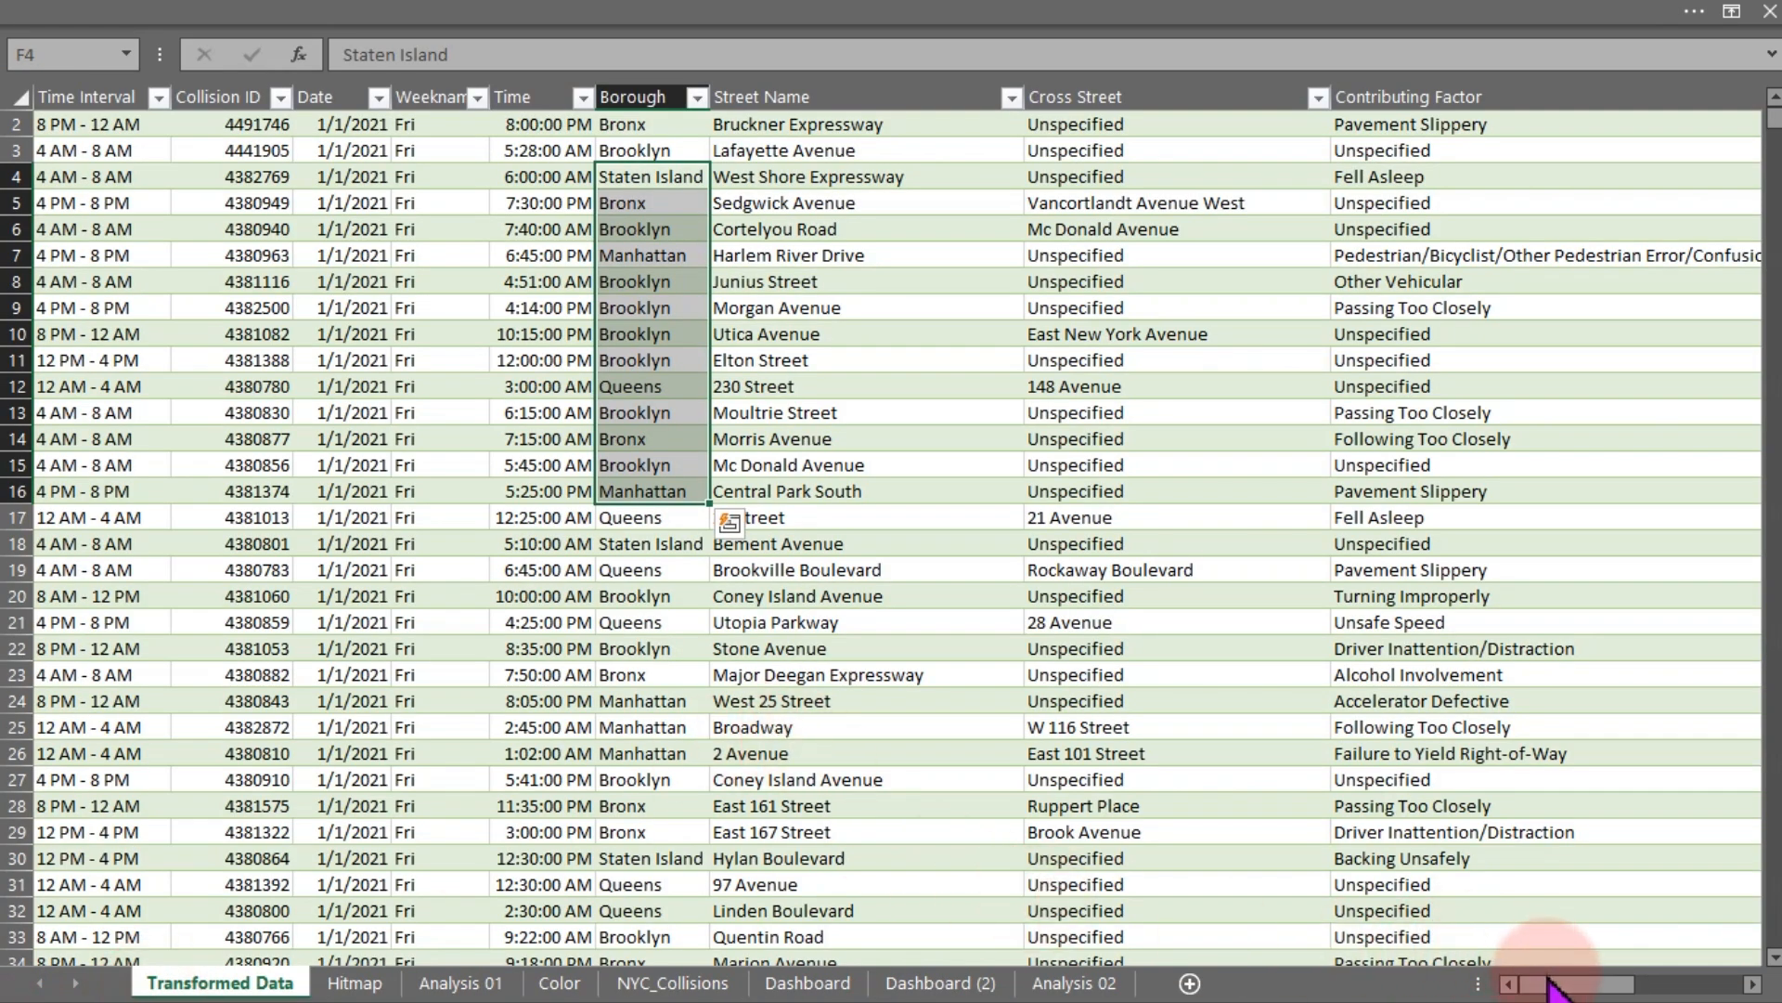
left_click_drag(1565, 984, 1235, 998)
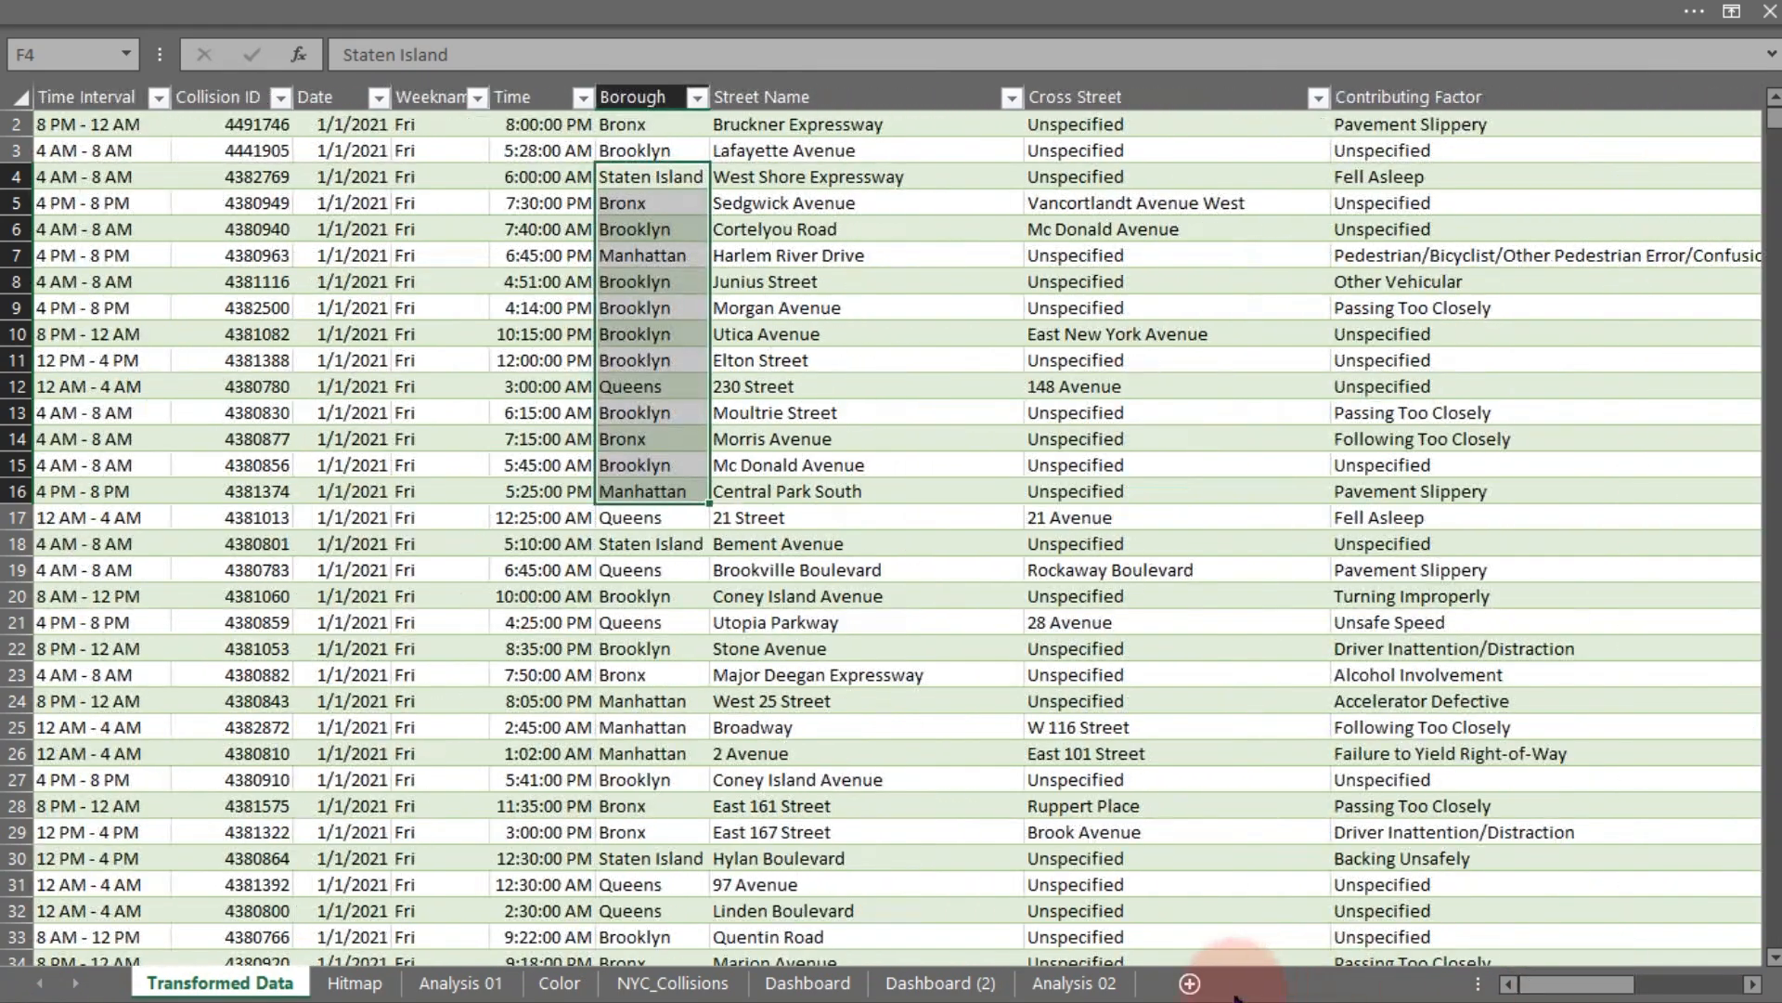
- Open the Transformed Data query for editing in the Power Query Editor
left_click(727, 986)
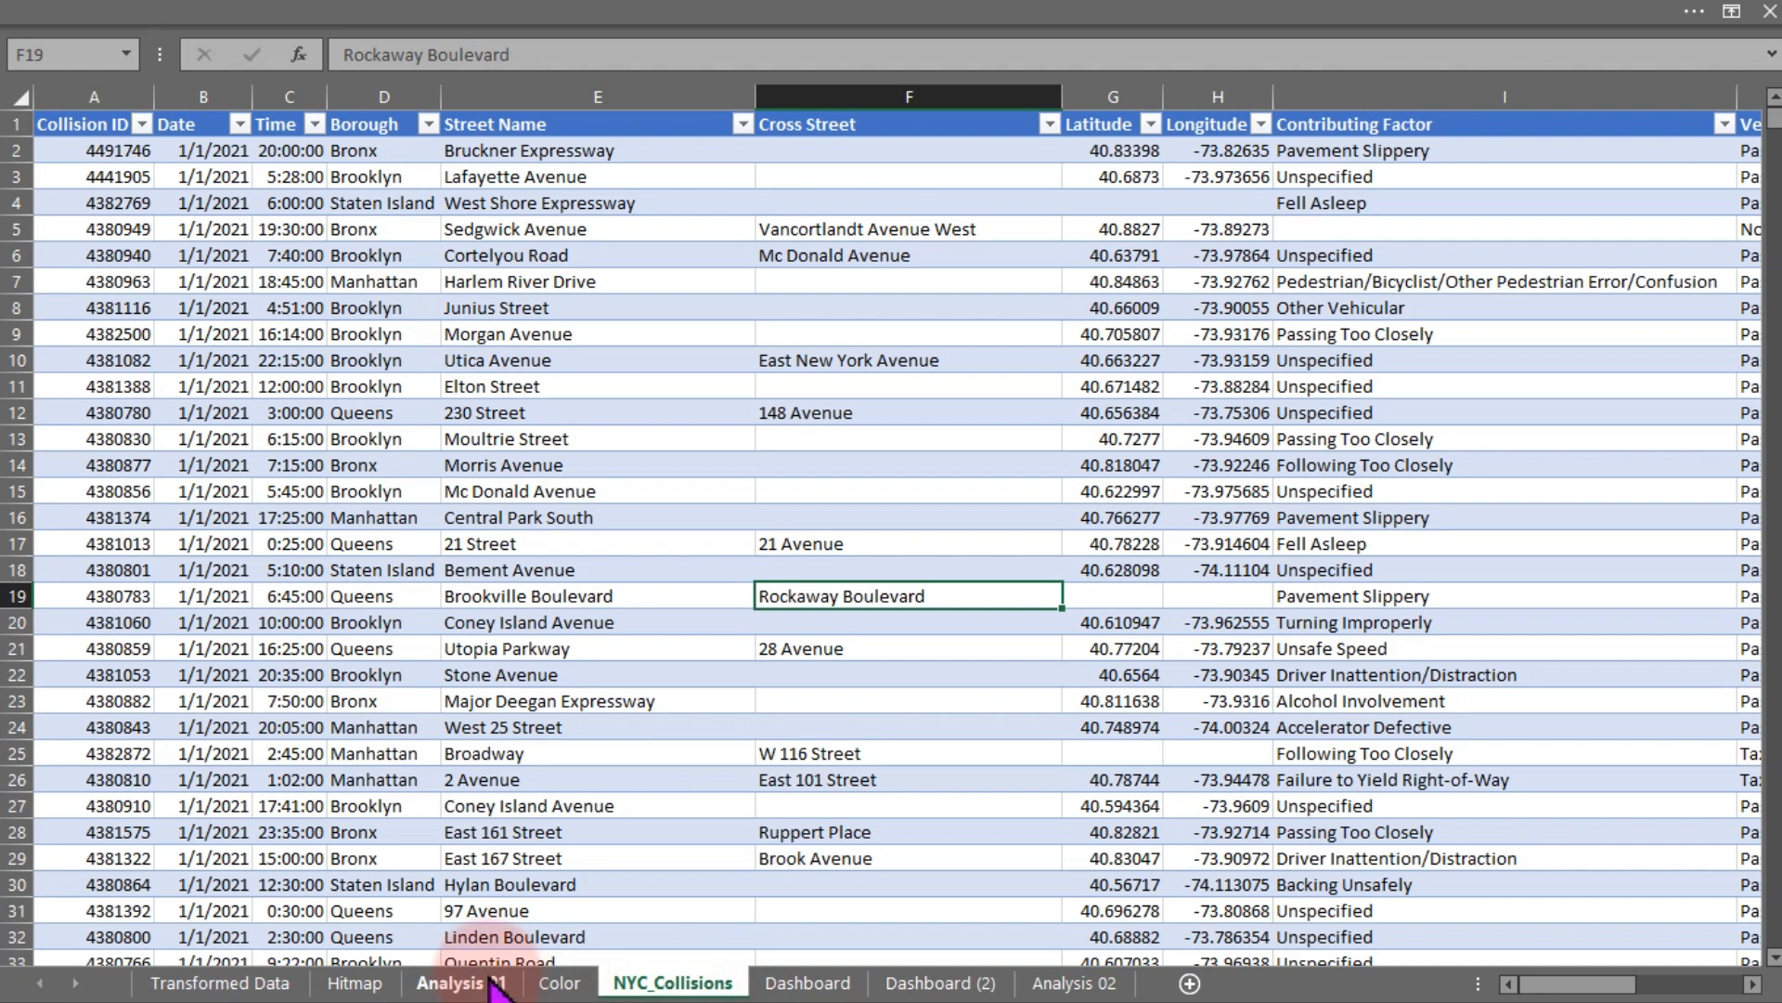
left_click(573, 9)
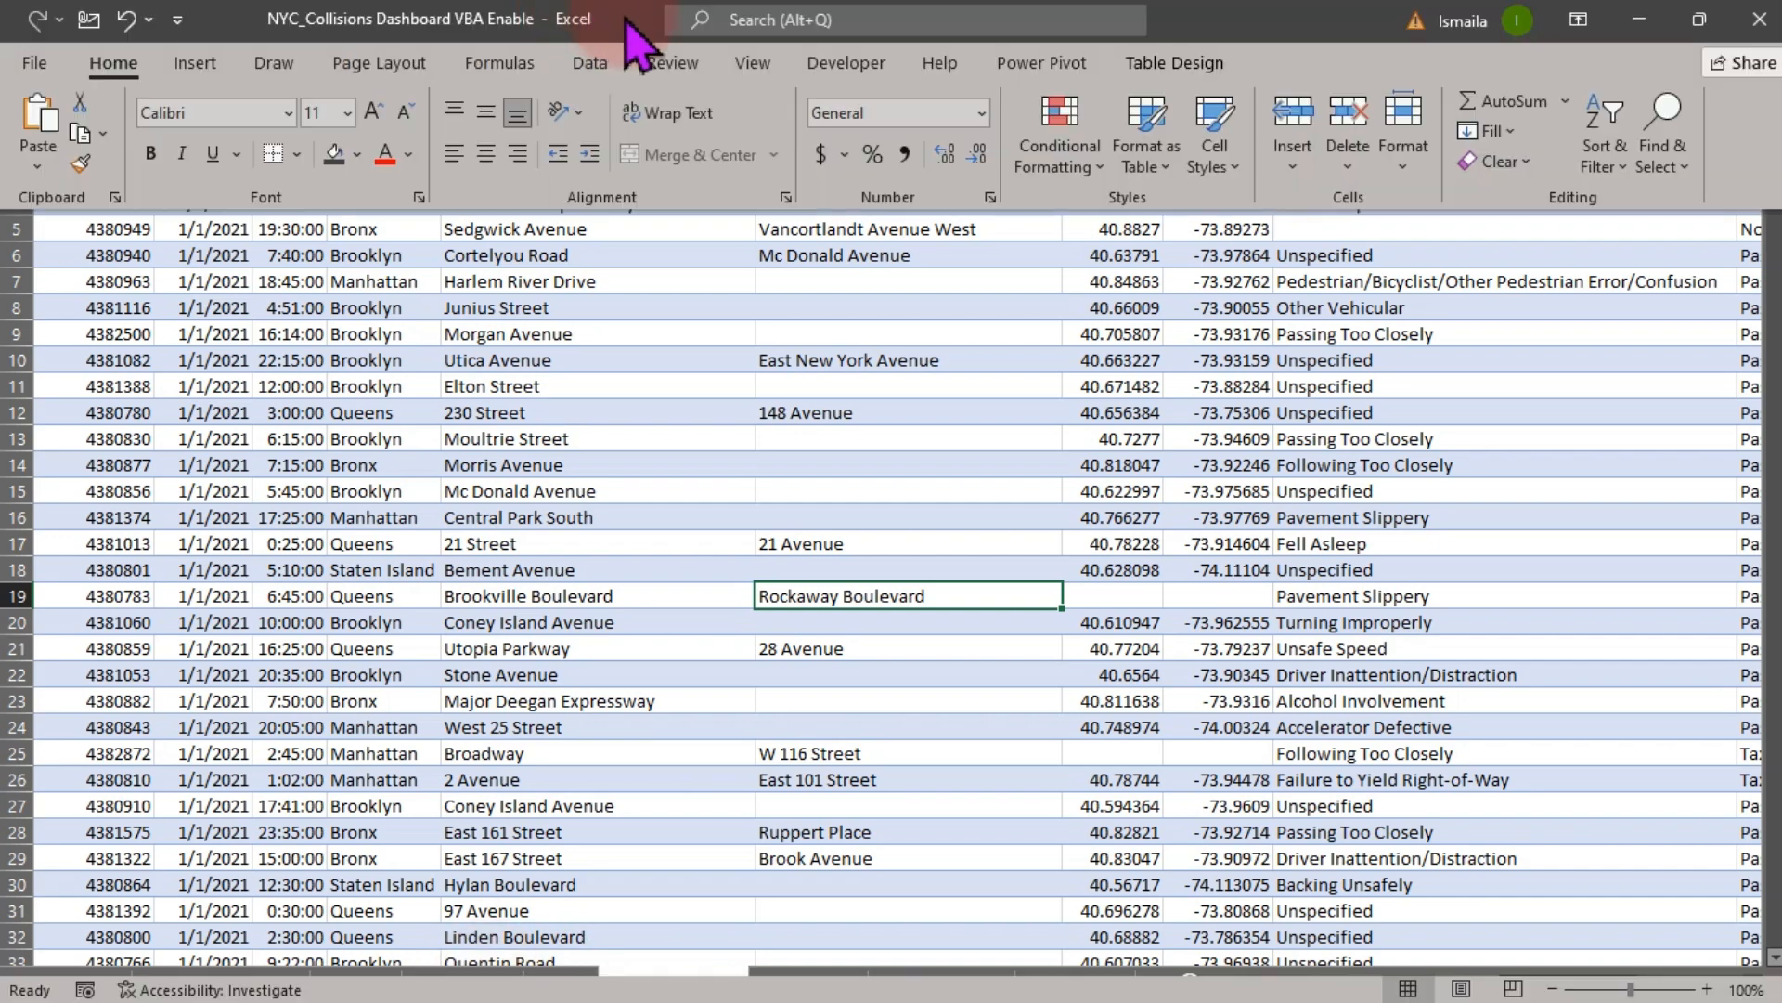
left_click(594, 65)
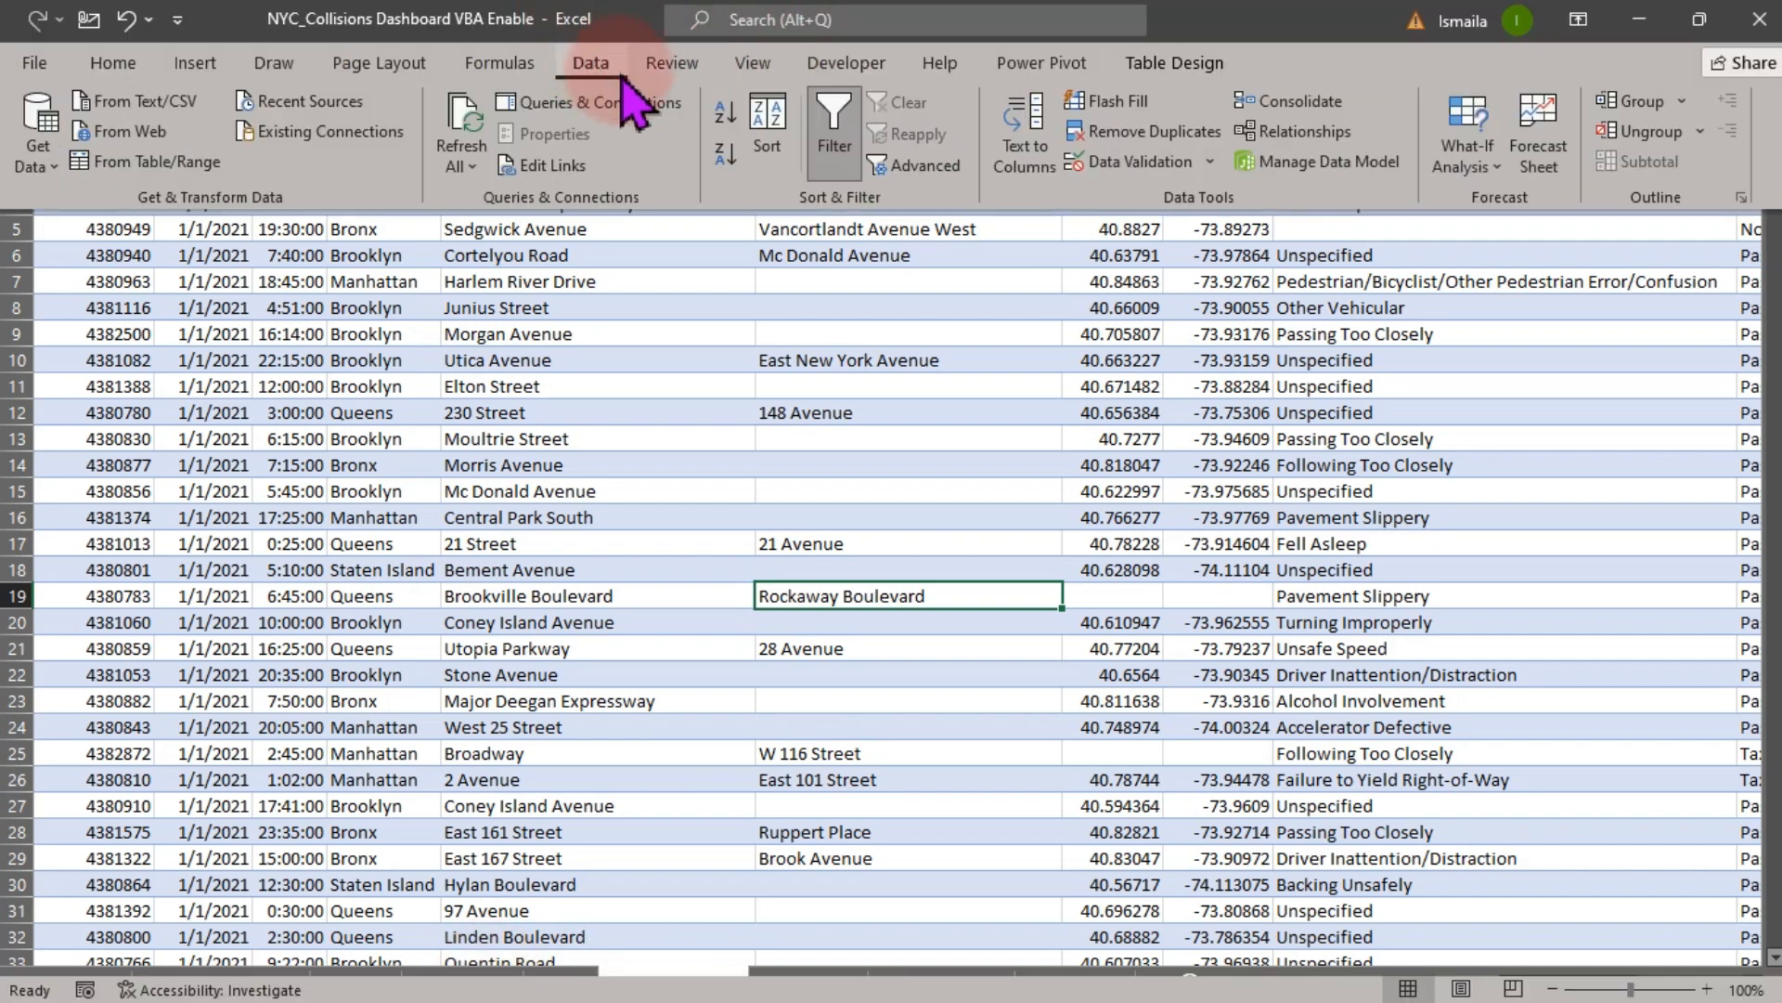
left_click(557, 109)
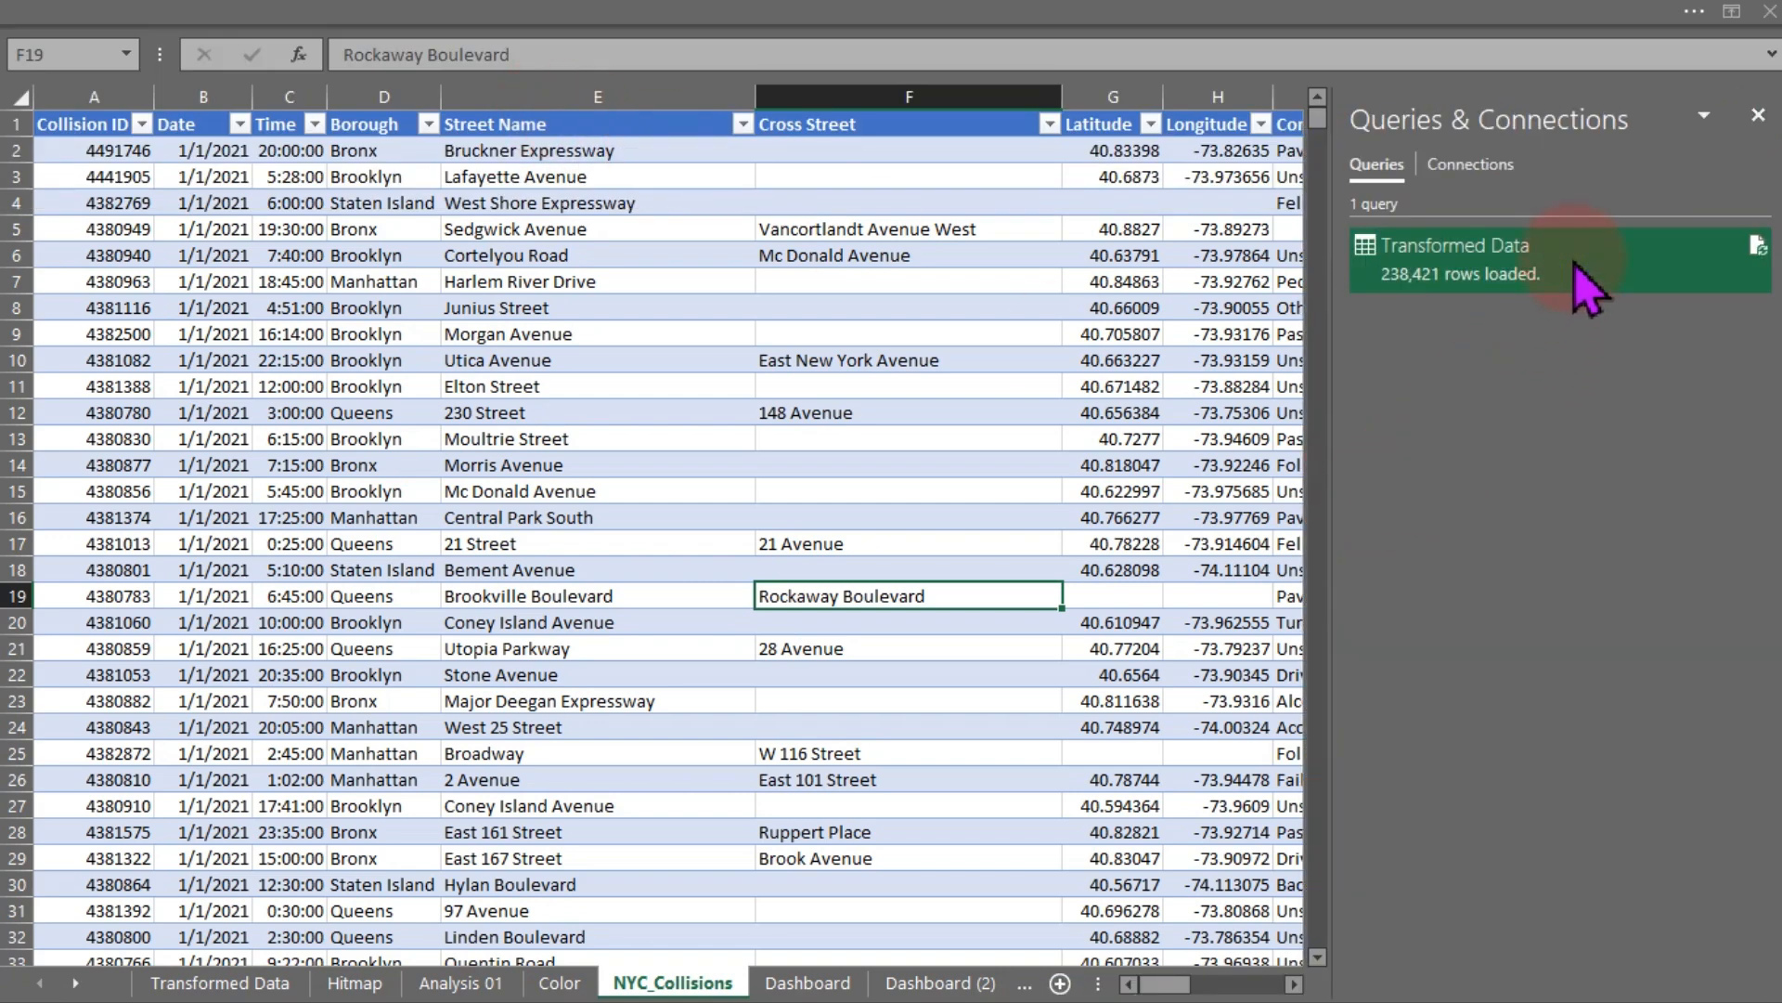
left_click(1589, 288)
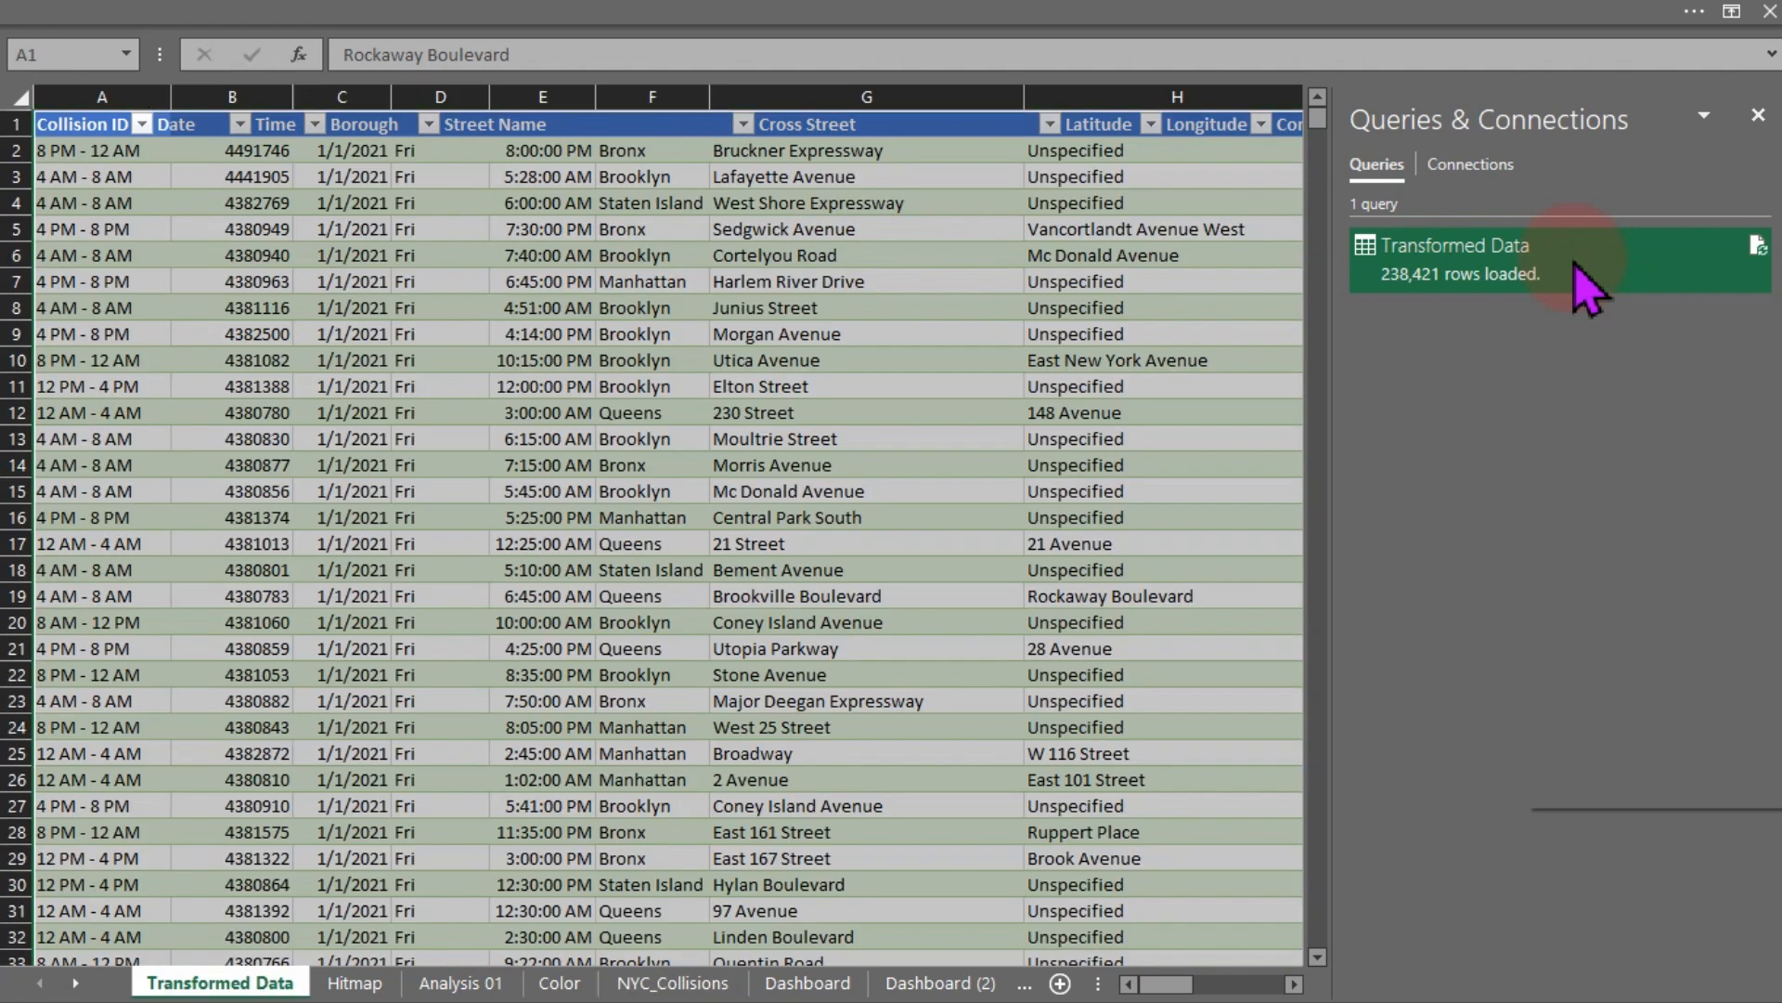
right_click(1586, 281)
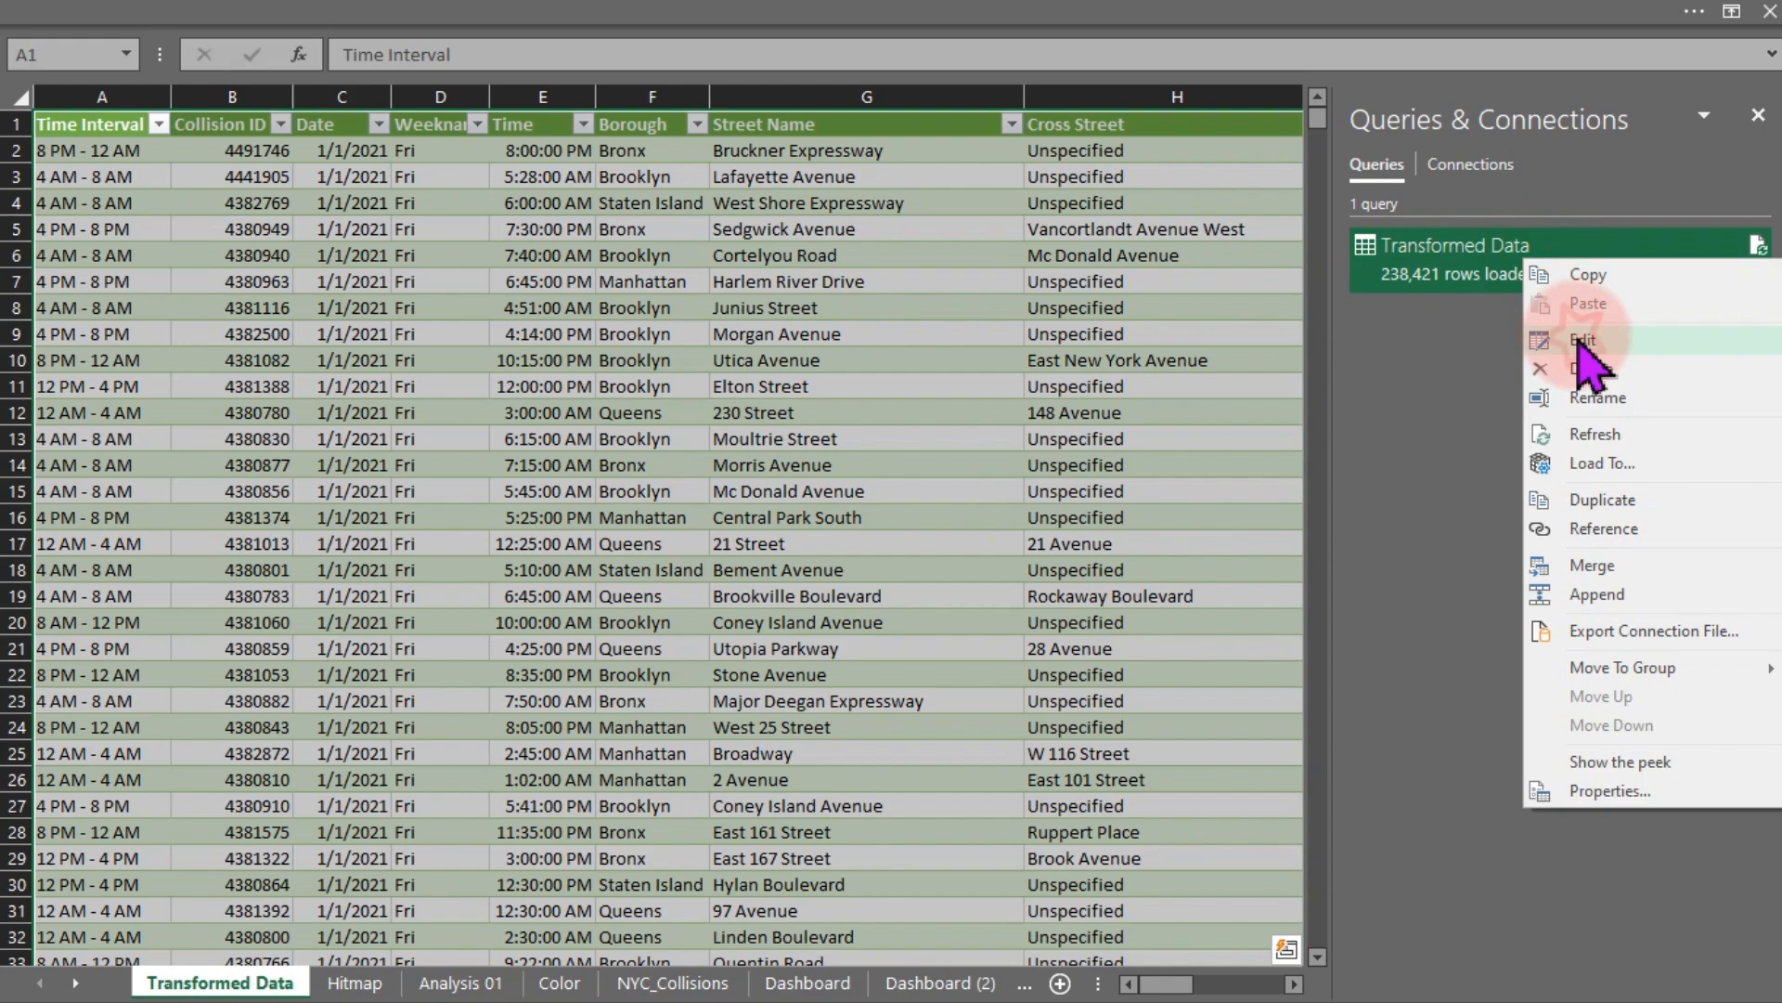
left_click(1579, 340)
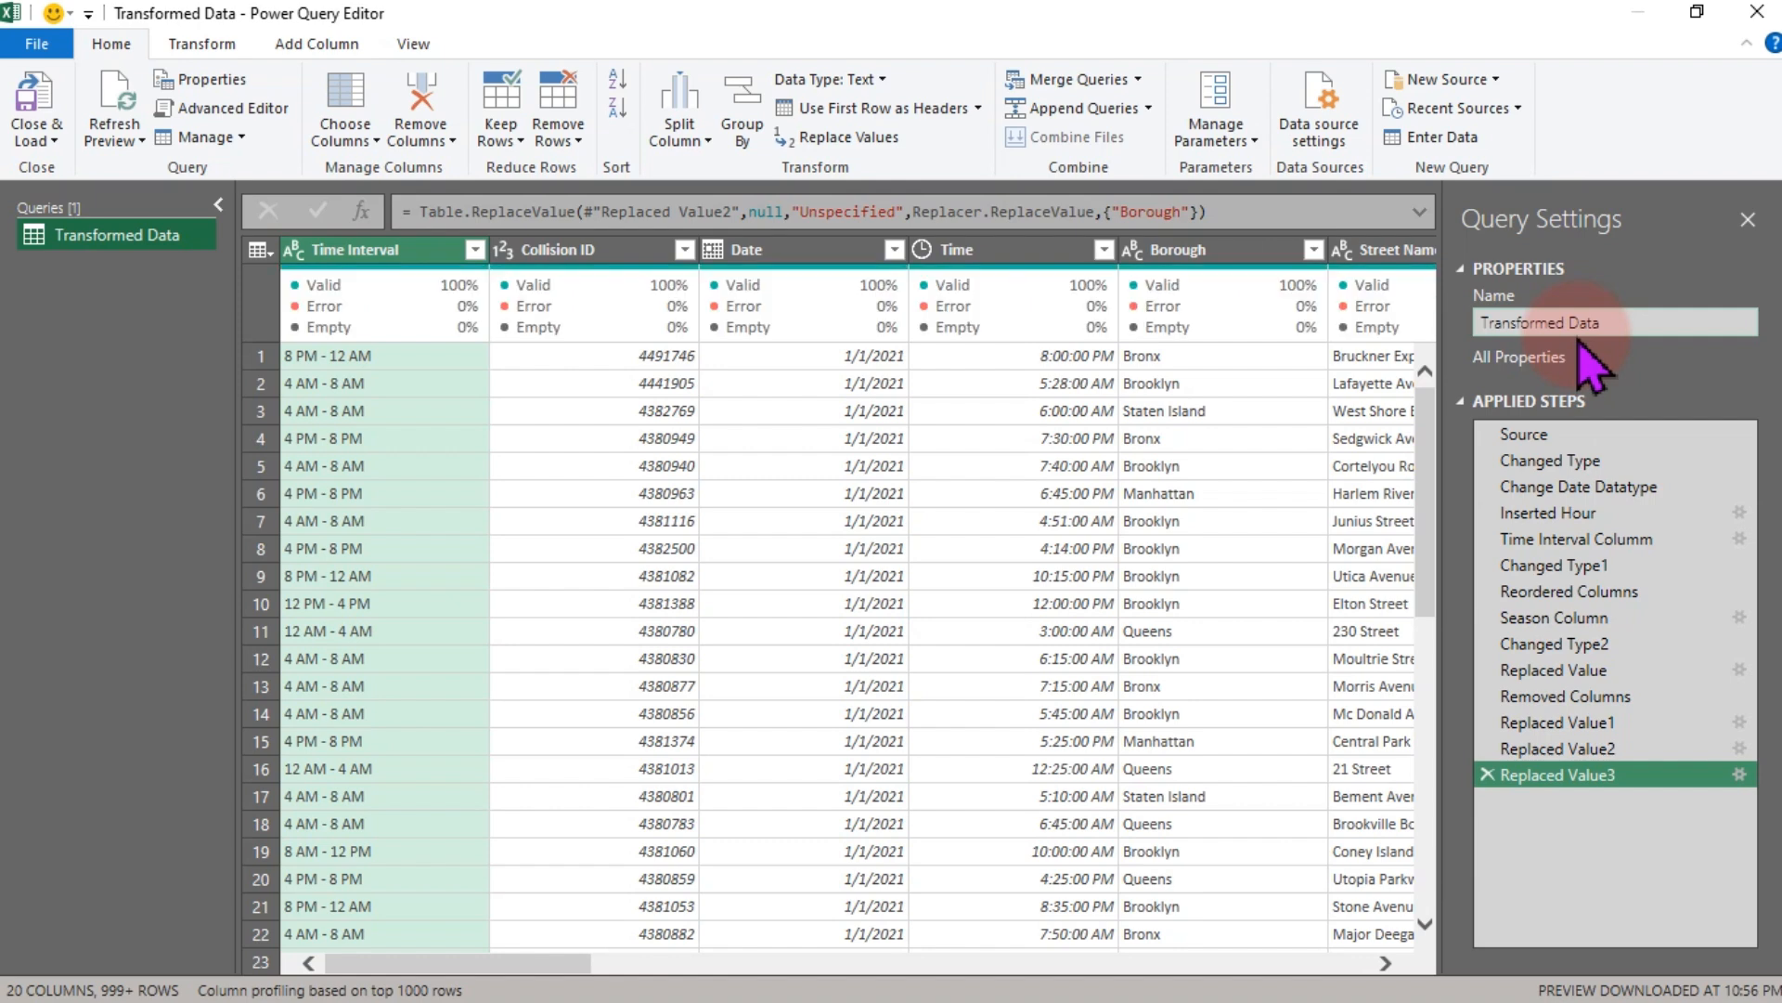
- Examine the Hour, Time Interval, Date and Time columns and the Time options for adding columns
mouse_move(1338, 339)
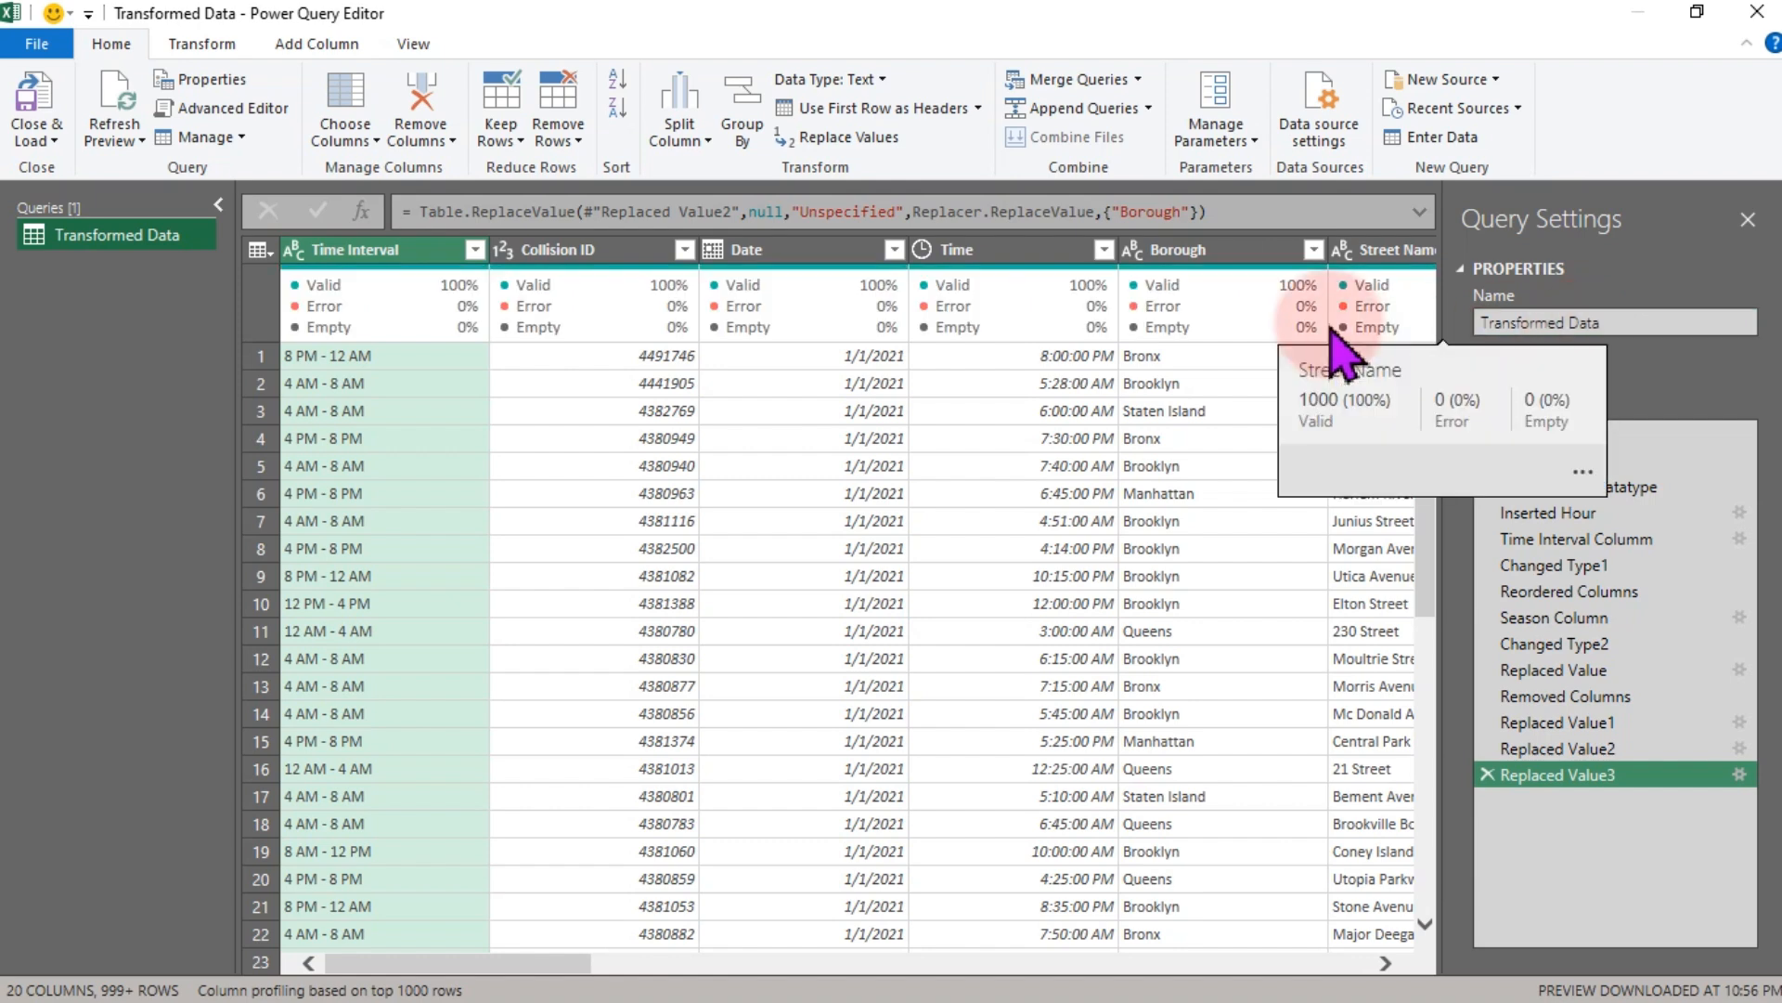
left_click(312, 48)
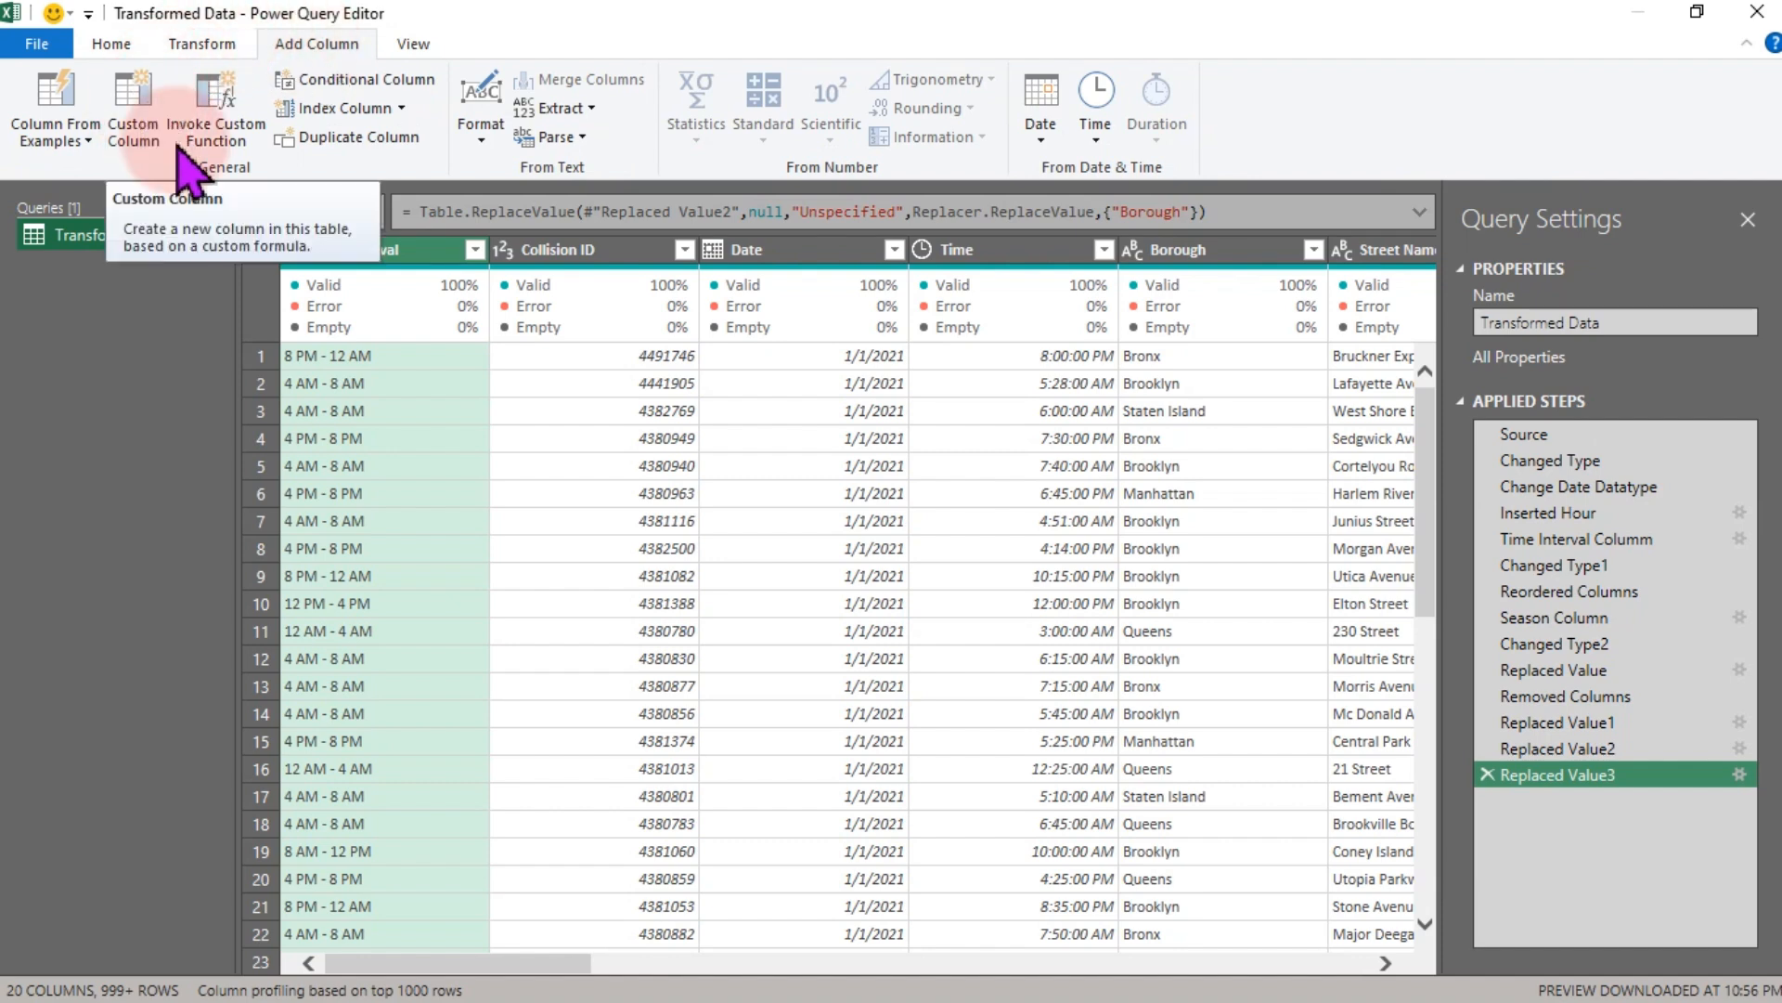
left_click_drag(546, 967, 1392, 968)
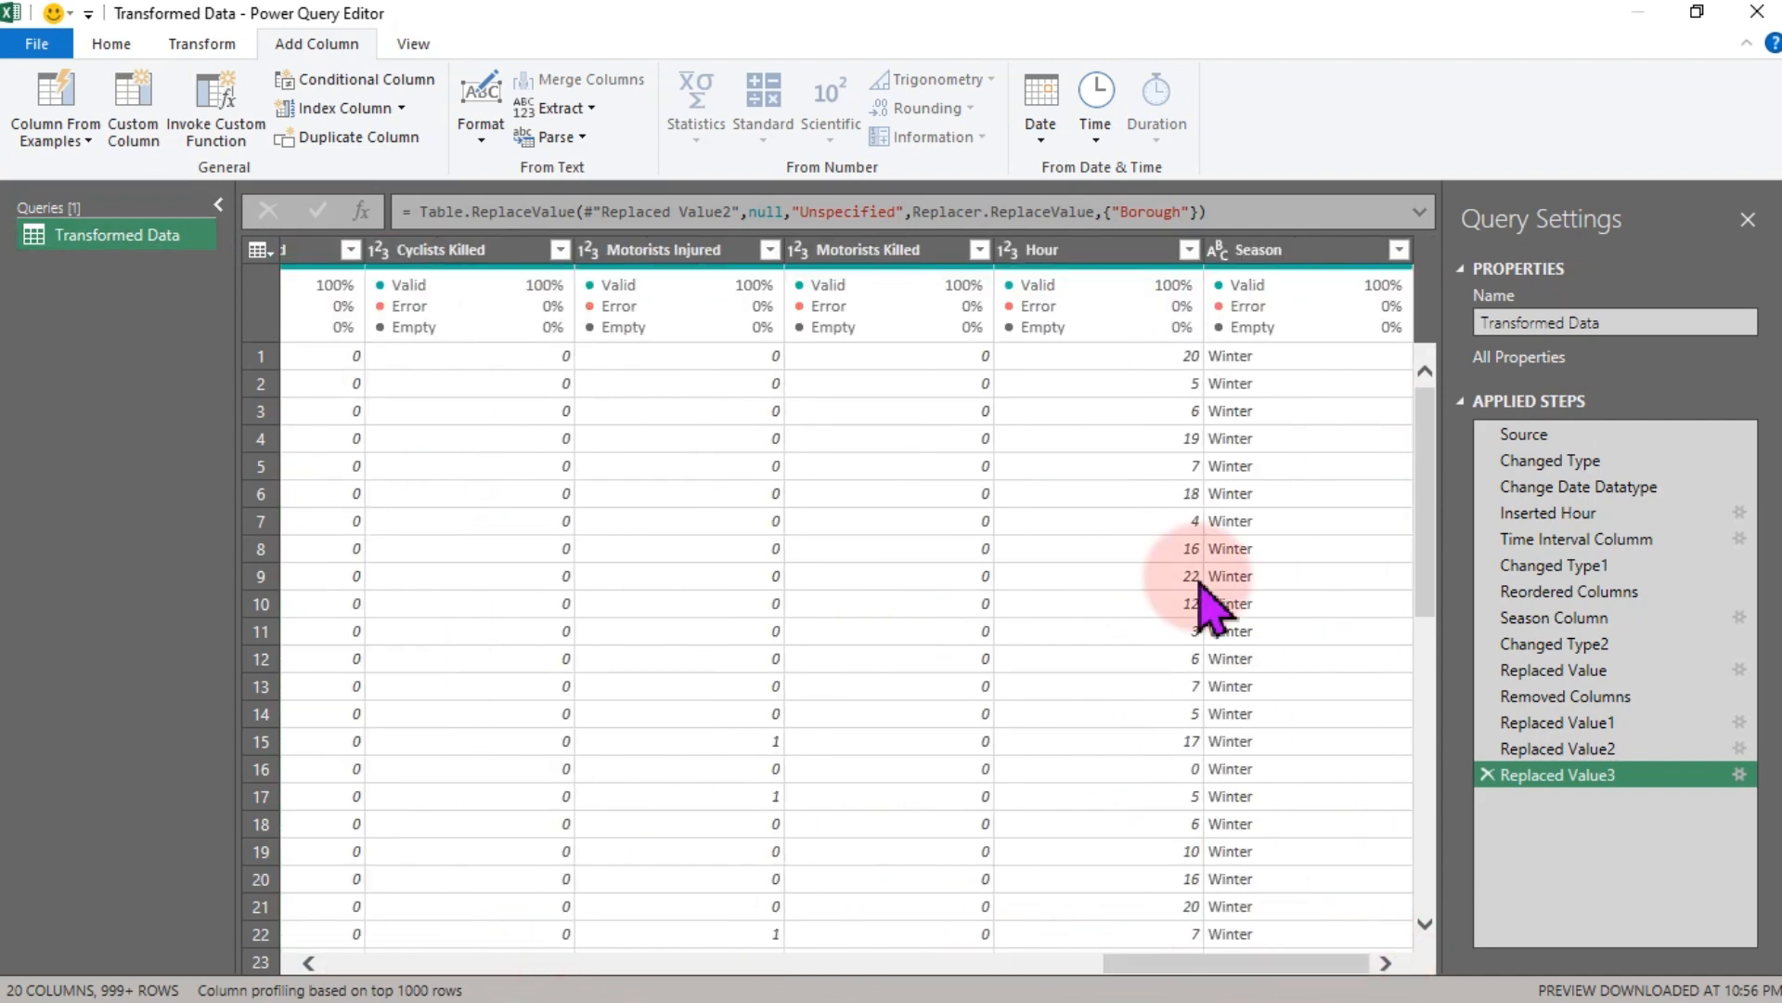
left_click(1114, 251)
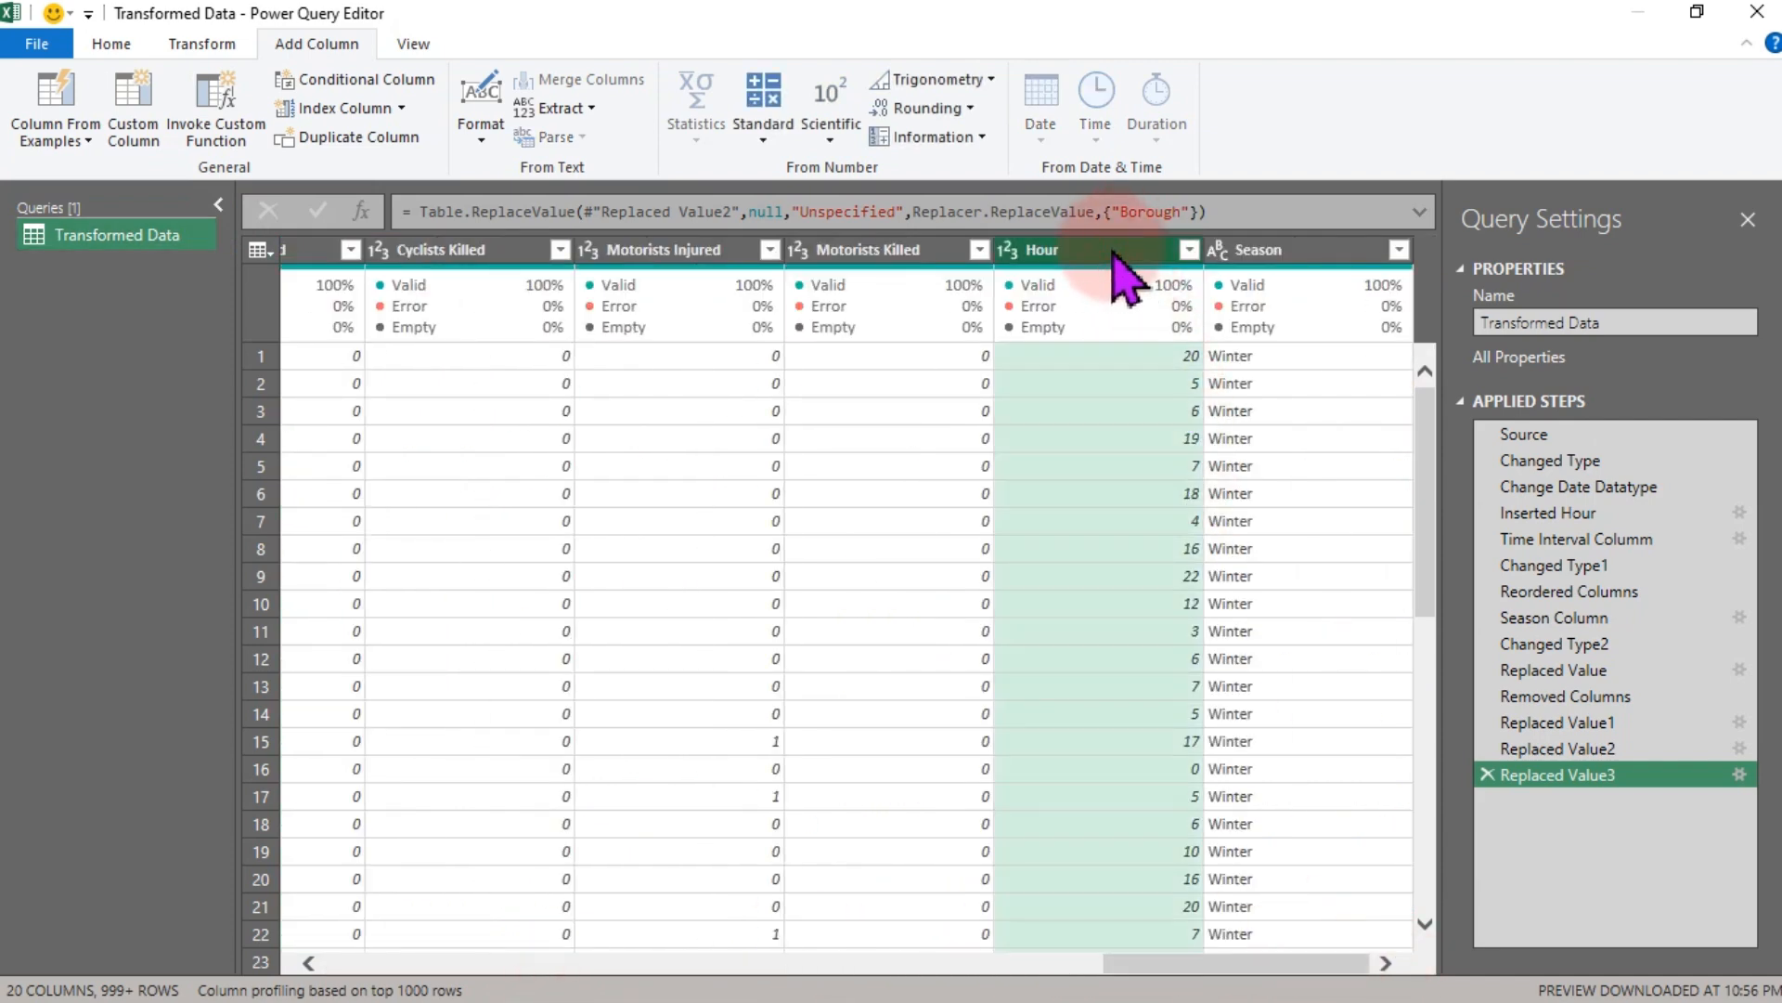
left_click_drag(1213, 569, 330, 577)
left_click(376, 251)
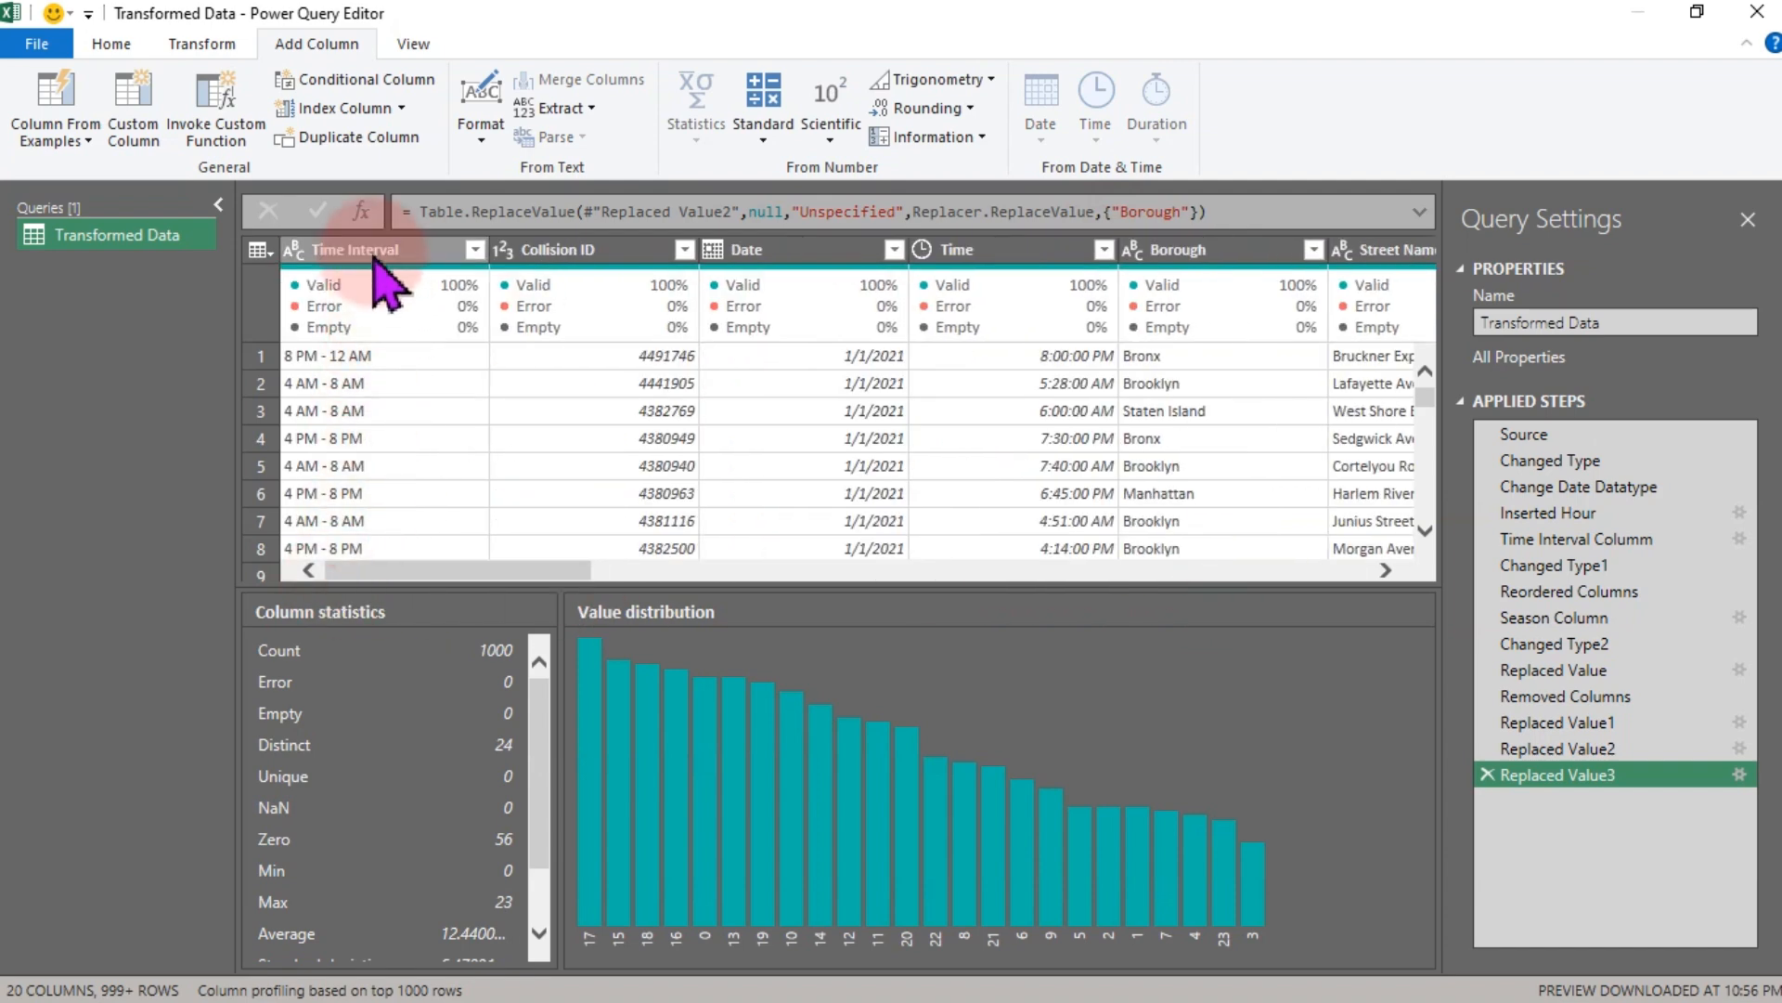
left_click(575, 263)
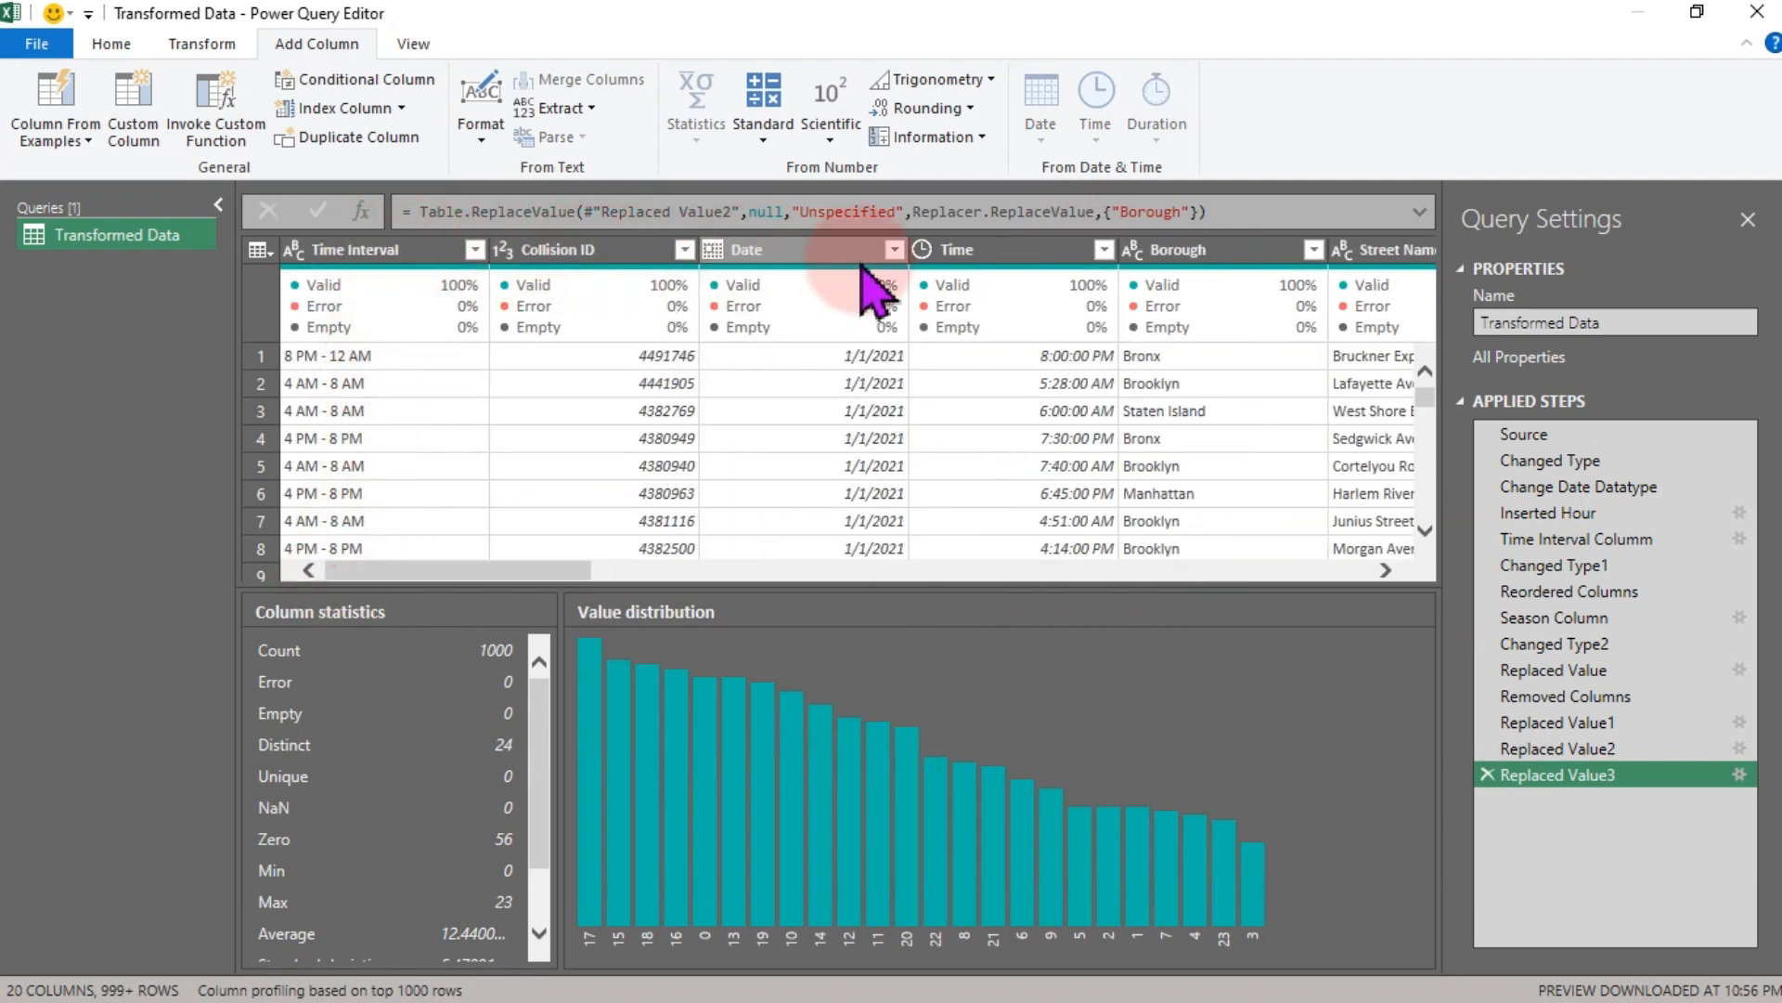
left_click(977, 259)
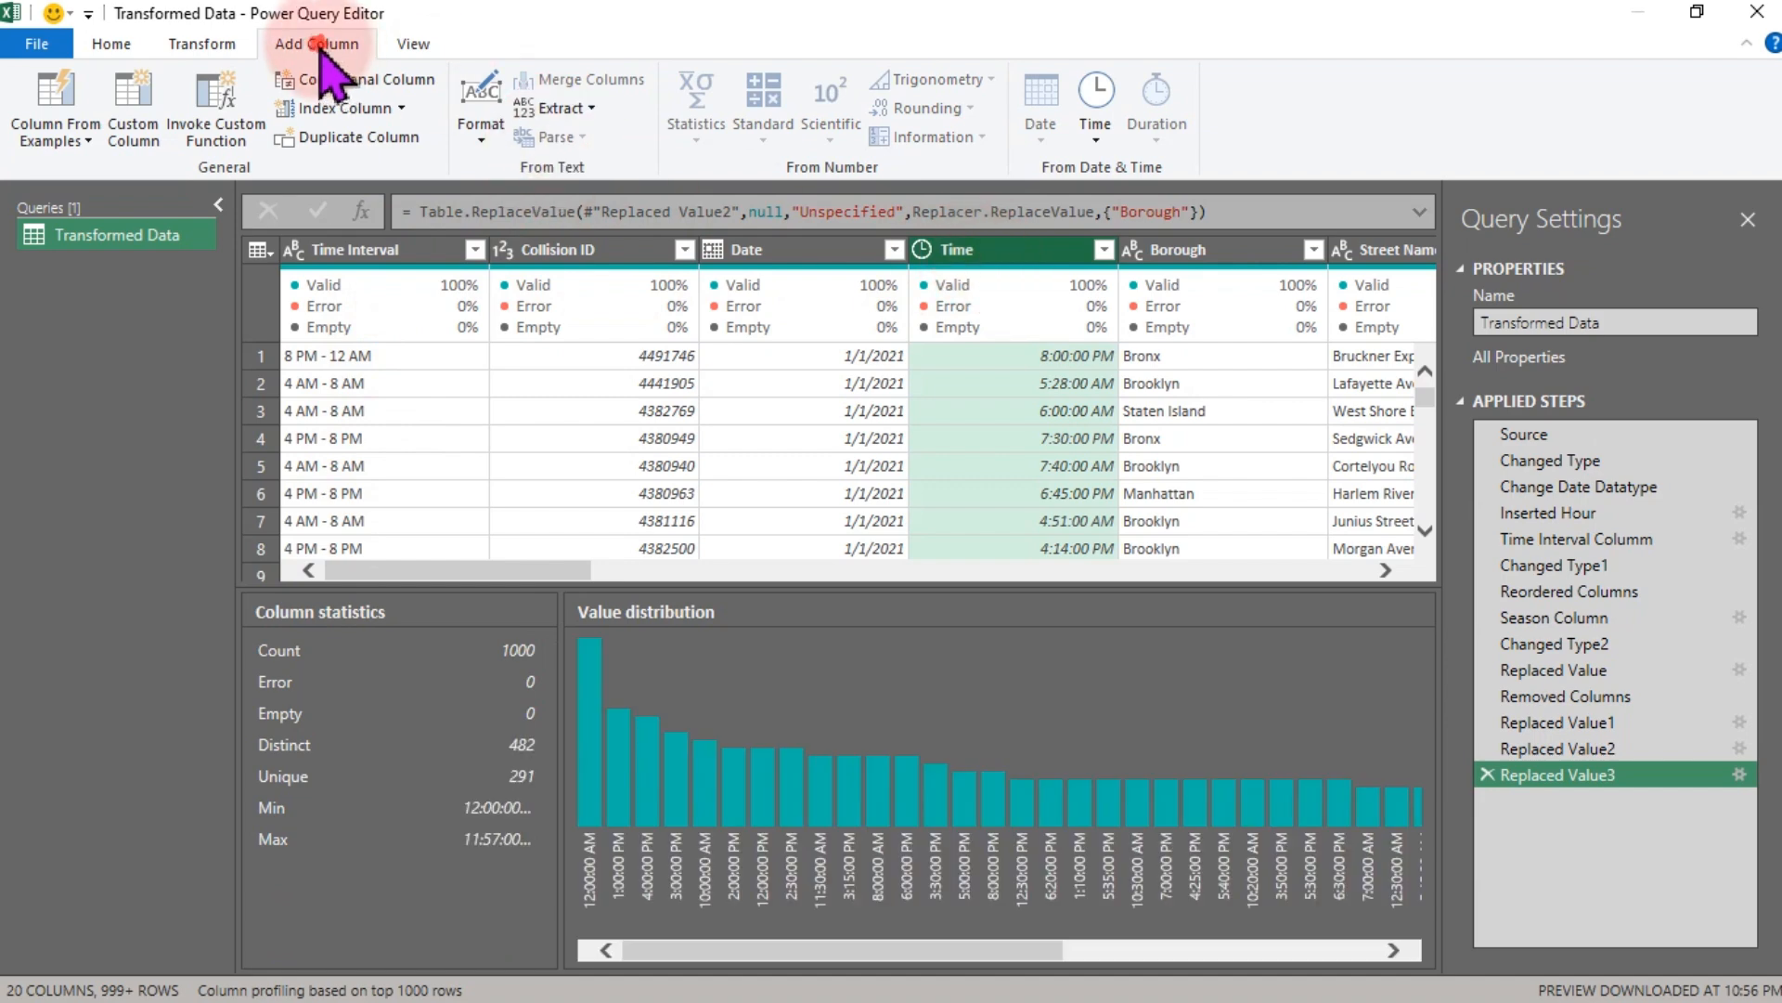
left_click(1094, 118)
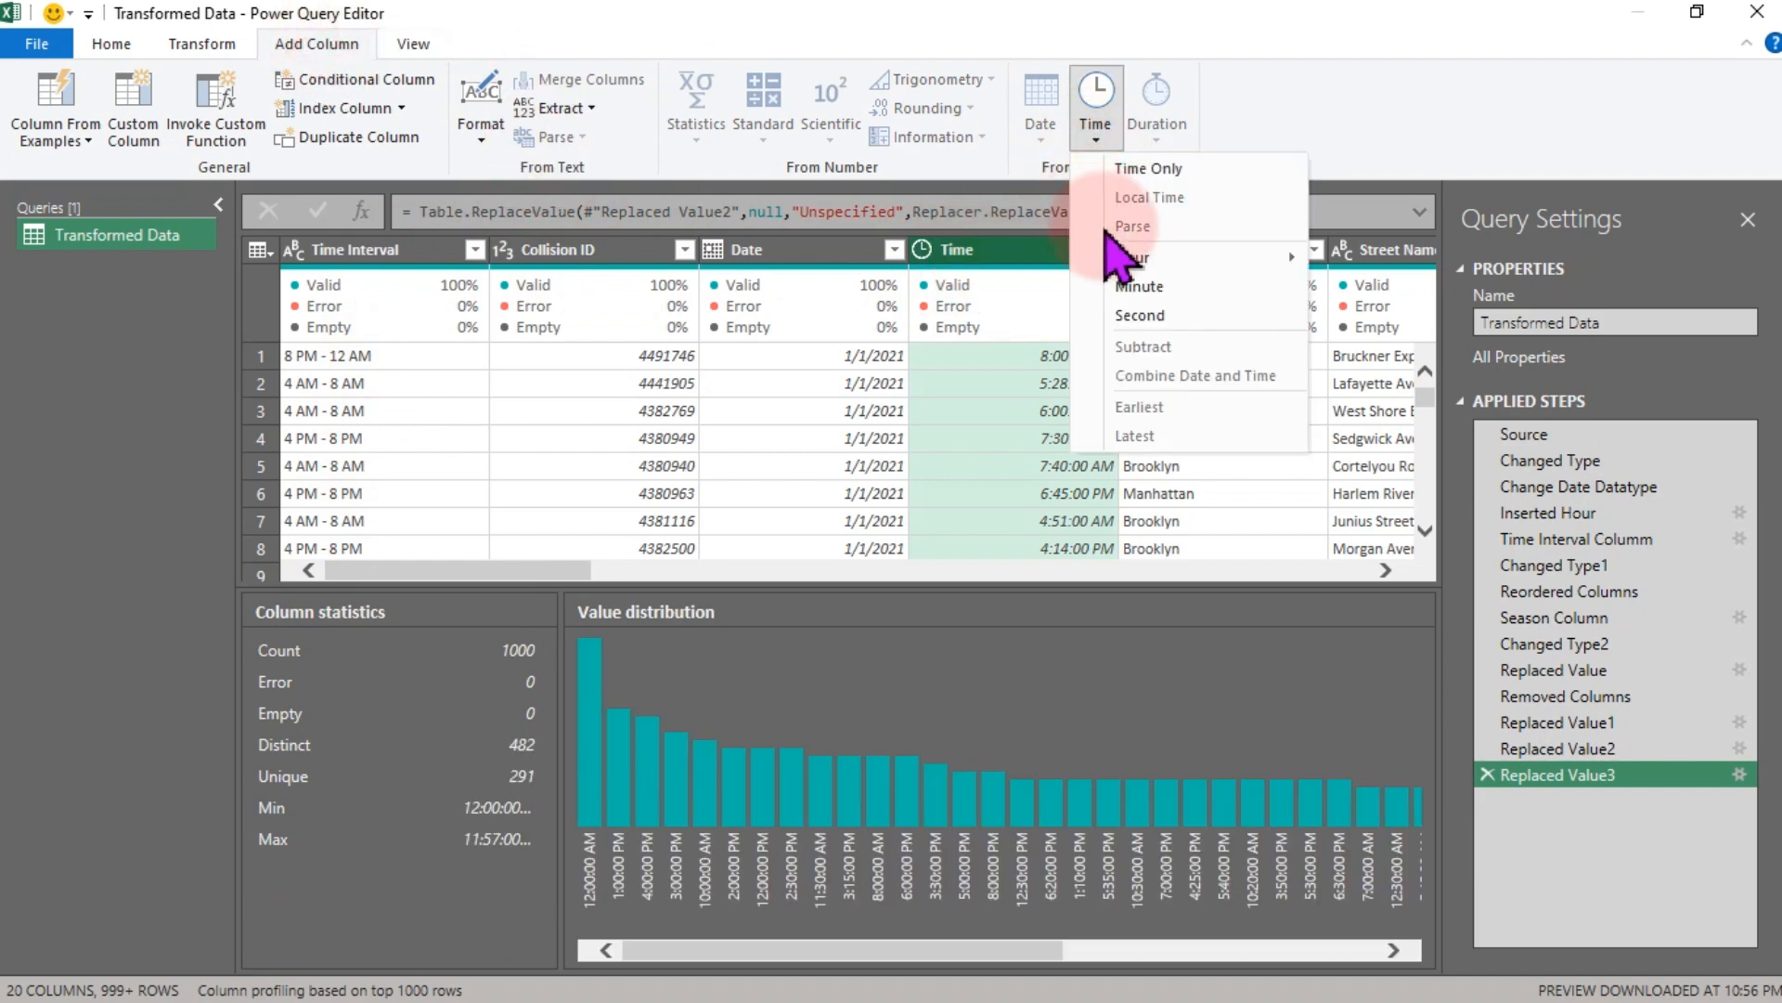
left_click(1150, 260)
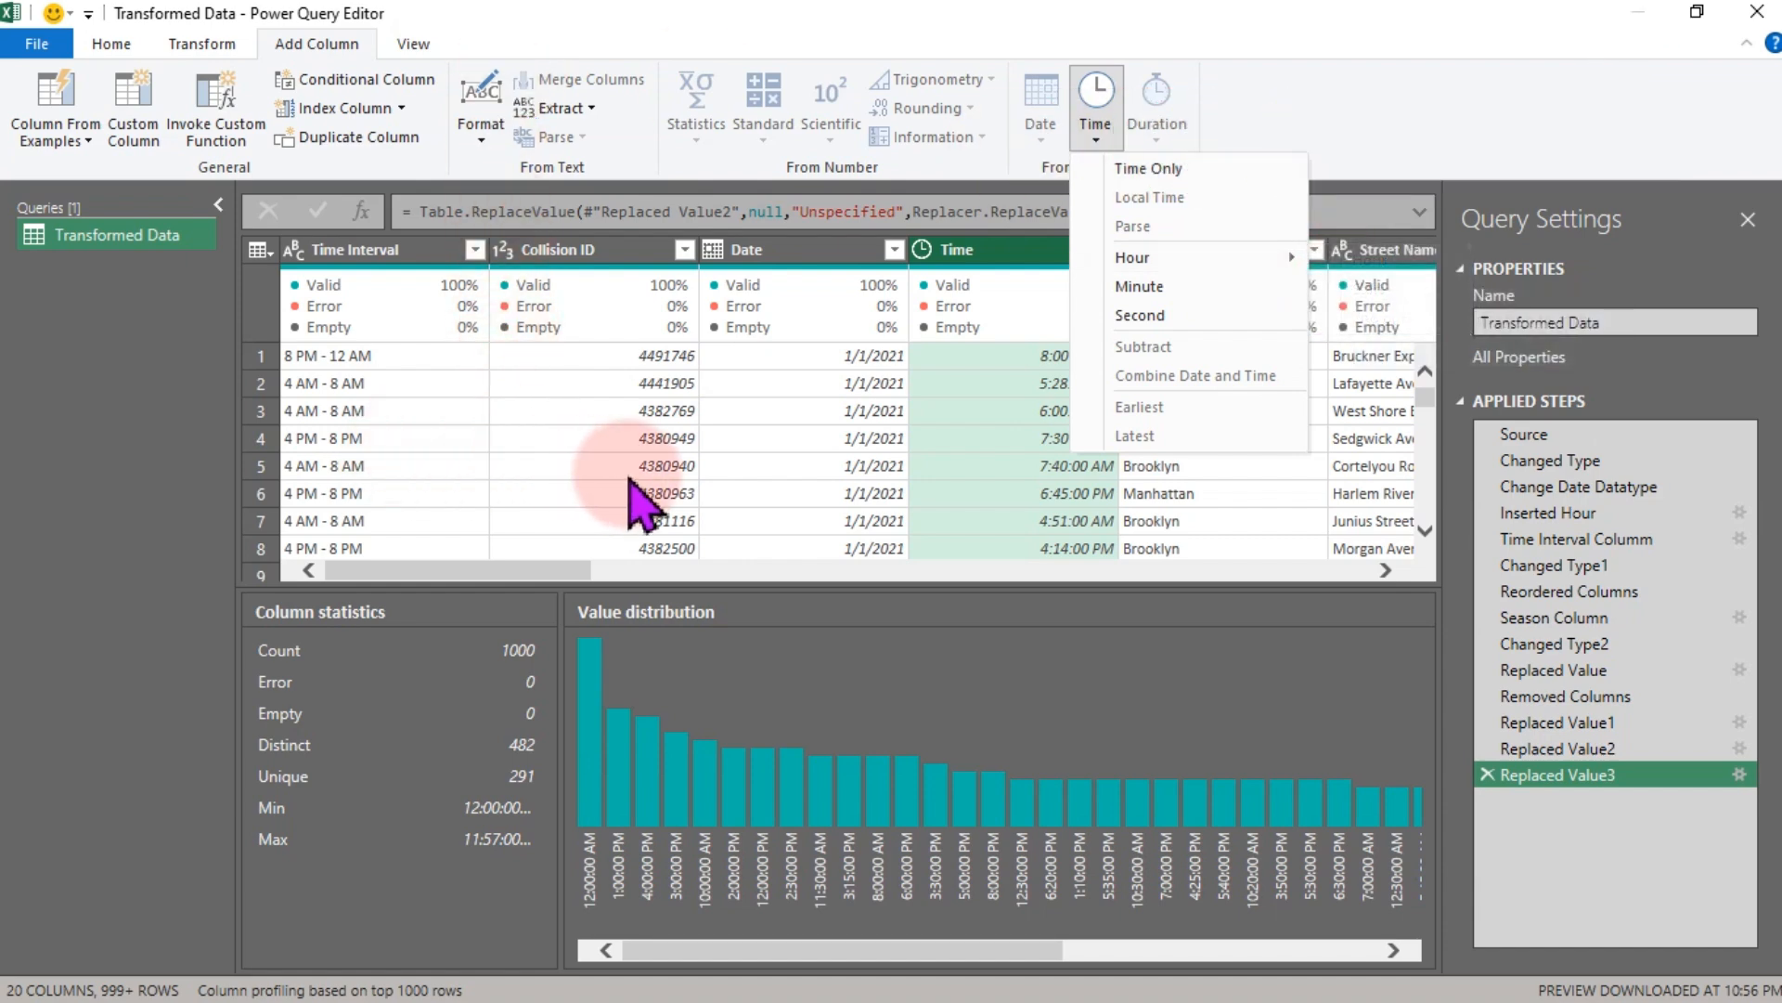
- Turn off the column profile preview, keep column quality on, and scroll to the Hour column
left_click(412, 45)
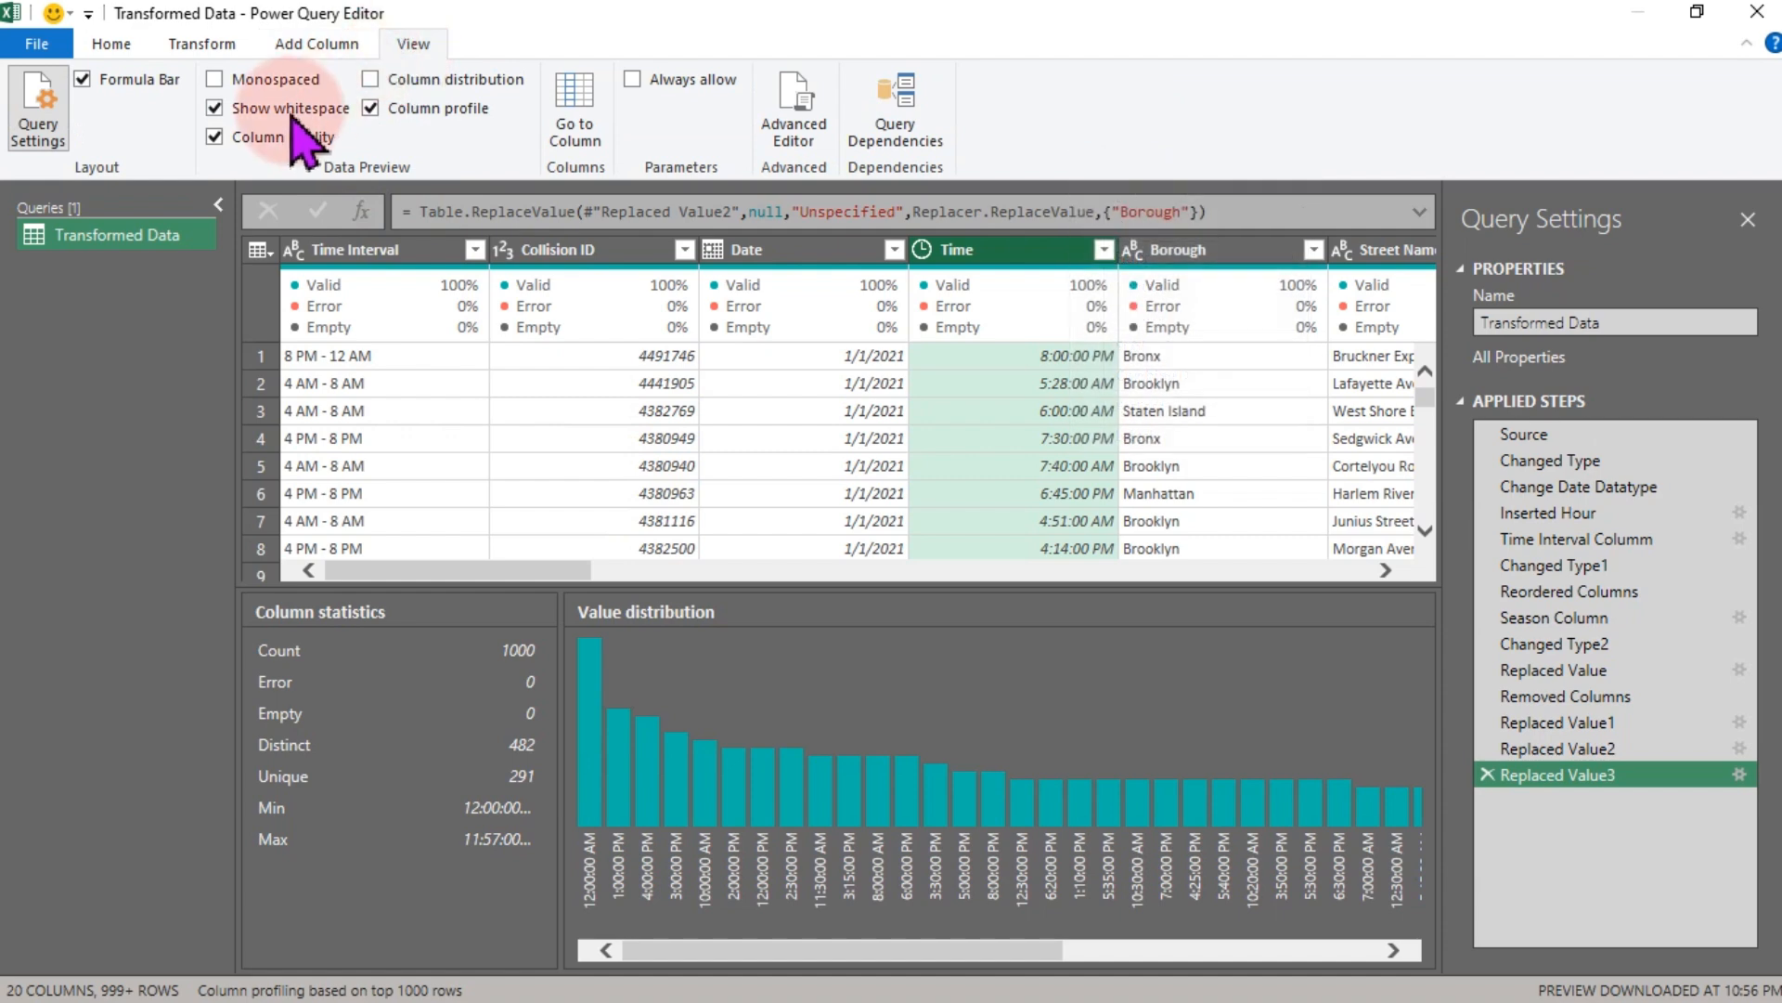
left_click(374, 109)
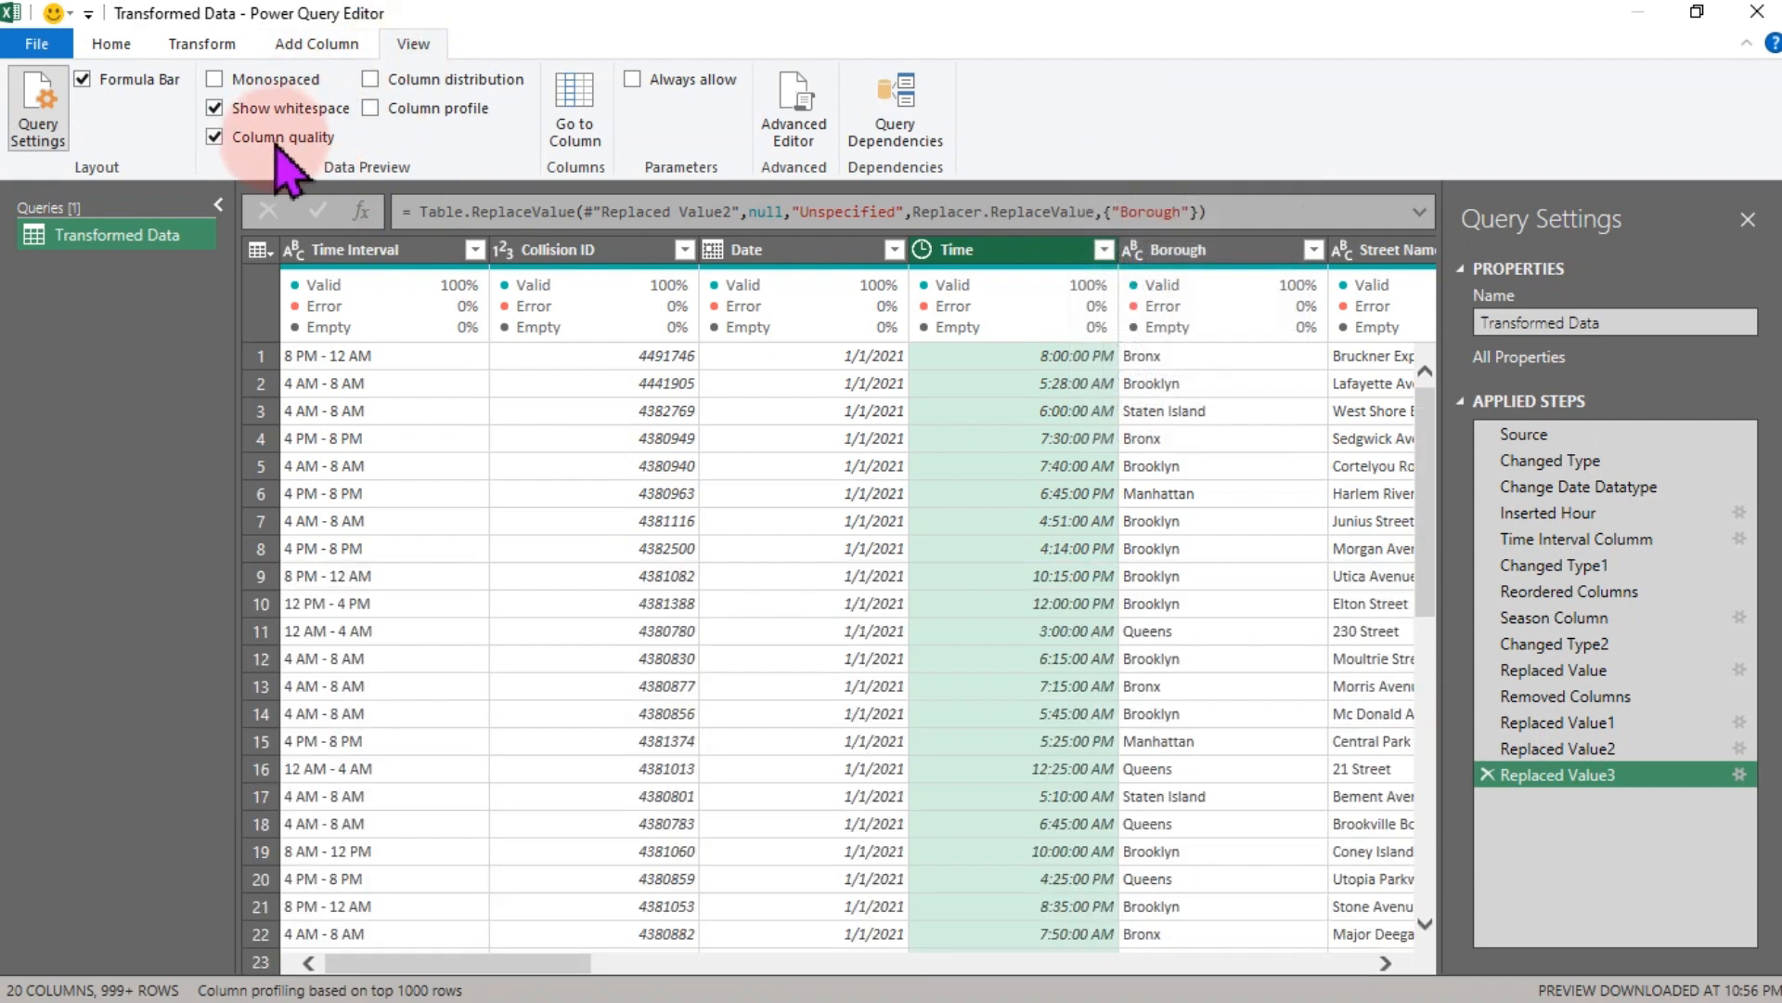
left_click(215, 137)
left_click(279, 150)
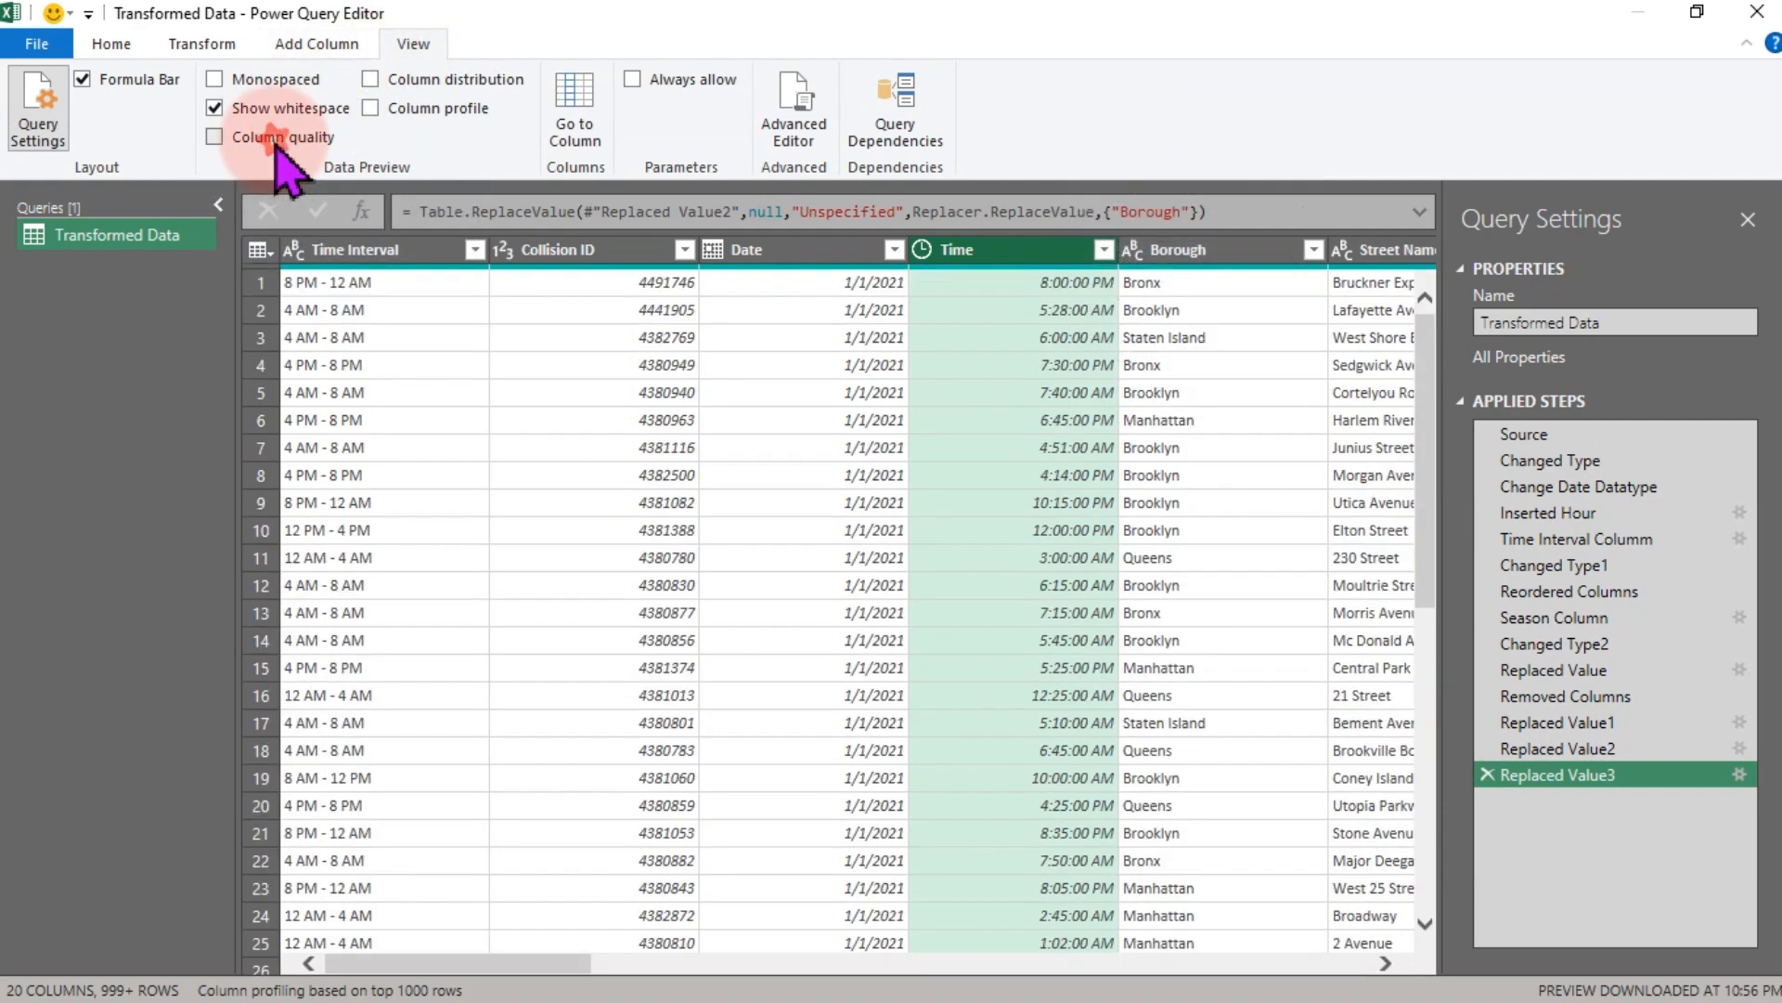
left_click_drag(484, 963, 1285, 966)
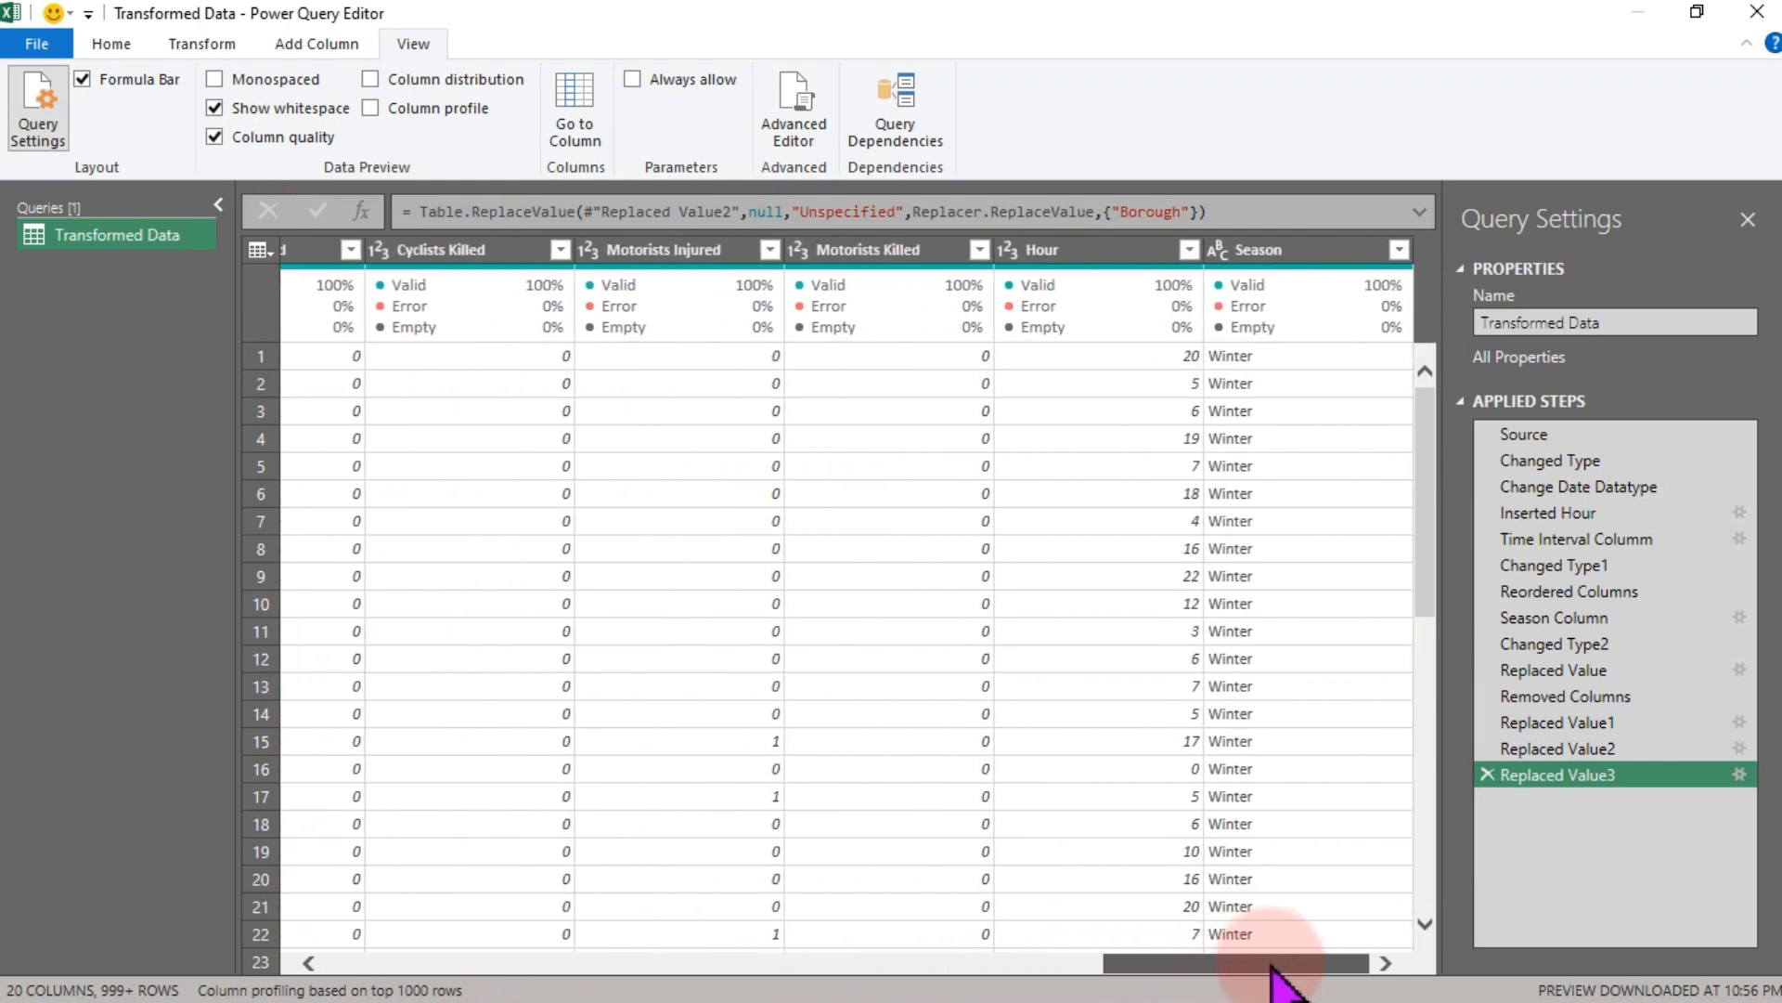
- Start a new custom column named Time of Day
left_click(330, 41)
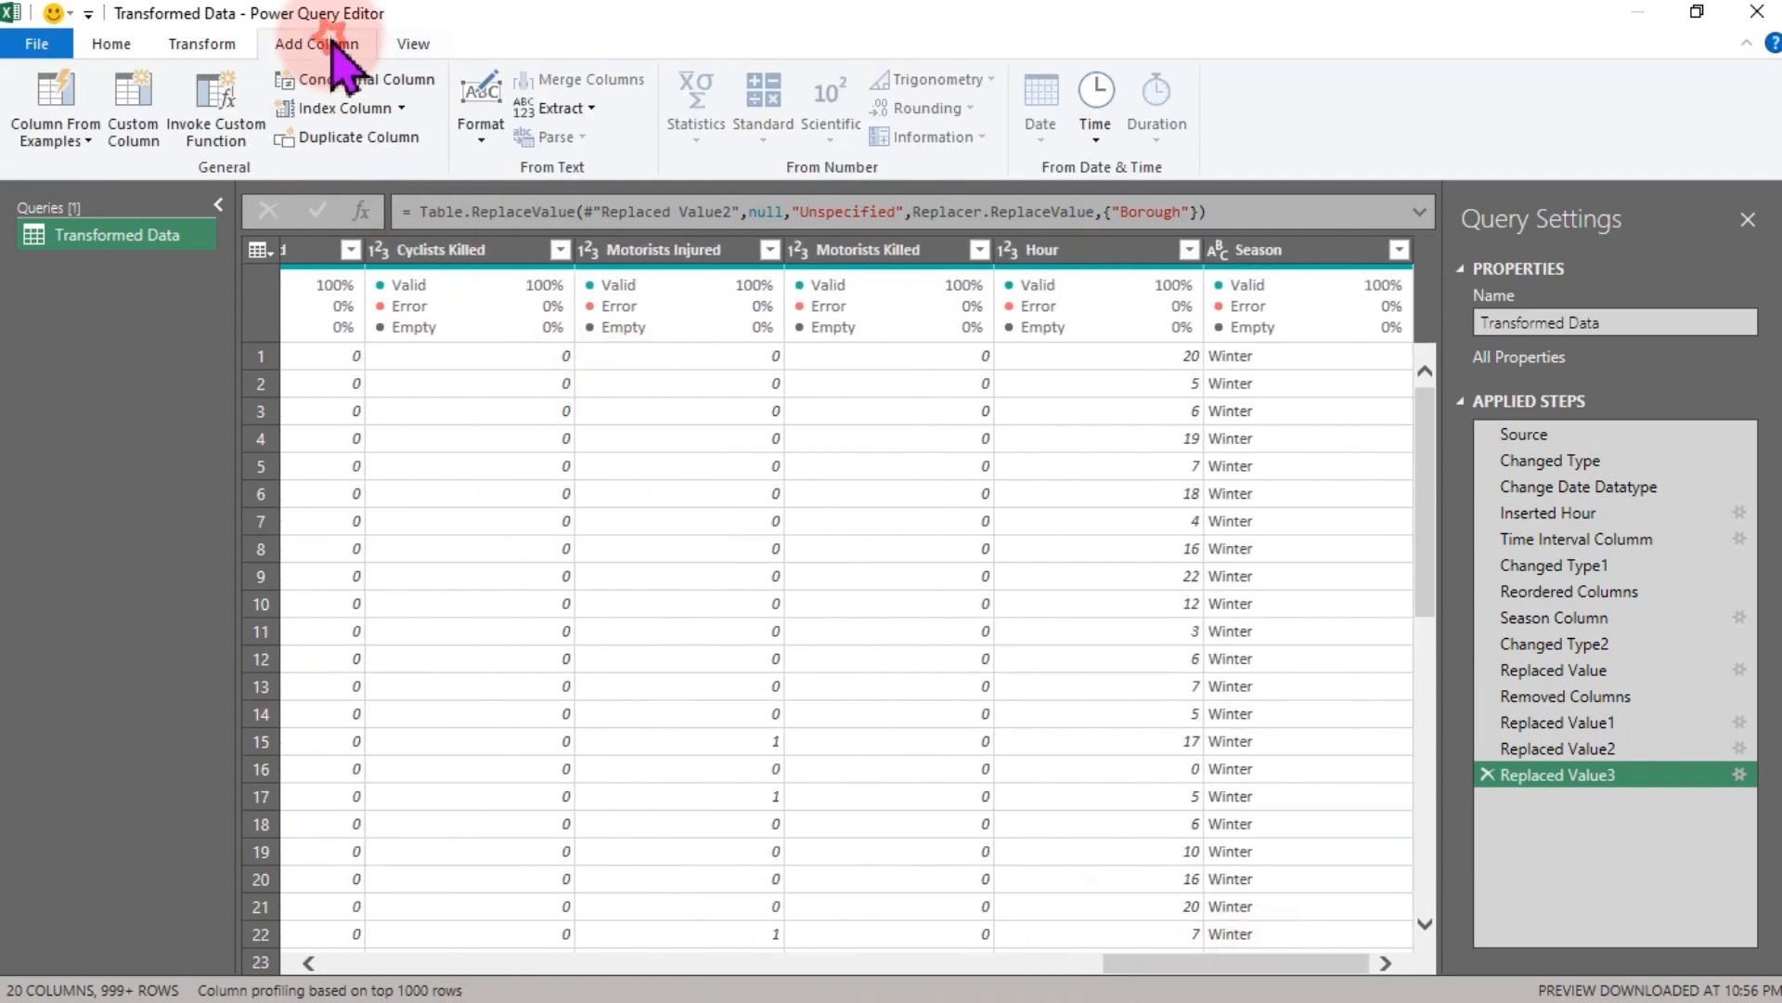
left_click(136, 104)
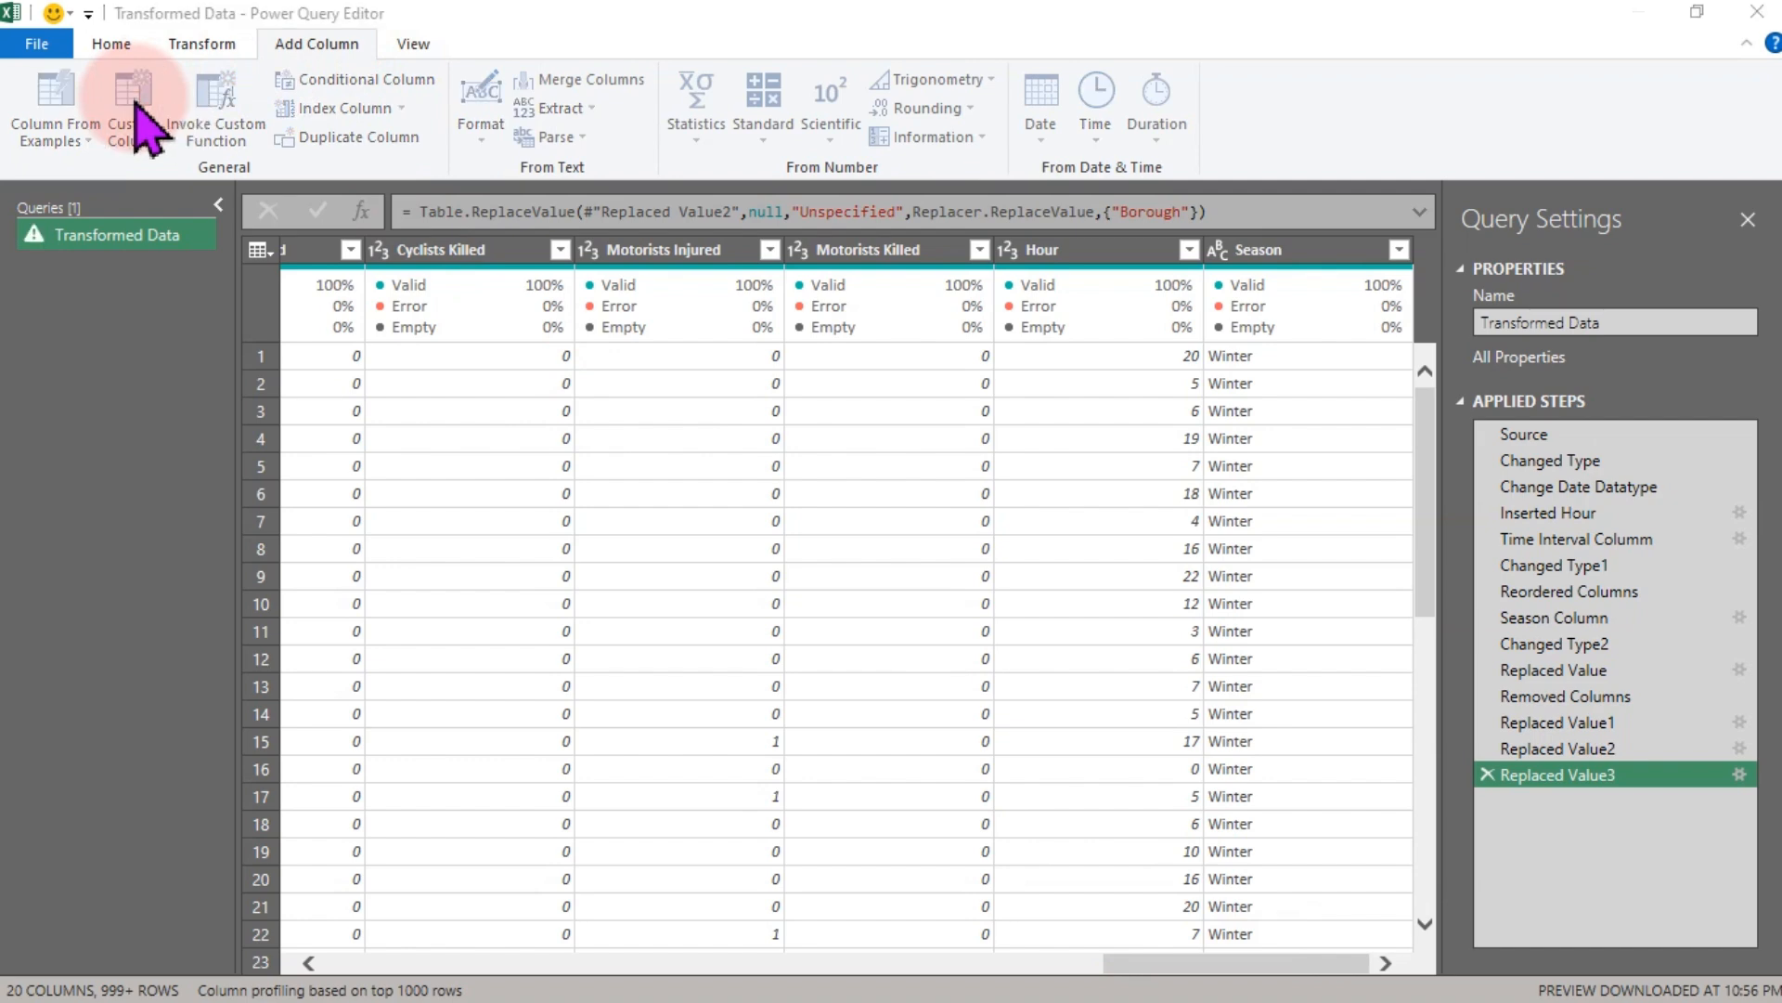
left_click(569, 371)
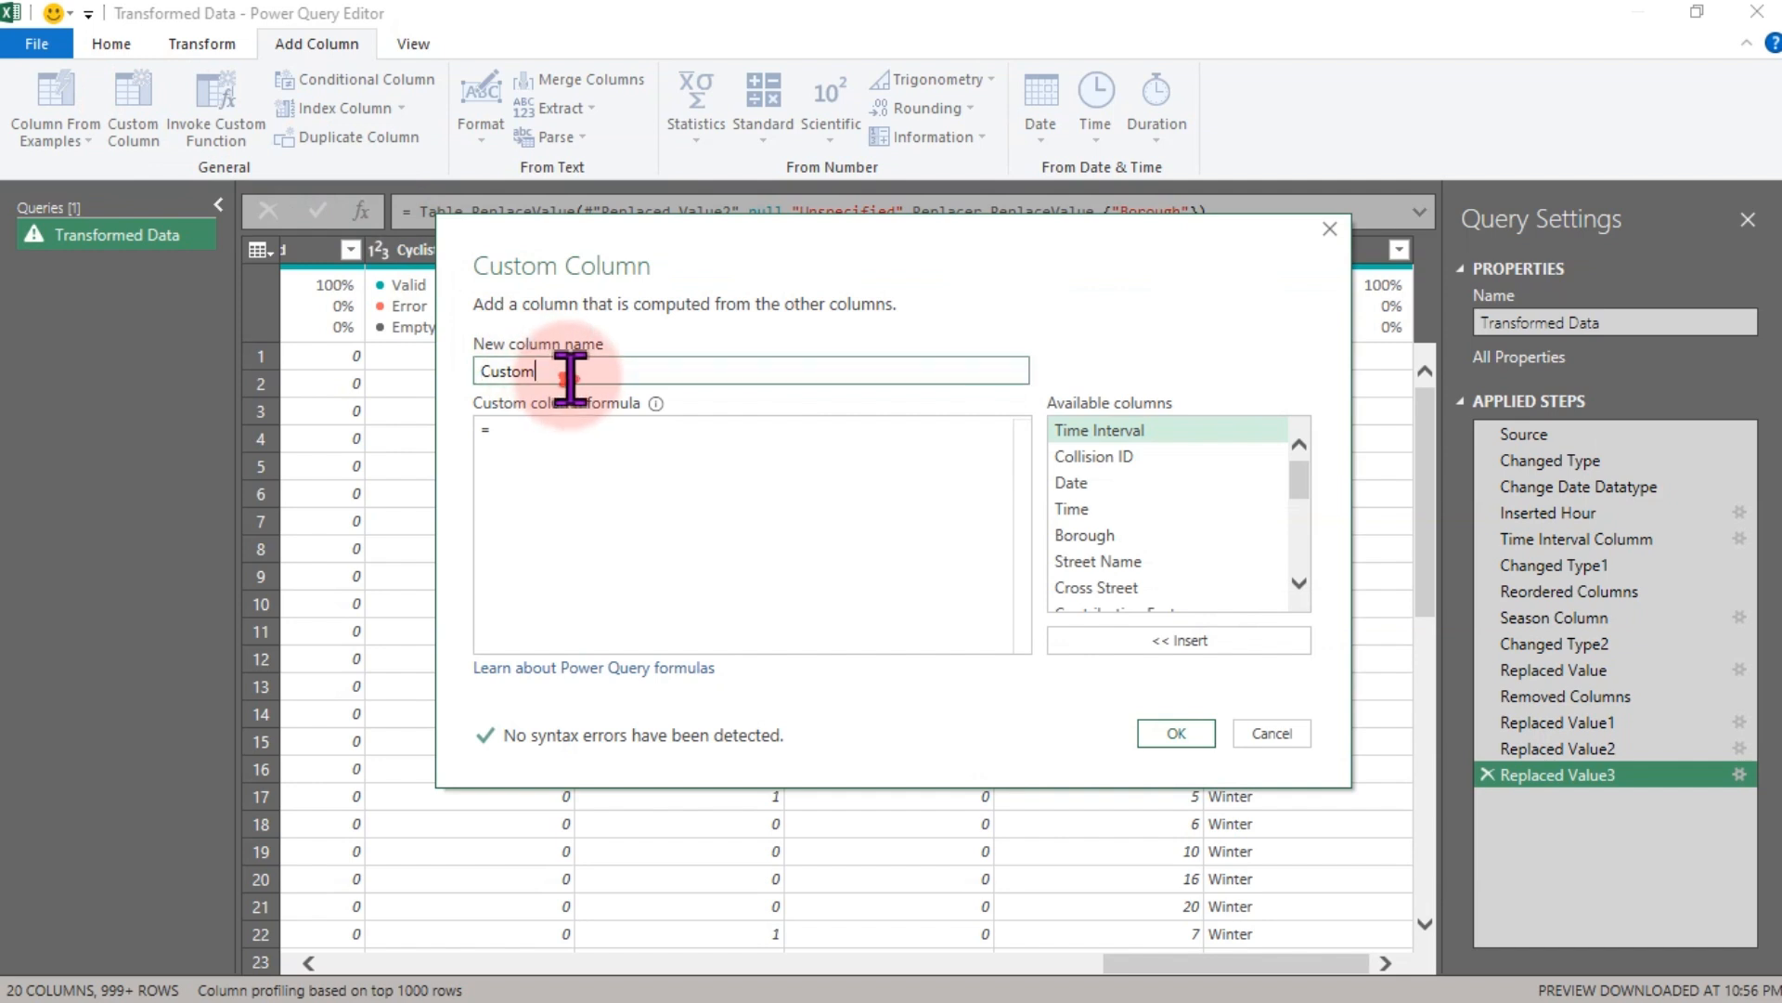
left_click_drag(569, 371, 431, 367)
type("To")
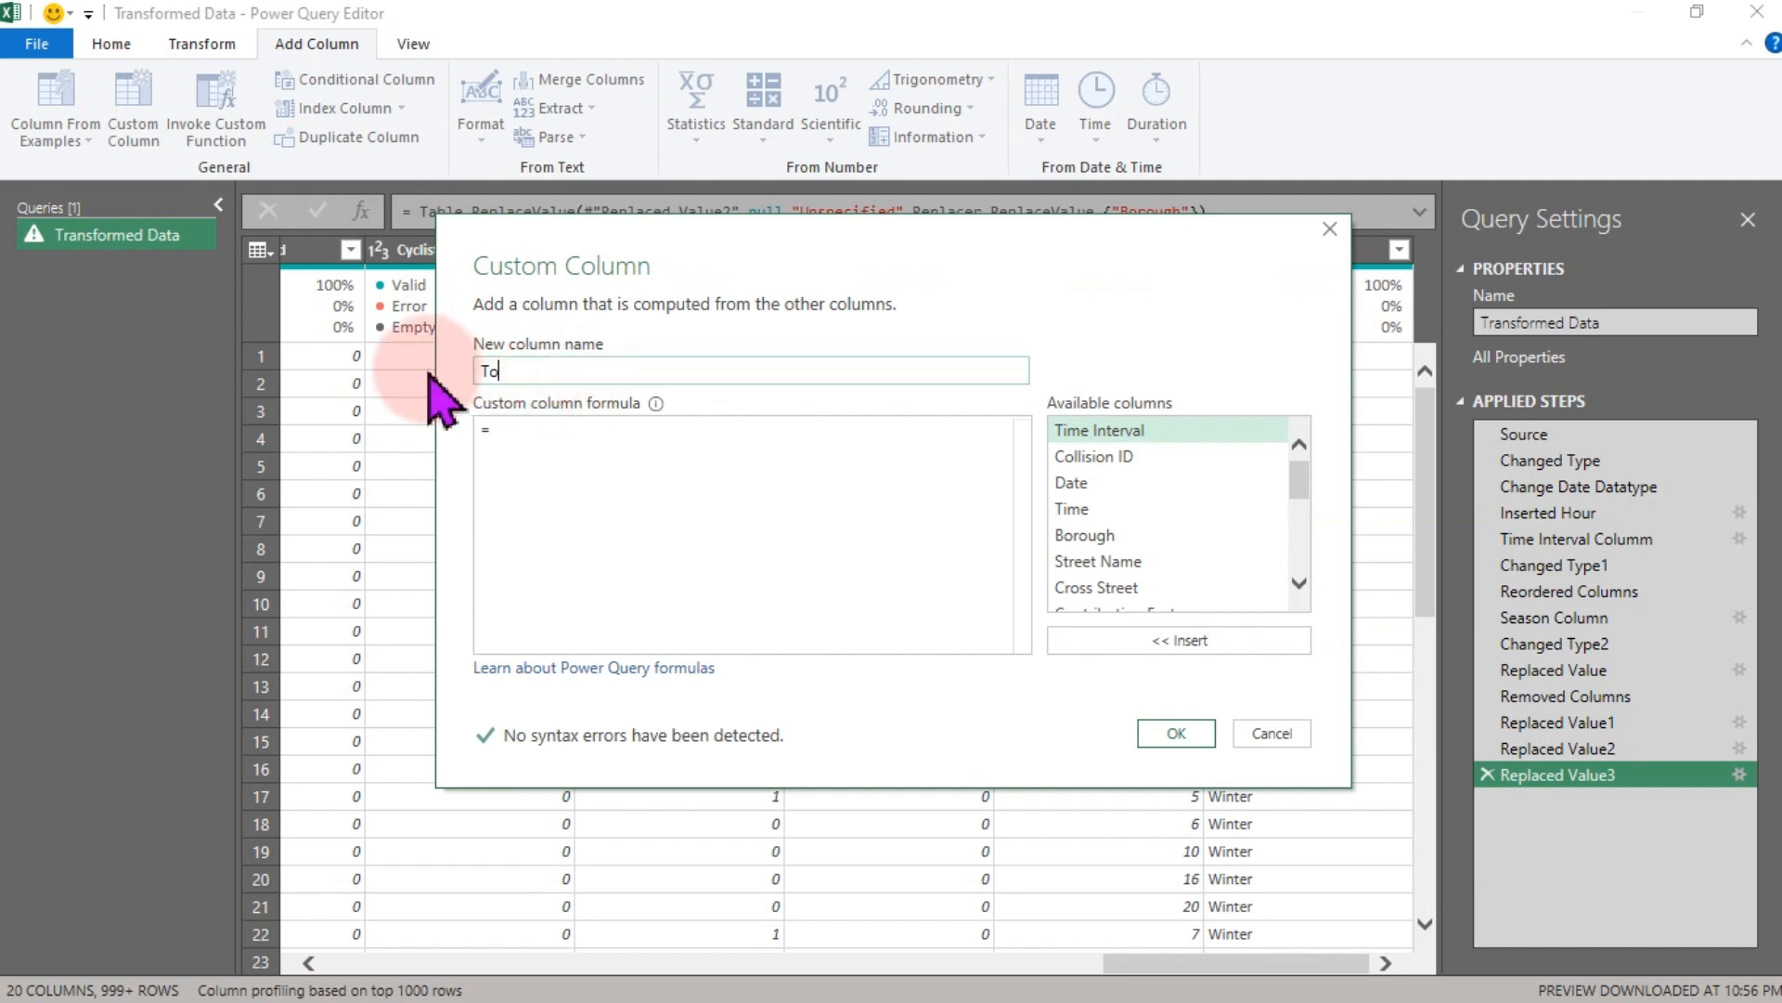
key("BackSpace")
type("ime of Day")
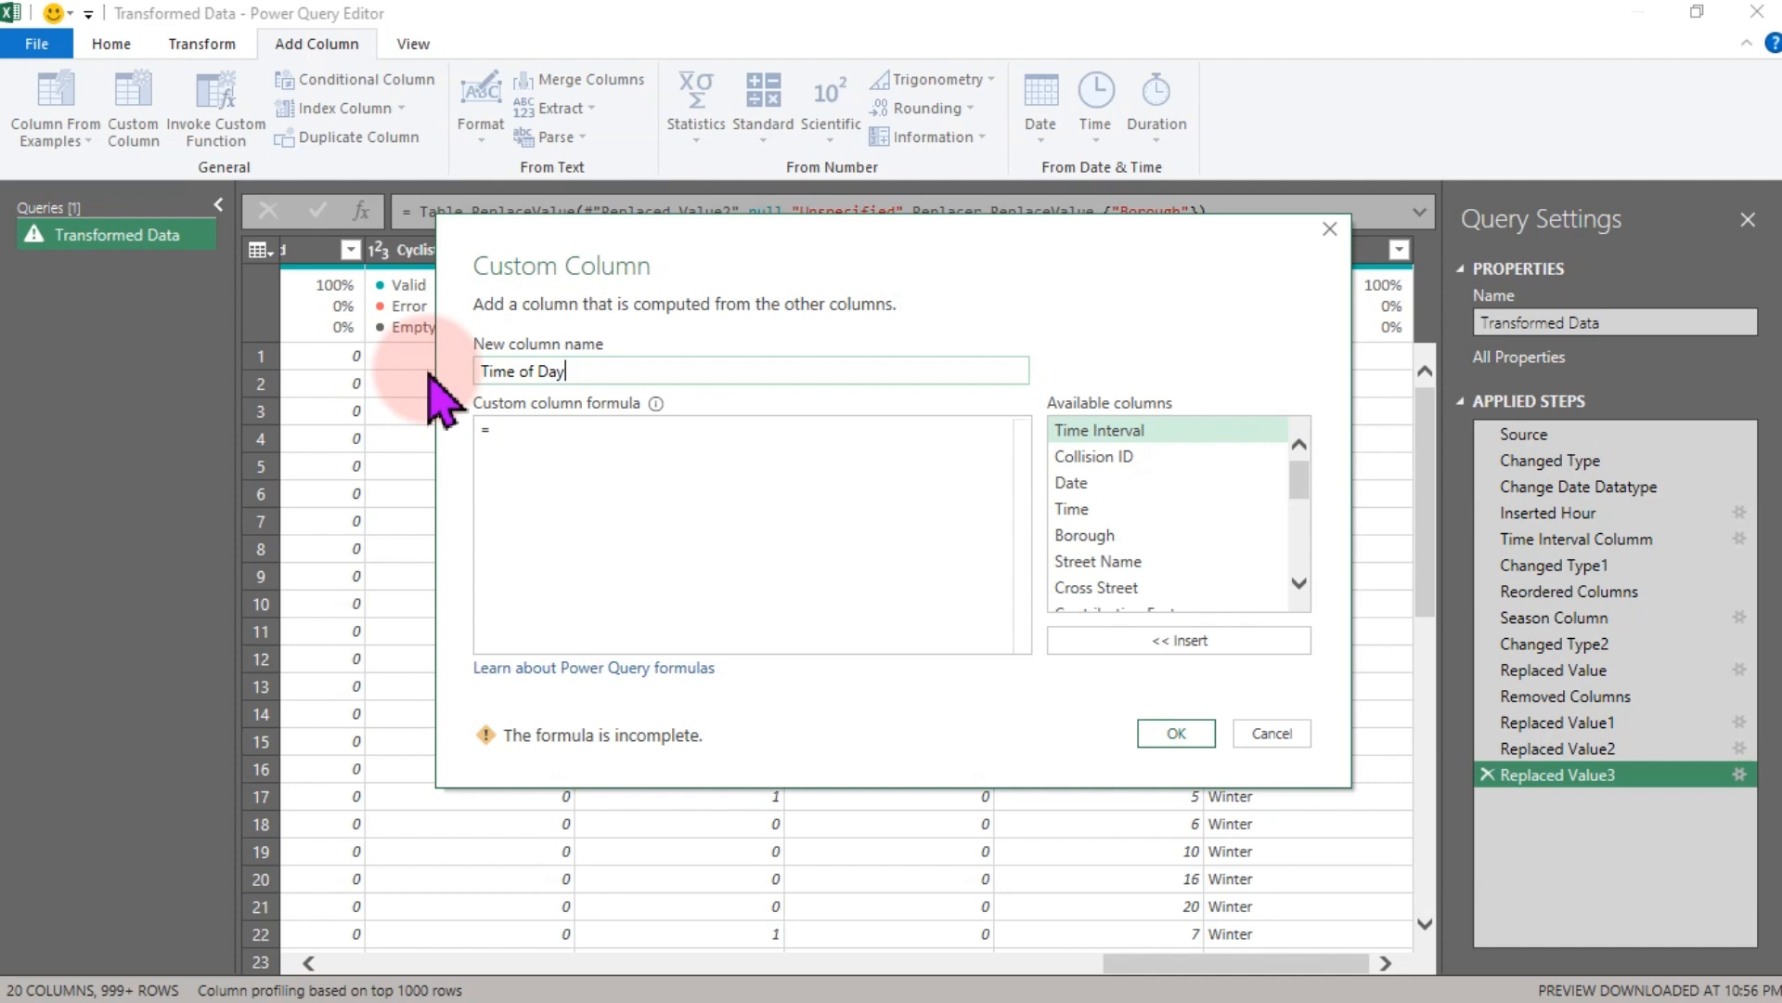
- Begin the custom column formula as let h = [Hour], inserting the Hour column from the available columns
left_click(534, 451)
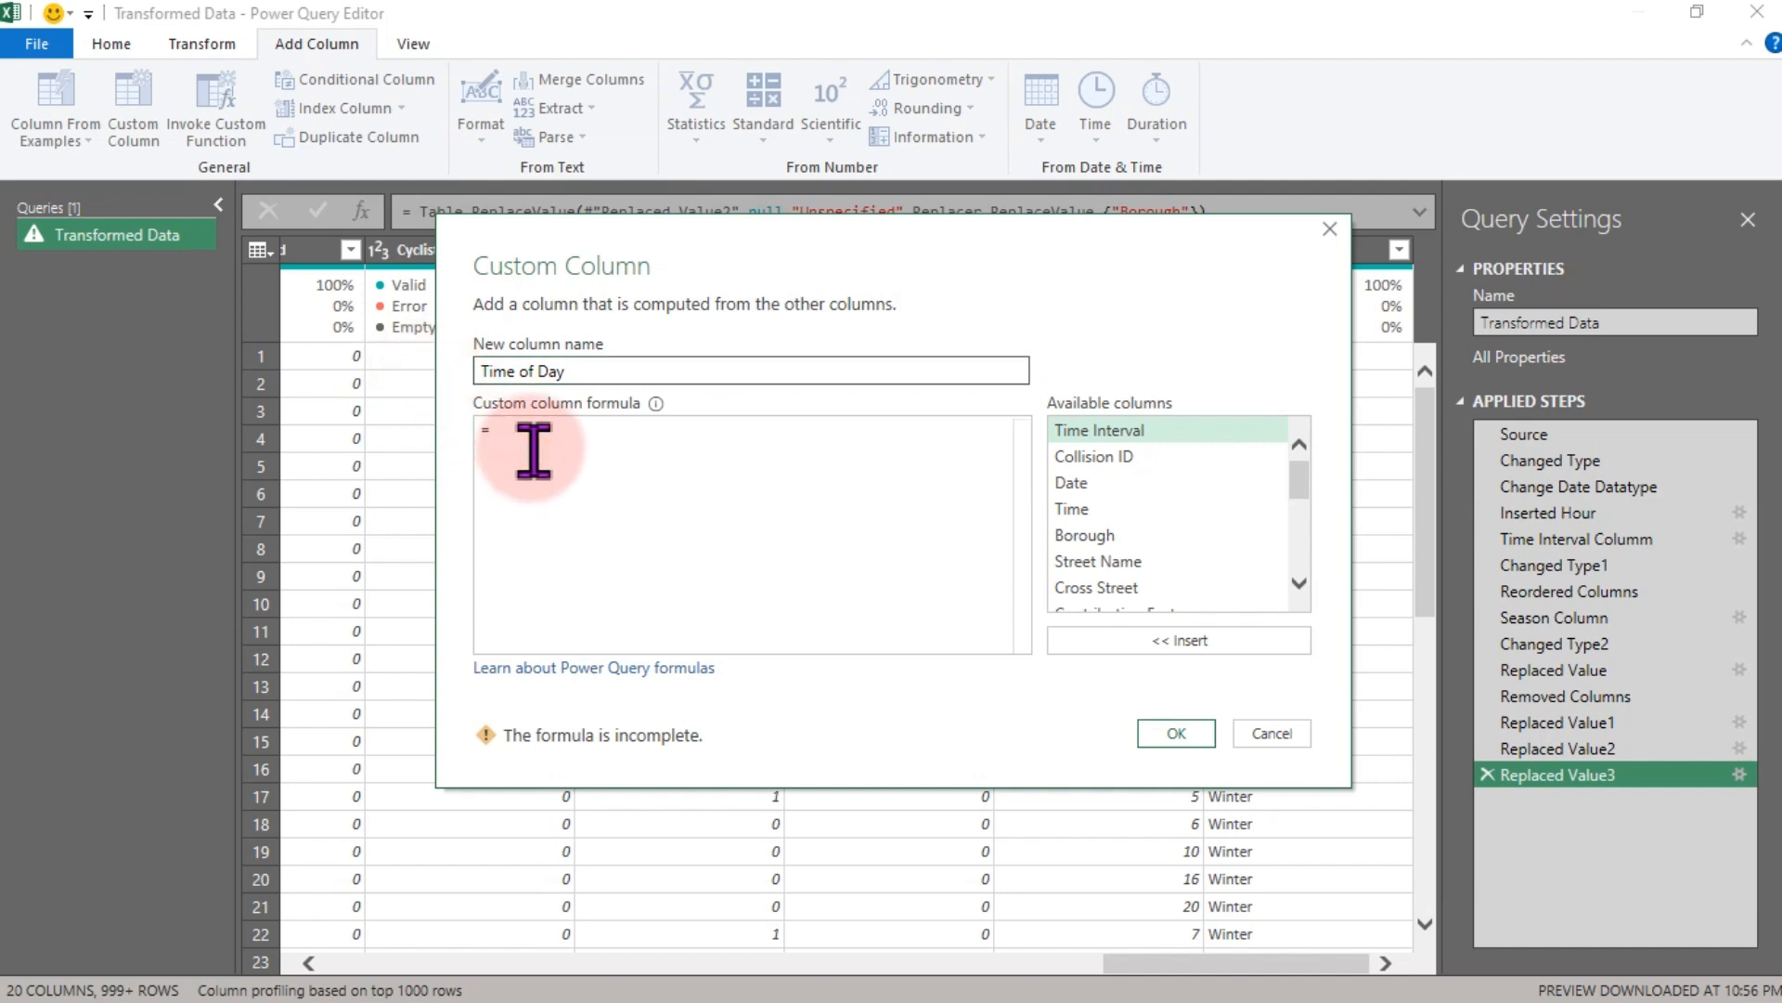
type("let")
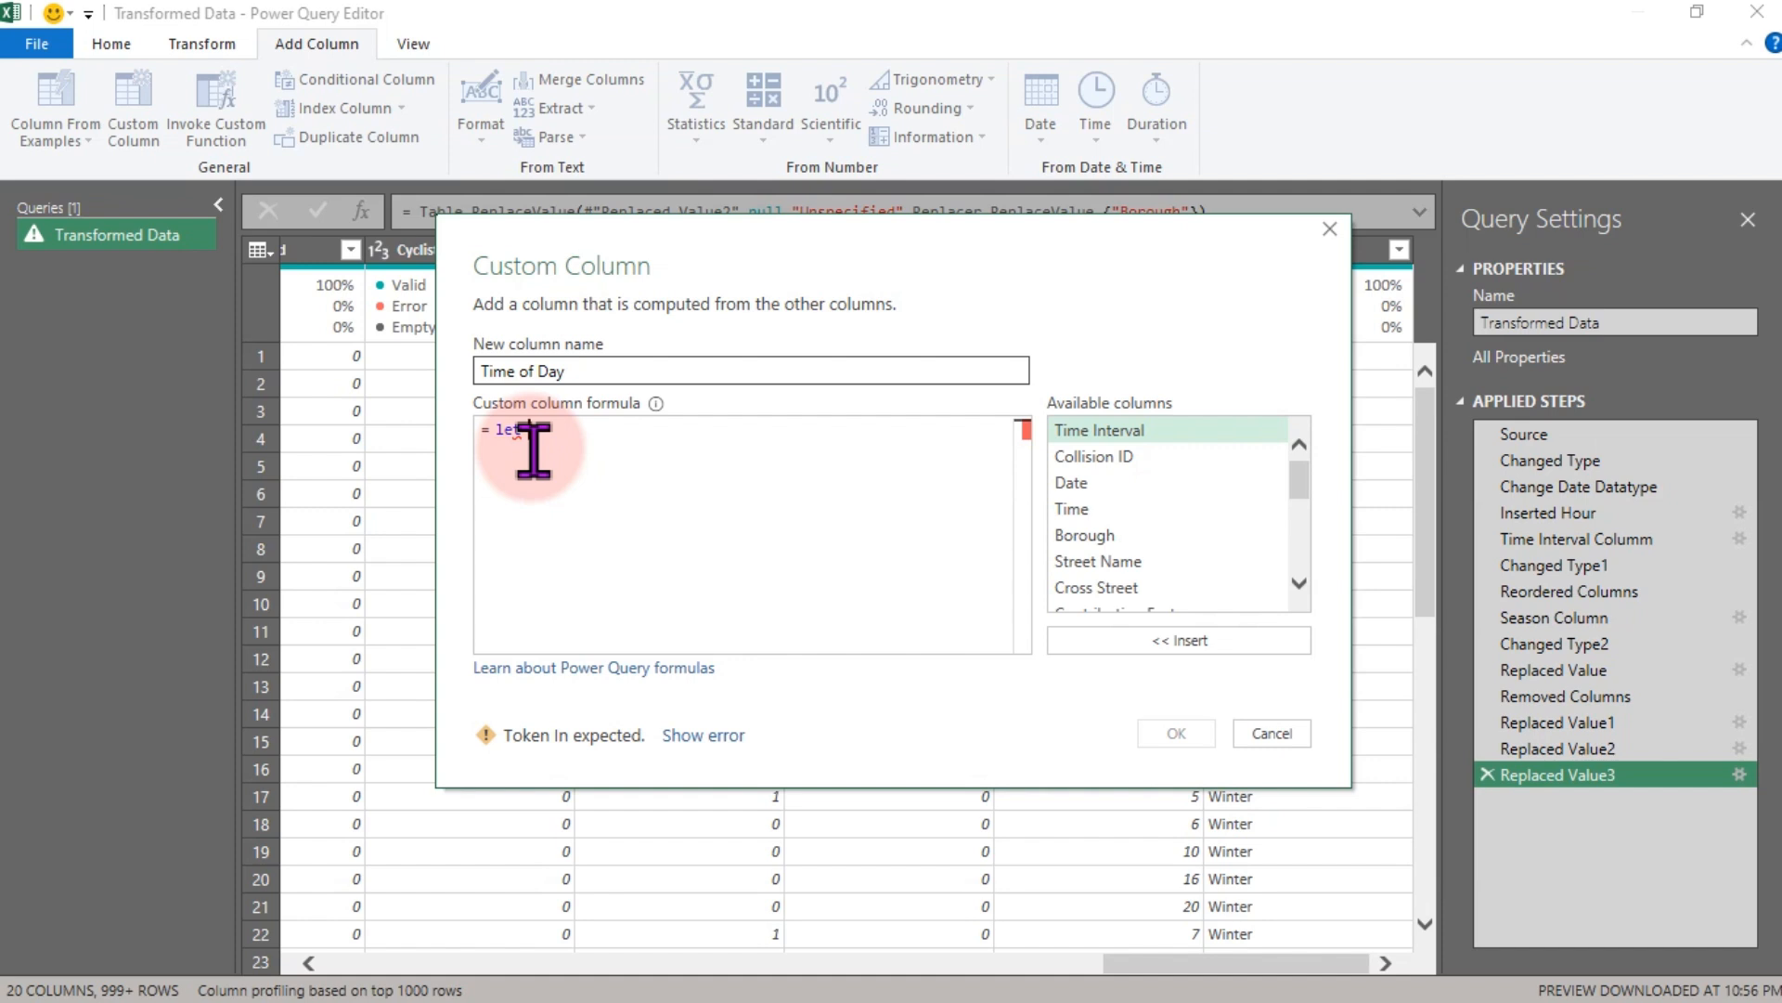
type(" H")
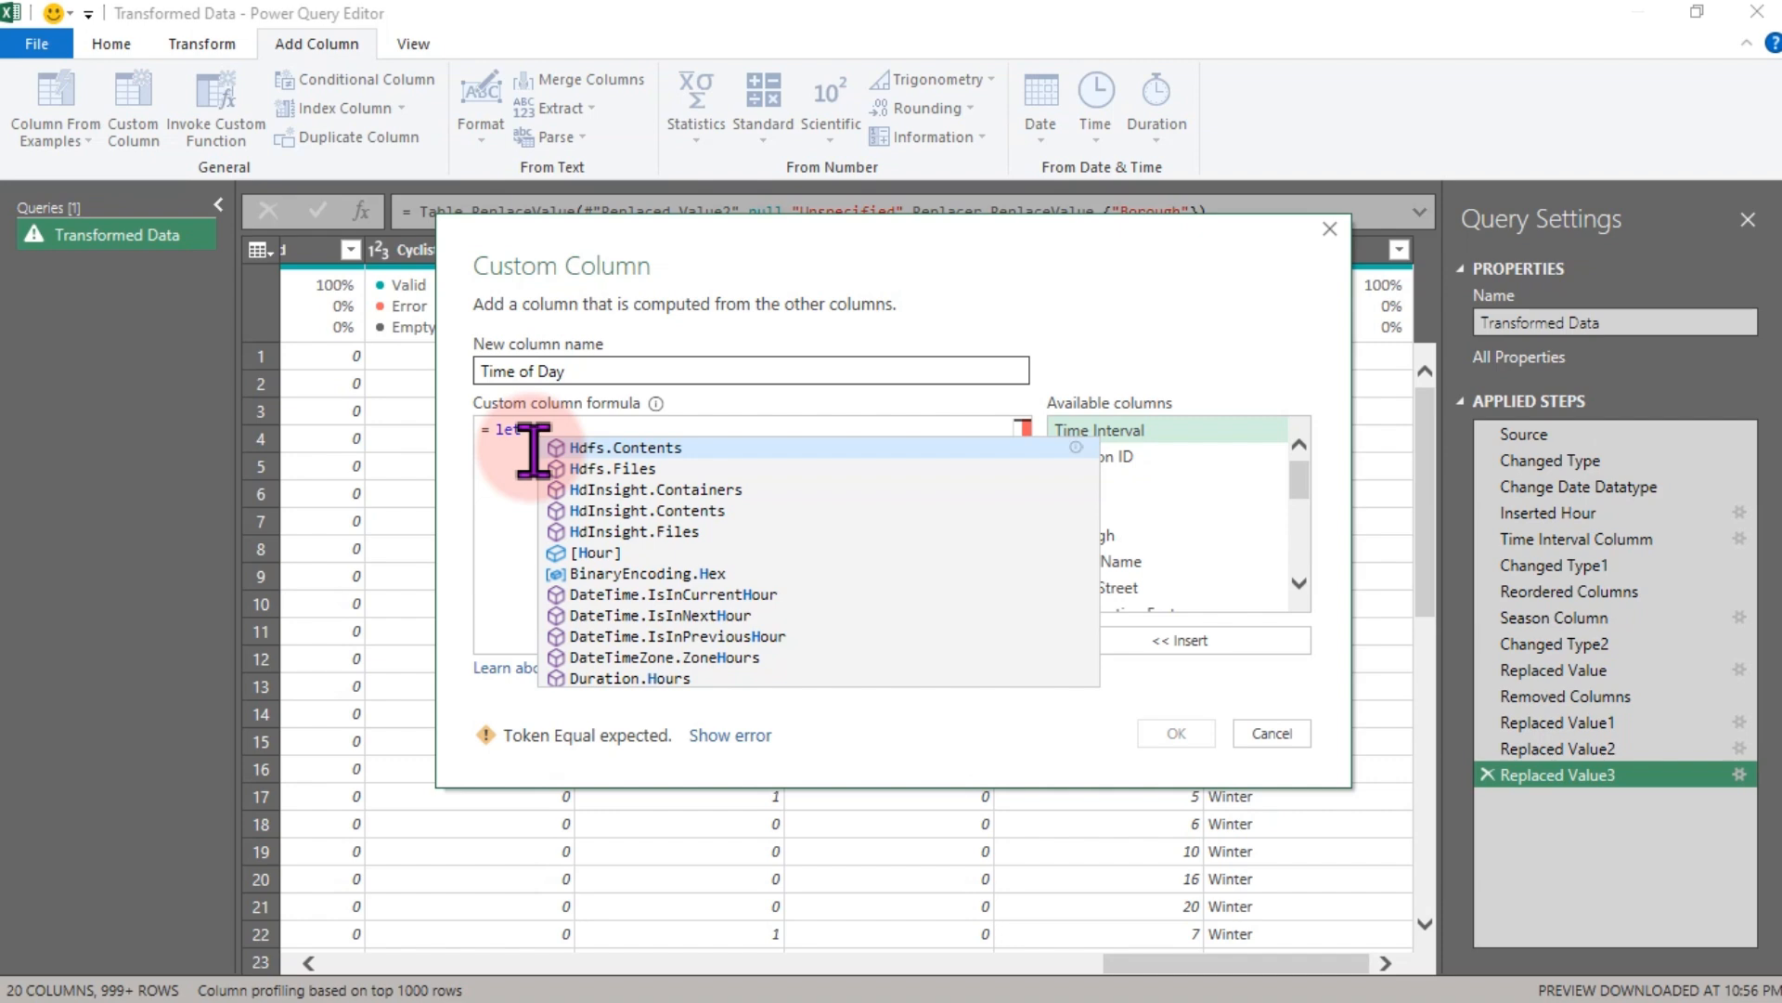
key("BackSpace")
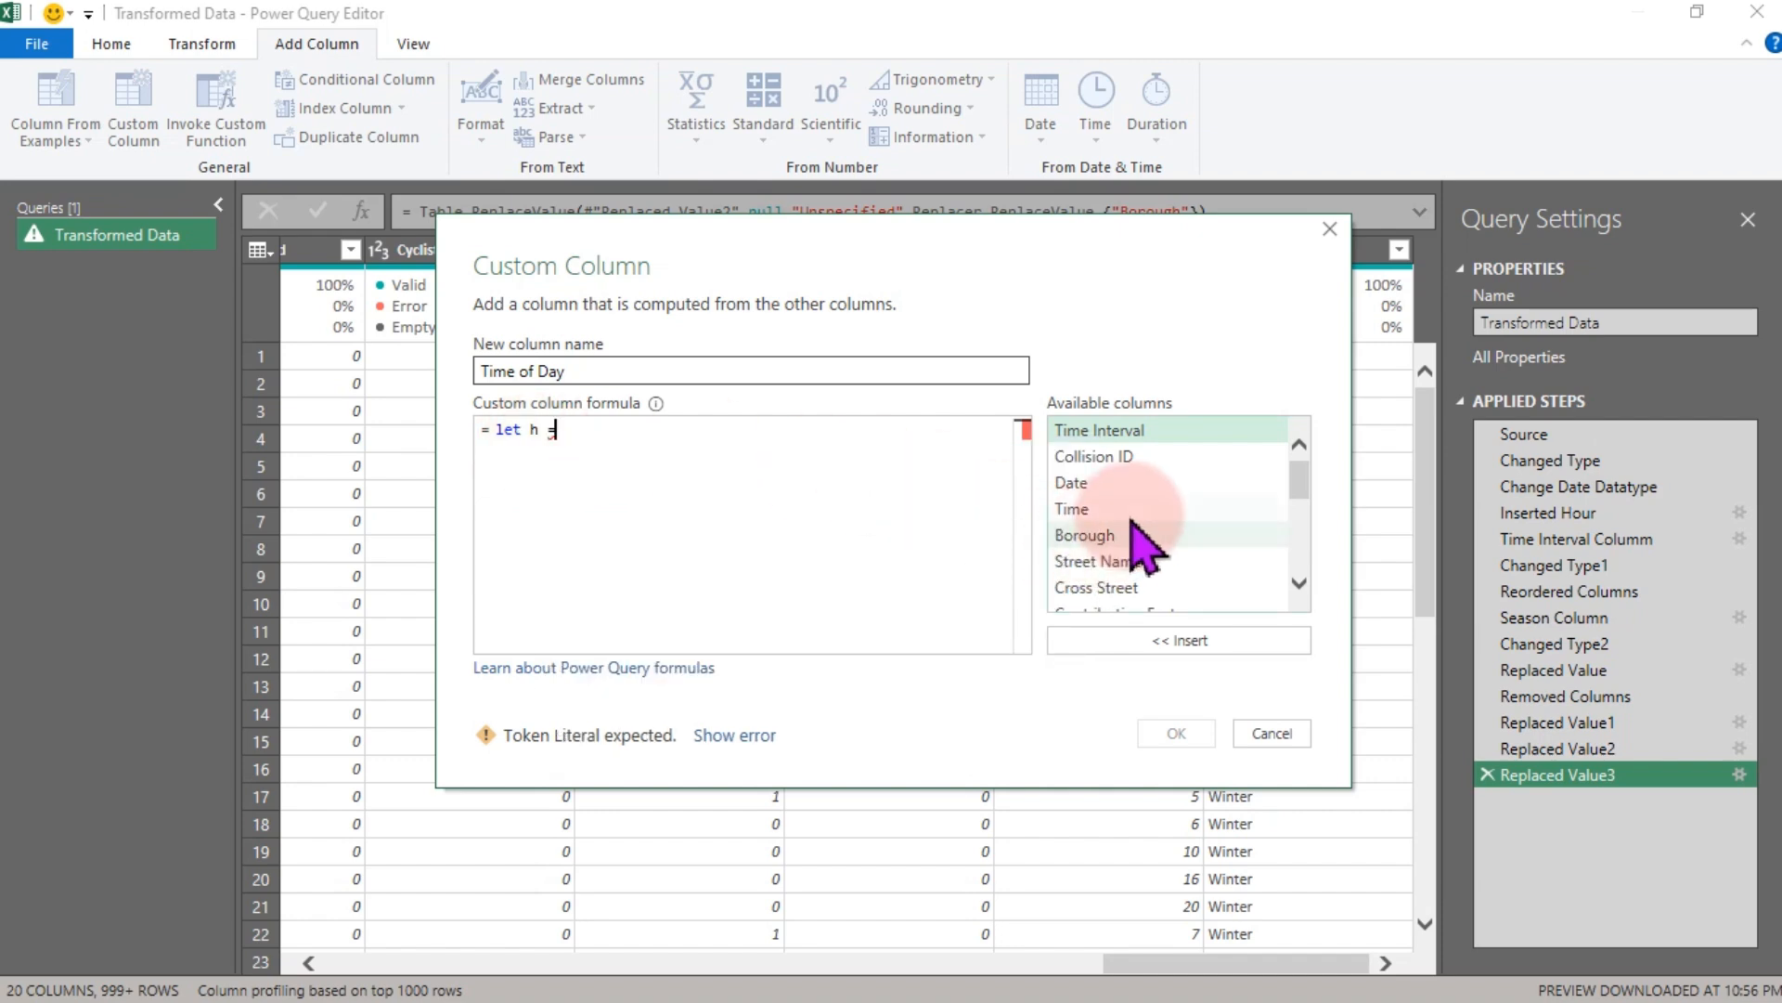
left_click_drag(1300, 482, 1297, 625)
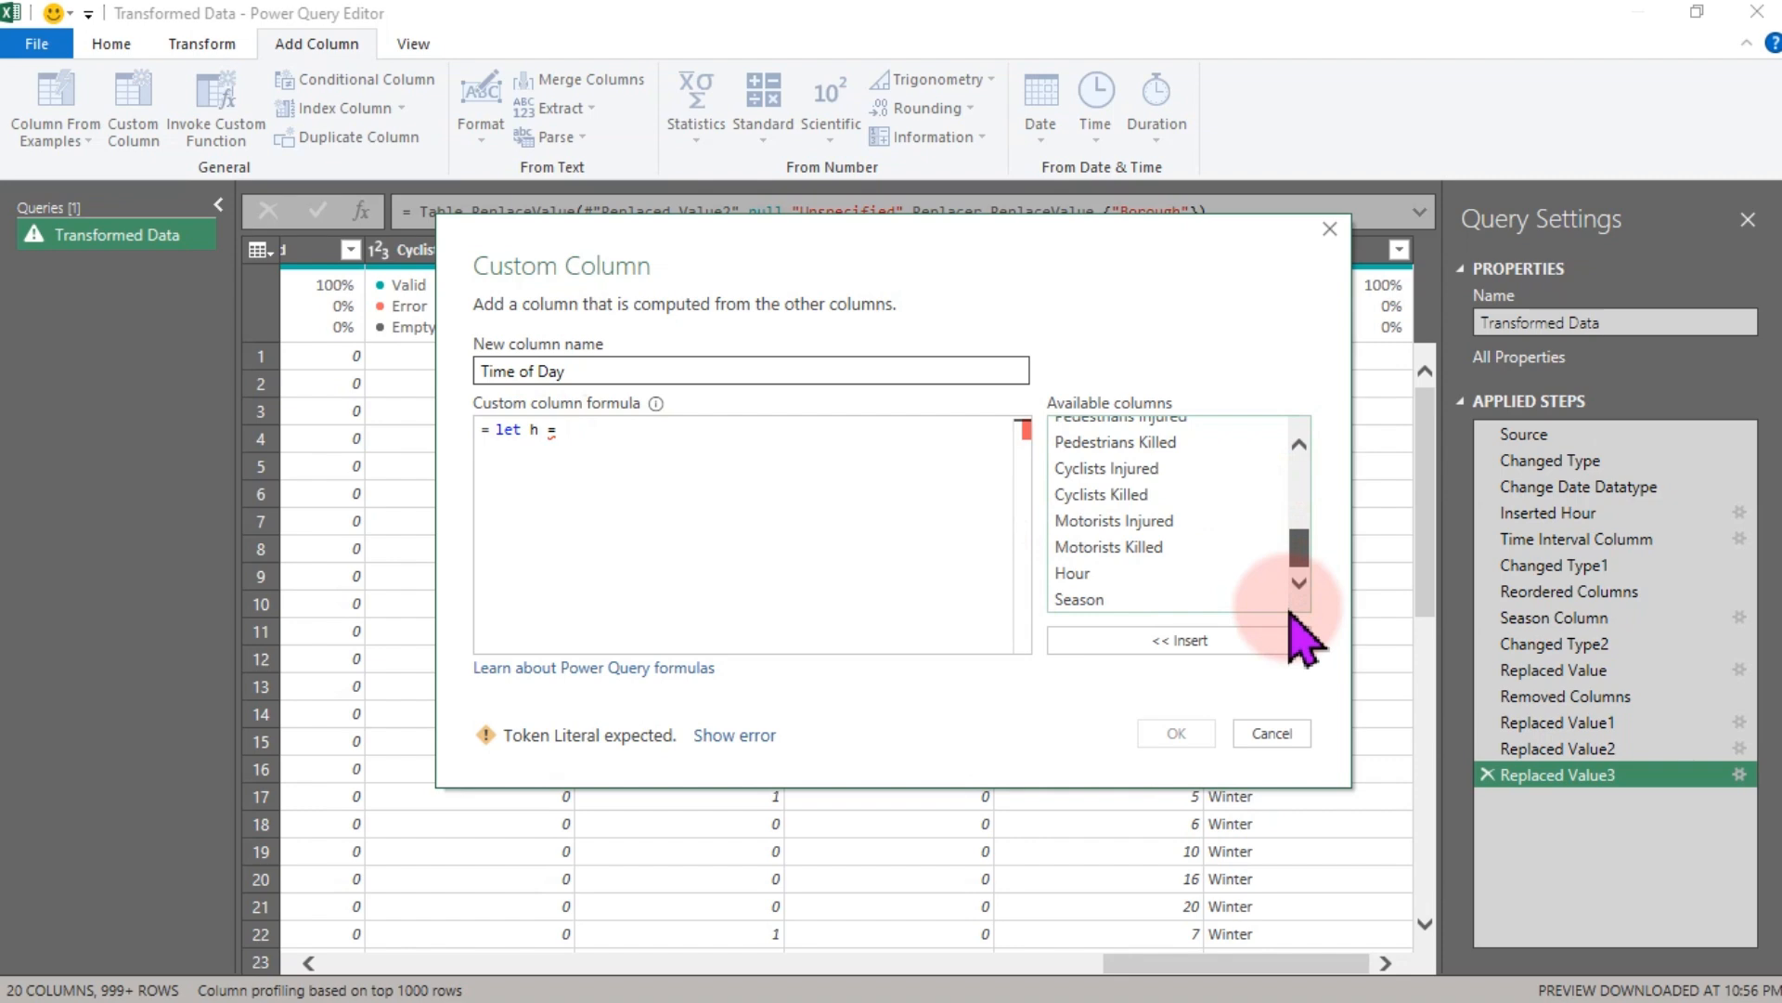
left_click(1098, 573)
double_click(1103, 581)
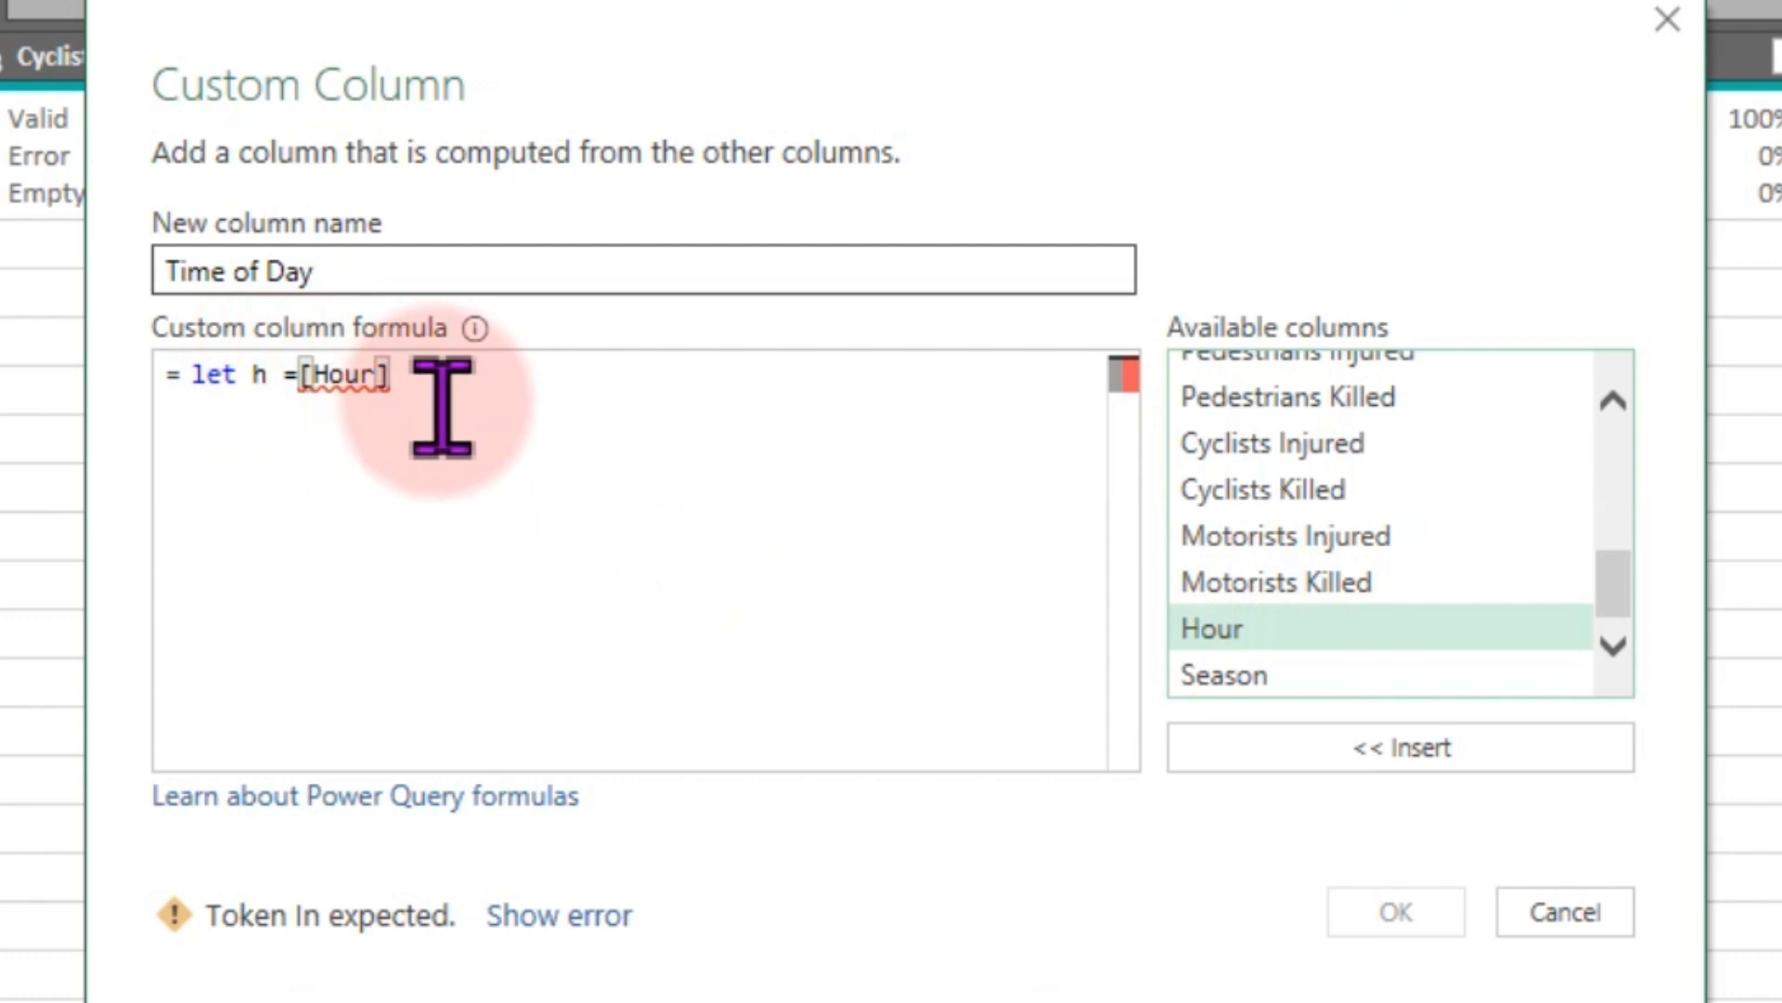
type("in")
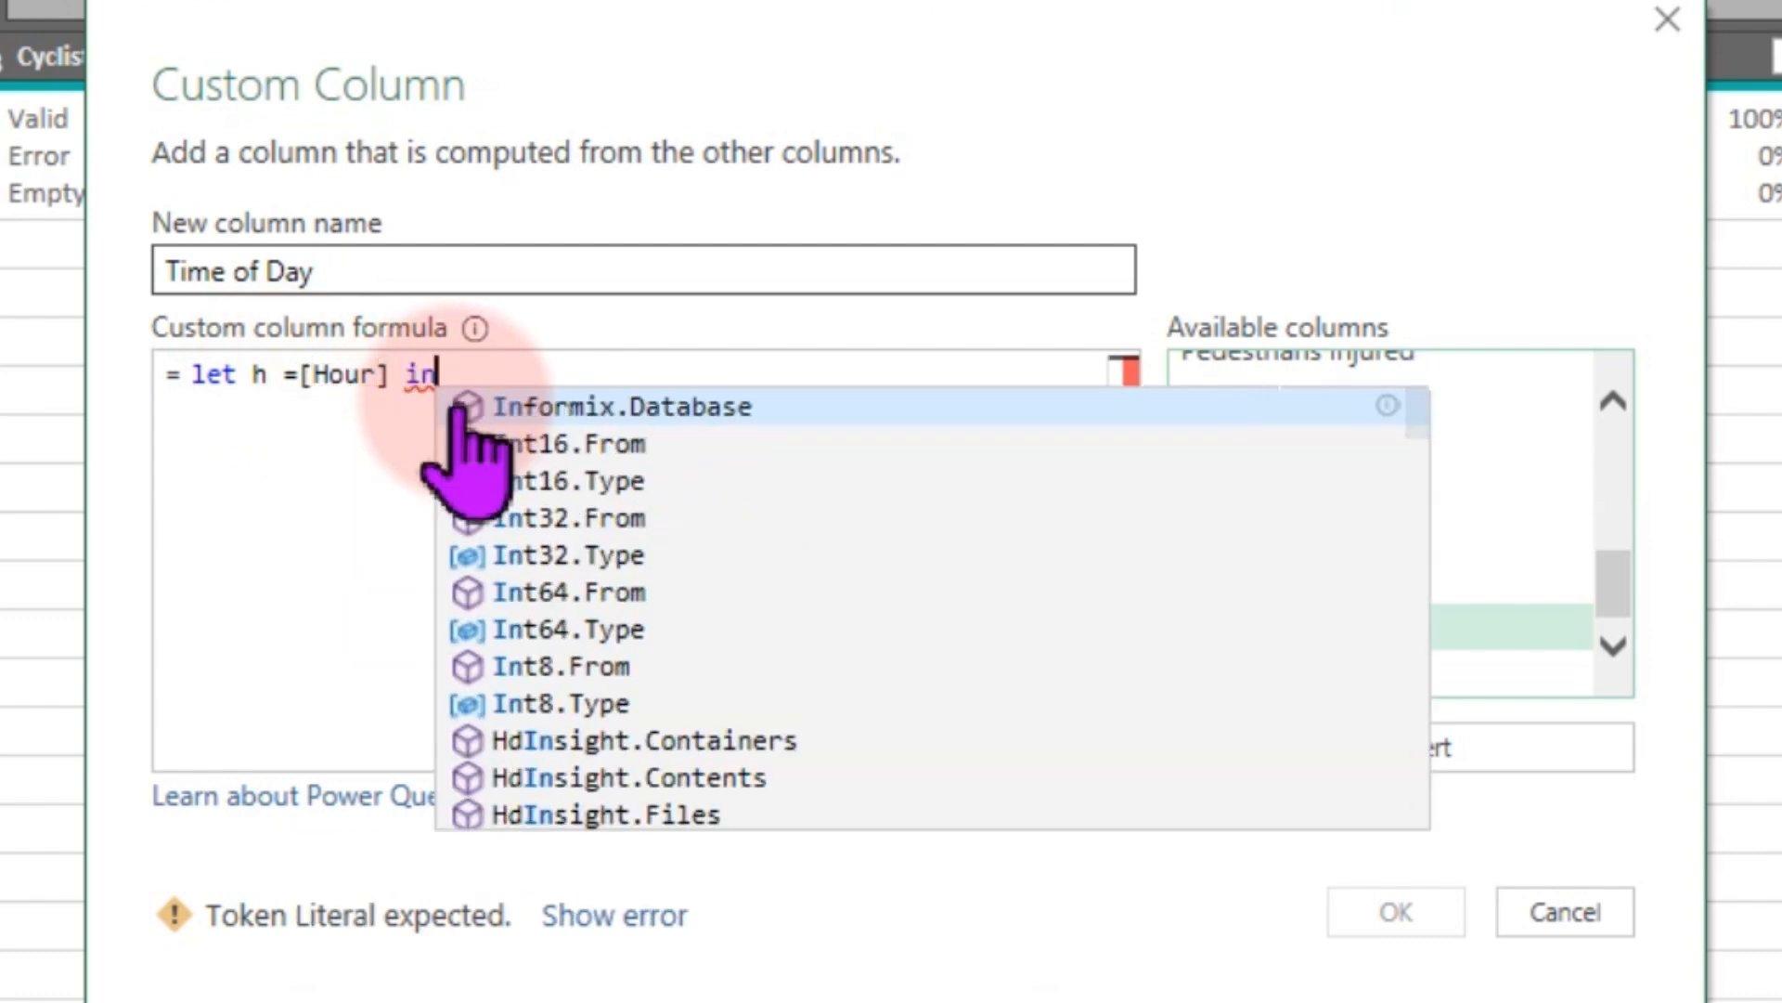
left_click(461, 408)
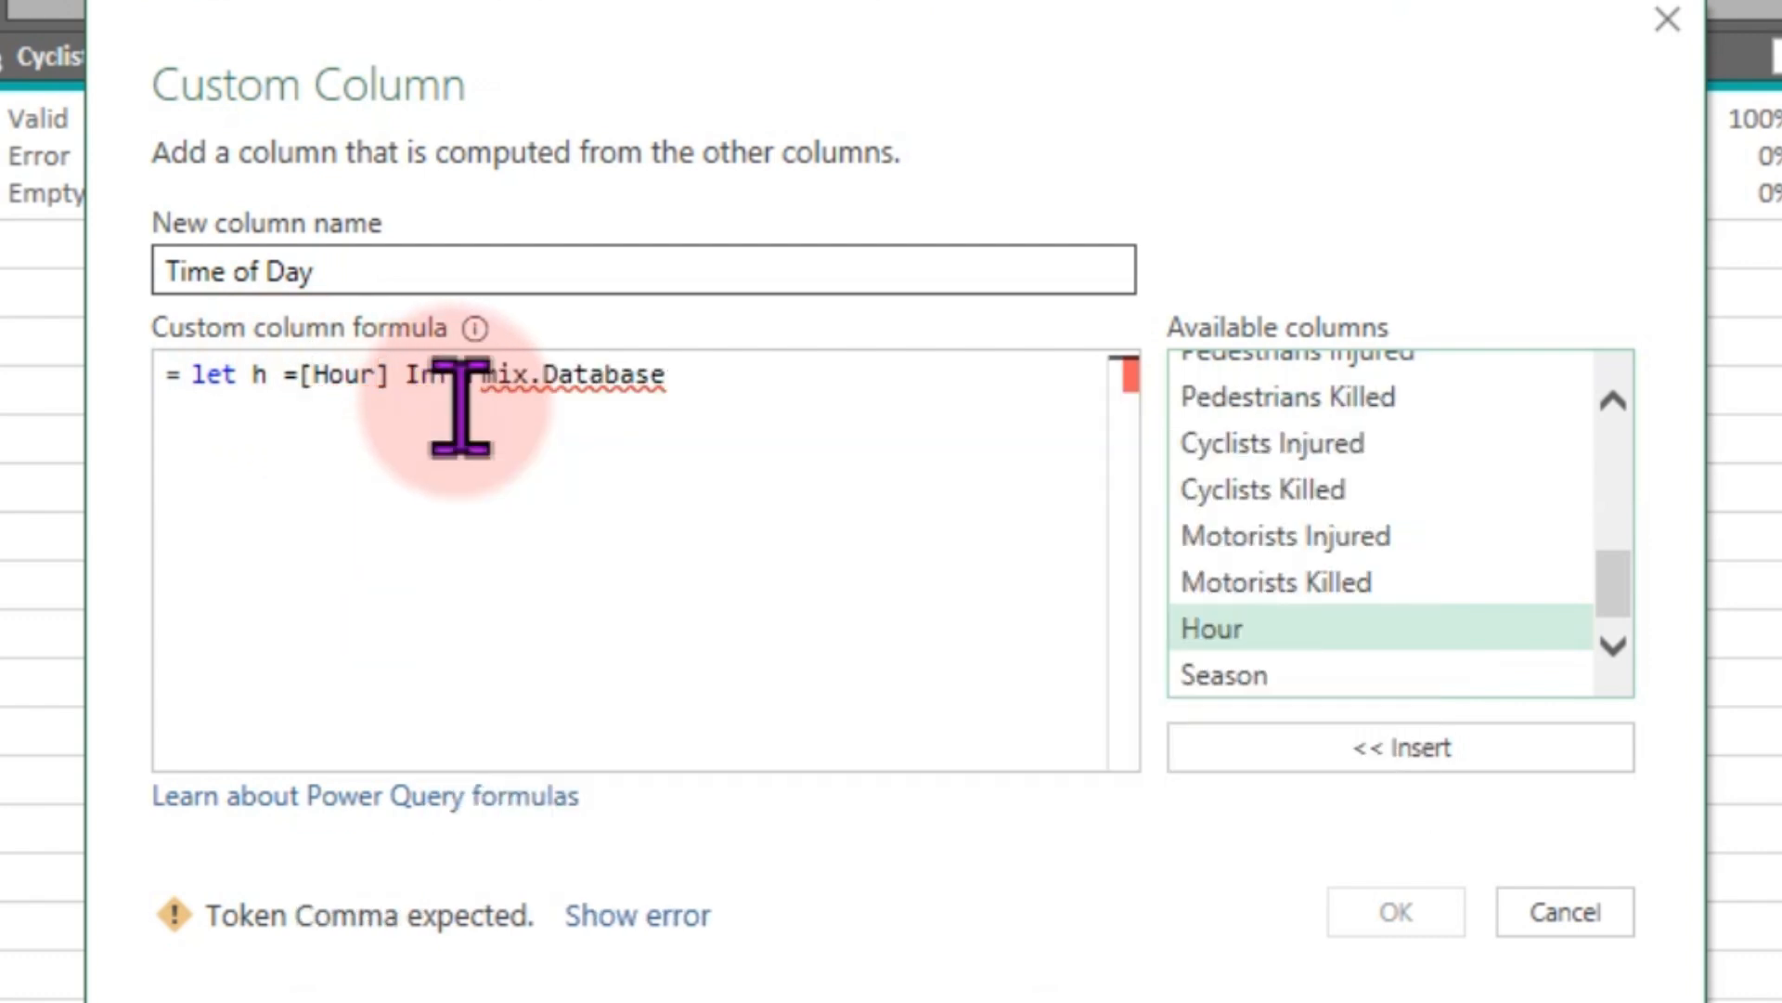
key("BackSpace")
key("BackSpace")
key("BackSpace")
key("BackSpace")
key("BackSpace")
key("BackSpace")
key("BackSpace")
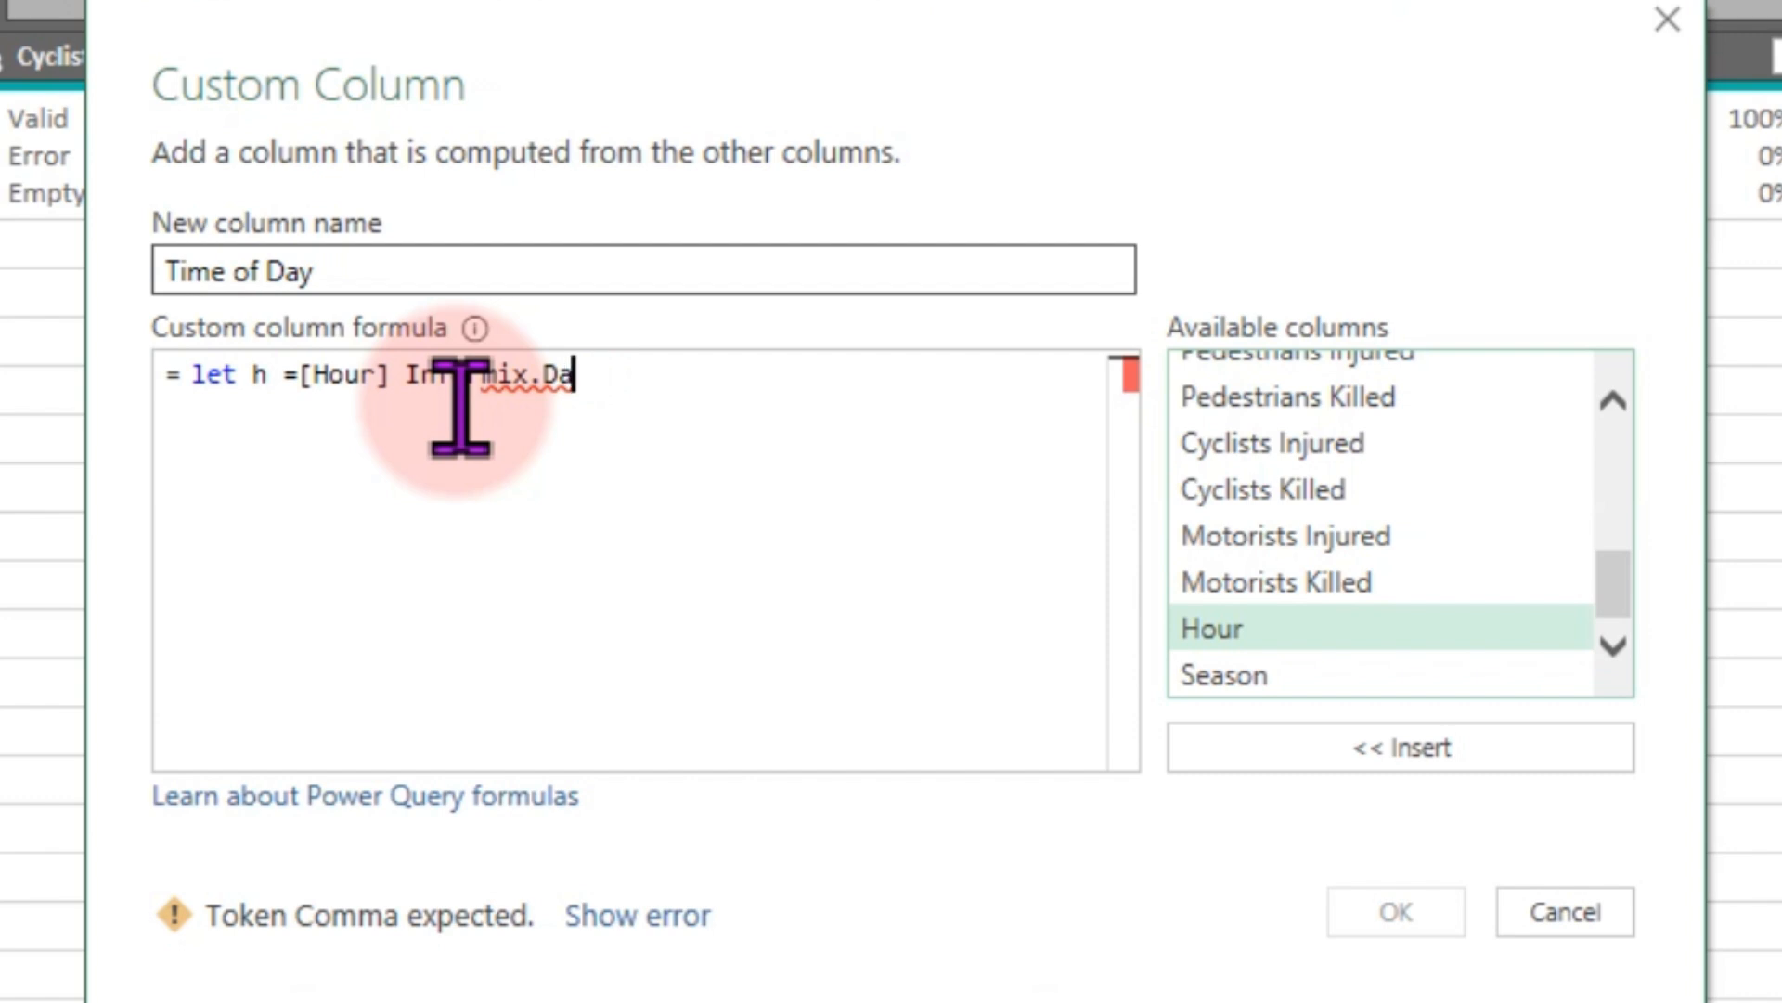
key("BackSpace")
key("BackSpace")
key("BackSpace")
key("BackSpace")
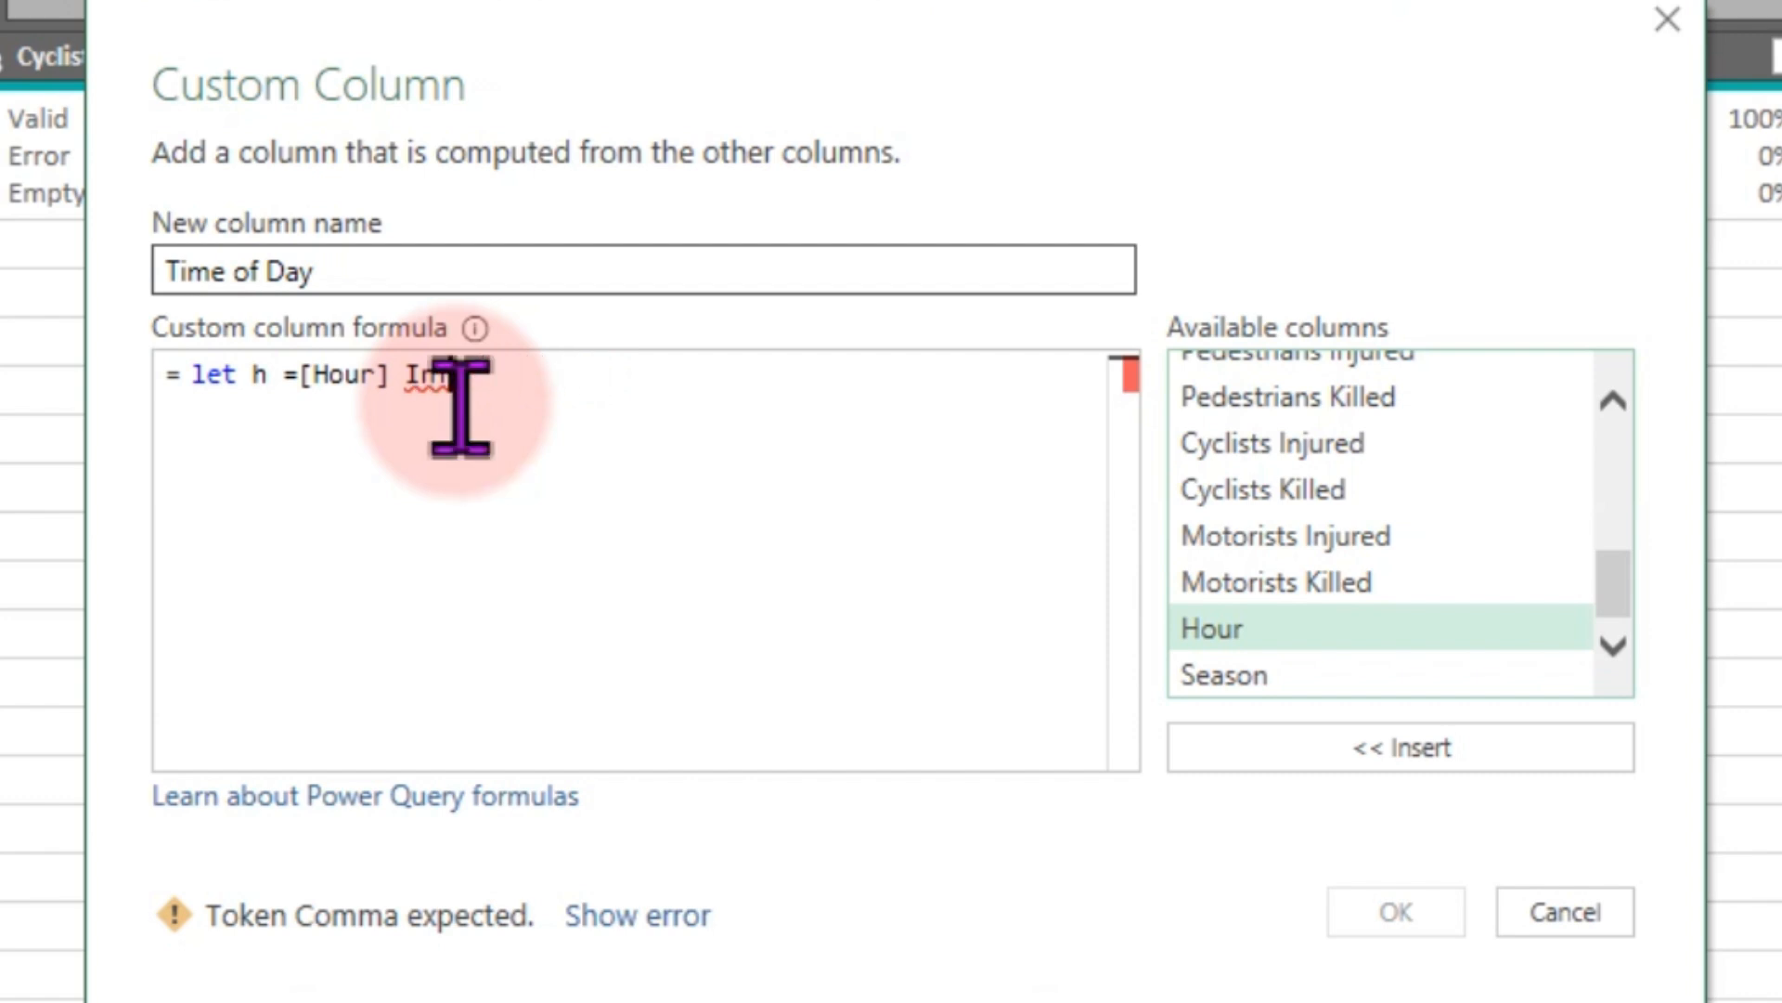
key("BackSpace")
key("BackSpace")
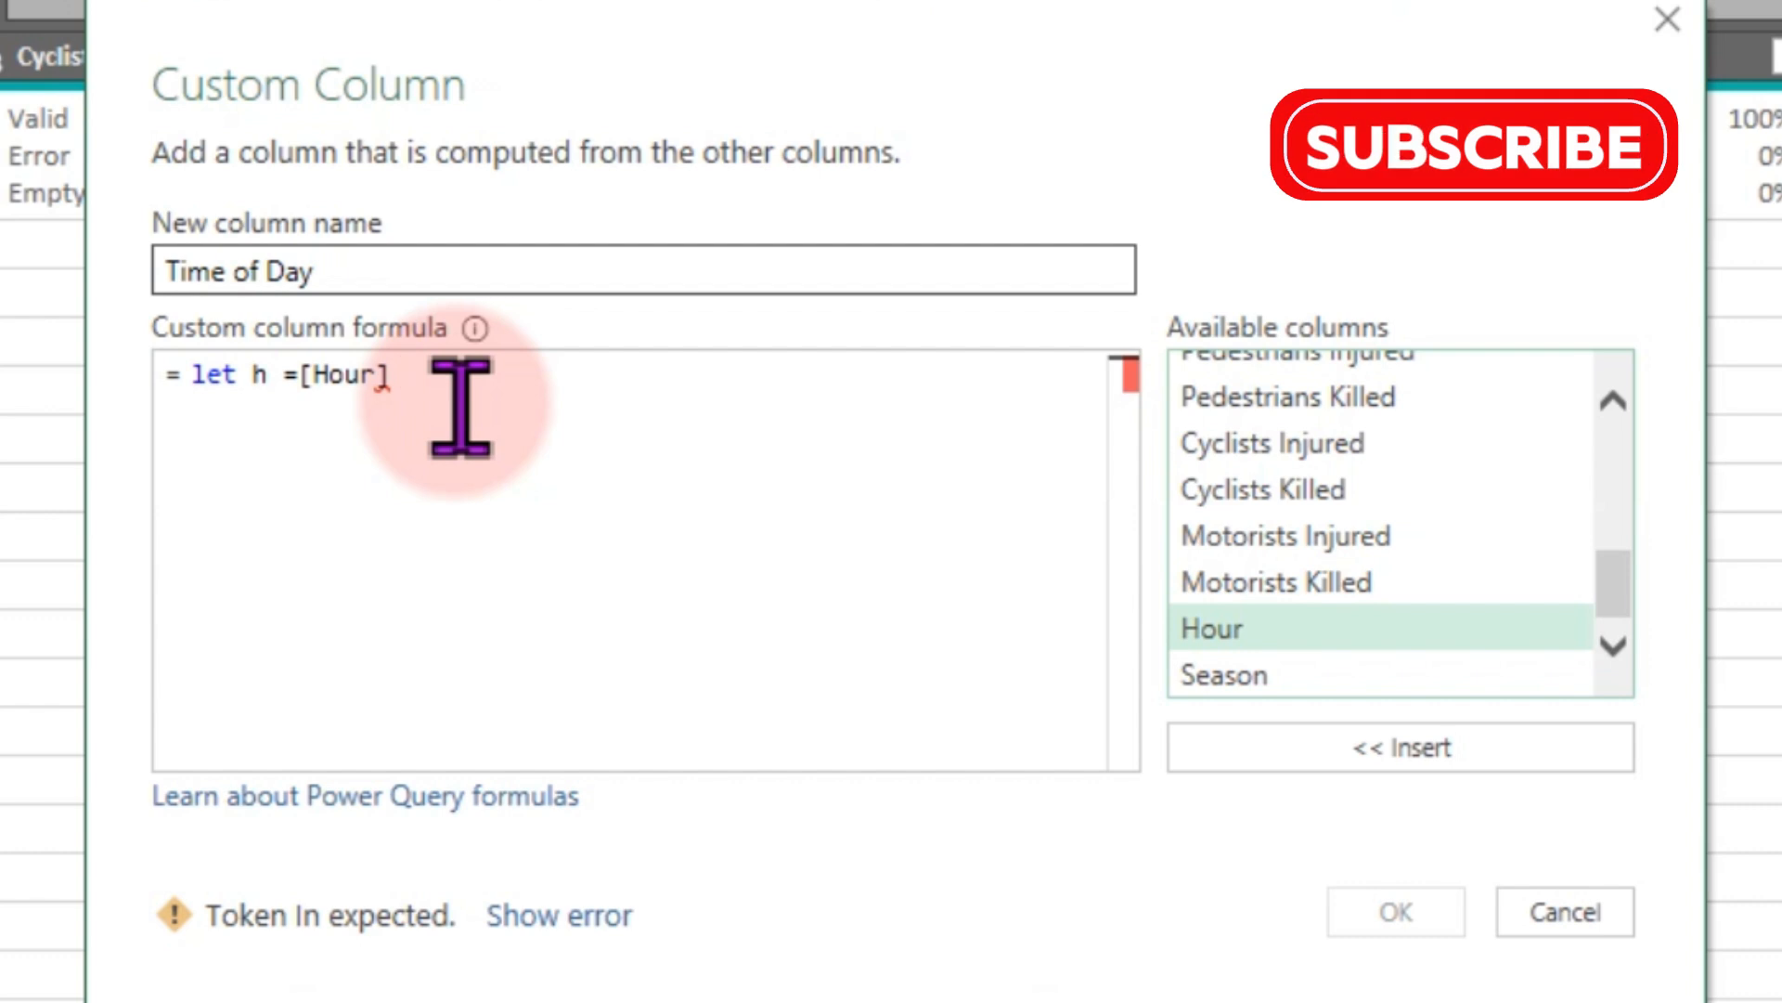
type("In")
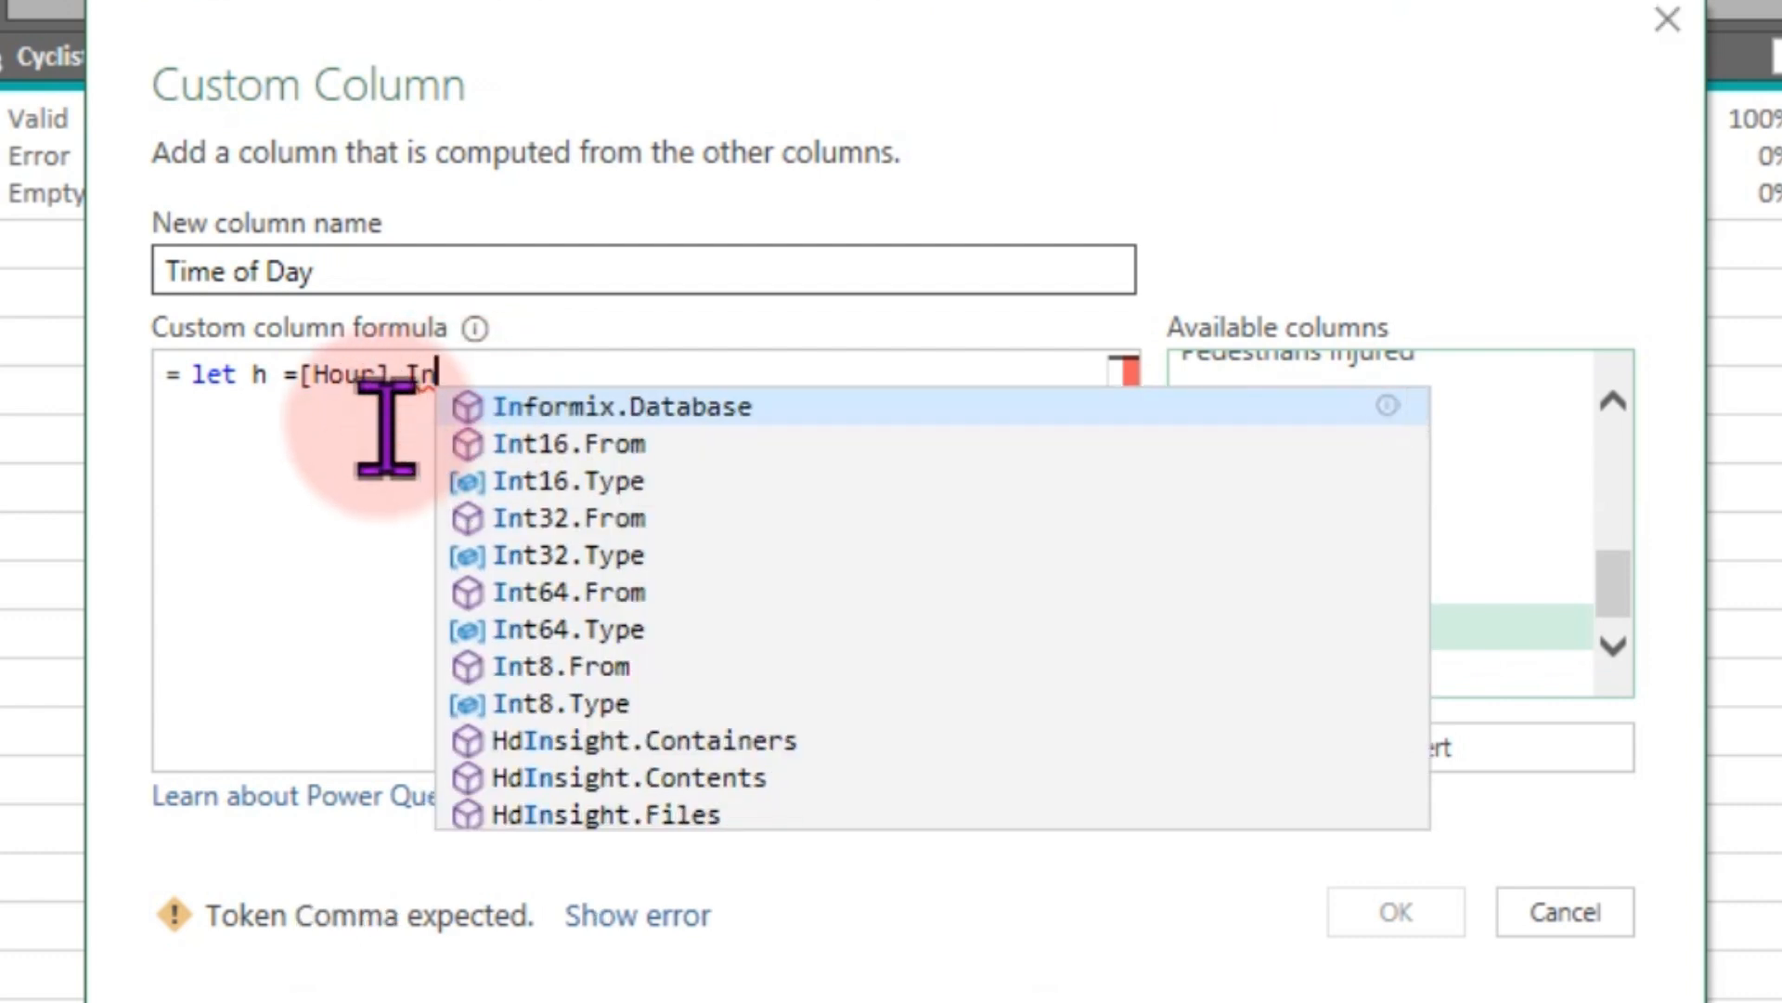
key("Return")
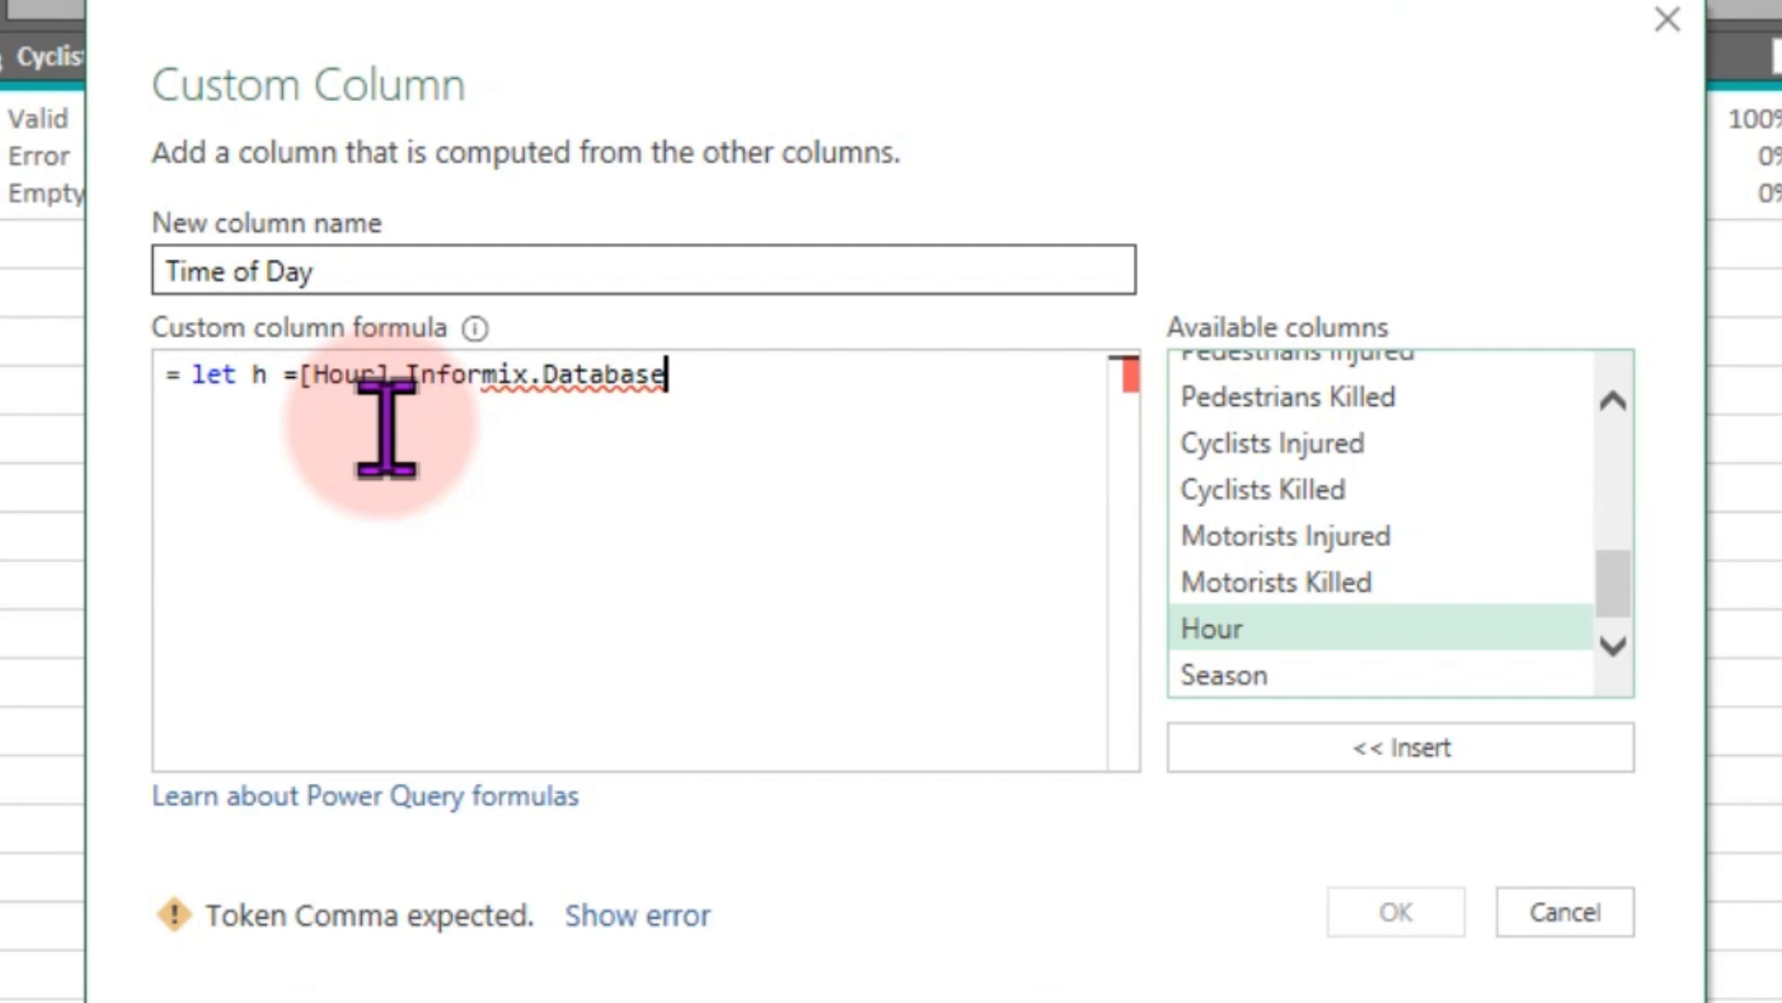
key("BackSpace")
key("BackSpace")
key("BackSpace")
key("BackSpace")
key("BackSpace")
key("BackSpace")
key("BackSpace")
key("BackSpace")
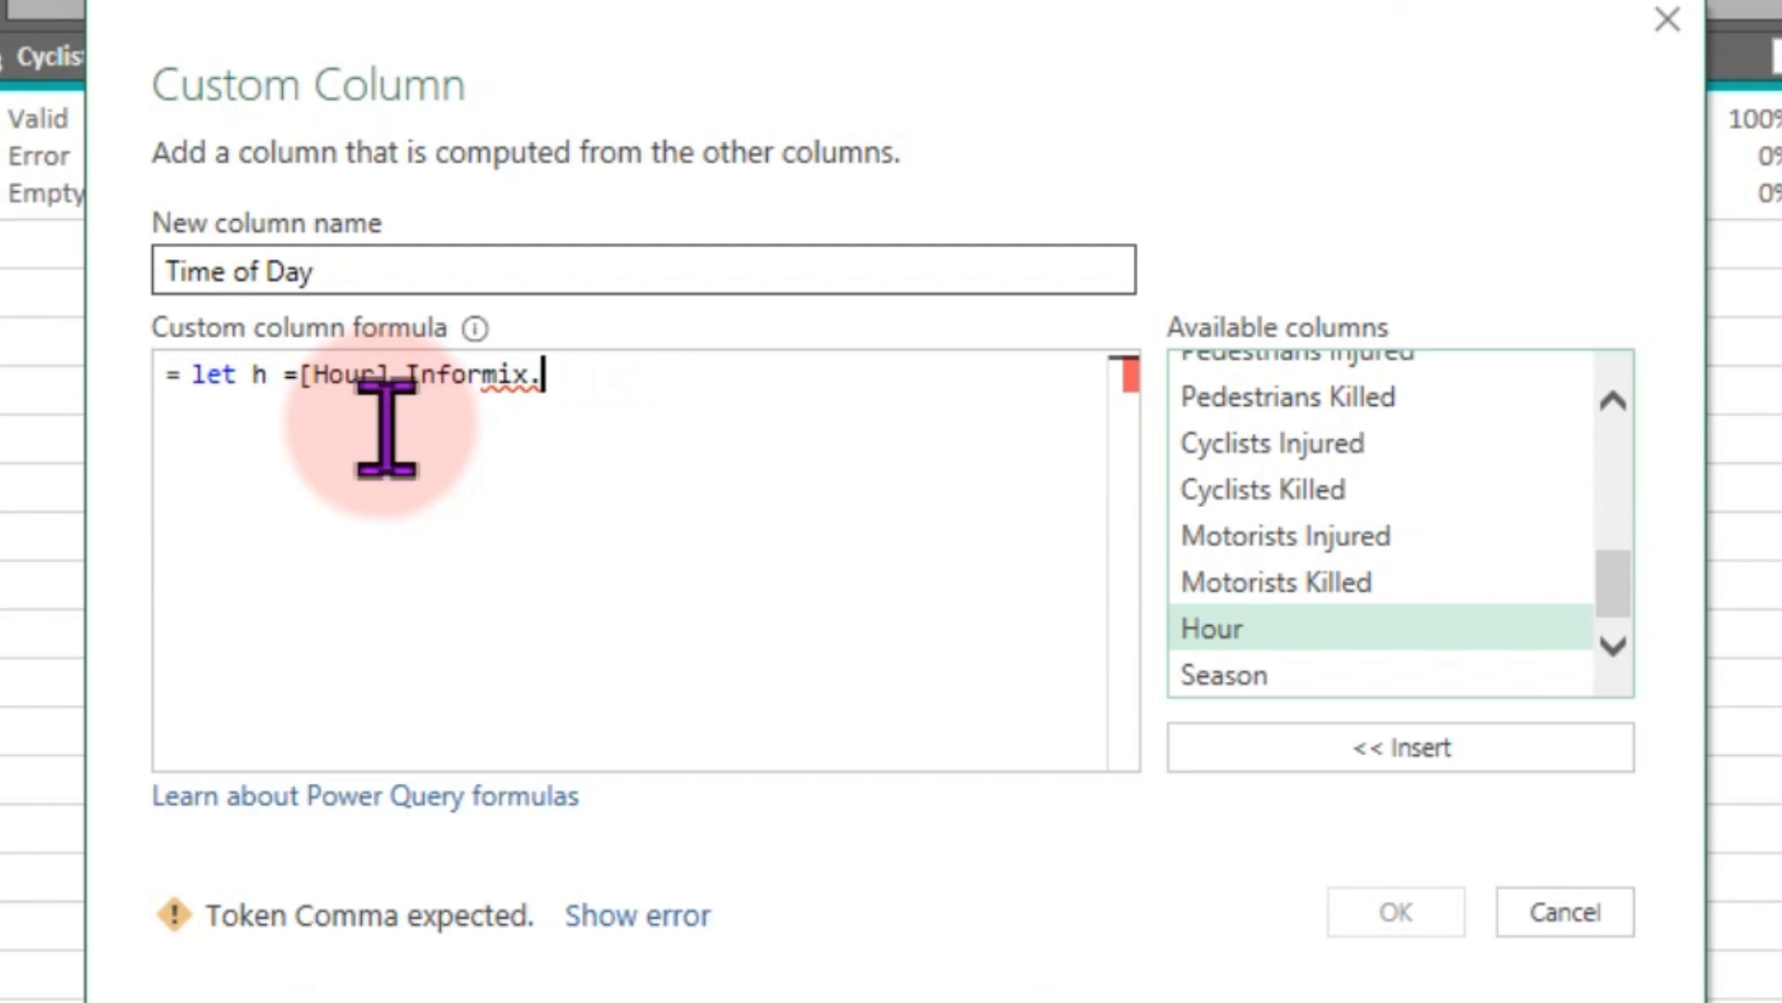
key("BackSpace")
key("BackSpace")
key("BackSpace")
key("BackSpace")
key("BackSpace")
key("BackSpace")
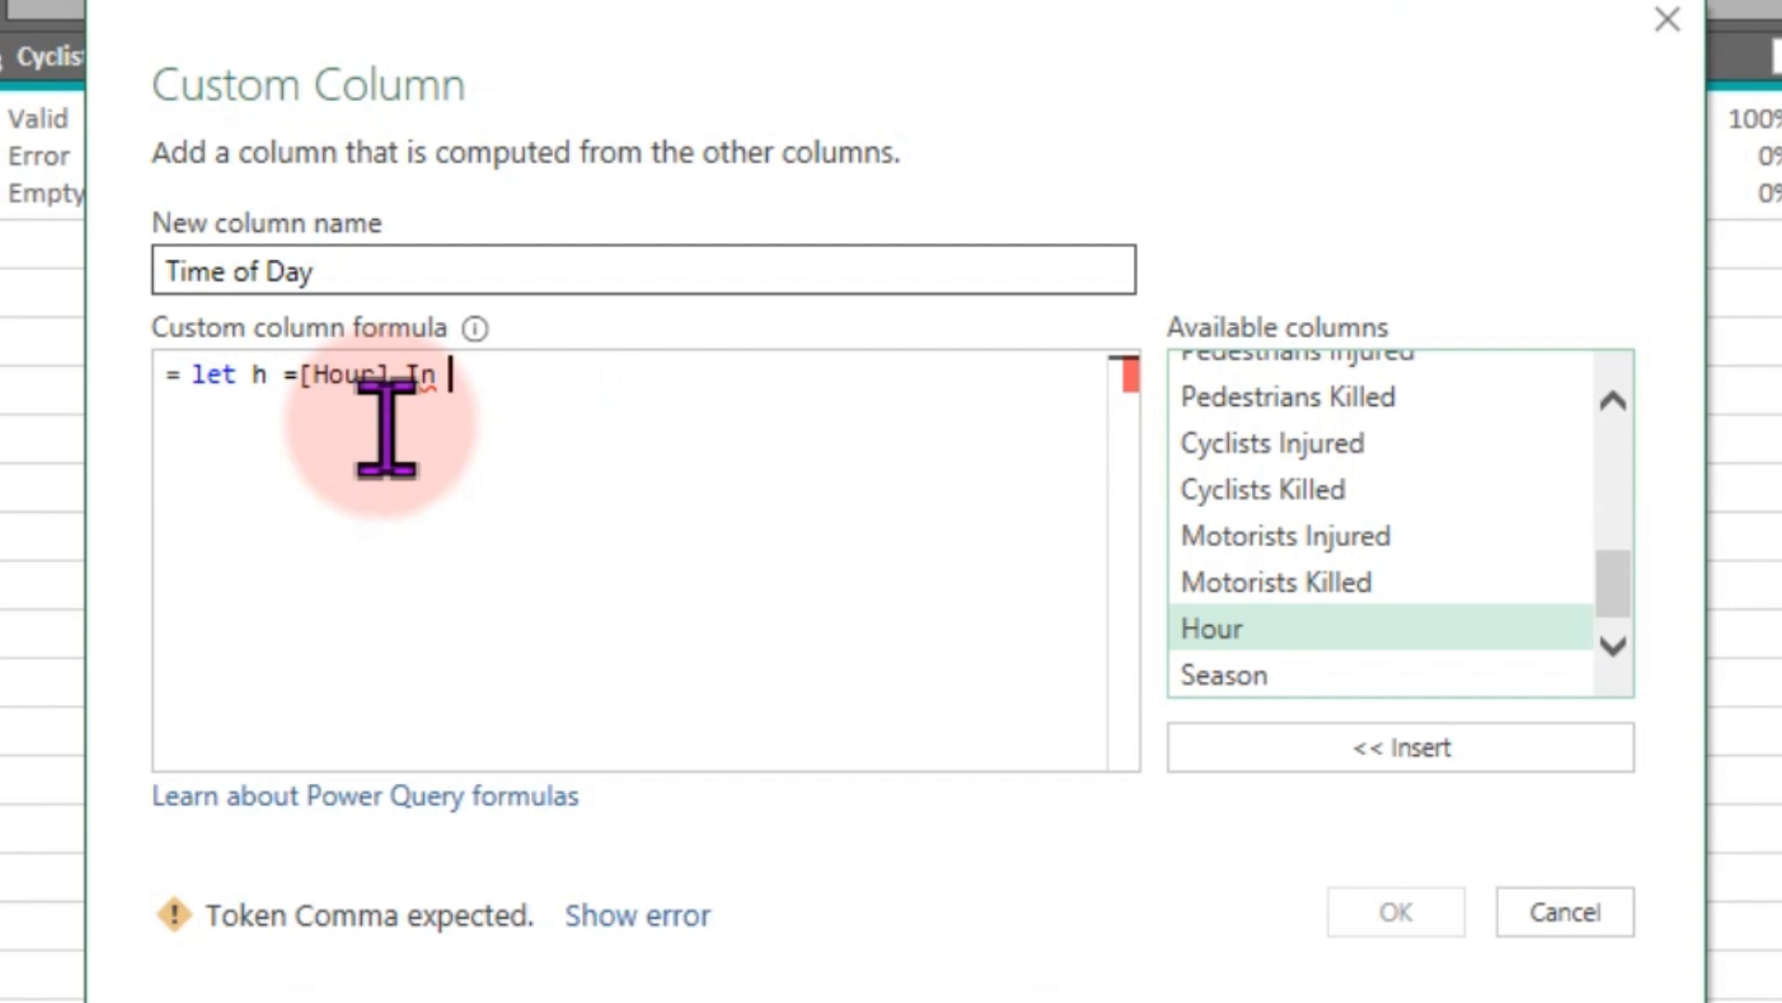
key("Return")
key("BackSpace")
key("BackSpace")
key("BackSpace")
key("BackSpace")
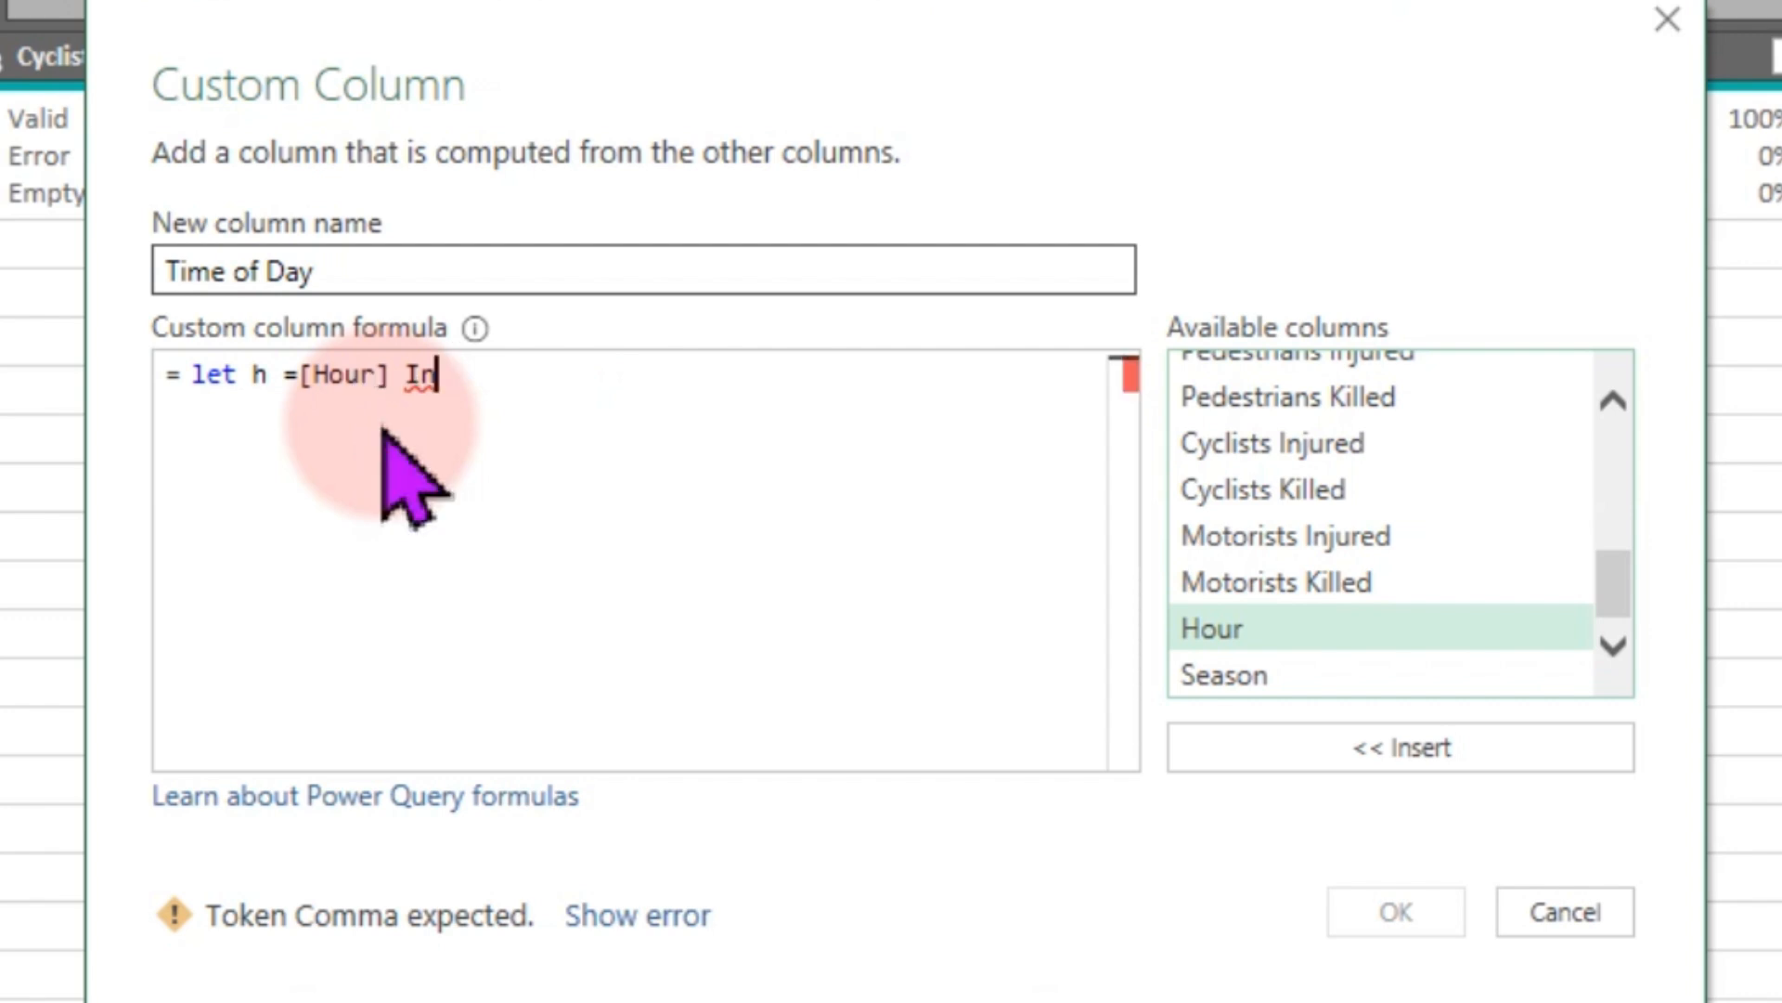
type("in")
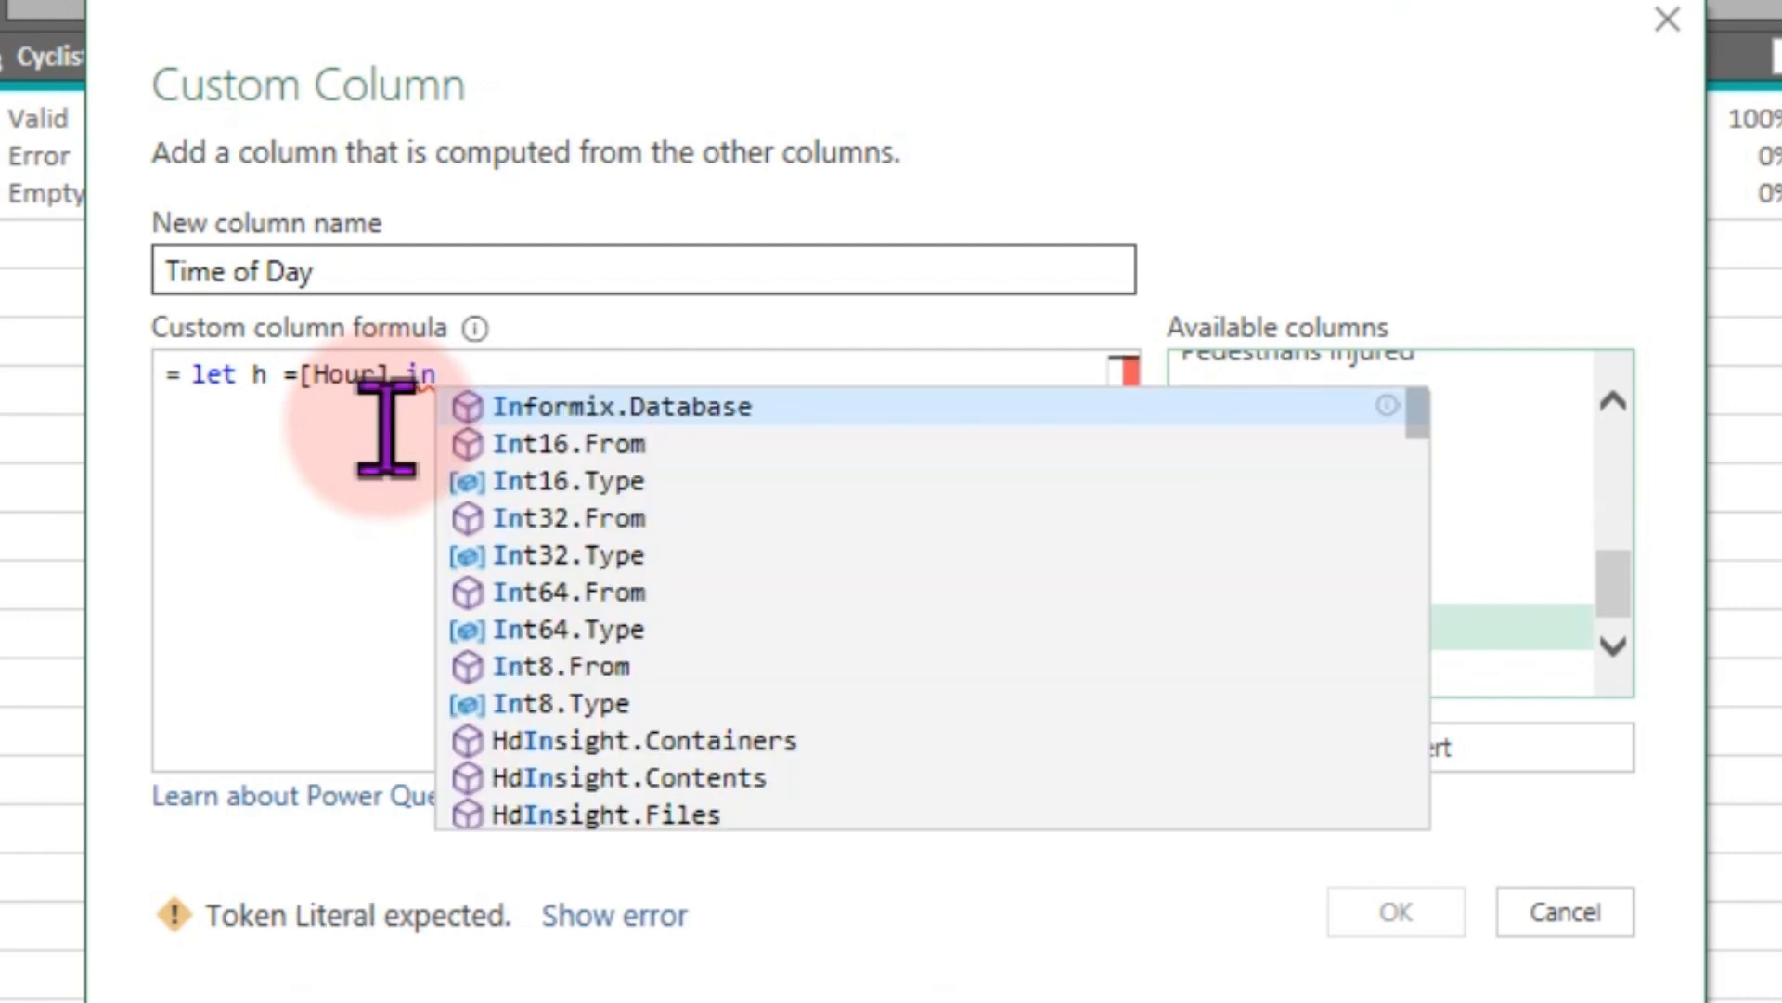
key("Return")
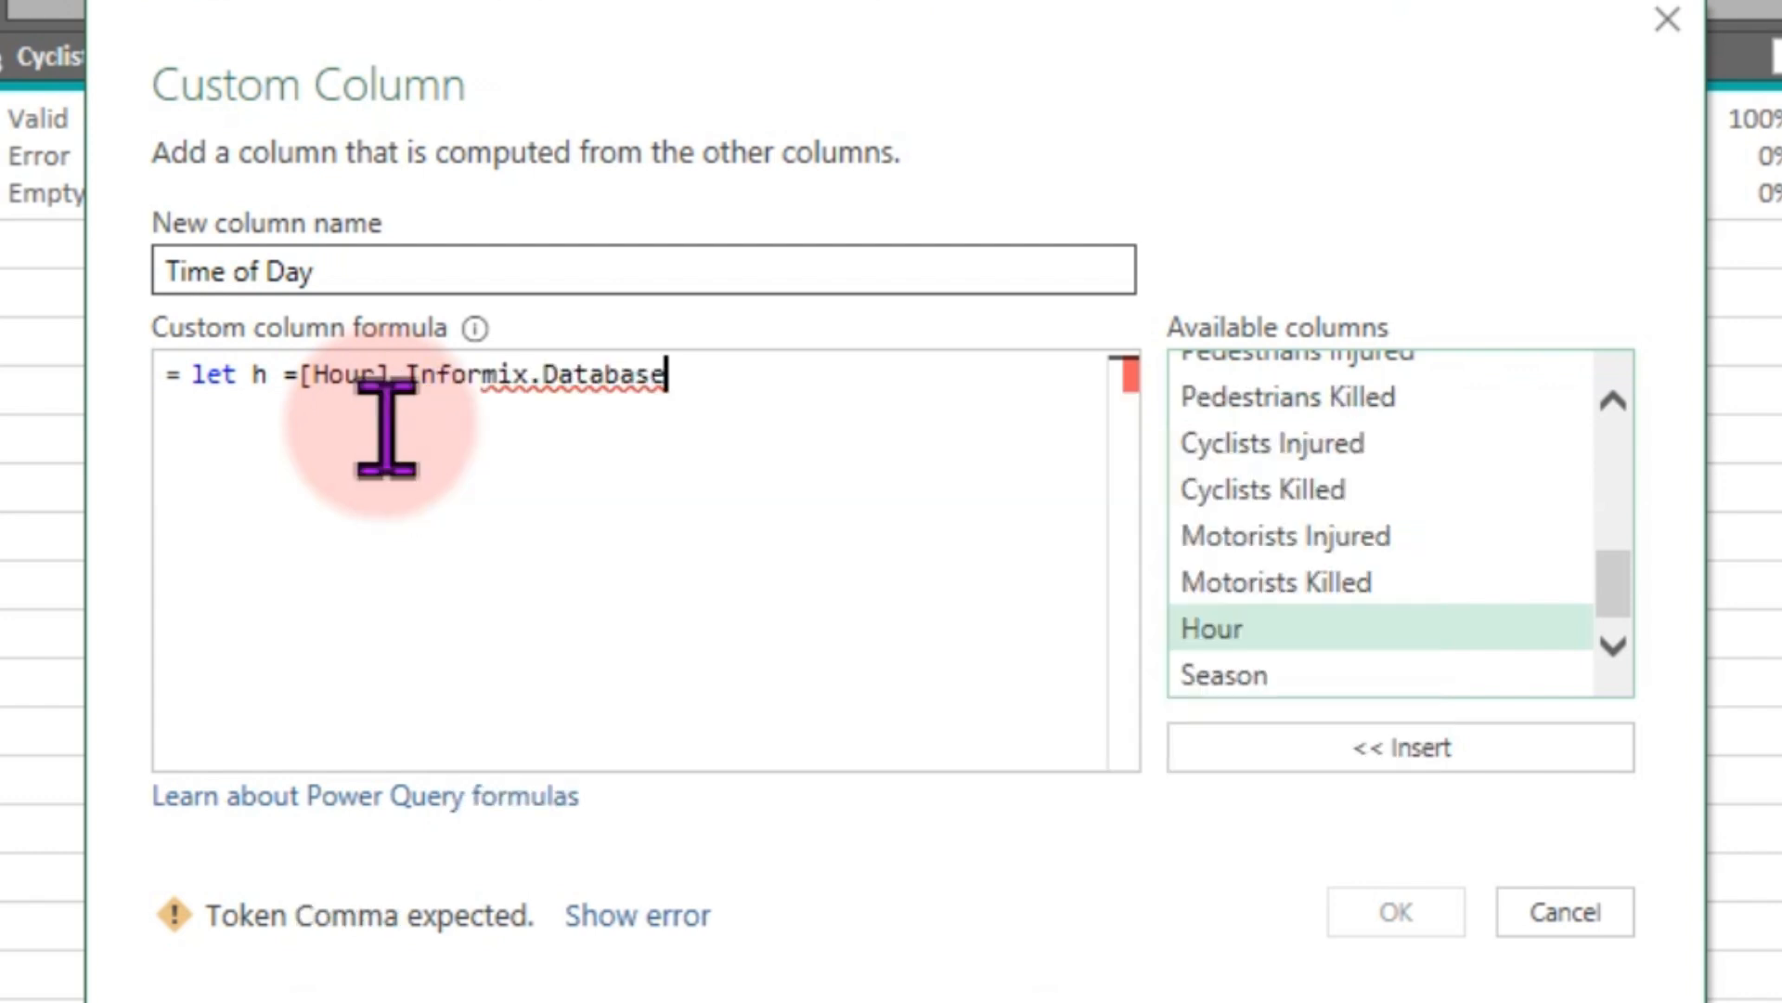
key("BackSpace")
key("BackSpace")
key("BackSpace")
key("BackSpace")
key("BackSpace")
key("BackSpace")
key("BackSpace")
key("BackSpace")
key("BackSpace")
key("BackSpace")
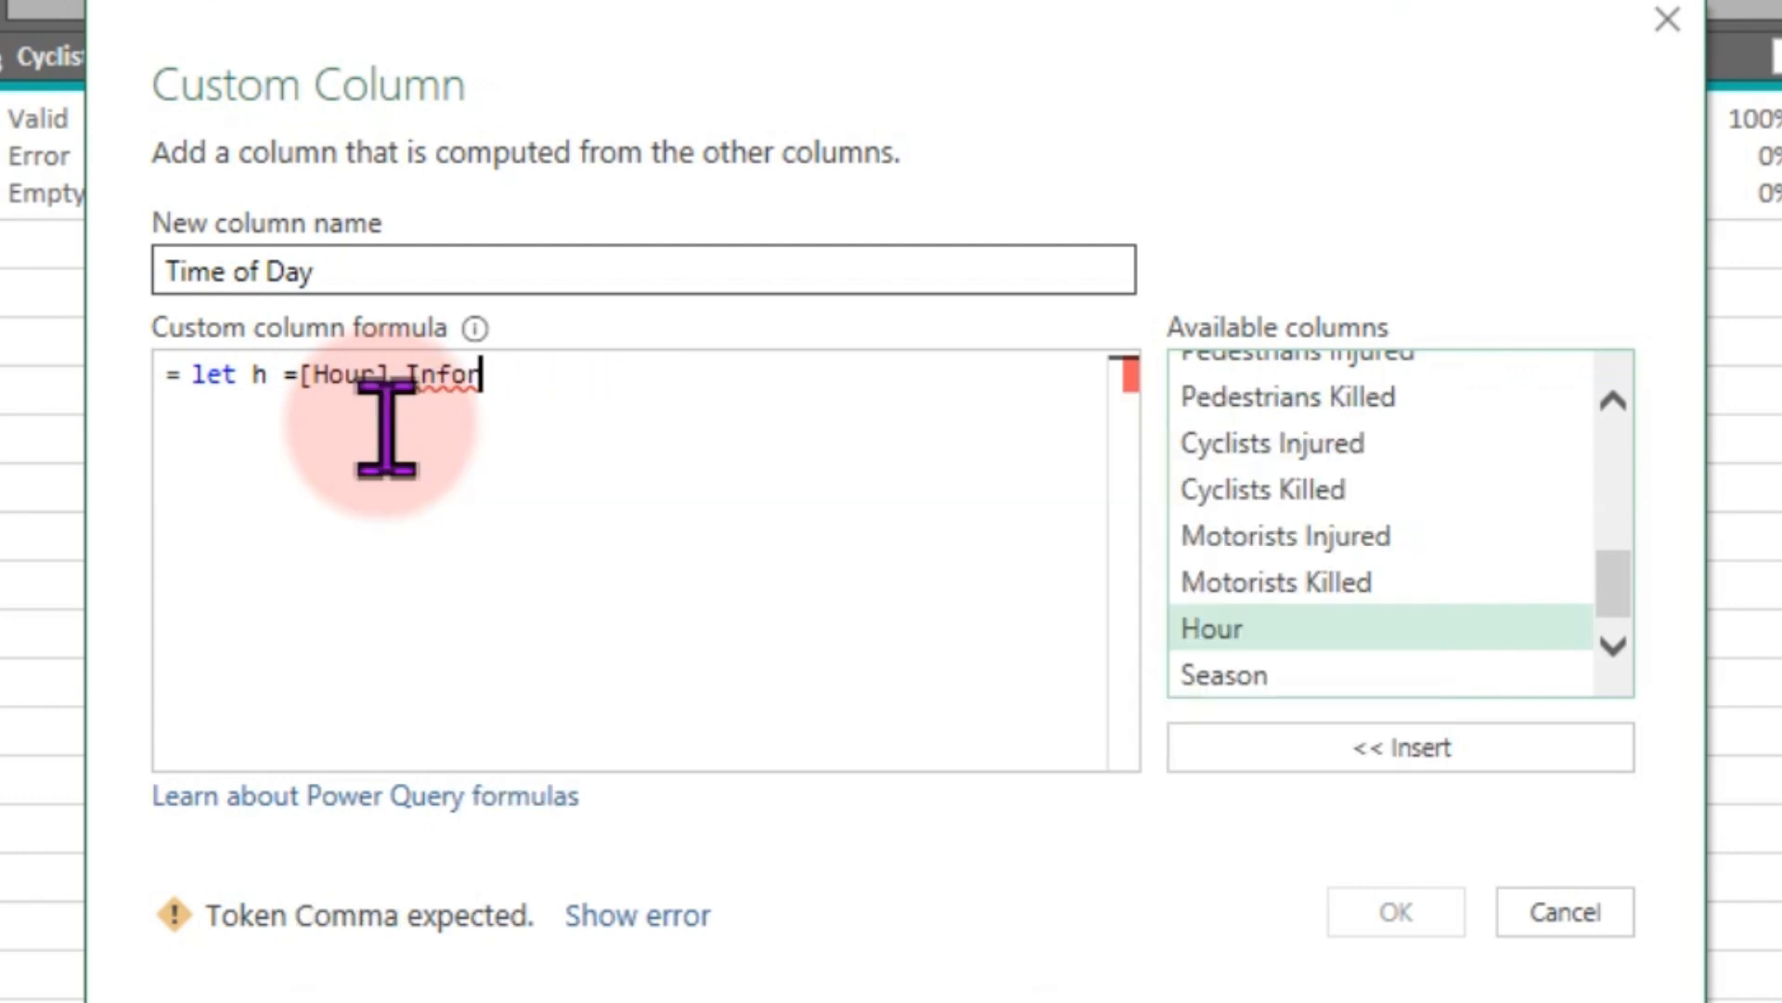
key("BackSpace")
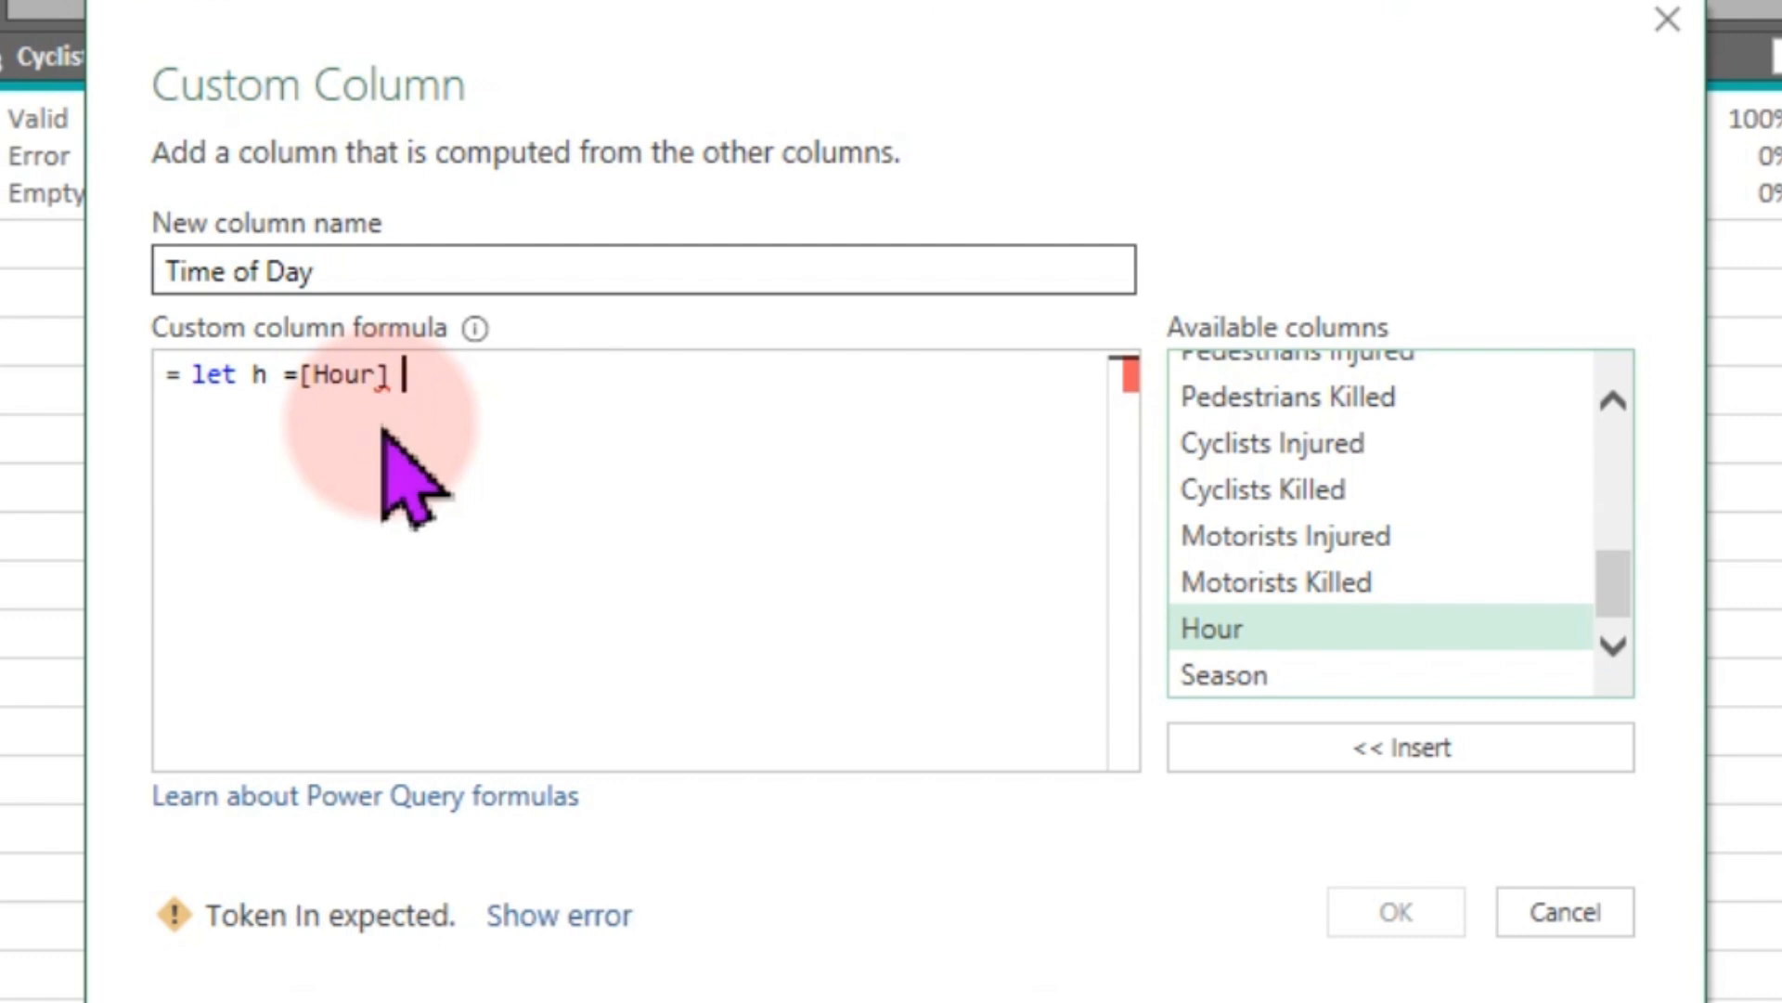
- Close the let with in and add the condition if h >= 5 and h < 12 then "Morning" on a new line
type("in")
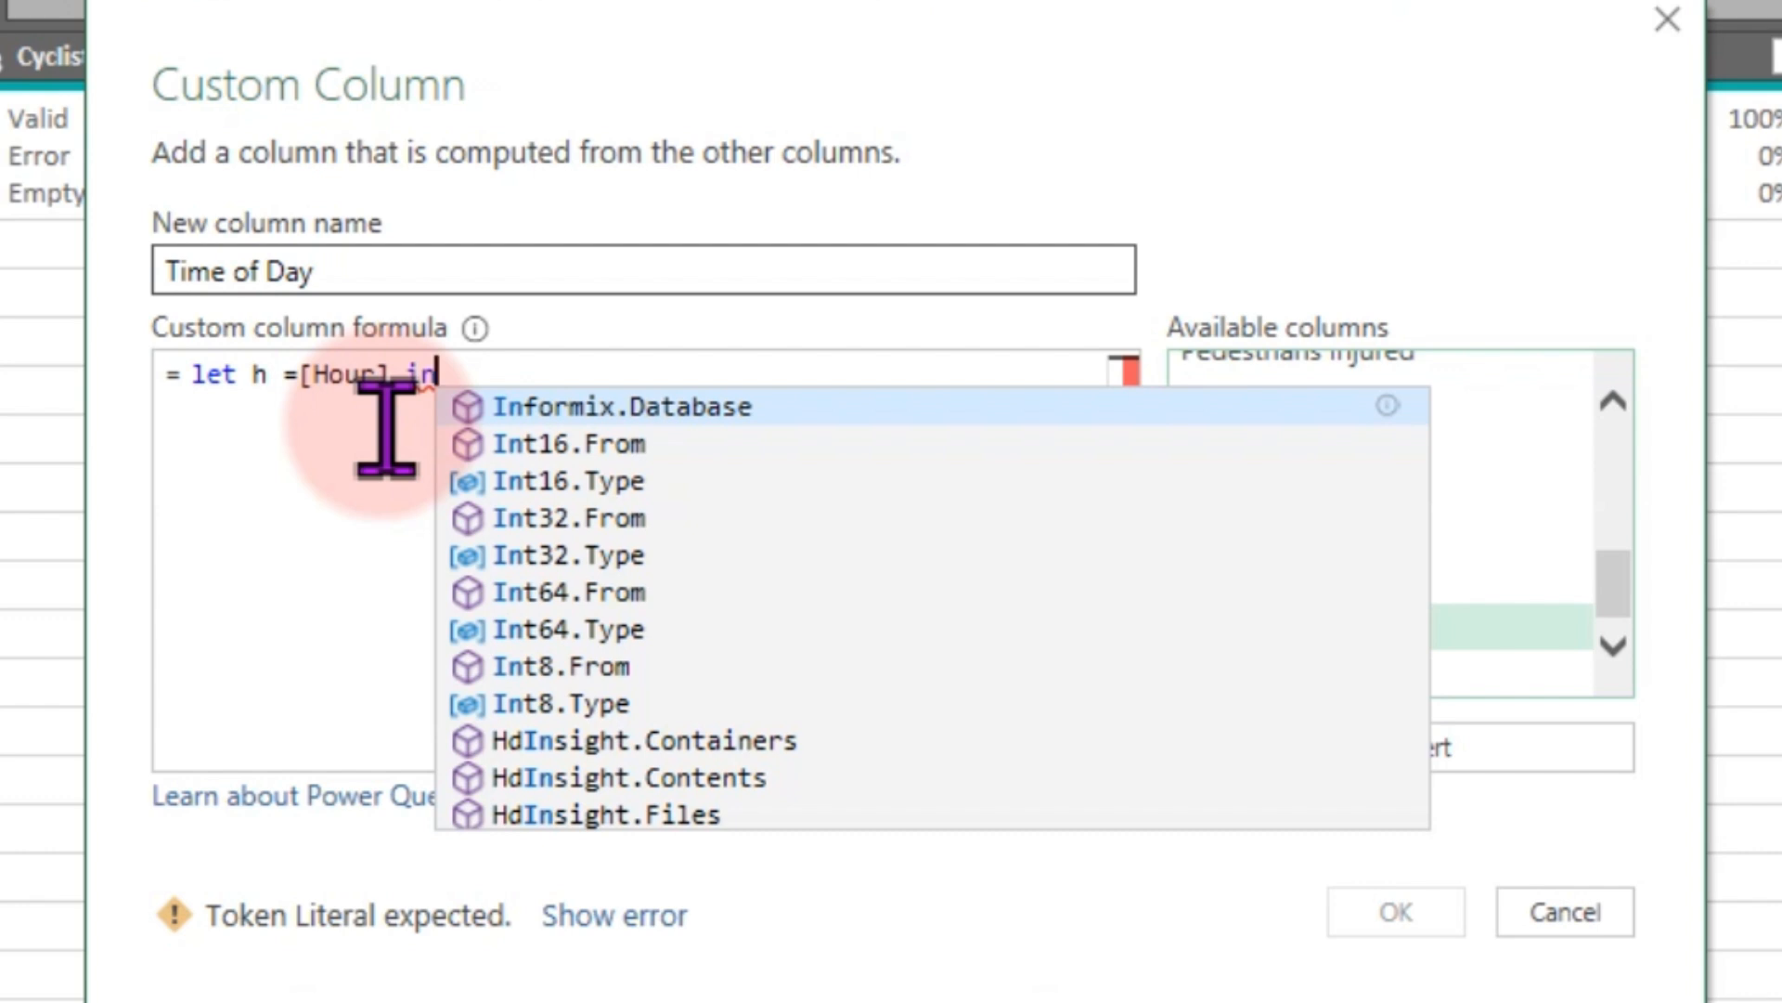
key("Return")
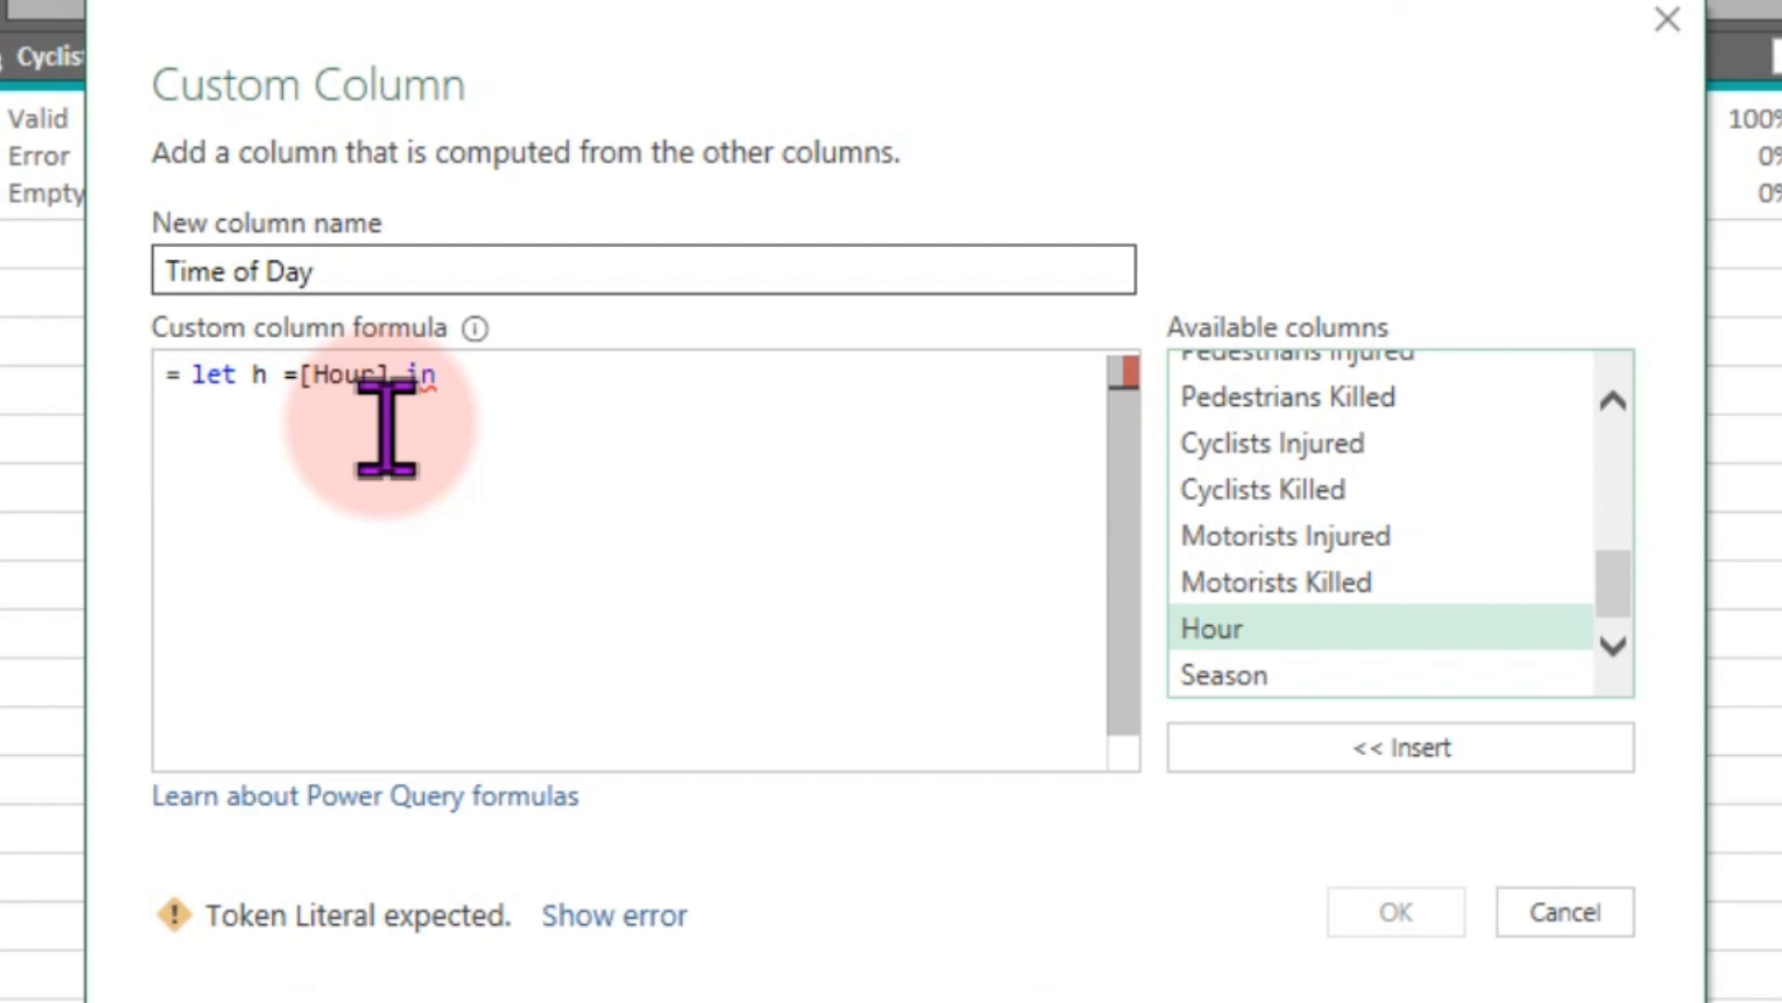
type("if h")
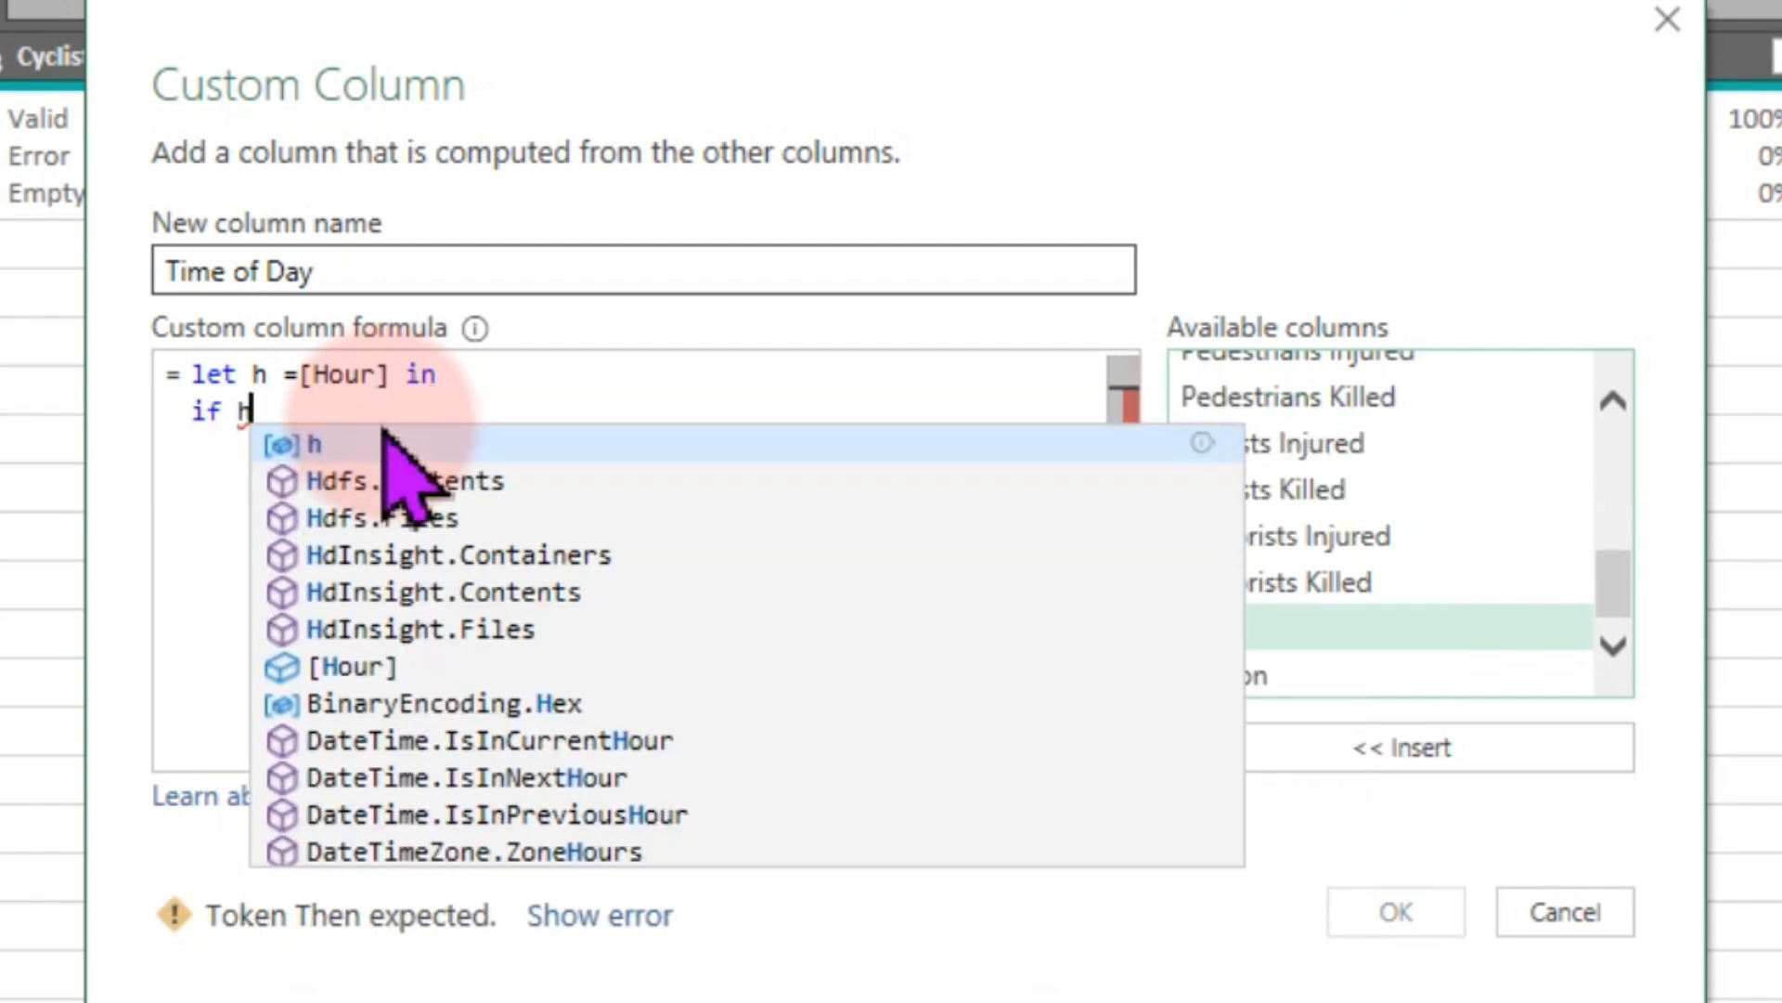
type(" >")
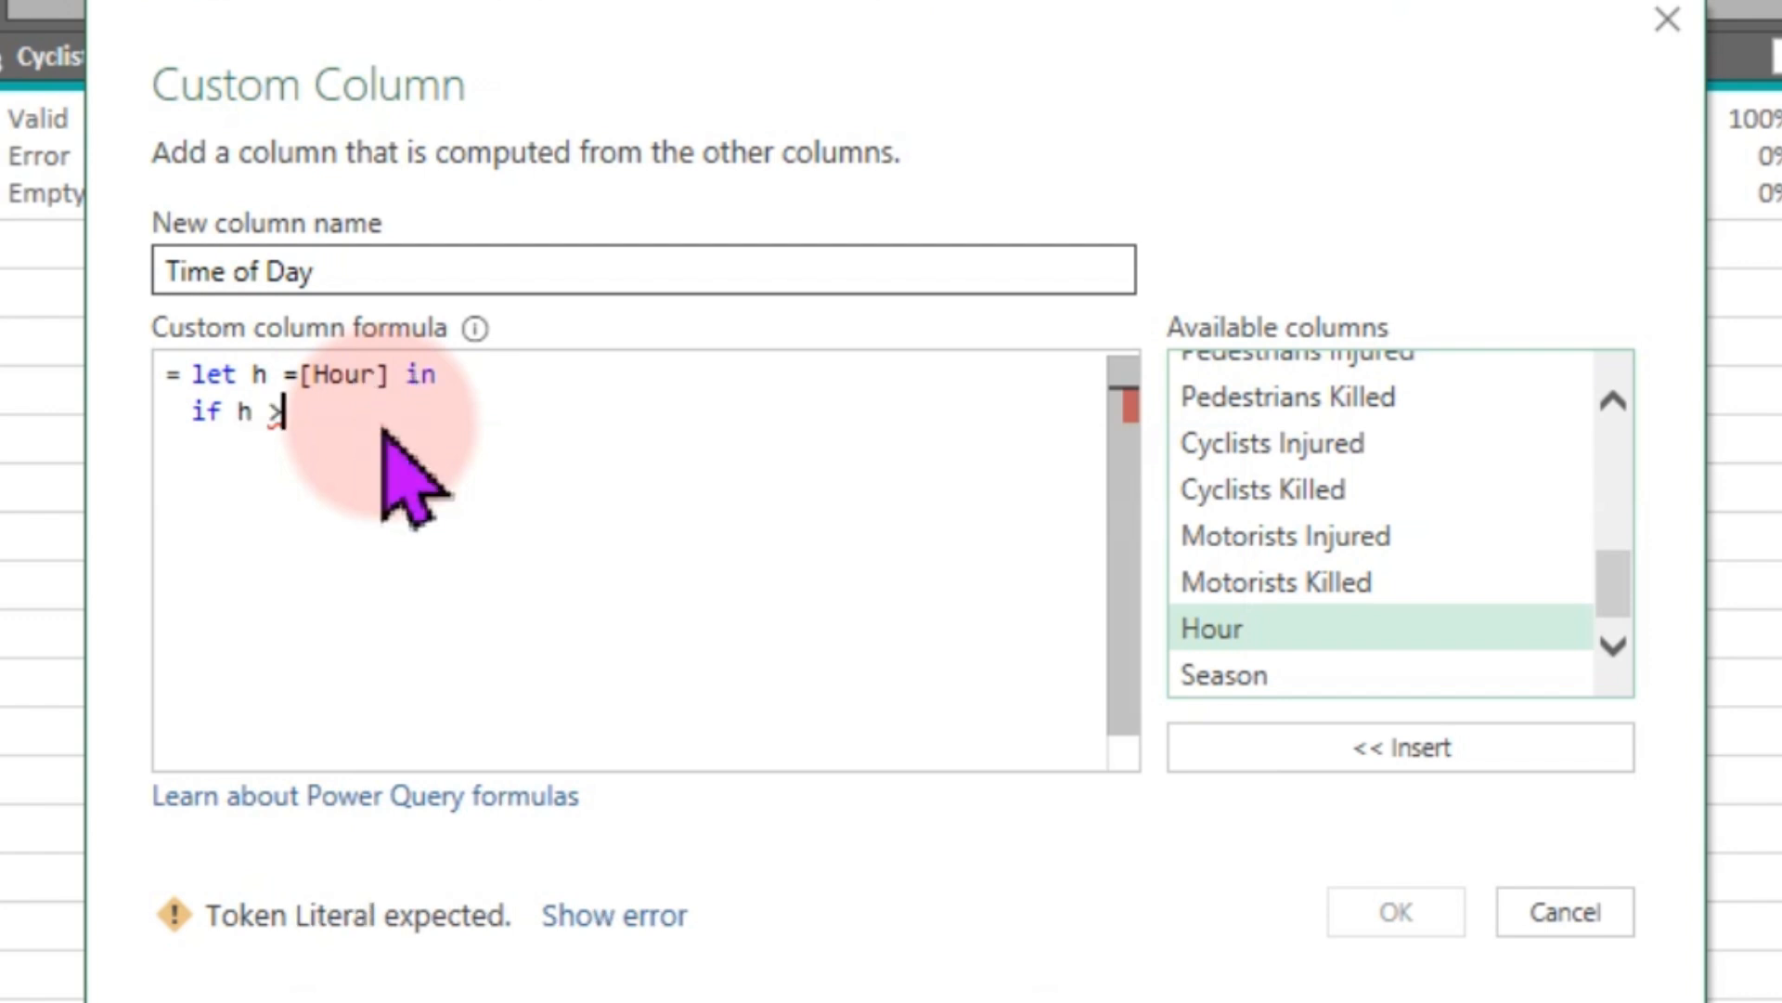
type("=5")
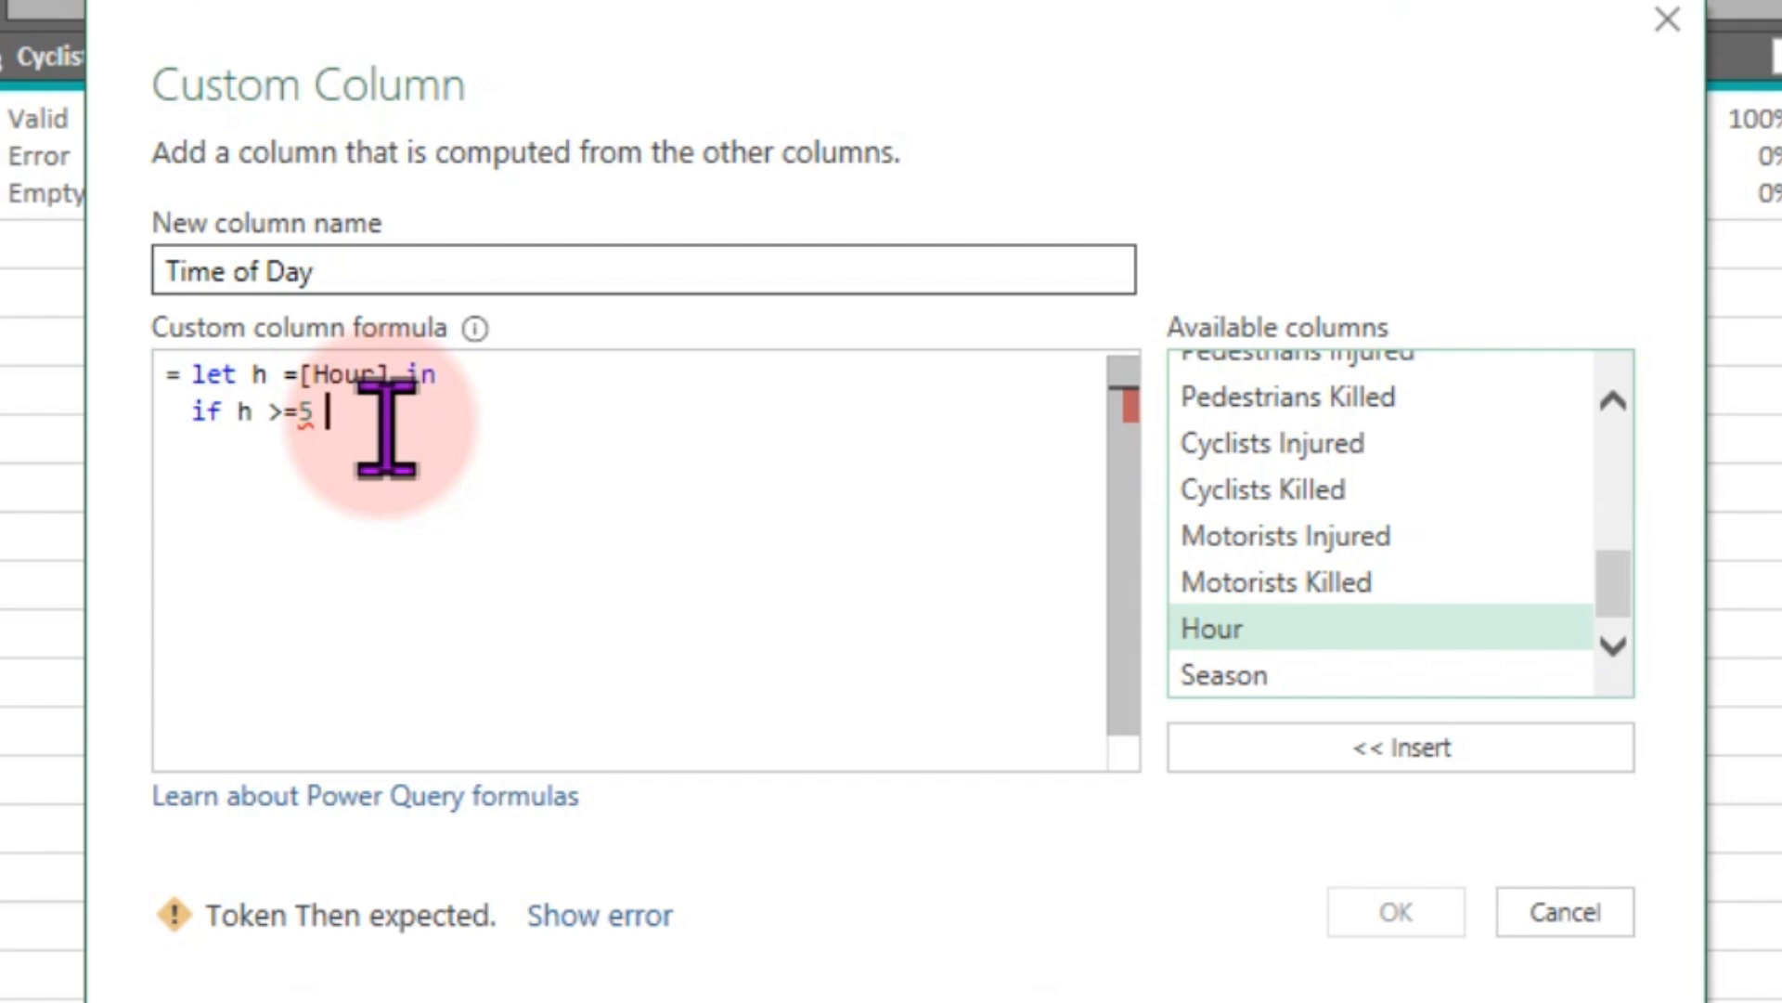
type(" and h")
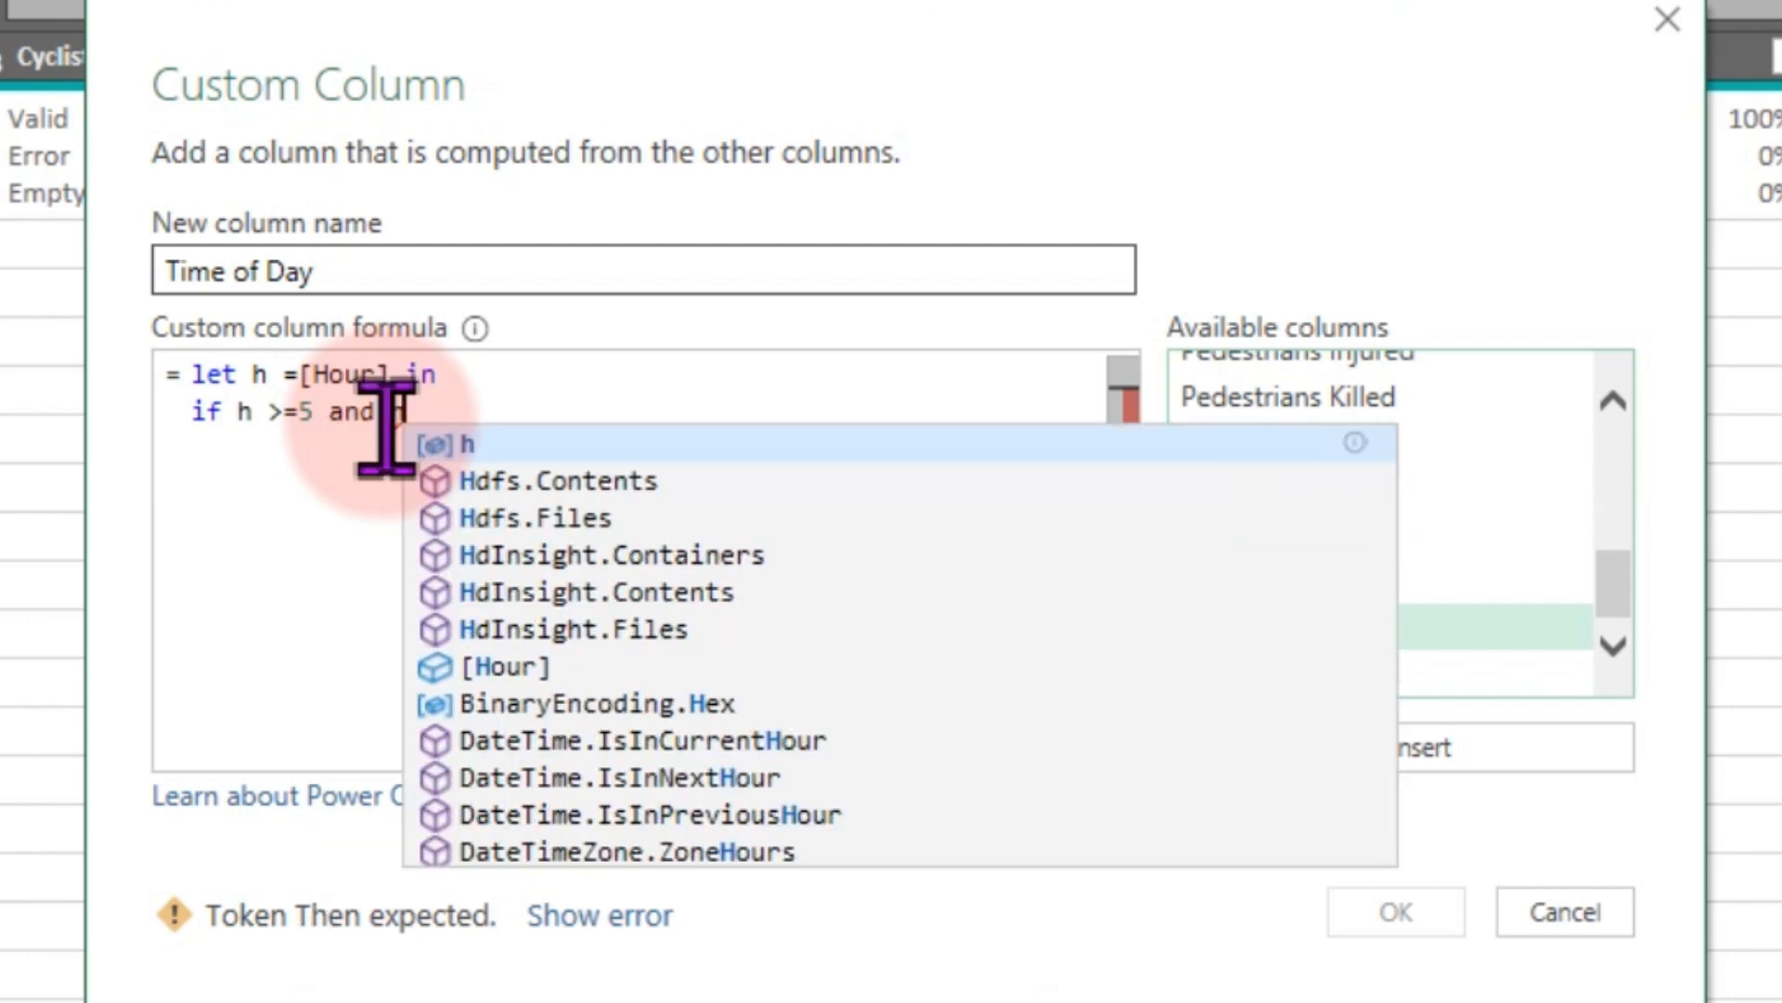
type("< 1")
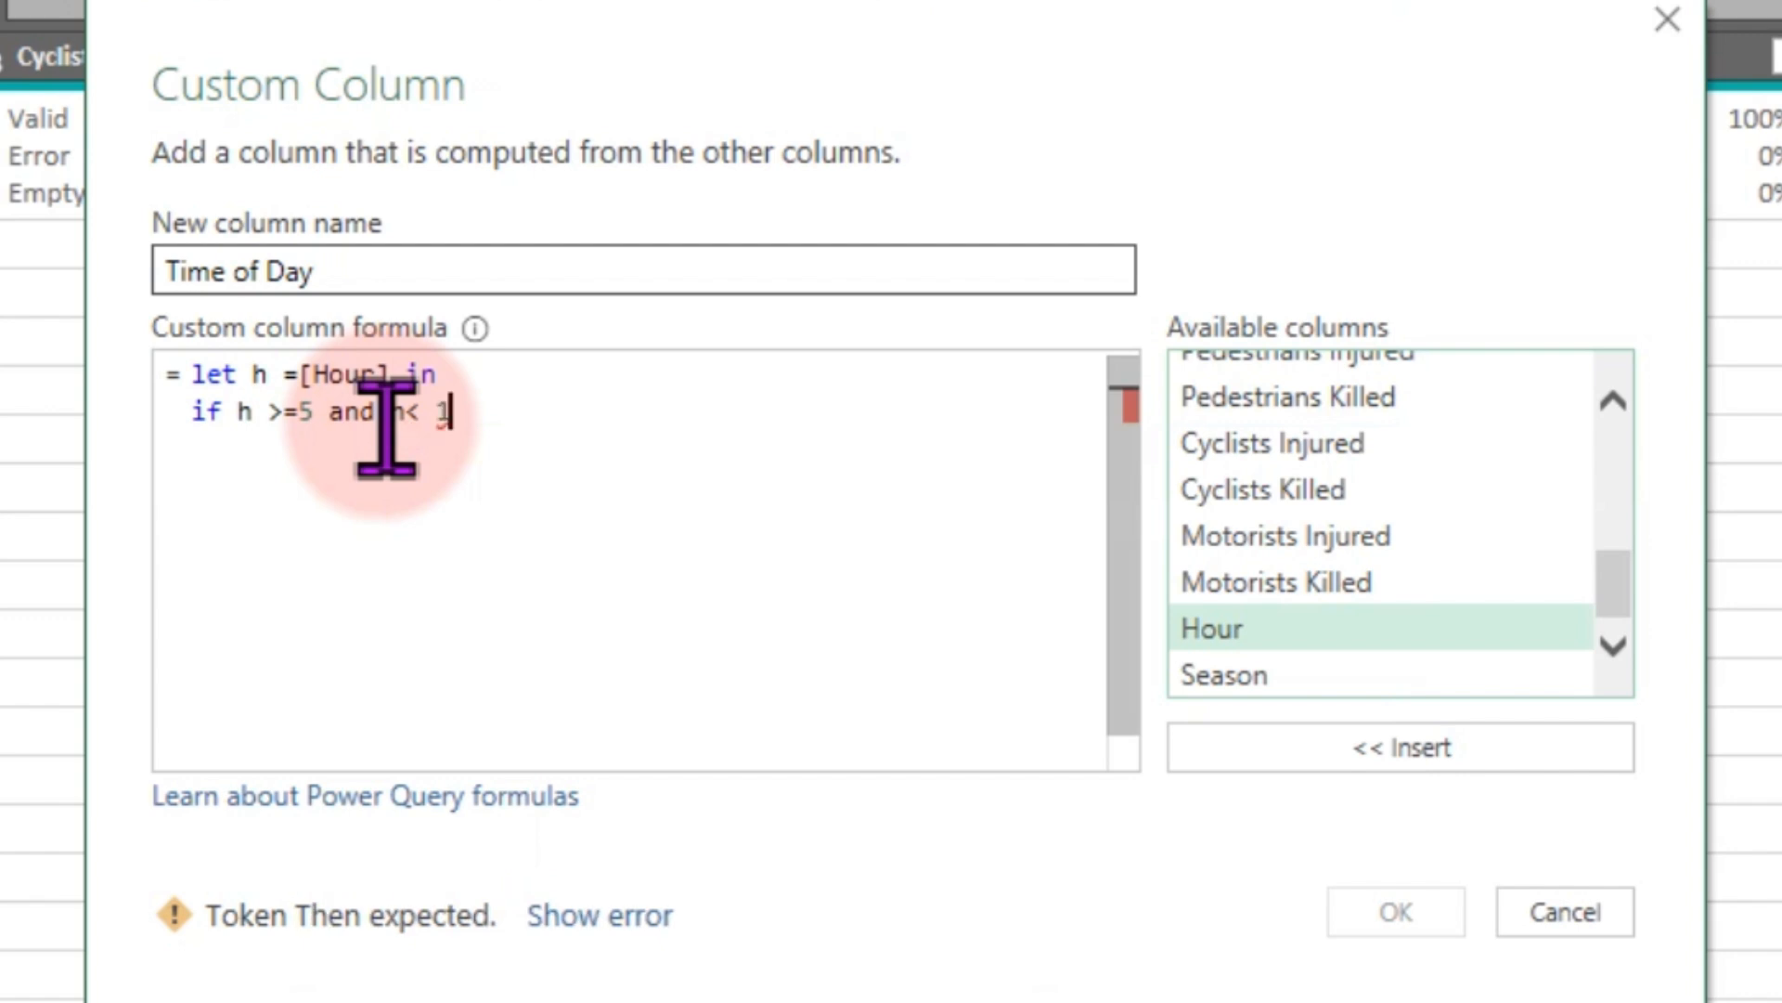
type("2 then ")
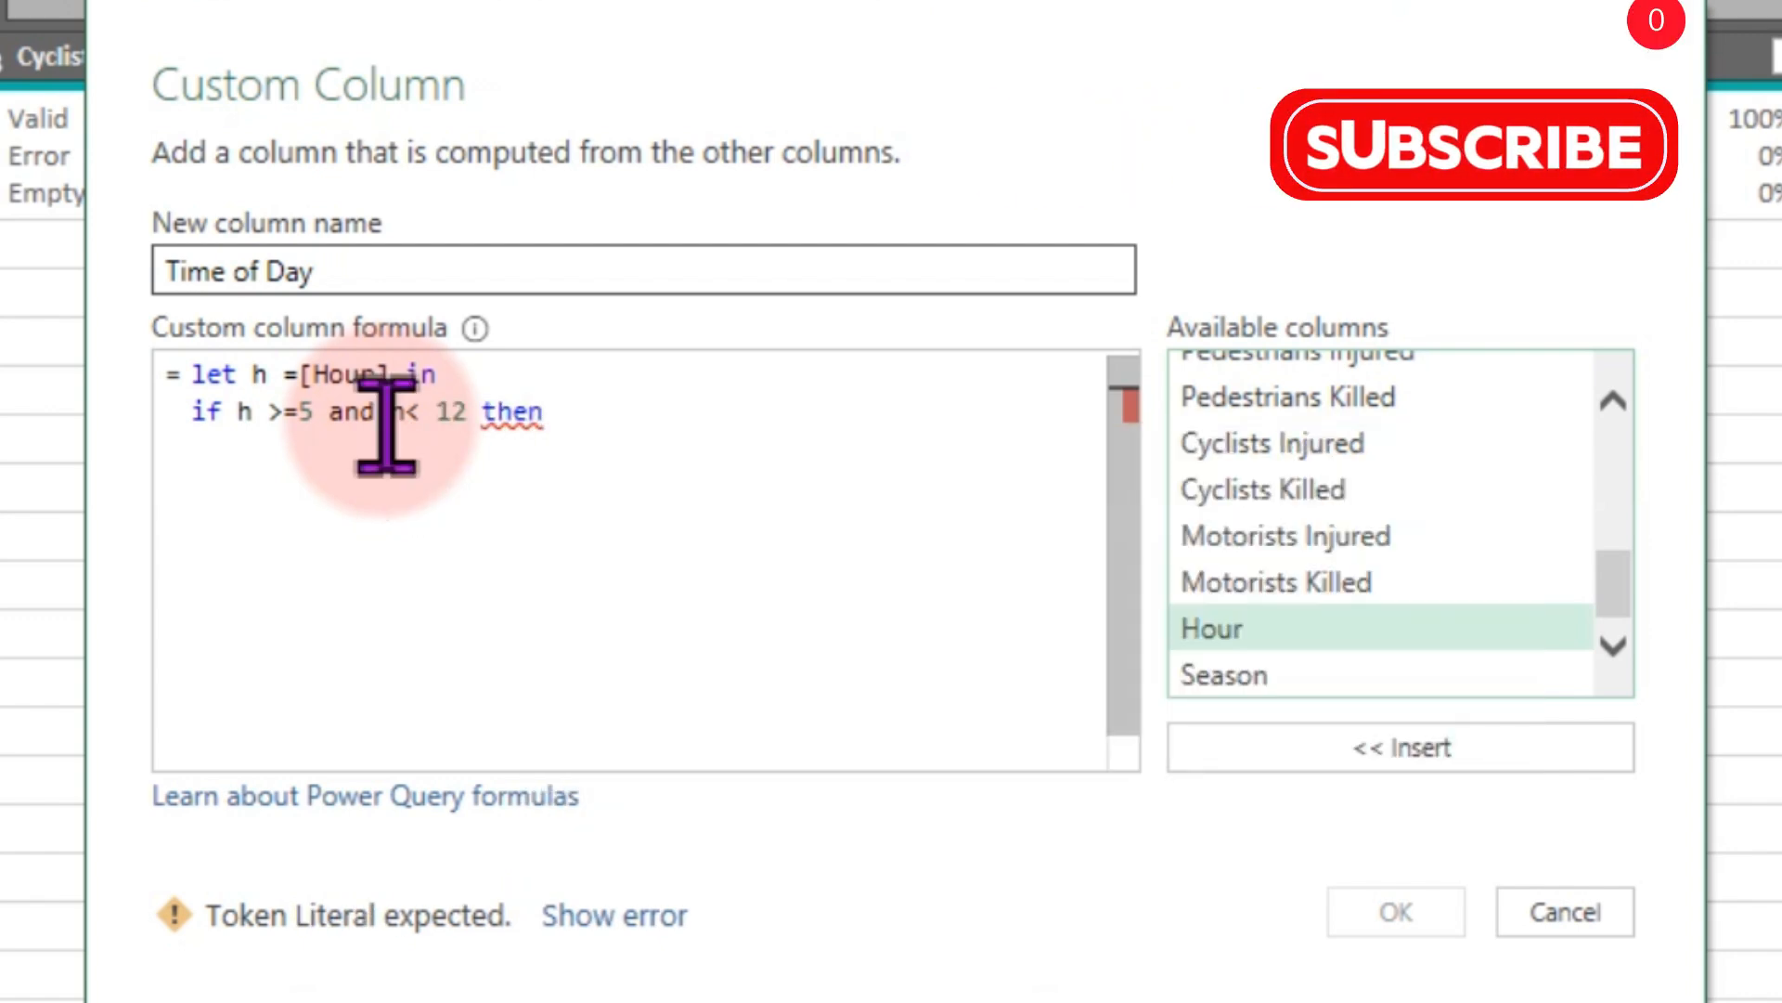
type("\"Mid")
key("BackSpace")
key("BackSpace")
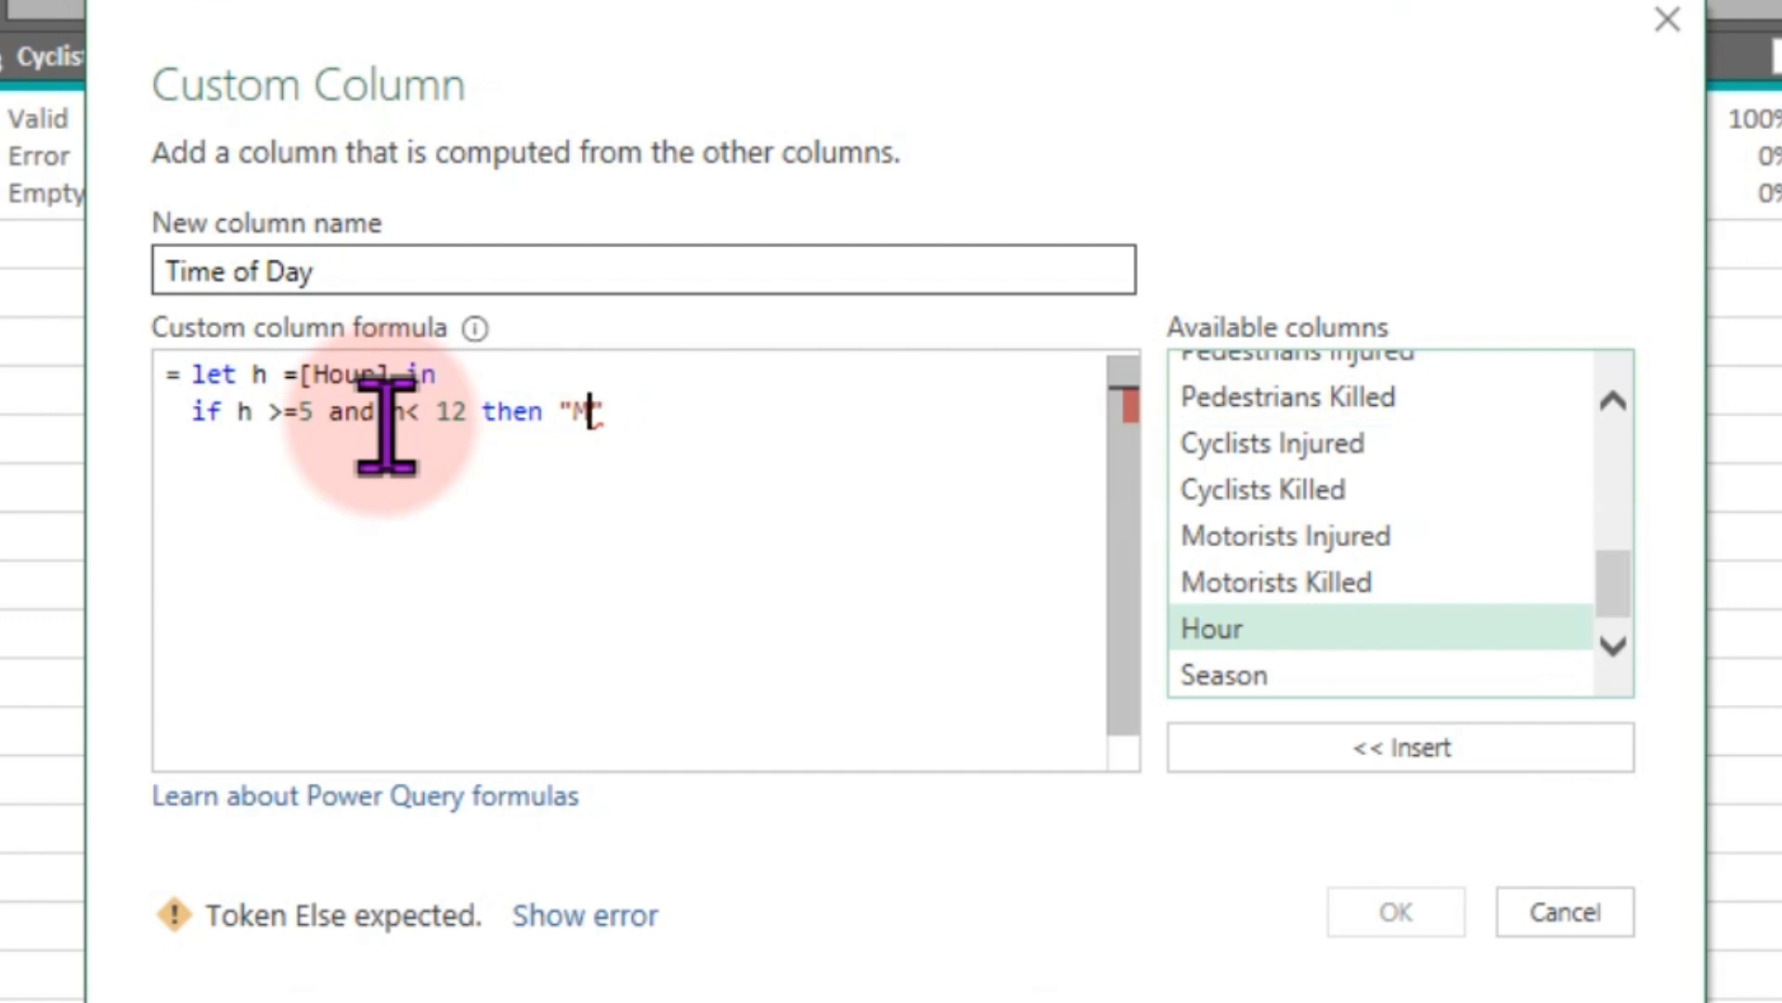
type("orning")
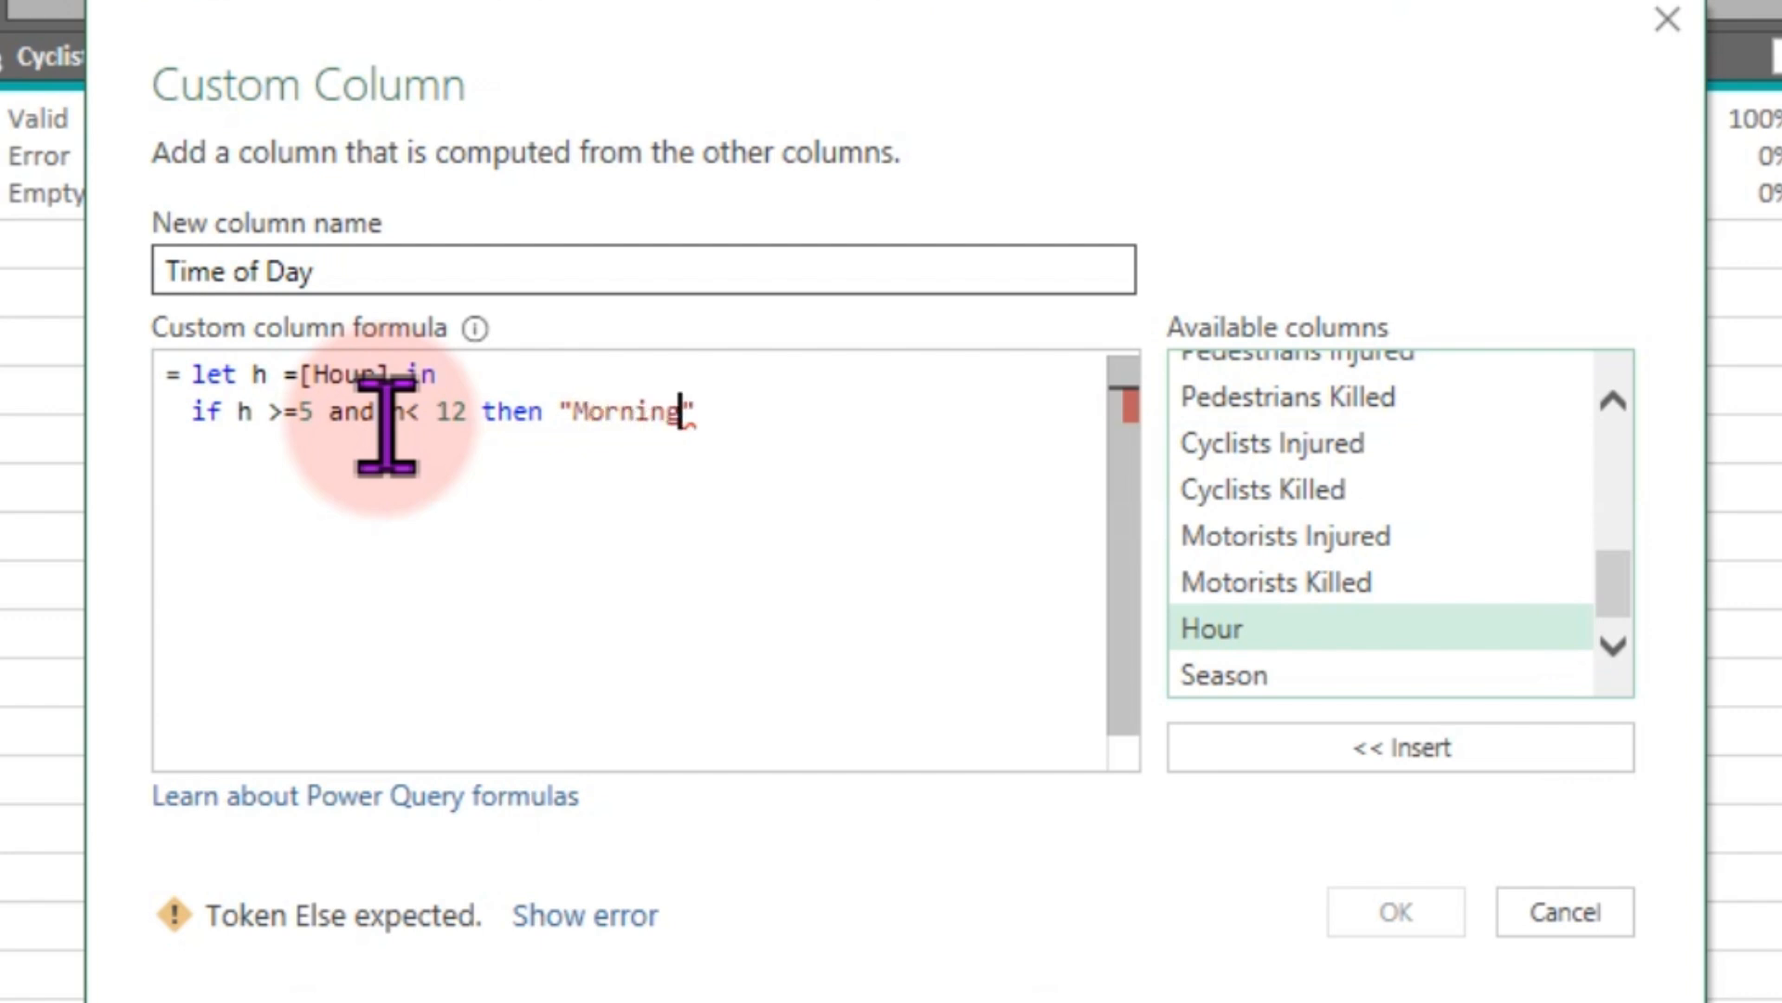
key("Return")
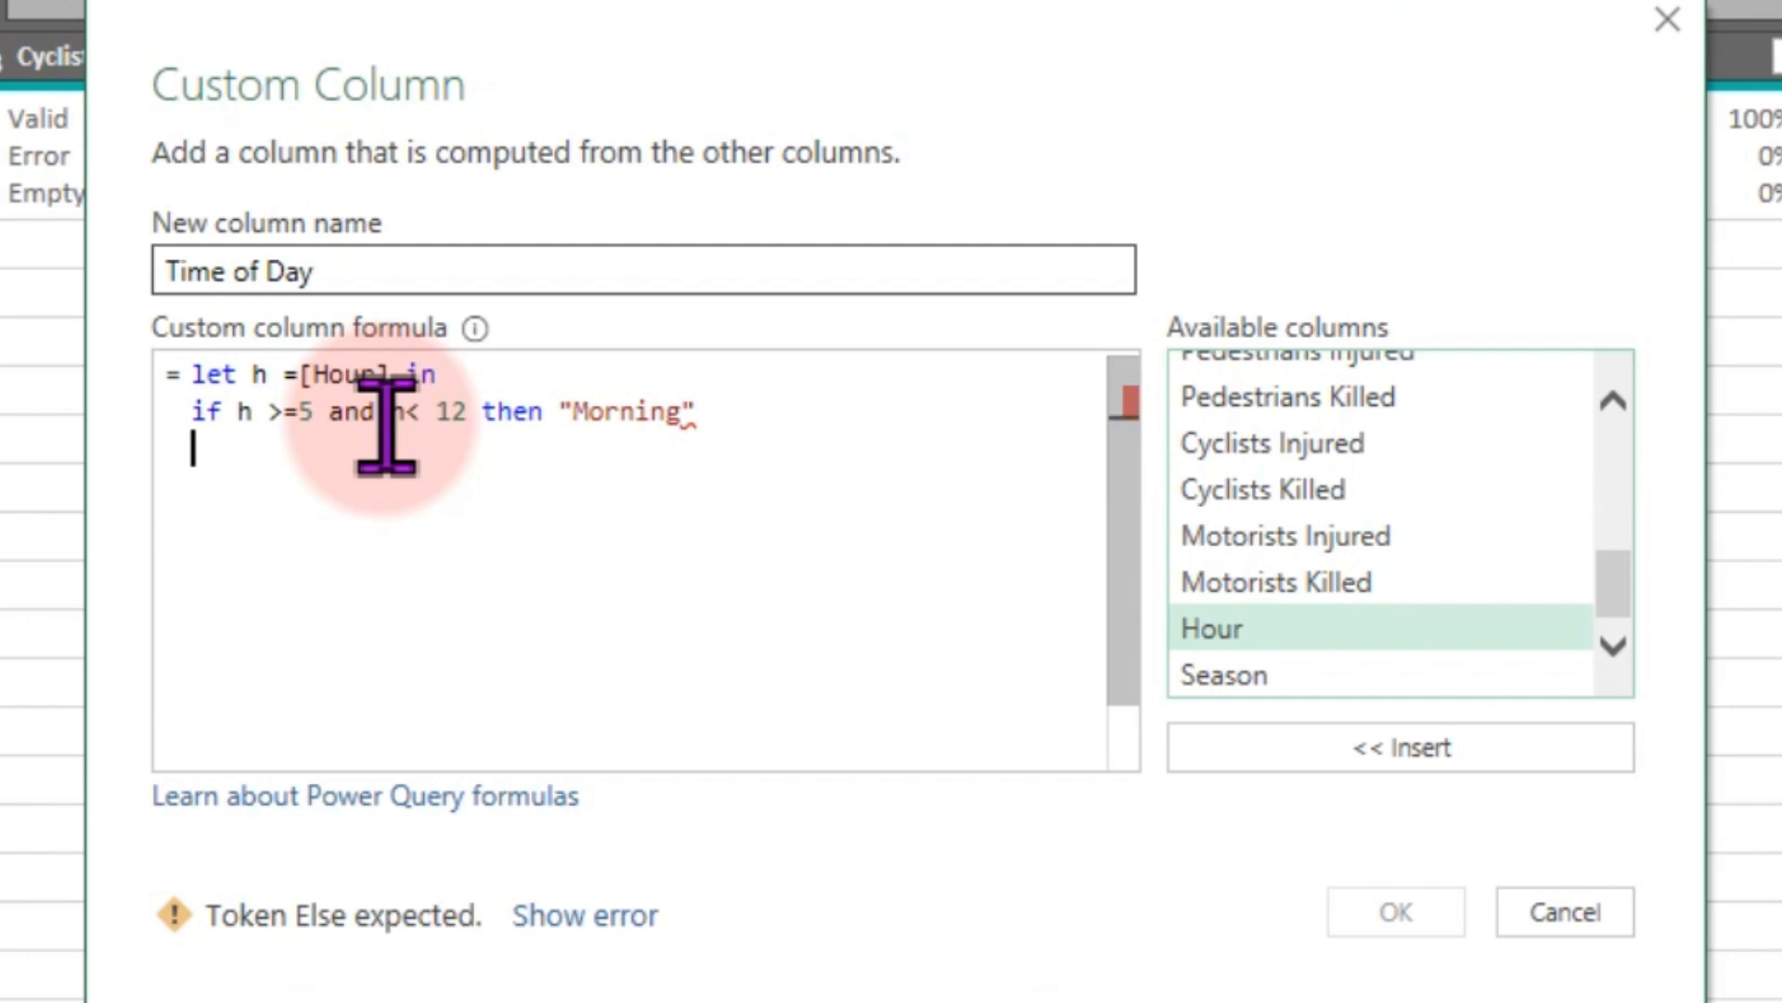
- Add the line else if h >= 12 and h < 17 then "Afternoon" to the formula and start a new line
type("else")
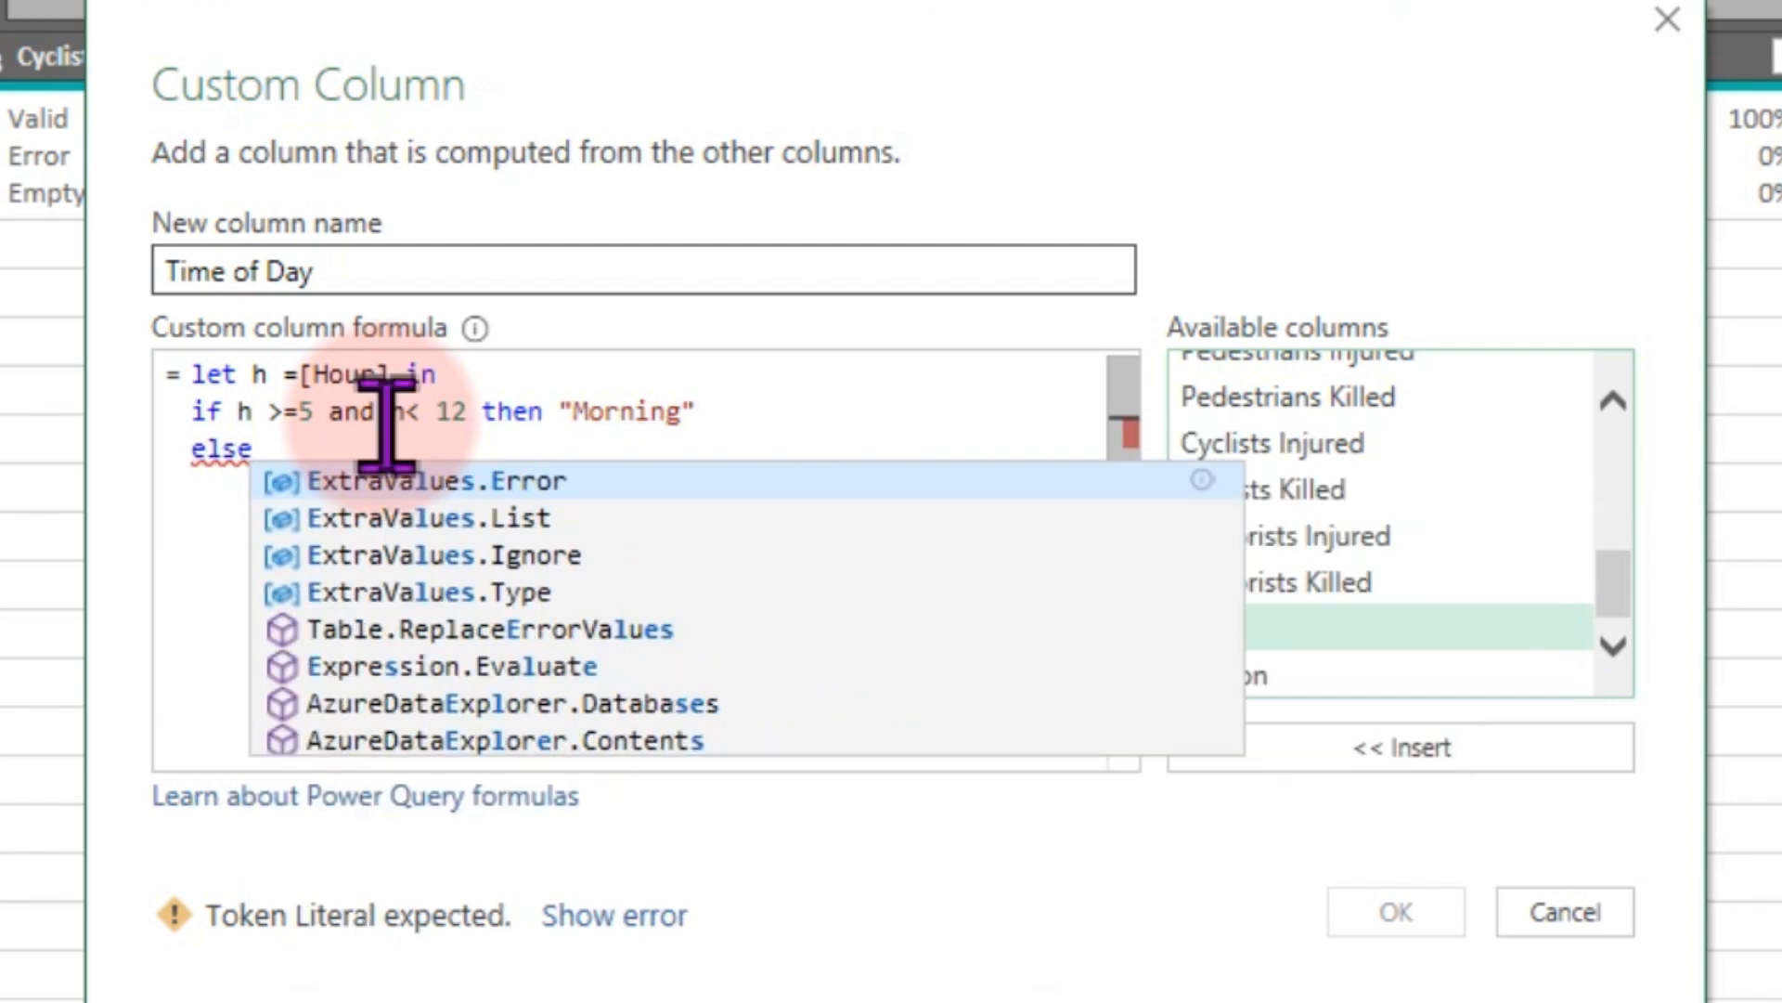
type(" if h ")
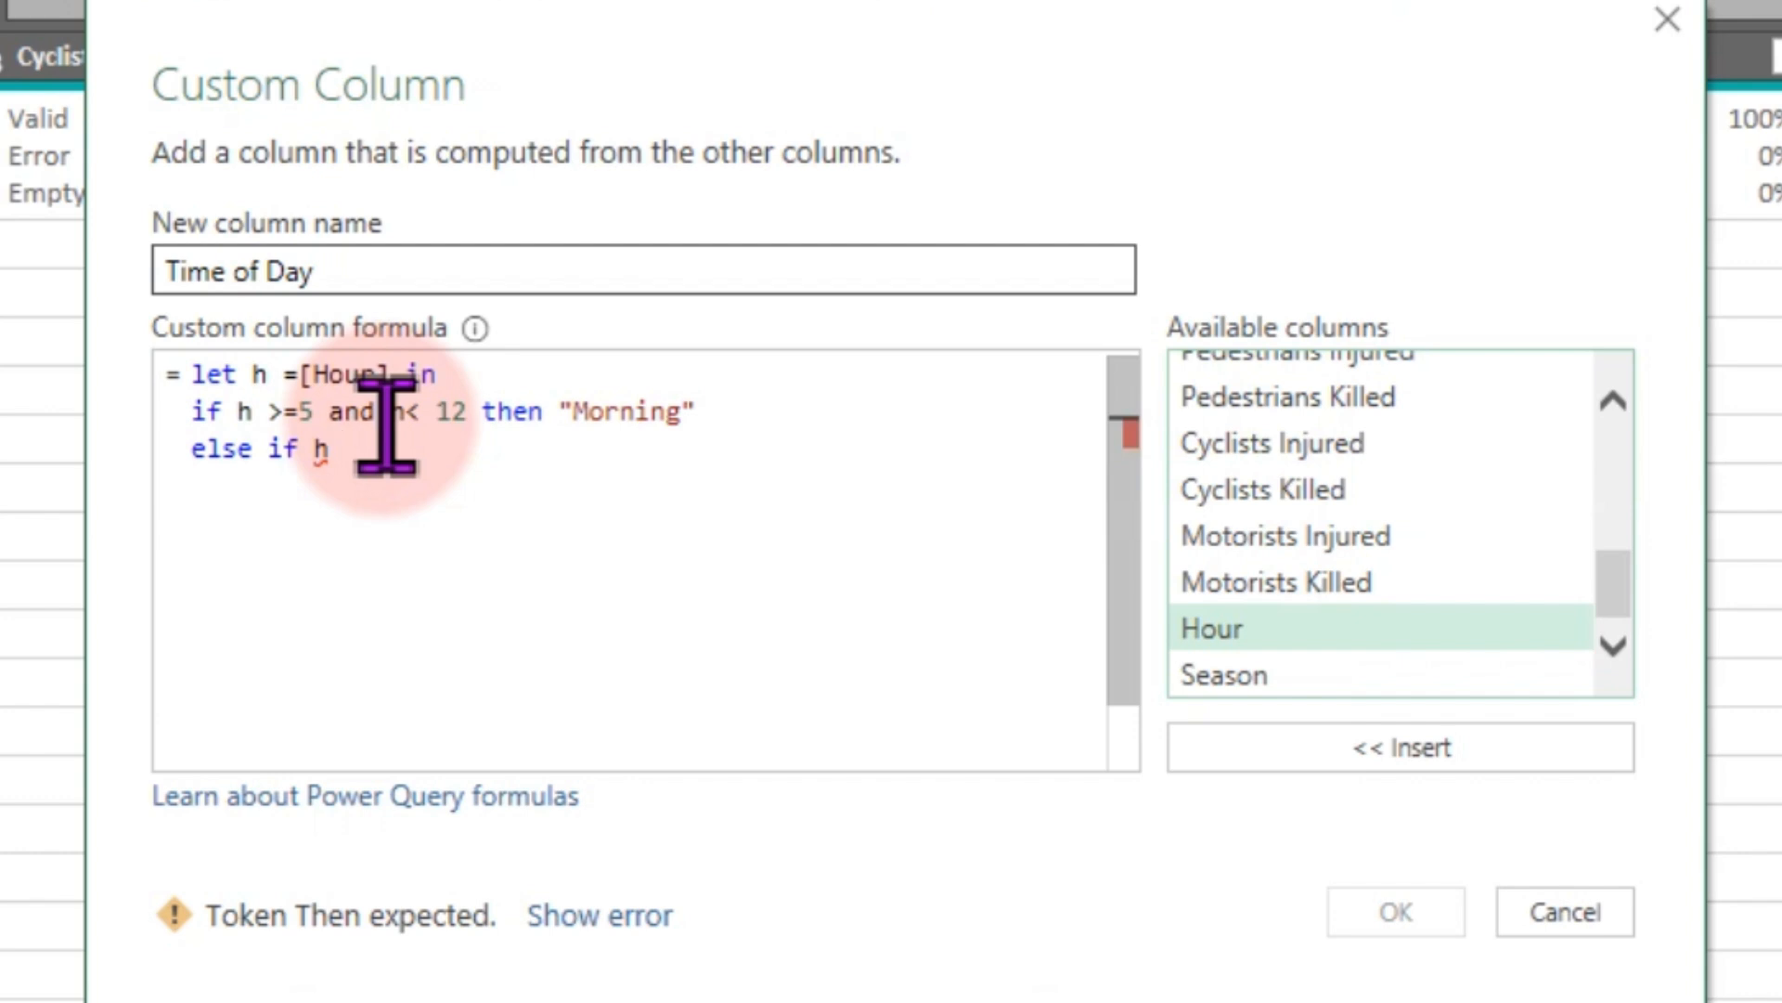
type(">=")
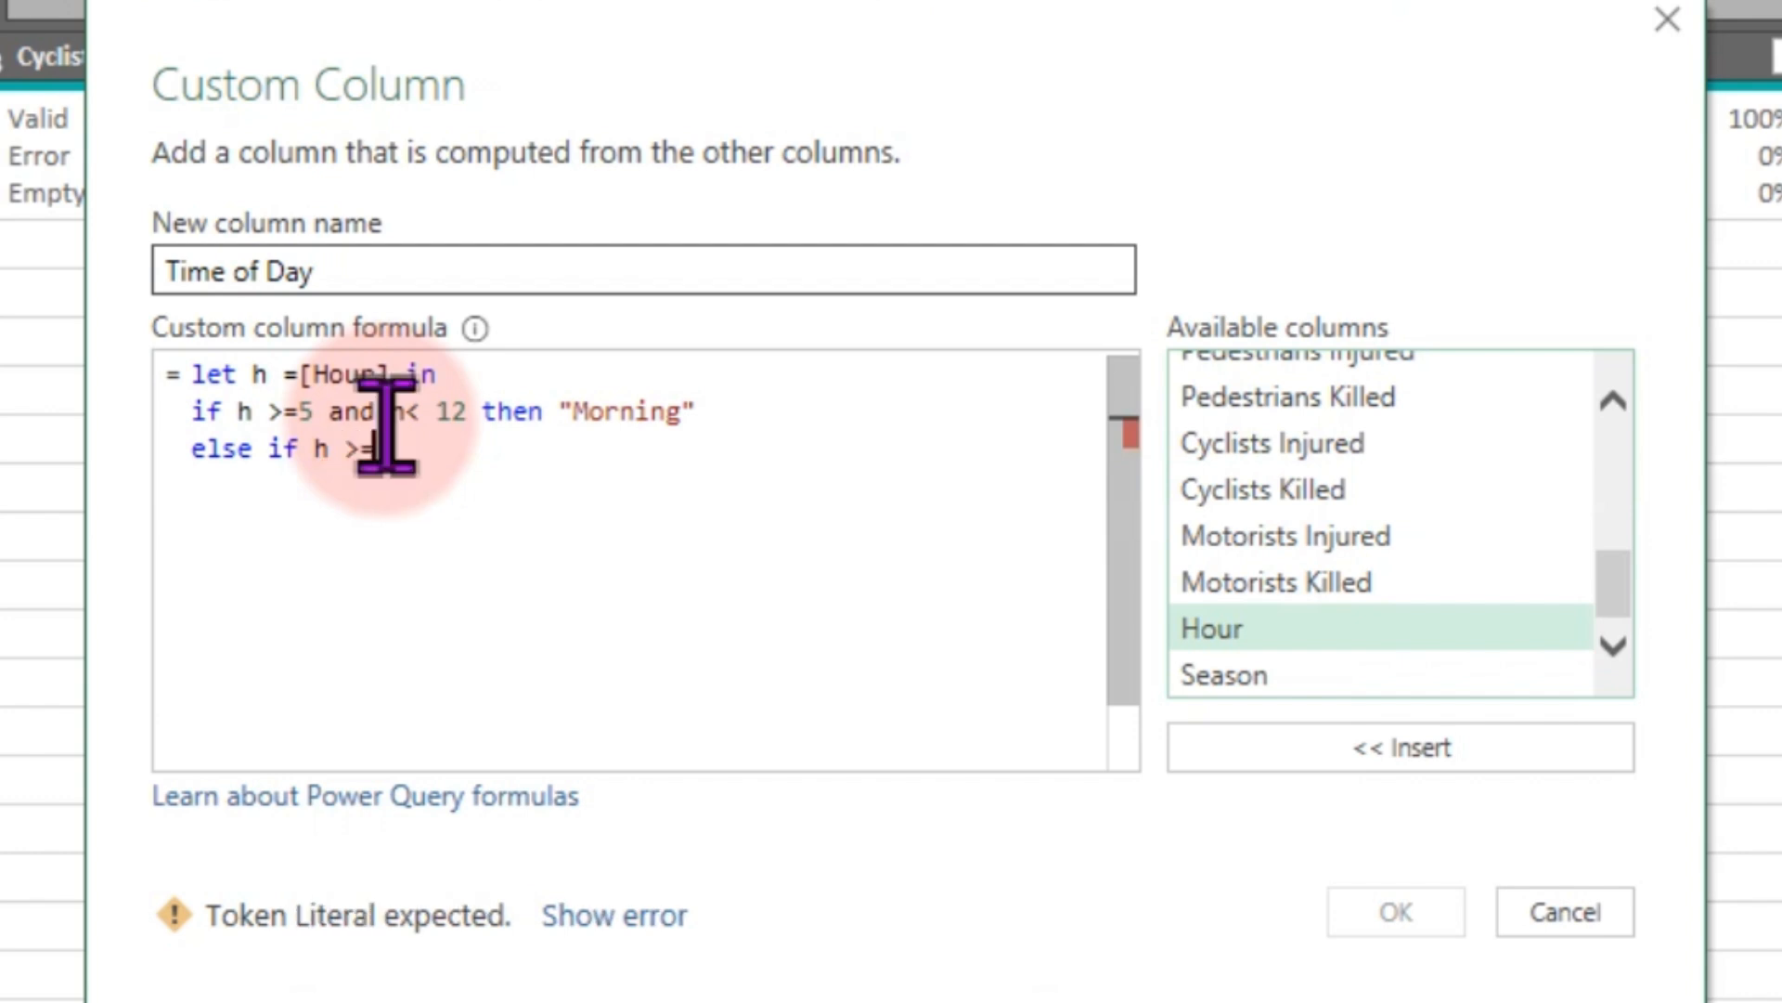
type(" 12 ")
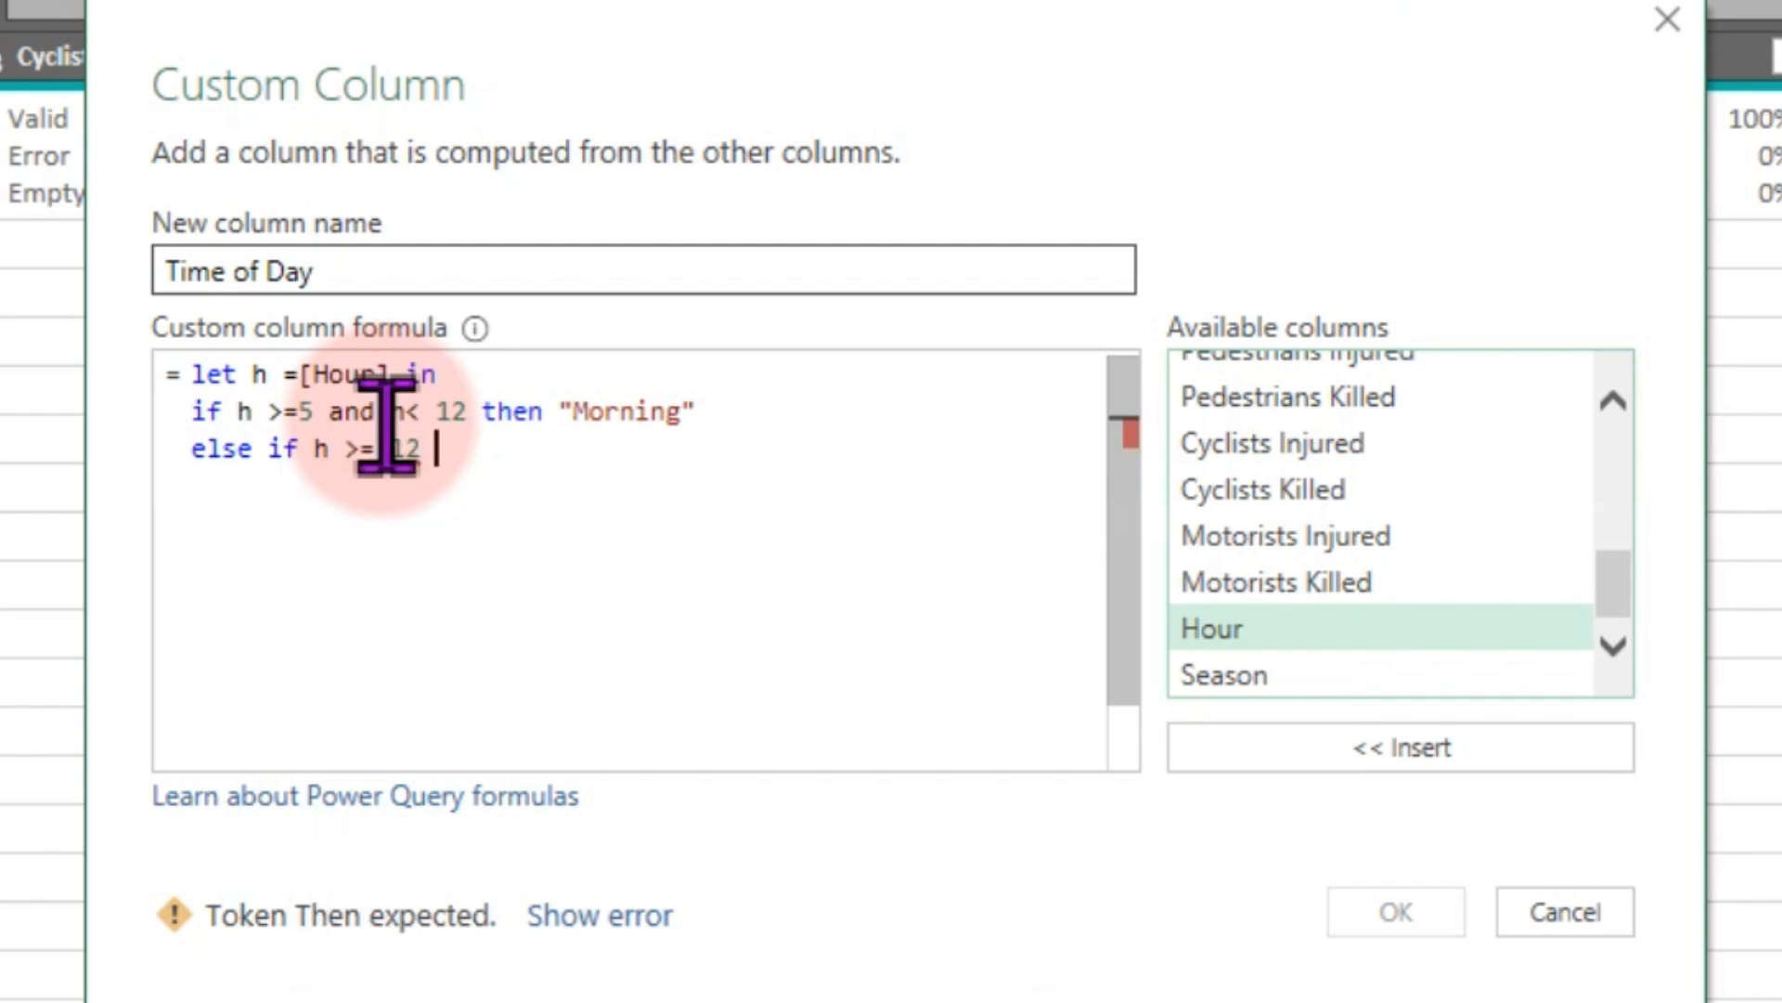
type("and h ")
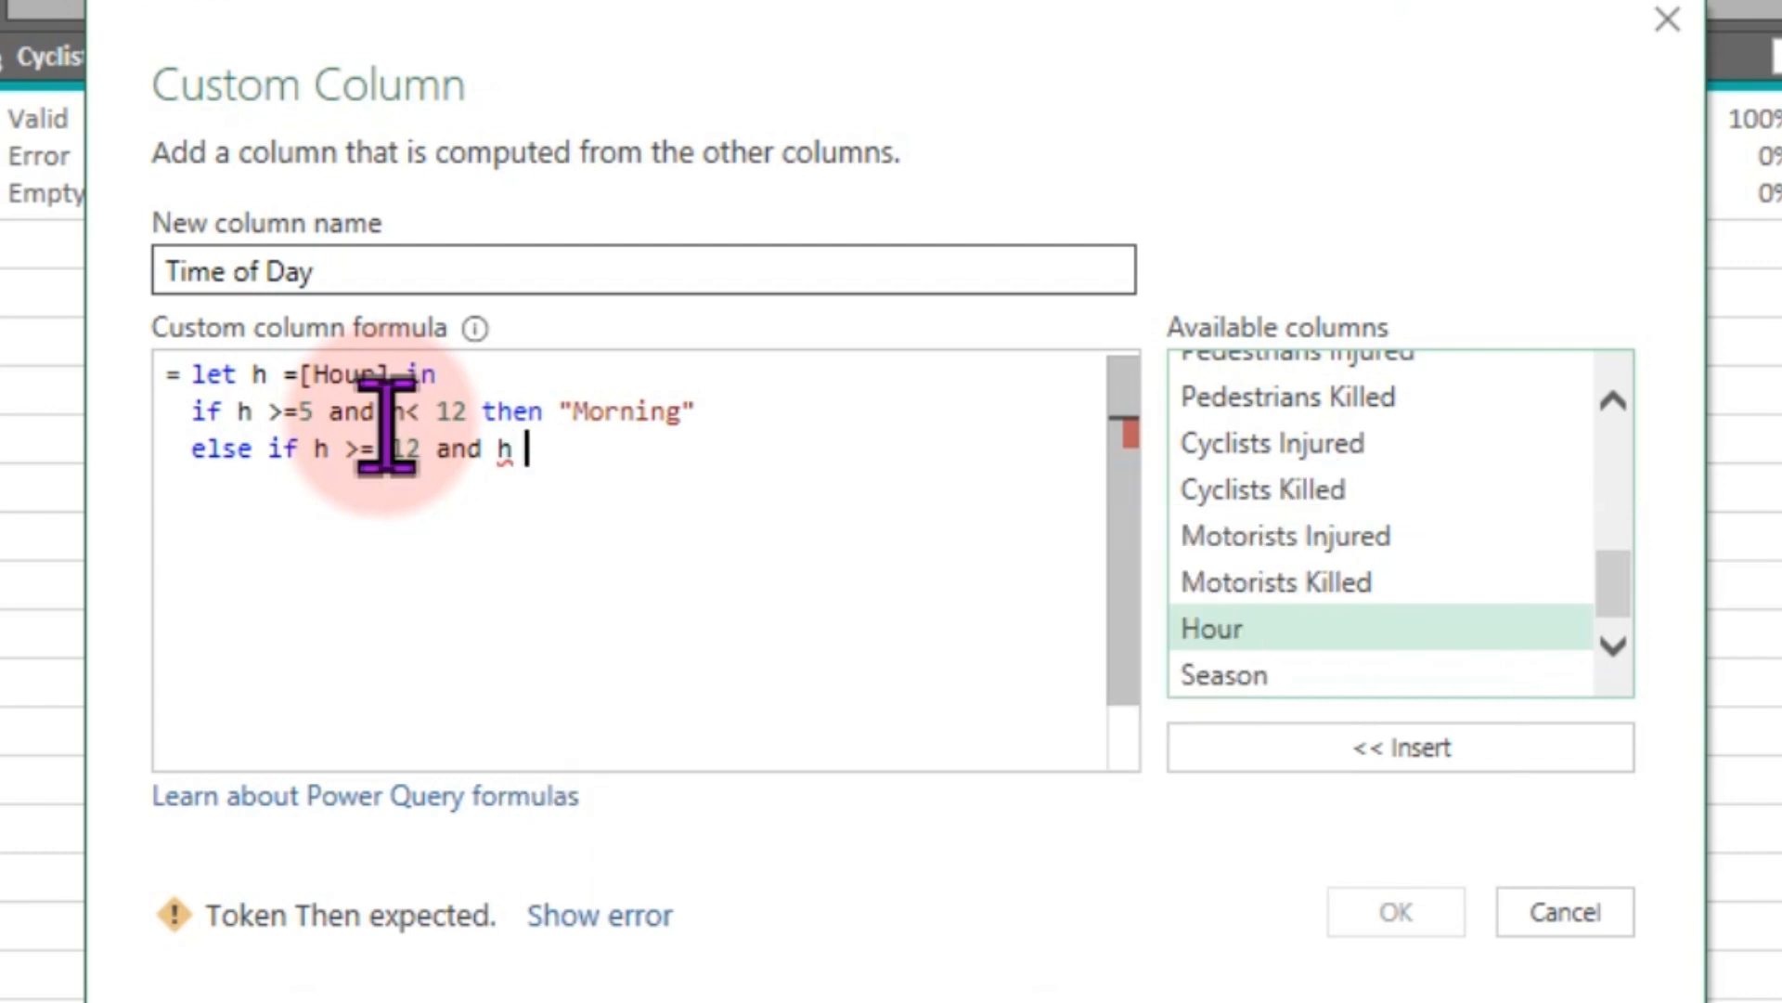
type("<")
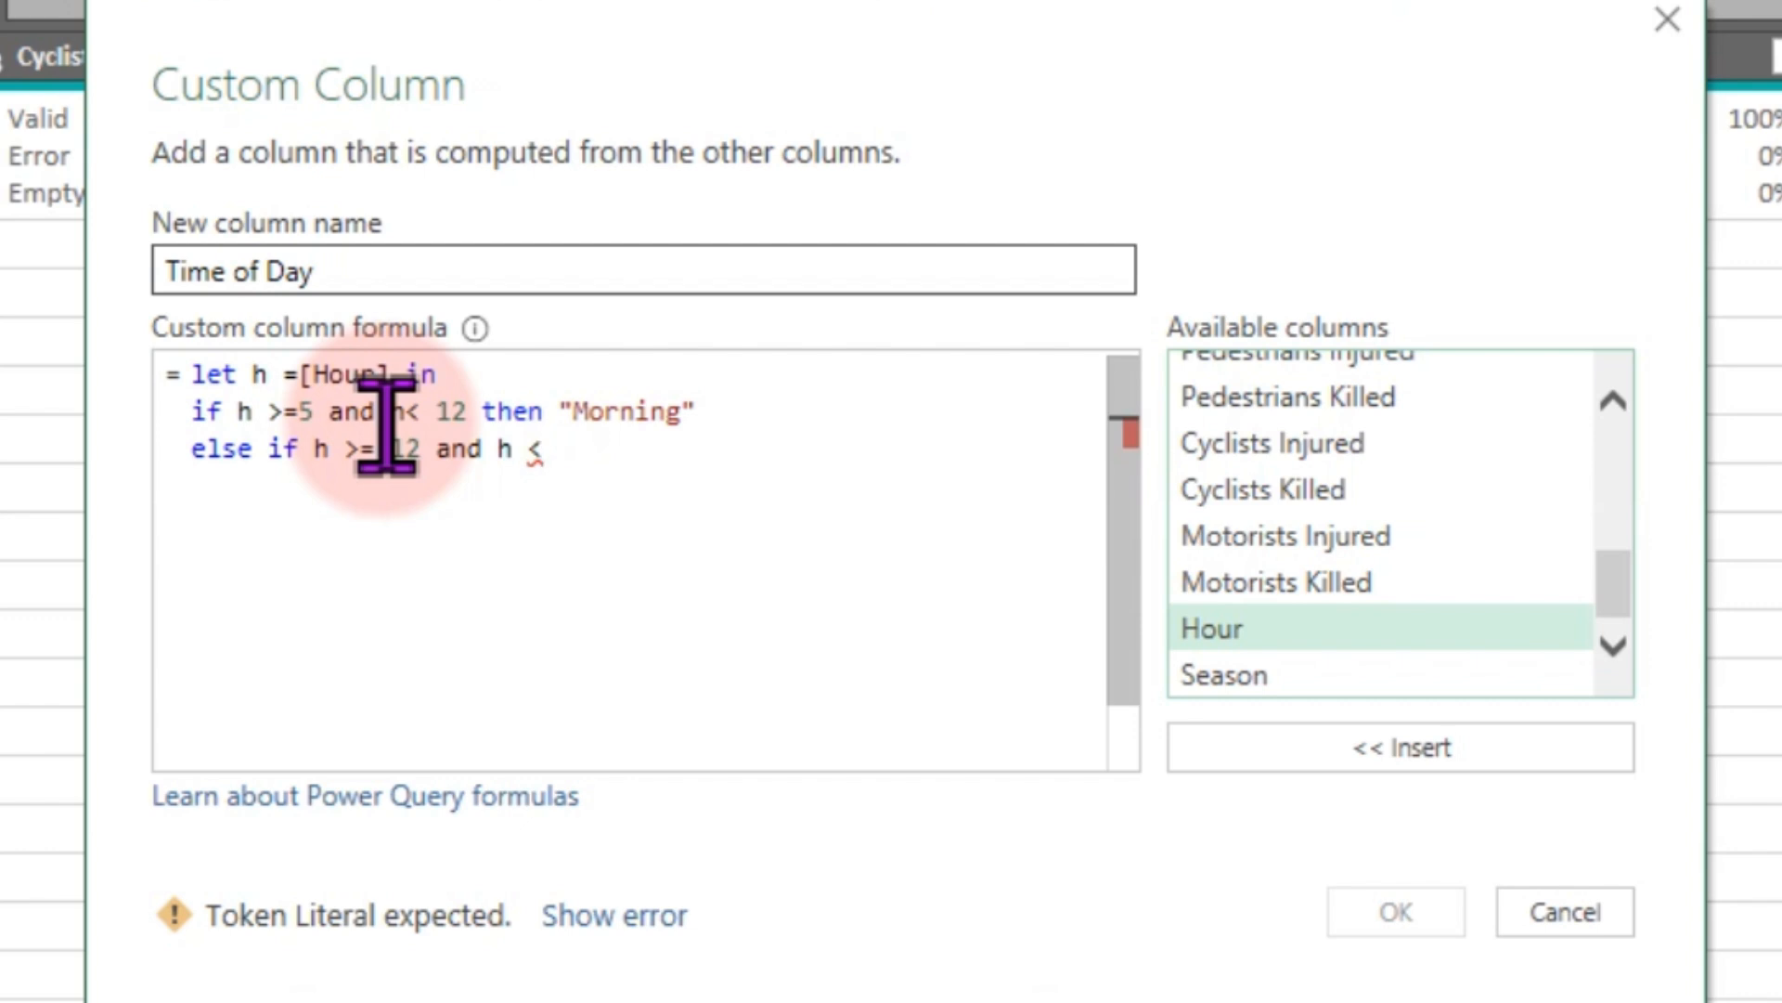
type(" 1")
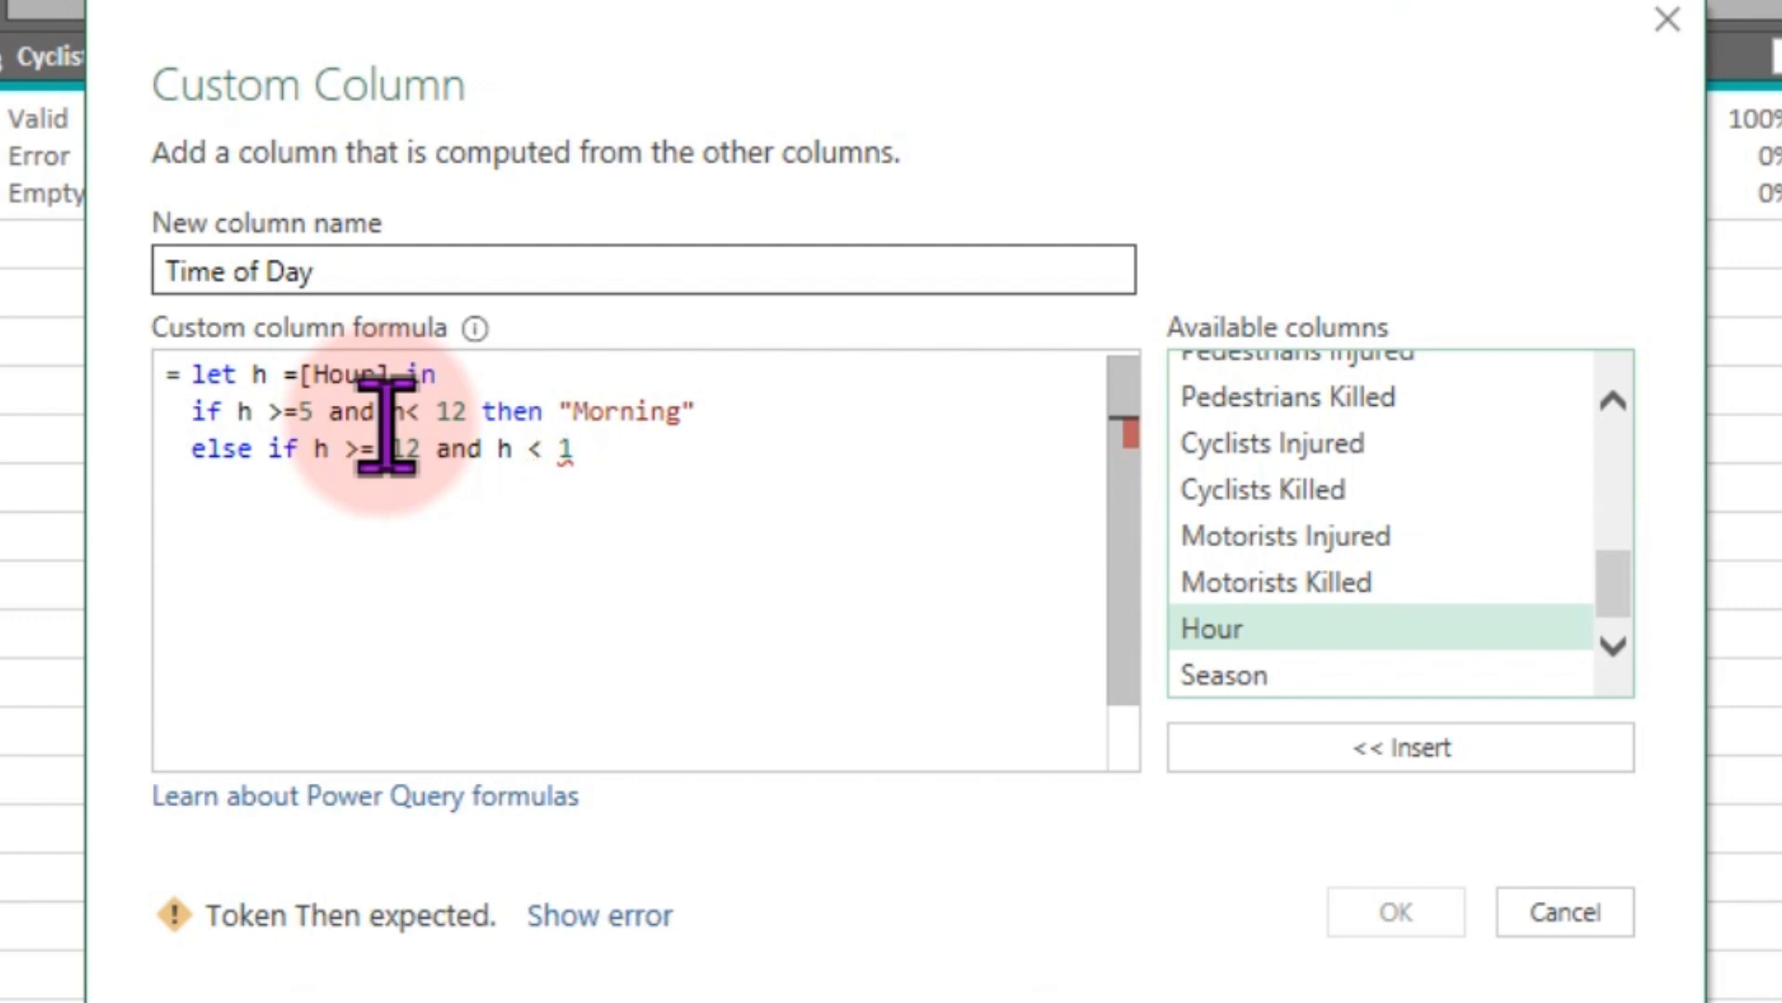
type("7 then")
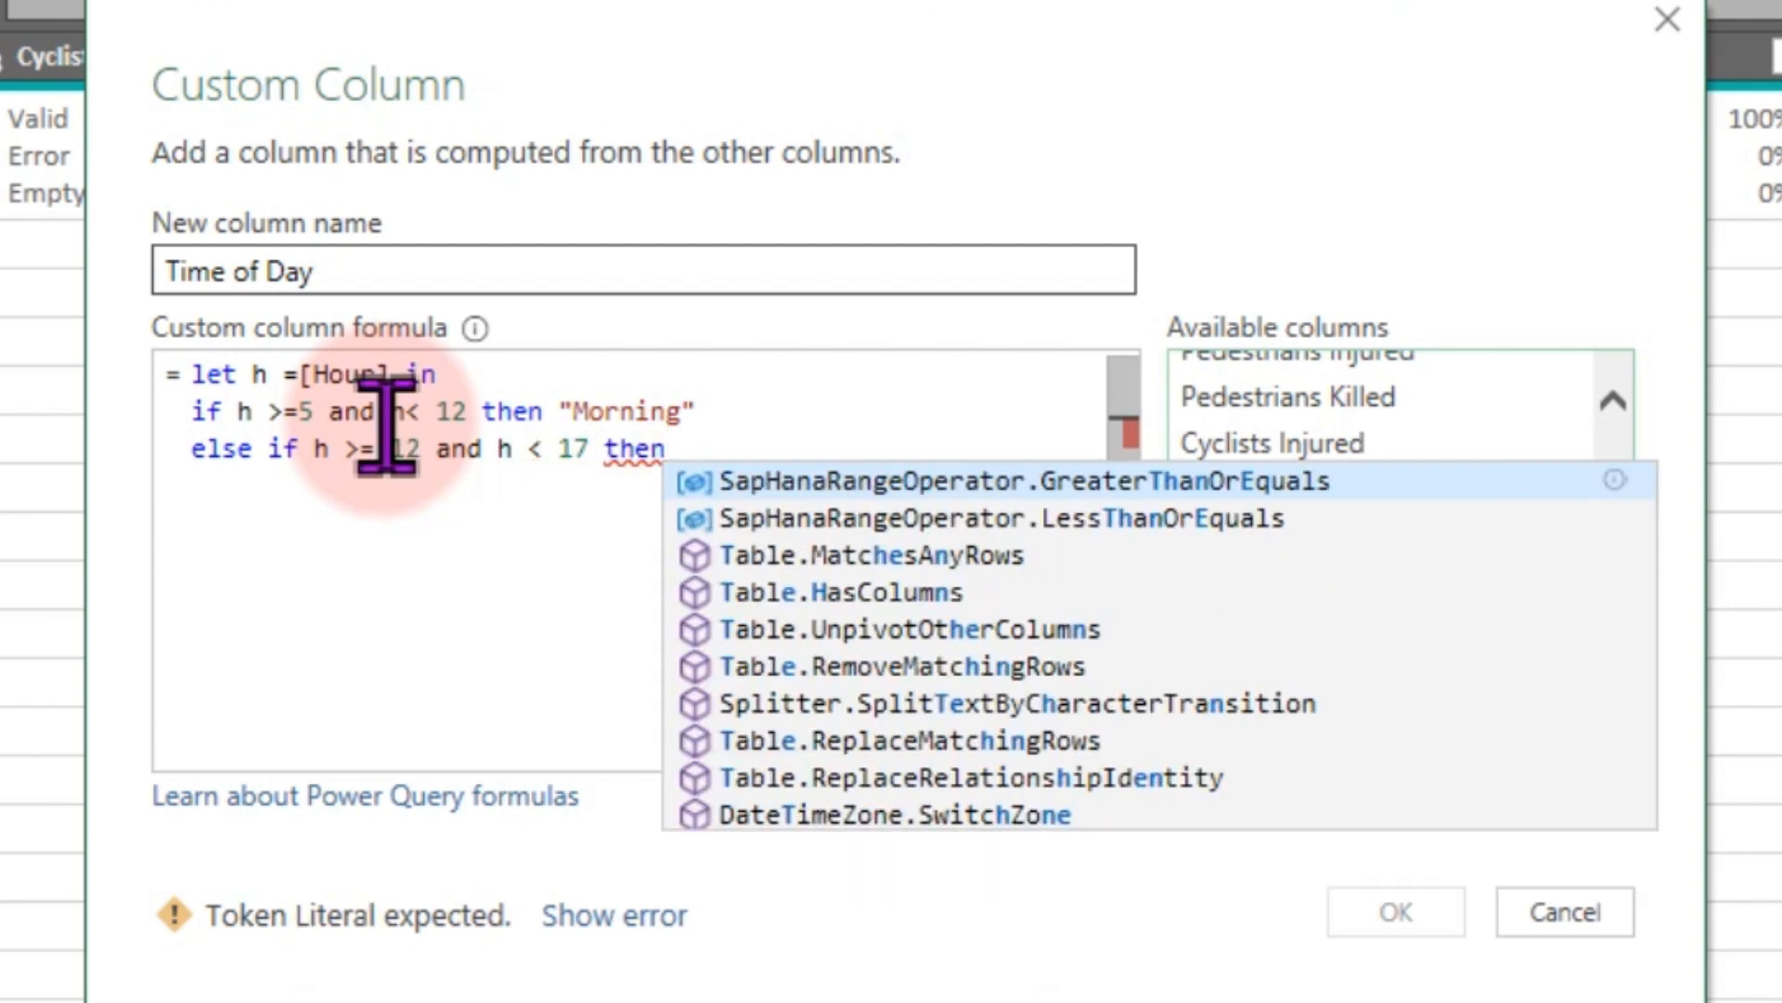
type(" \"")
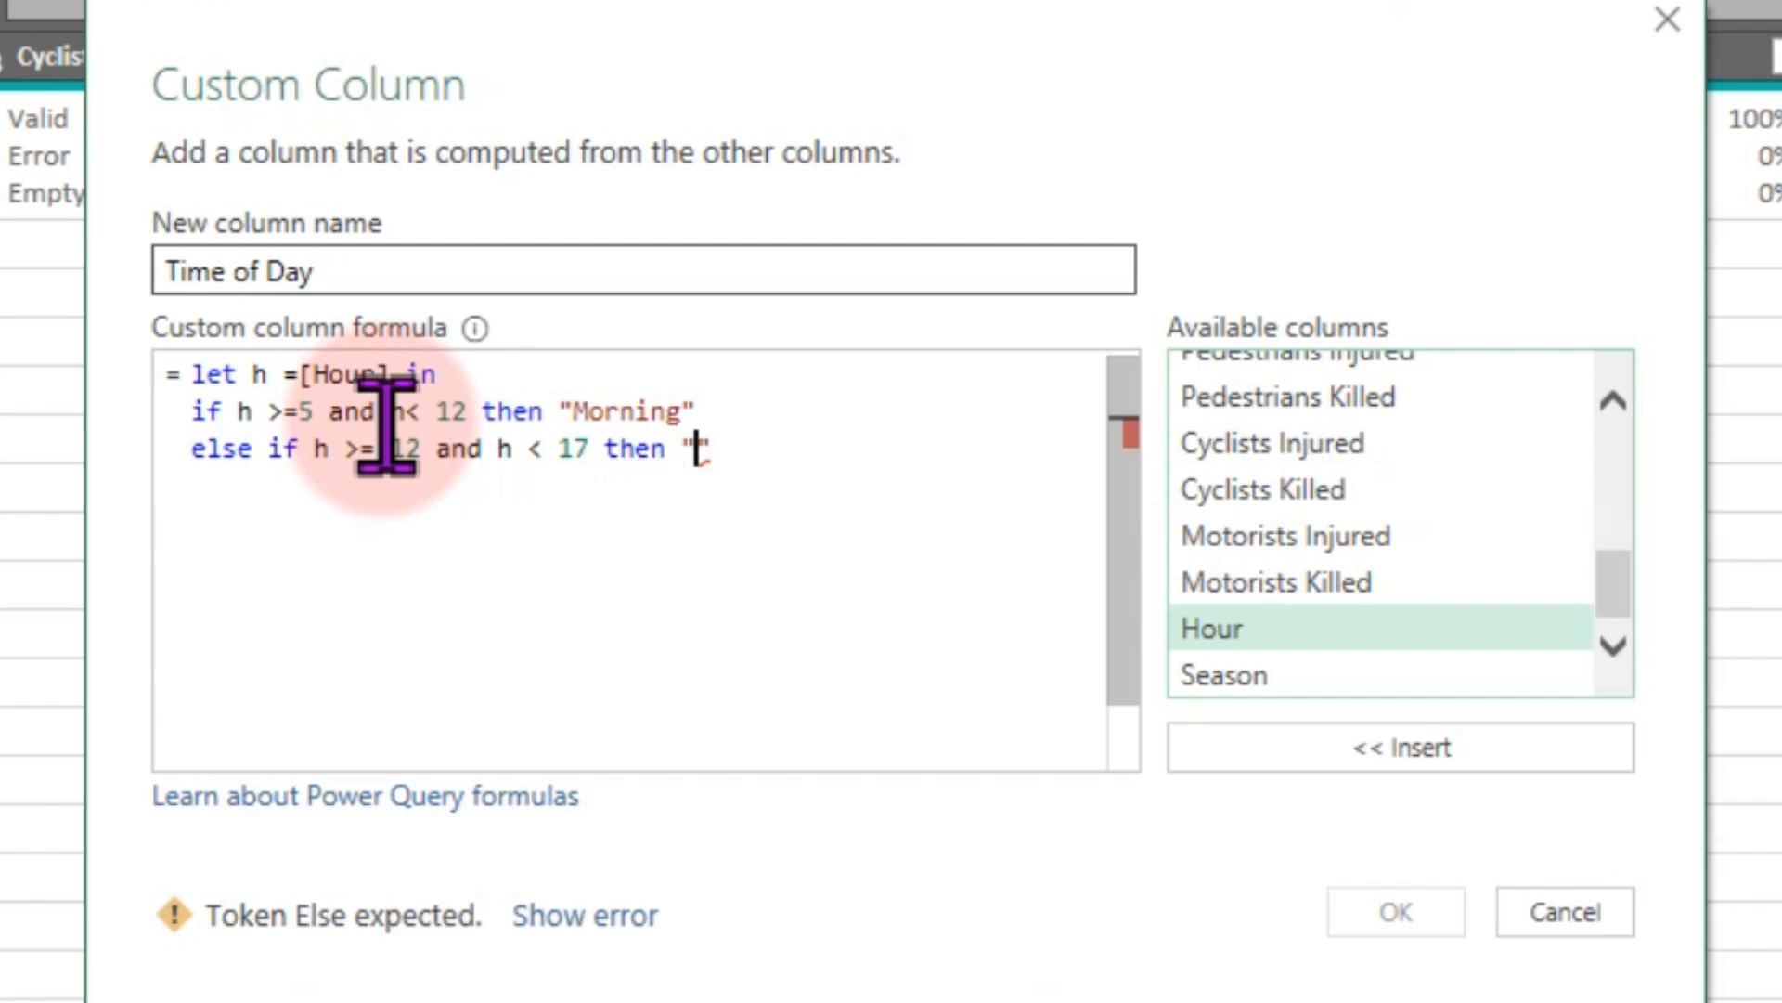
type("Afternoo")
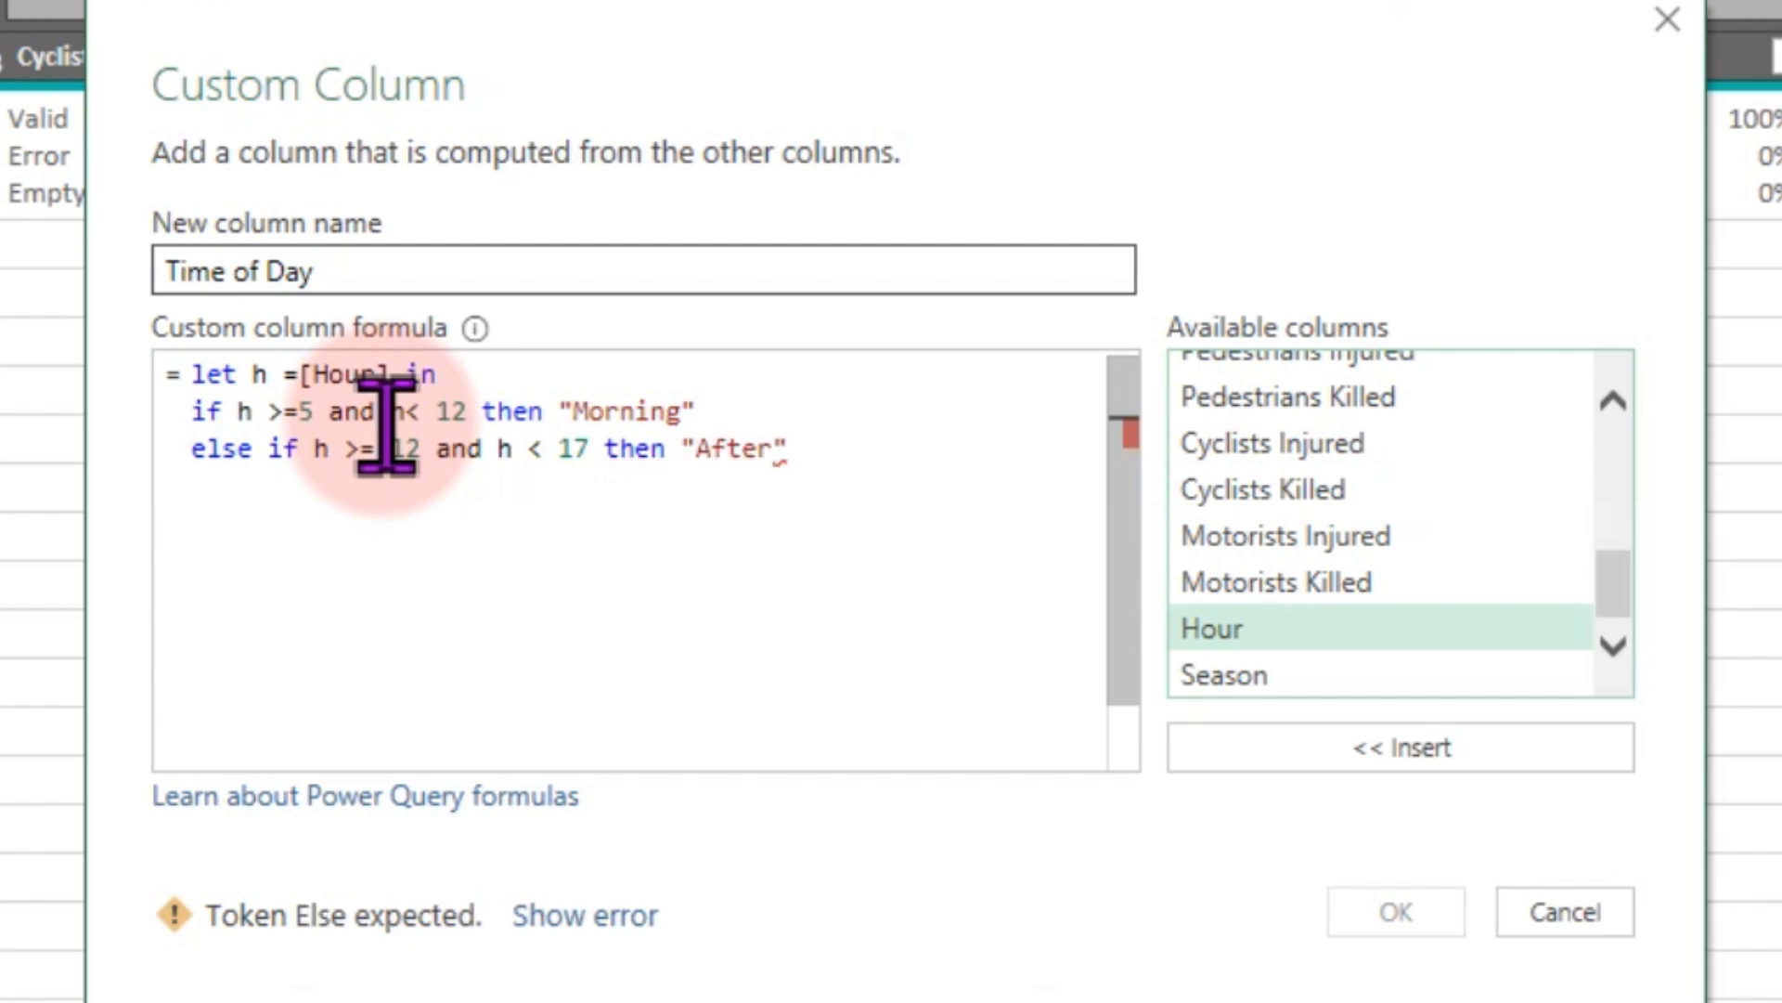
type("n")
key("Return")
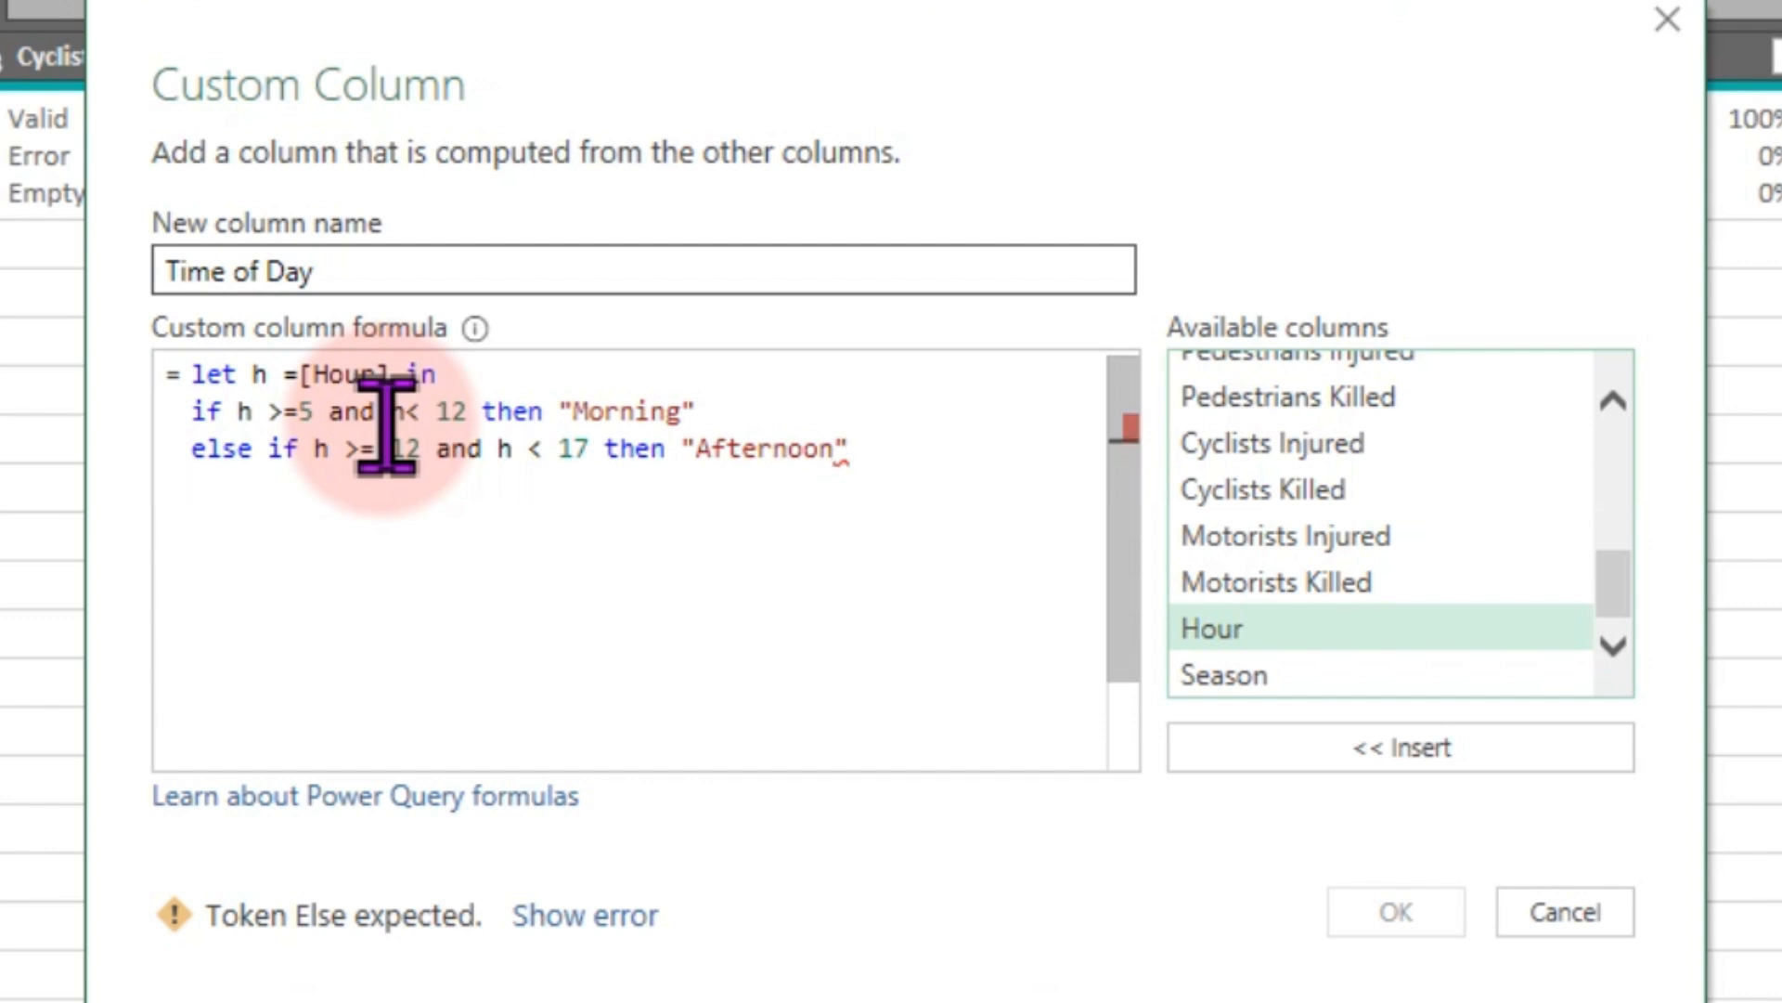
- Add the condition else if h >= 17 and < 21 then "Evening" on the next line
type("else i")
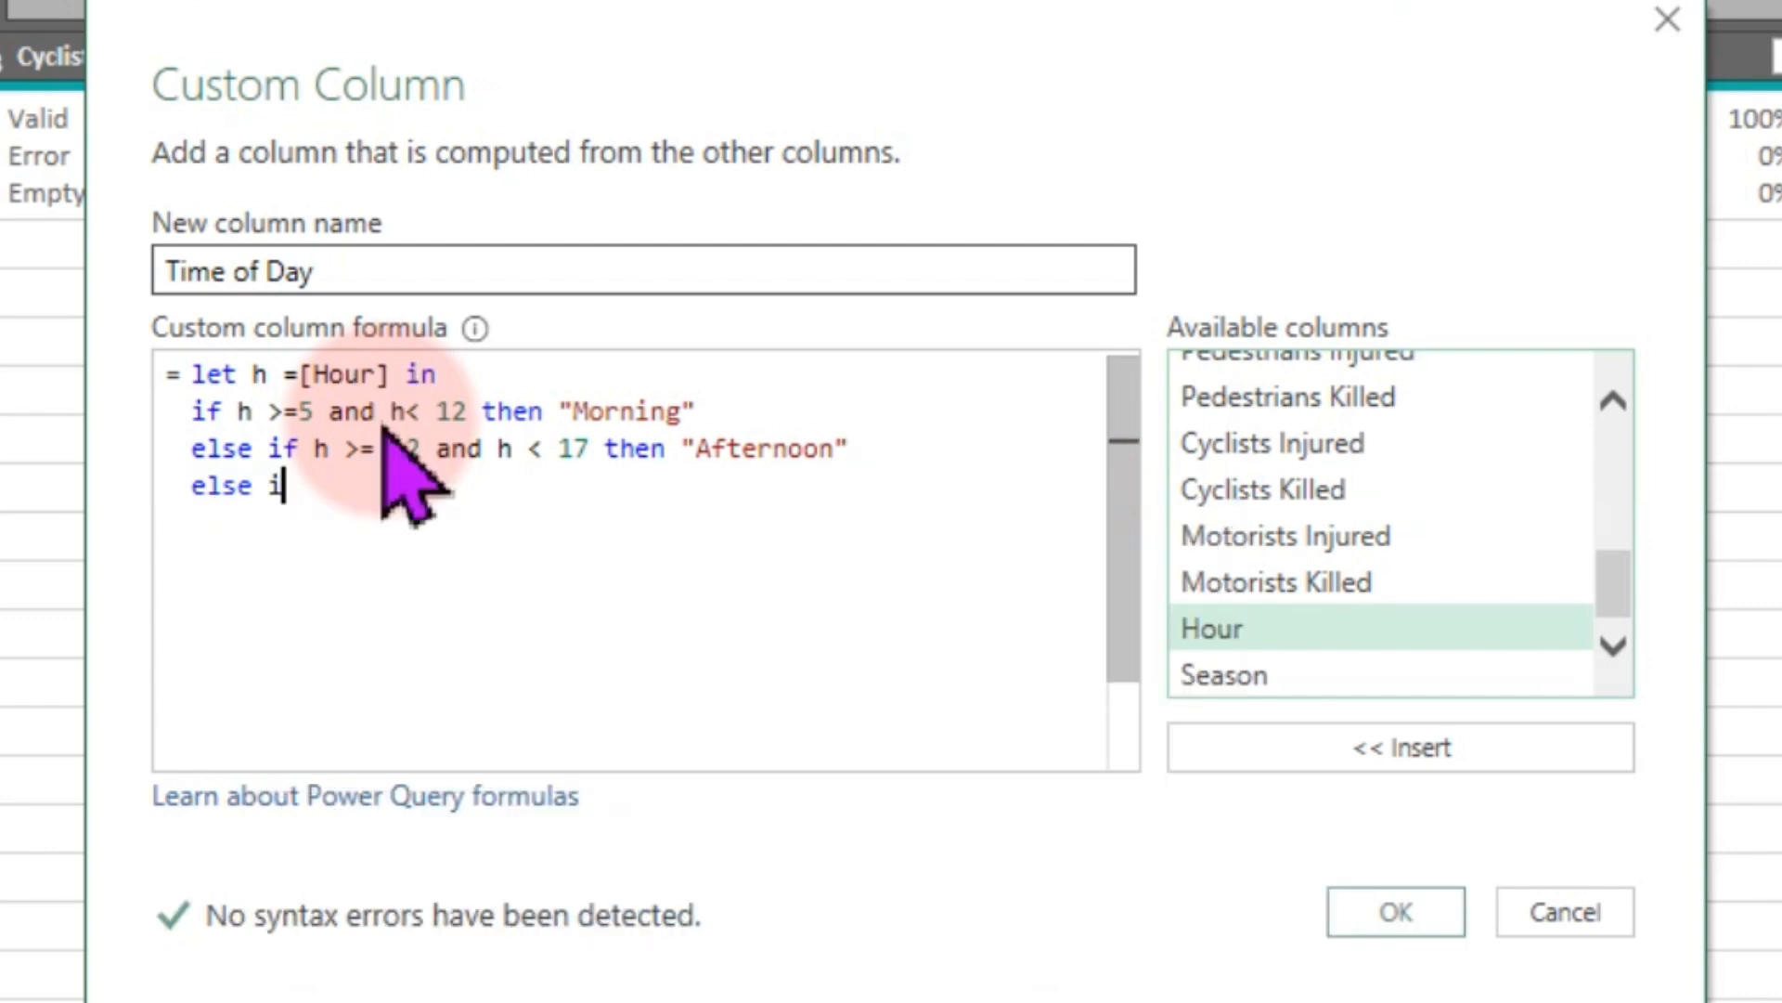
type("f h")
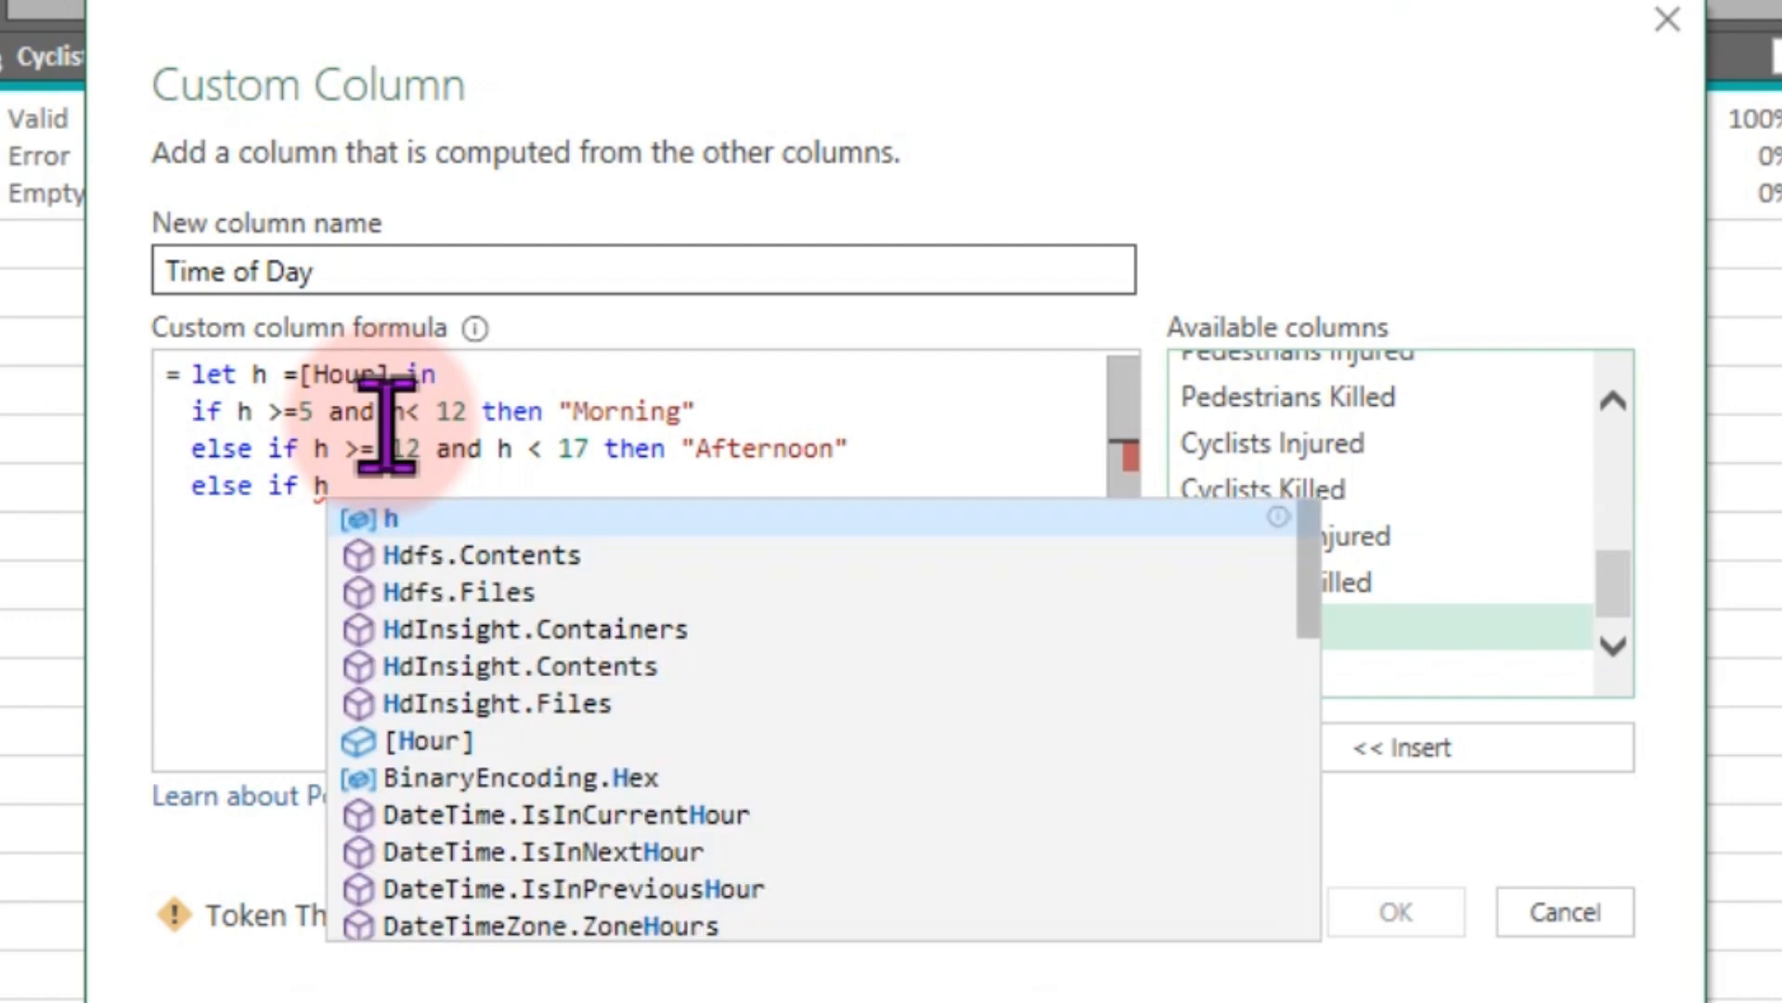
type(" >=")
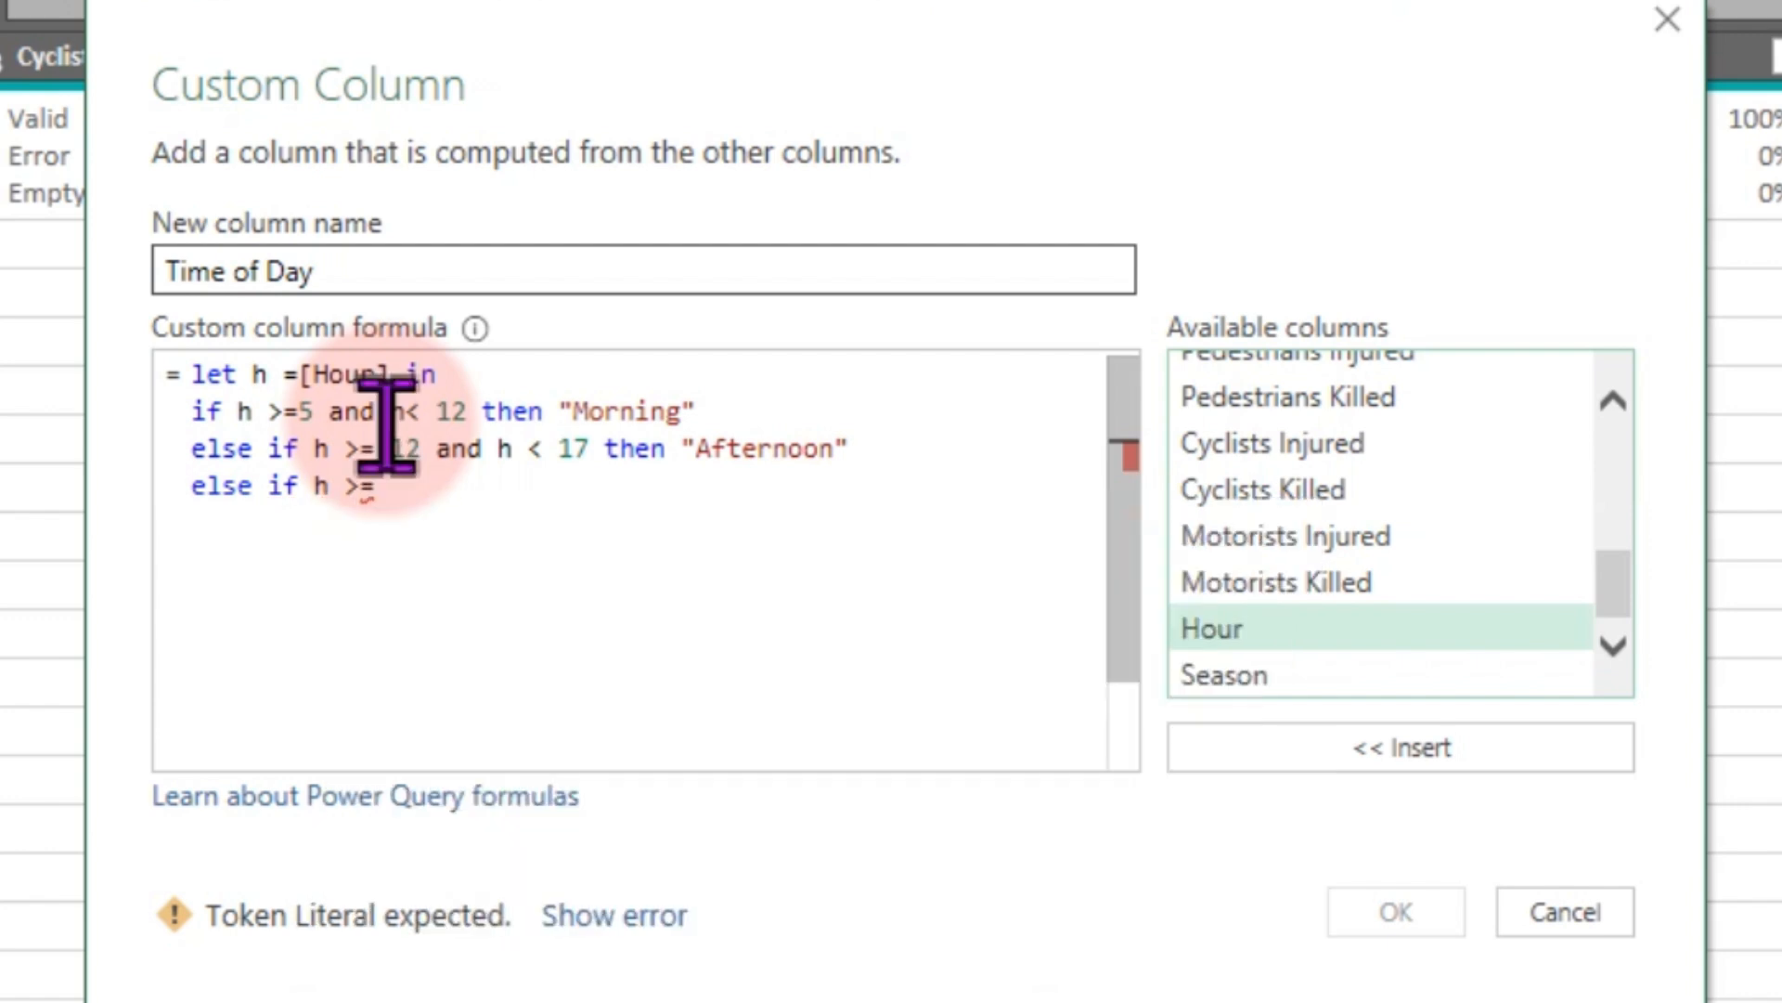
type(" 1")
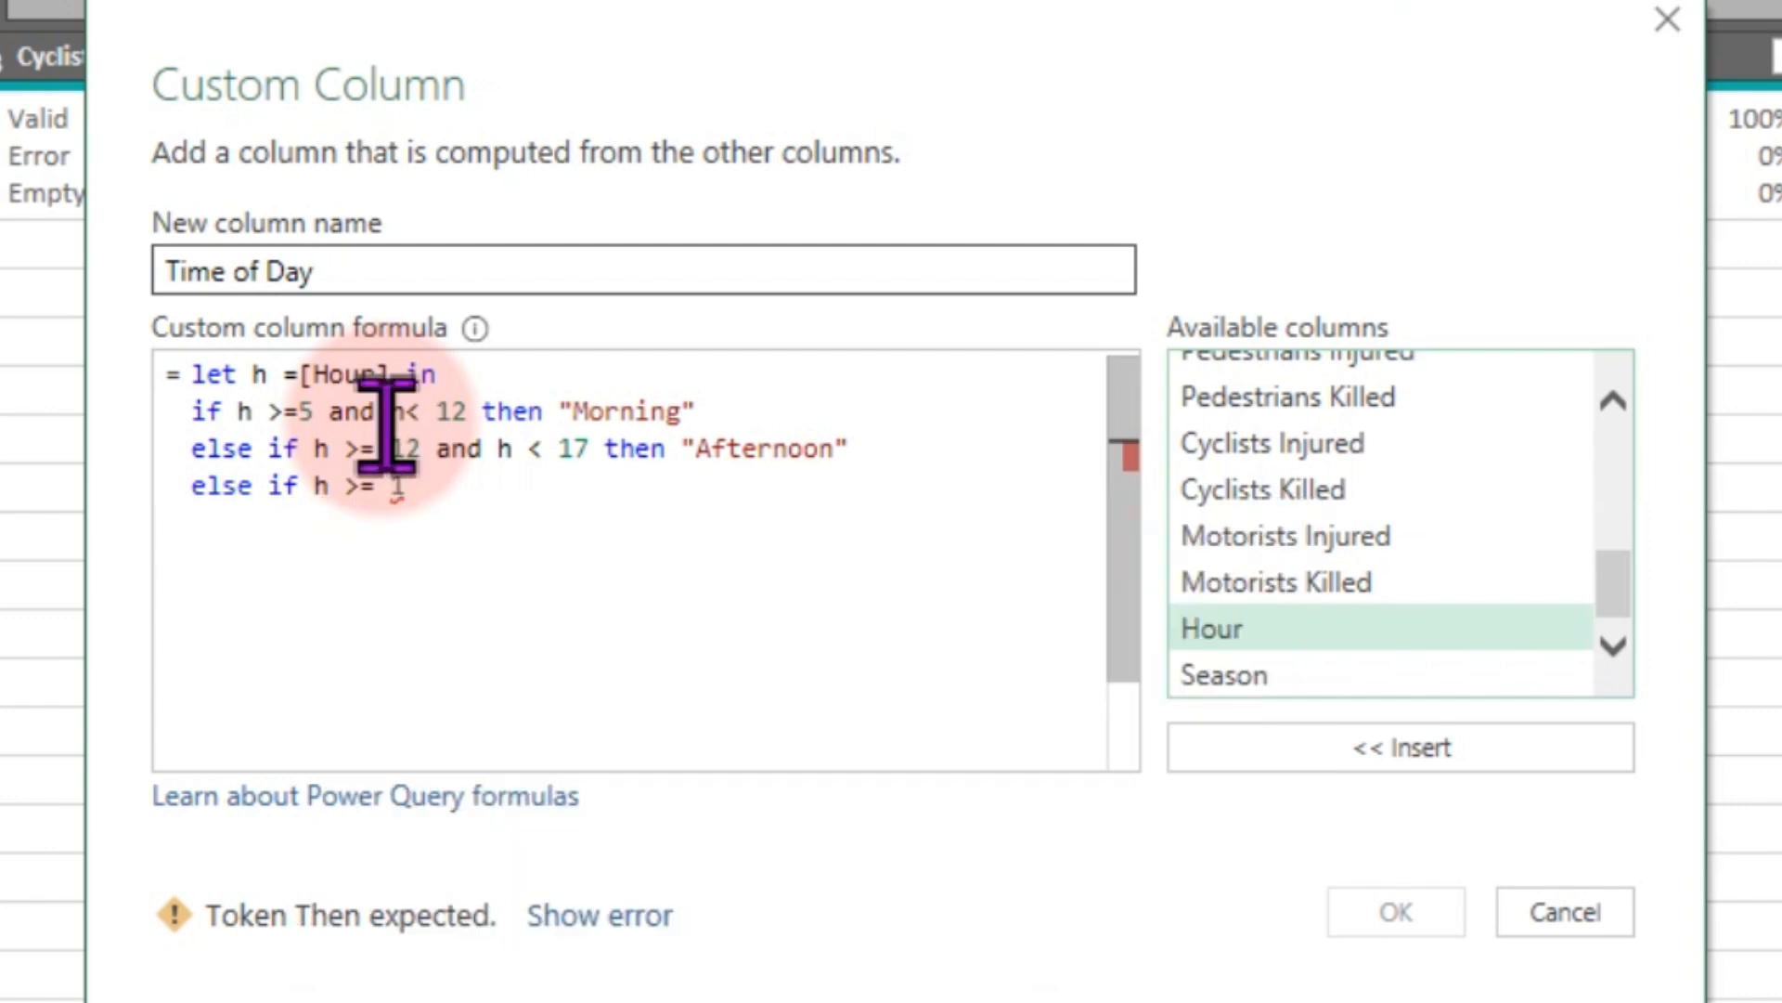
type("7 and ")
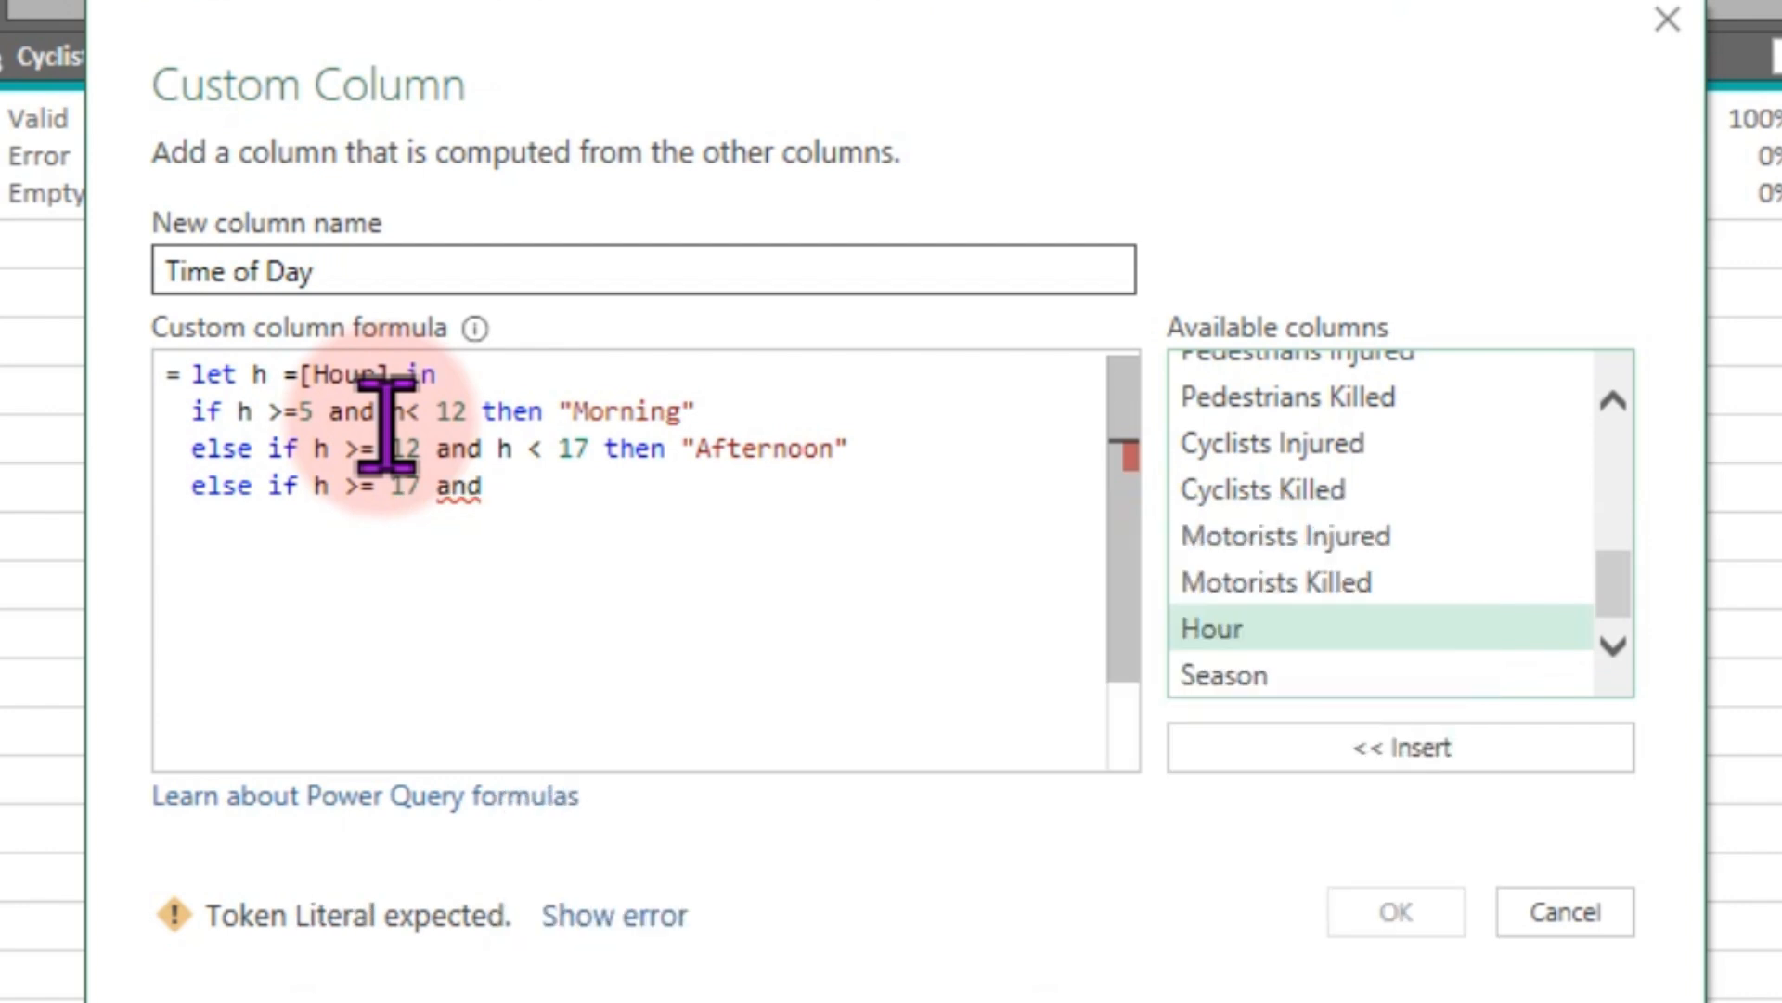
type("< 21 then ")
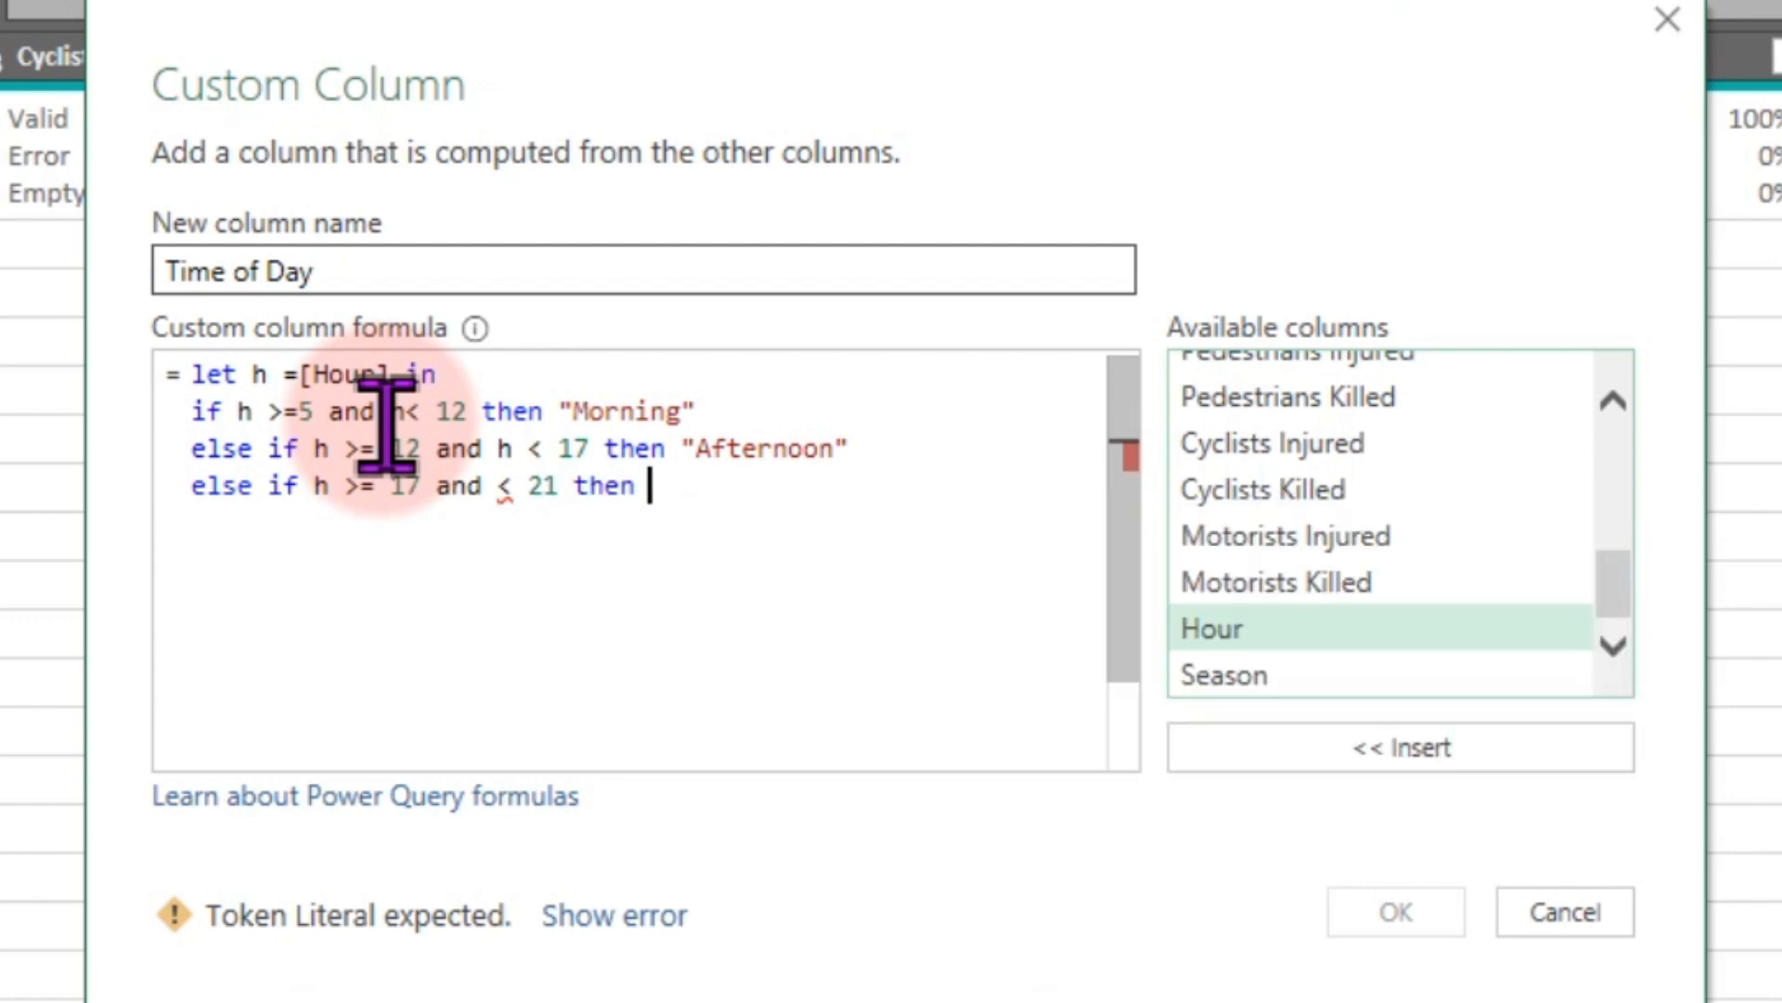
type("\"Evening")
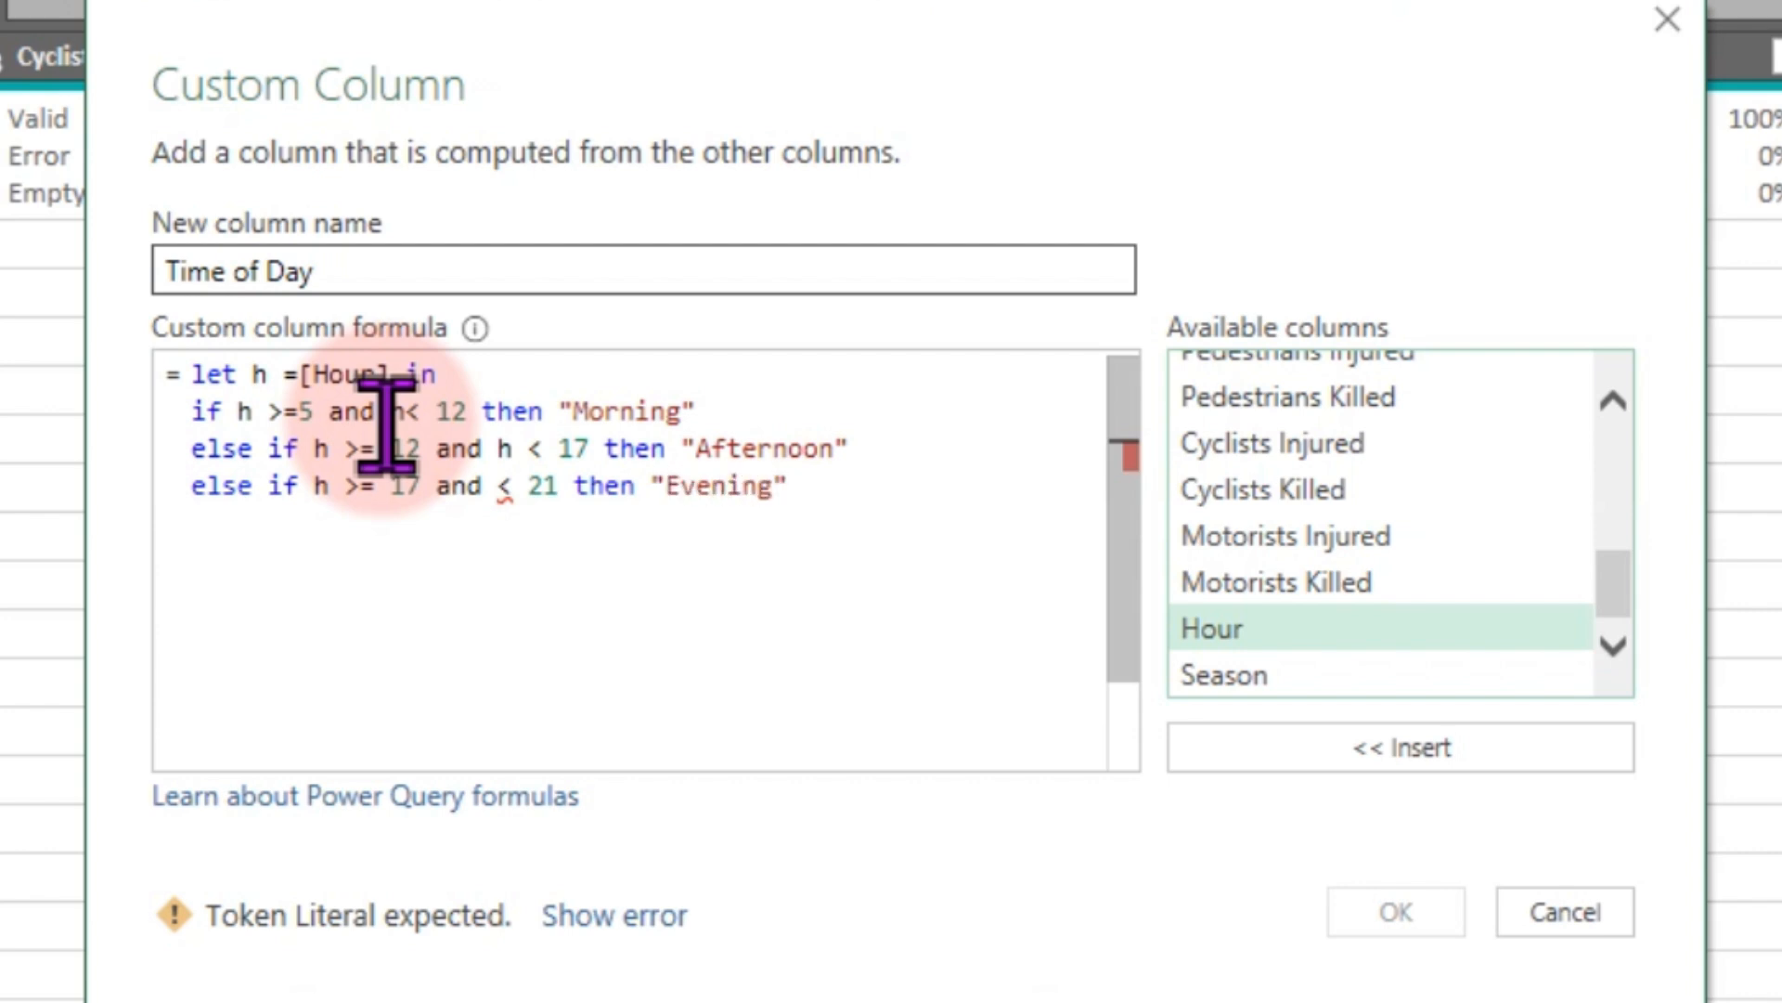
- End the formula with else "Night" on a new final line
key("Right")
key("Return")
type("els")
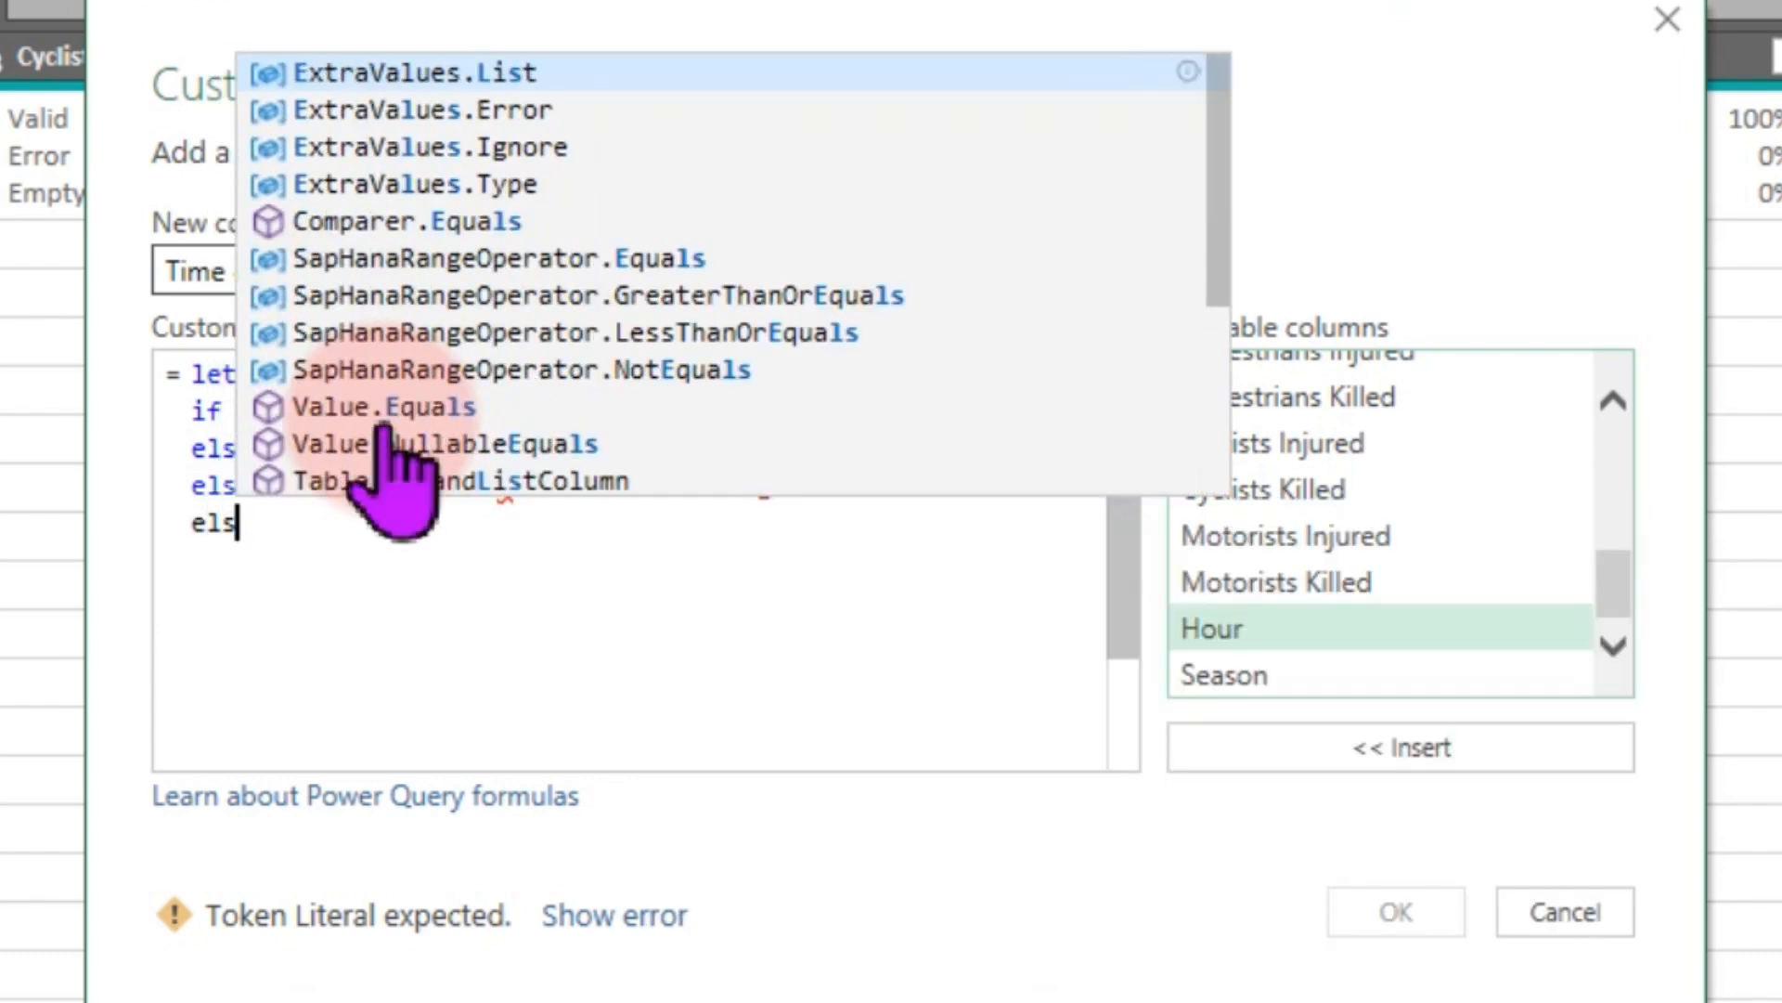
type("e ")
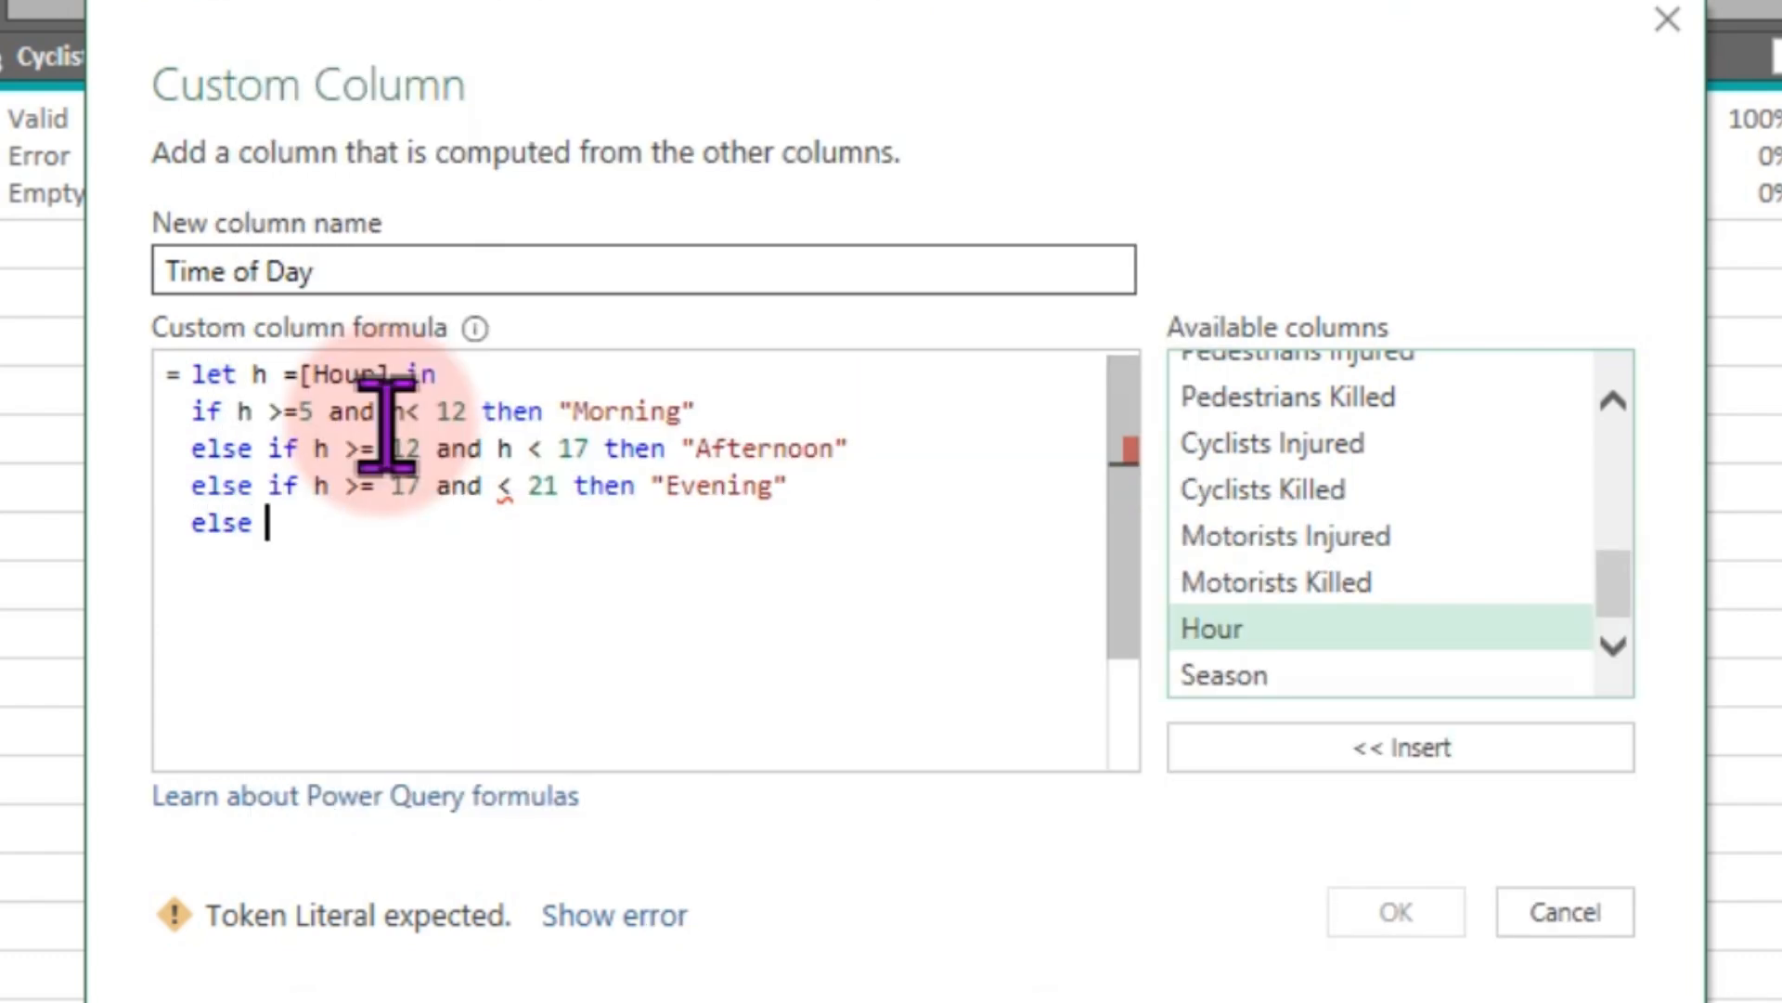
type("\"Night")
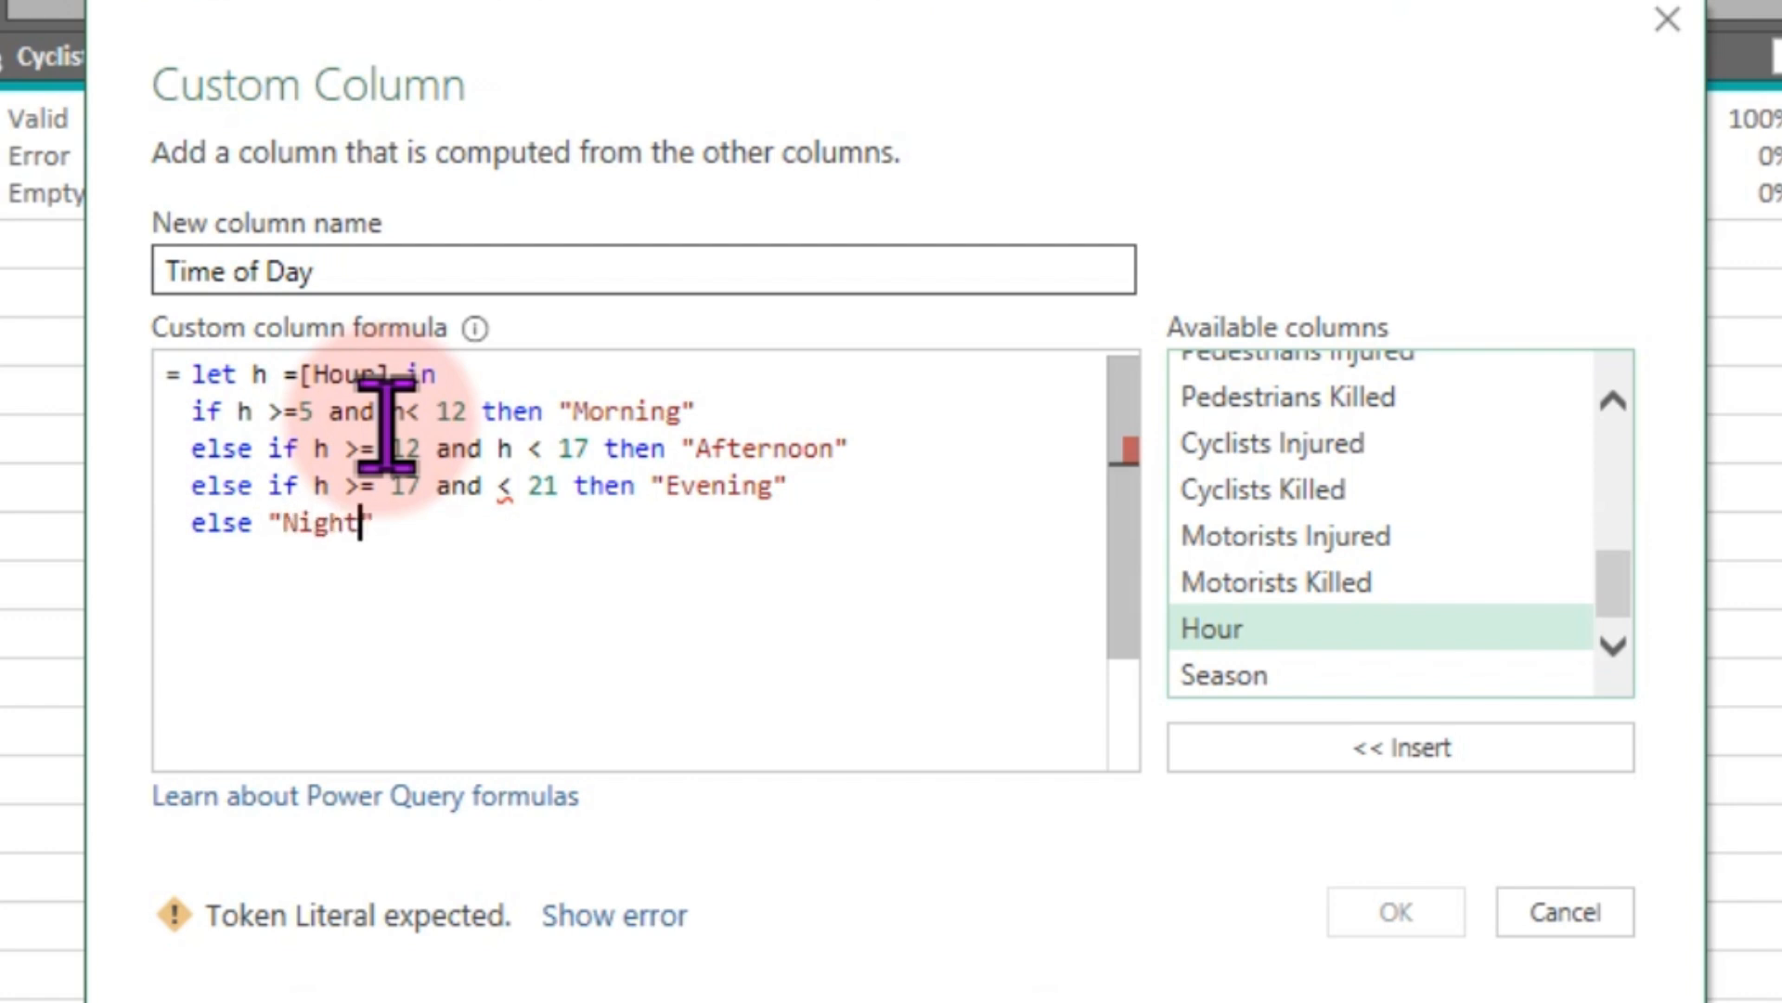
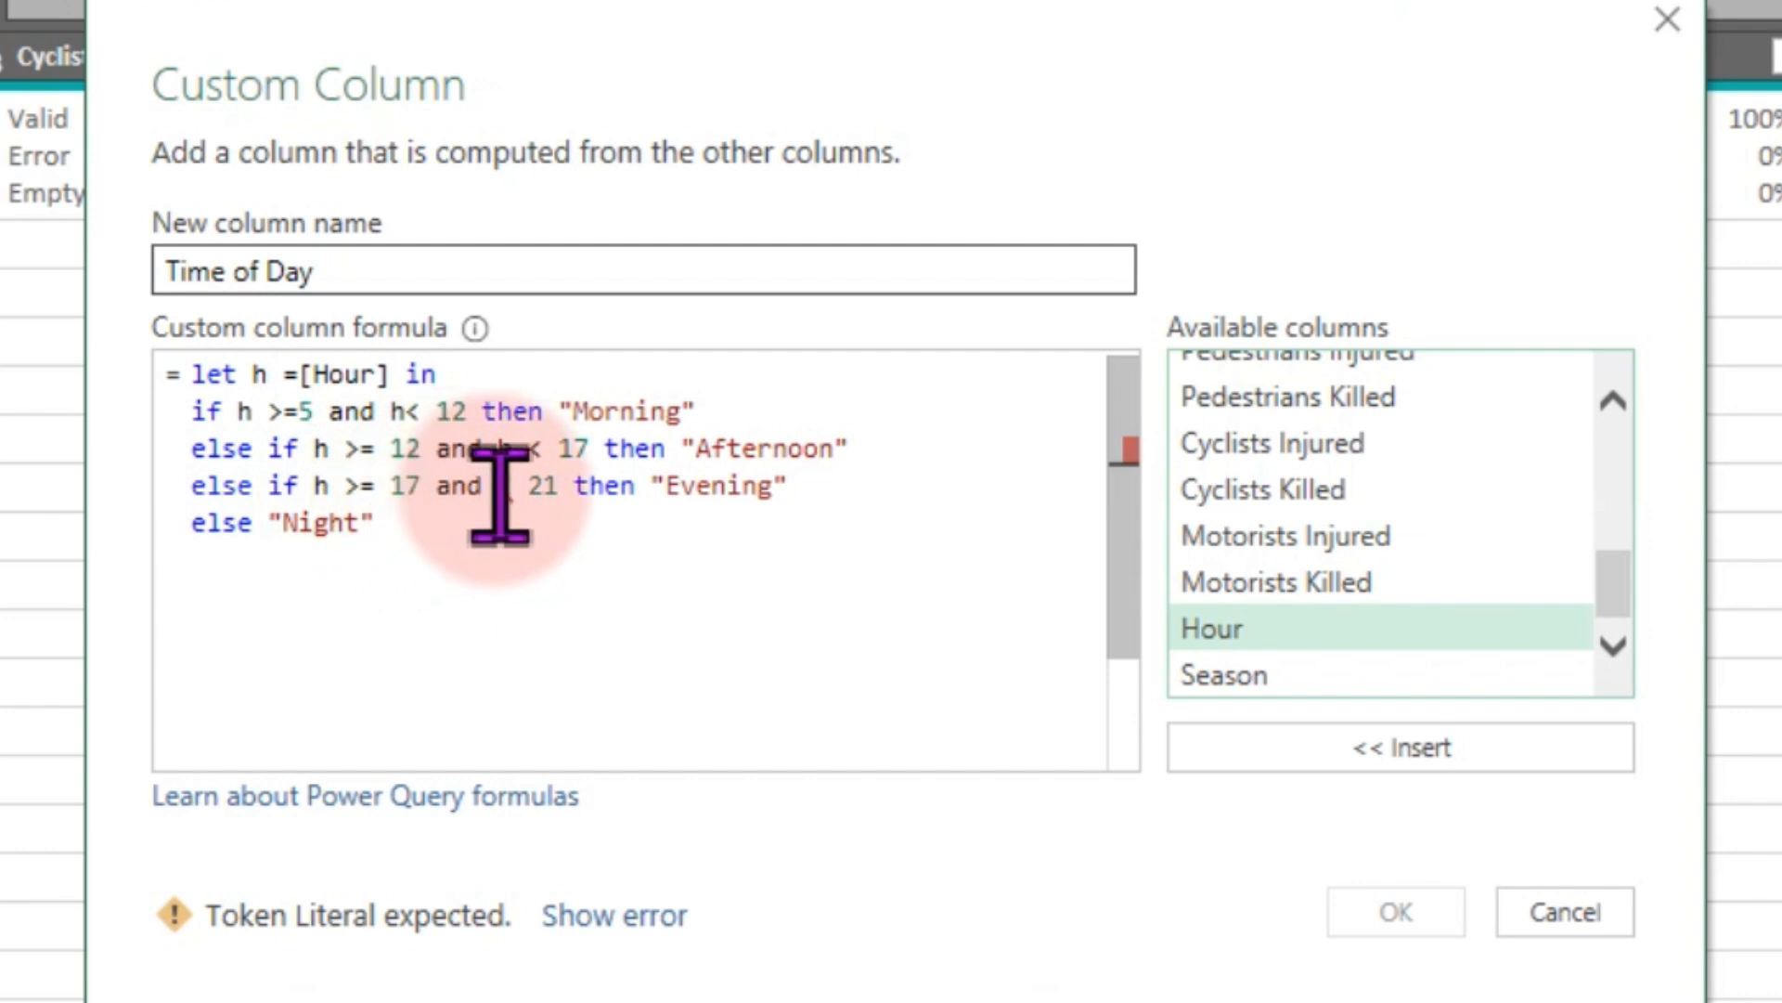
- Insert the missing h into the Evening condition so it reads h < 21, and confirm the Time of Day custom column
type("h")
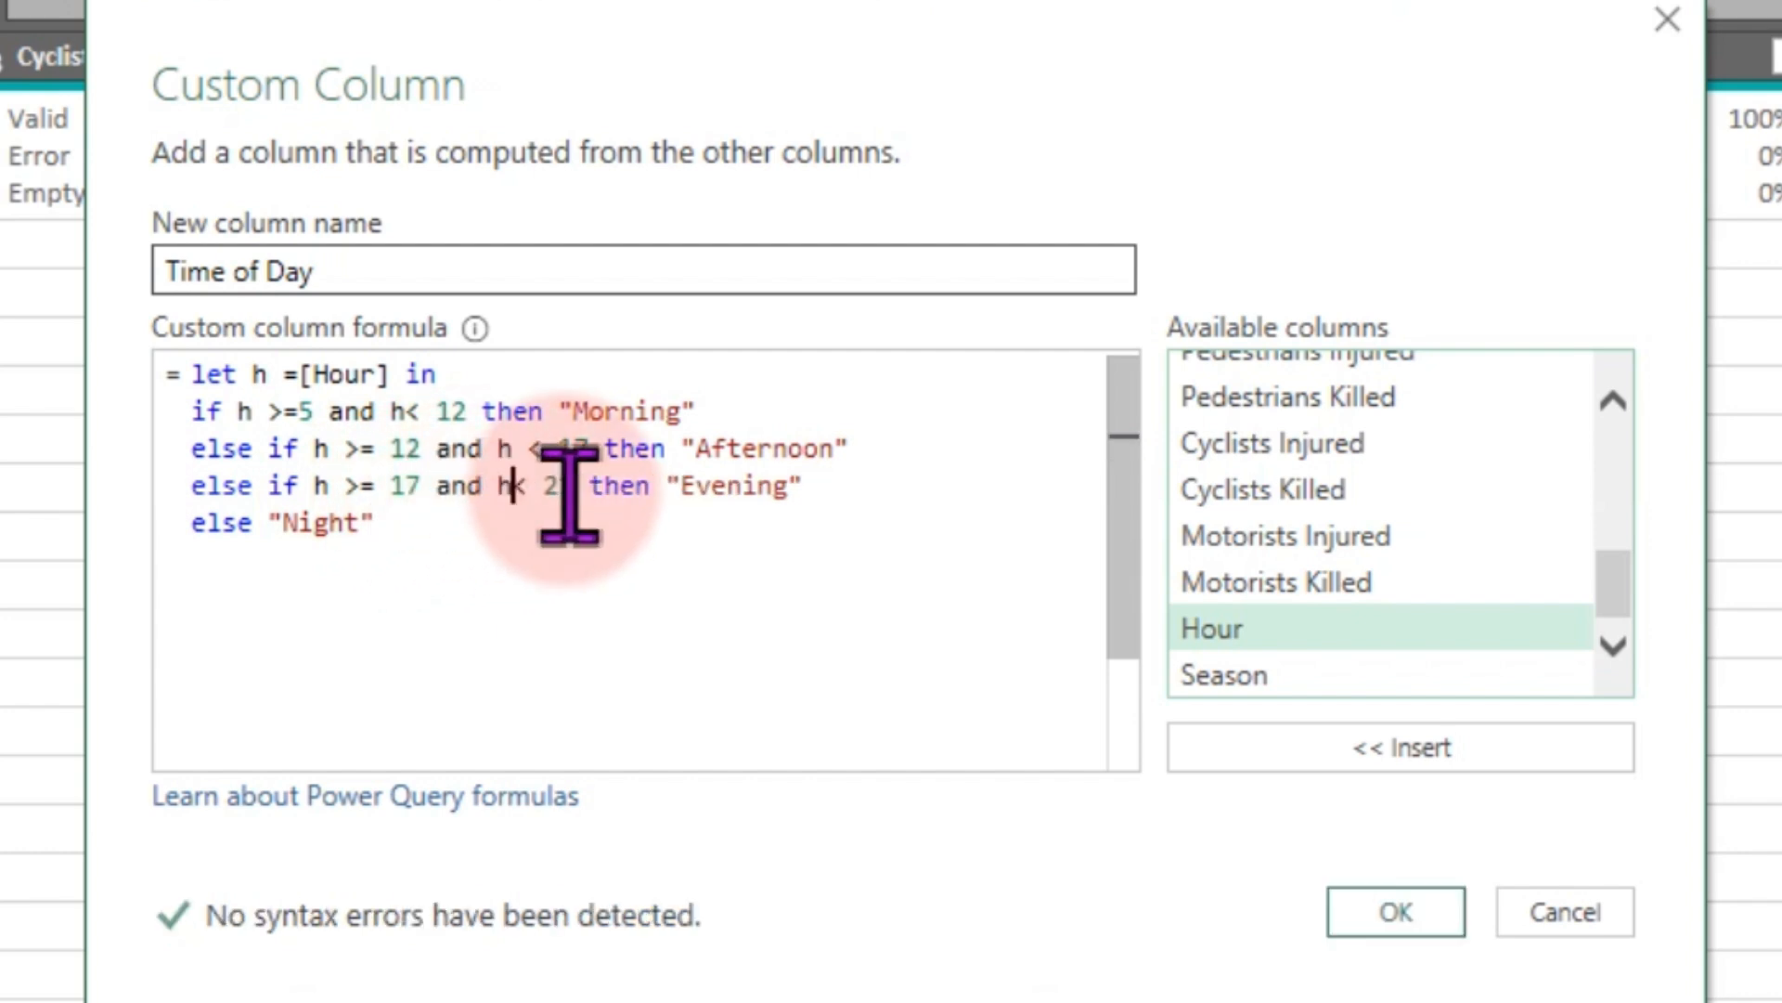
left_click(420, 667)
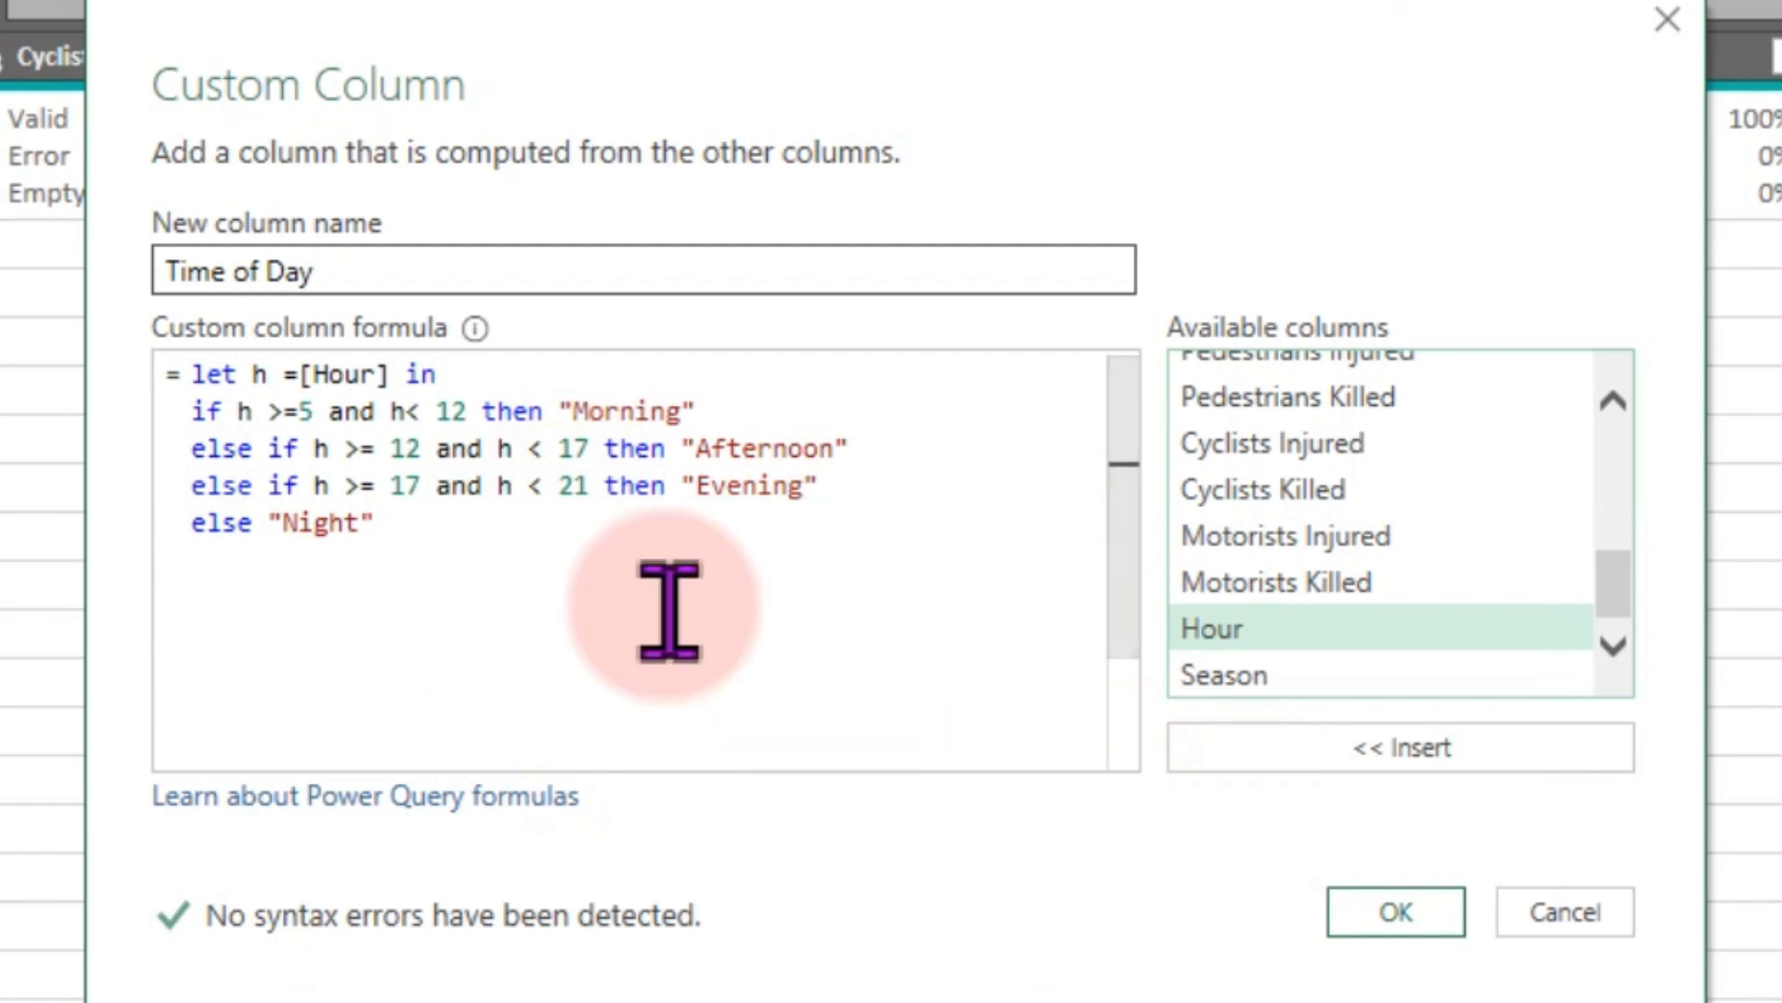
left_click_drag(388, 261, 88, 279)
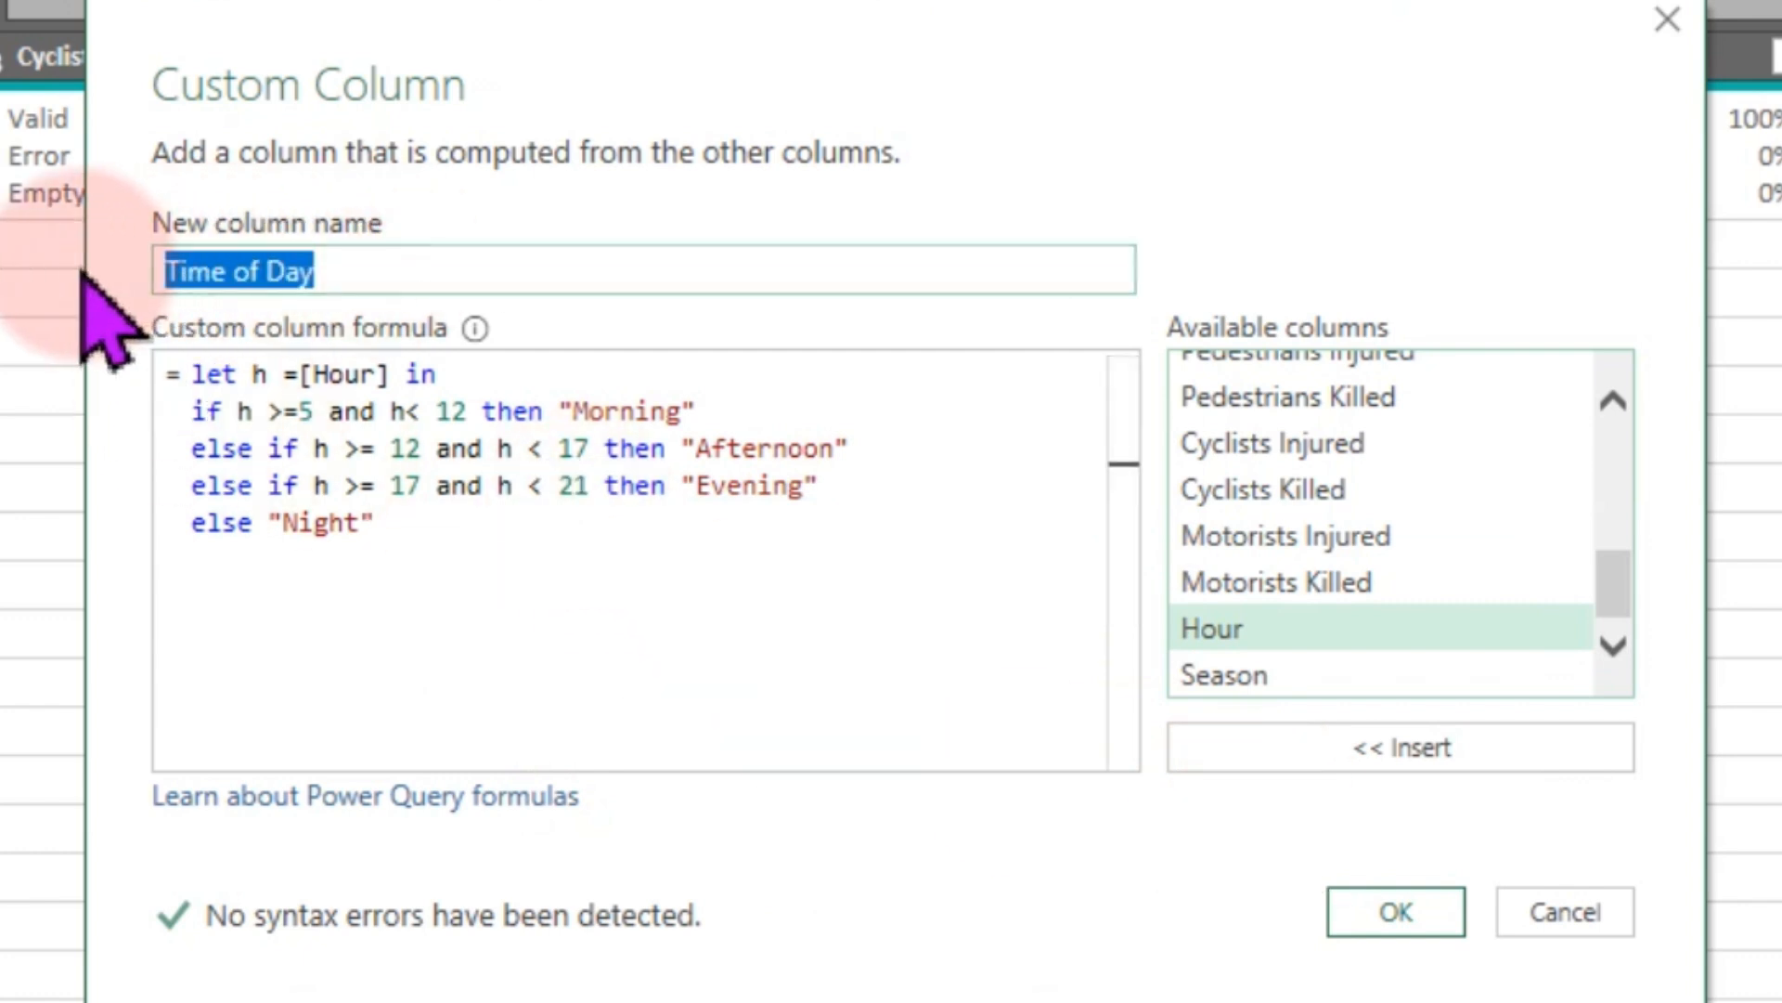
left_click(661, 667)
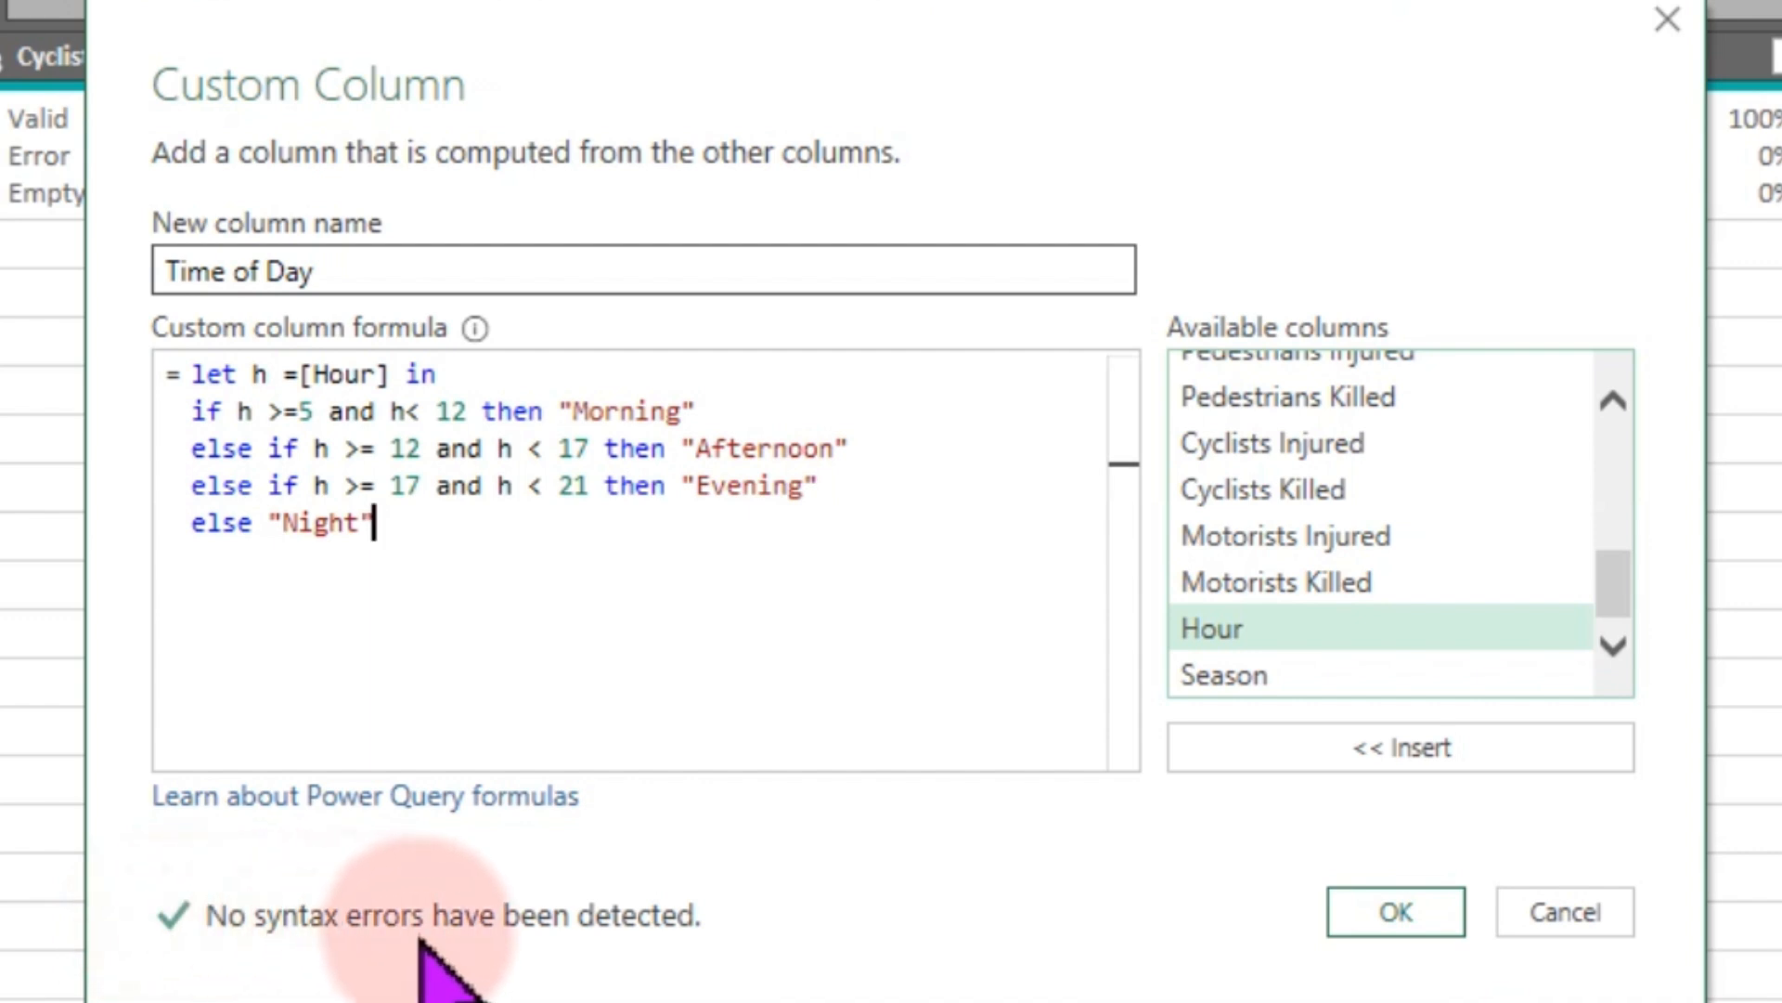
left_click(789, 631)
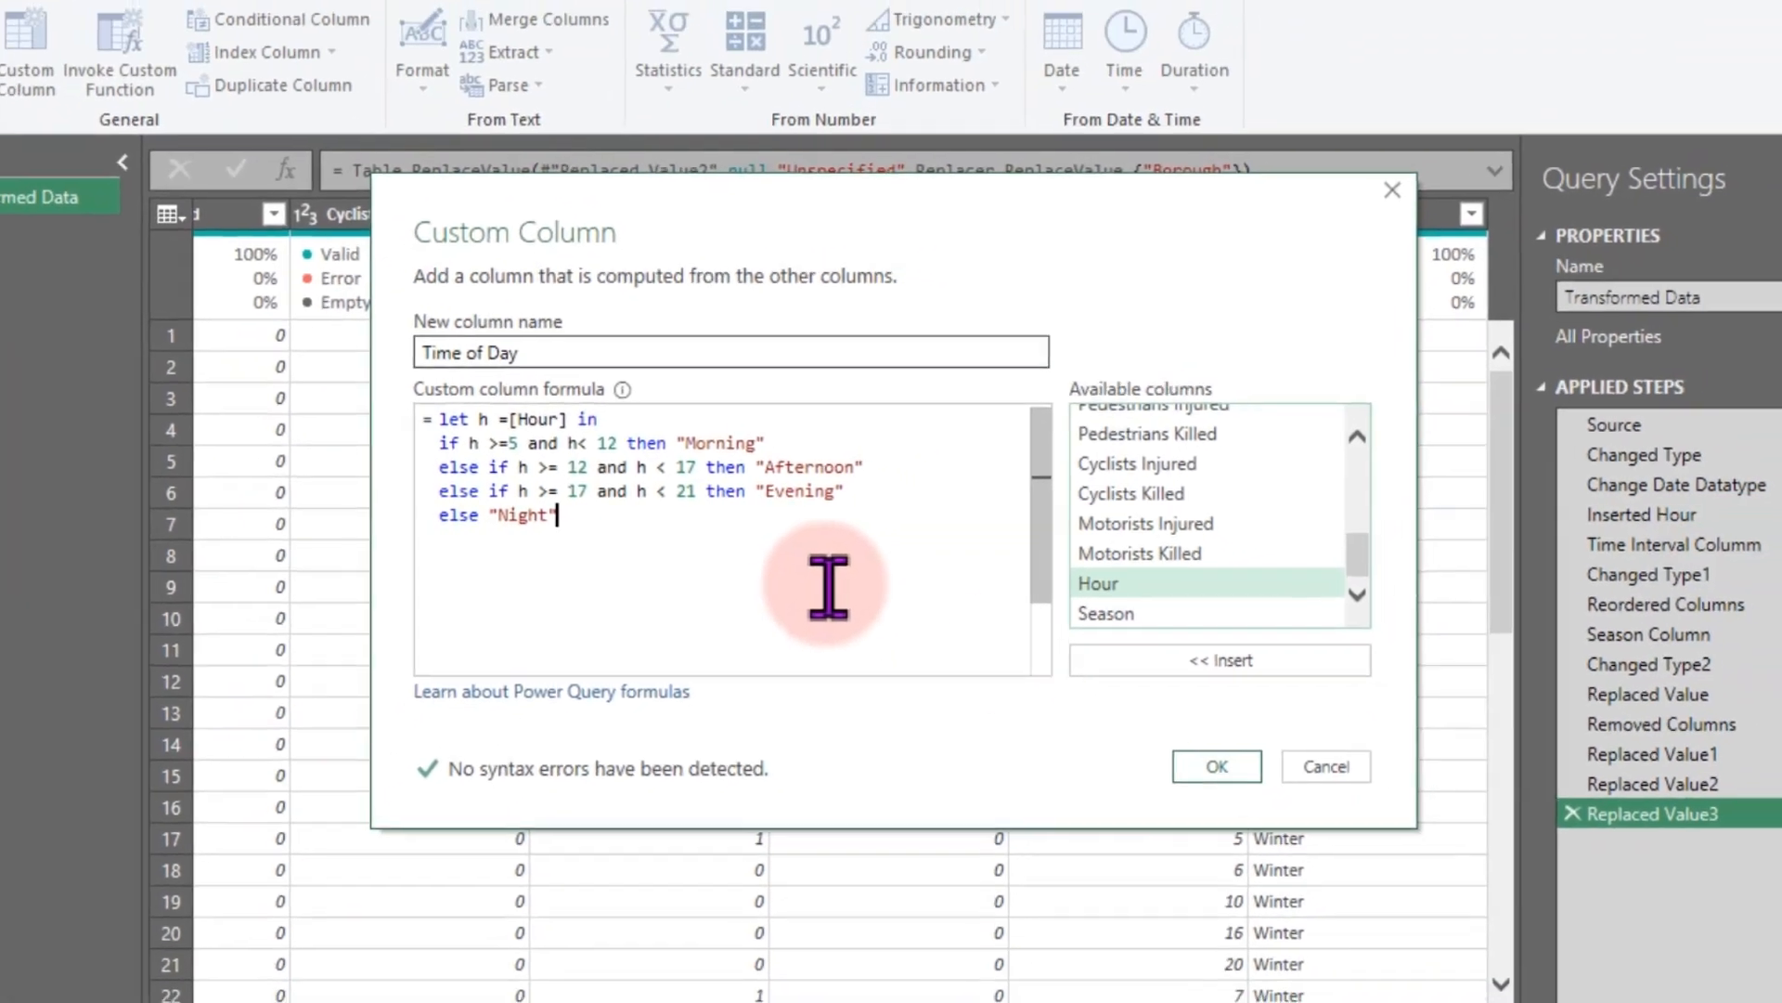
left_click(1258, 802)
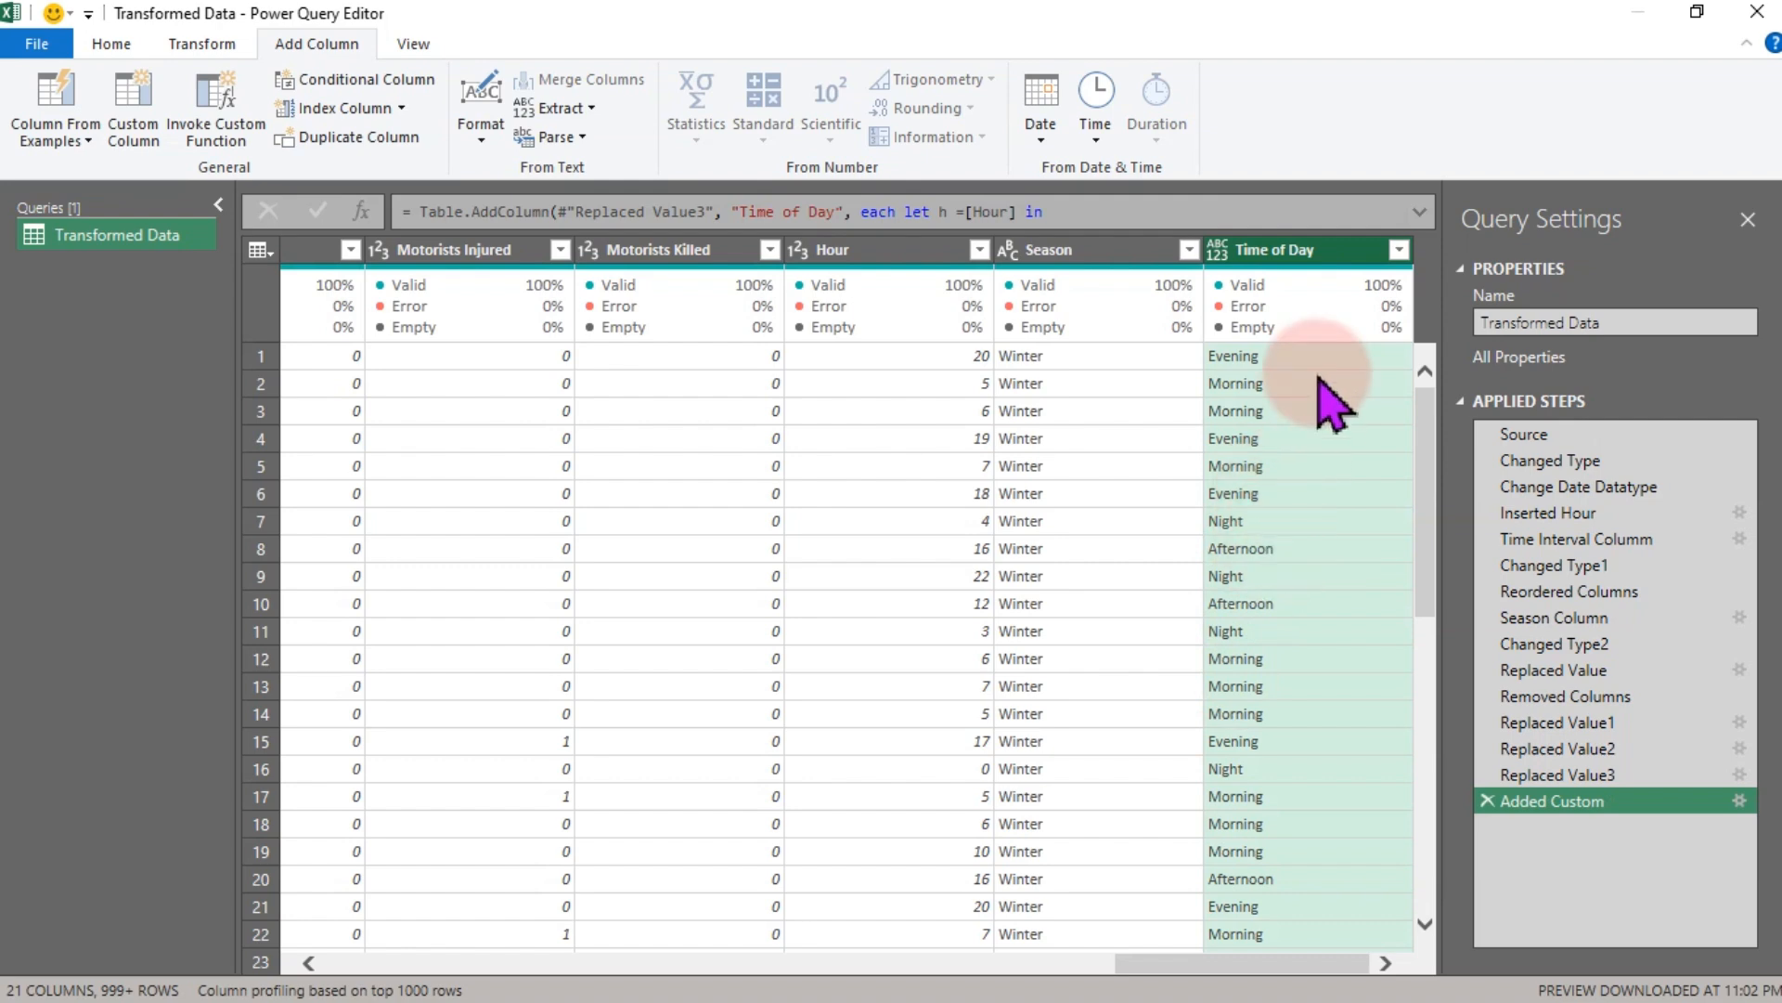
- Set the Time of Day column's data type to Text
left_click(1397, 250)
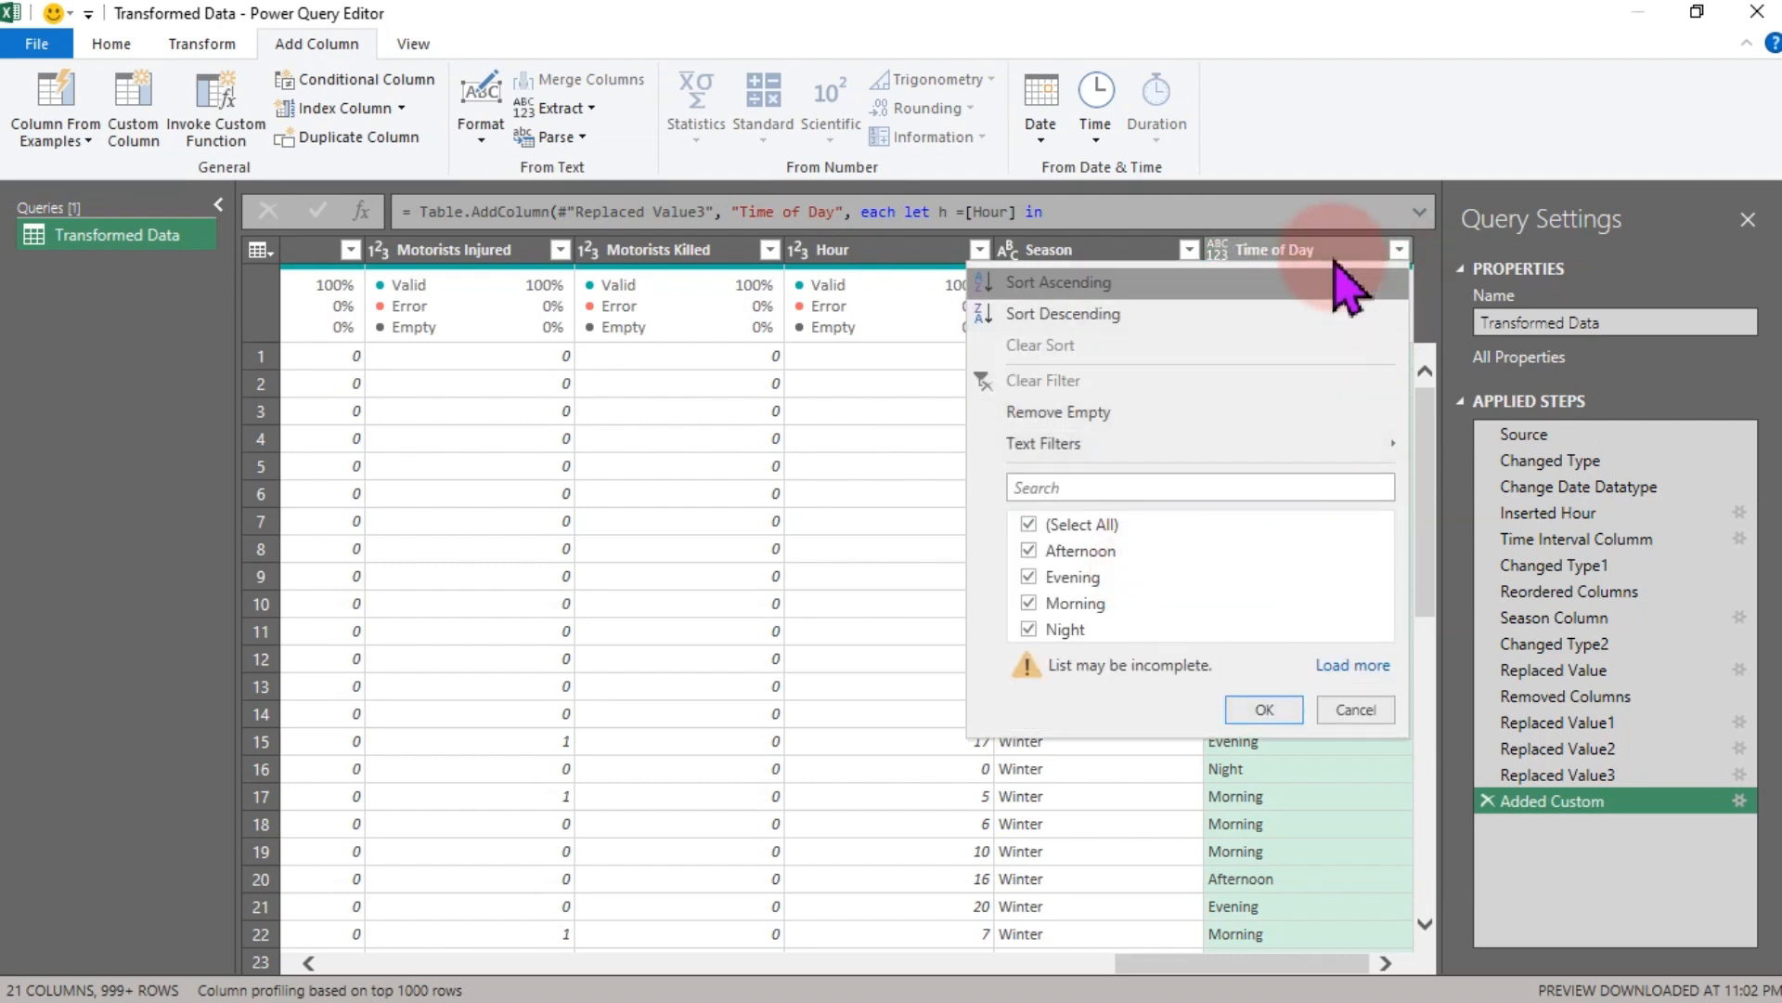
left_click(1218, 250)
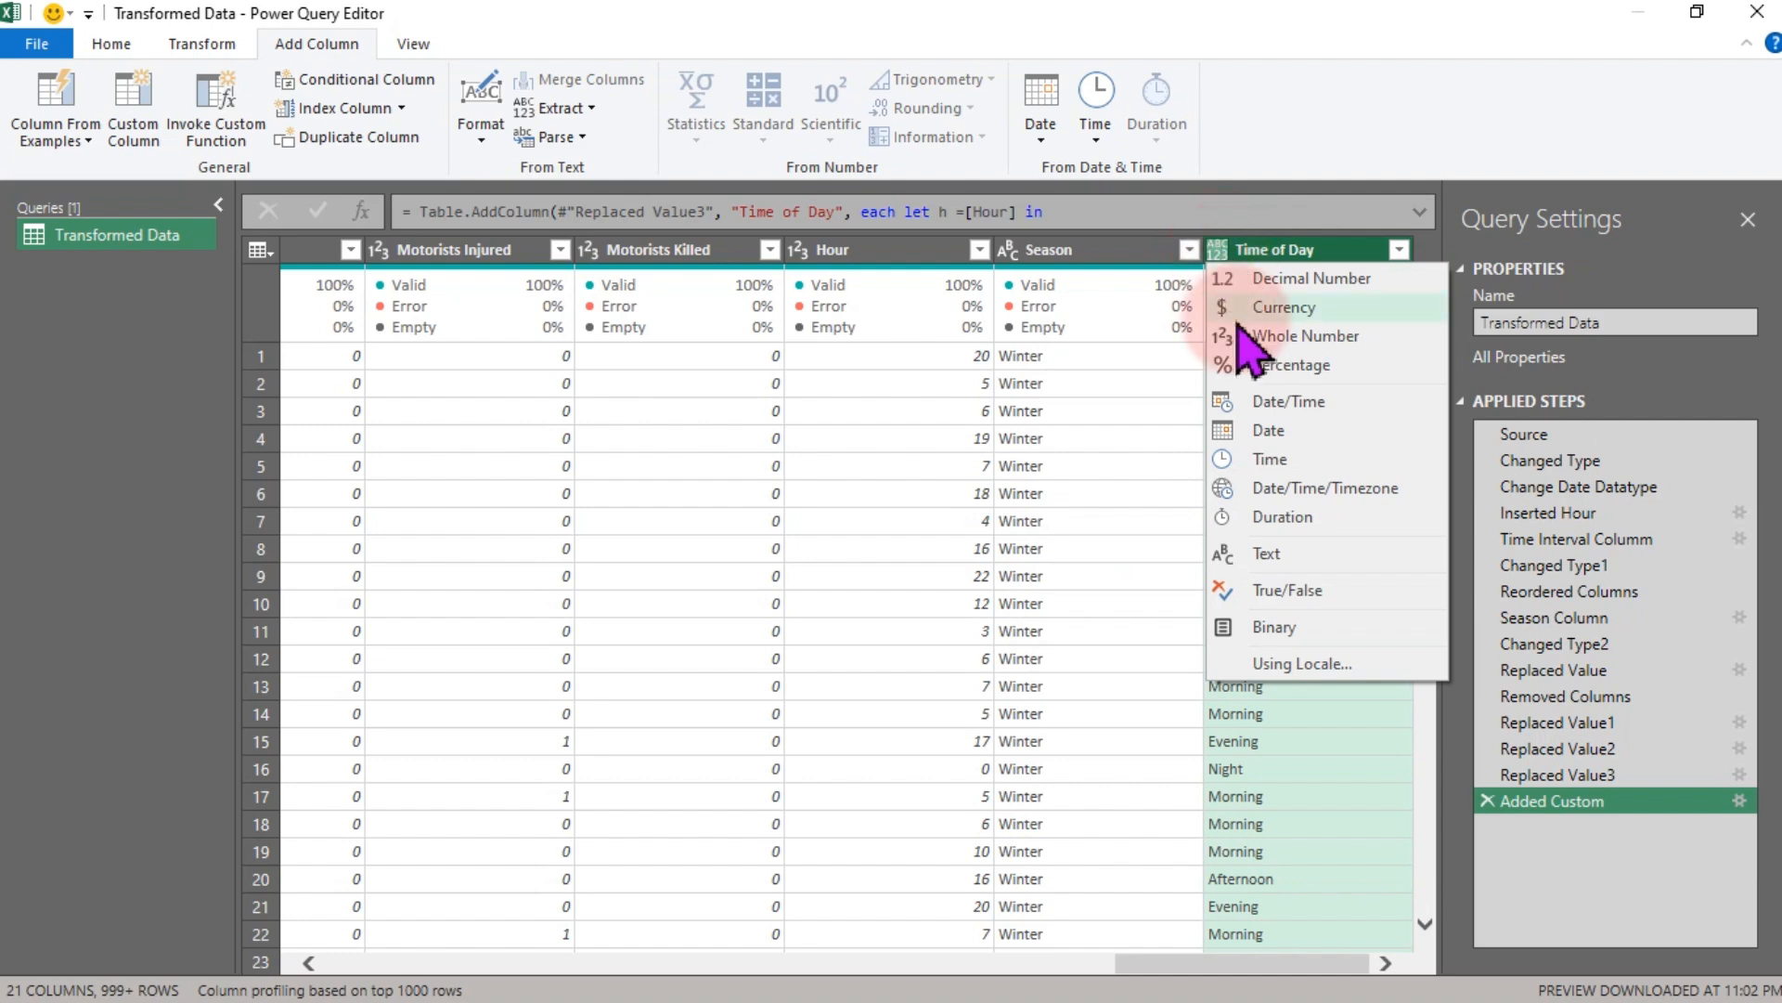
left_click(1268, 552)
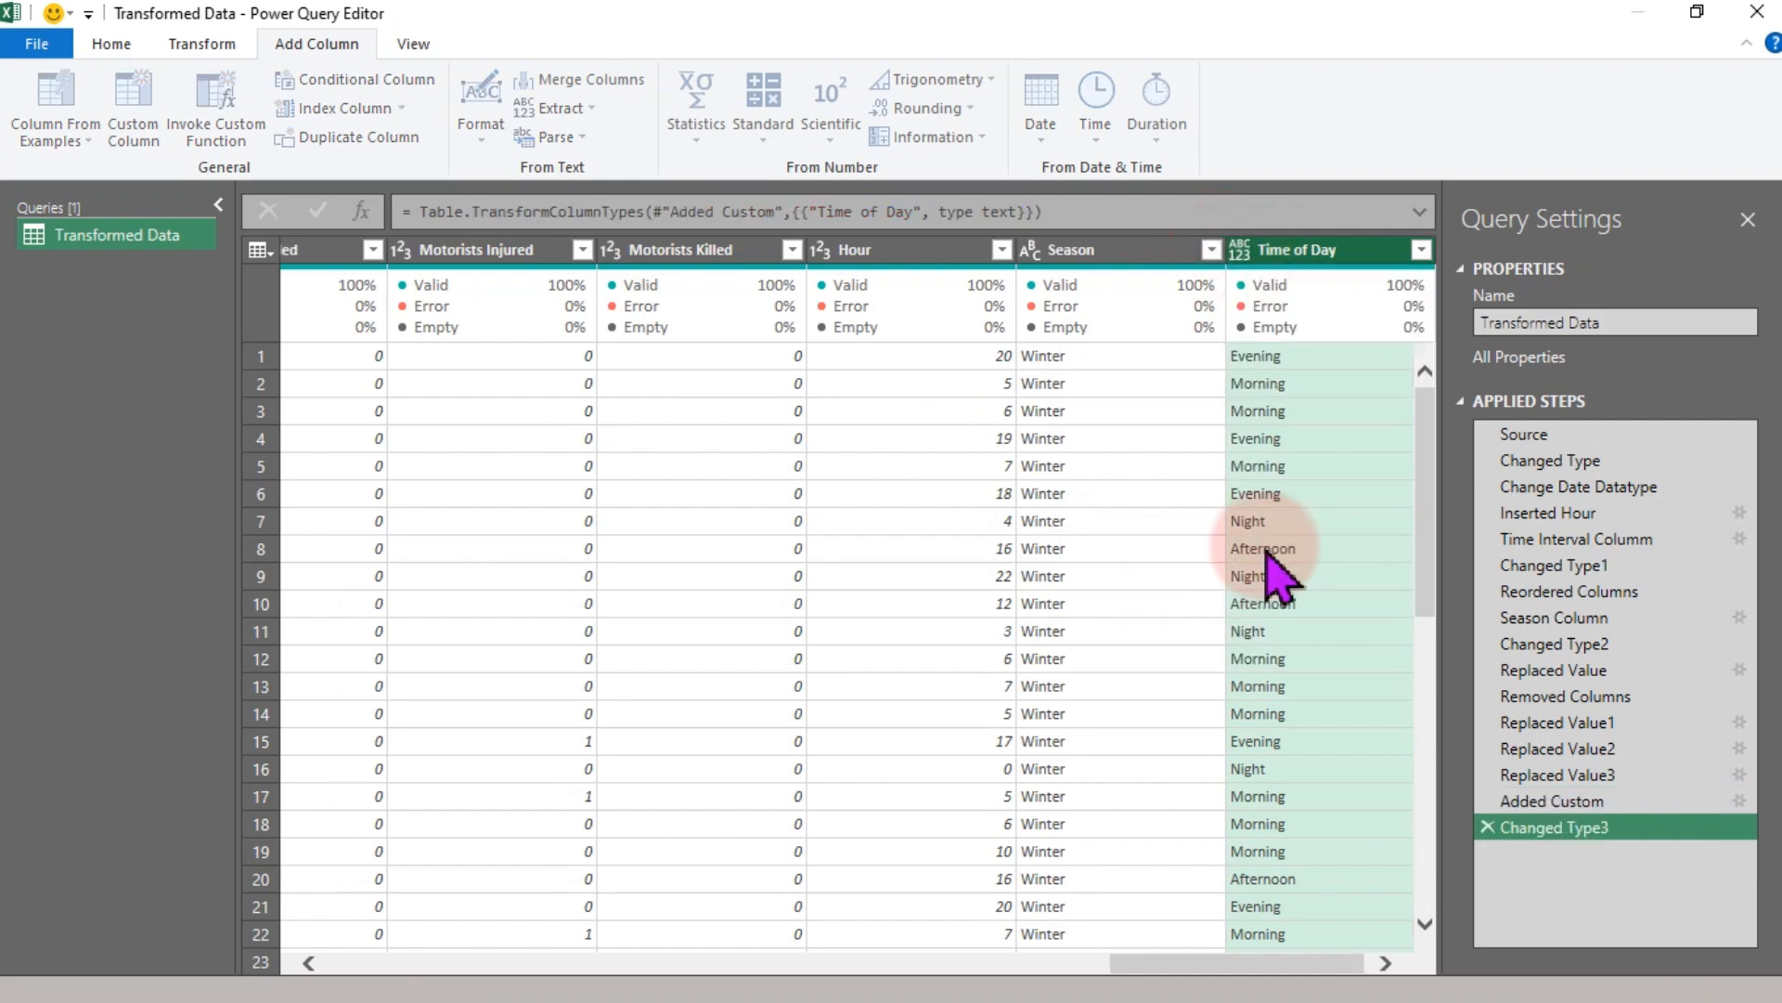
- Rename the Added Custom applied step to Time of Day
mouse_move(1578, 796)
left_mouse_down()
mouse_move(1589, 826)
mouse_move(1577, 804)
left_mouse_up()
right_click(1578, 805)
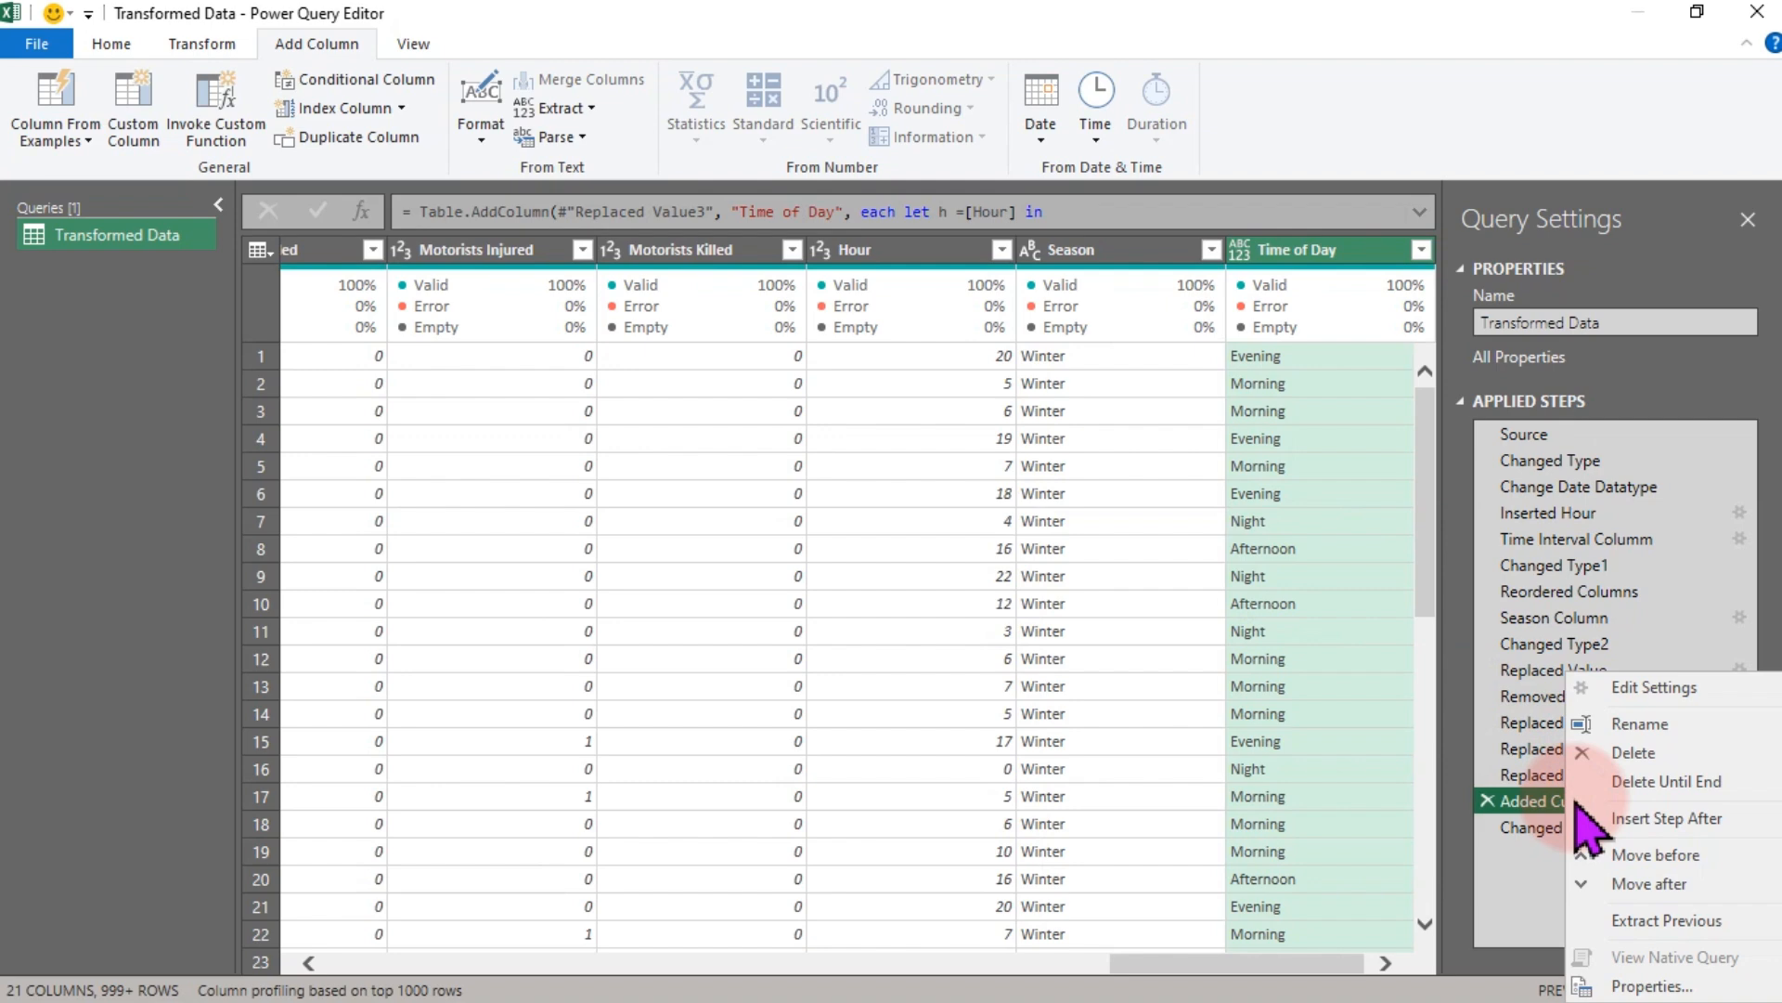
left_click(1648, 724)
type("Time of Day")
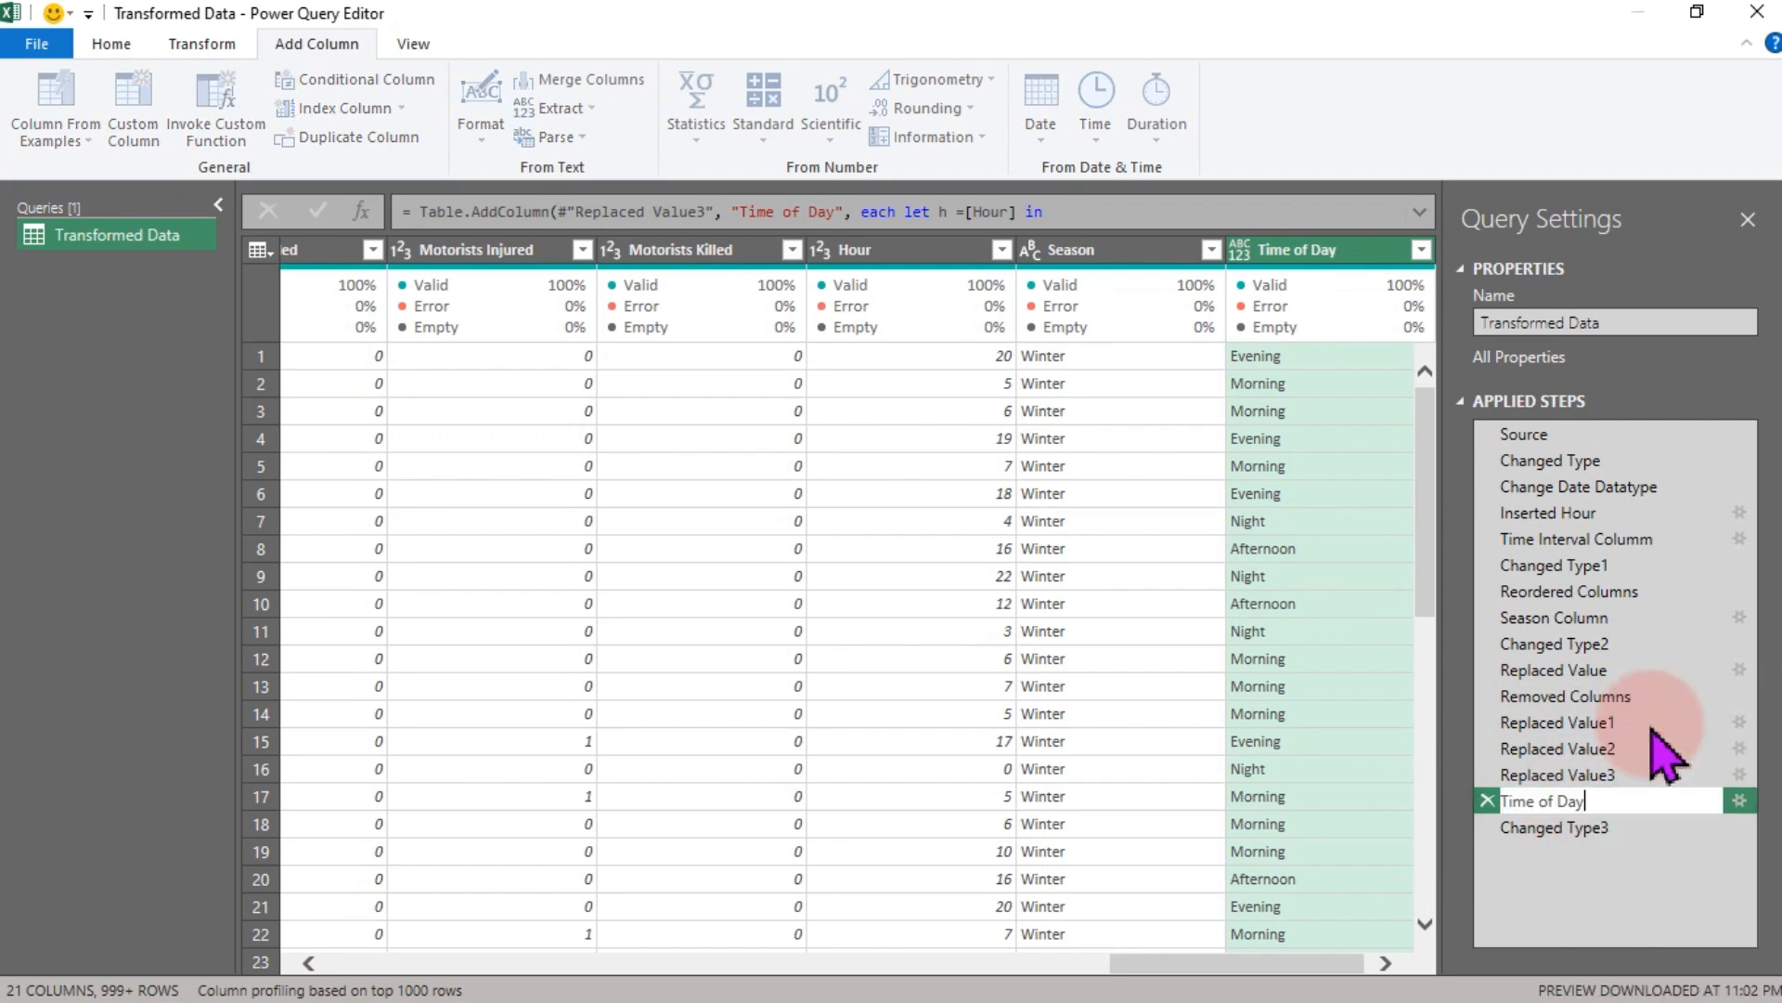
left_click(1602, 784)
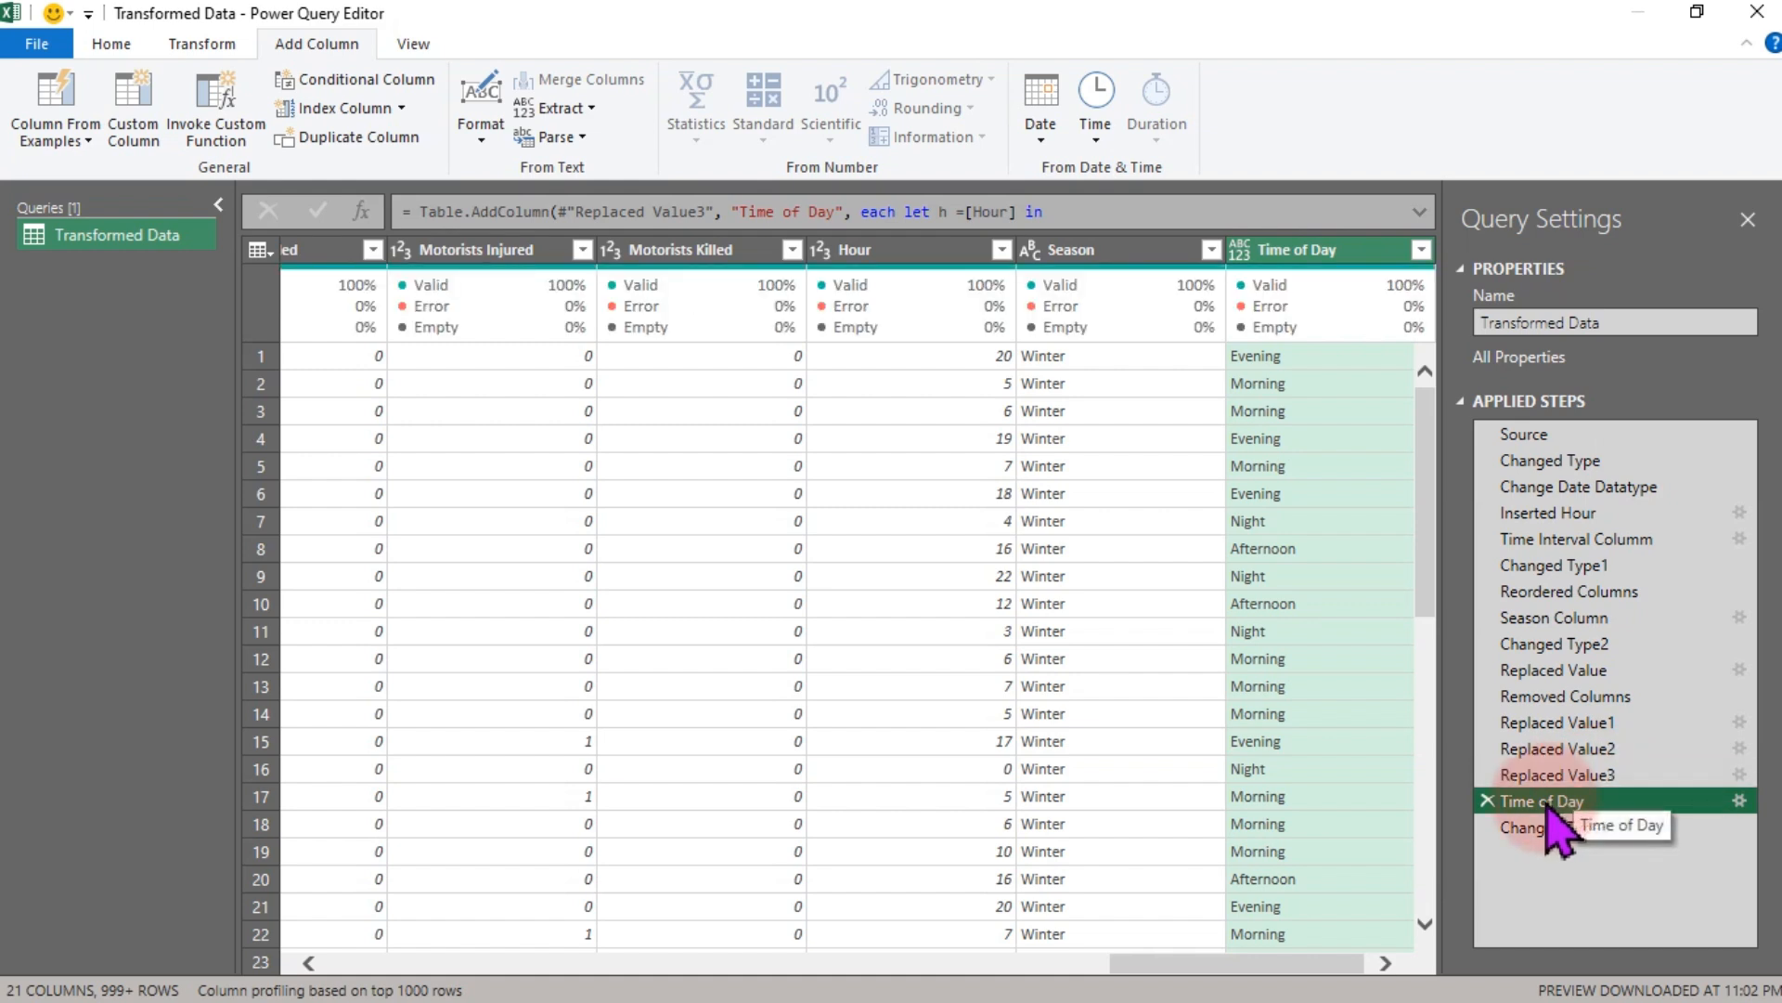
- Review the Time Interval Column step's conditional column settings, then return to the last applied step
left_click(1285, 243)
left_click_drag(1555, 643, 1596, 640)
left_click(1553, 540)
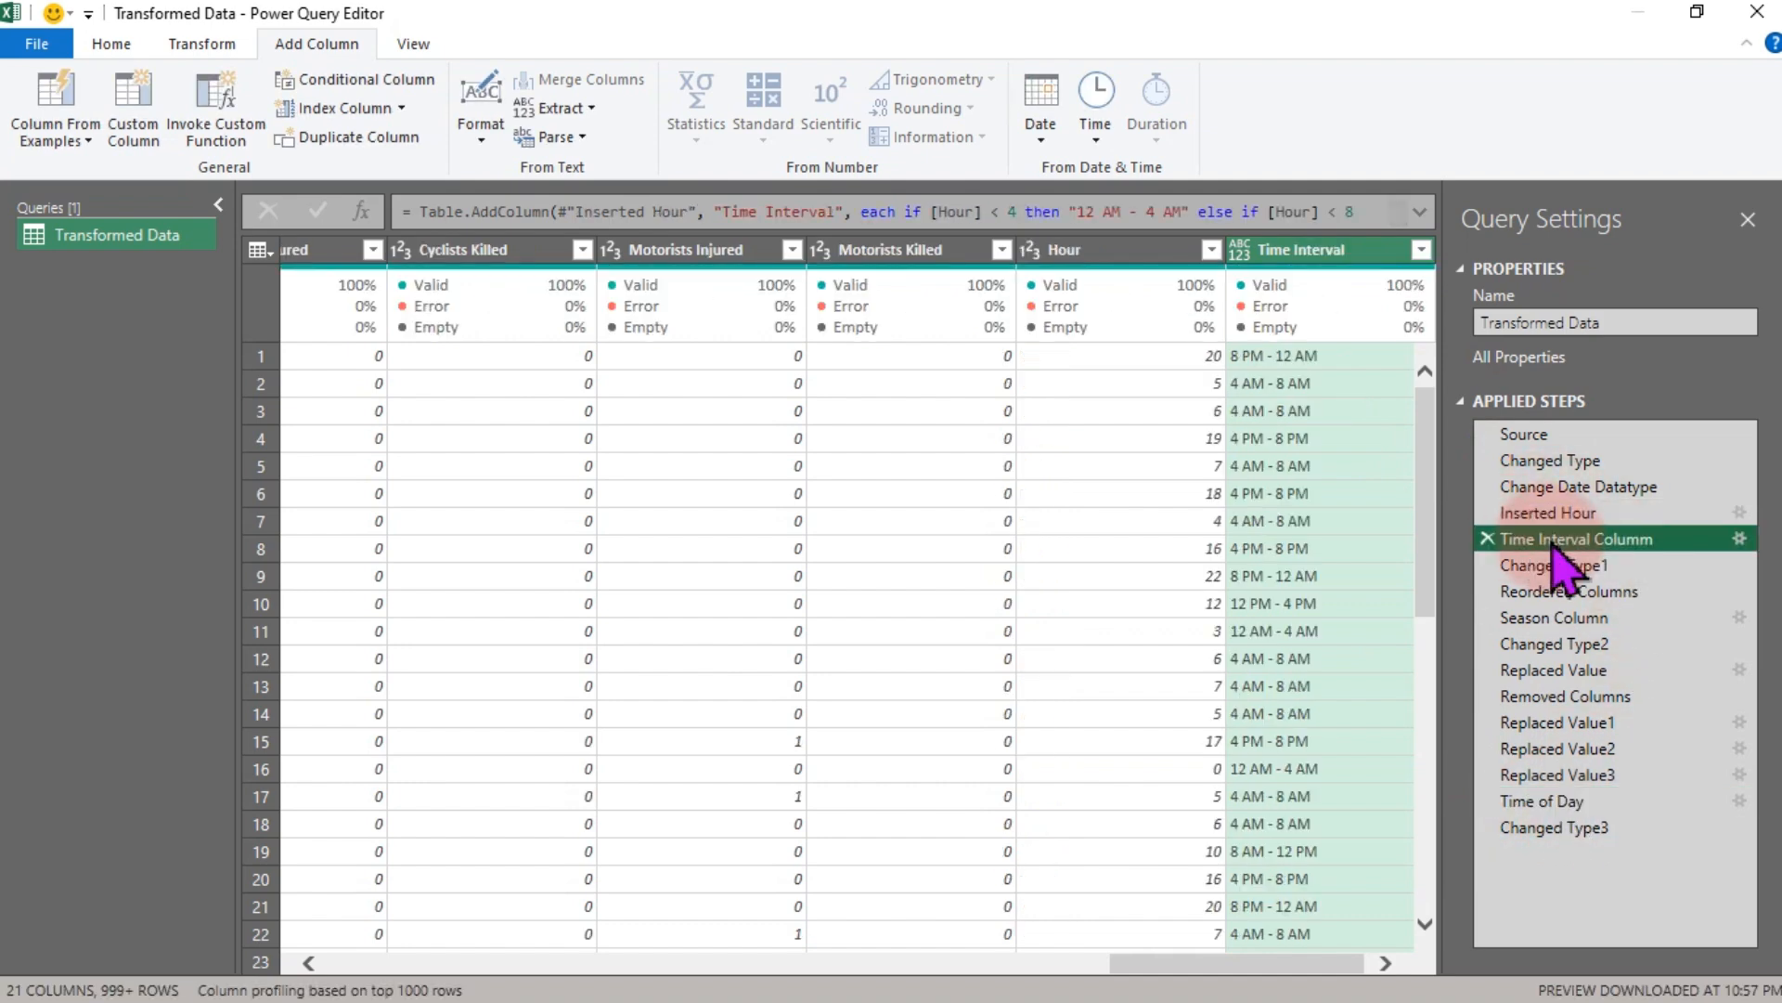
double_click(1653, 548)
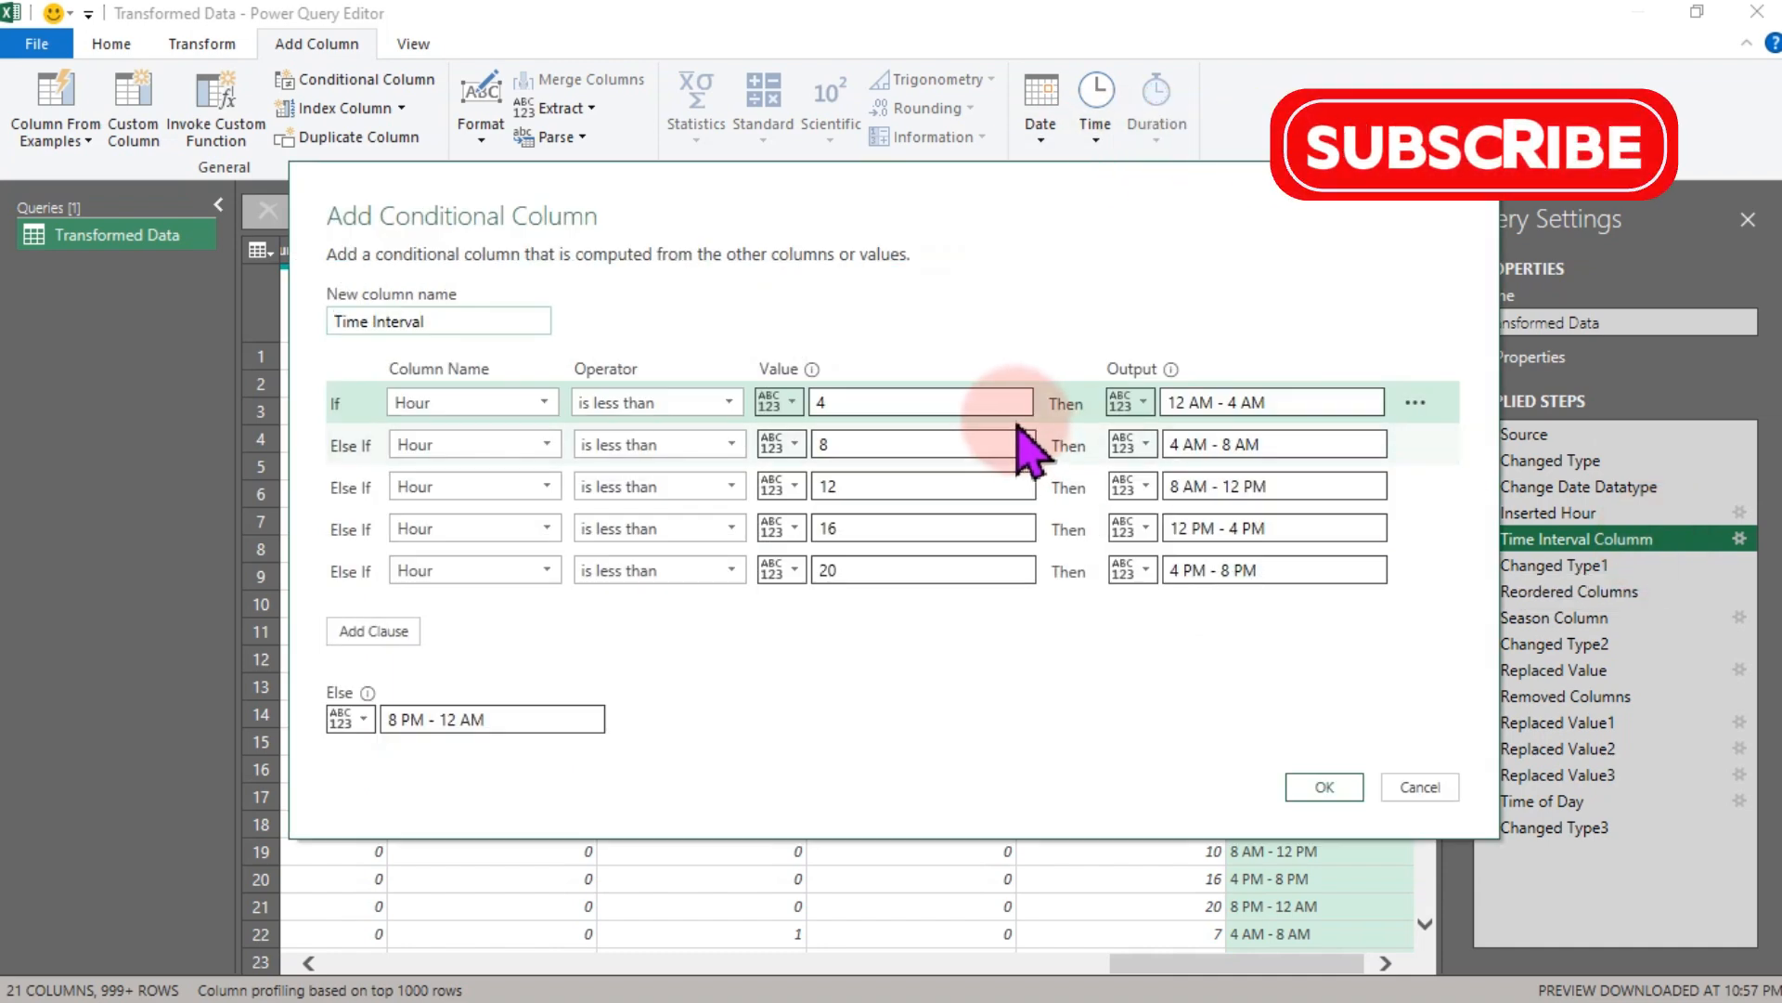
left_click(1325, 786)
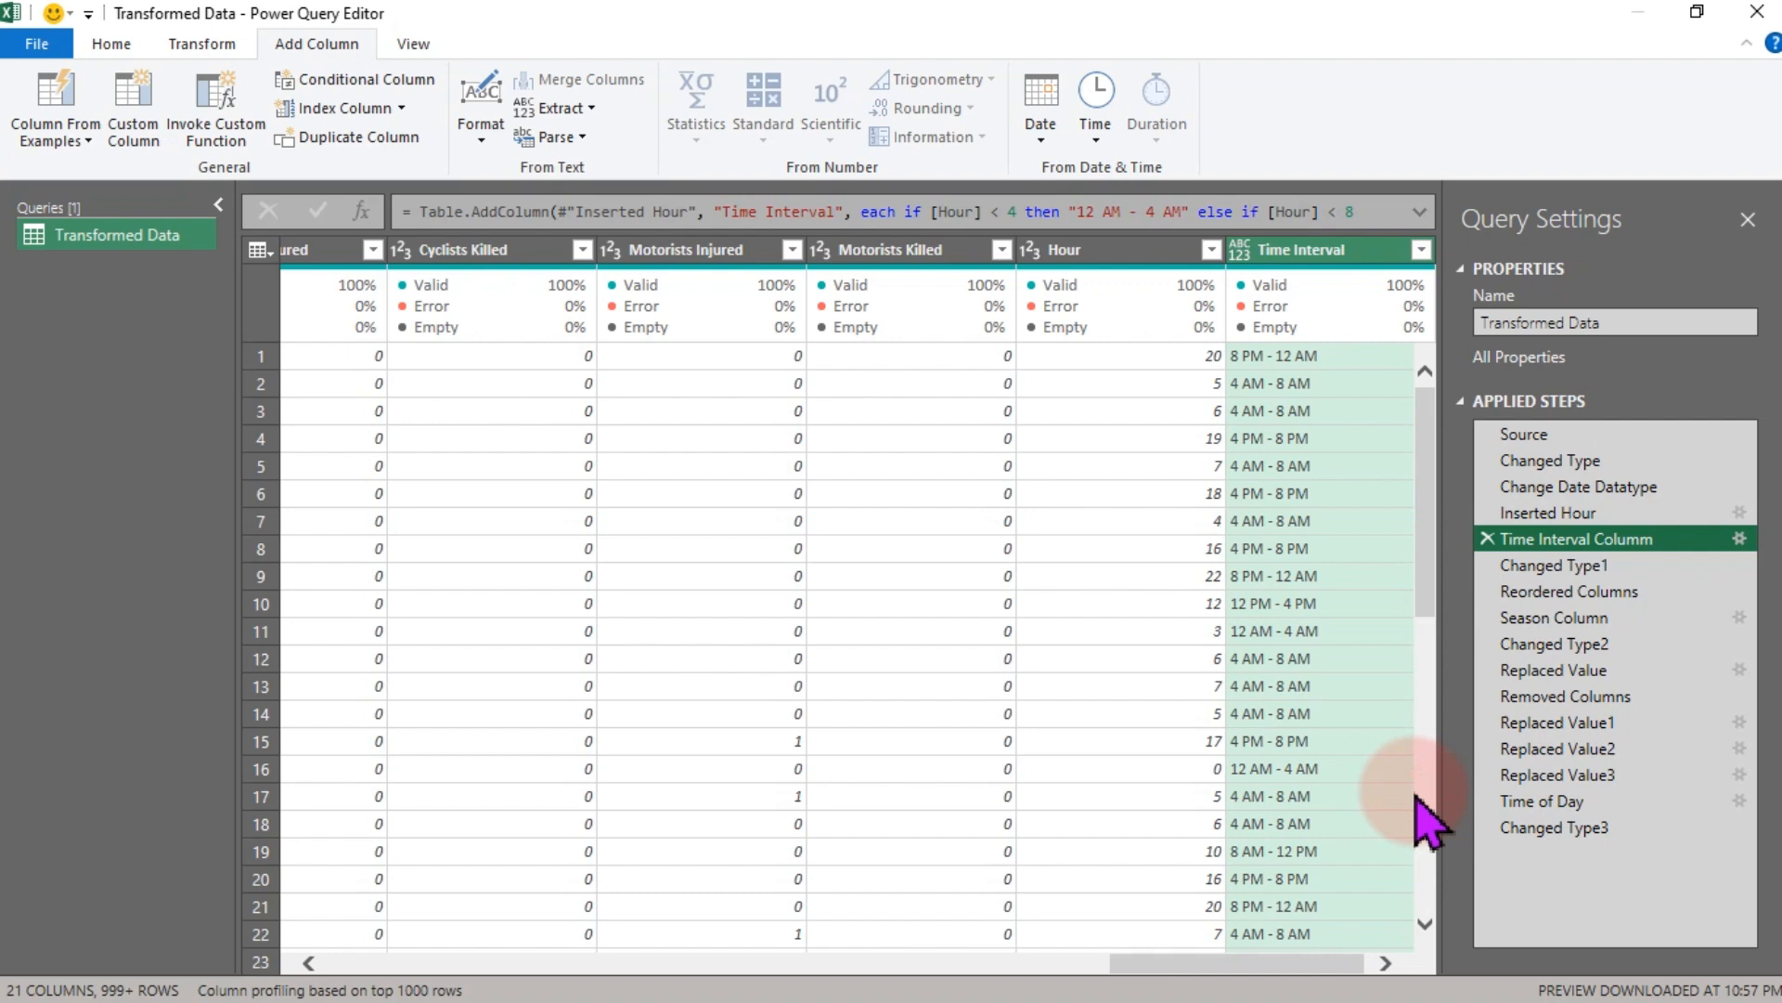
left_click(1562, 829)
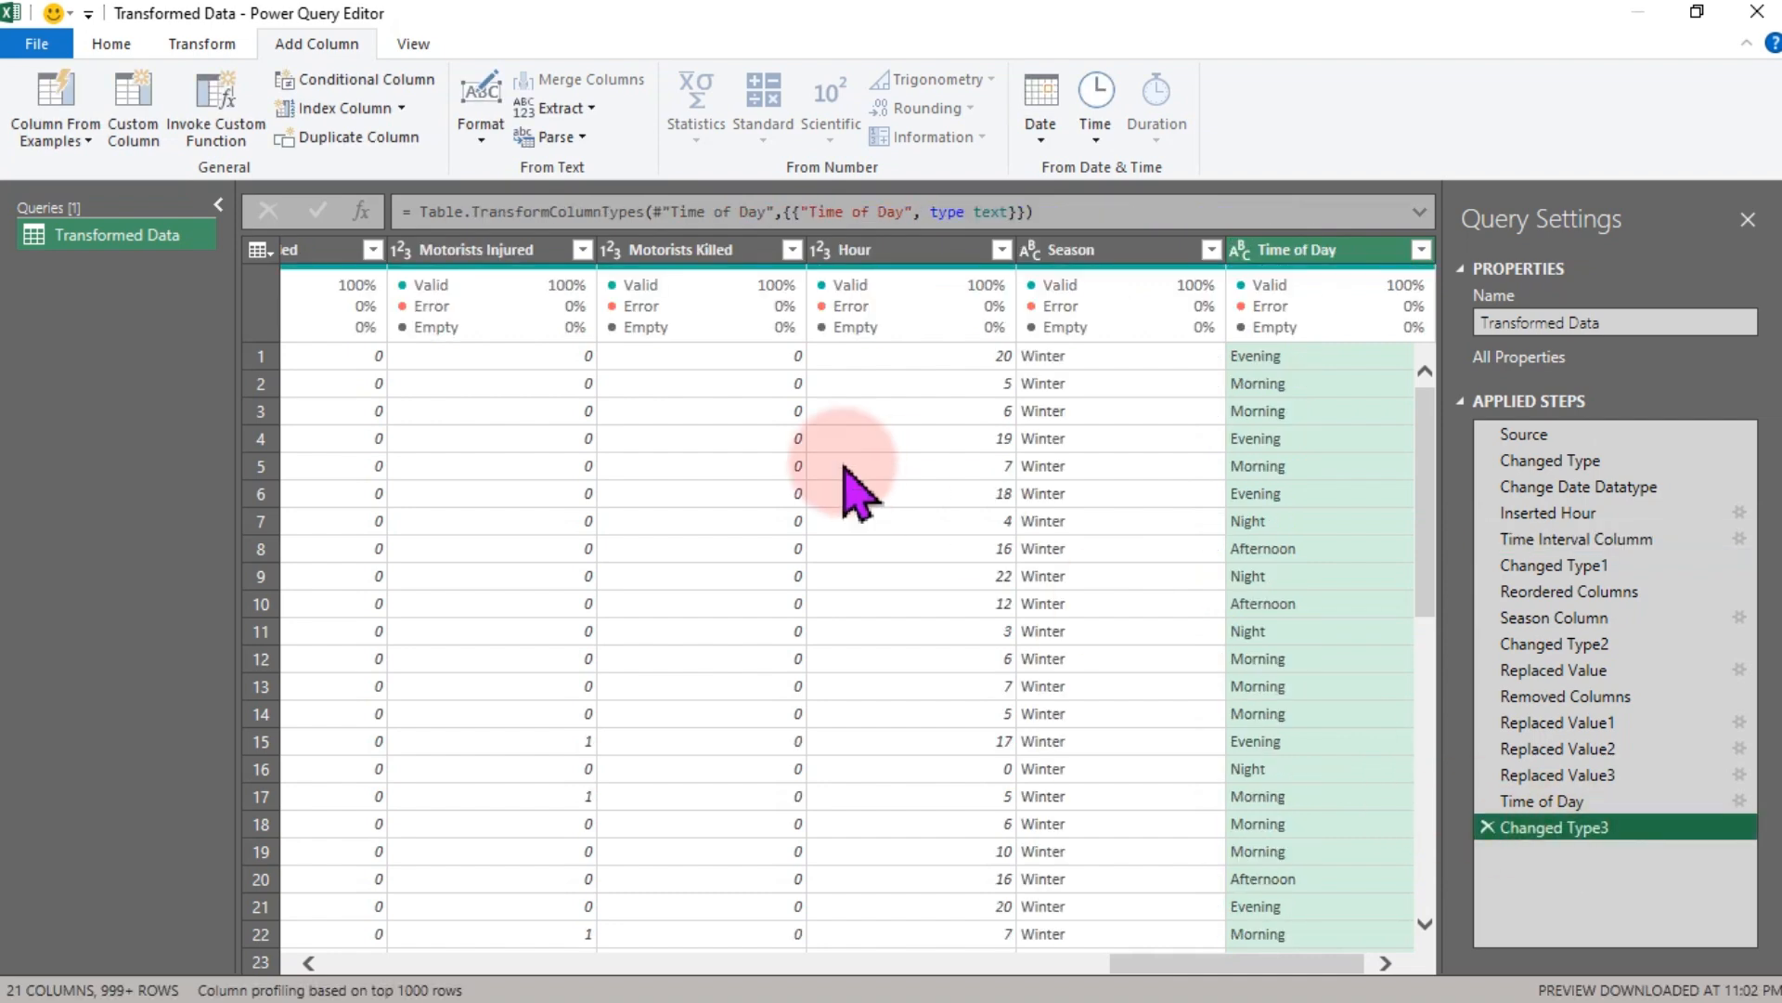
- Close and load the query into the worksheet and close the Queries & Connections pane
left_click(110, 46)
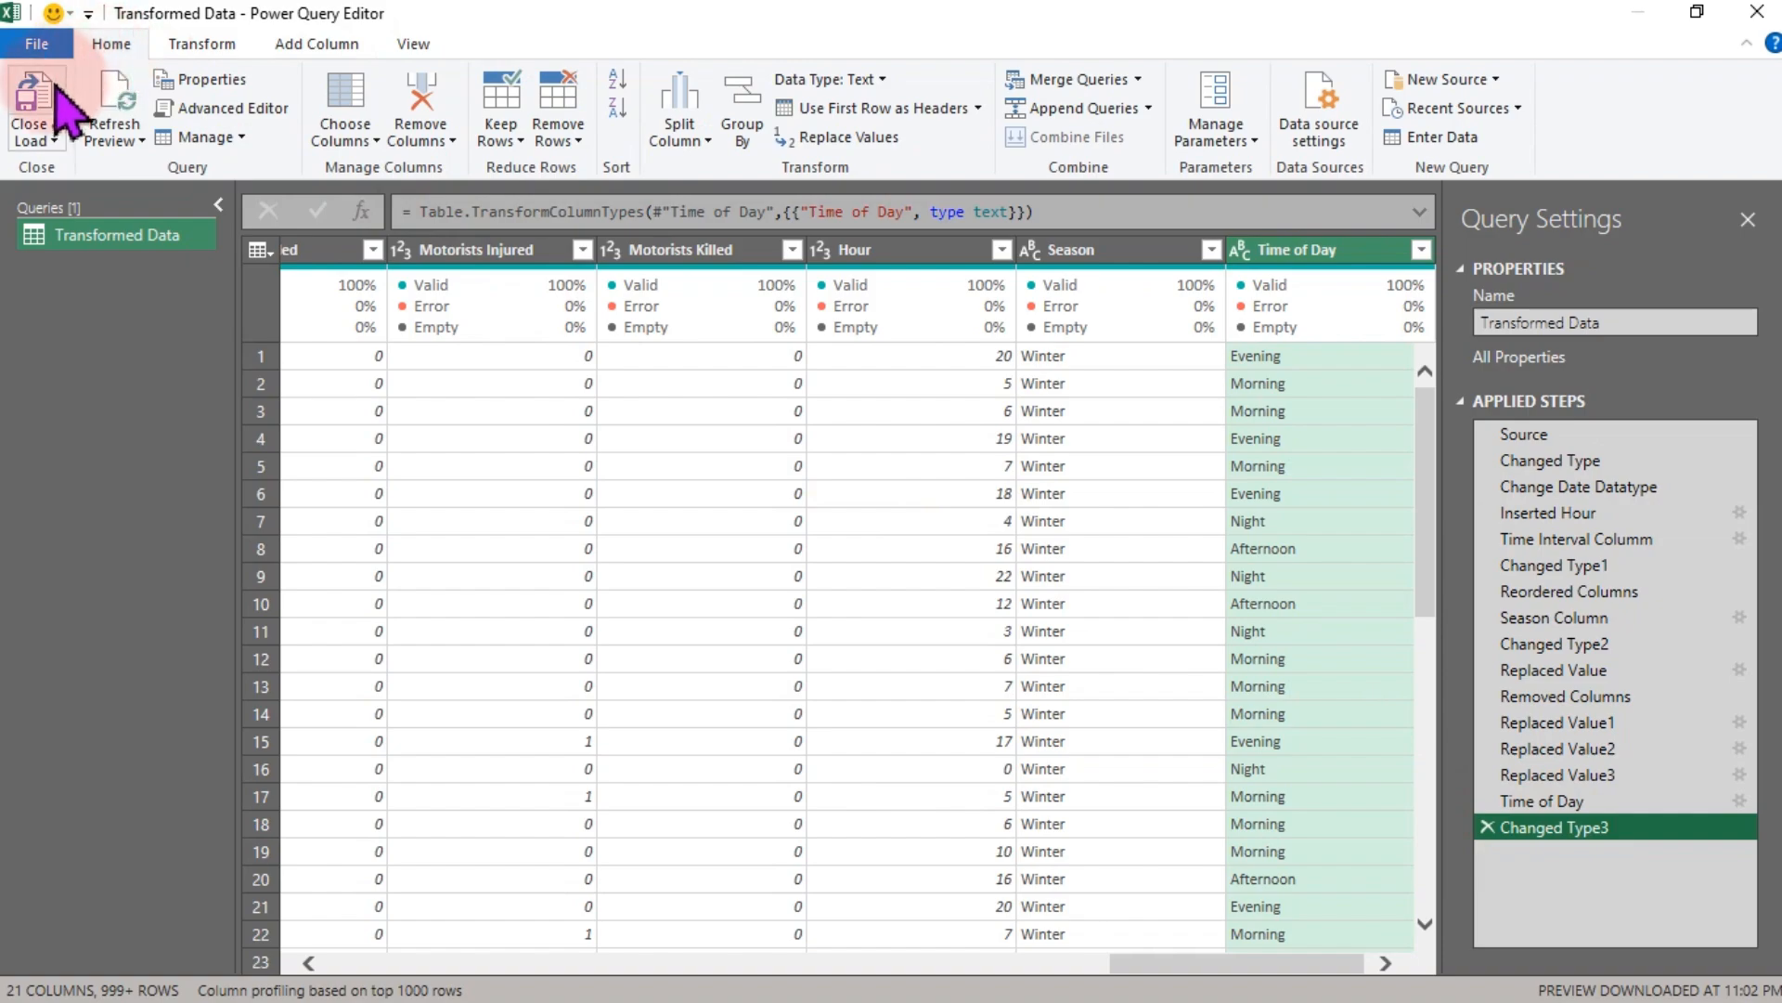
left_click(50, 97)
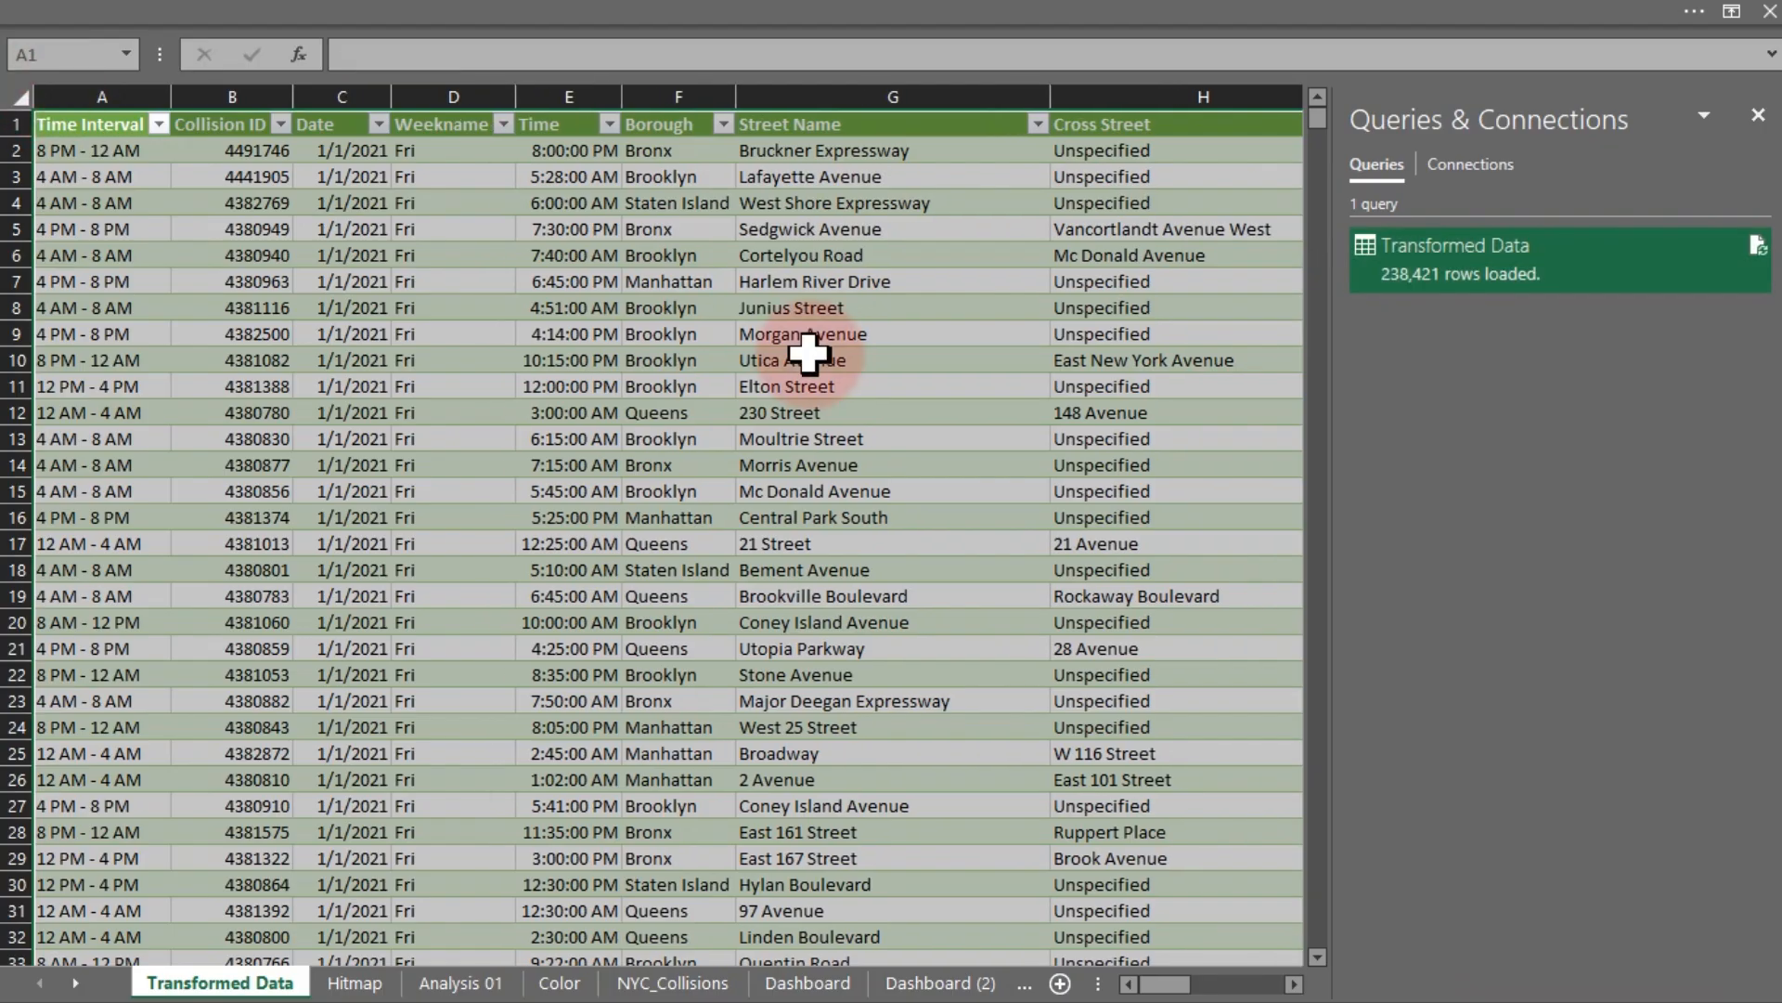
left_click(1758, 115)
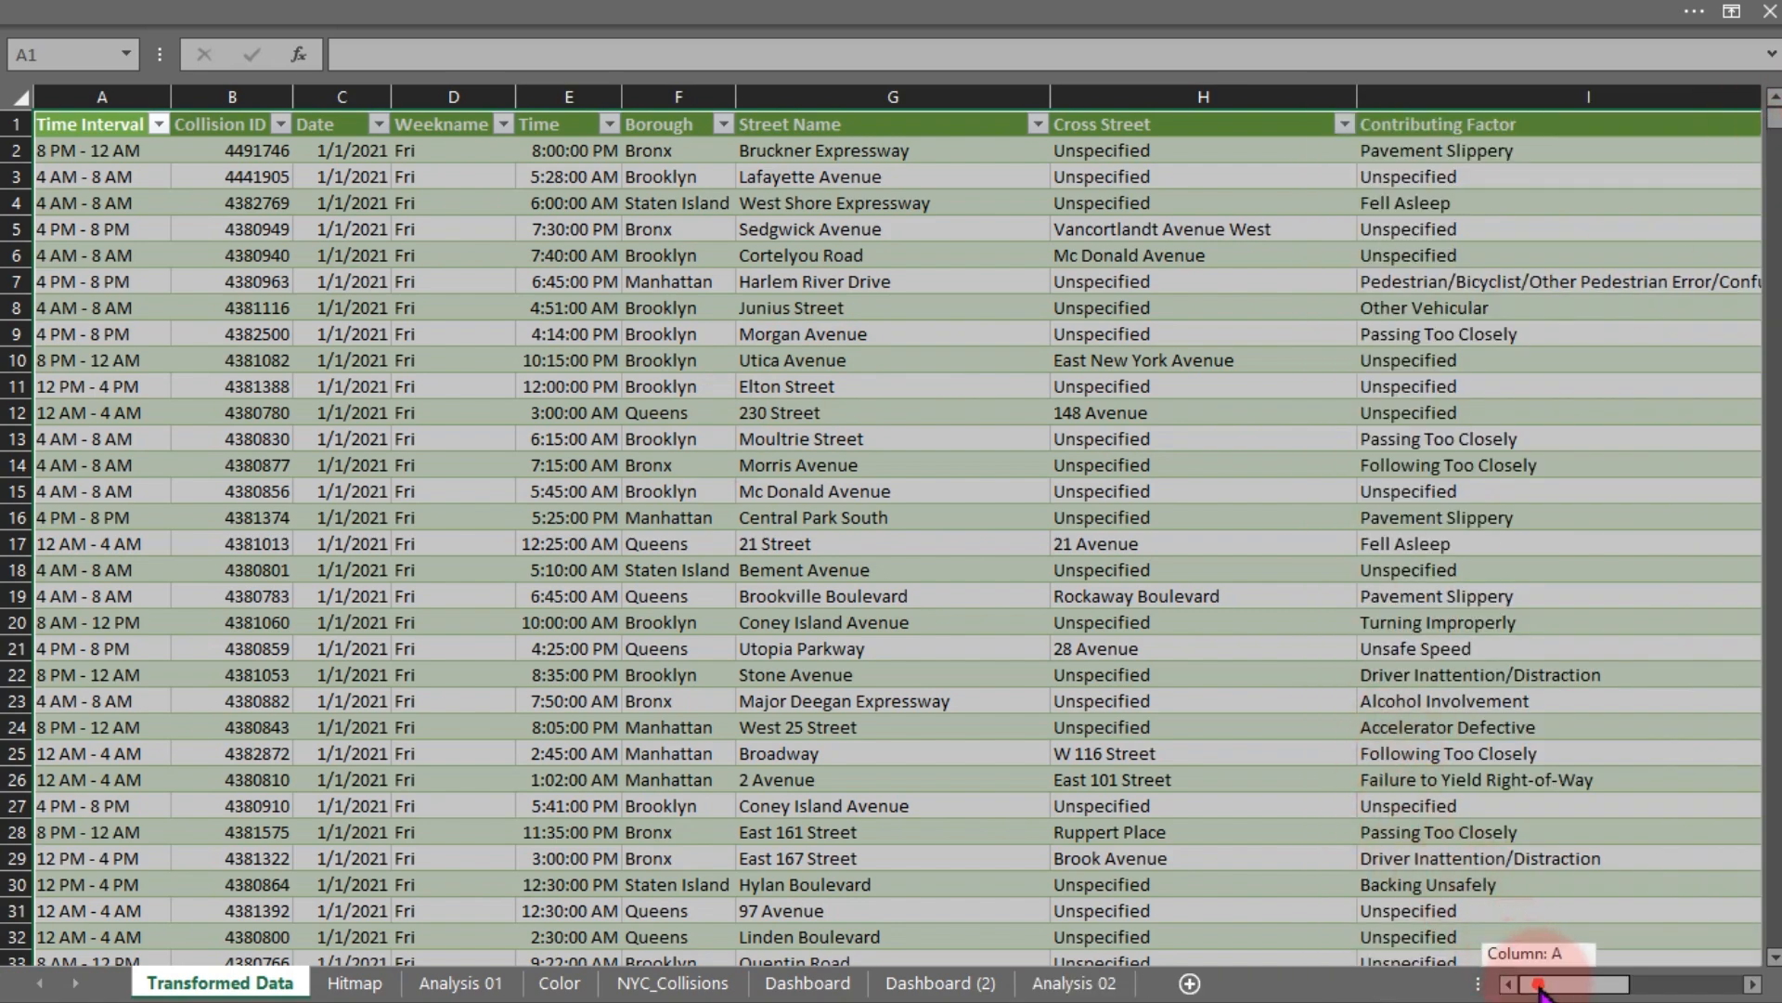
- Inspect the new Time of Day column in the loaded Transformed Data table
left_click_drag(1539, 992, 1755, 985)
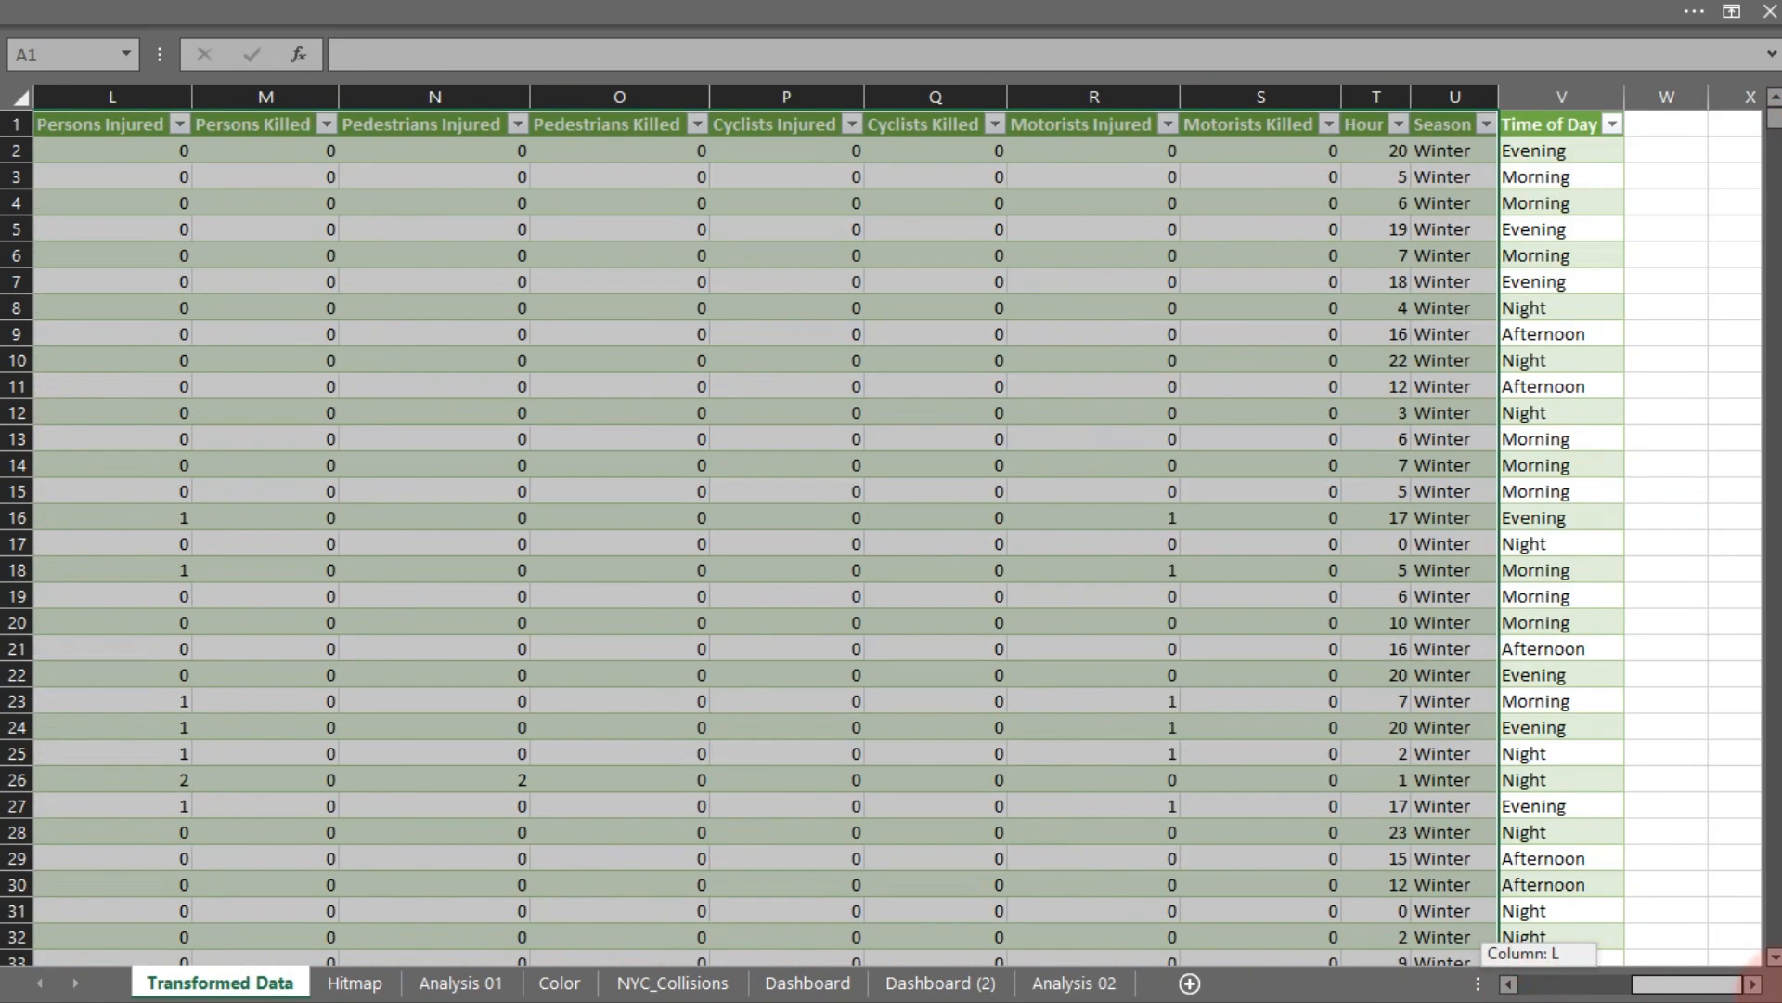
left_click(1578, 336)
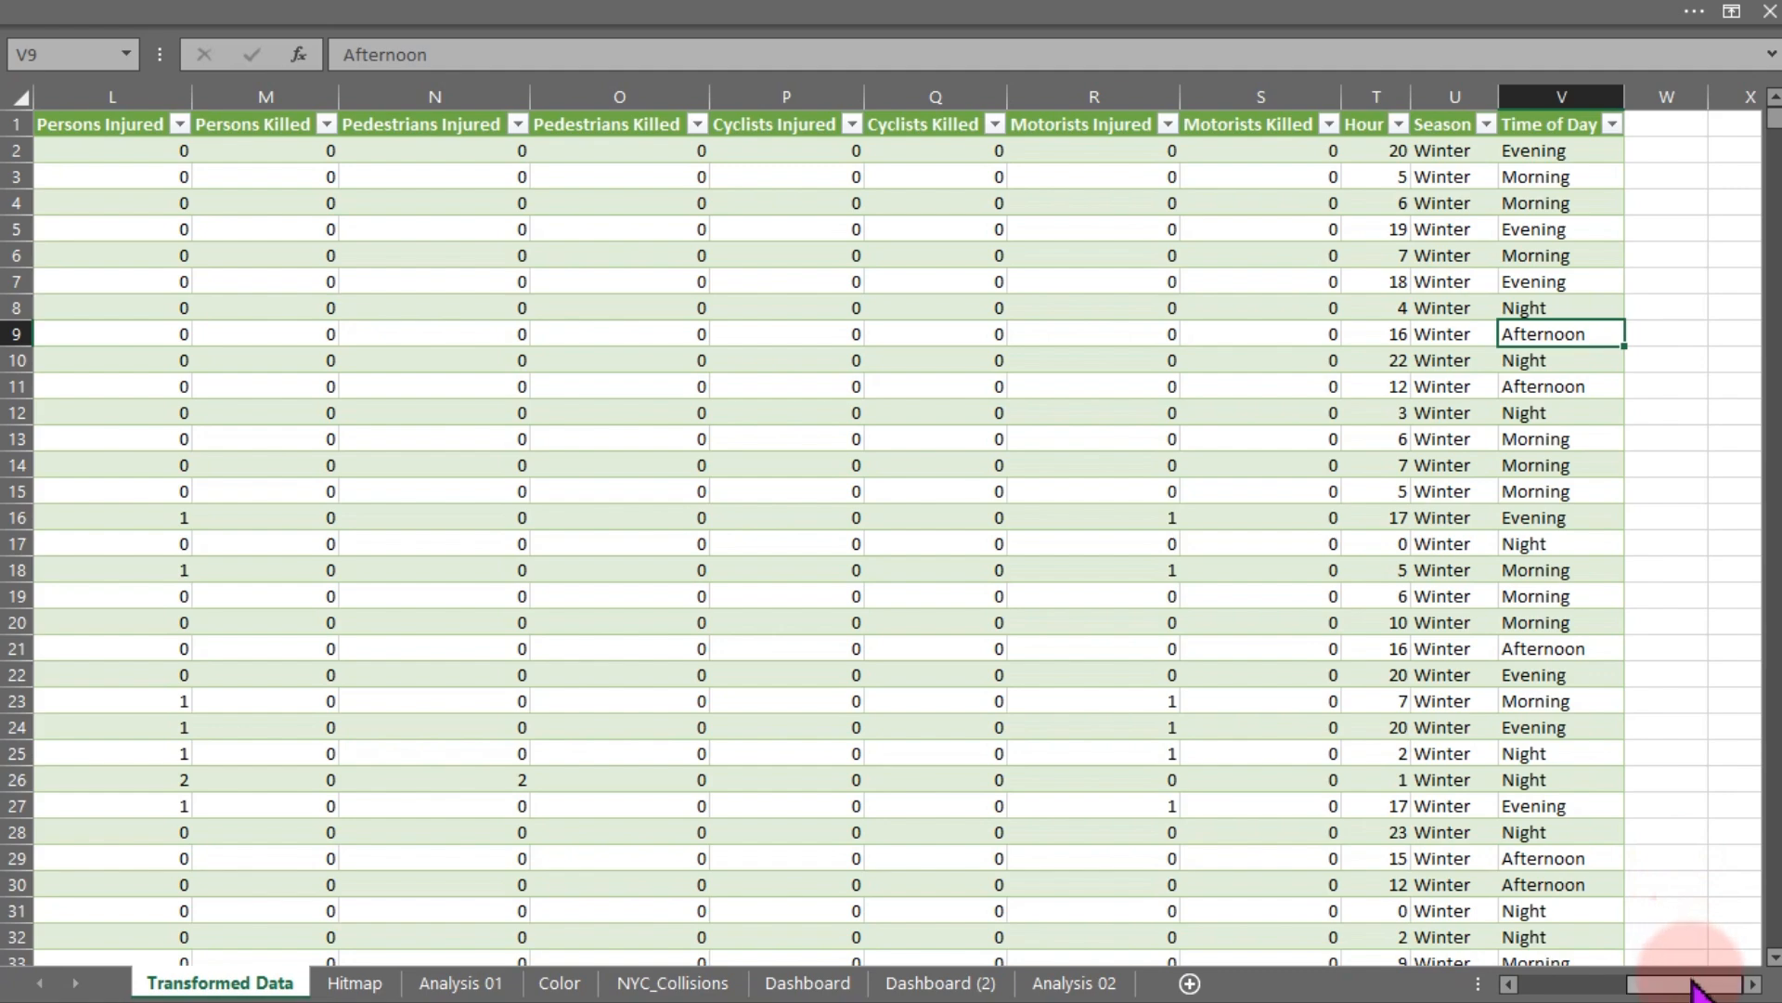
left_click_drag(1702, 982, 1447, 998)
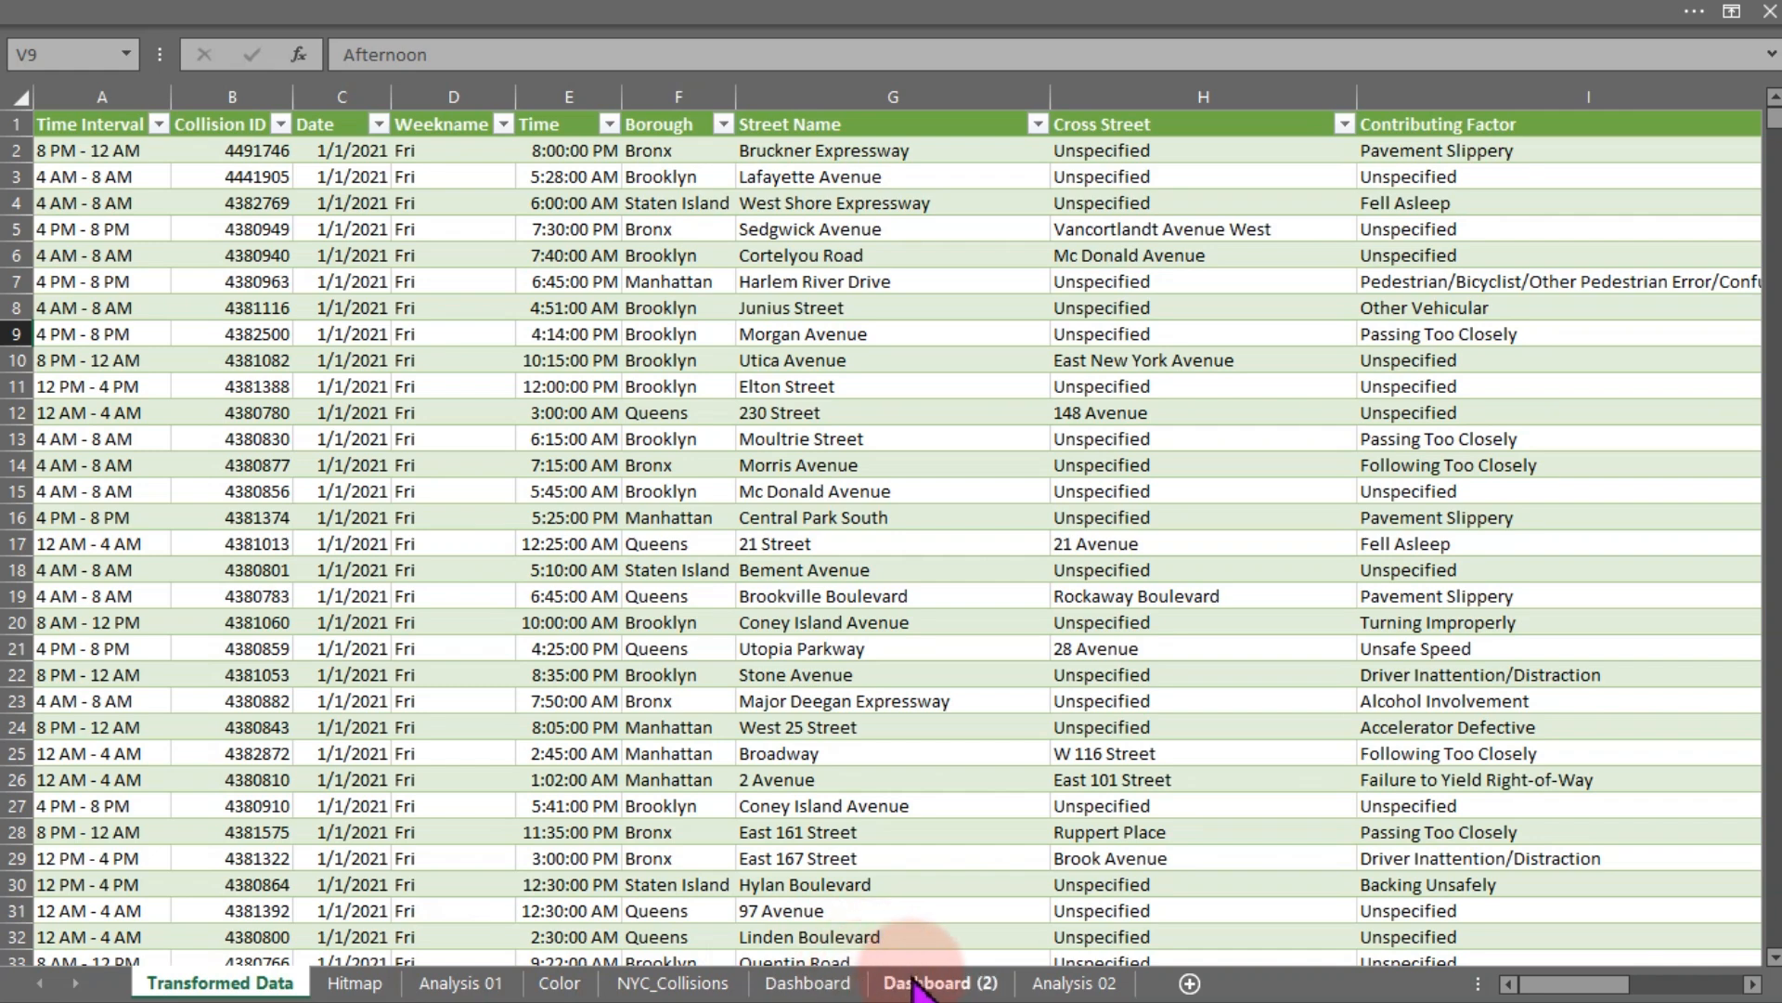
- Copy the Vehicle Type pivot table on the Analysis 02 sheet and paste it at cell AZ10
left_click(1072, 982)
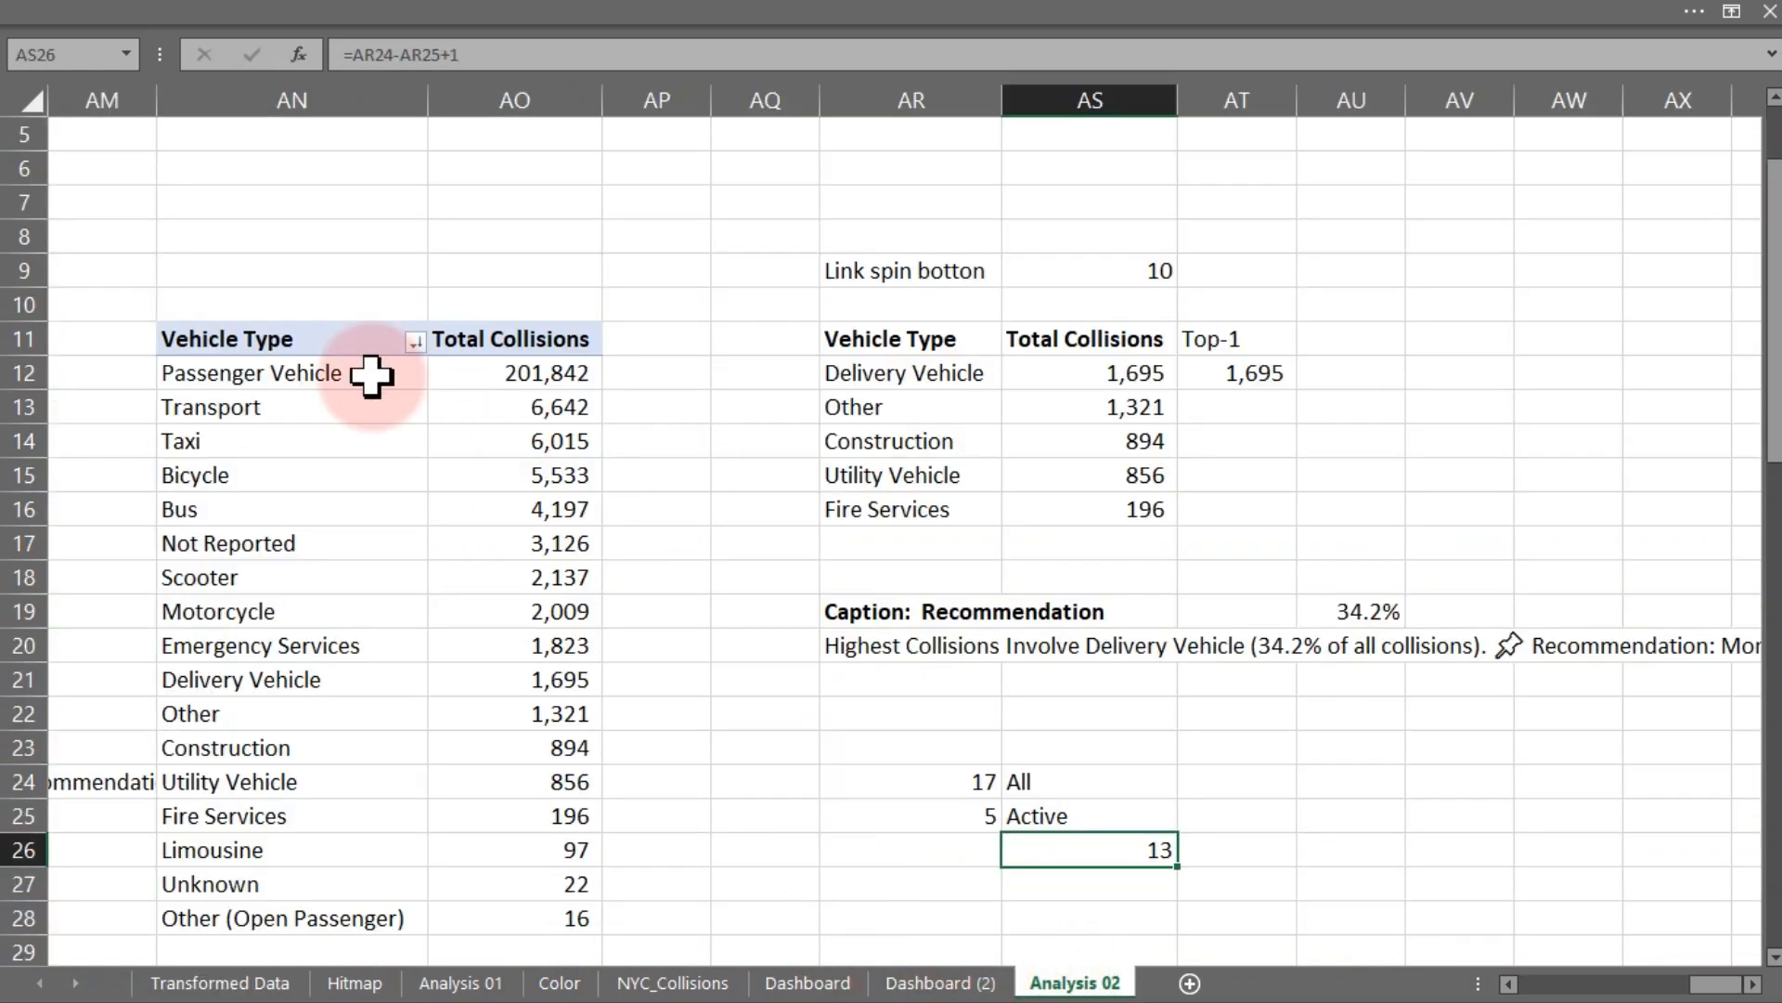
left_click_drag(250, 343, 491, 905)
key("ctrl+c")
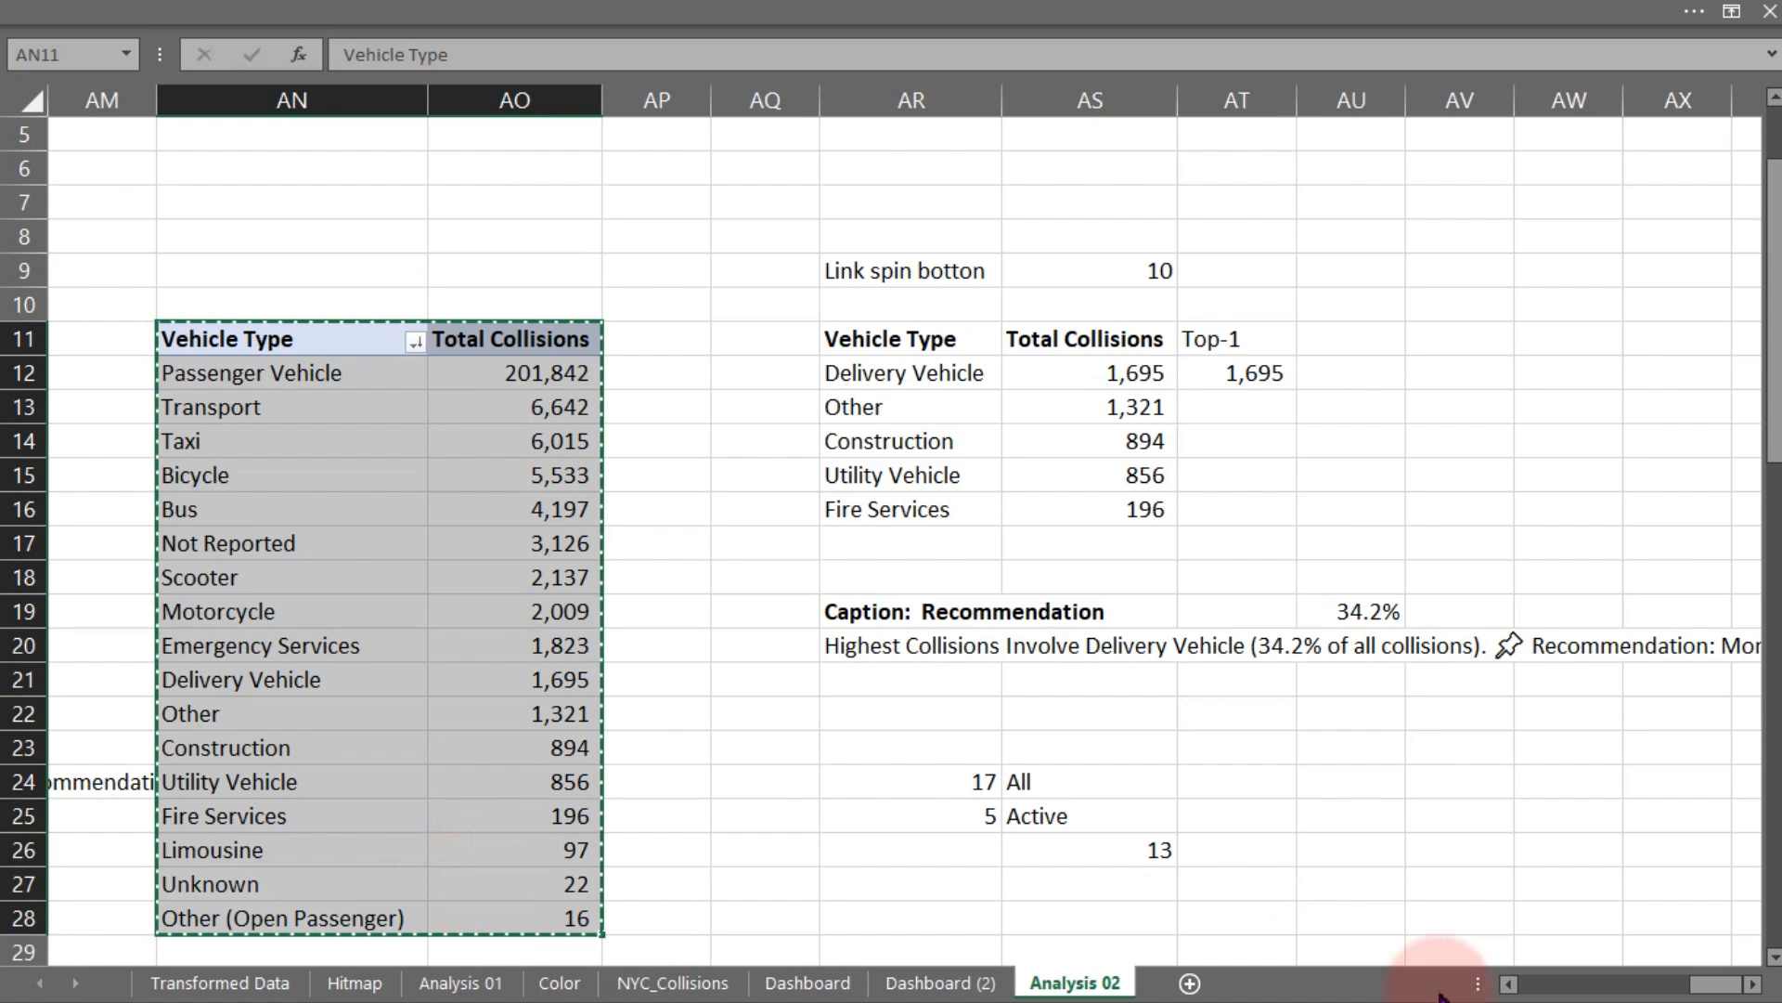
left_click(1753, 983)
left_click(1753, 983)
left_click(1753, 983)
left_click(1753, 983)
left_click(1753, 983)
left_click(1753, 983)
left_click(1753, 983)
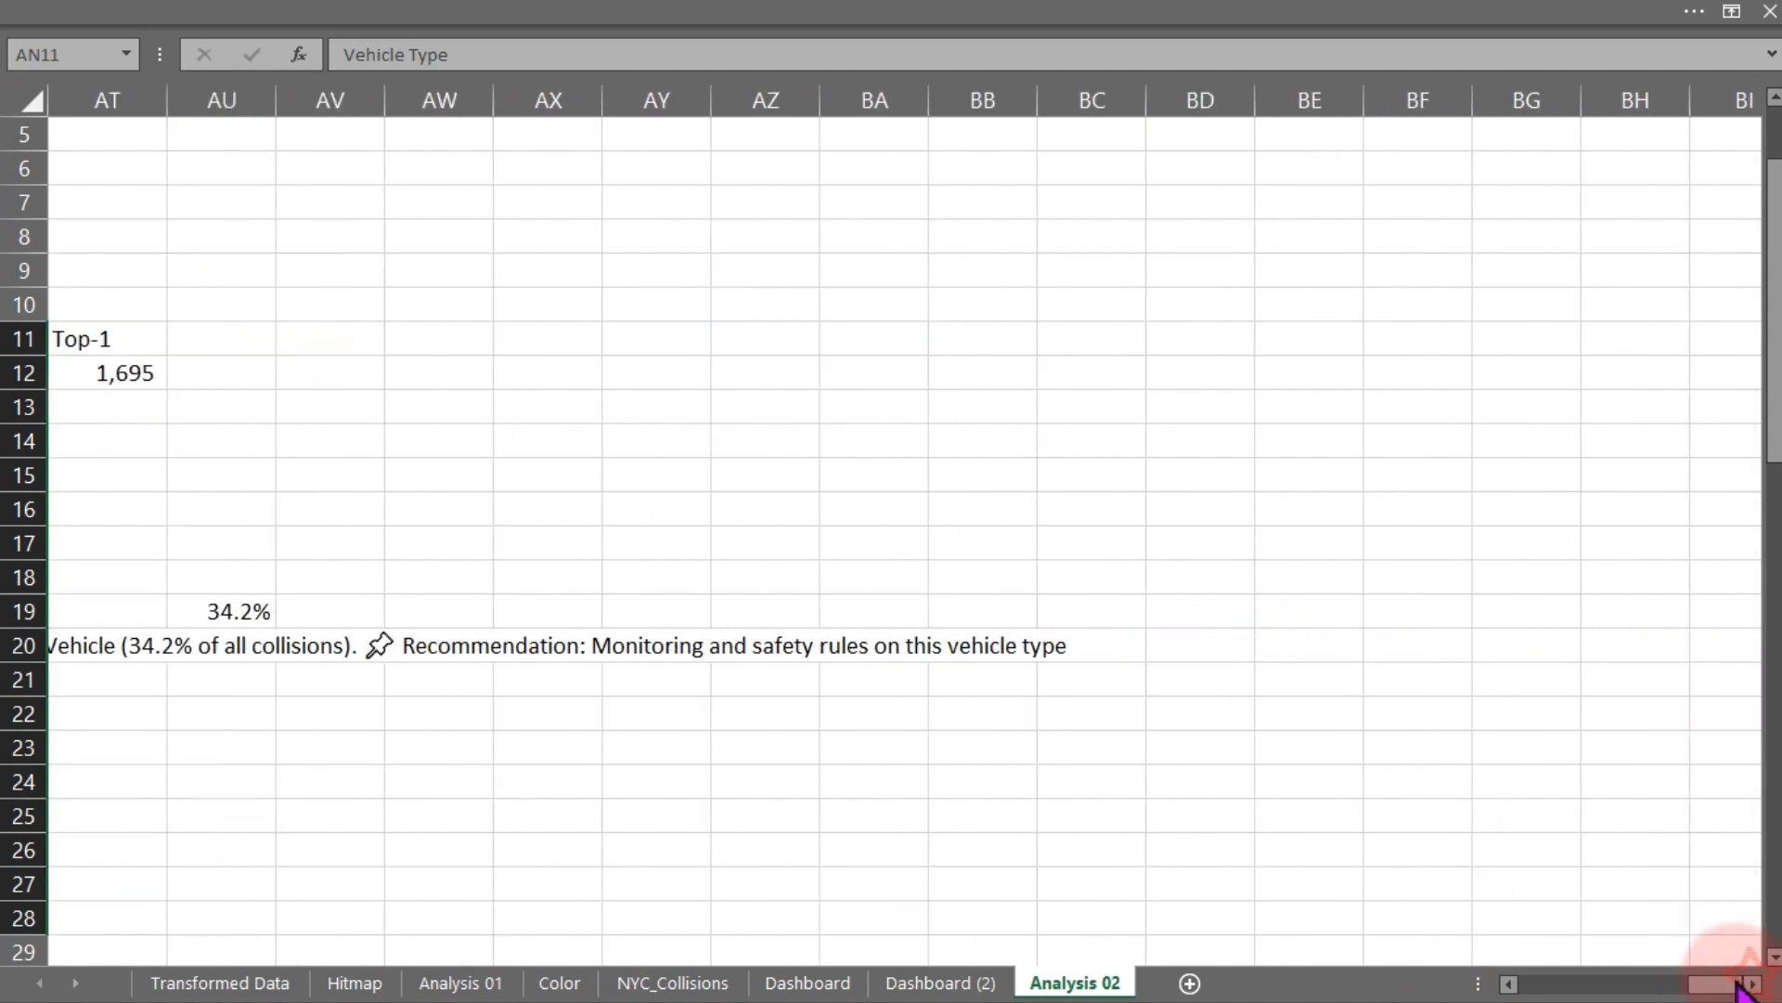
left_click(787, 306)
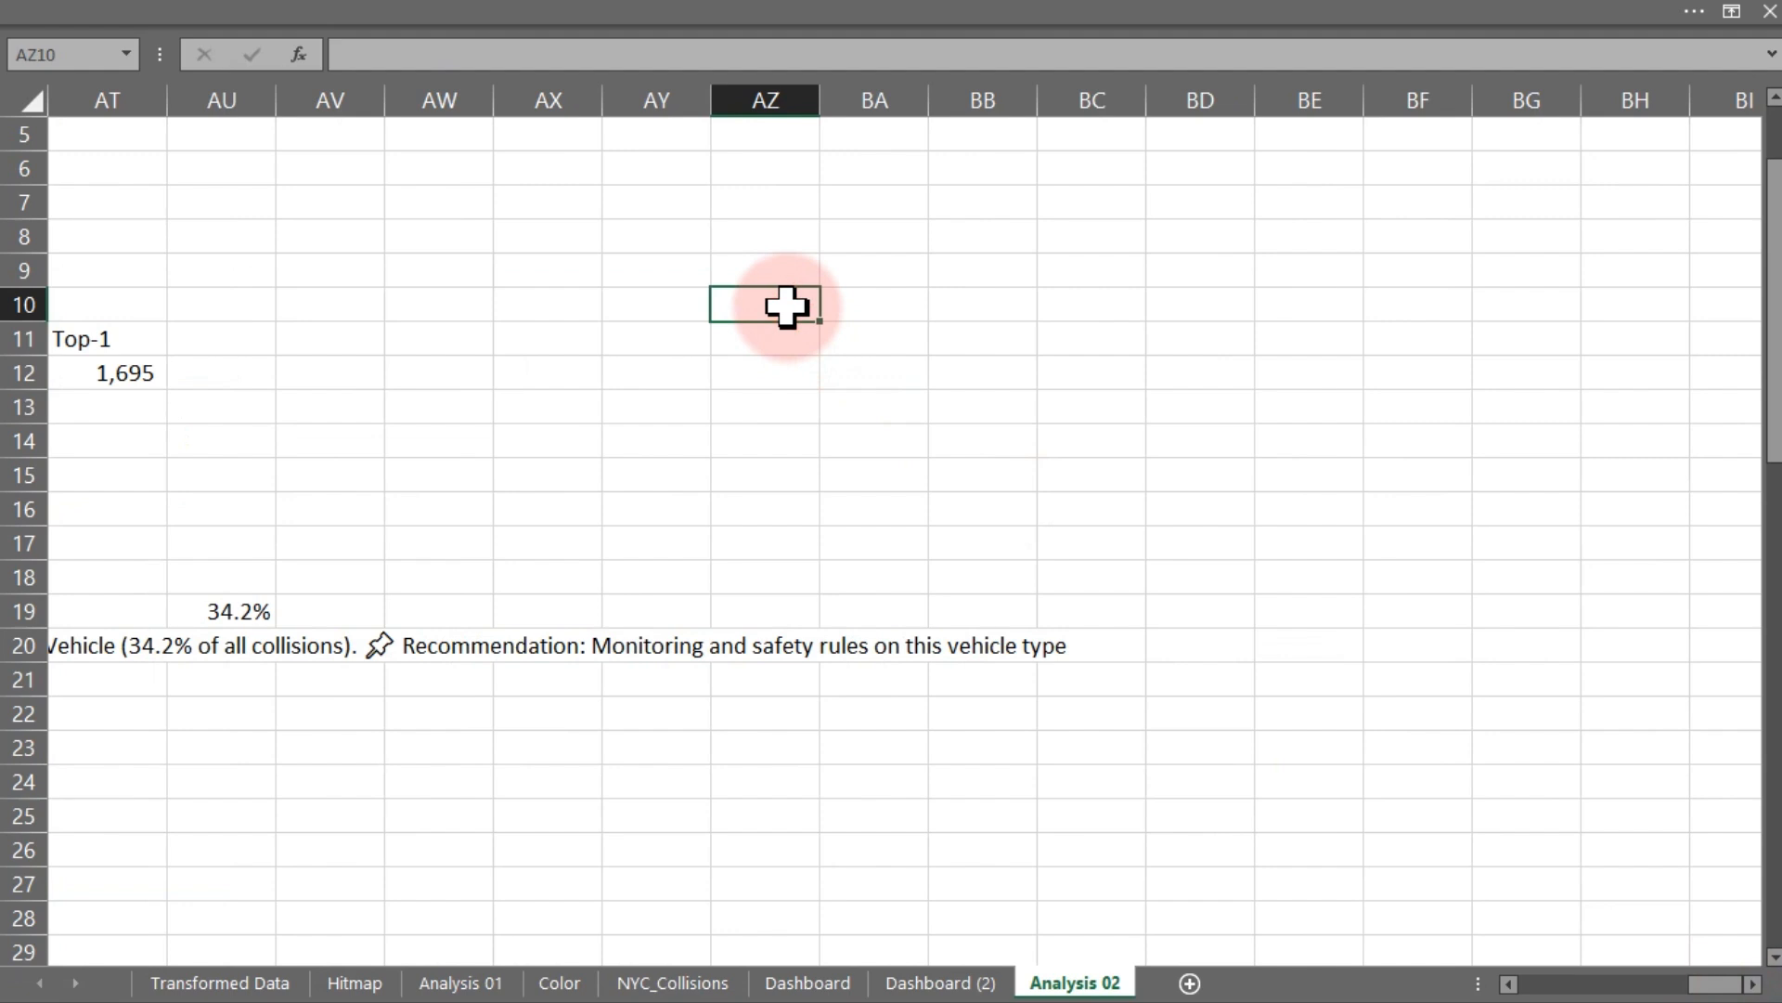
key("ctrl+v")
- Fill column AW with a dark fill color as a separator
left_click(443, 99)
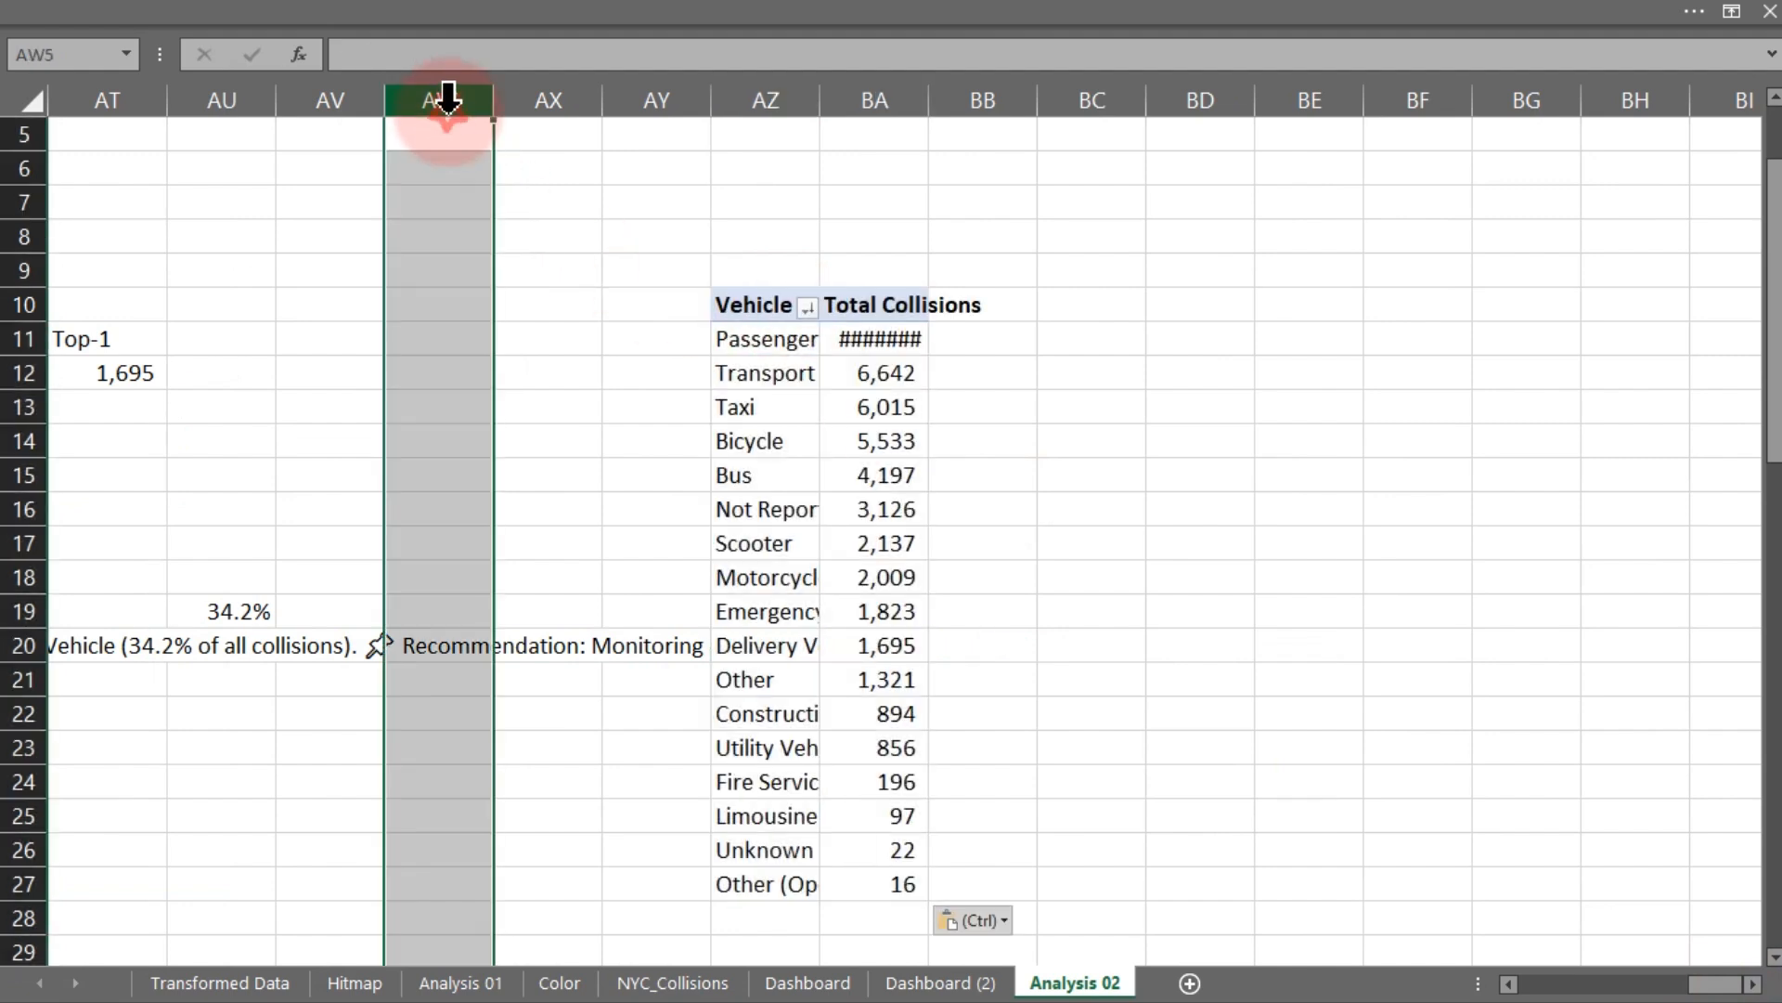
left_click(281, 23)
left_click(104, 63)
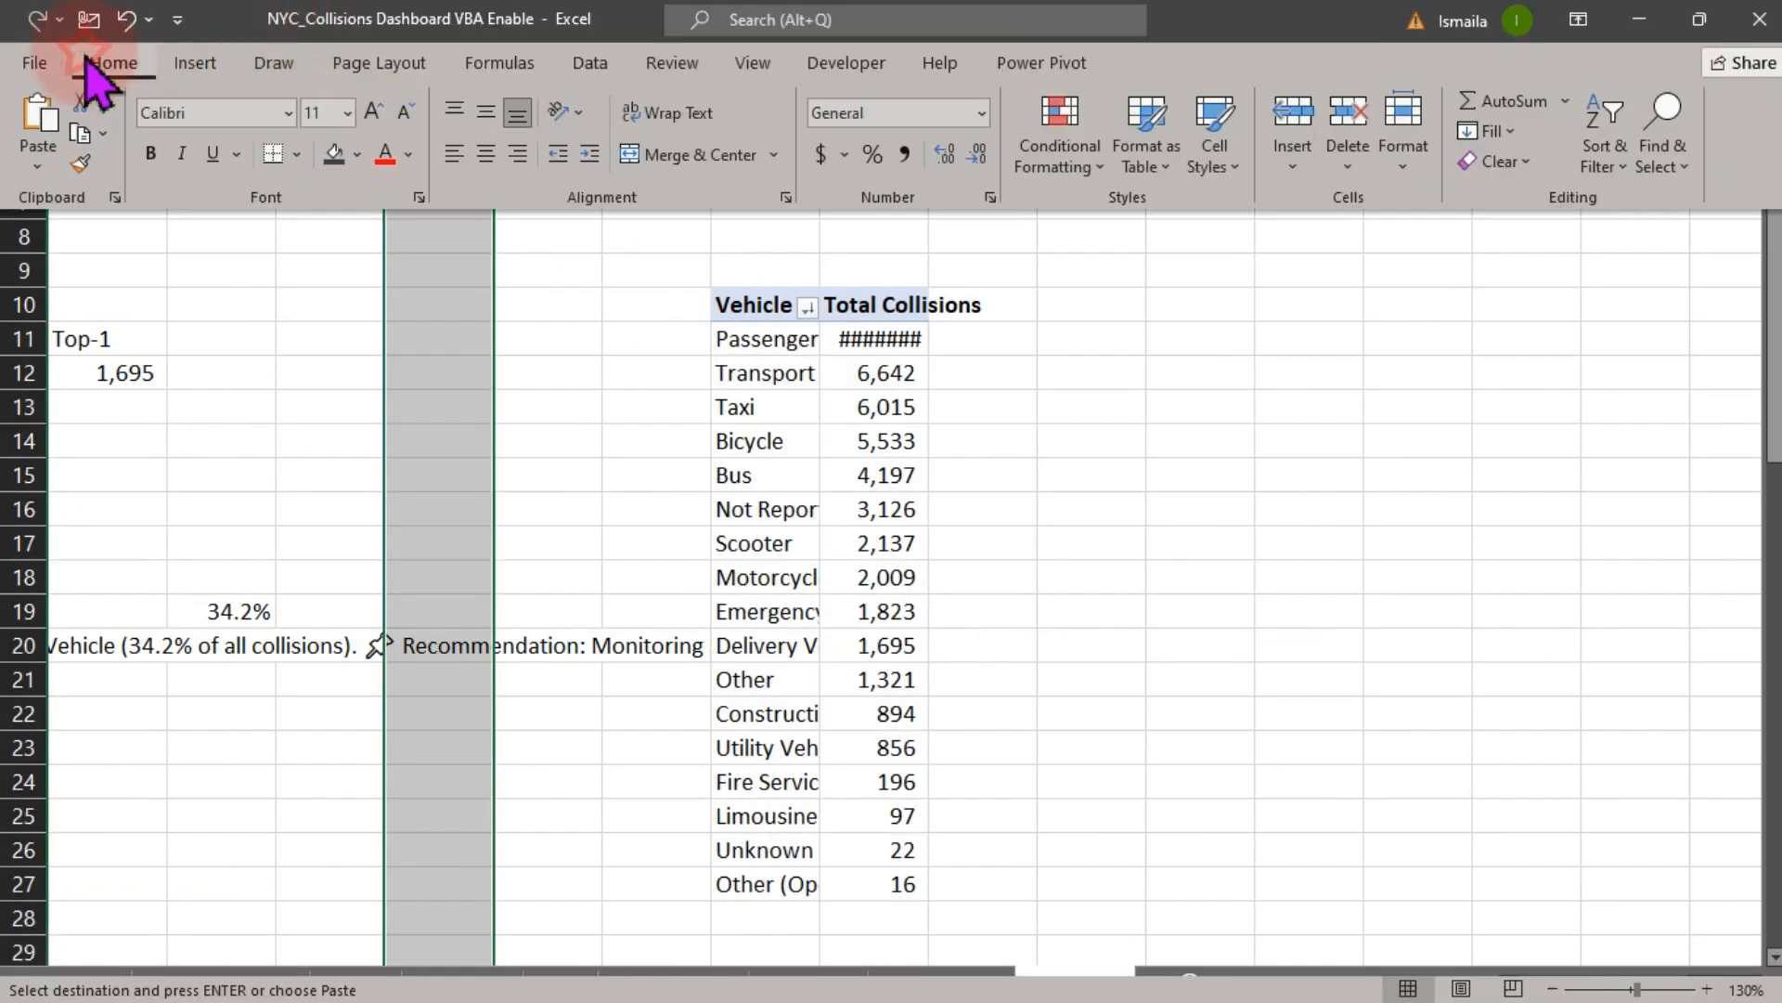
left_click(335, 156)
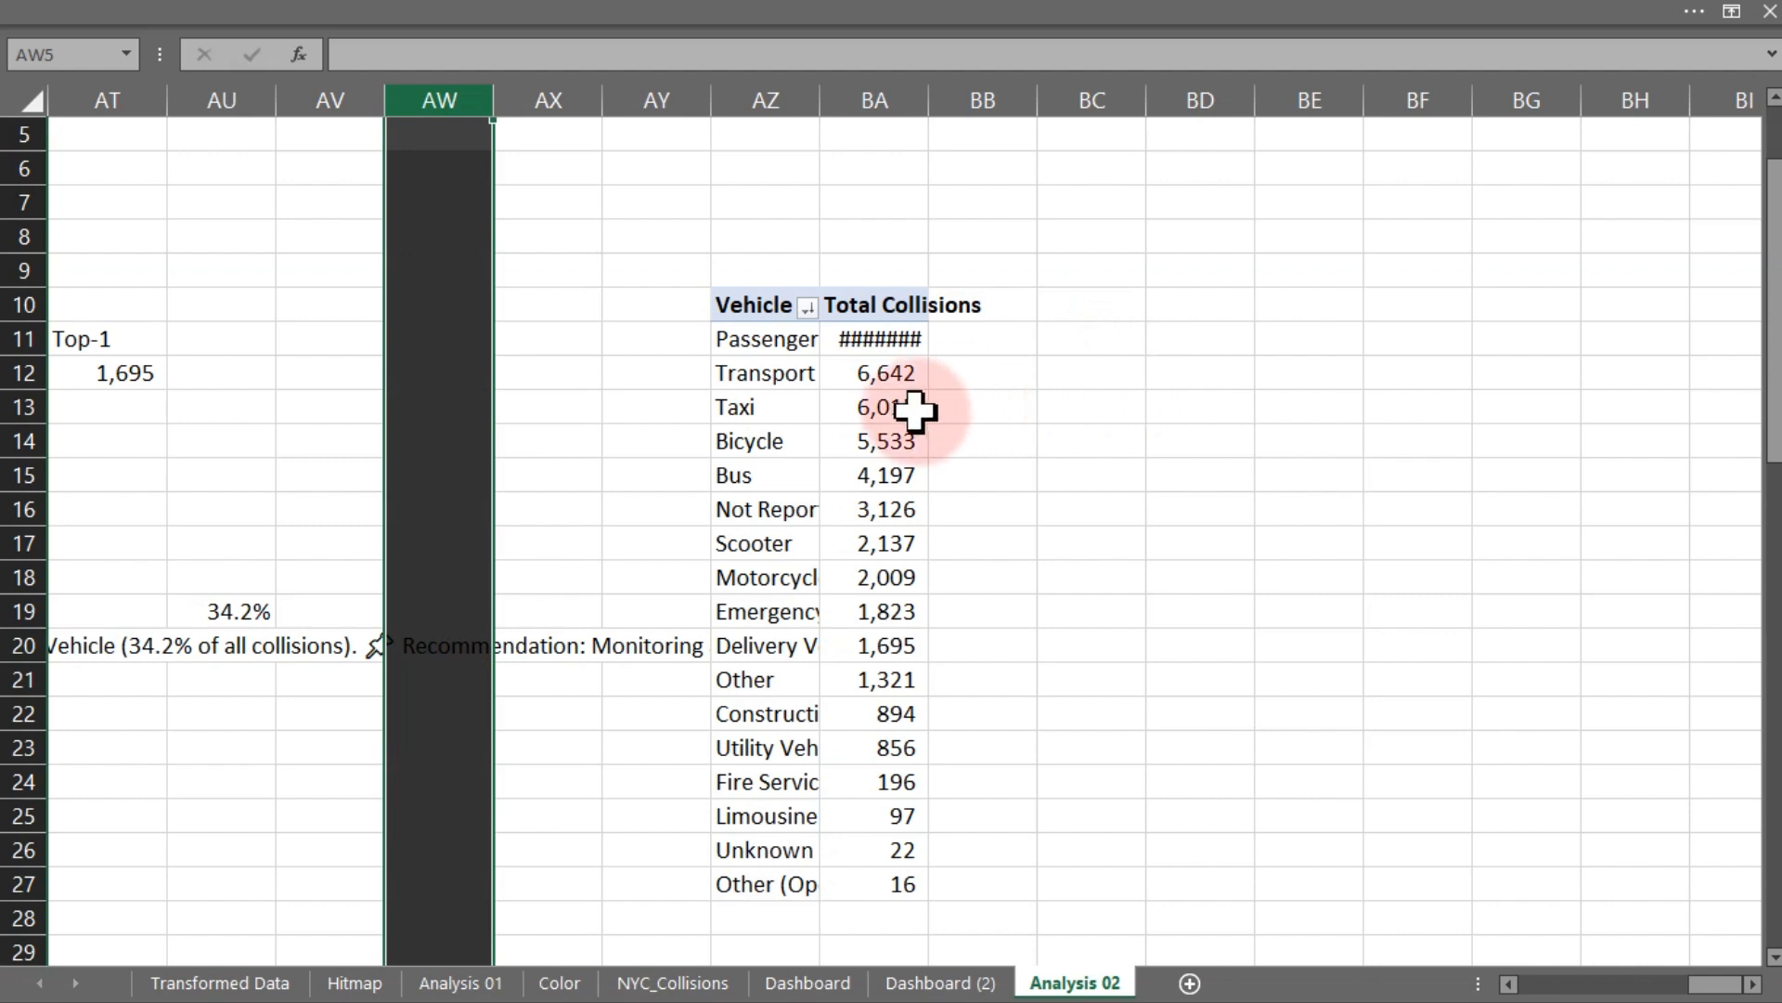
- Open the pasted pivot table's field list and remove Vehicle Type from its rows
left_click(905, 434)
right_click(880, 437)
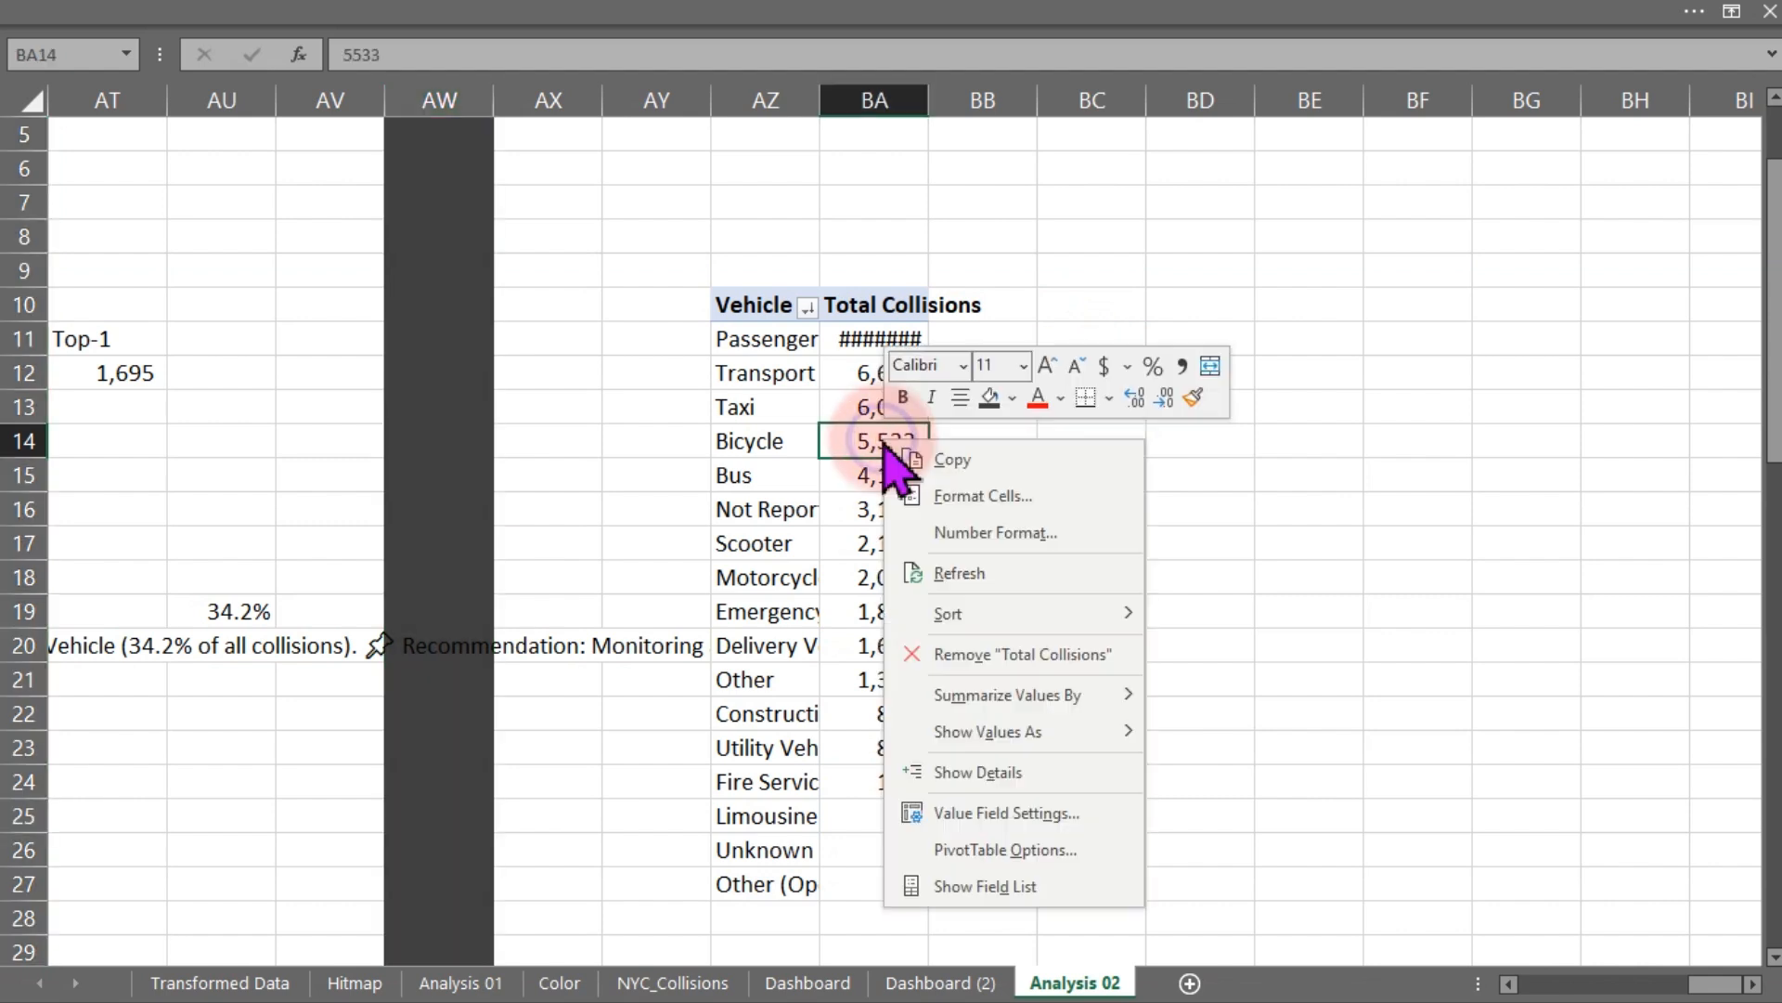
left_click(985, 886)
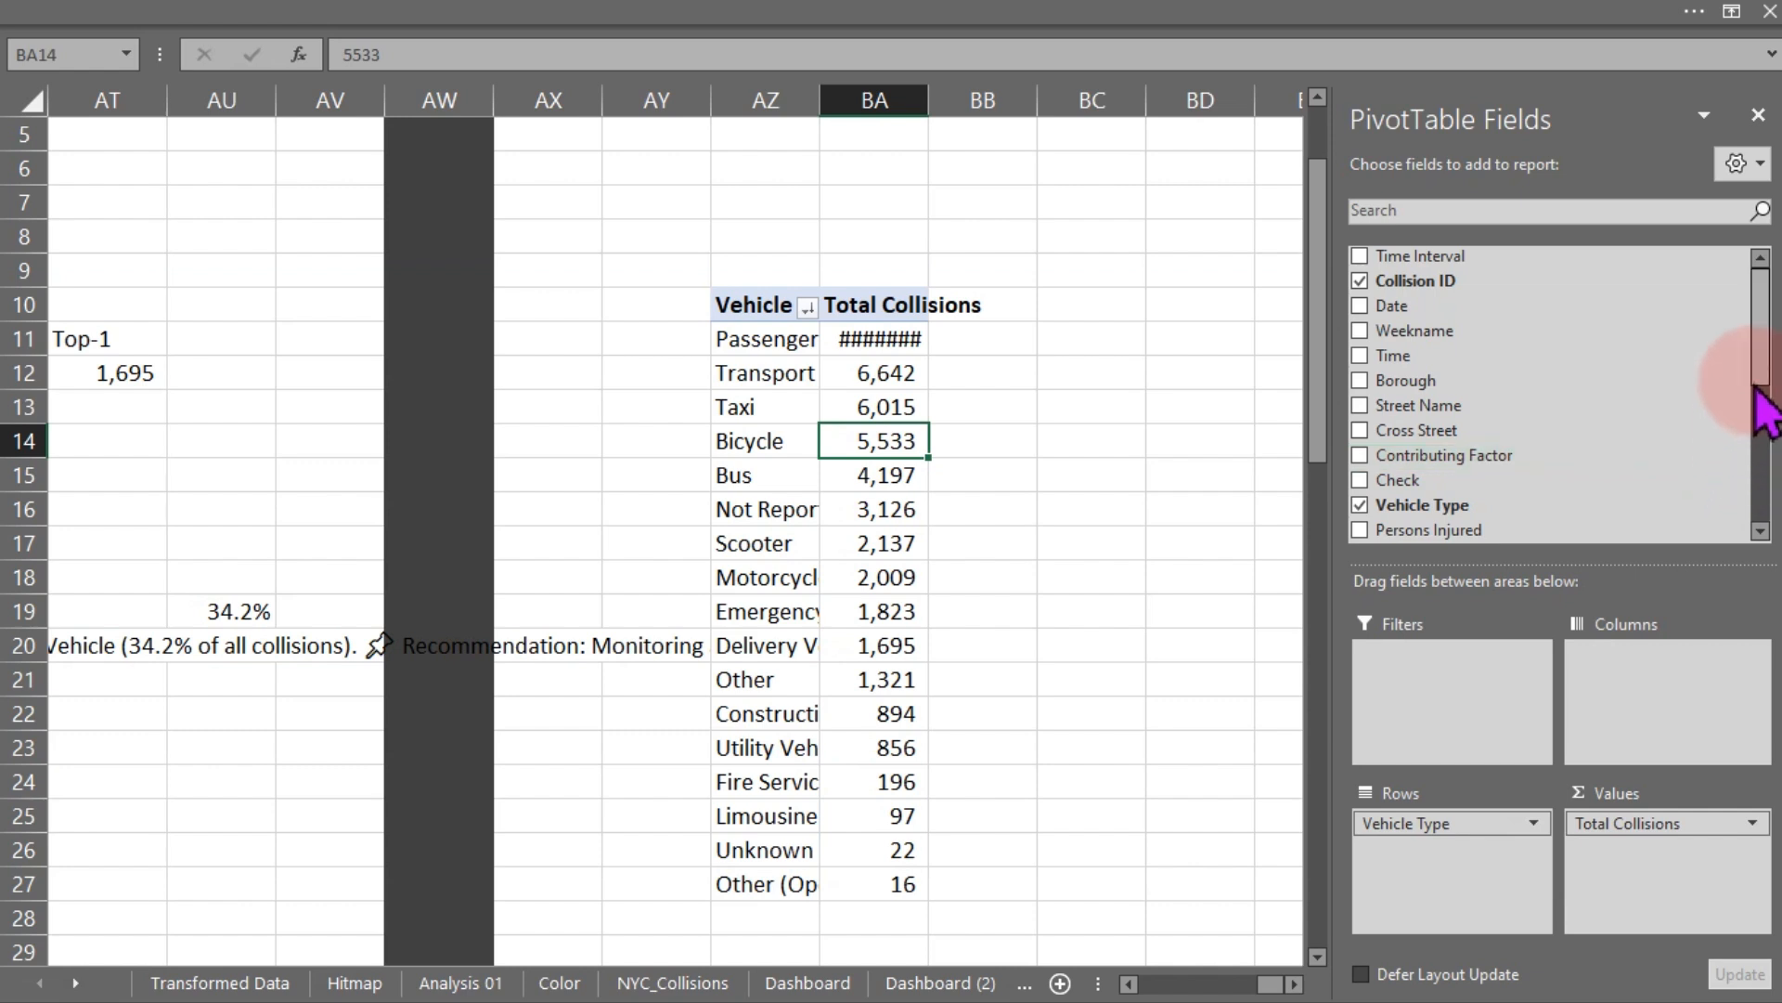
mouse_move(1757, 382)
left_mouse_down()
mouse_move(1762, 518)
mouse_move(1764, 356)
left_mouse_up()
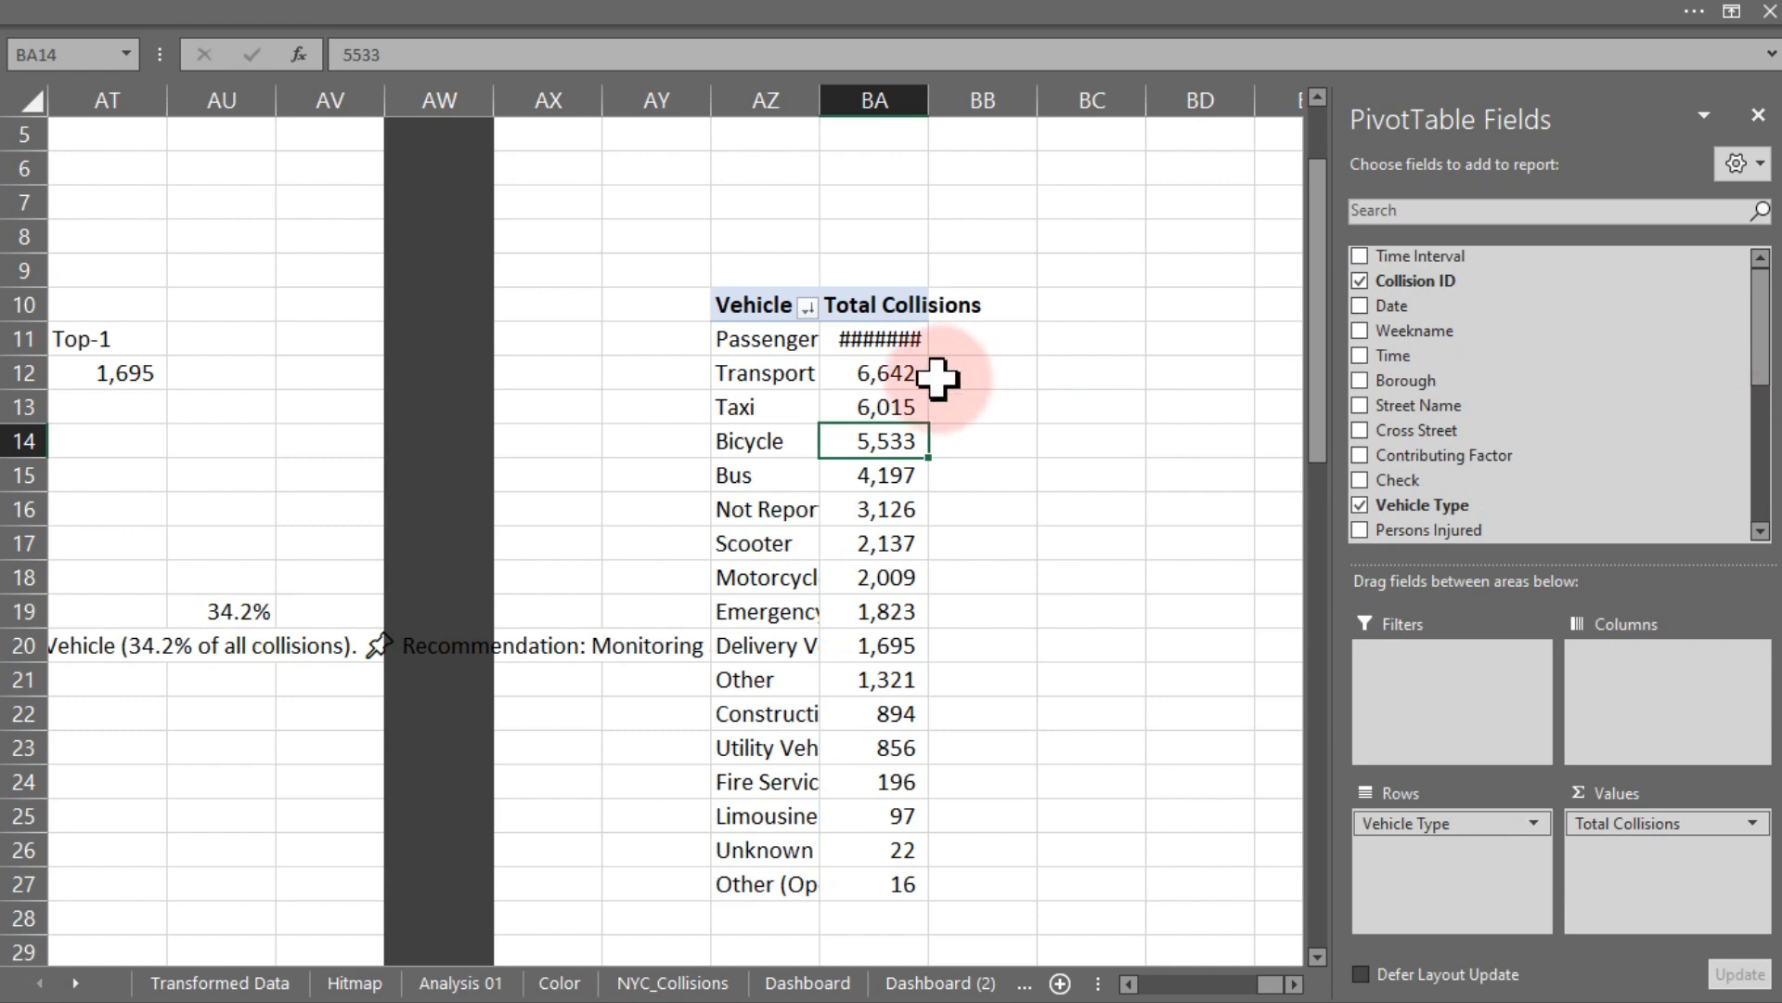
left_click_drag(1393, 820, 951, 573)
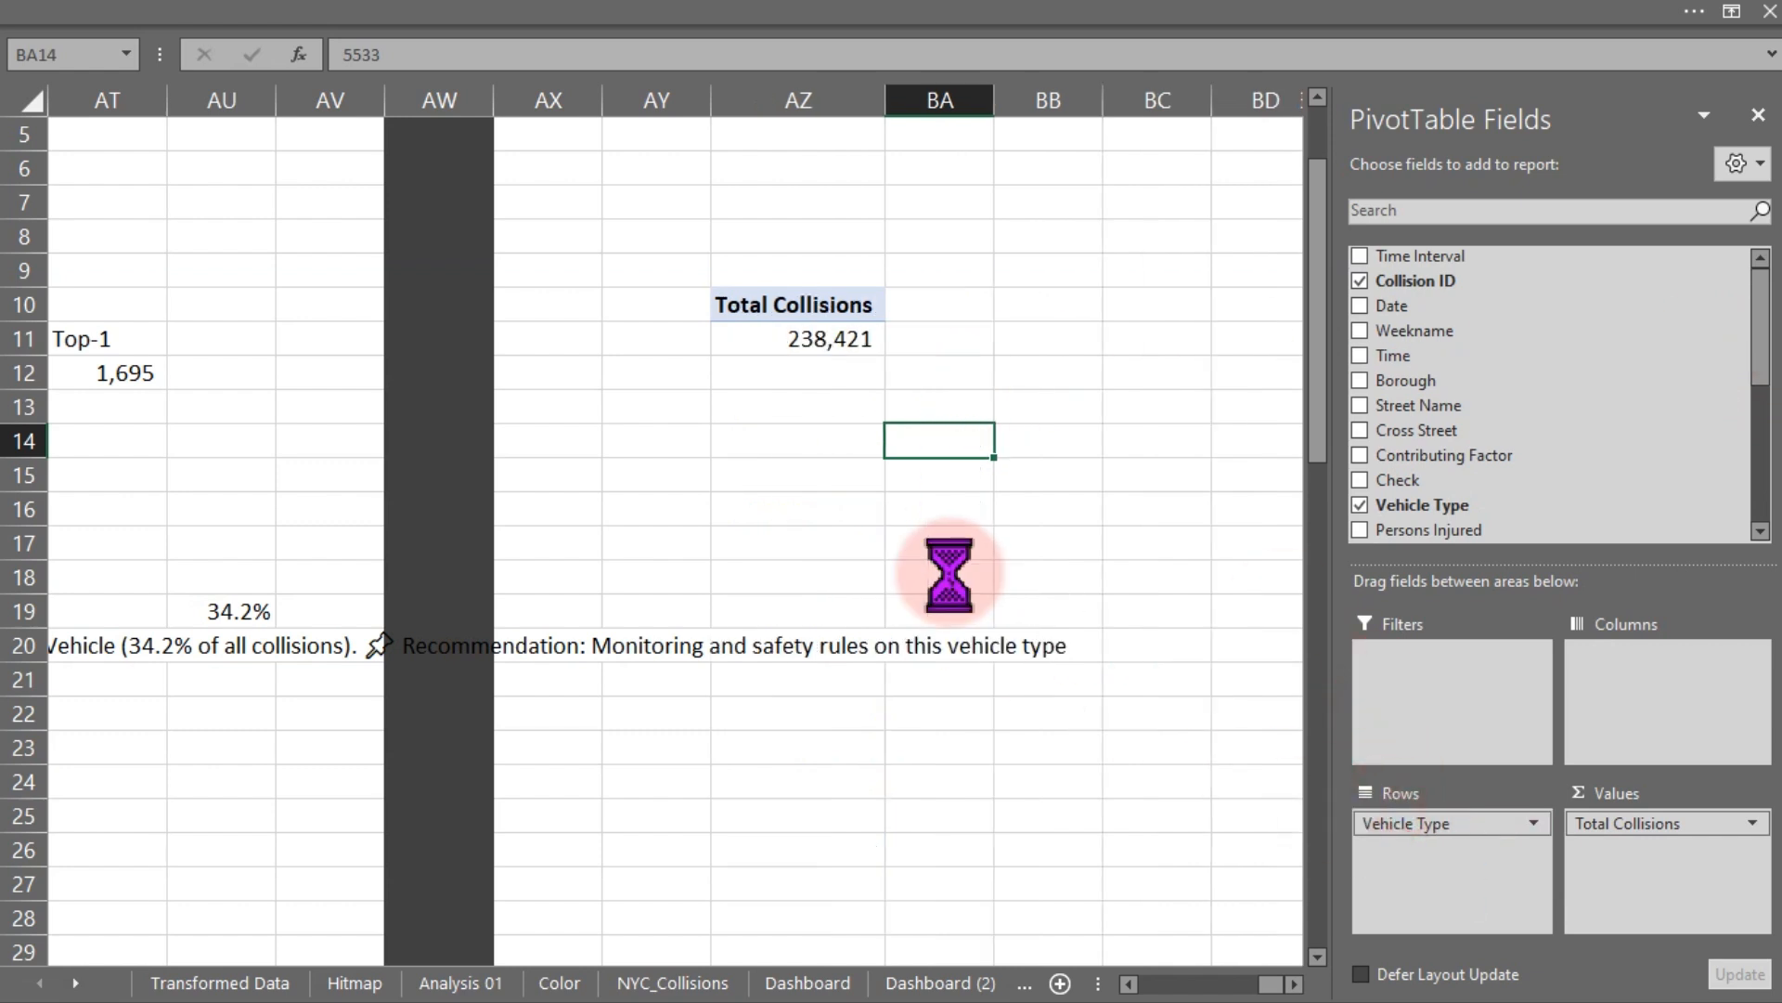
left_click(778, 313)
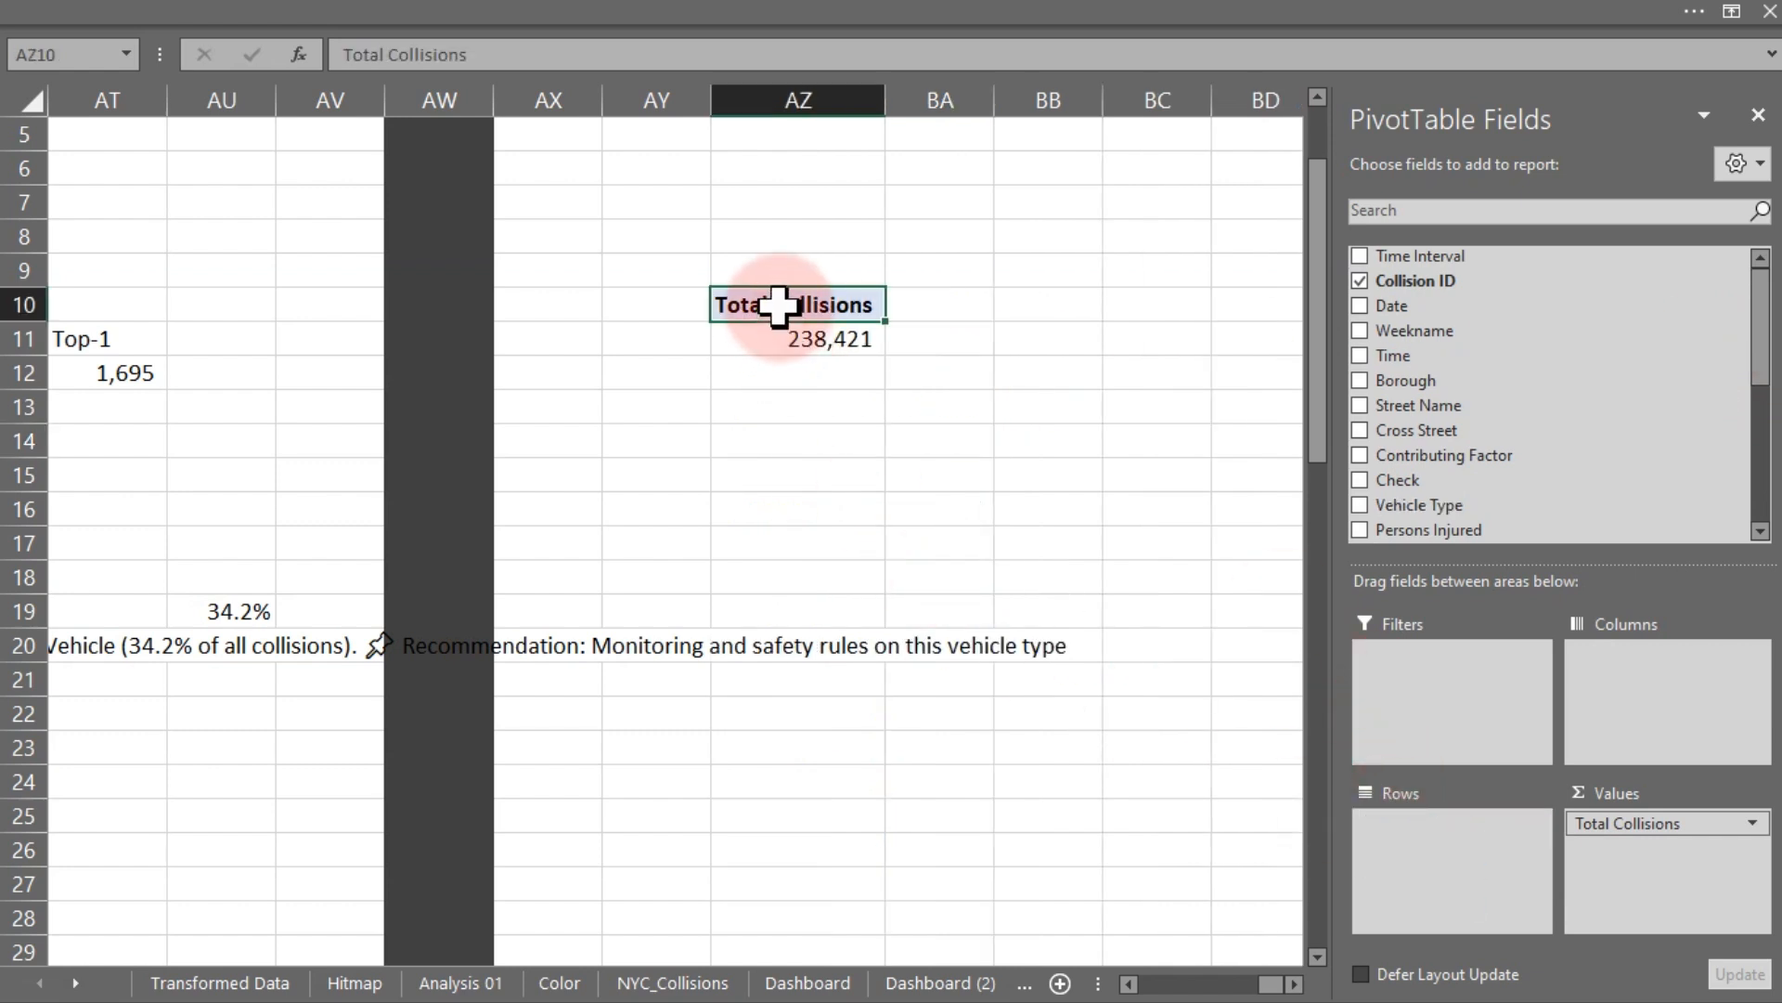
- Refresh the pasted pivot table and add the Time of Day field to its rows
right_click(780, 309)
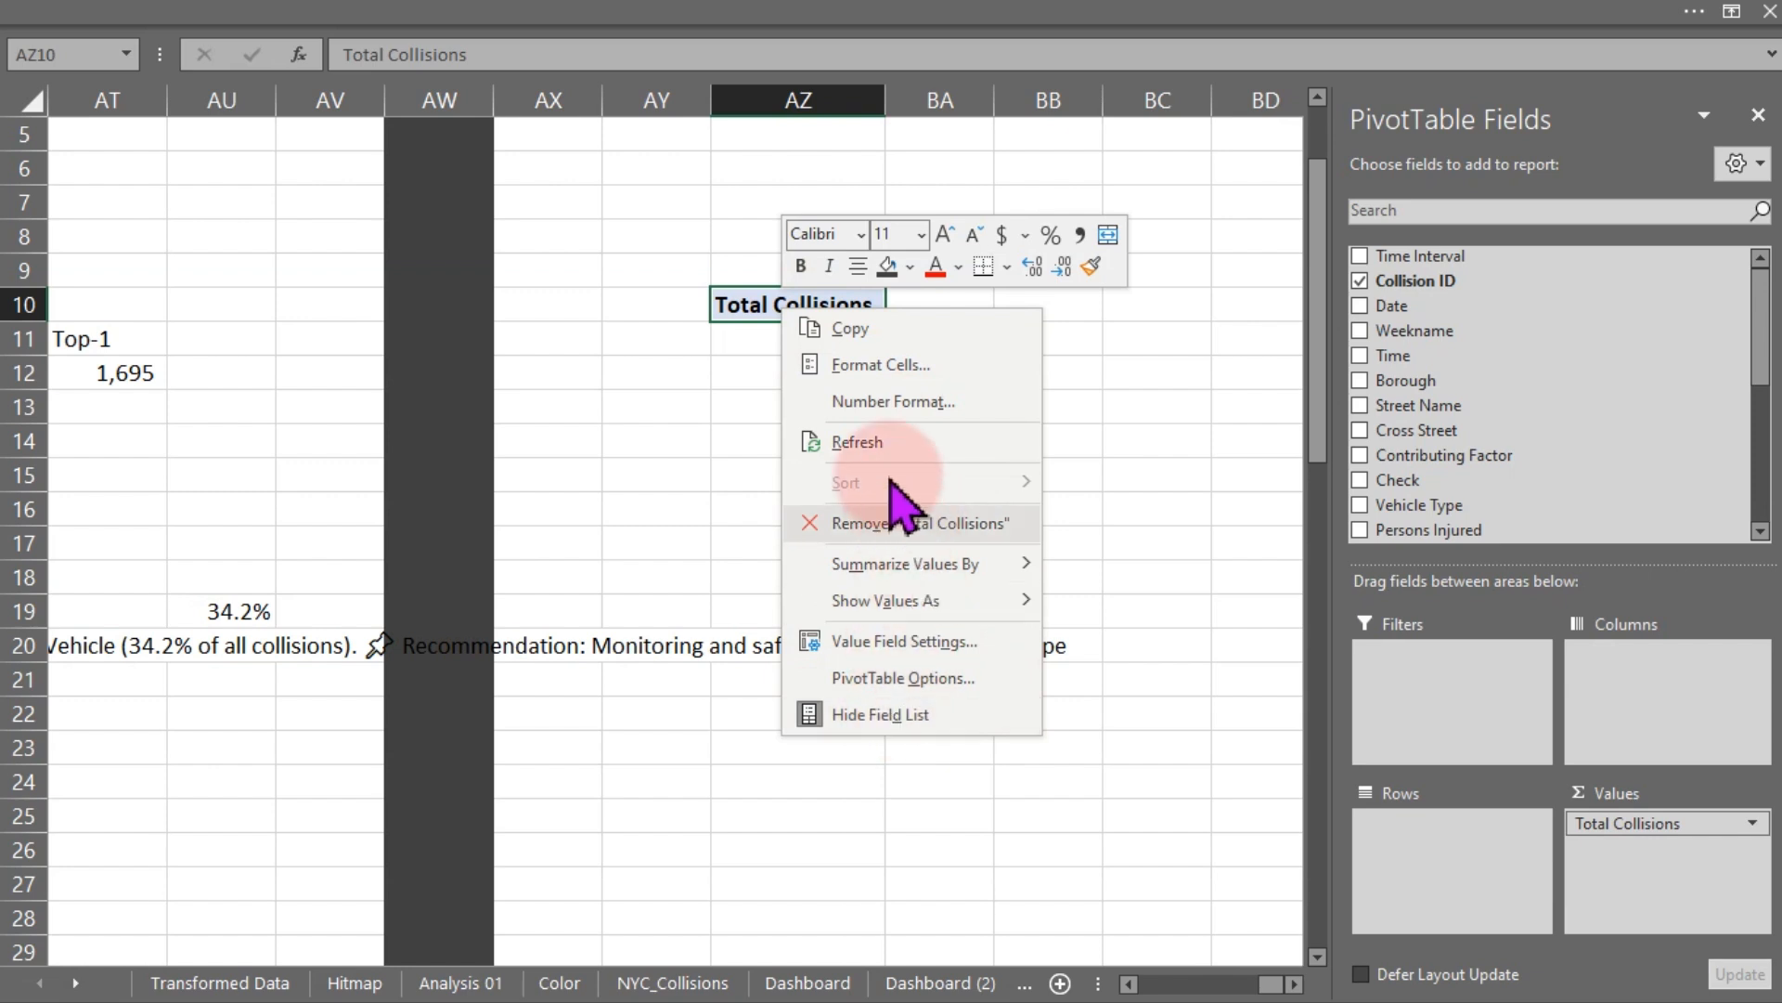
left_click(877, 443)
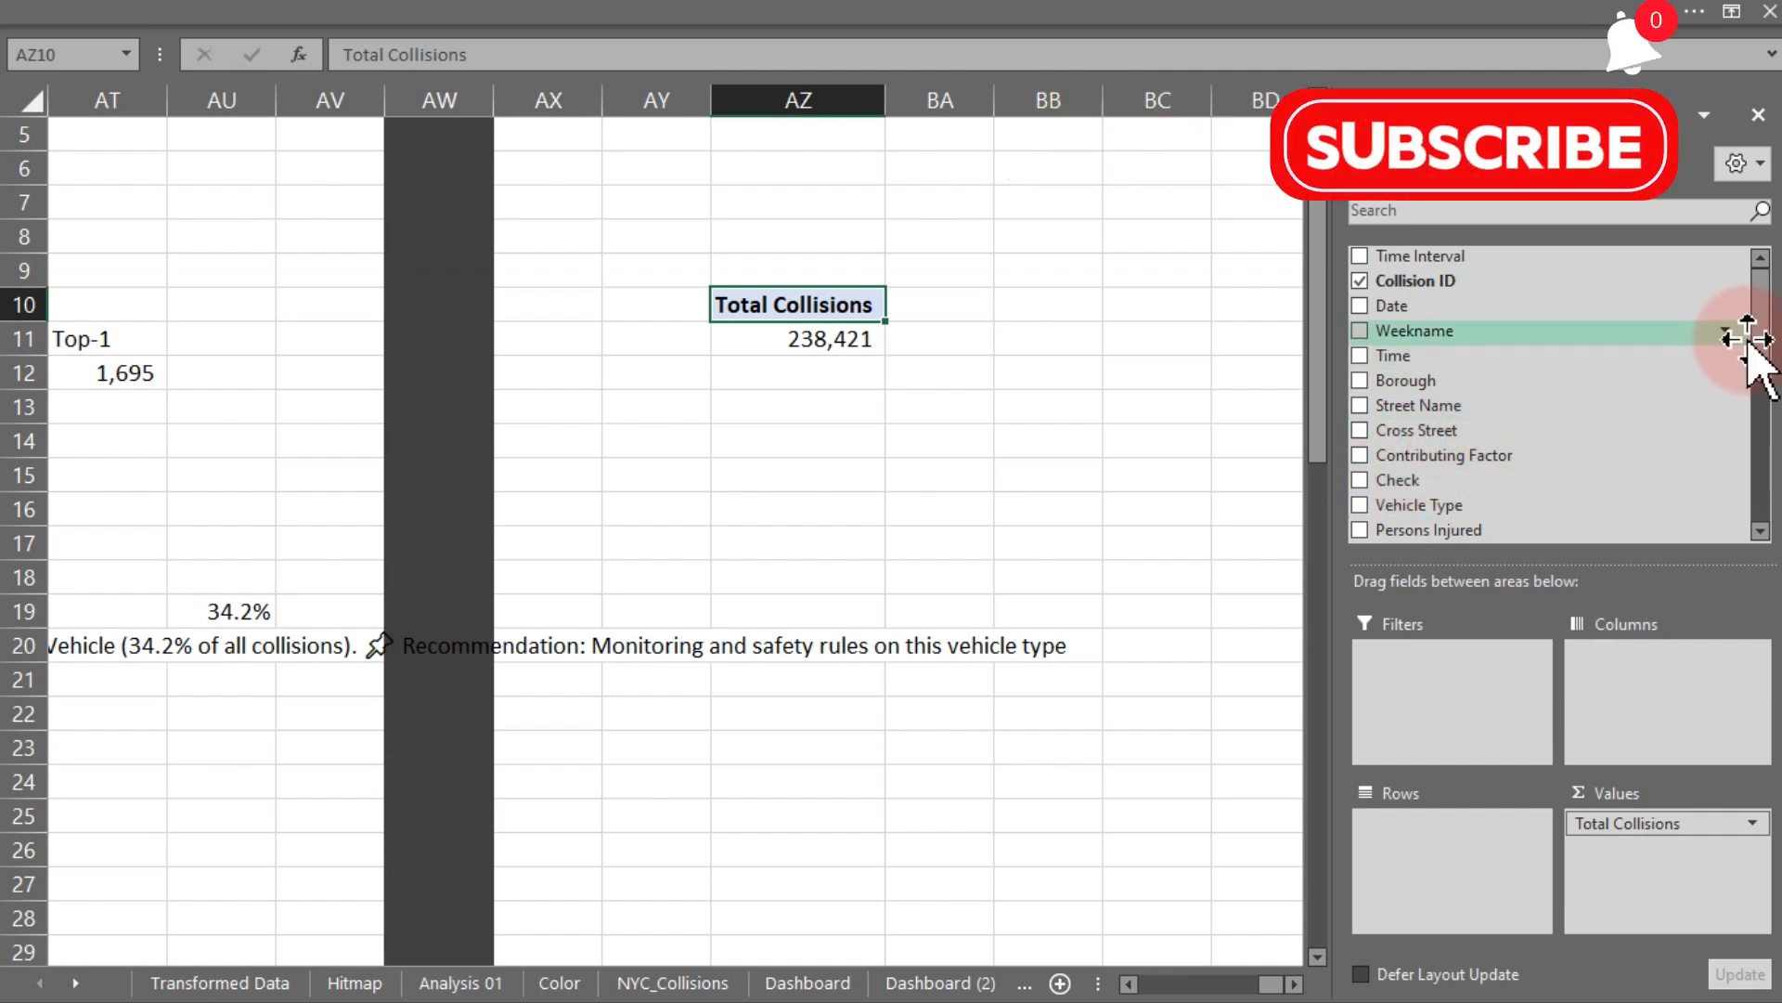
mouse_move(1761, 353)
left_mouse_down()
mouse_move(1763, 517)
mouse_move(1768, 330)
left_mouse_up()
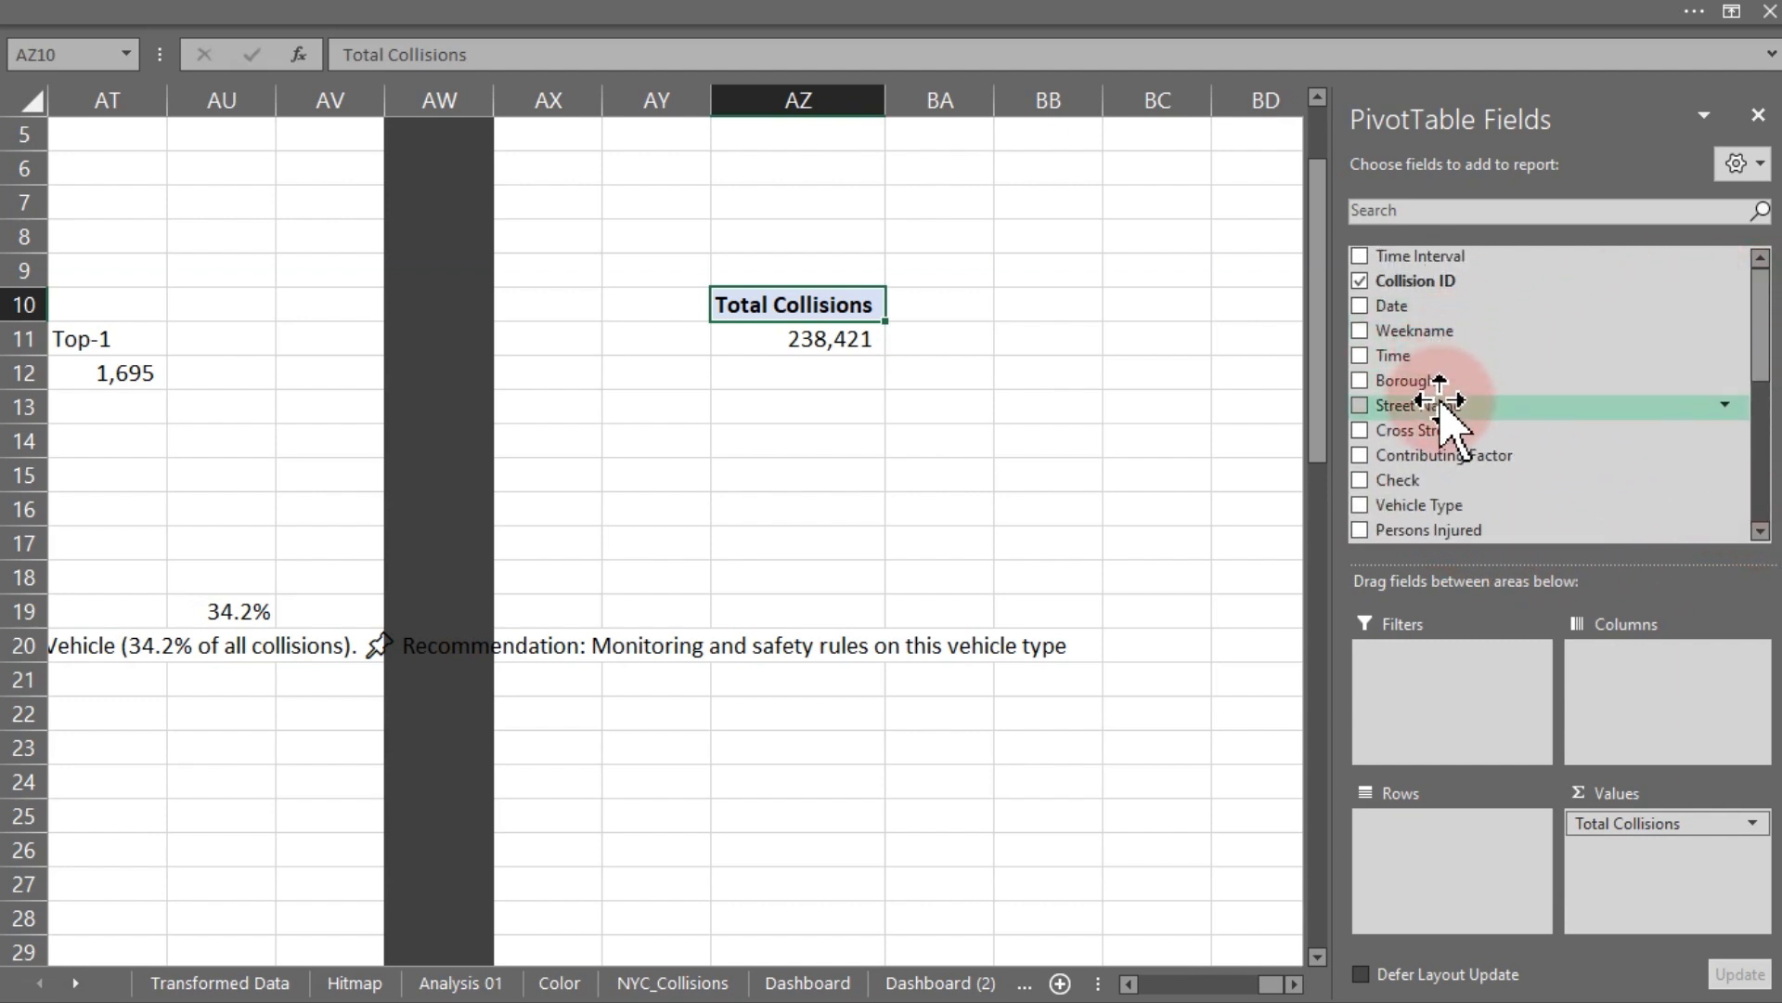
left_click(1444, 210)
type("tim")
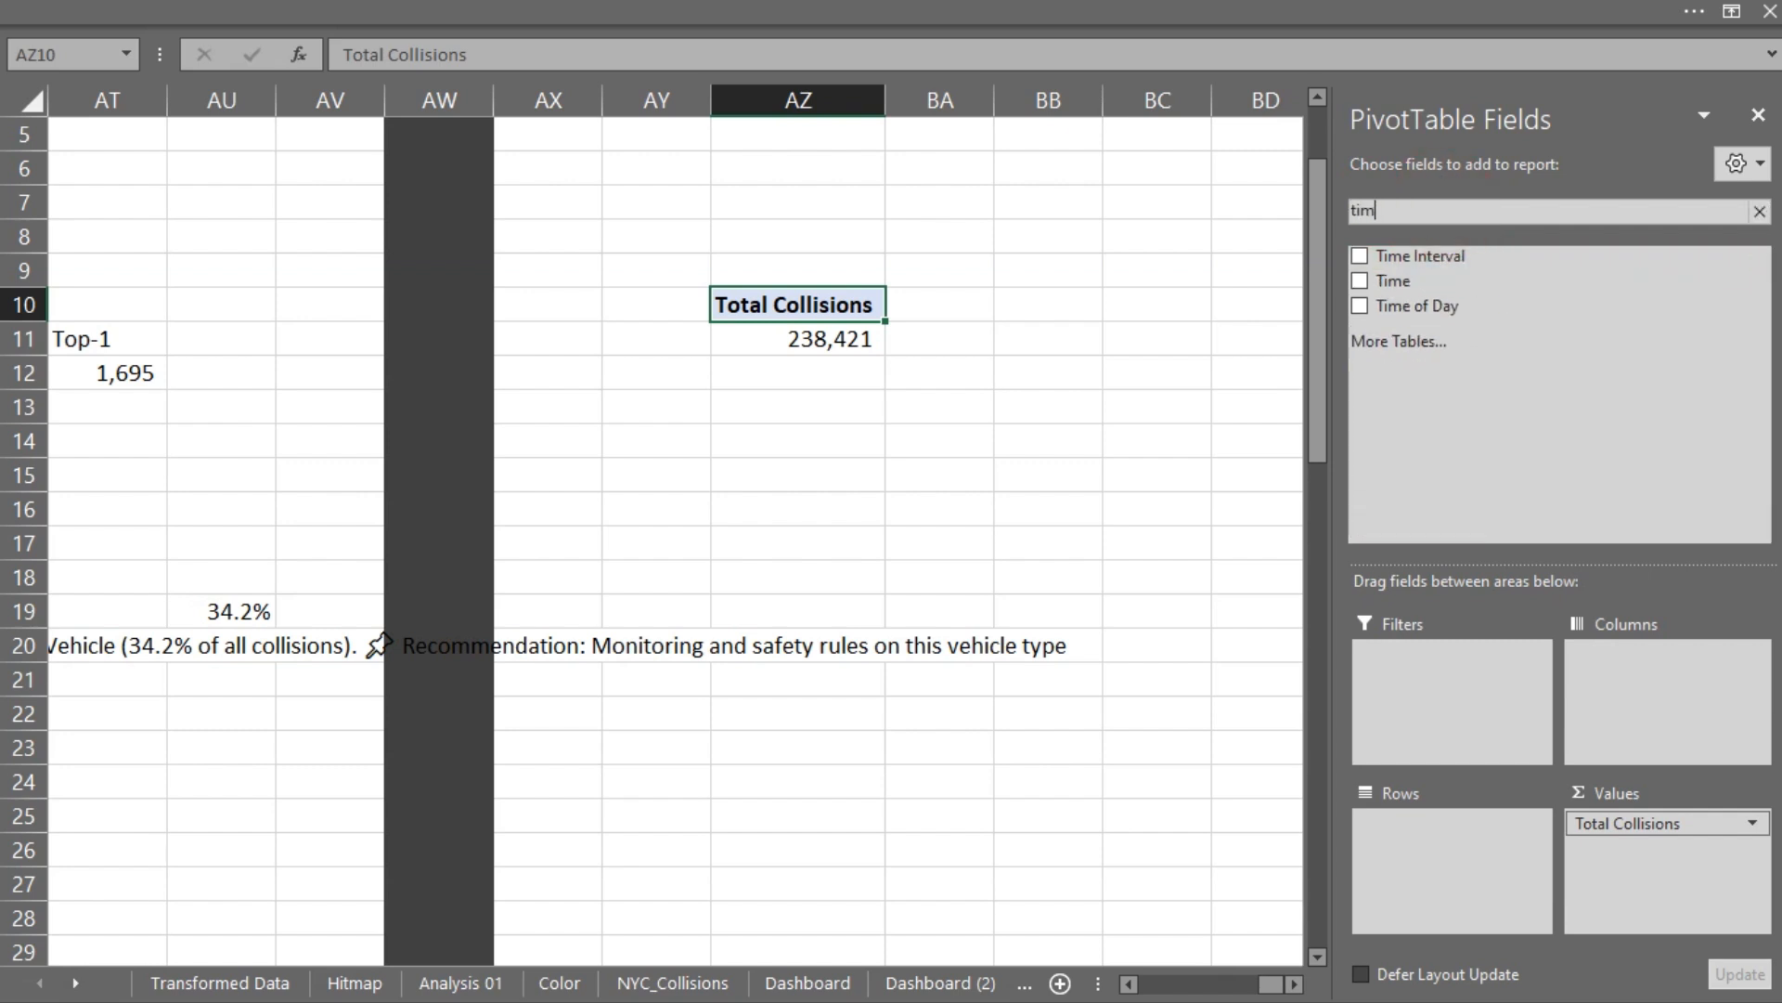
left_click_drag(1411, 311, 1412, 855)
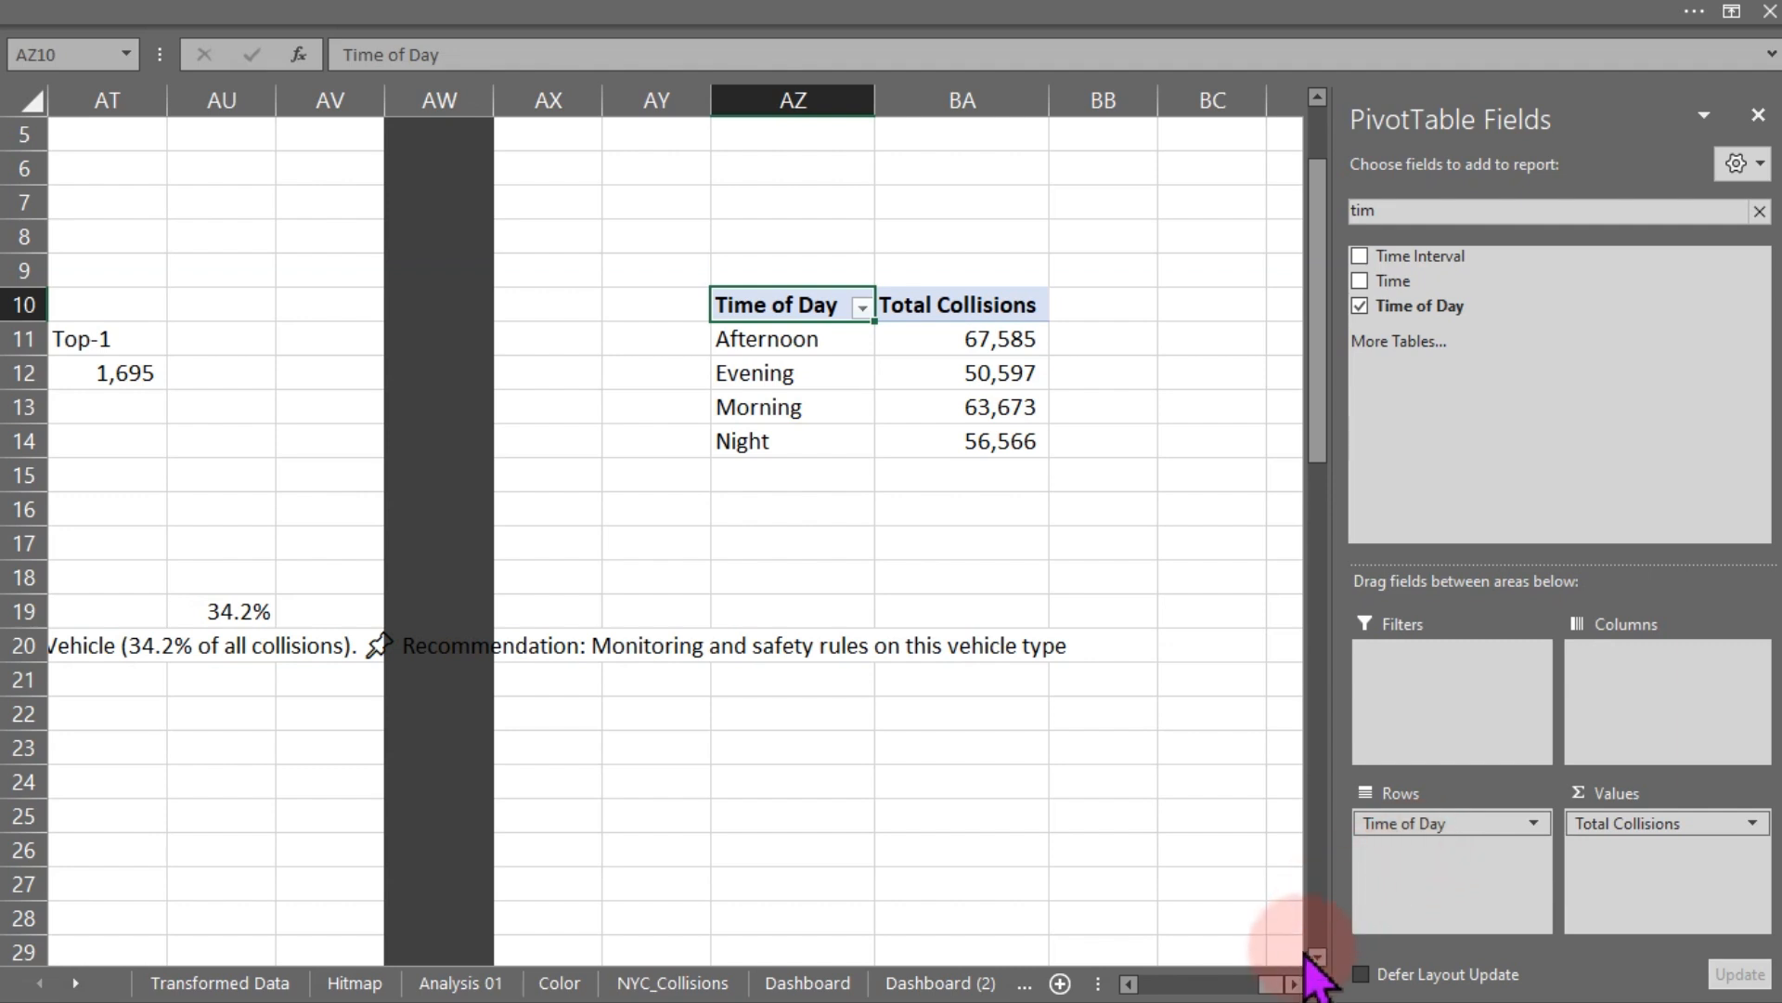
- Enter a formula in BD10 that references the Time of Day labels in AZ10:AZ14
left_click(1295, 984)
left_click(1295, 984)
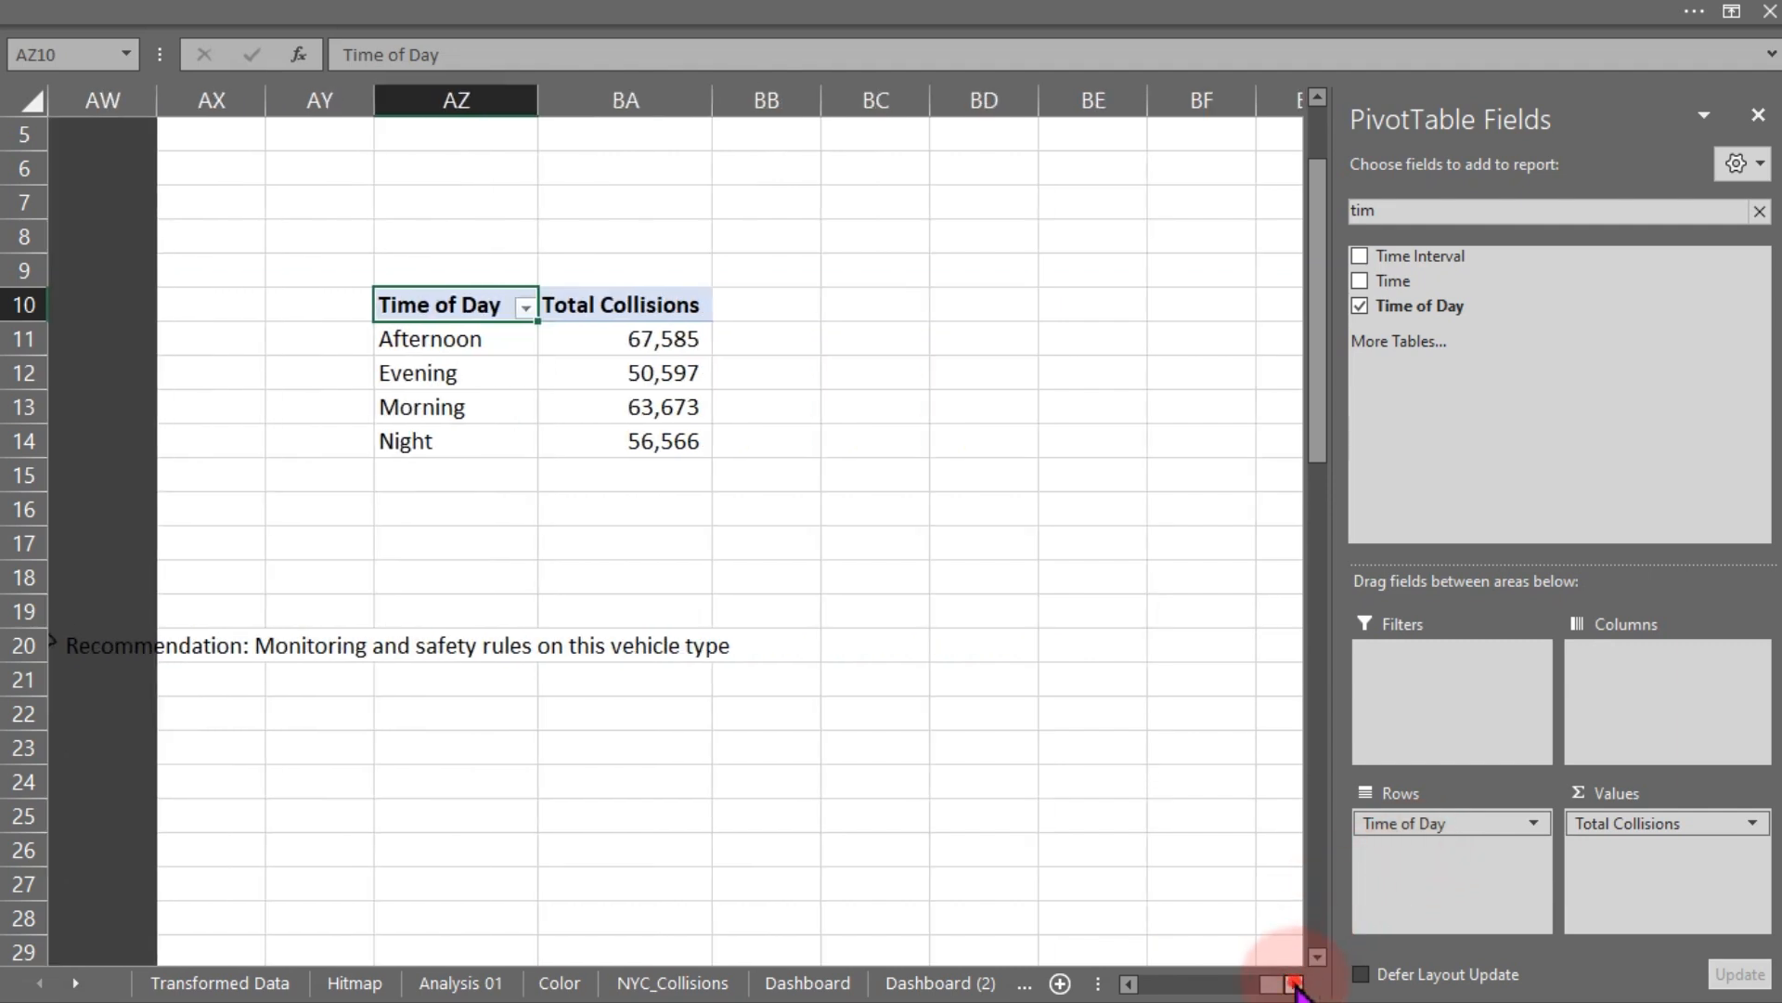
left_click(1295, 984)
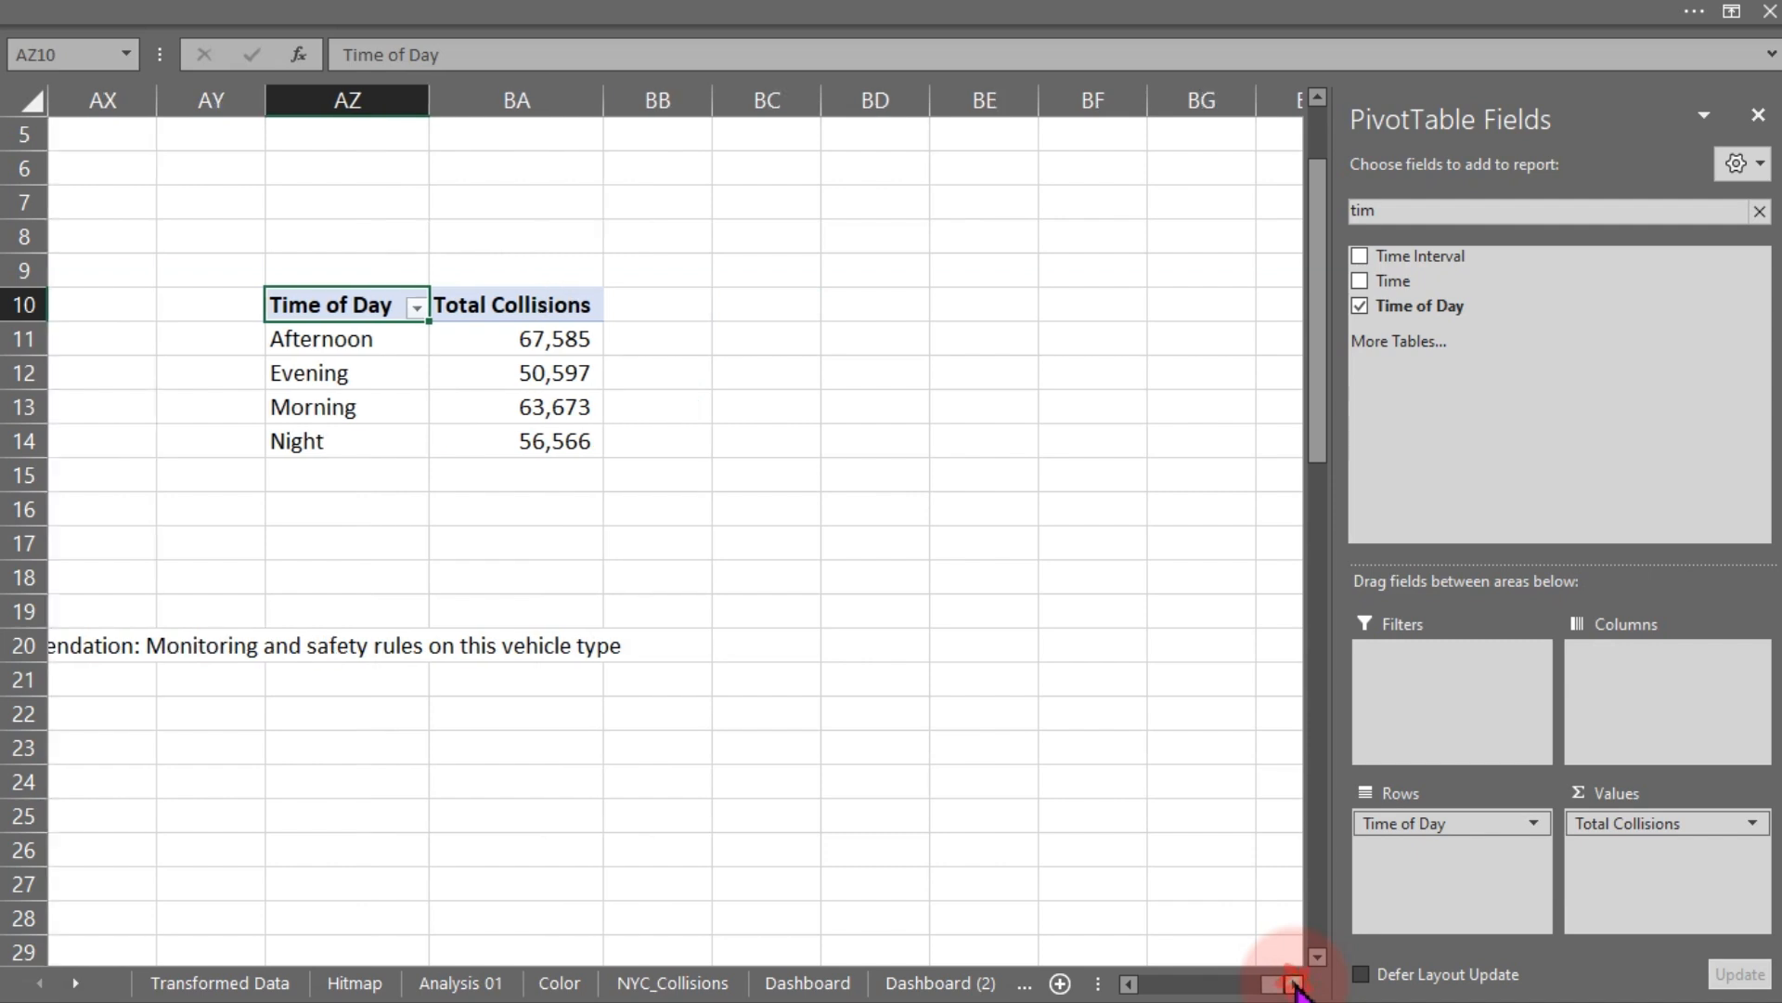
left_click(1118, 852)
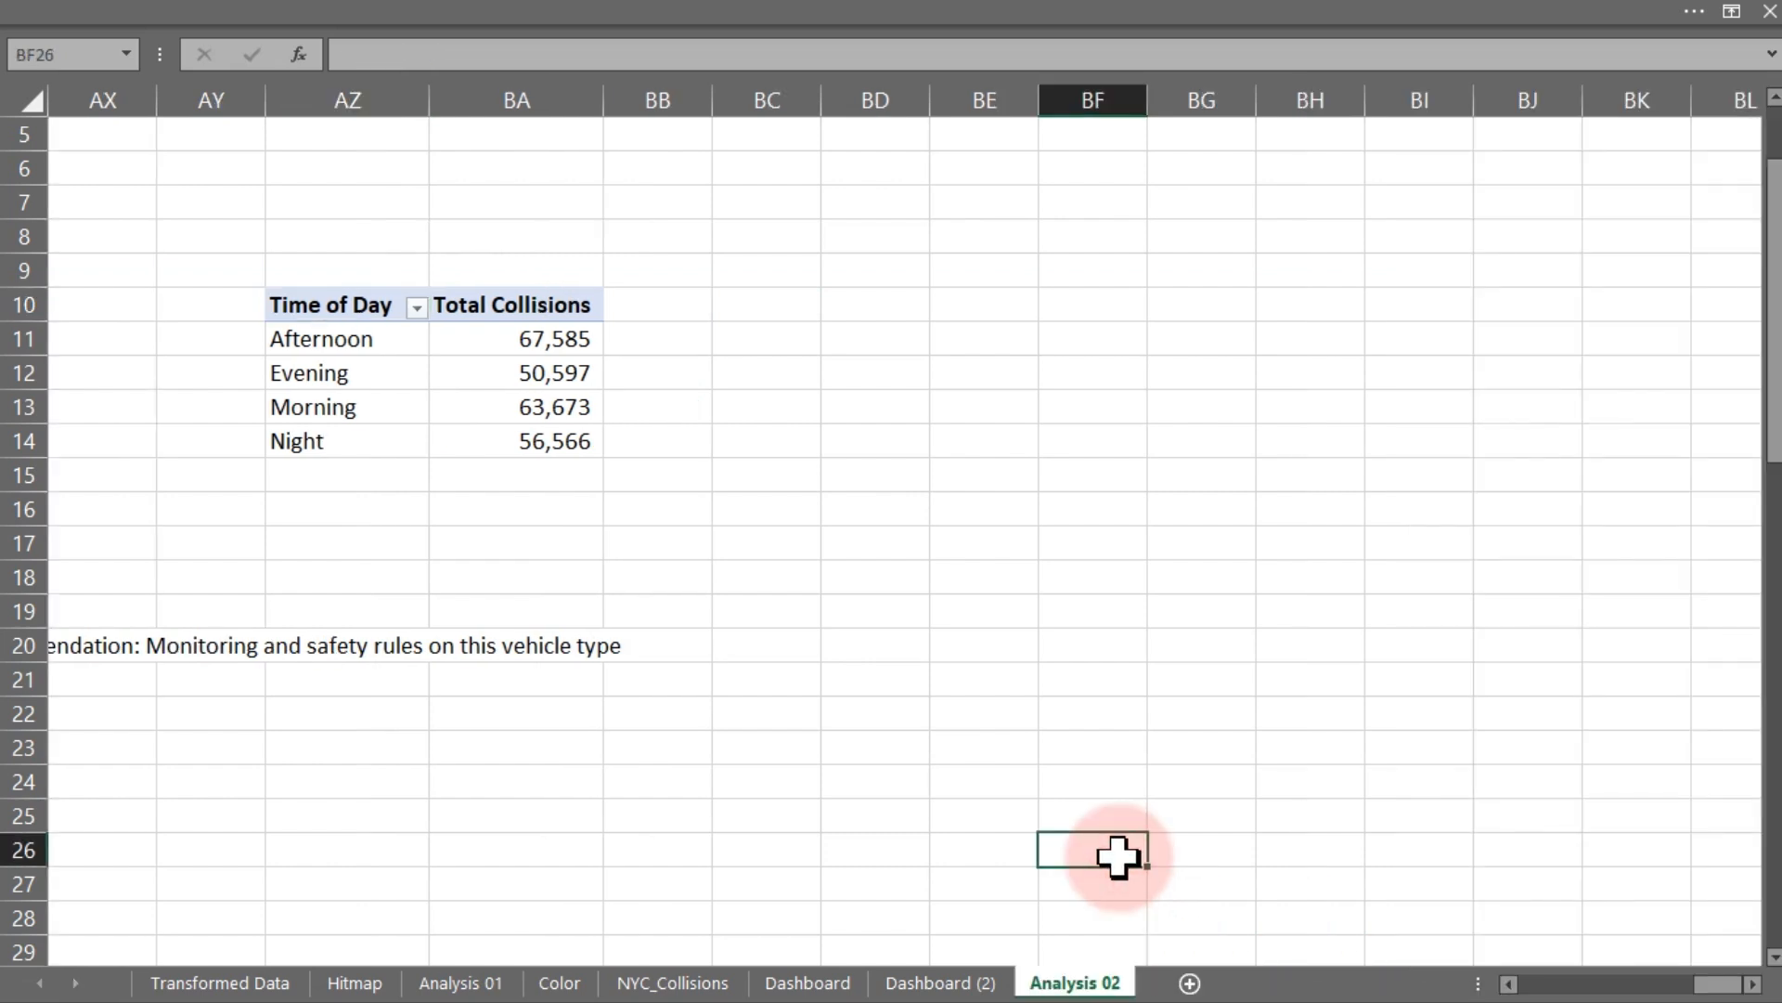
left_click(764, 314)
left_click(834, 308)
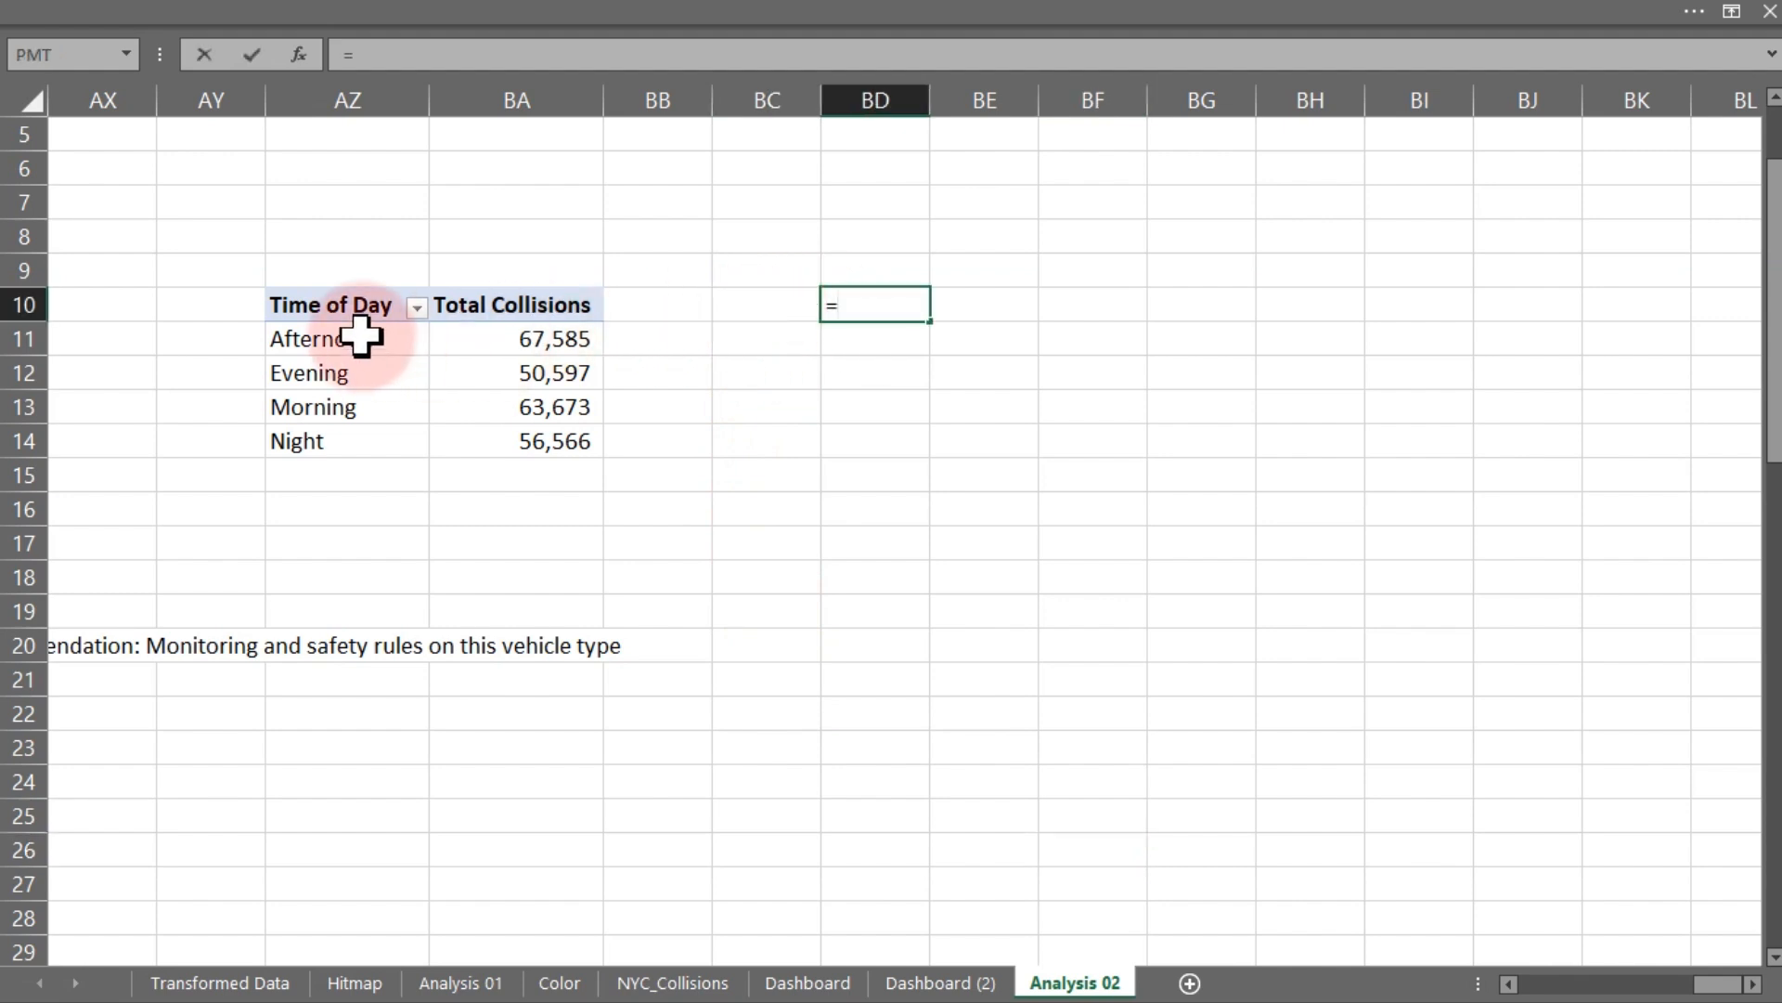
left_click_drag(351, 307, 343, 439)
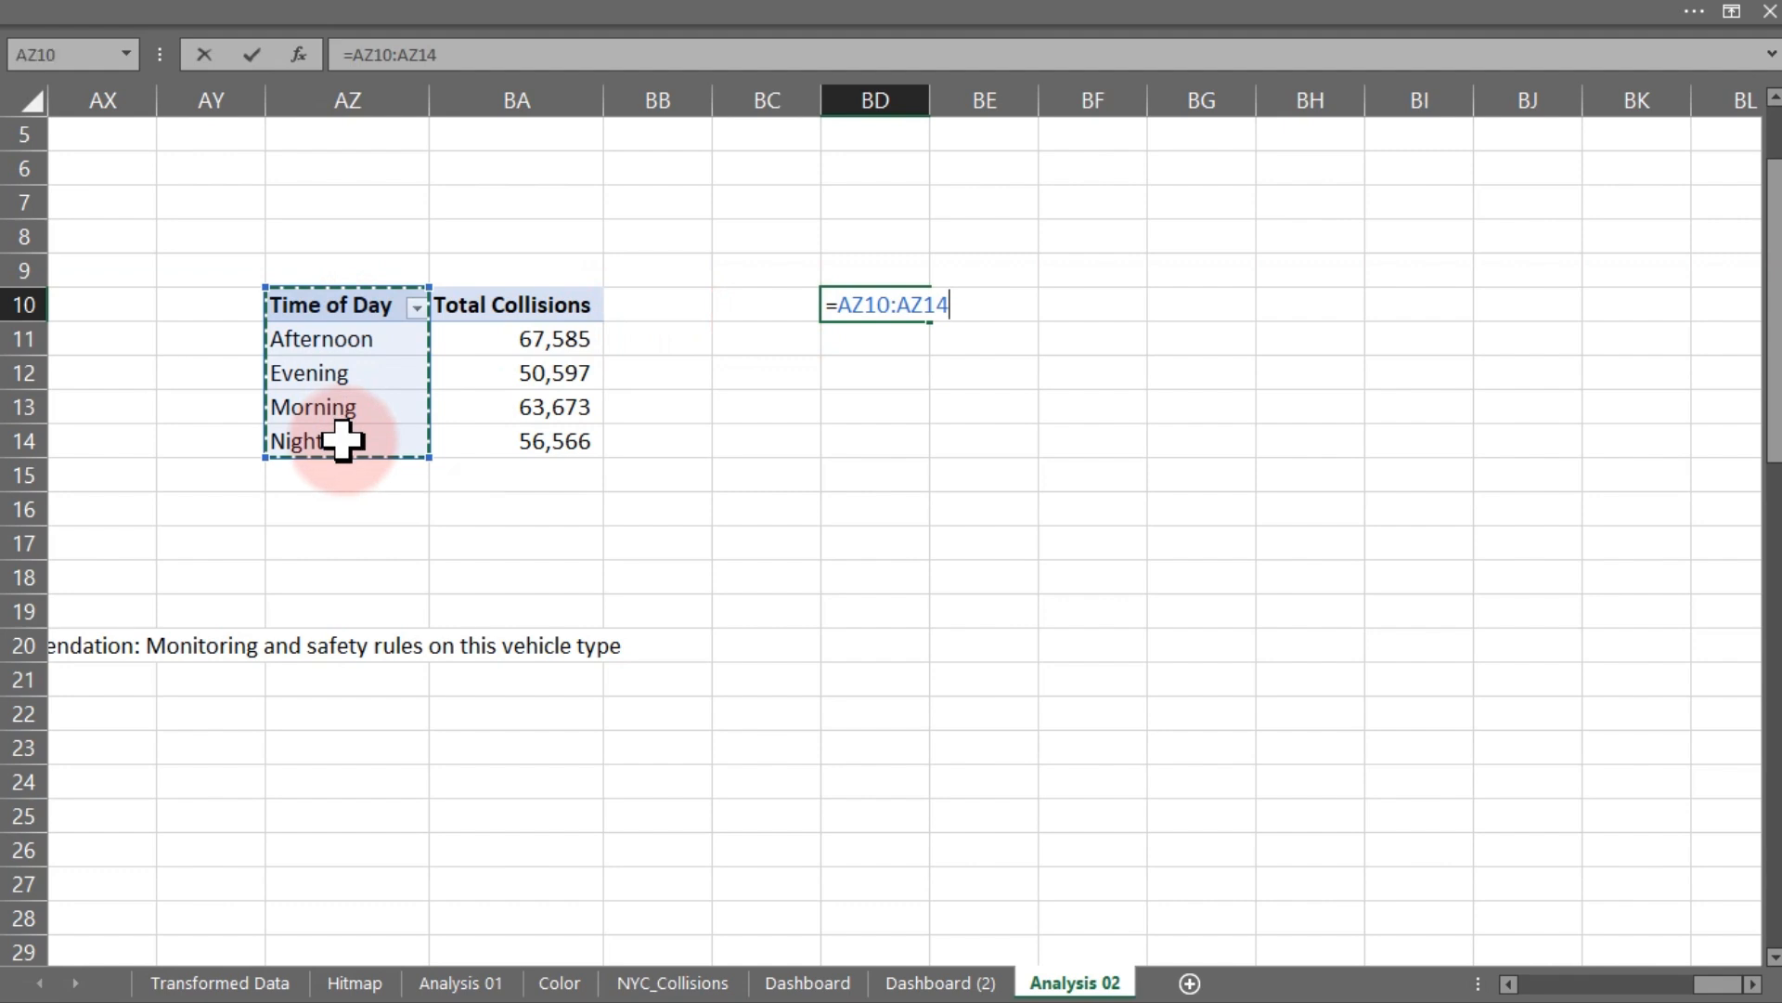
key("Return")
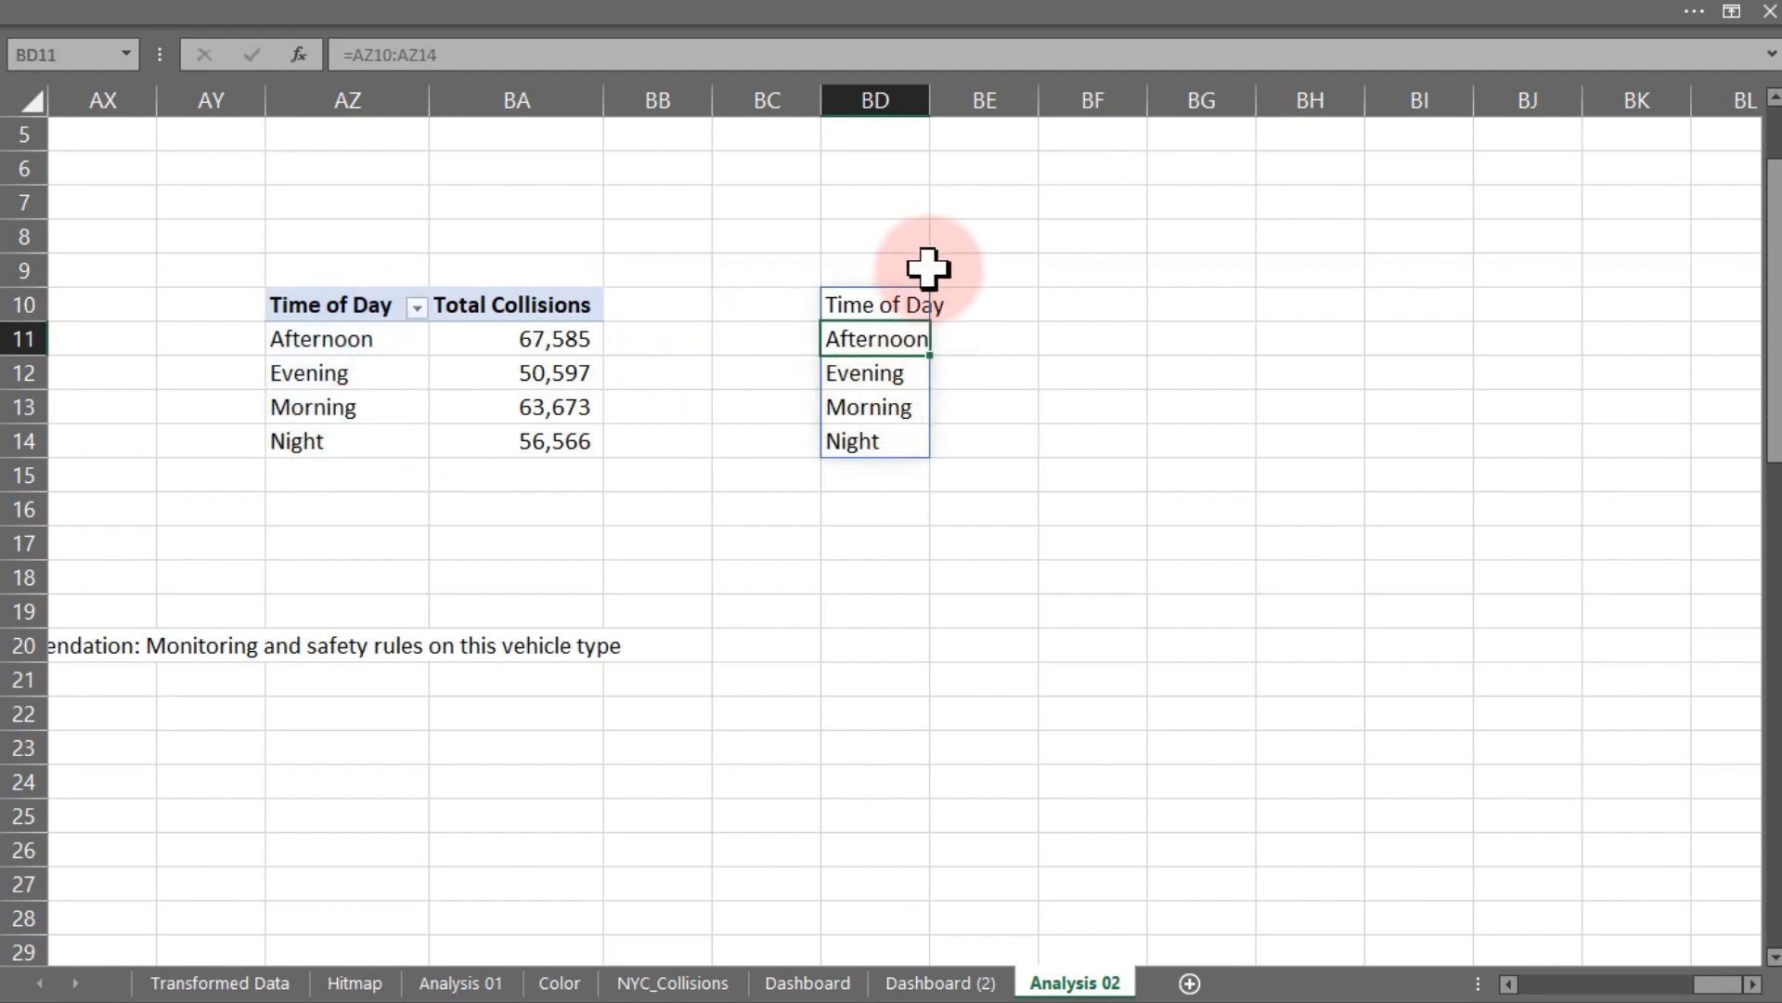
- Make the header row BD10:BI10 bold and fill headers H1 through H4 across BE10:BH10
left_click(892, 304)
left_click_drag(892, 305, 1437, 305)
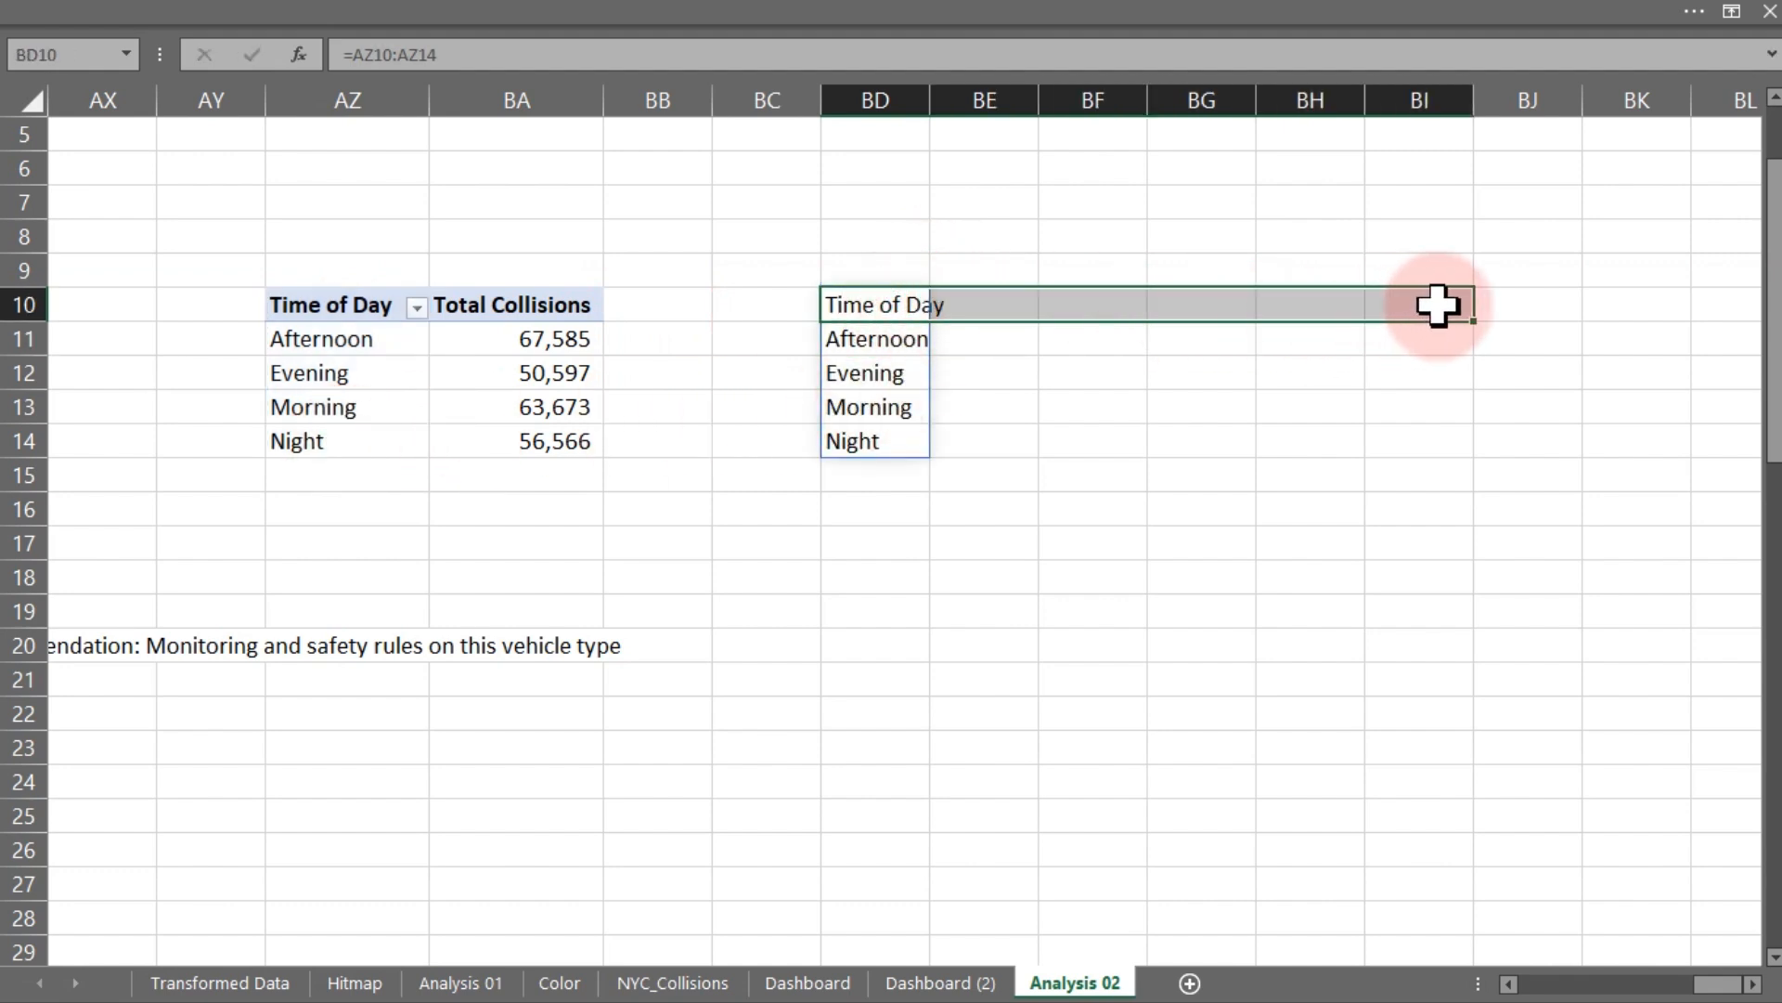
left_click(992, 301)
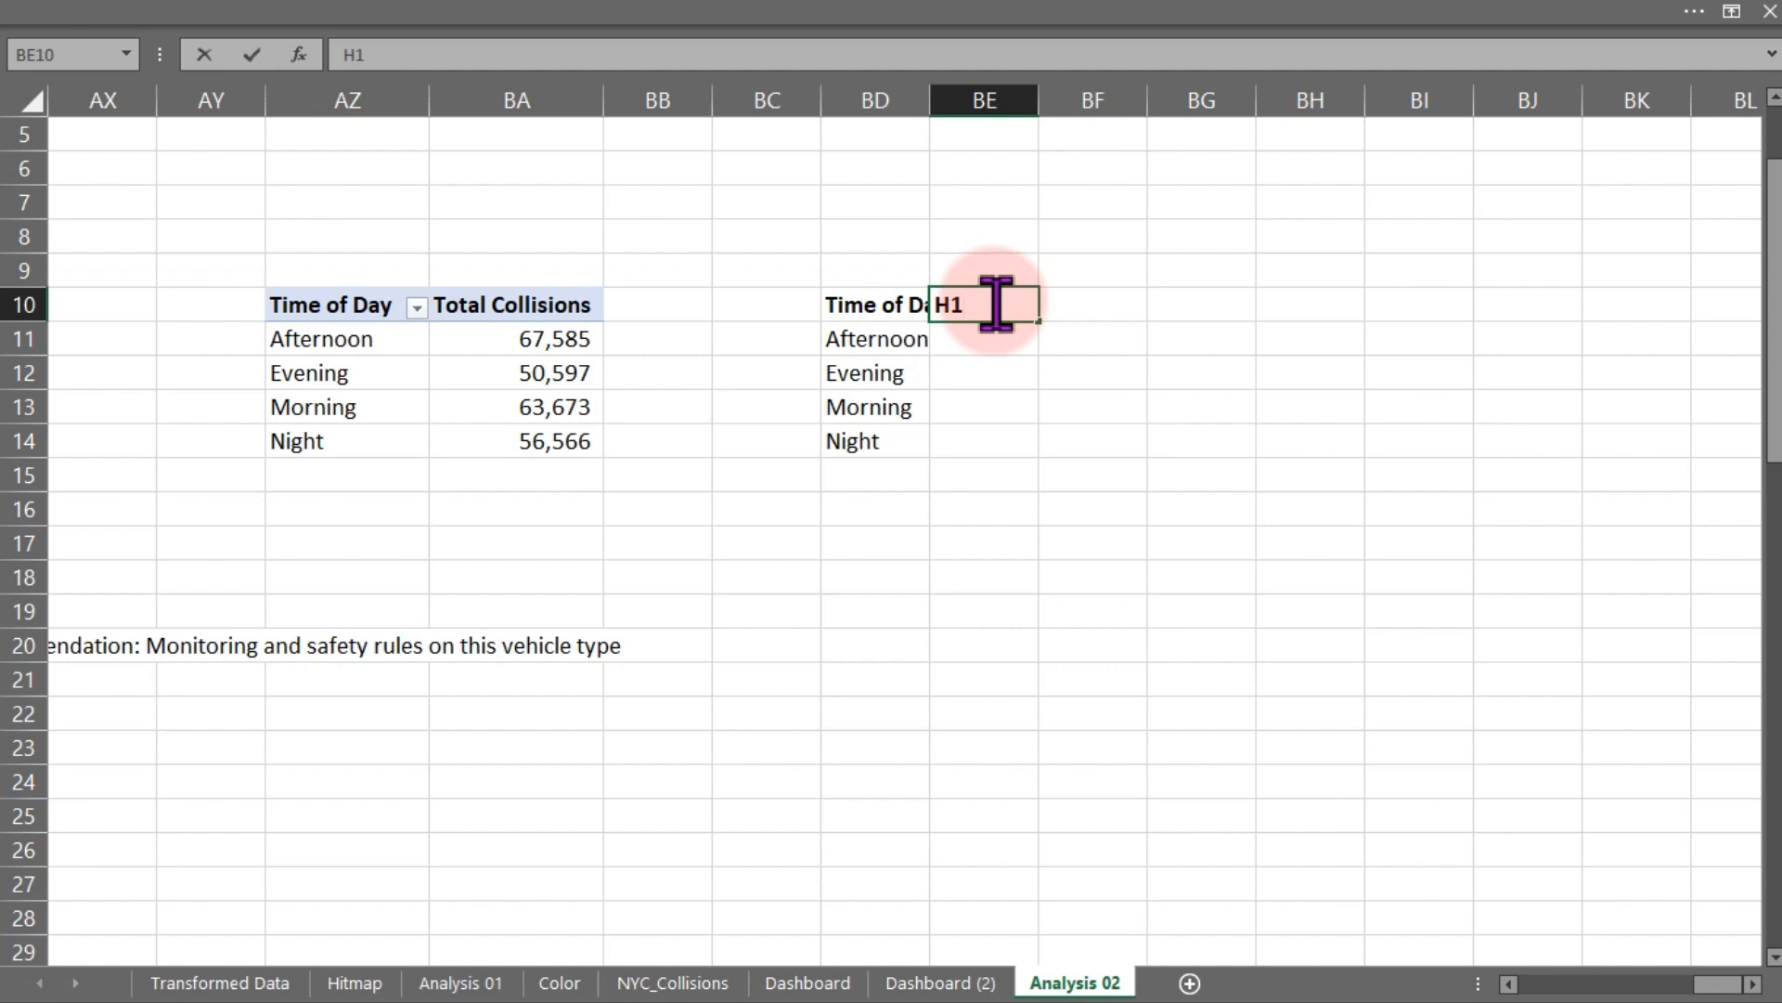
key("Return")
left_click(992, 305)
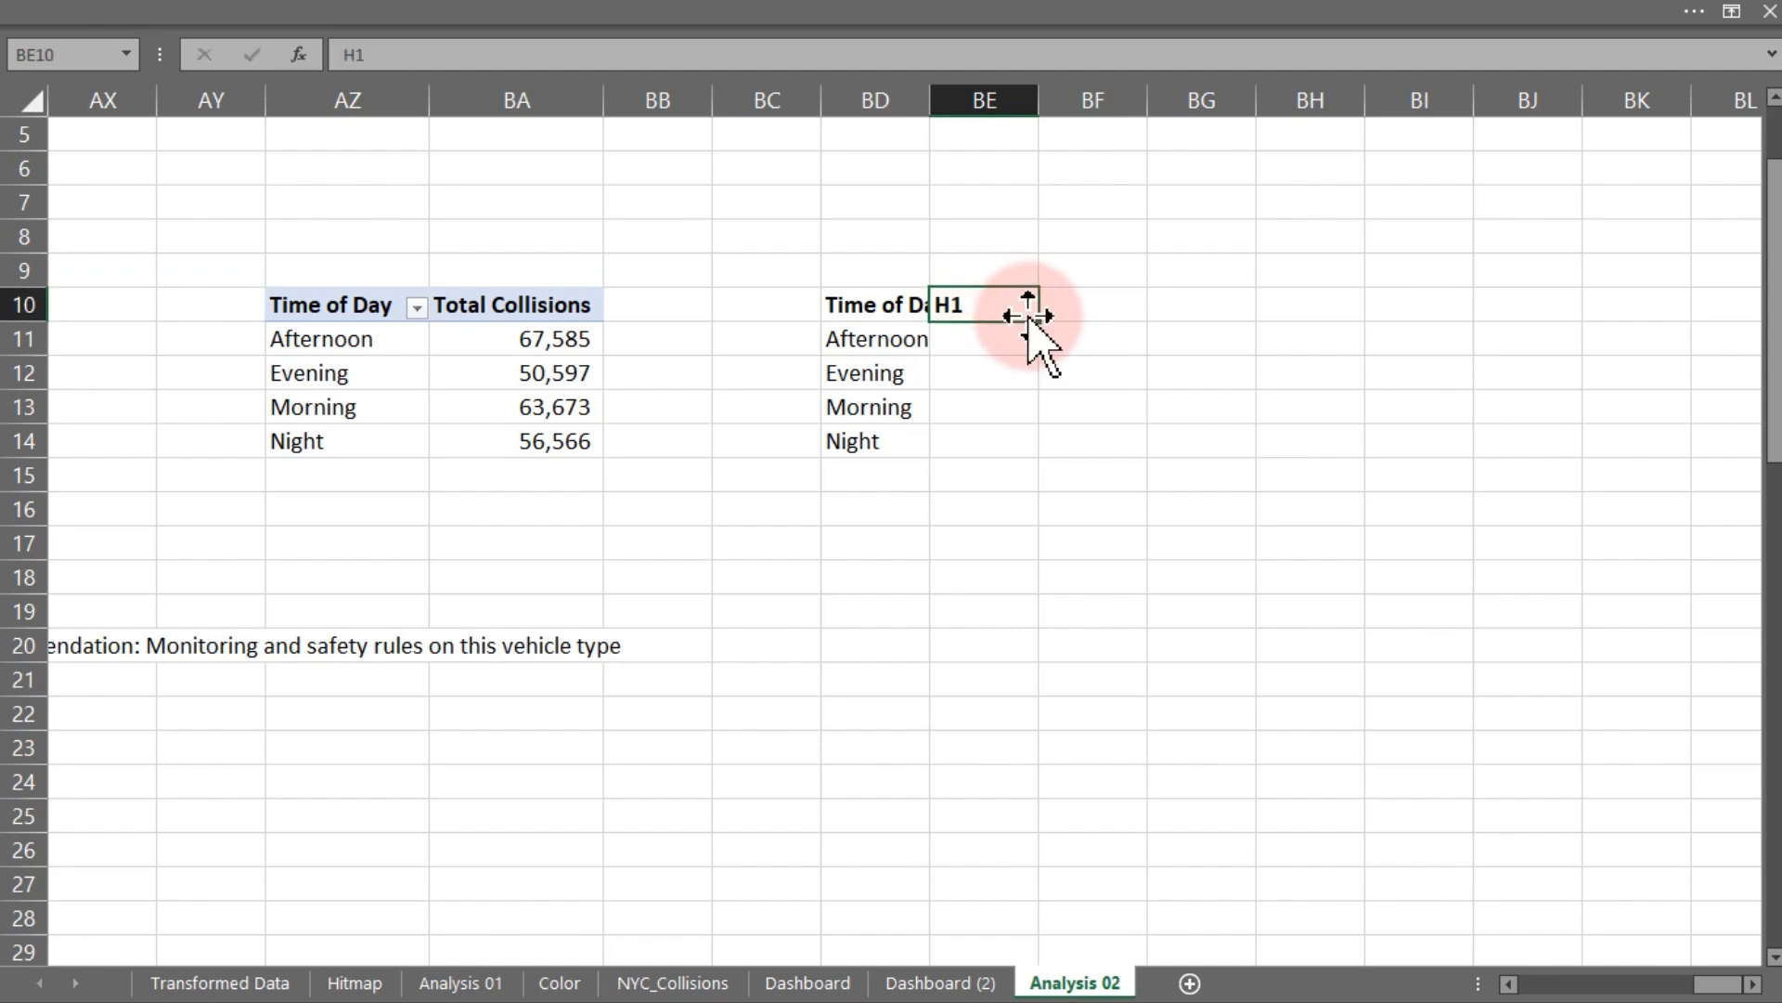
left_click_drag(1039, 325, 1328, 324)
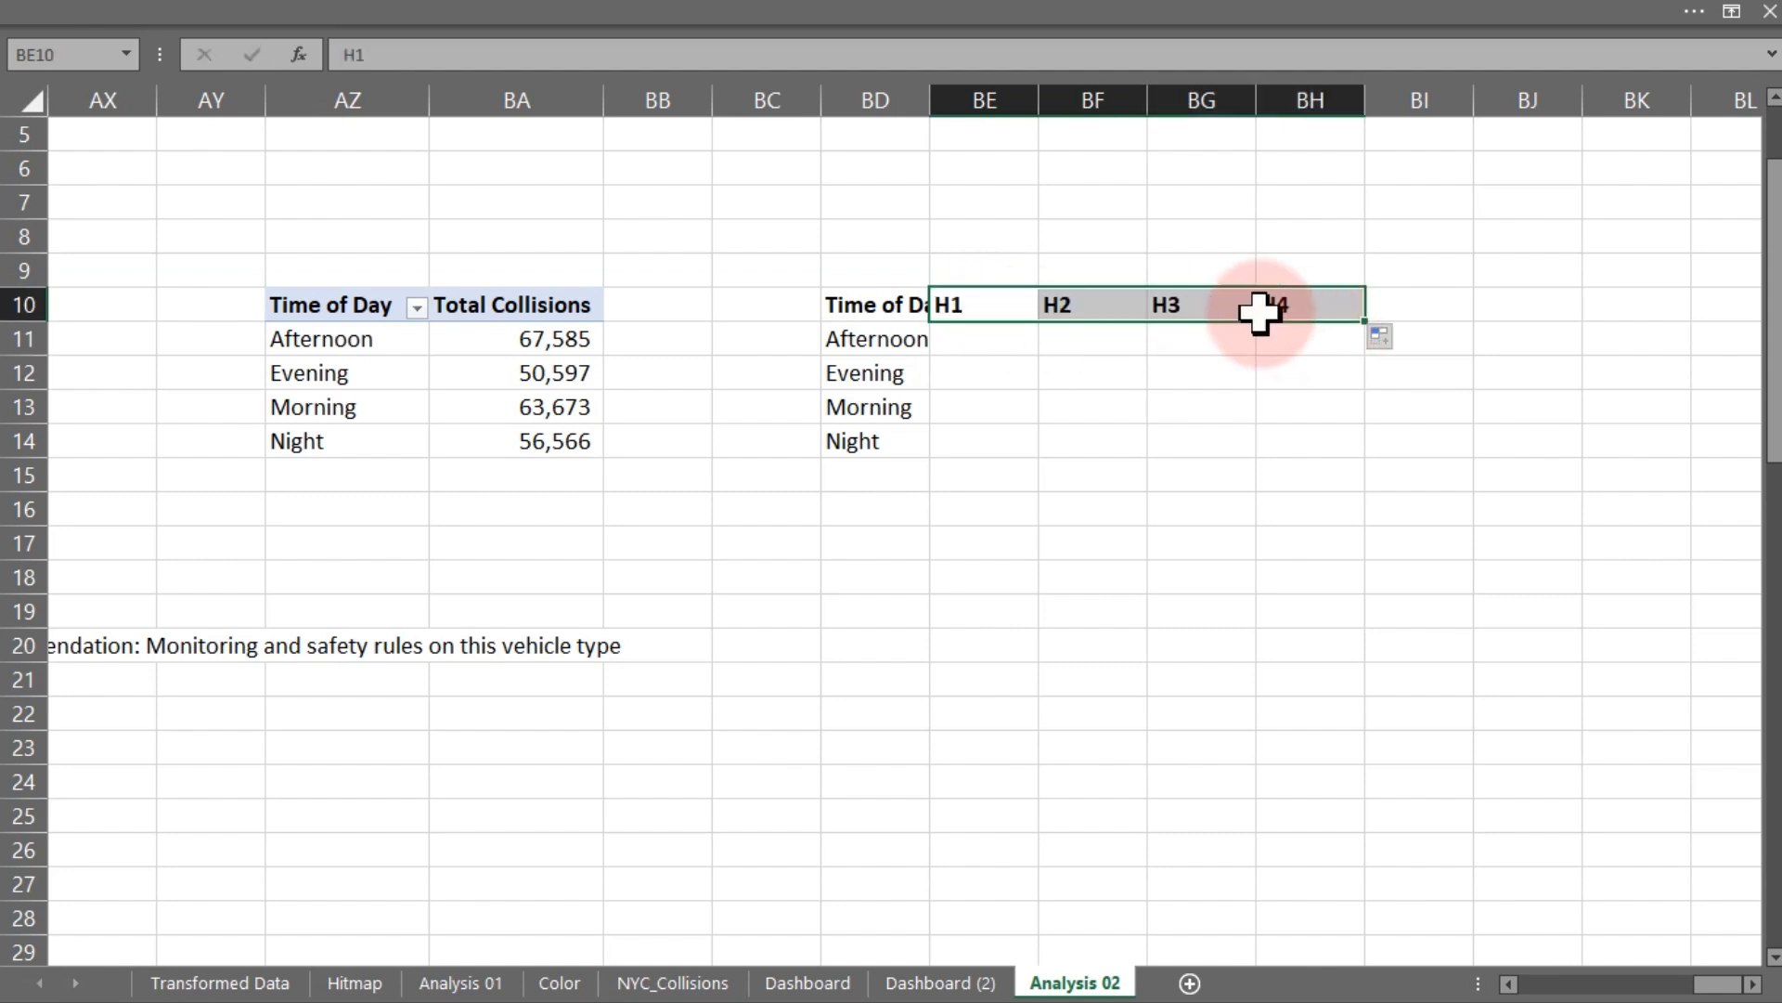
- Autofit column BD's width and insert a new empty column at BC
left_click(1011, 303)
left_click(1114, 306)
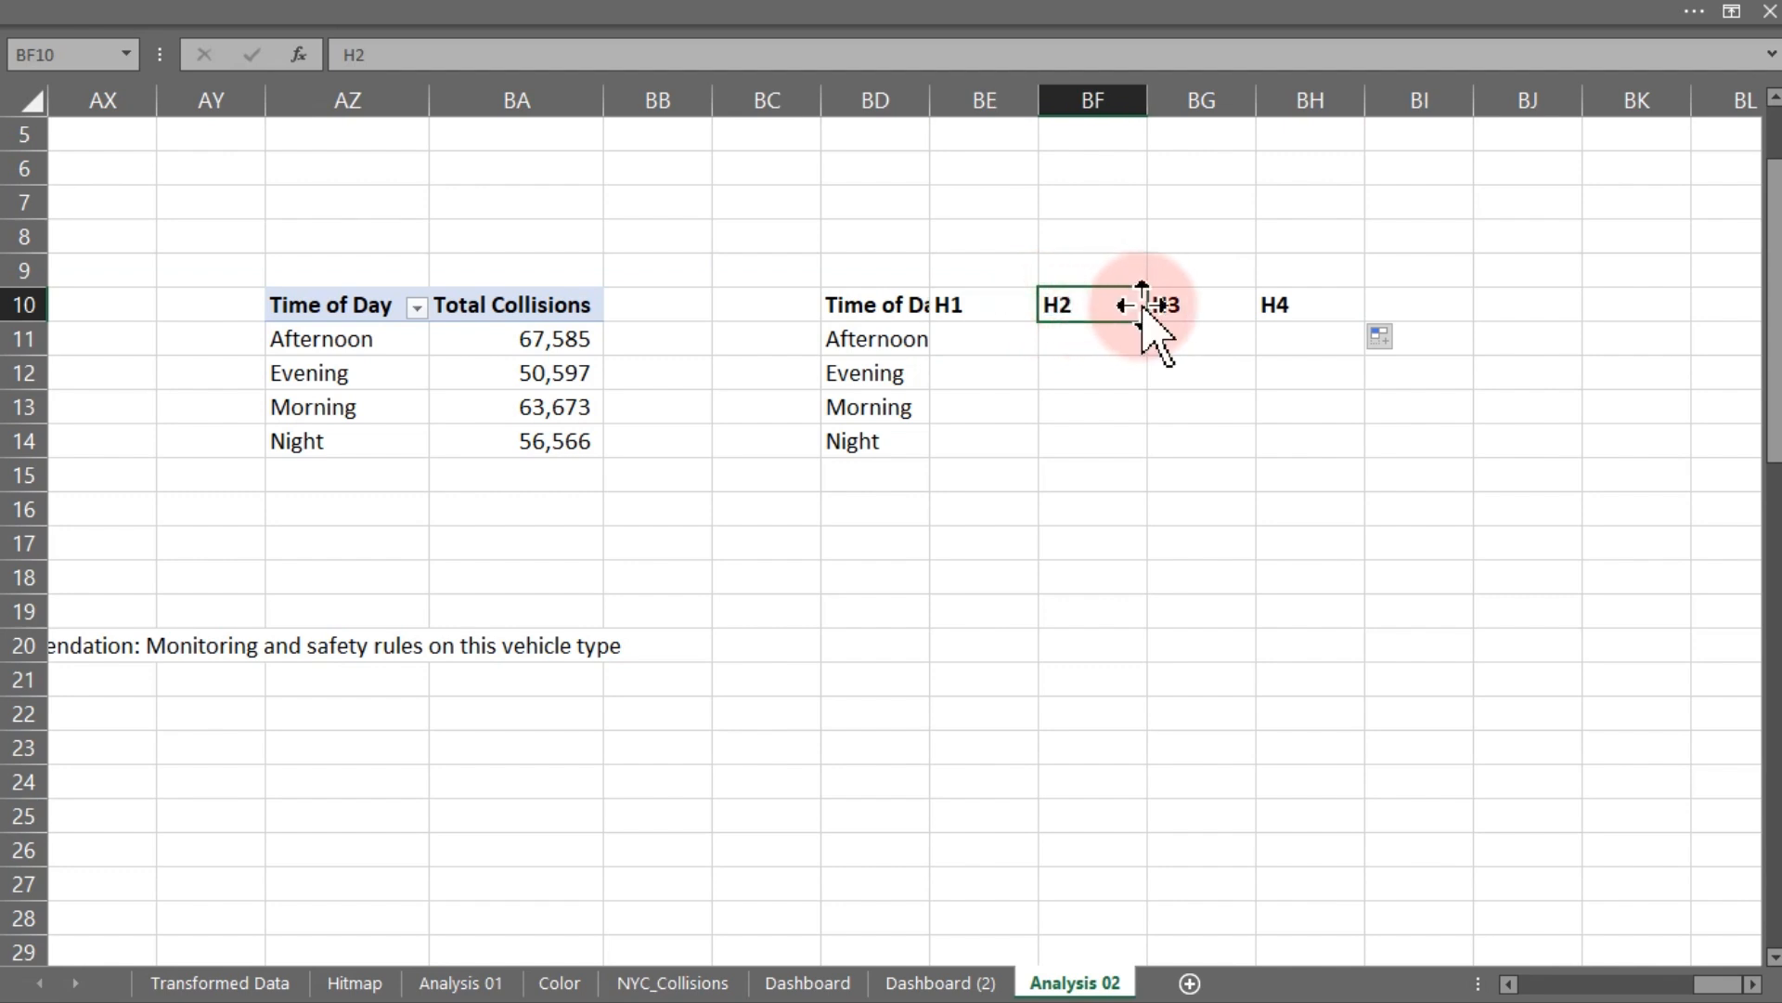
left_click(1225, 310)
left_click(1261, 313)
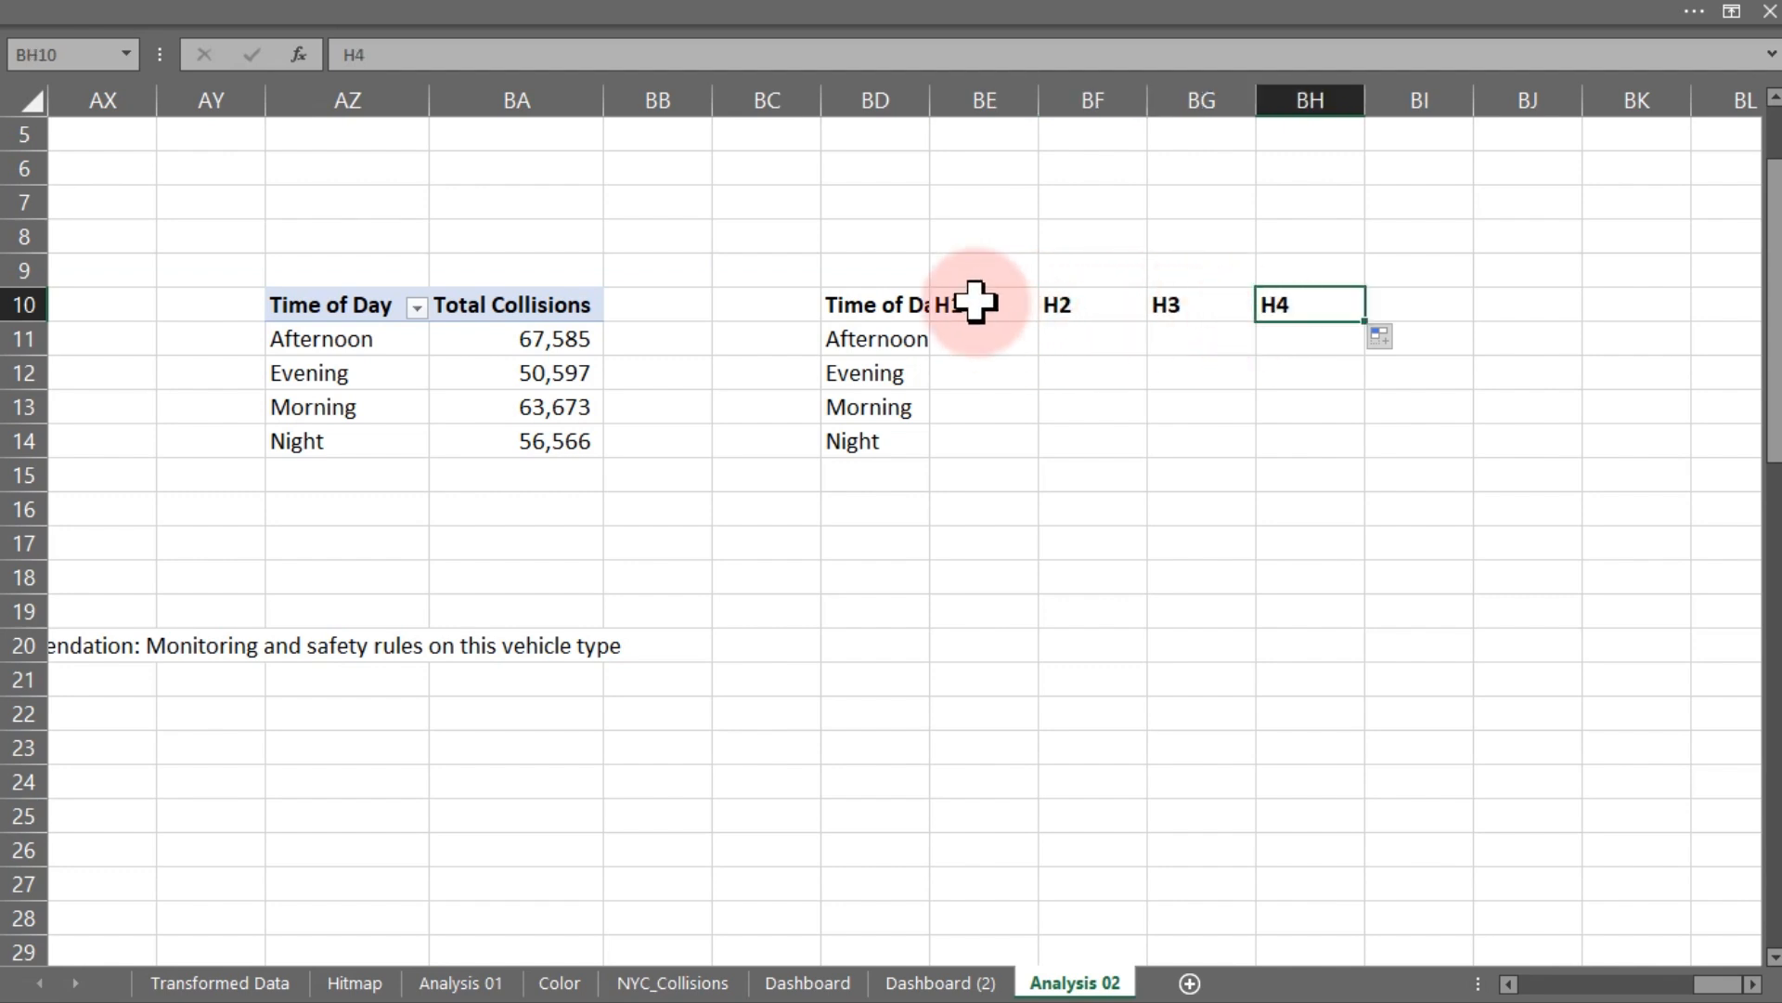
double_click(930, 94)
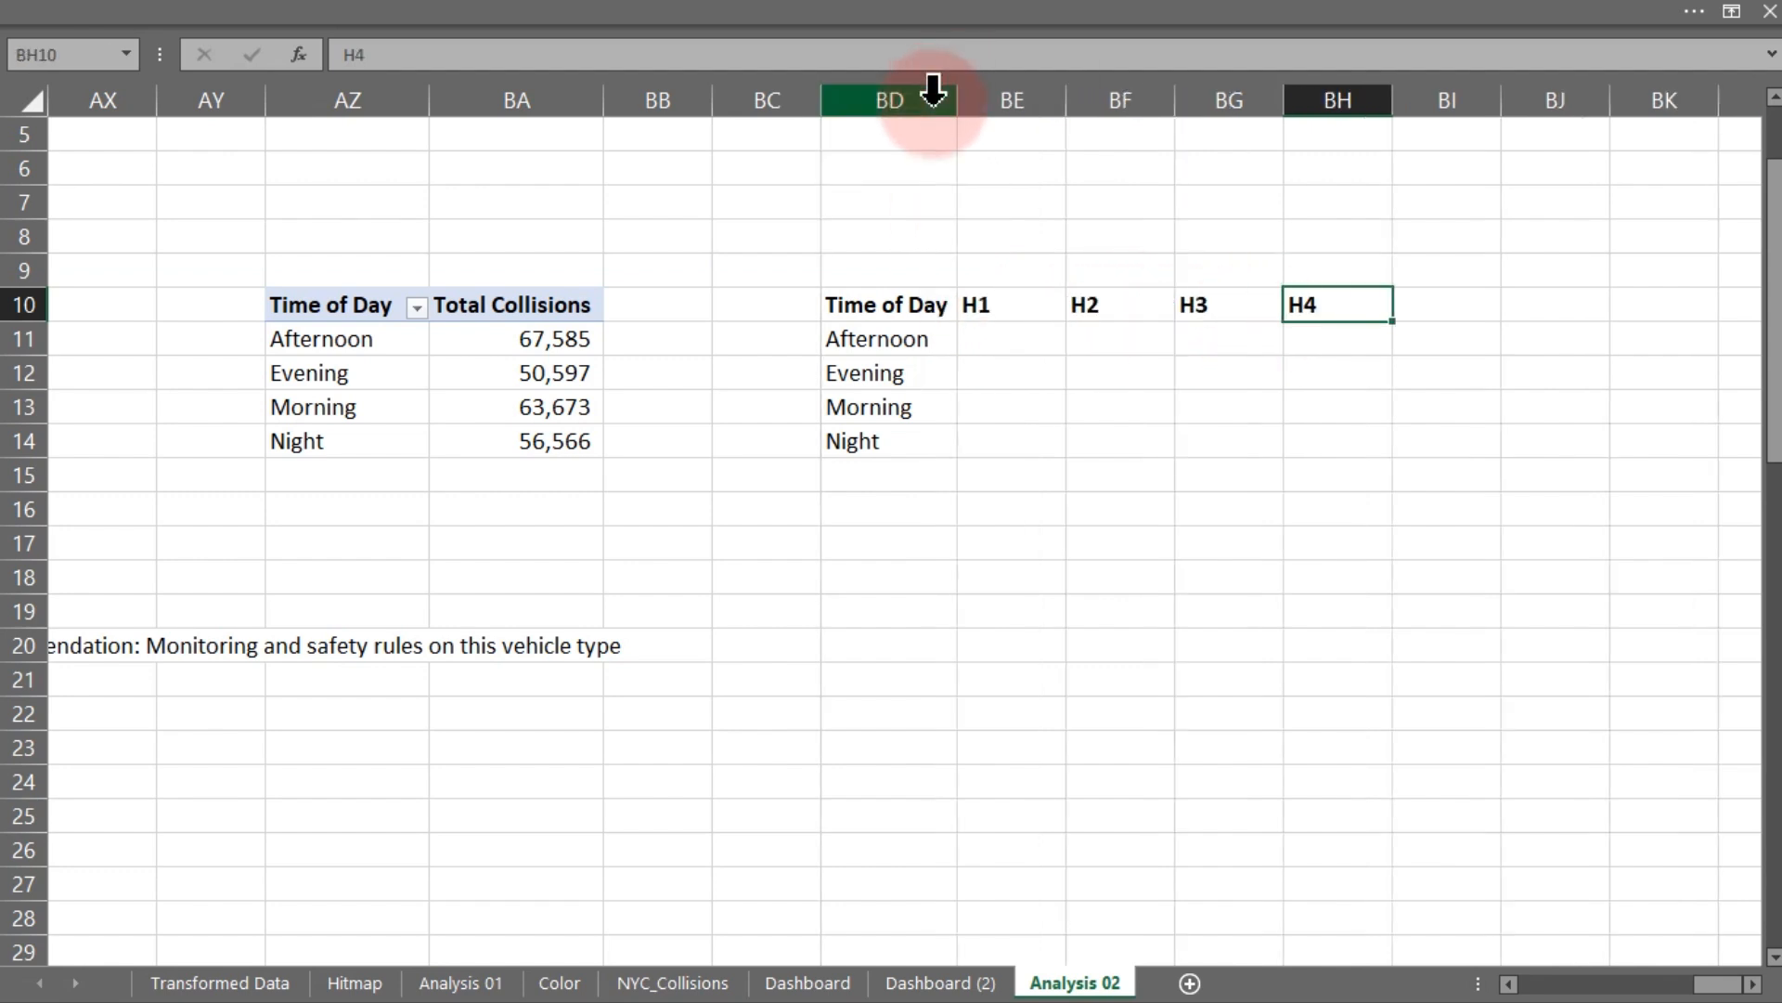
left_click(787, 104)
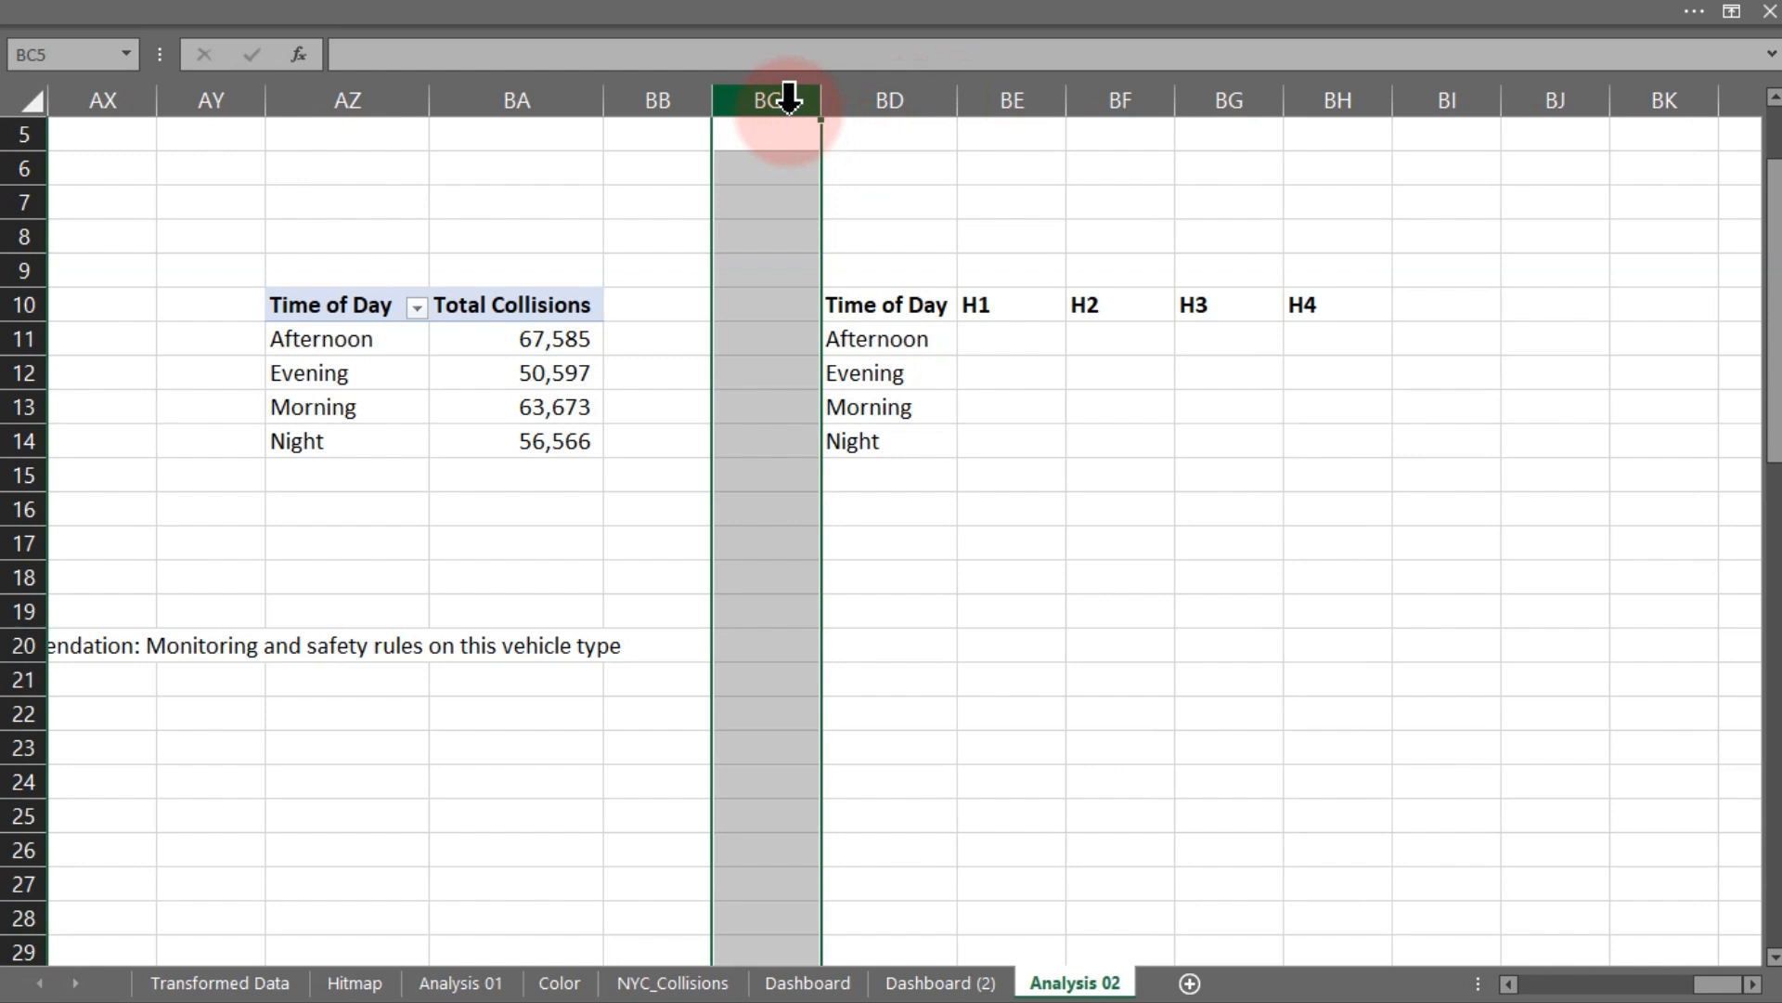
key("ctrl+plus")
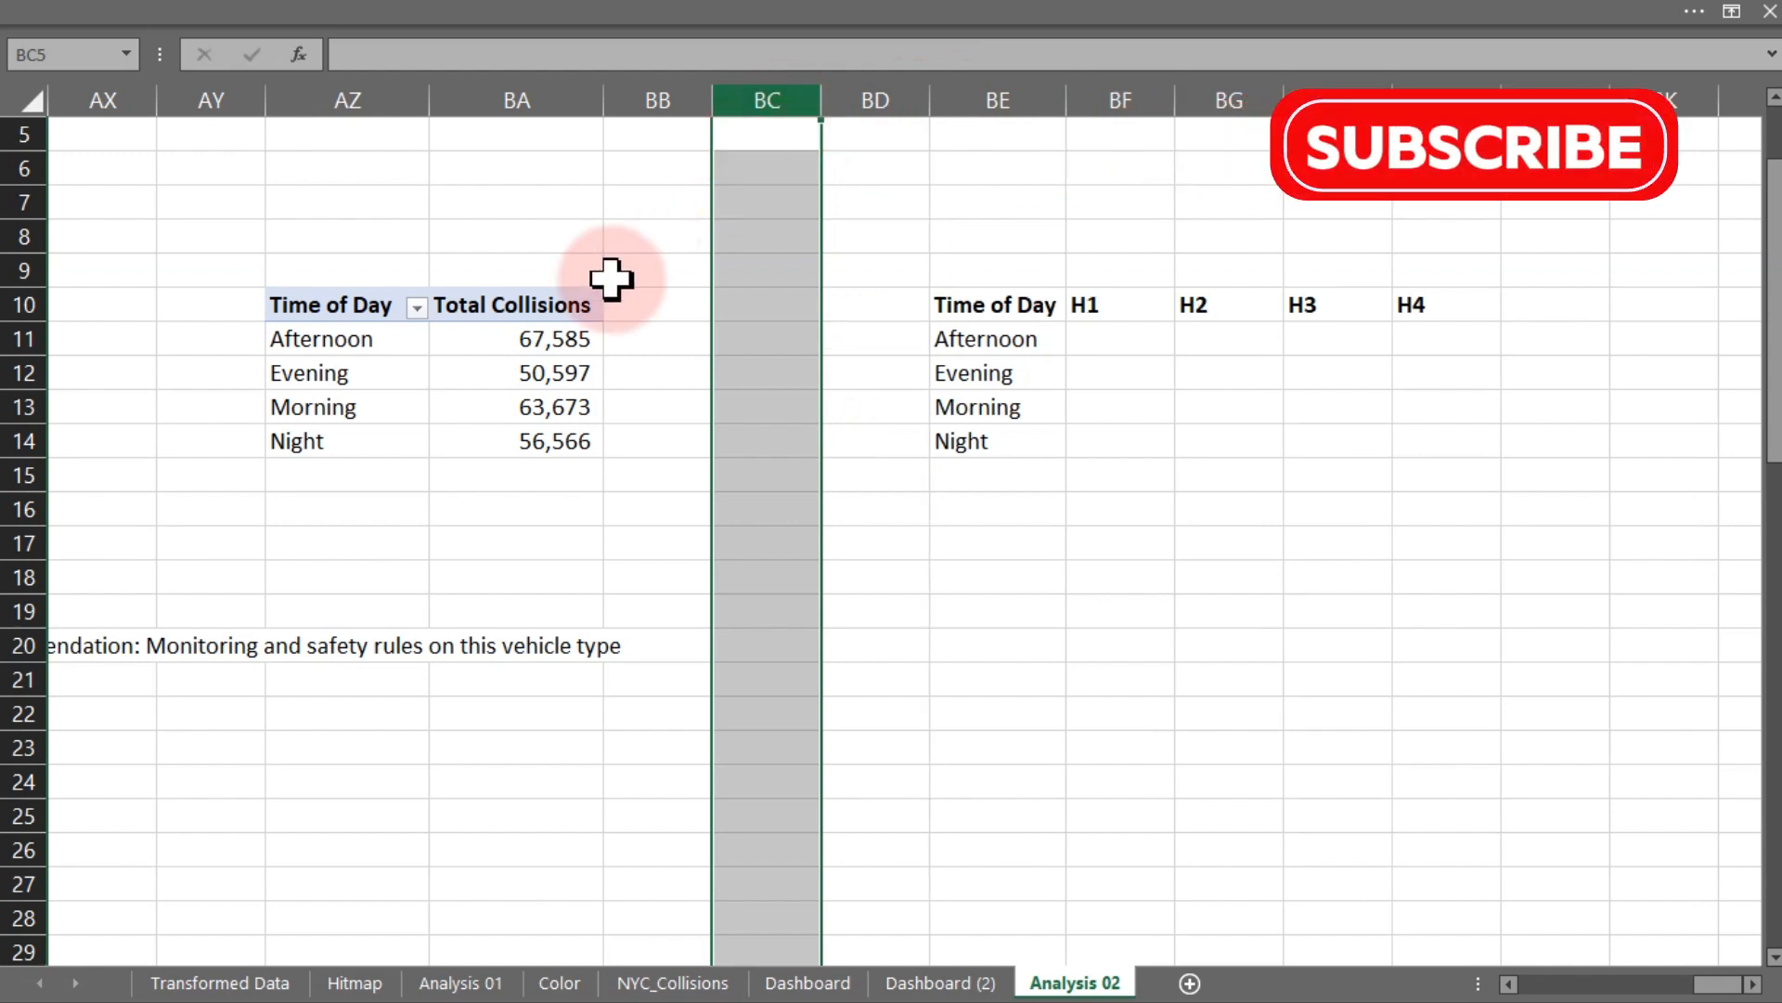
- Add Time of Day to the pivot's values again and show it as % of Grand Total
left_click(534, 379)
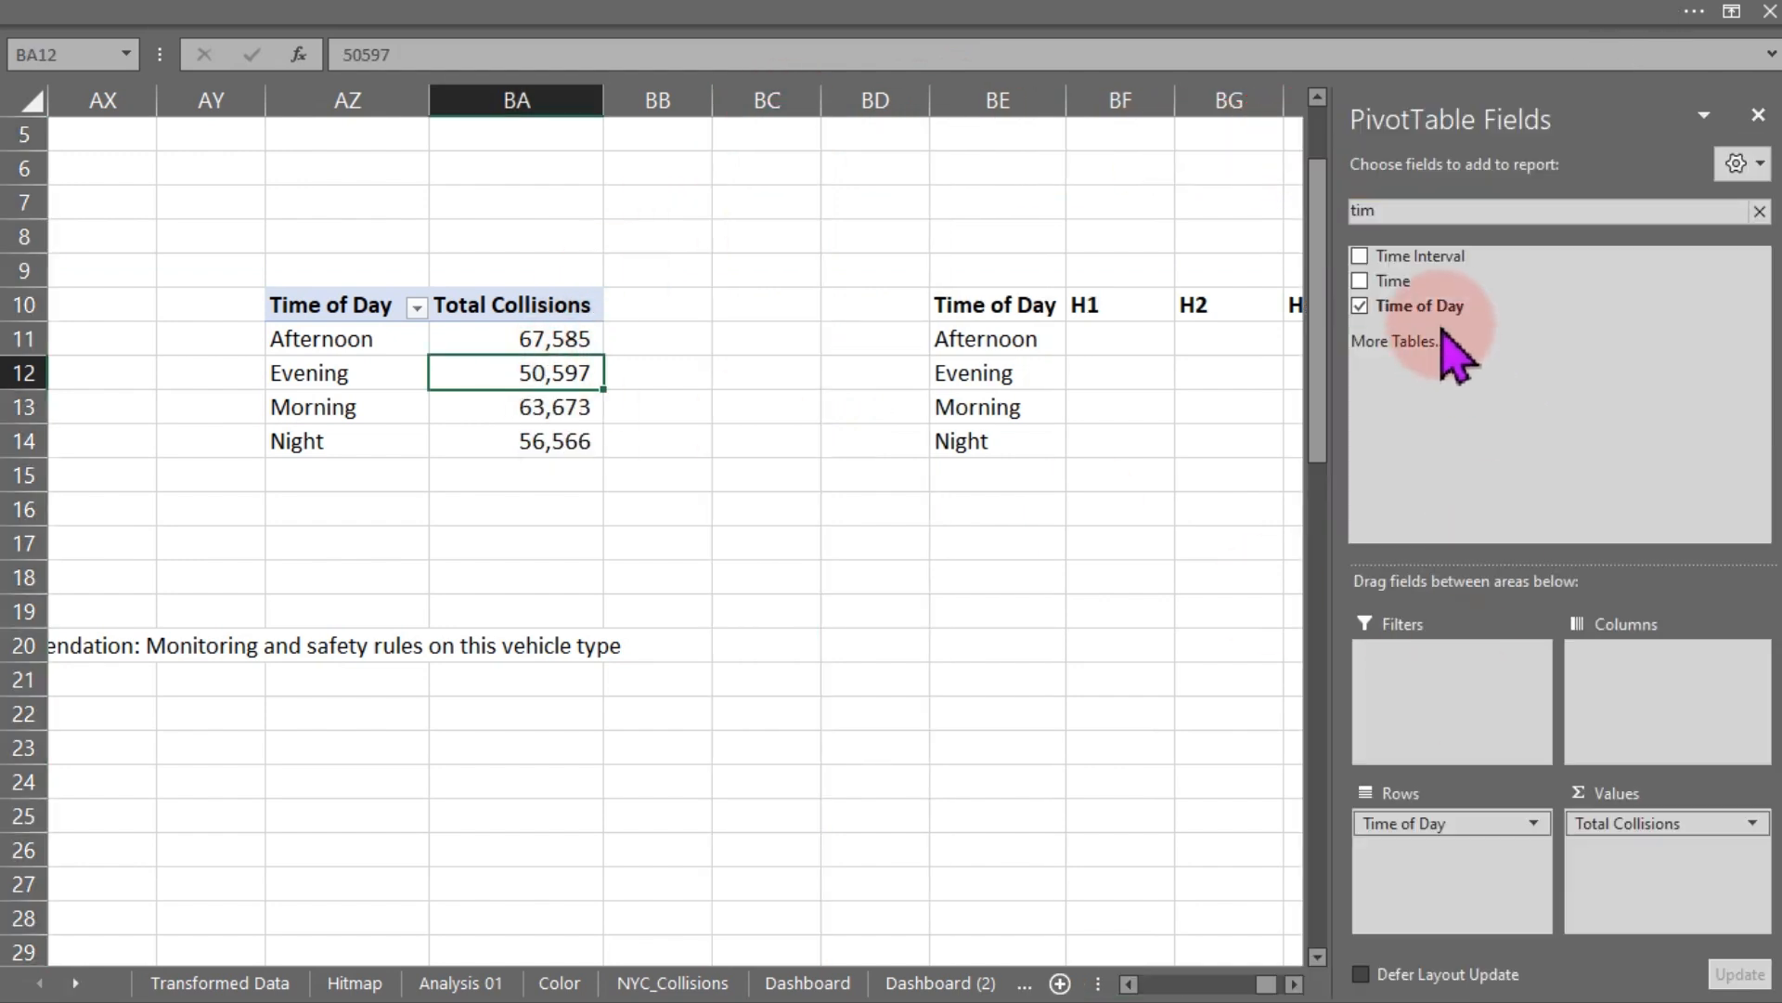
left_click_drag(1421, 306, 1684, 893)
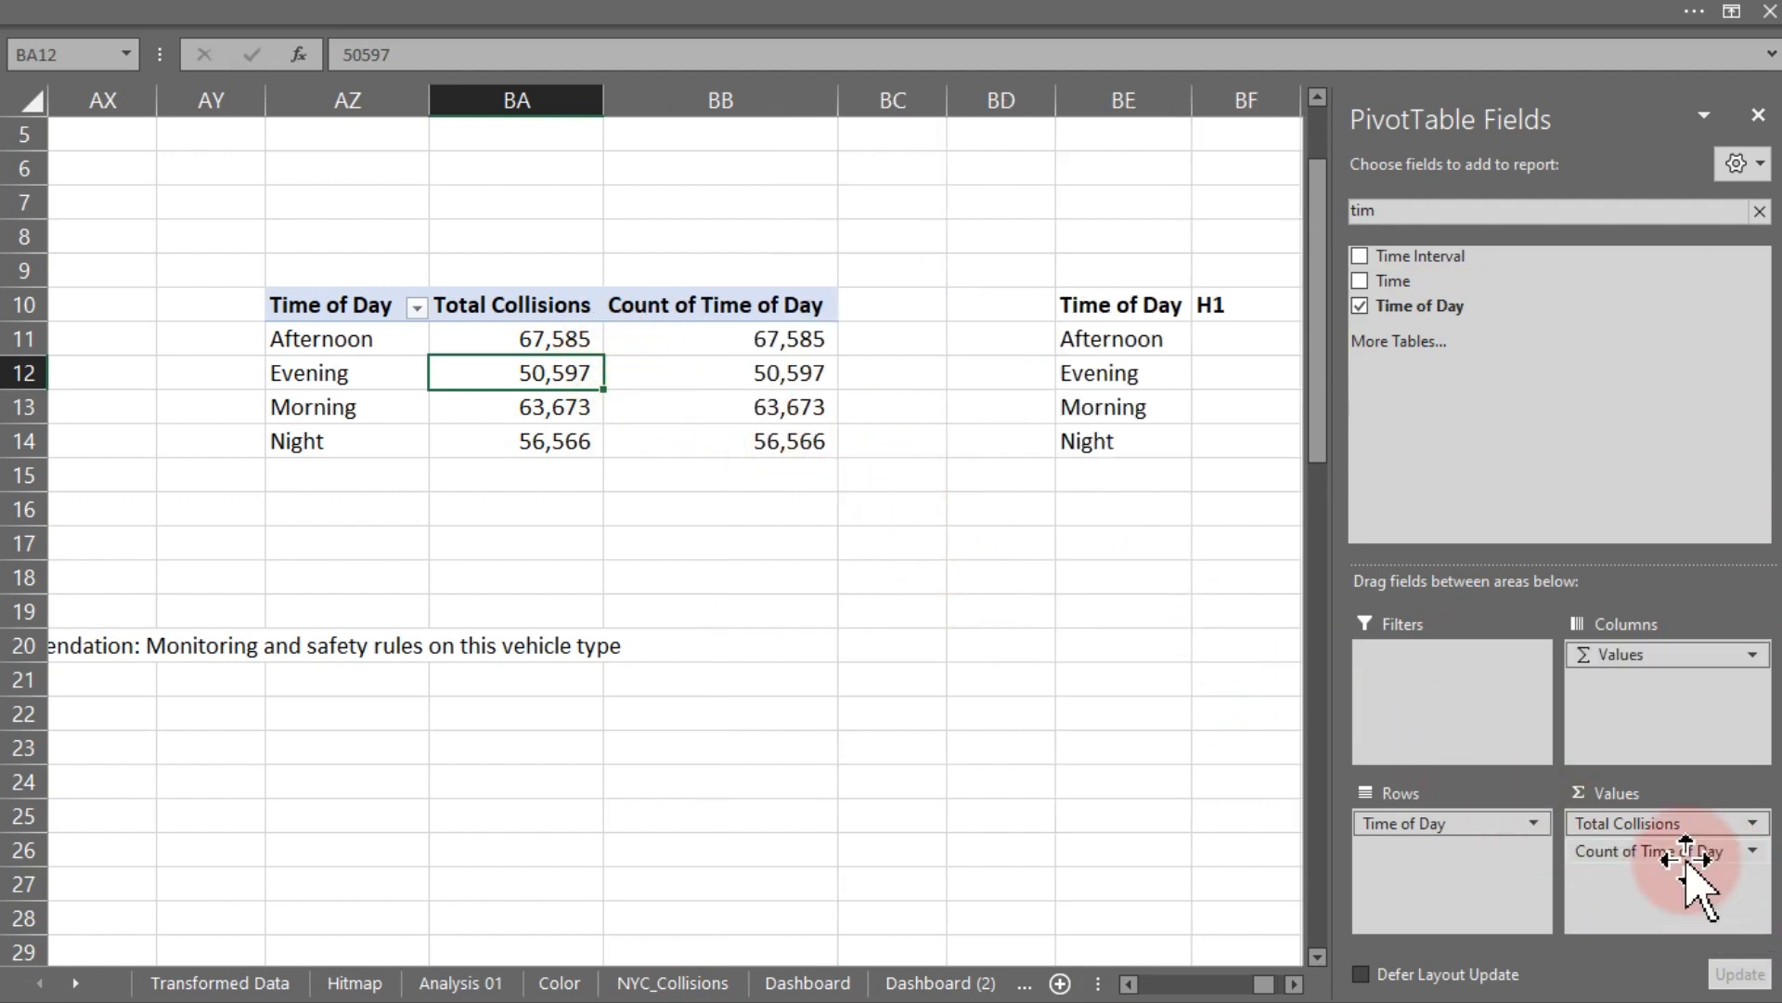
left_click(772, 337)
right_click(773, 337)
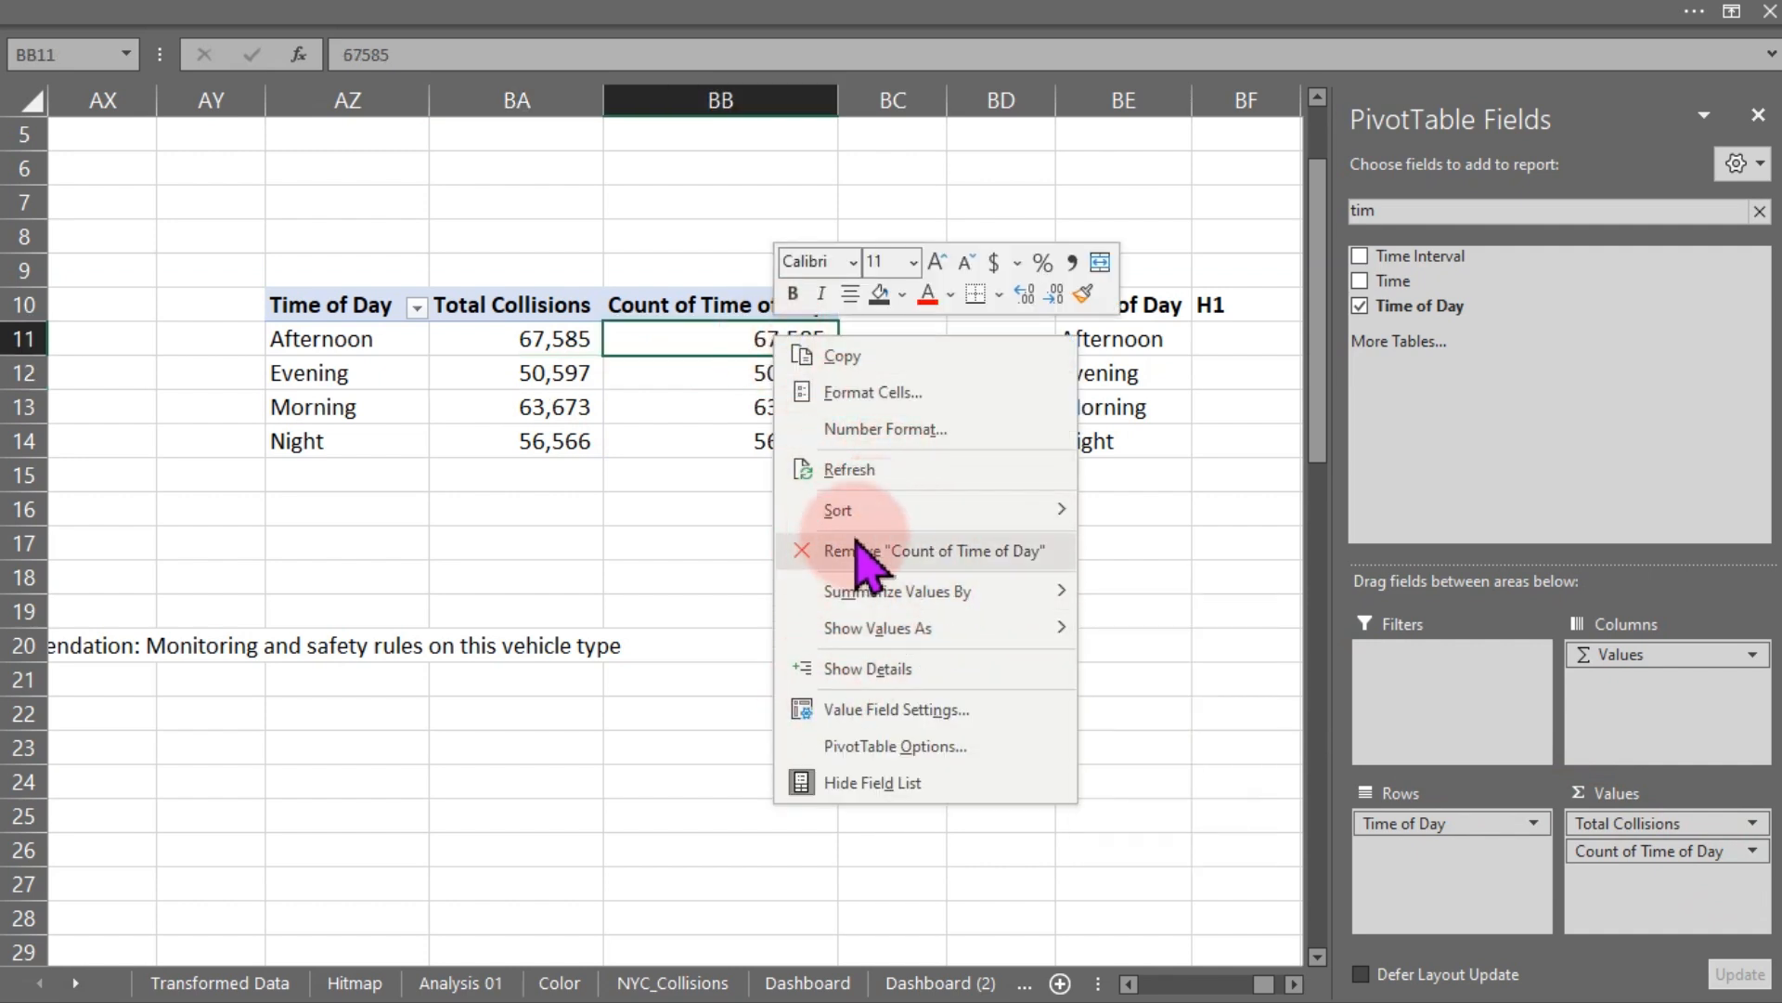
mouse_move(914, 648)
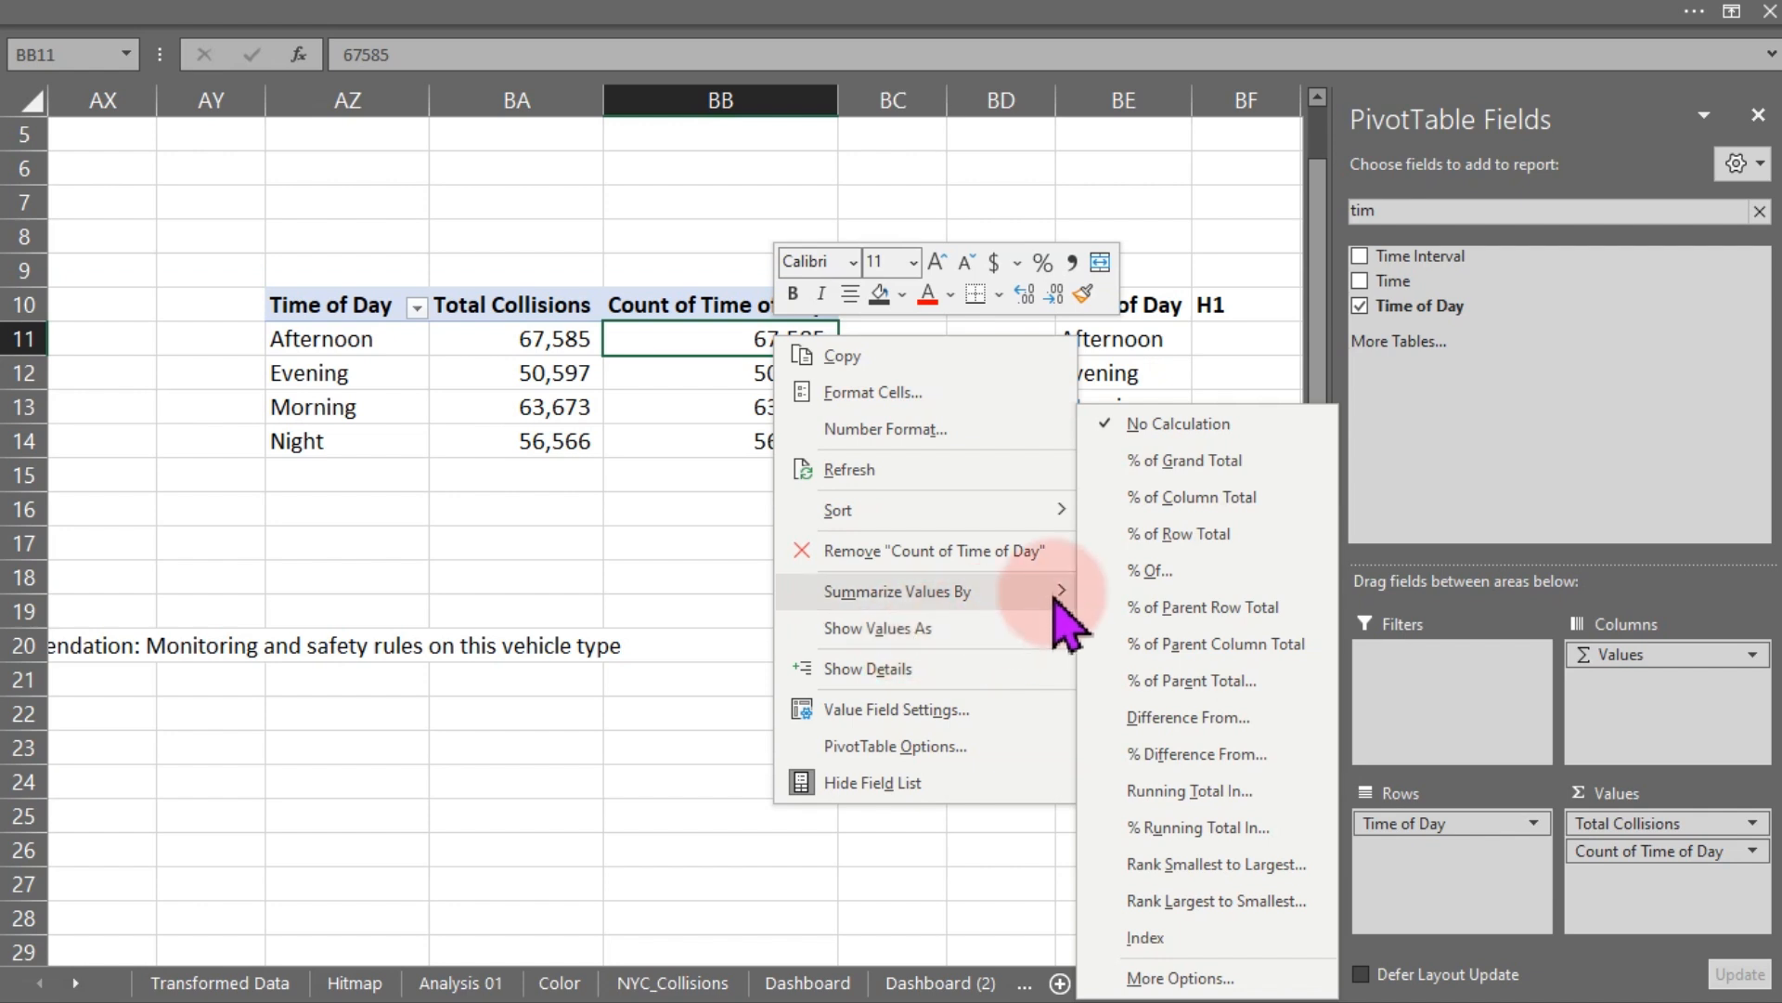
left_click(1184, 460)
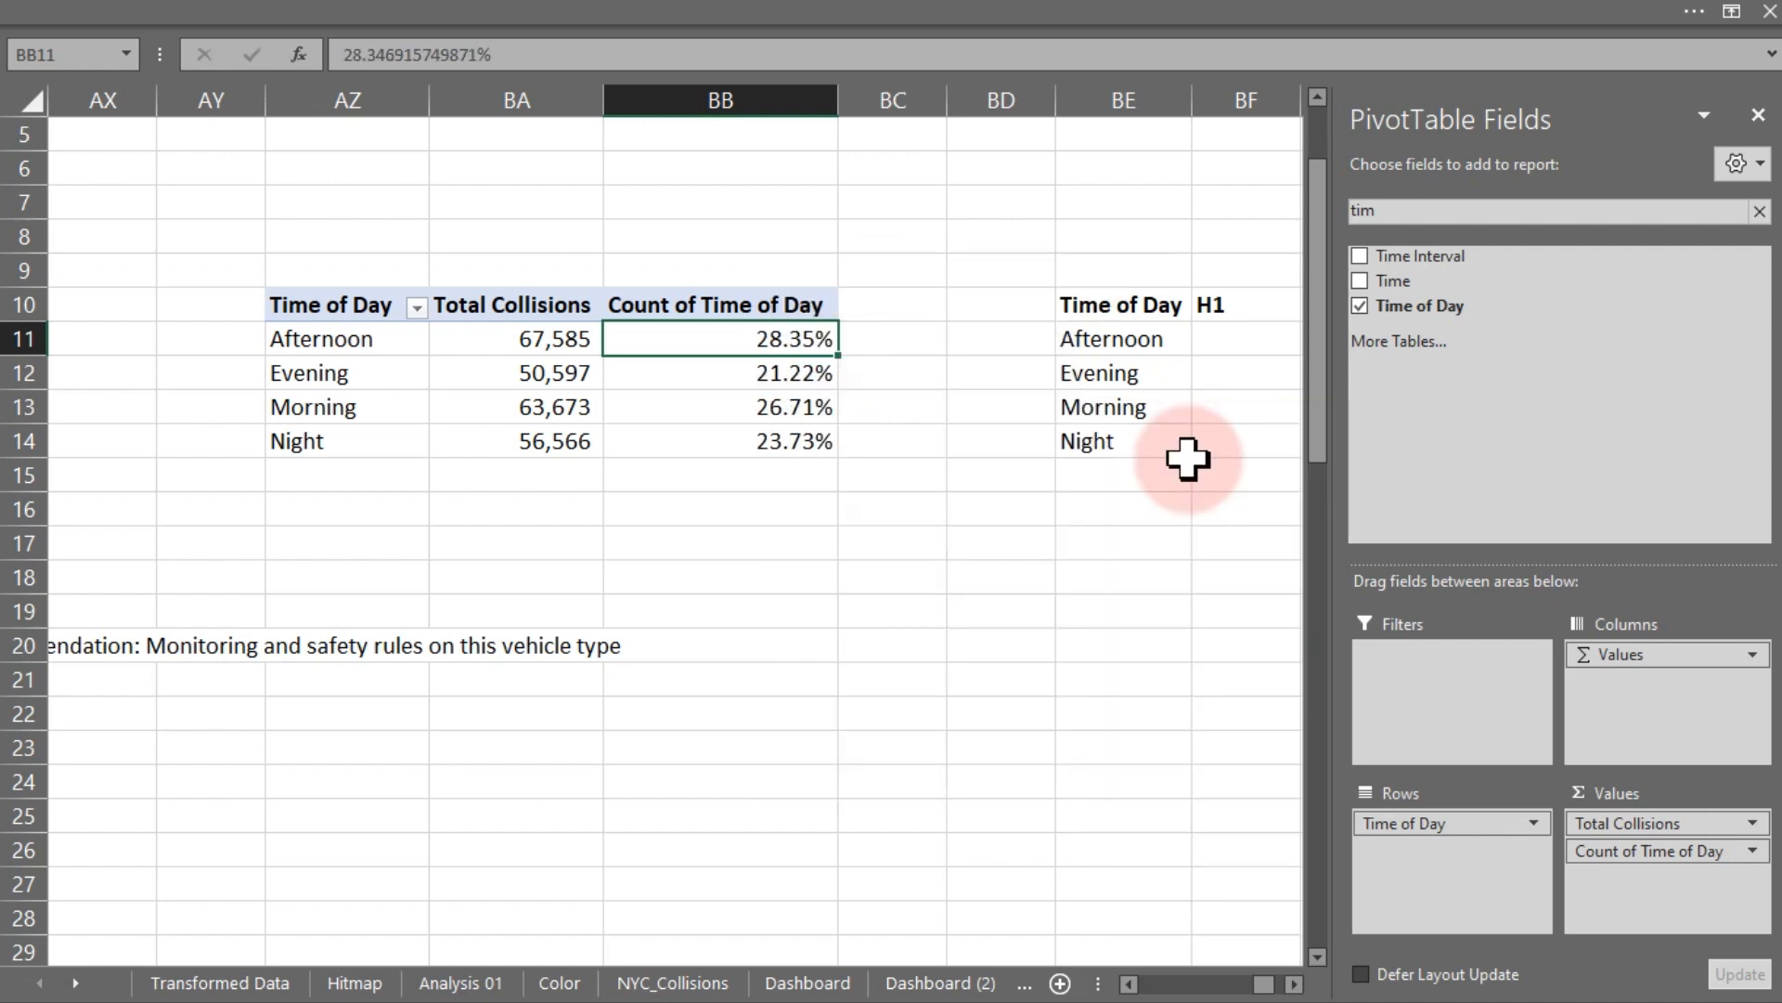
- Format the cells BF11:BI14 as Percentage with 0 decimal places
left_click(1006, 545)
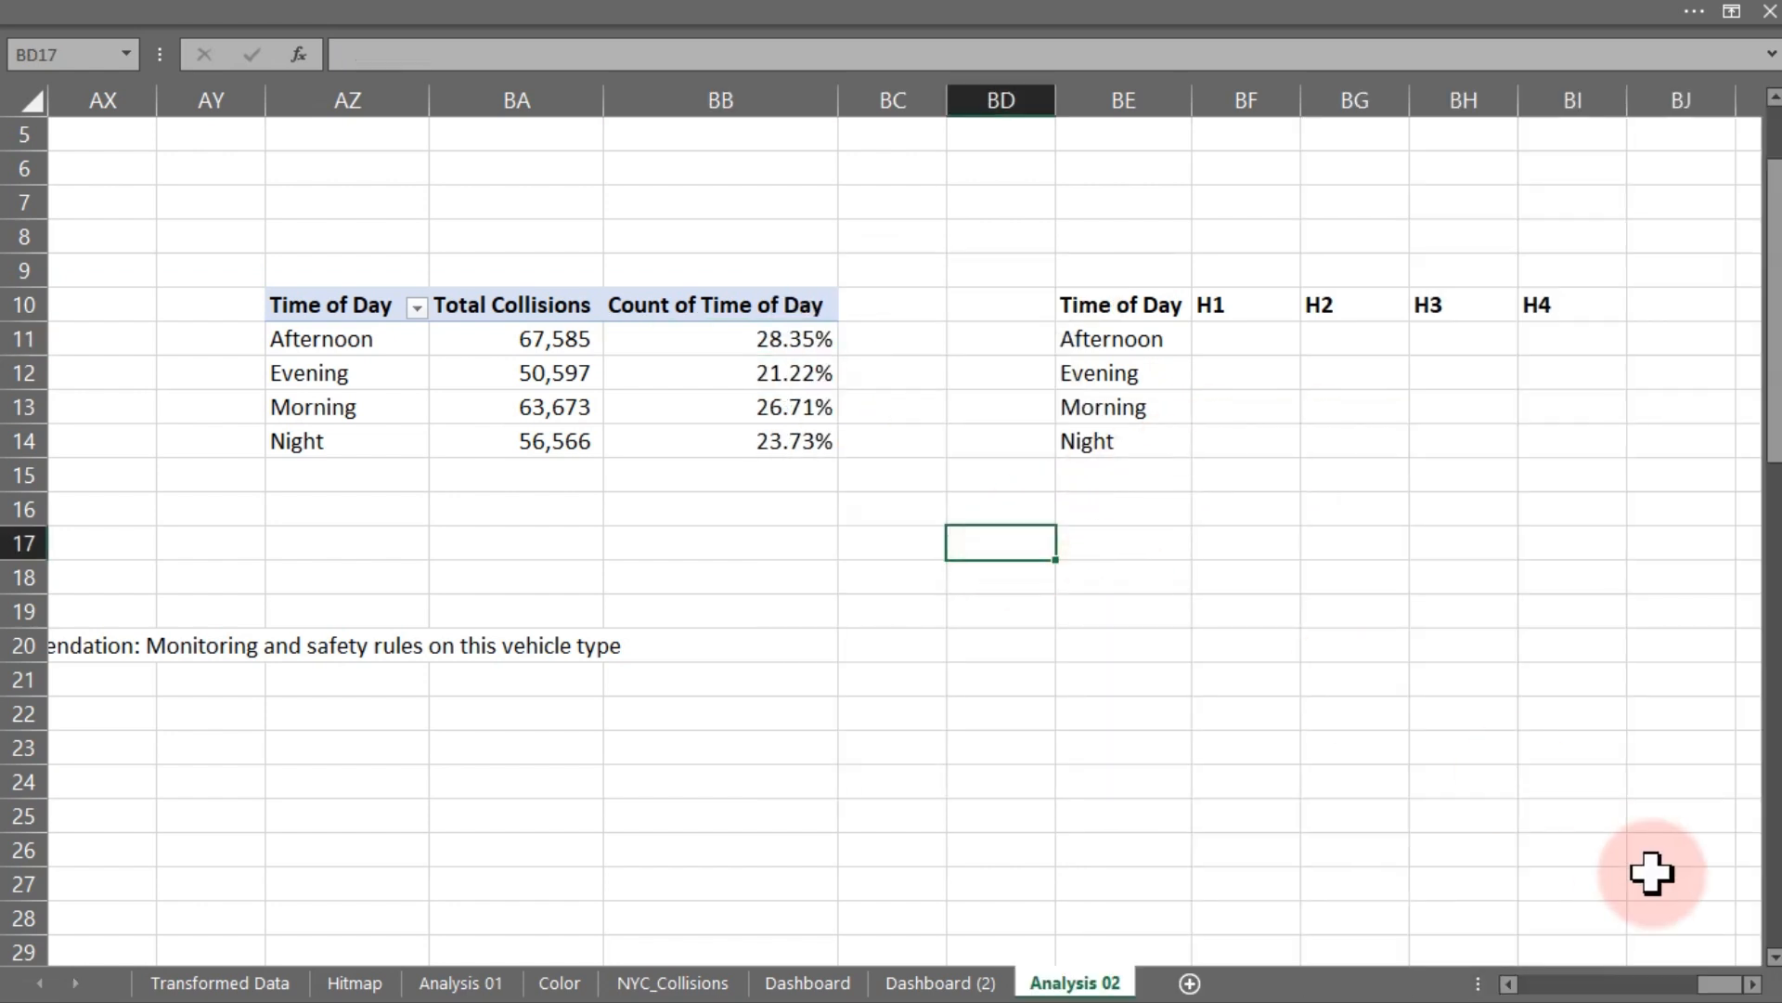
left_click(1750, 986)
left_click(1751, 986)
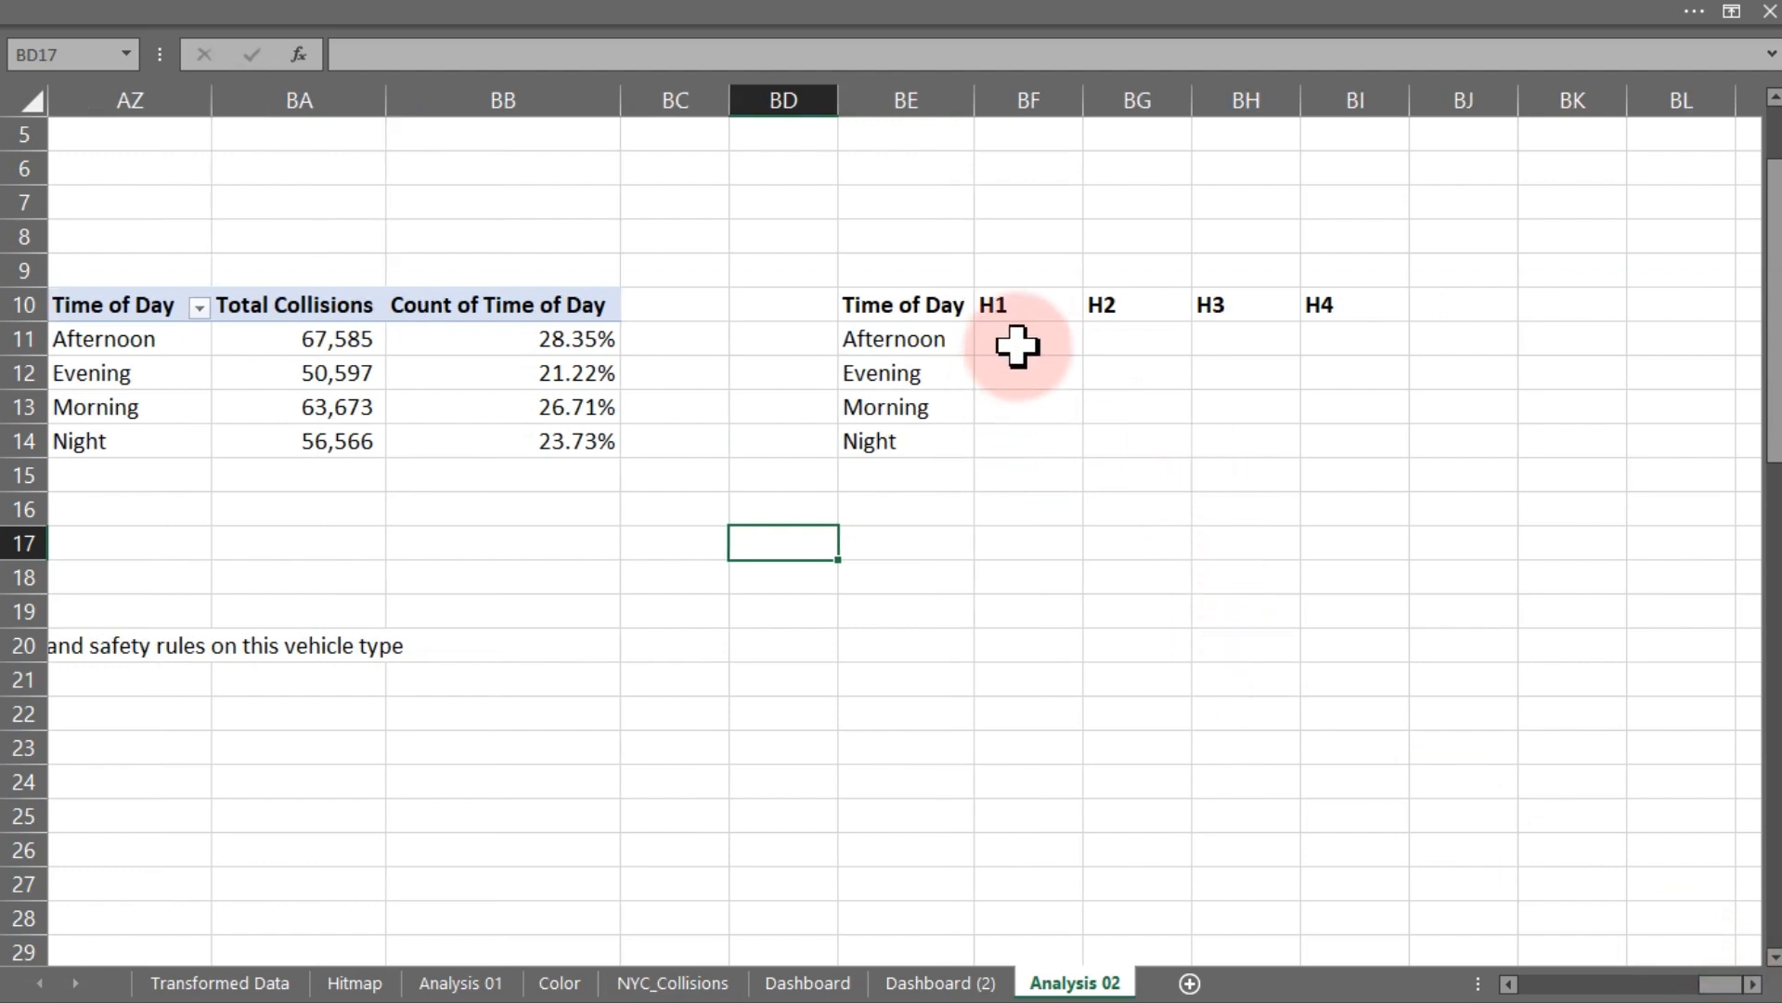
left_click_drag(1017, 342, 1319, 443)
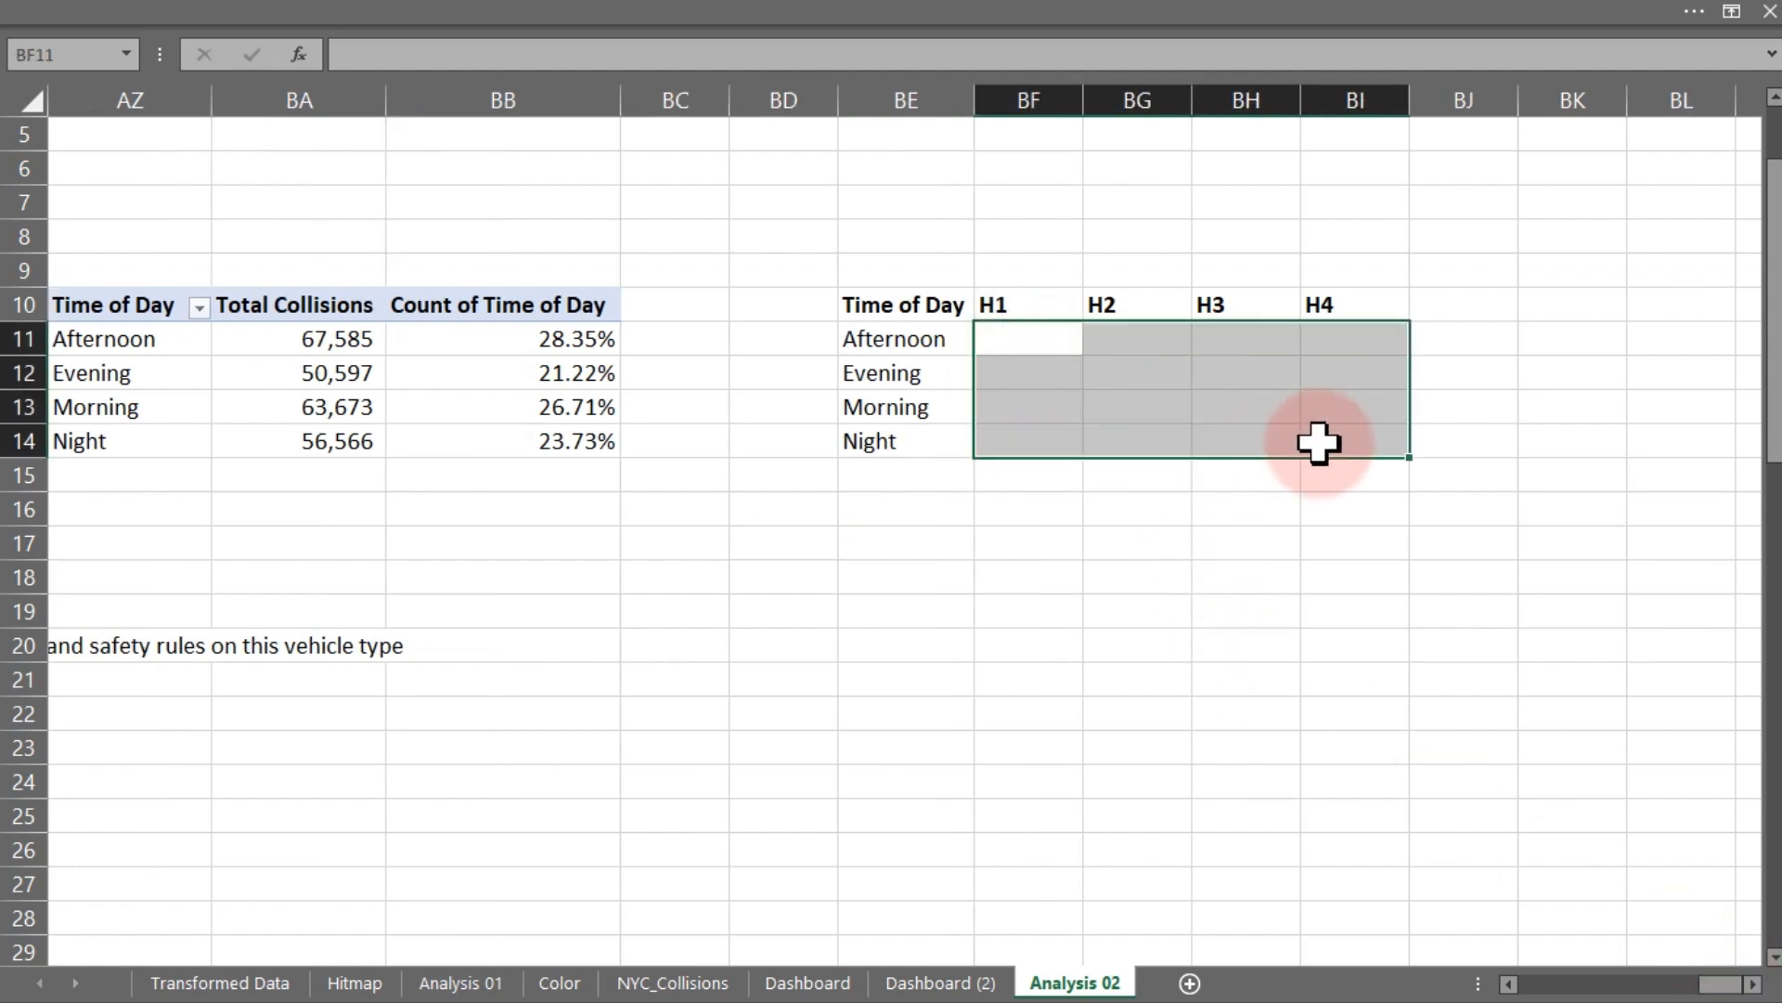
key("ctrl+1")
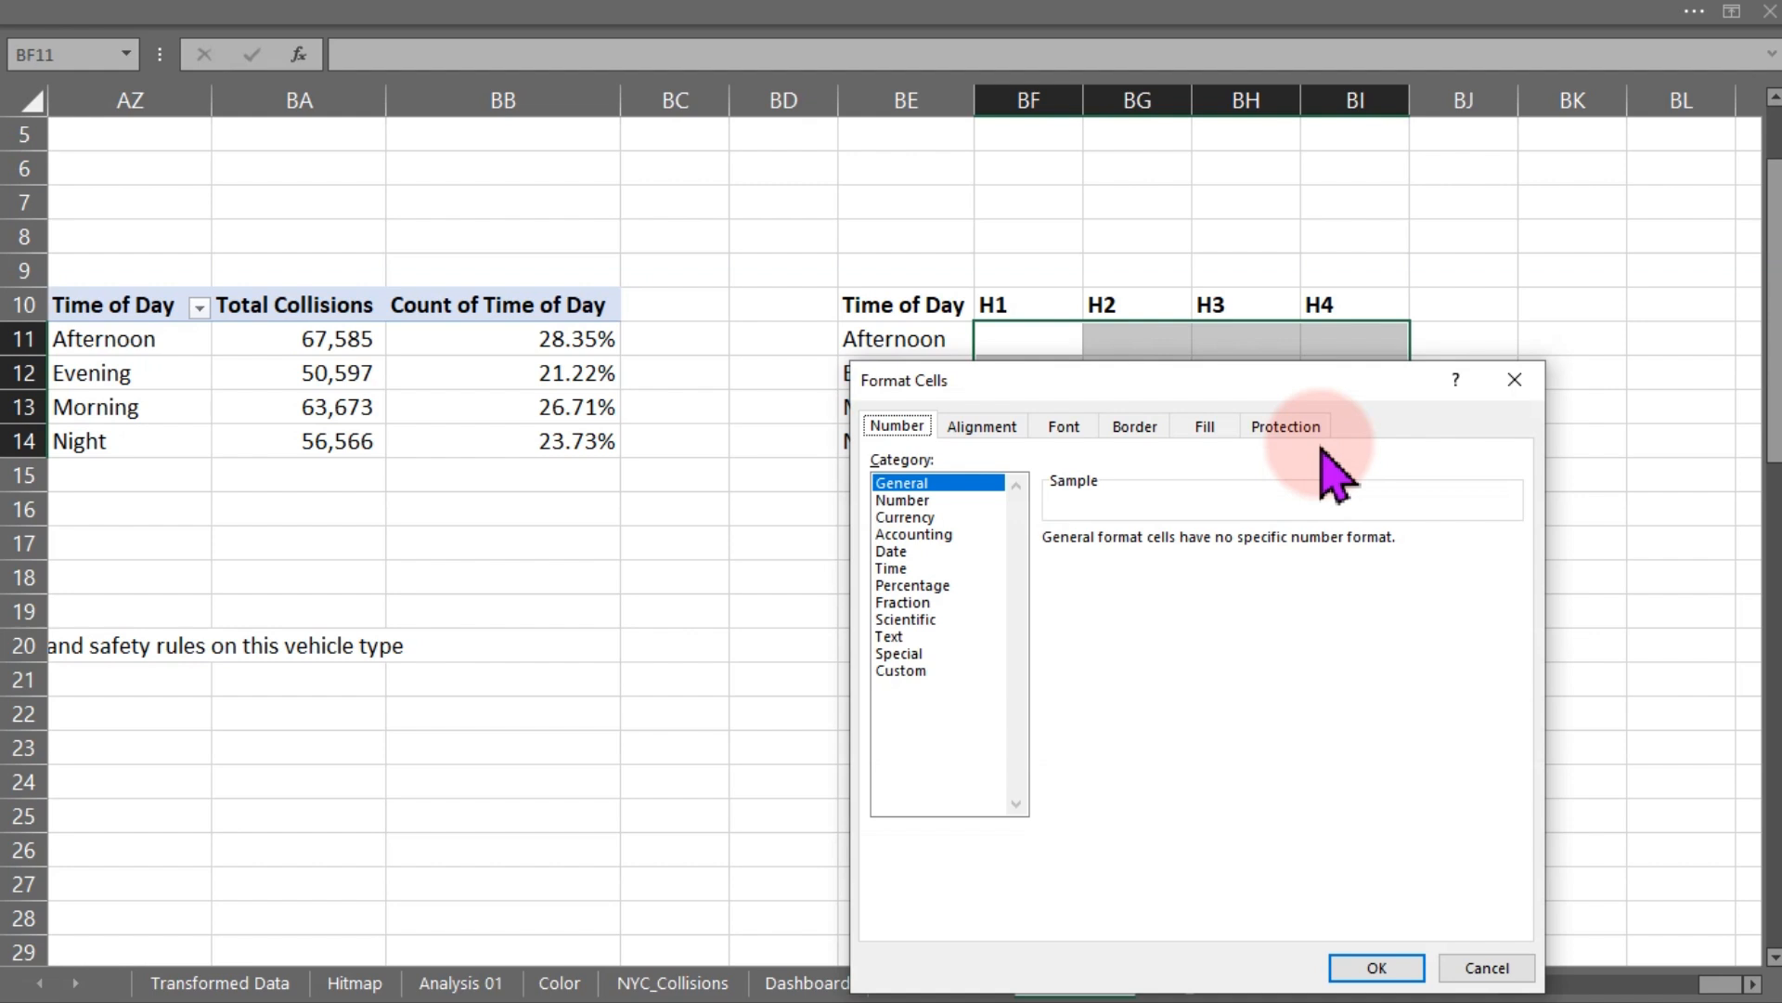
left_click(910, 585)
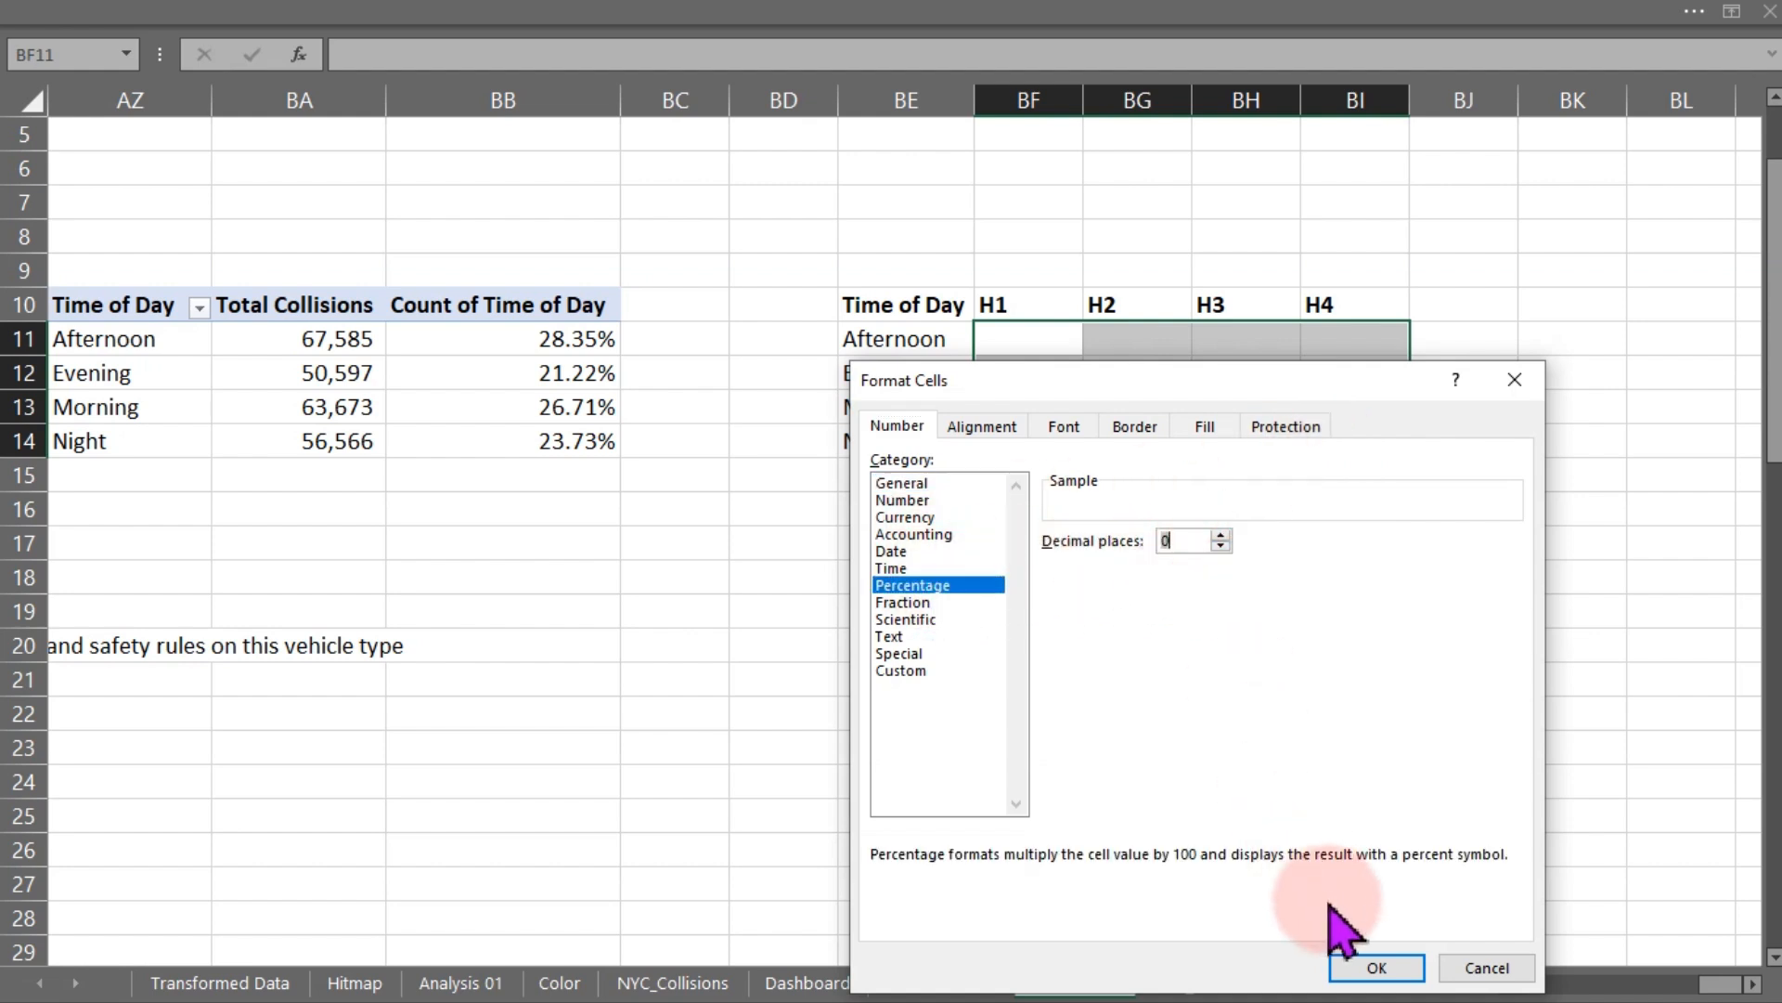
left_click(1358, 966)
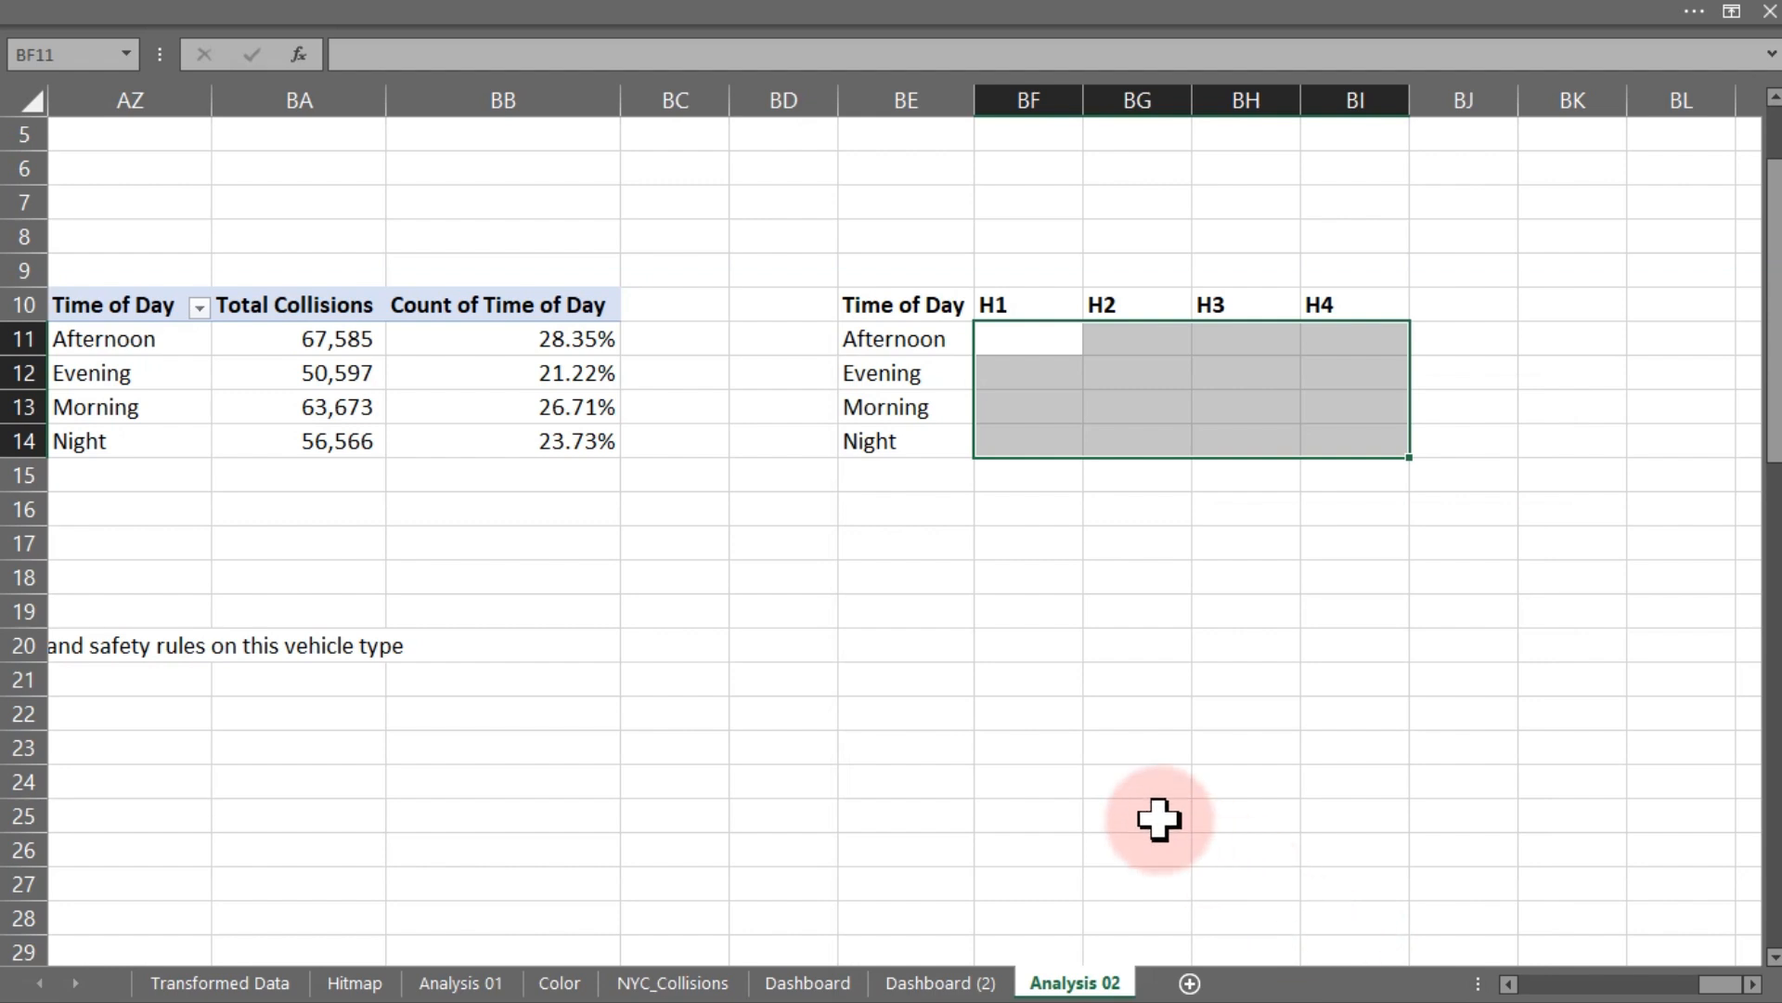
- Fill every cell of BF11:BI14 with 5% at once
left_click(1027, 334)
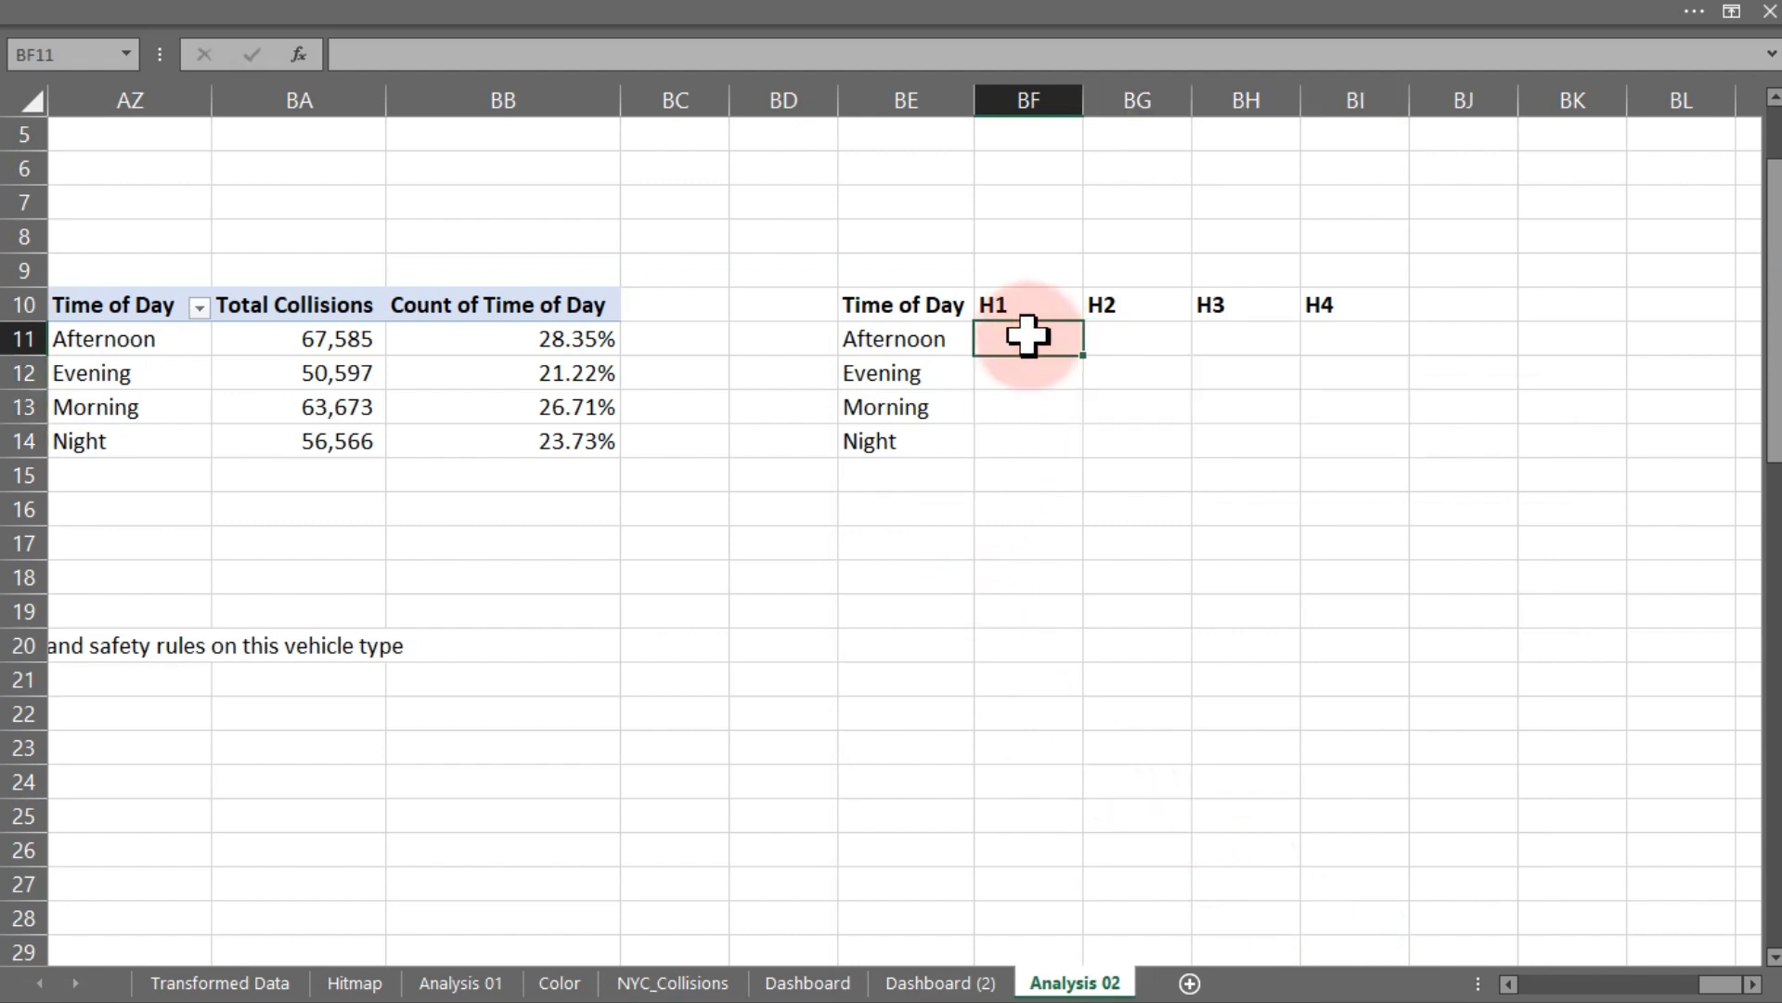
left_click_drag(1028, 334, 1308, 427)
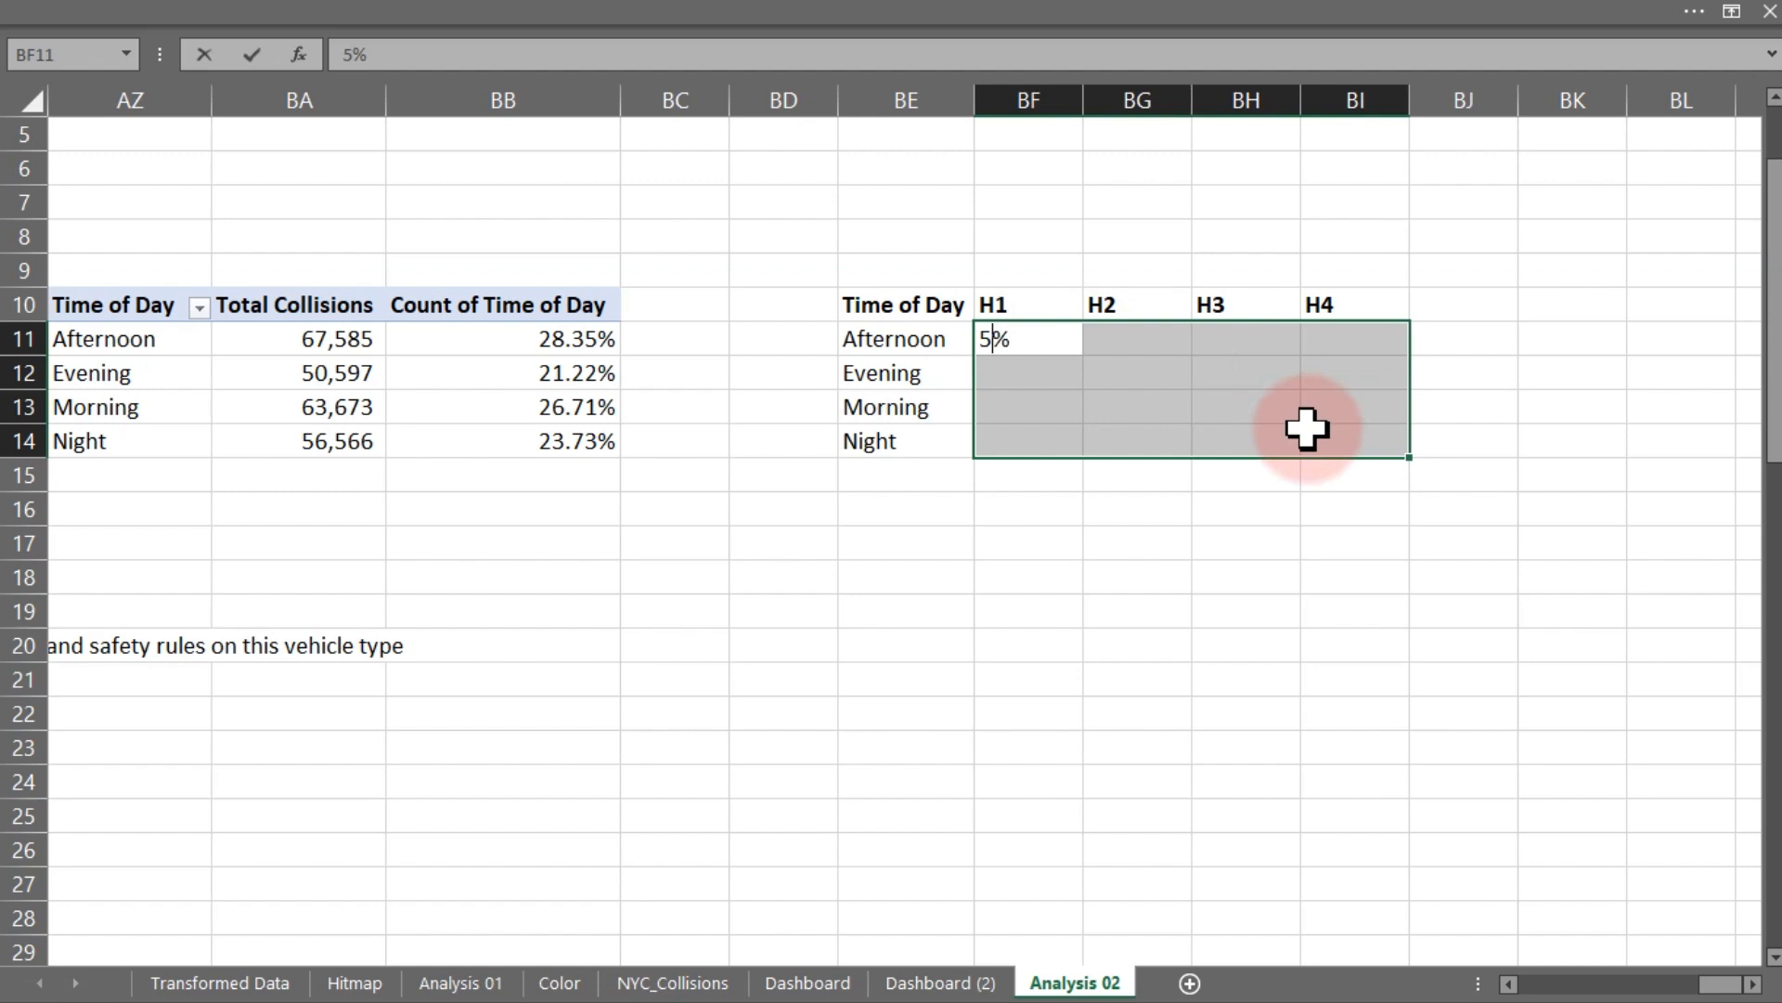
key("ctrl+Return")
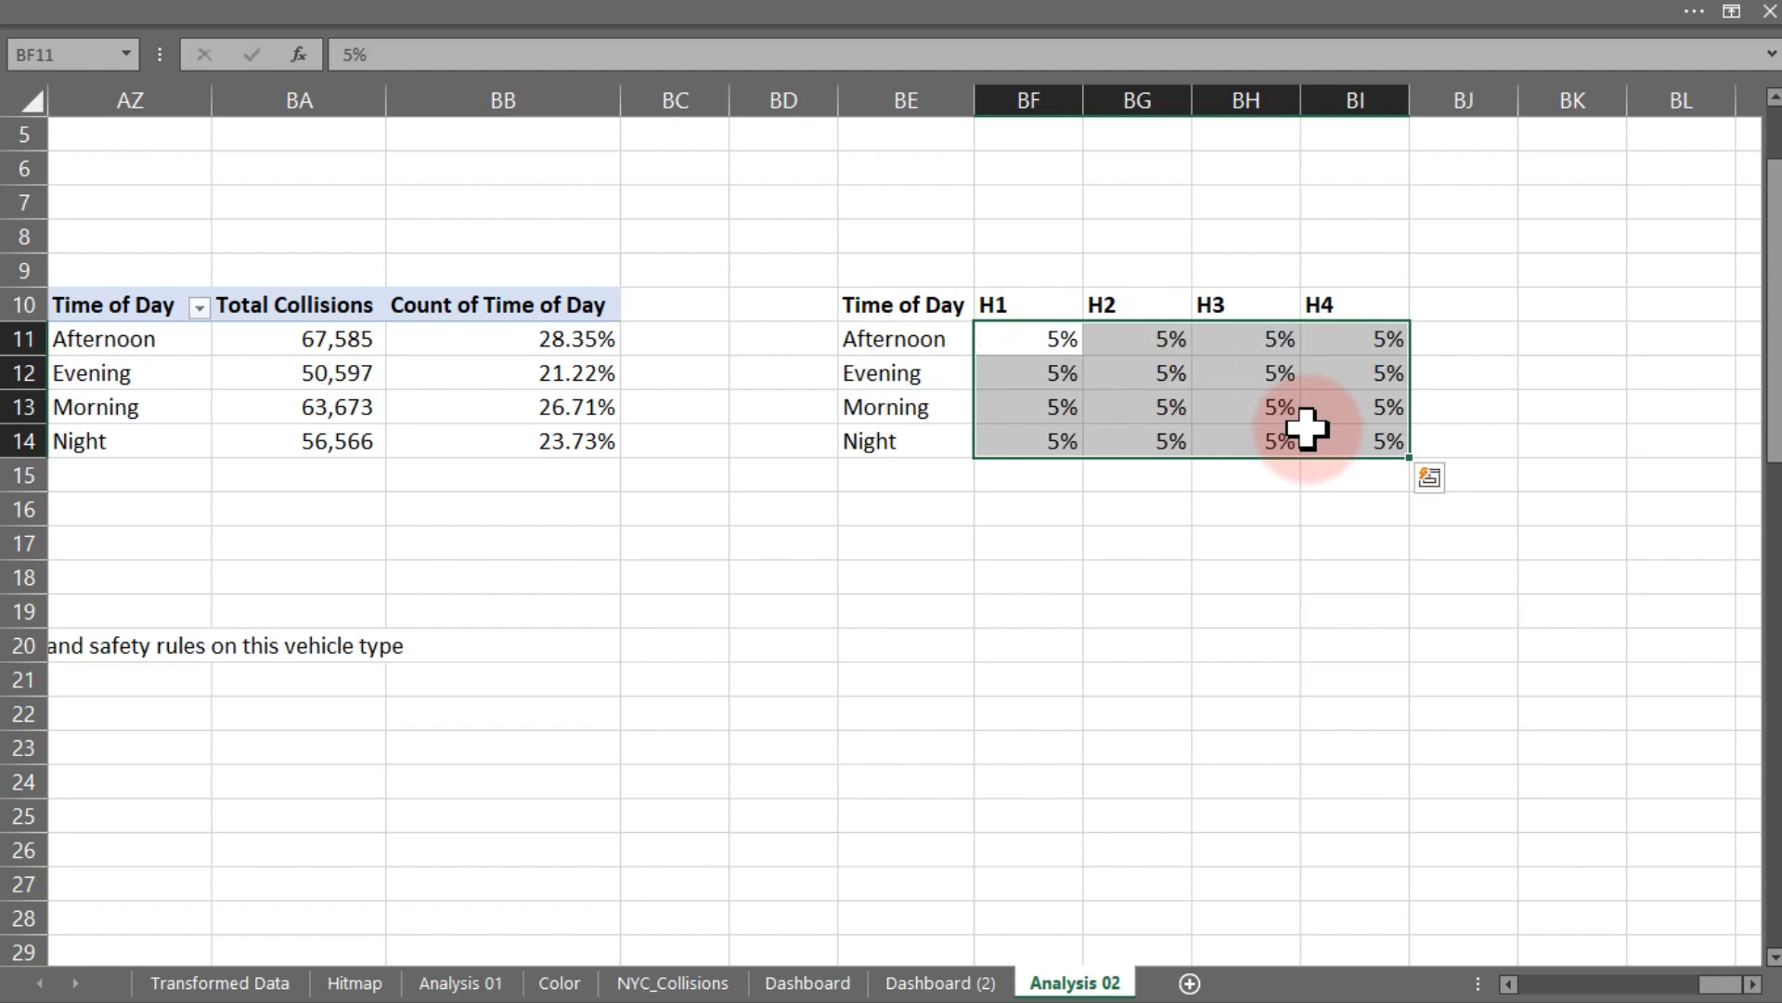
left_click_drag(1165, 355, 1258, 441)
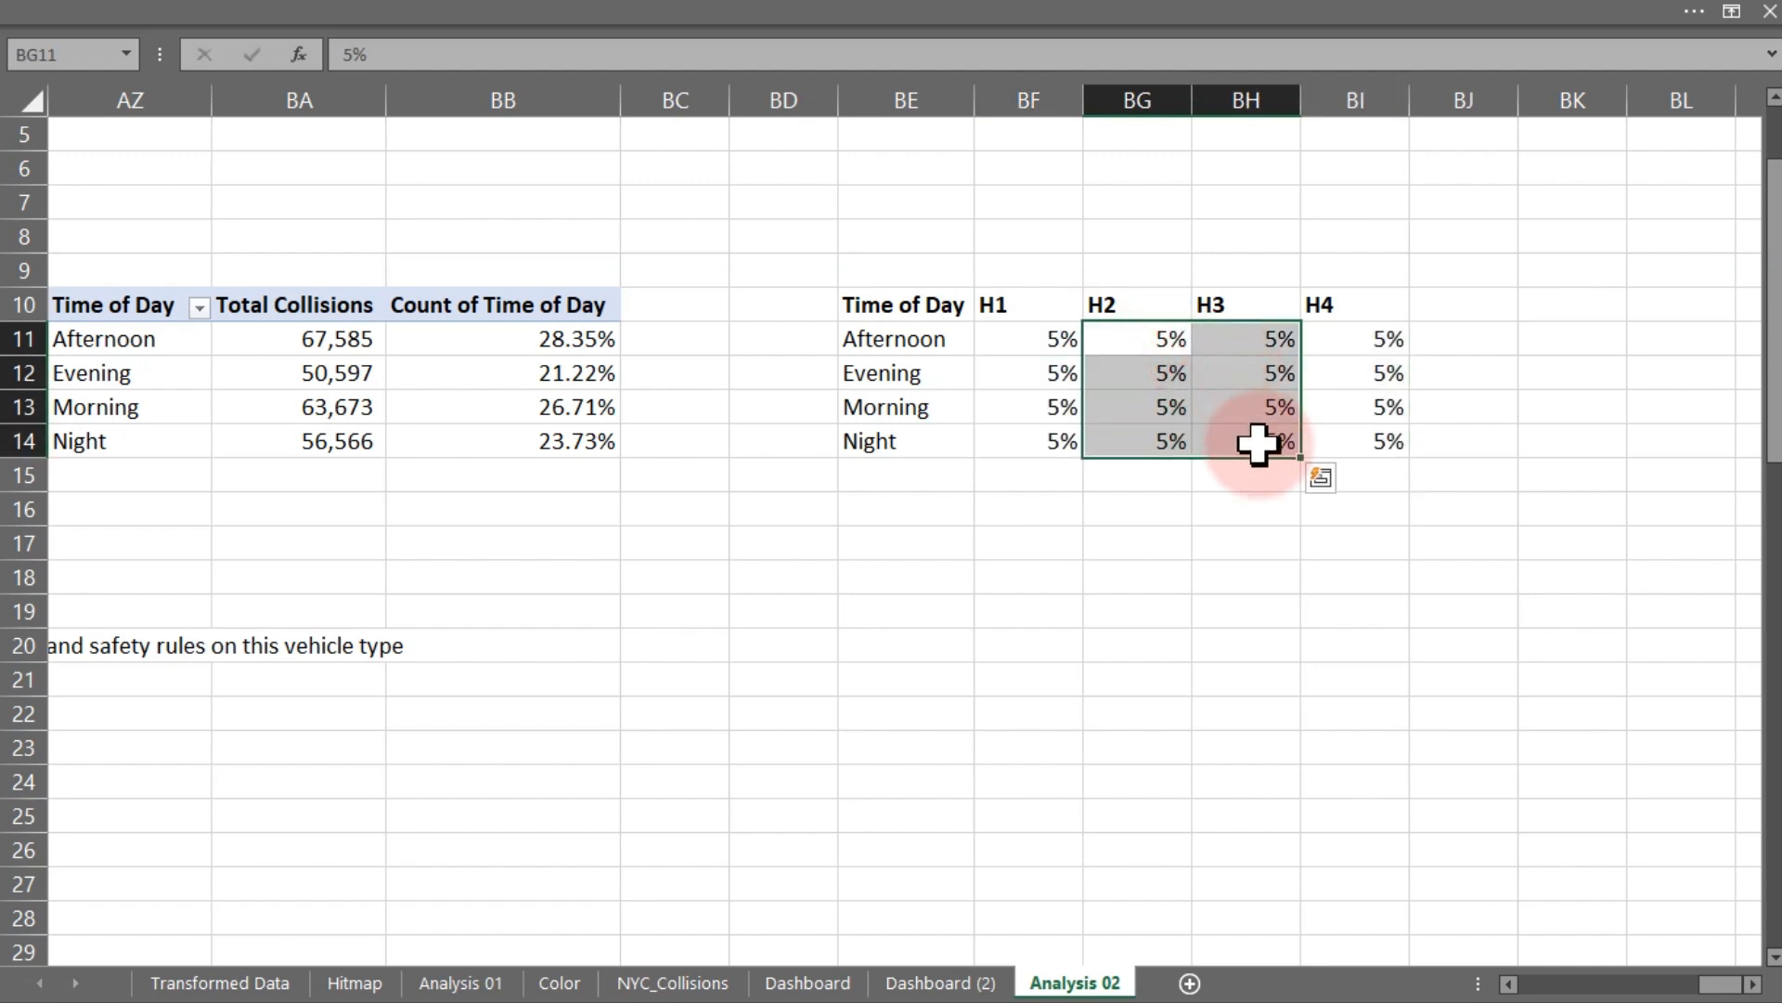
- Clear the placeholder values from BG11:BH14 under H2 and H3
key("Delete")
left_click_drag(1029, 341, 1029, 442)
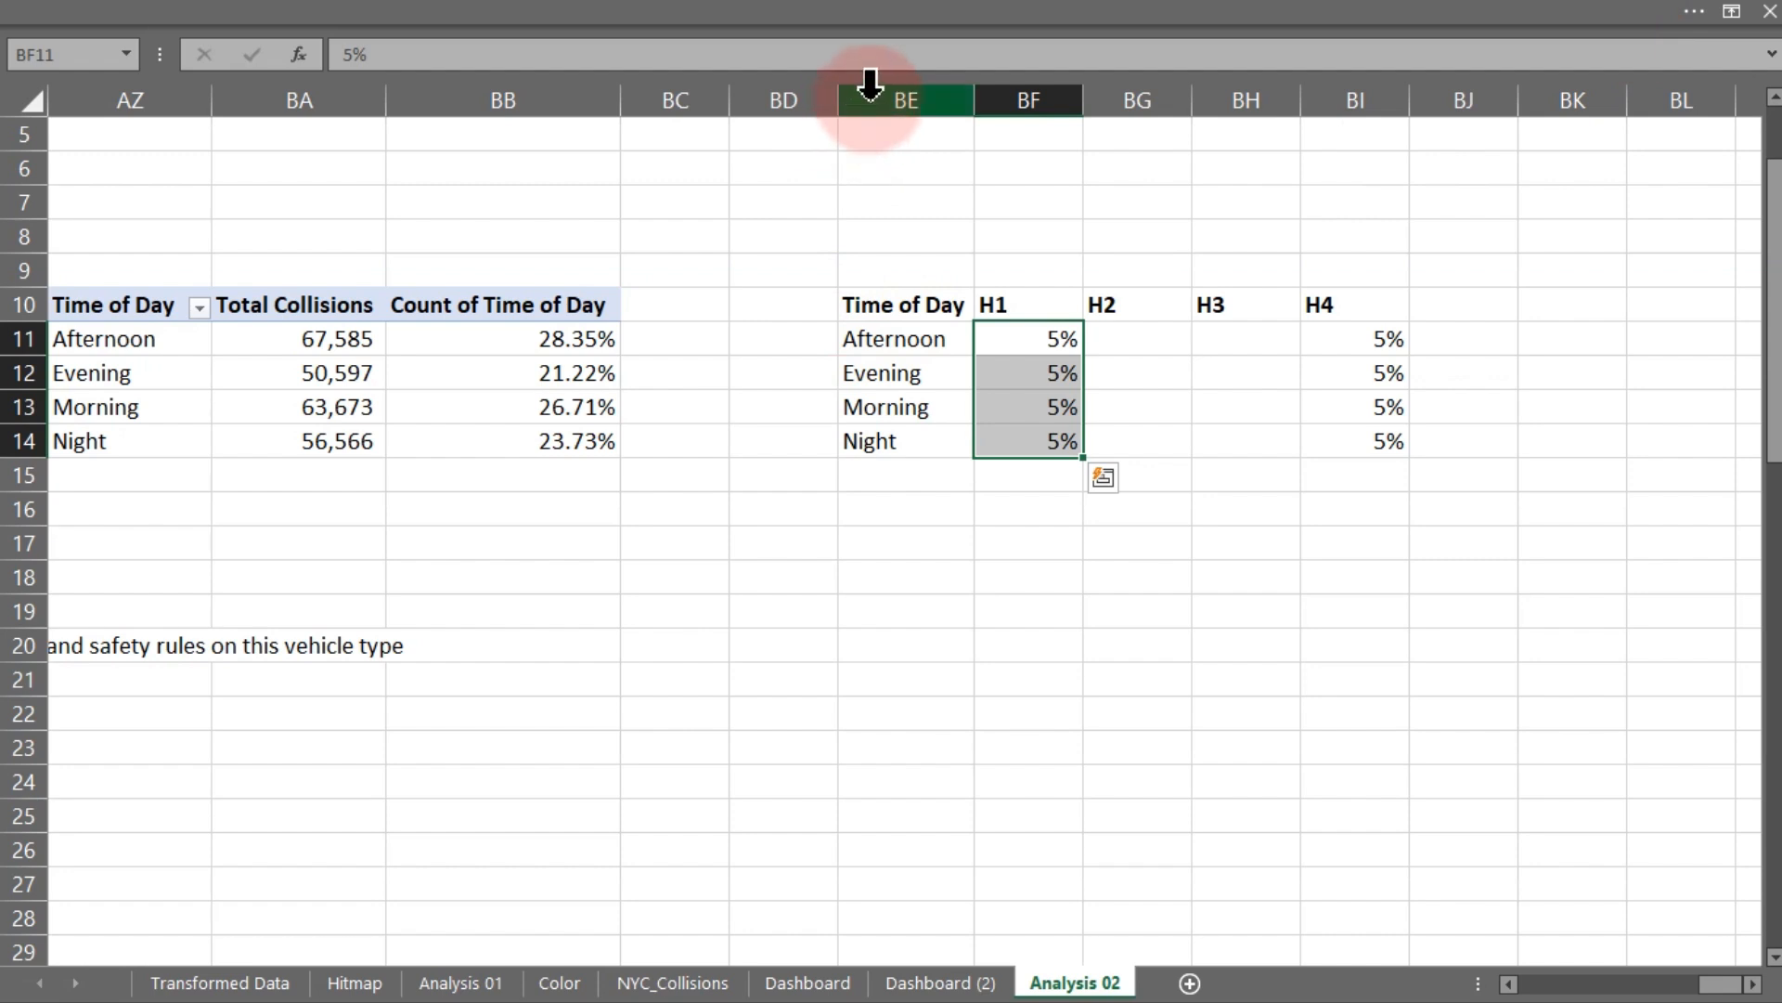
left_click(1005, 307)
left_click_drag(1005, 307, 1351, 445)
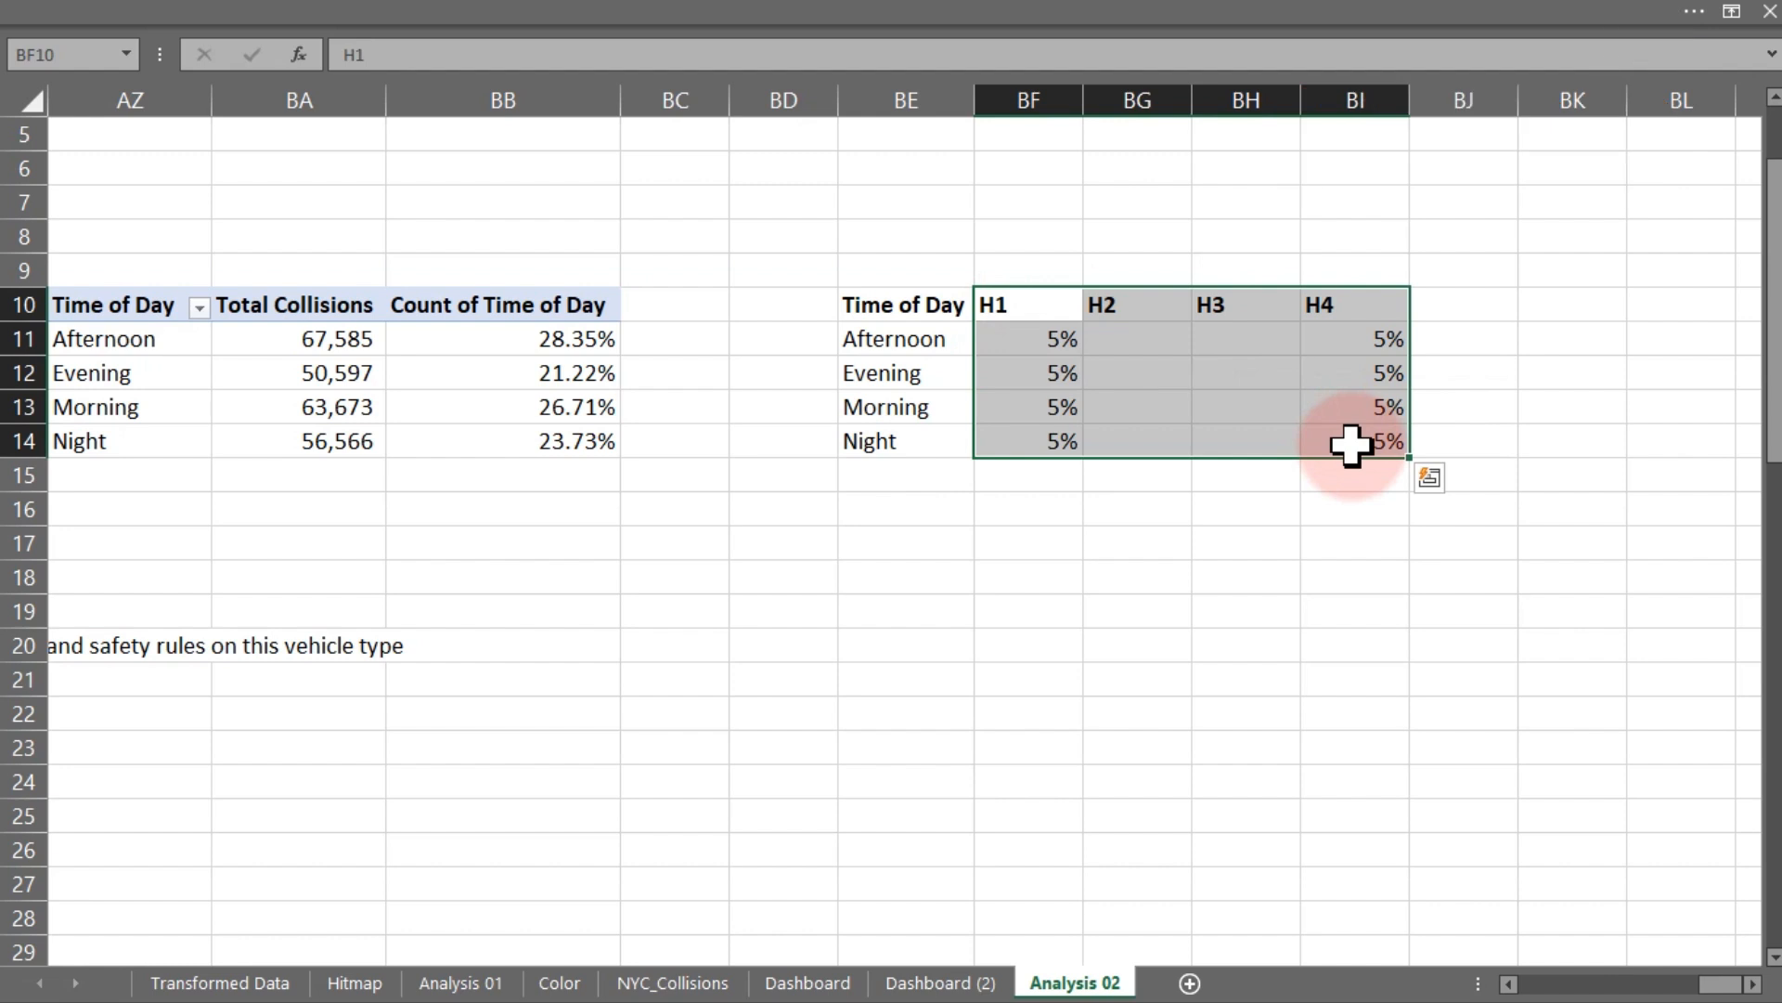
key("Delete")
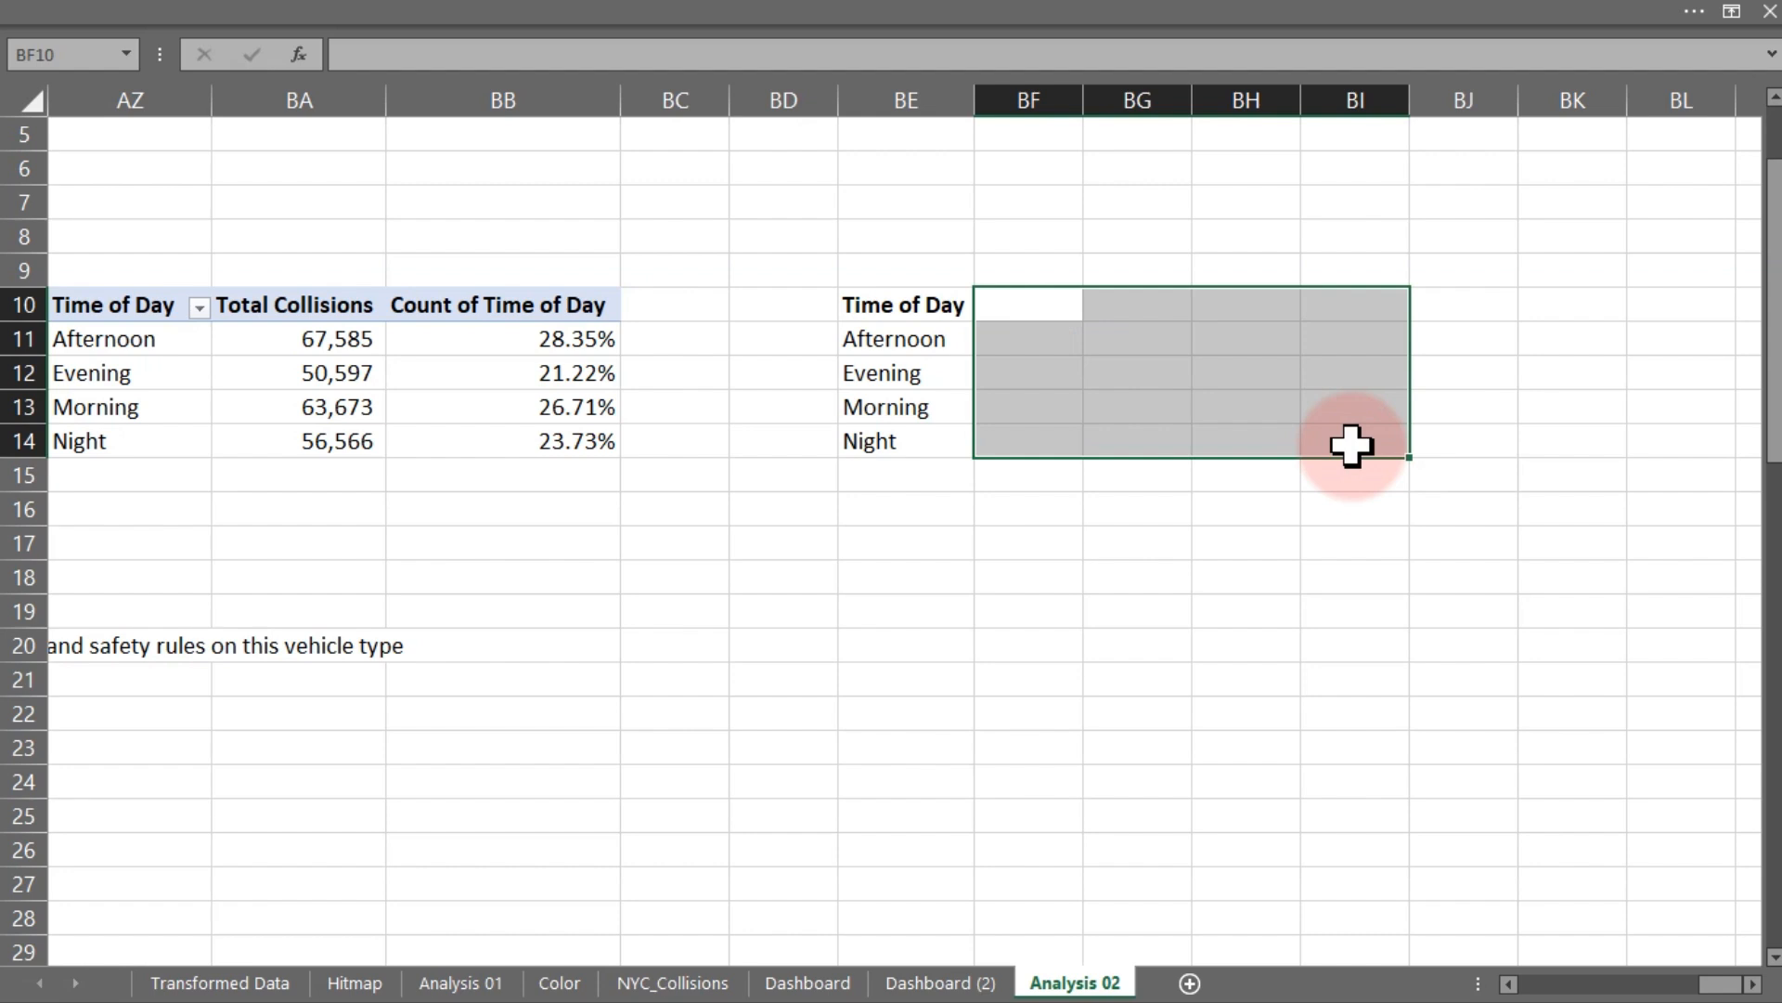
left_click(996, 306)
type("=")
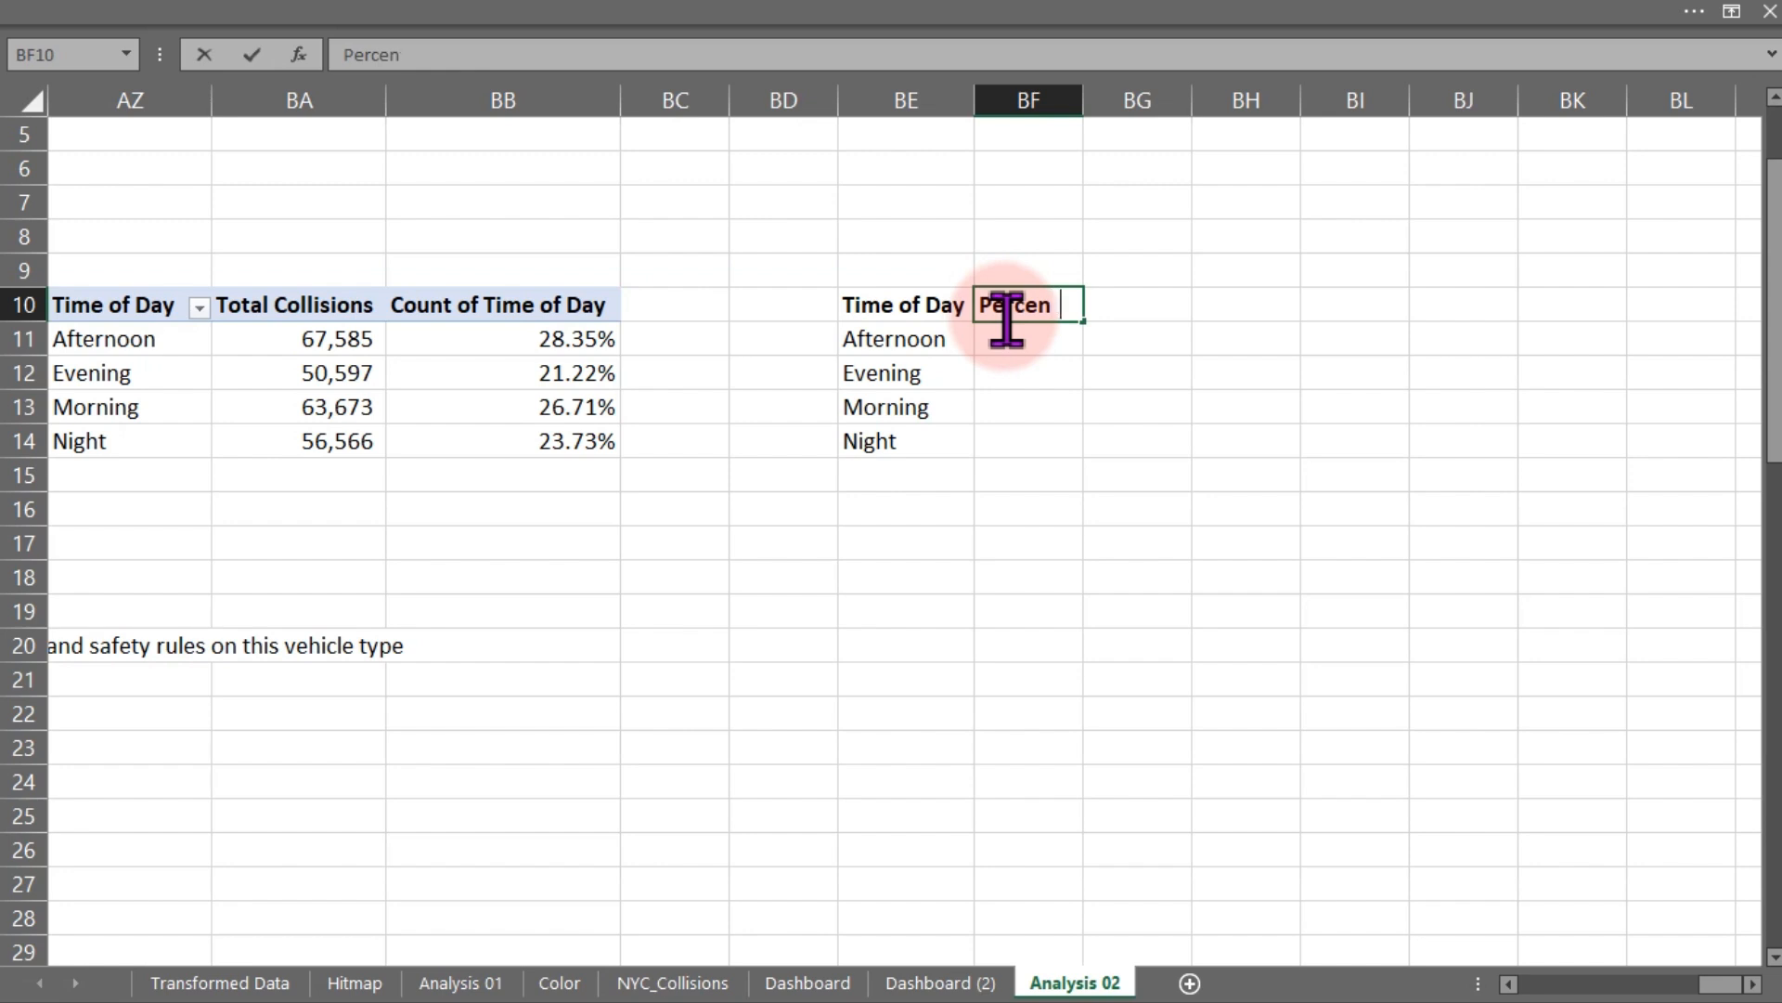
key("Return")
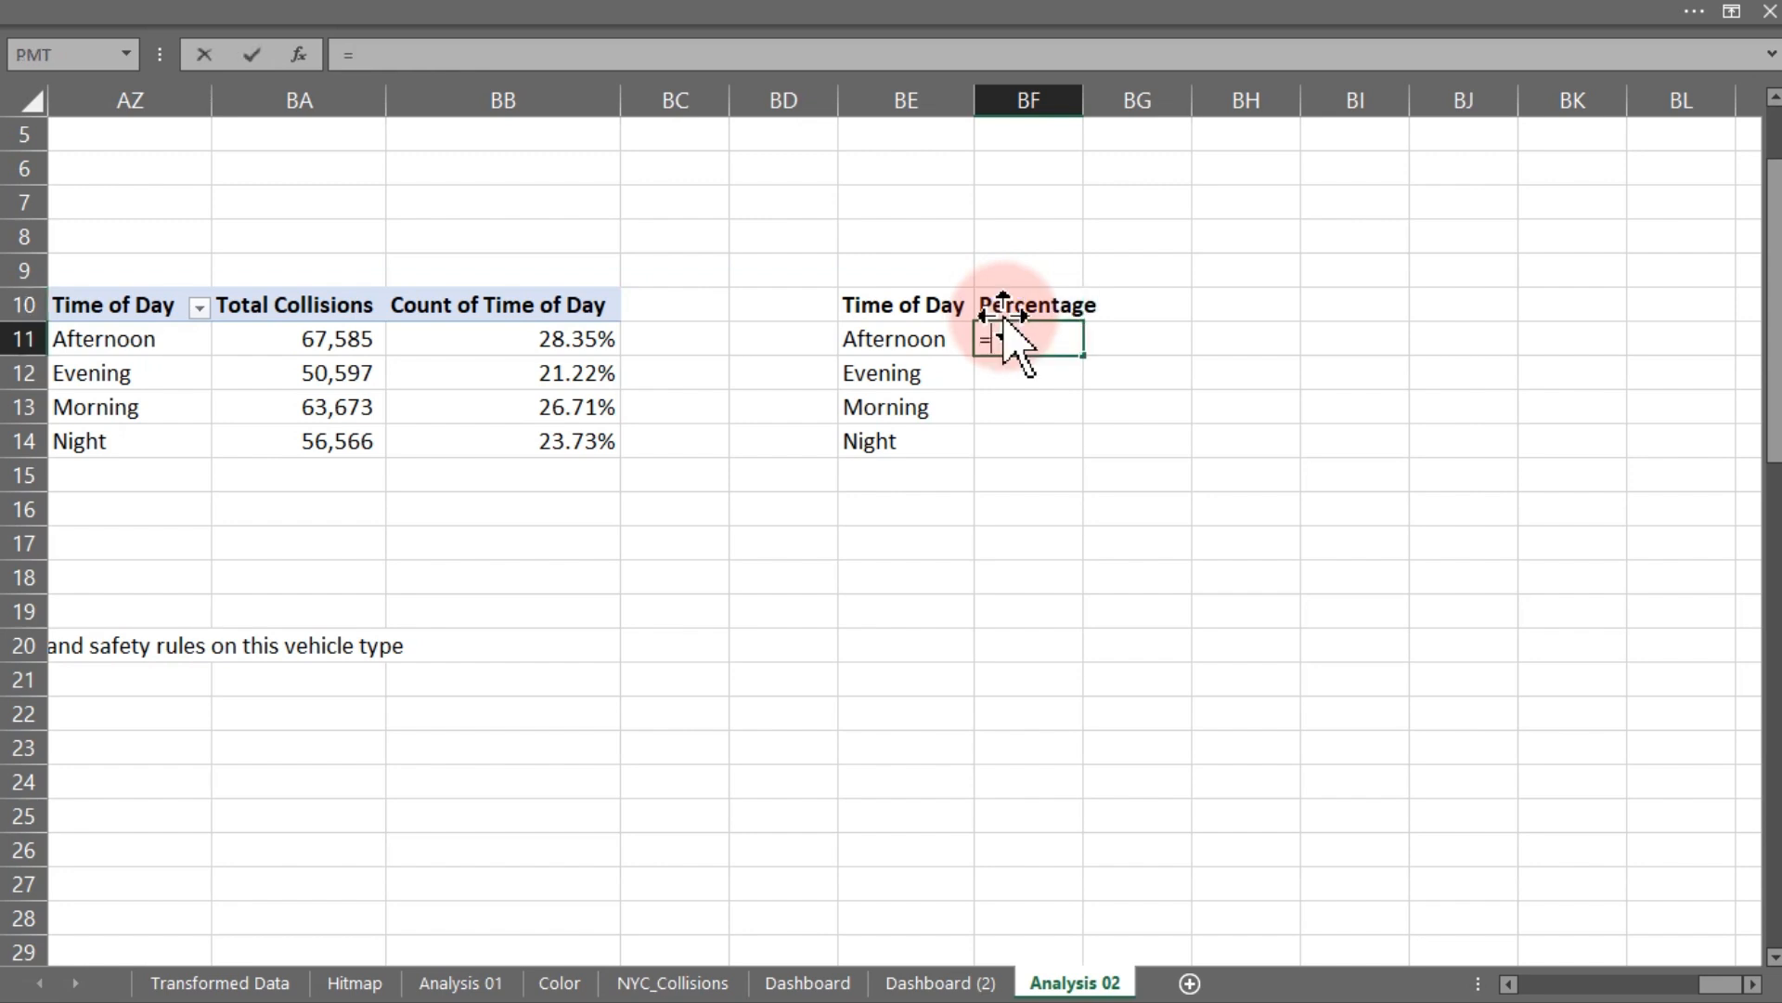
type("=")
left_click_drag(589, 341, 576, 455)
key("Return")
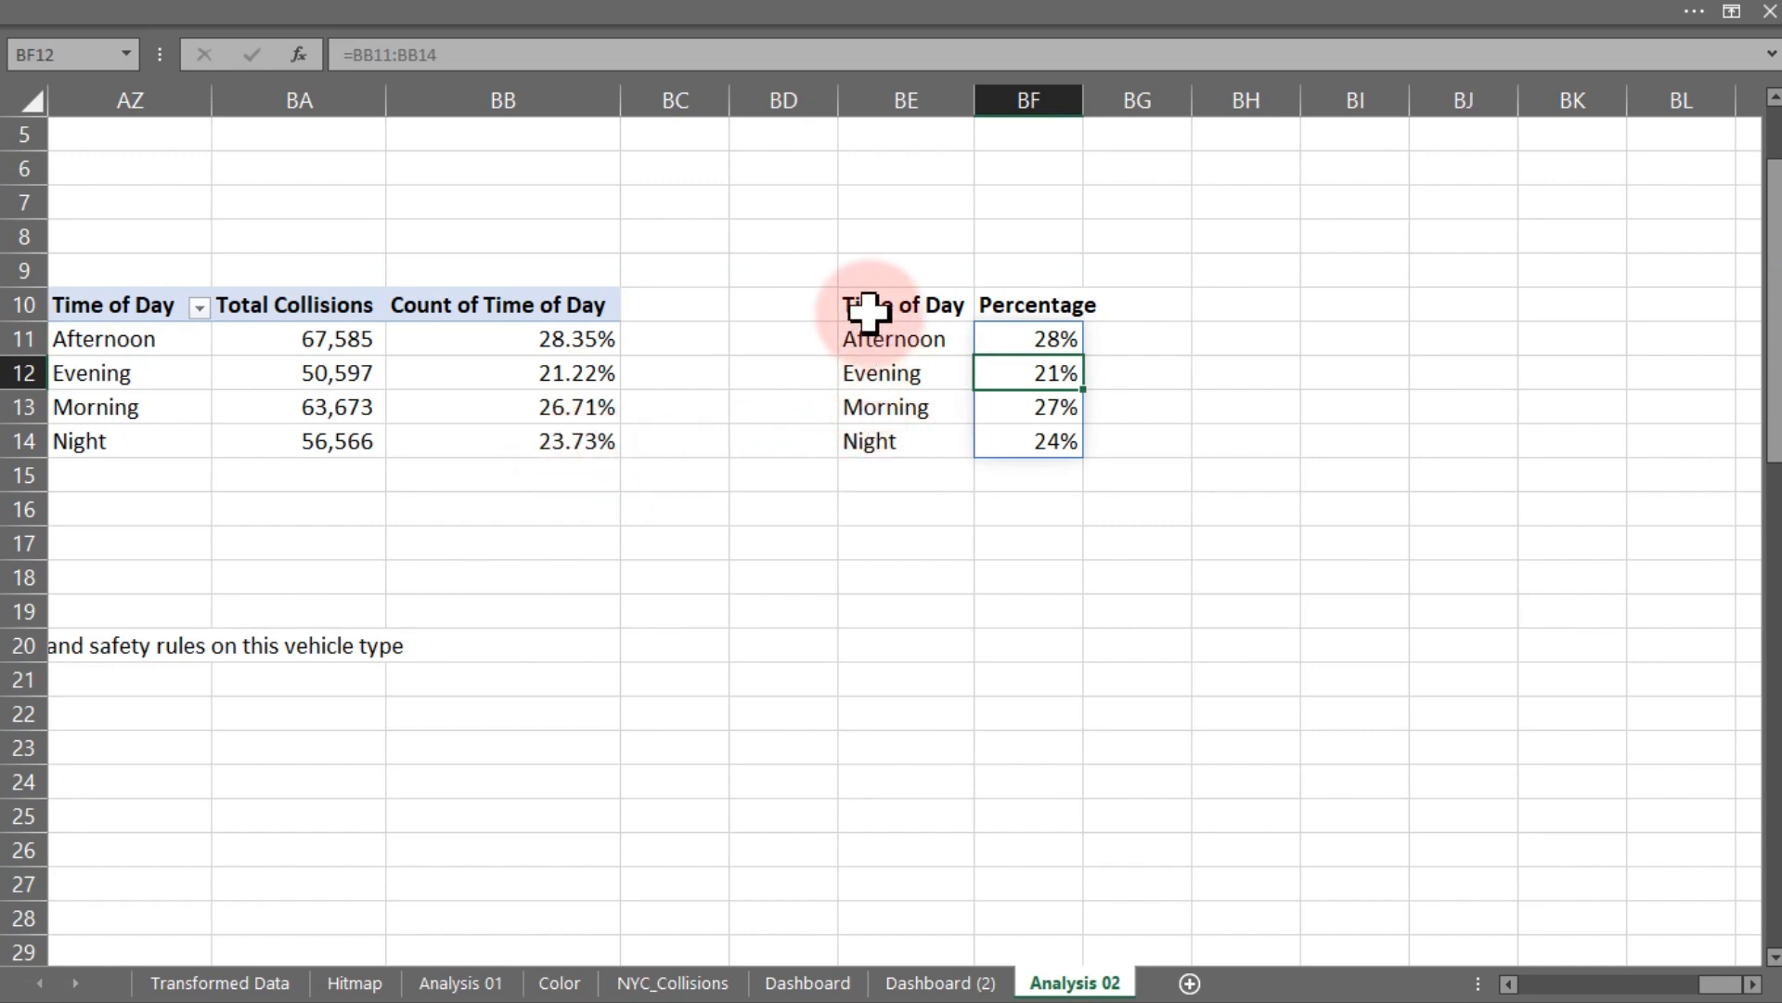
left_click_drag(872, 307, 1034, 440)
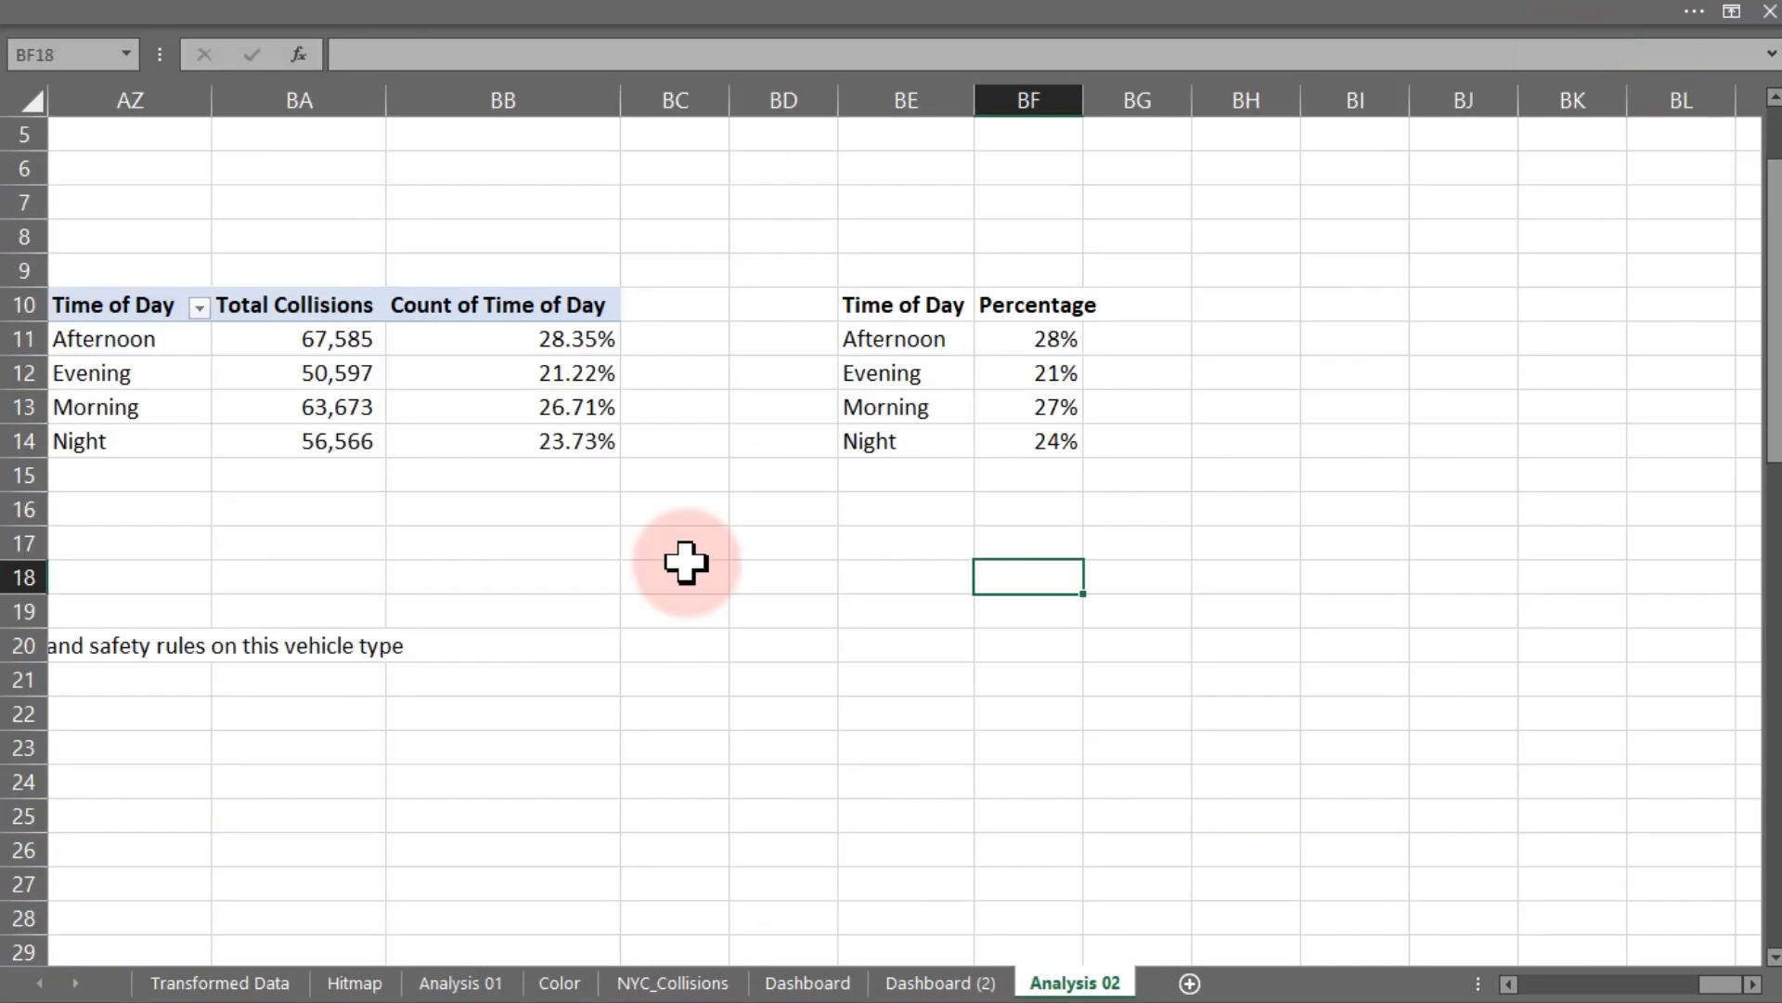
left_click(962, 503)
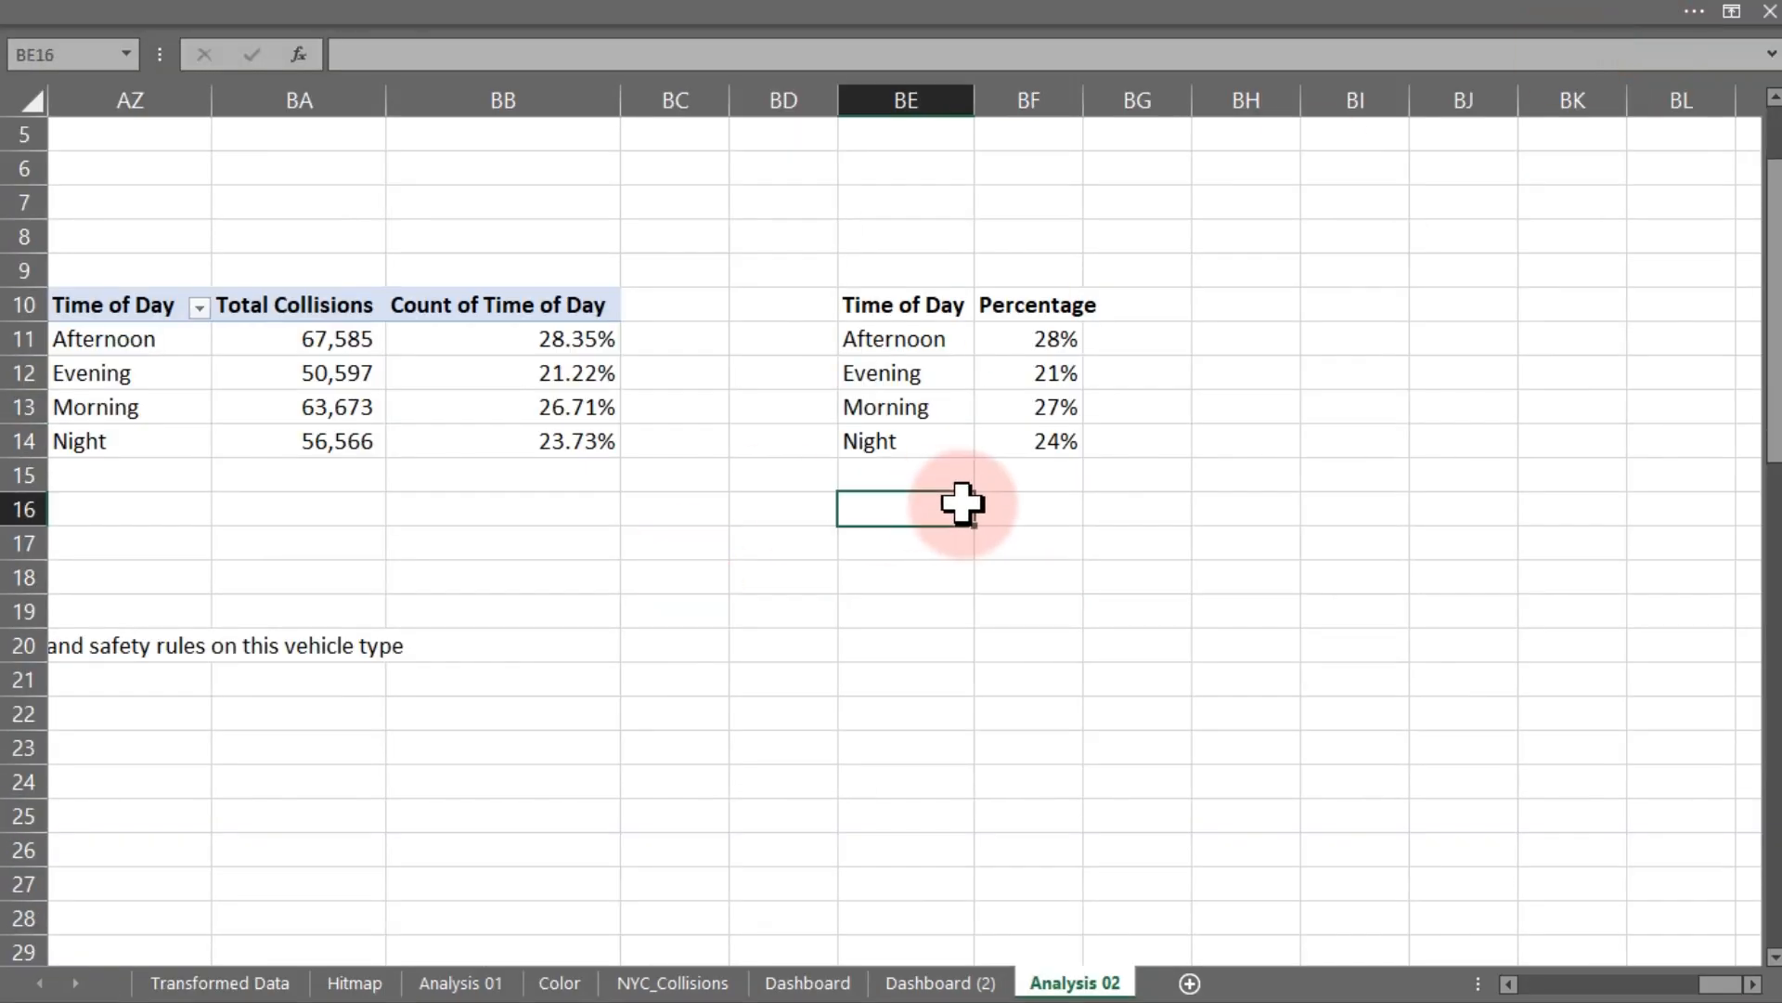
key("ctrl+z")
key("ctrl+z")
key("ctrl+z")
key("ctrl+z")
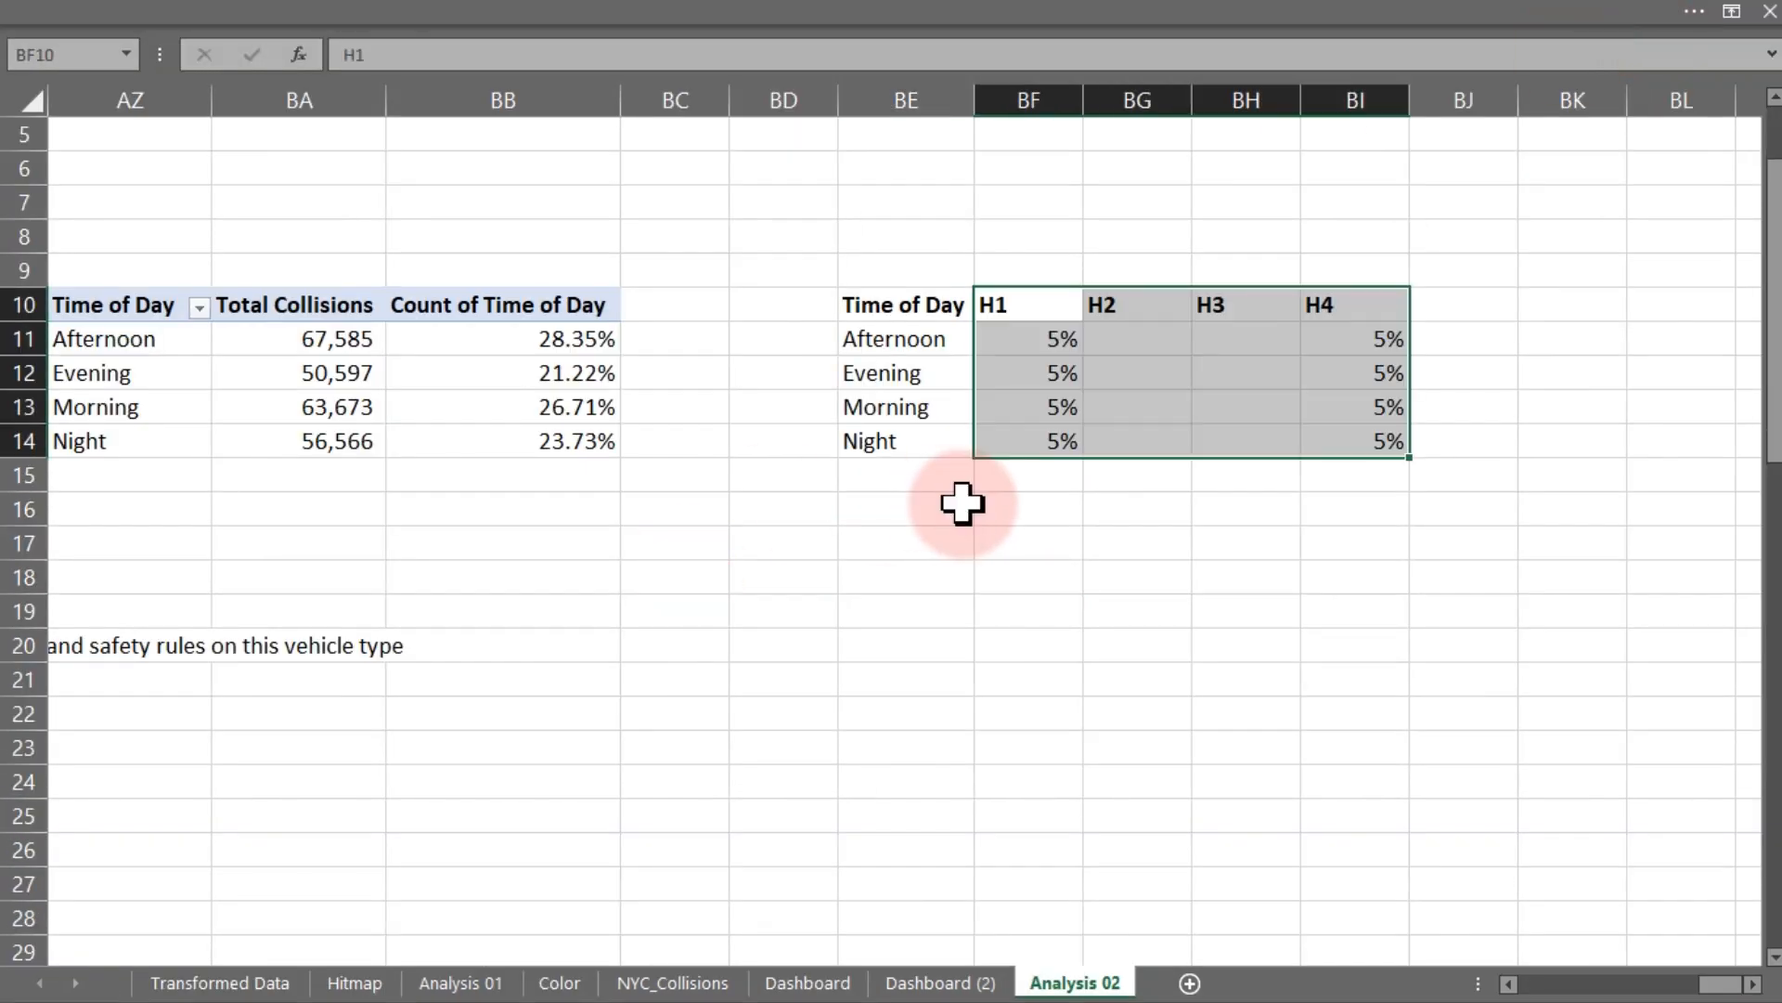
- Enter the formula =BB11-BF11 in BG11 and fill it down to BG14
left_click(1140, 340)
type("=")
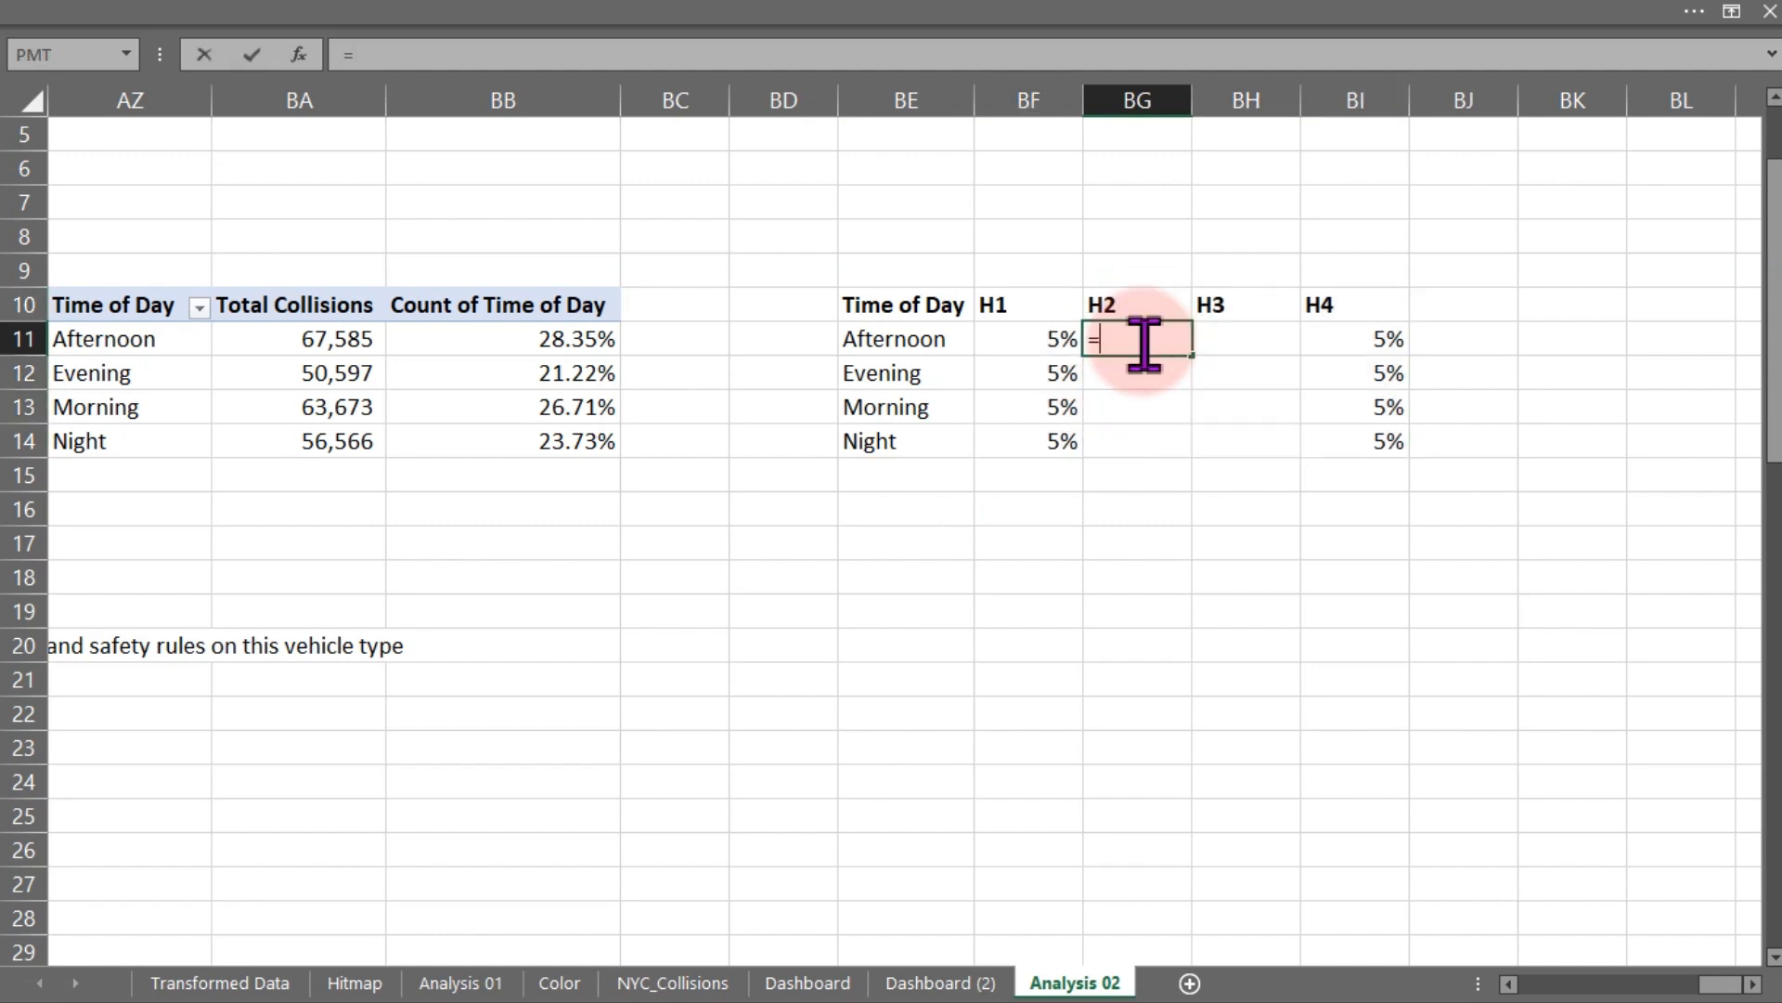
left_click(546, 341)
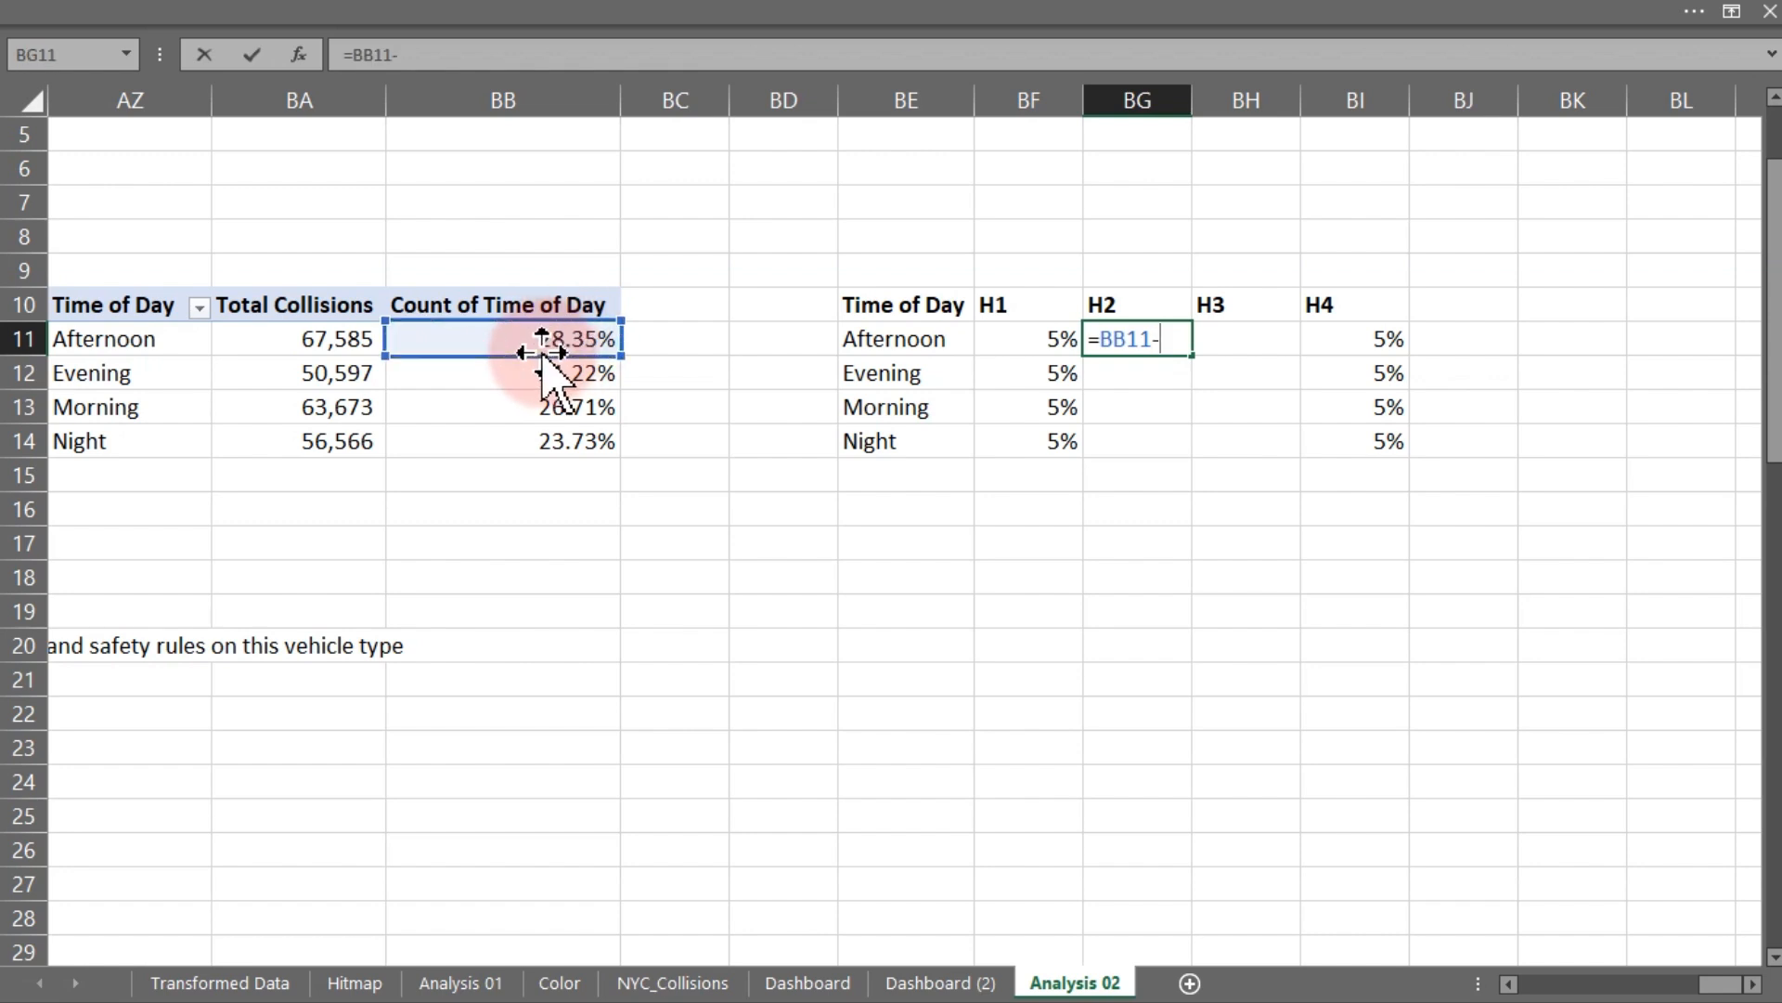
type("-")
left_click(996, 336)
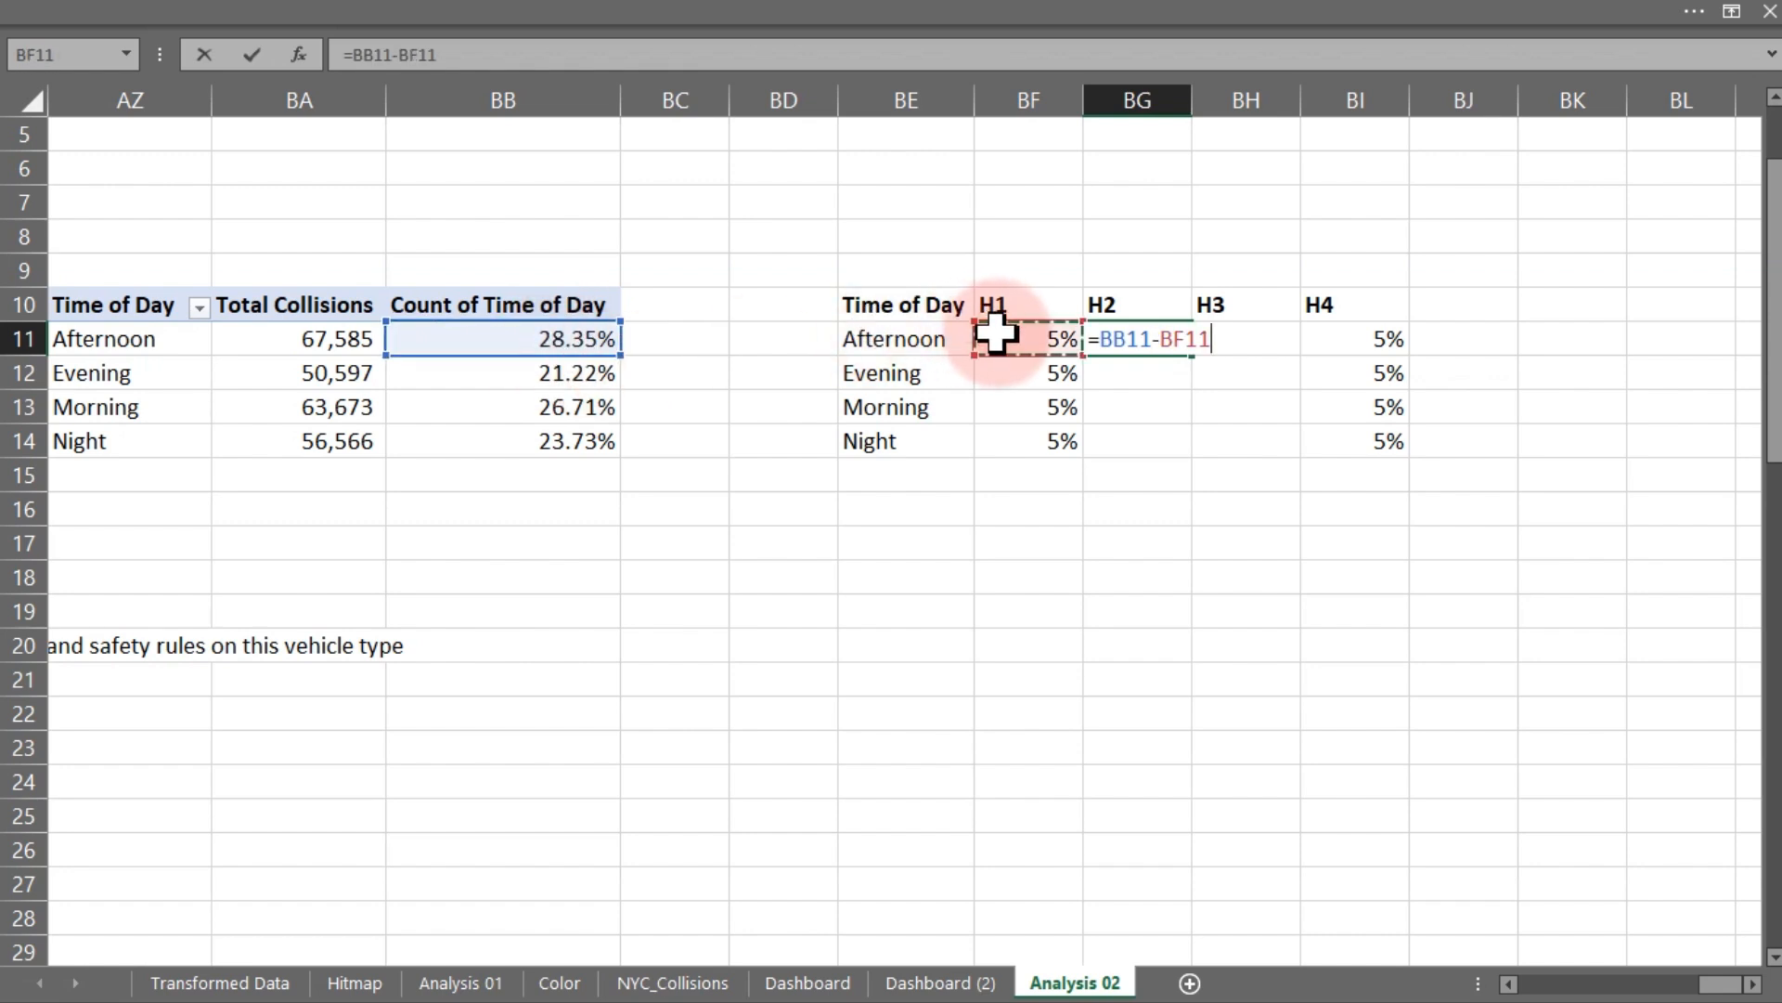
key("Return")
left_click(1141, 339)
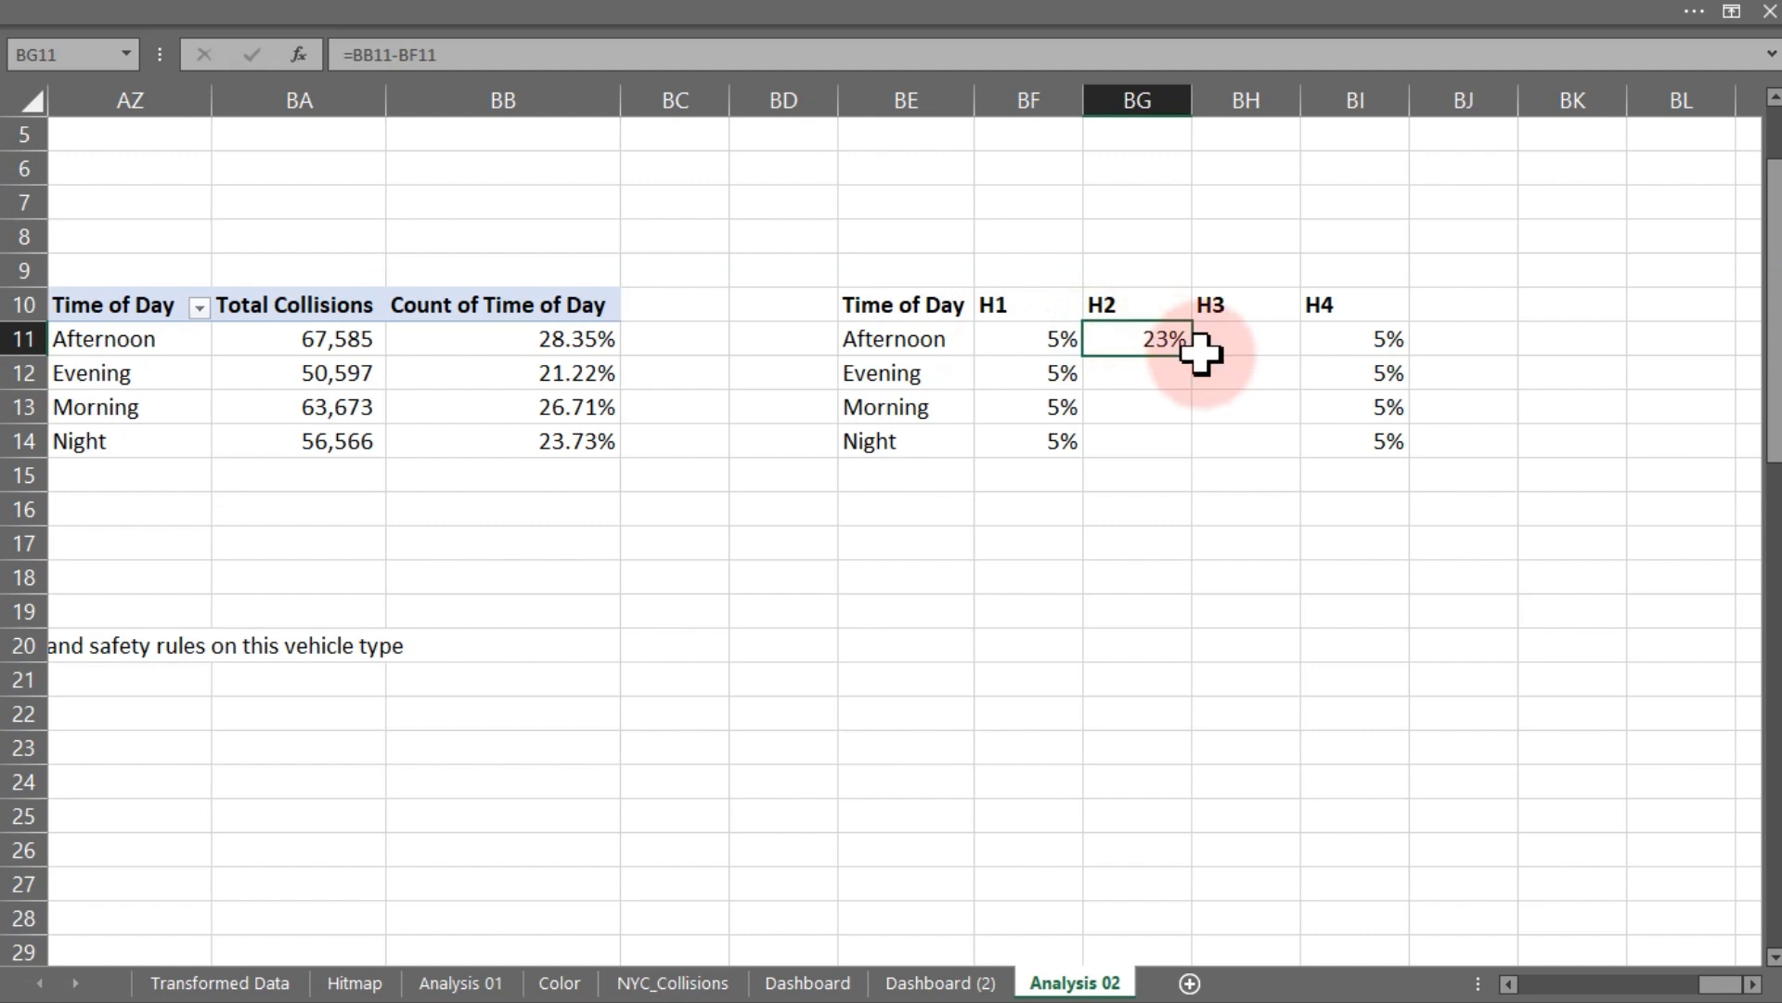
left_click_drag(1194, 358, 1190, 450)
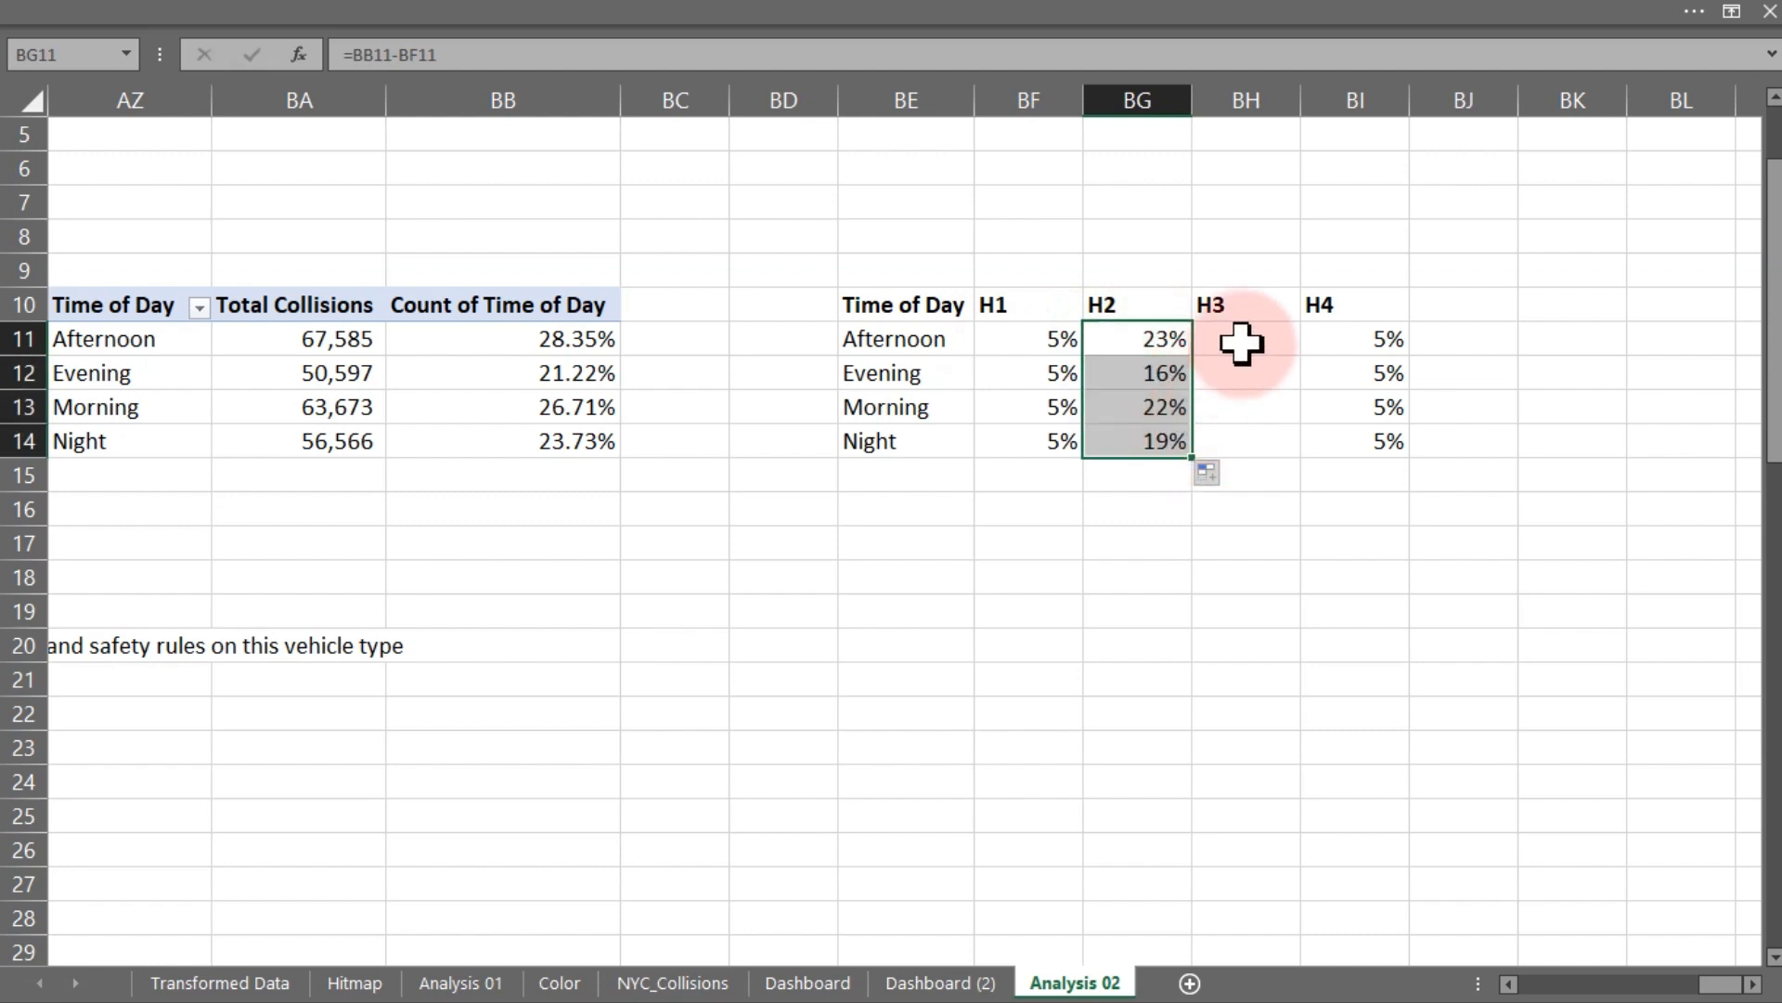
- Enter the formula =1-BB11-BI11 in BH11 and fill it down to BH14
left_click(1245, 336)
type("=")
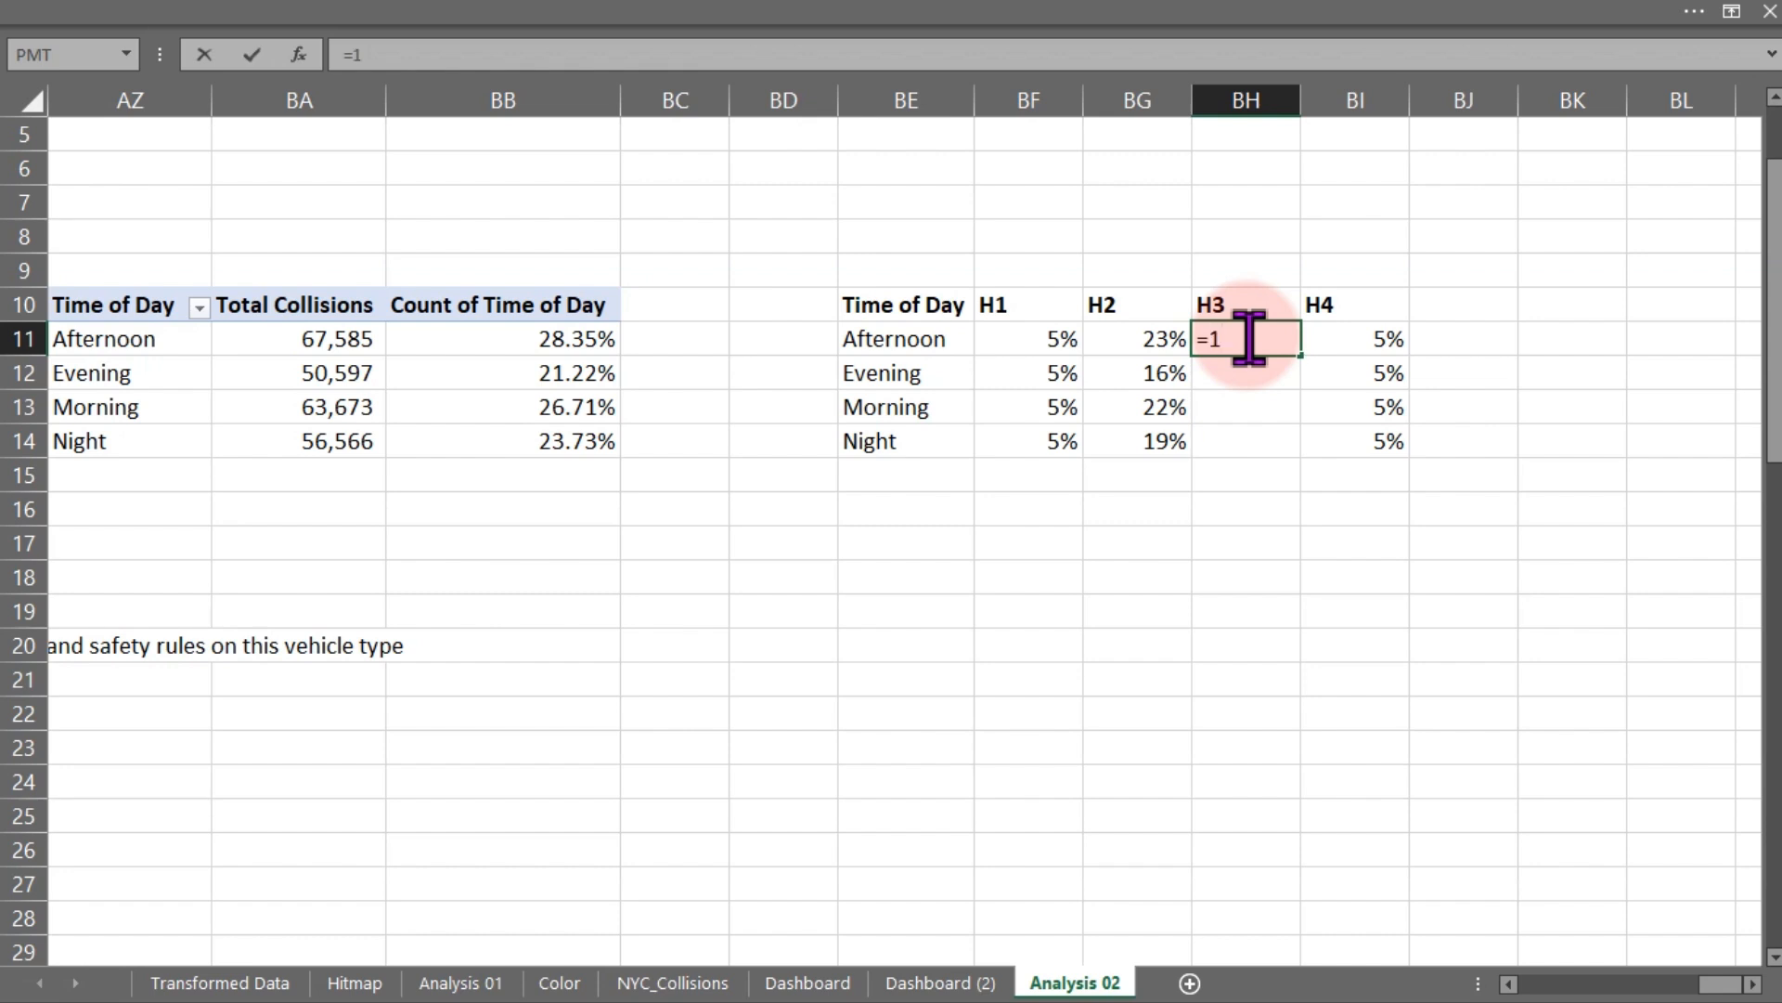
type("1-")
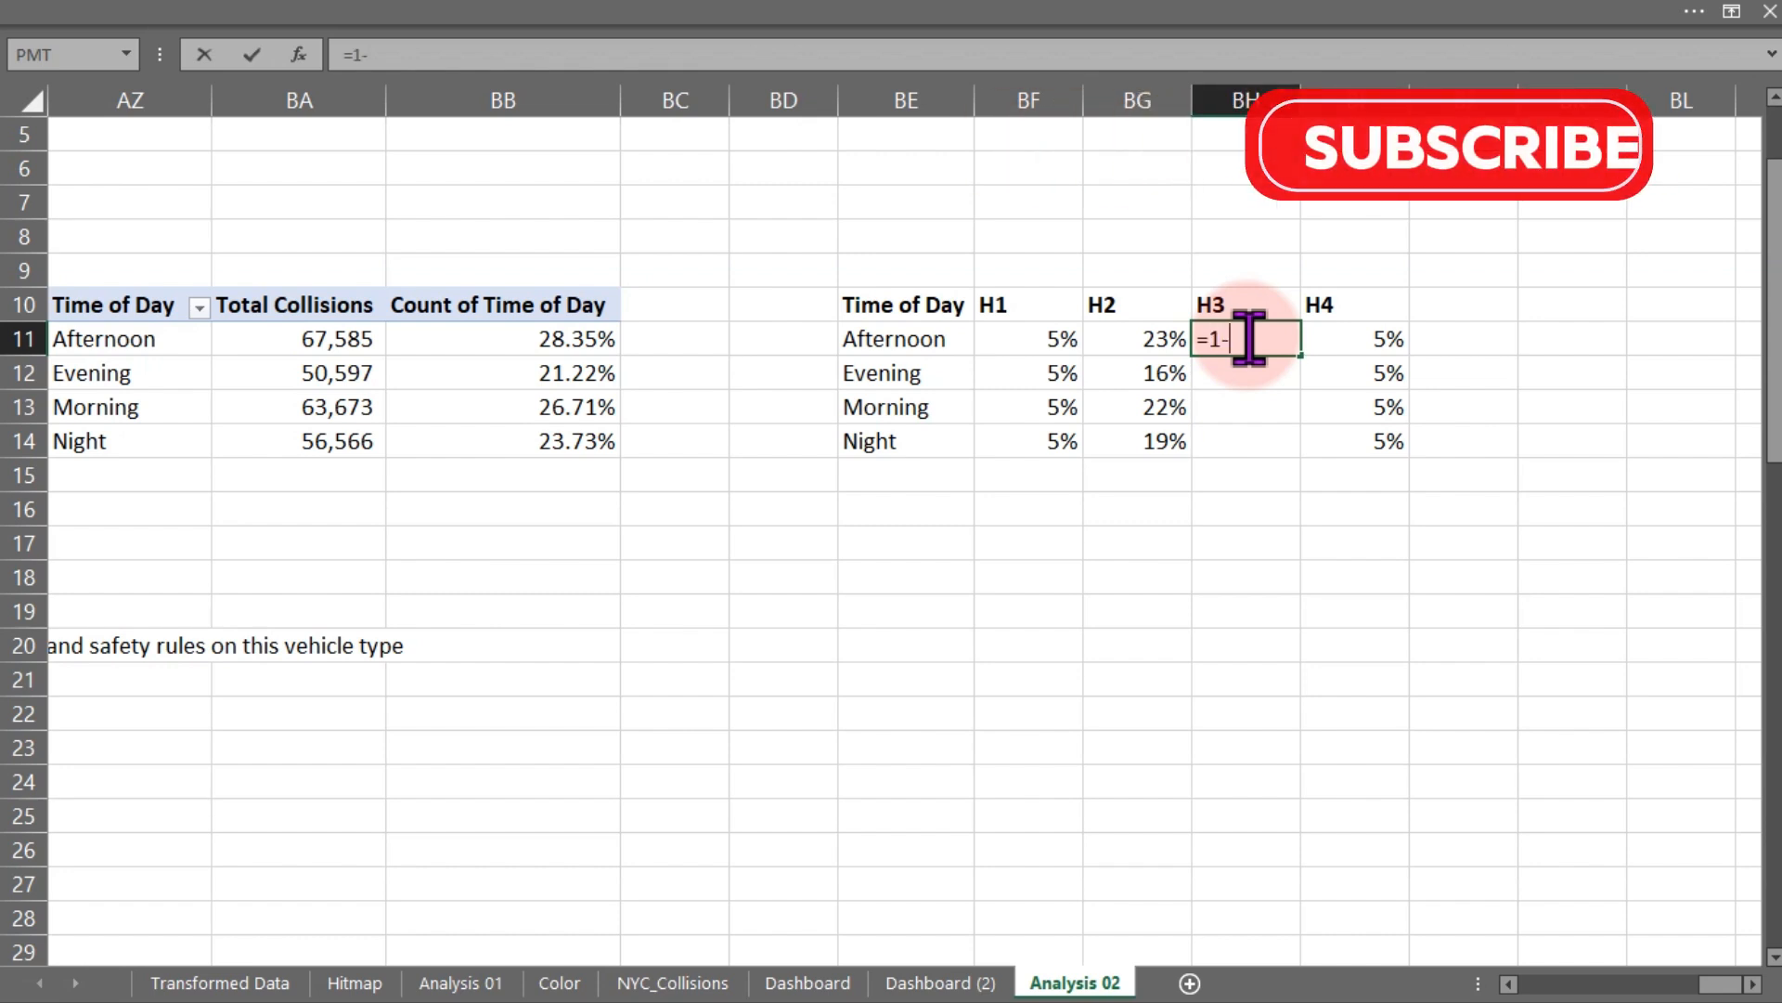
left_click(505, 341)
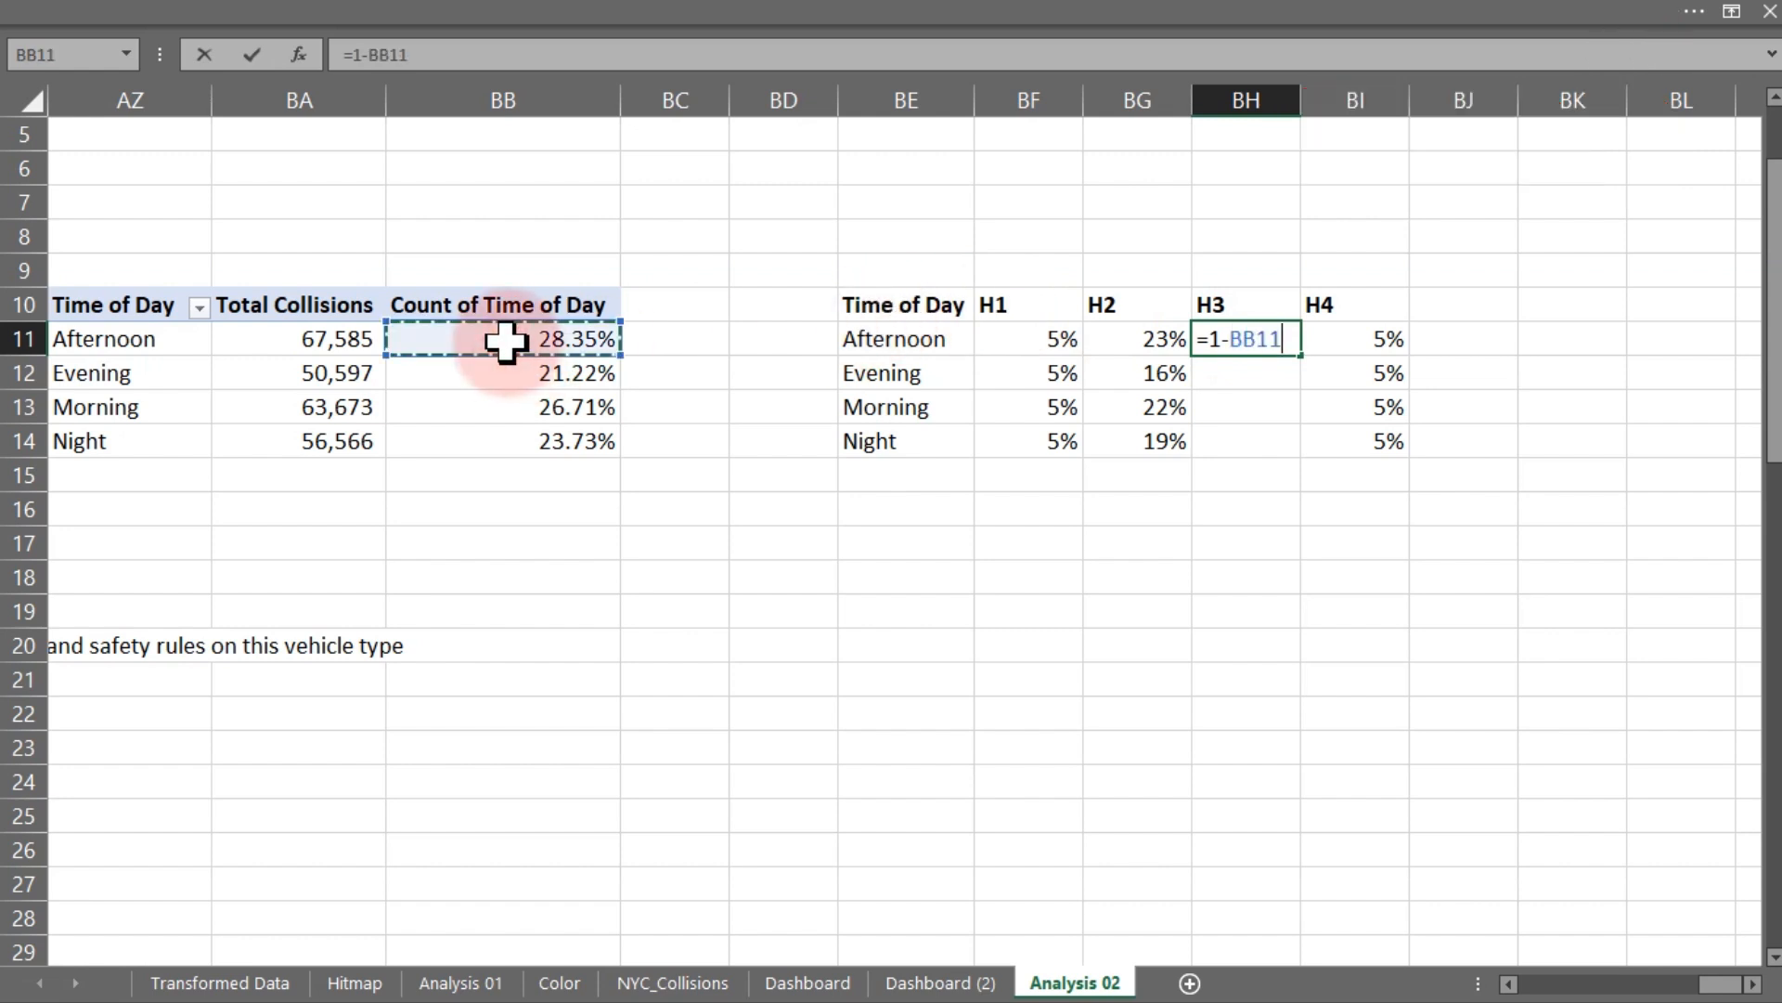
type("-")
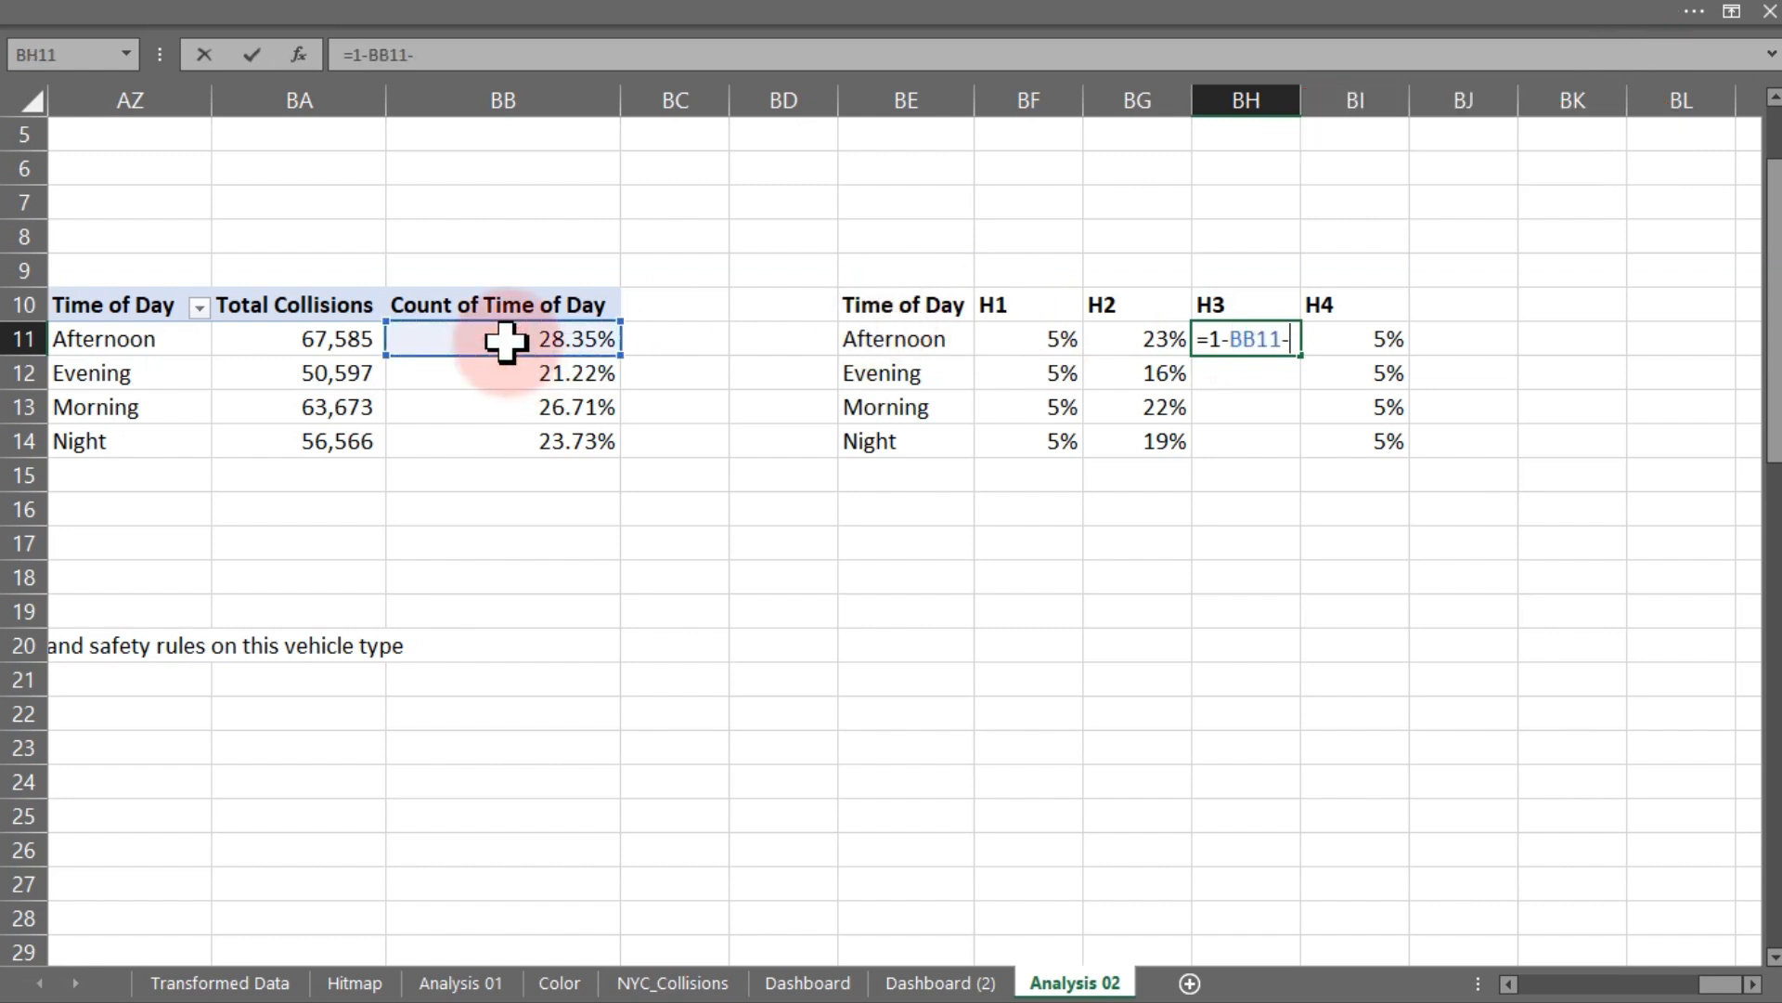
left_click(1365, 339)
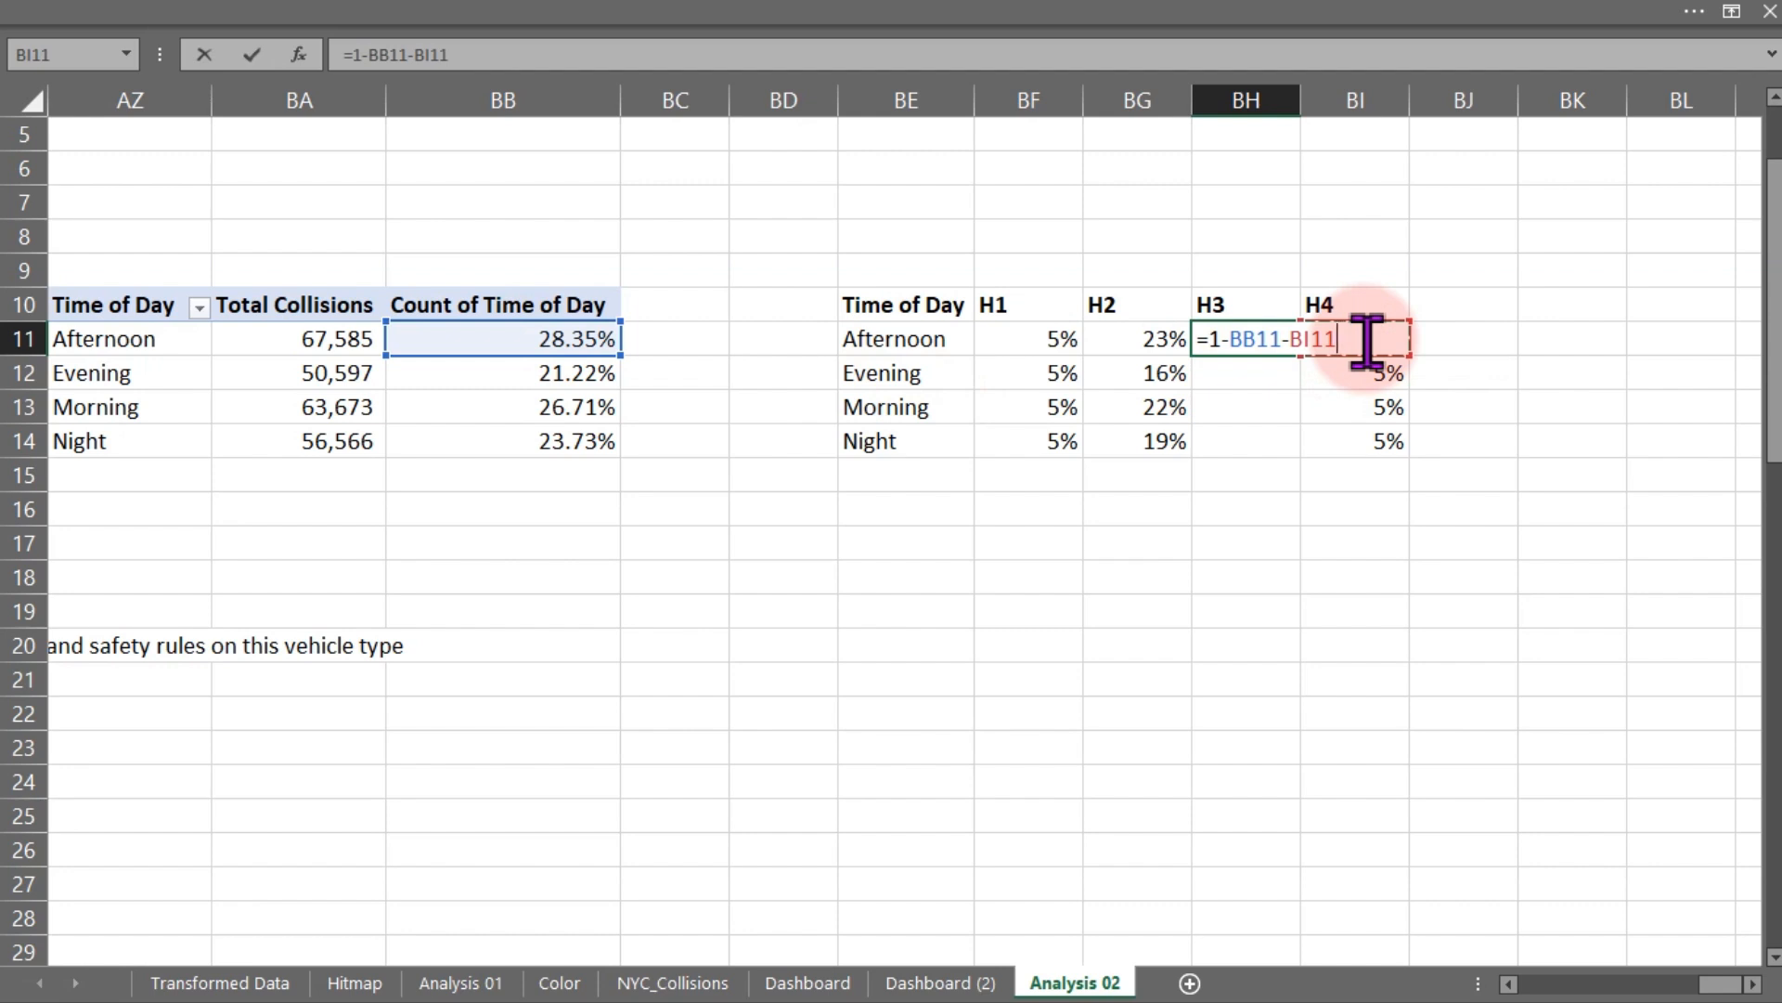
key("Return")
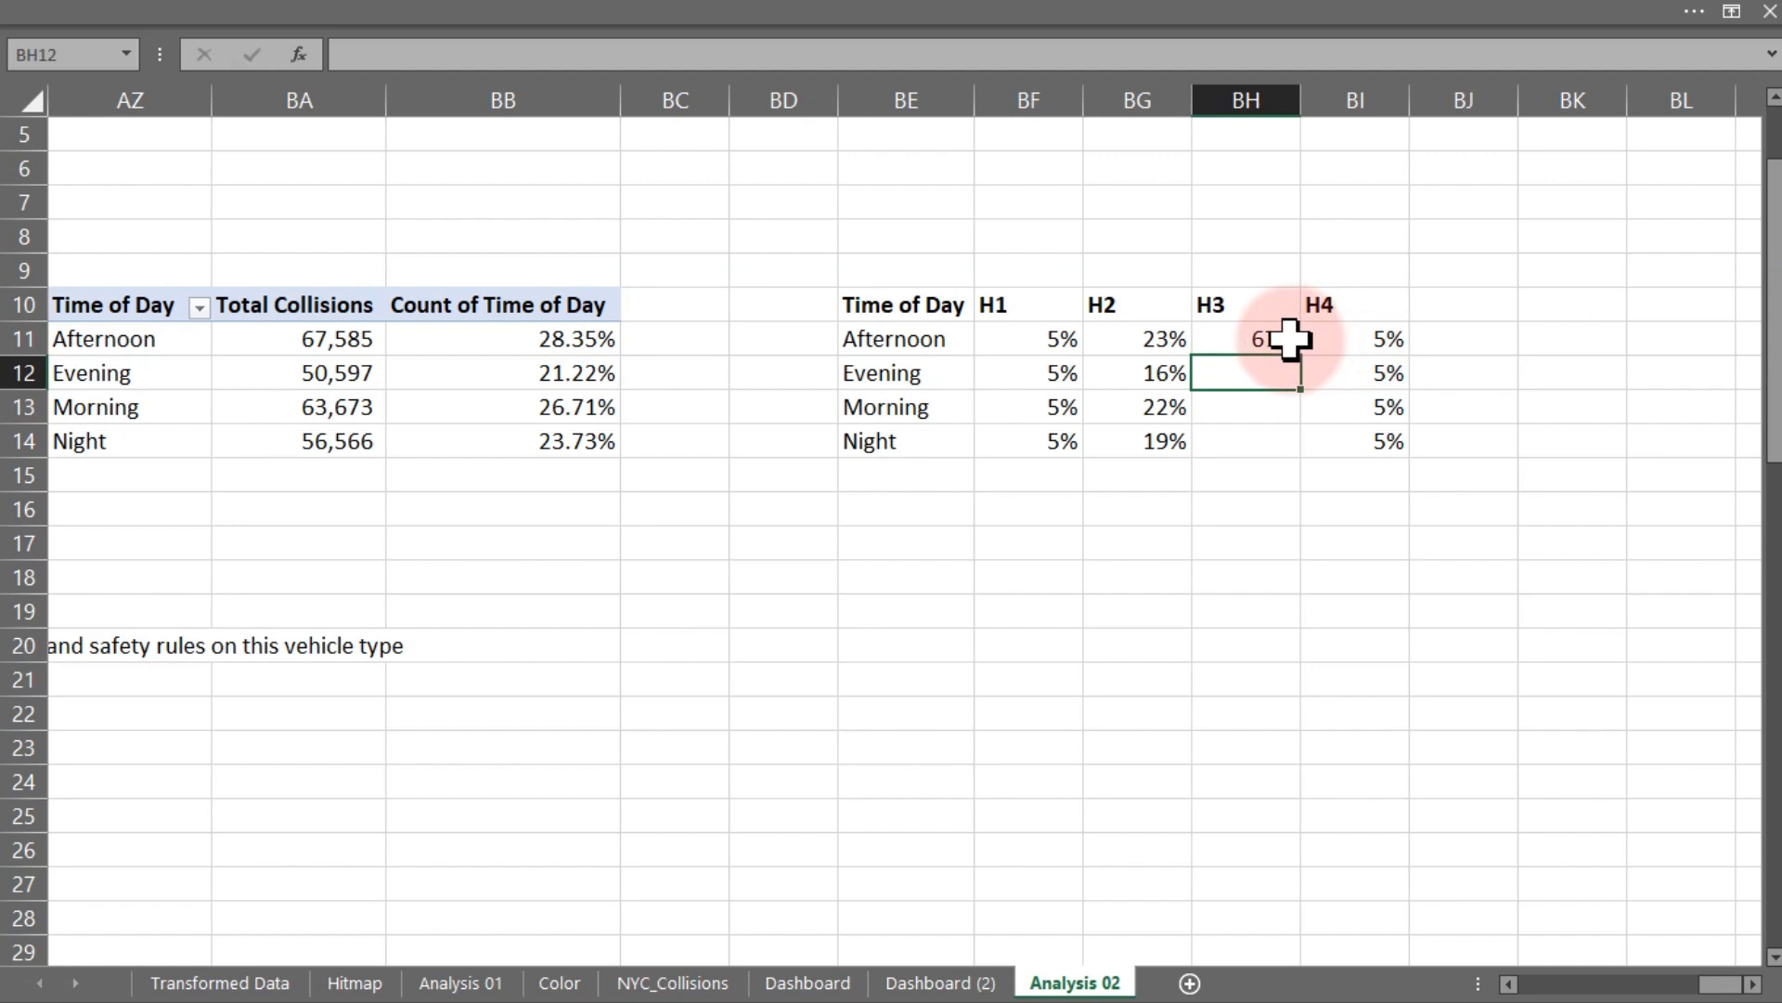
left_click(1290, 340)
left_click_drag(1300, 355, 1292, 444)
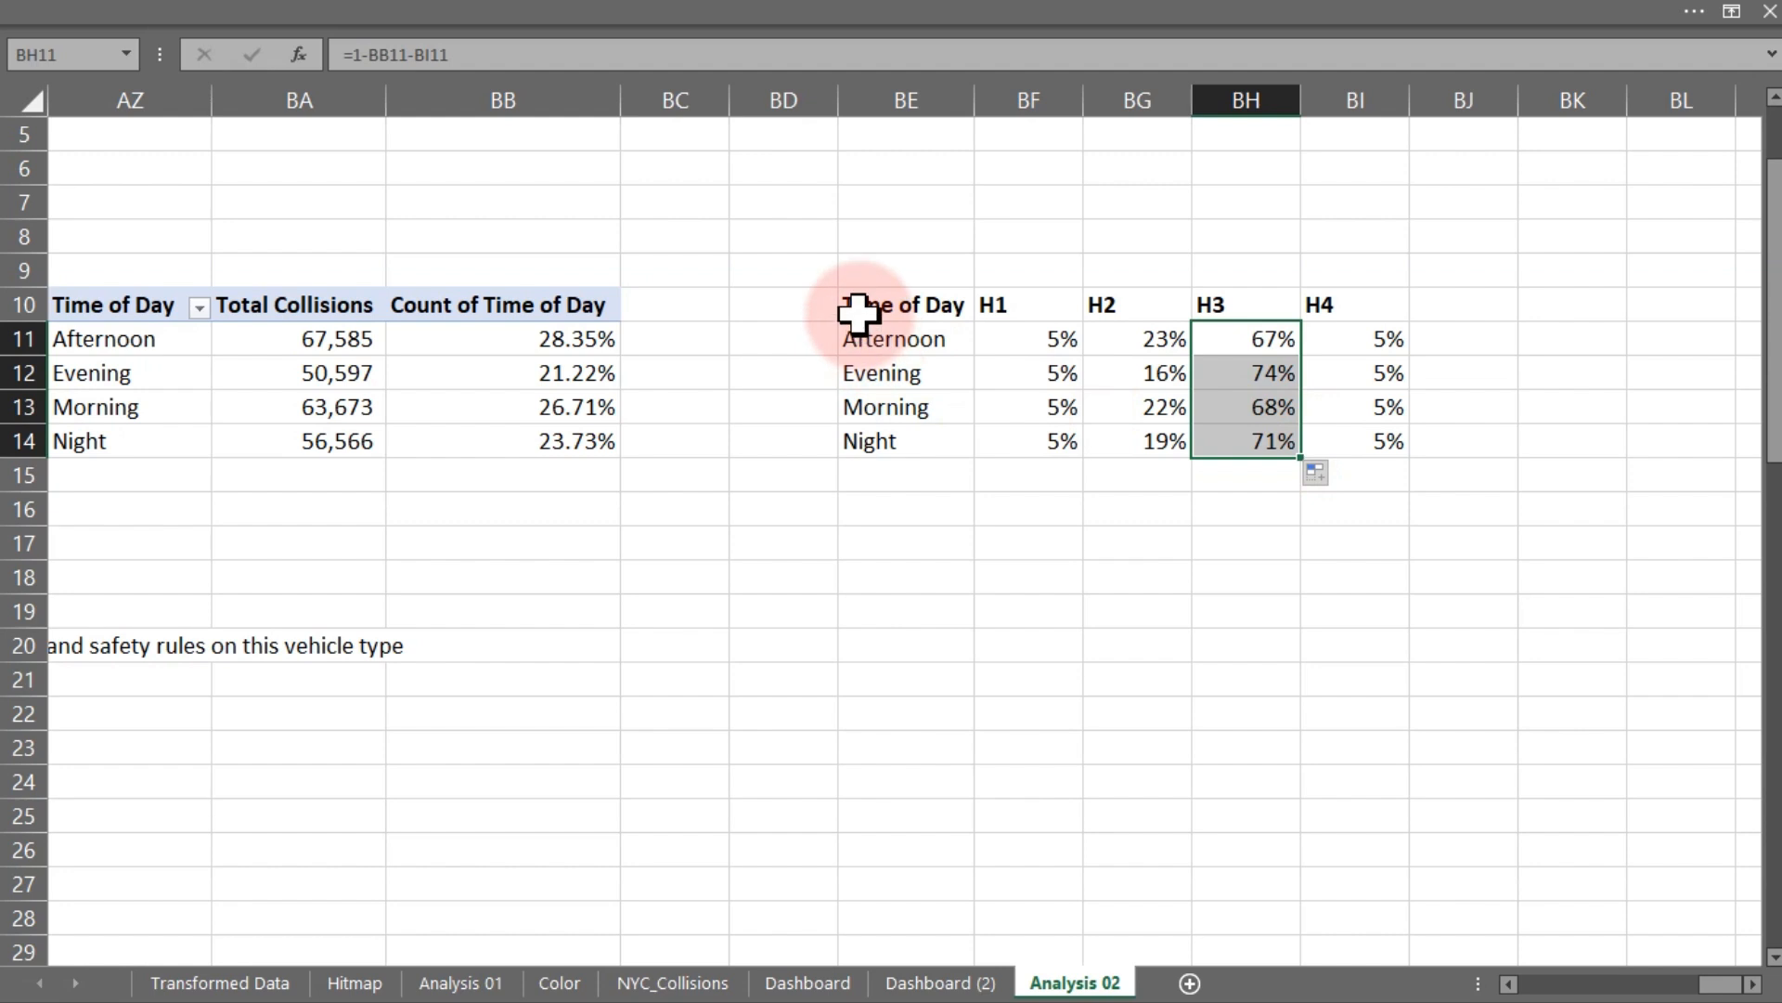
- Try inserting a 100% stacked bar chart from the table BE10:BI14, then delete it
left_click_drag(860, 308, 1363, 438)
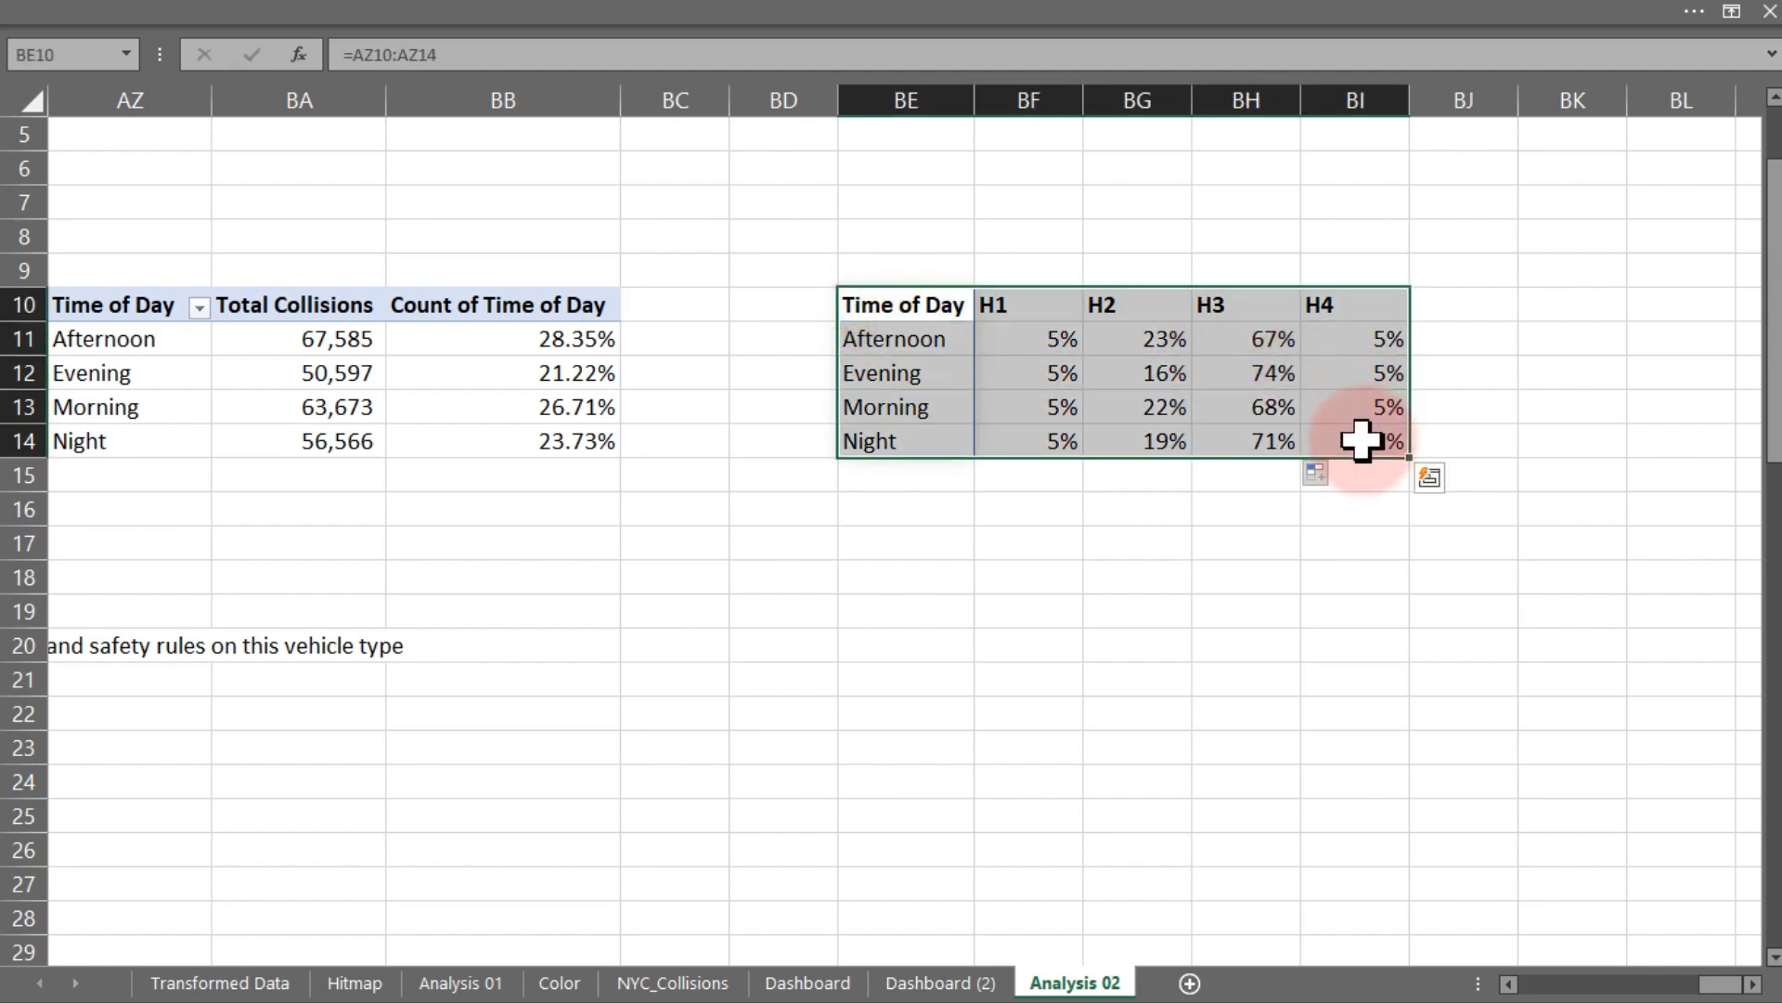
left_click(445, 19)
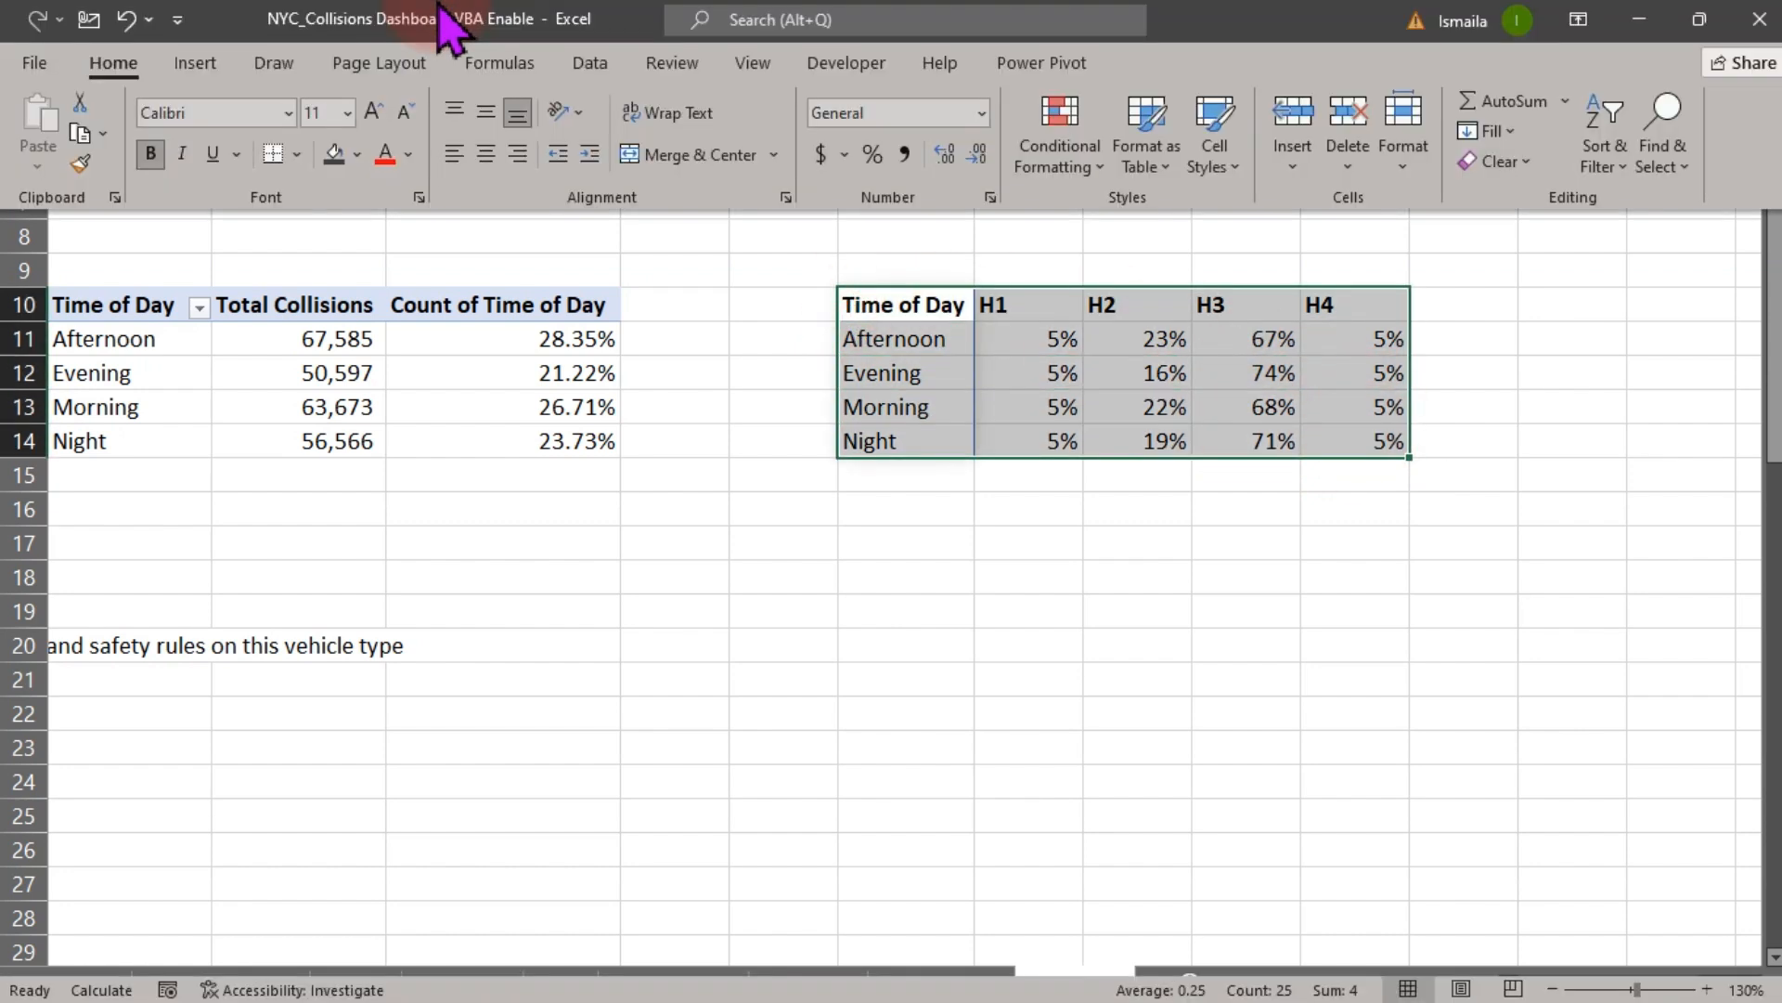
left_click(195, 63)
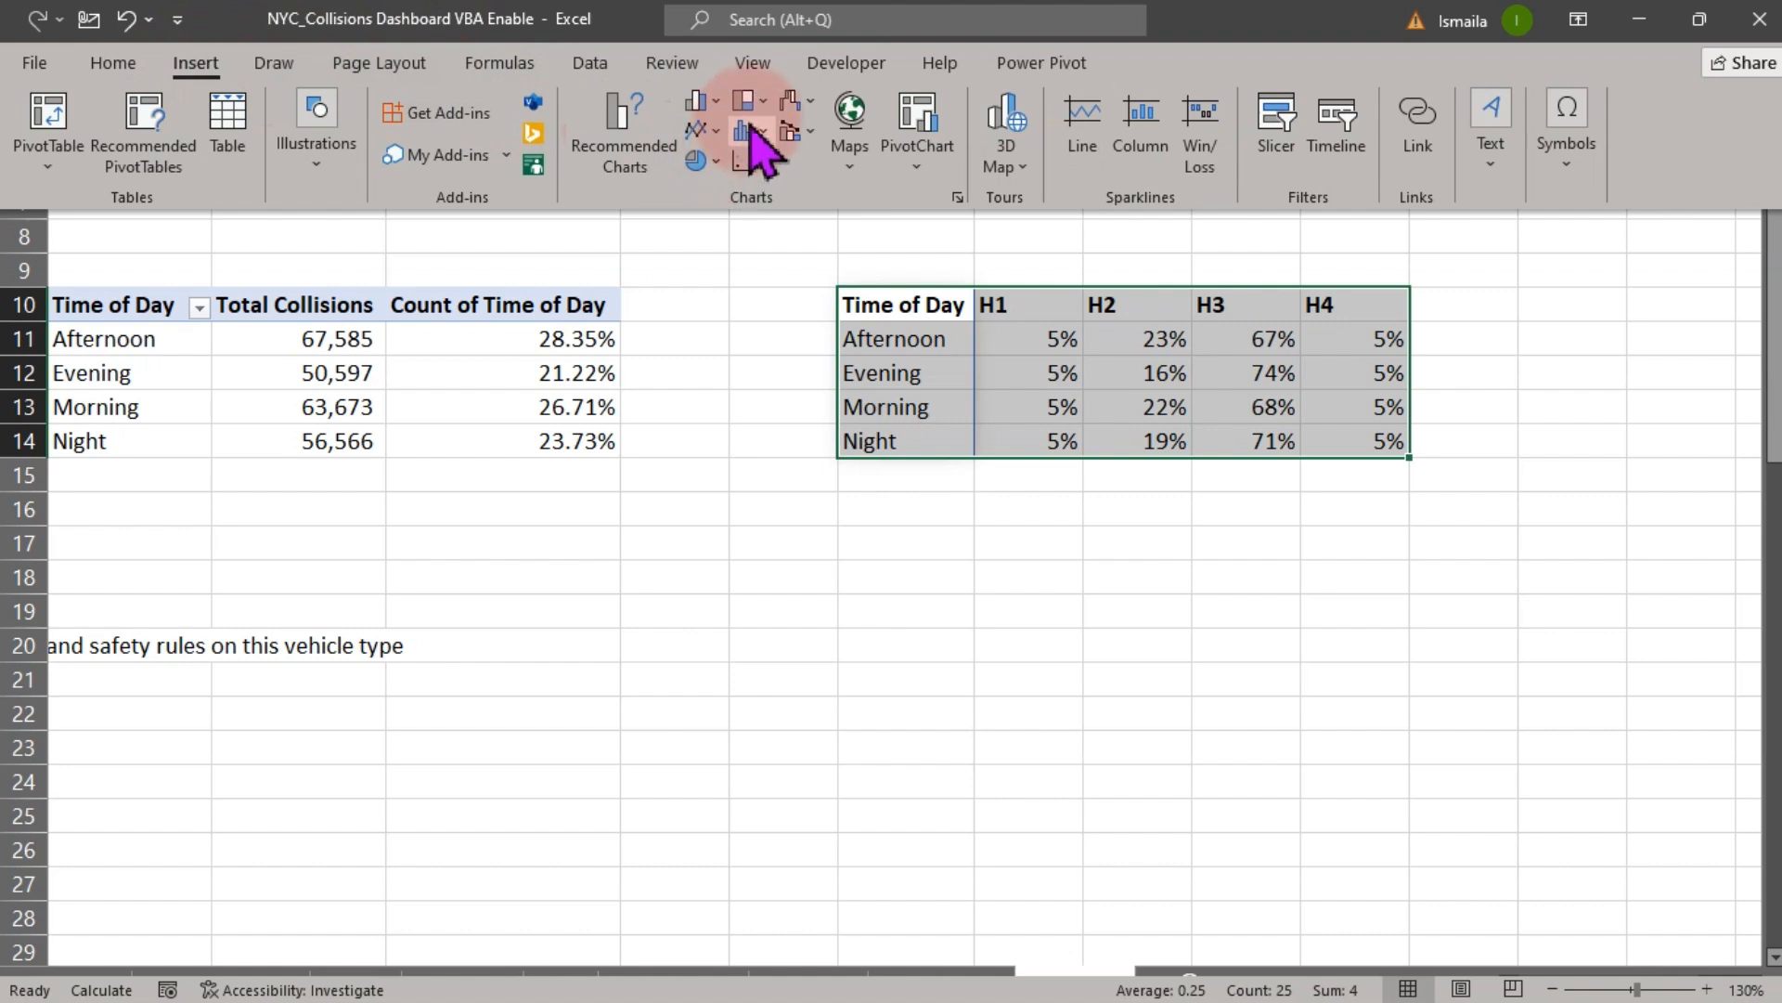
left_click(722, 102)
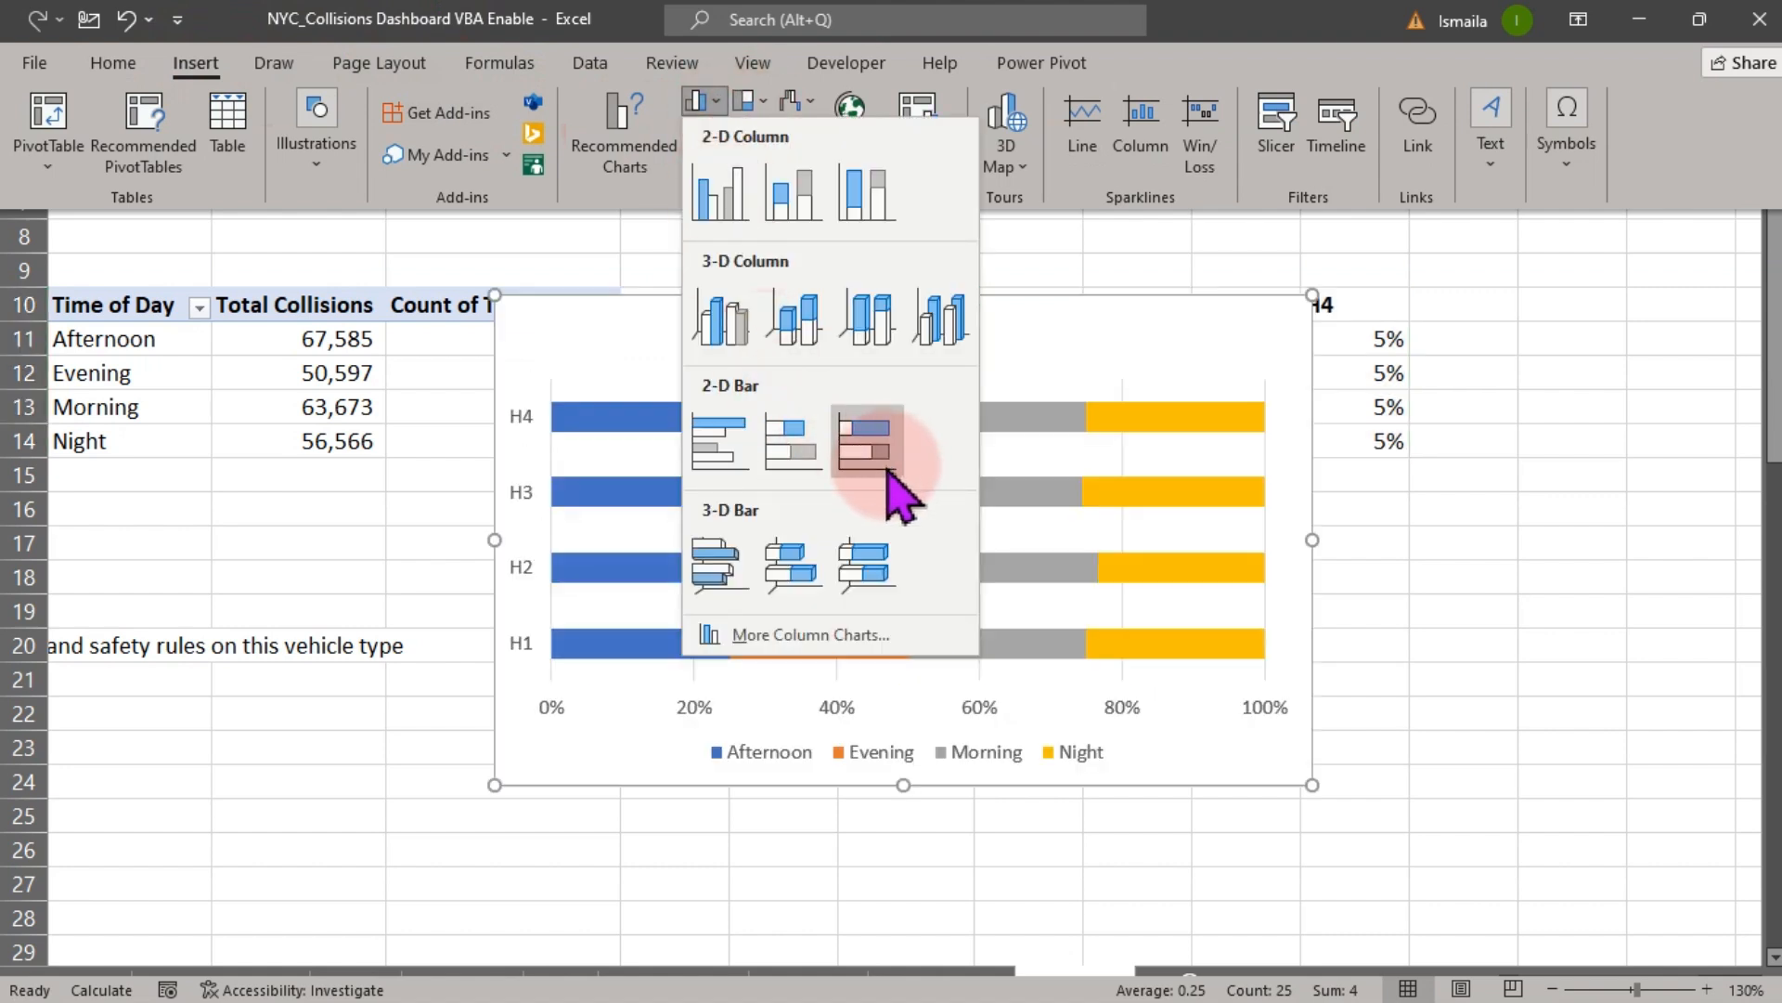
left_click(868, 444)
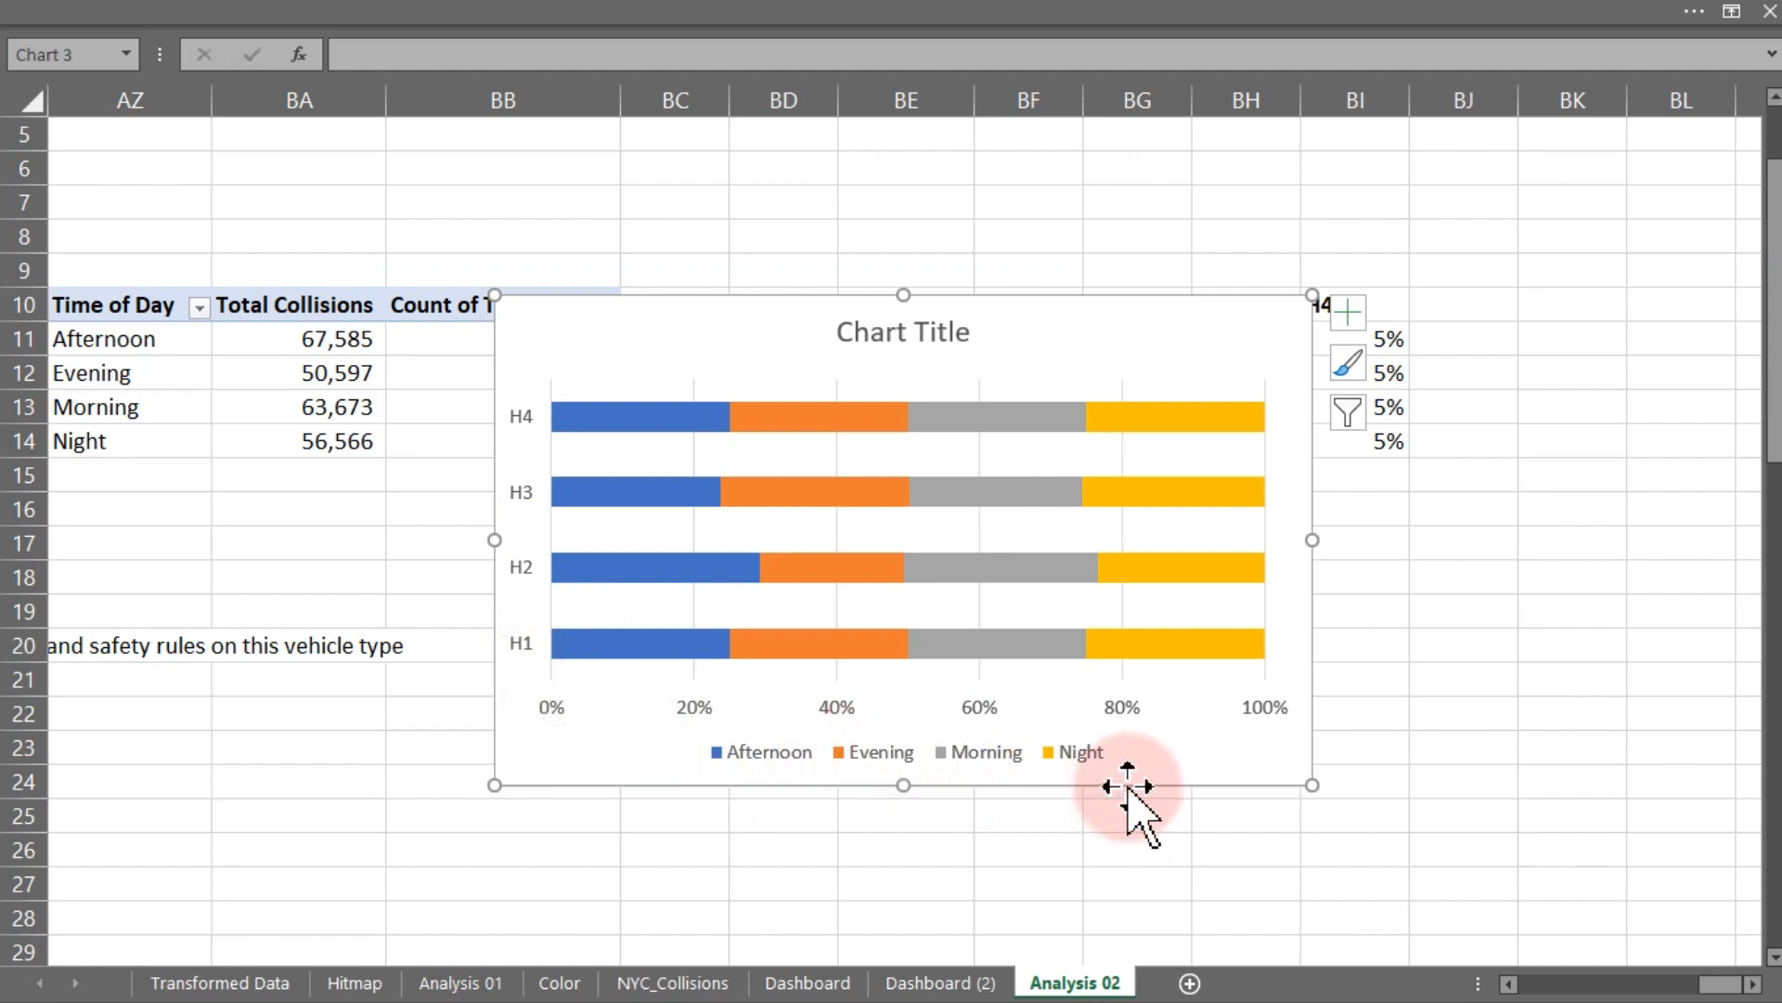
key("Delete")
- Insert an empty 100% stacked bar chart from a blank cell and move it below the H1–H4 table
left_click(773, 643)
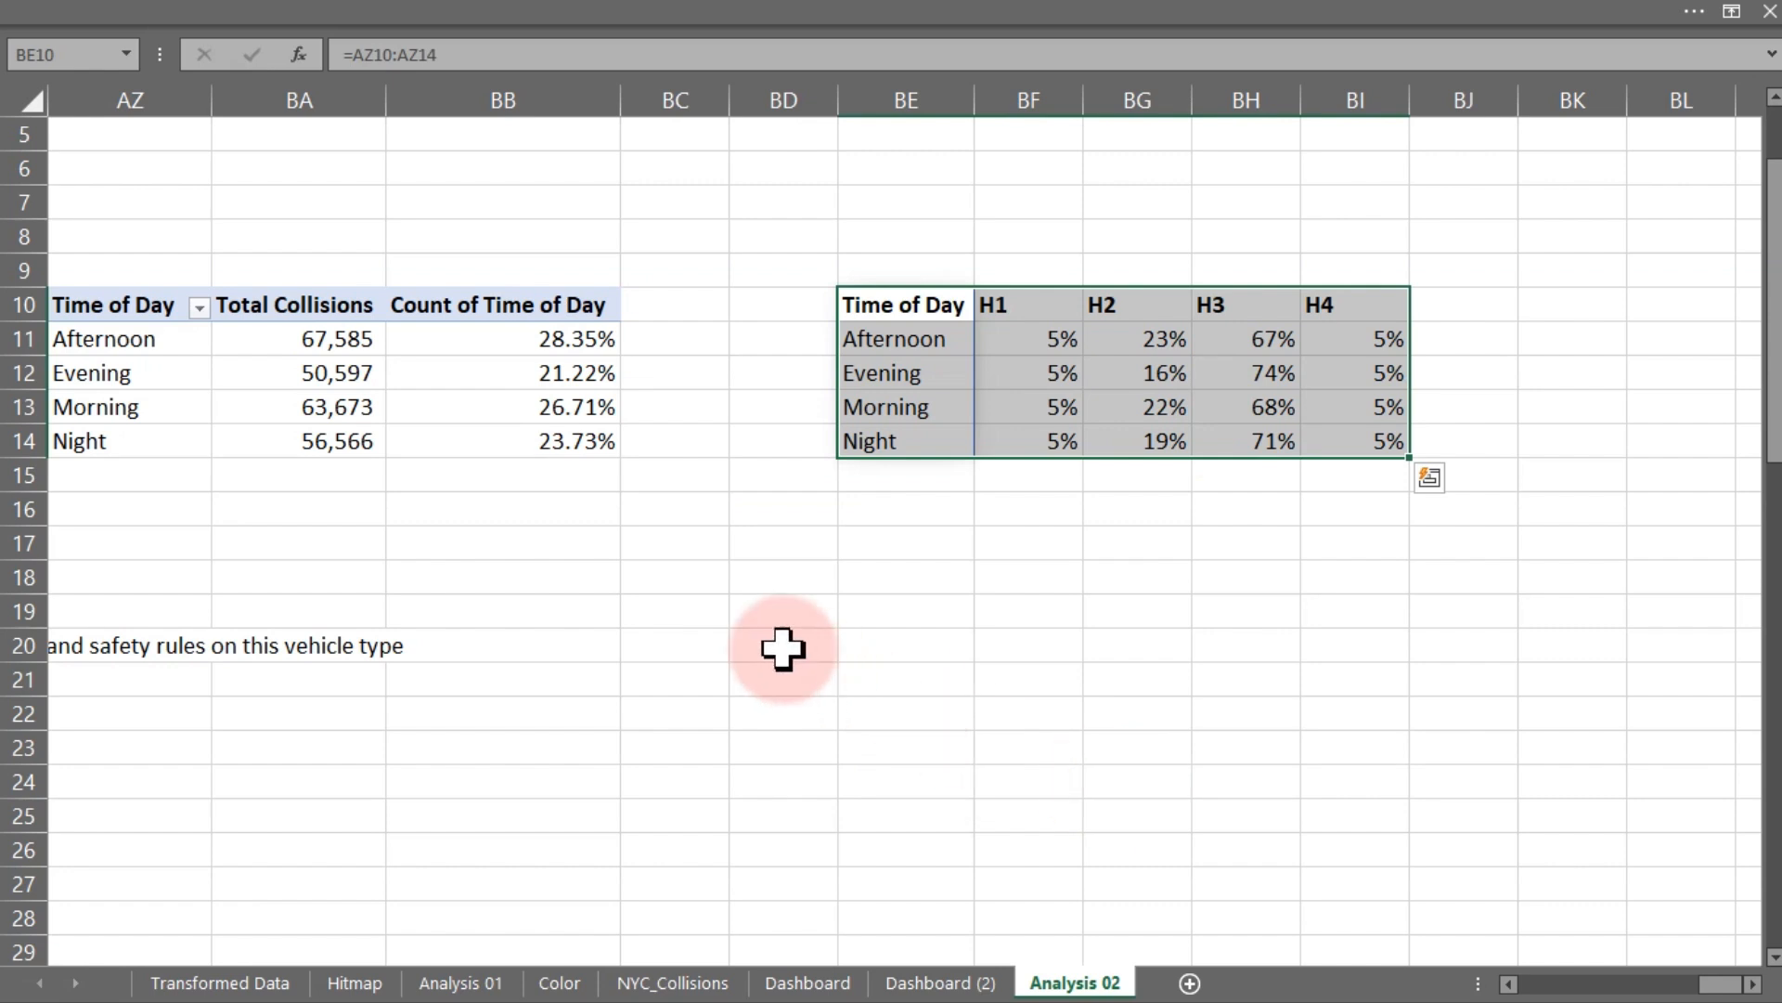
left_click(419, 13)
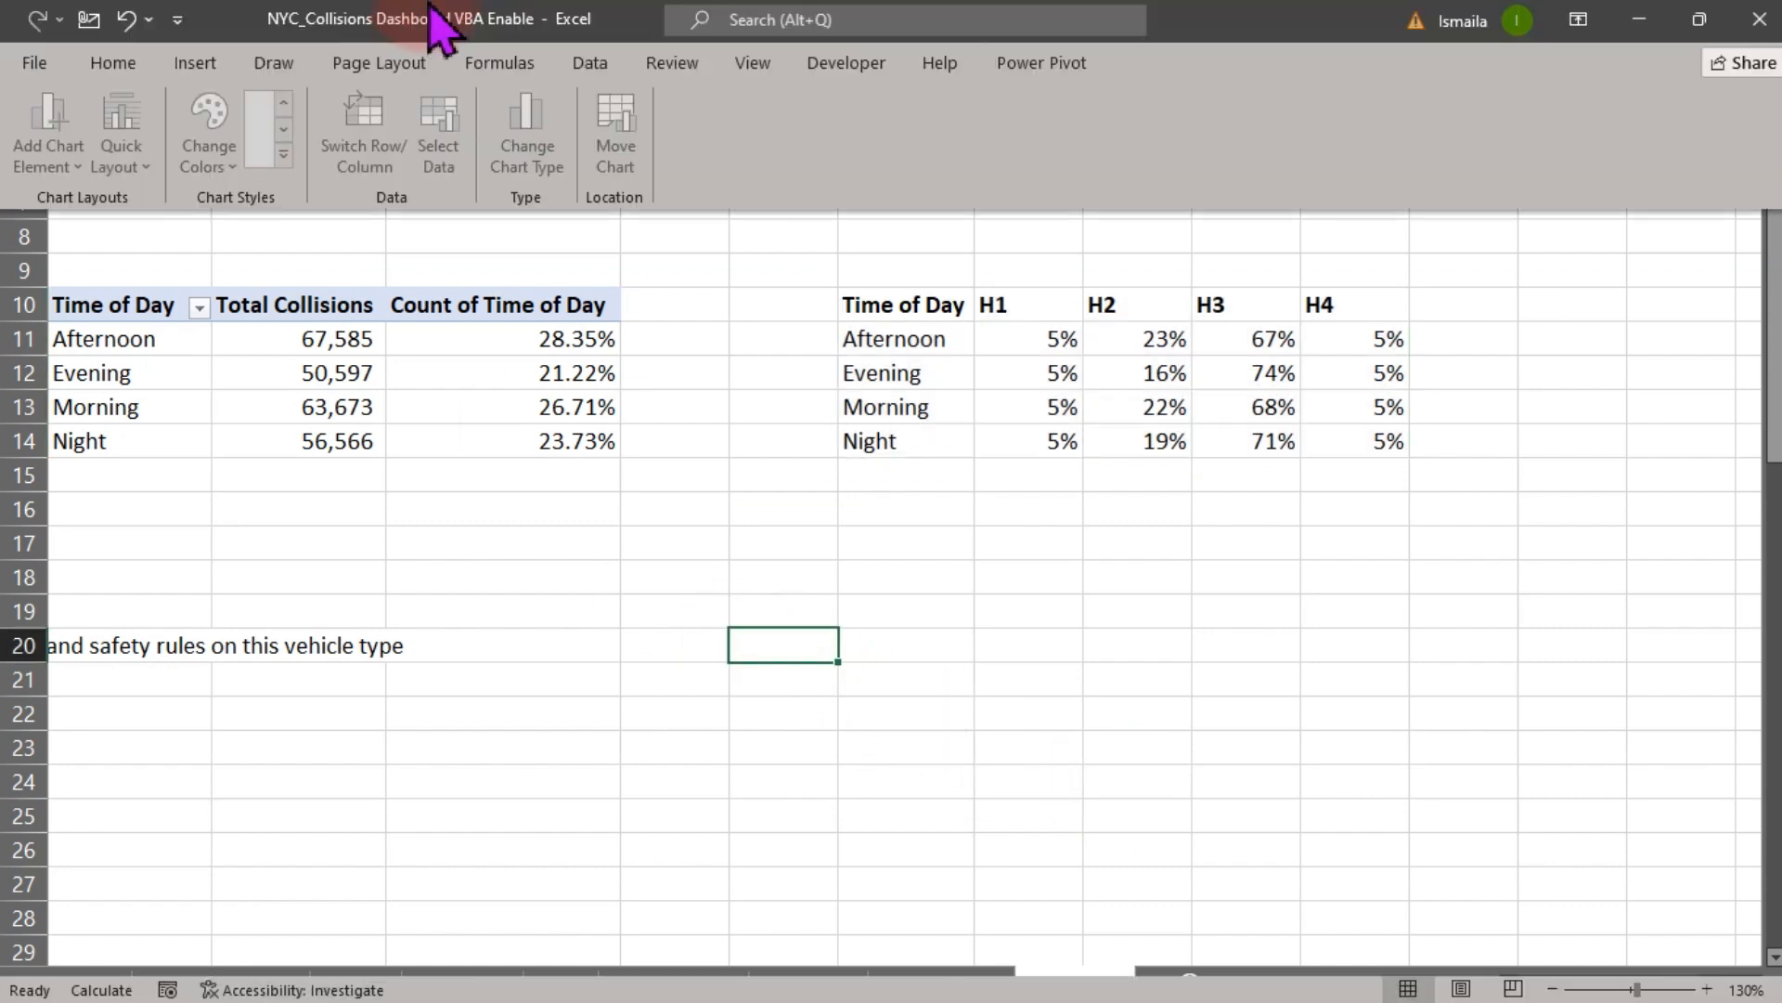
left_click(190, 63)
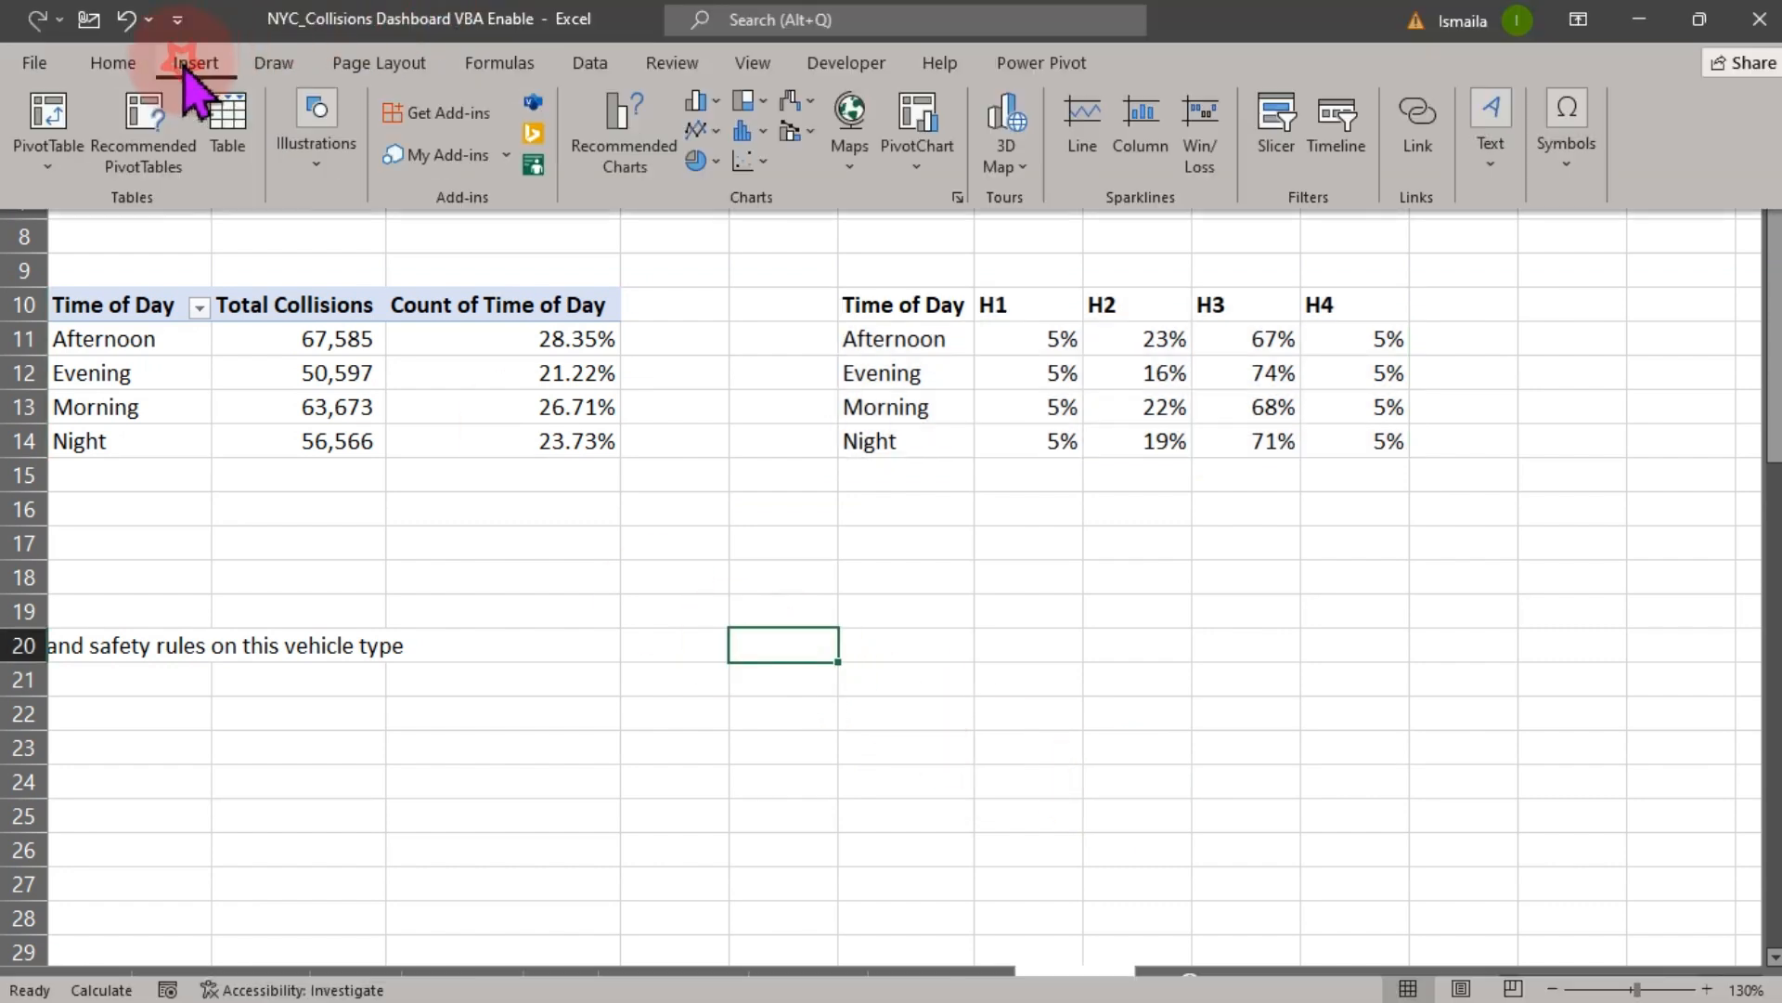
left_click(703, 100)
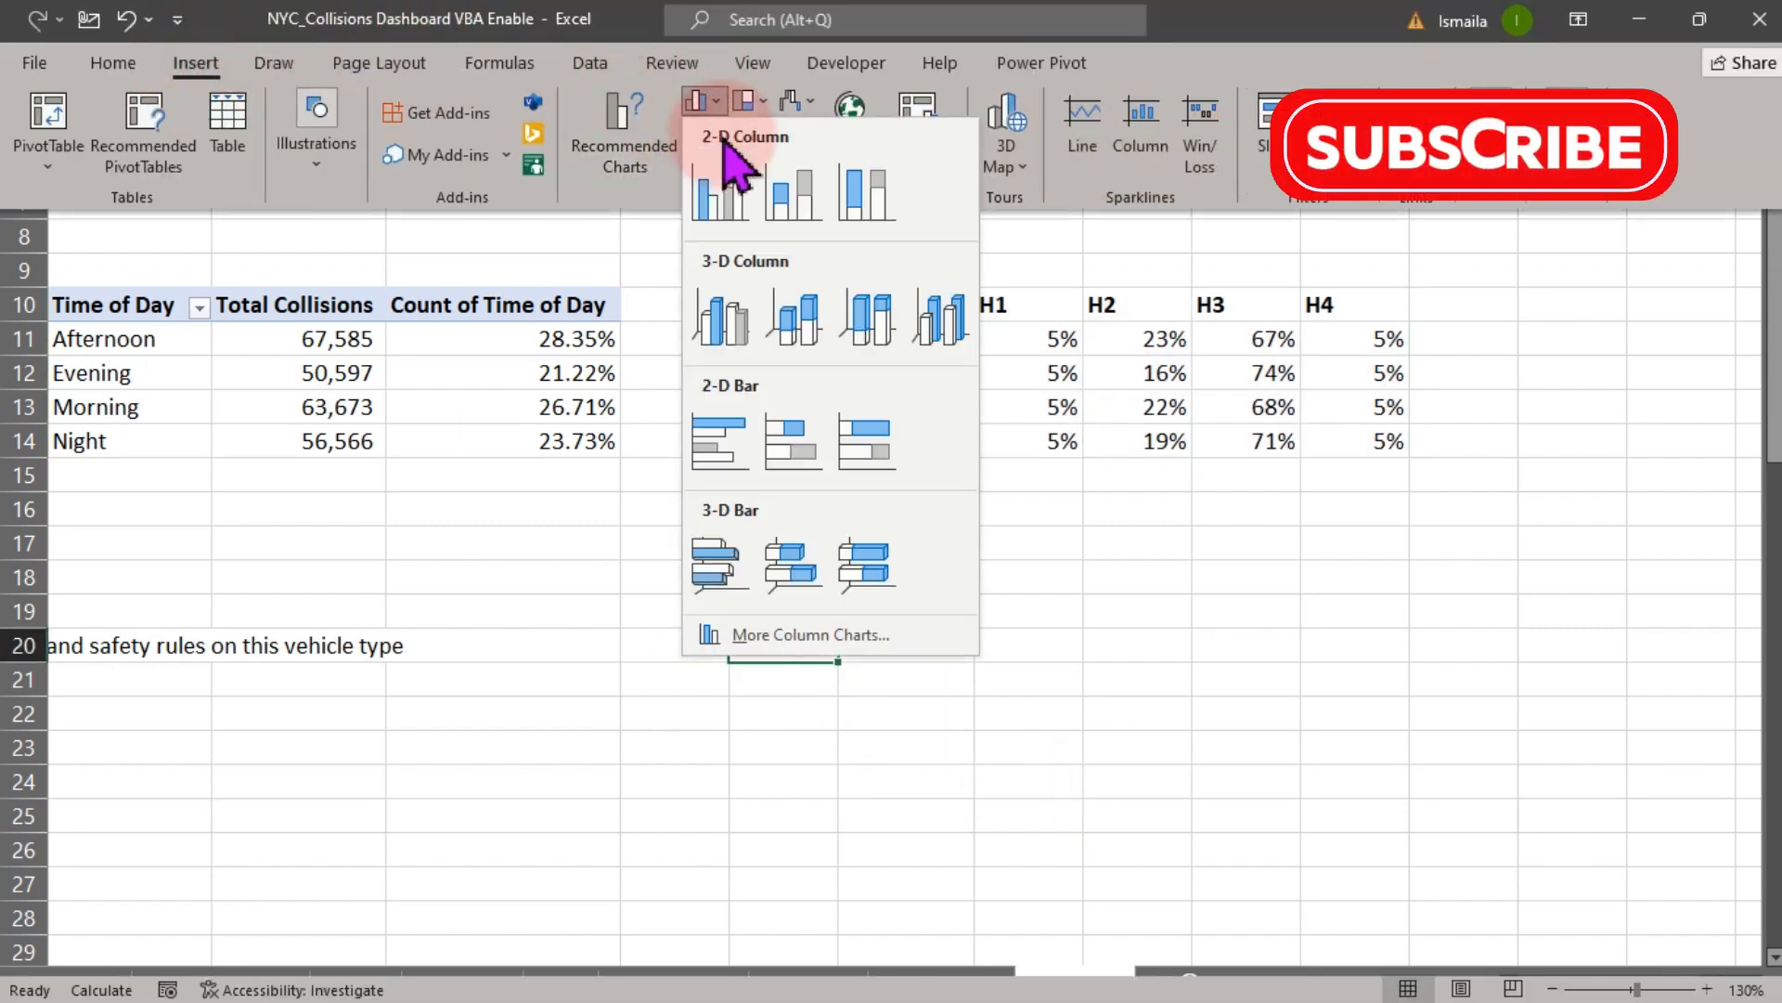
left_click(868, 440)
left_click_drag(1202, 301, 1163, 520)
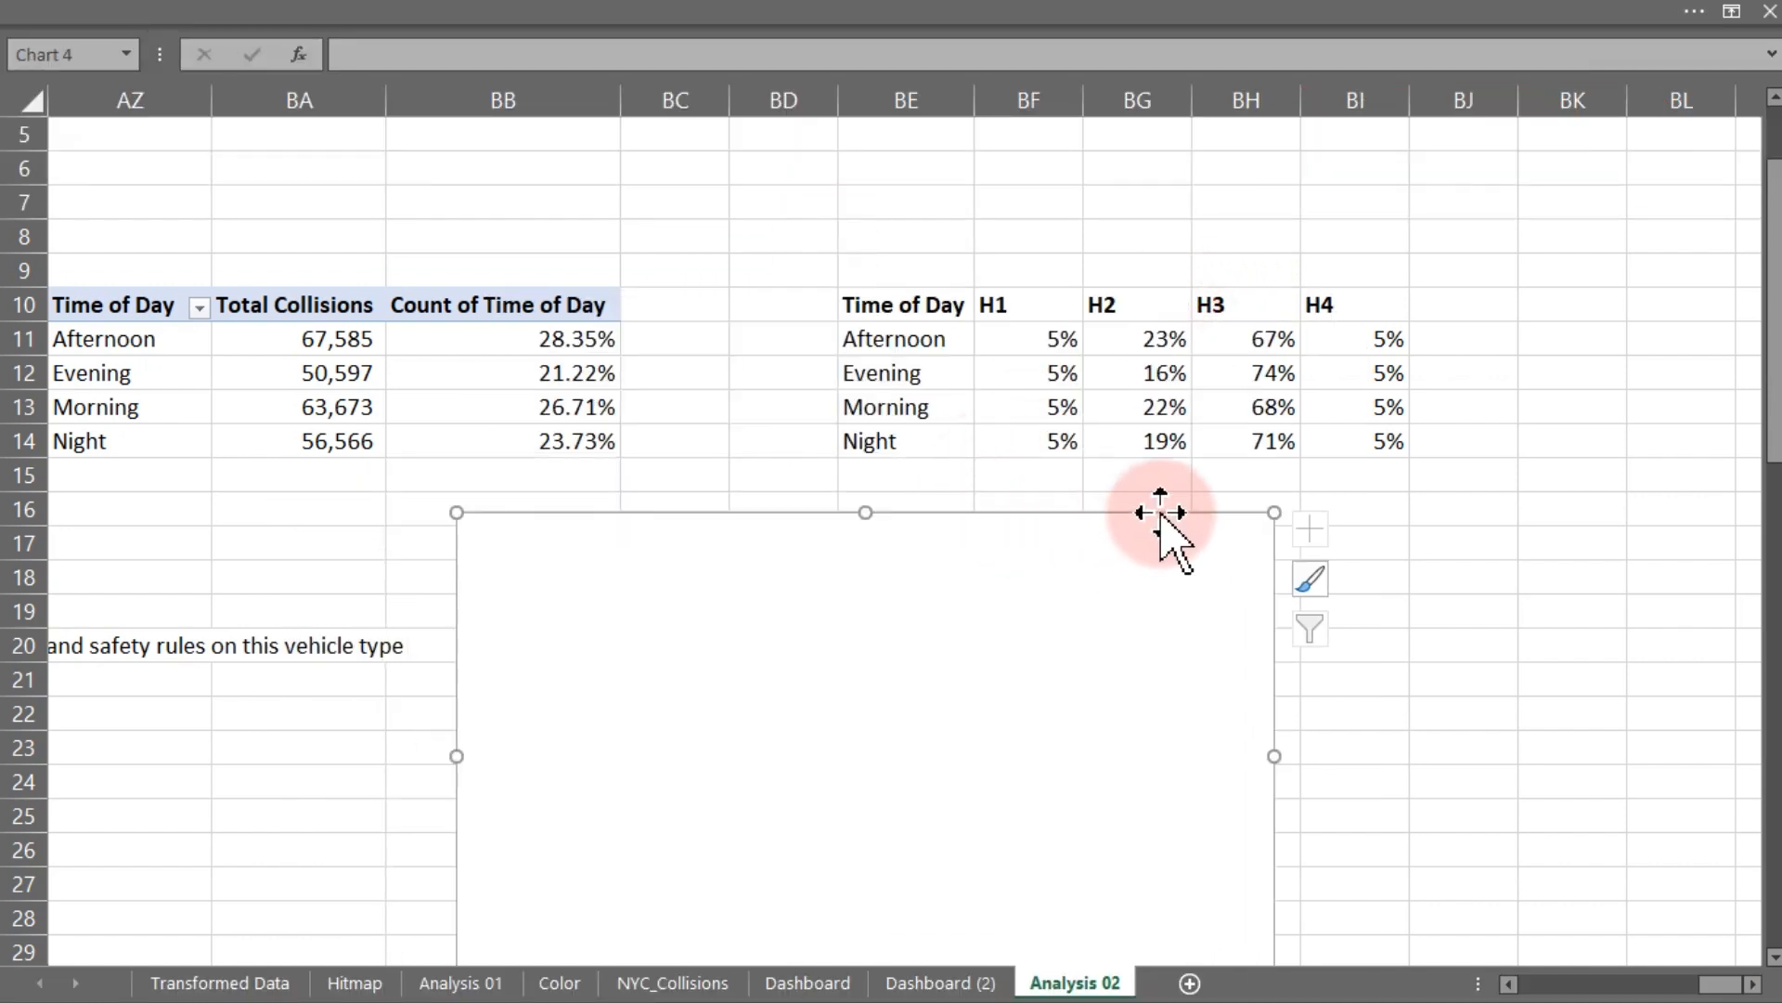
- Add the chart's first data series H1, with name BF10 and values BF11:BF14
right_click(948, 678)
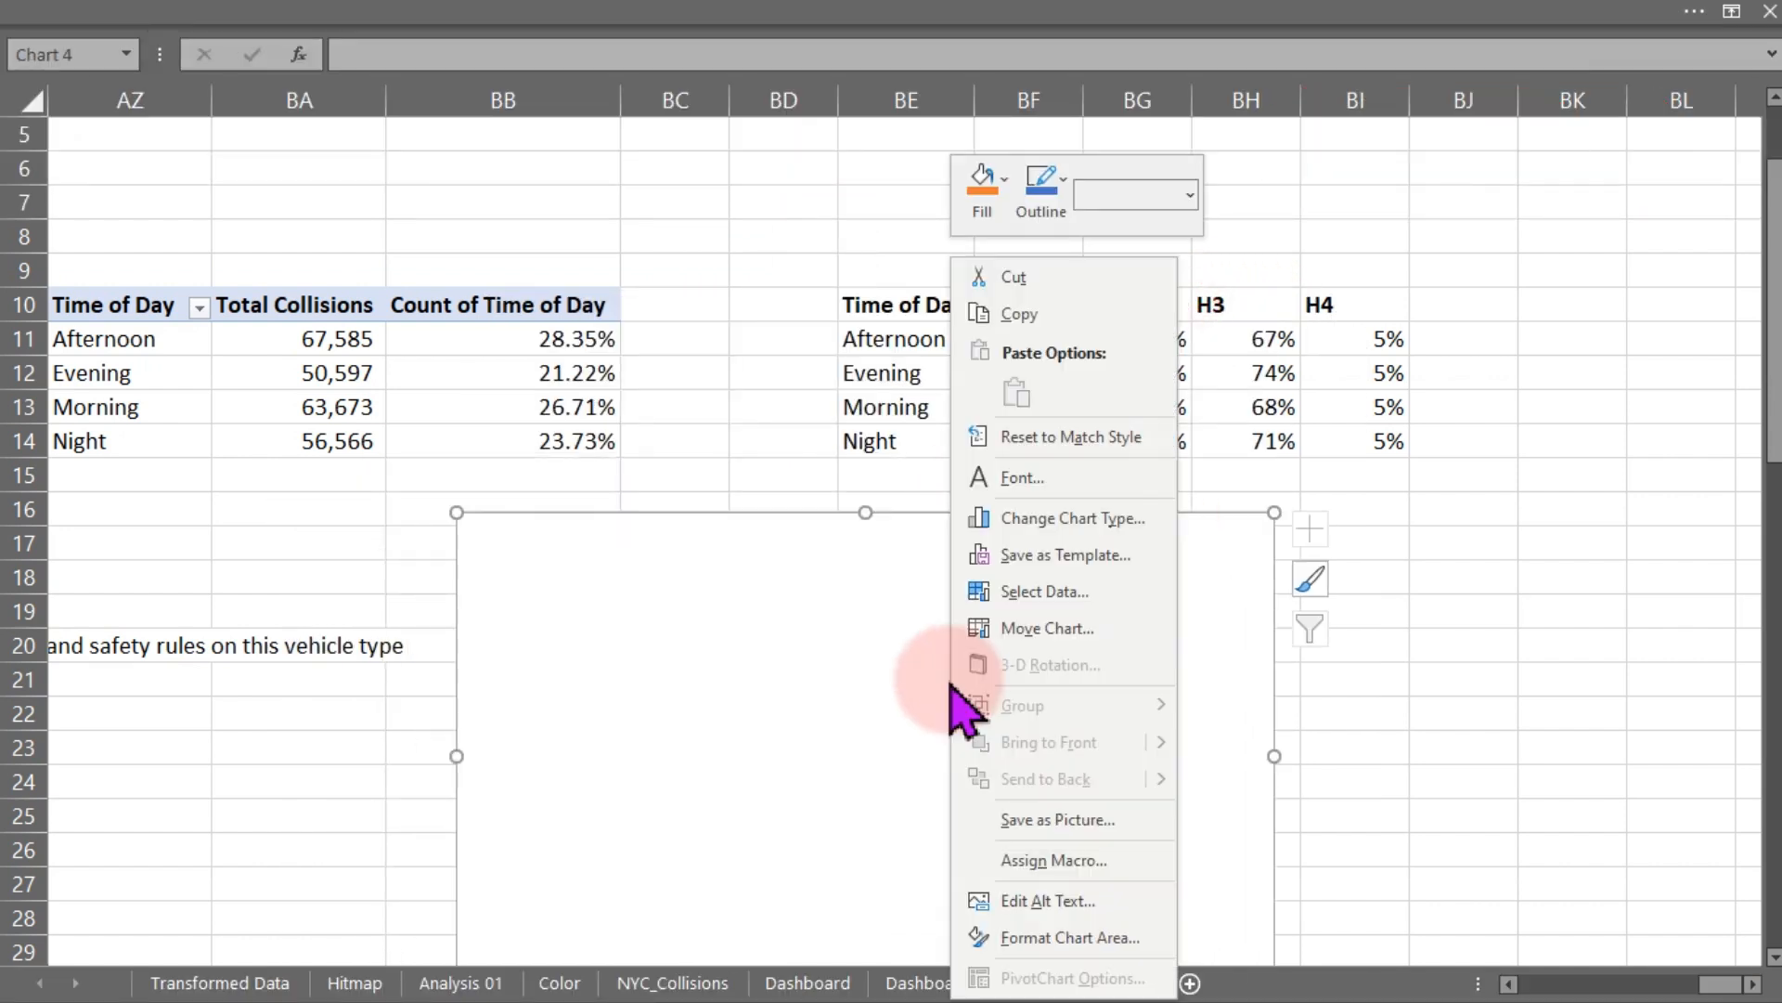
left_click(1041, 594)
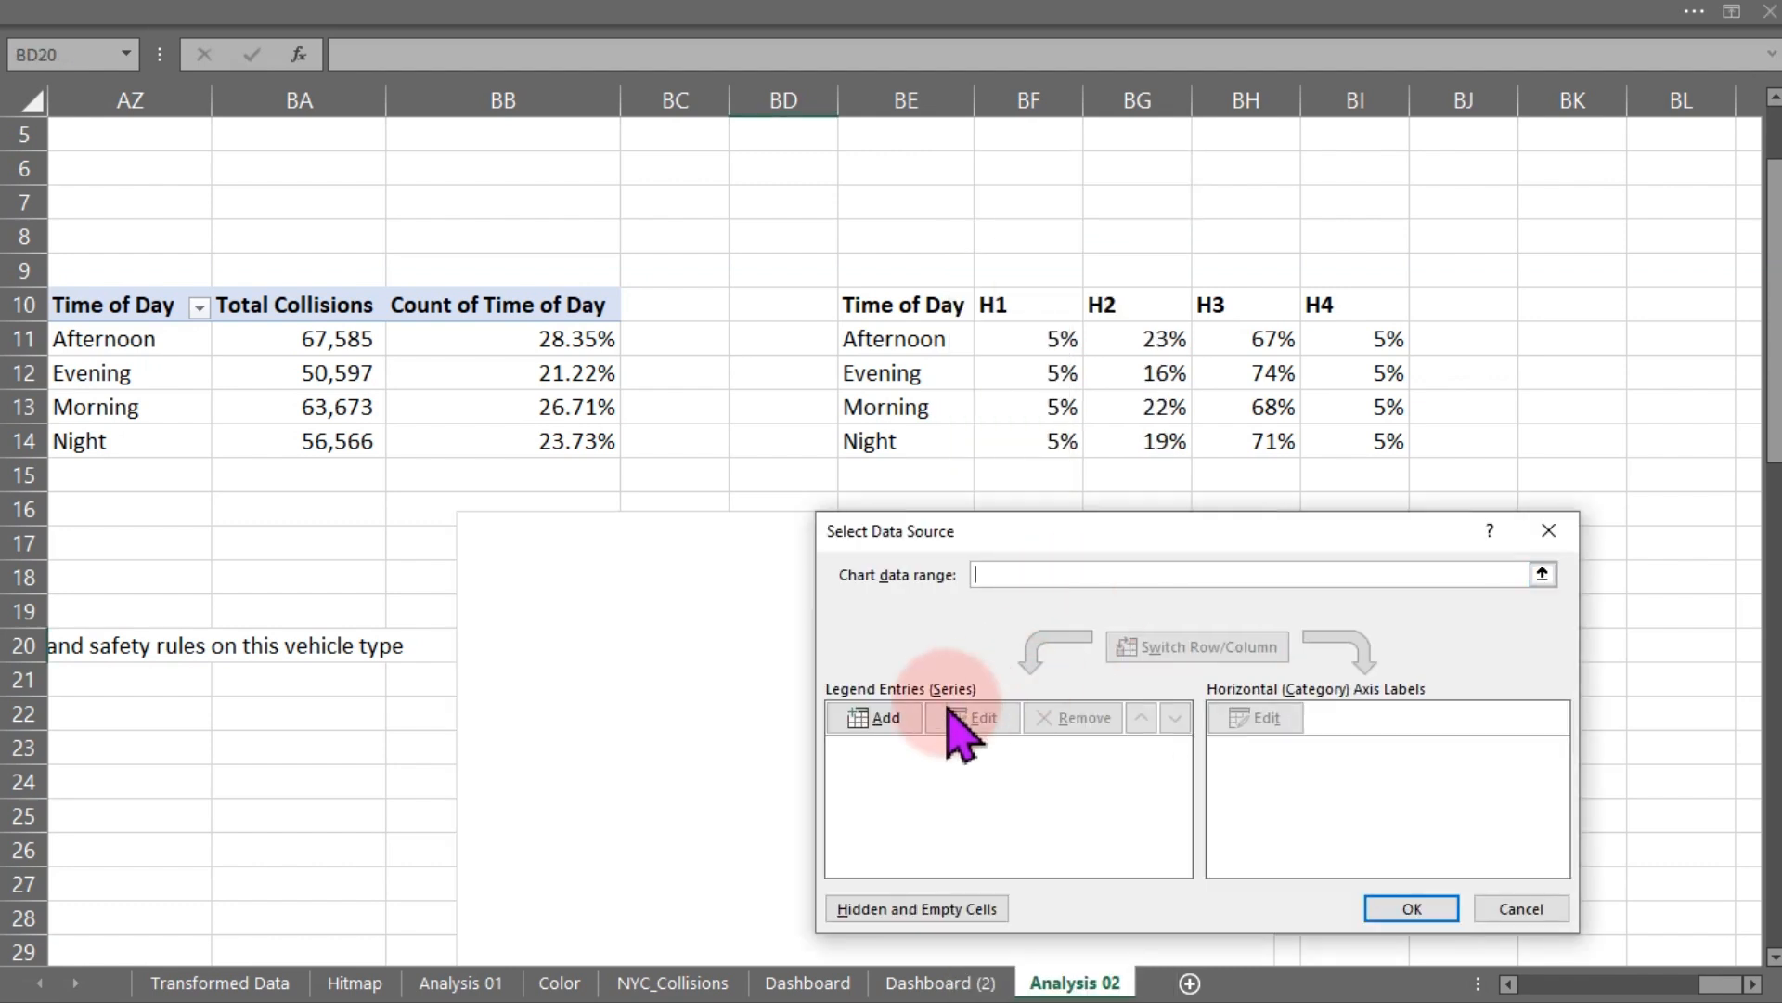
left_click(890, 722)
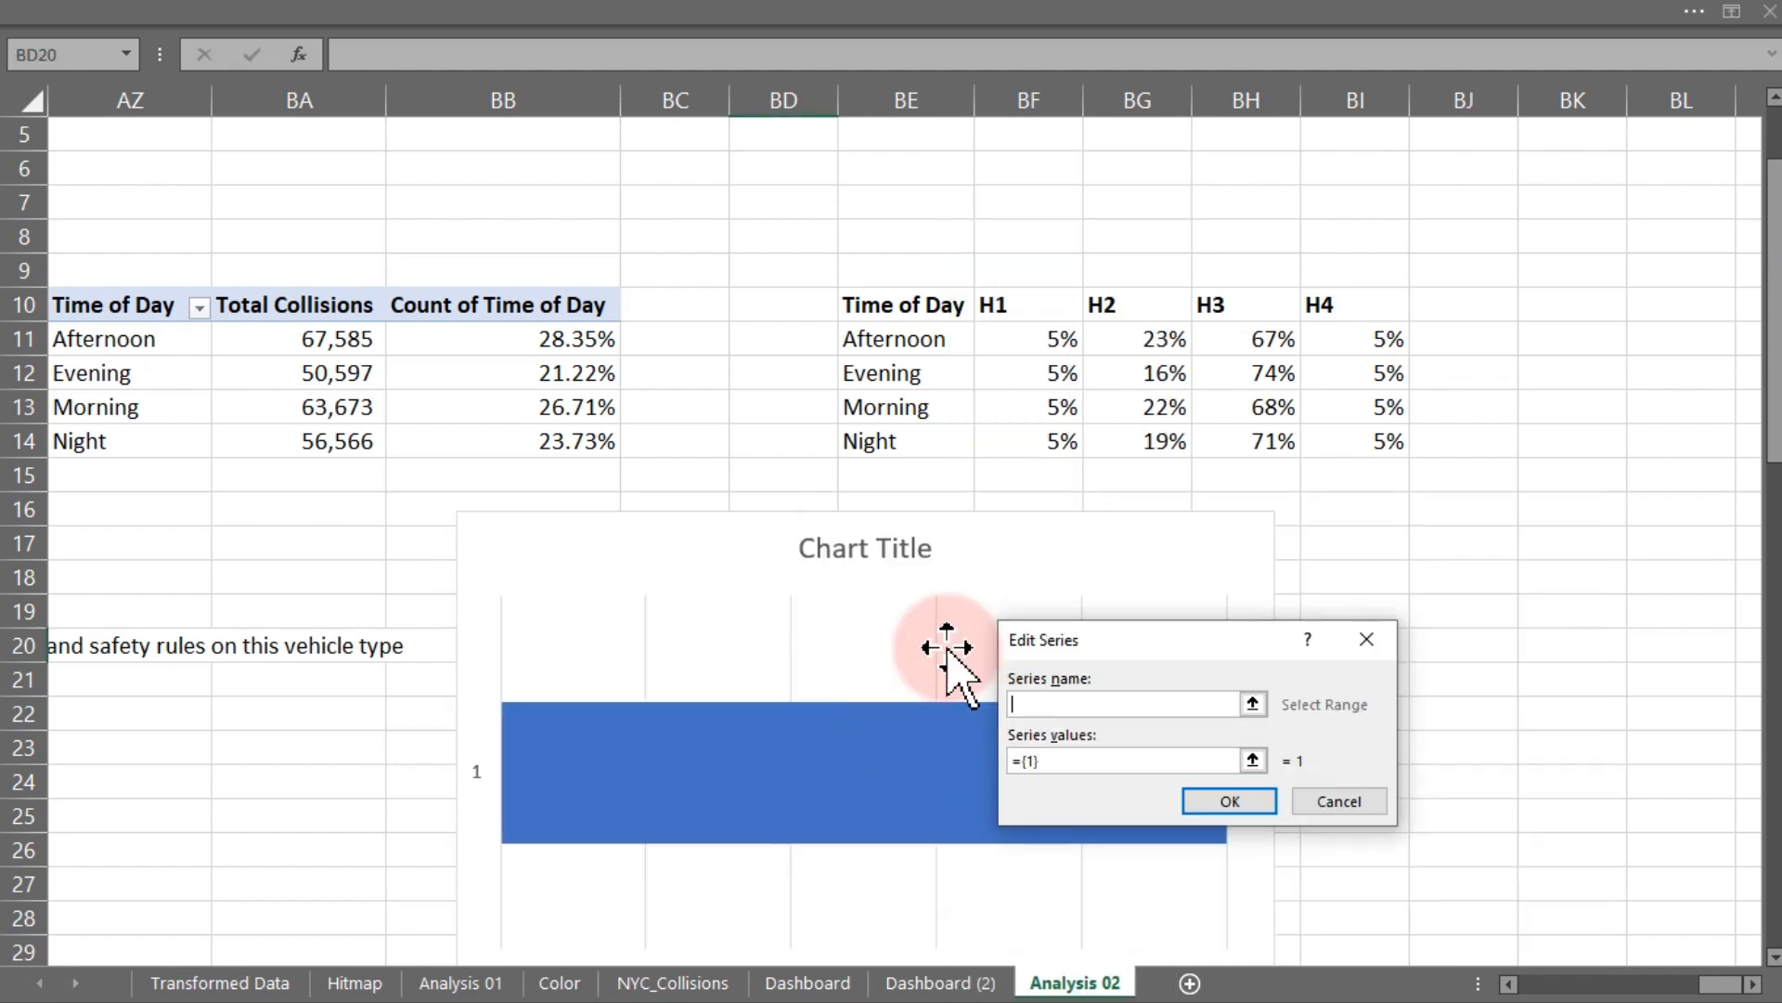
left_click(1012, 303)
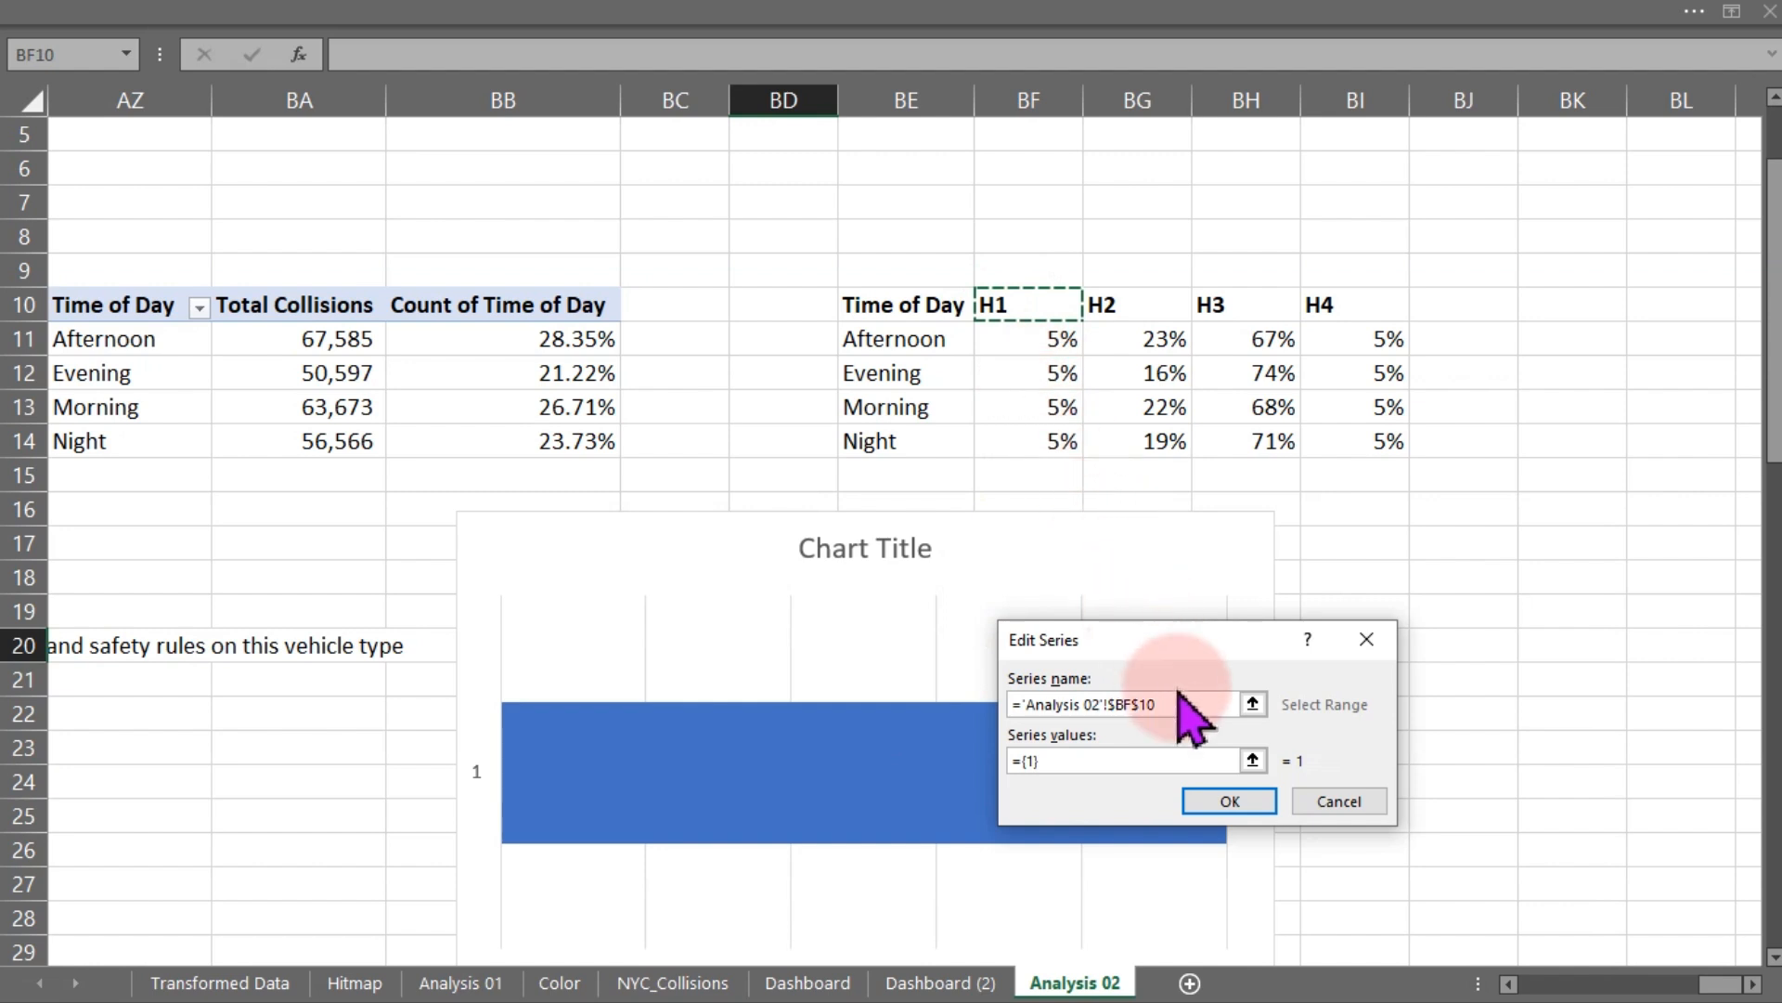
left_click(1156, 759)
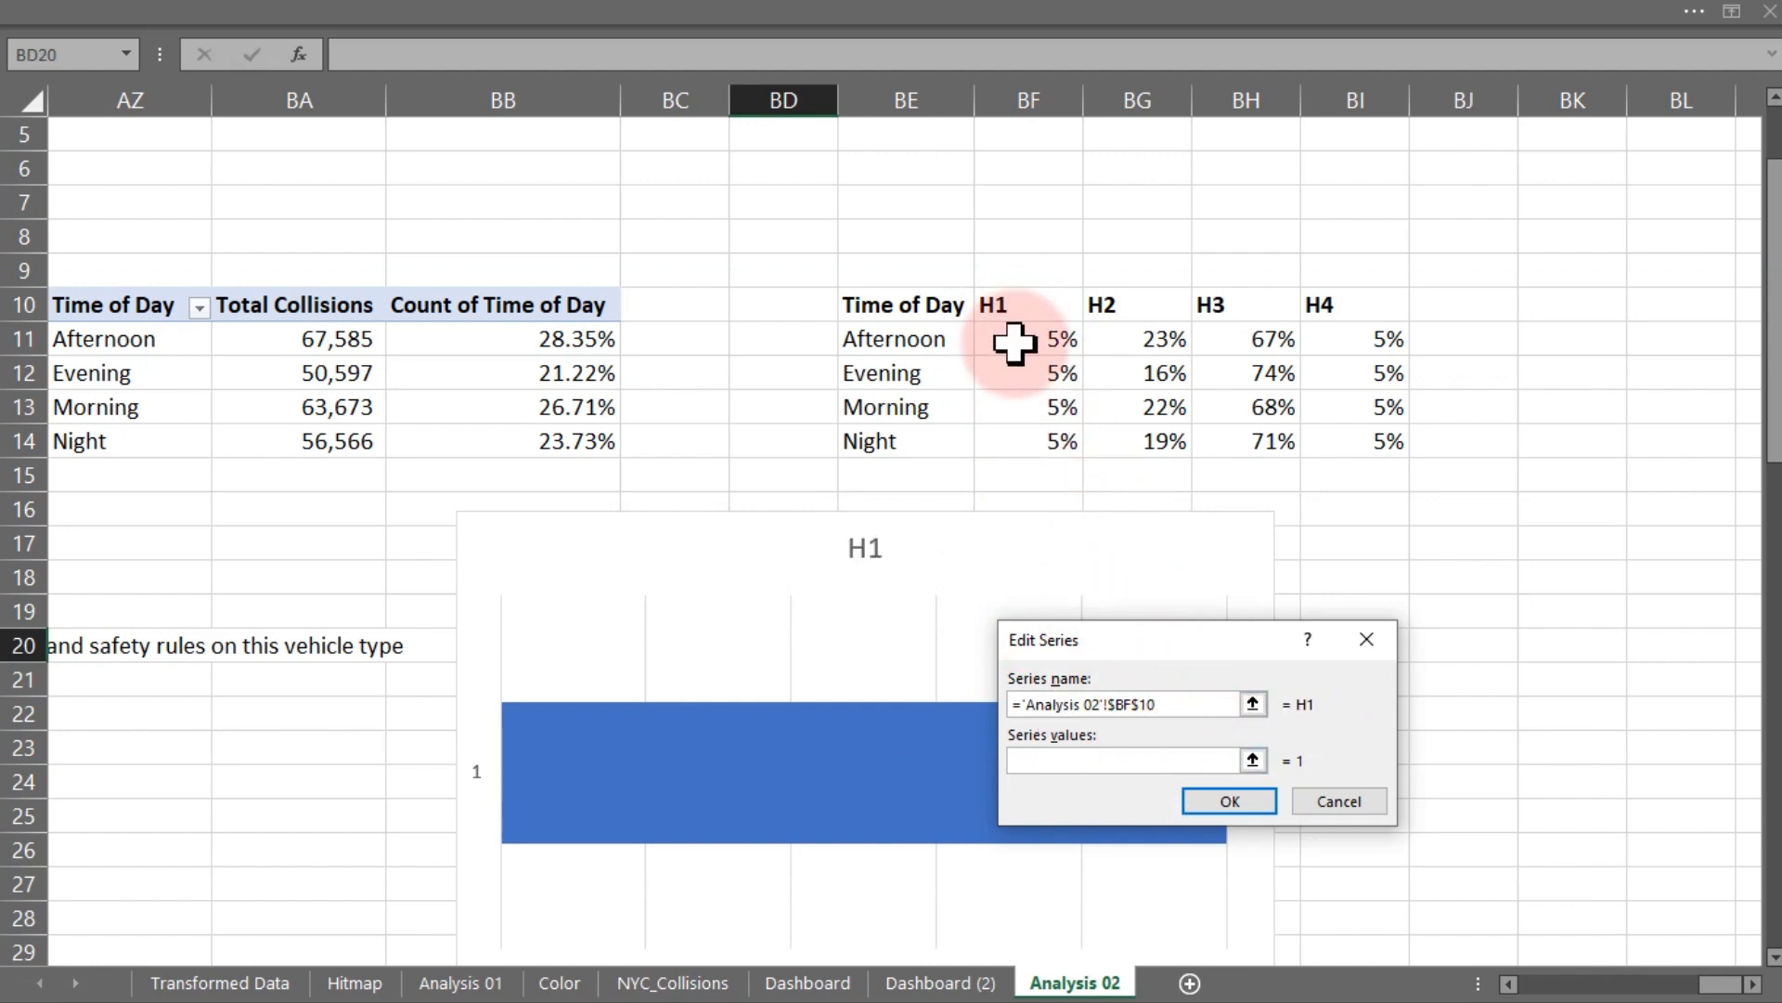
left_click_drag(1018, 346, 1021, 448)
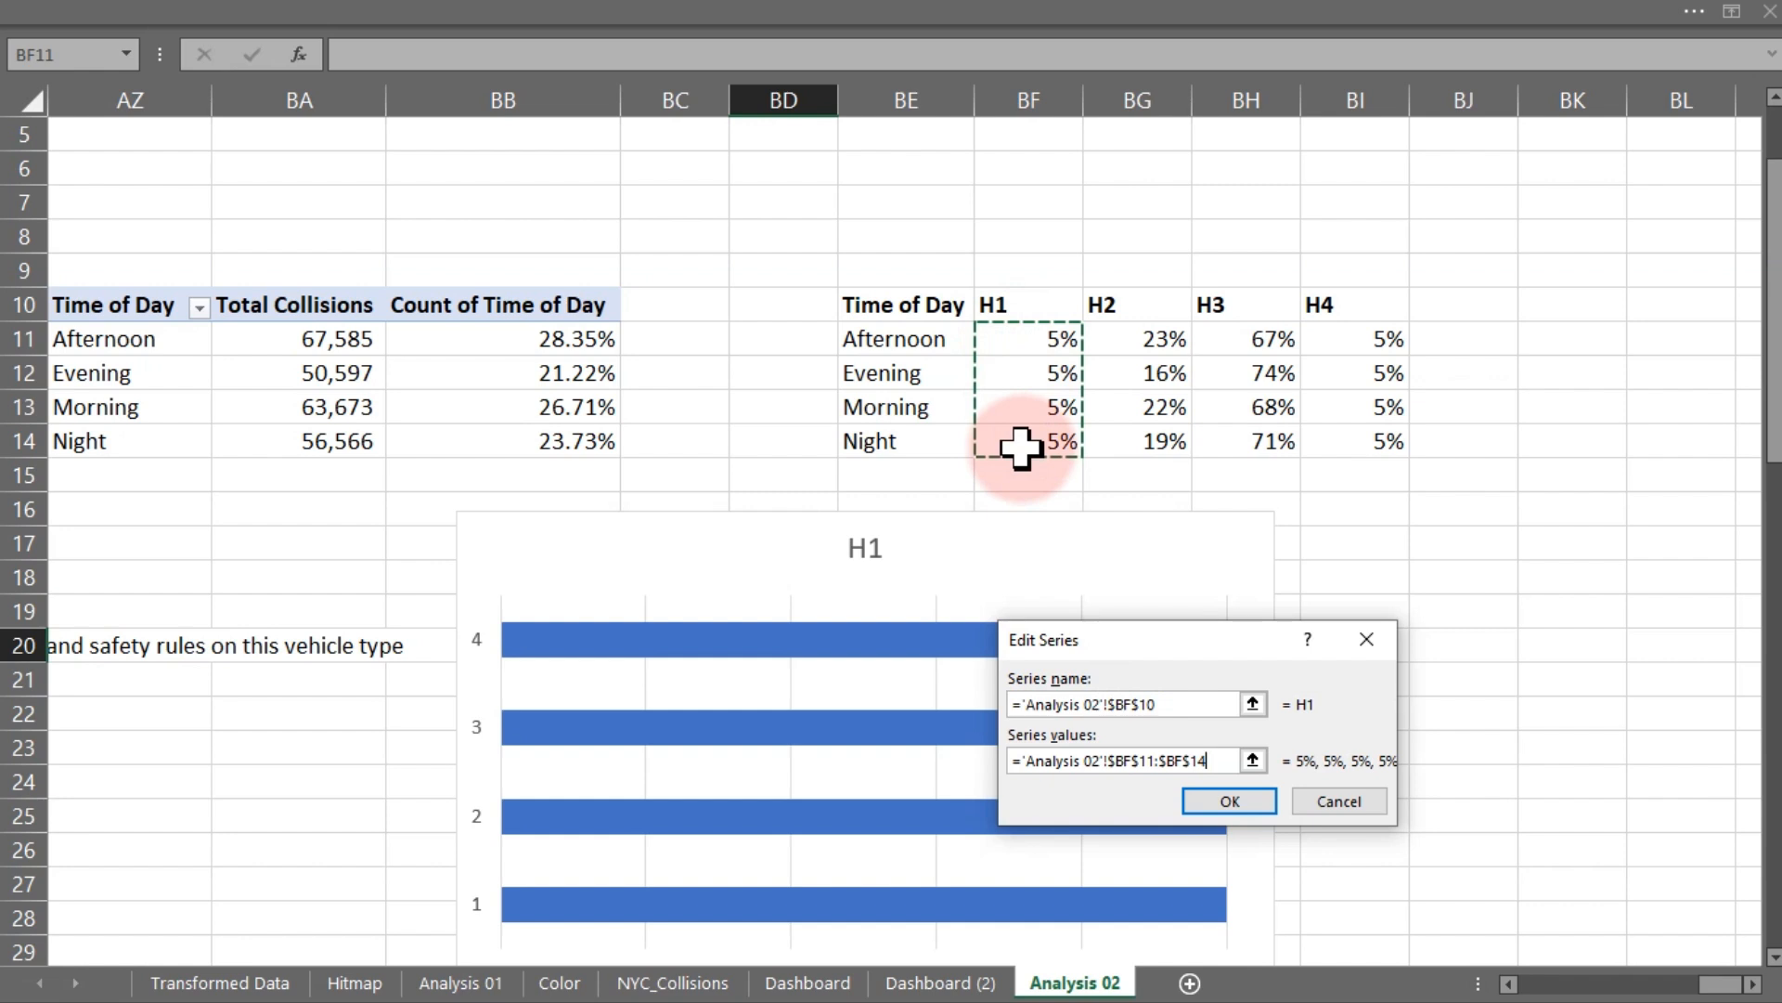
left_click(1227, 802)
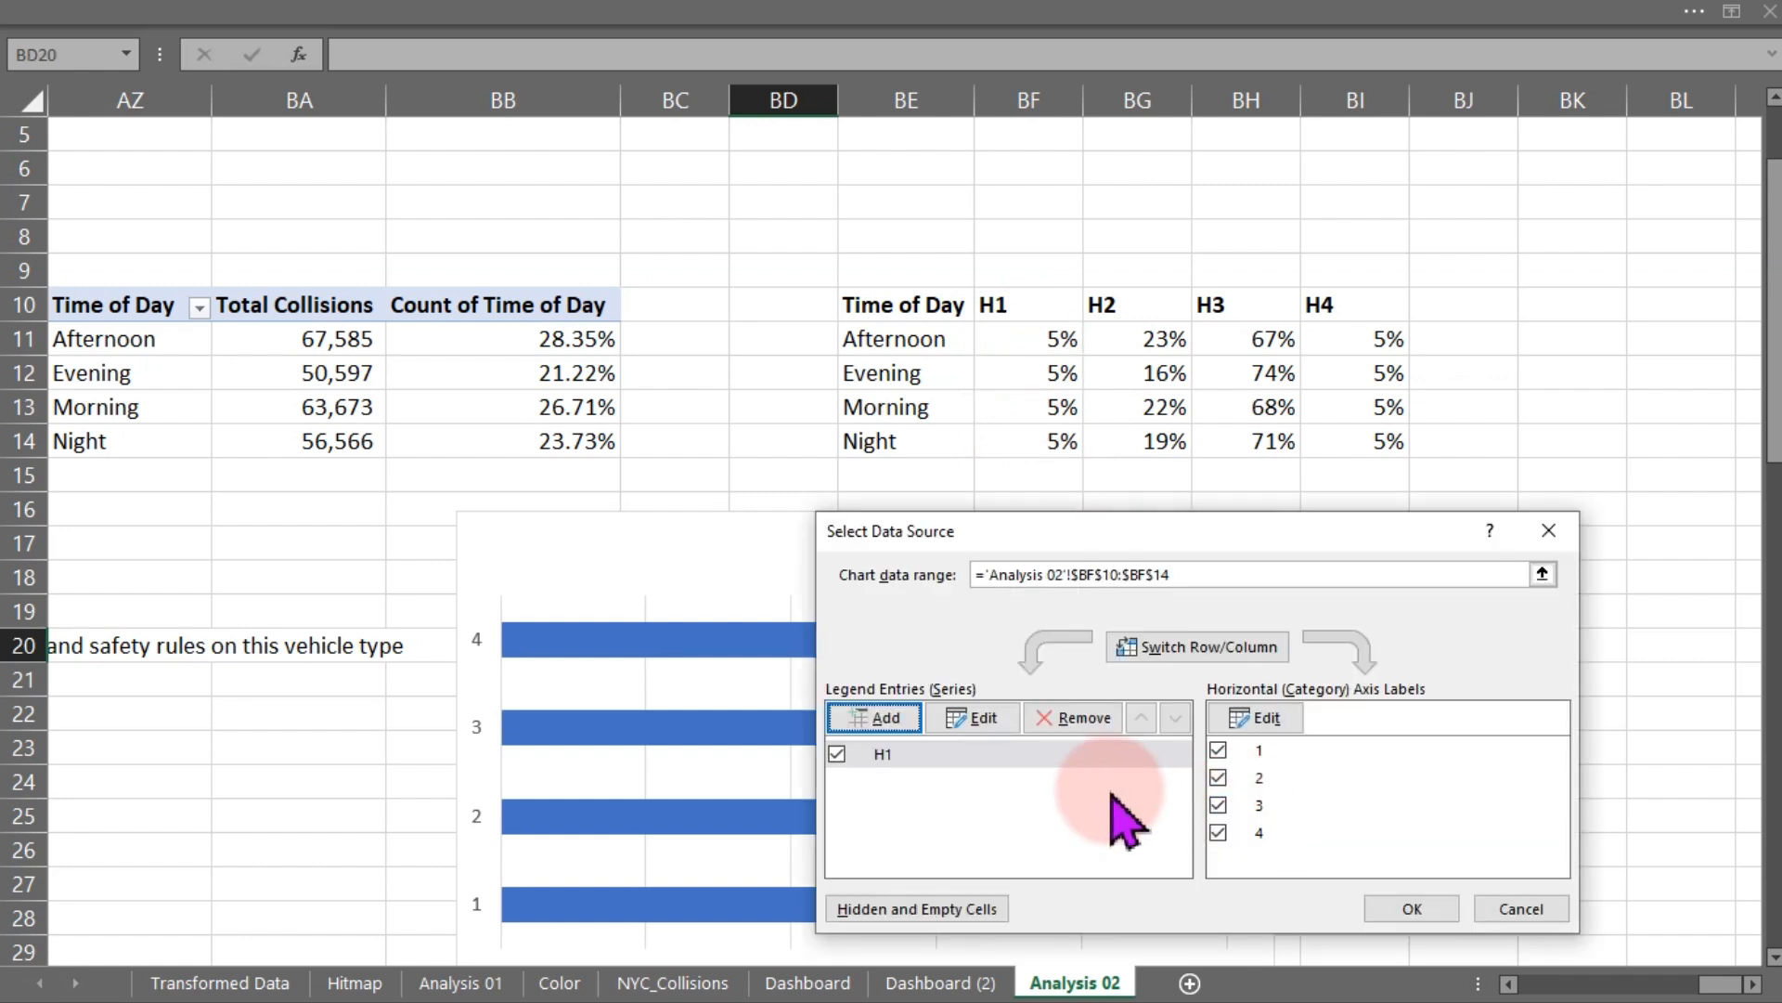
- Add a second series H2 using name BG10 and values BG11:BG14
left_click(873, 717)
left_click(1068, 702)
left_click(1109, 316)
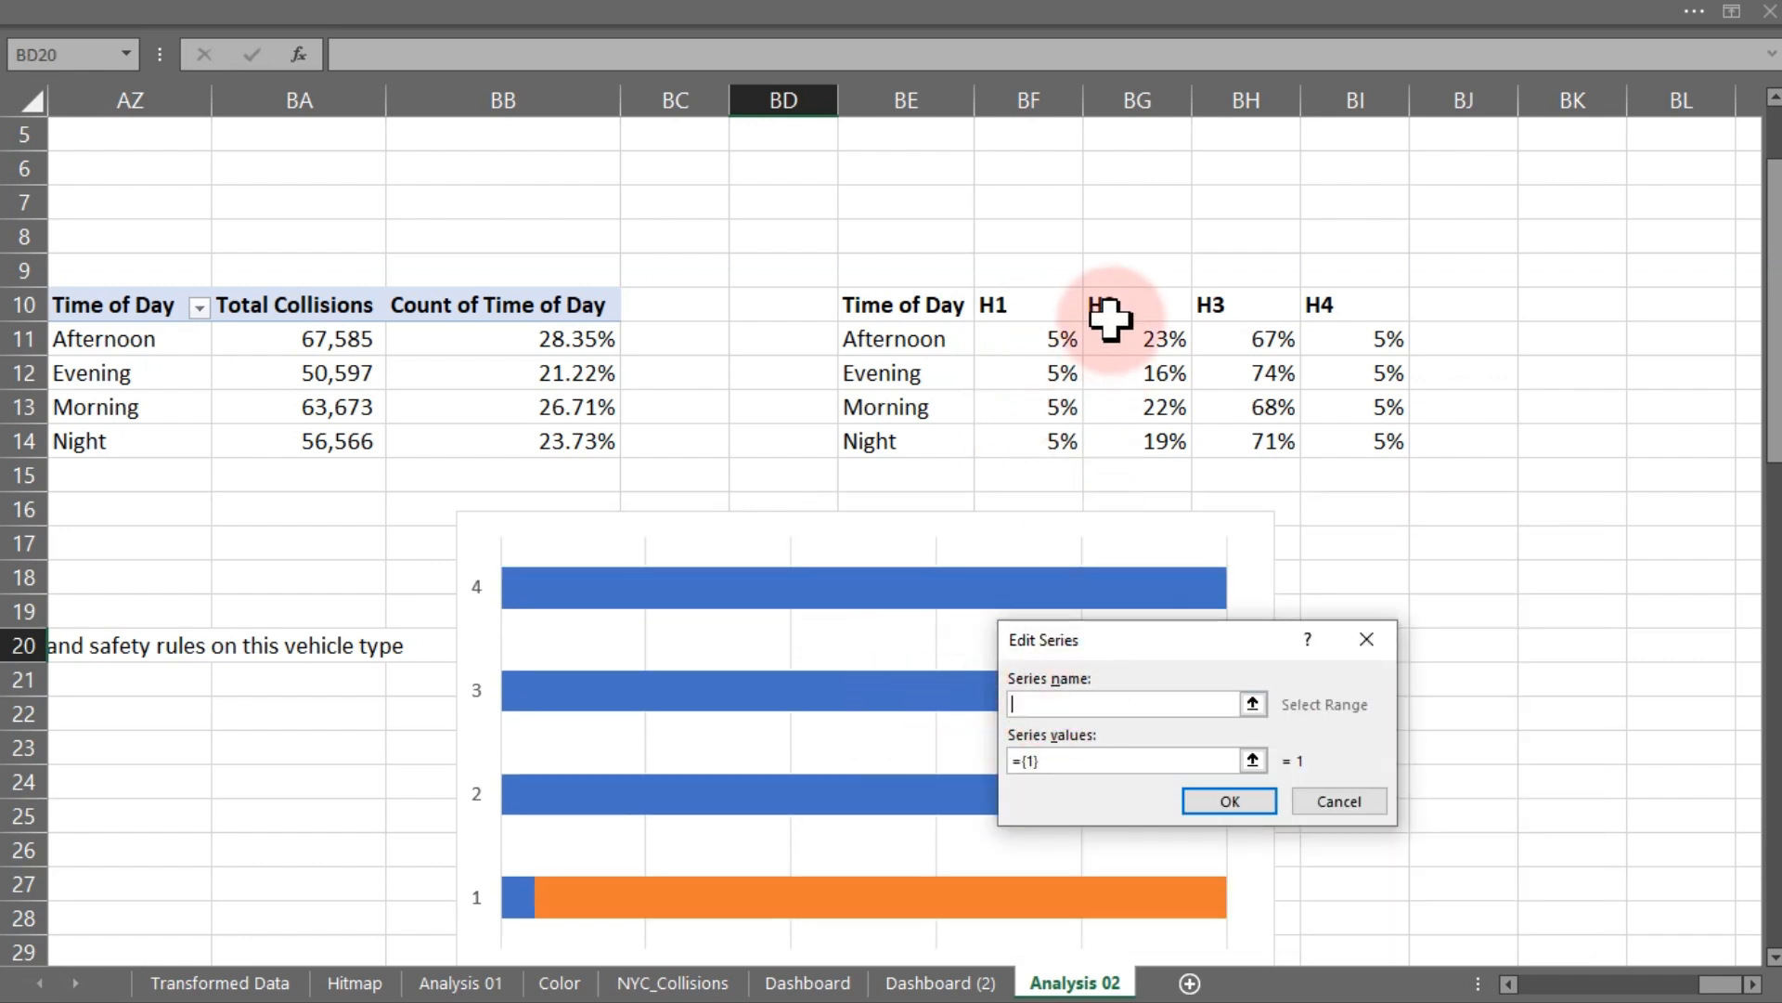
left_click(1113, 307)
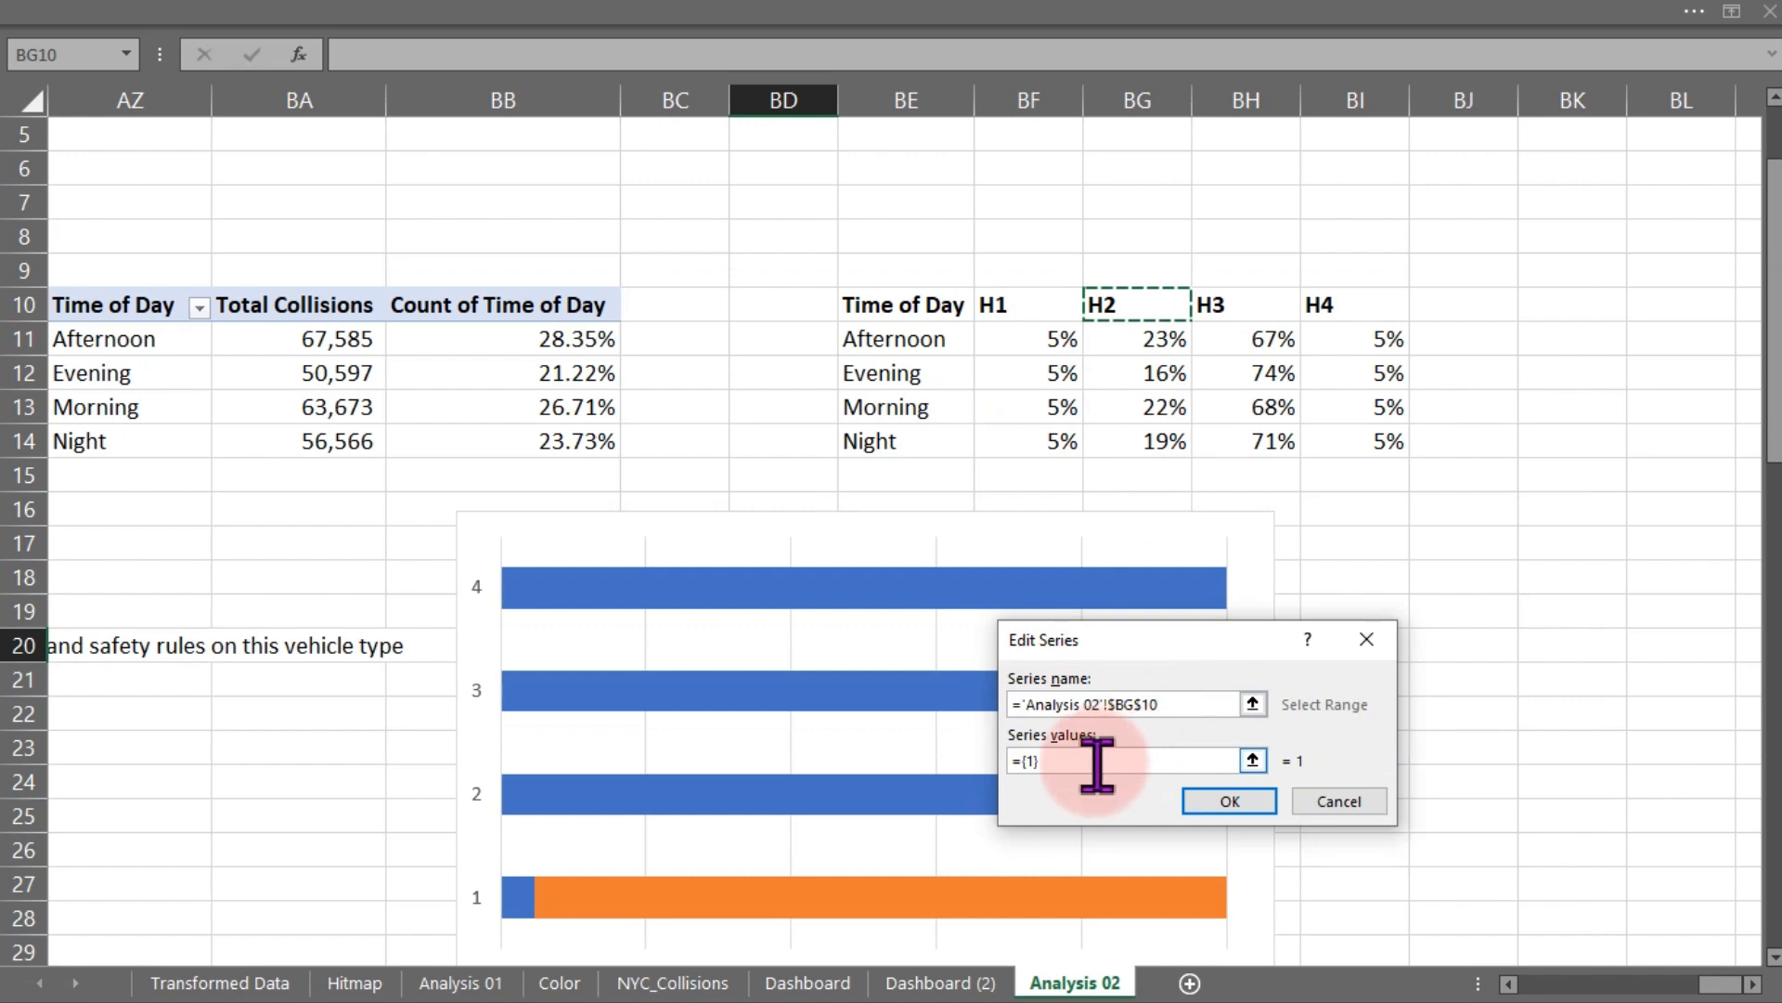
left_click_drag(1095, 762, 980, 759)
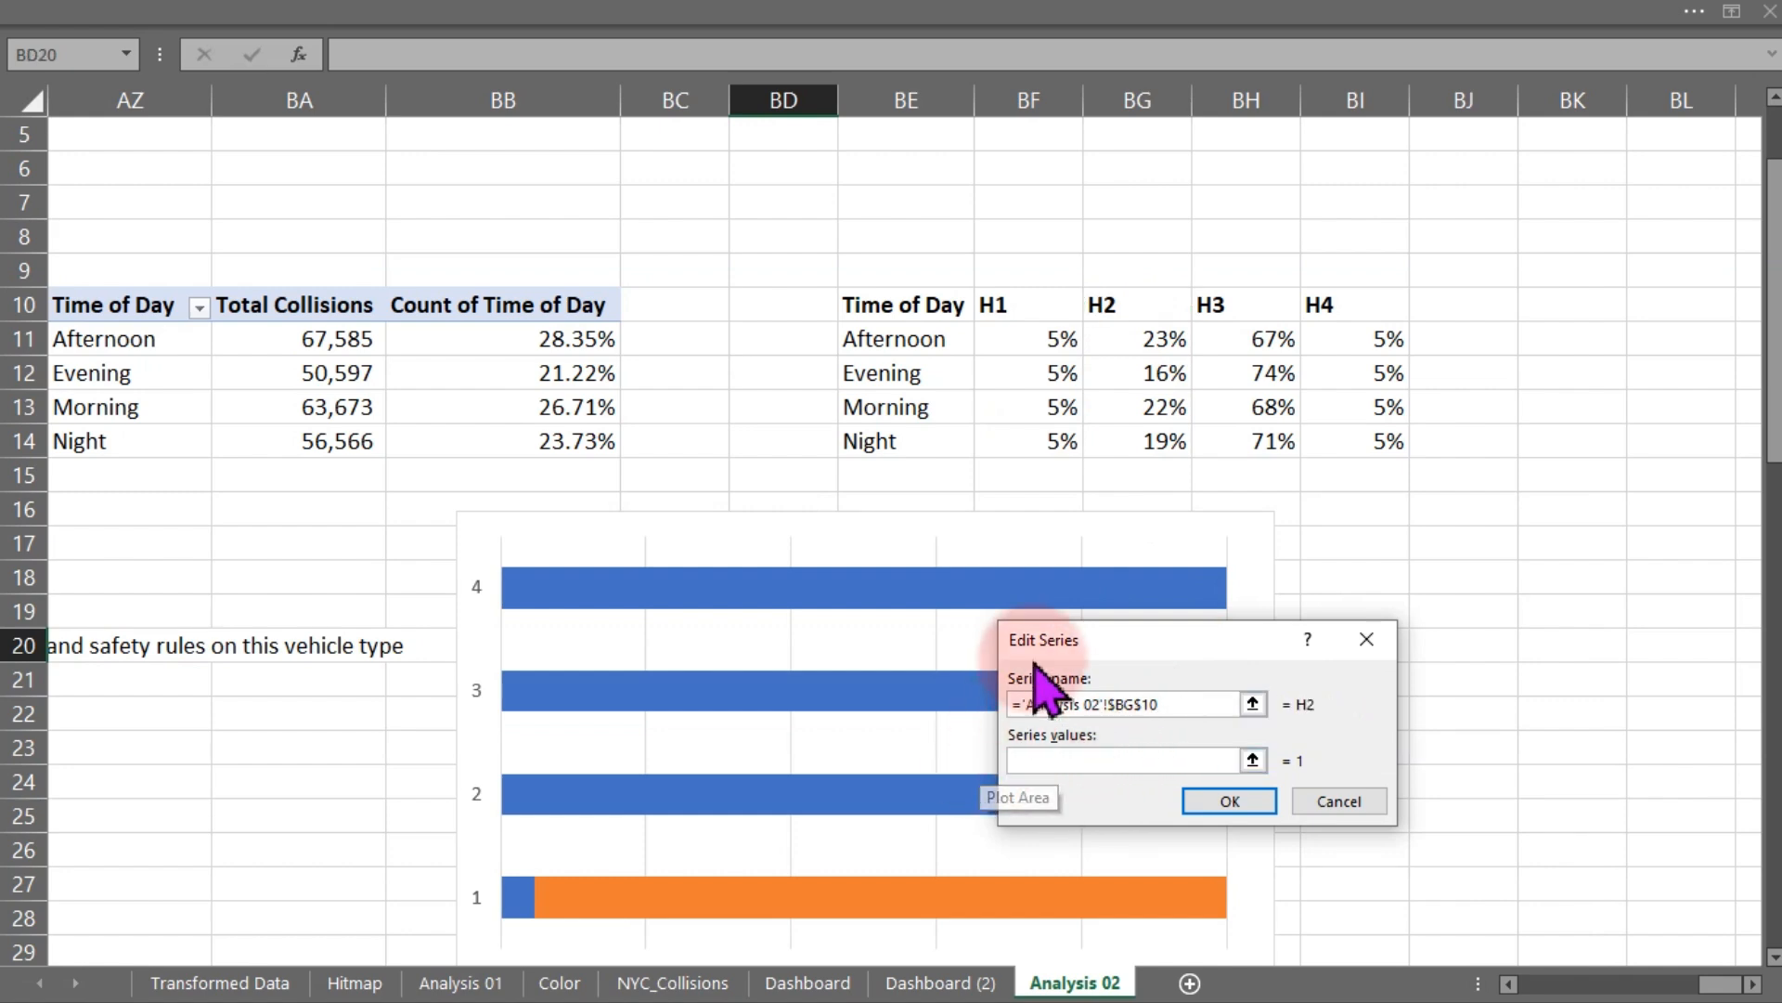
left_click_drag(1142, 339, 1141, 432)
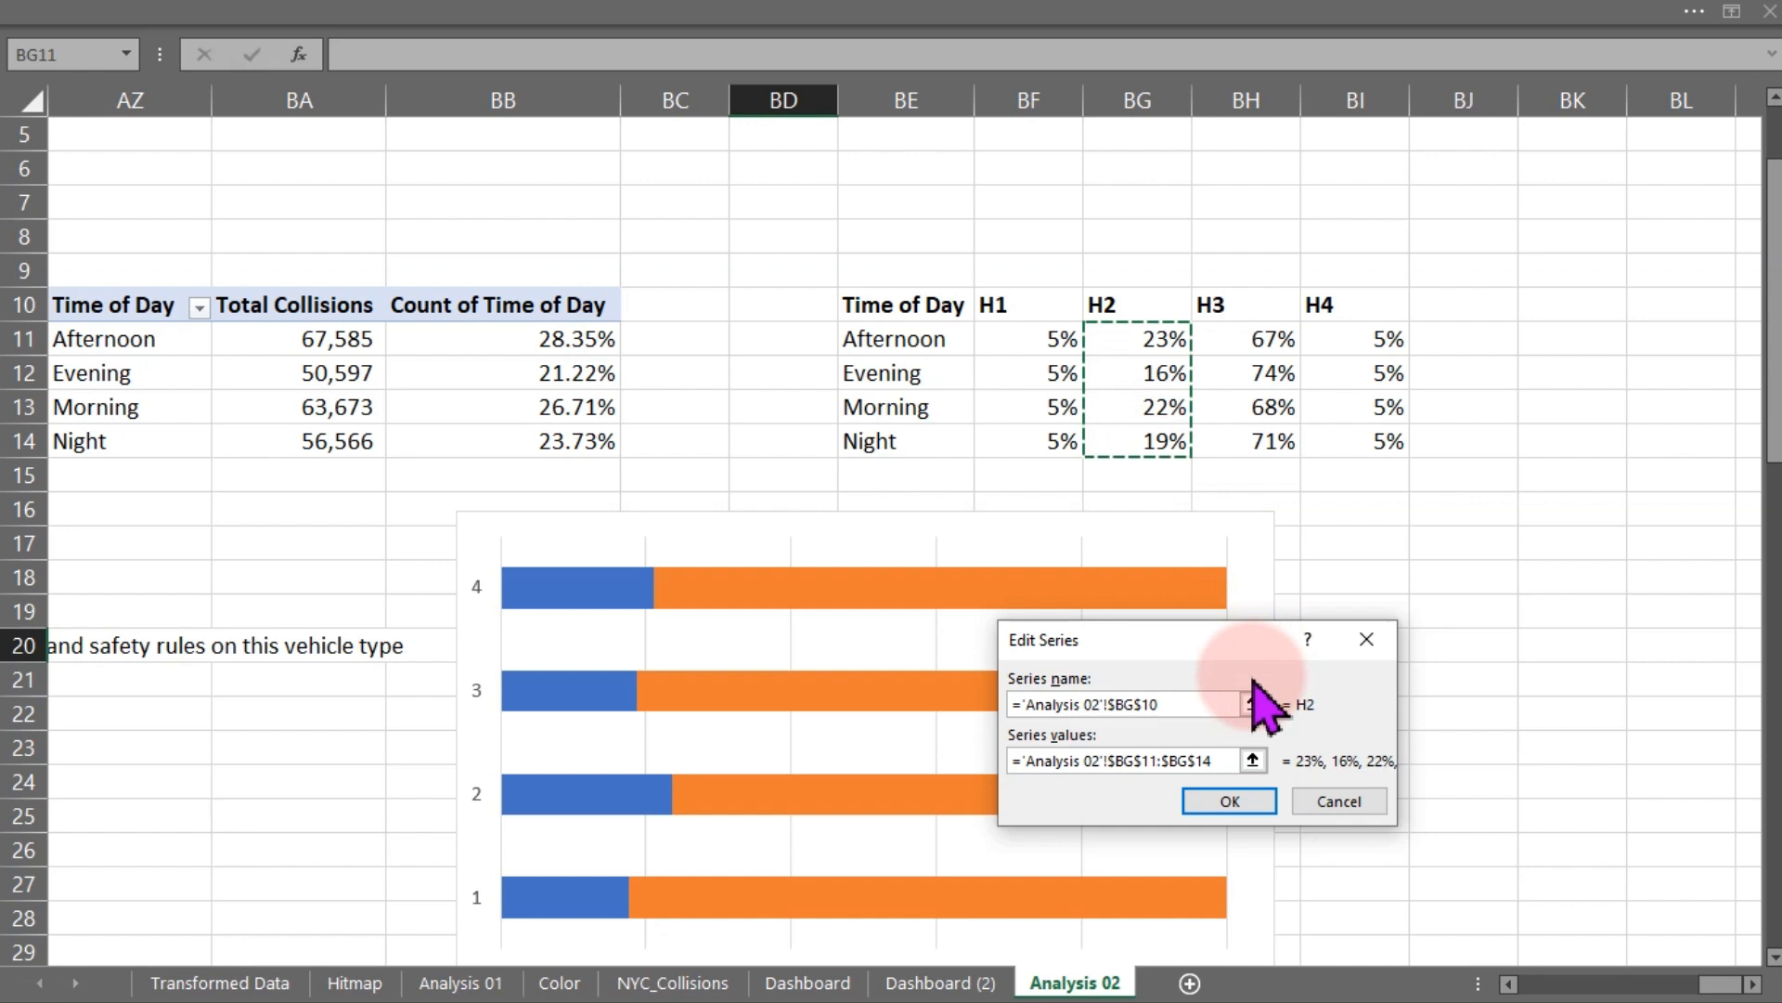
left_click(1237, 806)
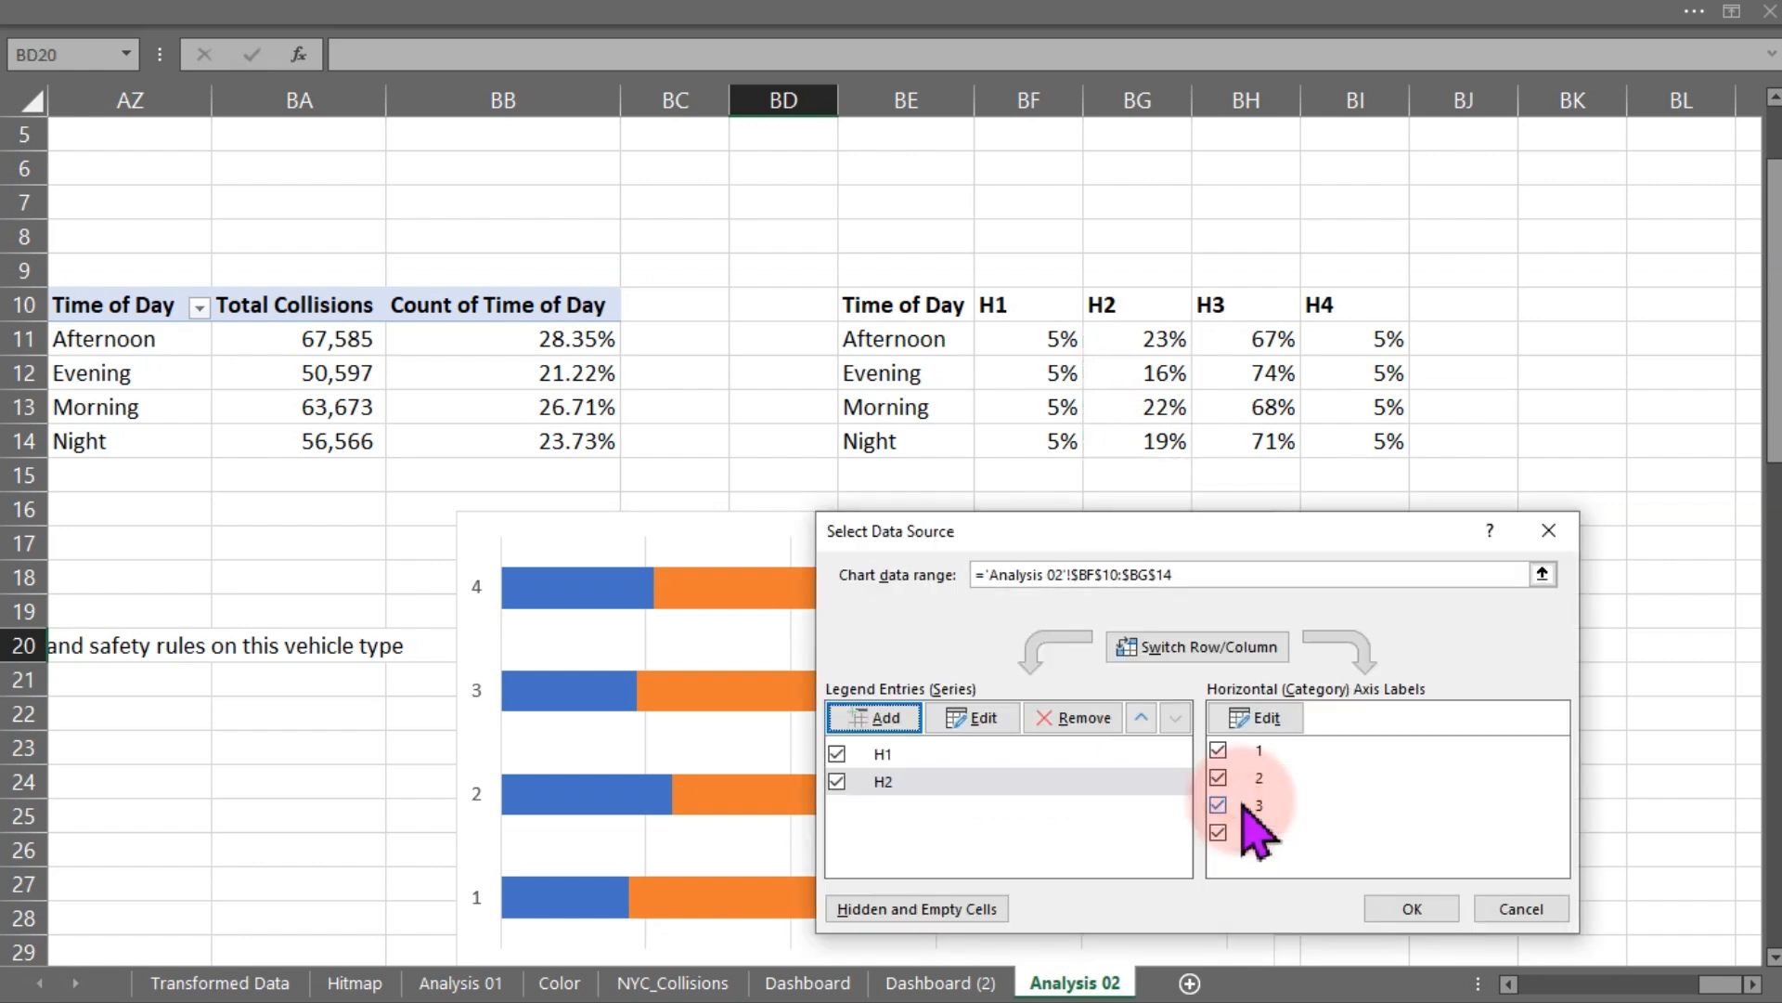
- Add a third series H3 using name BH10 and values BH11:BH14
left_click(896, 721)
left_click(1225, 303)
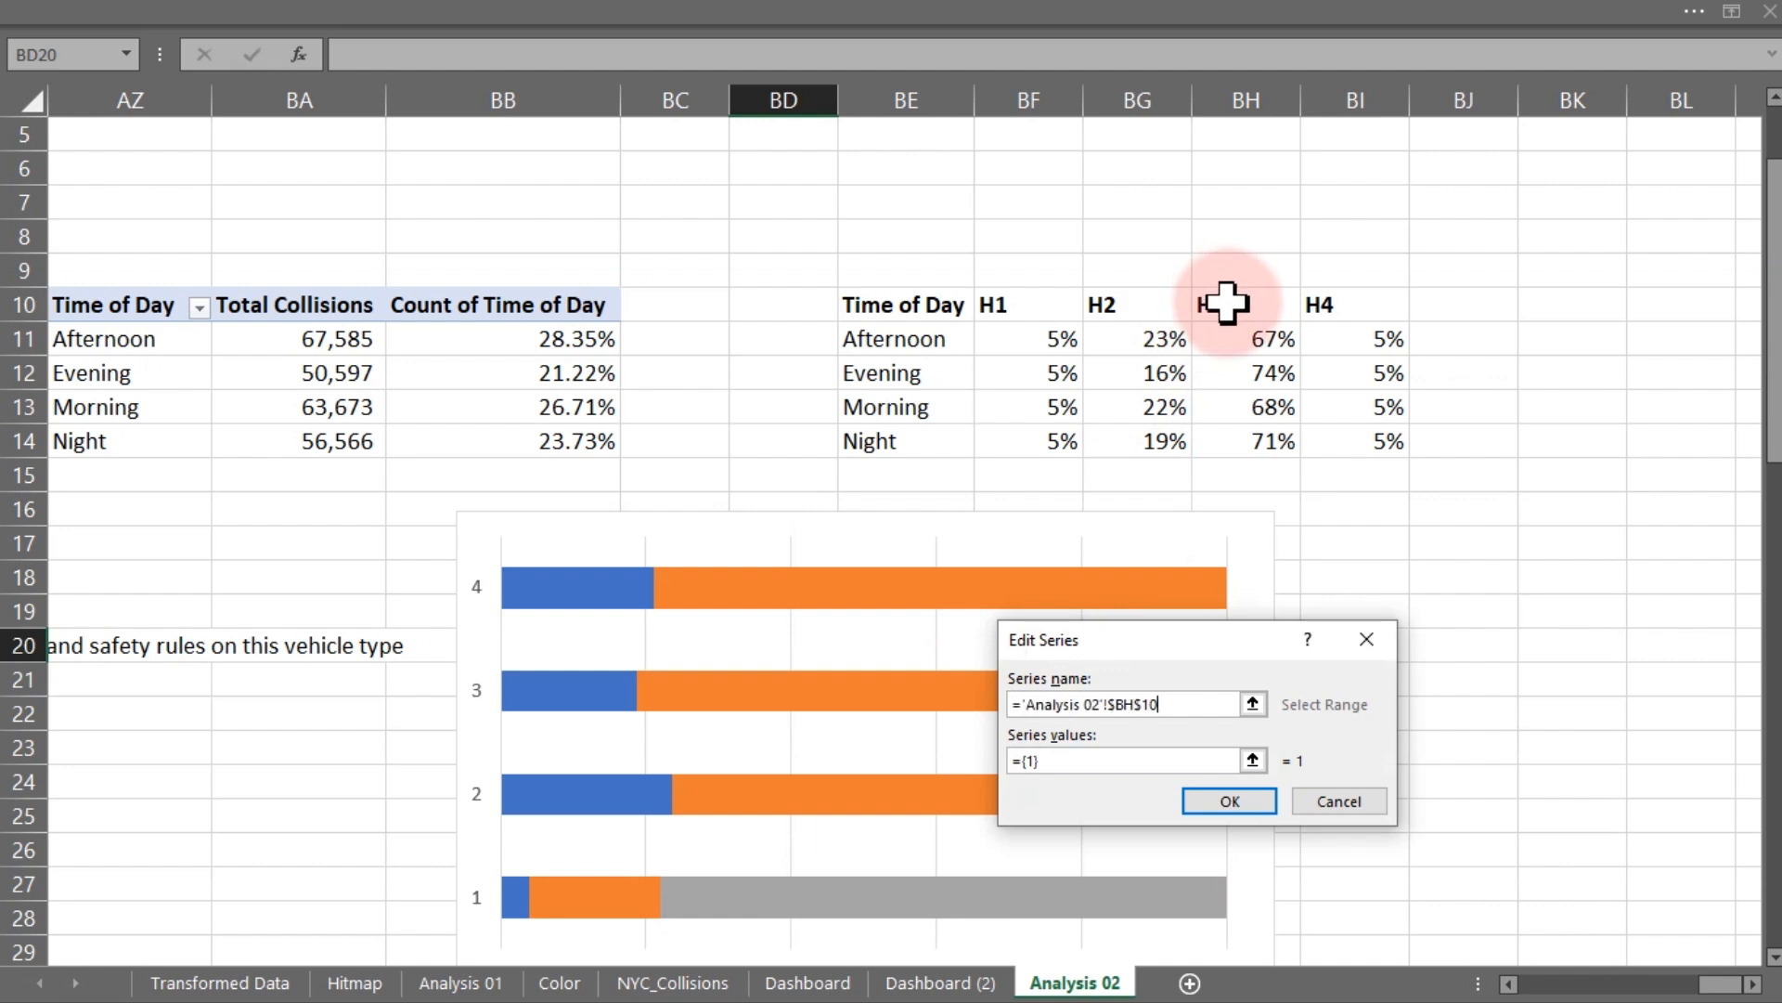
left_click_drag(1102, 757, 995, 764)
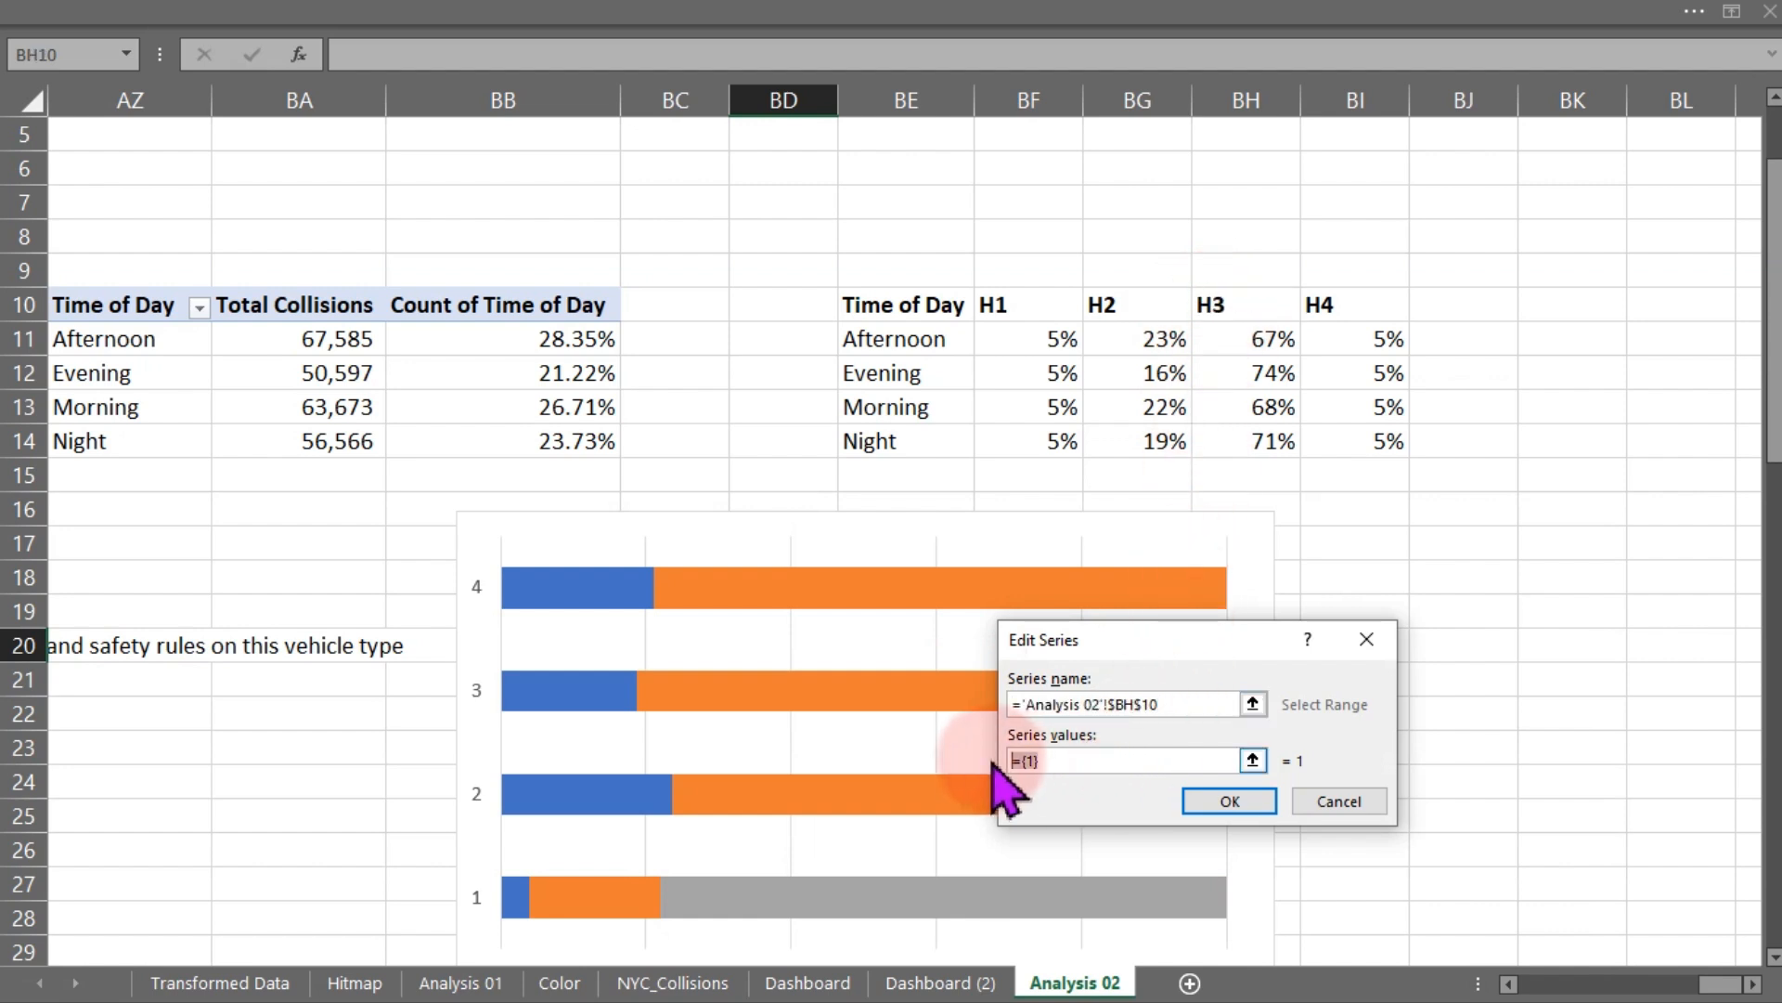
left_click(1228, 347)
left_click_drag(1228, 347, 1226, 437)
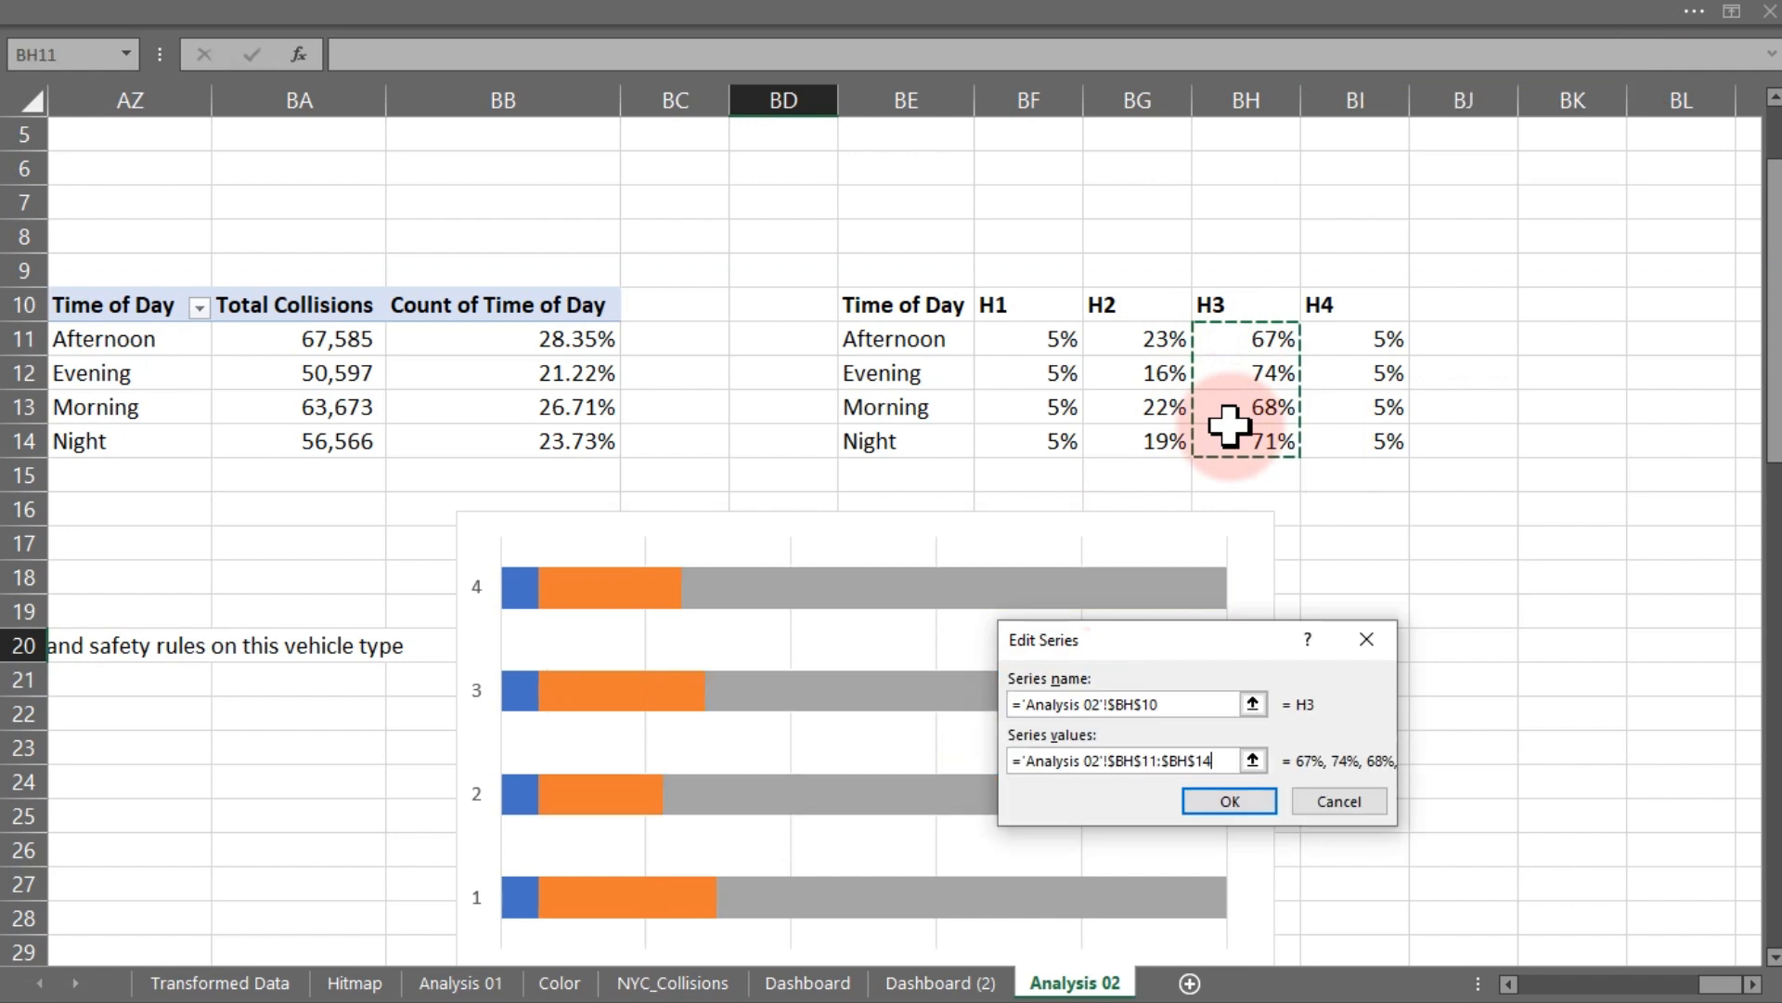
left_click(1227, 802)
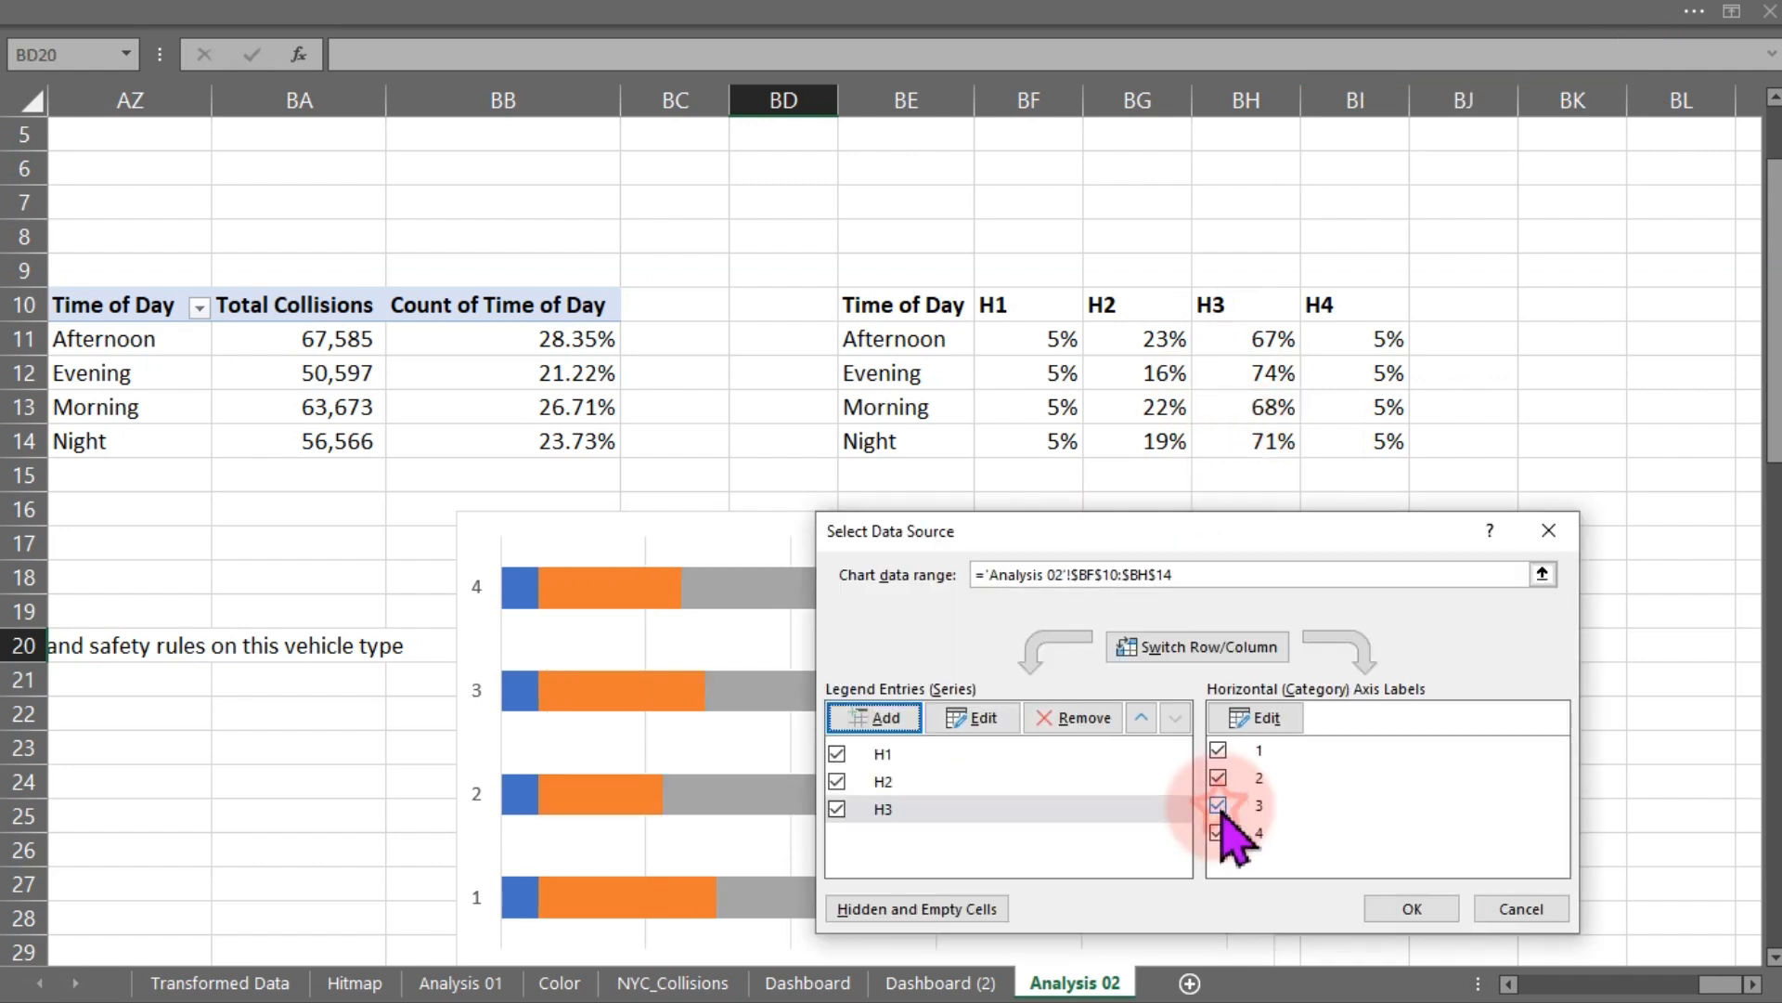
- Add a fourth series H4 using name BI10 and values BI11:BI14
left_click(1077, 716)
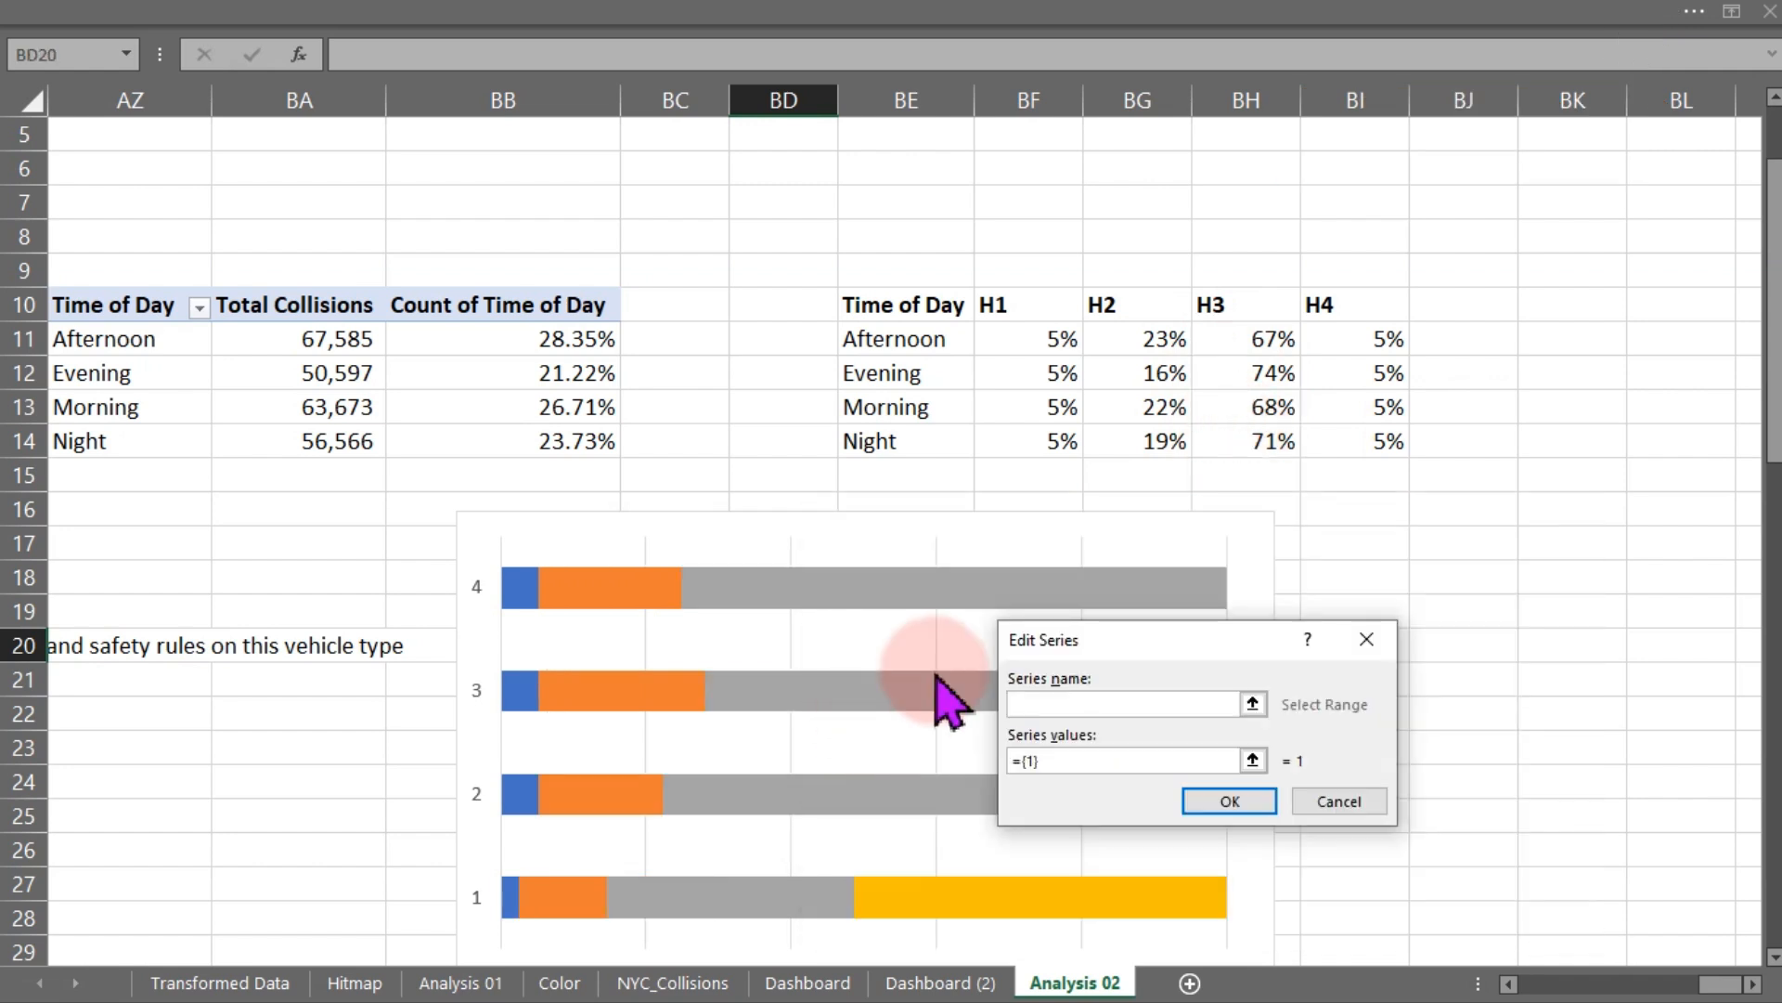
left_click(1360, 308)
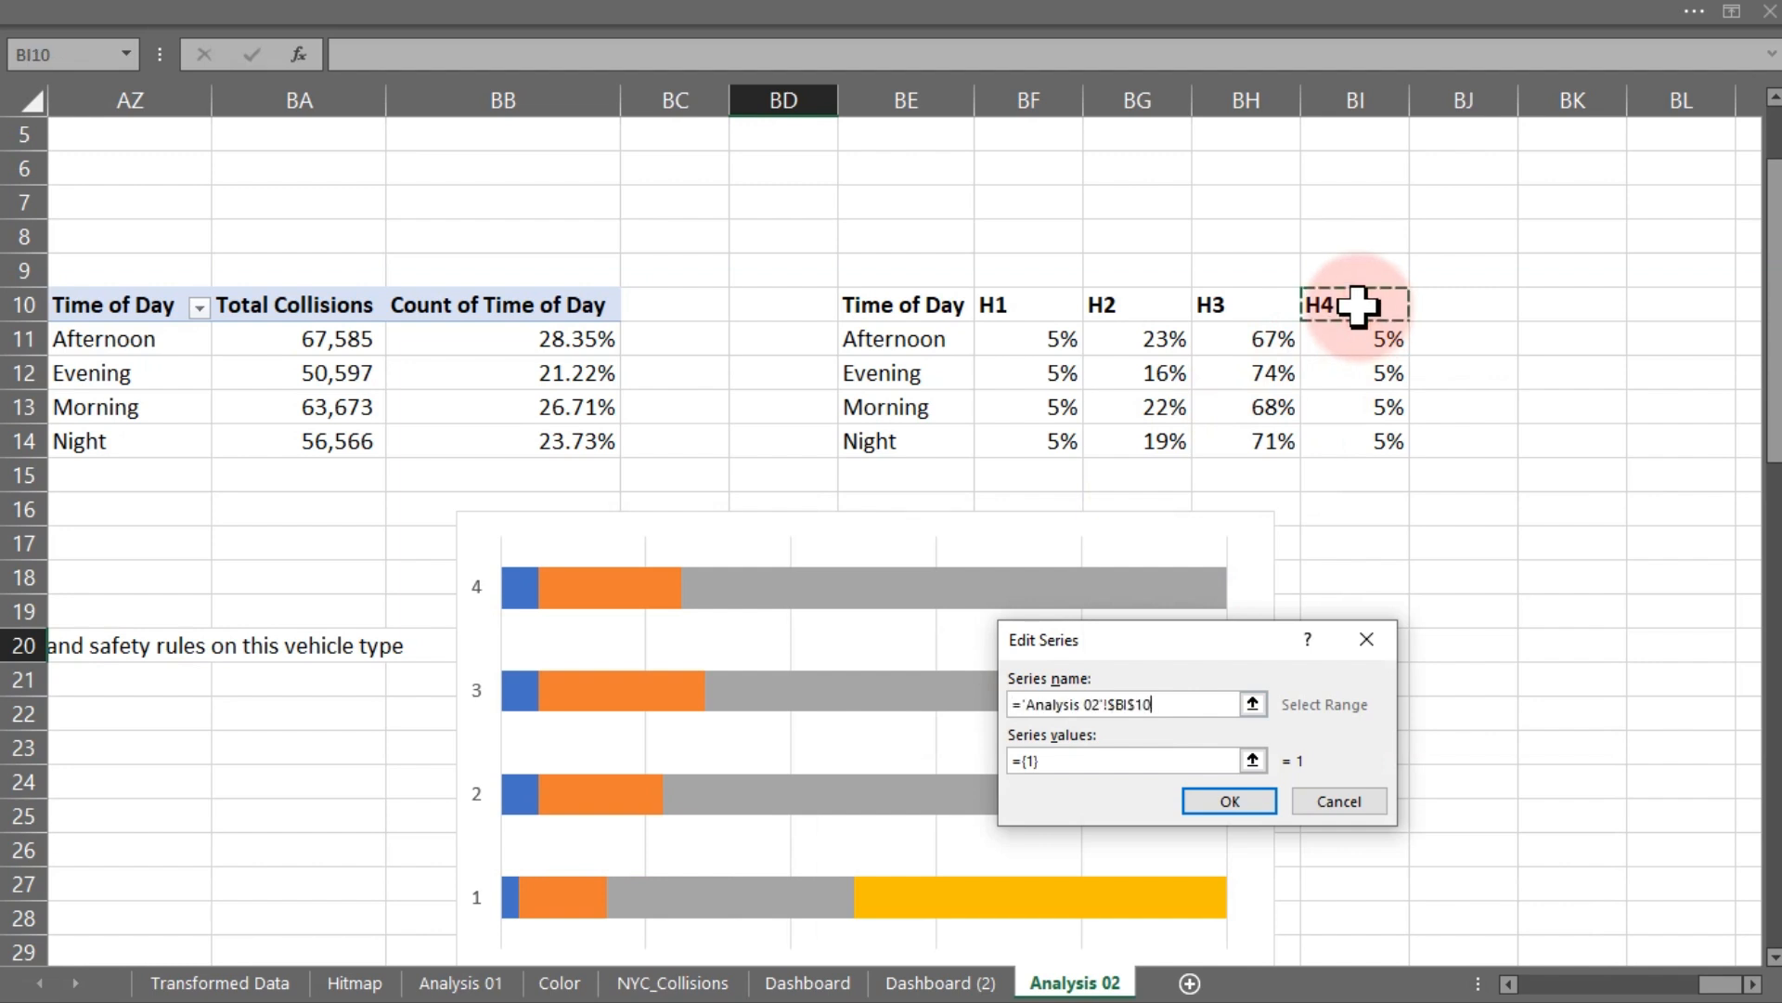
left_click_drag(1067, 767, 1012, 770)
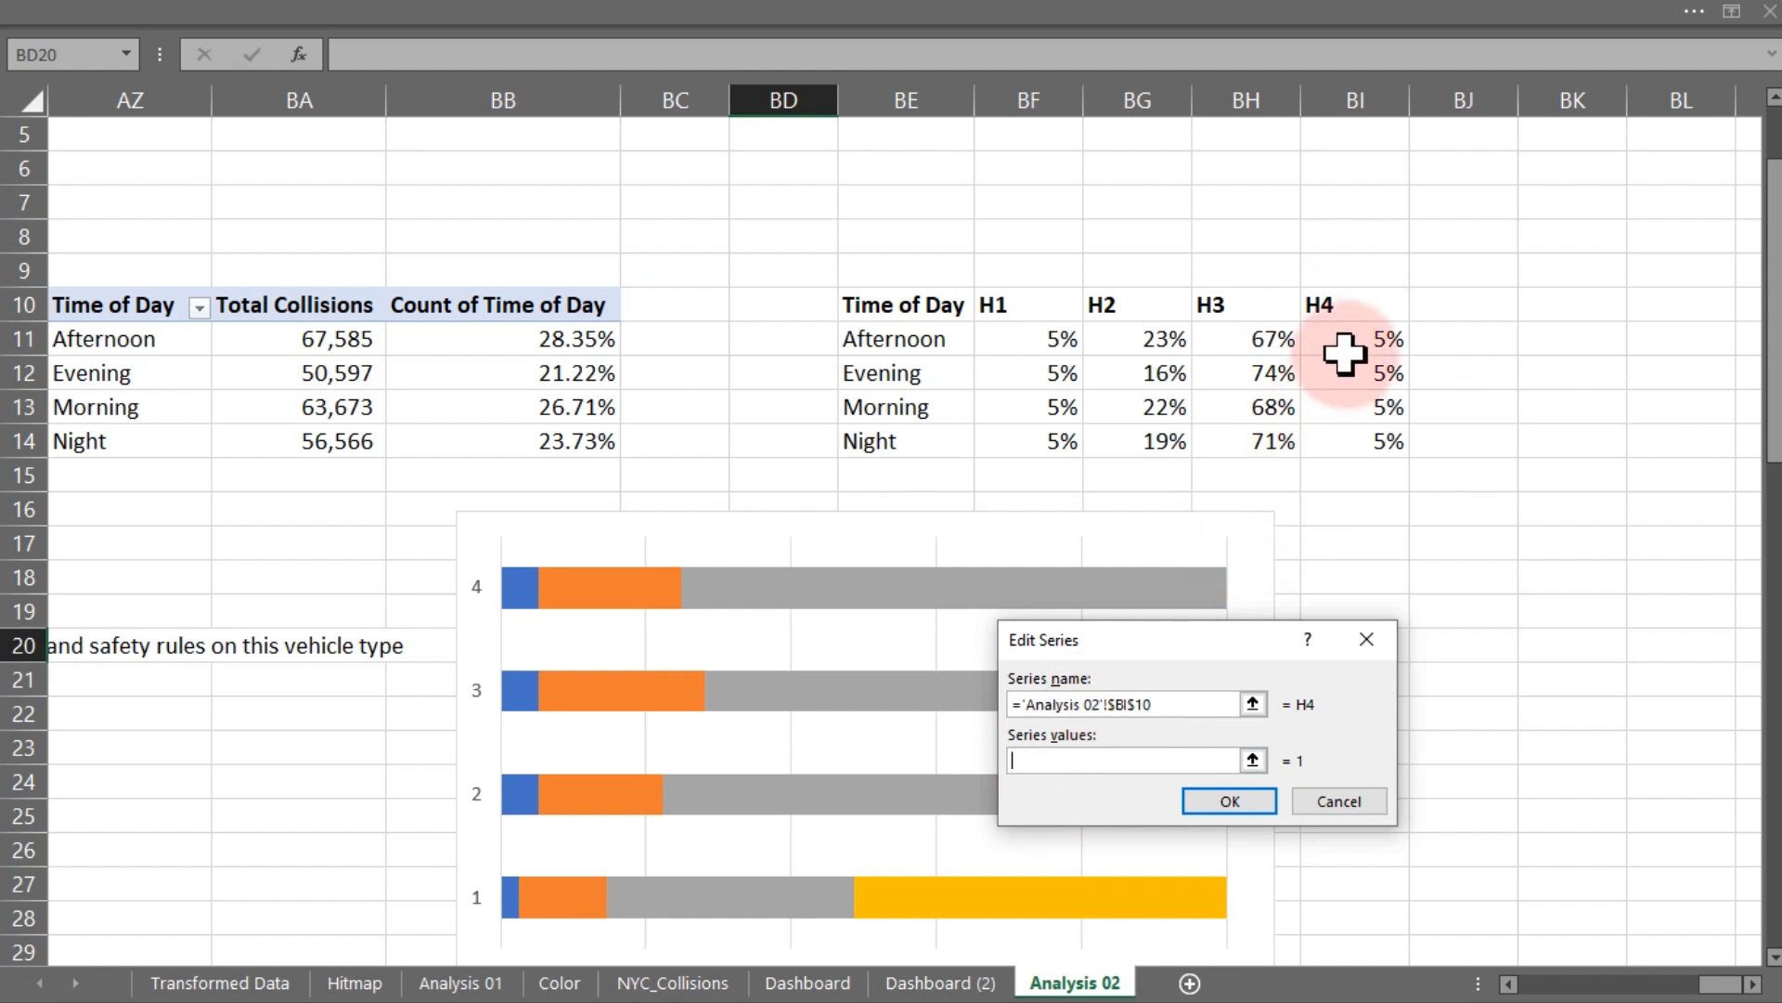
left_click_drag(1353, 342, 1353, 437)
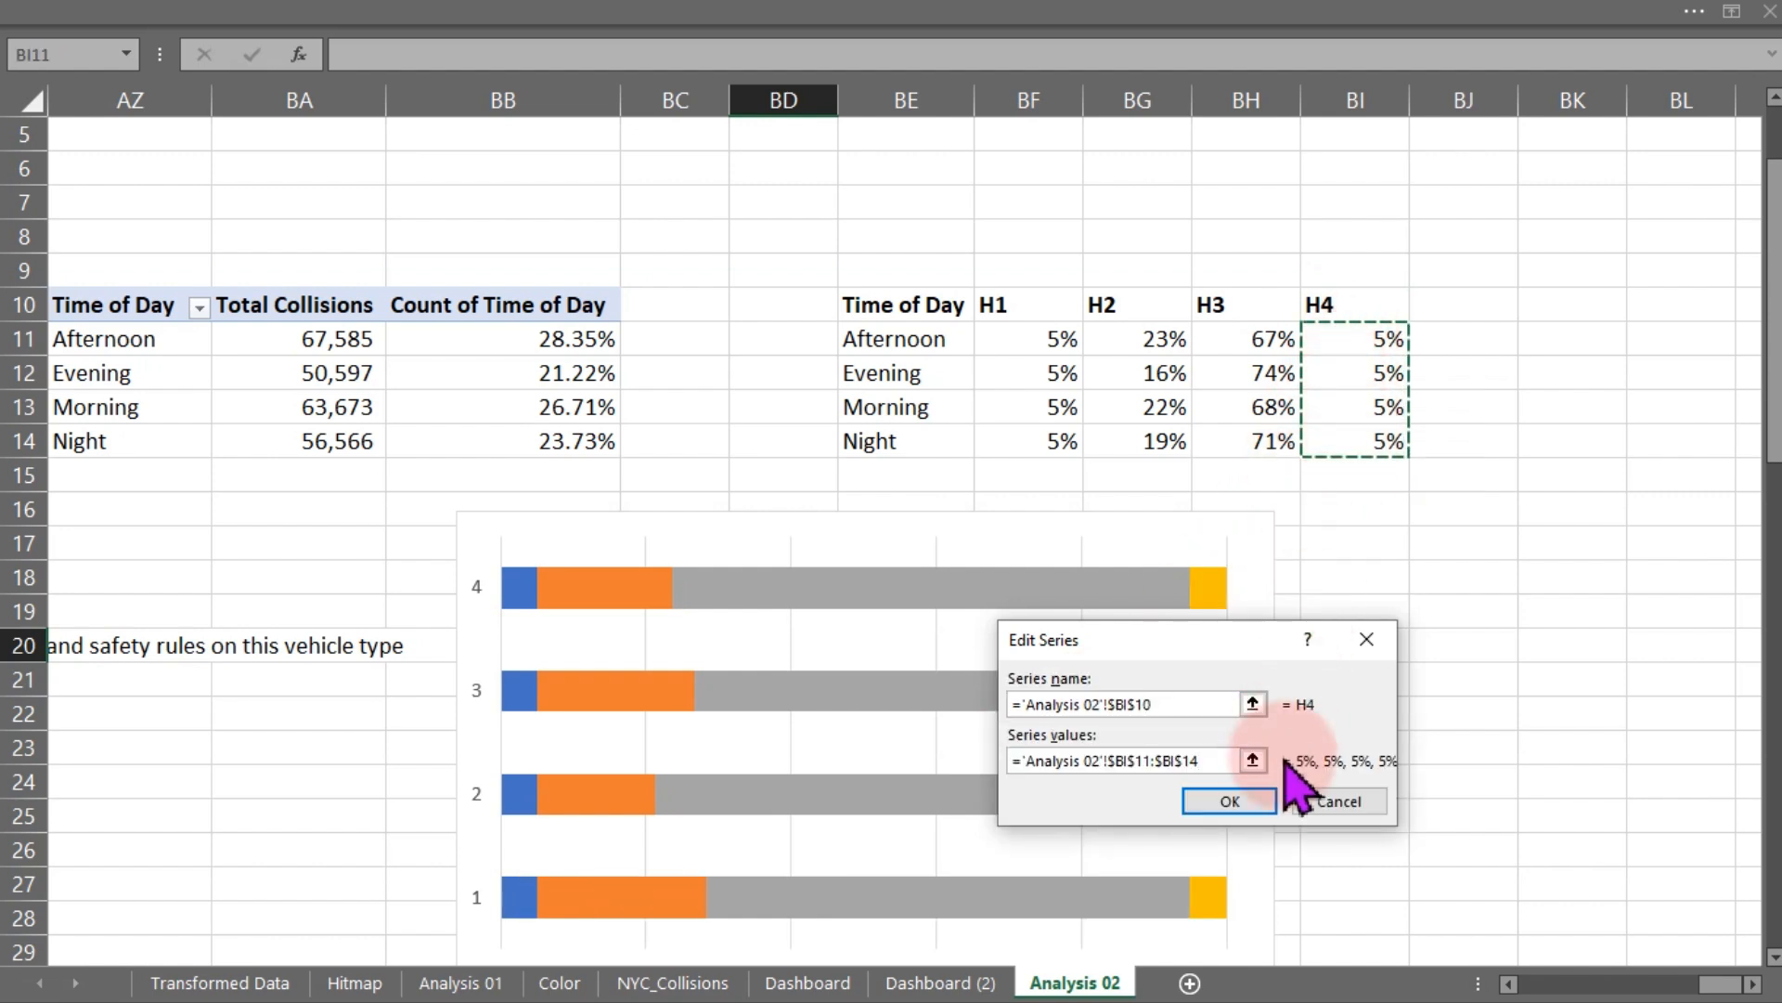
left_click(1249, 800)
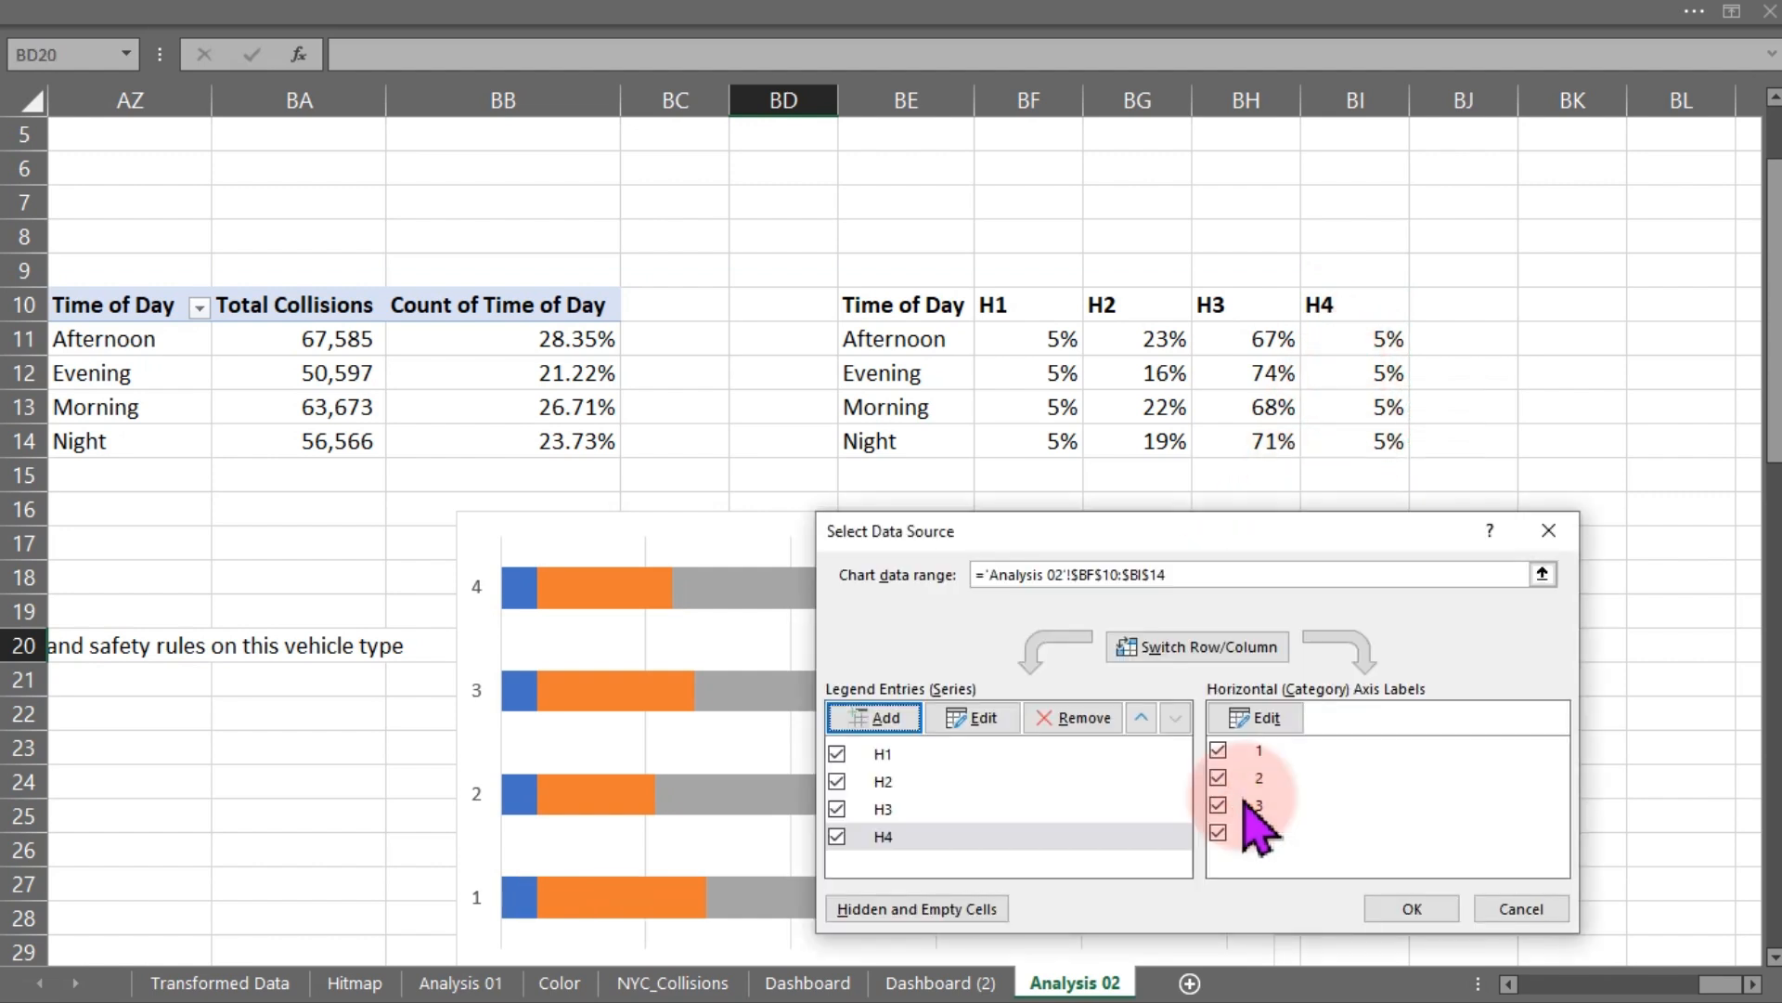
- Set the chart's category axis labels to BE11:BE14 and confirm the data source
left_click(1255, 719)
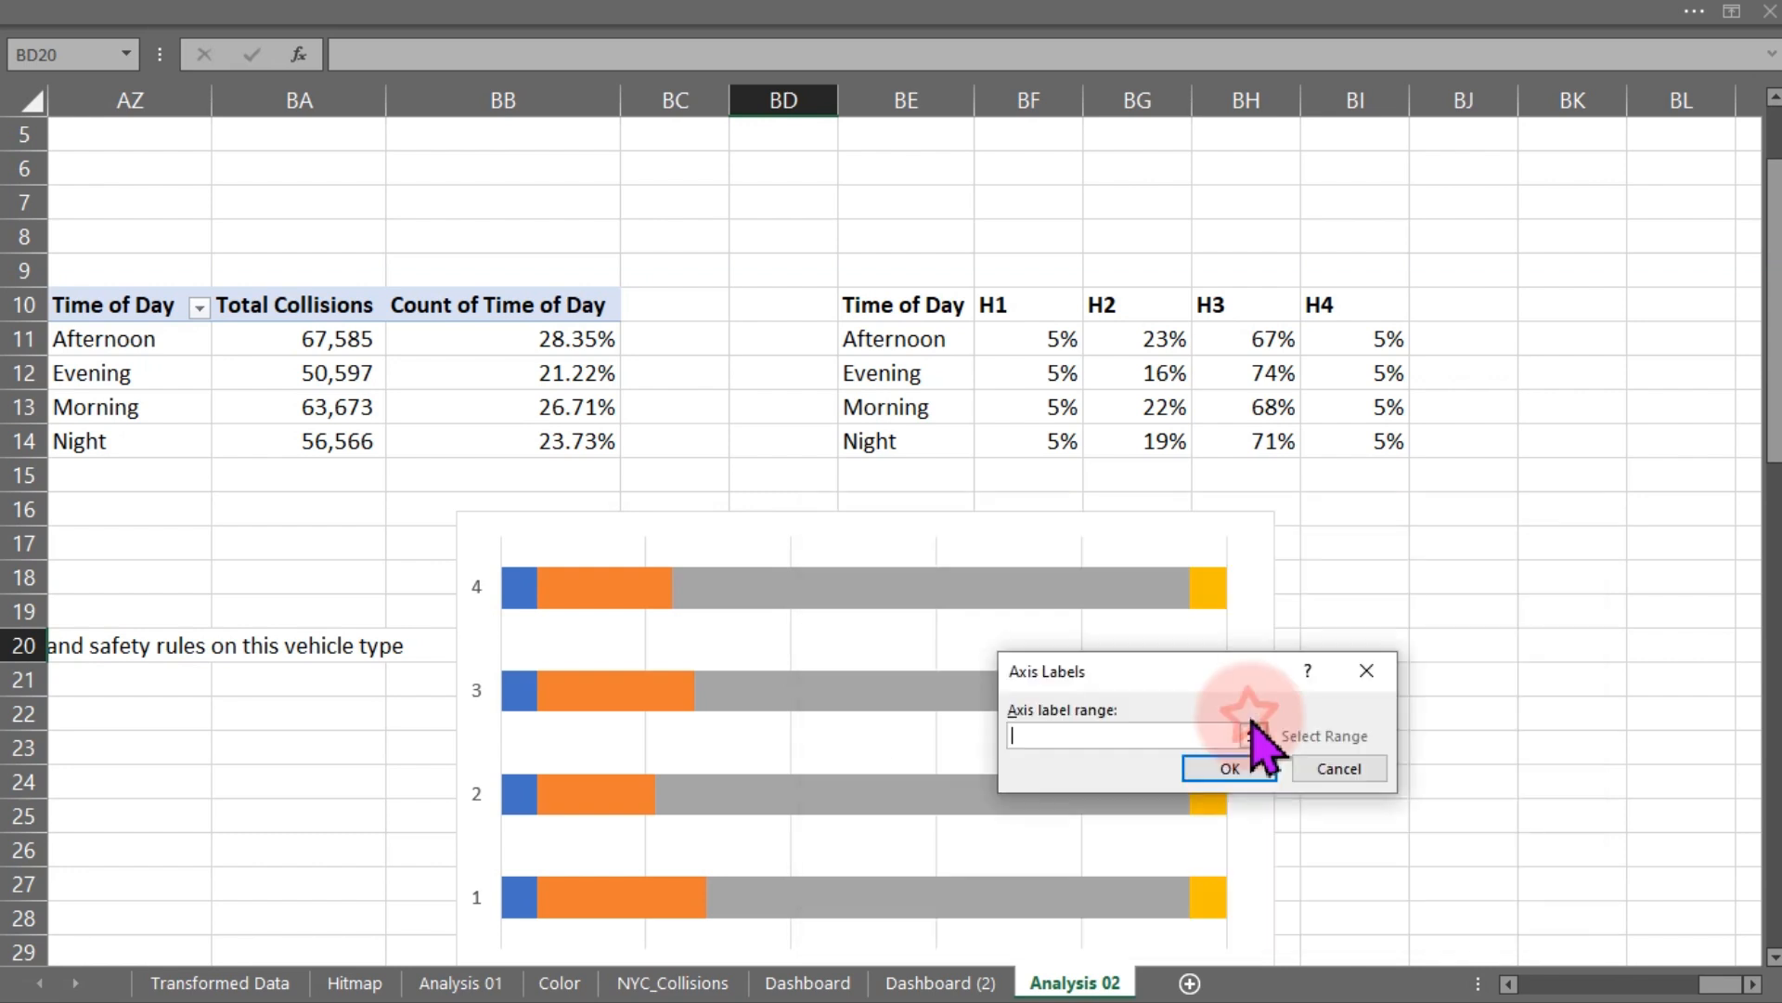
left_click_drag(882, 344, 869, 441)
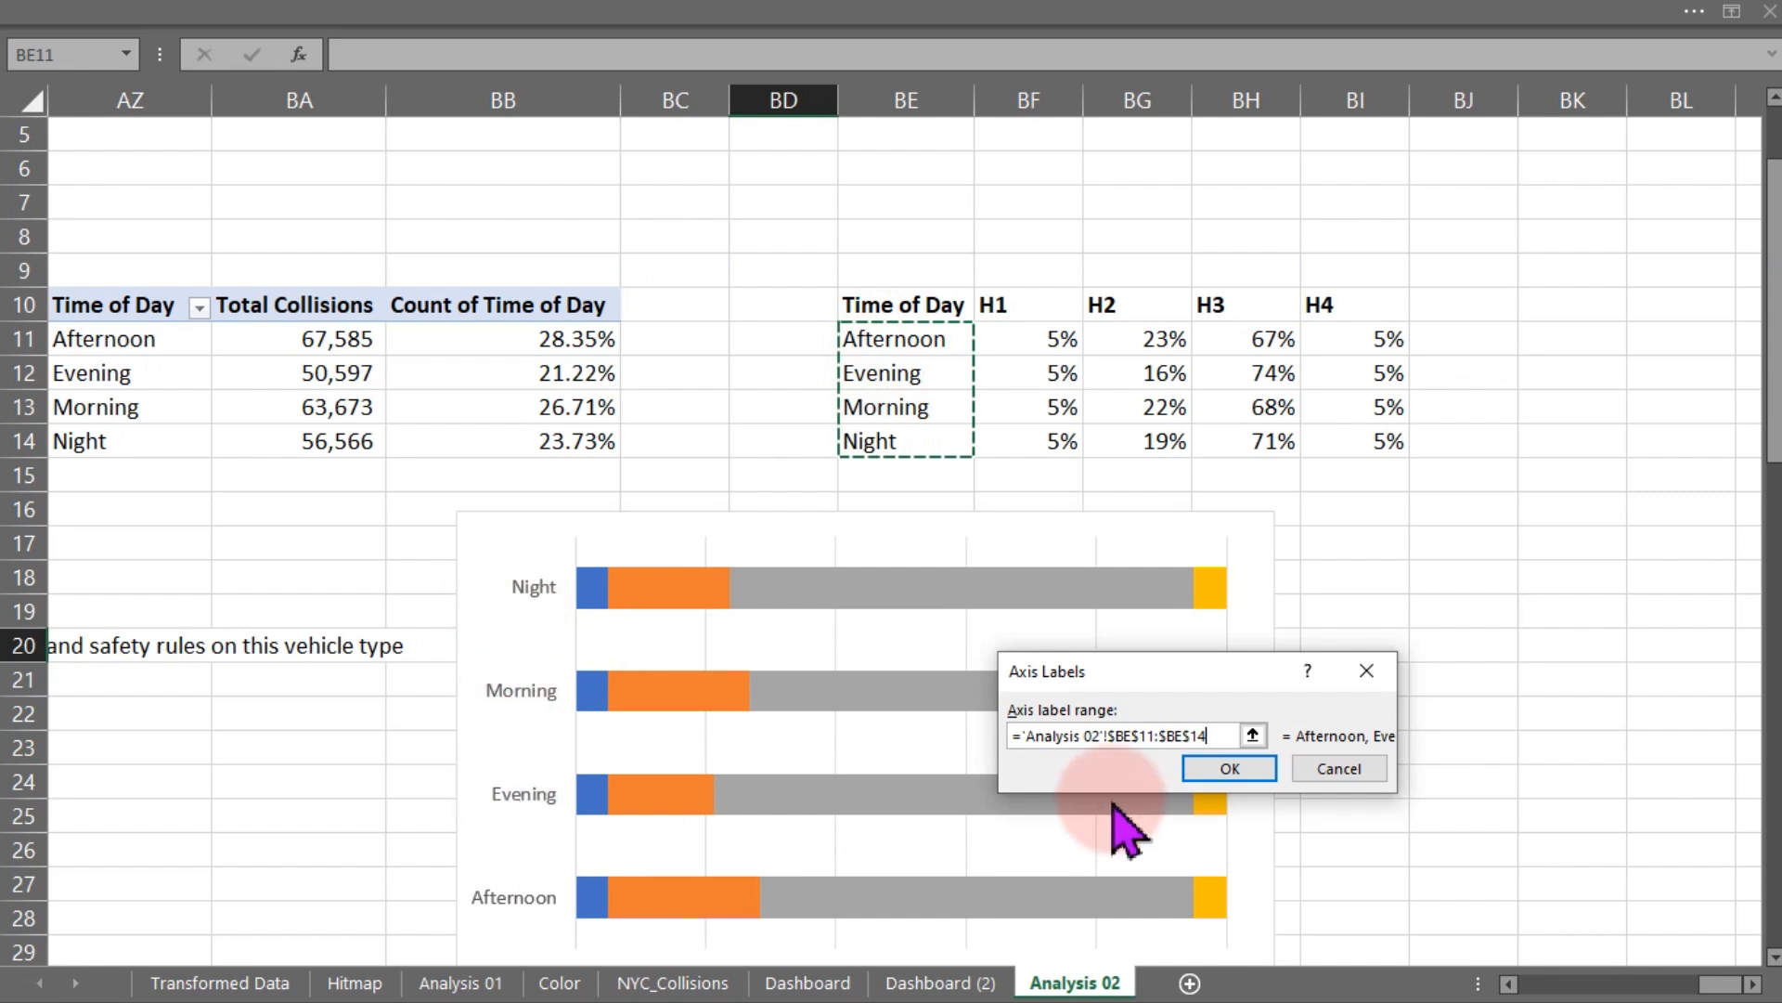
left_click(1231, 772)
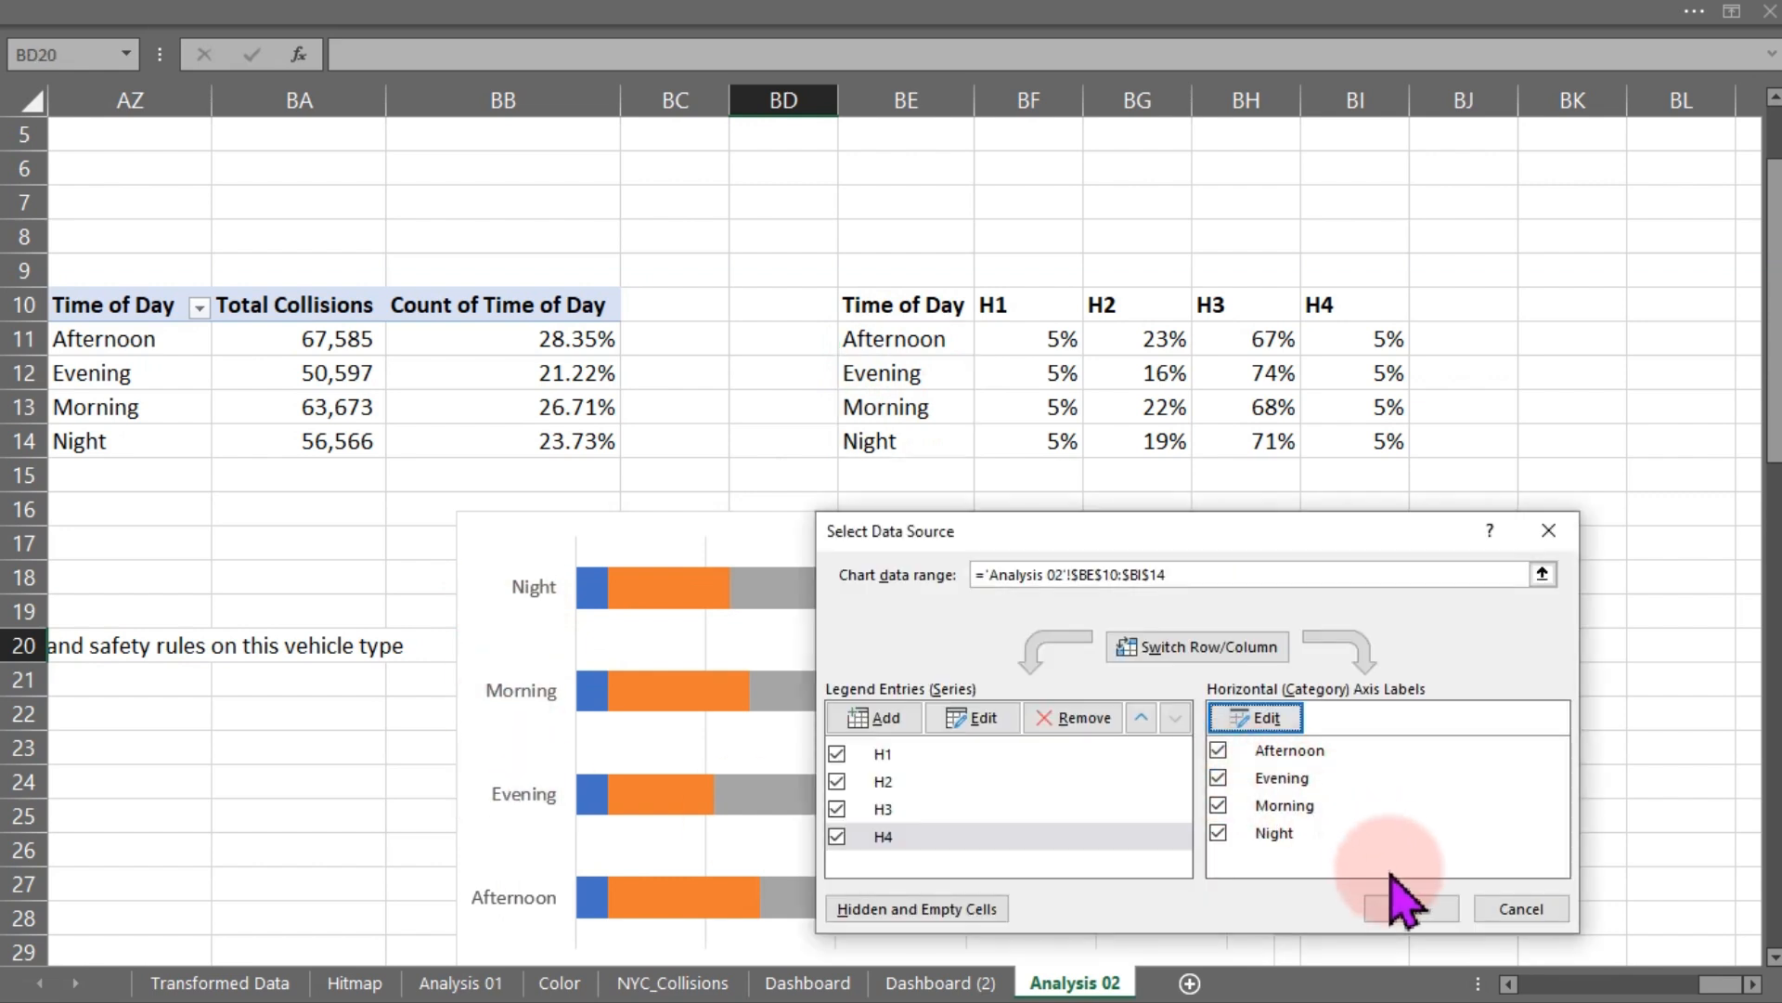
left_click(1408, 908)
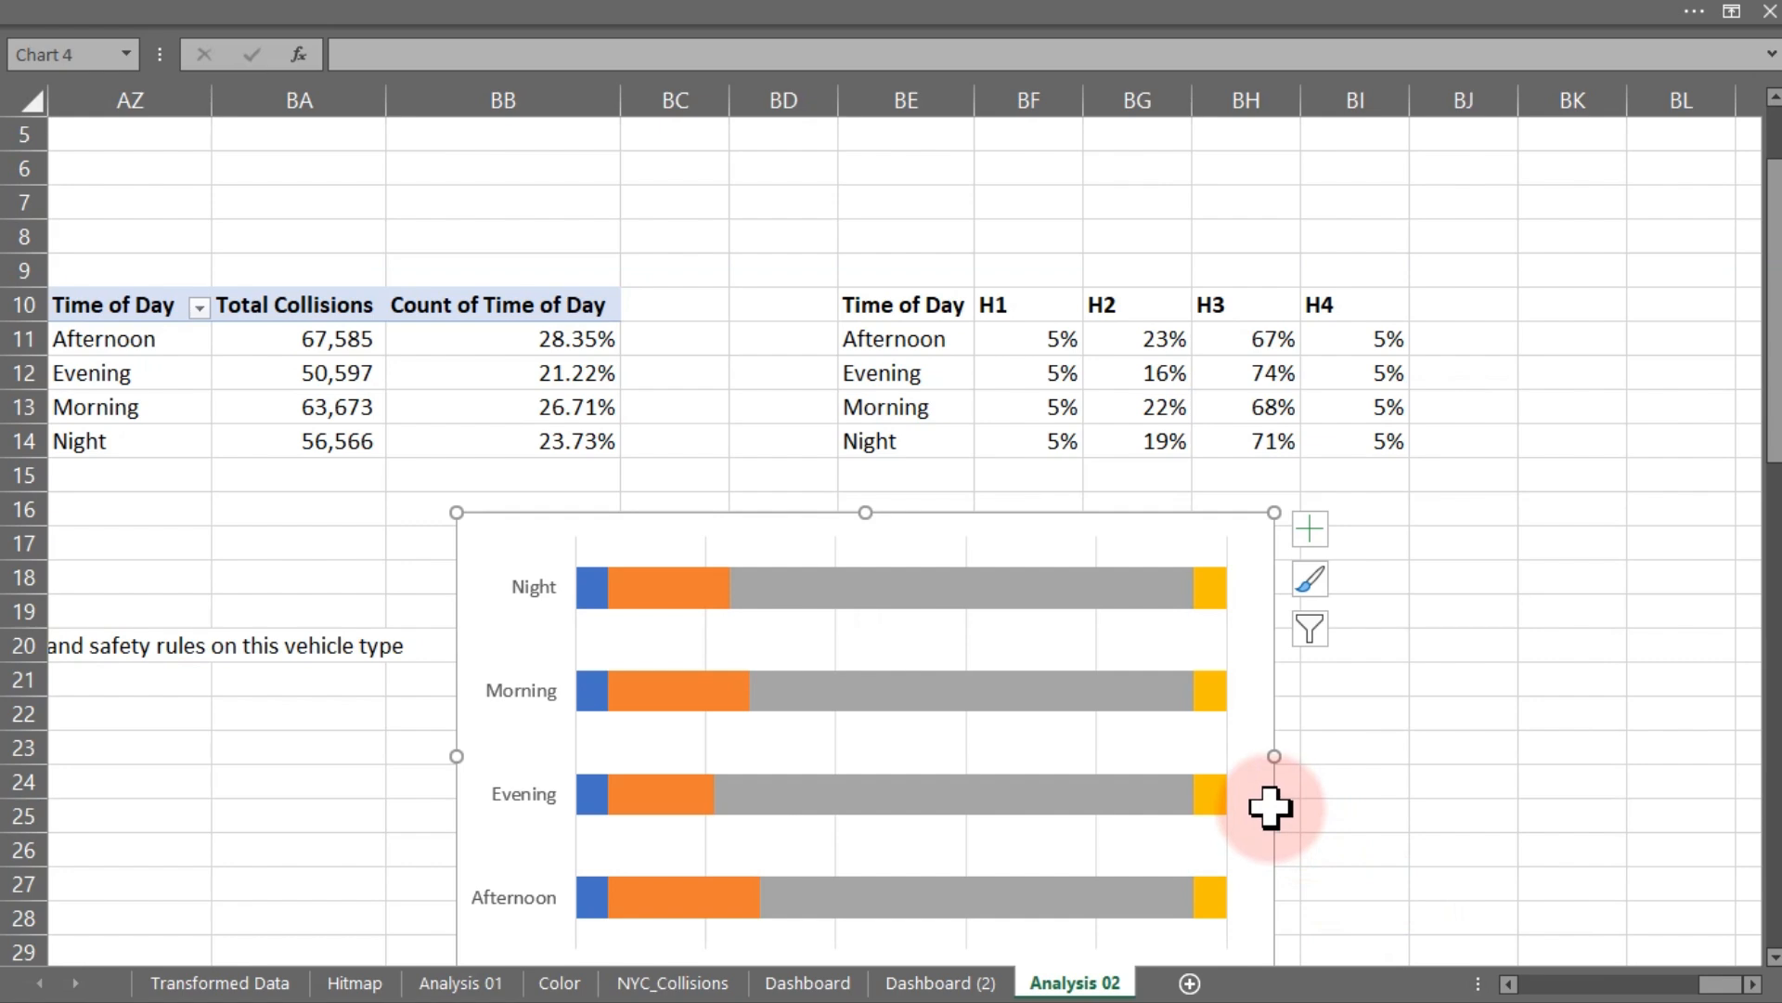
left_click(1413, 720)
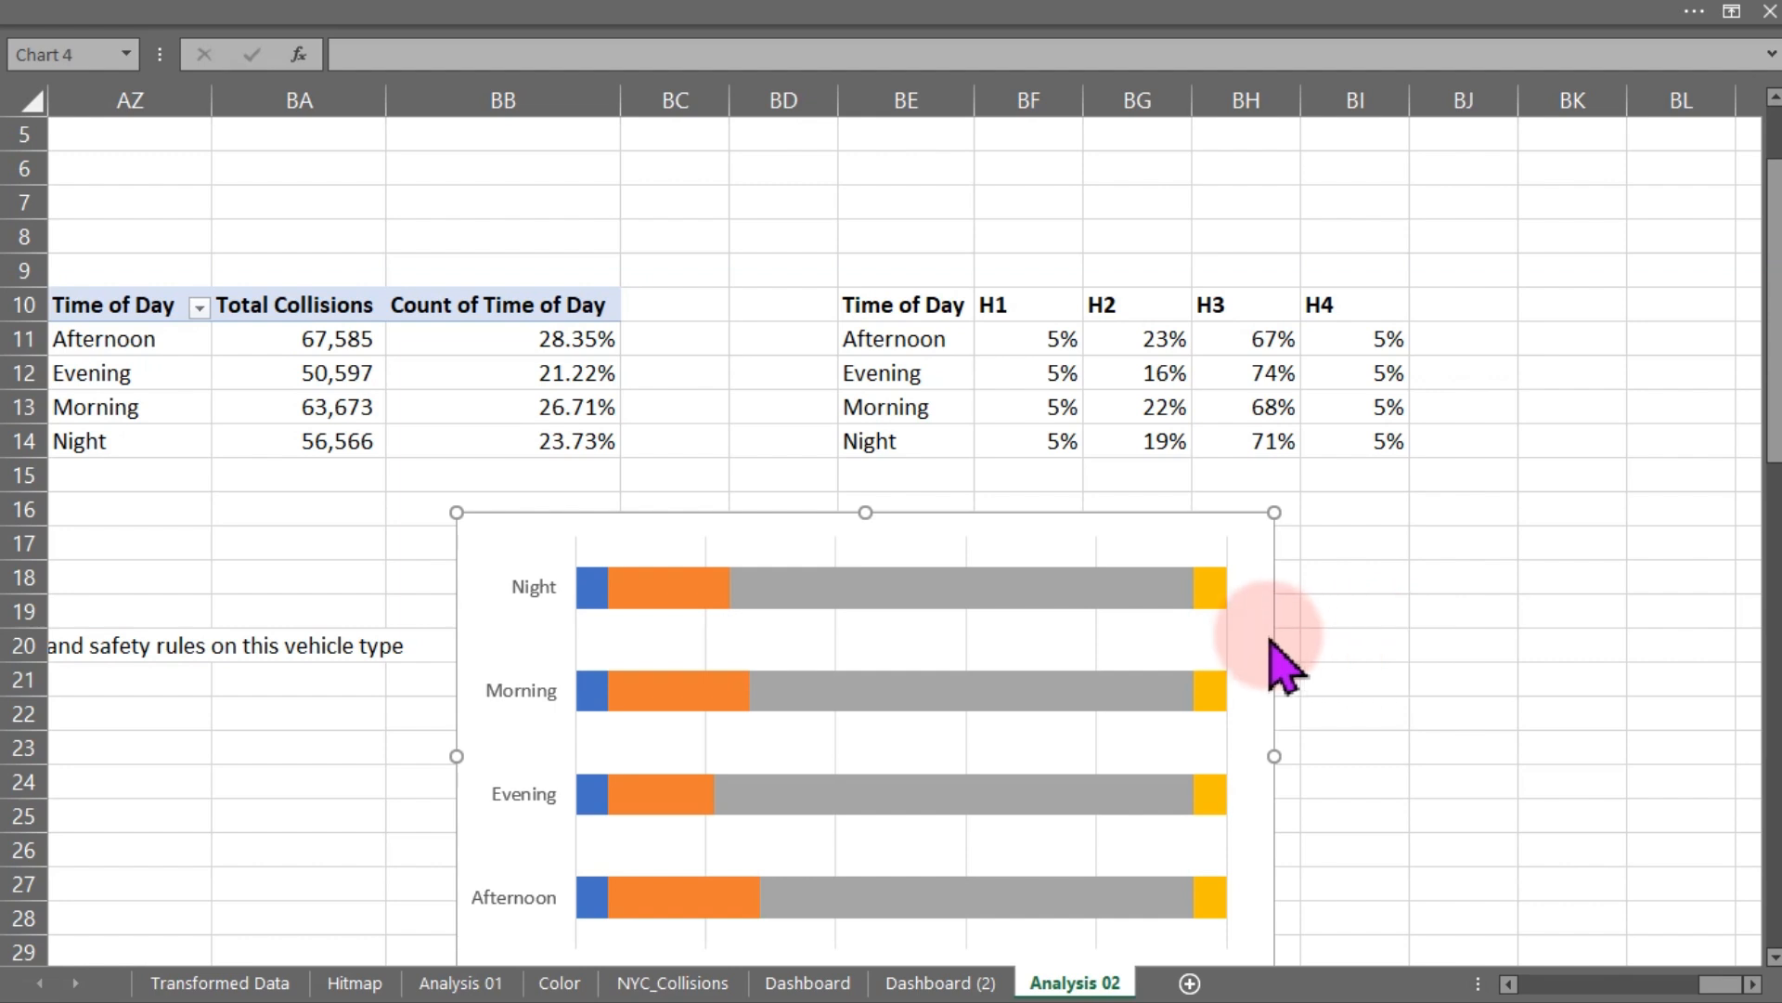
left_click(1312, 624)
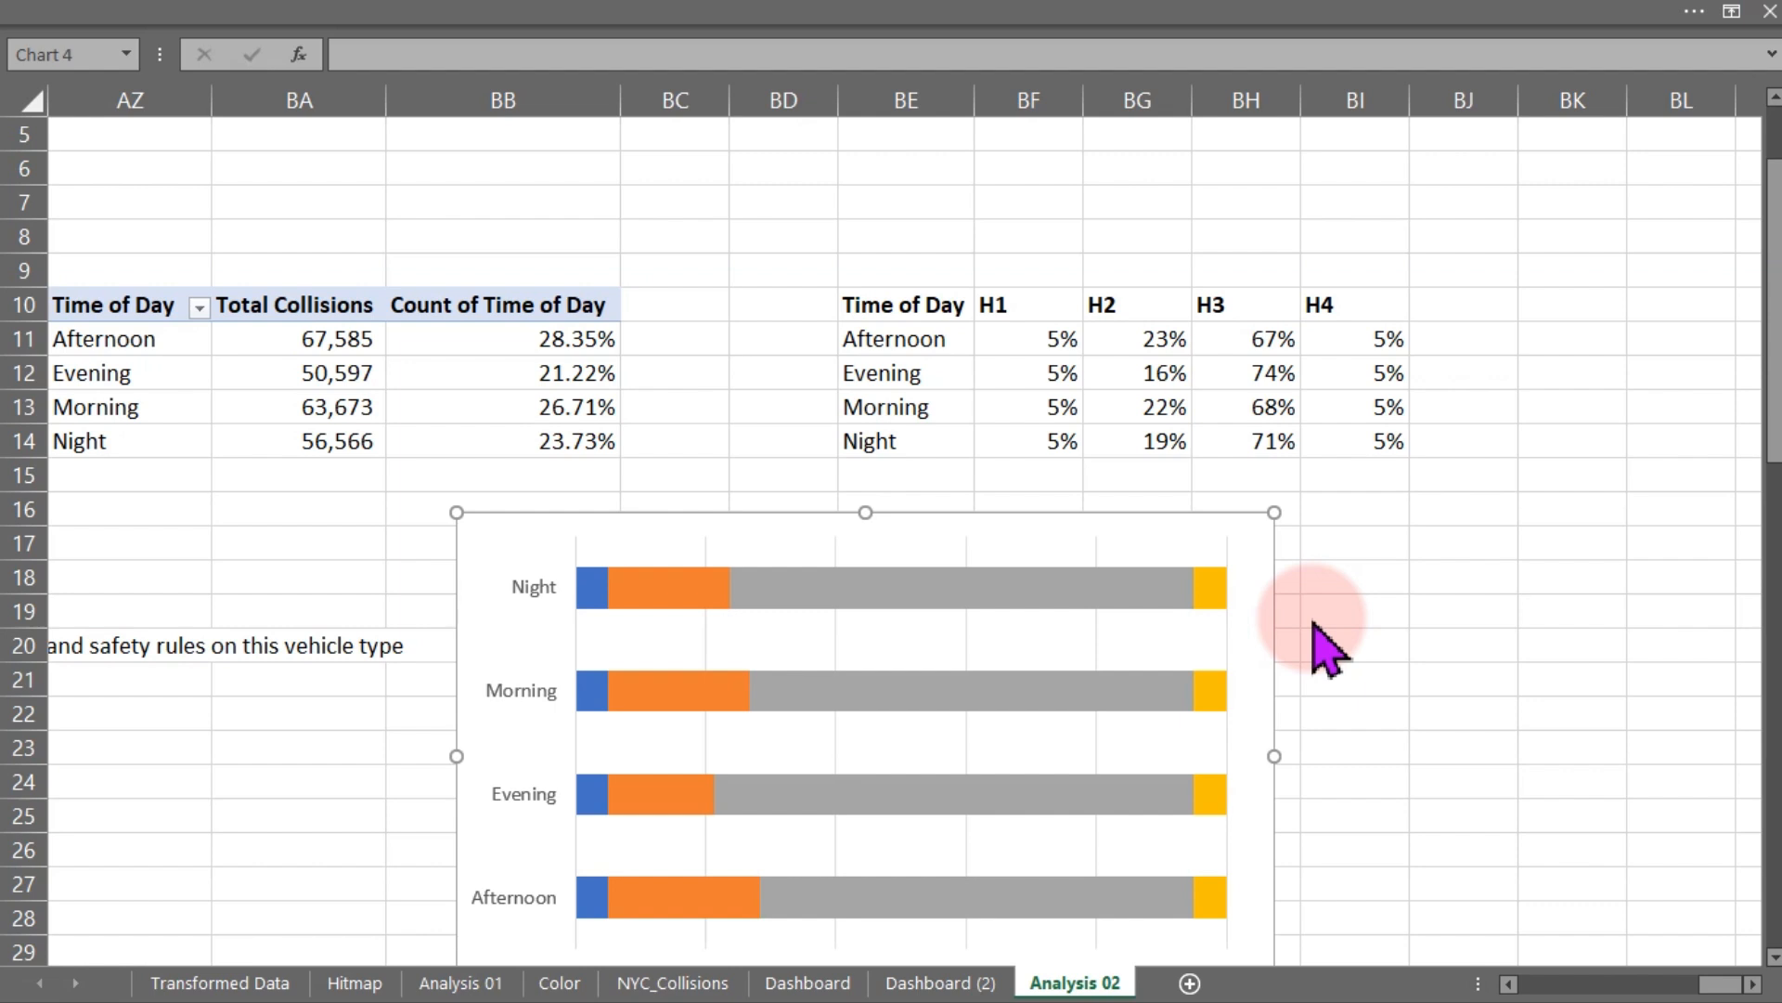
left_click(1345, 578)
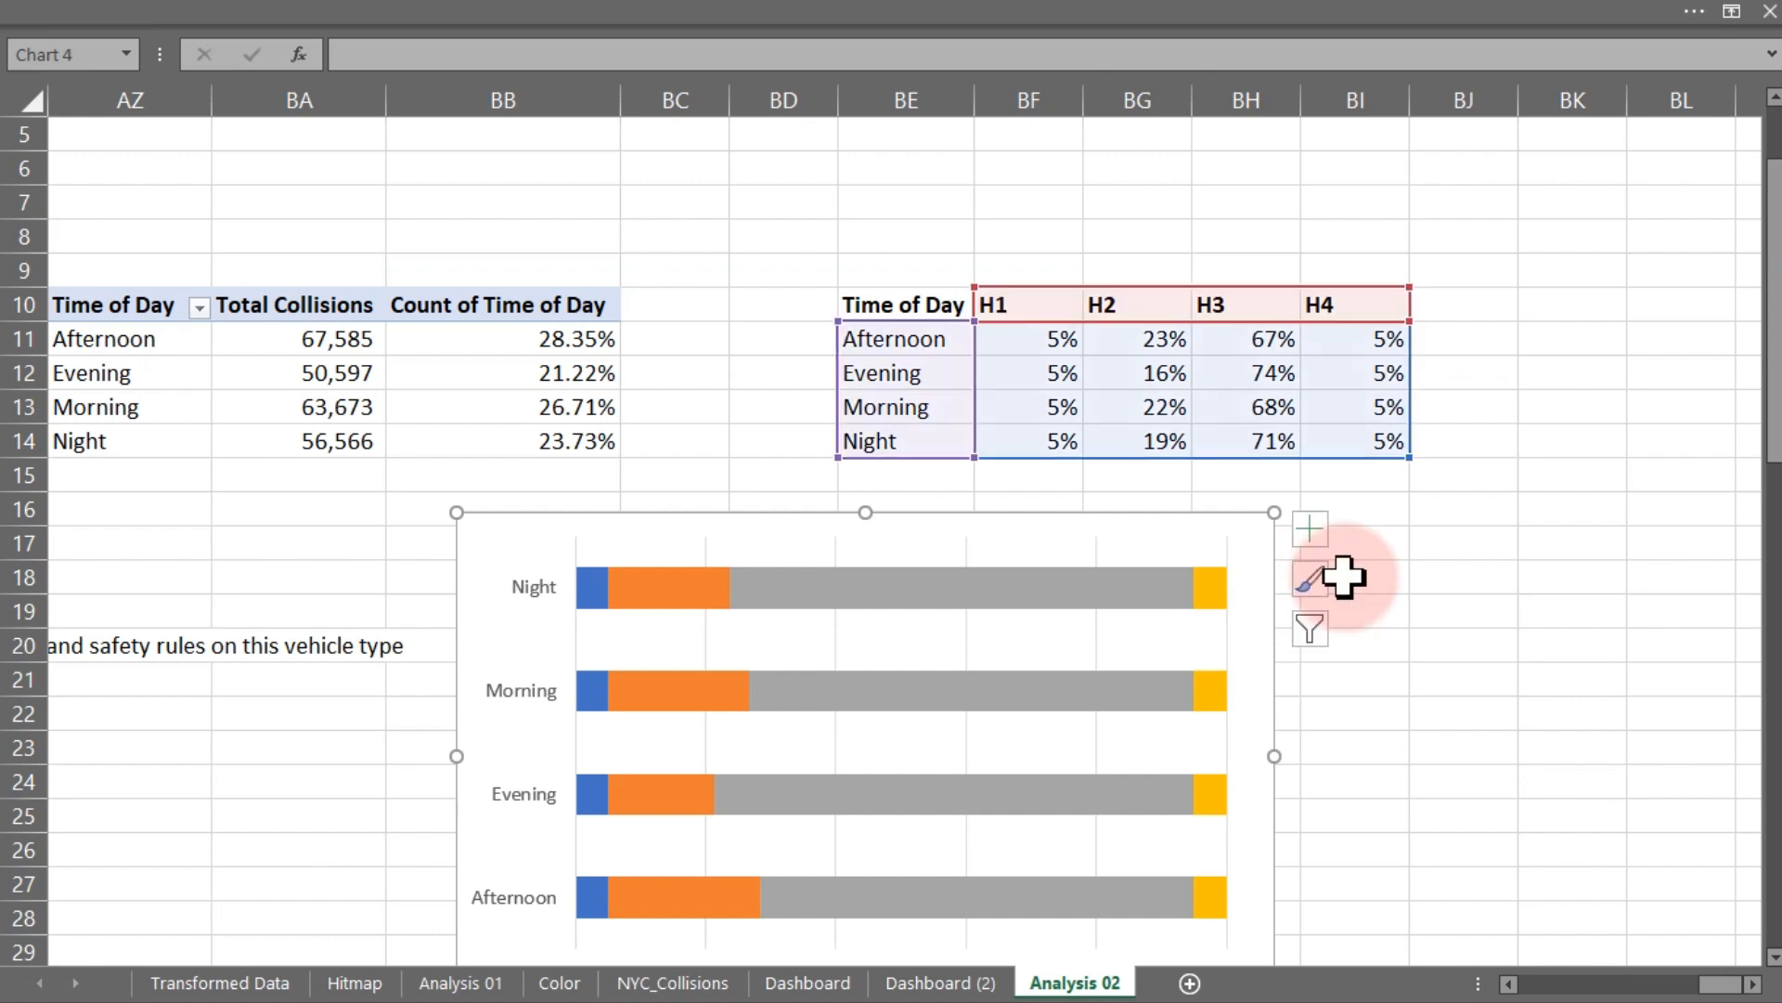
left_click(1367, 572)
left_click(596, 6)
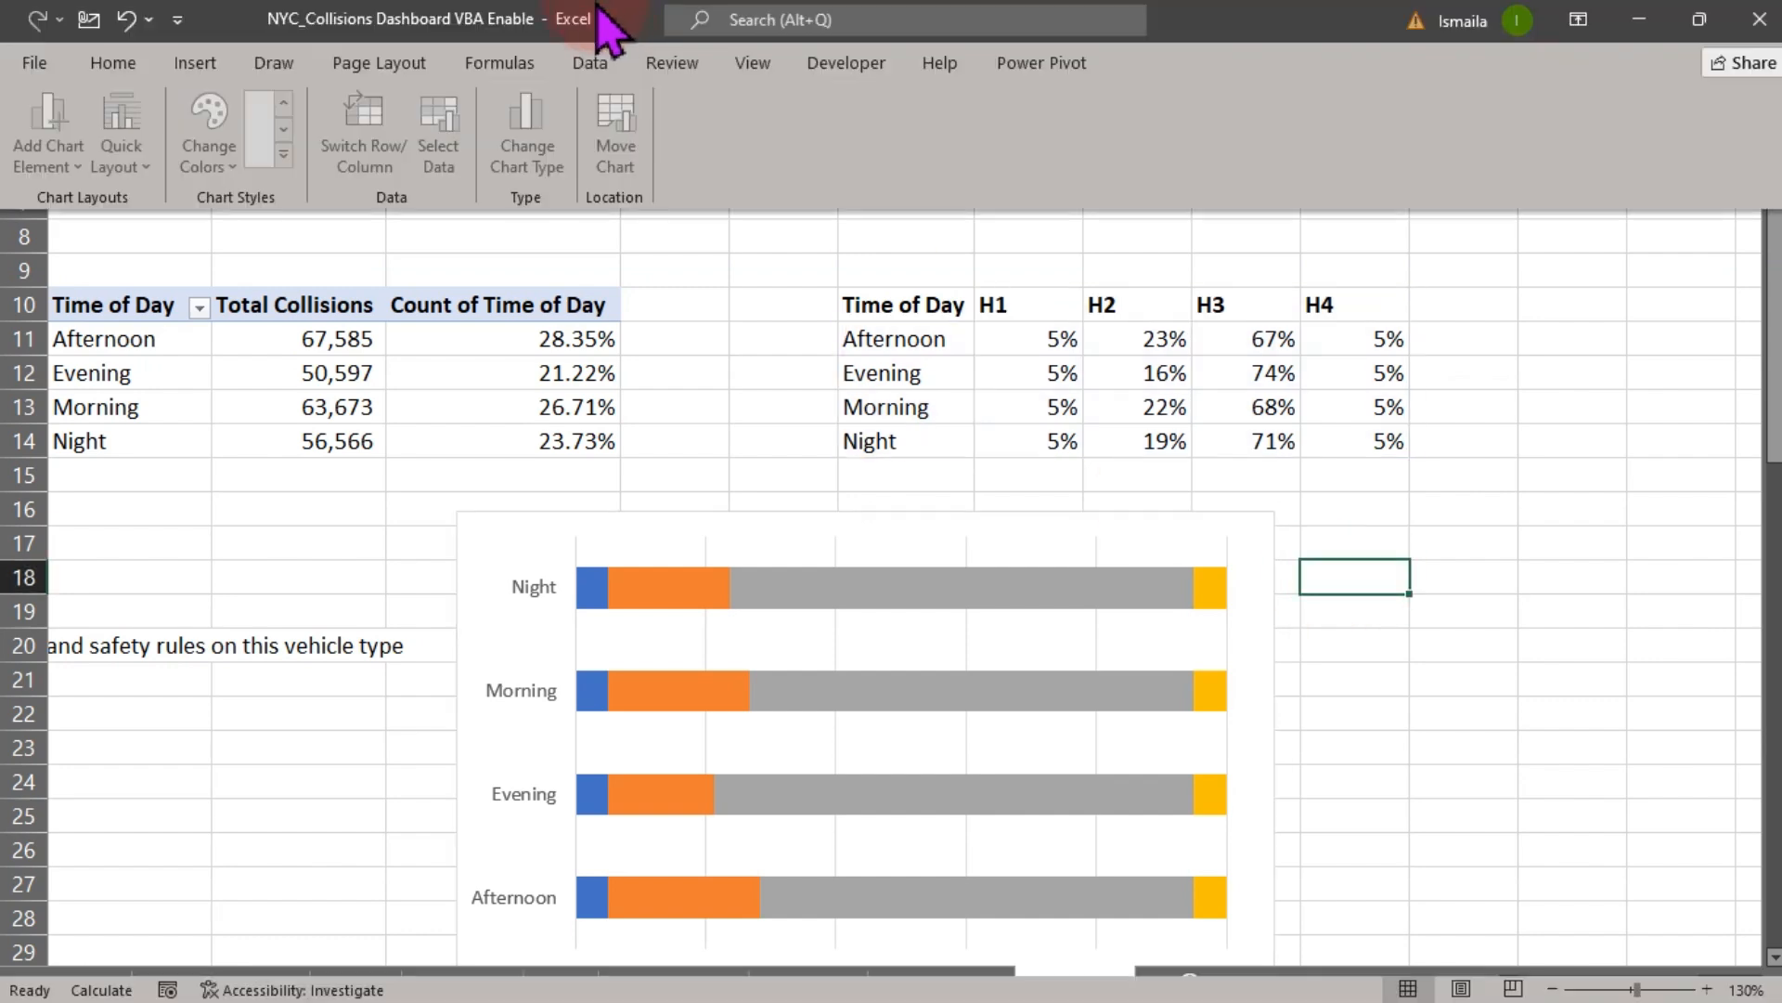
- Draw a small flowchart shape to the right of the chart near column BJ
left_click(195, 62)
left_click(320, 176)
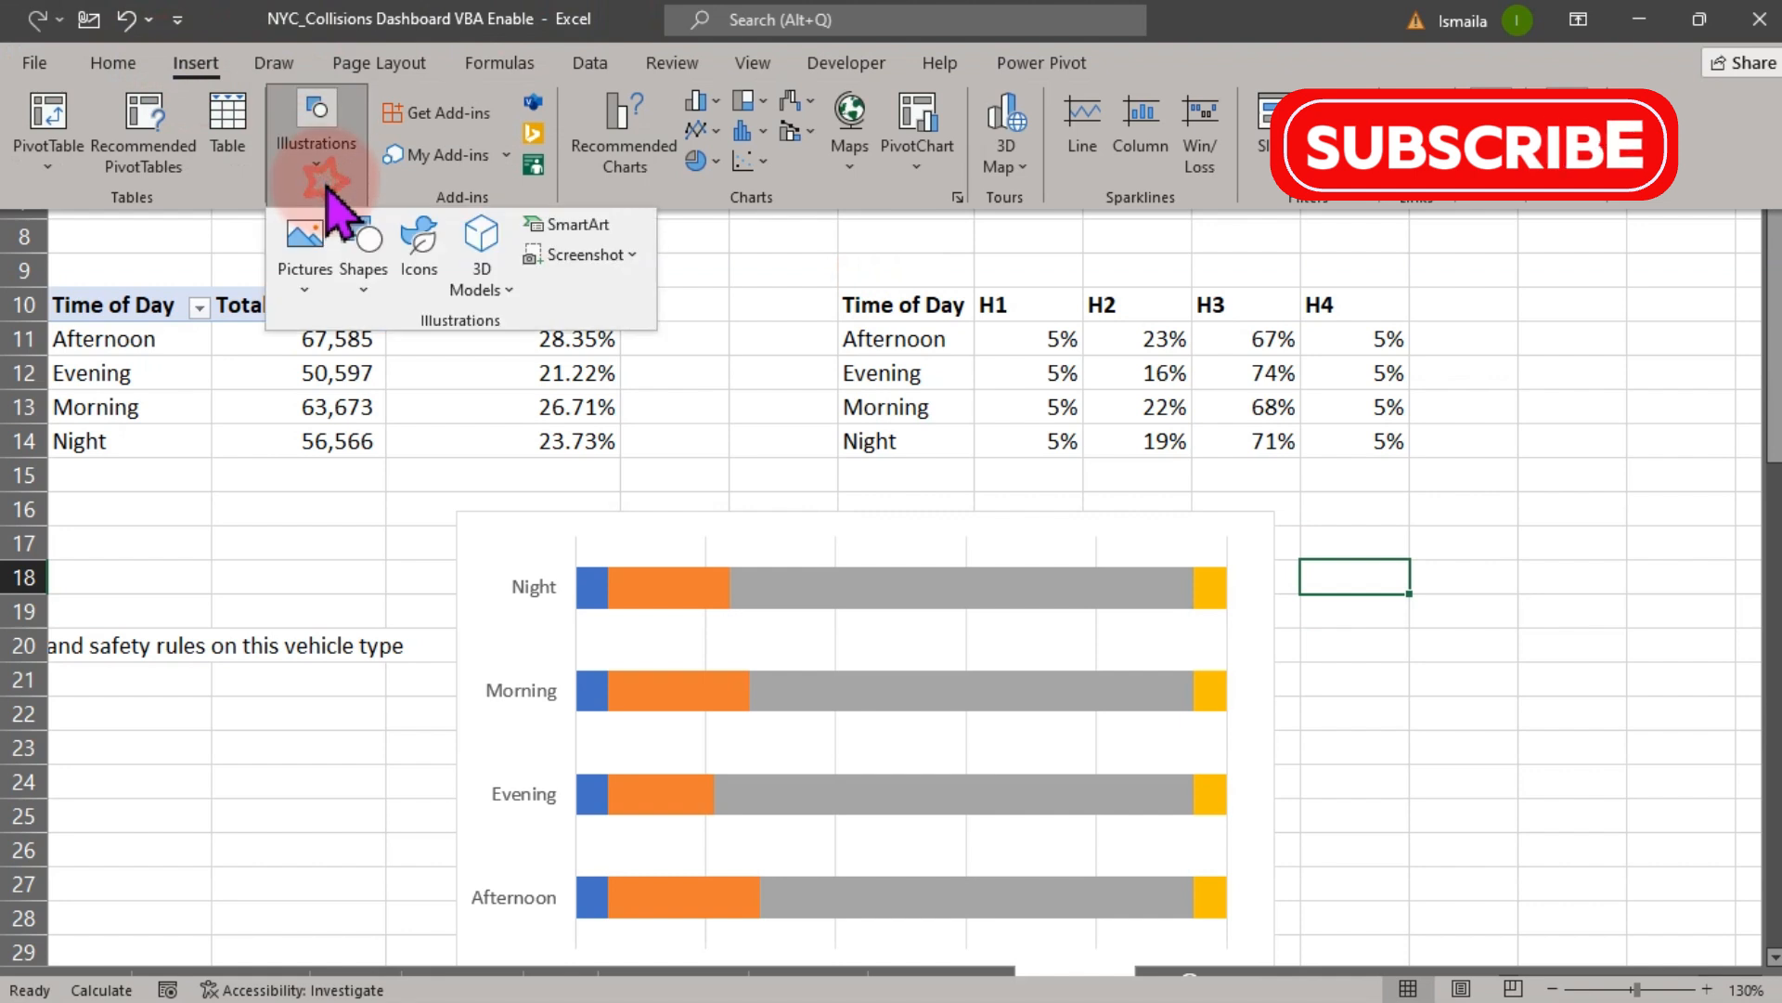
left_click(364, 295)
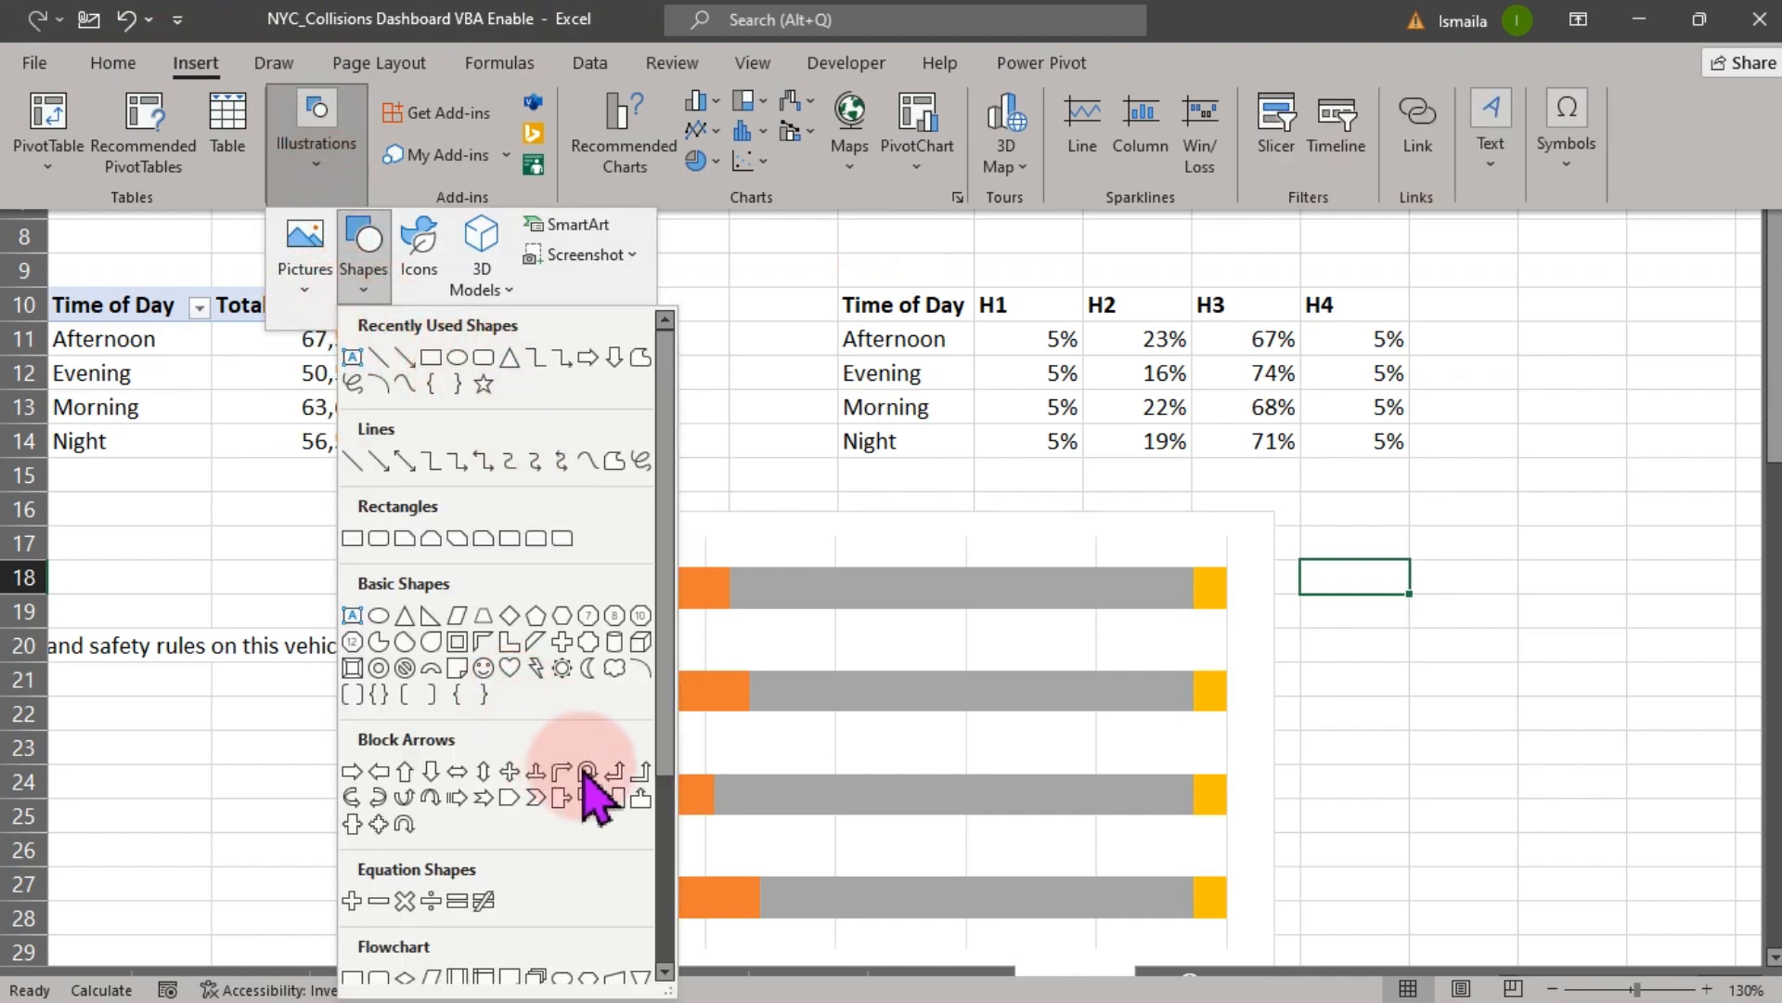
mouse_move(665, 656)
left_mouse_down()
mouse_move(665, 702)
mouse_move(663, 640)
left_mouse_up()
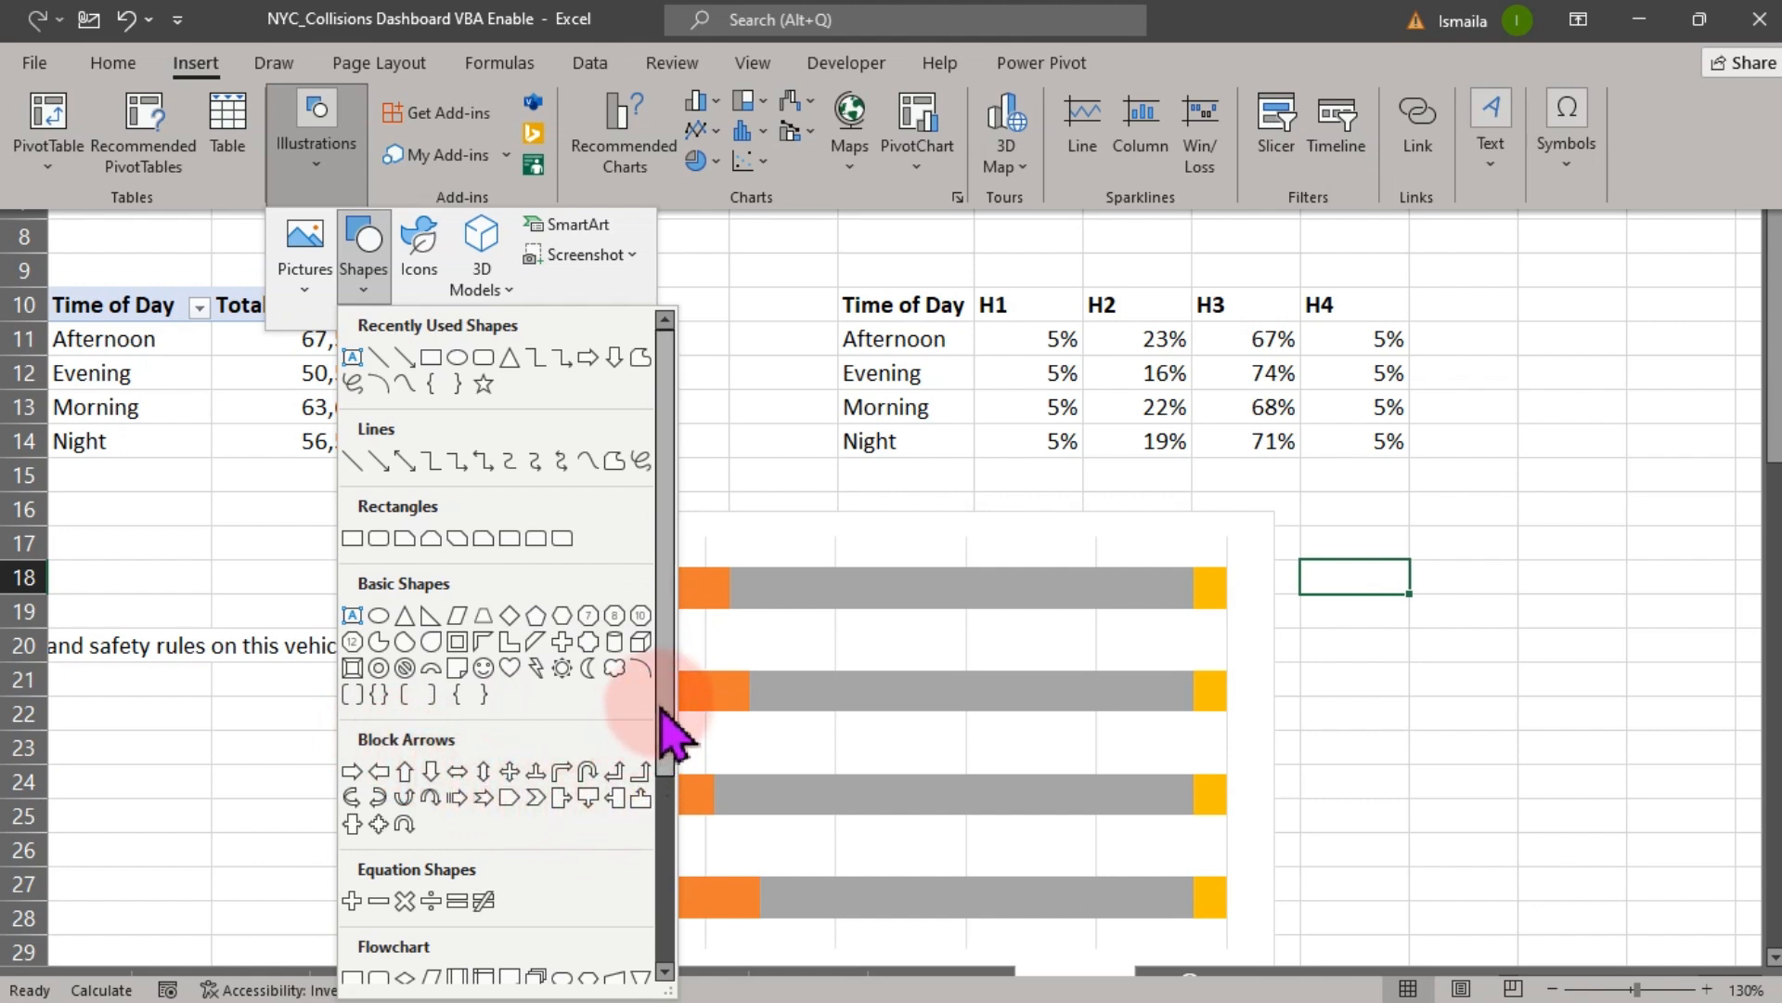
left_click_drag(660, 687, 656, 852)
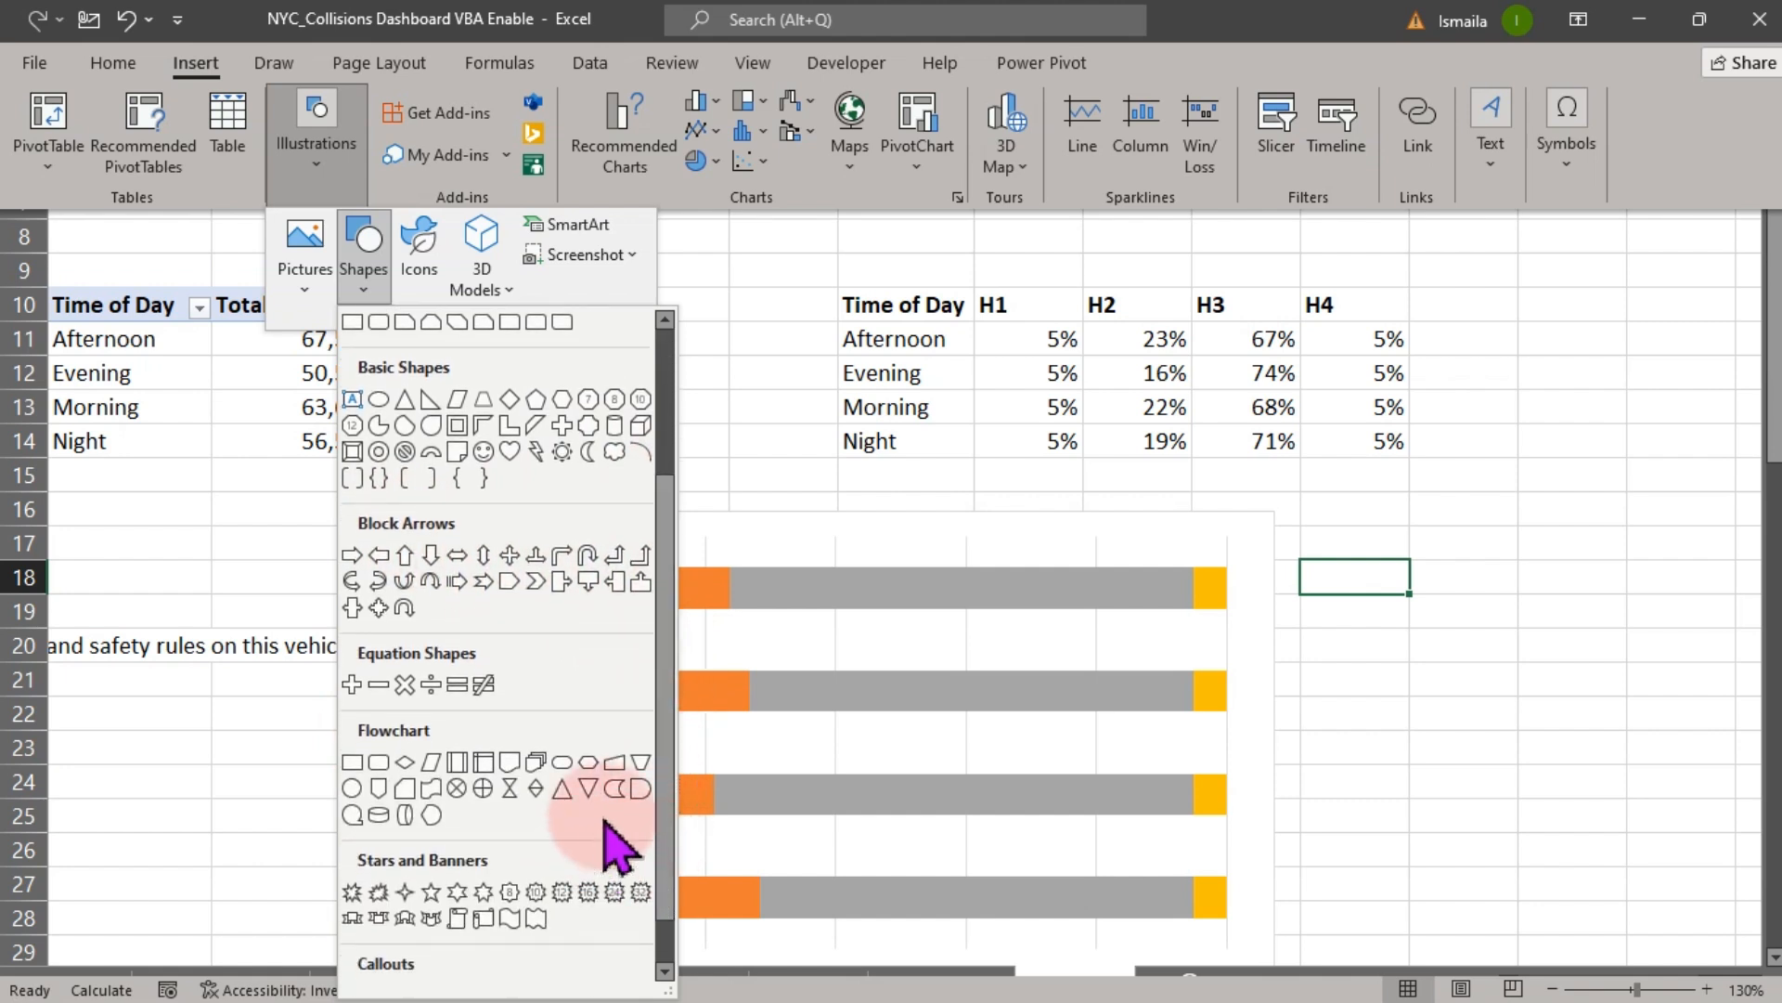
left_click(640, 796)
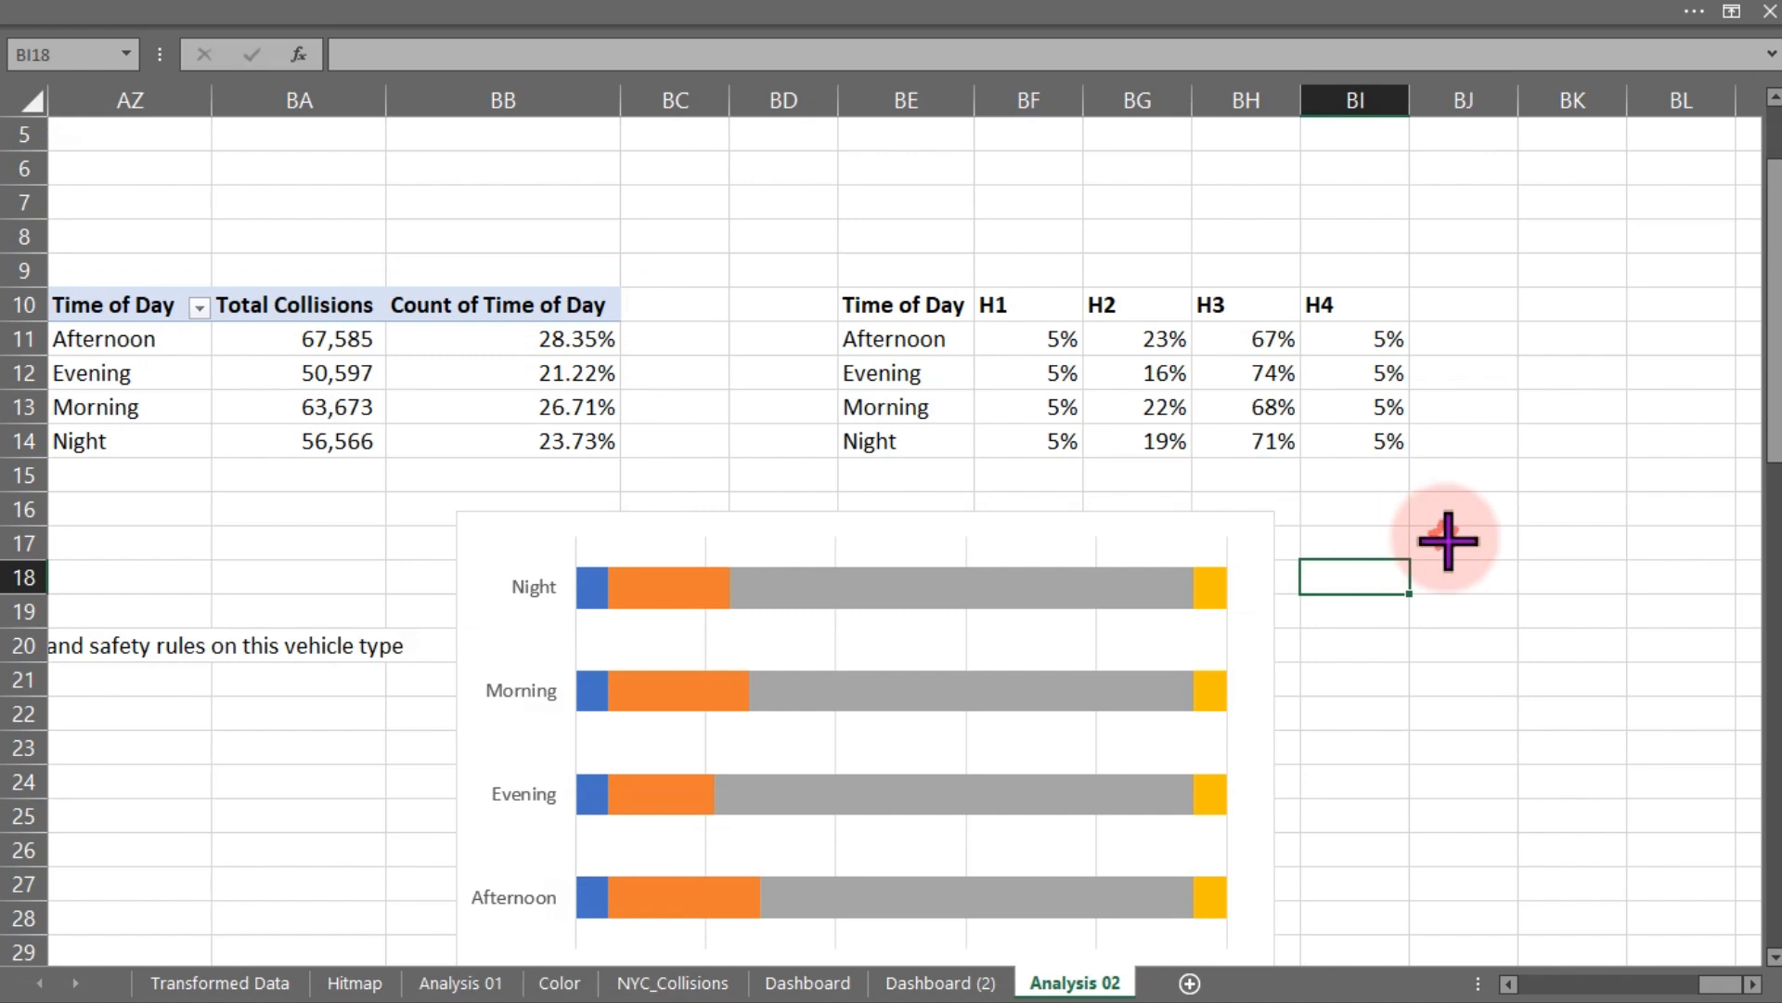
left_click_drag(1445, 537, 1544, 627)
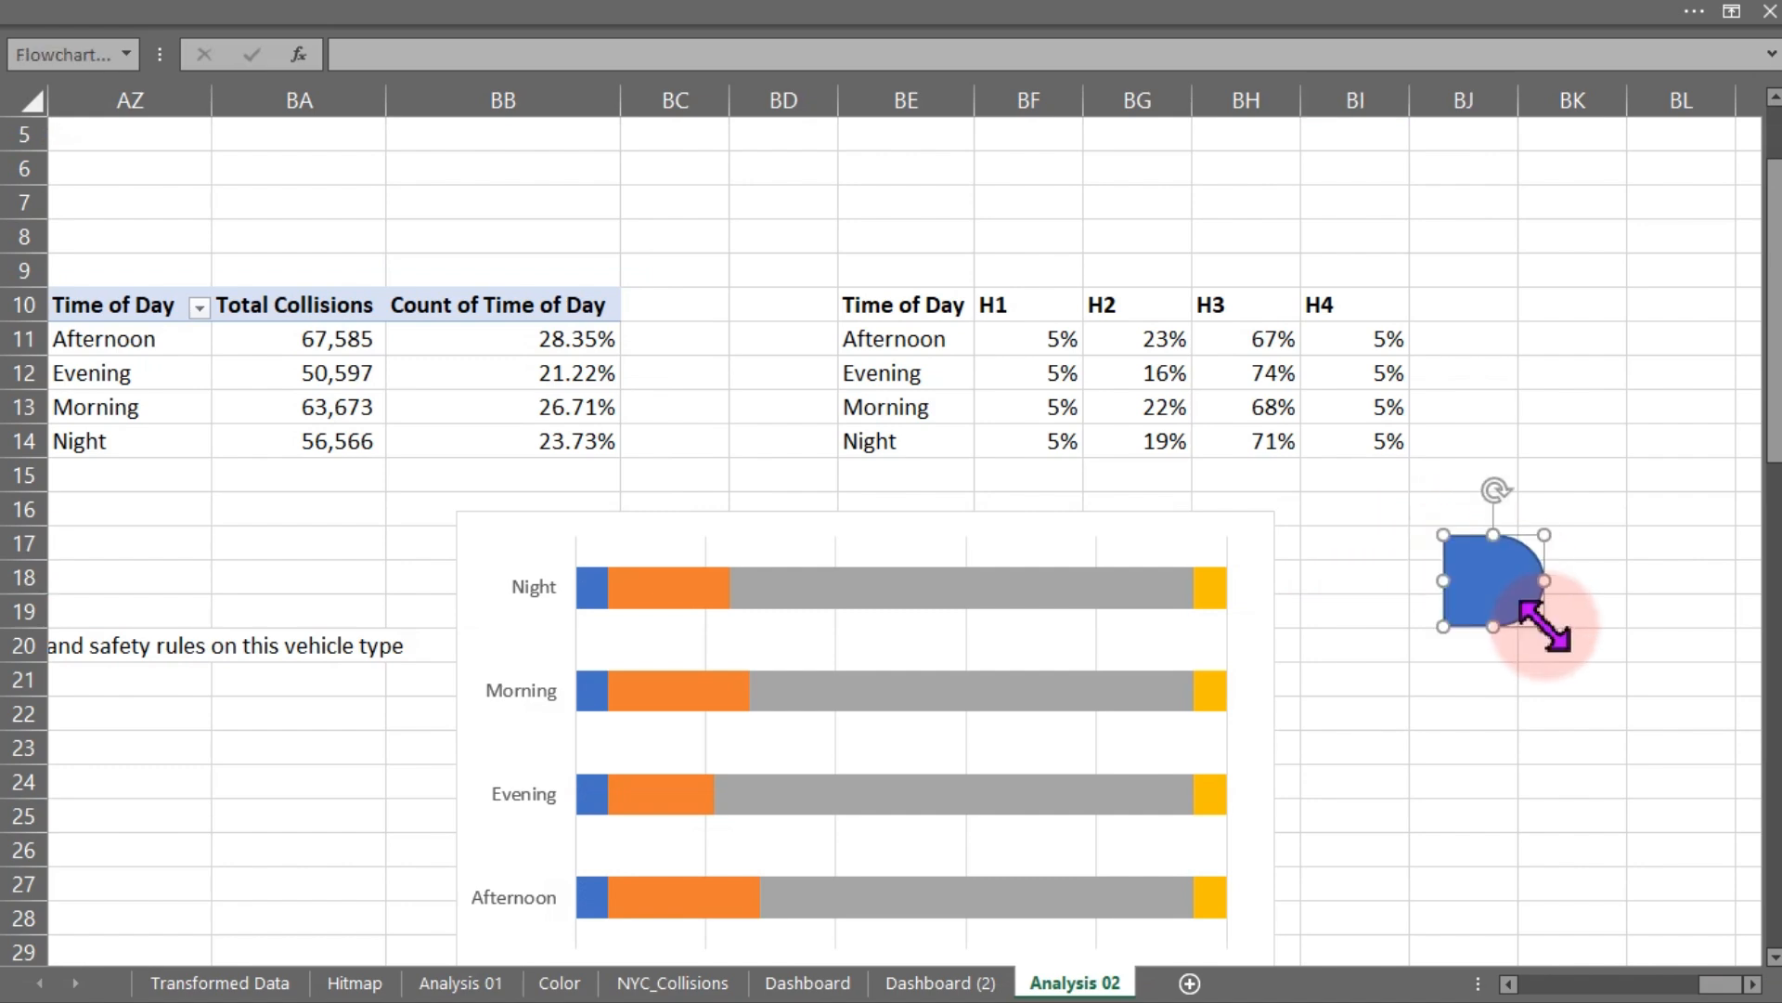
- Format the flowchart shape with no outline and a red fill from the recent colours
key("ctrl+1")
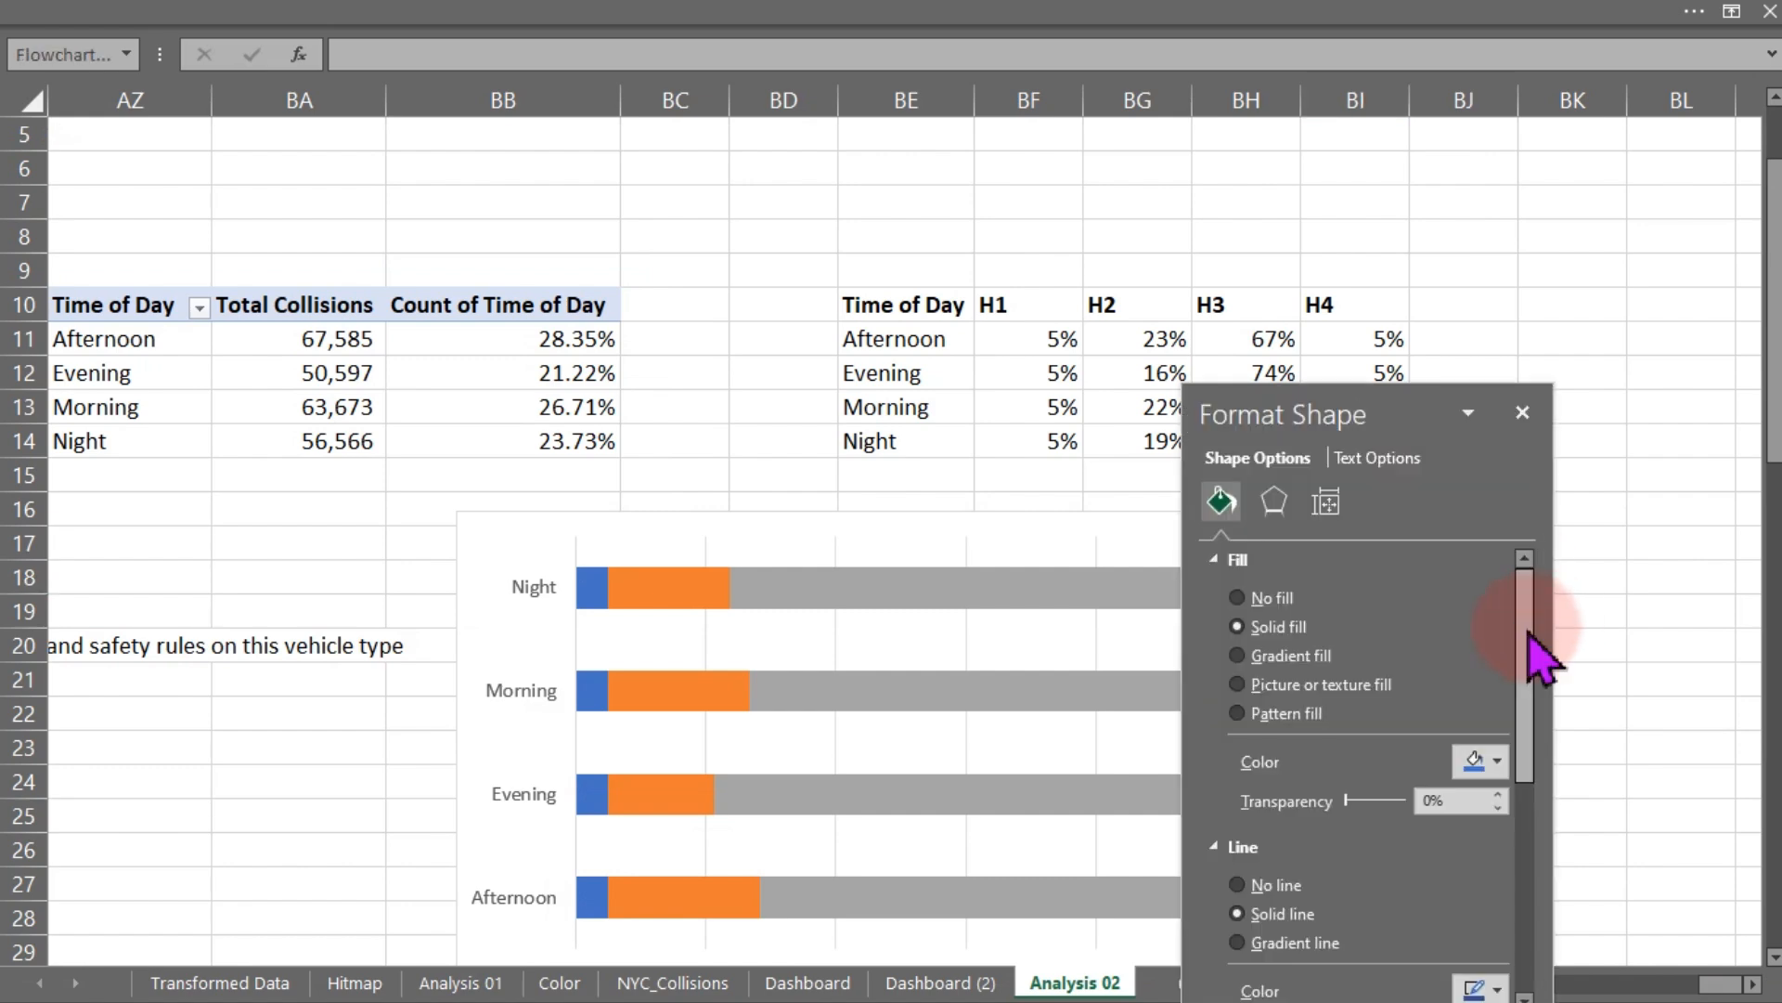
left_click_drag(1338, 409, 660, 228)
left_click(583, 696)
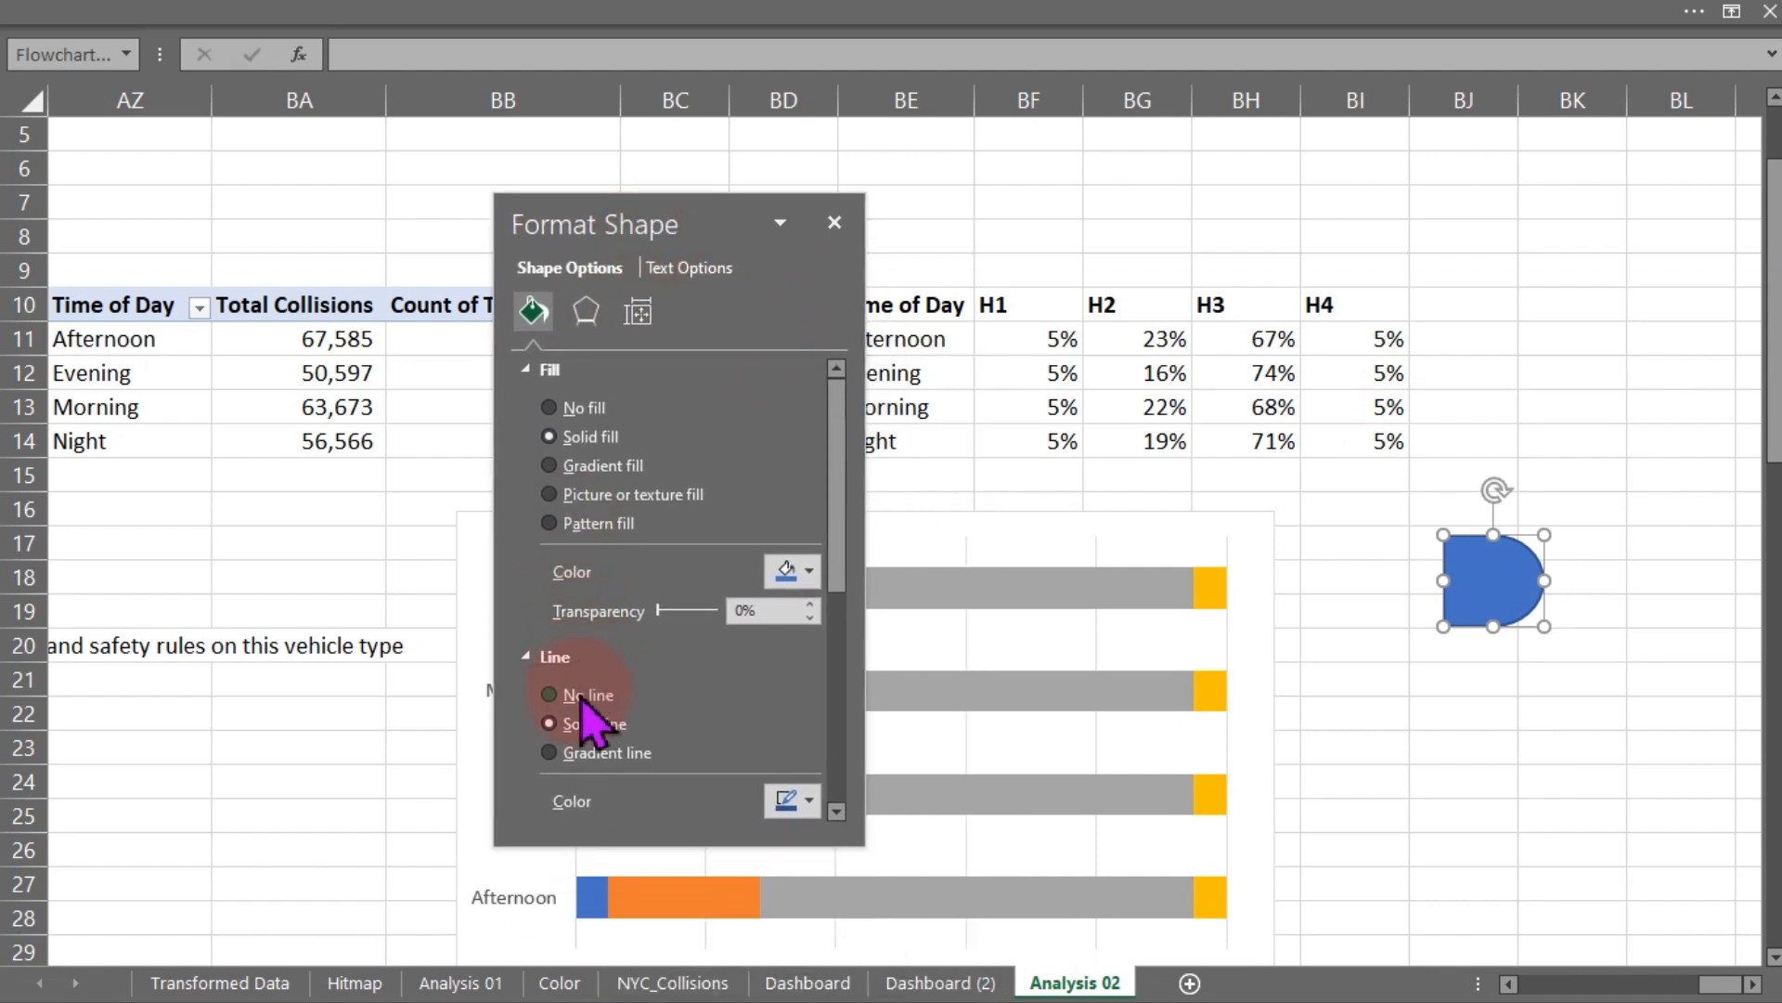
left_click(808, 572)
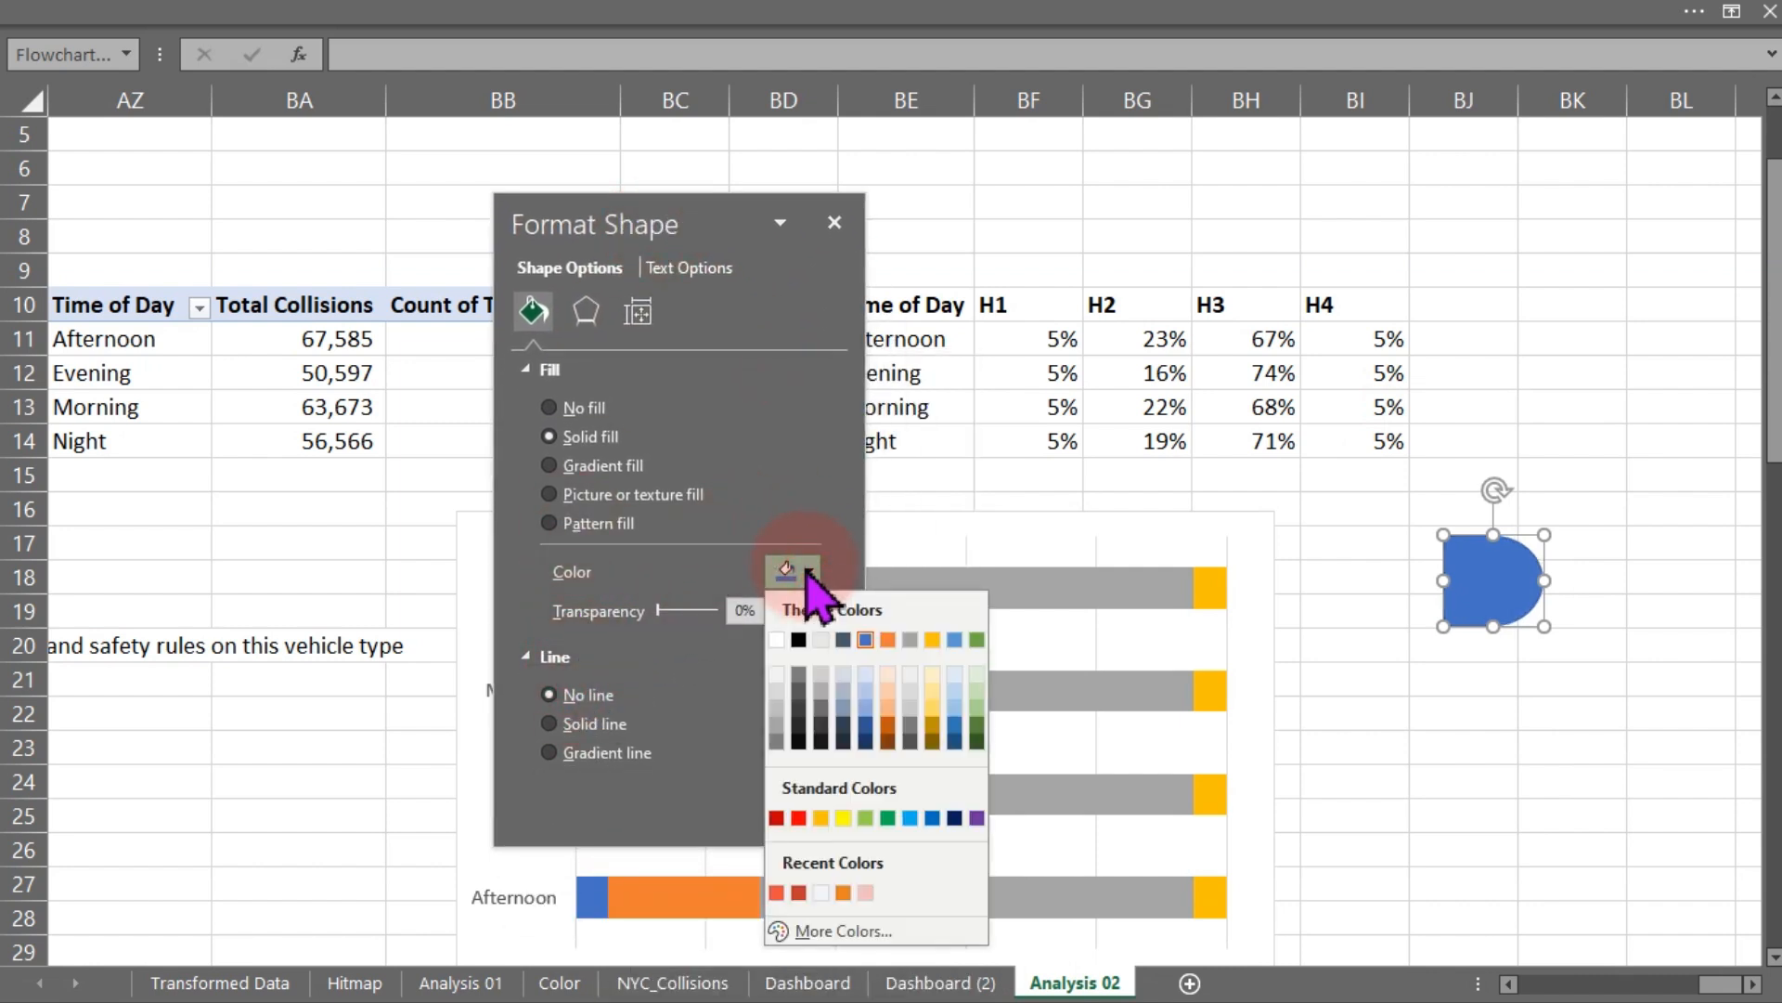
left_click(798, 892)
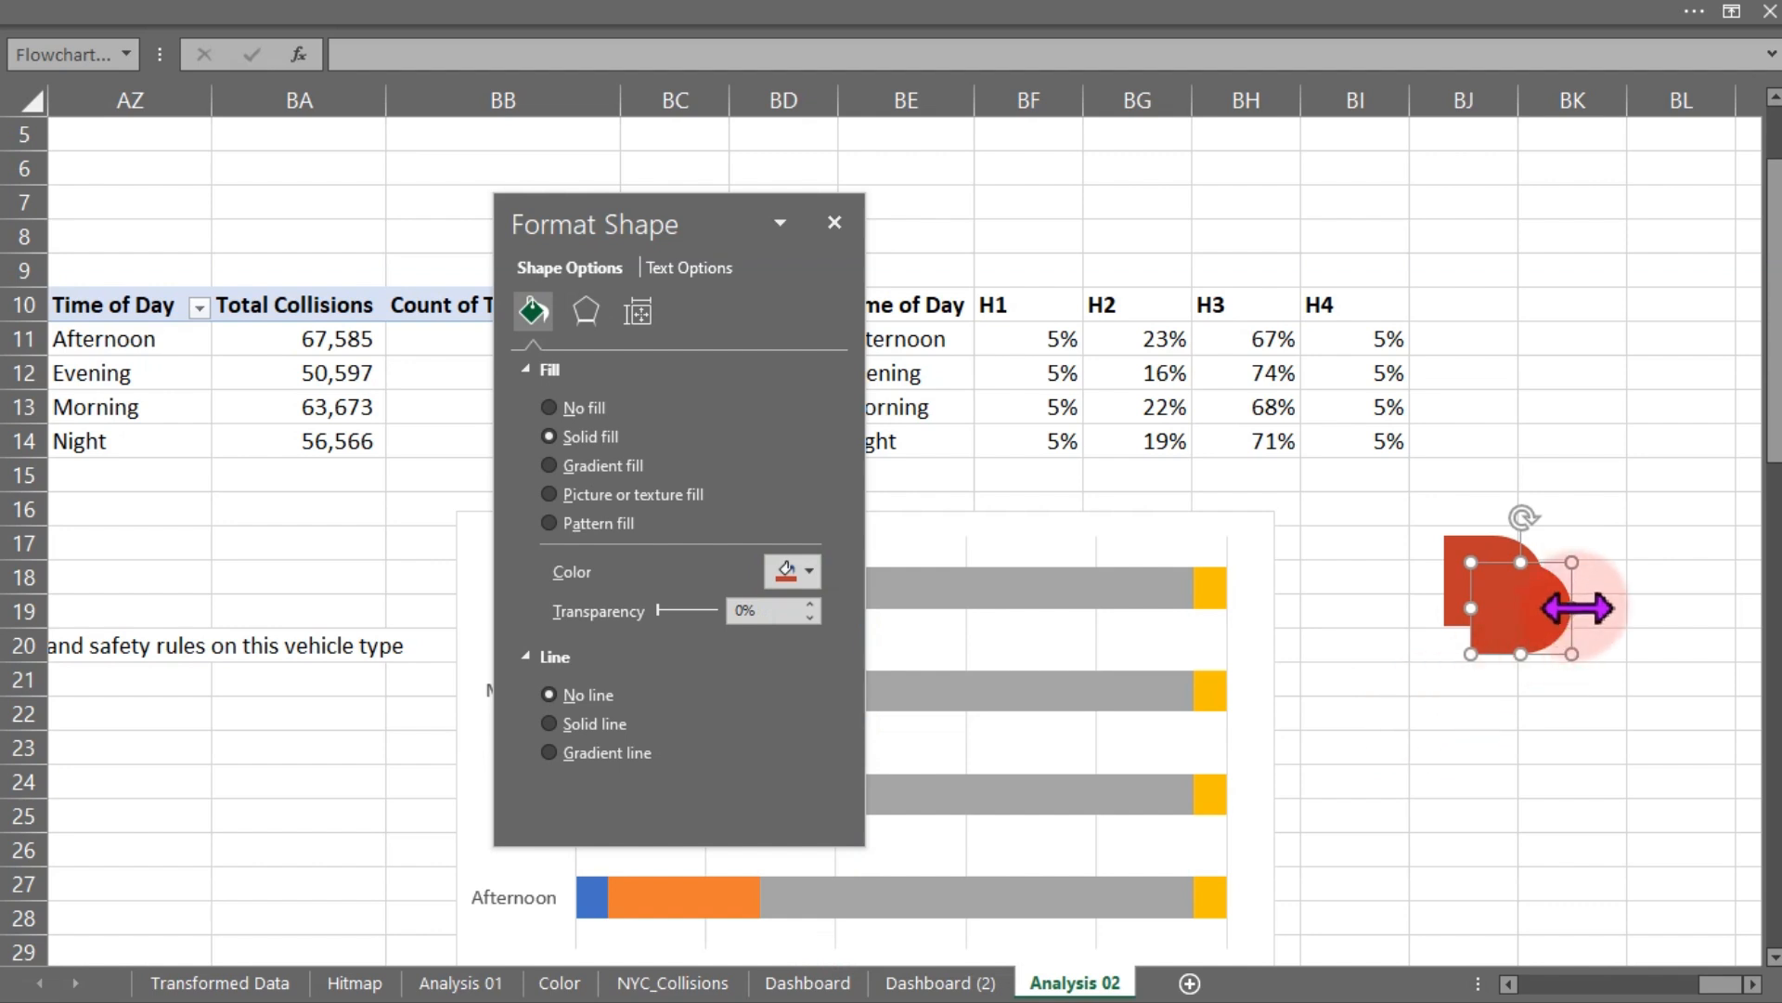
- Duplicate the shape below the original and fill the copy light gray
left_click_drag(1502, 589, 1434, 811, "ctrl")
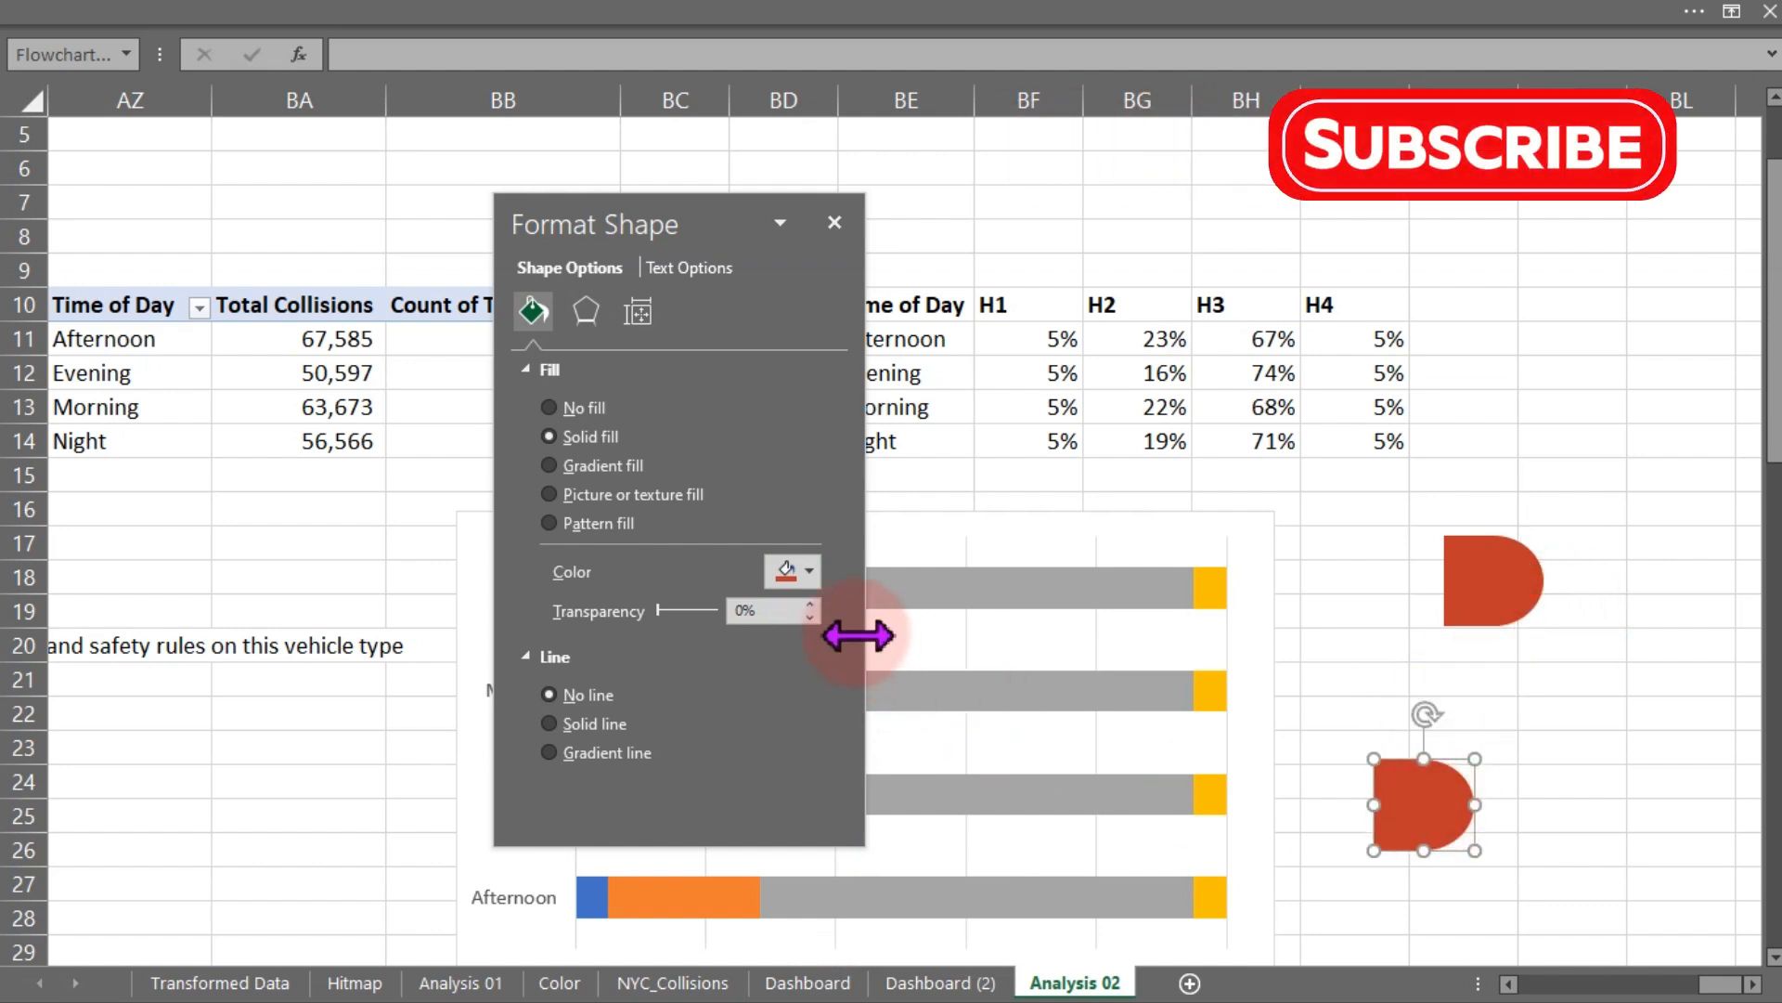
left_click(808, 572)
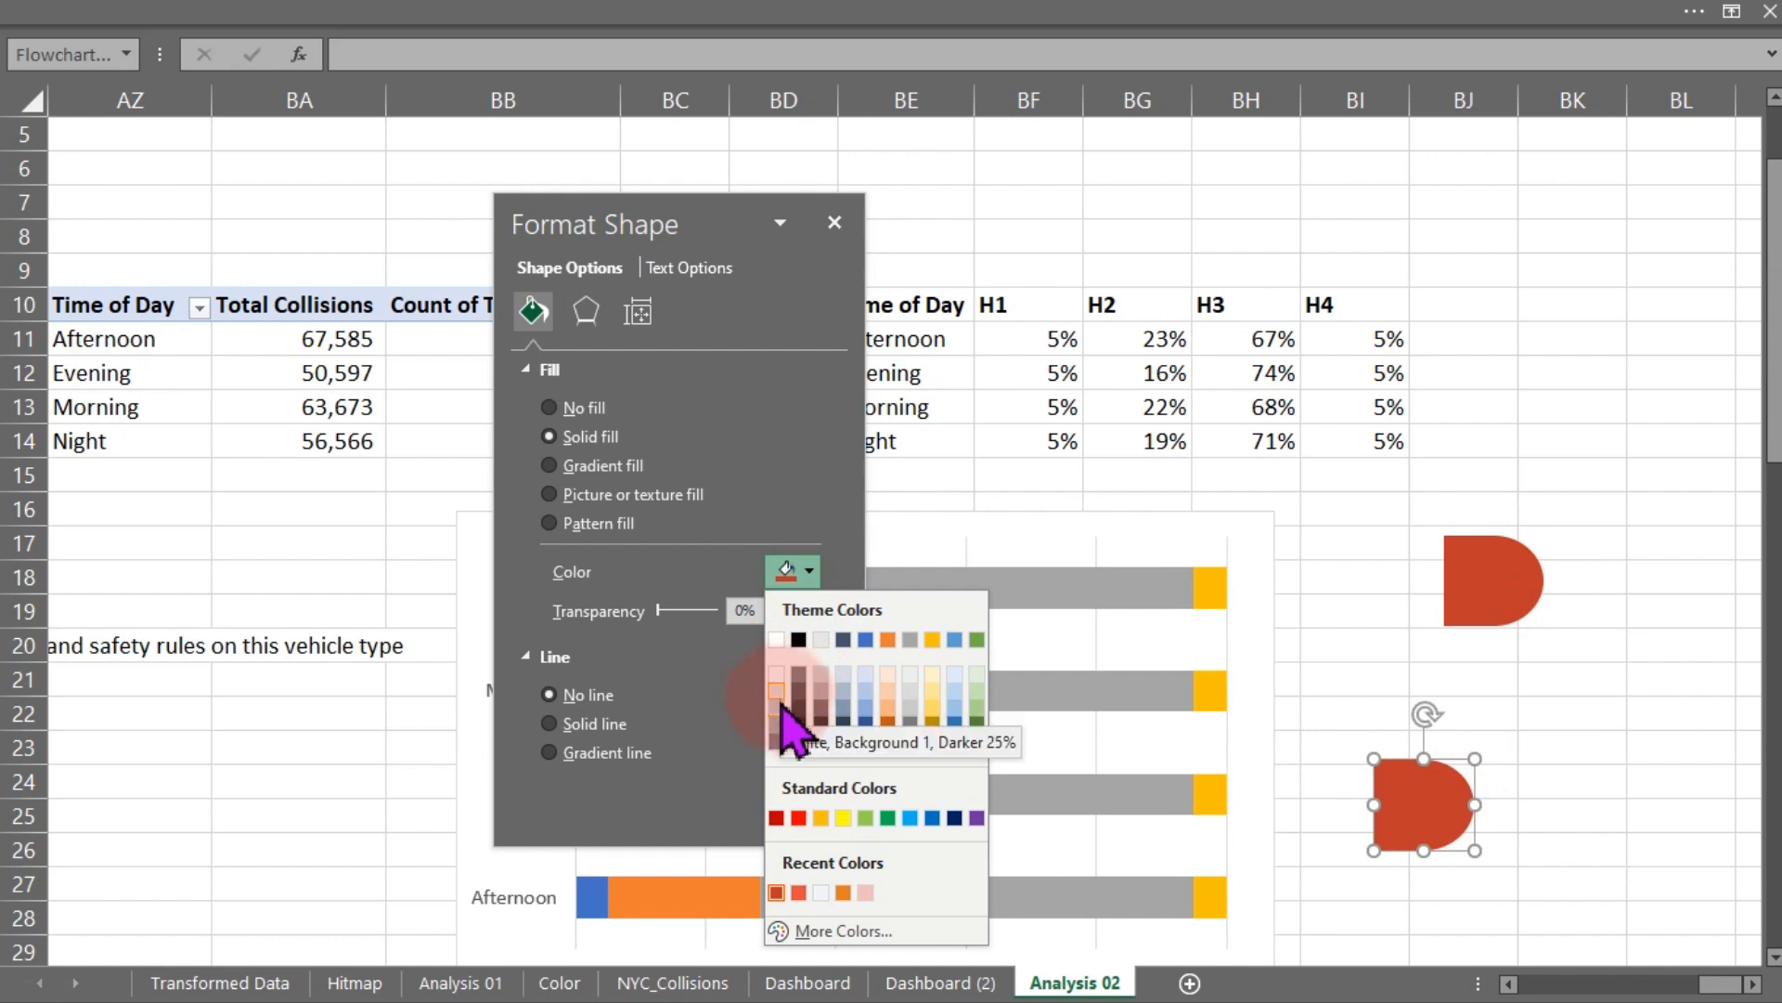
left_click(781, 696)
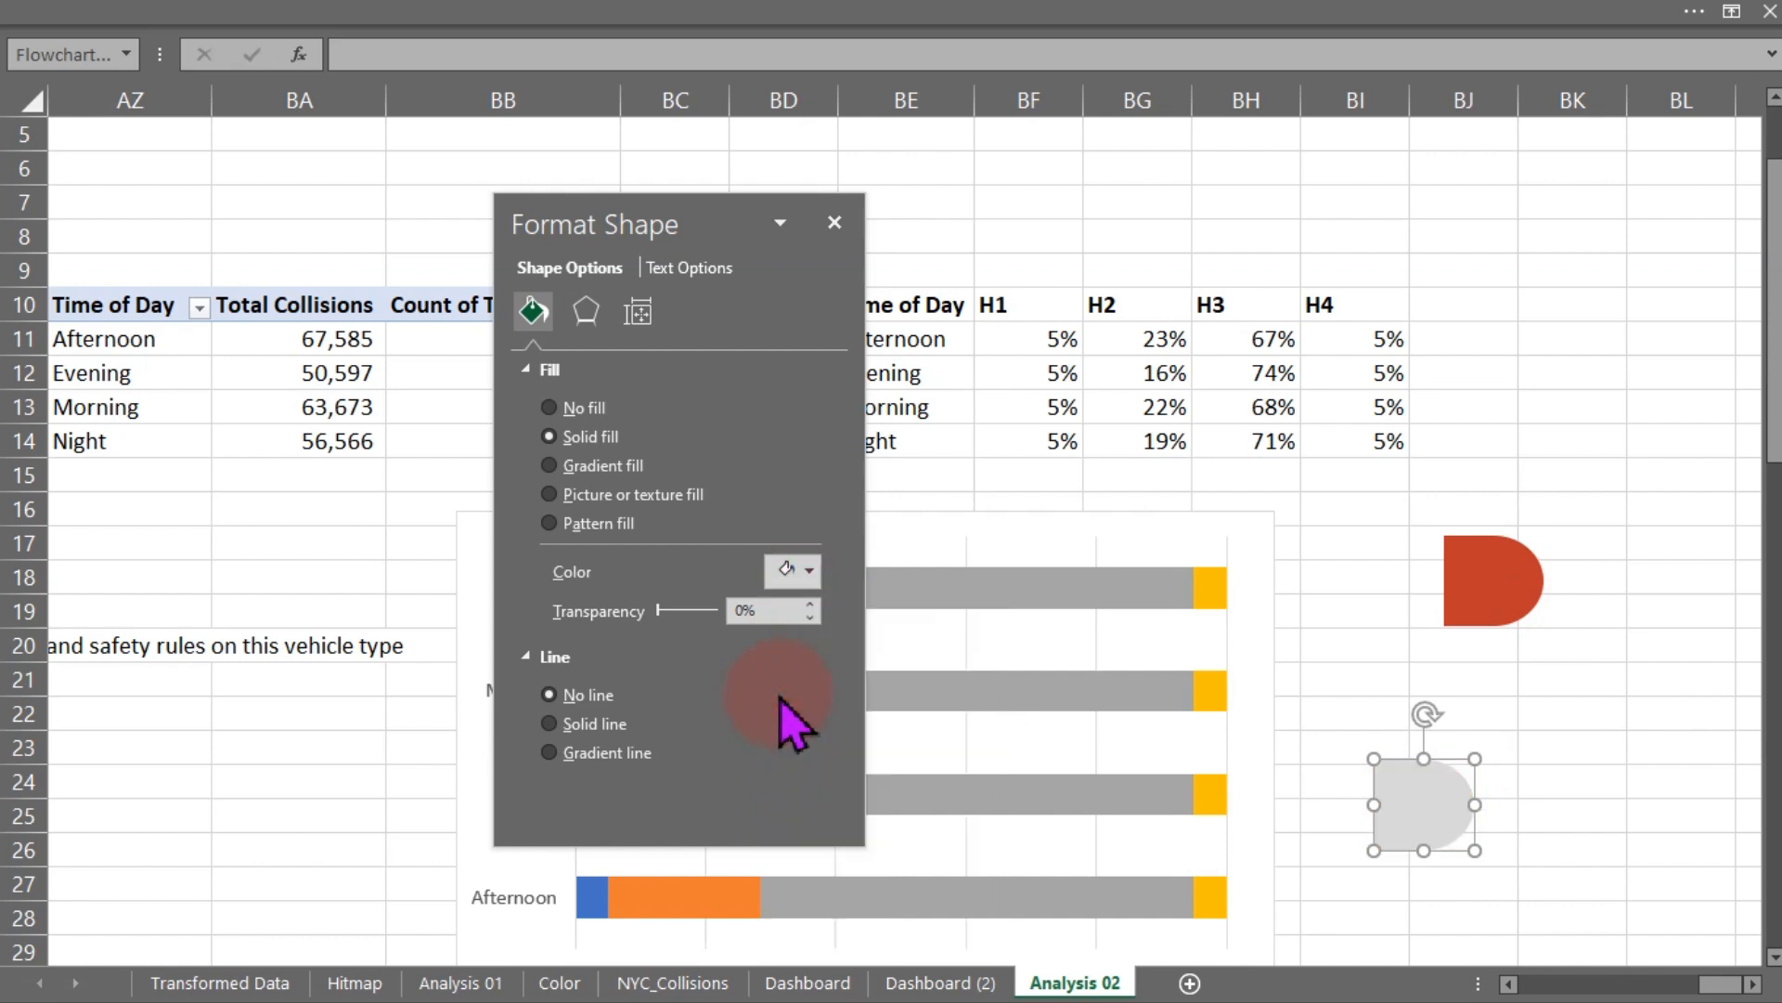
- Flip the red shape horizontally
left_click(1413, 780)
left_click(1546, 741)
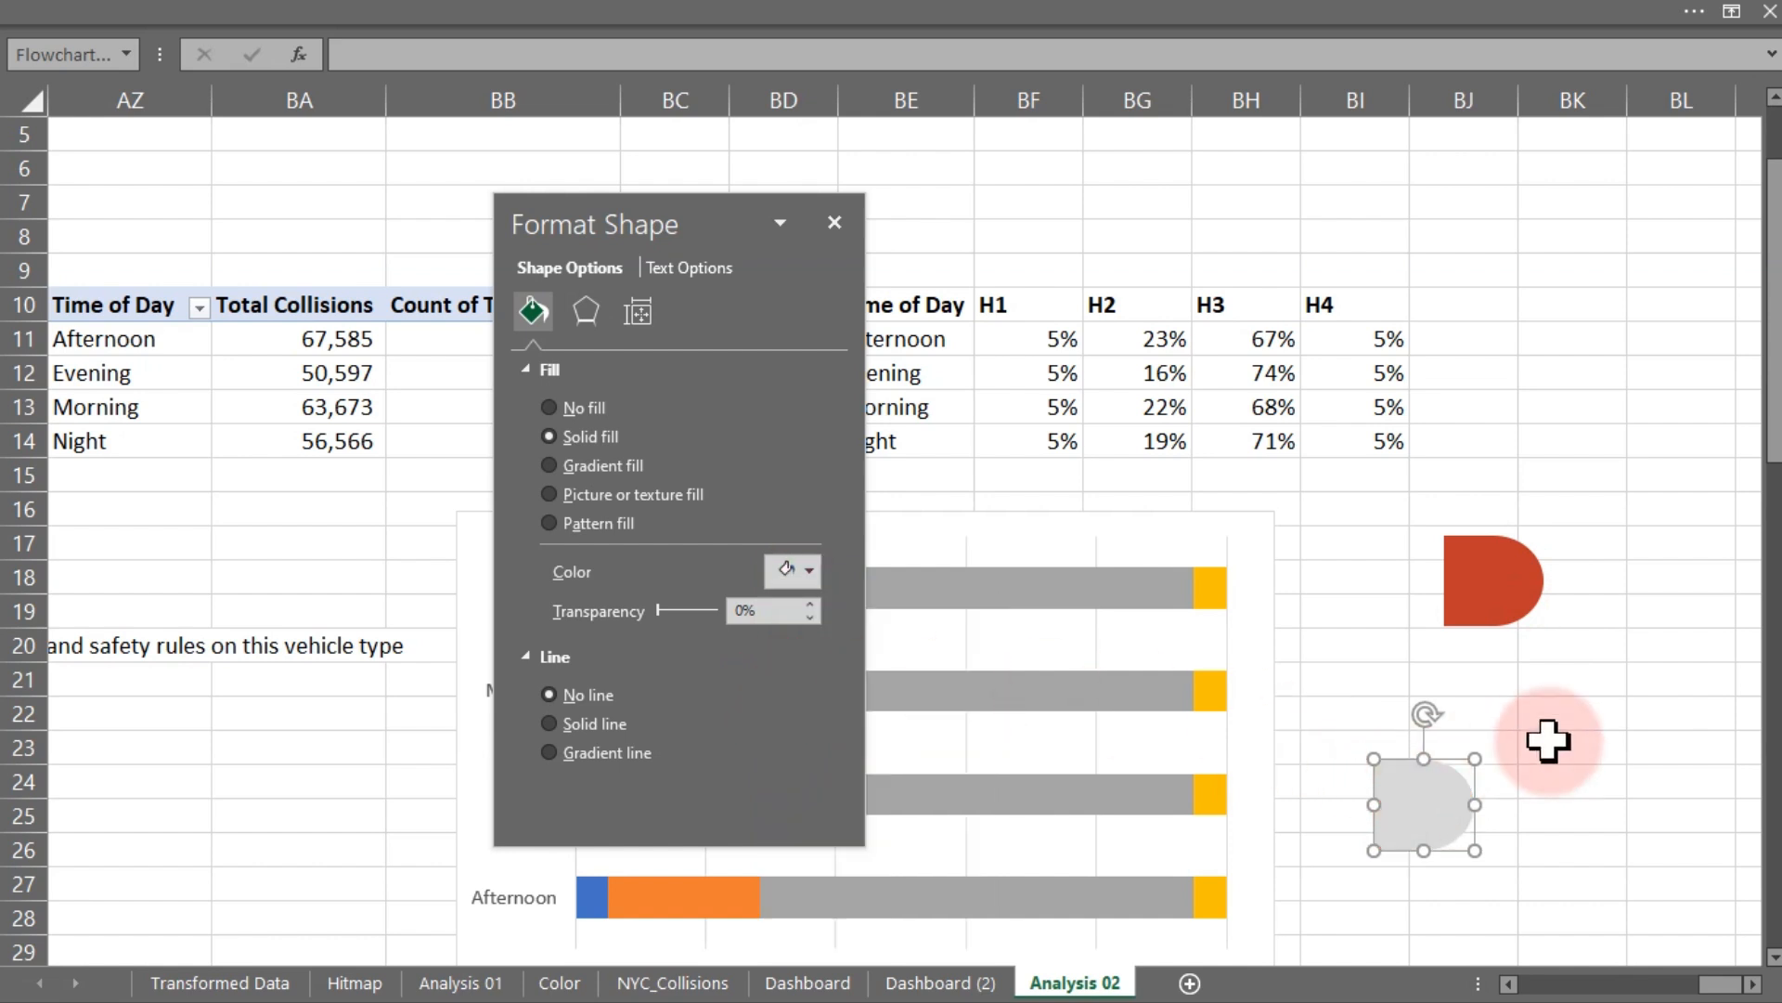
left_click(1432, 810)
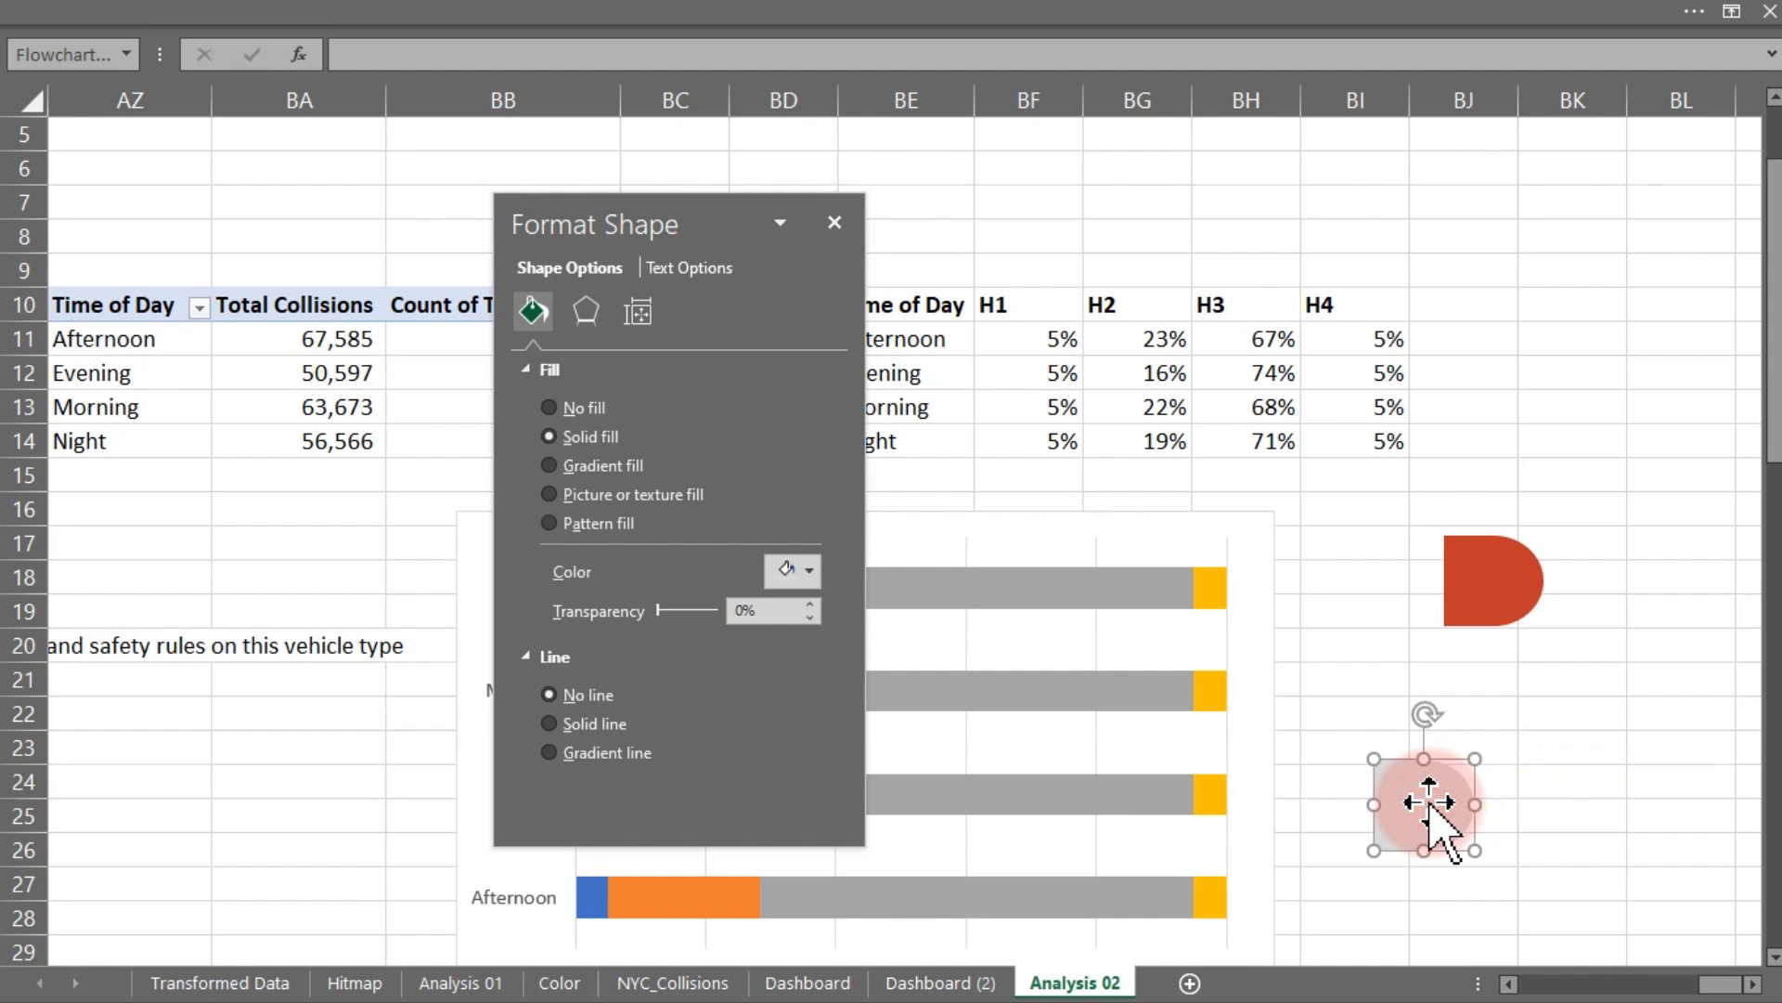
left_click(1478, 615)
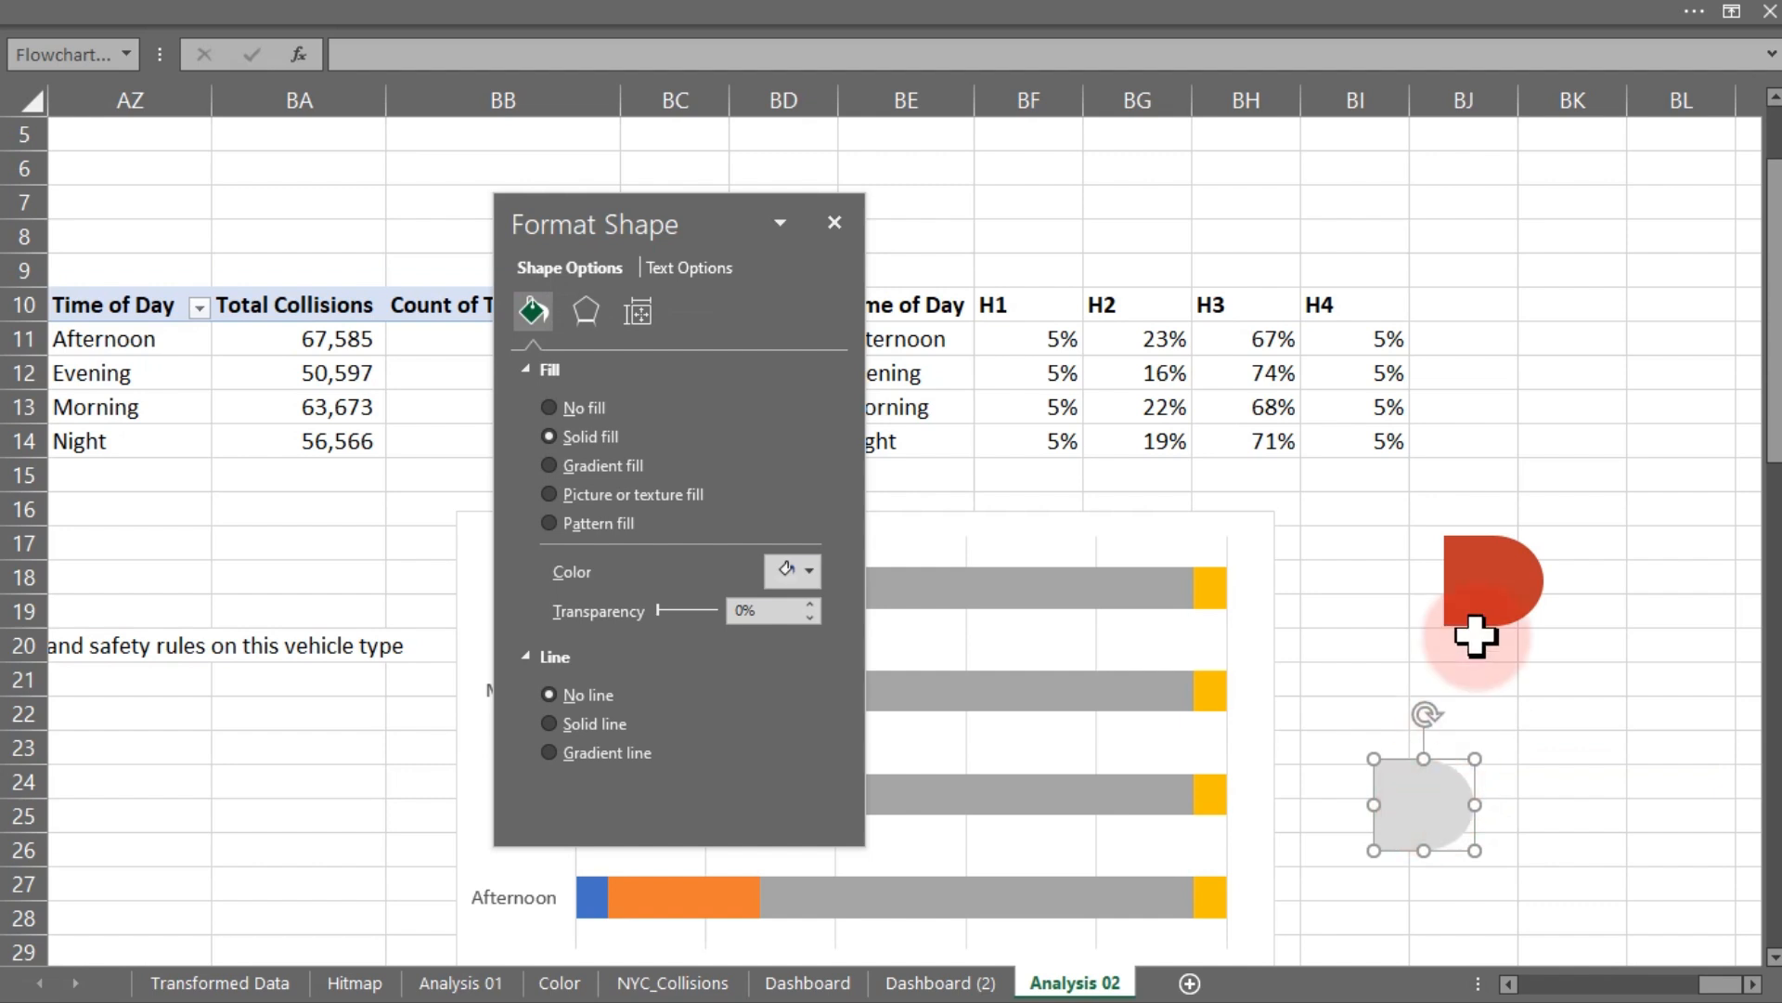
left_click(1017, 12)
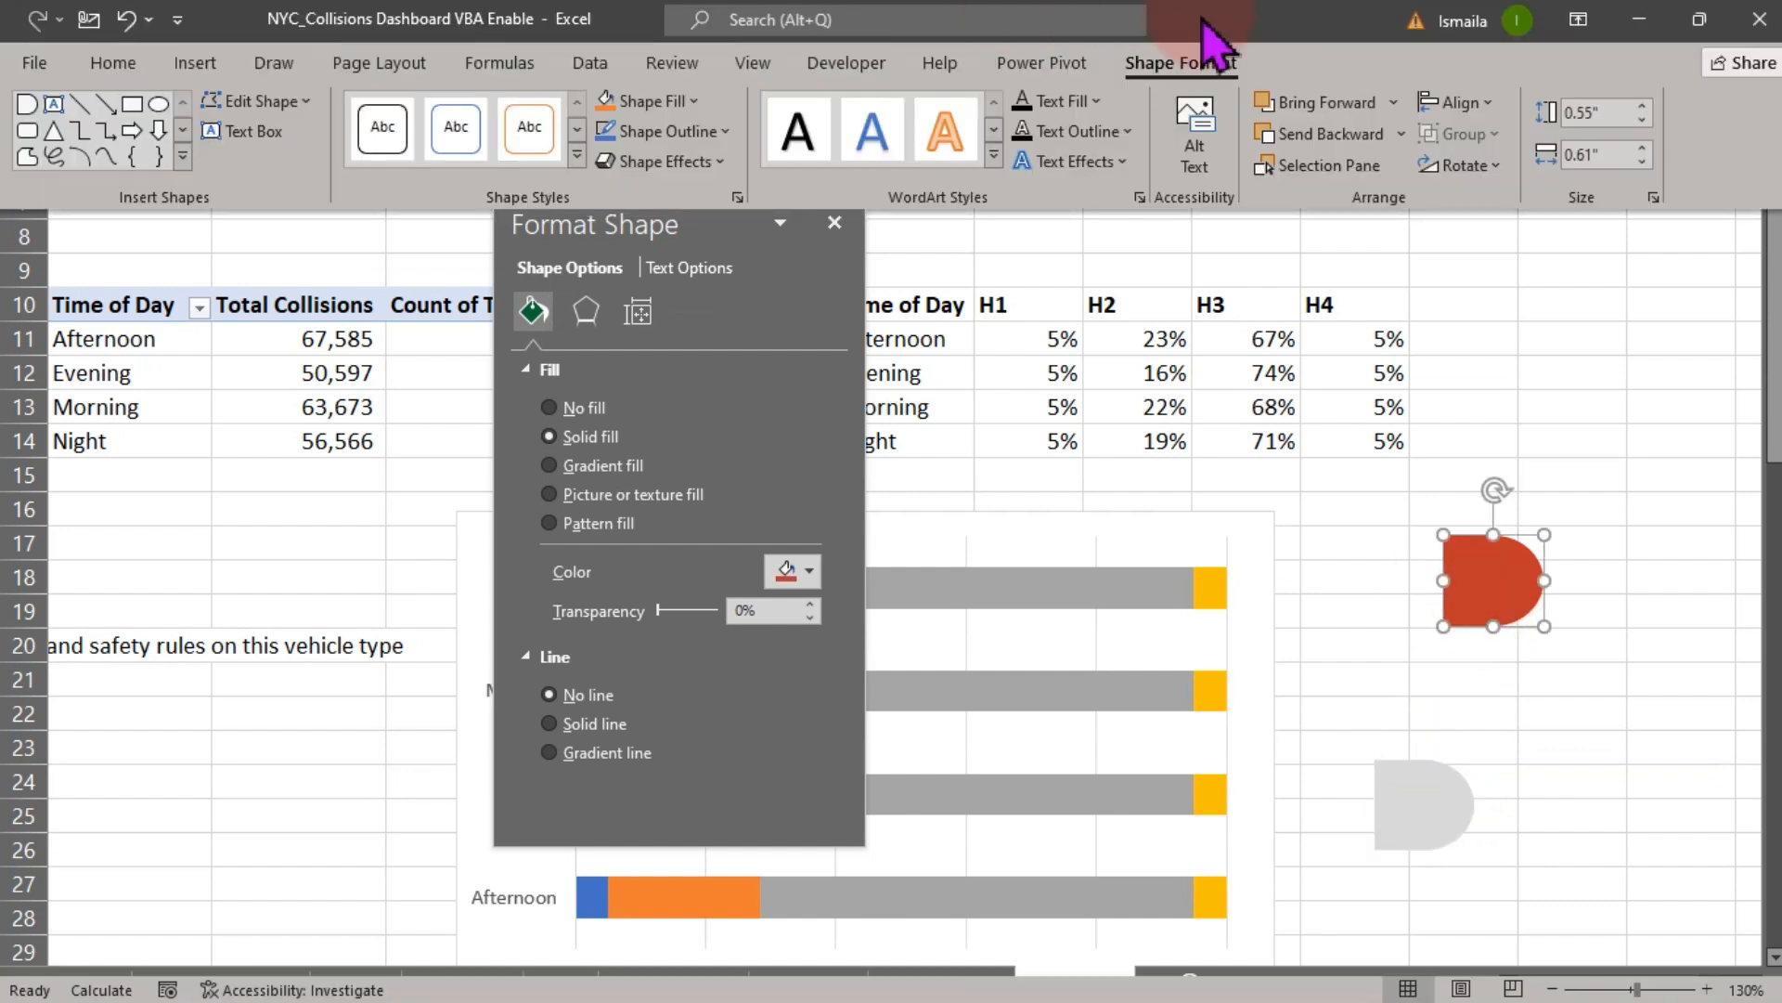
left_click(1485, 159)
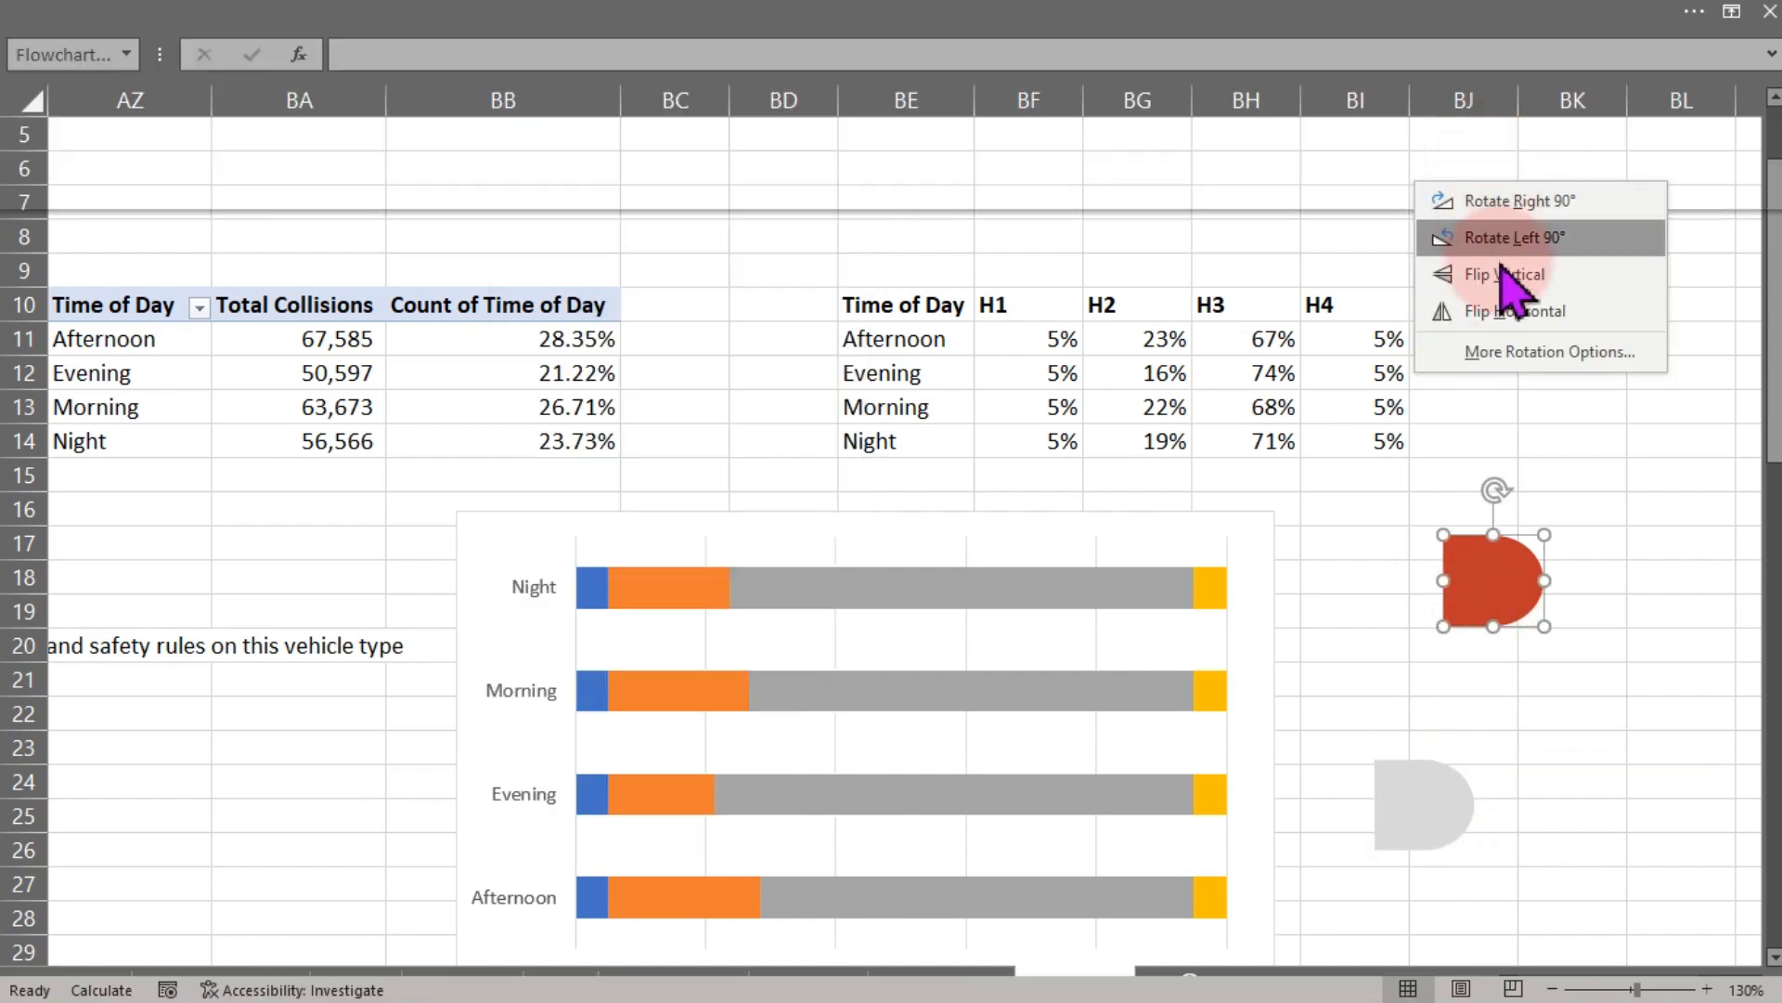
left_click(1515, 312)
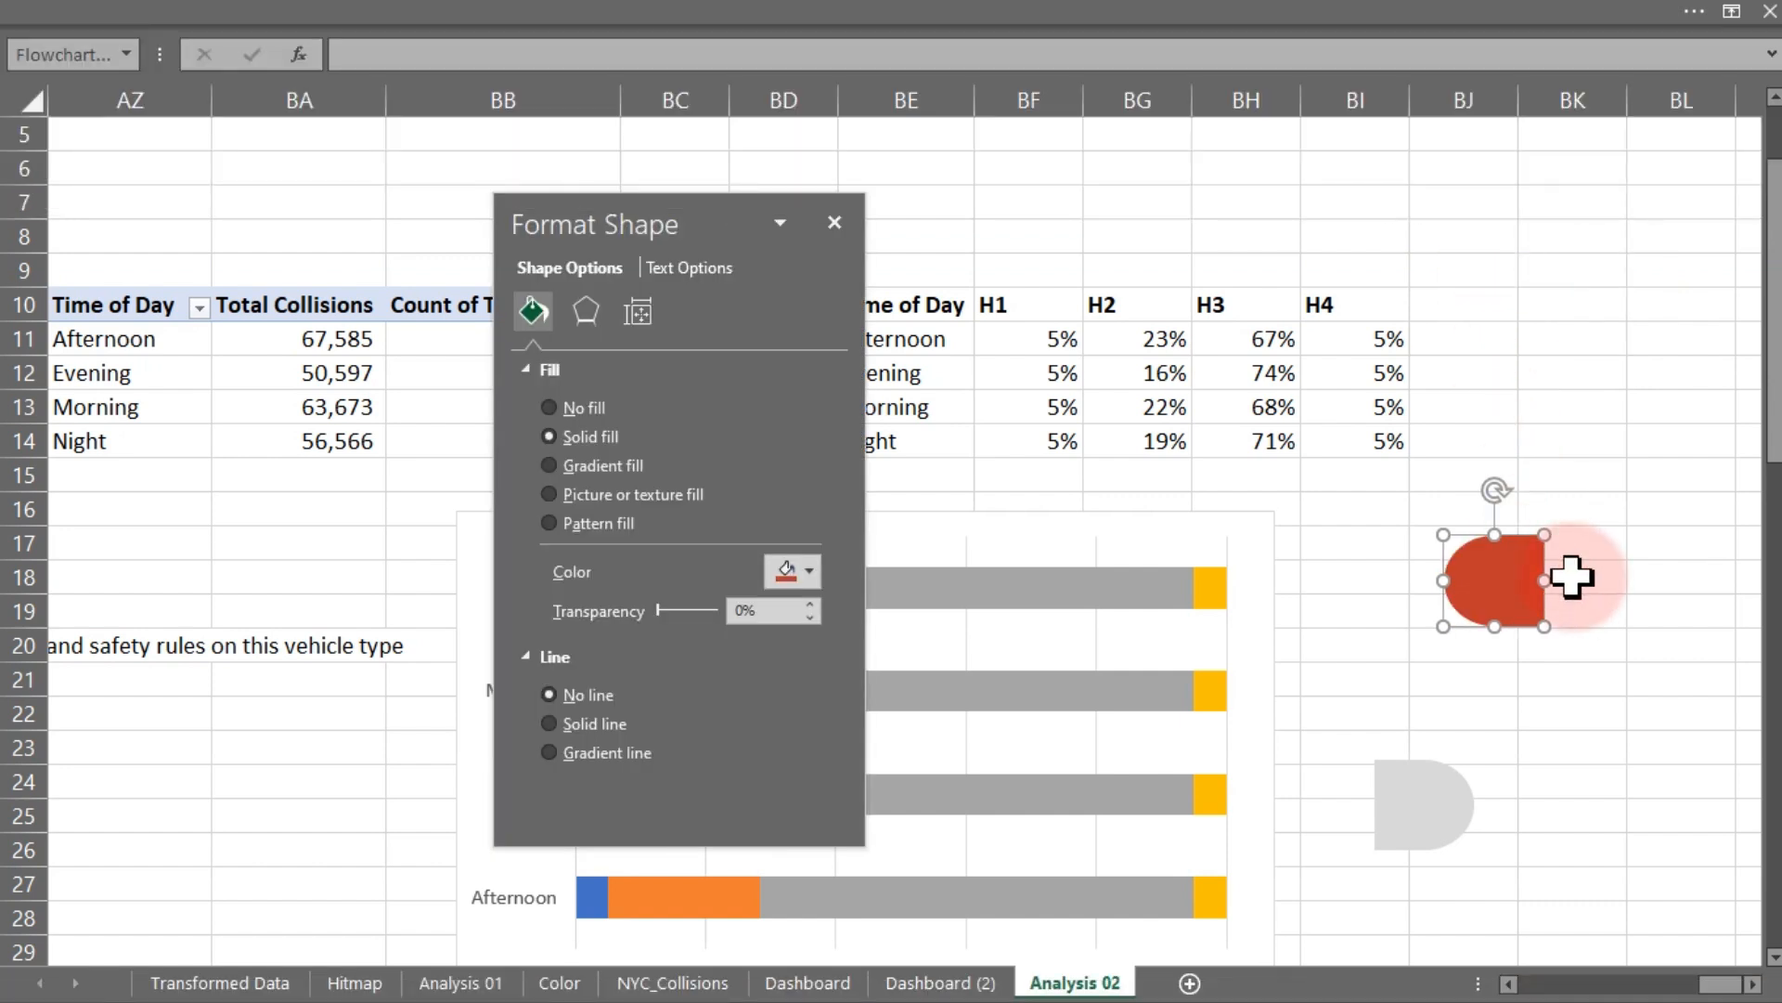
- Copy the red shape and paste it into the H1 series bars of the chart
left_click_drag(660, 226, 52, 192)
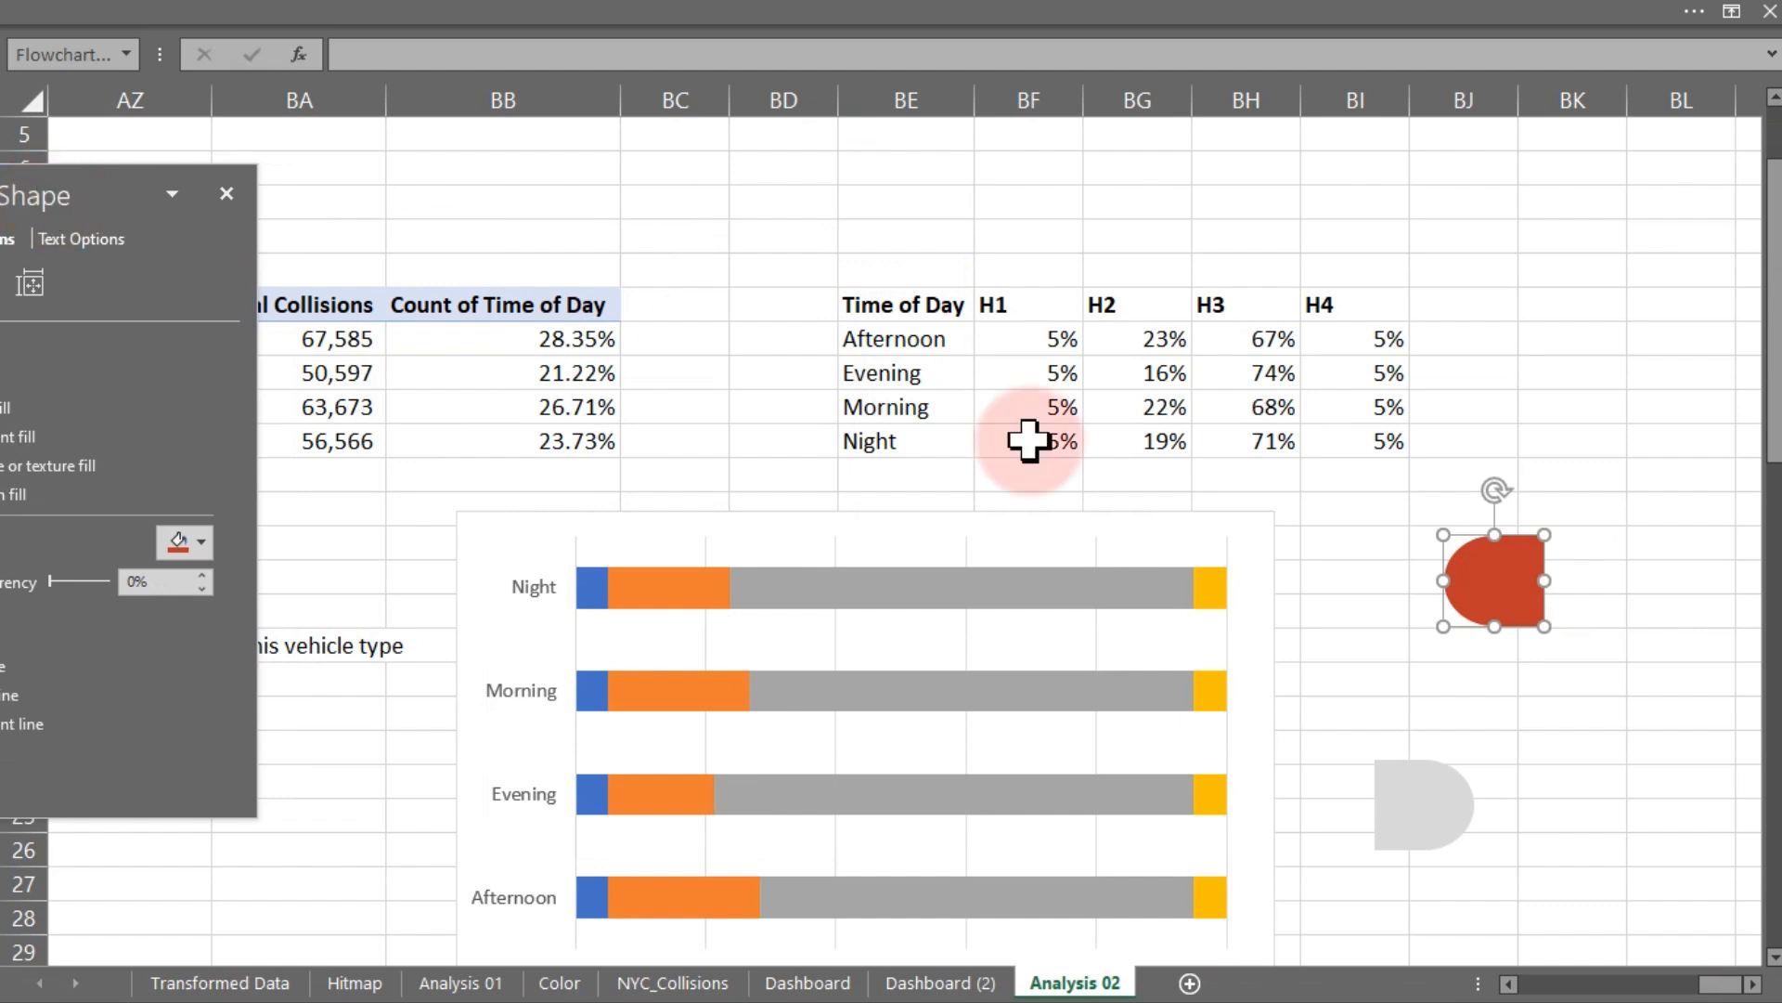
left_click(1506, 580)
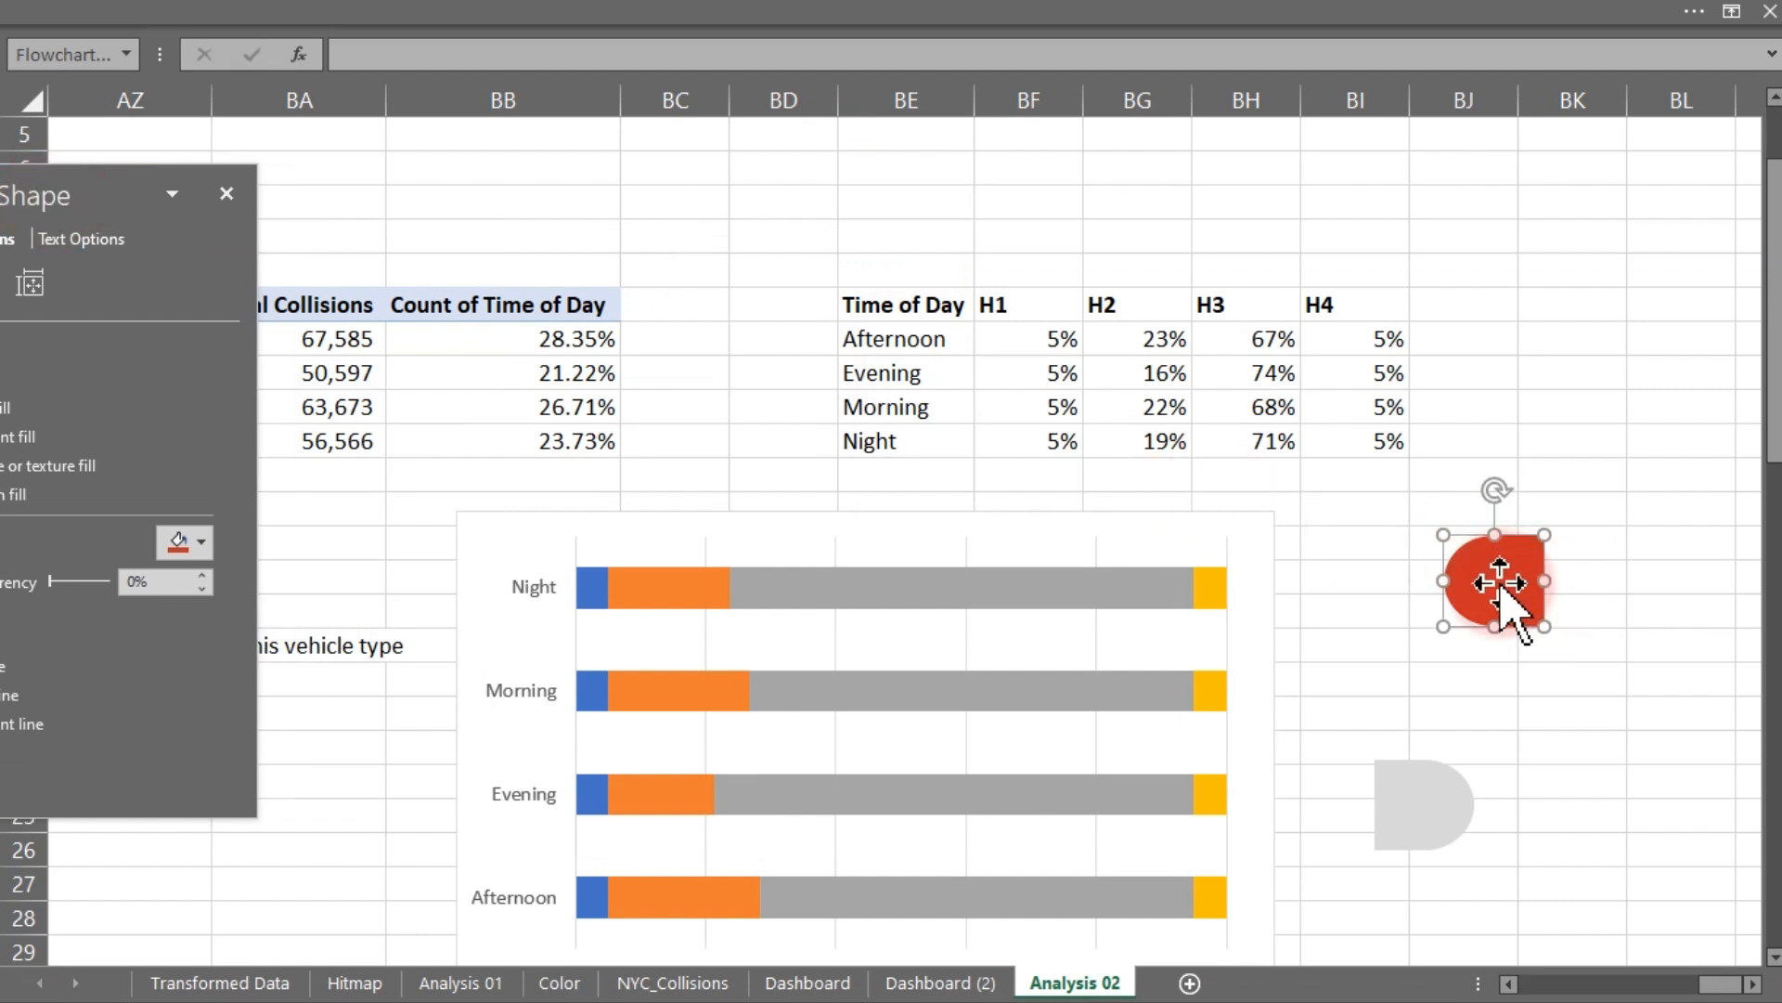
left_click(592, 587)
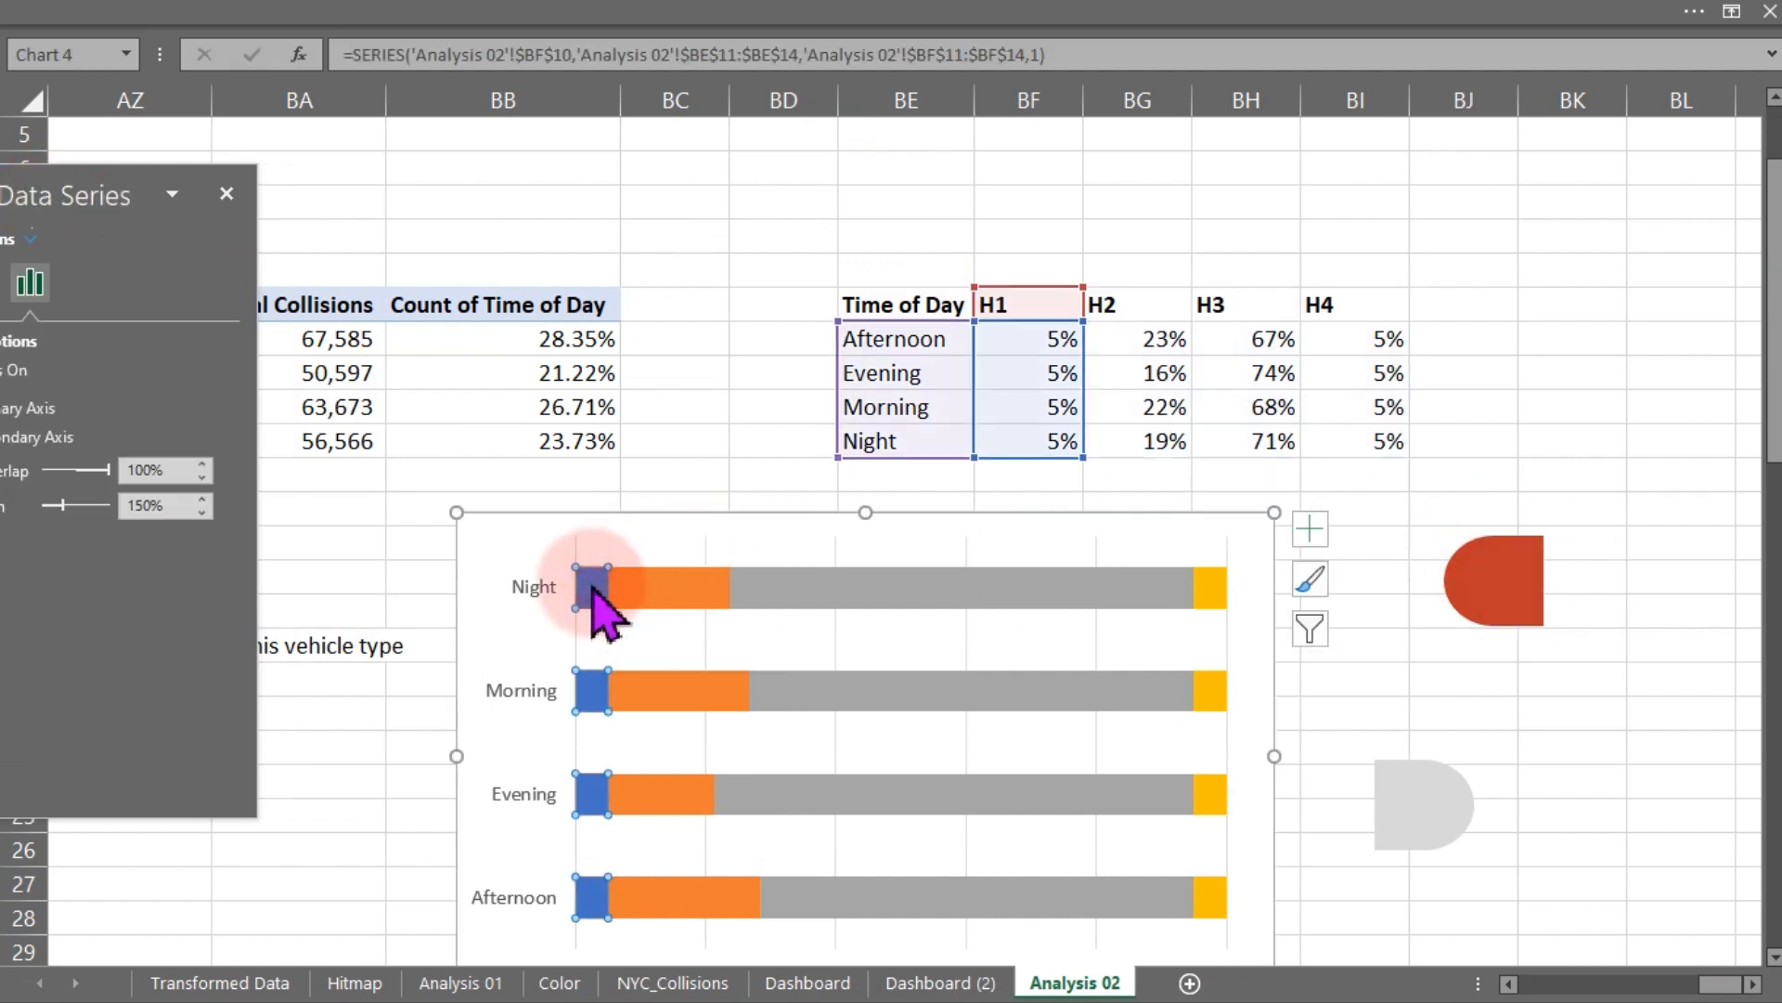
key("ctrl+v")
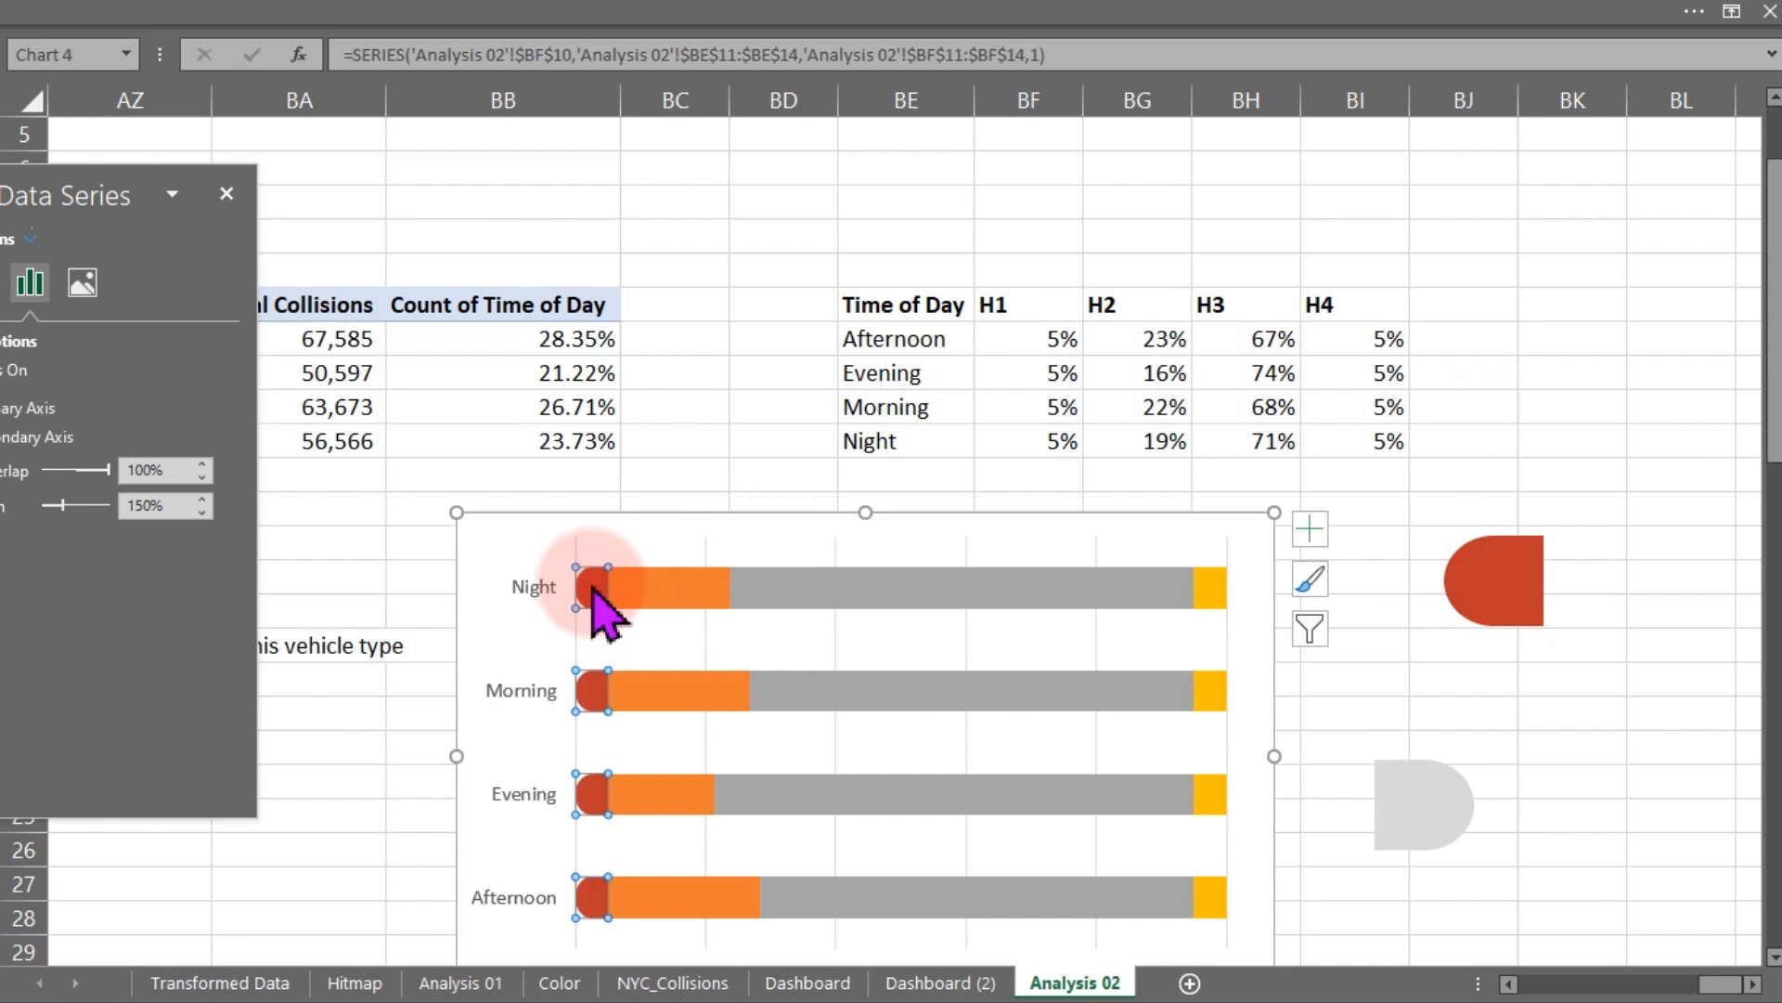
- Copy the gray shape and paste it into the H4 series bars of the chart
left_click(1216, 594)
left_click(1465, 817)
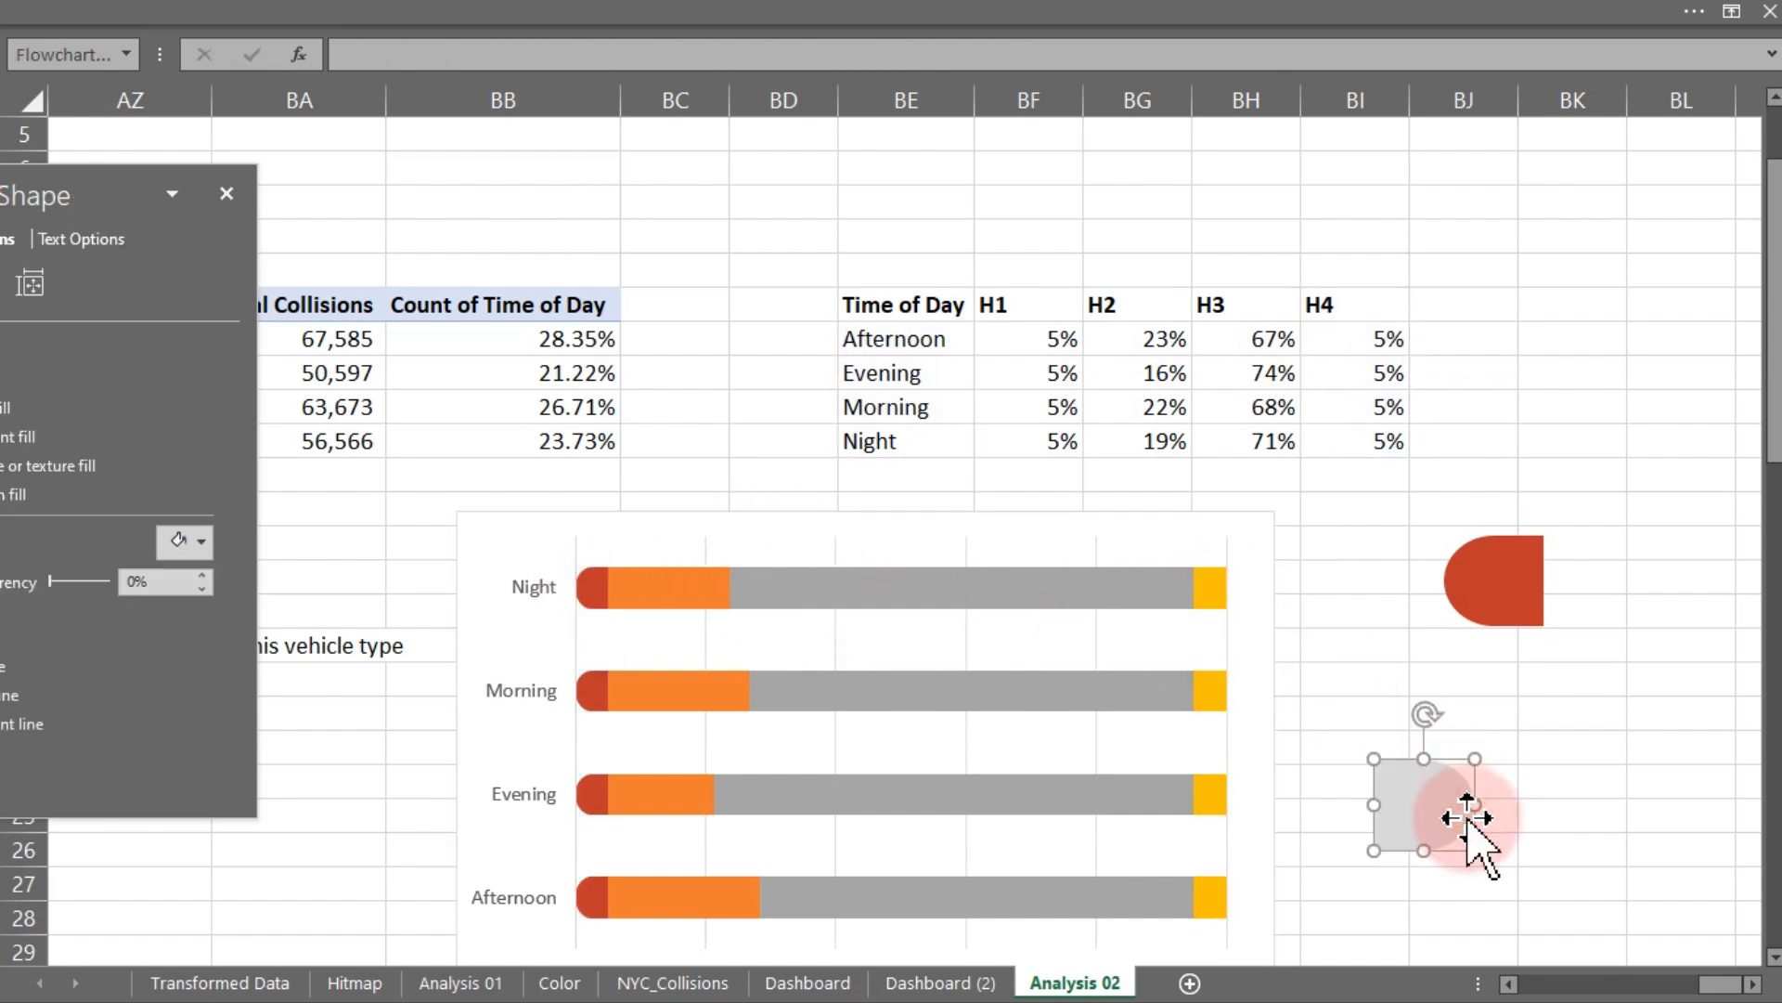
left_click(1222, 701)
key("ctrl+v")
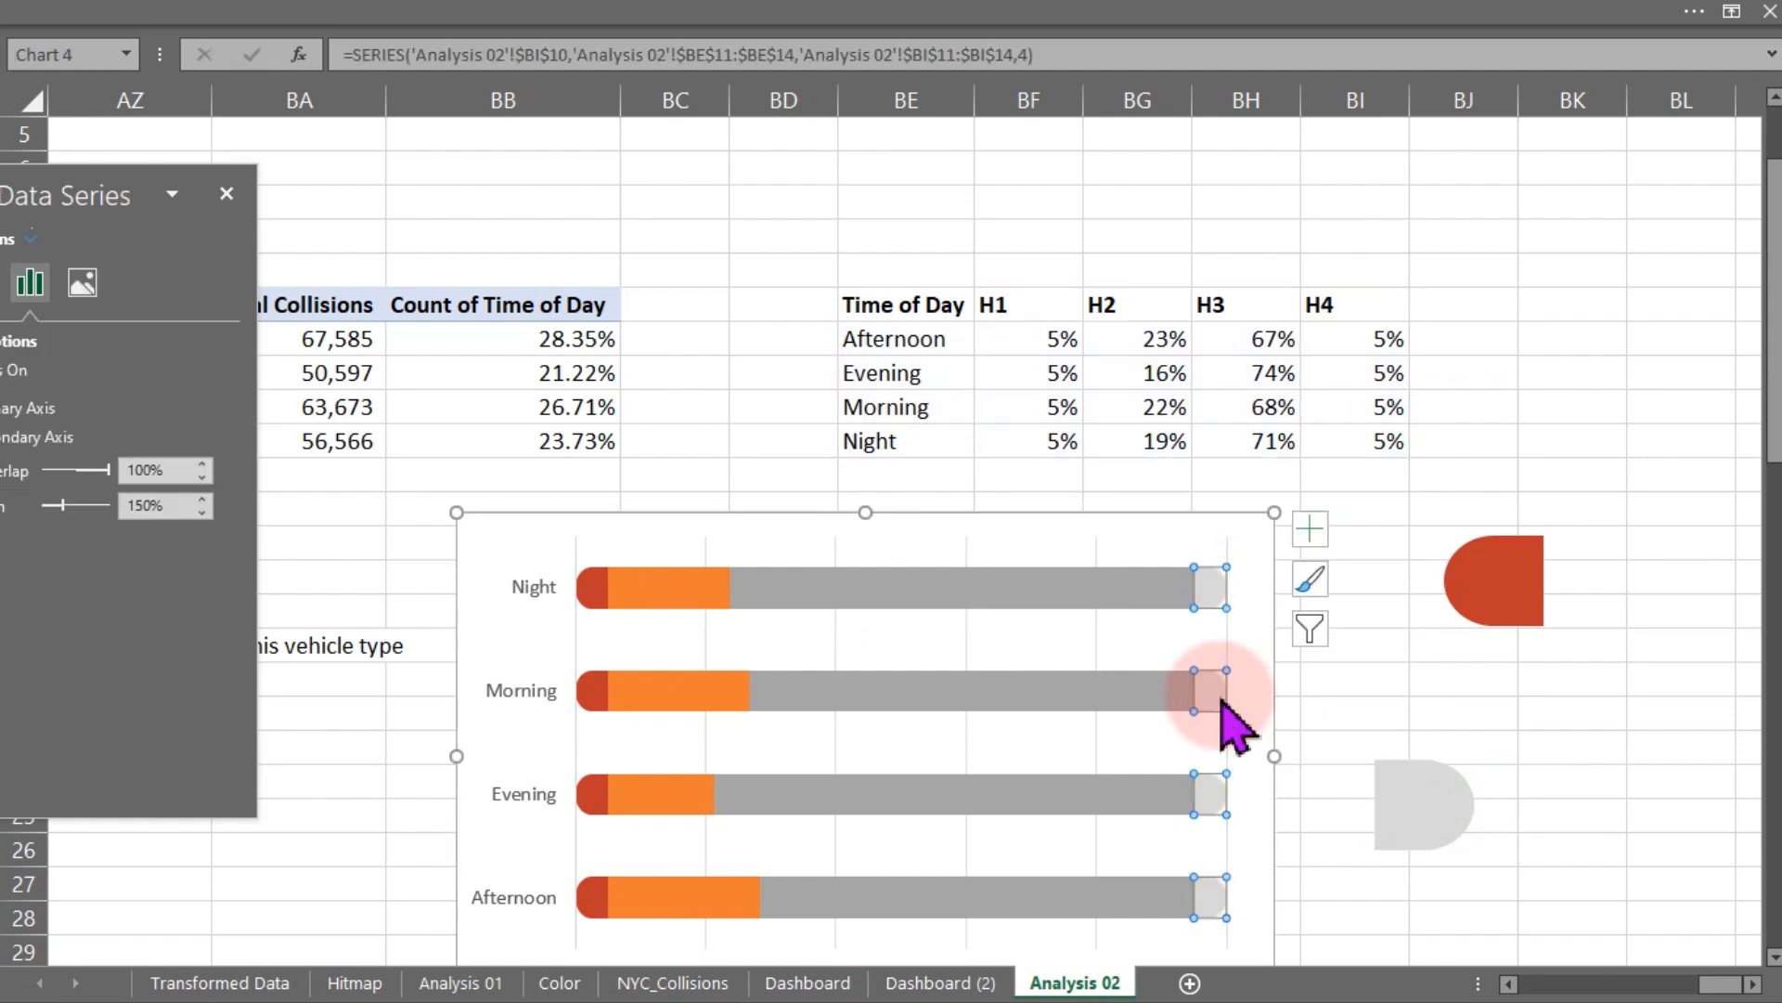
- Set the H3 series fill to solid light gray
left_click(1489, 677)
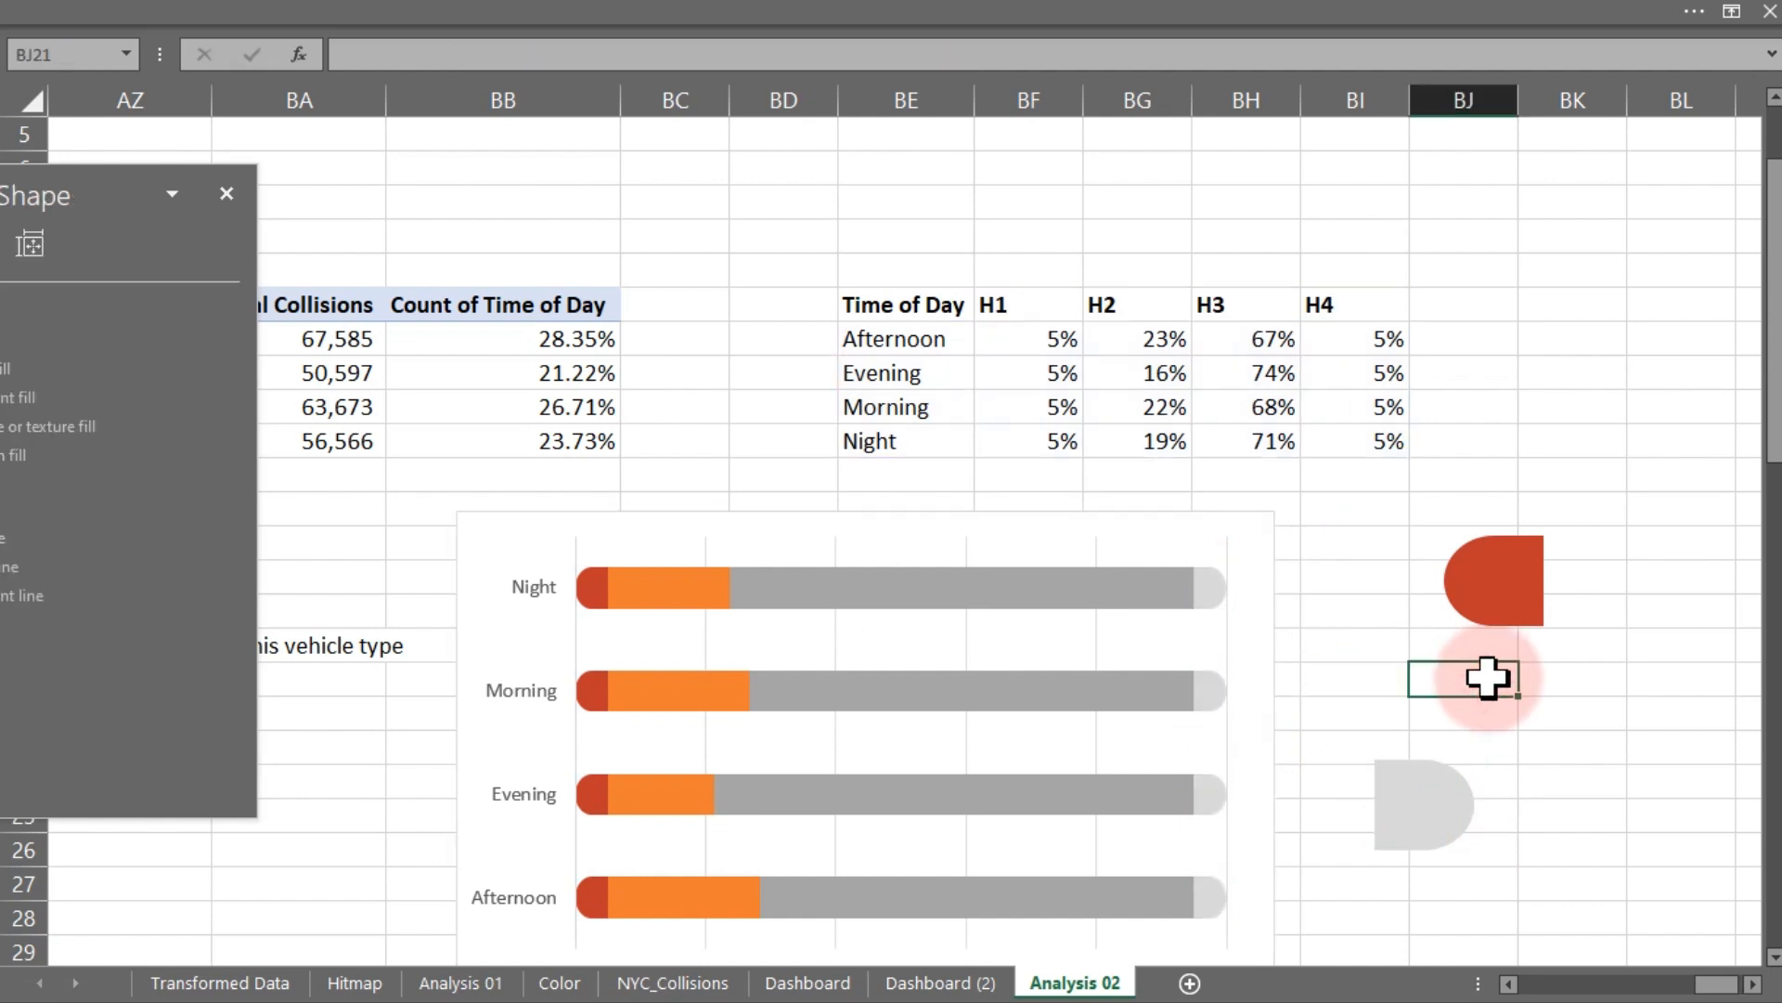
left_click(1142, 590)
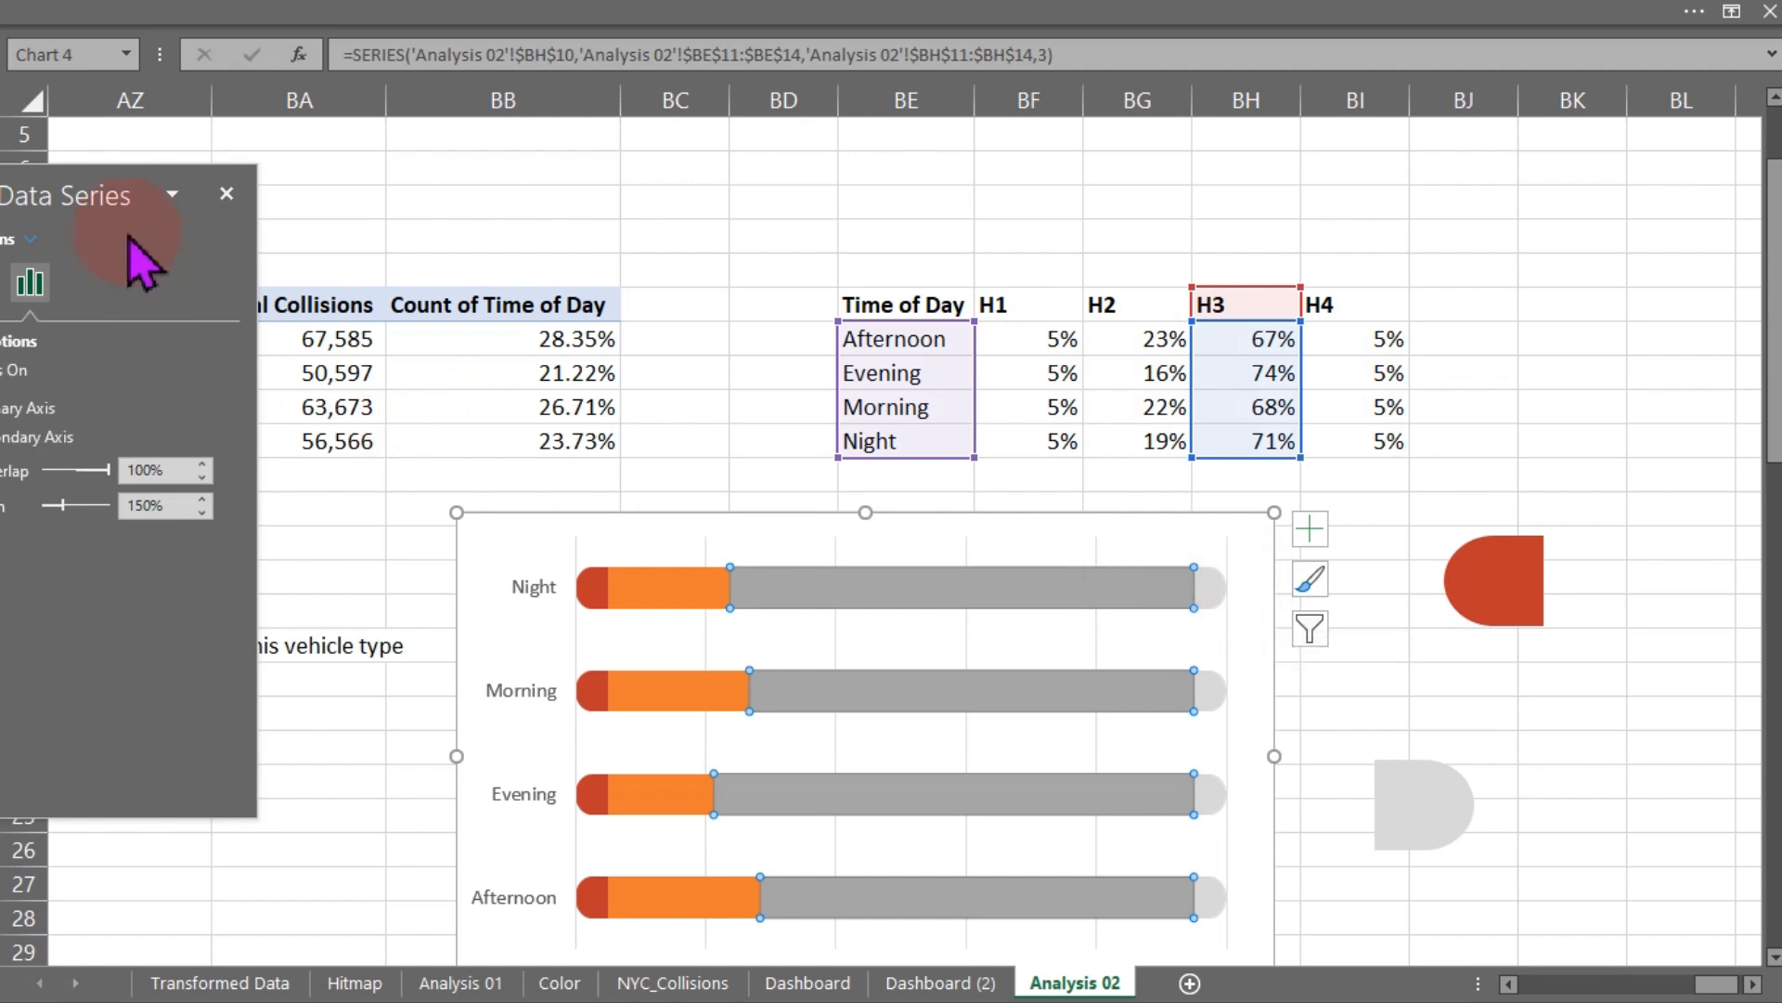
left_click_drag(119, 204, 343, 177)
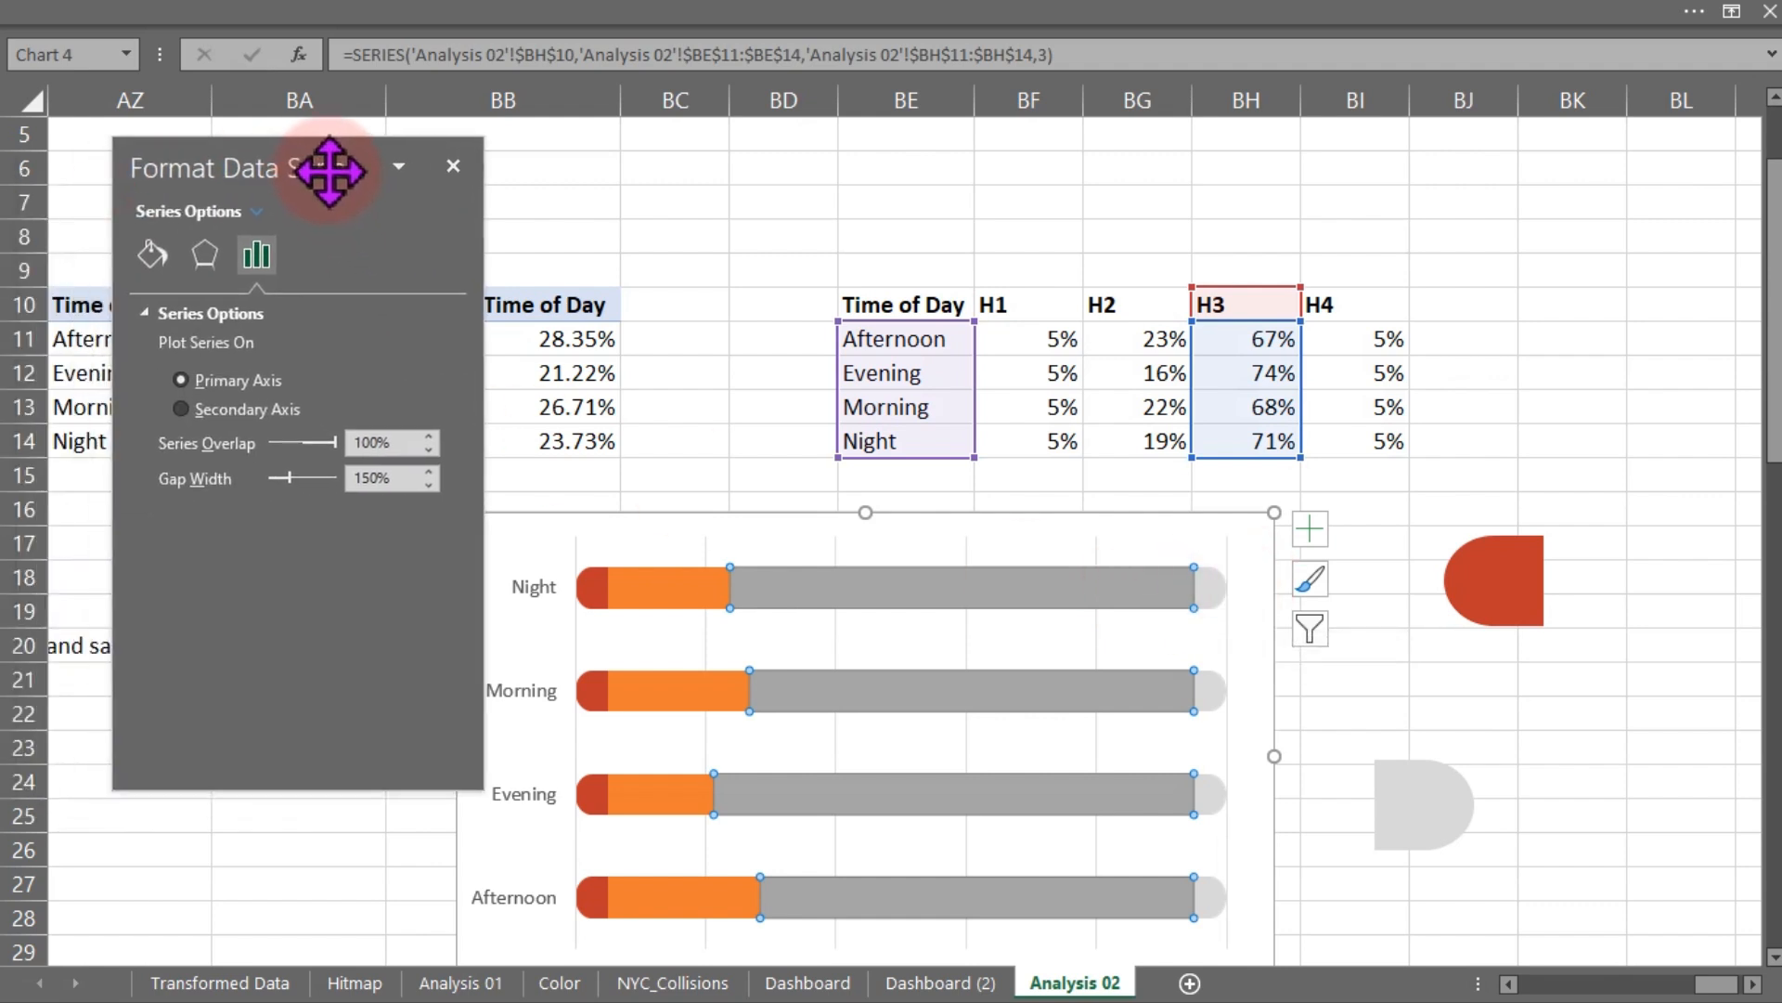
left_click(152, 255)
left_click(411, 576)
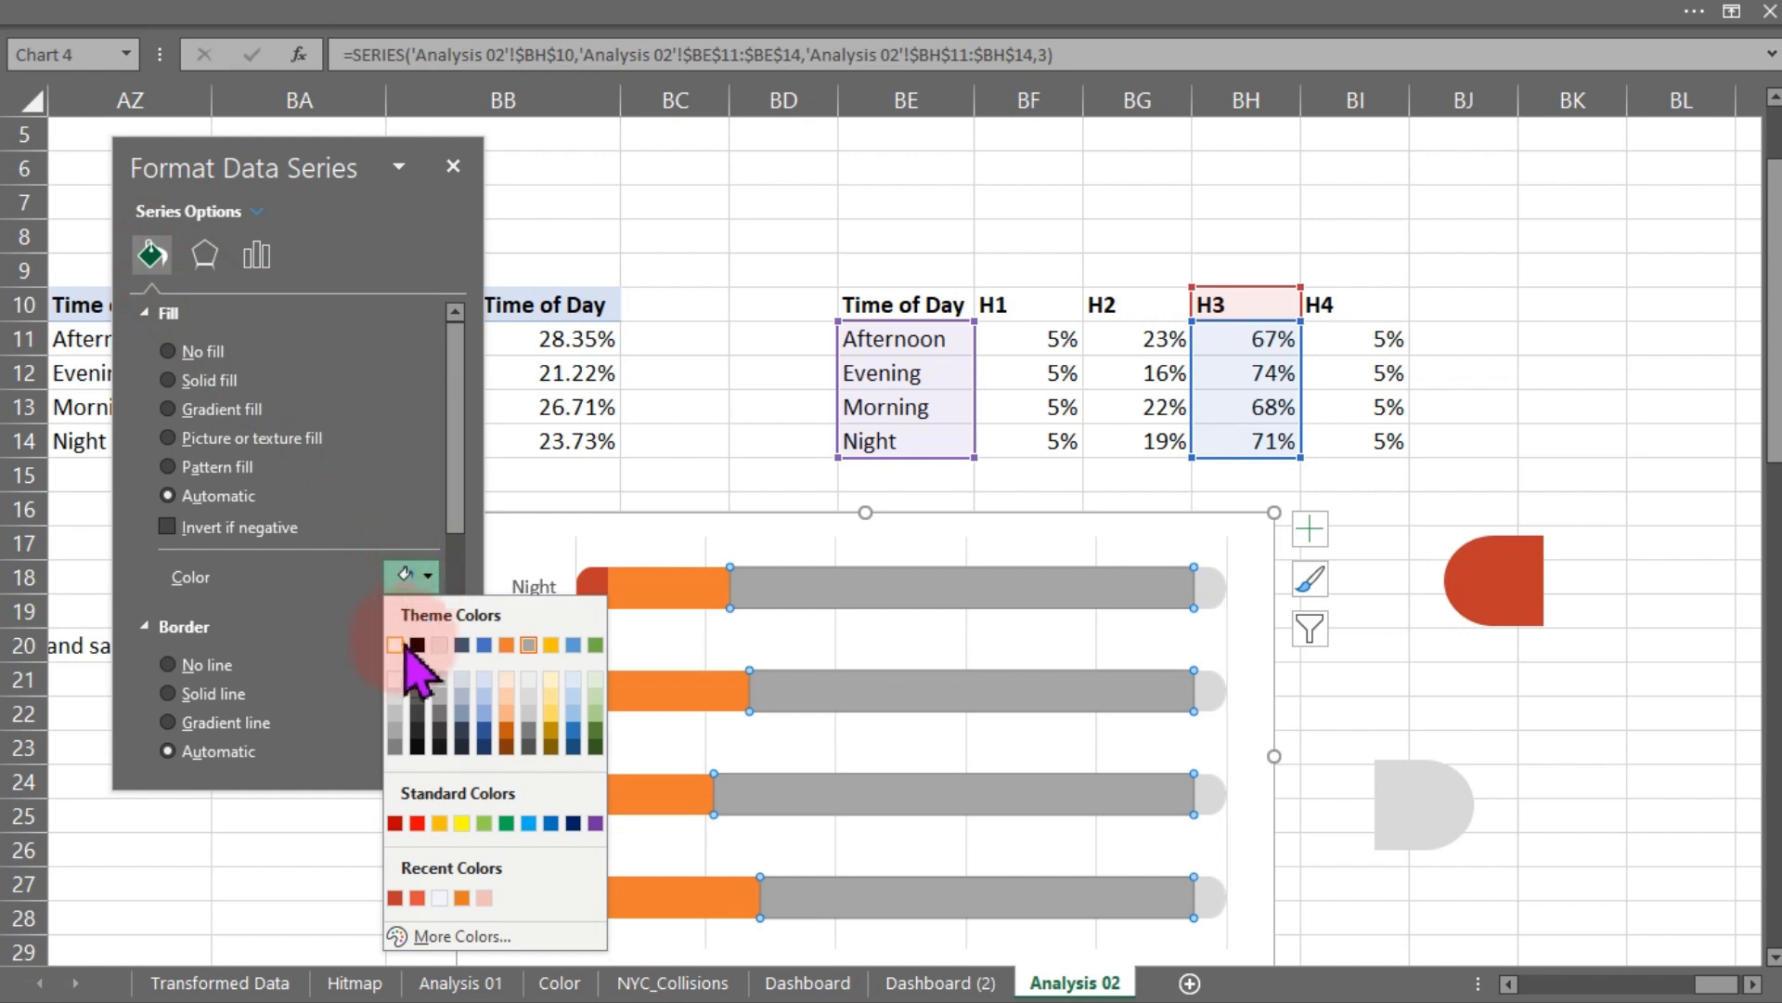
left_click(395, 696)
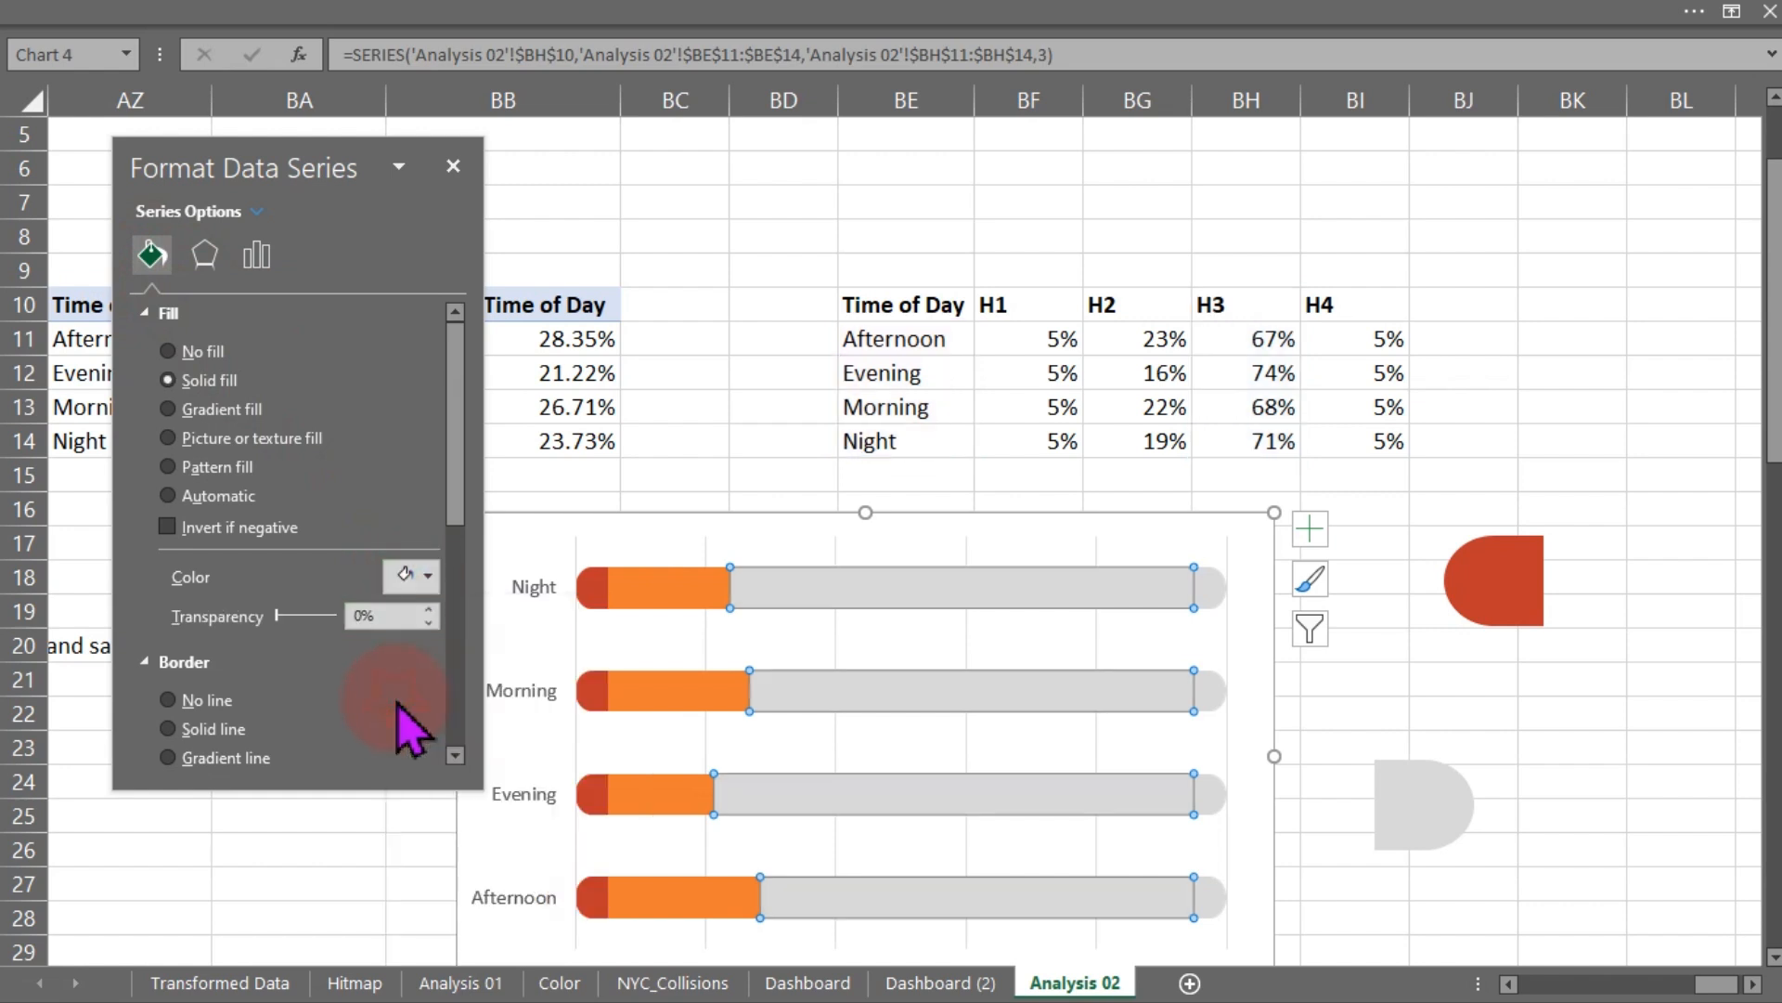
- Set the H2 series fill to the same red as the H1 series
left_click(1372, 709)
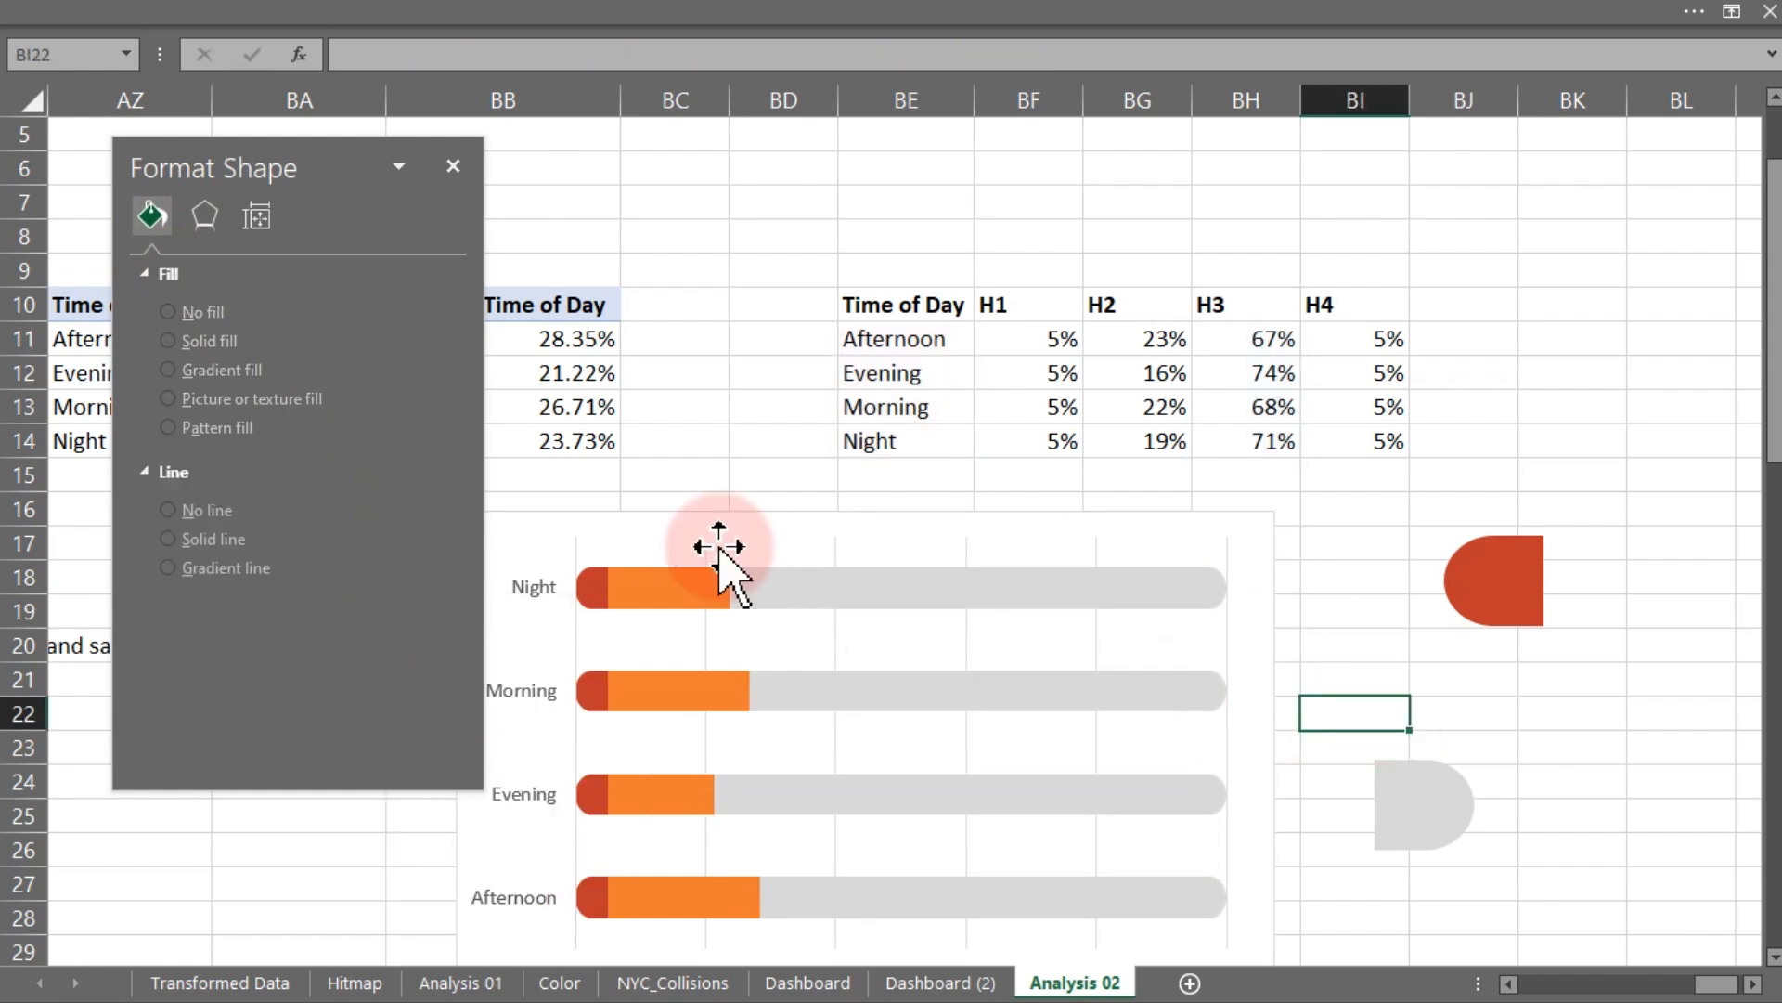
left_click(641, 594)
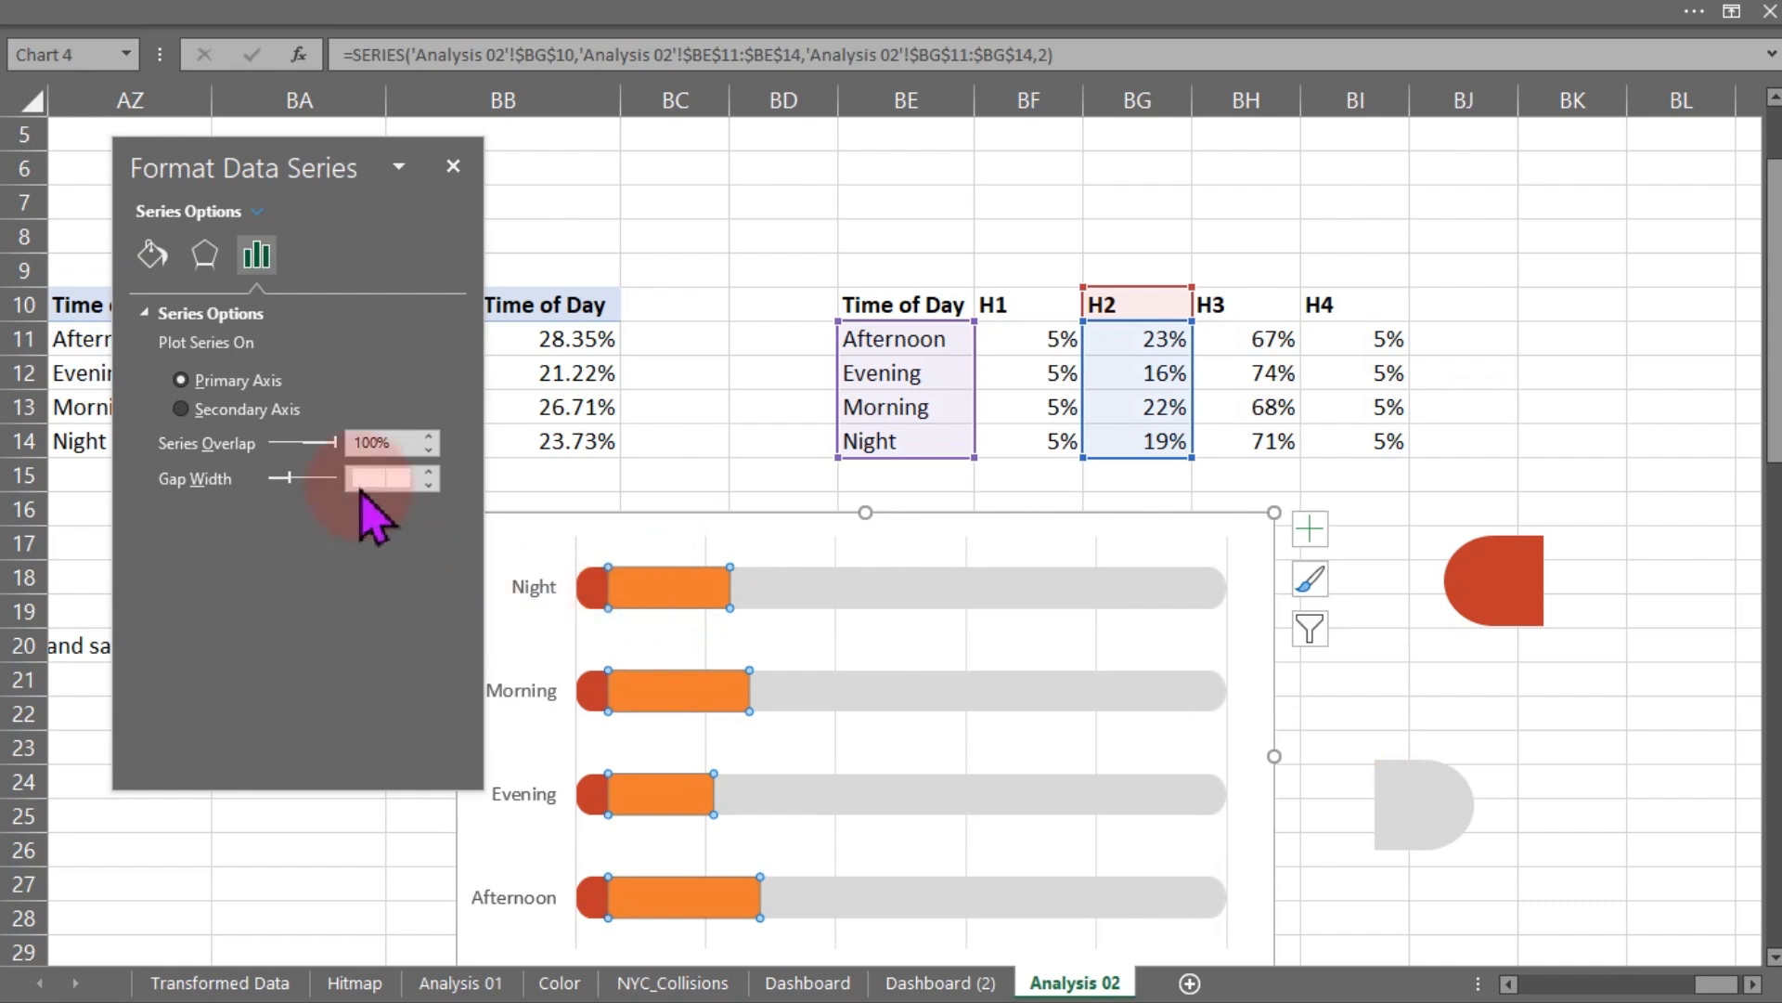
left_click(152, 253)
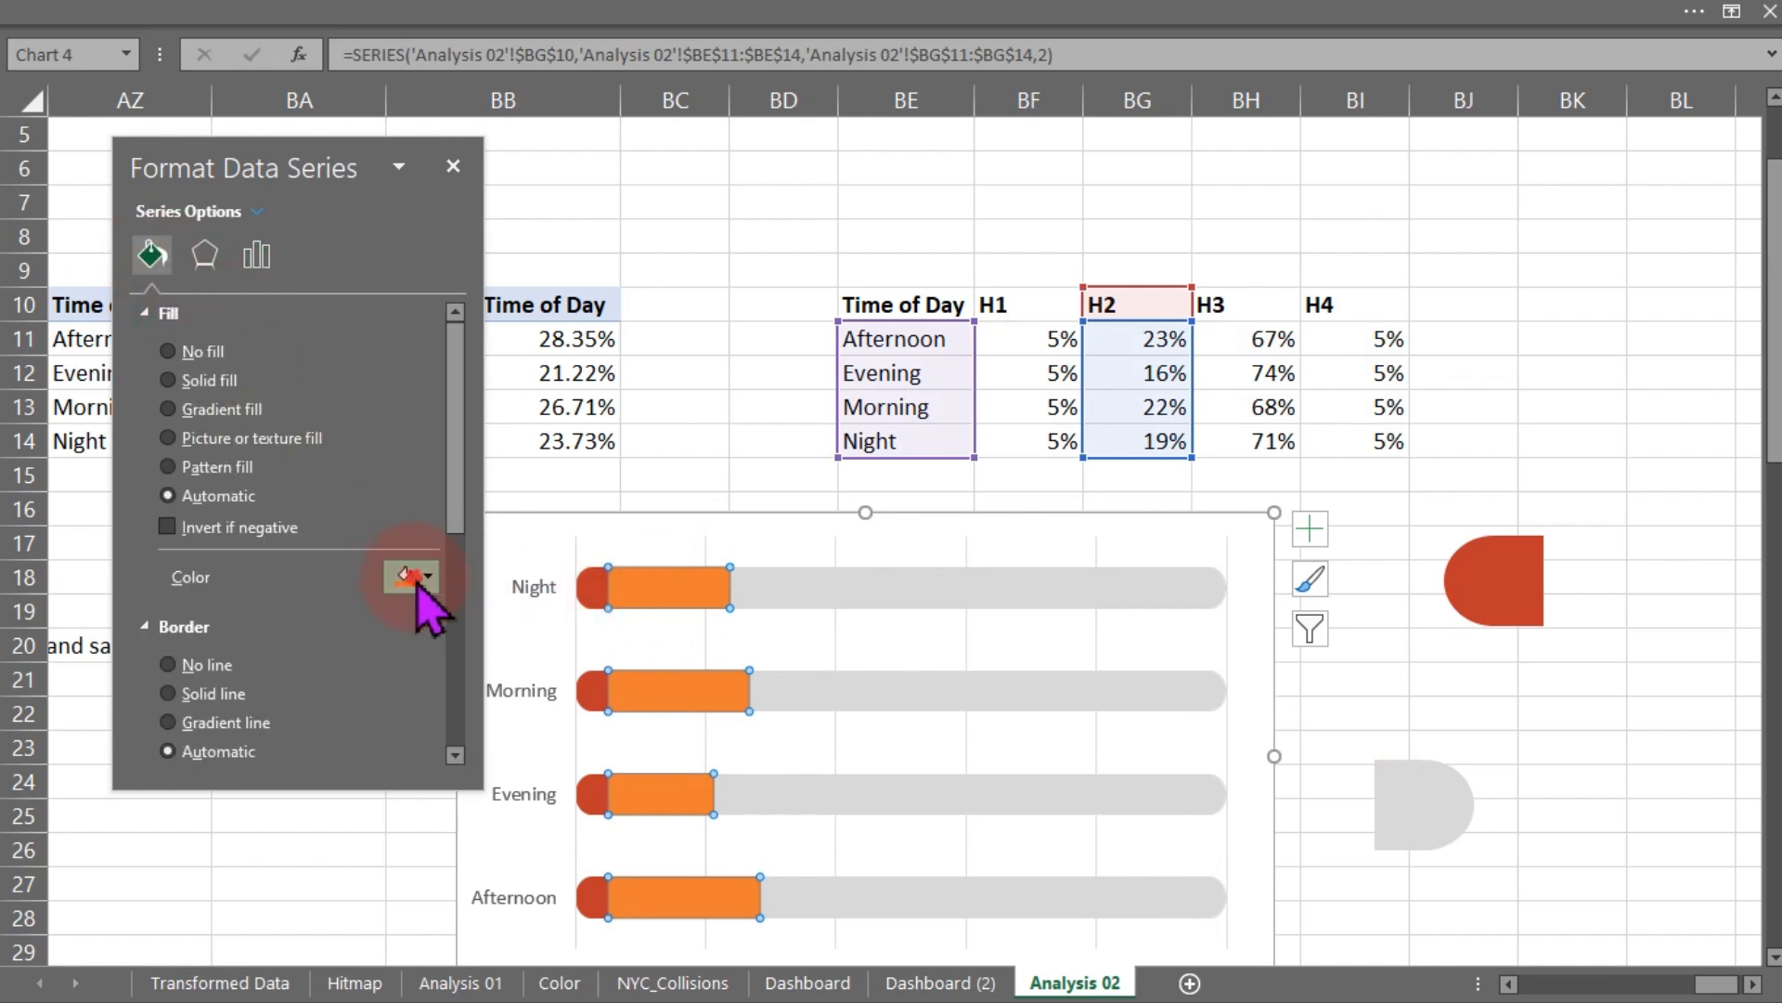
left_click(414, 587)
left_click(393, 897)
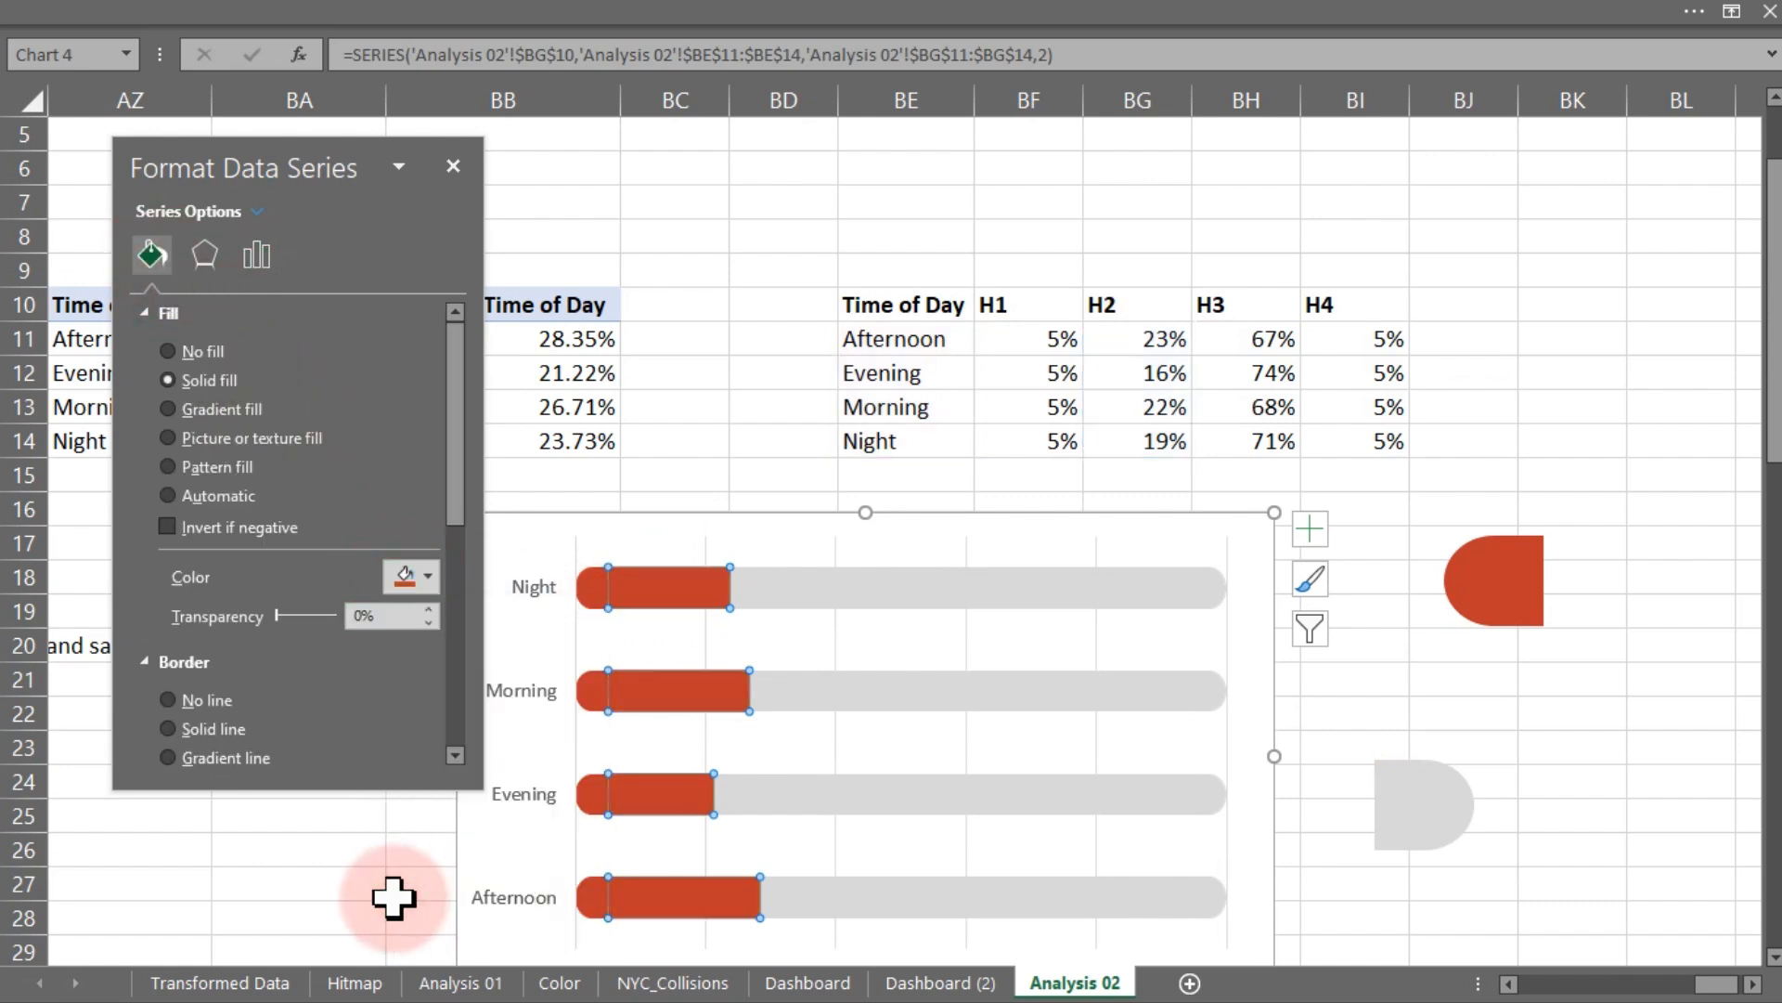
- Sort the pivot table's Count of Time of Day values largest to smallest
left_click(1483, 715)
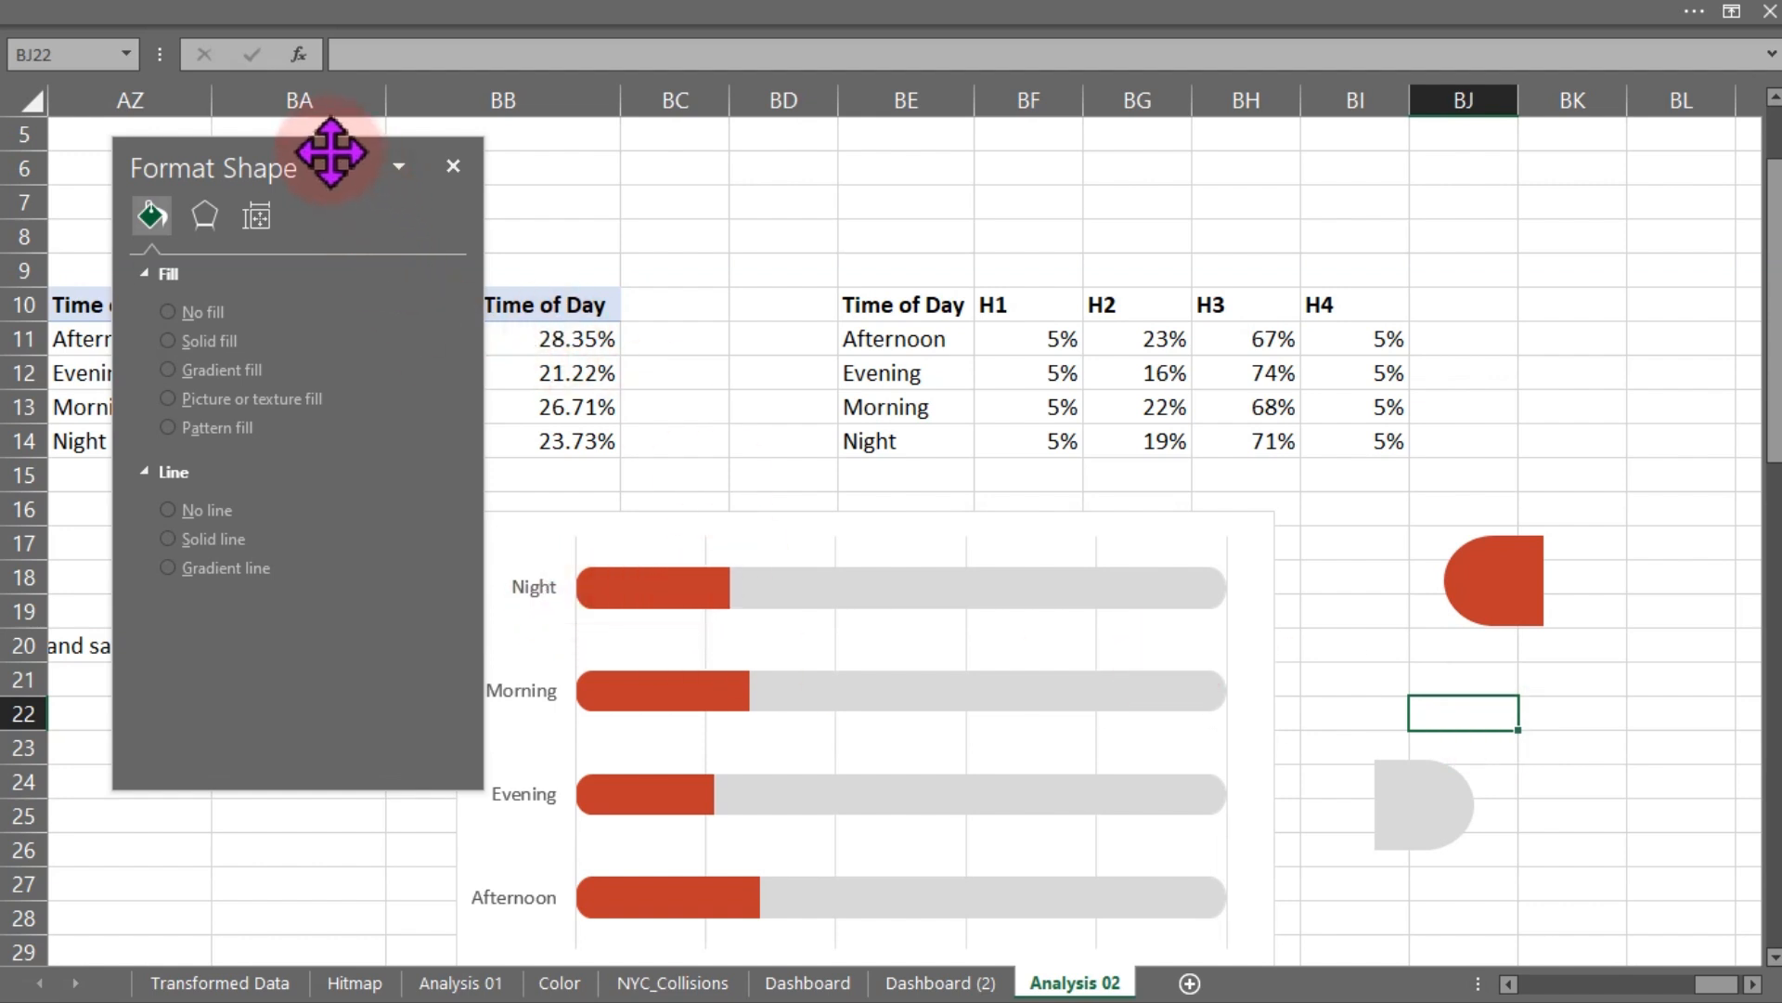
left_click_drag(332, 153, 1264, 220)
left_click(560, 339)
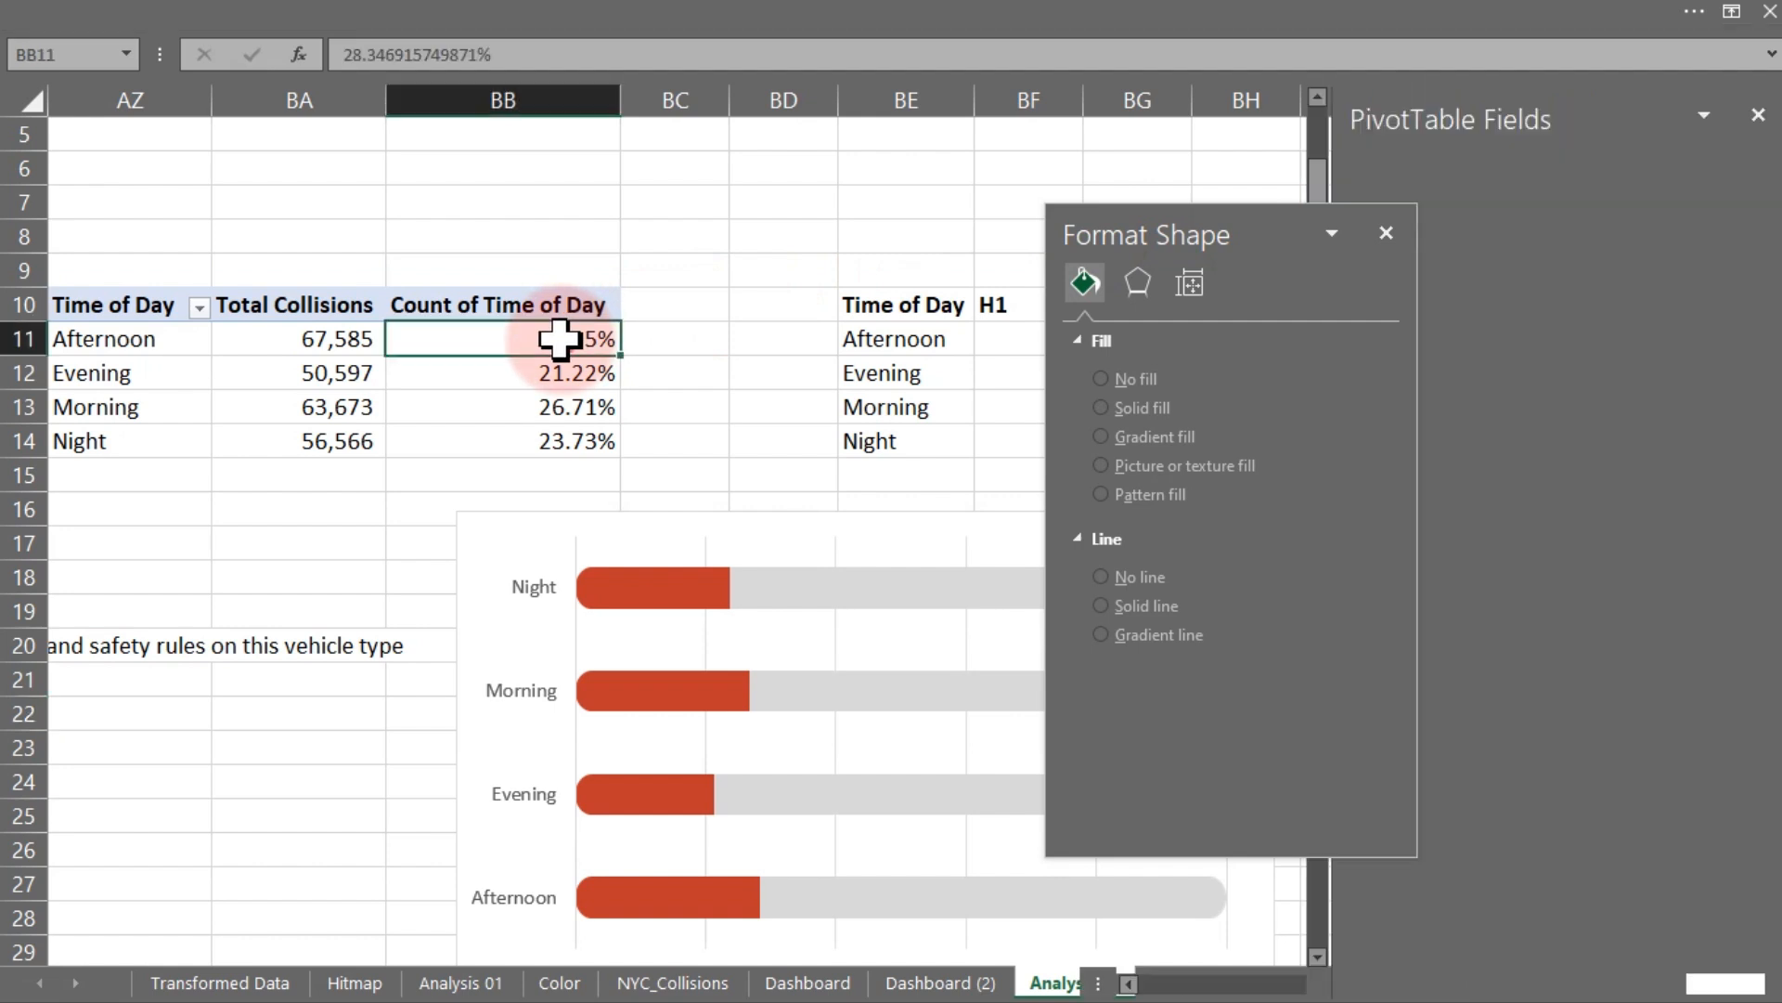
right_click(562, 340)
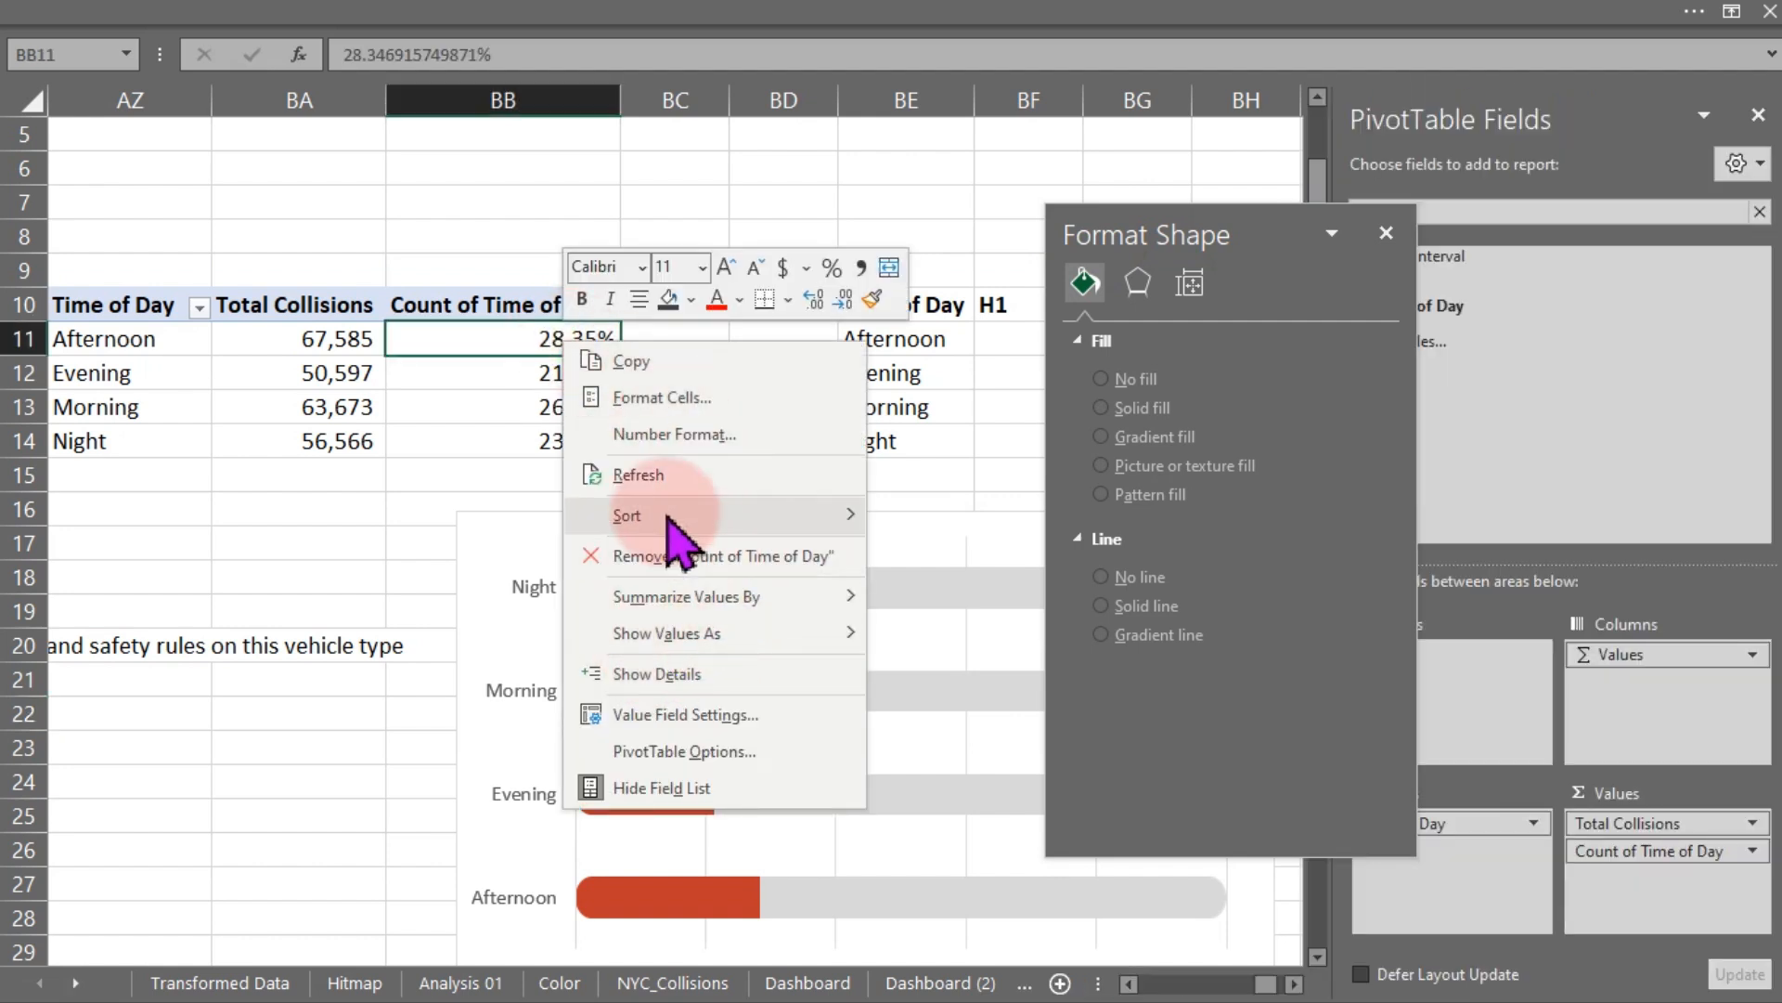
mouse_move(650, 513)
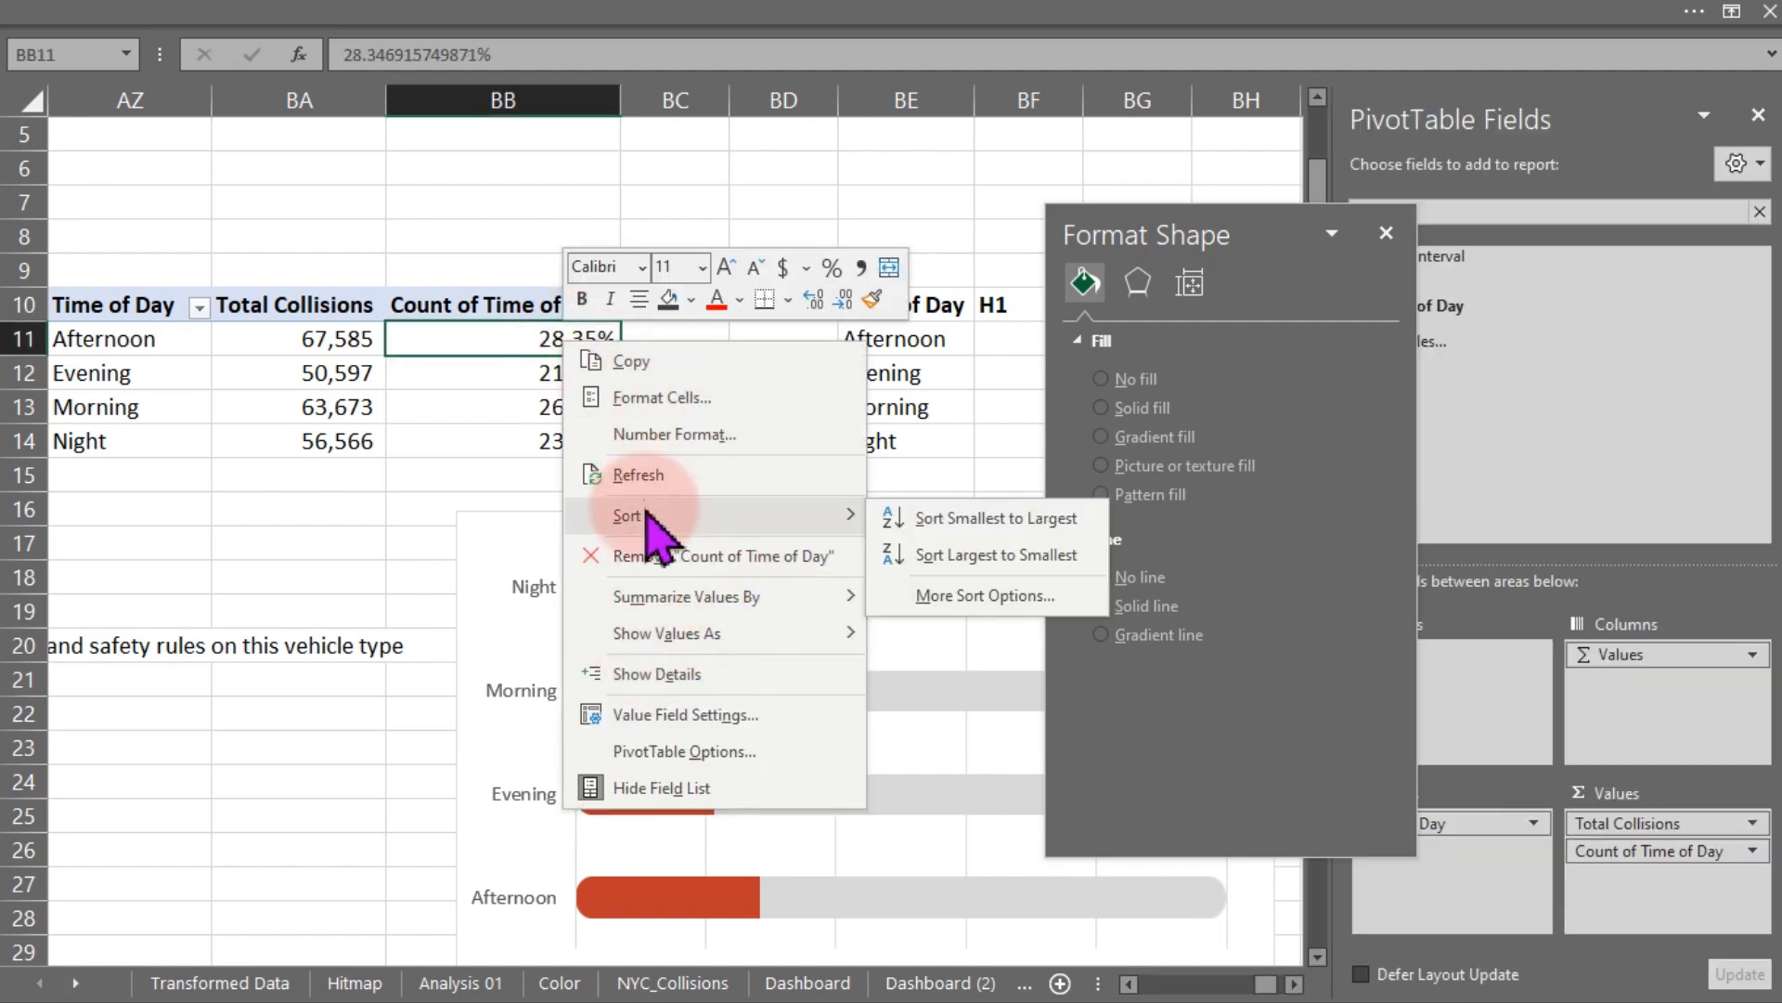
left_click(1007, 556)
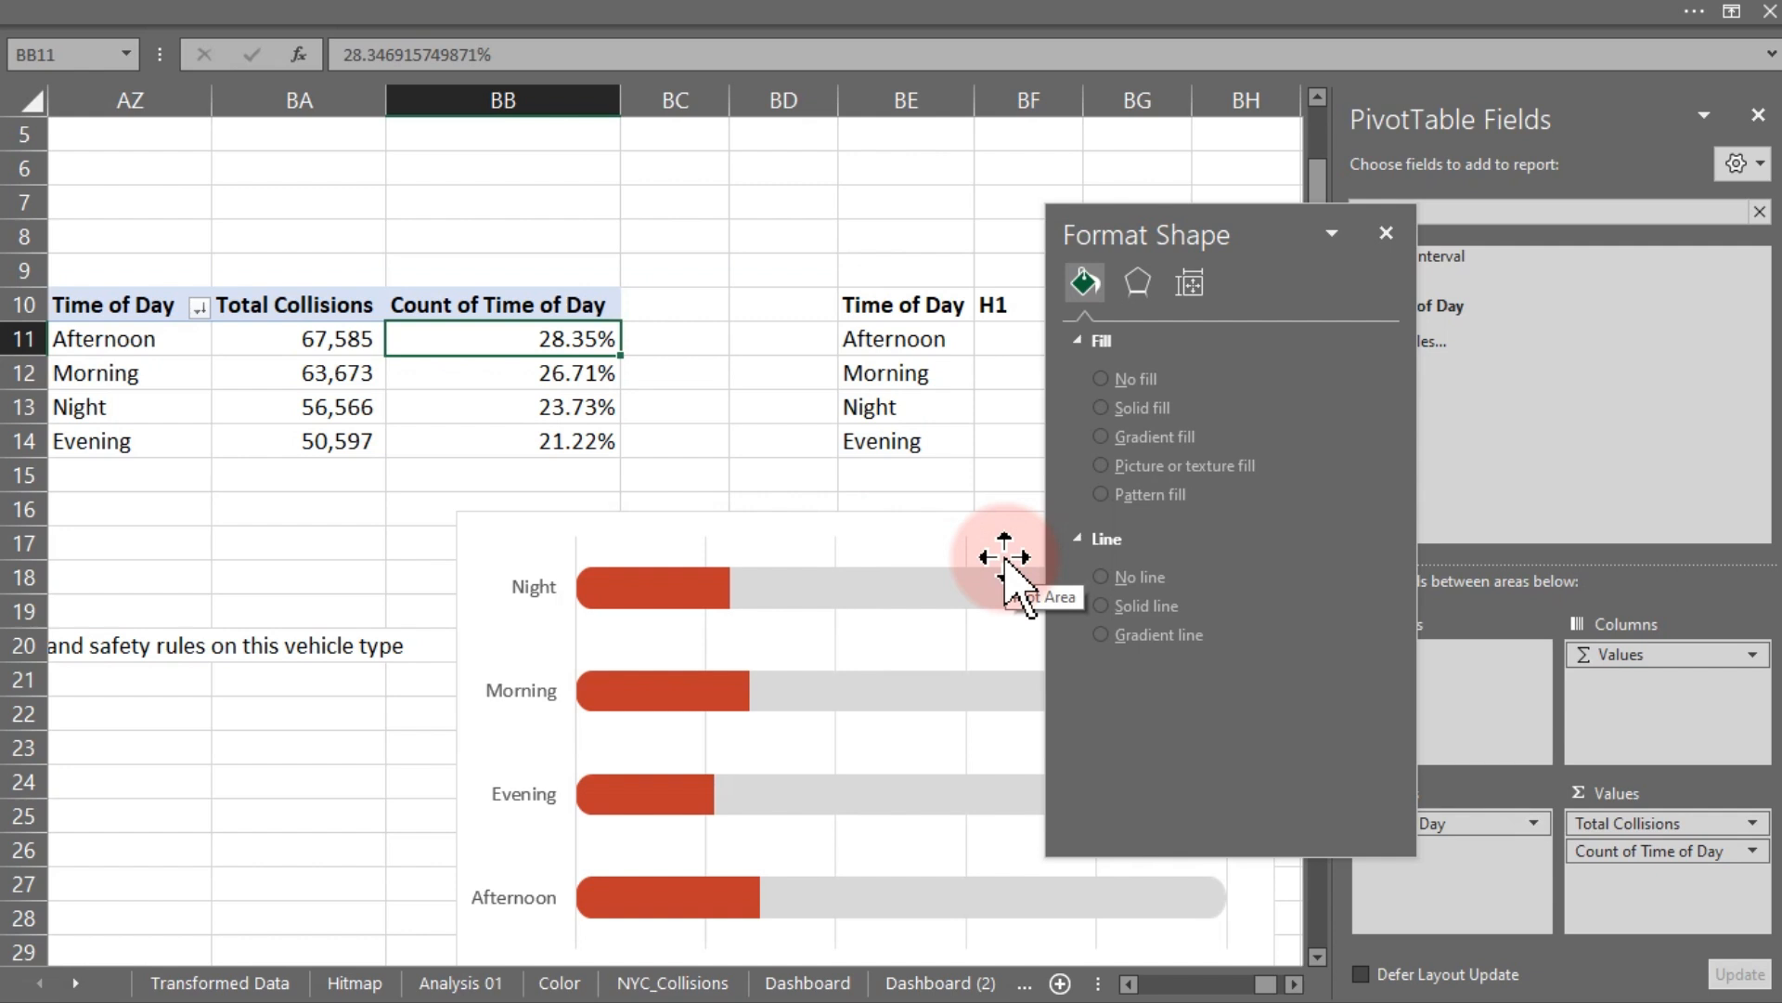
- Set the chart's vertical category axis to show categories in reverse order
left_click(816, 529)
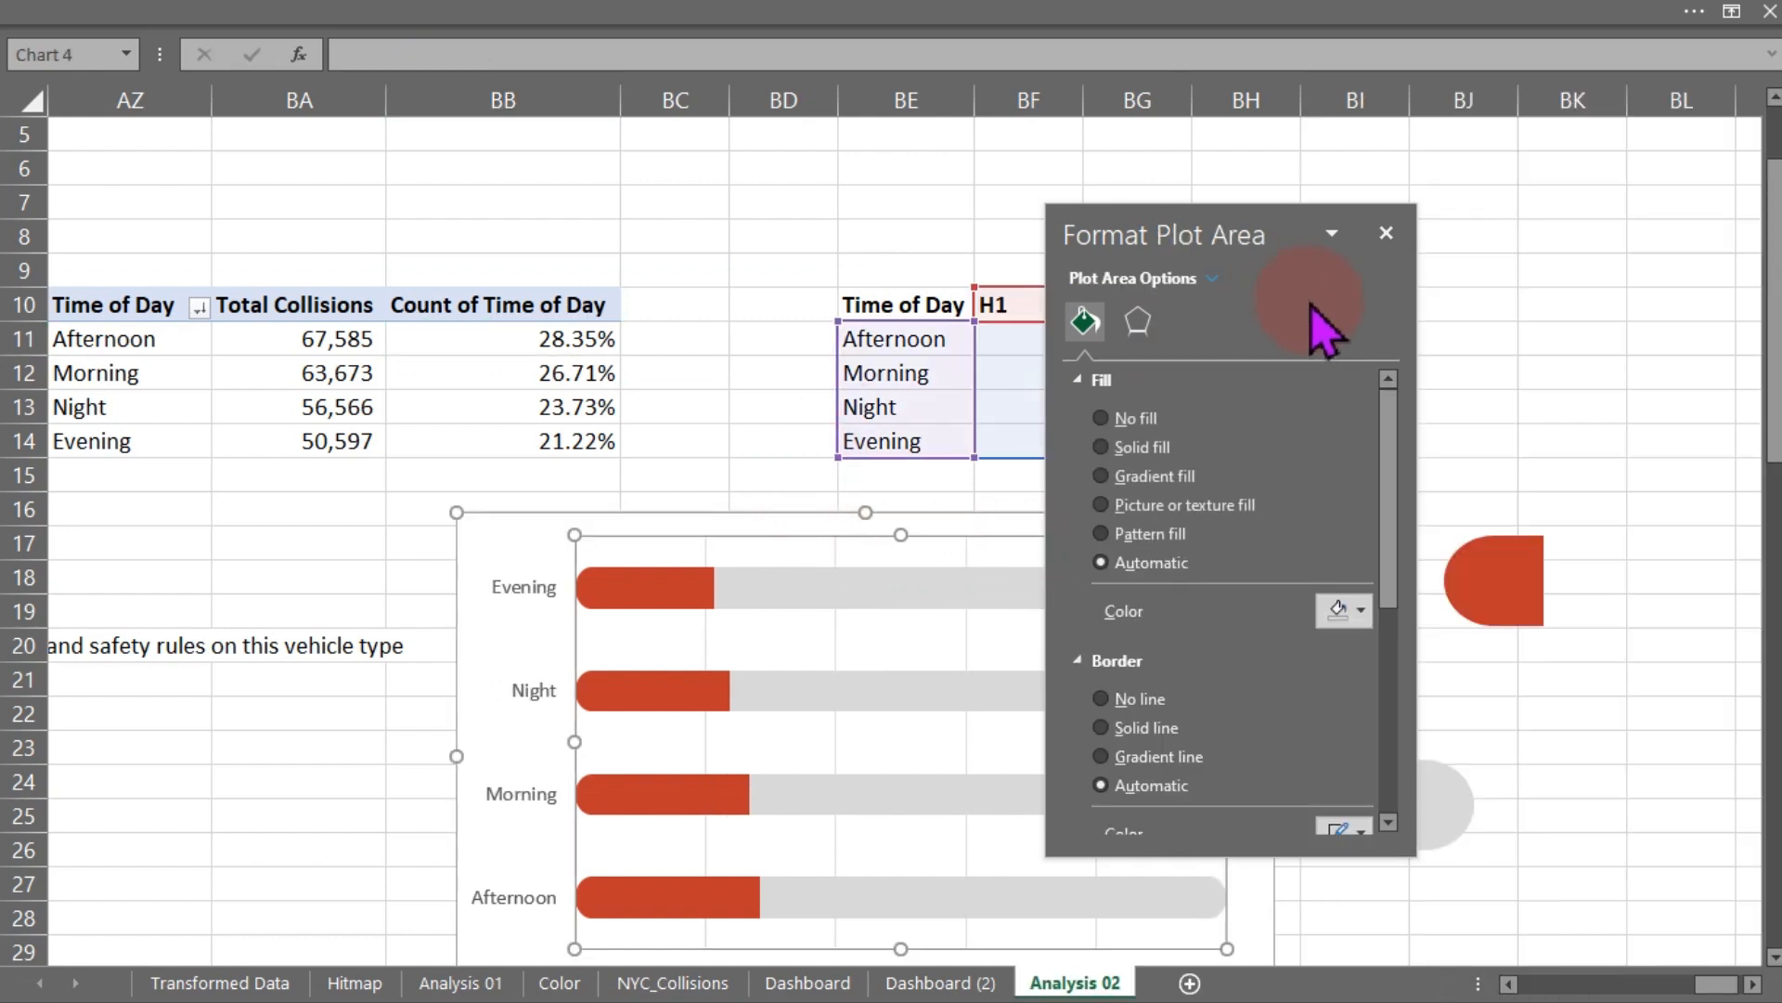
left_click(520, 707)
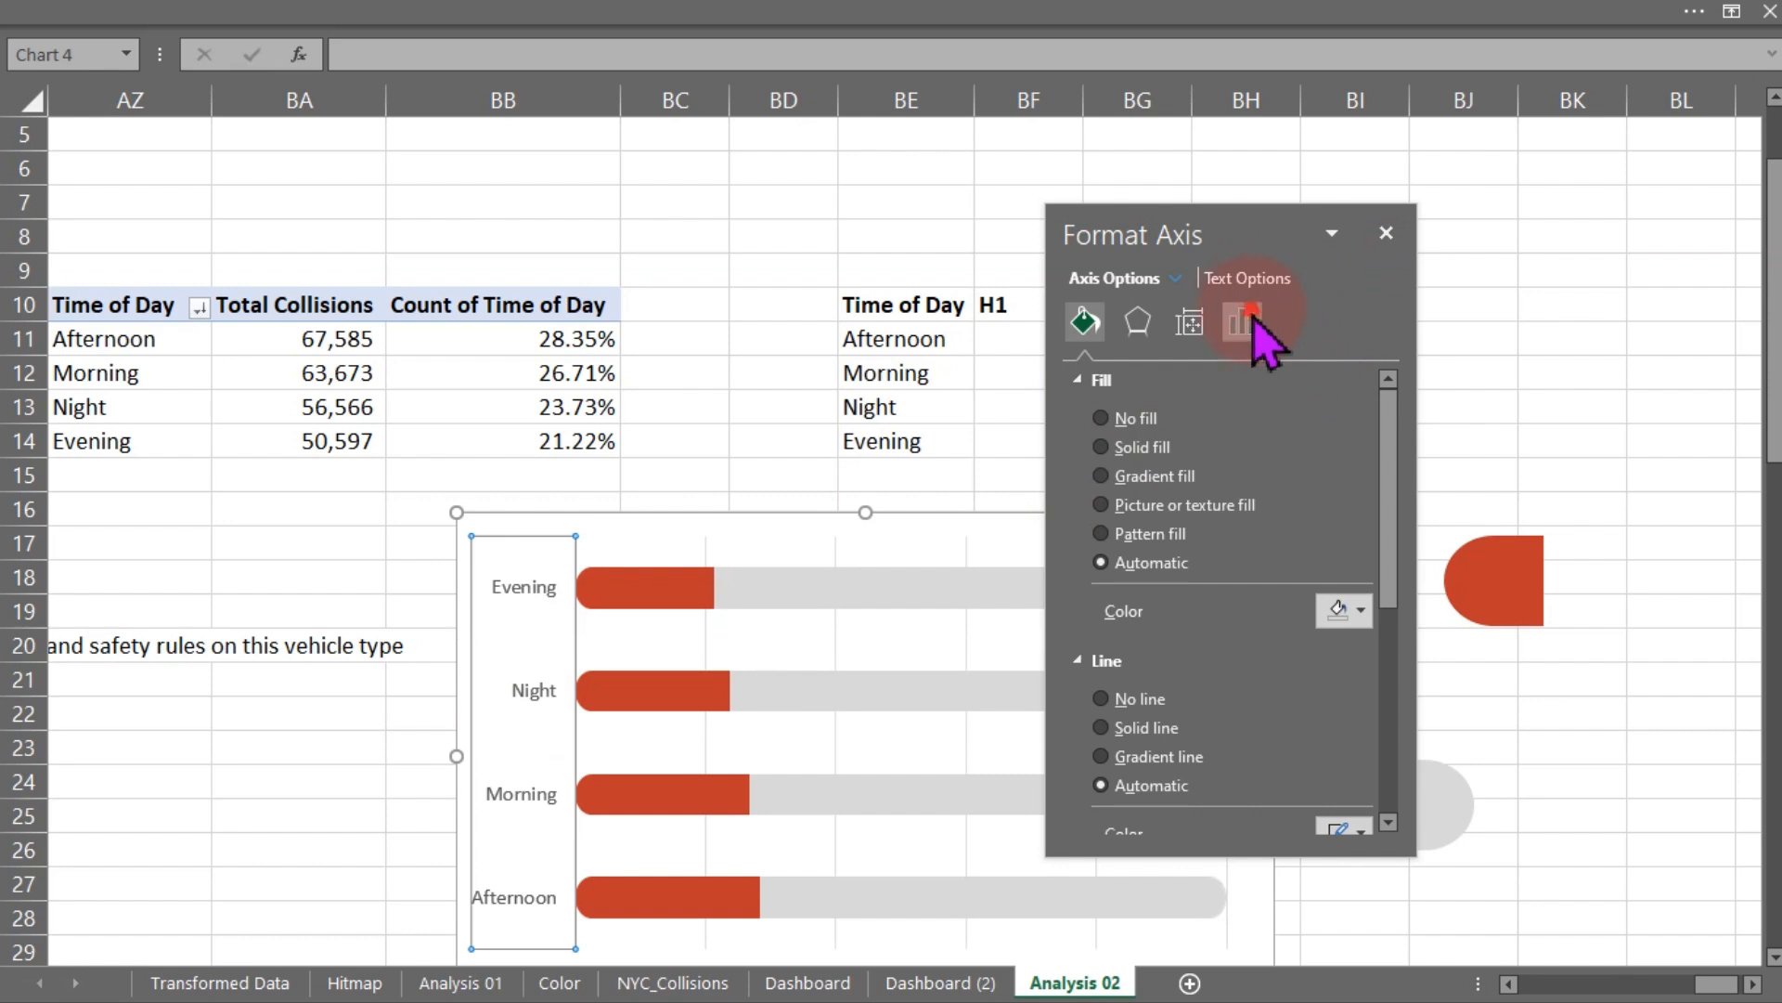
left_click(1249, 323)
left_click(1116, 383)
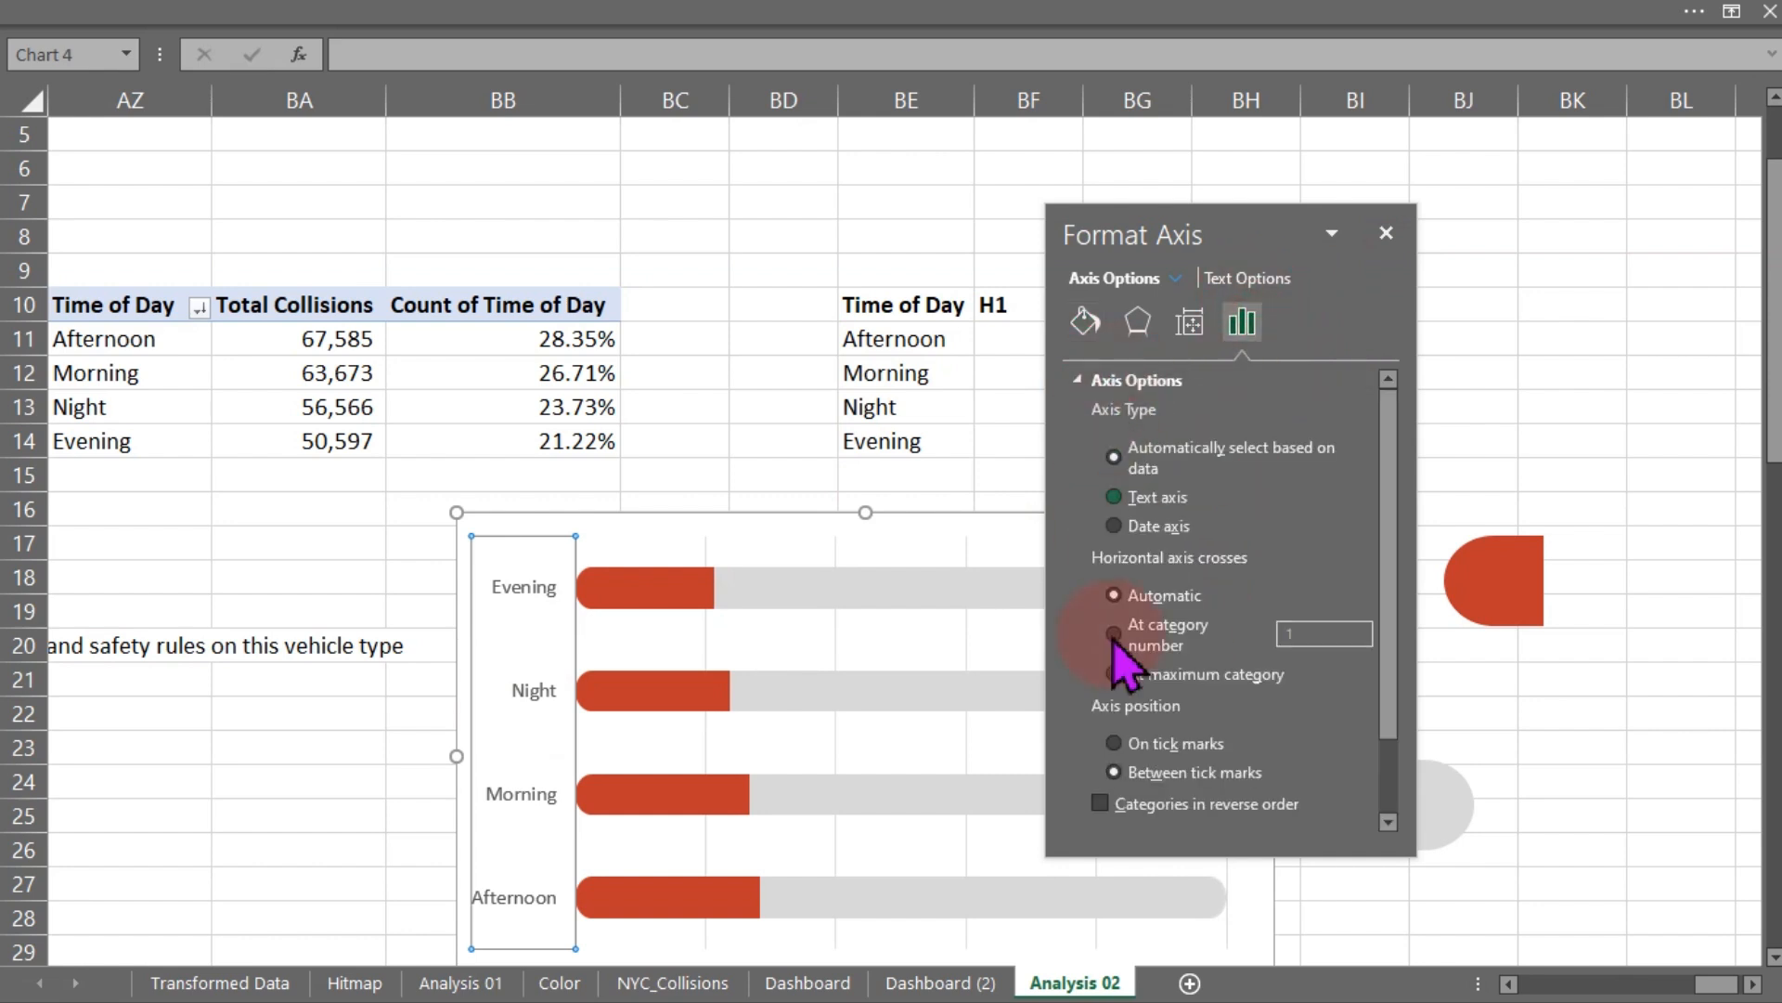
left_click(1101, 803)
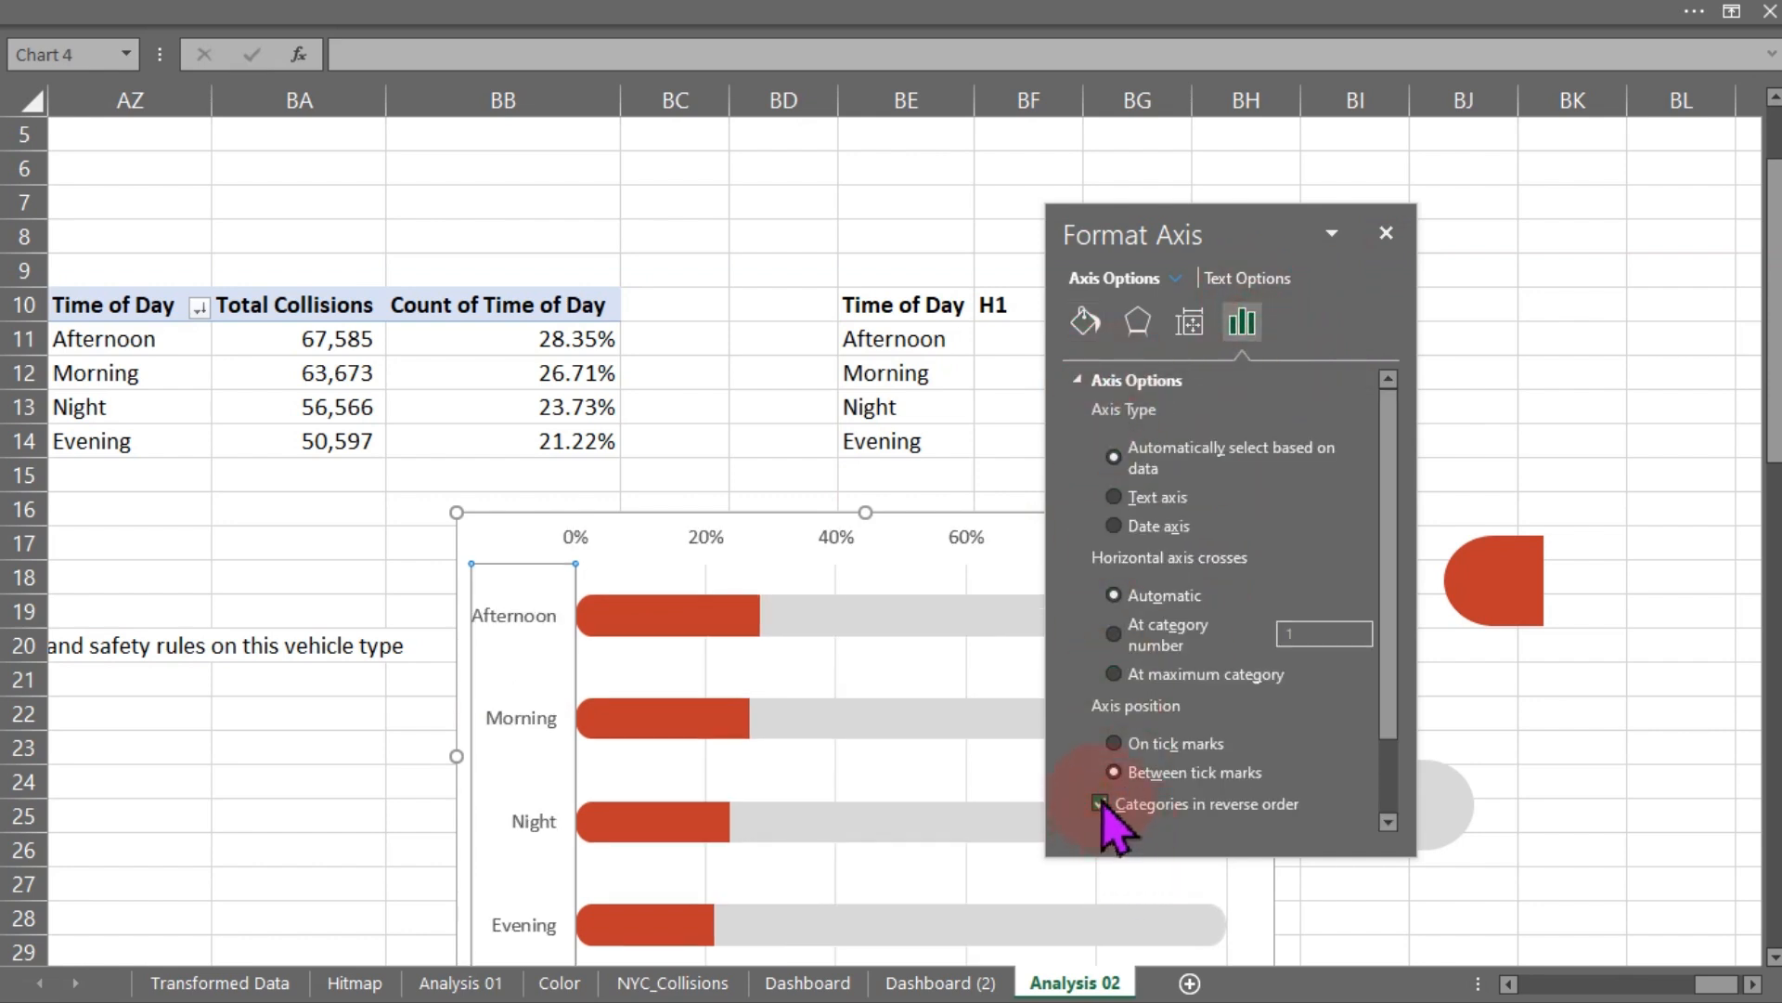
left_click(1386, 233)
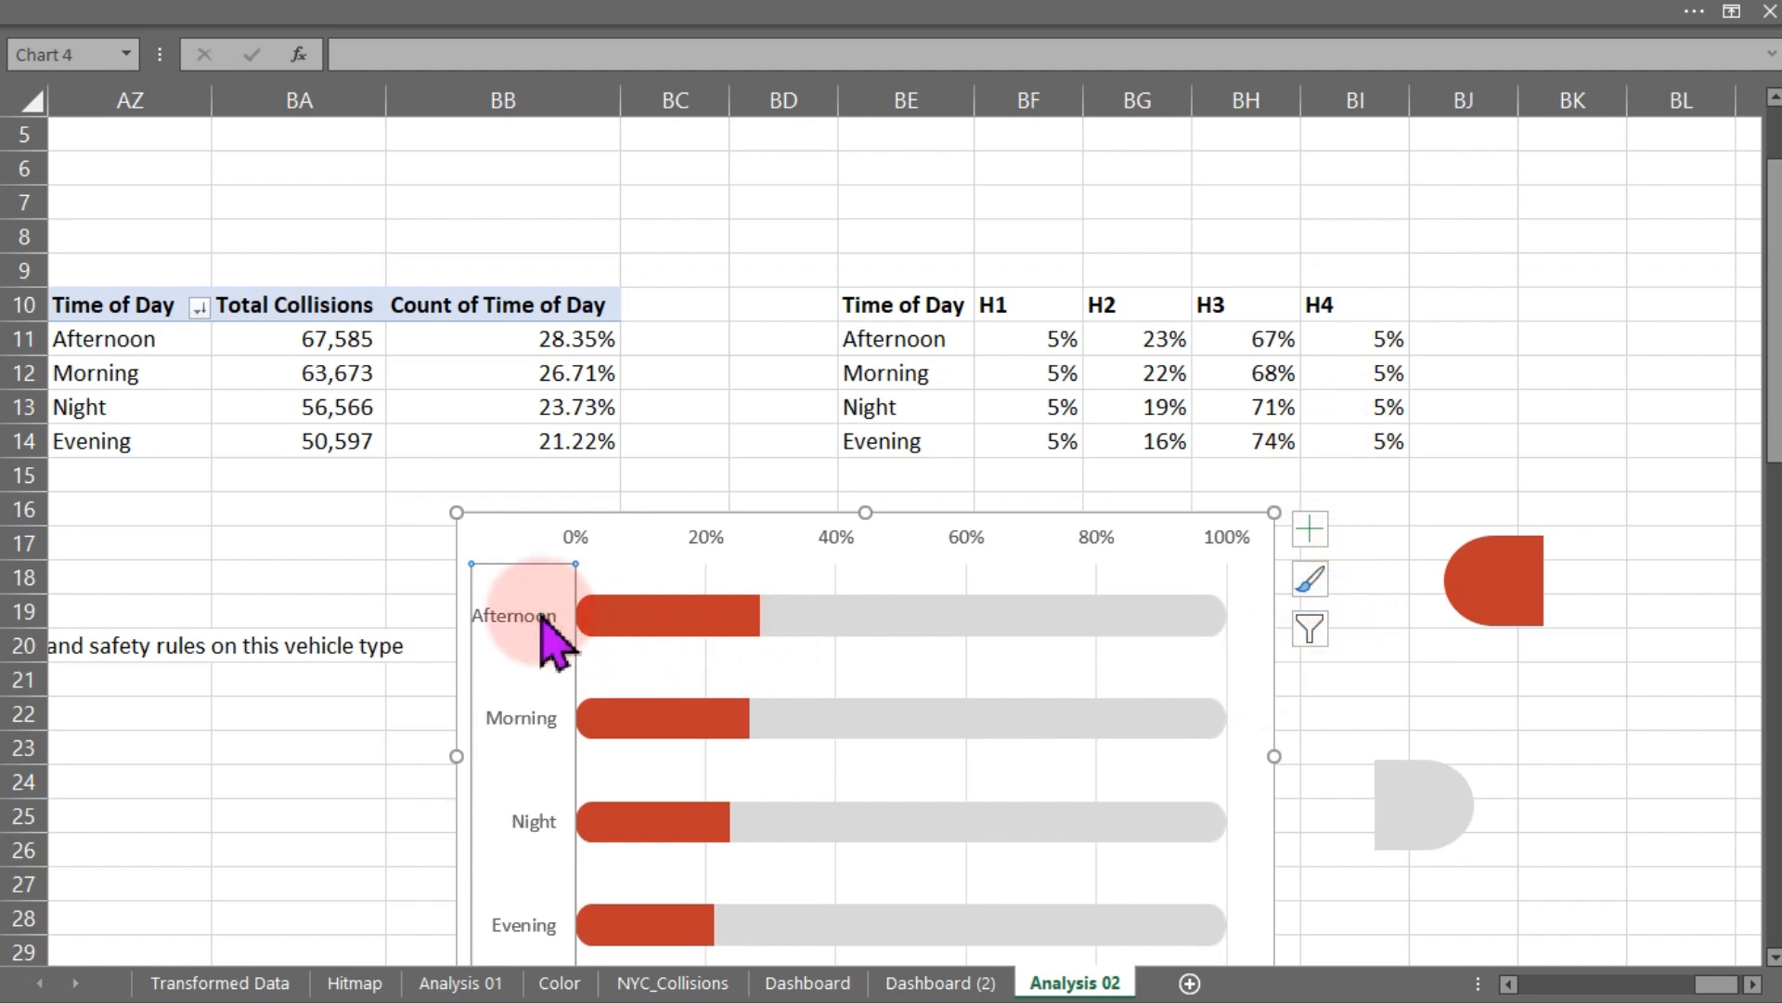
- Delete both chart axes and move the chart to the left
key("Delete")
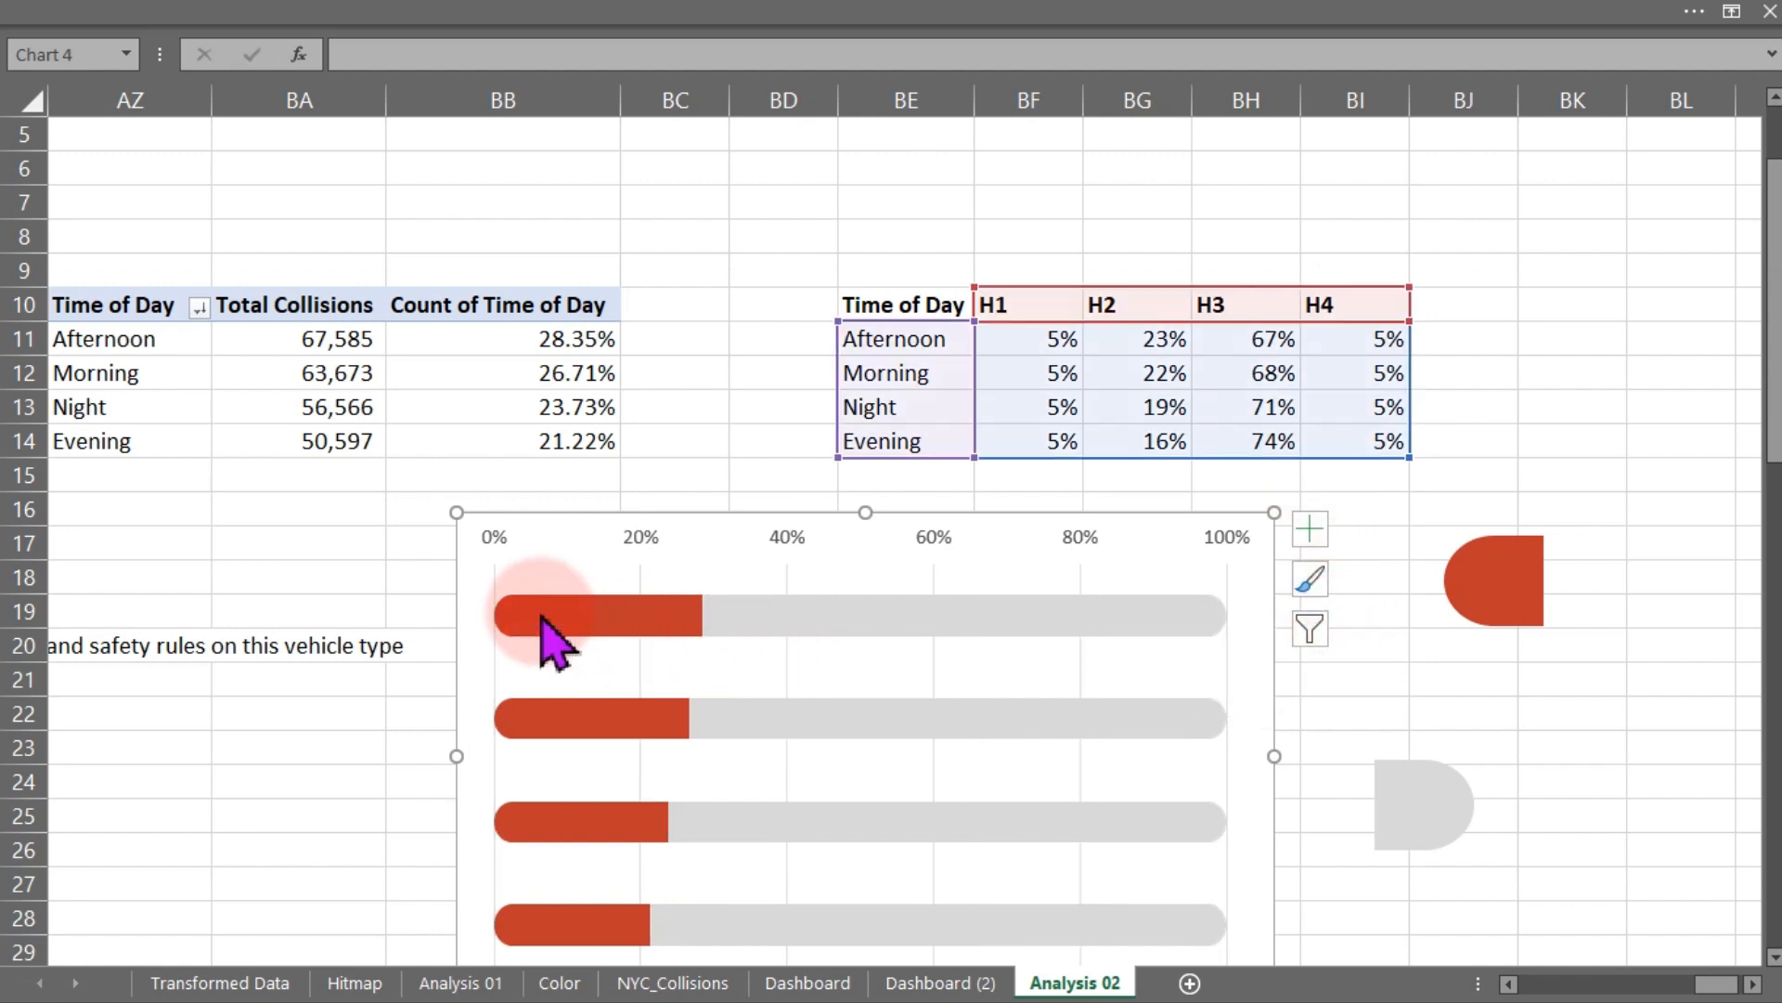
left_click(657, 533)
key("Delete")
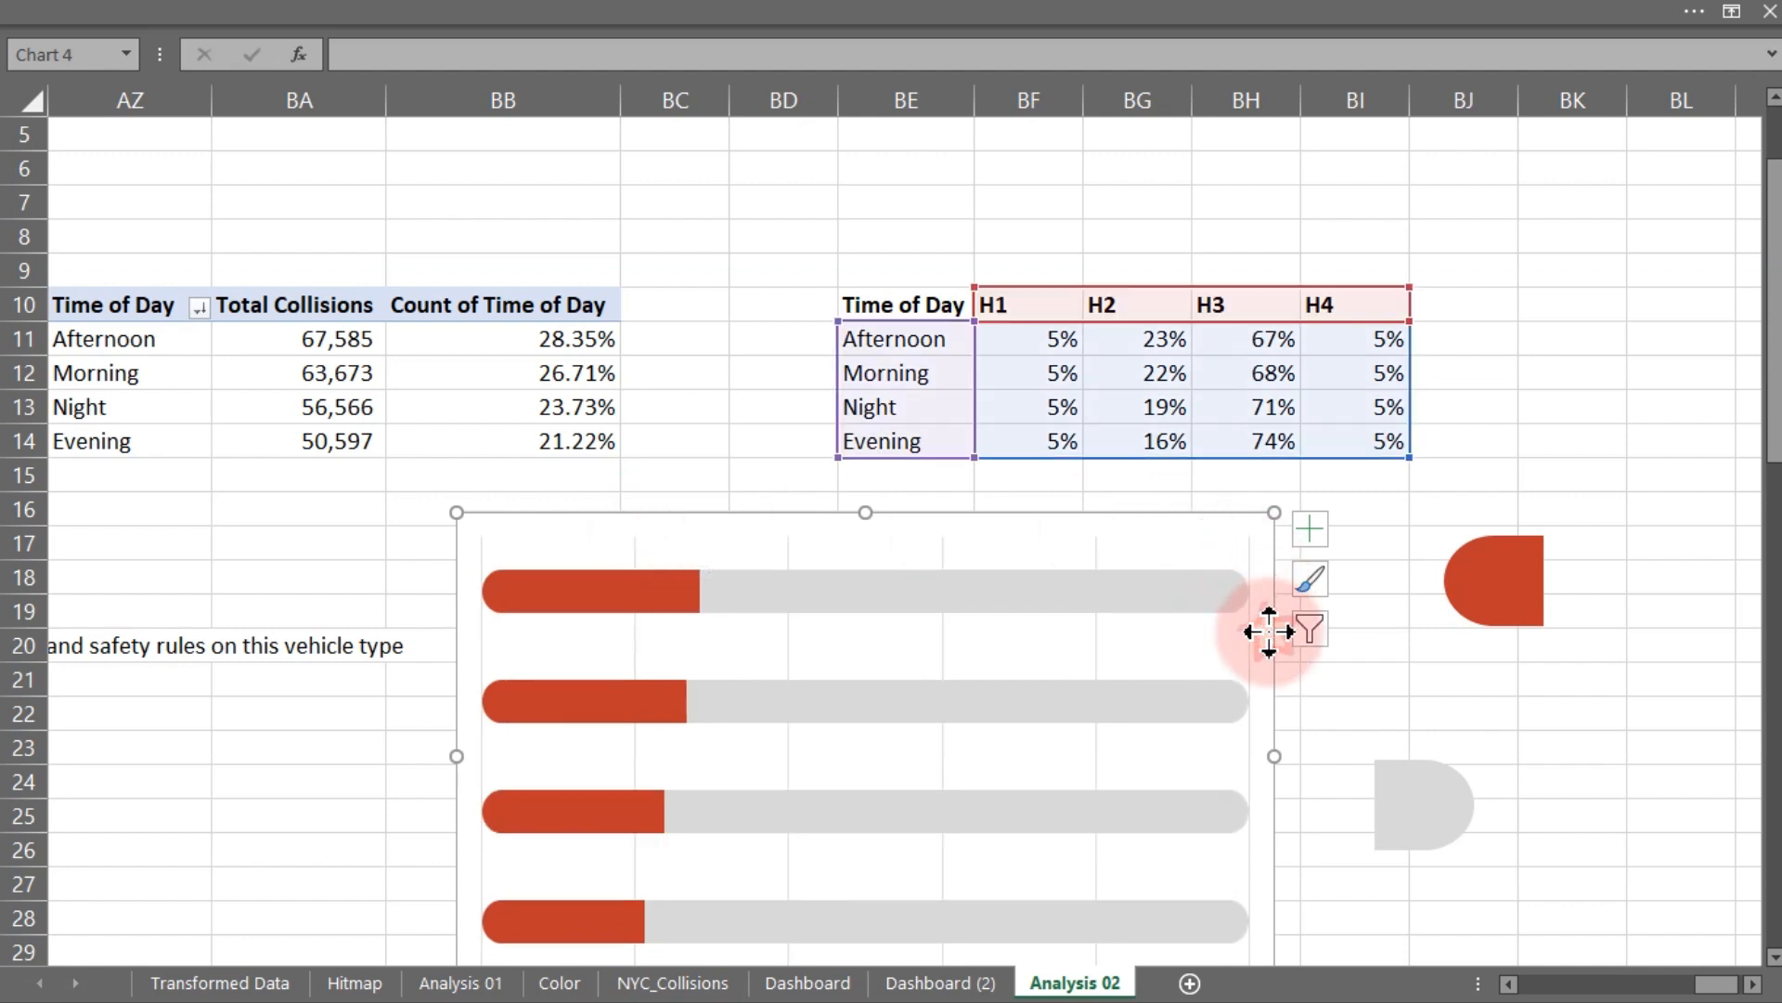
left_click_drag(1268, 631, 926, 588)
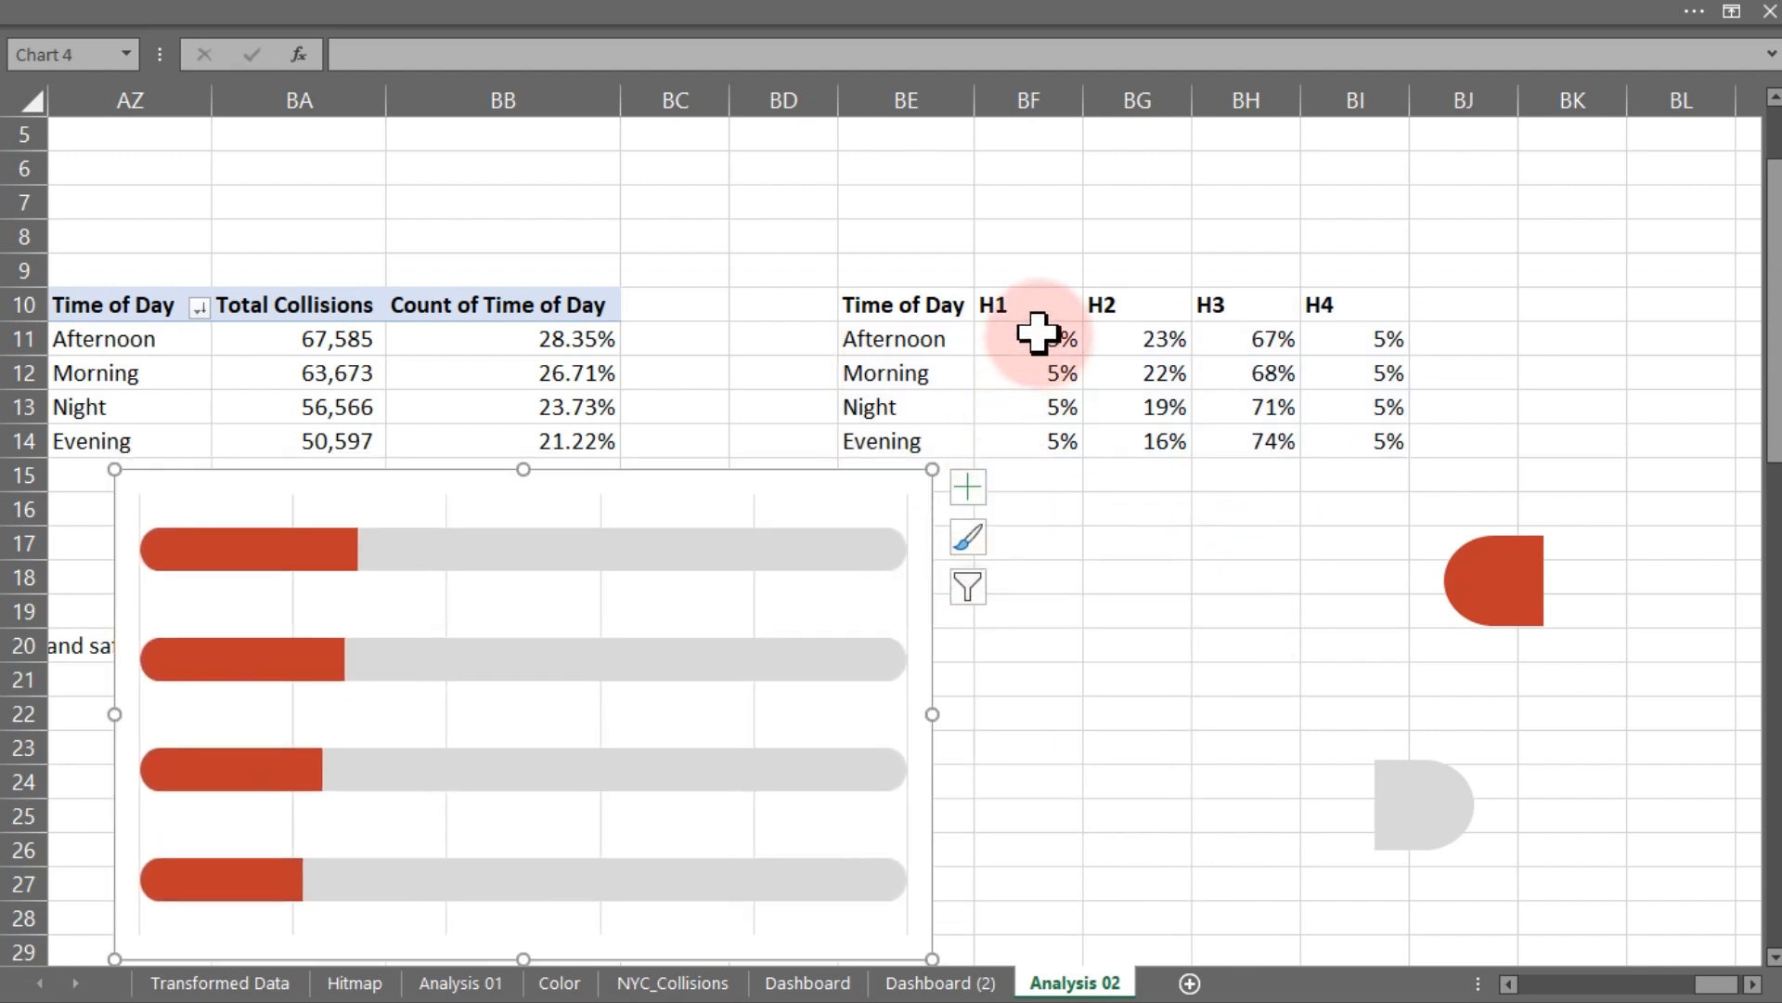
- Try setting all H1 end-cap values in BF11:BF14 to 10%
left_click_drag(1037, 336, 1043, 443)
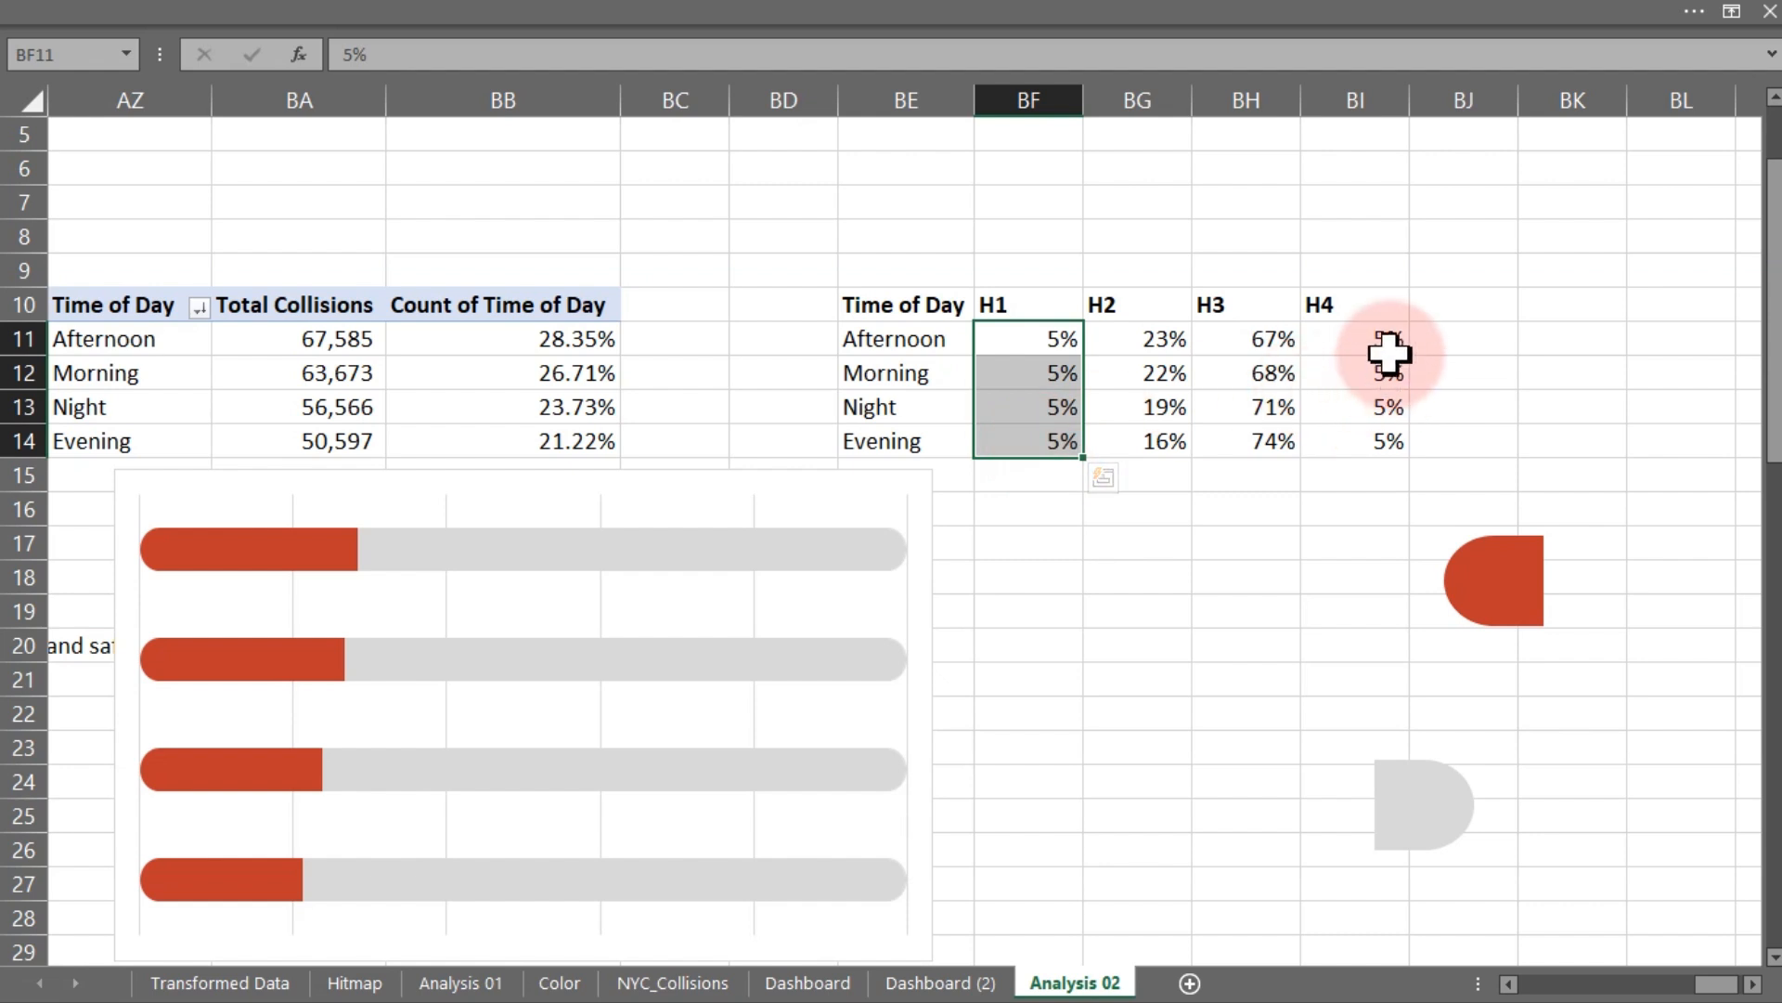
left_click_drag(1390, 353, 1392, 437)
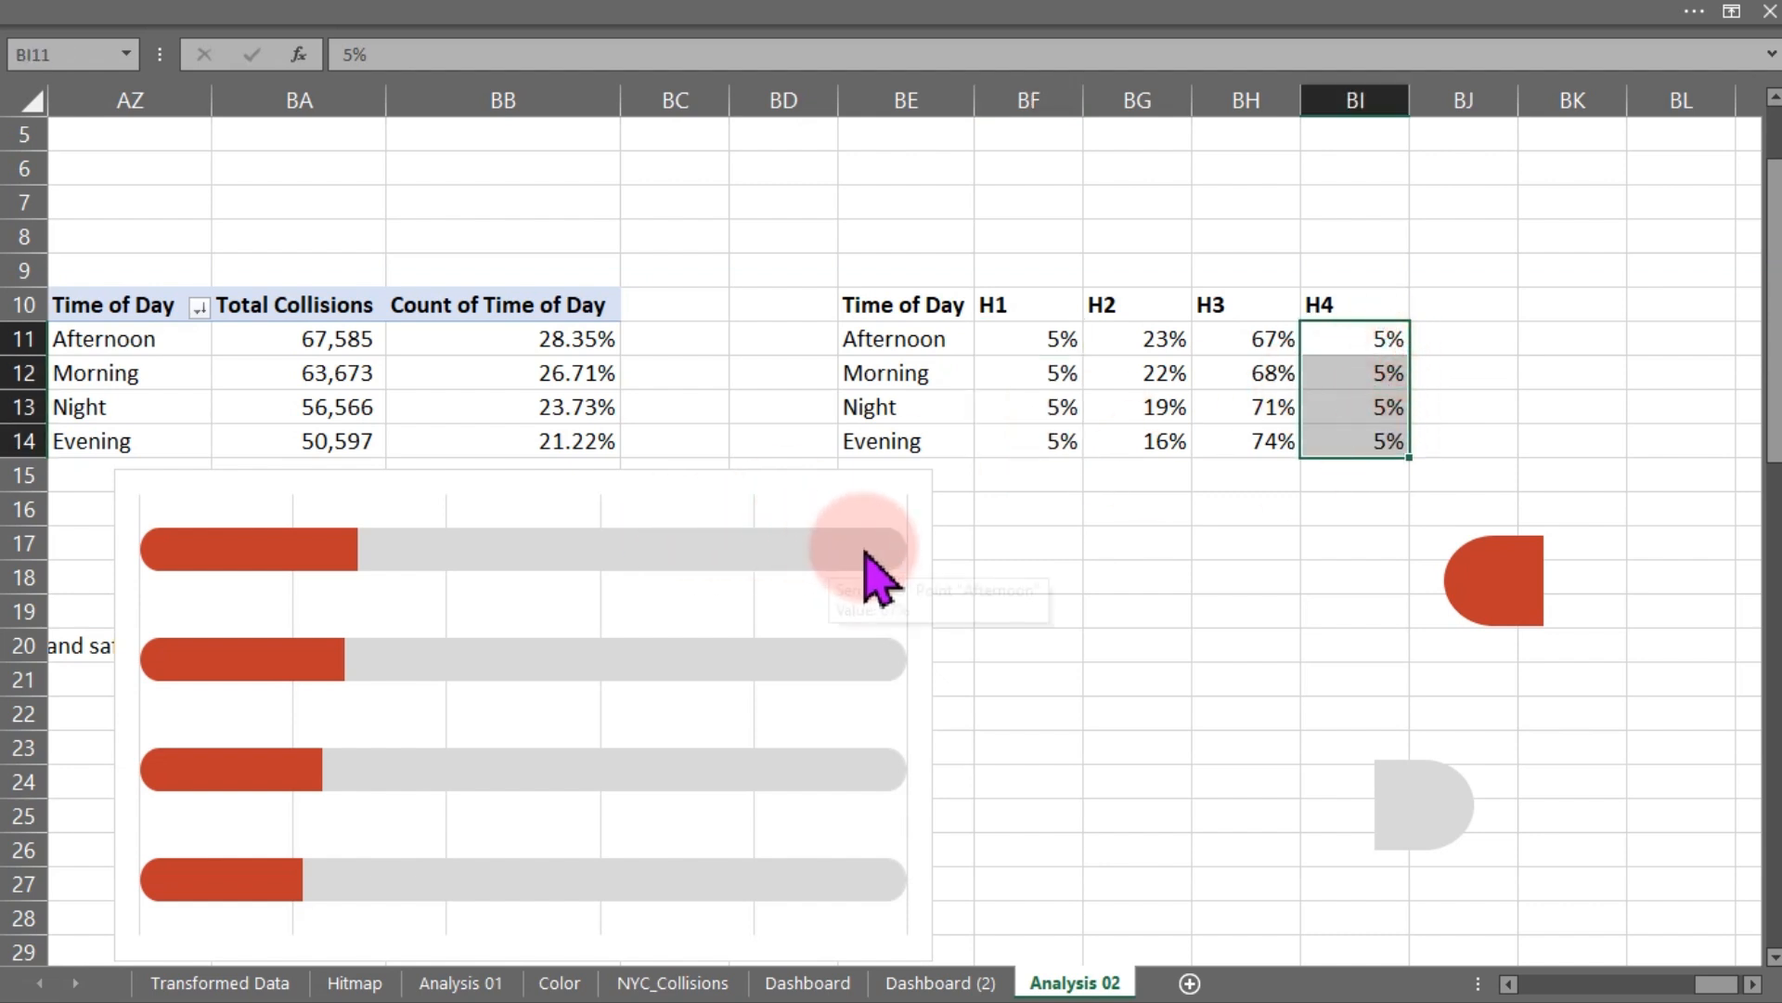
left_click(1000, 341)
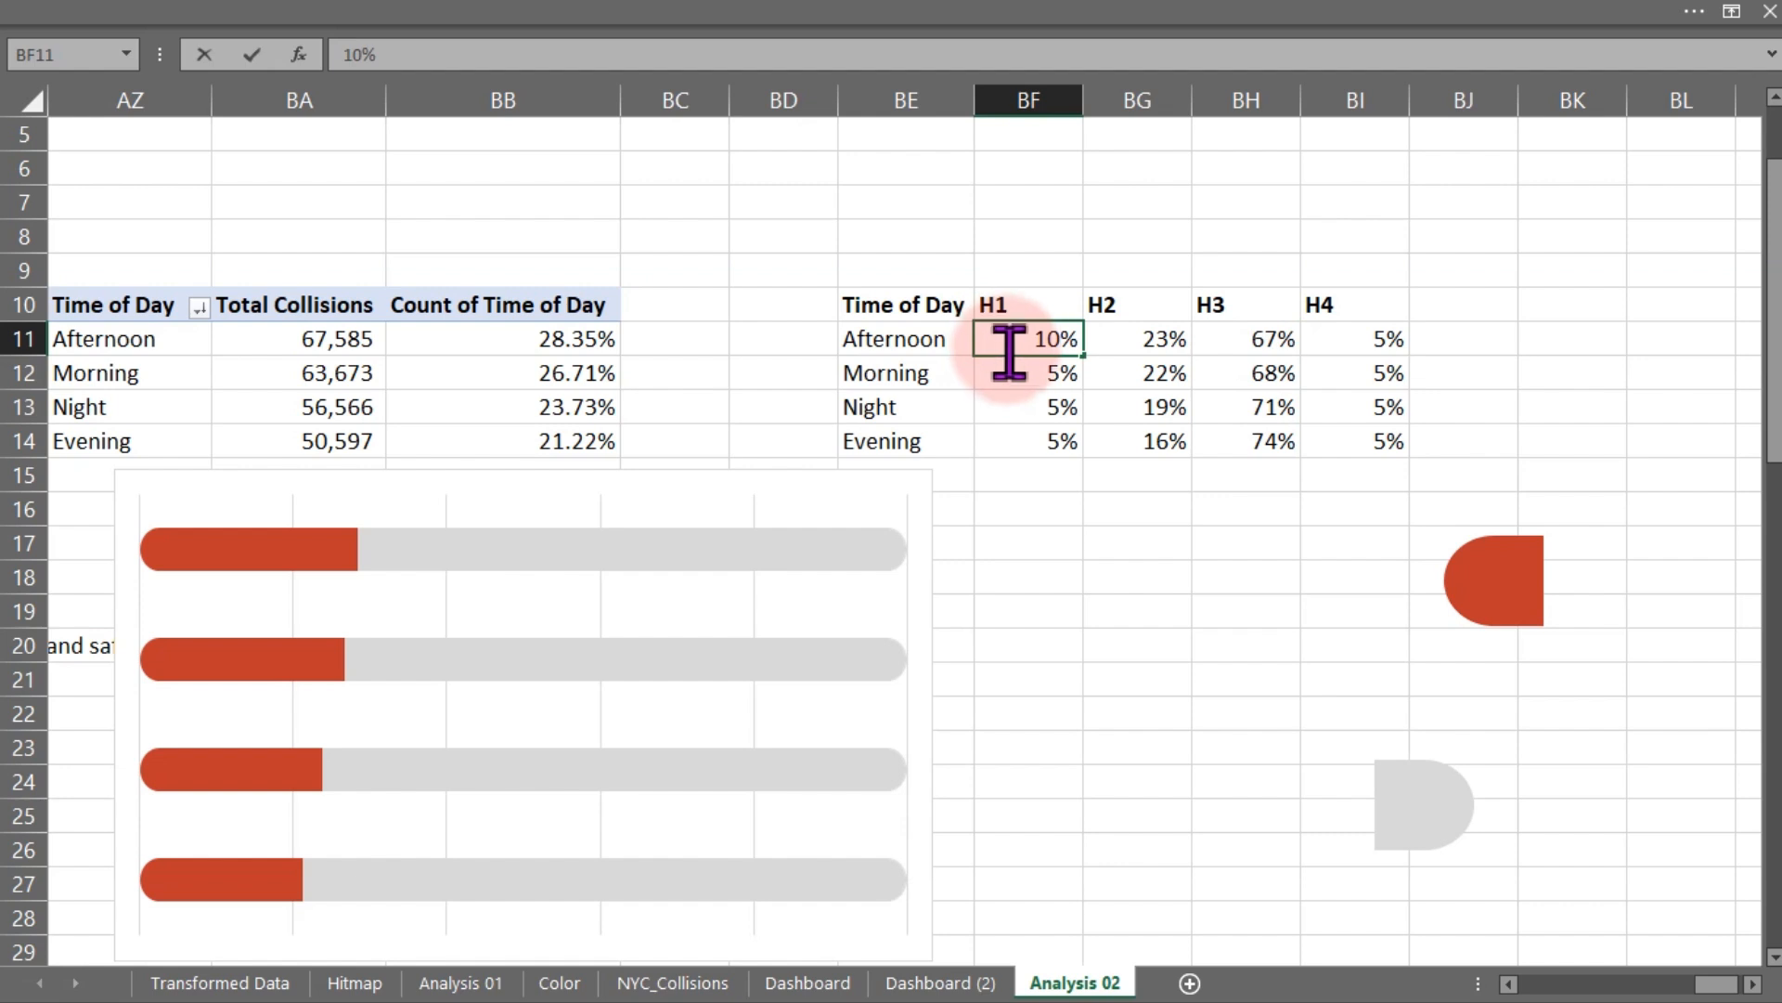
key("Return")
left_click(1049, 340)
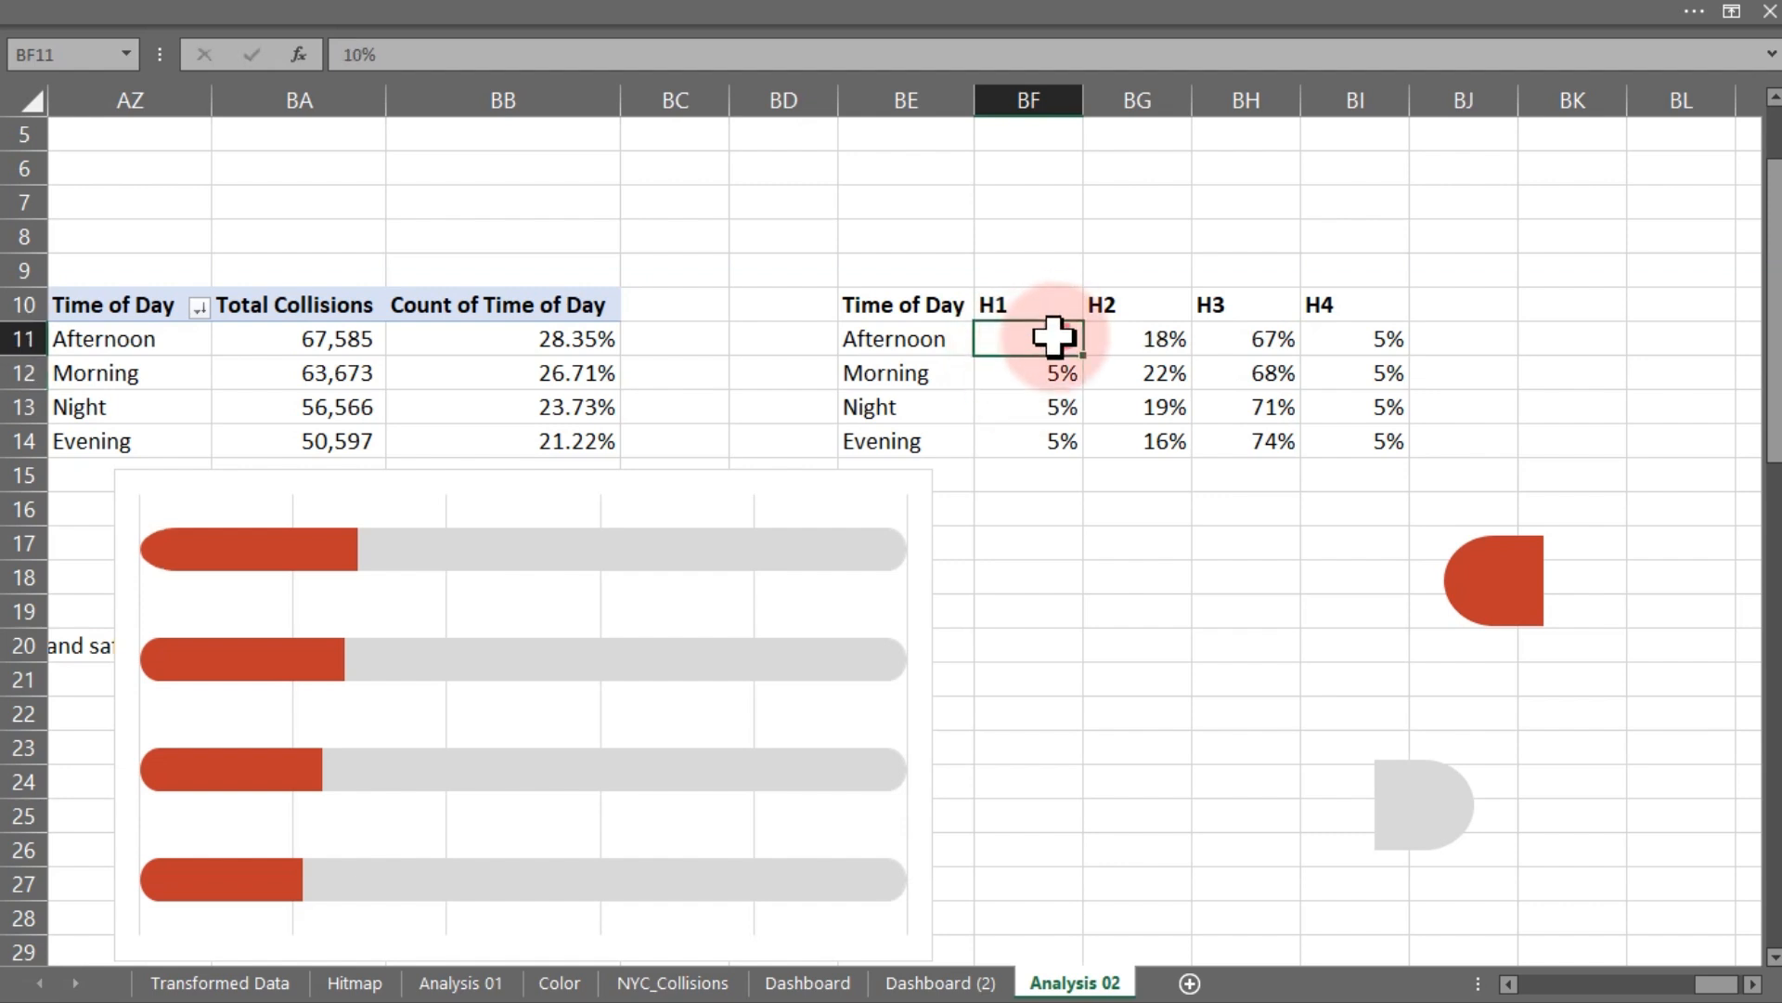
double_click(1084, 357)
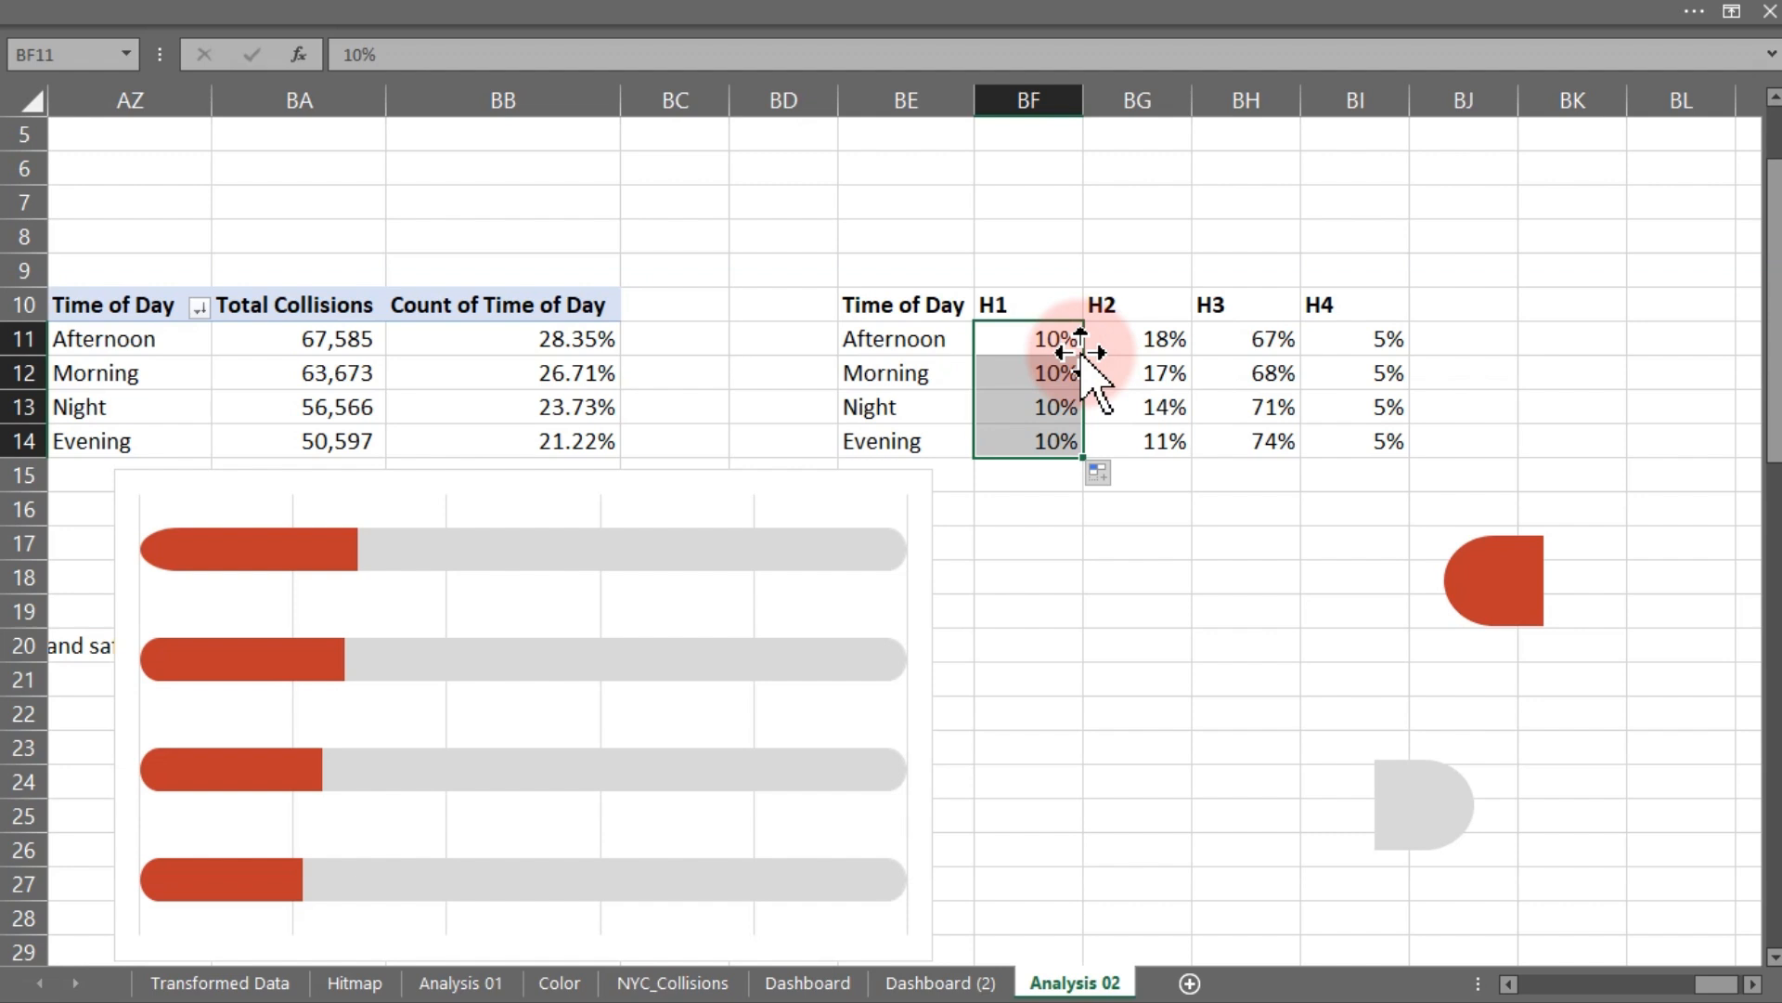
mouse_move(169, 580)
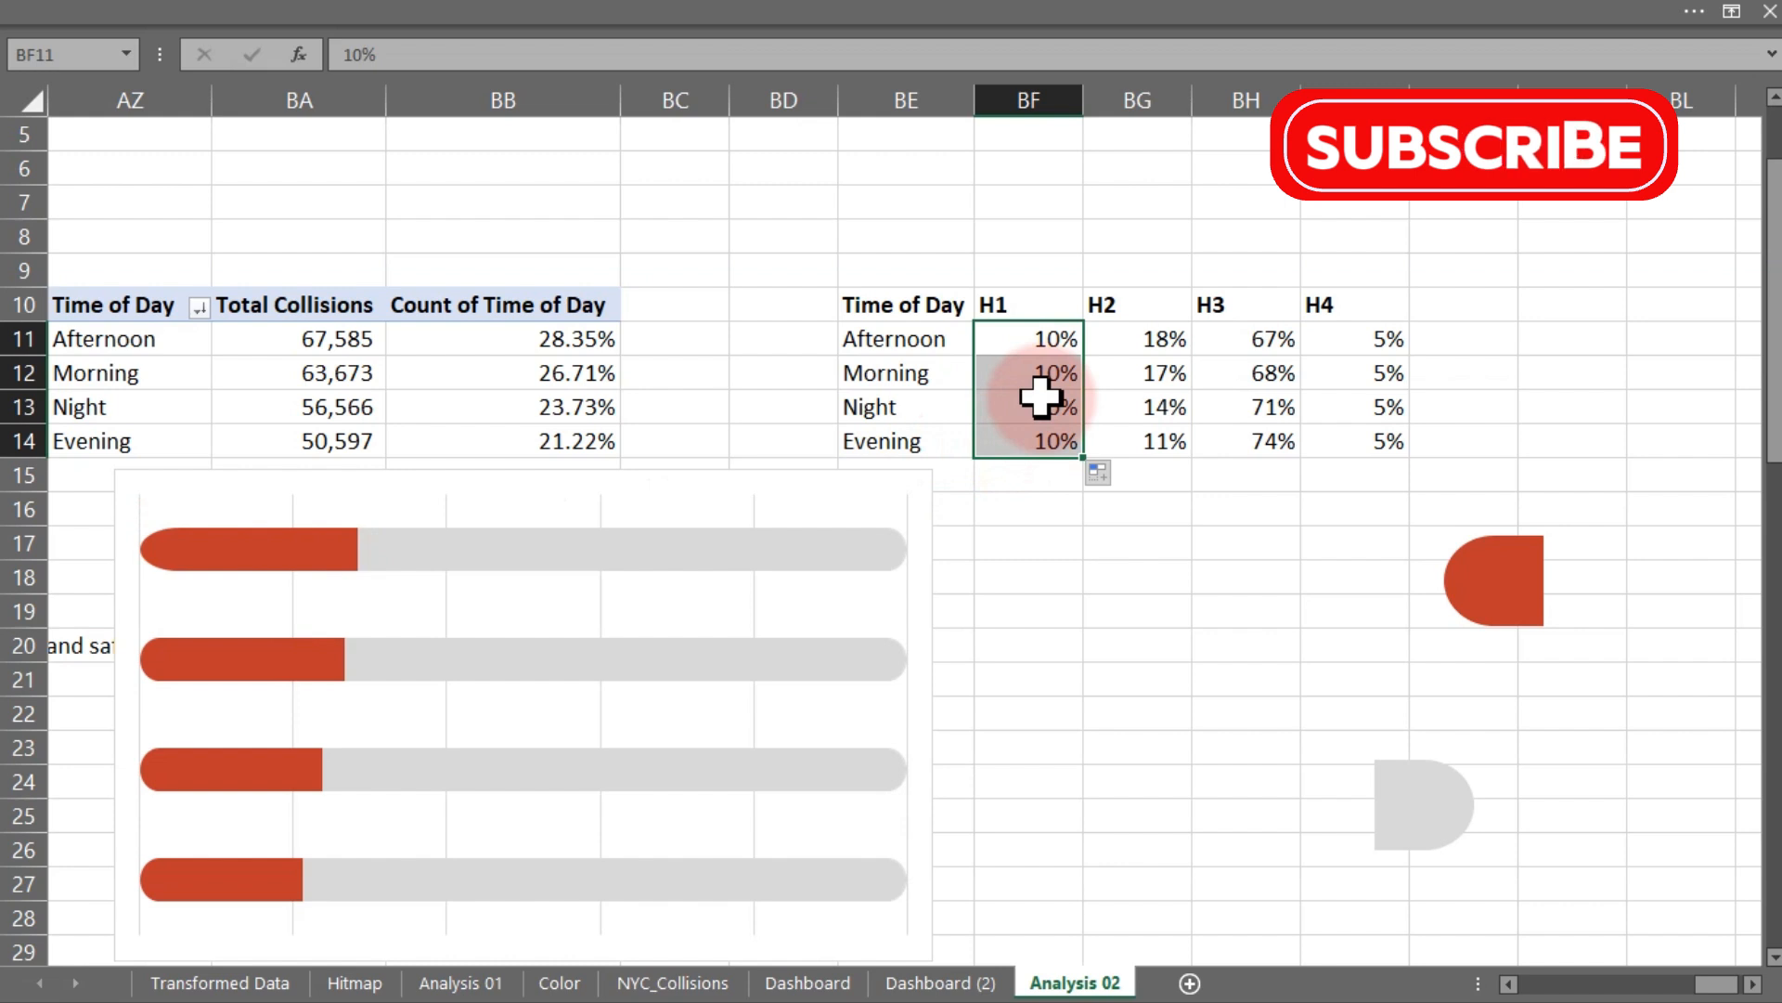
- Reset the H1 values in BF11:BF14 back to 5%
left_click(1038, 339)
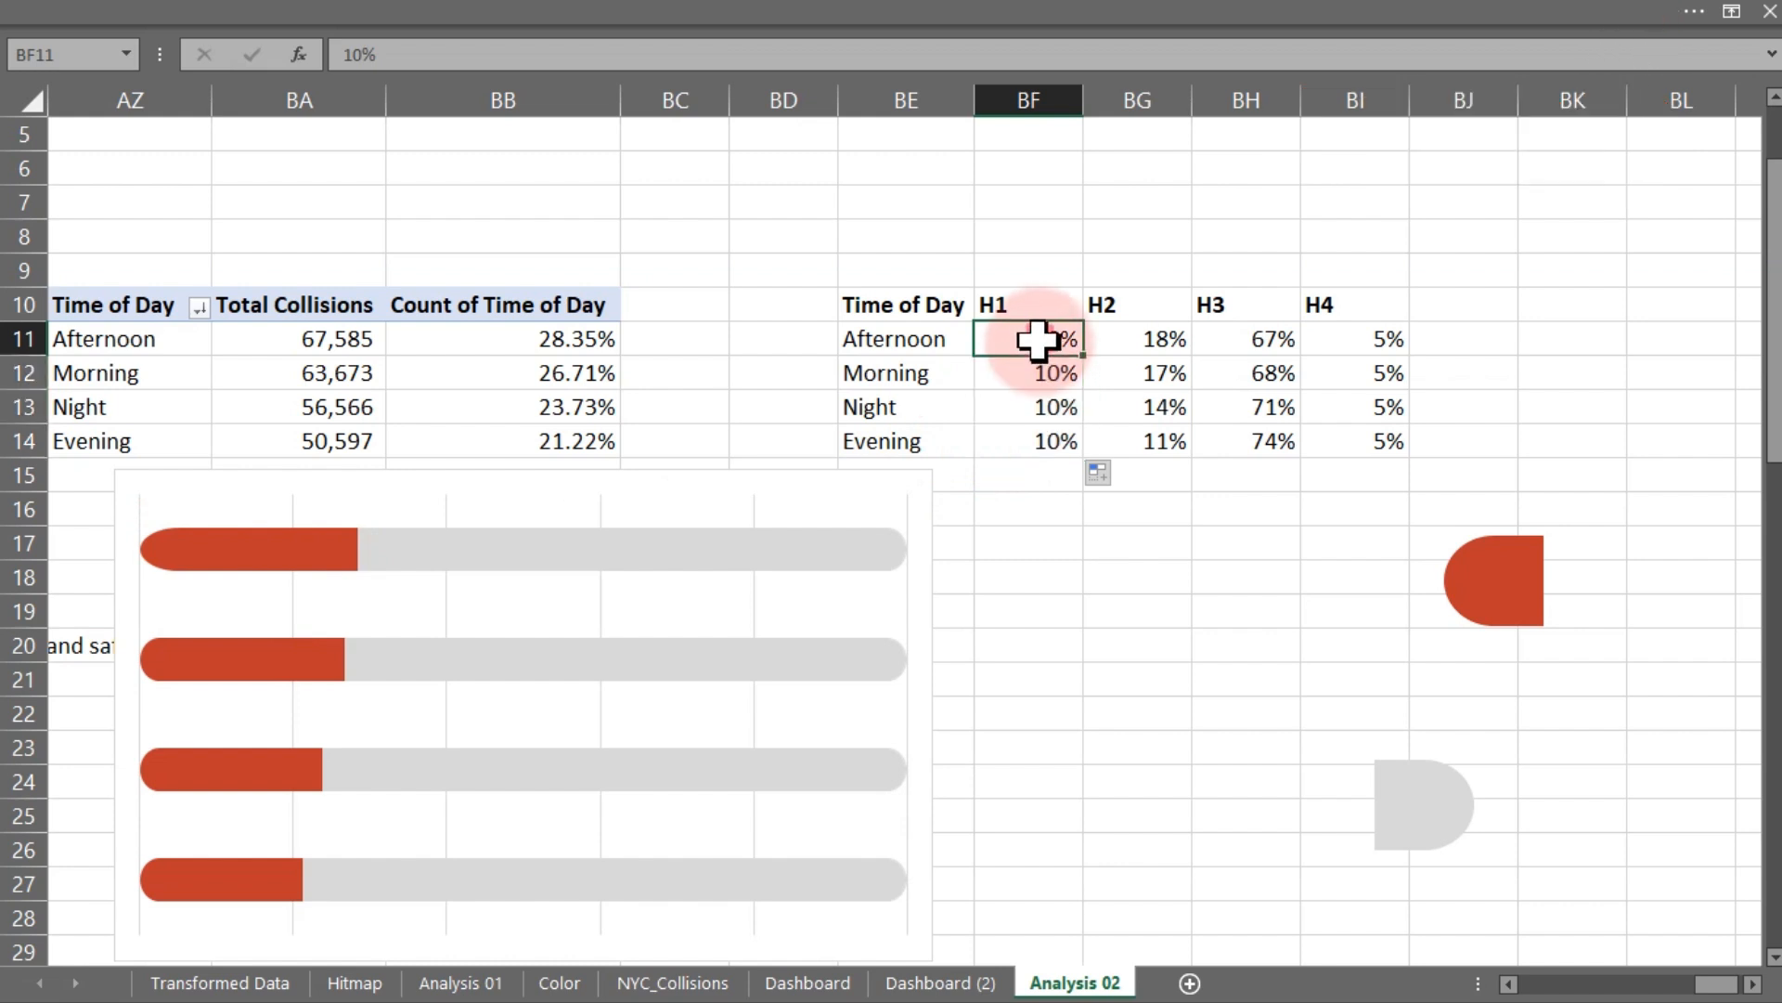
type("5")
key("Return")
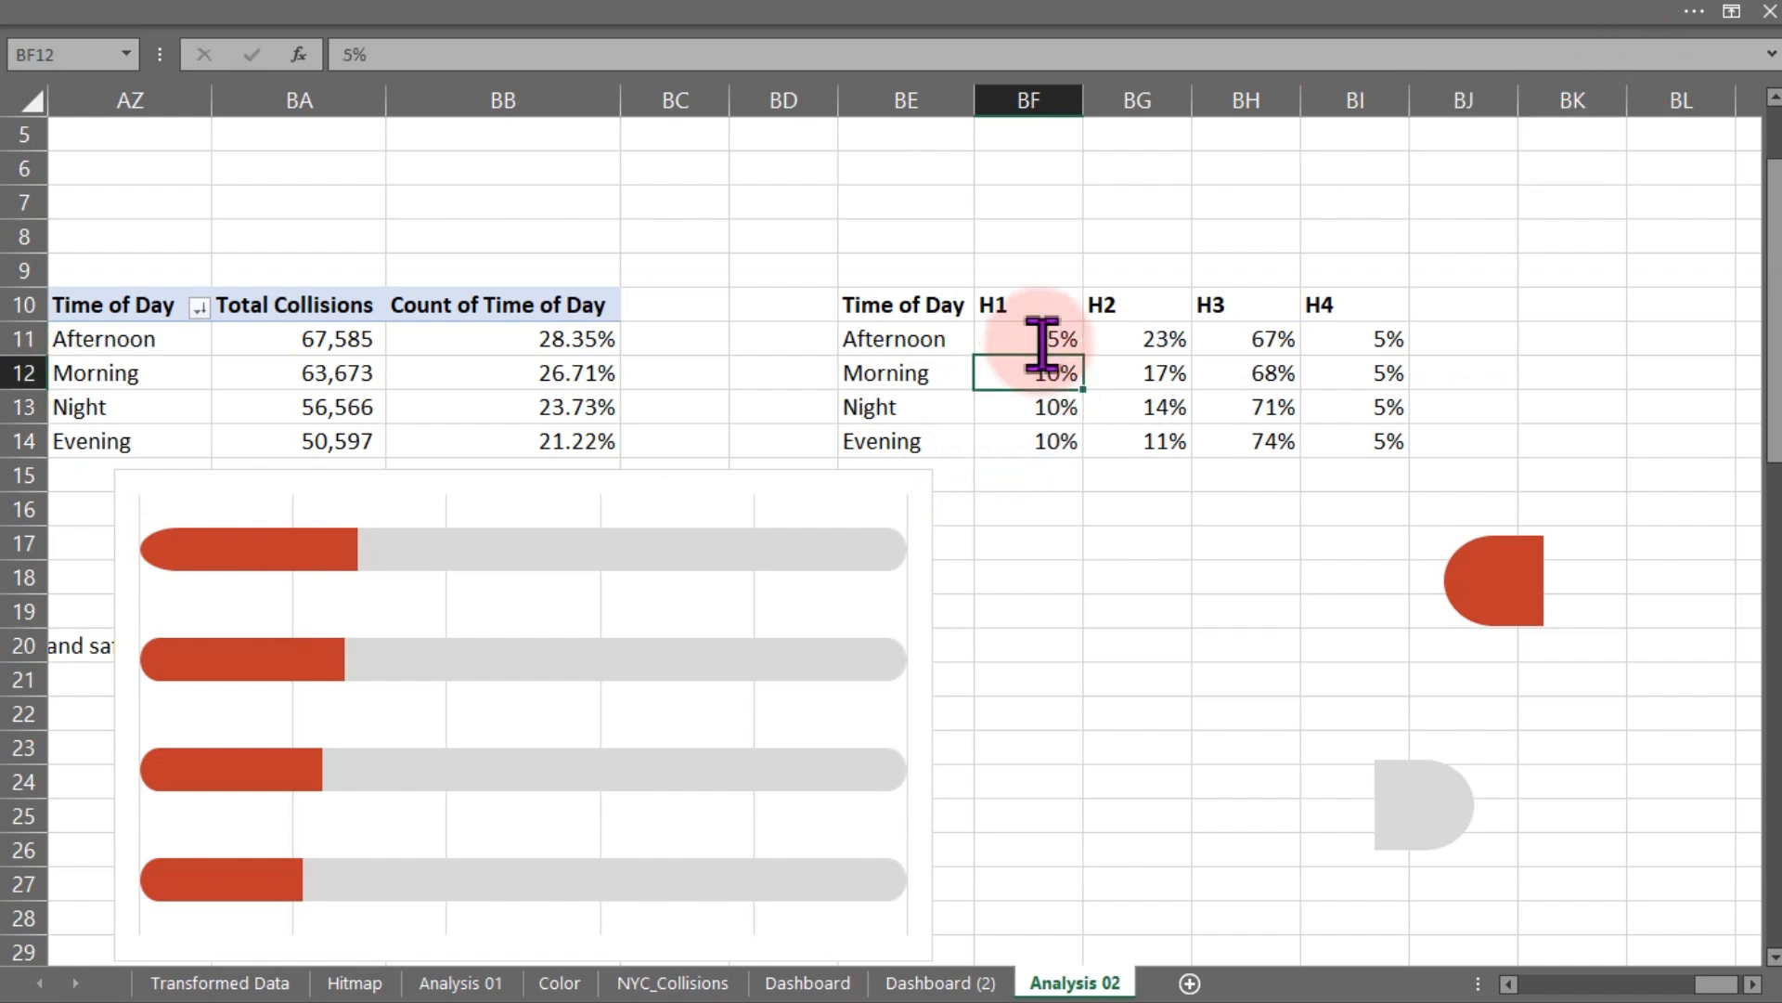
left_click(1026, 341)
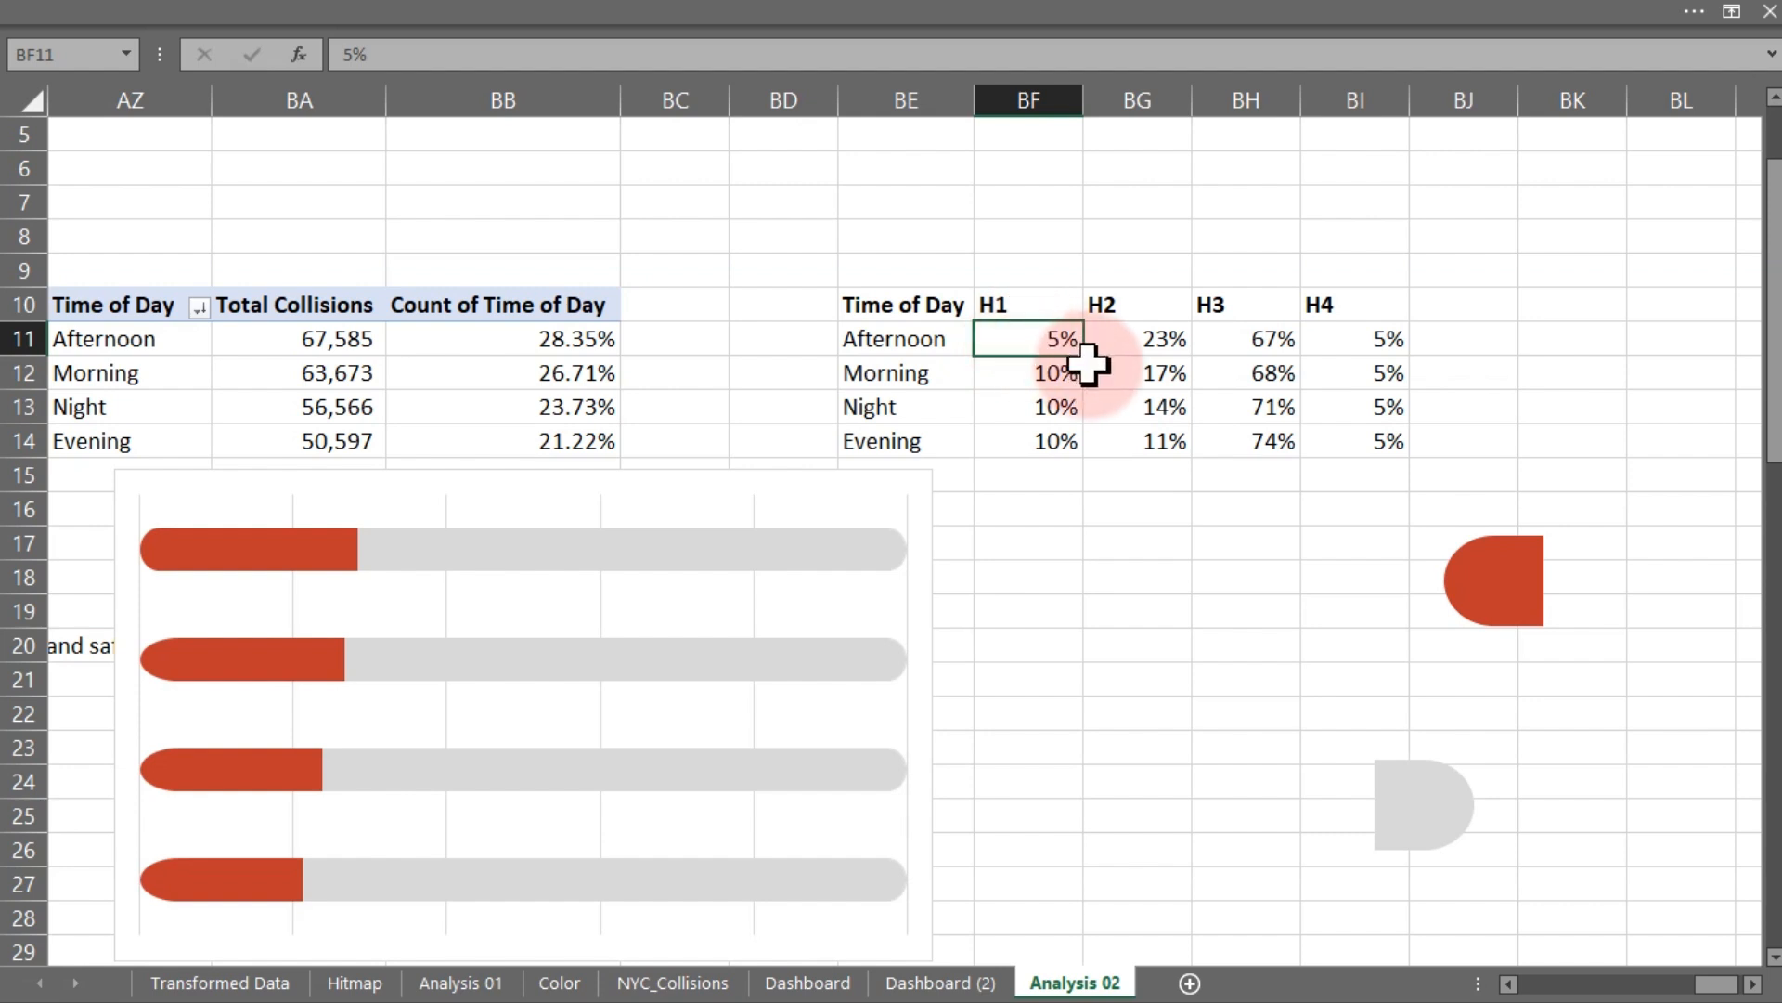
left_click_drag(1091, 358, 1081, 446)
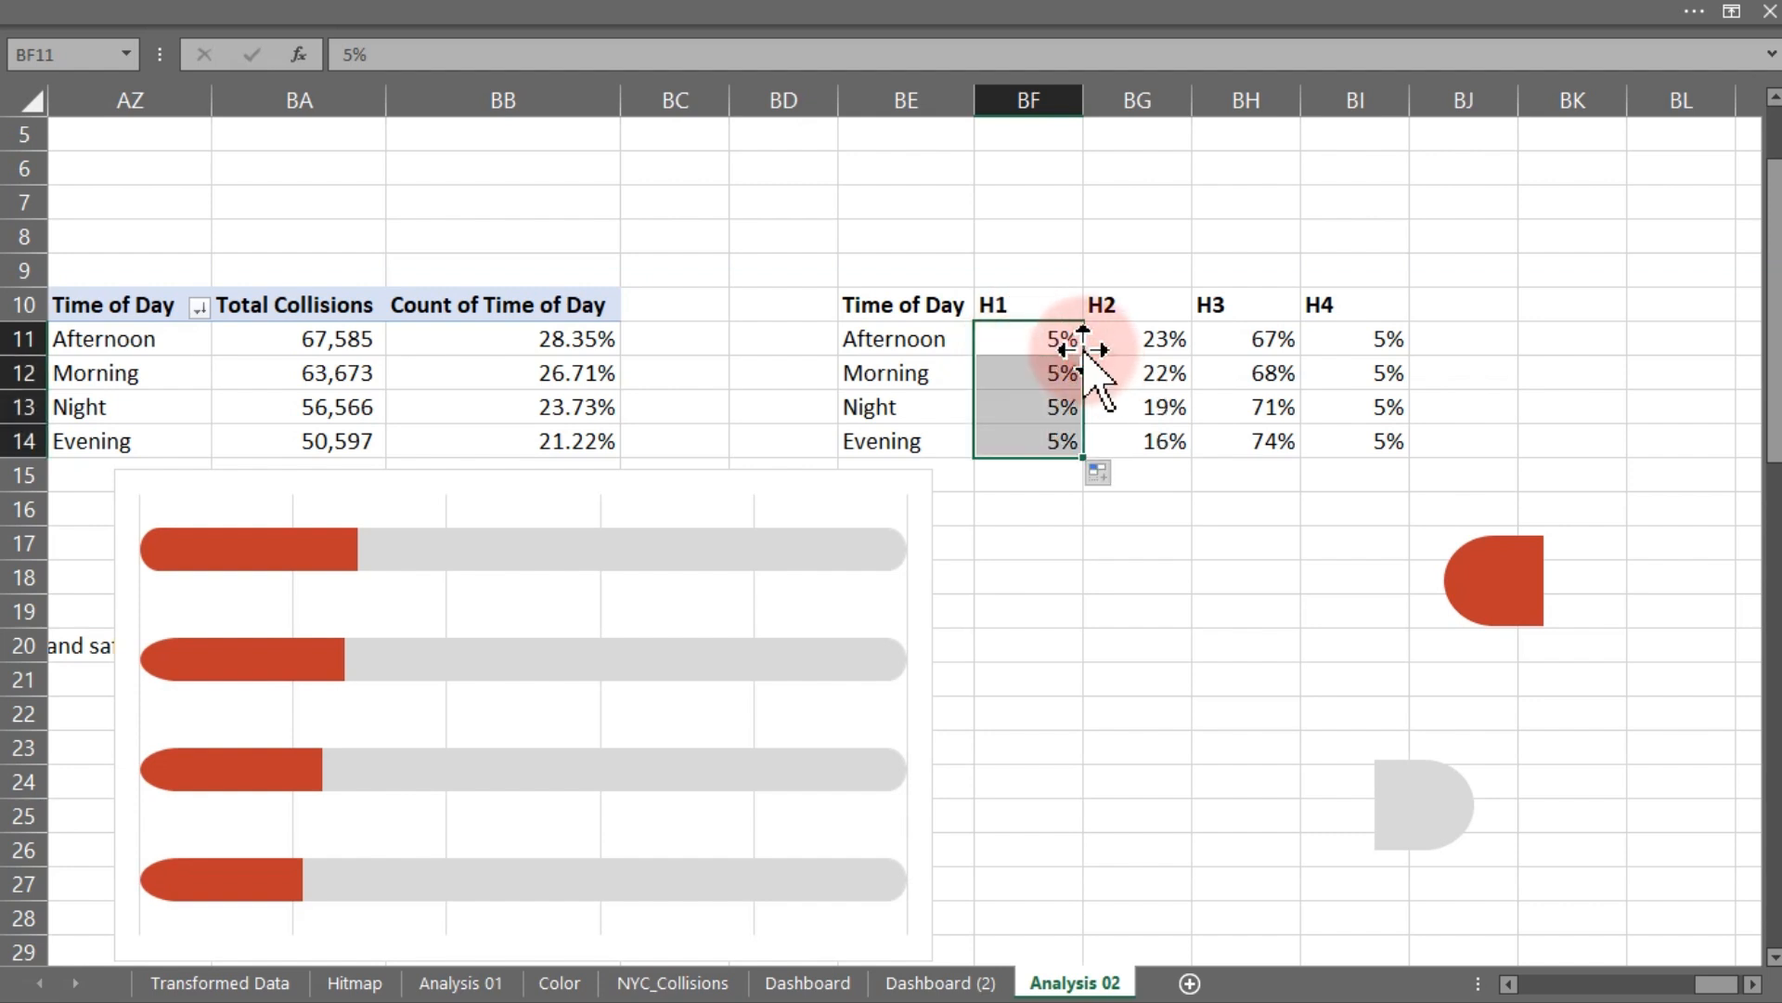
left_click(1038, 608)
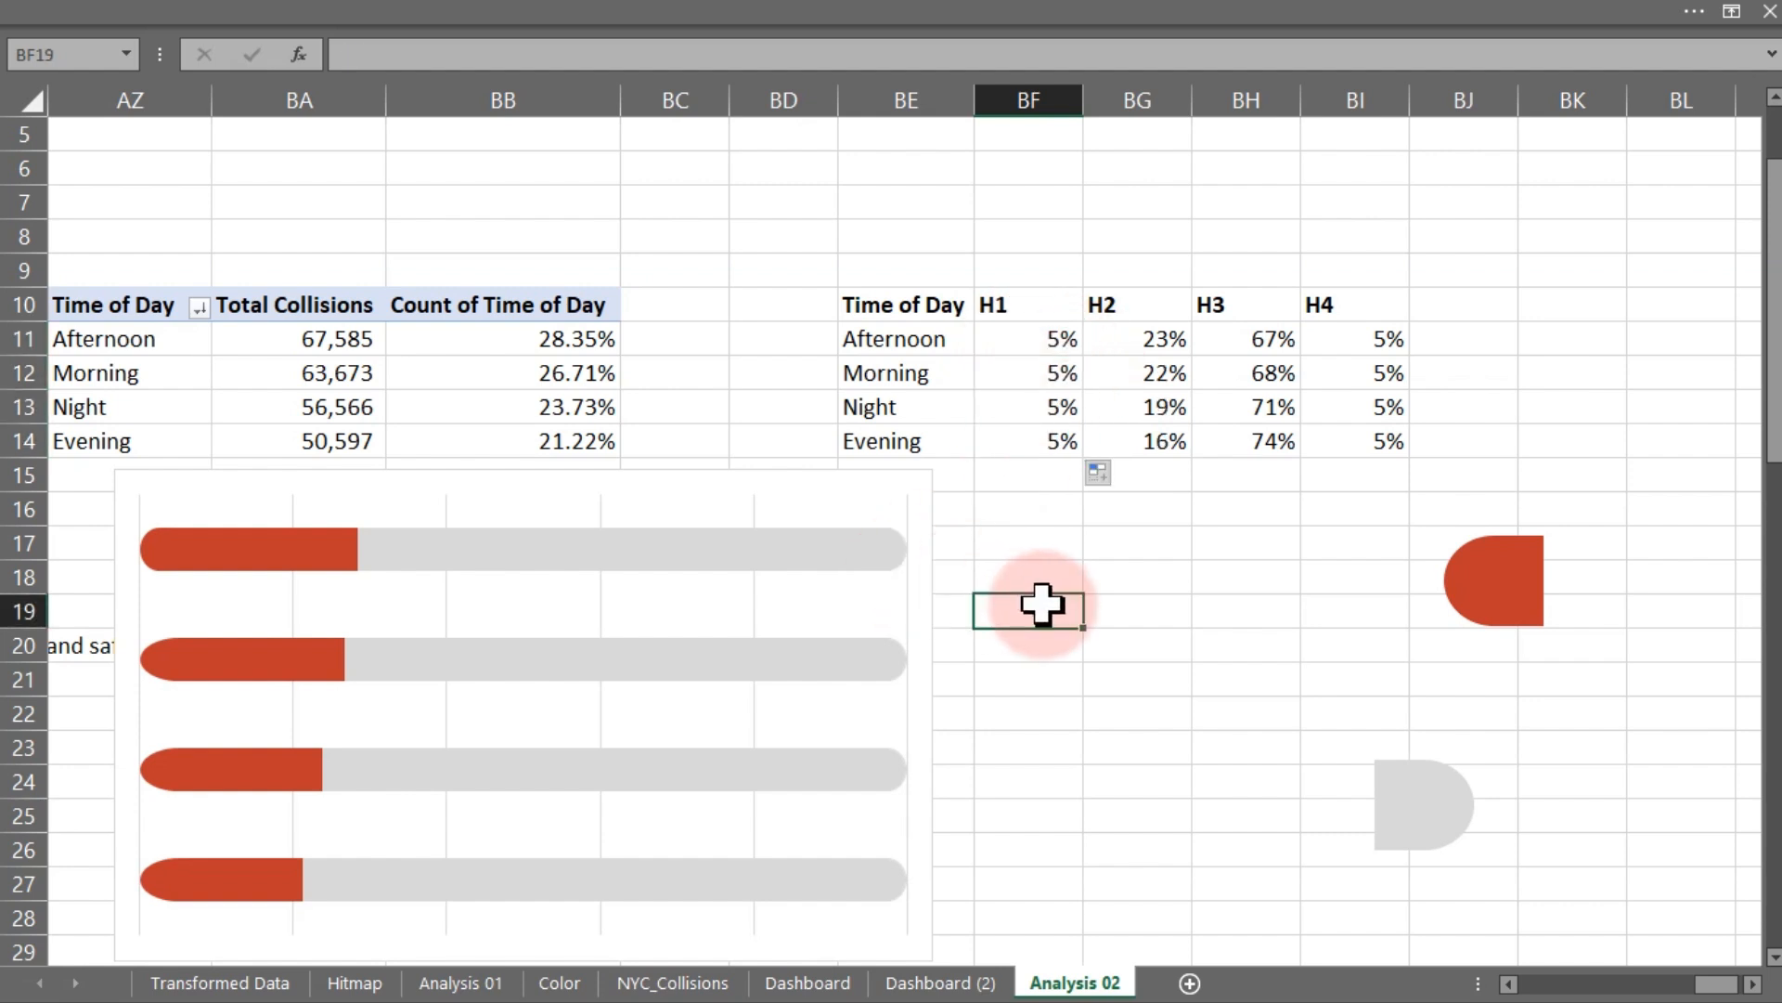
- Move the Time of Day chart onto the Dashboard (2) sheet, placing it right of the vehicle type card
left_click(779, 534)
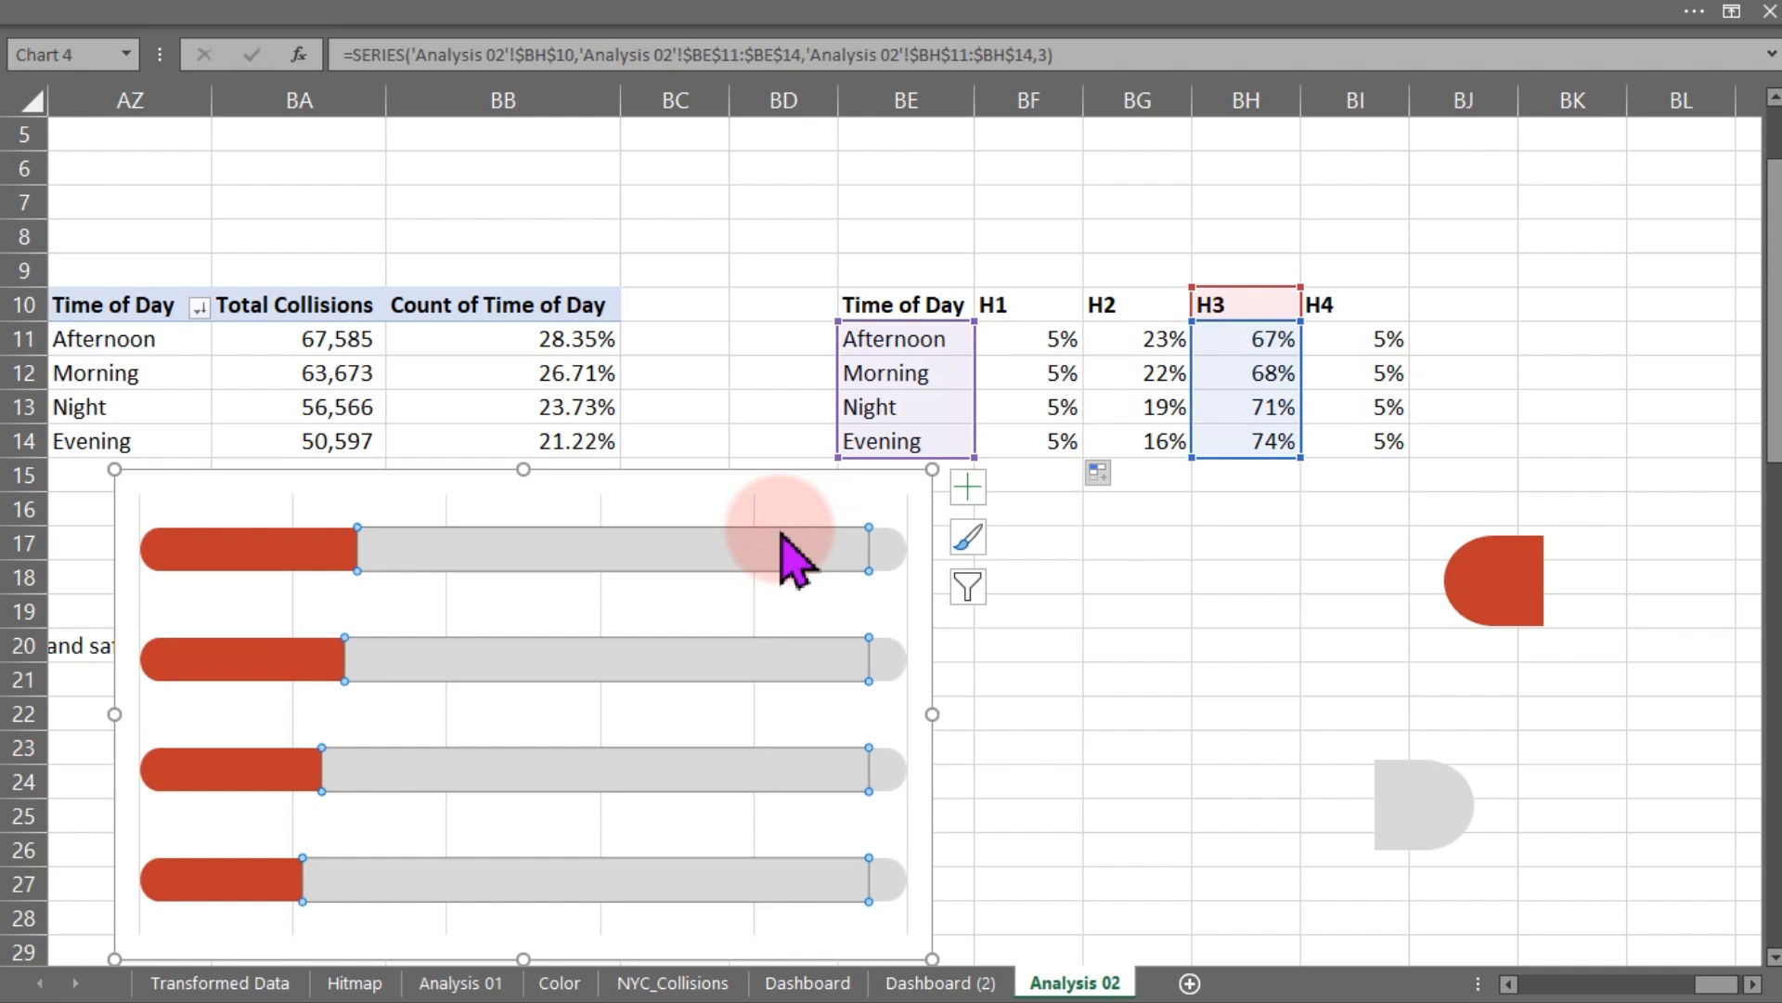
left_click(789, 470)
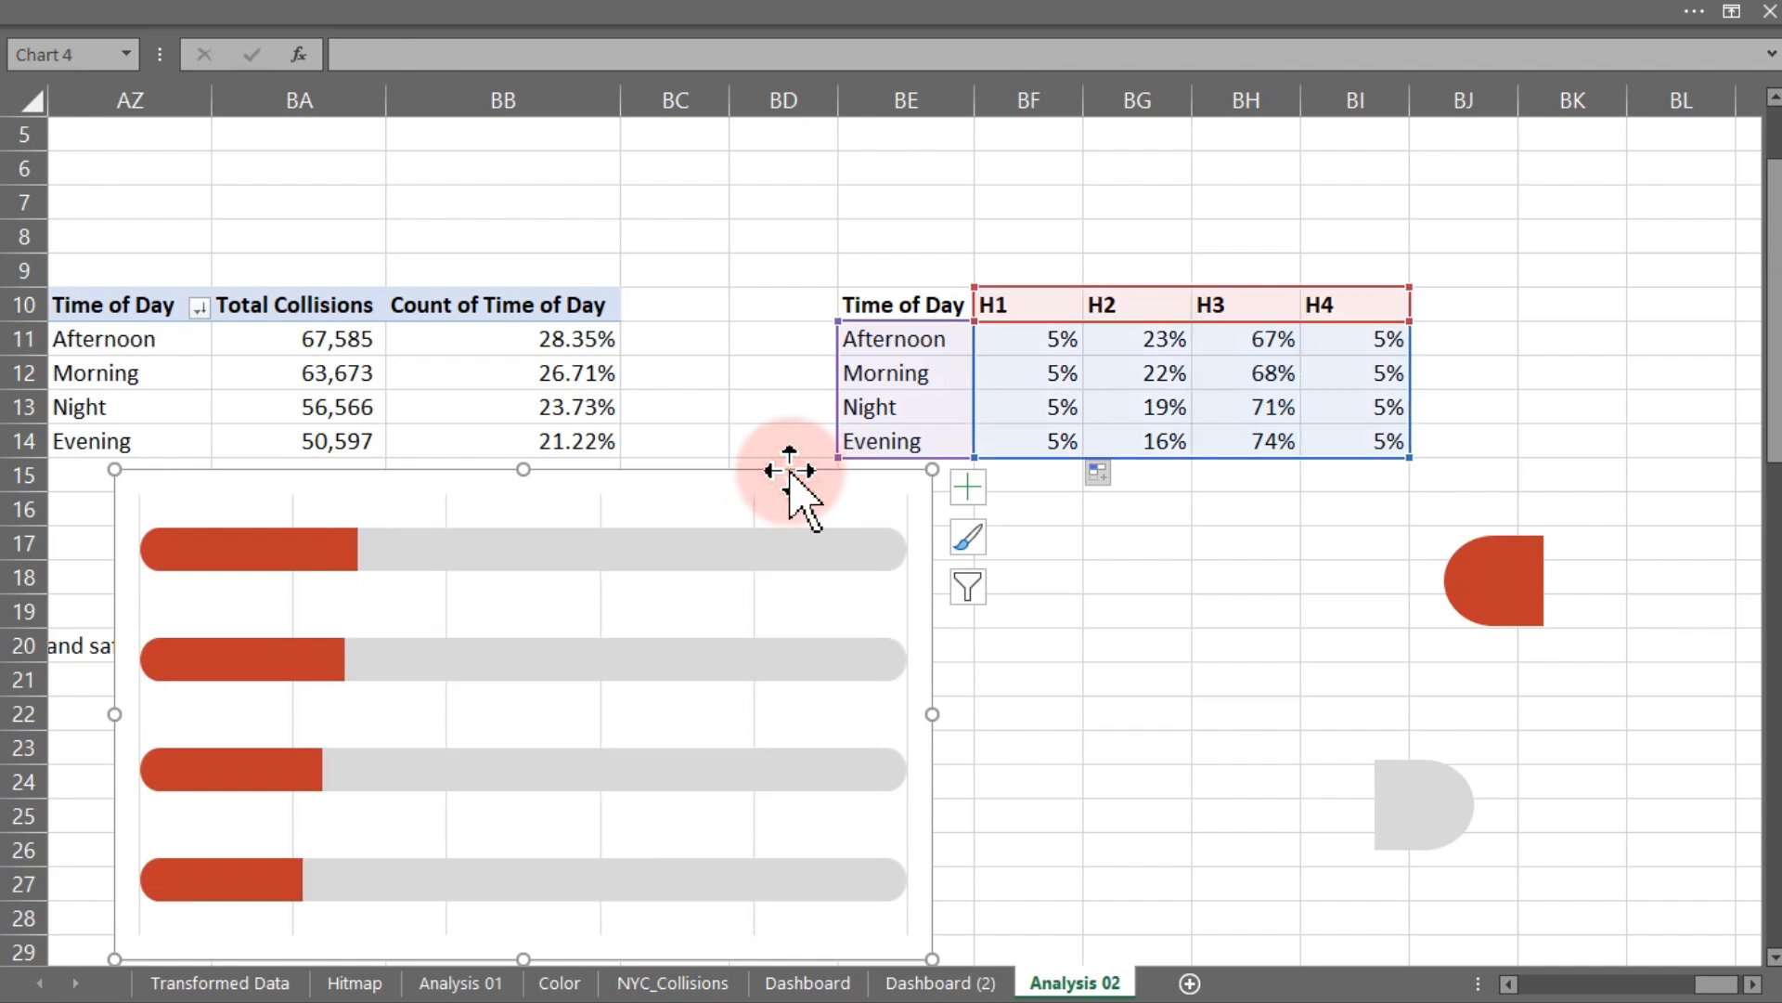
left_click_drag(932, 470, 1163, 547)
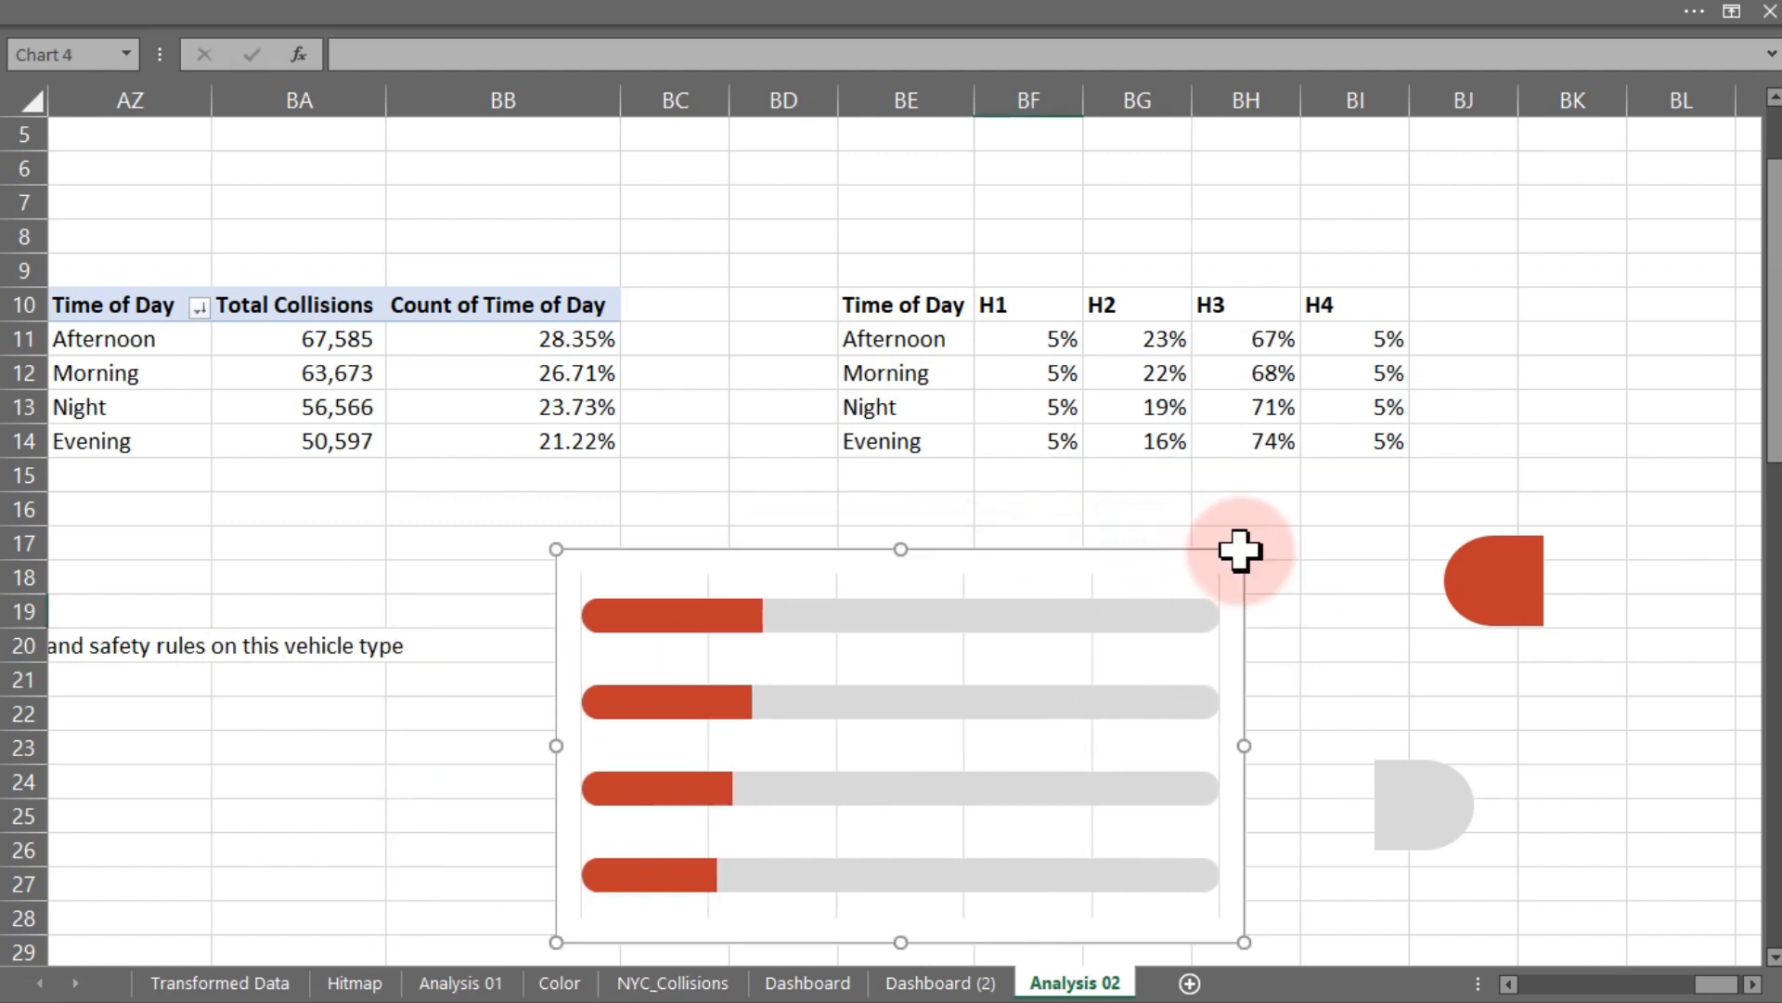
key("Delete")
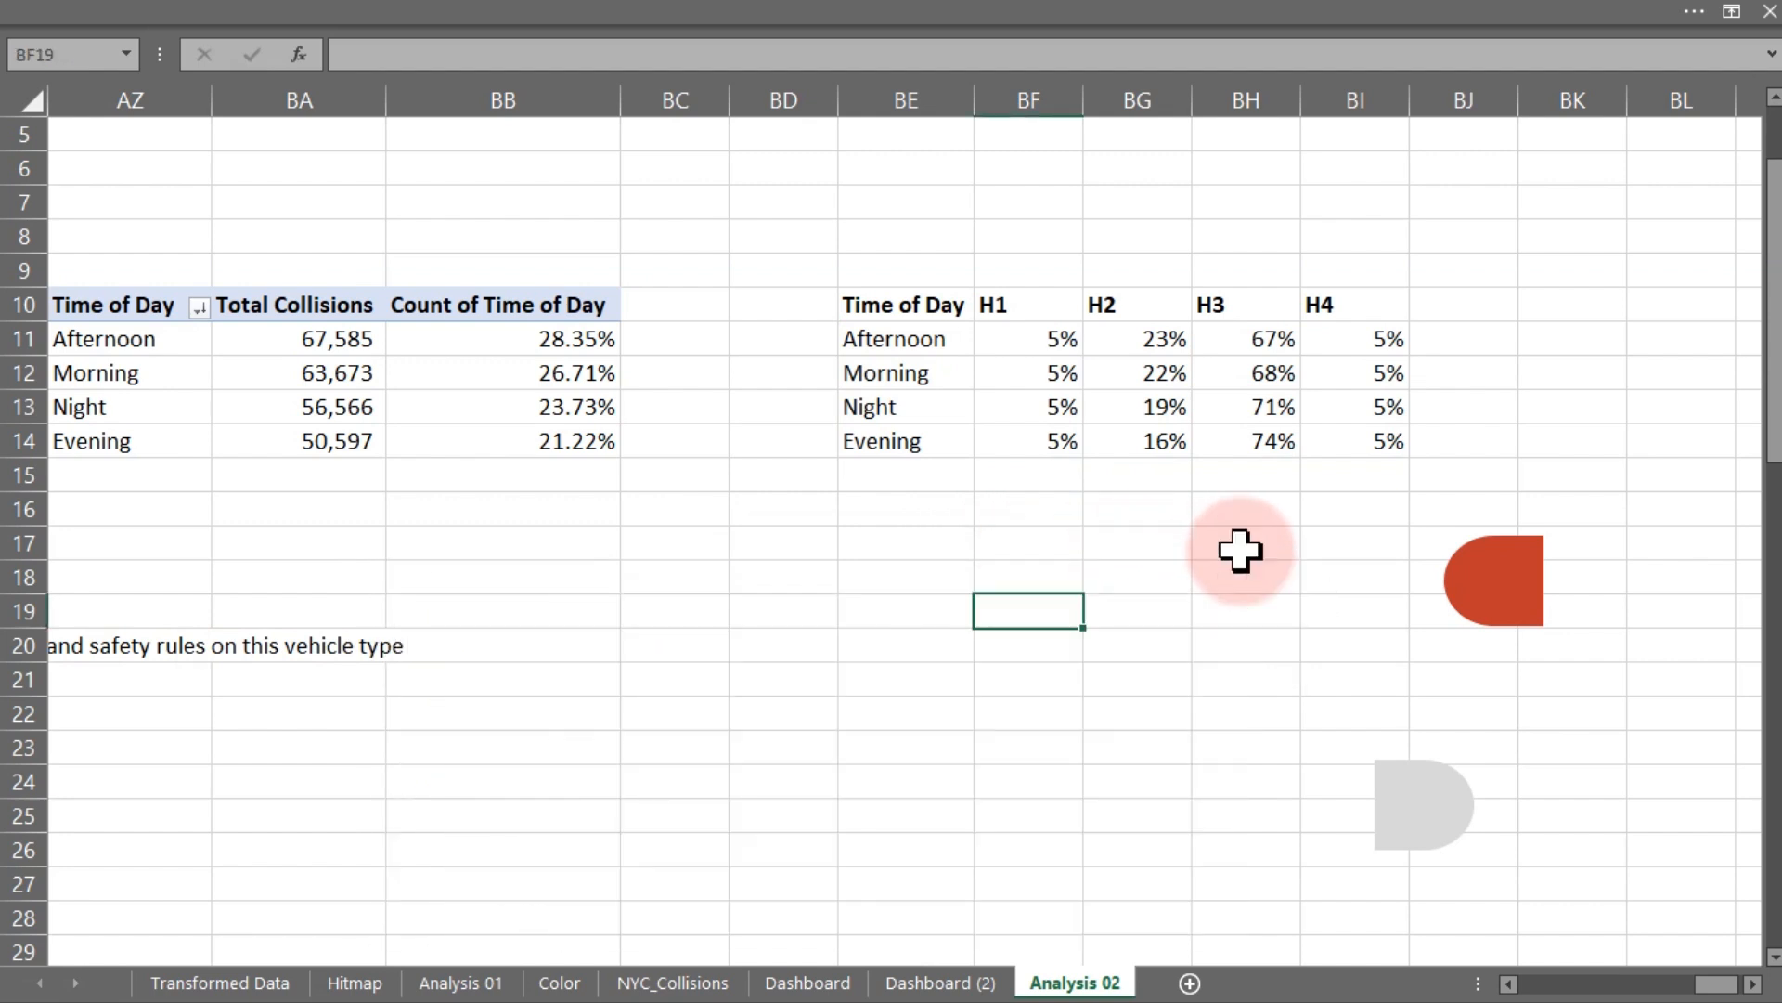
left_click(831, 981)
left_click(915, 986)
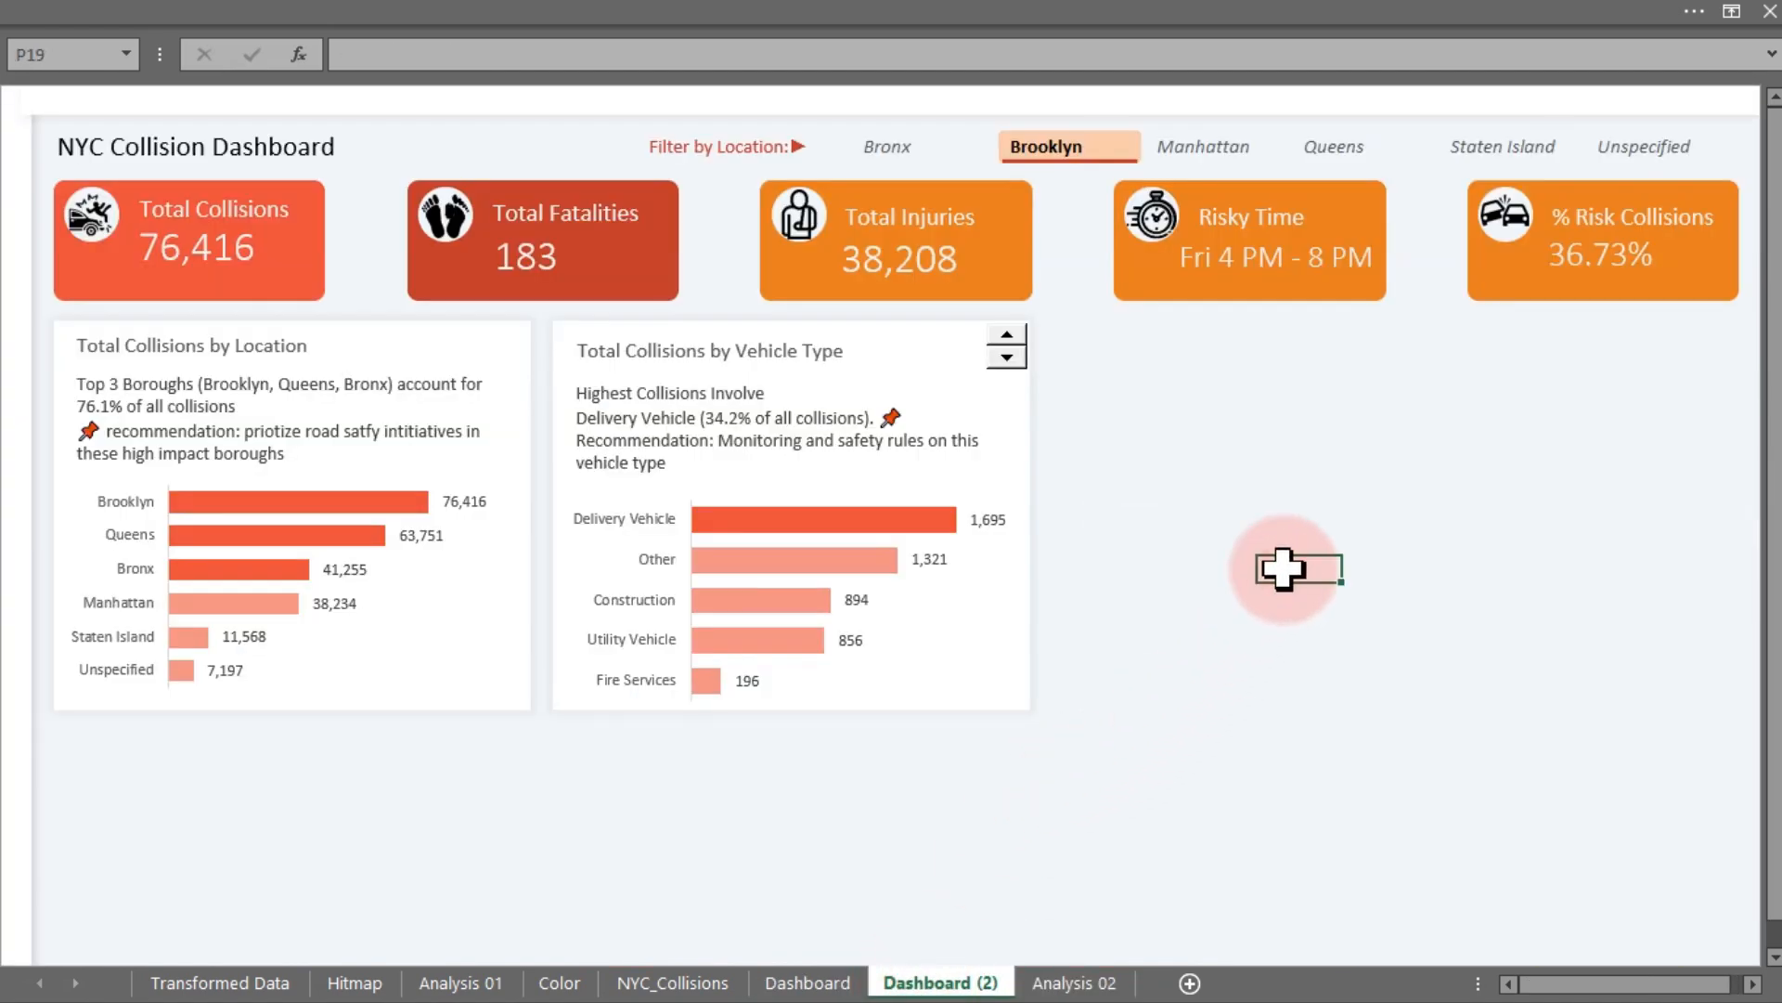
key("ctrl+v")
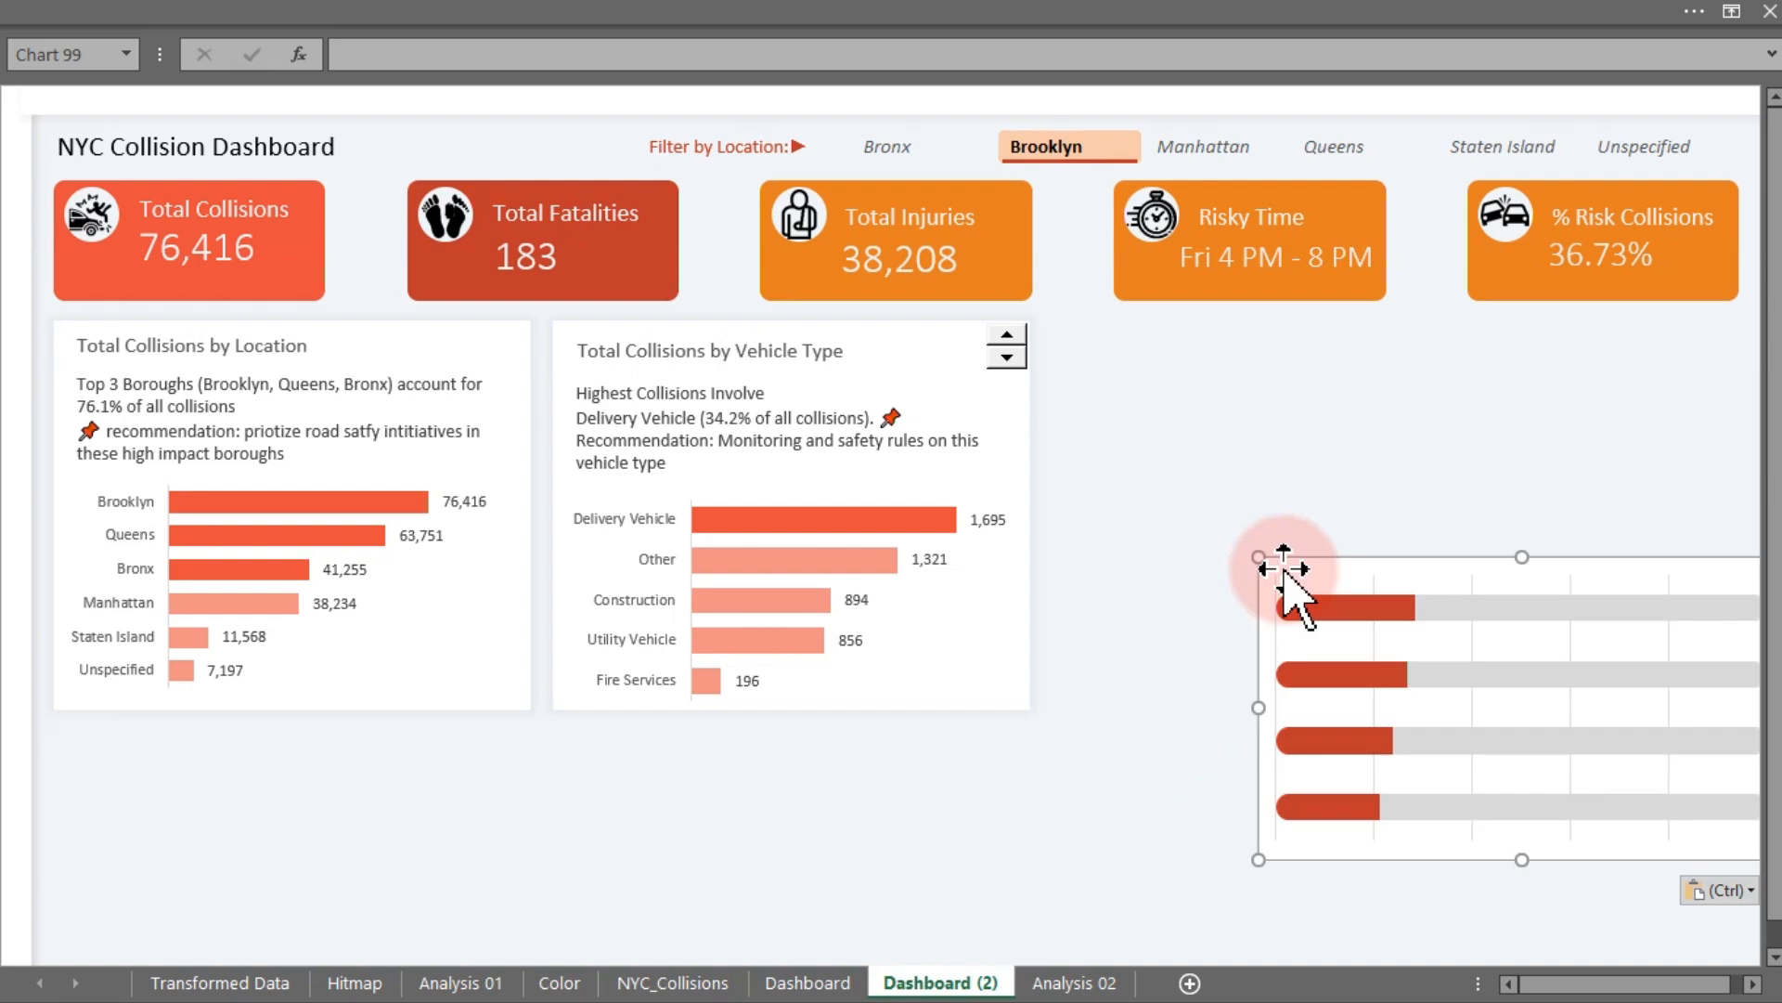
left_click_drag(1313, 559, 1256, 425)
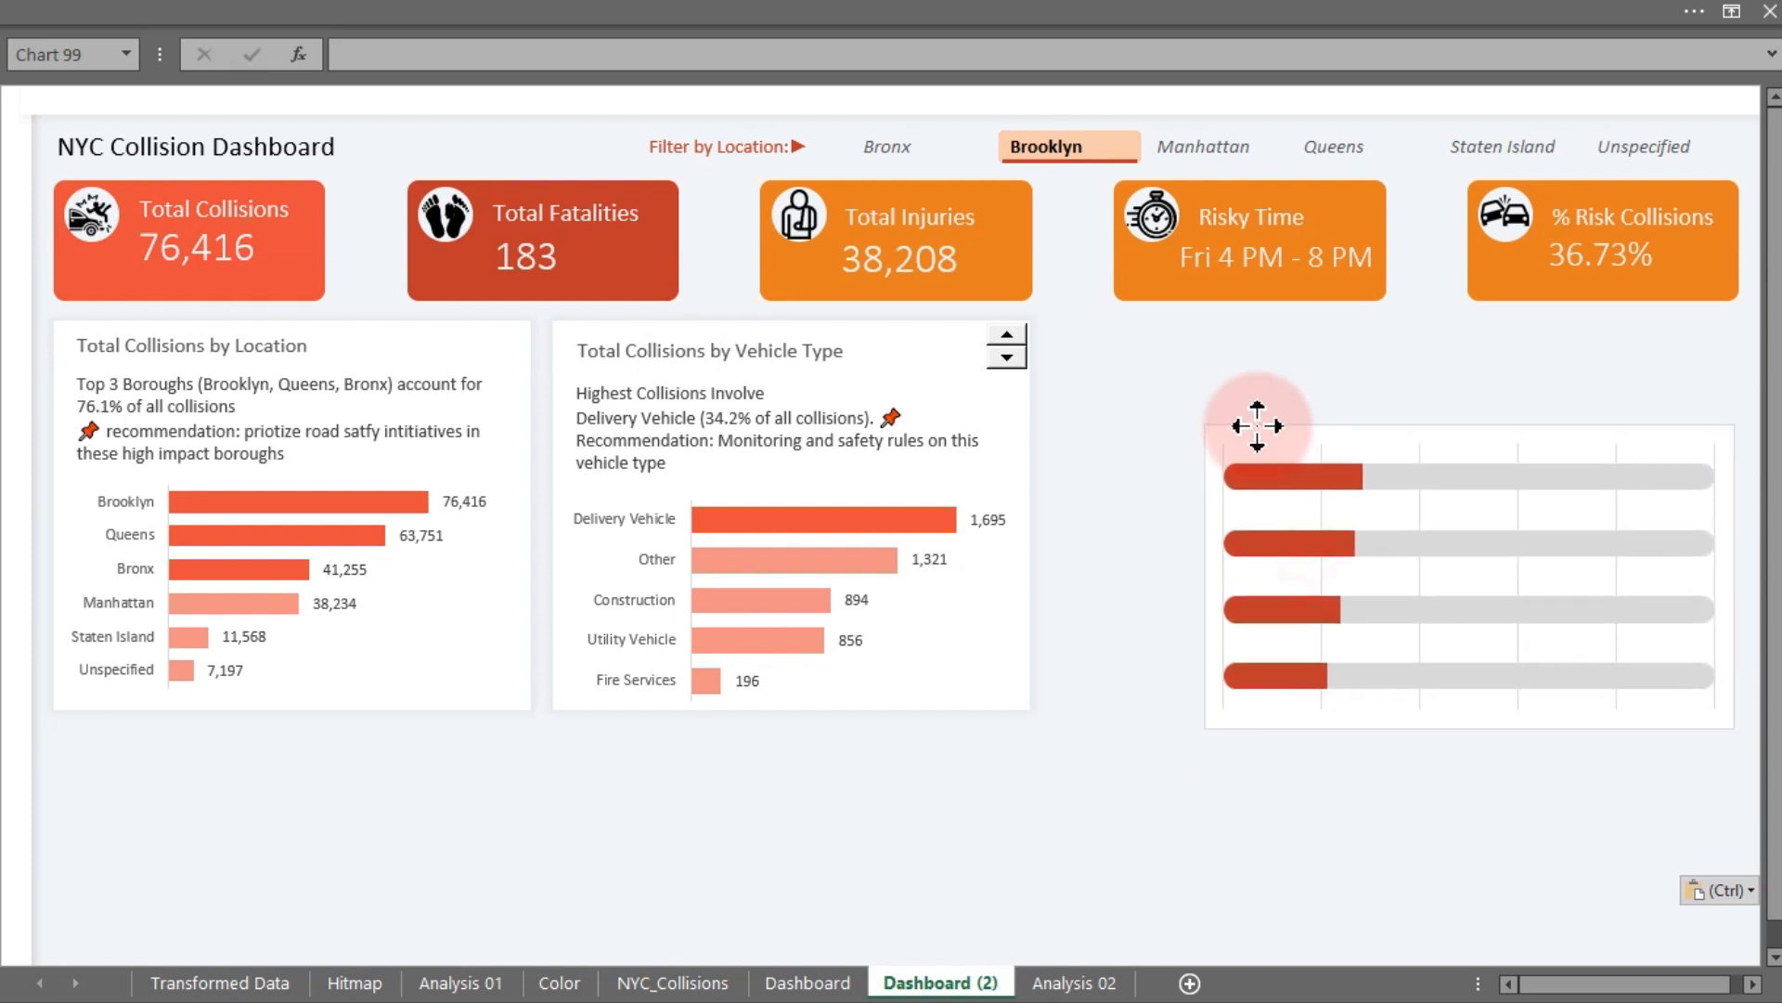
- Duplicate the white background rectangle of the Total Collisions by Location card
left_click(521, 335)
left_click_drag(520, 336, 542, 357)
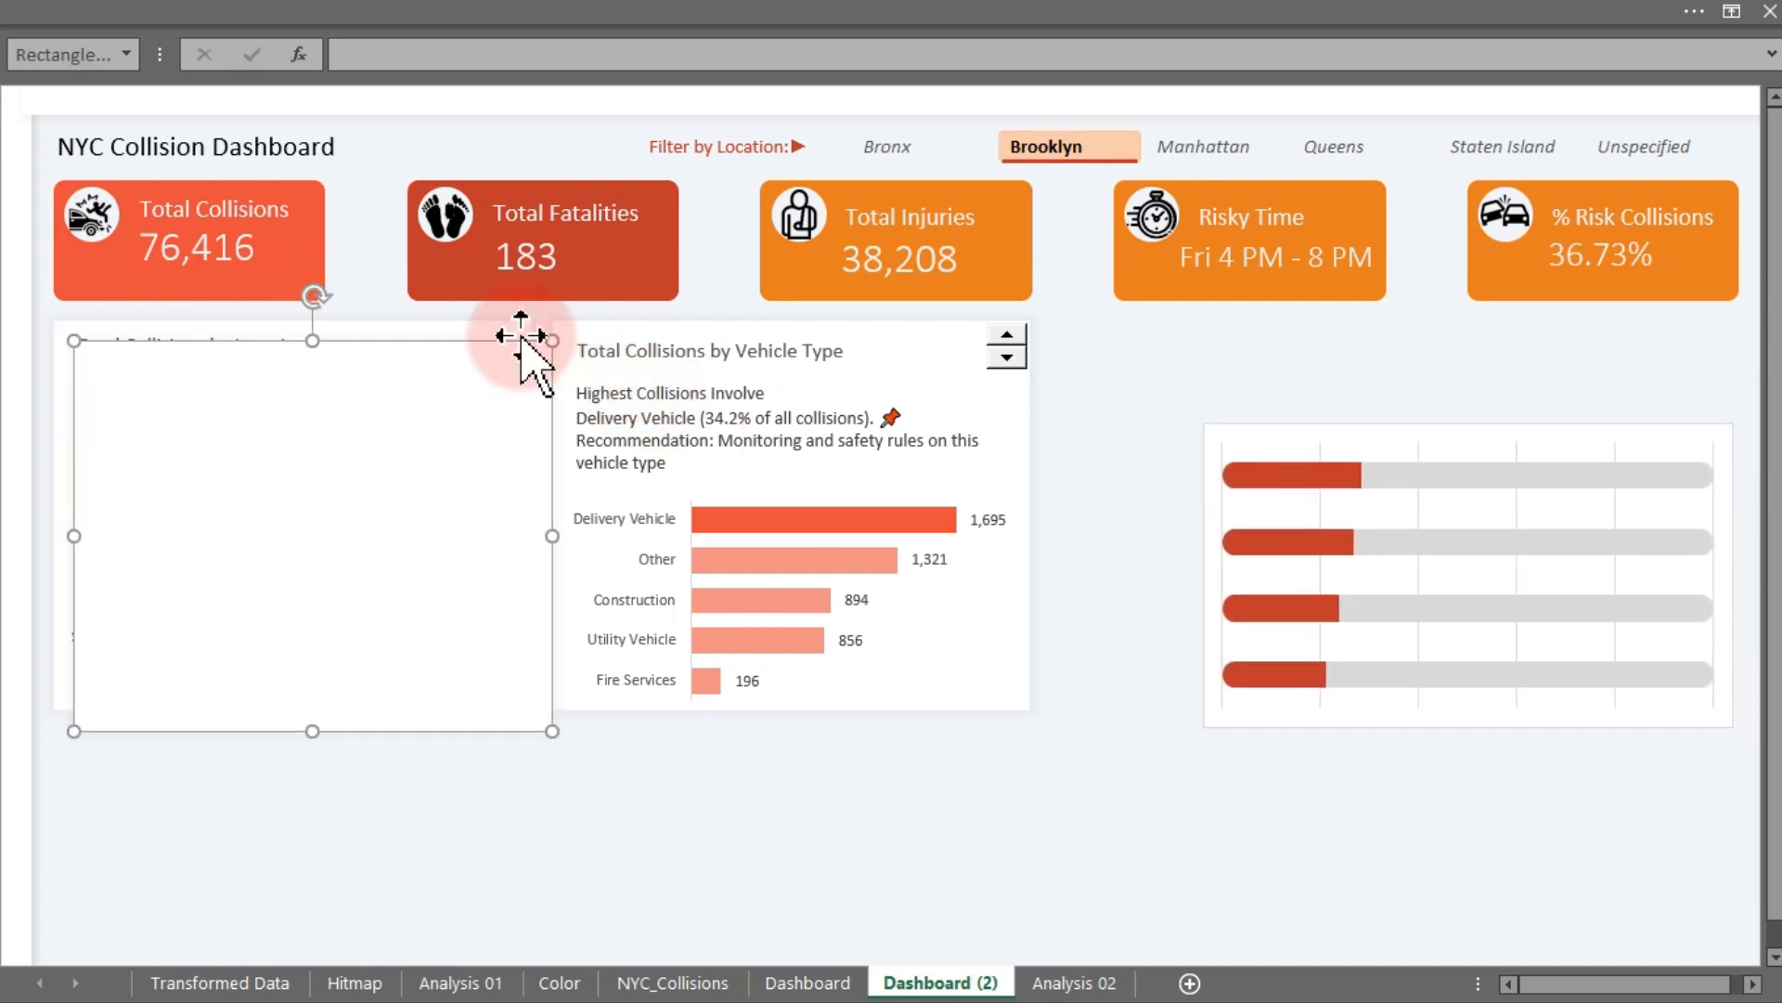
- Hide the formula bar from the worksheet view
left_click(754, 7)
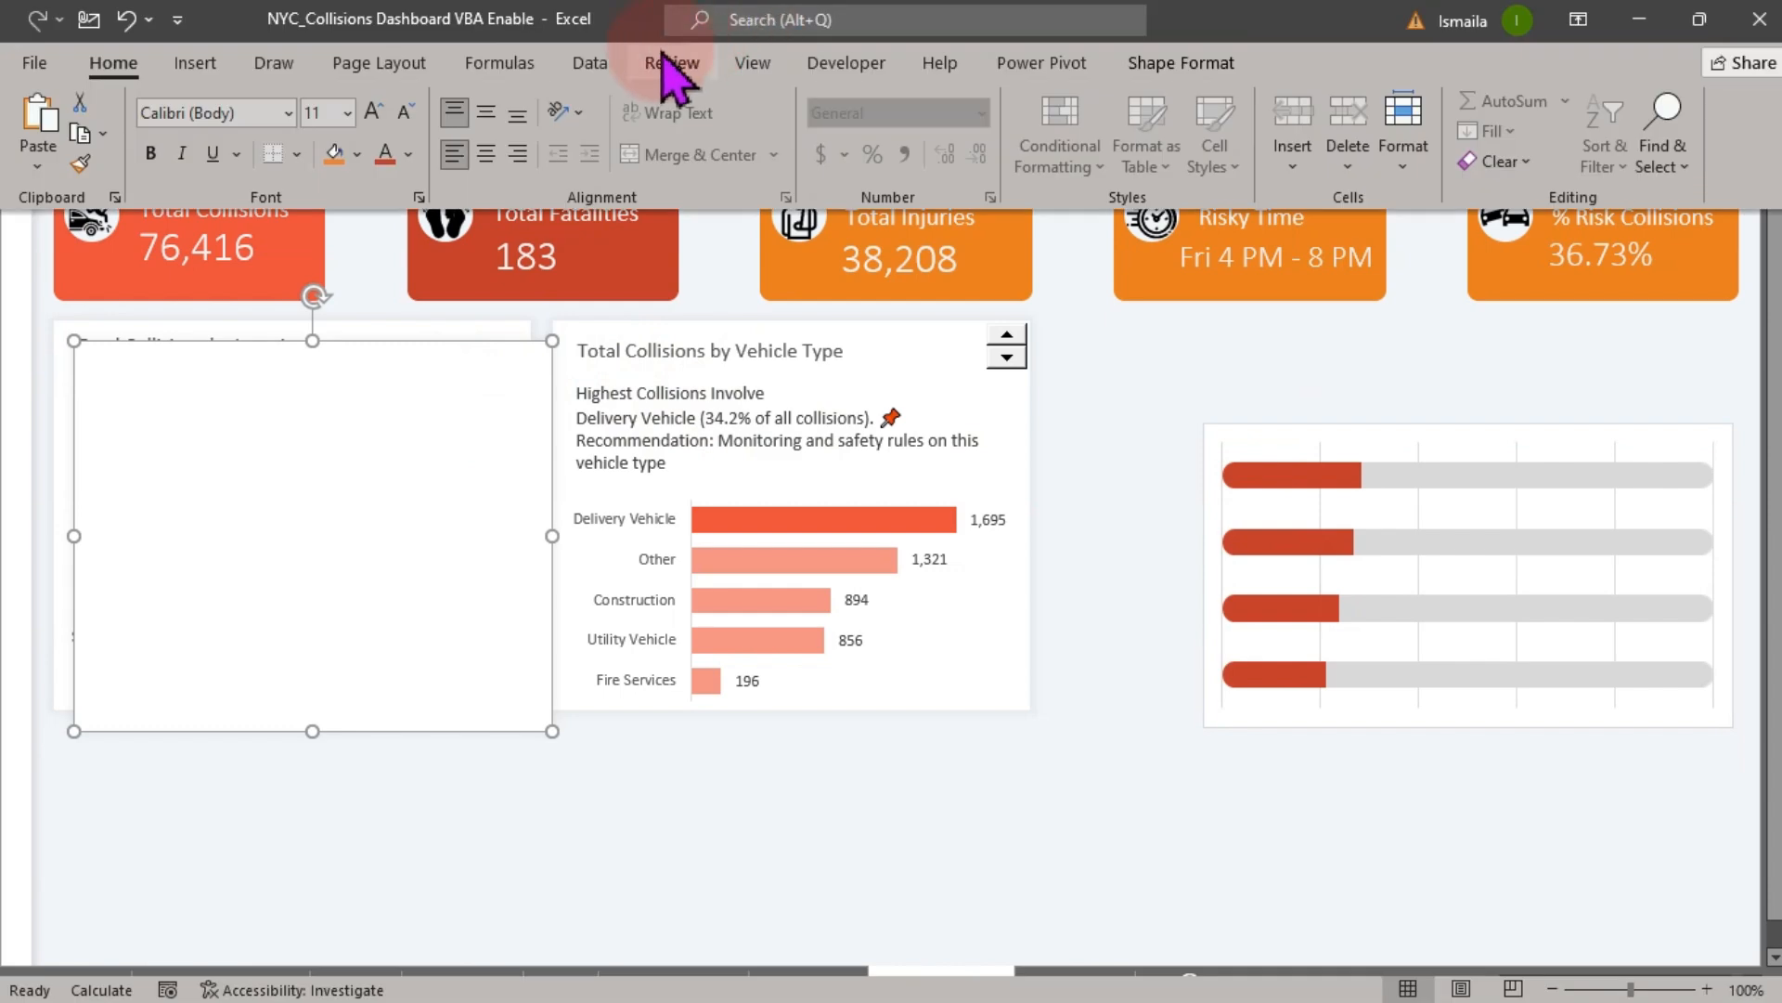
left_click(753, 63)
left_click(400, 112)
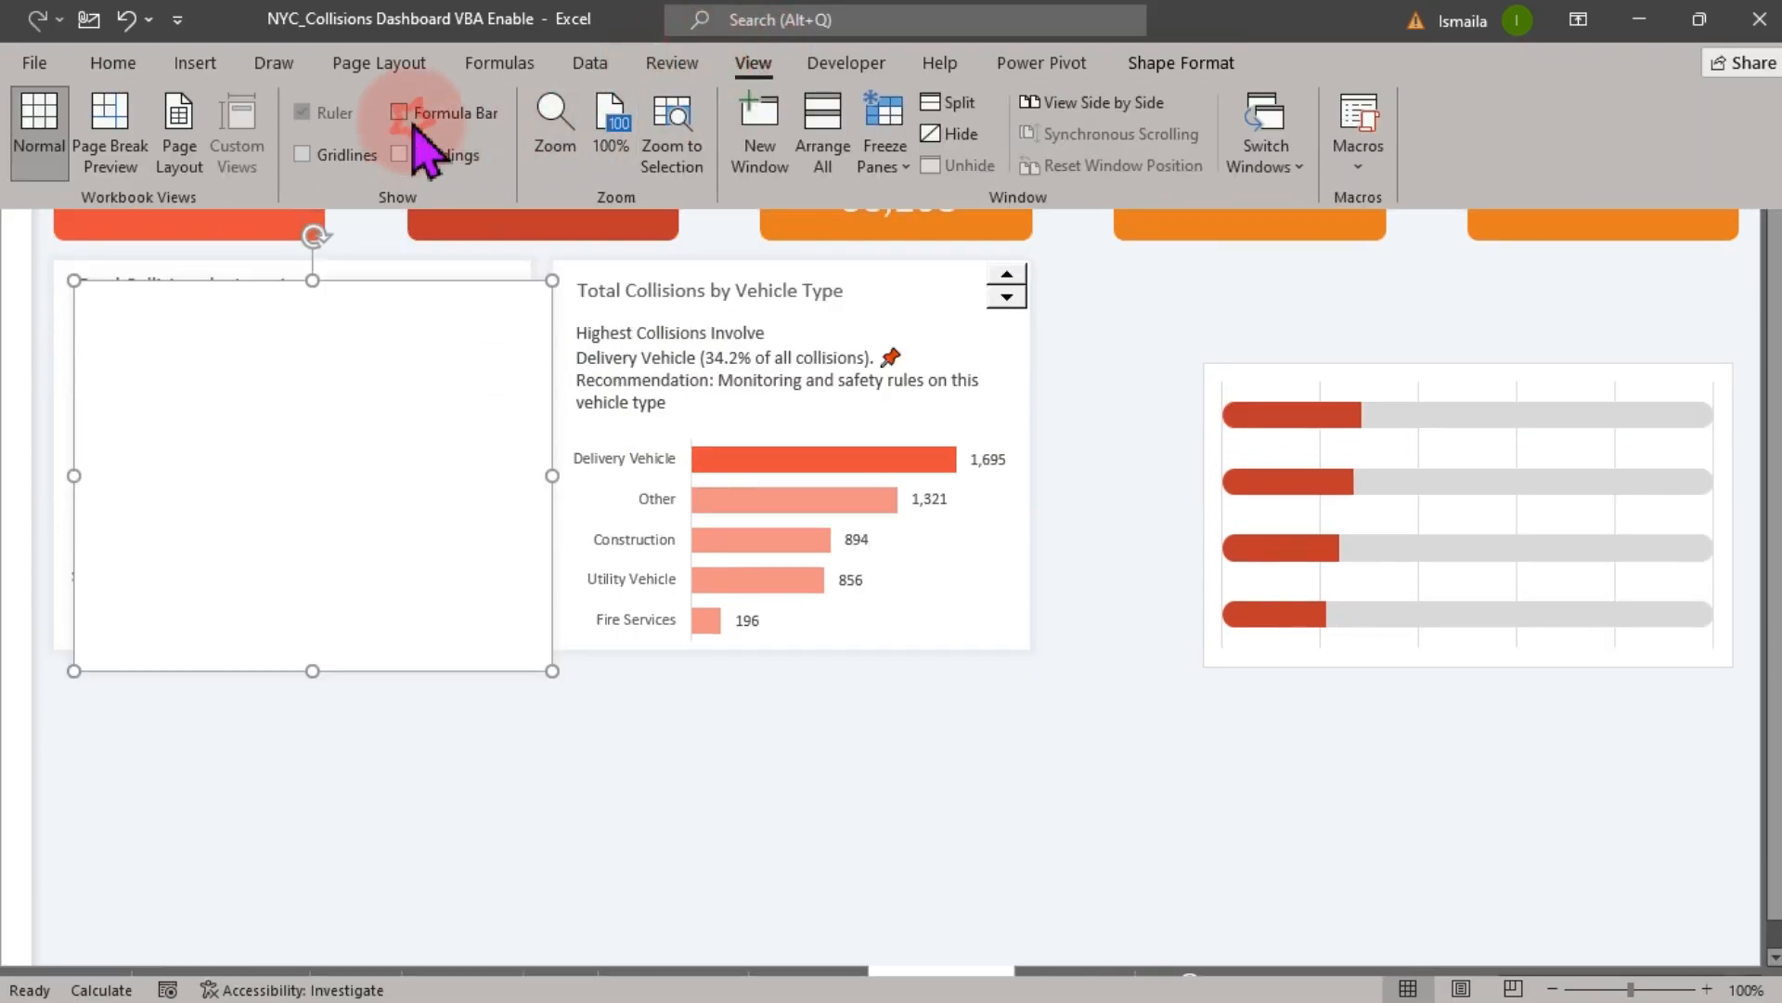
left_click(729, 857)
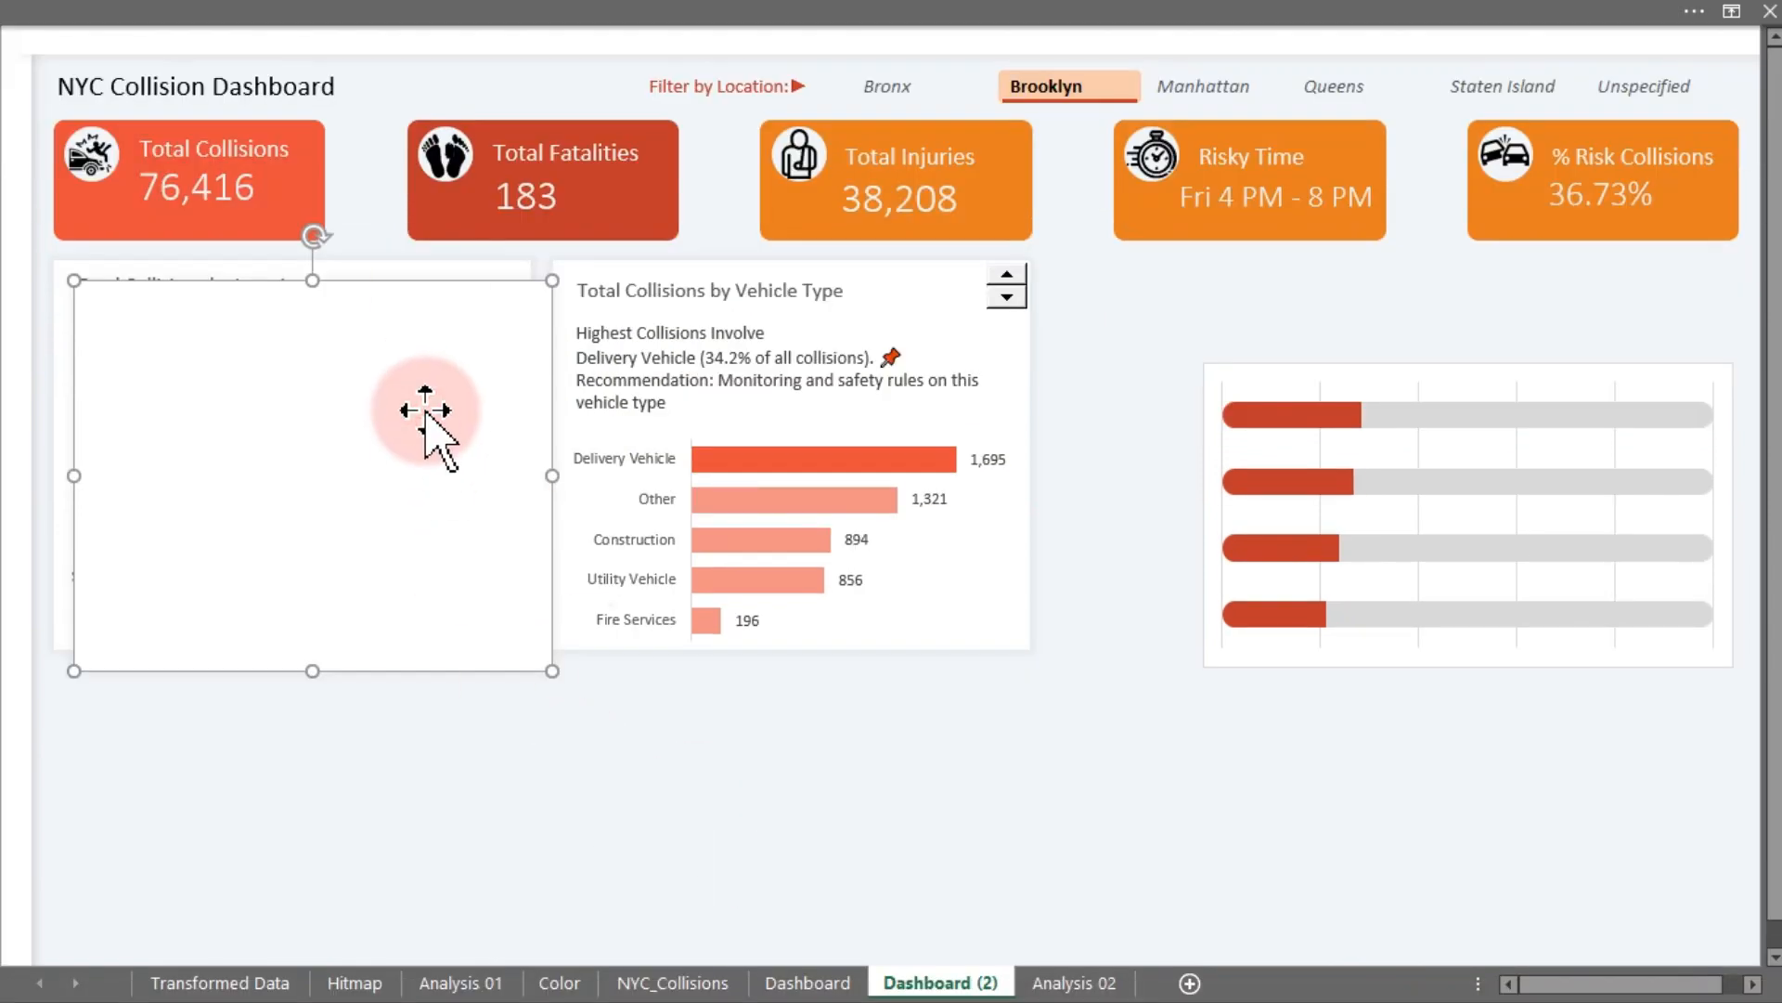
- Position the duplicated rectangle below the location card and shorten it from the top edge
left_click_drag(425, 409, 377, 658)
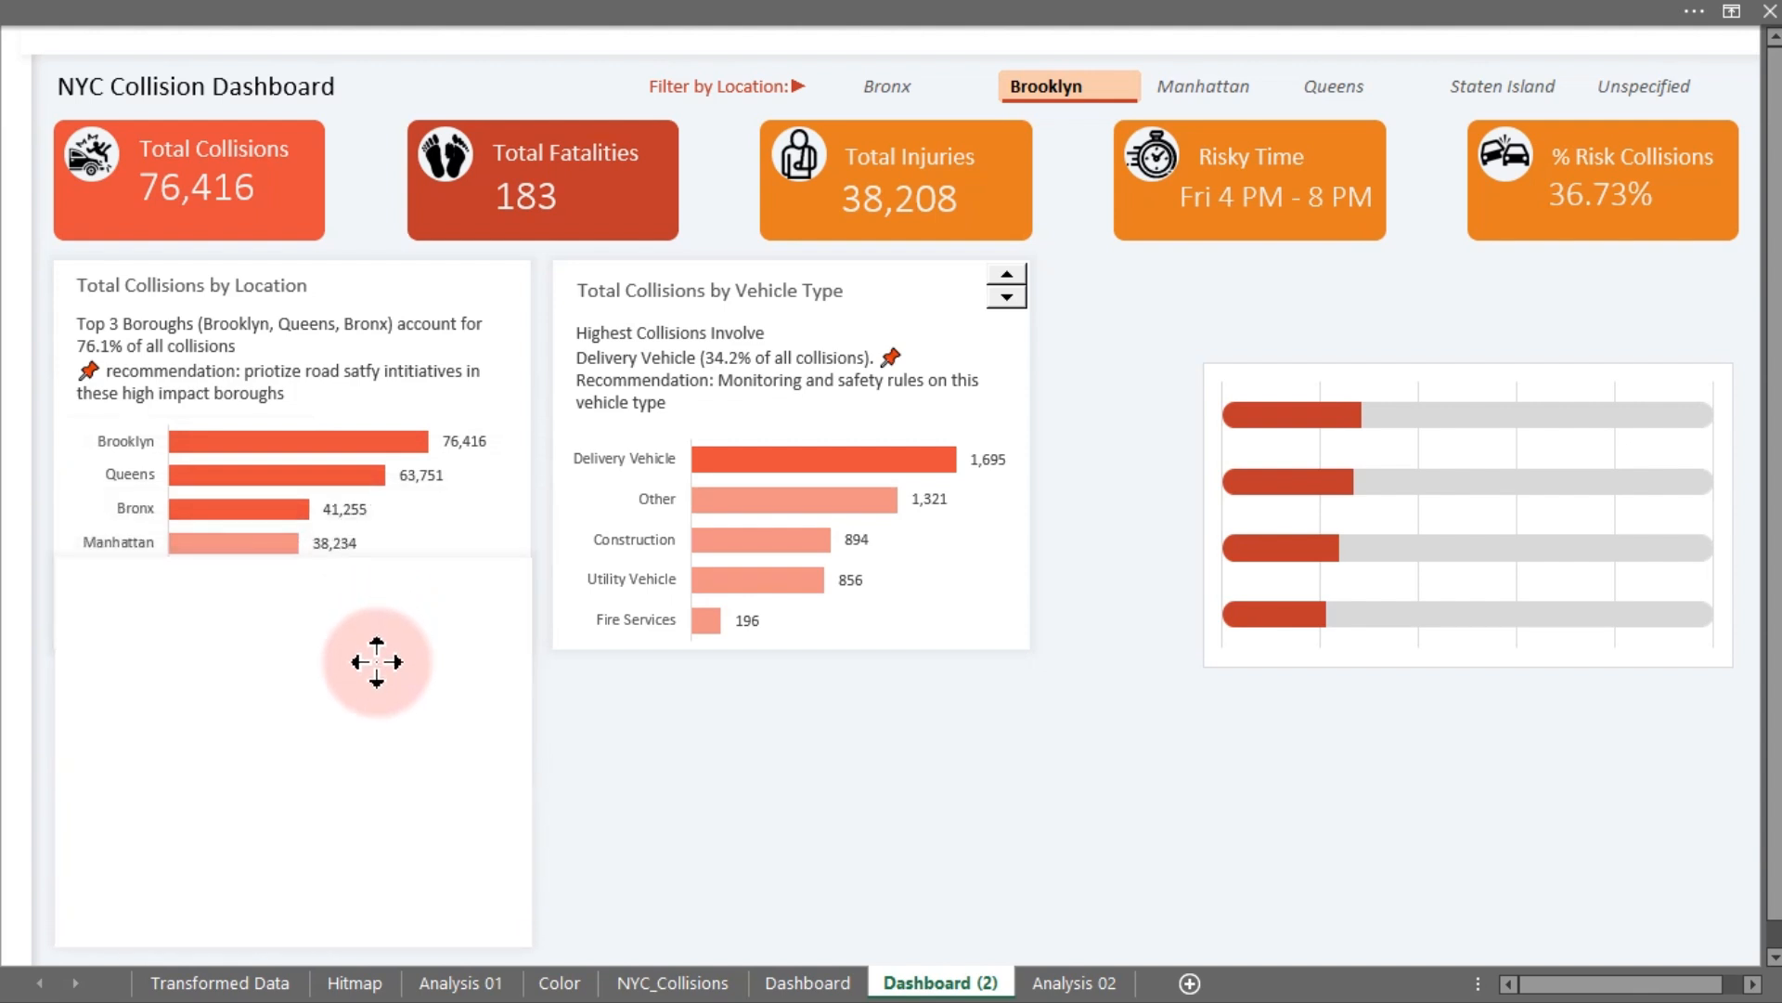
left_click_drag(376, 663, 377, 665)
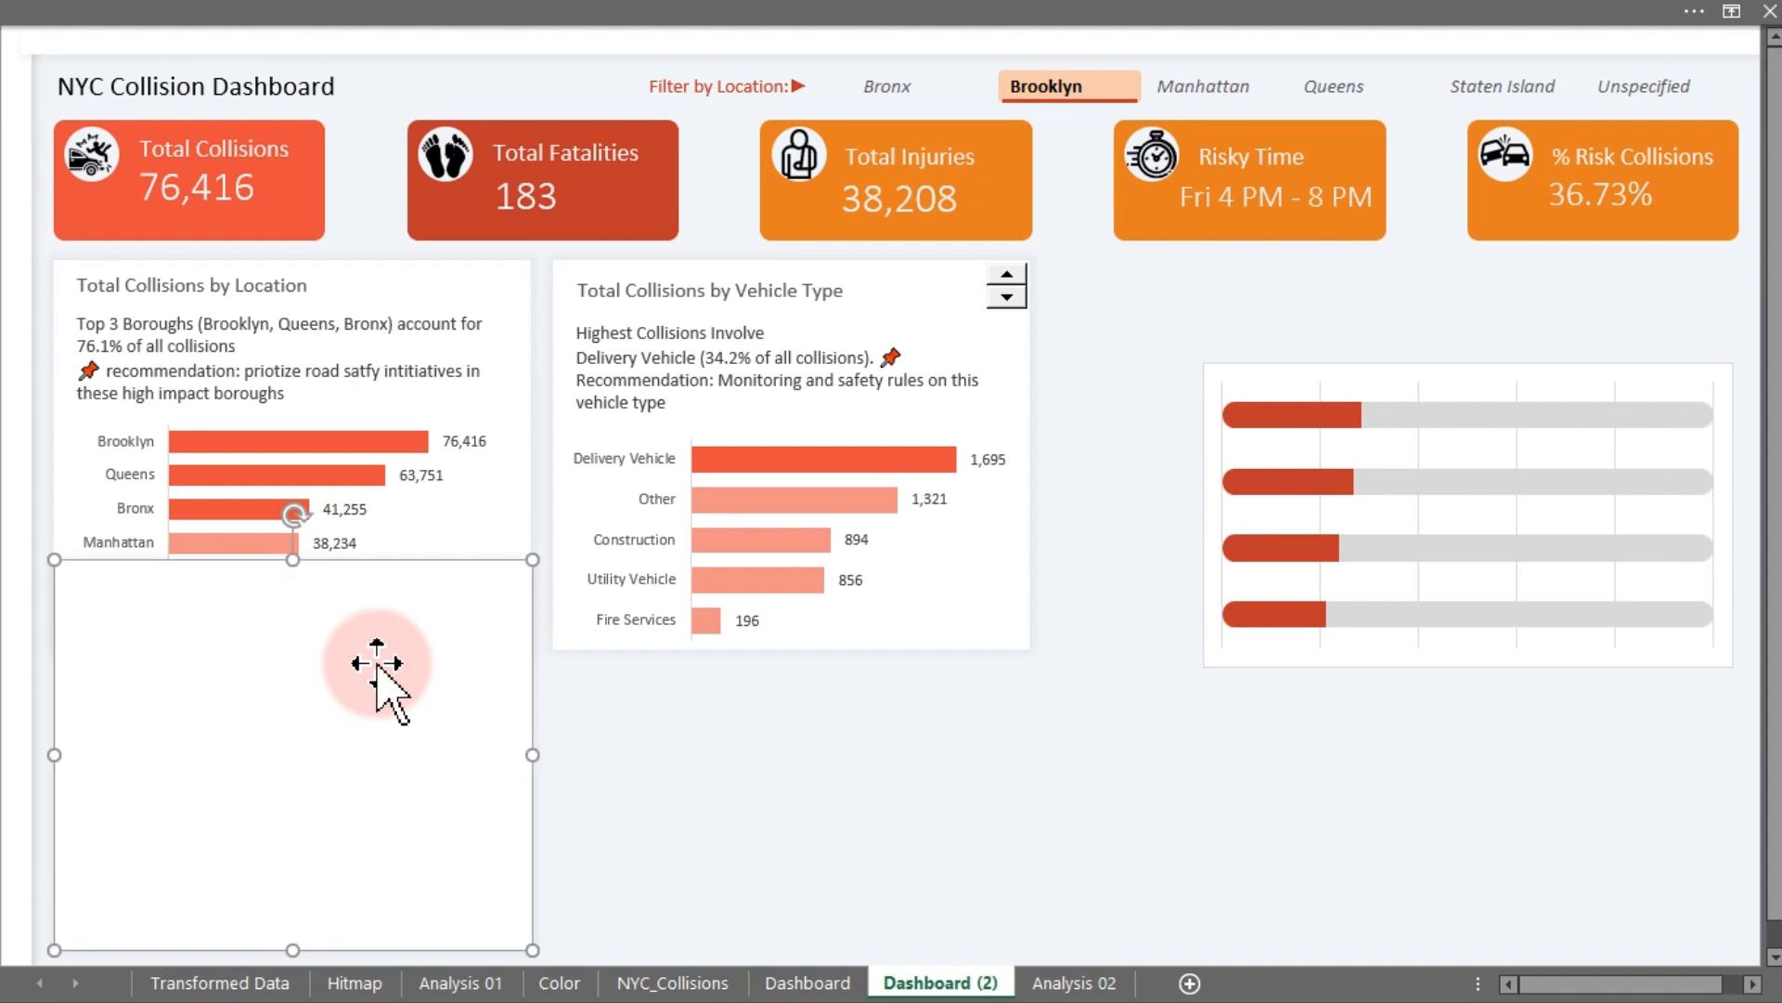
left_click_drag(291, 562, 300, 677)
left_click(817, 719)
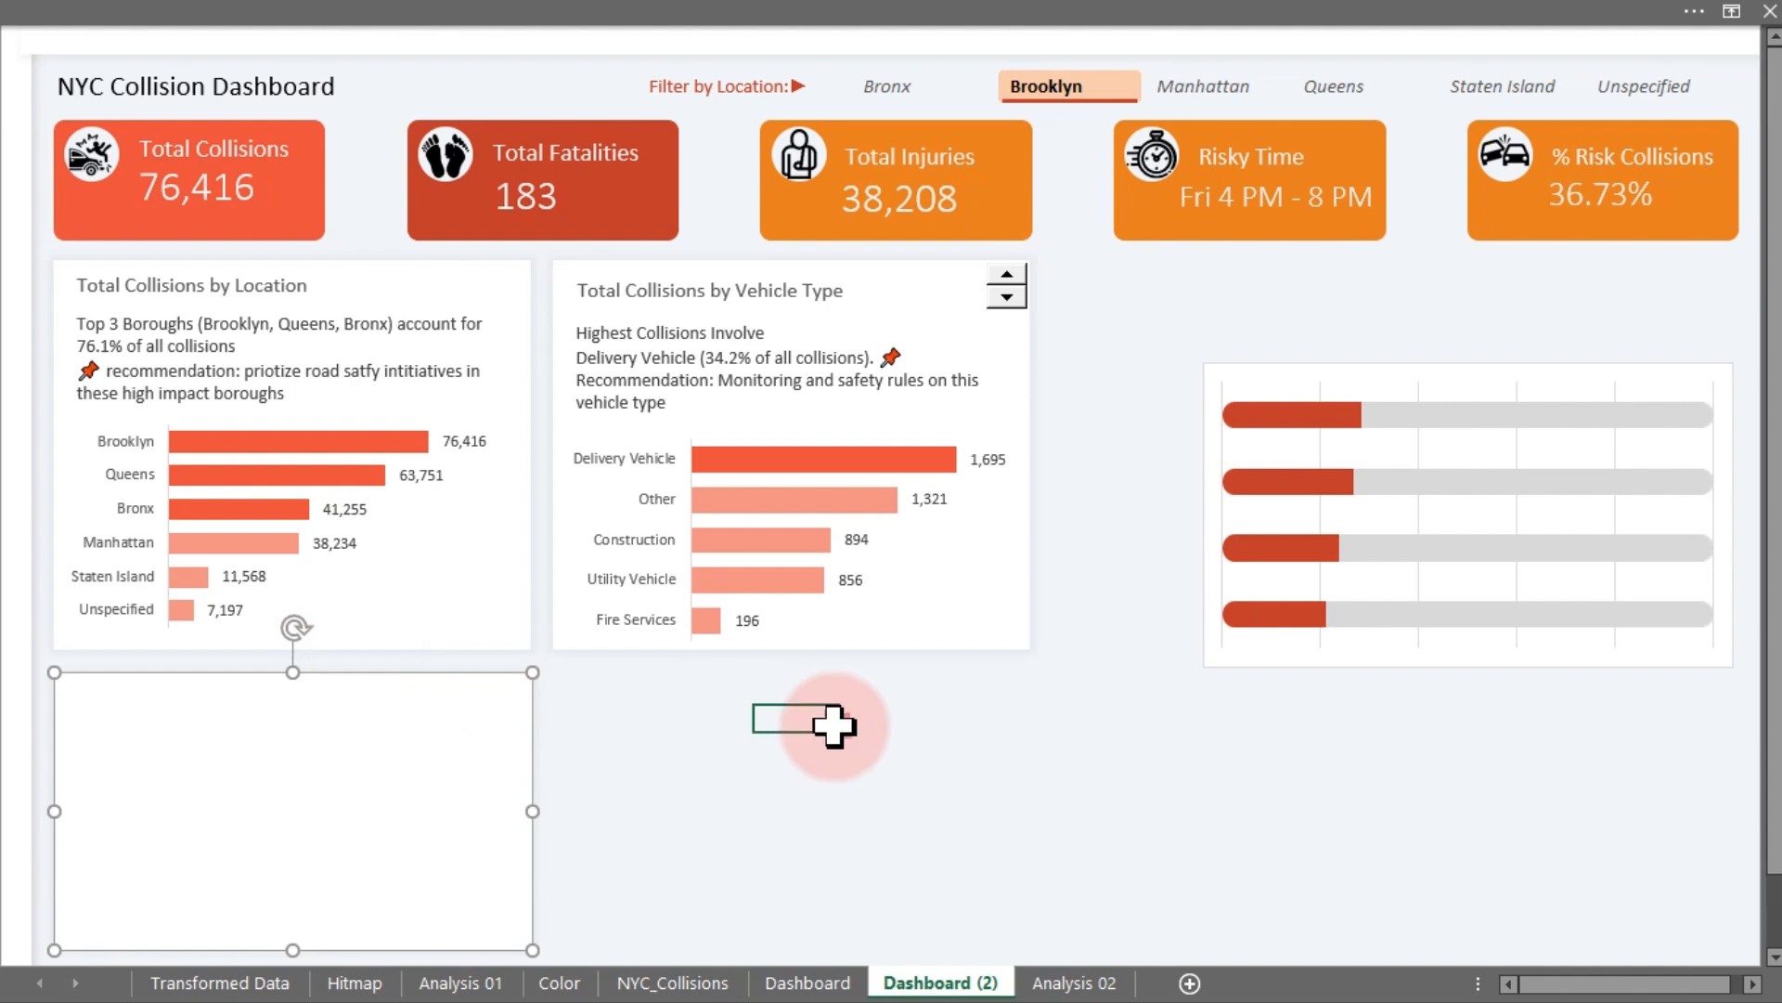
- Bring the Time of Day chart to front and place it on the new card rectangle, narrowing its width to fit
left_click(1246, 653)
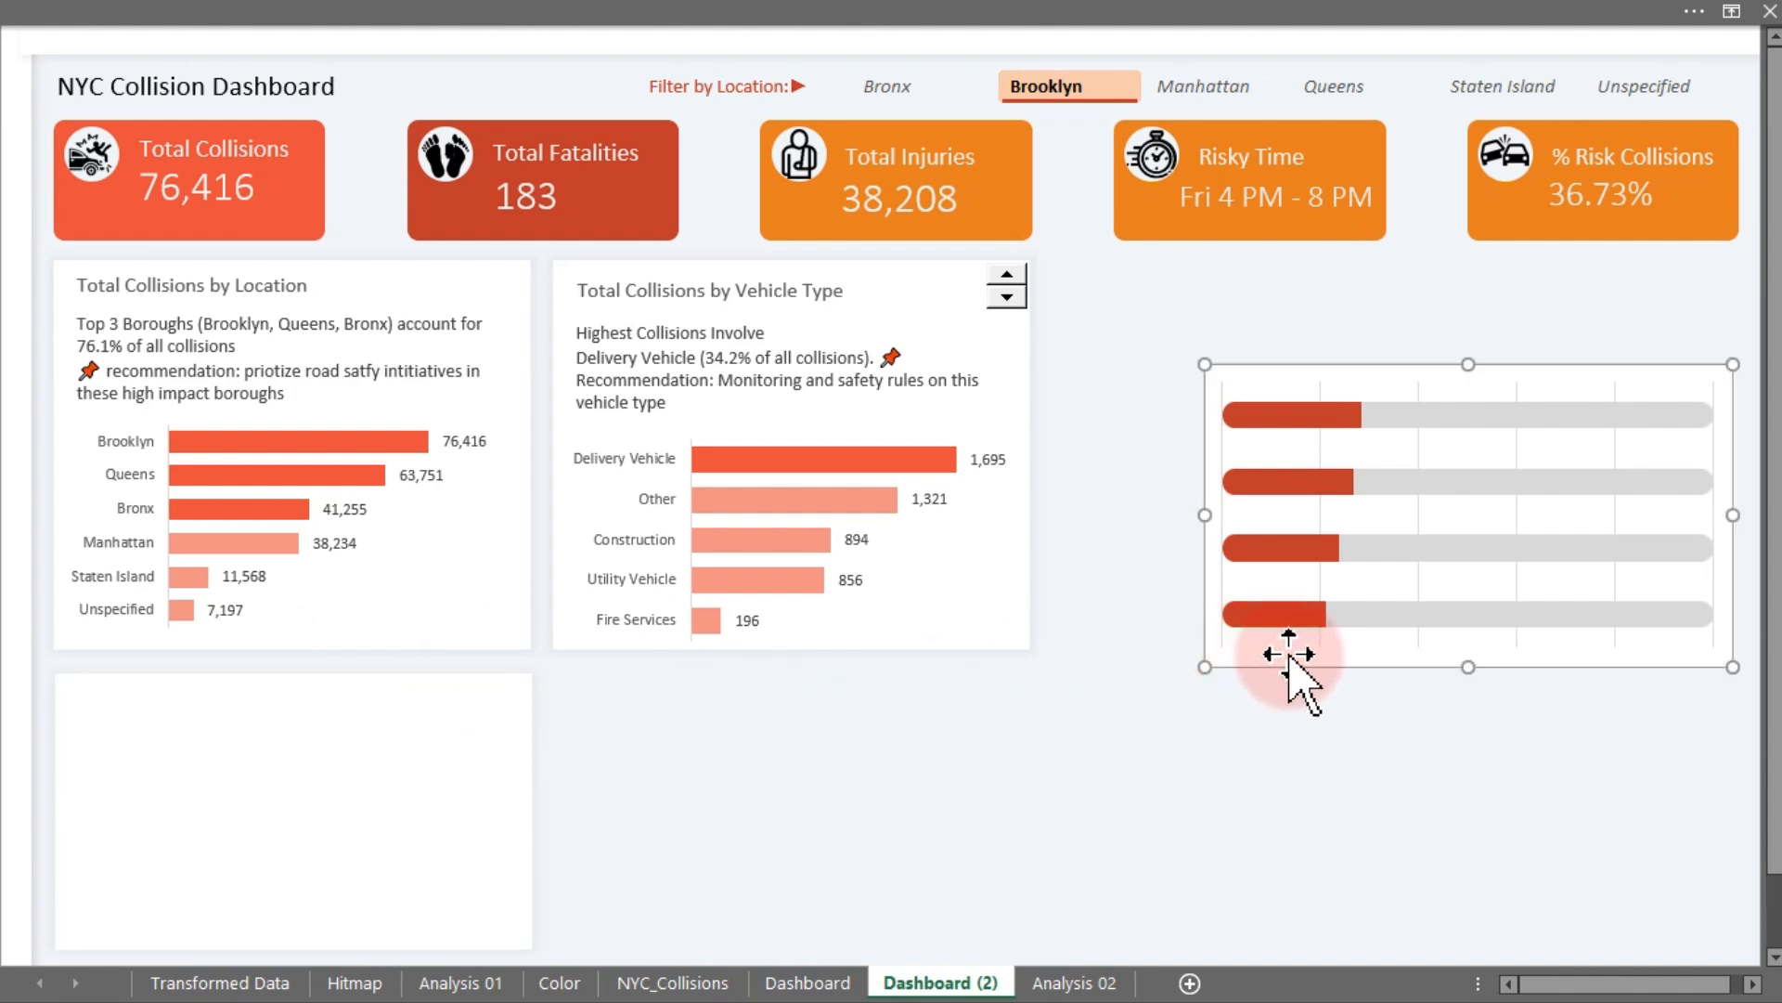
right_click(1289, 655)
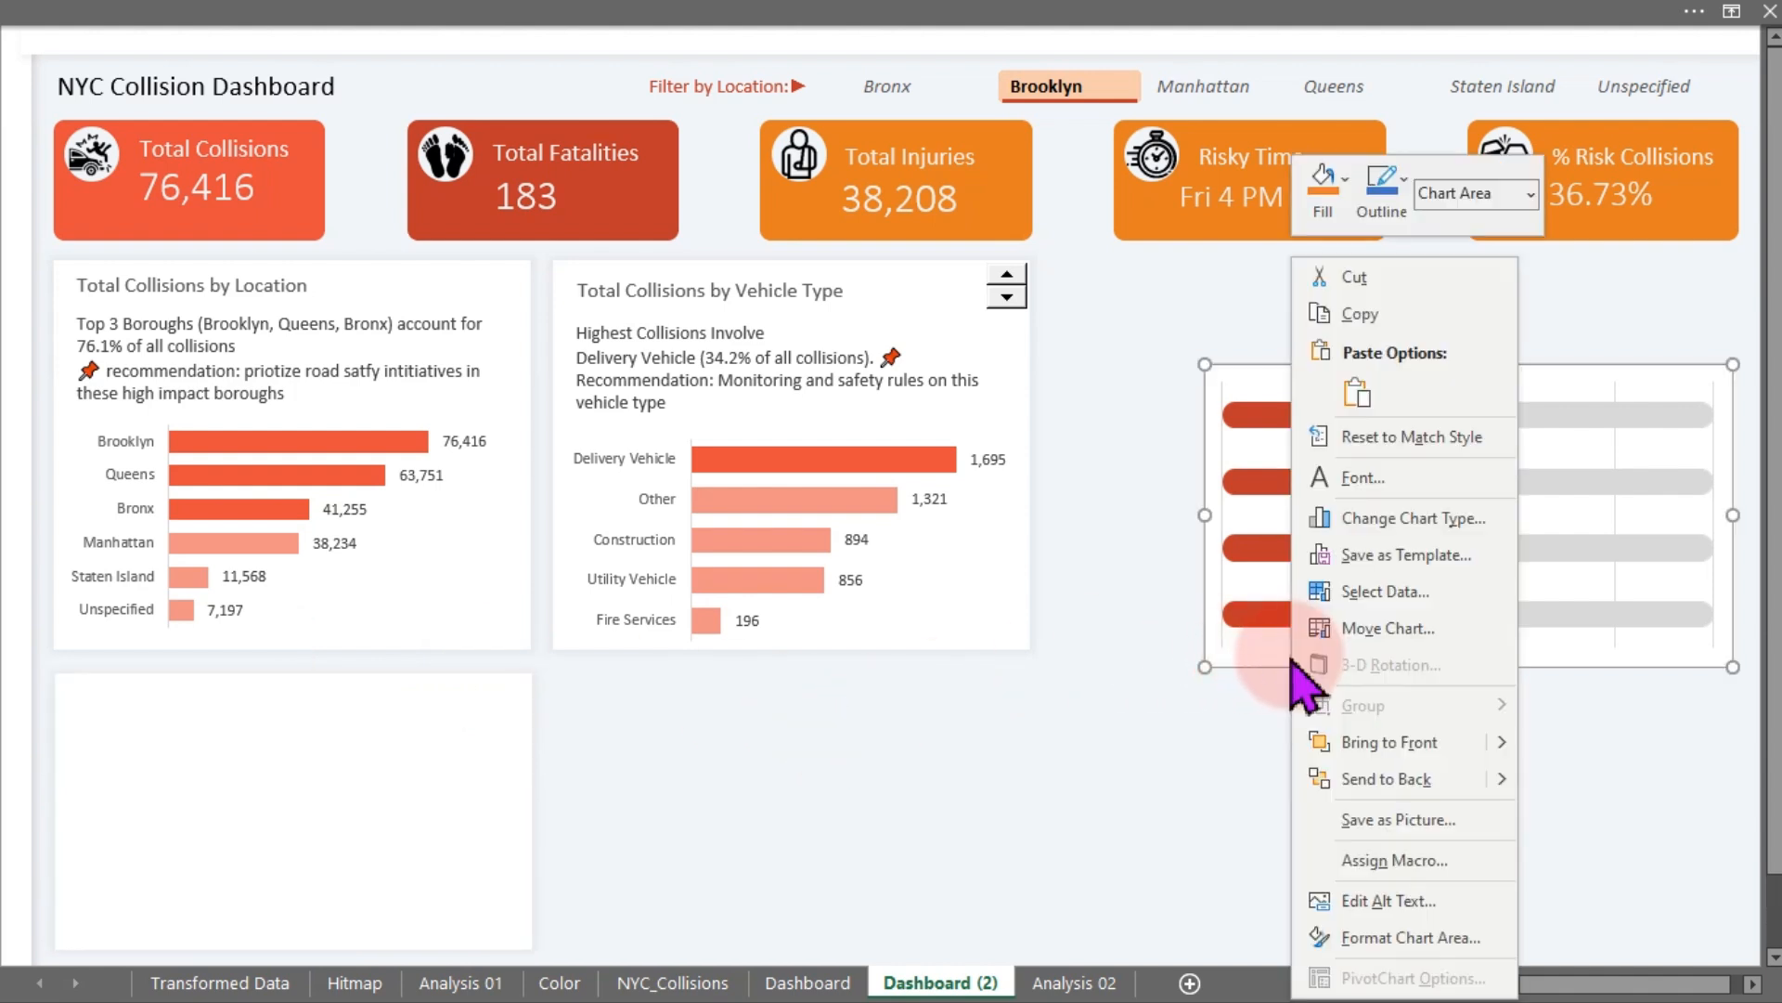
left_click(1390, 743)
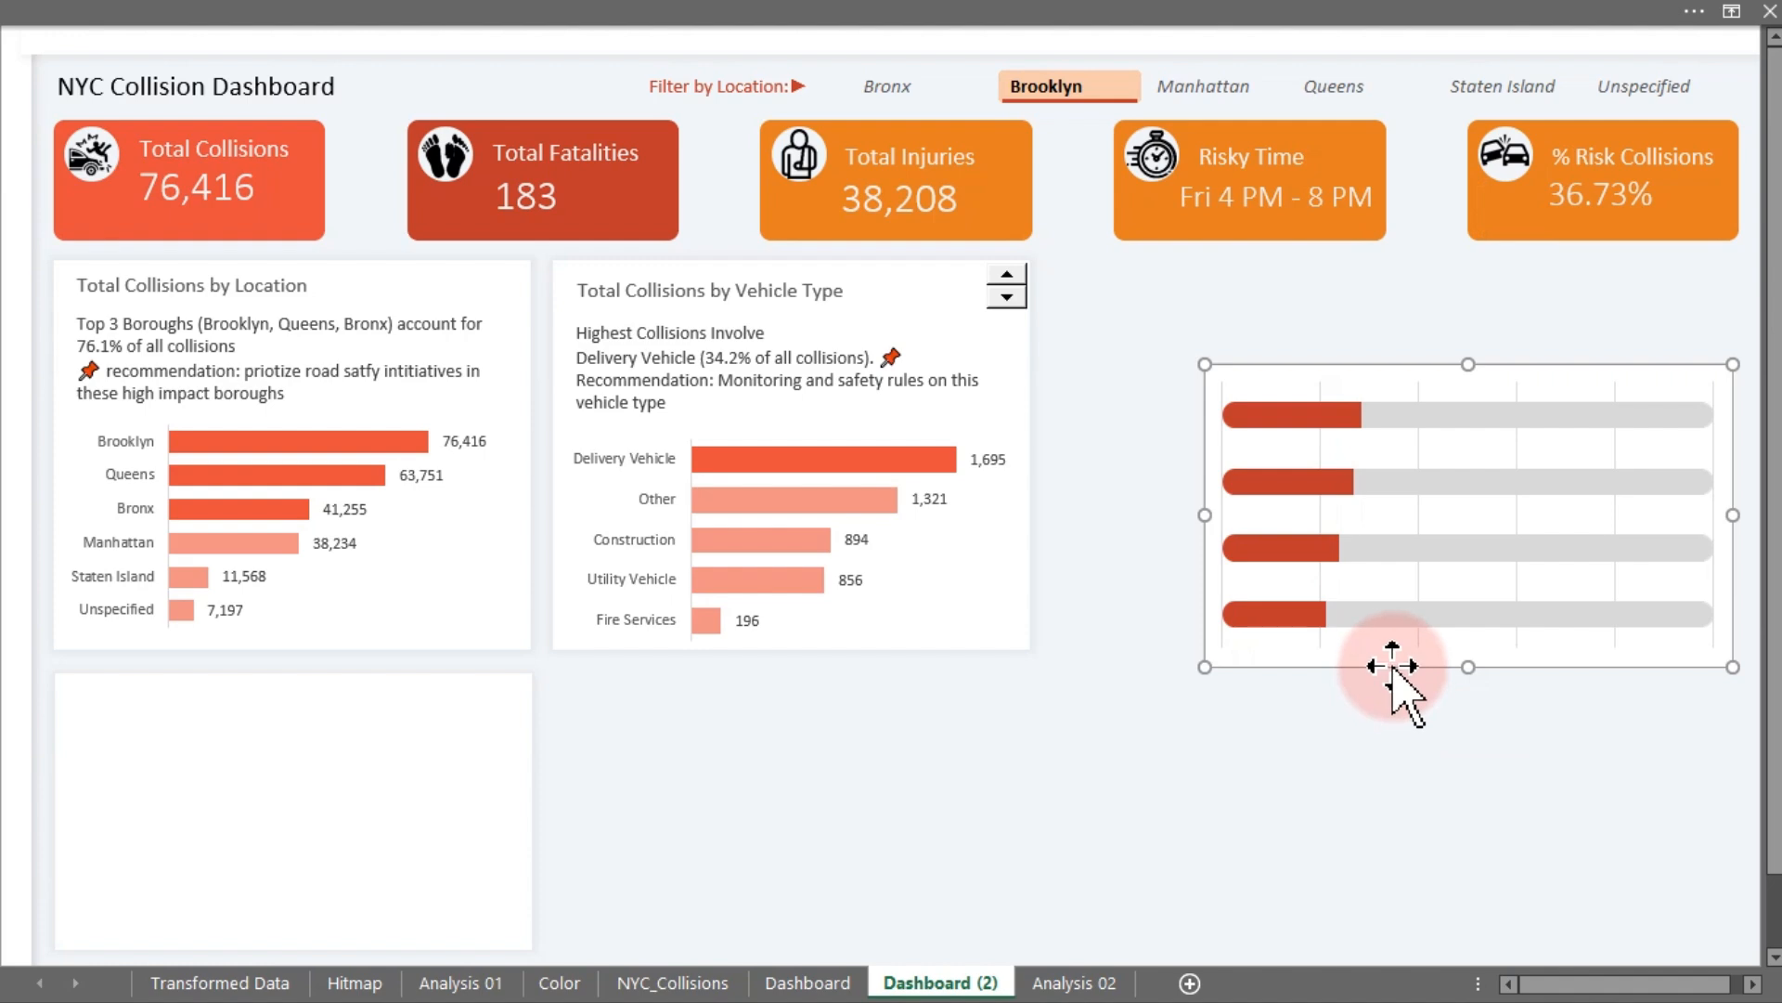
left_click_drag(1392, 684, 235, 664)
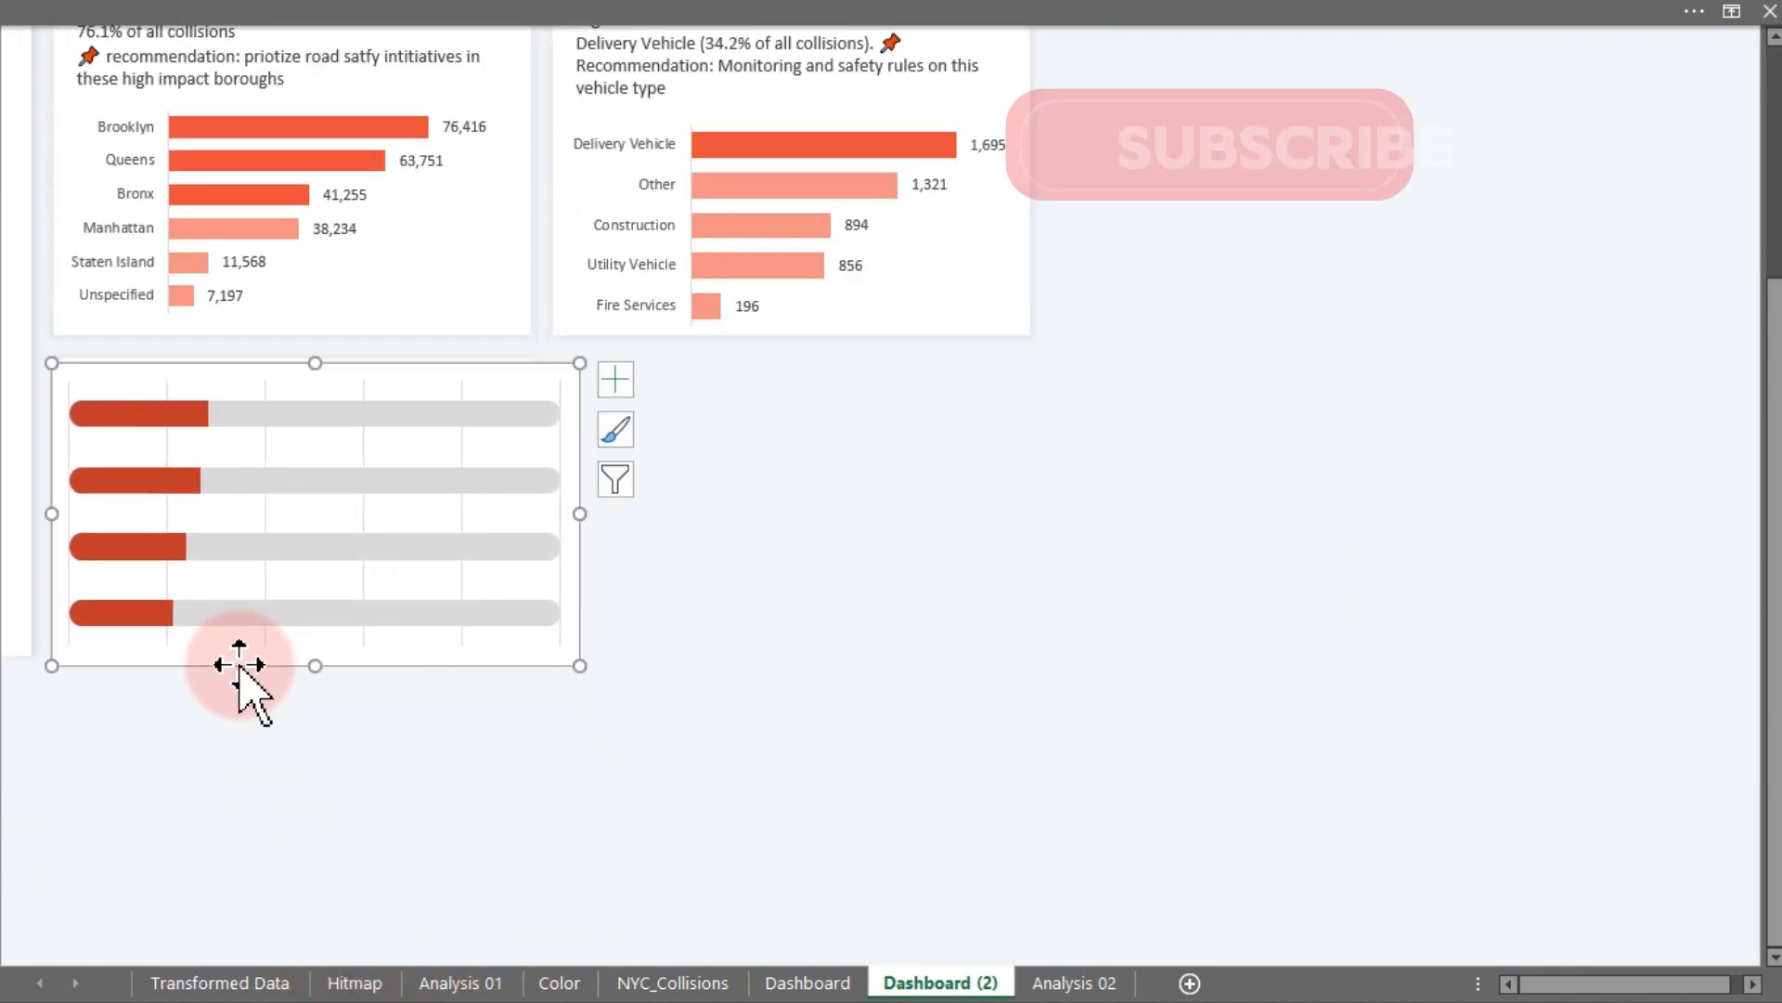
left_click_drag(580, 513, 534, 515)
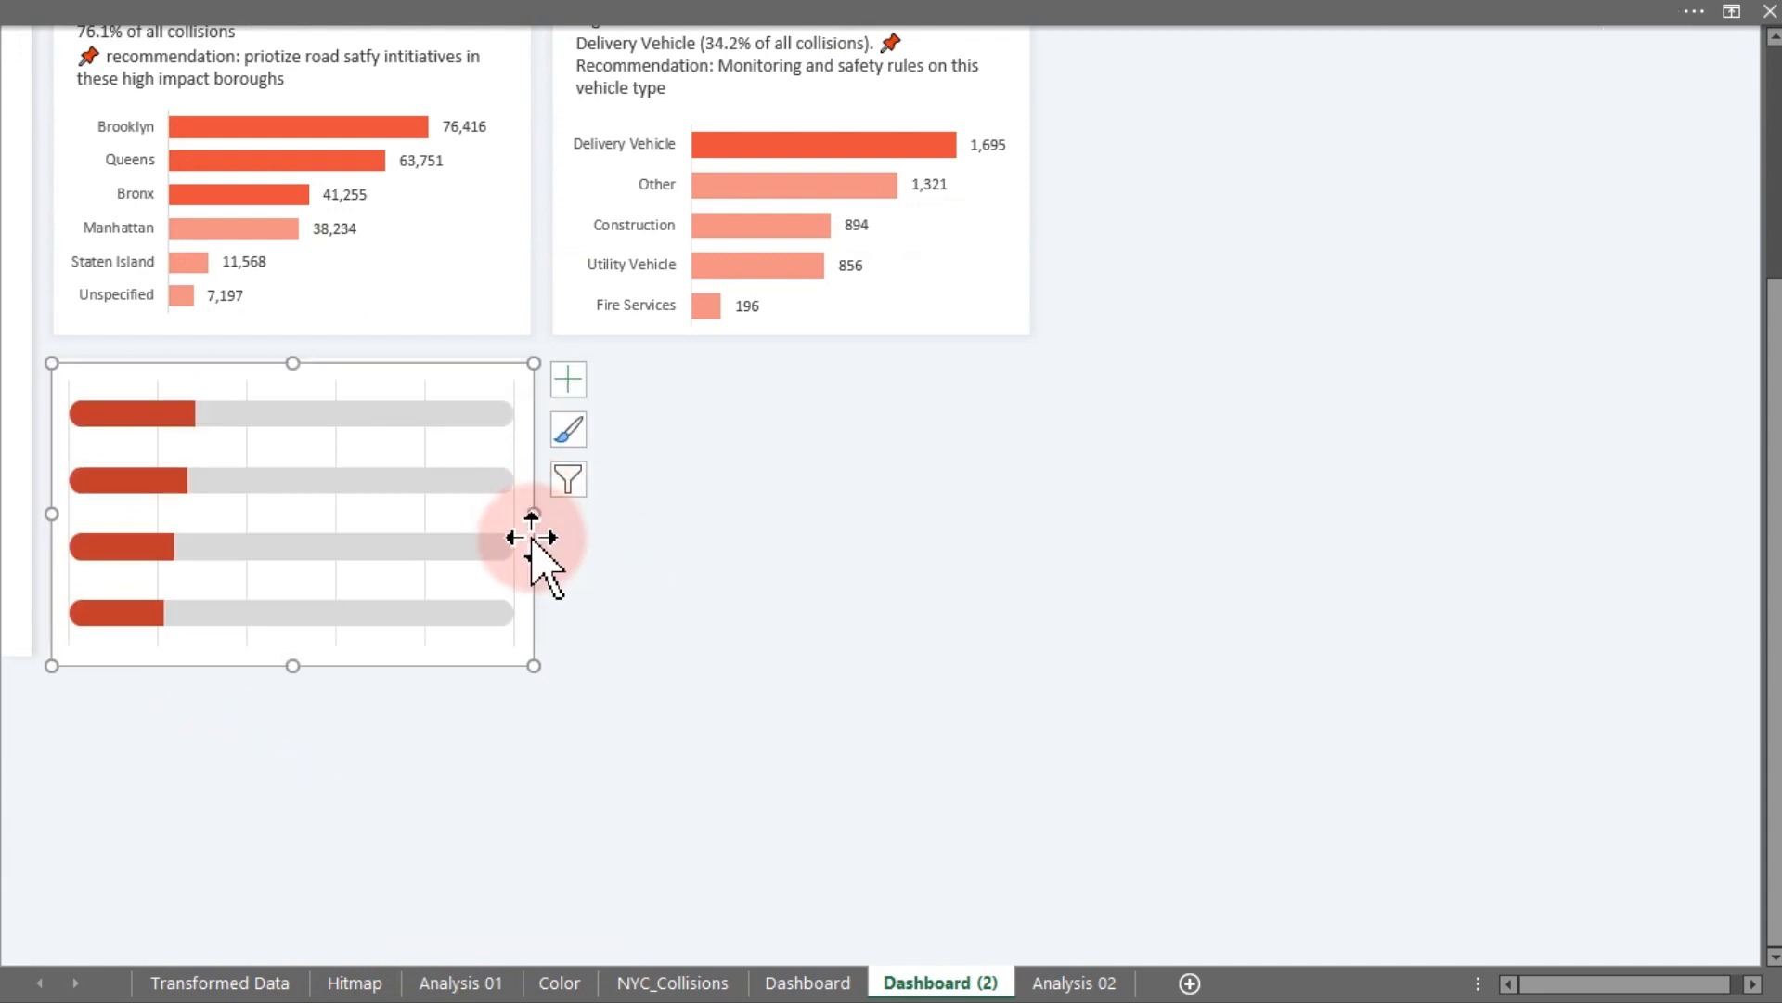
- Remove the fill and the border from the Time of Day chart area
double_click(532, 536)
left_click(1128, 420)
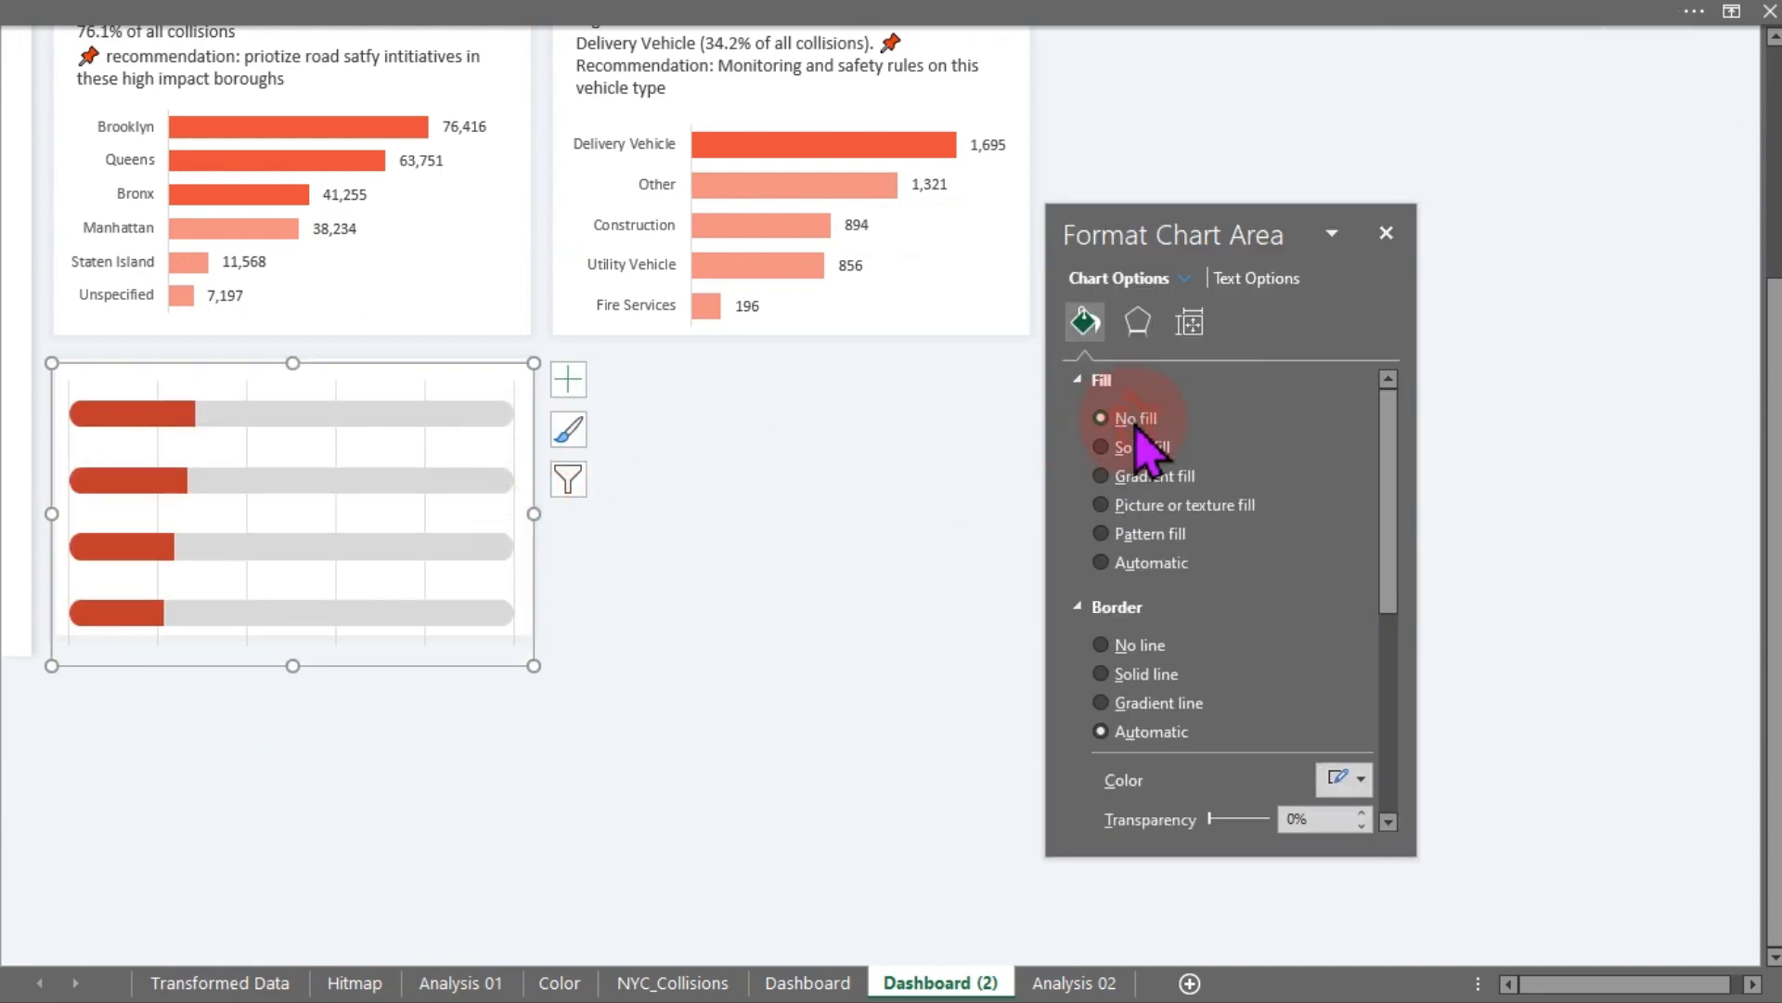
left_click(1134, 643)
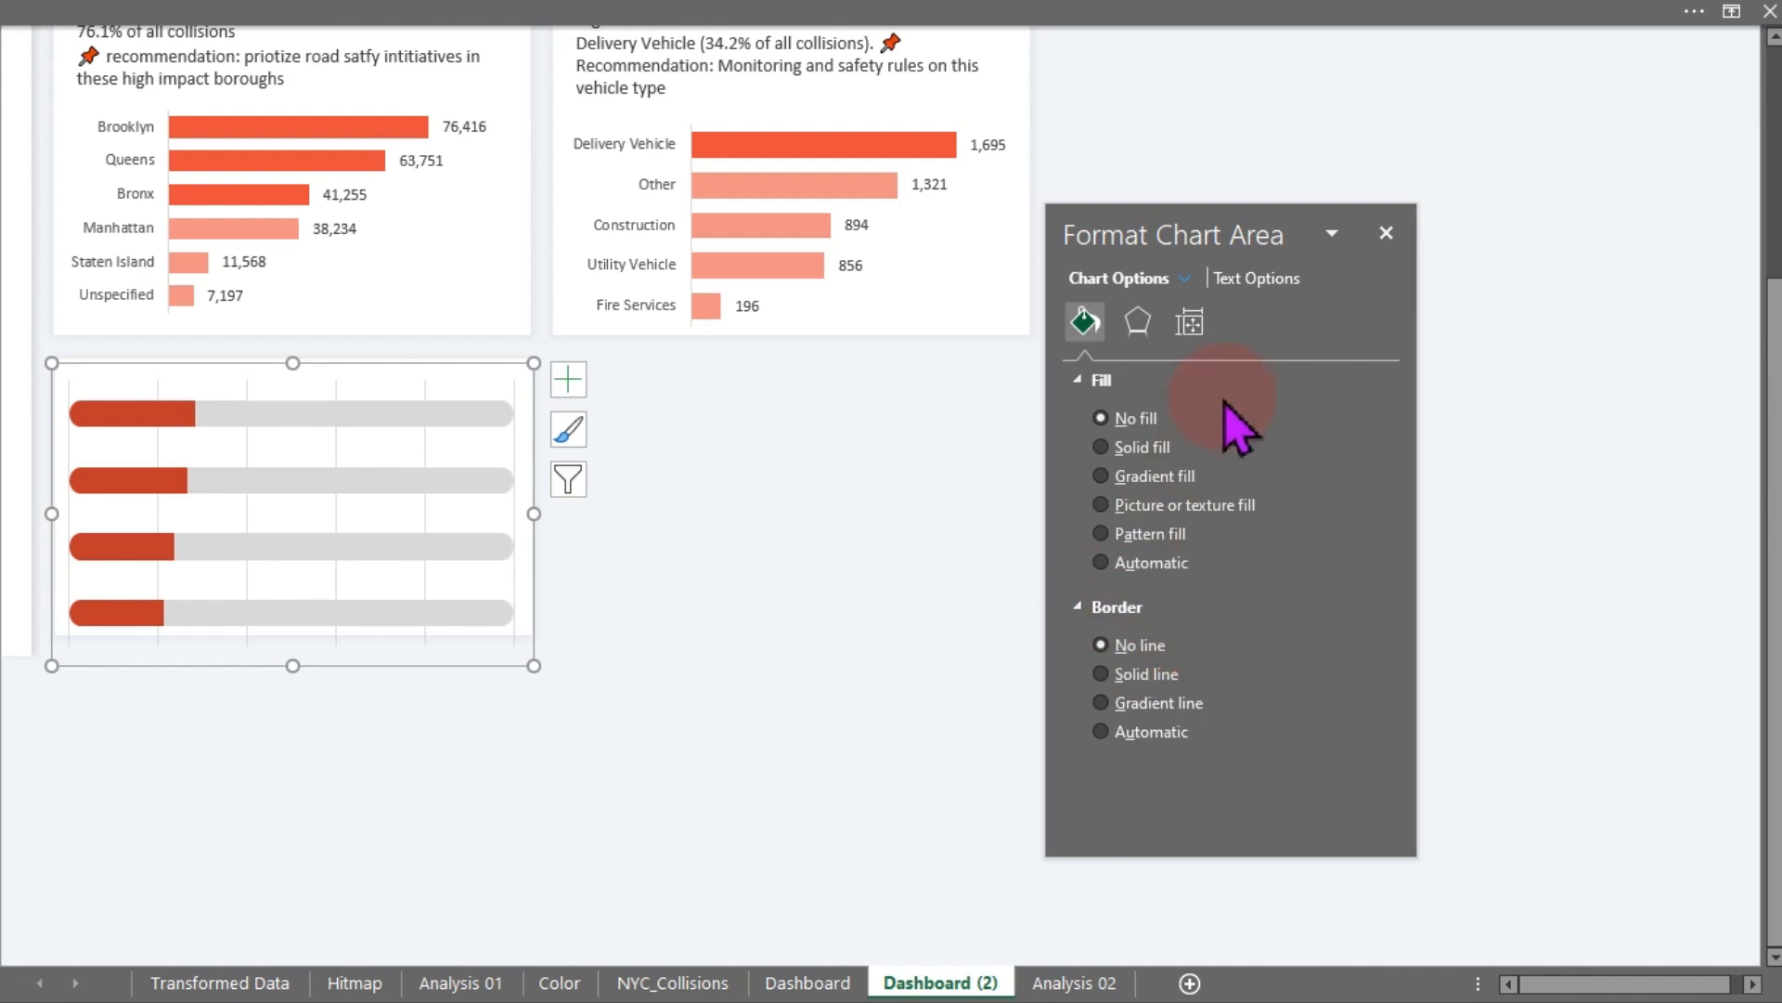
- Turn off the gridlines in the Time of Day chart
left_click(568, 379)
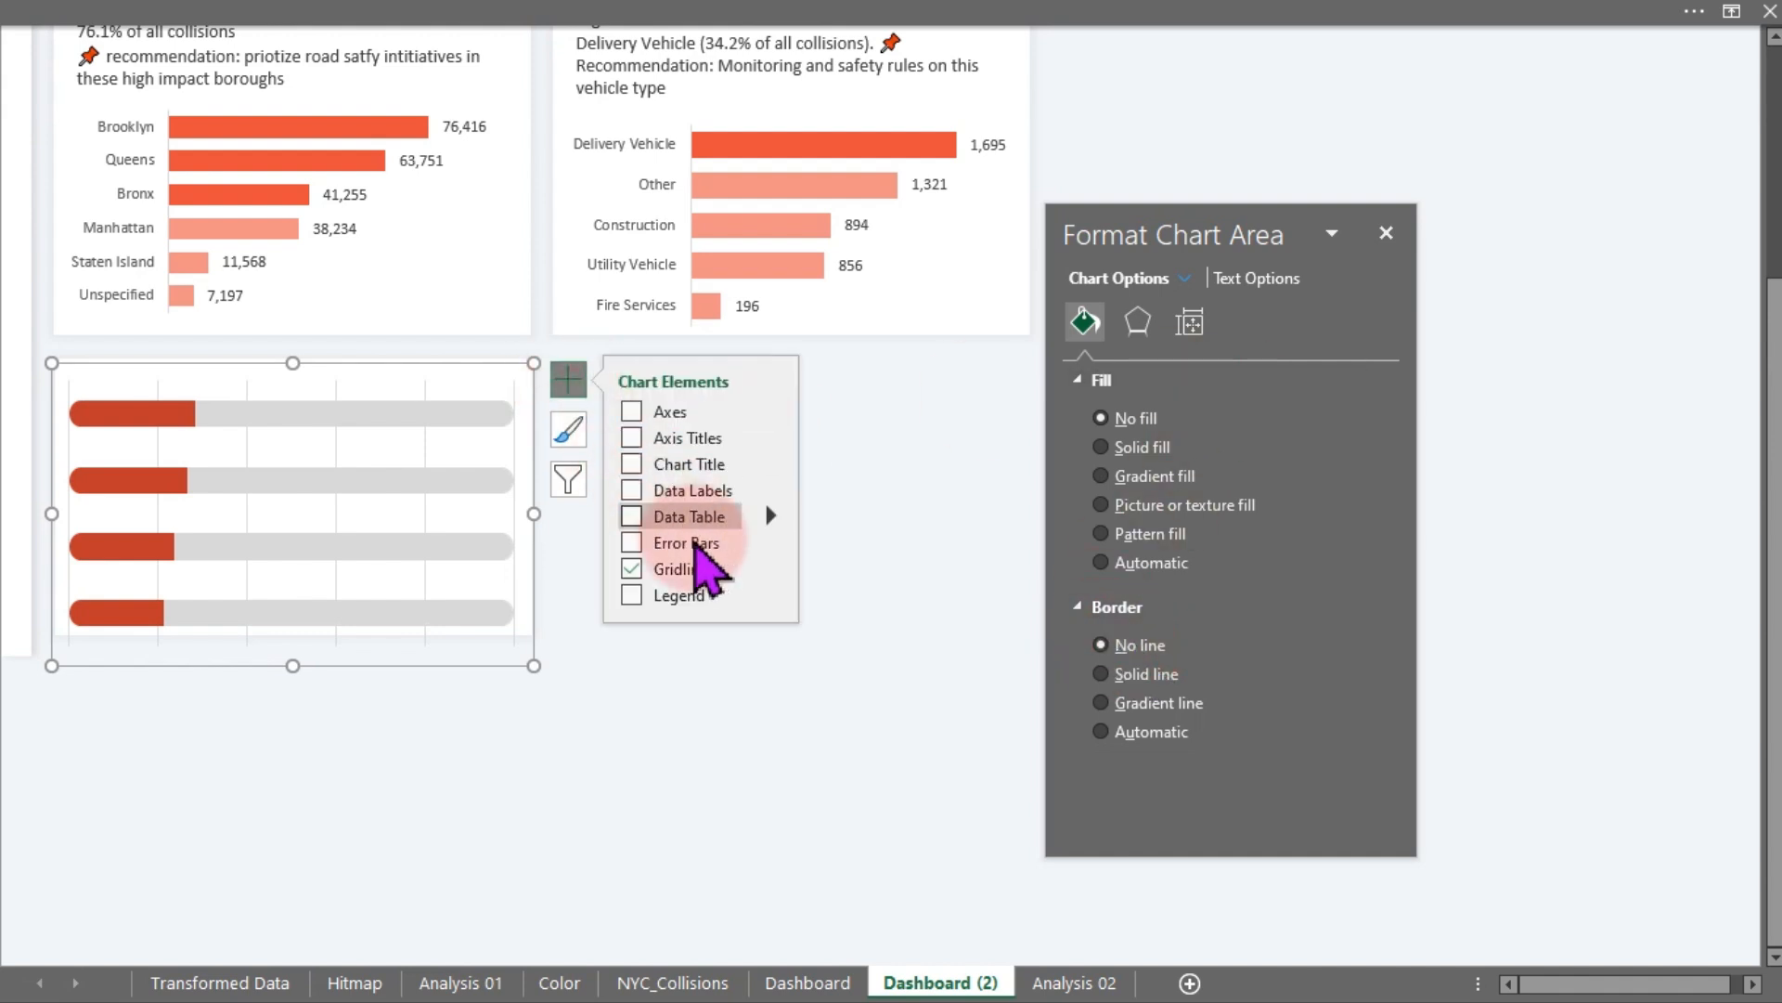
left_click(631, 568)
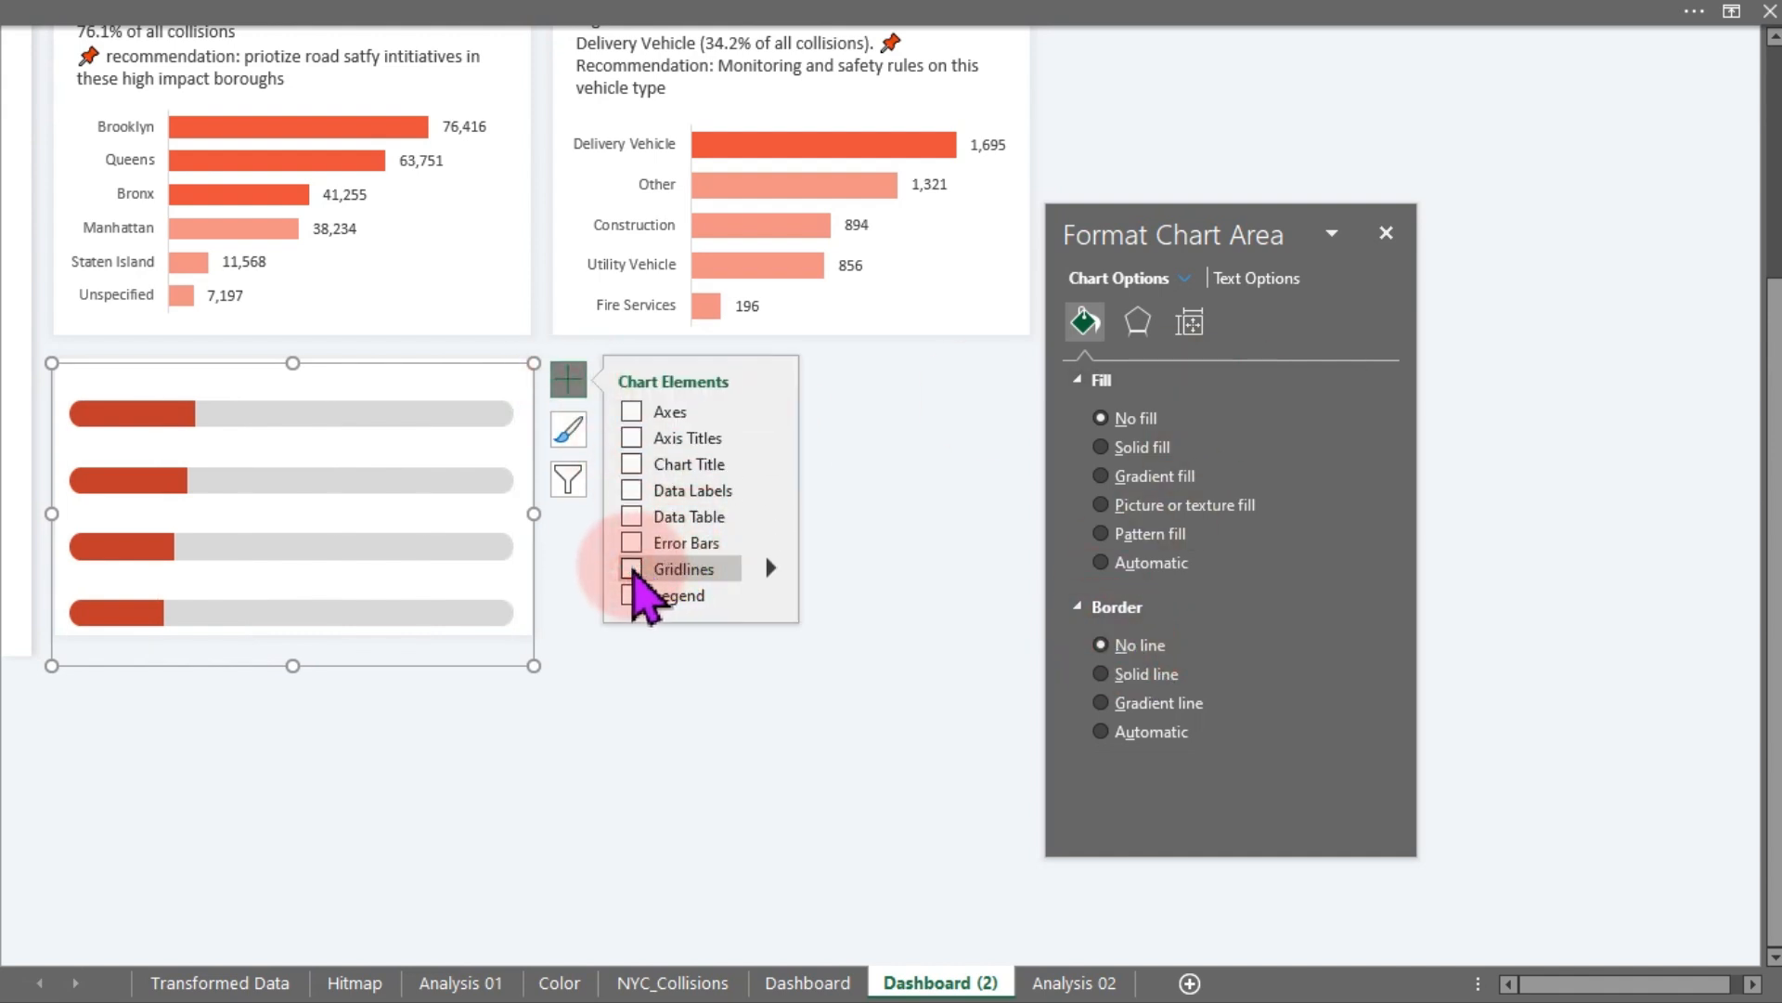
left_click(611, 722)
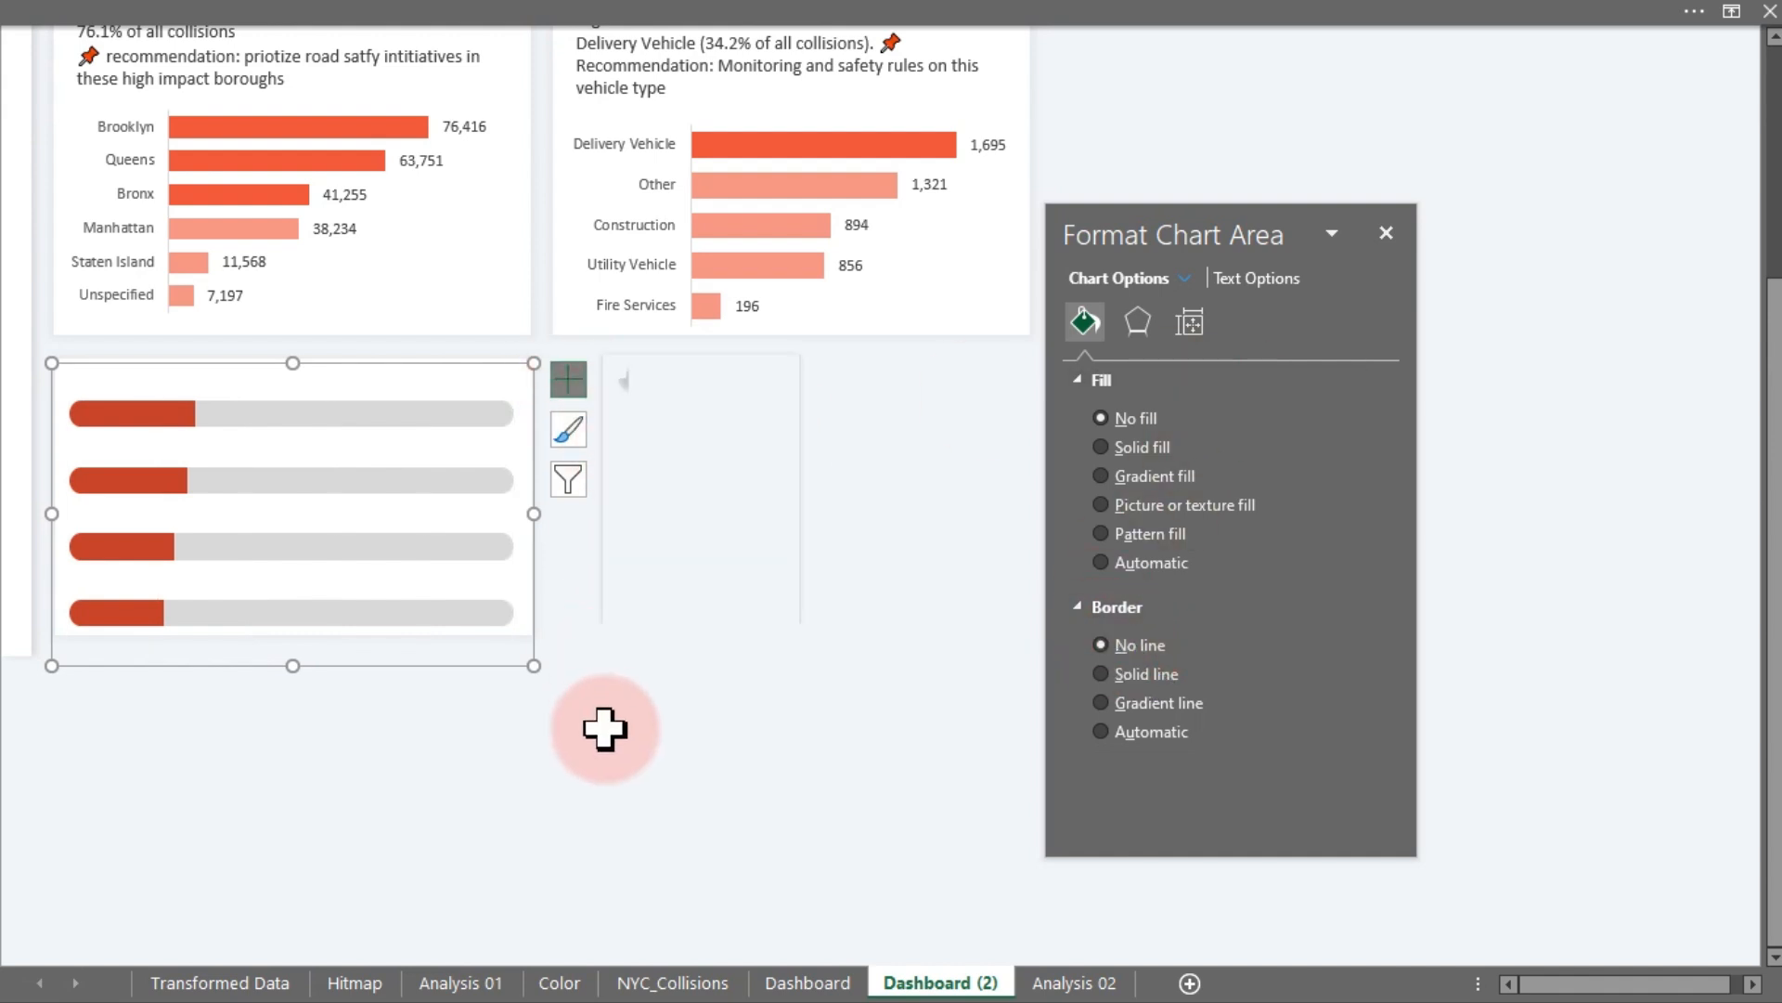
- Add chart axes, keeping only the primary vertical axis and turning off the primary horizontal axis
left_click(358, 481)
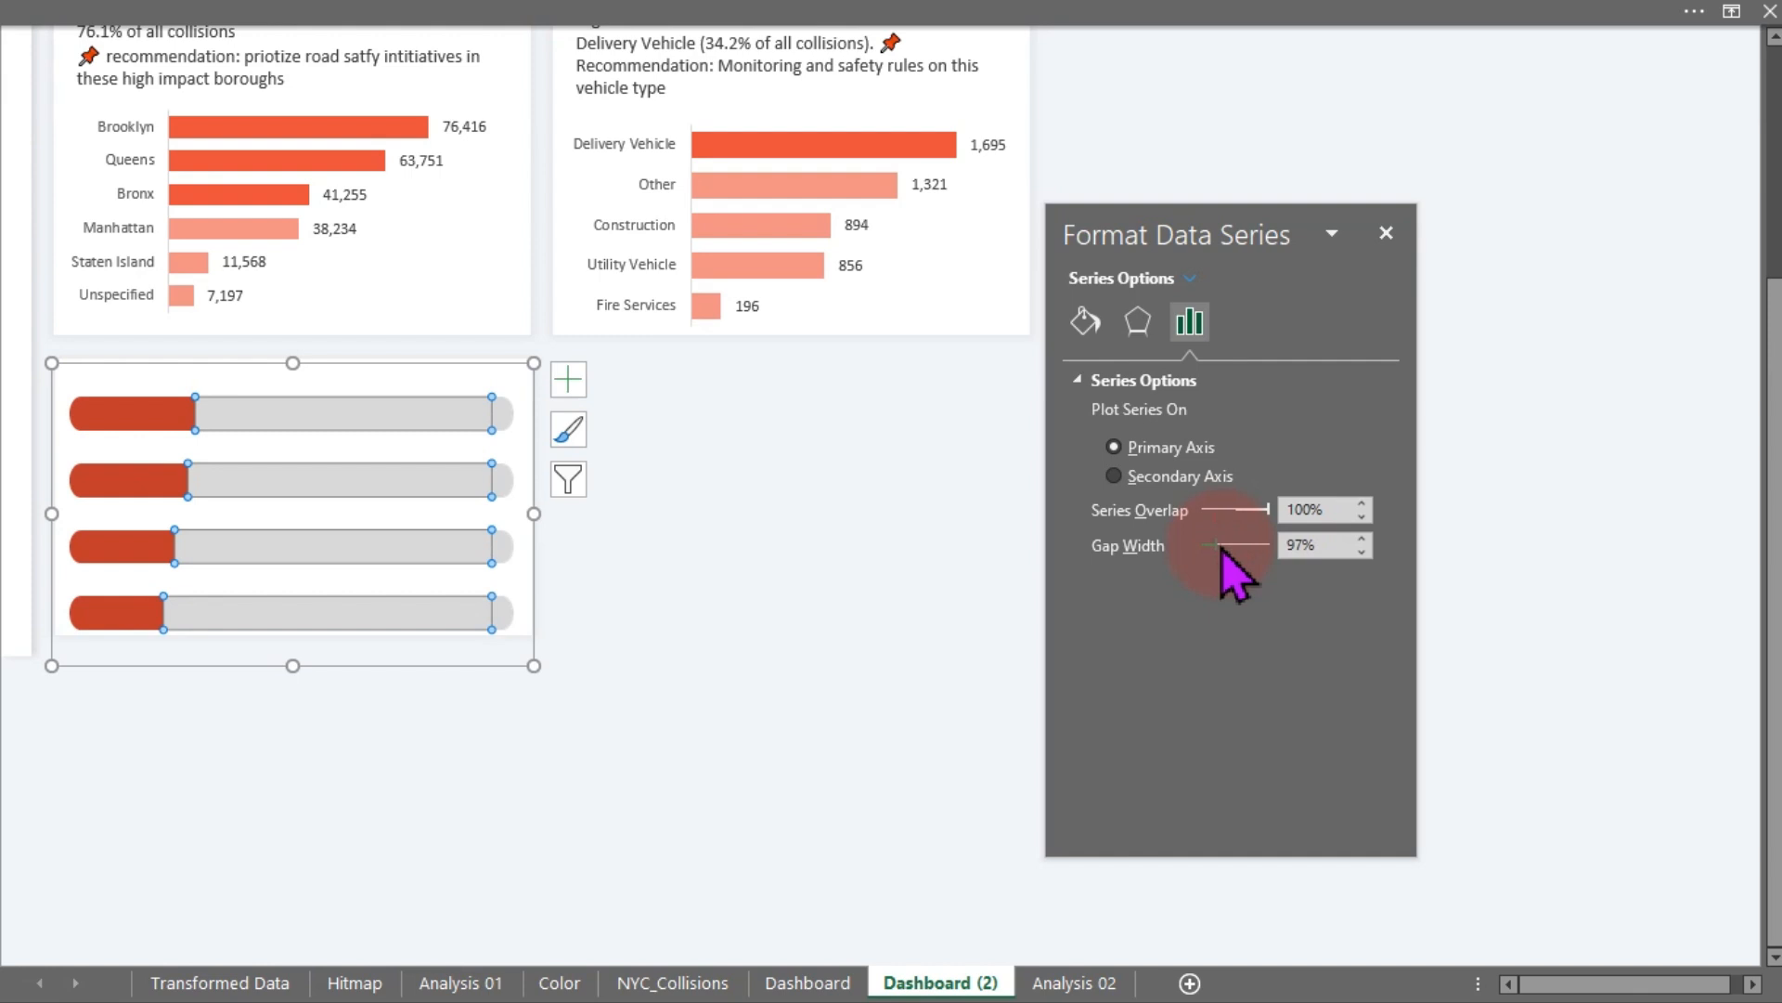
left_click(759, 496)
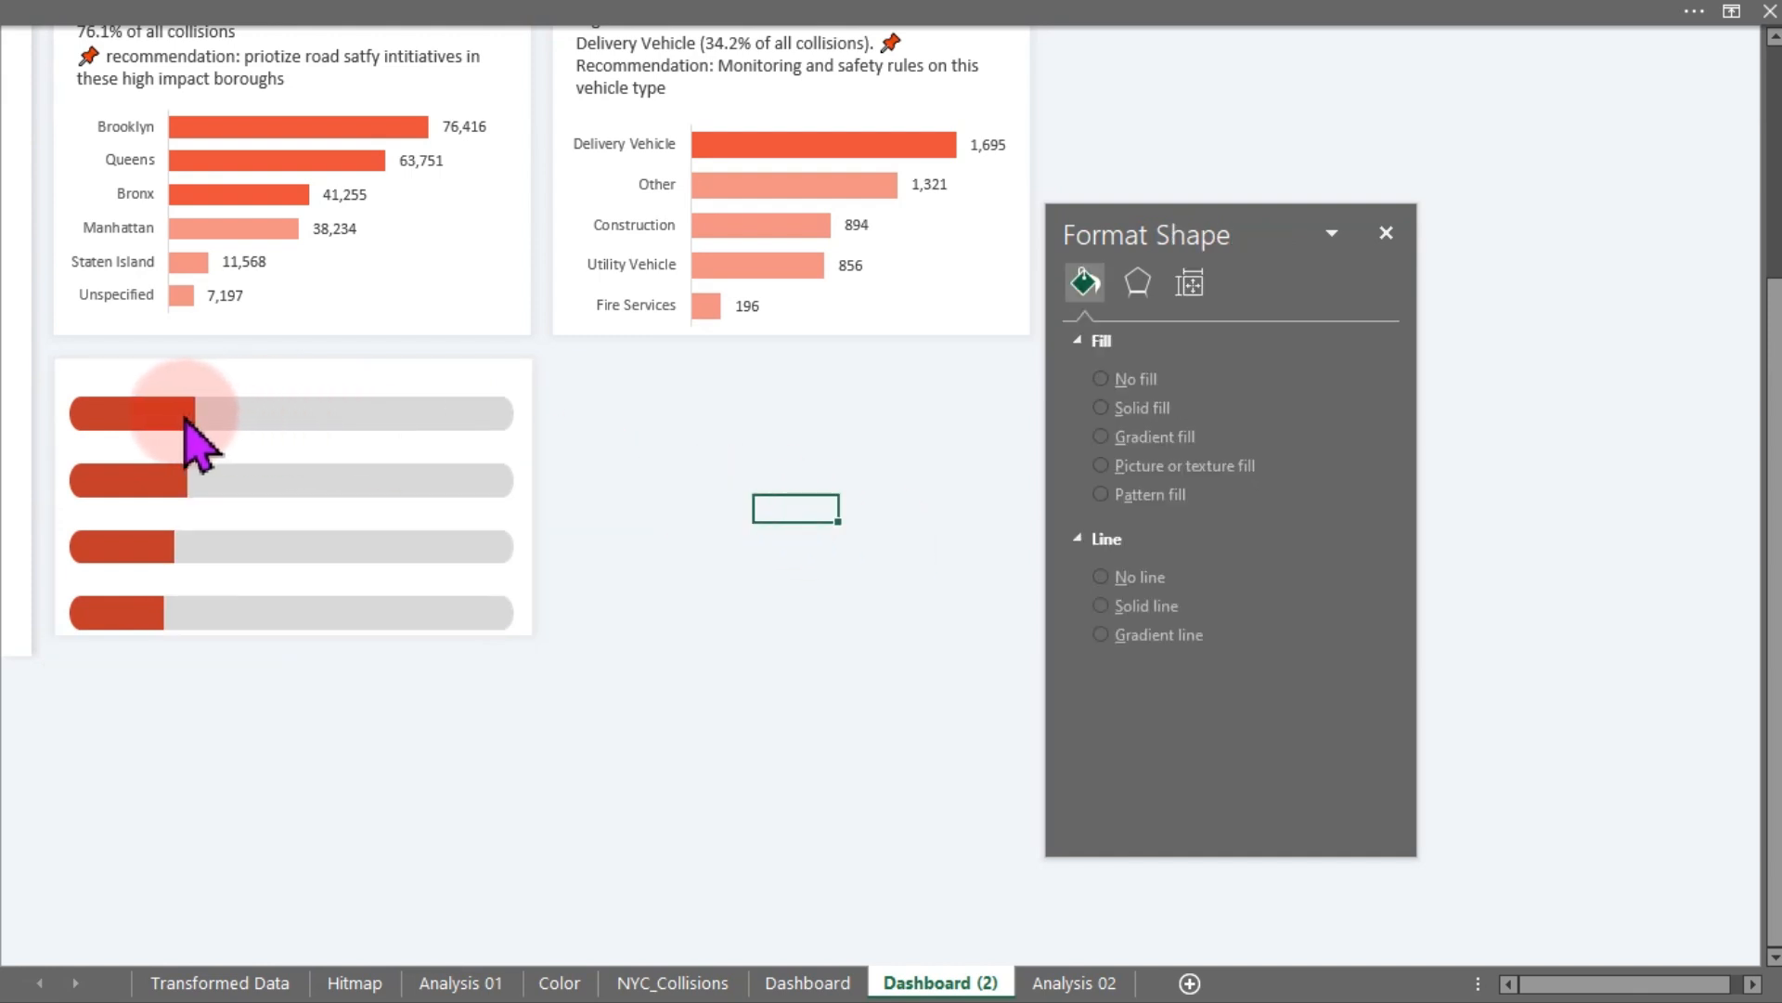
mouse_move(185, 422)
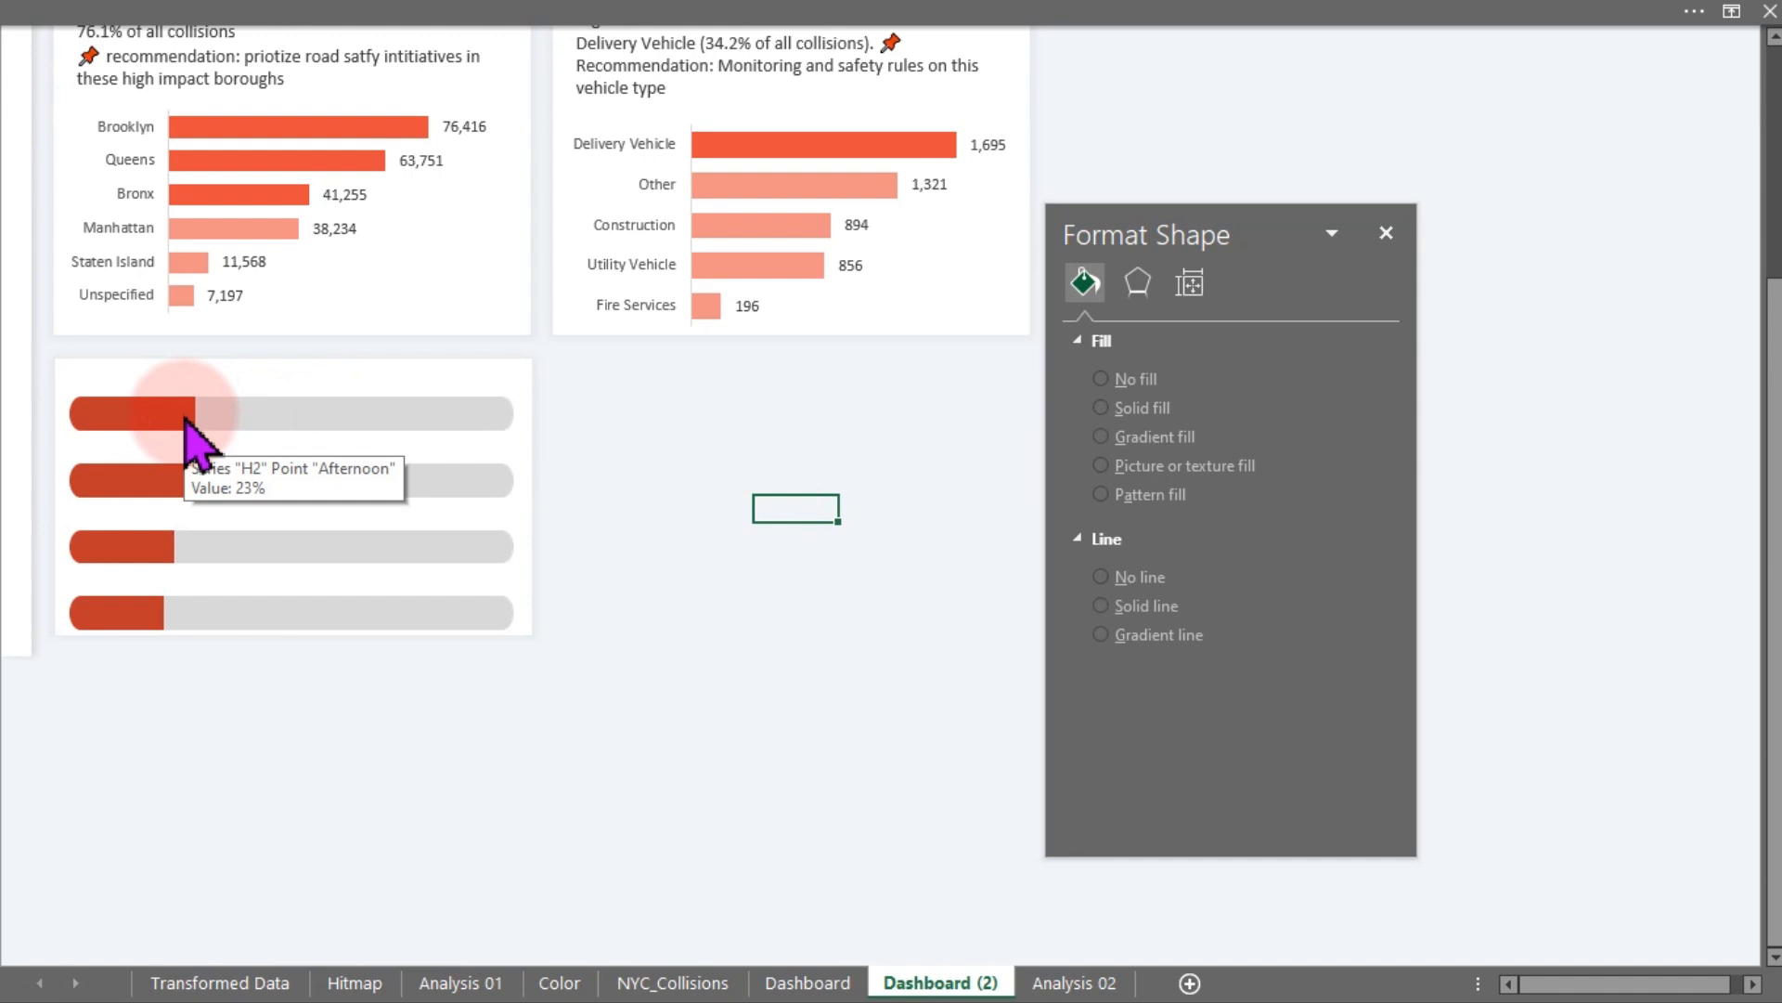
left_click(92, 419)
left_click(81, 423)
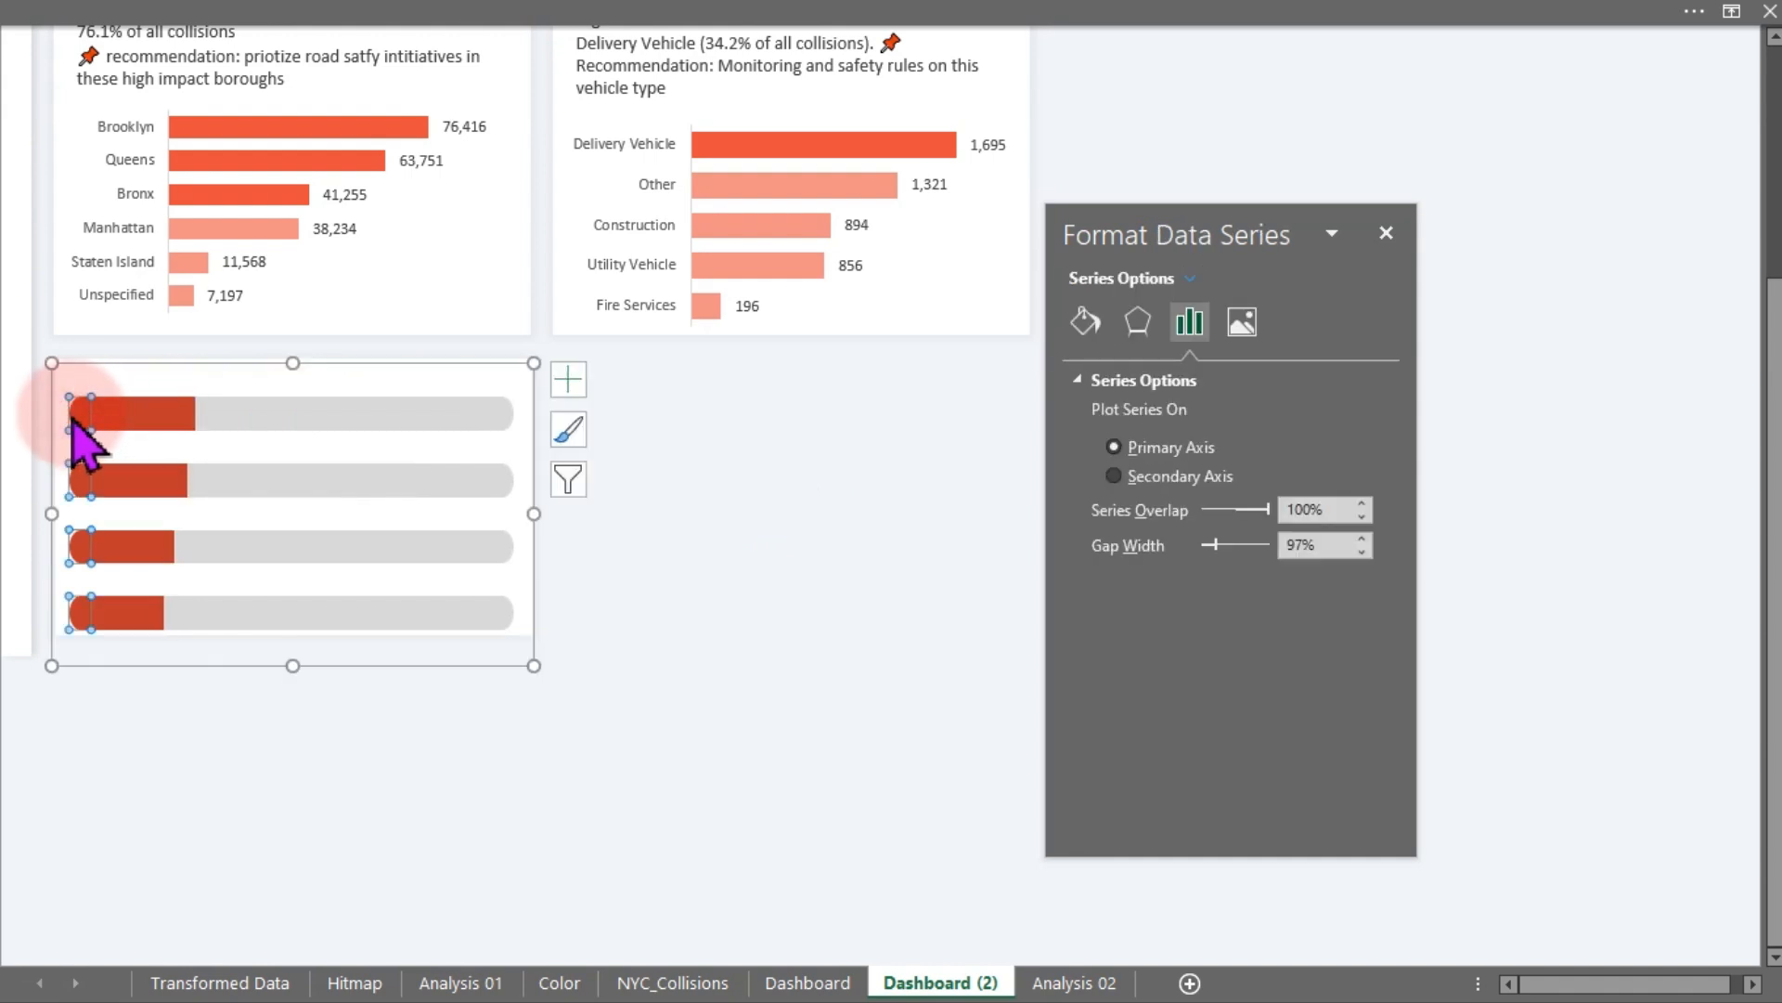
left_click(564, 383)
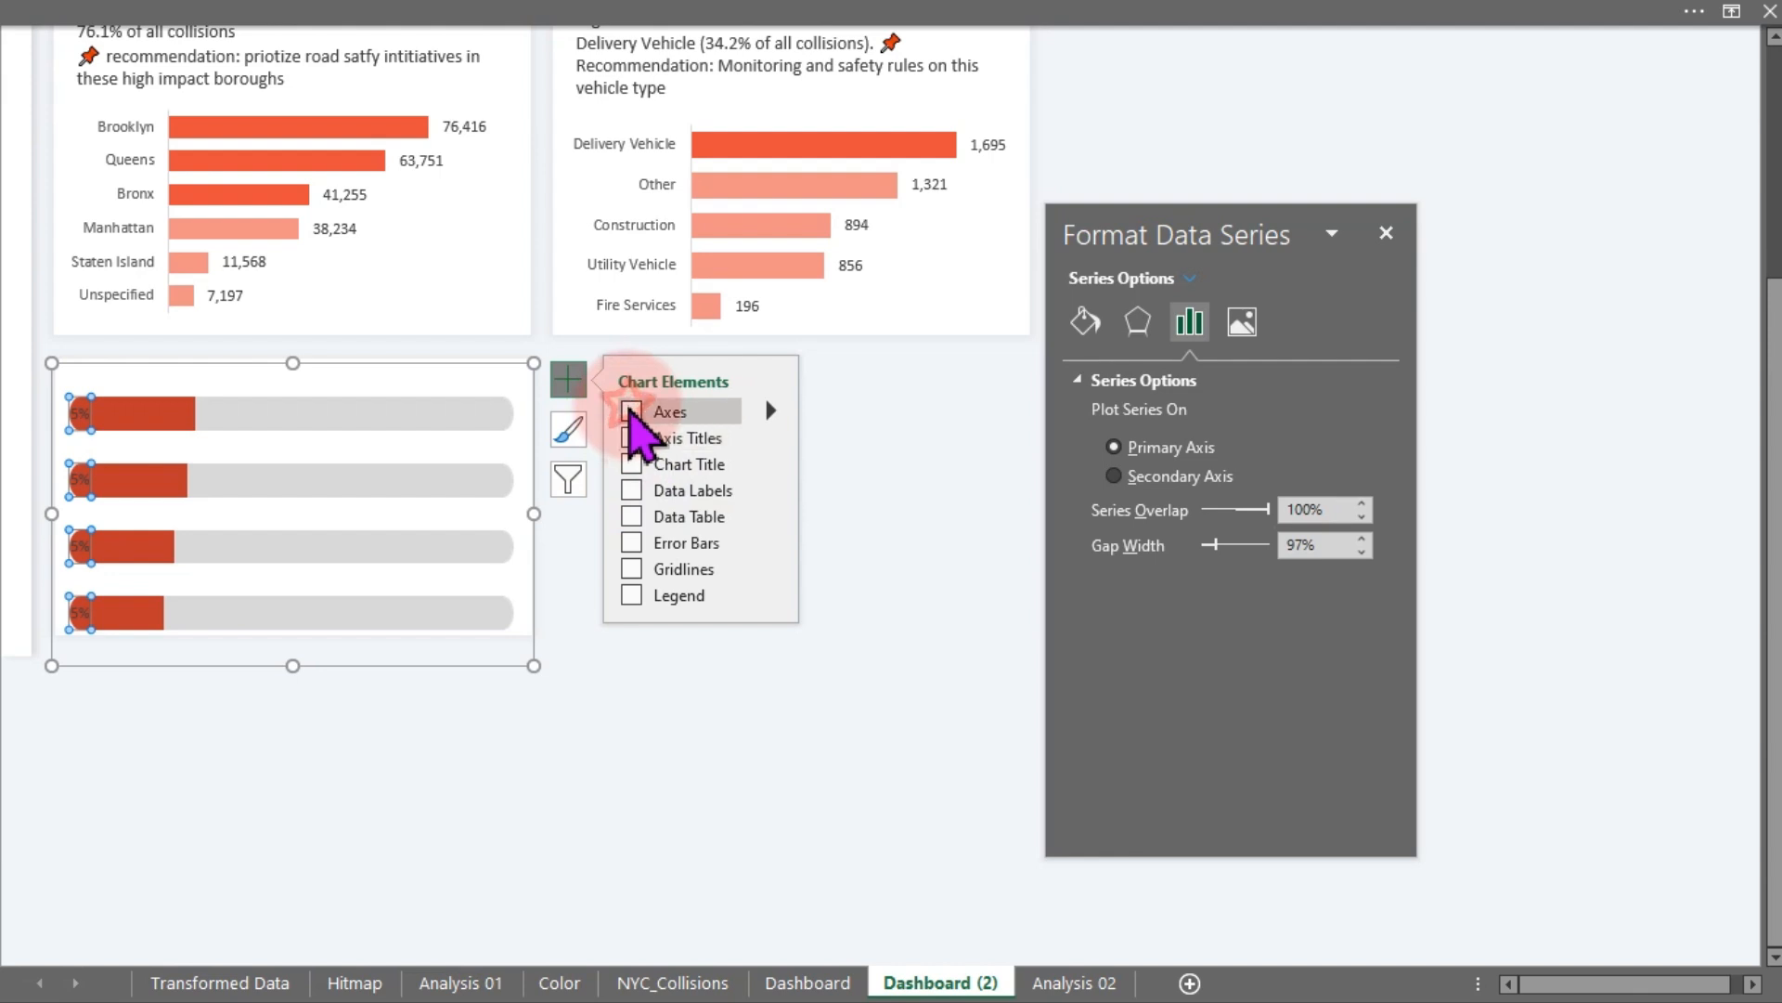
left_click(631, 412)
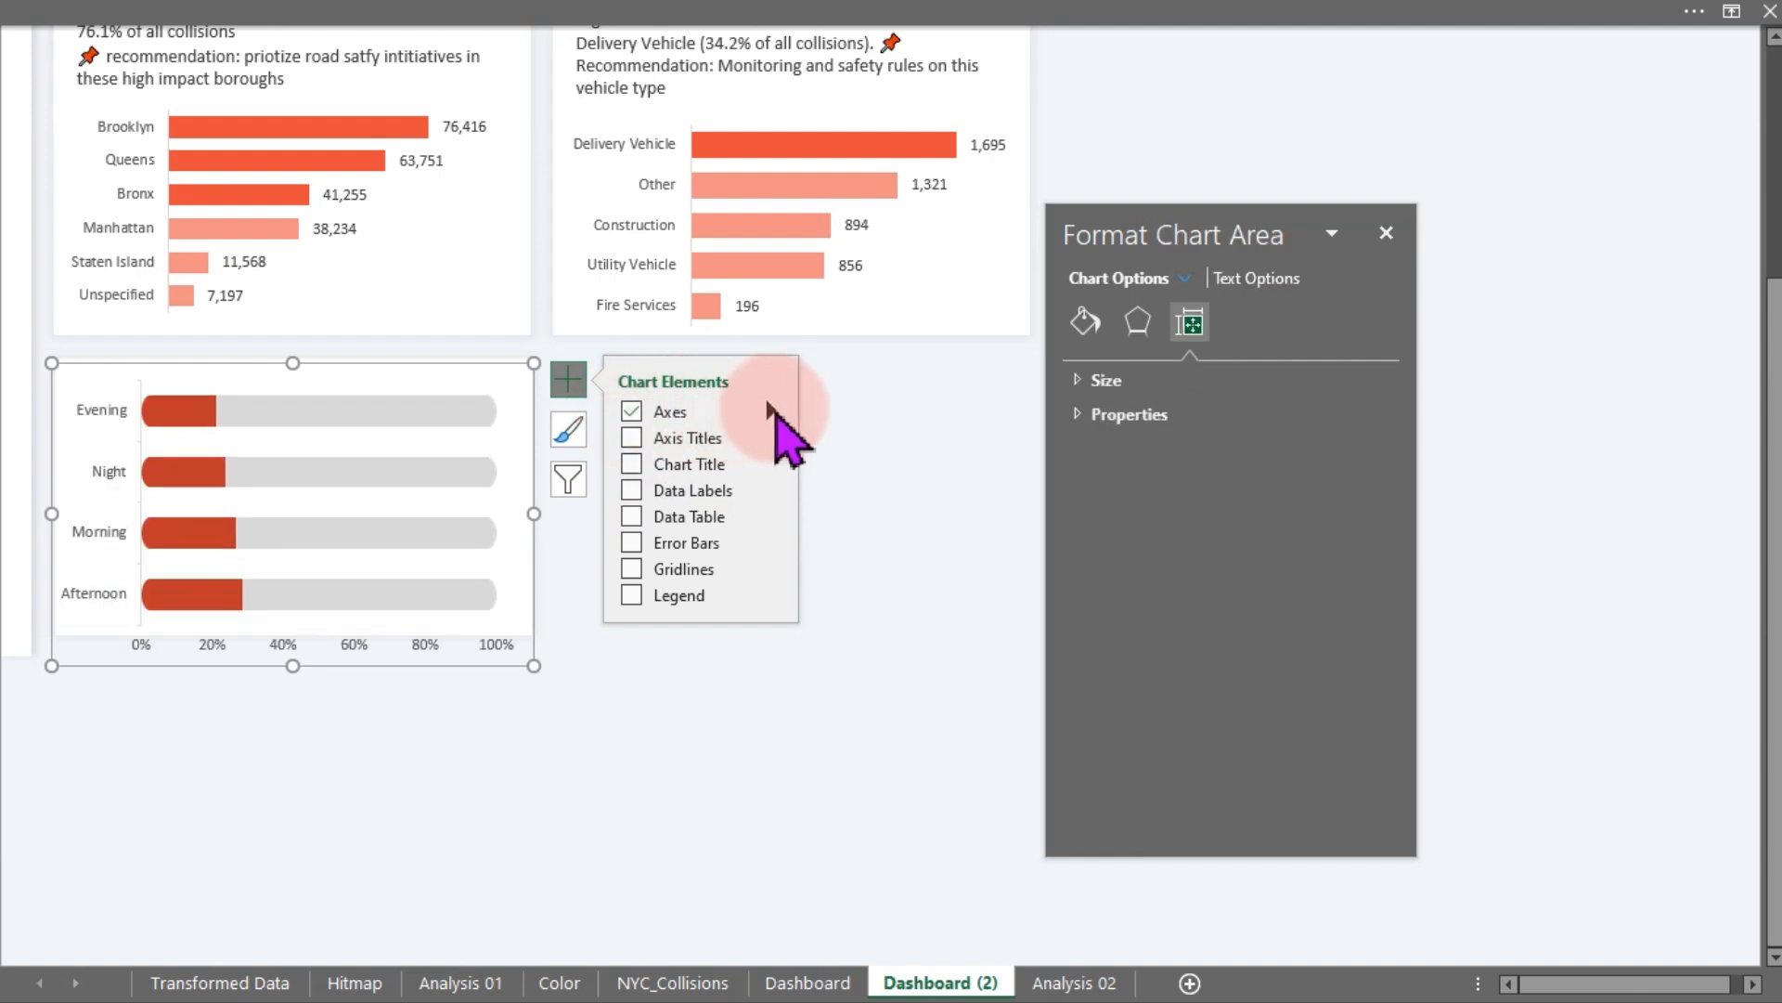
left_click(770, 411)
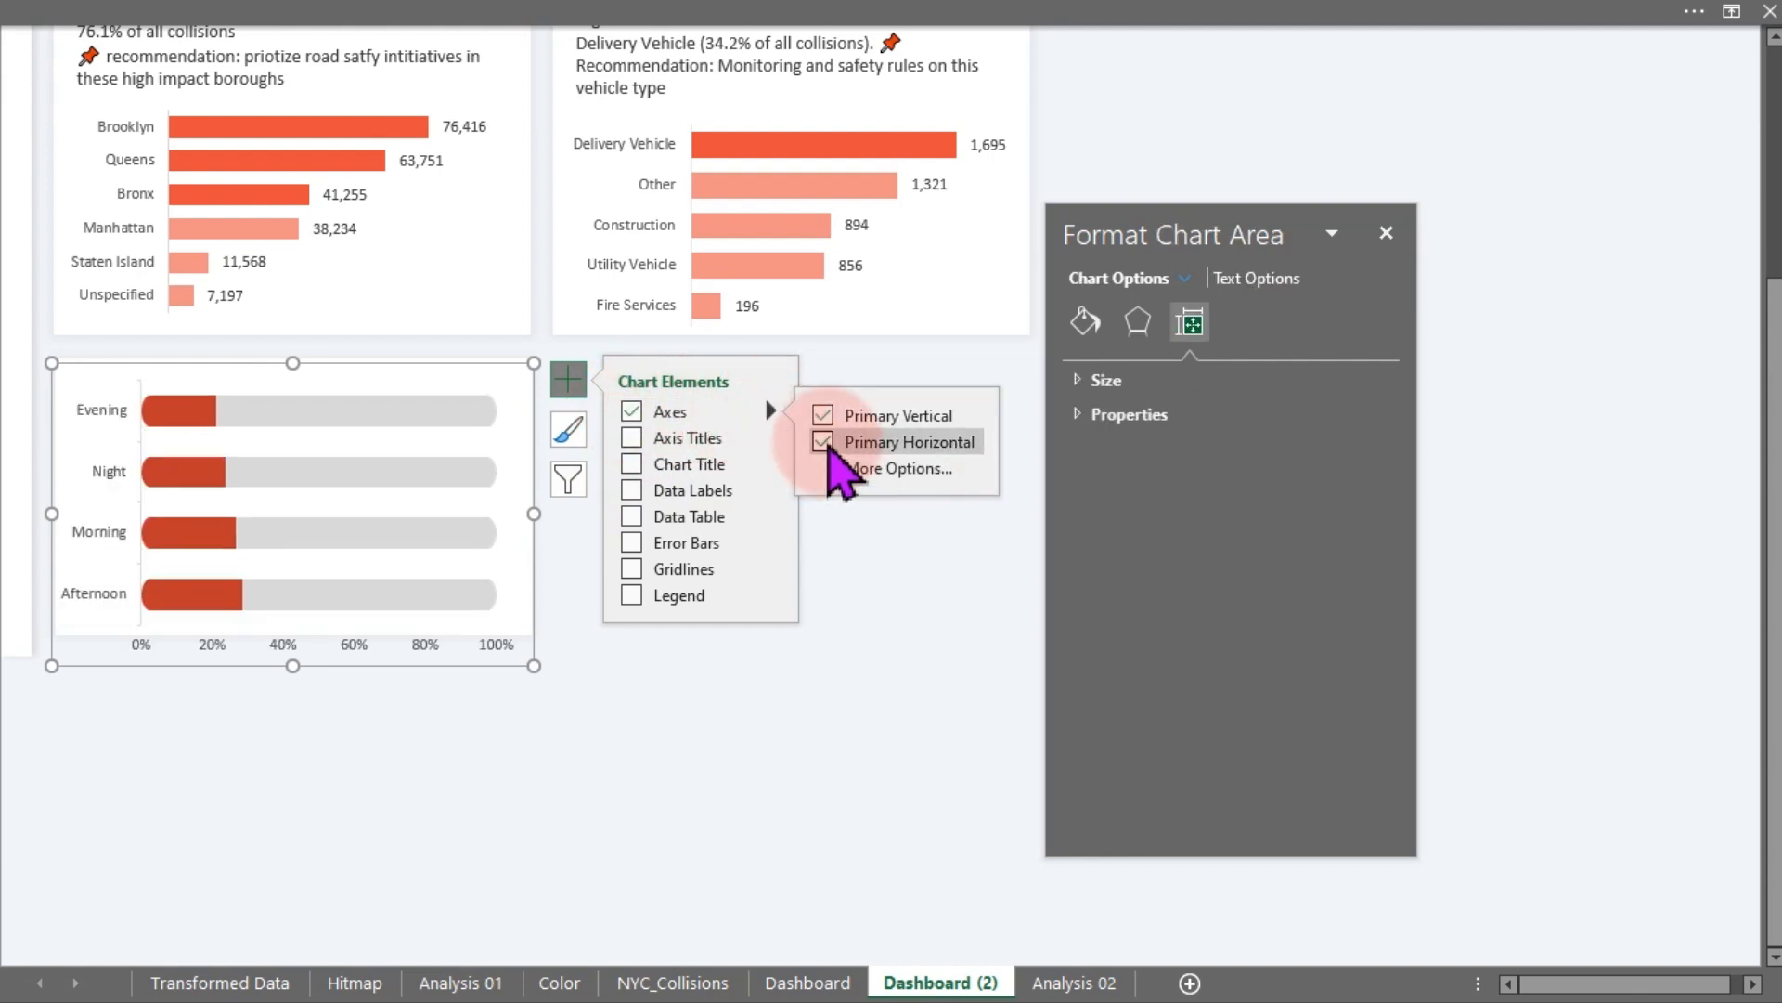
left_click(823, 442)
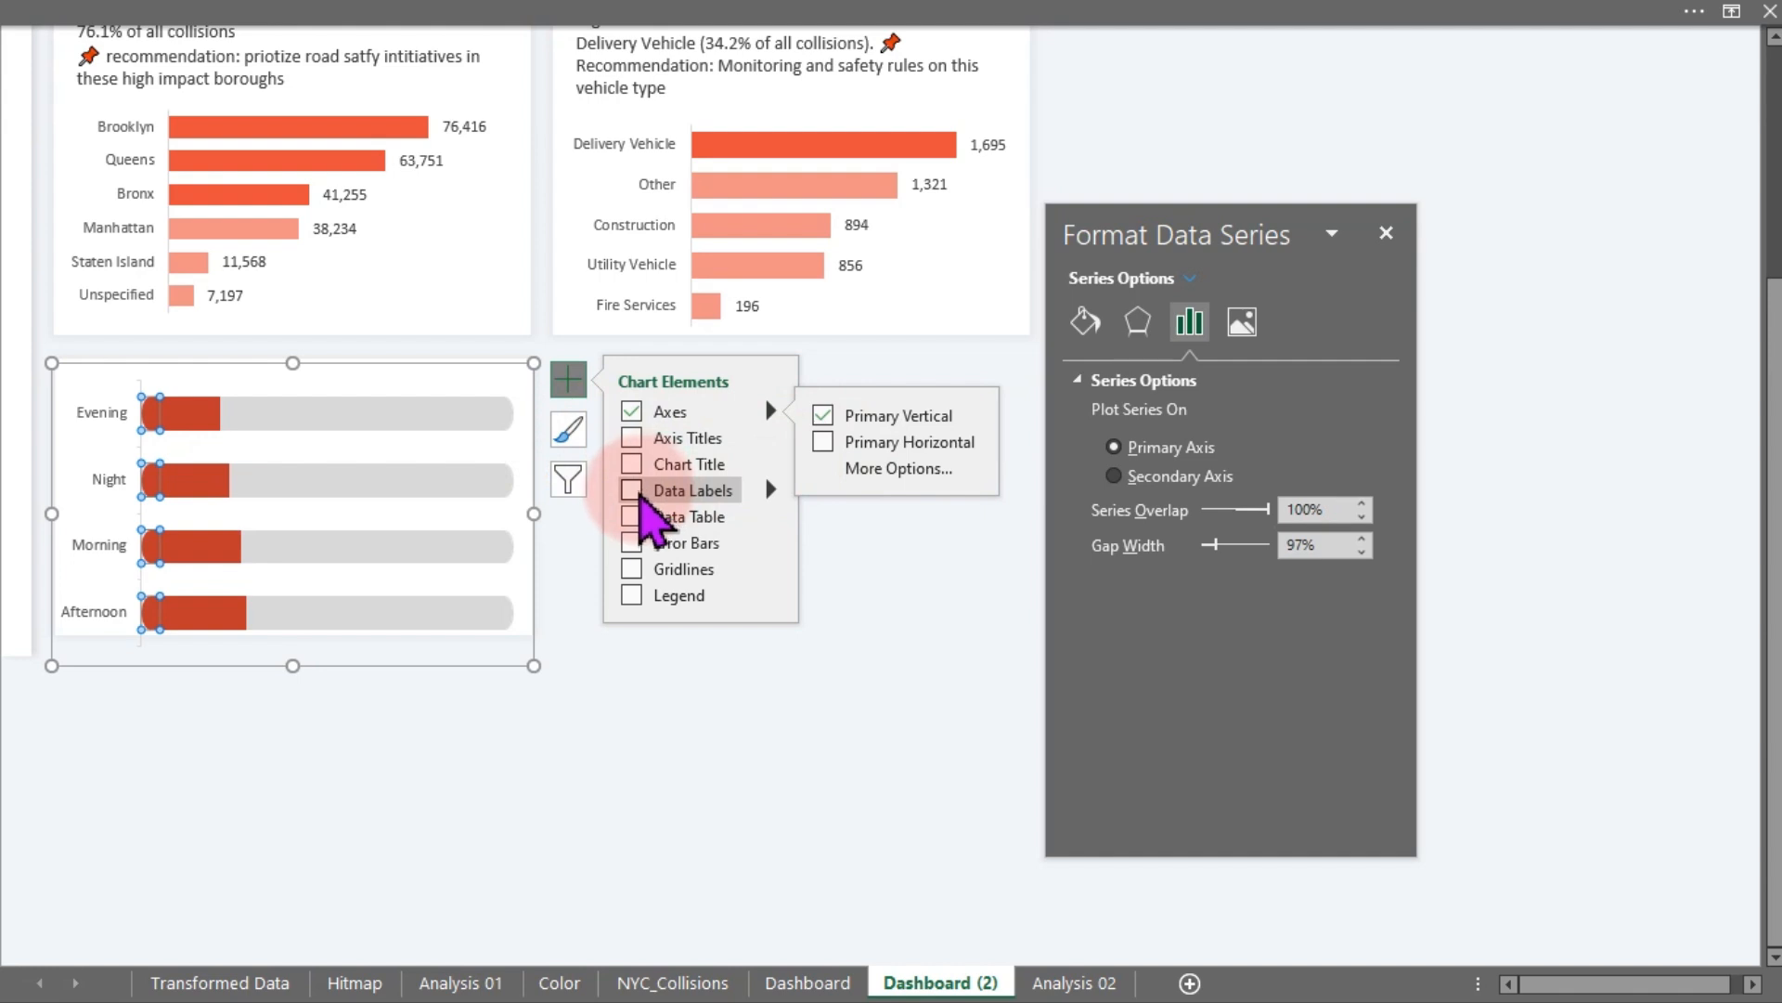
- Add data labels to the front series and set their text colour to white
left_click(636, 499)
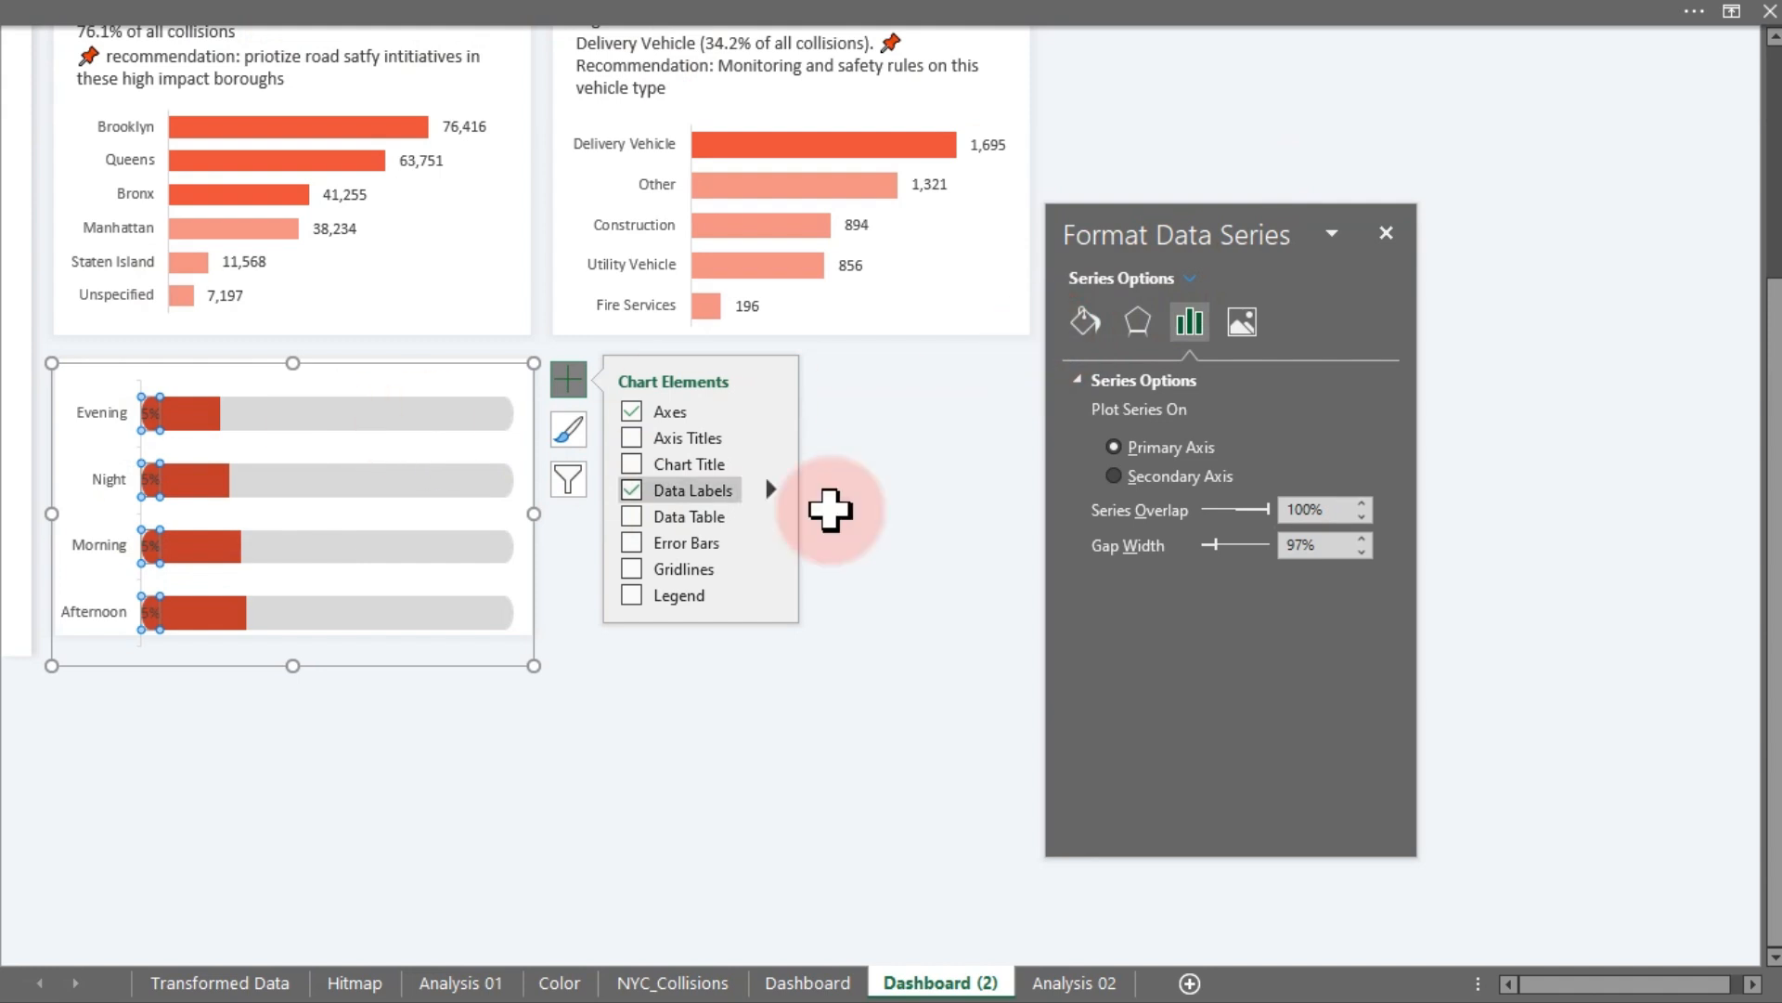
left_click(905, 534)
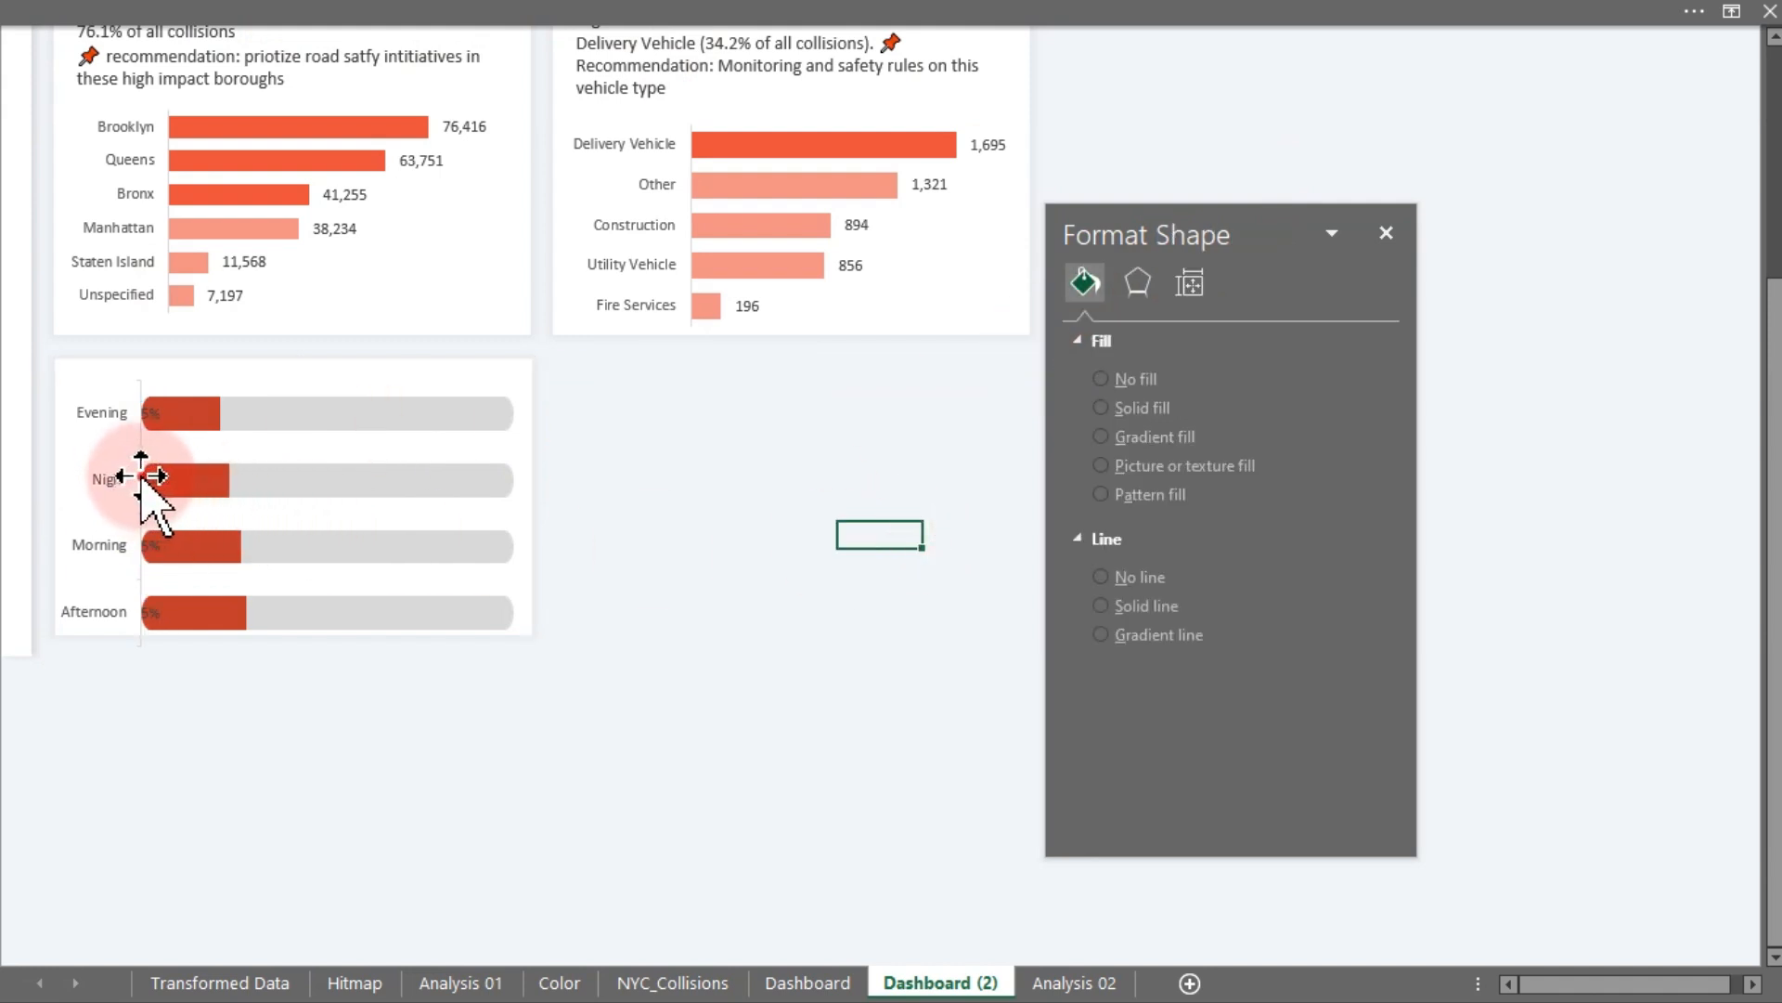
left_click(143, 477)
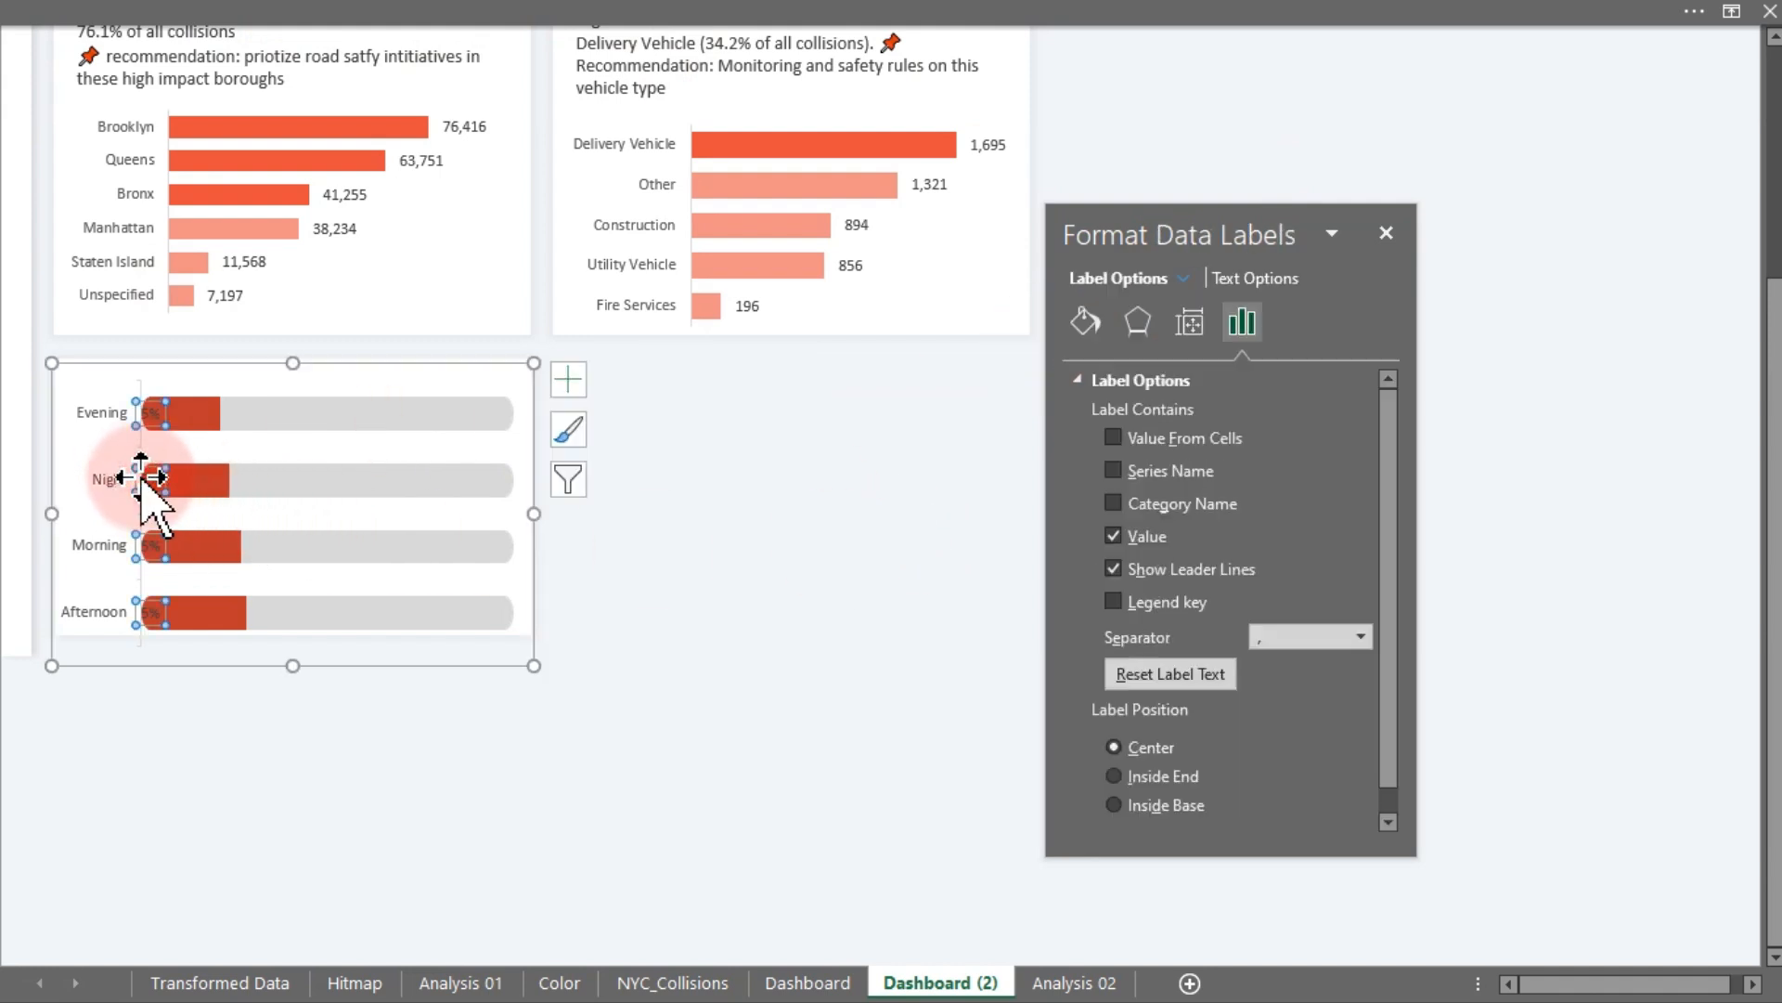
left_click(1248, 282)
left_click(1361, 580)
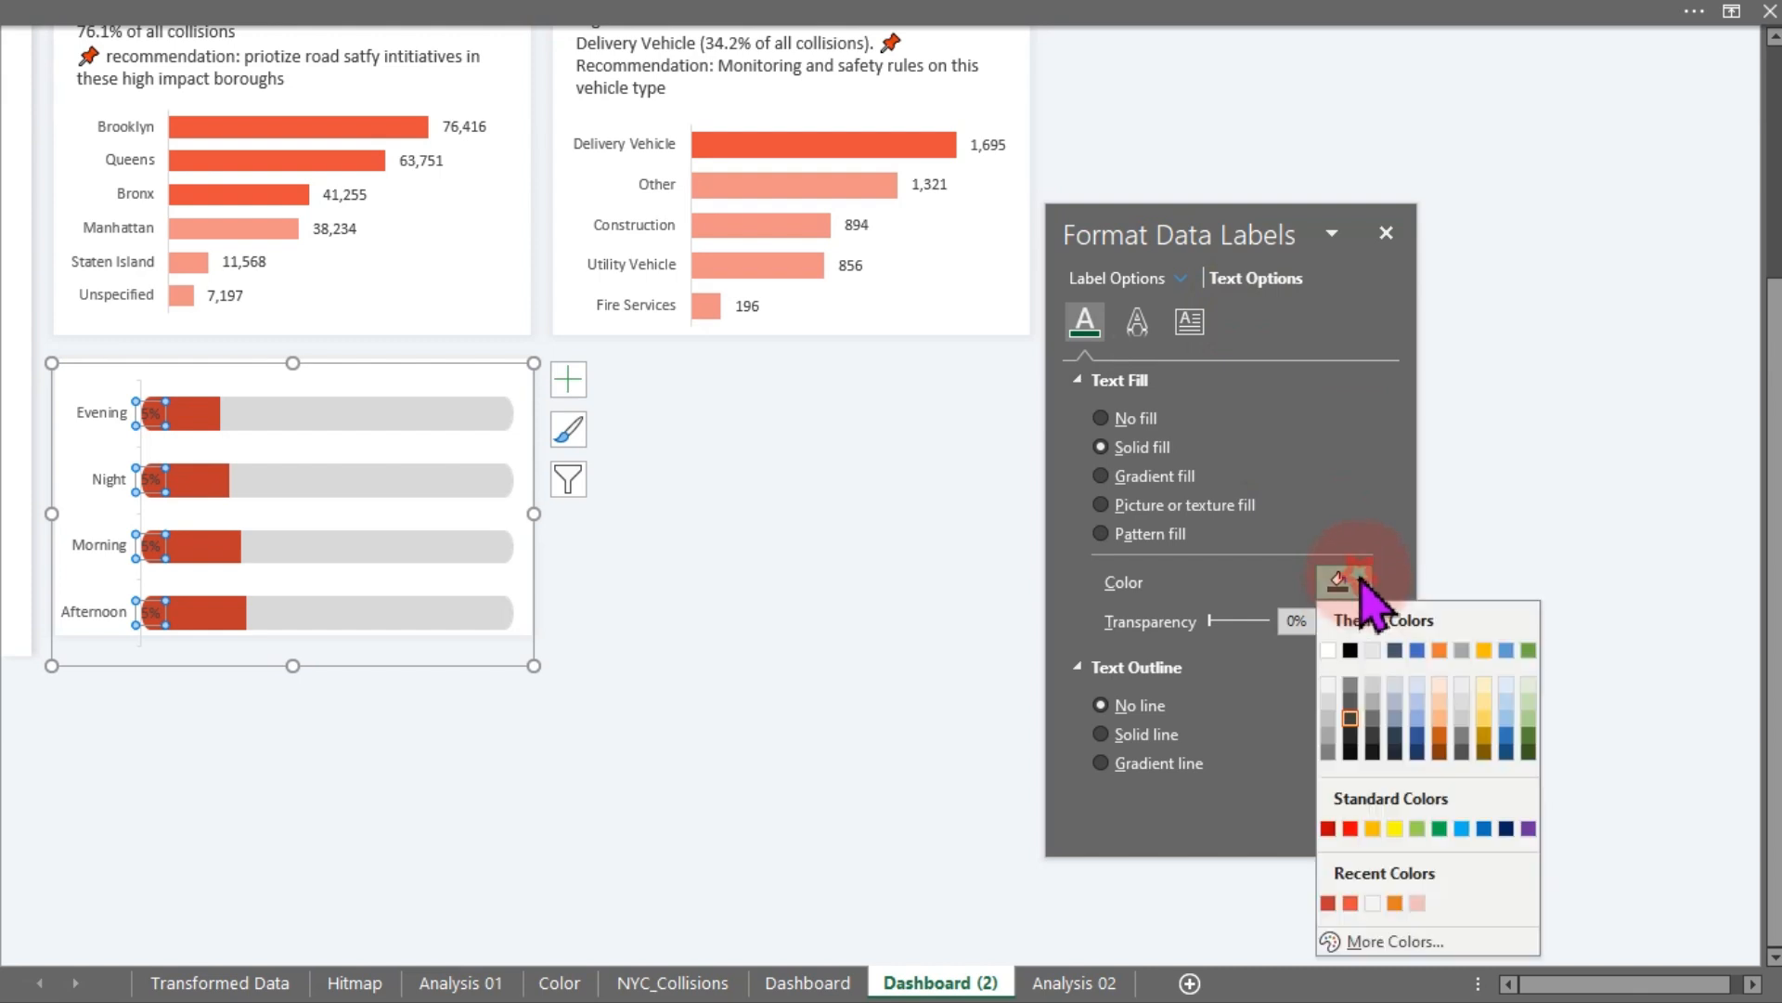
left_click(1330, 655)
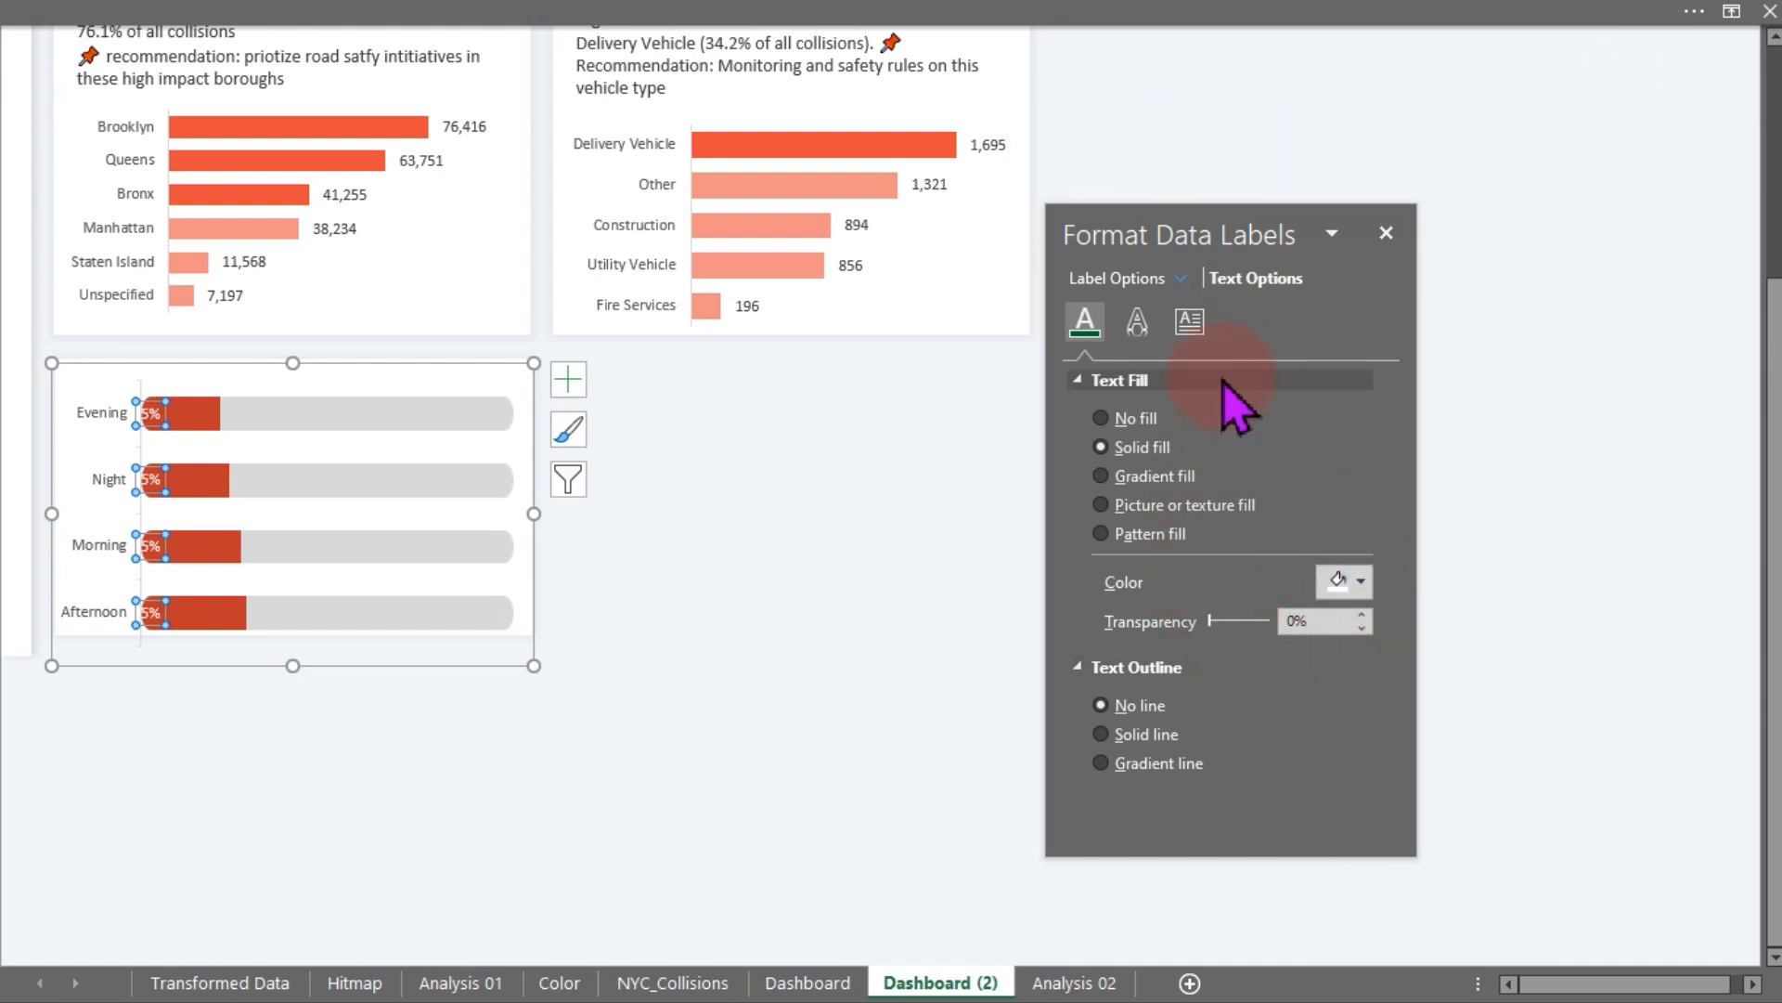
left_click(884, 415)
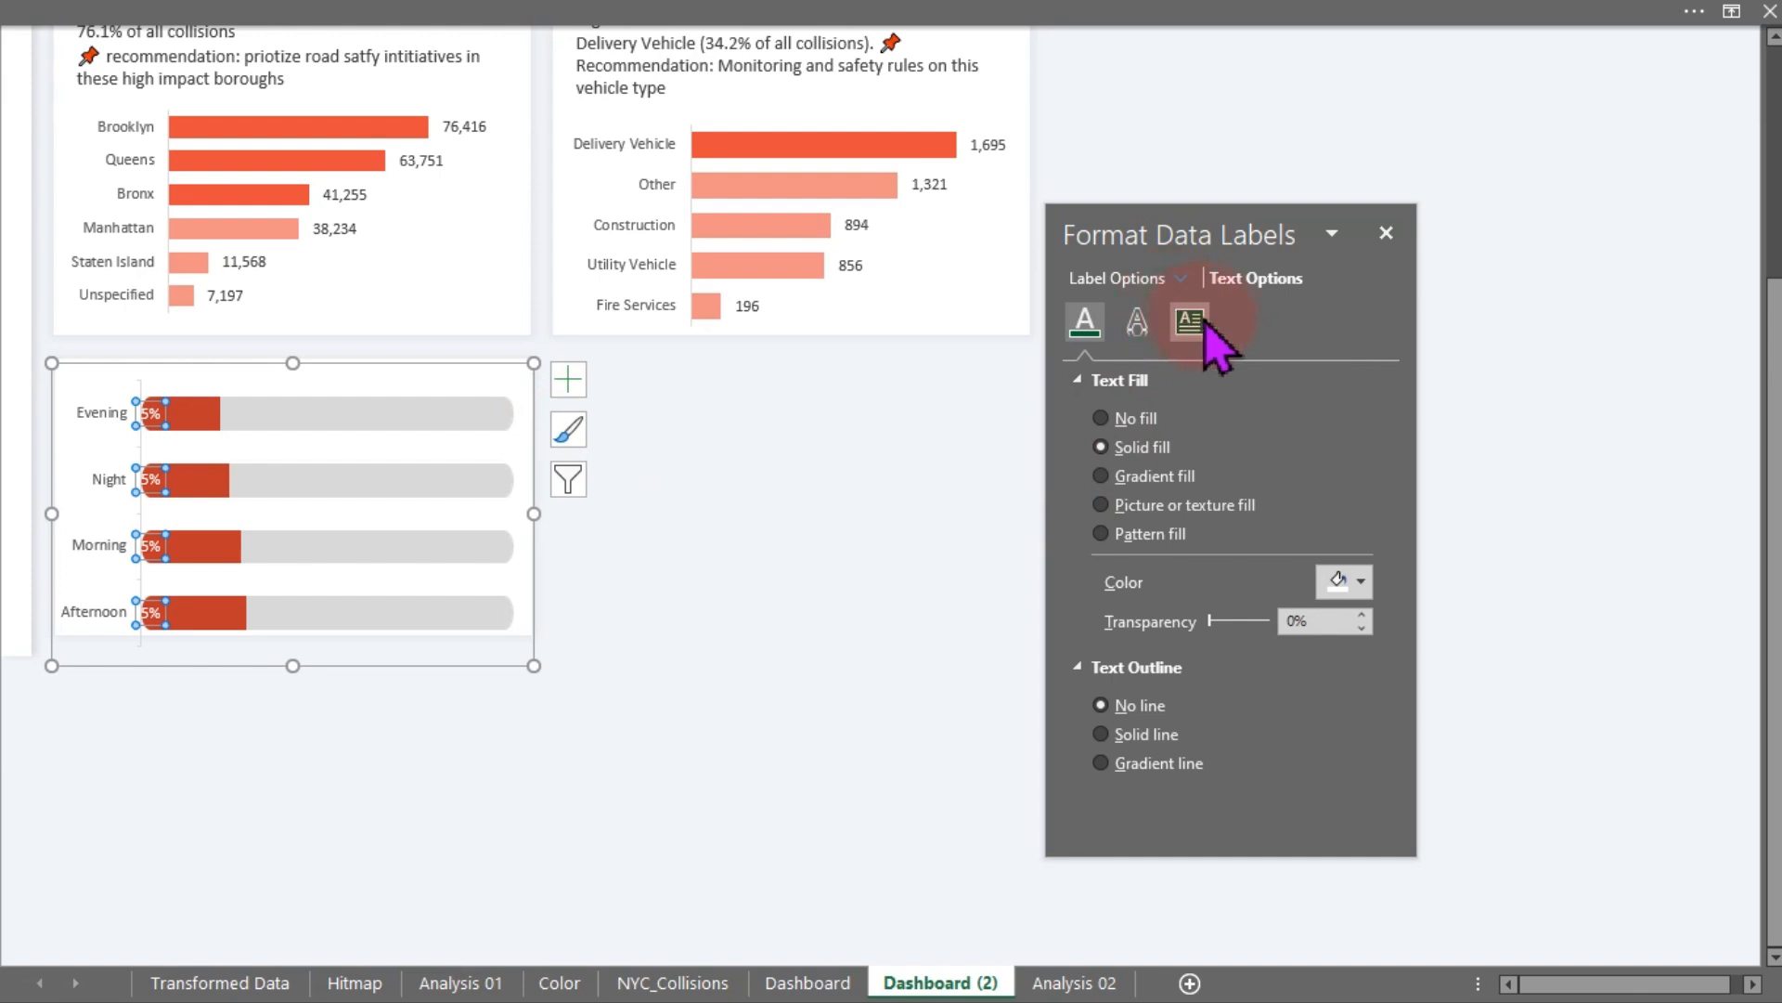
- Make the data labels show values from cells BE11:BE14 on Analysis 02 instead of the value
left_click(748, 426)
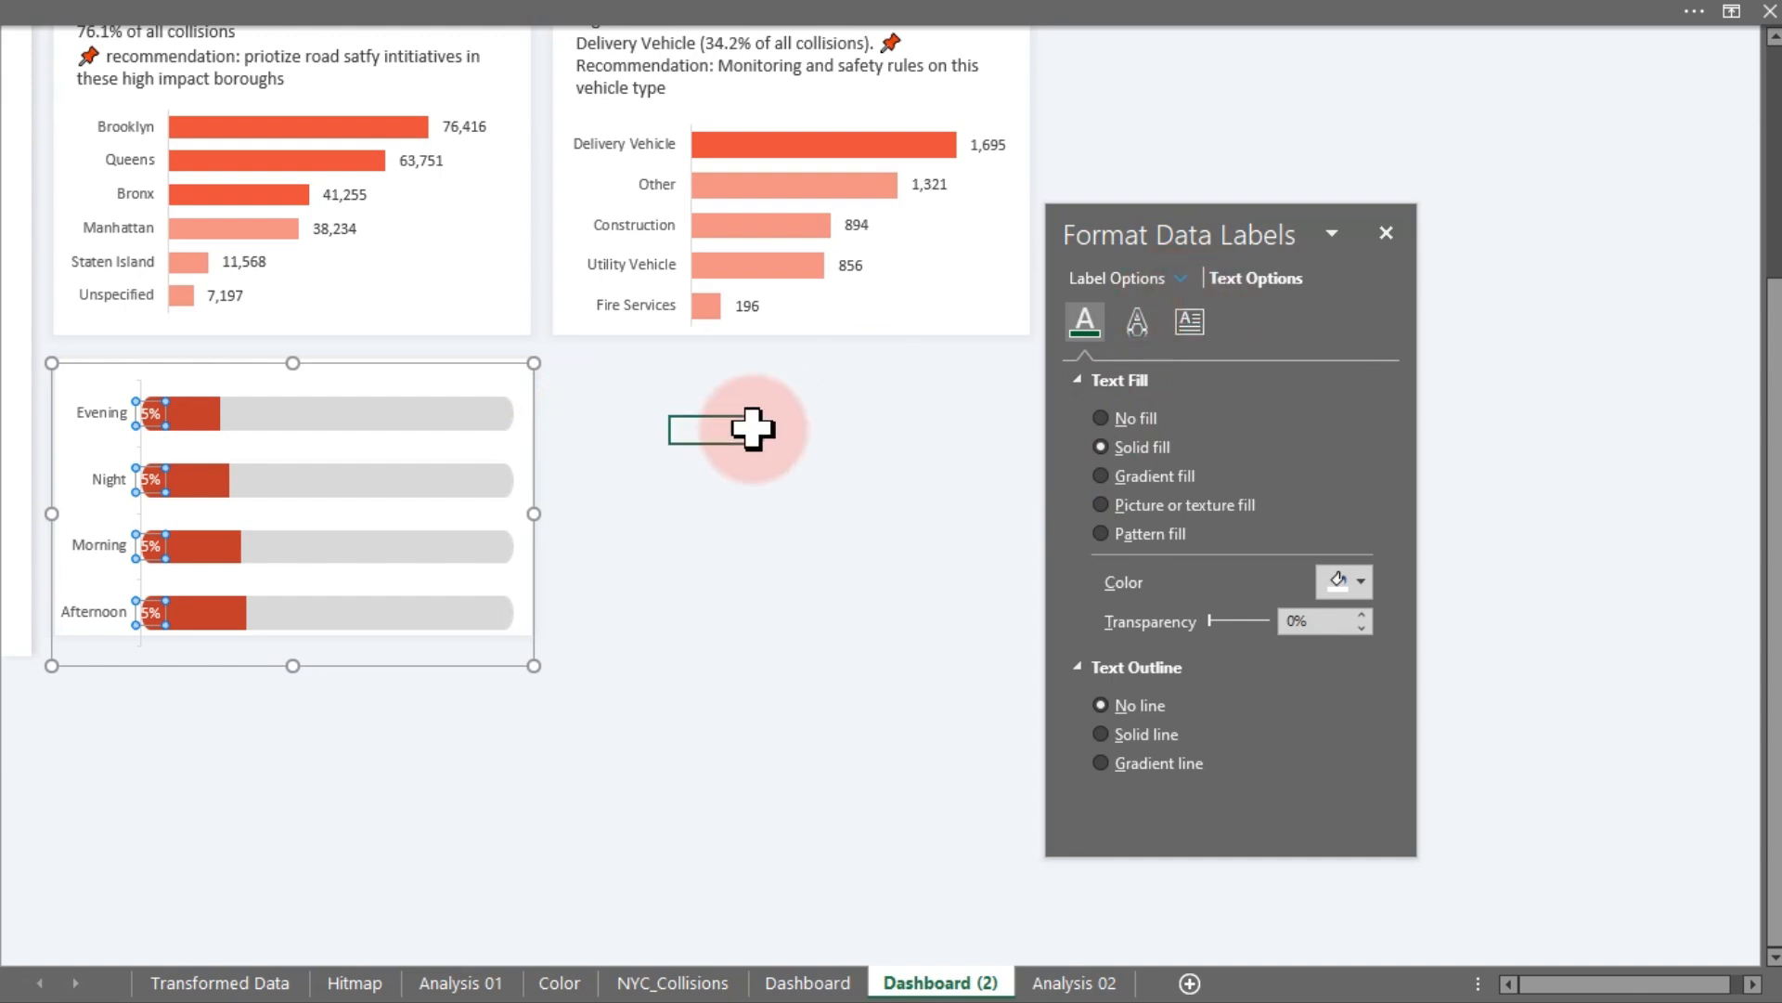
left_click(148, 415)
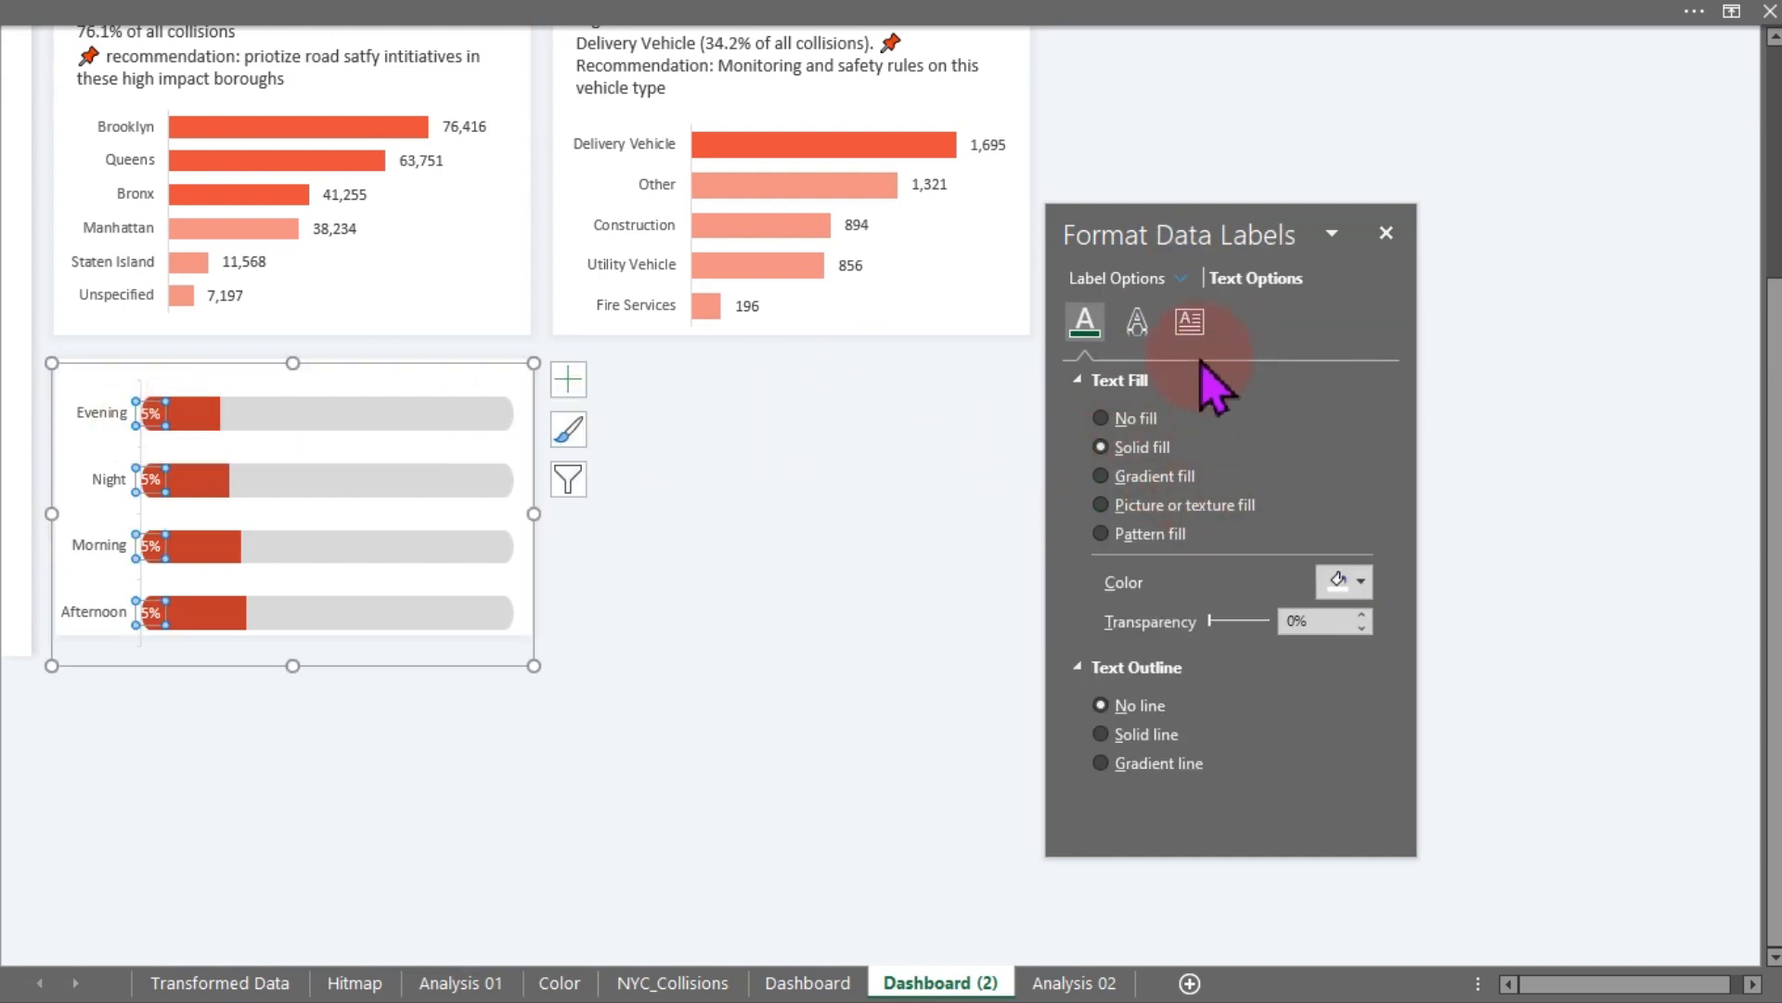
left_click(1191, 325)
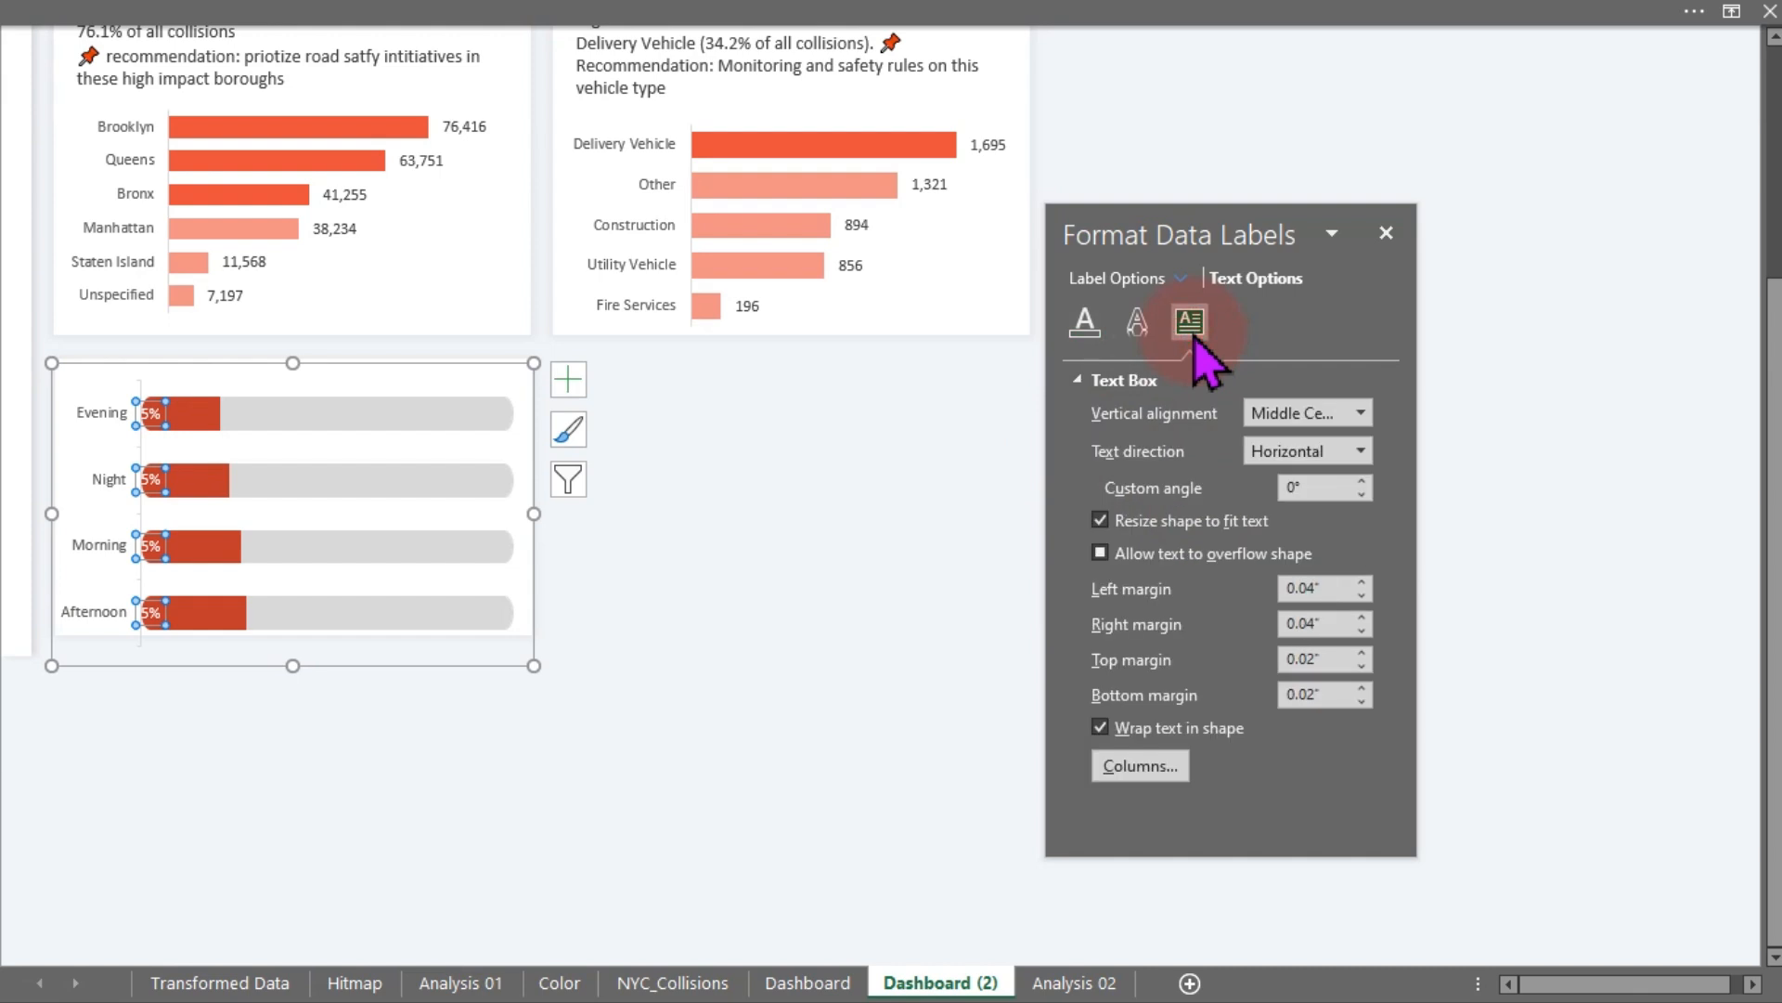
left_click(1086, 320)
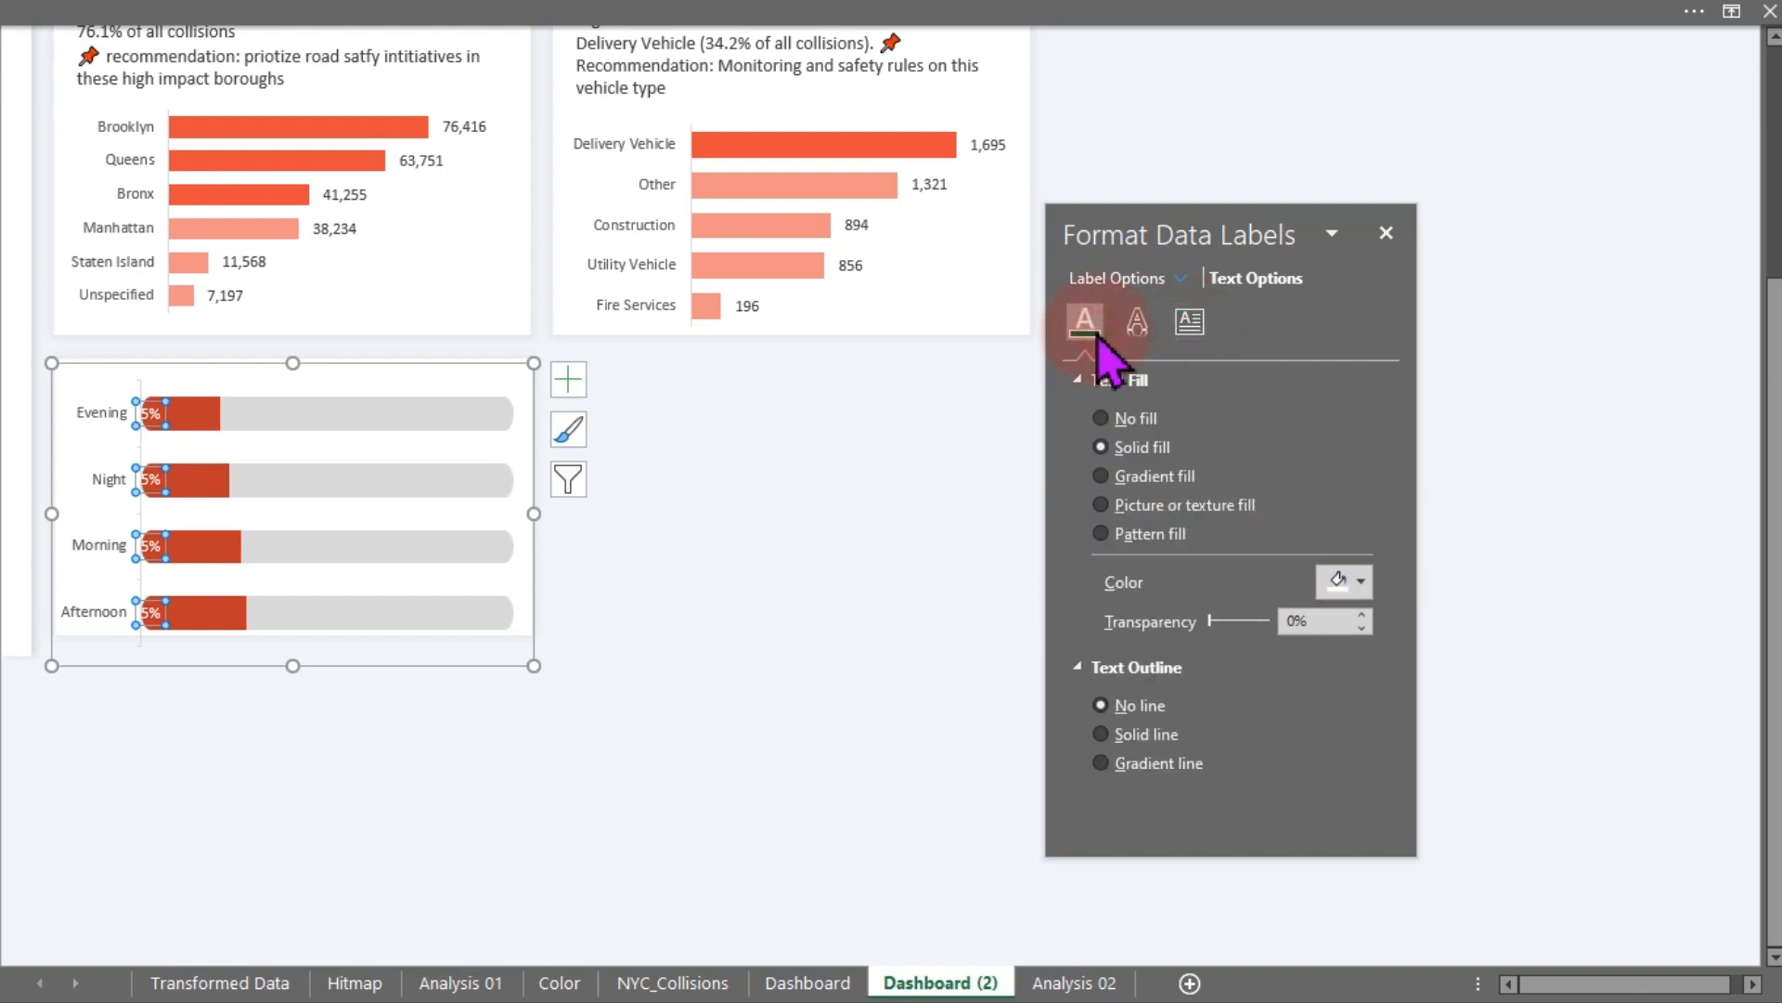
left_click(1157, 283)
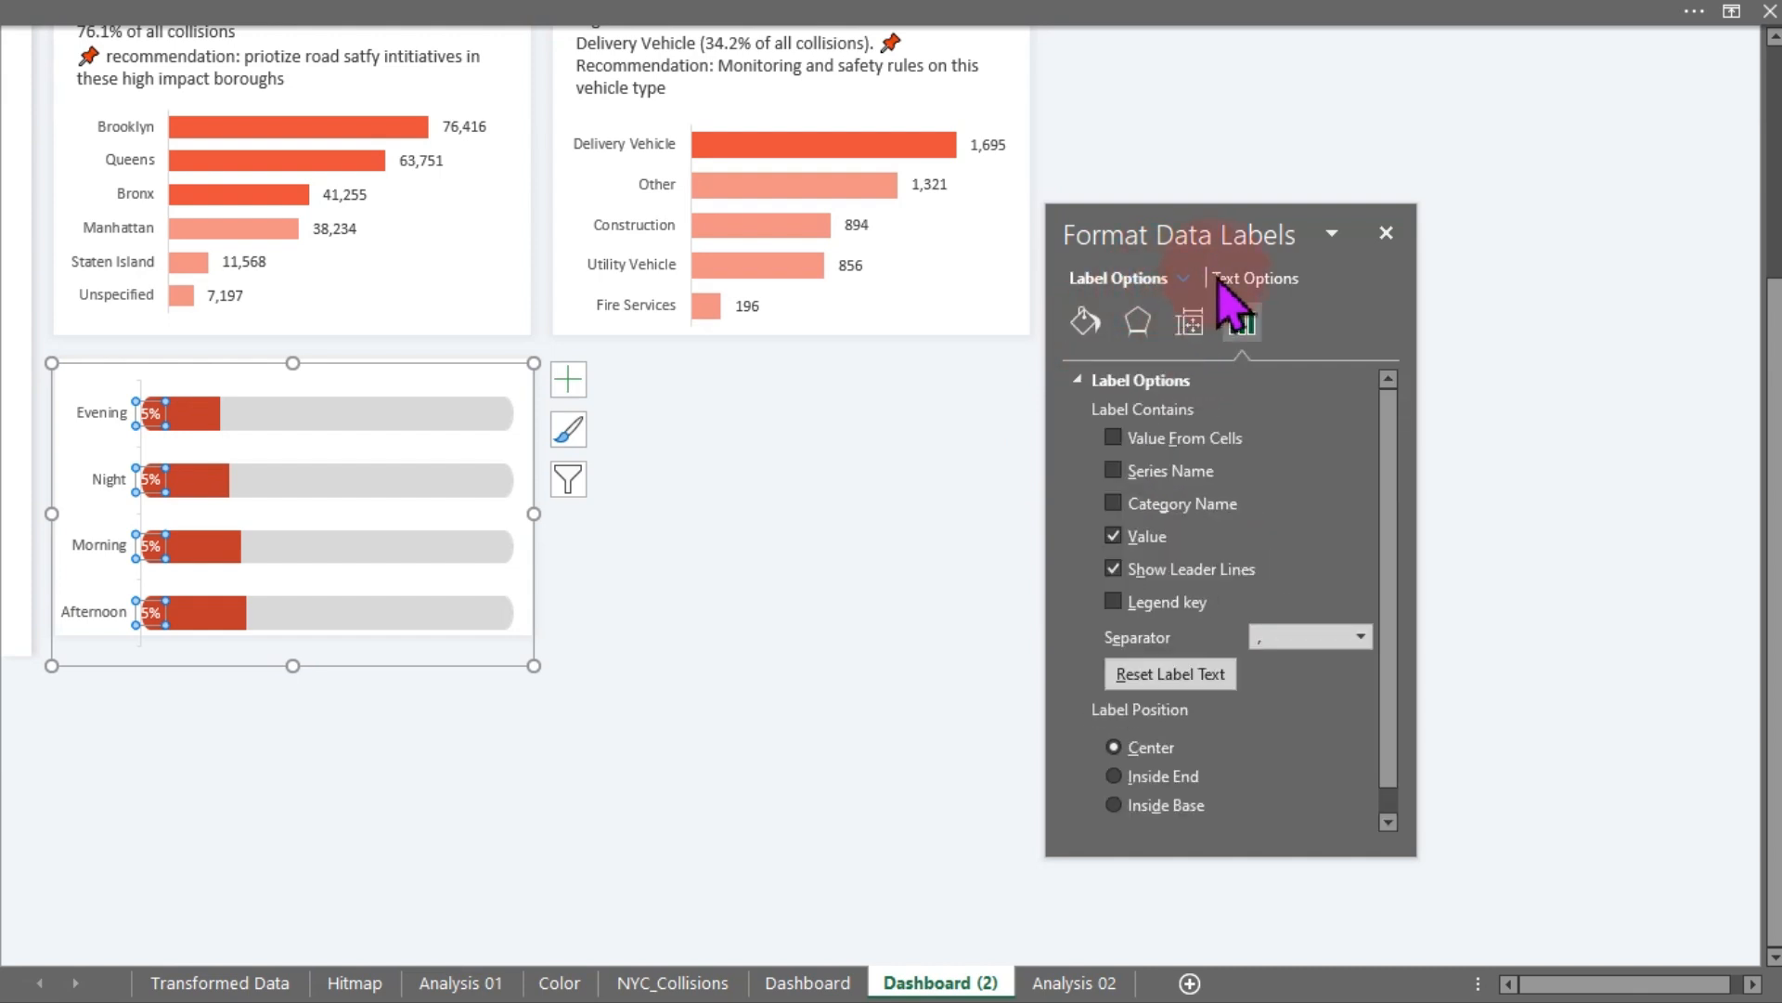
left_click(1151, 439)
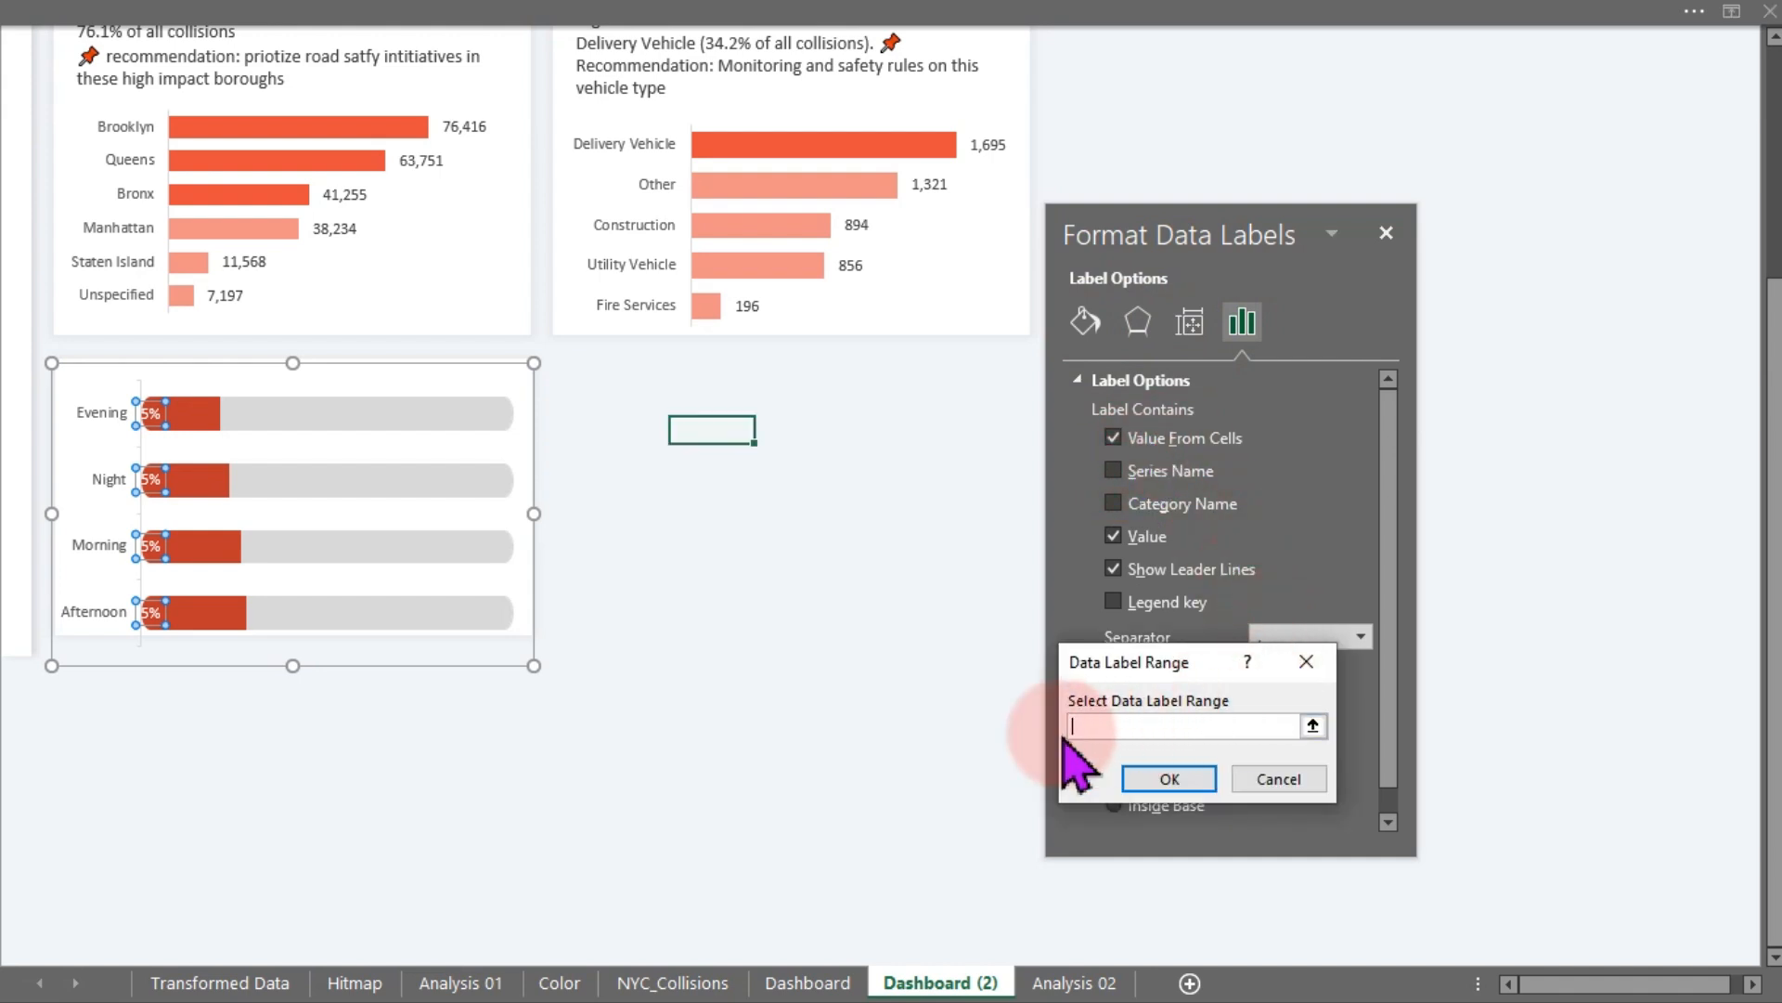
left_click(1041, 992)
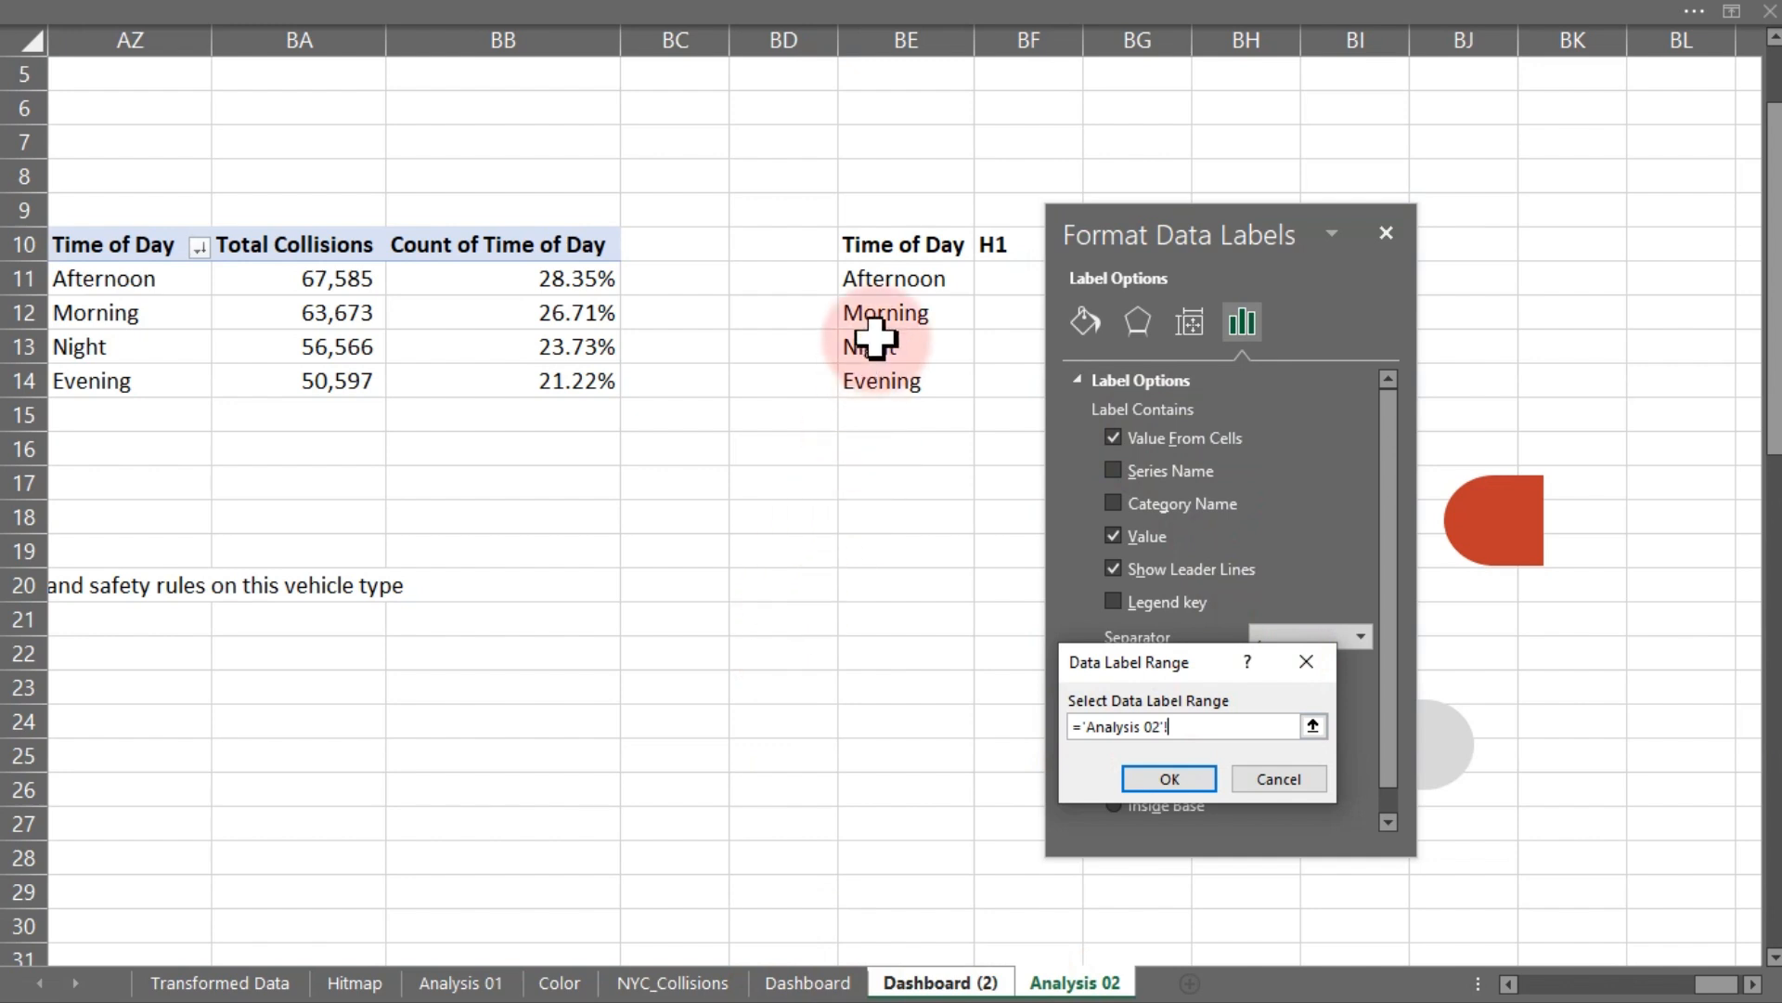
left_click_drag(886, 273, 890, 384)
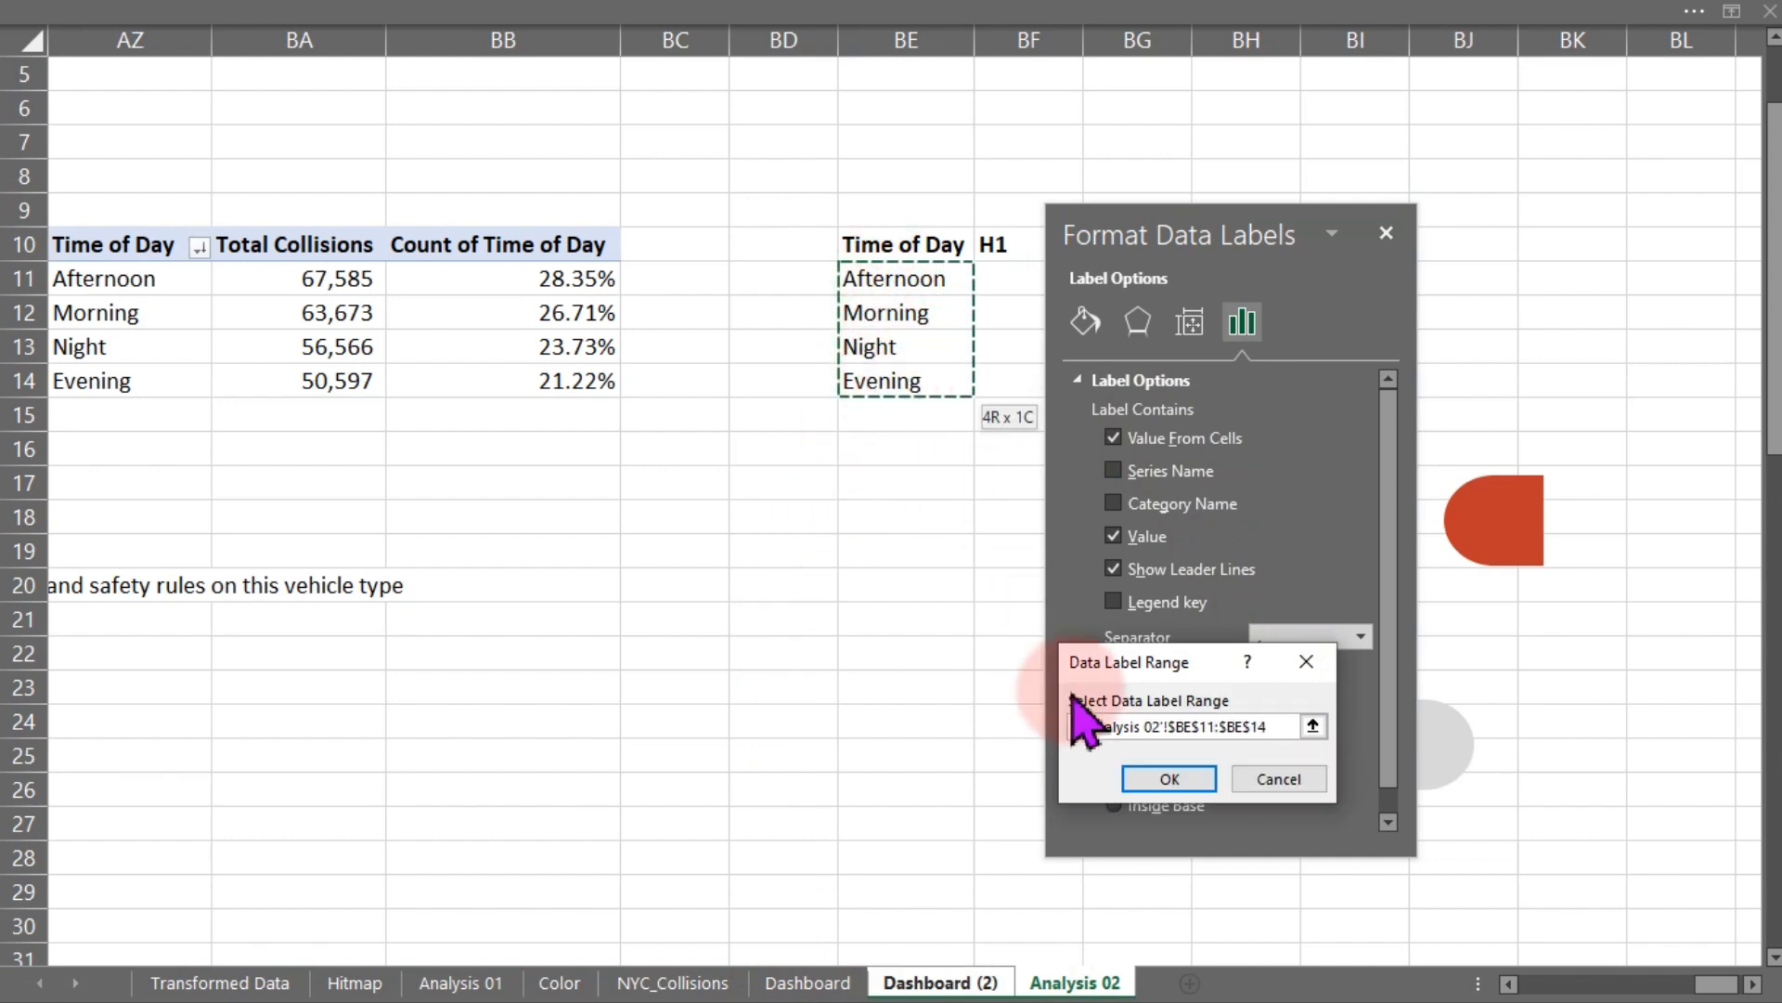
left_click(1144, 778)
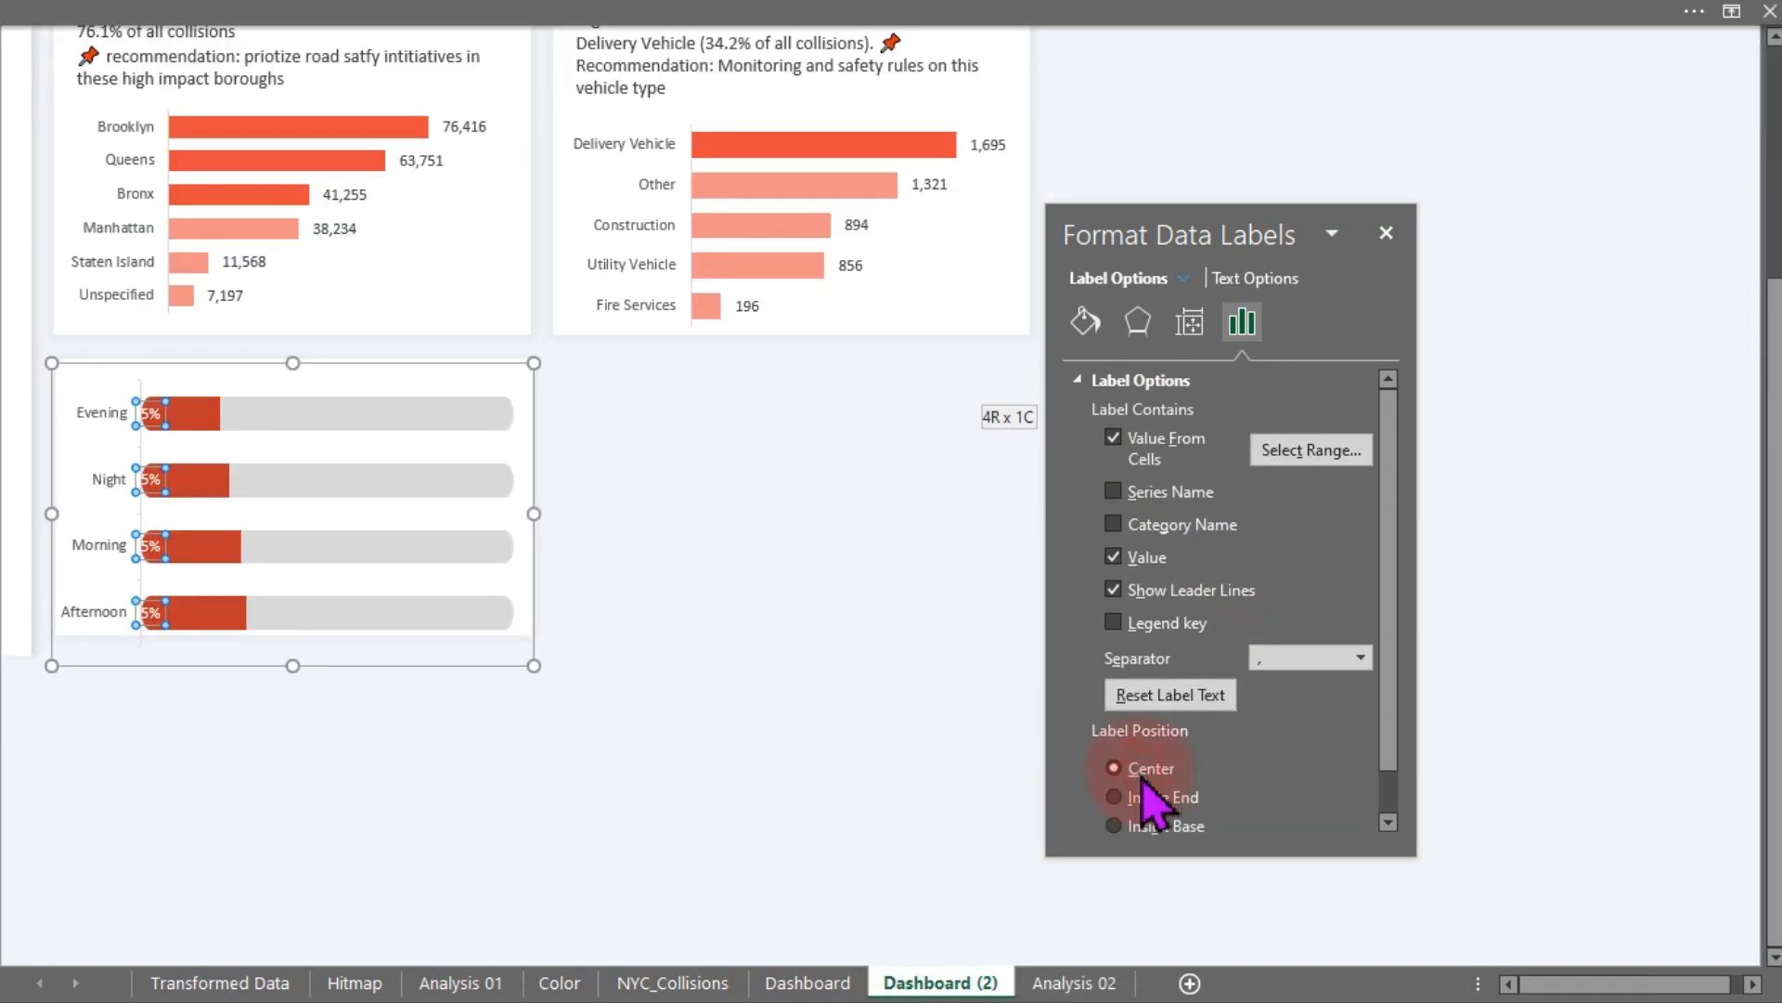
left_click(1117, 559)
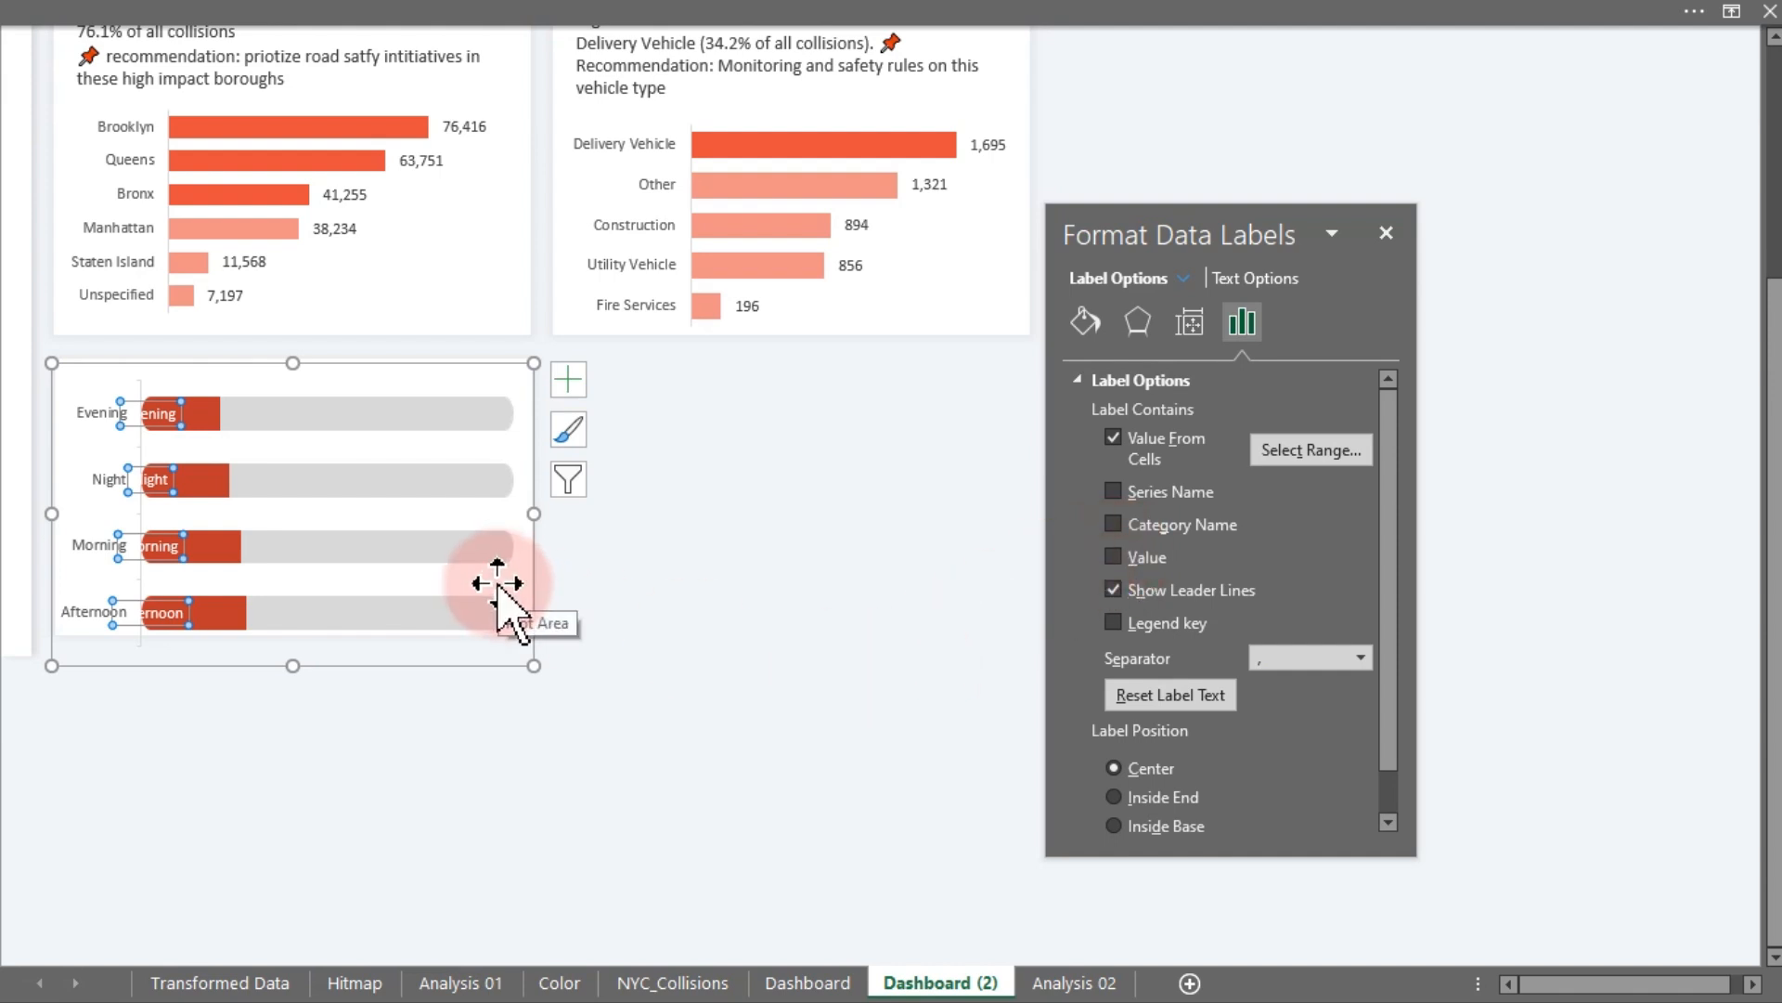
- Delete the chart's vertical axis and set the front series' category labels to the Inside Base position
left_click(97, 481)
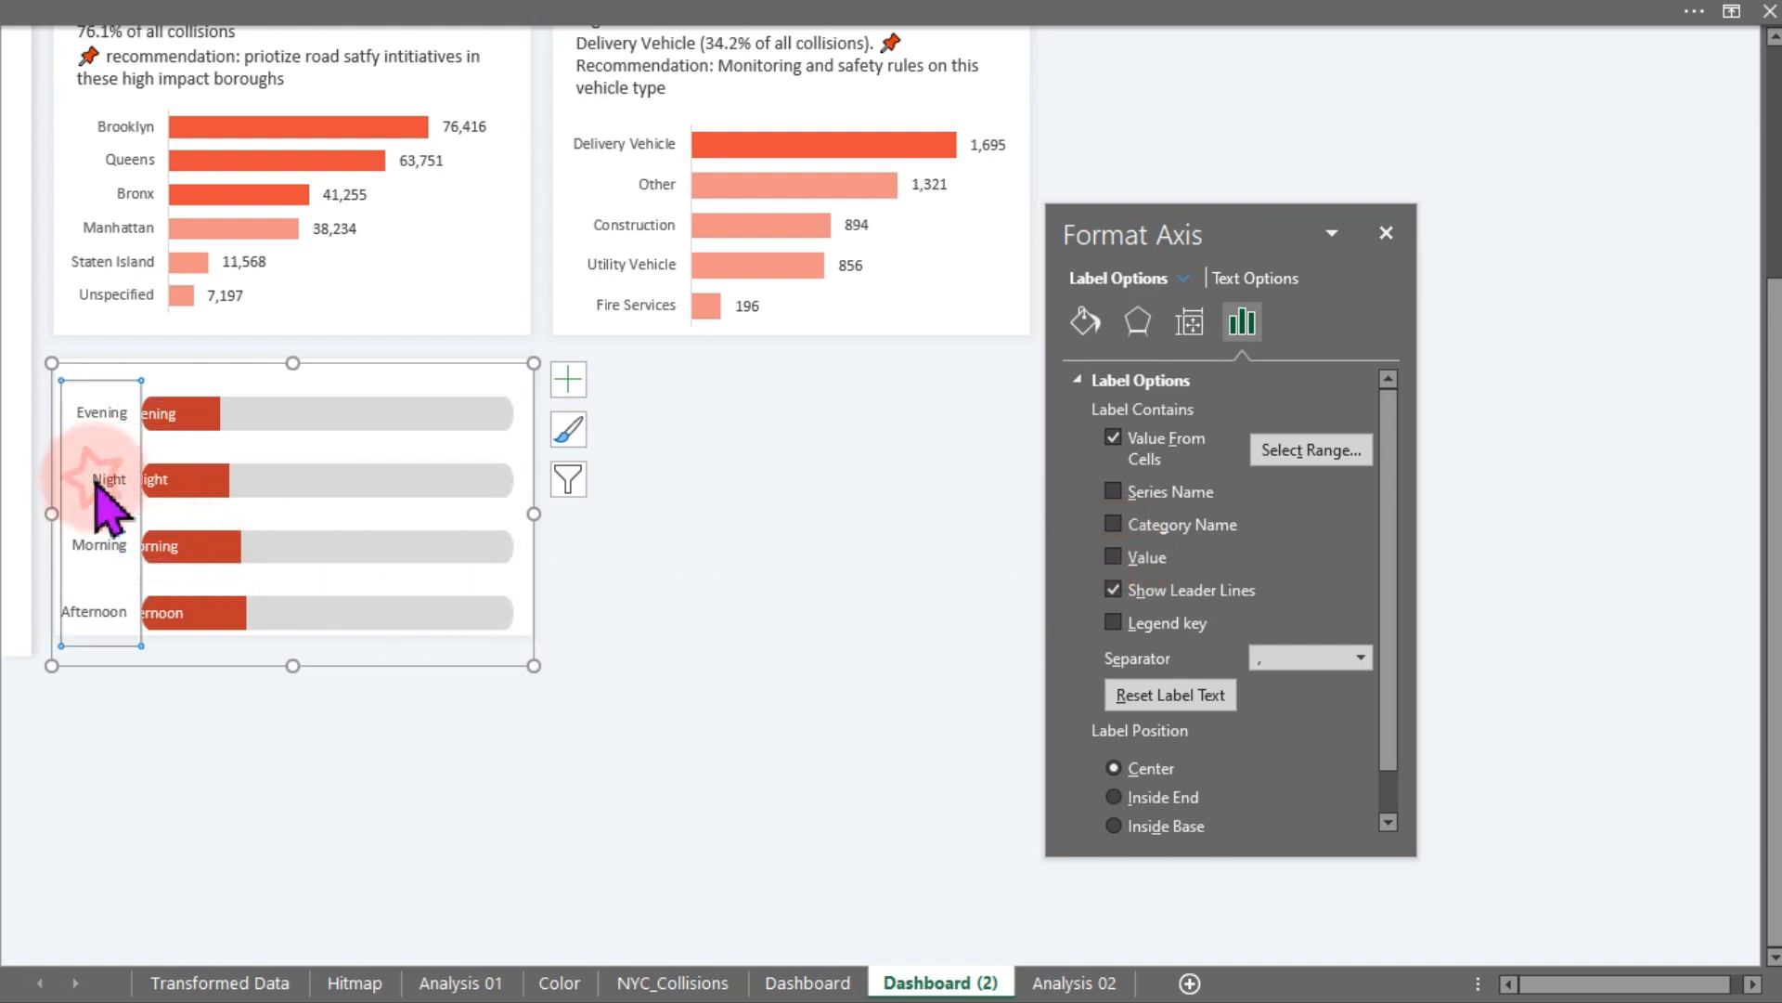
key("Delete")
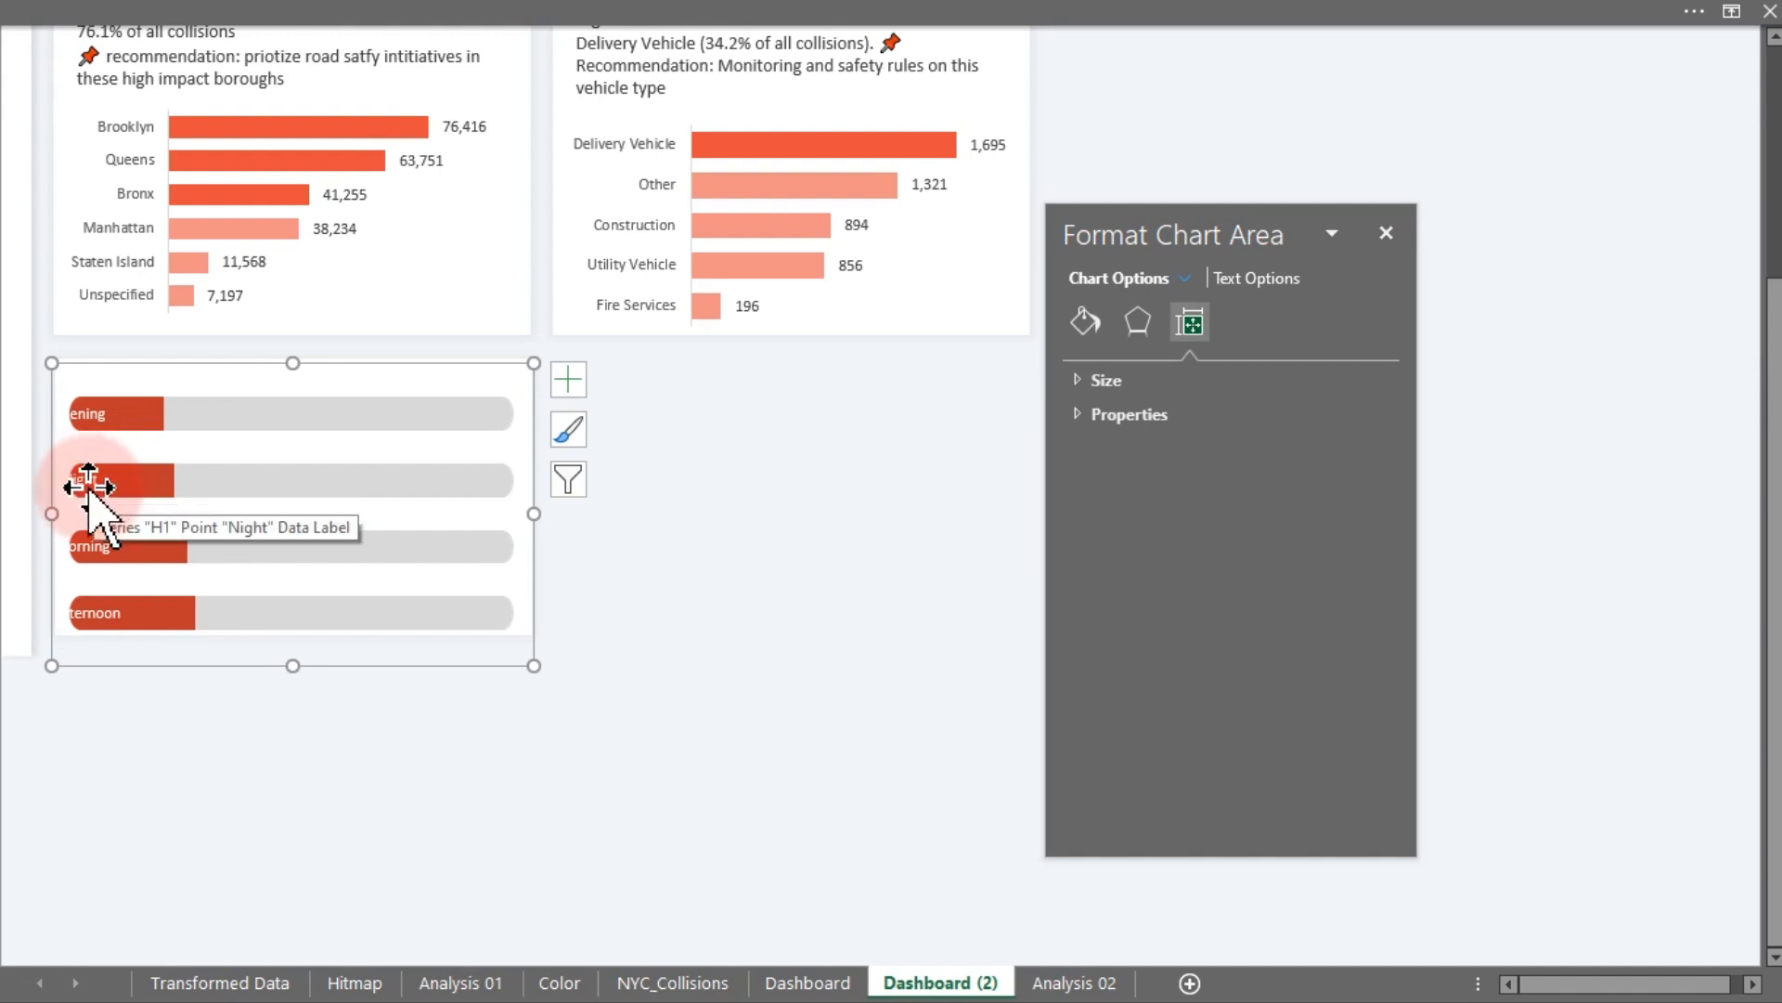
left_click(88, 485)
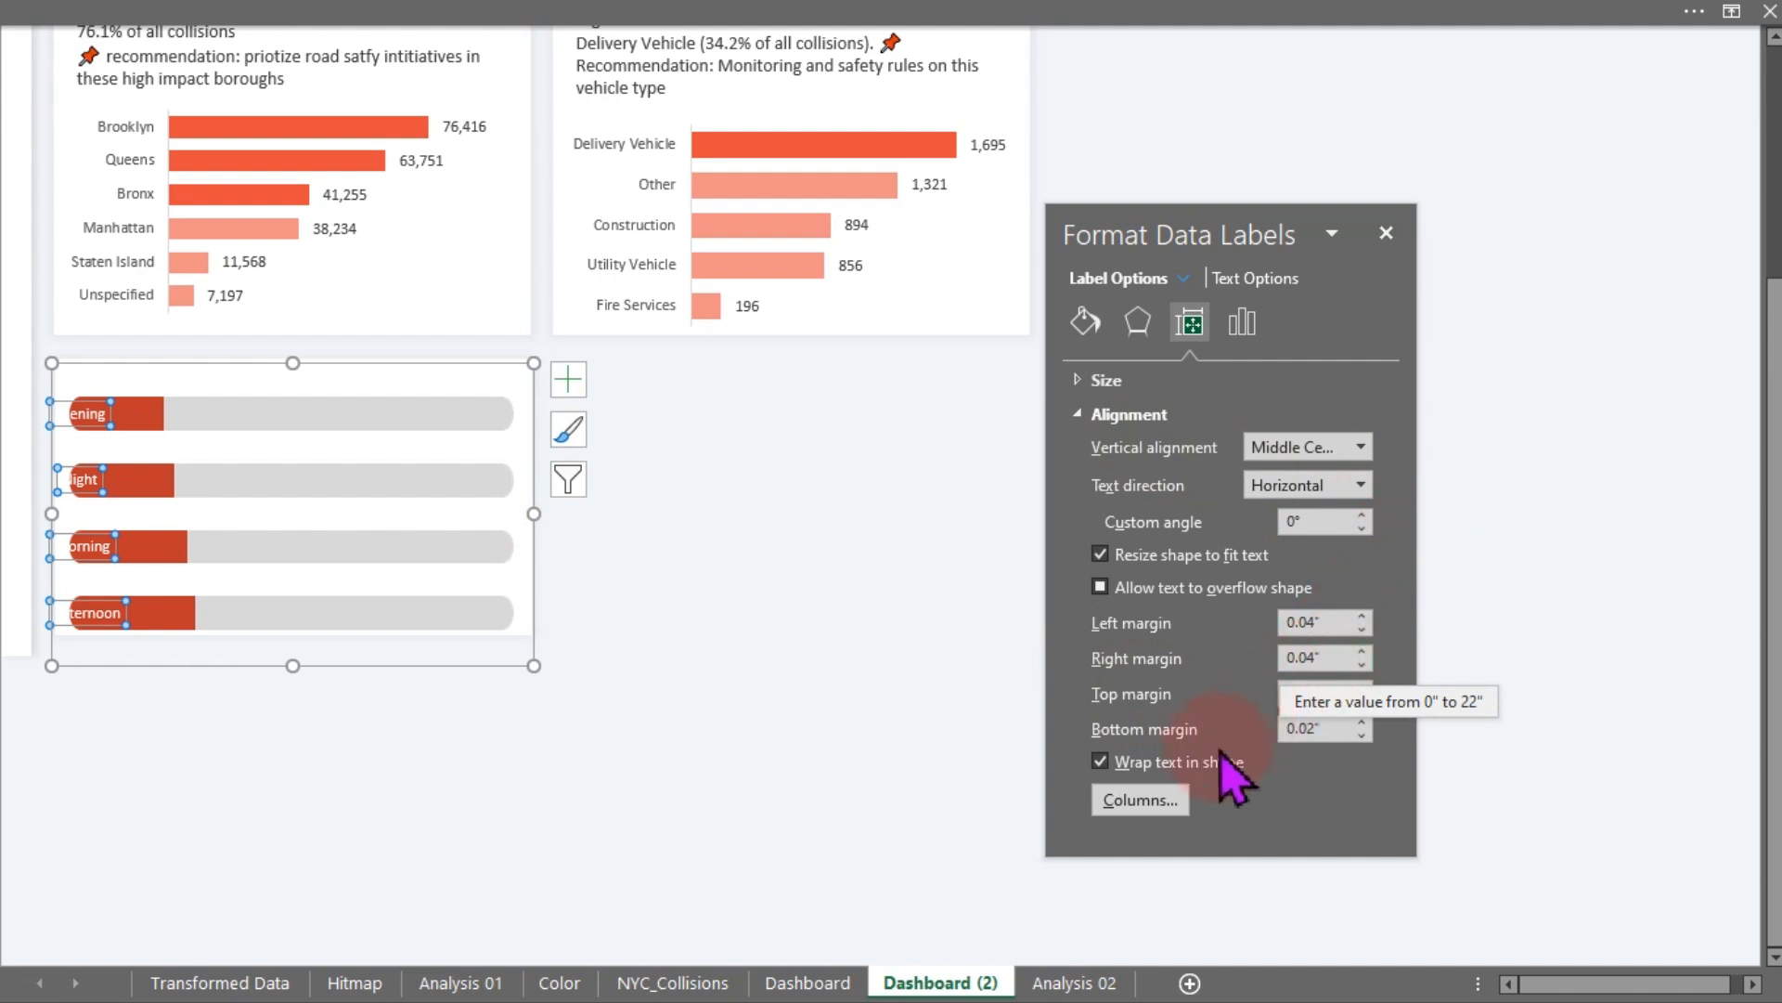
left_click(1244, 322)
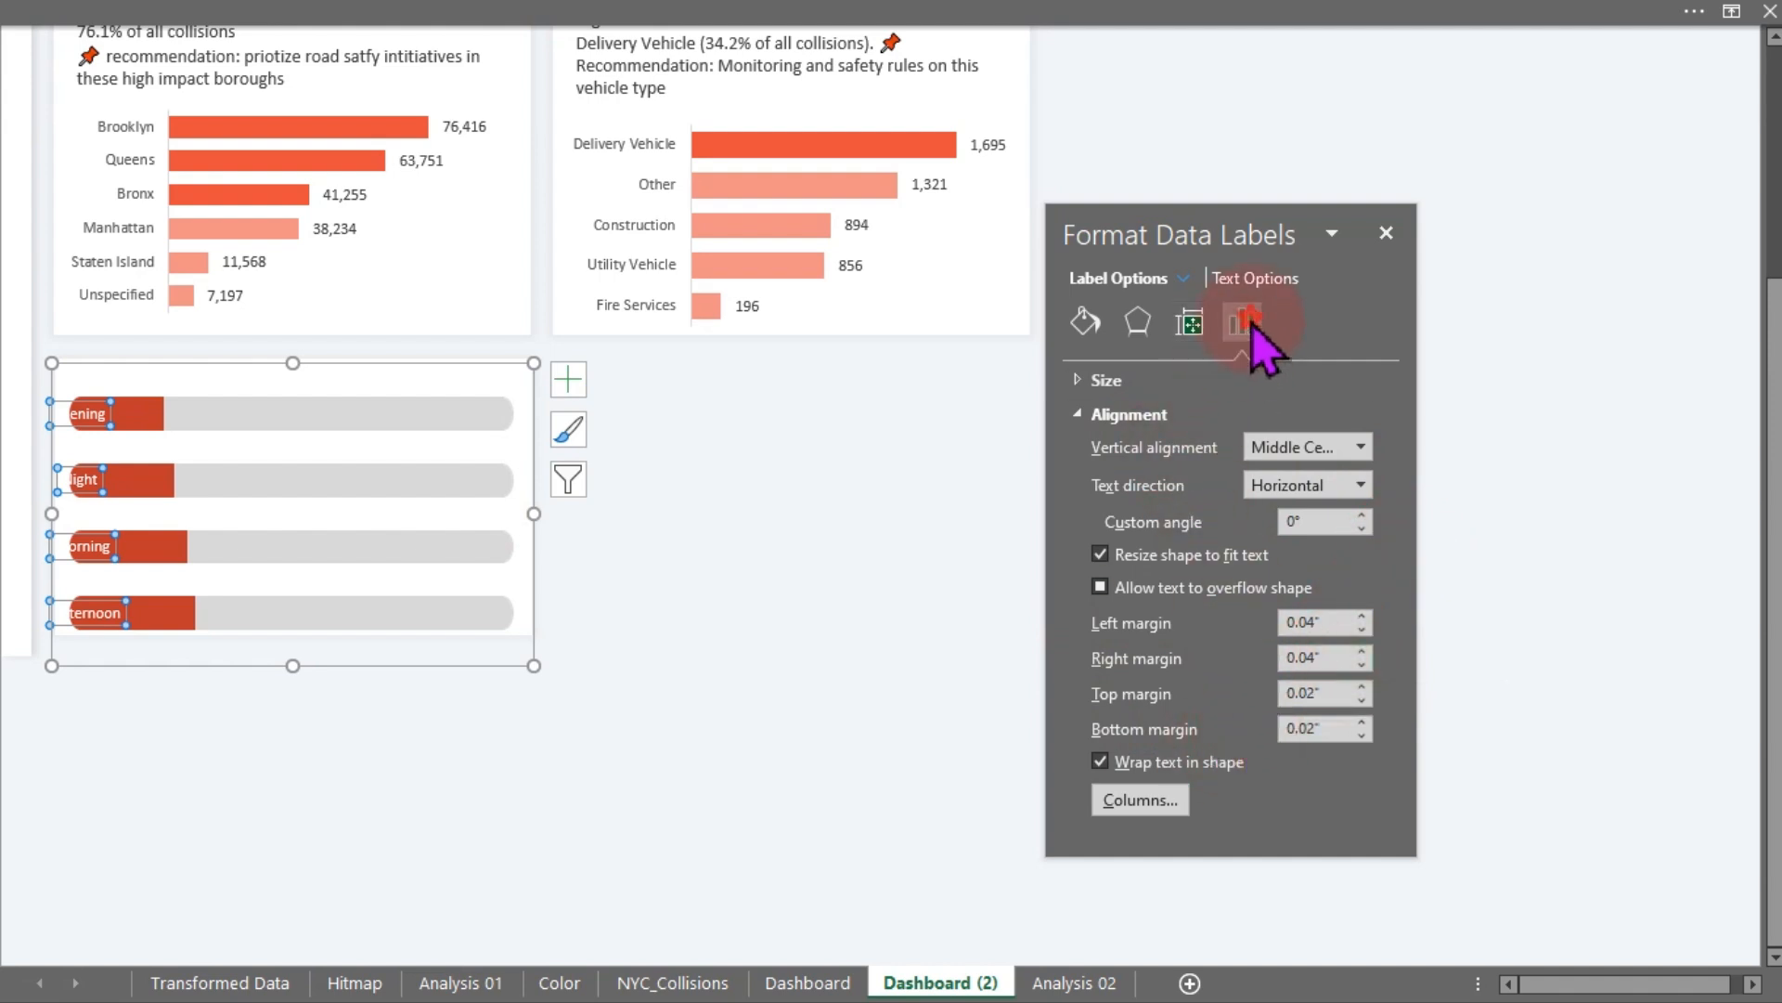
left_click(1141, 381)
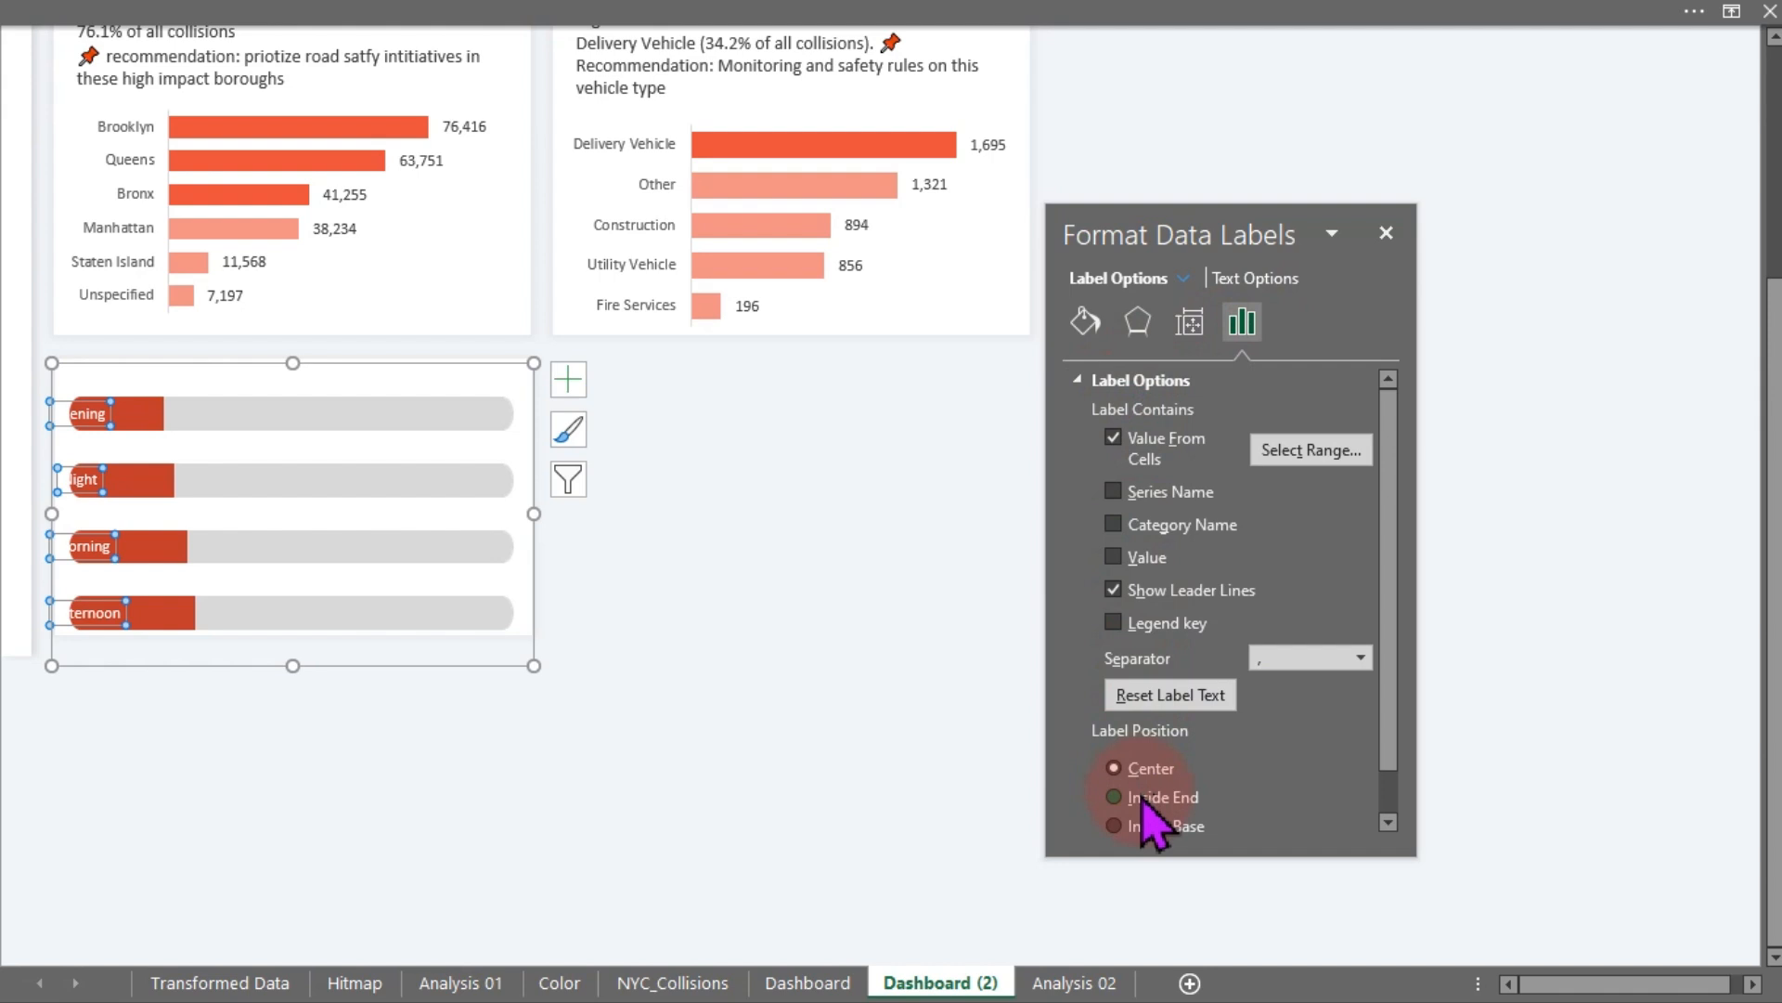
left_click(1115, 826)
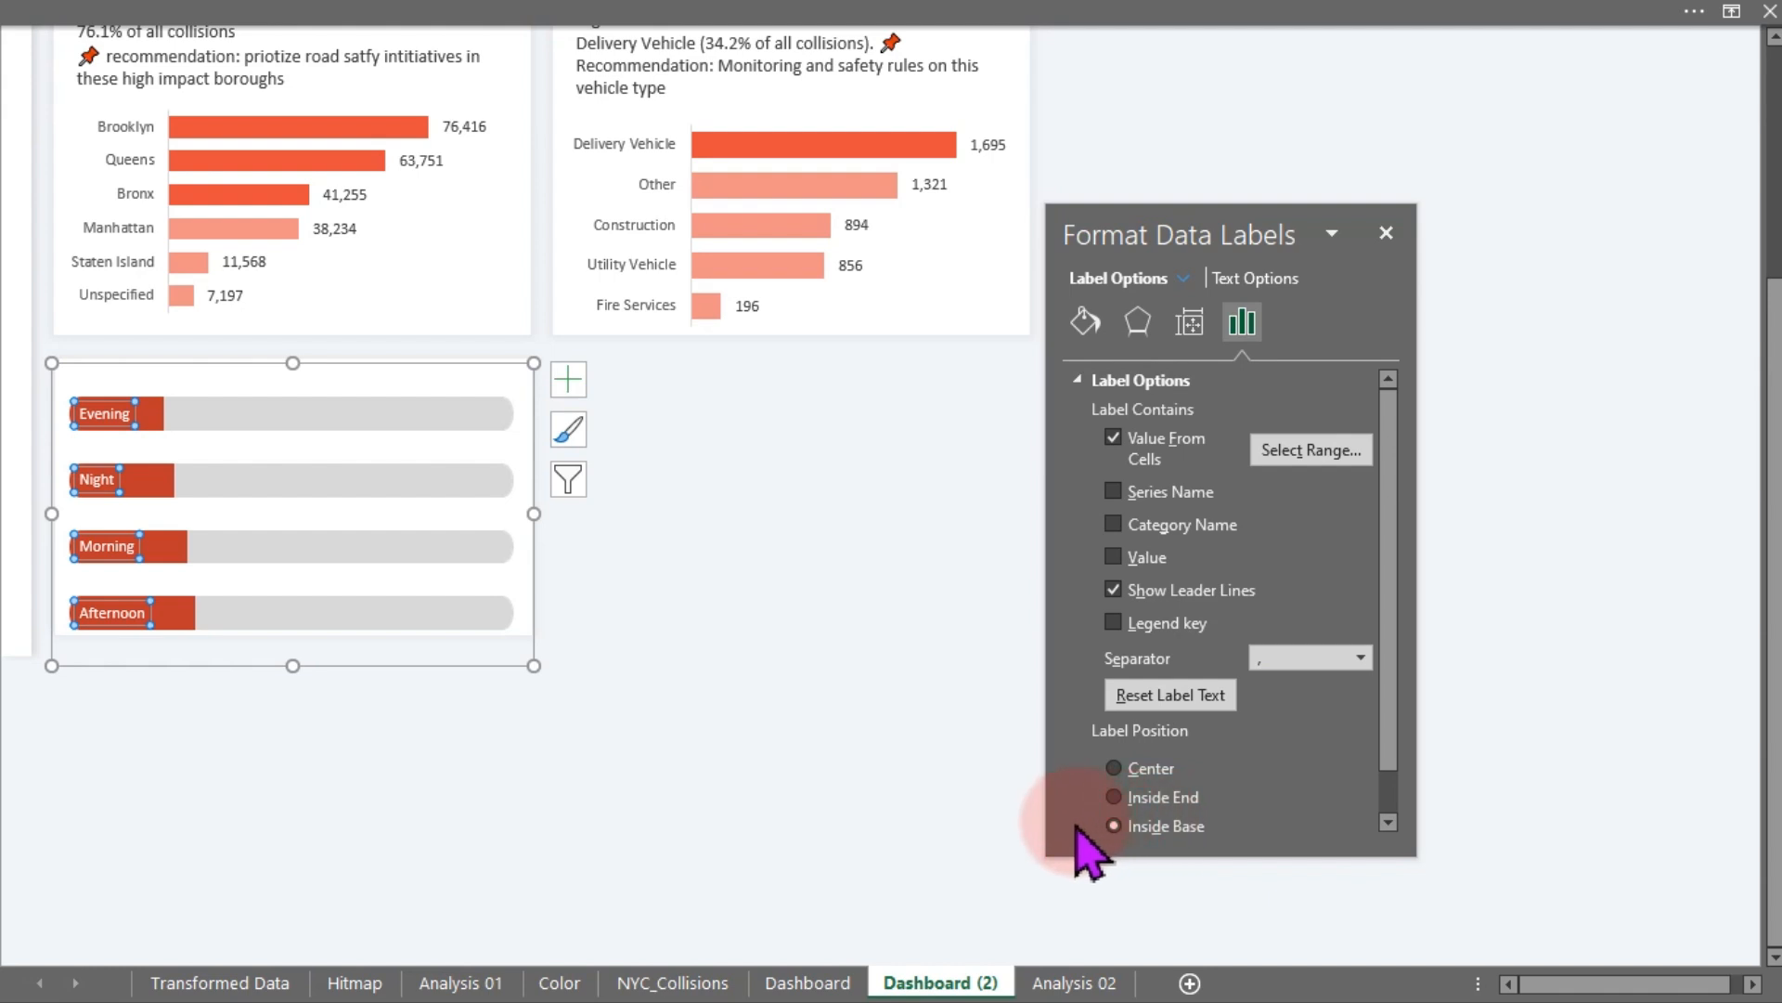
left_click(703, 696)
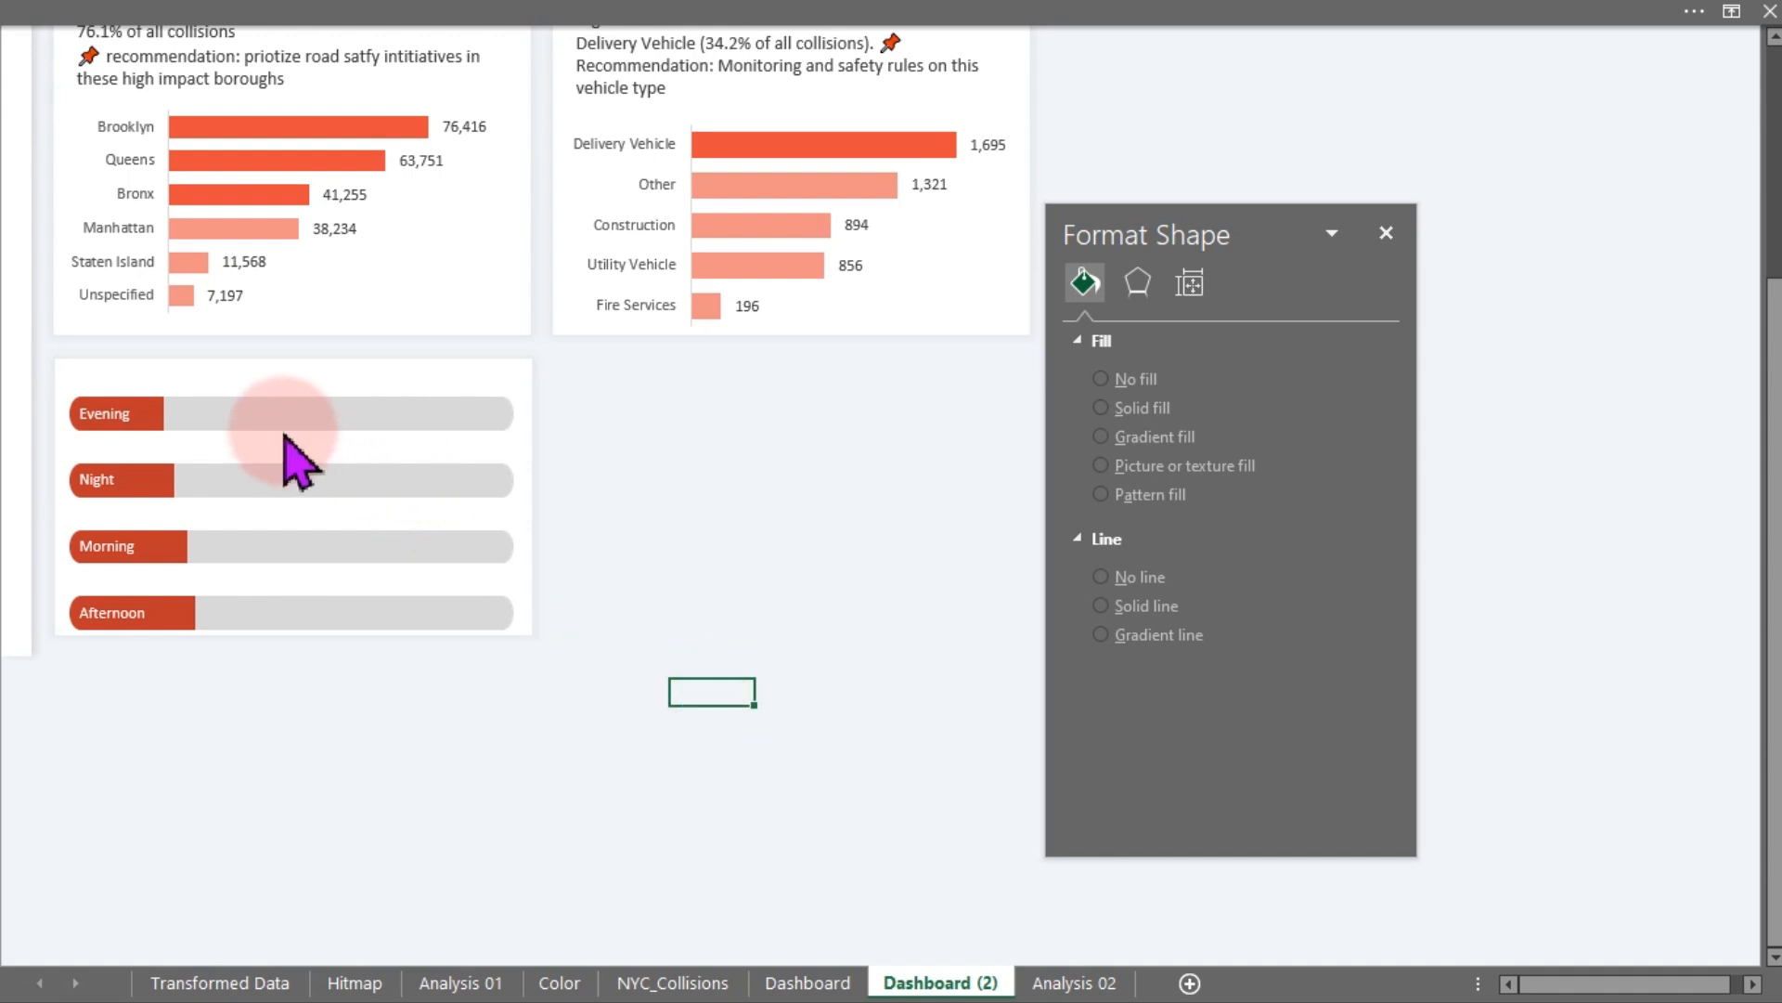
- Add data labels to the grey background series showing values from cells BB11:BB14 on Analysis 02 instead of the value
left_click(255, 415)
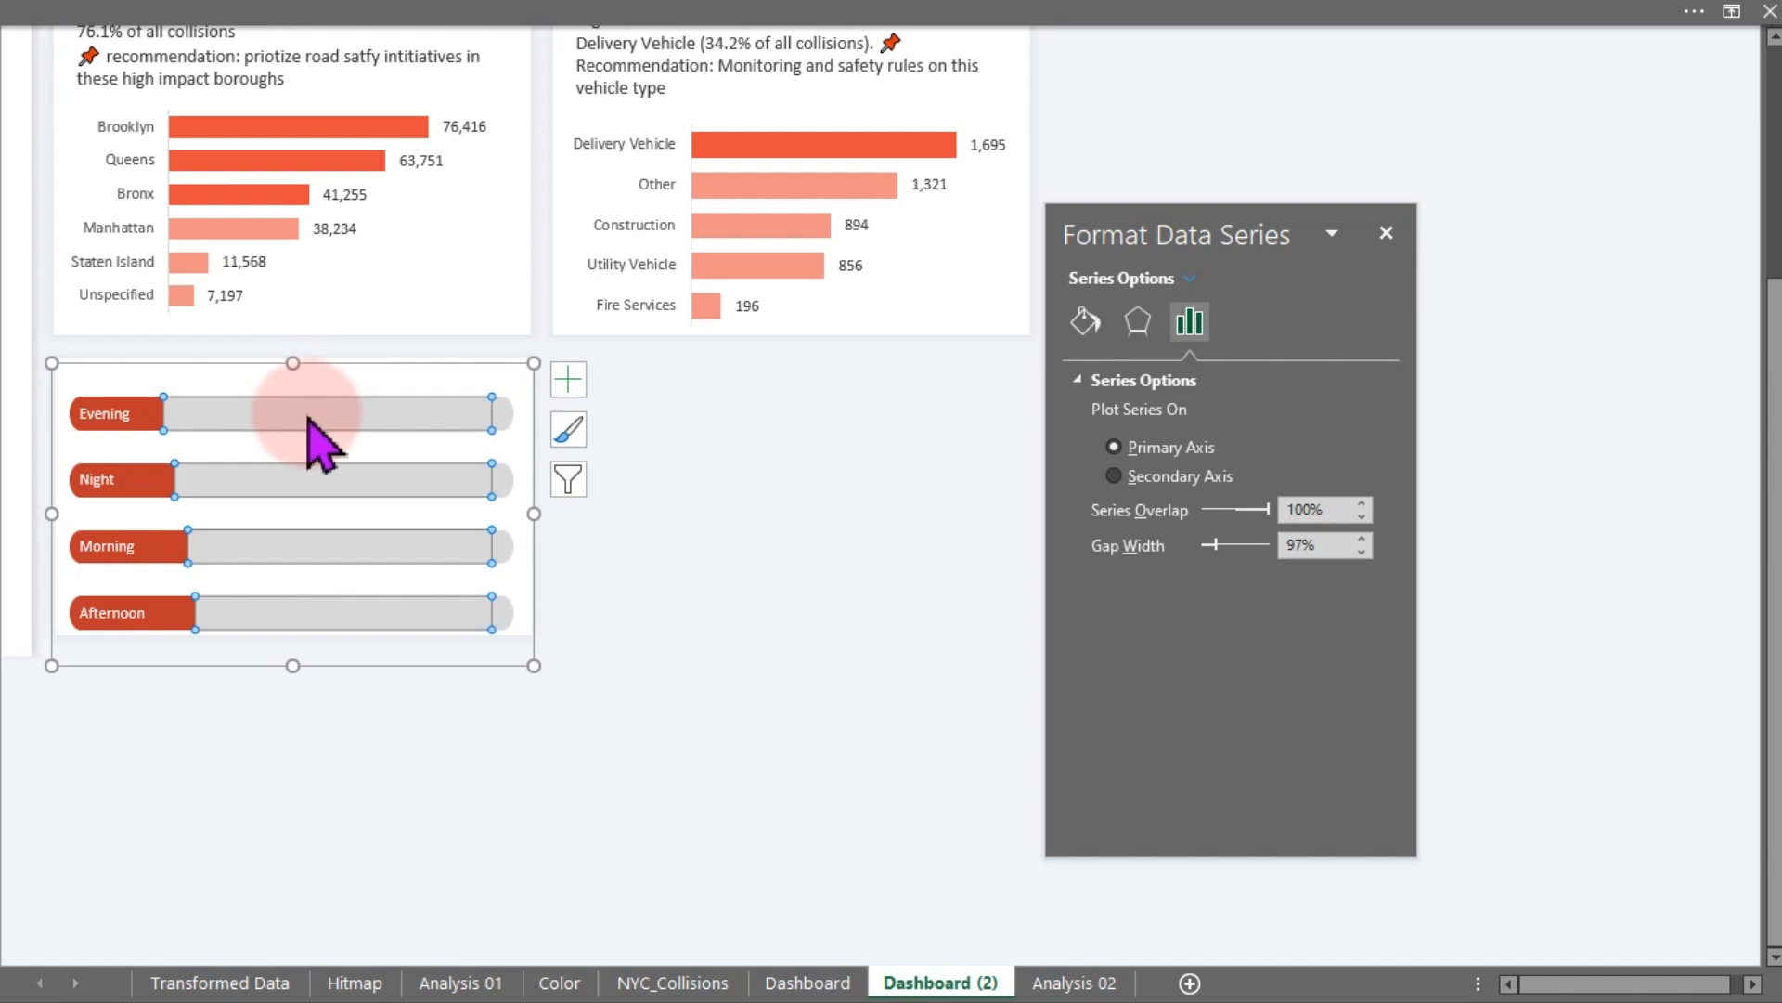
left_click(568, 379)
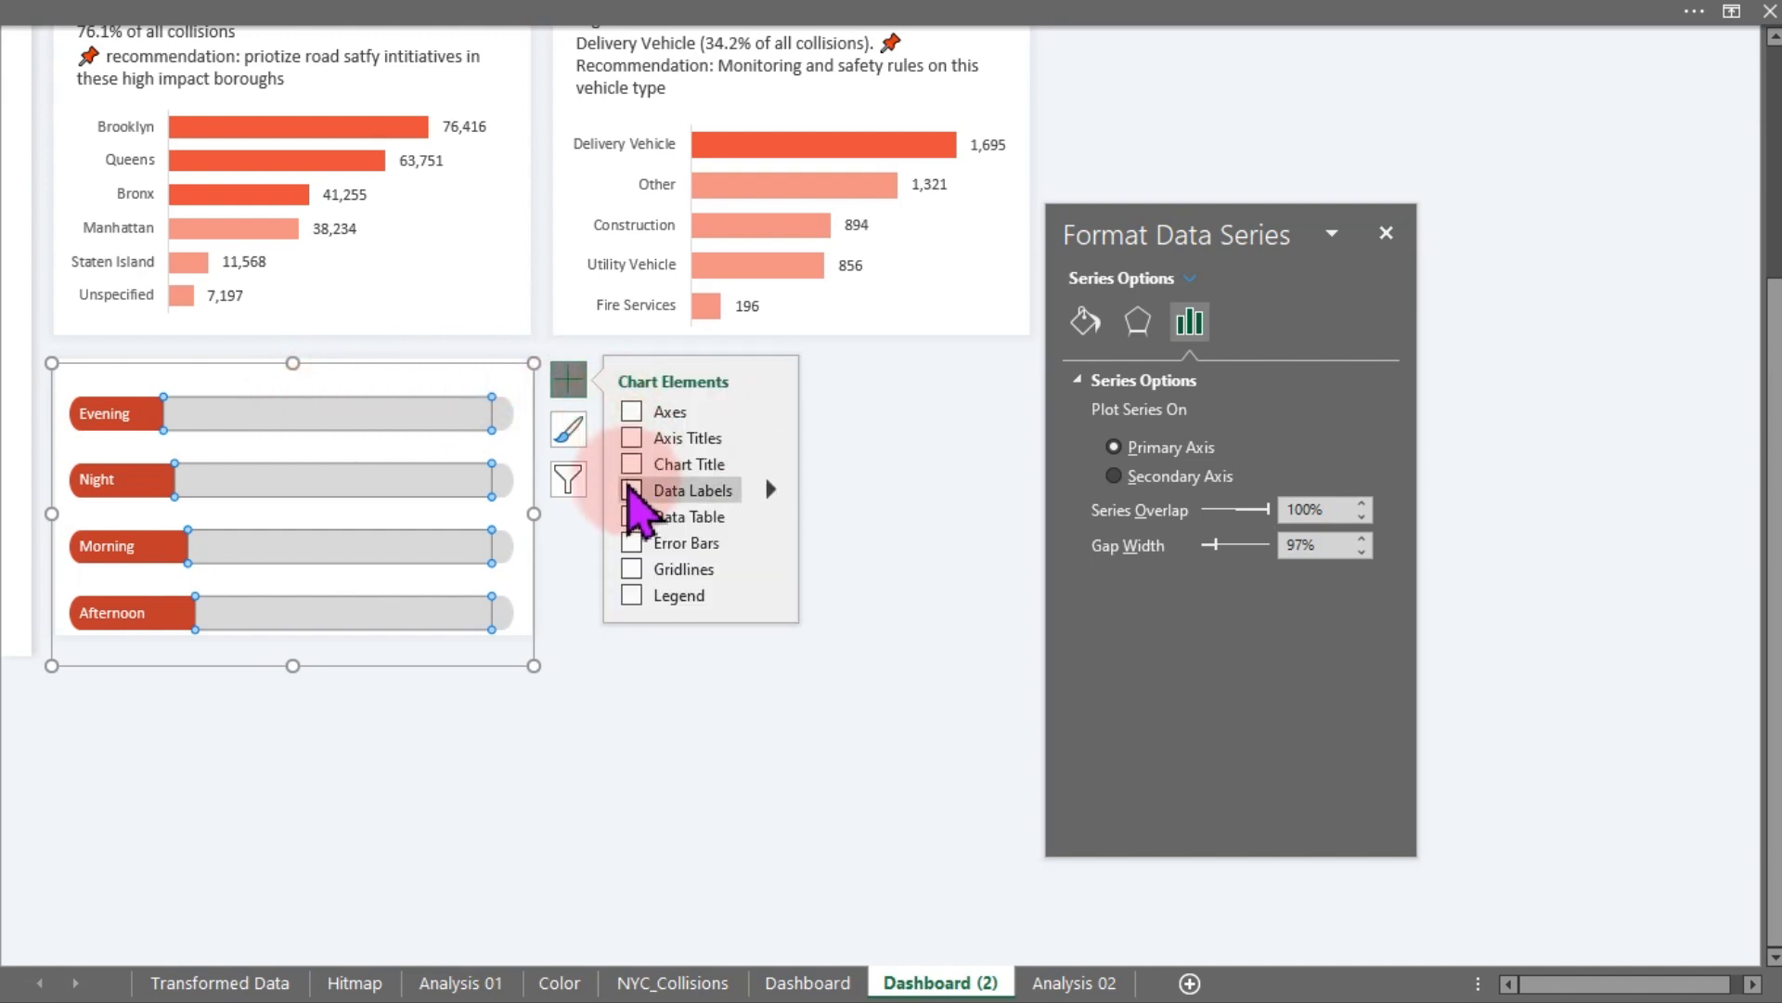
left_click(328, 408)
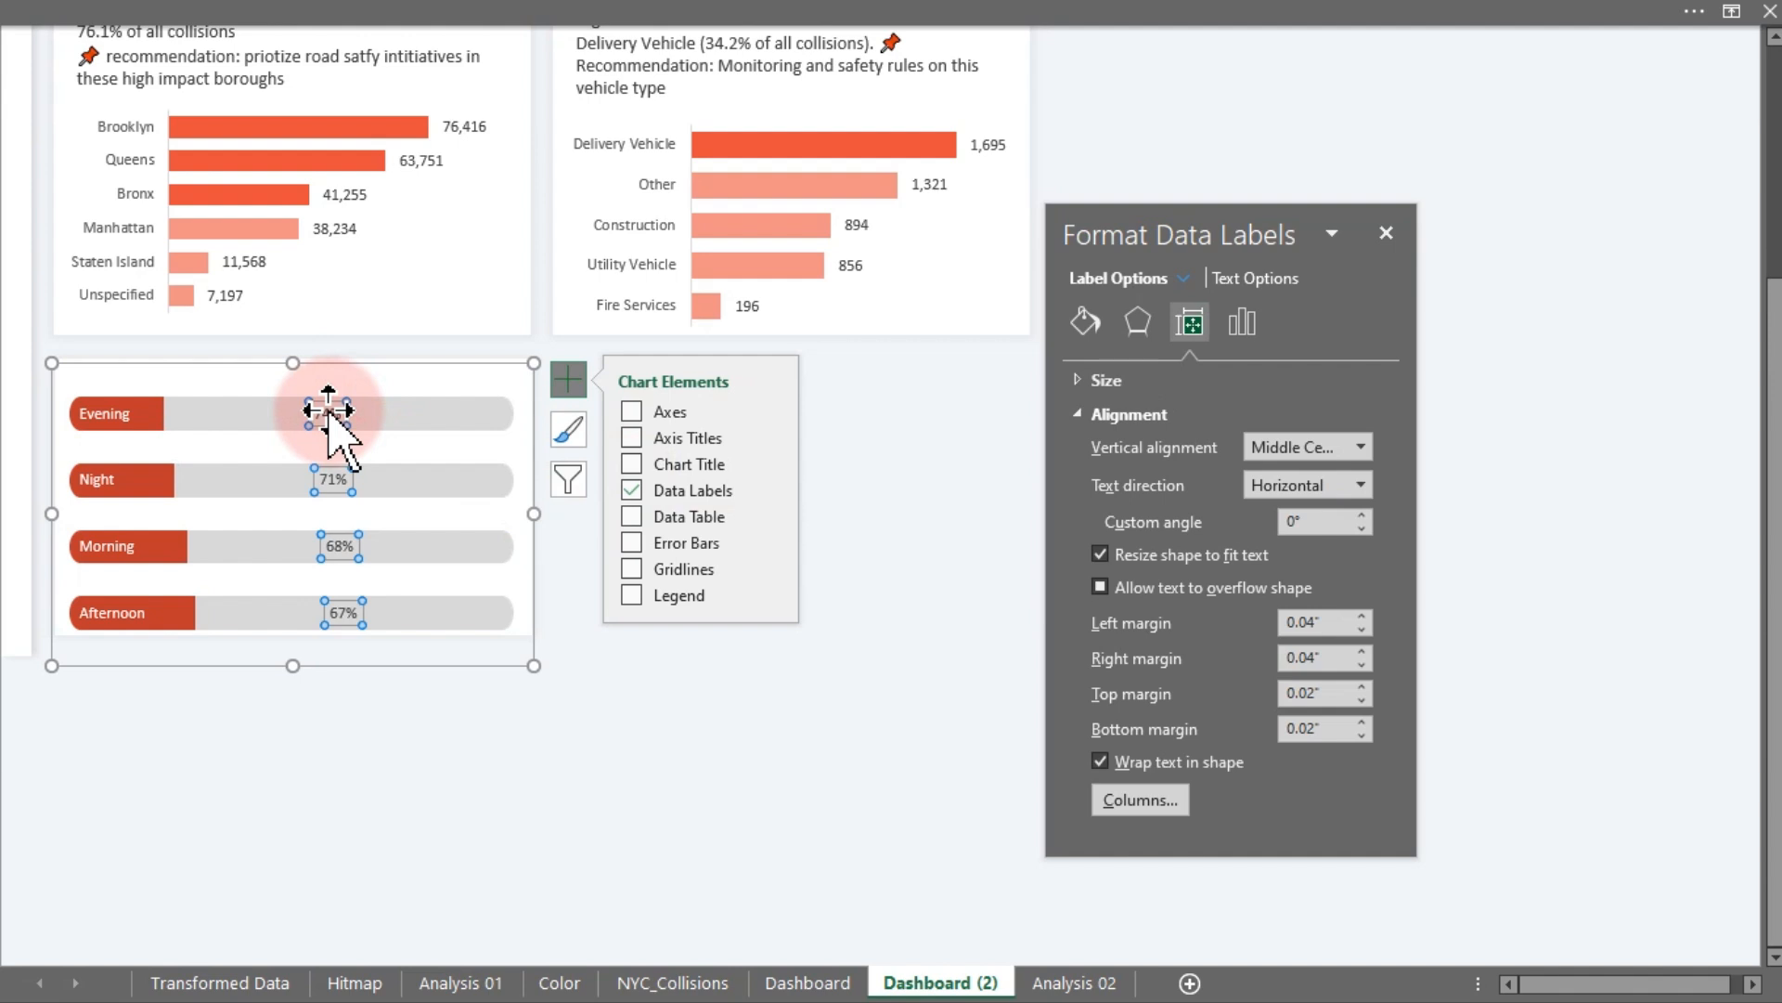
left_click(1247, 327)
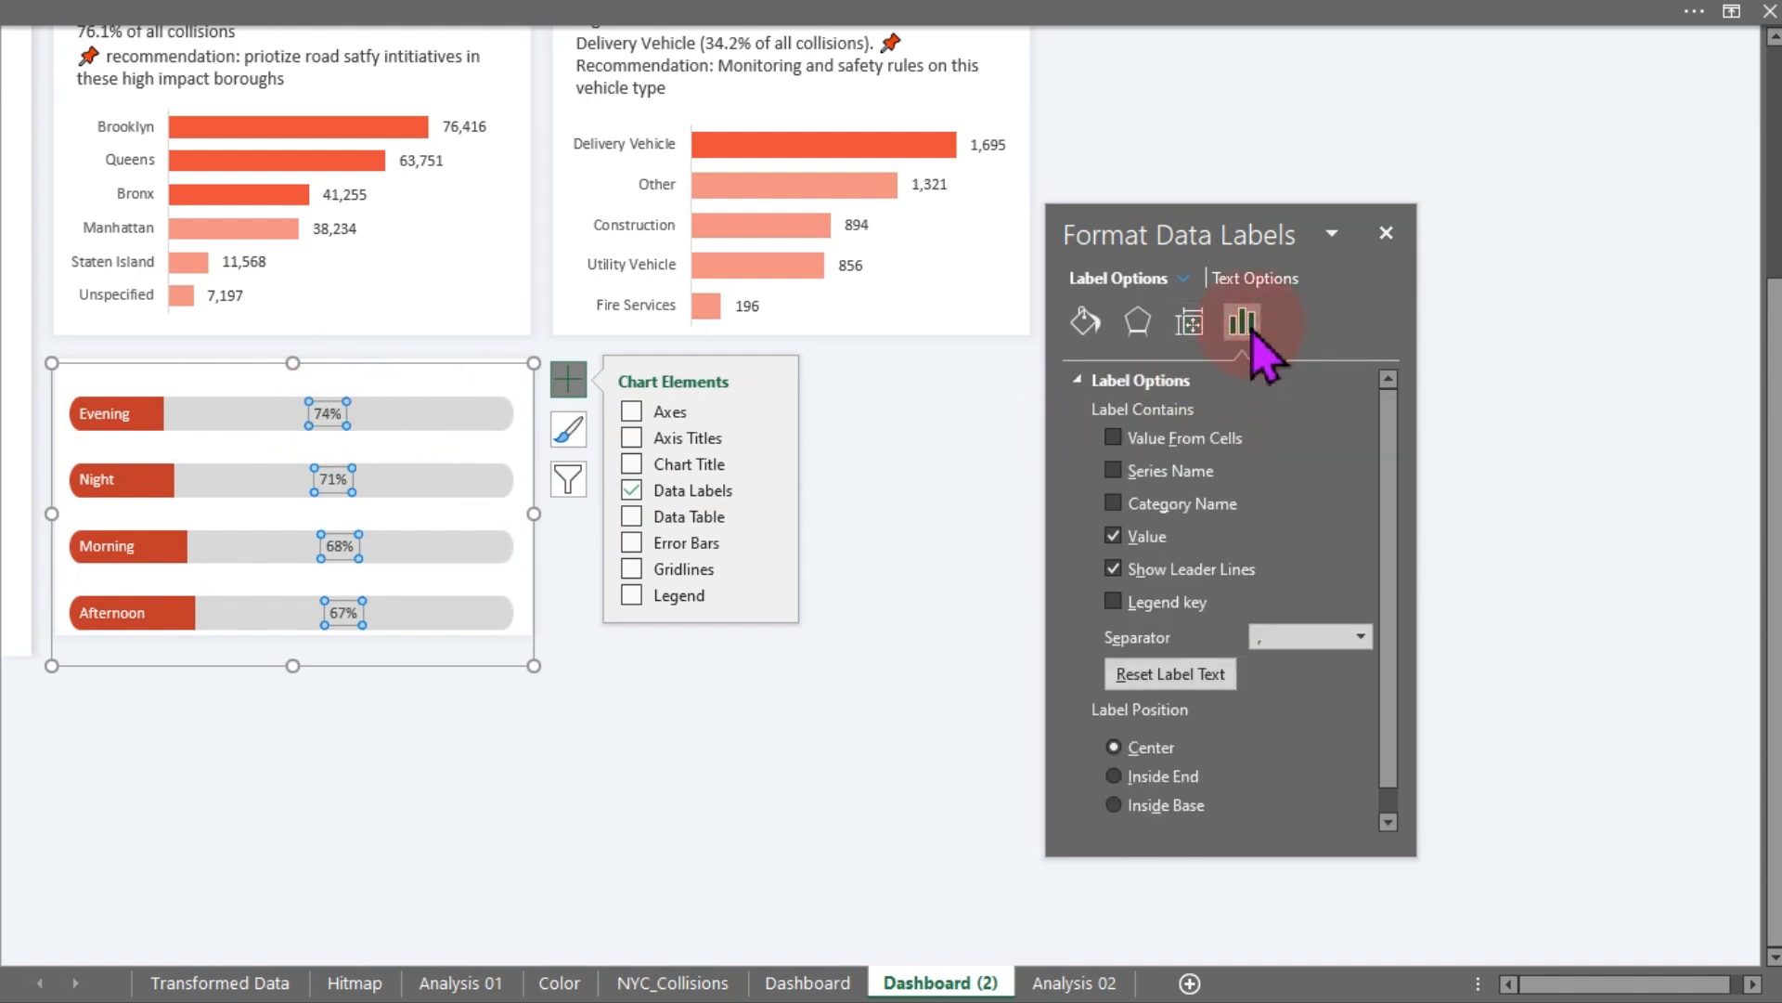
left_click(1143, 442)
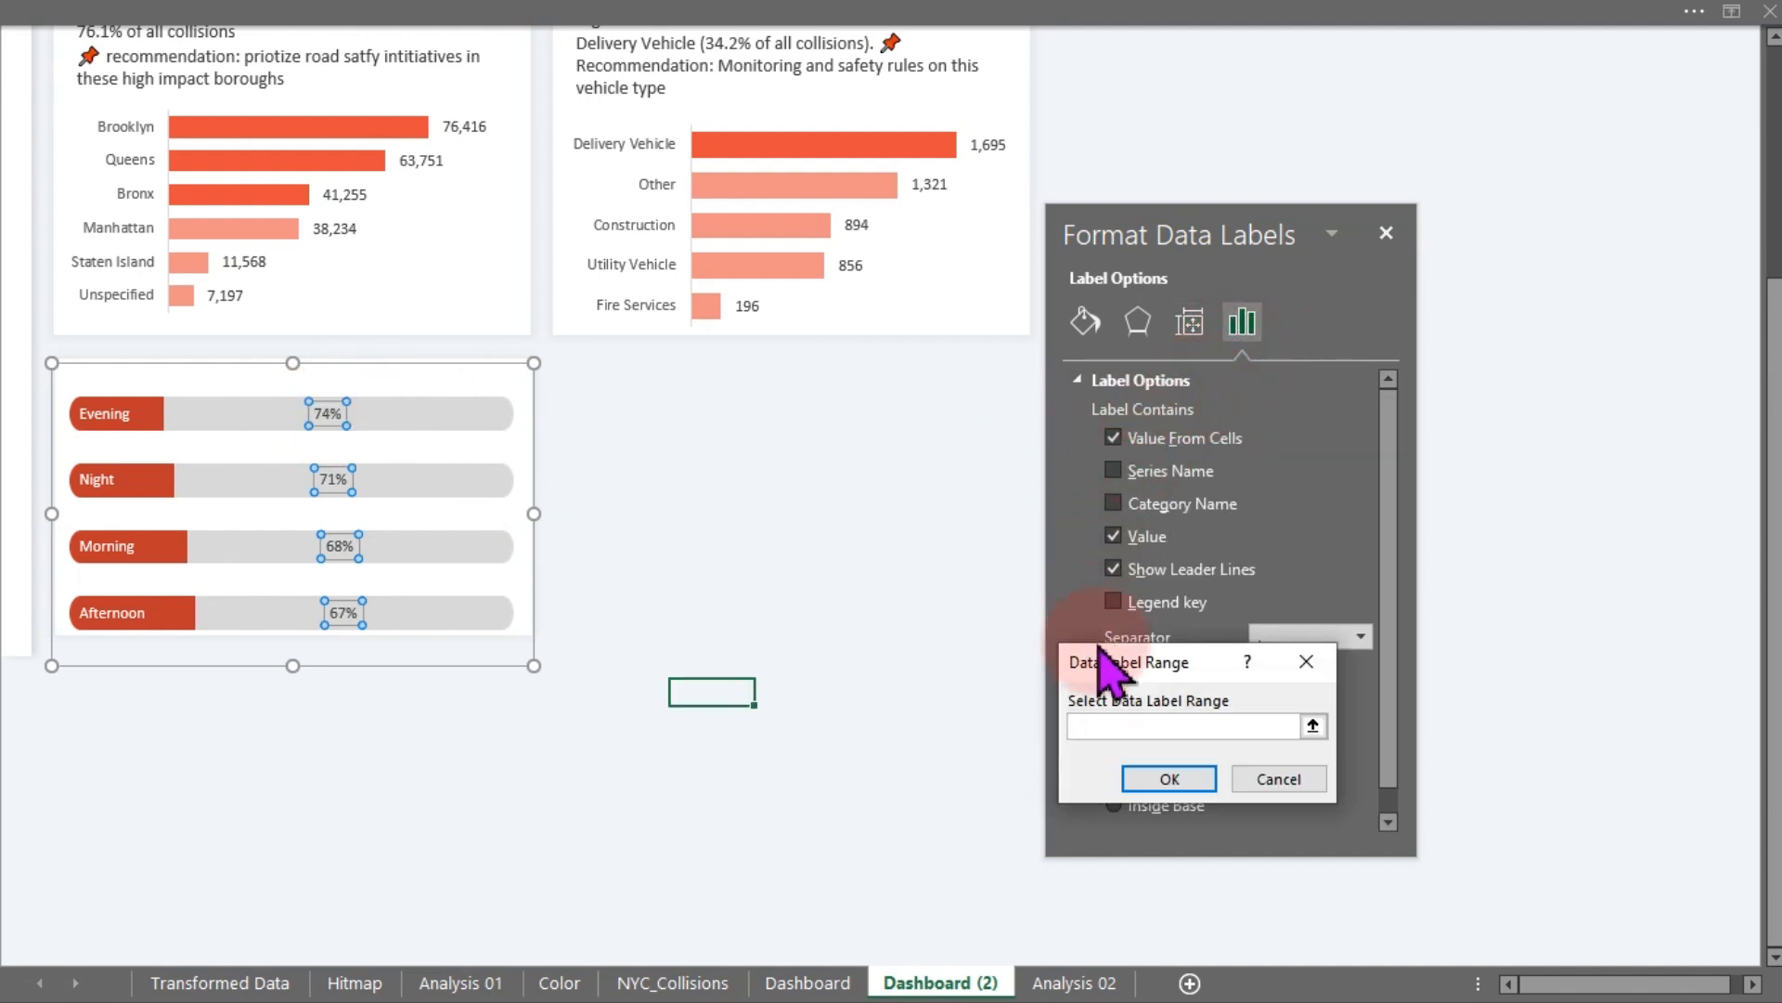
left_click(1042, 984)
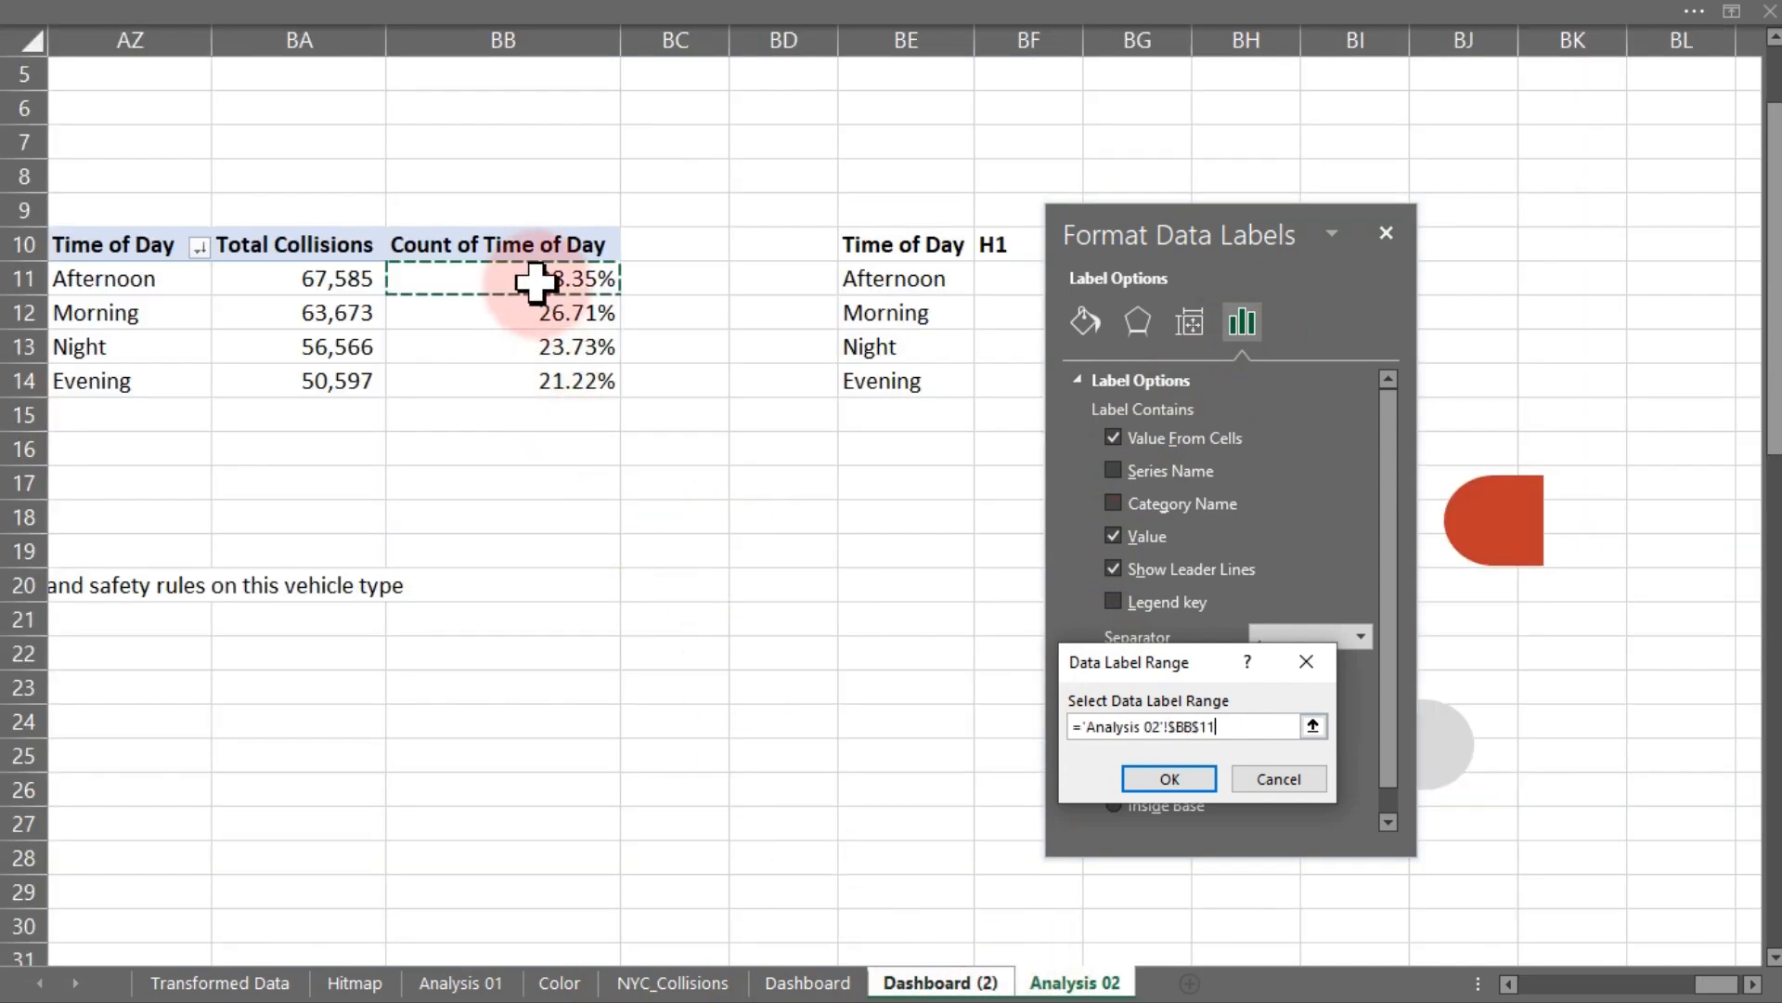
left_click_drag(535, 281, 538, 376)
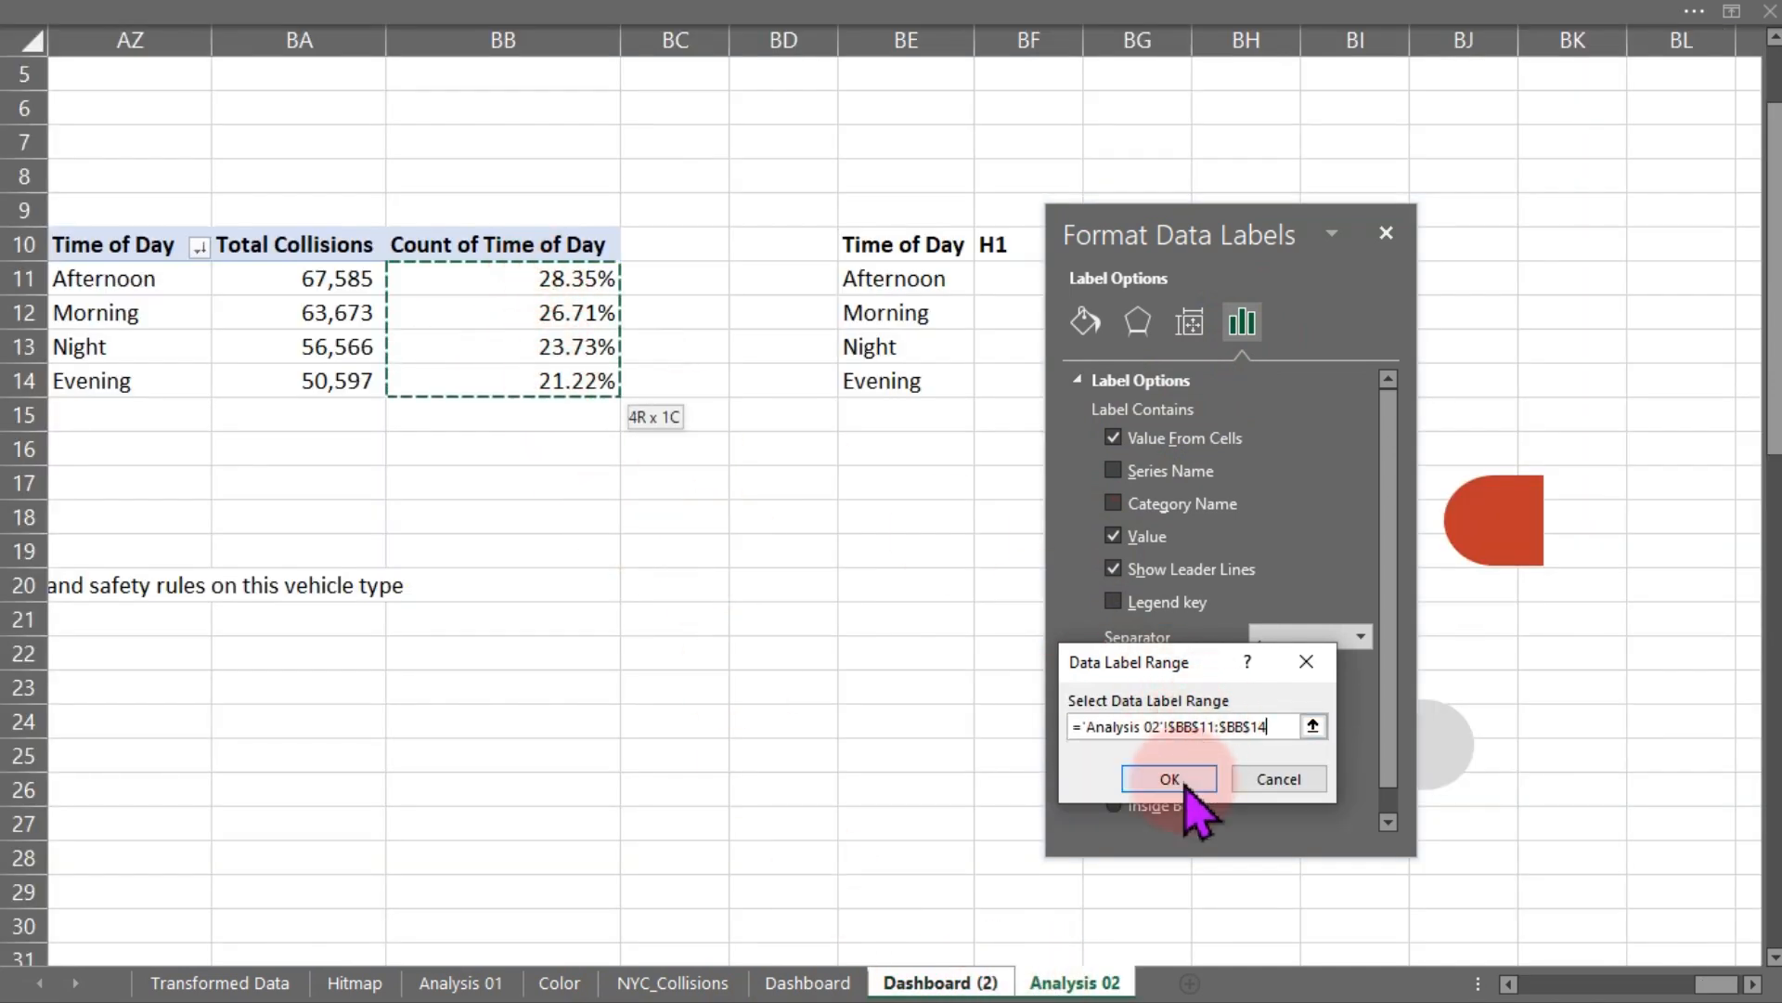
left_click(1169, 779)
left_click(1113, 556)
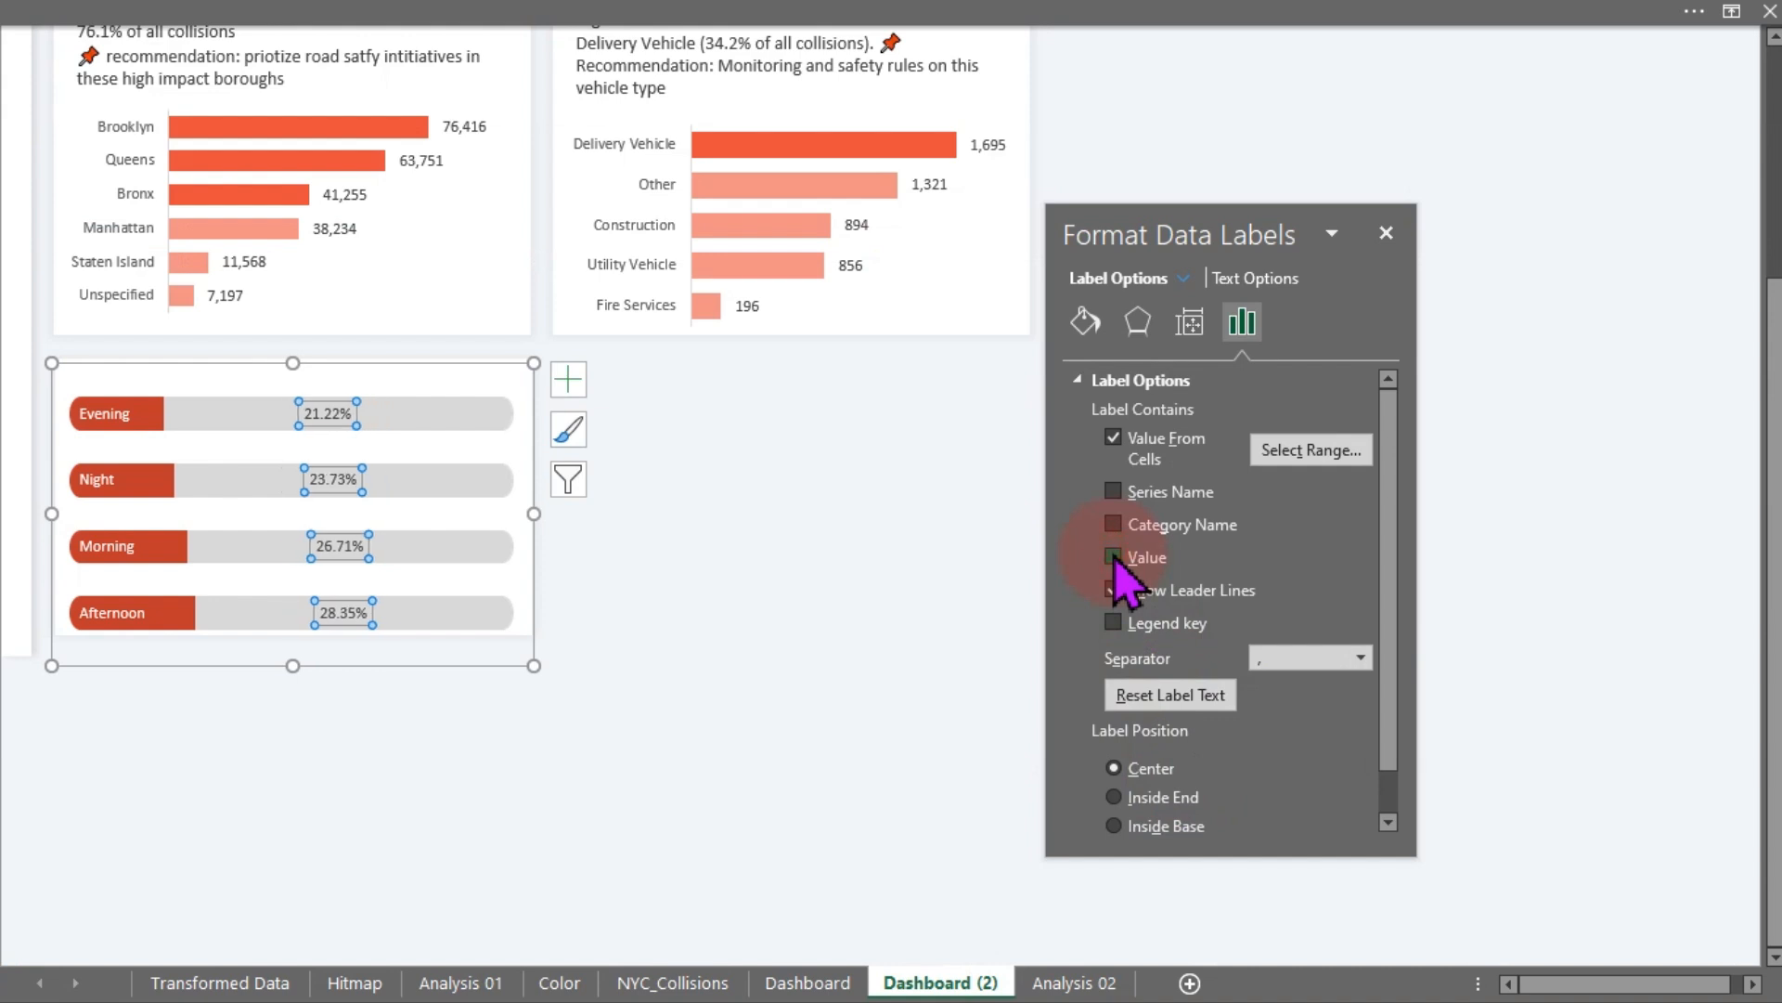
- Position the background series' percentage labels at Inside Base
left_click(1194, 798)
left_click(1163, 824)
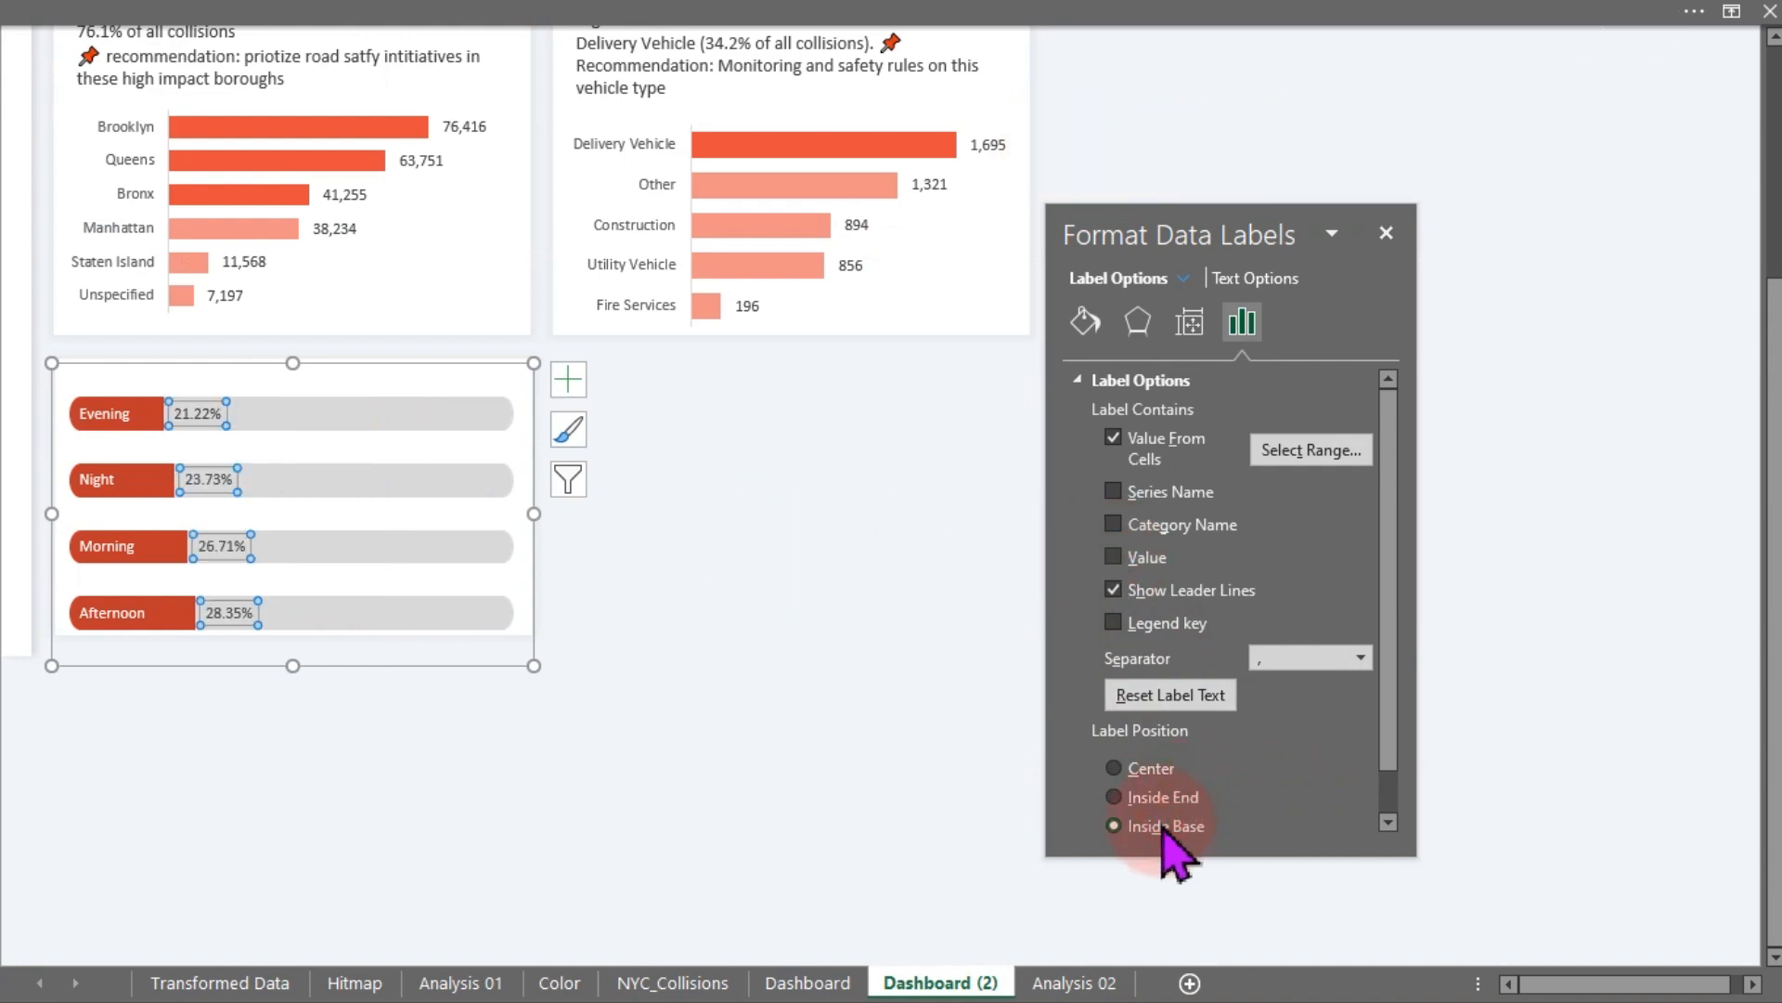
left_click(737, 665)
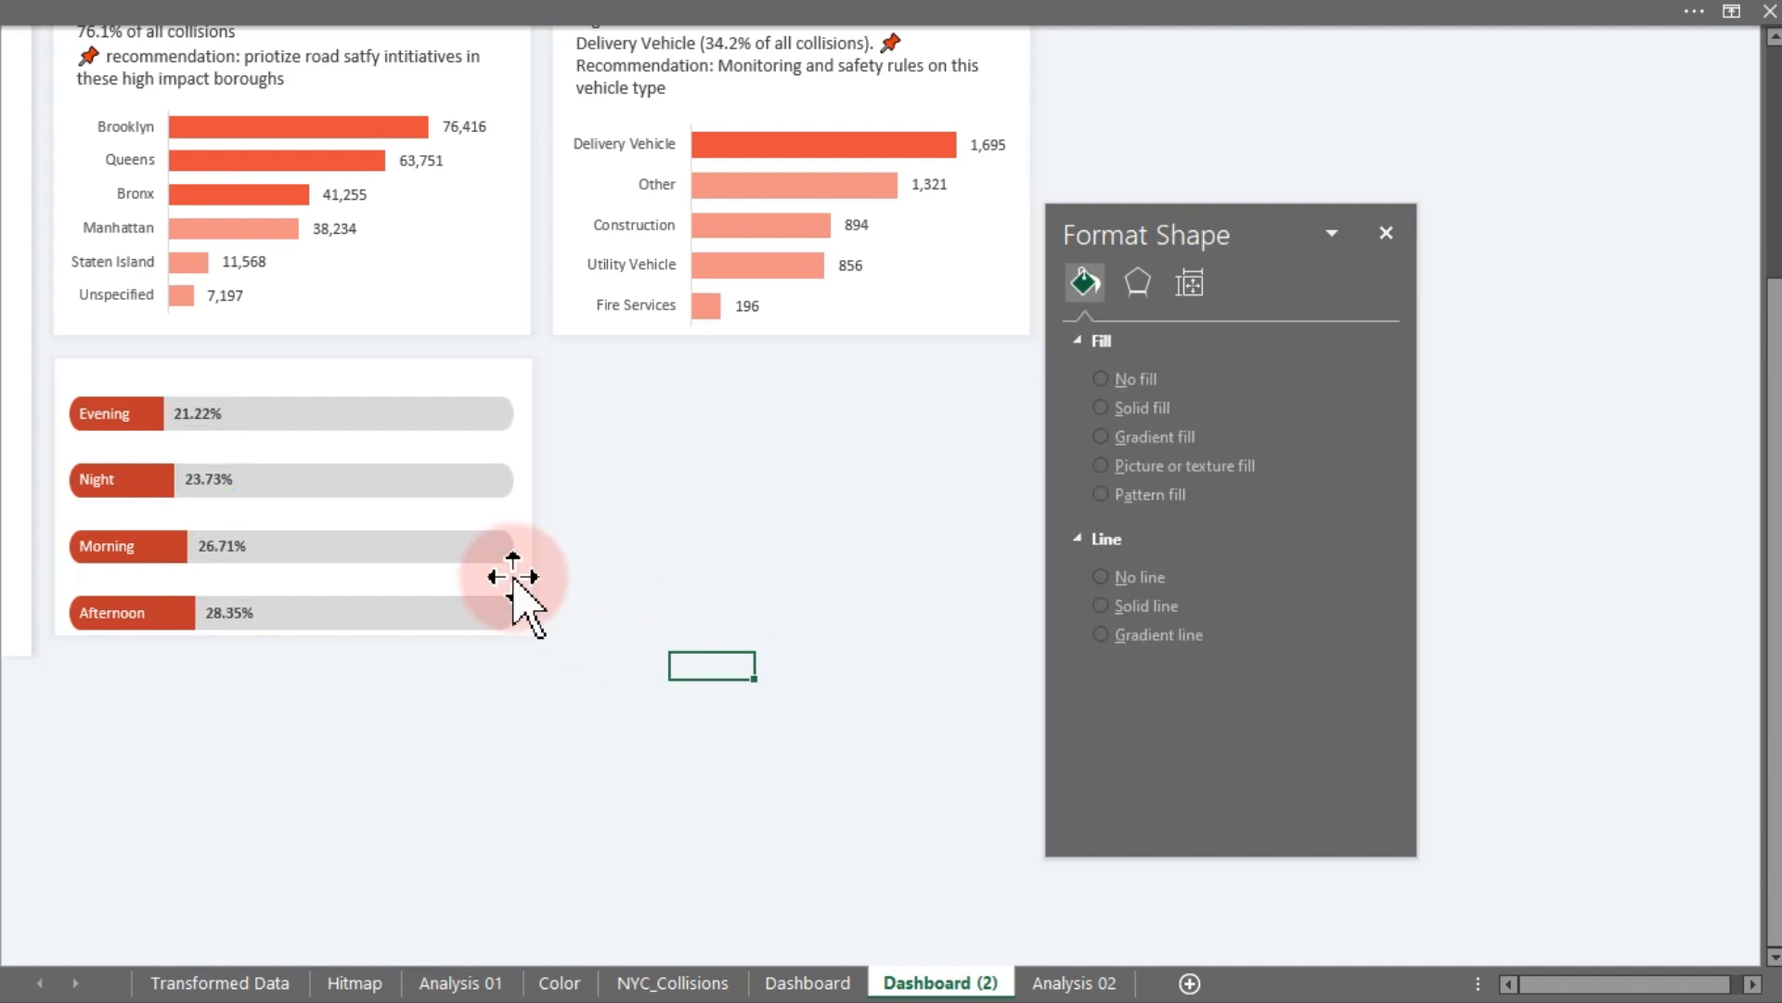
- Shrink the chart by lowering its top edge to leave room for a title
left_click(493, 515)
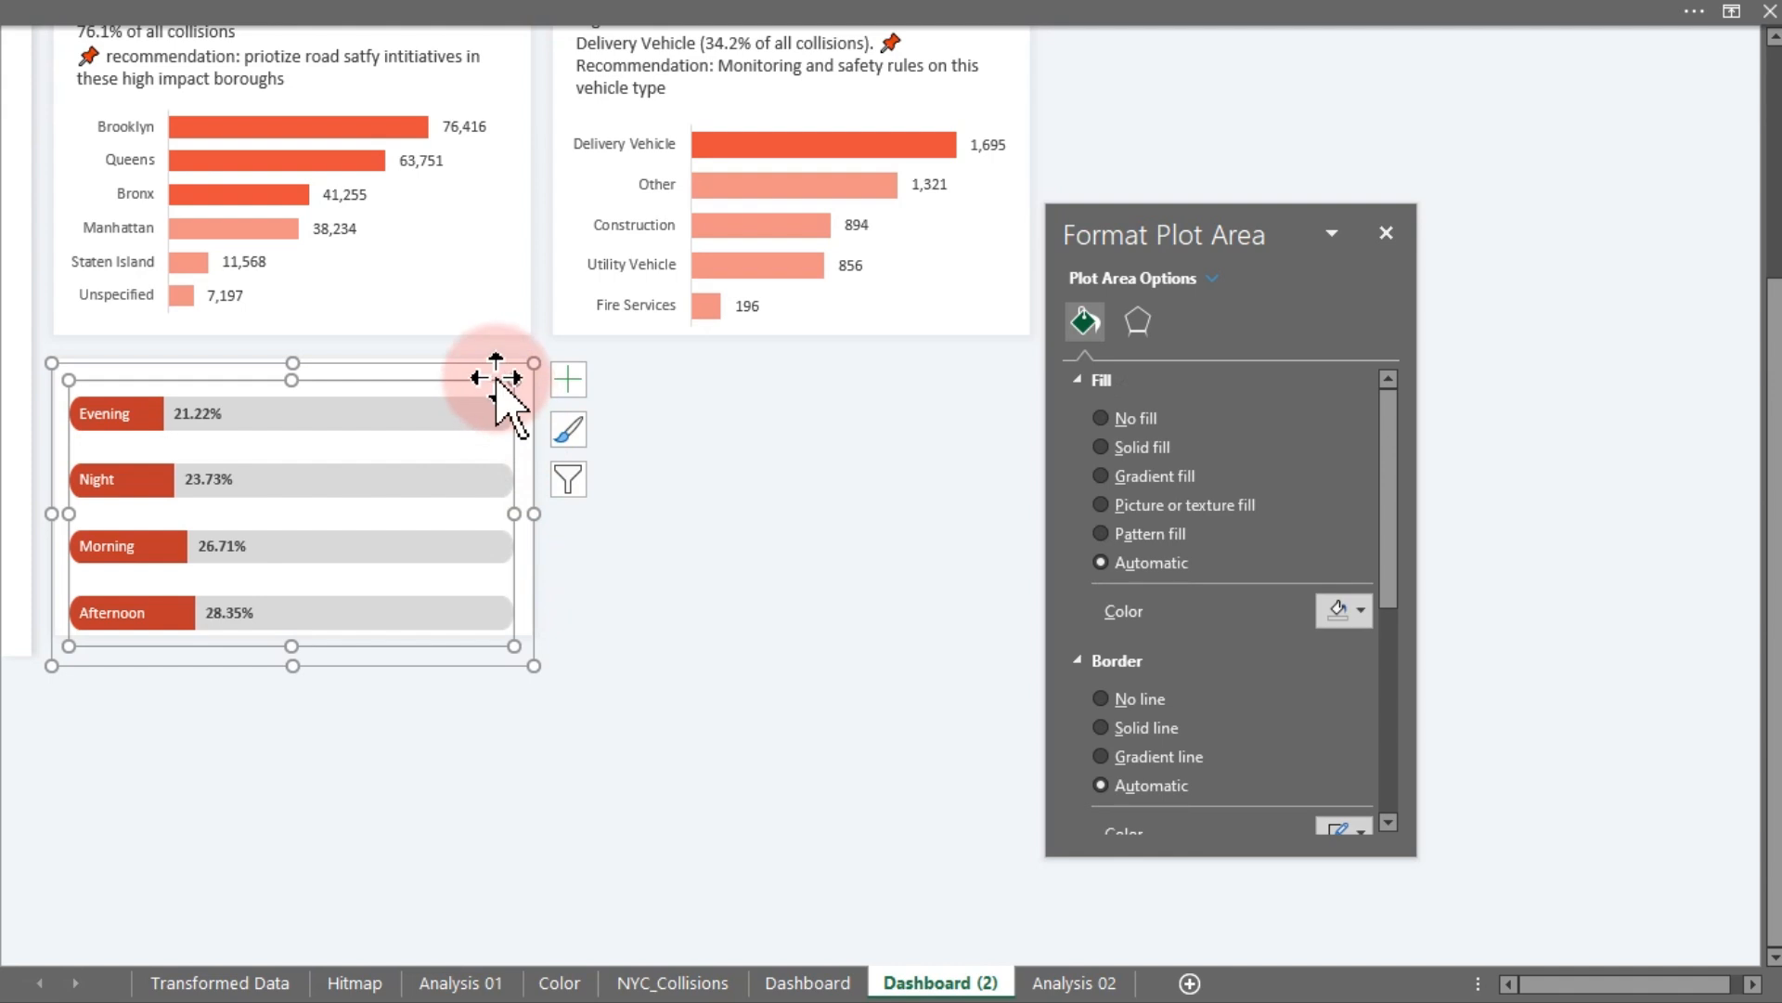
left_click(297, 364)
left_click_drag(298, 366, 297, 386)
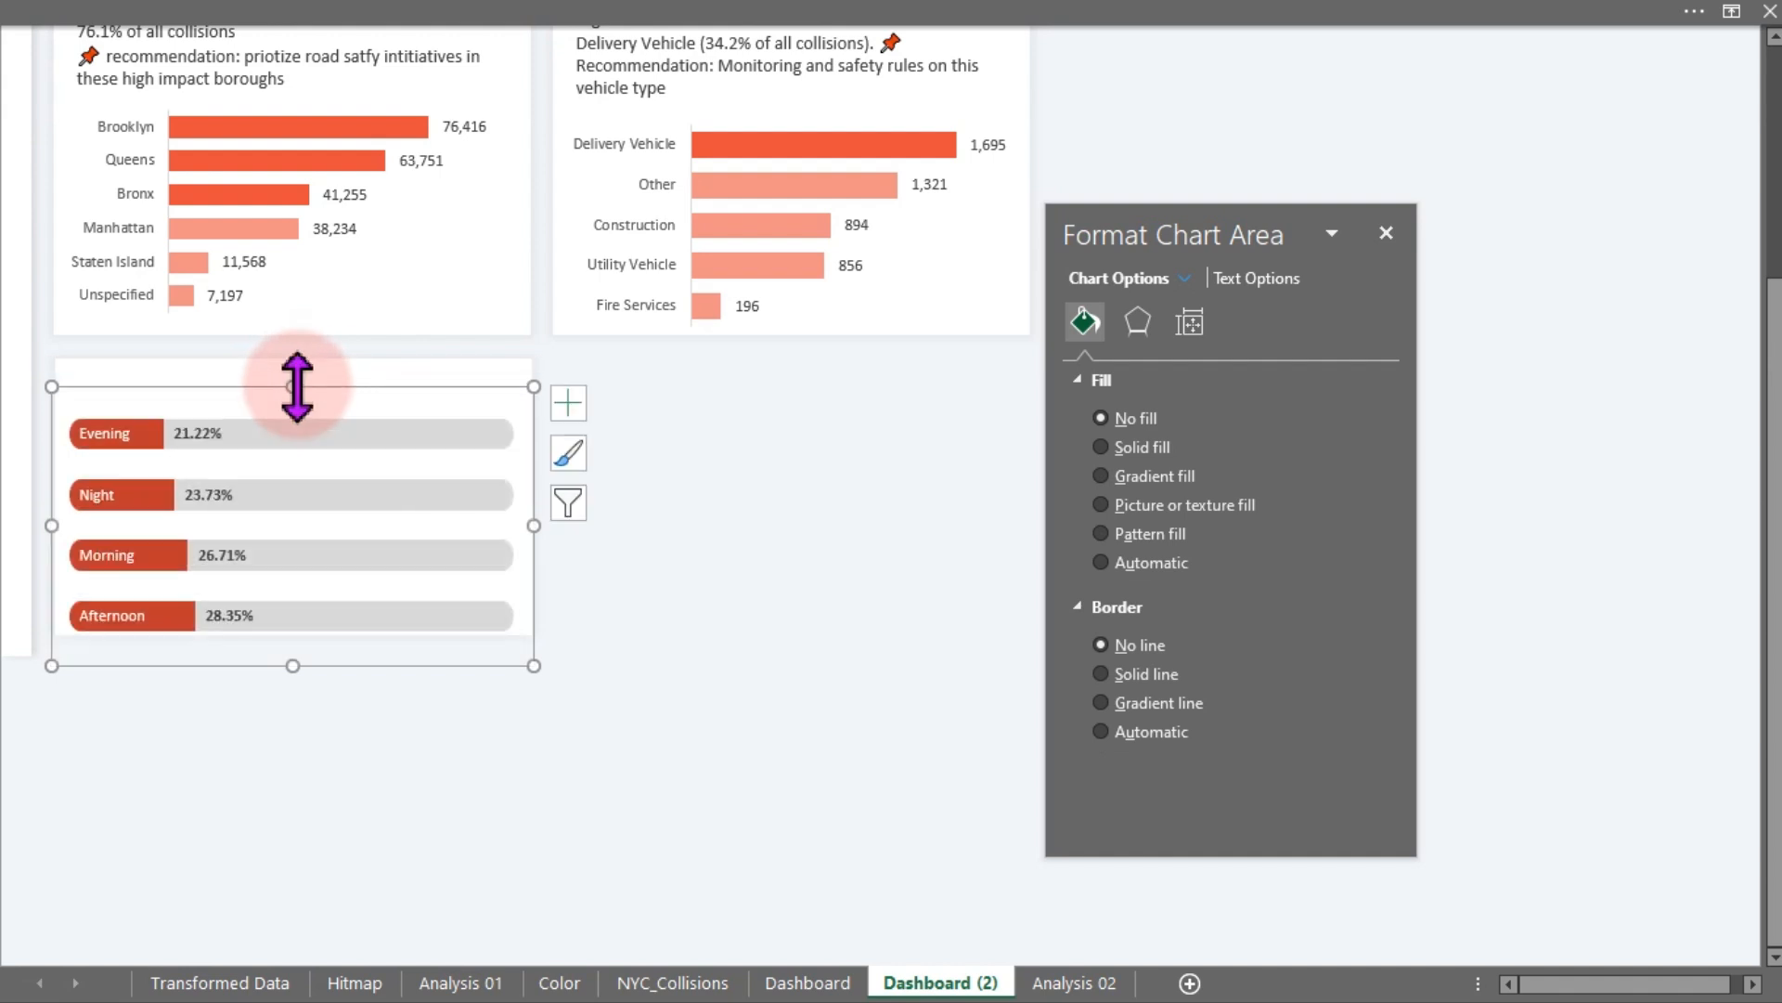
left_click(695, 451)
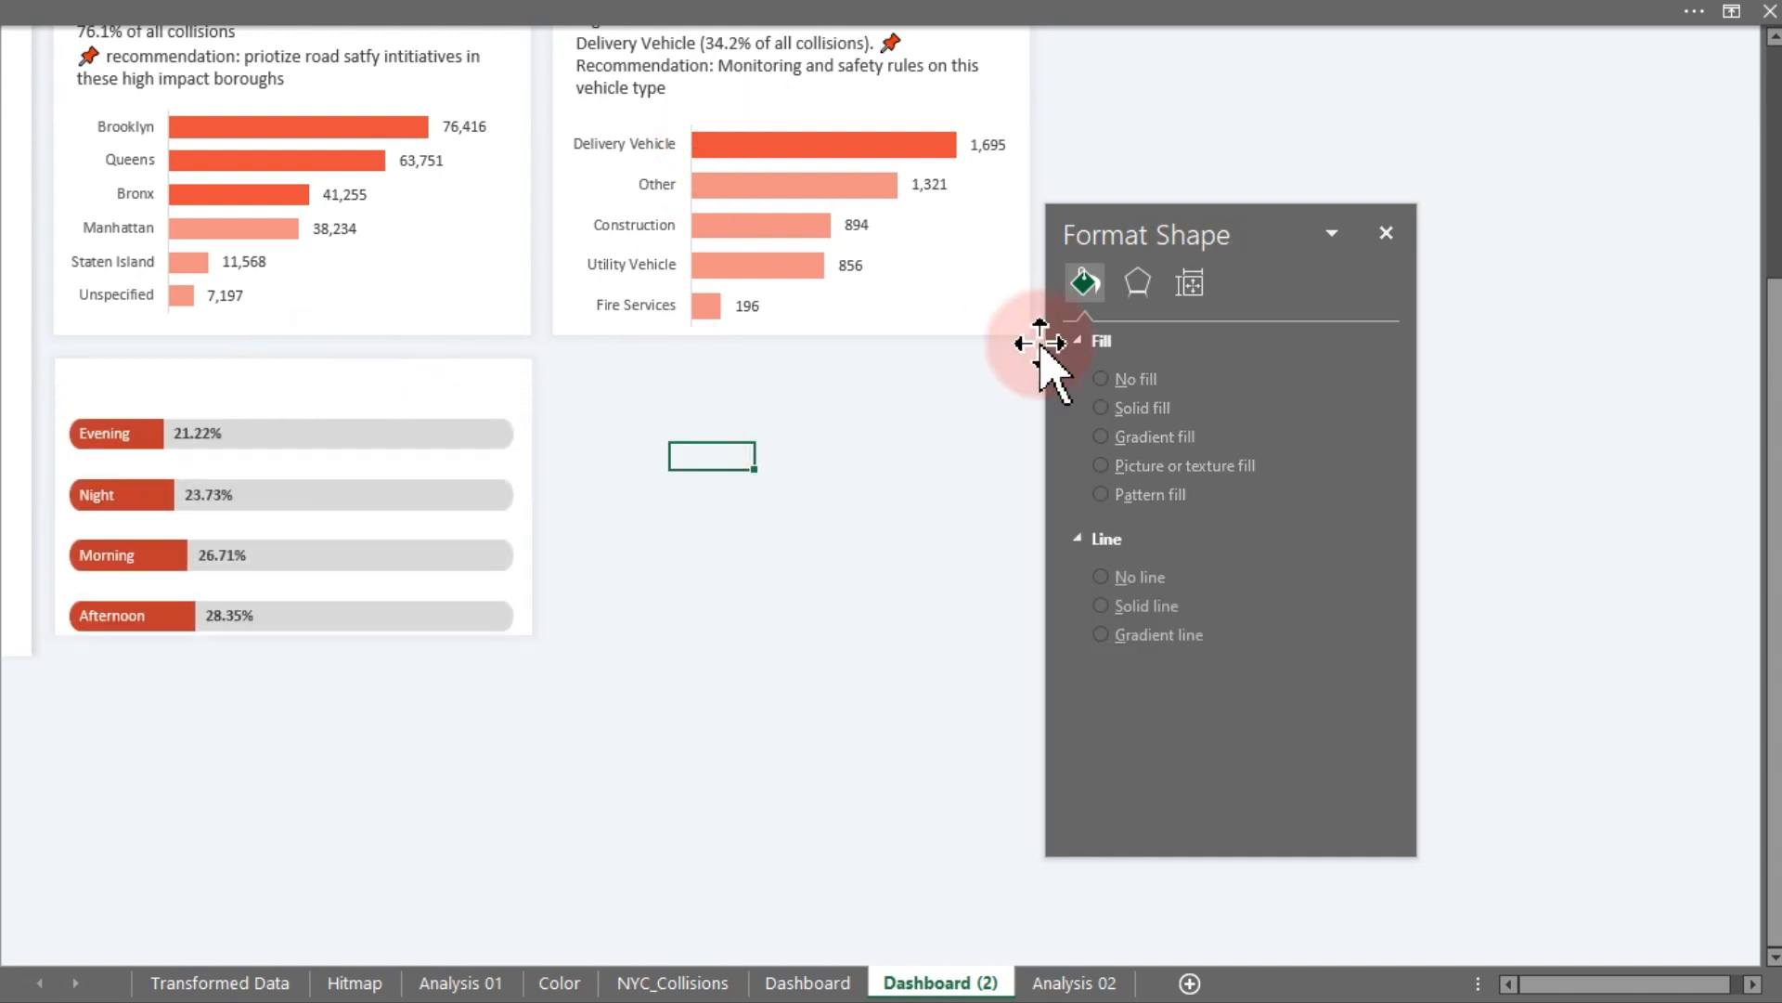
- Duplicate the Total Collisions by Vehicle Type title box onto the top of the Time of Day card
left_click_drag(1771, 386, 1772, 320)
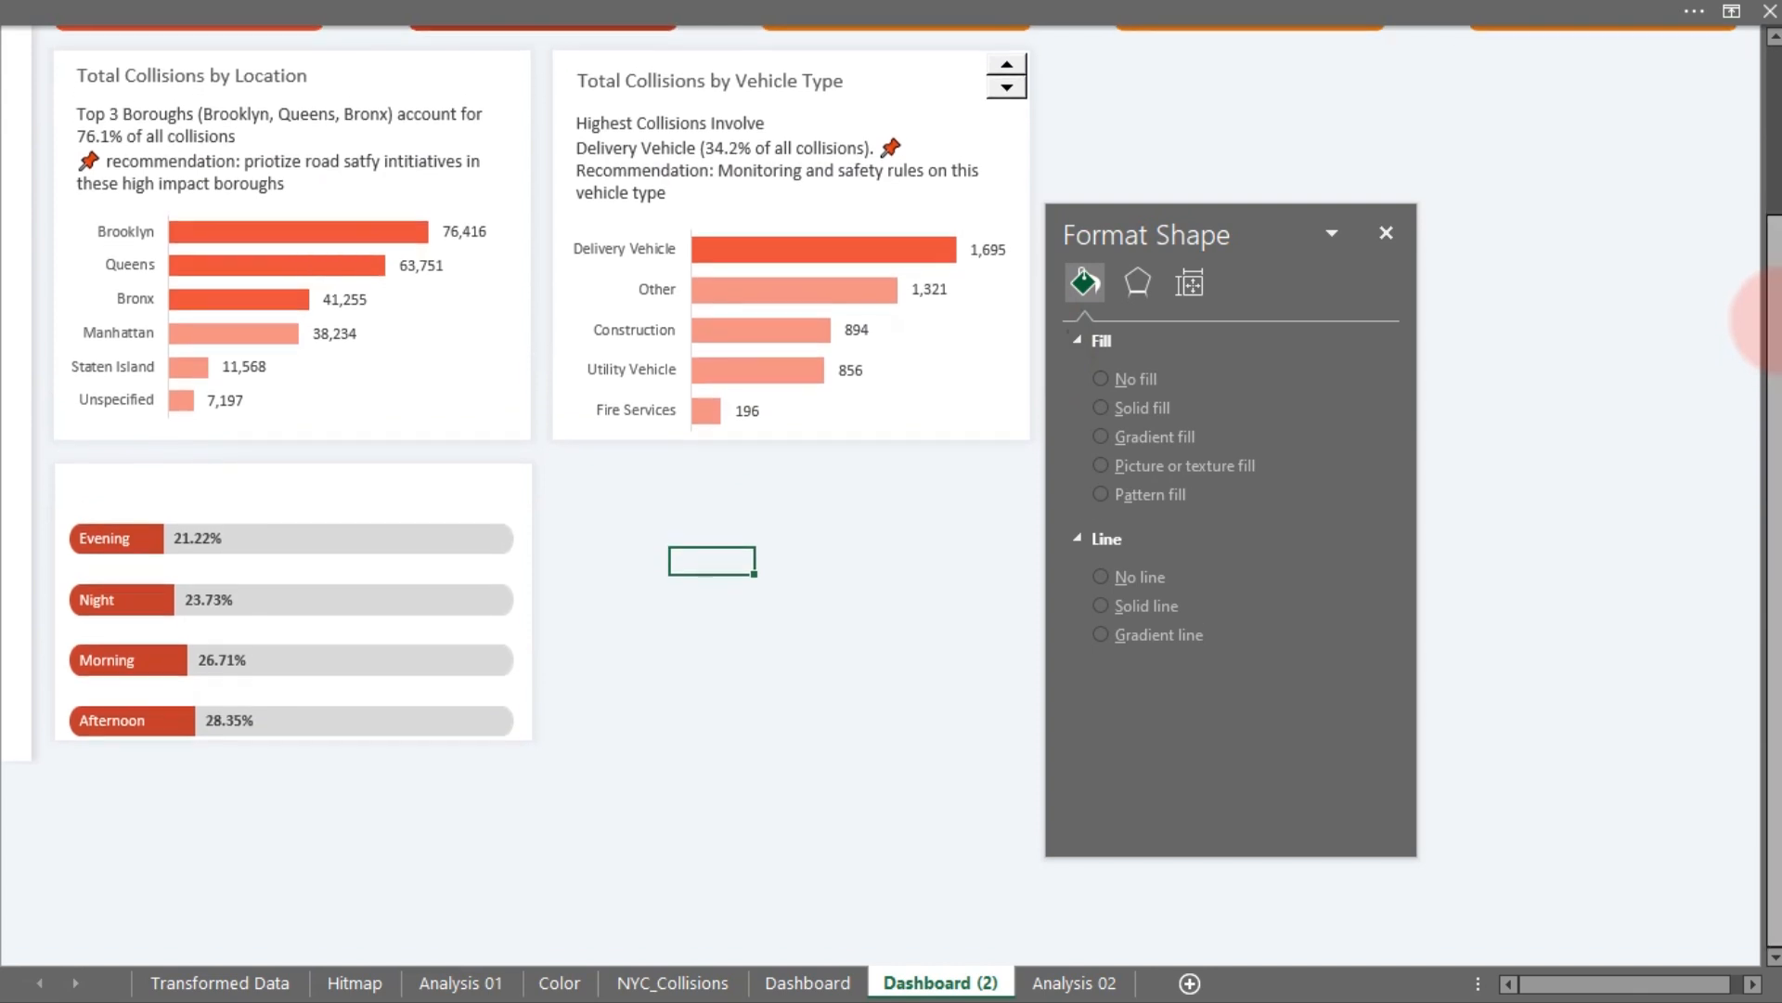
left_click(711, 80)
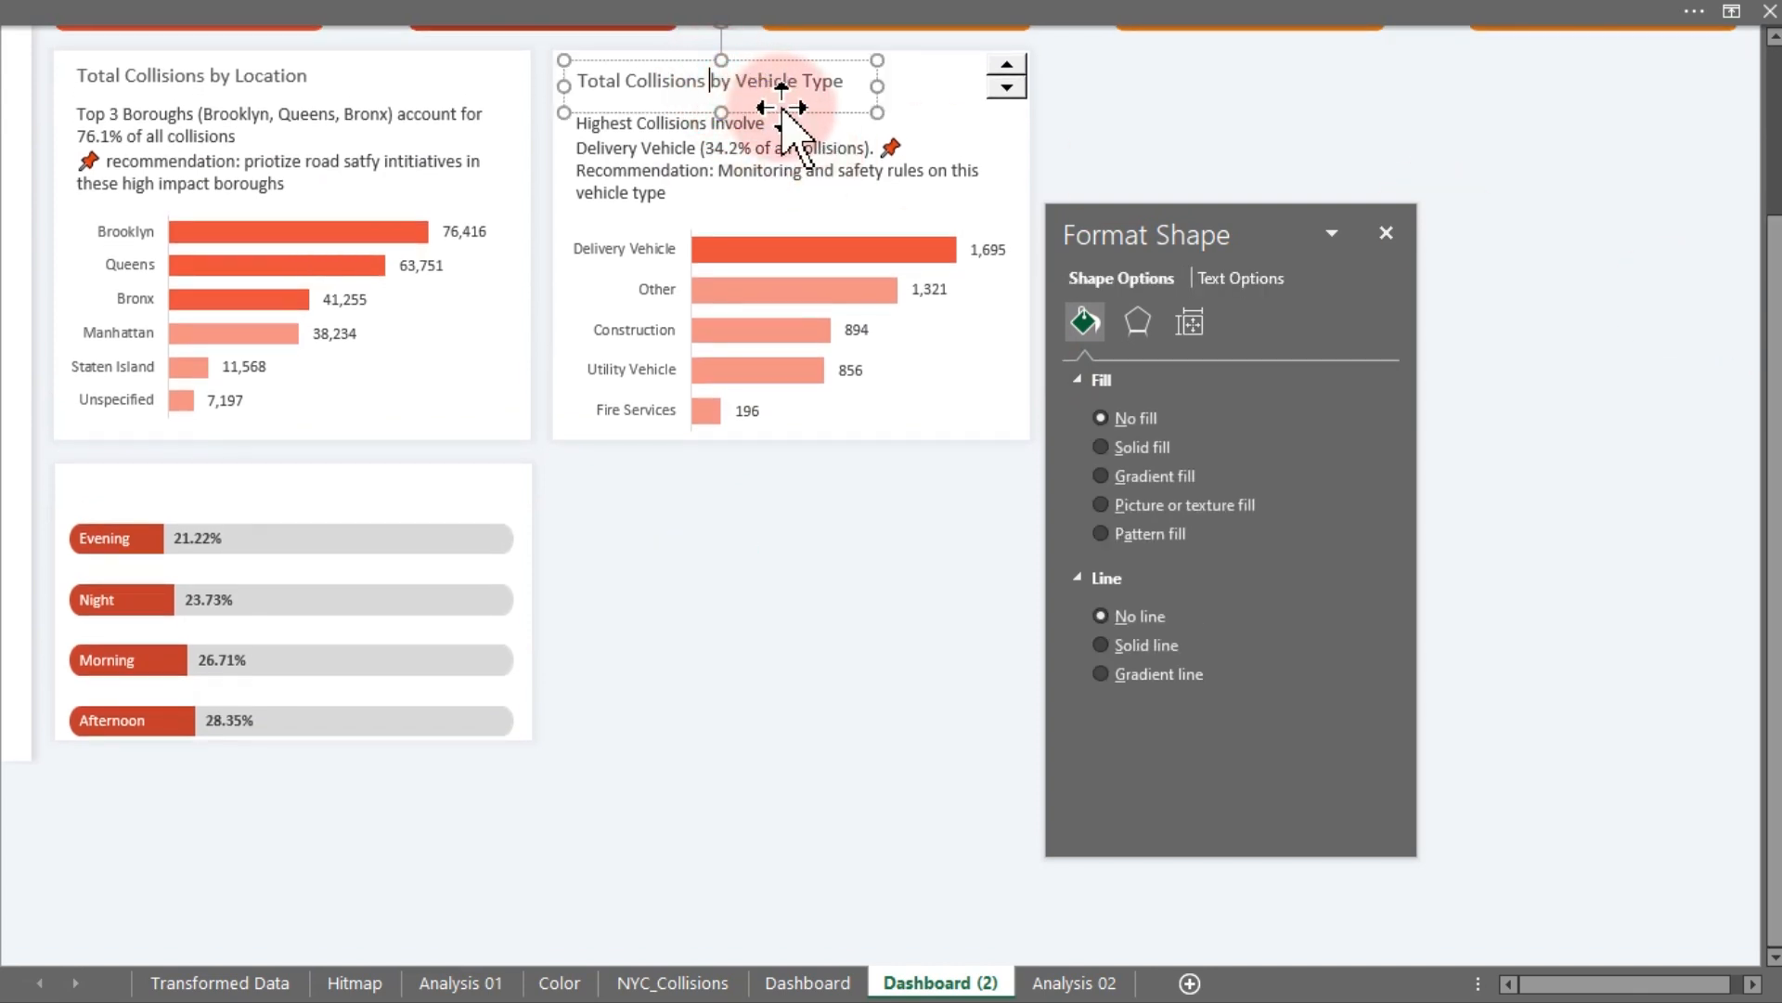
left_click_drag(782, 111, 286, 520)
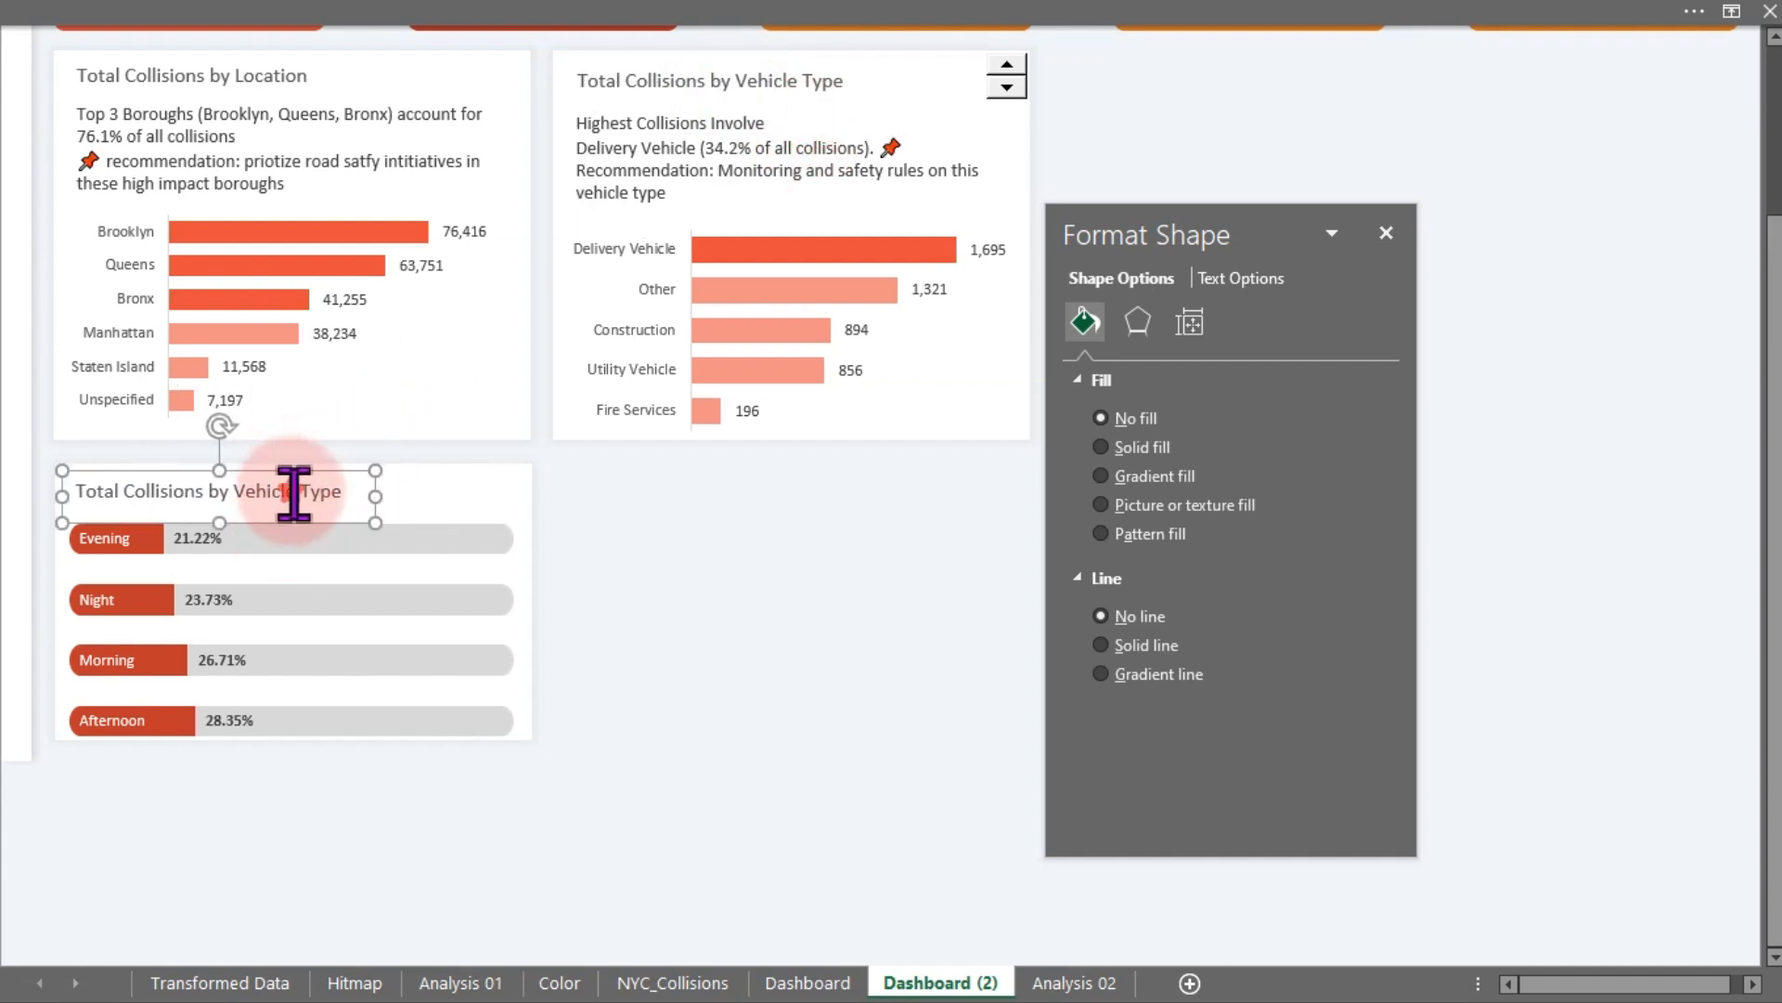
- Widen the copied title box and change its text to Total Collisions by Time of Day
triple_click(294, 492)
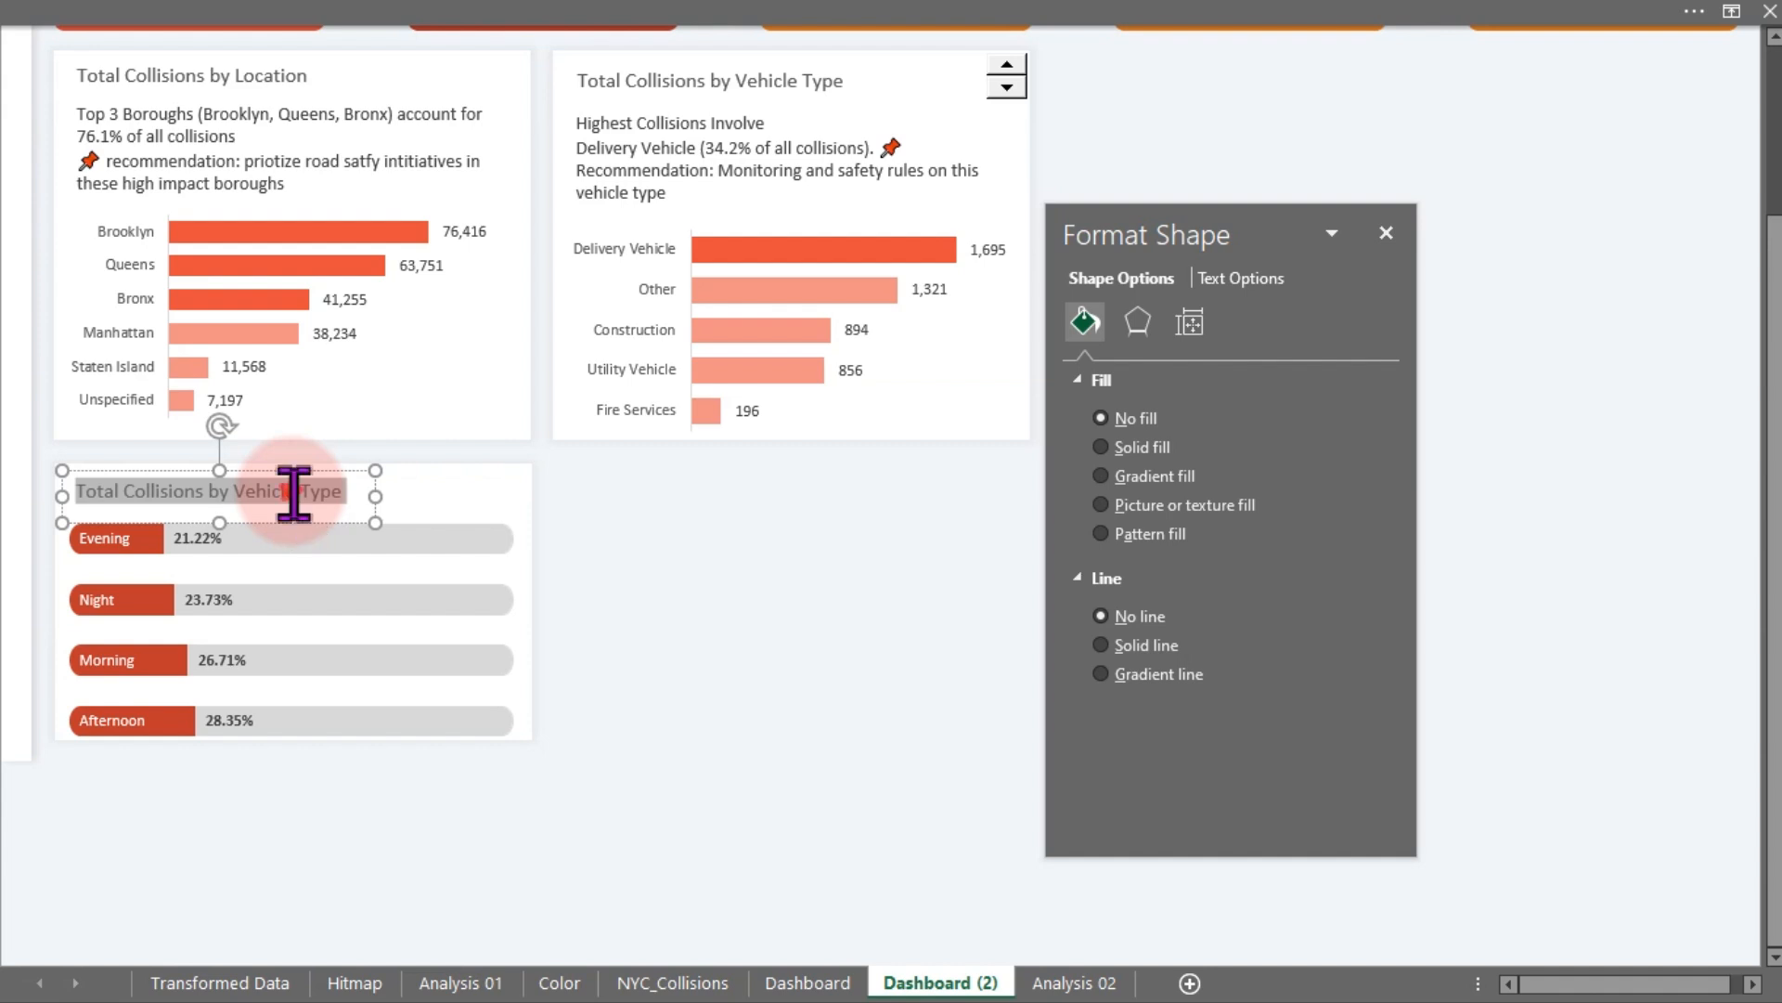
left_click(293, 492)
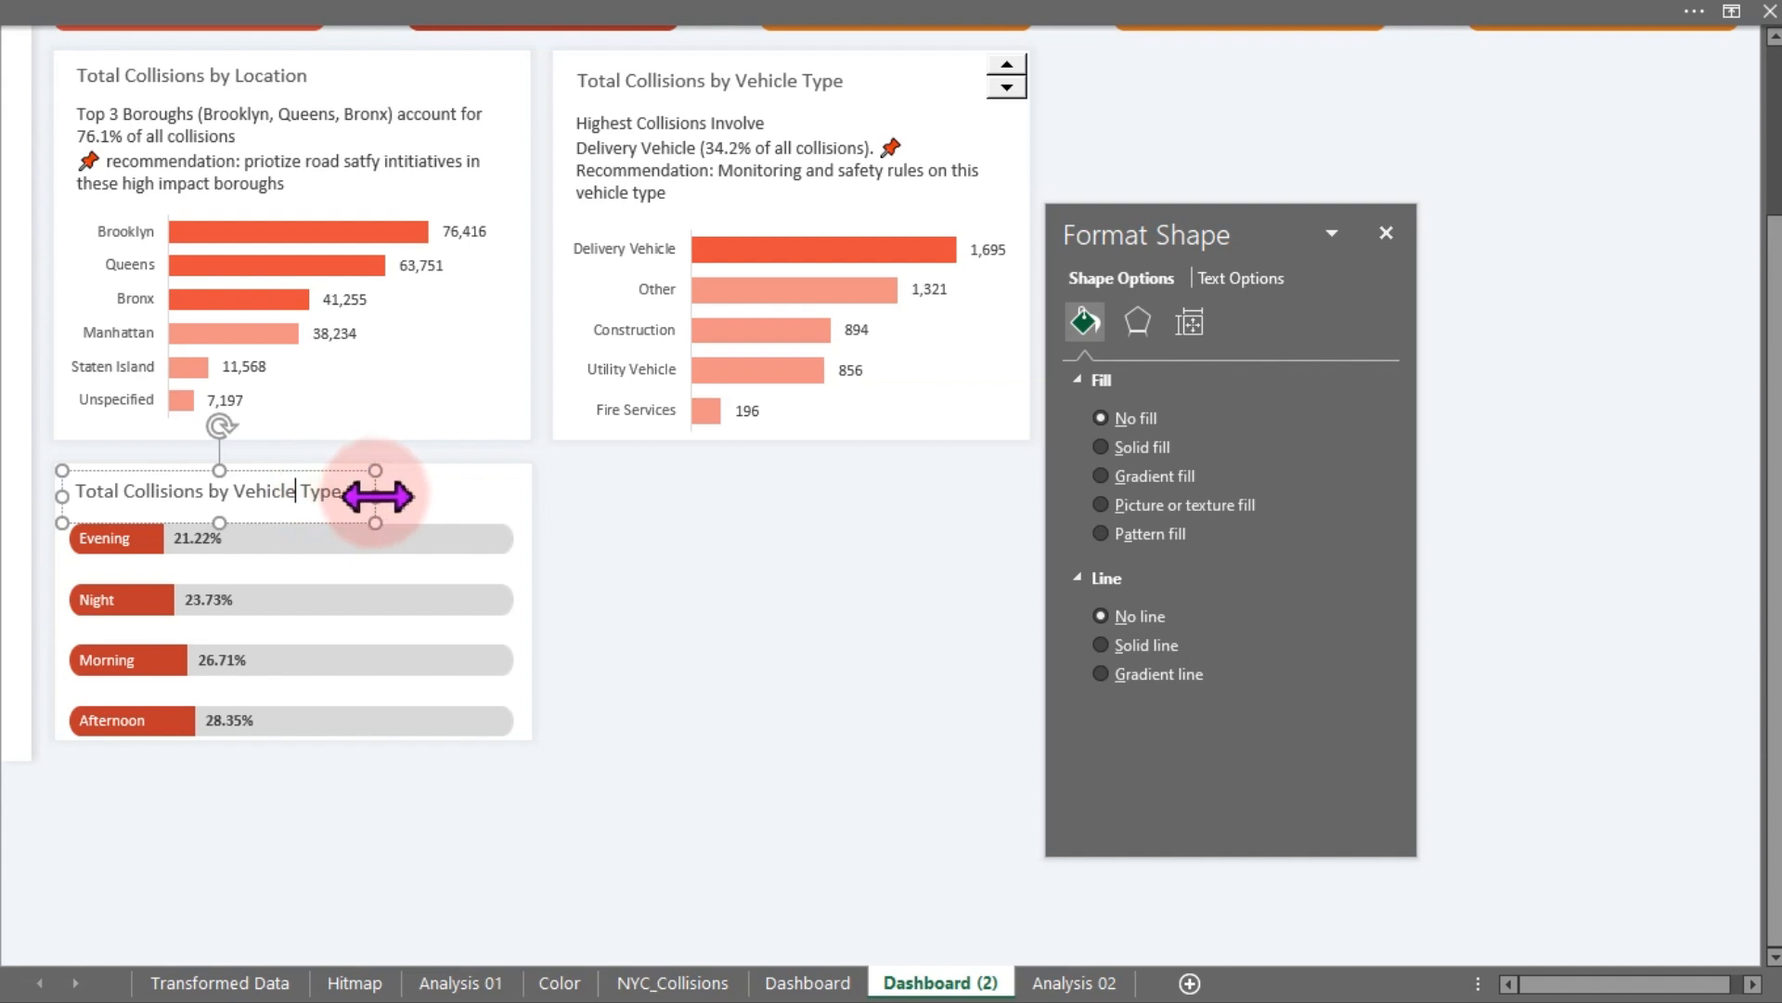
left_click_drag(378, 497, 453, 496)
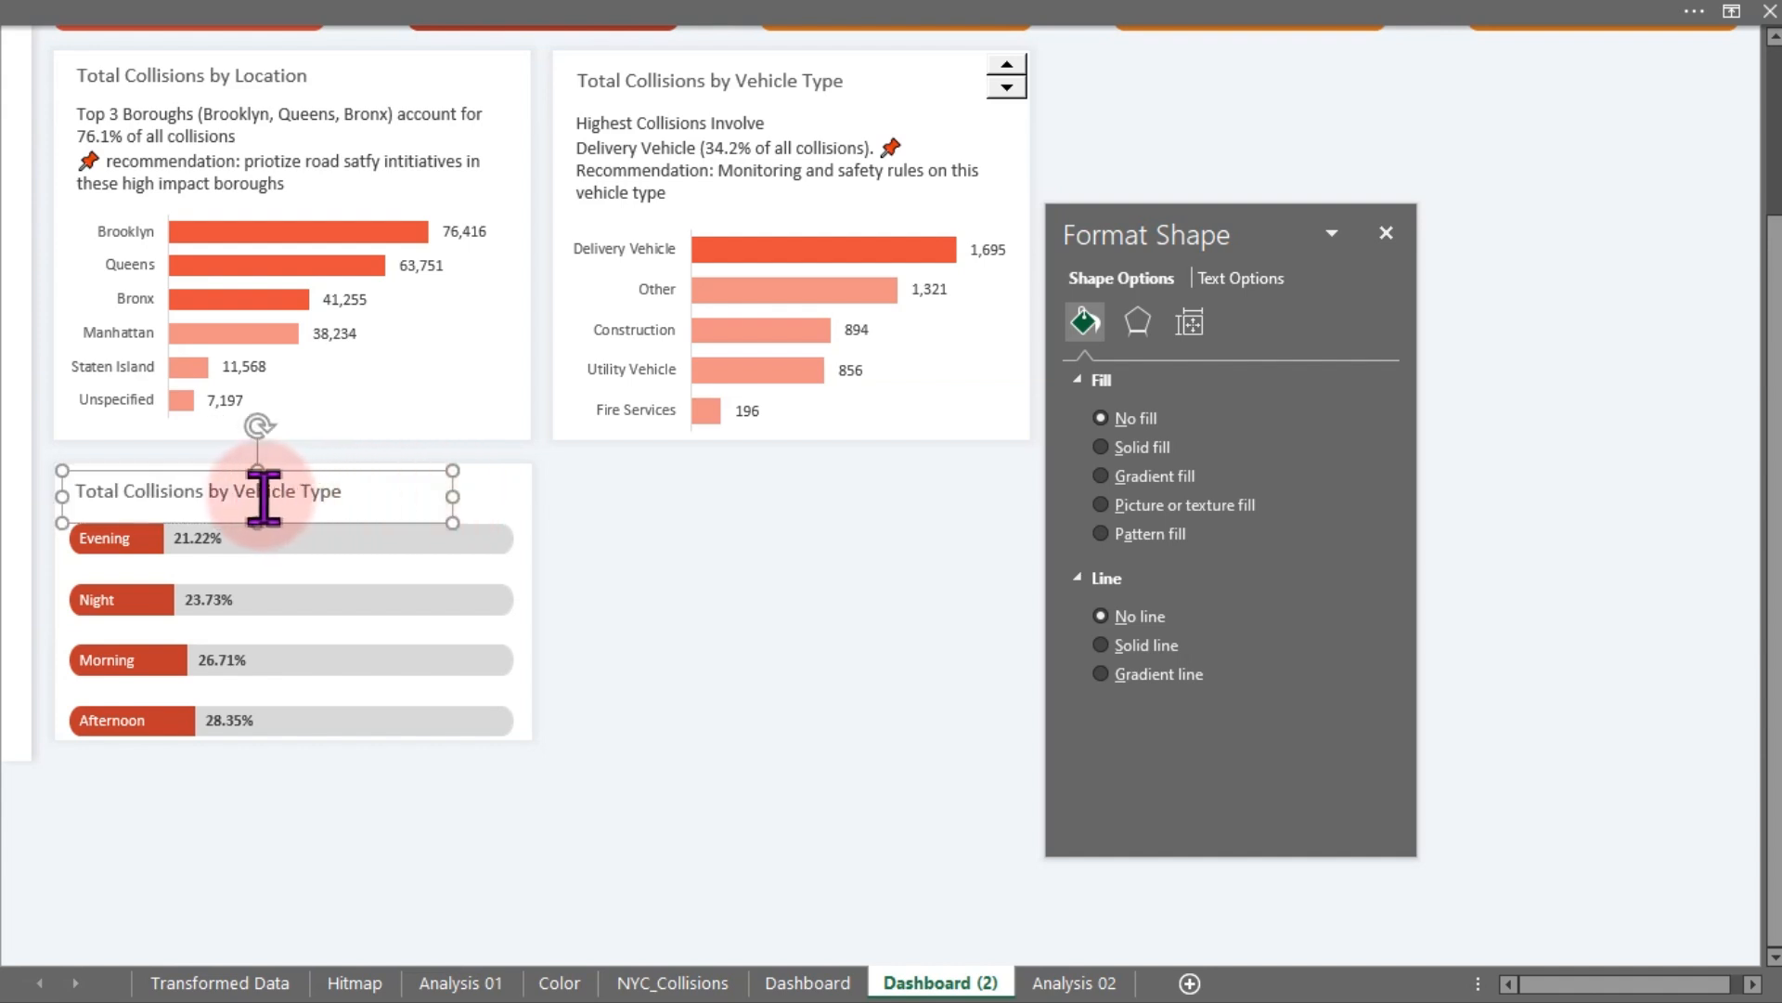
left_click_drag(236, 493, 372, 489)
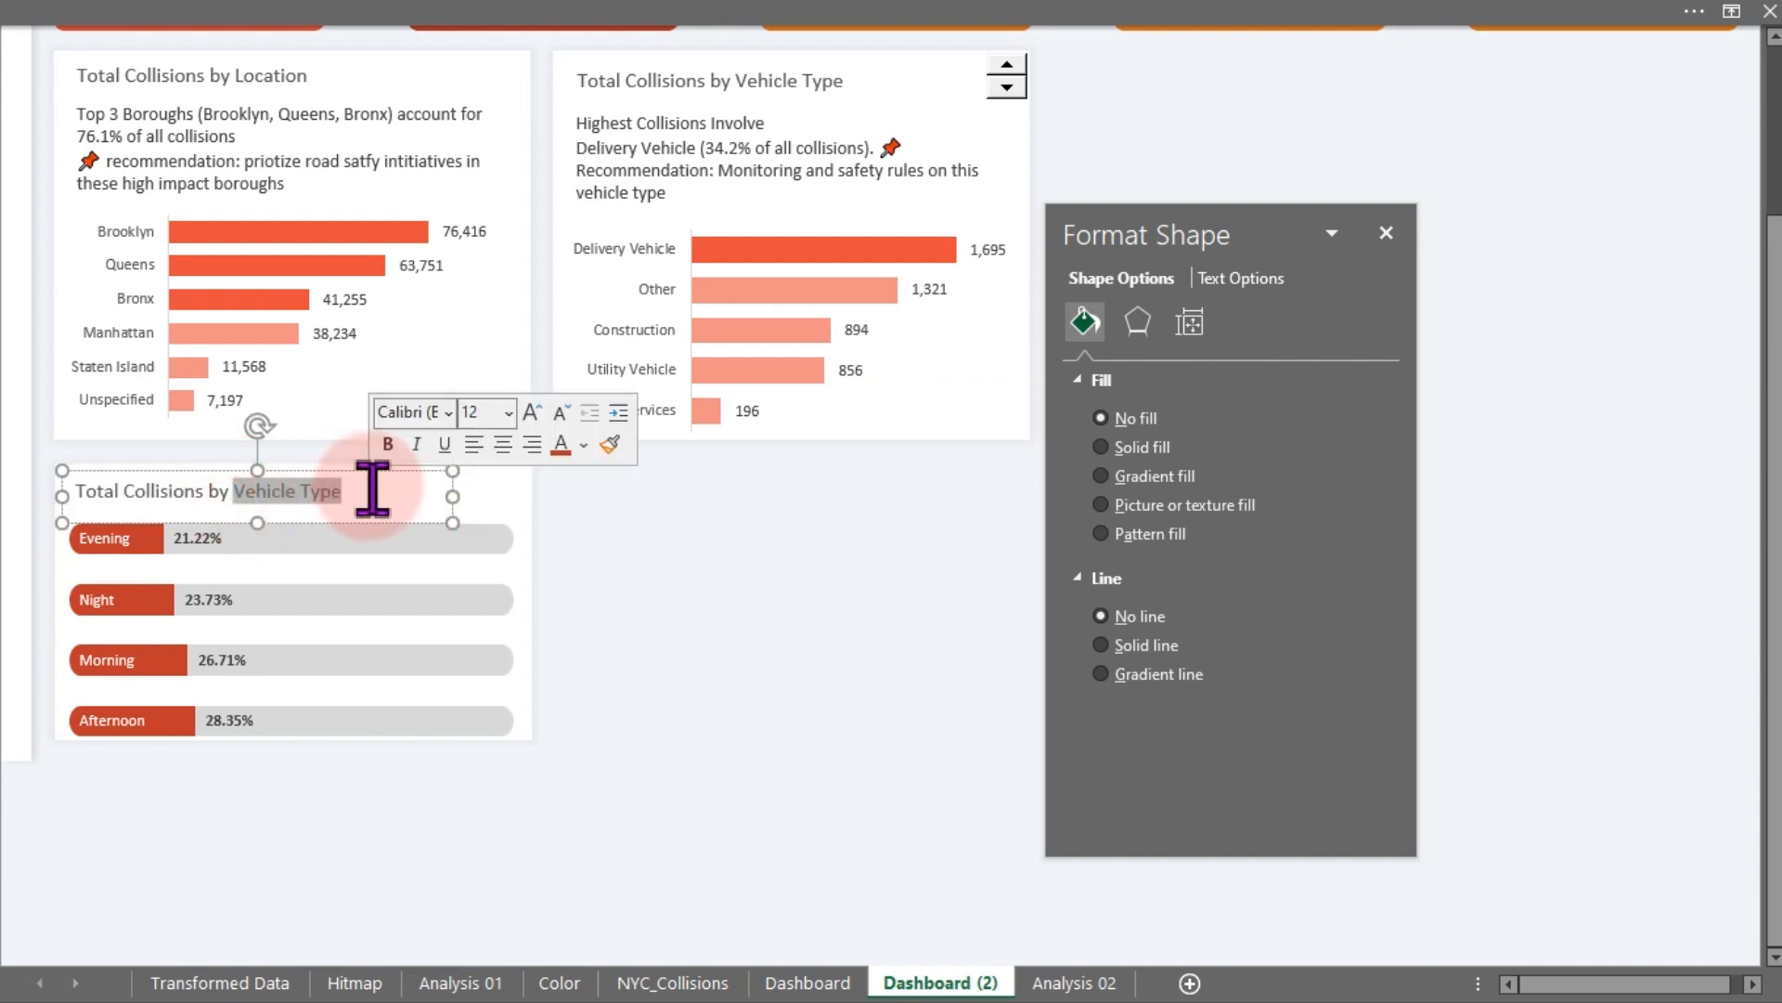
type("Tim")
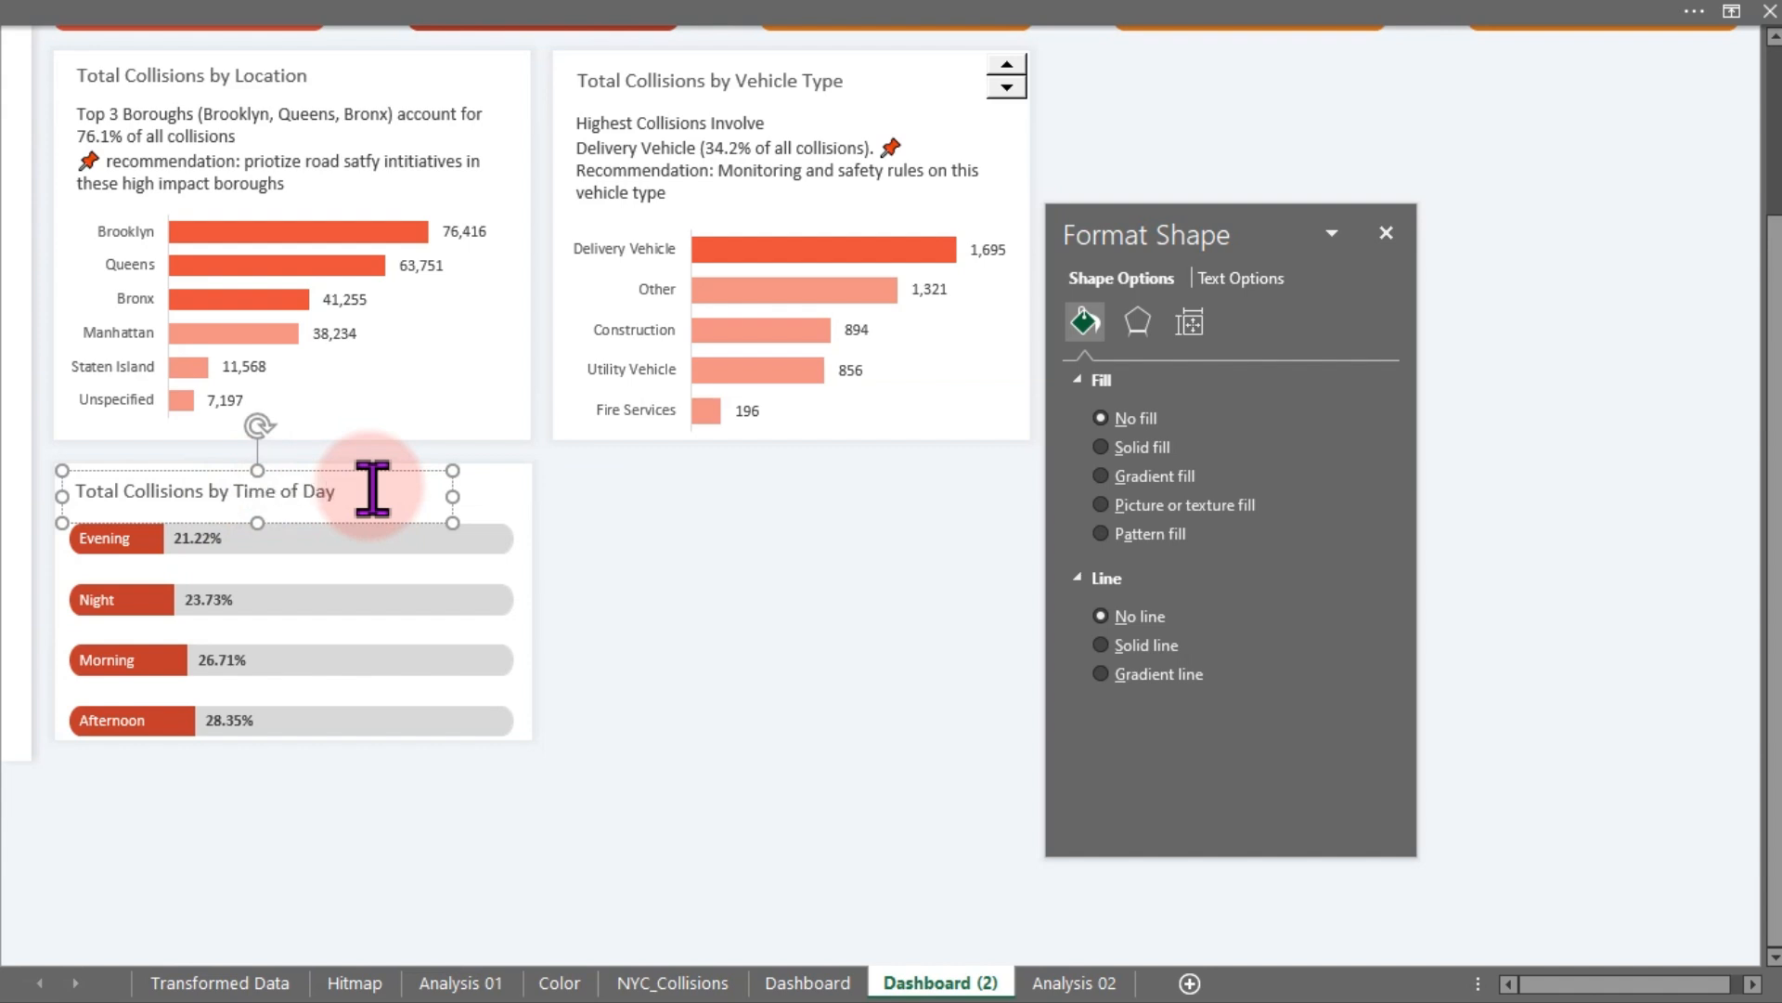
left_click(625, 537)
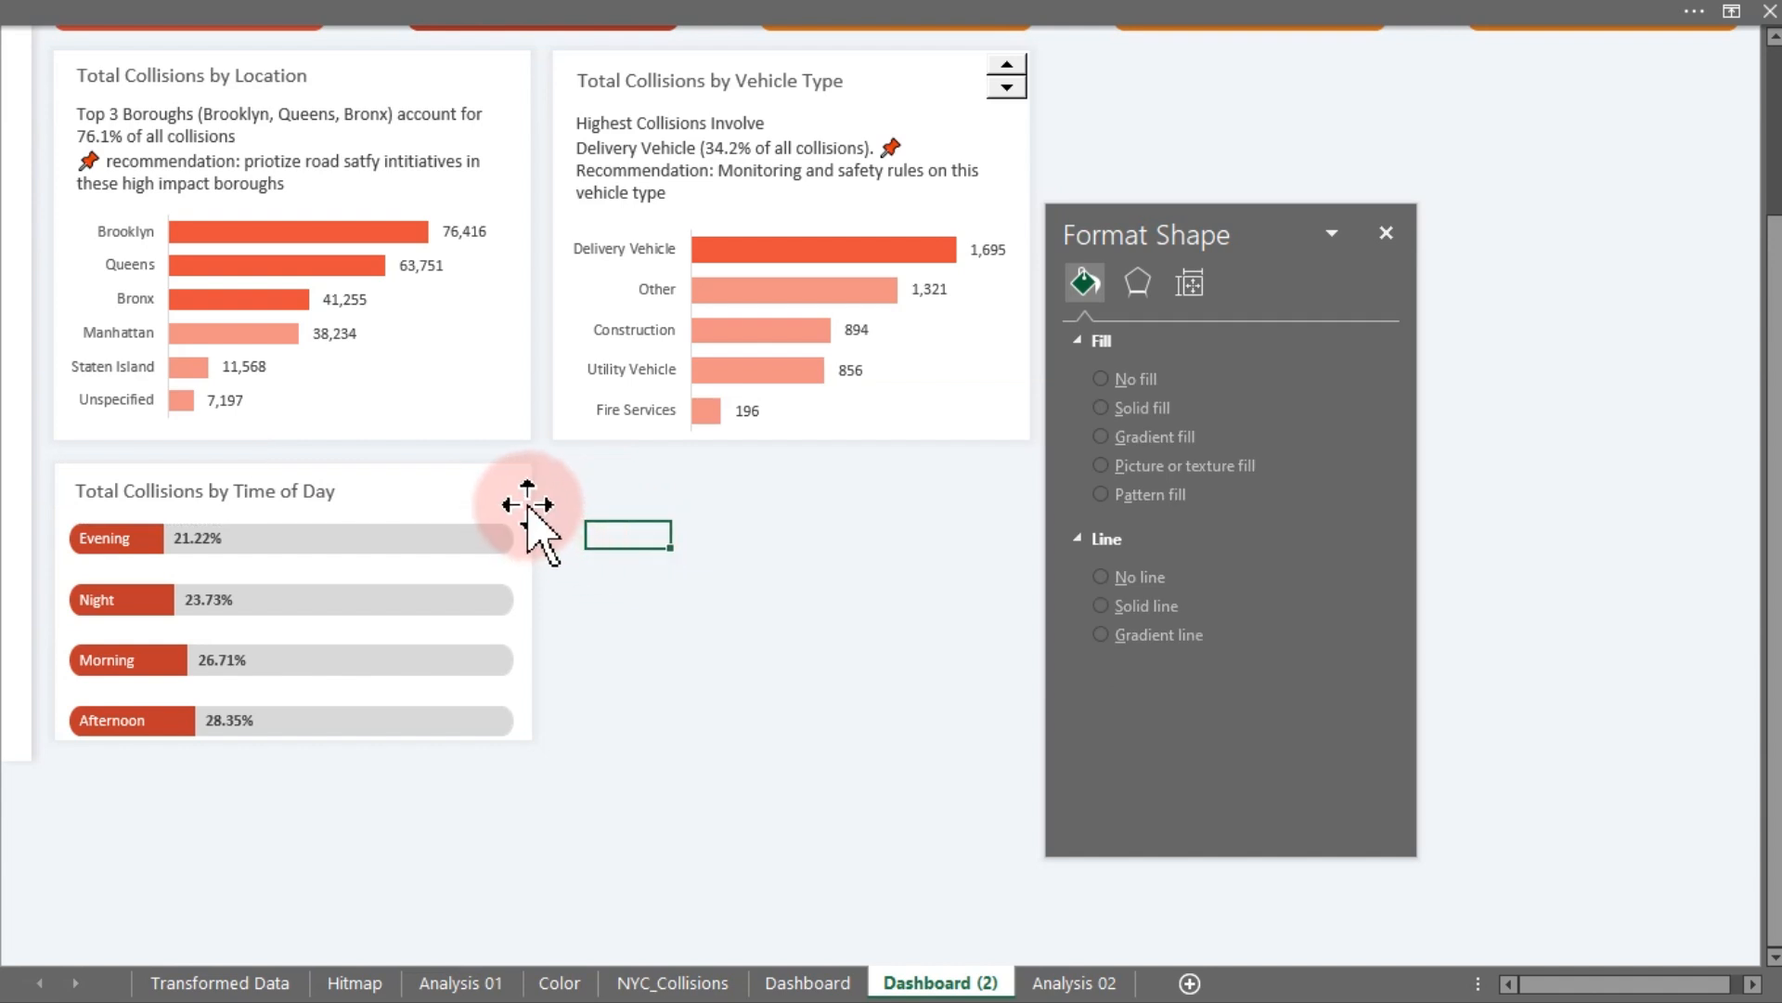
- Widen the white Time of Day background card so it extends well beyond the chart
left_click(527, 503)
left_click(509, 478)
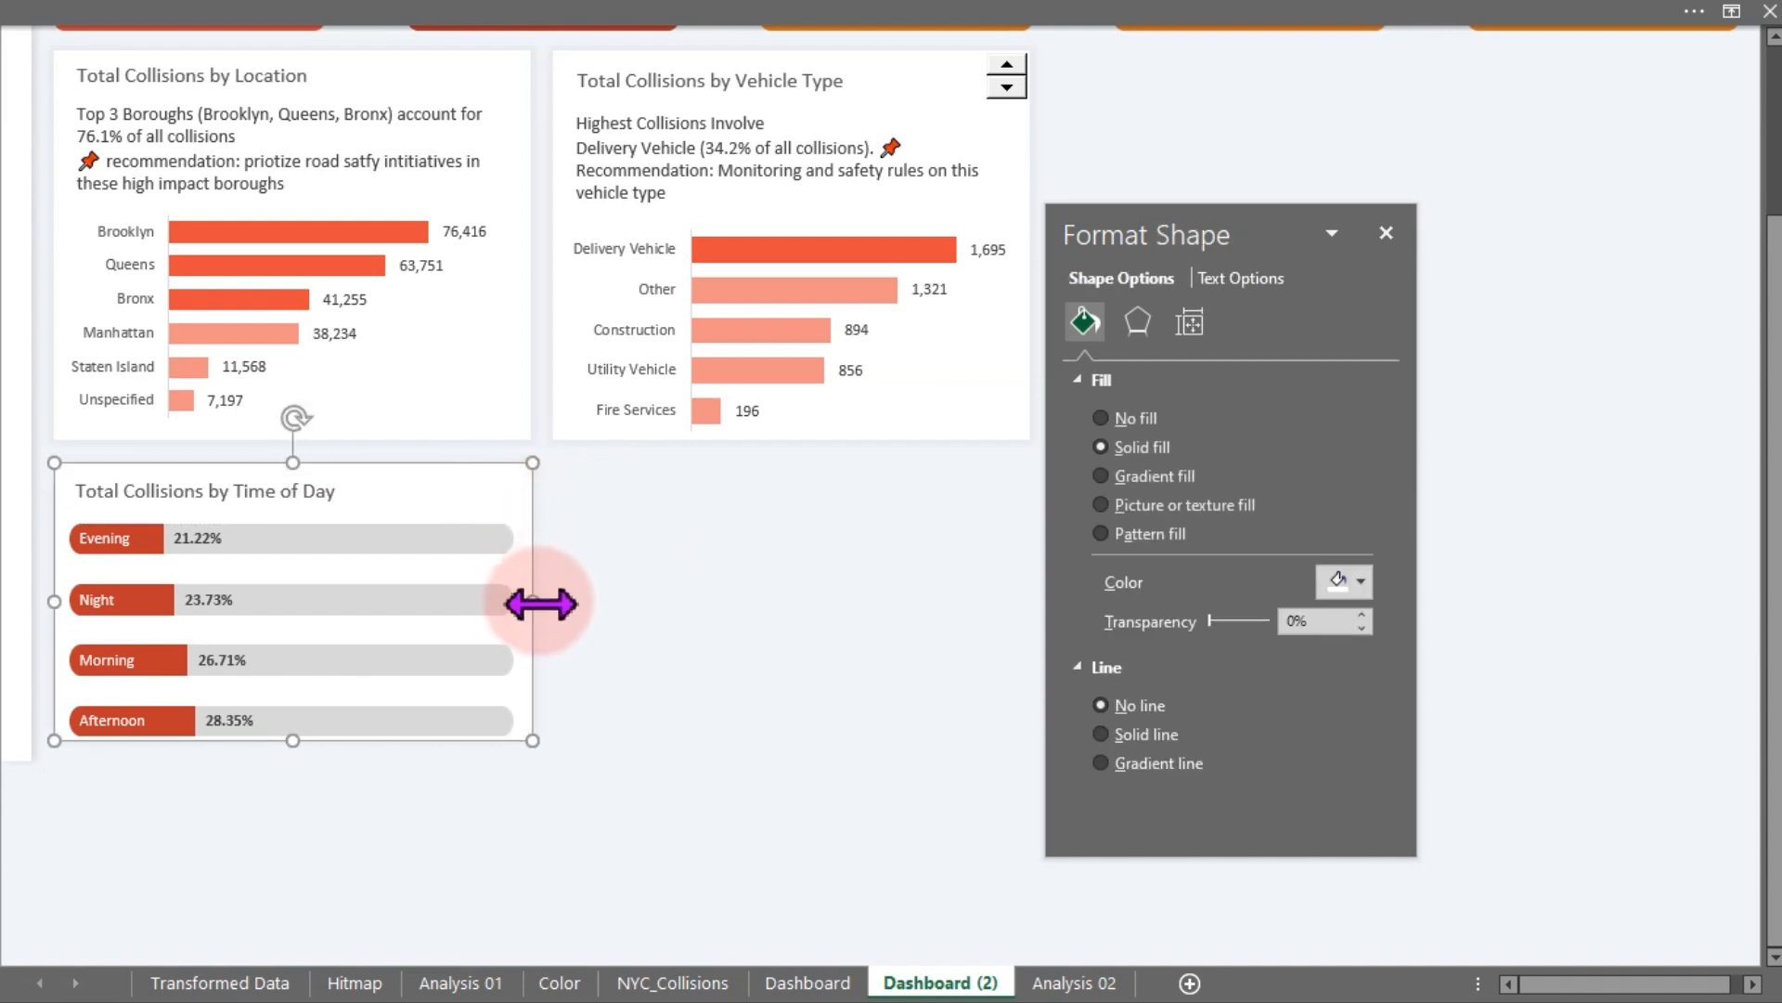
left_click_drag(541, 601, 755, 604)
left_click_drag(1249, 223, 1554, 227)
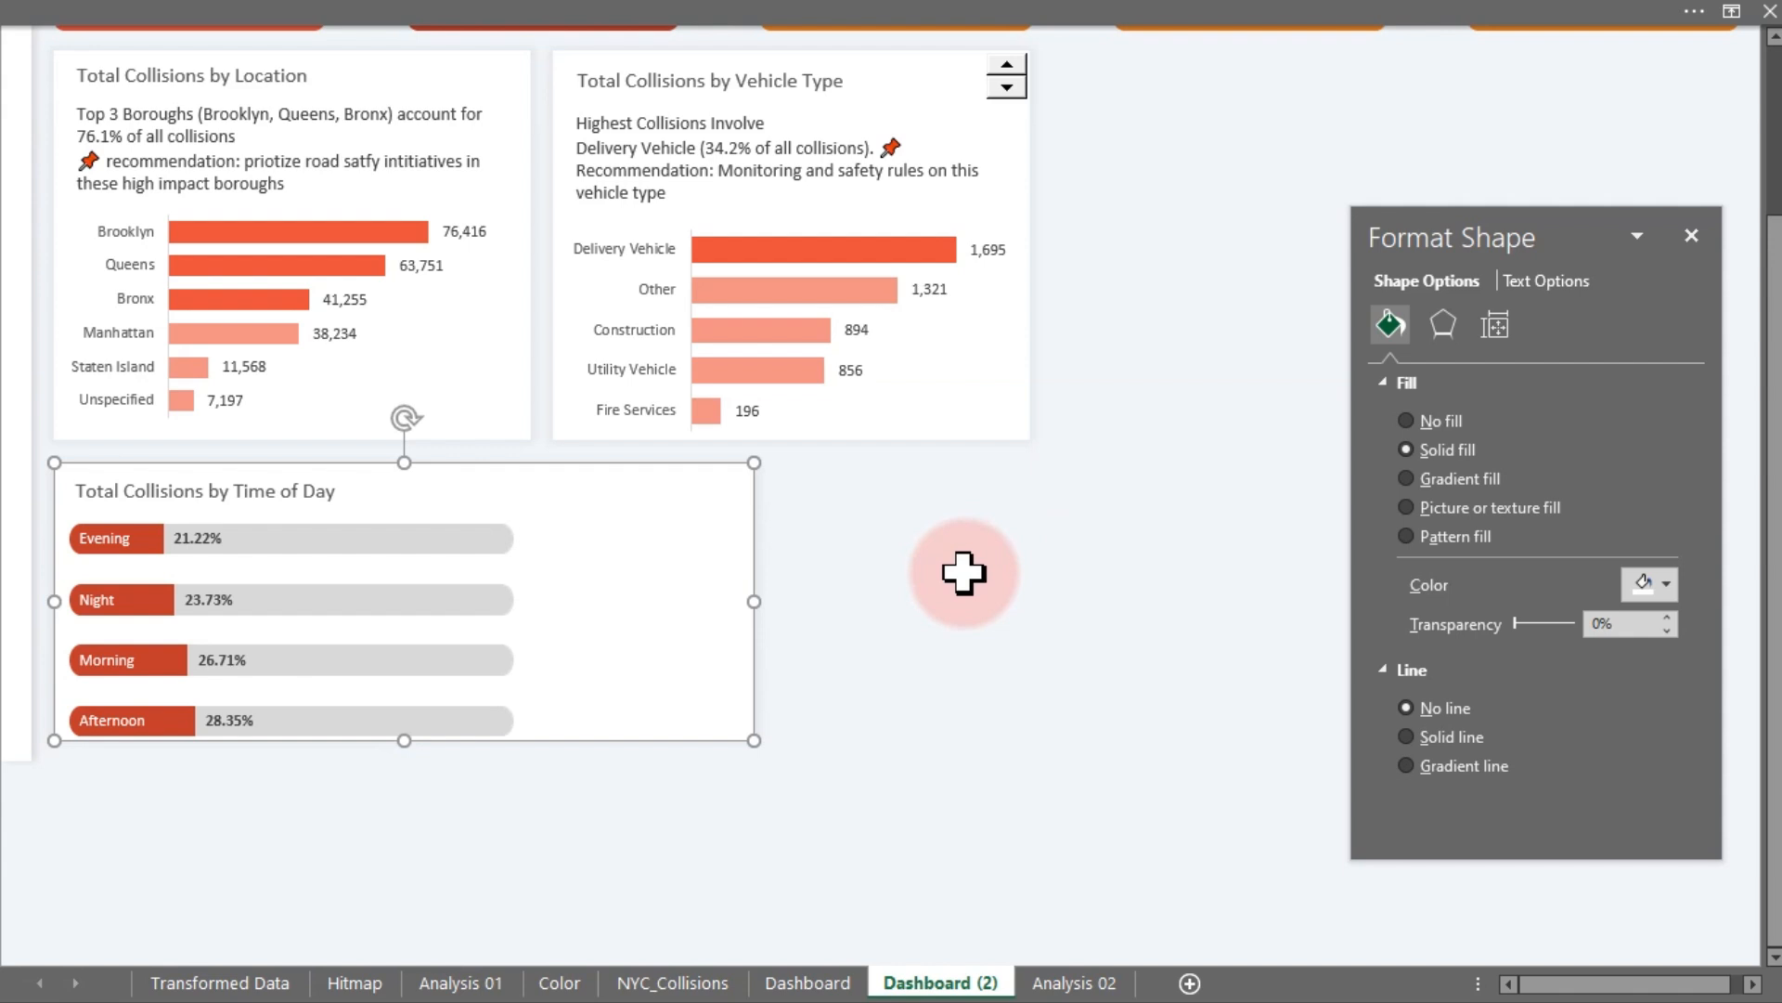
left_click(963, 572)
left_click(682, 587)
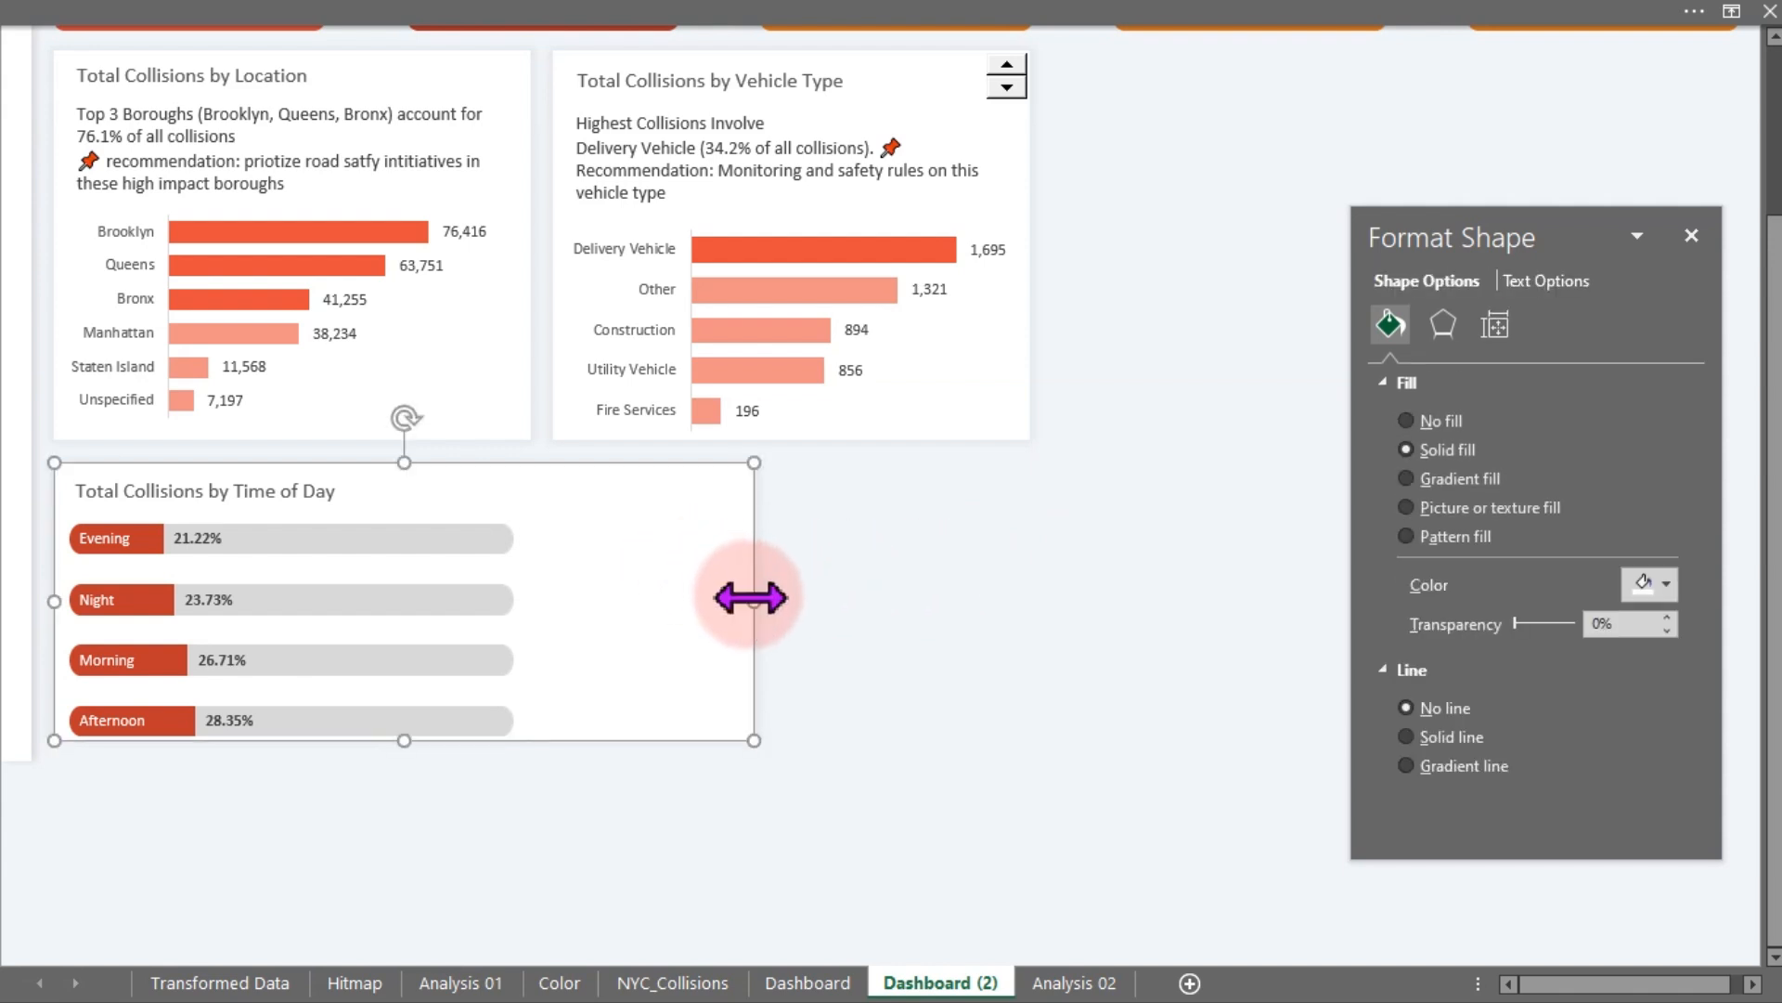
left_click_drag(750, 598, 778, 598)
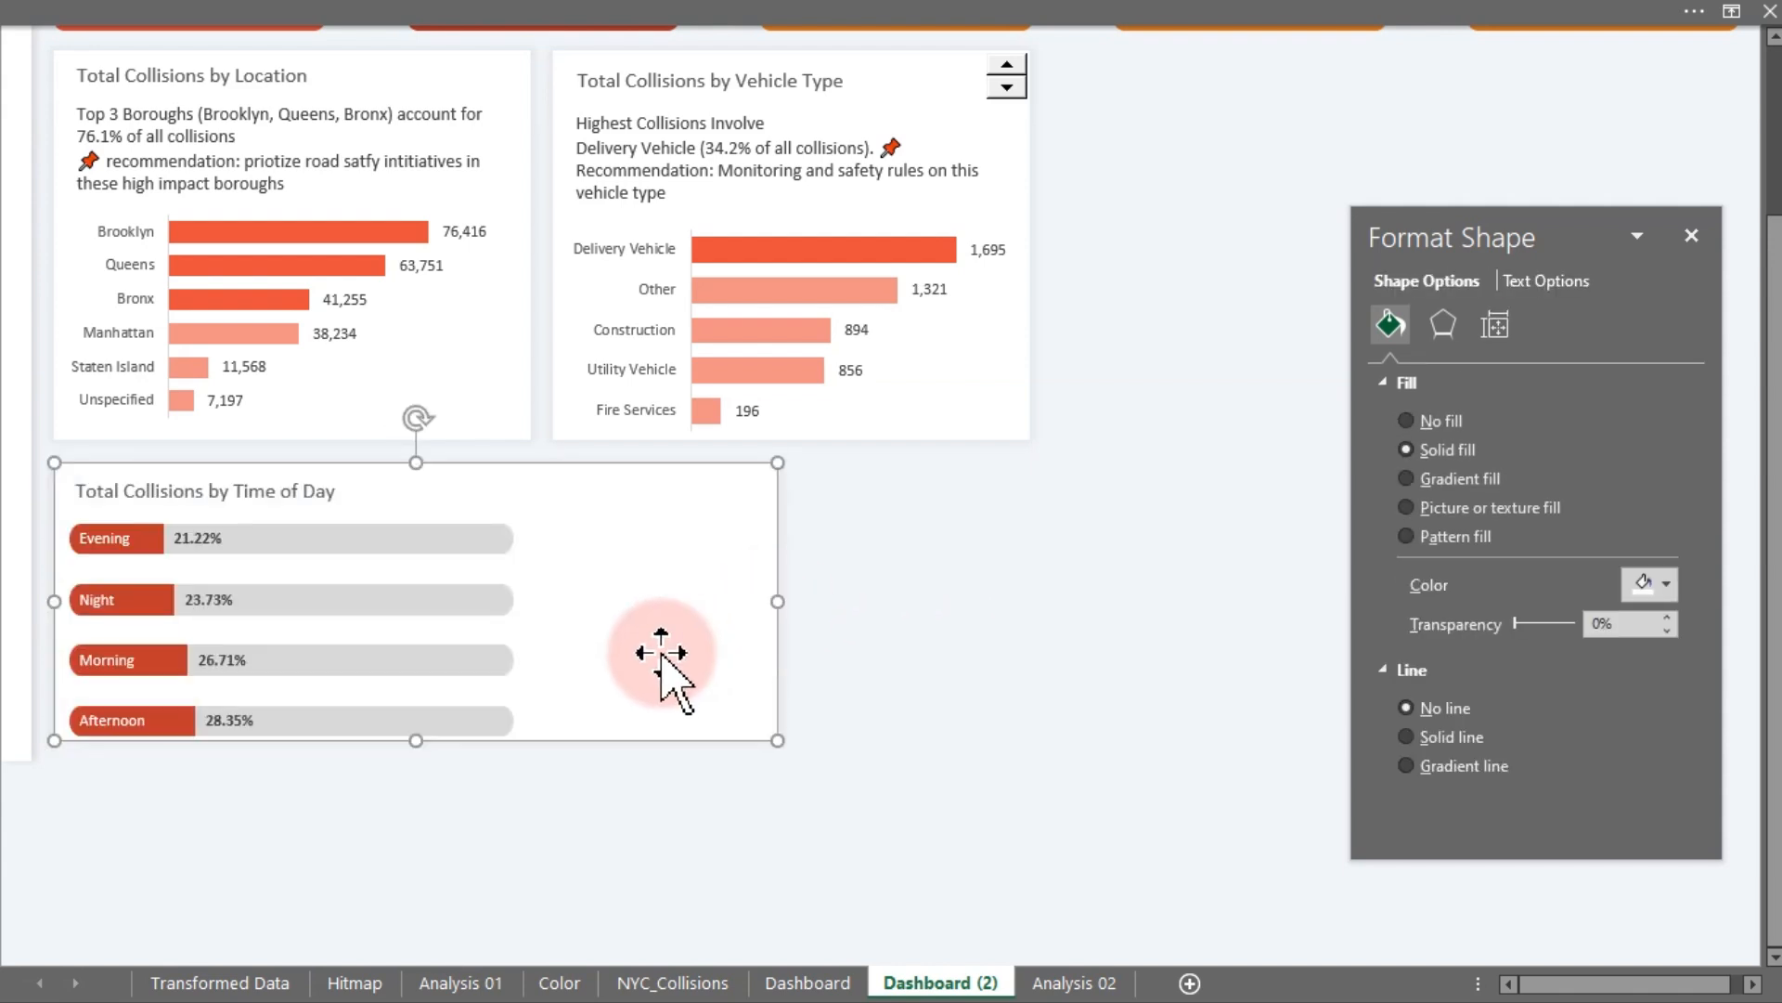
- Duplicate the Time of Day card and place a narrower copy beside it as a second blank card
left_click(887, 24)
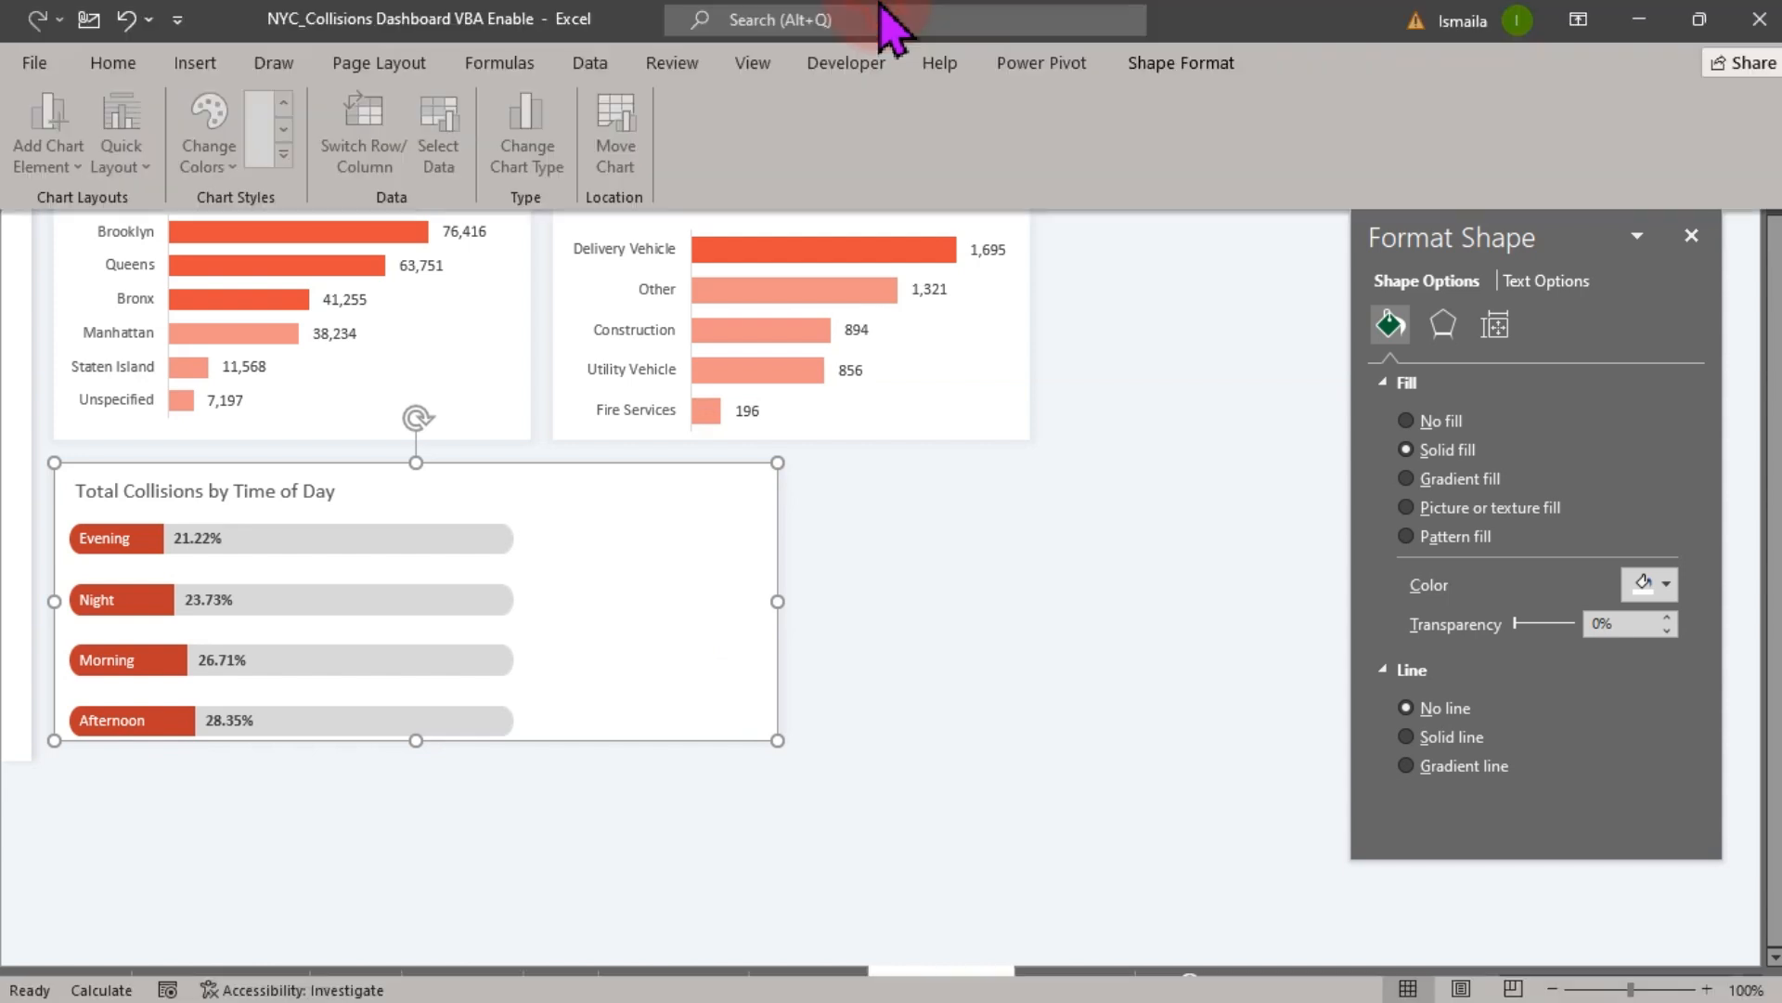
left_click(1207, 63)
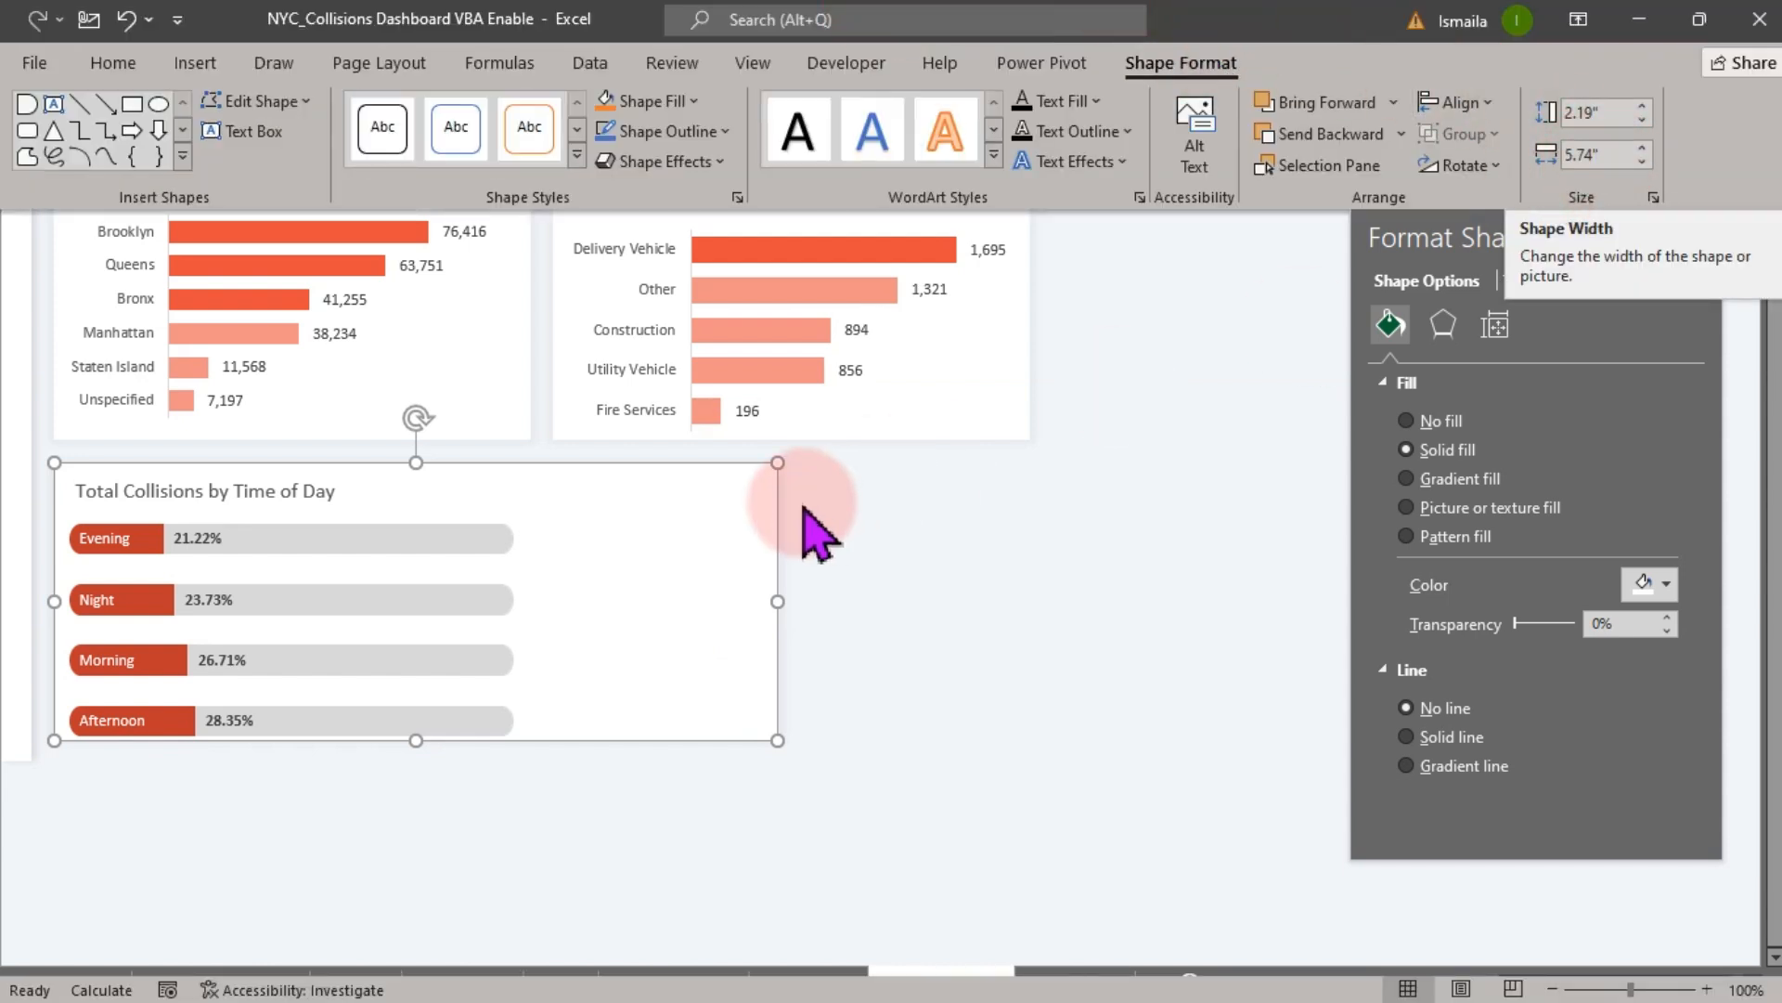
left_click(703, 563)
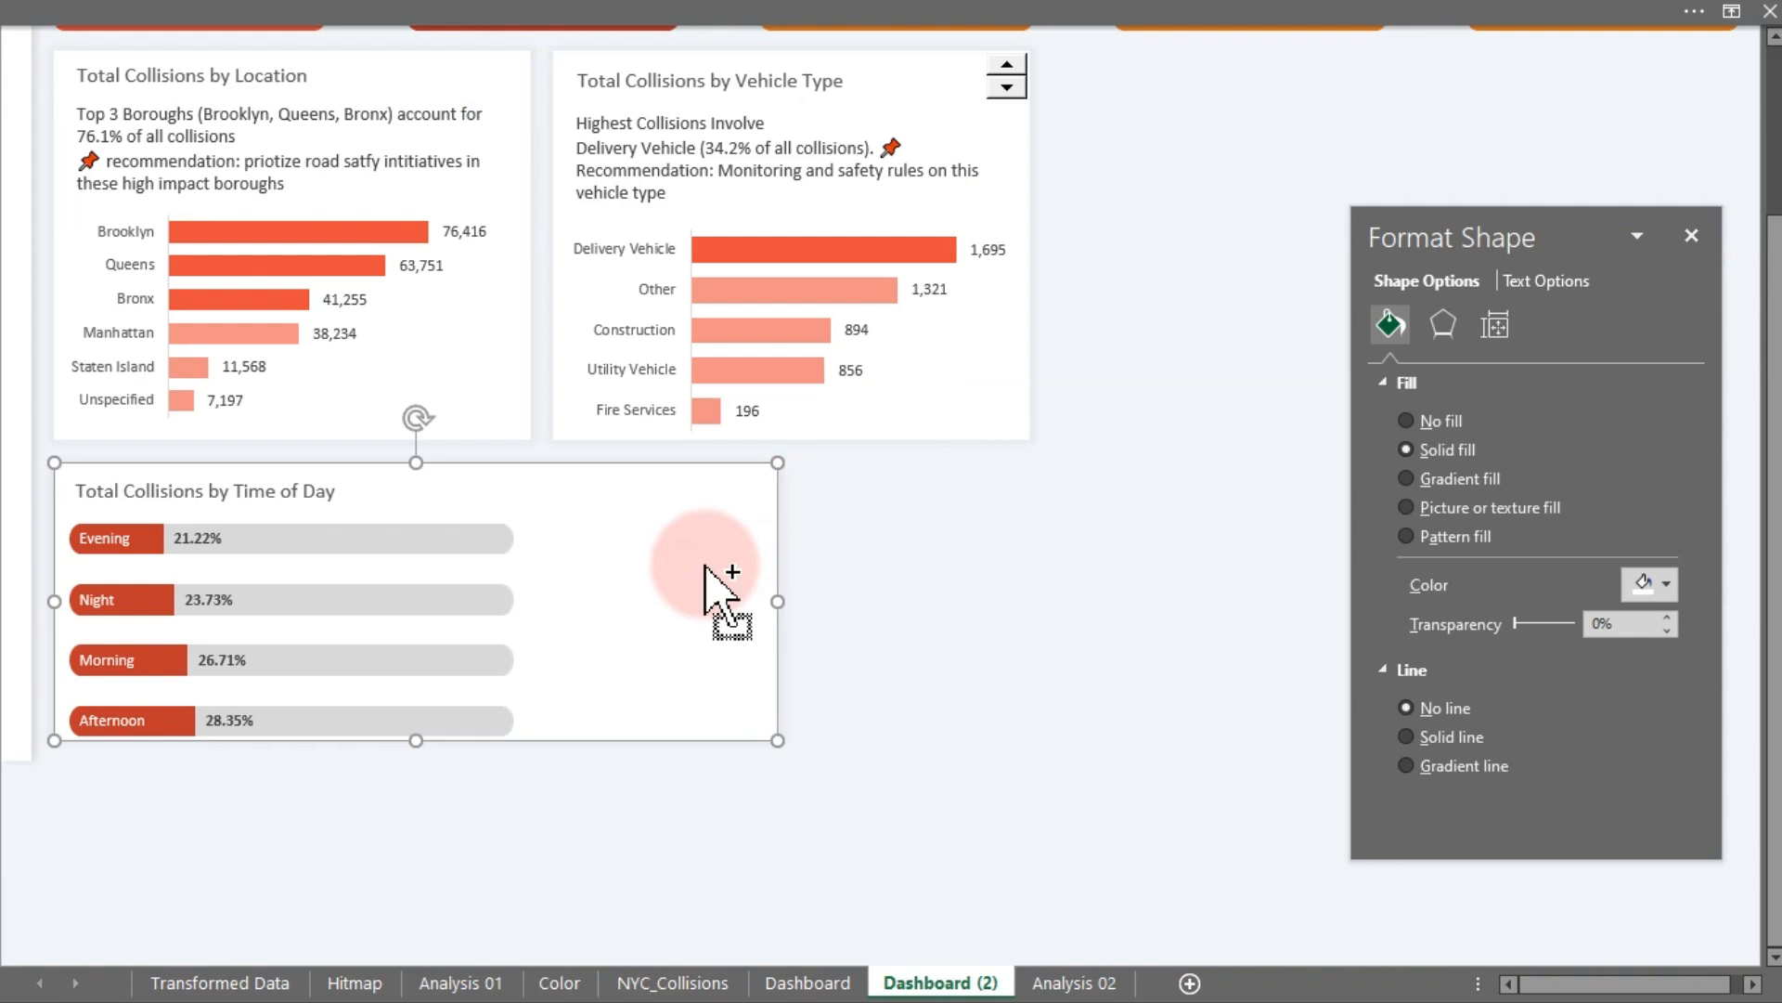
key("ctrl+d")
left_click_drag(75, 623, 833, 577)
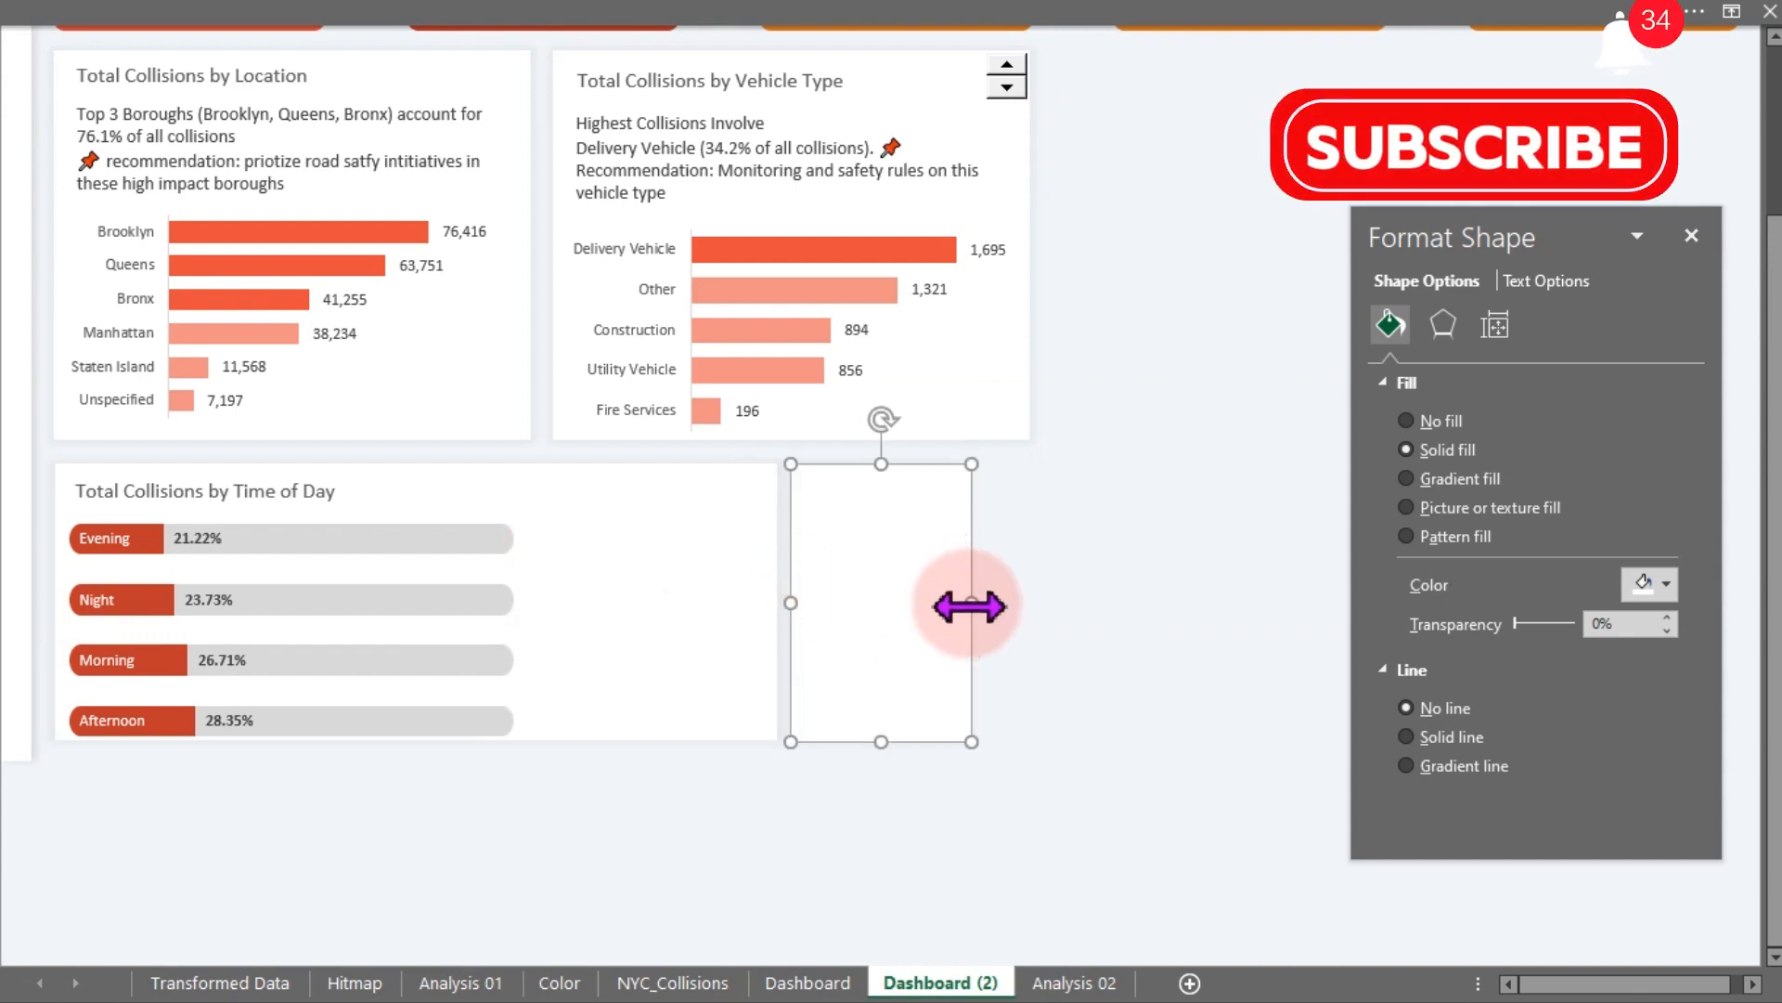
left_click_drag(971, 604, 1033, 606)
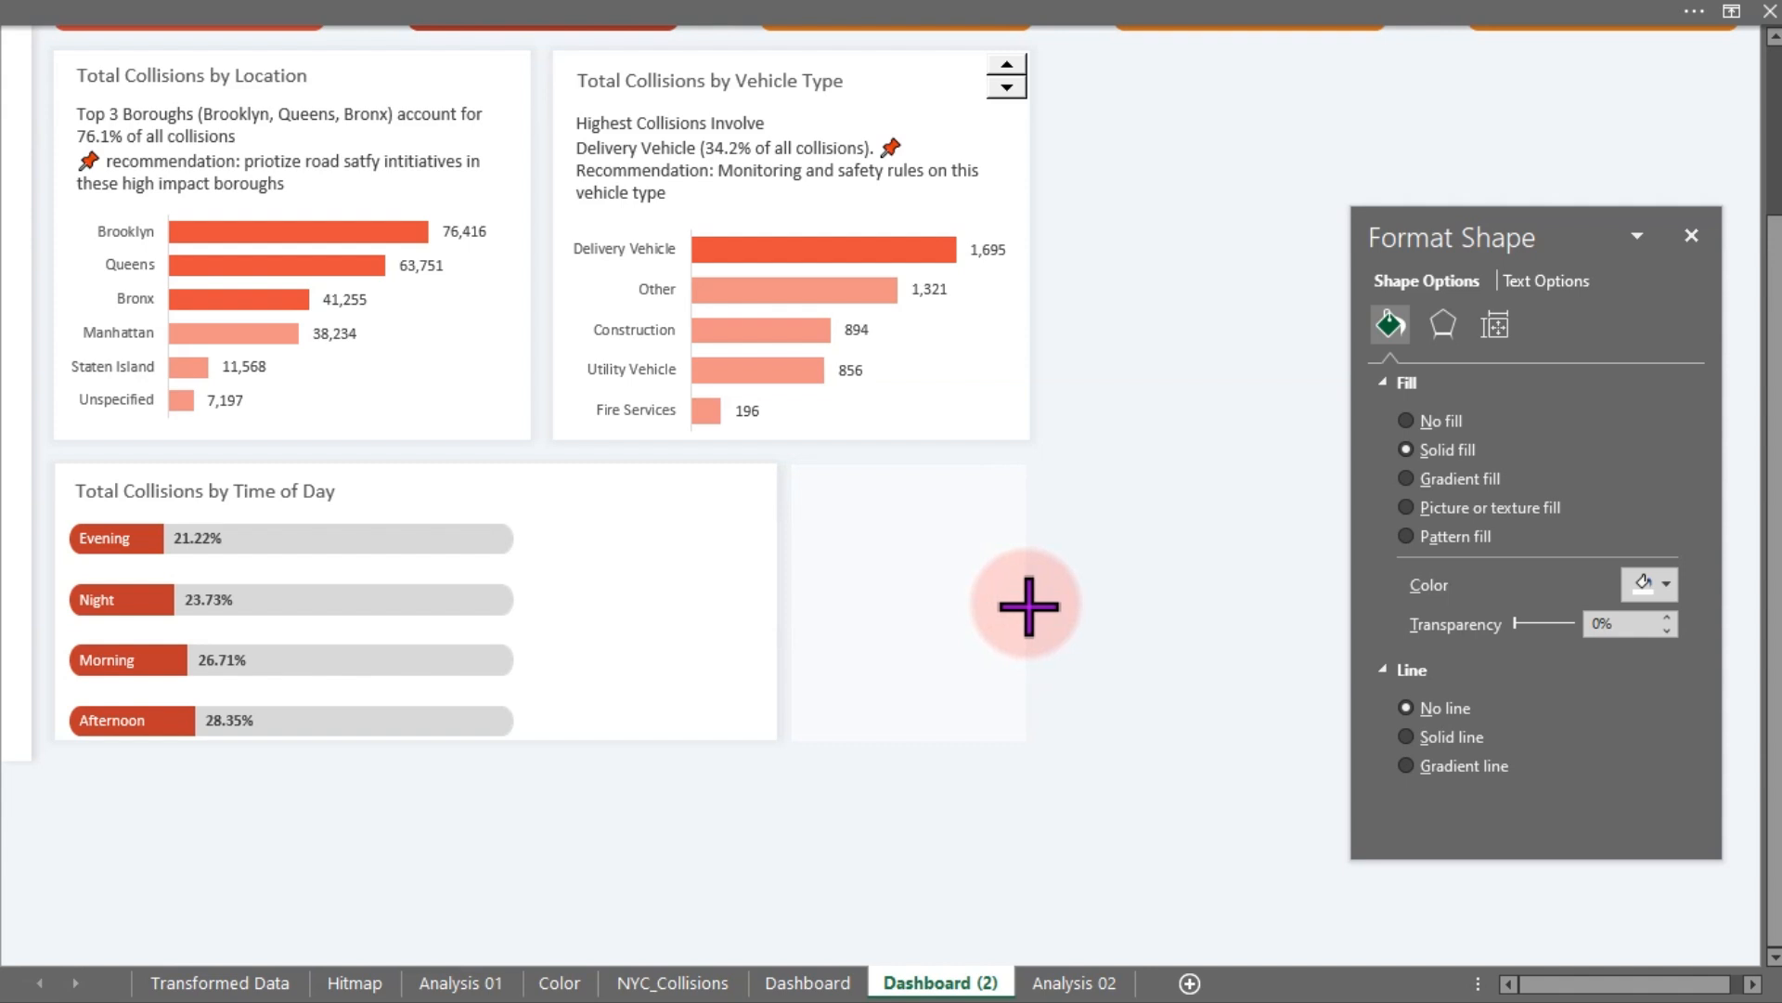
left_click_drag(1029, 605, 1027, 605)
left_click(1105, 605)
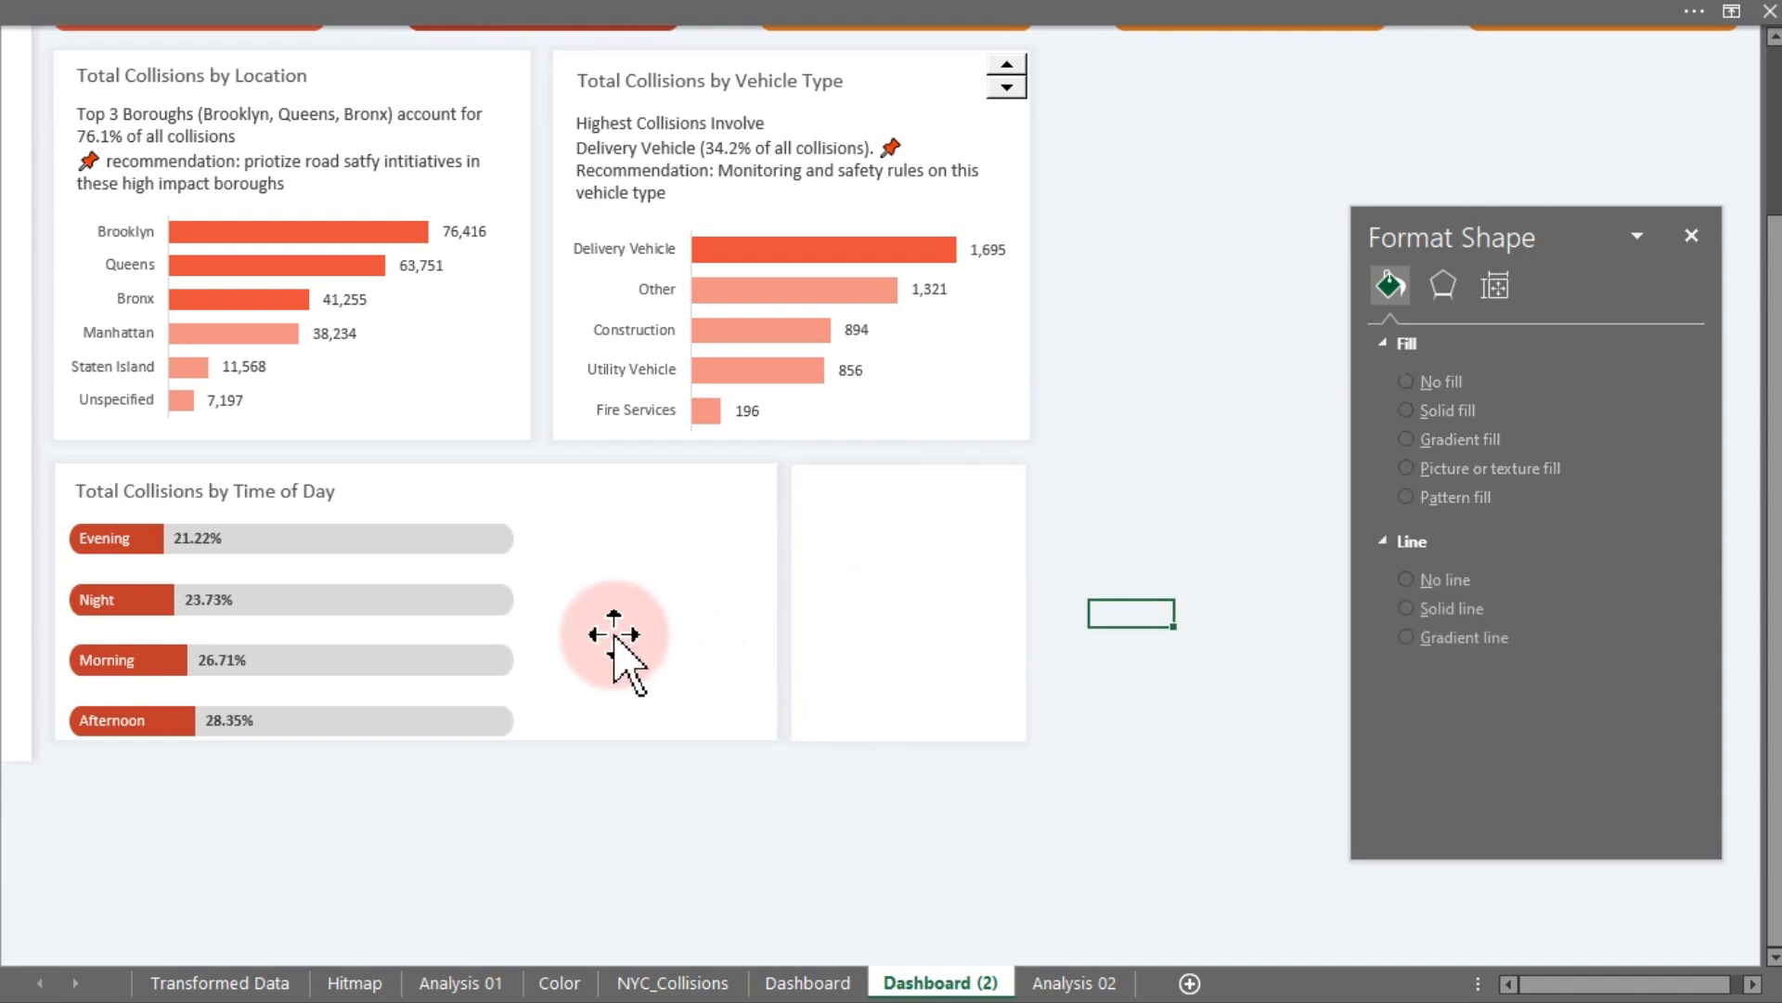
- Resize the Time of Day chart, nudging its bottom edge up and narrowing its width
left_click(526, 656)
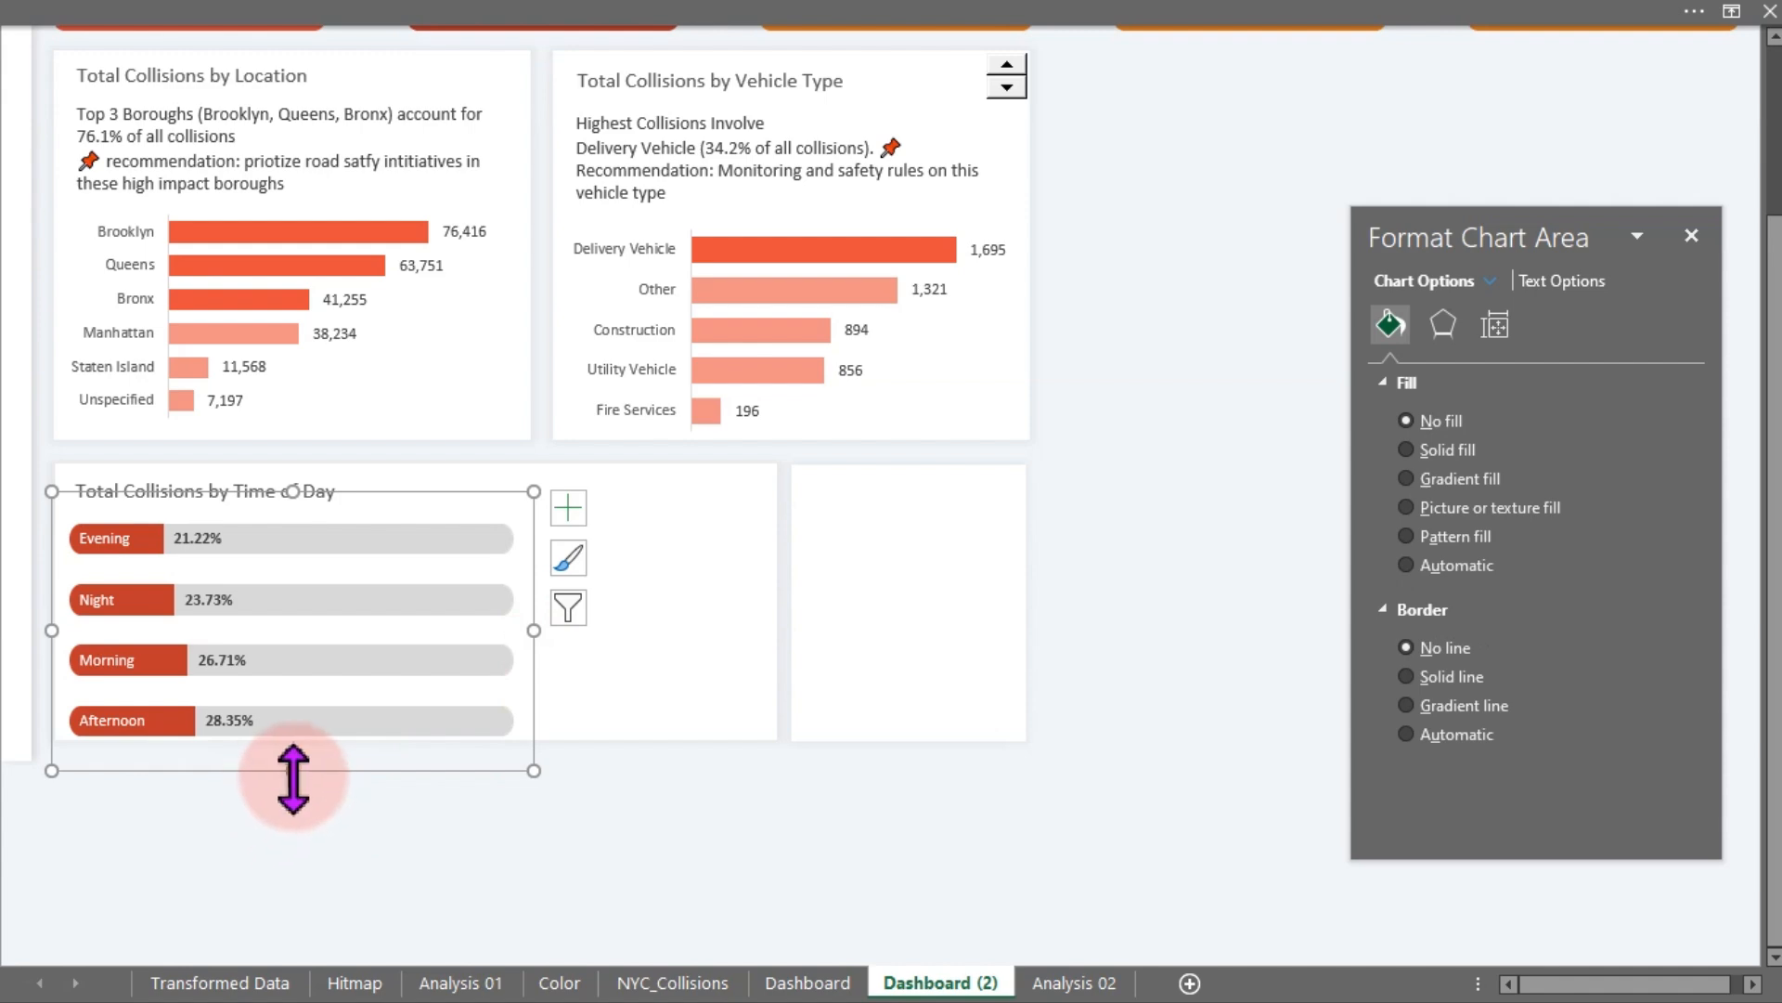
left_click_drag(293, 771, 306, 765)
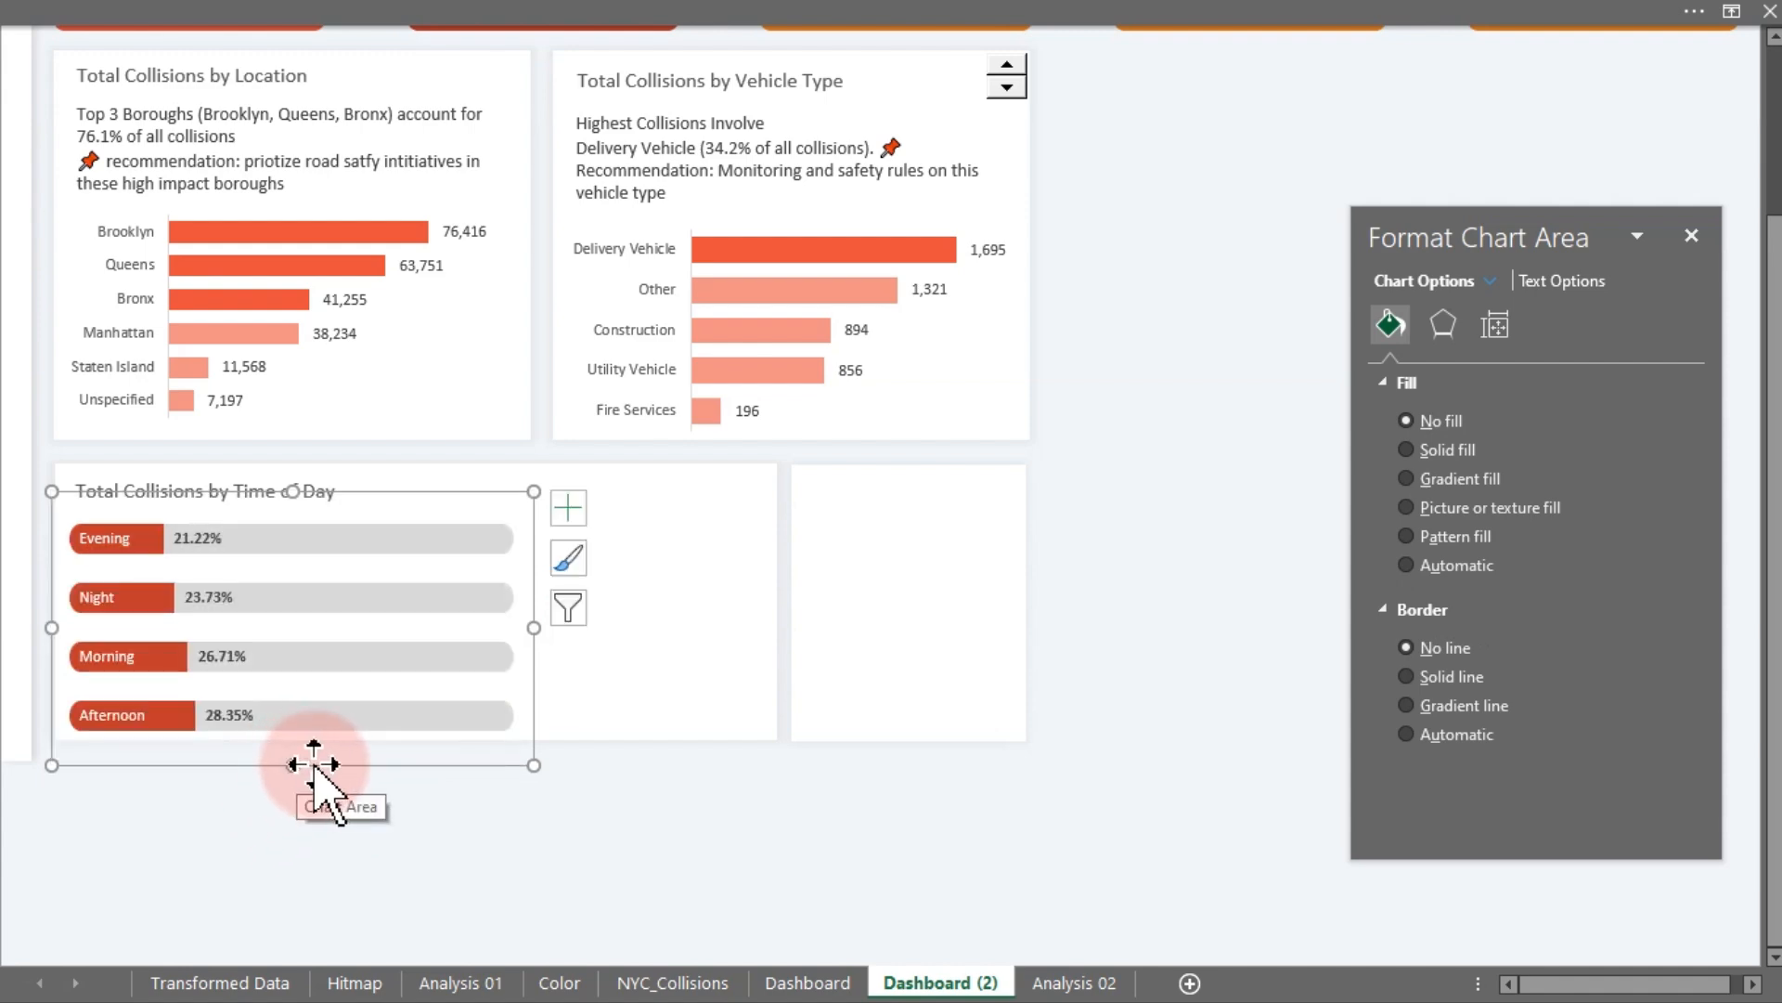
left_click(553, 895)
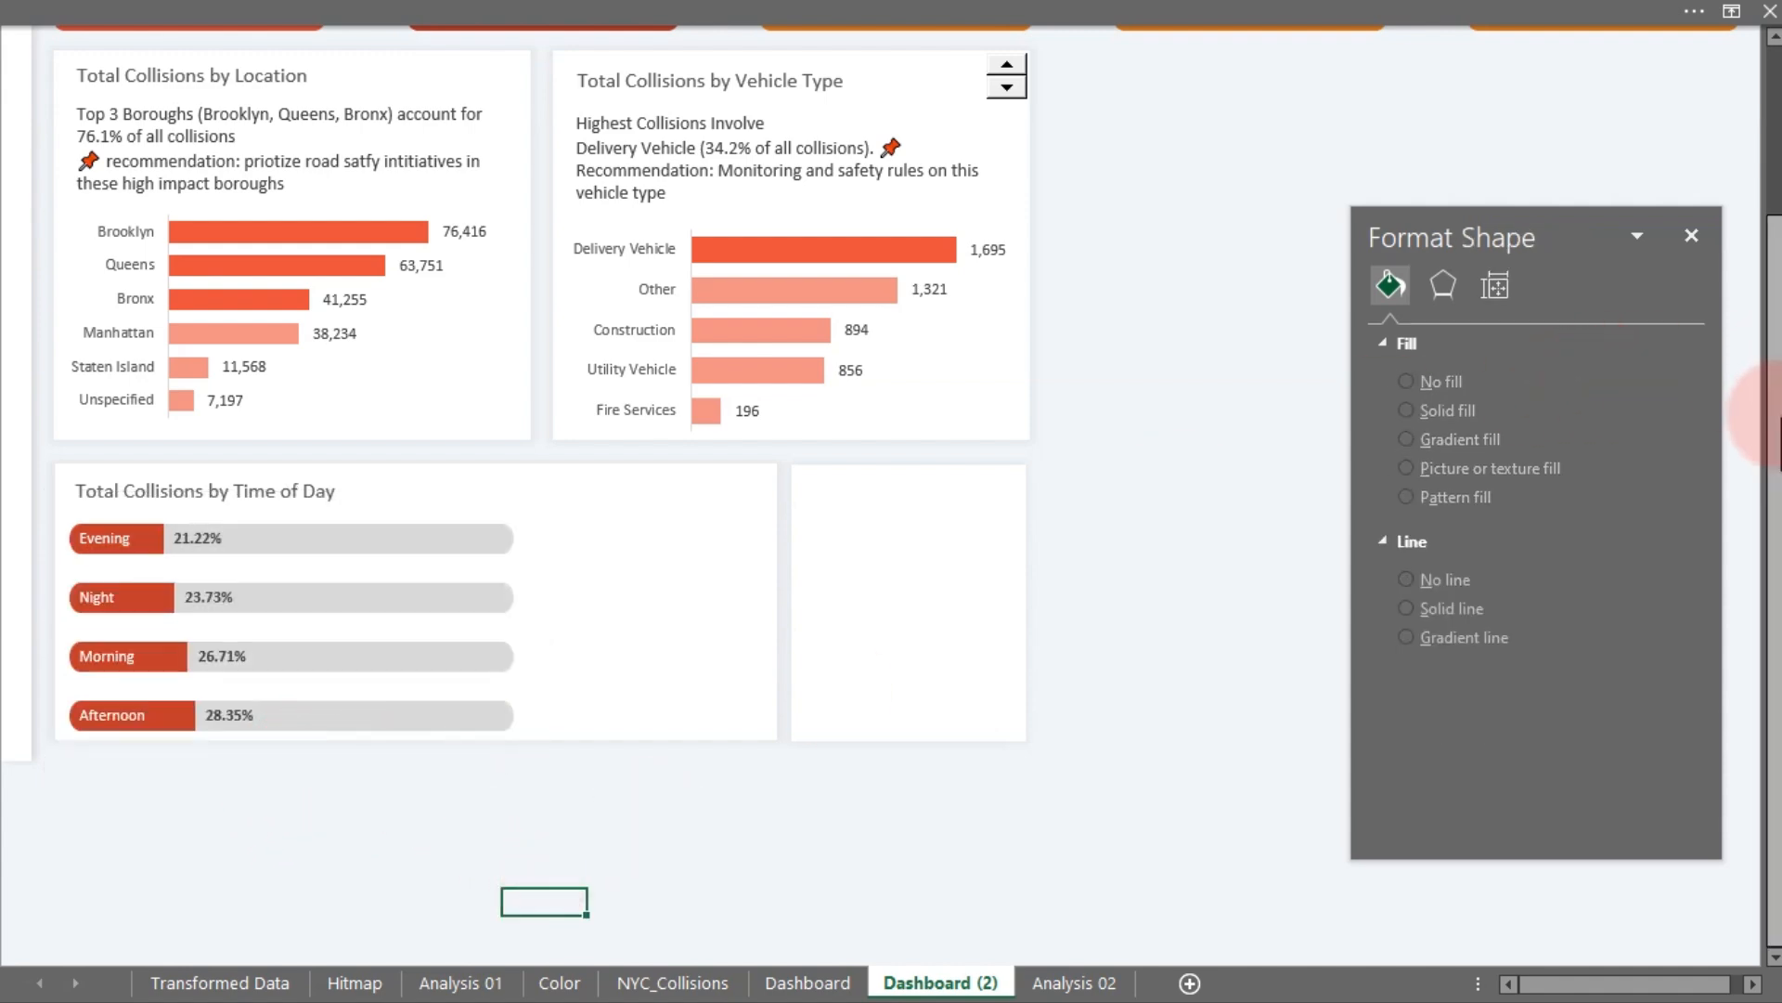
left_click_drag(1773, 409, 1773, 237)
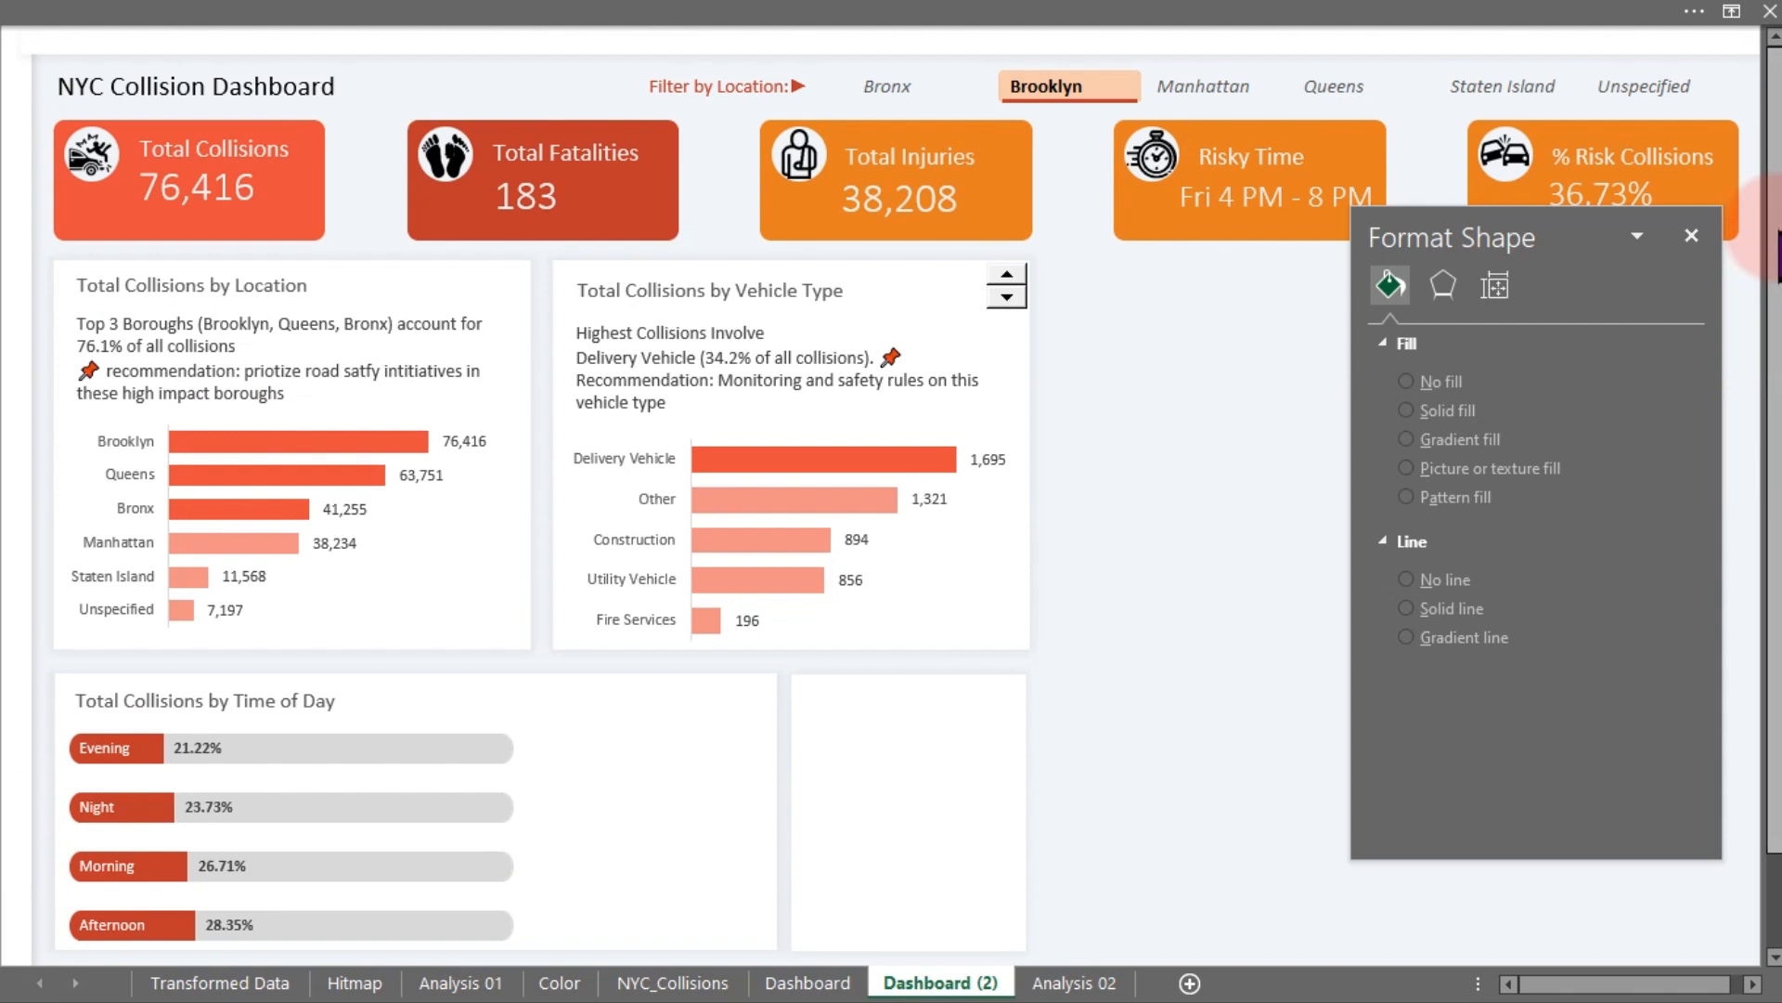
left_click(532, 833)
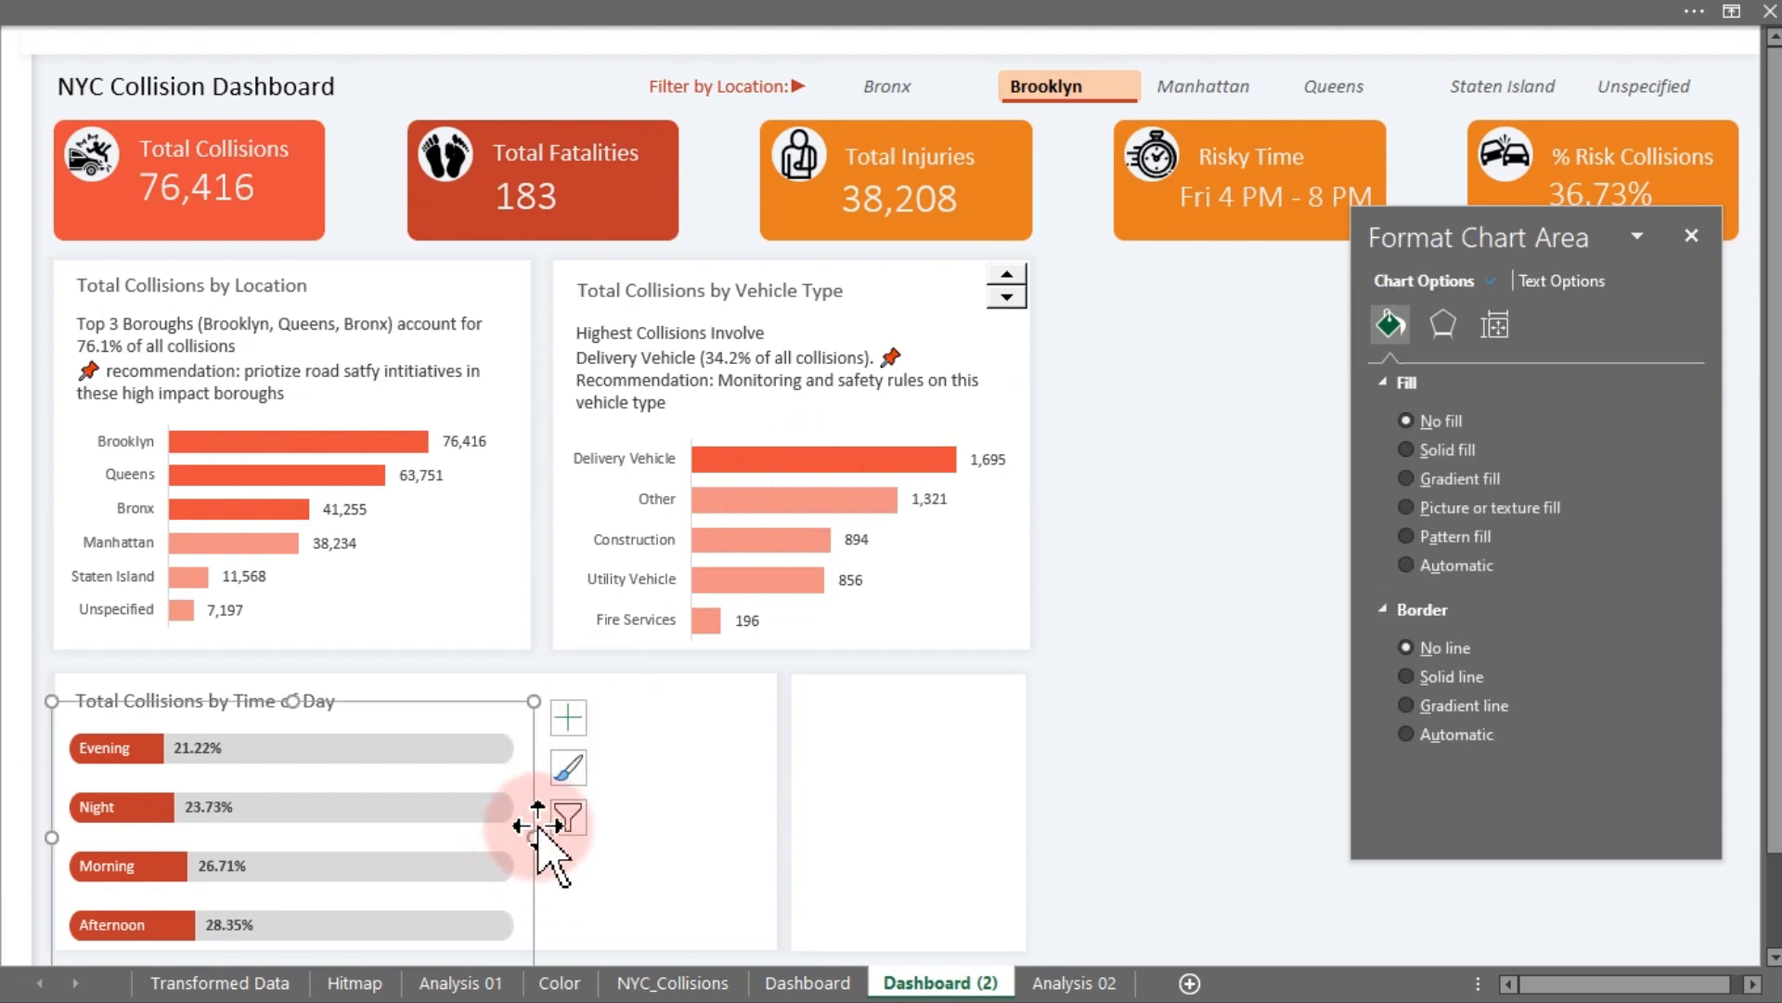
left_click_drag(533, 835, 468, 838)
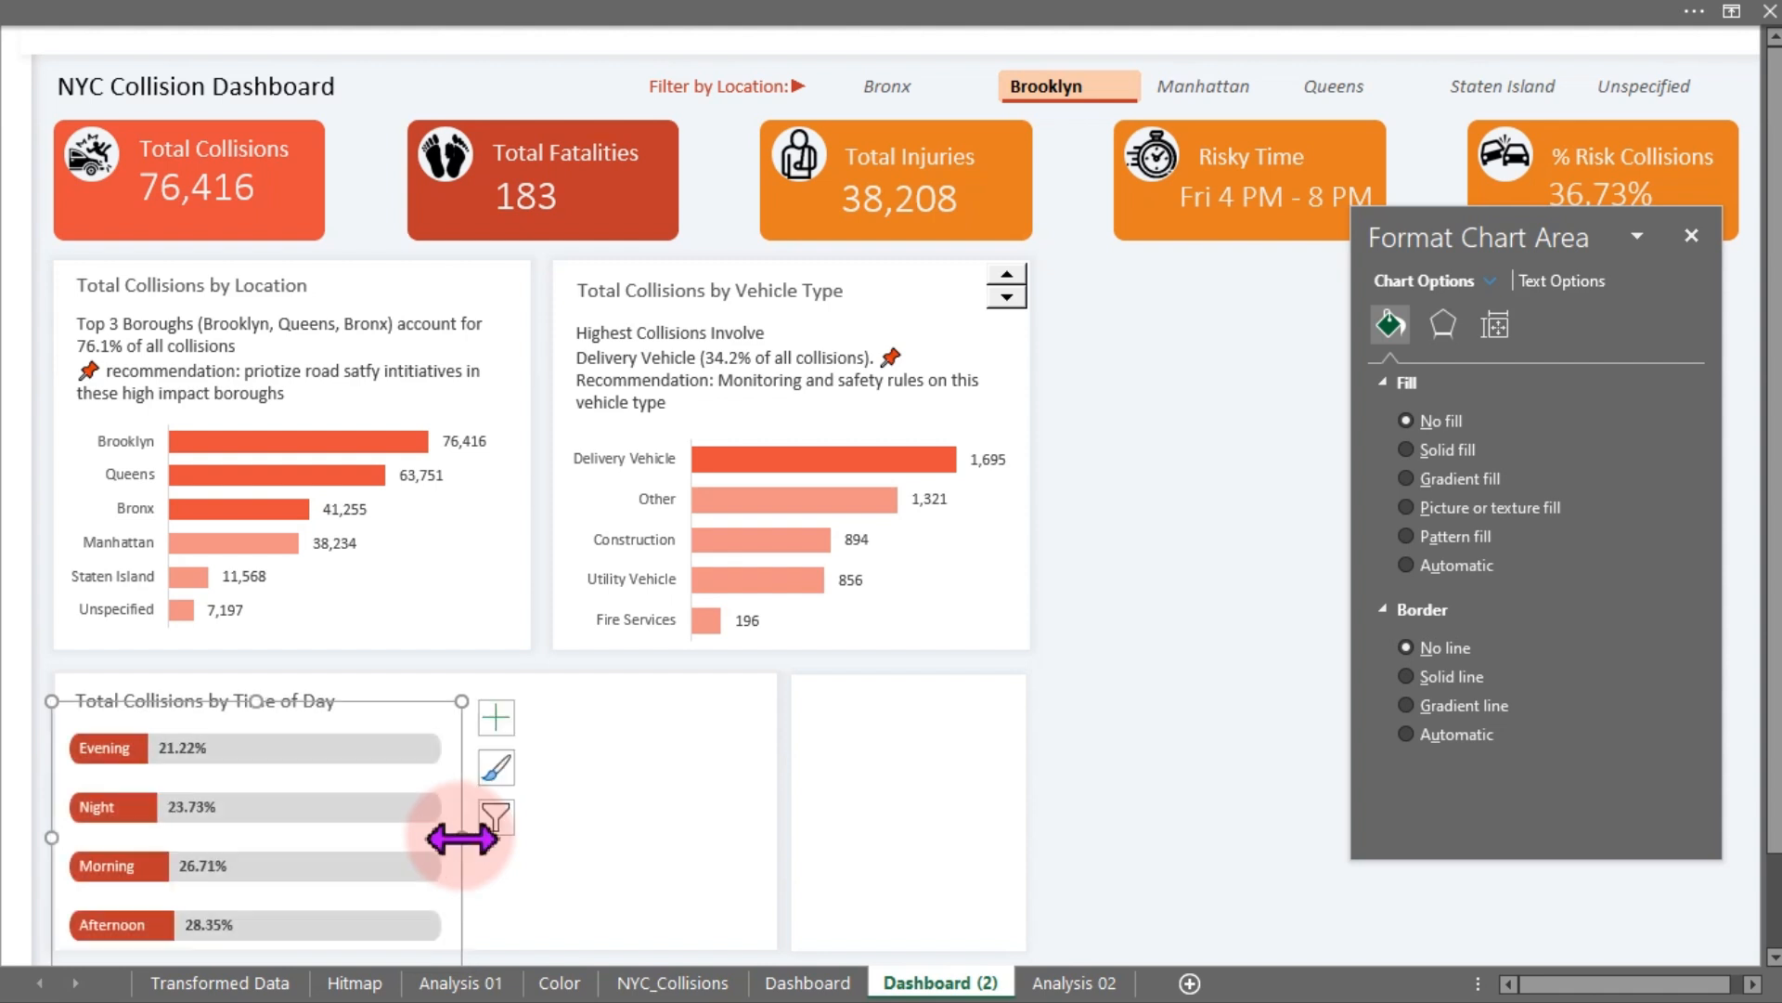
- Adjust the gap between the Time of Day card and the blank card beside it
left_click(650, 827)
mouse_move(787, 812)
left_mouse_down()
mouse_move(763, 812)
mouse_move(784, 809)
left_mouse_up()
left_click(812, 816)
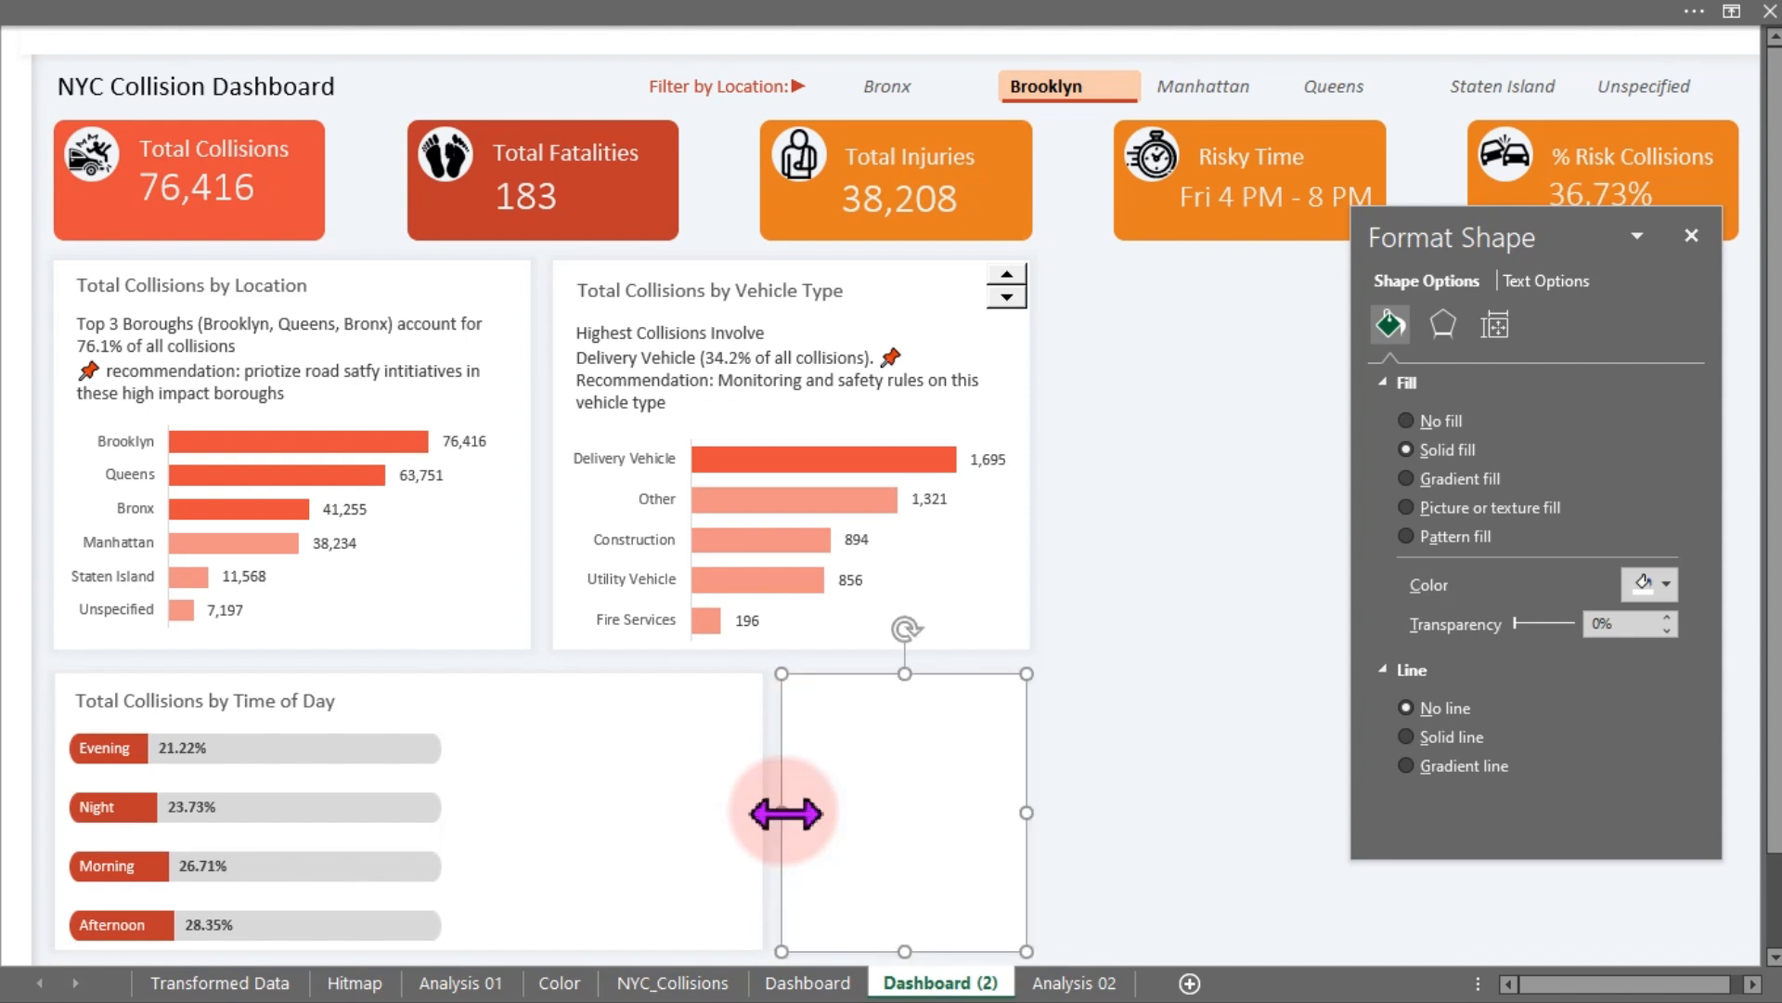
left_click(1116, 785)
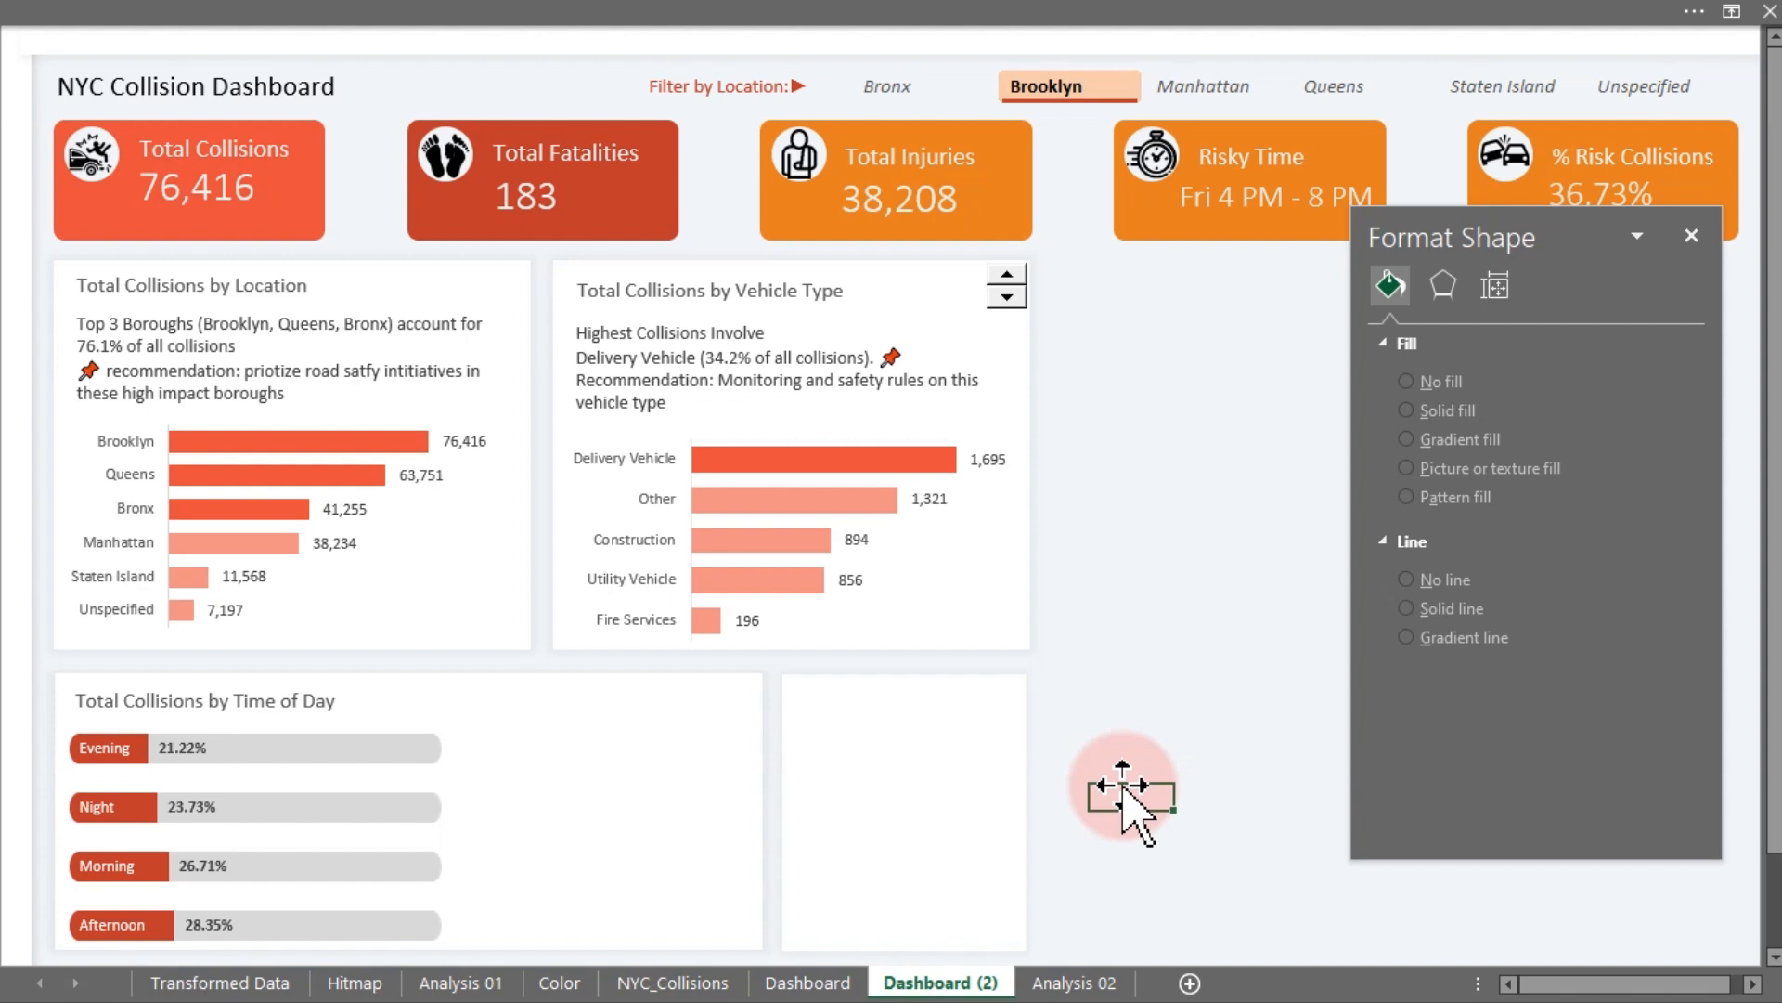
- Copy the Time of Day pivot table on the Analysis 02 sheet and paste it into cell BM10
left_click(1041, 970)
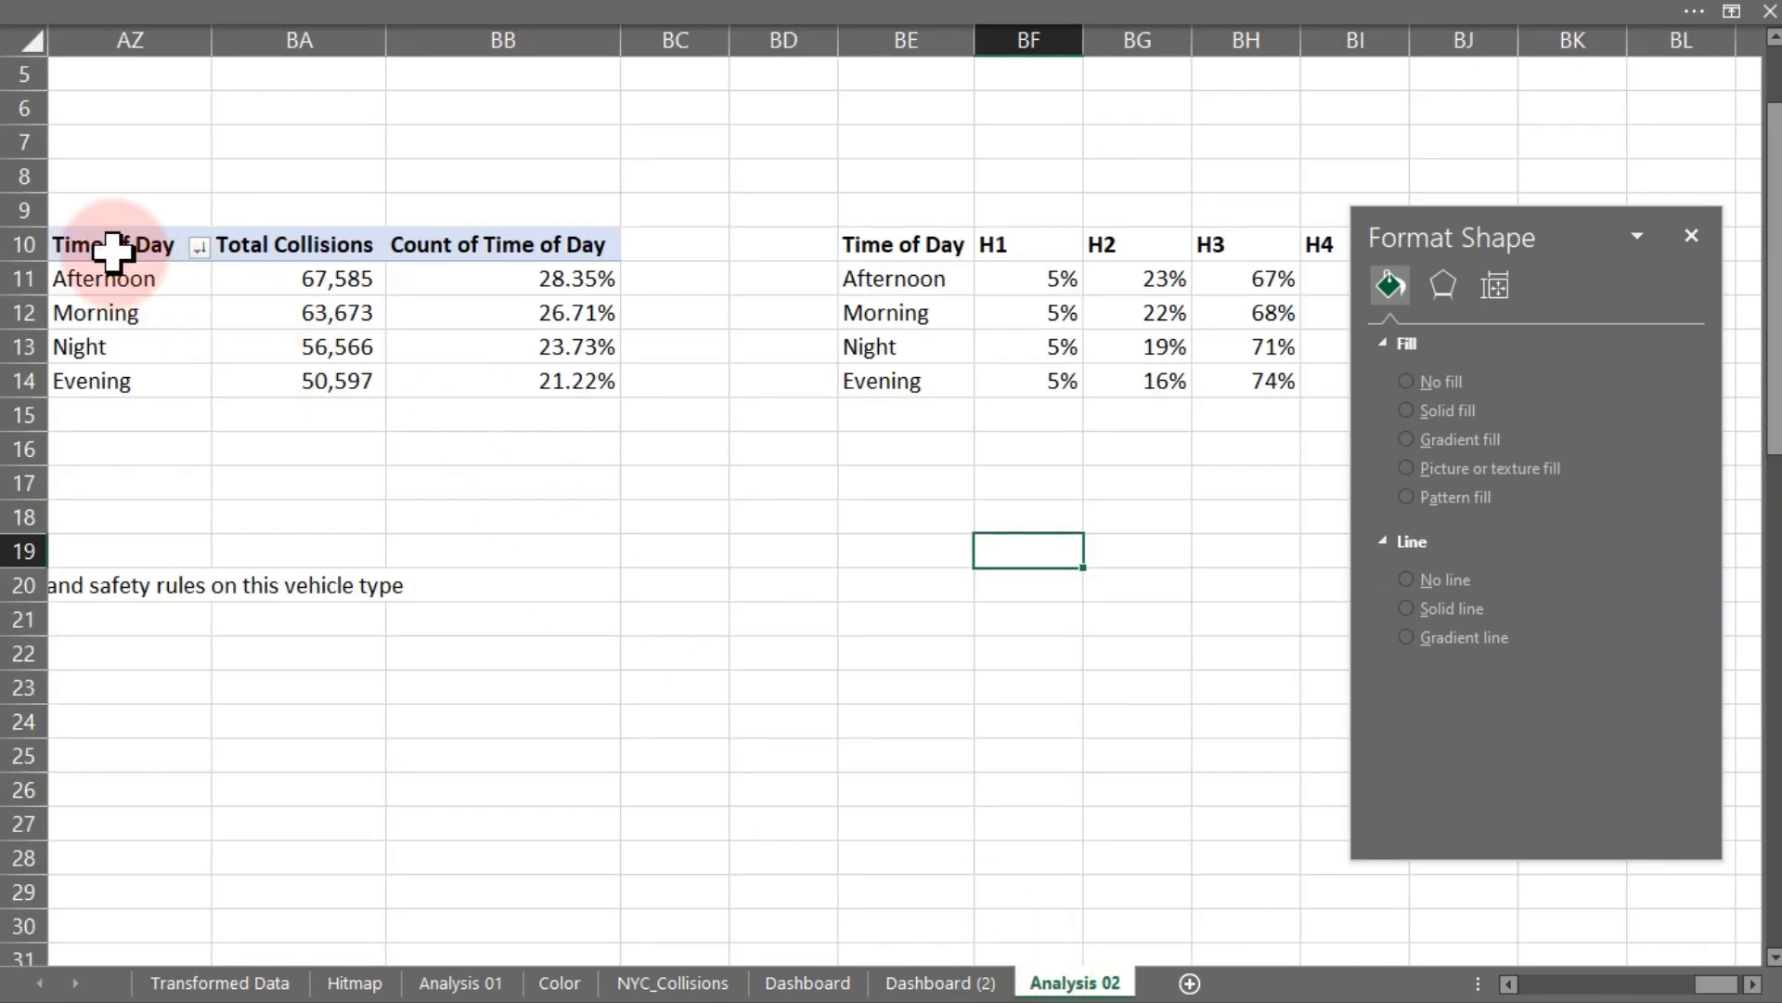
left_click_drag(110, 249, 554, 379)
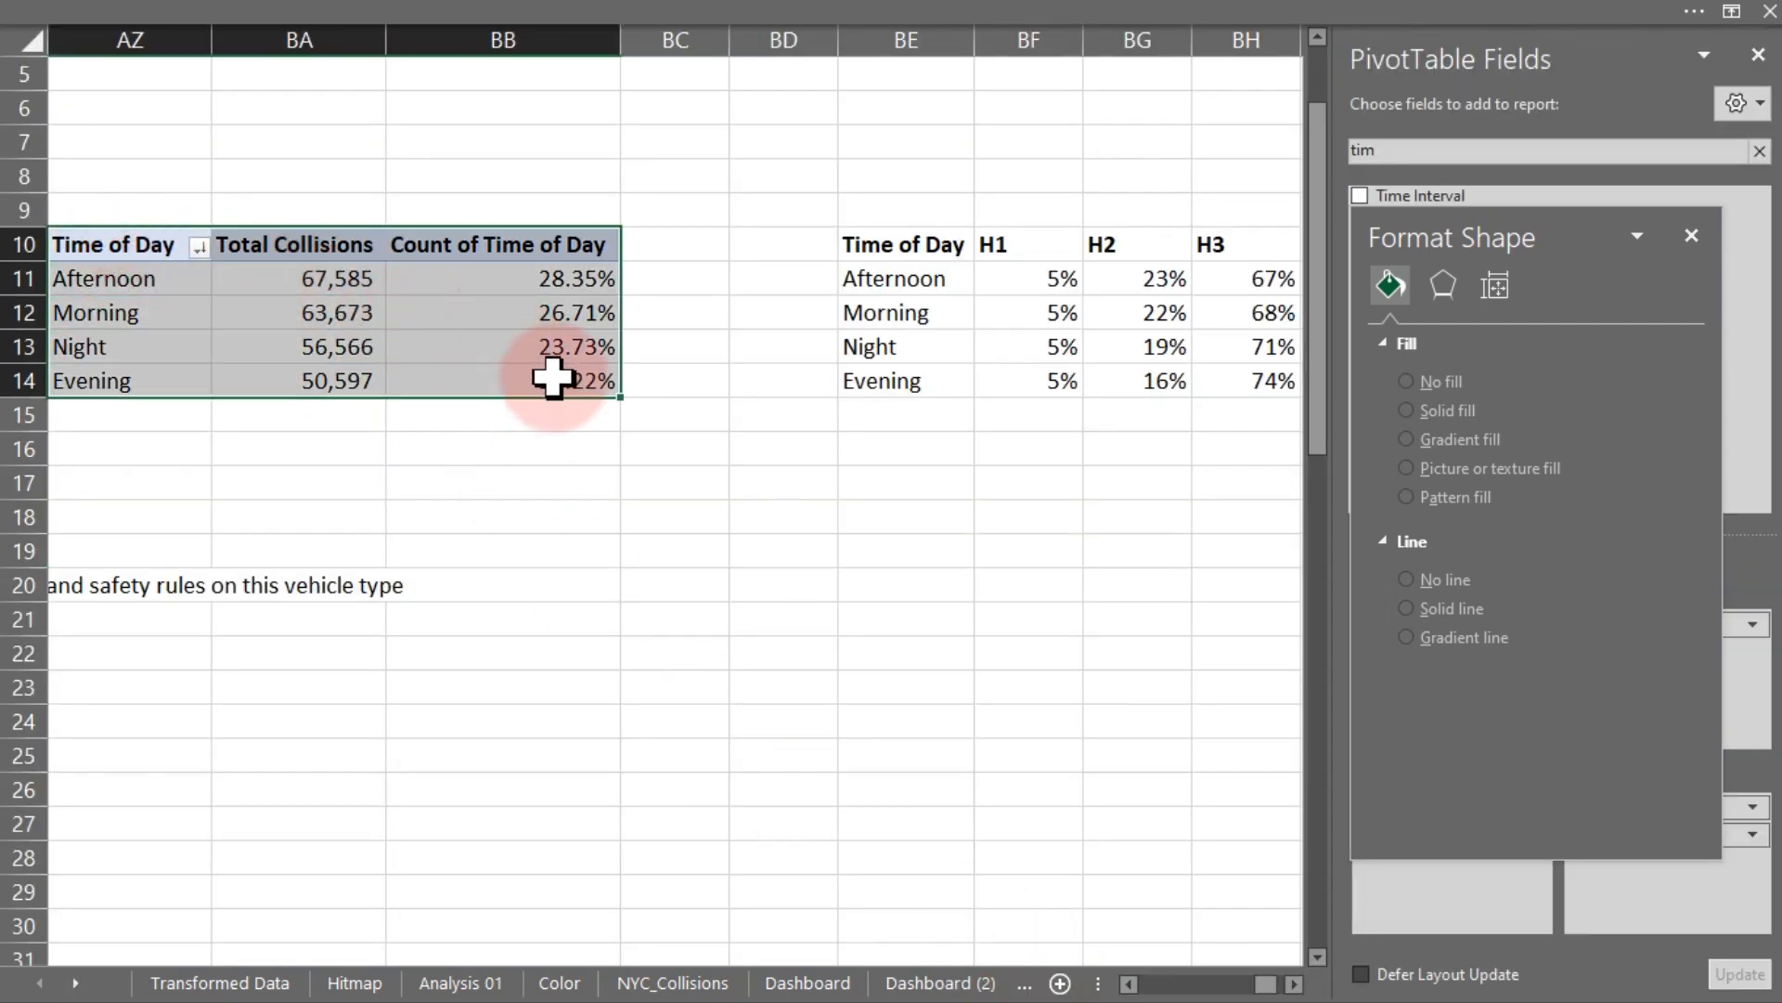
key("ctrl+c")
left_click(1293, 983)
left_click(1293, 983)
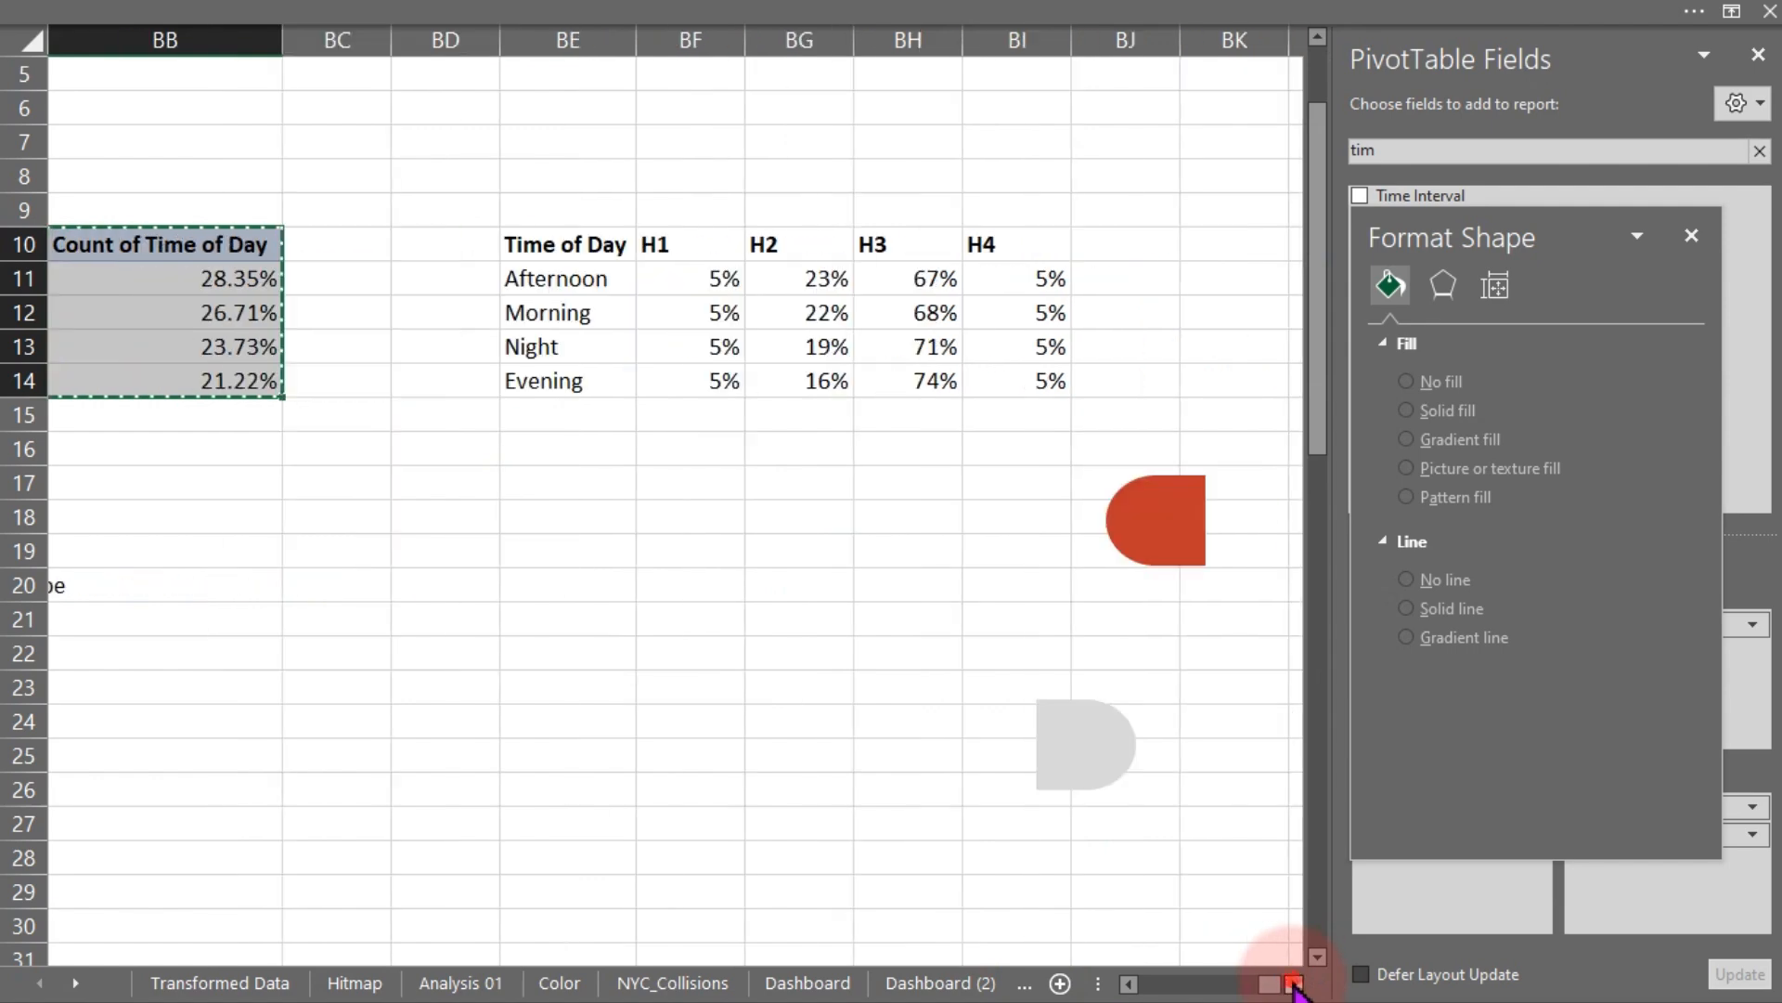
left_click(1293, 983)
left_click(1293, 983)
left_click(1293, 983)
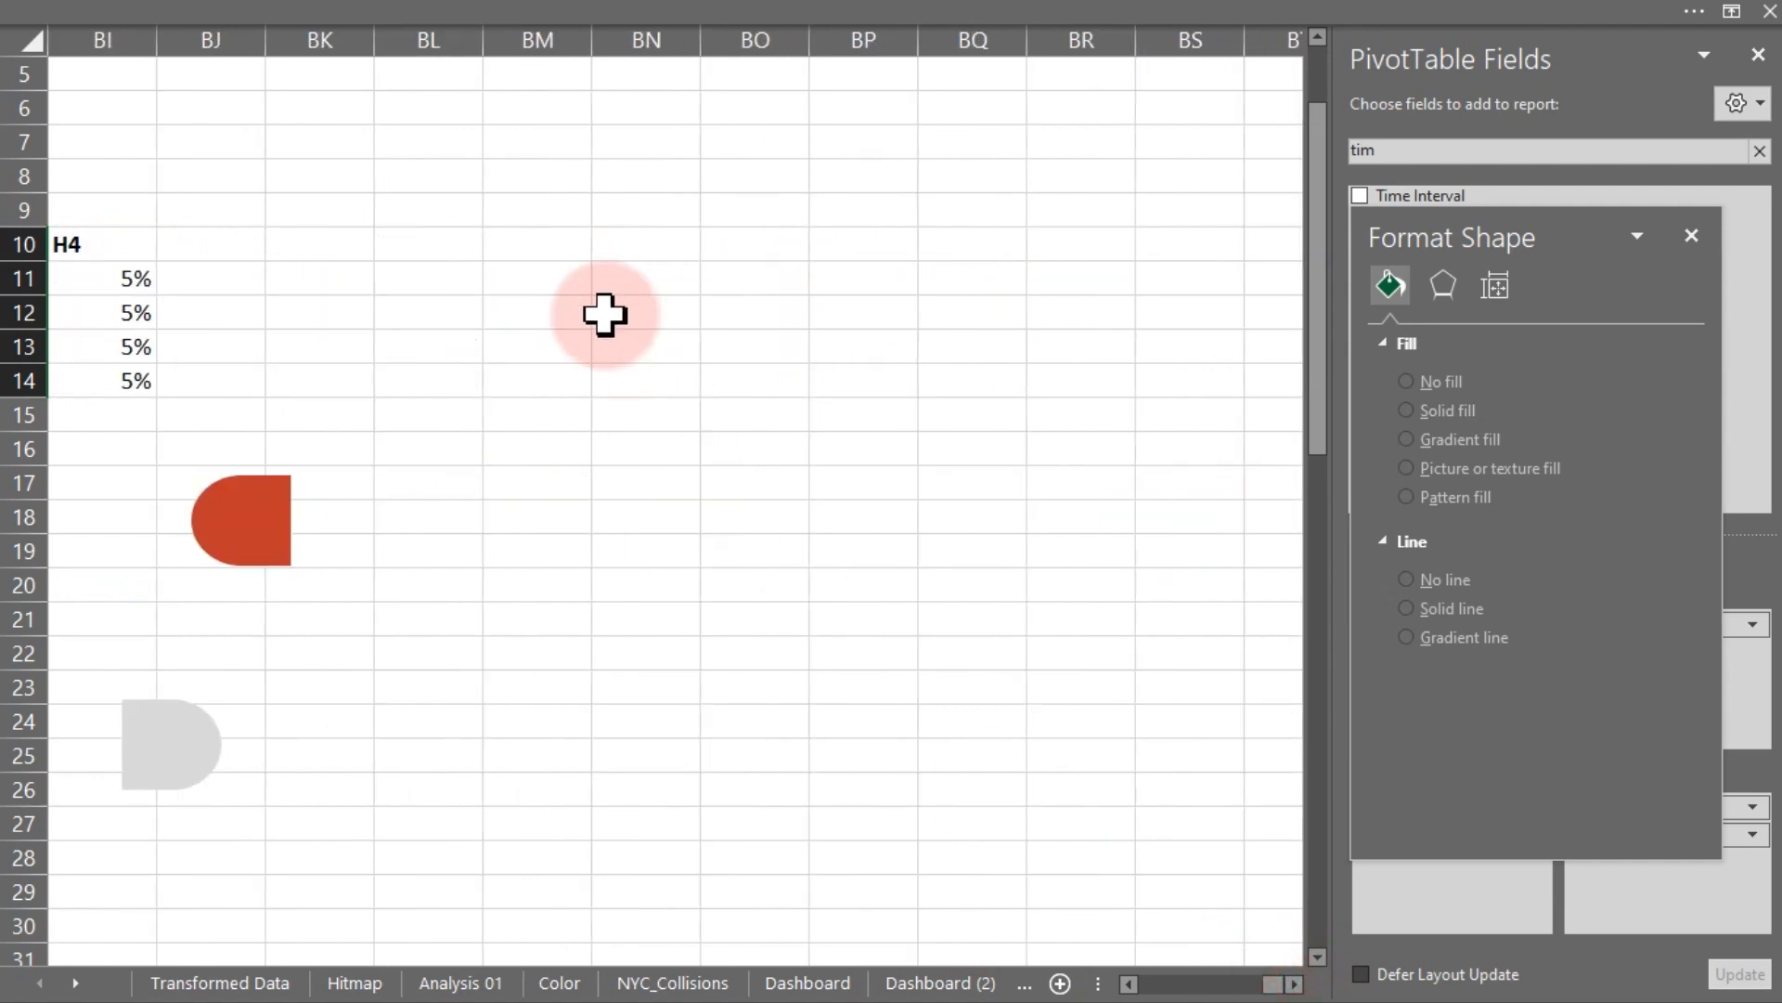
left_click(554, 246)
key("ctrl+v")
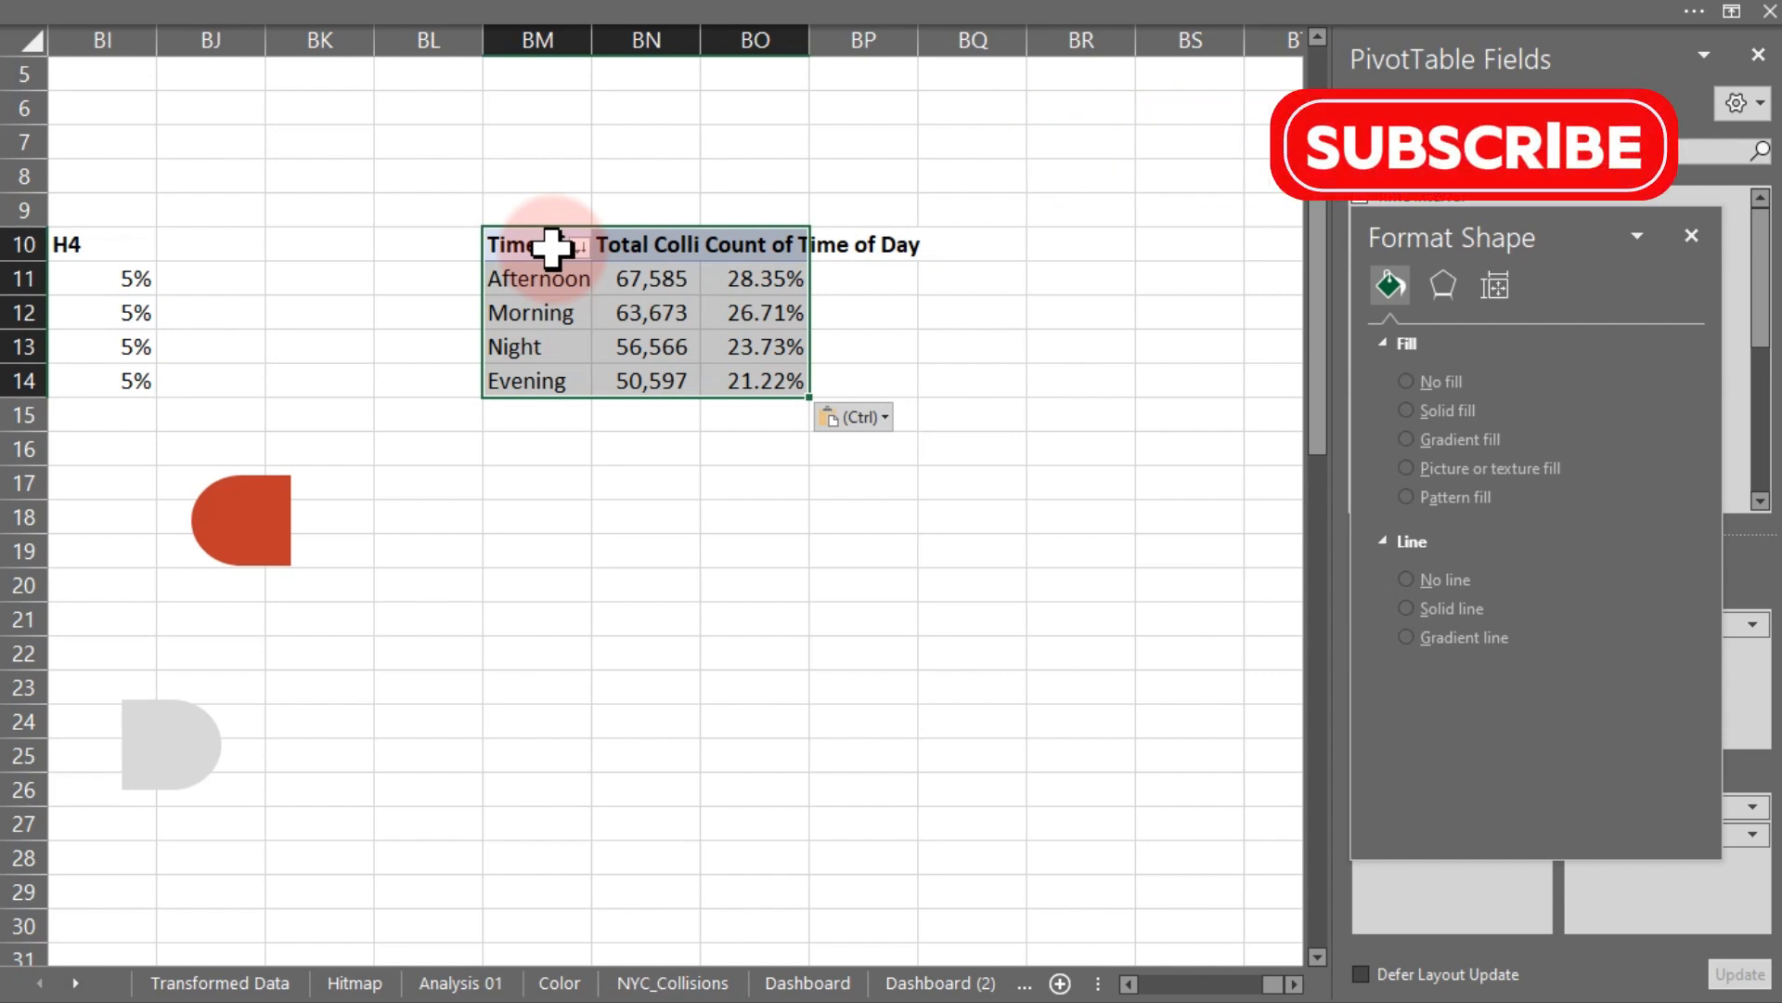
- Close the Format Shape pane and add the Time Interval field to the pasted pivot table's rows
left_click(660, 312)
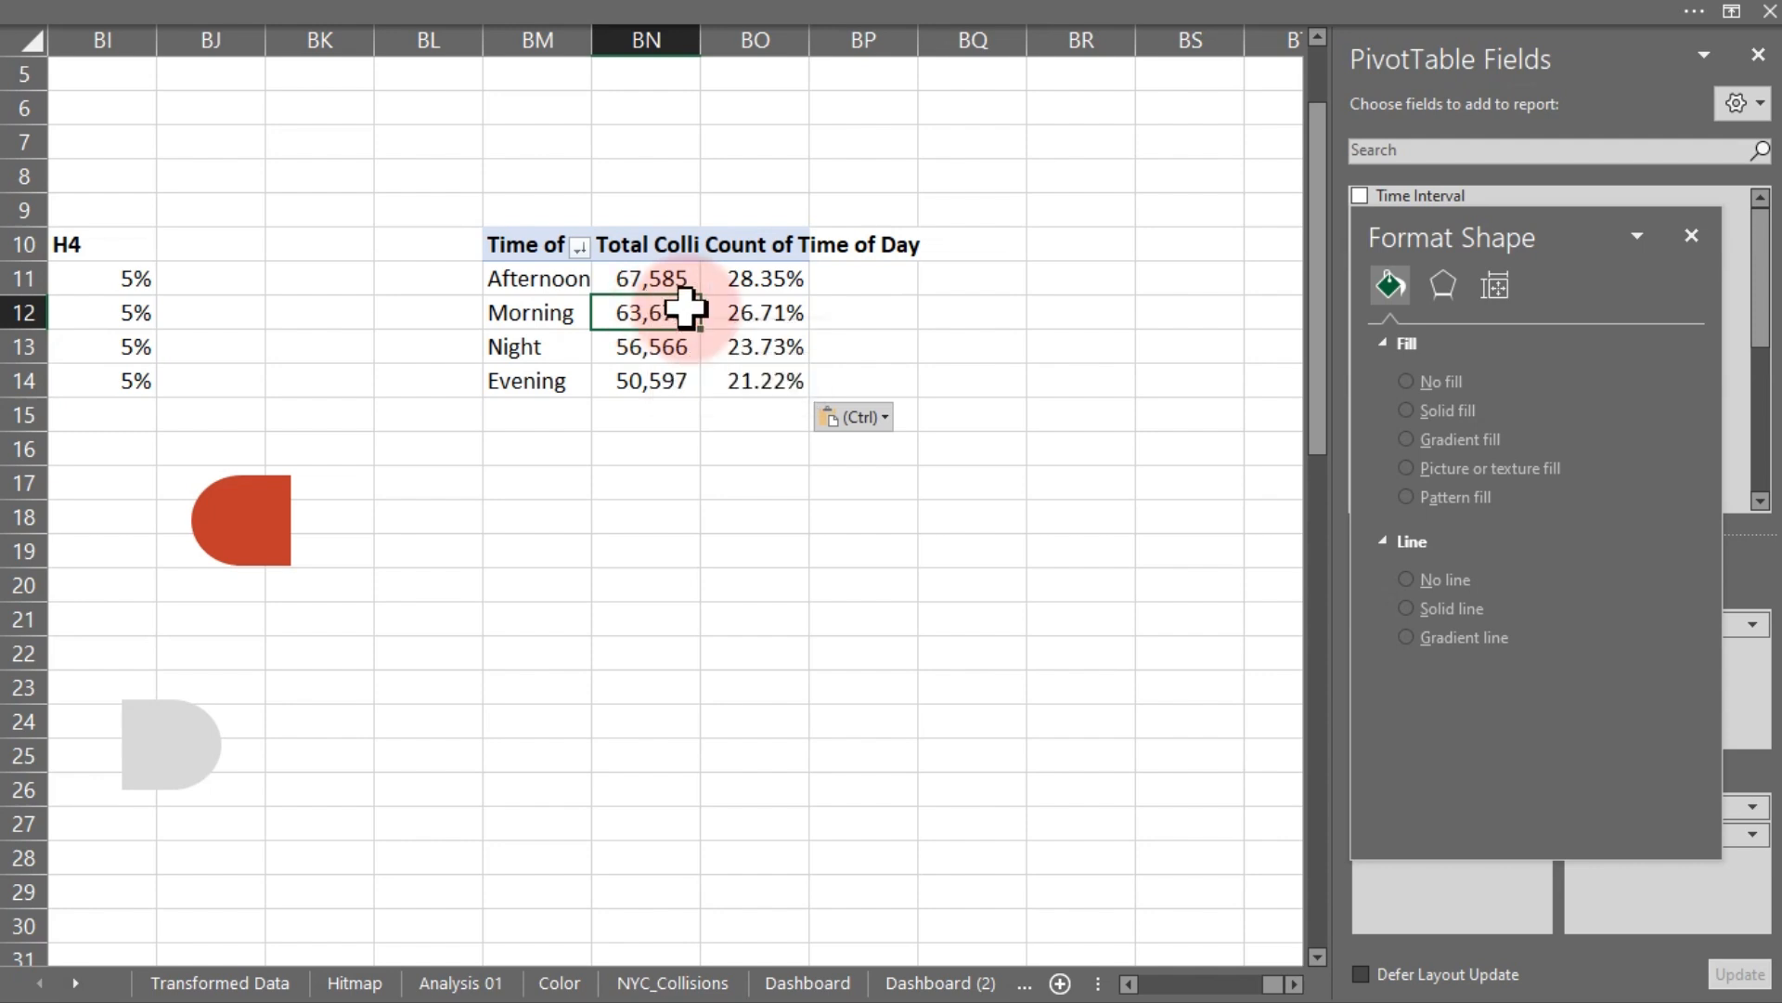
left_click(1691, 234)
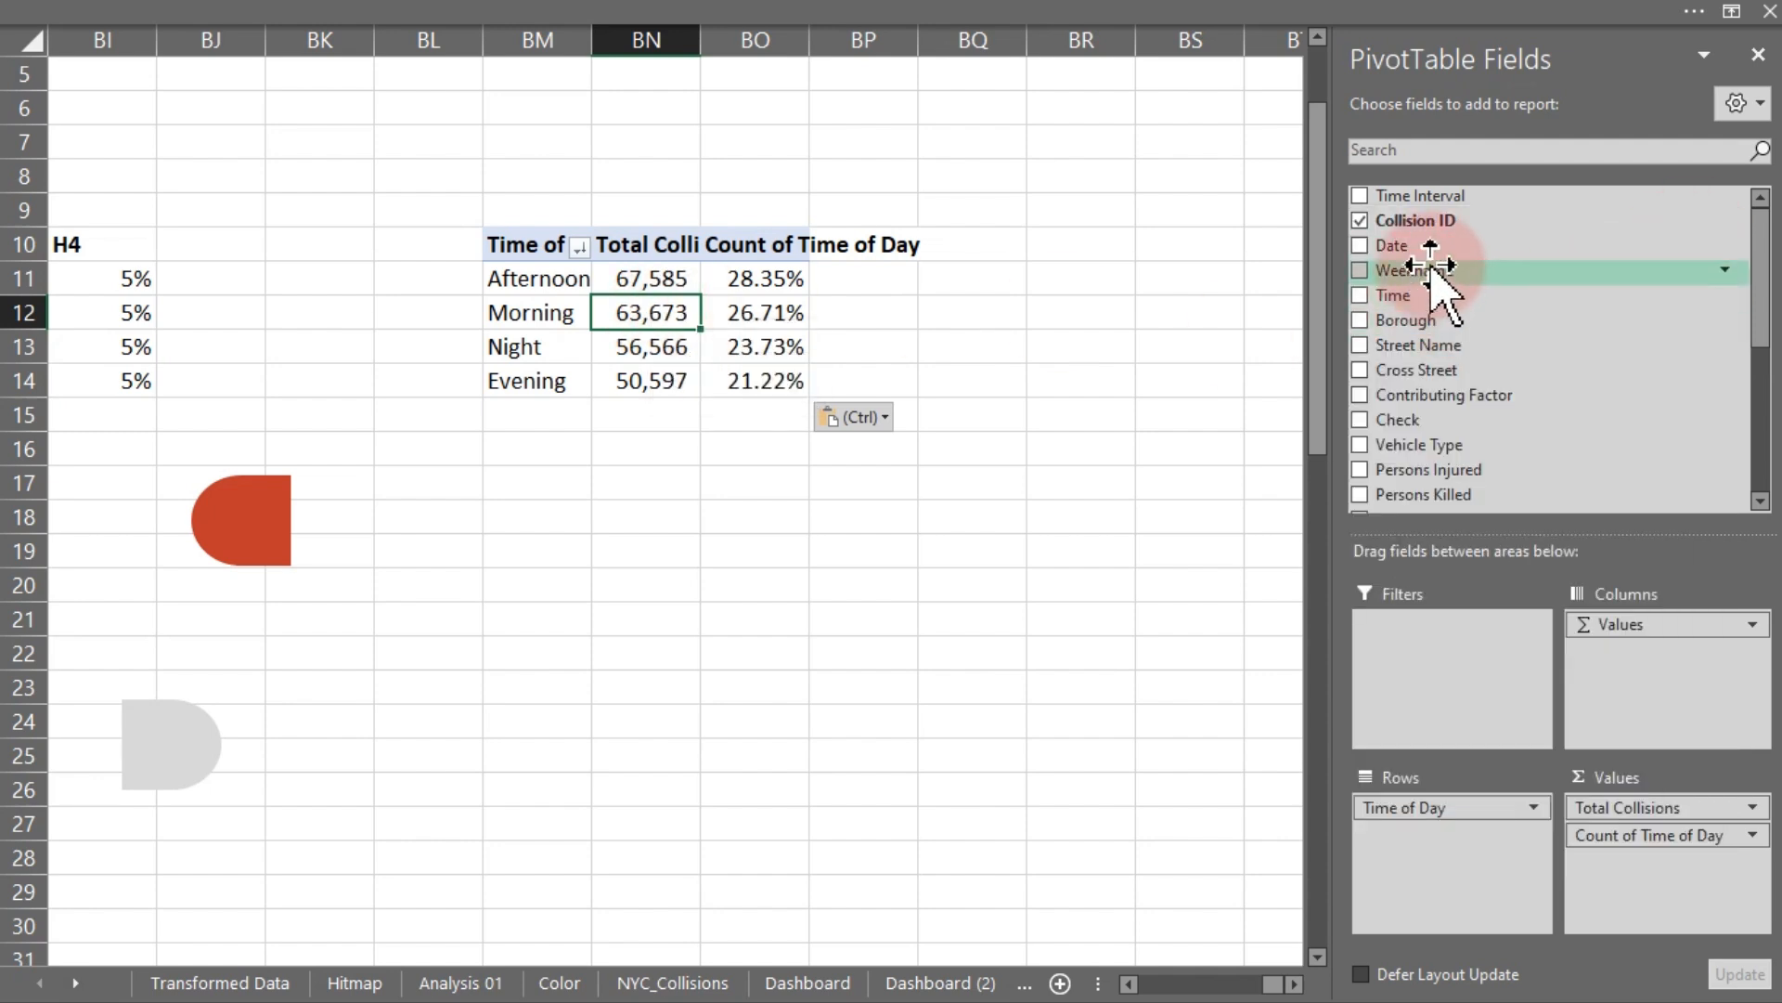
left_click_drag(1472, 198, 1484, 850)
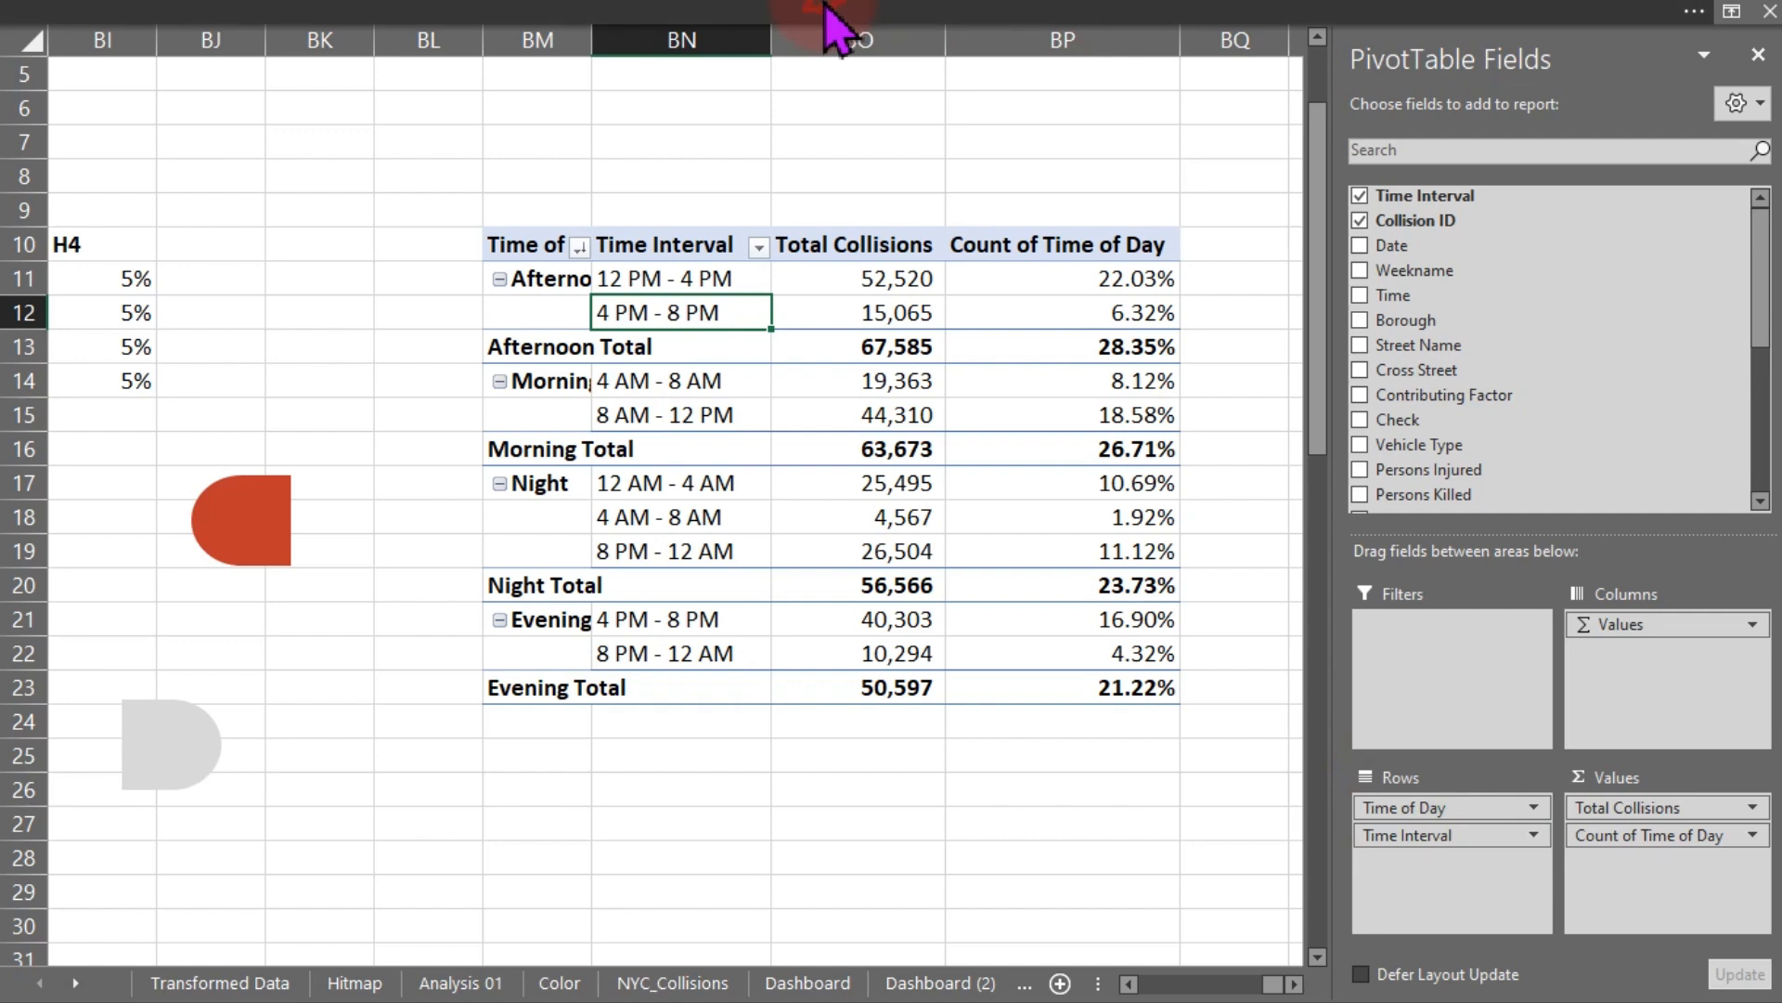
- Turn off grand totals for rows and columns and hide subtotals in the pivot table
left_click(1075, 28)
left_click(1334, 63)
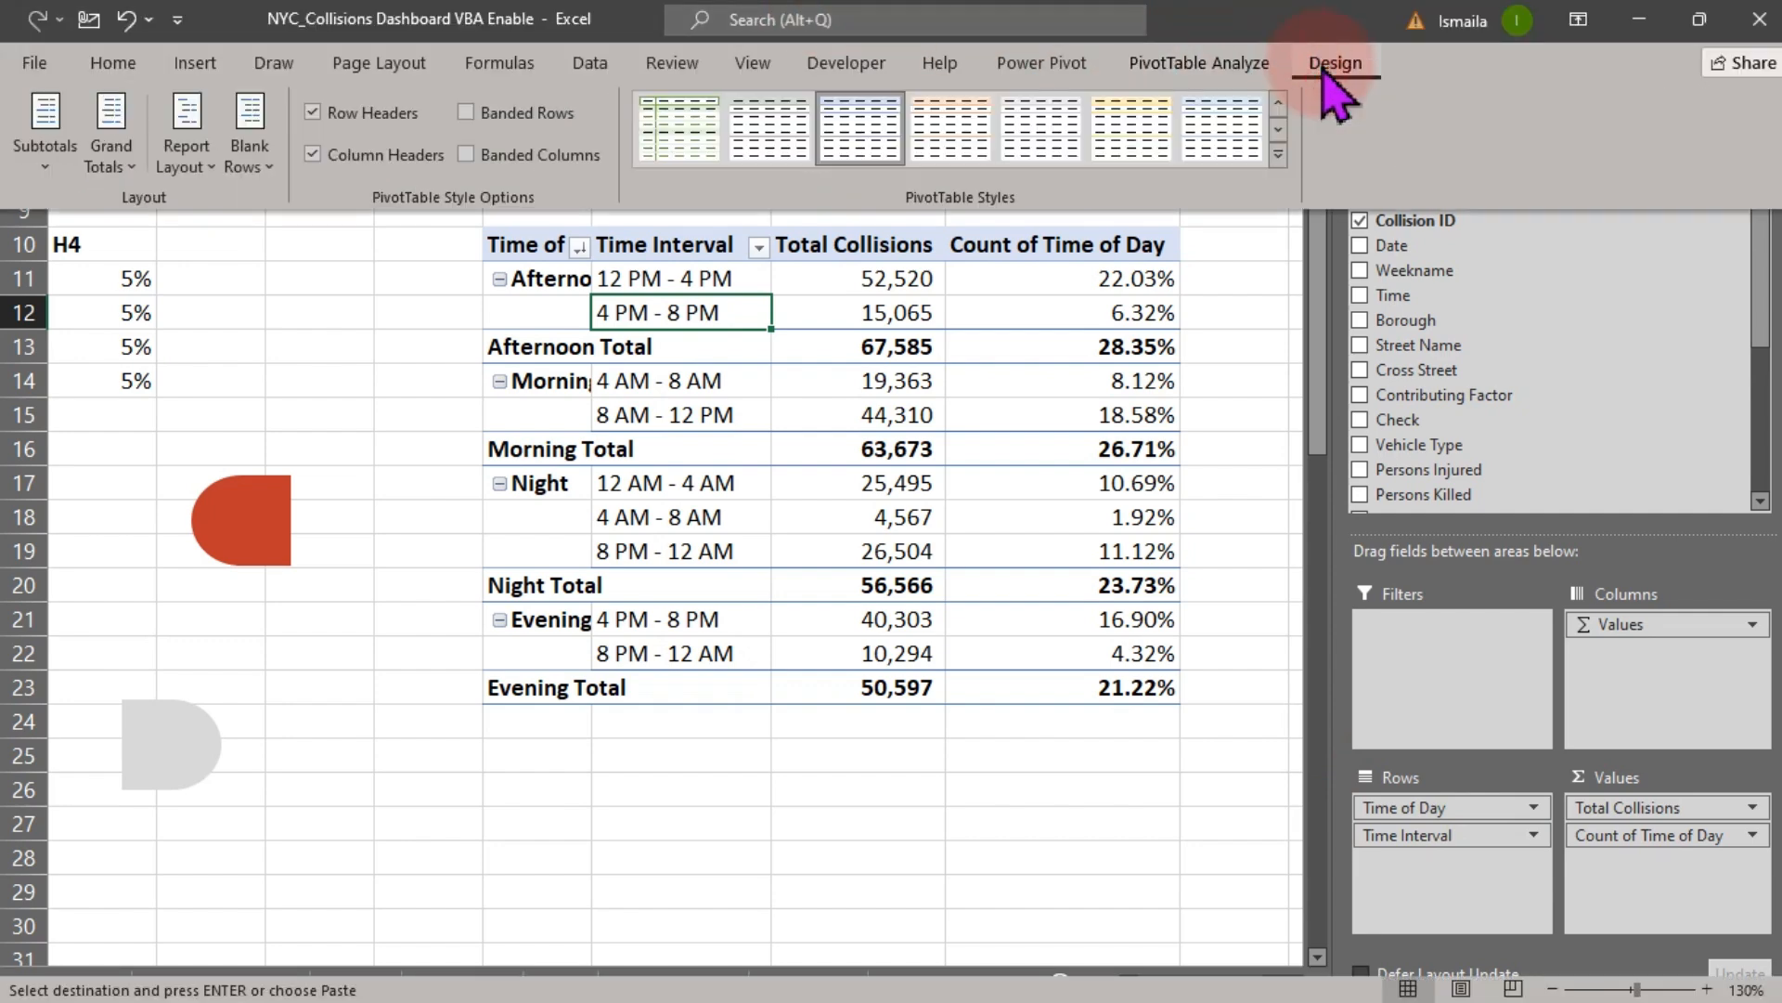
left_click(116, 153)
left_click(170, 219)
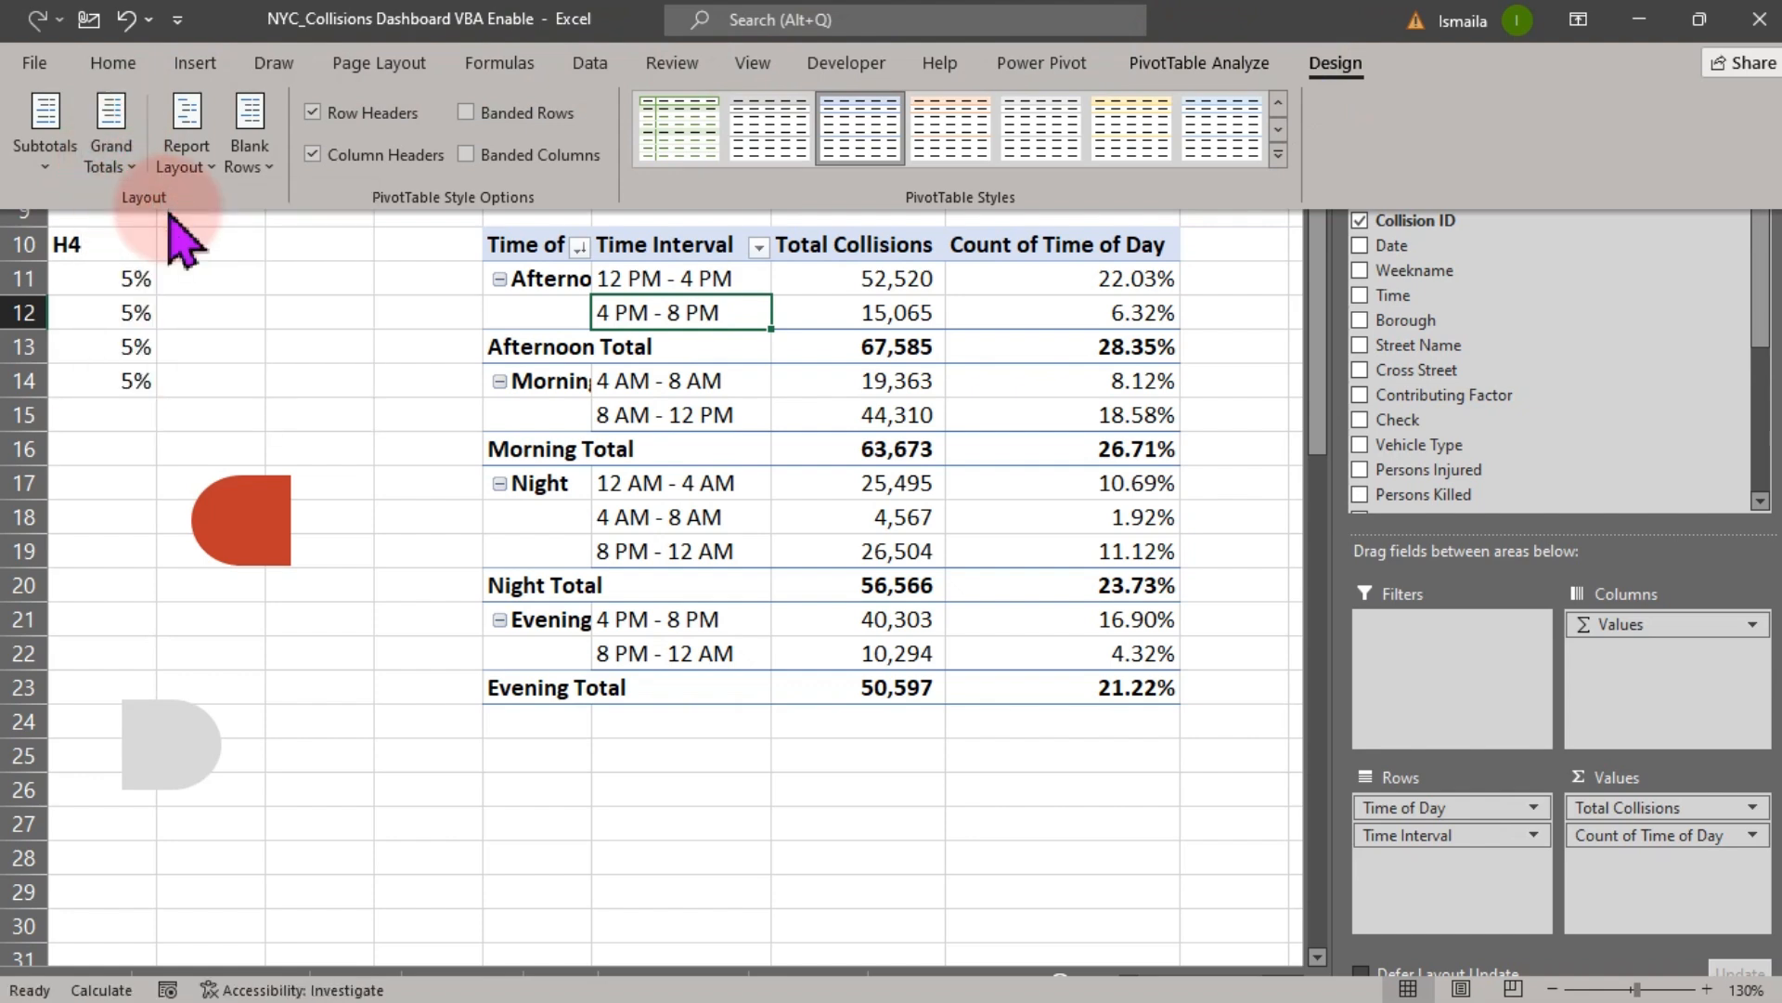
left_click(45, 135)
left_click(104, 221)
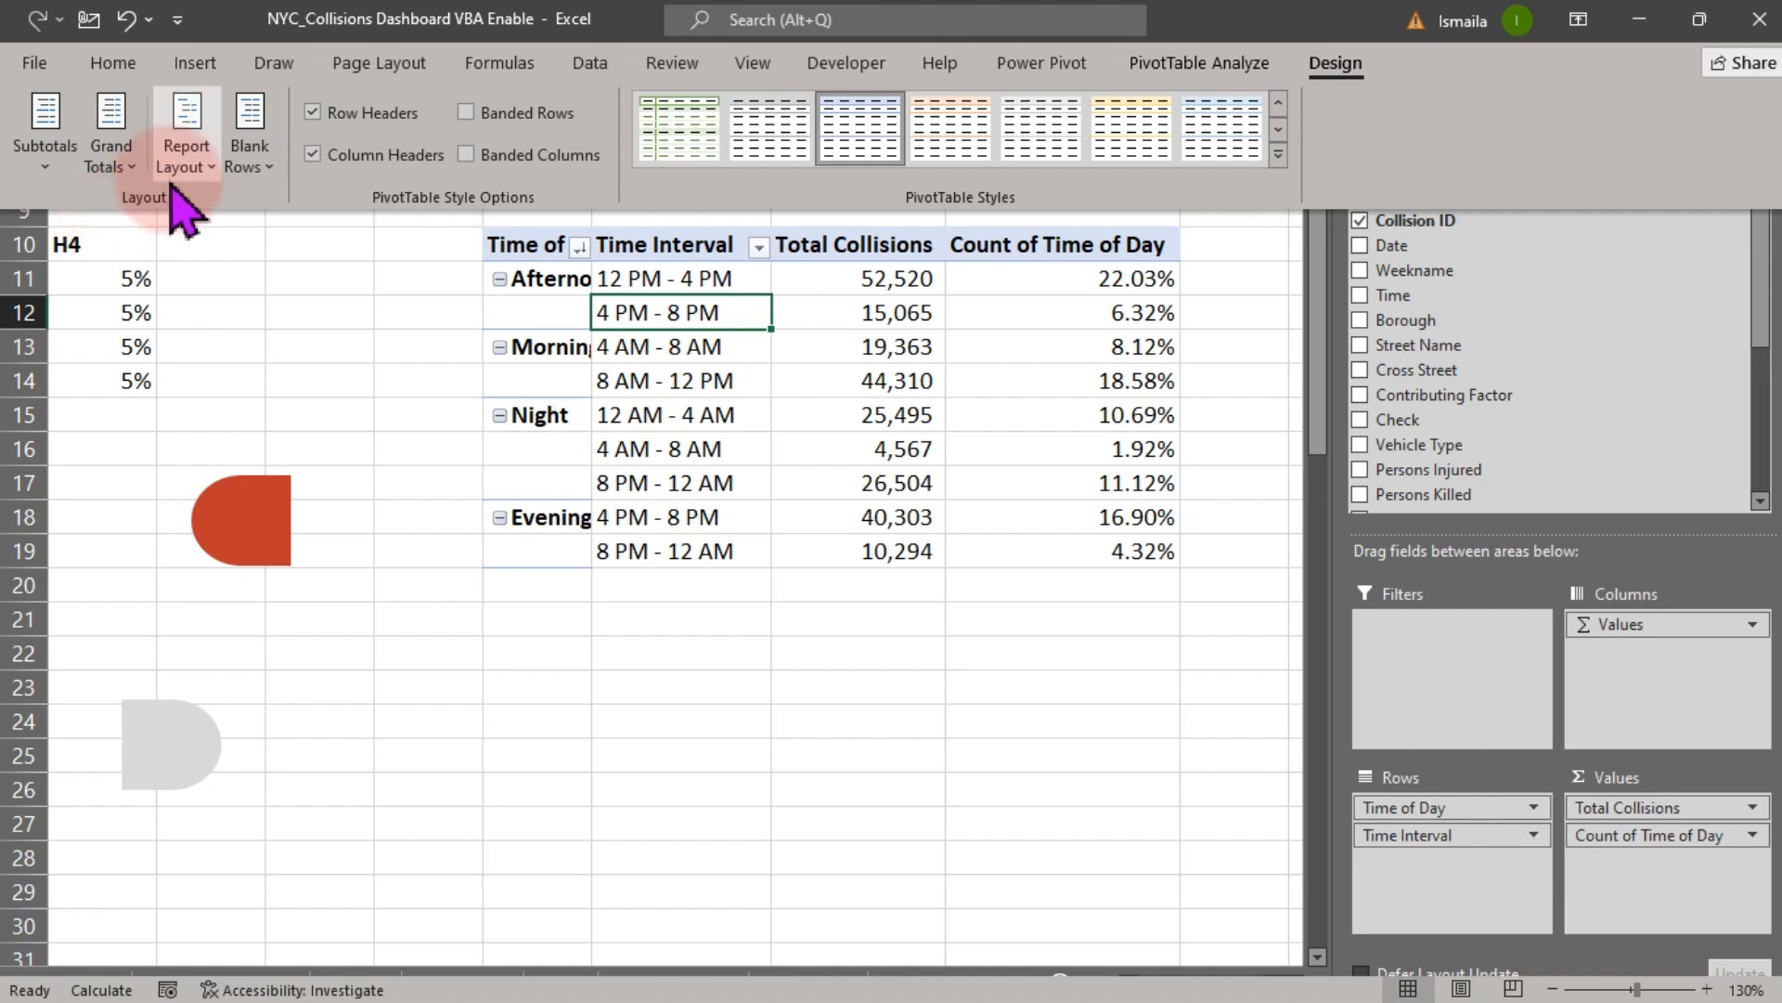
- Set the pivot layout to repeat all item labels and autofit the Time of Day column width
left_click(249, 158)
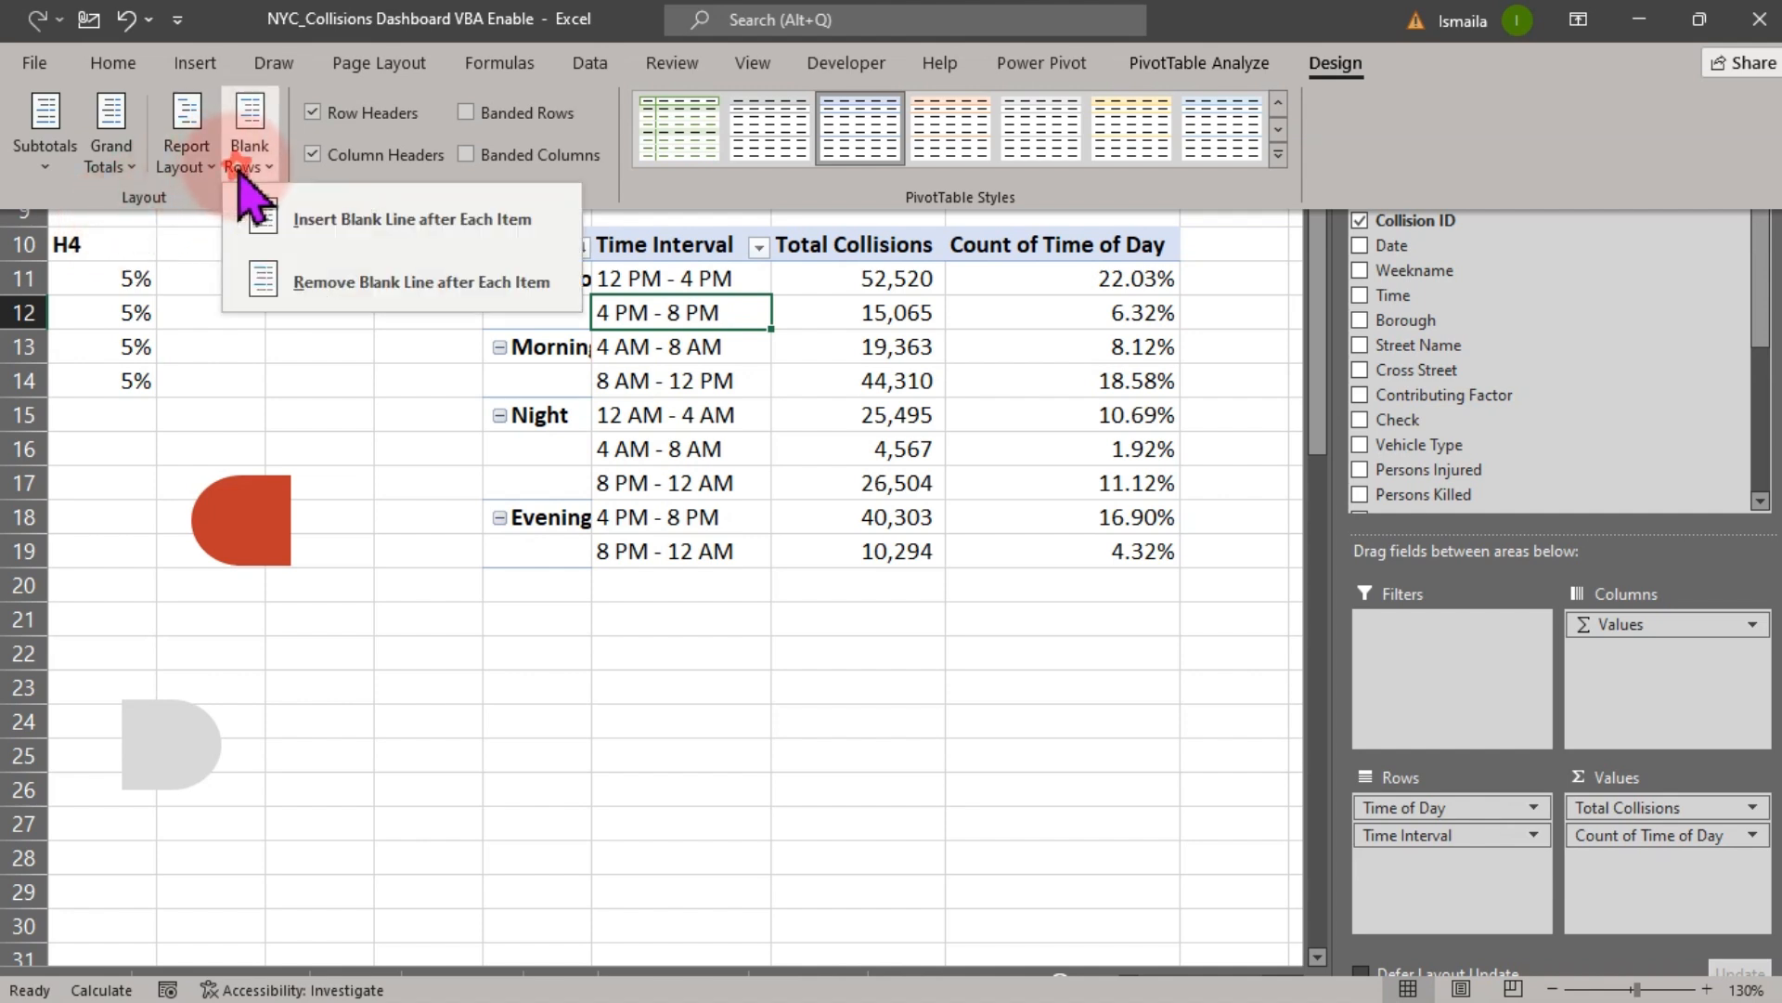
left_click(191, 160)
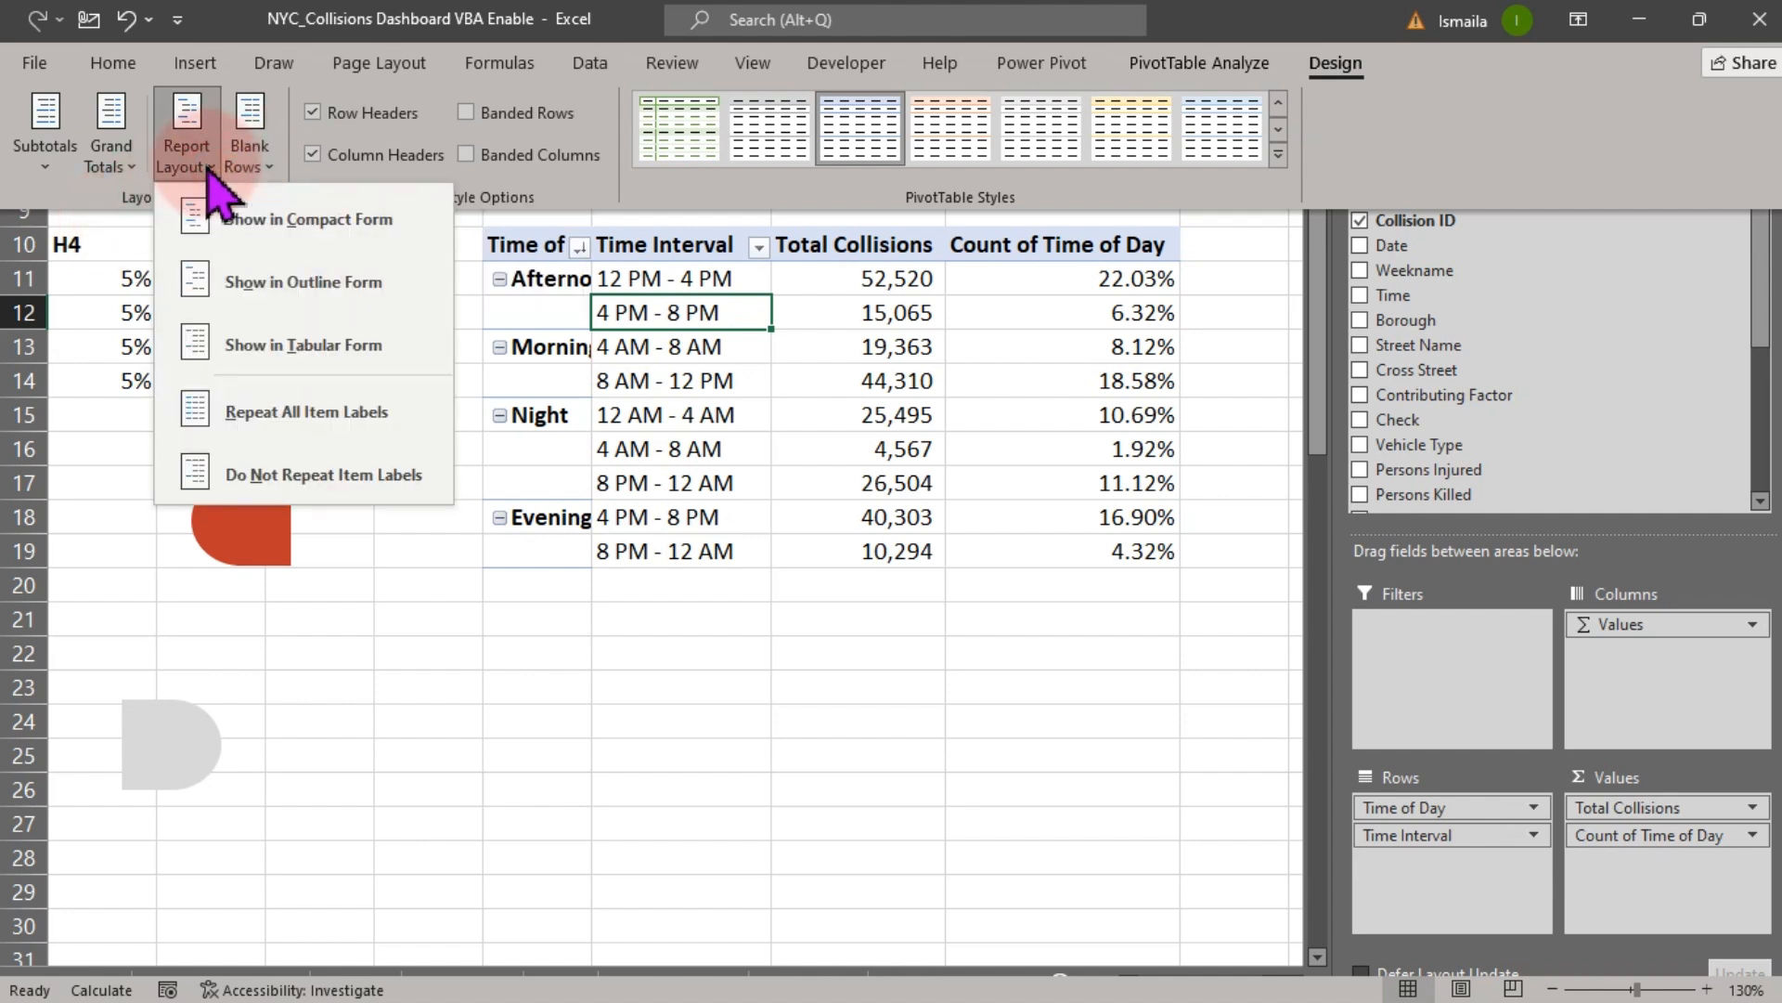
left_click(309, 416)
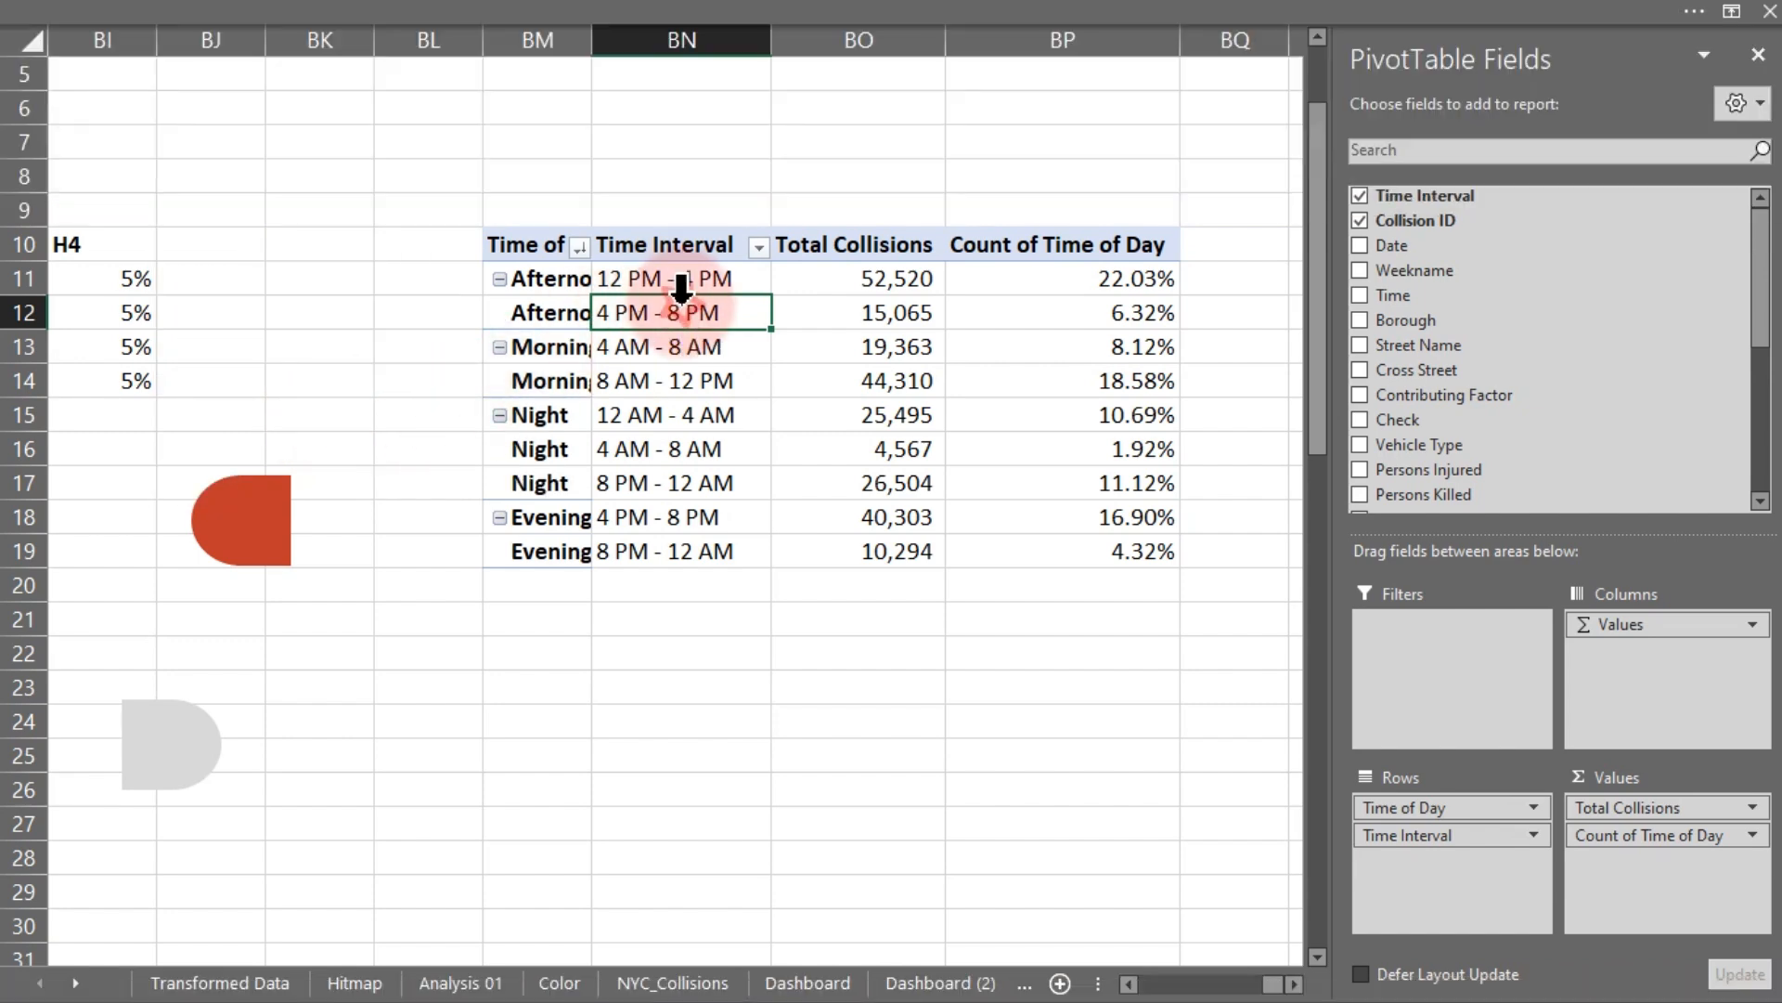
left_click_drag(591, 37, 593, 26)
double_click(592, 37)
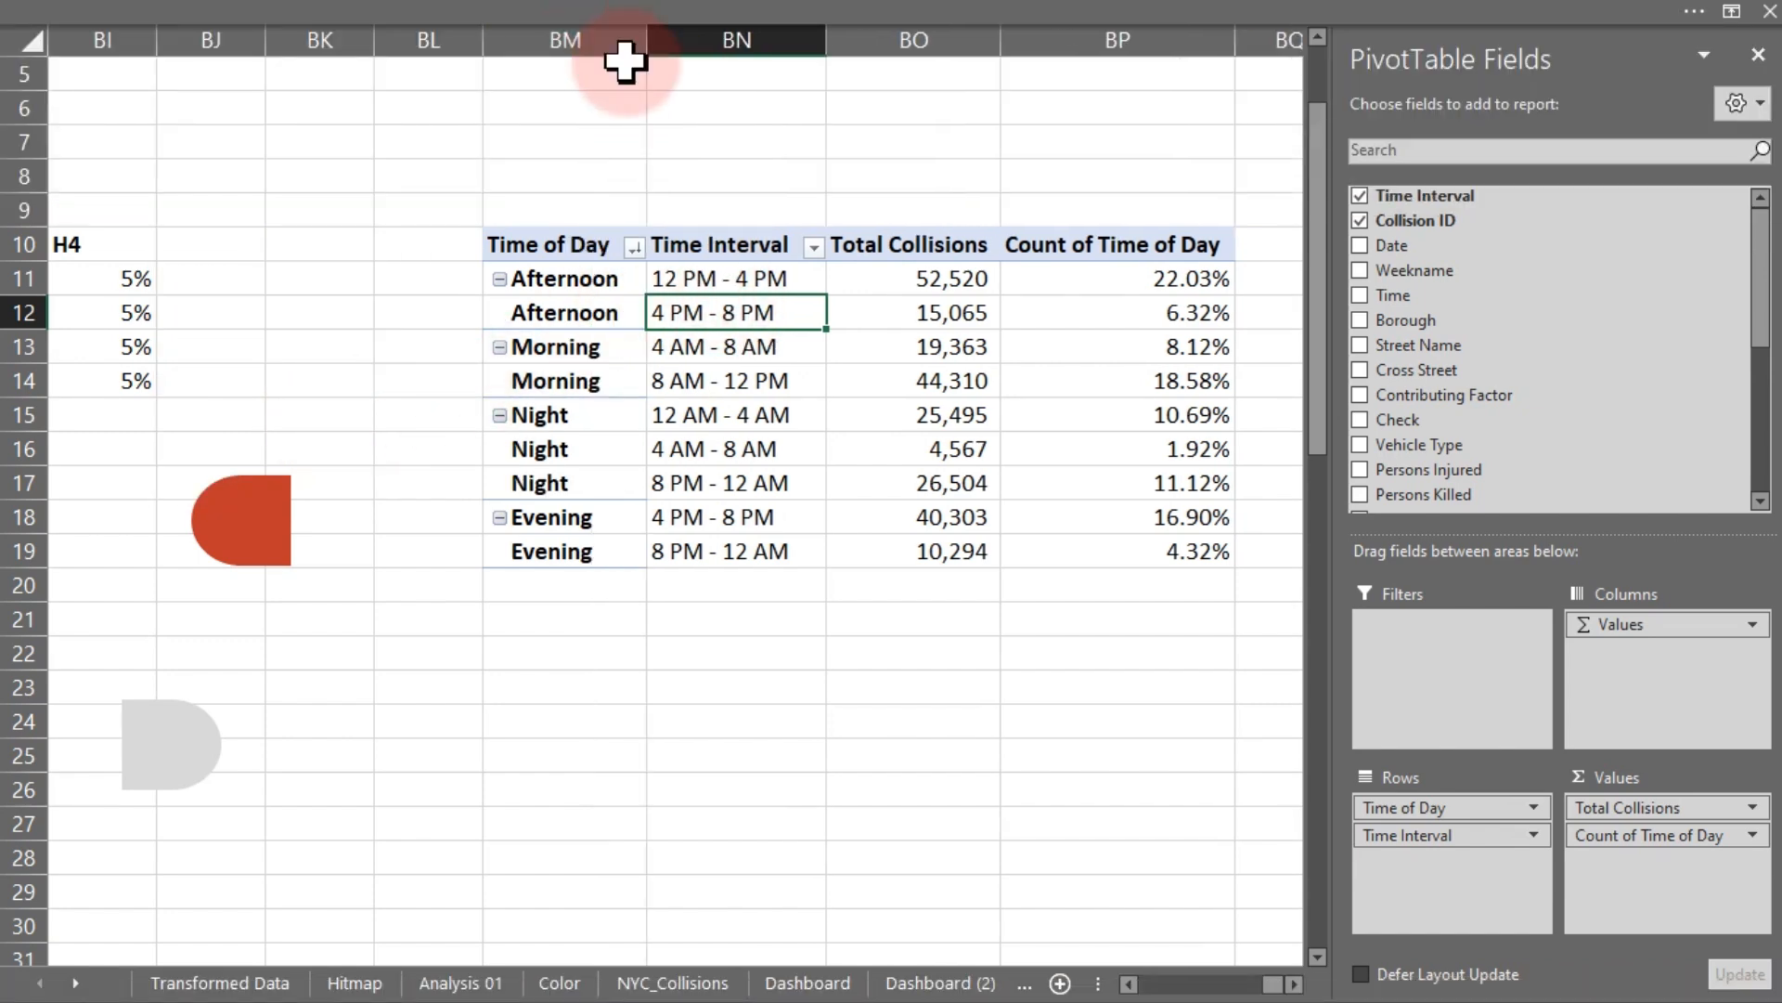
left_click_drag(594, 280, 701, 309)
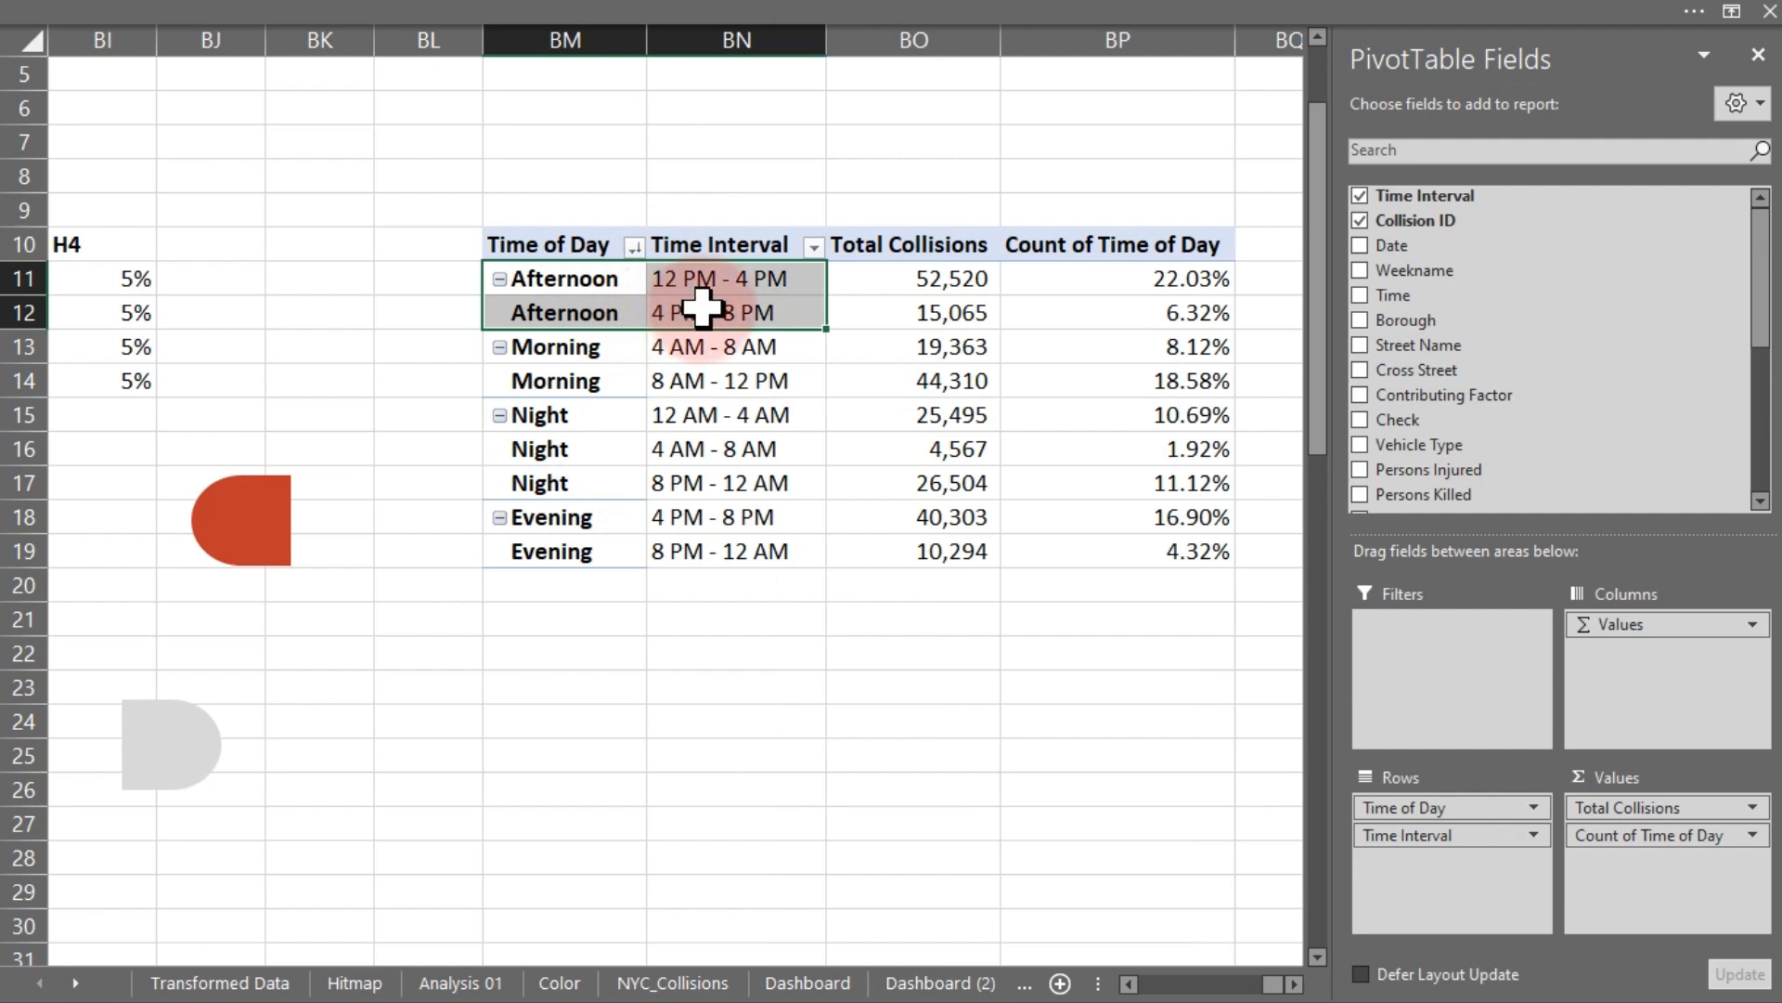
left_click_drag(597, 342, 694, 369)
left_click_drag(576, 419, 705, 455)
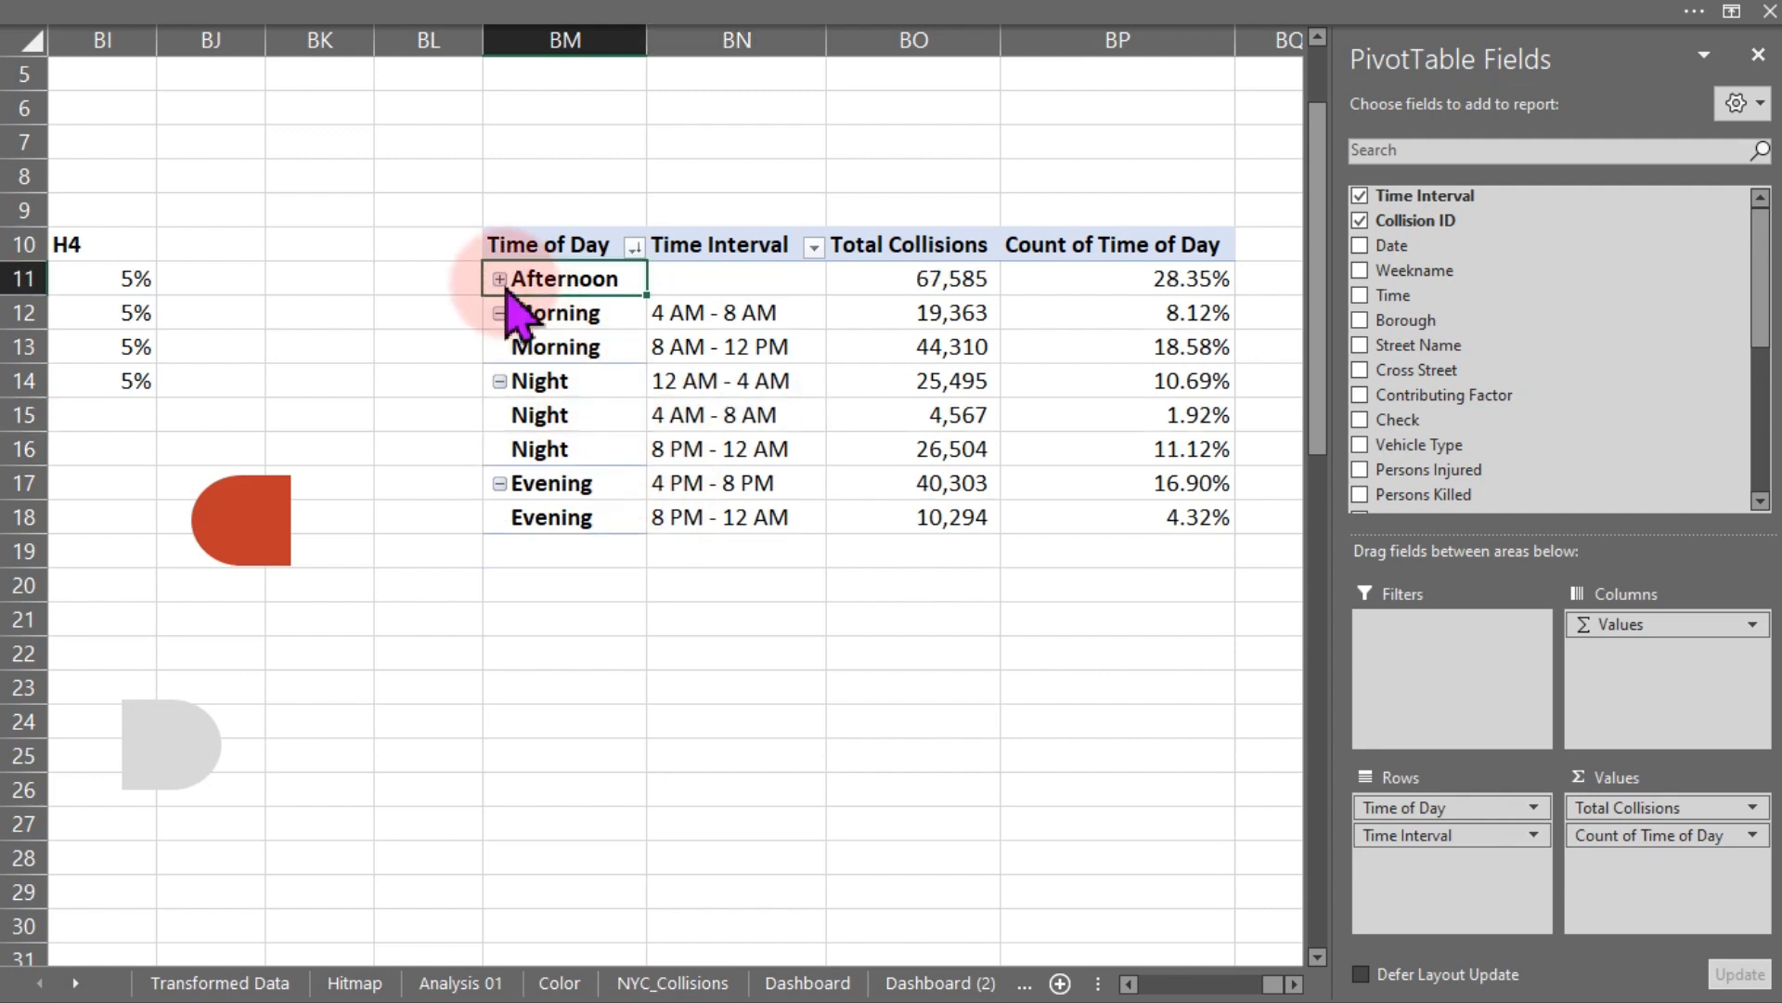
left_click(499, 278)
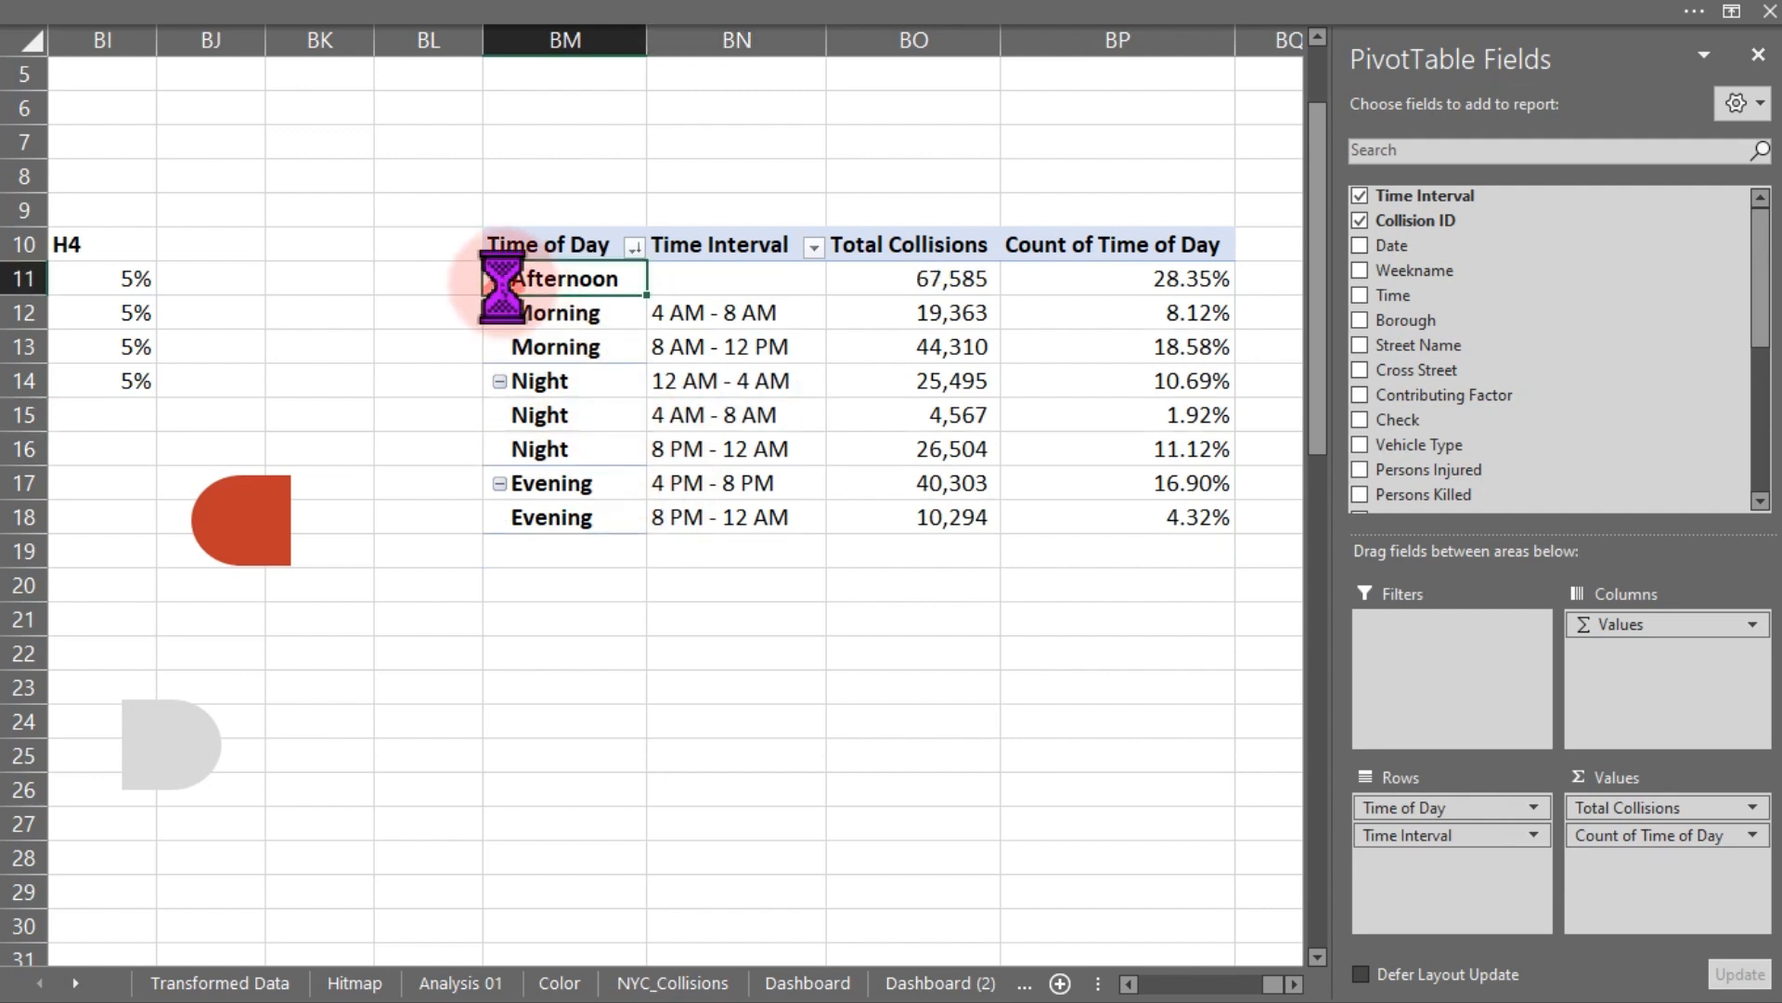
- Hide the pivot table's expand/collapse buttons
left_click(886, 17)
left_click(1351, 63)
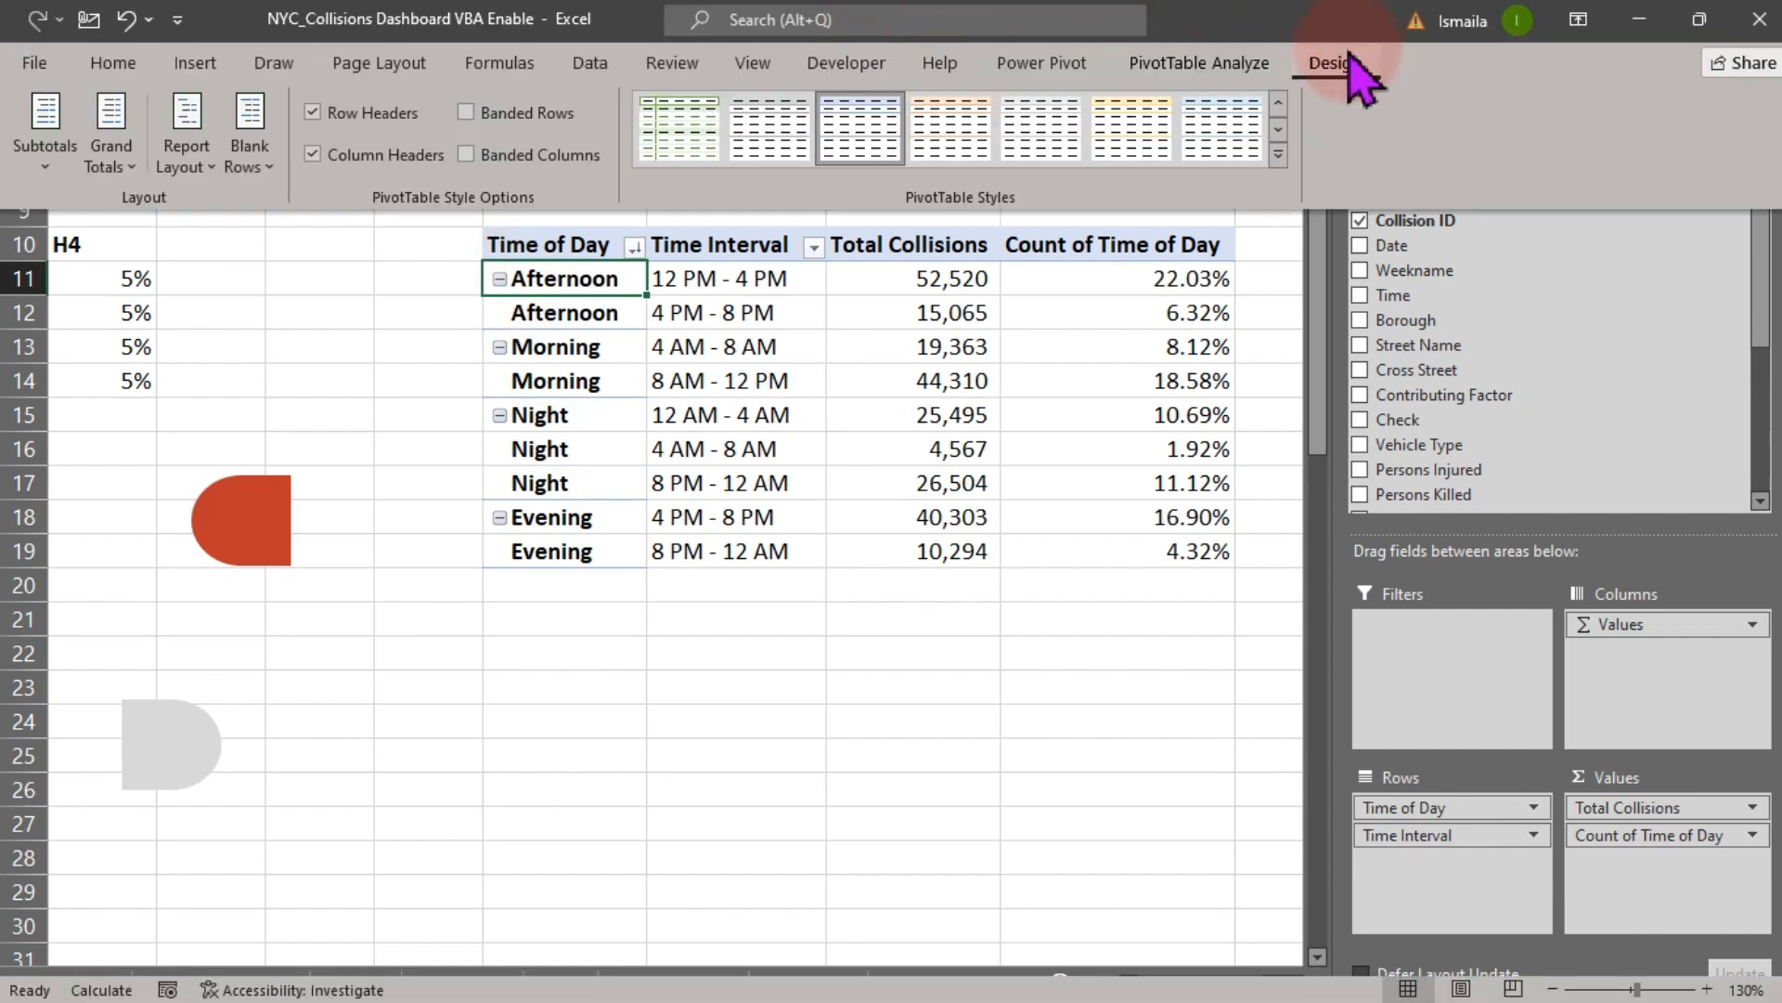
left_click(1258, 67)
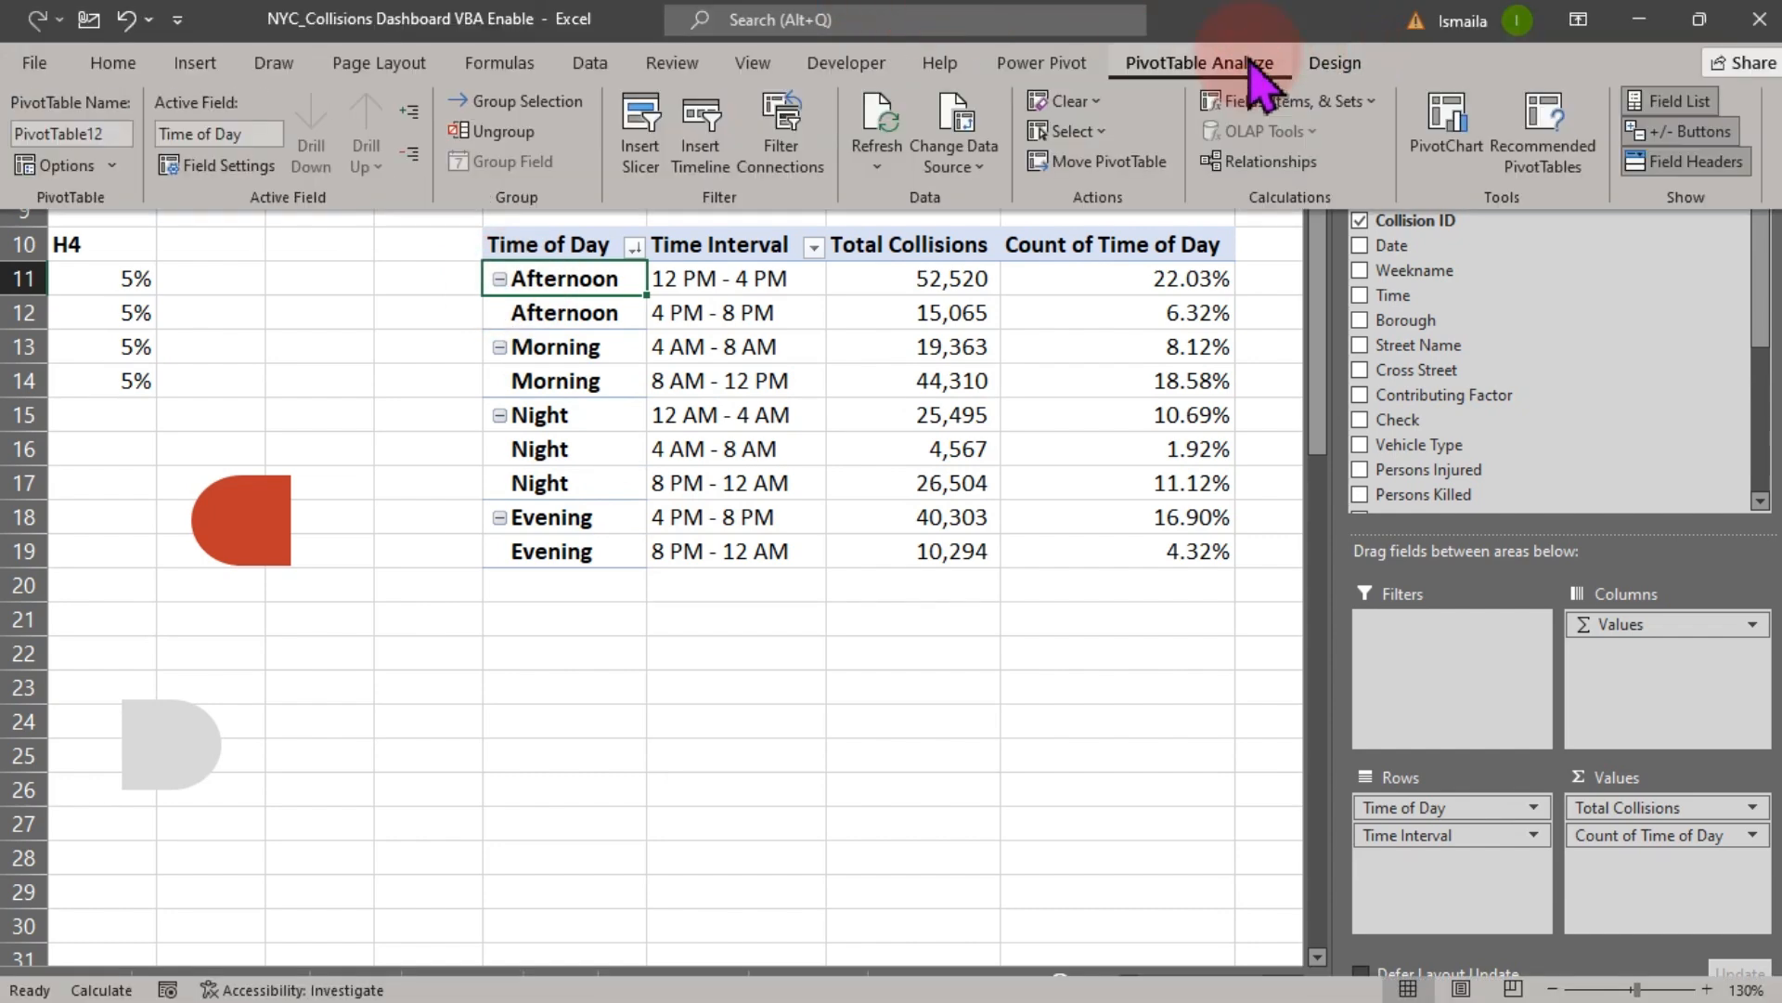
left_click(1655, 135)
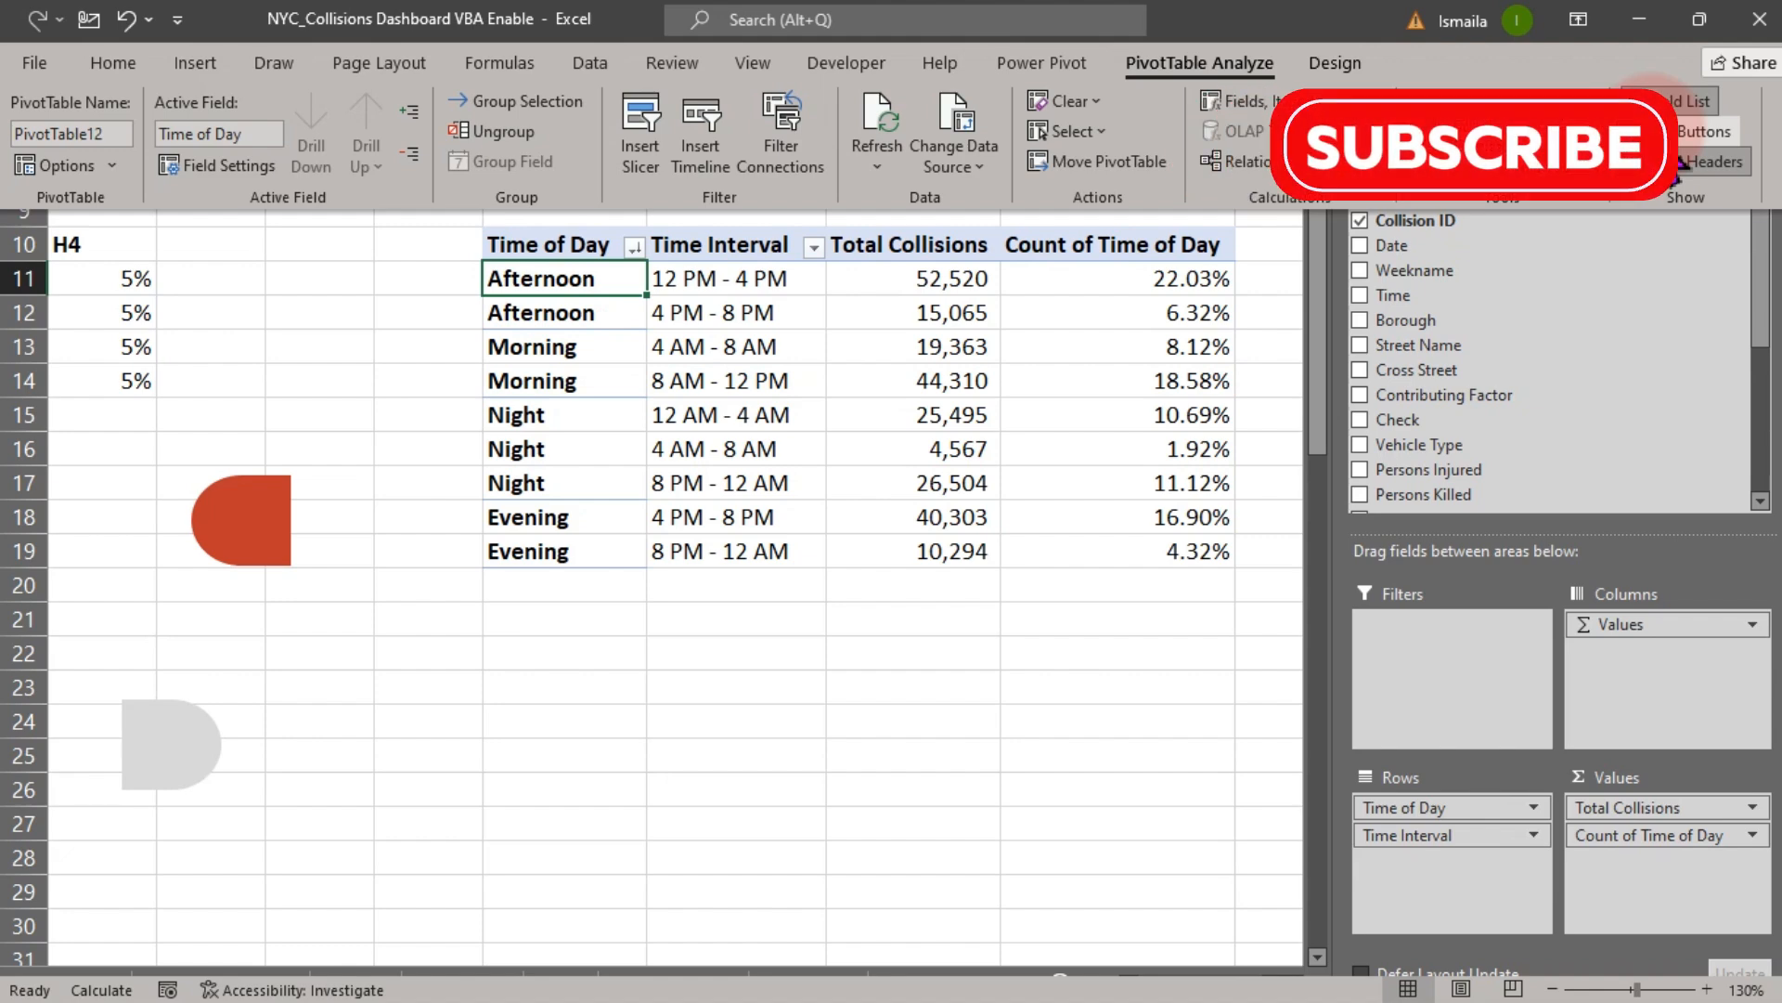
- Enter the bold heading "Caption and Recommendation" in cell BM22
left_click(942, 645)
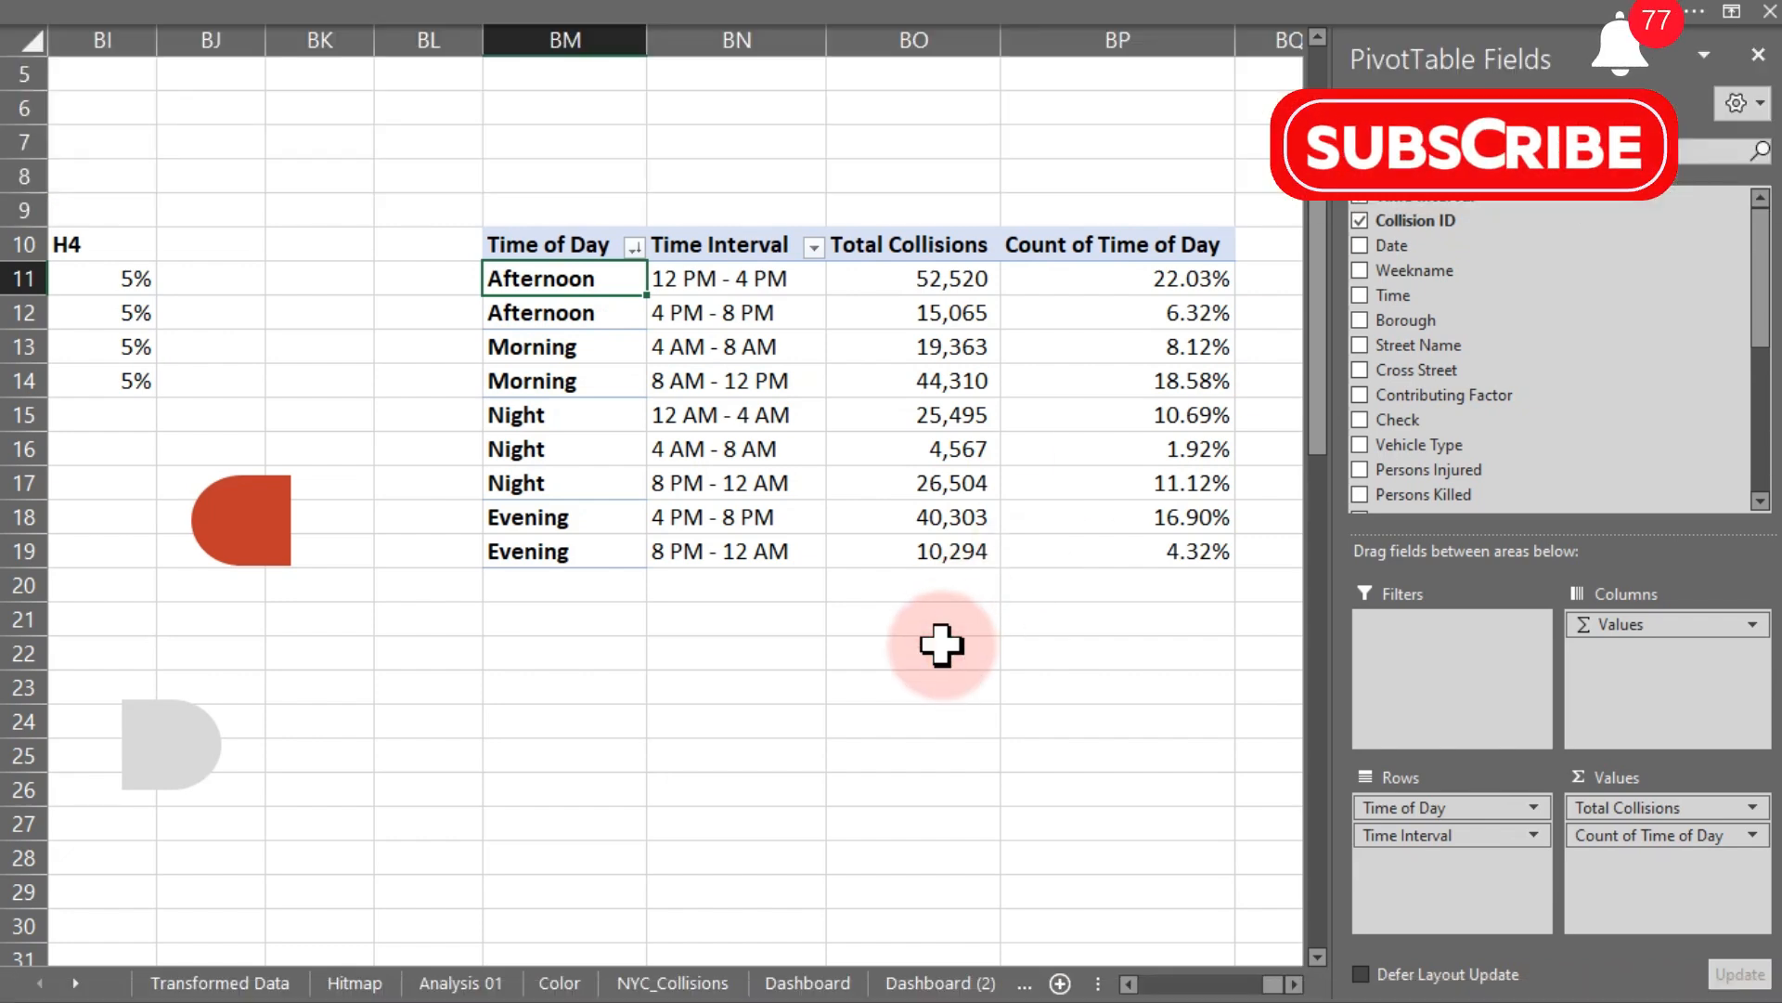
left_click(942, 645)
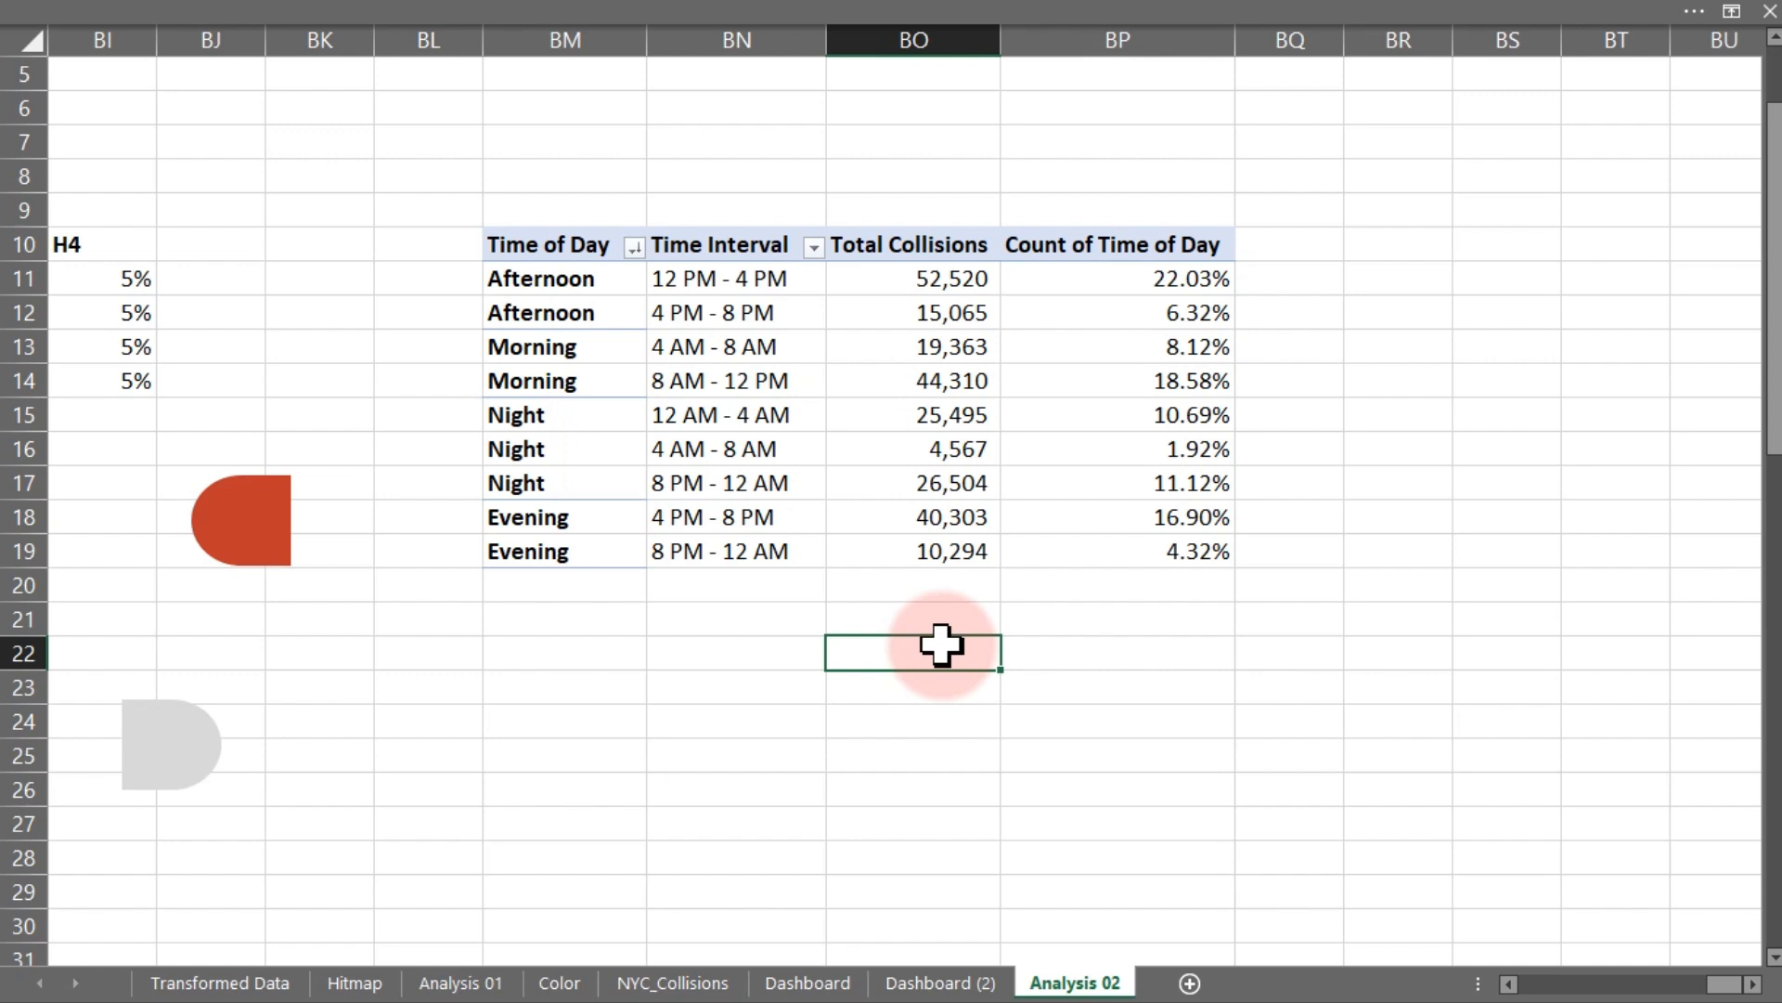
left_click(555, 647)
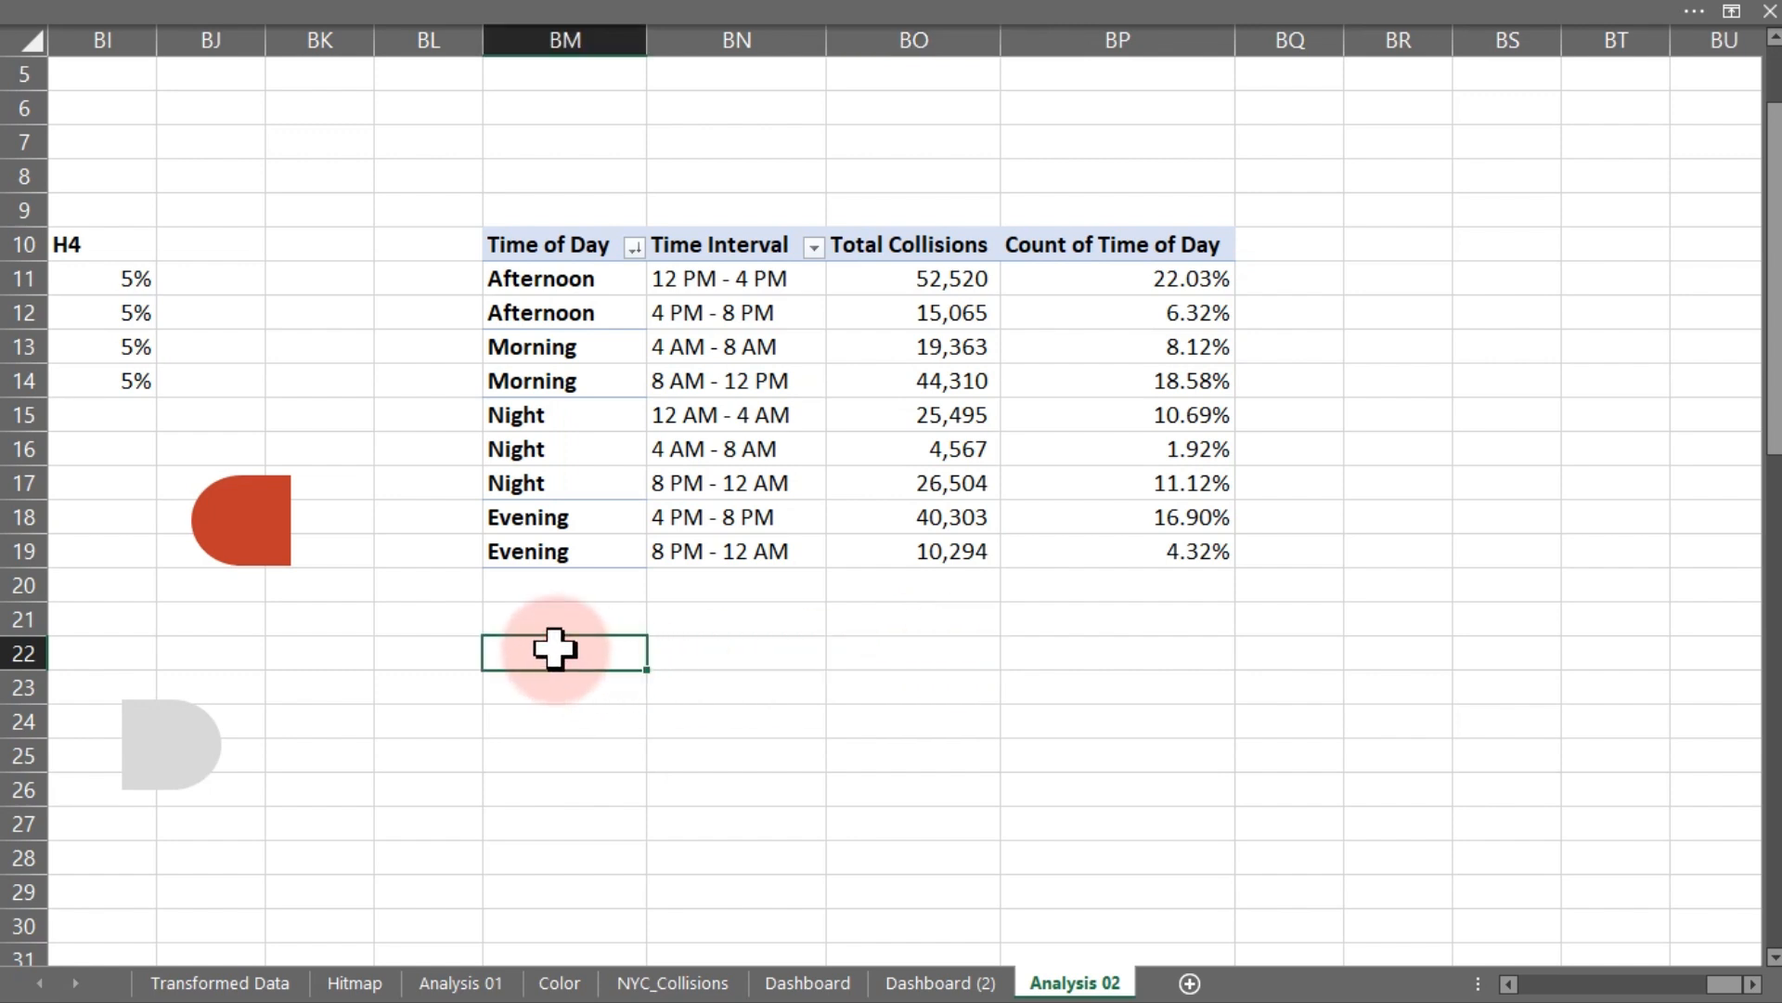
type("C")
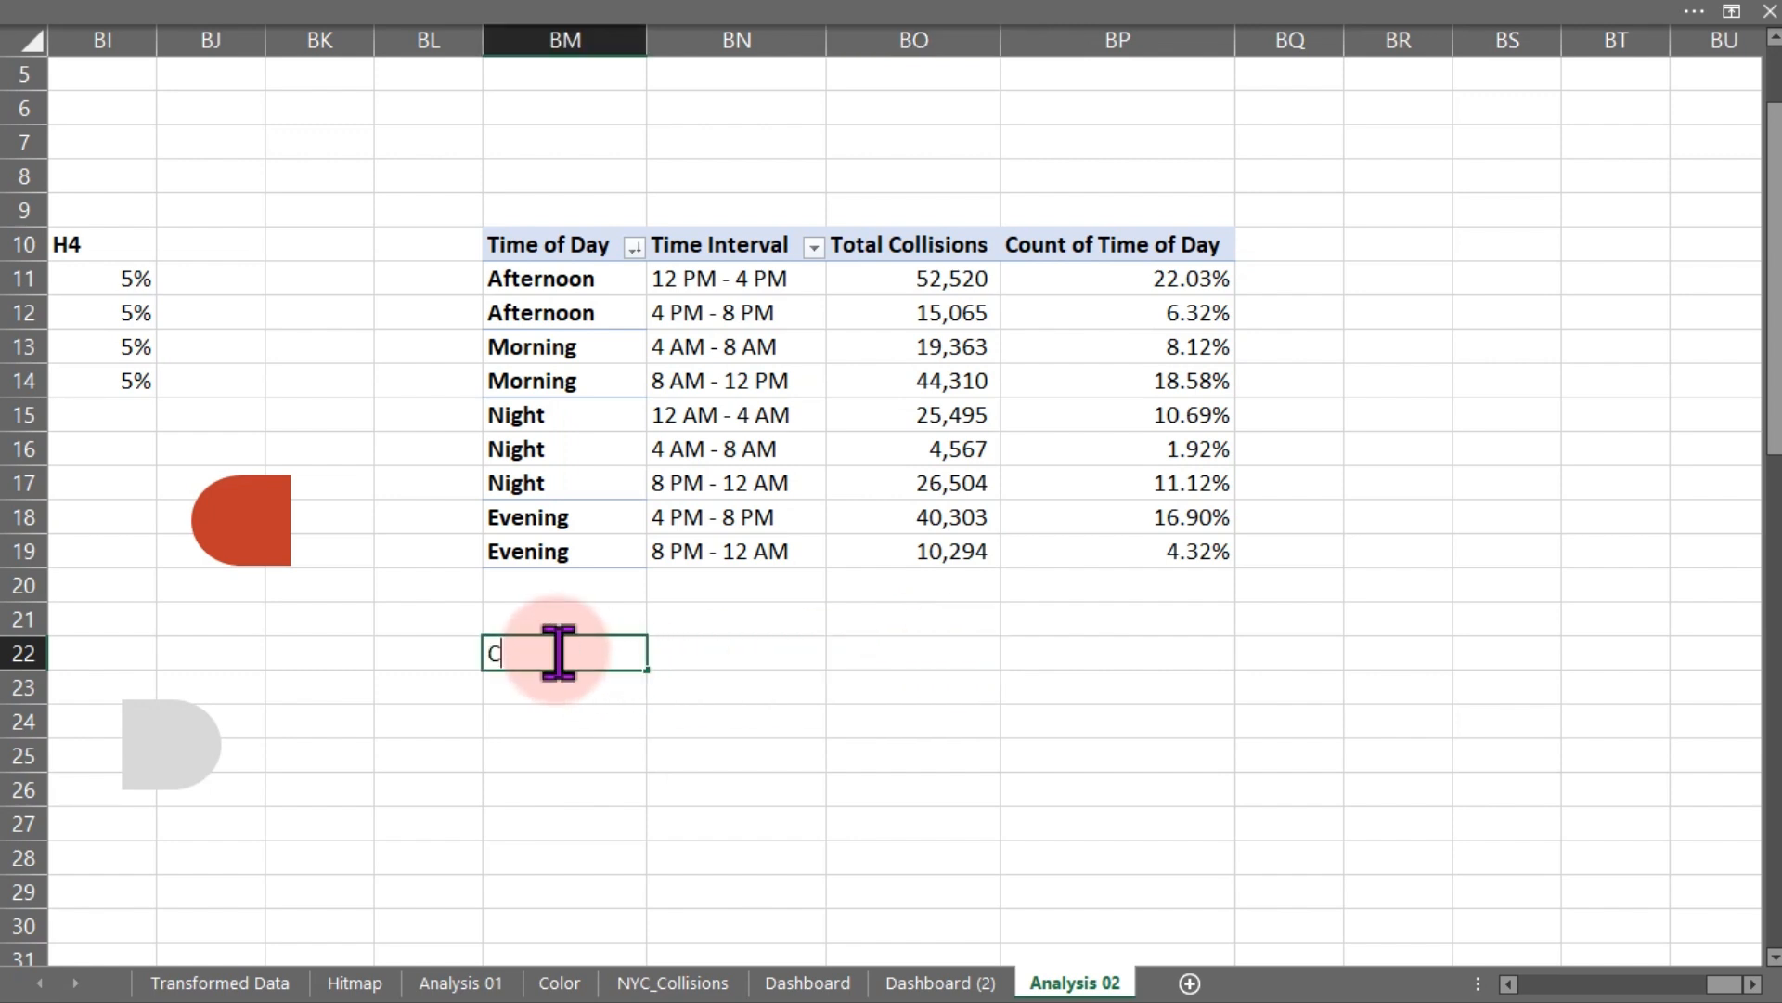
type("aption and Recommendation")
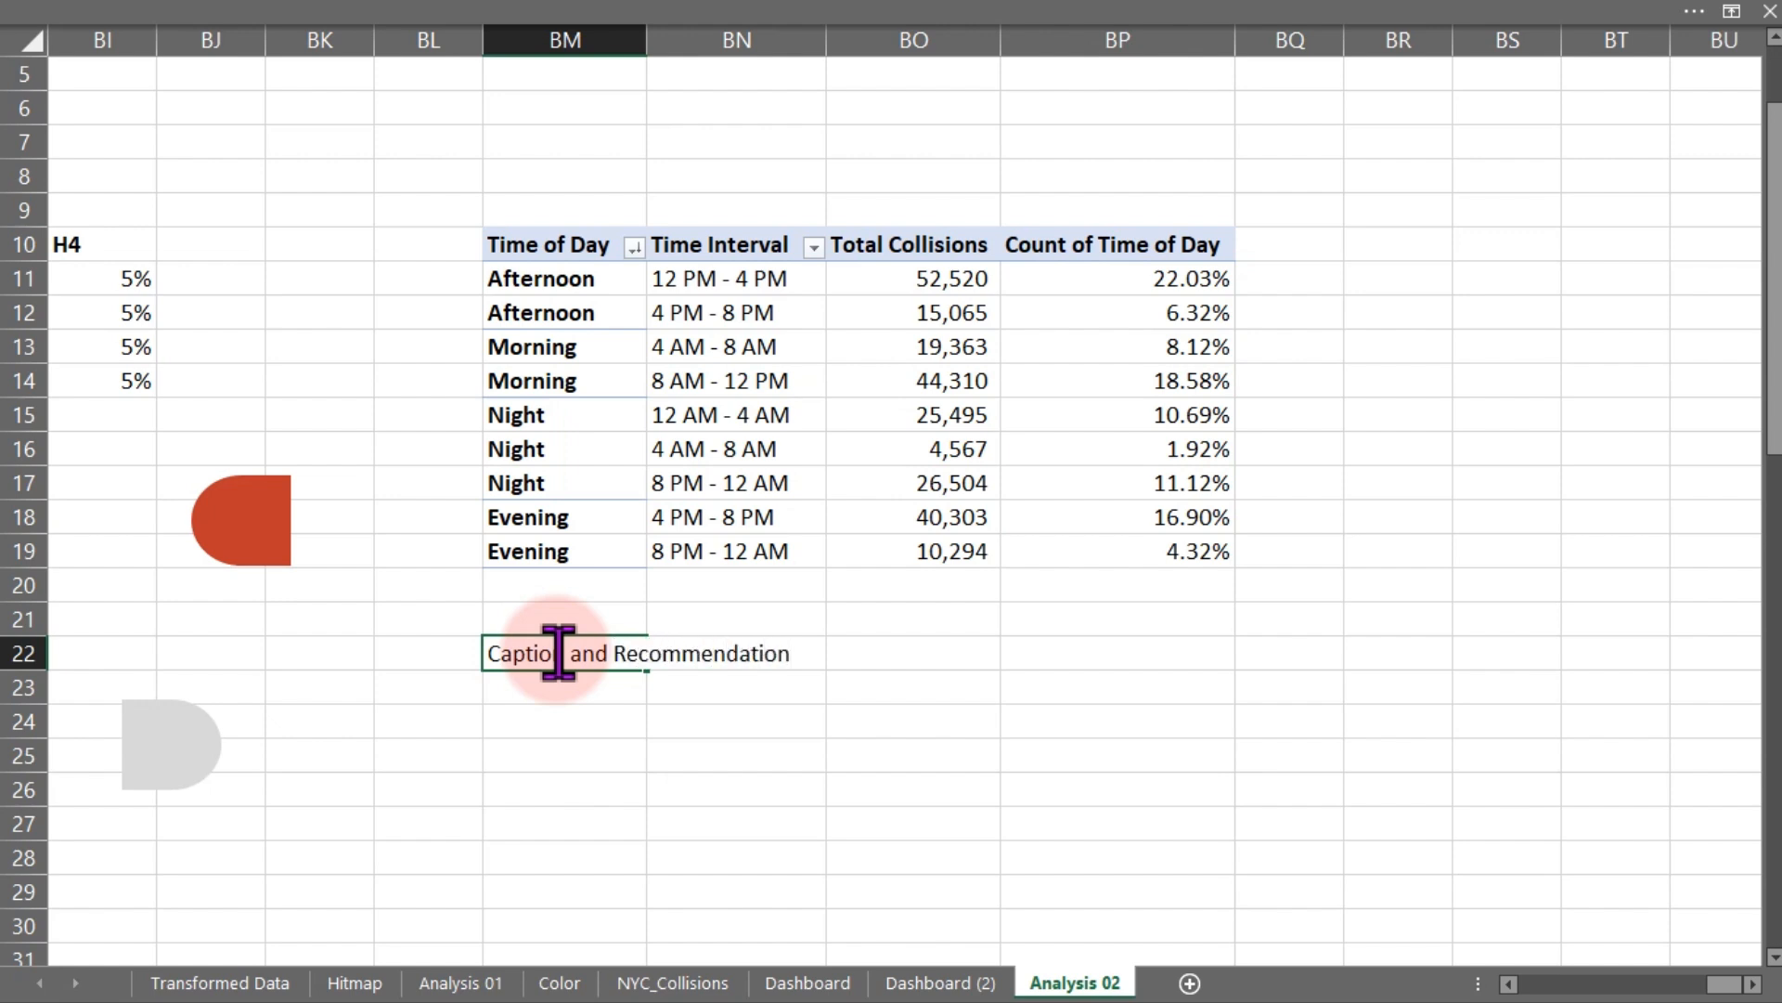
key("ctrl+Return")
key("ctrl+b")
key("Down")
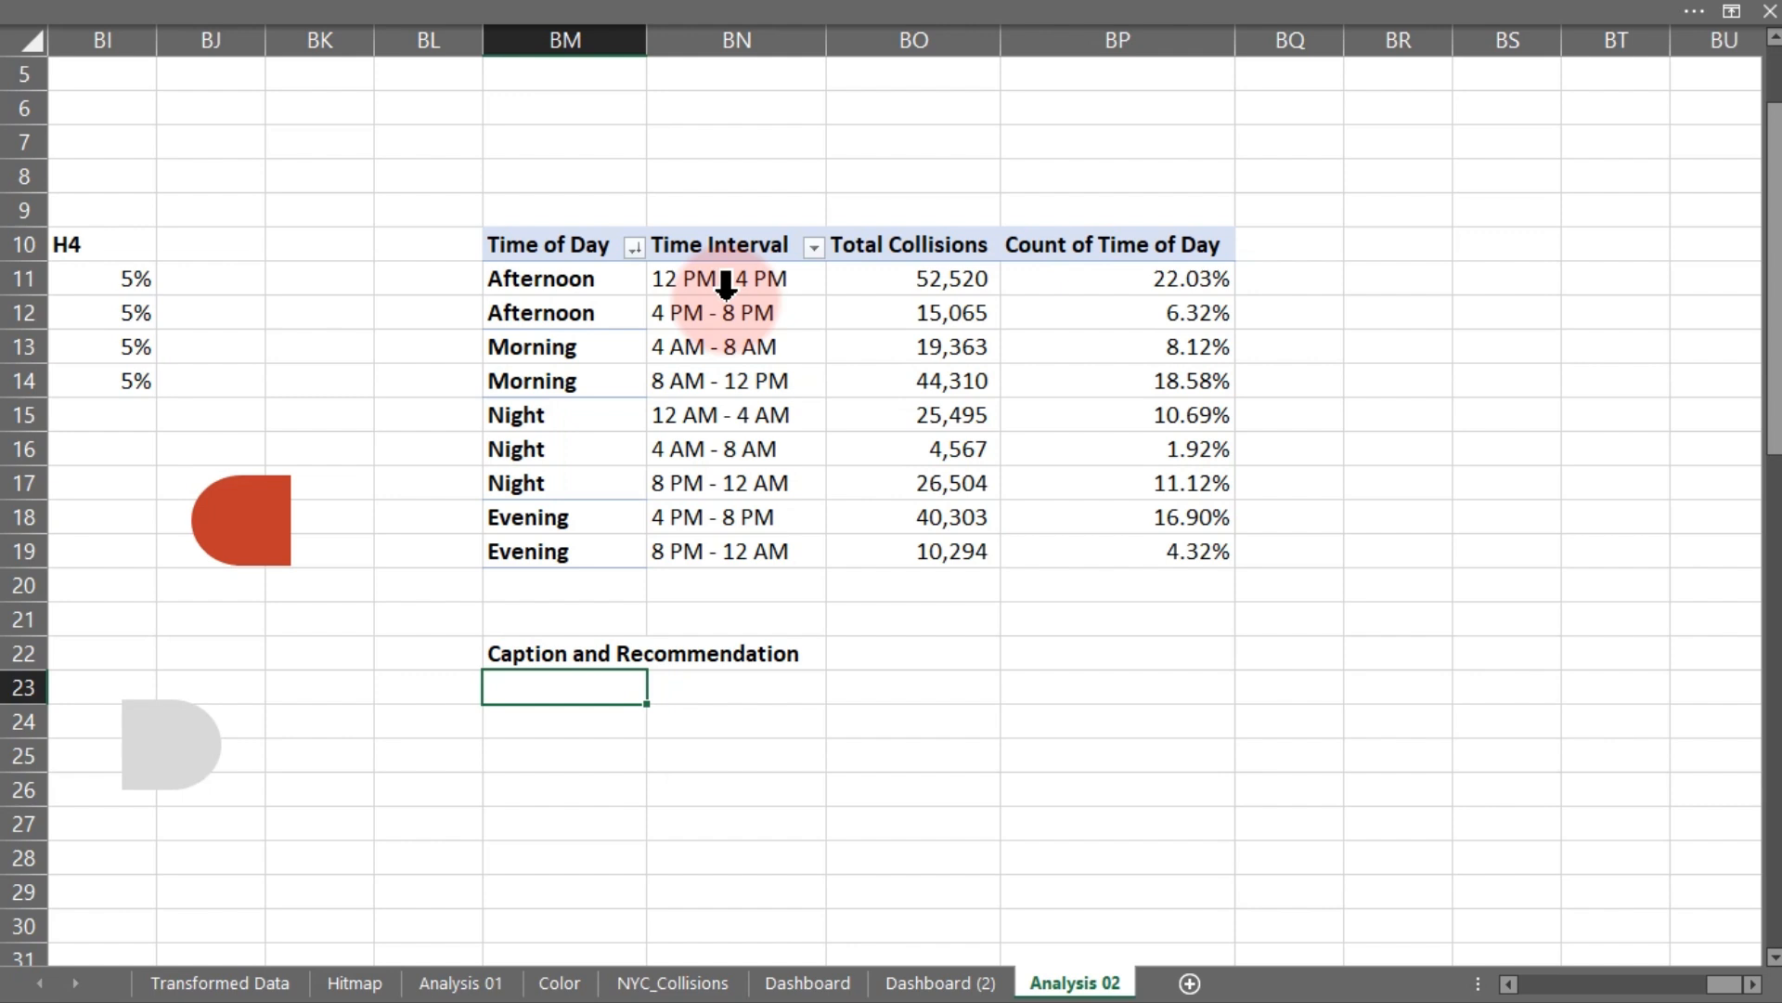
- Begin a formula in cell BM23 with the text " Peak collision Alert: "
type("=\" Peack")
key("BackSpace")
key("BackSpace")
type("k collision")
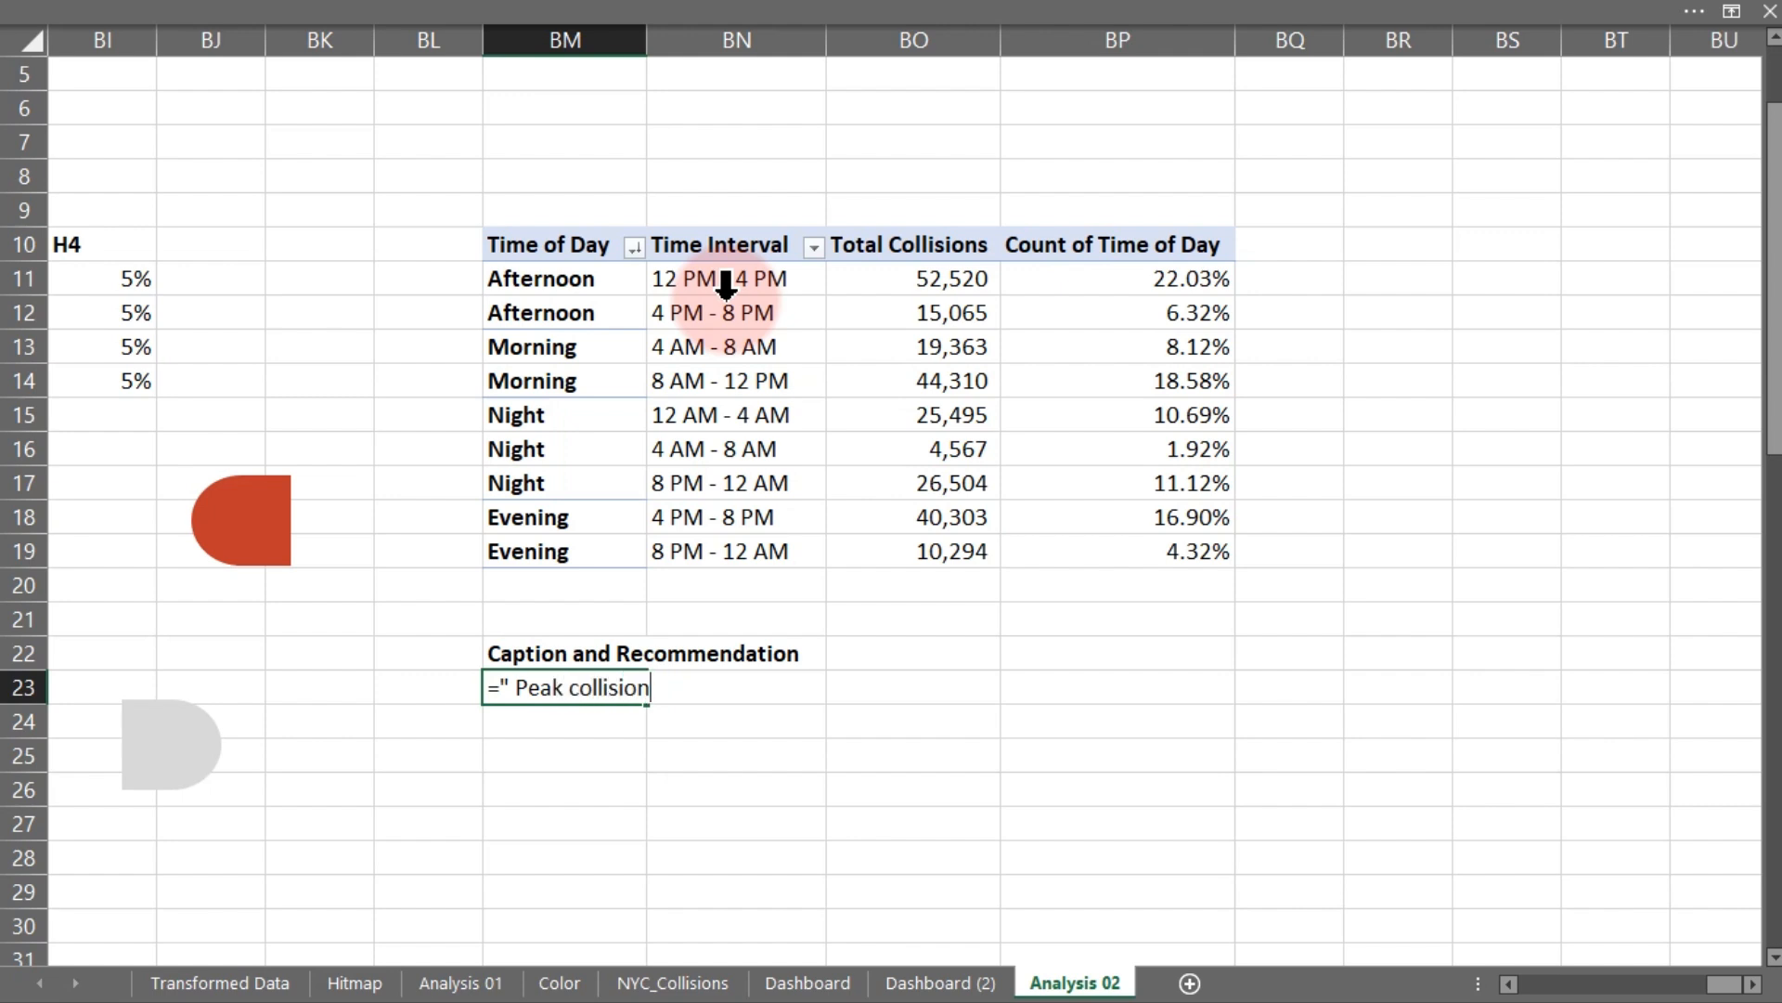
type(" Alert: \"& cal")
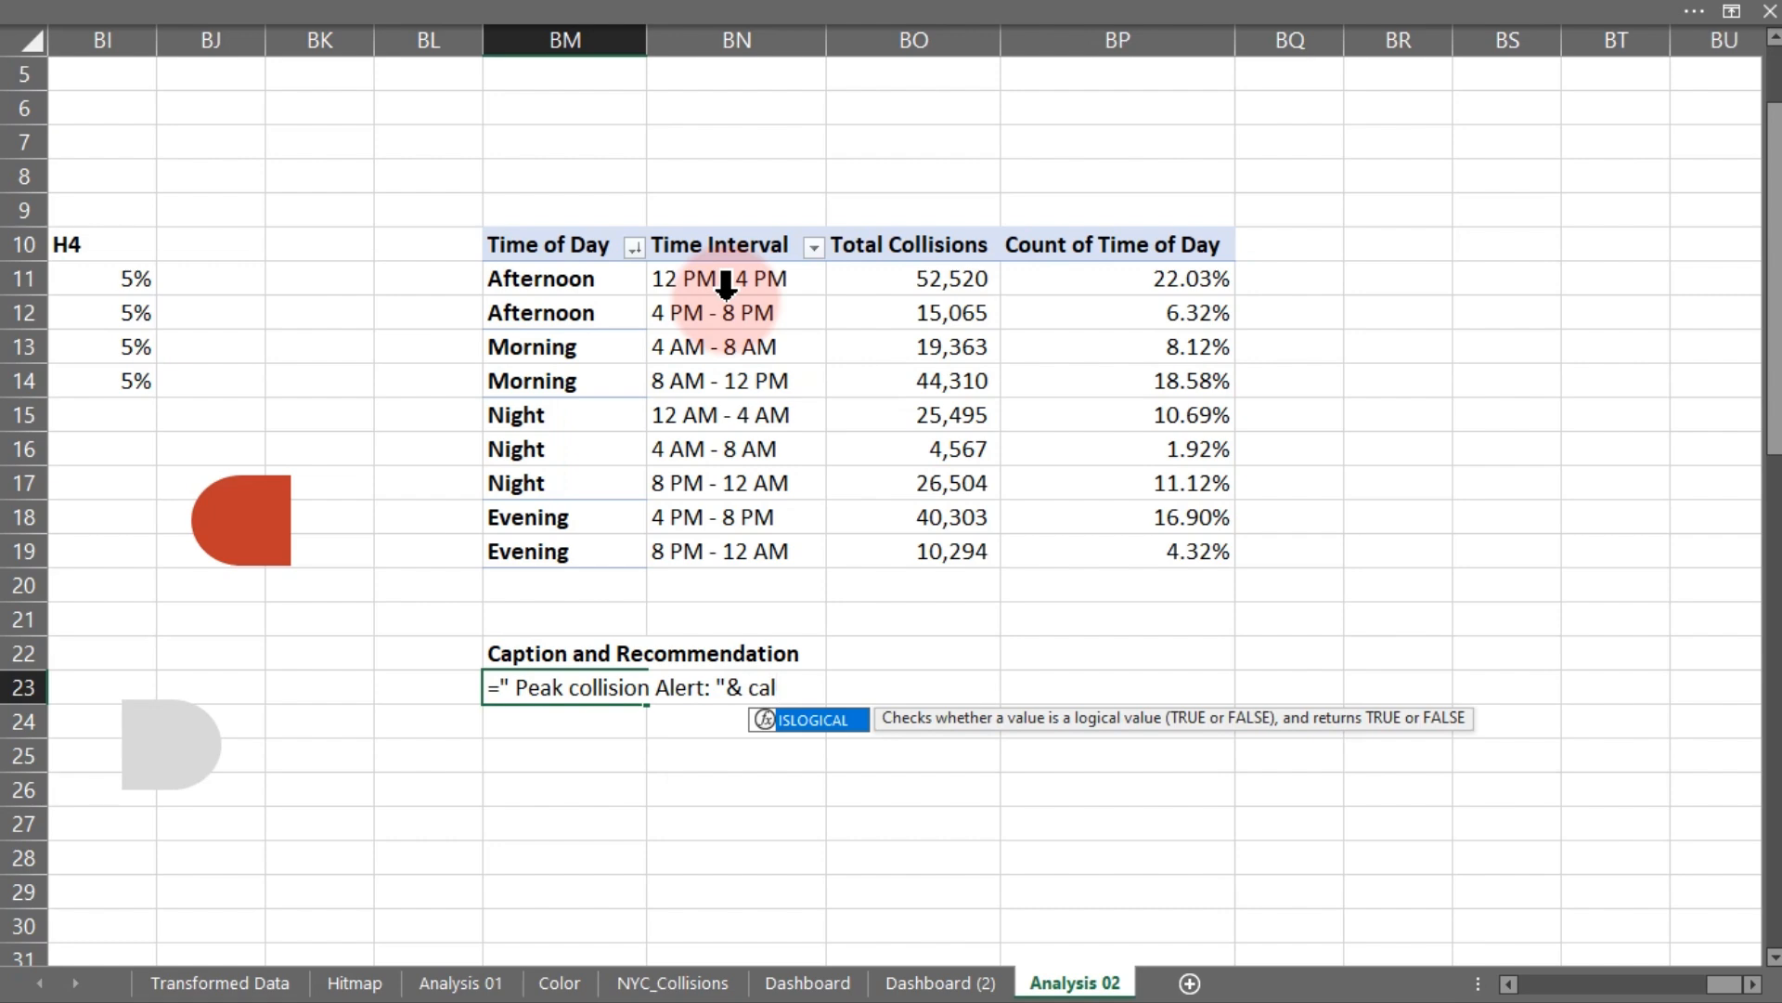
- Append a line break to the BM23 formula using CHAR(10)
key("BackSpace")
key("BackSpace")
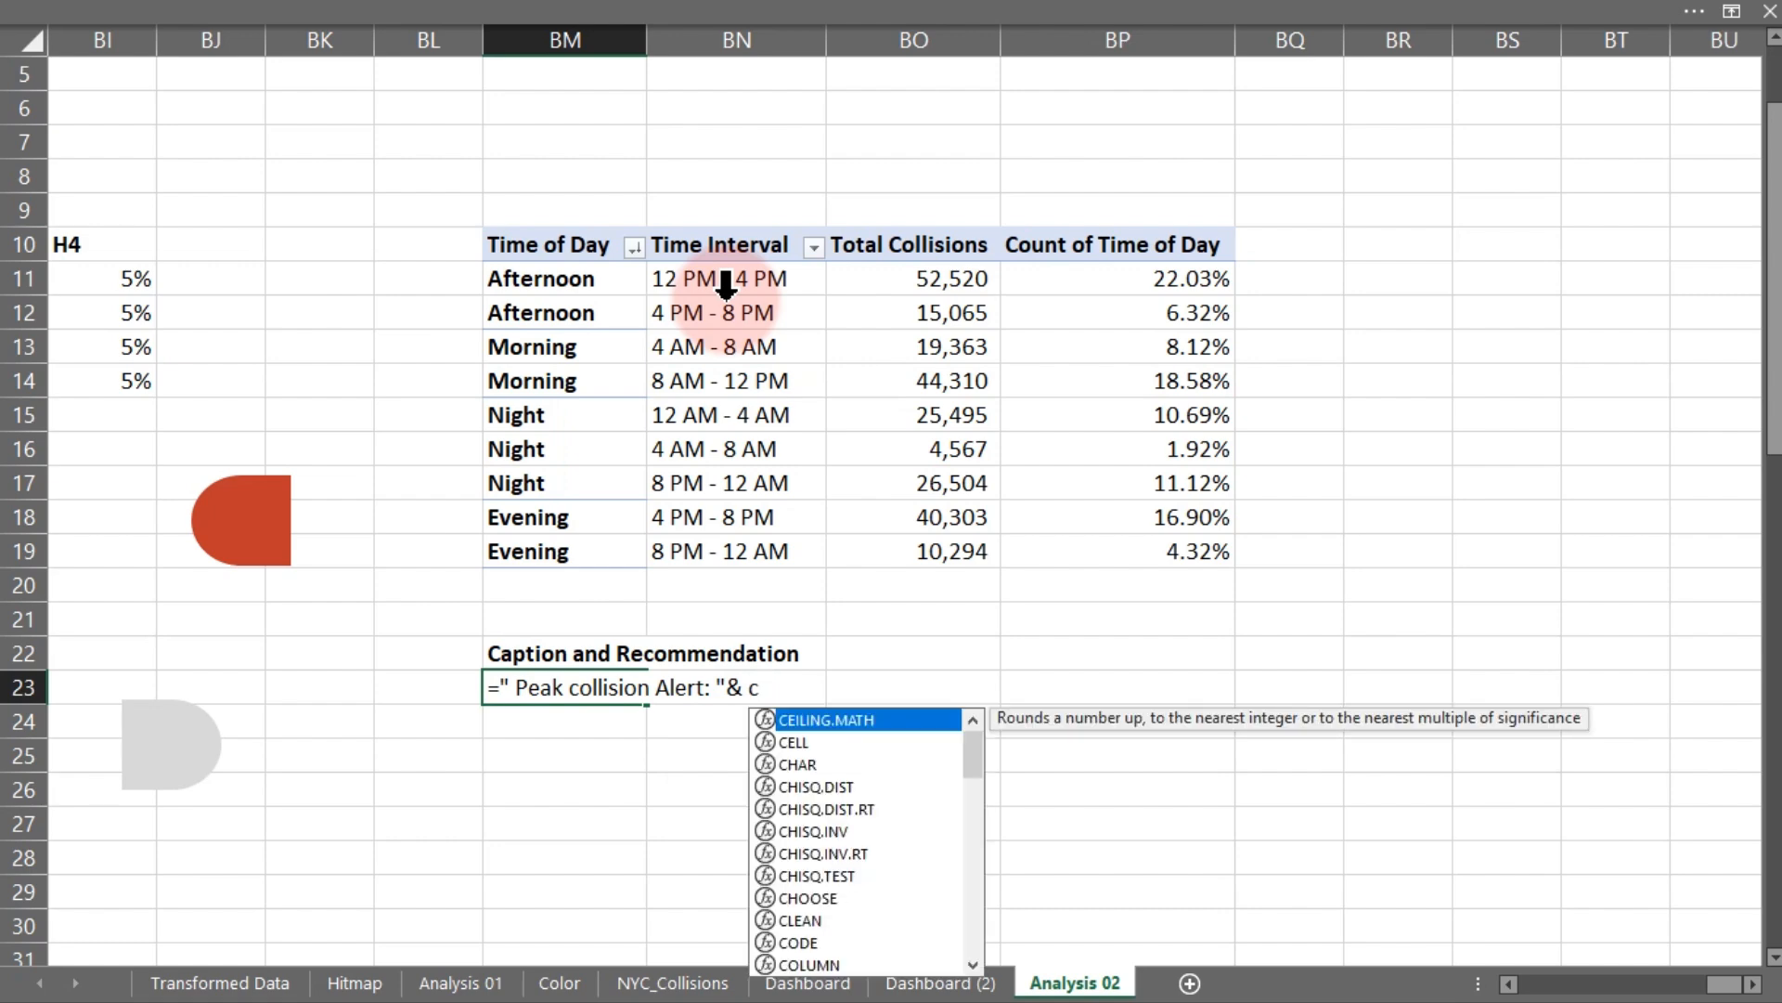
type("h")
key("Tab")
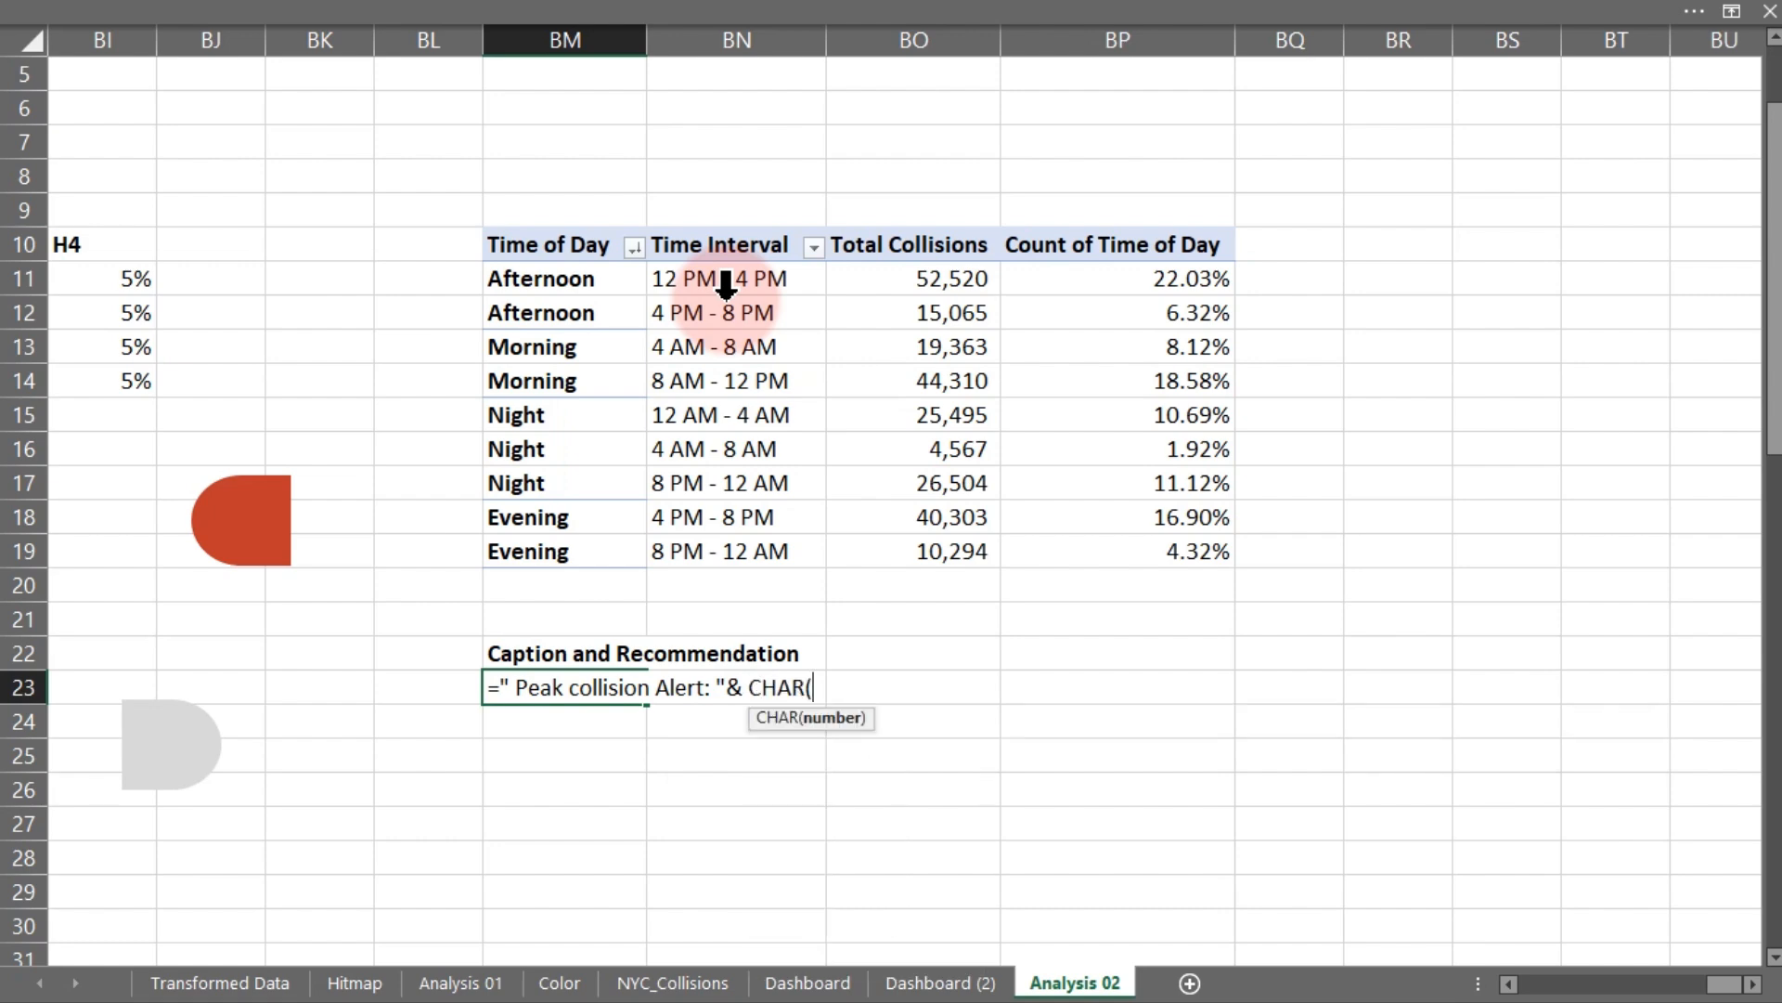
type("10)")
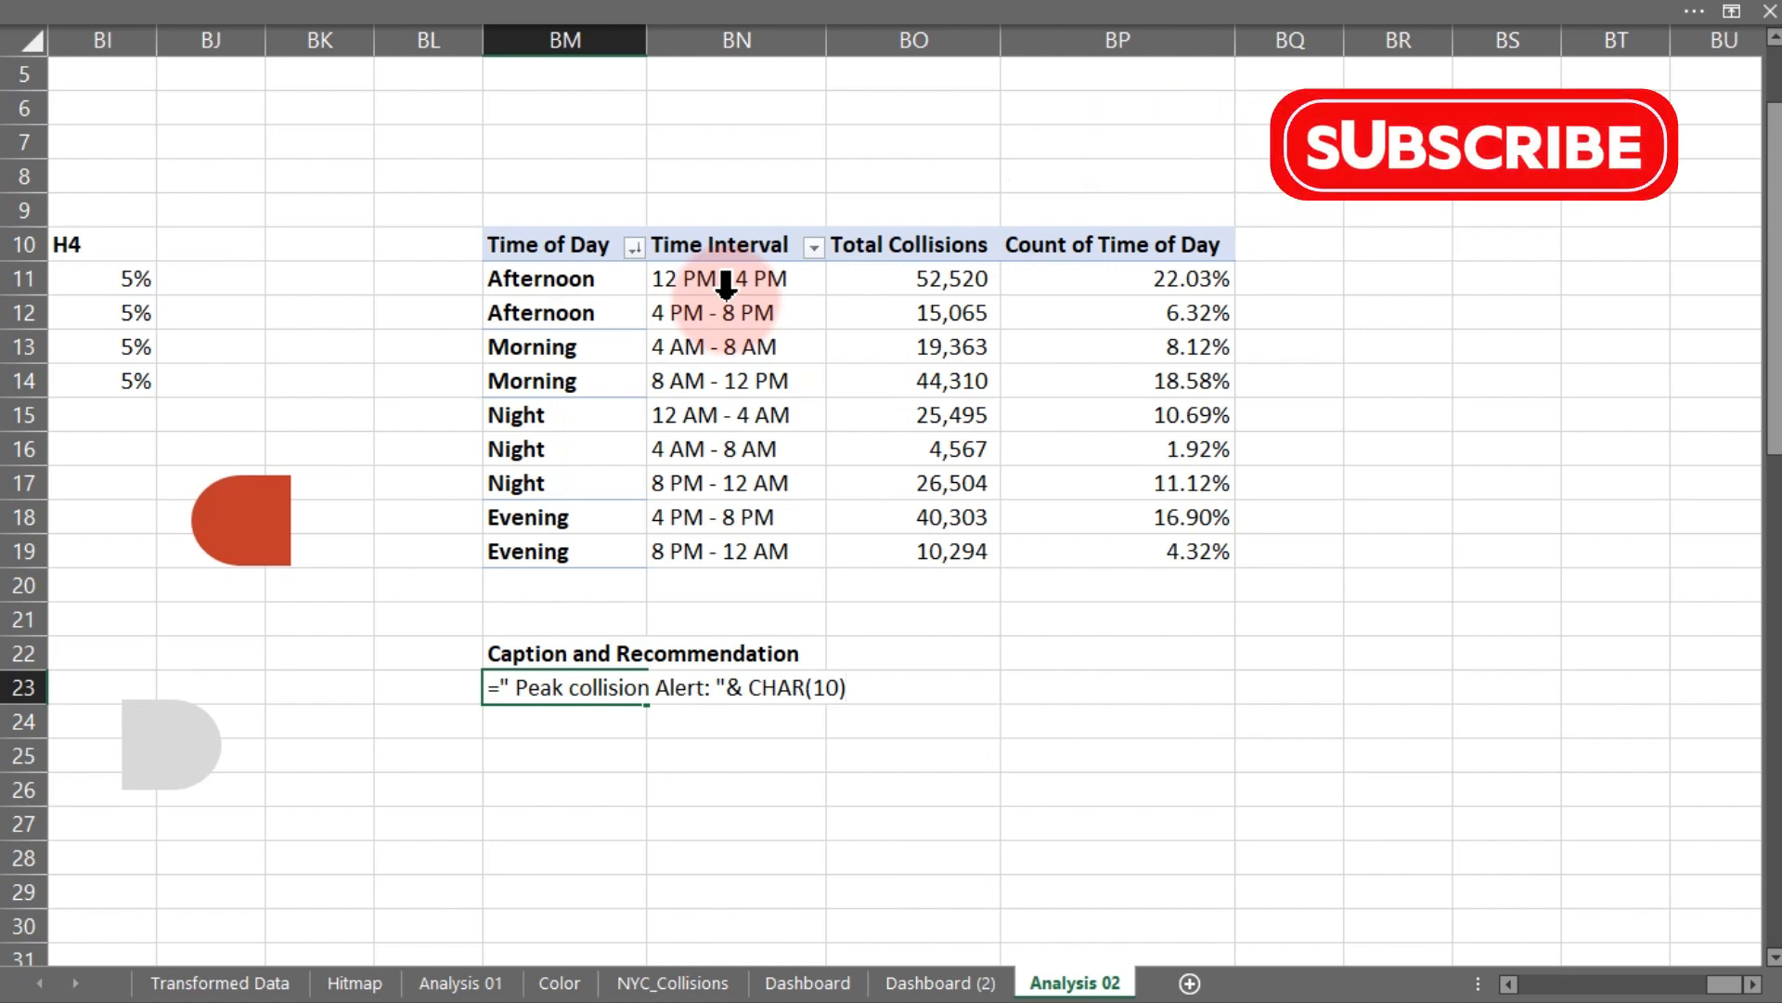
type("& ")
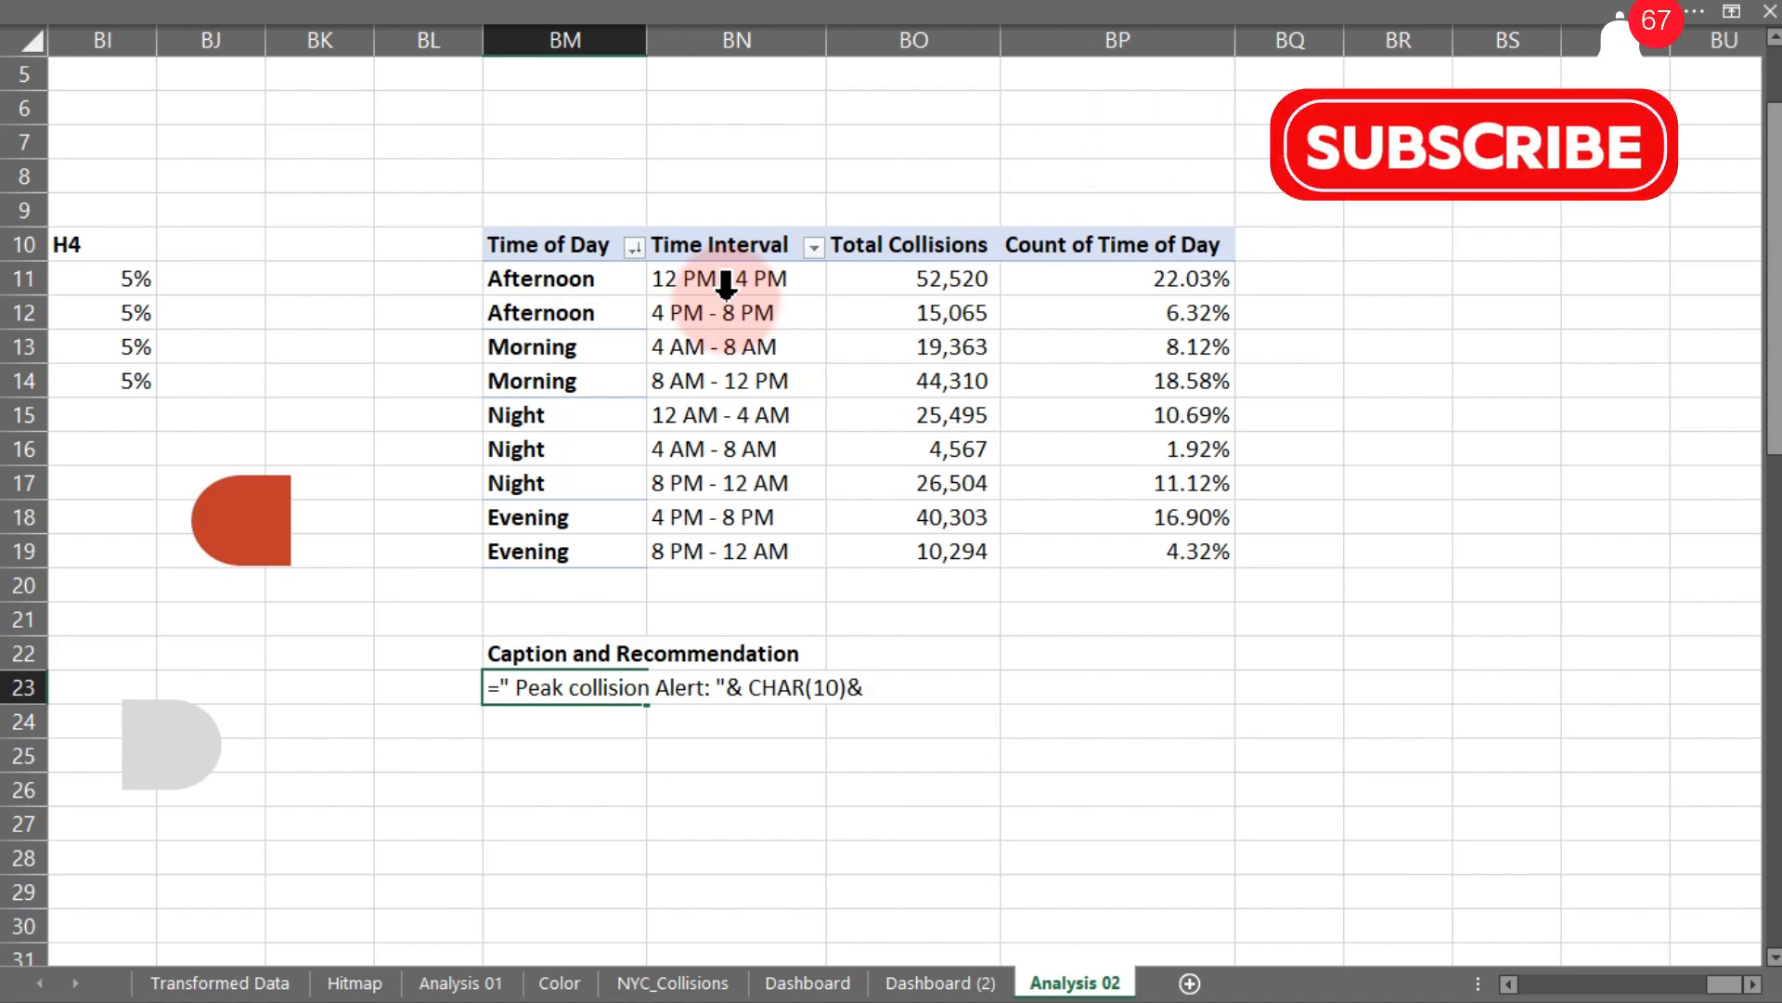
type("\"")
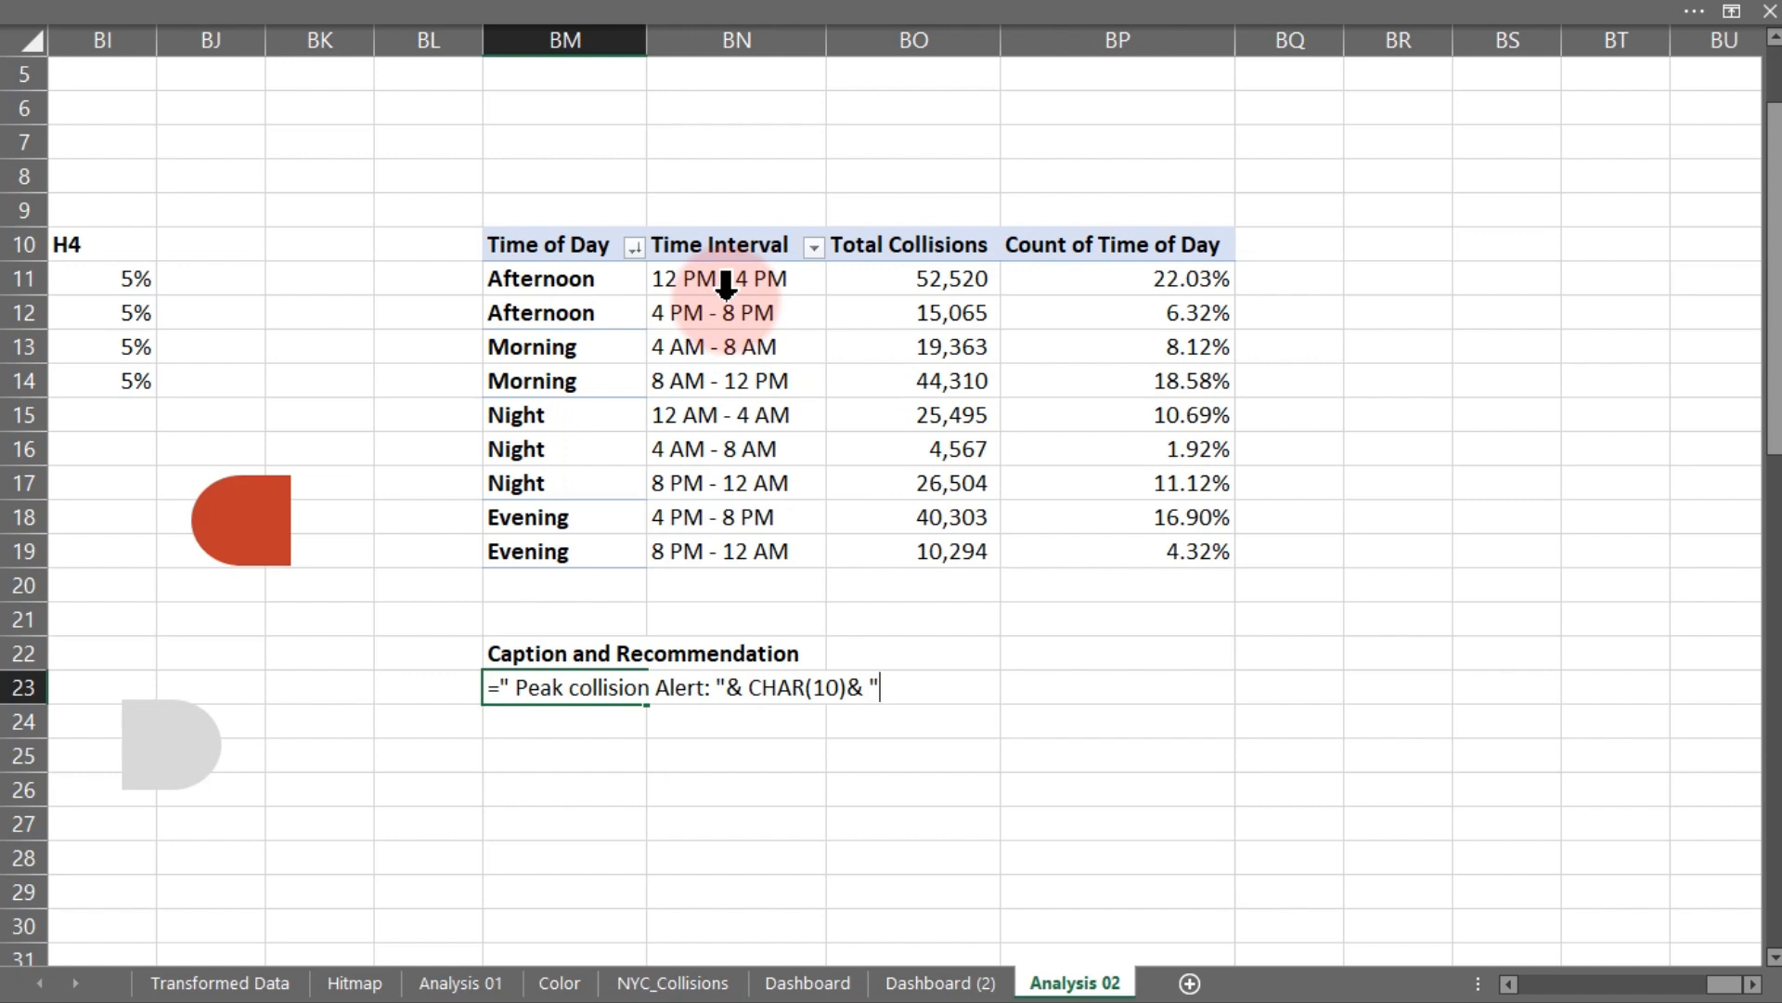
type("Most Collisio")
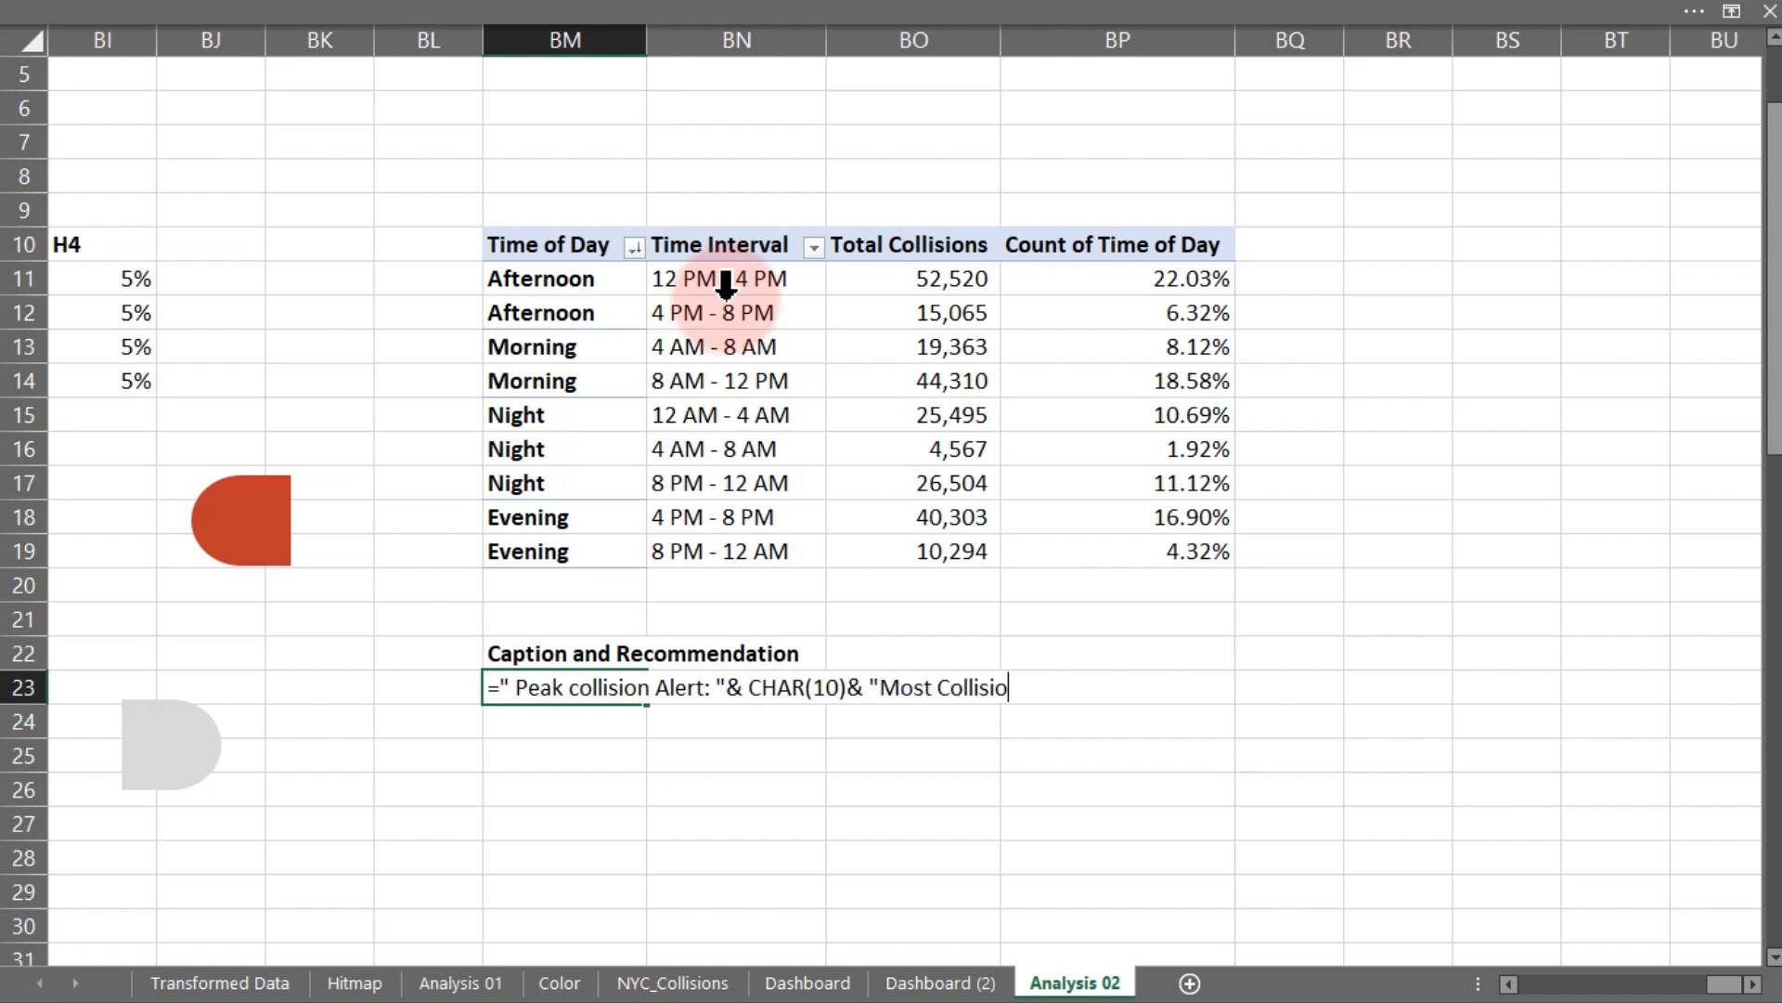
type("ns happen in the ")
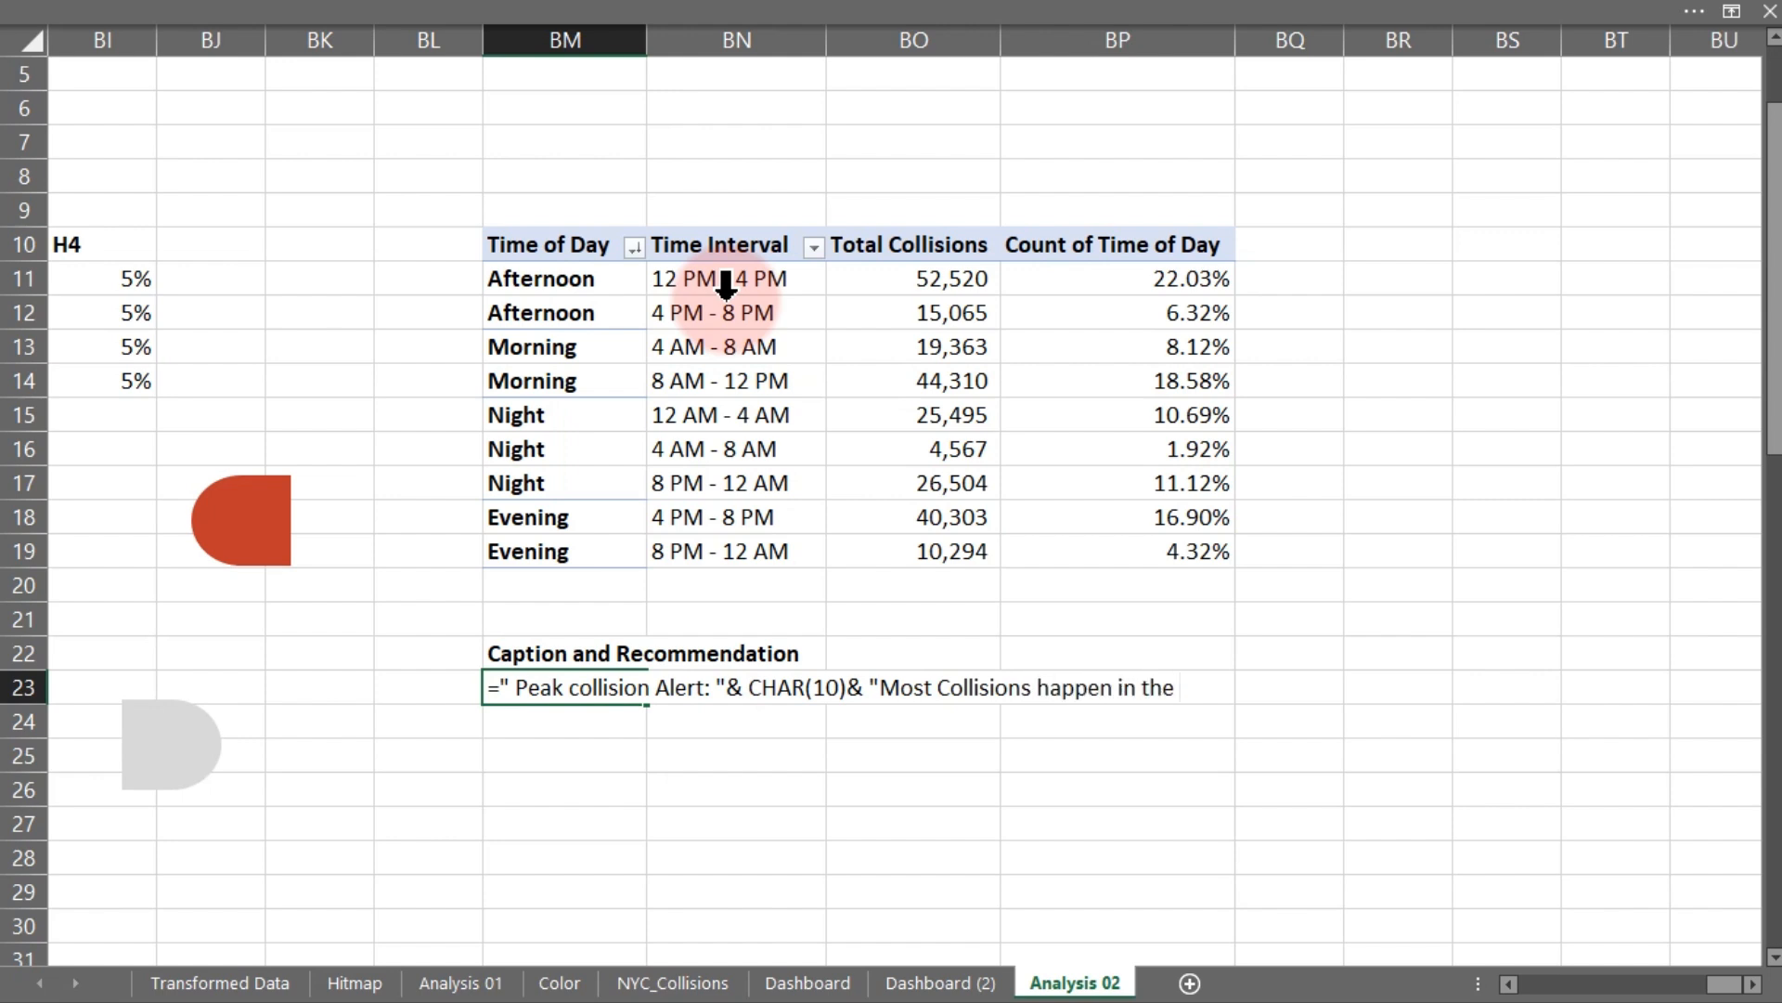
type("\"&")
- Add an INDEX function using the Time of Day cells BM11:BM19 as its array
type("ind")
key("Tab")
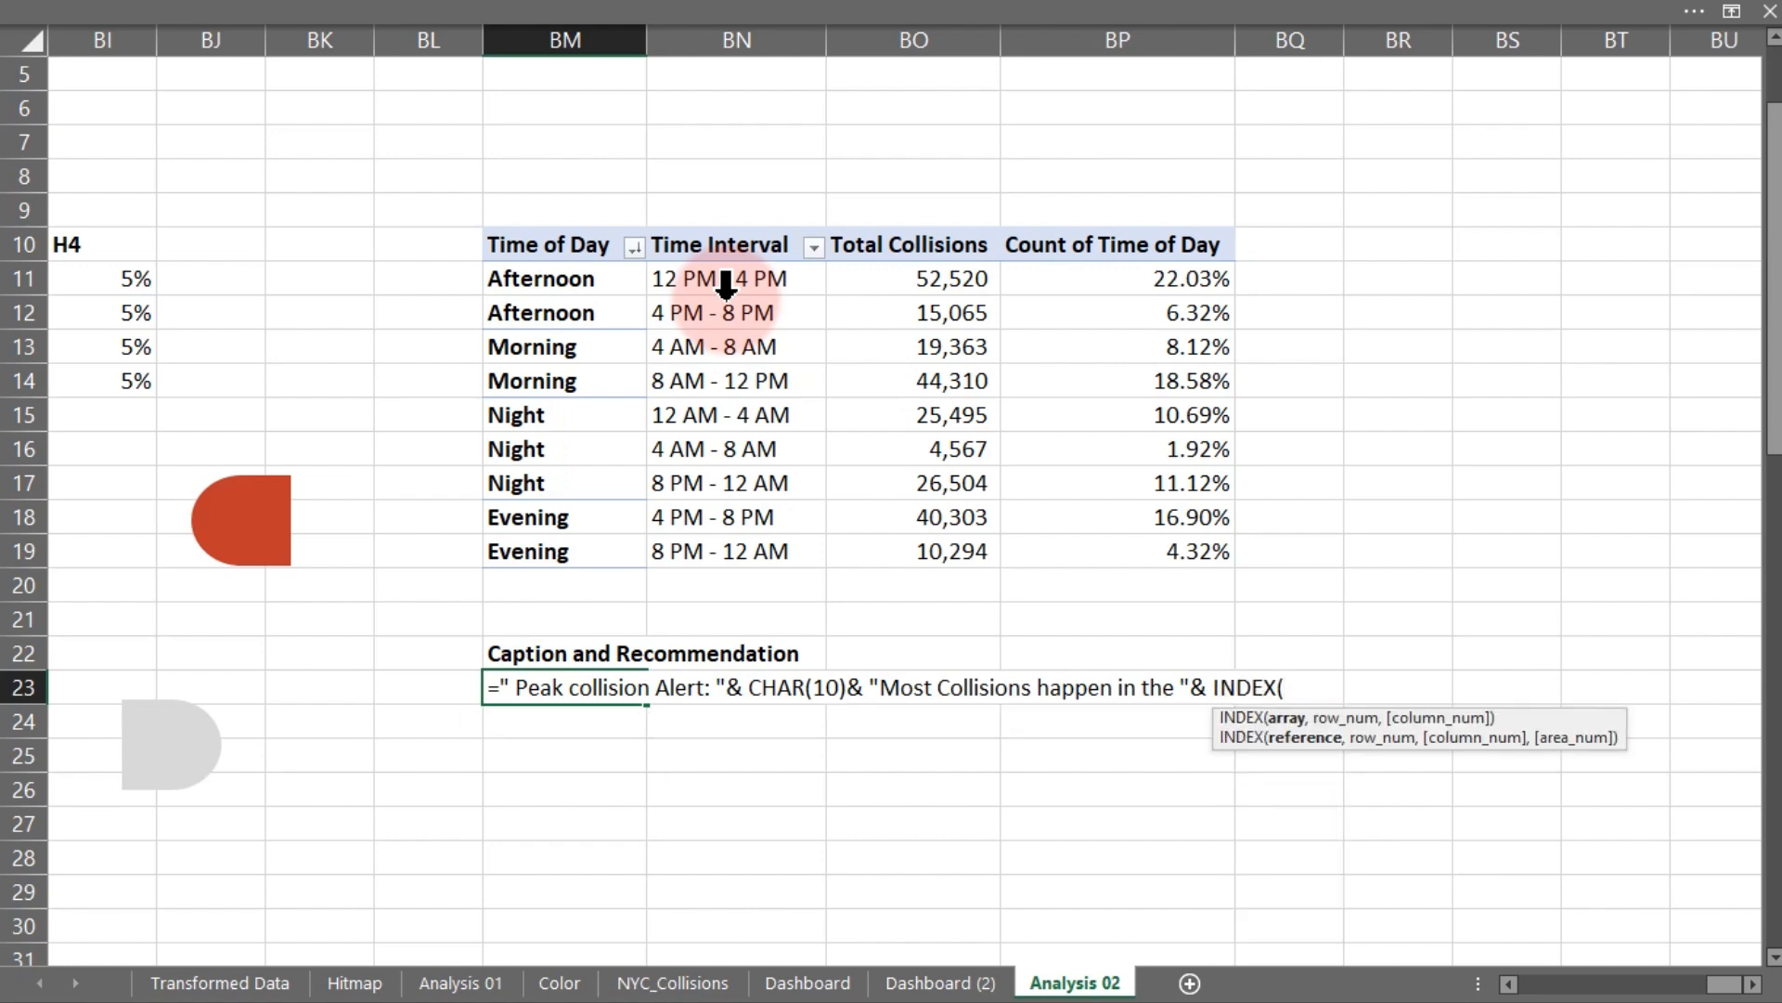
left_click_drag(542, 279, 542, 547)
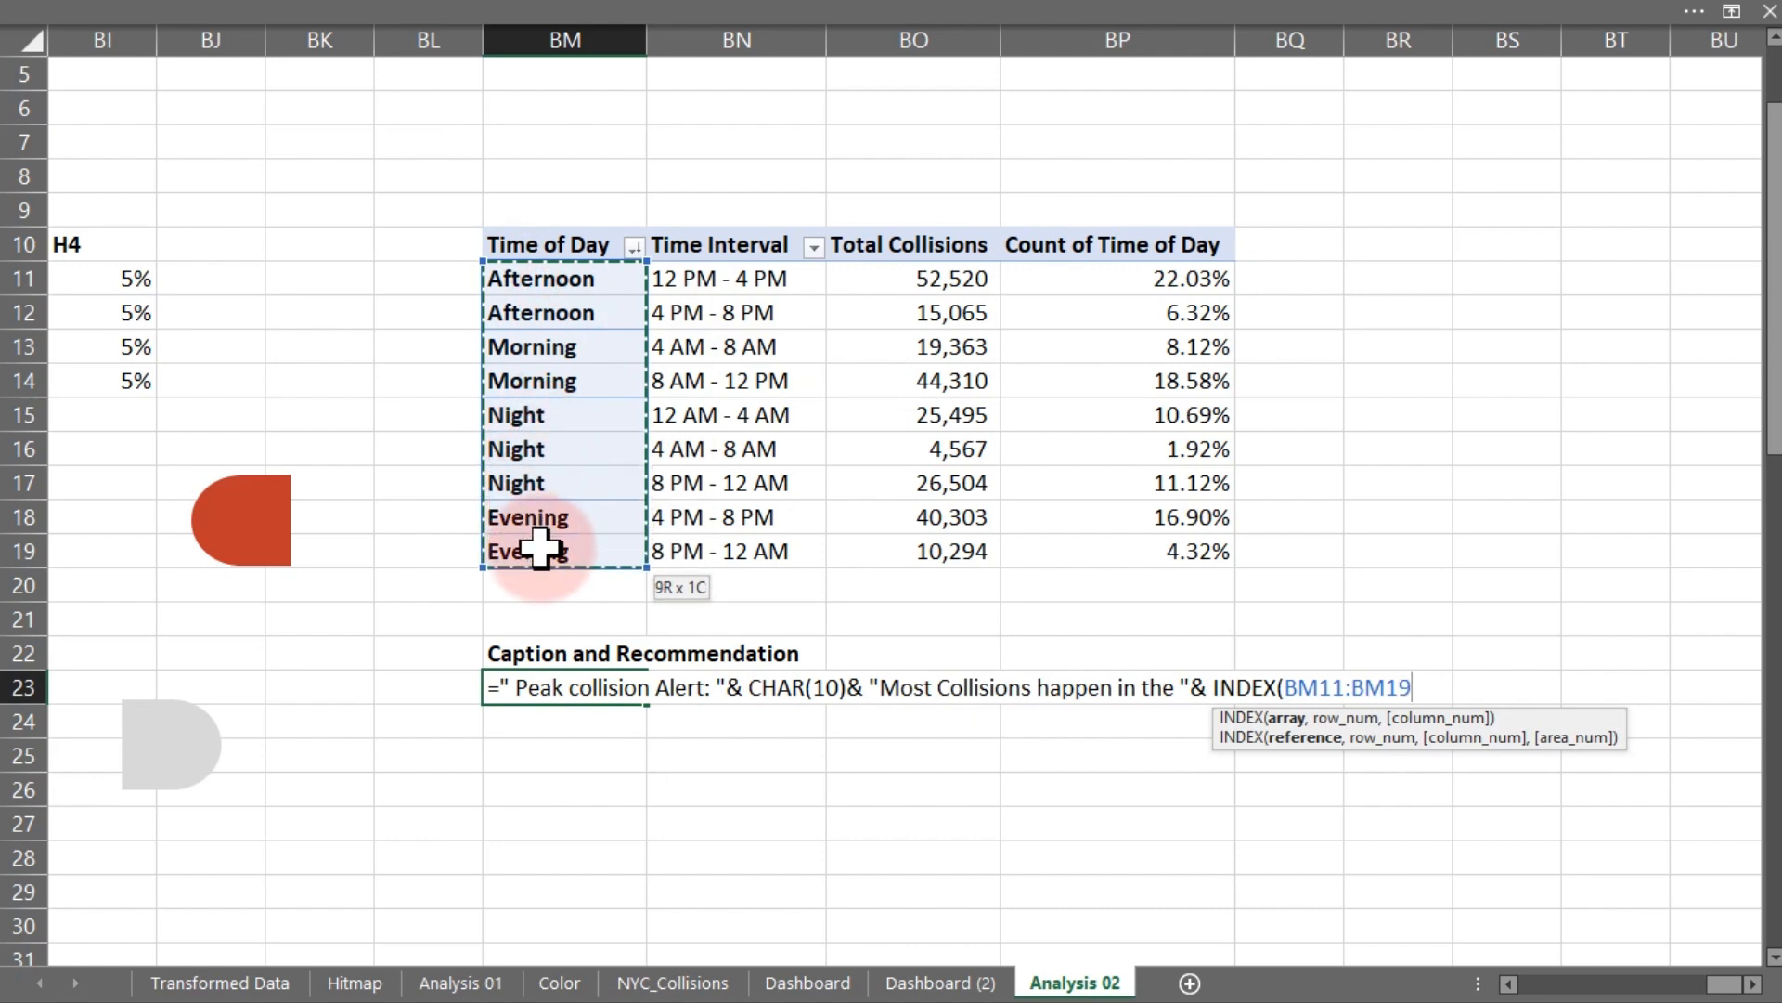
type(",")
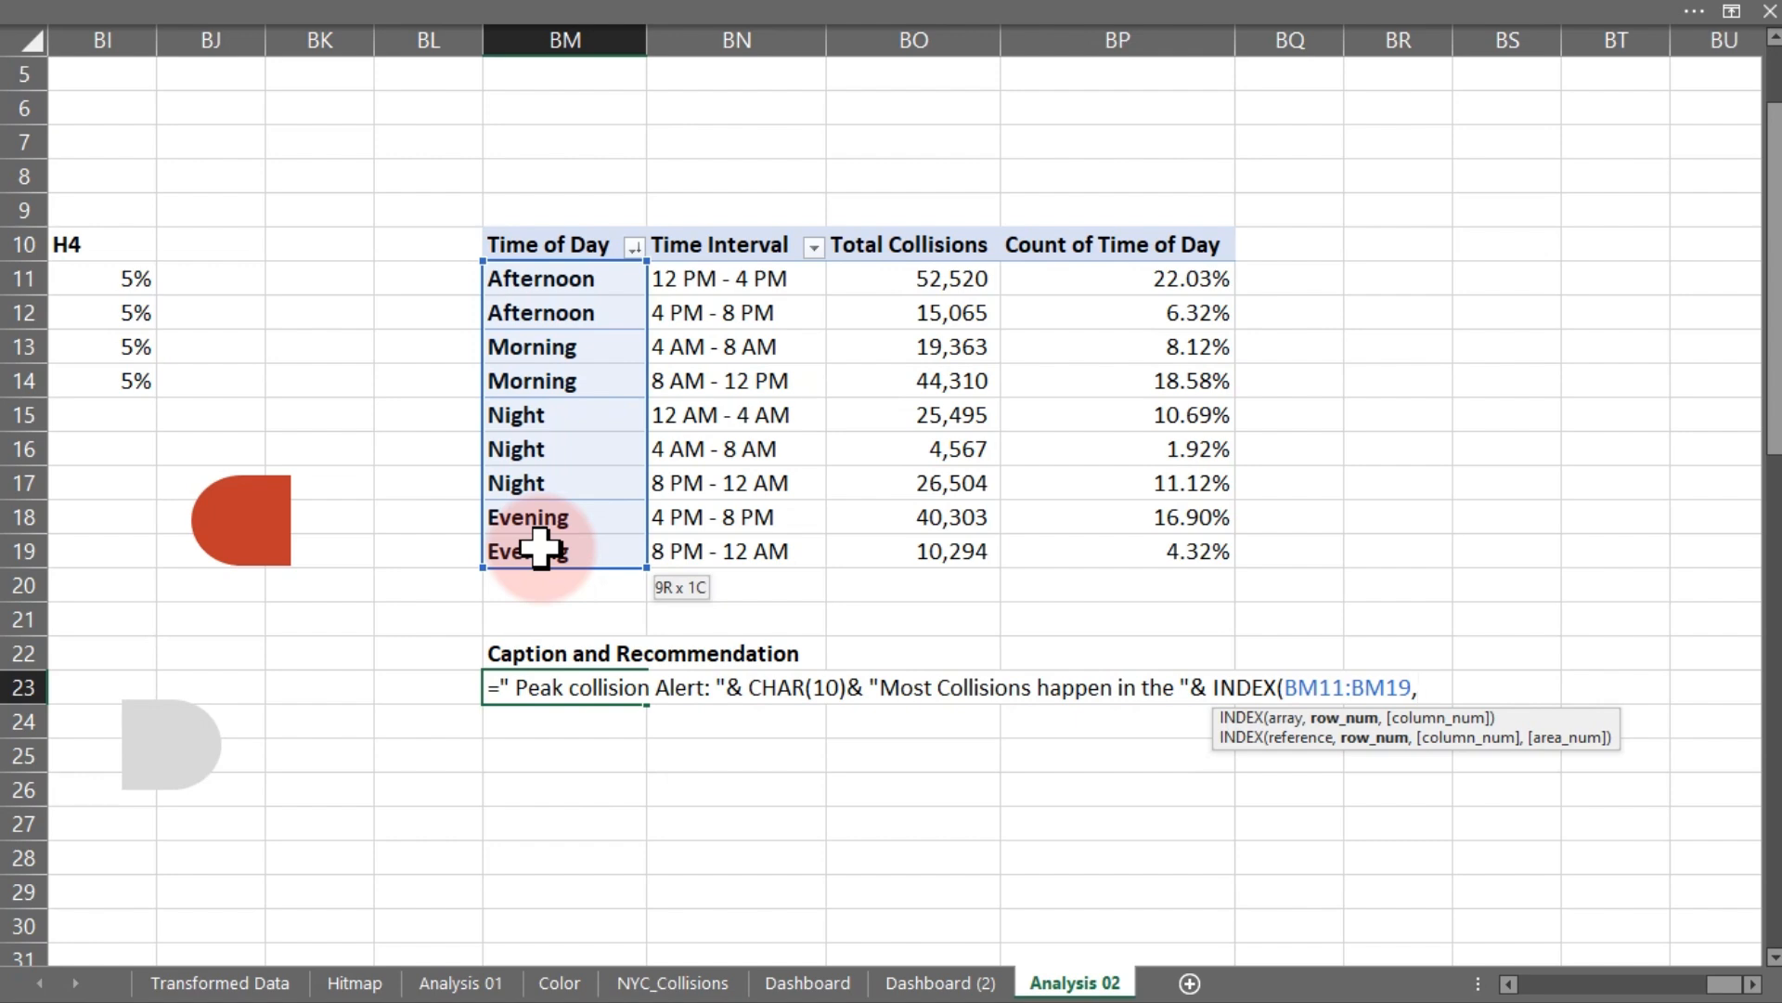
type("ma")
- Complete the INDEX row argument with MATCH(MAX(BO11:BO19),BO11:BO19,0) and enter the formula
key("Tab")
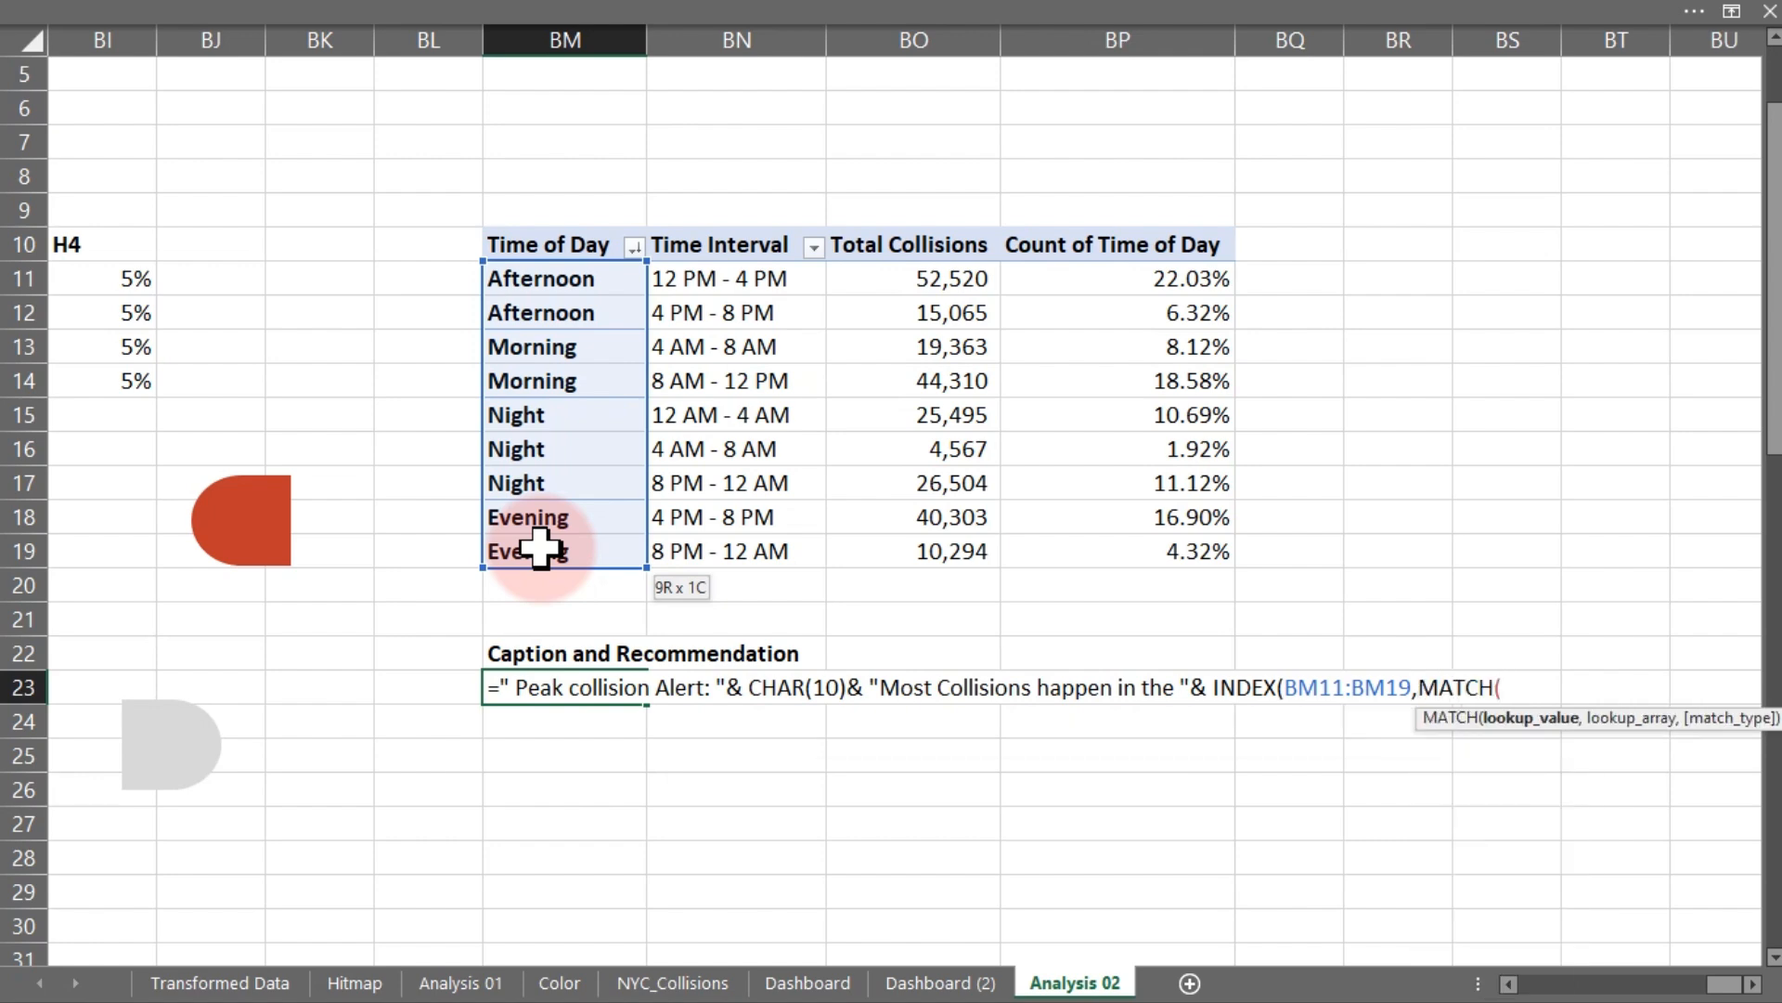
type("a")
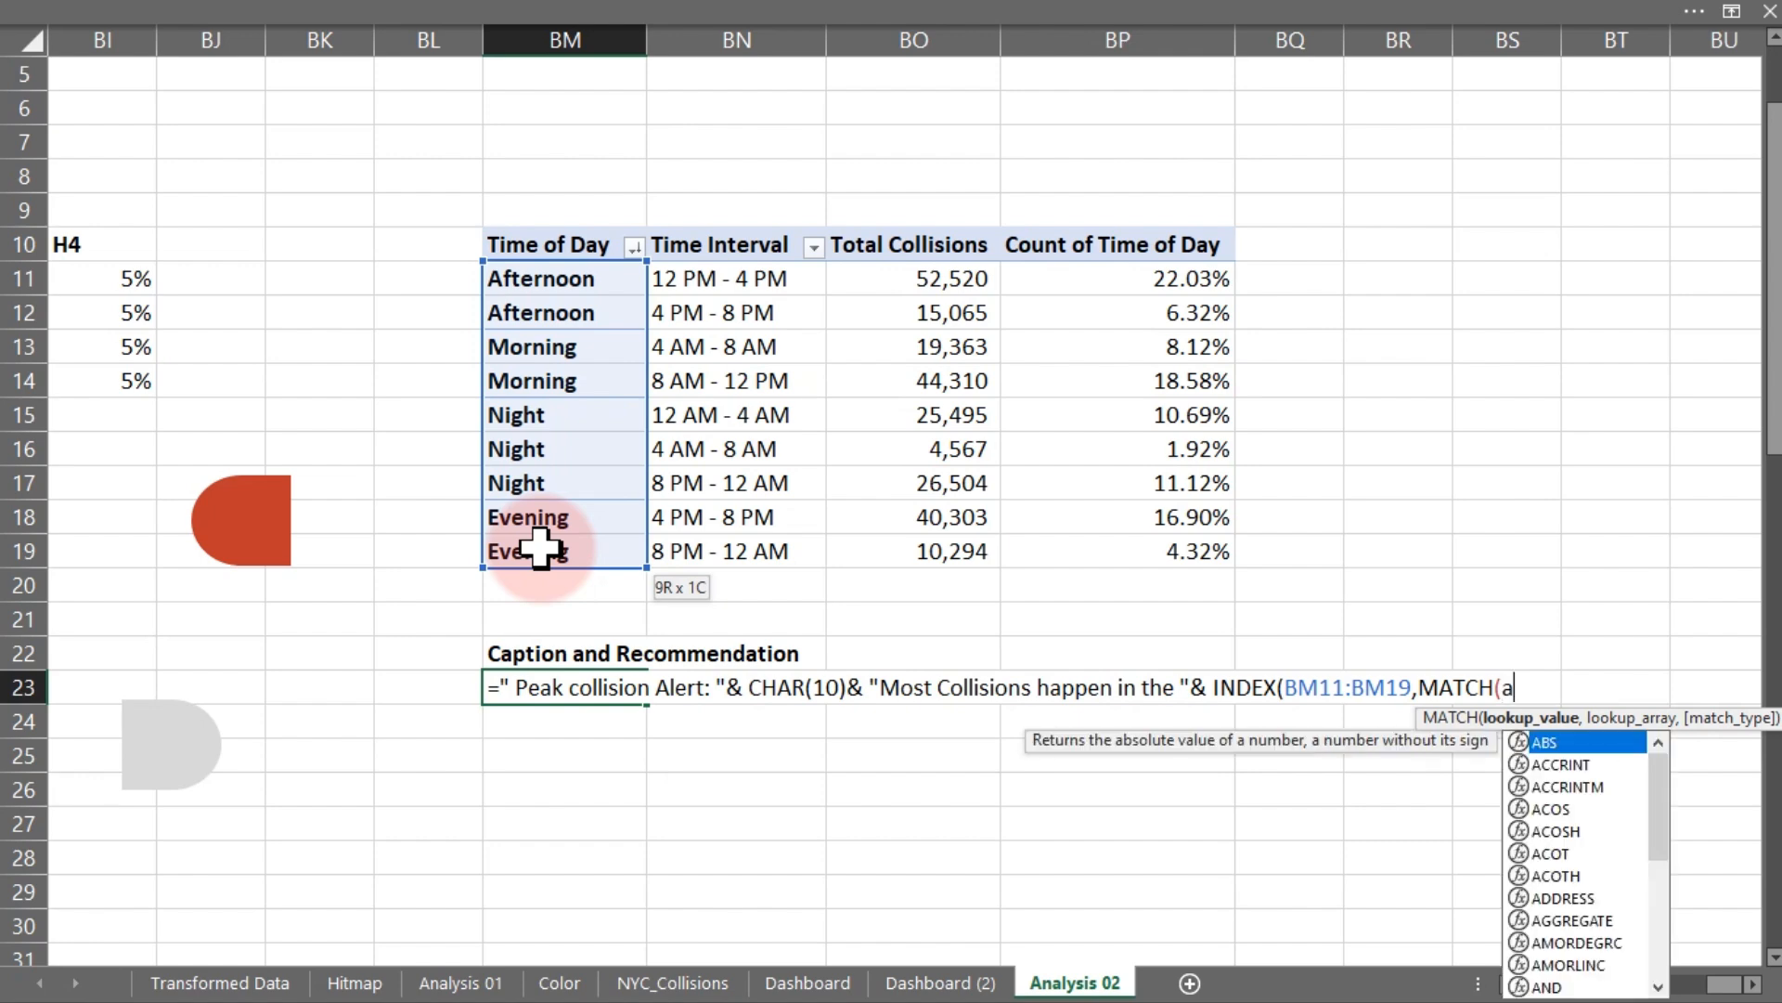
type("i")
key("BackSpace")
key("BackSpace")
type("max")
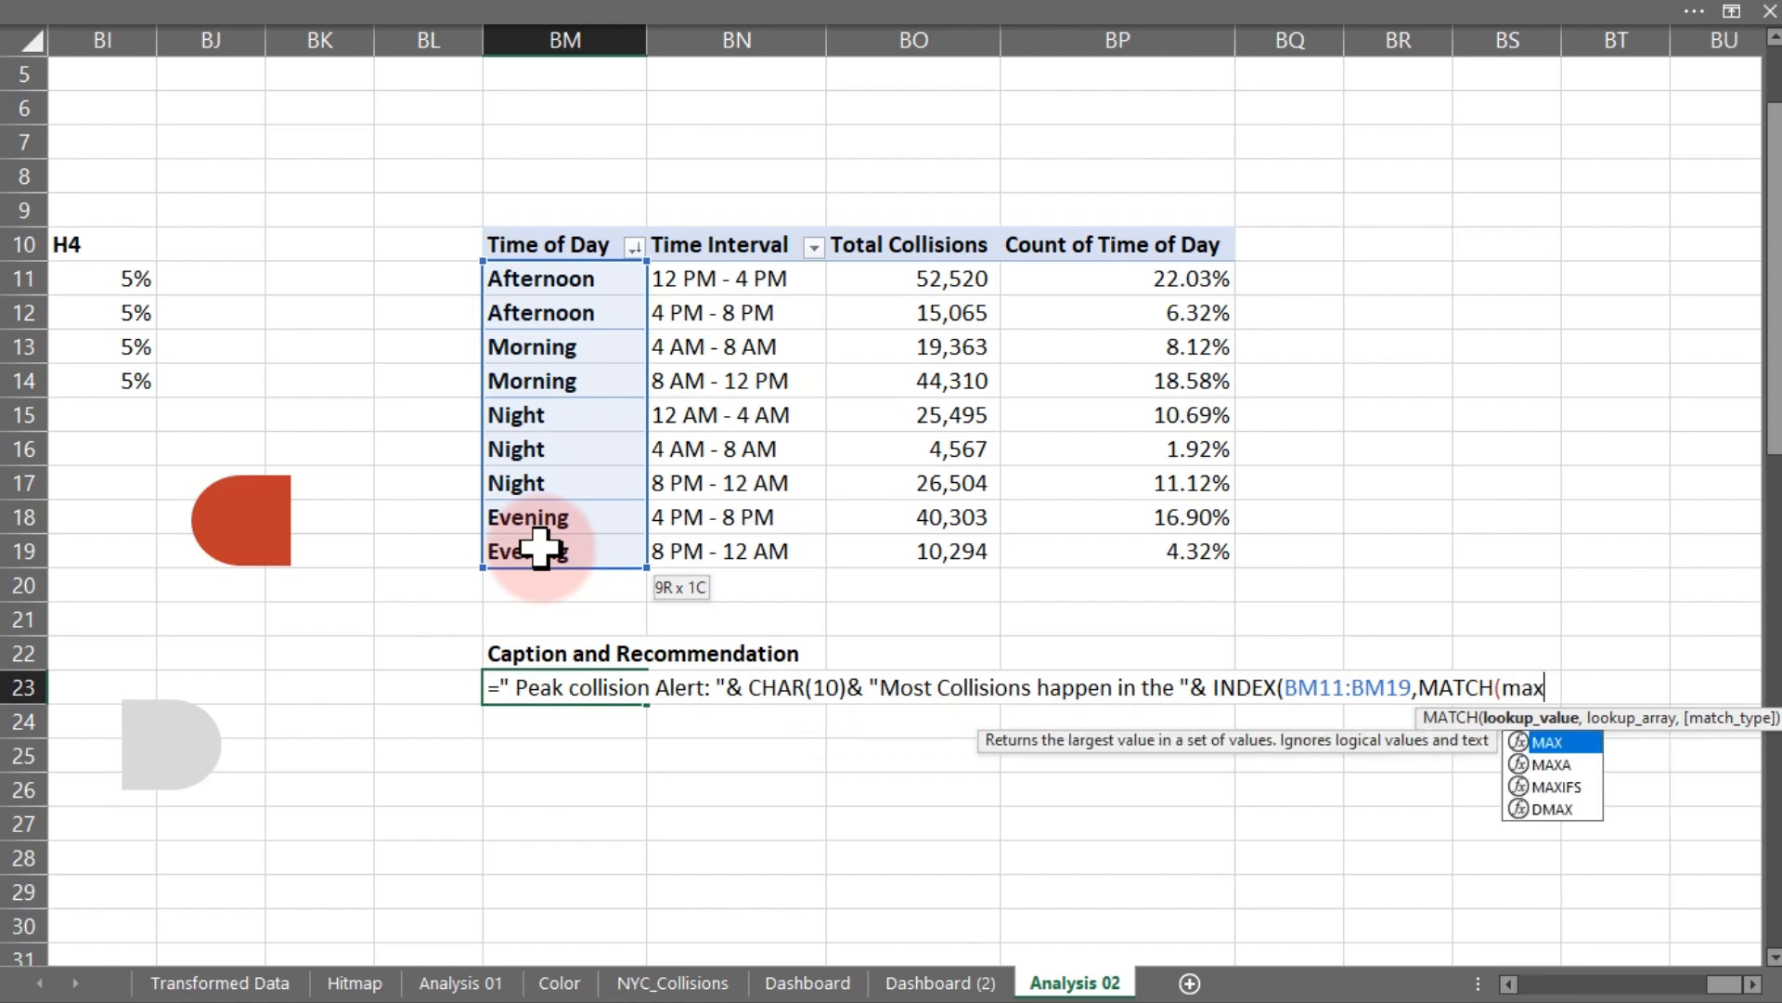
key("Tab")
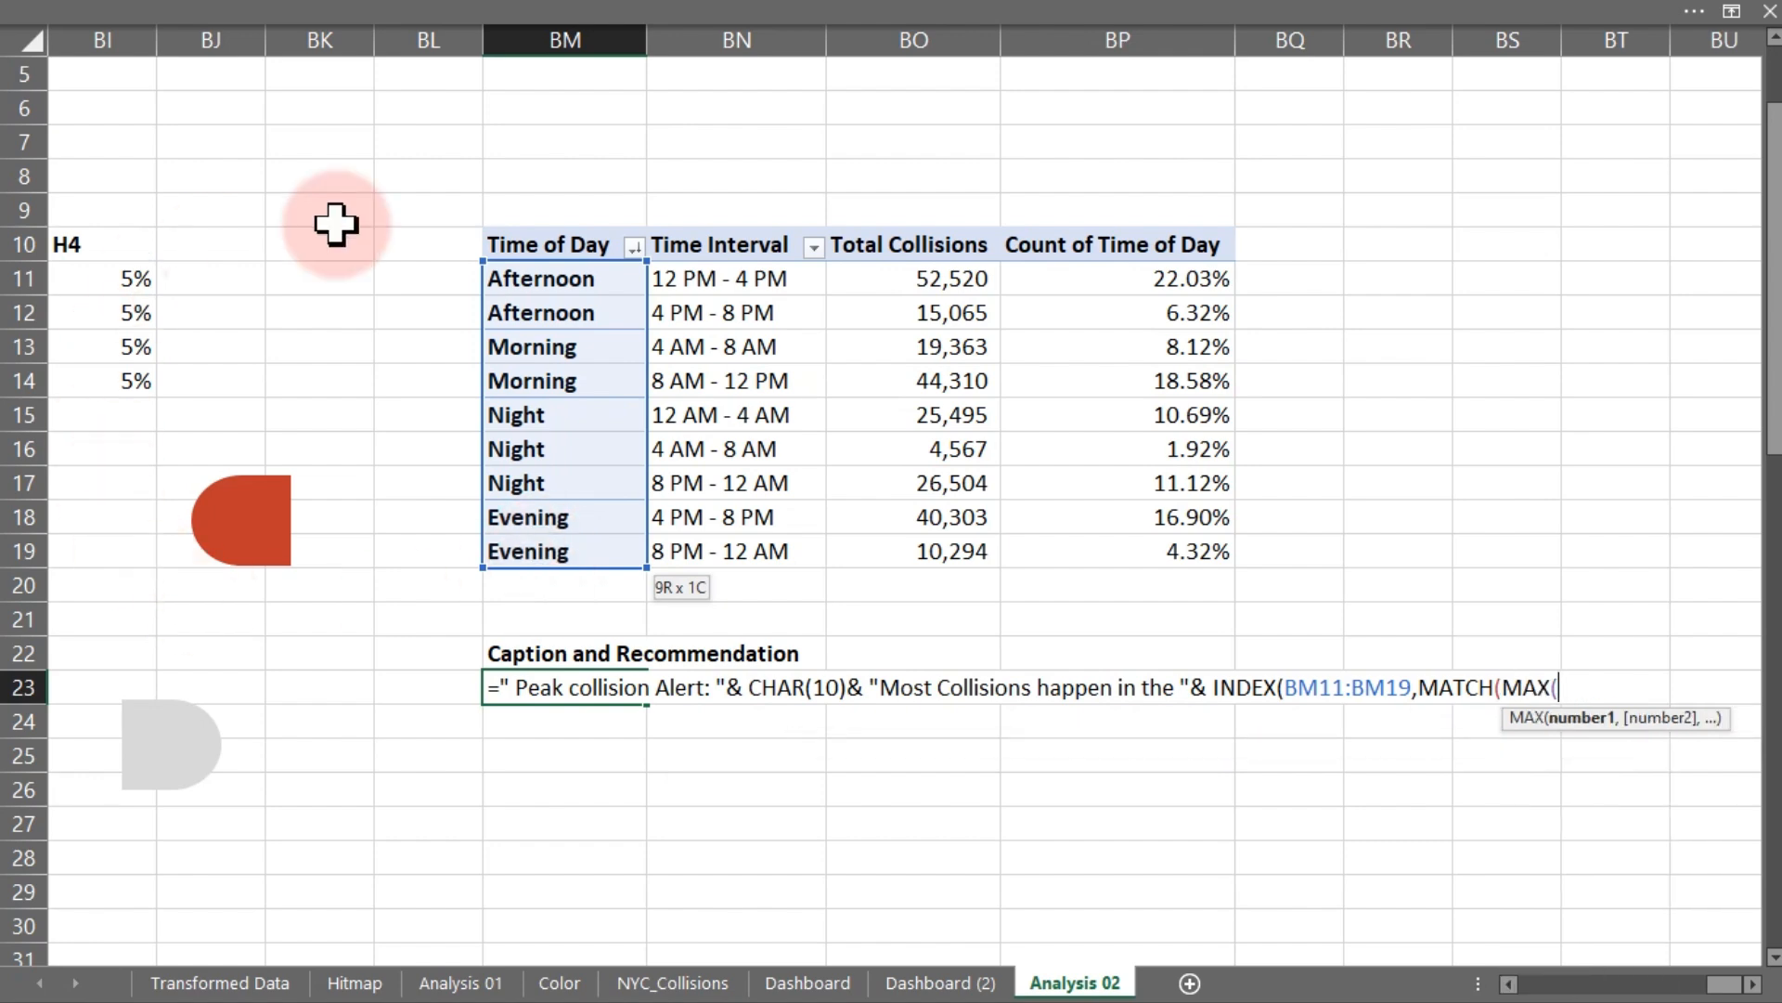
left_click_drag(873, 278, 893, 546)
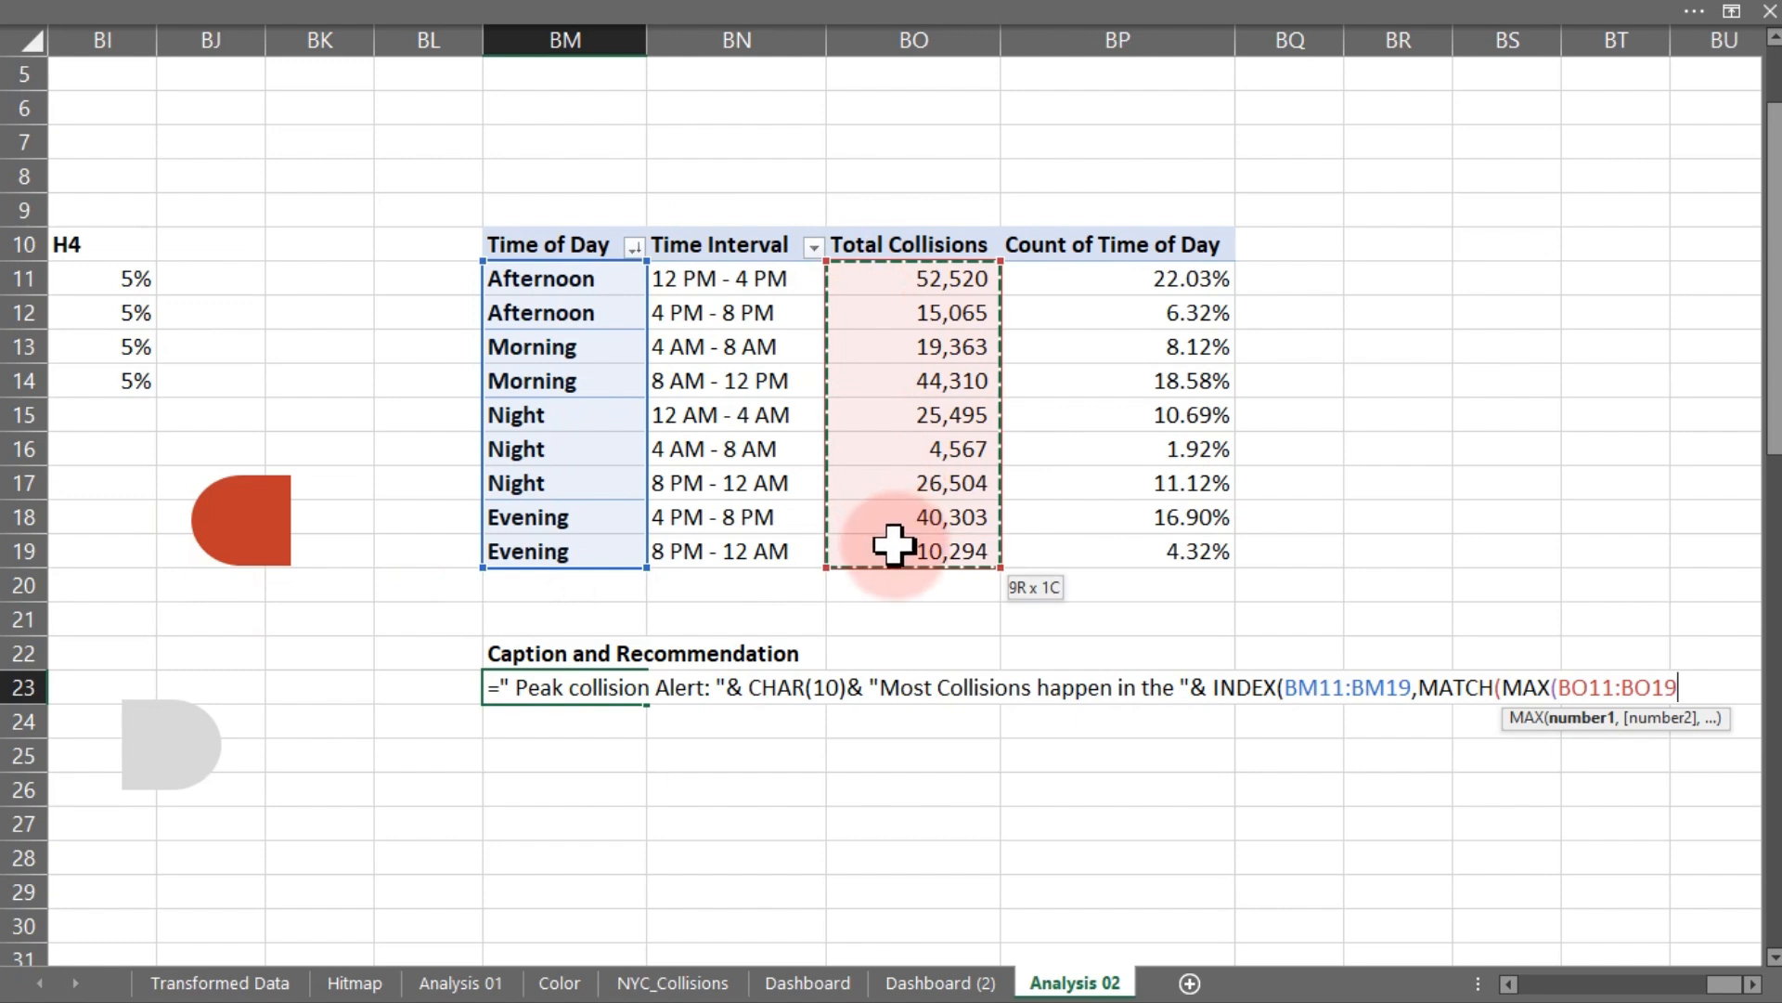
type(")")
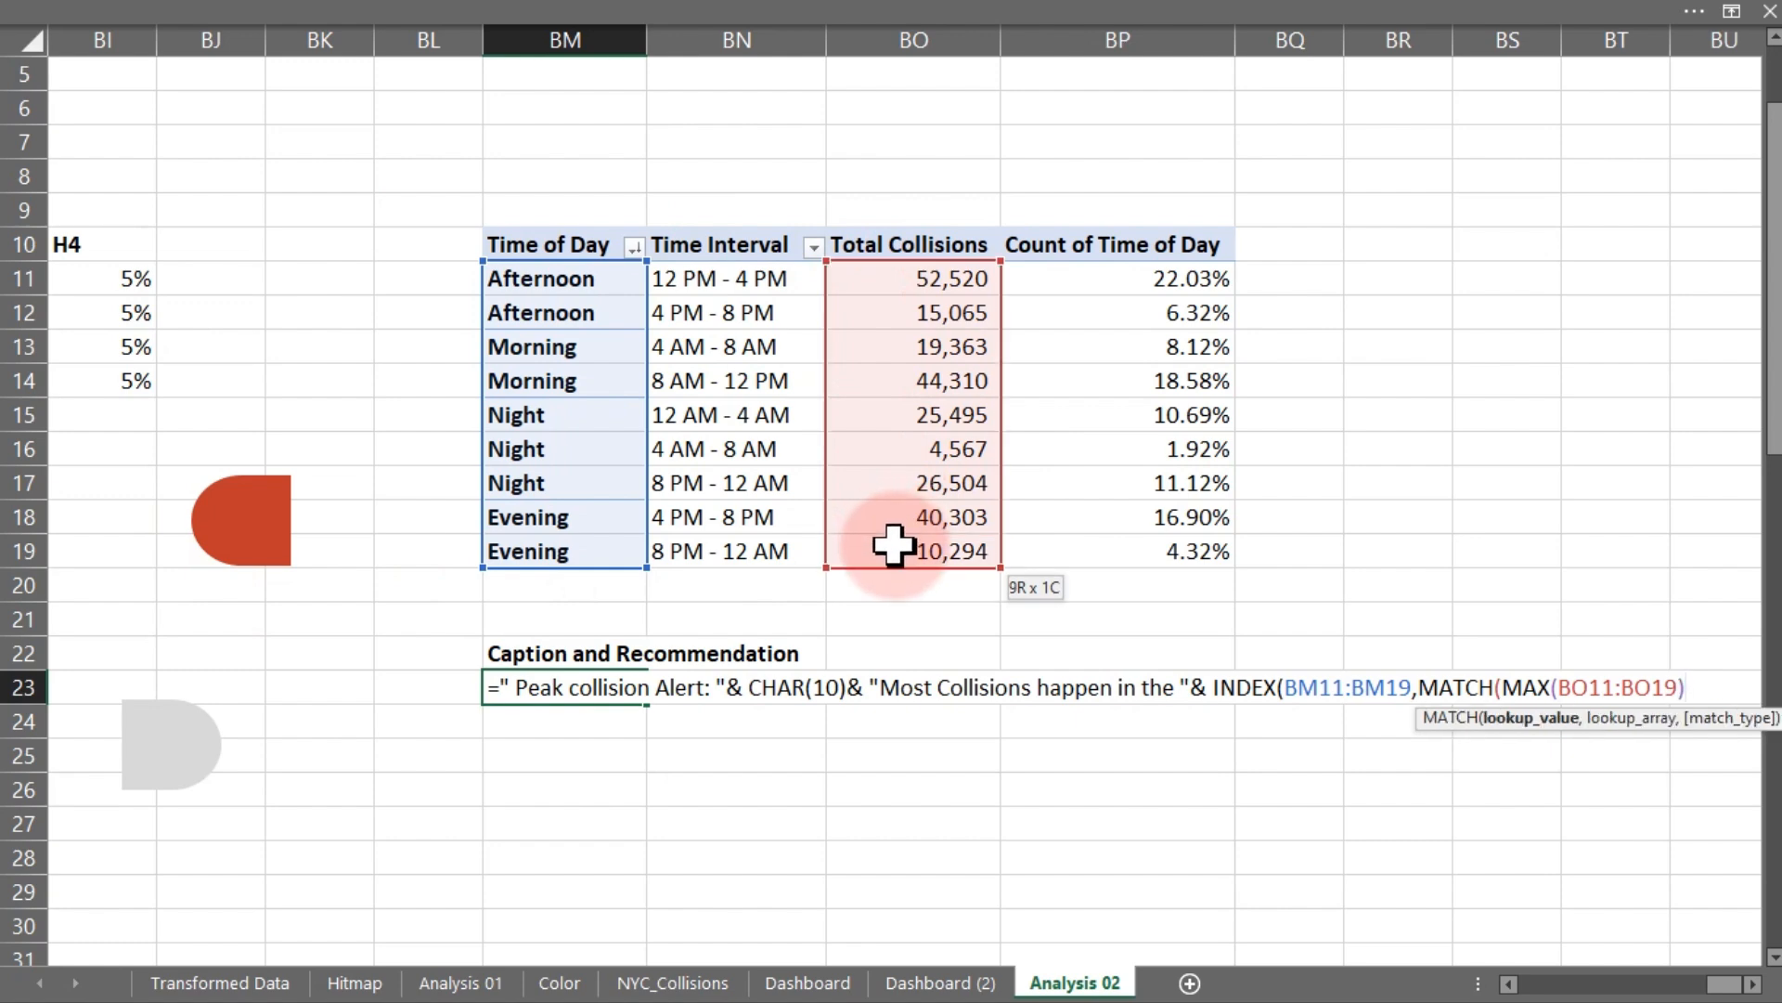
type(",")
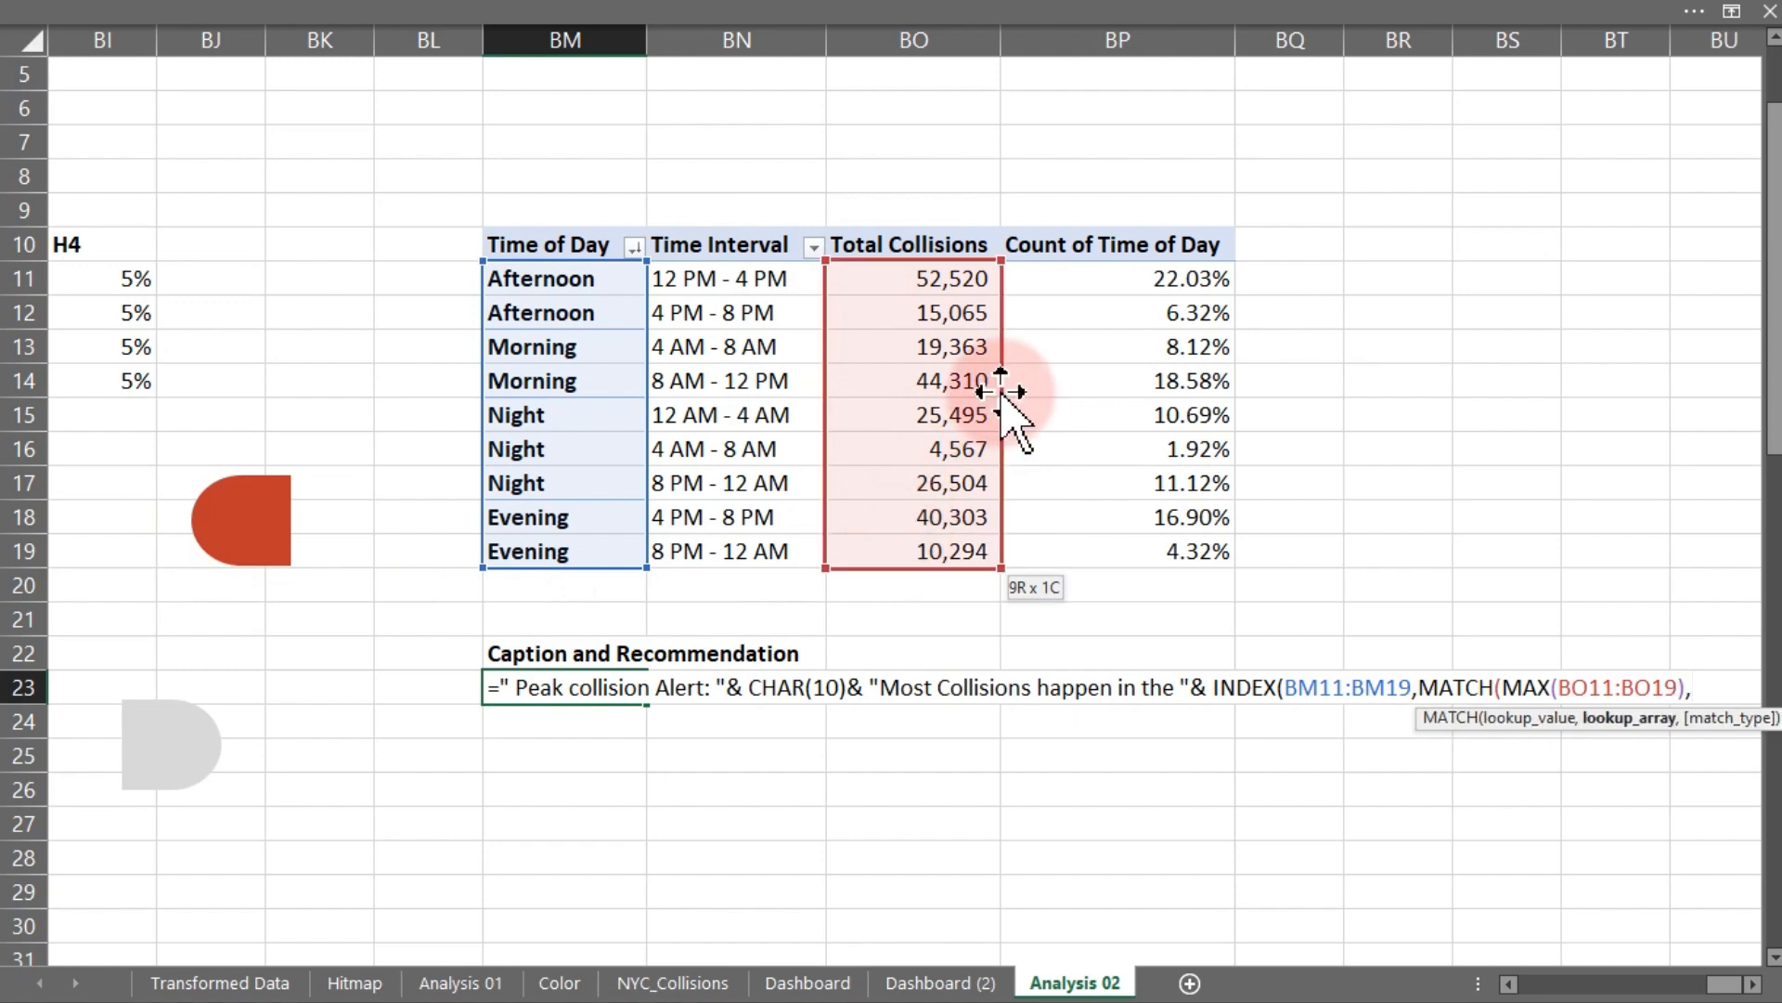
left_click_drag(915, 278, 931, 555)
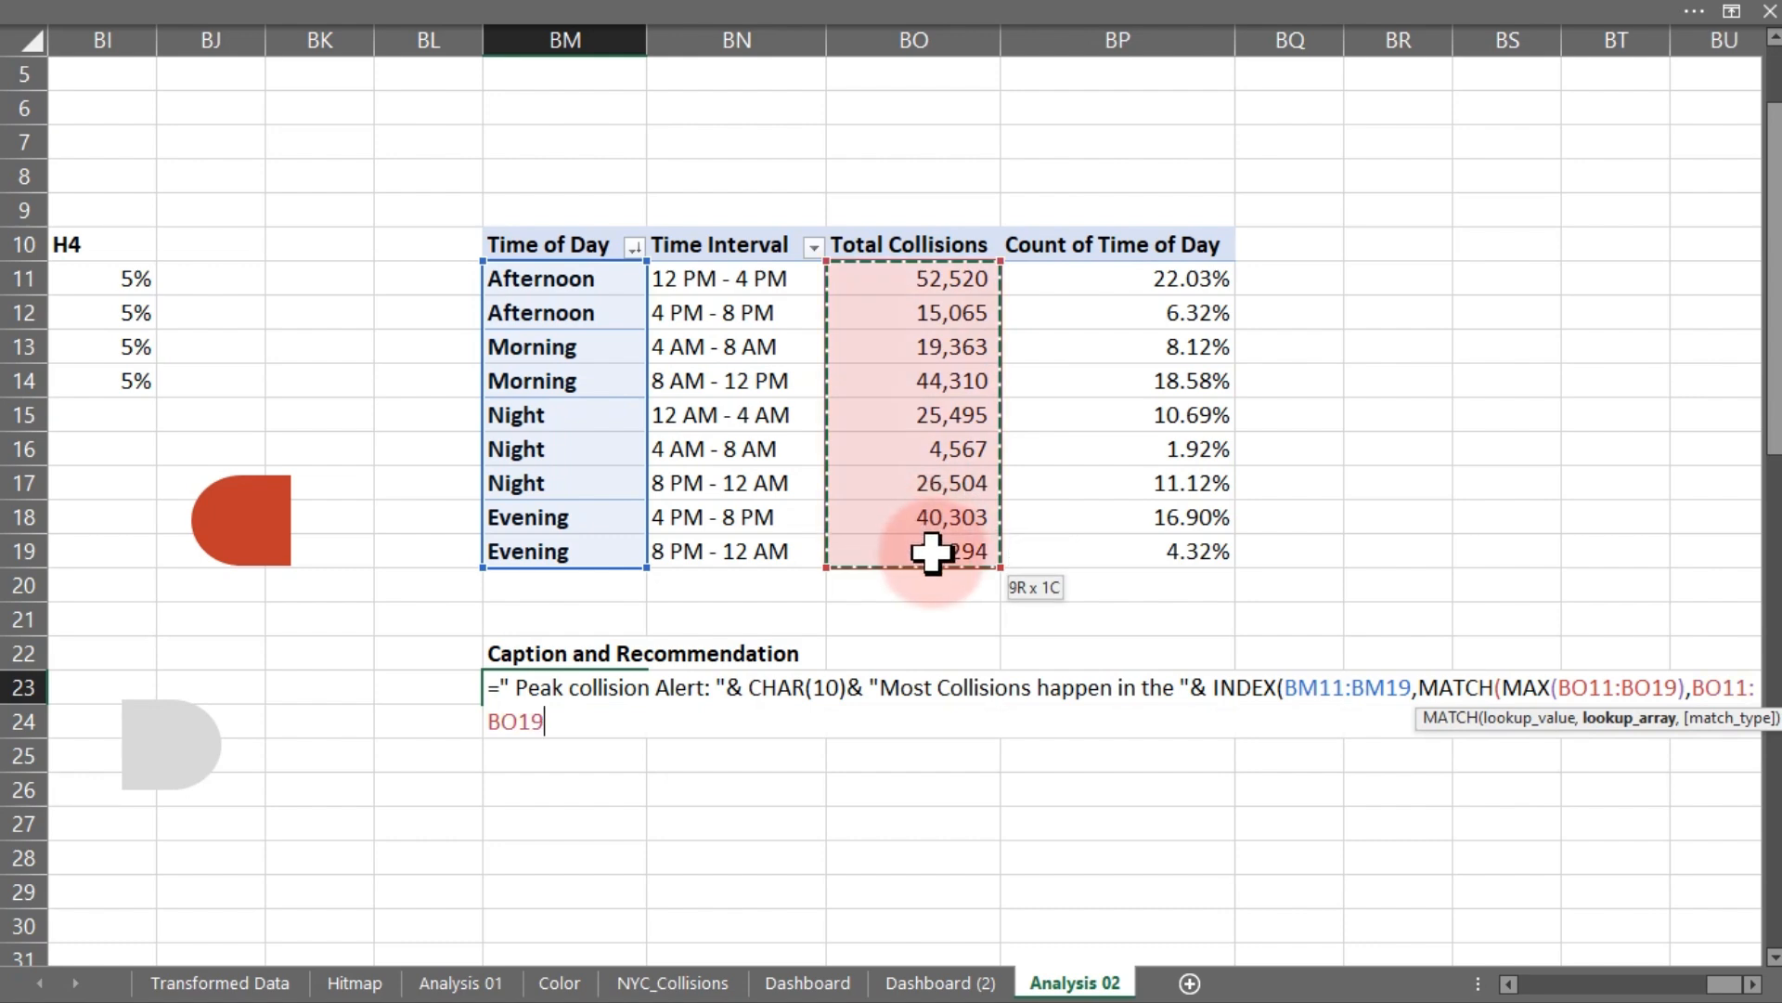
type(",")
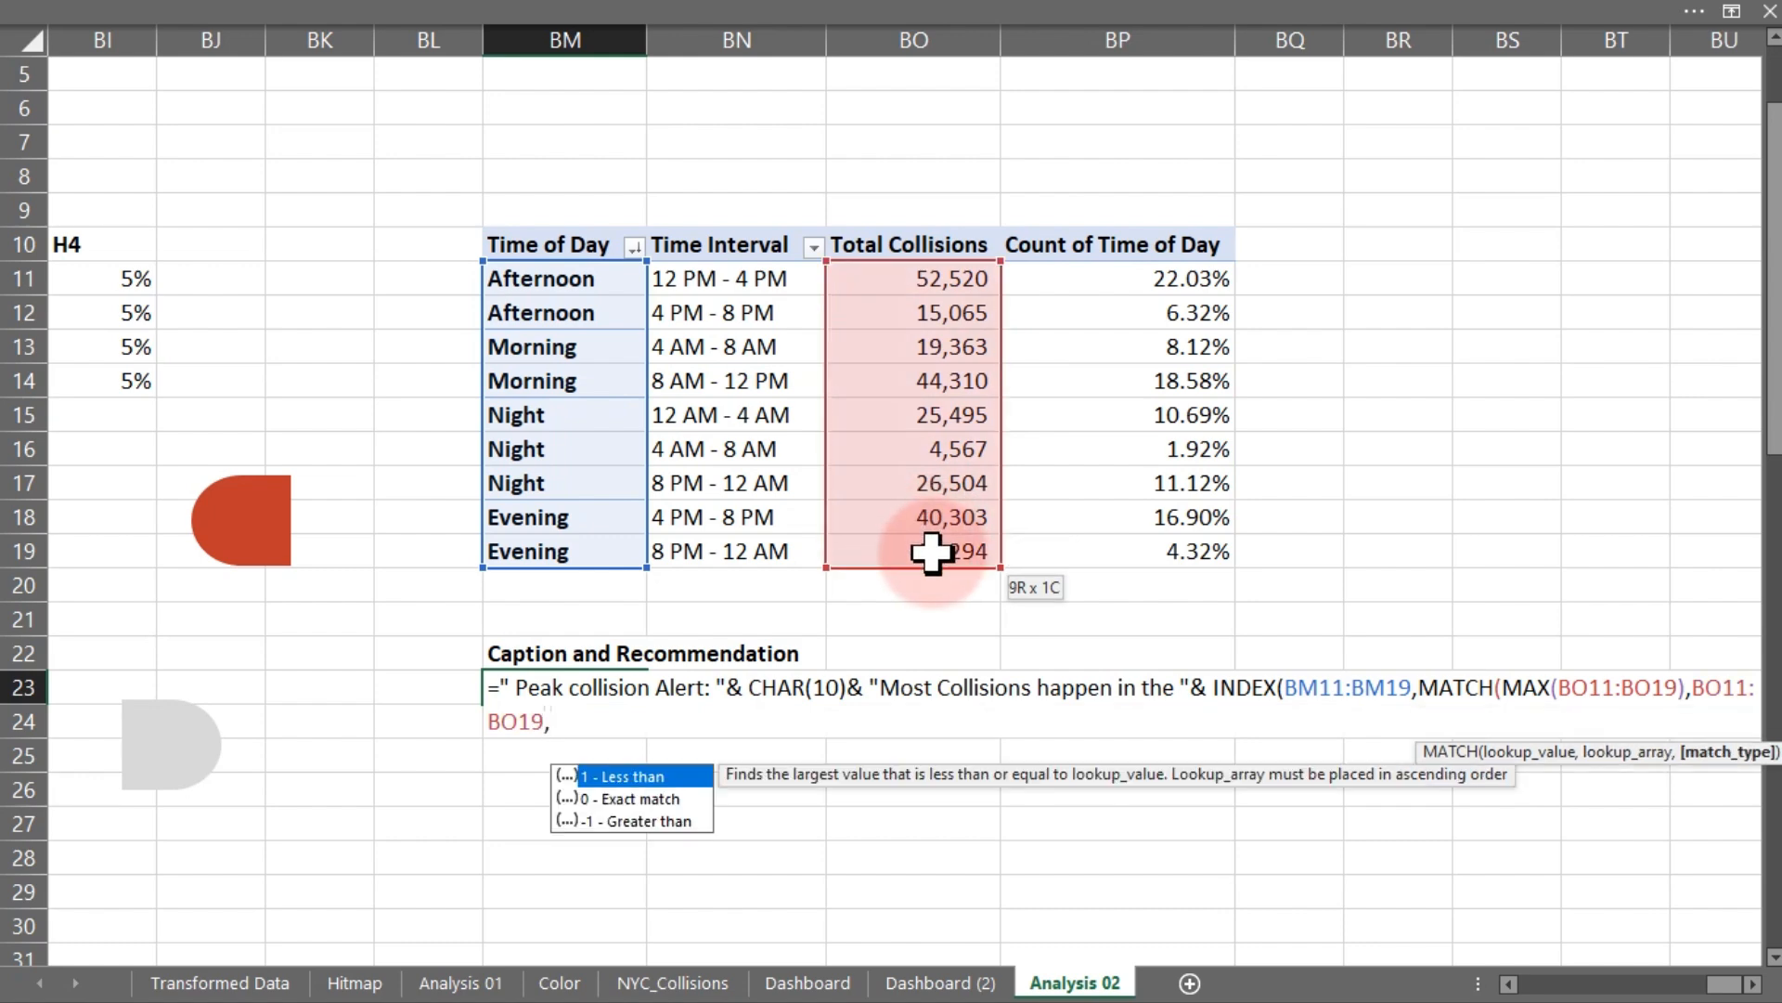
type("0)")
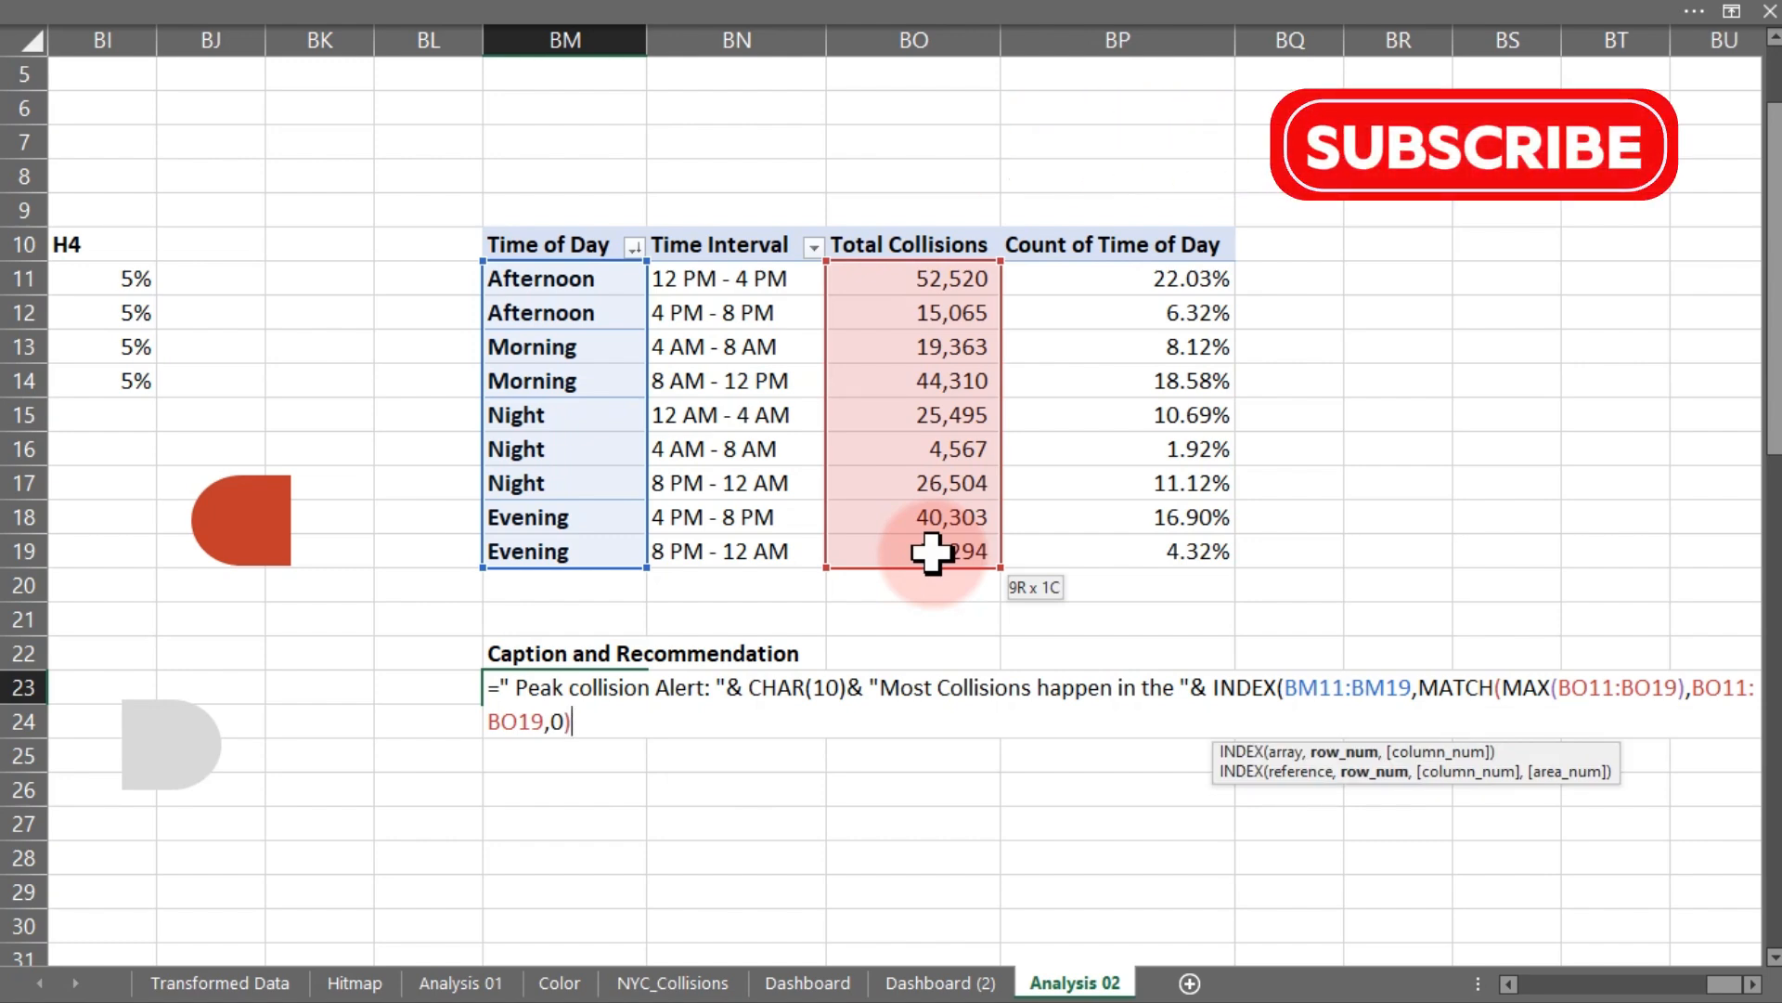
key("Return")
key("Return")
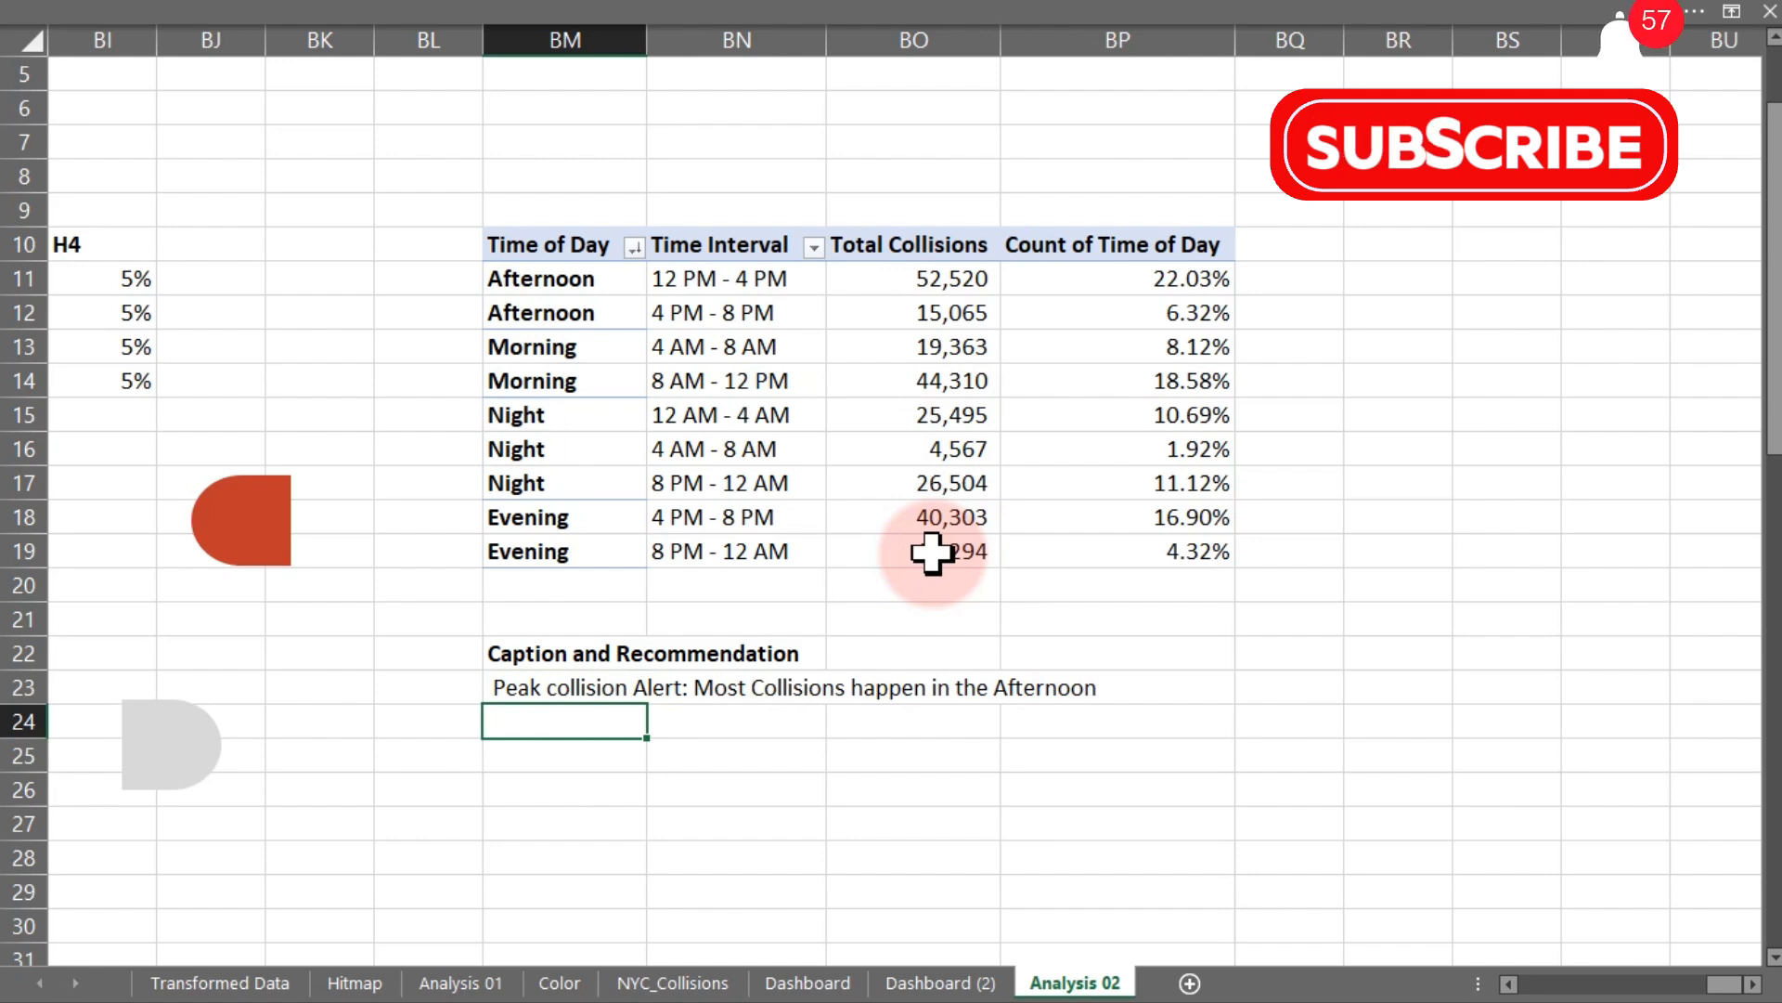
left_click(548, 711)
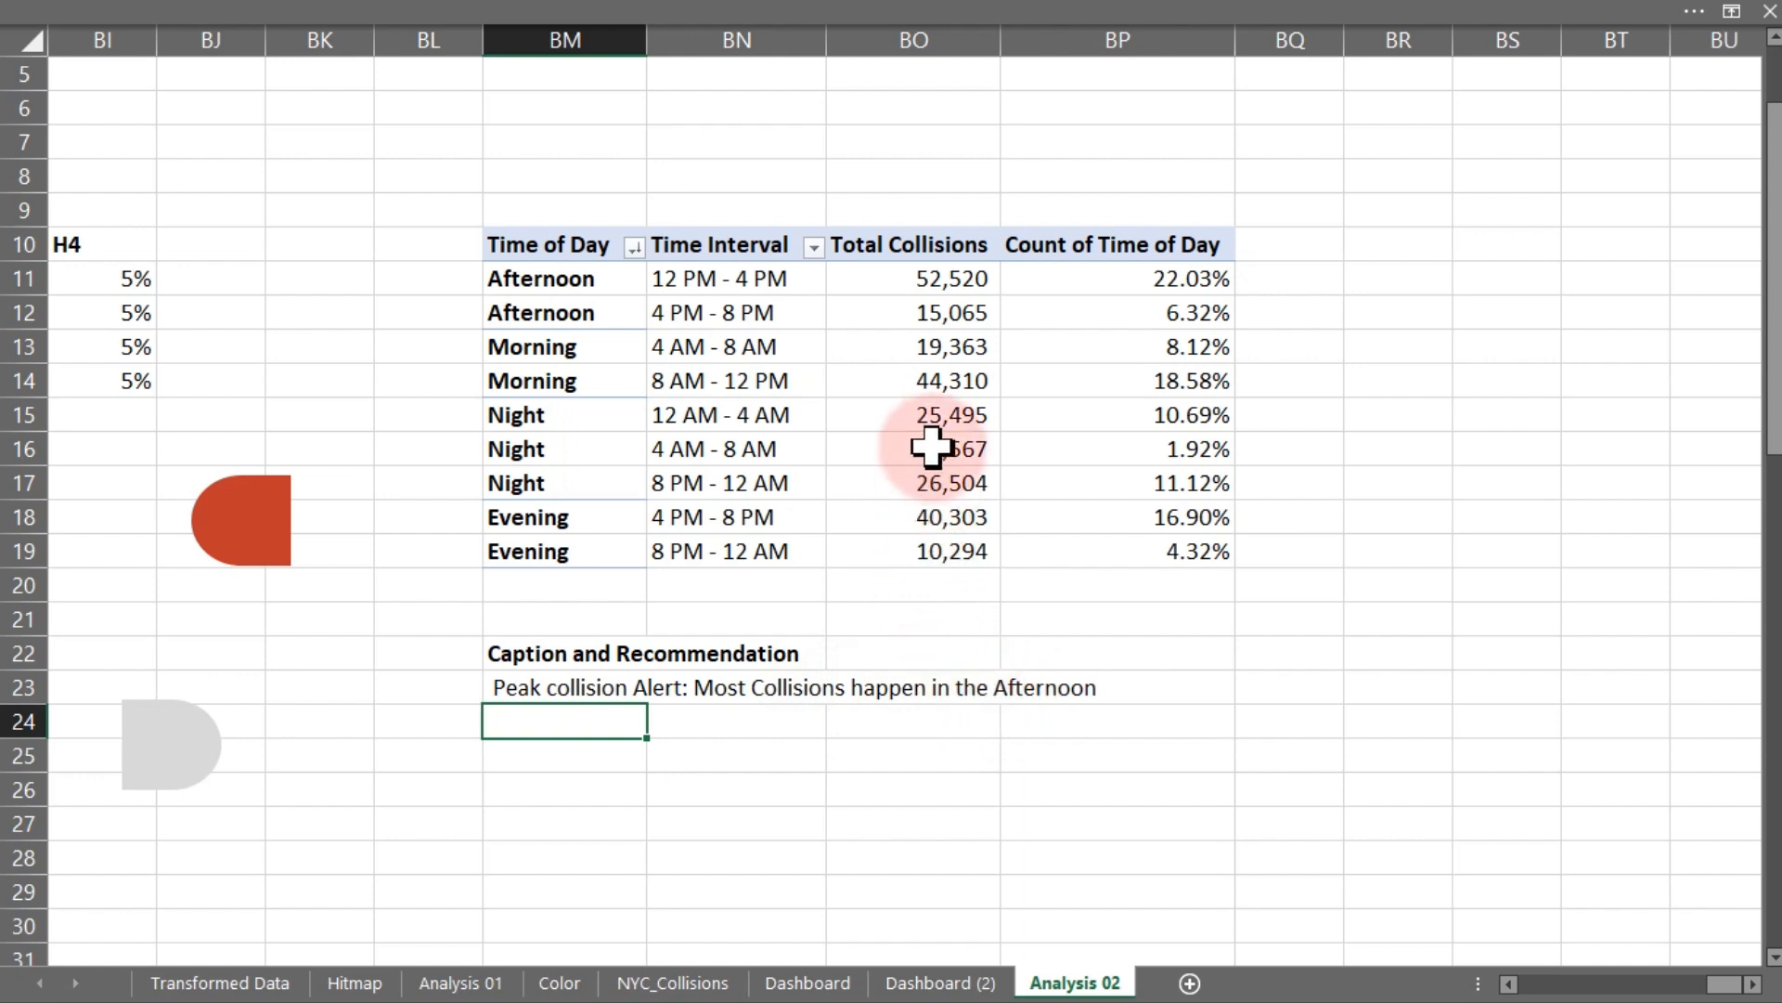
mouse_move(942, 562)
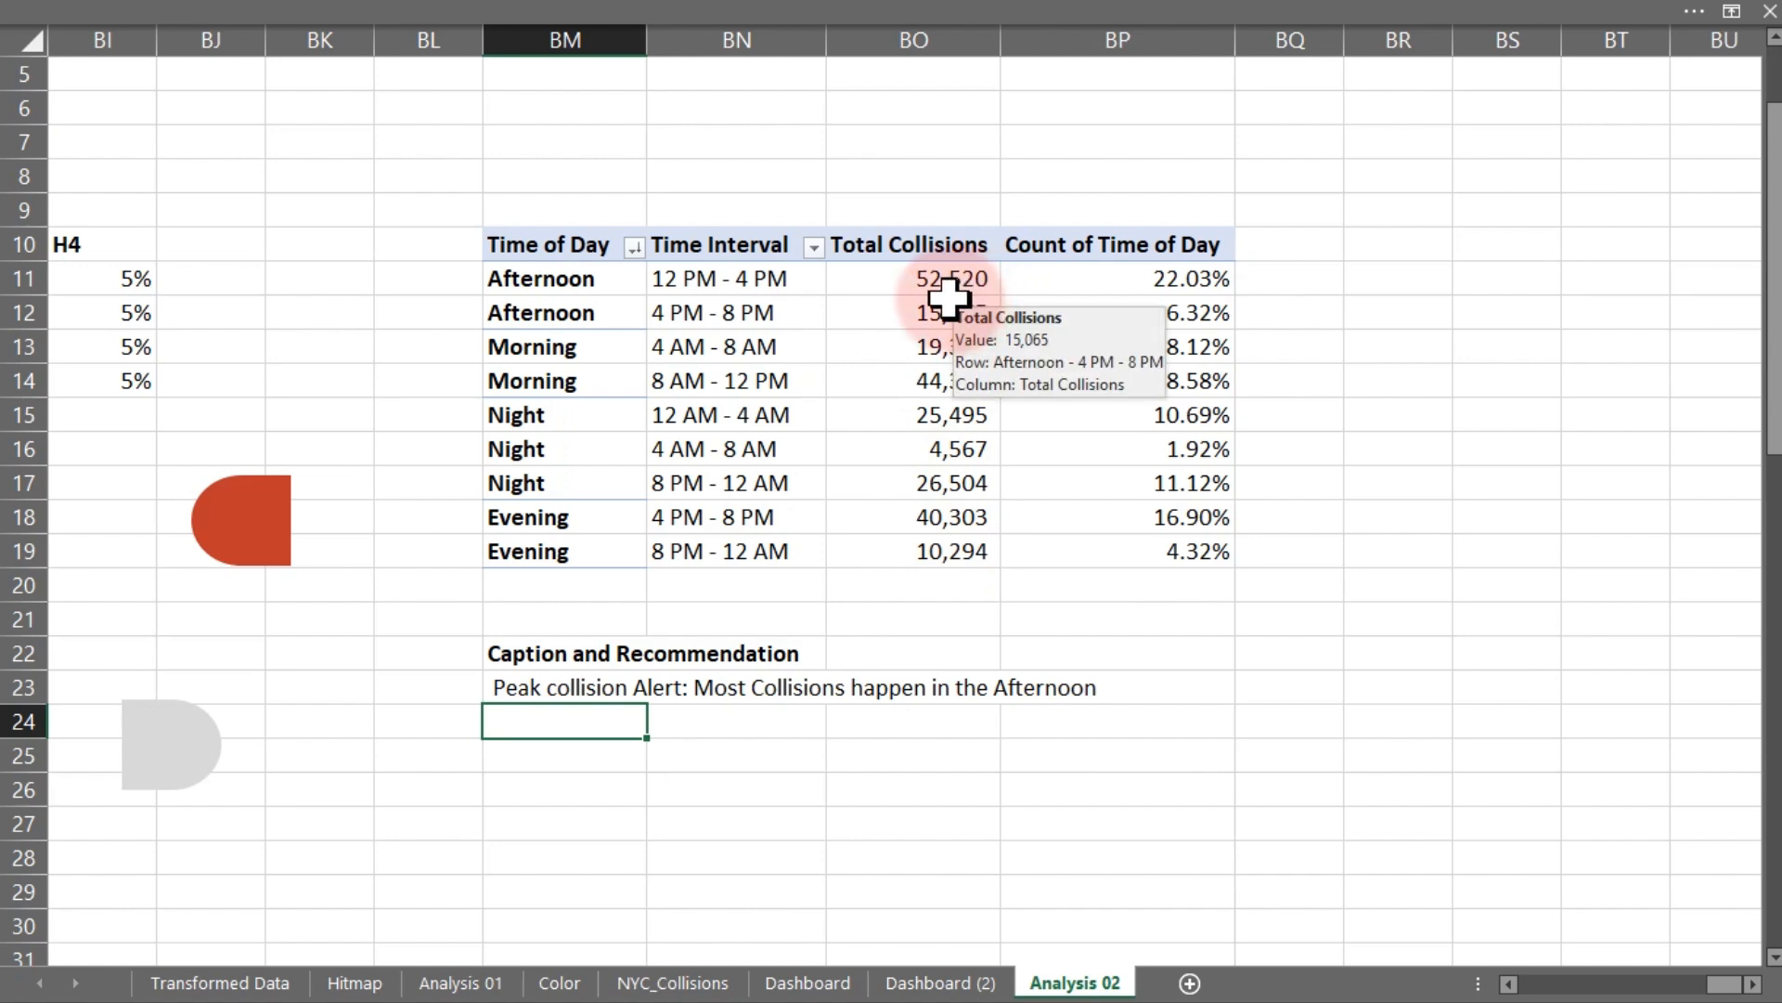
mouse_move(976, 291)
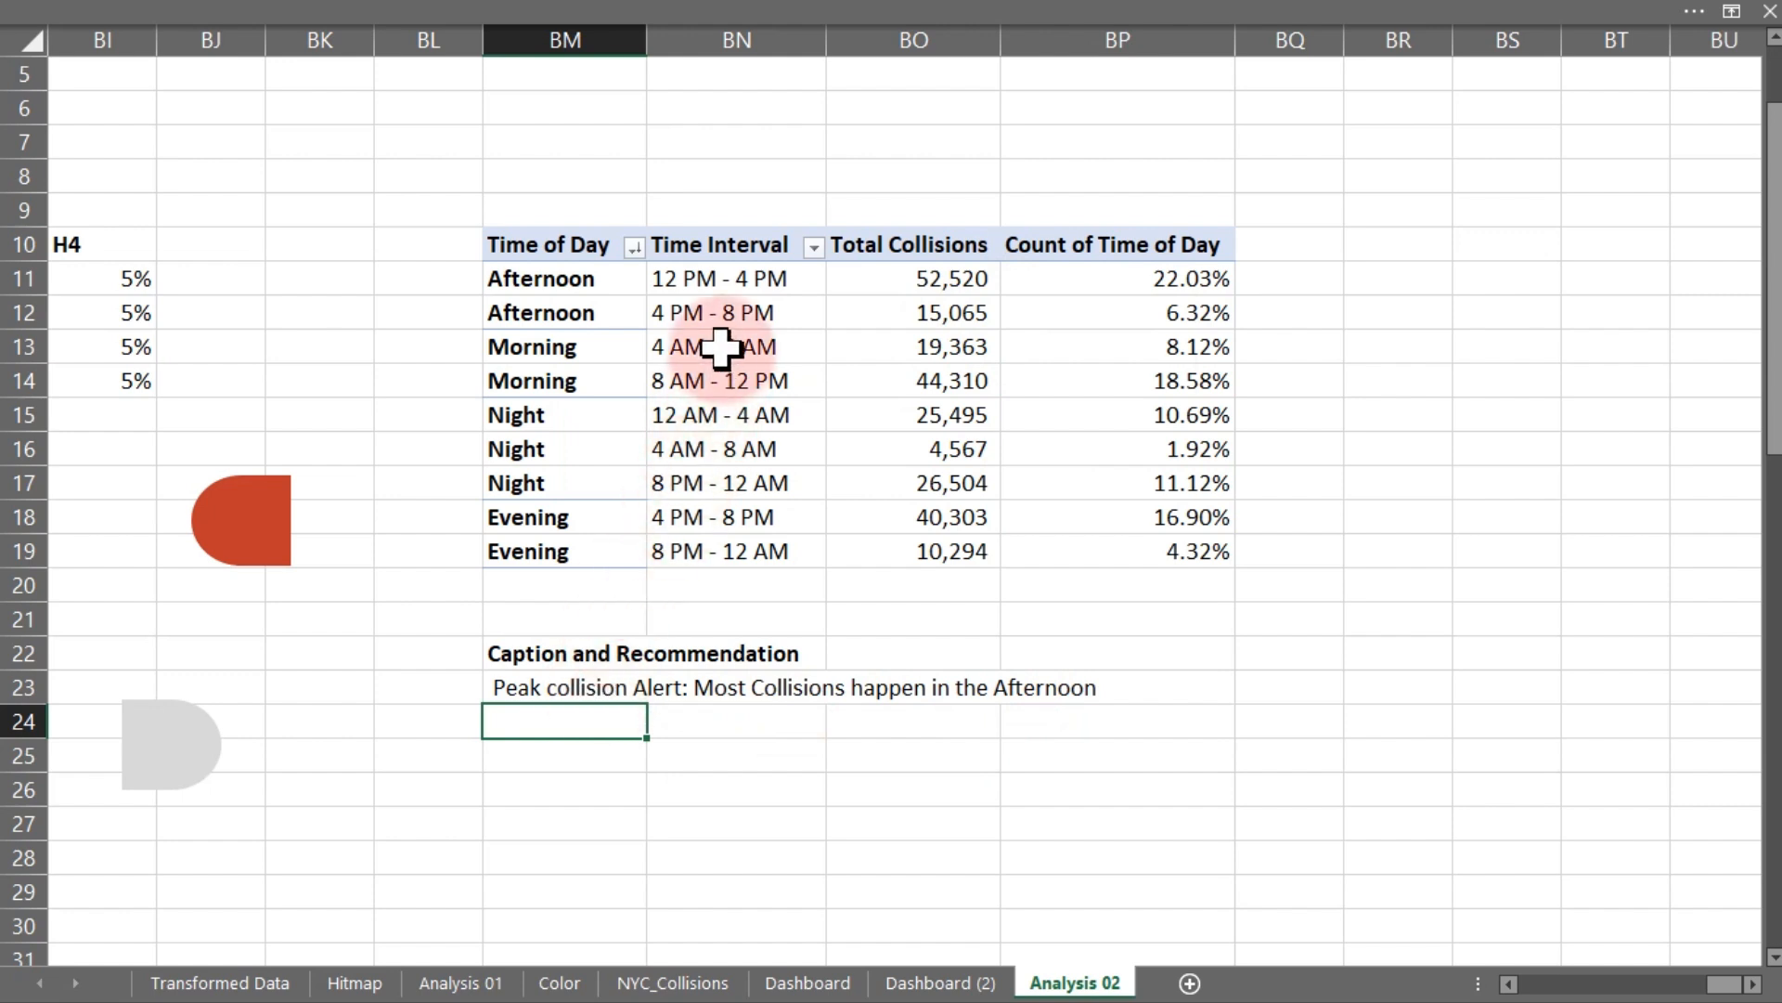
- Reopen the BM23 formula and append the text "( " followed by a second INDEX function
left_click(545, 697)
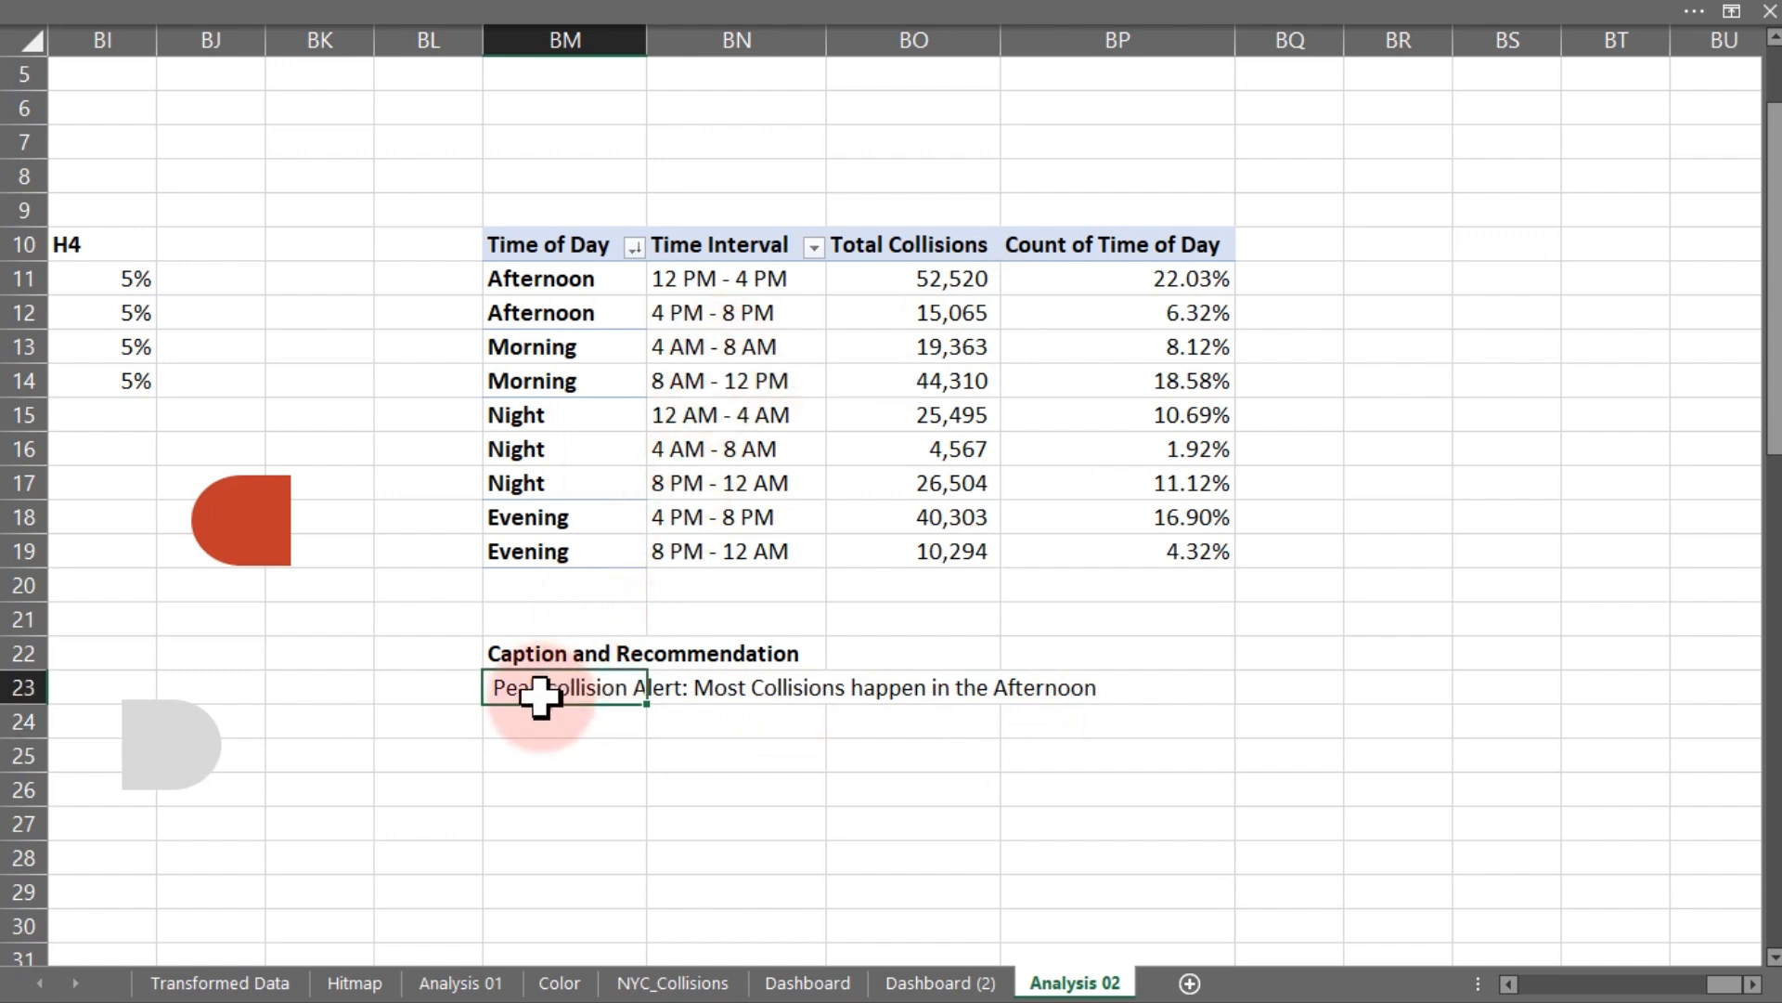
double_click(545, 697)
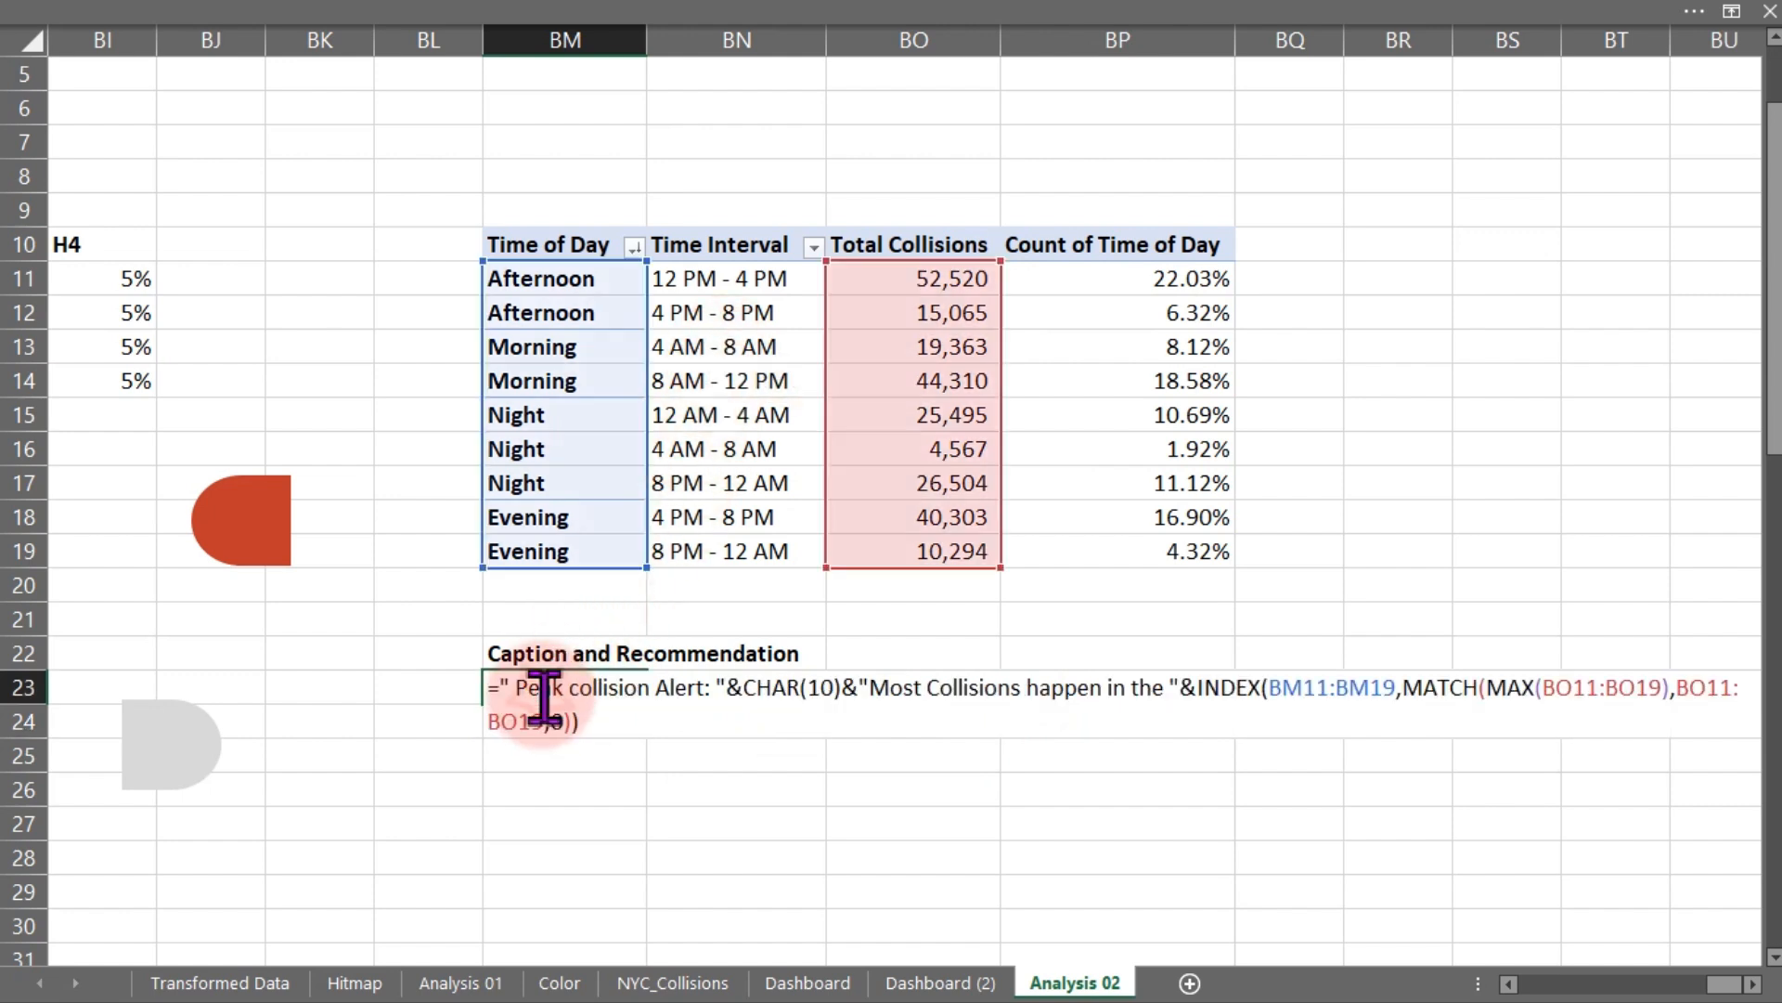
left_click(597, 733)
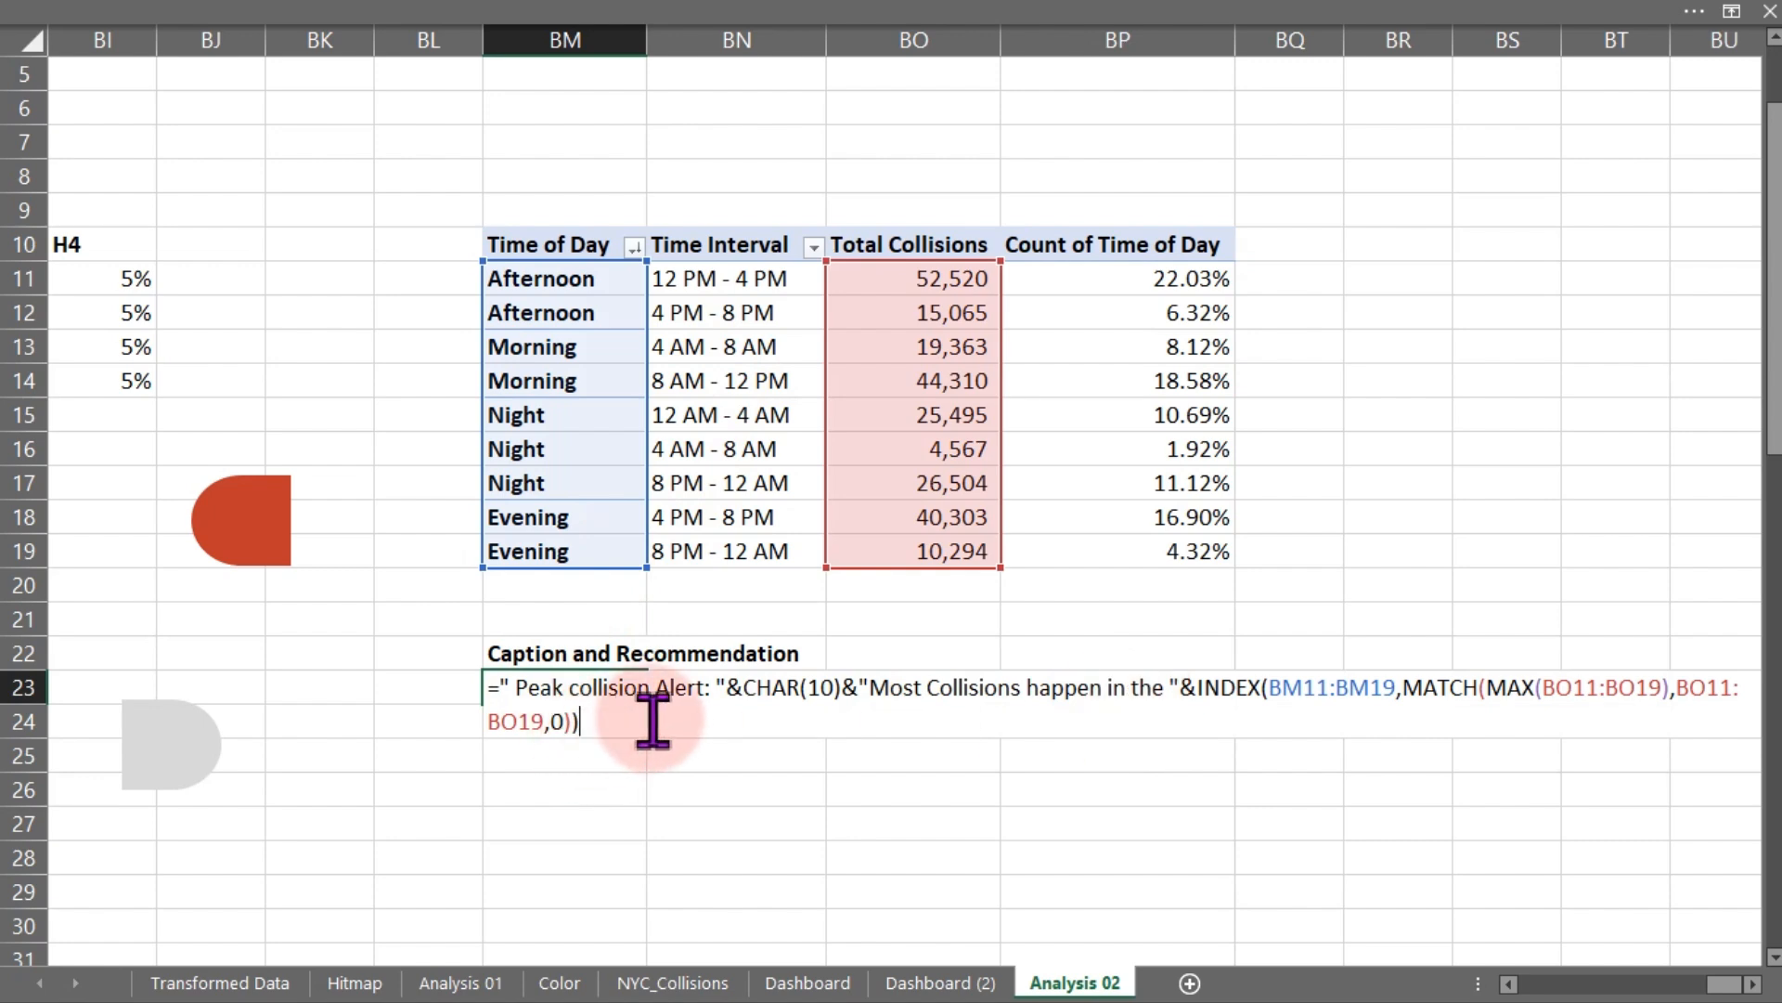
type("& \"( \"&INDEX(")
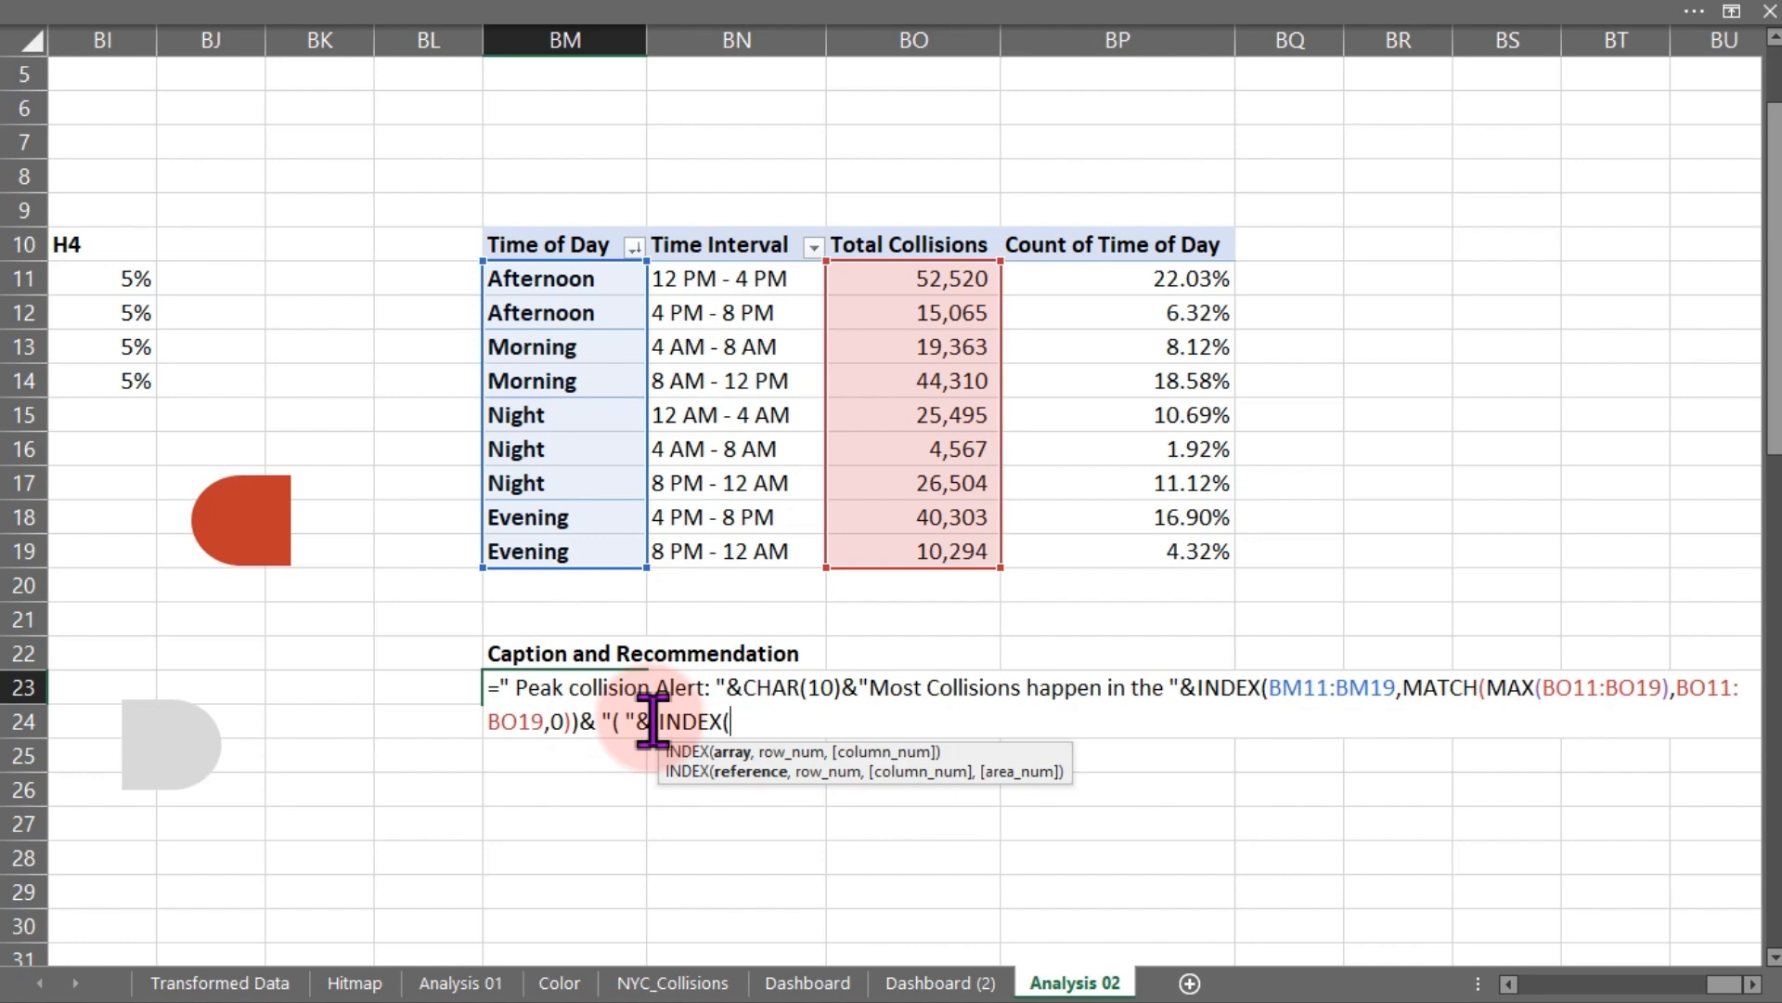
- Use the Time Interval cells BN11:BN19 as the second INDEX array and start a MATCH(MAX( row argument
left_click_drag(709, 275, 724, 549)
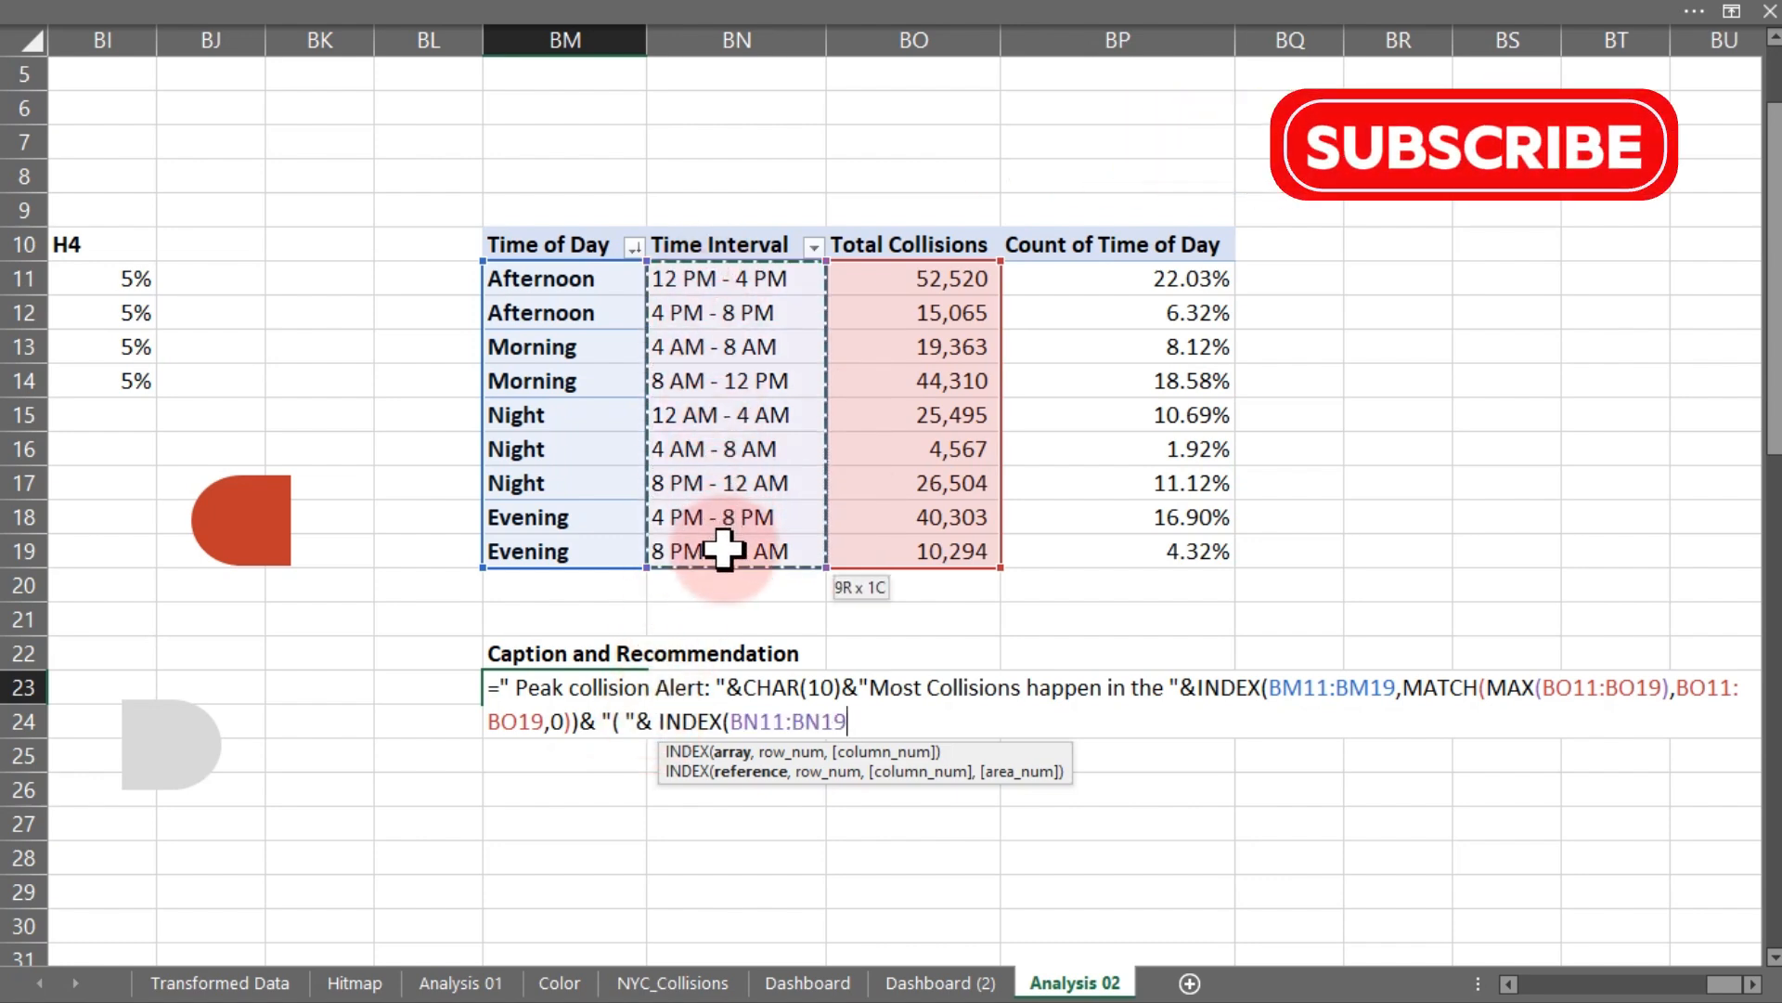
type(",")
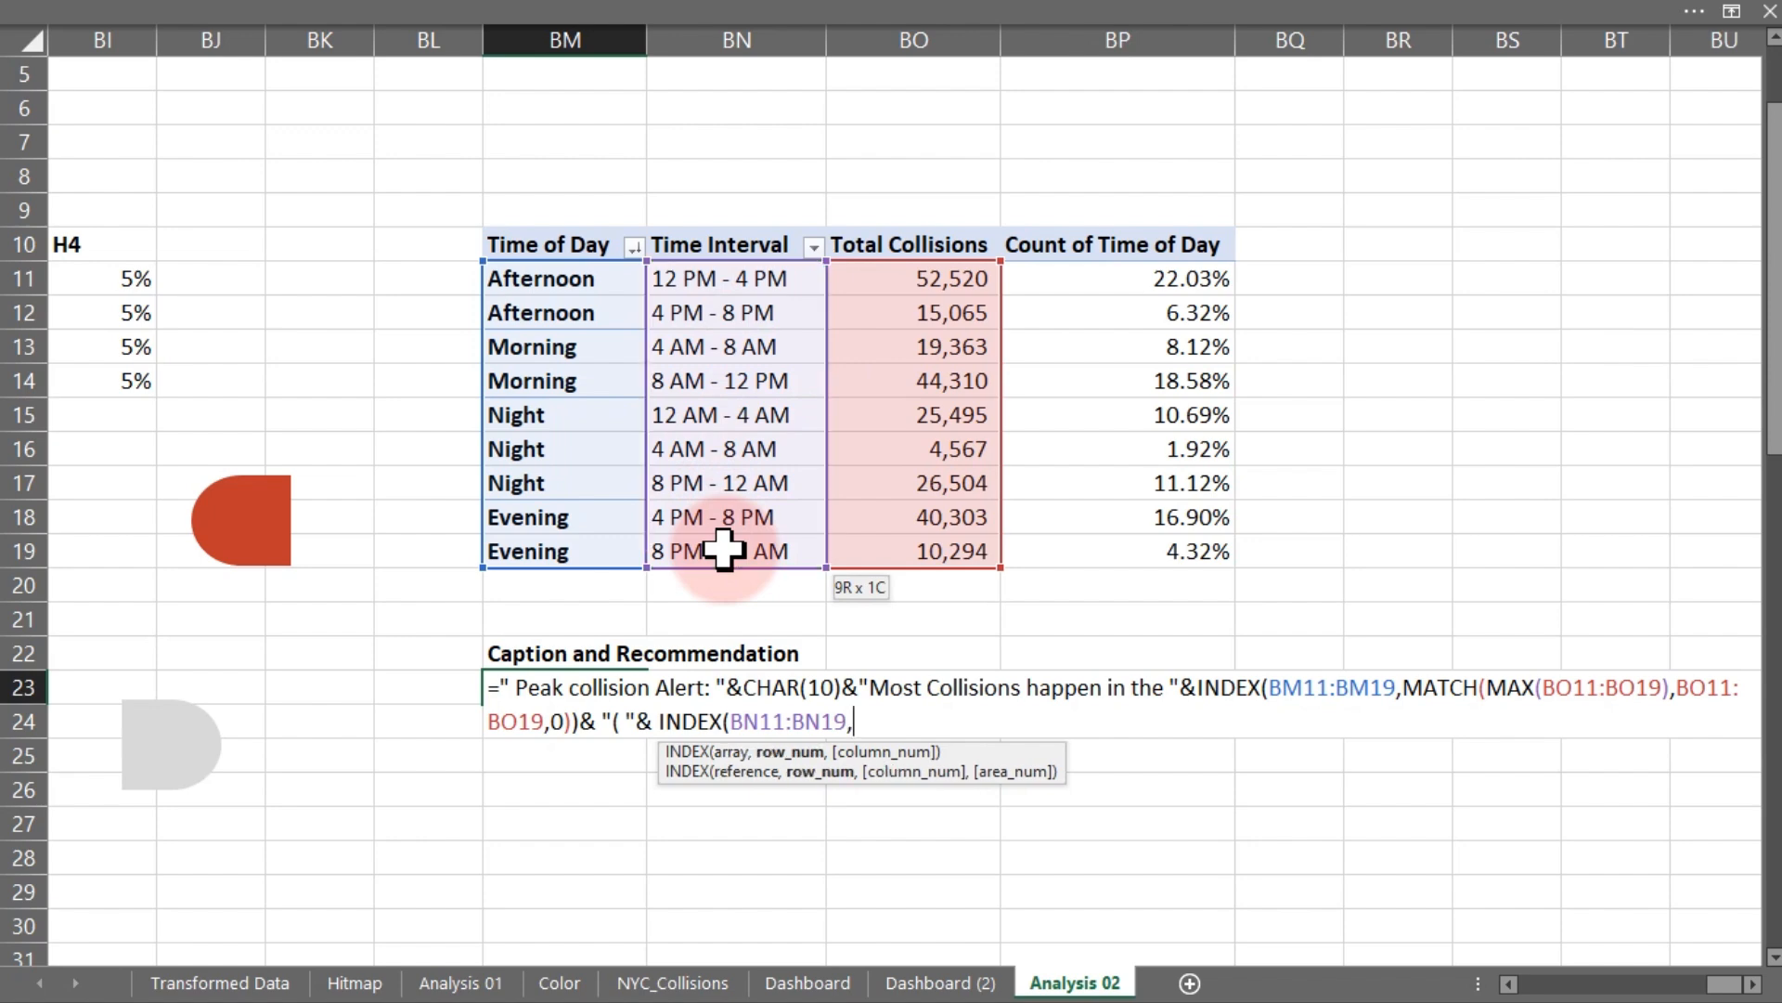
type("ma")
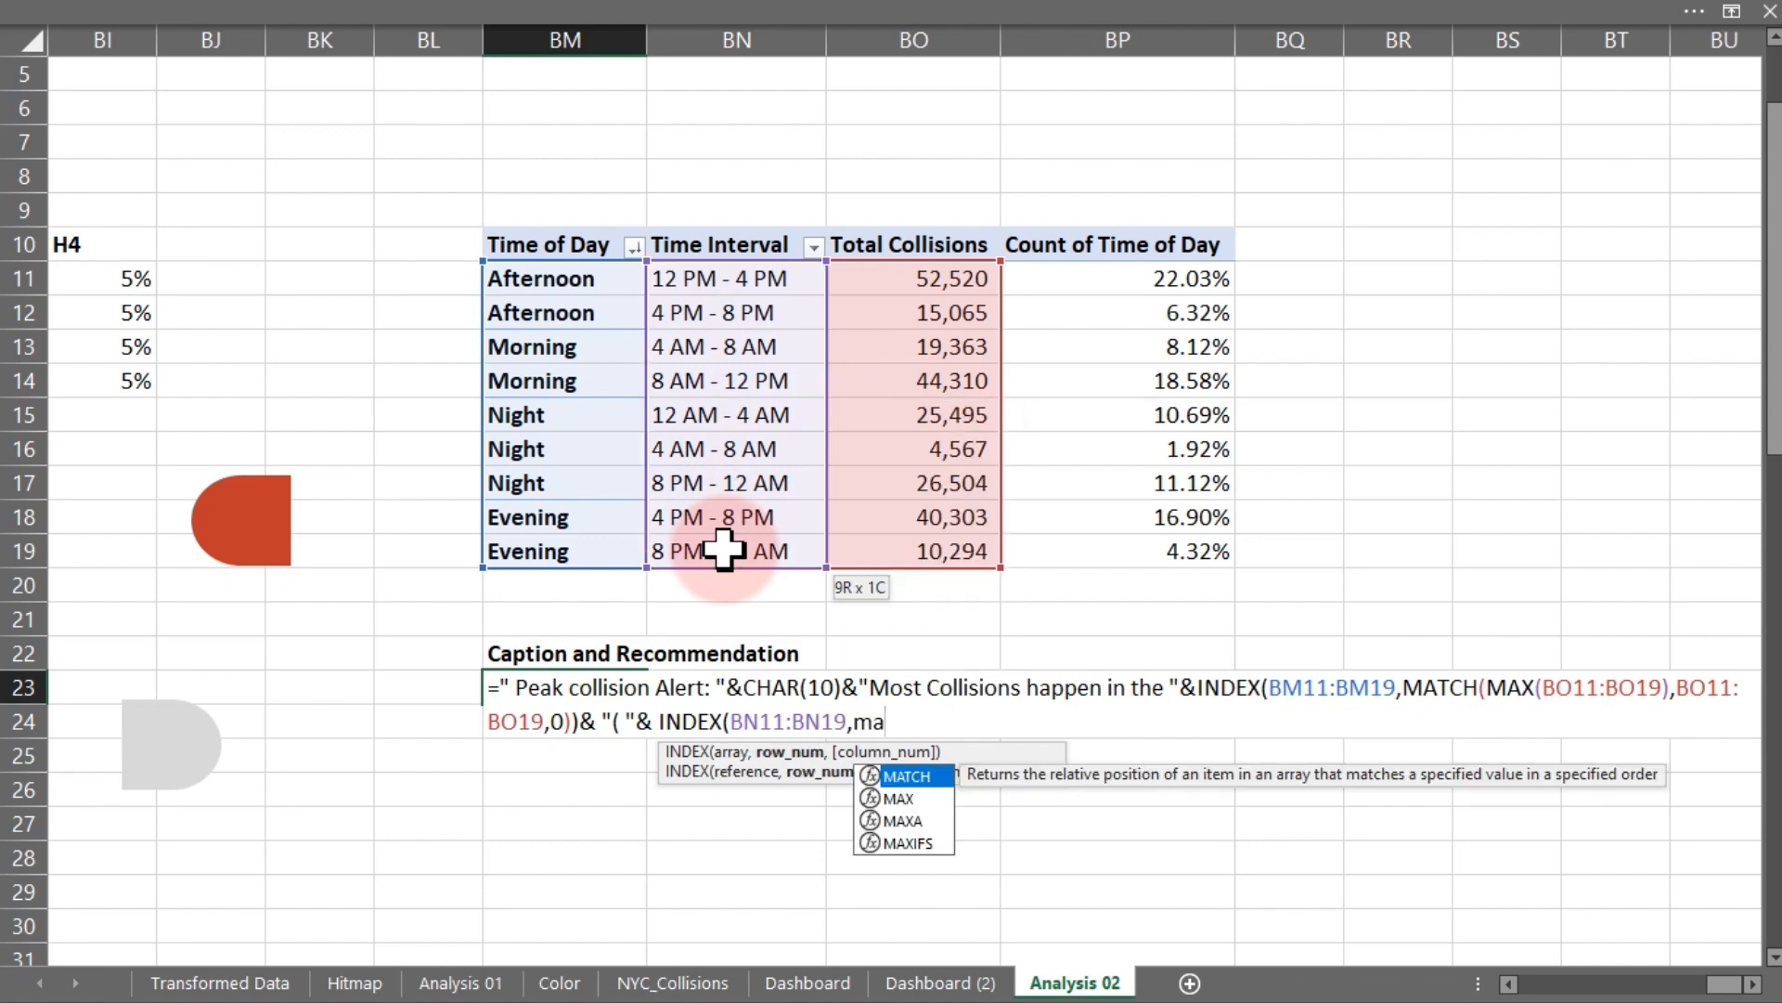
key("Tab")
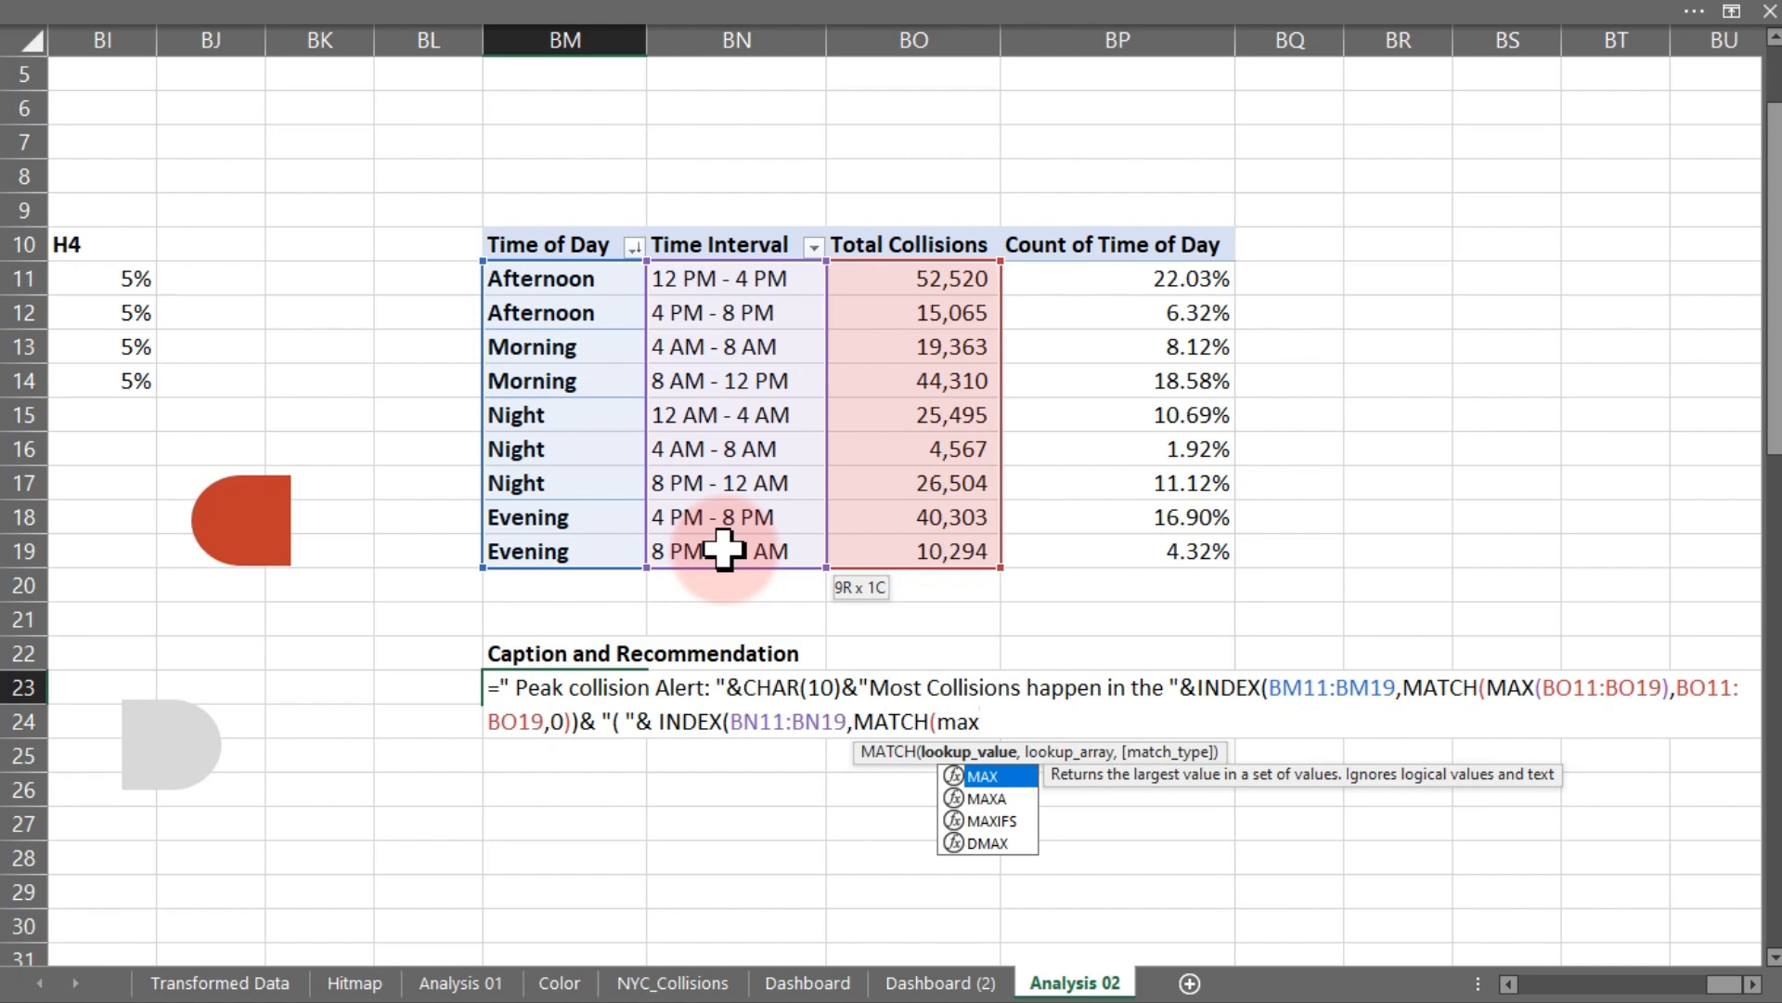
key("Tab")
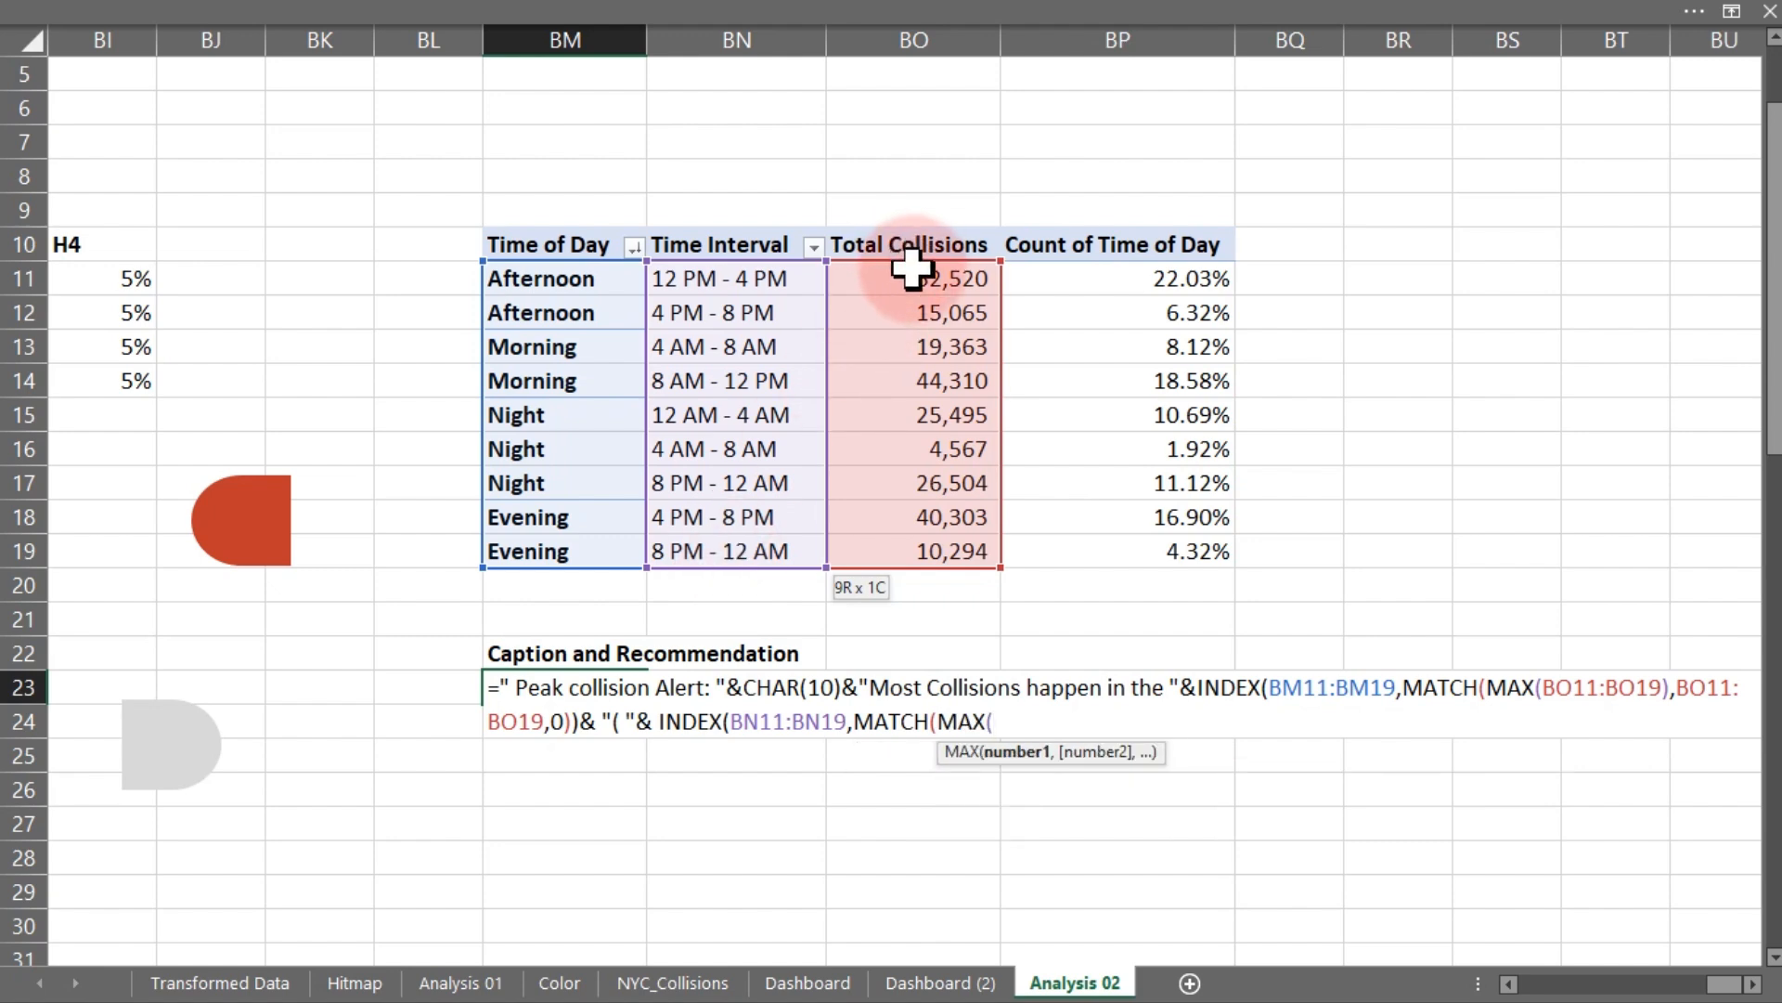
- Complete the MATCH with MAX(BO11:BO19), lookup array BO11:BO19 and match type 0, then enter the formula
left_click_drag(915, 269, 930, 557)
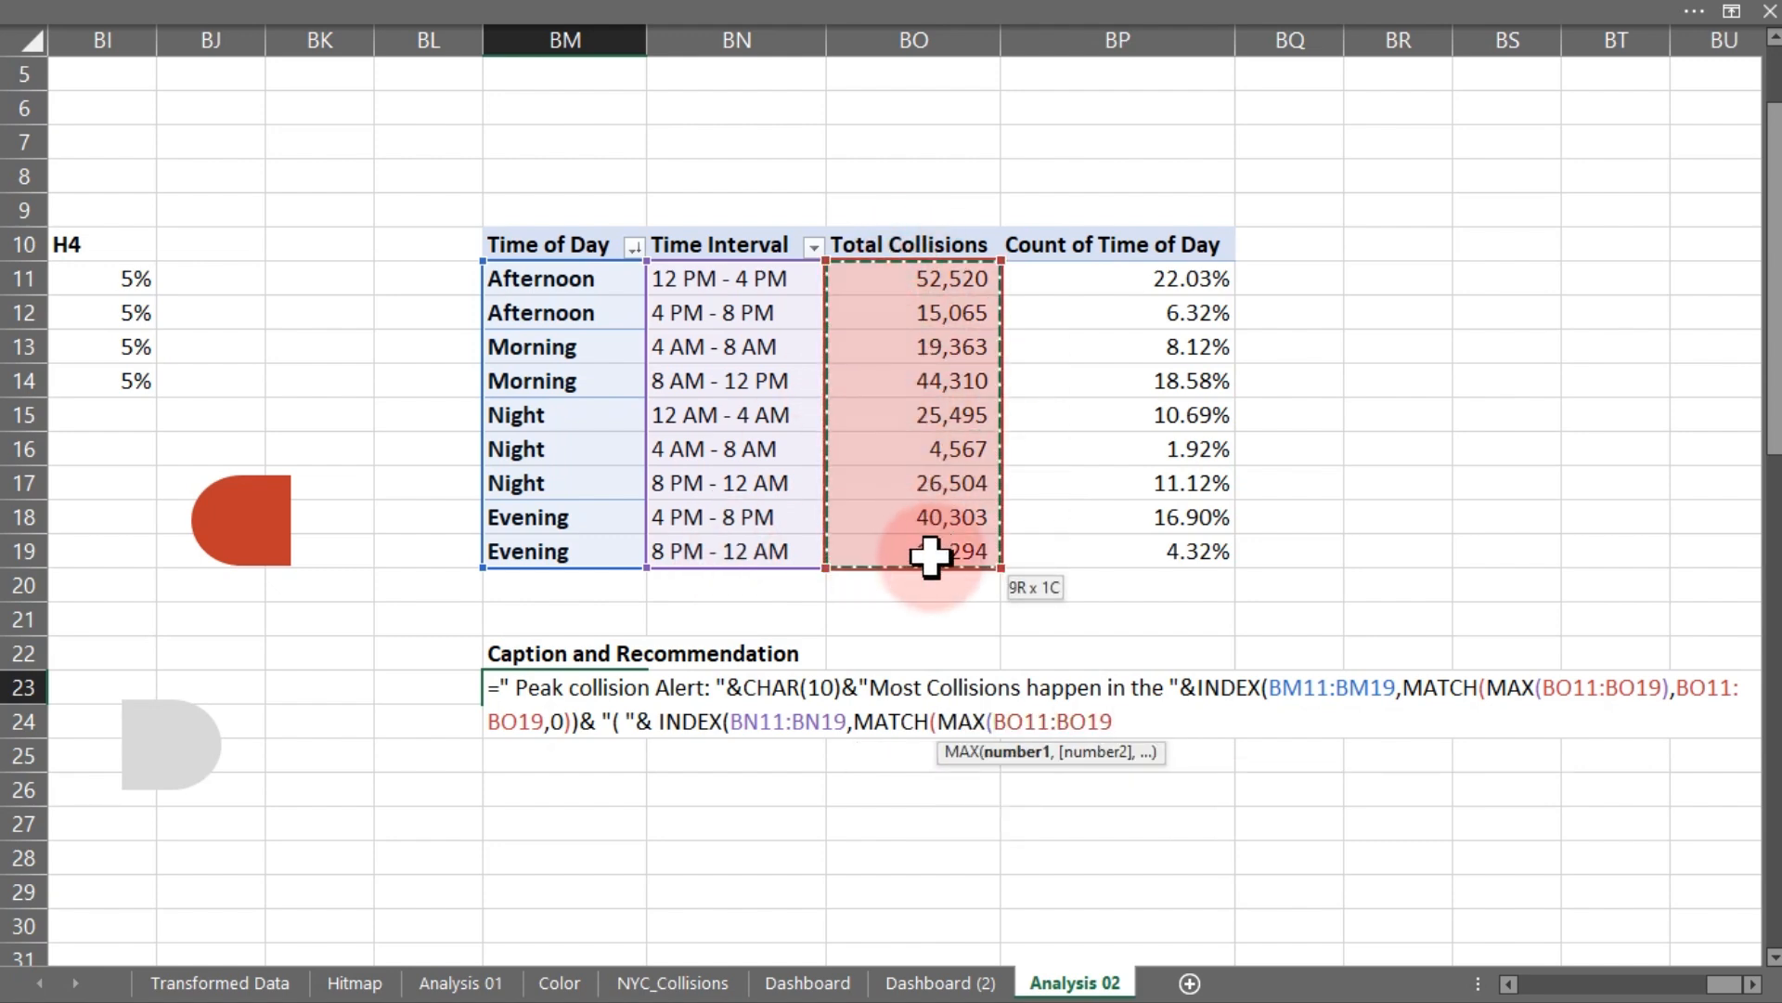
type(",")
key("BackSpace")
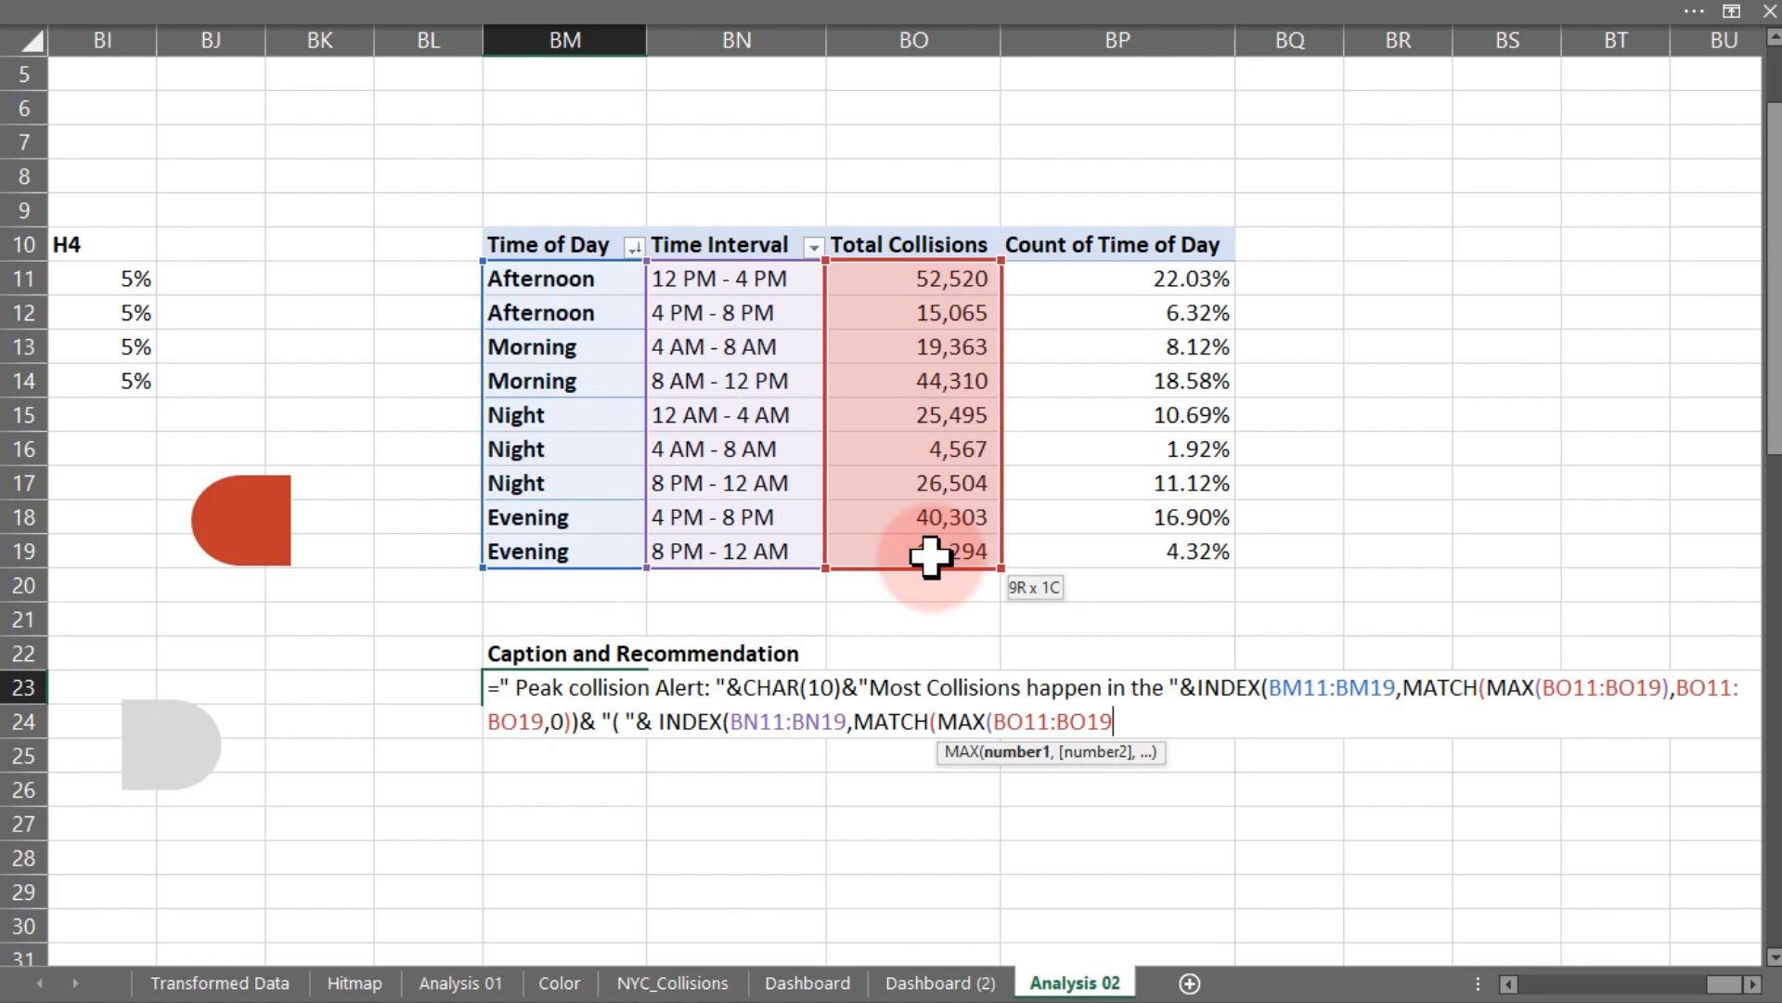
type("),")
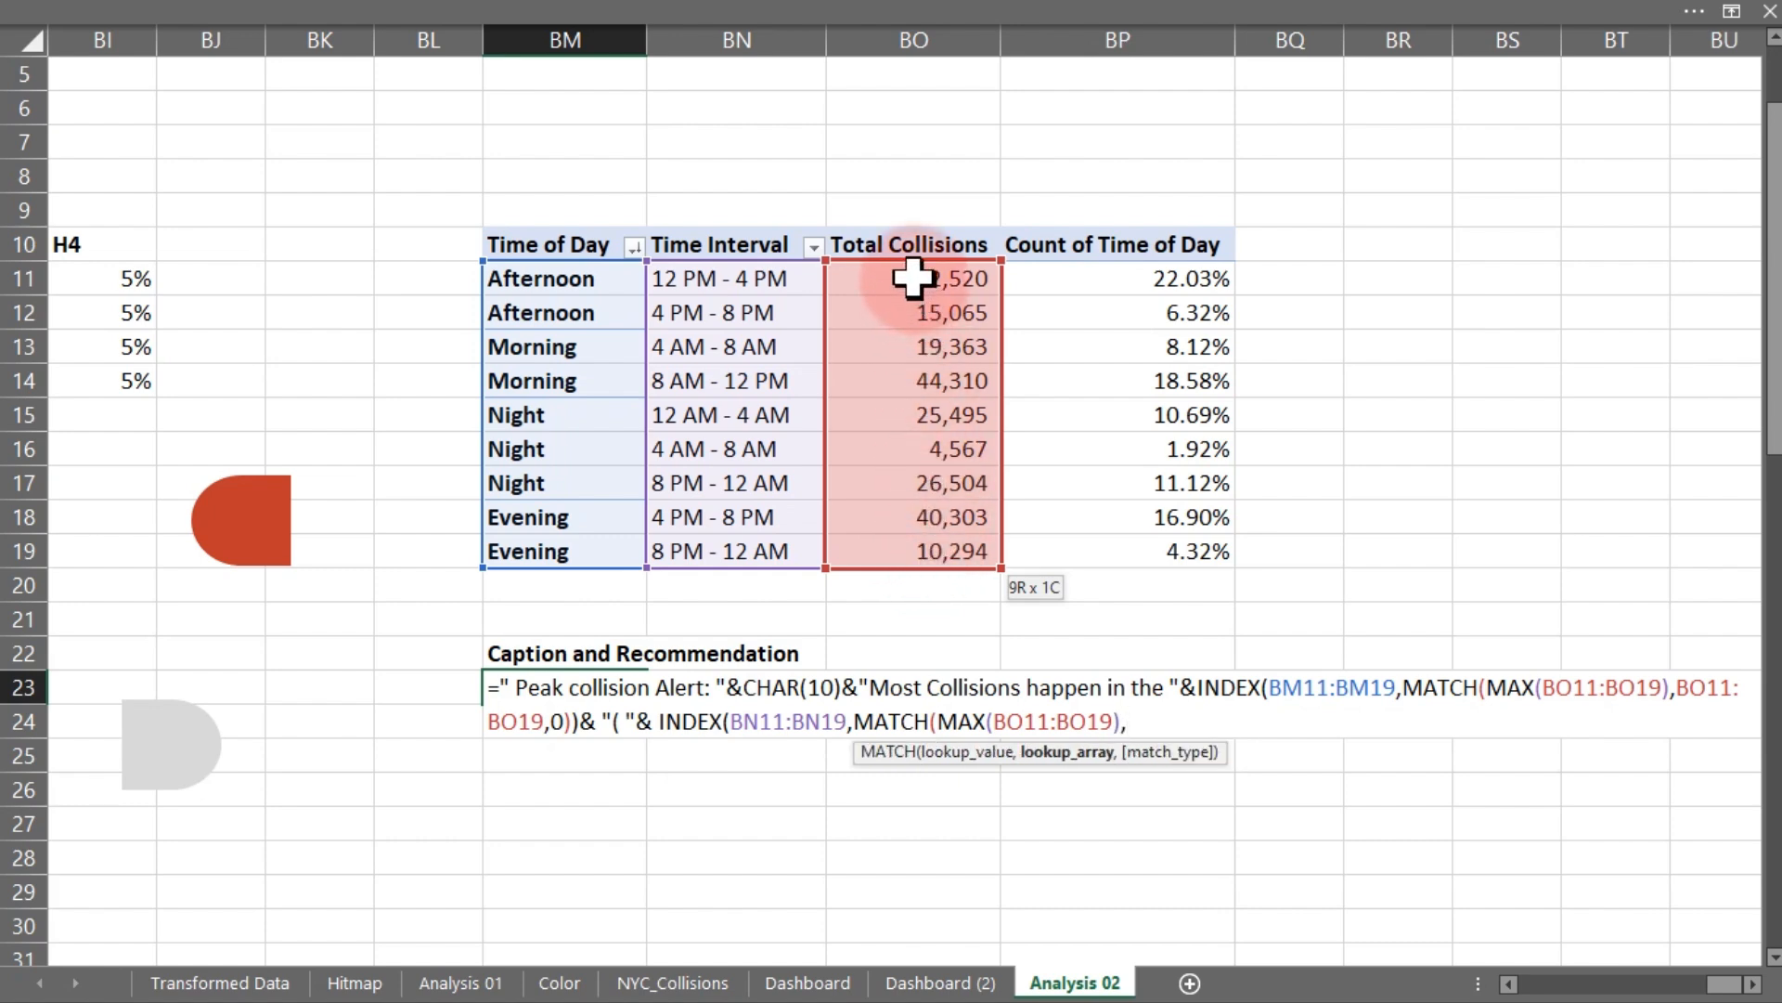
left_click_drag(914, 291, 924, 546)
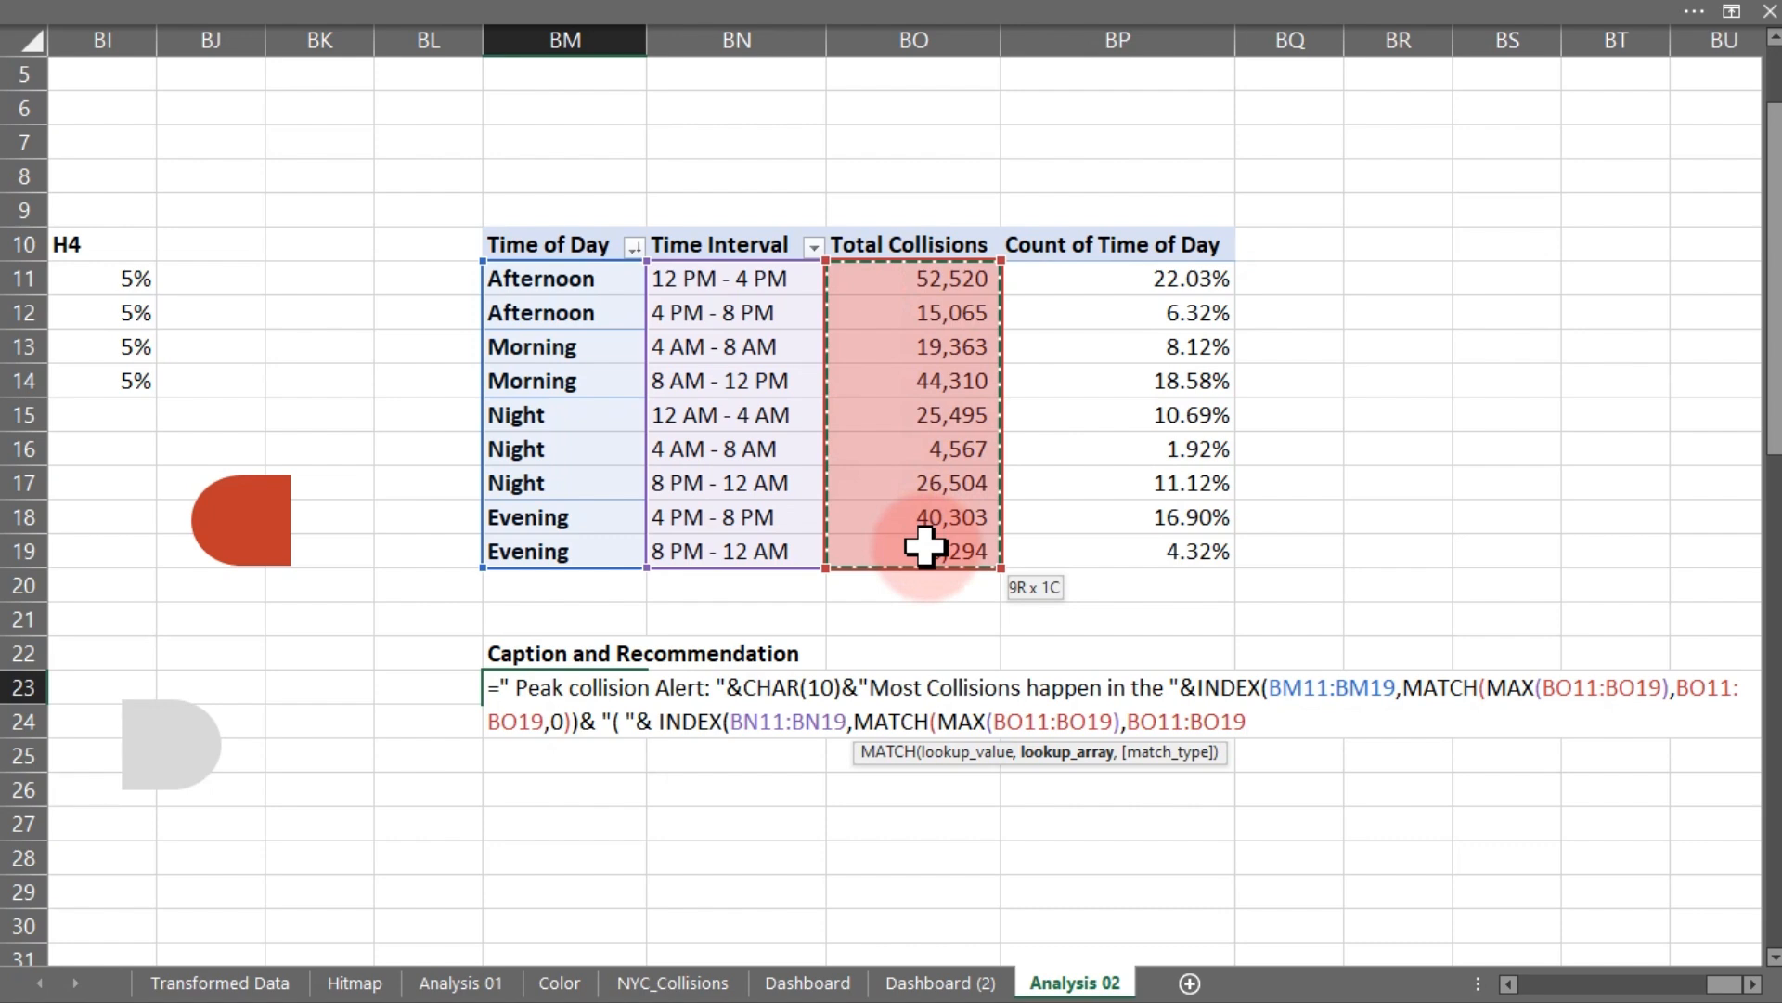
type(",0")
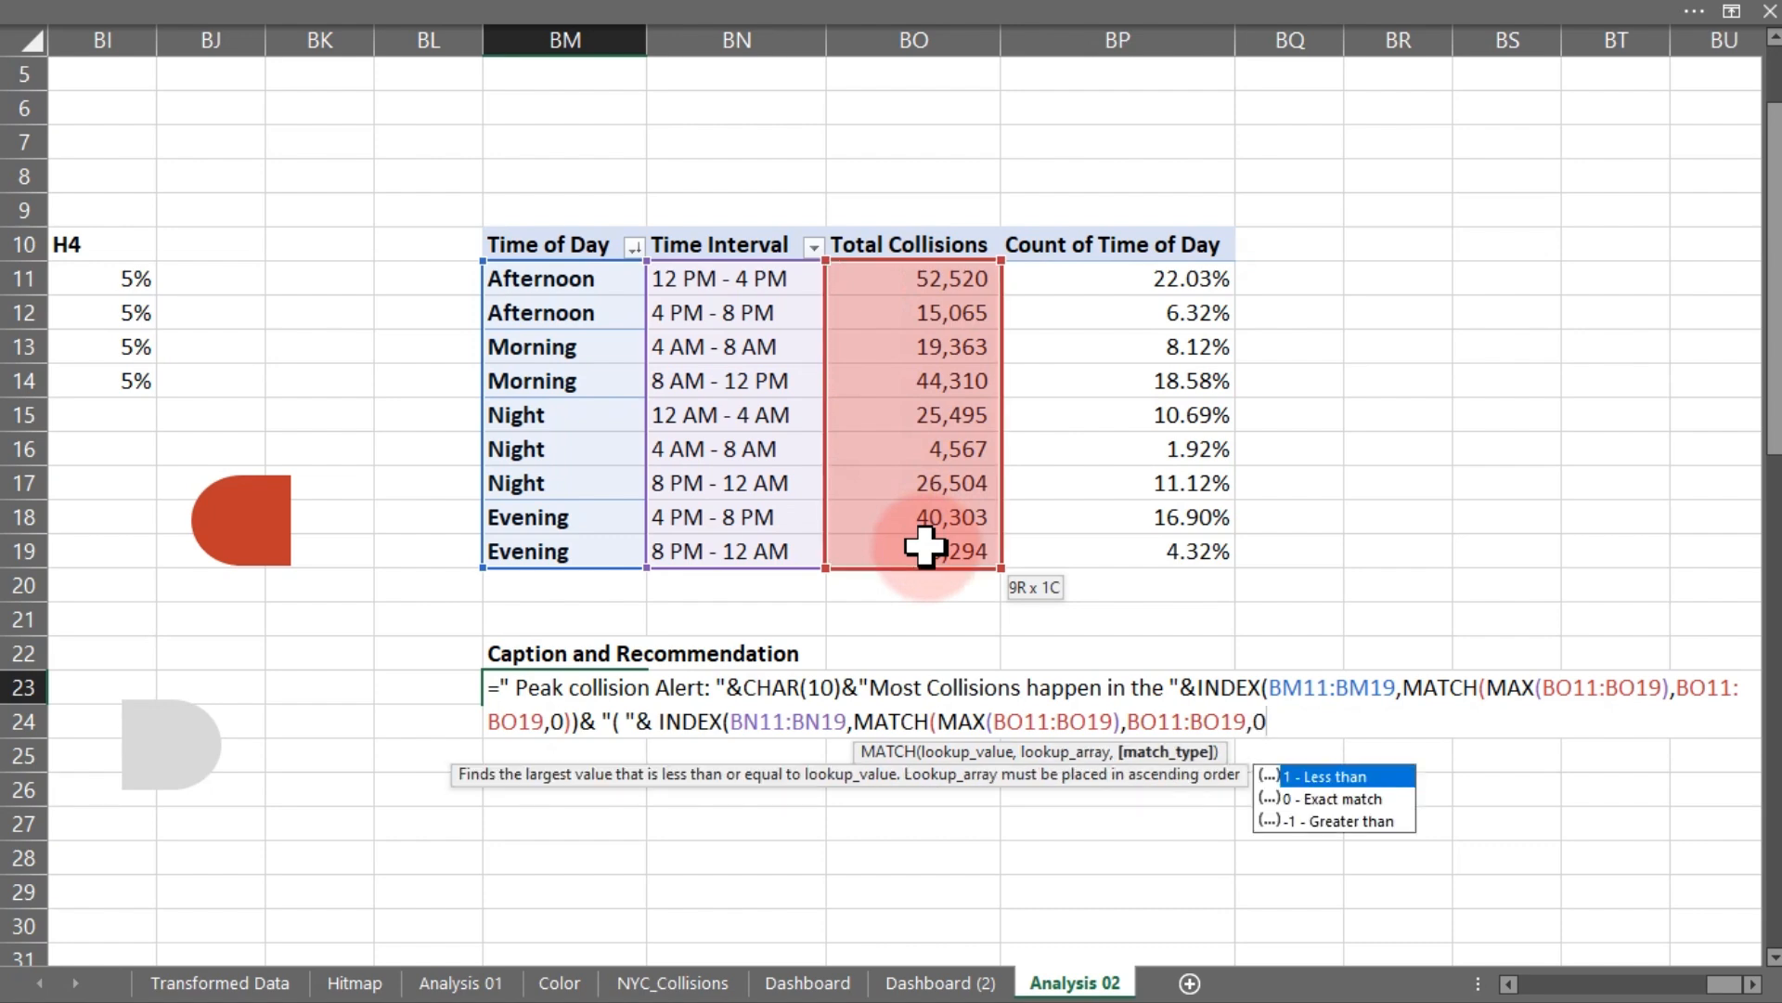
type(")")
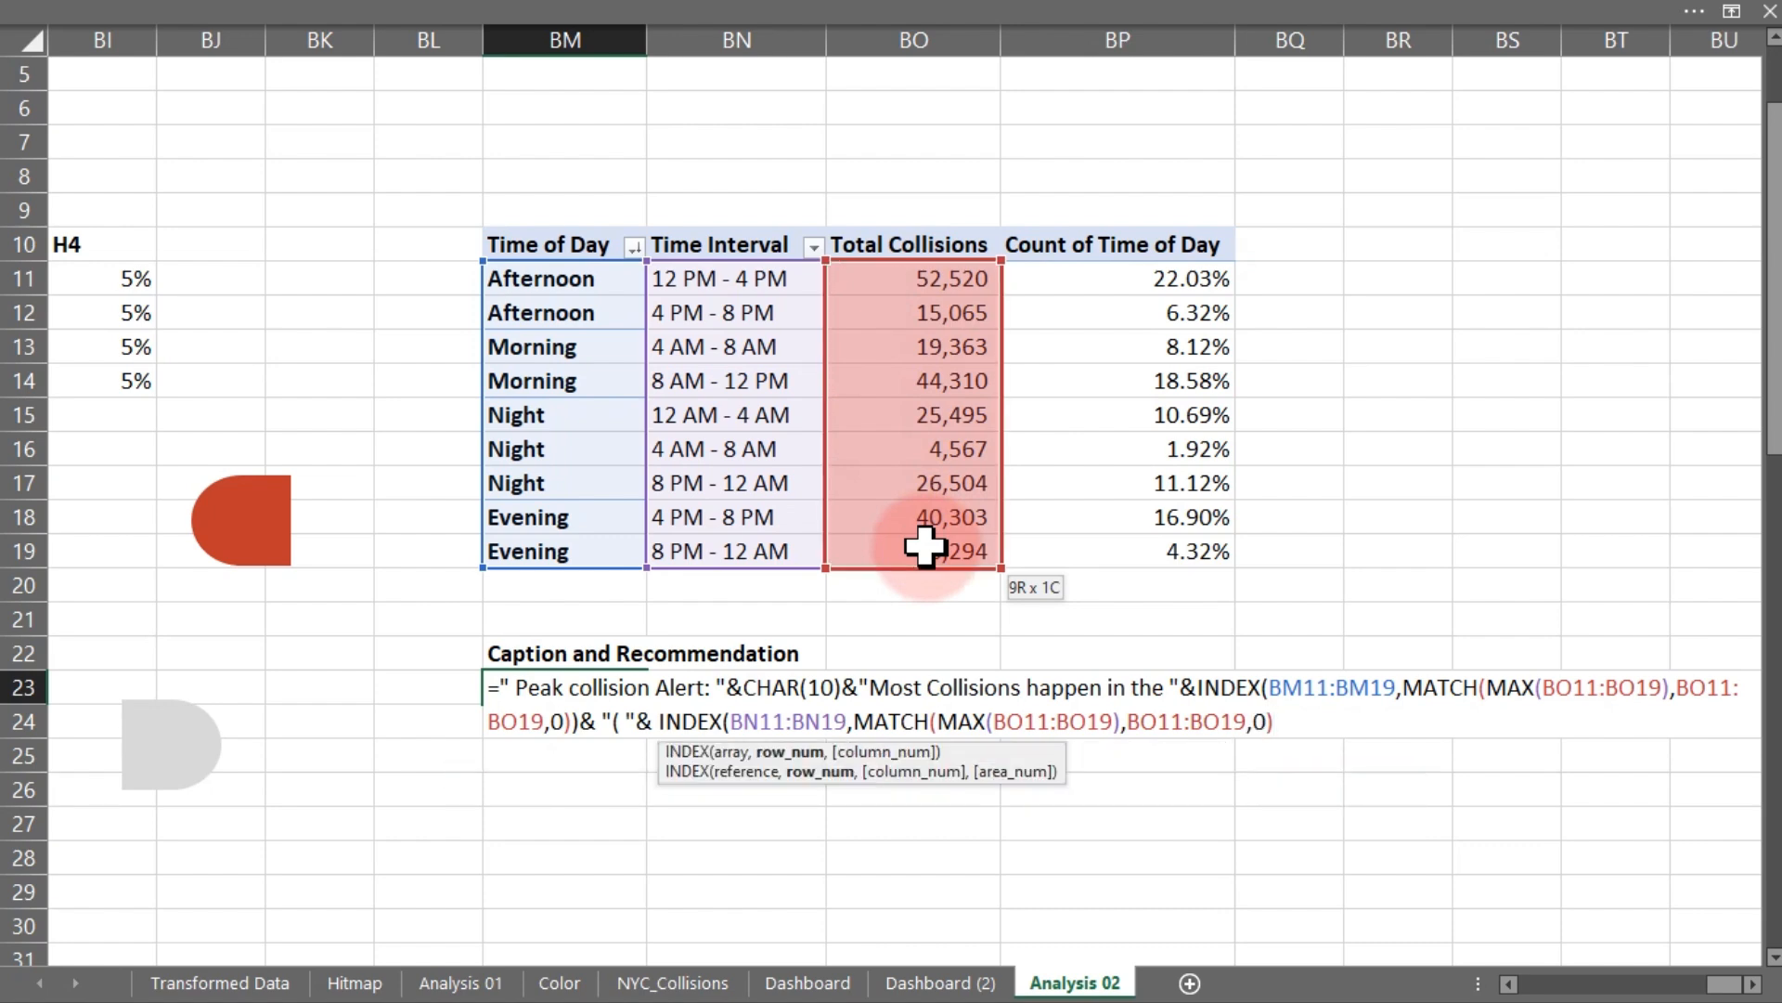
key("Return")
key("Return")
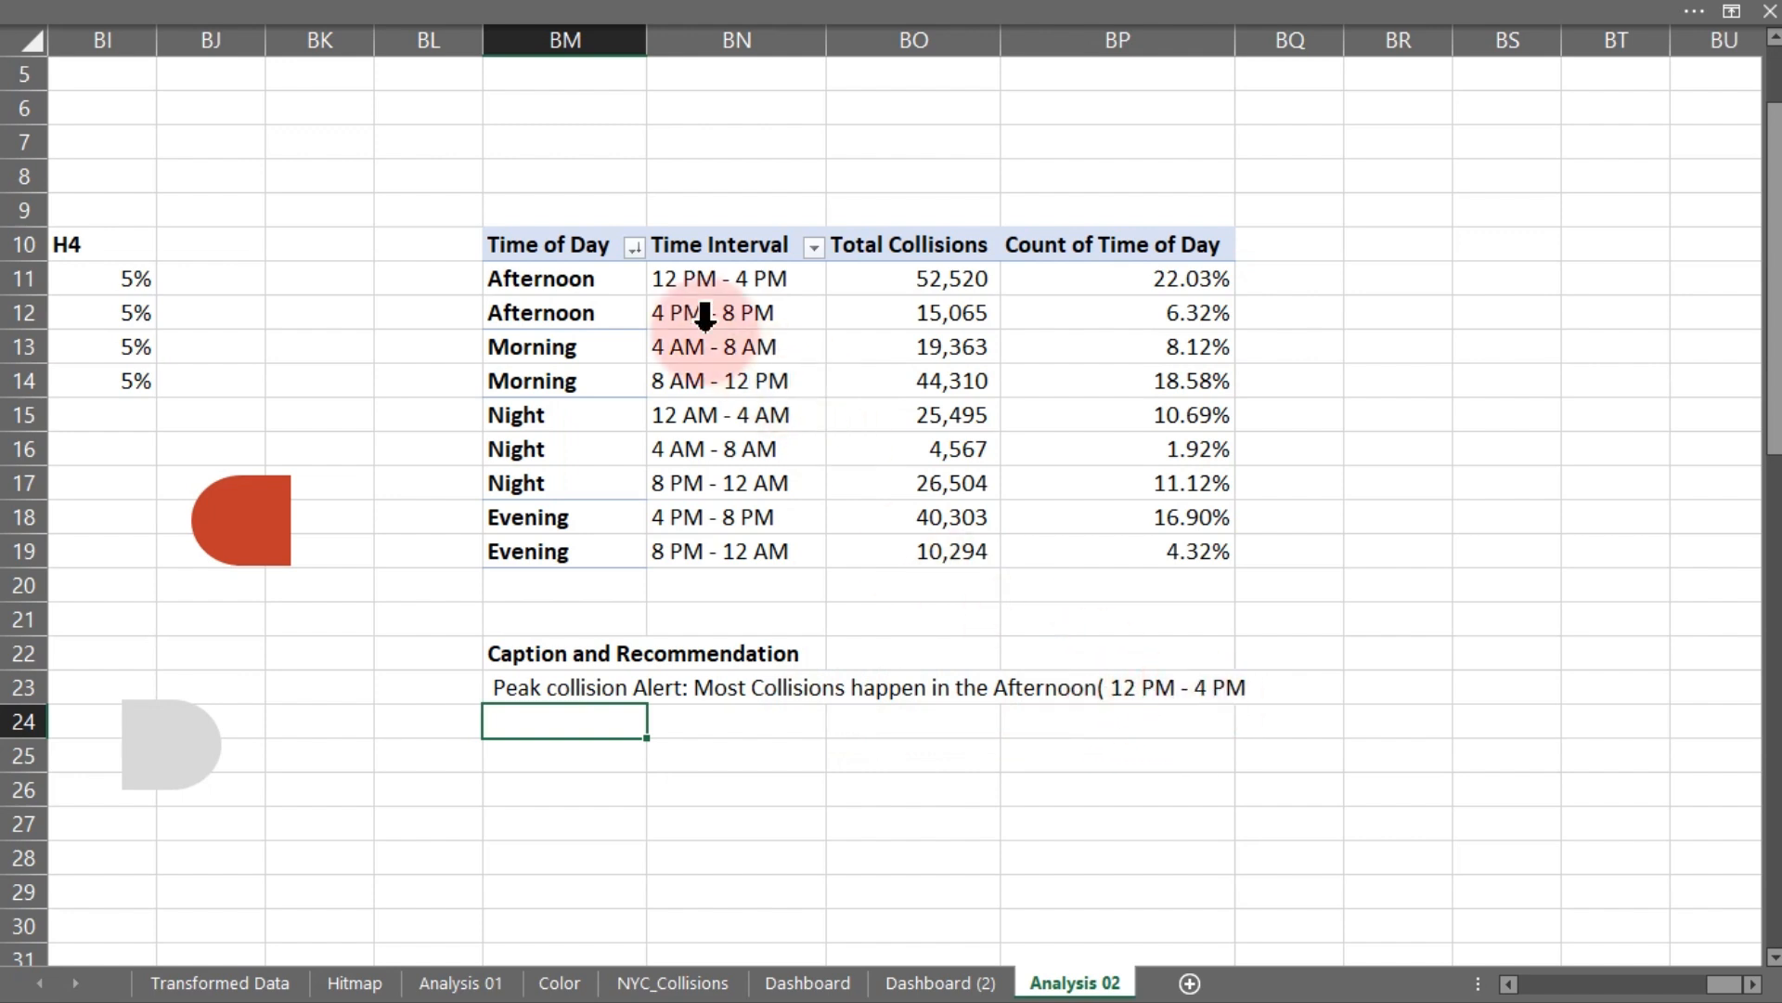
- Reopen the BM23 formula and append the text ", with " after the second INDEX
left_click_drag(597, 269, 956, 279)
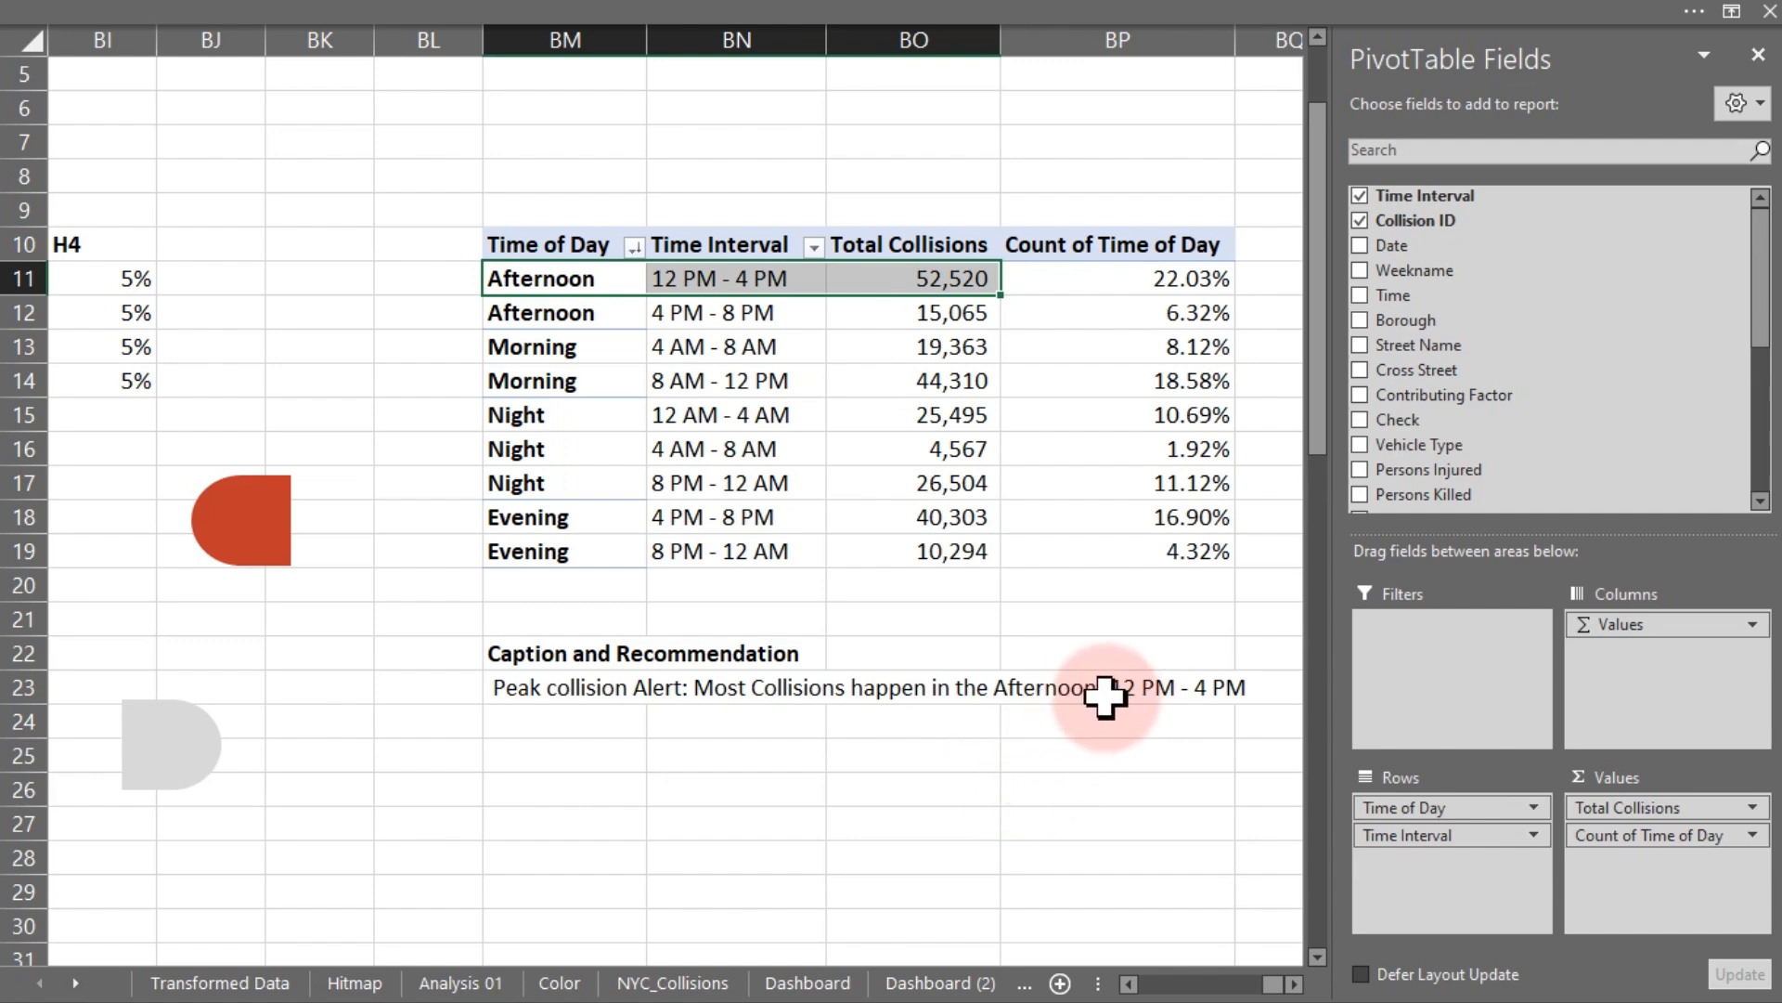
left_click(551, 688)
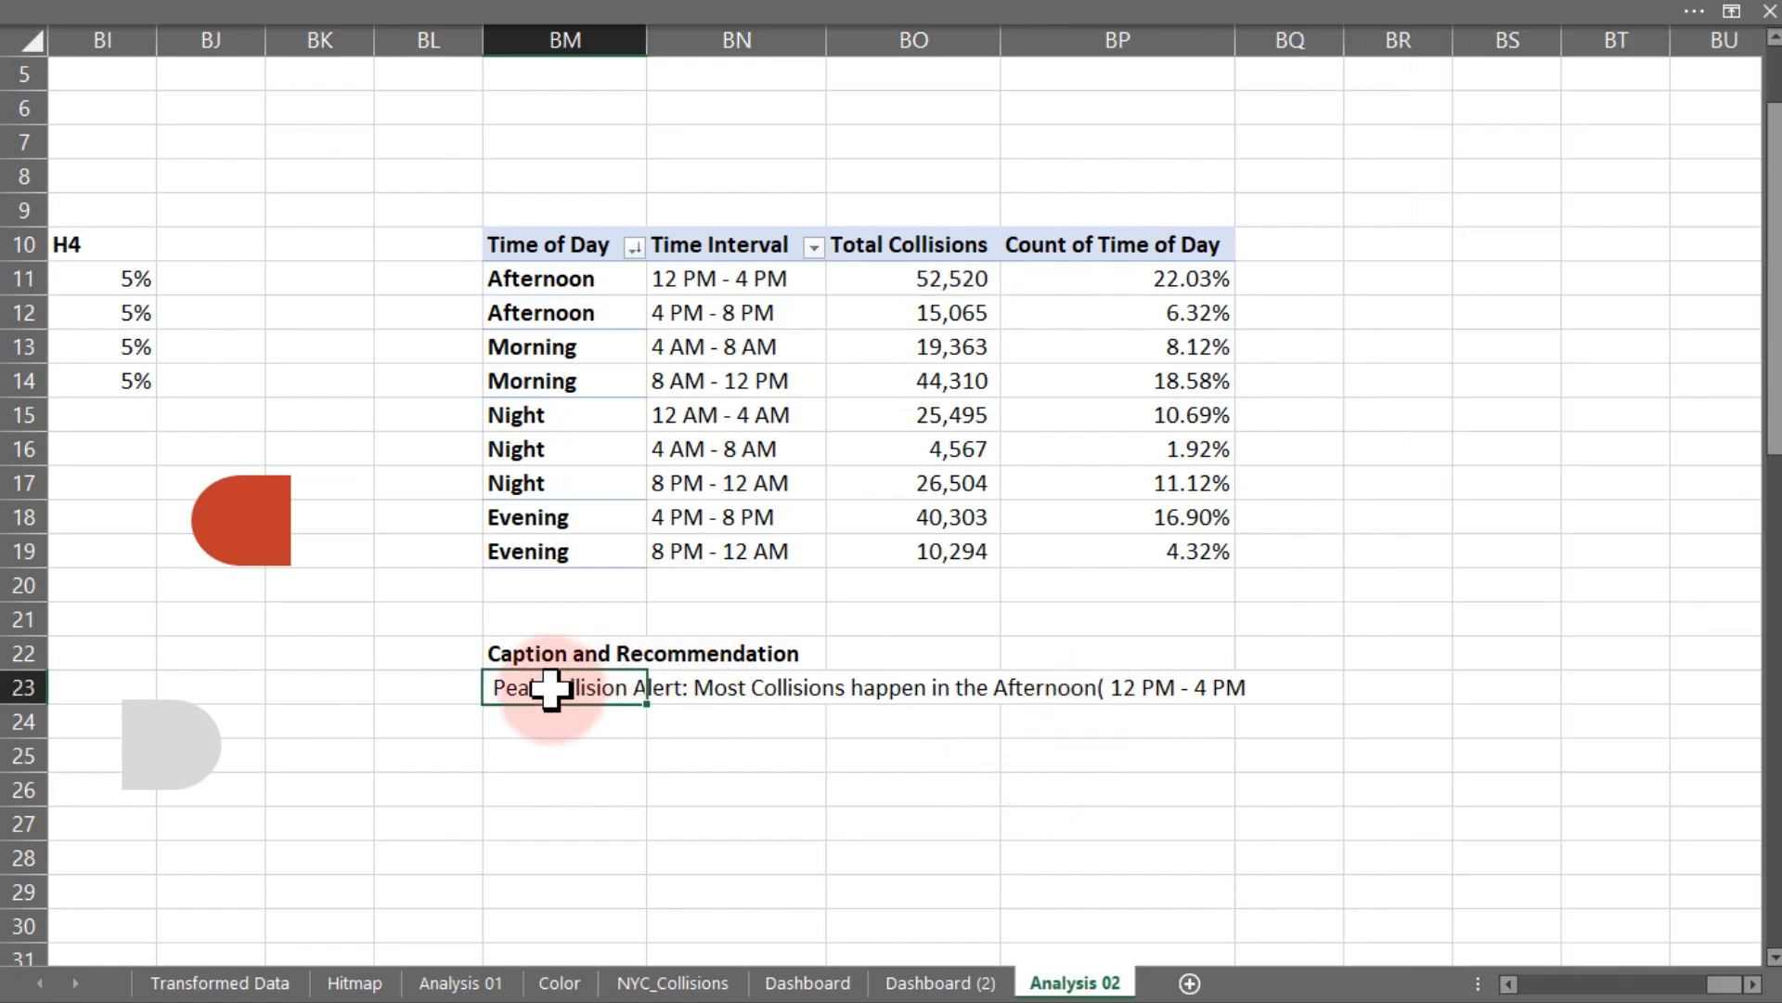
double_click(550, 688)
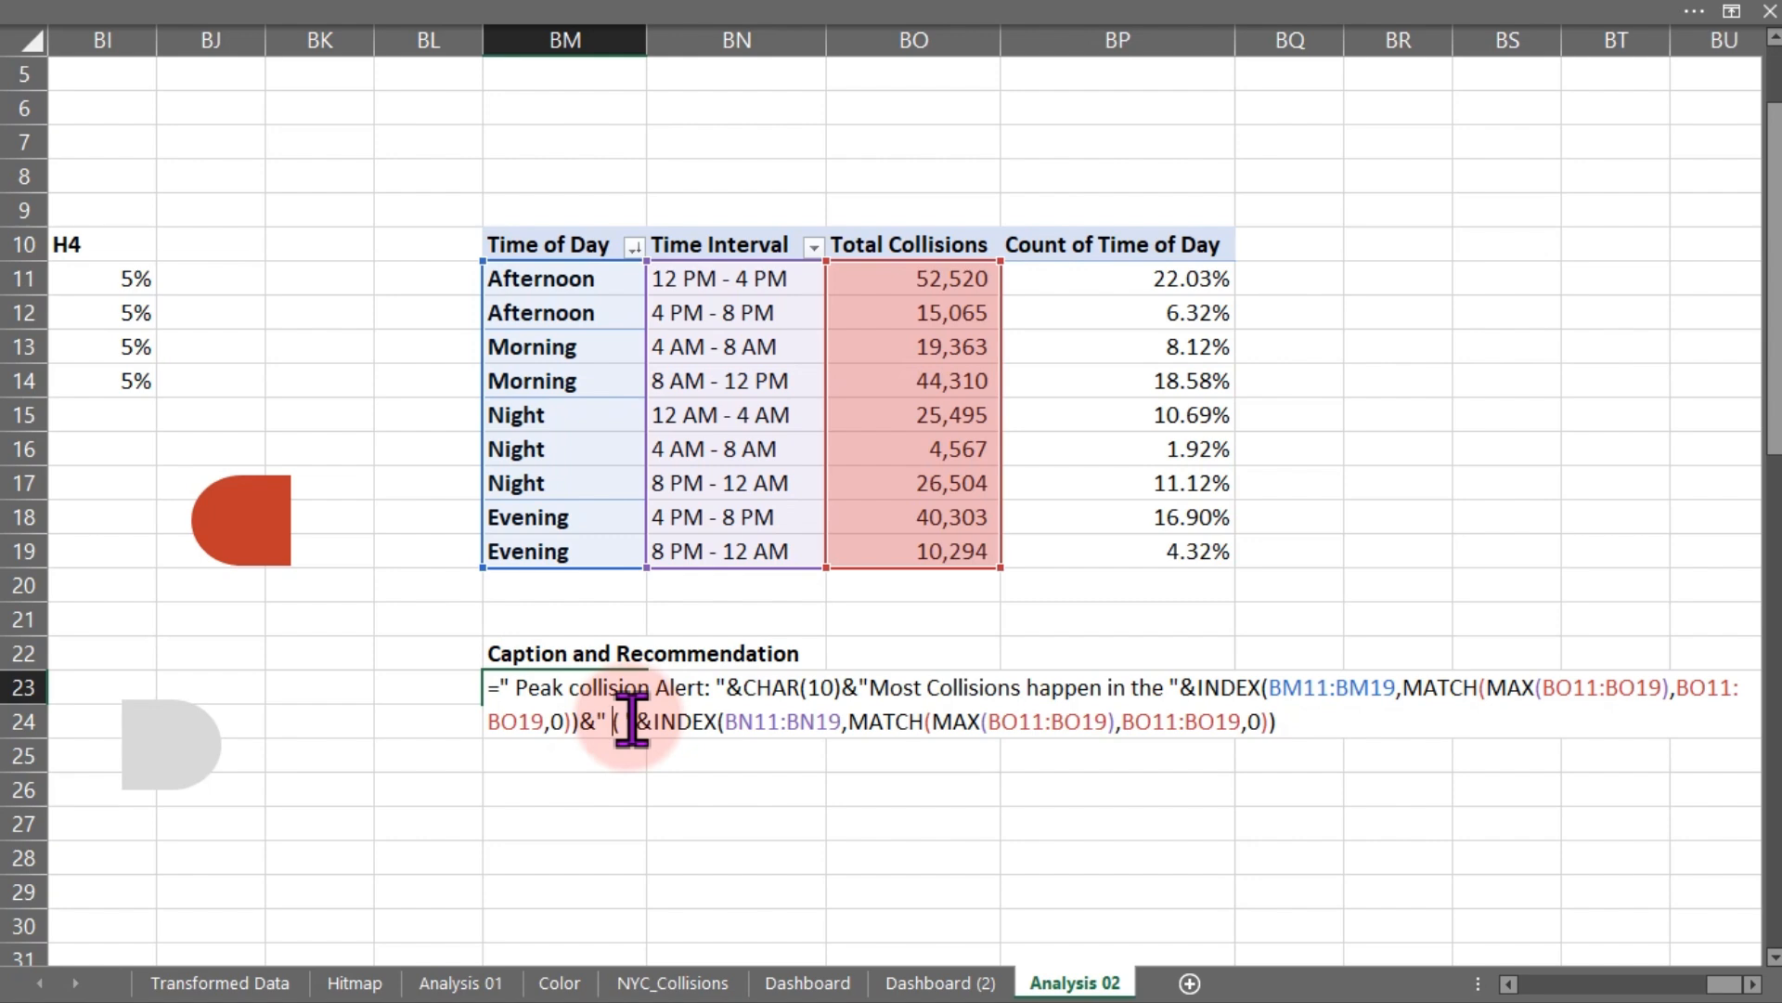
left_click(1307, 725)
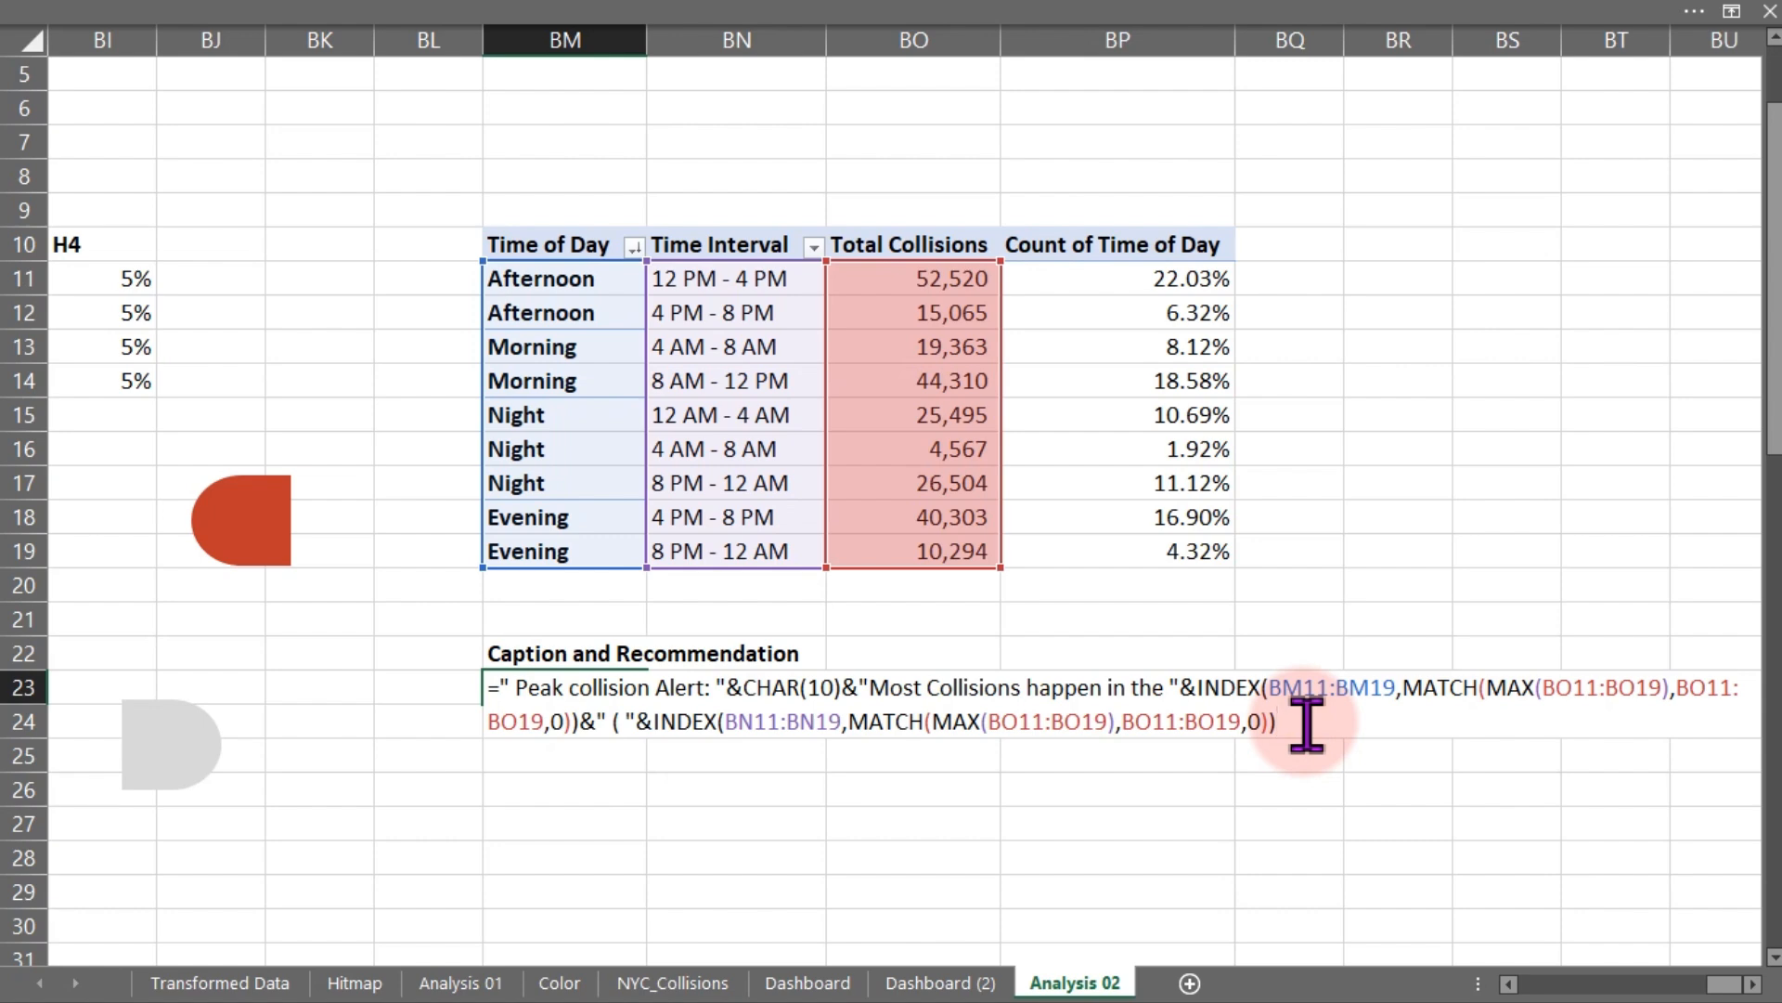
type("\"&")
key("BackSpace")
key("BackSpace")
type("\"")
type("&")
type(" with")
- Append MAX(BO11:BO19) to the caption formula
type("\"&max")
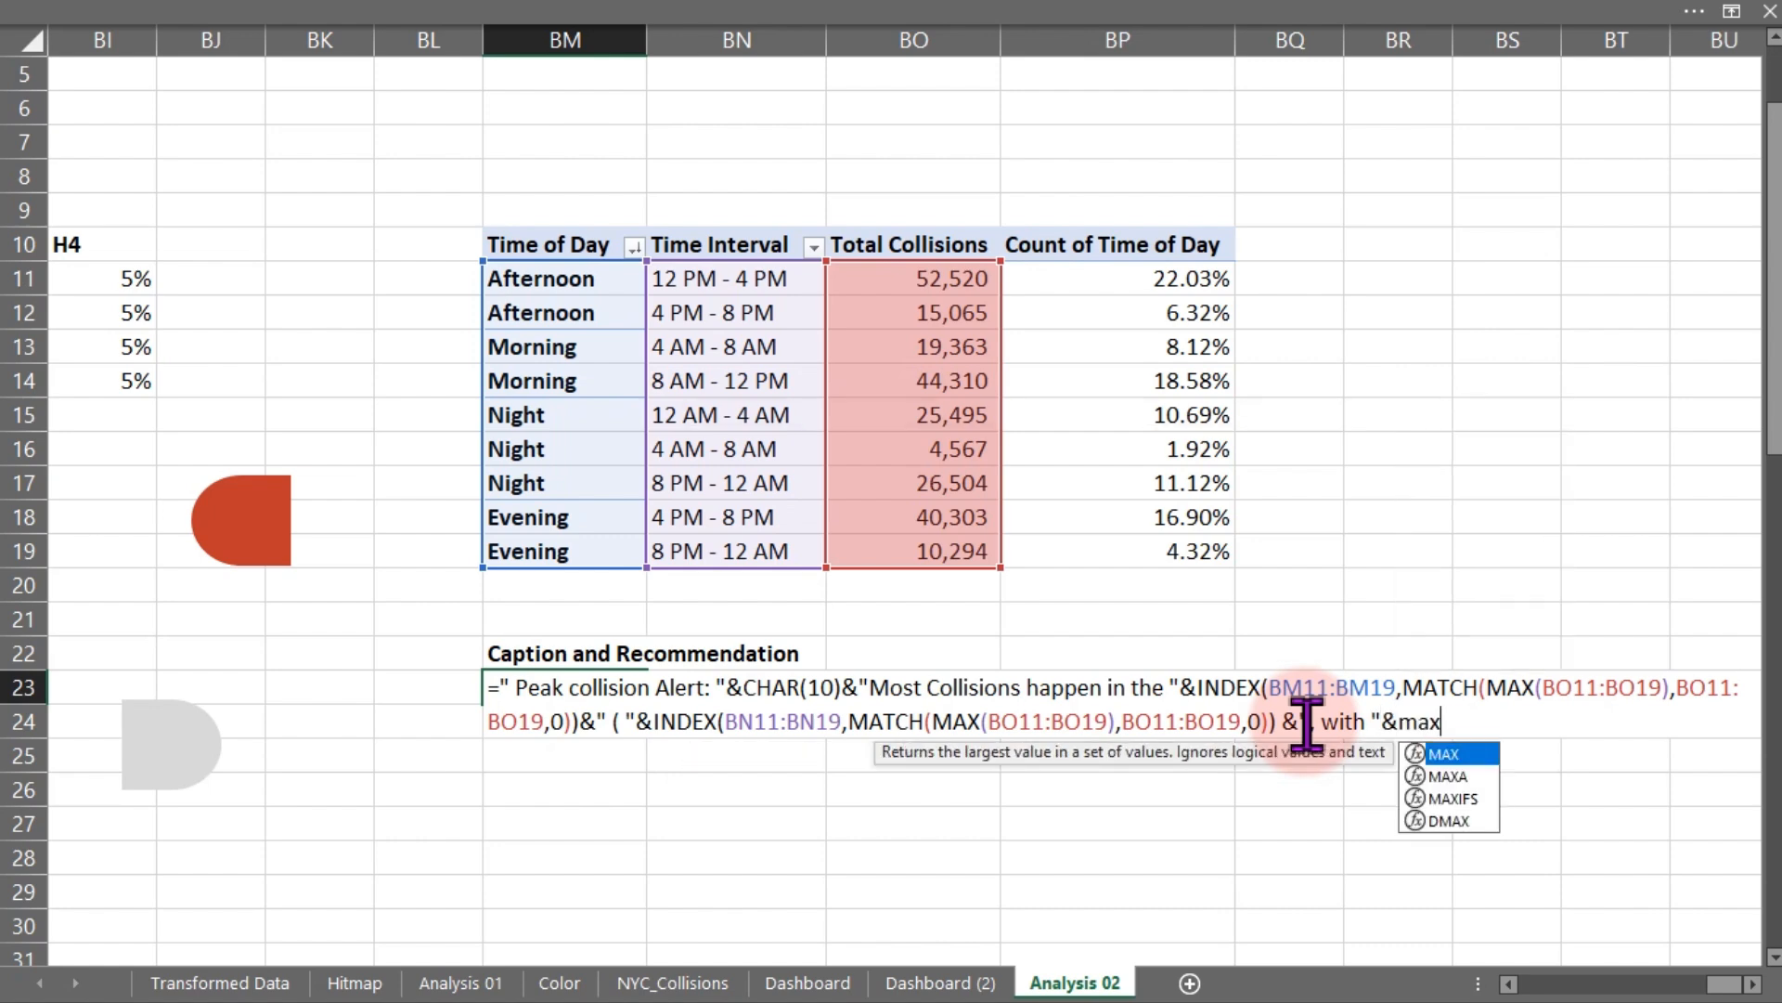
key("Tab")
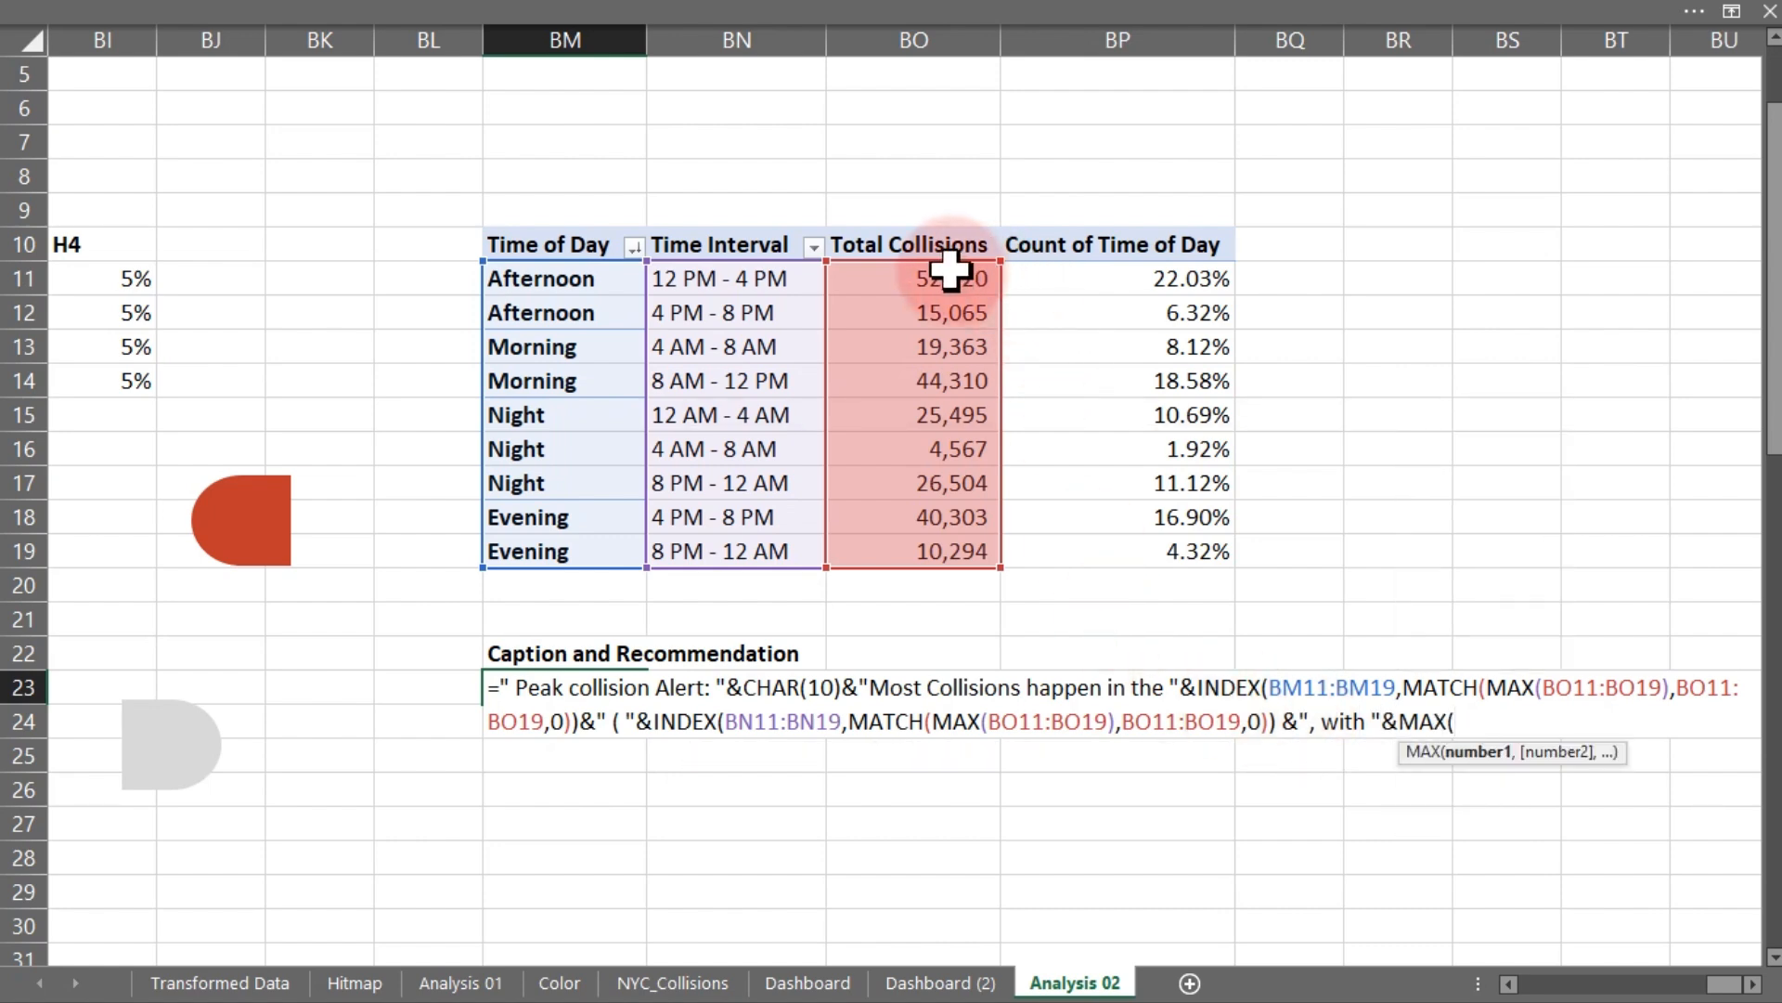
left_click_drag(947, 278, 958, 550)
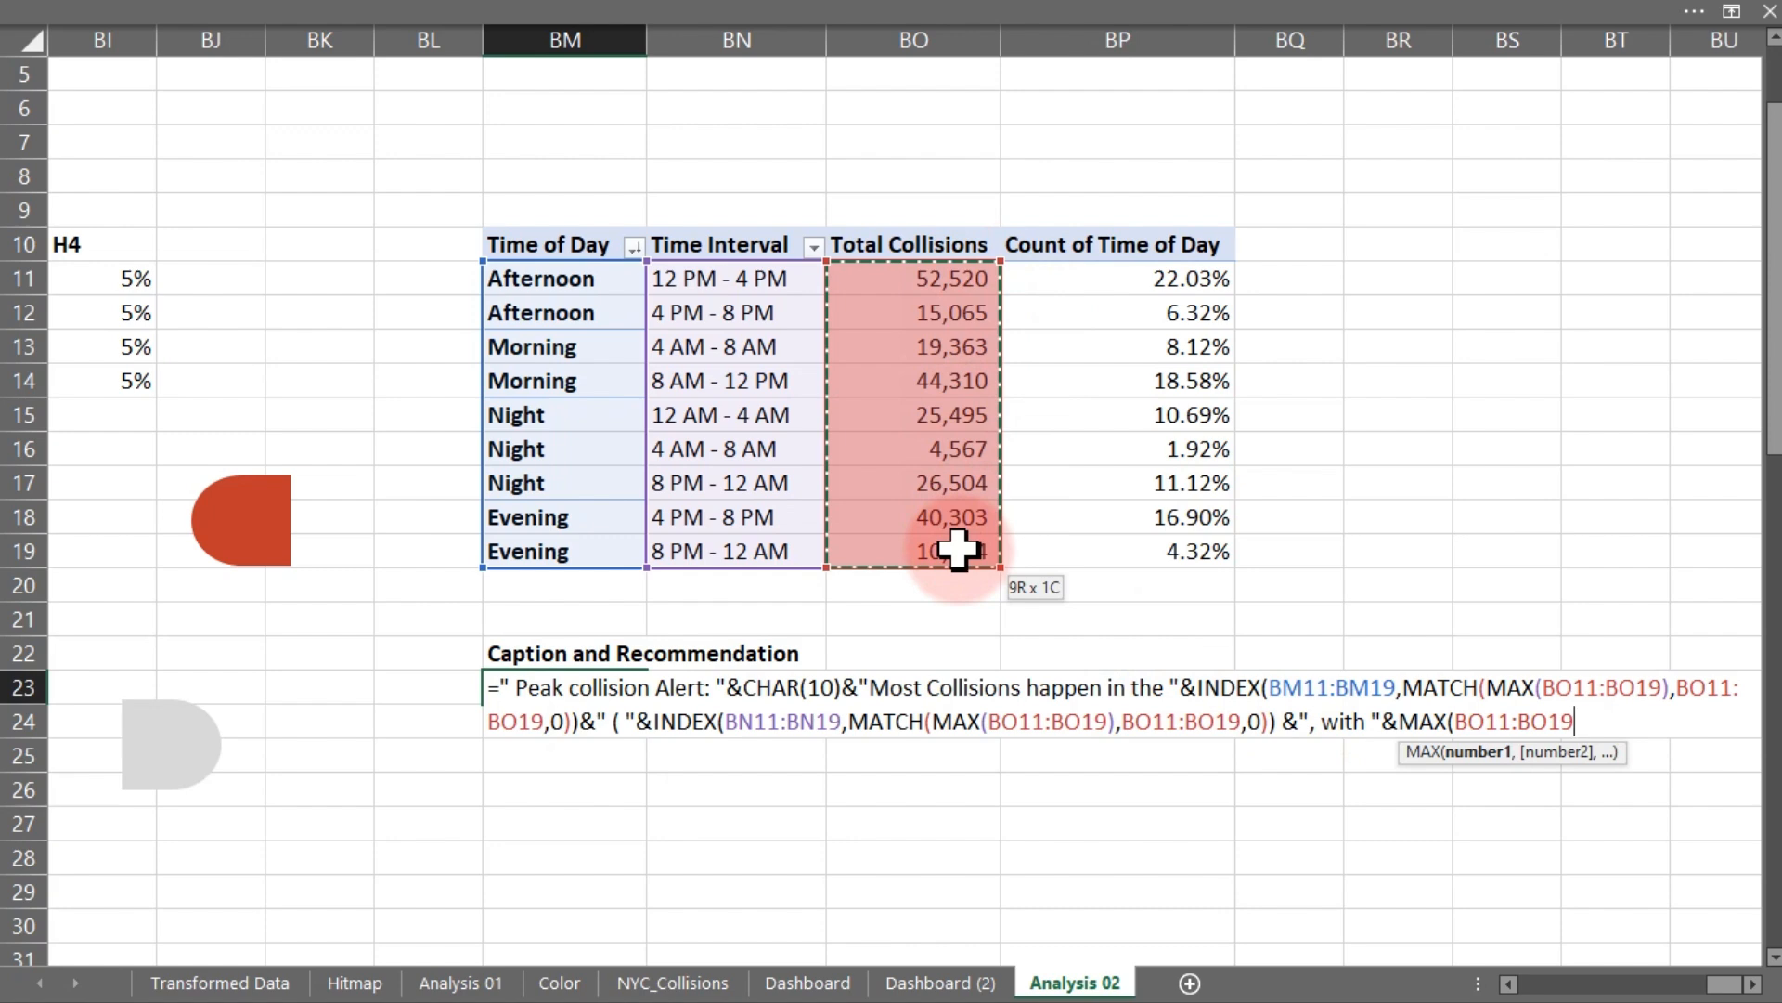
type(")")
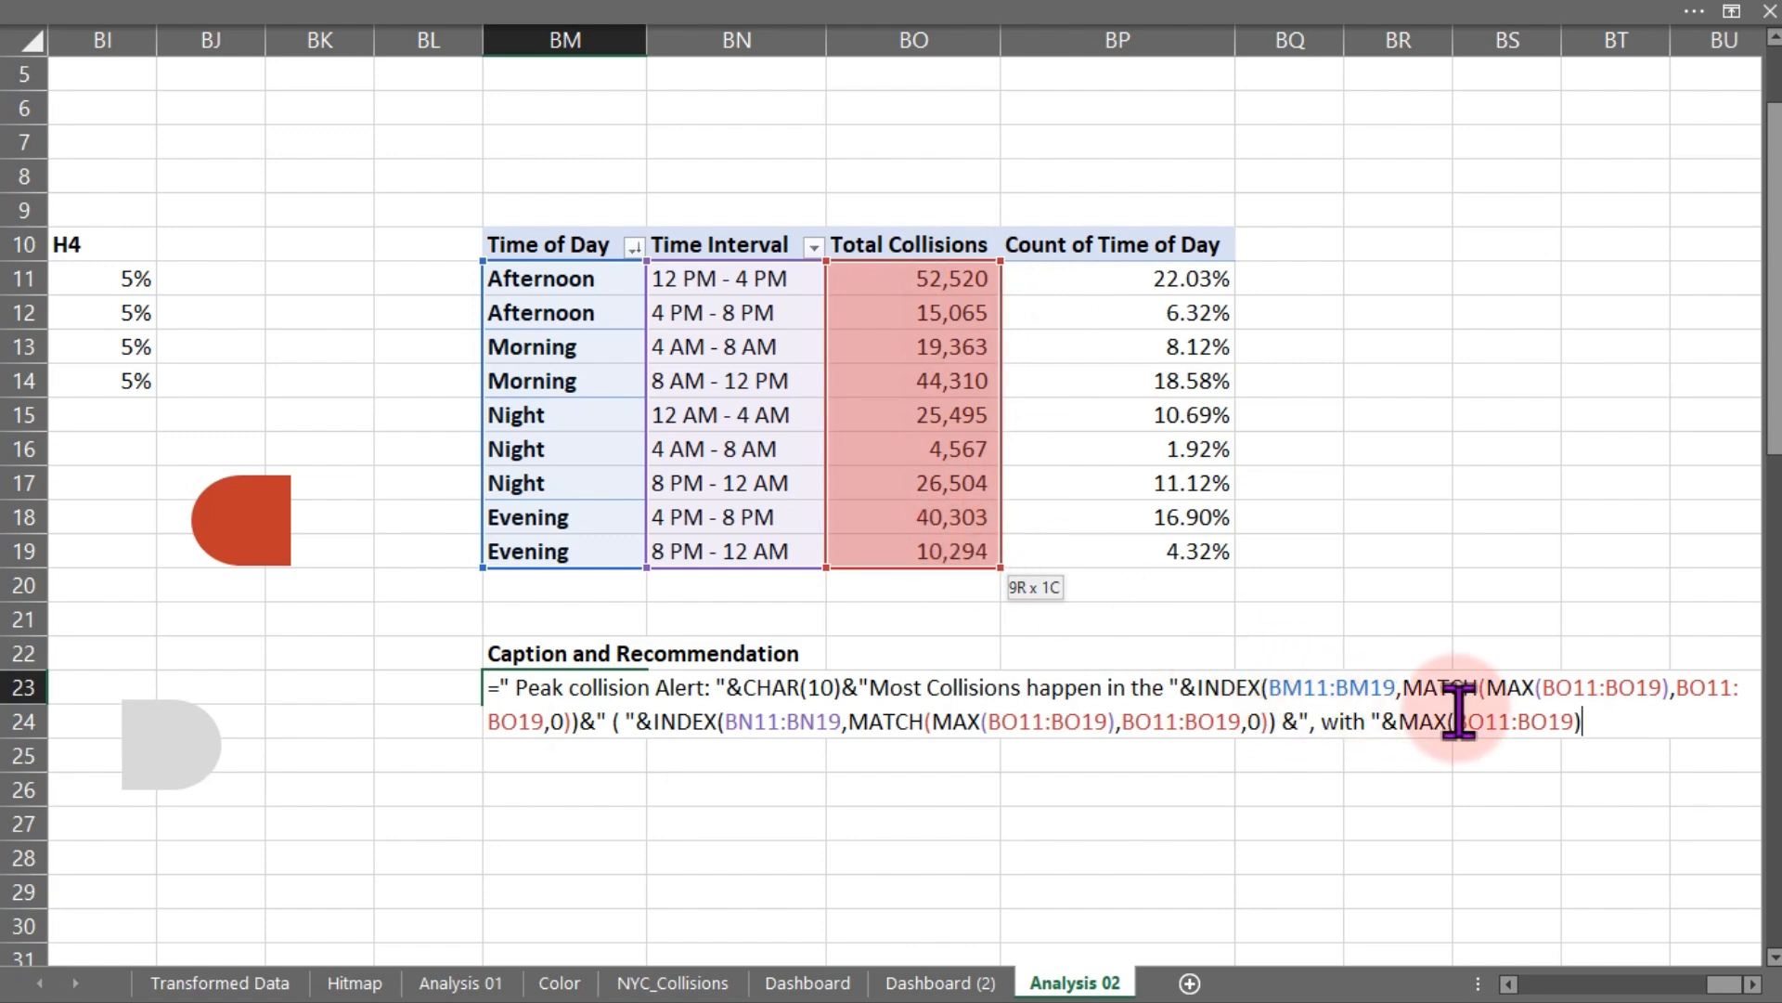
- Wrap the MAX in a TEXT function with format "#,##" and enter the formula
left_click(1404, 719)
type("for")
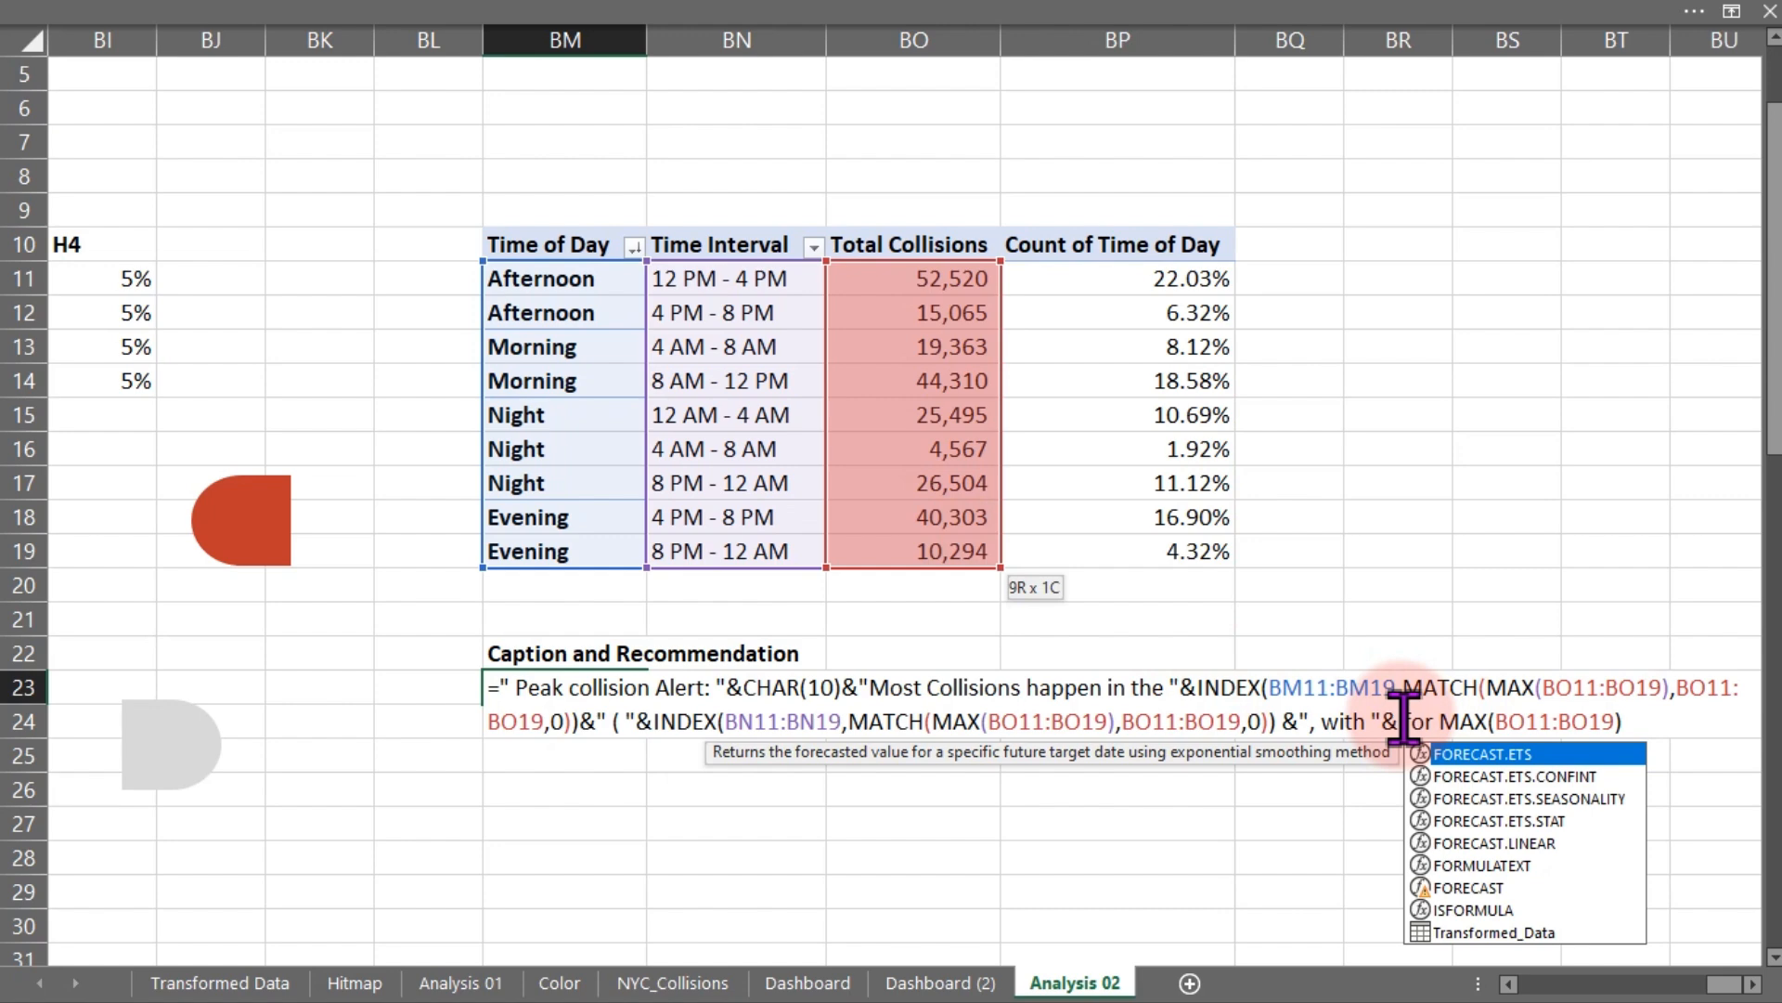
key("BackSpace")
key("BackSpace")
key("BackSpace")
key("BackSpace")
key("BackSpace")
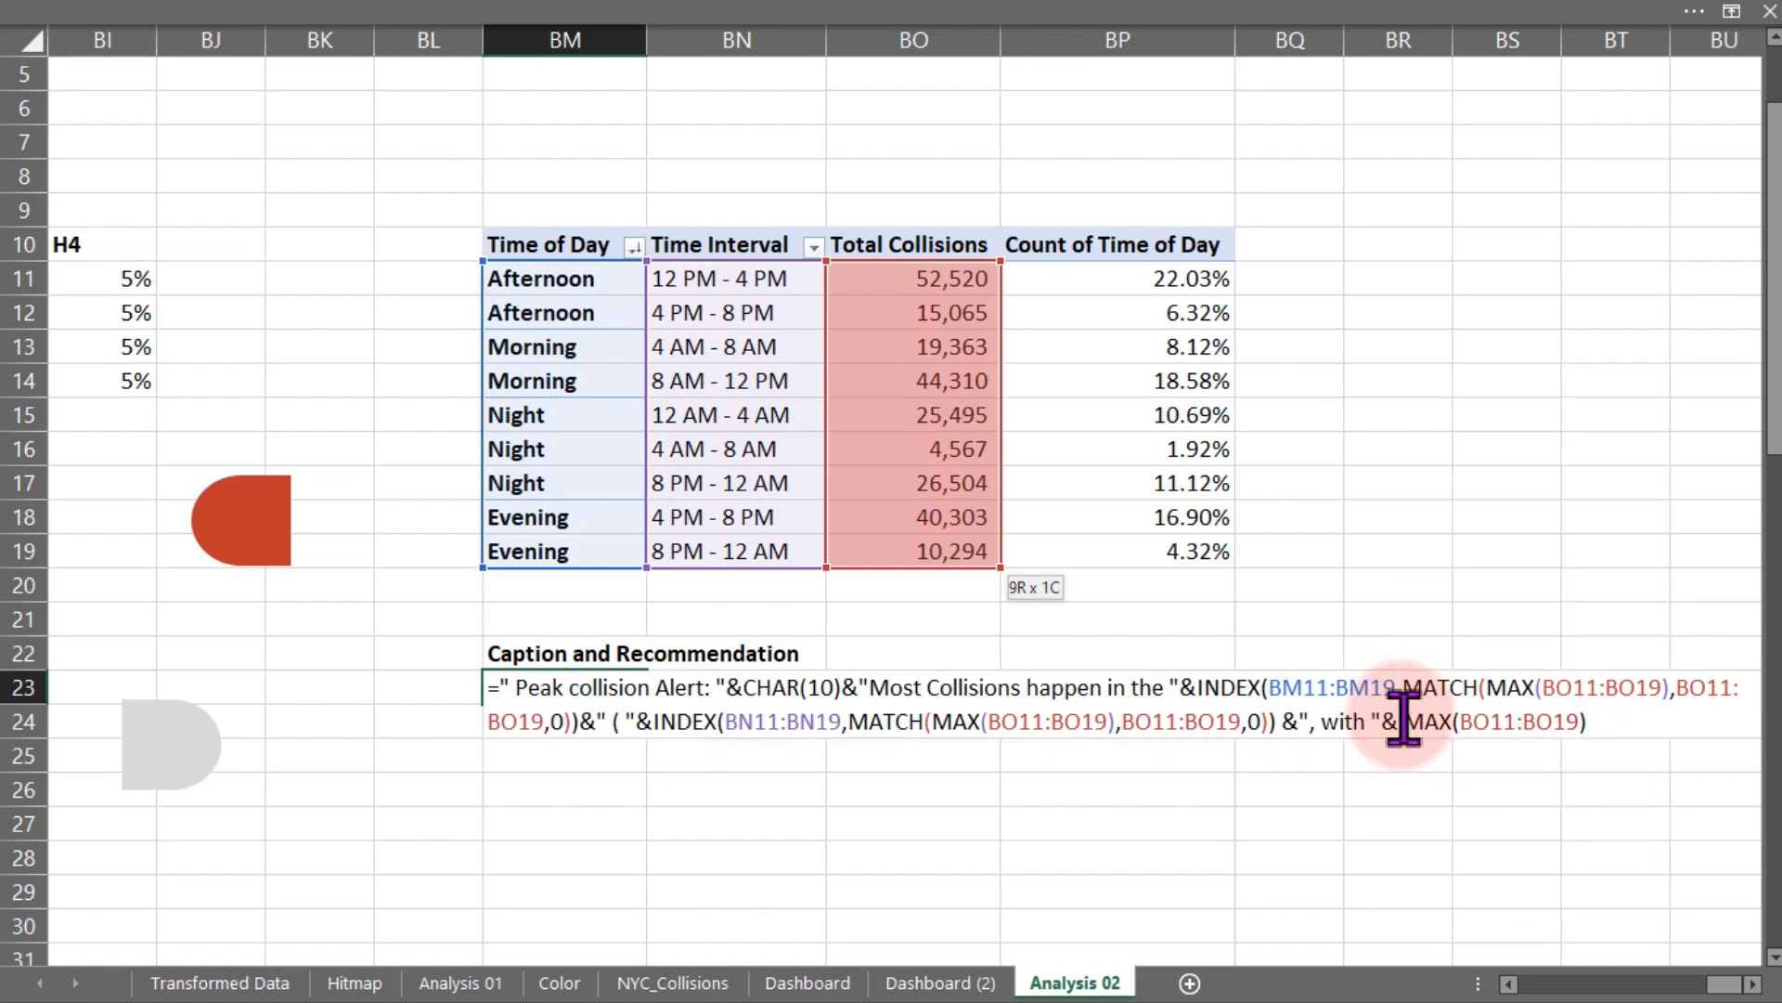
type("tex")
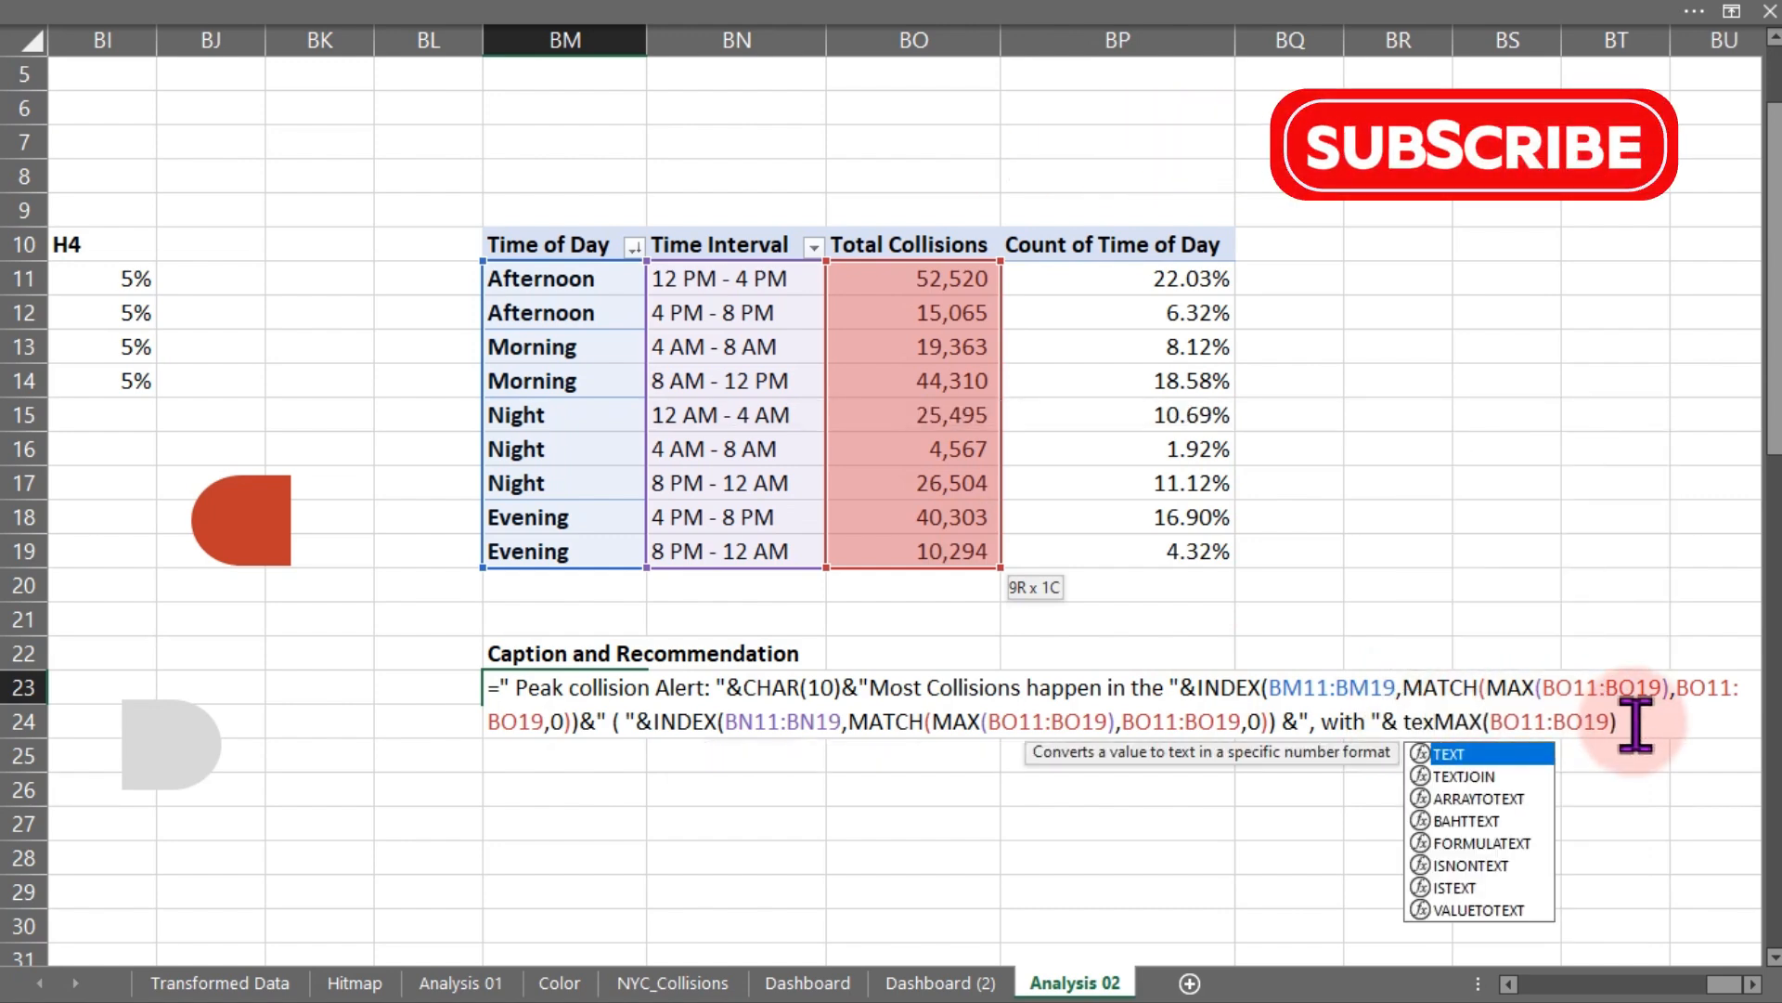
key("Tab")
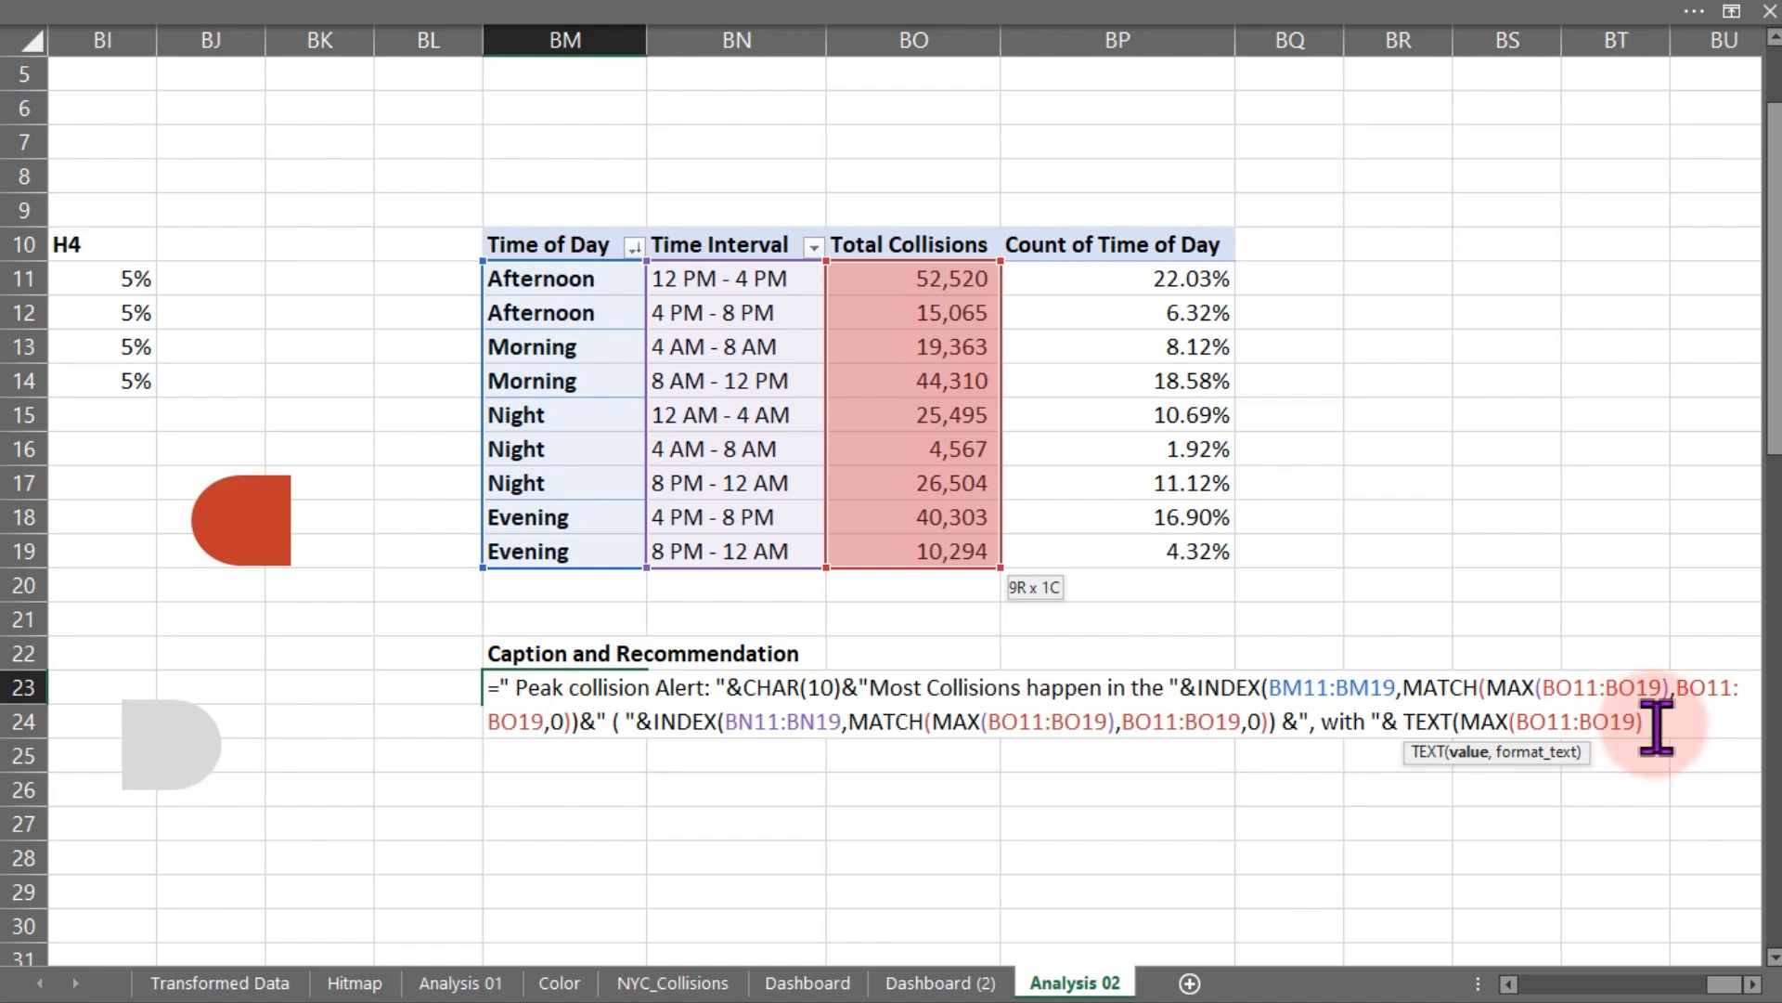
type(",\"#,##\"")
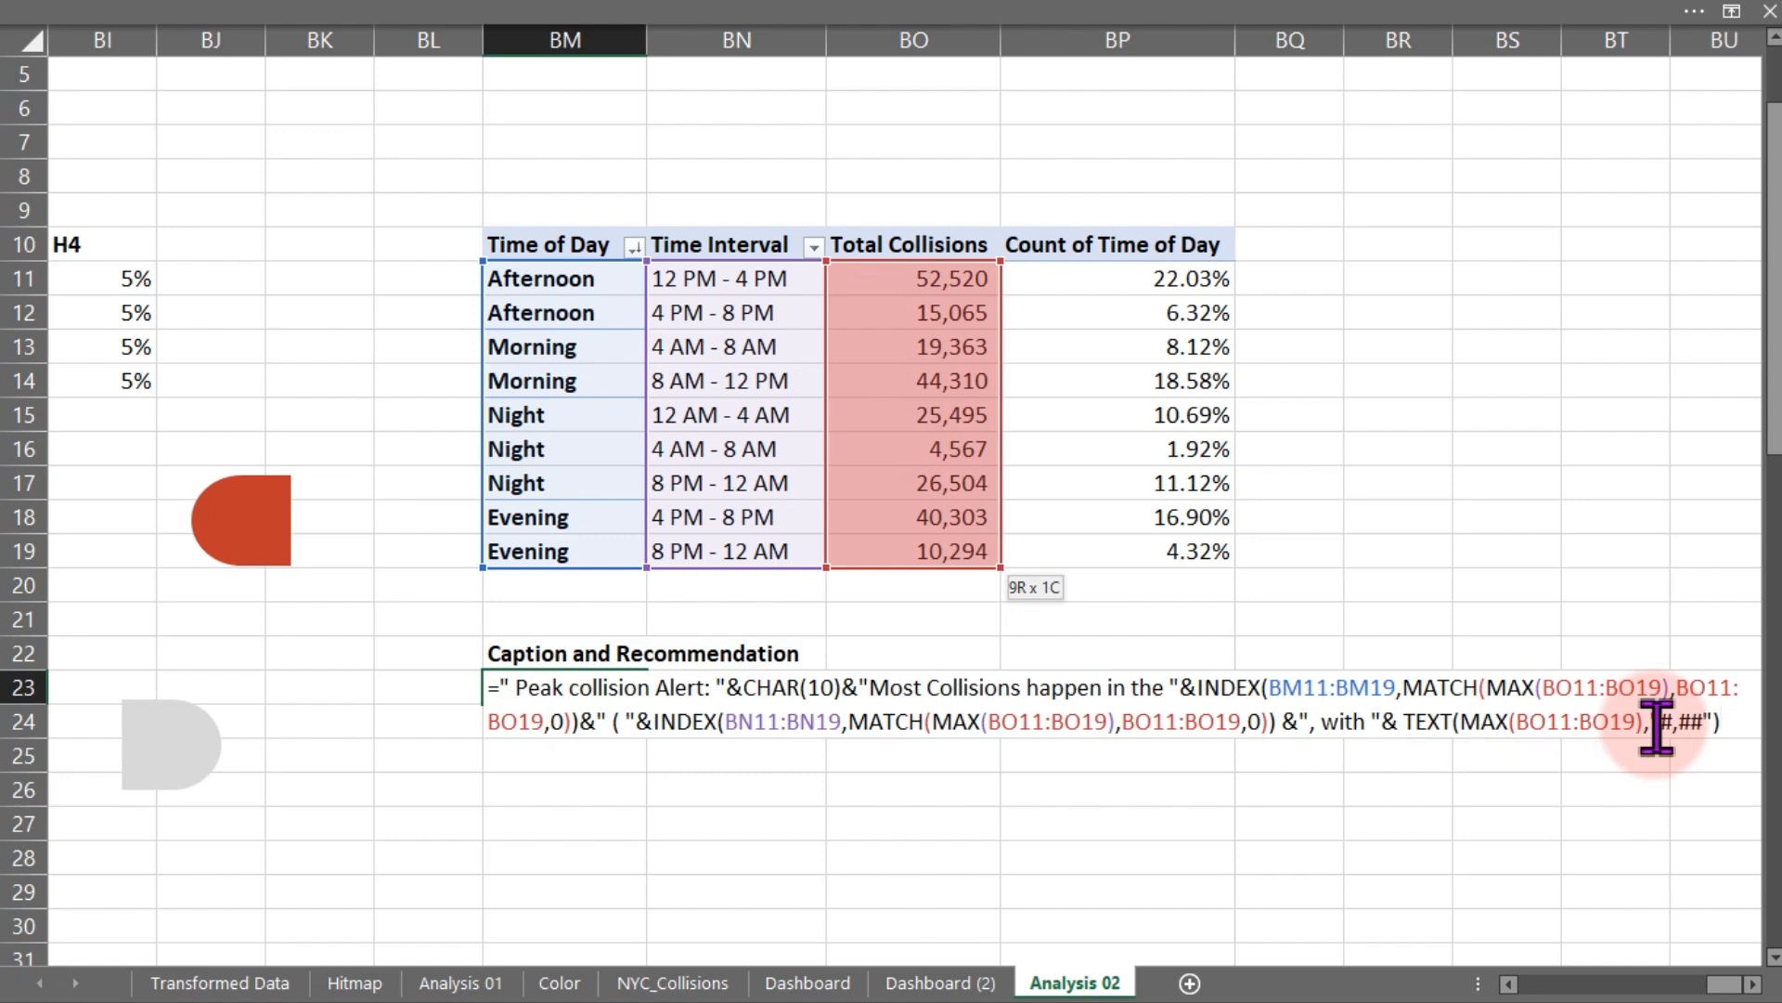
key("Return")
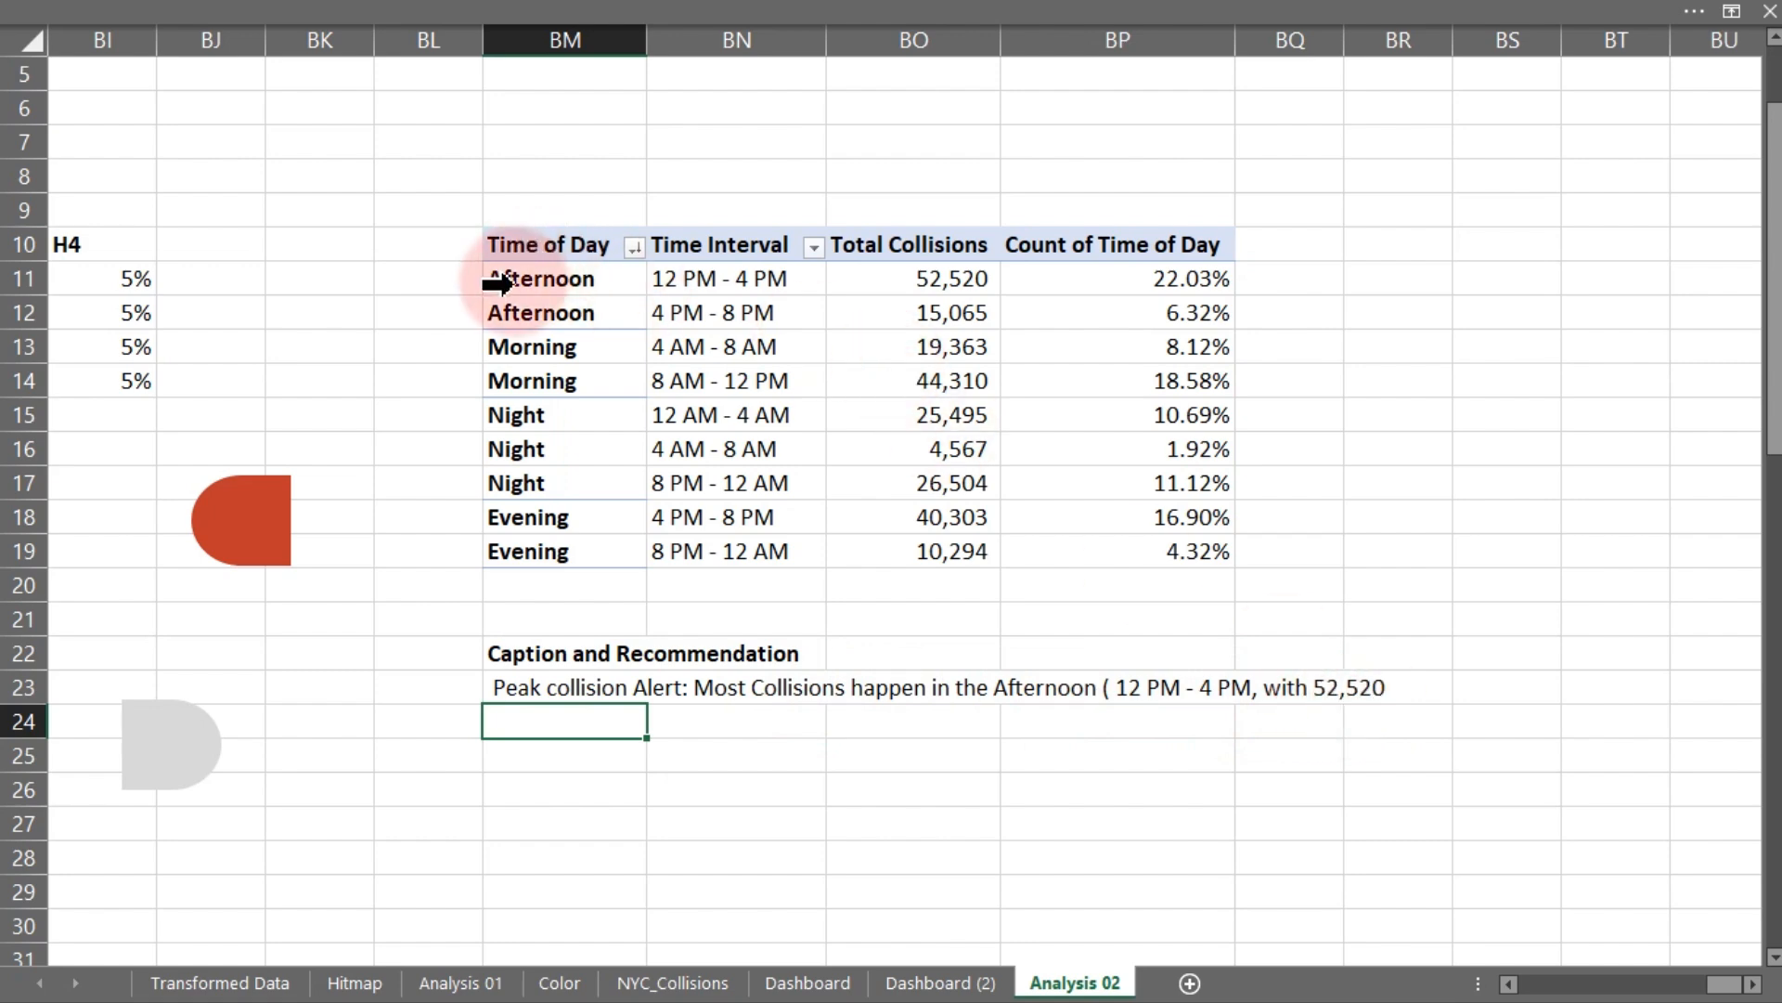
- Close the PivotTable Fields pane, reopen the BM23 formula and append the text "collisions). "
left_click_drag(590, 281, 917, 276)
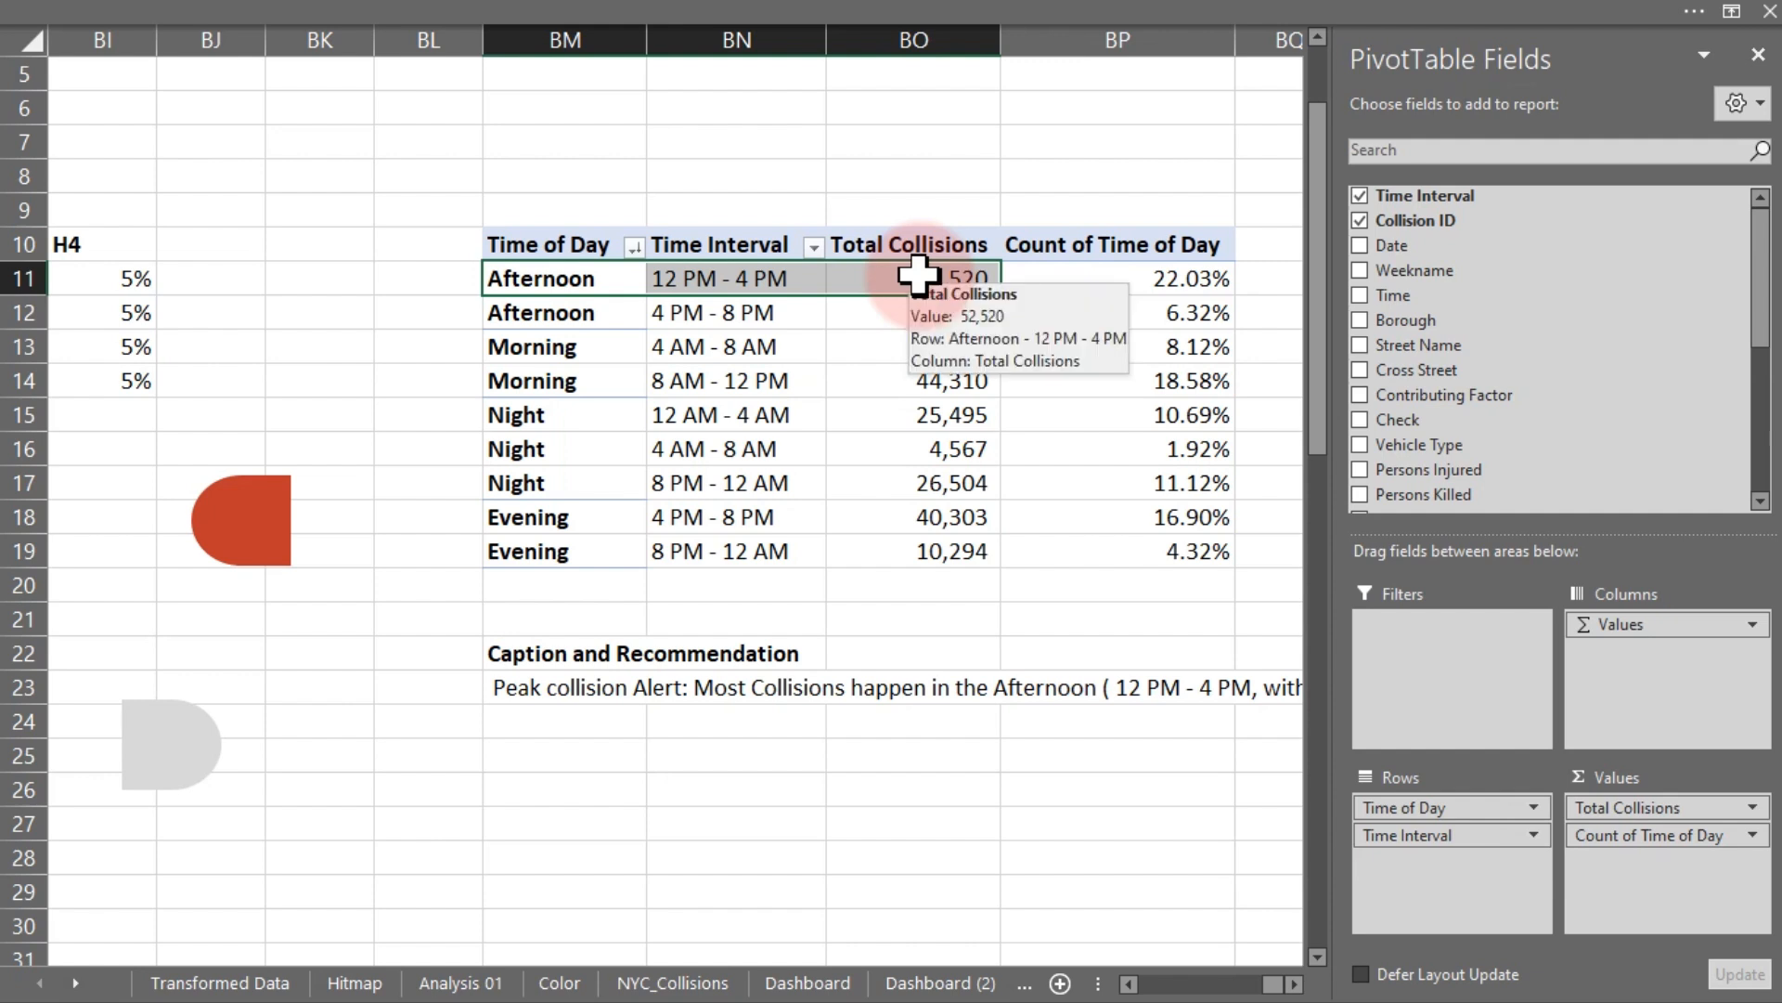
left_click(1758, 56)
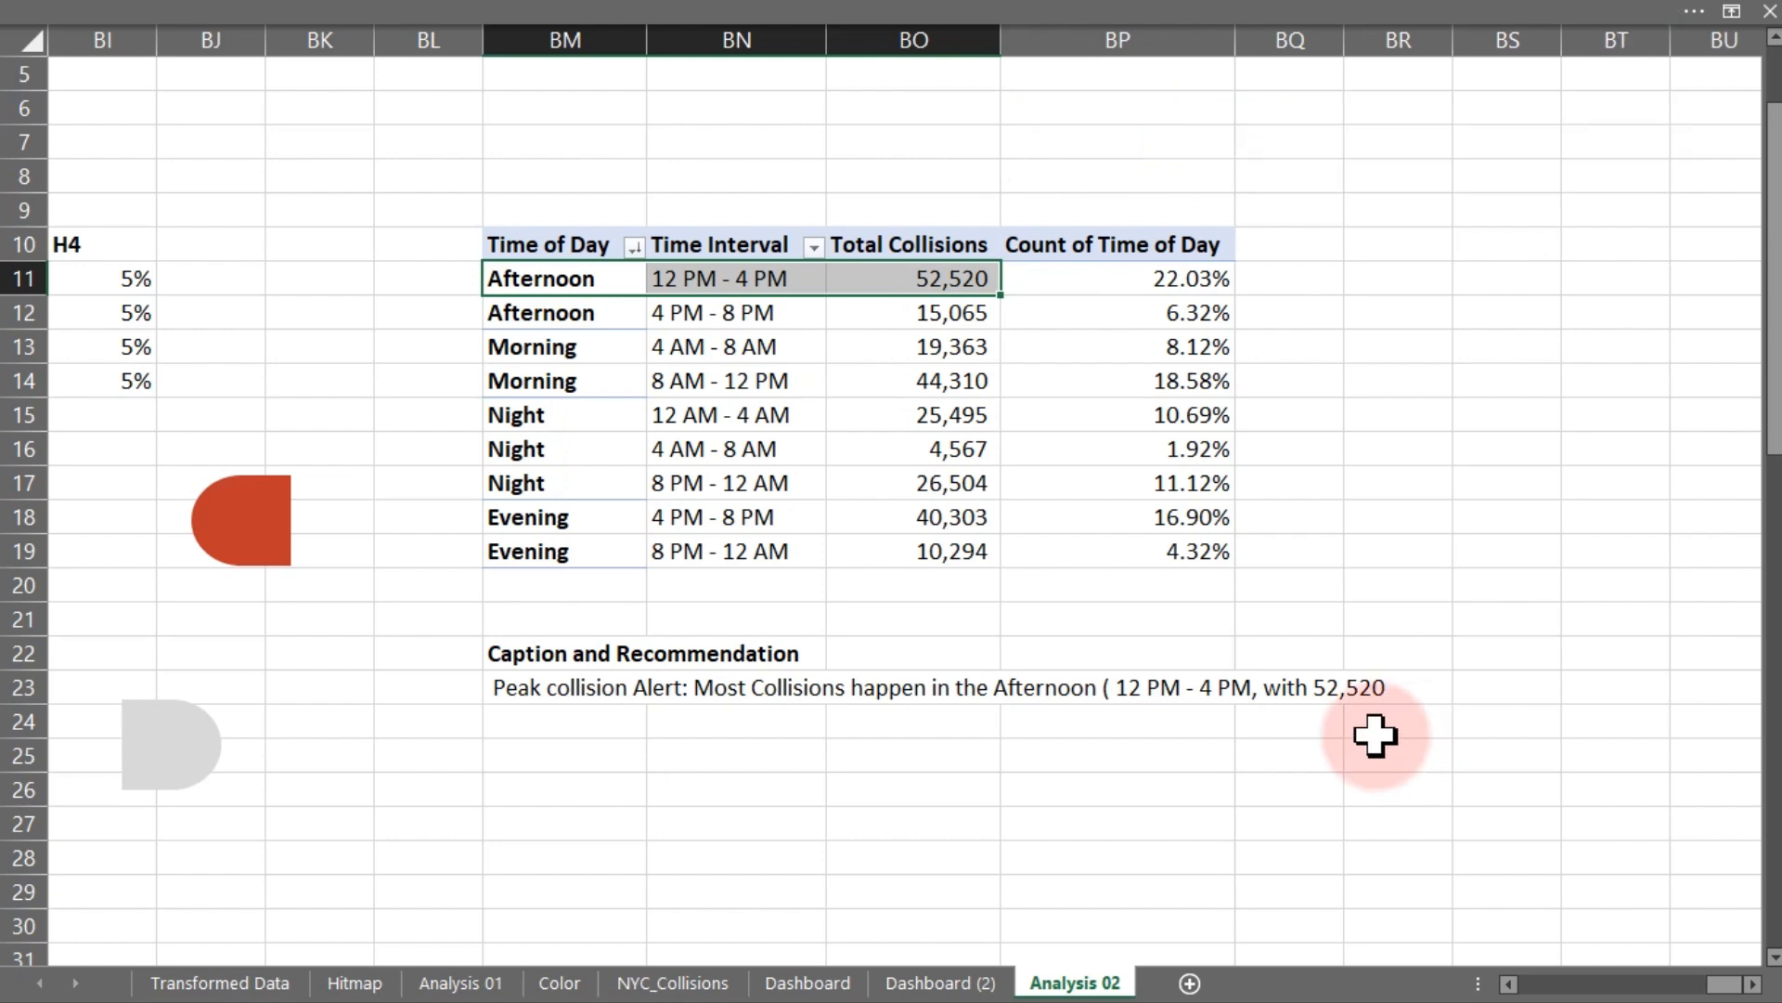
double_click(535, 688)
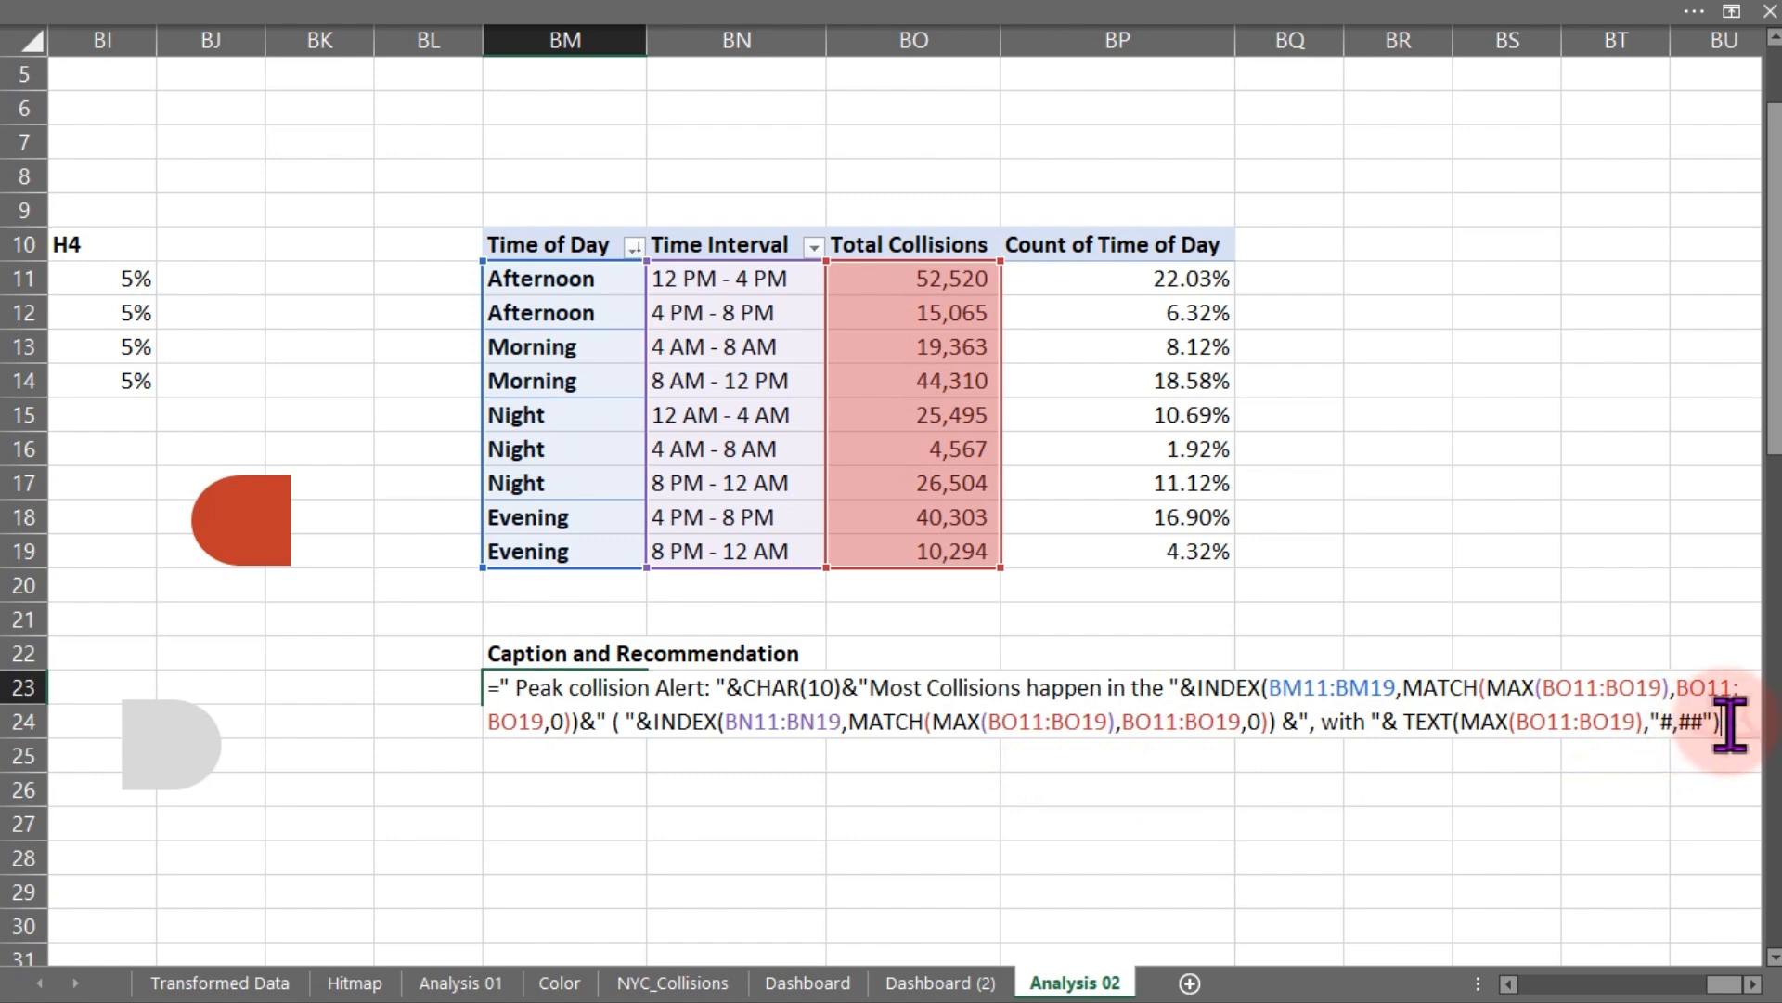
type("&")
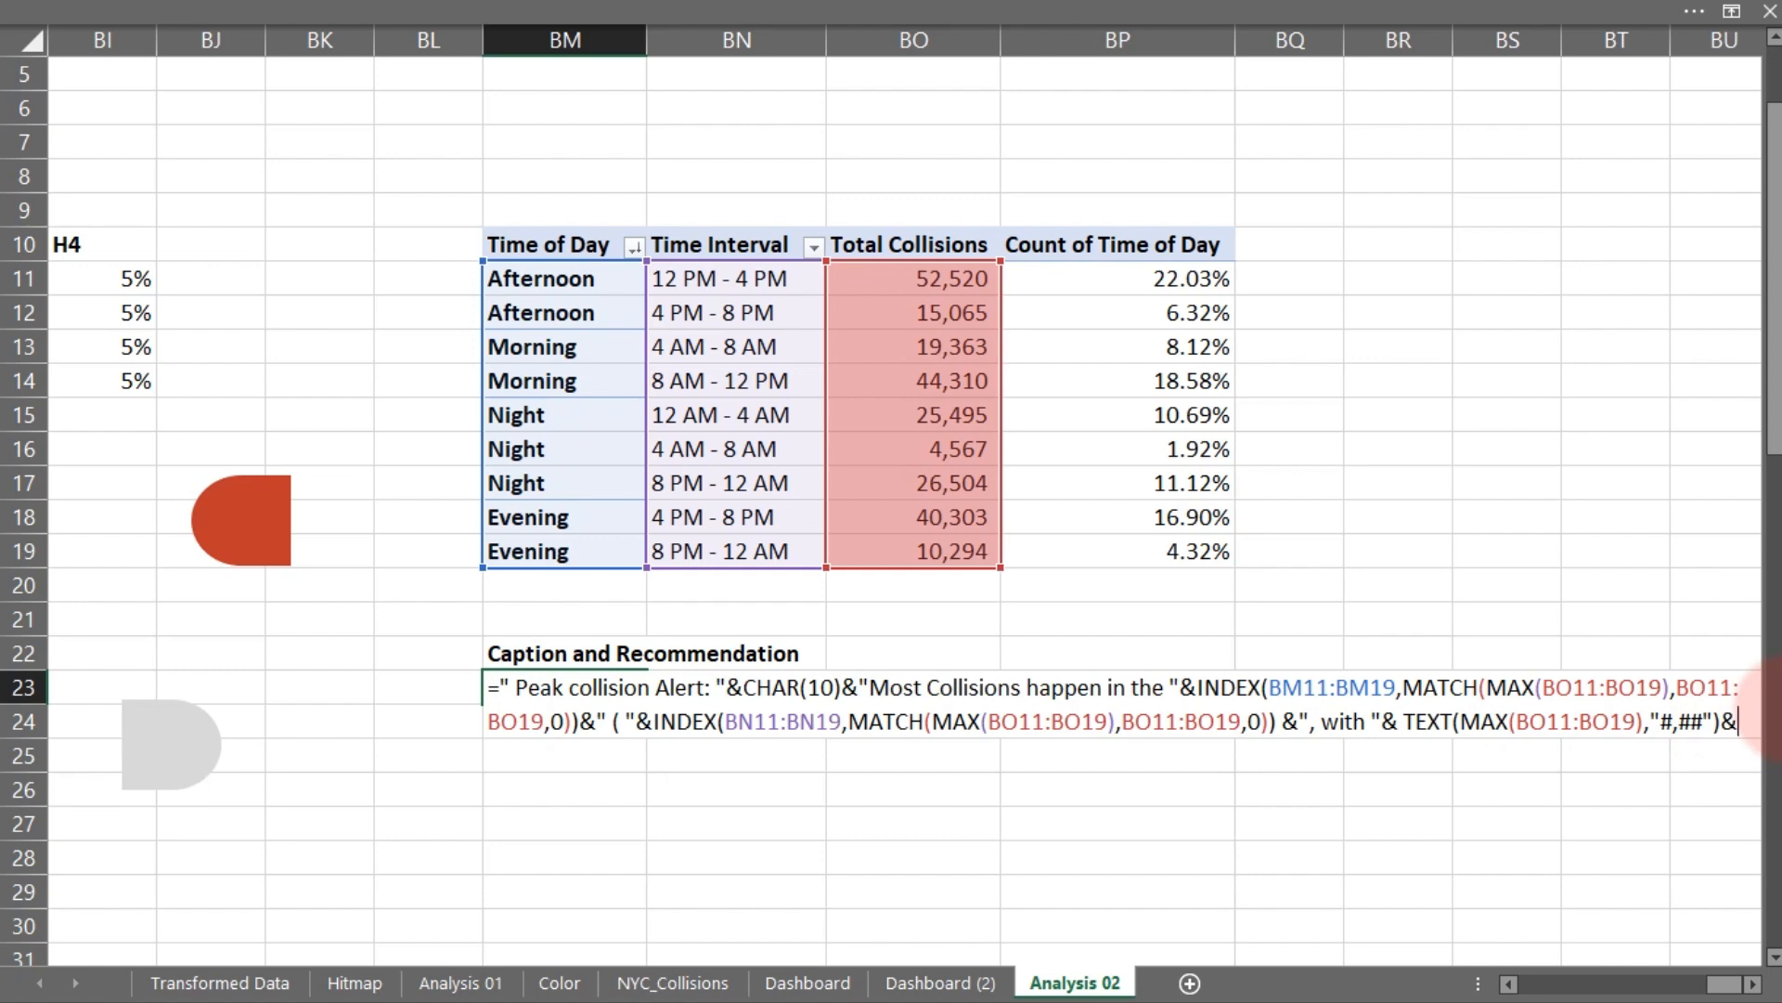
type(" \"")
type("collision")
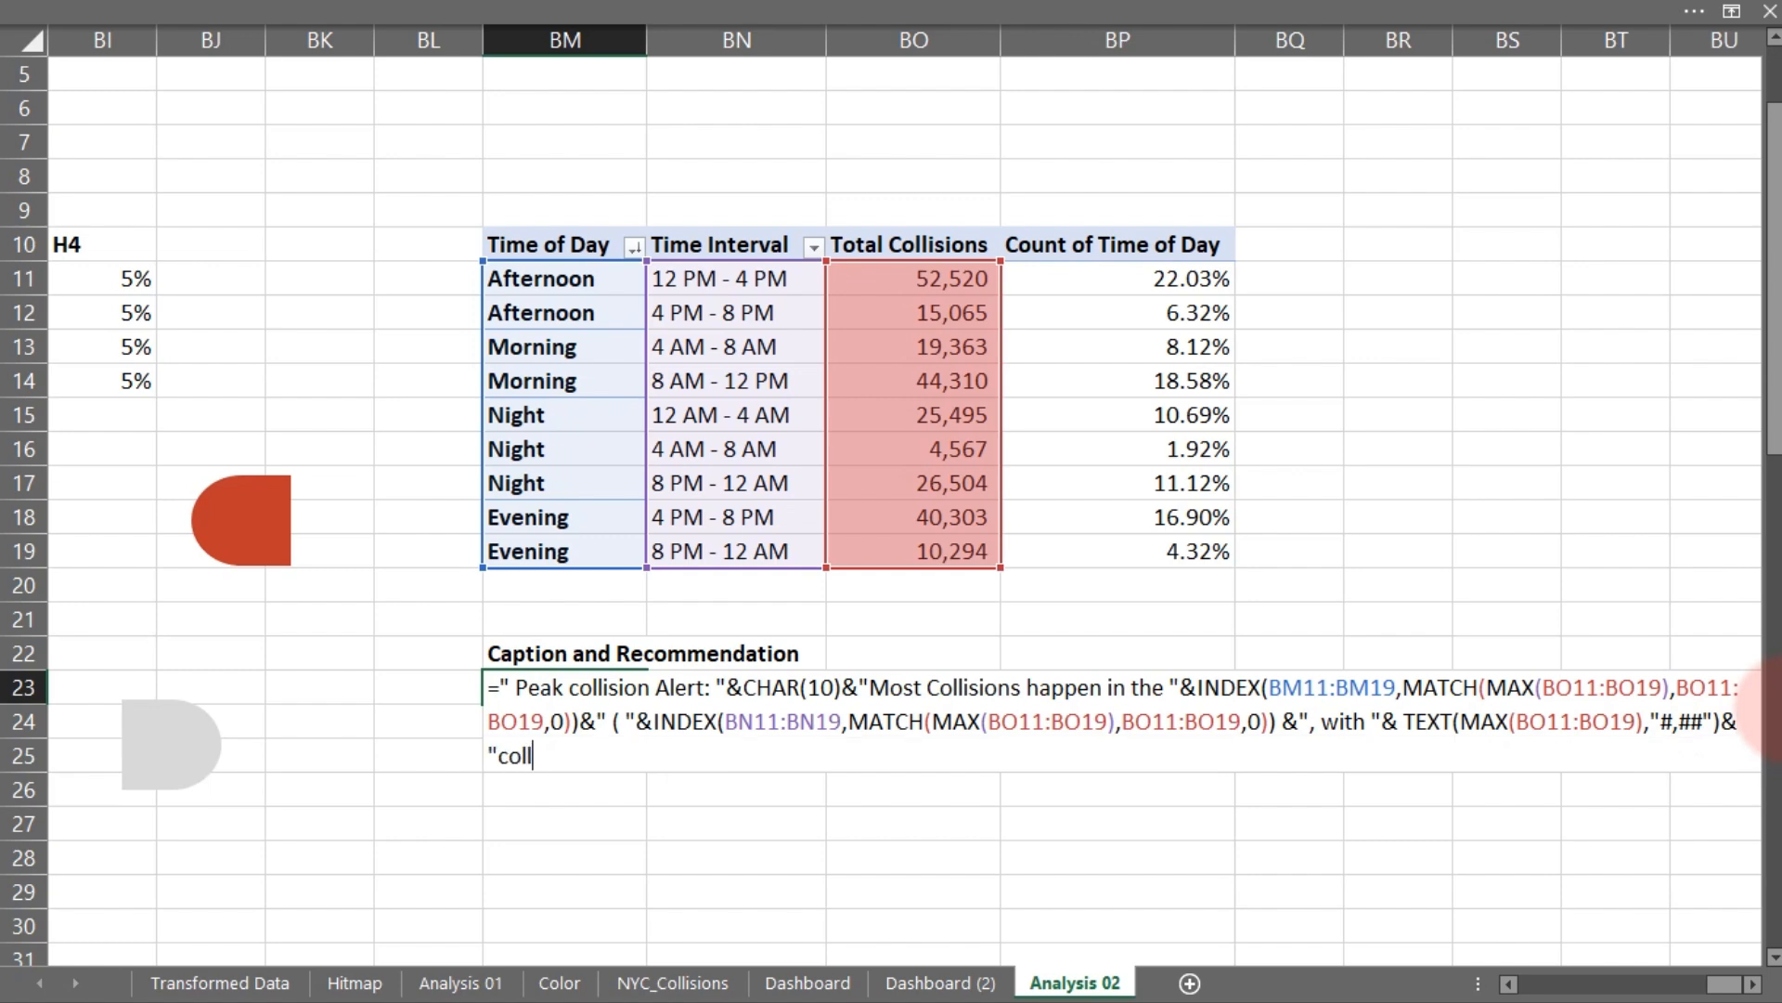
type("s).  \"&cha")
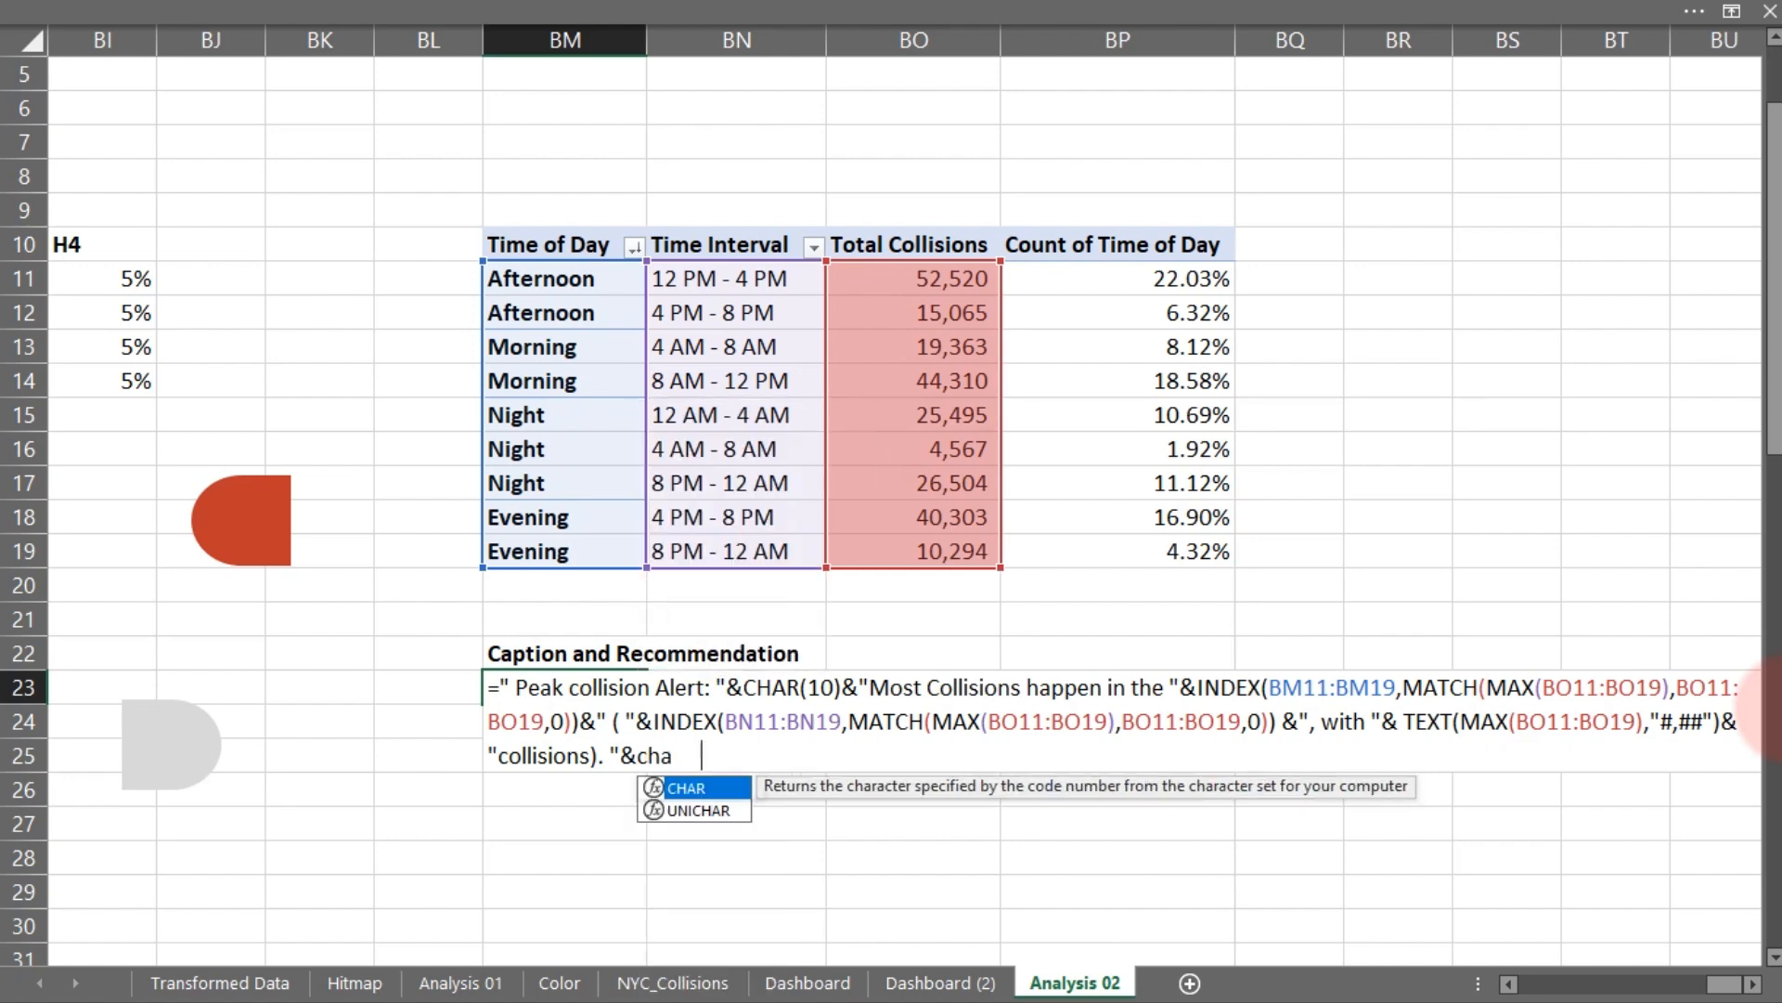
- Append two CHAR(10) line breaks to the BM23 caption formula after the "collisions). " text
key("Tab")
type("10 ")
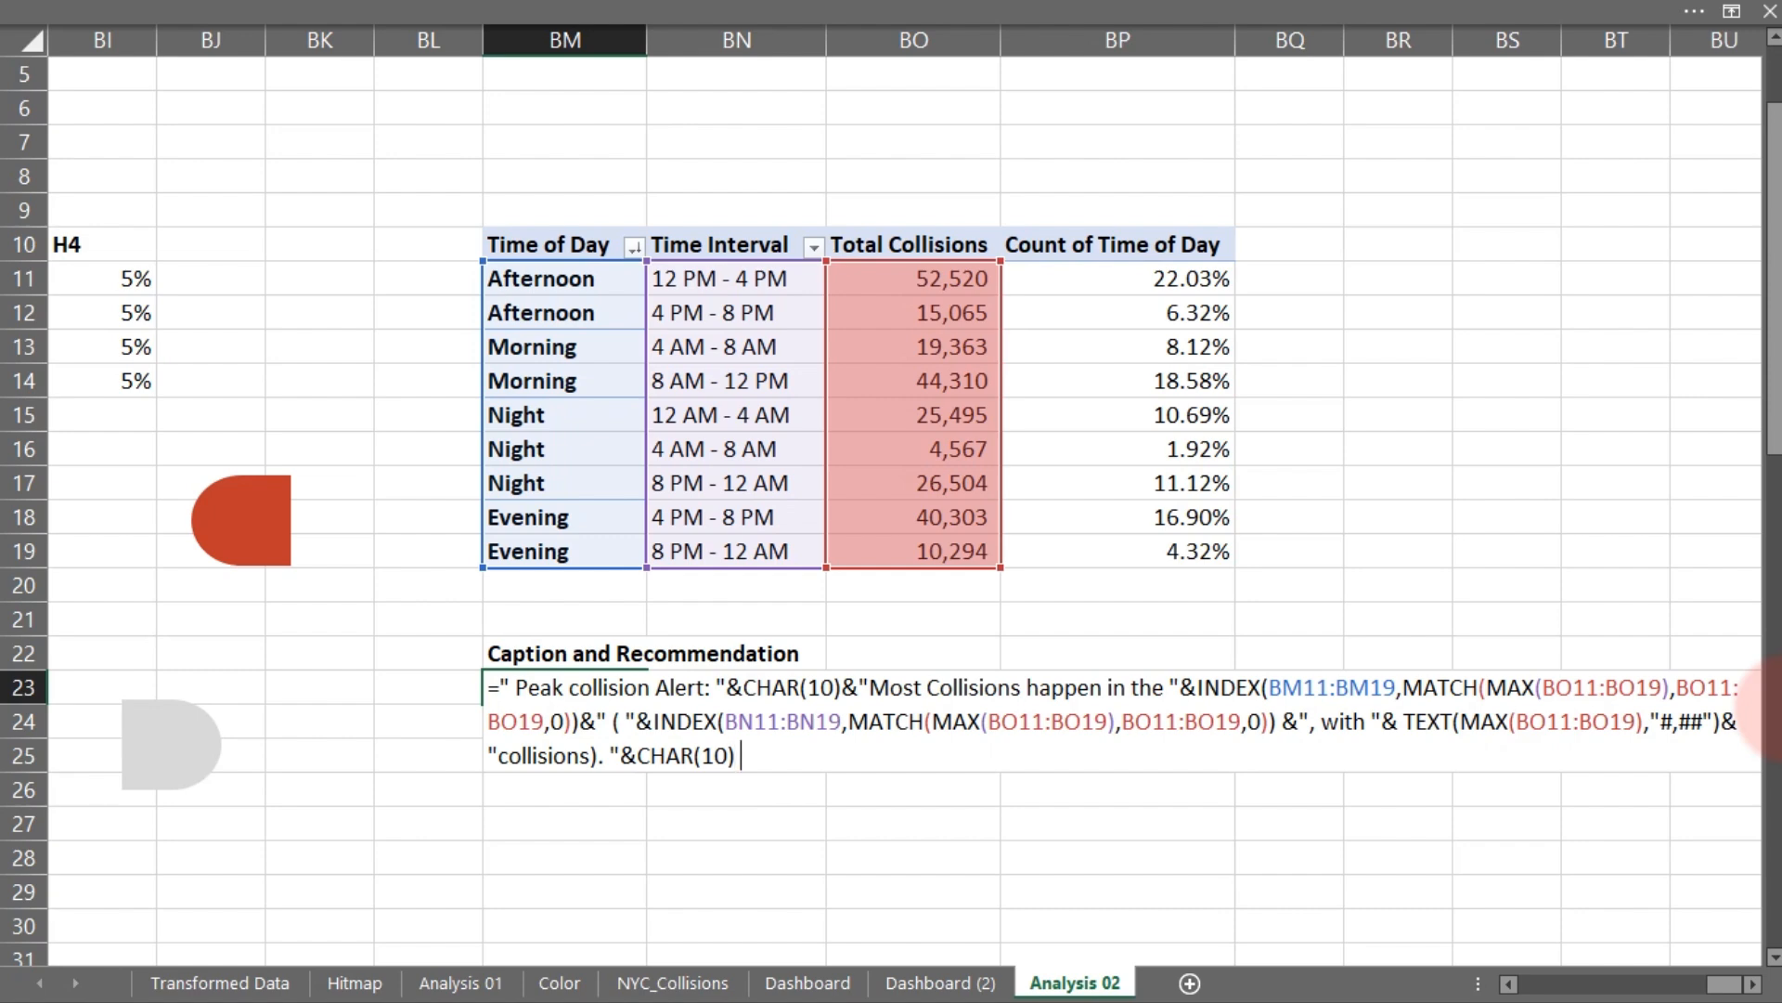
type(" &\" \"&")
key("BackSpace")
key("BackSpace")
key("BackSpace")
key("BackSpace")
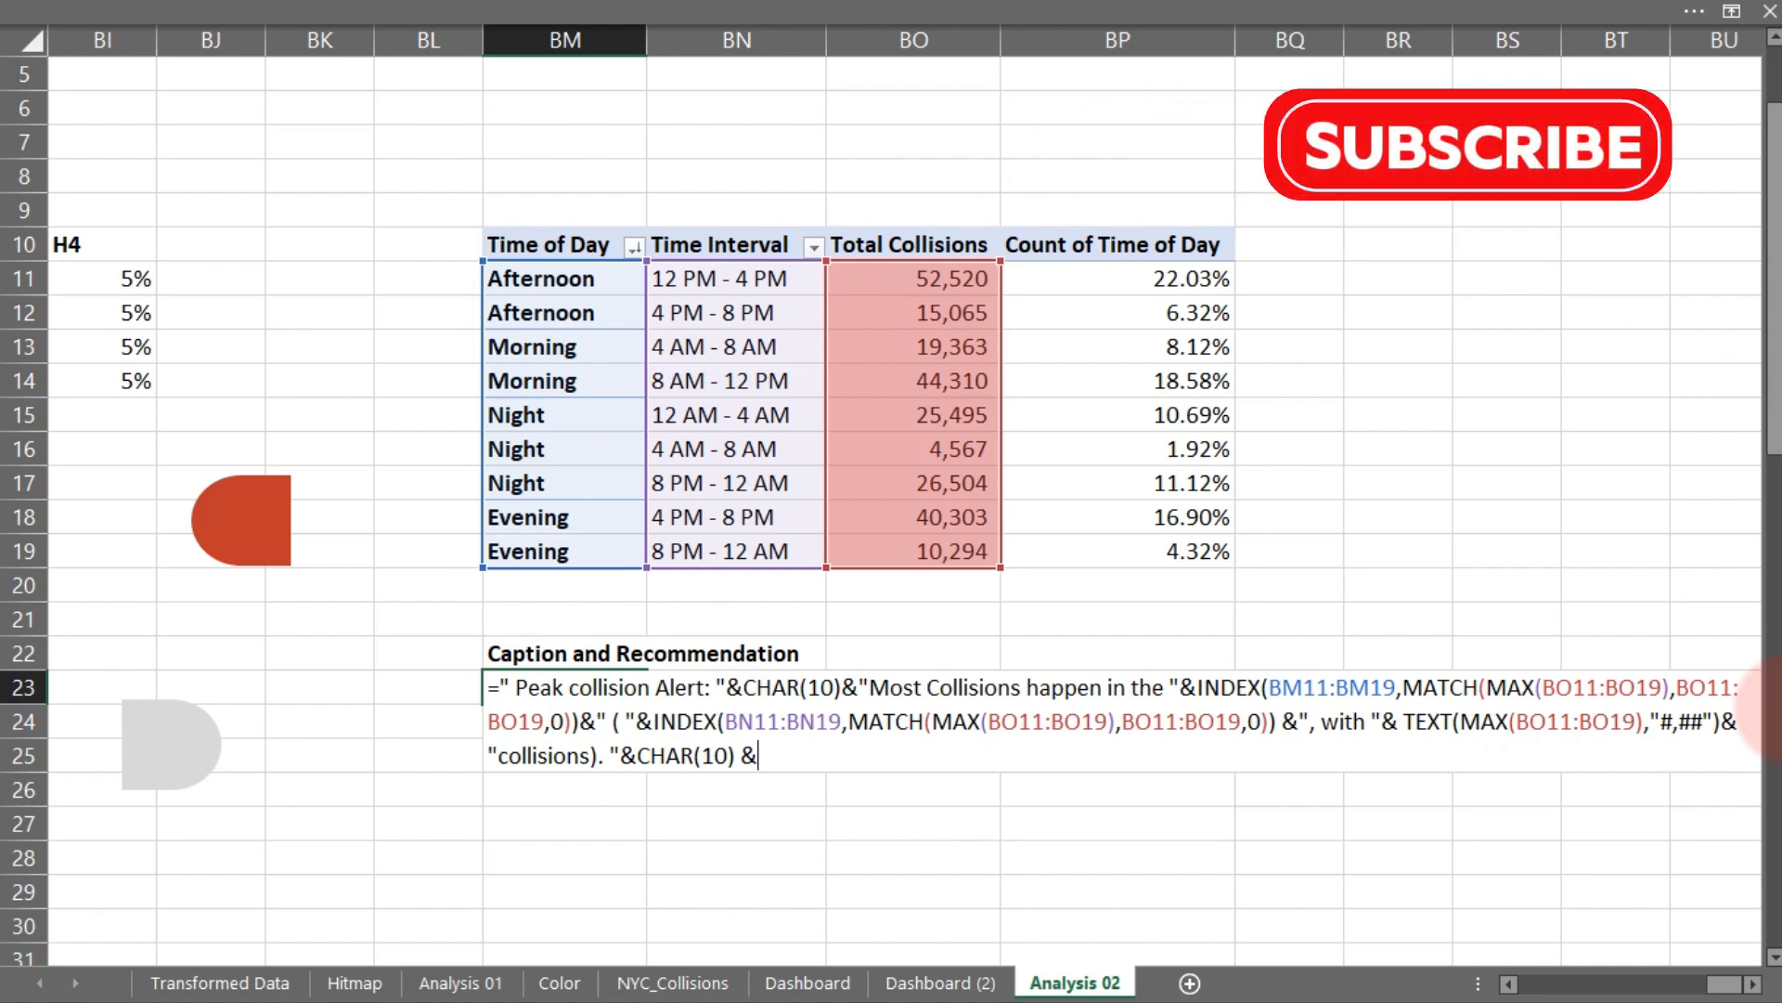
type("cha")
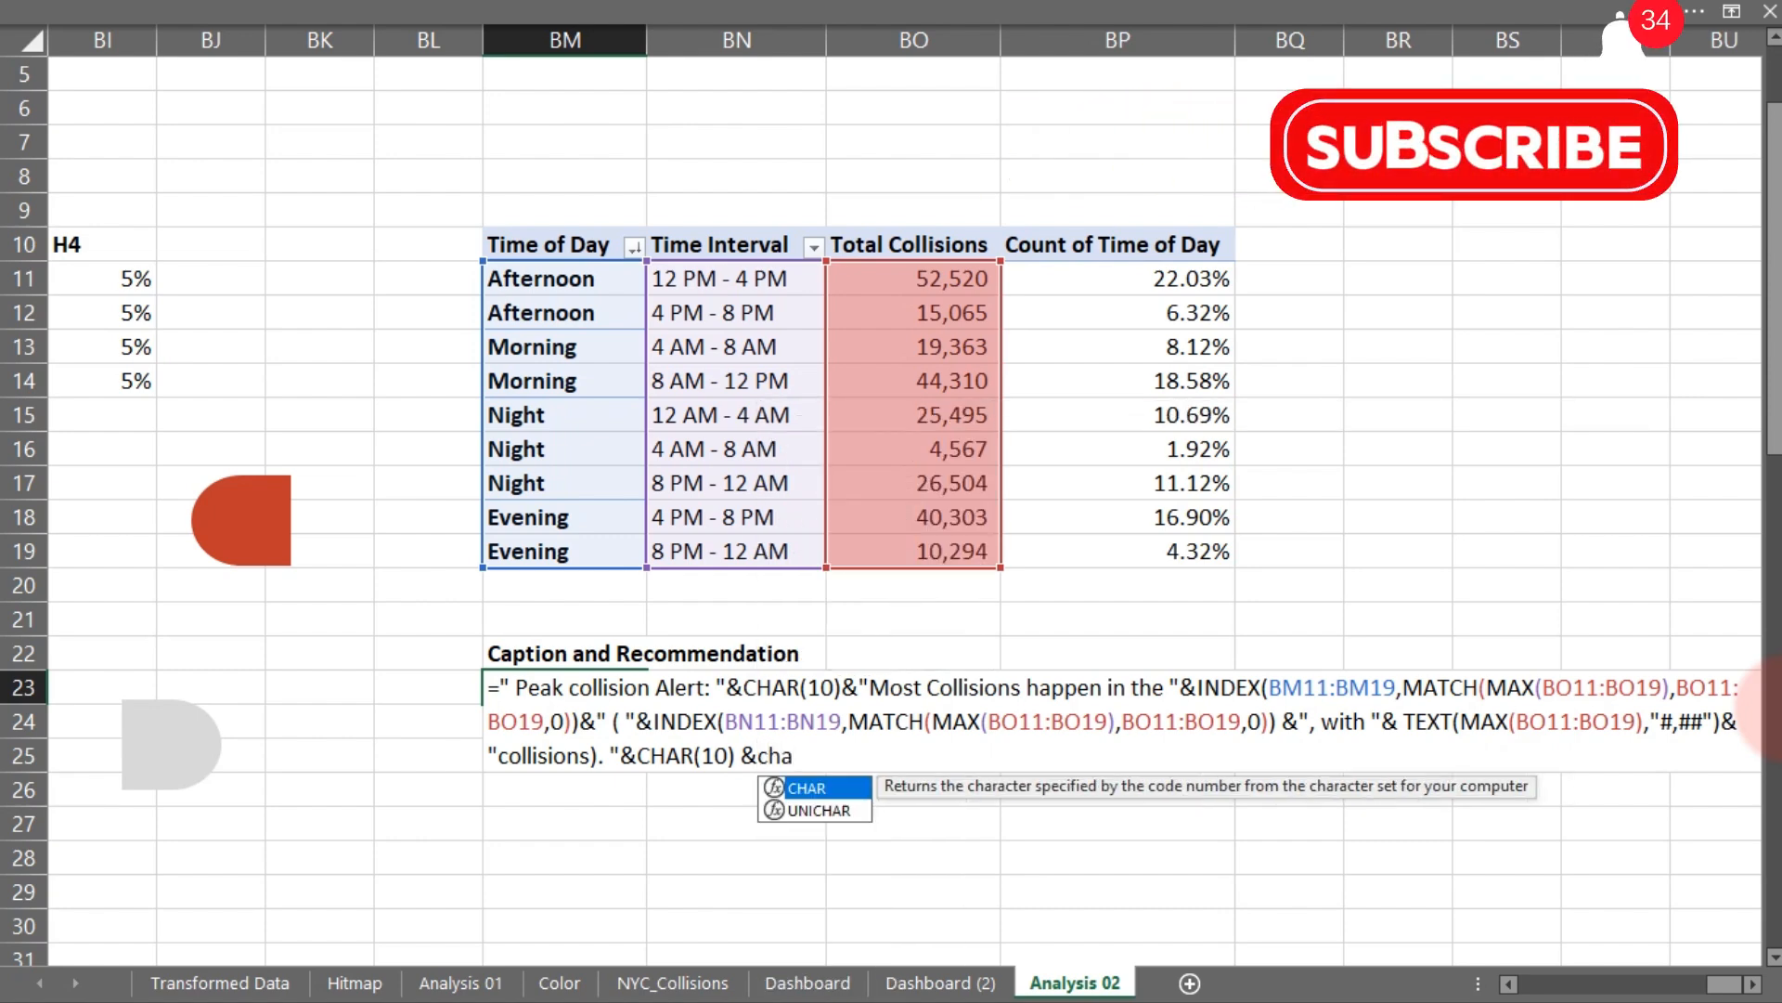
key("Tab")
type("10)")
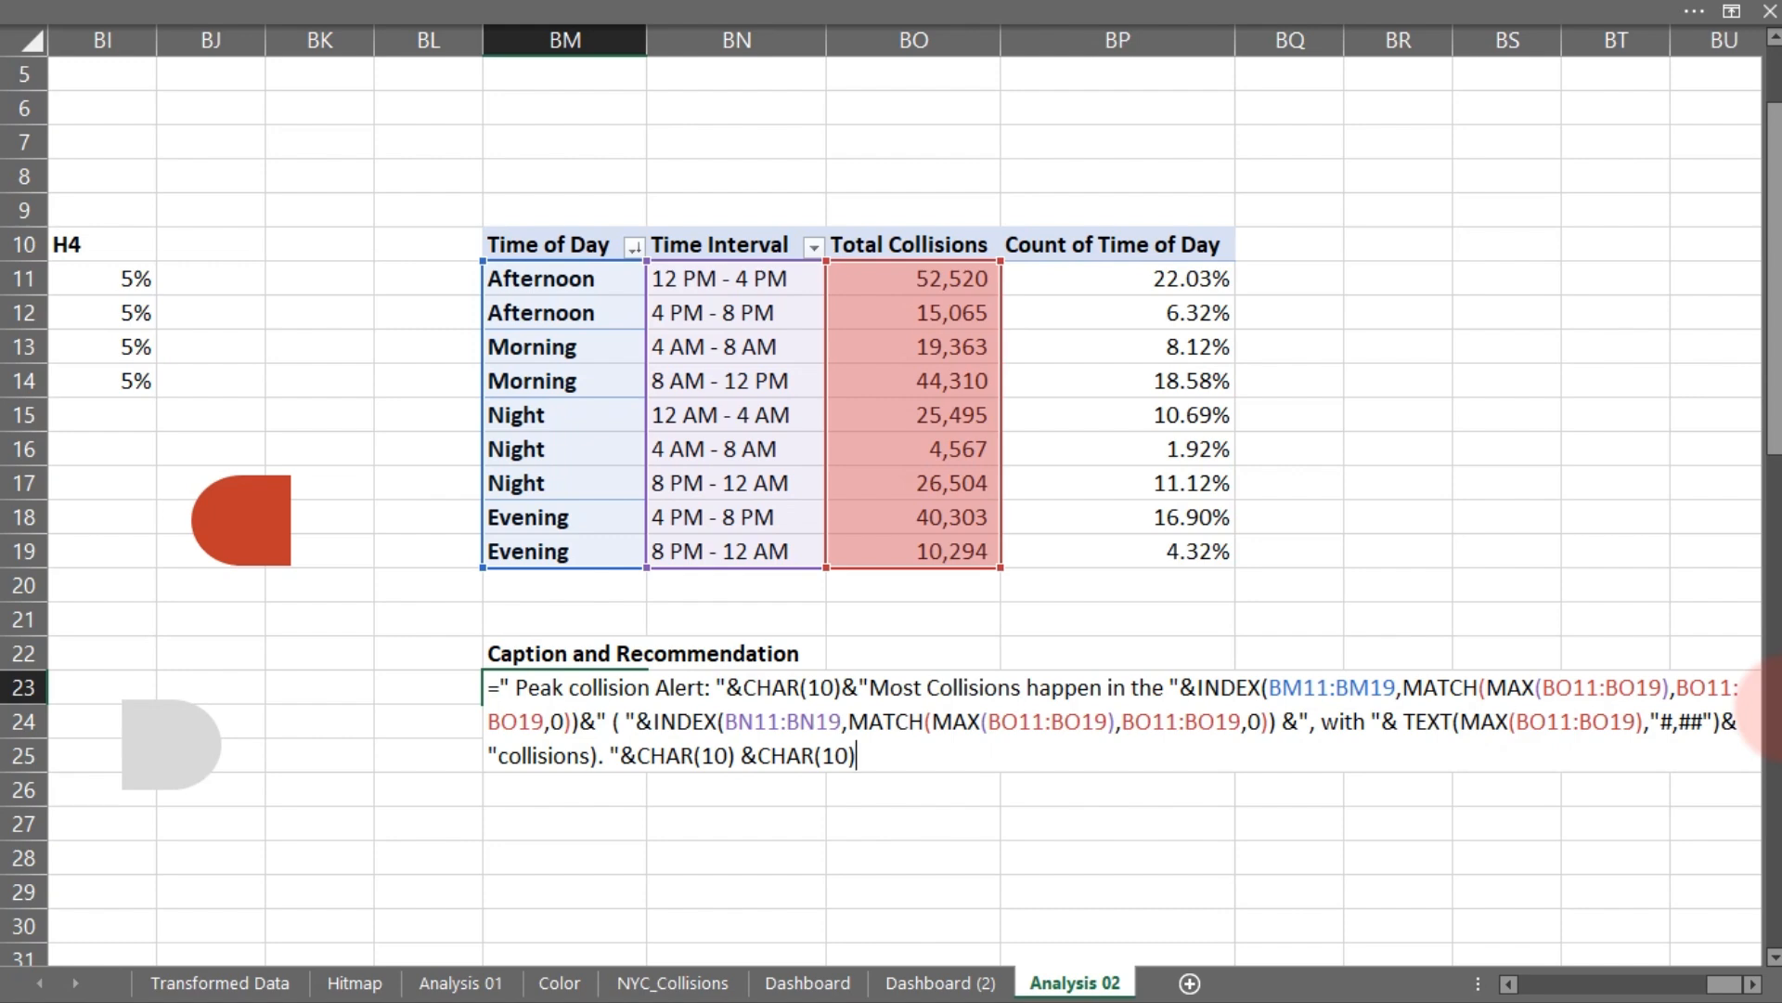
type("& \"")
- Start a new text string in the formula and insert a pushpin emoji into it
key("super+period")
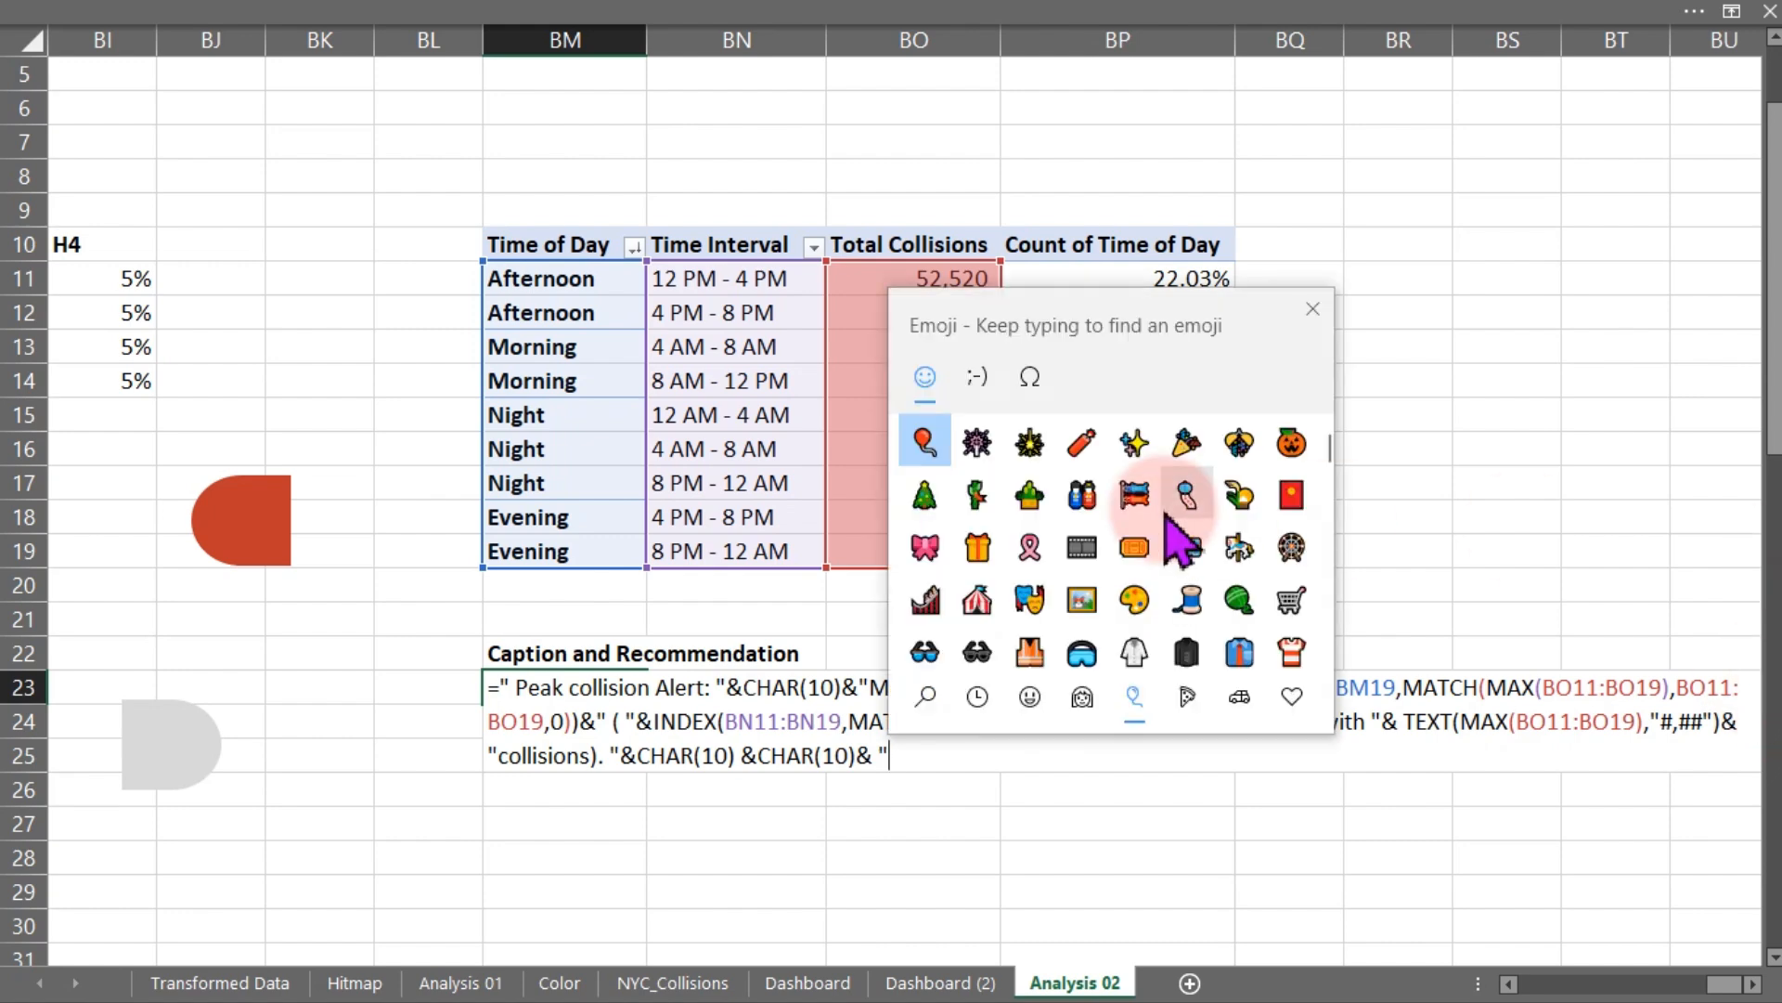
left_click_drag(1330, 448, 1324, 648)
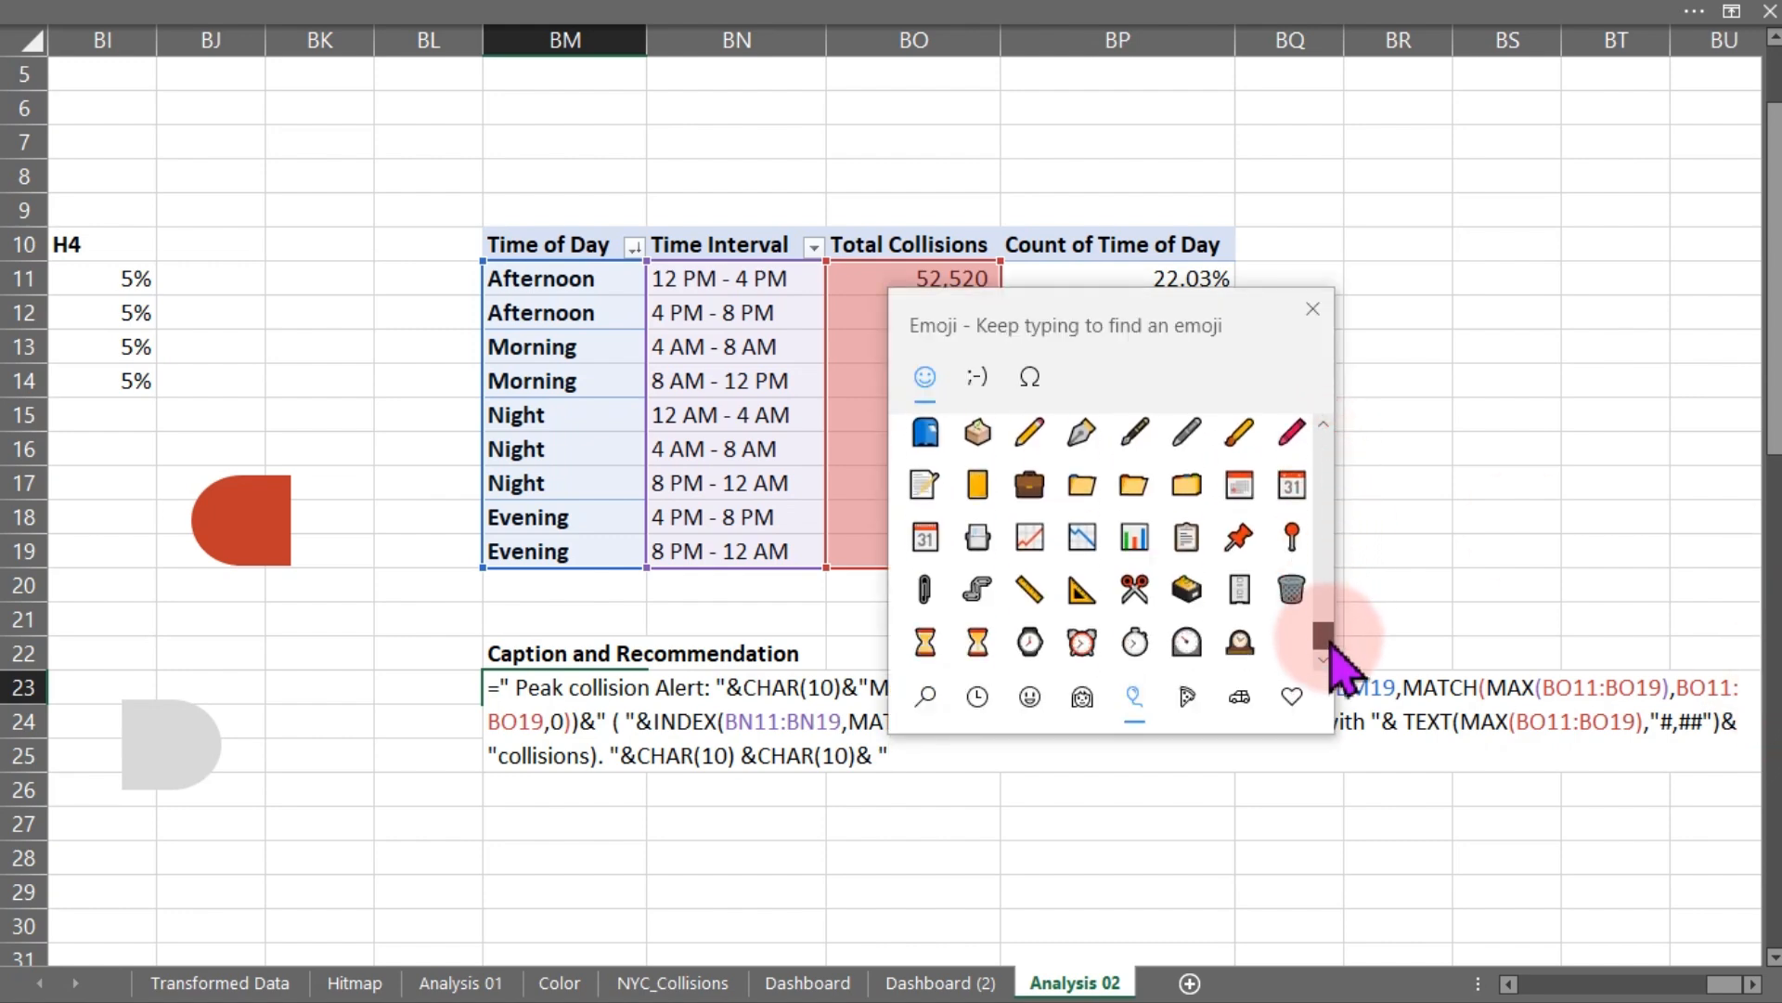
left_click(1241, 538)
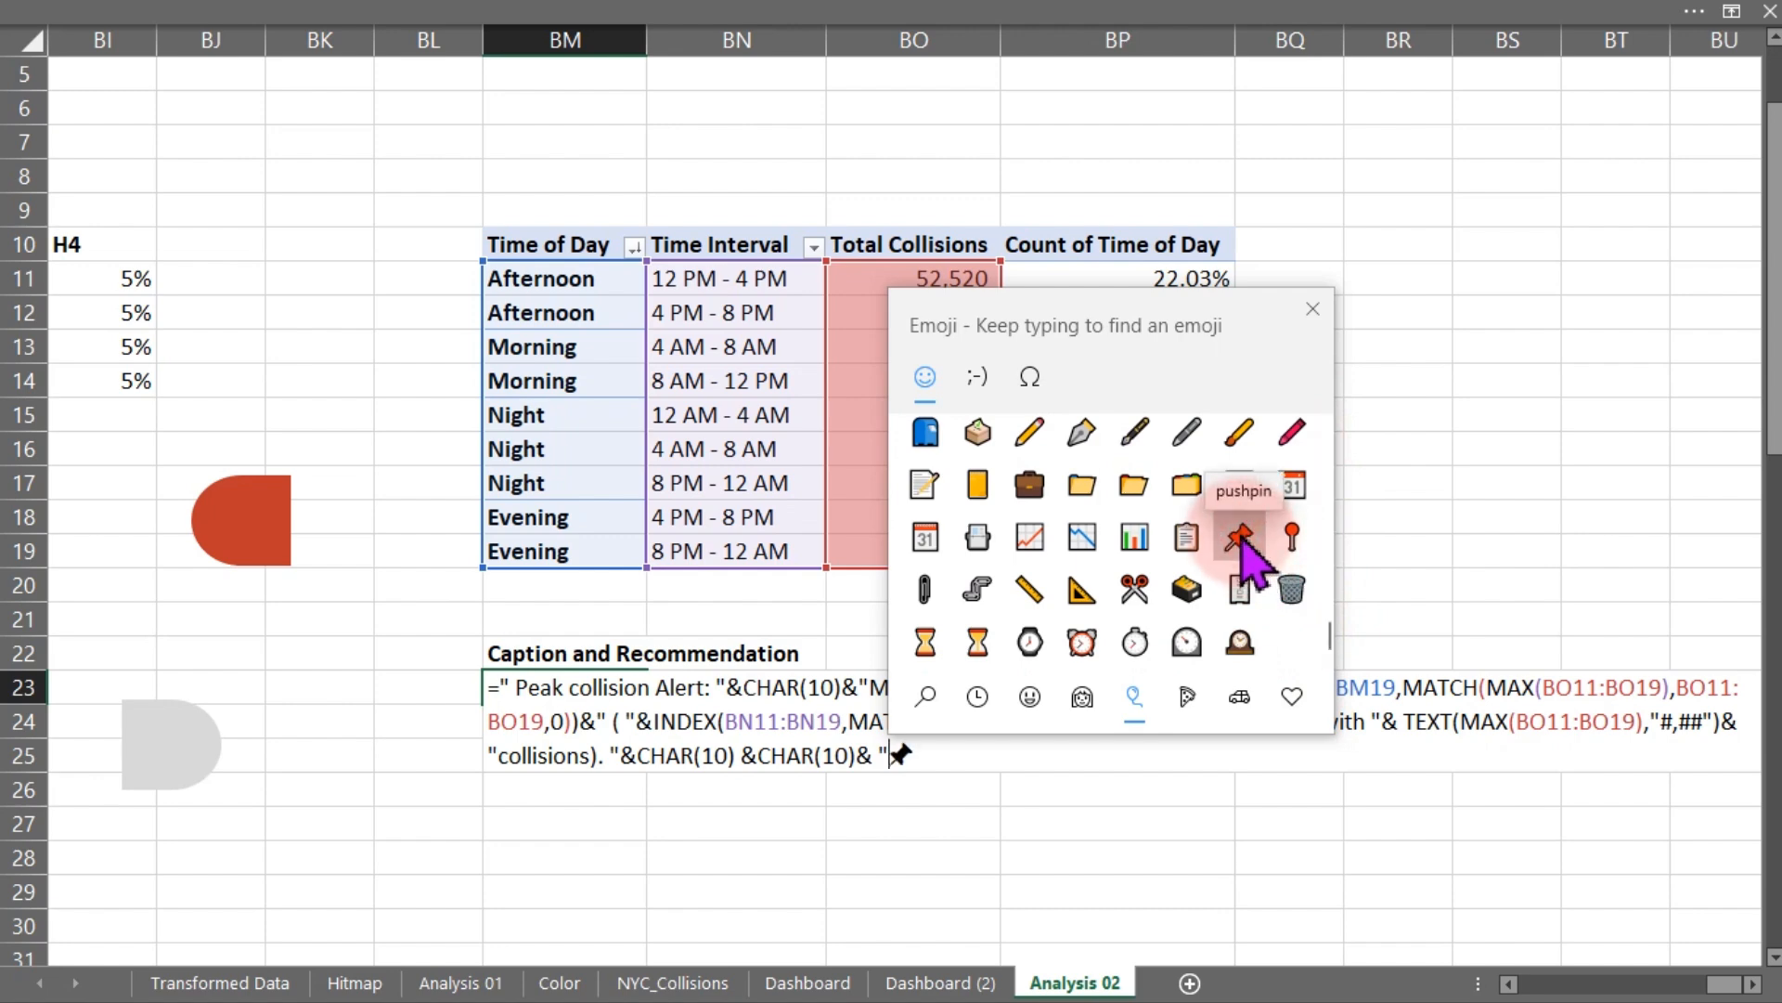
left_click(1316, 310)
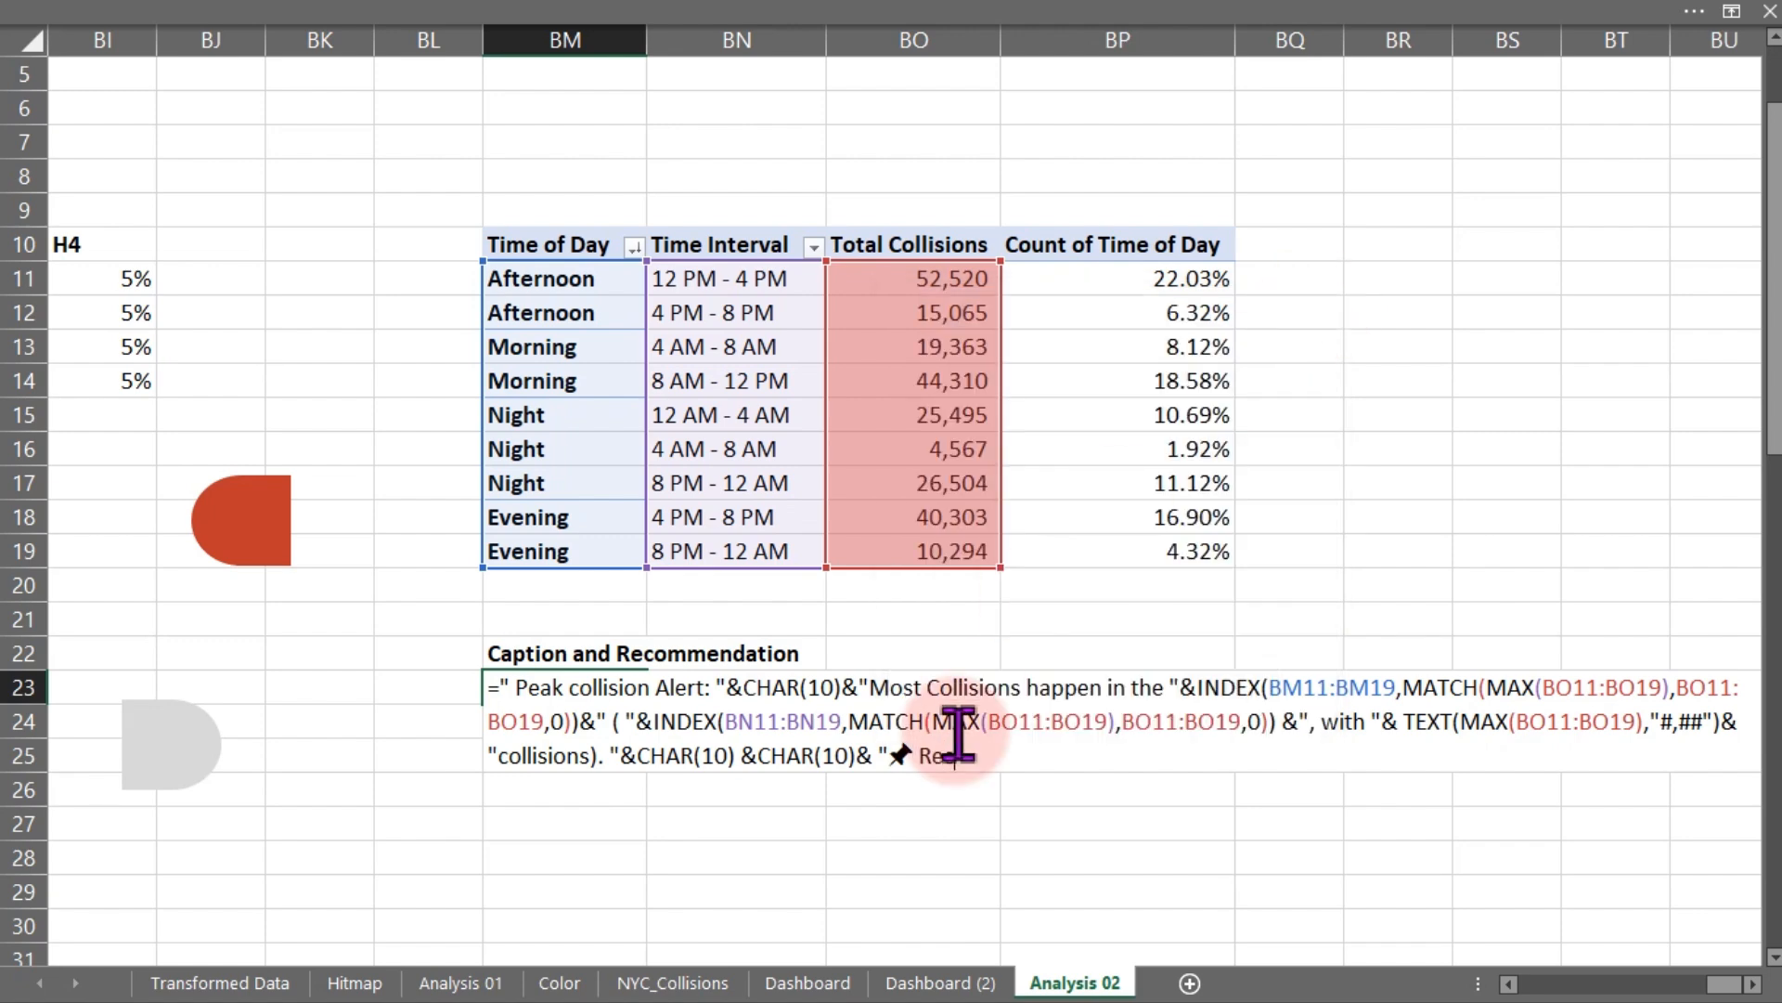
- Add the text "Recommendation: " after the pushpin, followed by another CHAR(10) line break
type("mee")
type("m")
type("endation")
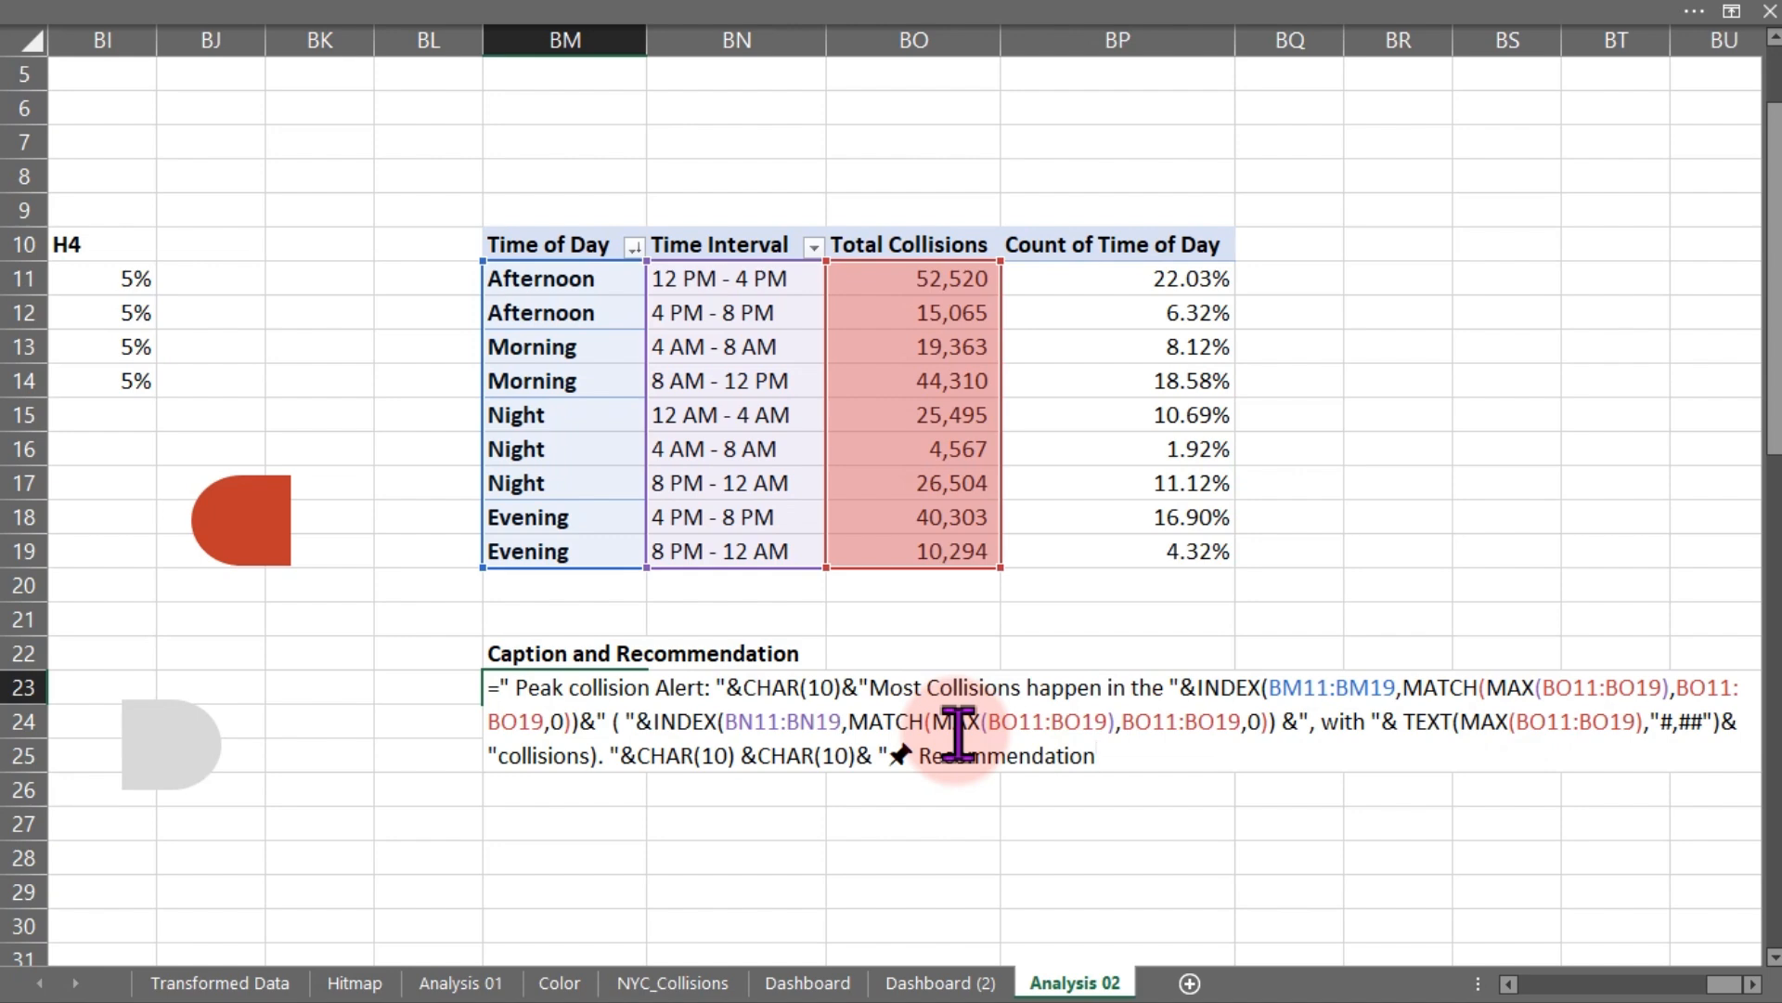
type(": \"&cha")
key("Tab")
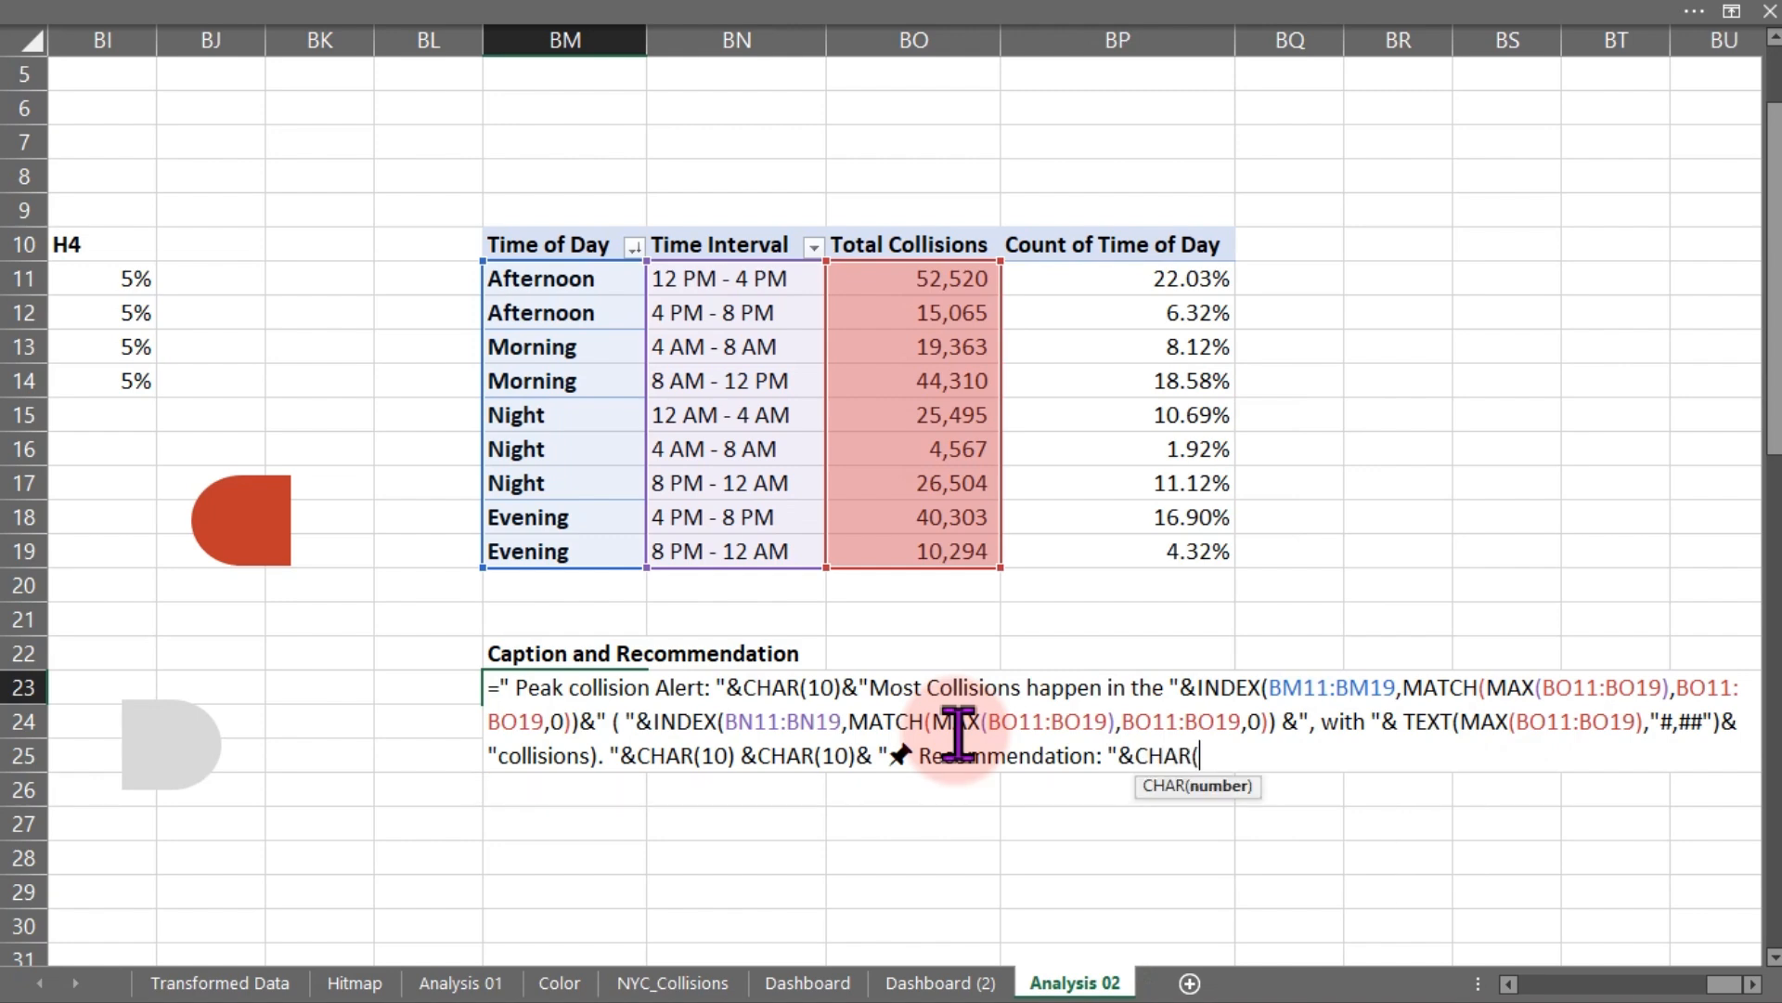
type("10)")
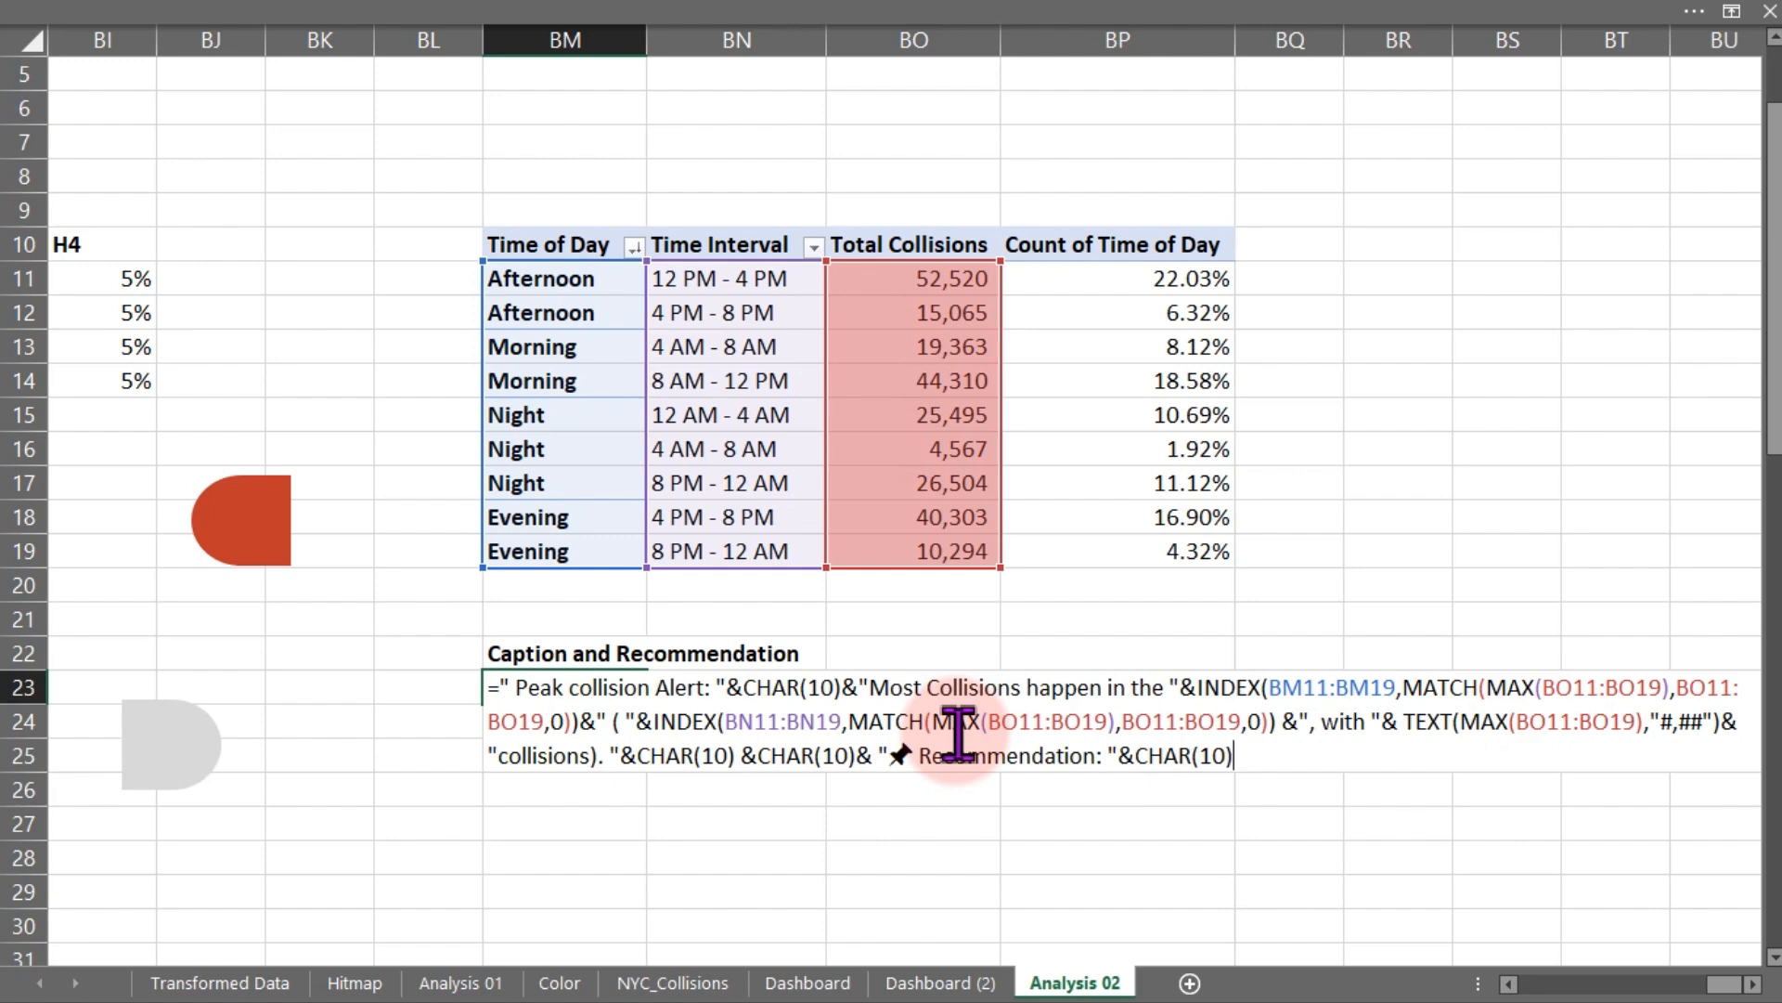
type("&\" P riotize vis")
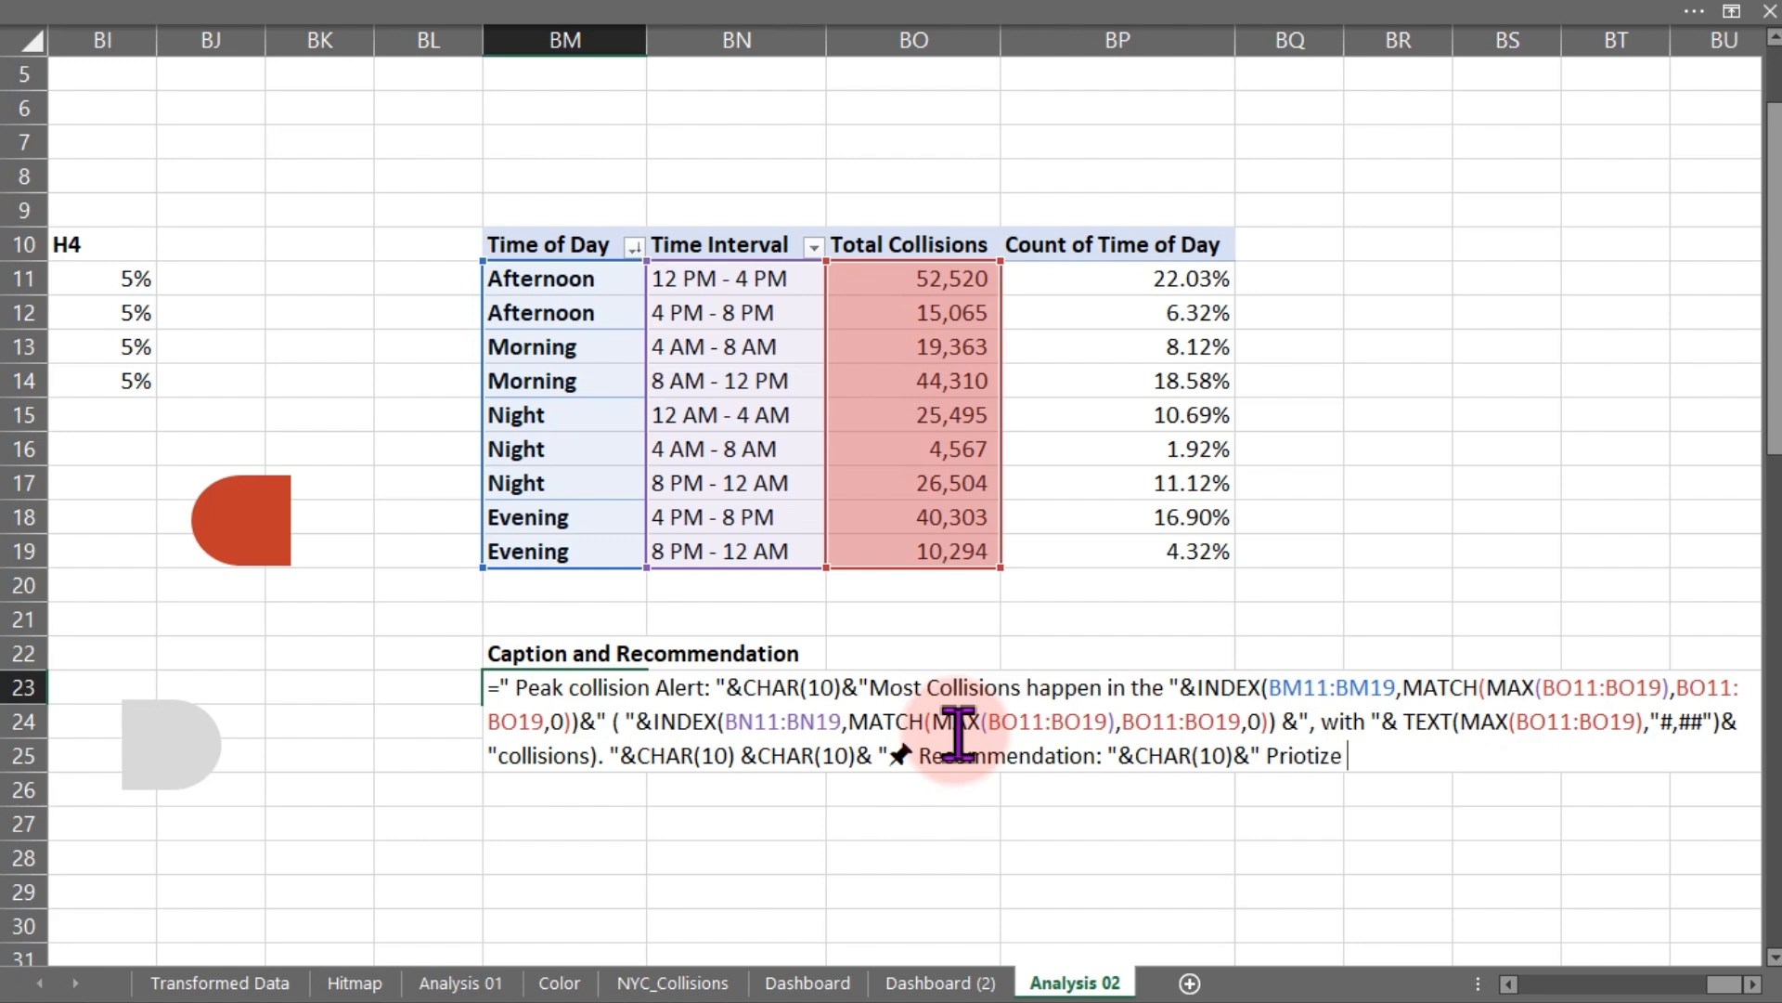
type("ibilit")
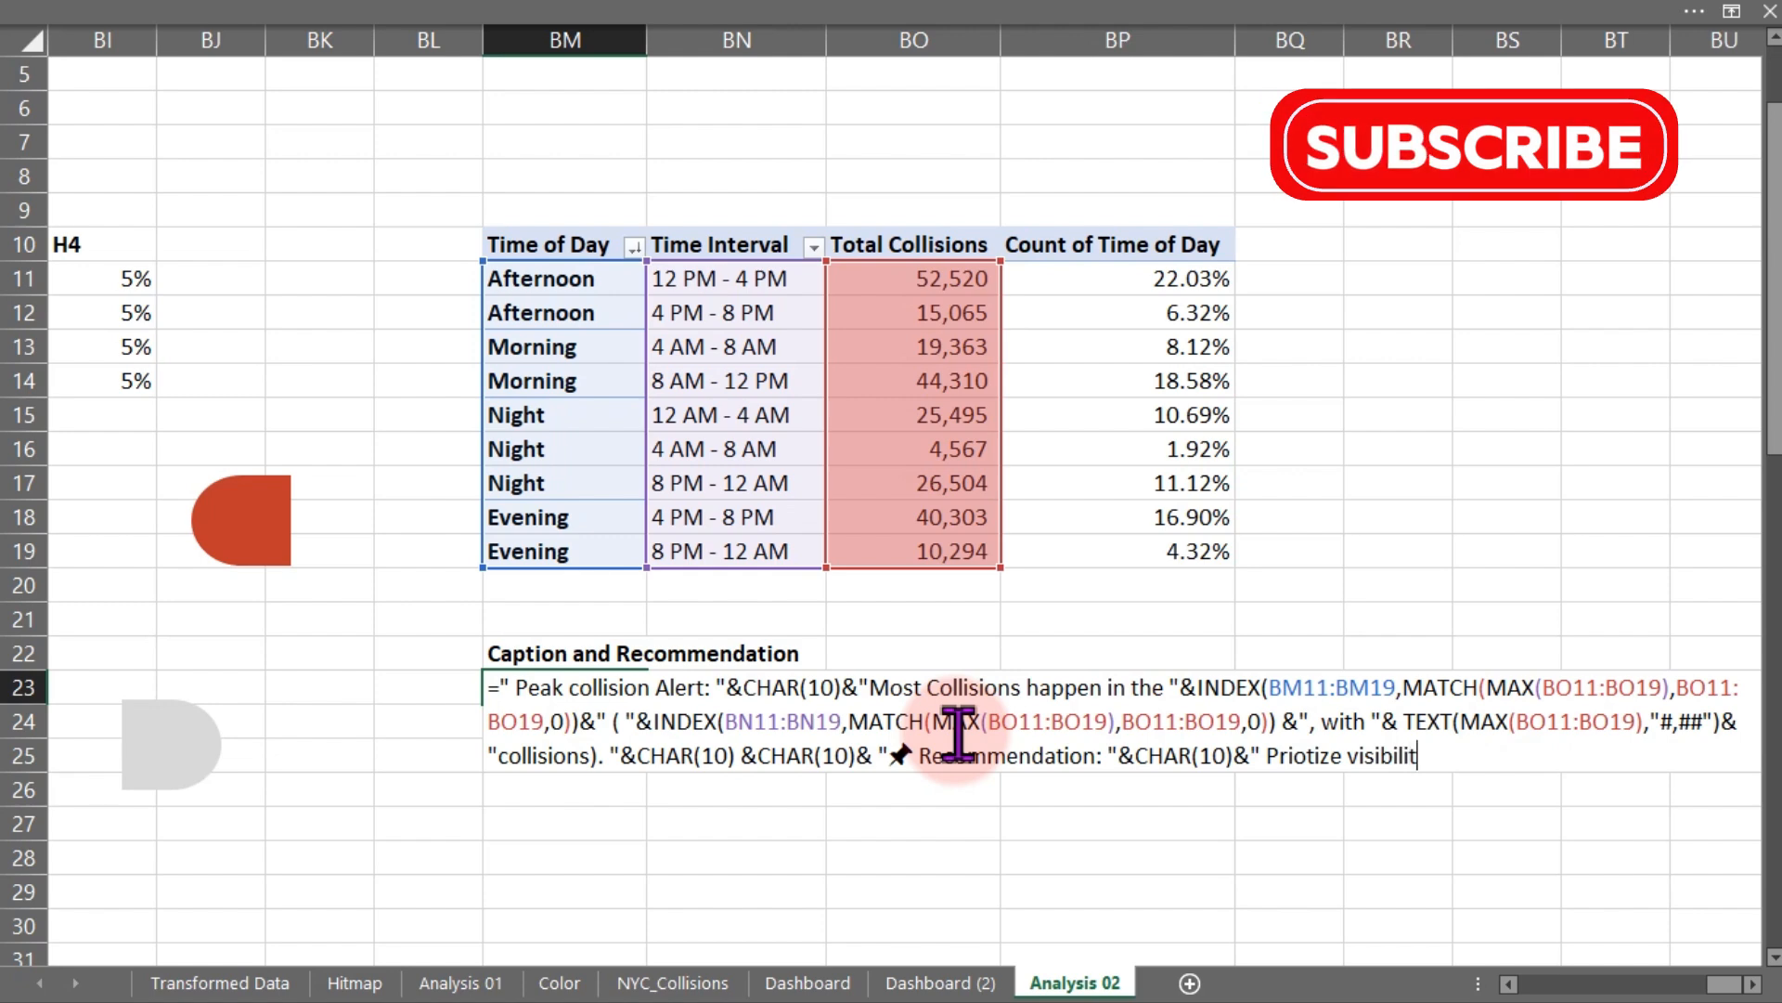
type("y, ")
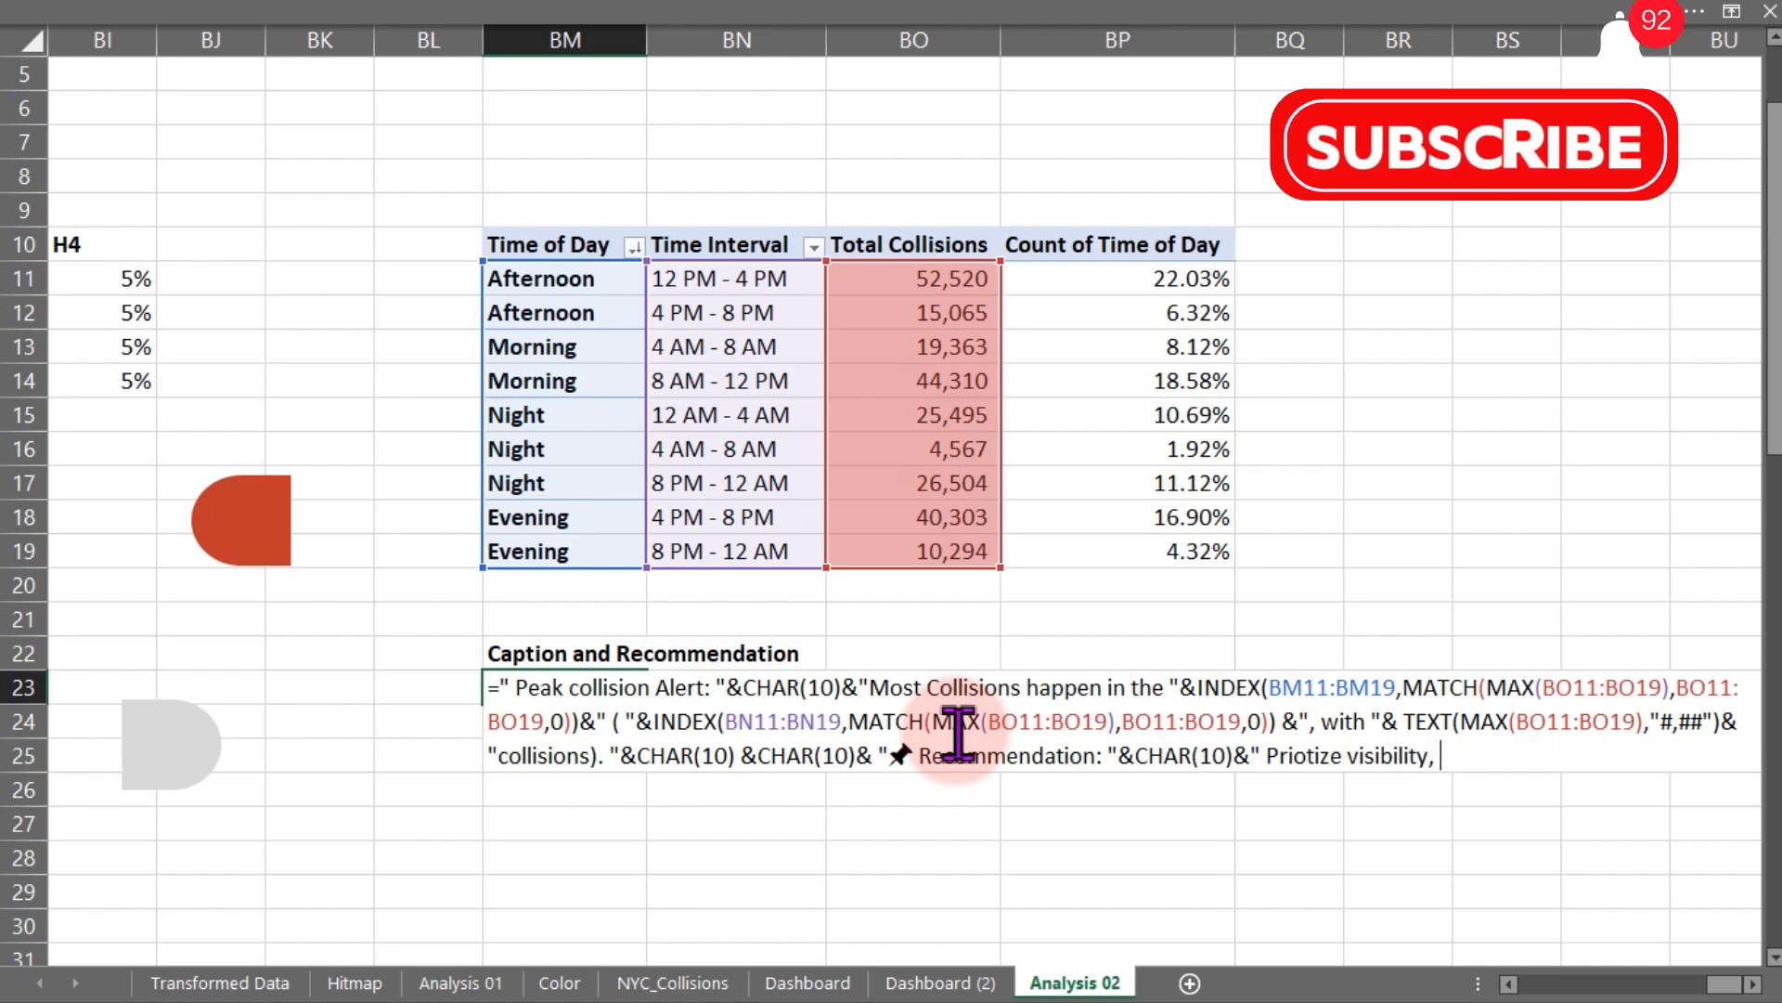
type("rac")
- Append the text "Priotize visibility, traffic control and patrols during this high-risk period" and enter the formula
key("BackSpace")
key("BackSpace")
key("BackSpace")
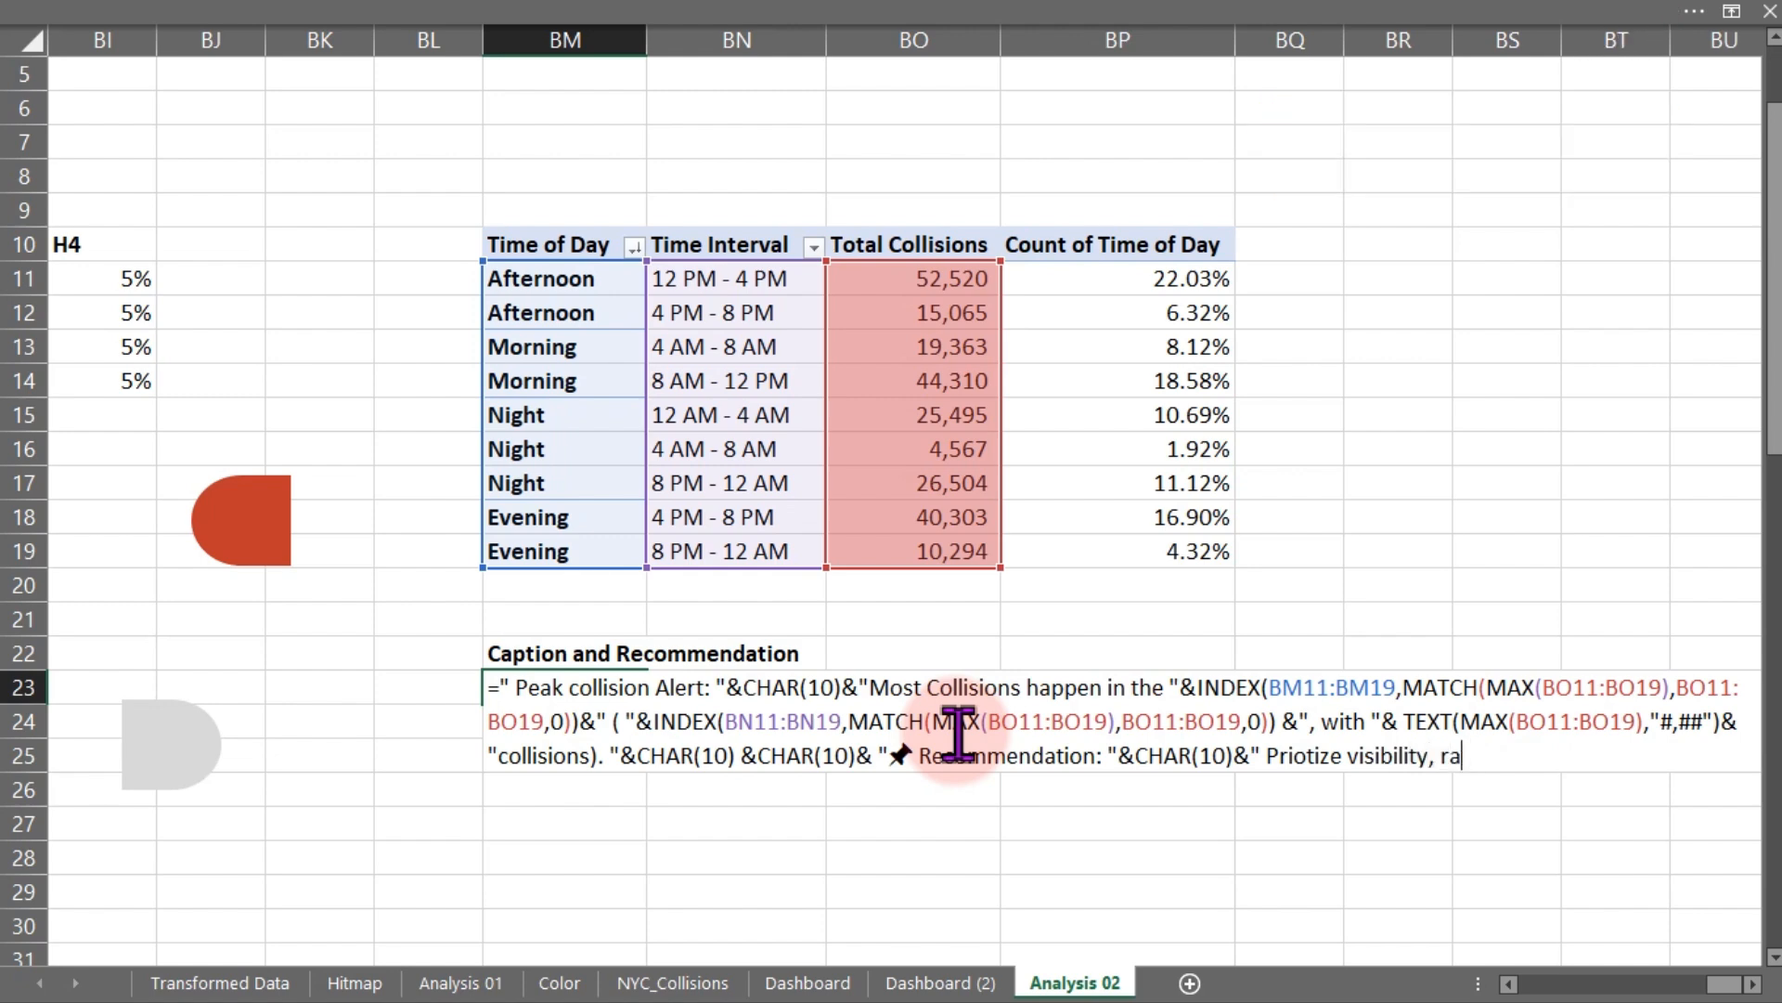
type("traffic cont ")
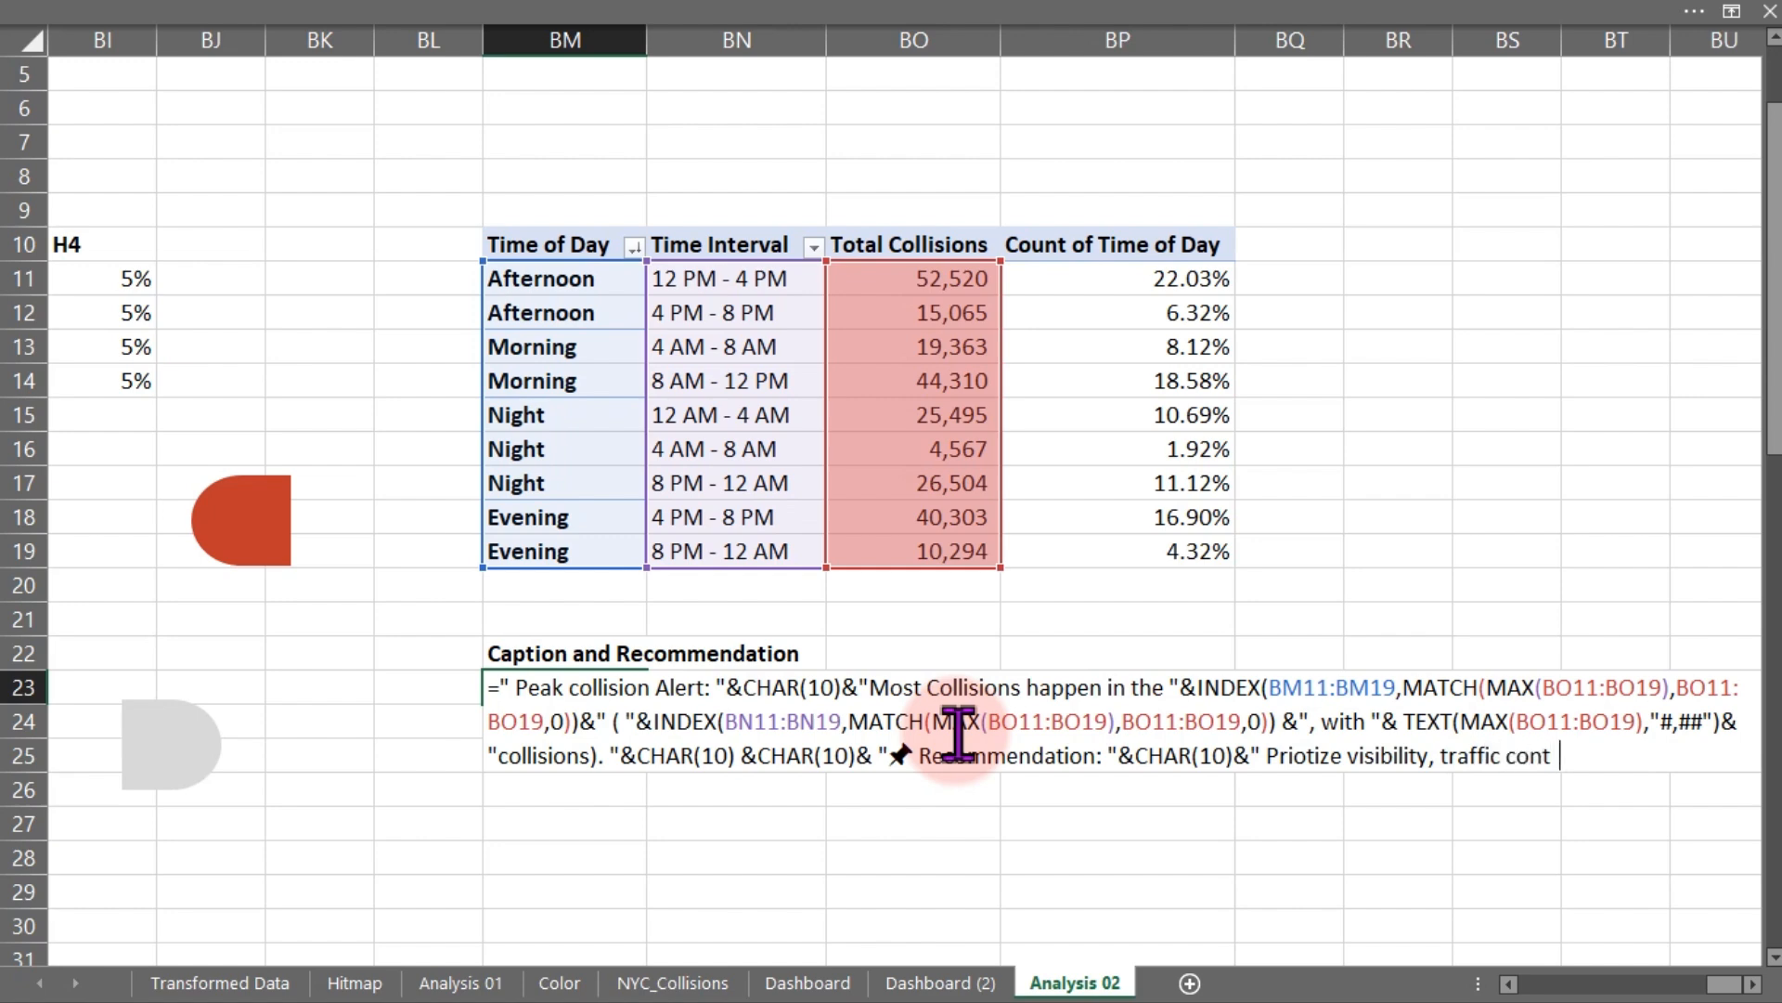
type("rol and patrols")
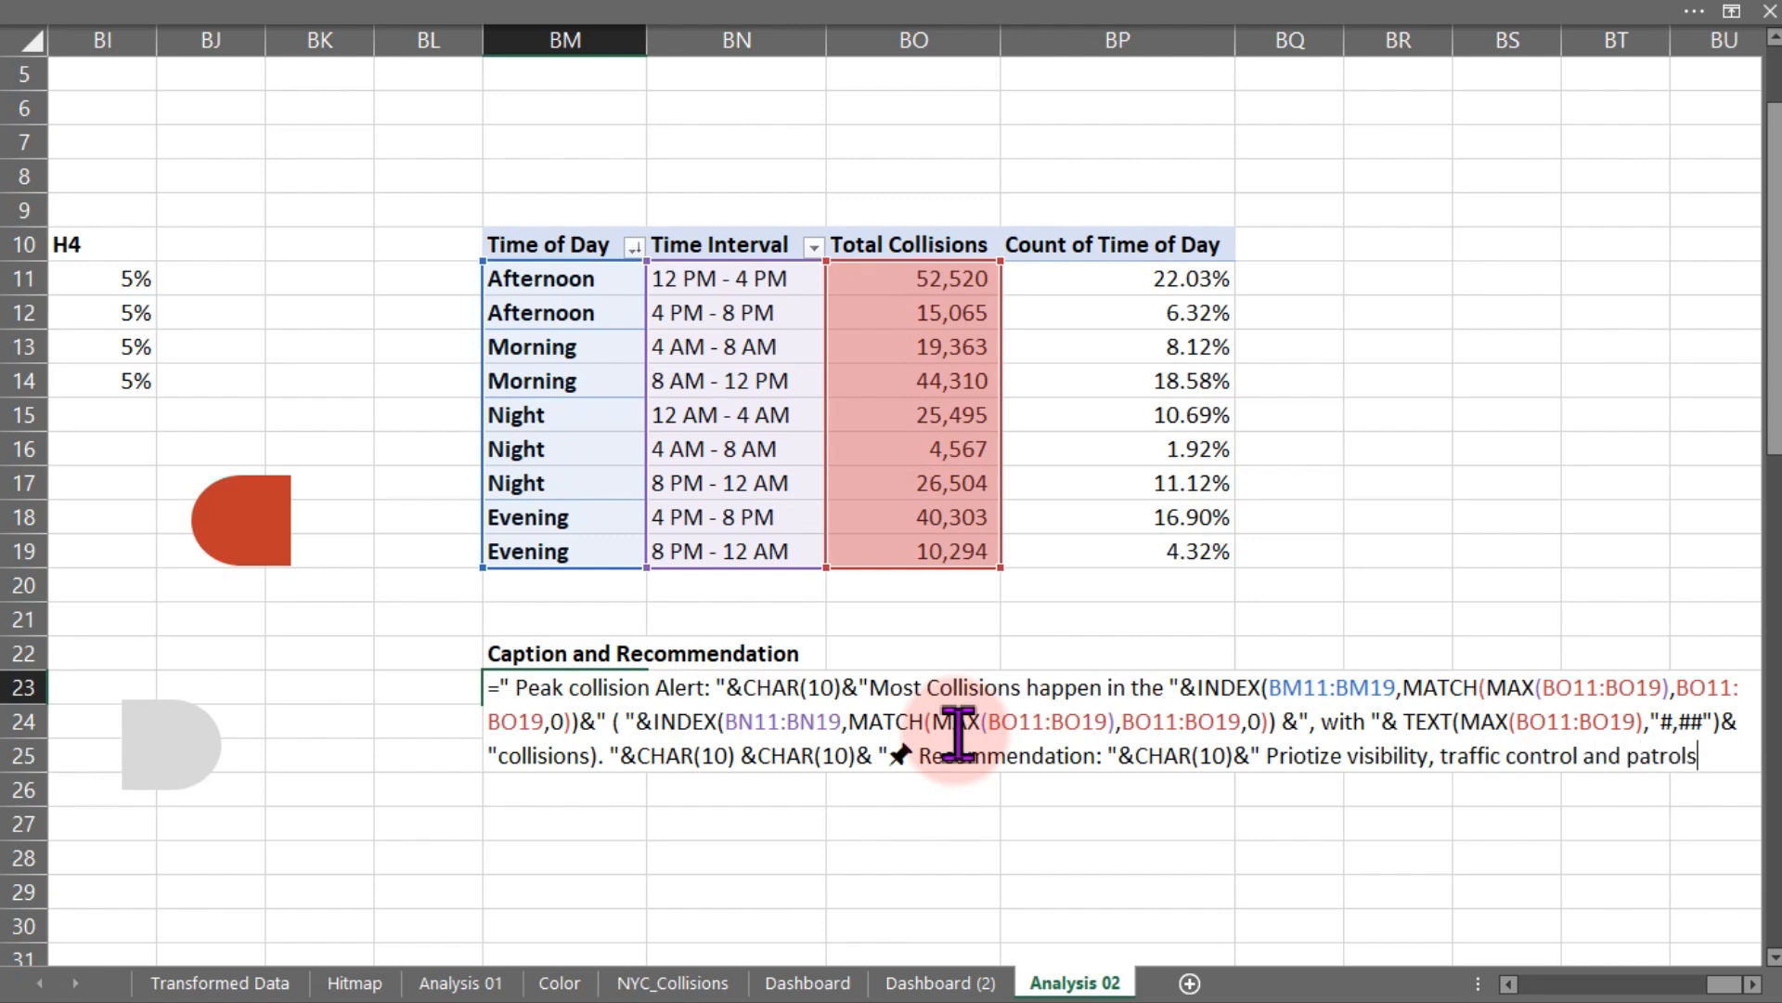
type(" d ")
type("ring this high")
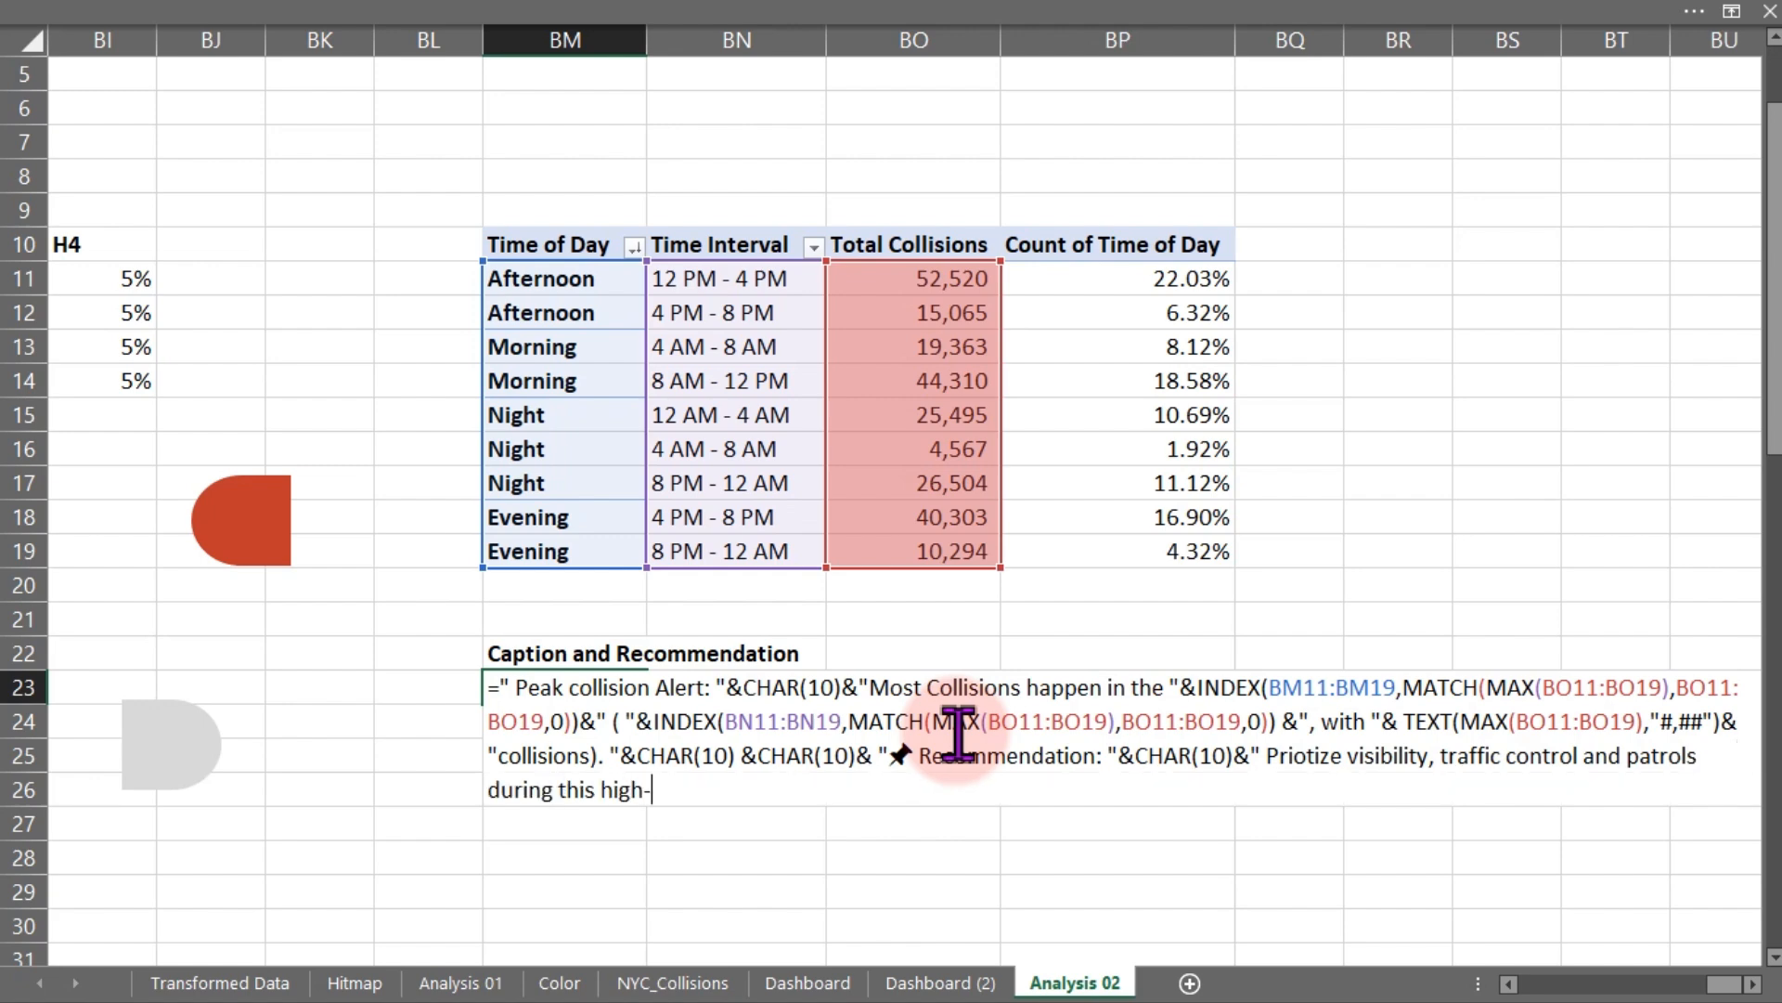
type("-risk period.\"")
key("Return")
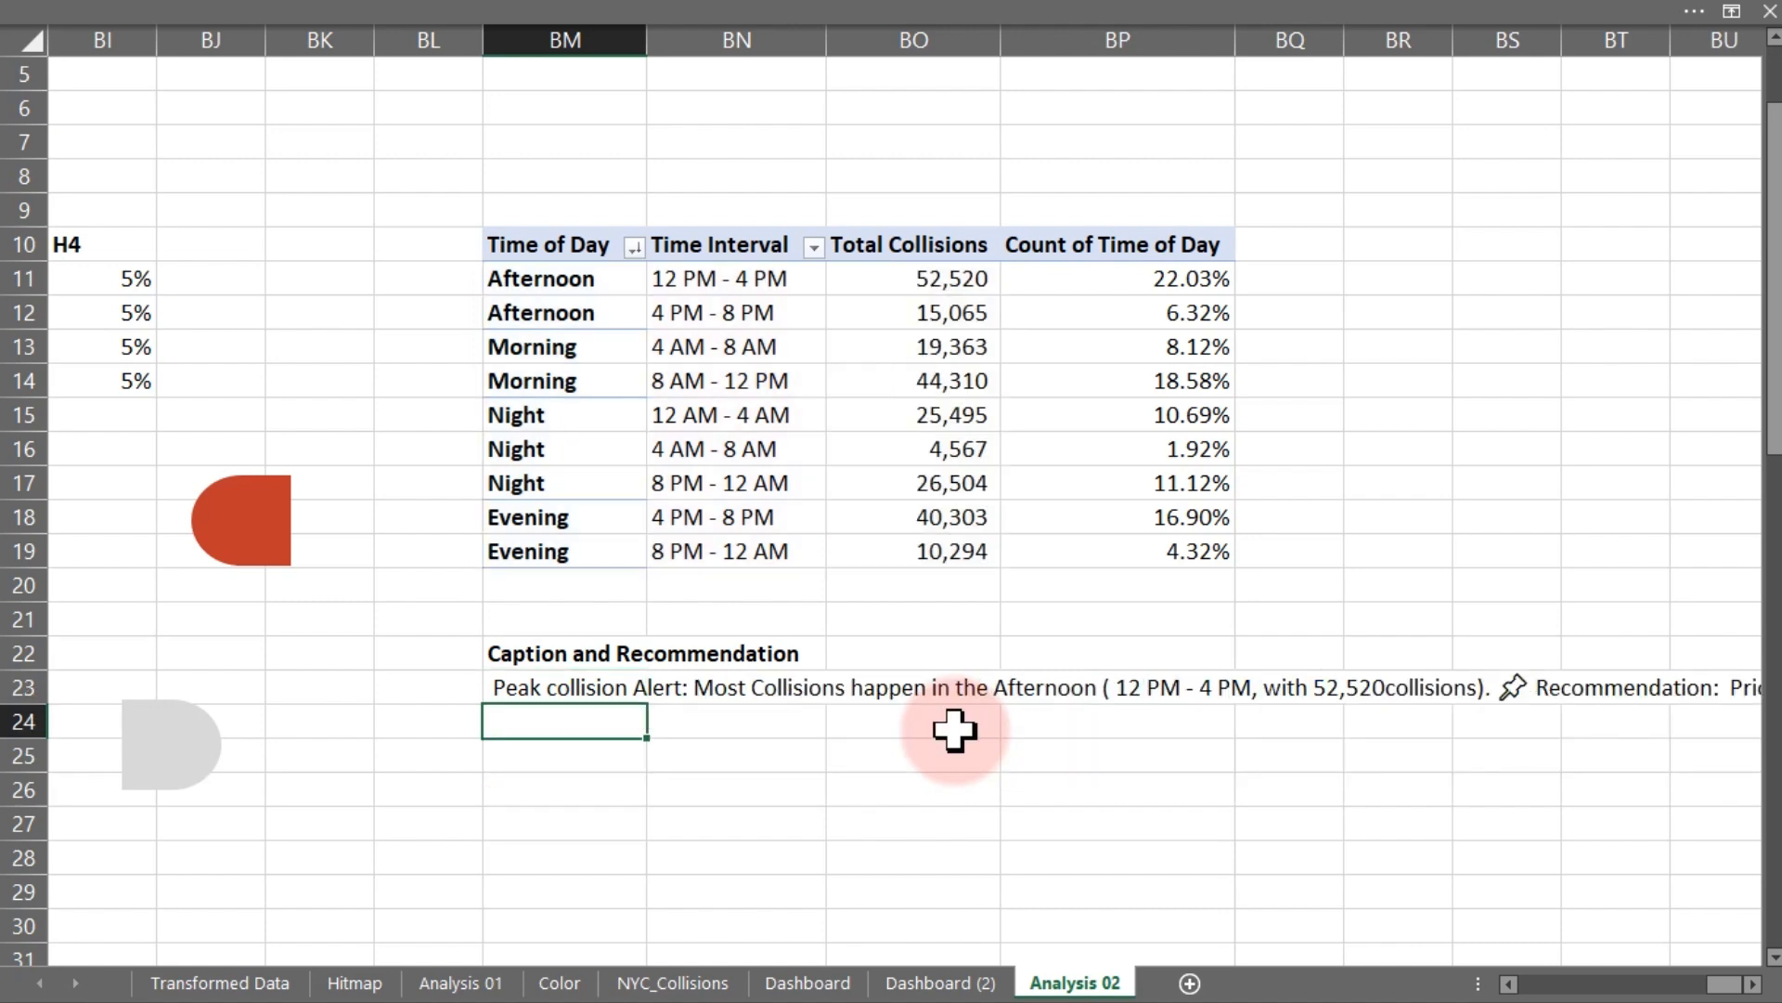
- Duplicate the vehicle-type caption text box on Dashboard (2) into the Time of Day panel and resize it narrower and taller
left_click(919, 982)
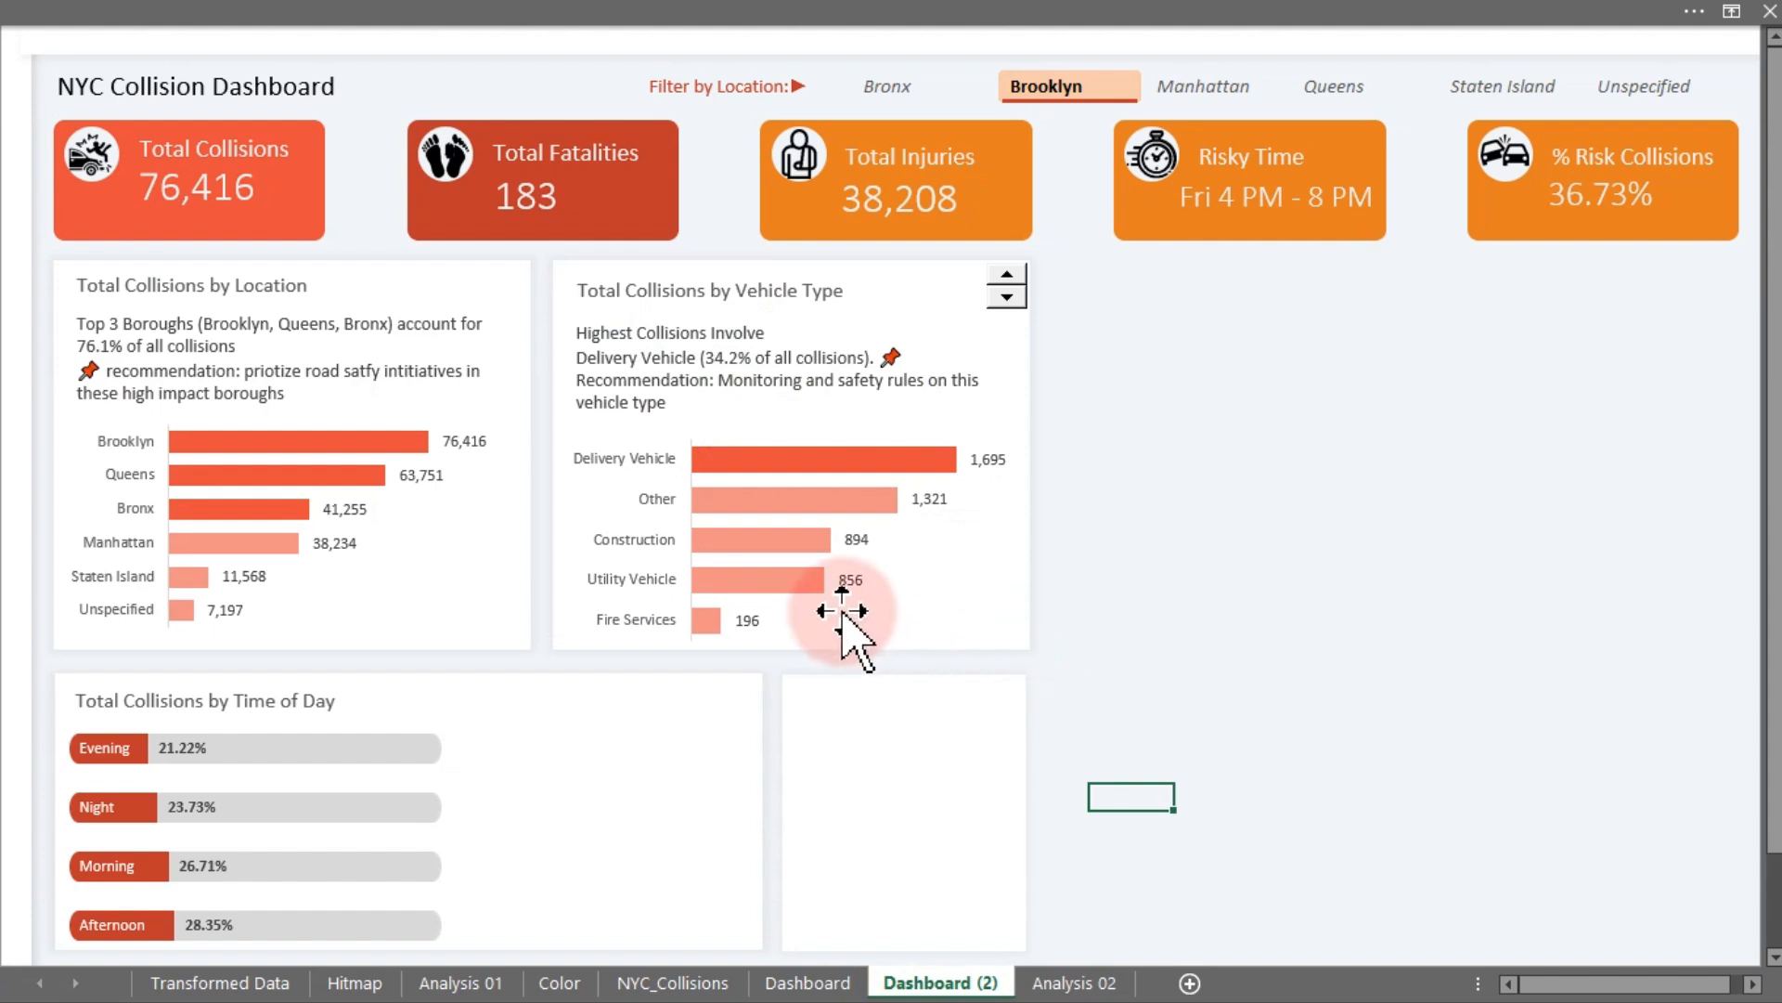
left_click(748, 374)
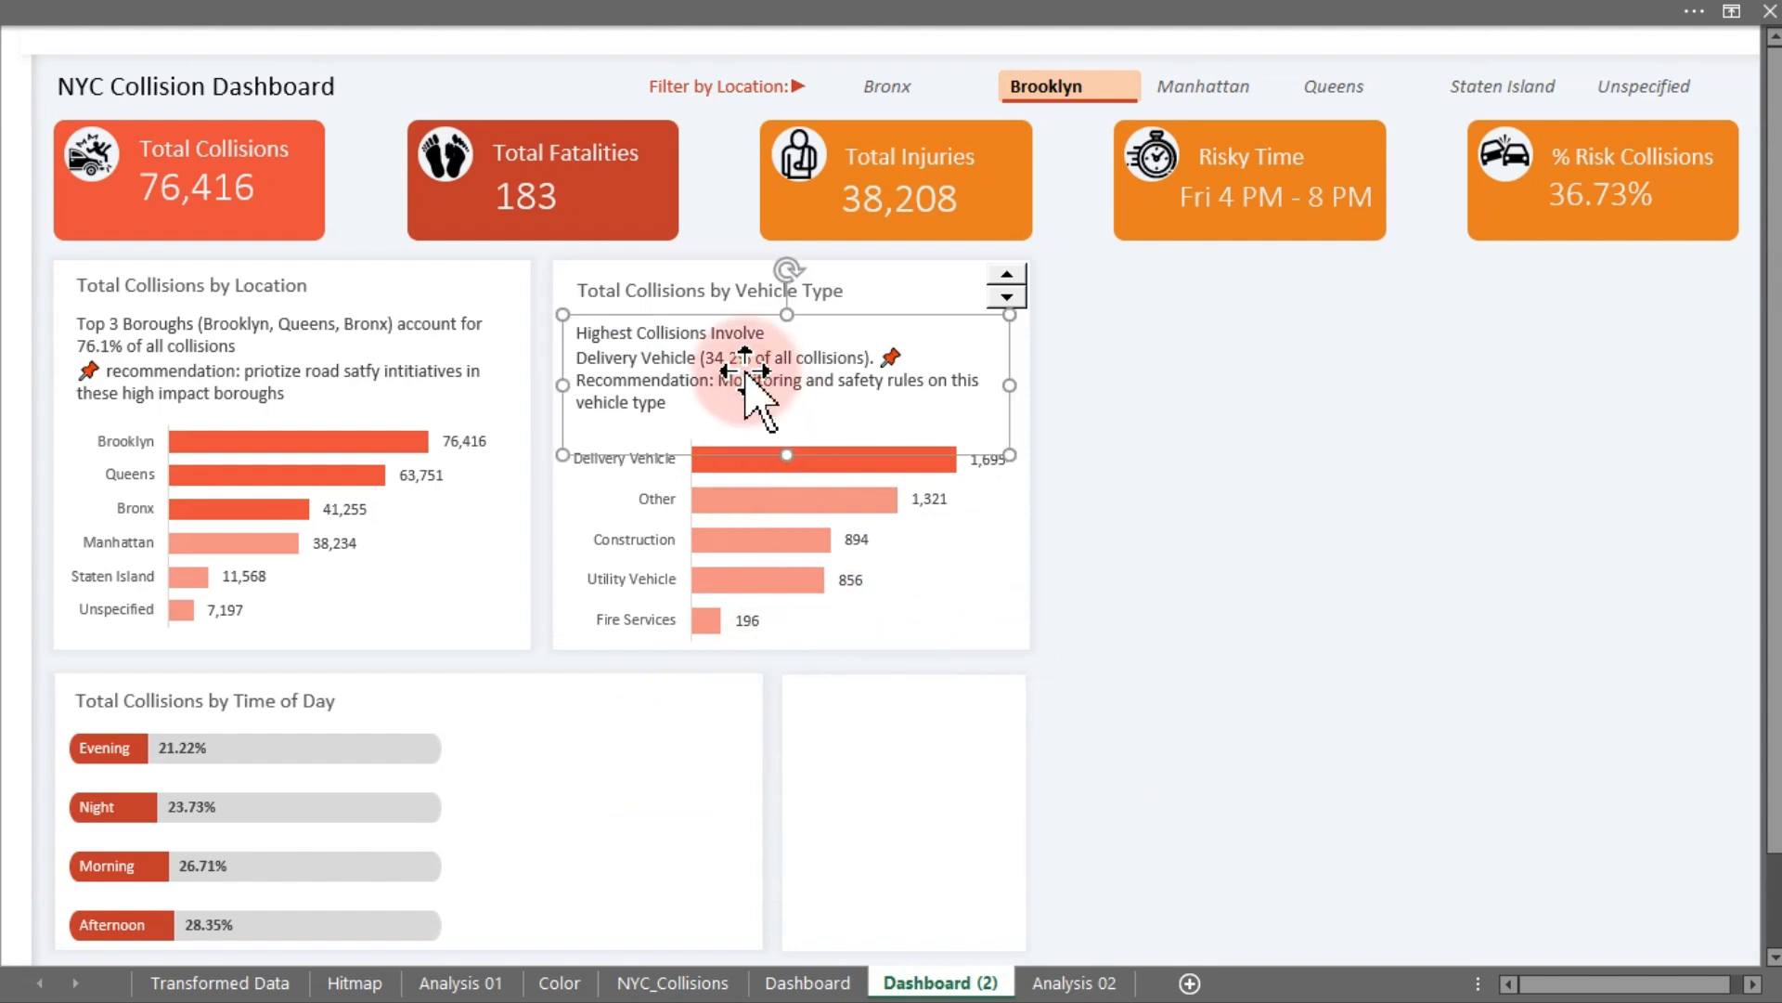
left_click_drag(748, 374, 651, 731)
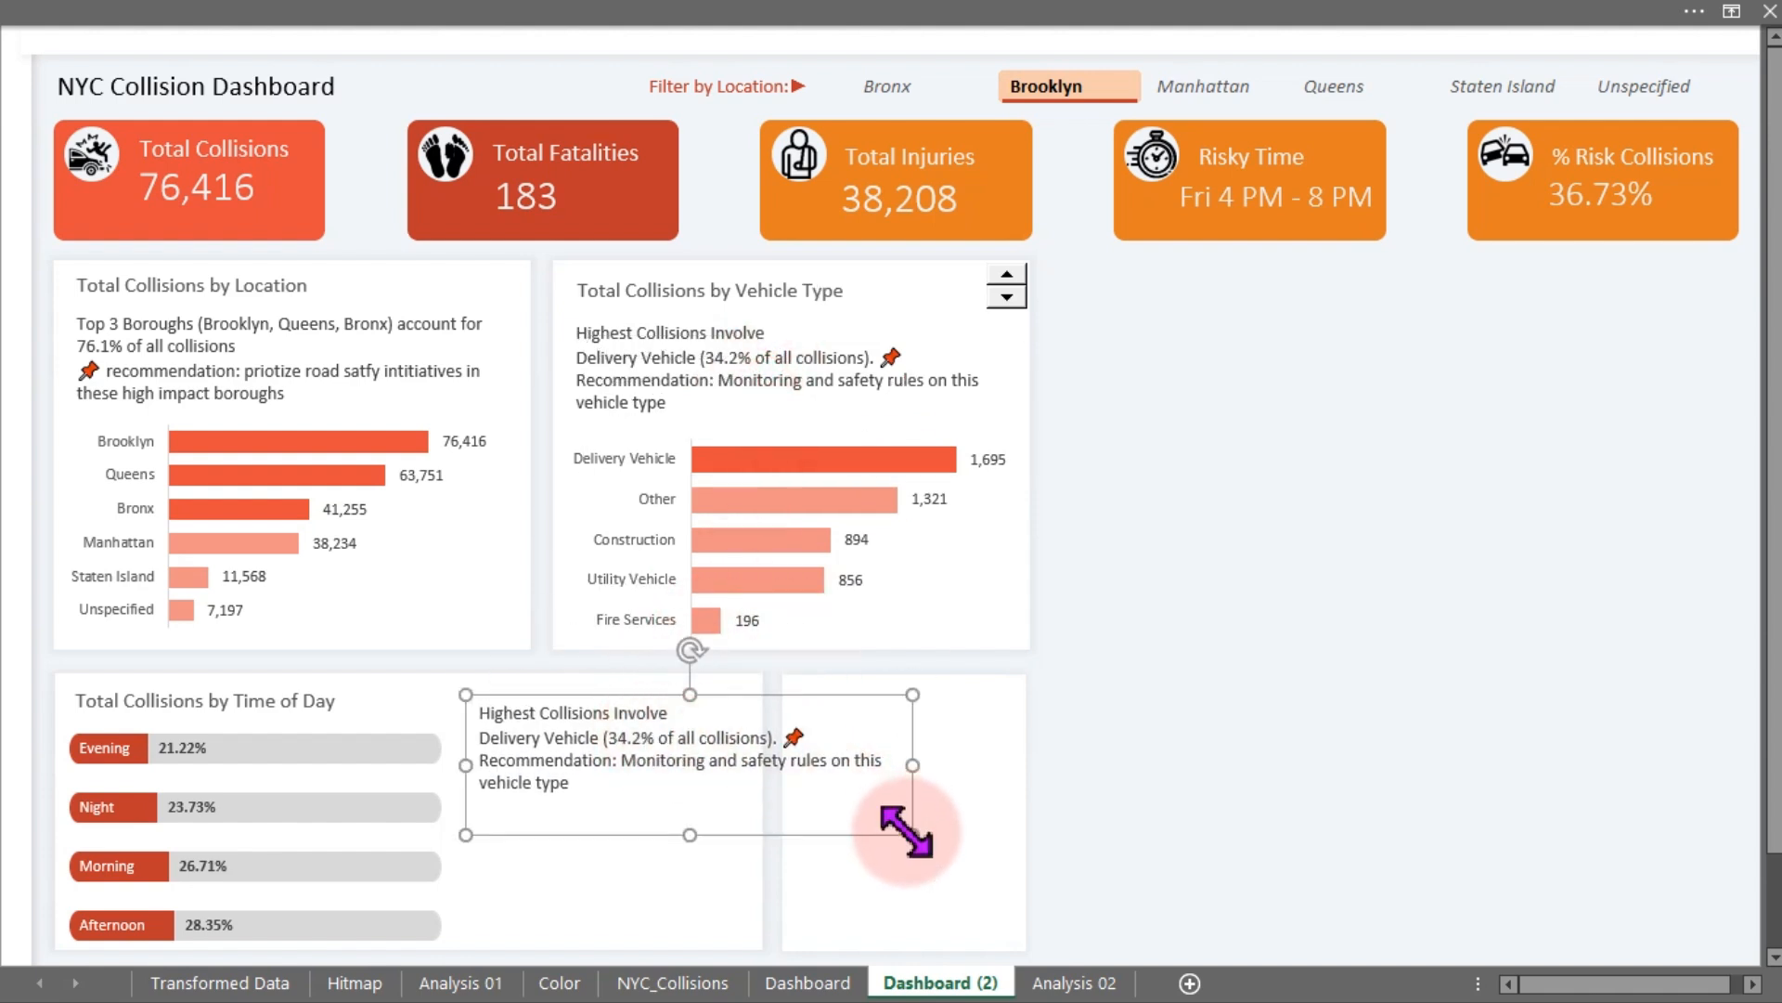
left_click_drag(909, 834, 750, 945)
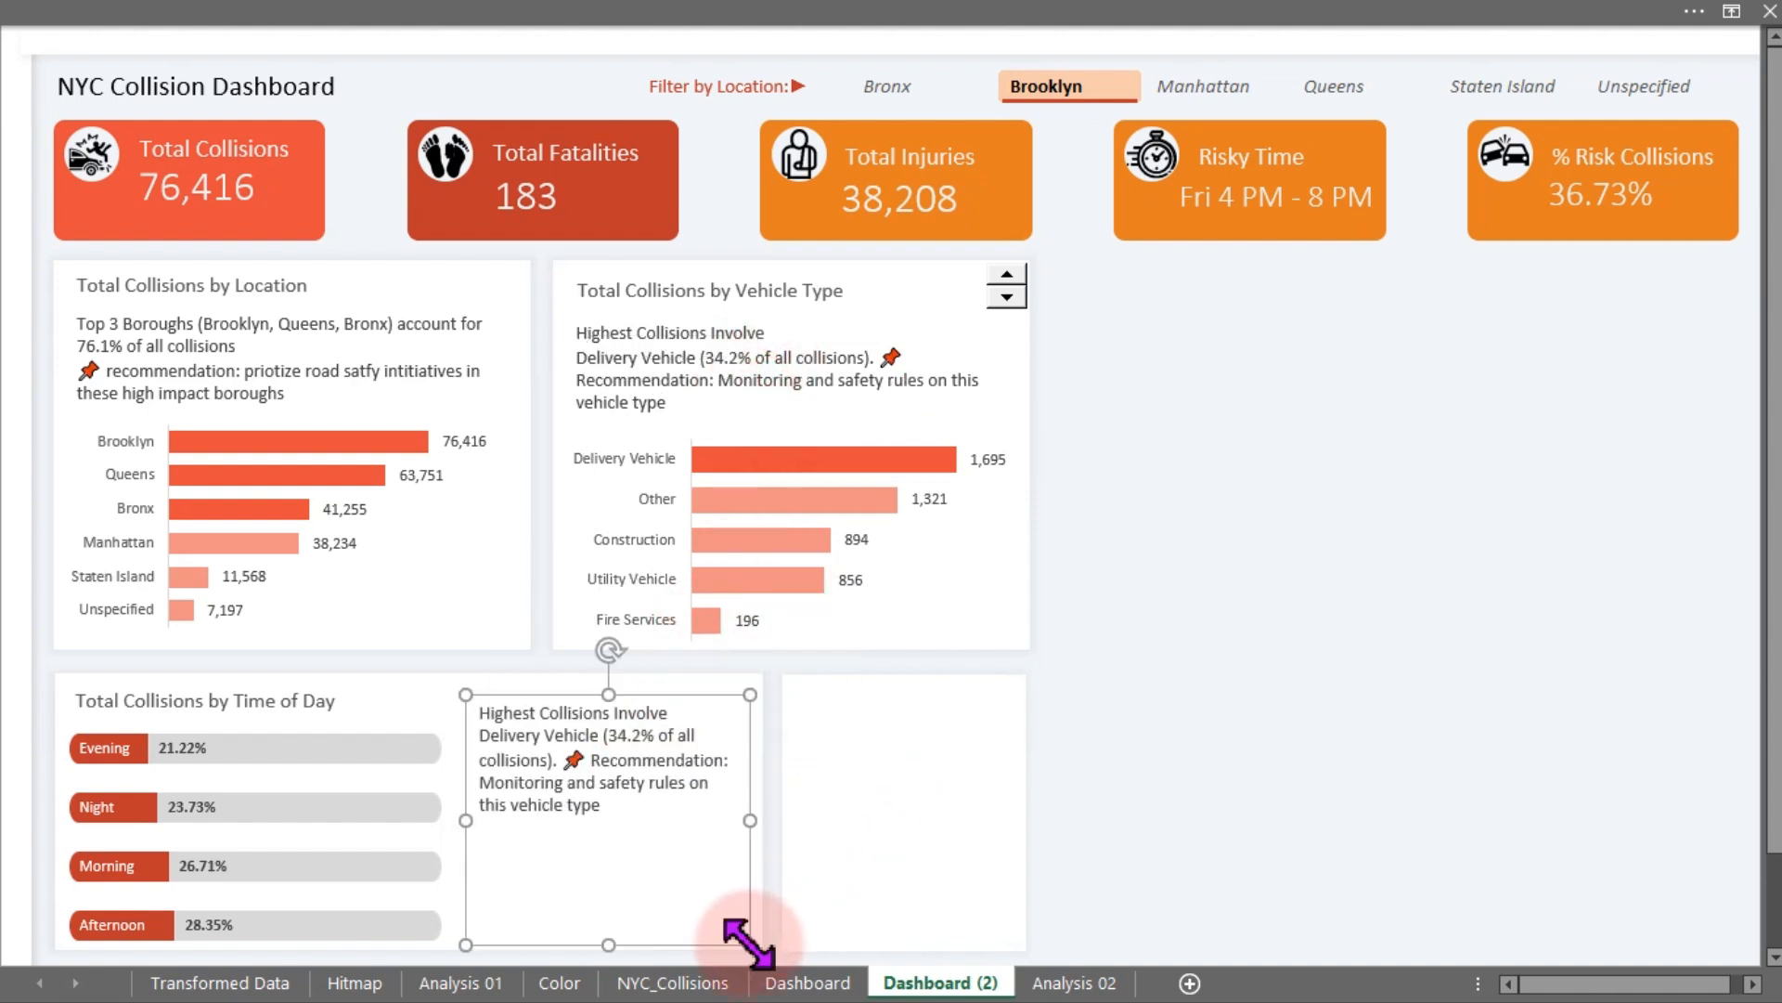
- Show the formula bar and link the copied text box to cell BM23 on the Analysis 02 sheet
left_click(603, 11)
left_click(742, 62)
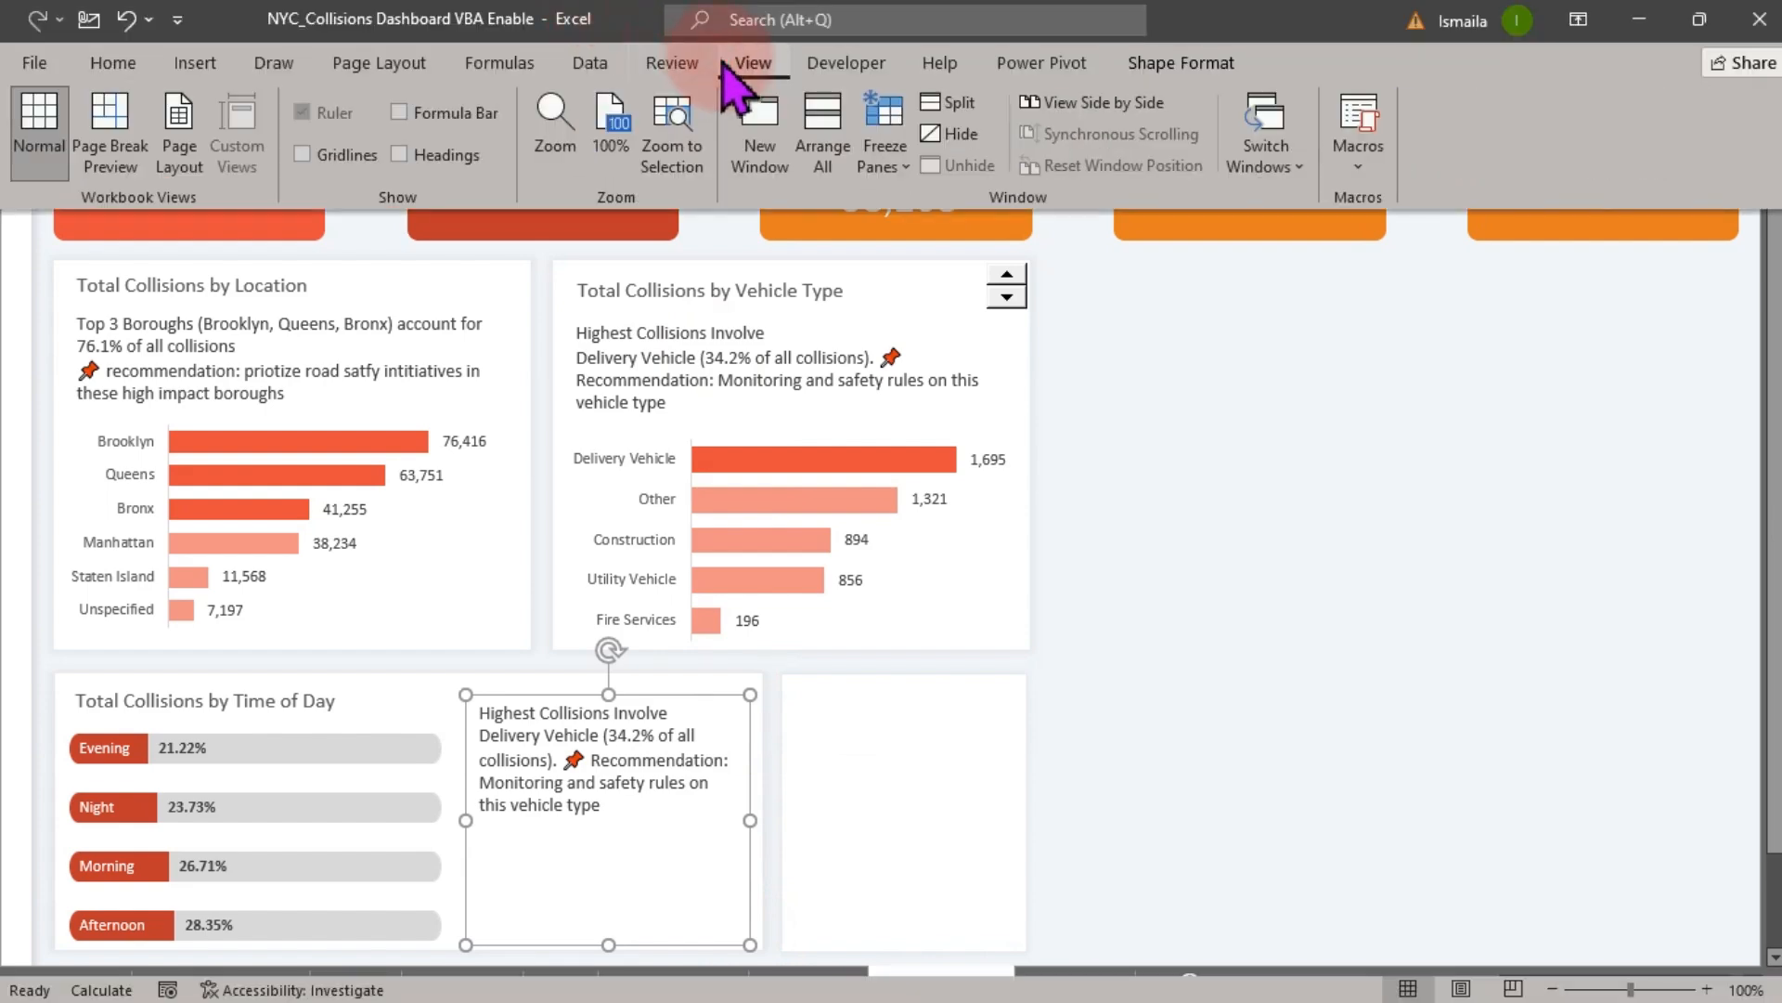
left_click(457, 113)
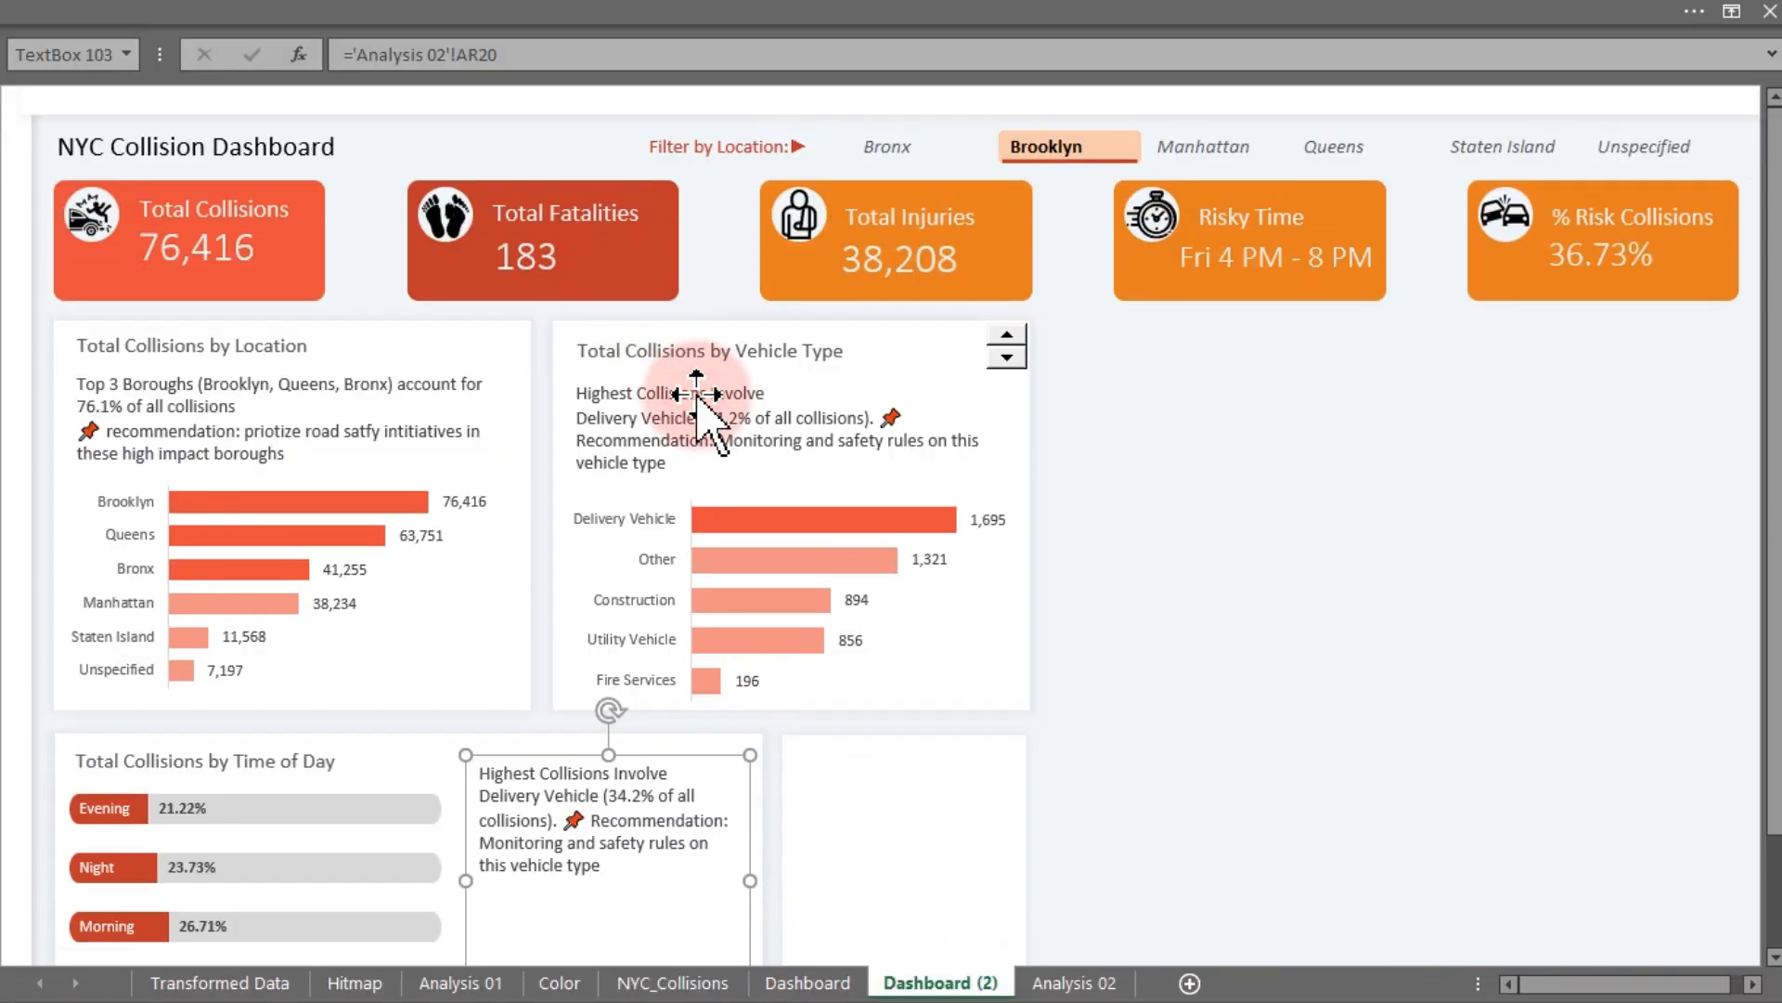
left_click_drag(501, 53, 366, 48)
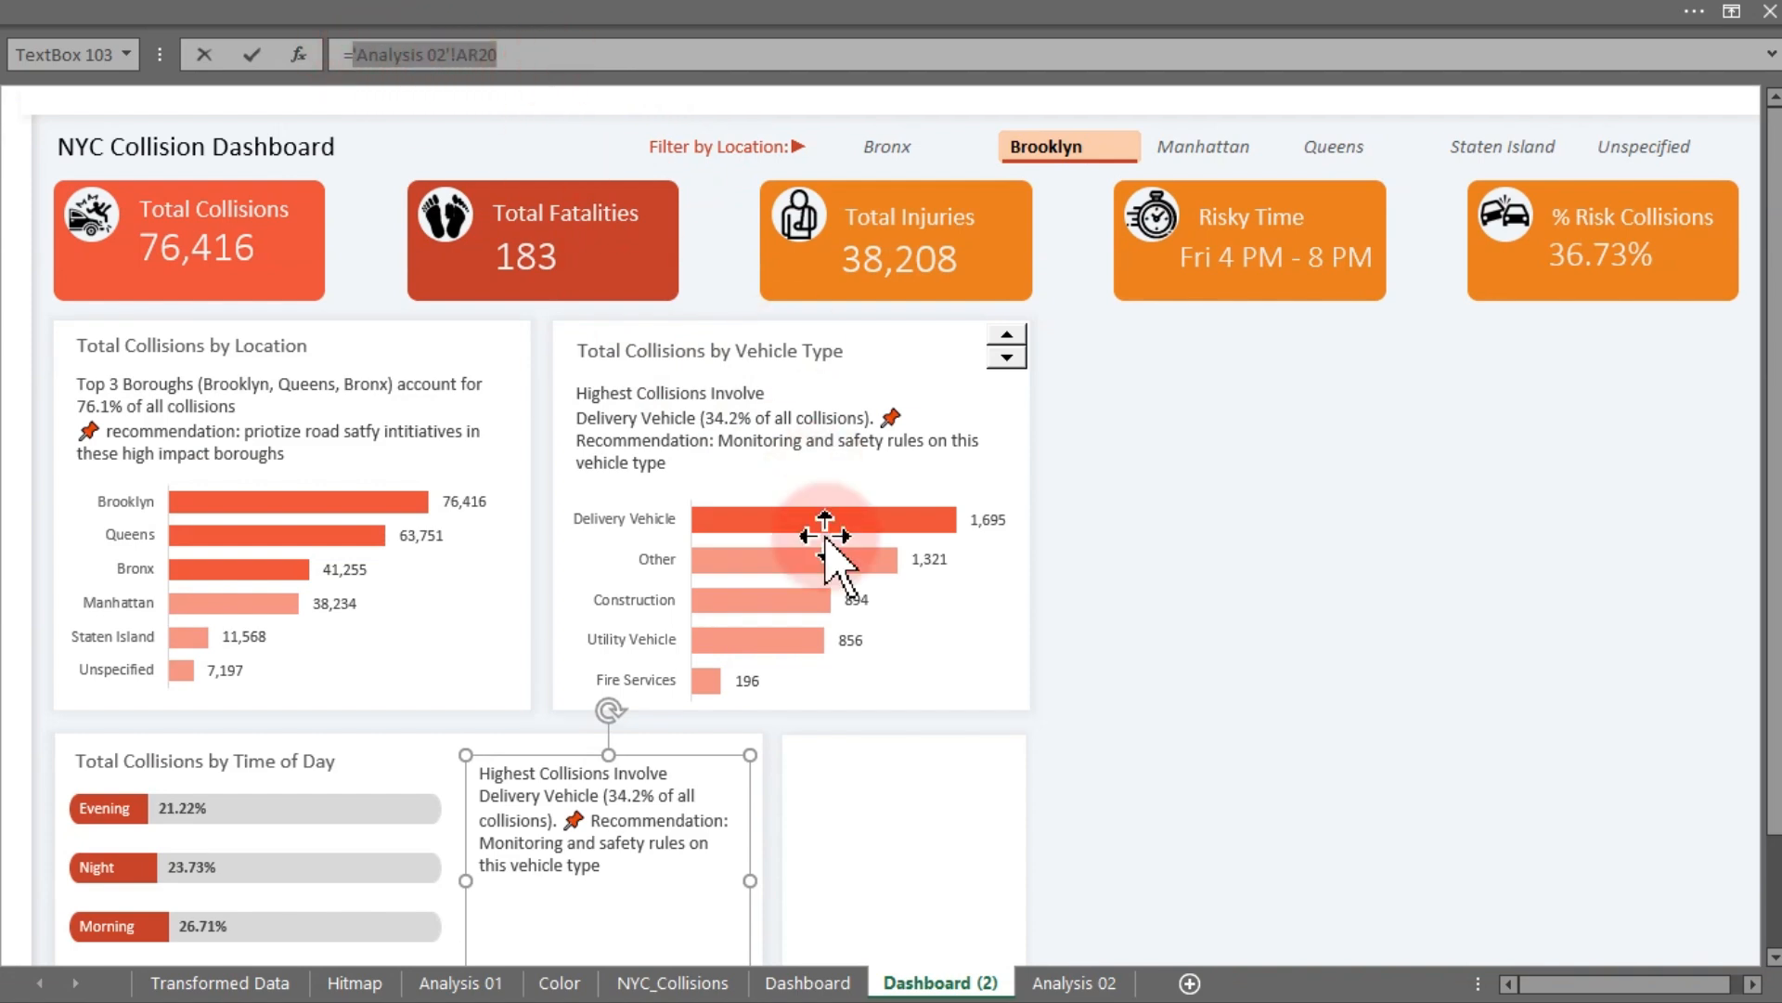
left_click(1049, 980)
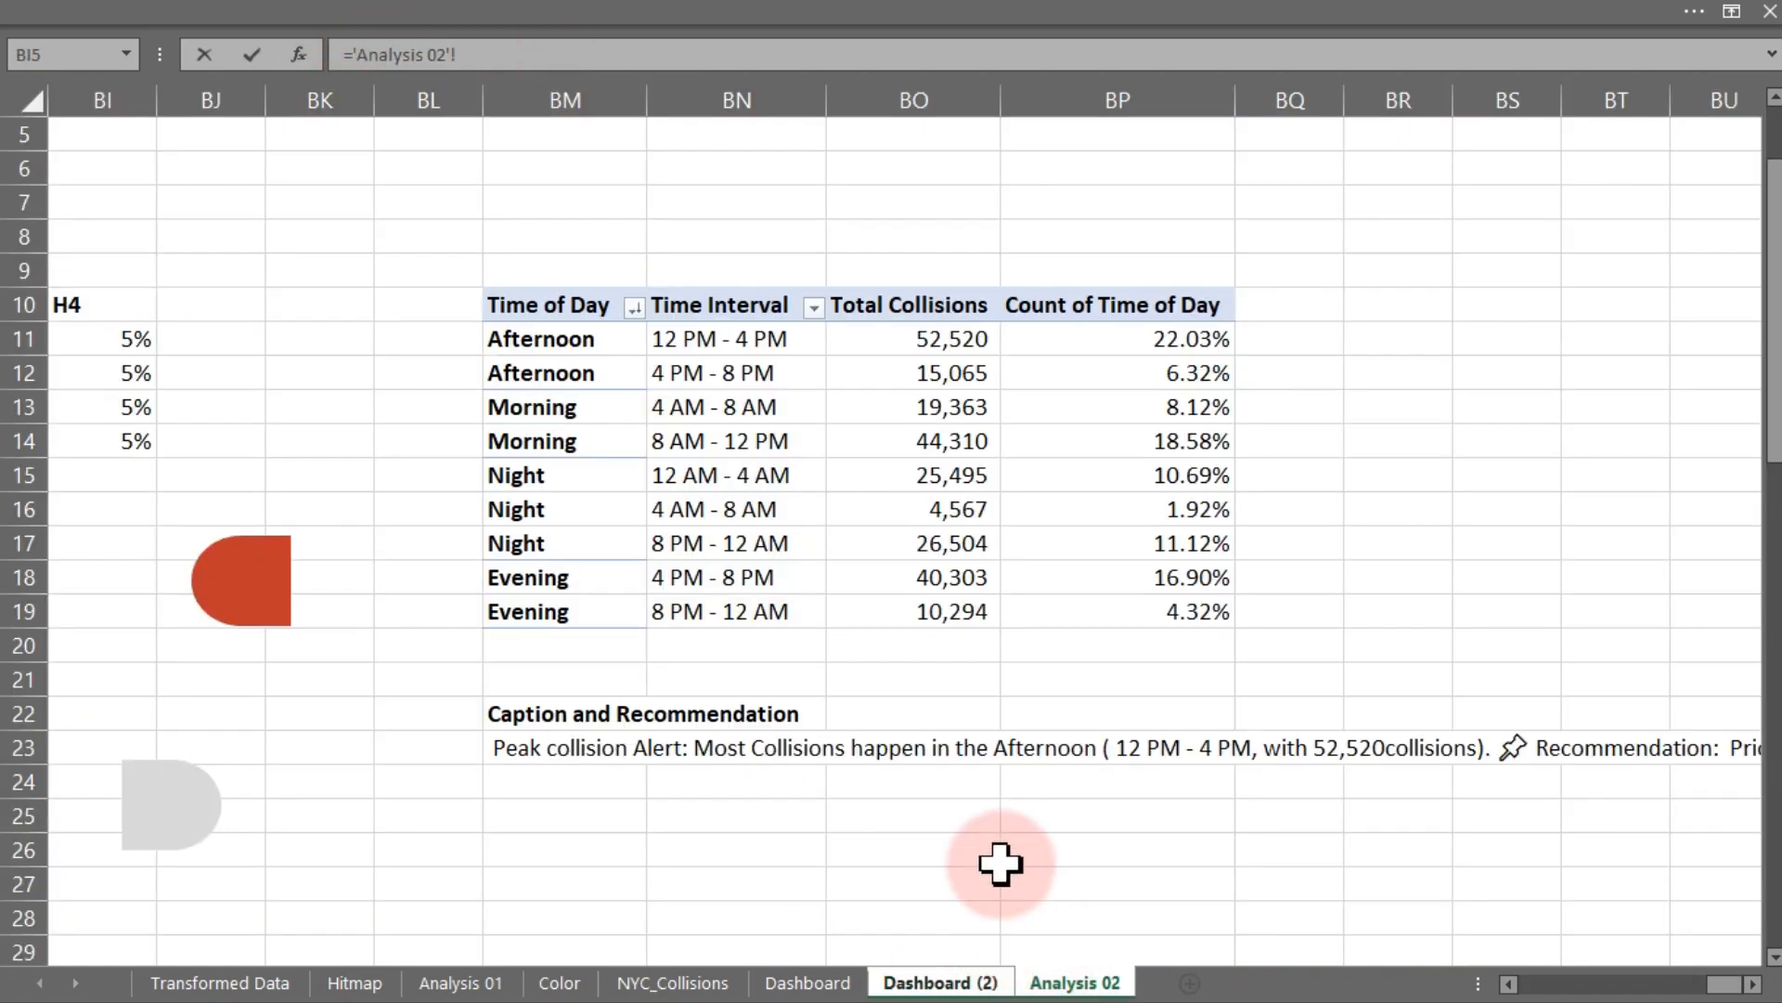
left_click(564, 749)
key("Return")
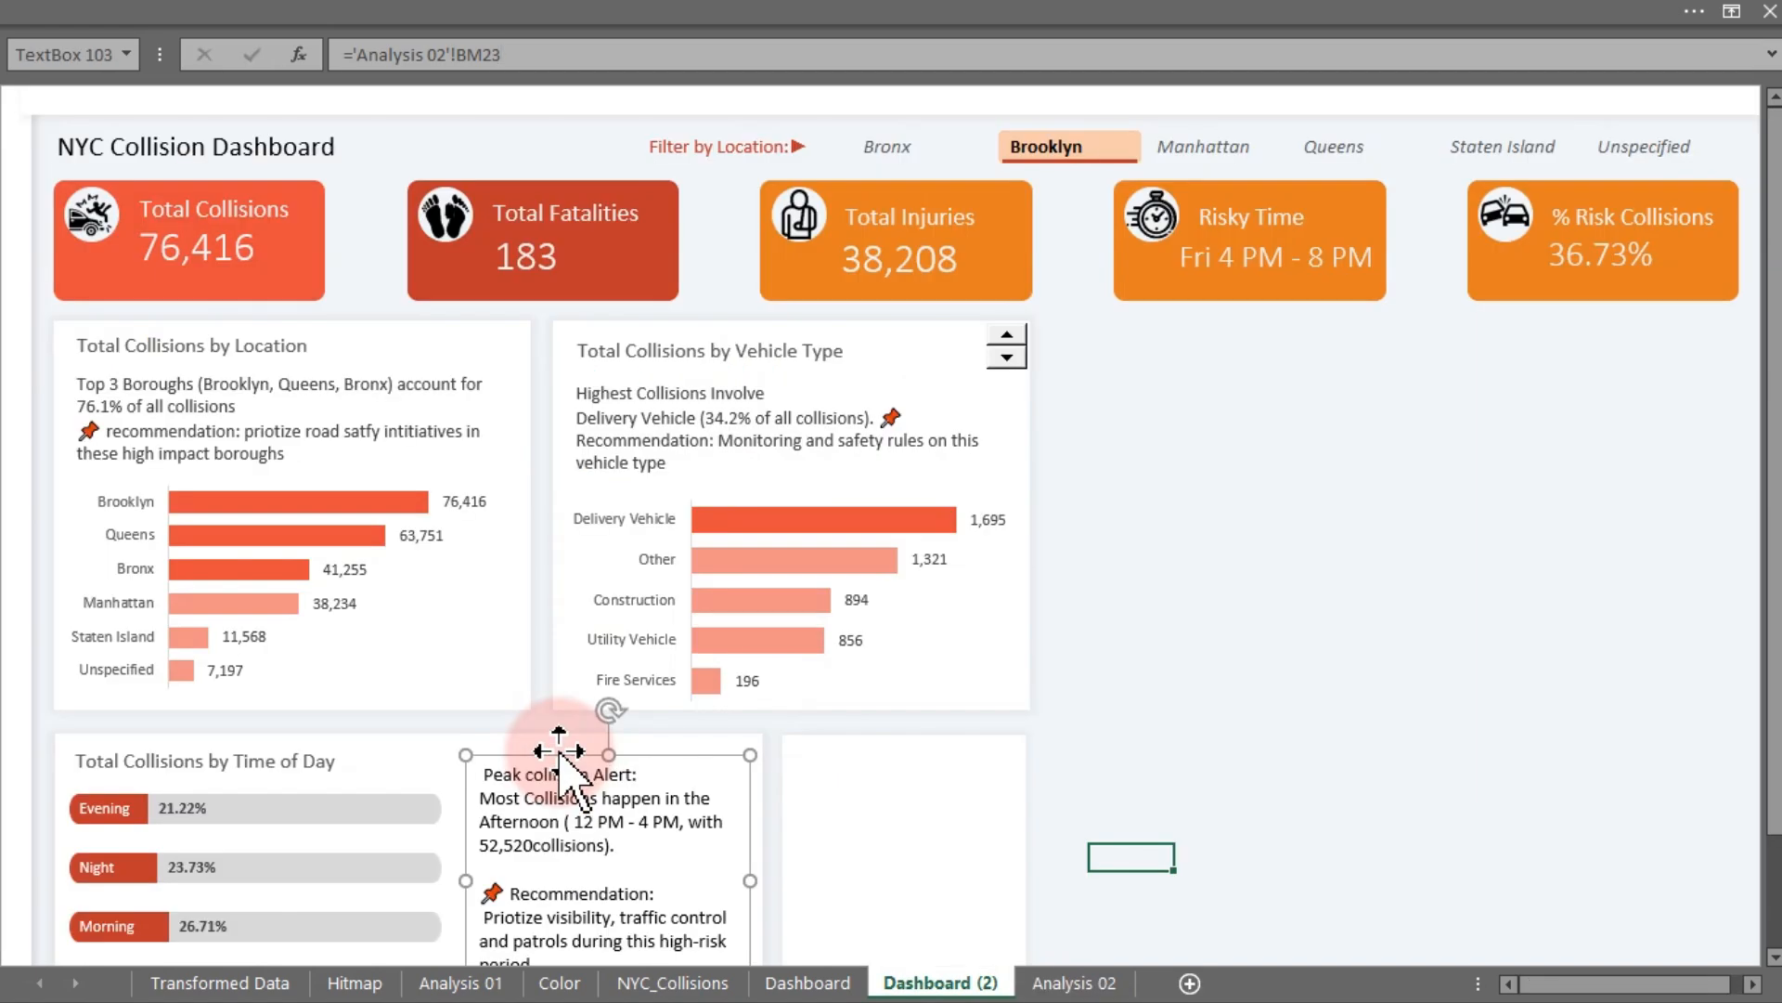
- Insert a space before "collisions" in the BM23 caption formula and deselect the dashboard text box
left_click_drag(1770, 604, 1774, 724)
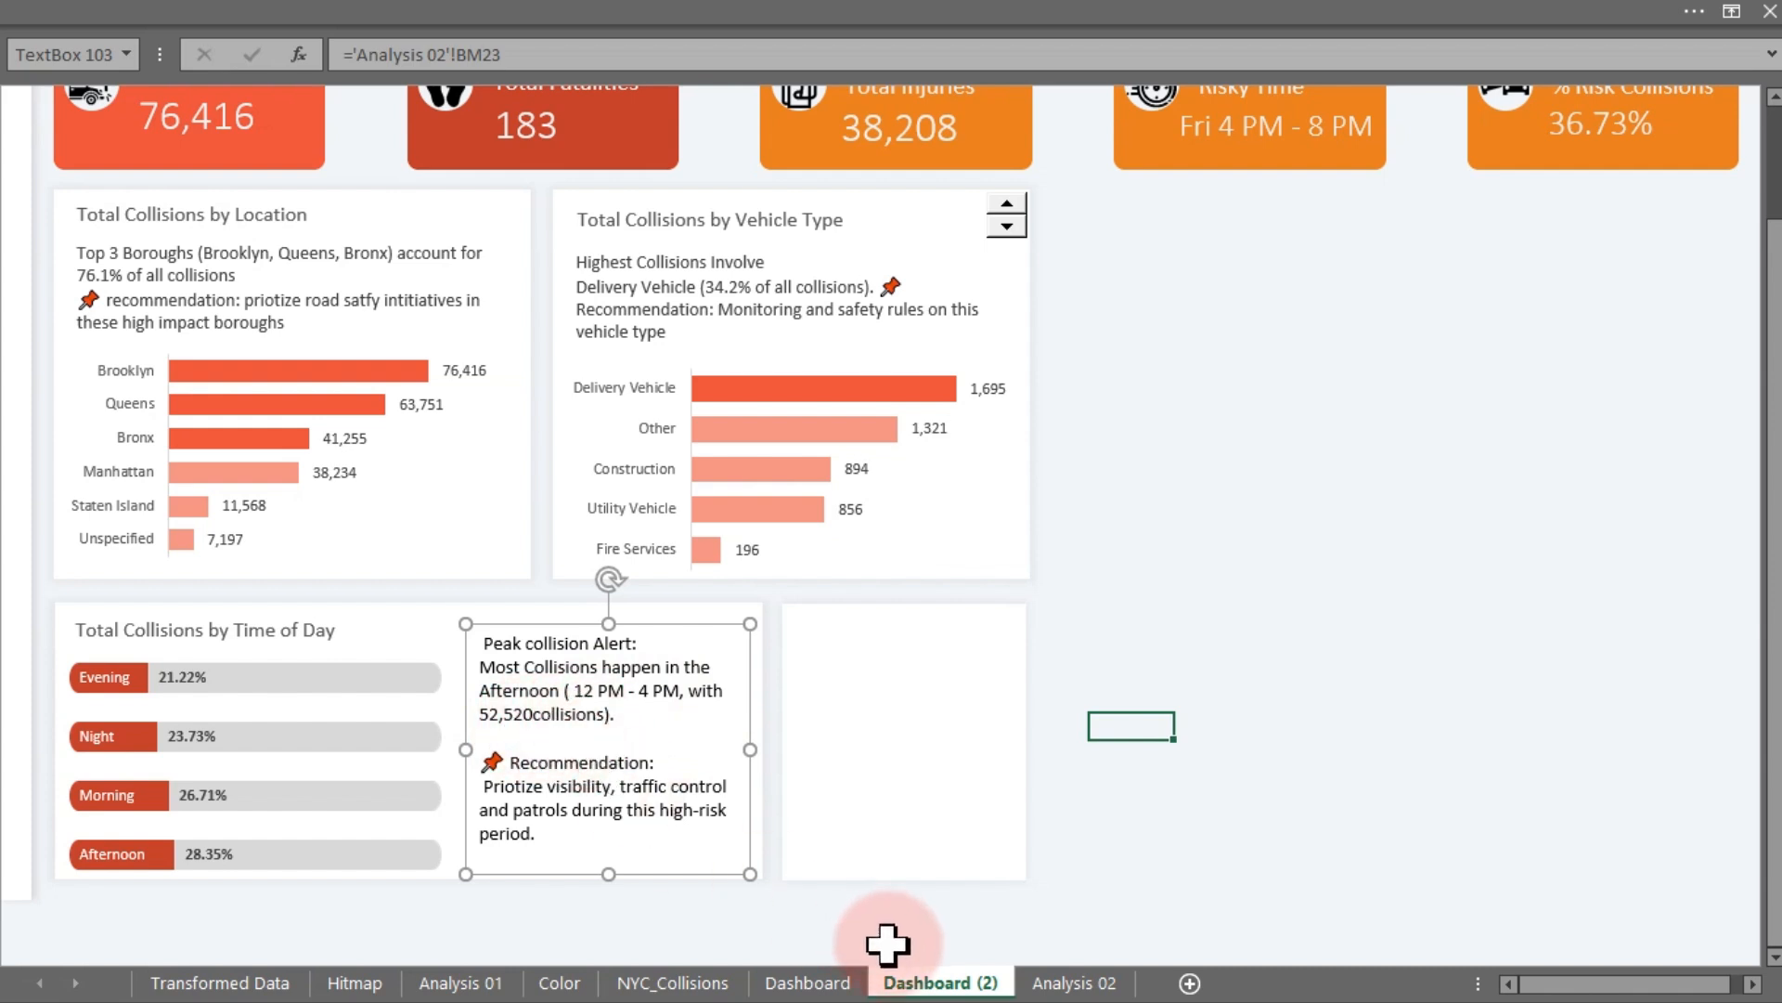
left_click(1067, 977)
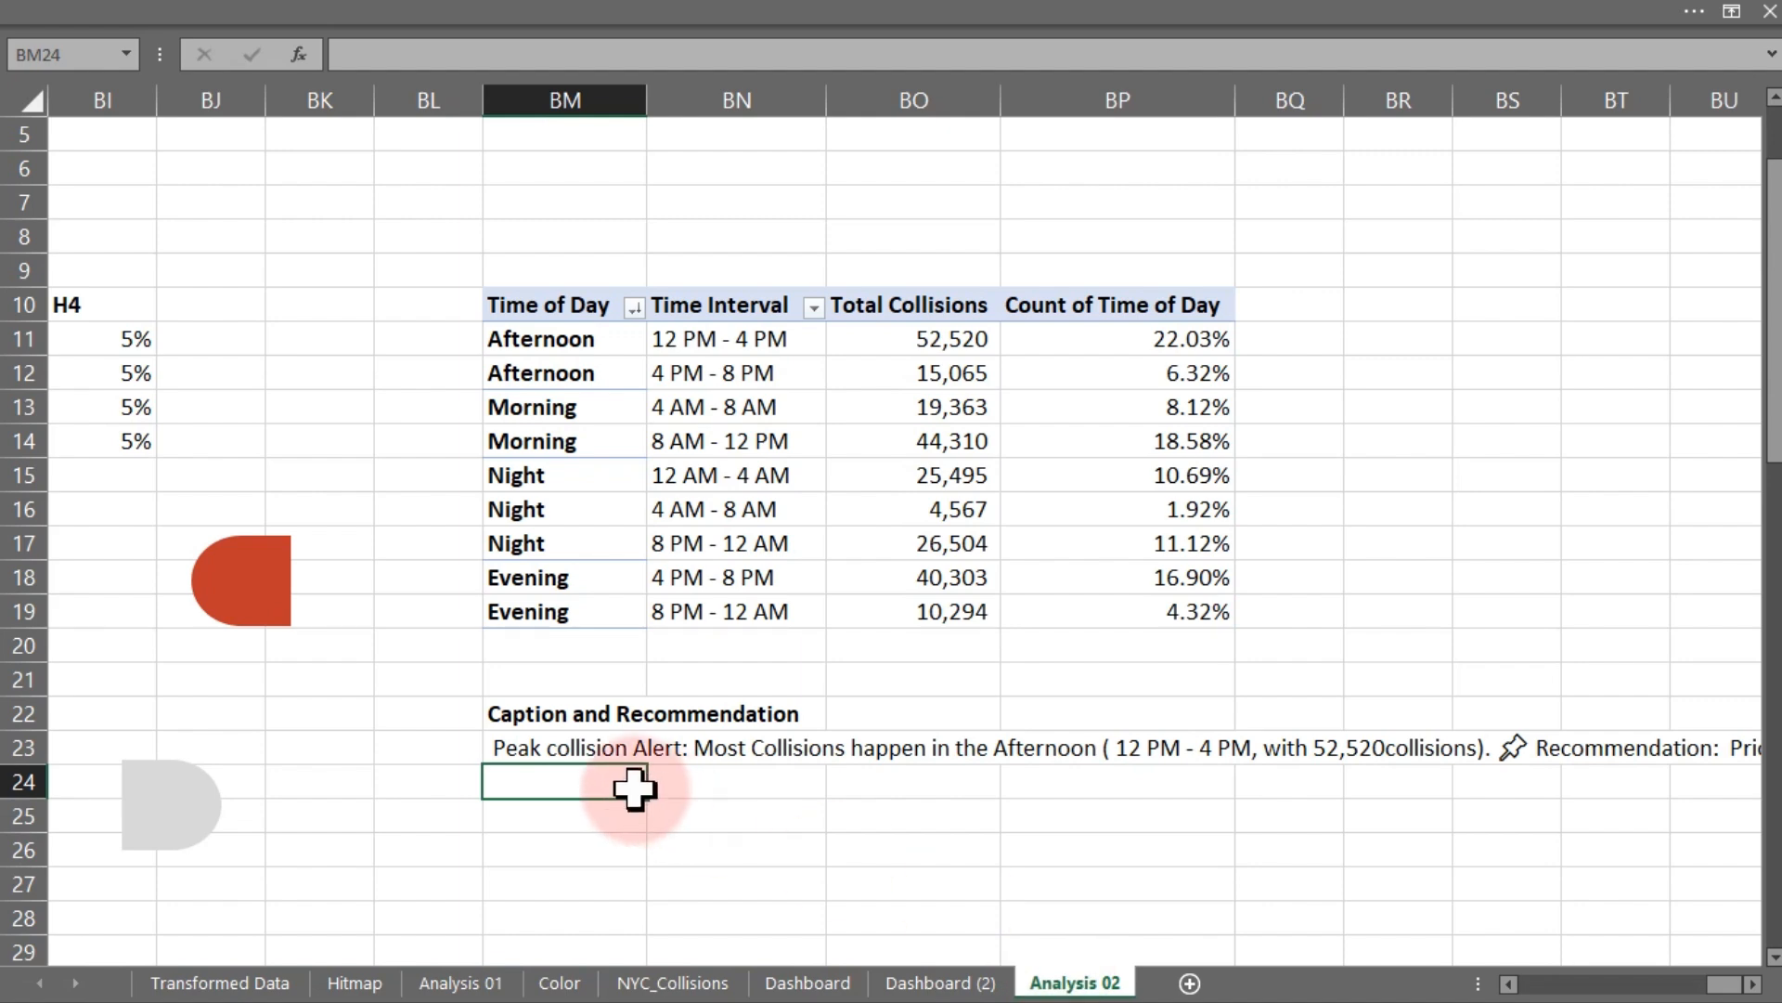
double_click(556, 750)
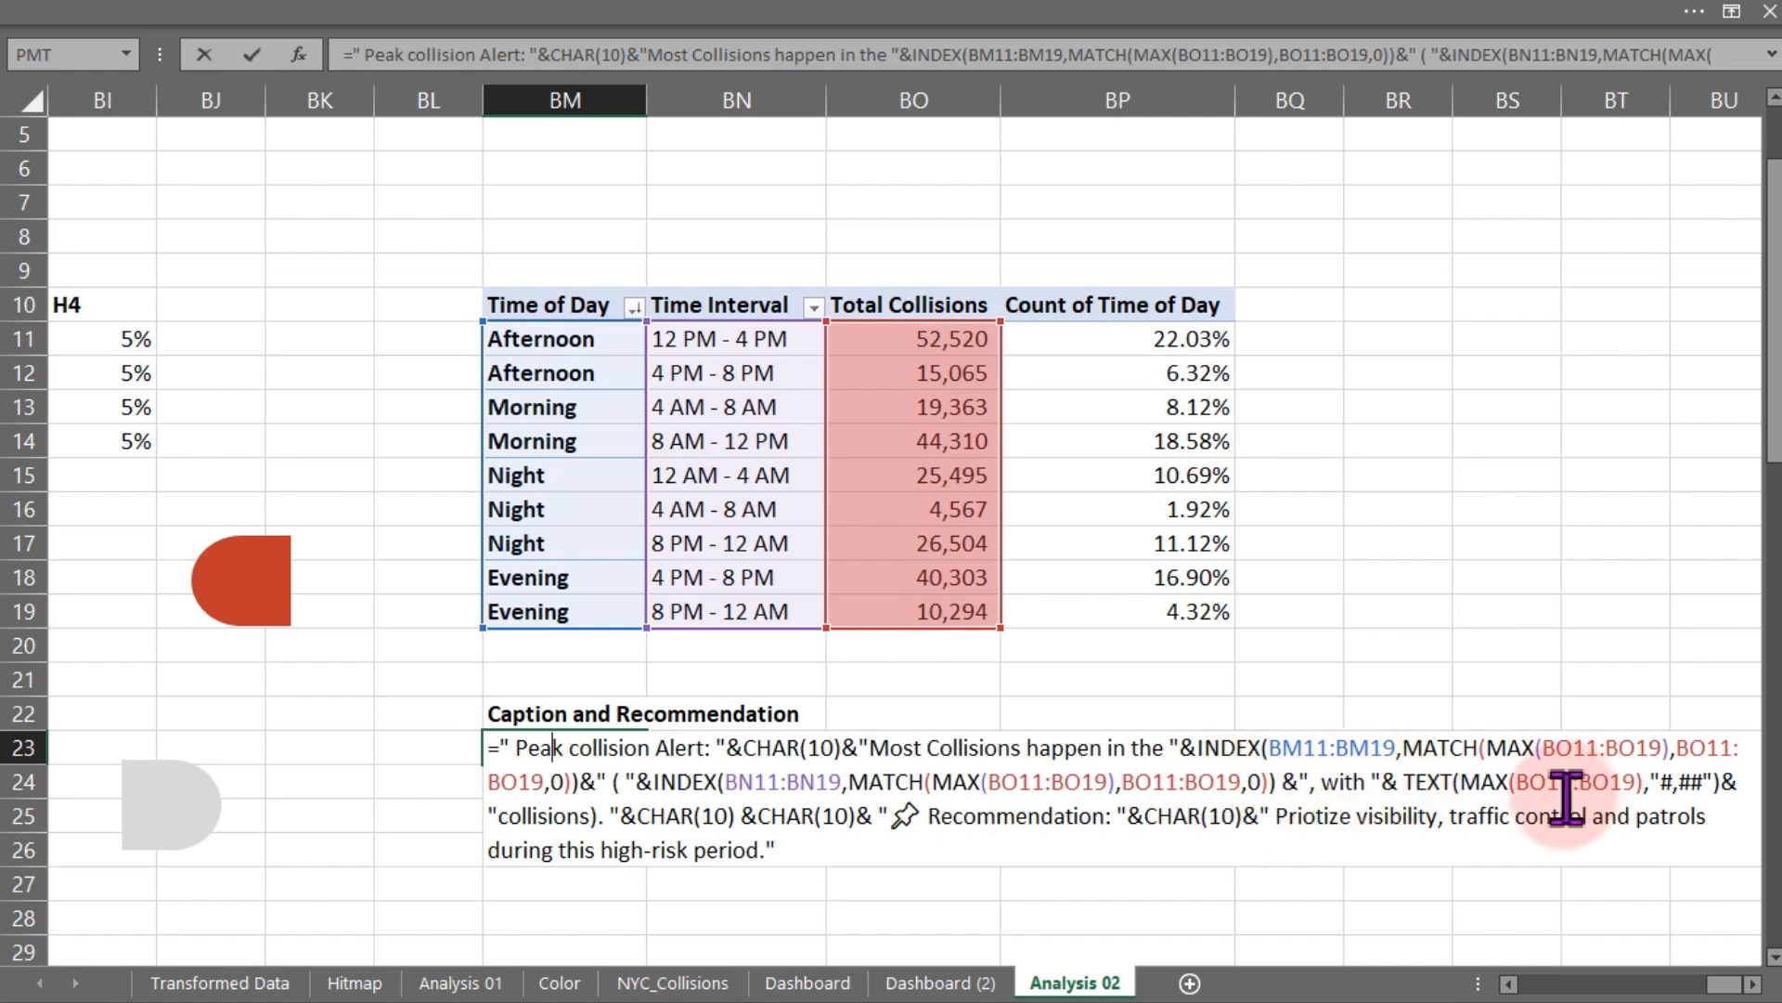
left_click(941, 982)
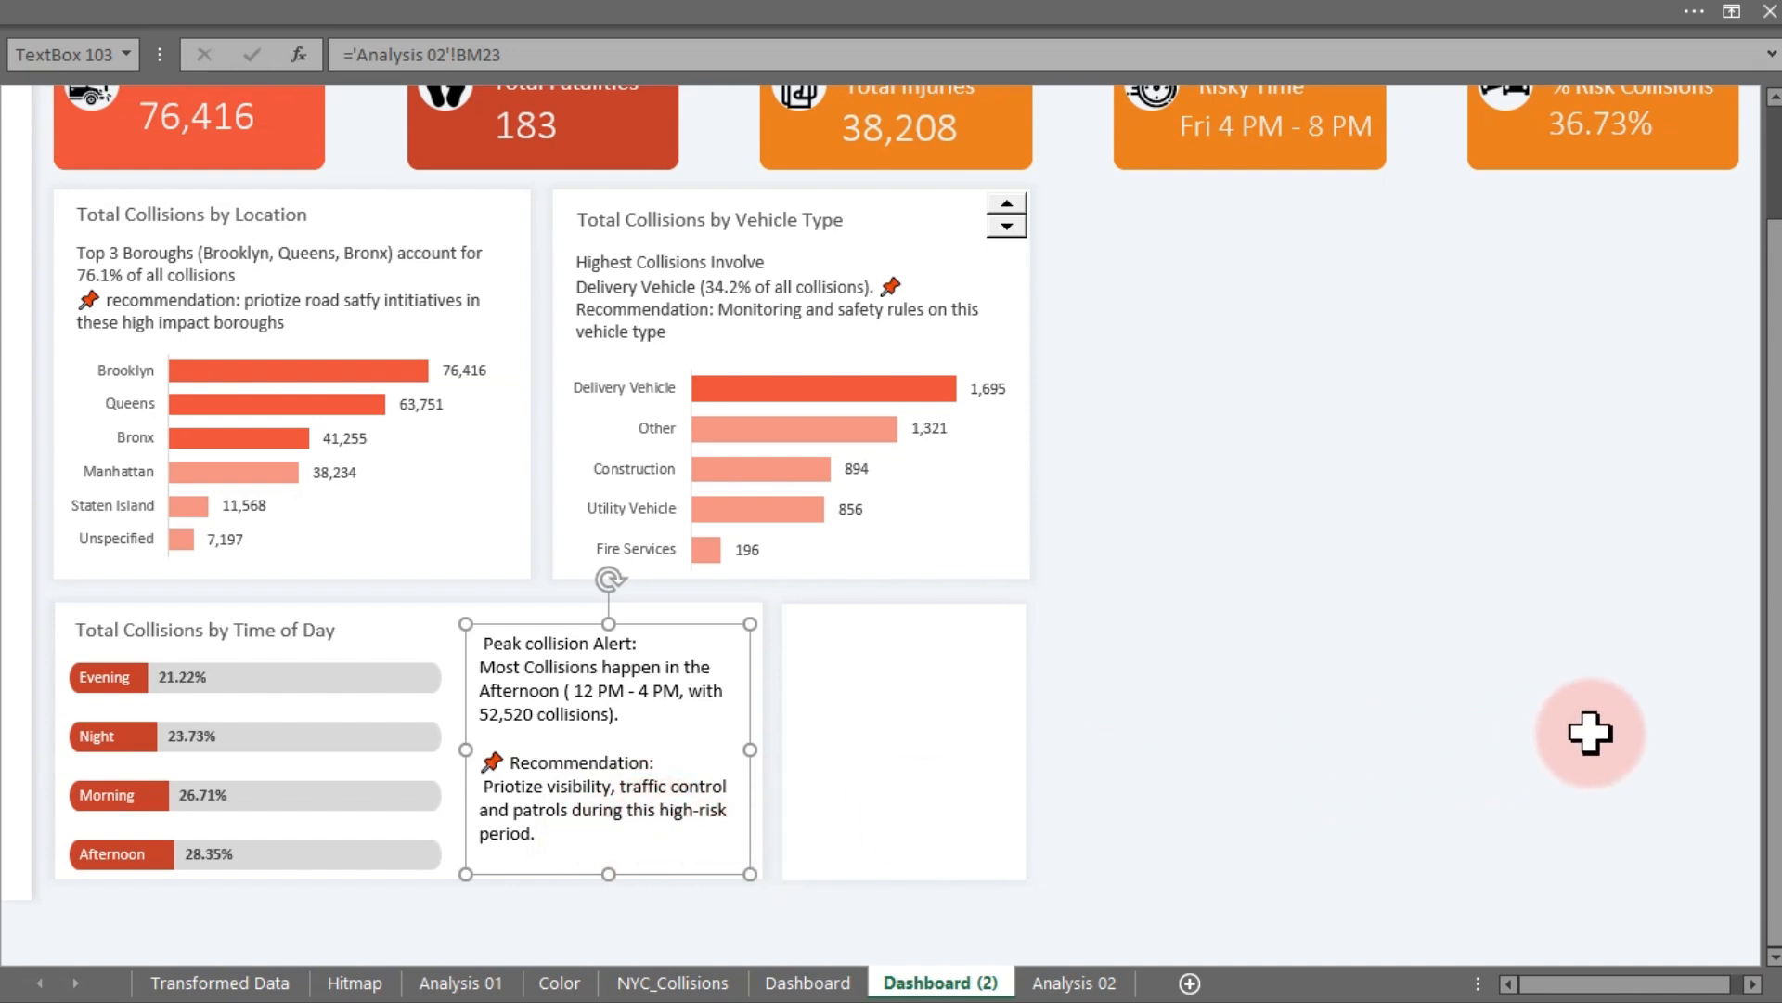
left_click(1610, 729)
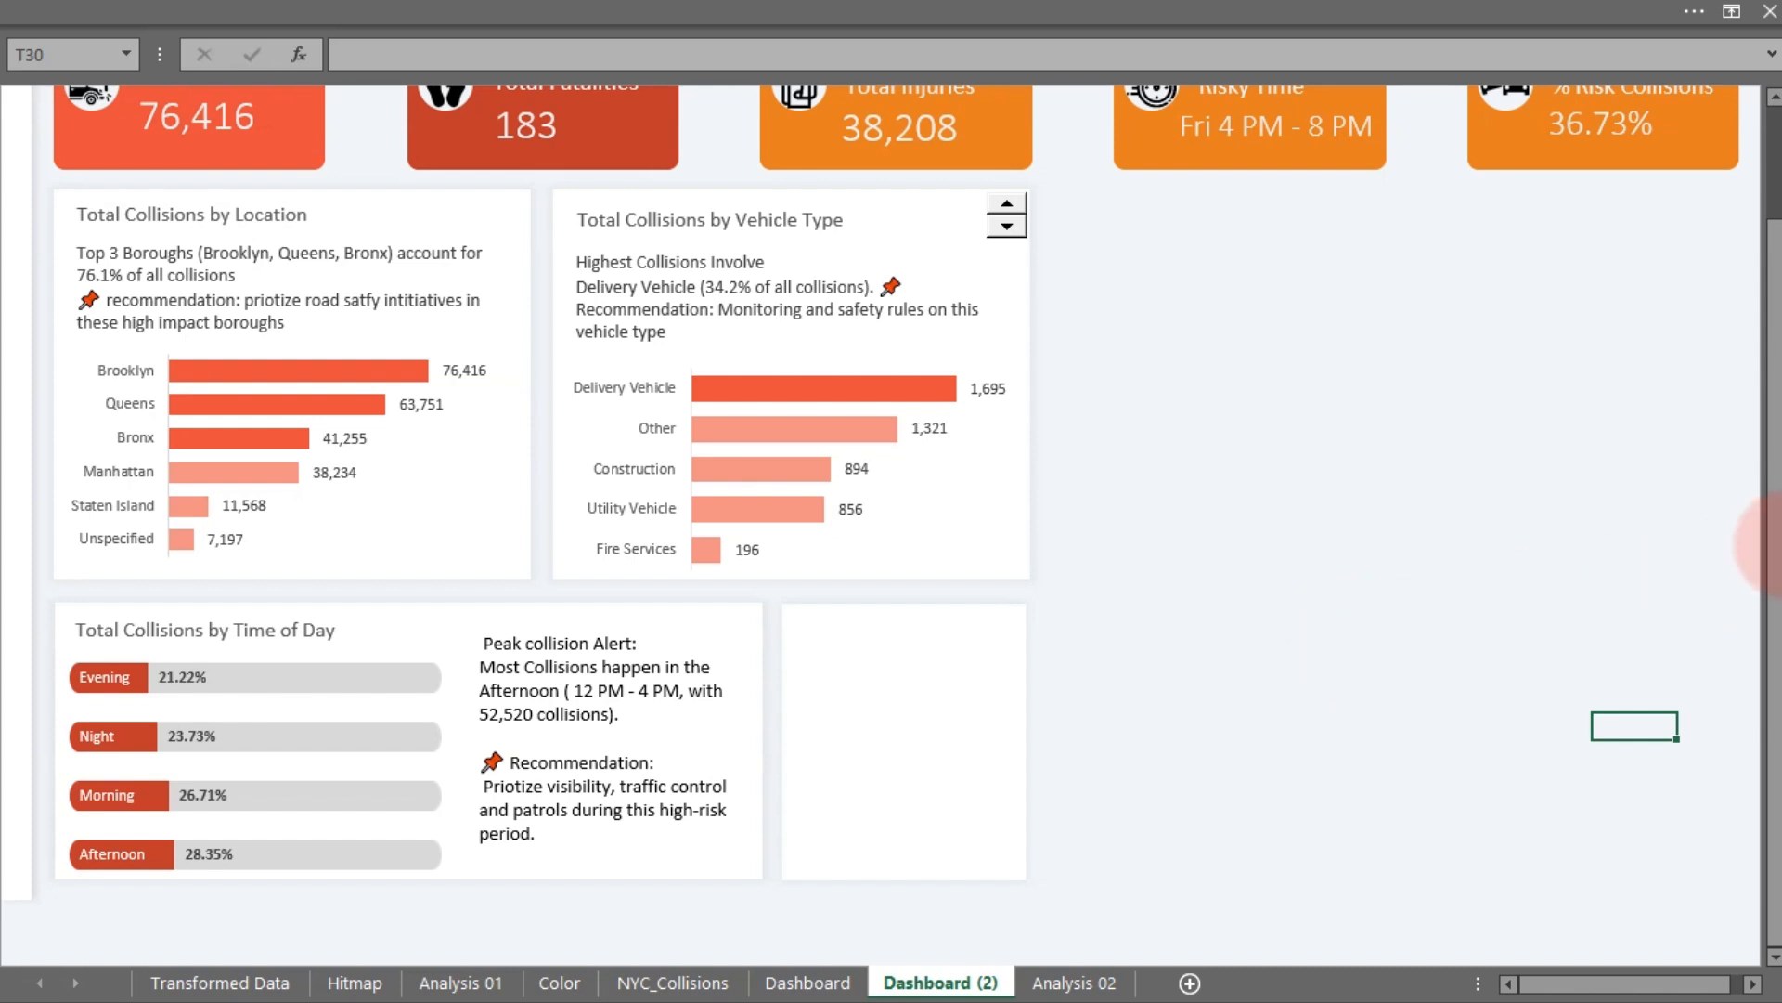
left_click_drag(1775, 517, 1775, 269)
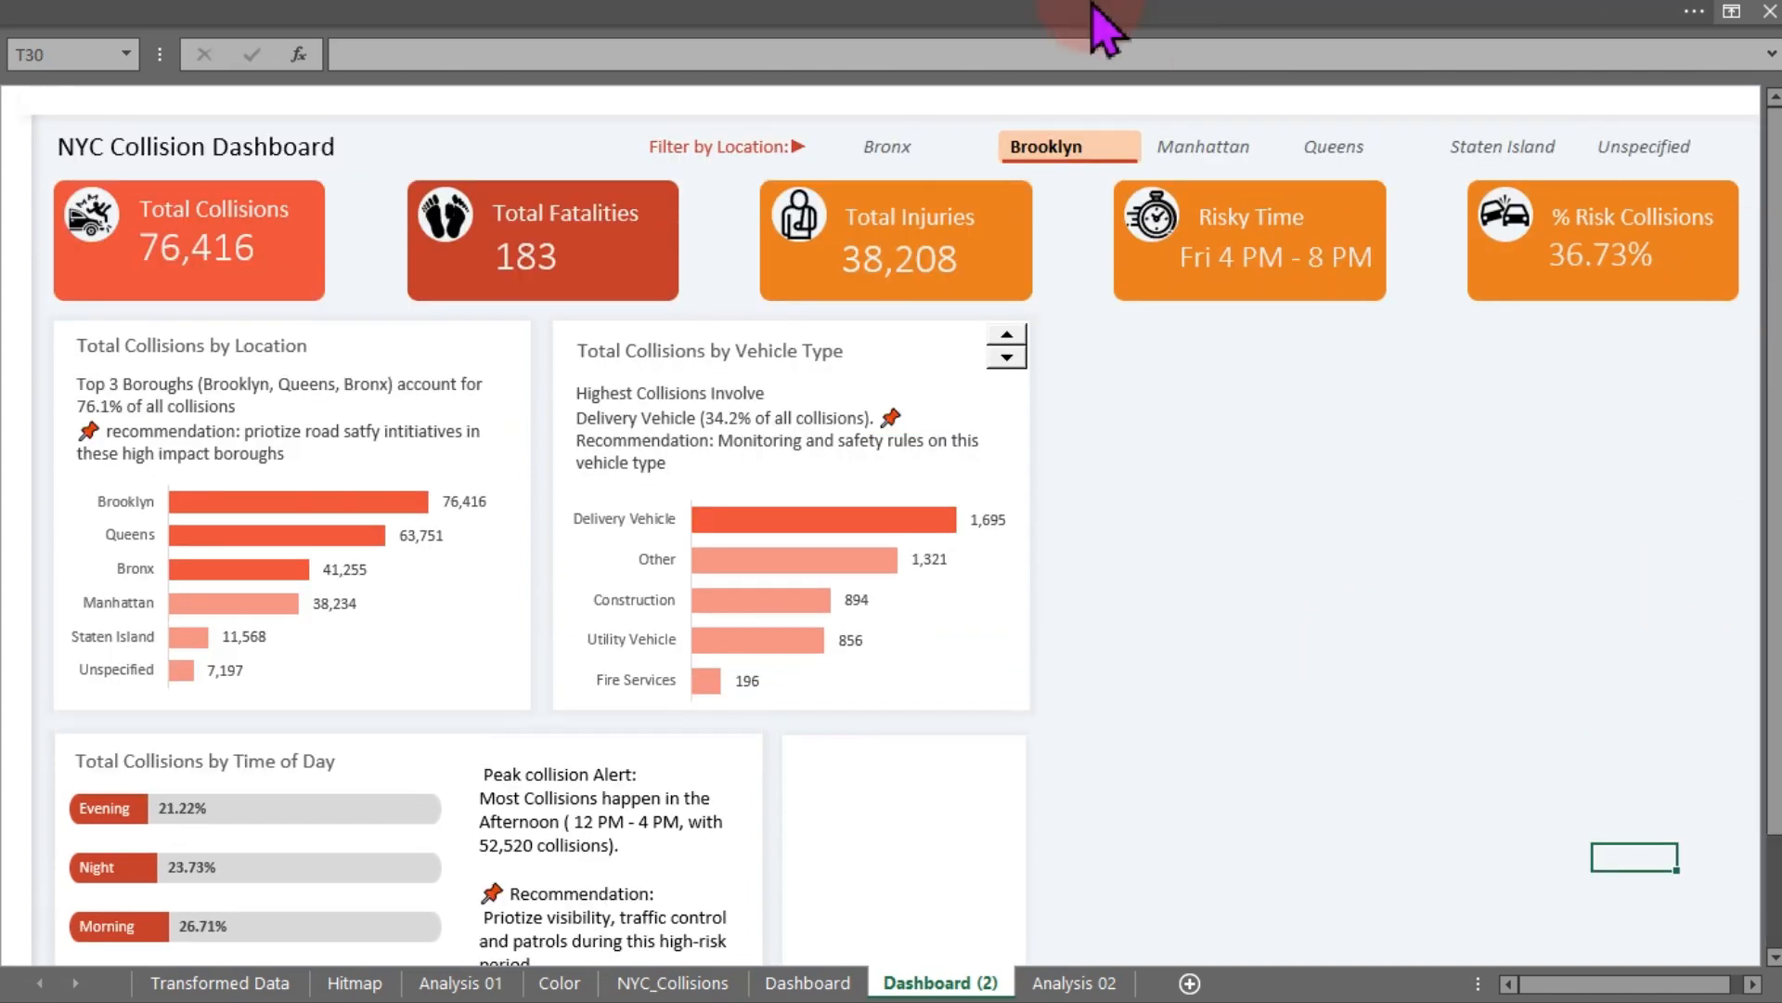
- Hide the formula bar and filter the dashboard by location, choosing Manhattan and then Queens
left_click(784, 19)
left_click(752, 69)
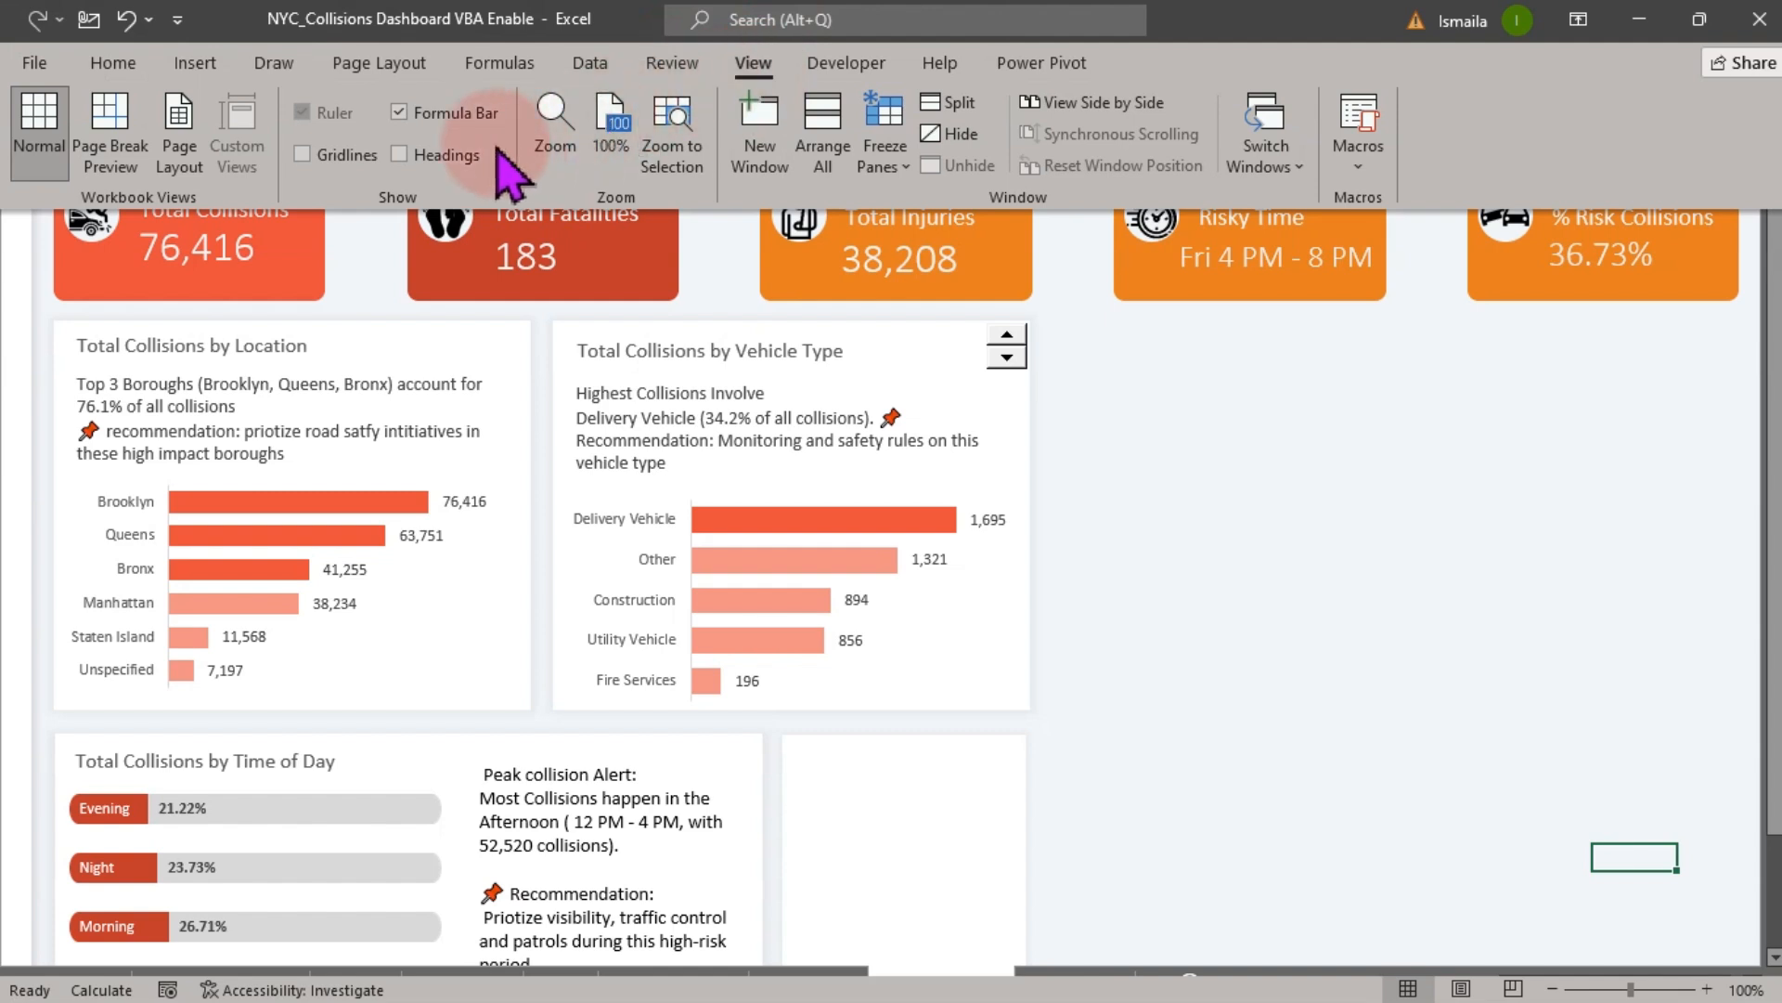
left_click(831, 246)
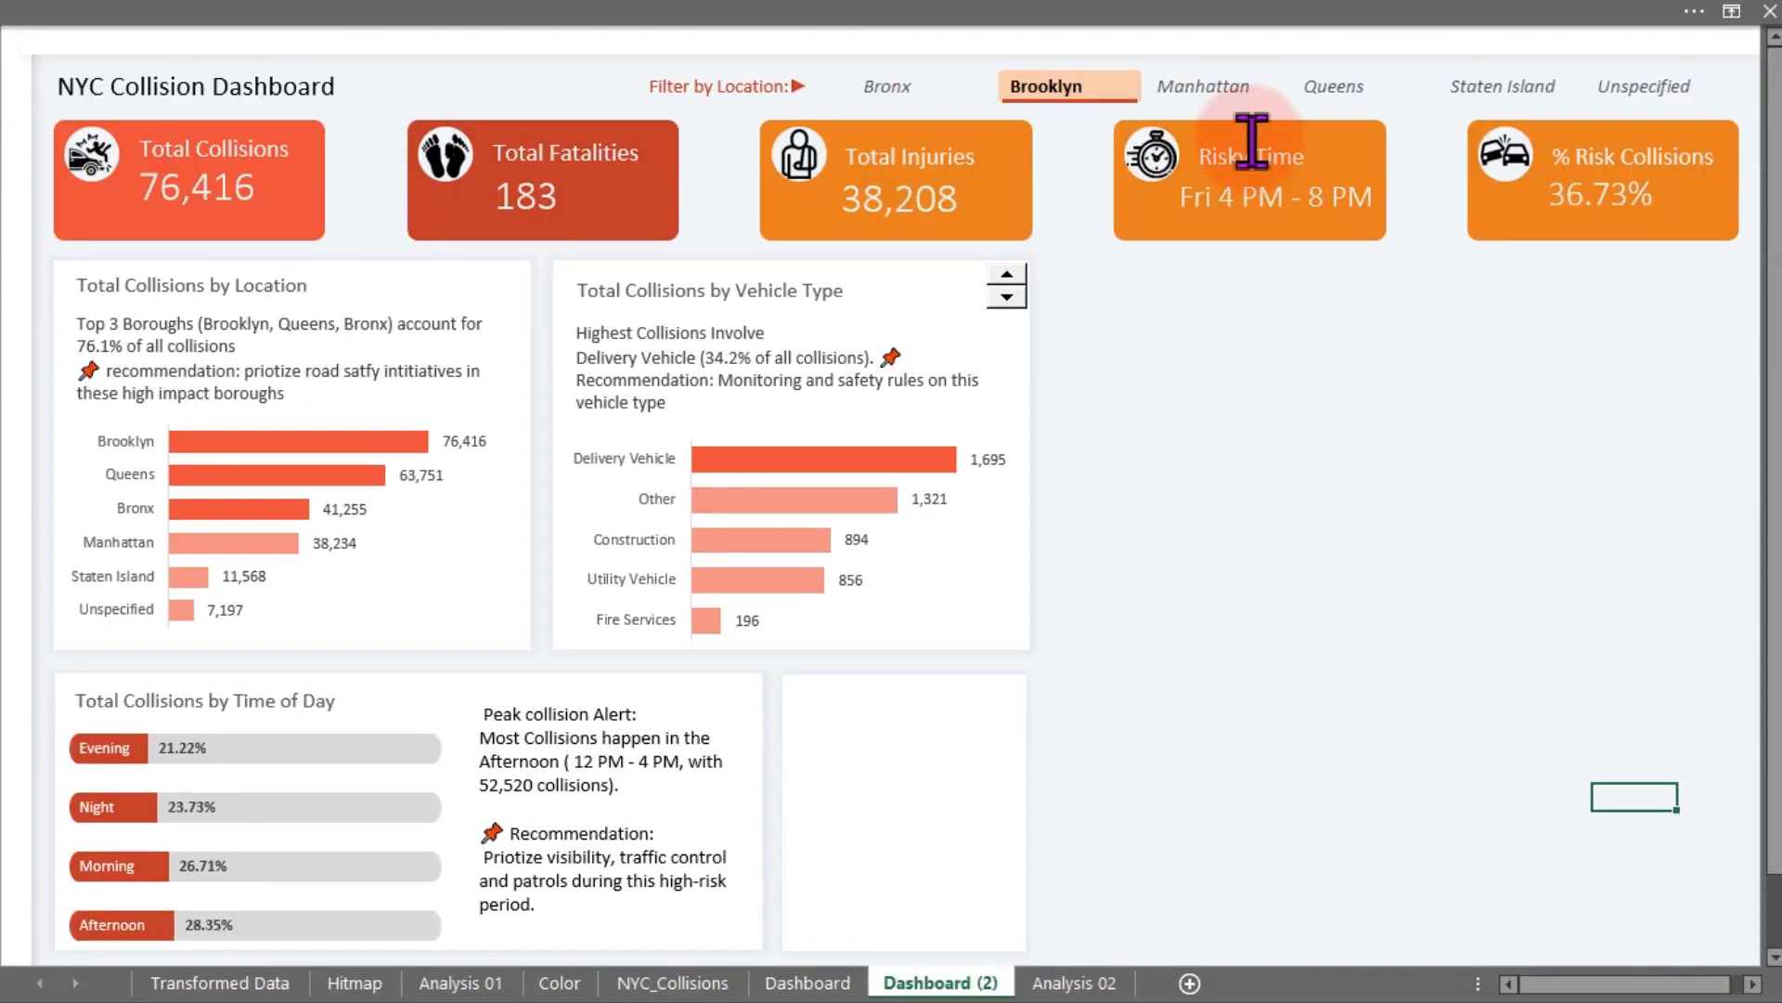
left_click(1202, 85)
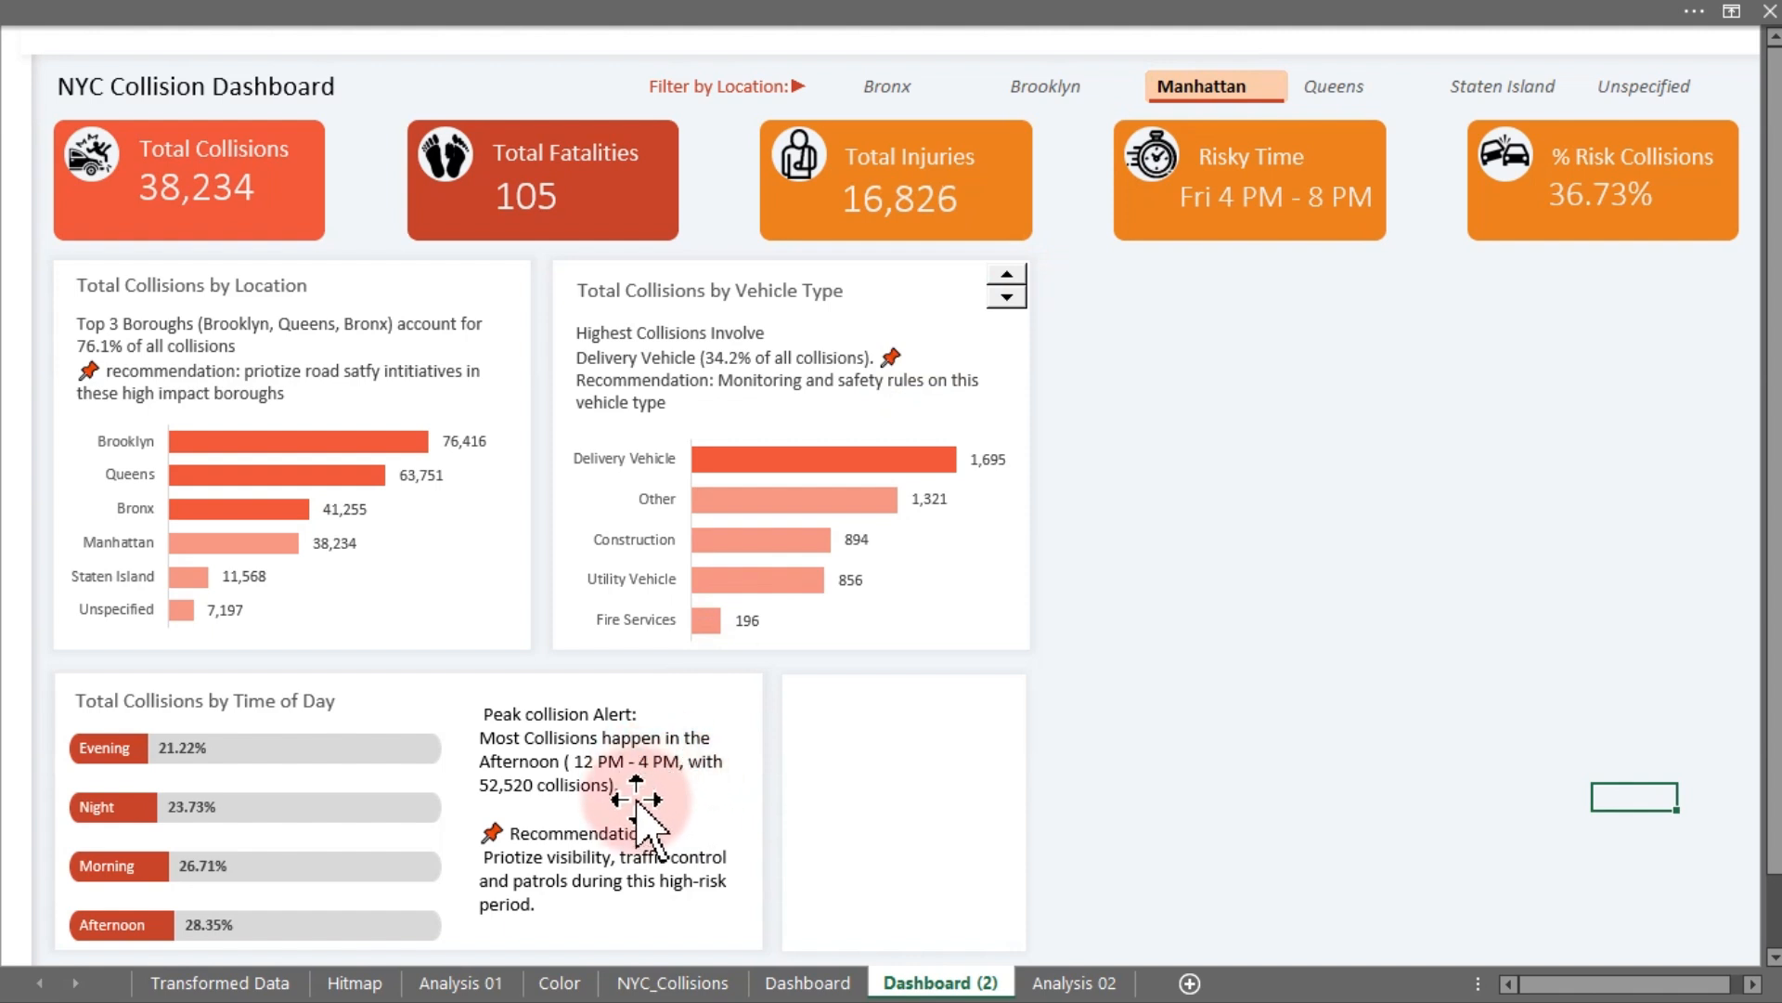
left_click(1337, 86)
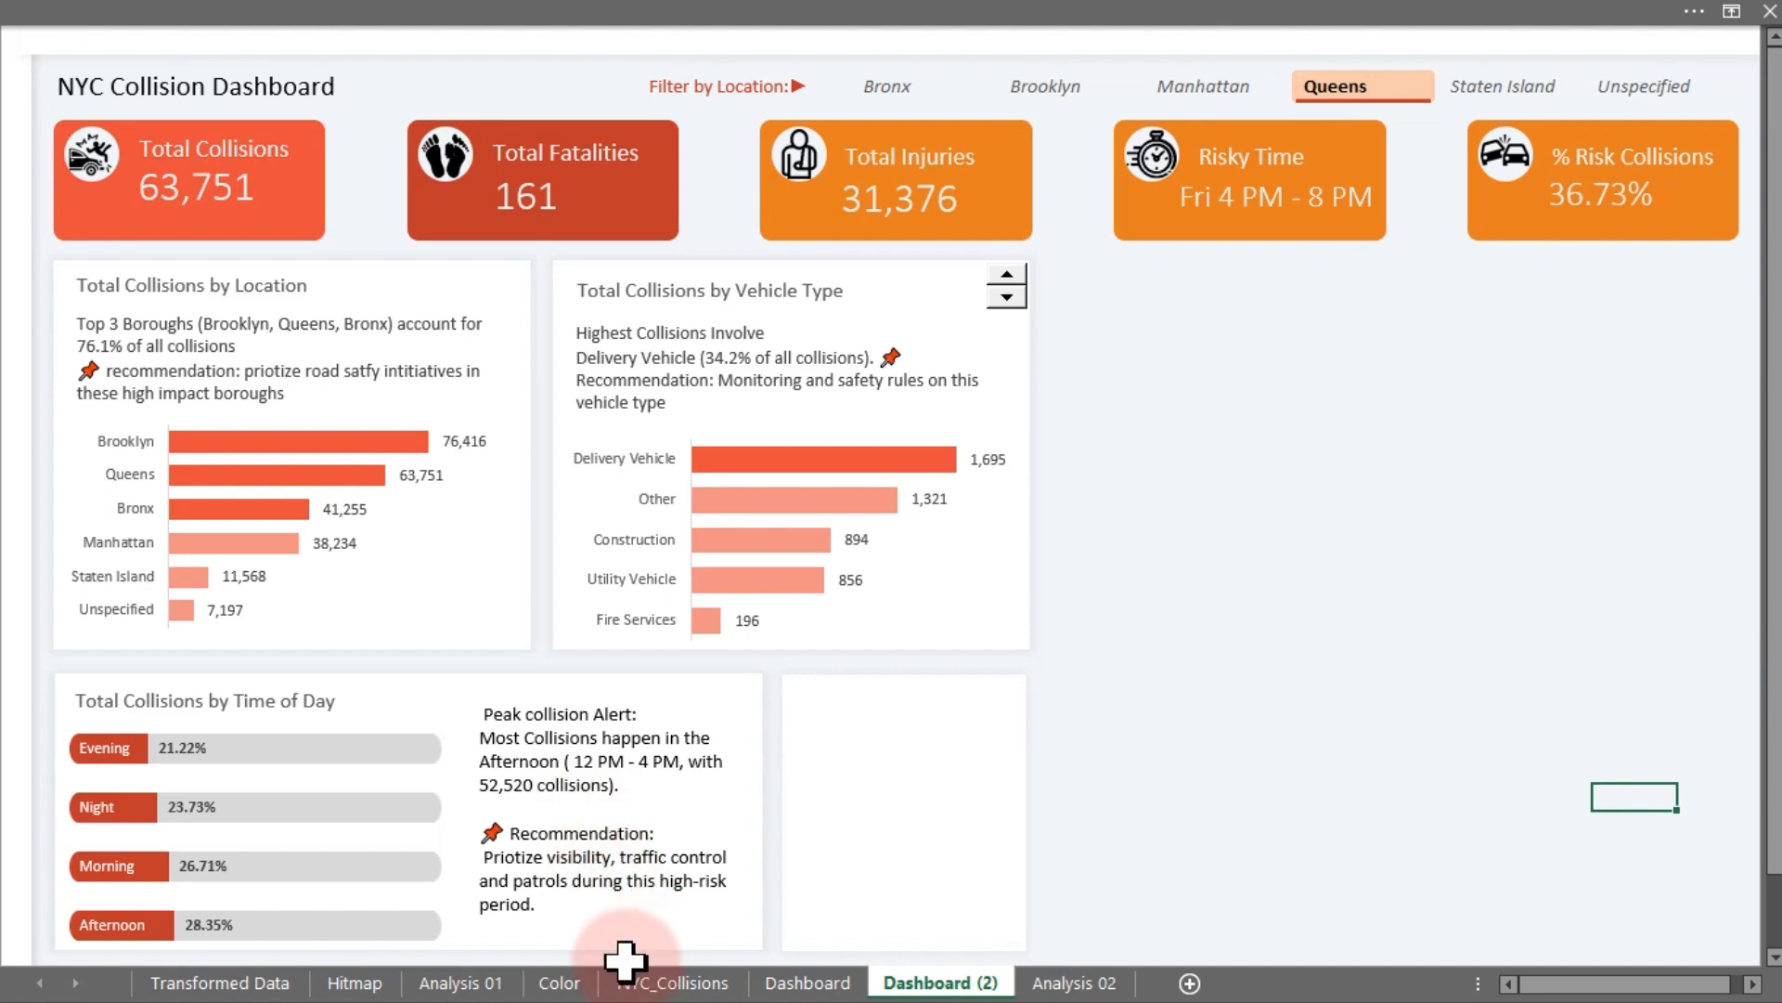
- On Analysis 02, rename the time-interval pivot table to Recommendation
left_click(1074, 982)
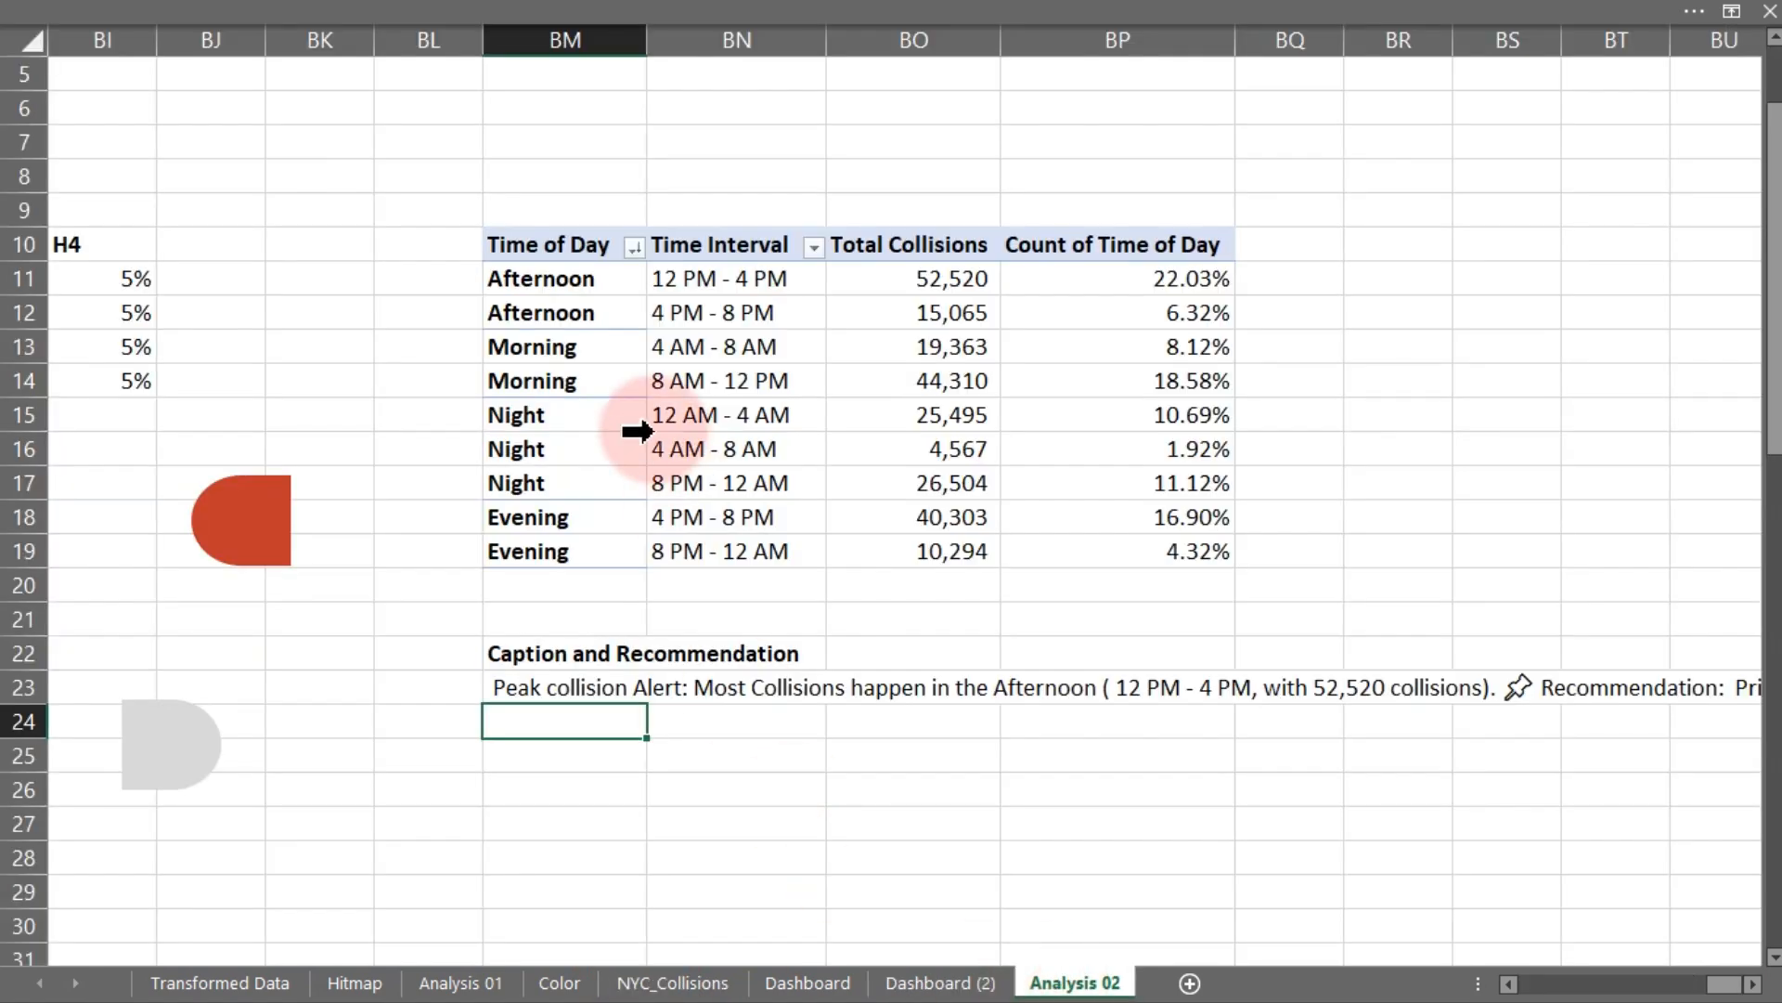
left_click(696, 414)
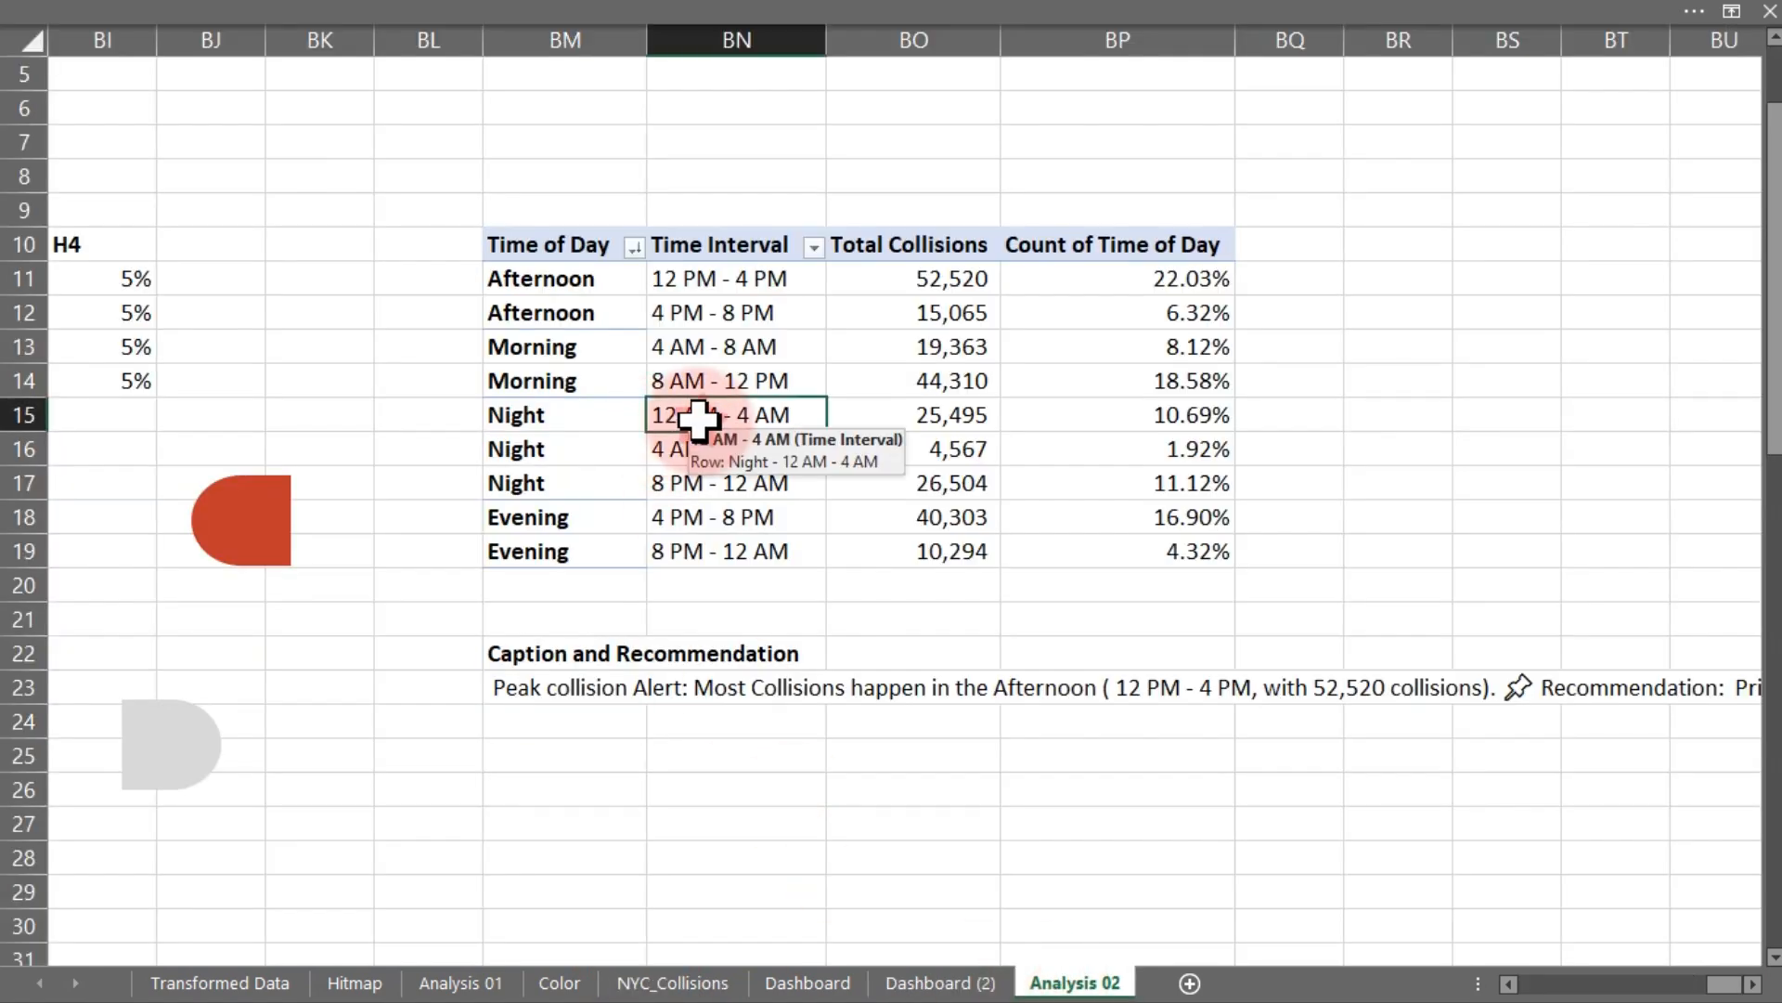
left_click(827, 19)
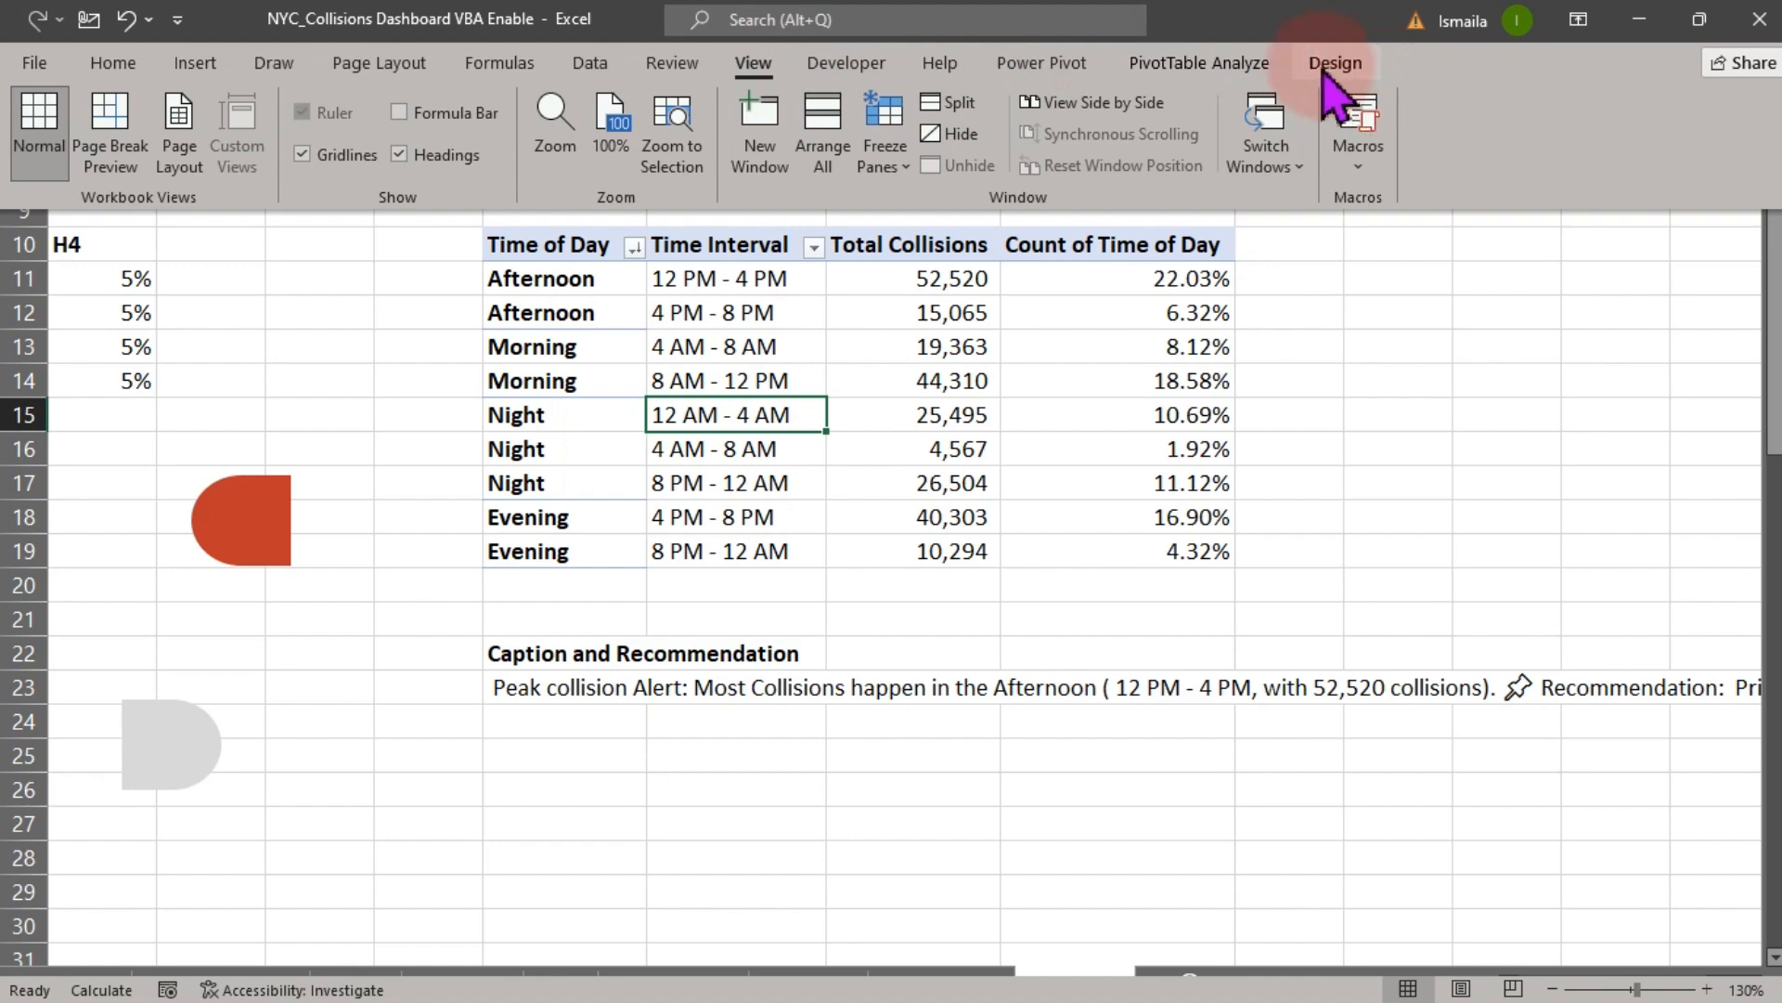
left_click(1196, 64)
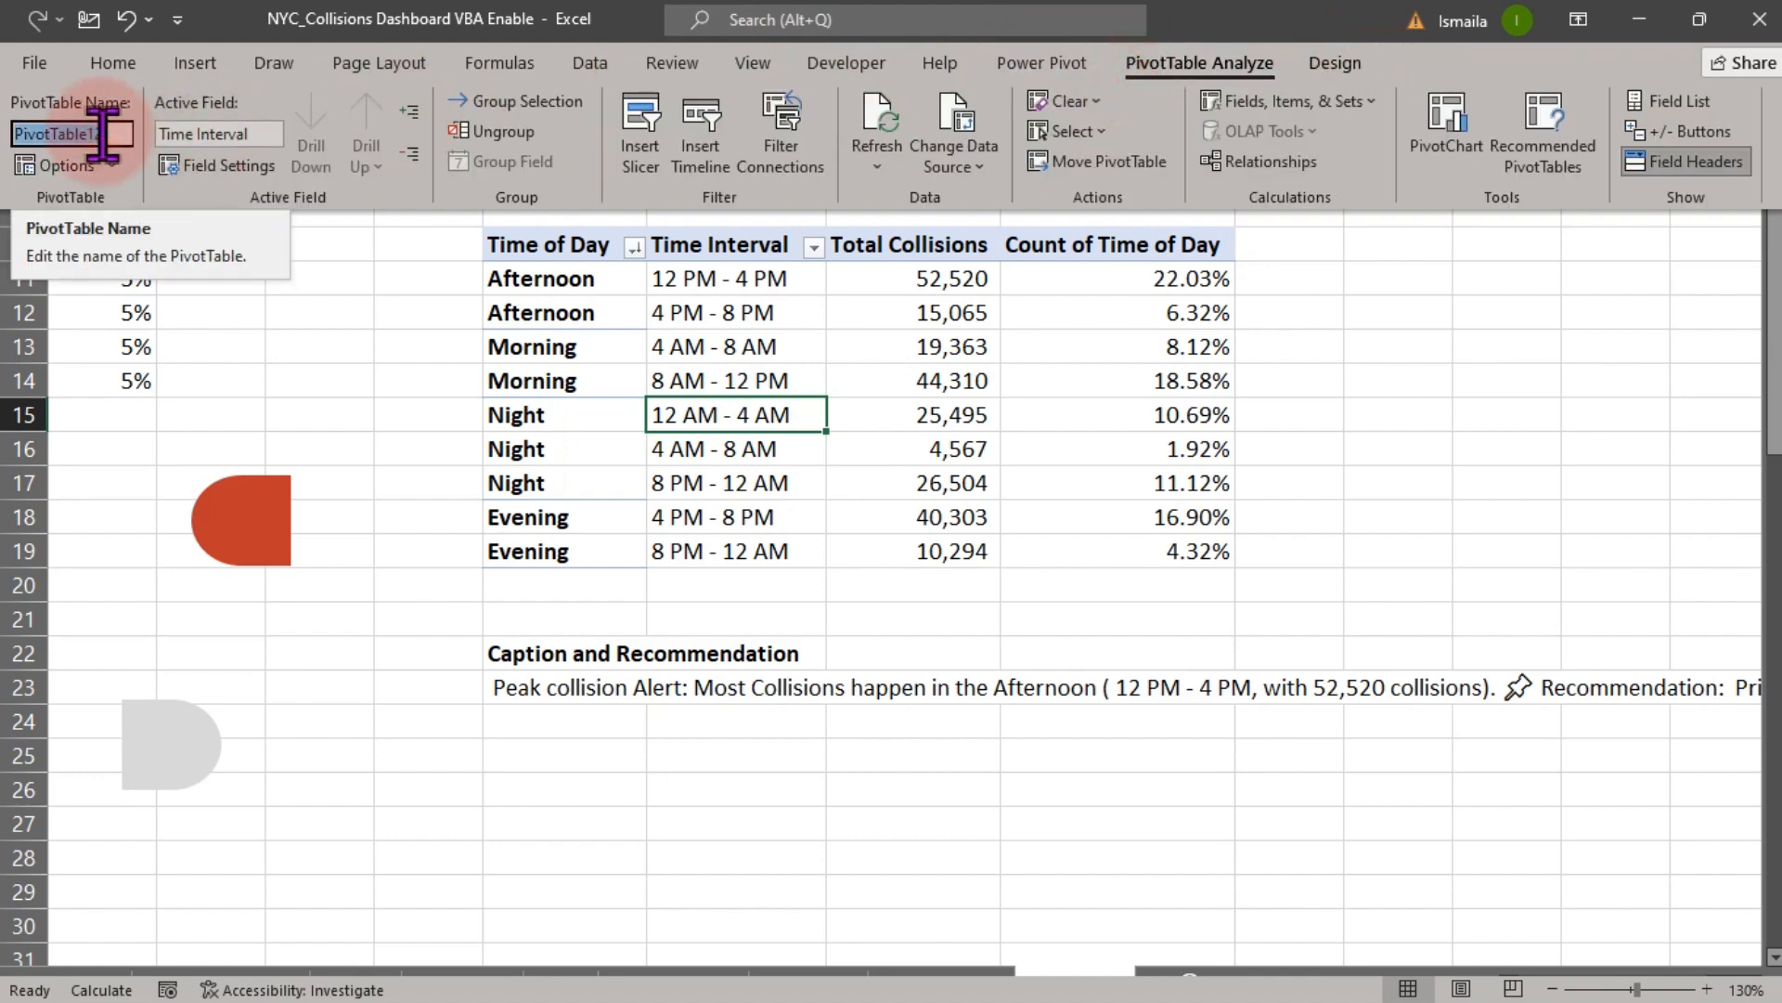
type("R")
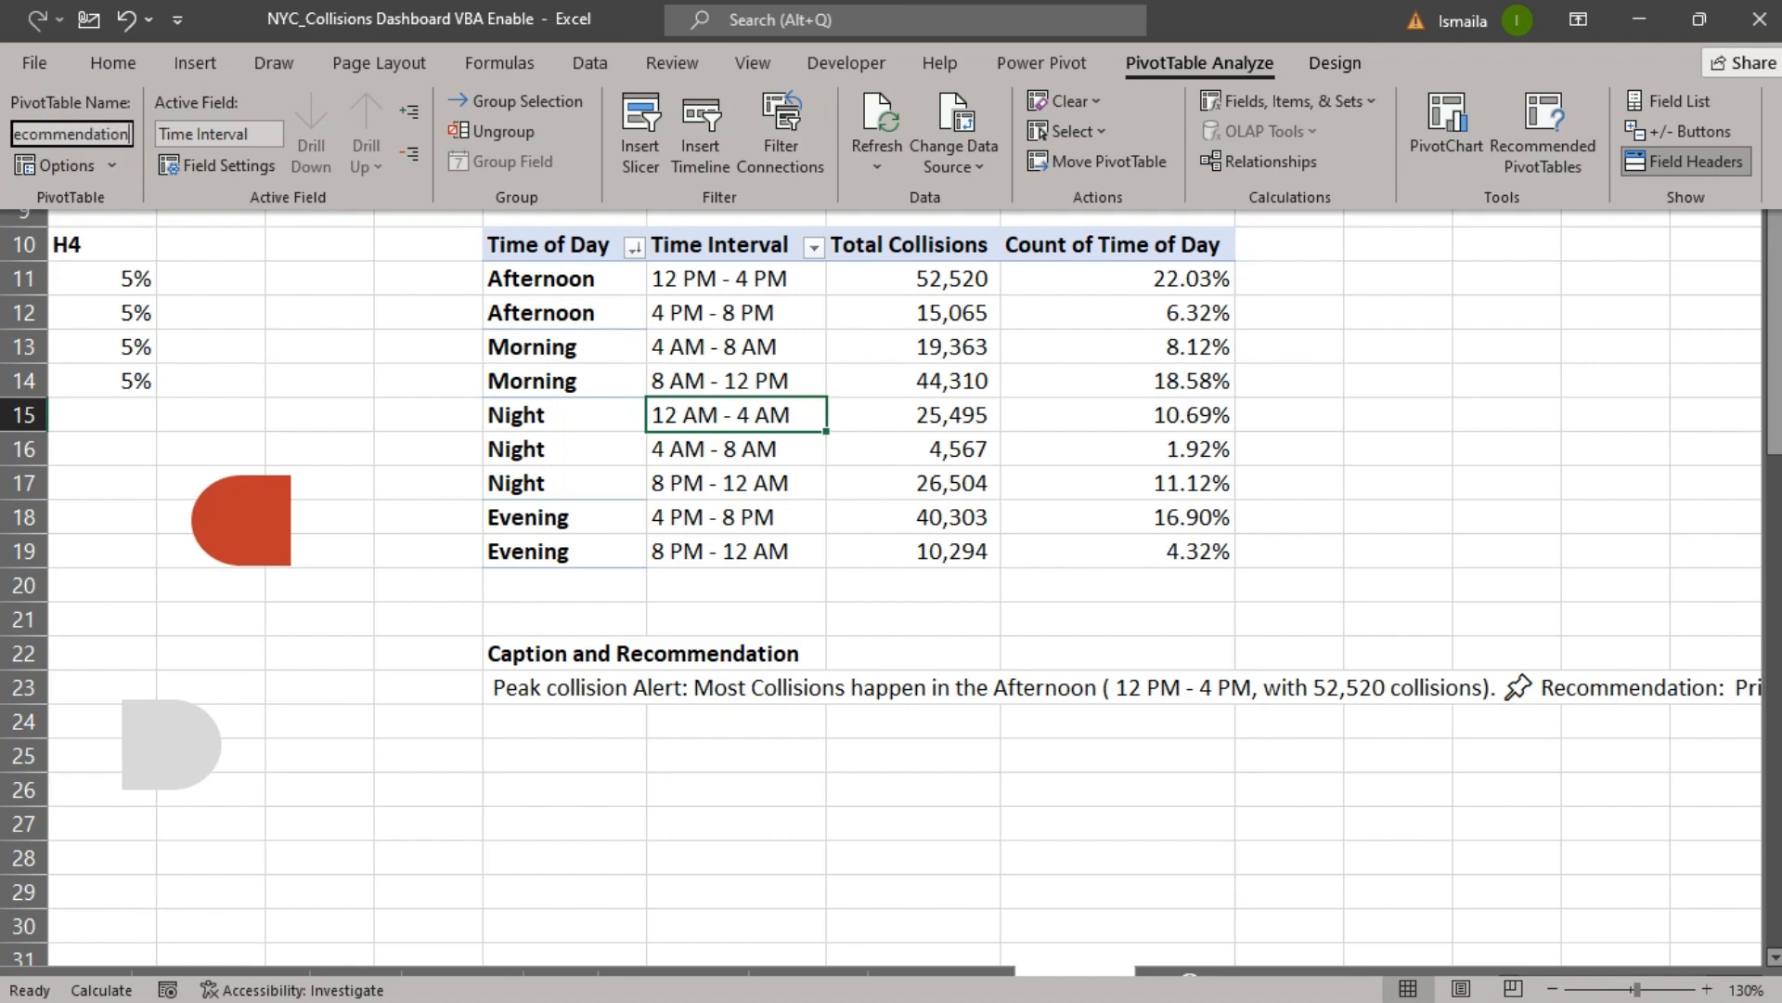
left_click(100, 130)
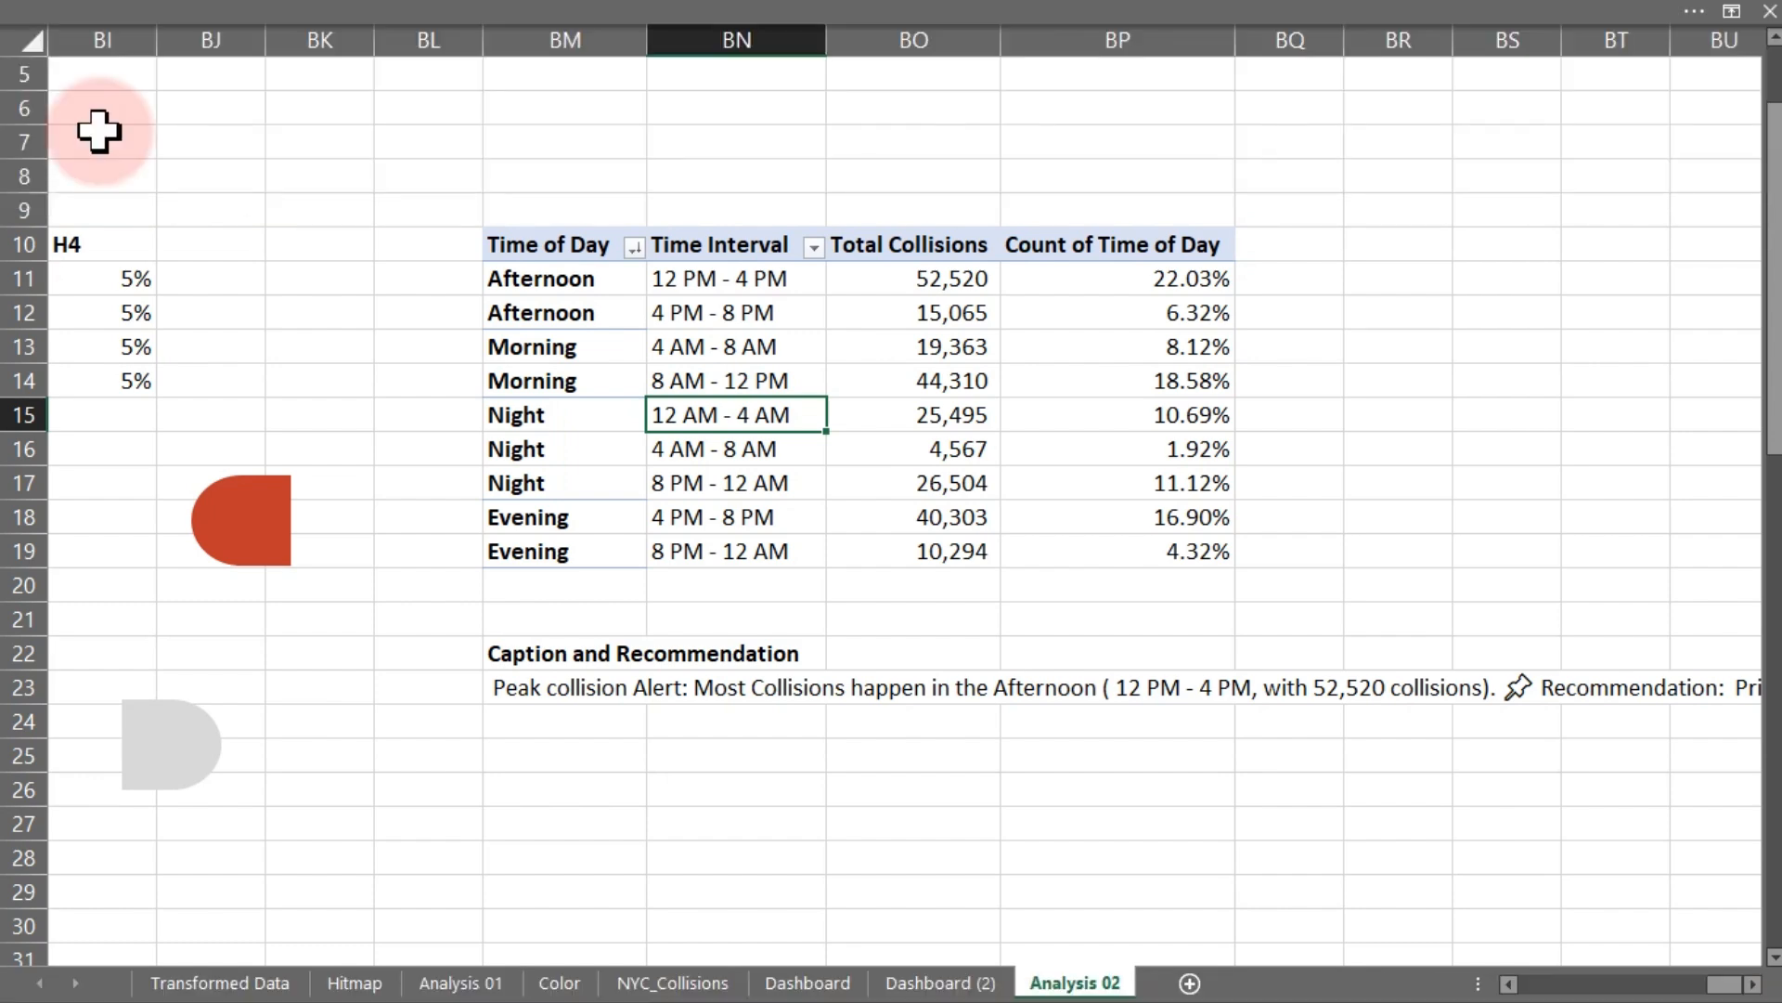
- Rename the Time of Day totals pivot table to Time of day
scroll(99, 130, "left", 4)
left_click(577, 320)
left_click(877, 8)
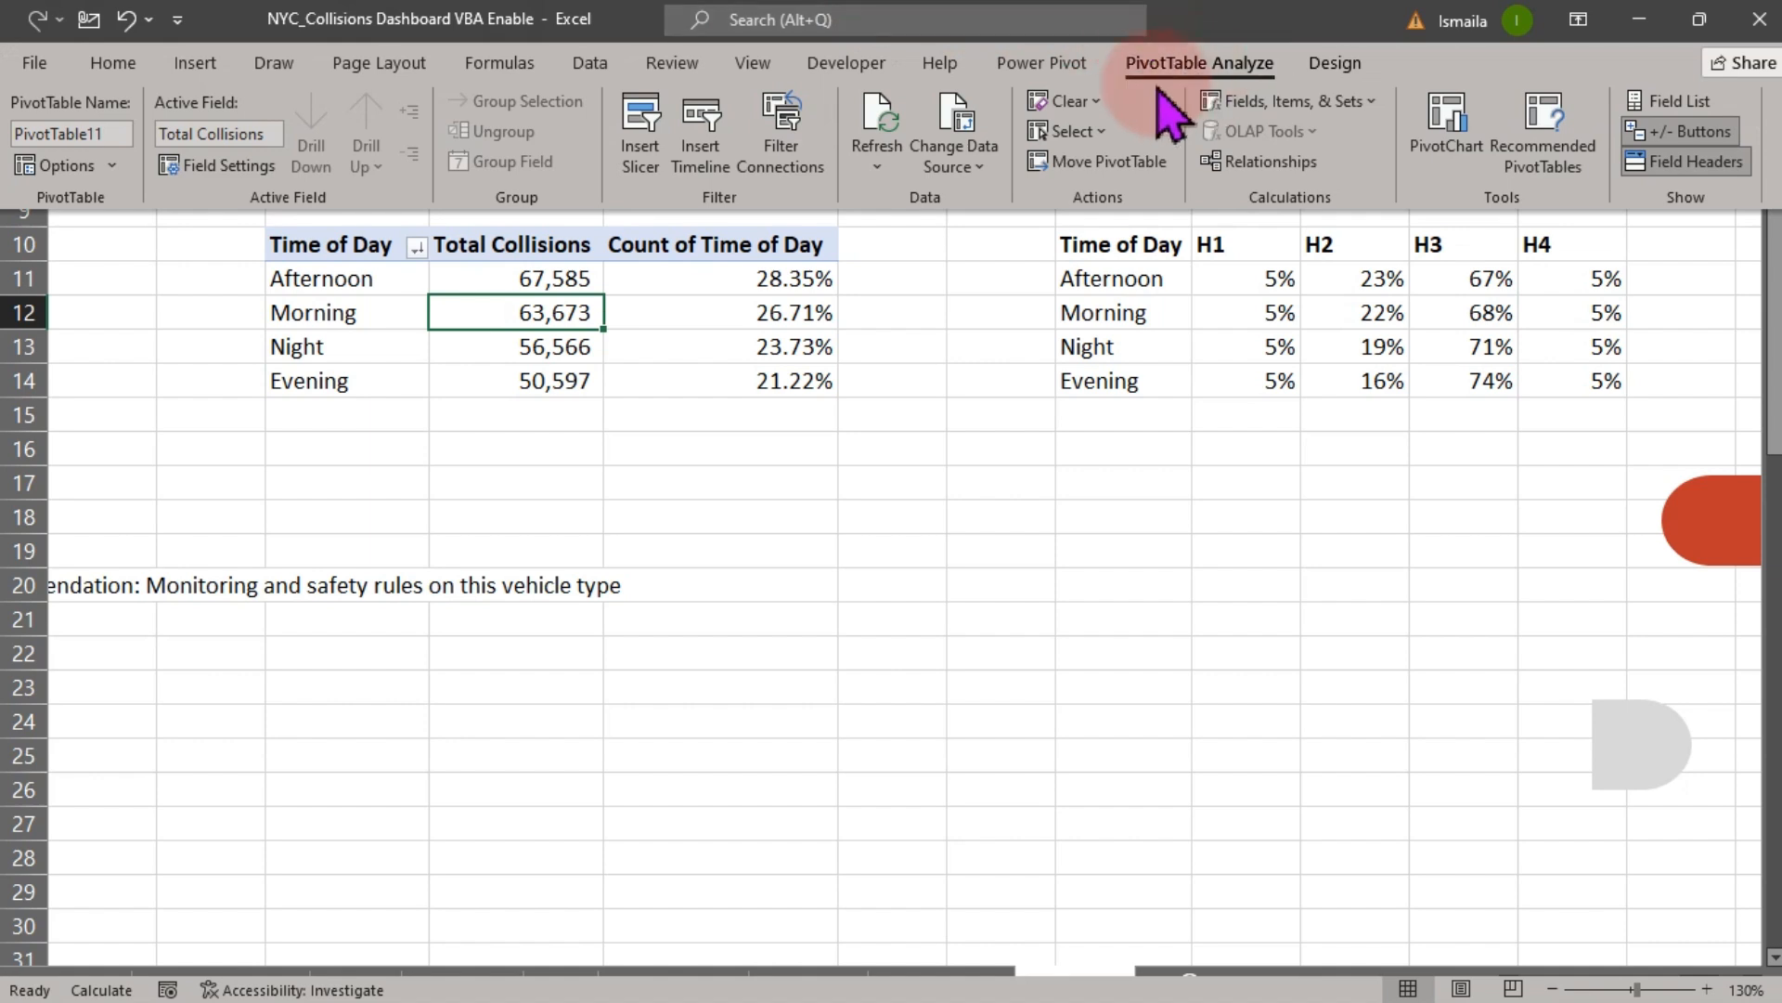
left_click(120, 130)
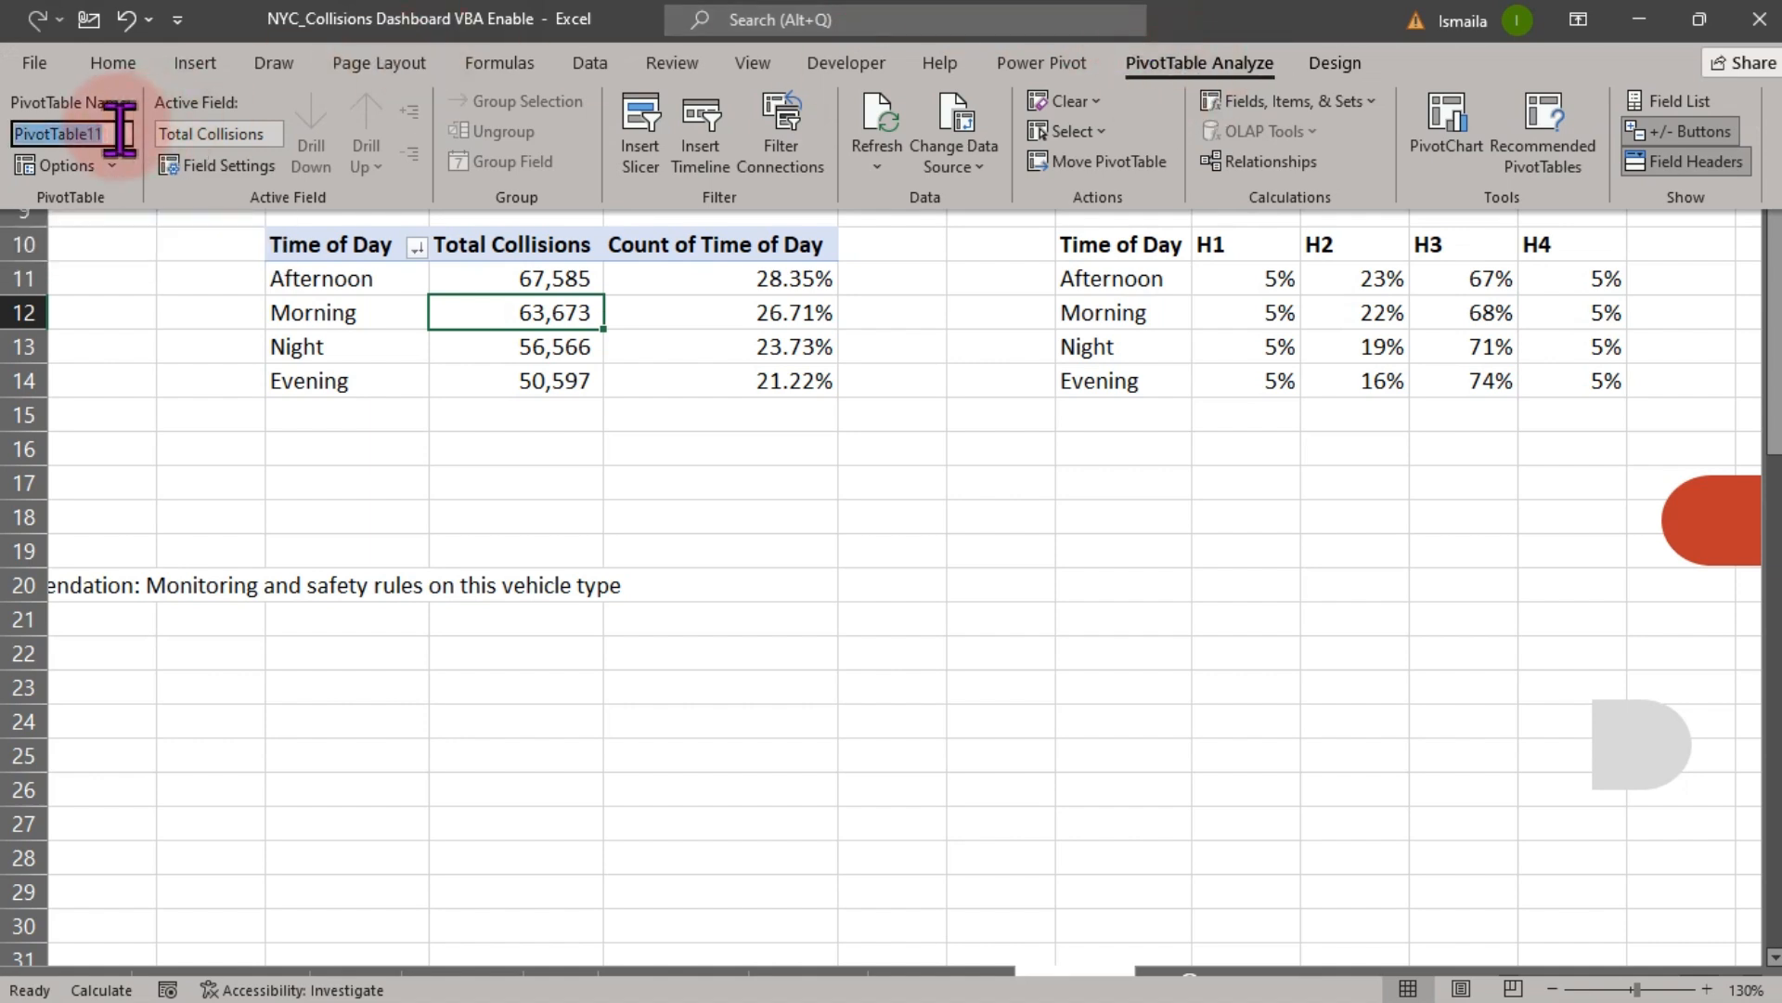
type("Time of day")
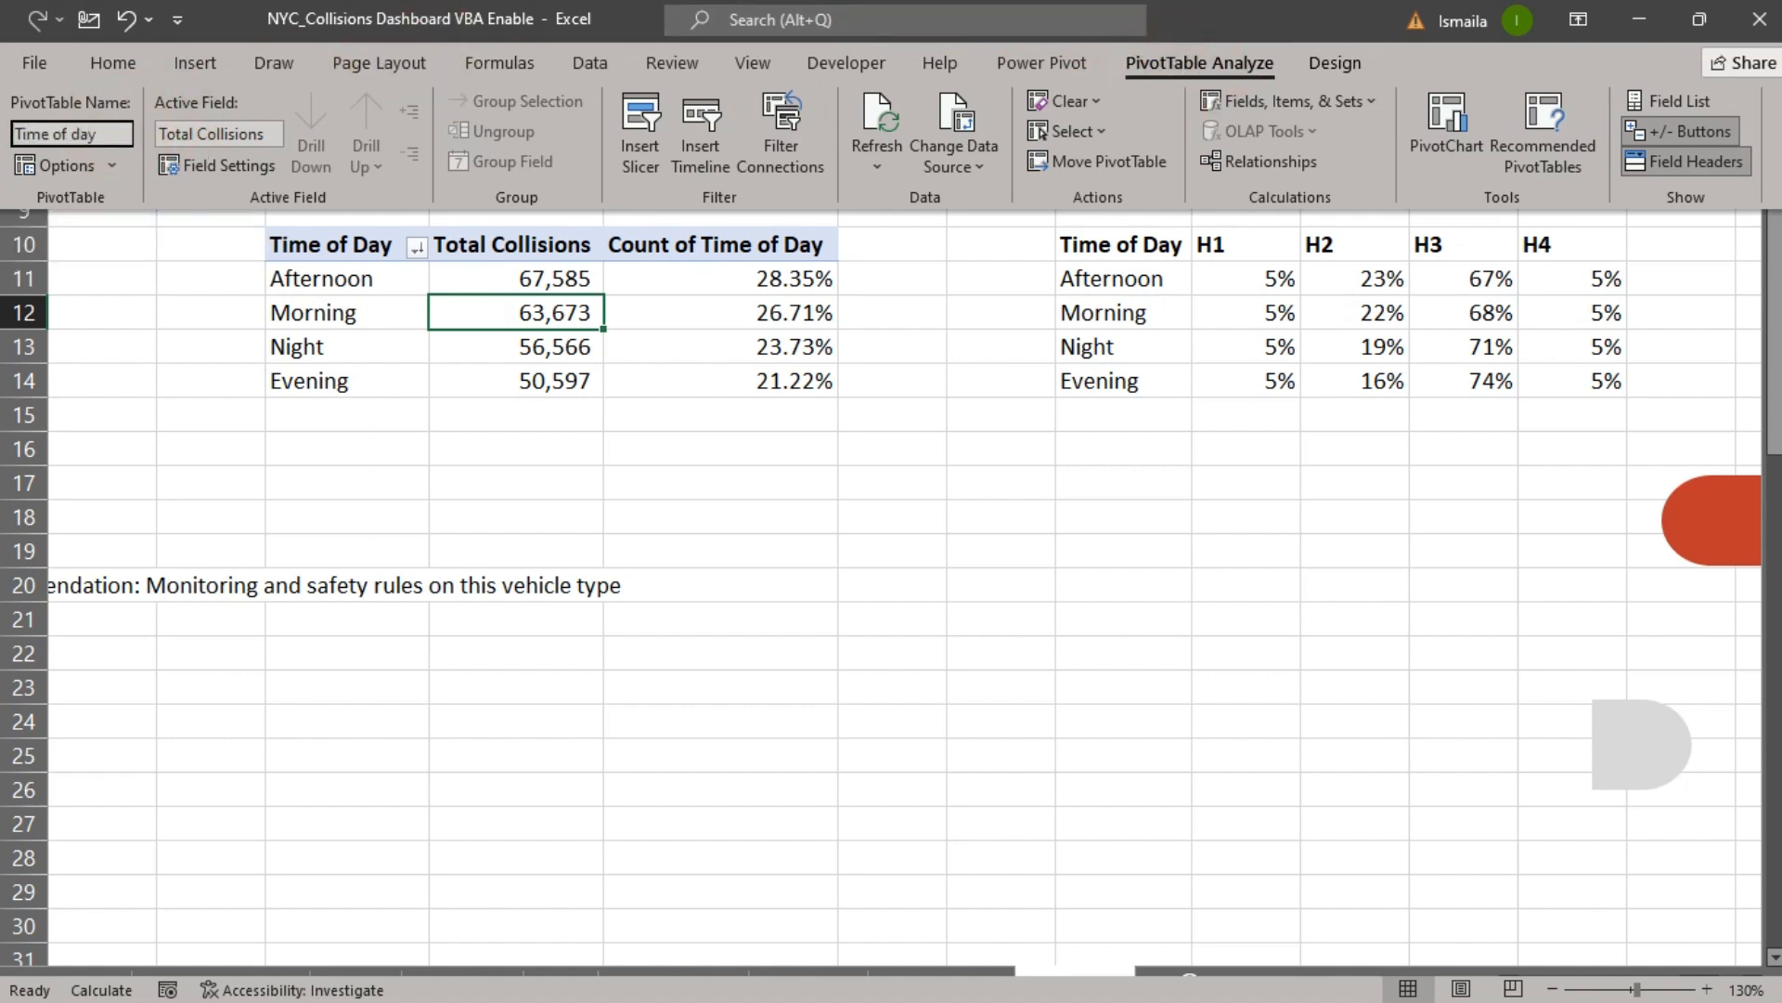
key("Return")
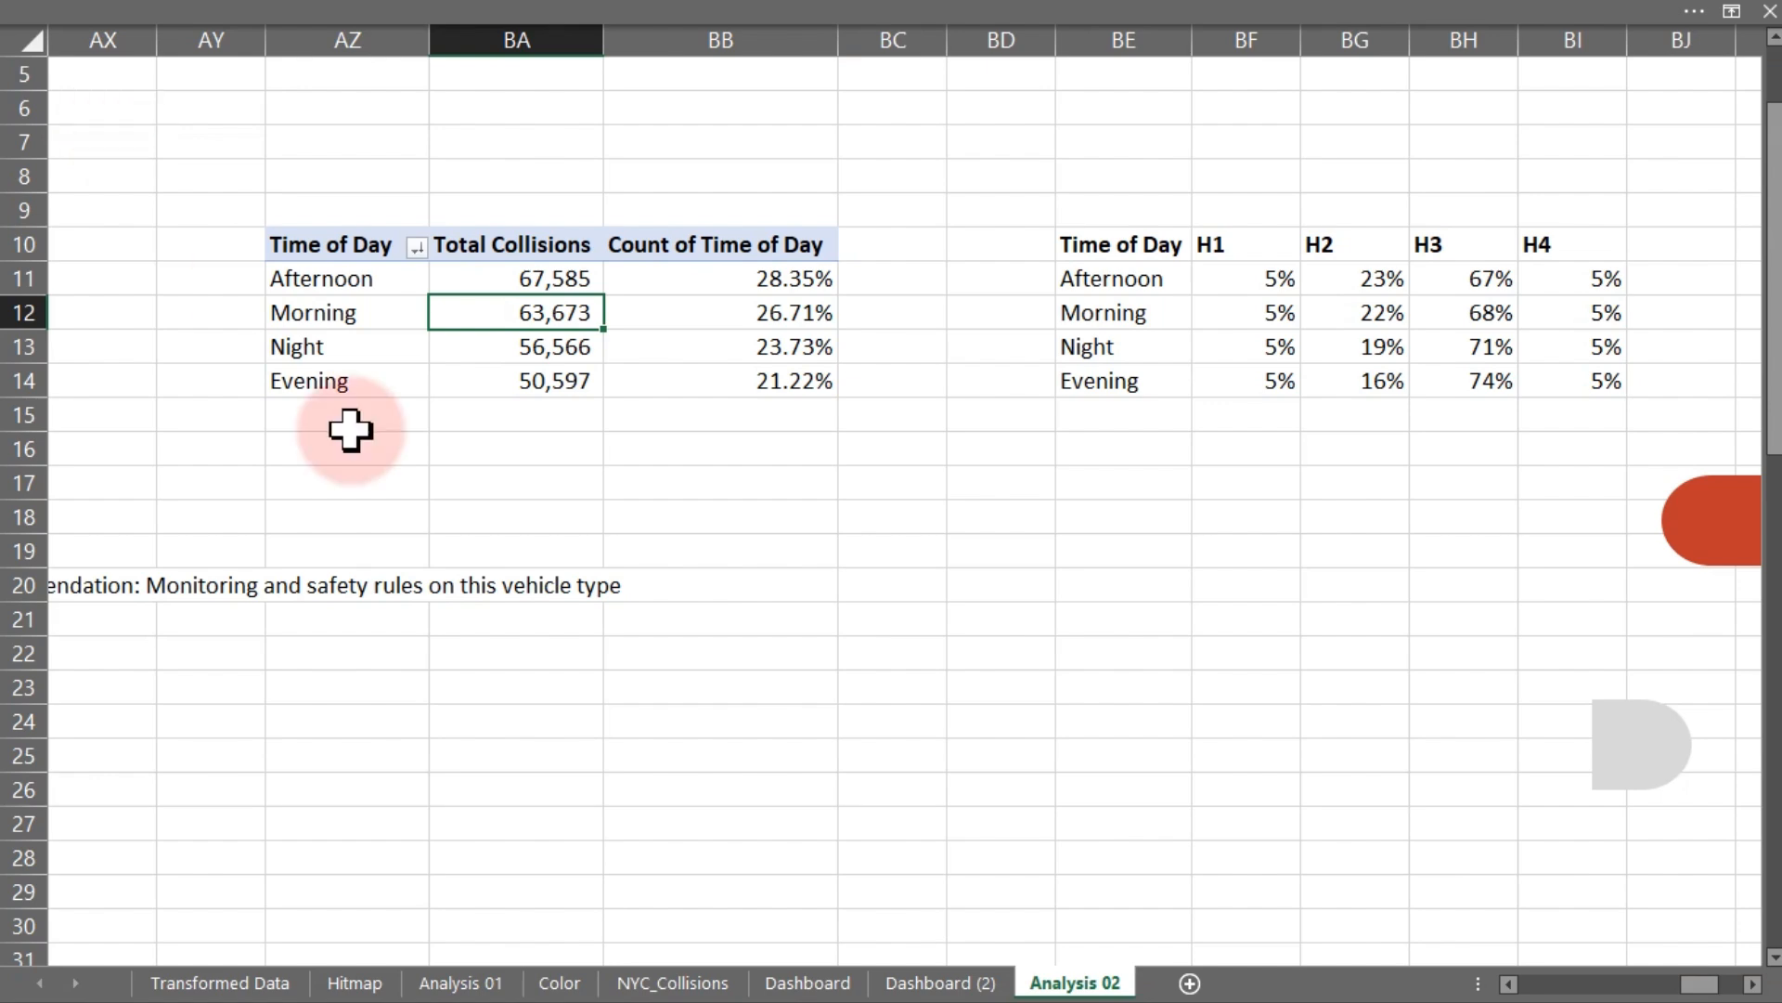
- Rename the vehicle type pivot table to Vtype
left_click_drag(1507, 985, 1510, 989)
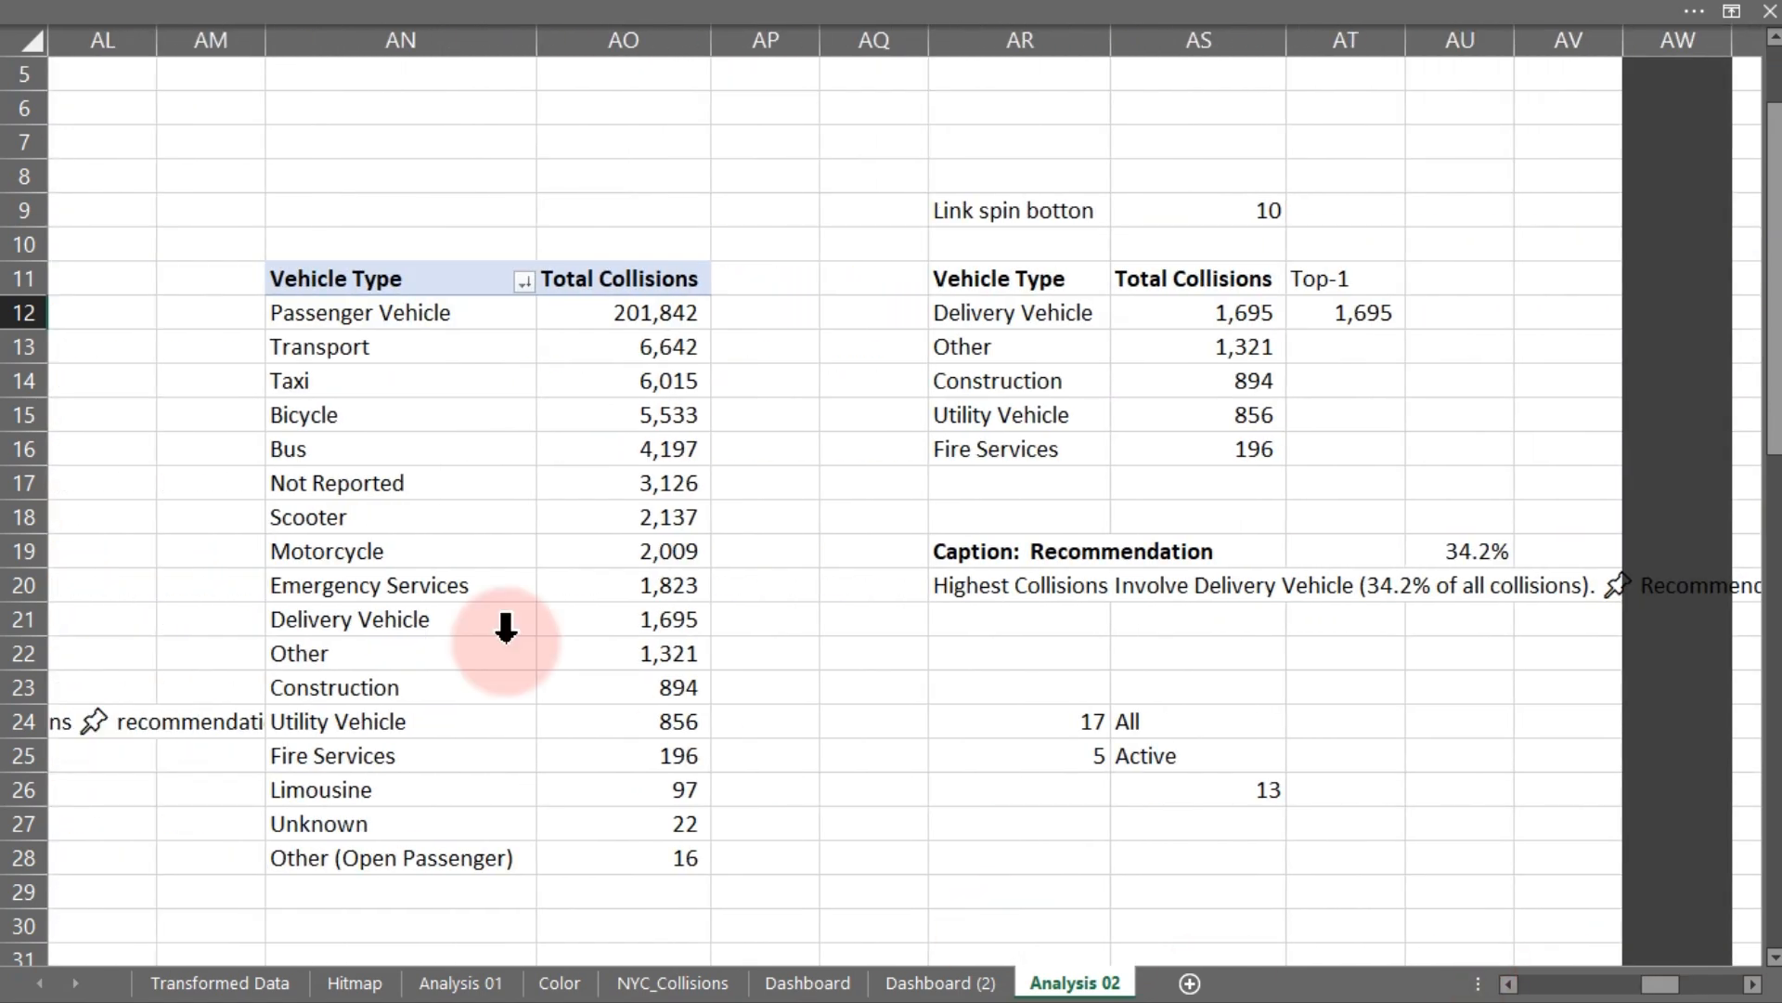
left_click(390, 553)
left_click(887, 14)
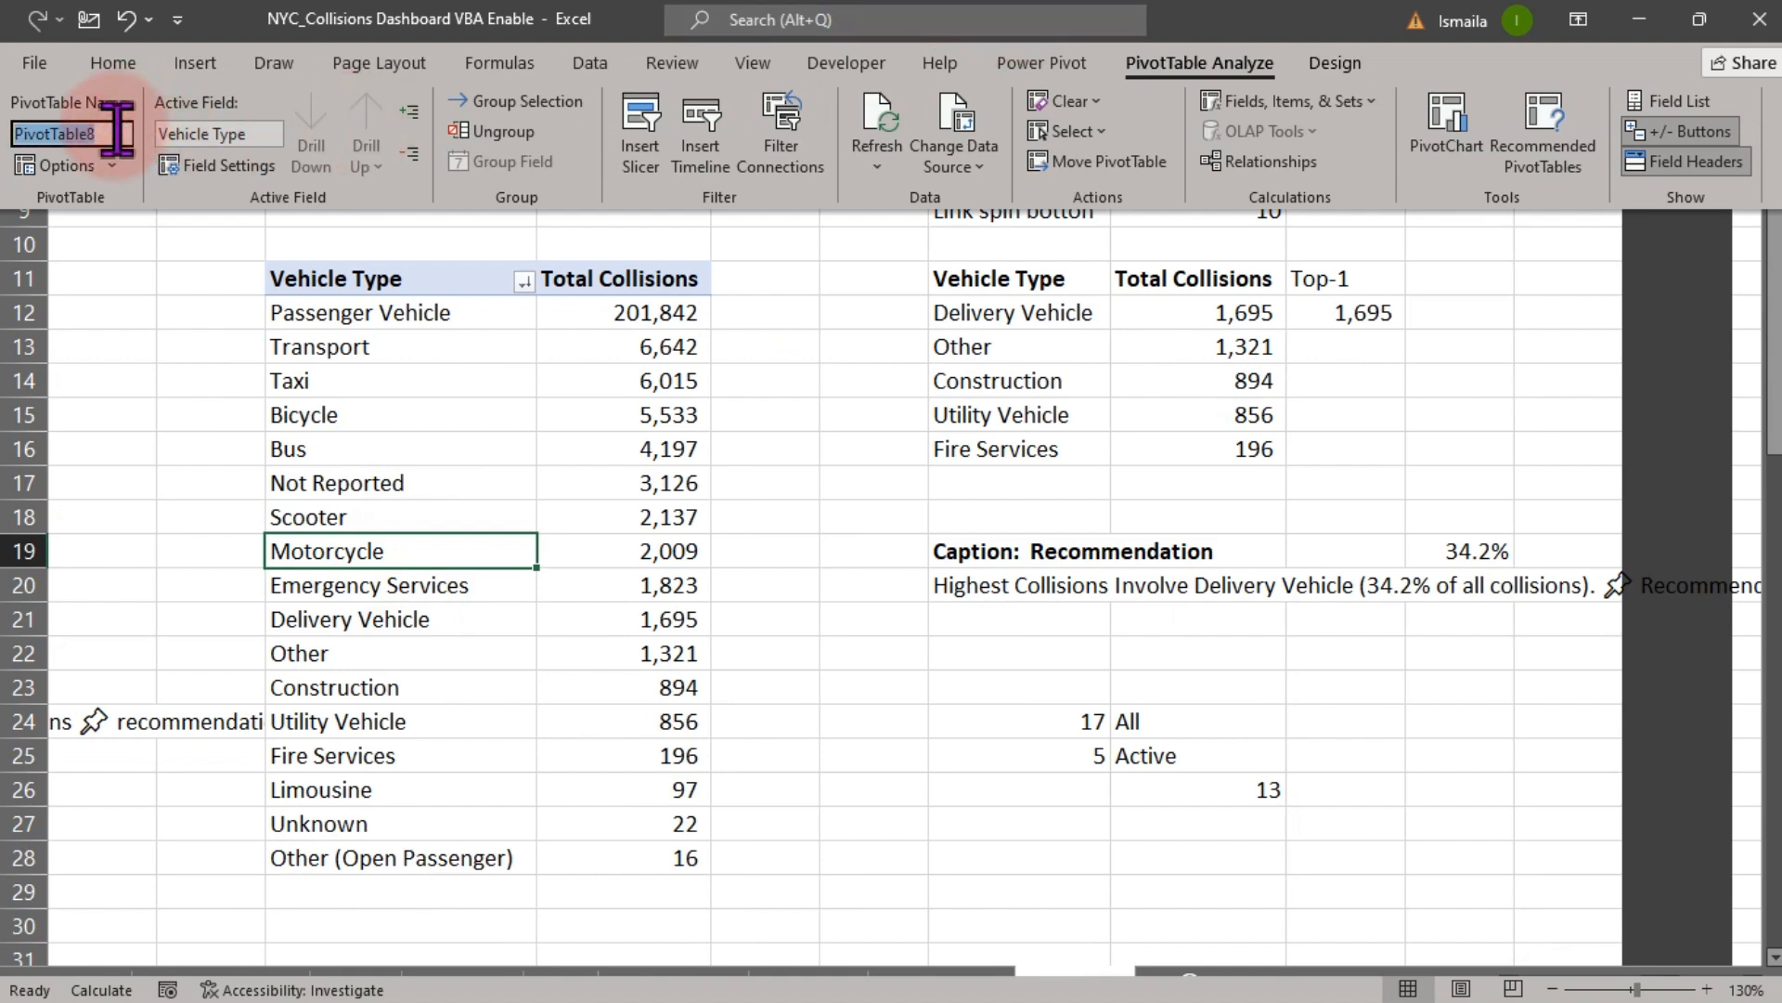
type("Vty")
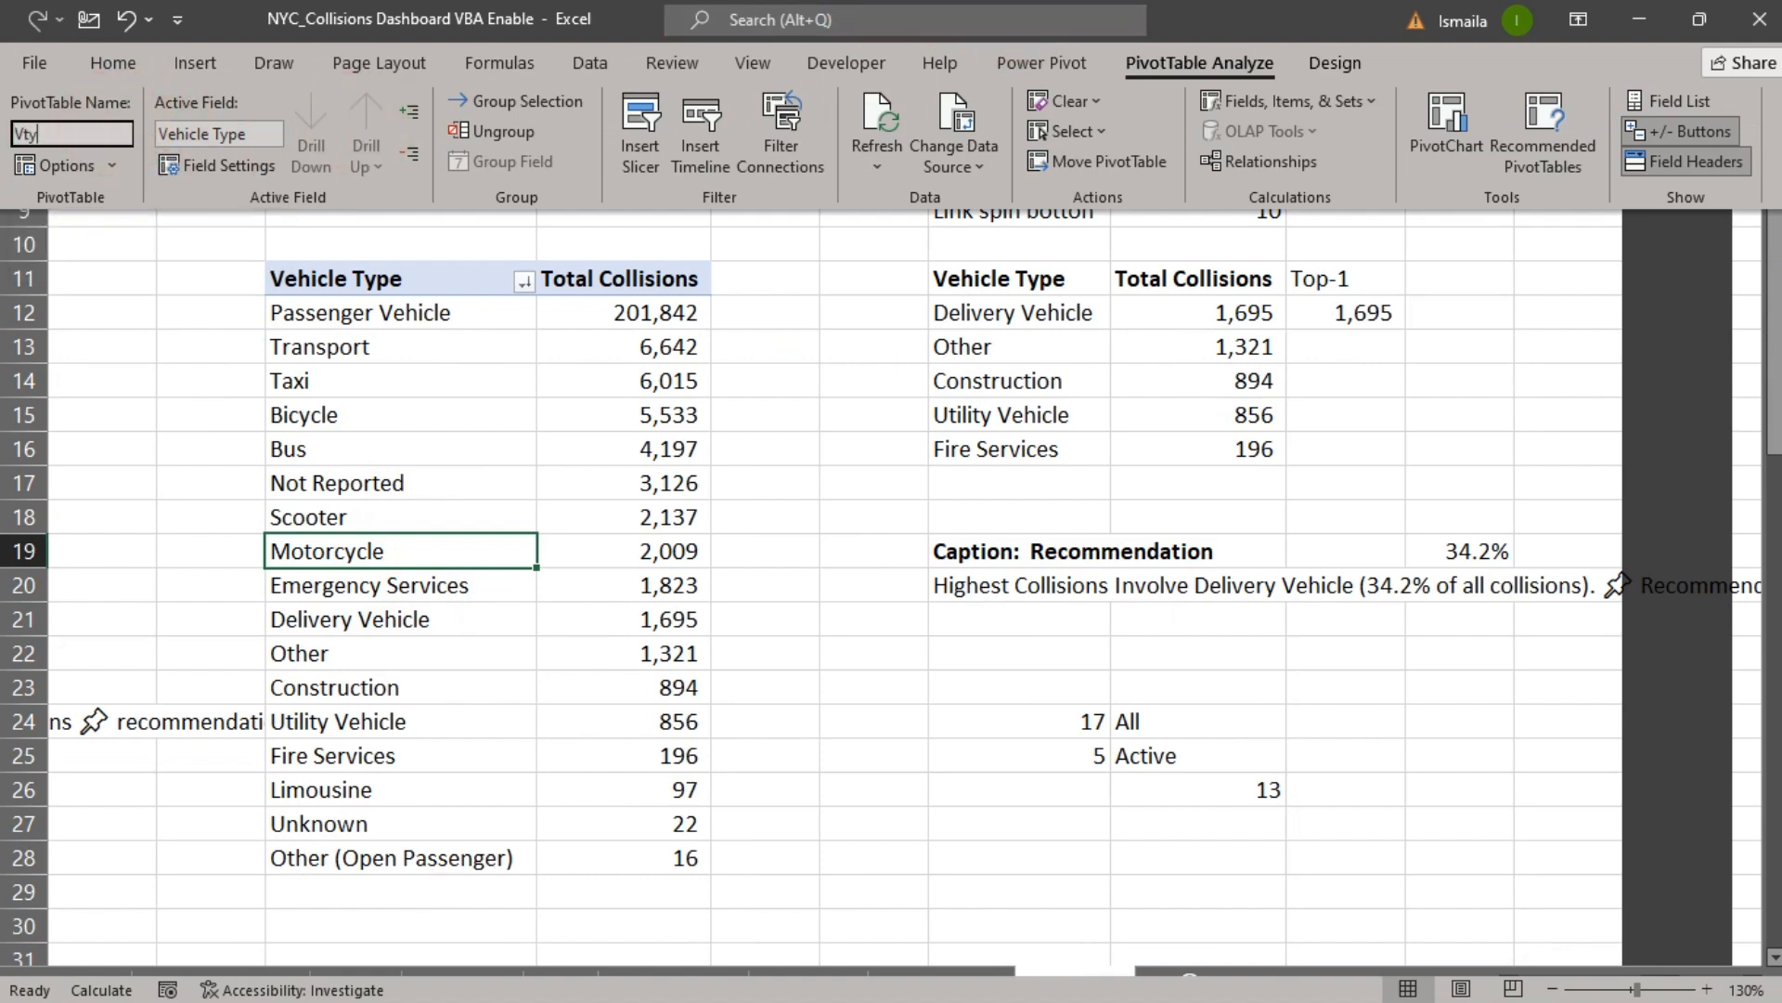
type("pe")
key("Return")
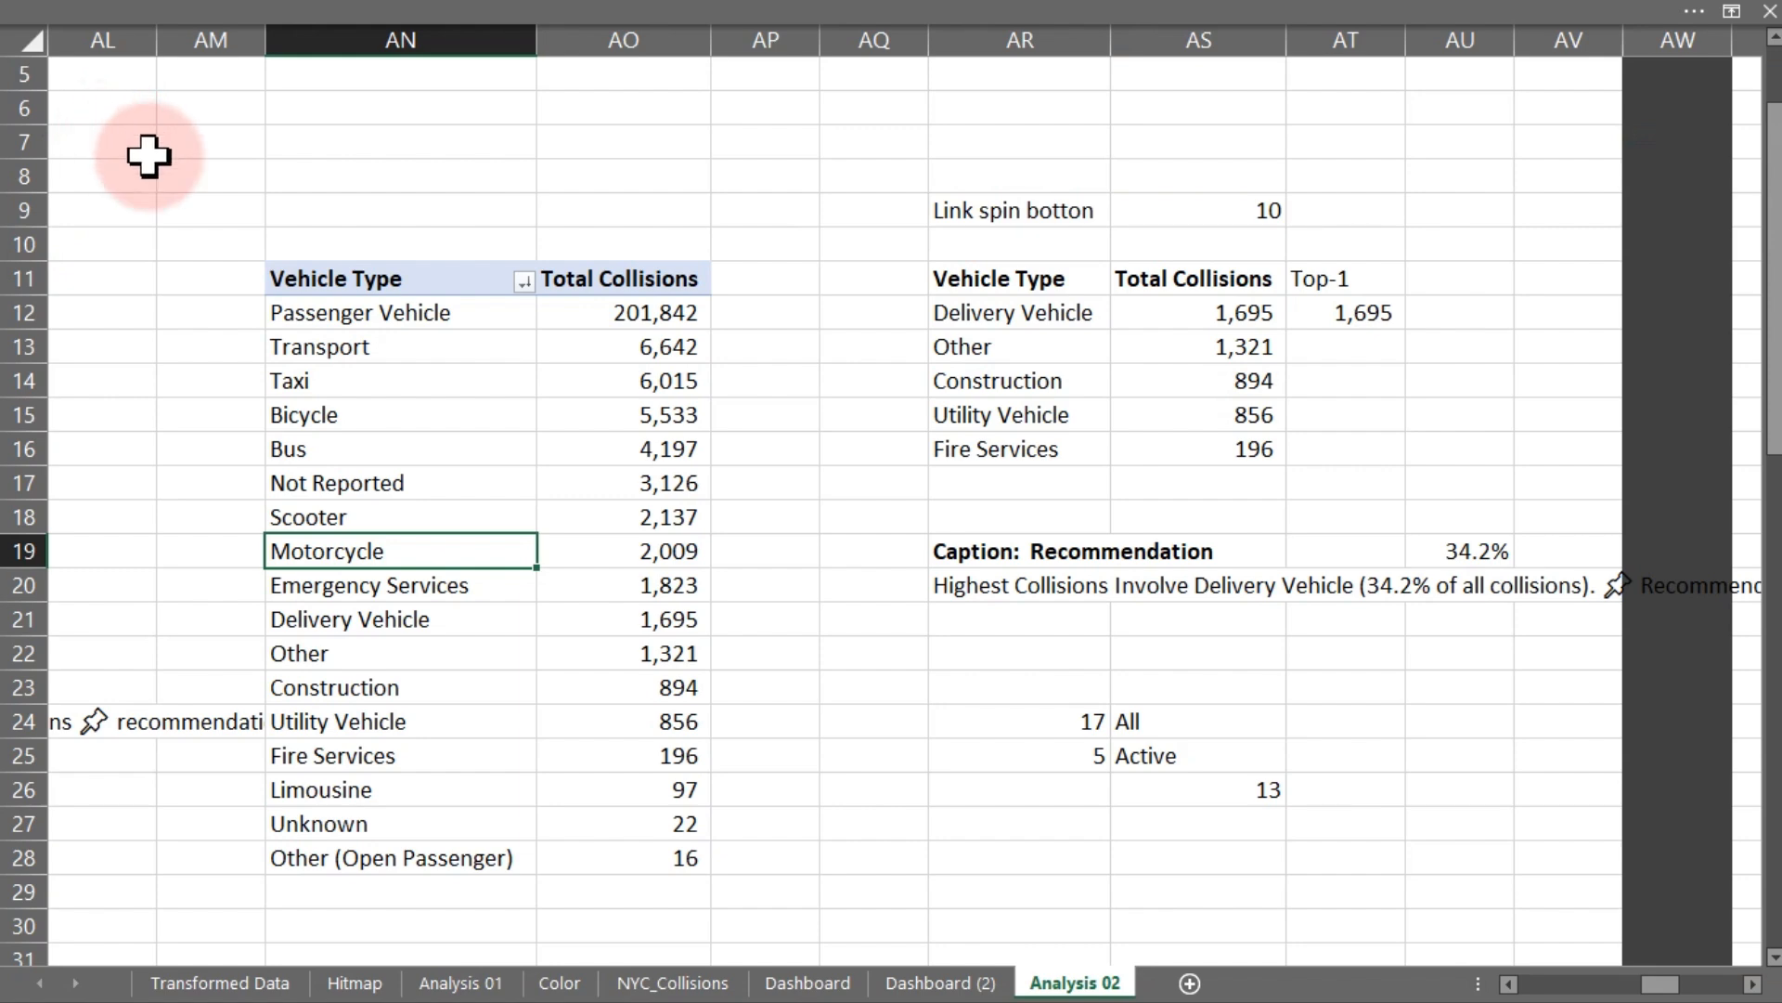
- Rename the borough pivot table to Location
left_click(1508, 984)
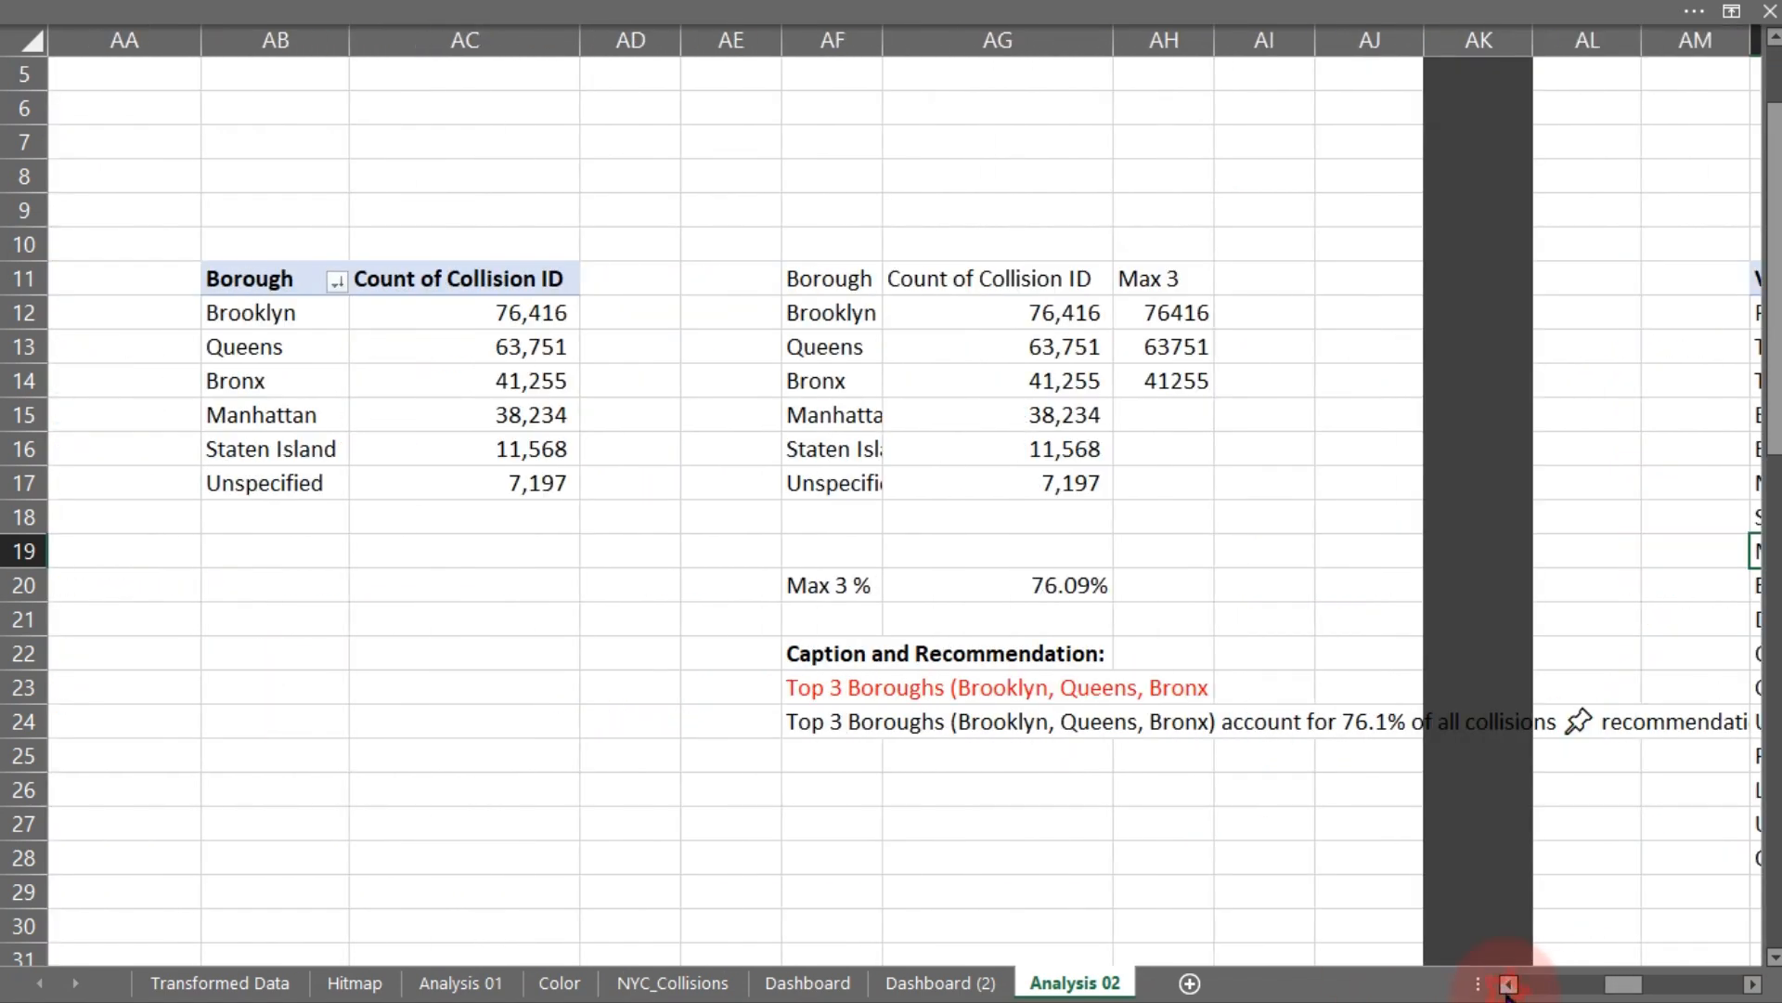
left_click(1508, 986)
left_click(562, 399)
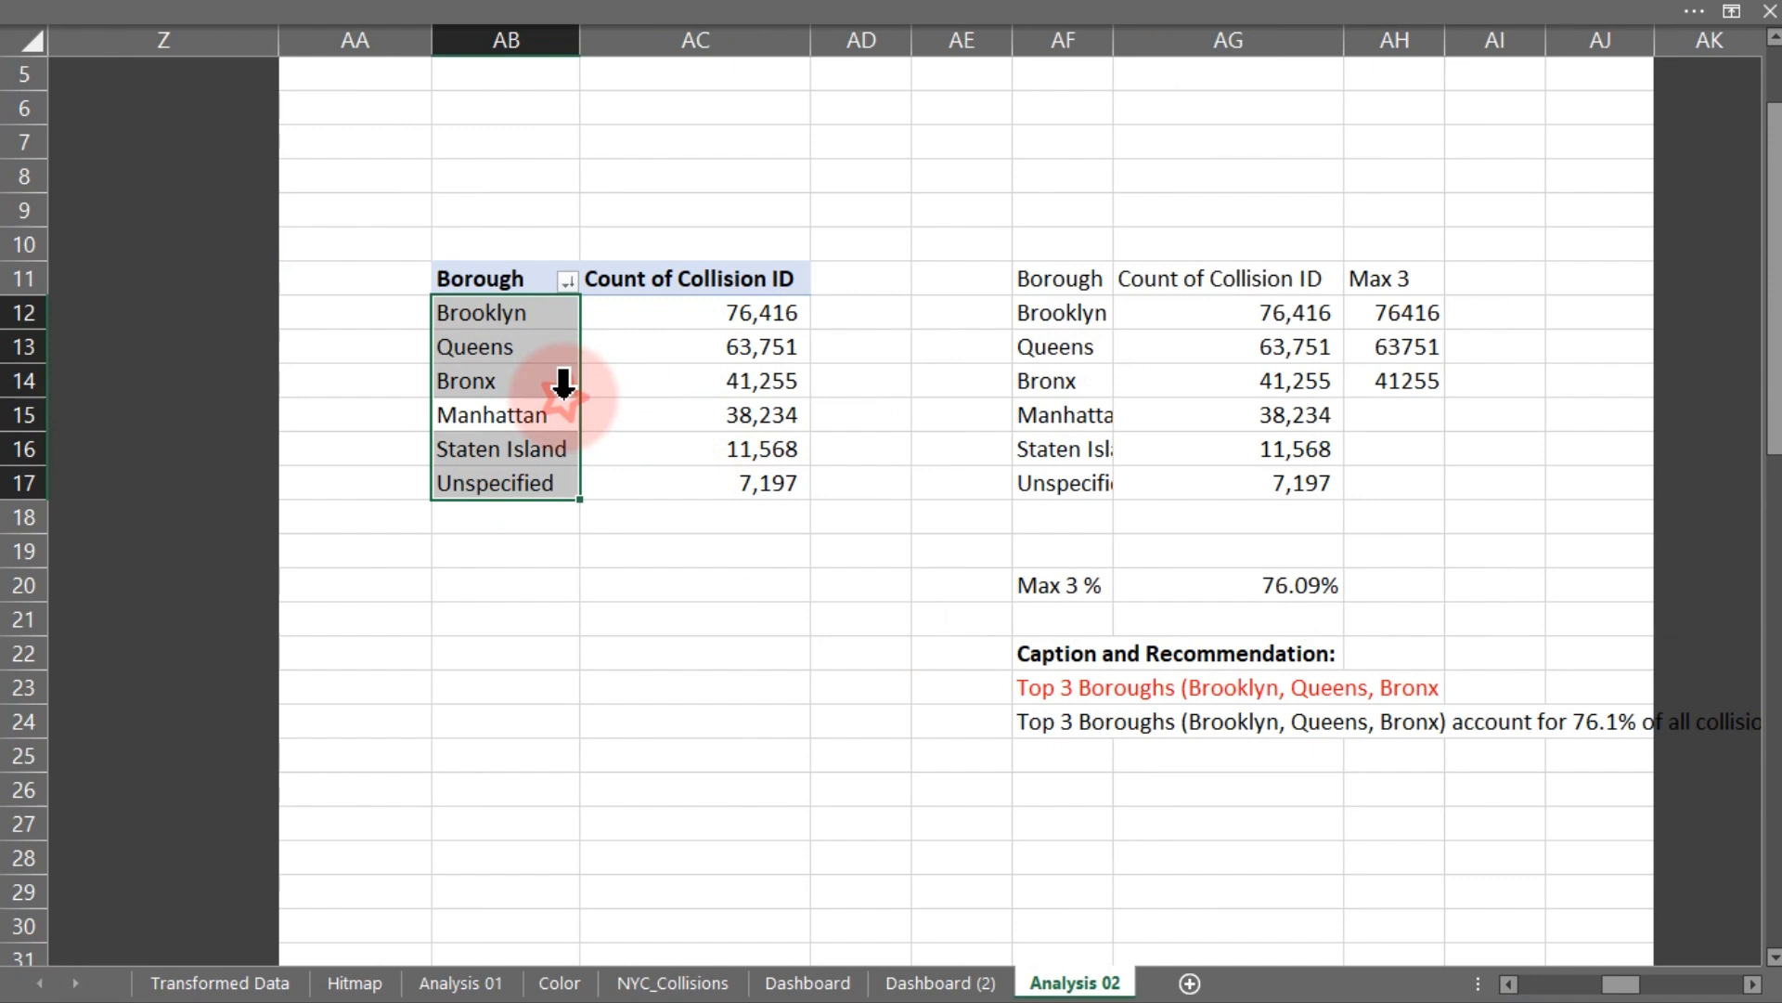
left_click(961, 14)
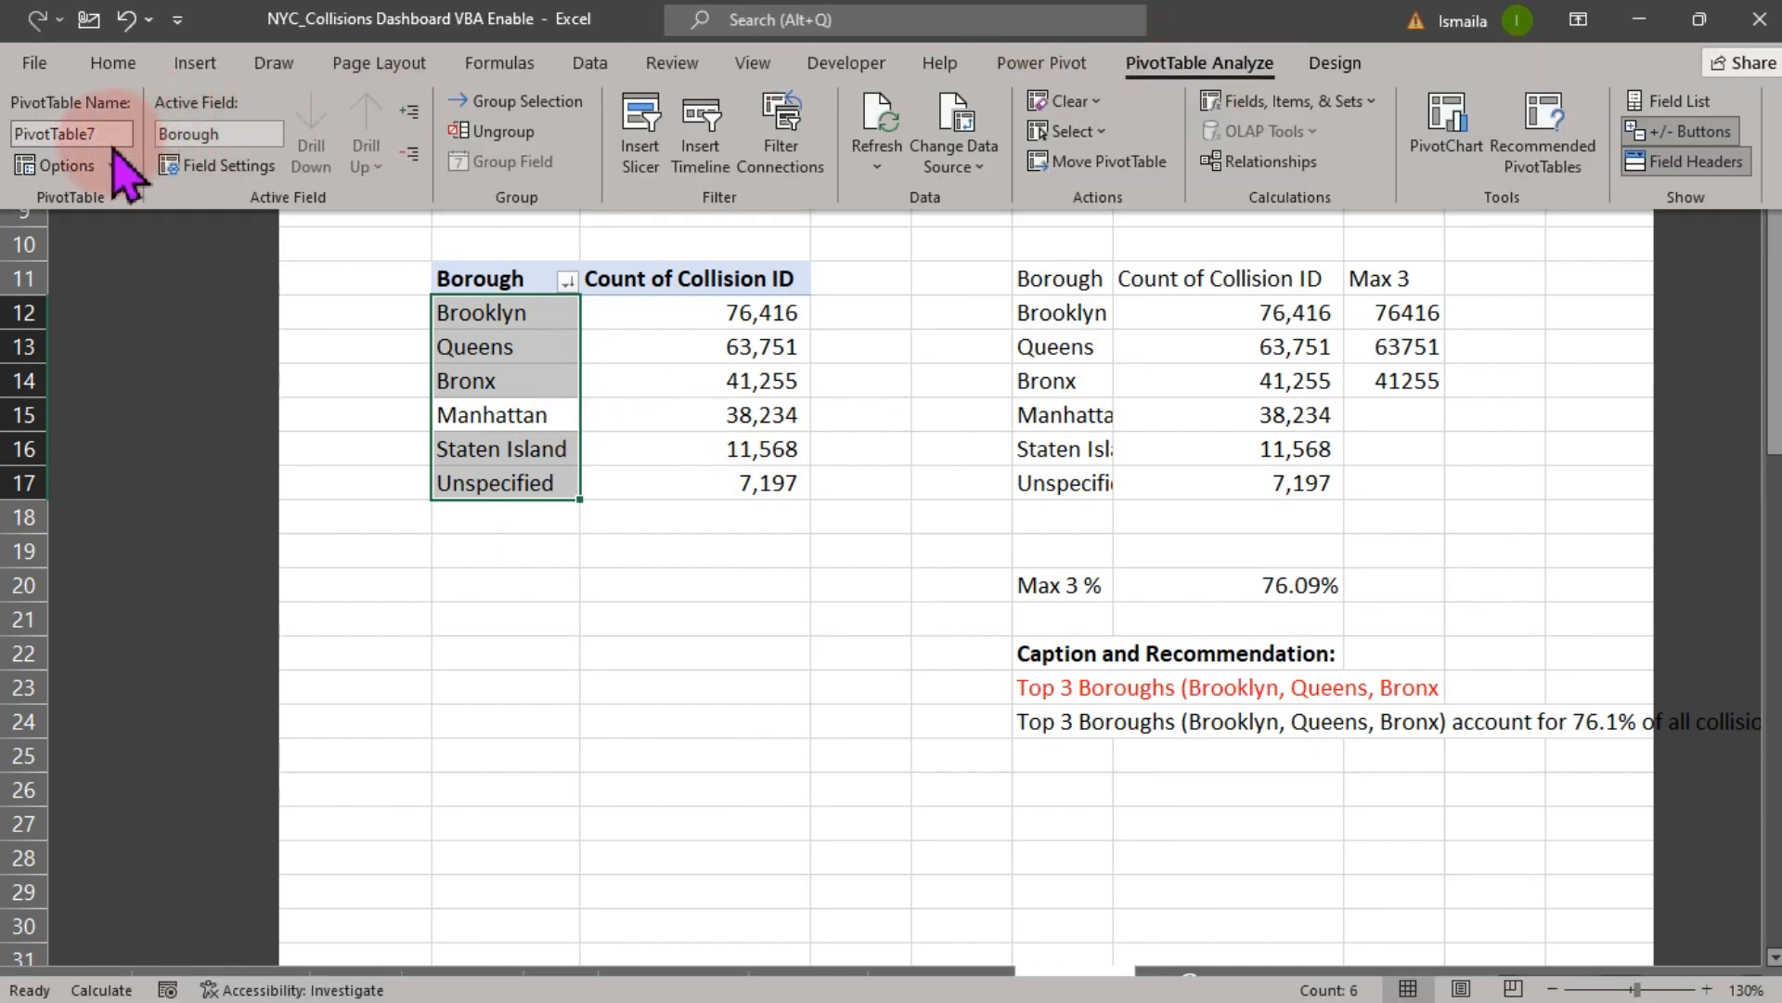
type("L")
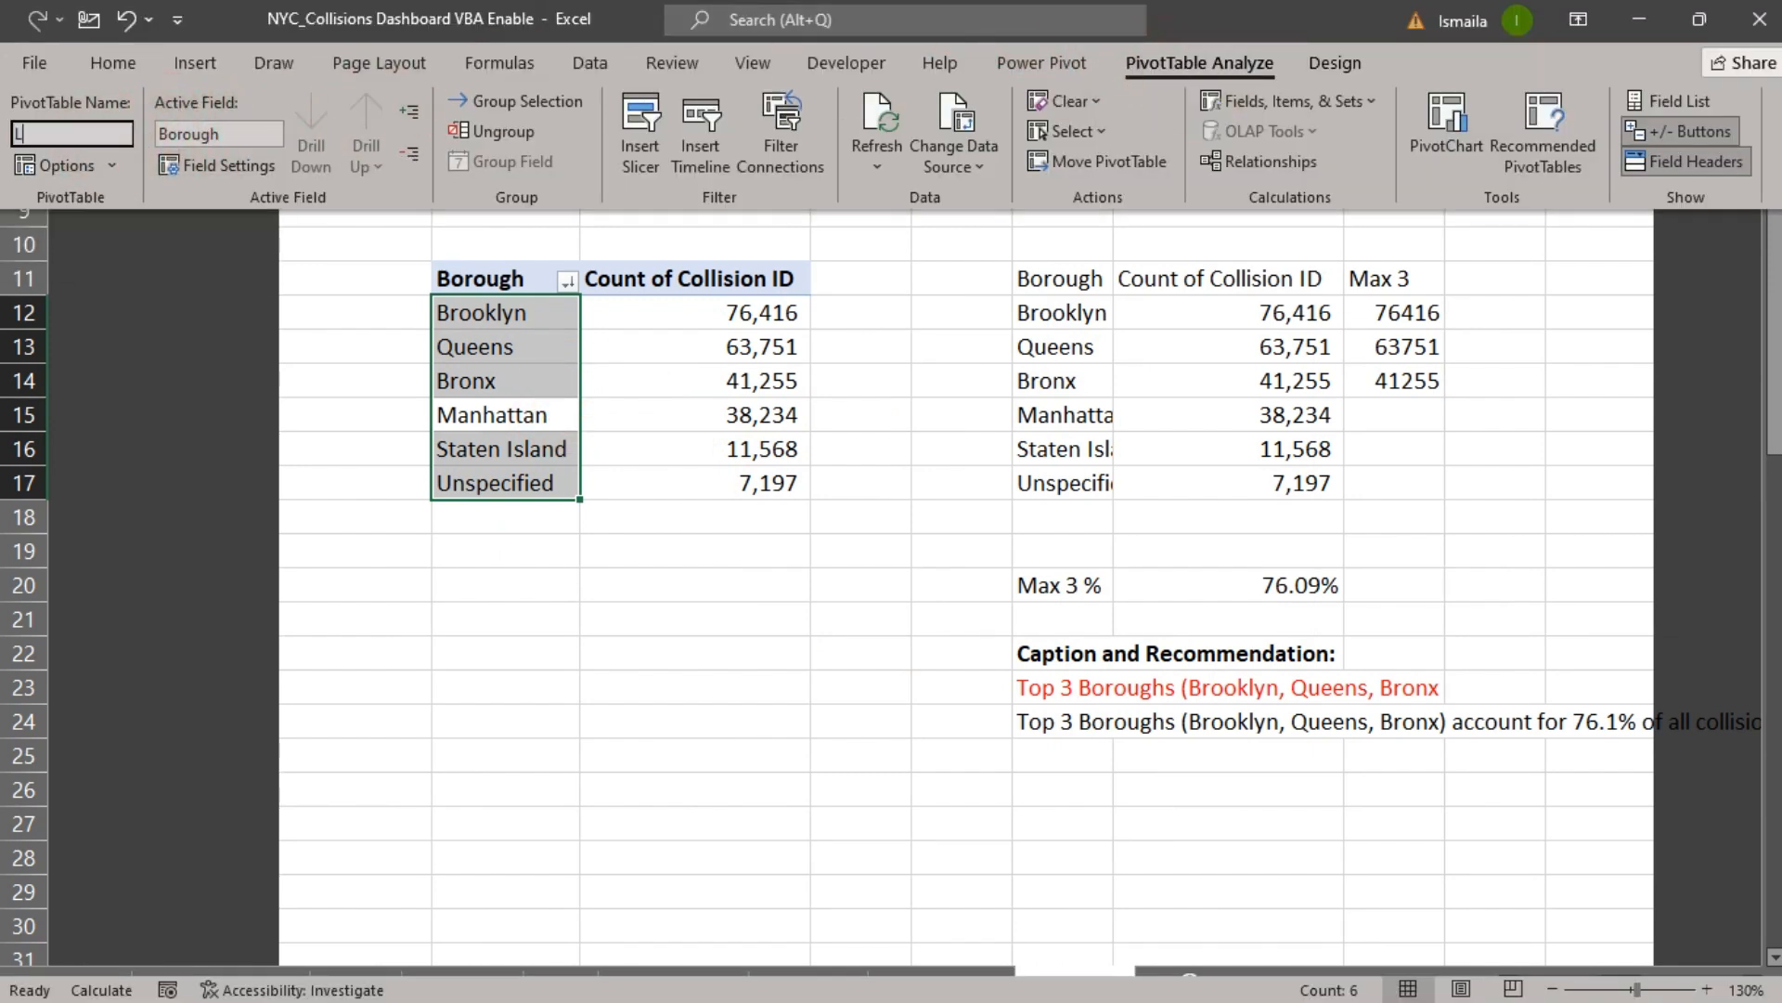
type("ocation")
key("Return")
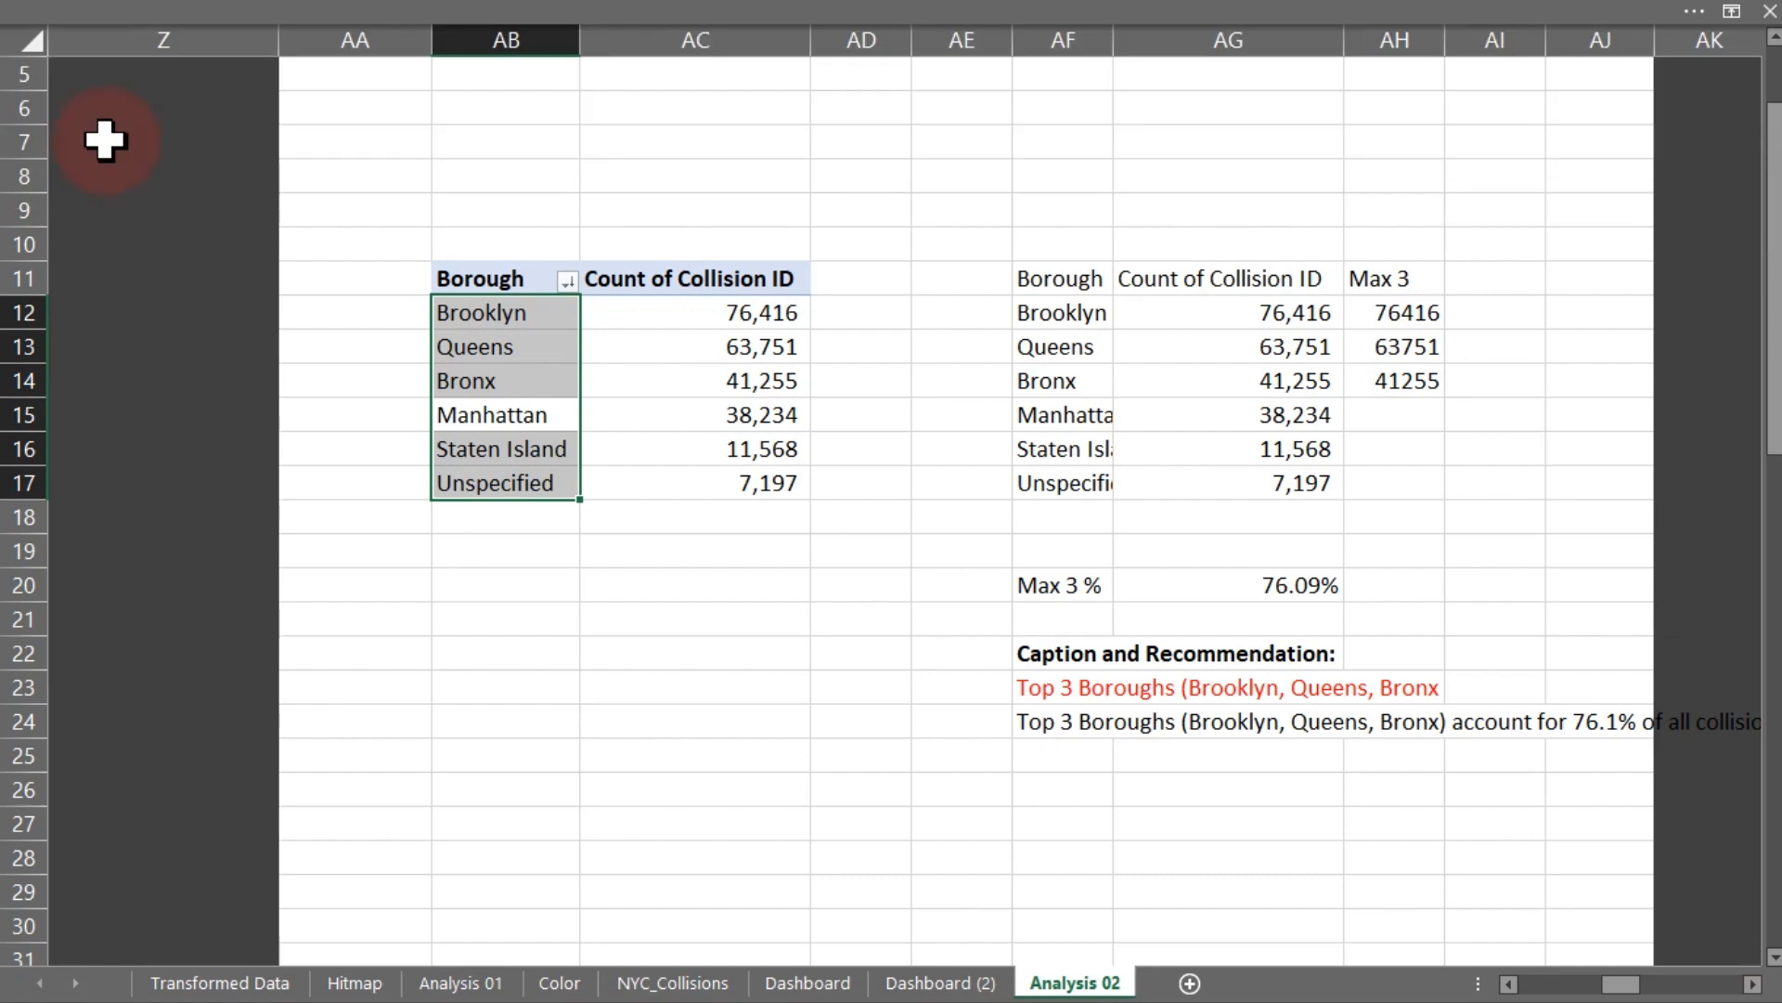
- Rename the contributing factor pivot table to cFactor
left_click(1508, 984)
left_click_drag(1509, 984, 1508, 986)
left_click(680, 521)
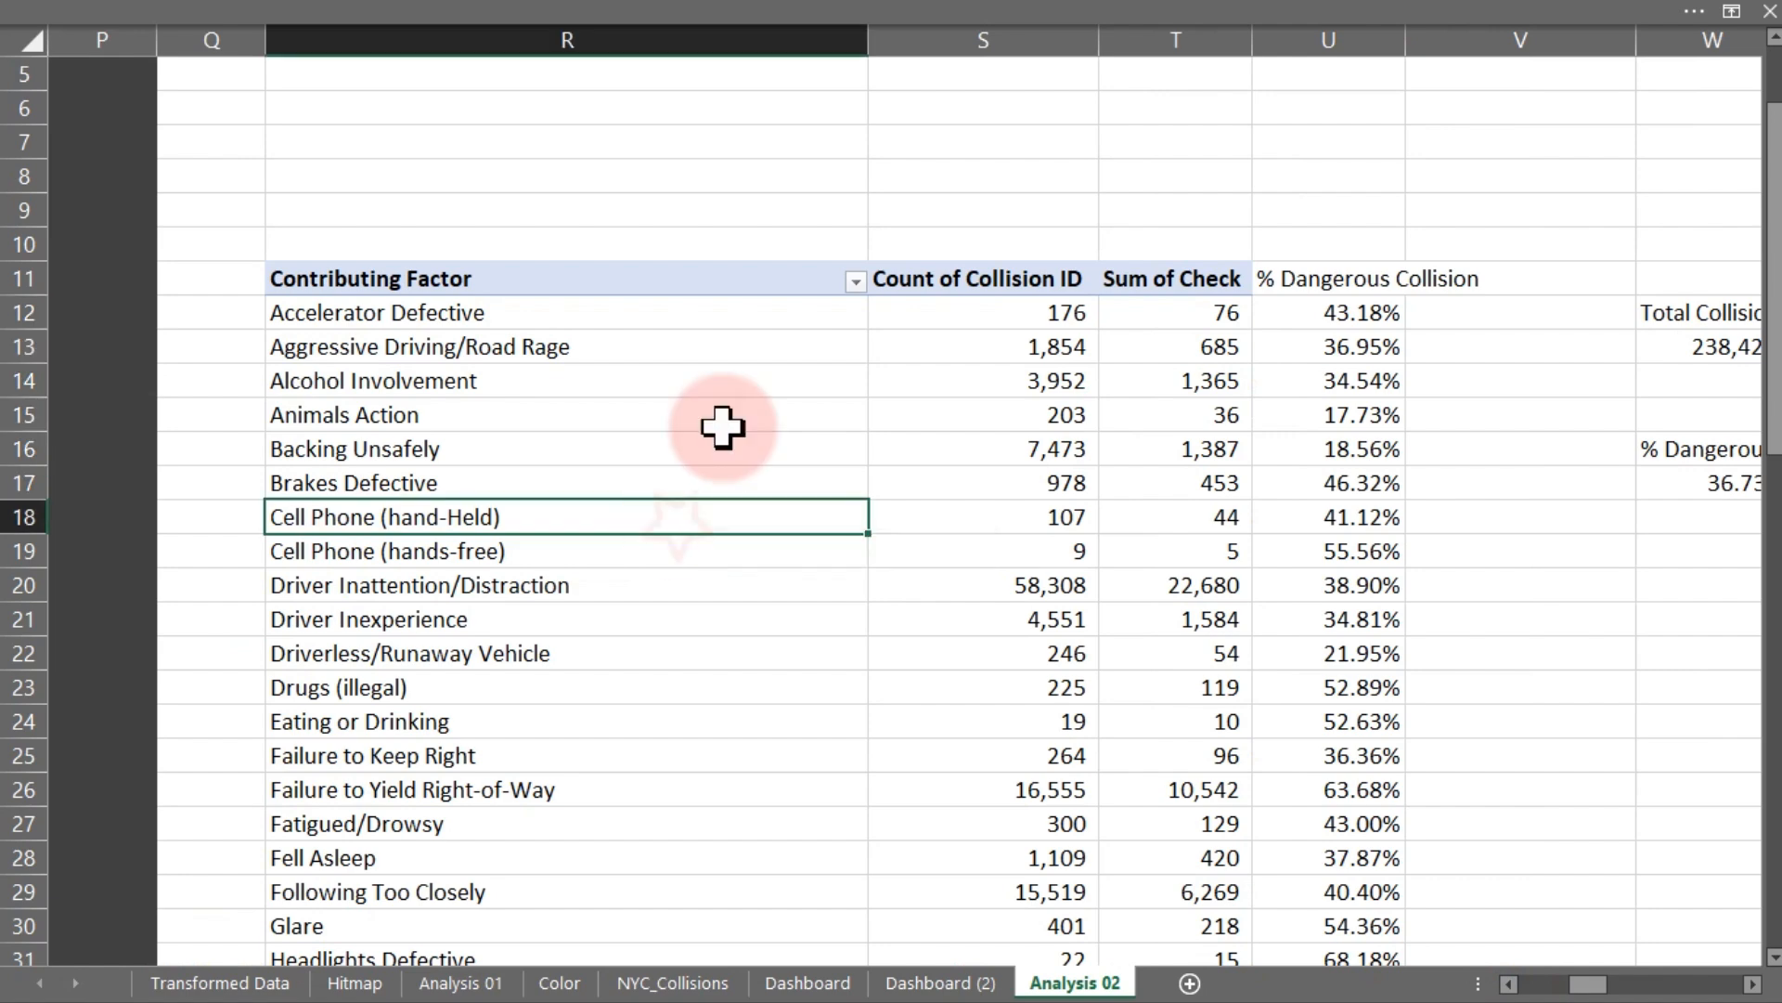
left_click(938, 7)
left_click(118, 141)
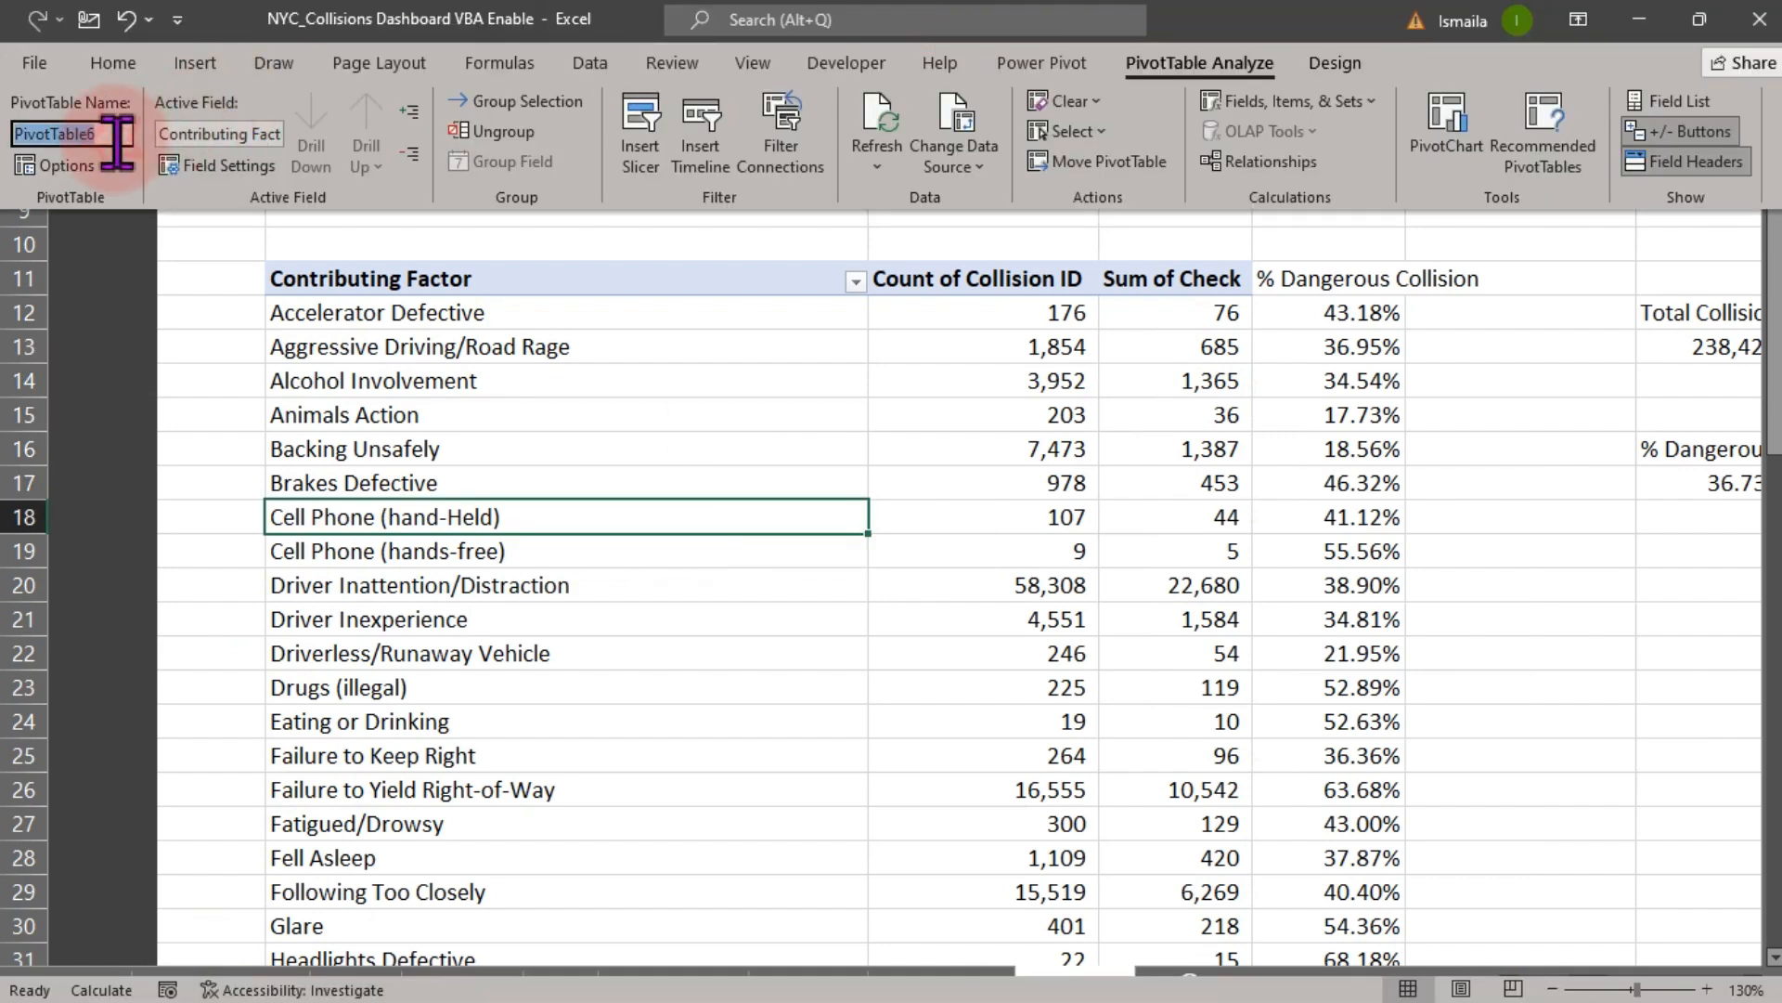
type("c")
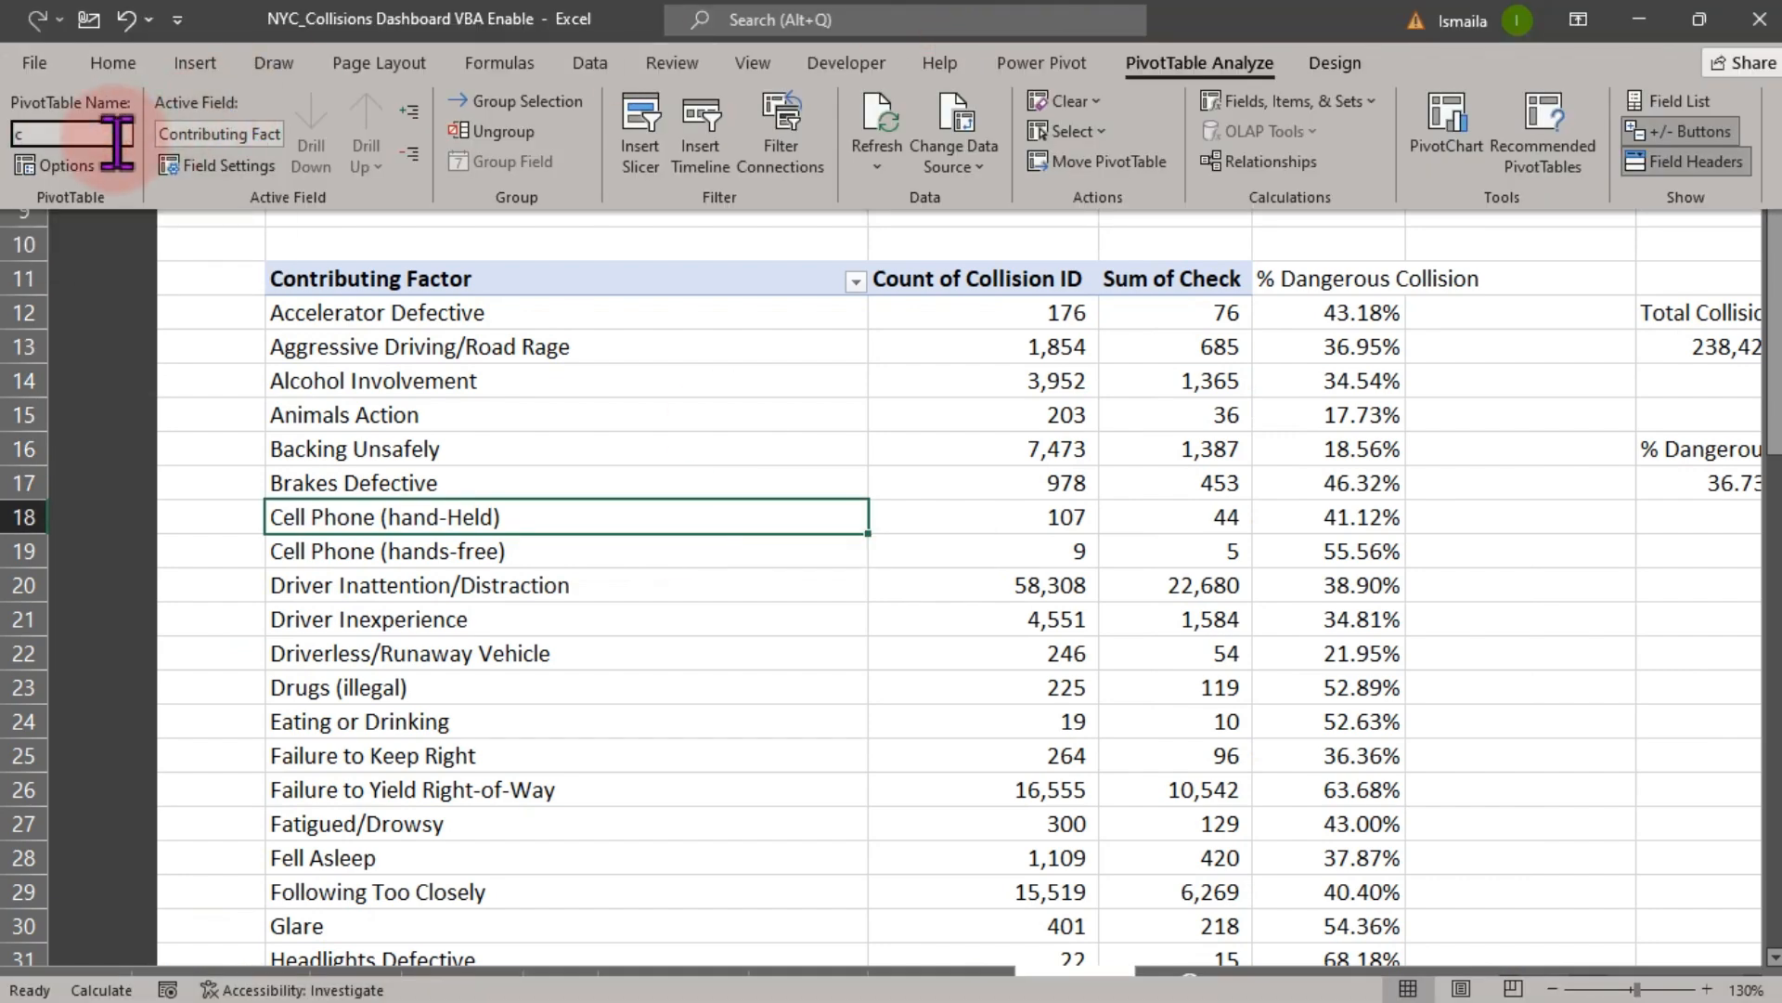
type("Fac")
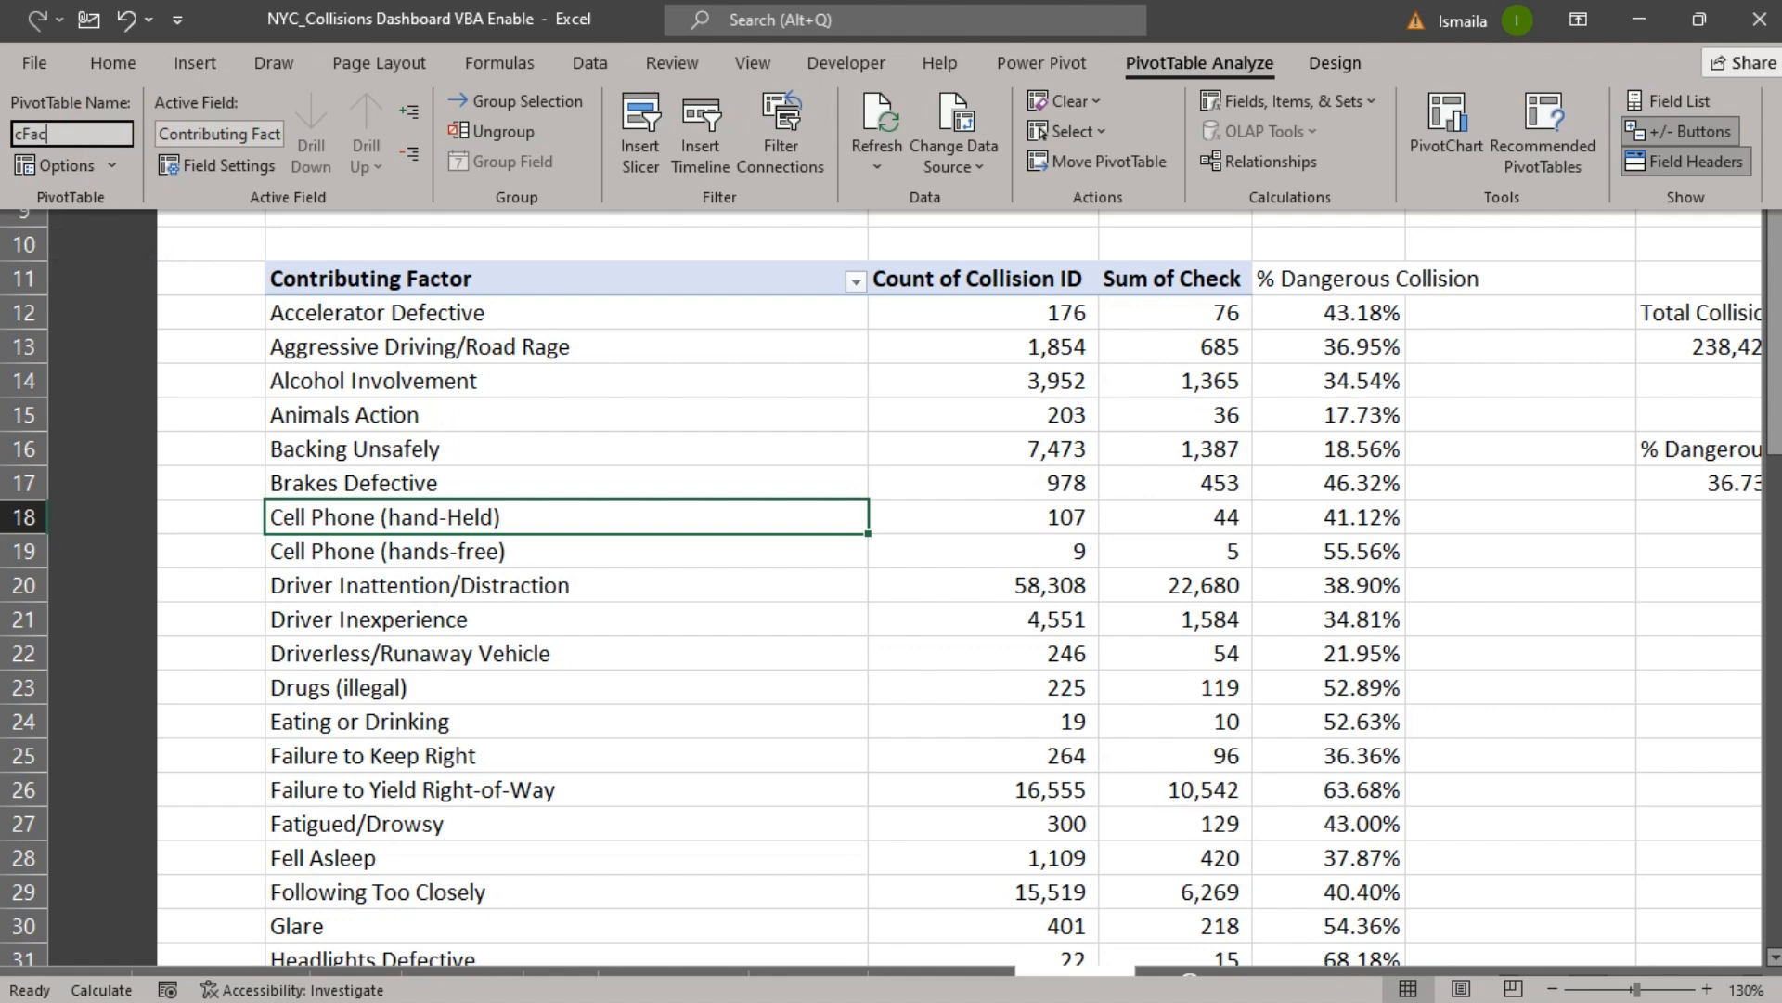
type("tor")
key("Return")
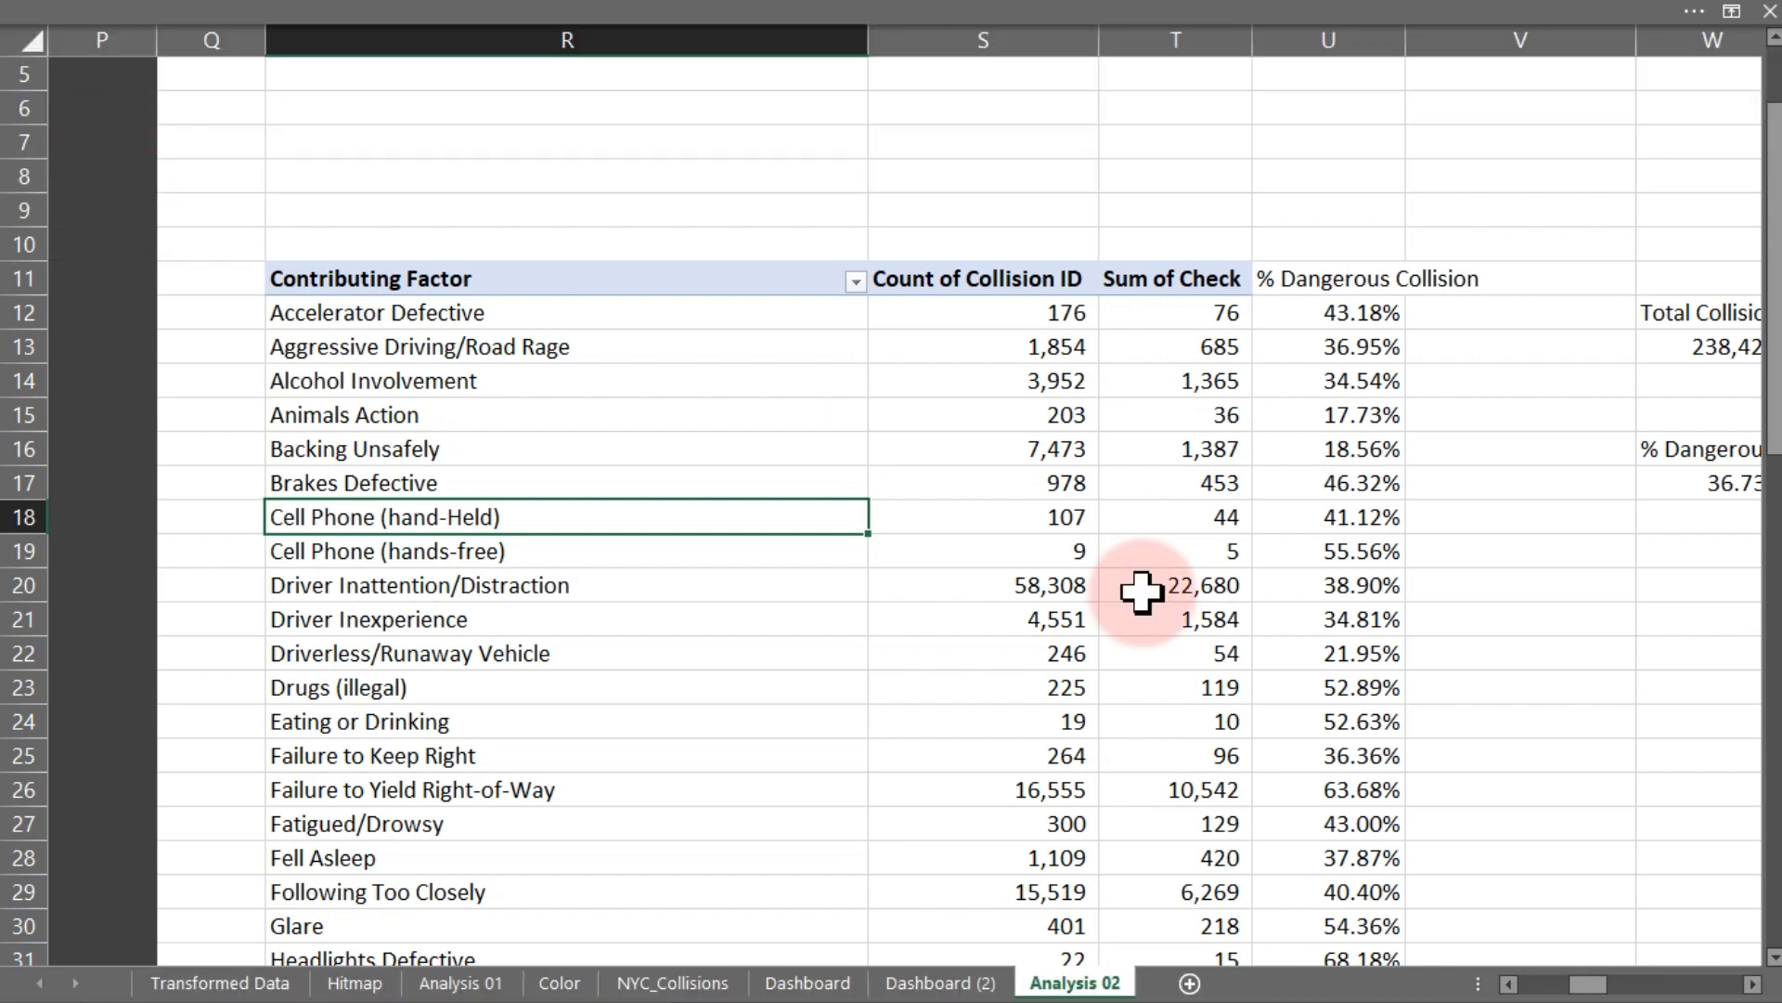
- Scroll back to the weekday-by-time-interval pivot table and select it
left_click(1509, 984)
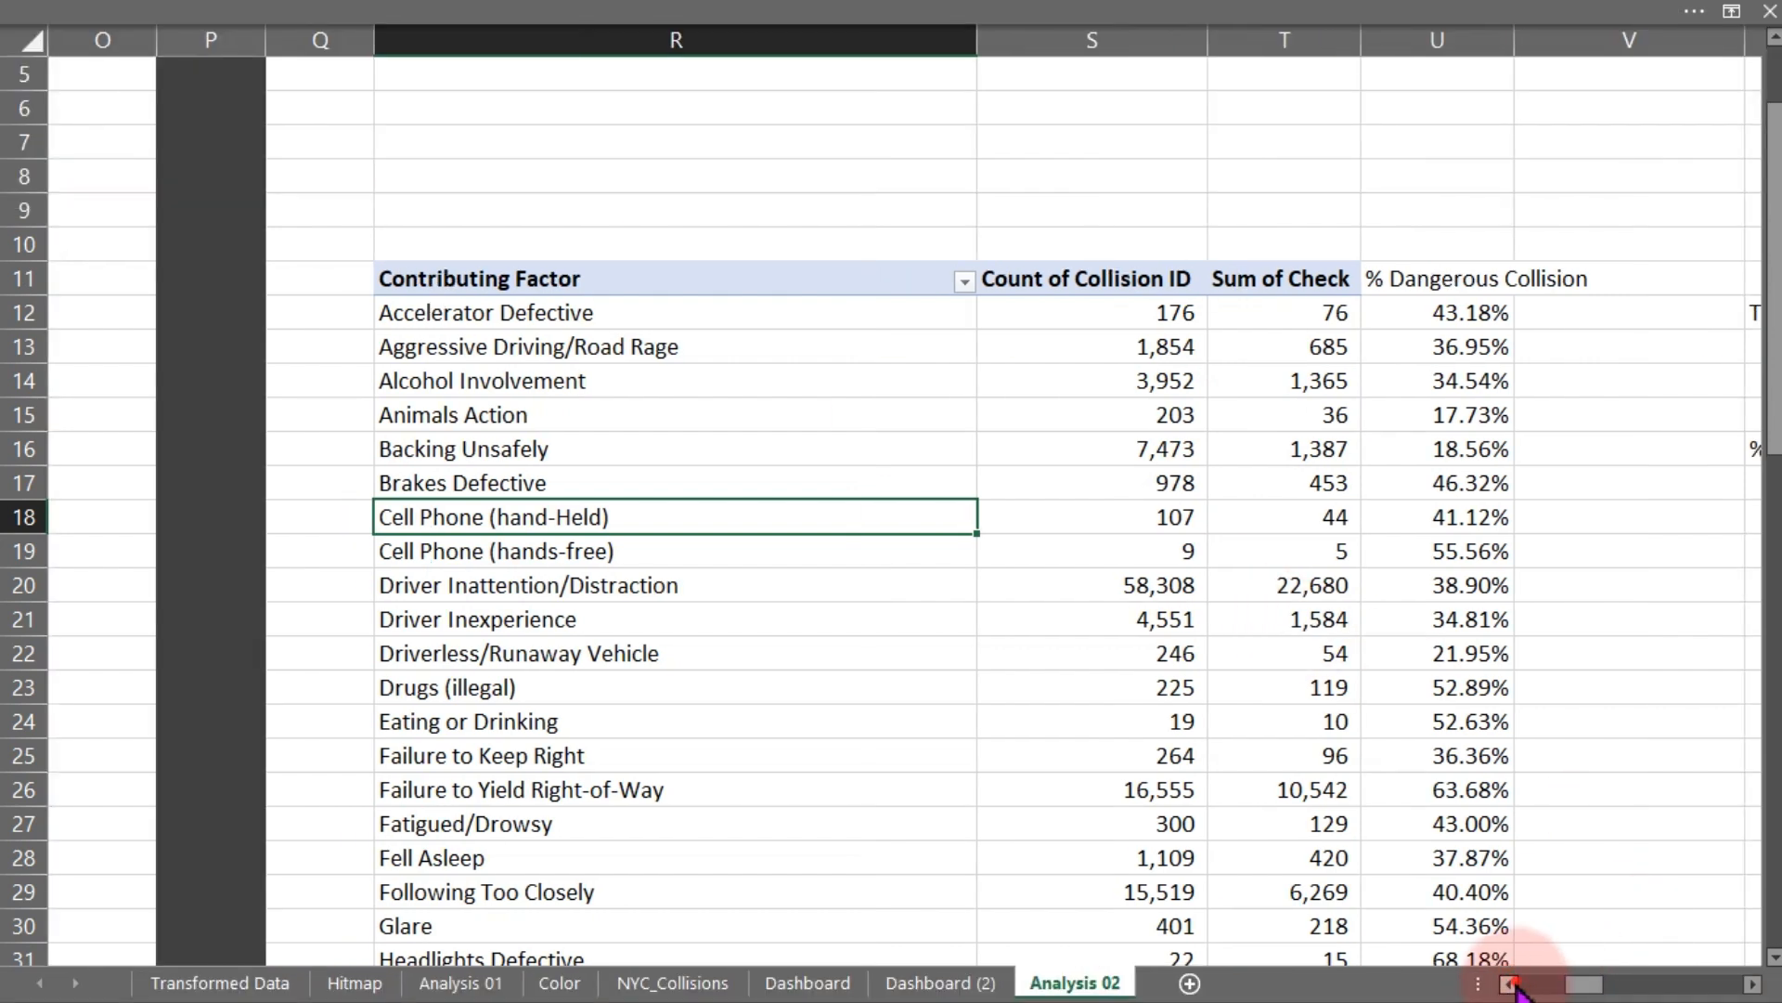
left_click(1510, 984)
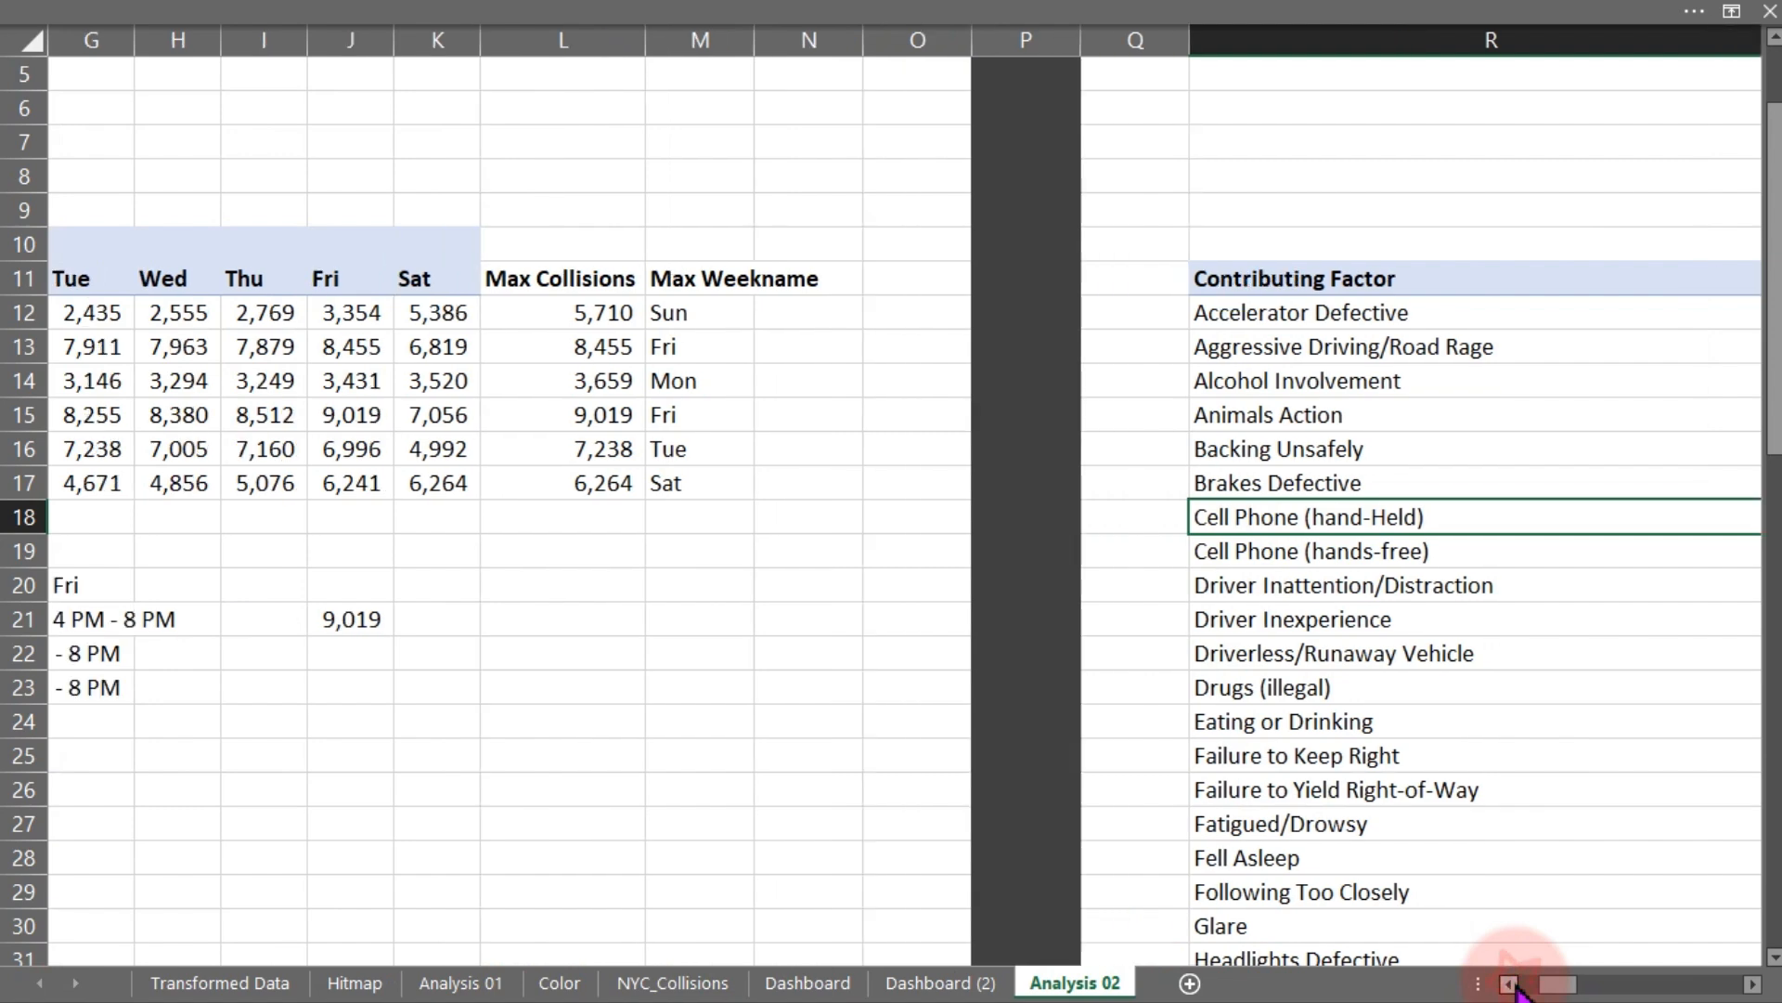
left_click(1511, 984)
left_click(1510, 984)
left_click(1511, 984)
left_click(1510, 984)
left_click(366, 372)
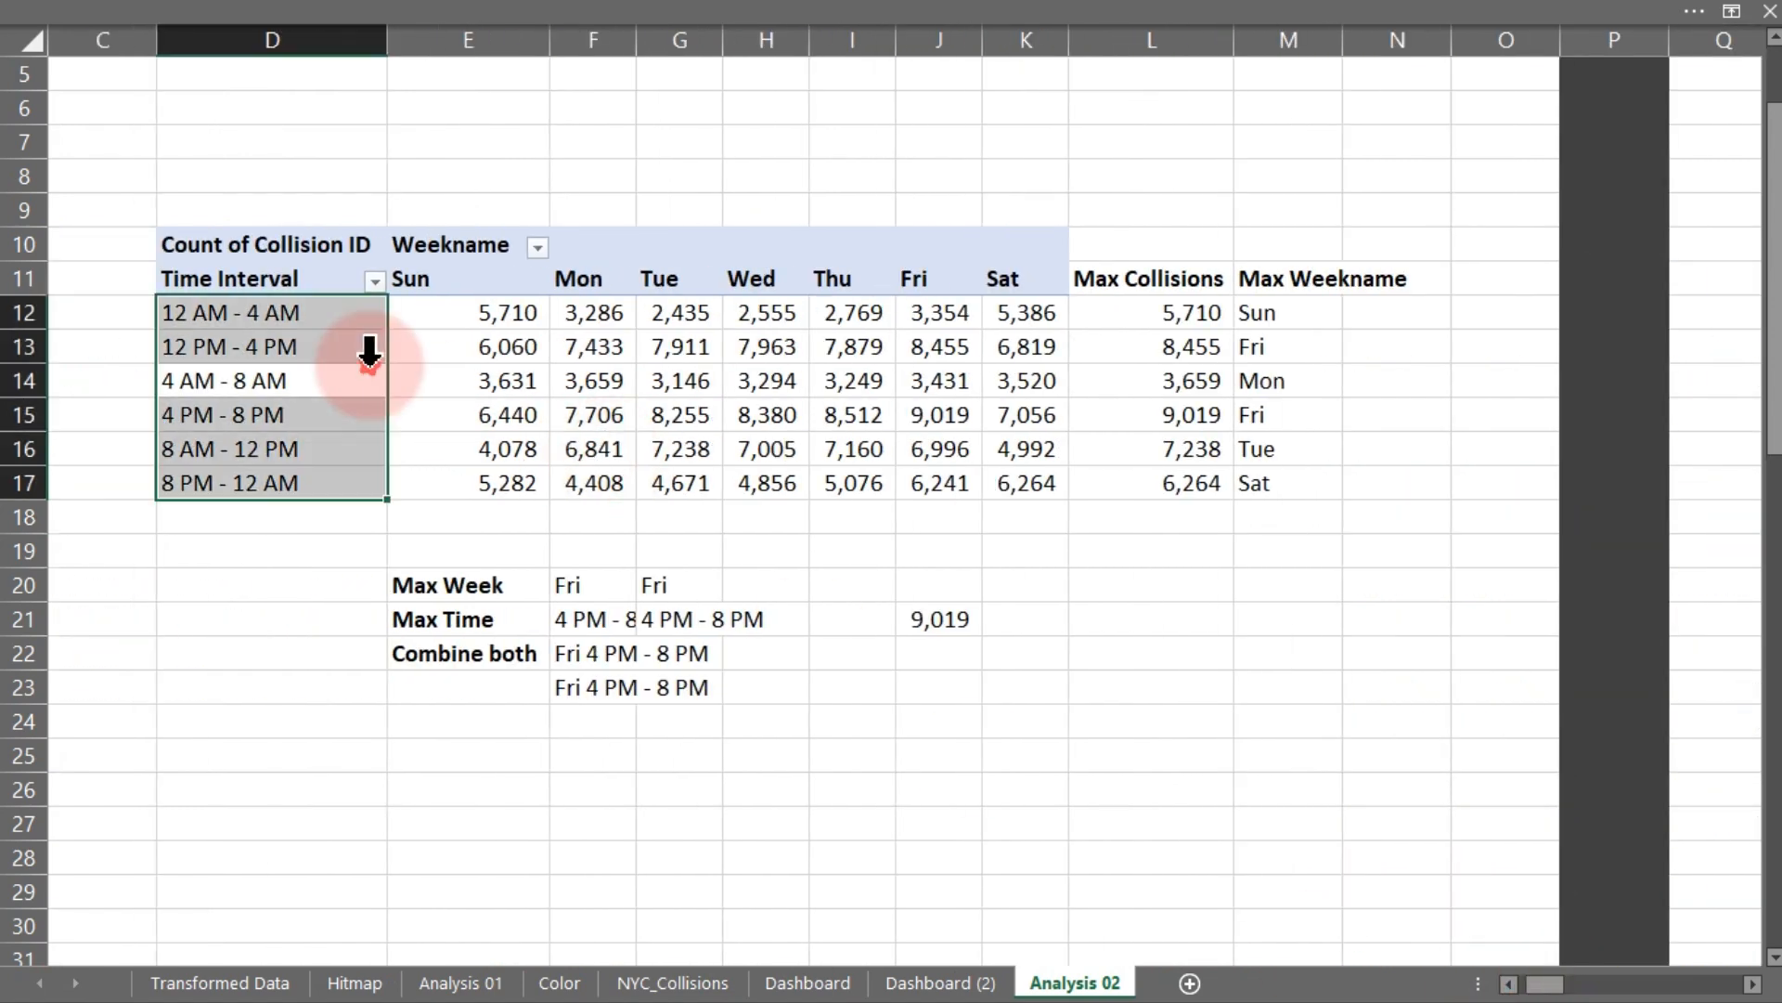
left_click(697, 19)
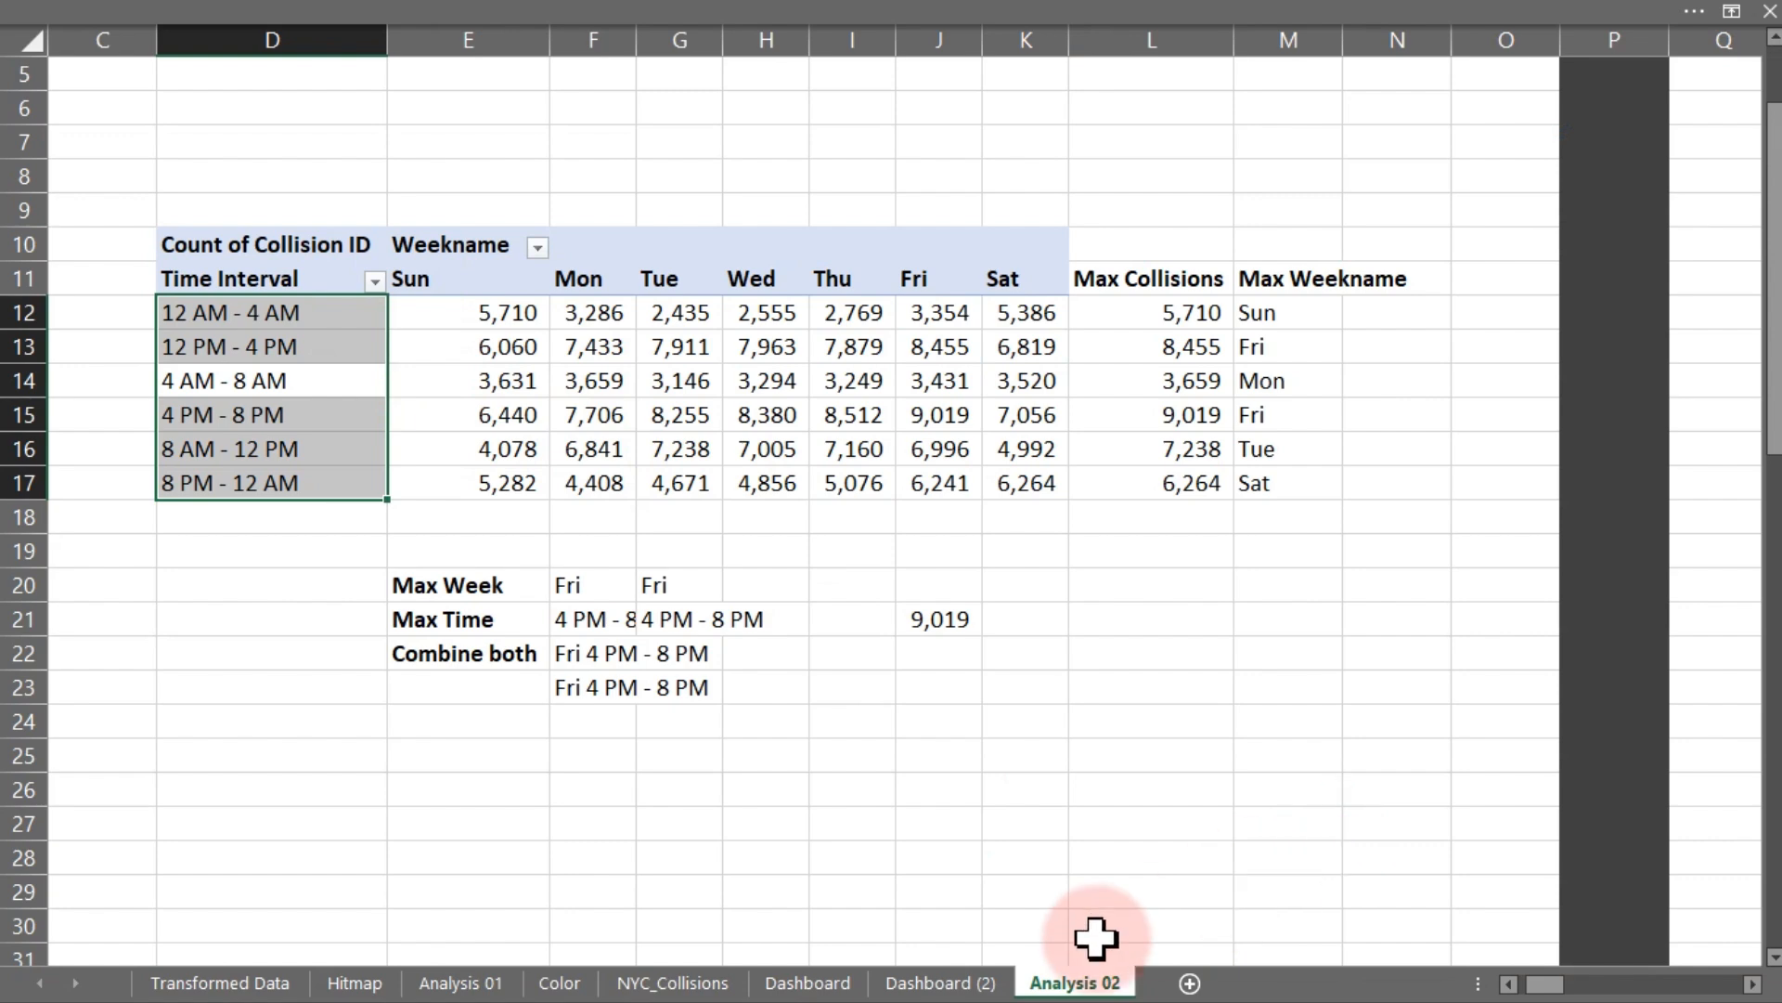
- Connect the borough location slicer on the dashboard to the cFactor, Kpi1, Recommendation, Time of day and Vtype pivot tables
left_click(984, 986)
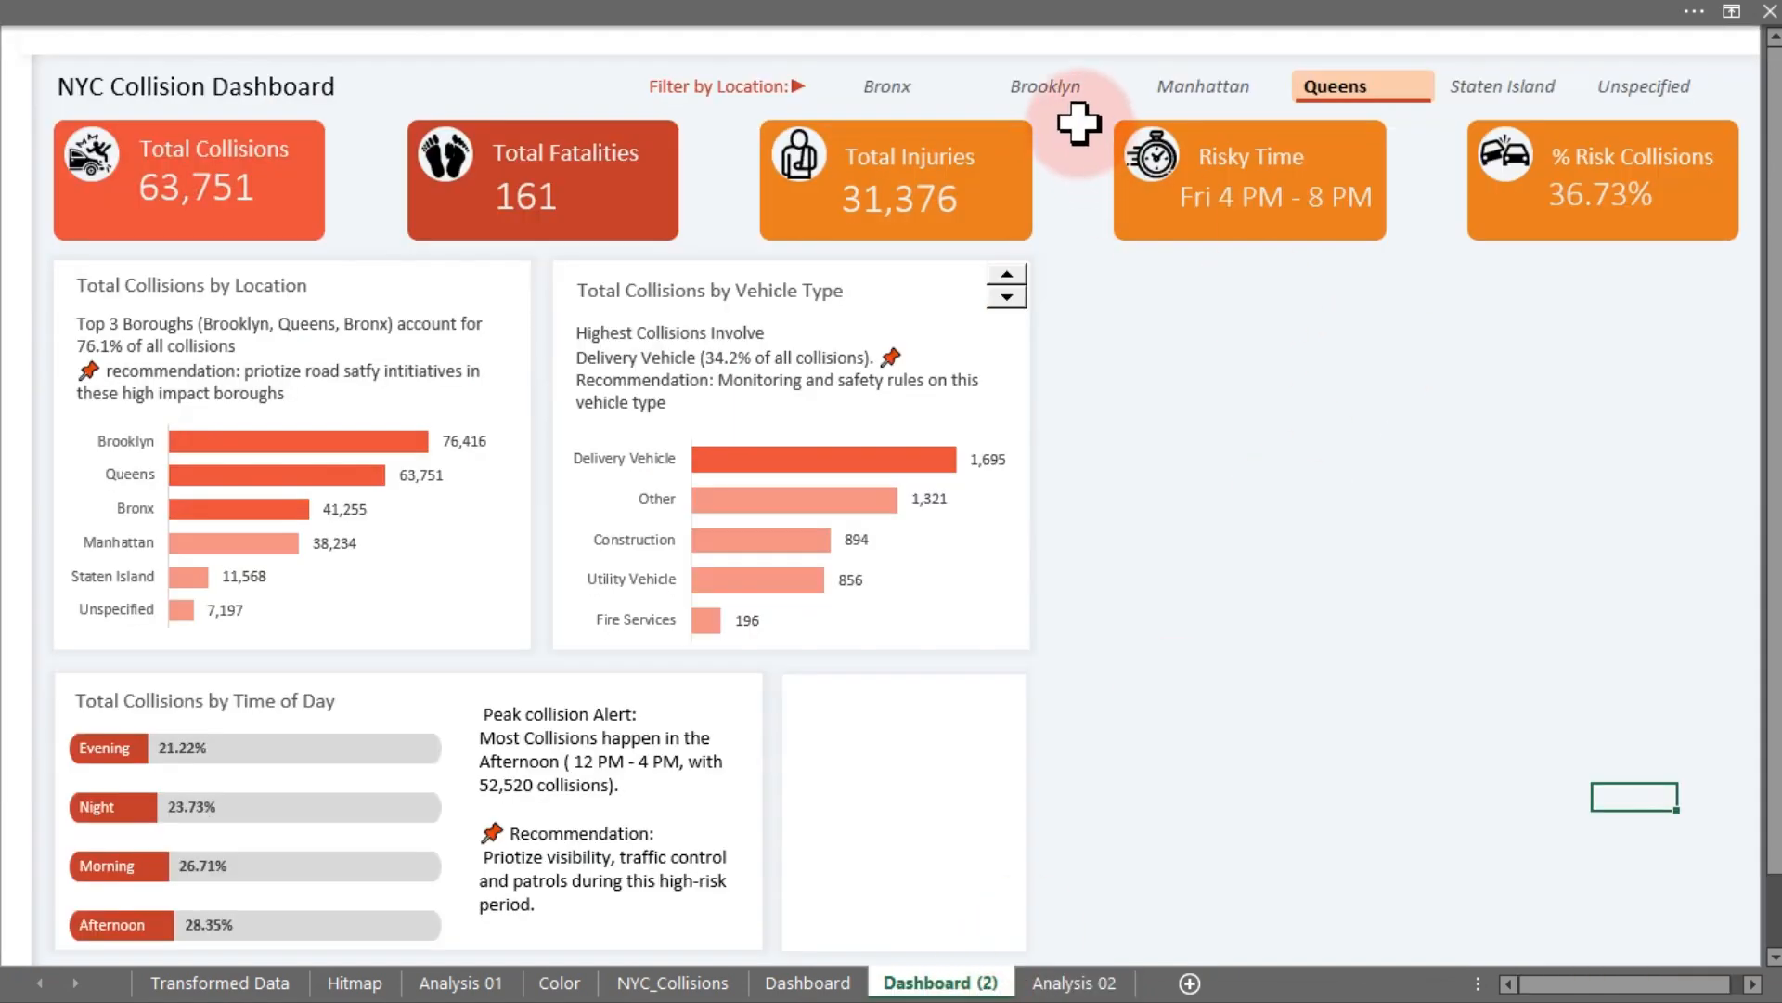
left_click(959, 82)
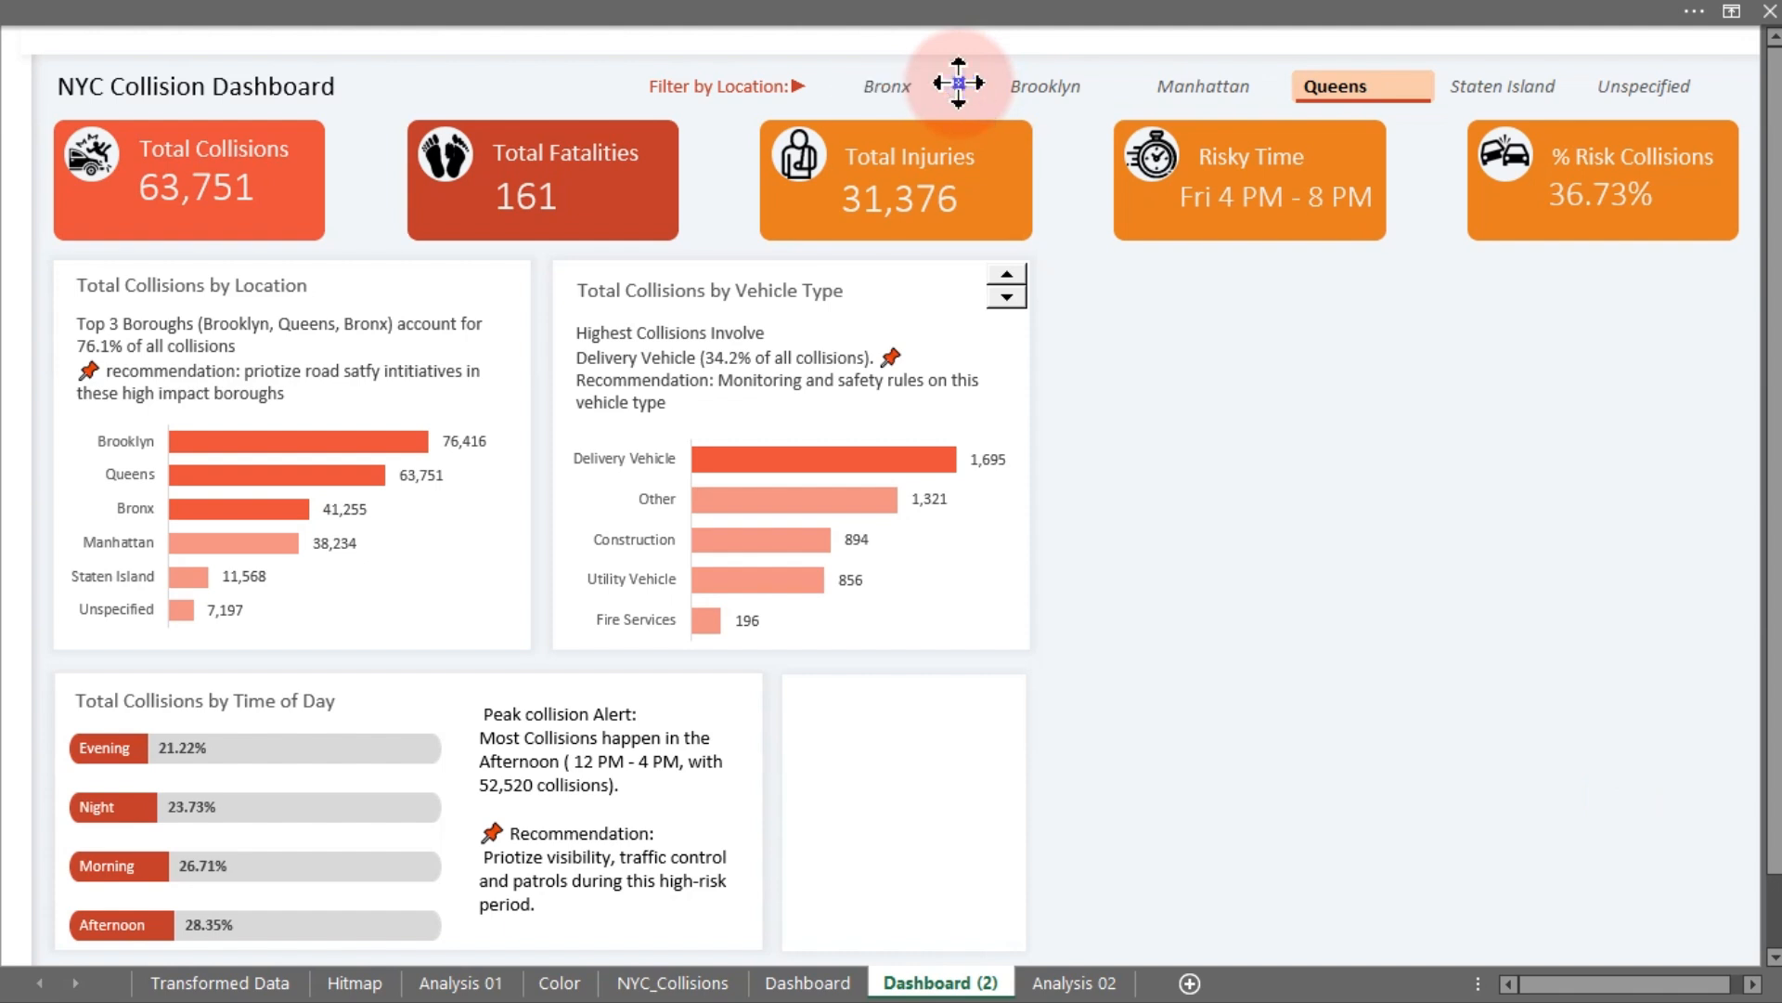
right_click(959, 83)
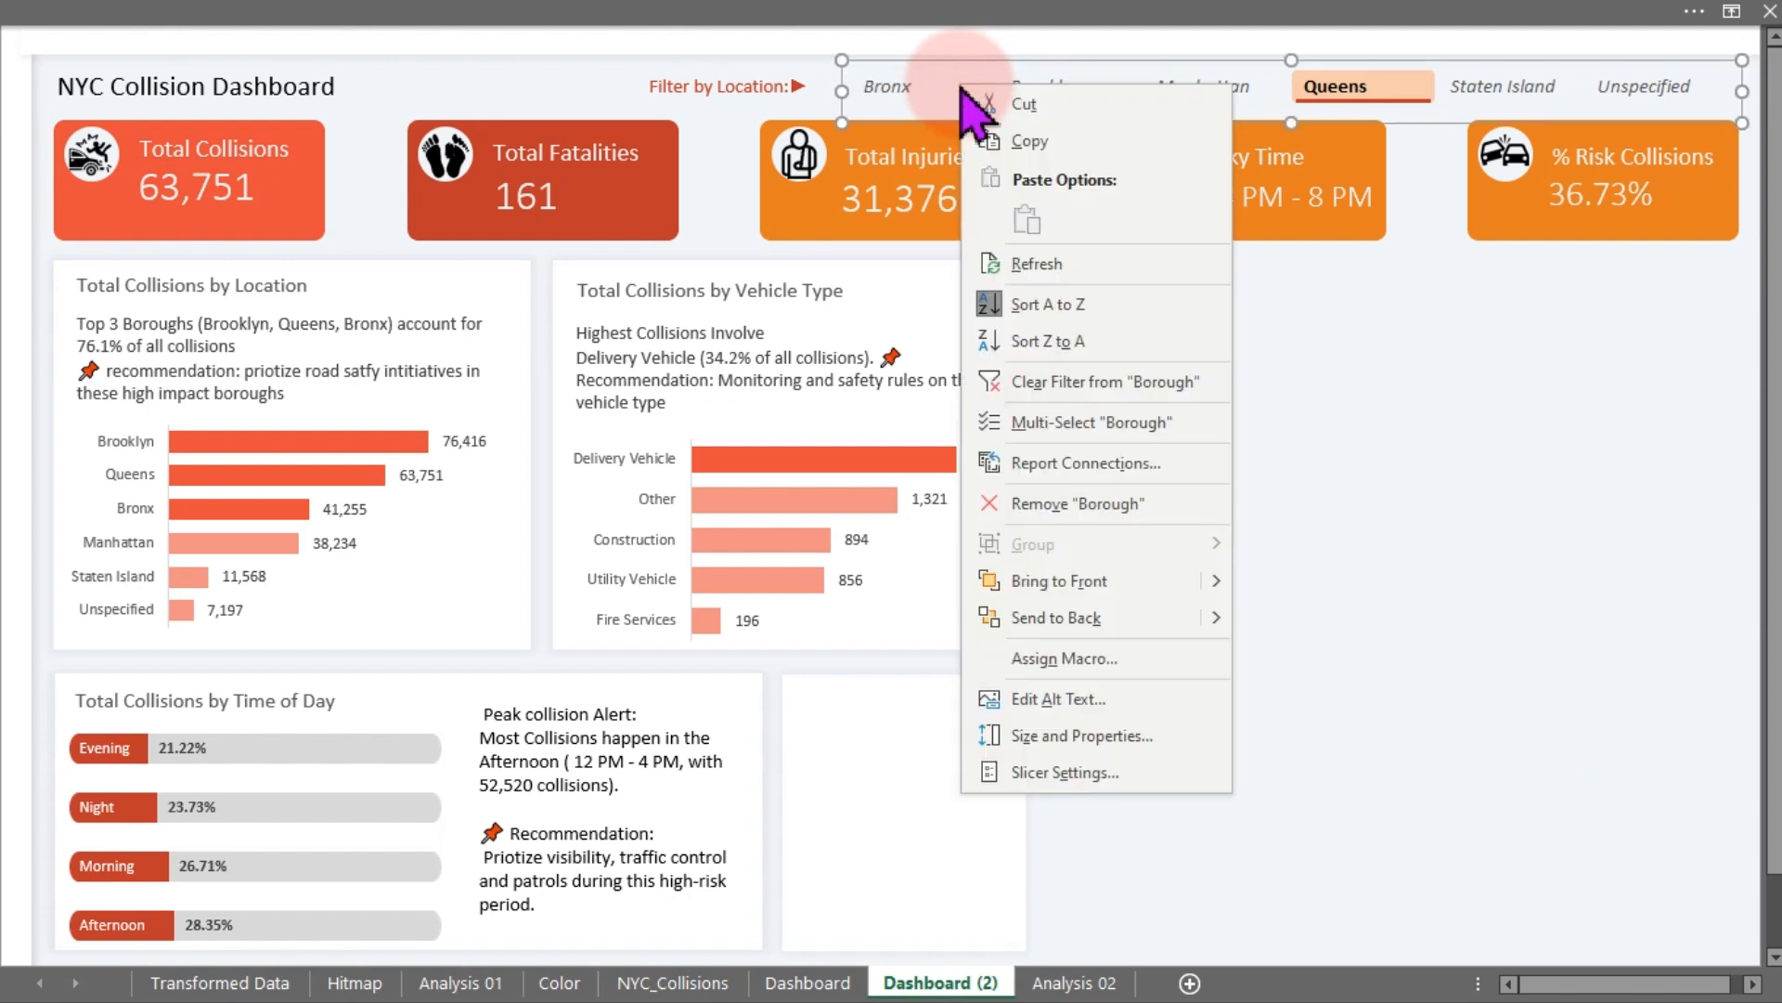
left_click(1085, 464)
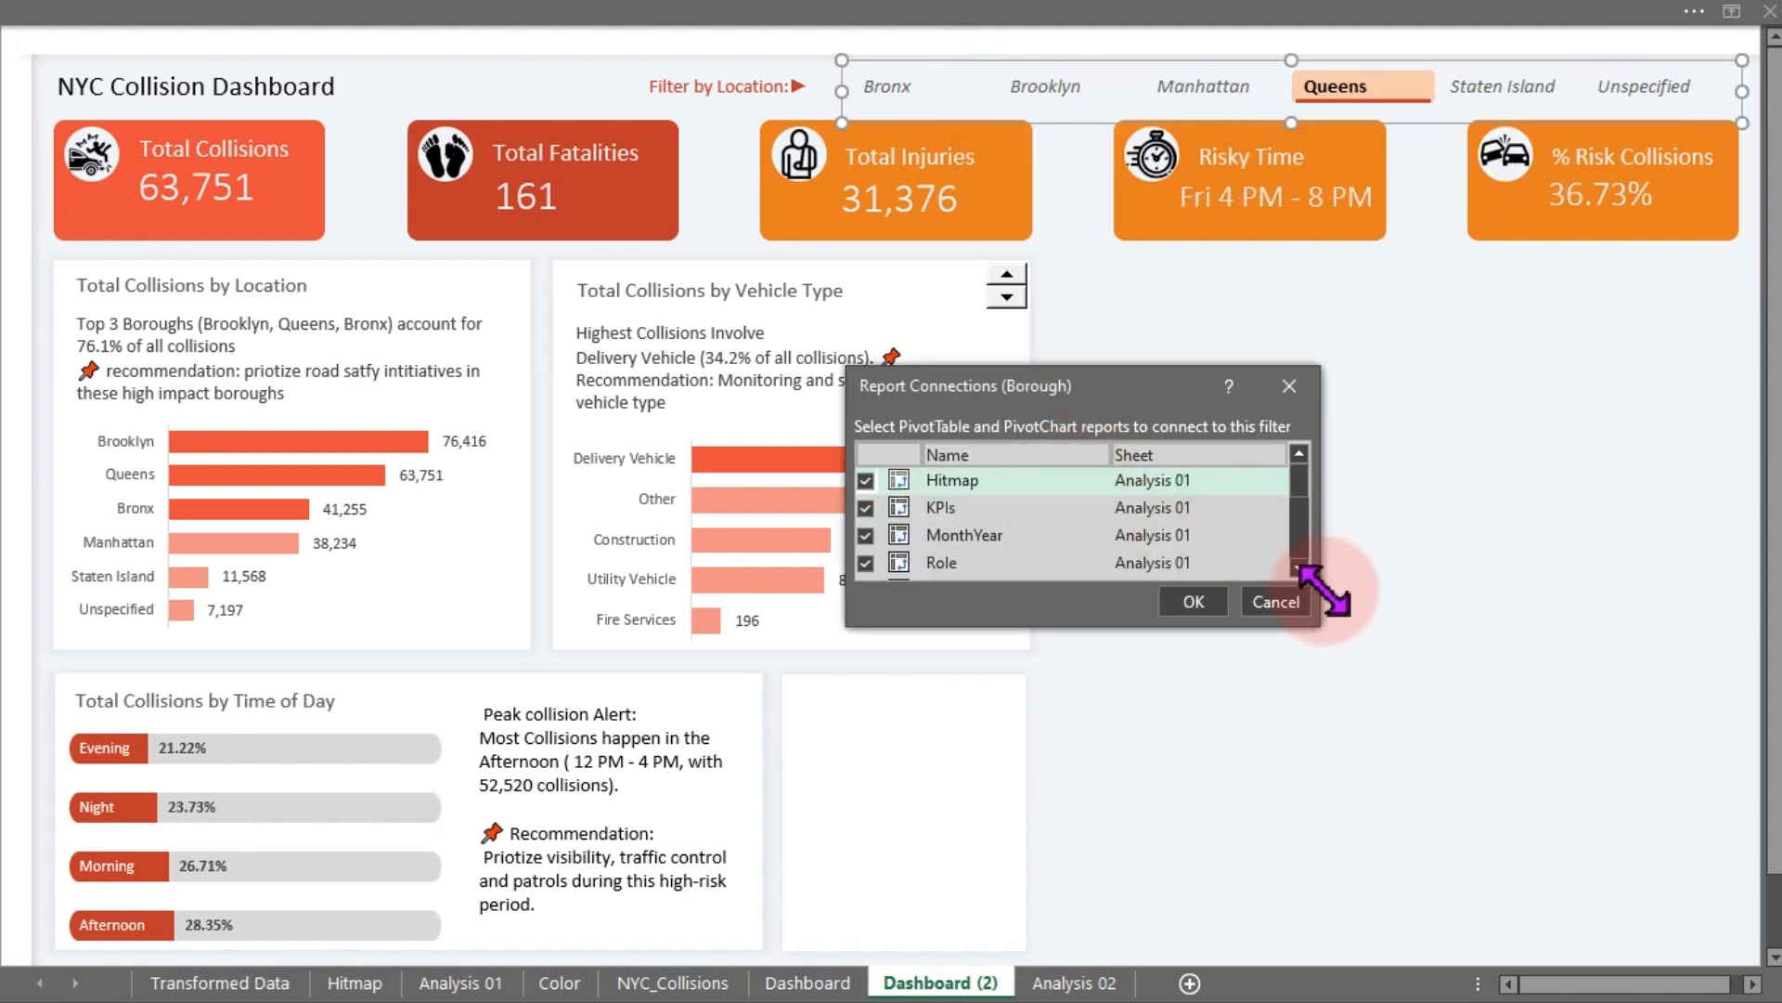
left_click_drag(1318, 620, 1425, 961)
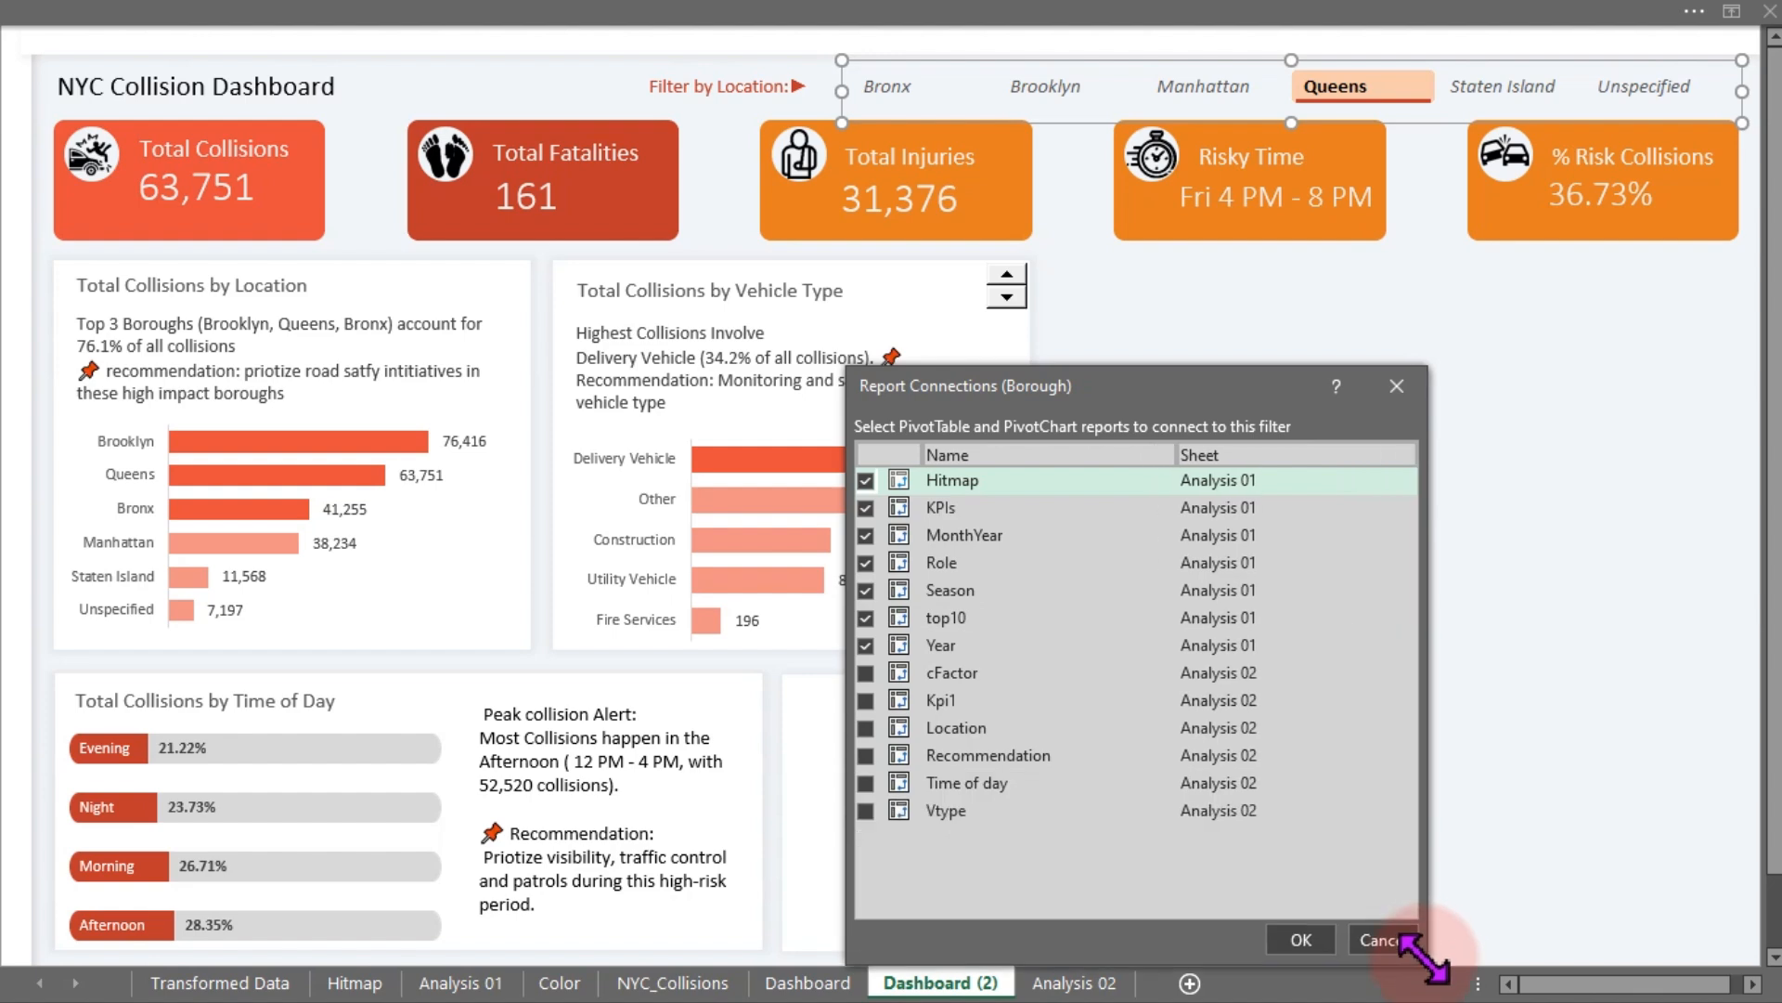
left_click(865, 672)
left_click(867, 700)
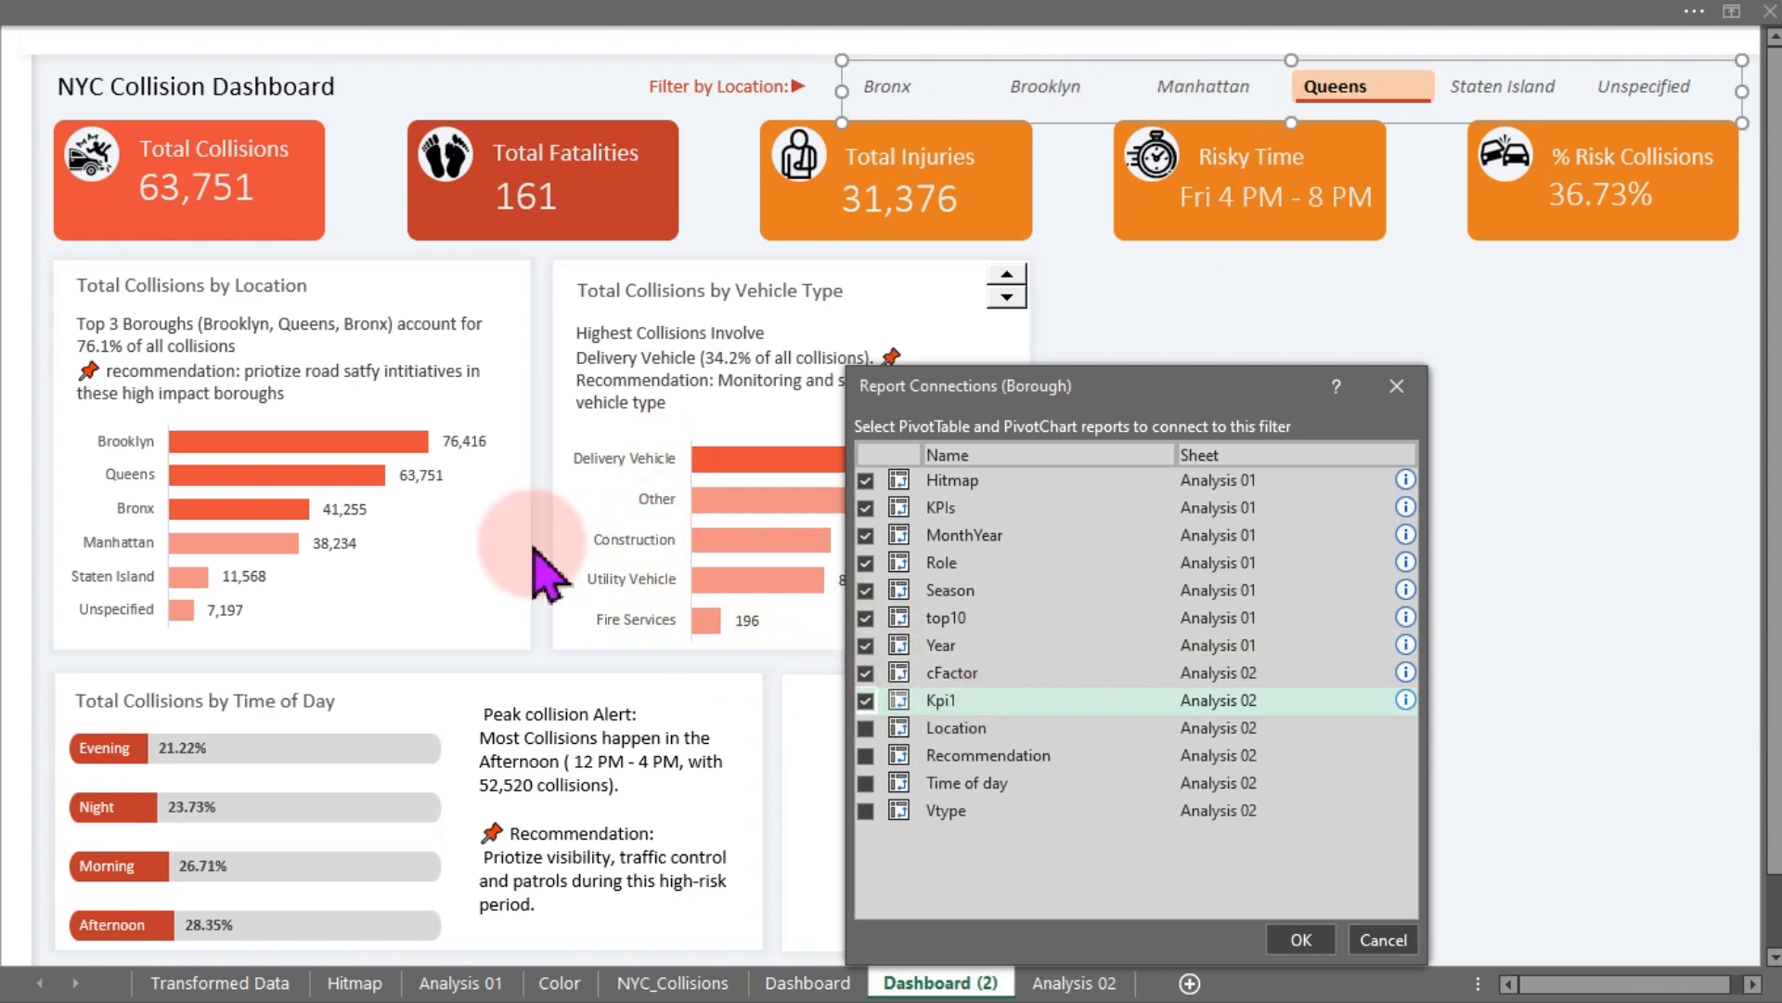
left_click(865, 755)
left_click(865, 783)
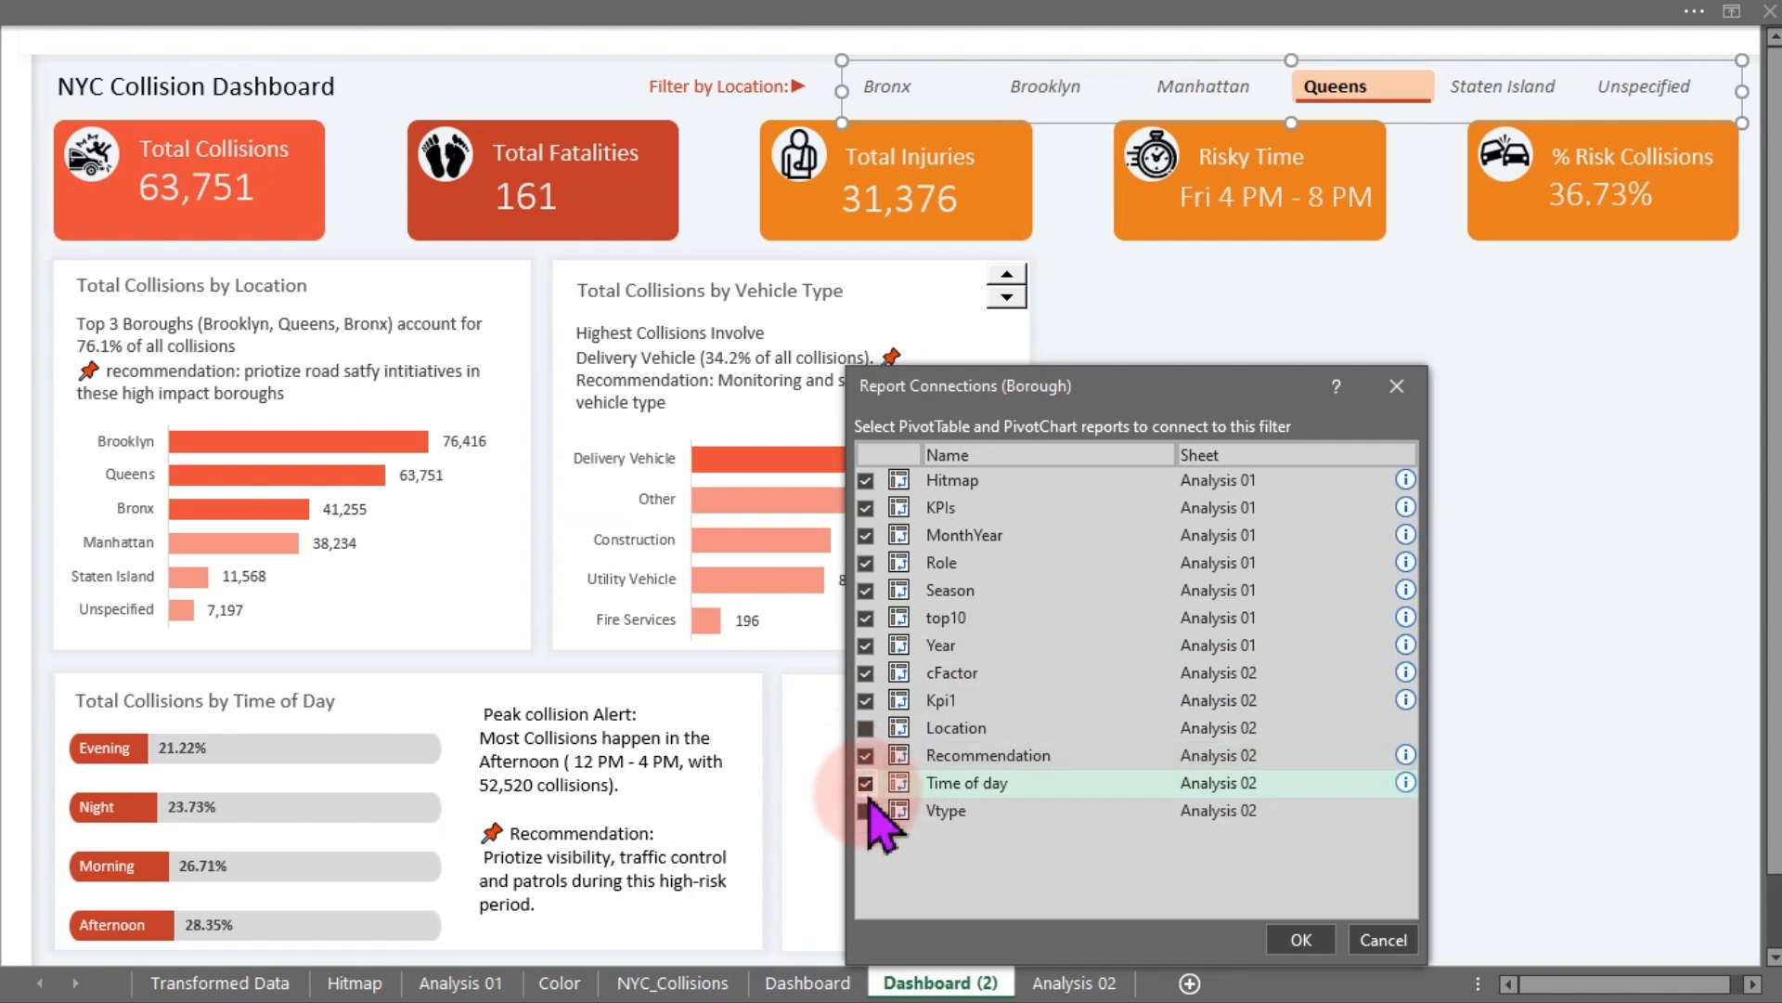
left_click(865, 810)
left_click(1291, 935)
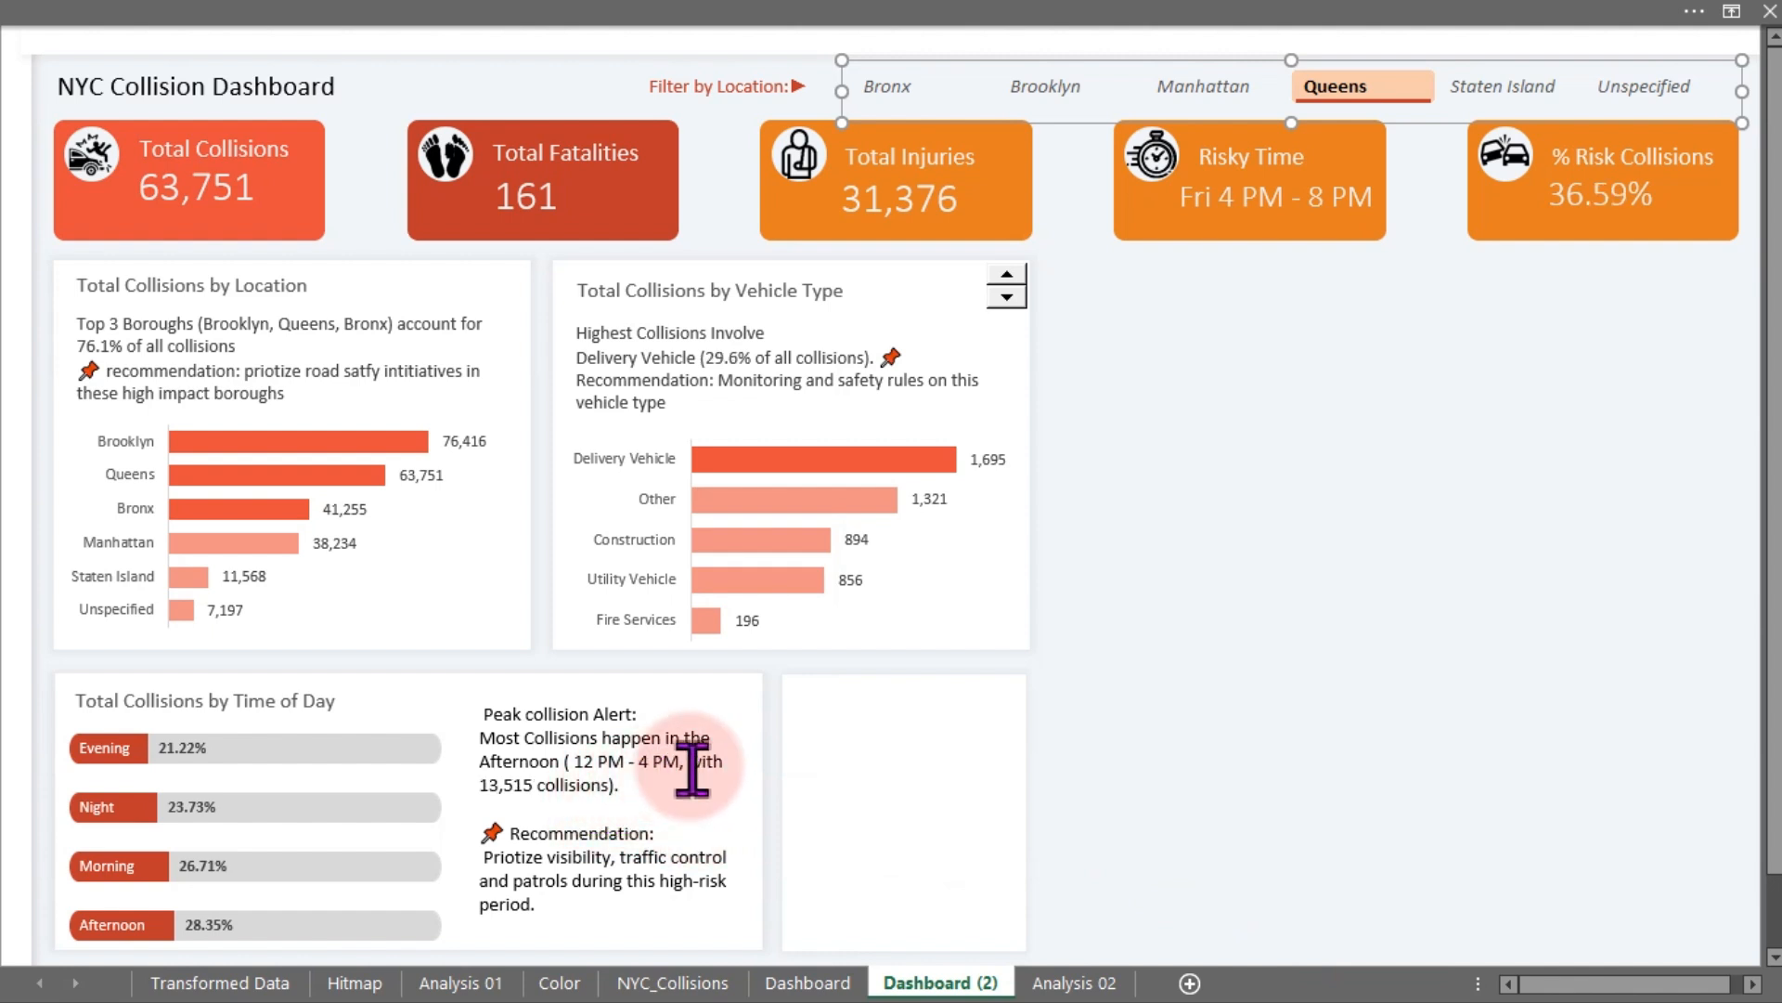
- Test the location slicer by filtering the dashboard to Staten Island, Unspecified, Bronx and Manhattan in turn
left_click(1142, 687)
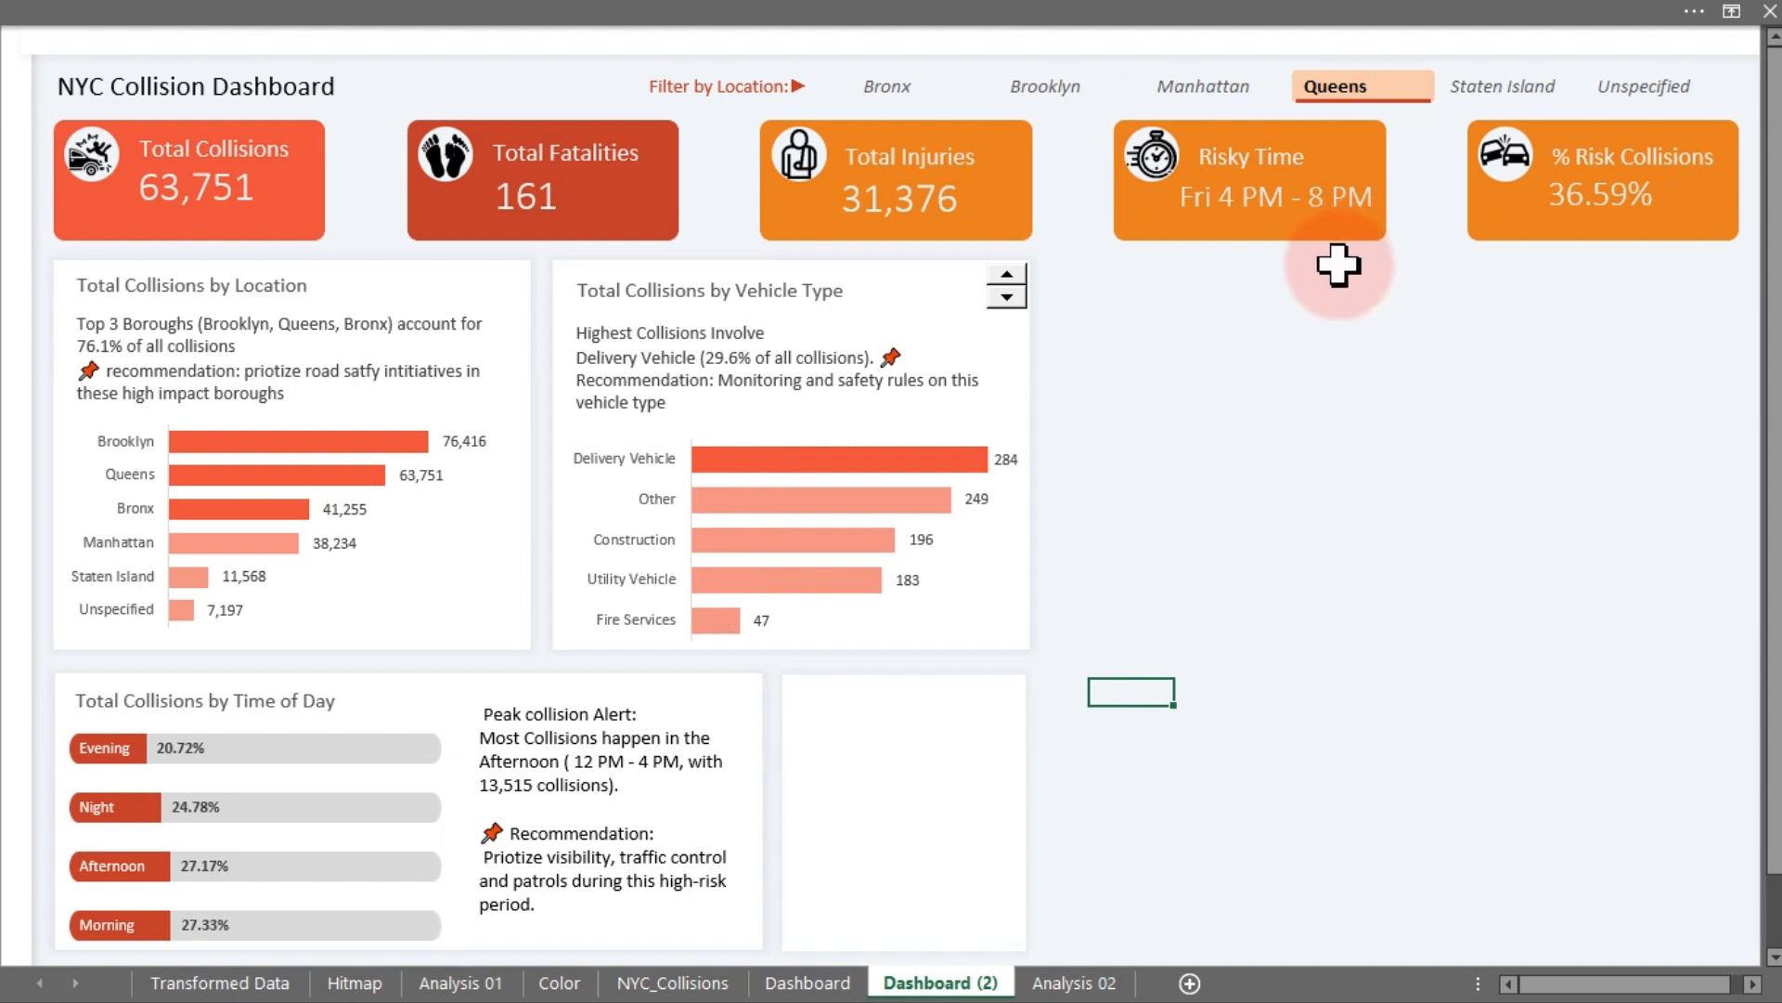
left_click(1472, 85)
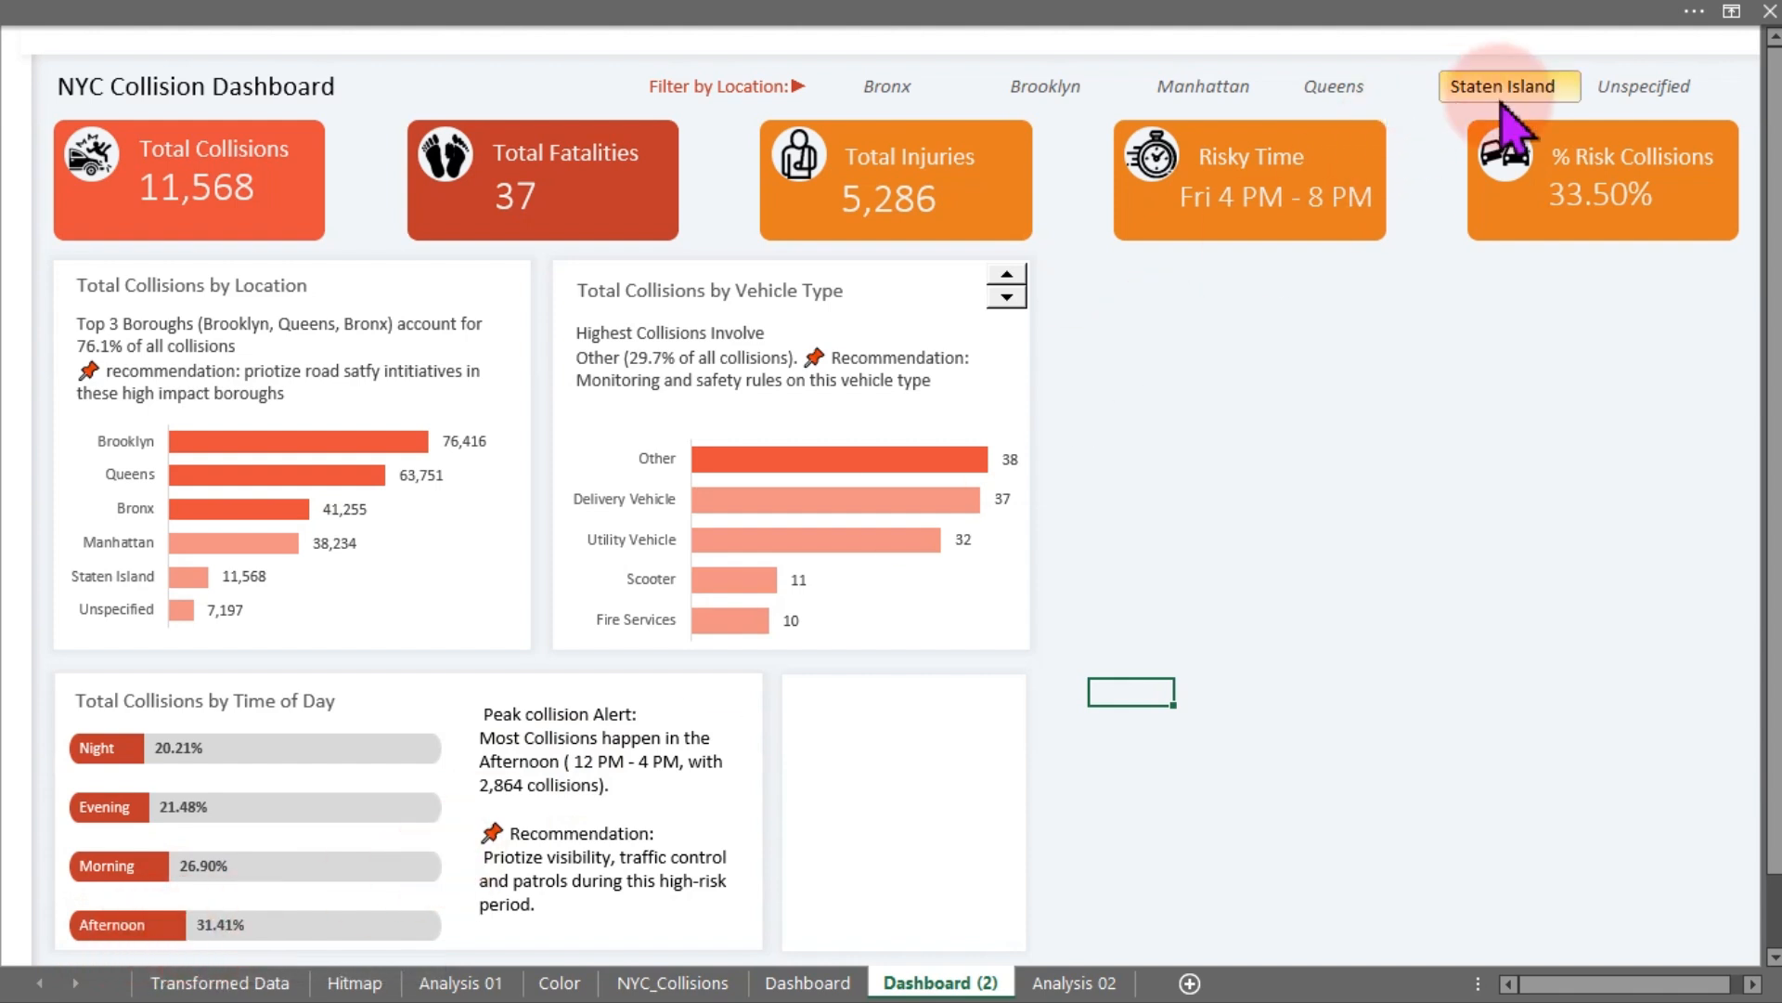
left_click(1607, 88)
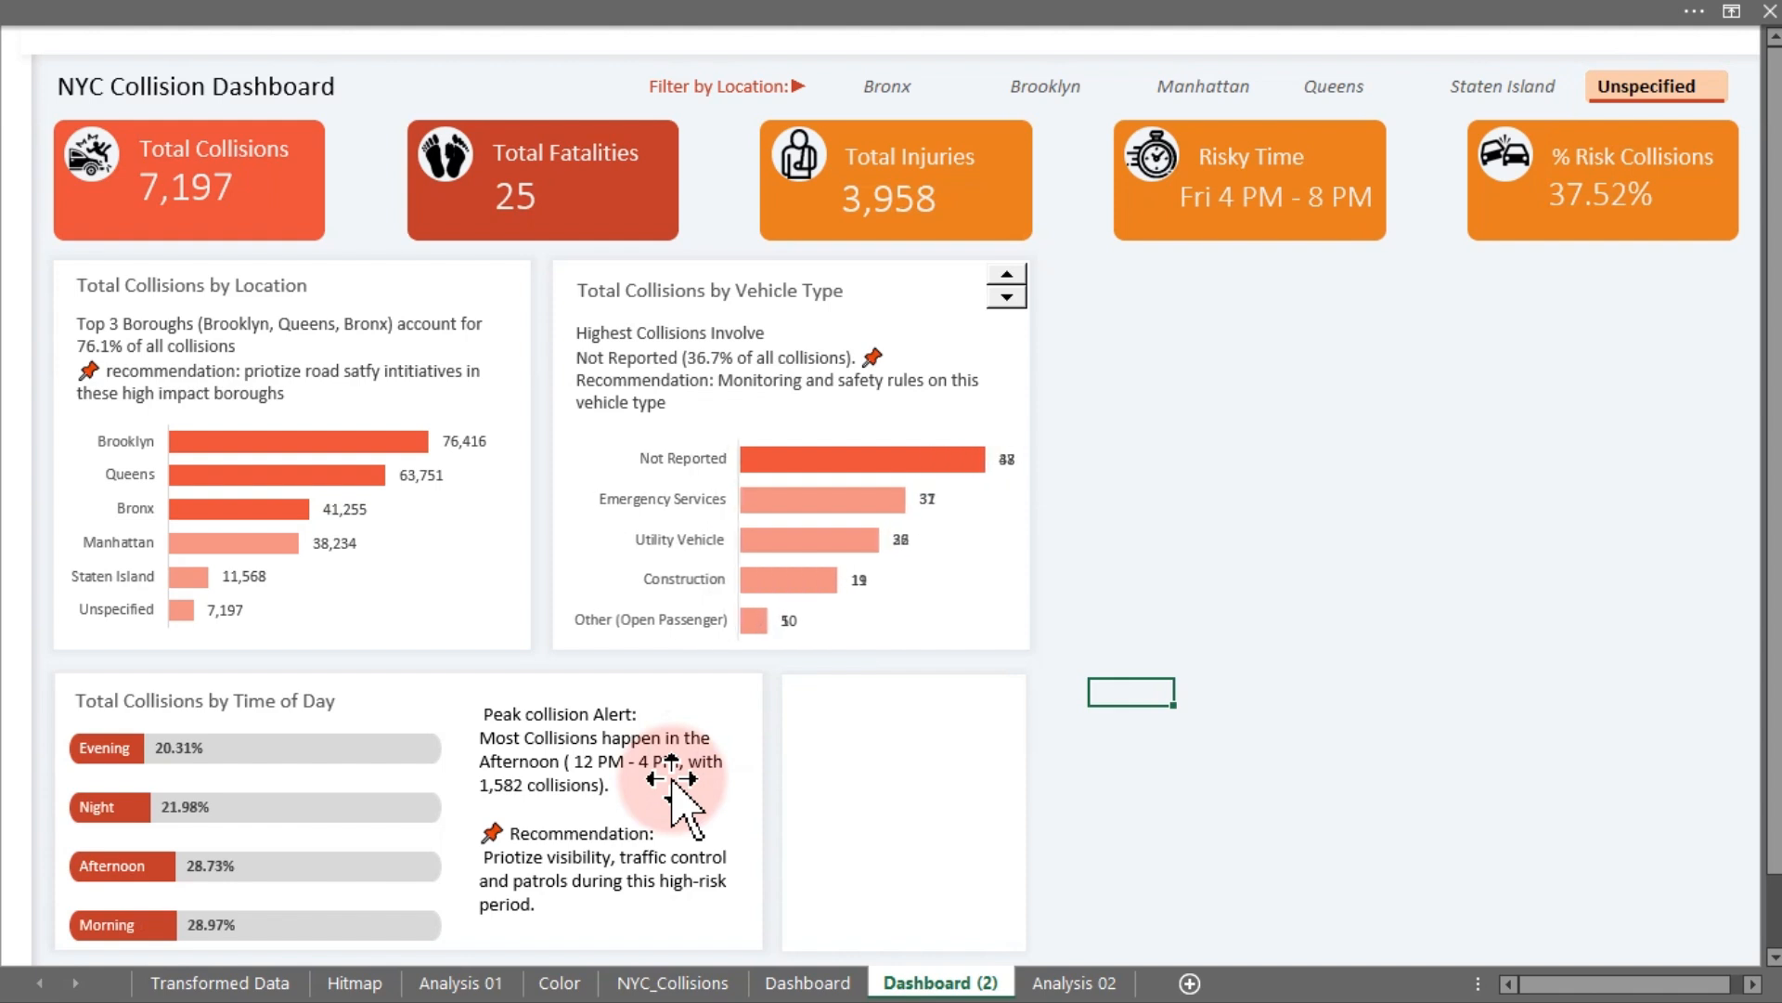
left_click(883, 86)
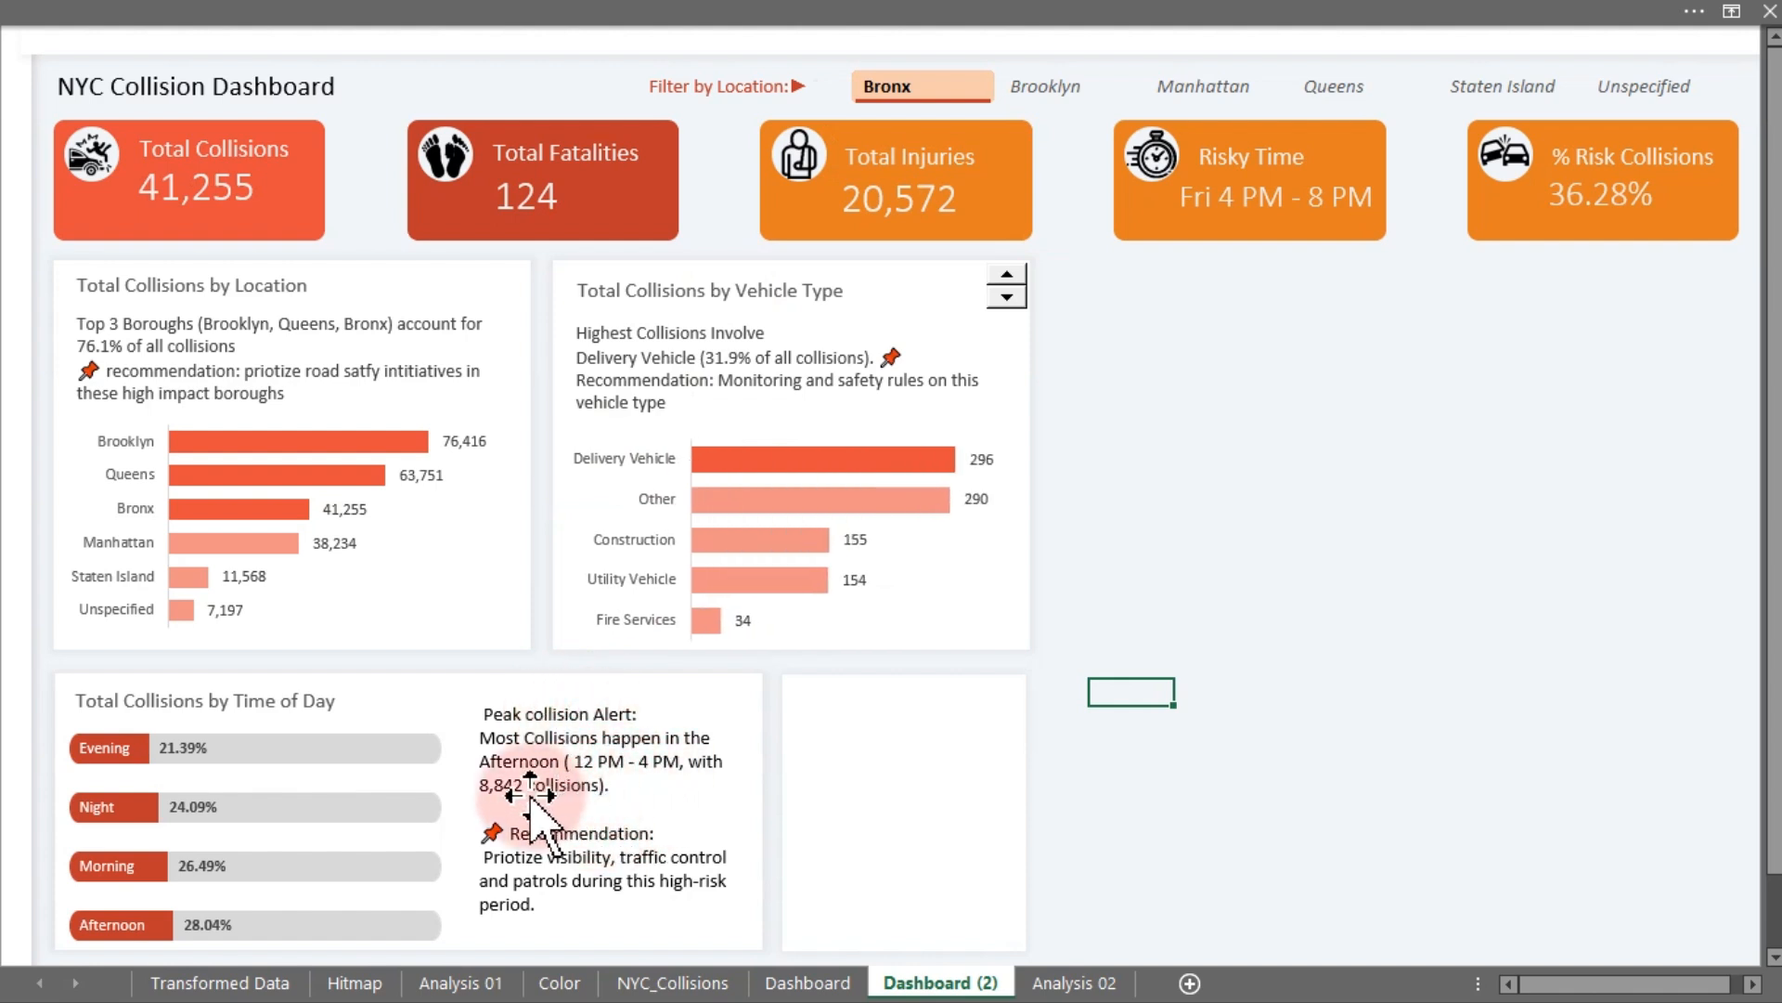
left_click(1192, 93)
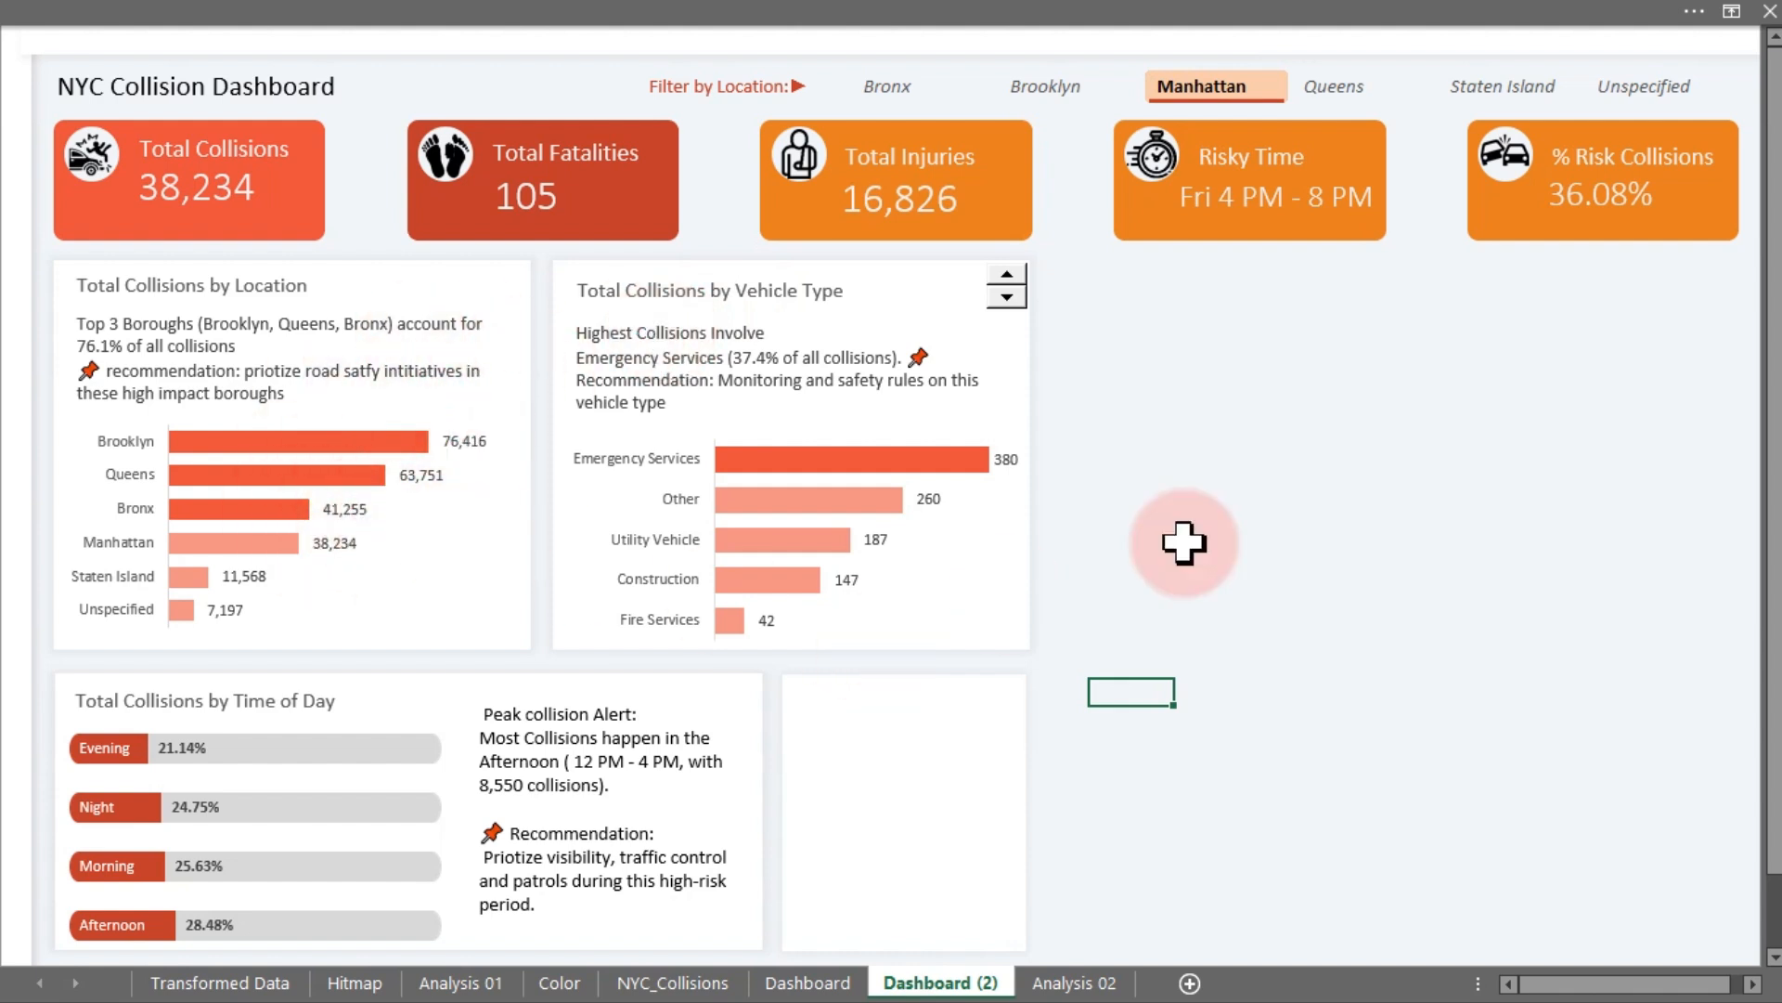
left_click(1435, 484)
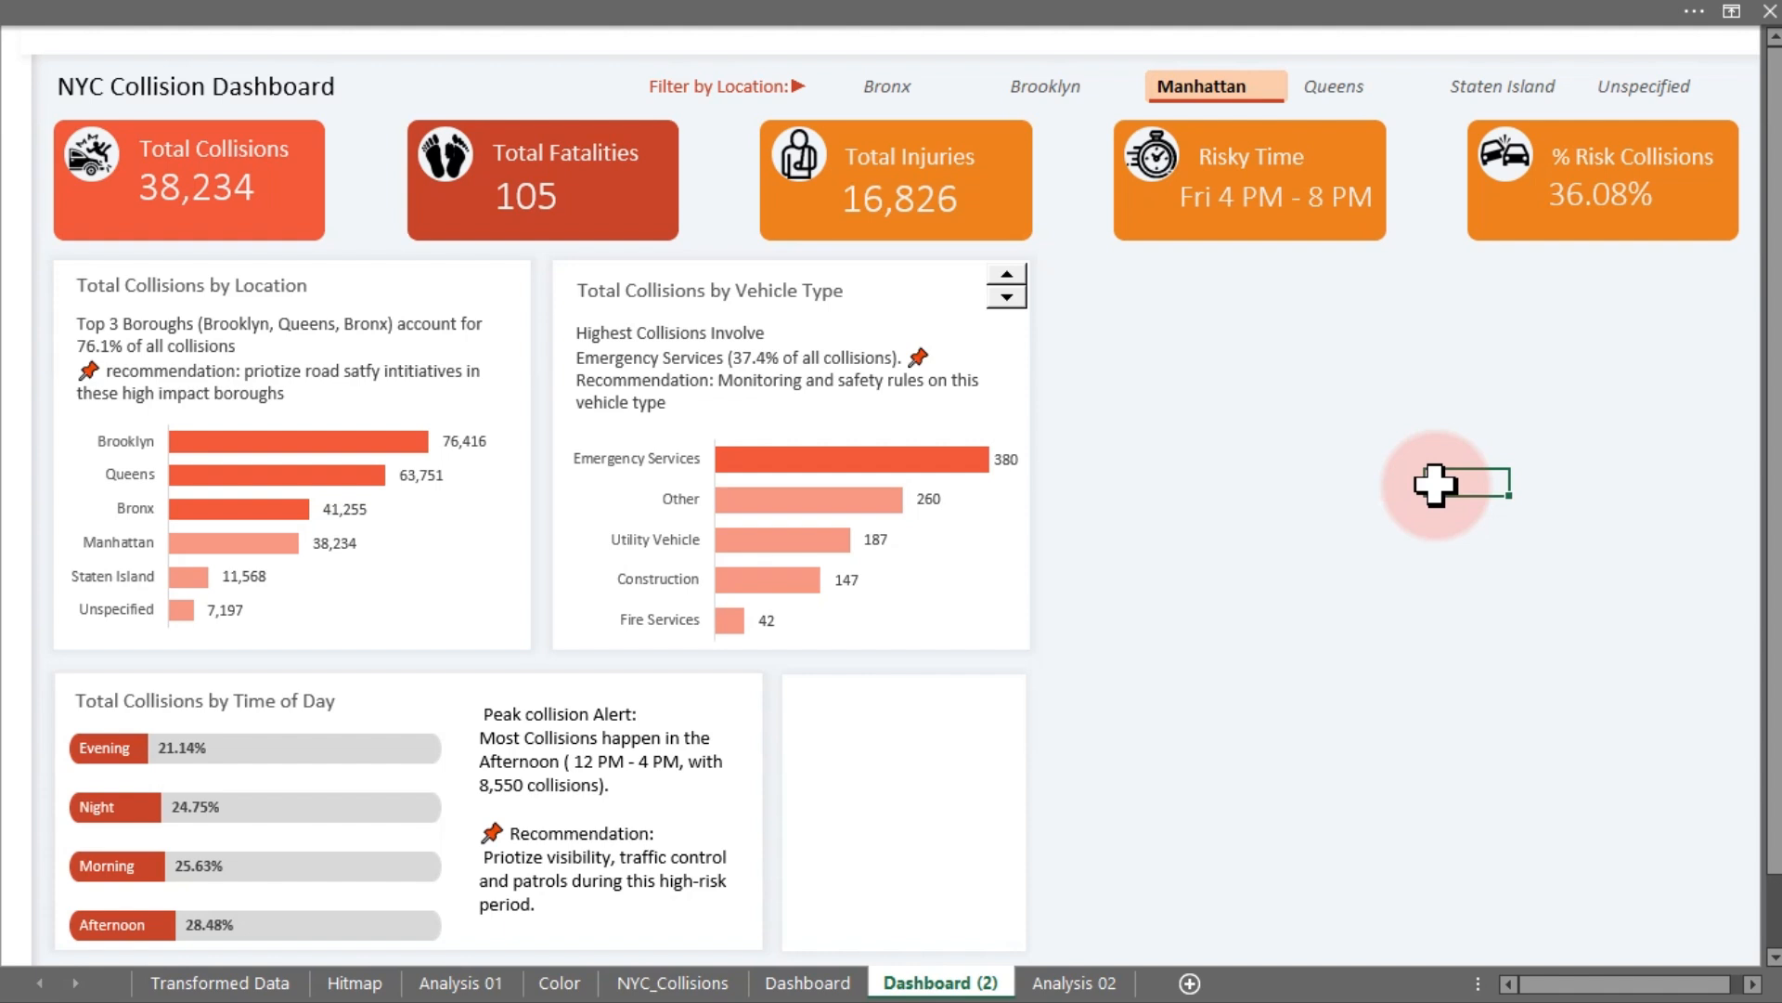
left_click(1249, 534)
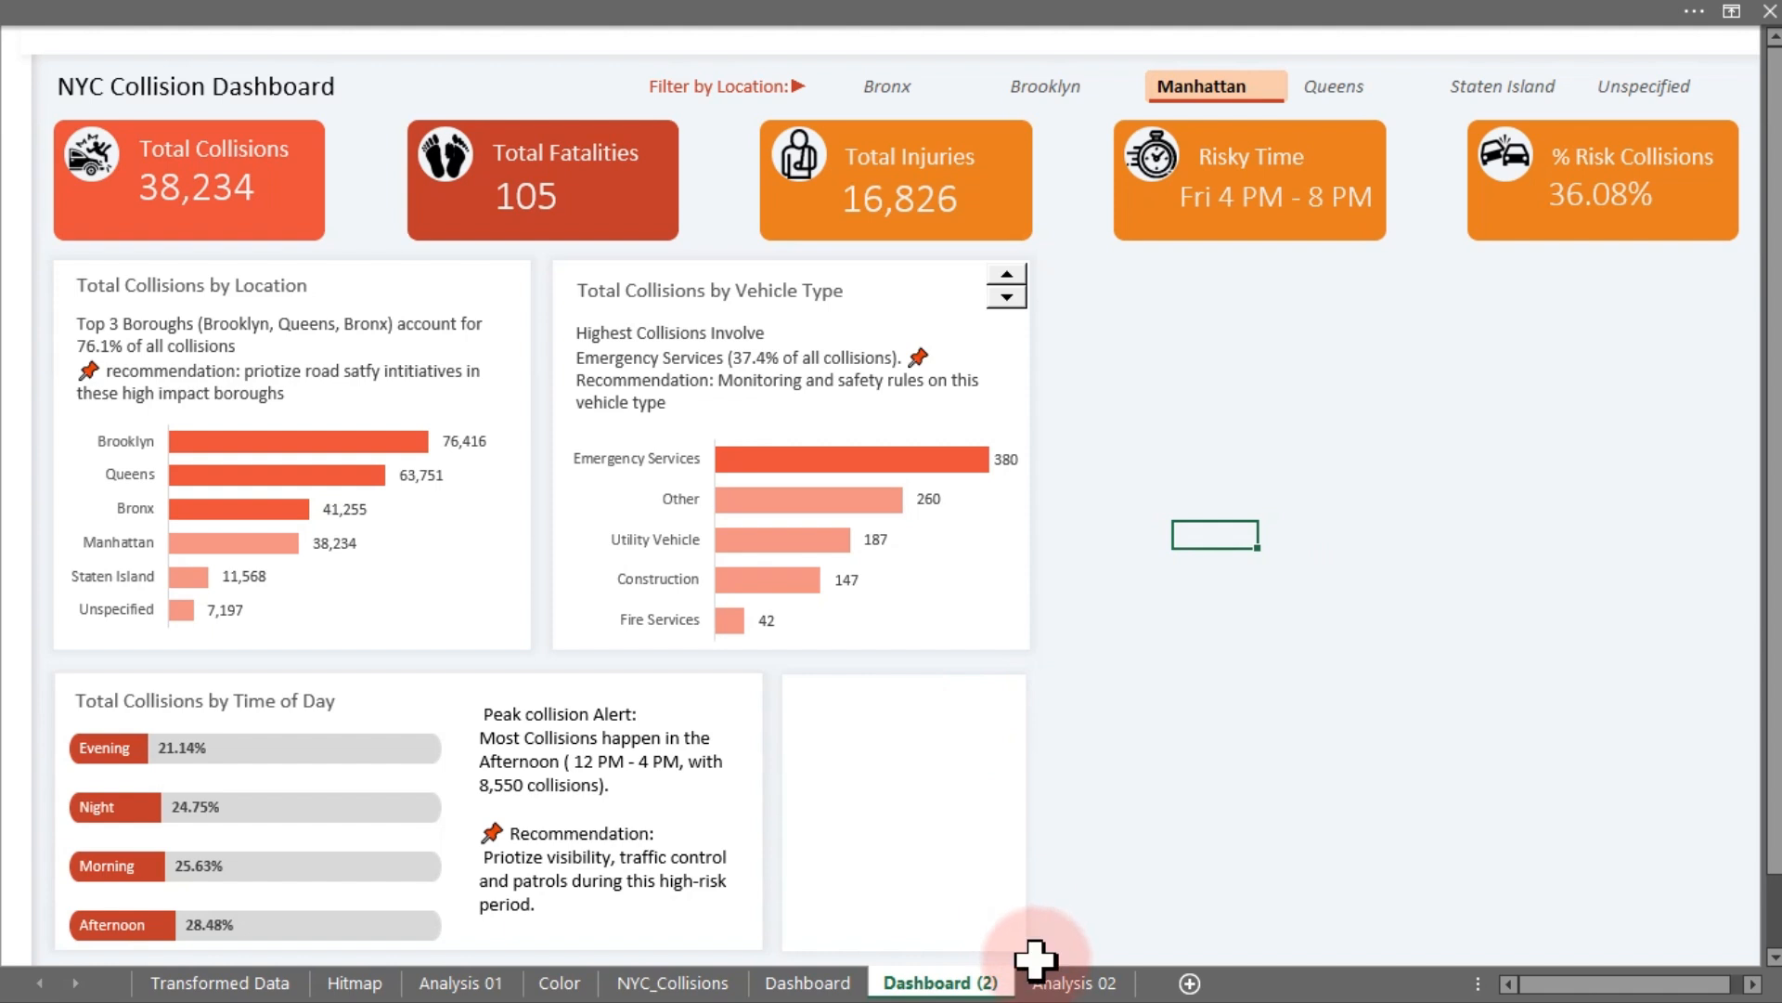
- Insert a Months slicer from the weekday-by-time-interval pivot table on Analysis 02 and cut it
left_click(1046, 986)
left_click(522, 411)
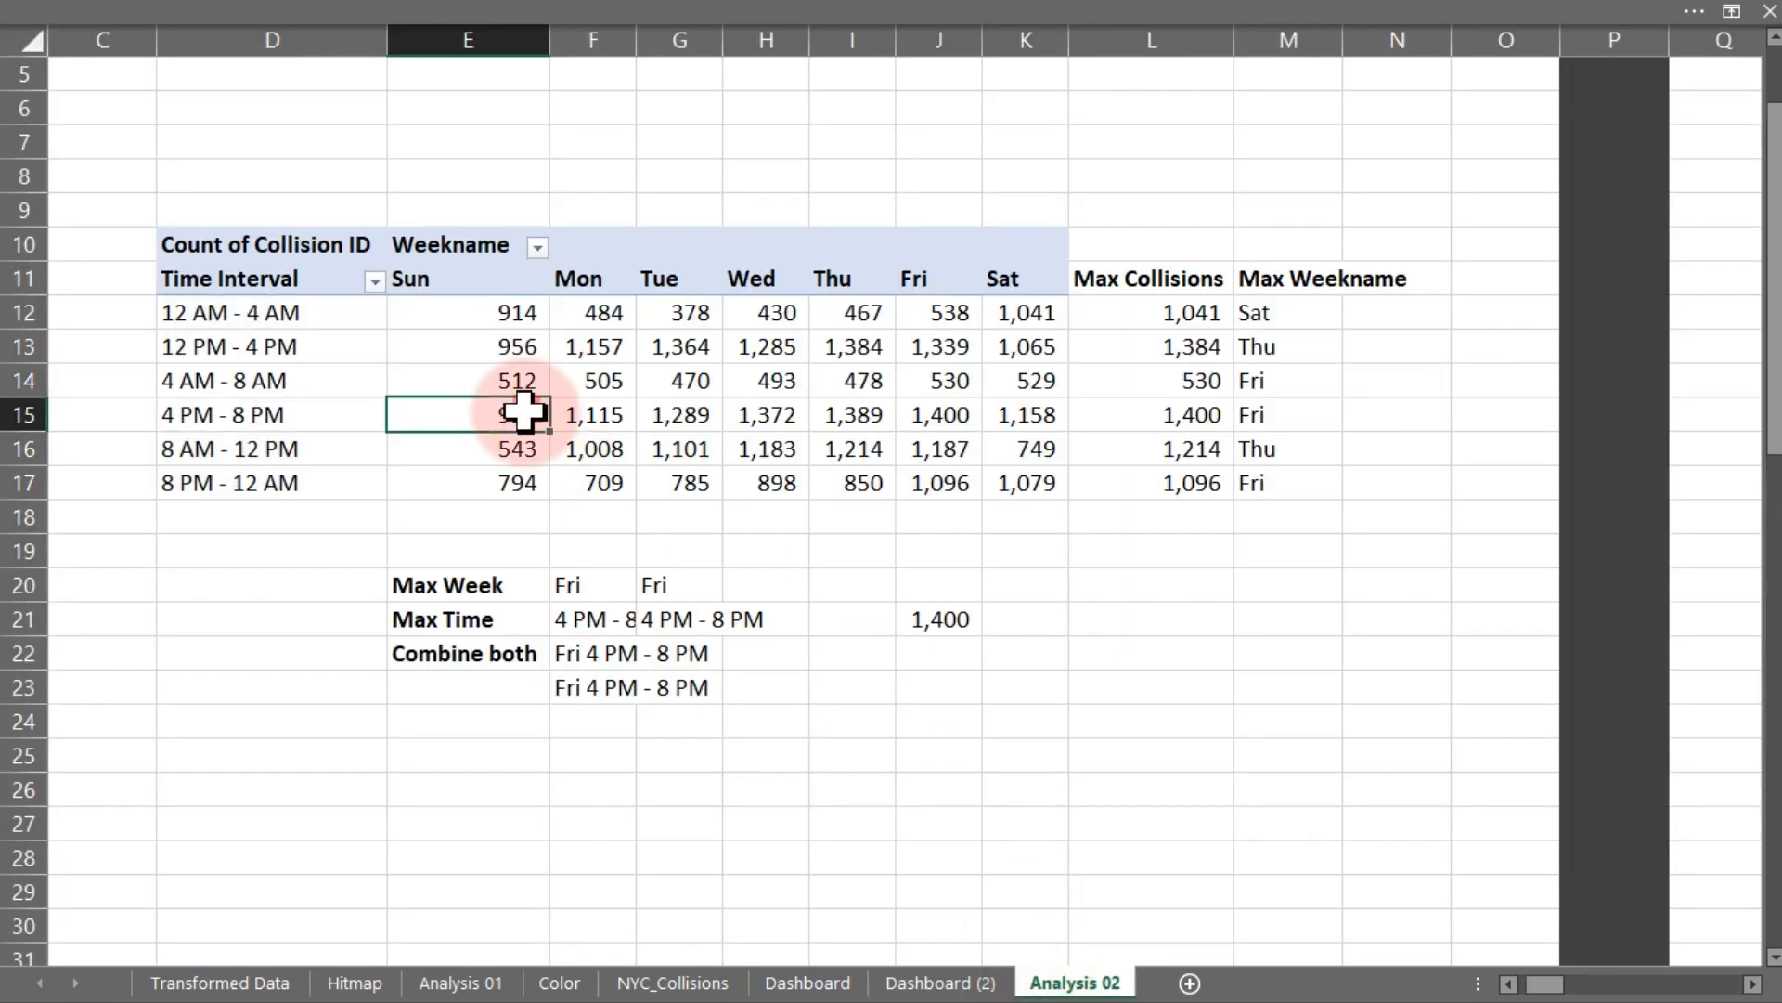
right_click(522, 410)
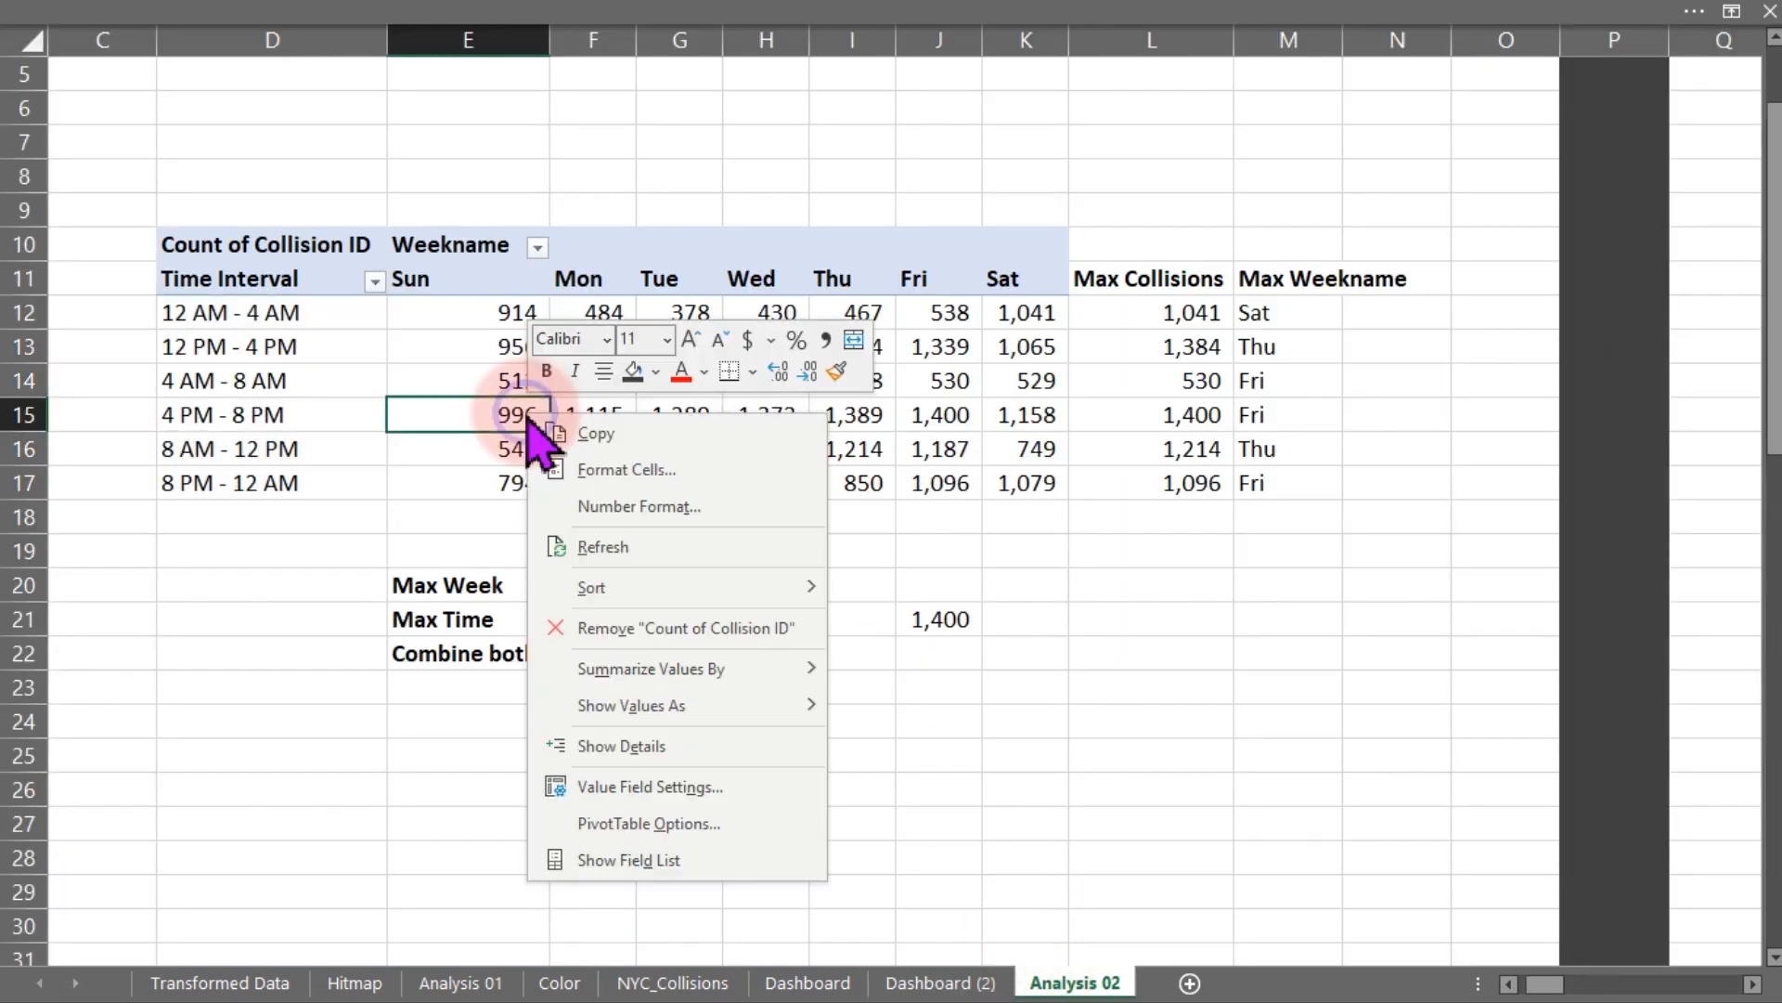
left_click(633, 852)
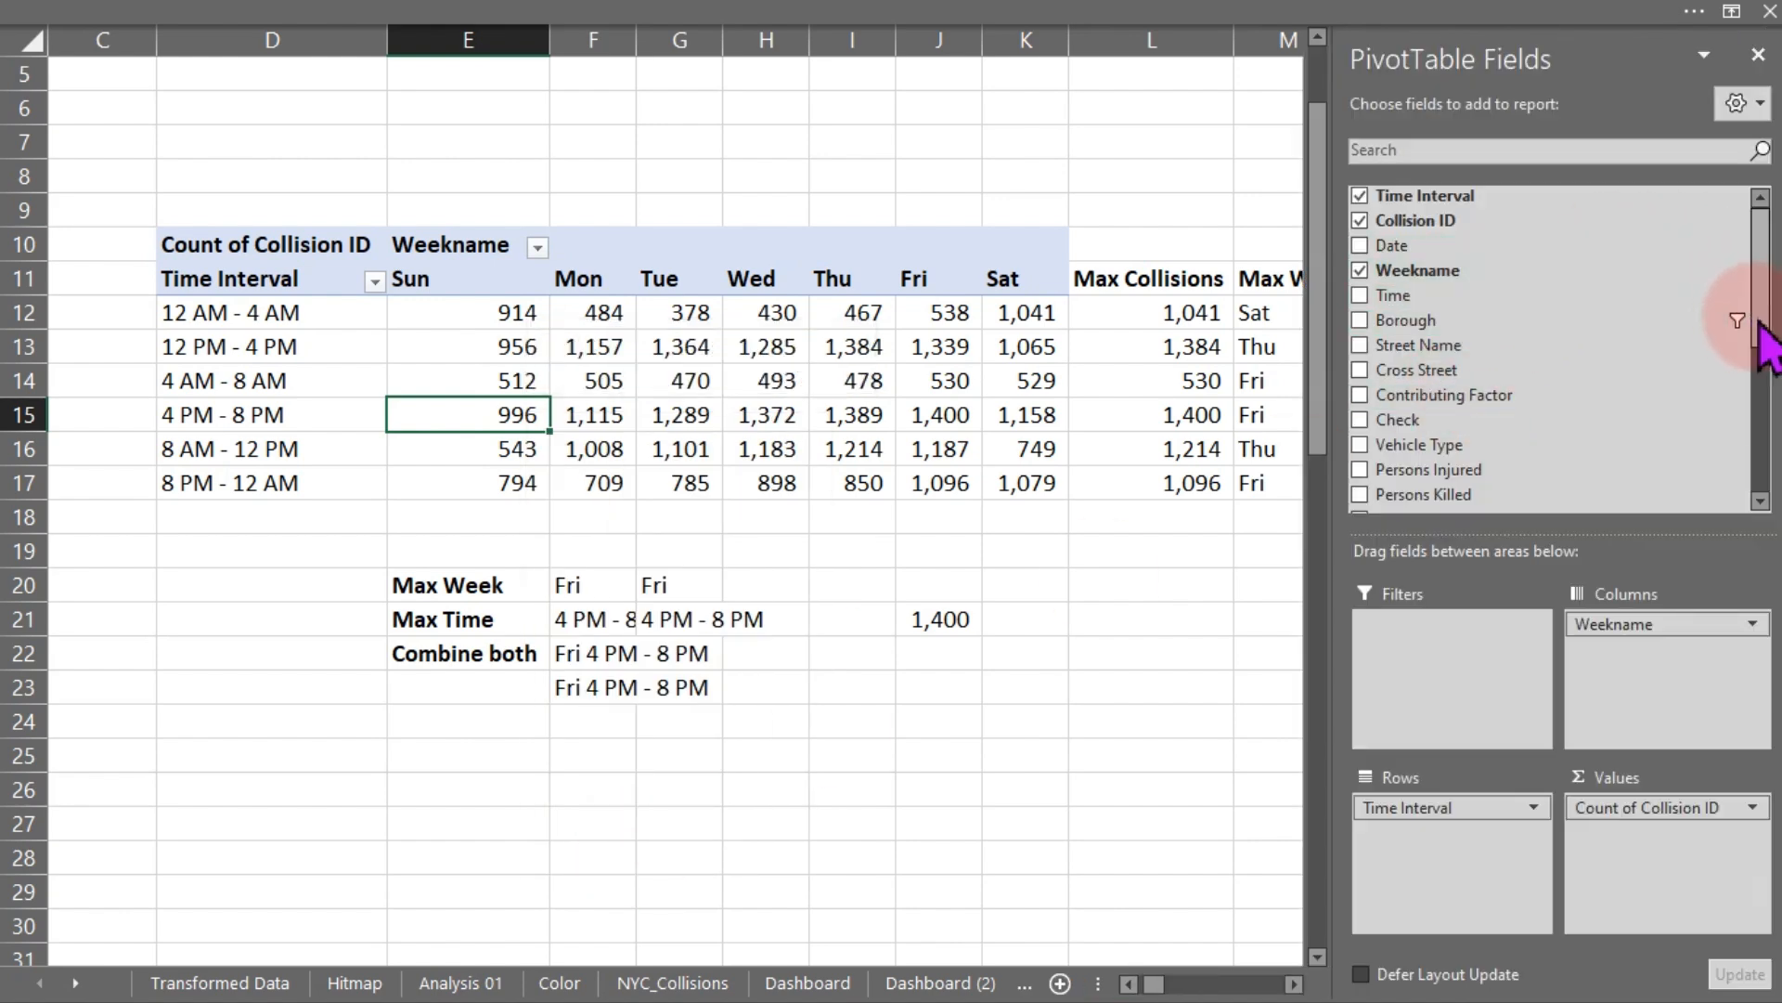
left_click_drag(1764, 344, 1759, 465)
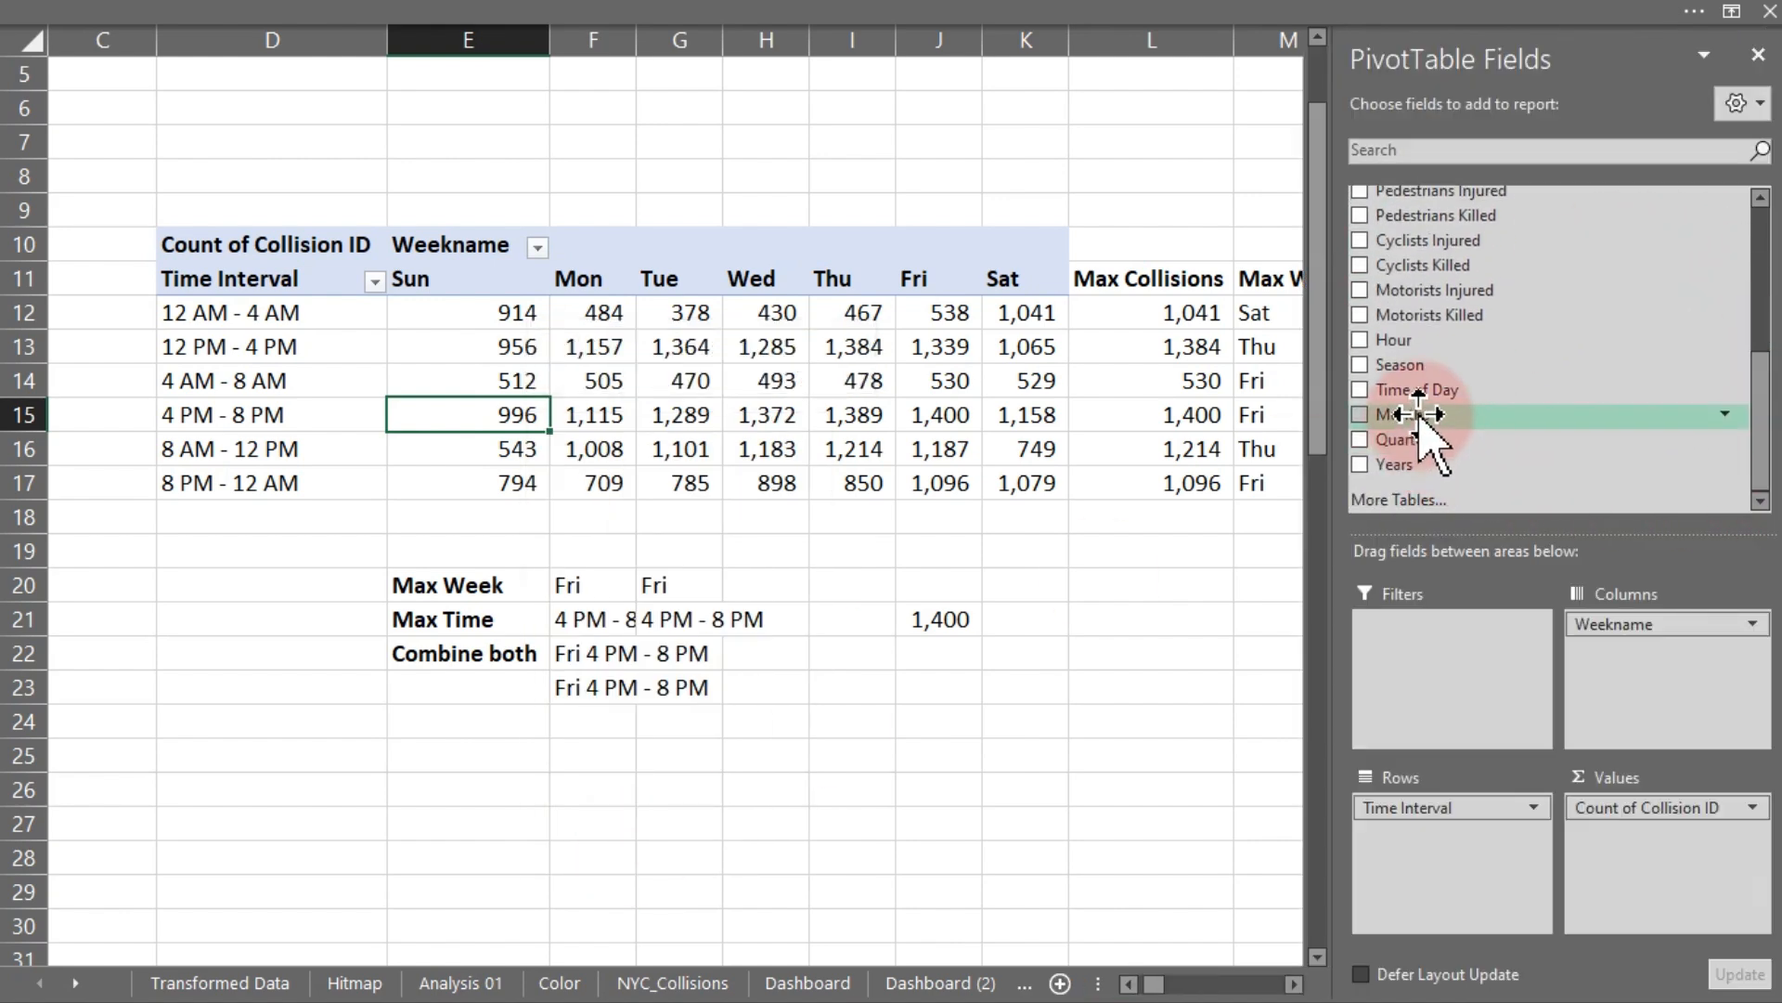
right_click(1418, 415)
left_click(1531, 580)
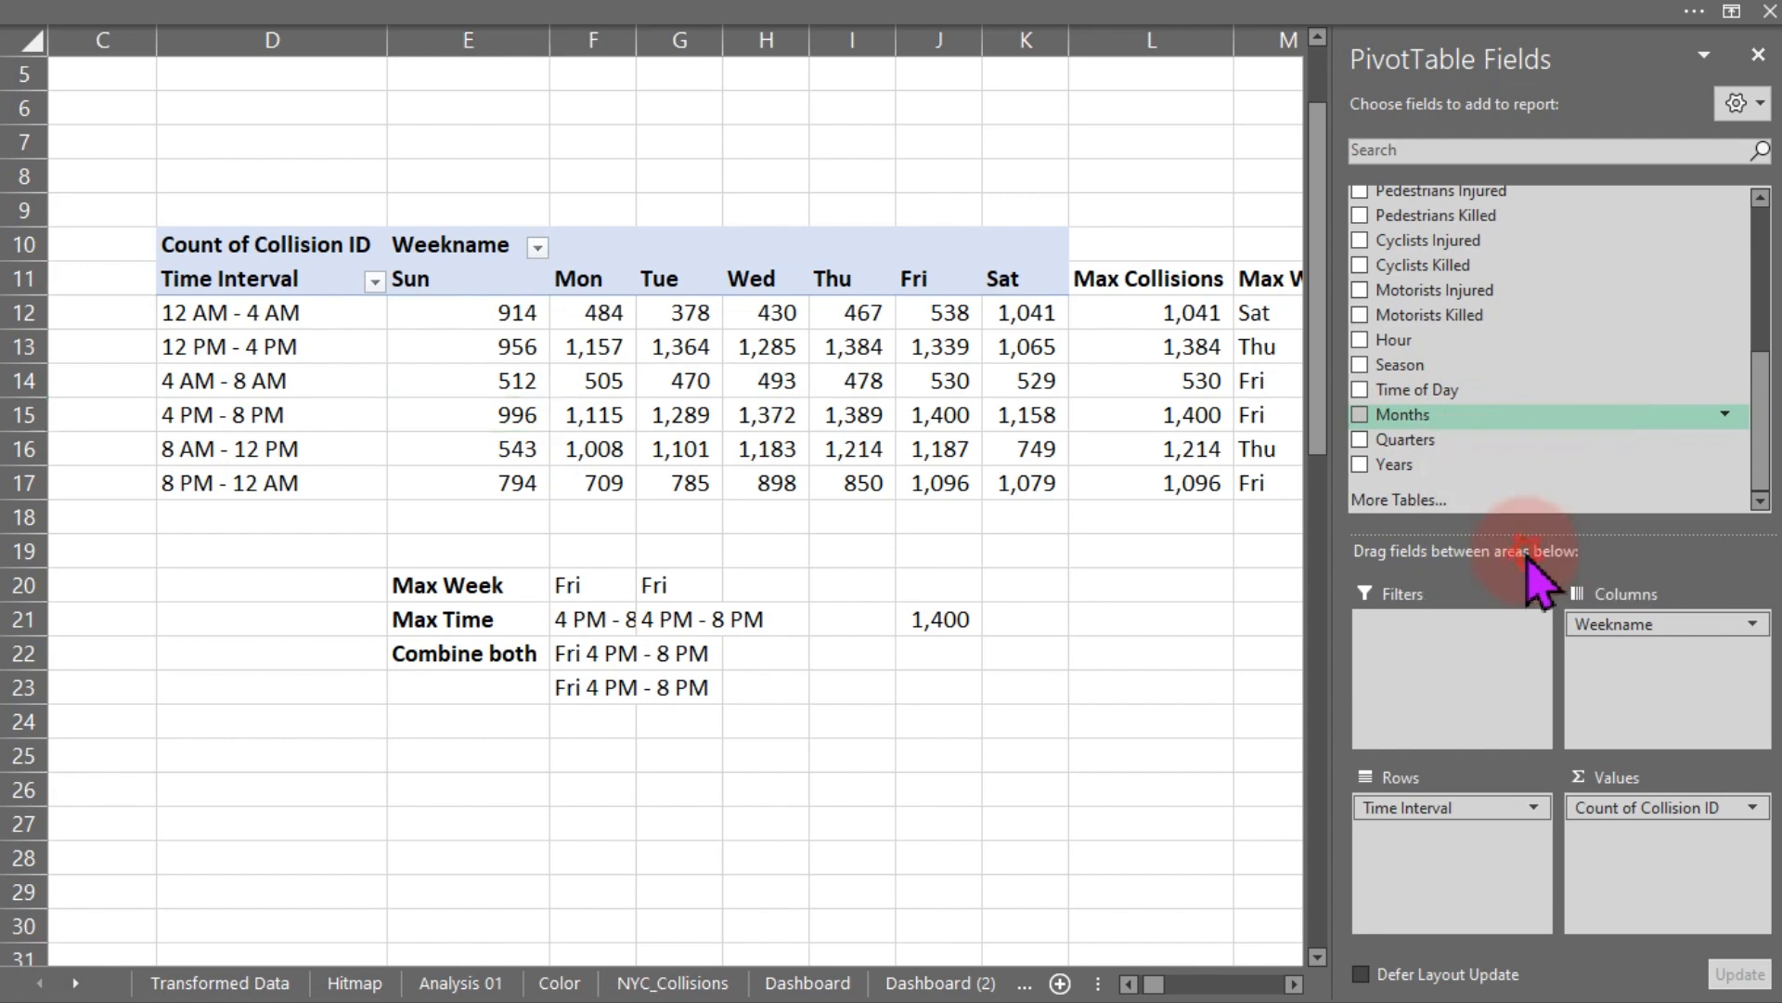
left_click(687, 327)
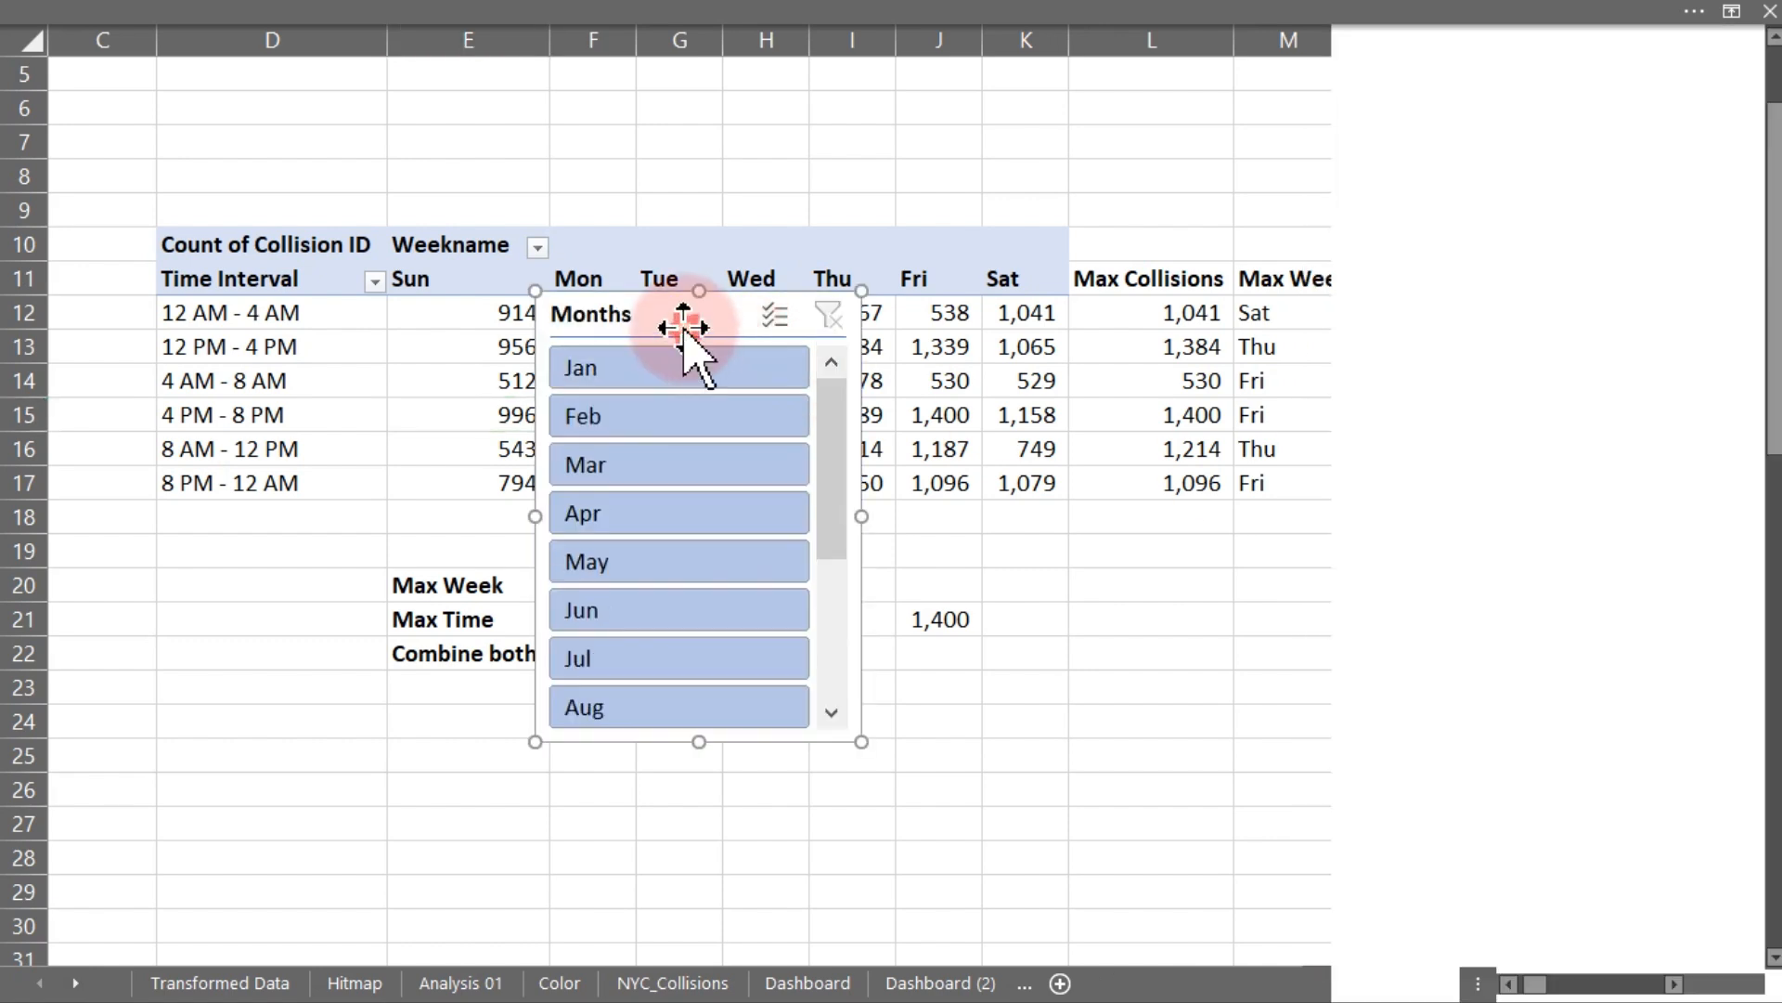
key("ctrl+x")
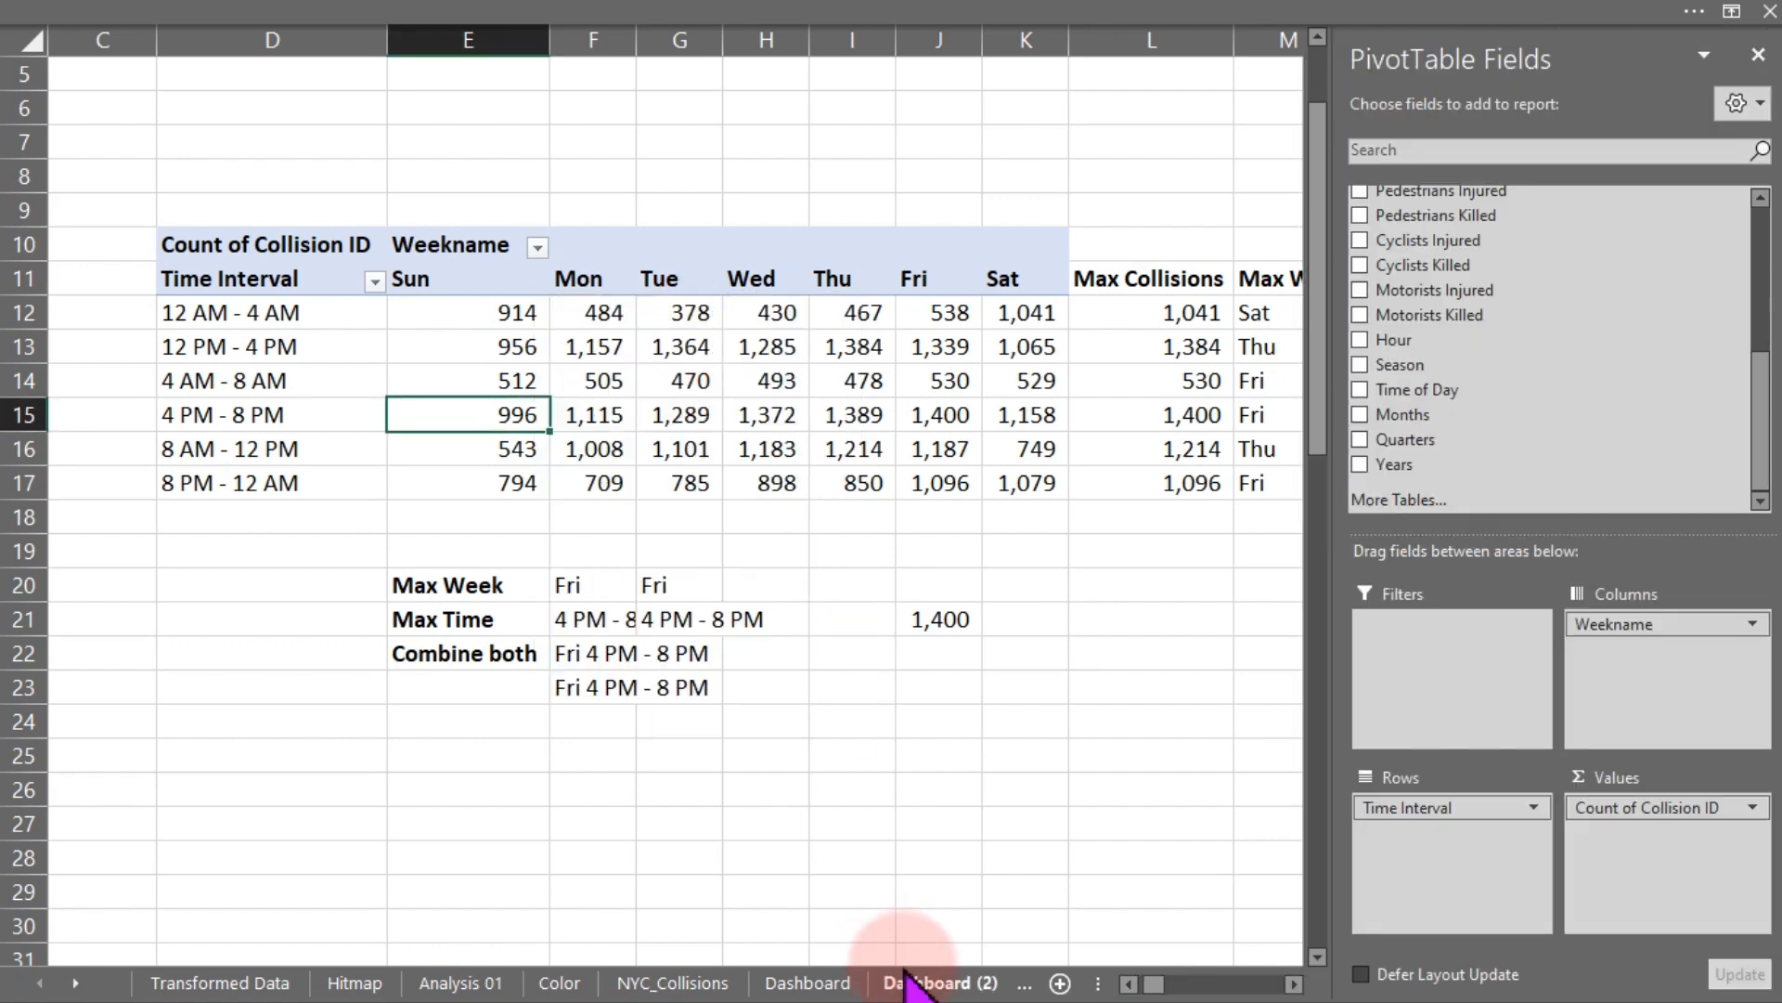
- Paste the Months slicer into the empty panel on the dashboard and resize it to fit
left_click(905, 982)
left_click(1267, 515)
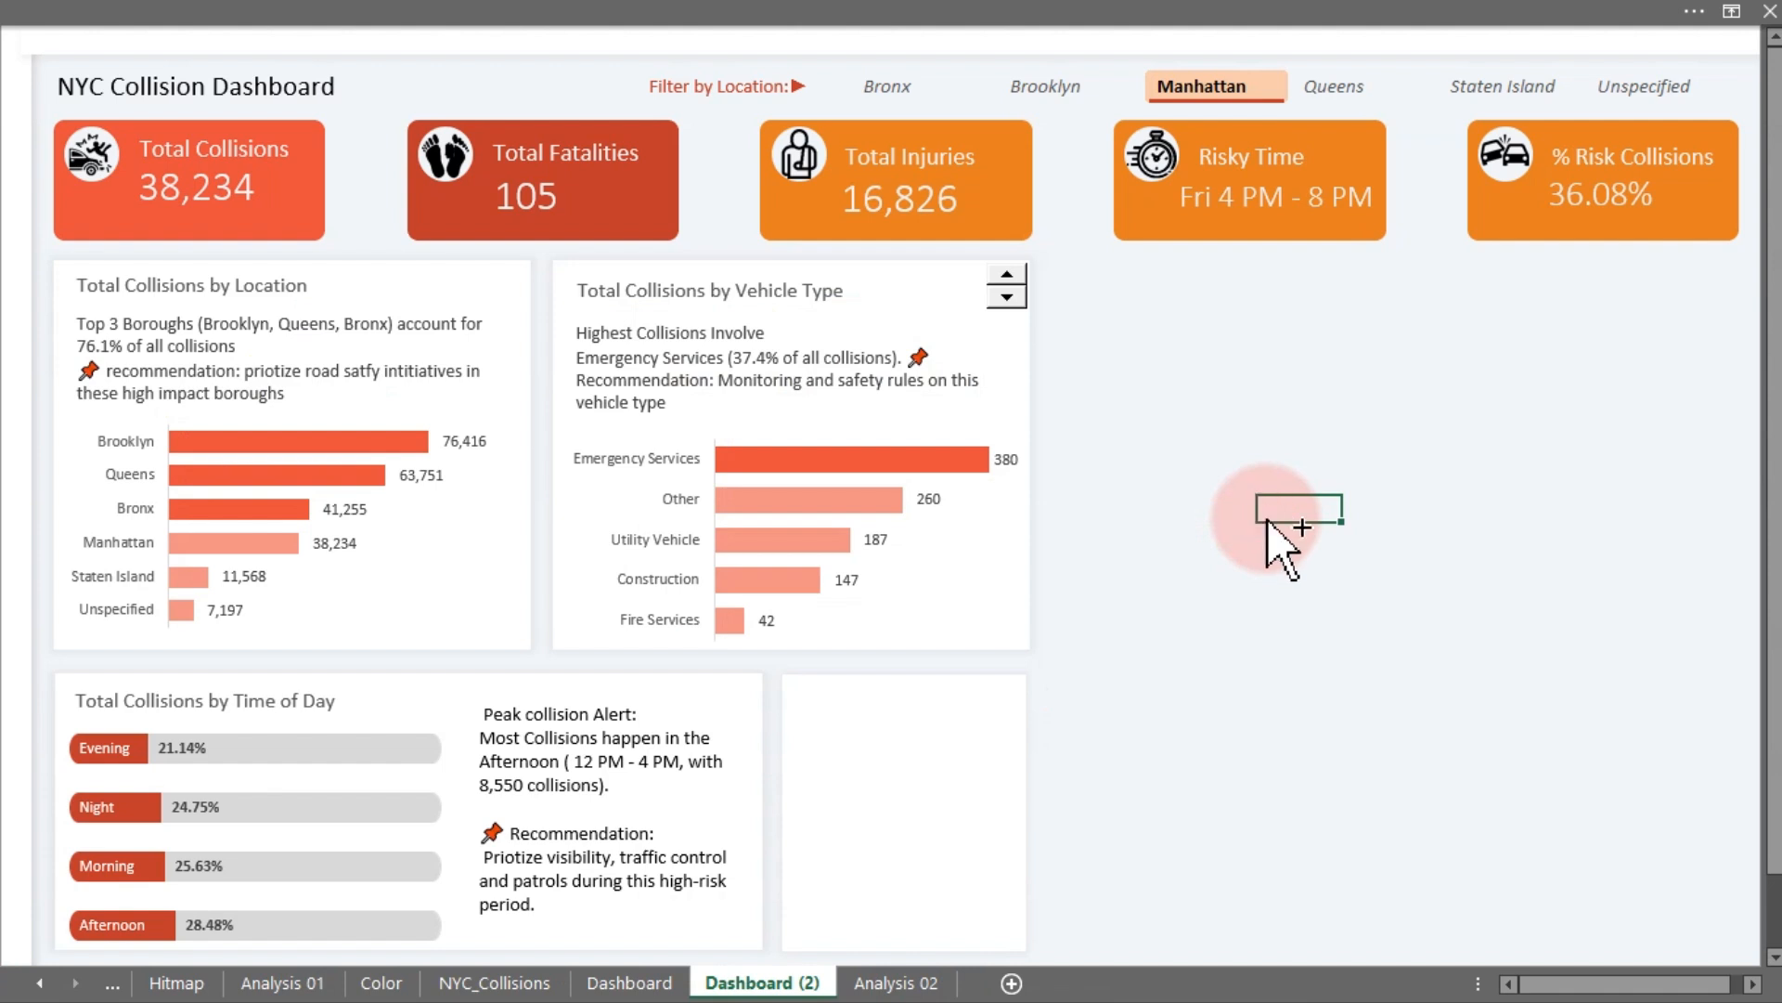
key("ctrl+v")
left_click_drag(1297, 514, 833, 698)
left_click_drag(1775, 516, 1780, 613)
left_click_drag(1041, 952, 1020, 859)
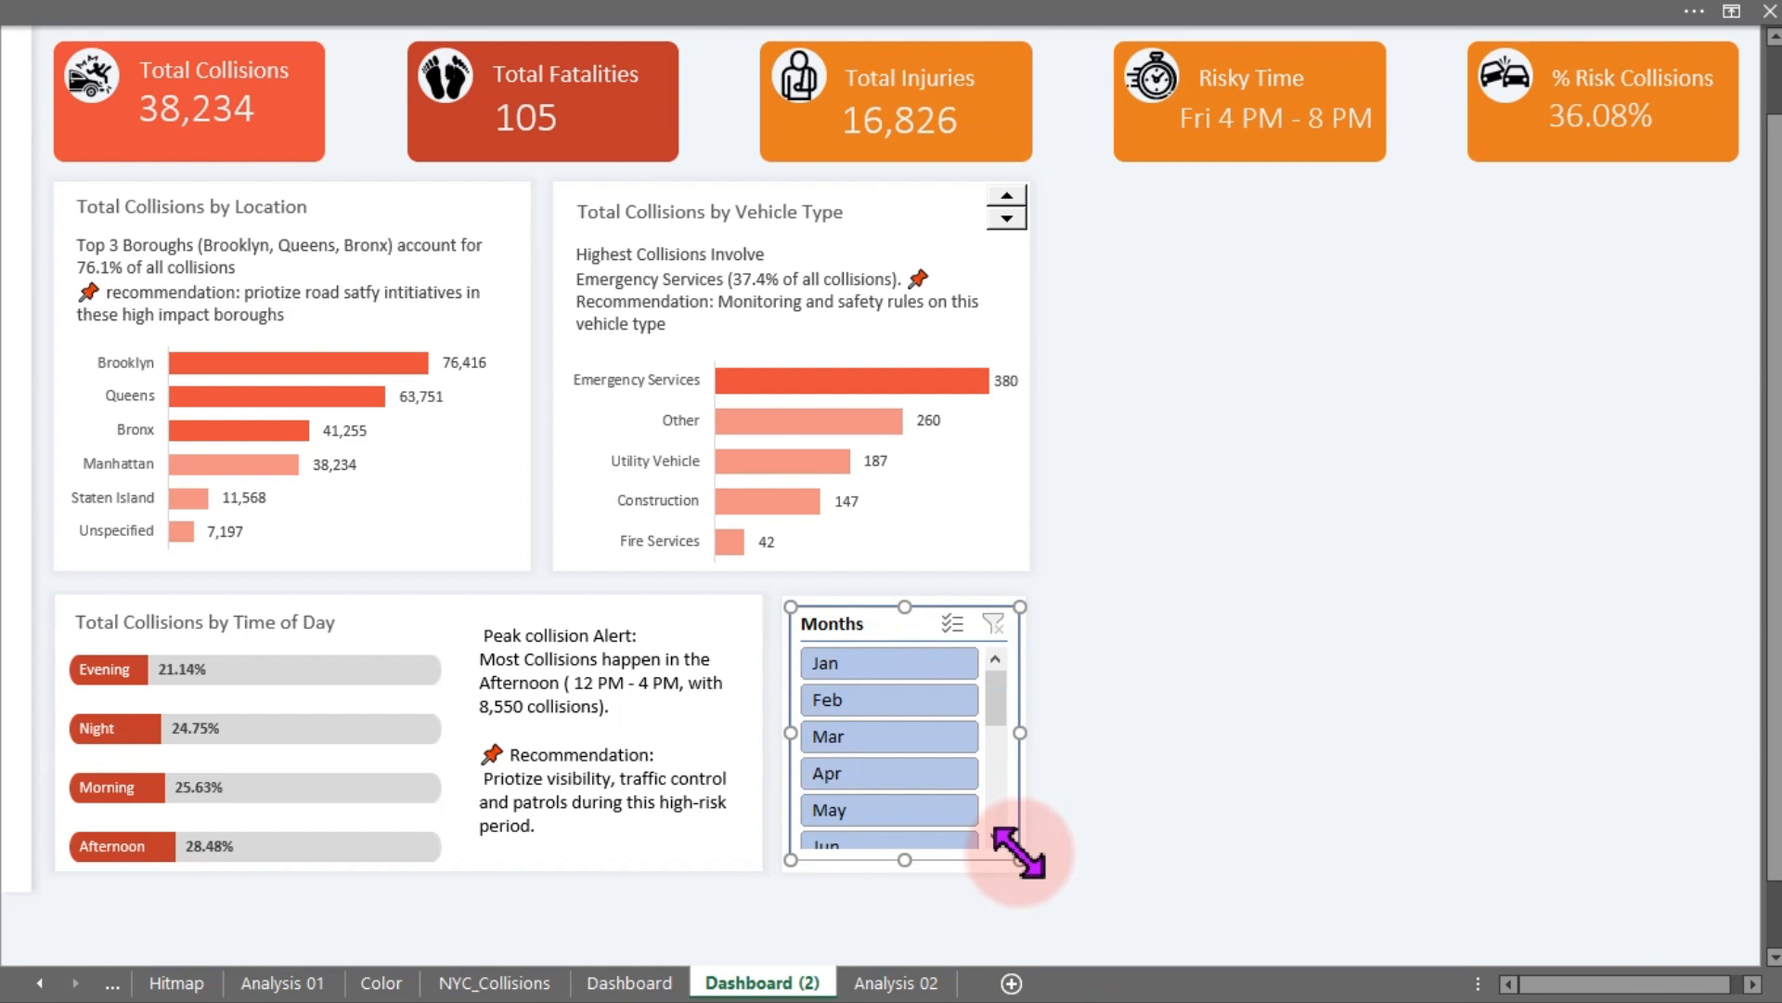
- Set the Months slicer to display its buttons in 3 columns
left_click(992, 21)
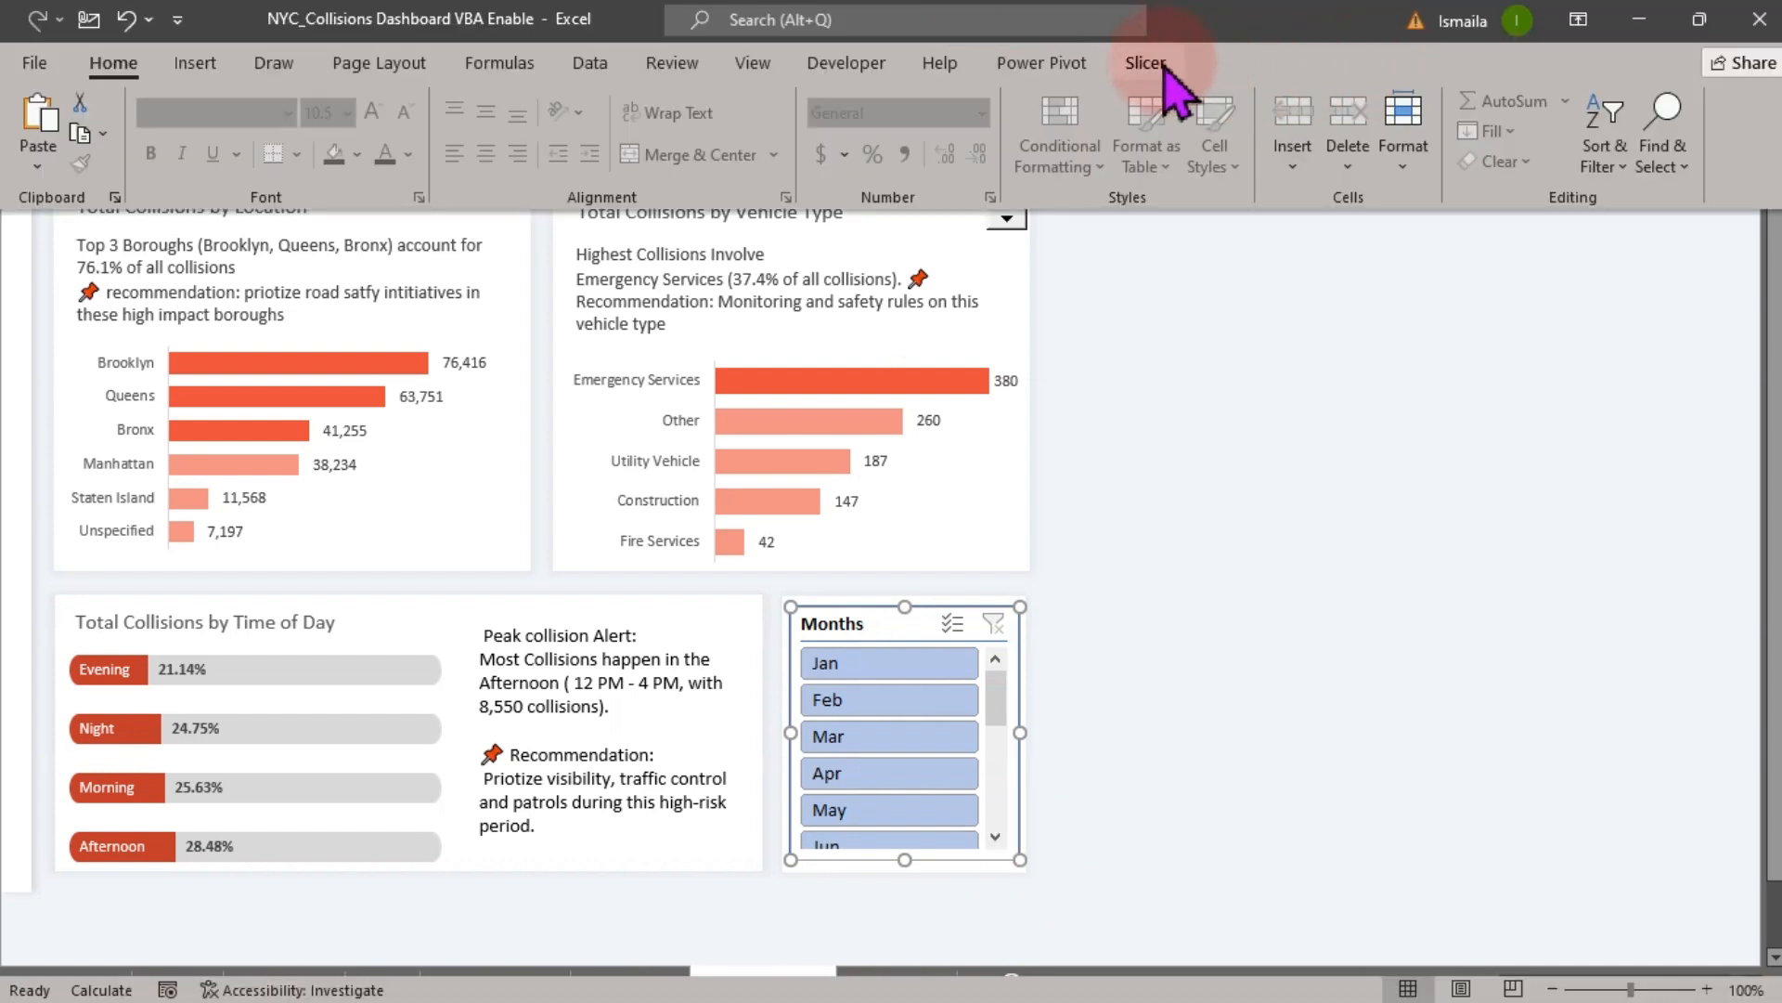
left_click(1160, 65)
left_click(1423, 94)
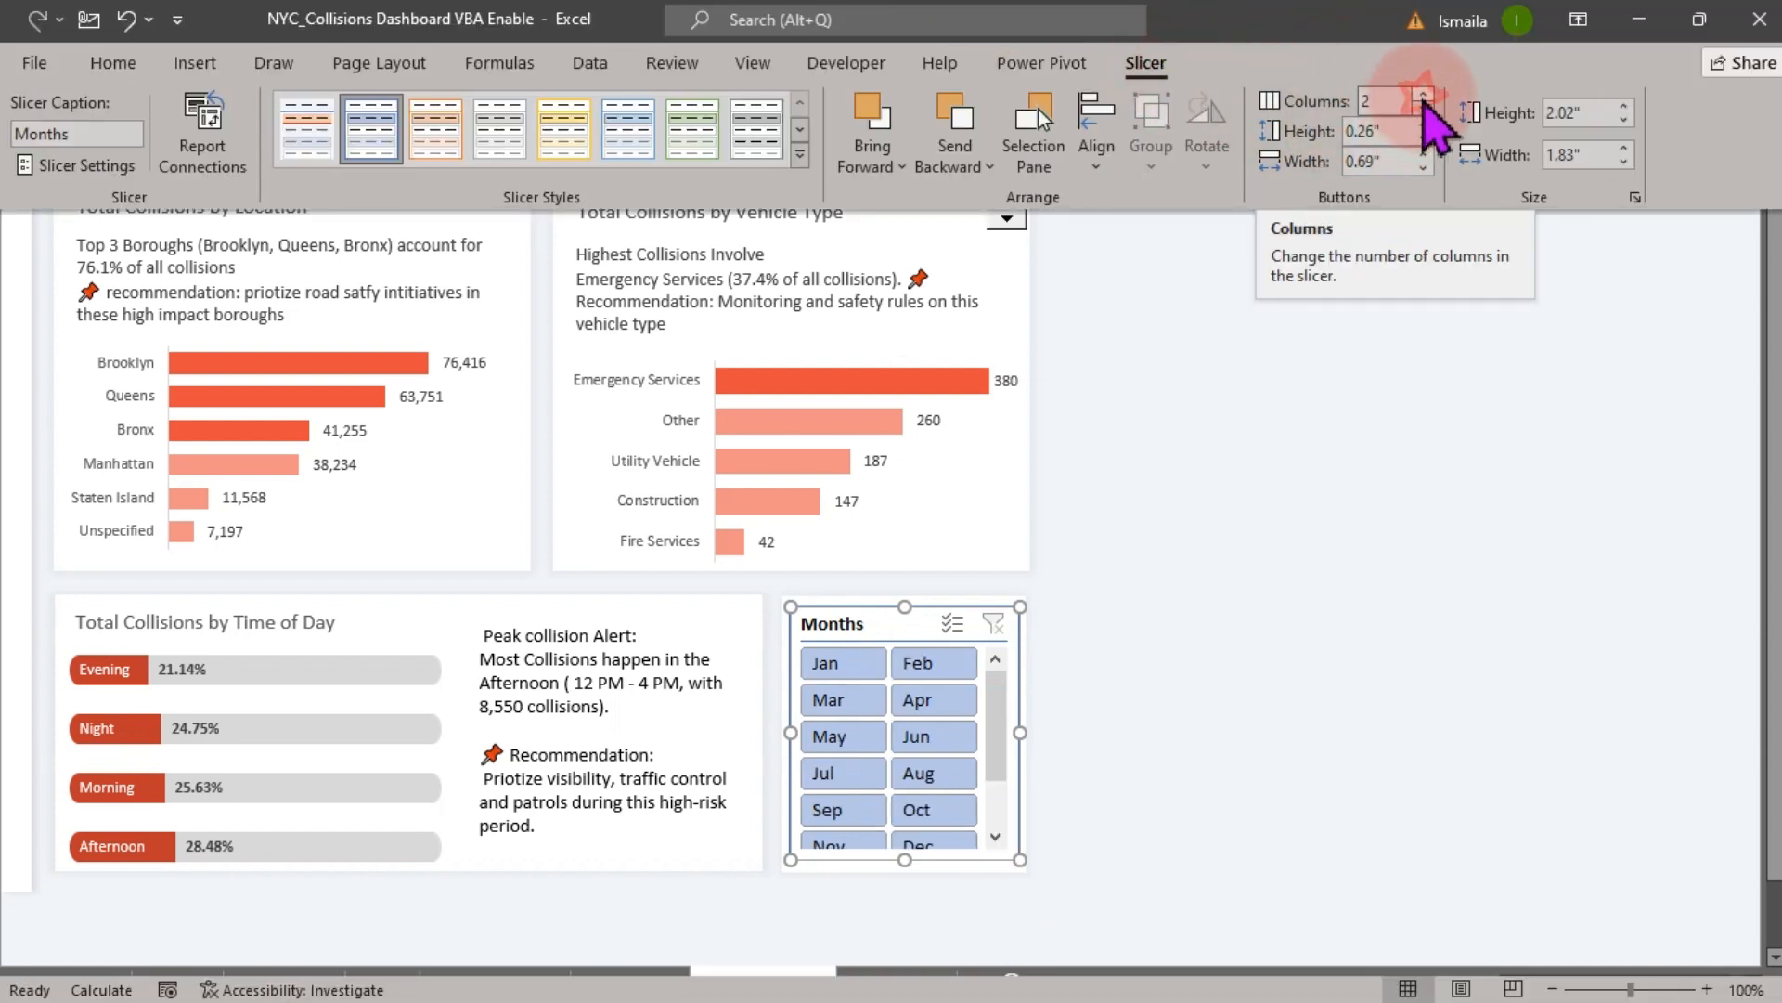
left_click(1423, 94)
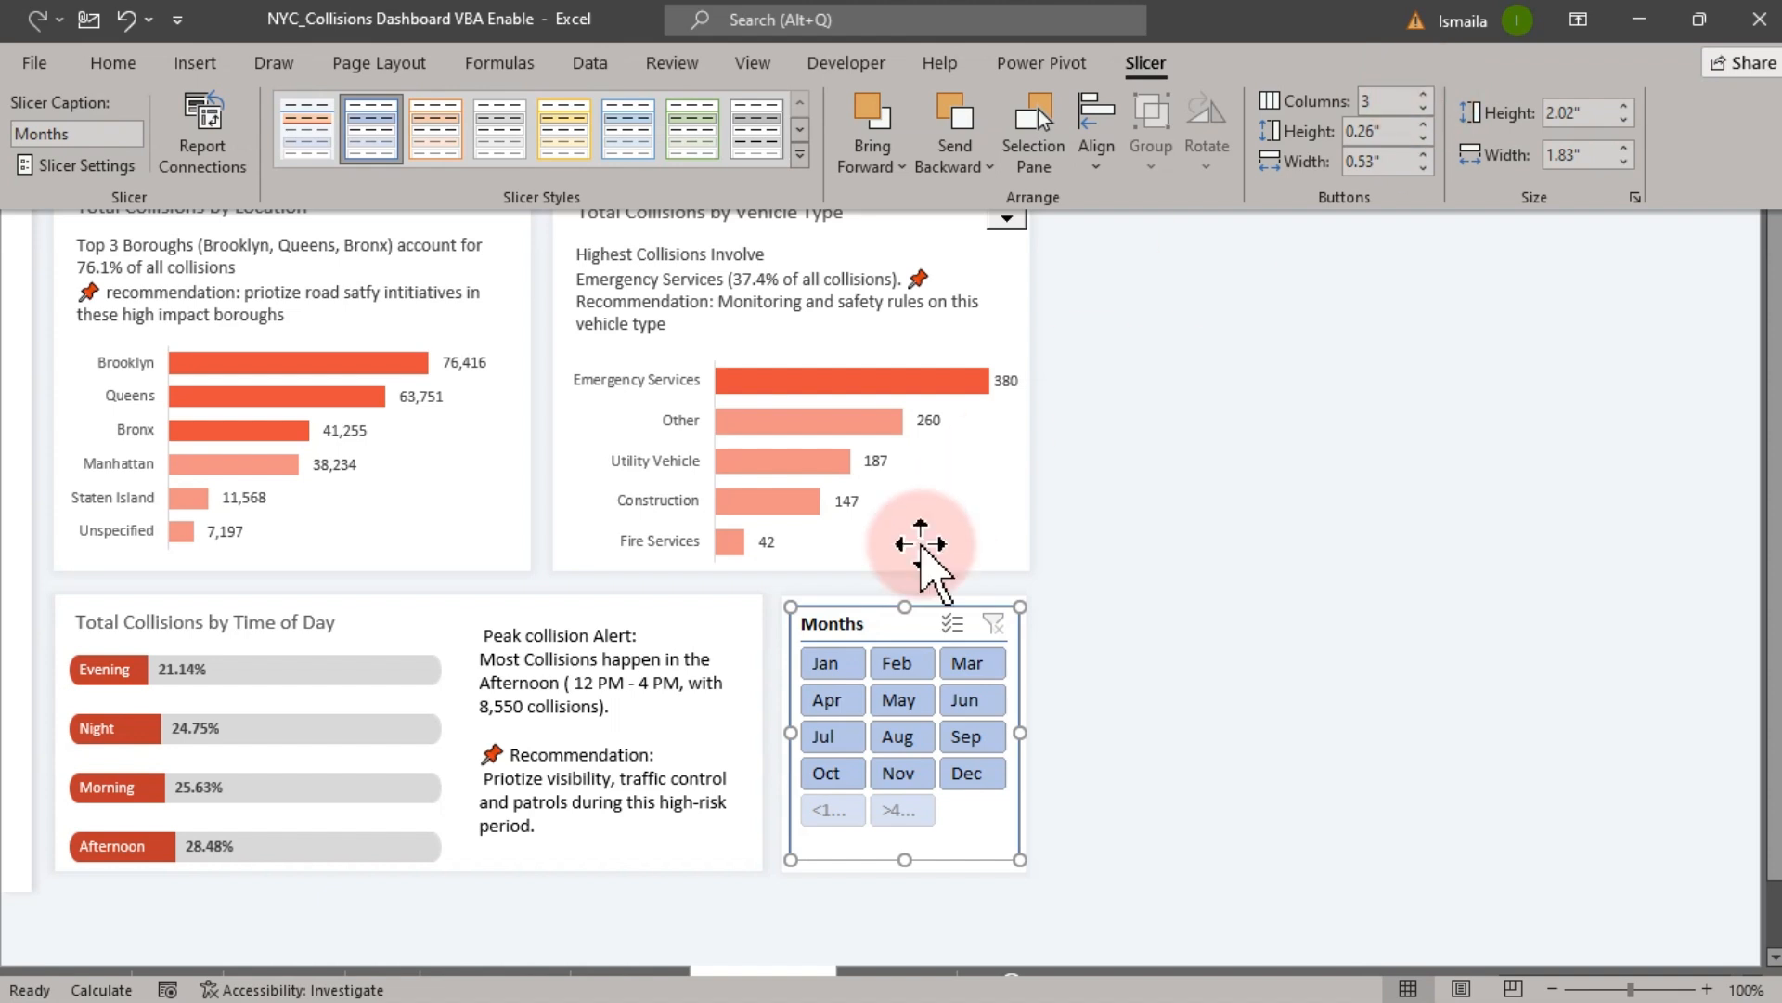
- Enable hiding items with no data in the Months slicer settings
left_click(875, 620)
right_click(876, 620)
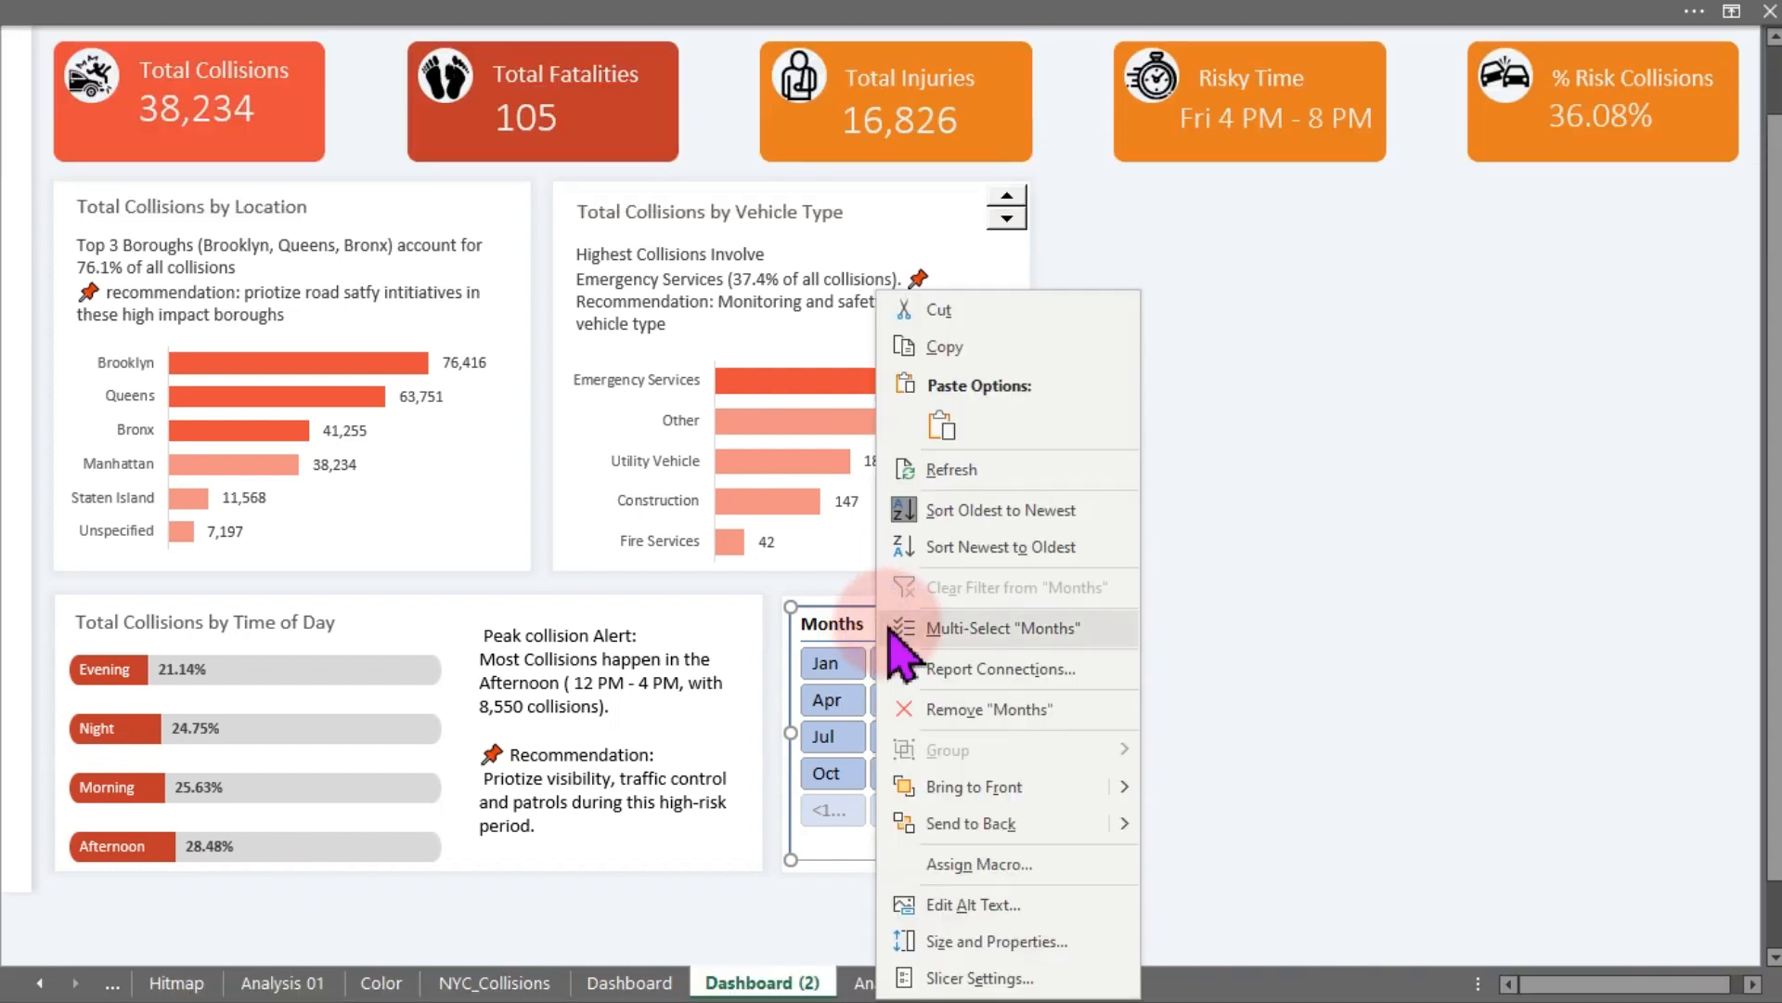
left_click(975, 977)
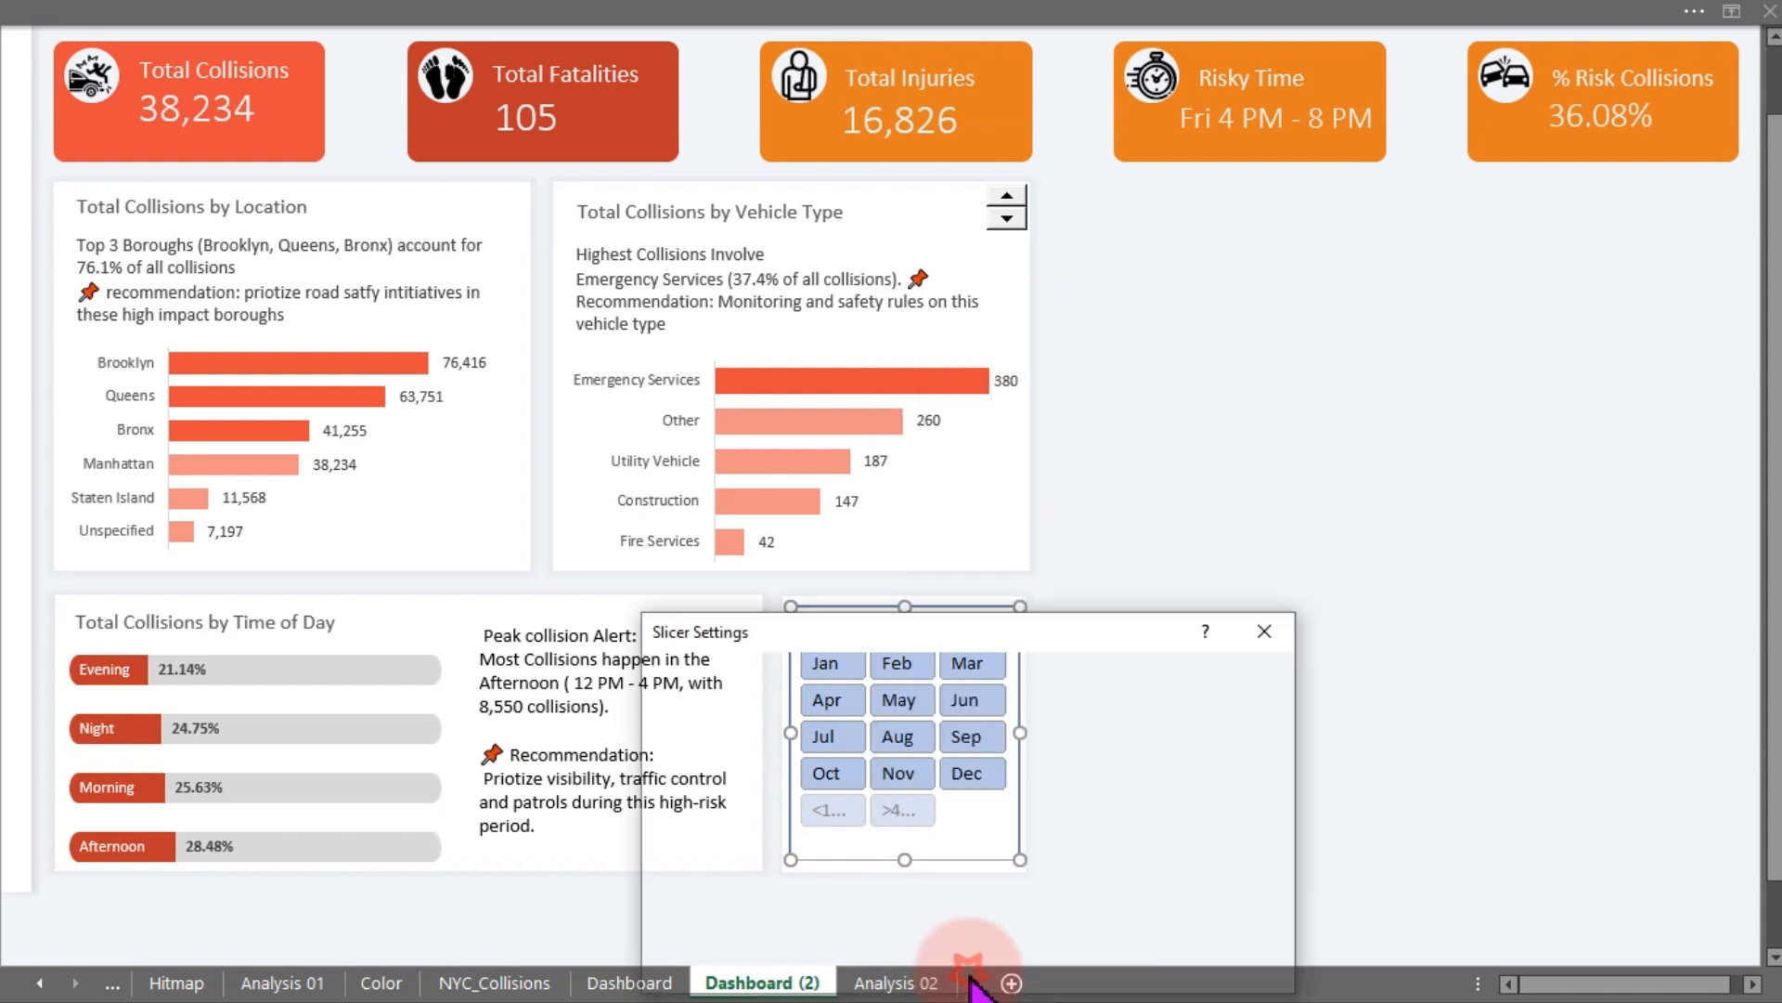
left_click(965, 860)
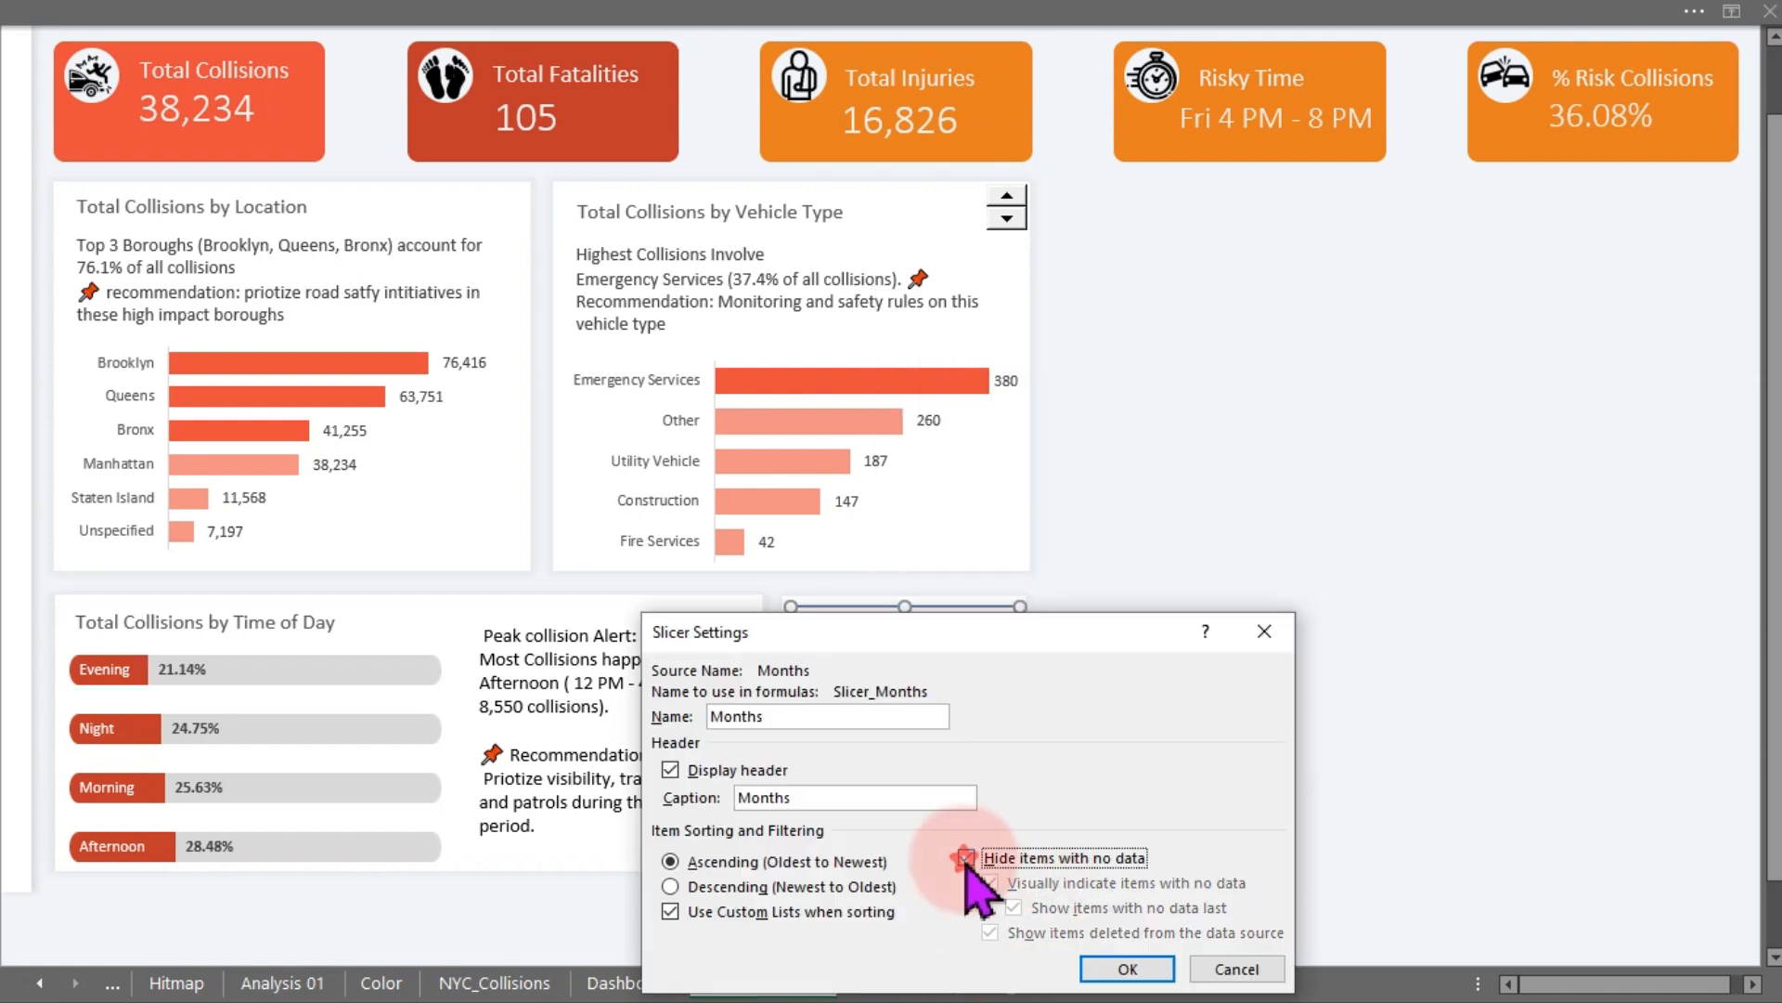
left_click(1119, 973)
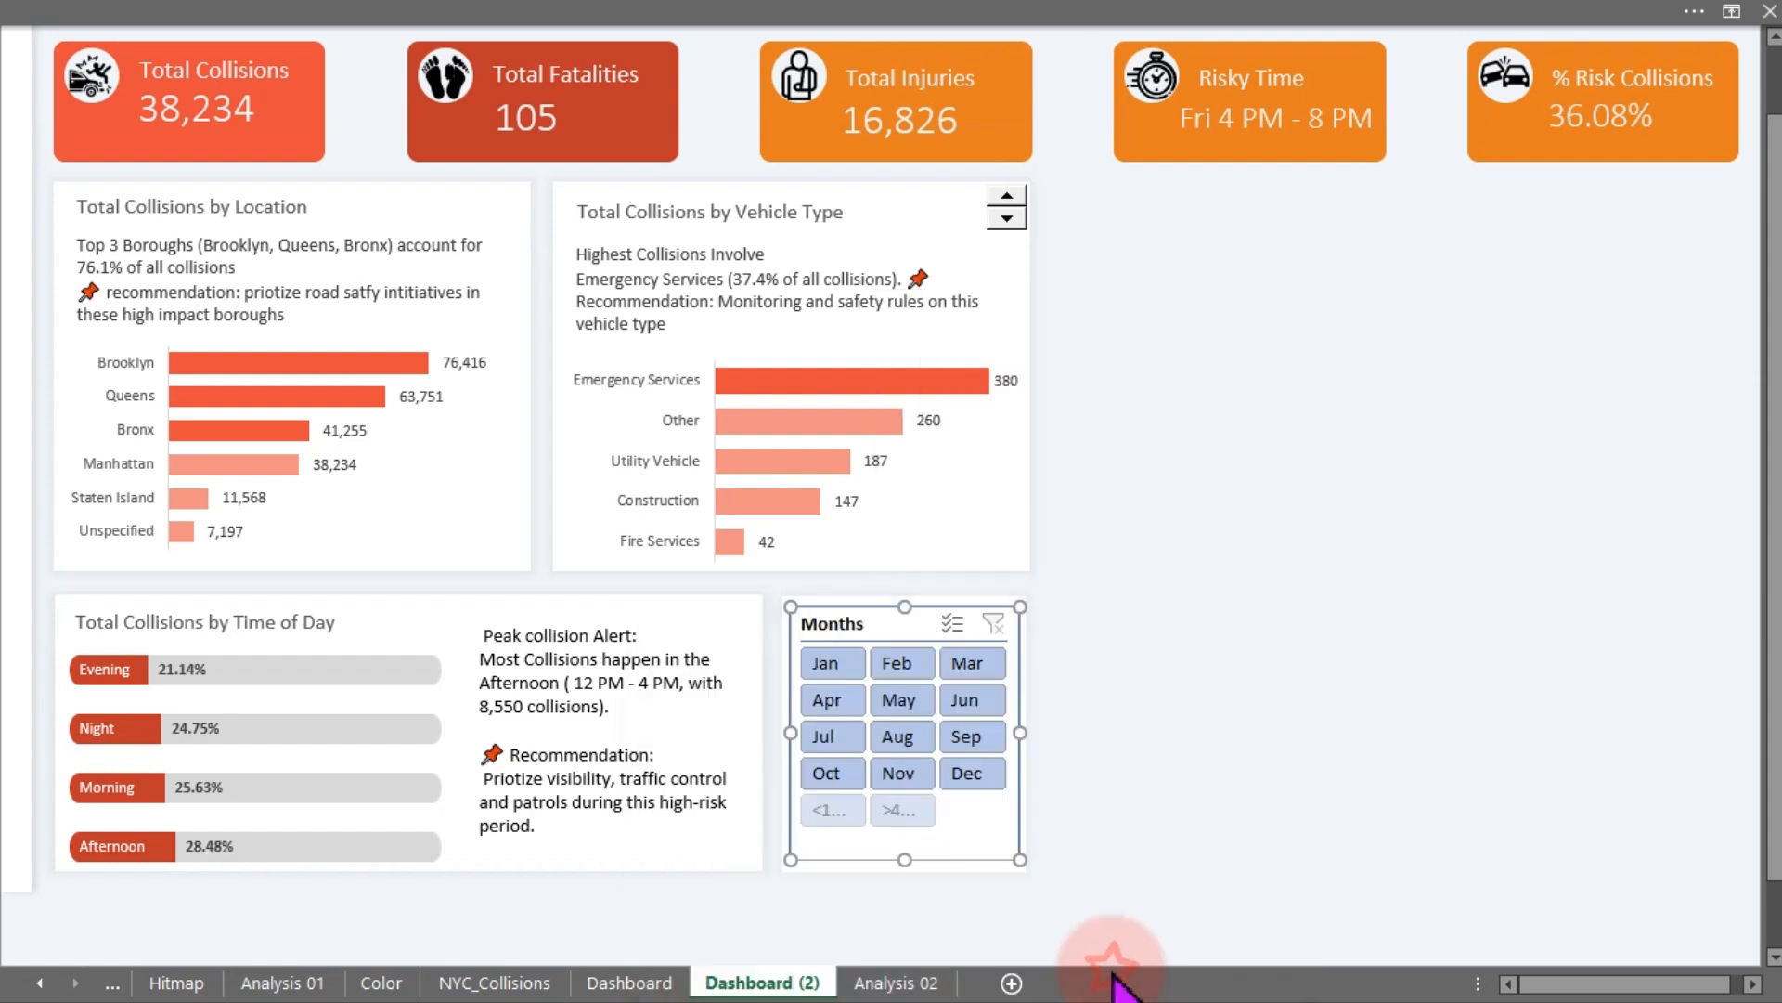
left_click(1197, 687)
- Apply the orange slicer style to the Months slicer
left_click(926, 632)
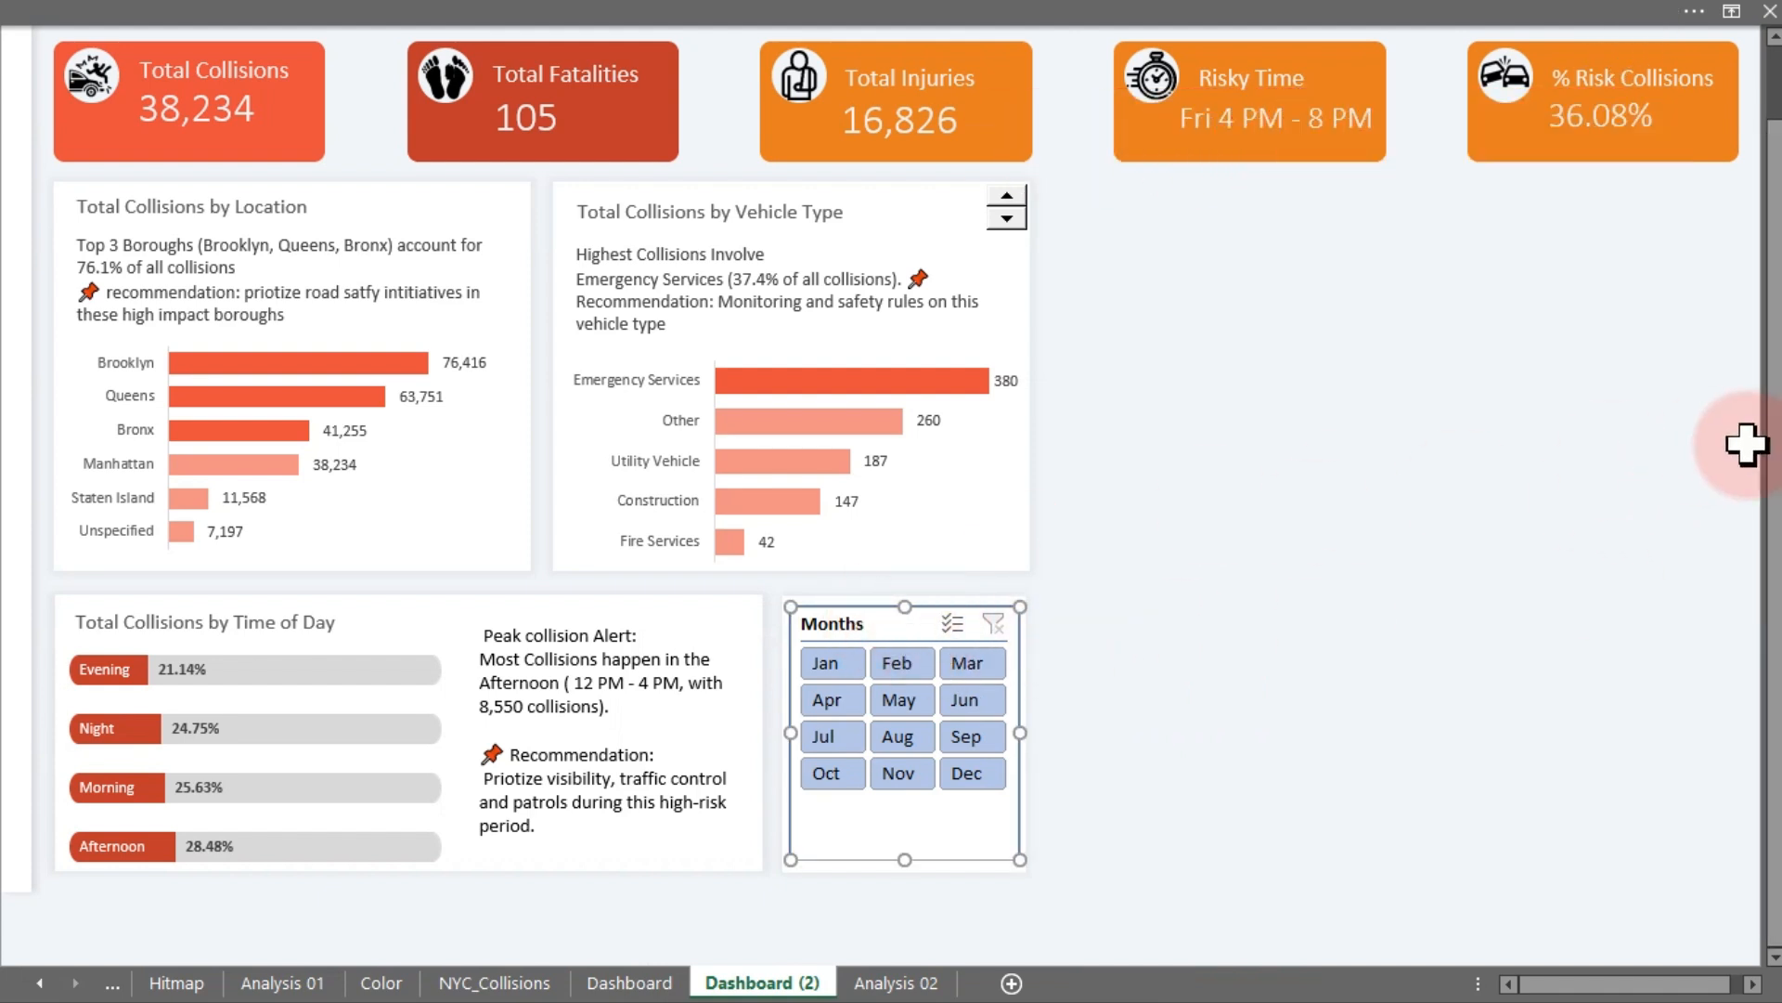
left_click(452, 17)
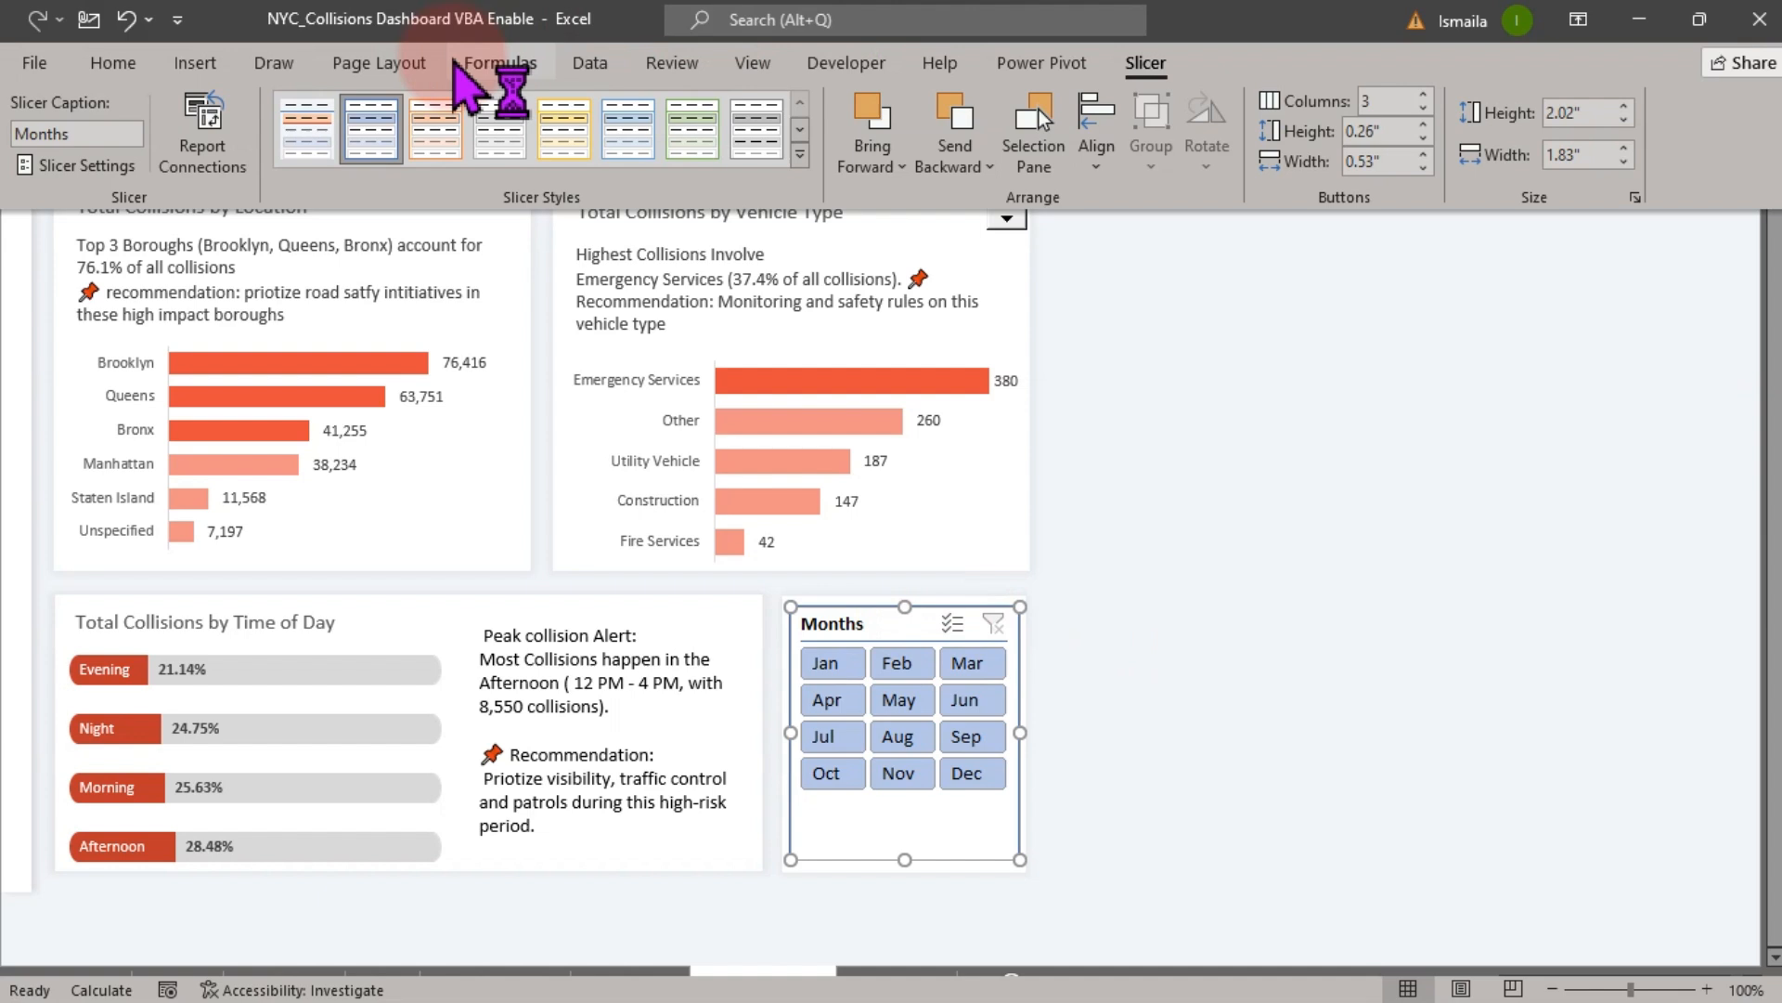
left_click(311, 135)
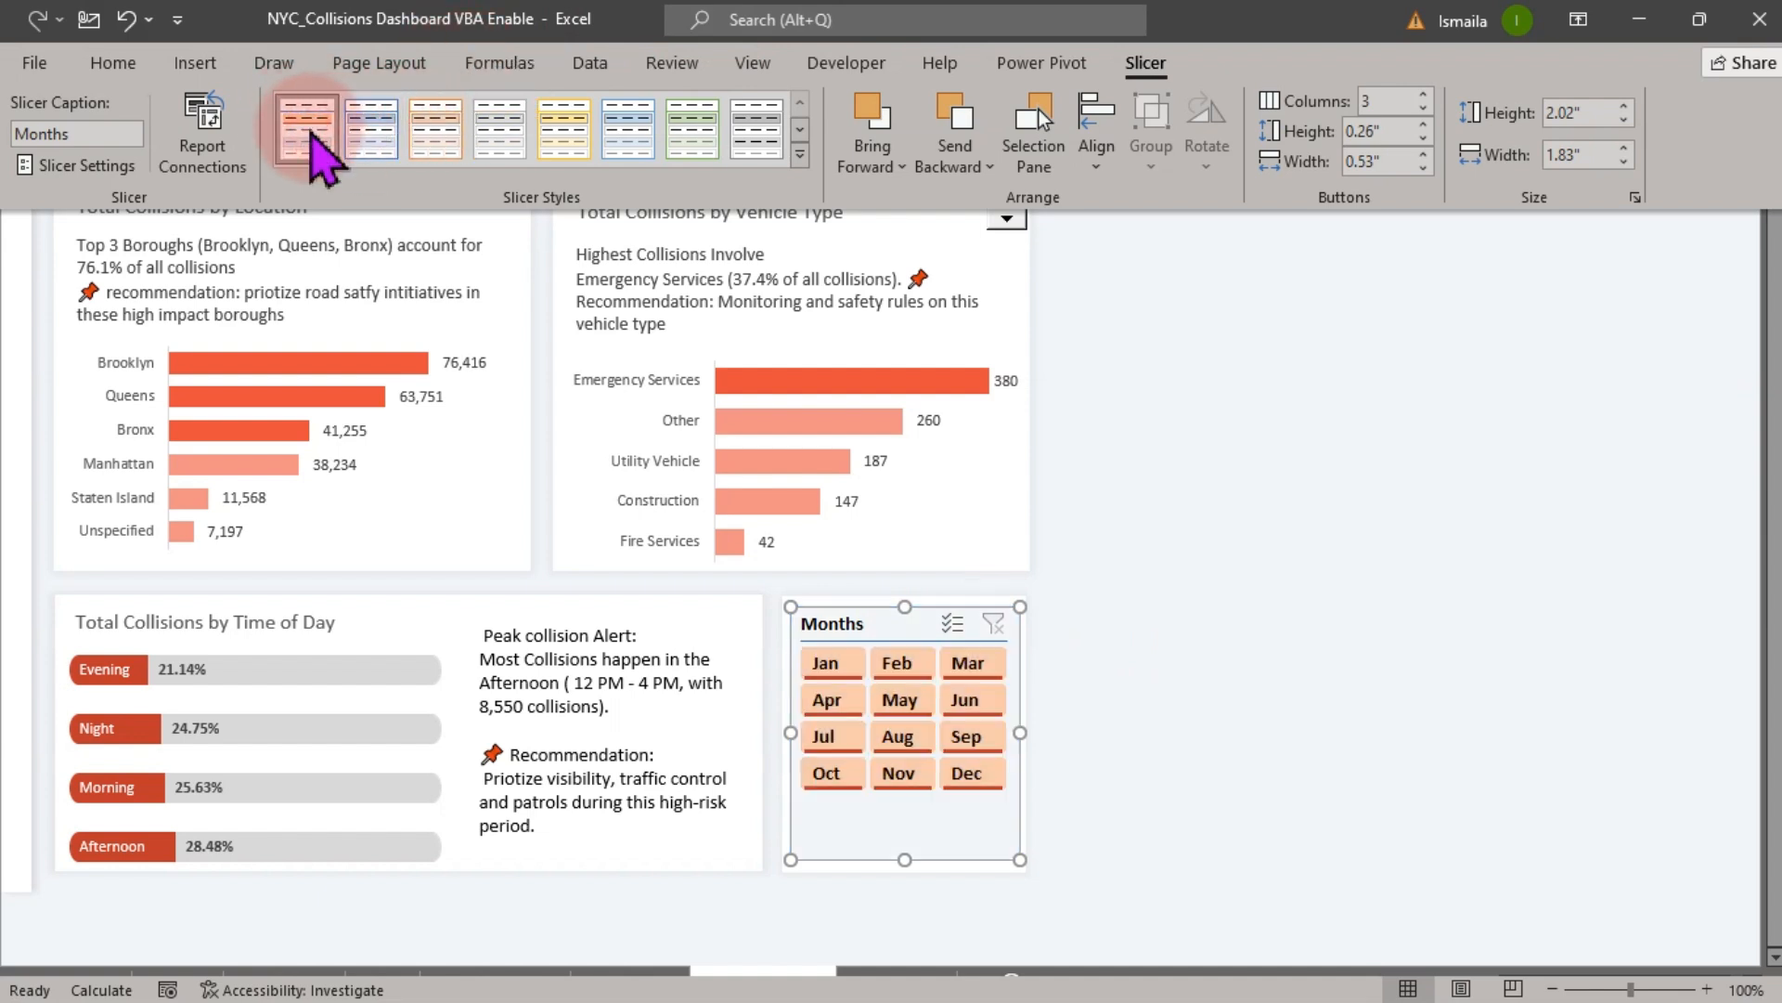
left_click(1198, 703)
left_click(1198, 703)
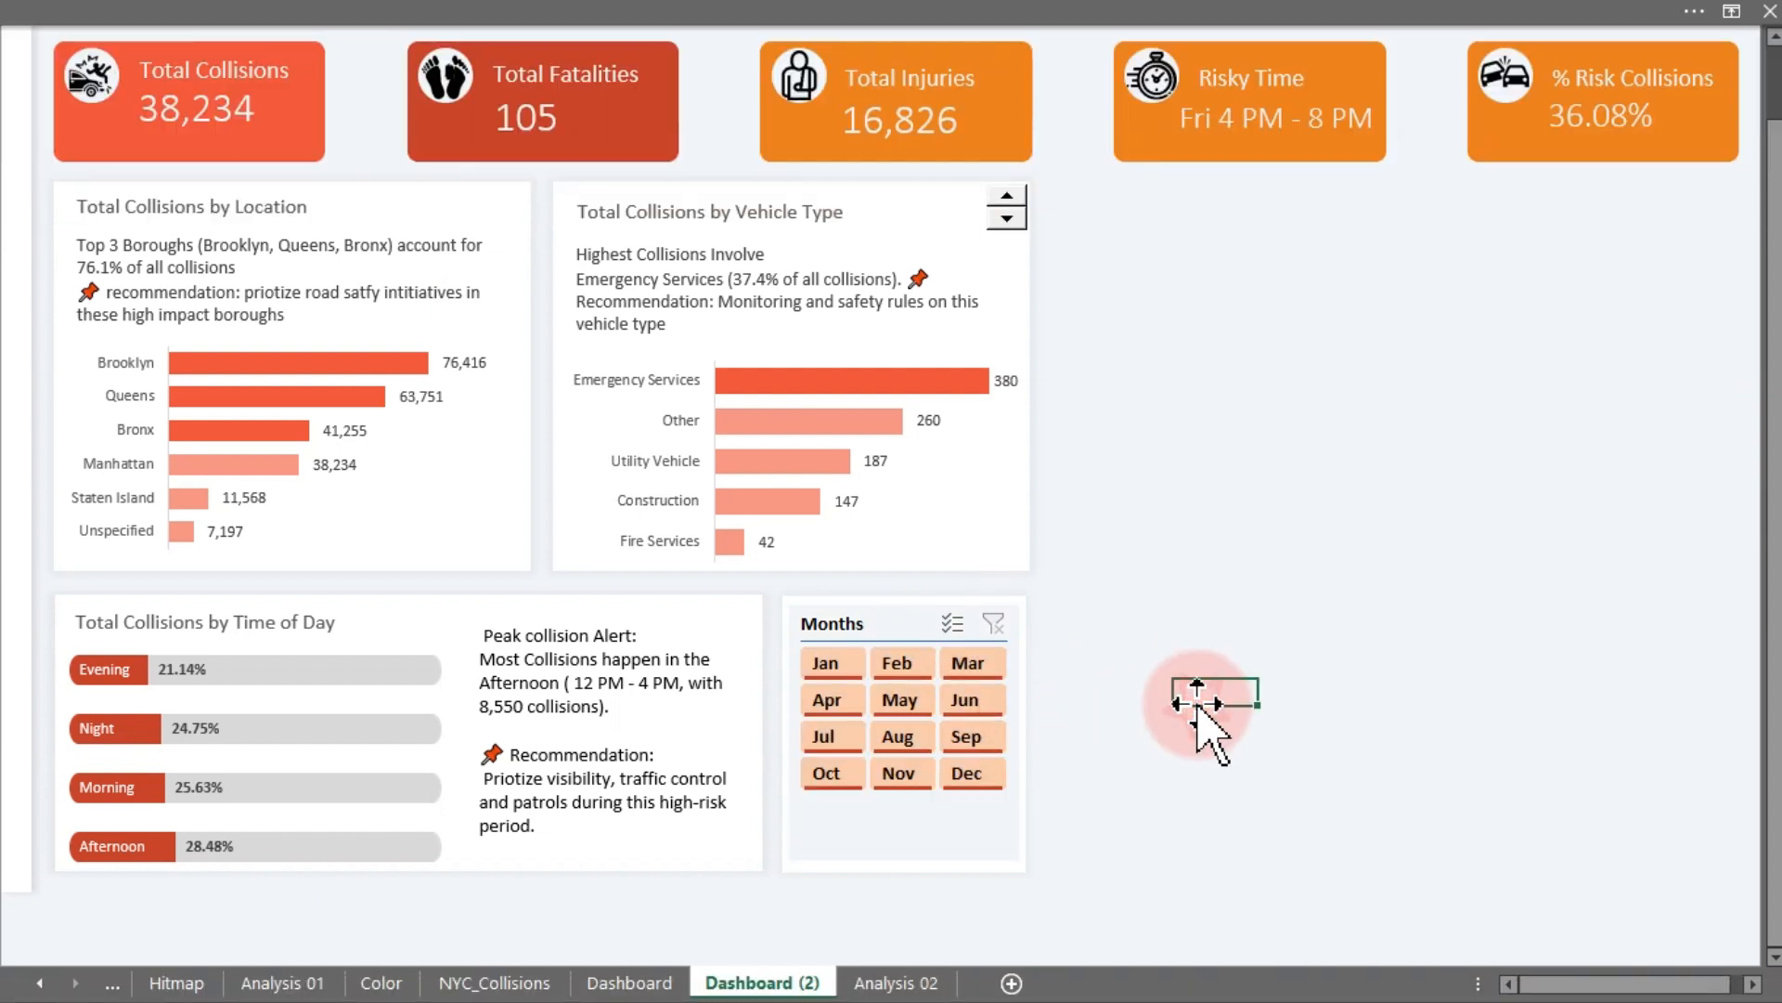
- Increase the button height of the Months slicer so its buttons fill the panel
left_click(906, 619)
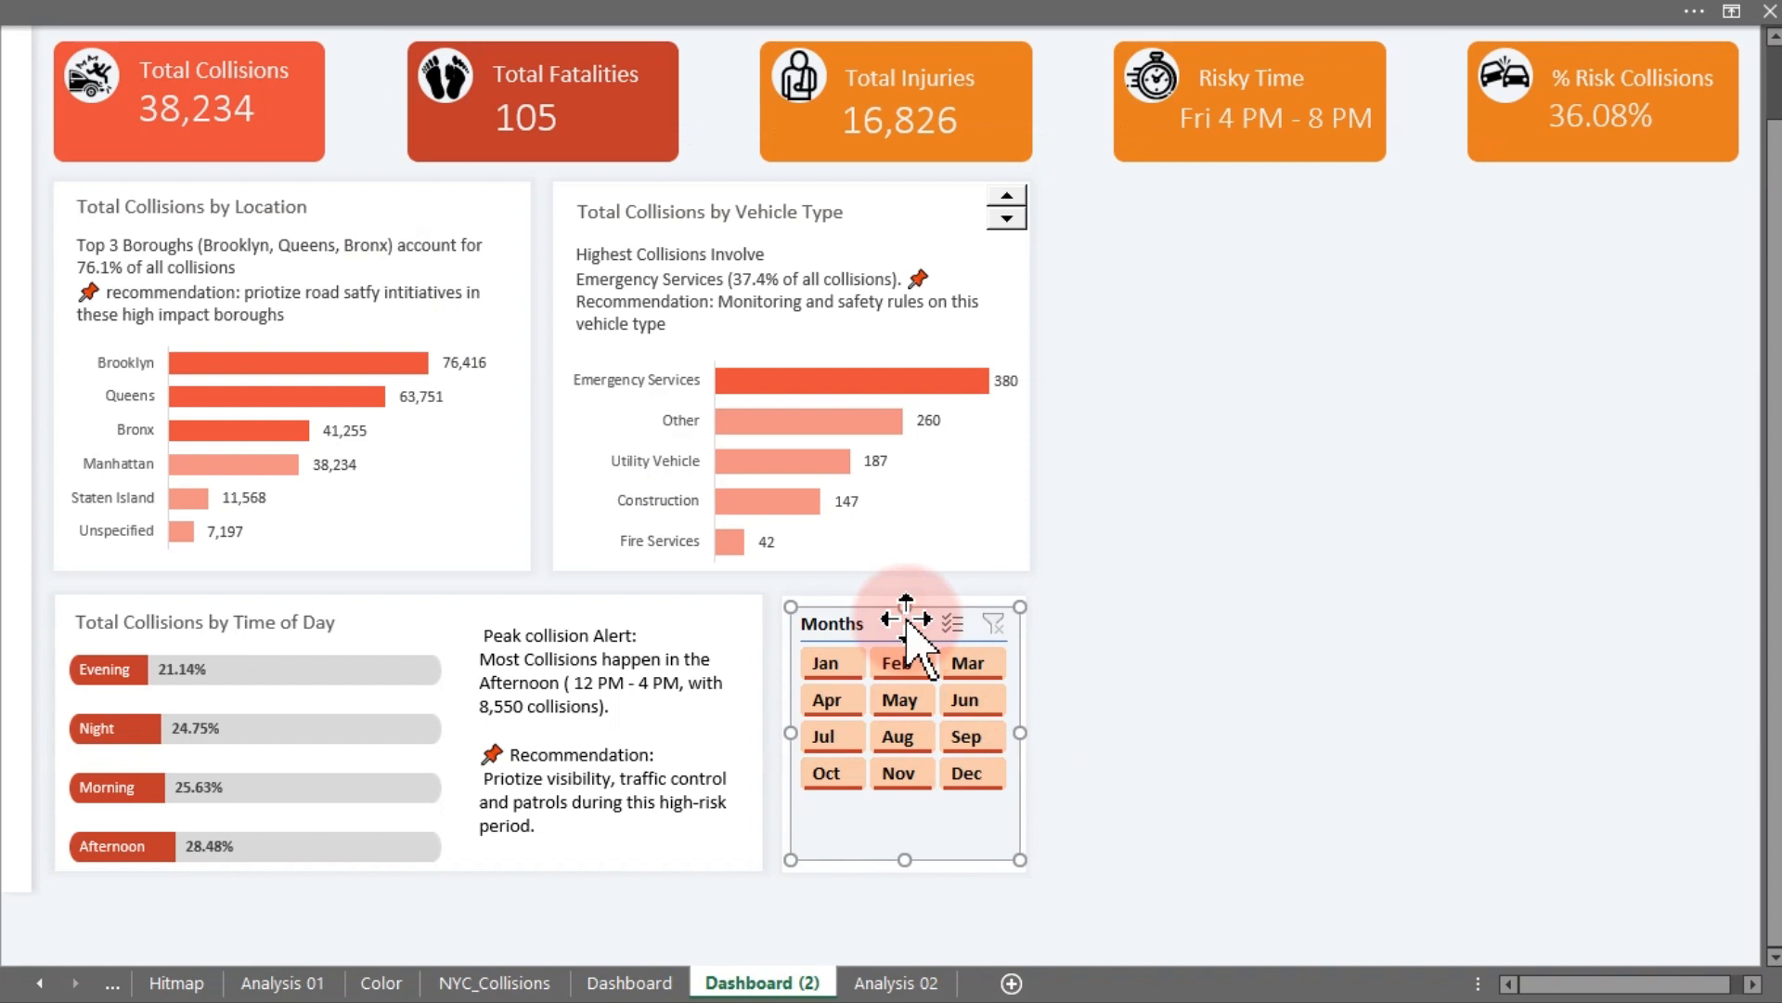
left_click(1008, 11)
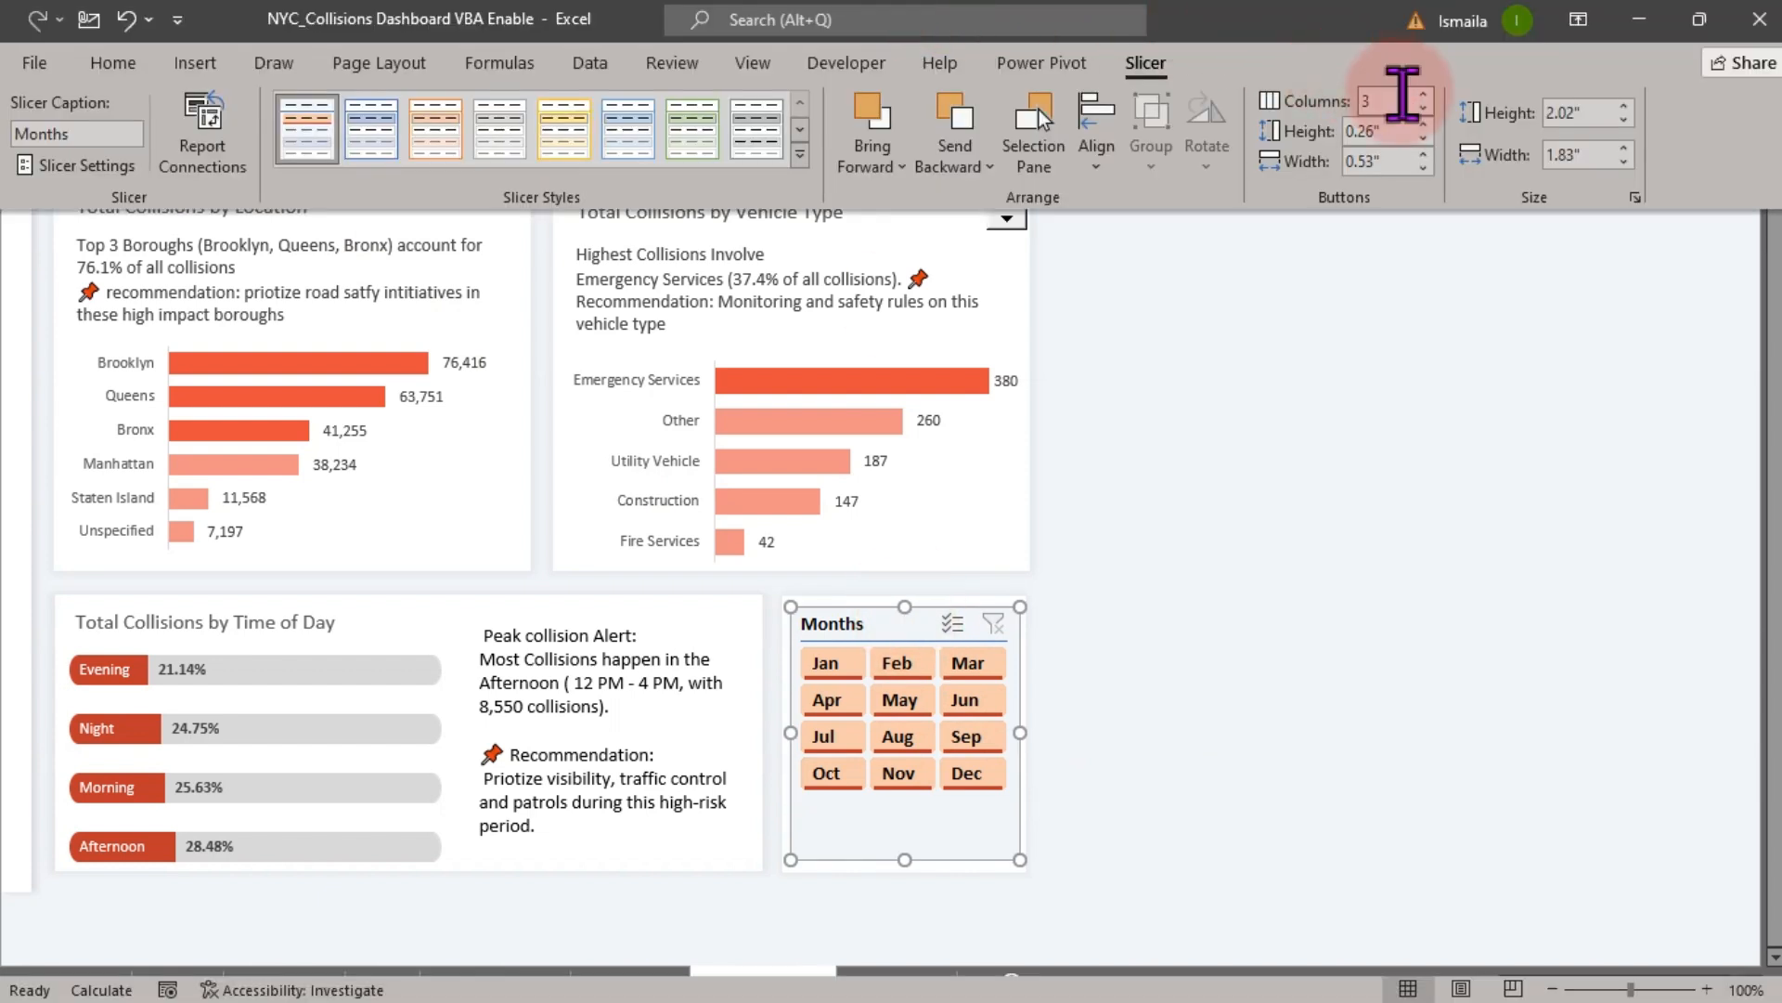
left_click(1423, 124)
left_click(1425, 126)
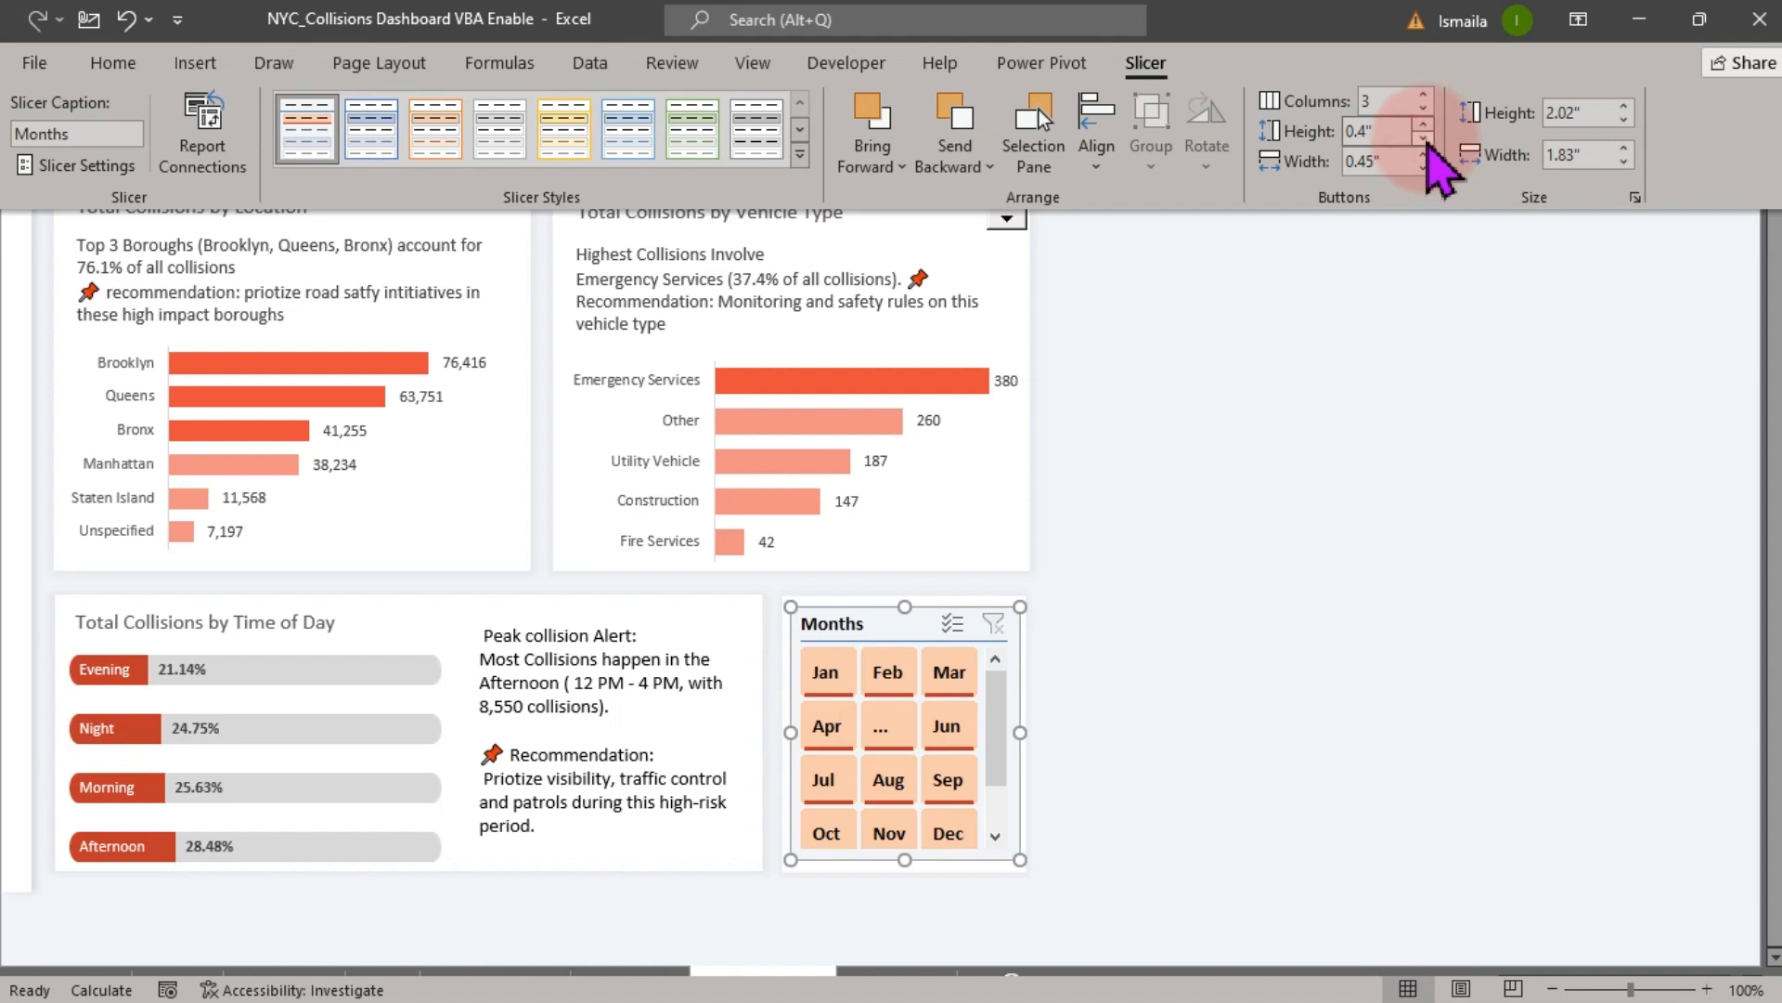
left_click(1425, 138)
left_click(1193, 660)
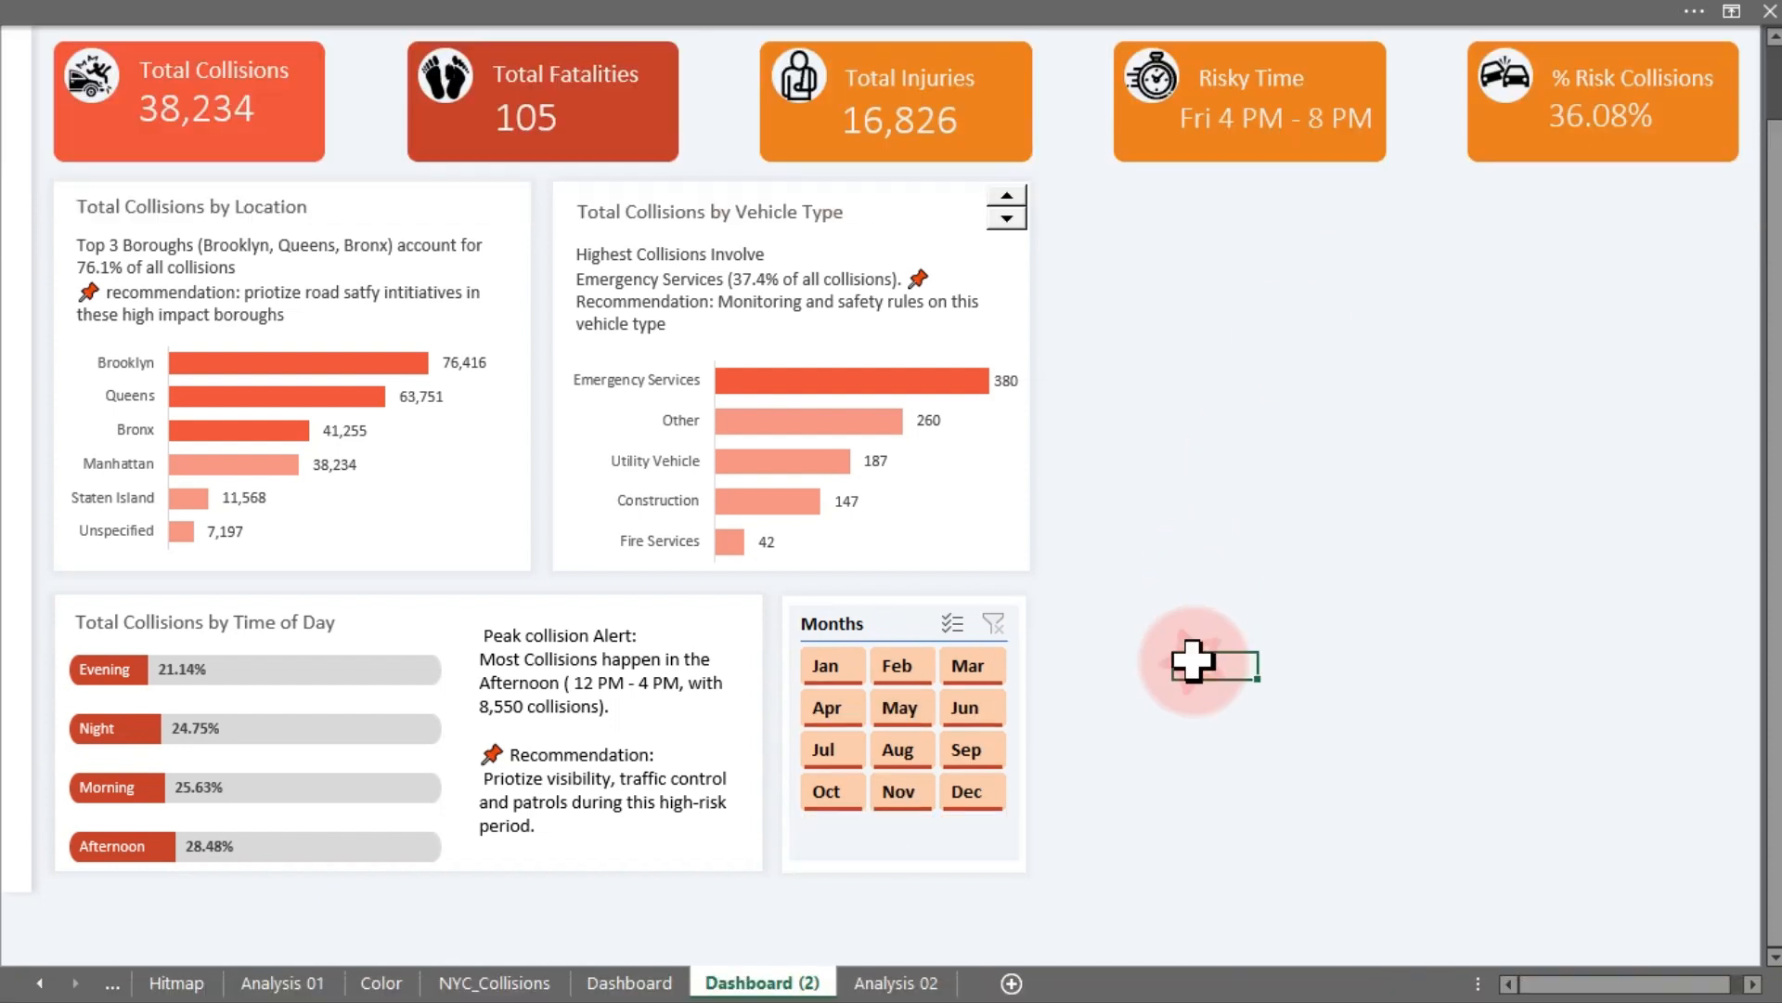
- Filter the dashboard to May using the Months slicer
left_click_drag(1775, 613, 1774, 601)
left_click_drag(1773, 520, 1773, 449)
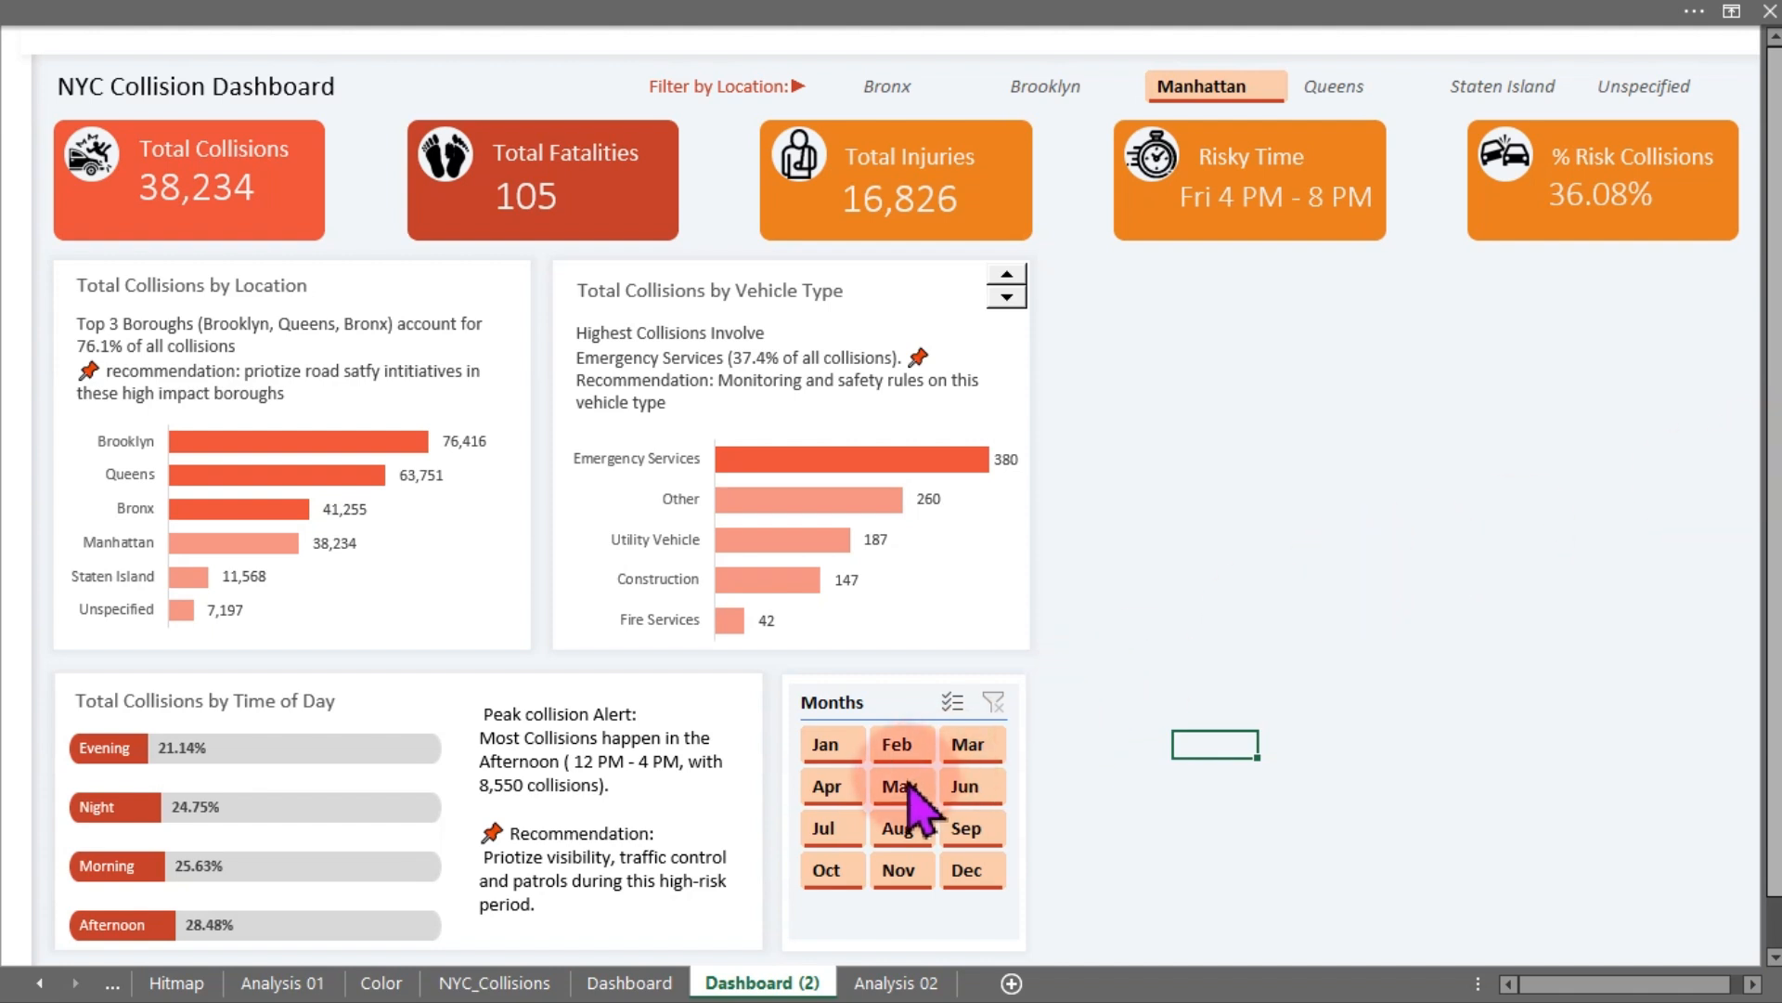
left_click(907, 785)
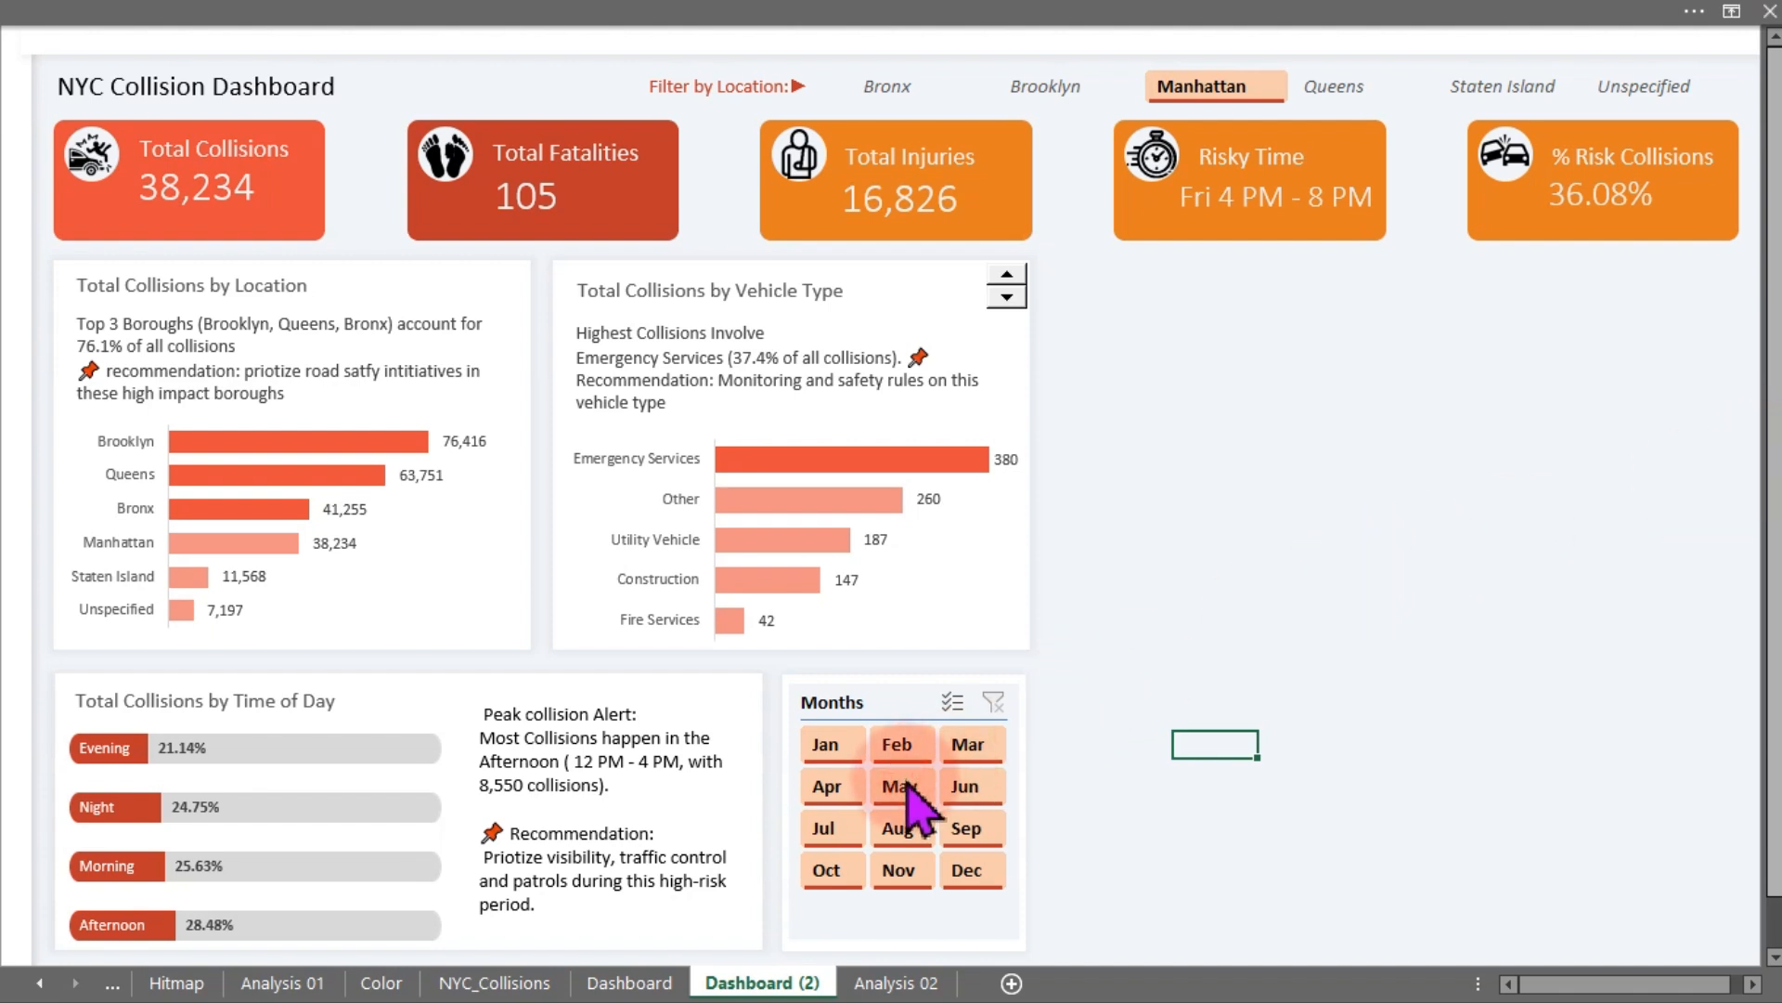
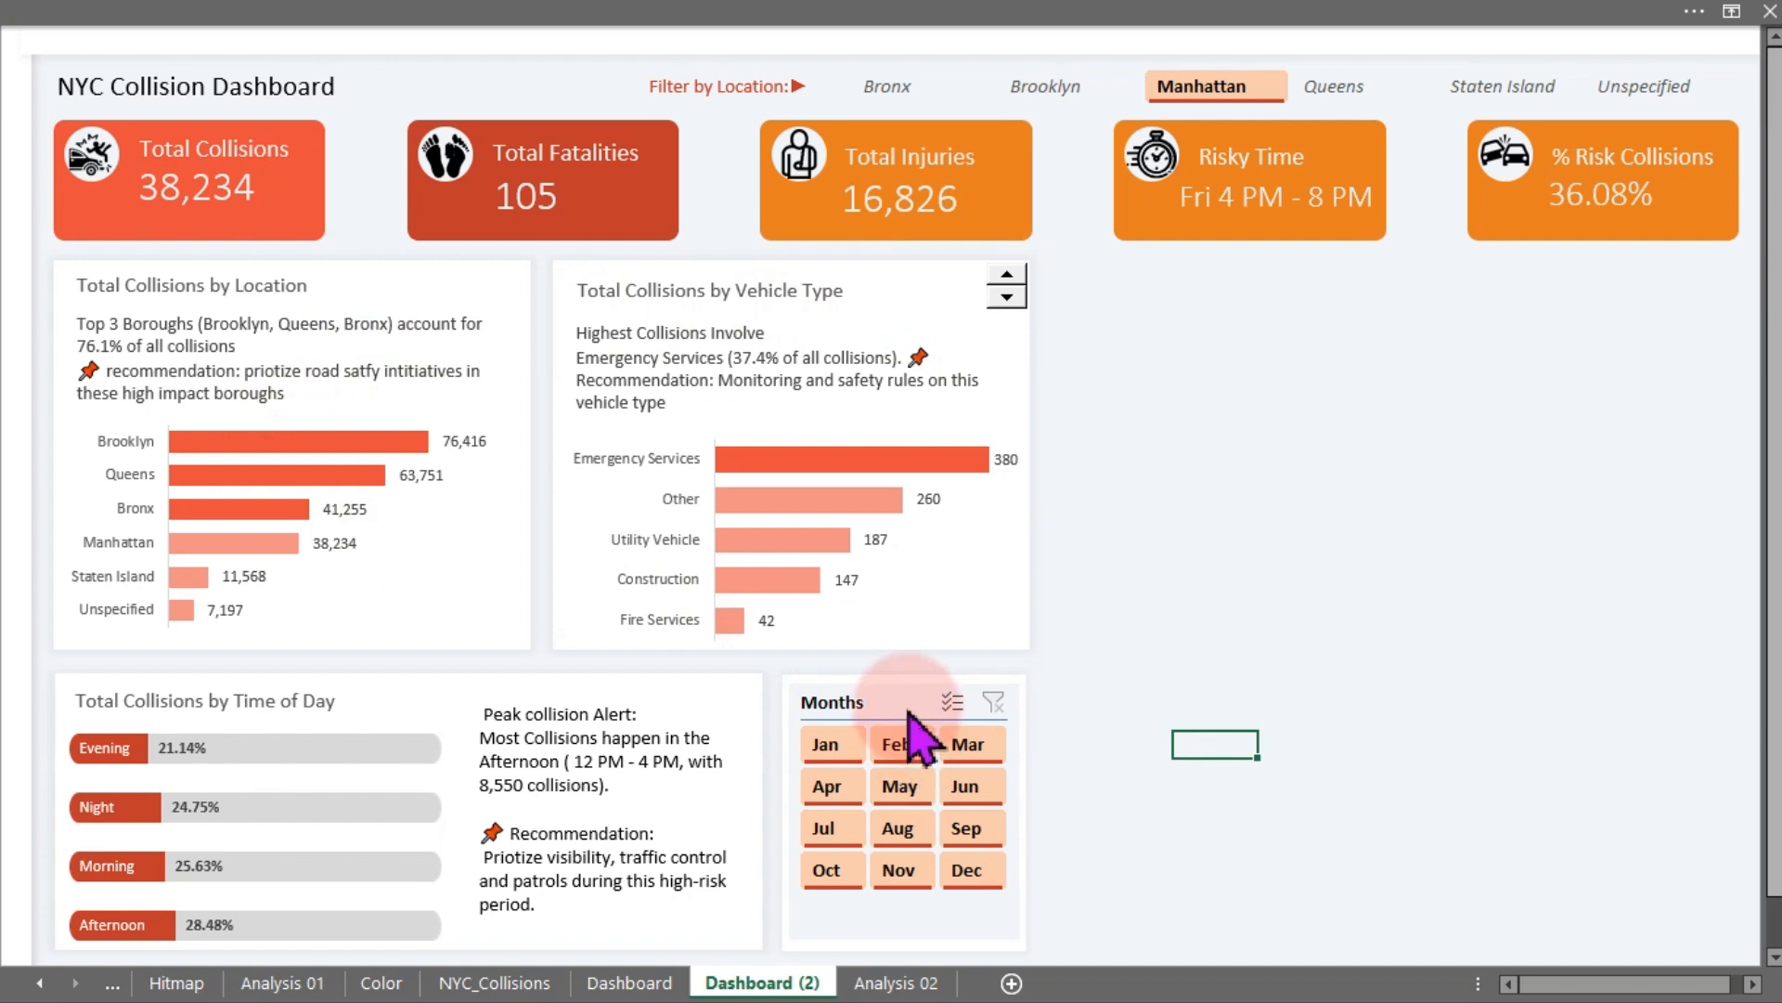
- Open the Months slicer's report connections and enlarge the dialog to review the pivot tables listed per sheet
left_click(905, 738)
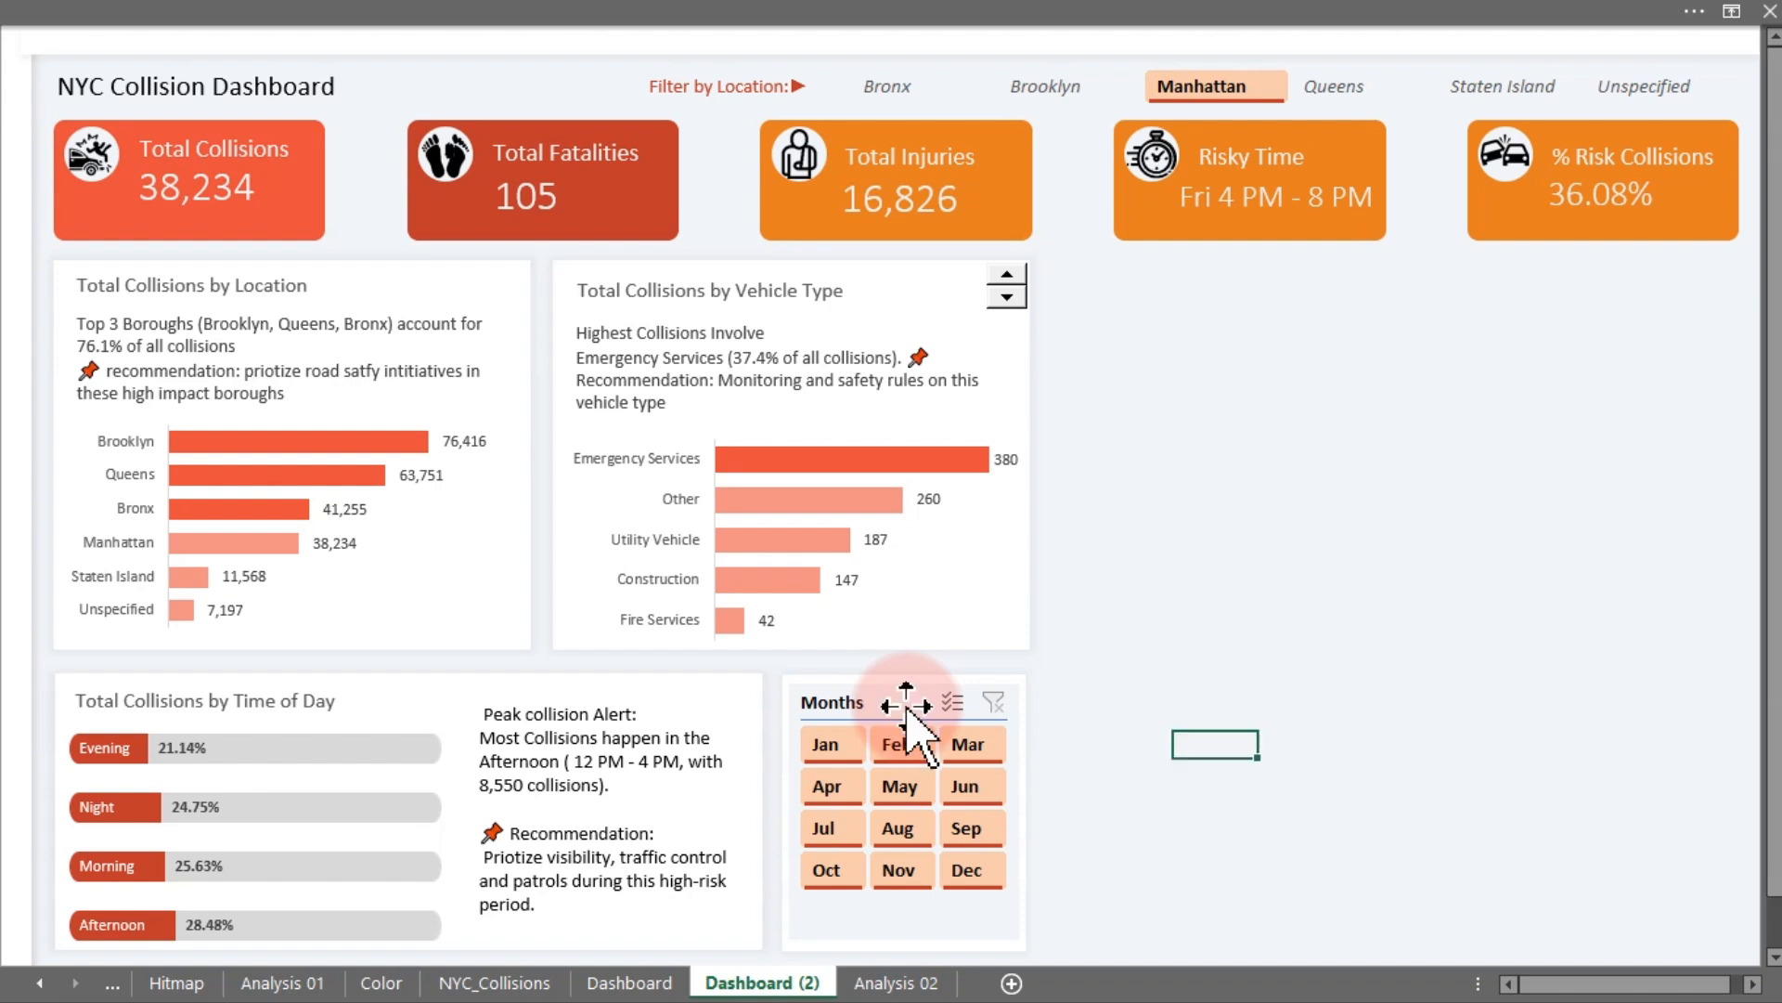
right_click(910, 715)
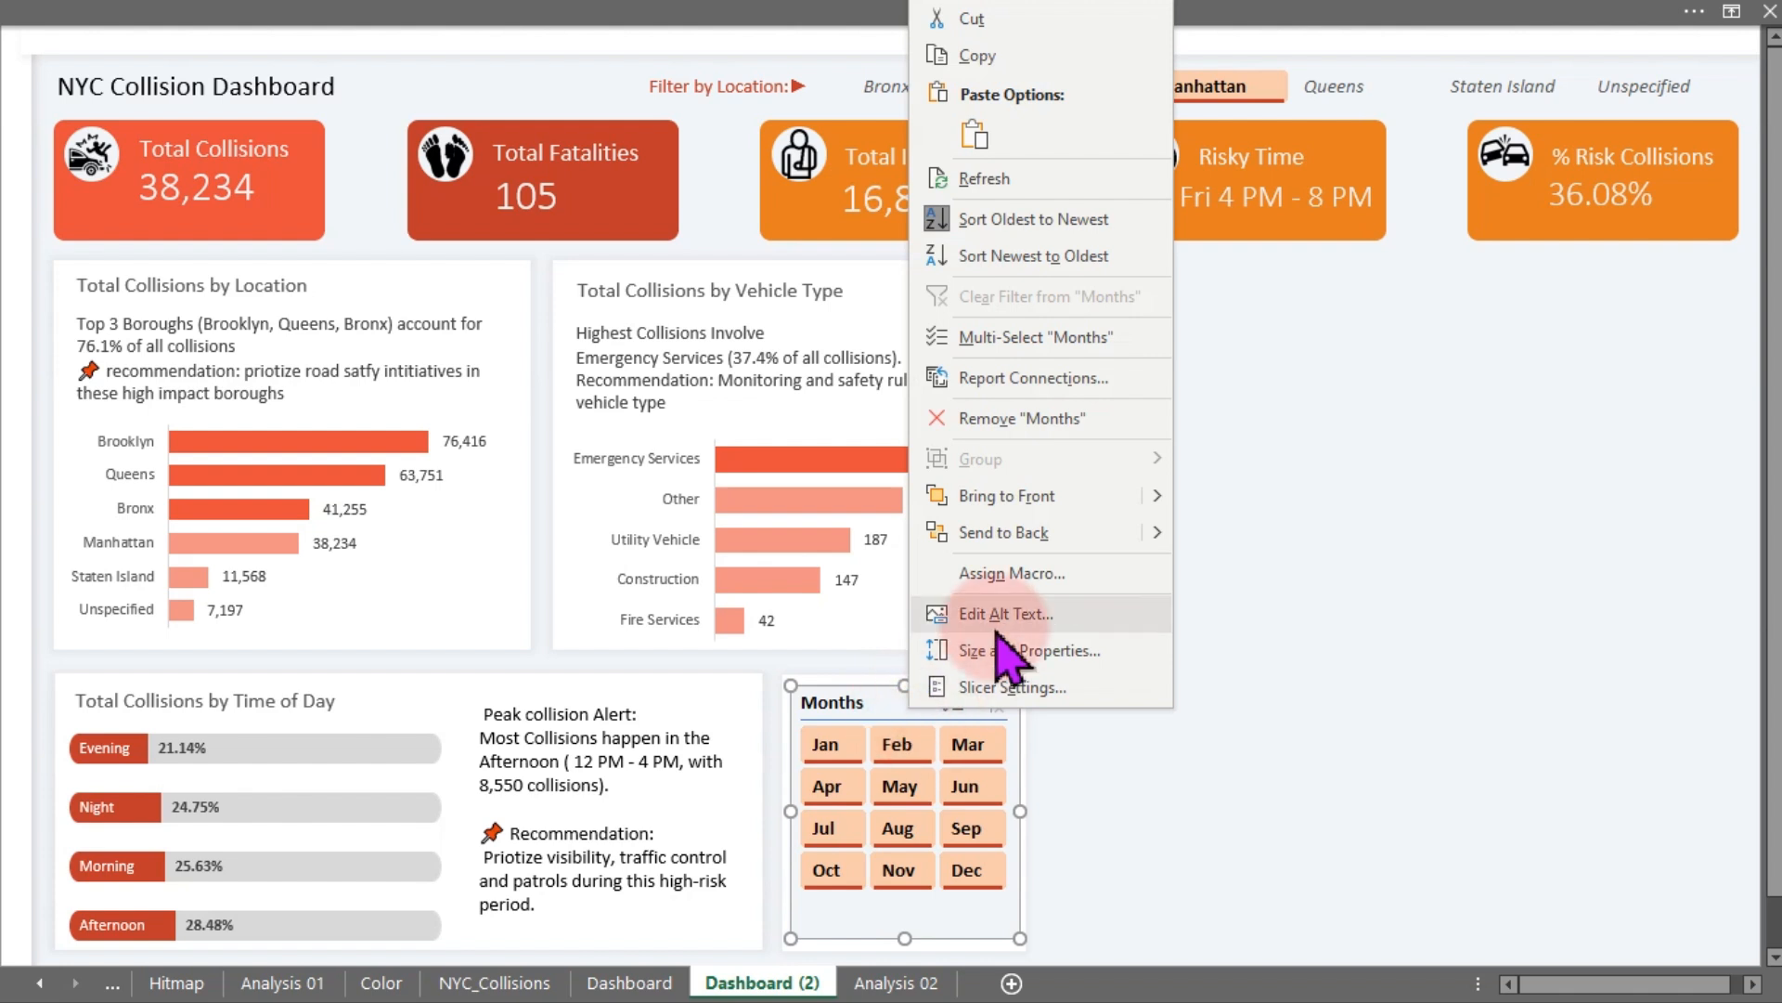
left_click(1063, 378)
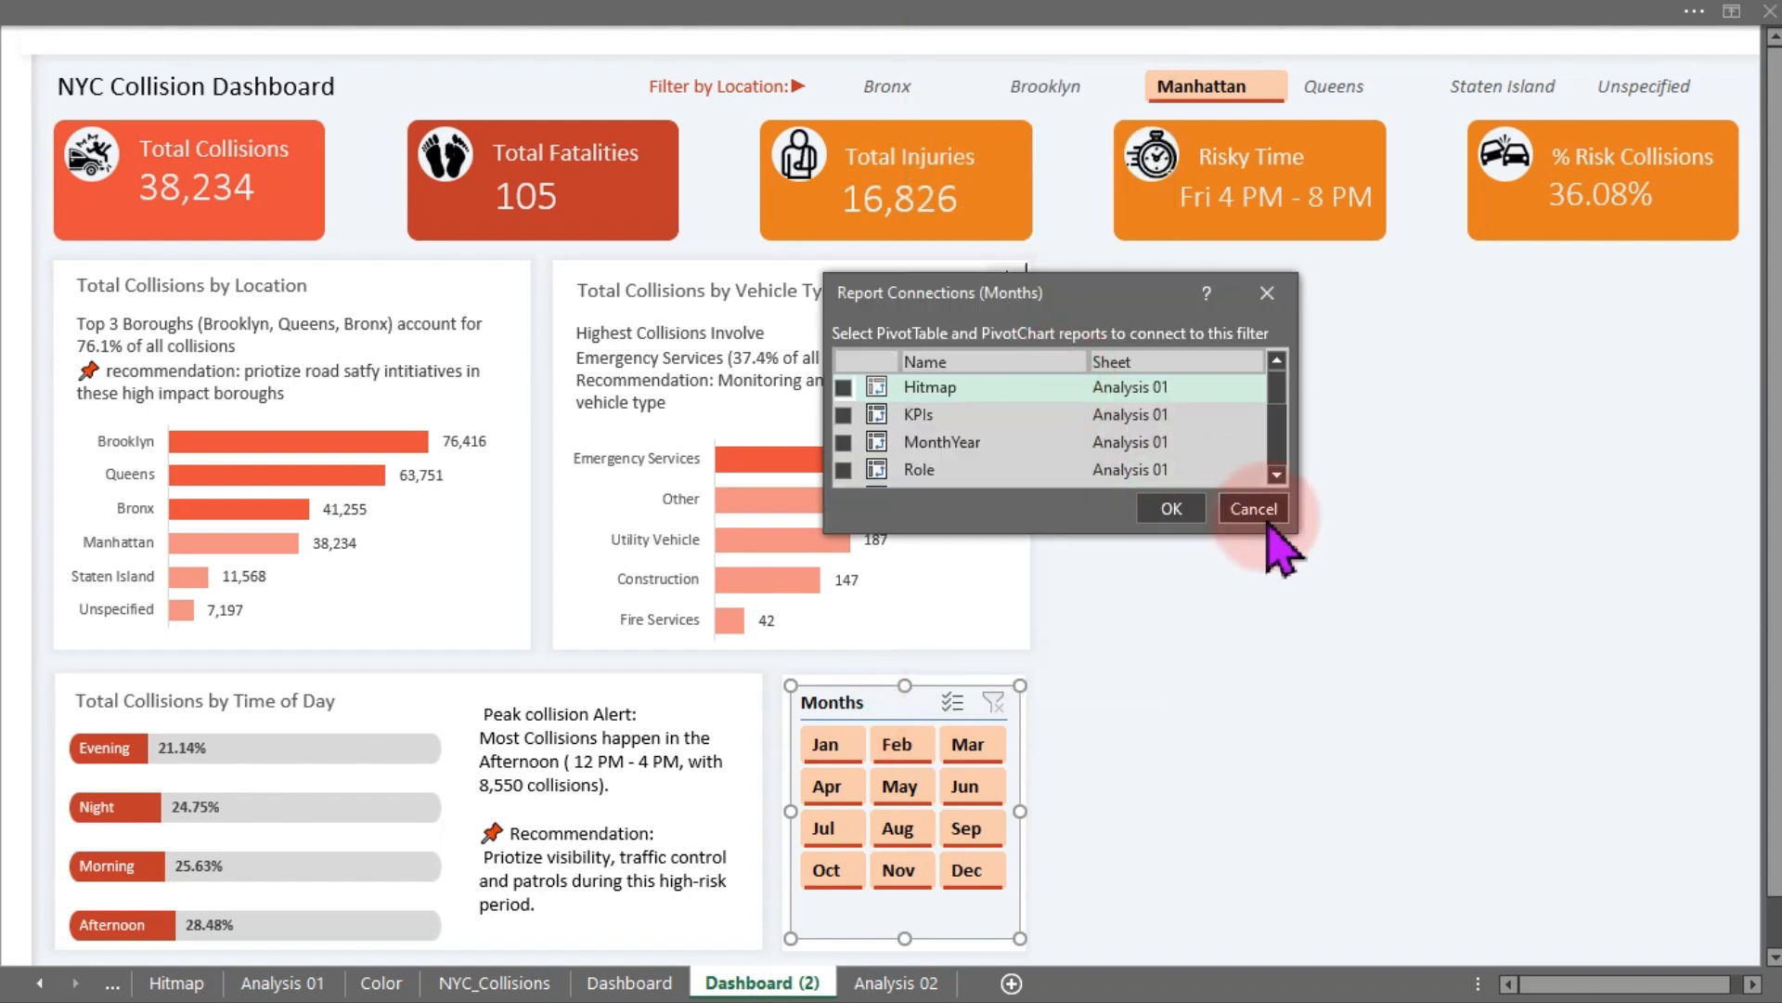
left_click_drag(1300, 520, 1392, 854)
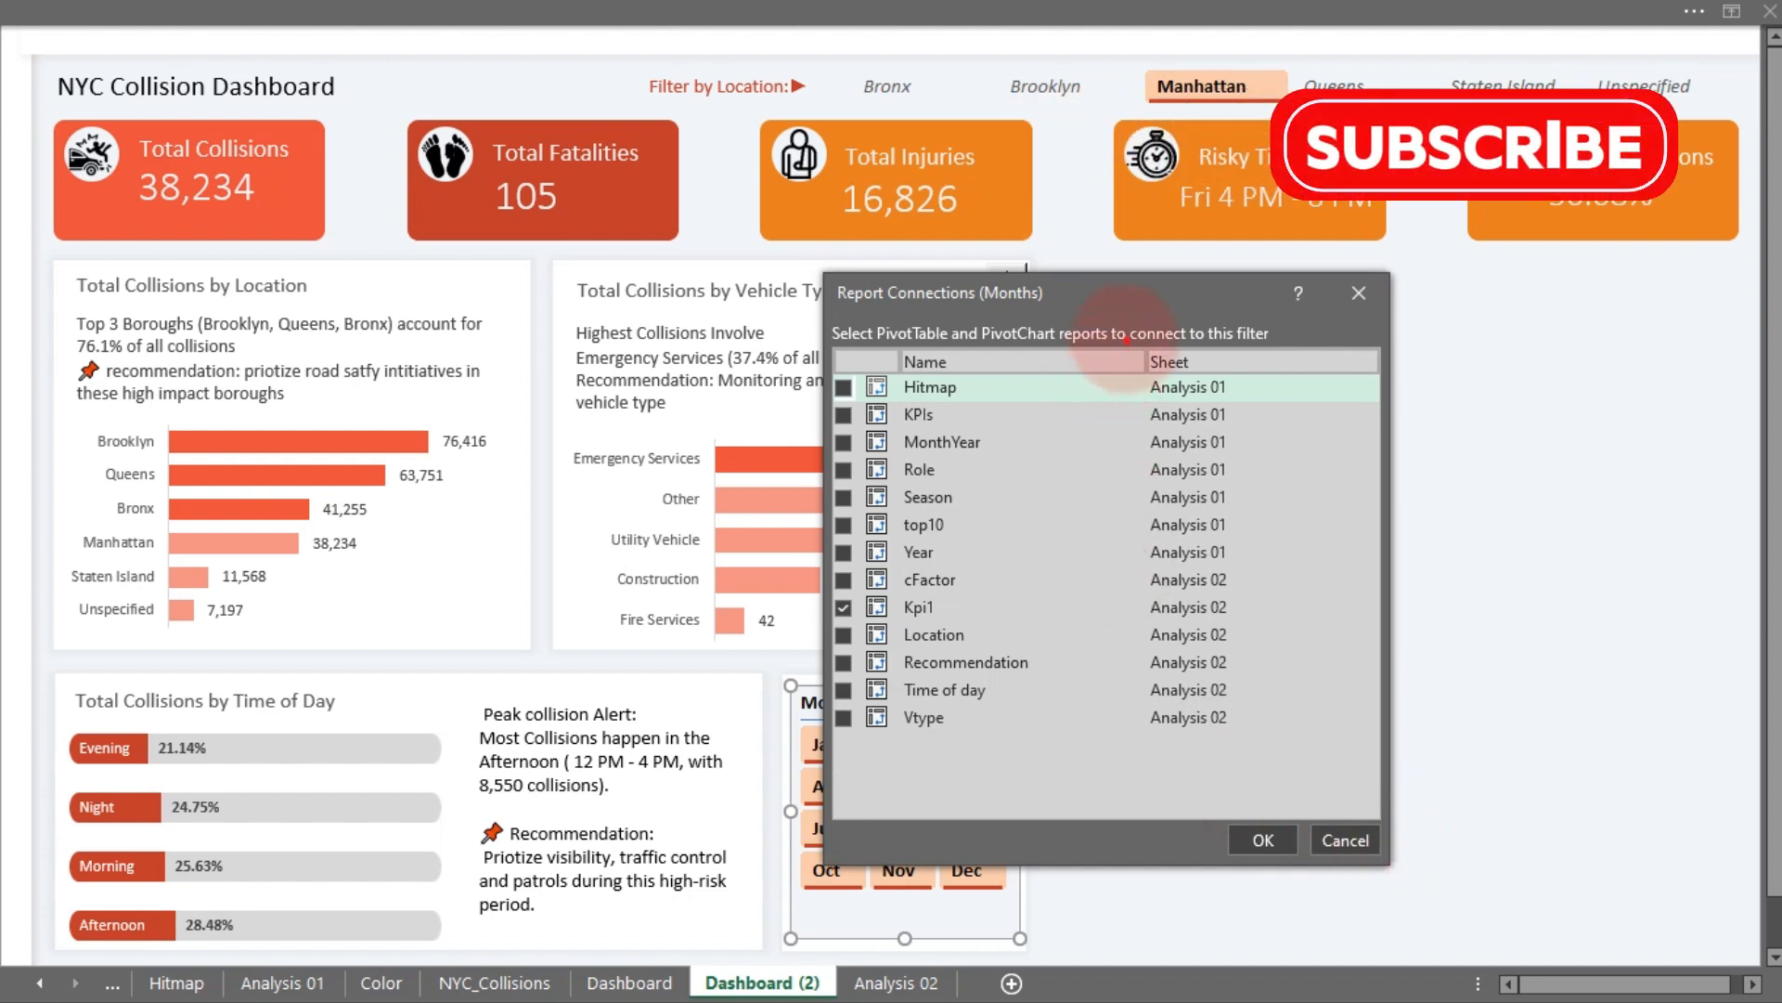
left_click_drag(1126, 340, 1270, 778)
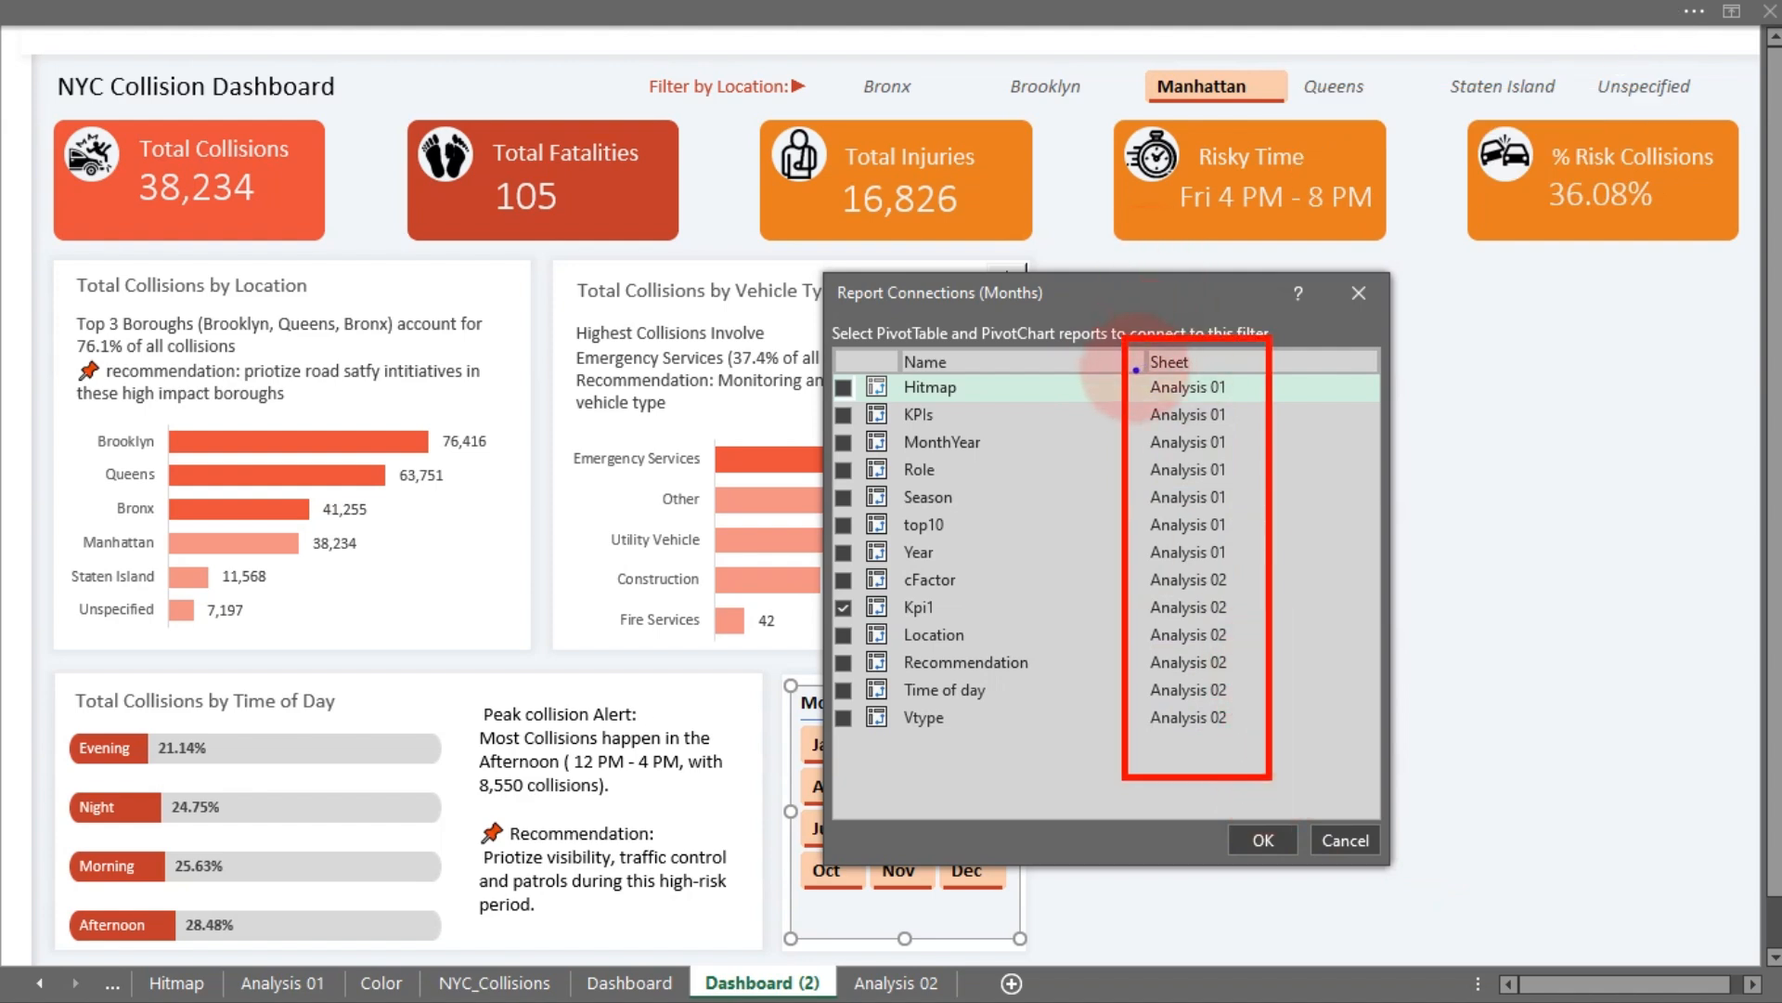
mouse_move(1135, 369)
left_mouse_down()
mouse_move(1207, 409)
mouse_move(1271, 597)
mouse_move(1257, 569)
left_mouse_up()
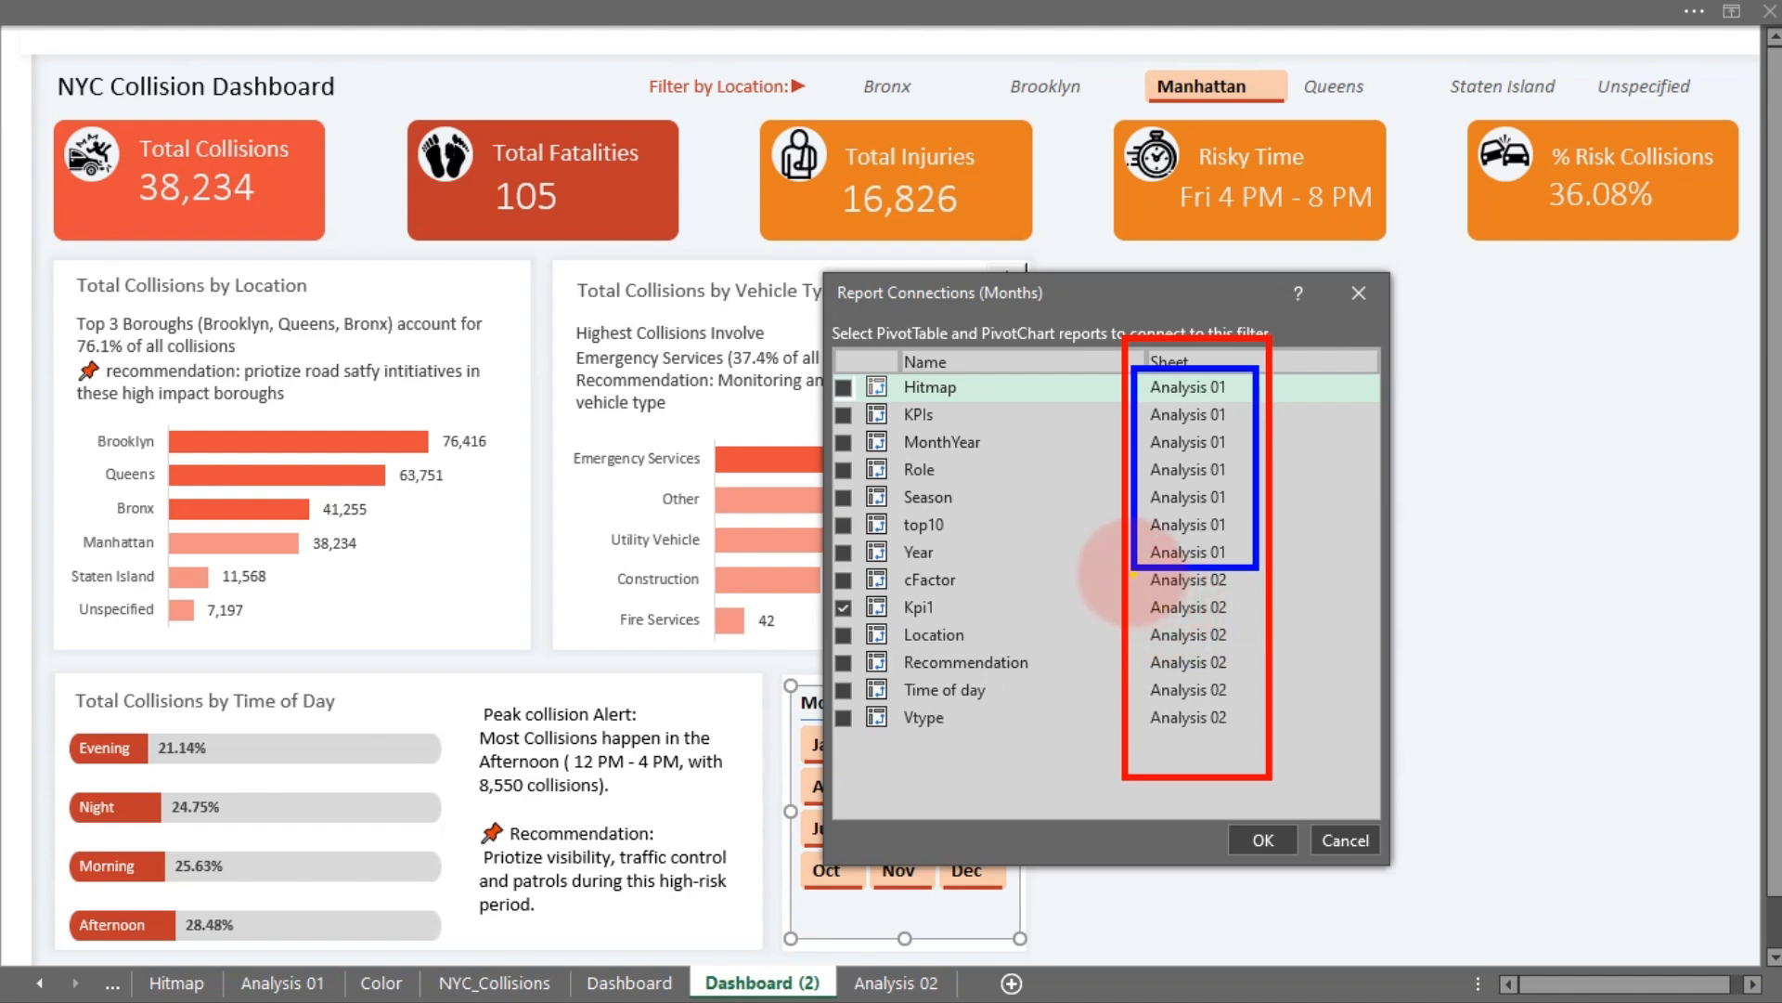
mouse_move(1132, 573)
left_mouse_down()
mouse_move(1253, 821)
mouse_move(1218, 769)
mouse_move(1250, 756)
left_mouse_up()
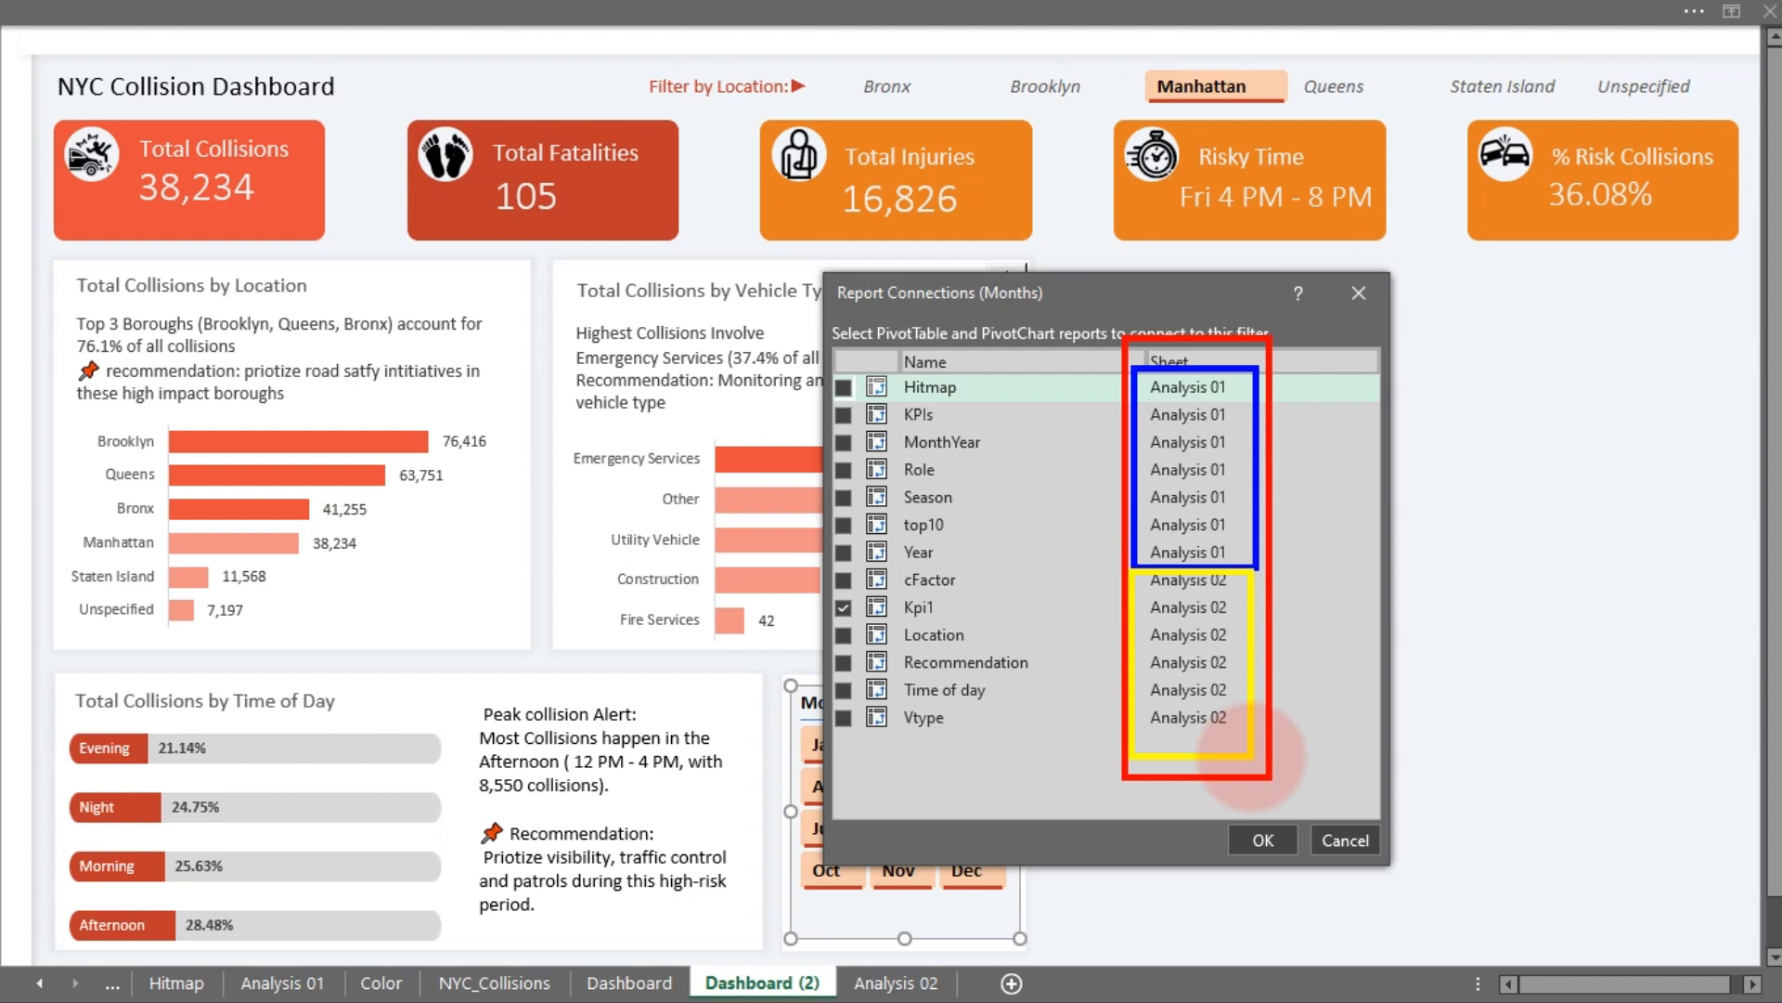
key("Escape")
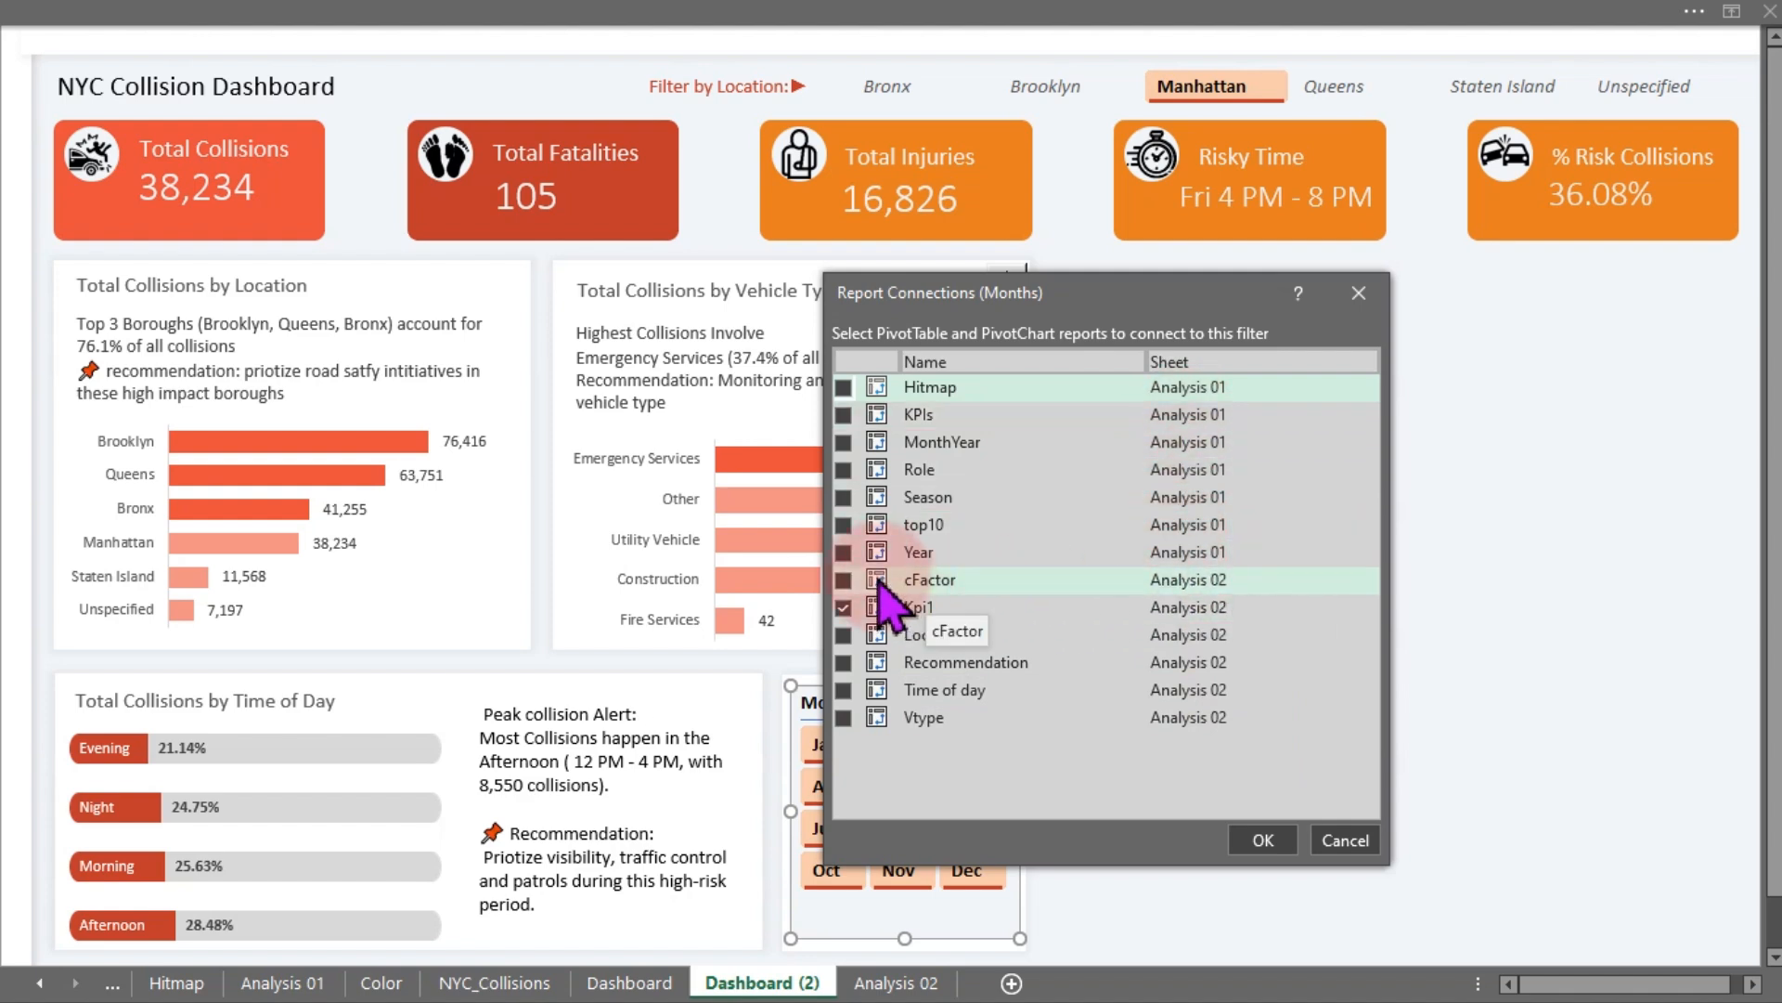
- Connect the Months slicer to the cFactor, Location, Recommendation, Time of day, Vtype and KPIs pivot tables
left_click(844, 580)
left_click(844, 608)
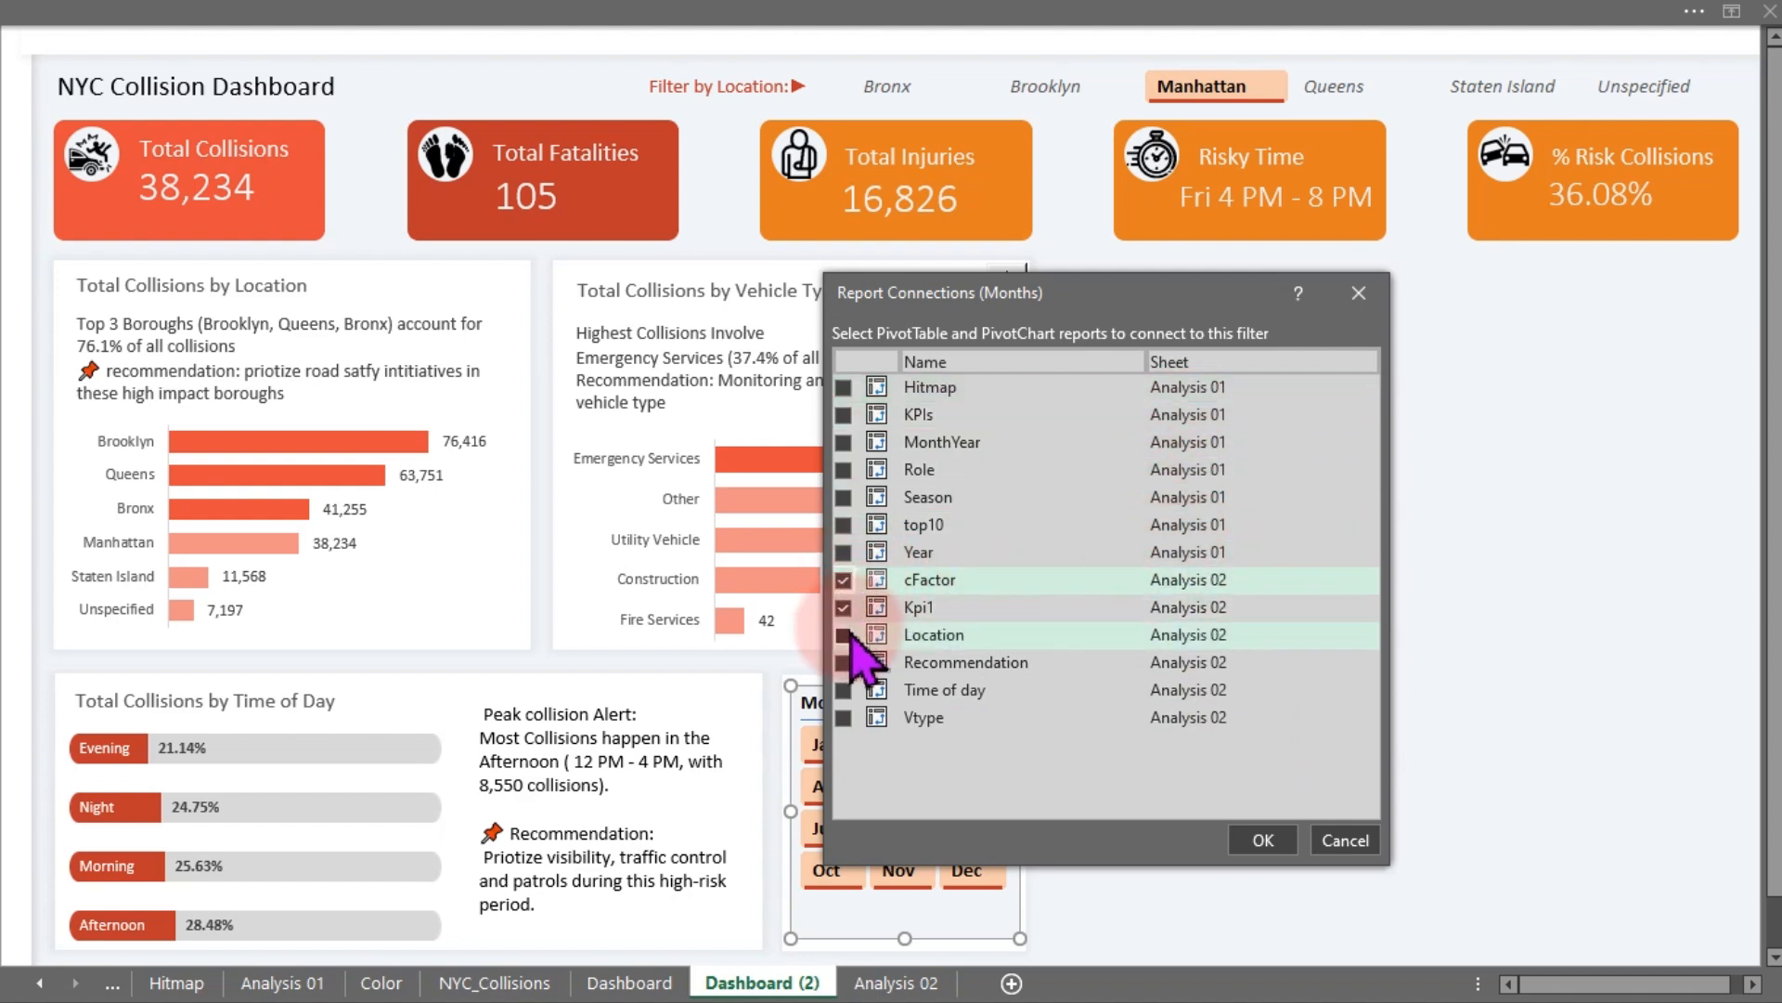
left_click(844, 635)
left_click(844, 663)
left_click(844, 690)
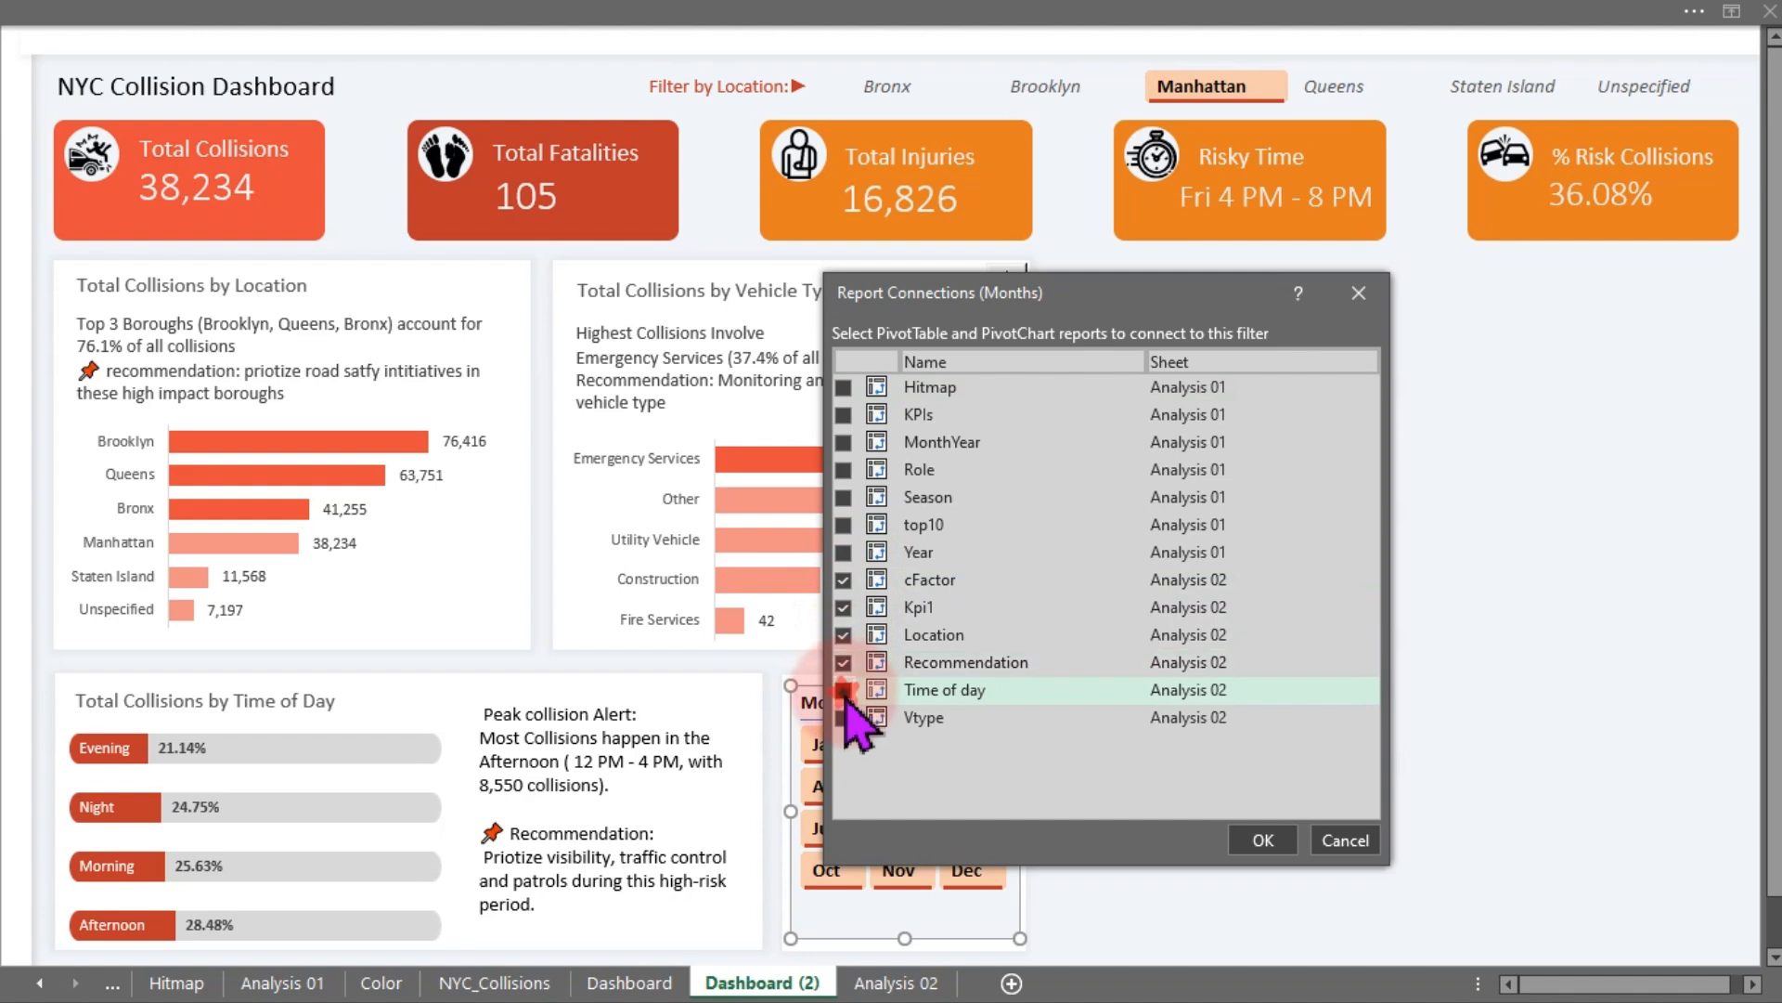
left_click(844, 719)
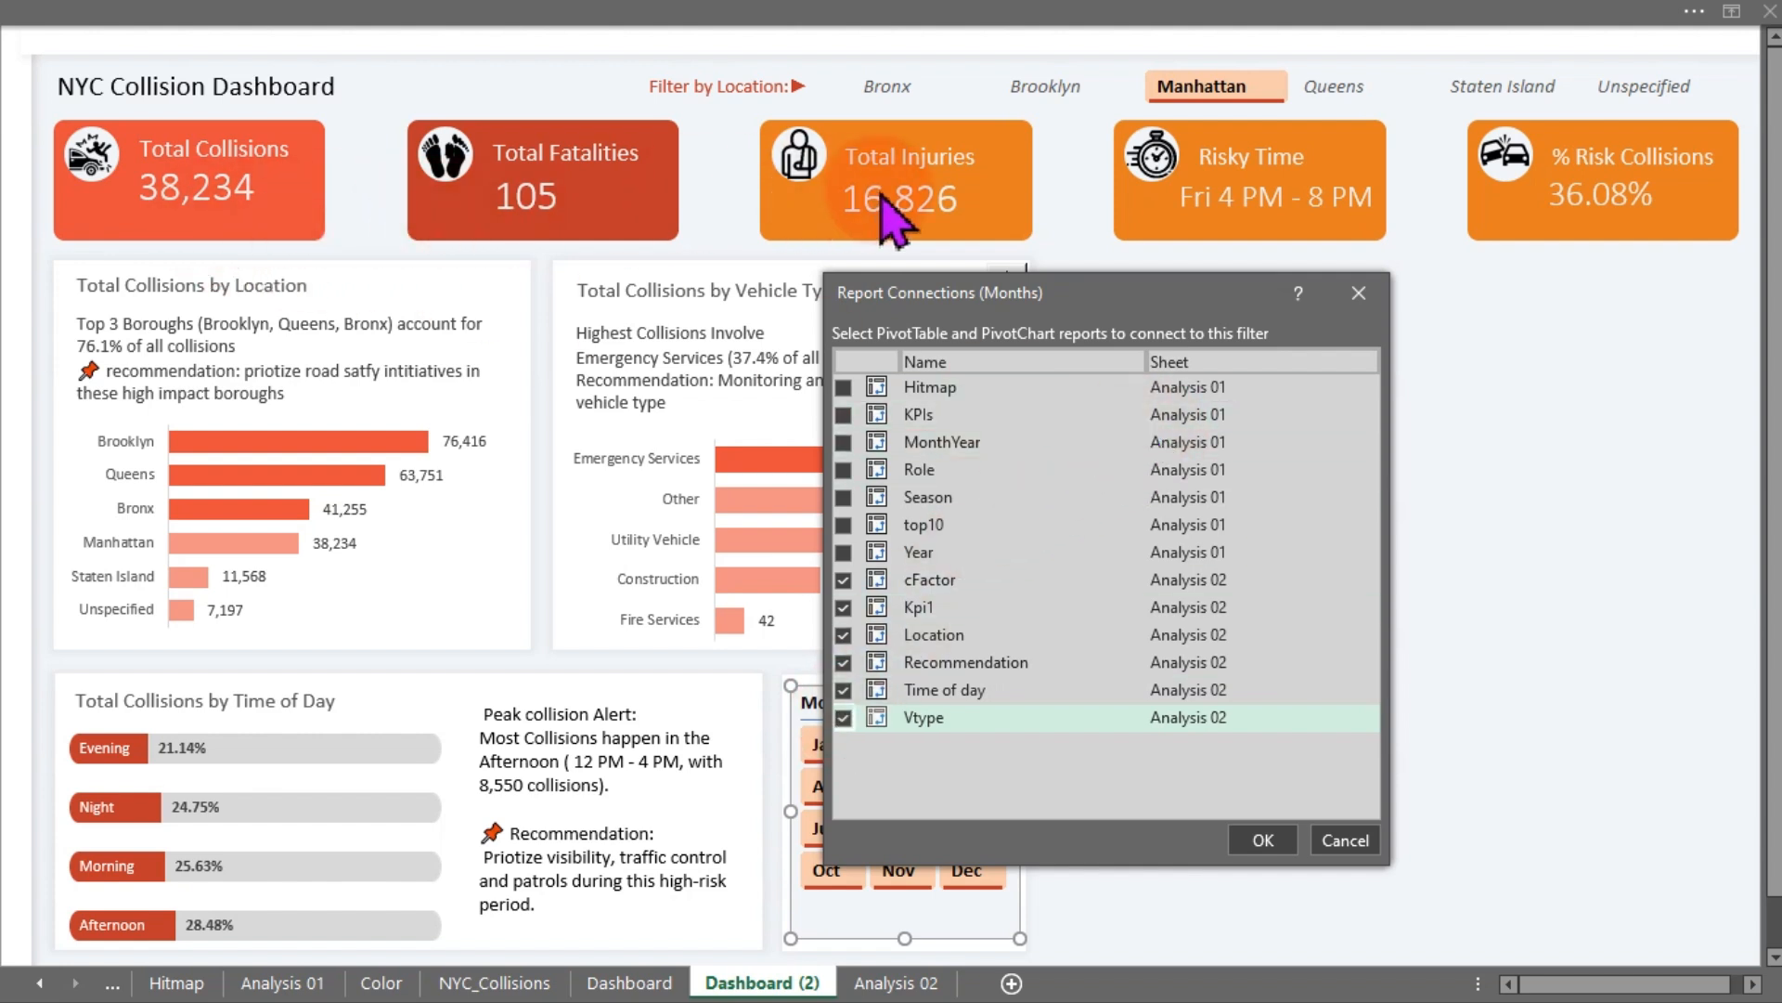
left_click(843, 414)
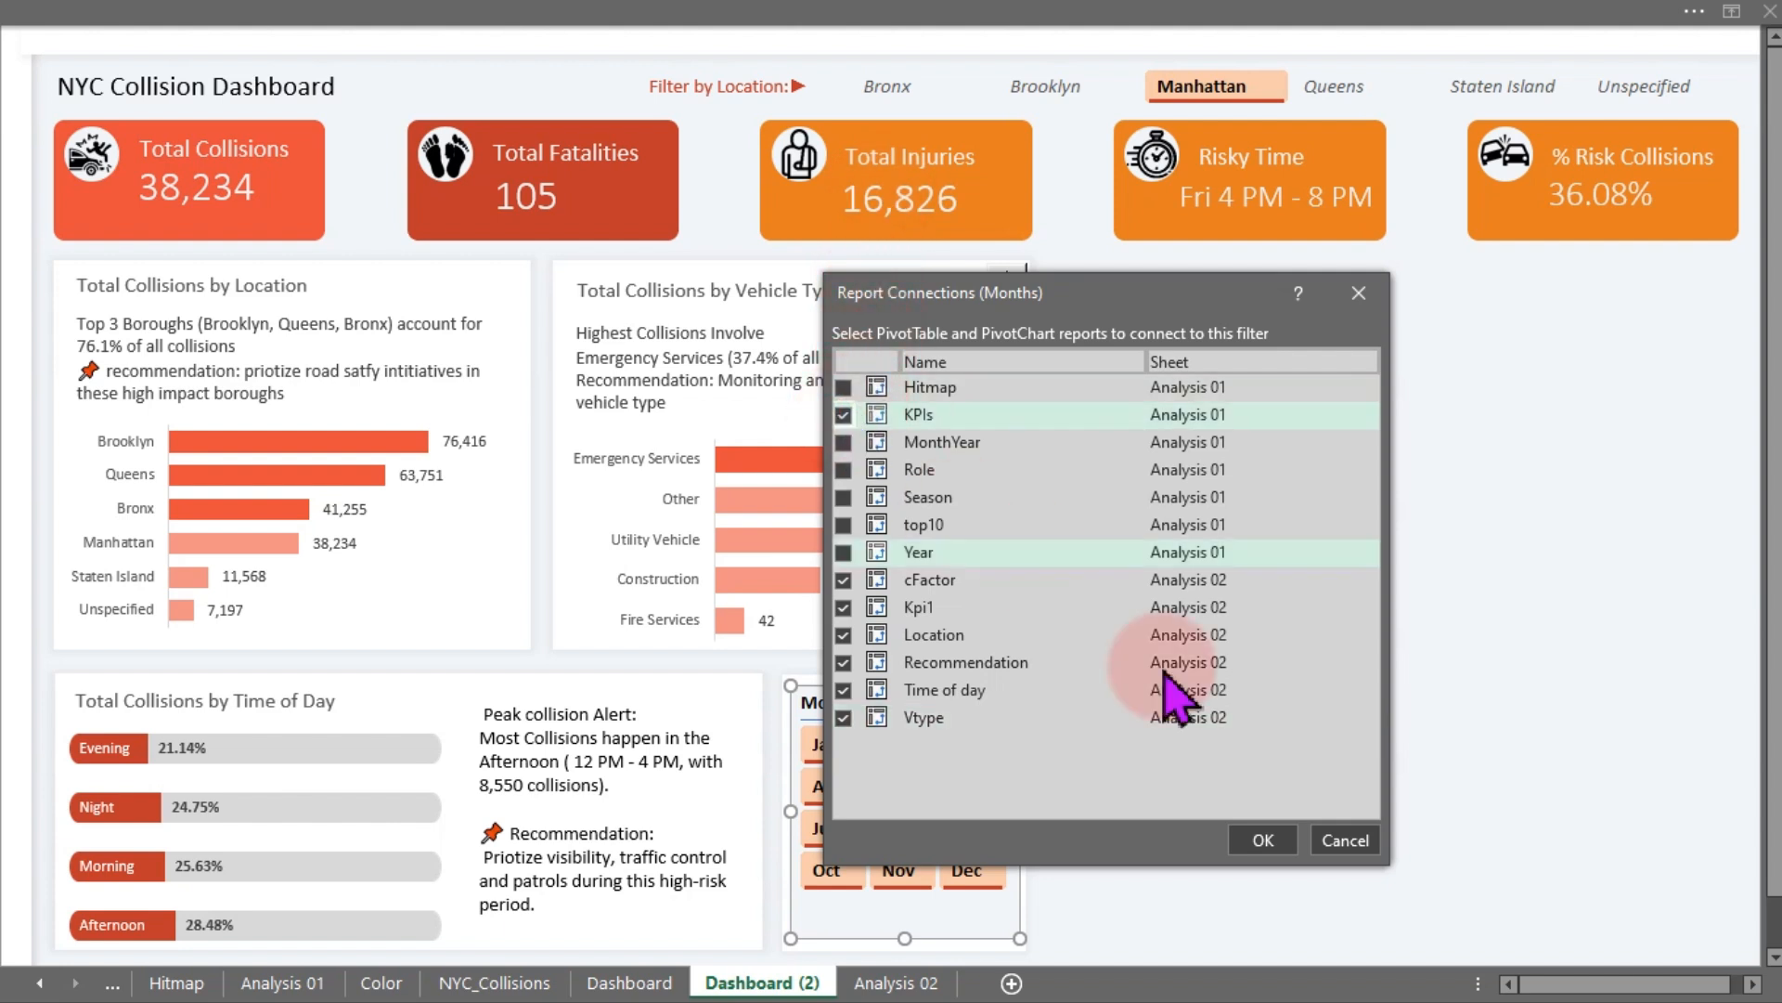
left_click(1263, 840)
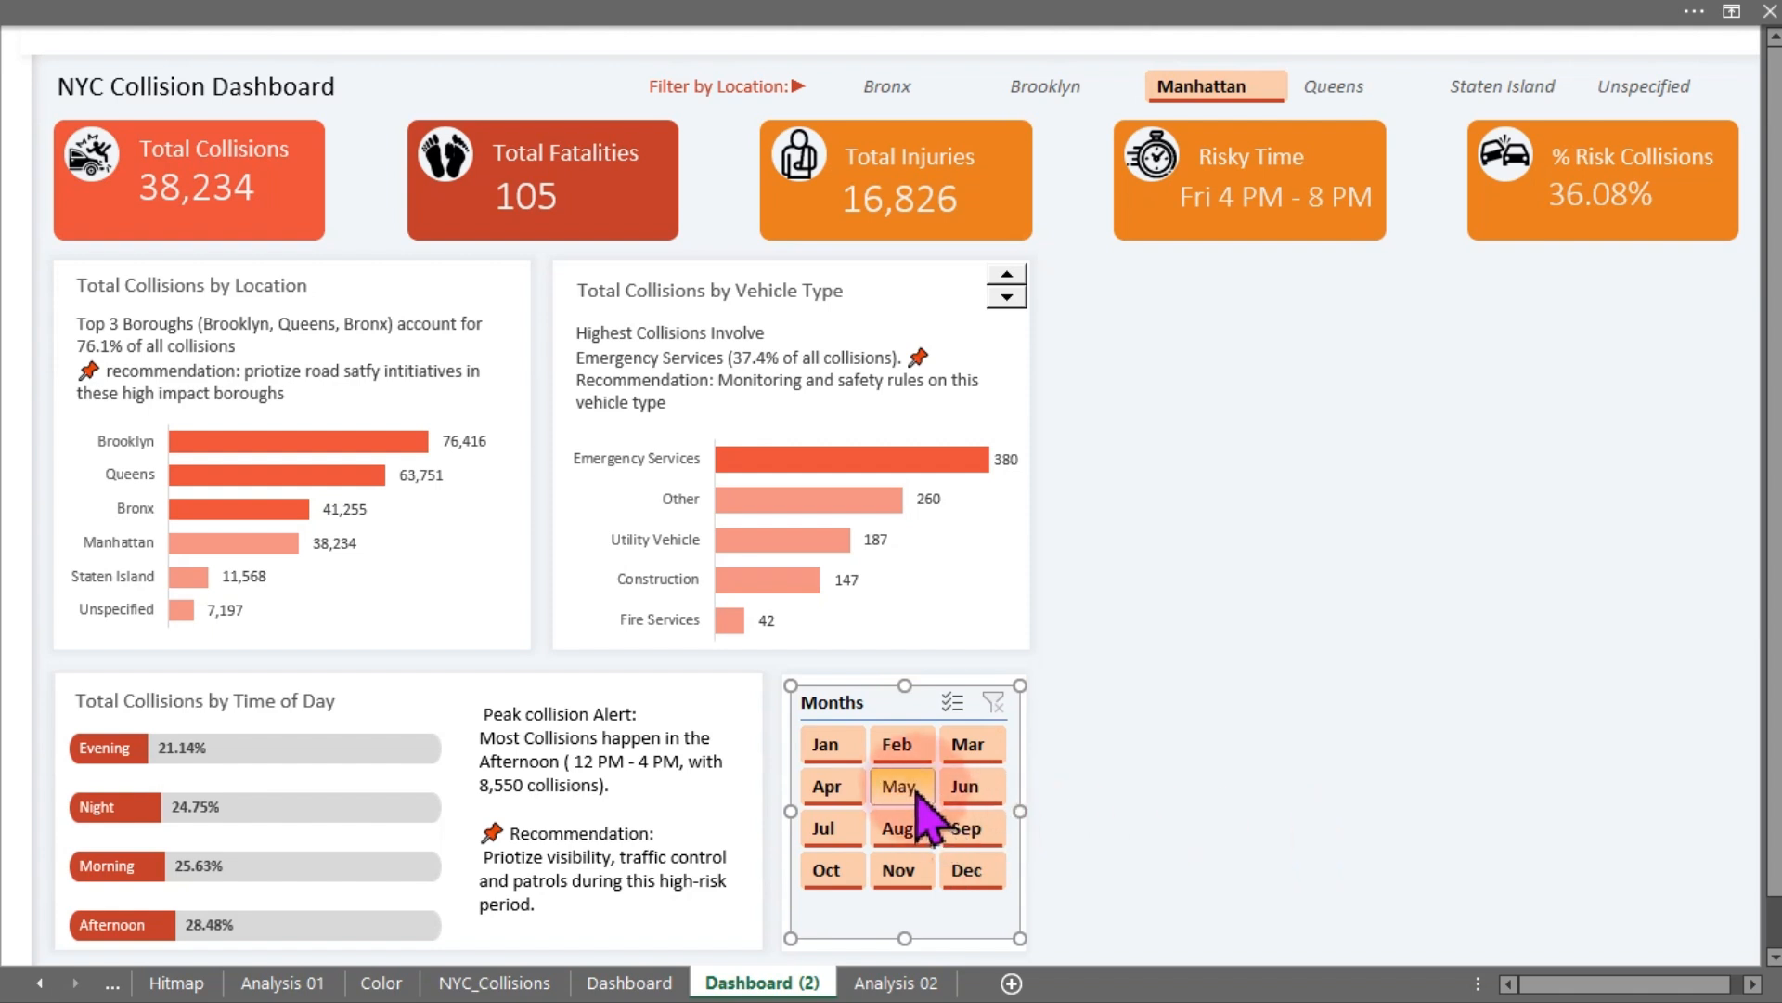
- Filter the dashboard to May, then to August, with the Months slicer
left_click(905, 786)
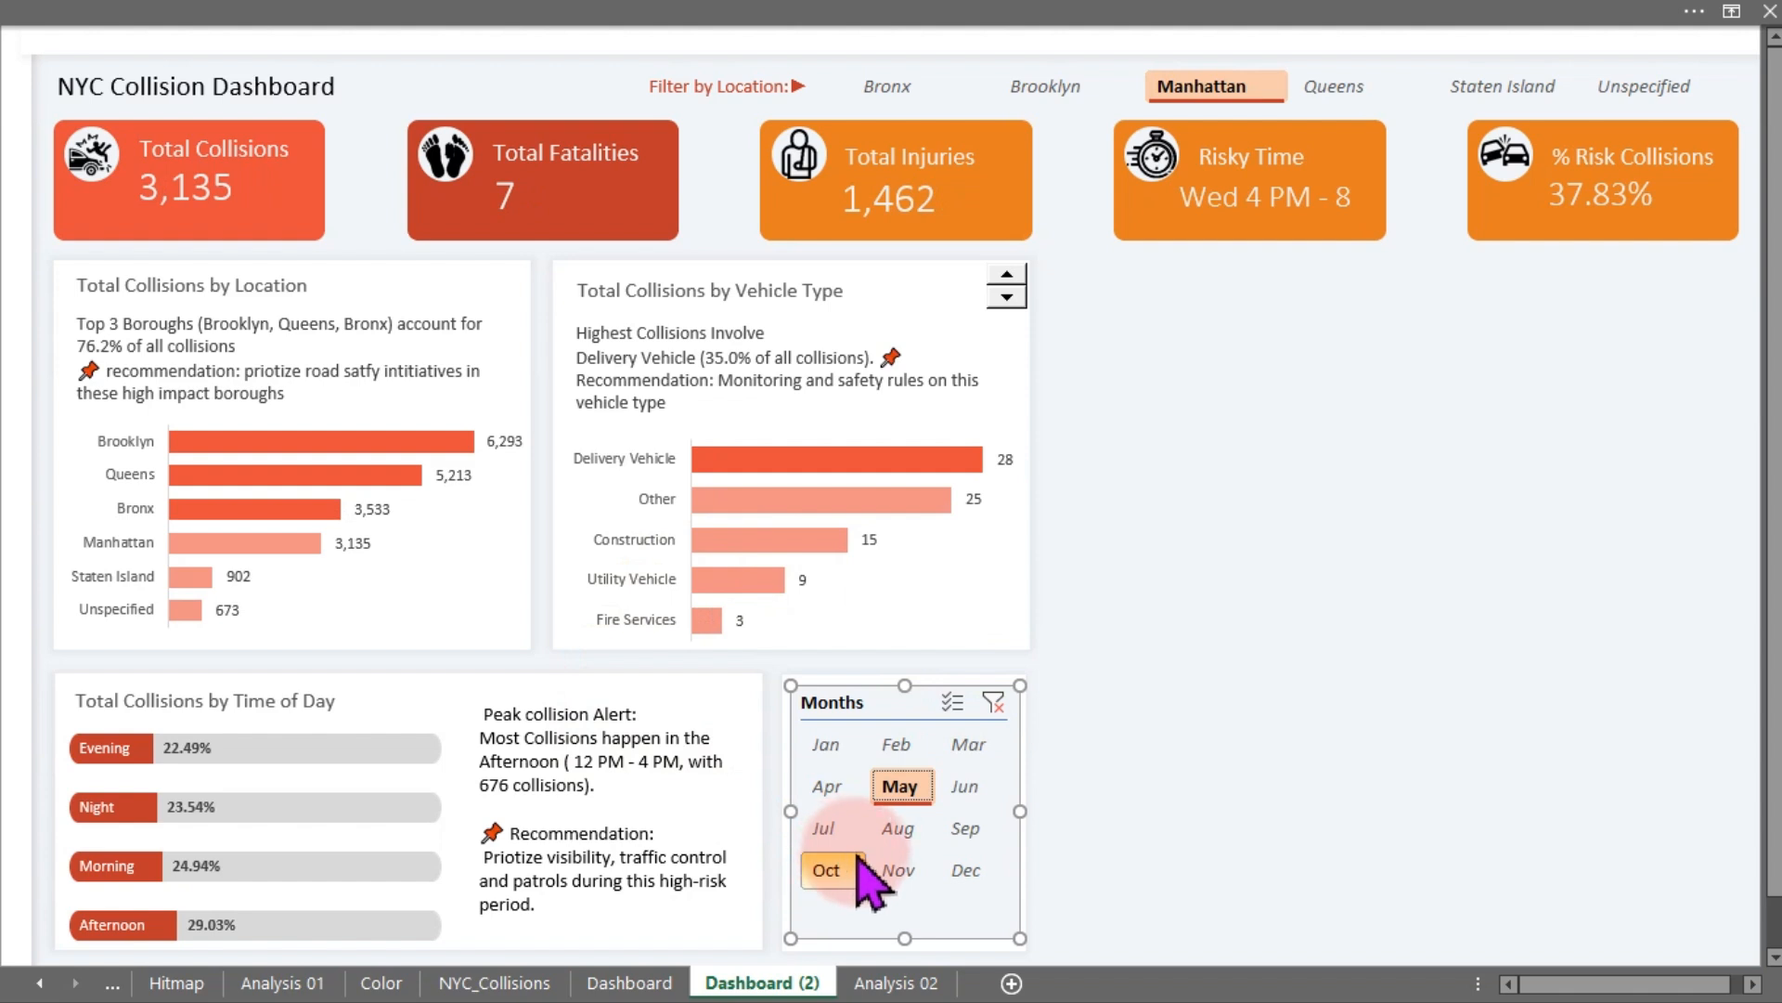
left_click(902, 828)
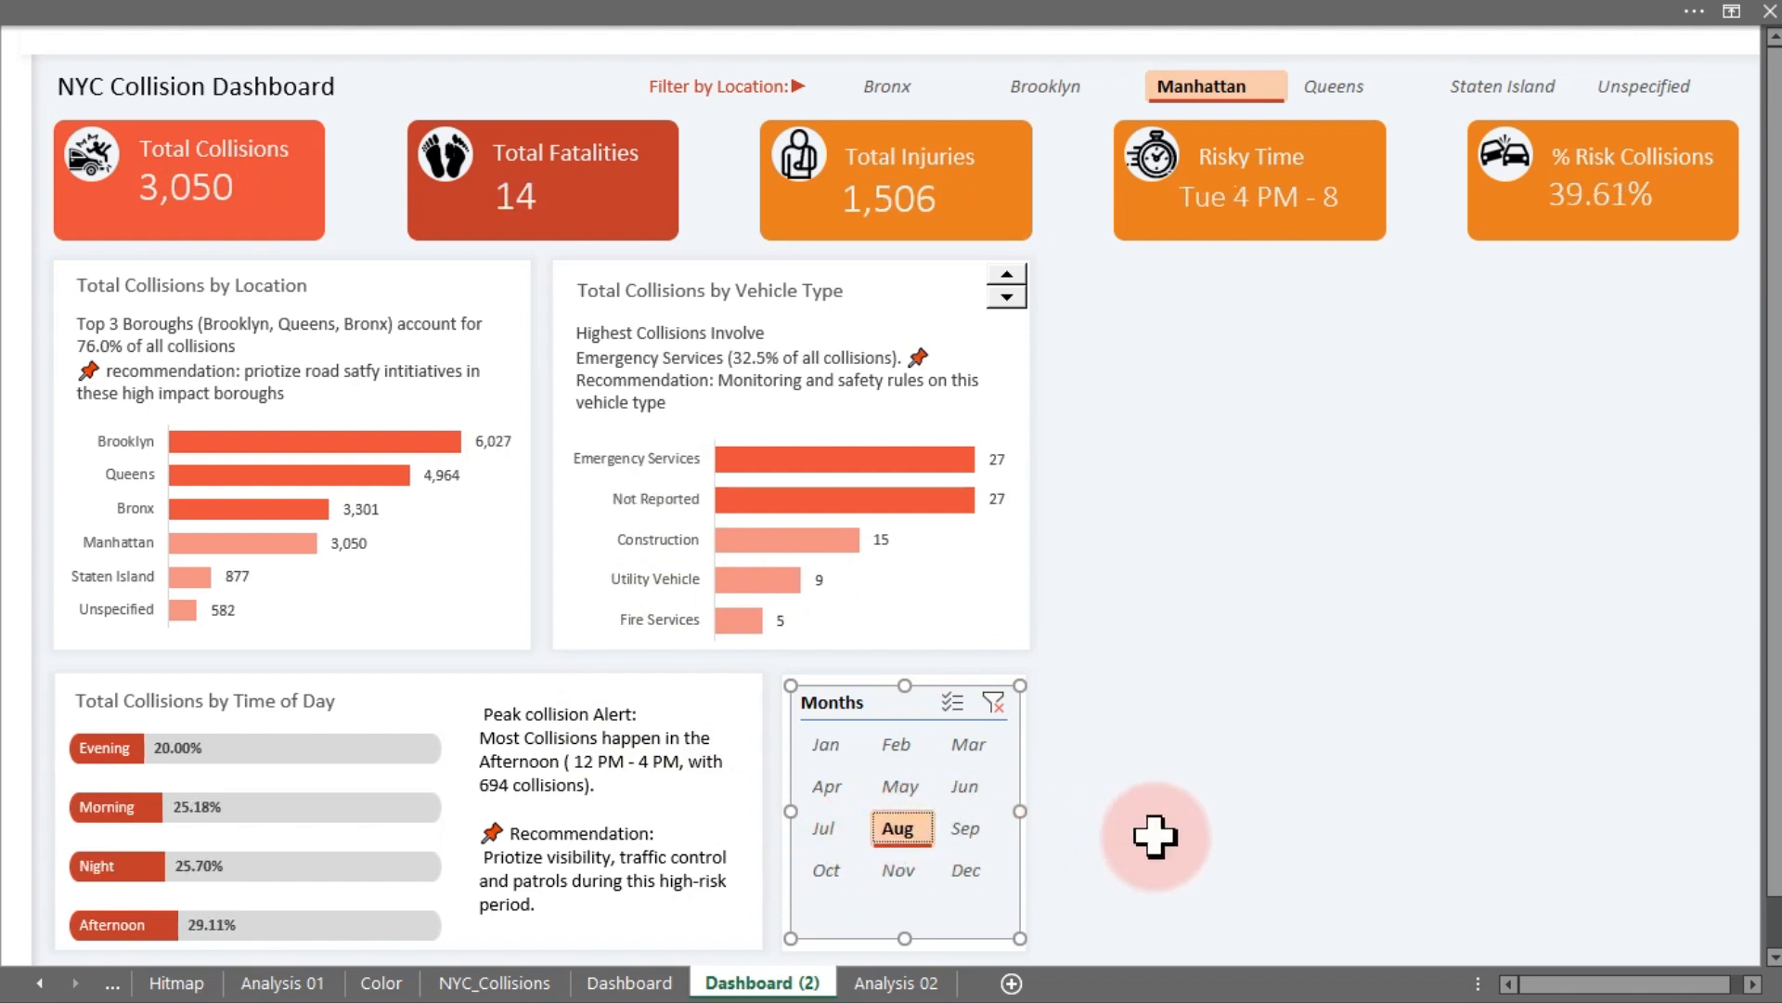
- Compare the original Dashboard with Dashboard (2) and check the pivot tables on the Analysis 01 and Analysis 02 sheets
left_click(668, 986)
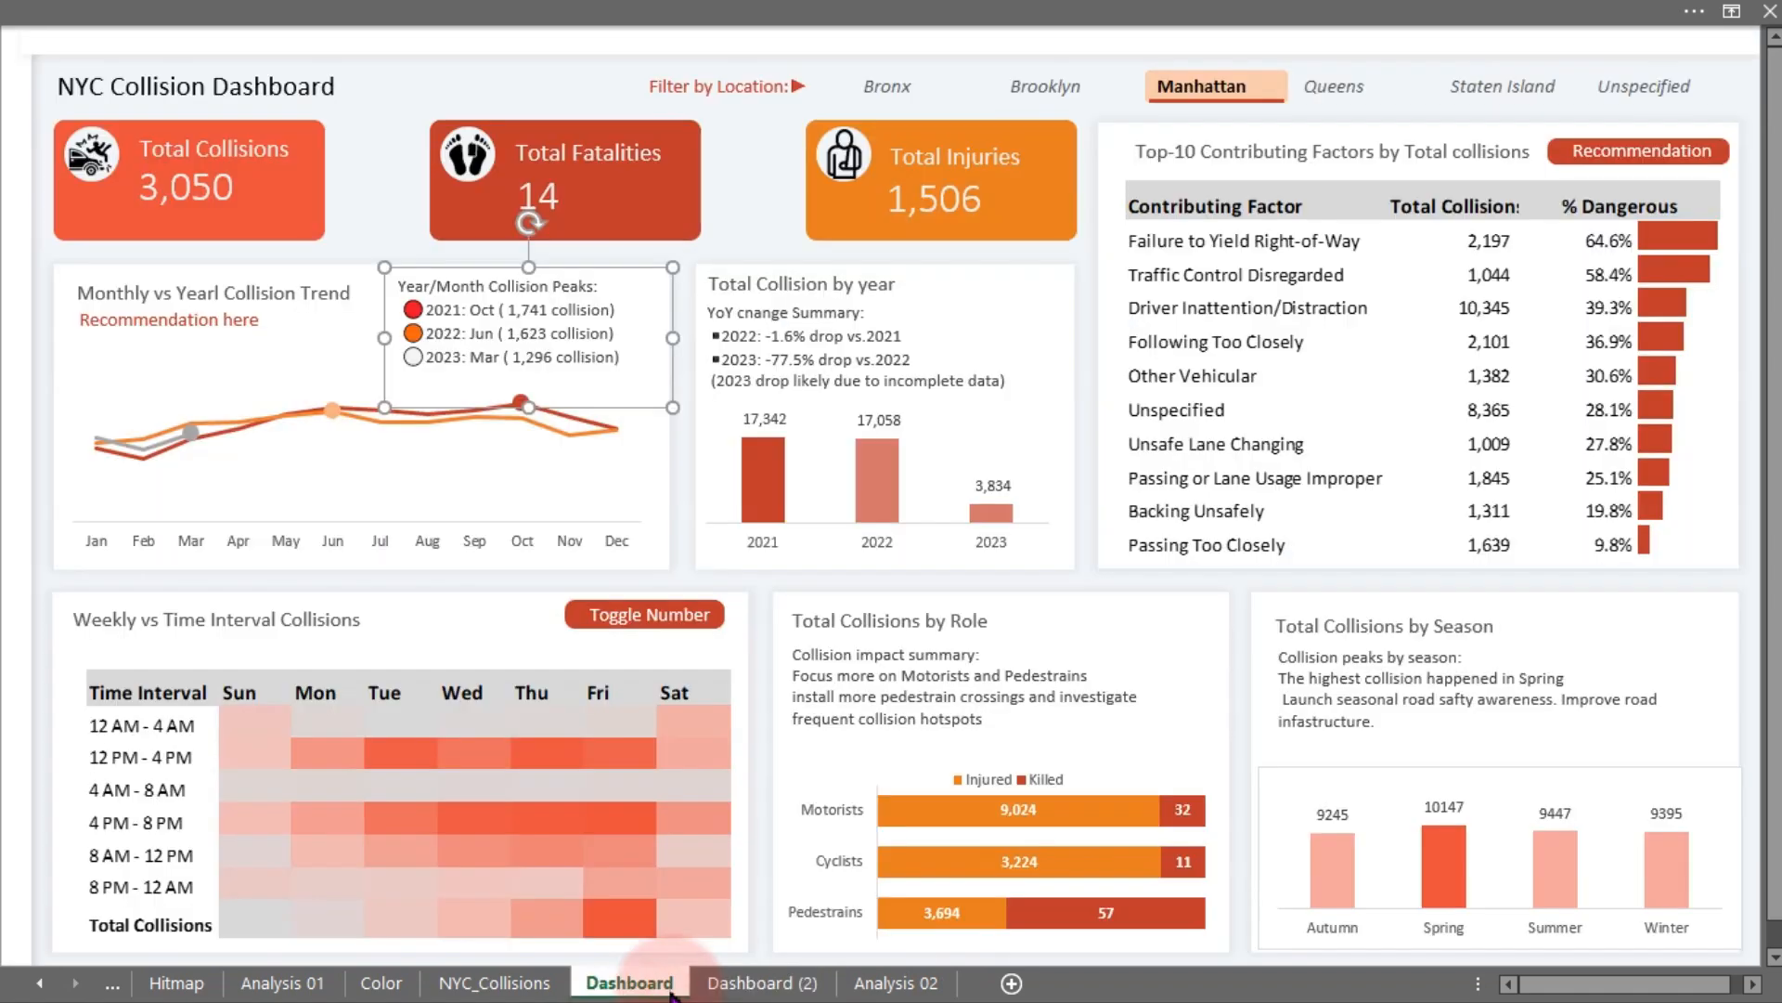
left_click(455, 89)
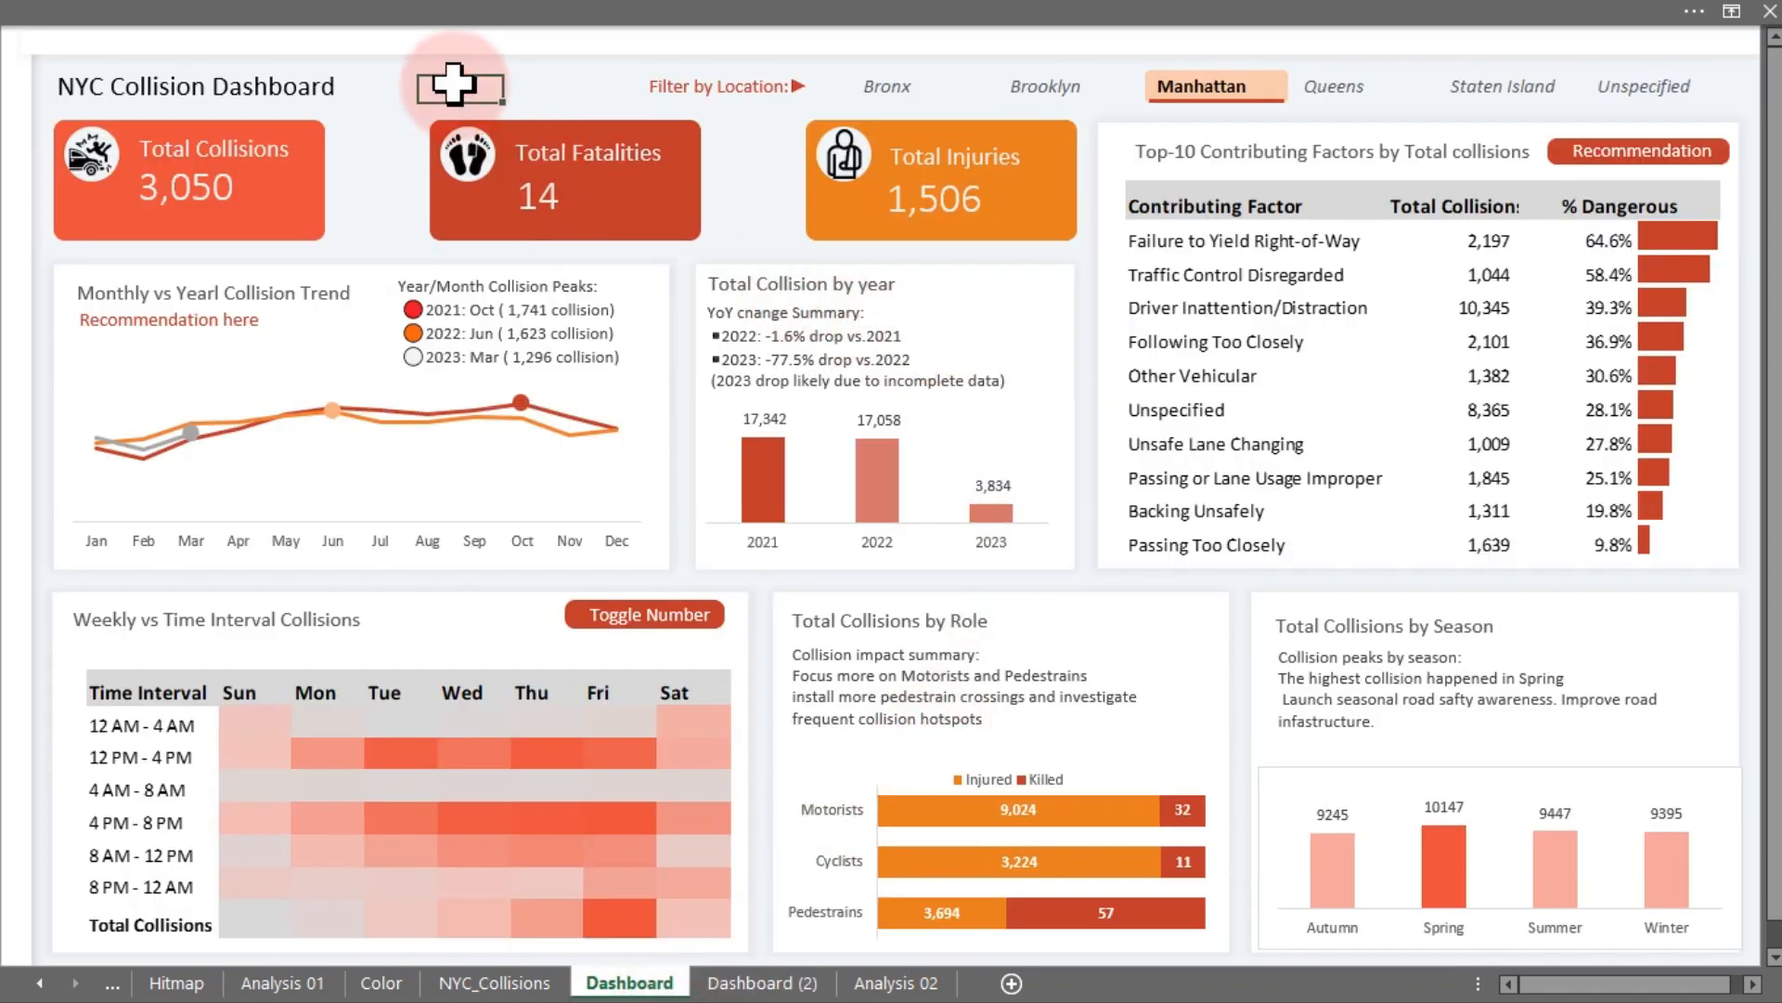
left_click(794, 960)
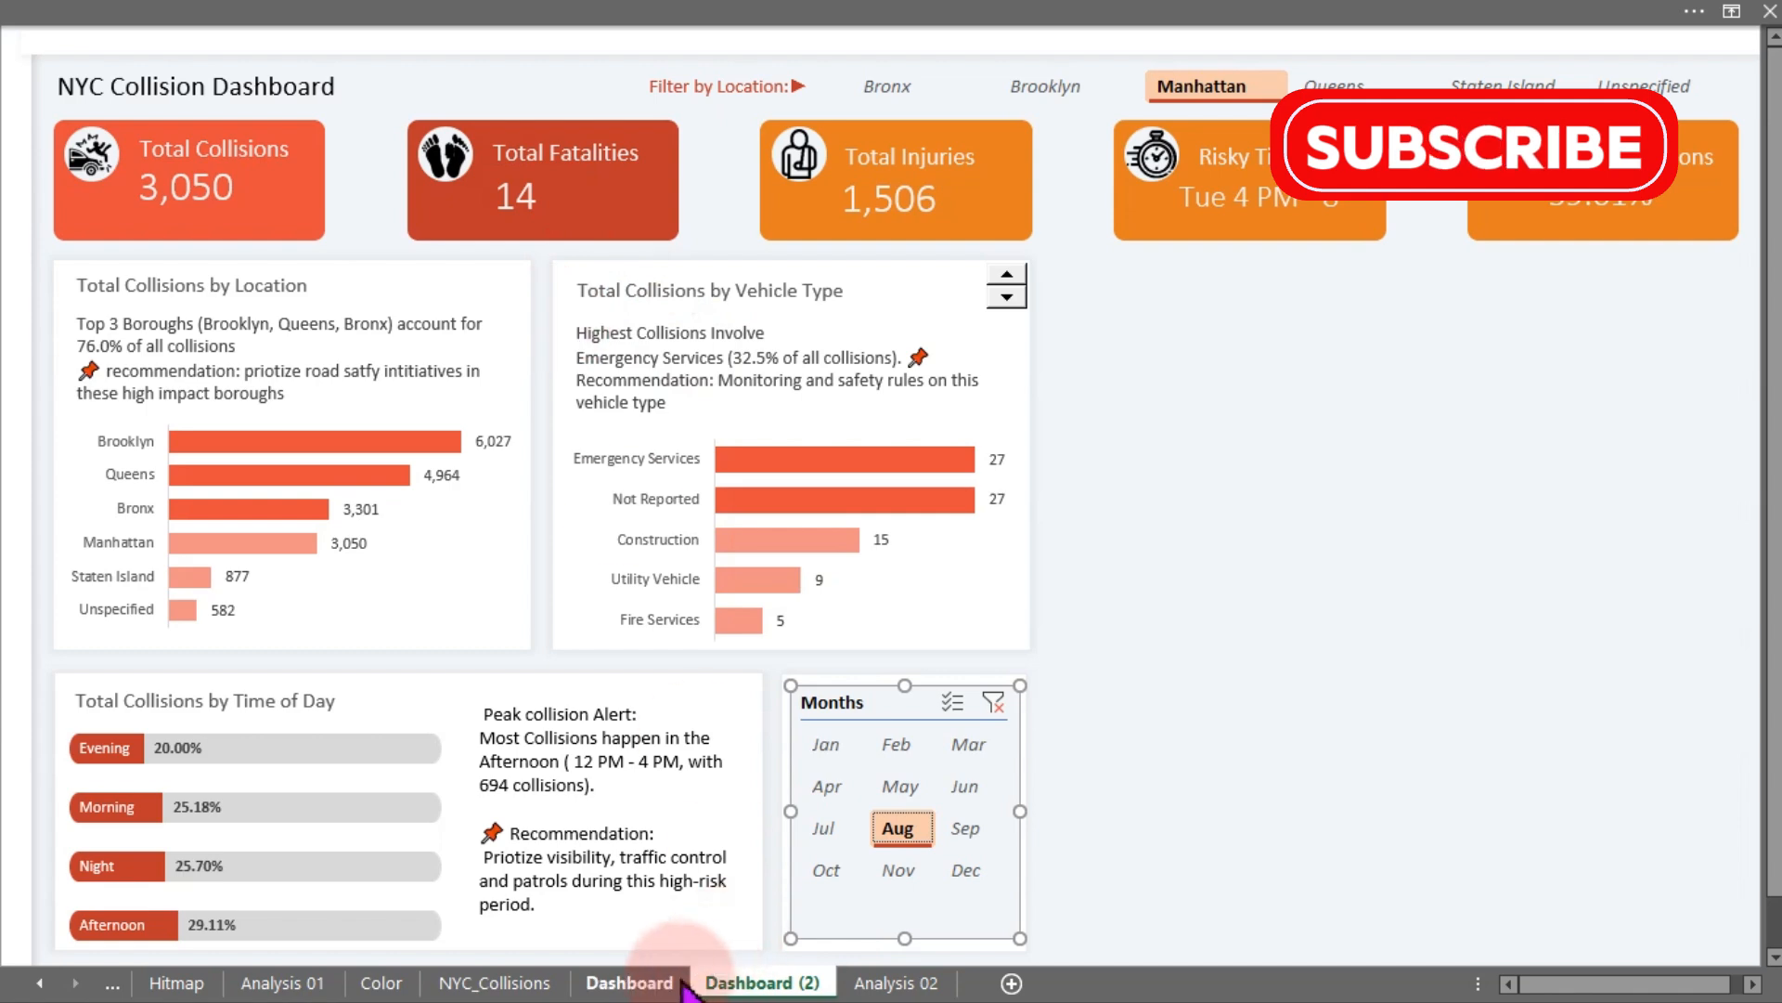
left_click(655, 983)
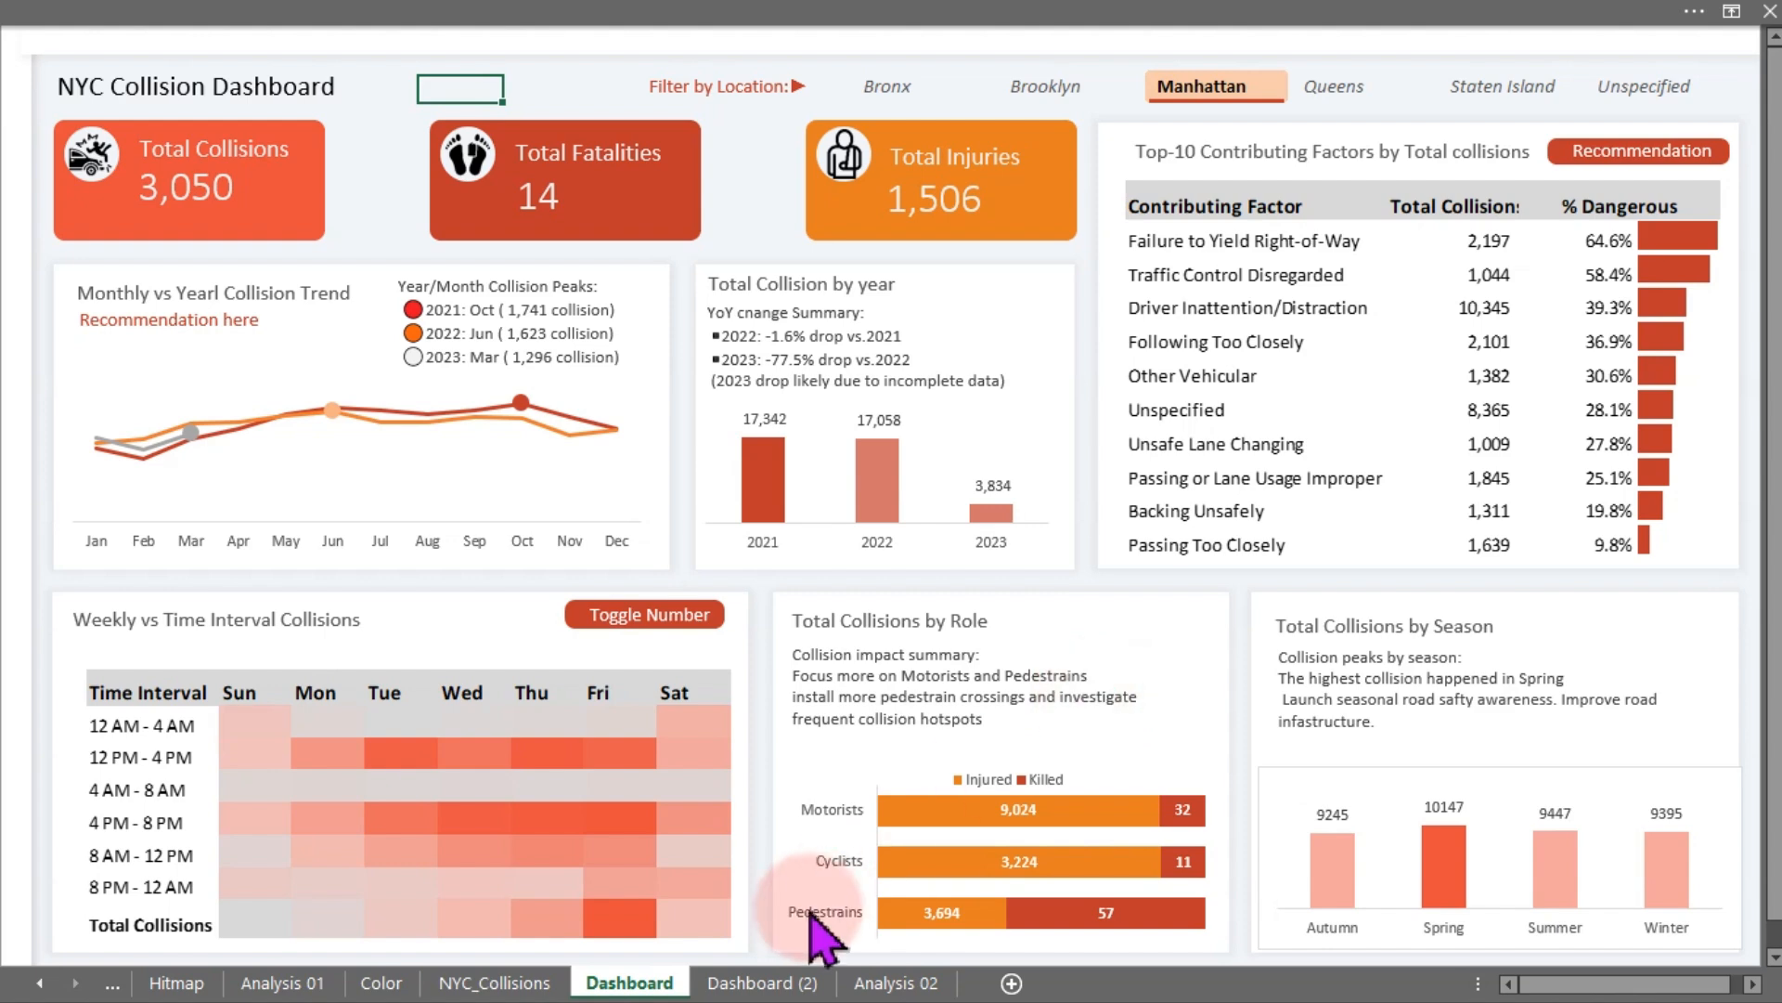
left_click(790, 983)
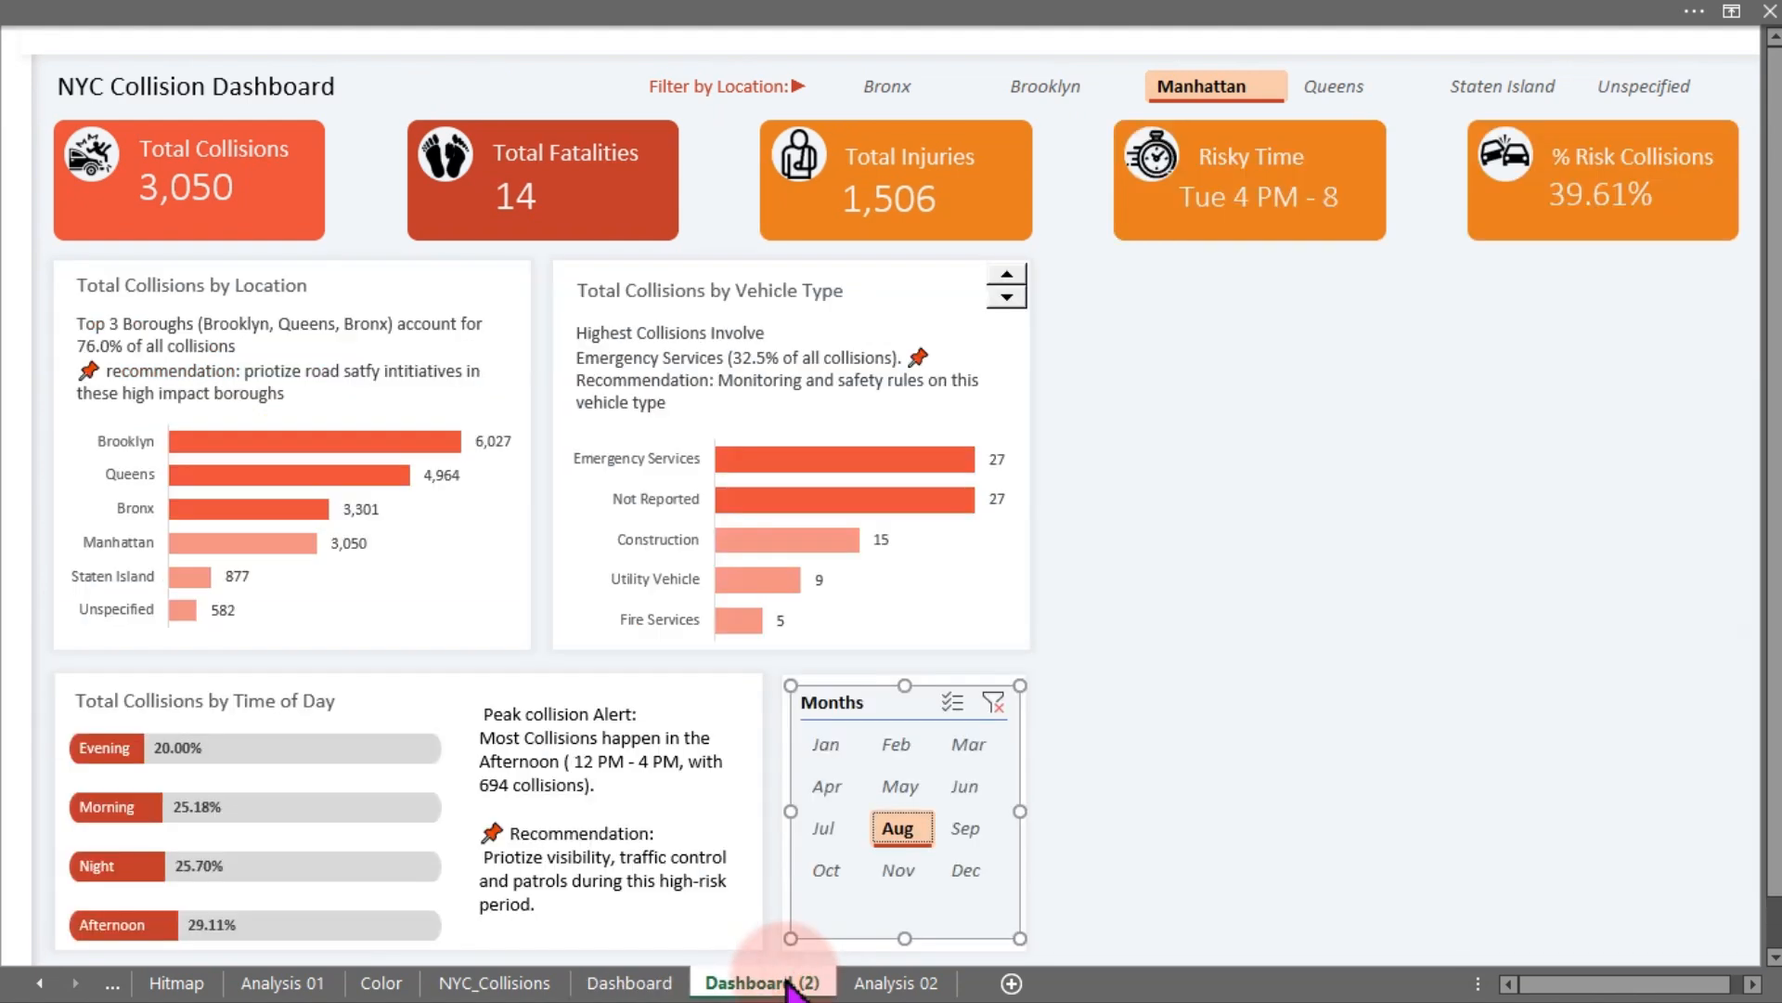
left_click(1213, 687)
left_click(891, 195)
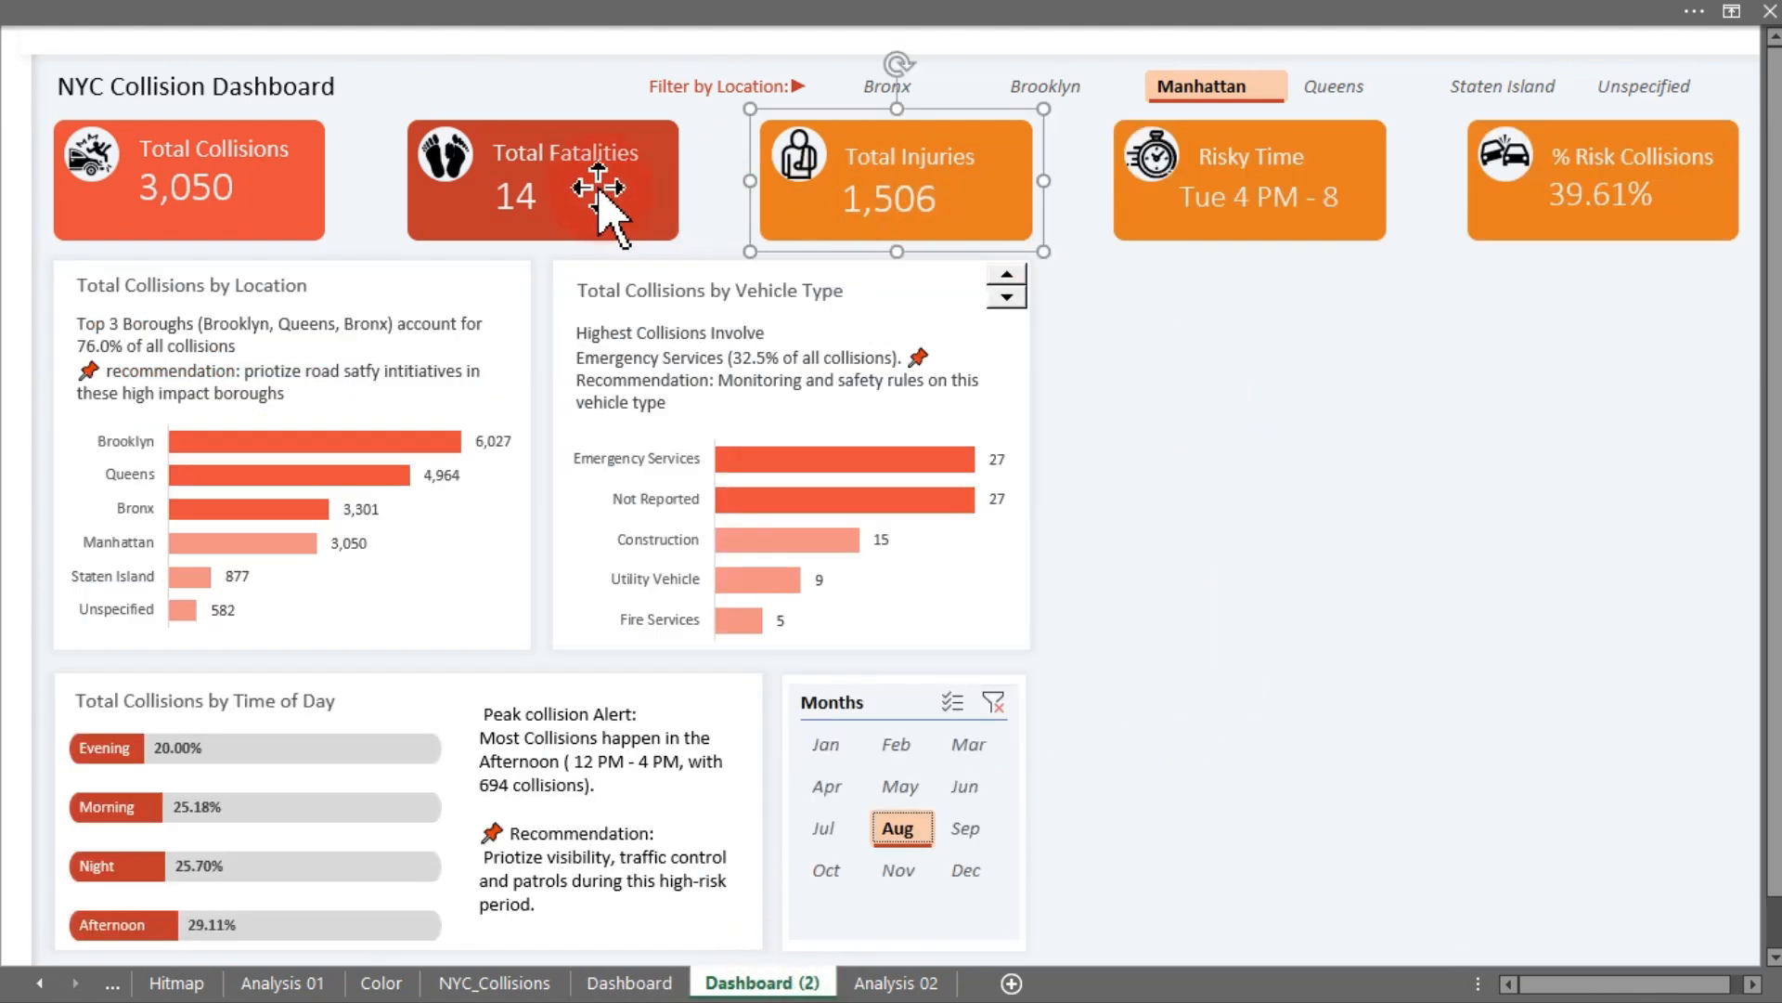
left_click(571, 177)
left_click(241, 206)
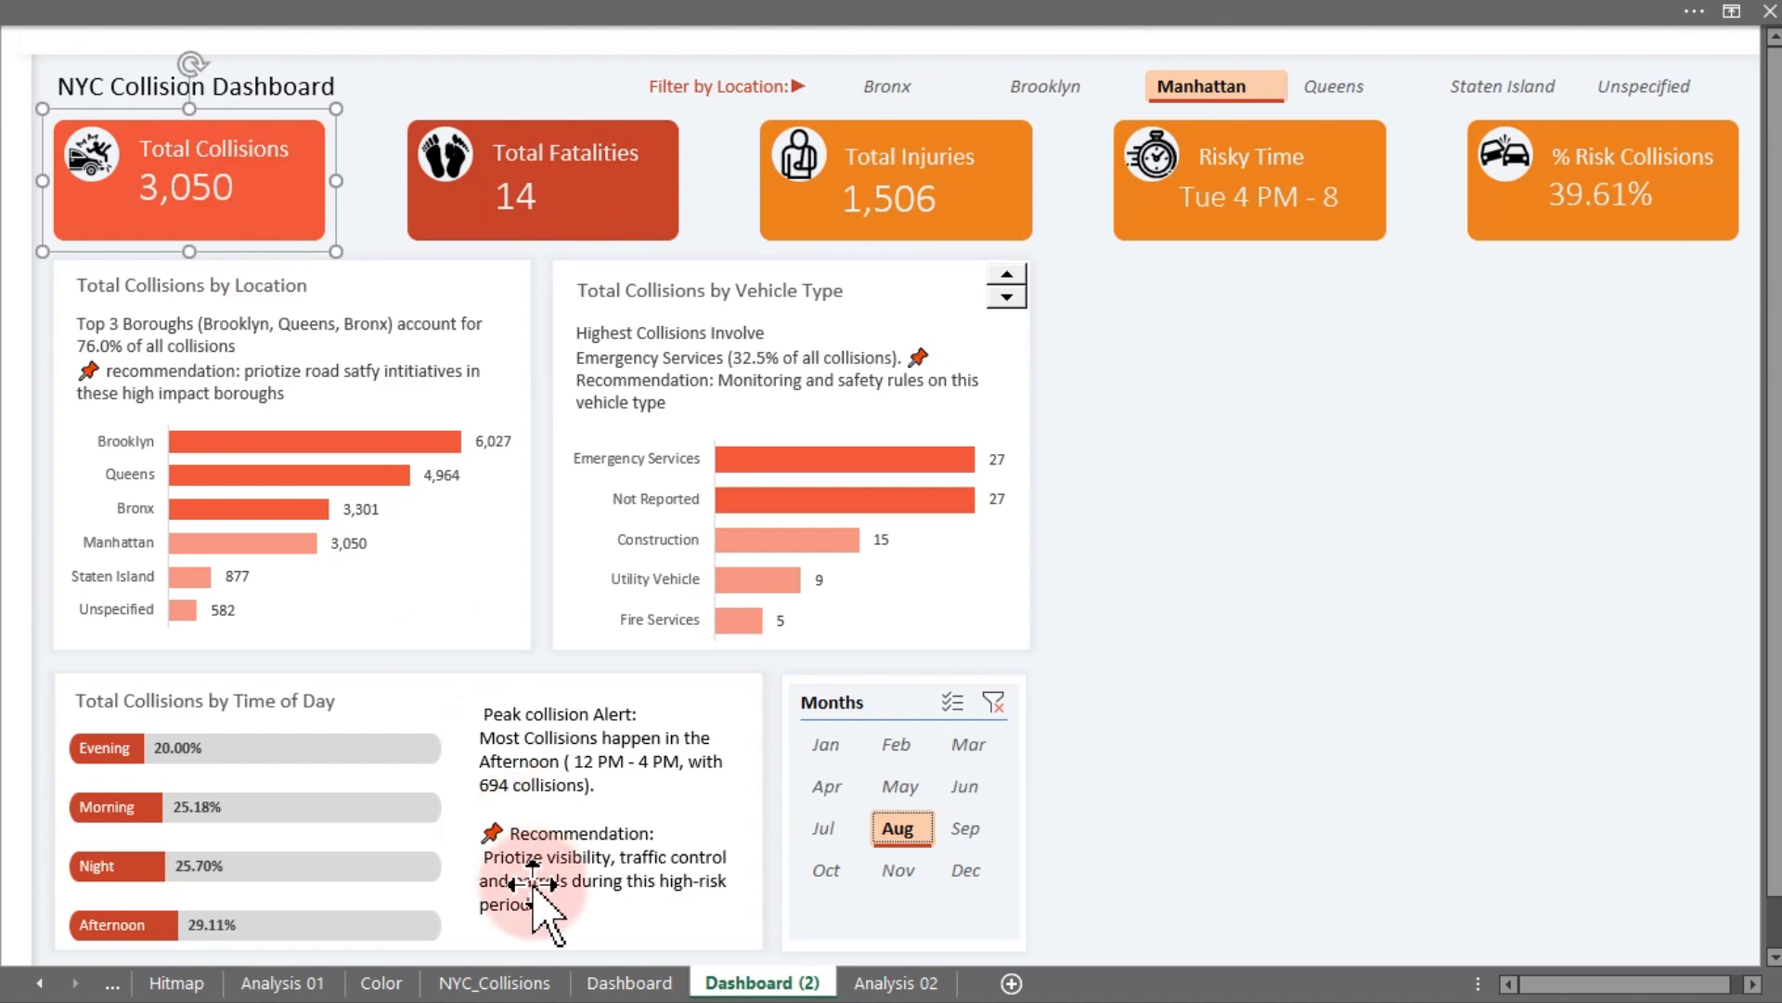
left_click(306, 986)
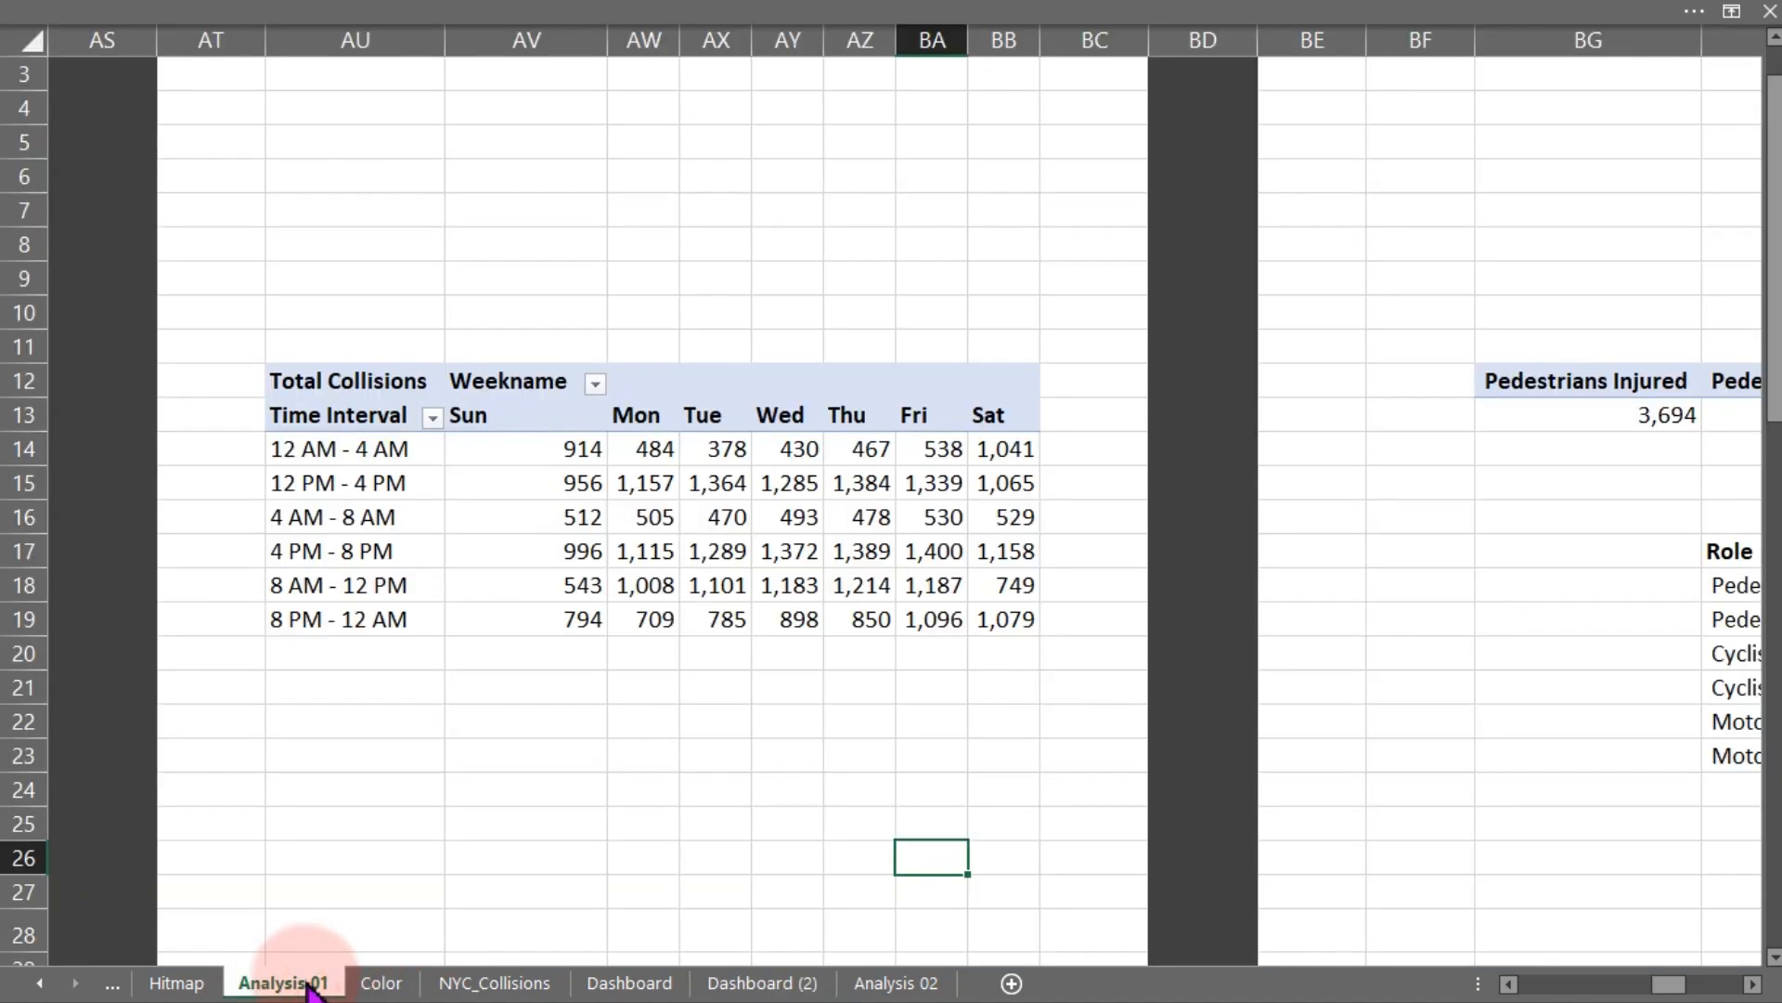
left_click(821, 991)
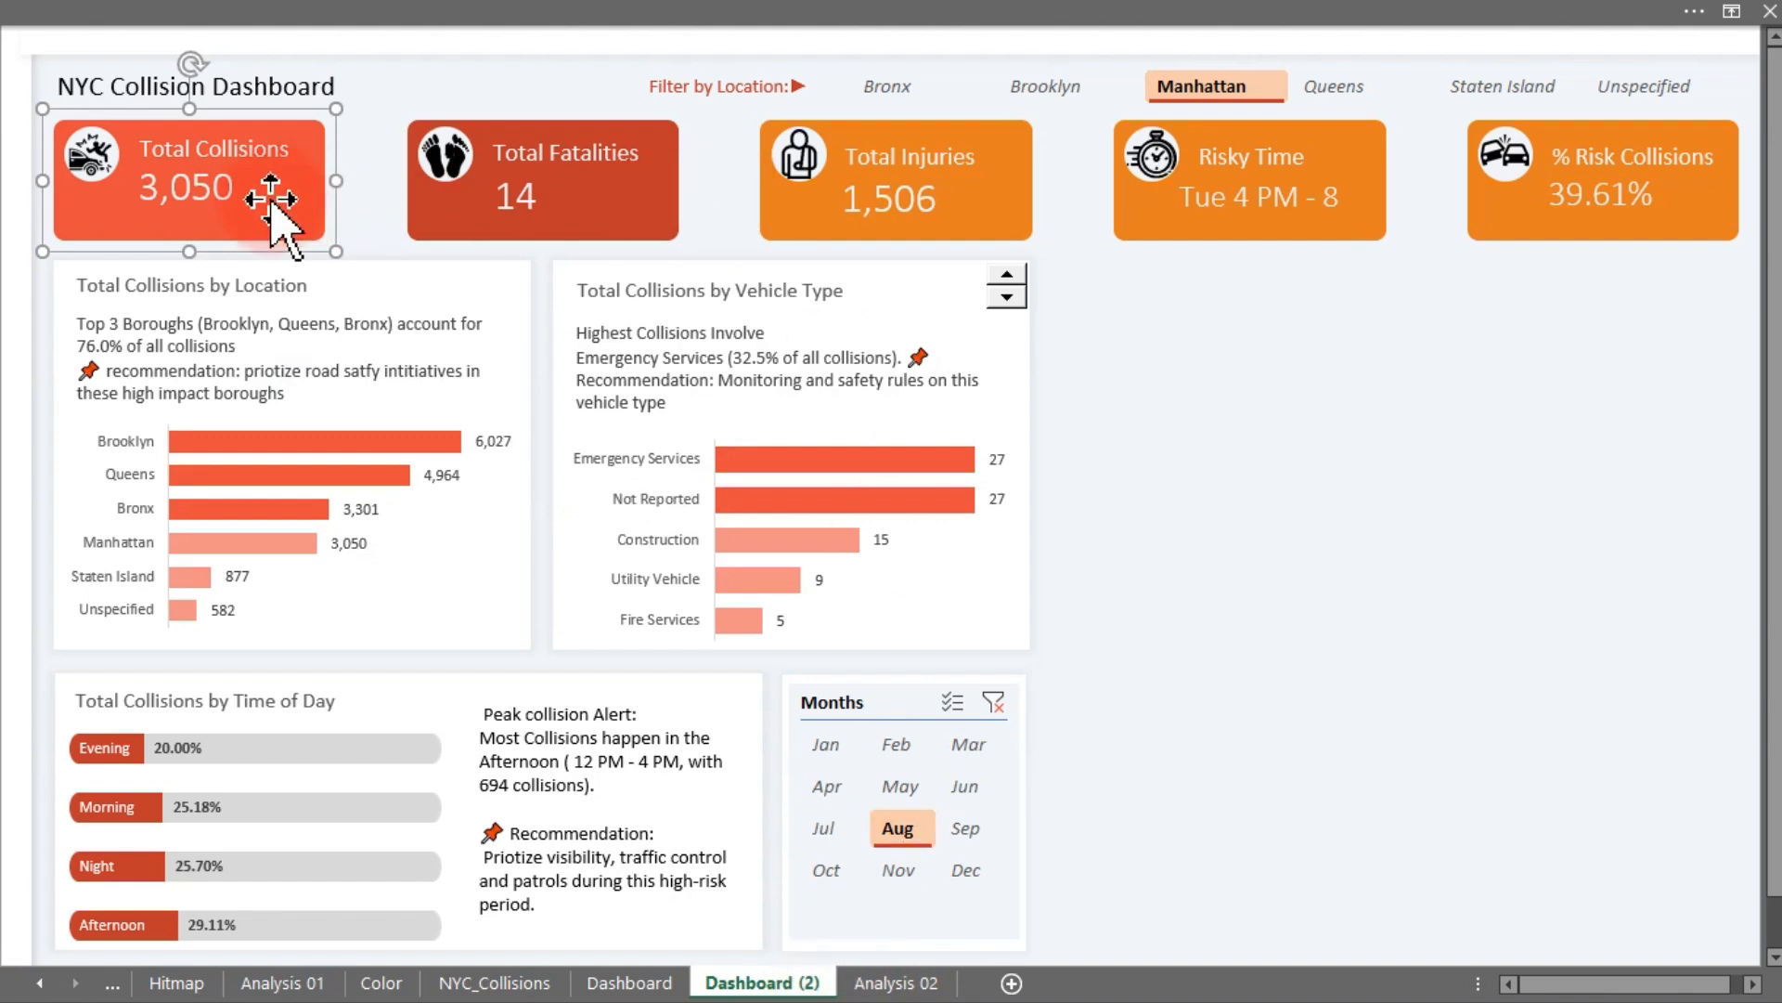
left_click(891, 984)
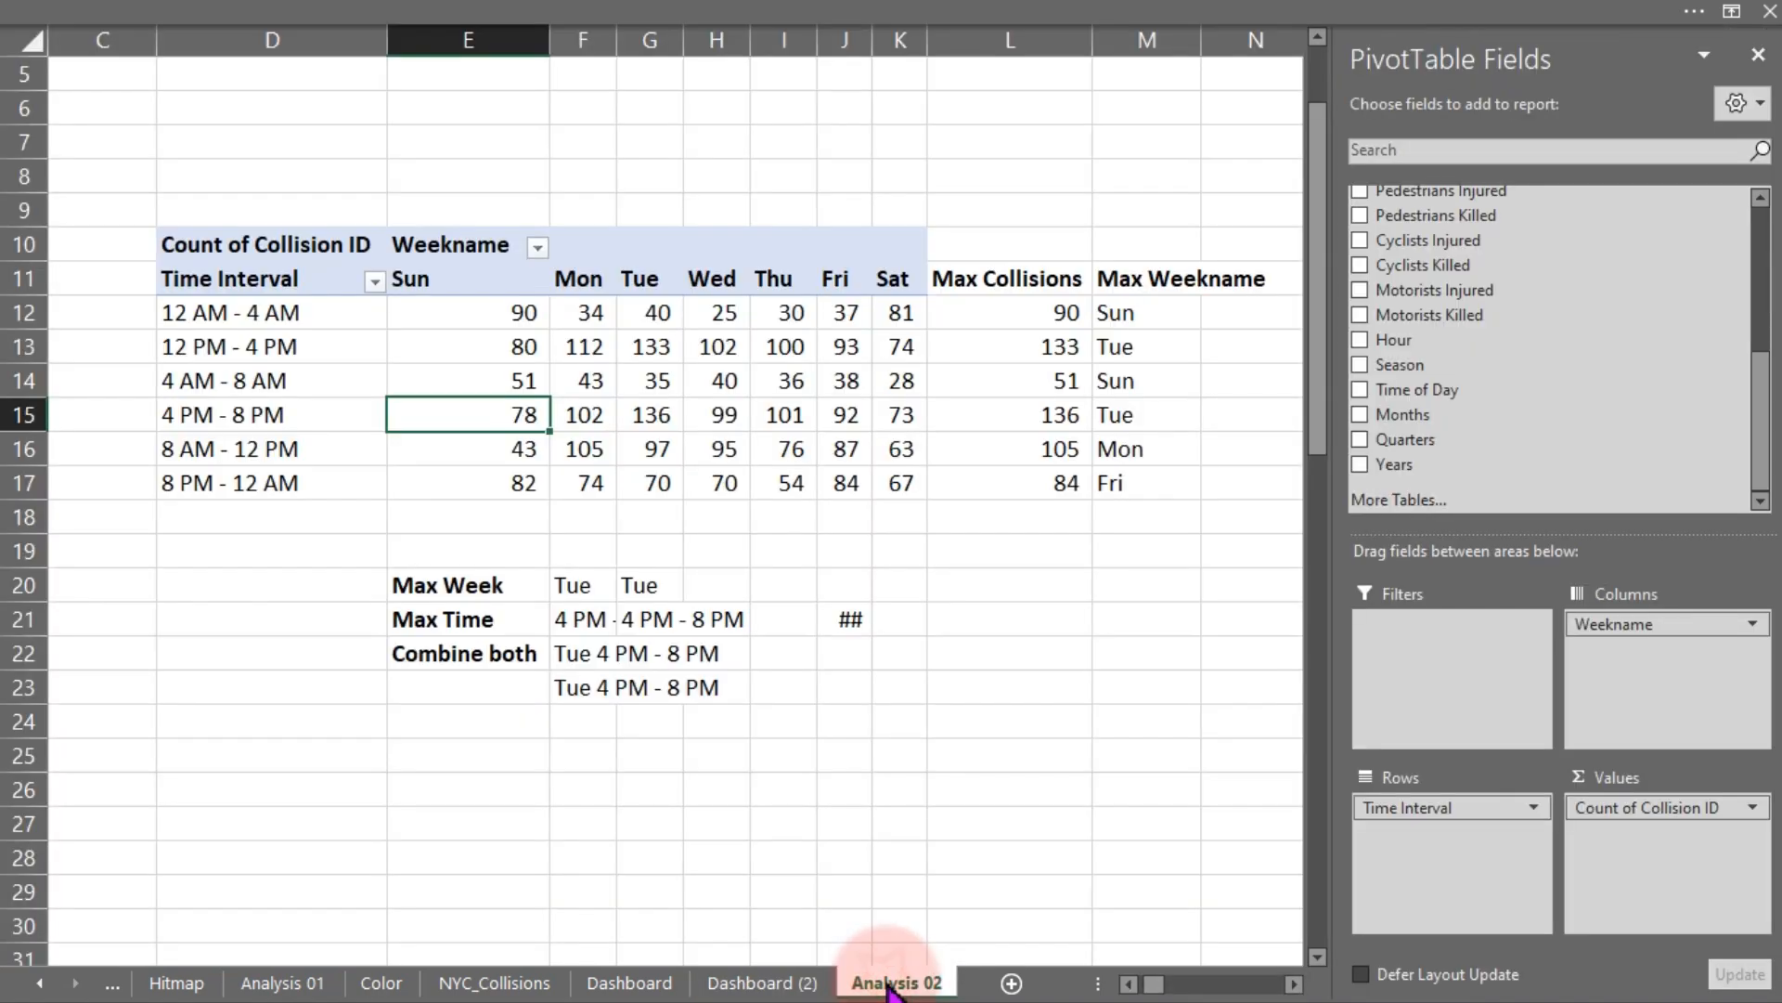
left_click(761, 982)
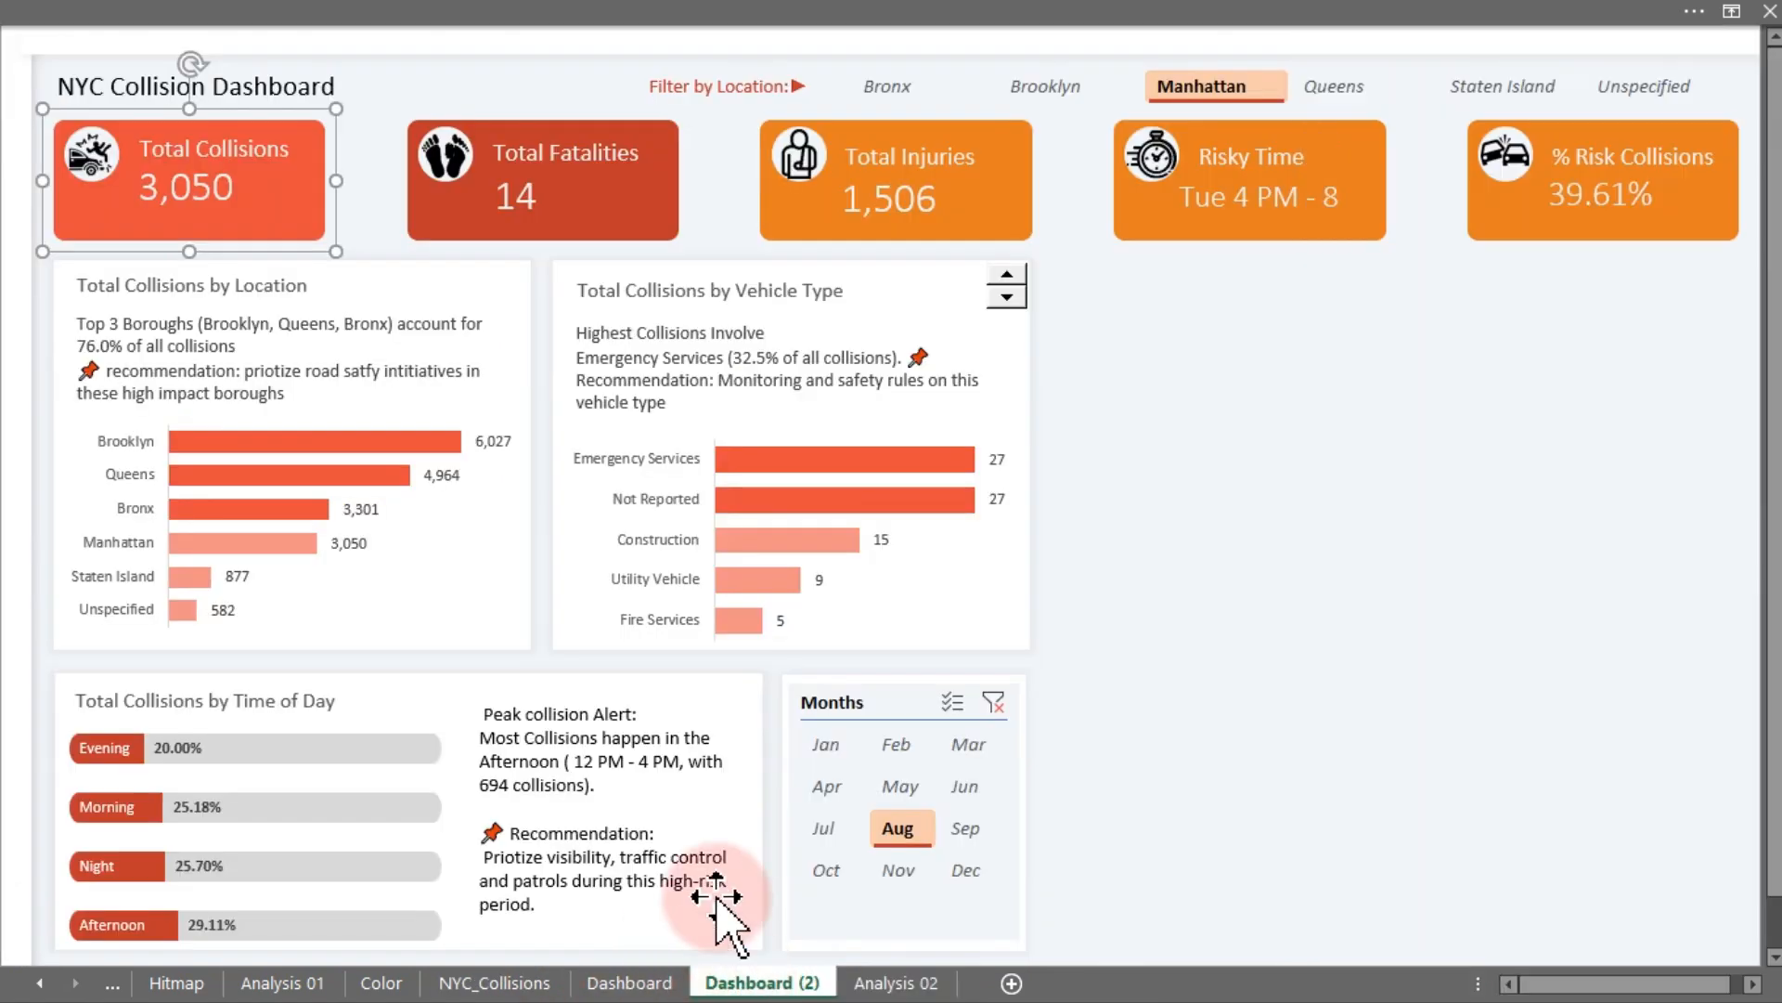
left_click(638, 982)
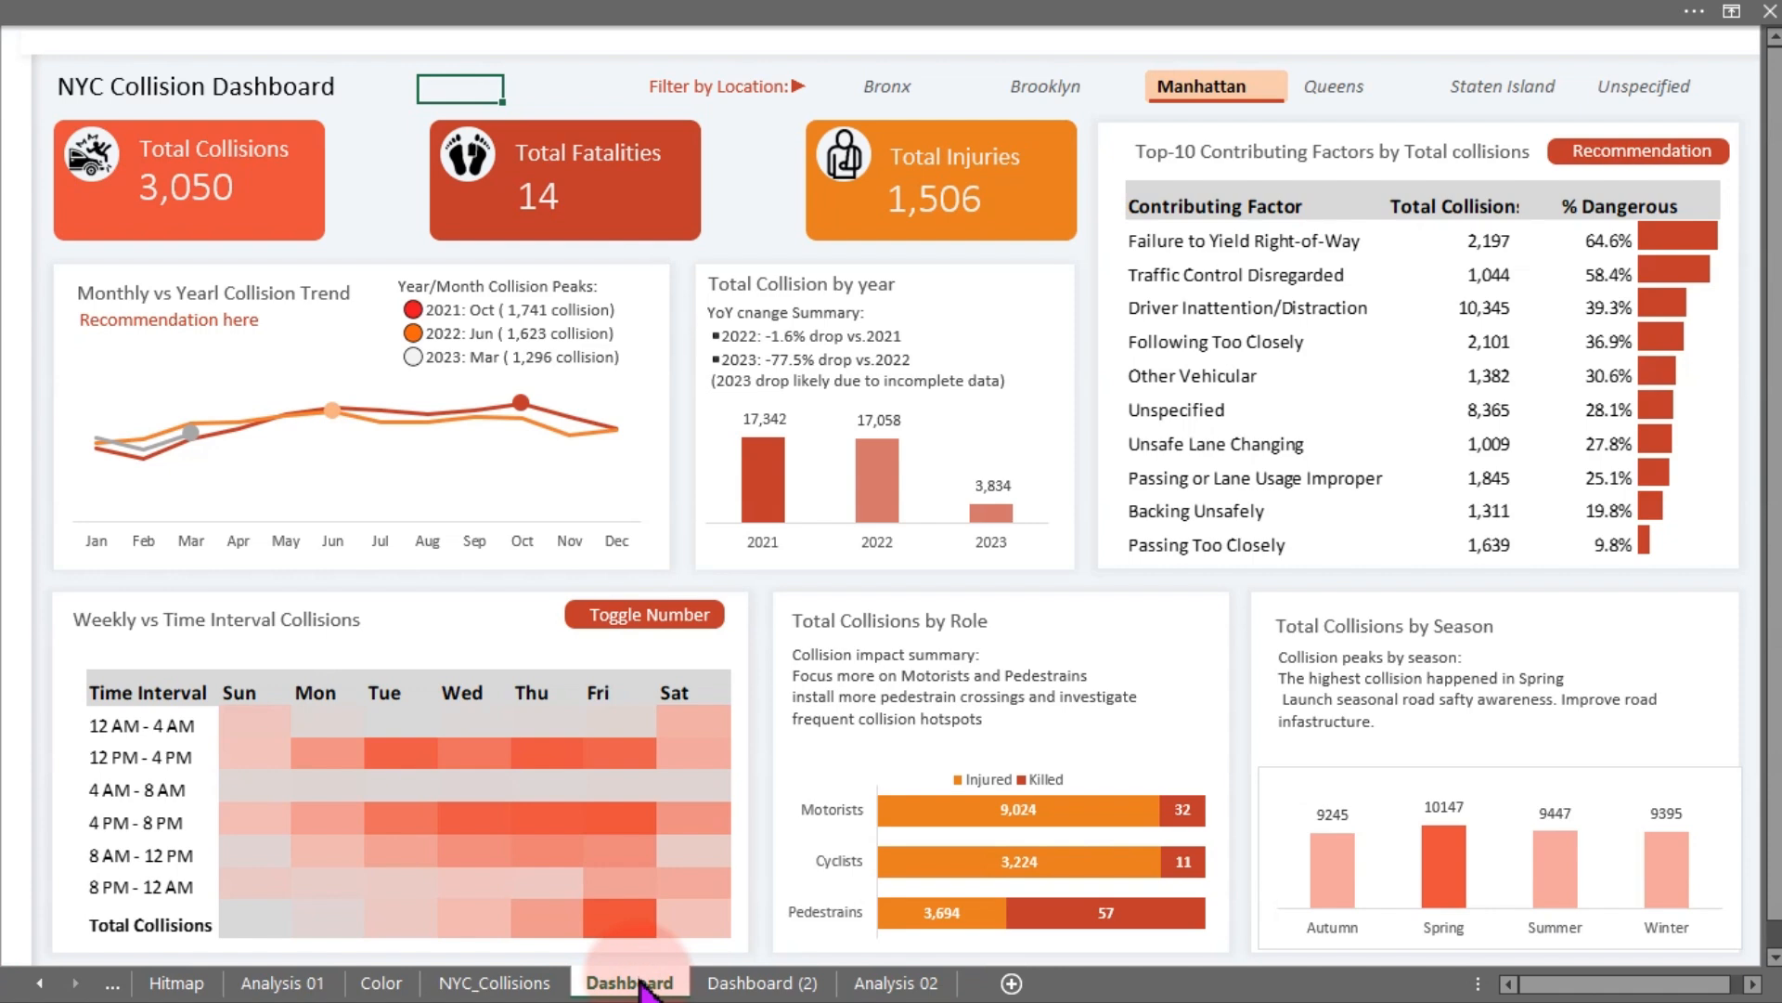
left_click(757, 982)
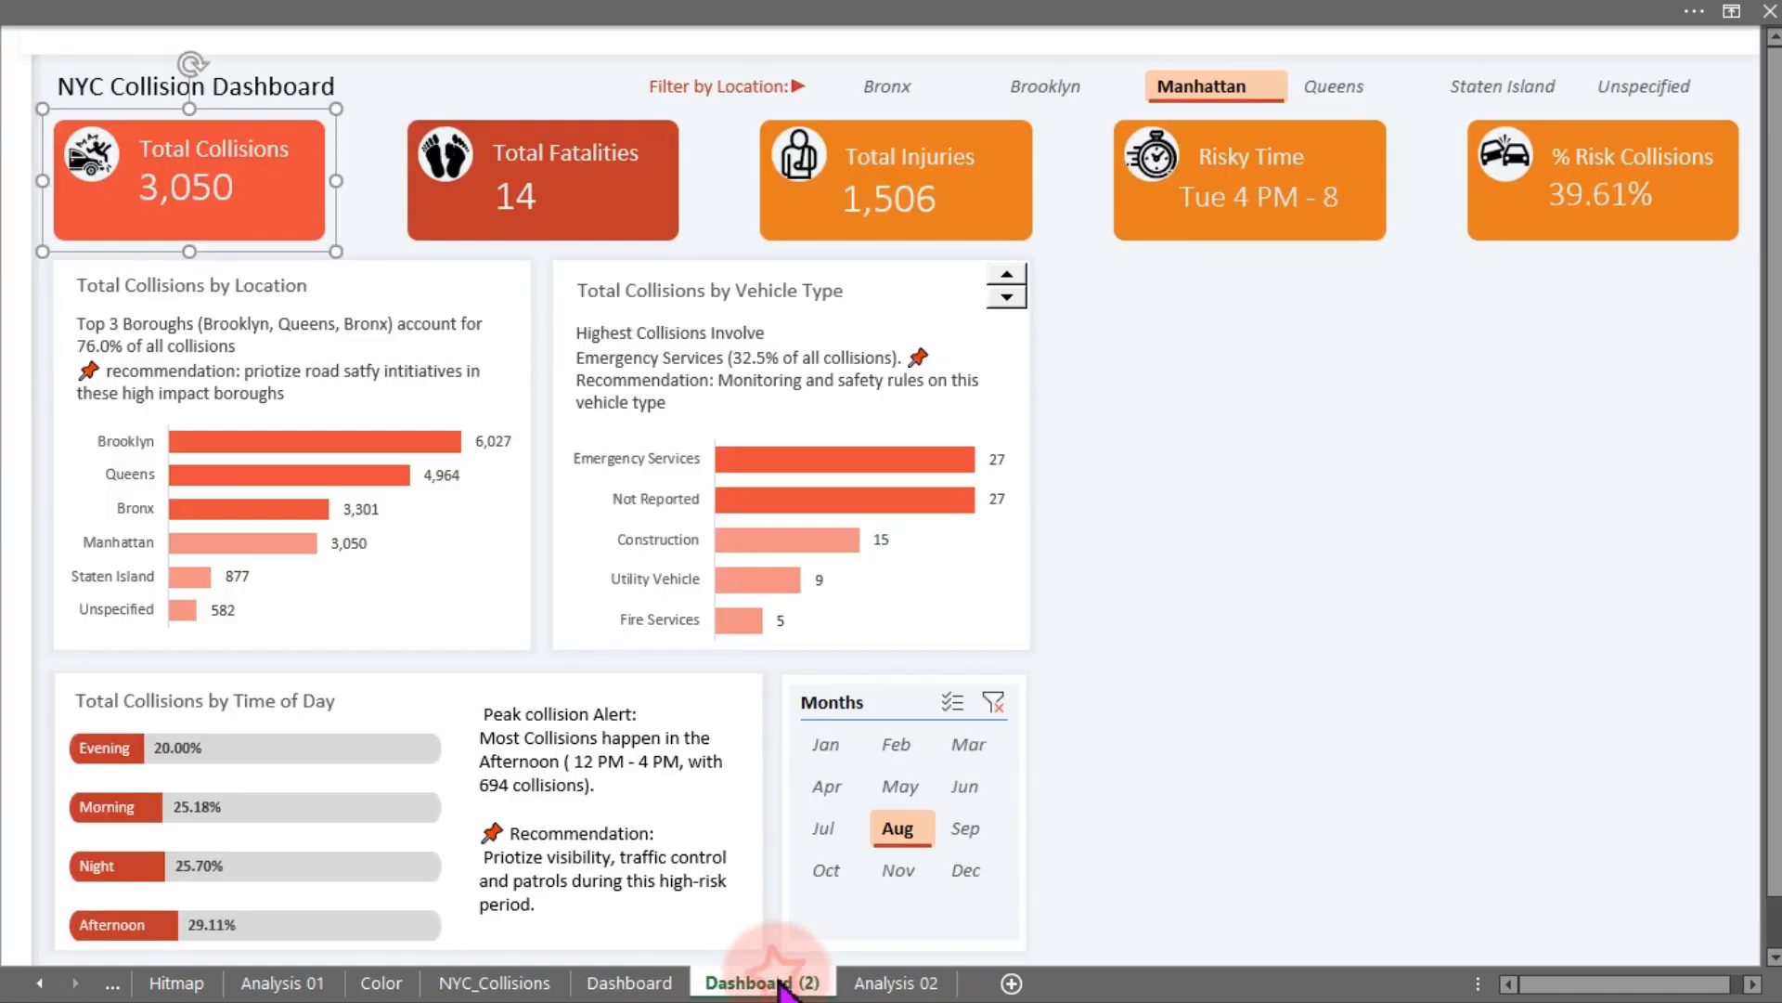
- Filter Dashboard (2) to March with the Months slicer and compare it against the original Dashboard sheet
left_click(967, 746)
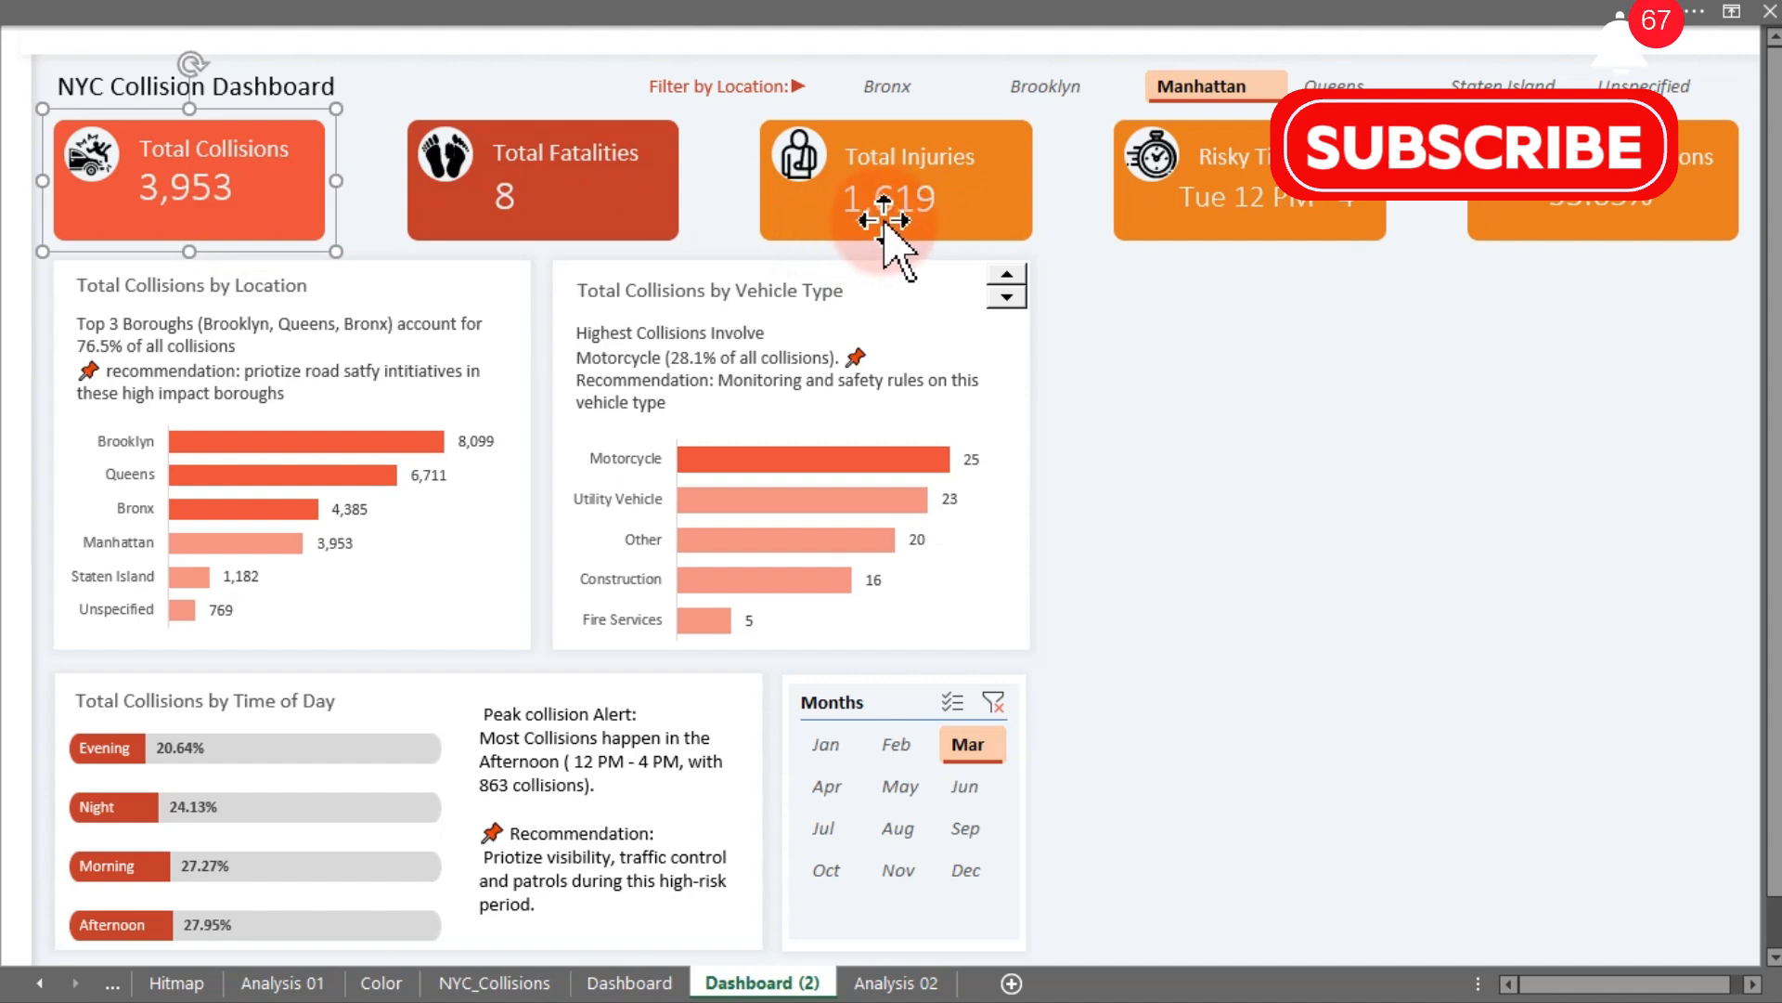
left_click(617, 984)
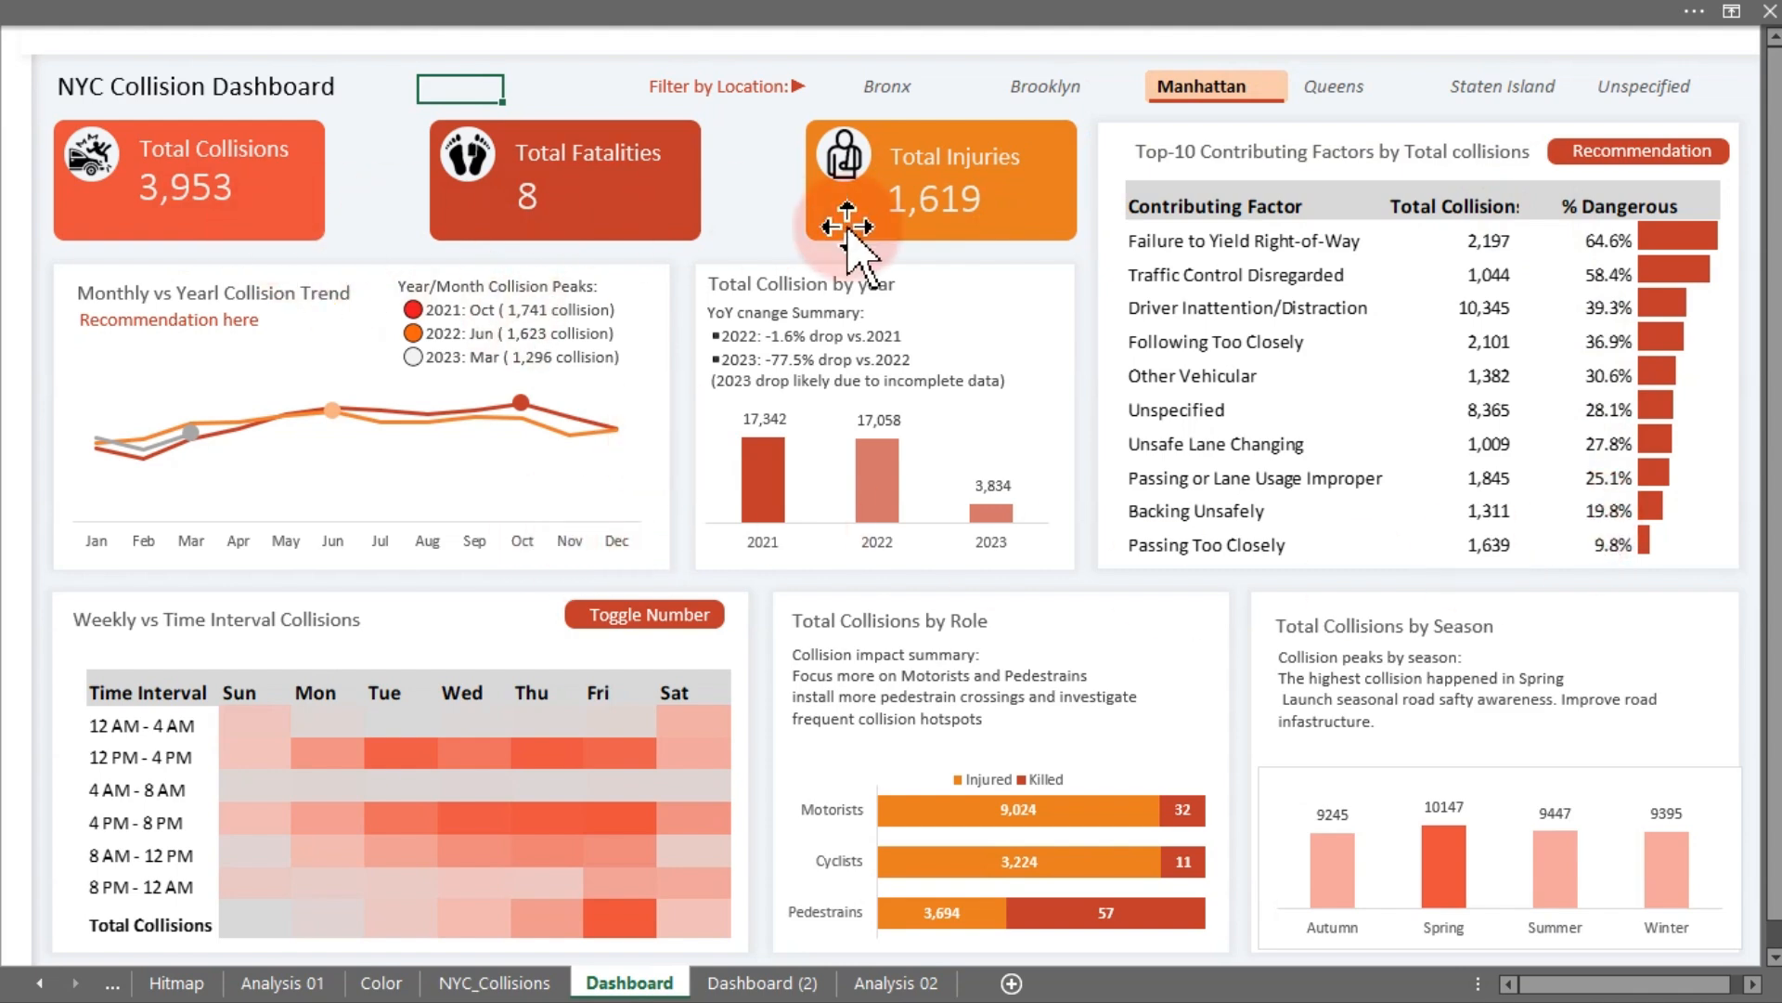
left_click(794, 982)
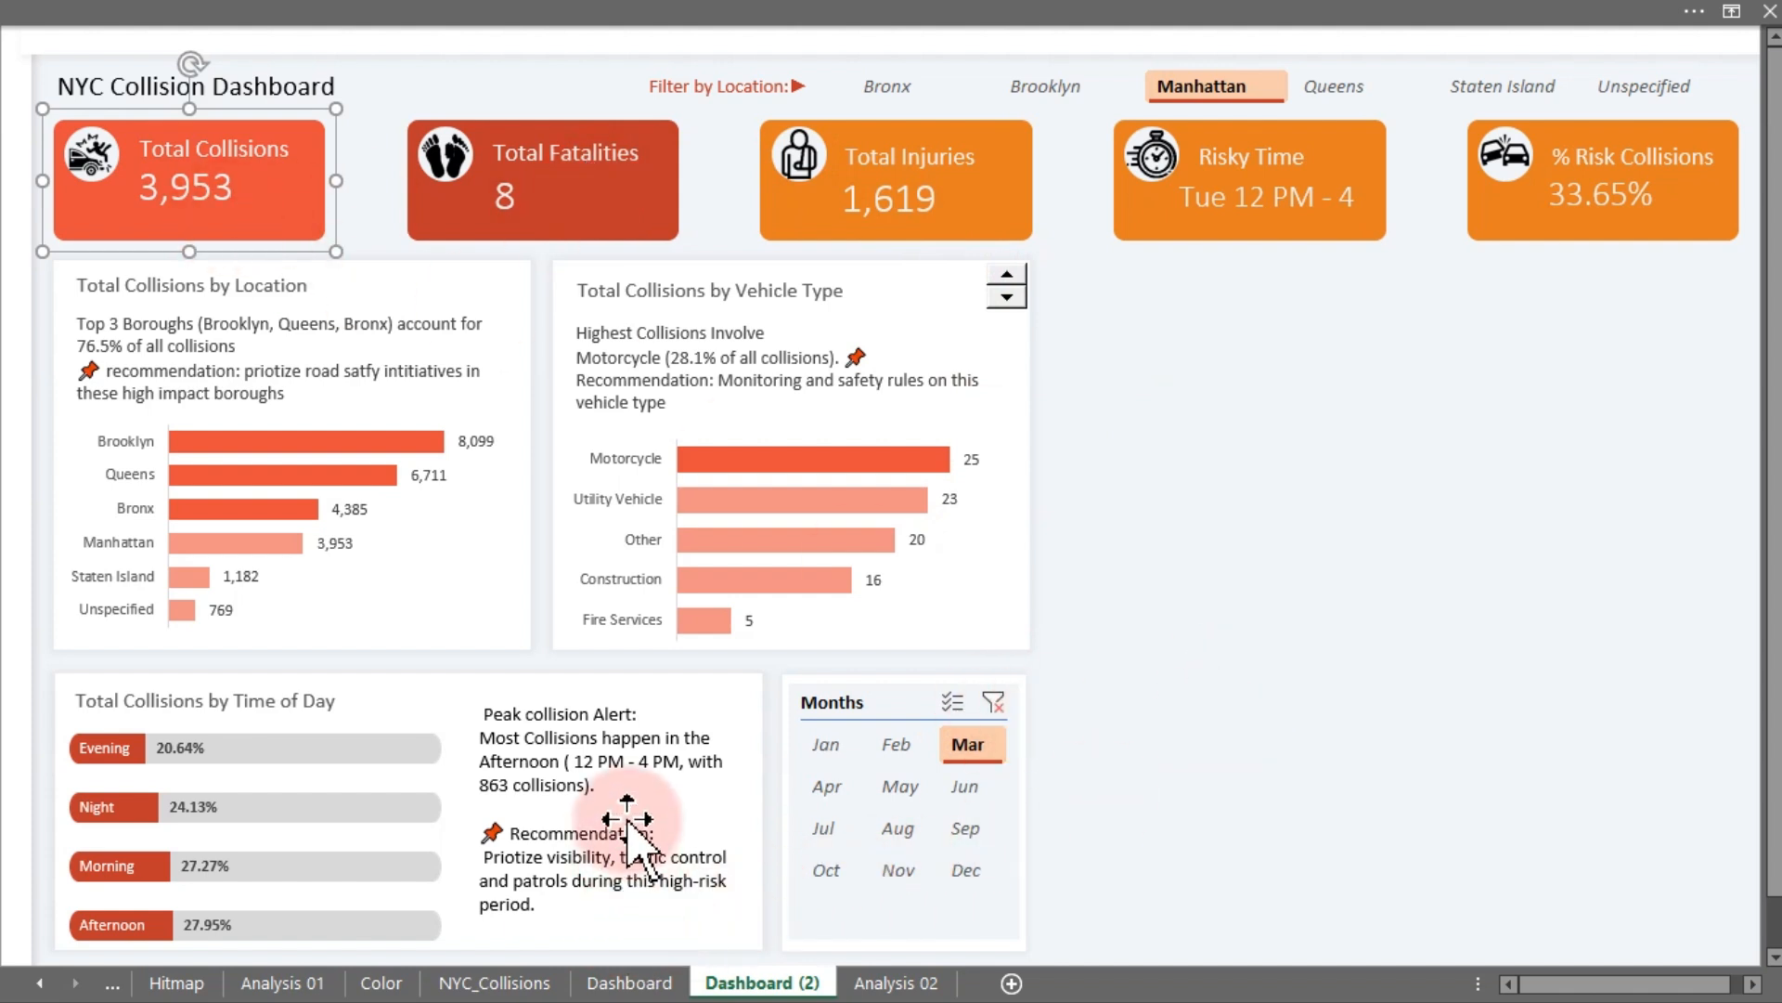
- Check the Analysis 02 pivot table values under the March filter
left_click(632, 345)
mouse_move(218, 9)
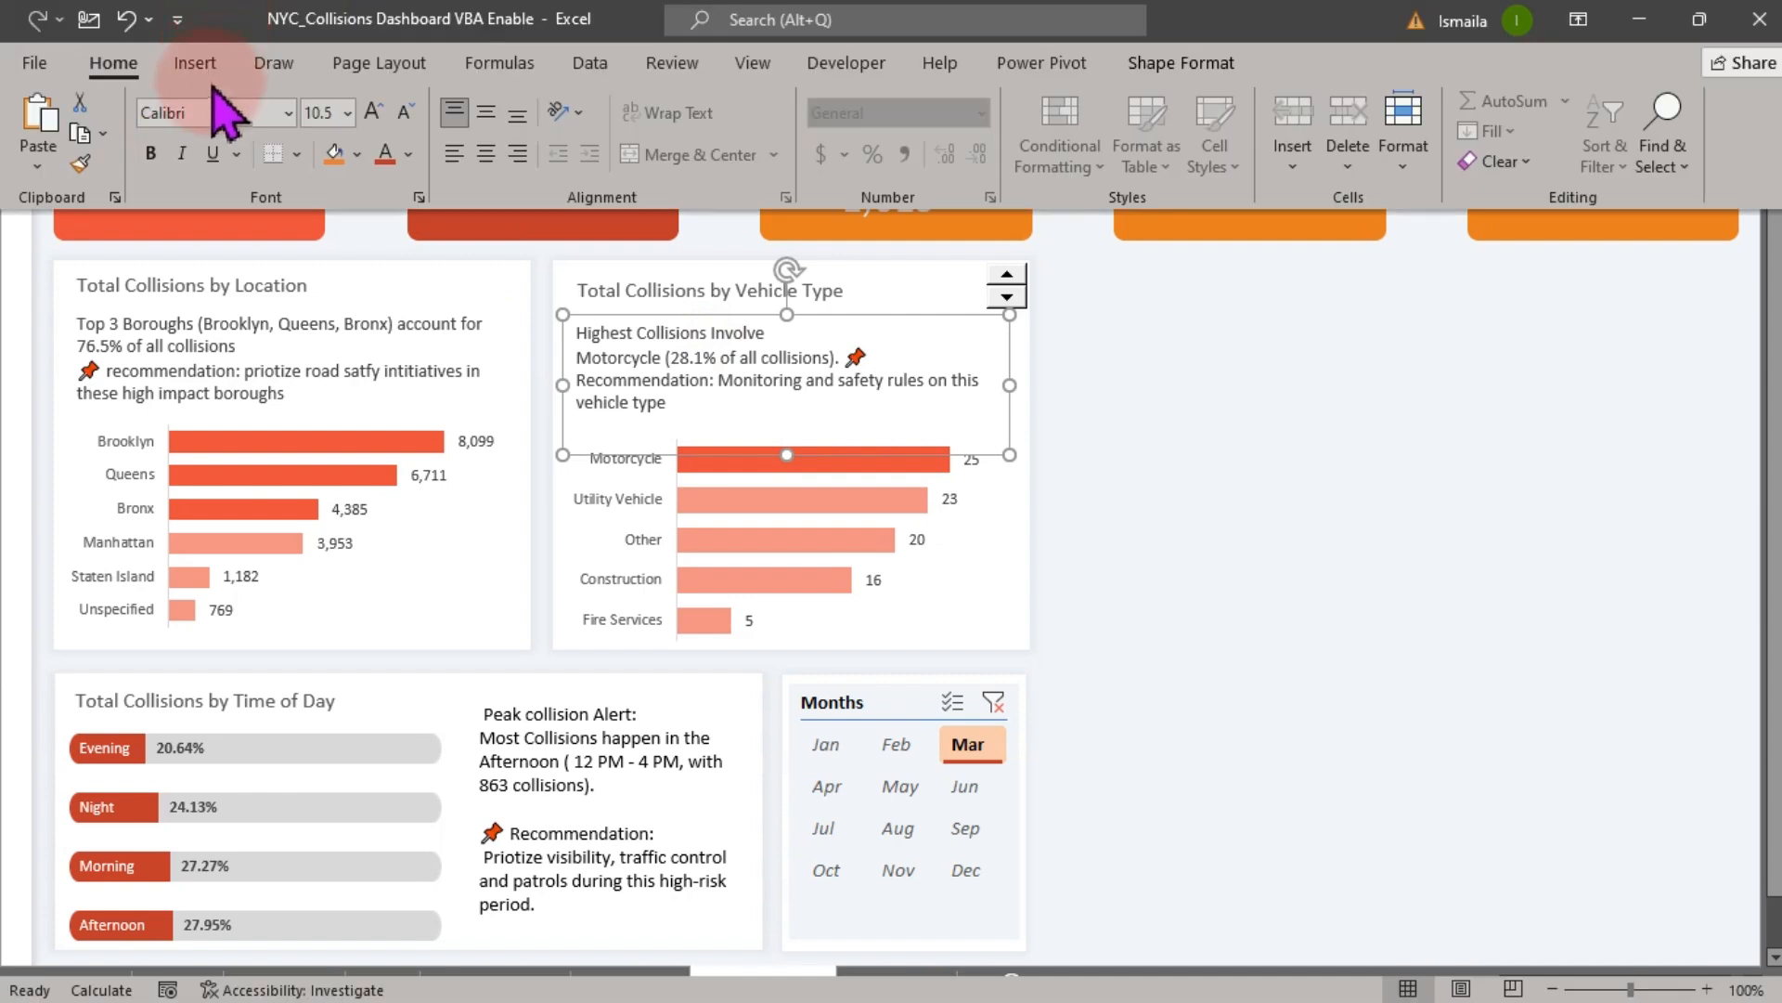
left_click(79, 163)
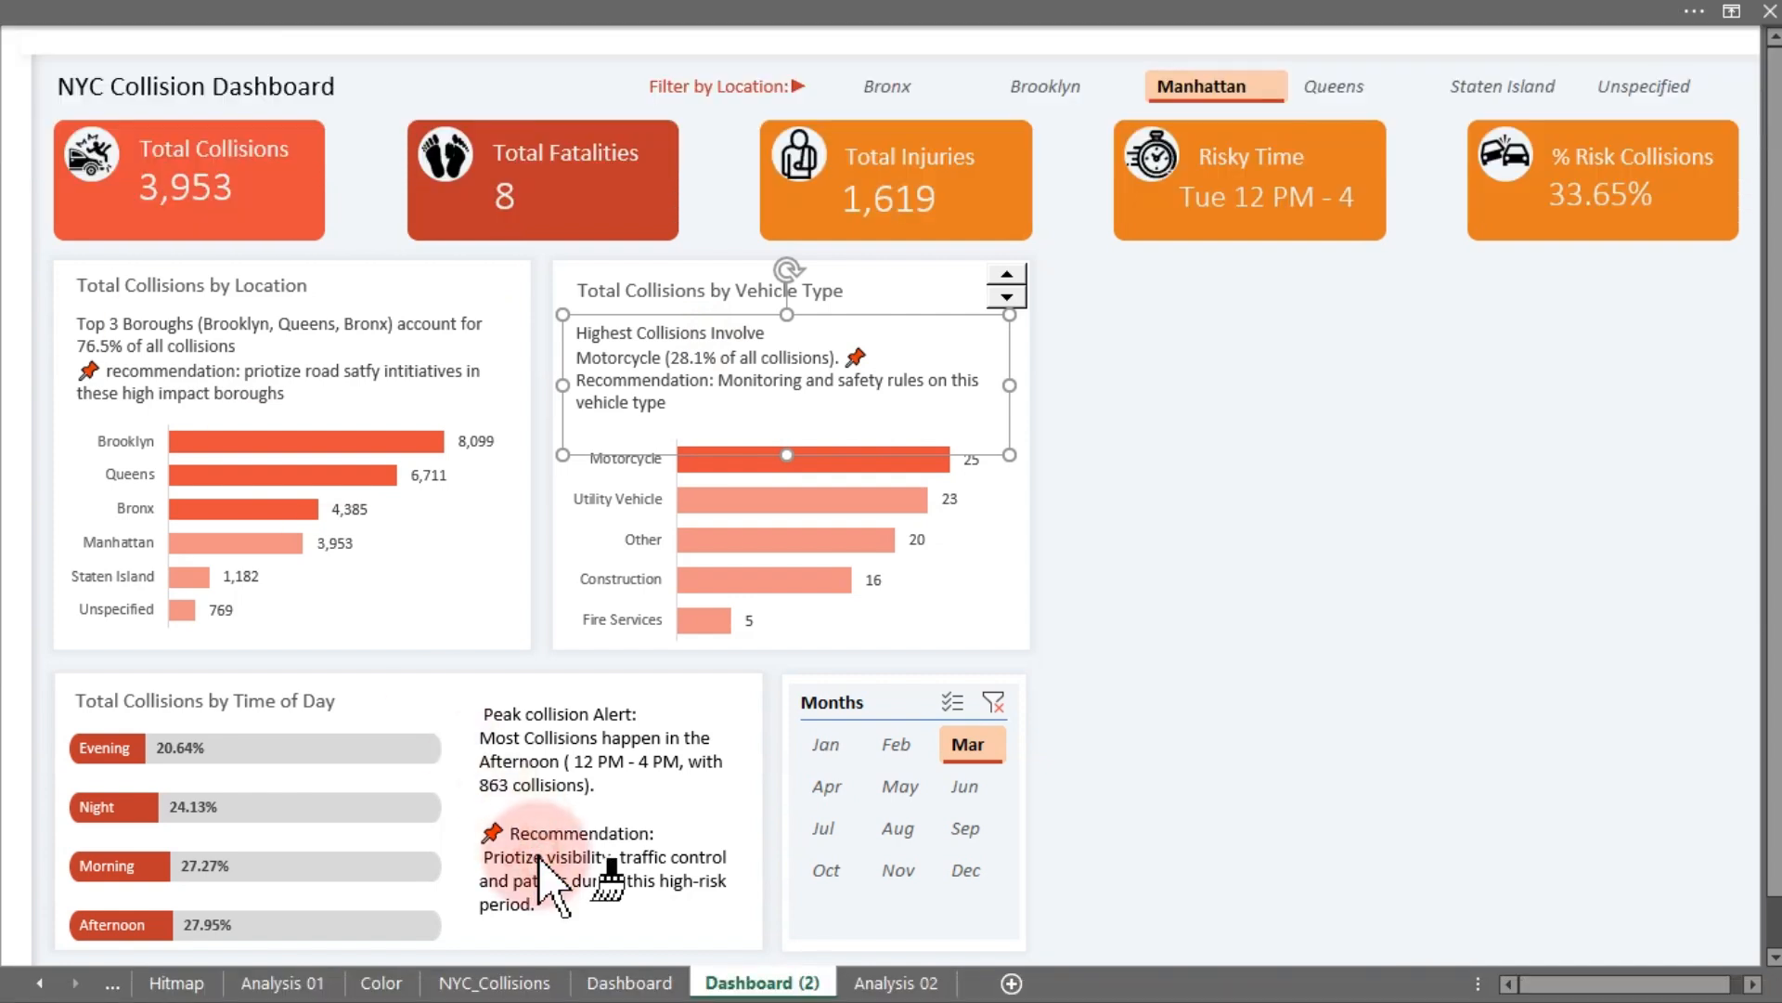
left_click(541, 862)
left_click(1290, 743)
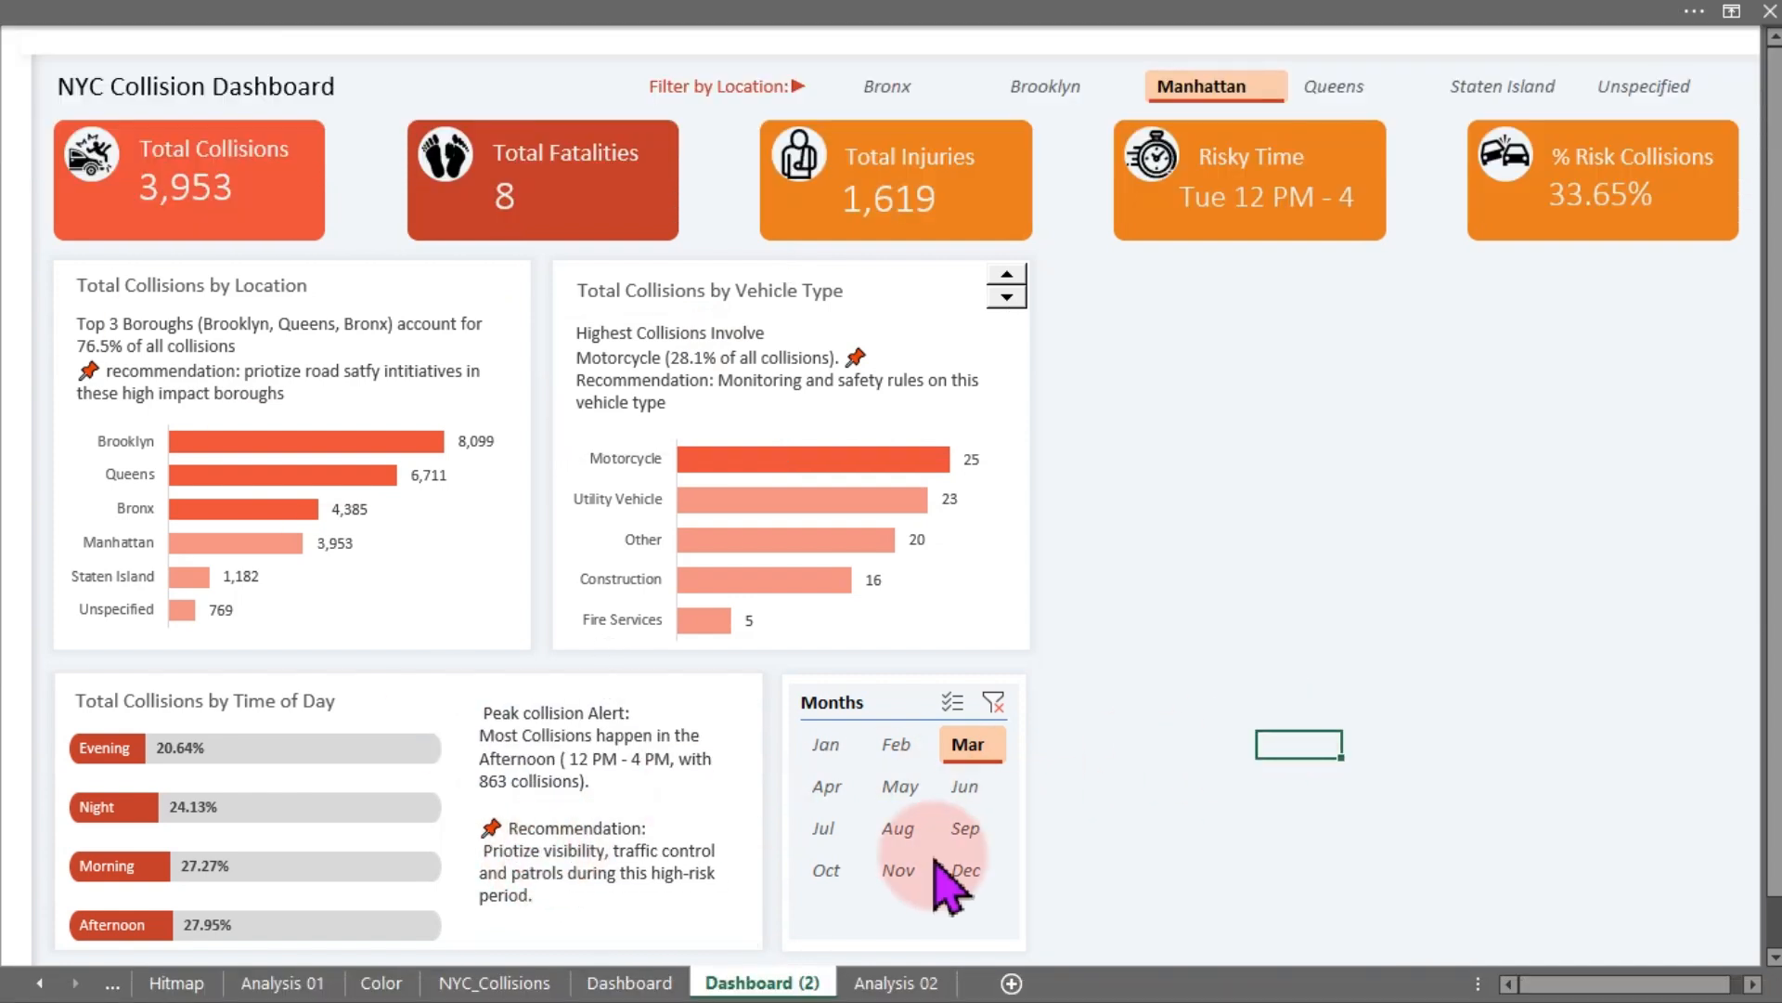
left_click(886, 982)
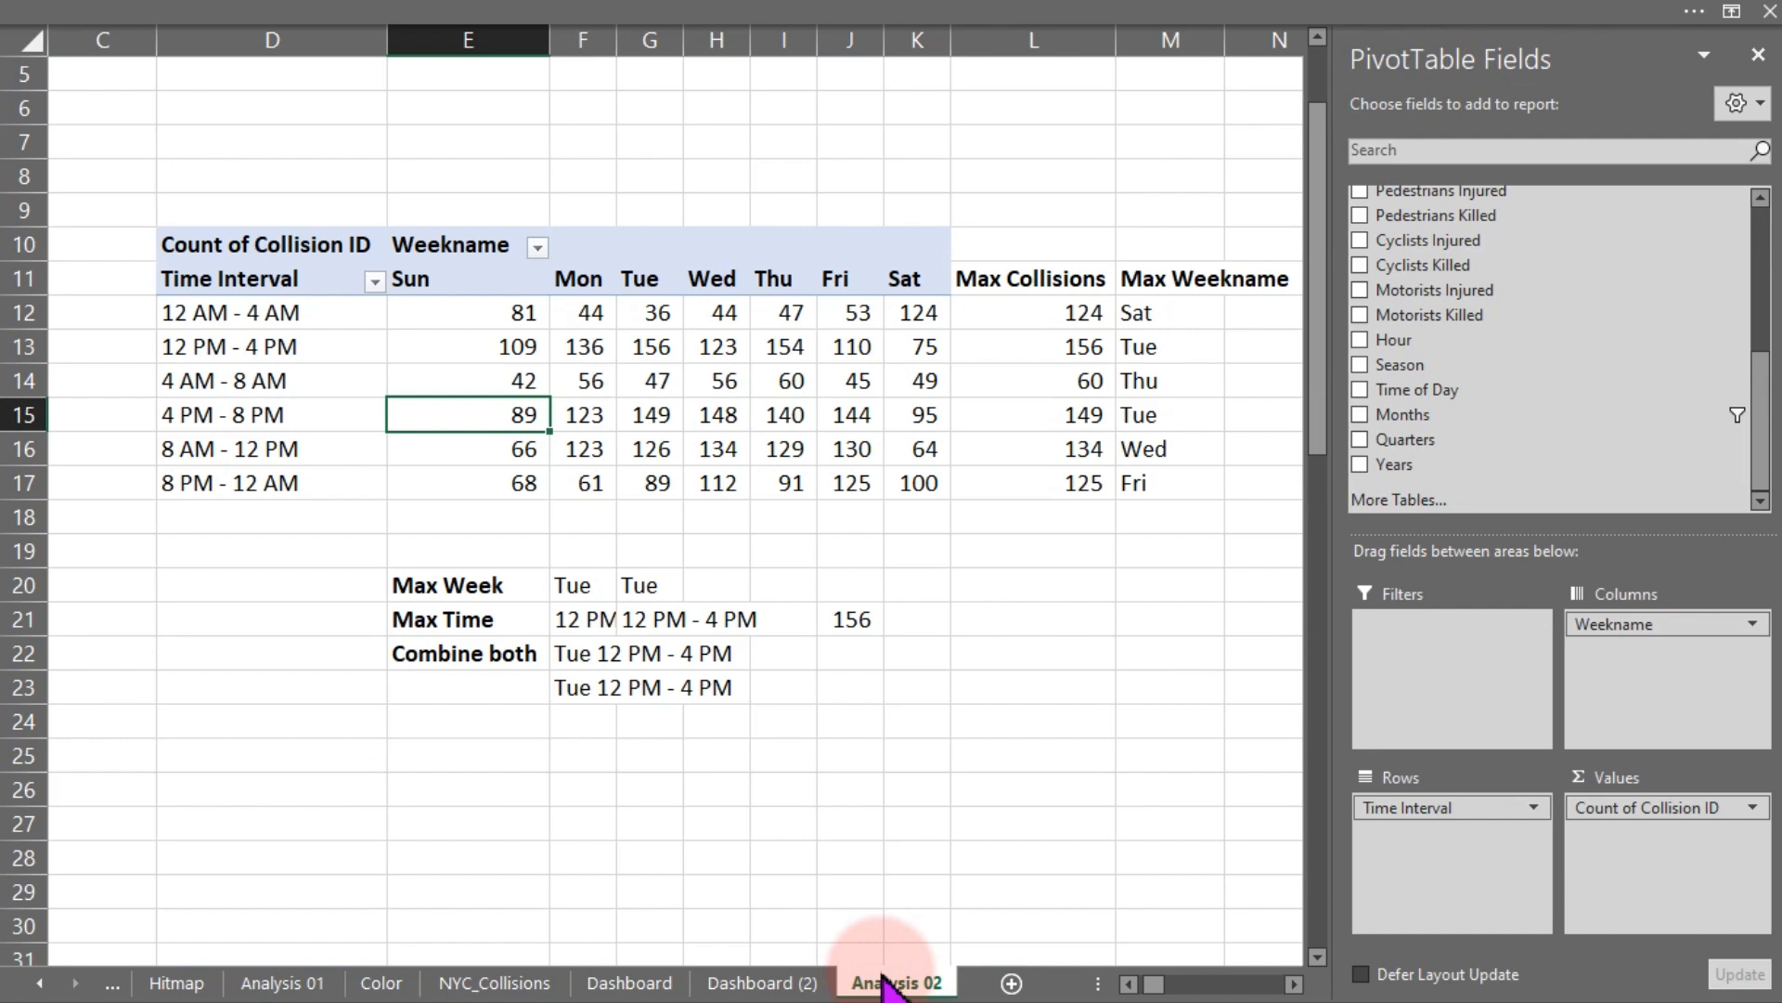
- Switch to the OneNote layout sketch to review the planned Top-10 streets panel, then return to Excel
left_click(776, 982)
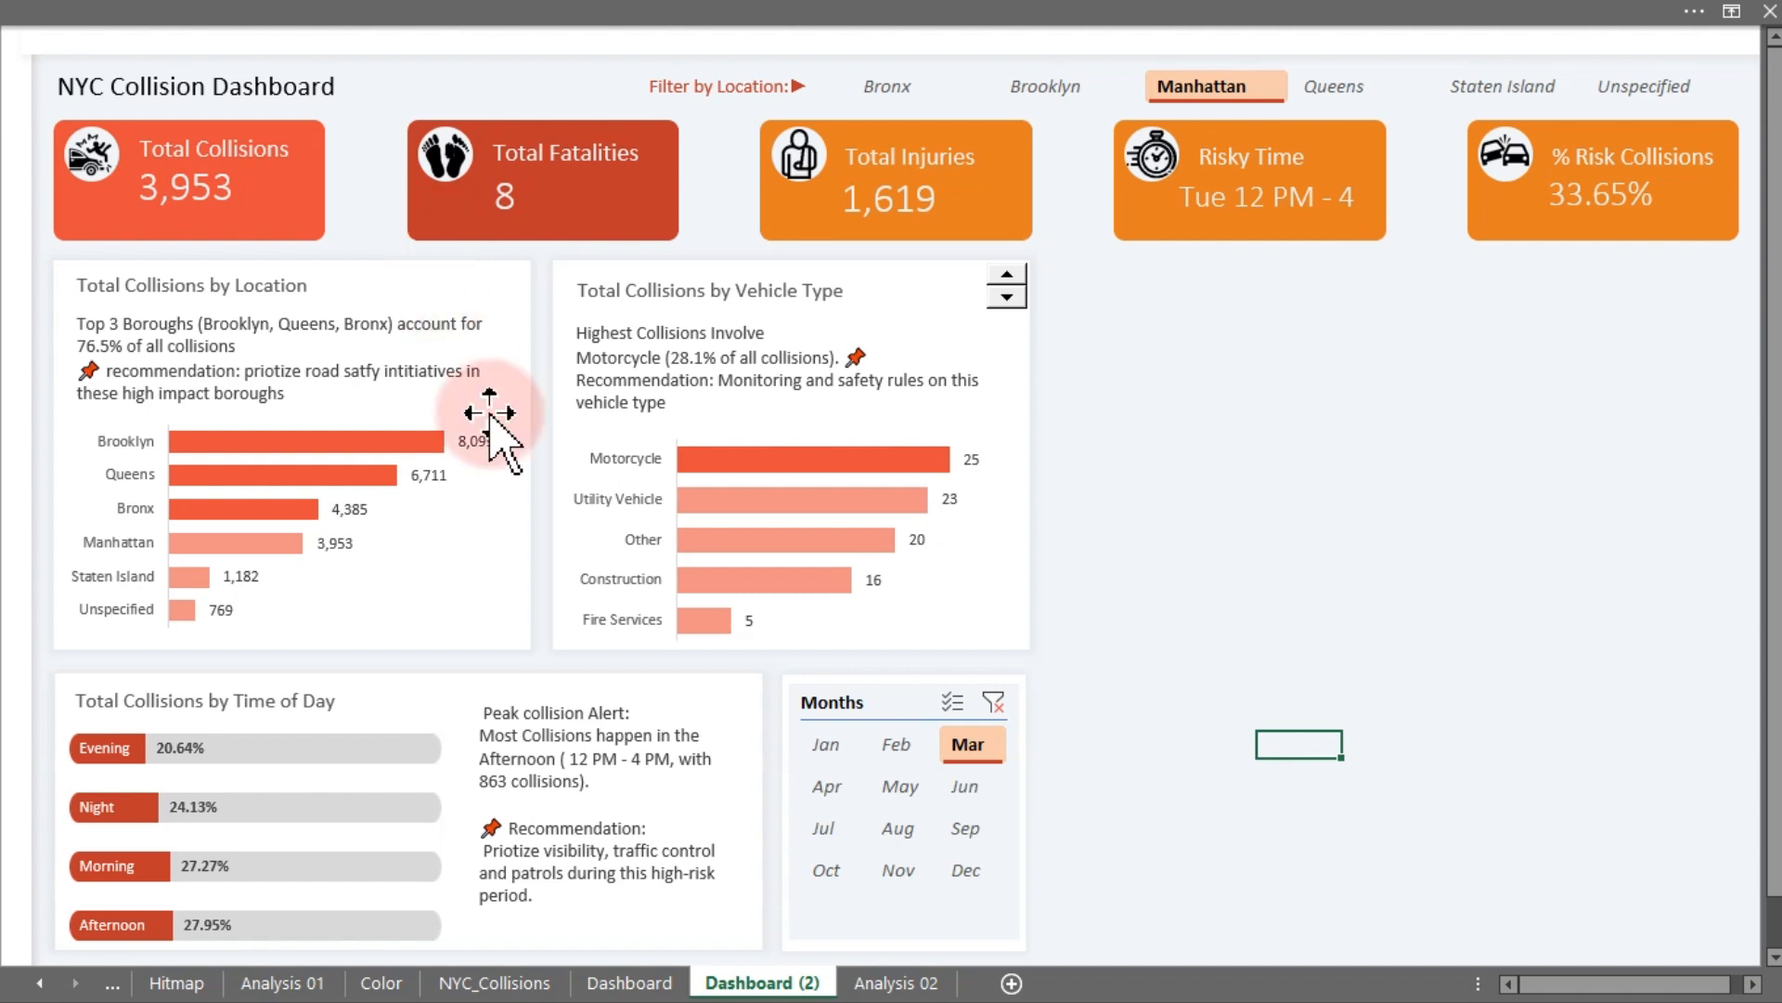
left_click(896, 787)
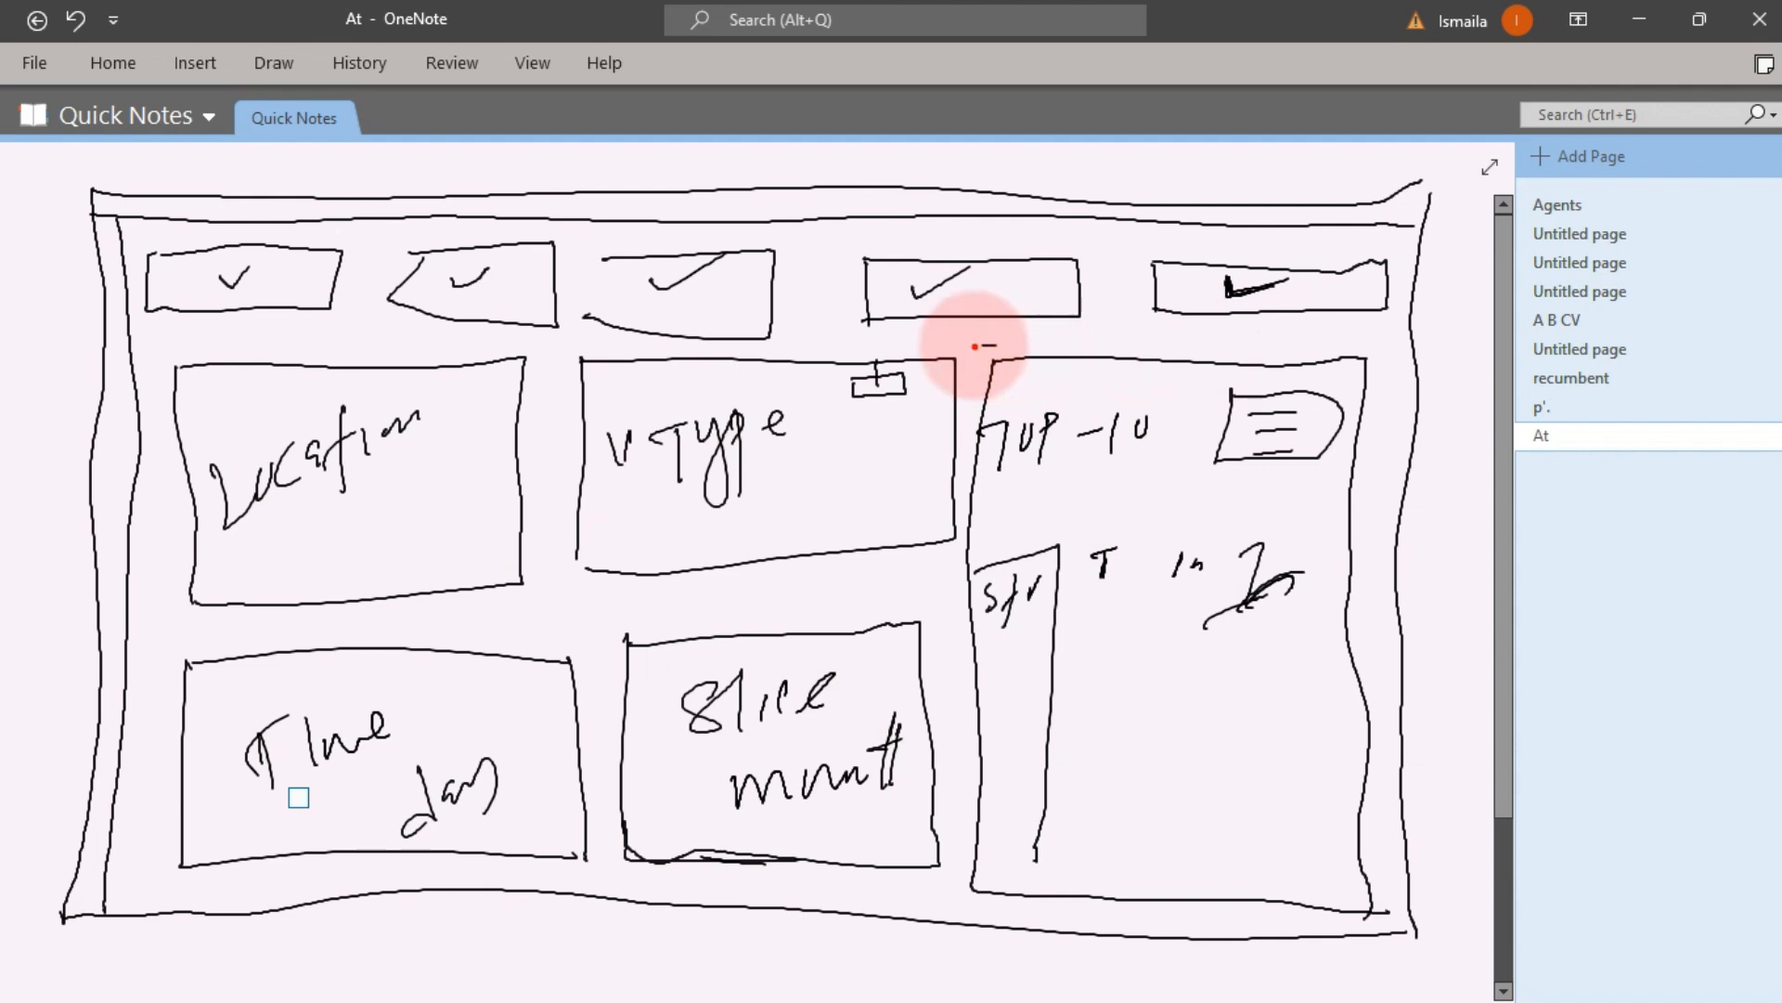
mouse_move(974, 346)
left_mouse_down()
mouse_move(1294, 836)
mouse_move(1352, 907)
mouse_move(1372, 905)
left_mouse_up()
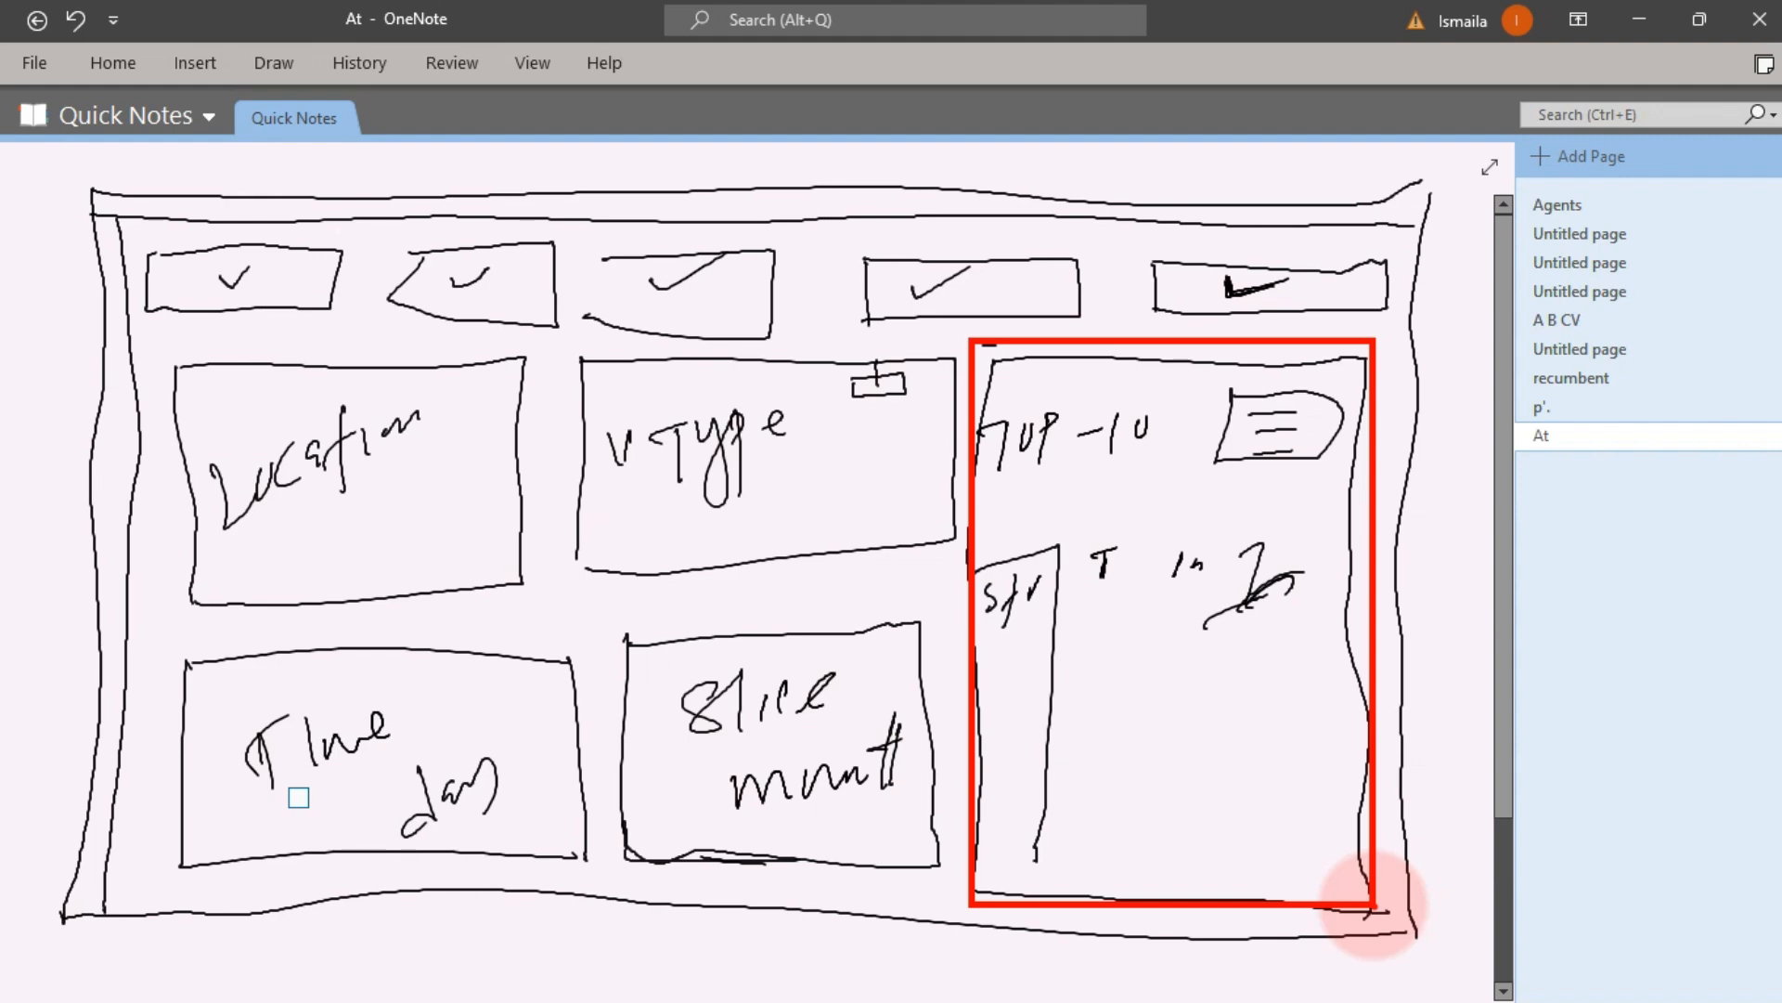
key("Escape")
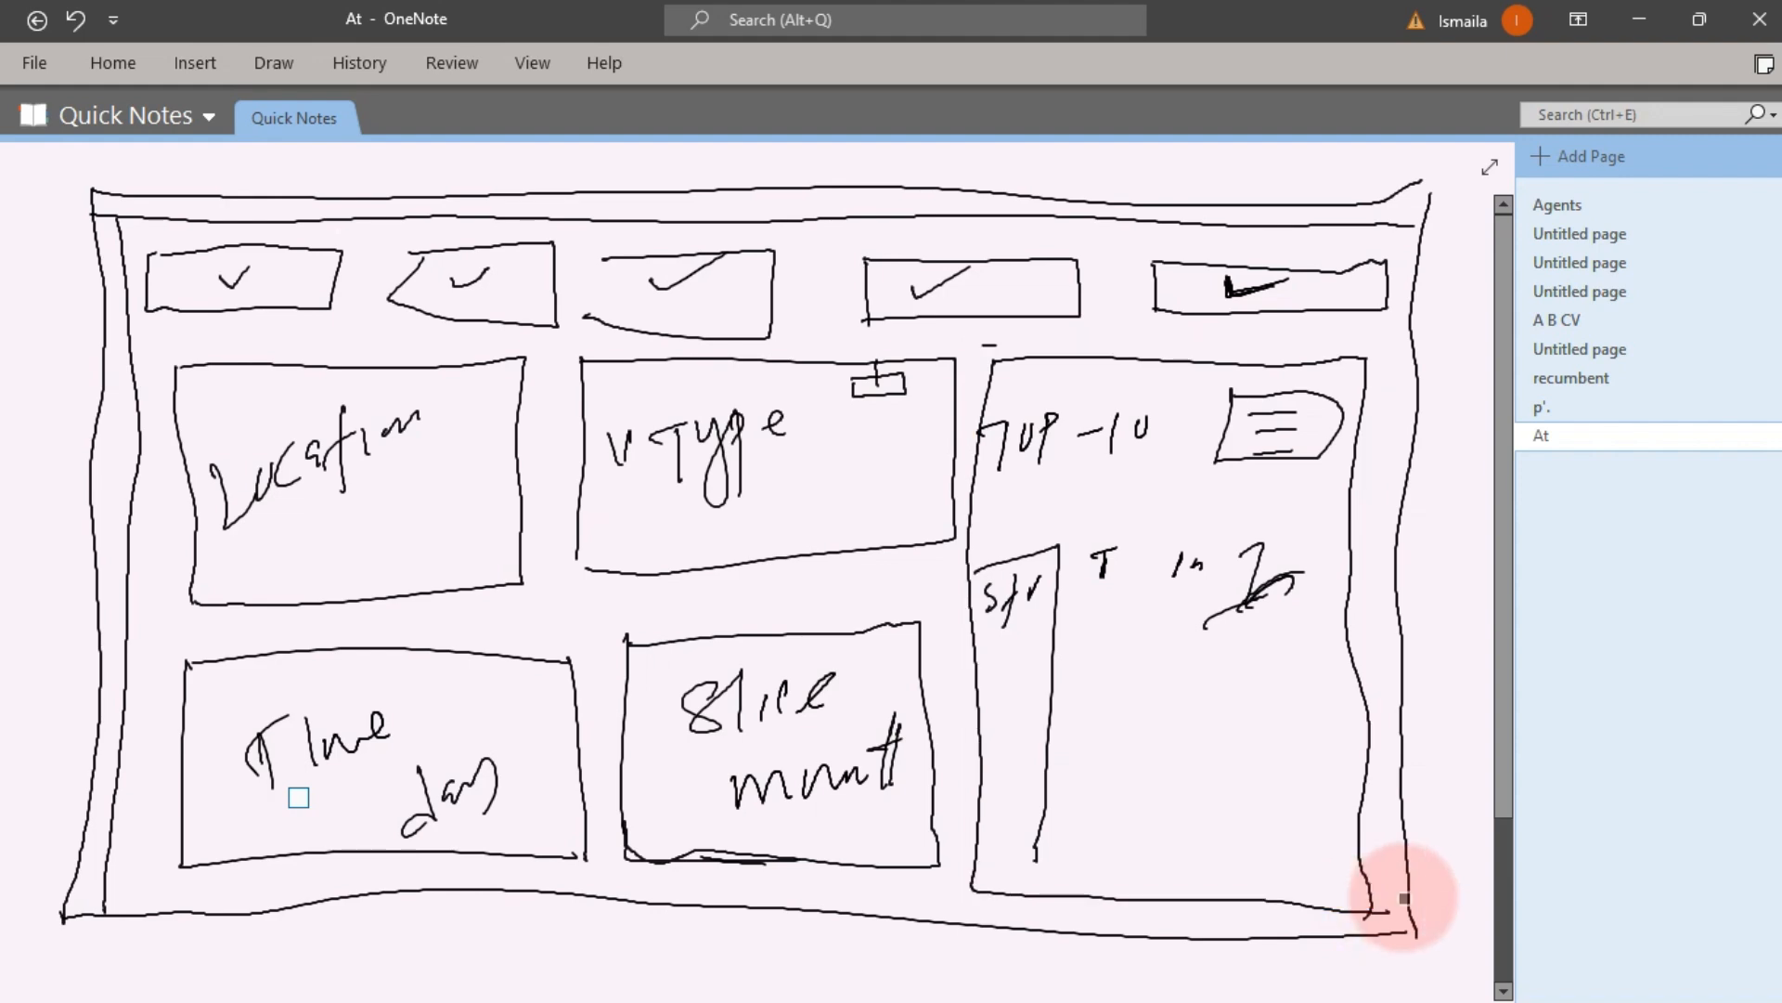
key("super")
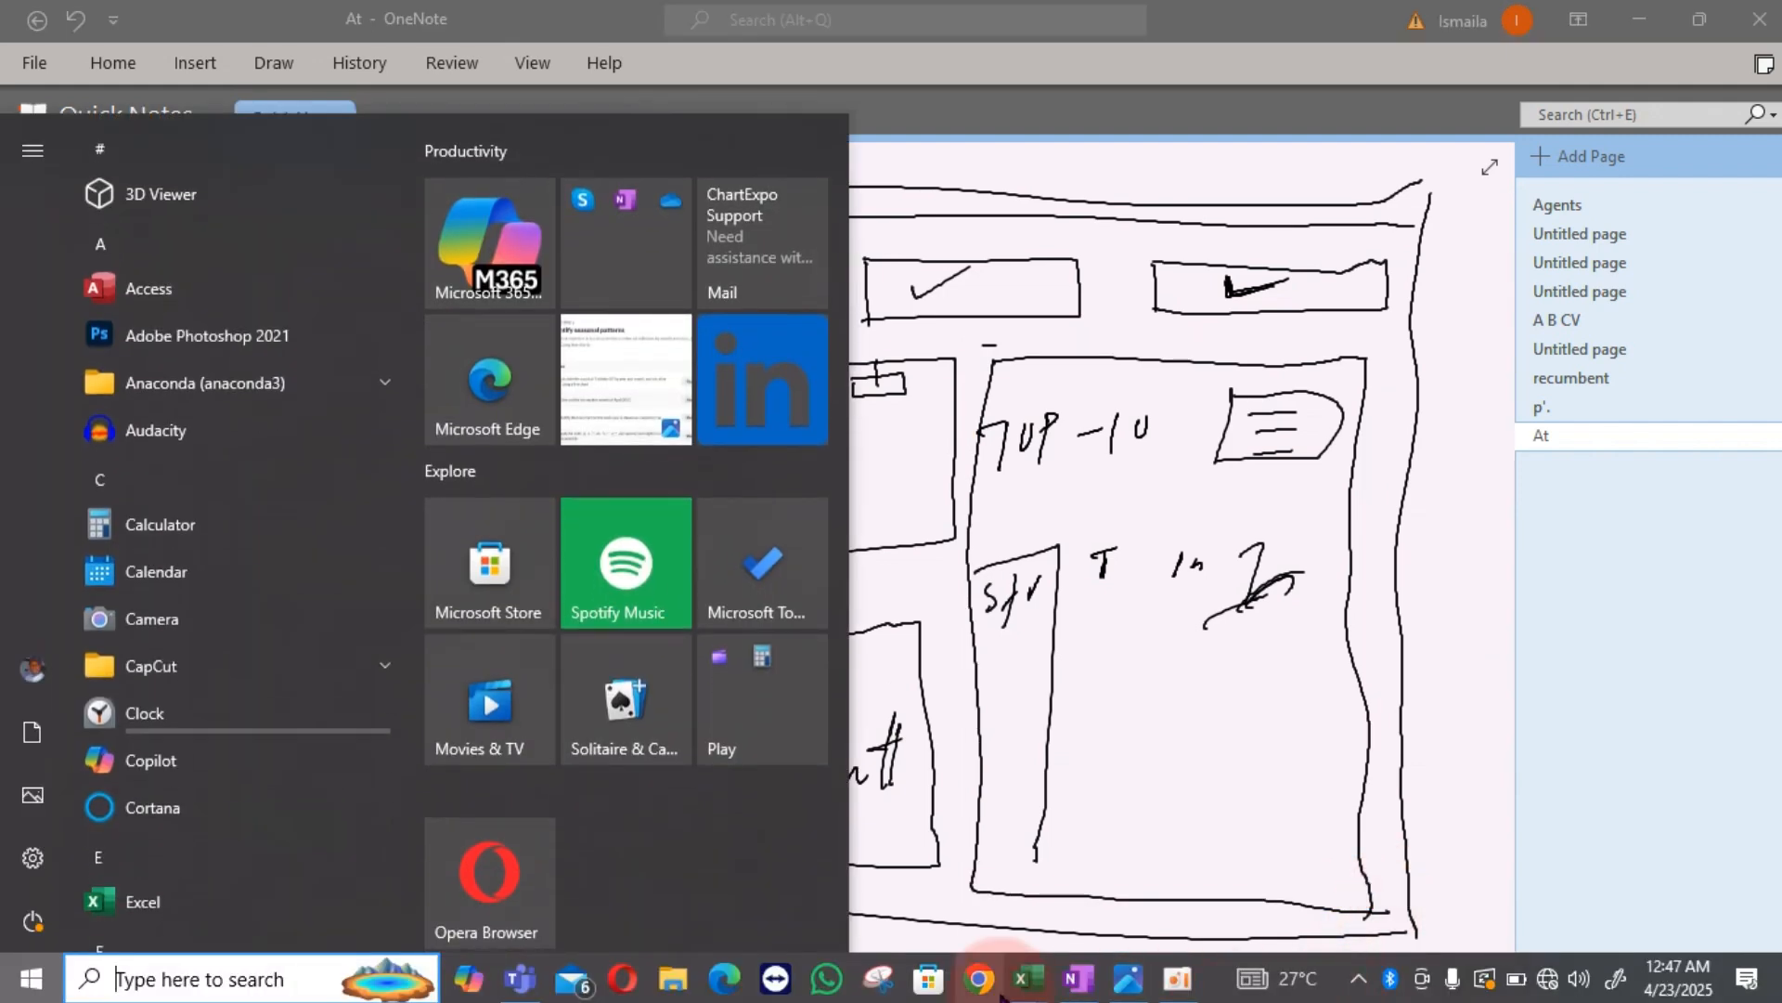
mouse_move(1039, 993)
left_click(1165, 910)
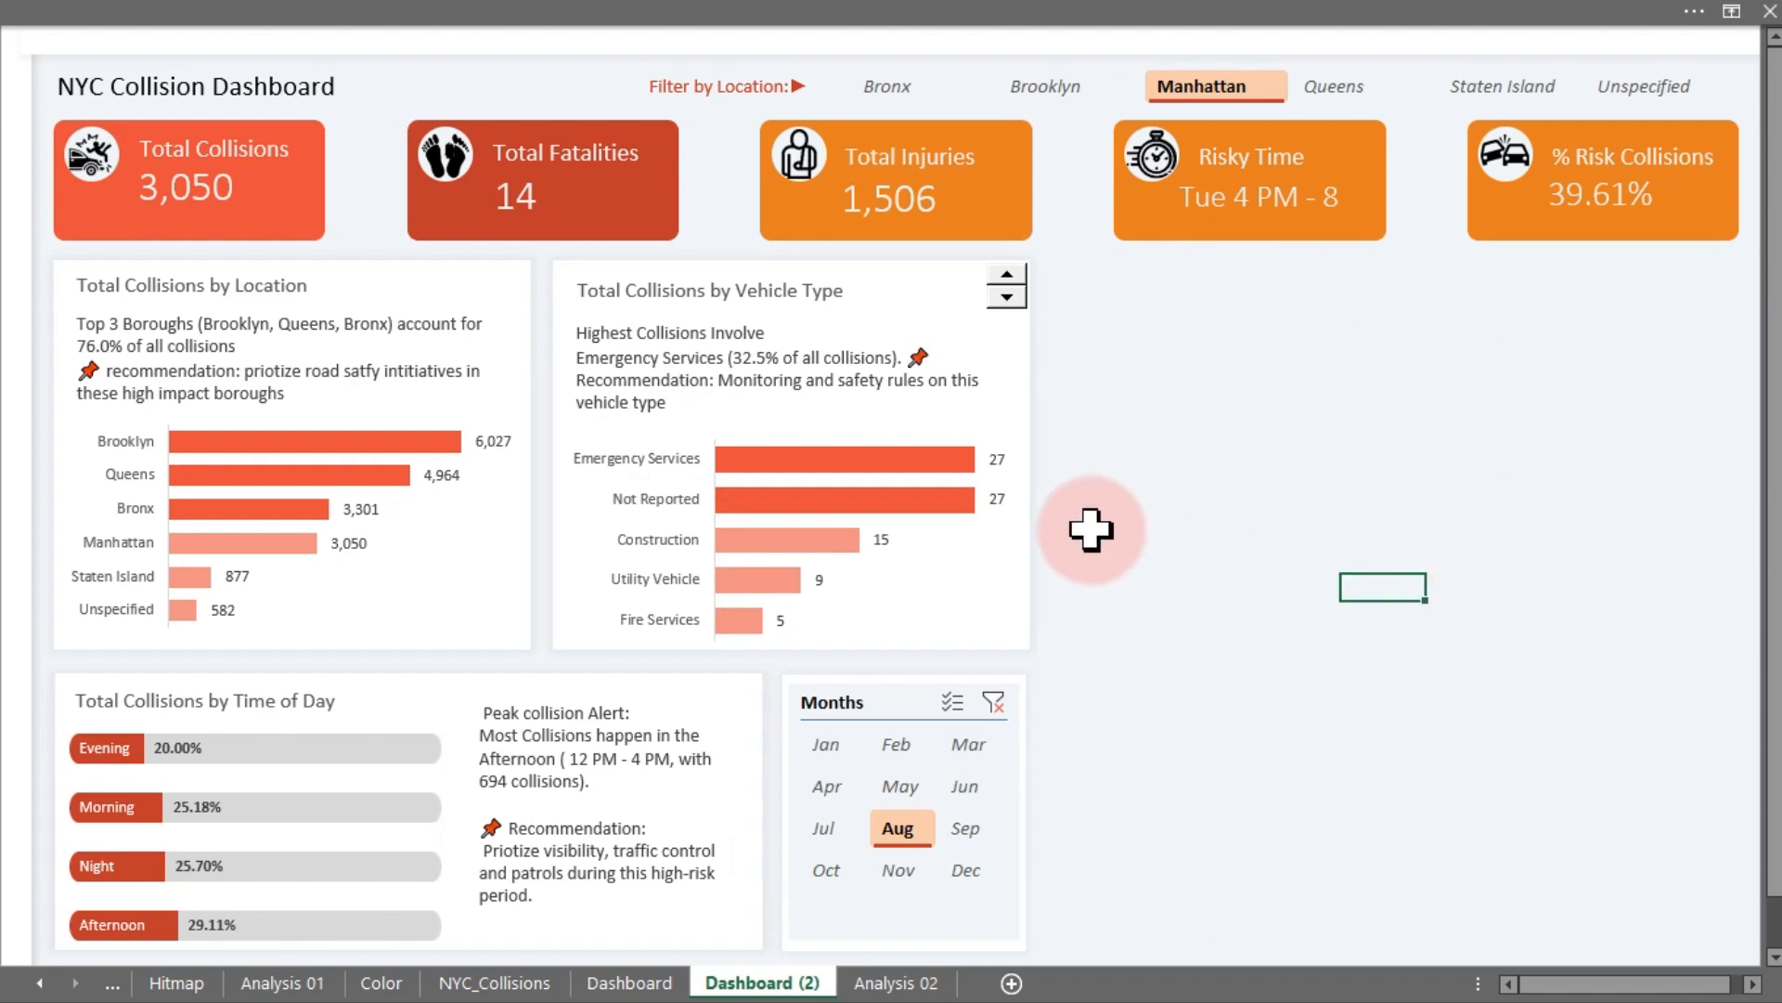
- Duplicate the vehicle type card's background shape and move the copy to the right of that card
left_click_drag(914, 286, 910, 270)
left_click_drag(887, 372, 1366, 392)
- Top-align the new card shape with the vehicle type card
left_click(928, 271, "ctrl")
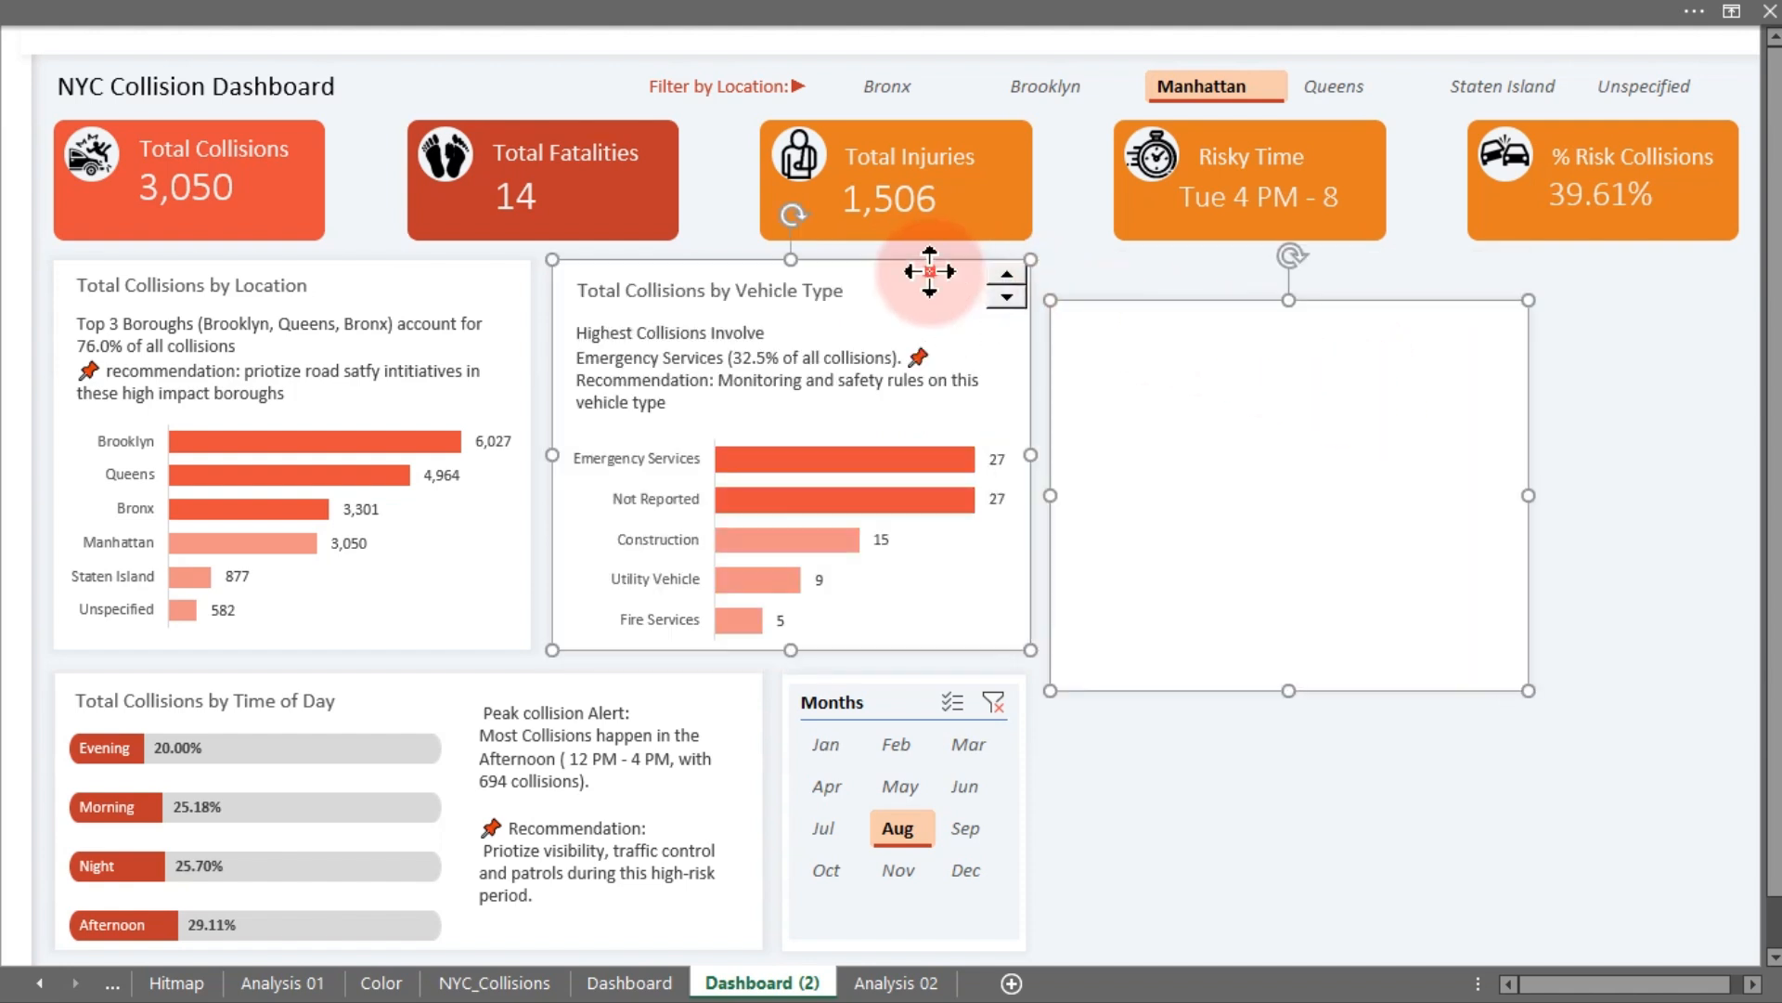
left_click(965, 19)
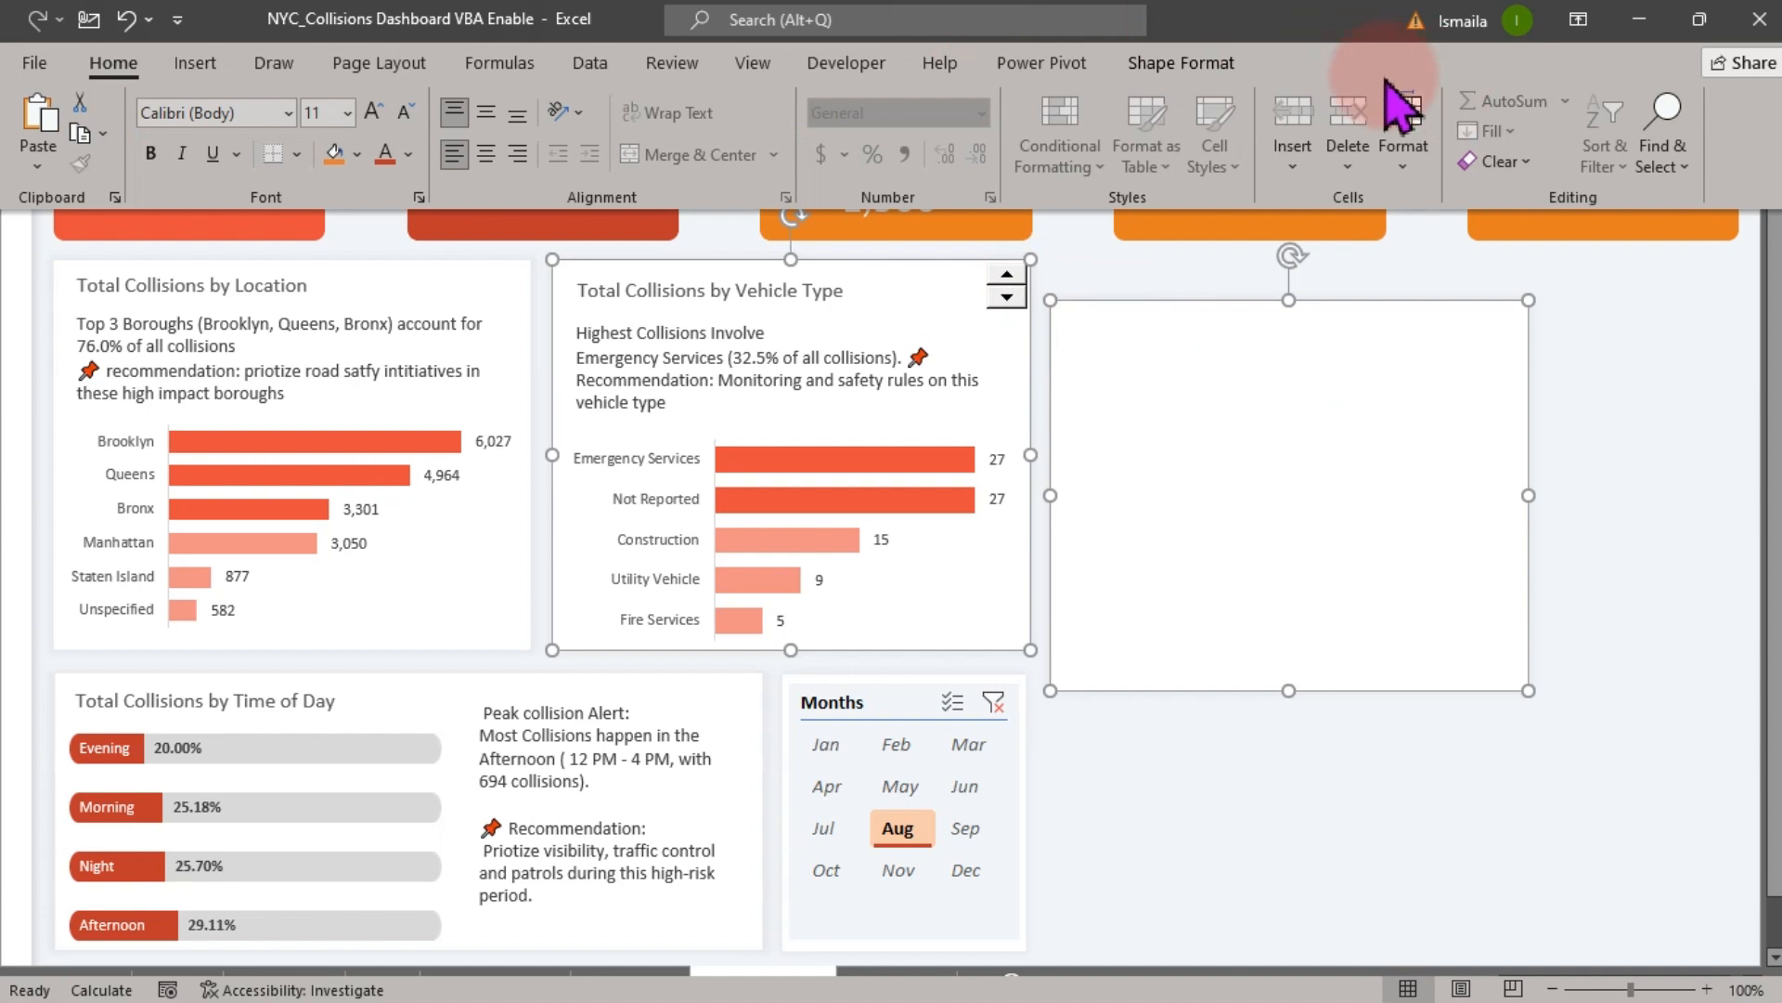
left_click(1188, 65)
left_click(1453, 102)
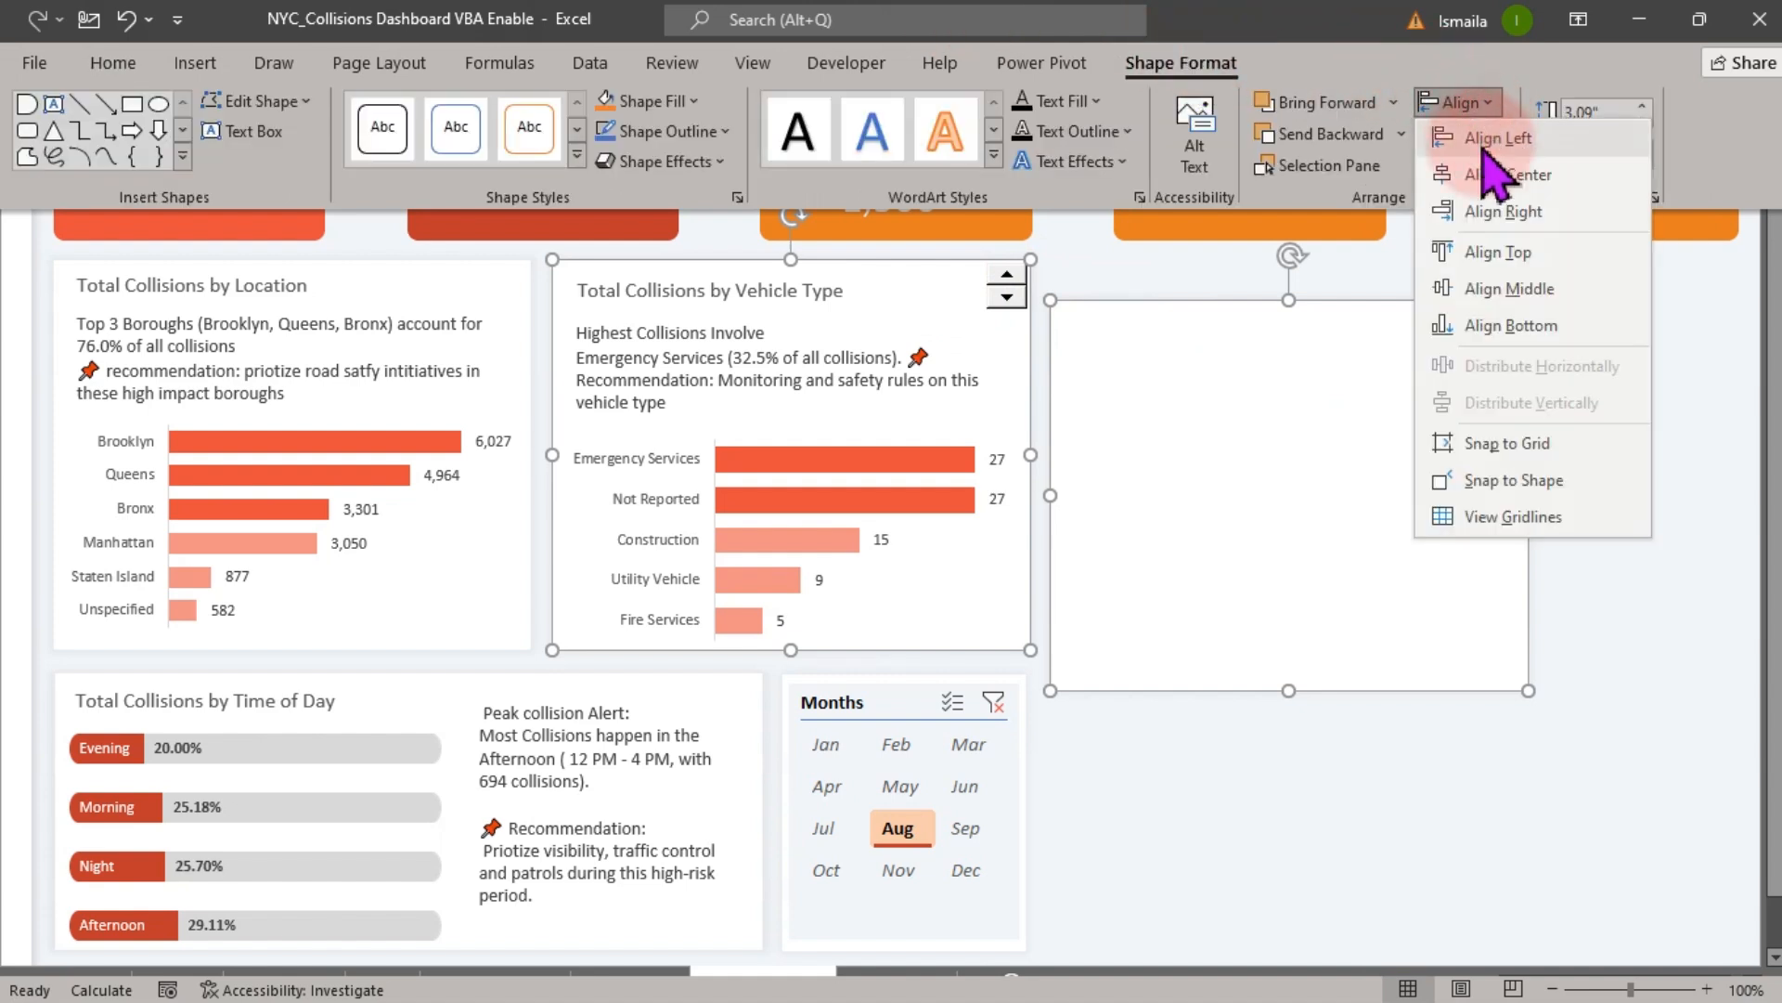
left_click(1509, 260)
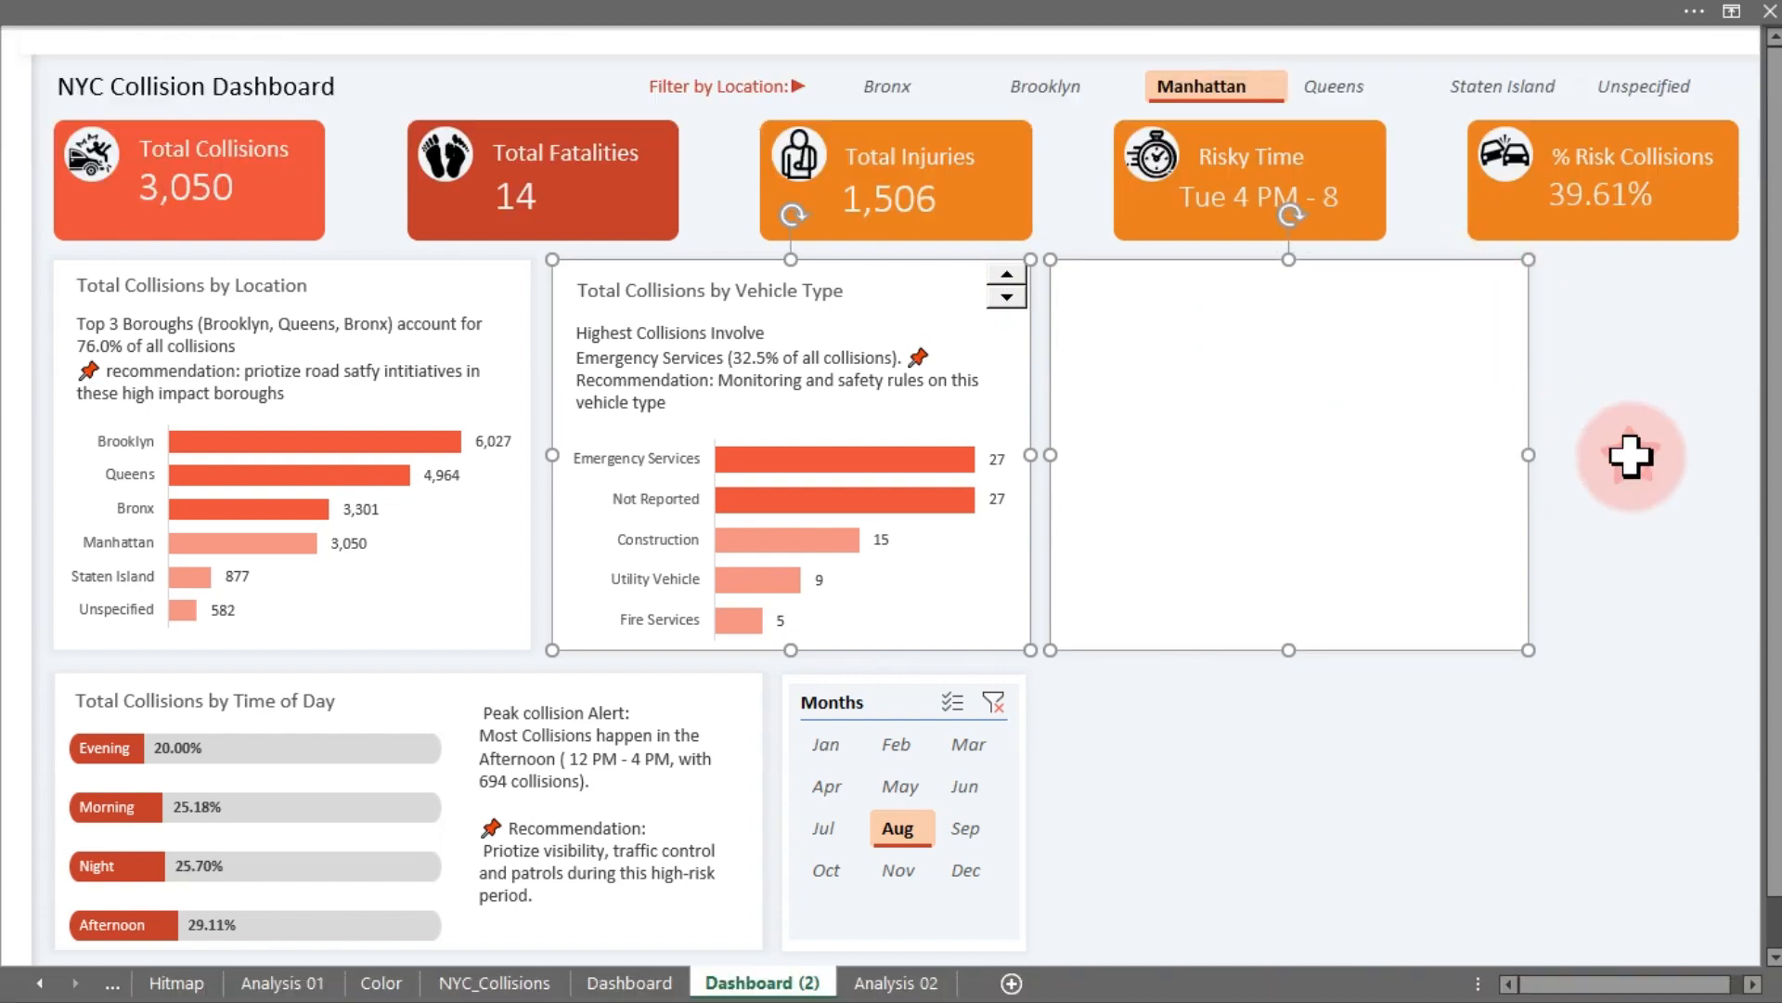
left_click_drag(1529, 454, 1739, 458)
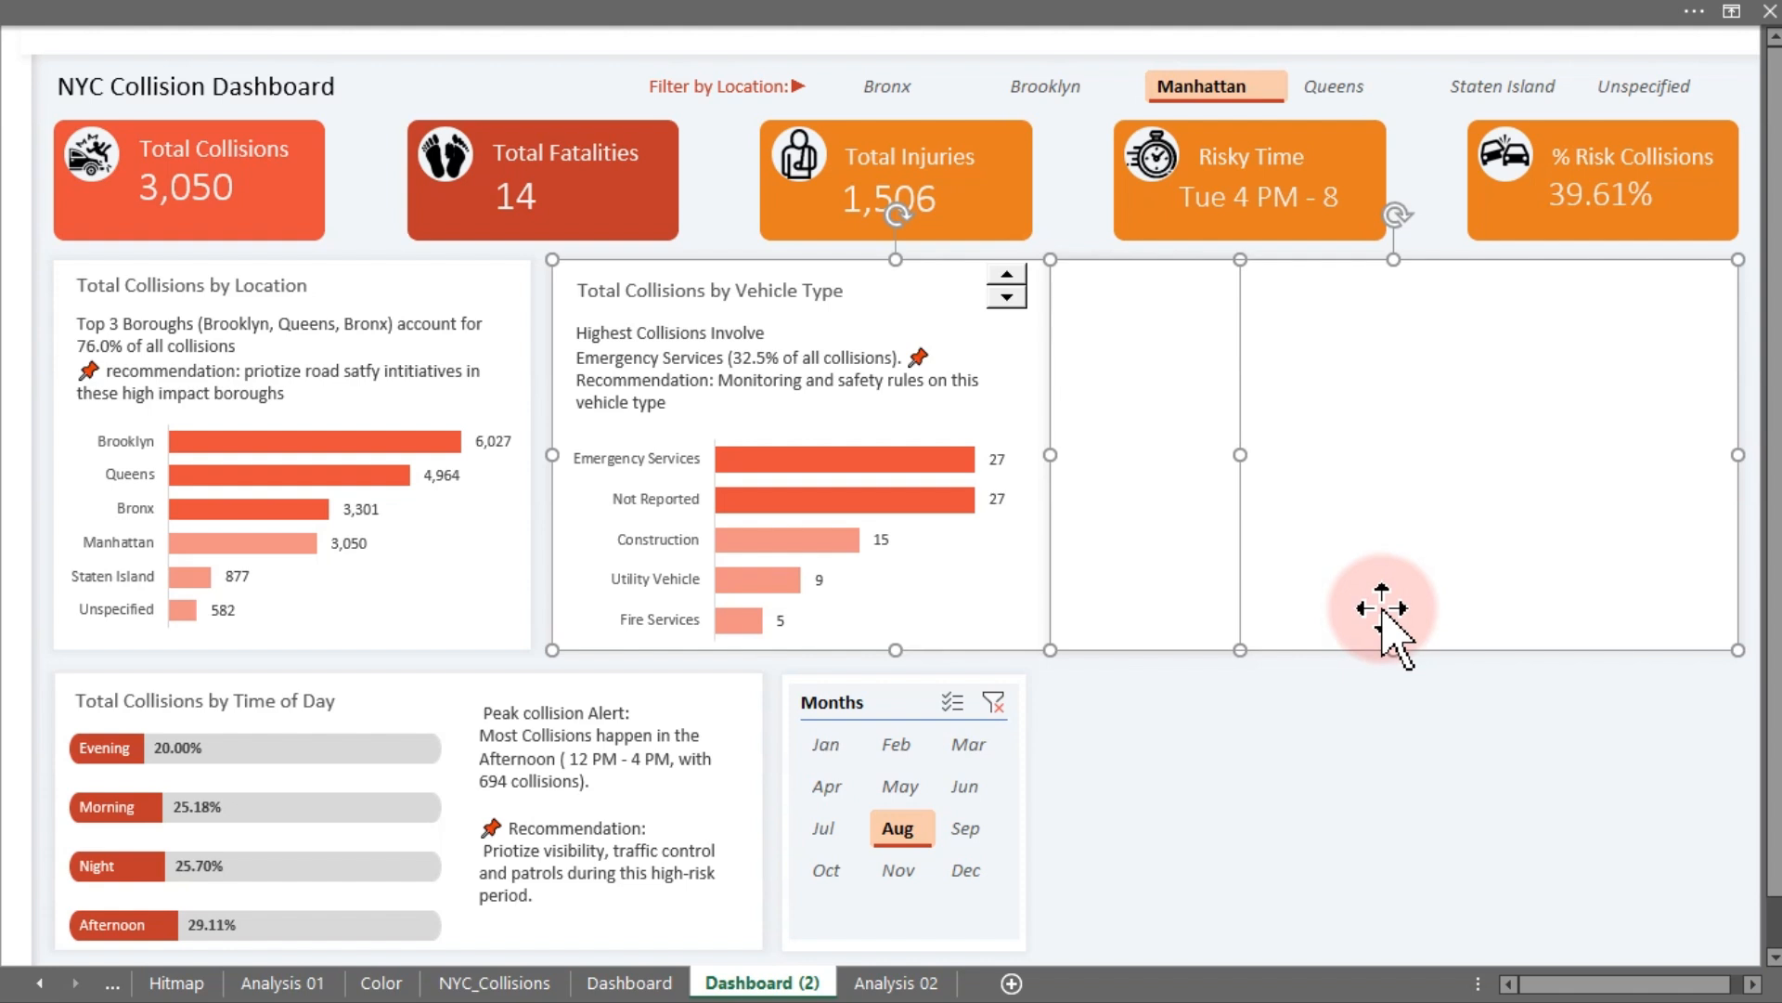
key("ctrl+z")
left_click(1330, 868)
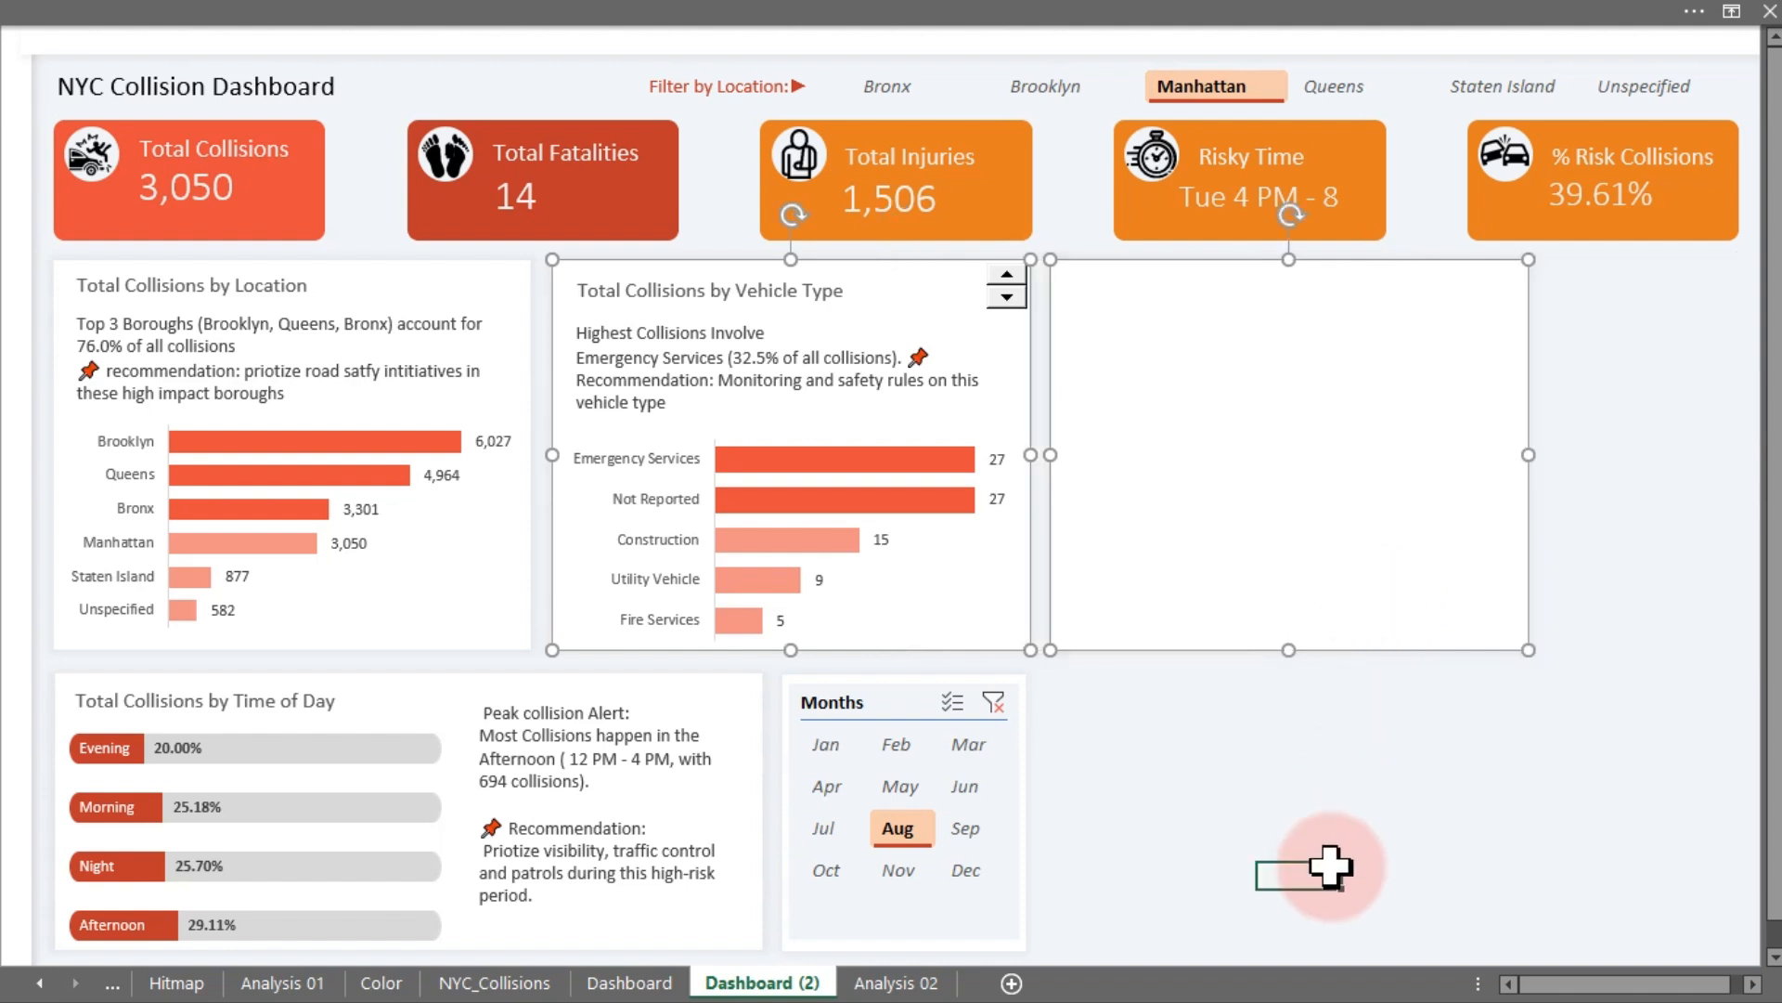
- Stretch the new card to the dashboard's right edge and down level with the Months slicer's bottom
left_click(1341, 543)
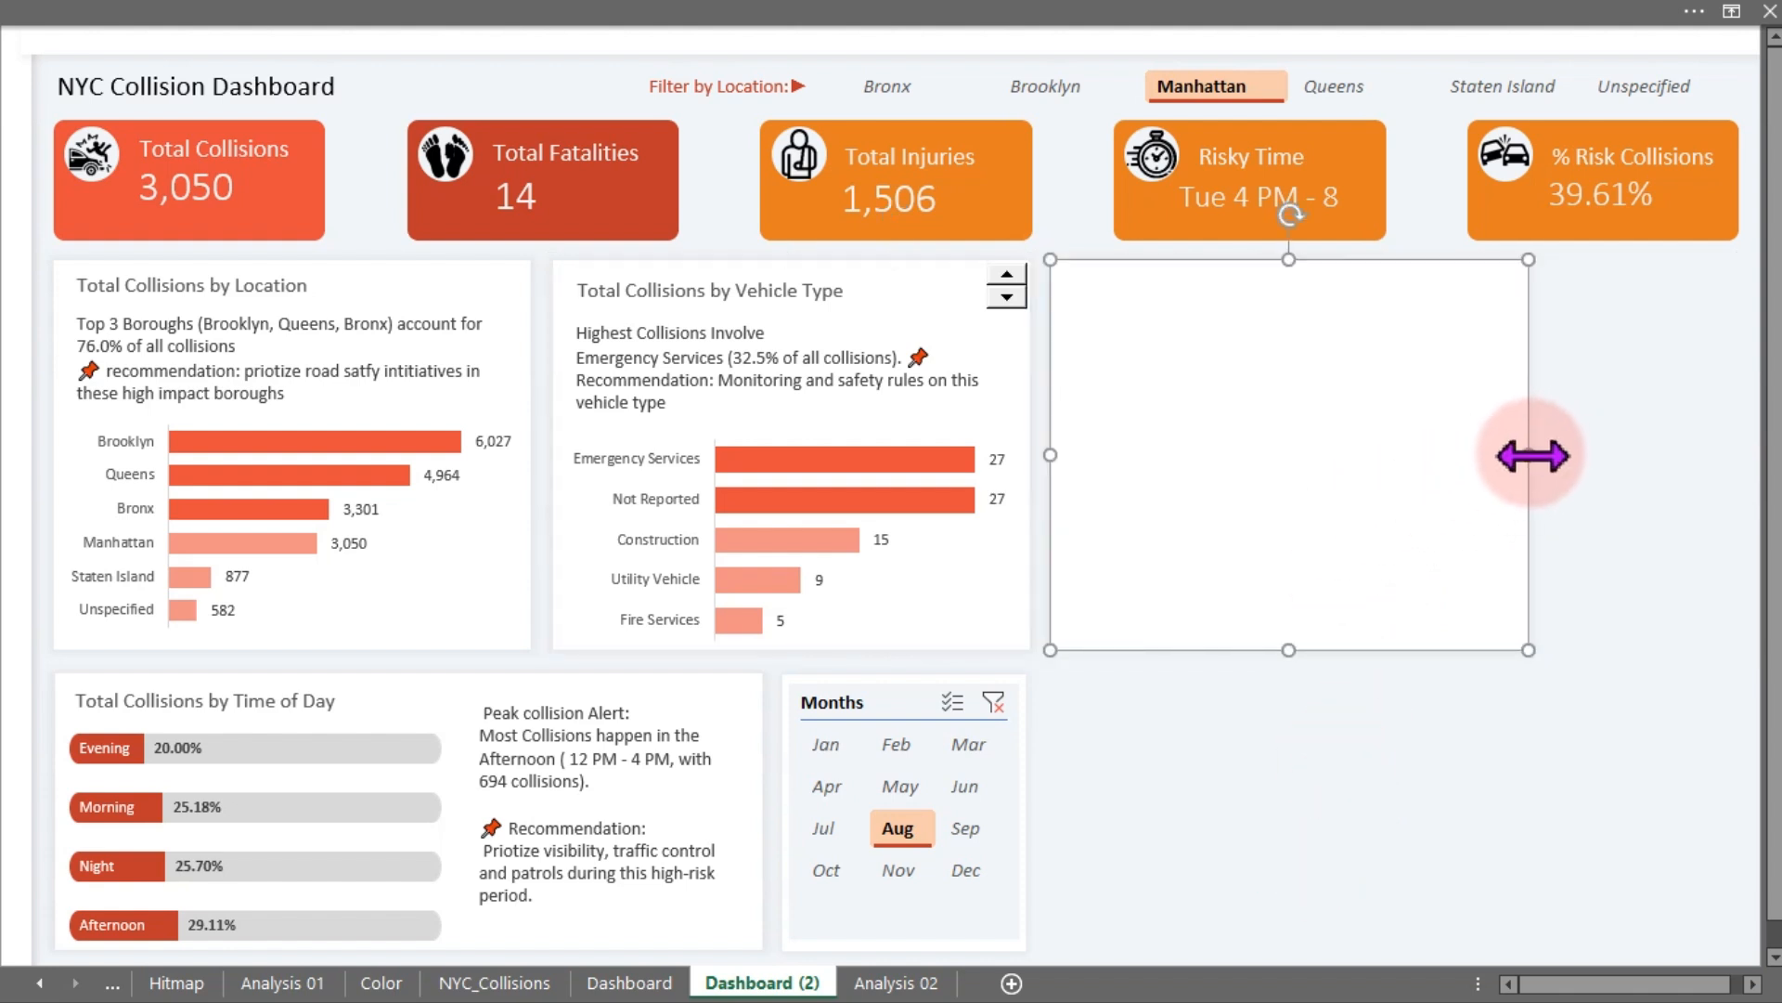
left_click_drag(1532, 455, 1738, 437)
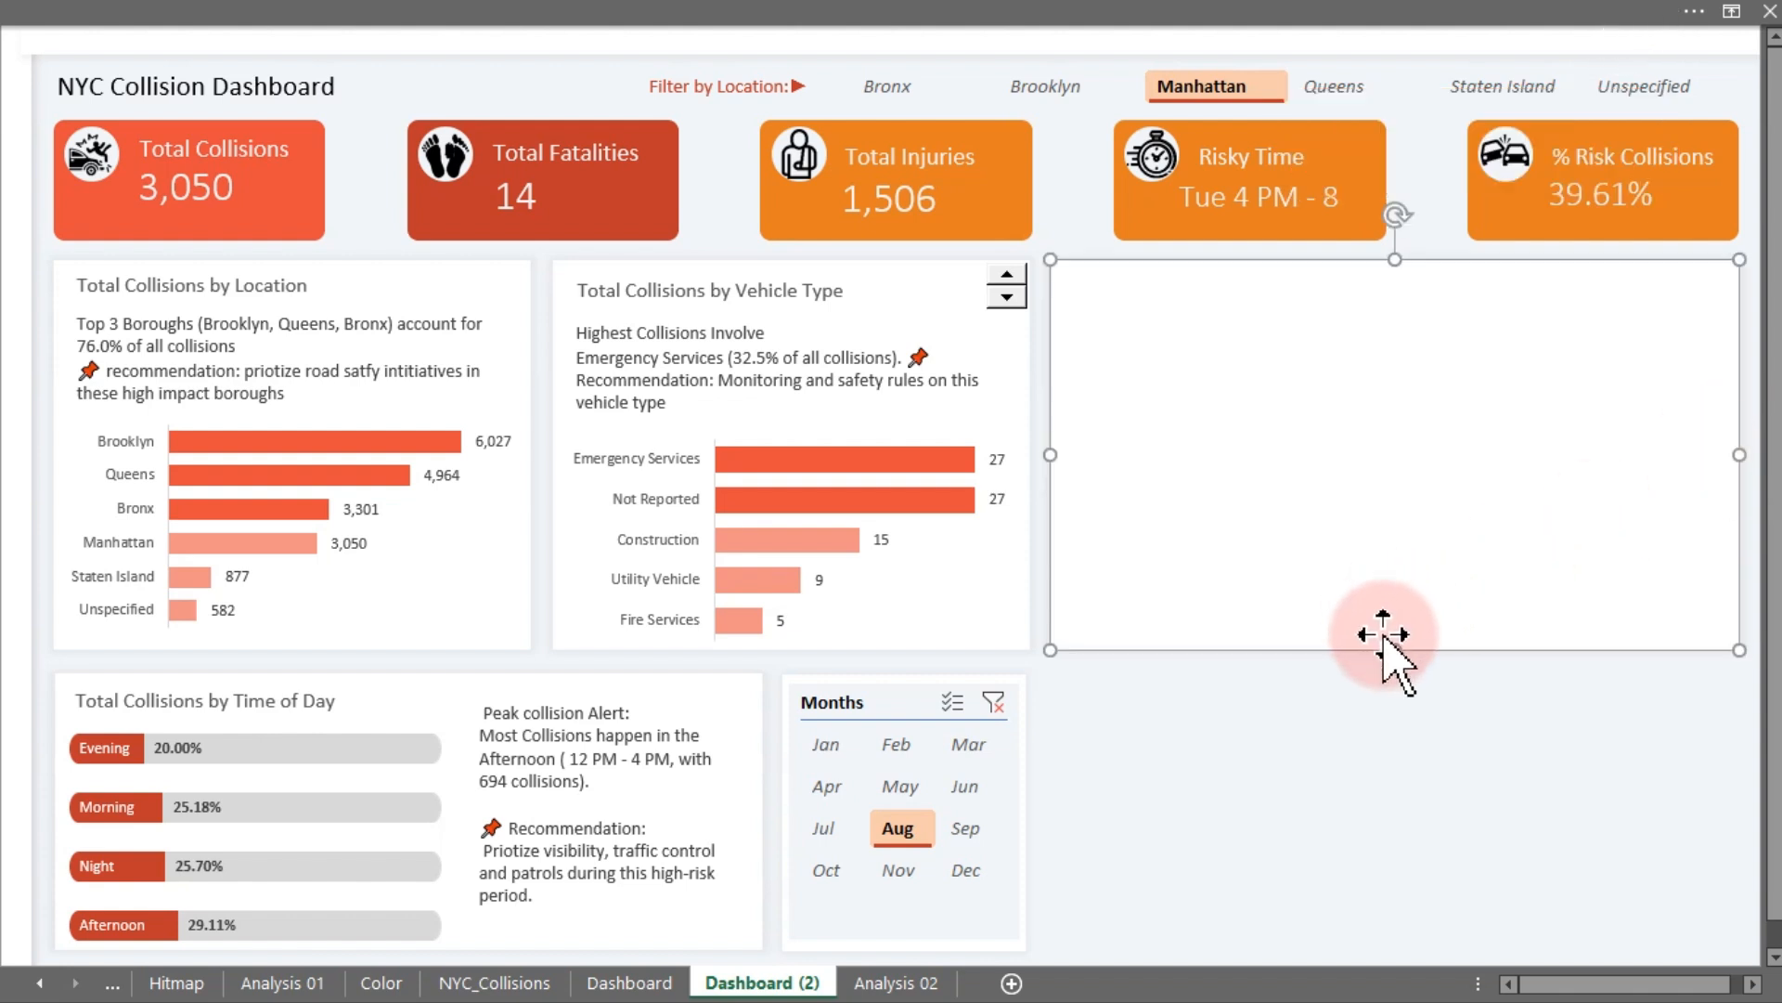
left_click(1364, 860)
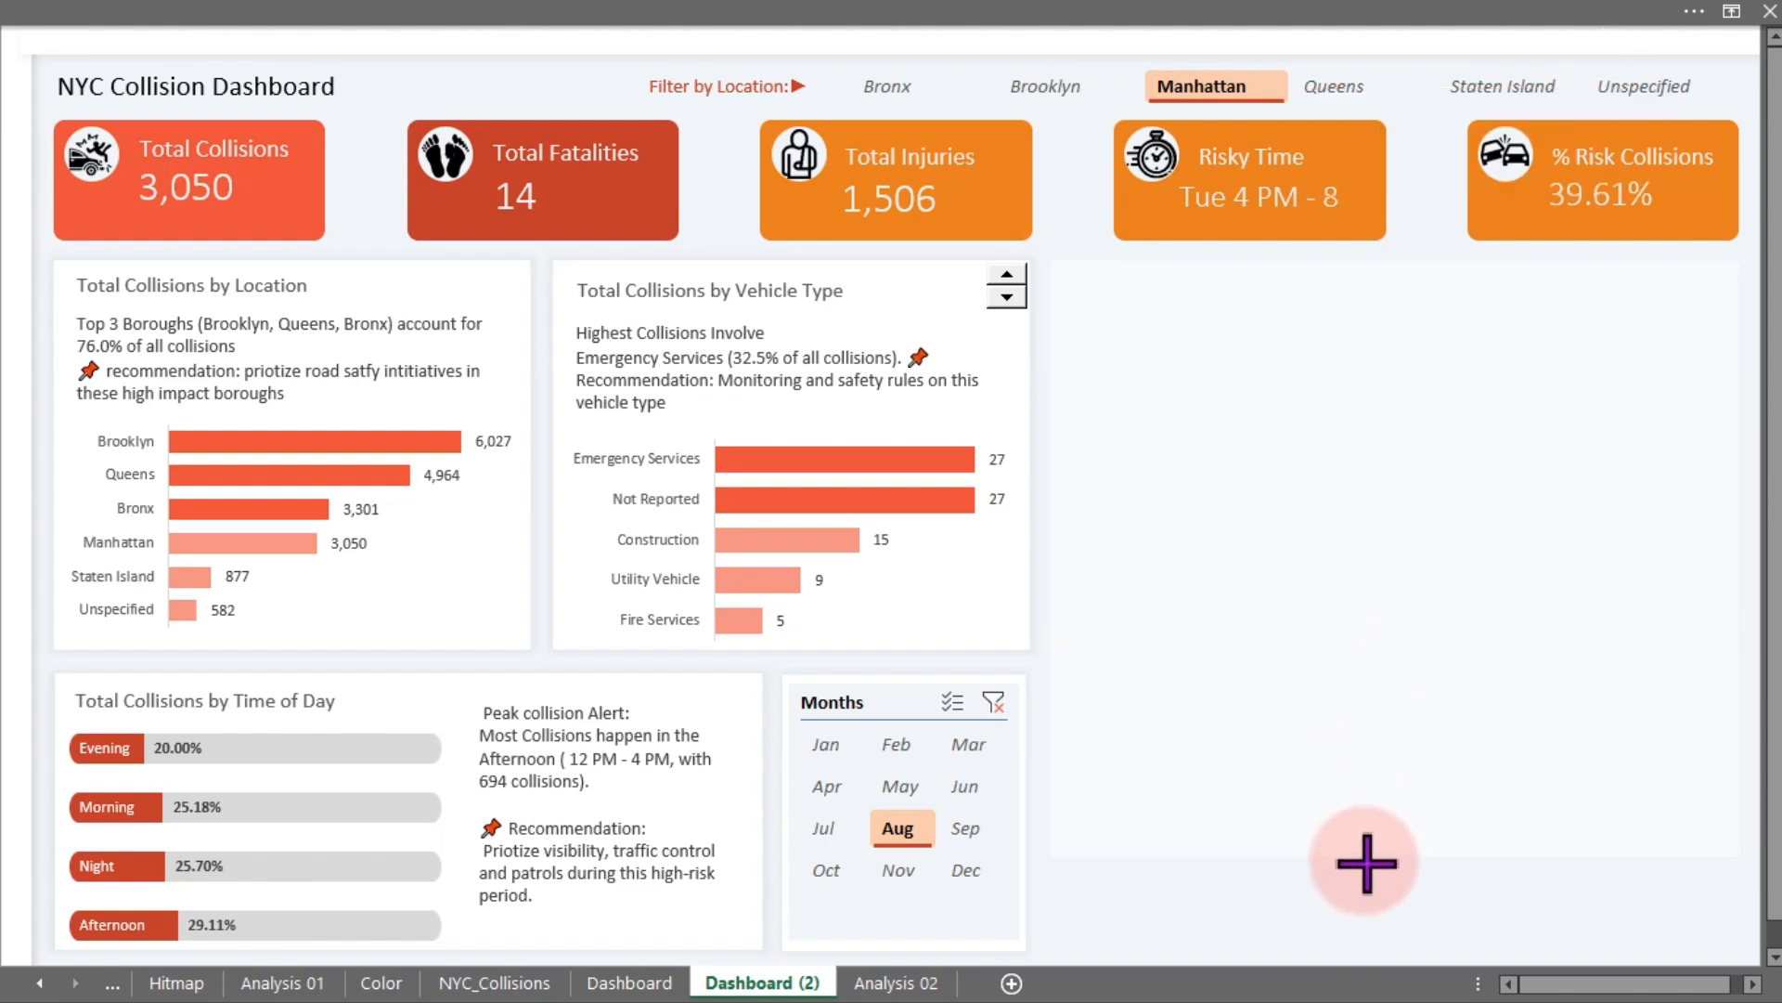
left_click(1353, 949)
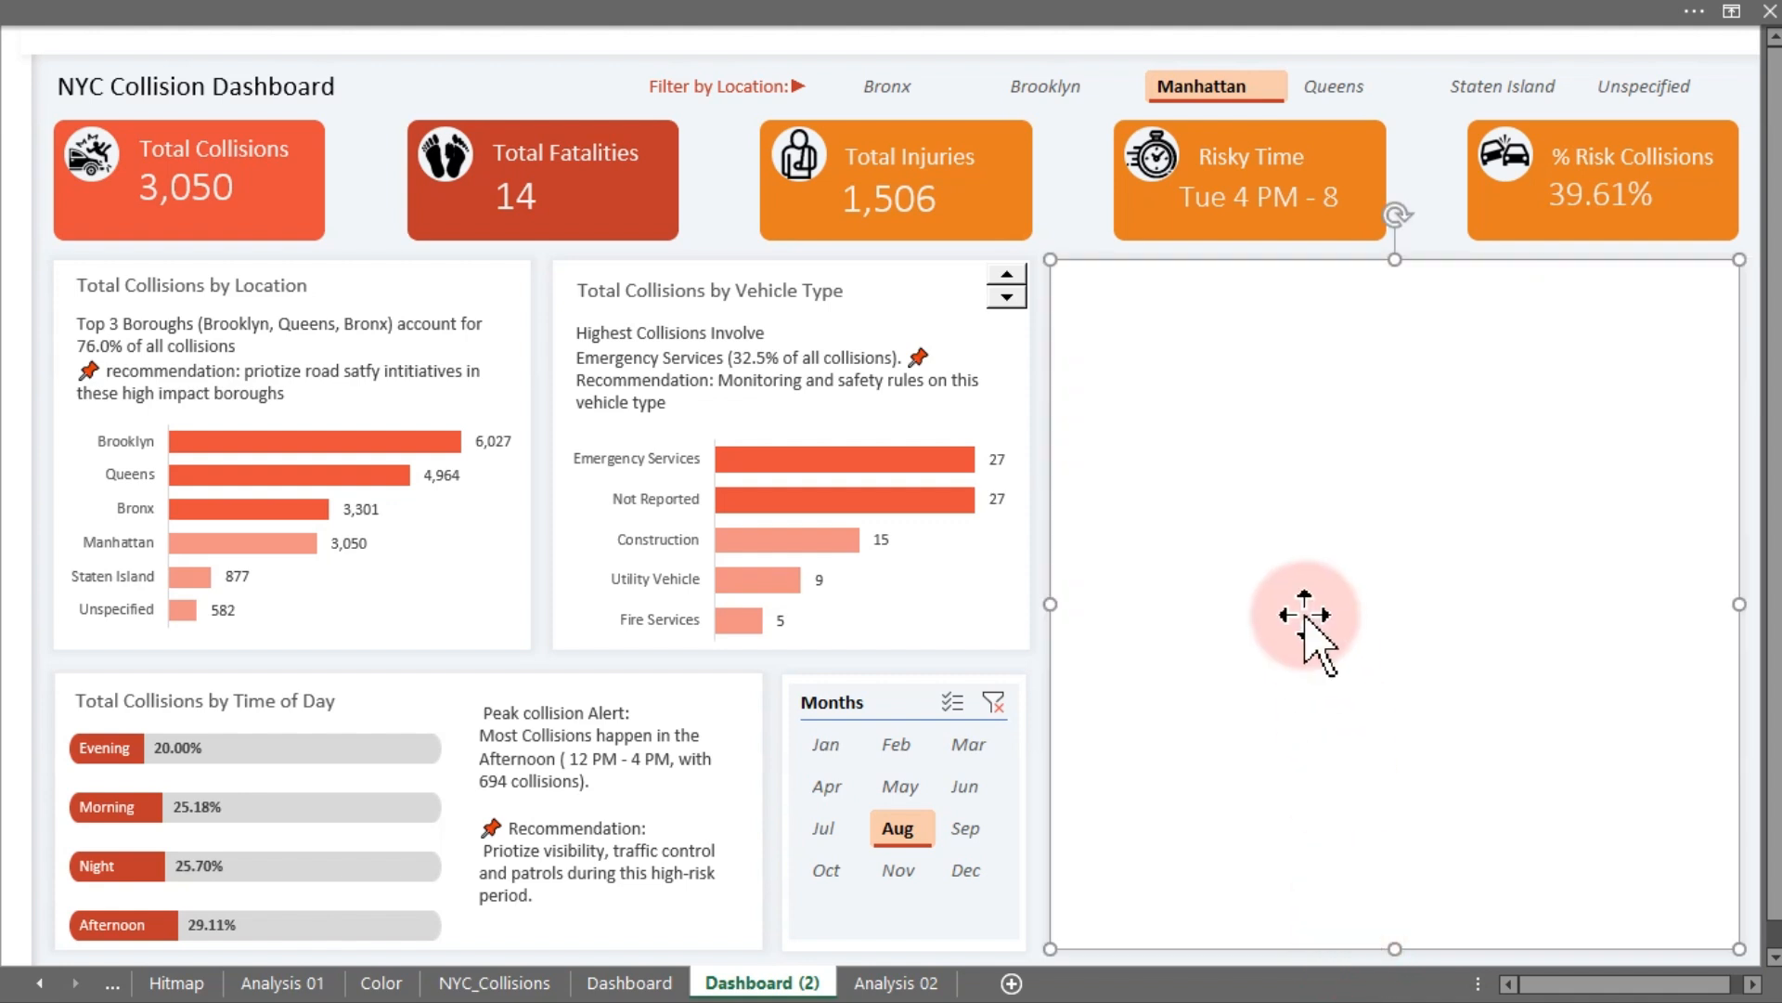
- Duplicate the vehicle type title box, move the copy into the new card's top-left corner and make it taller
left_click(736, 289)
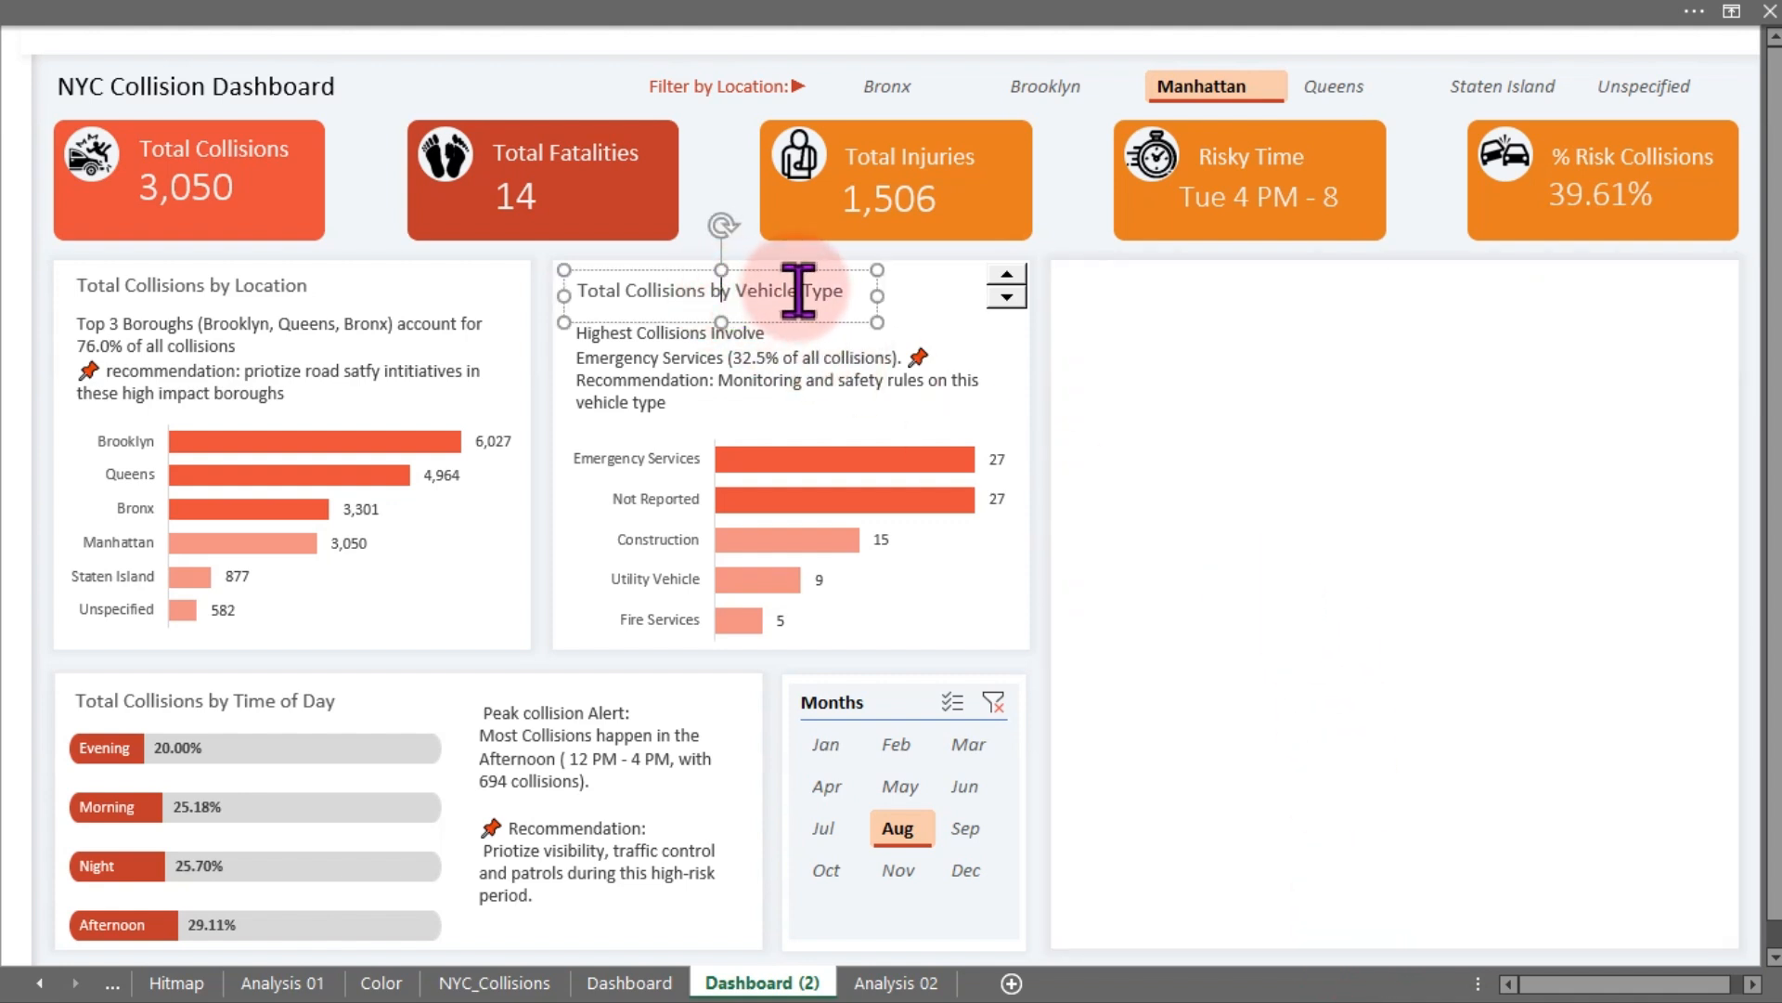
key("ctrl+d")
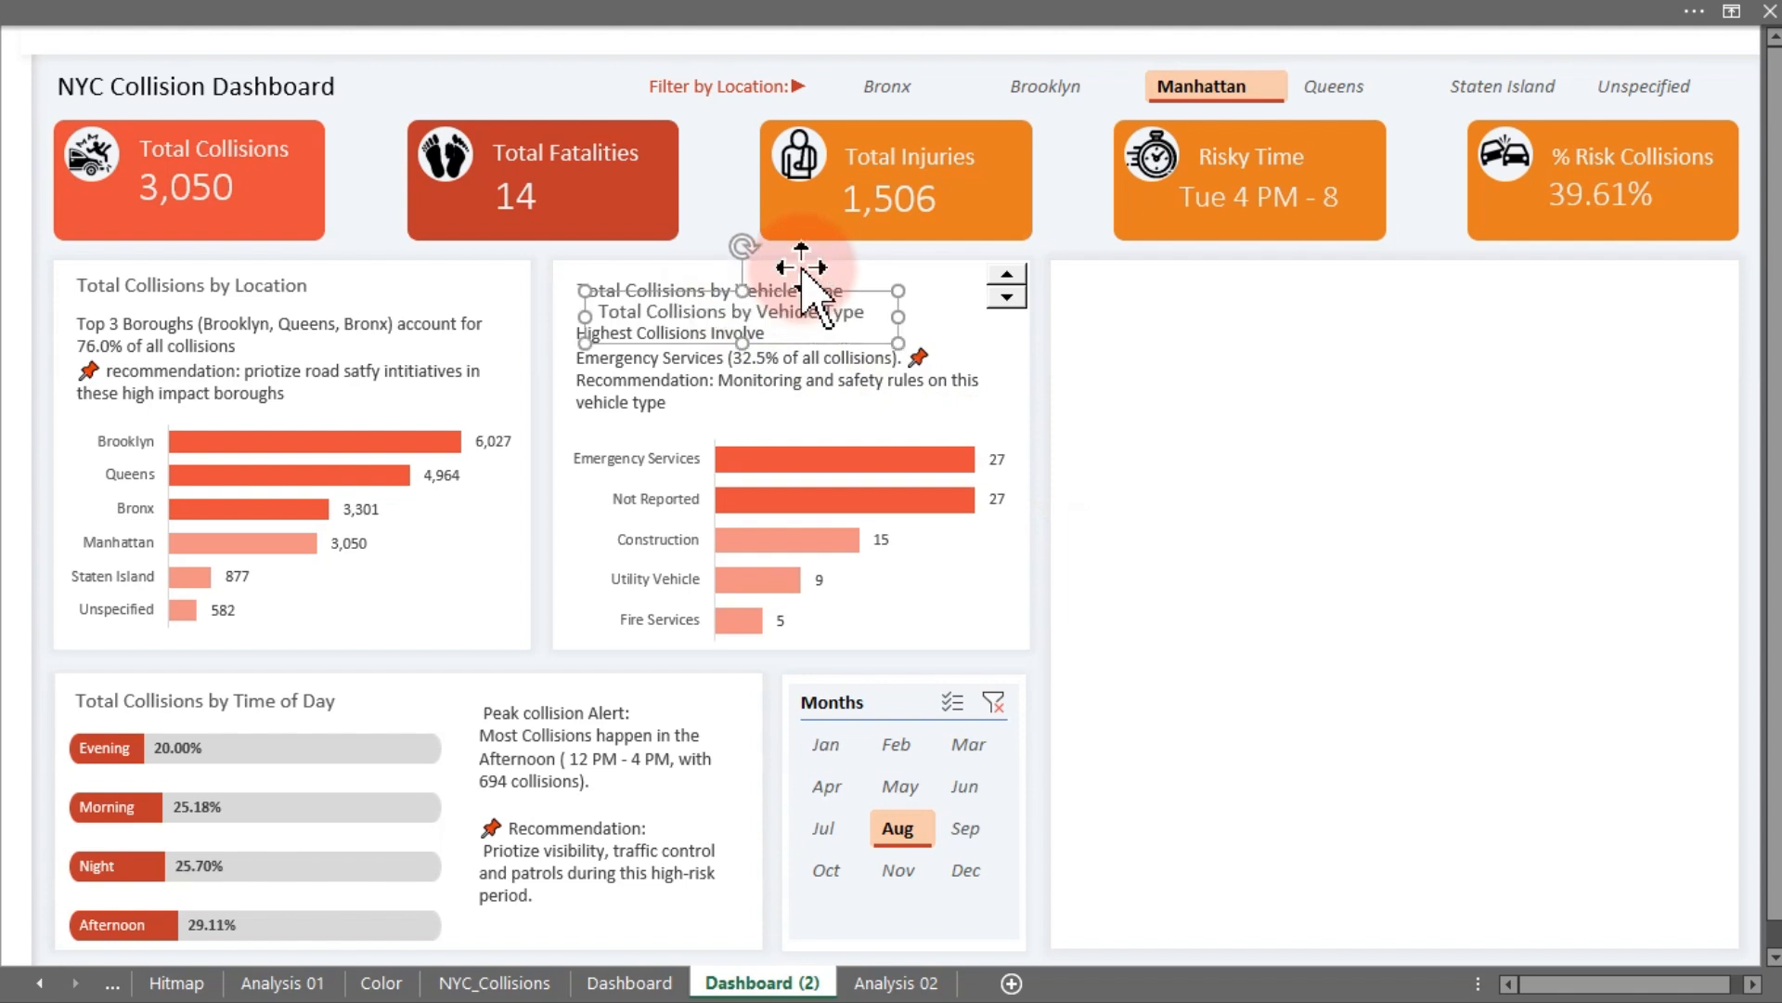
left_click_drag(828, 287, 1321, 275)
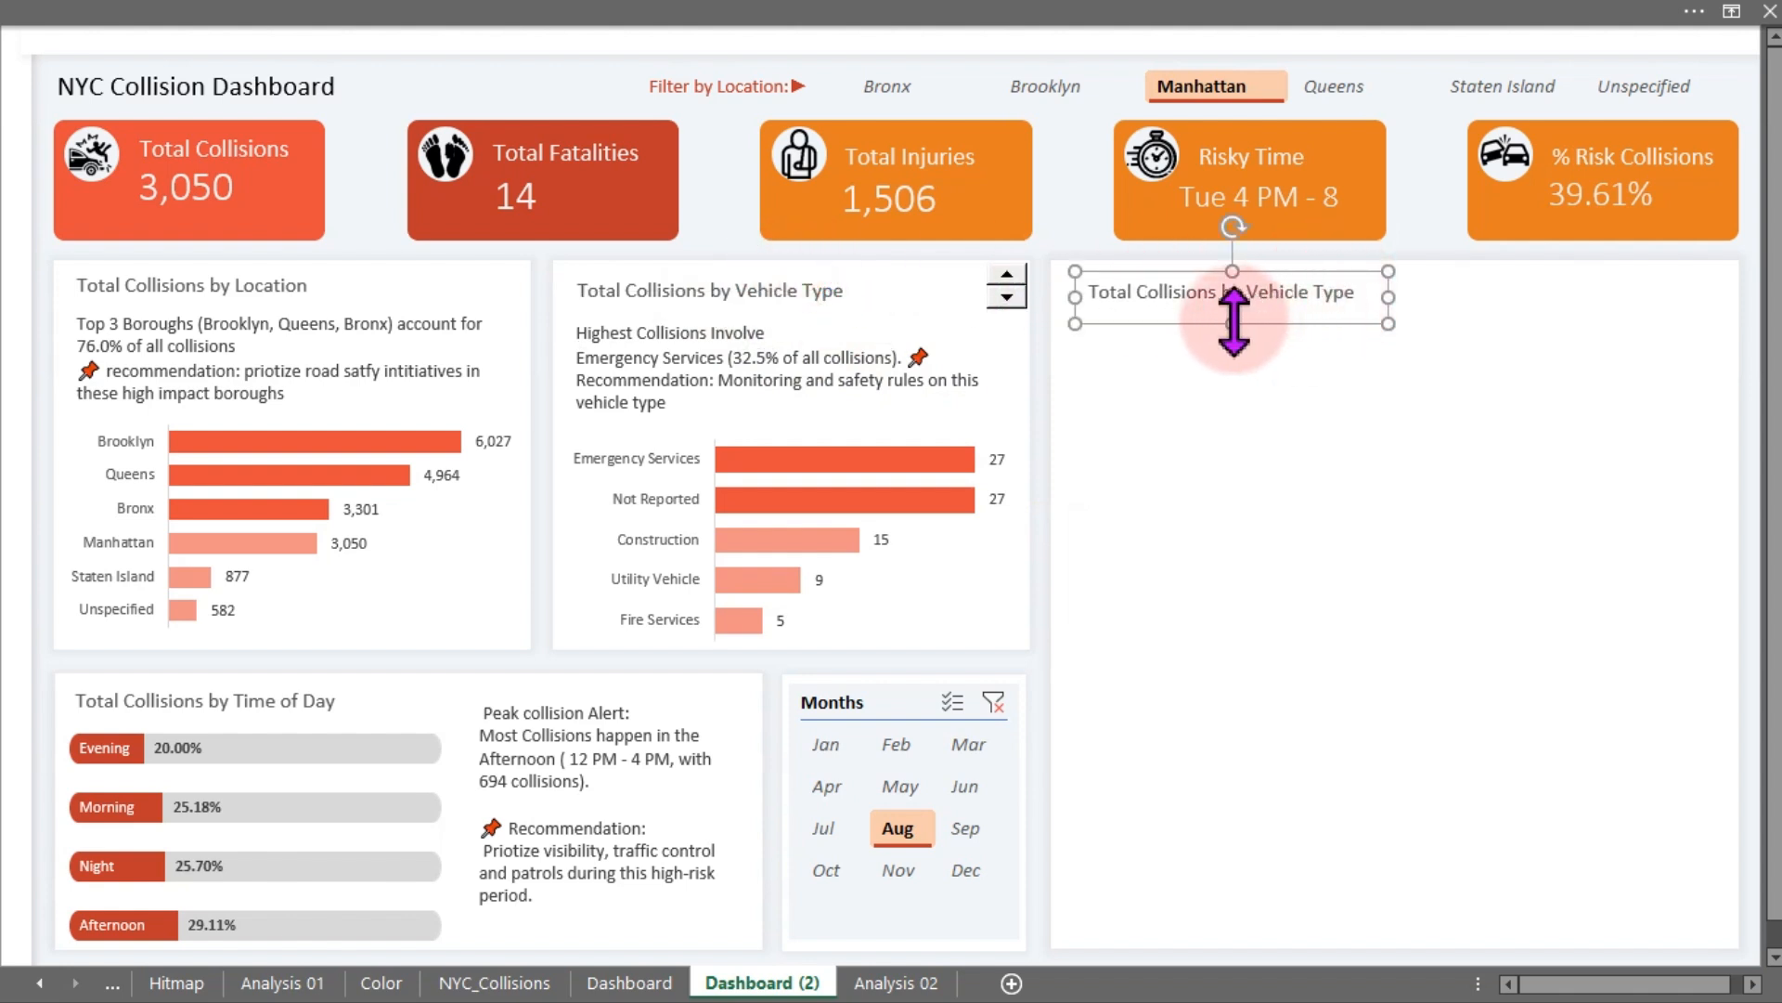
left_click_drag(1234, 320, 1238, 359)
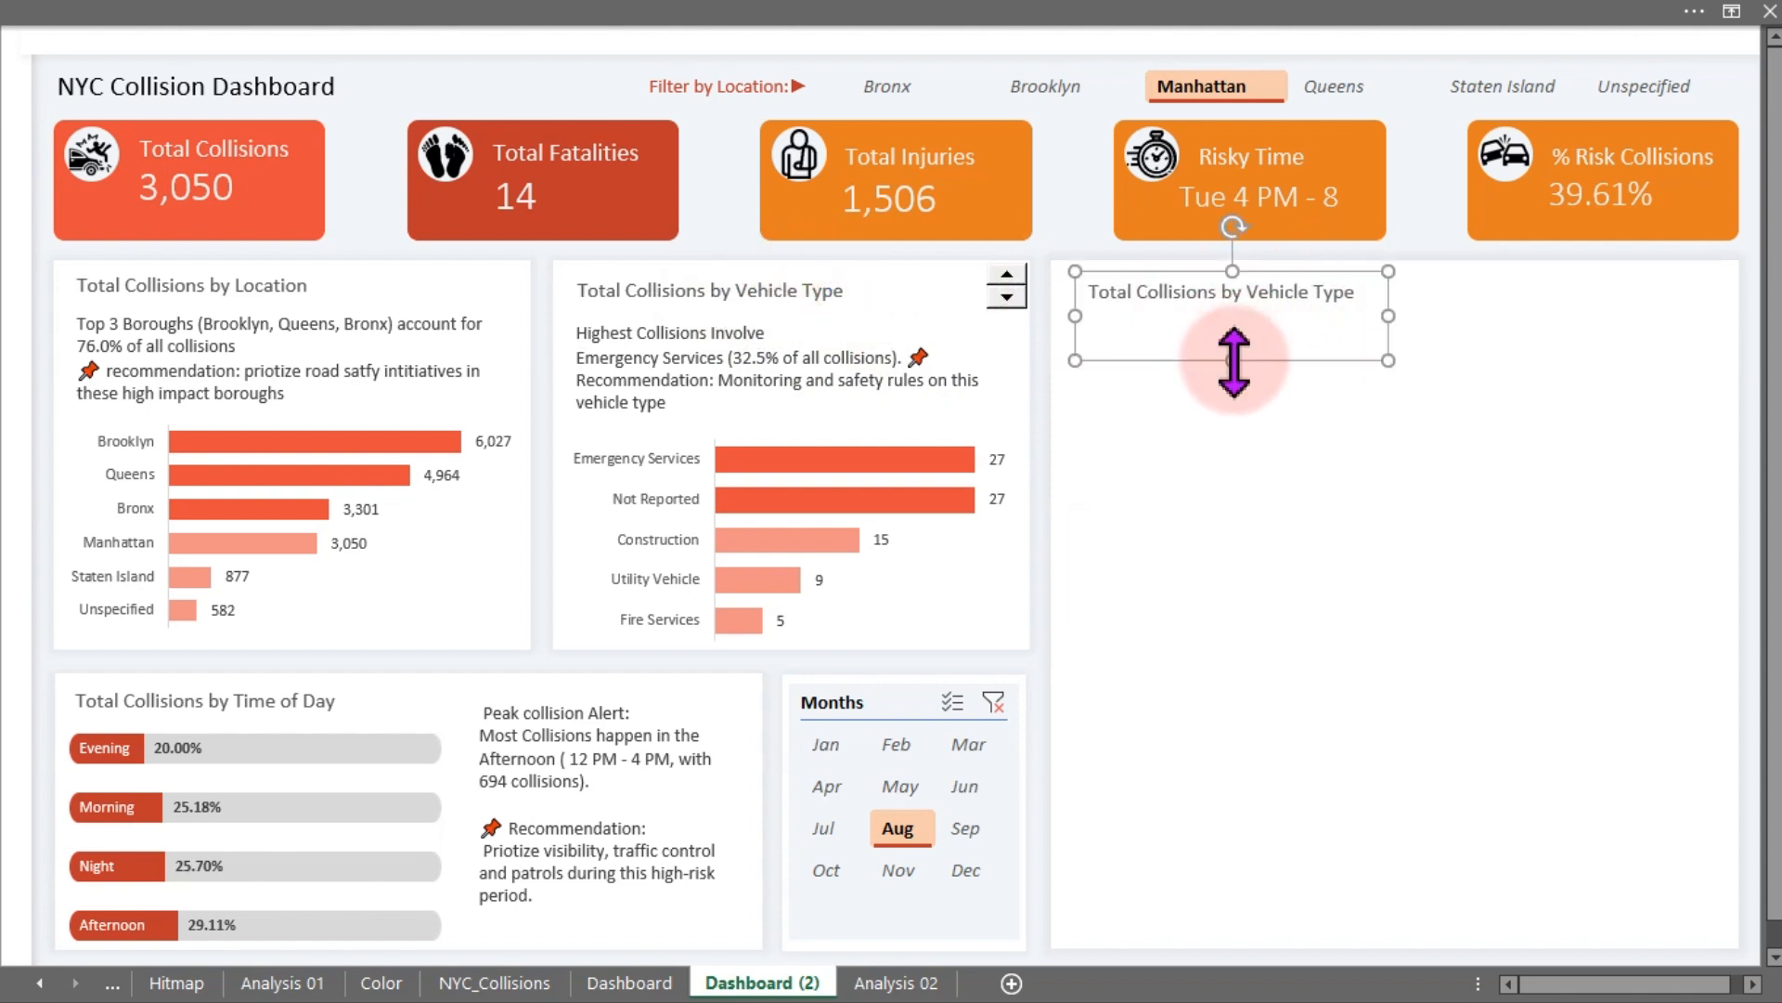
- Retitle the new card as "Top-10 Streeet with the highest numbers of Collisions"
triple_click(1203, 299)
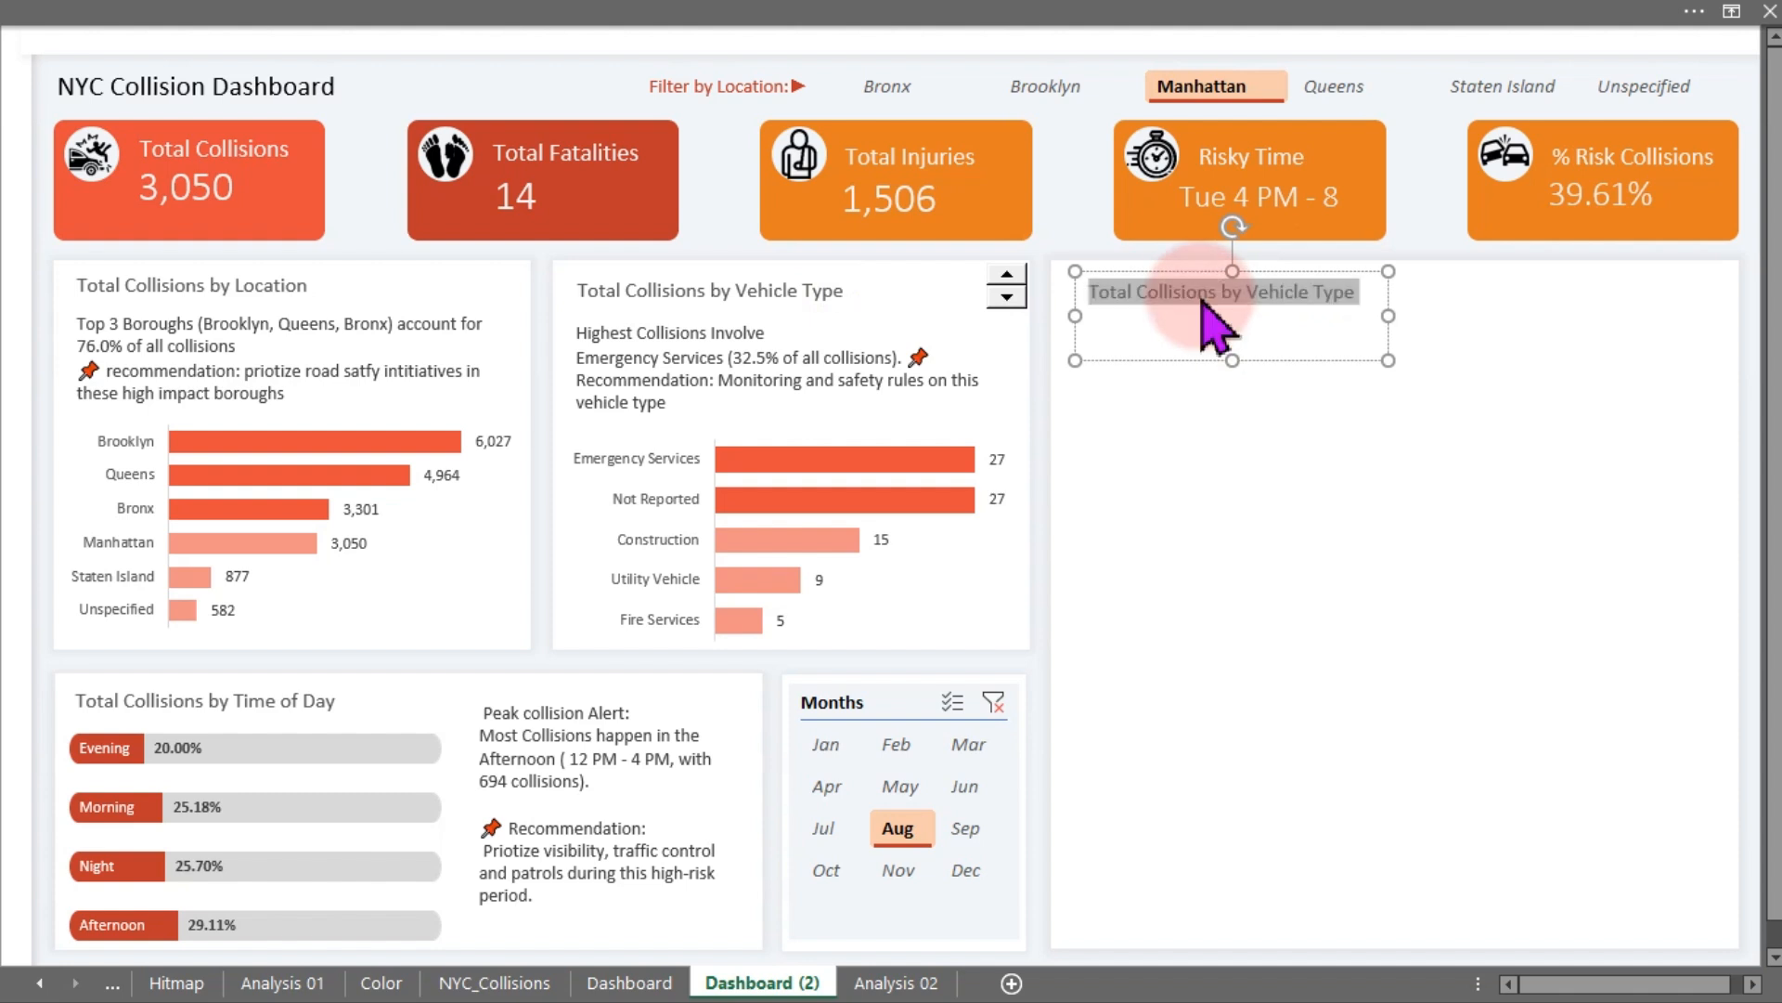
type("Top-10 Streeet with the highest")
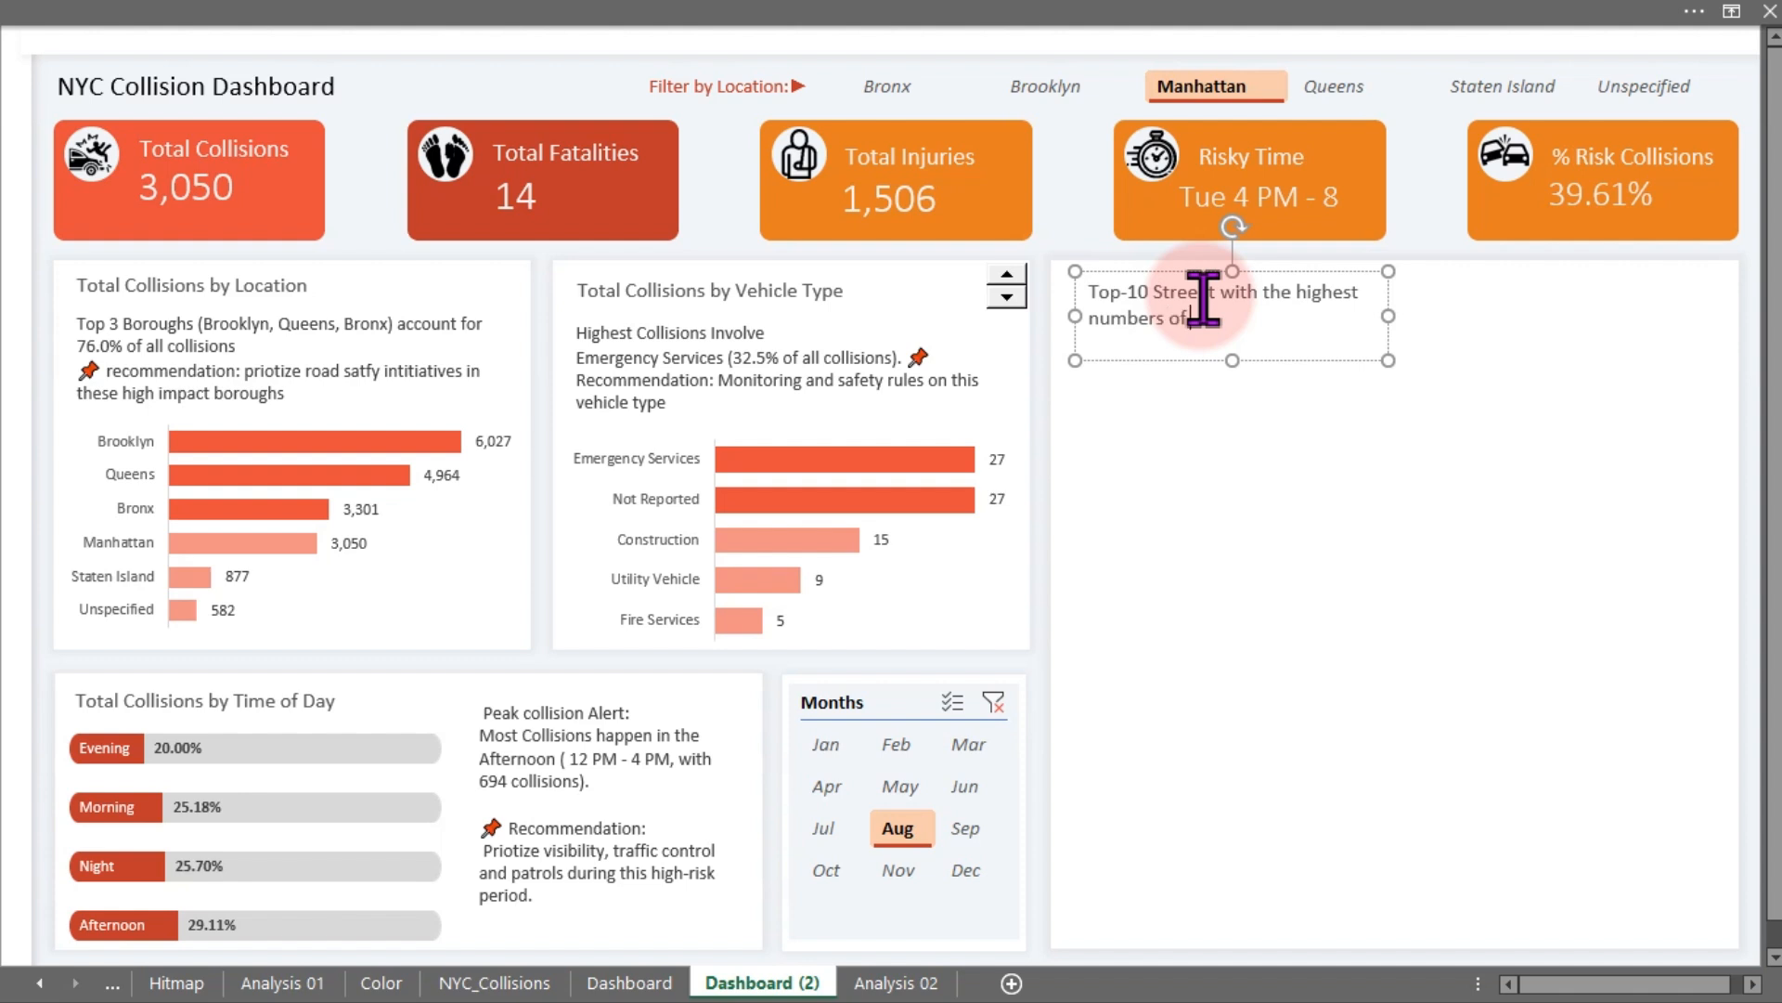
type("isions")
left_click(1434, 218)
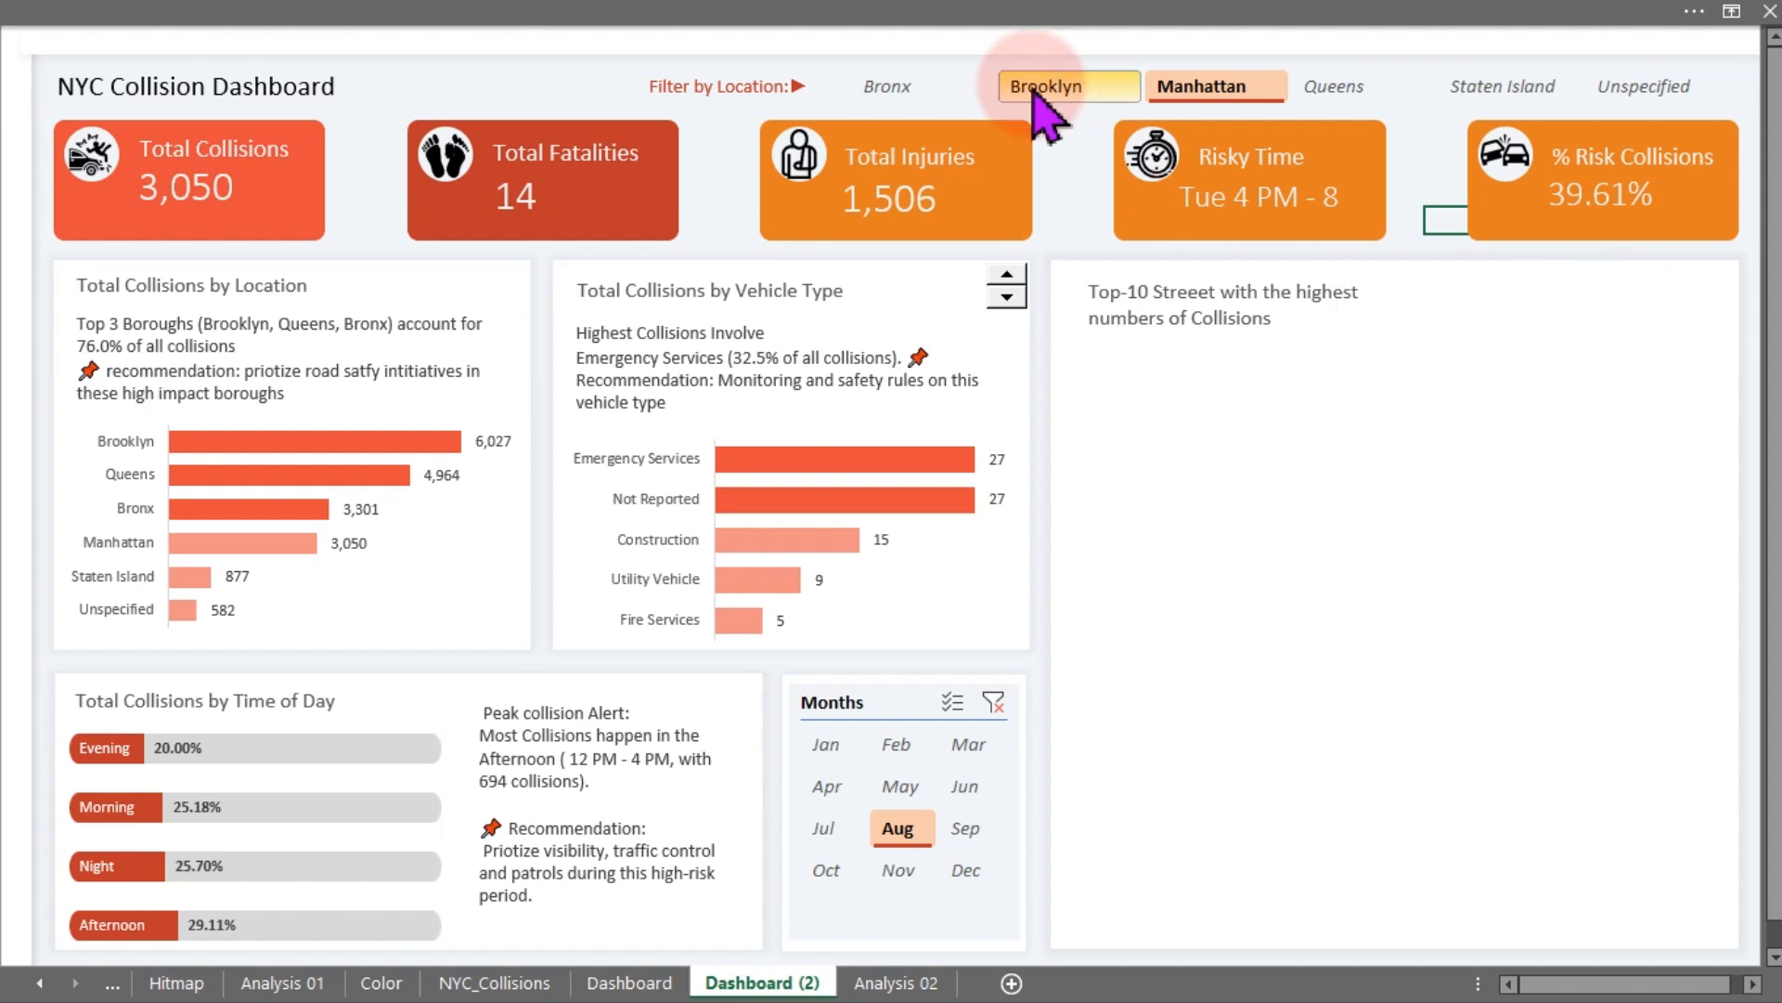
- Insert a Form Control list box in the top-right corner of the new card
left_click(837, 13)
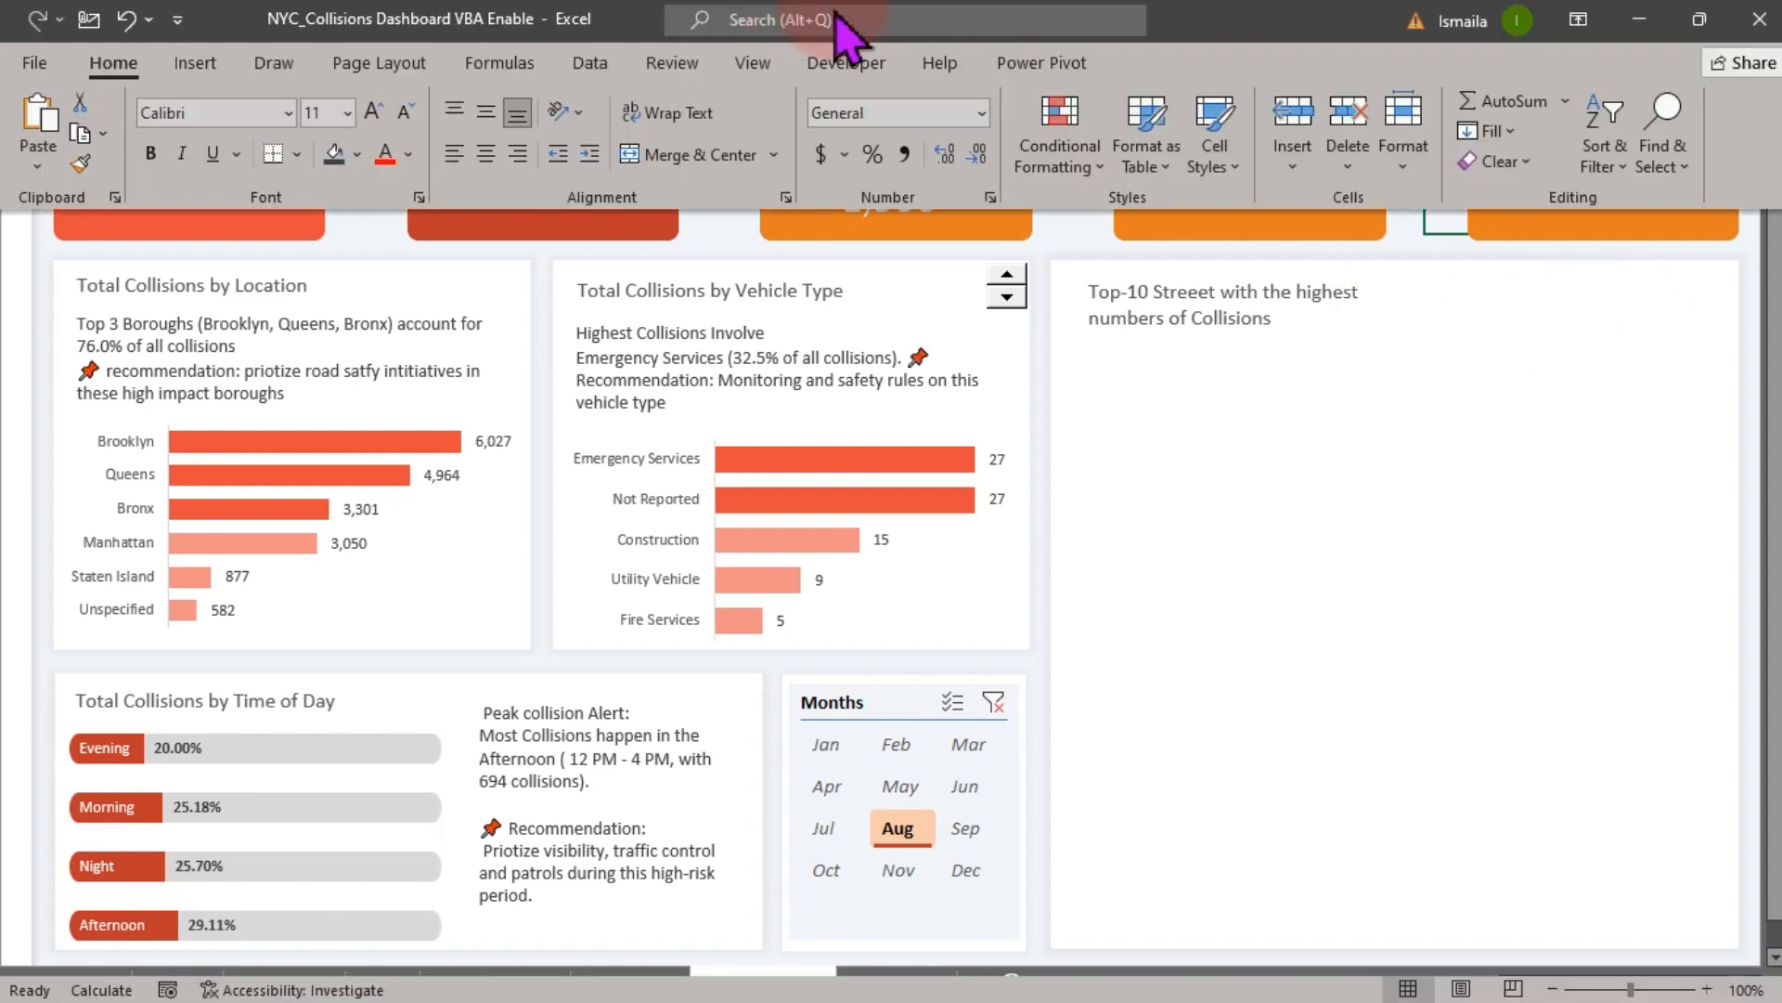
left_click(837, 69)
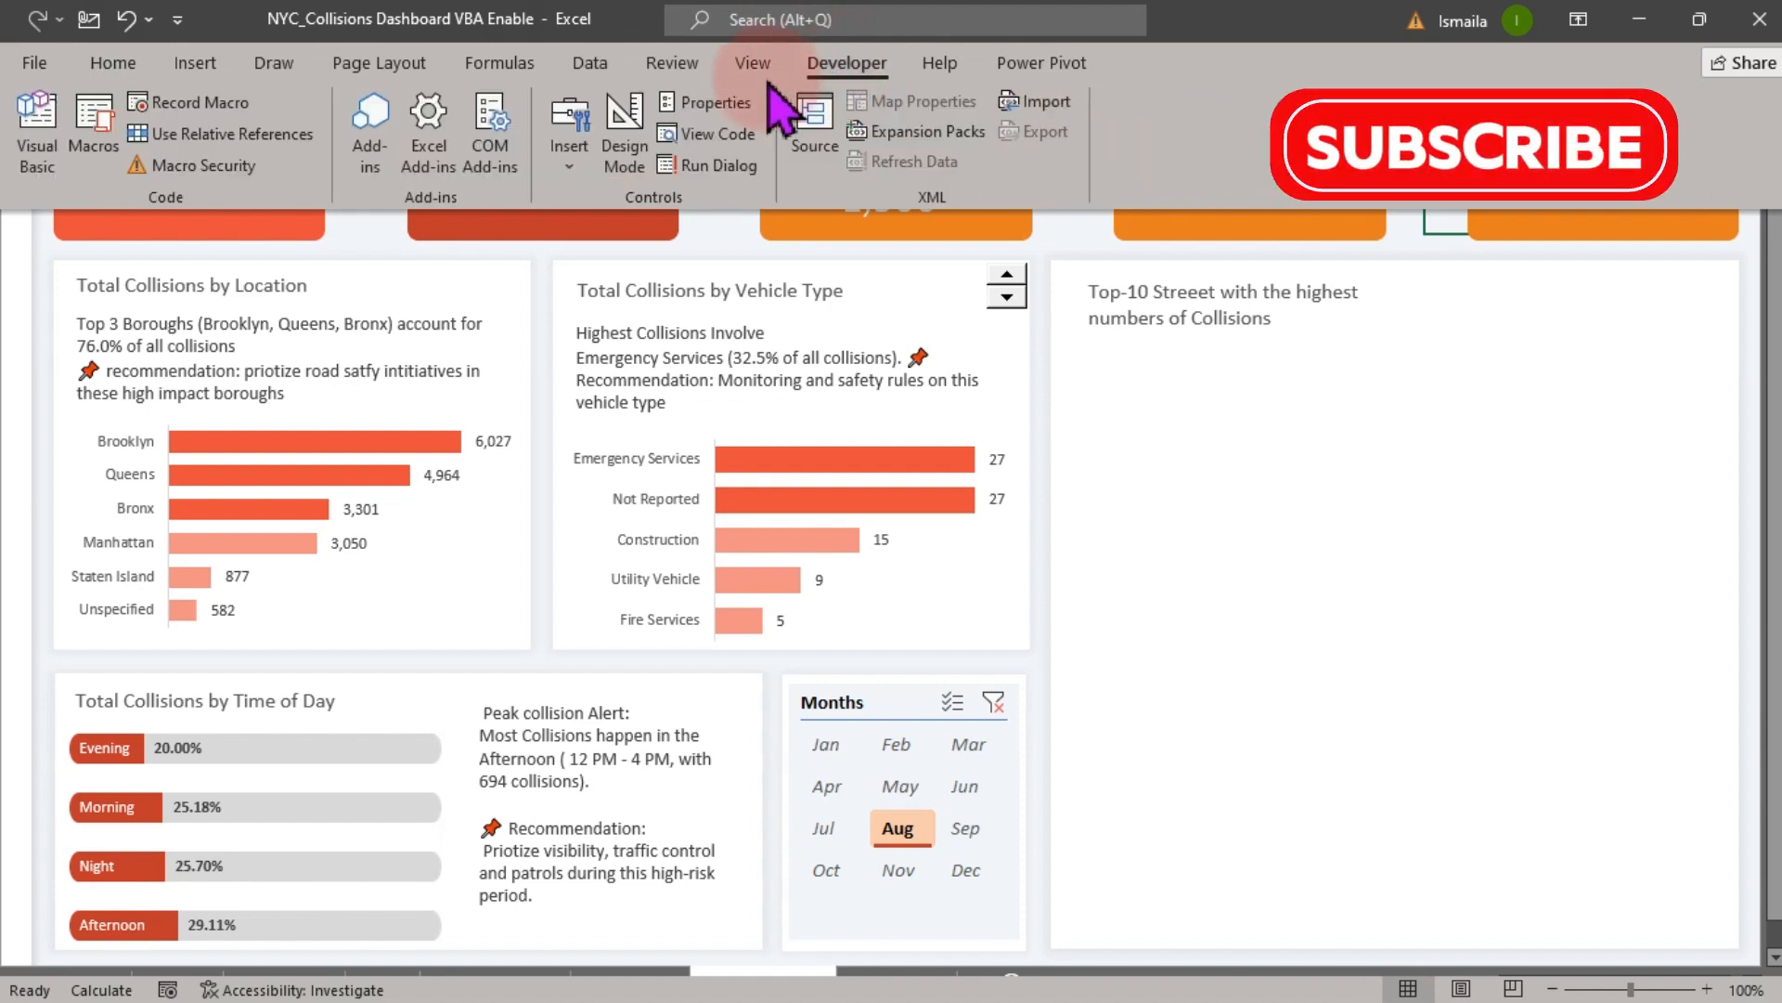
left_click(569, 148)
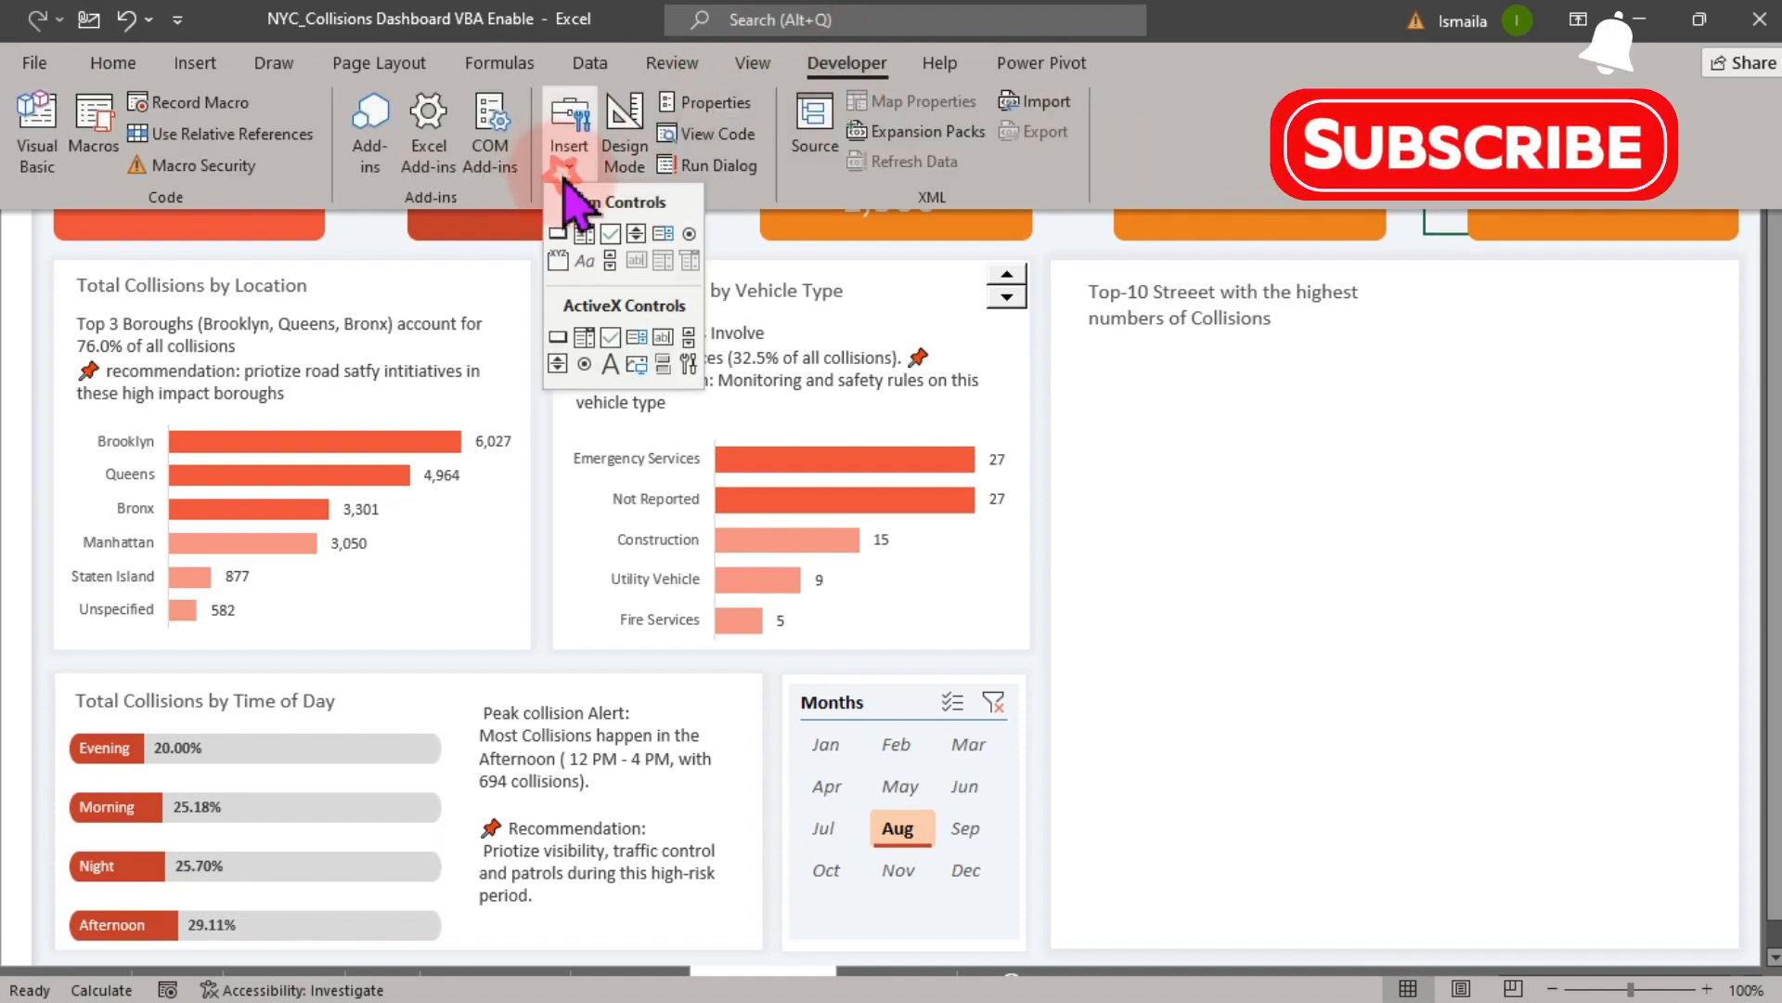
left_click(664, 239)
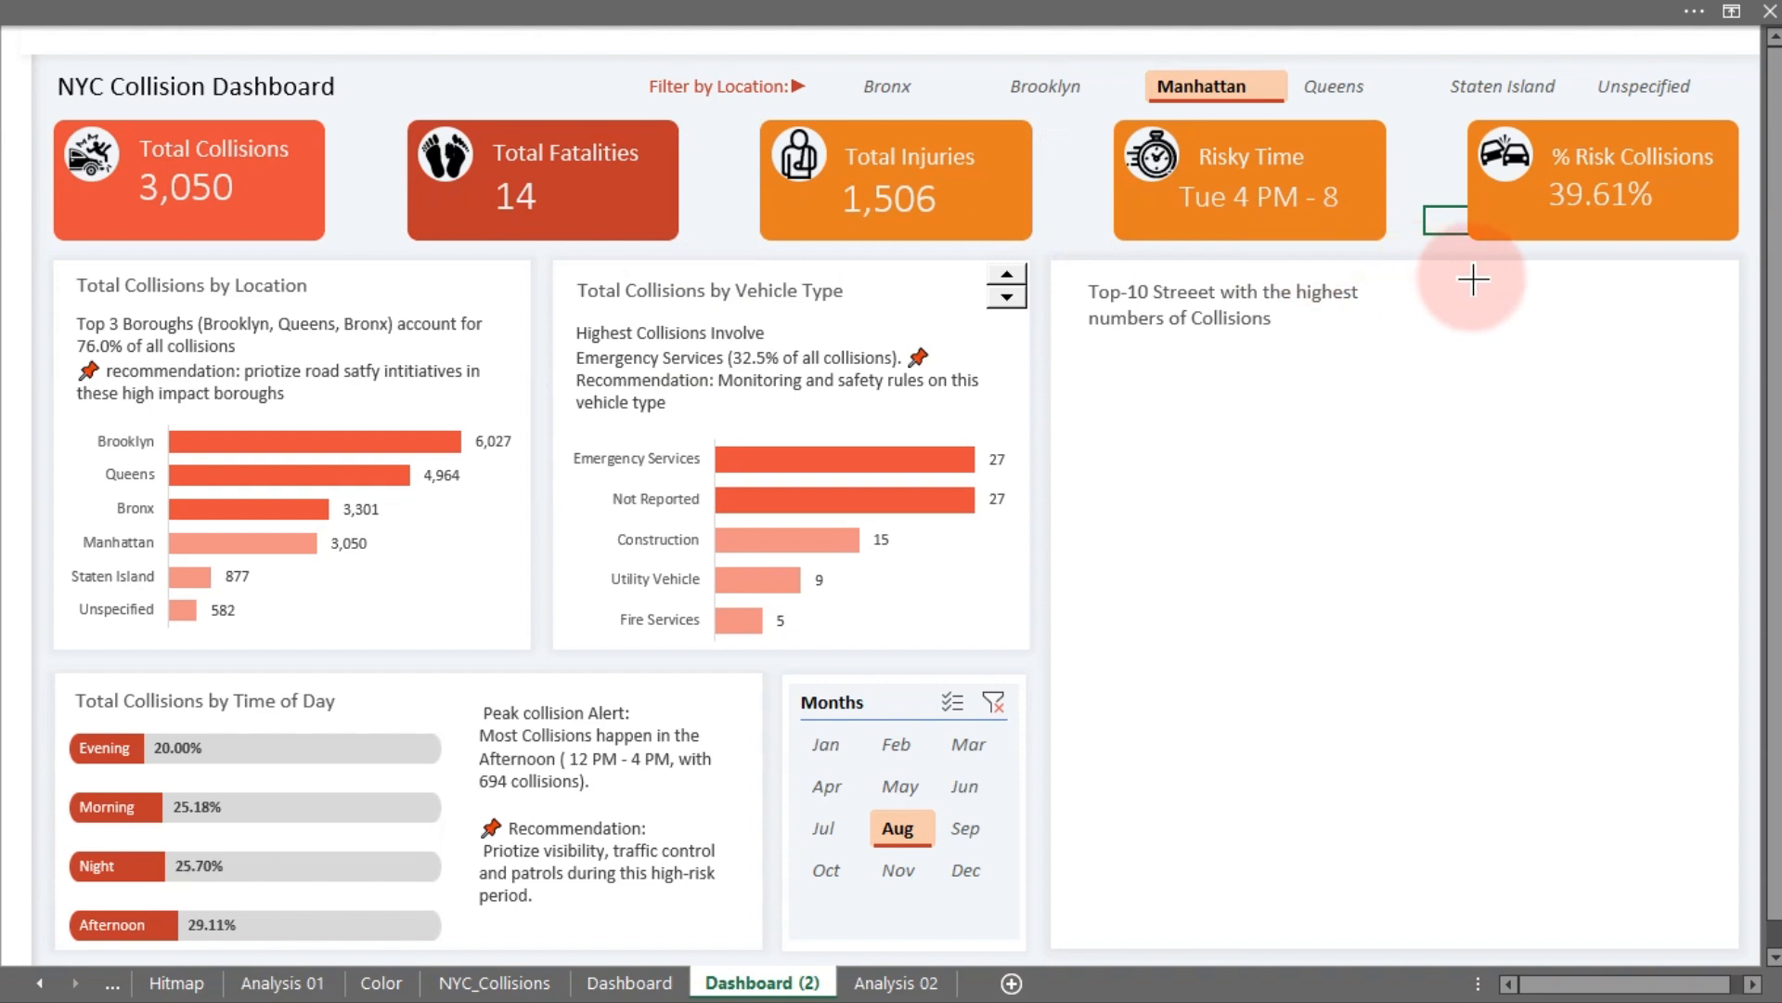
left_click_drag(1534, 283, 1720, 360)
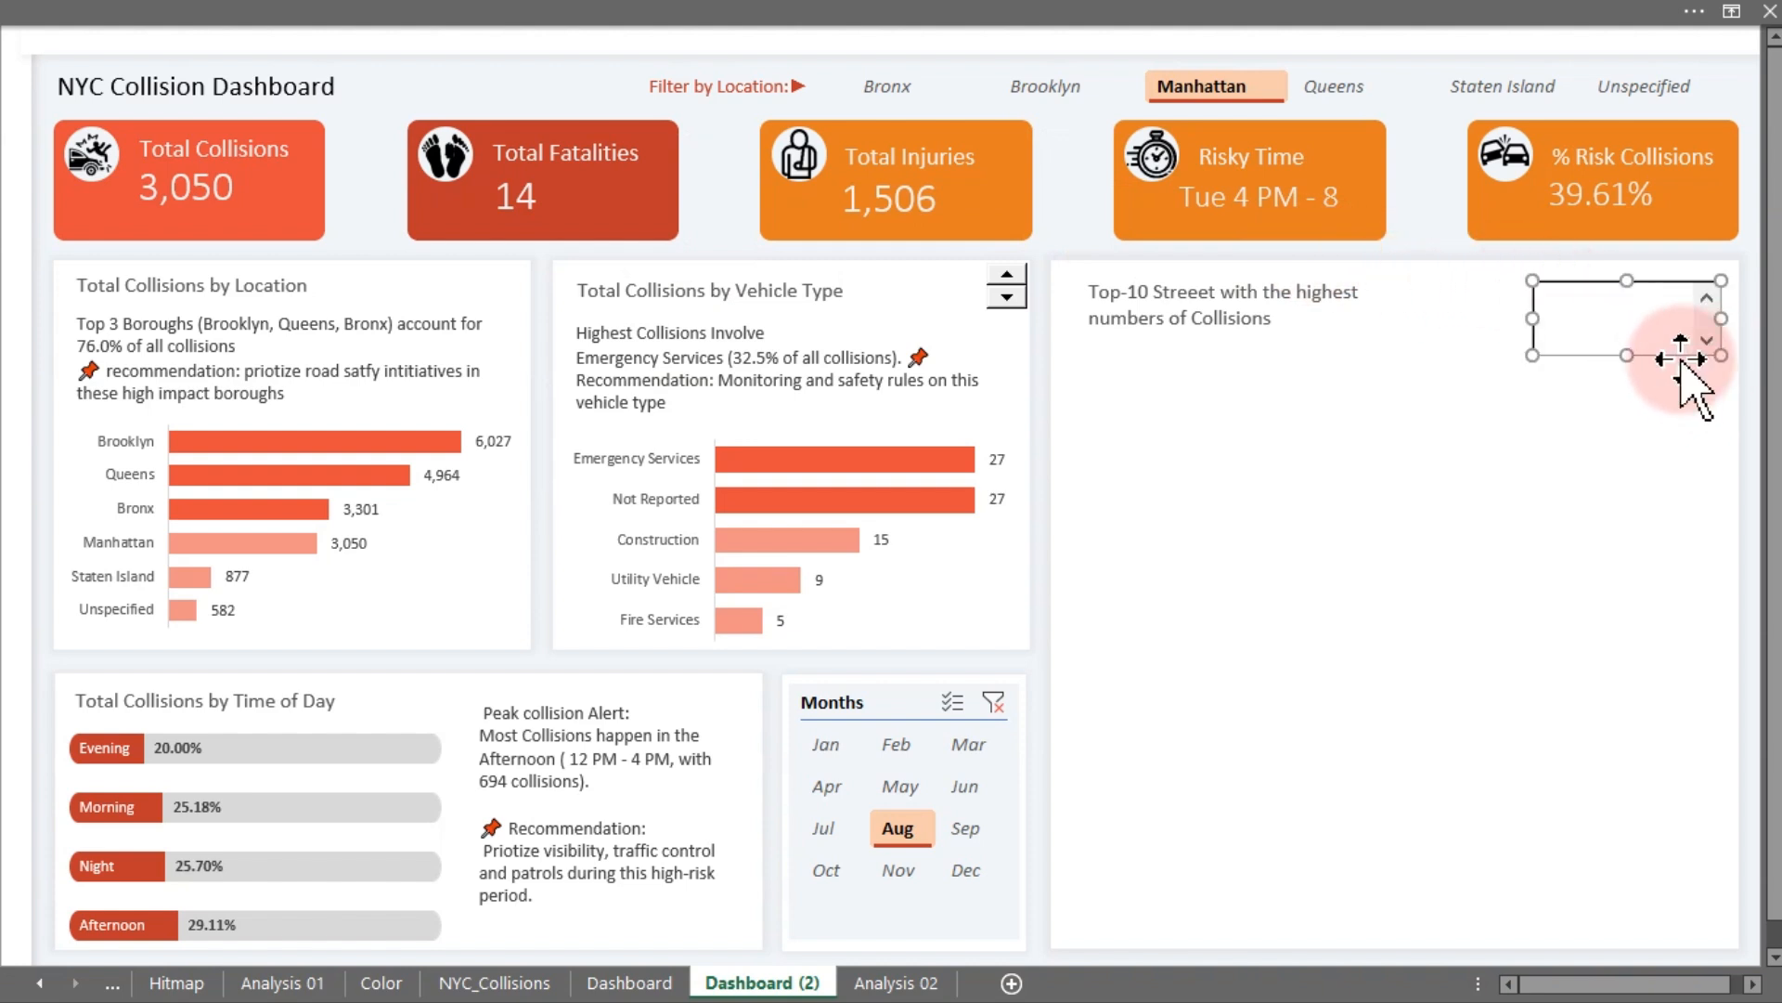
left_click_drag(1535, 325, 1569, 320)
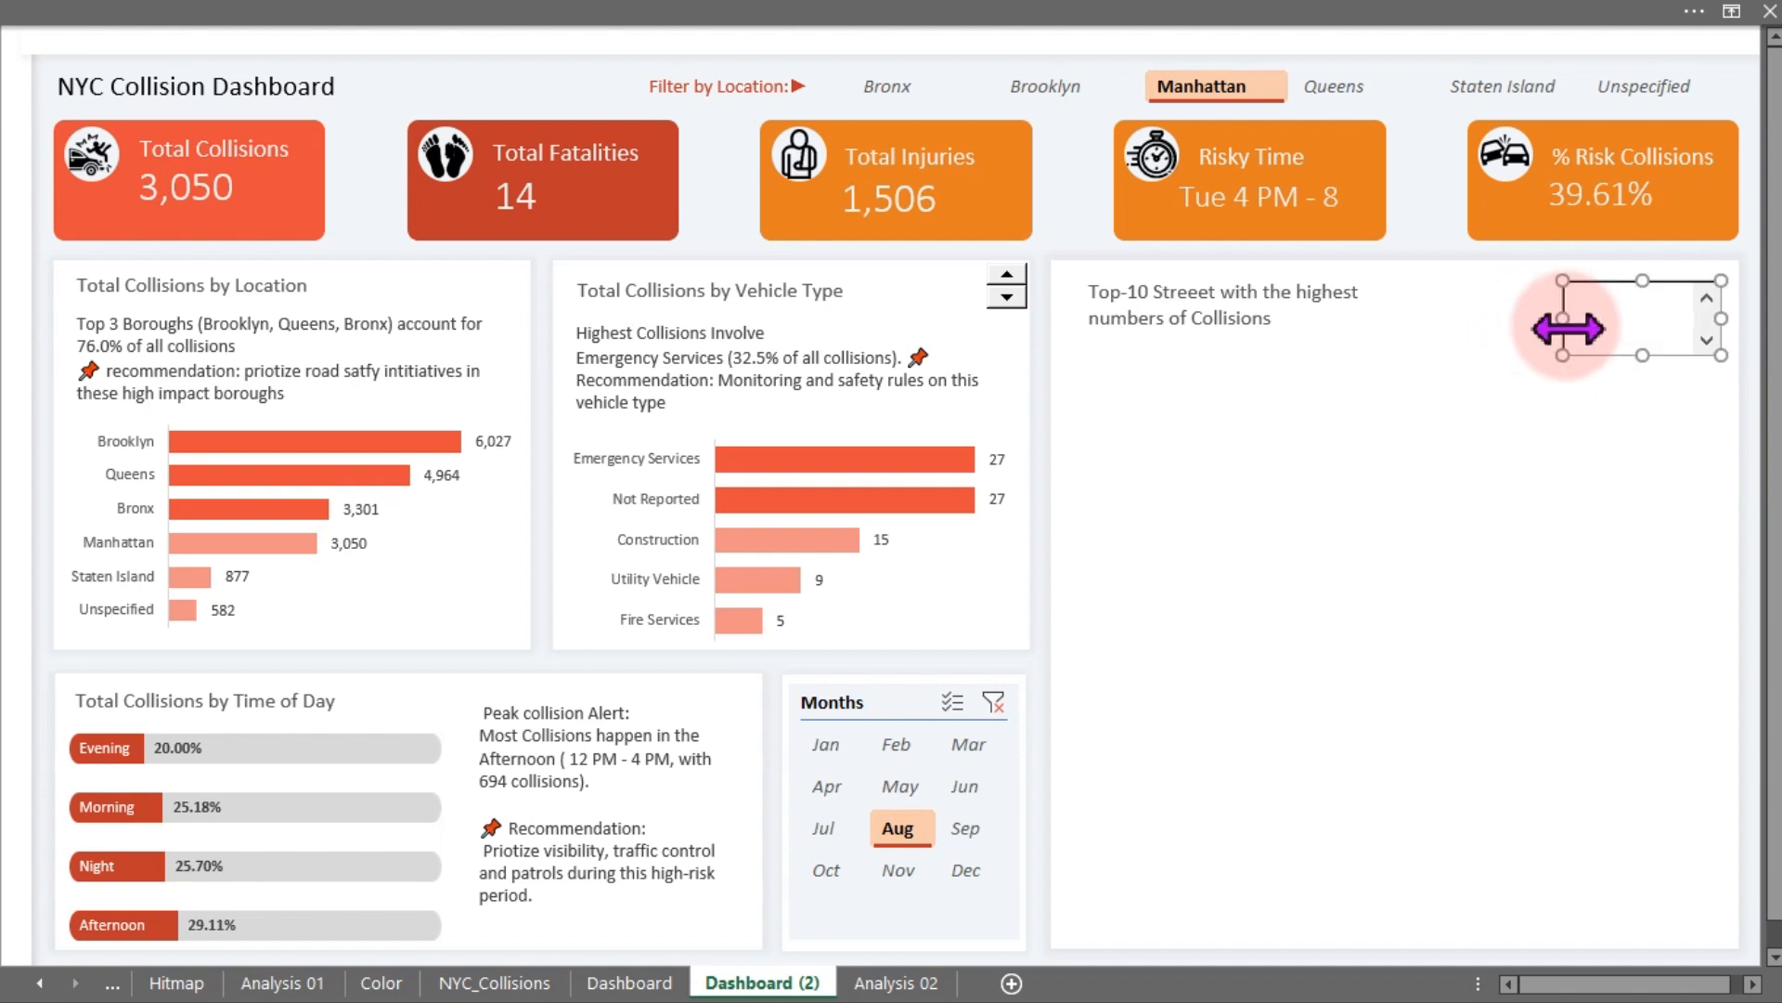
left_click(1429, 205)
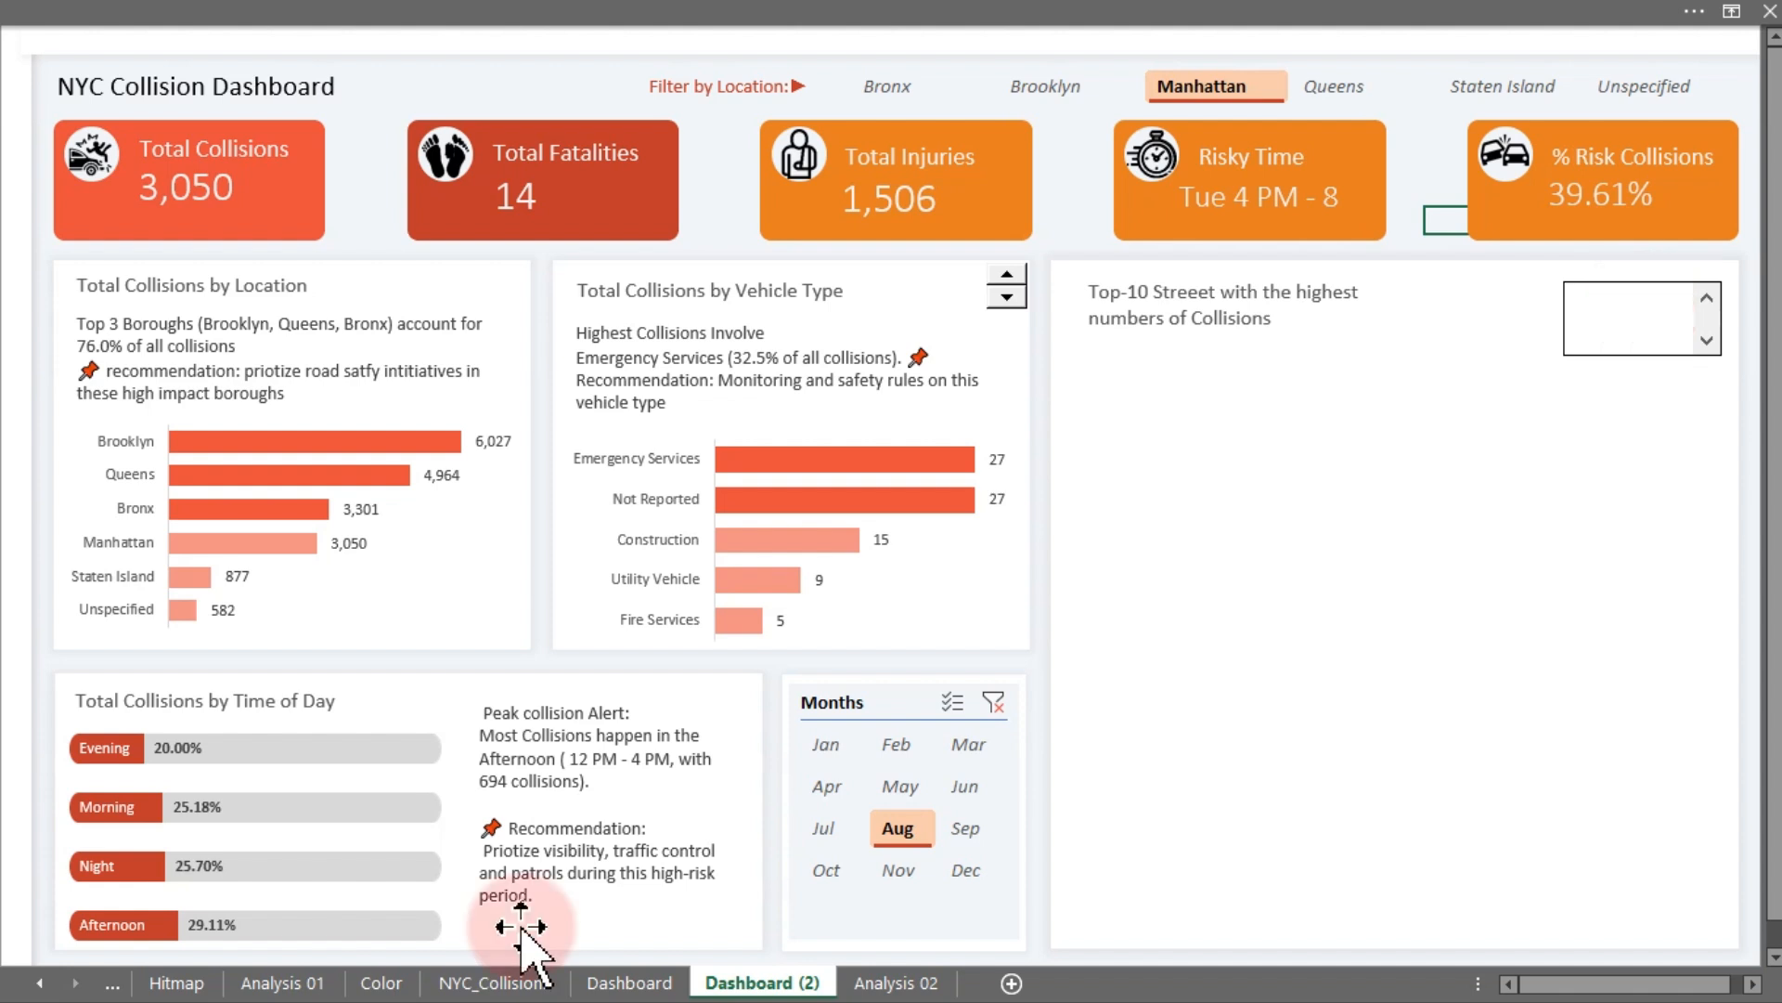
- Copy the Analysis 02 pivot table and paste a copy at cell BW10 on the same sheet
left_click(873, 986)
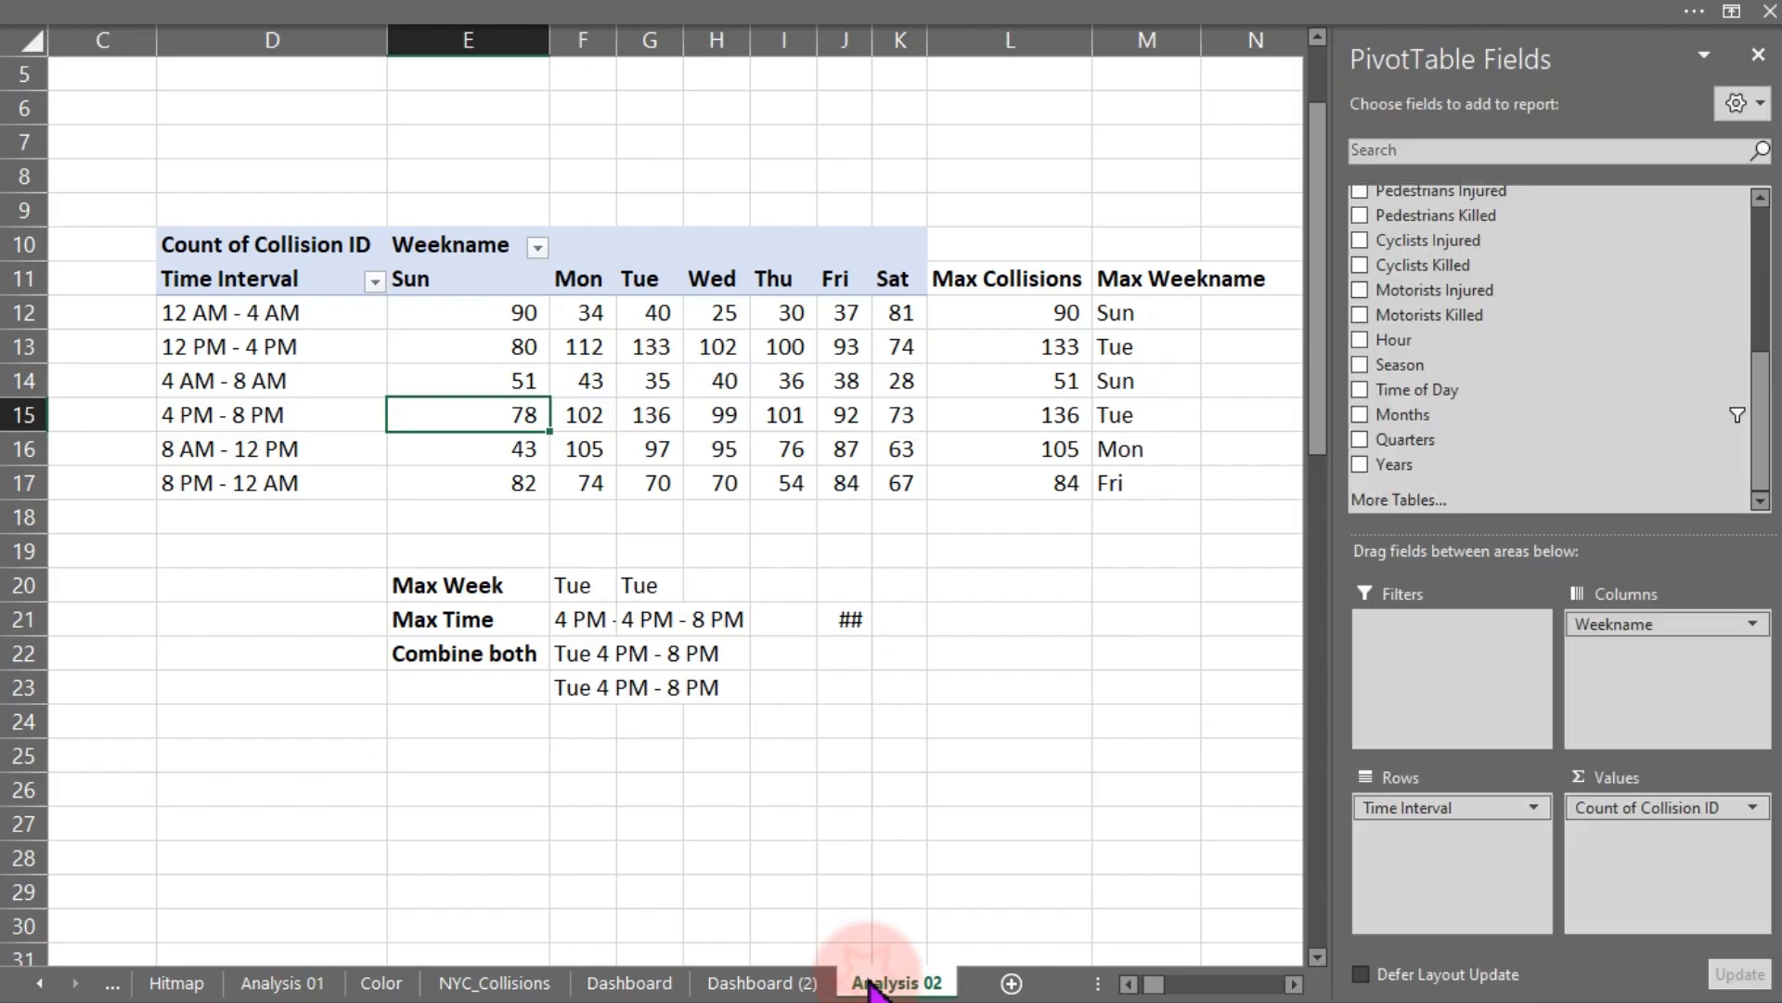
left_click(163, 232)
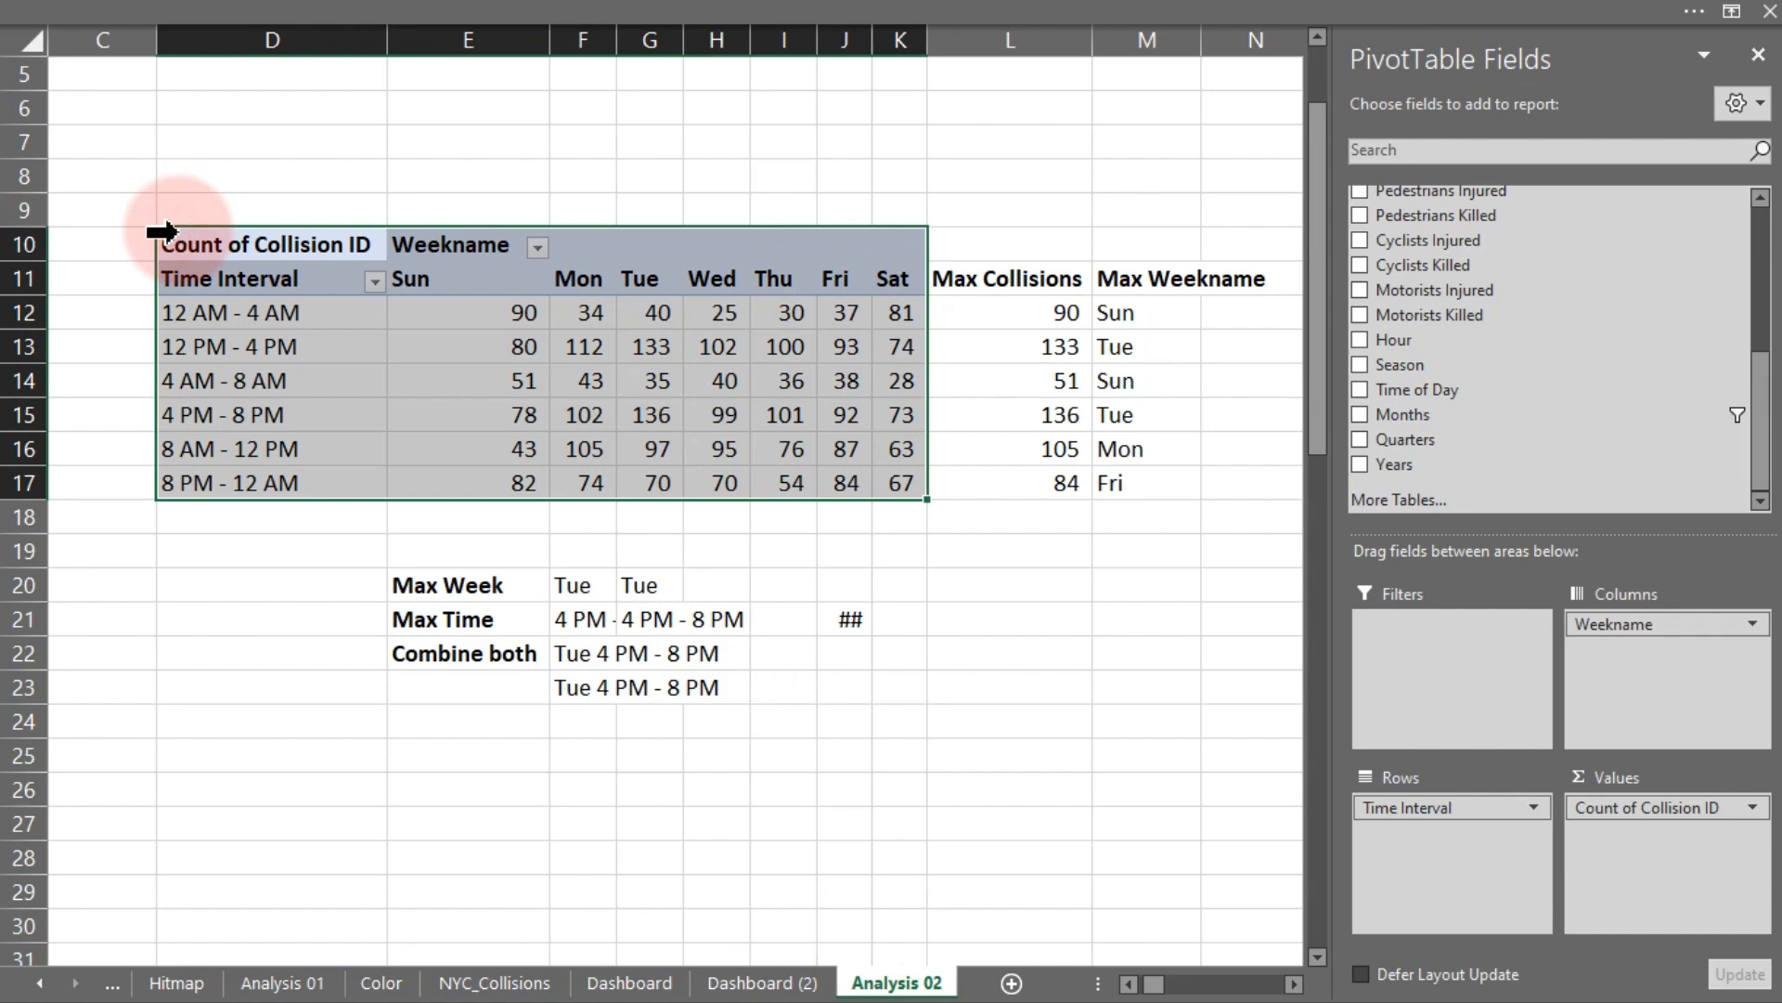
key("ctrl+c")
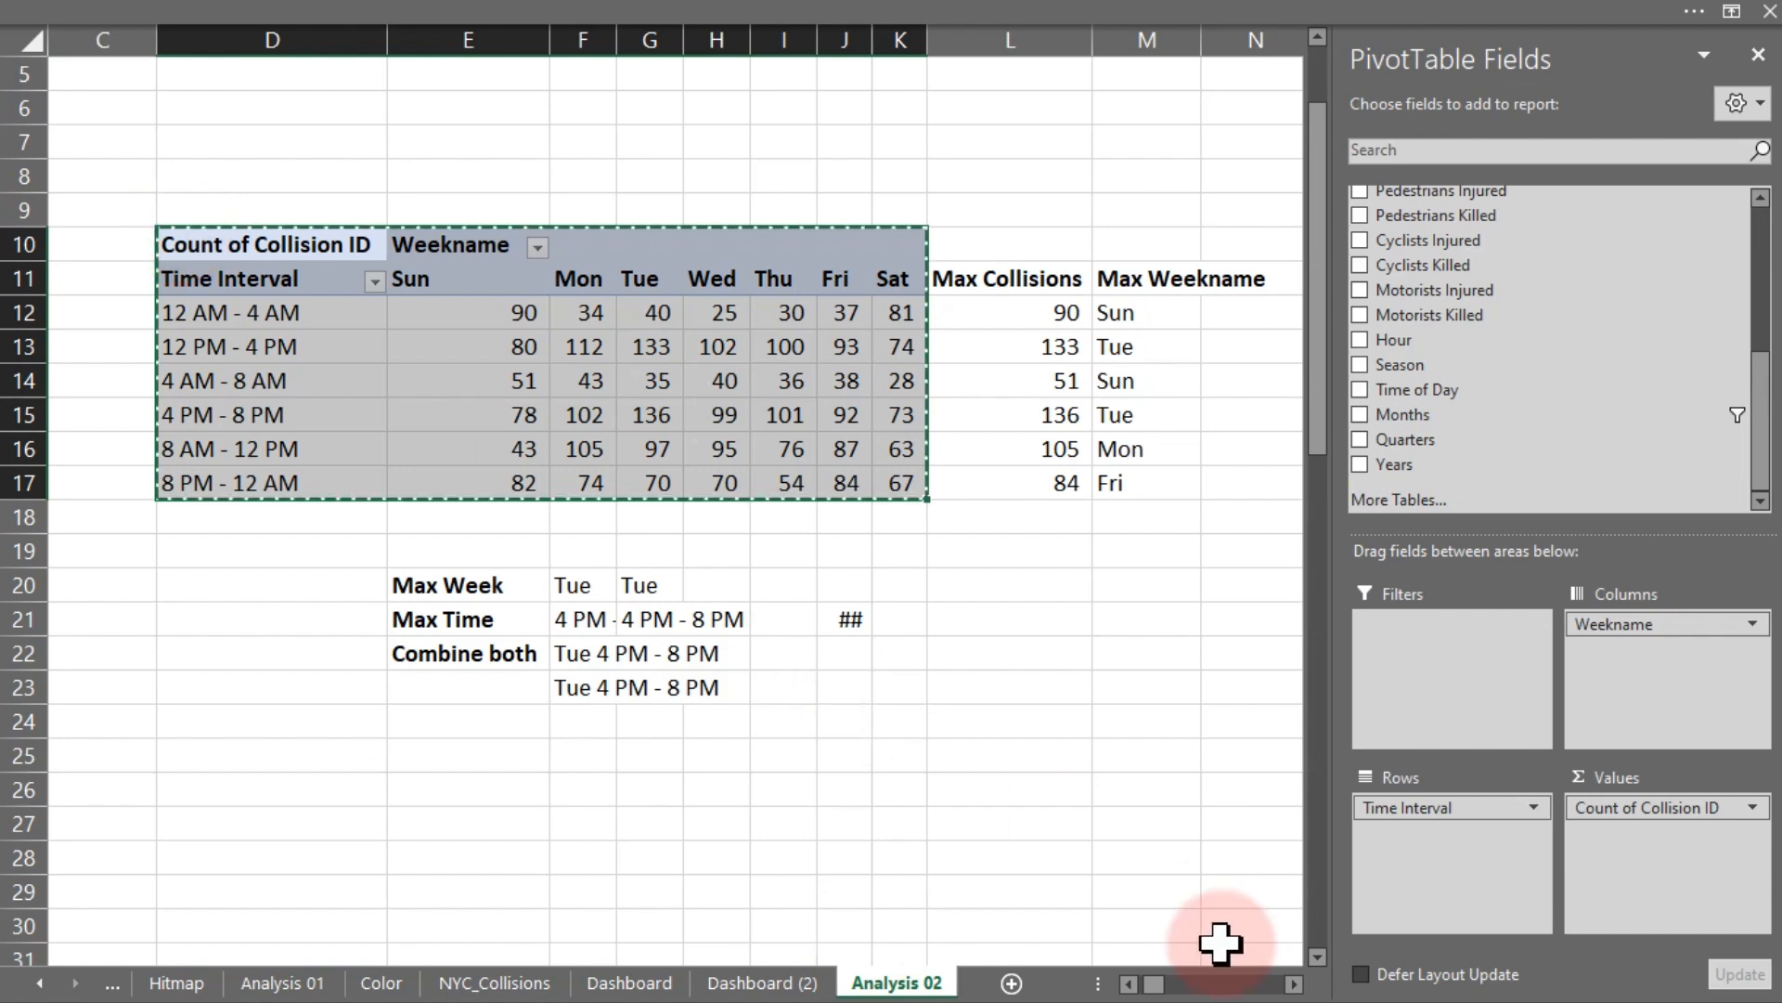
left_click_drag(1154, 985, 1293, 991)
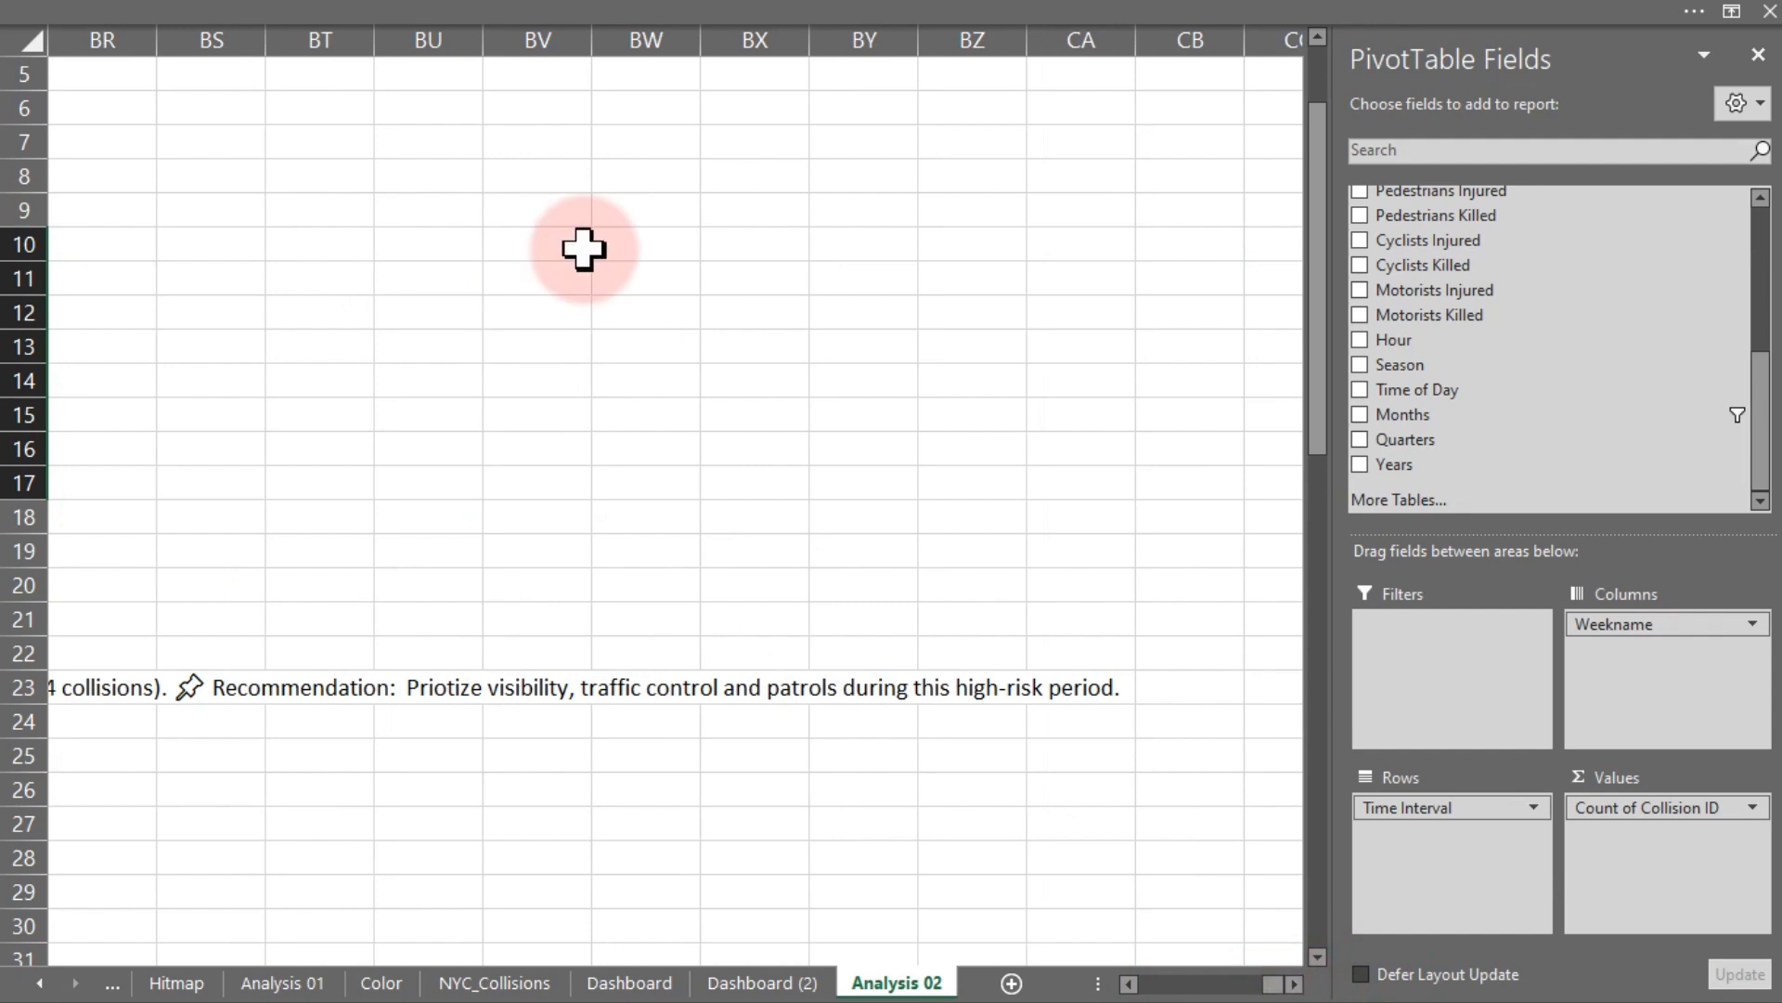
left_click(625, 247)
key("ctrl+v")
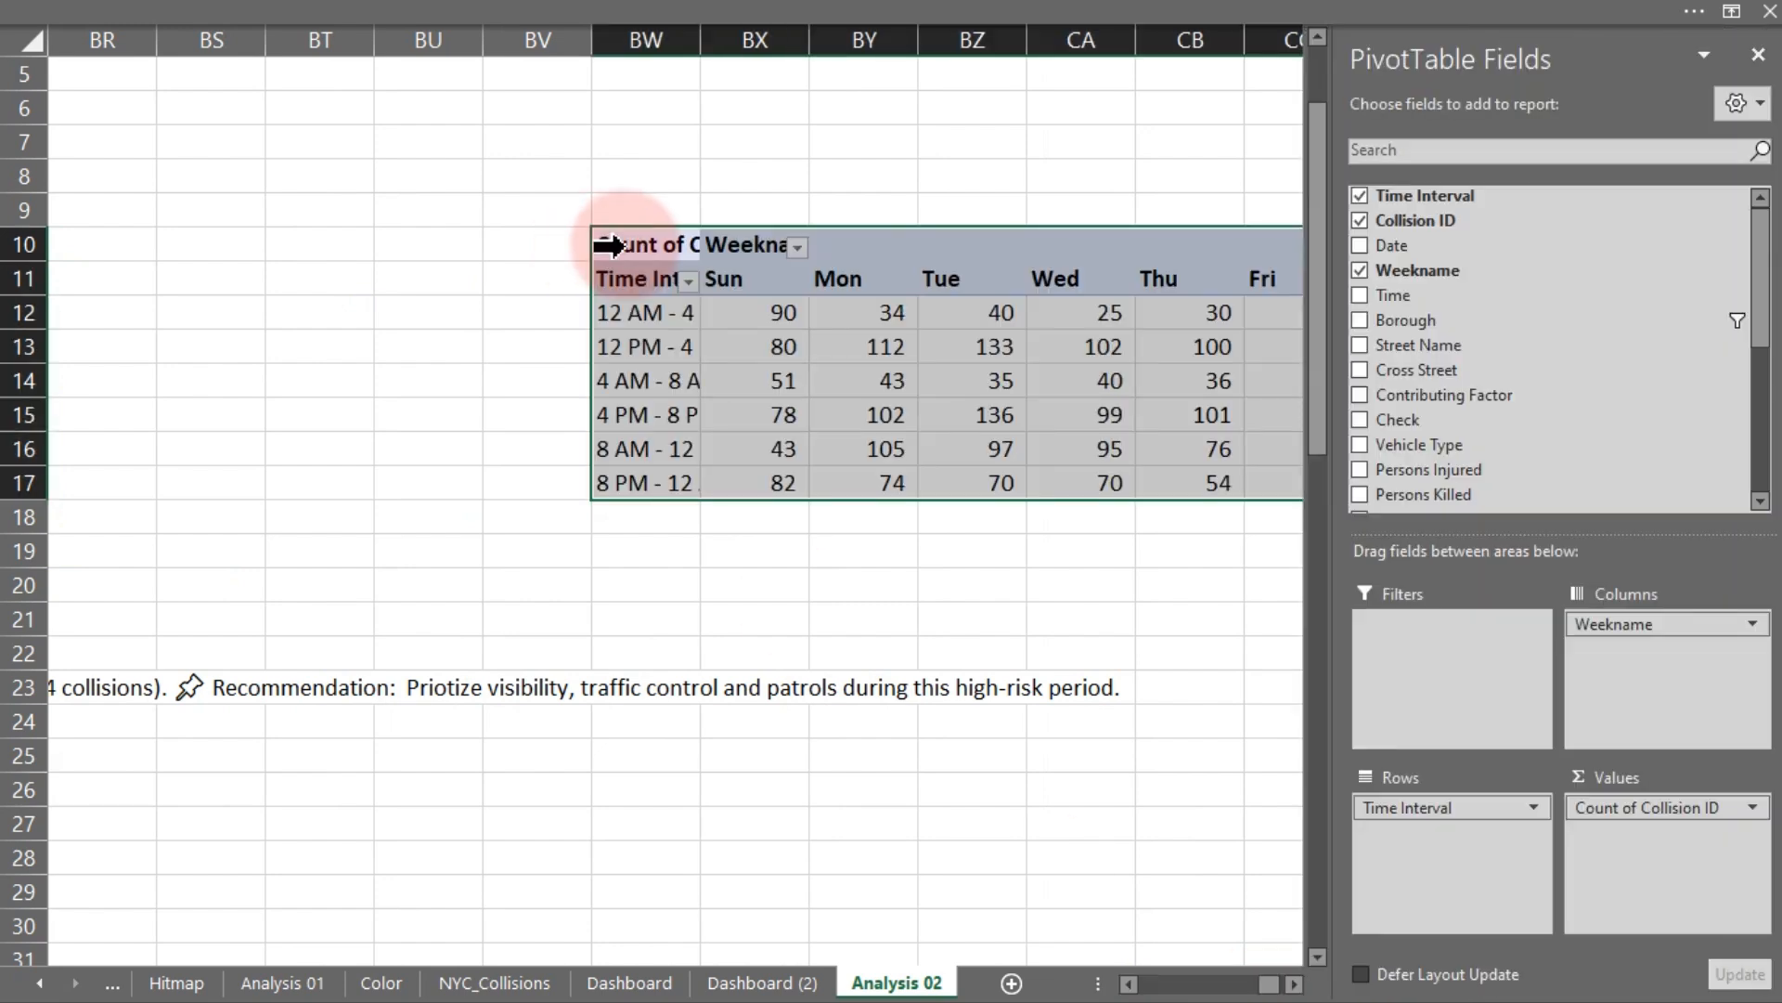
left_click(422, 41)
left_click(315, 23)
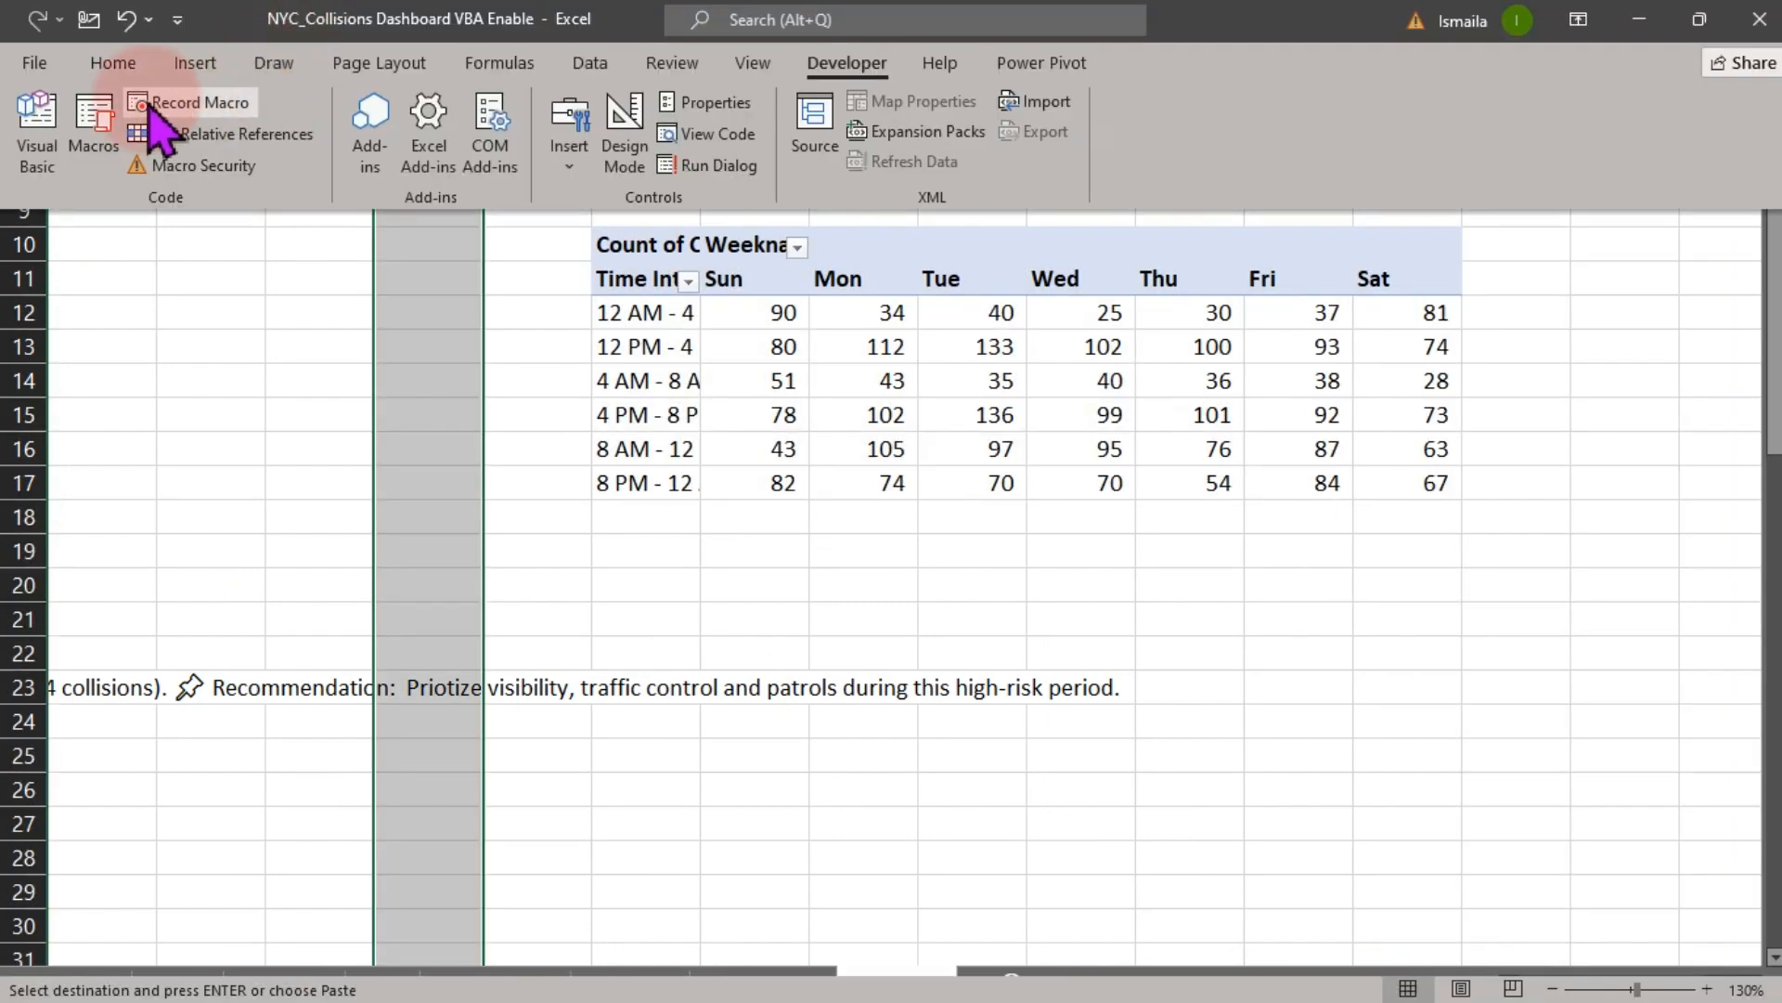
left_click(112, 63)
left_click(332, 153)
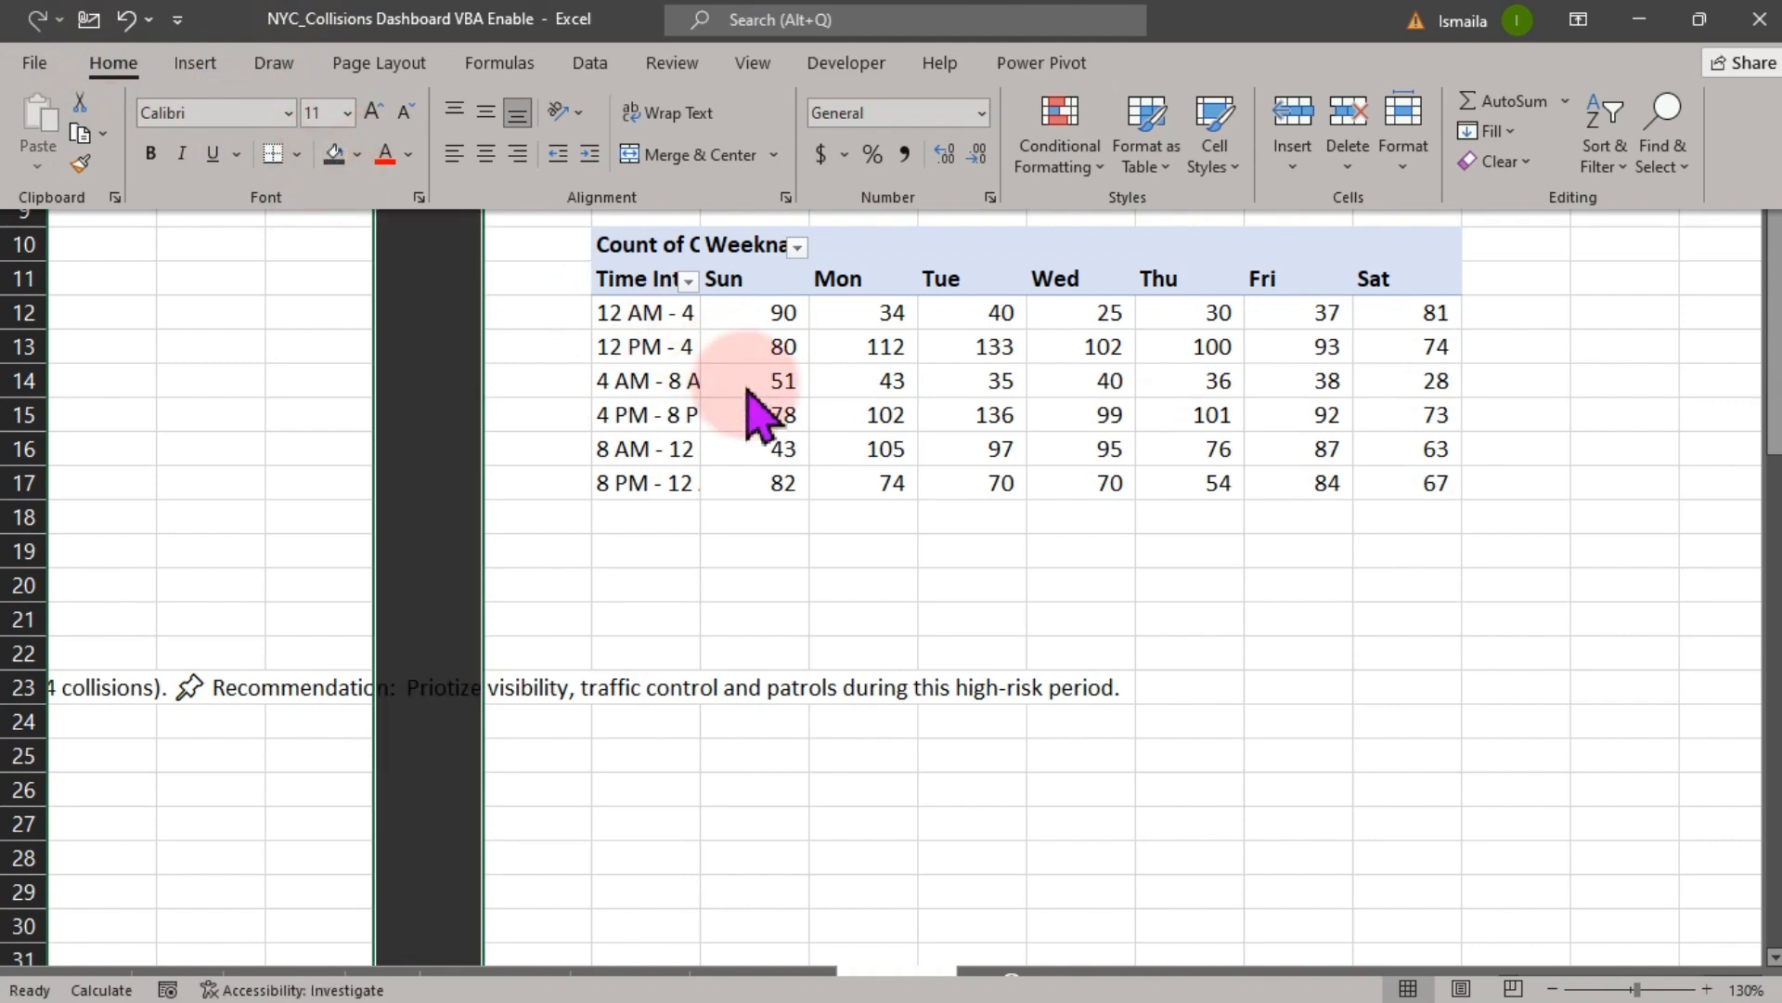
- Rename the copied pivot table as Top10Street
left_click(756, 385)
left_click(1003, 6)
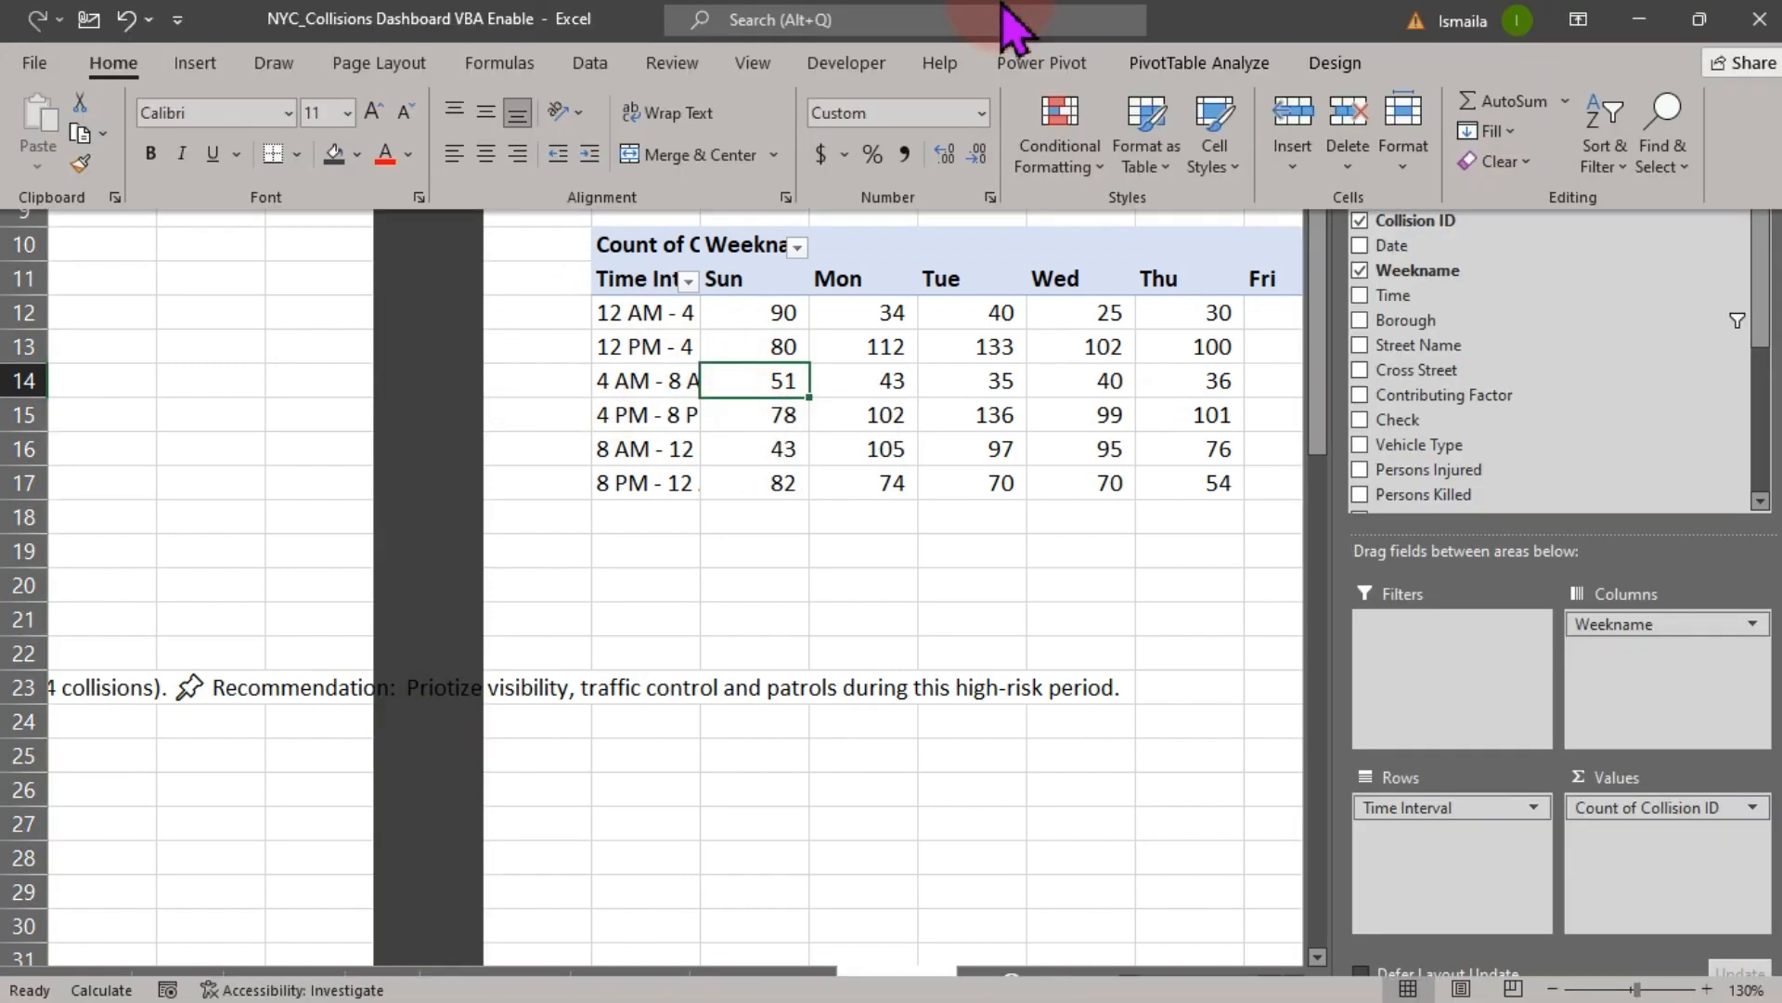
left_click(1240, 63)
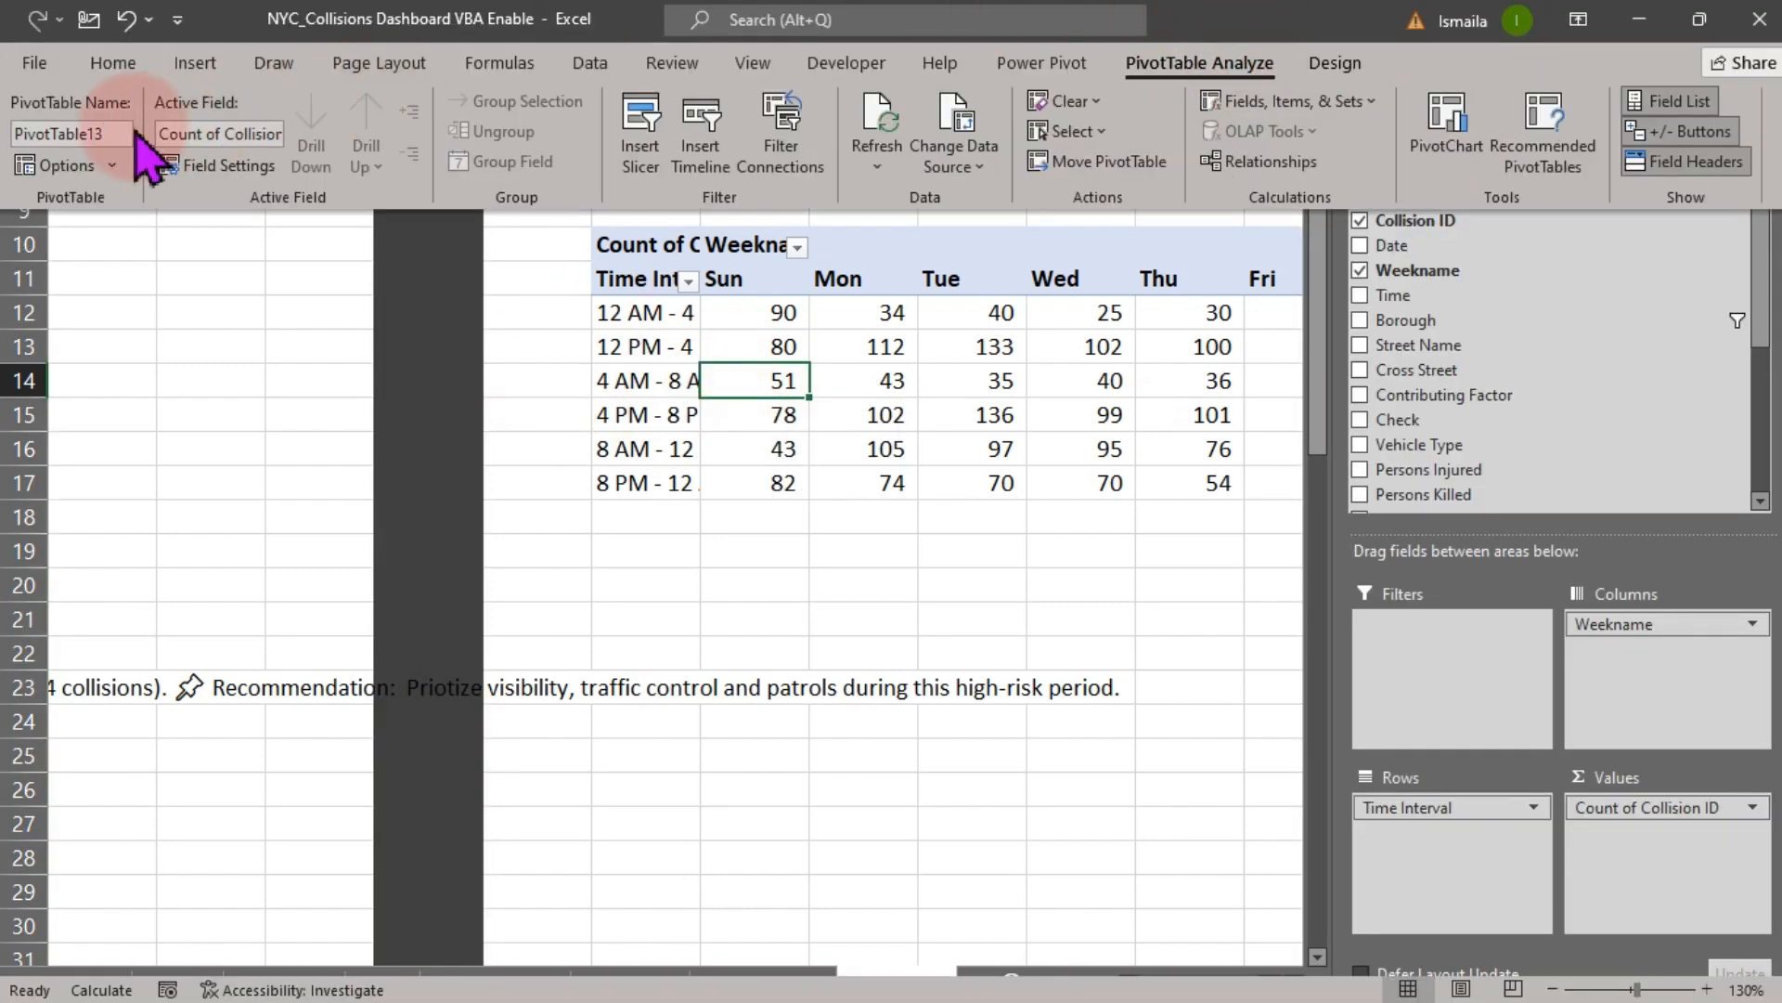
left_click(100, 157)
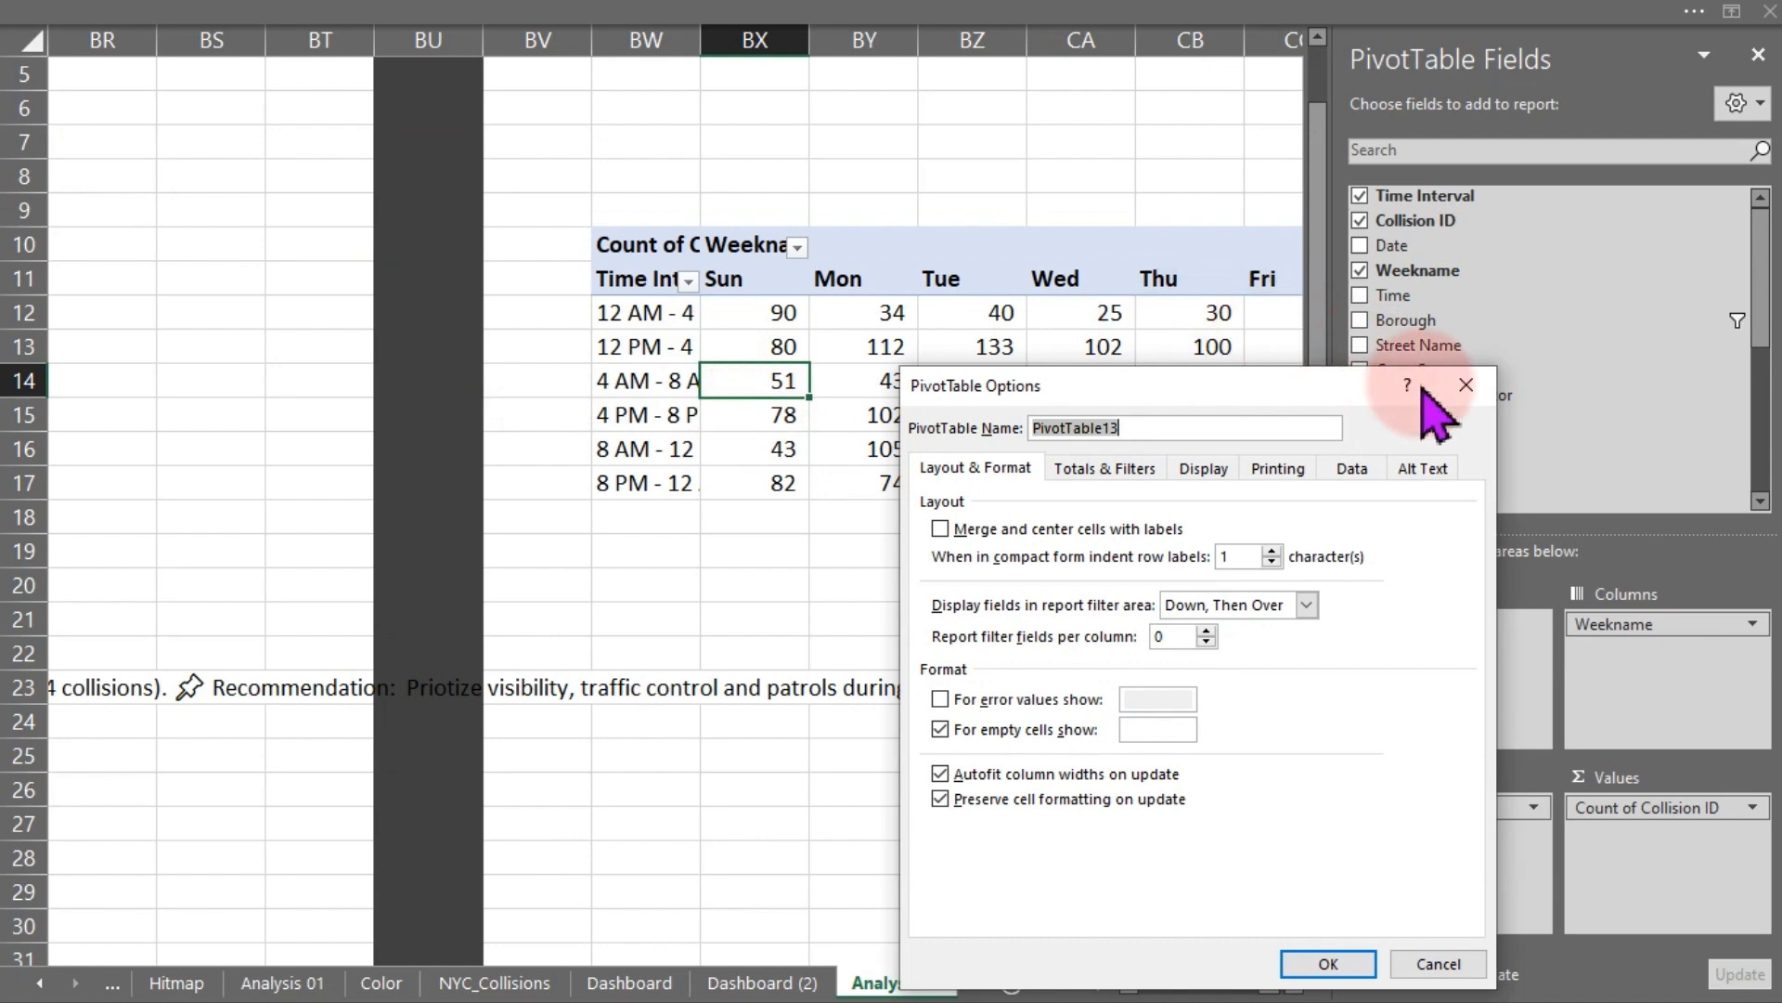
left_click(1485, 398)
left_click(1198, 8)
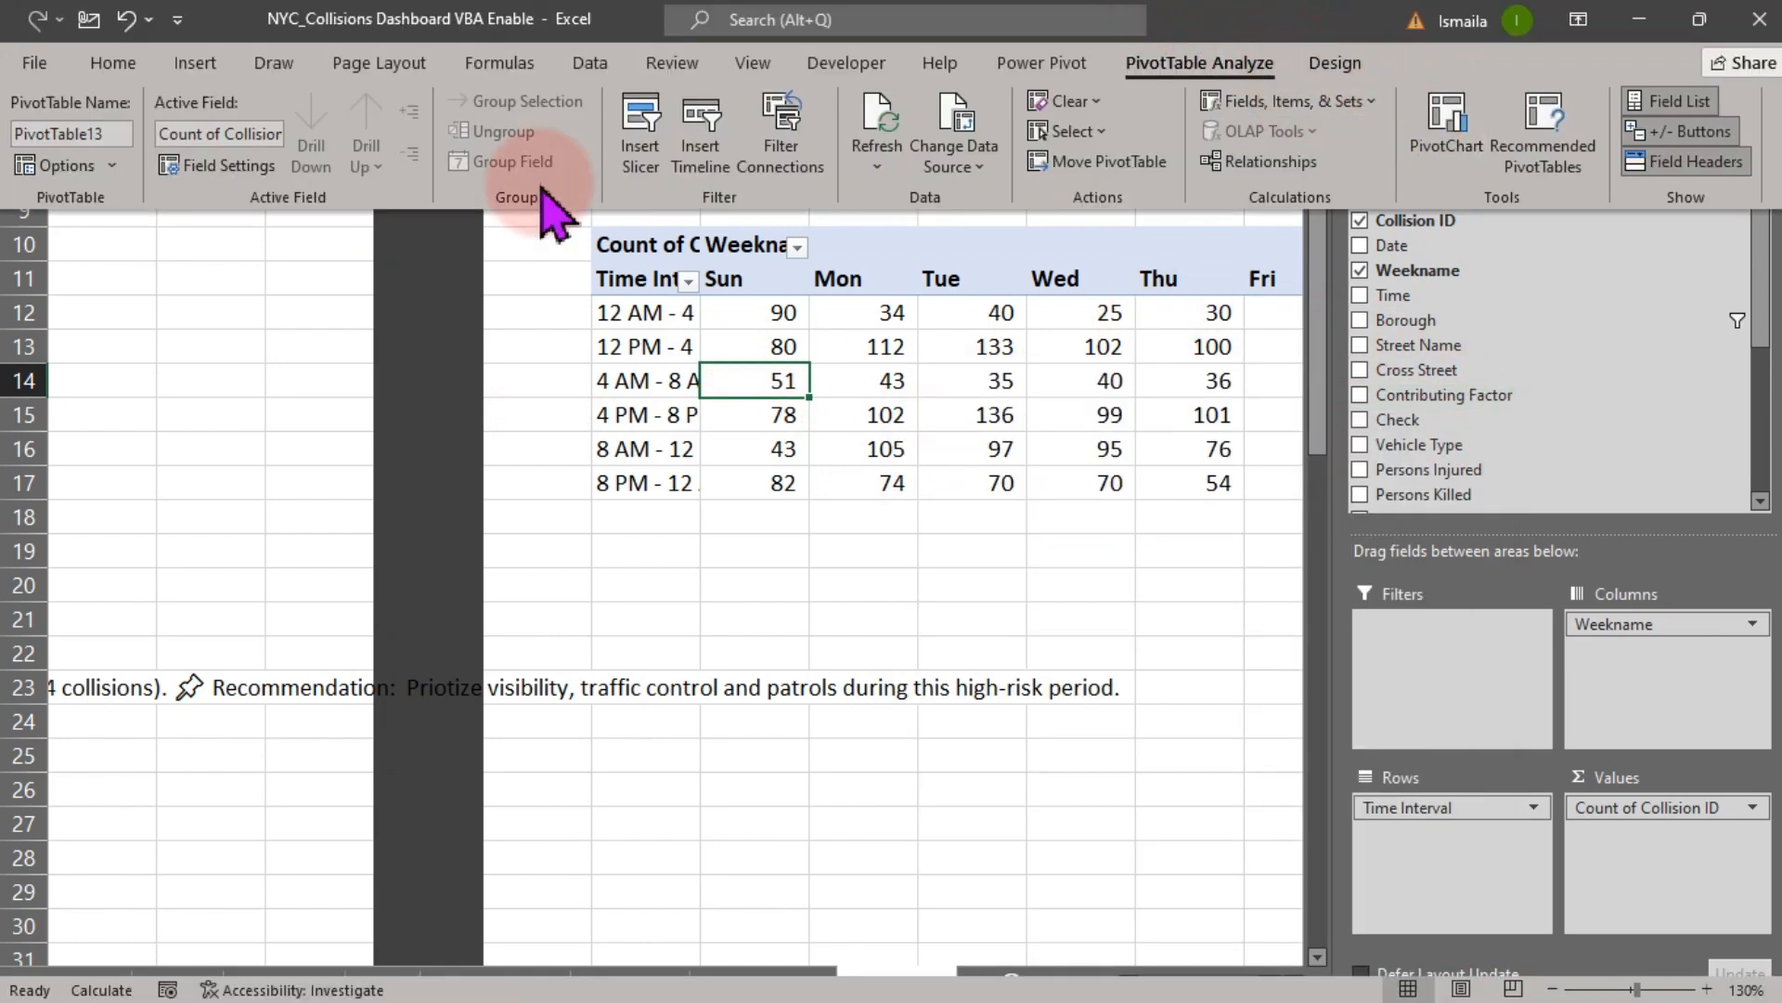
left_click(58, 162)
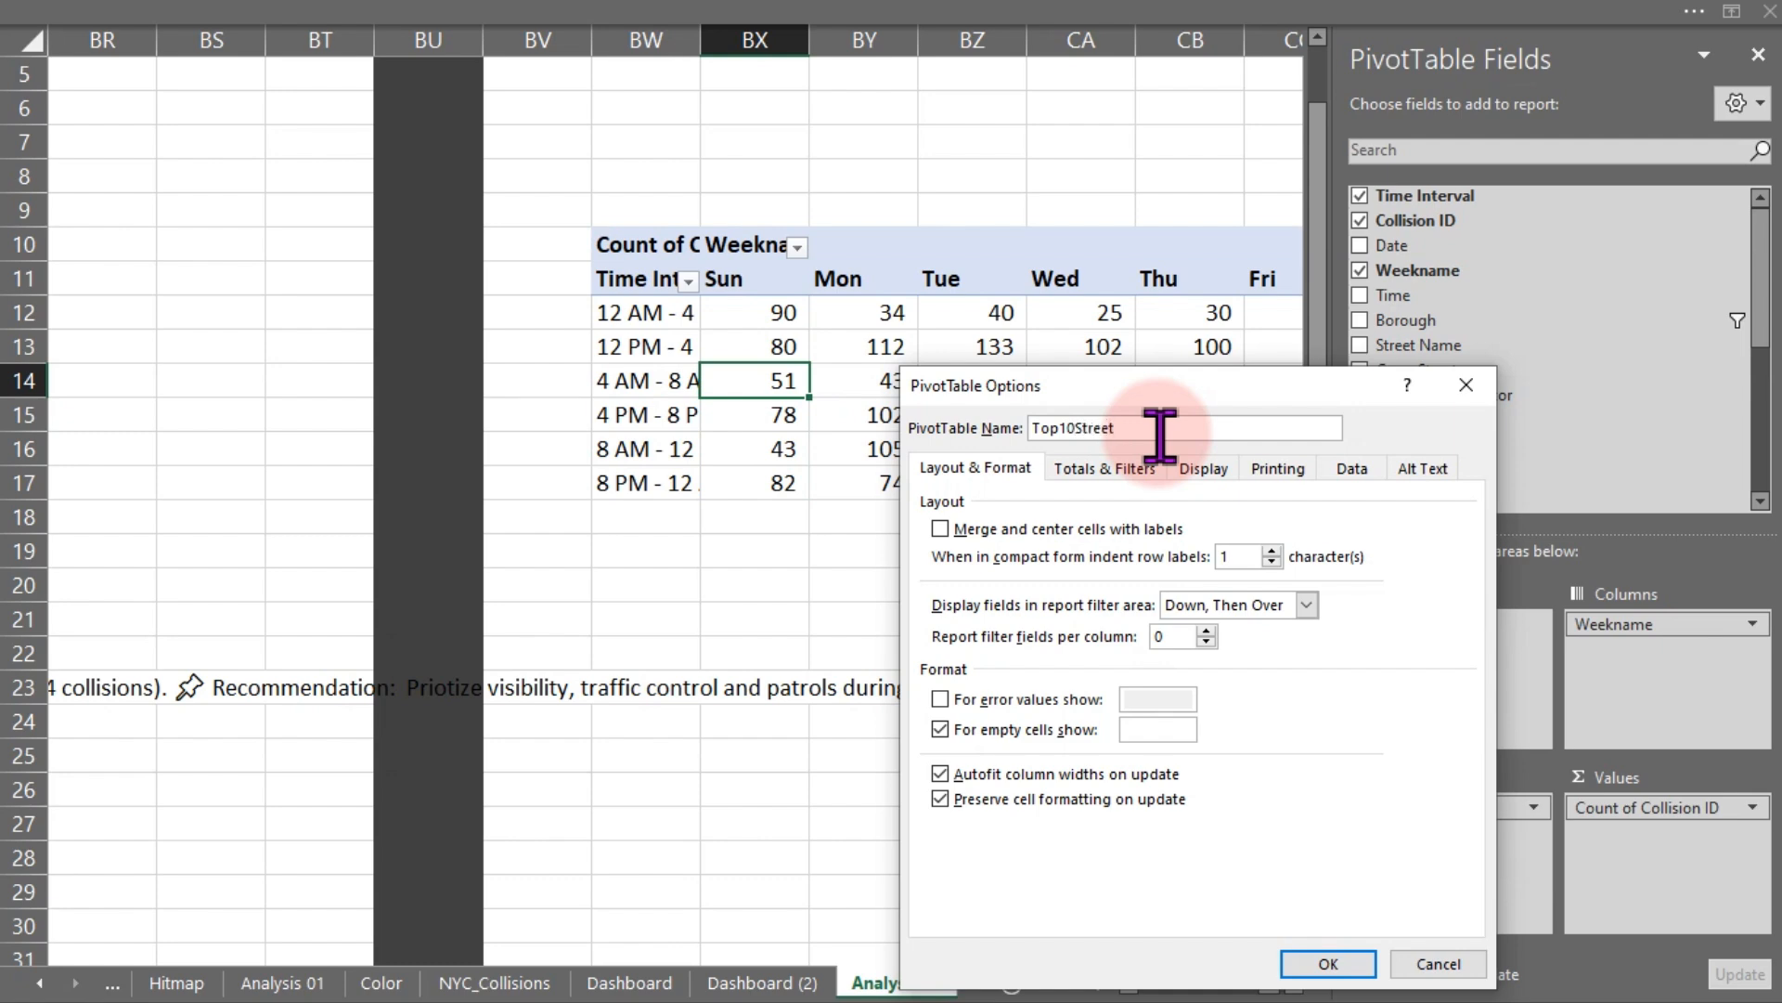
key("Return")
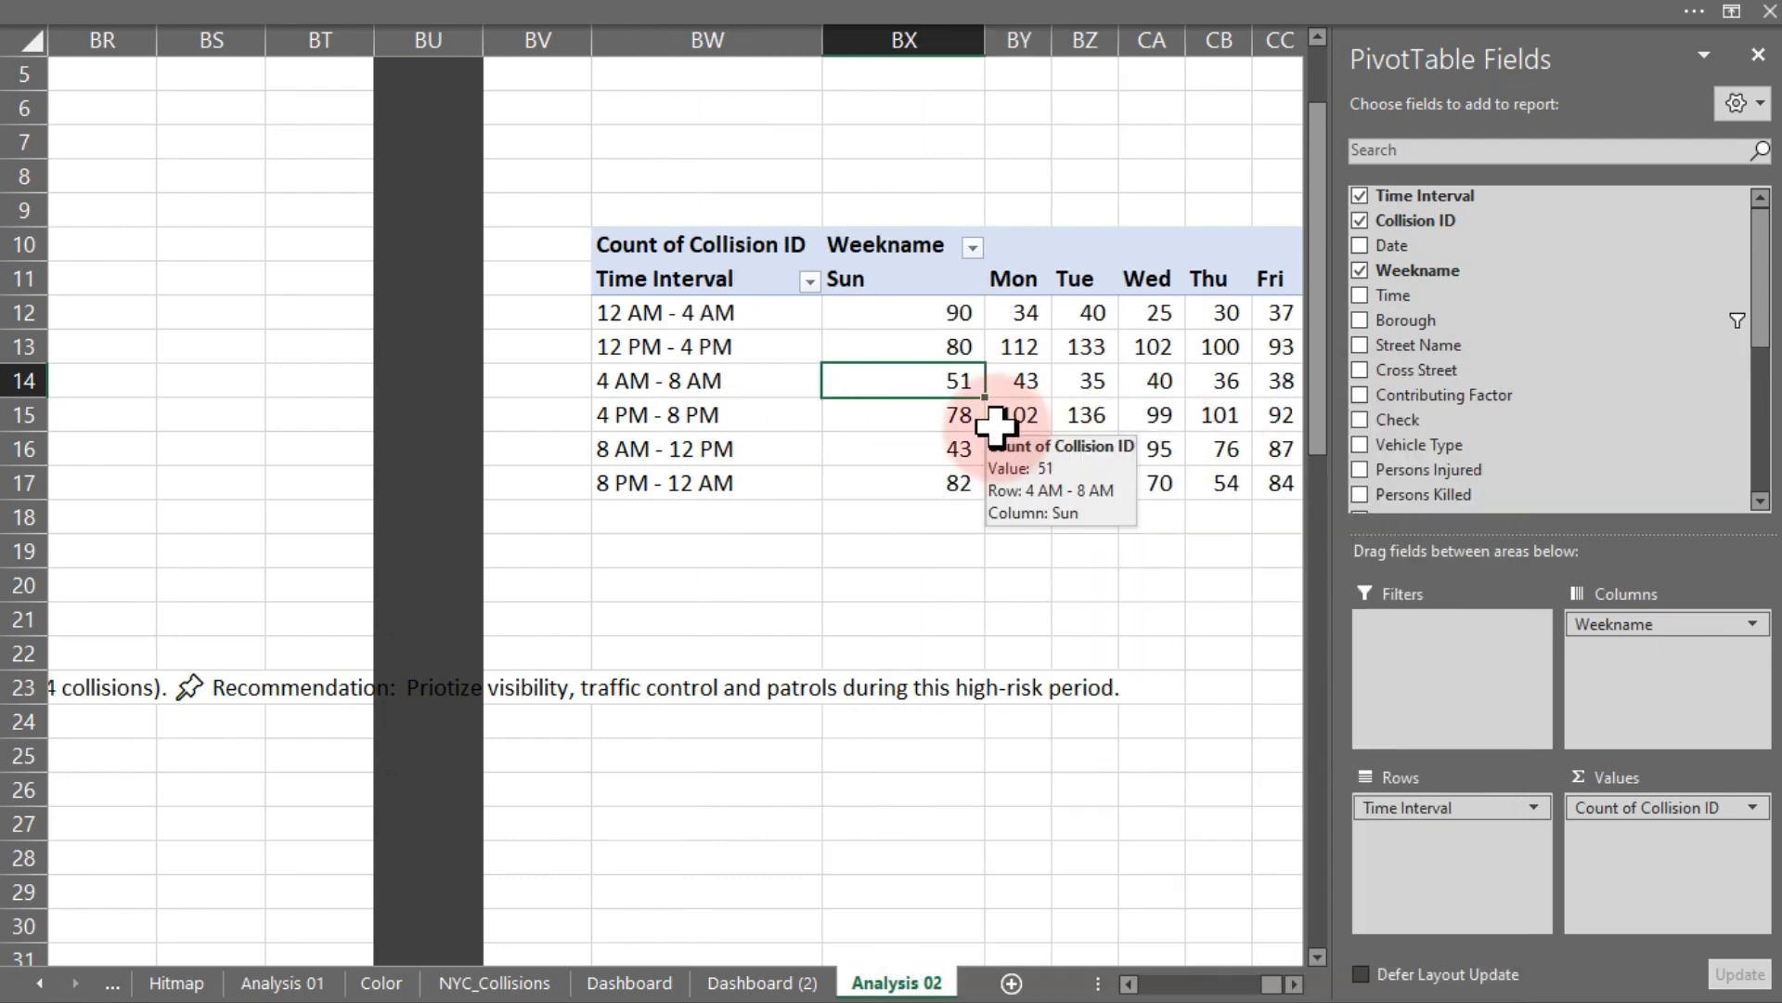
- Remove the Time Interval and Weekname fields from the copied pivot table's rows and columns
left_click(995, 426)
left_click(298, 30)
left_click(85, 134)
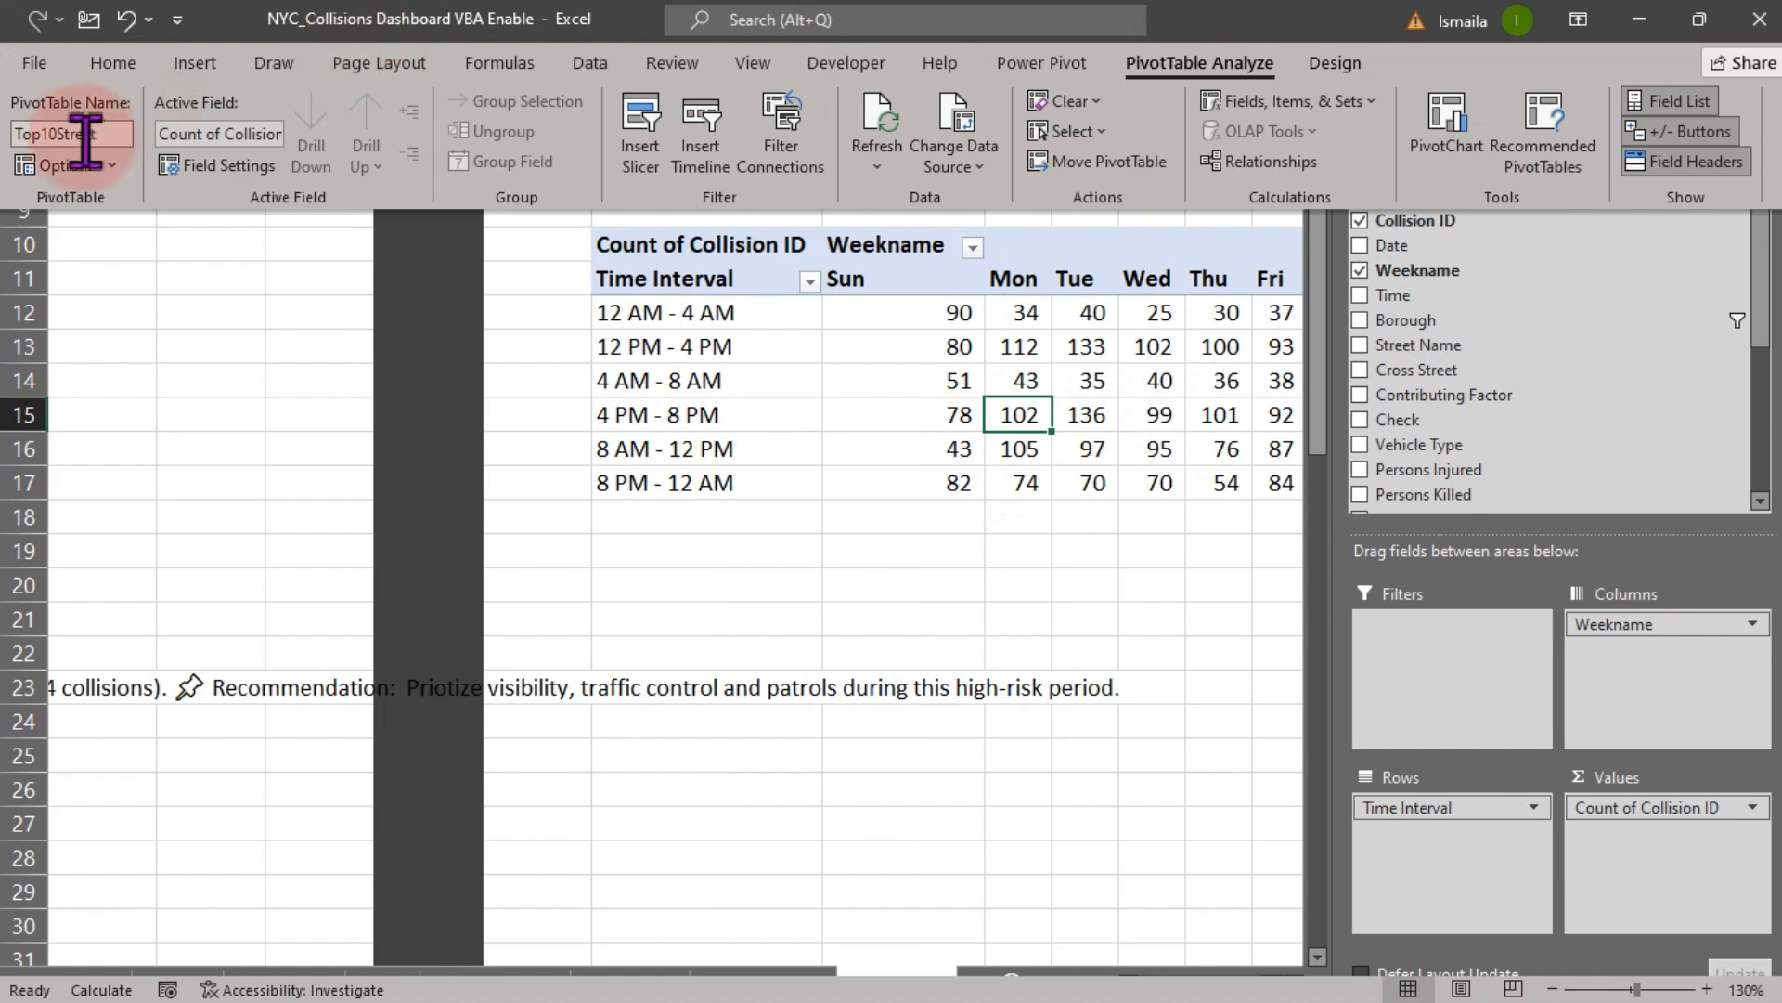
left_click(915, 410)
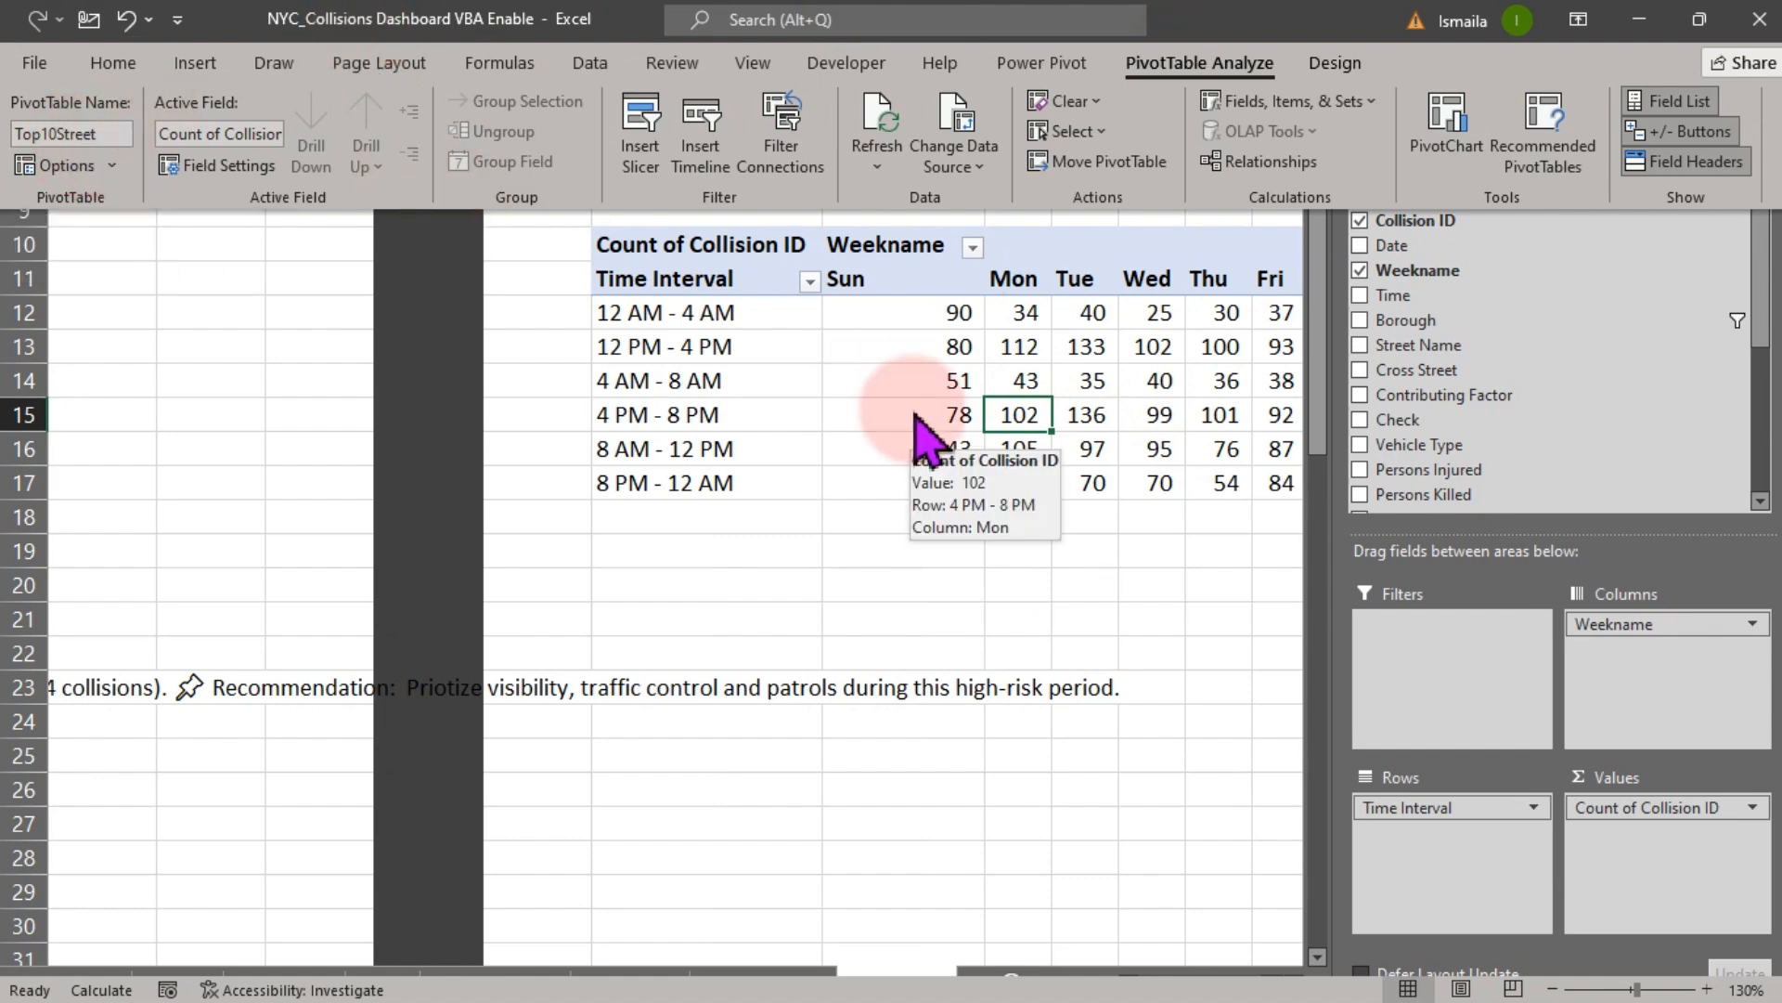
left_click(936, 415)
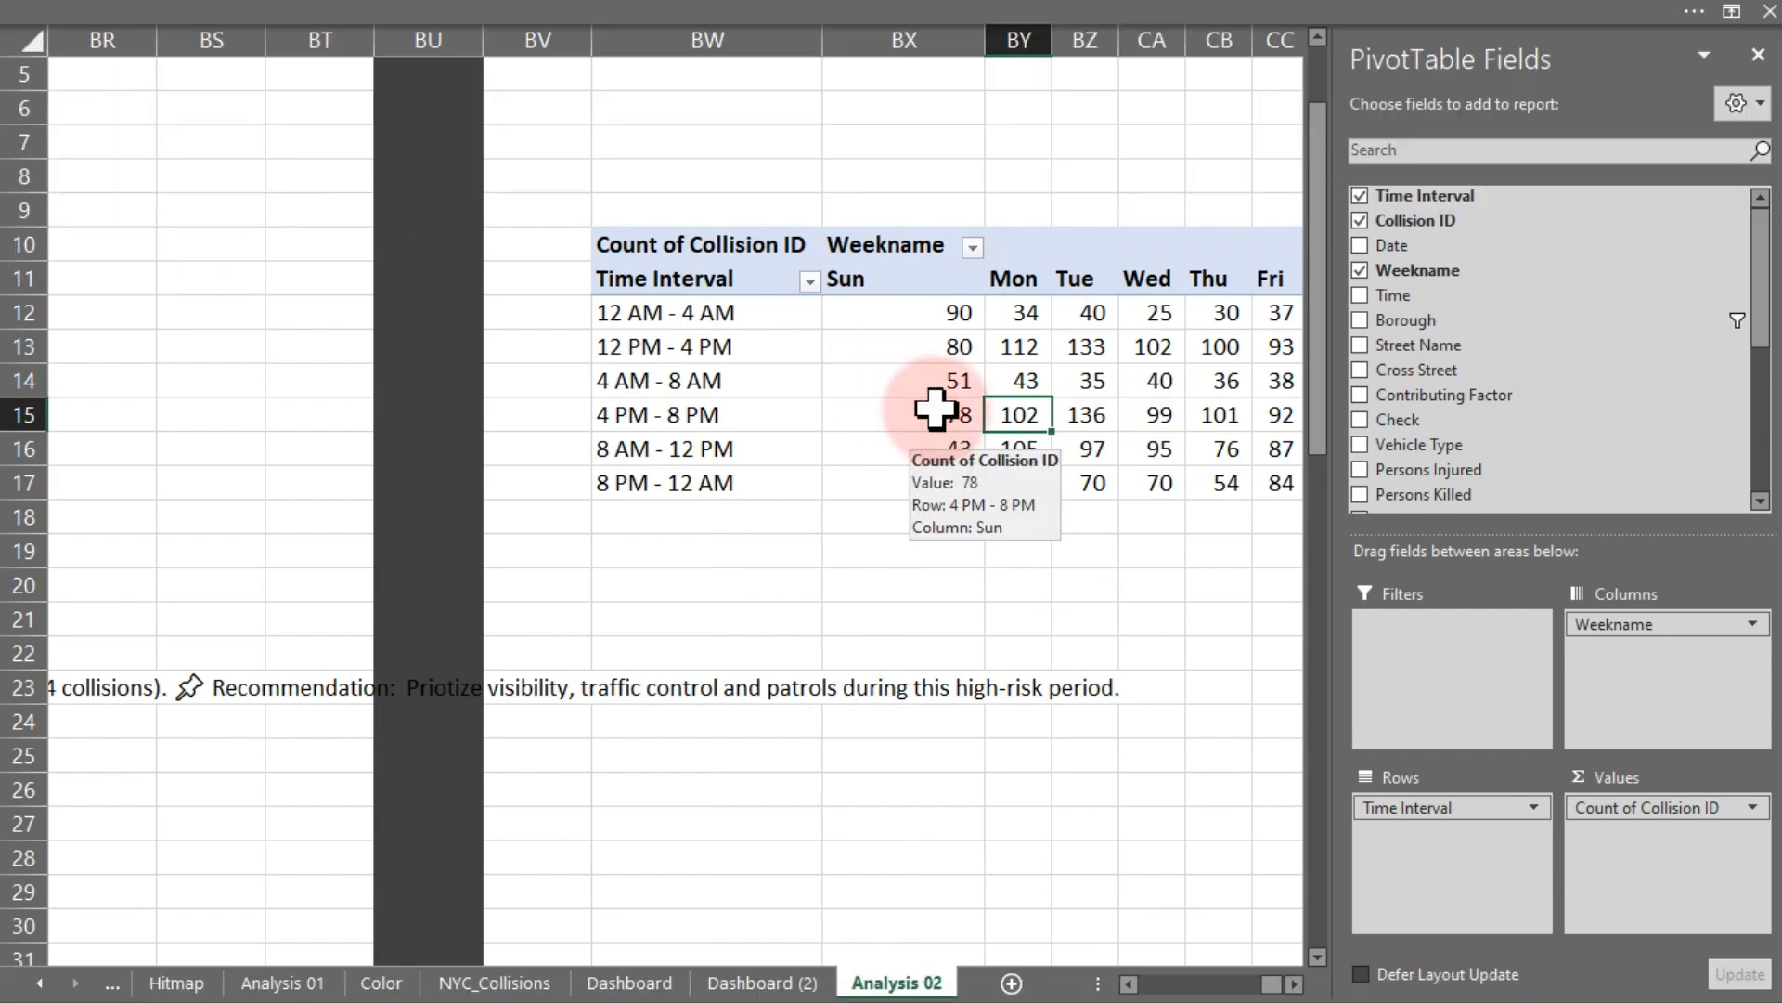
left_click_drag(1399, 807, 1086, 807)
left_click_drag(1699, 625, 1172, 718)
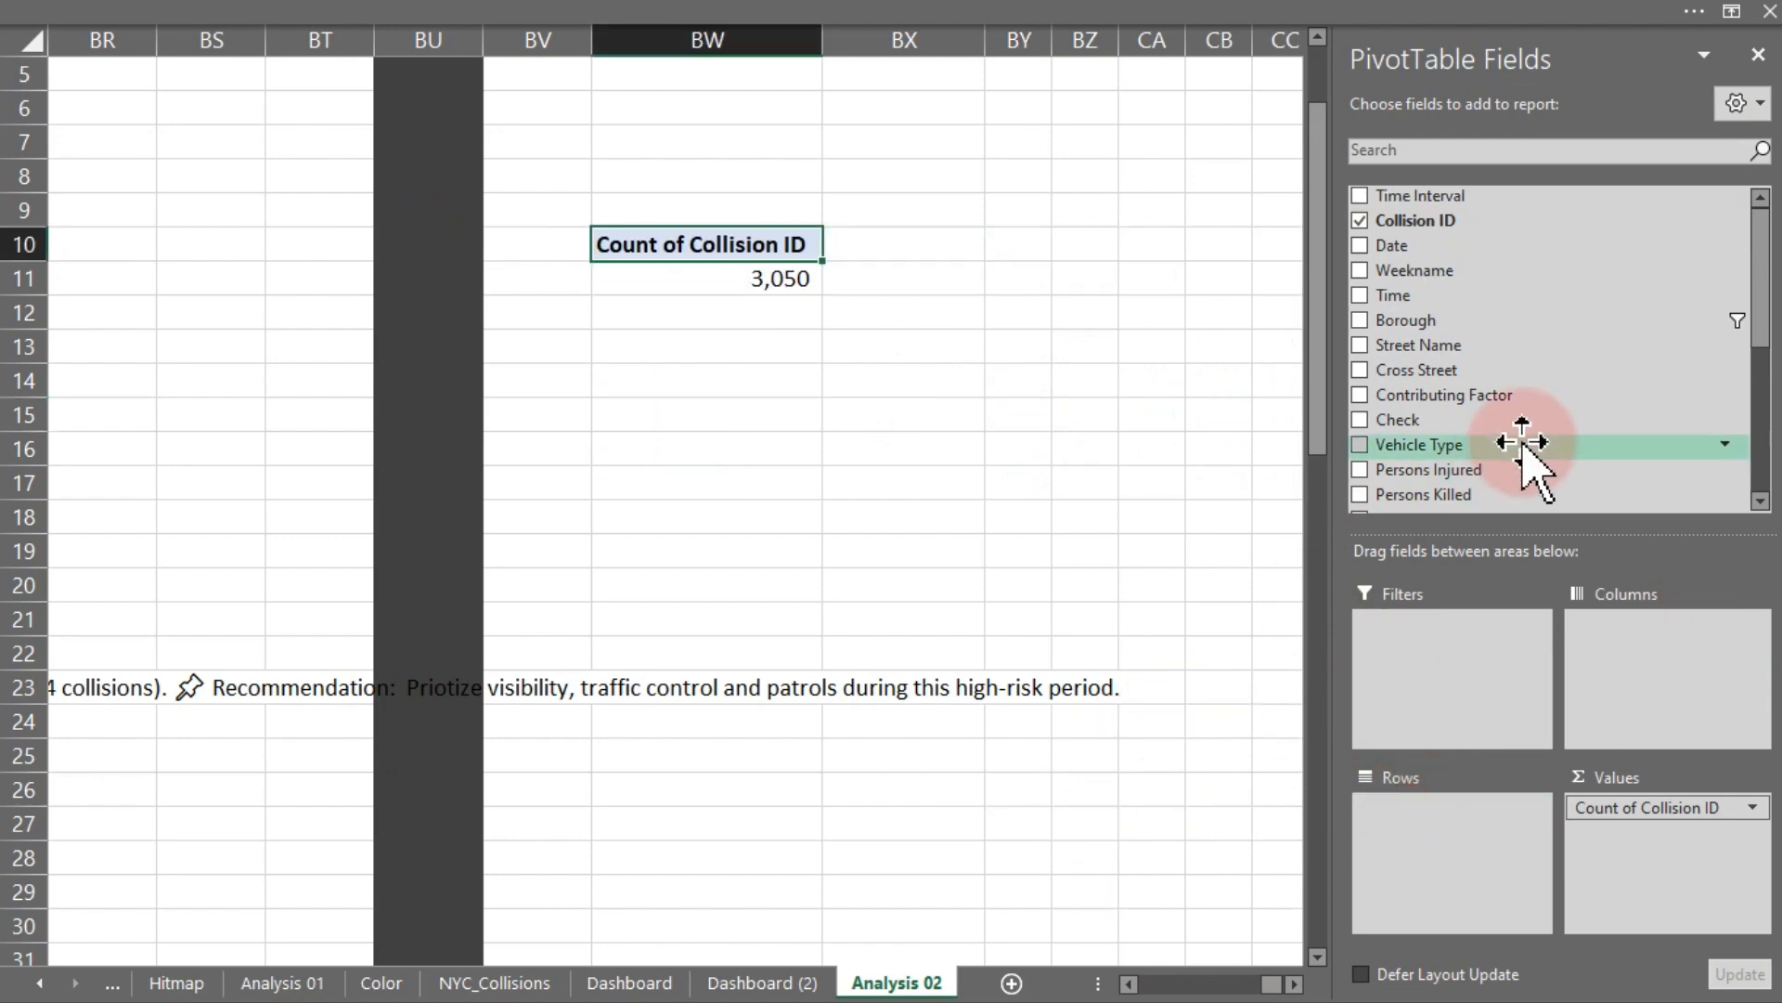
- Build the pivot with Street Name as rows and Count of Collision ID, Sum of Persons Injured and Sum of Persons Killed as values
left_click_drag(1440, 342, 1446, 856)
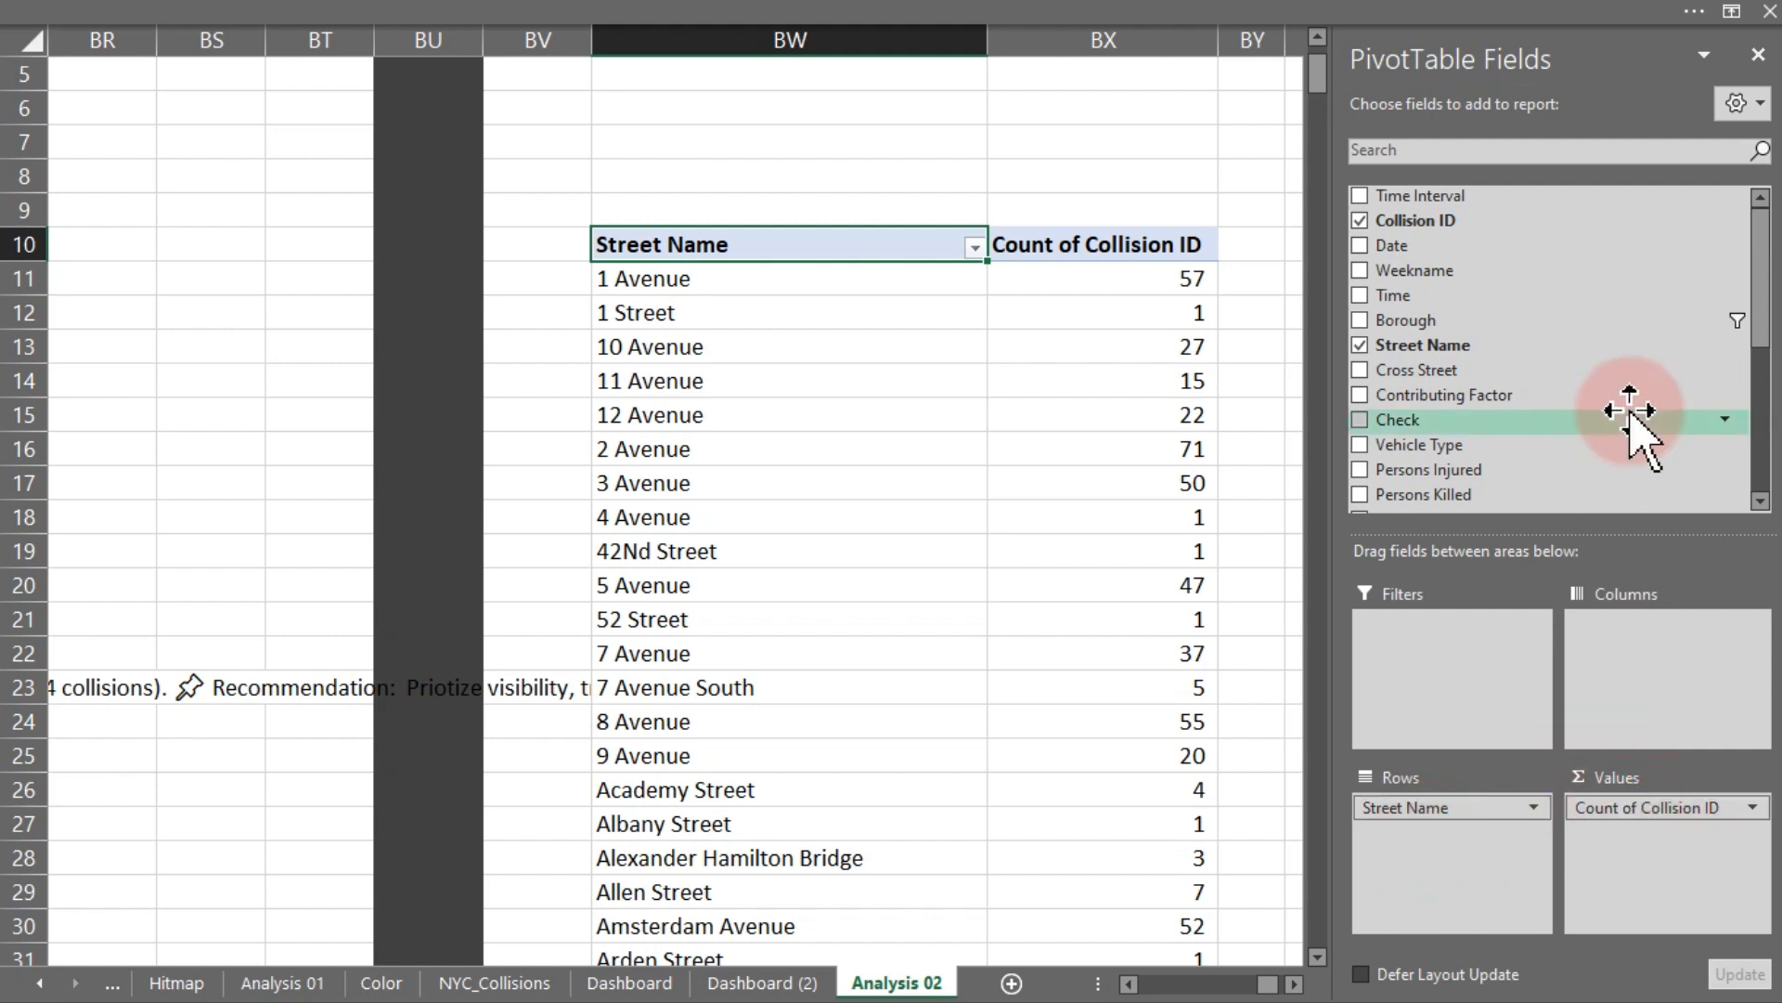
left_click_drag(1757, 334, 1761, 415)
left_click_drag(1423, 248, 1634, 840)
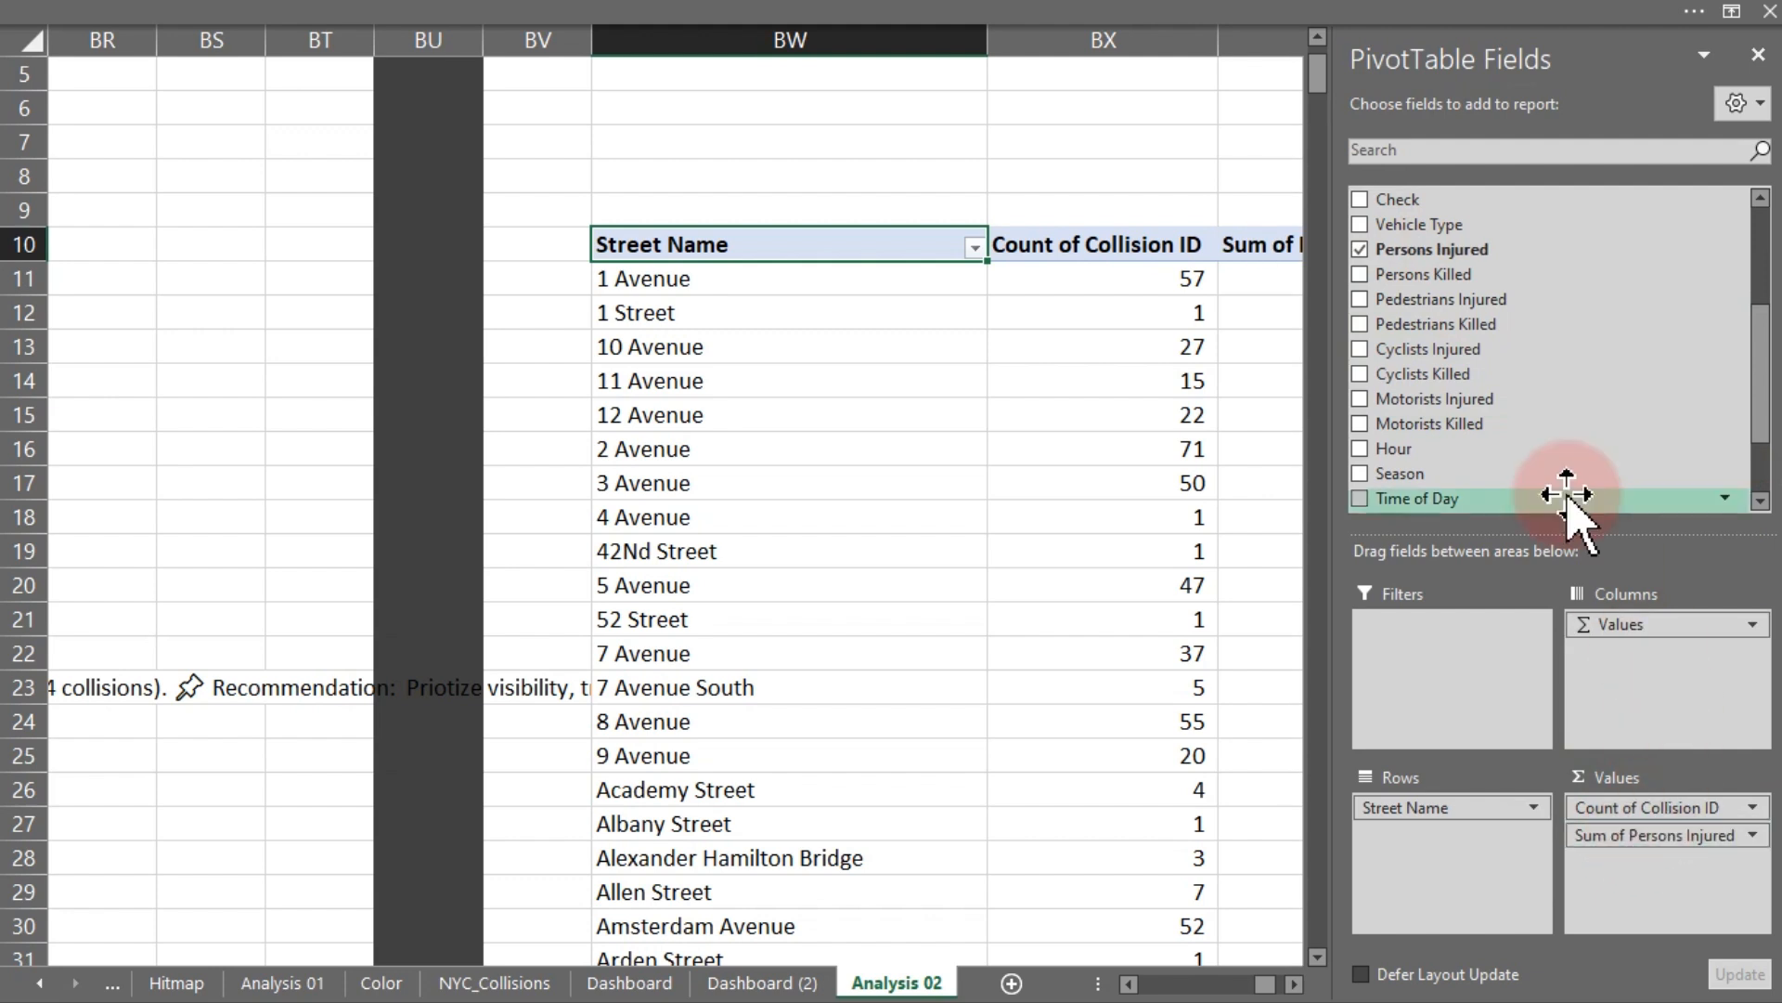
left_click_drag(1416, 274, 1640, 877)
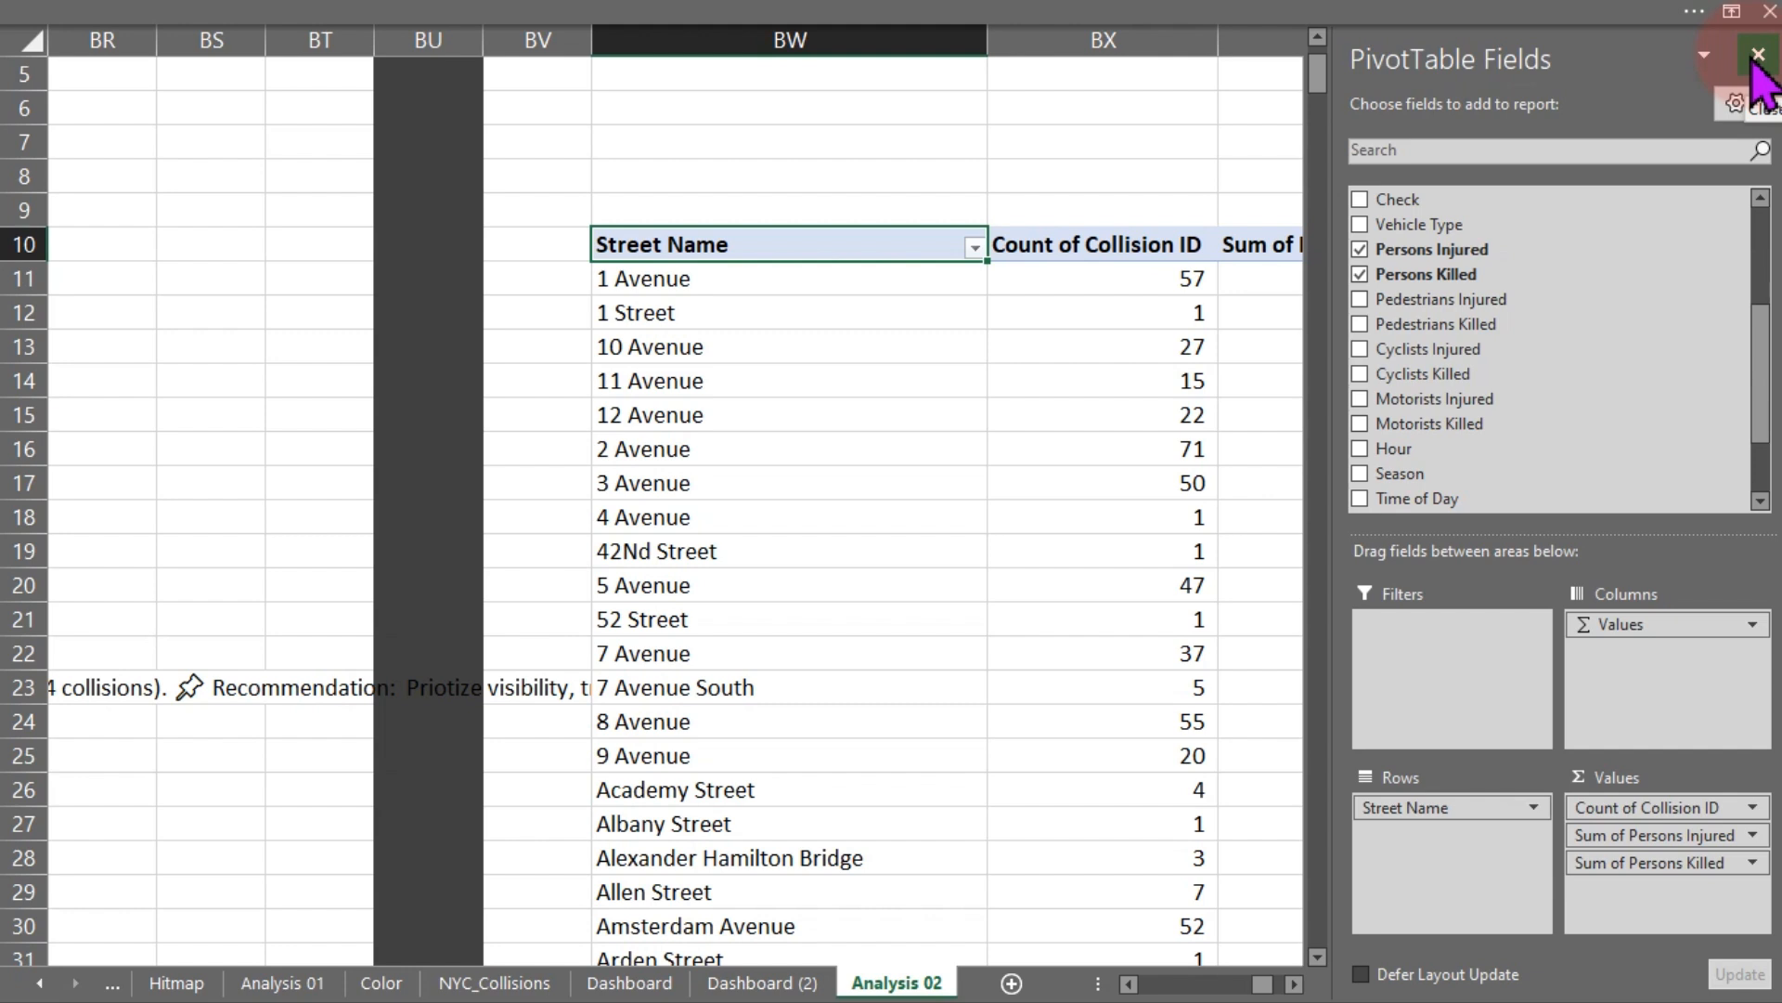
left_click(1757, 56)
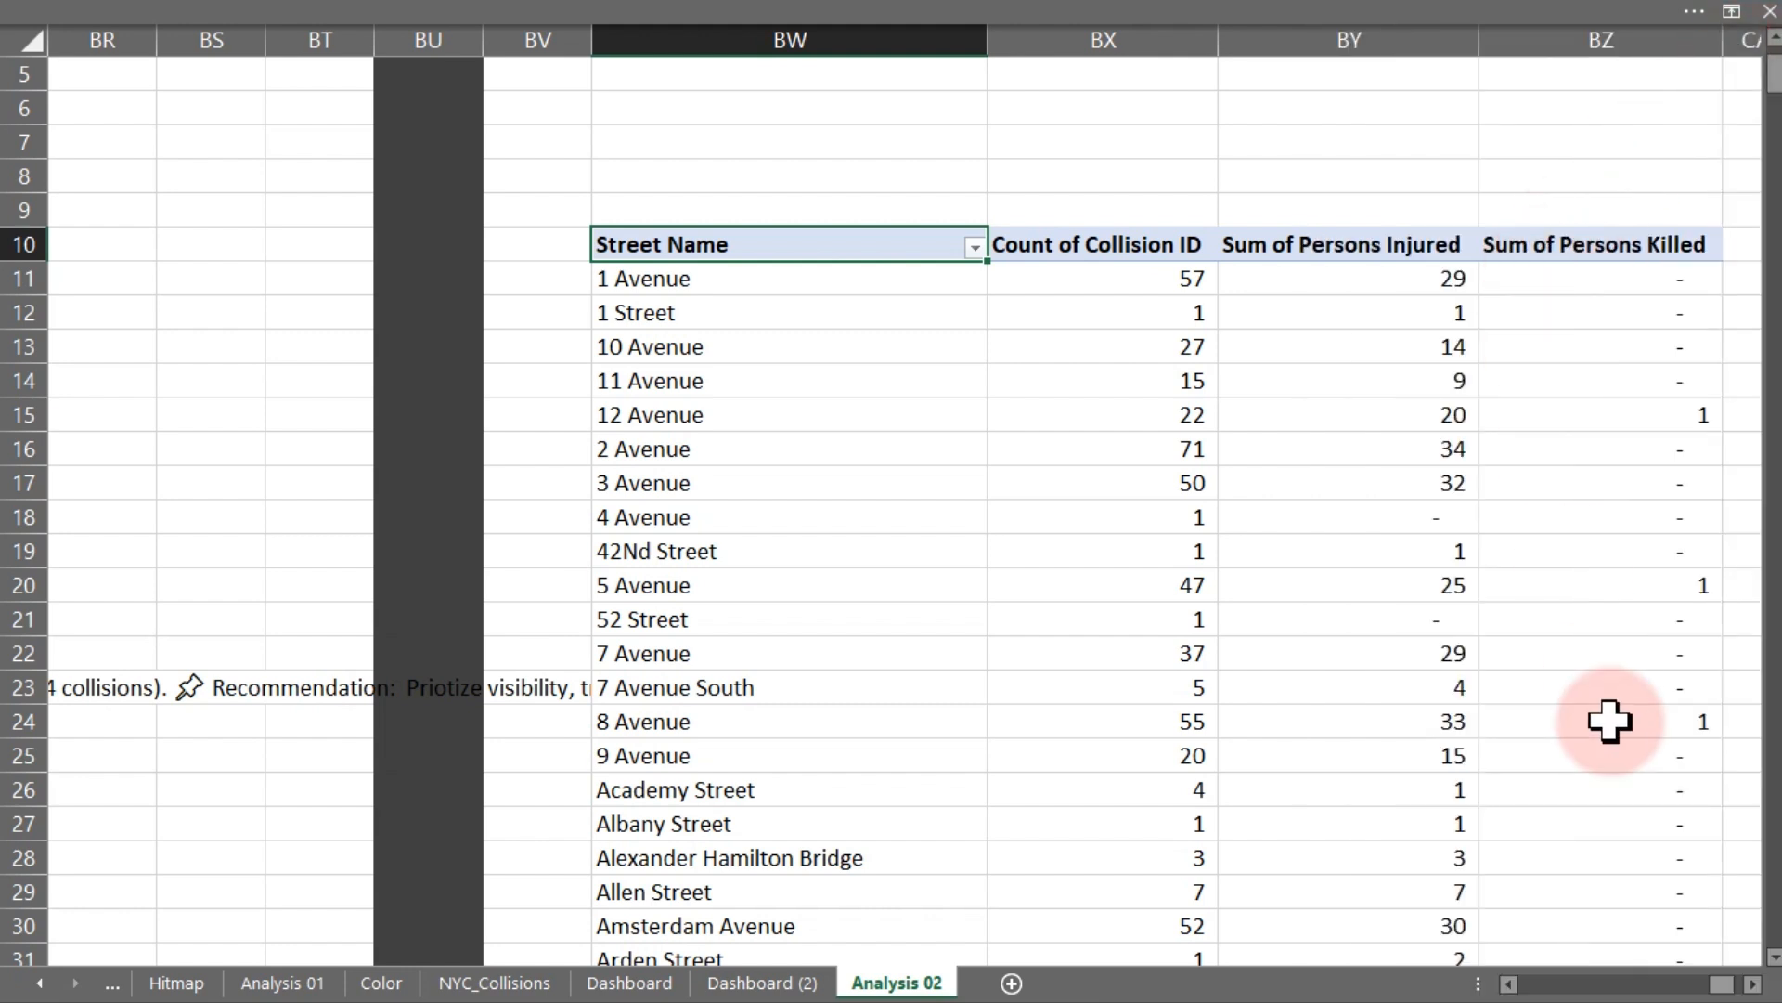
- Examine the street rows' collision, injured and killed values in the new pivot
left_click_drag(1722, 988, 1728, 992)
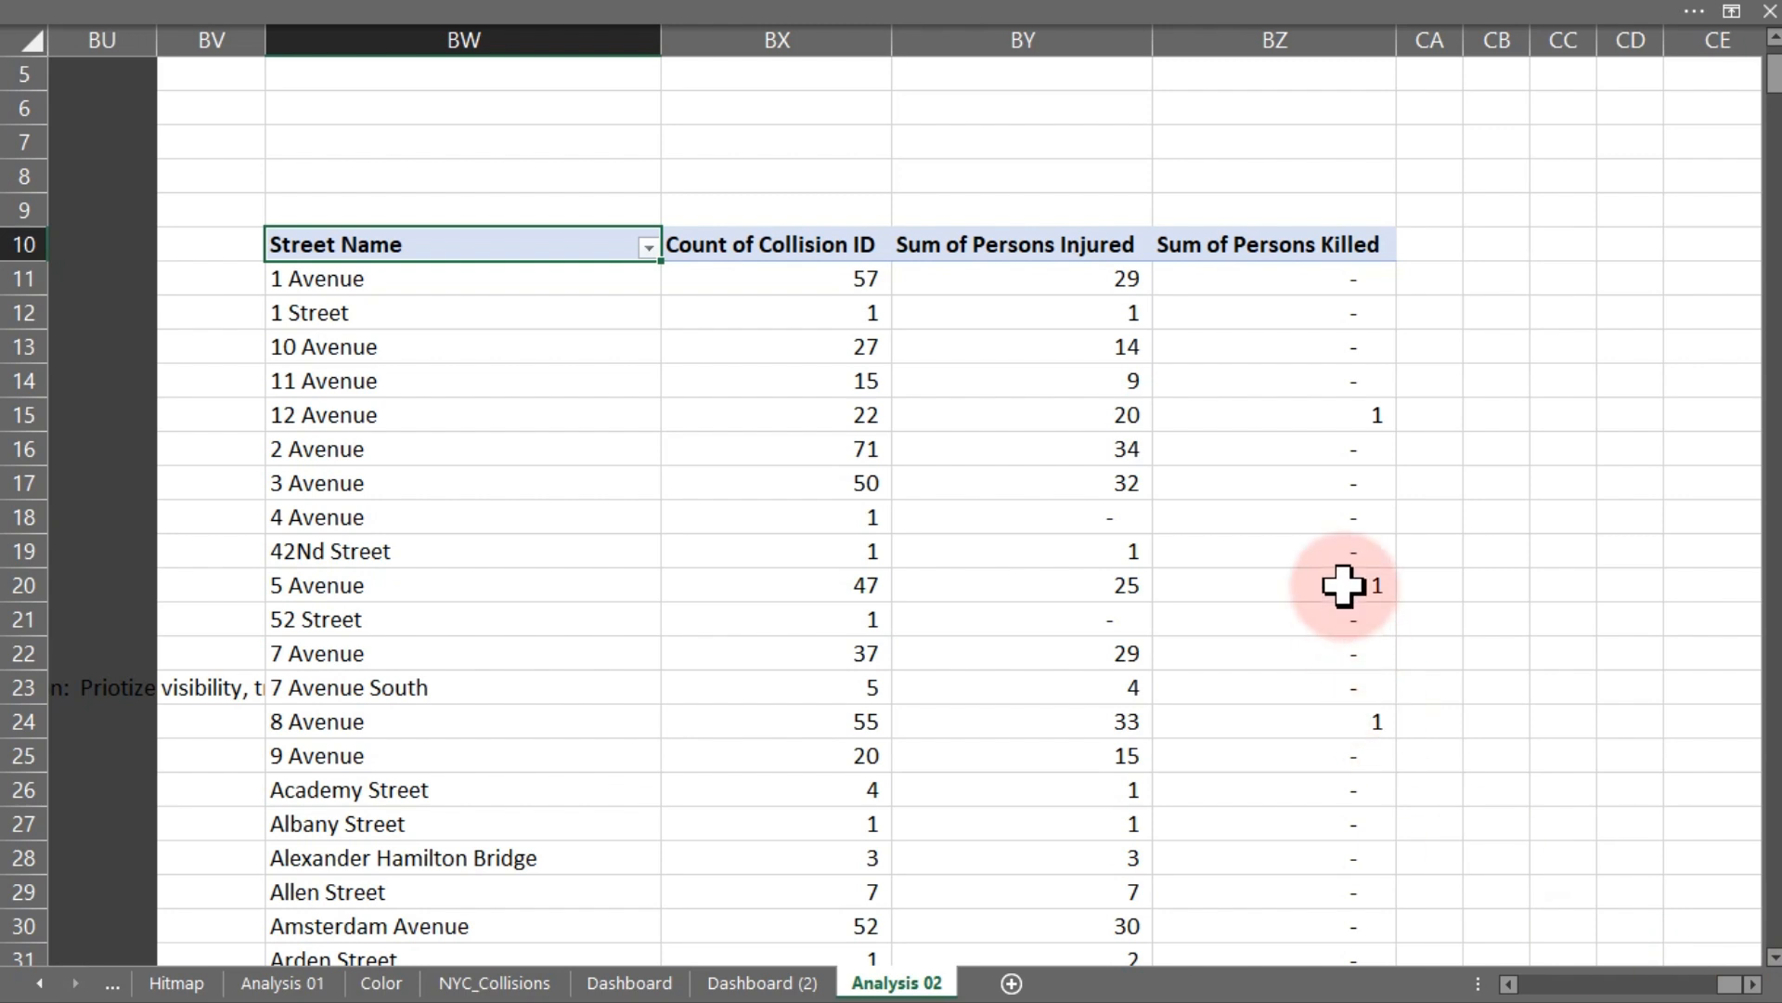
left_click(1332, 484)
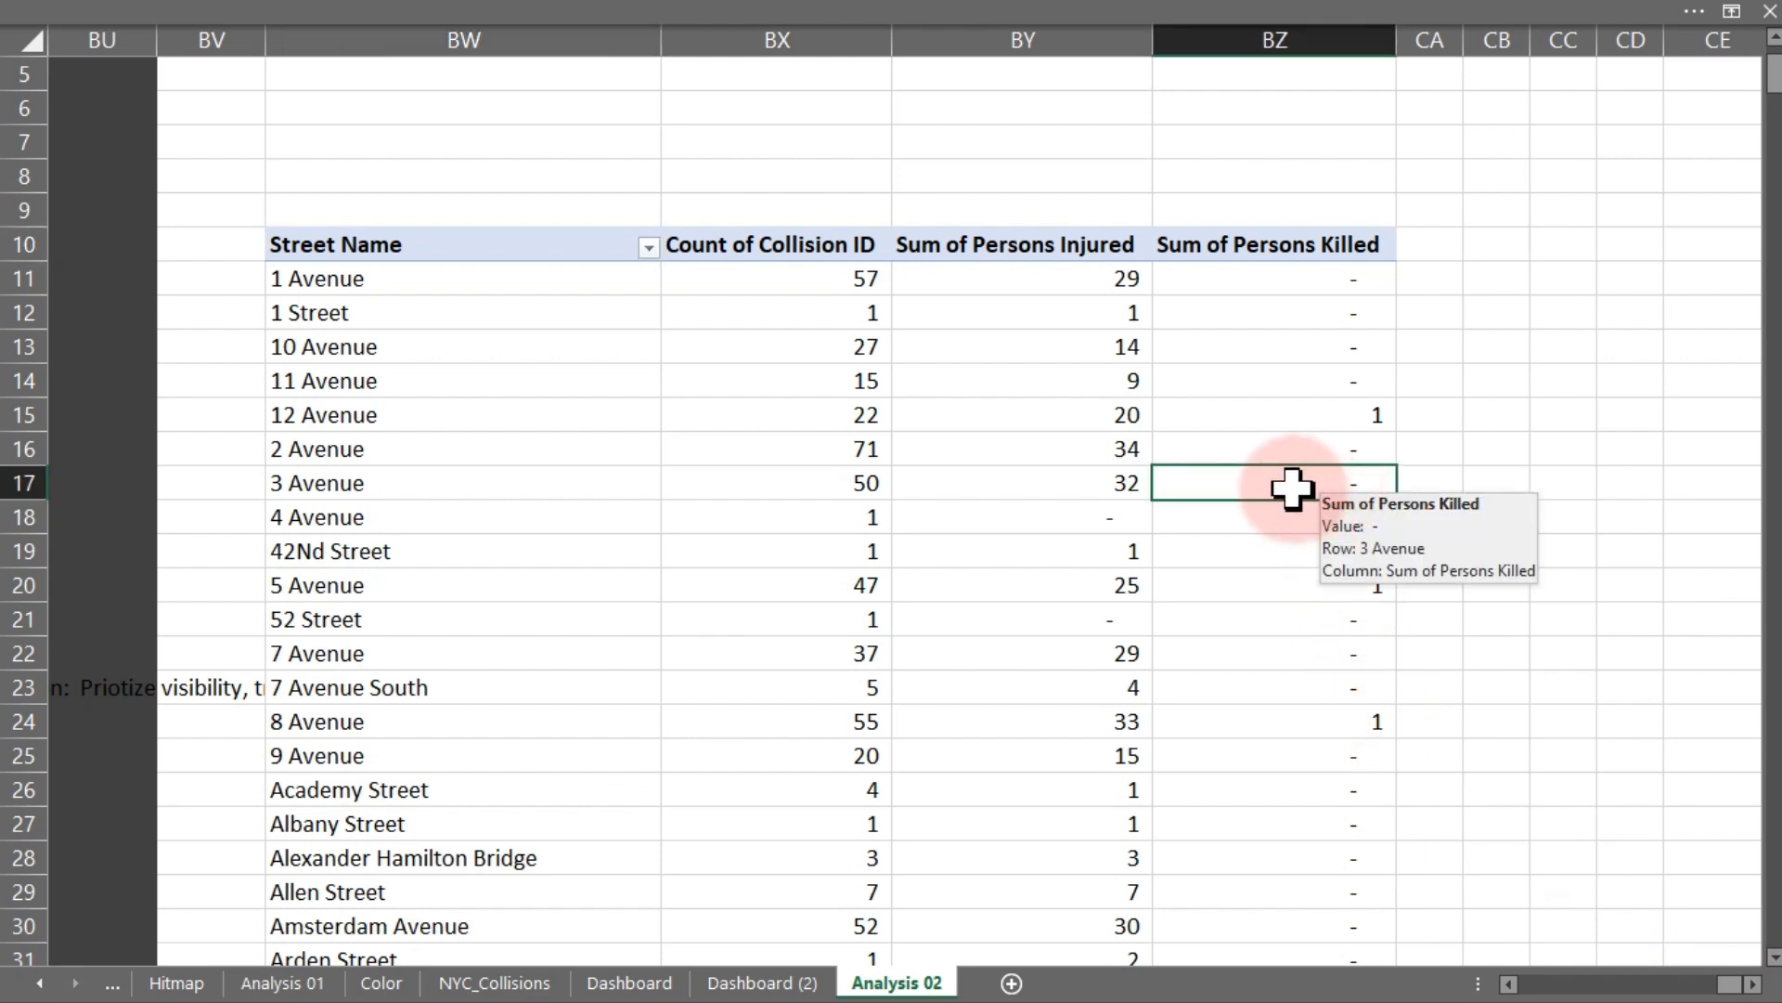
left_click(1074, 512)
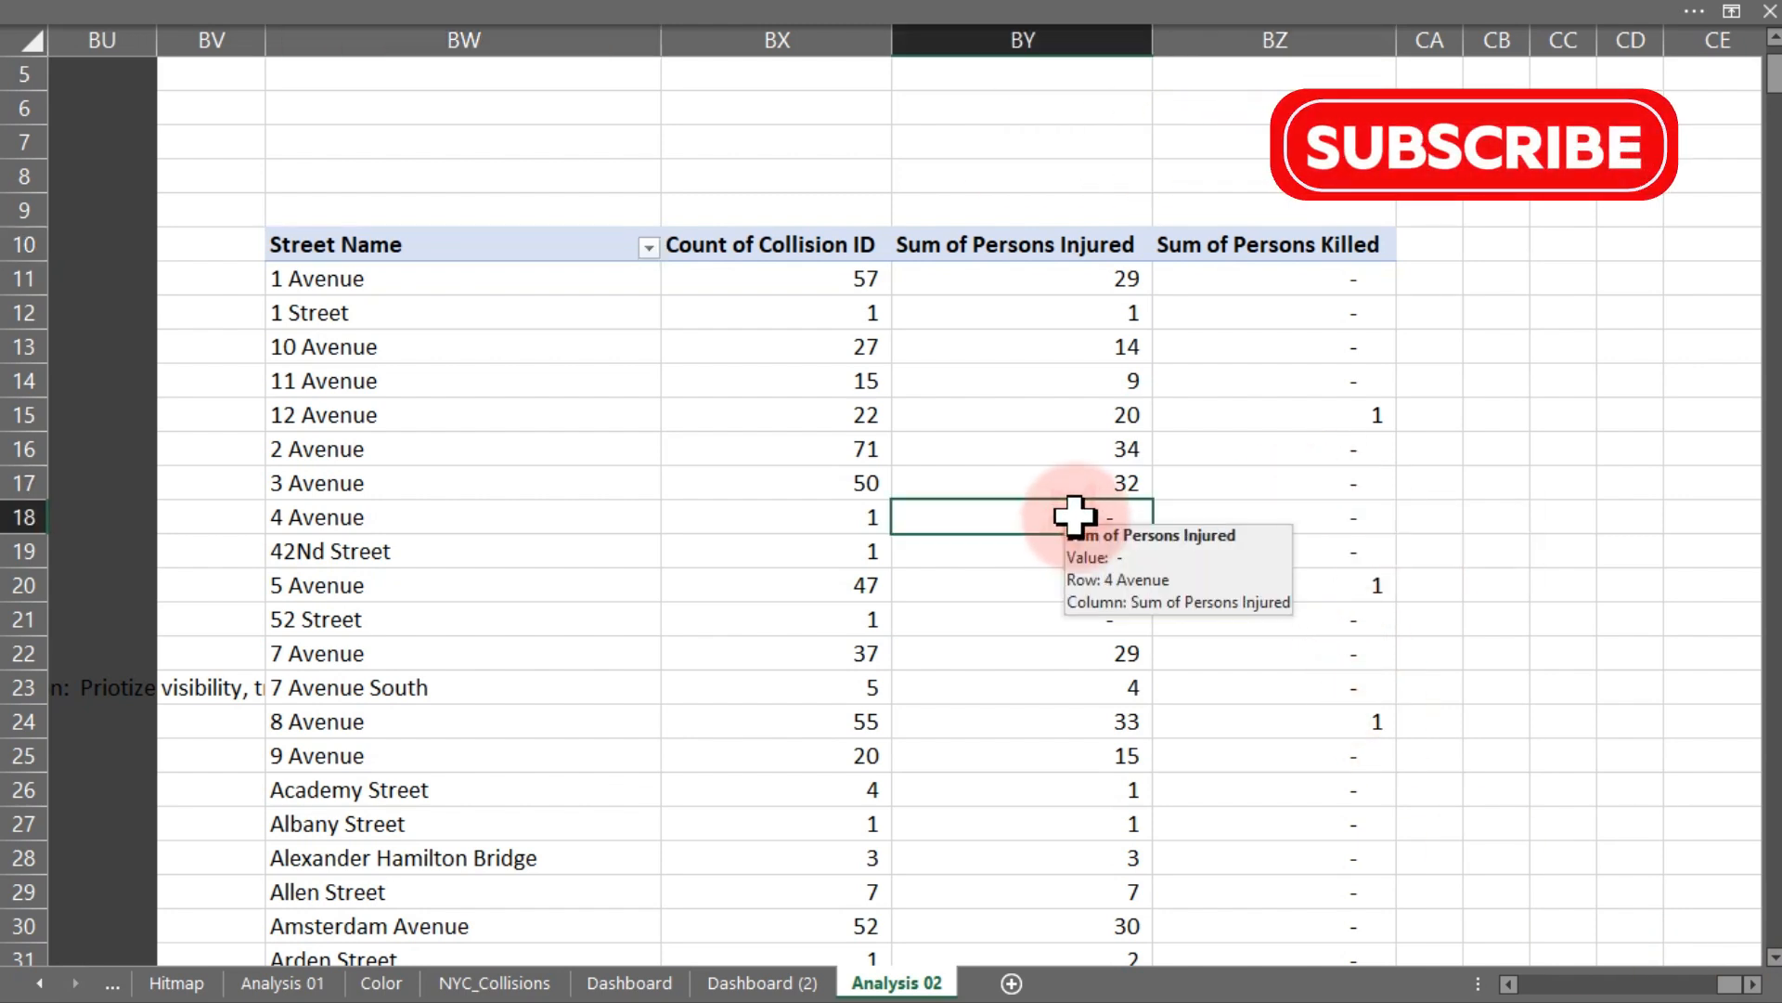
left_click(836, 532)
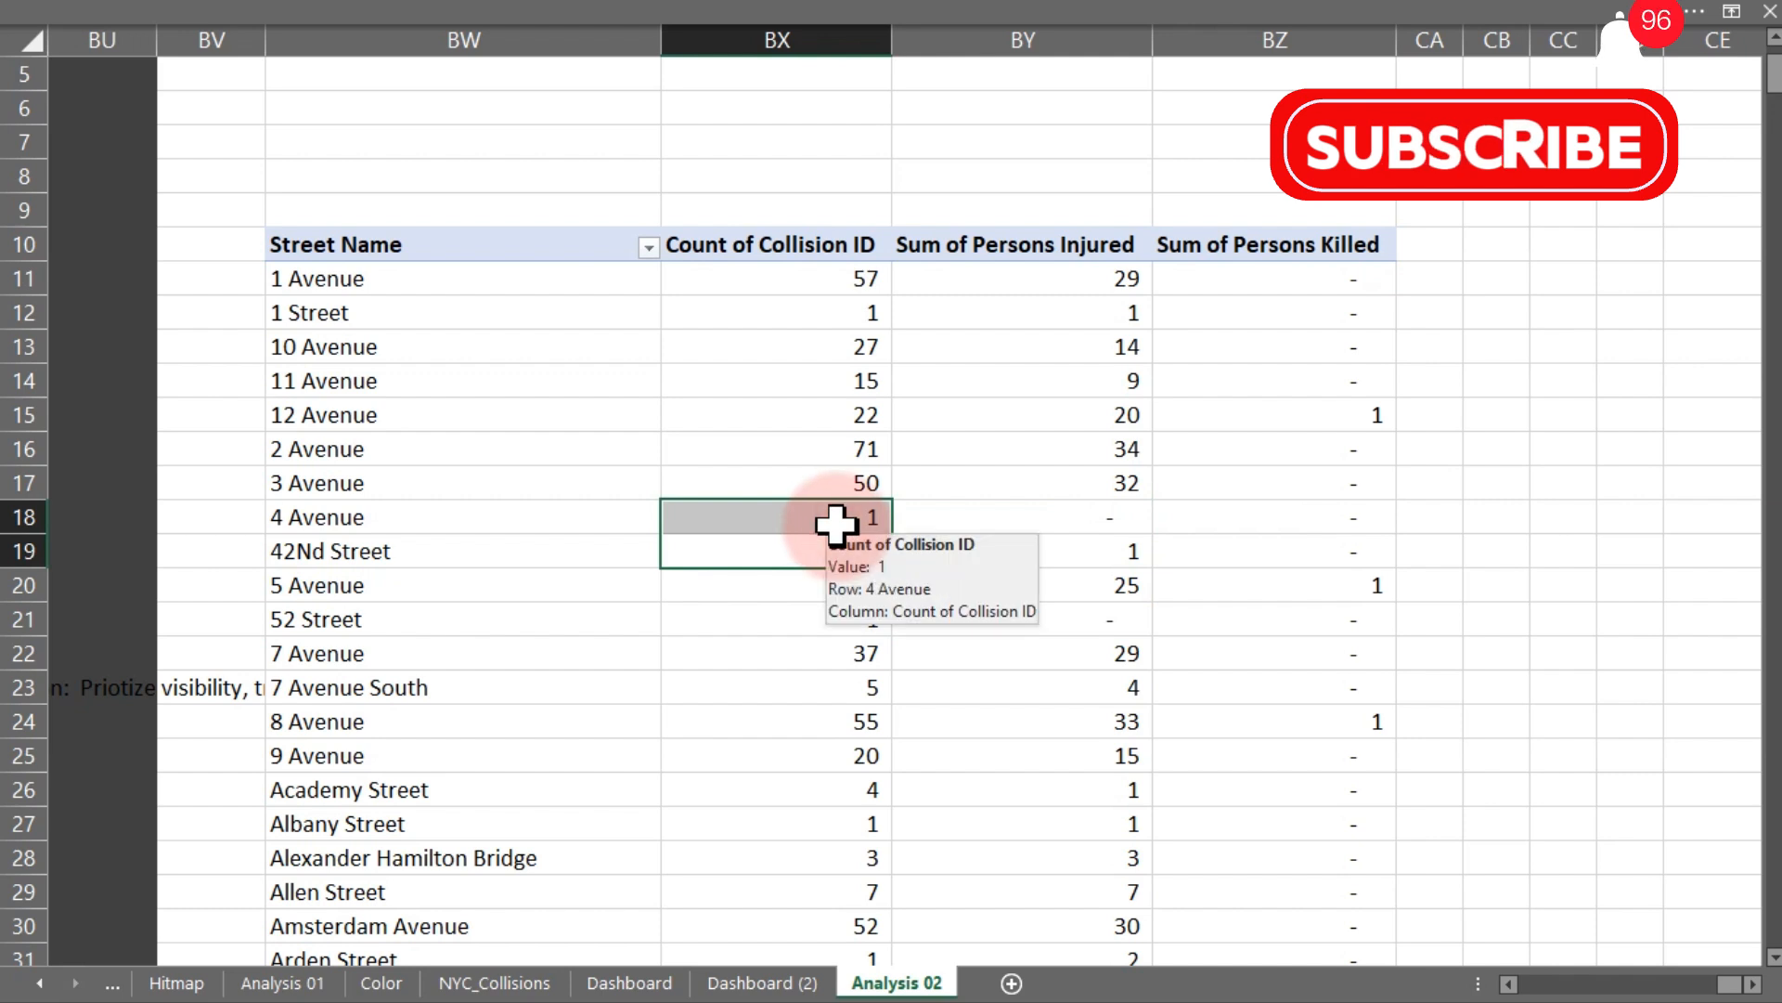
left_click(981, 522)
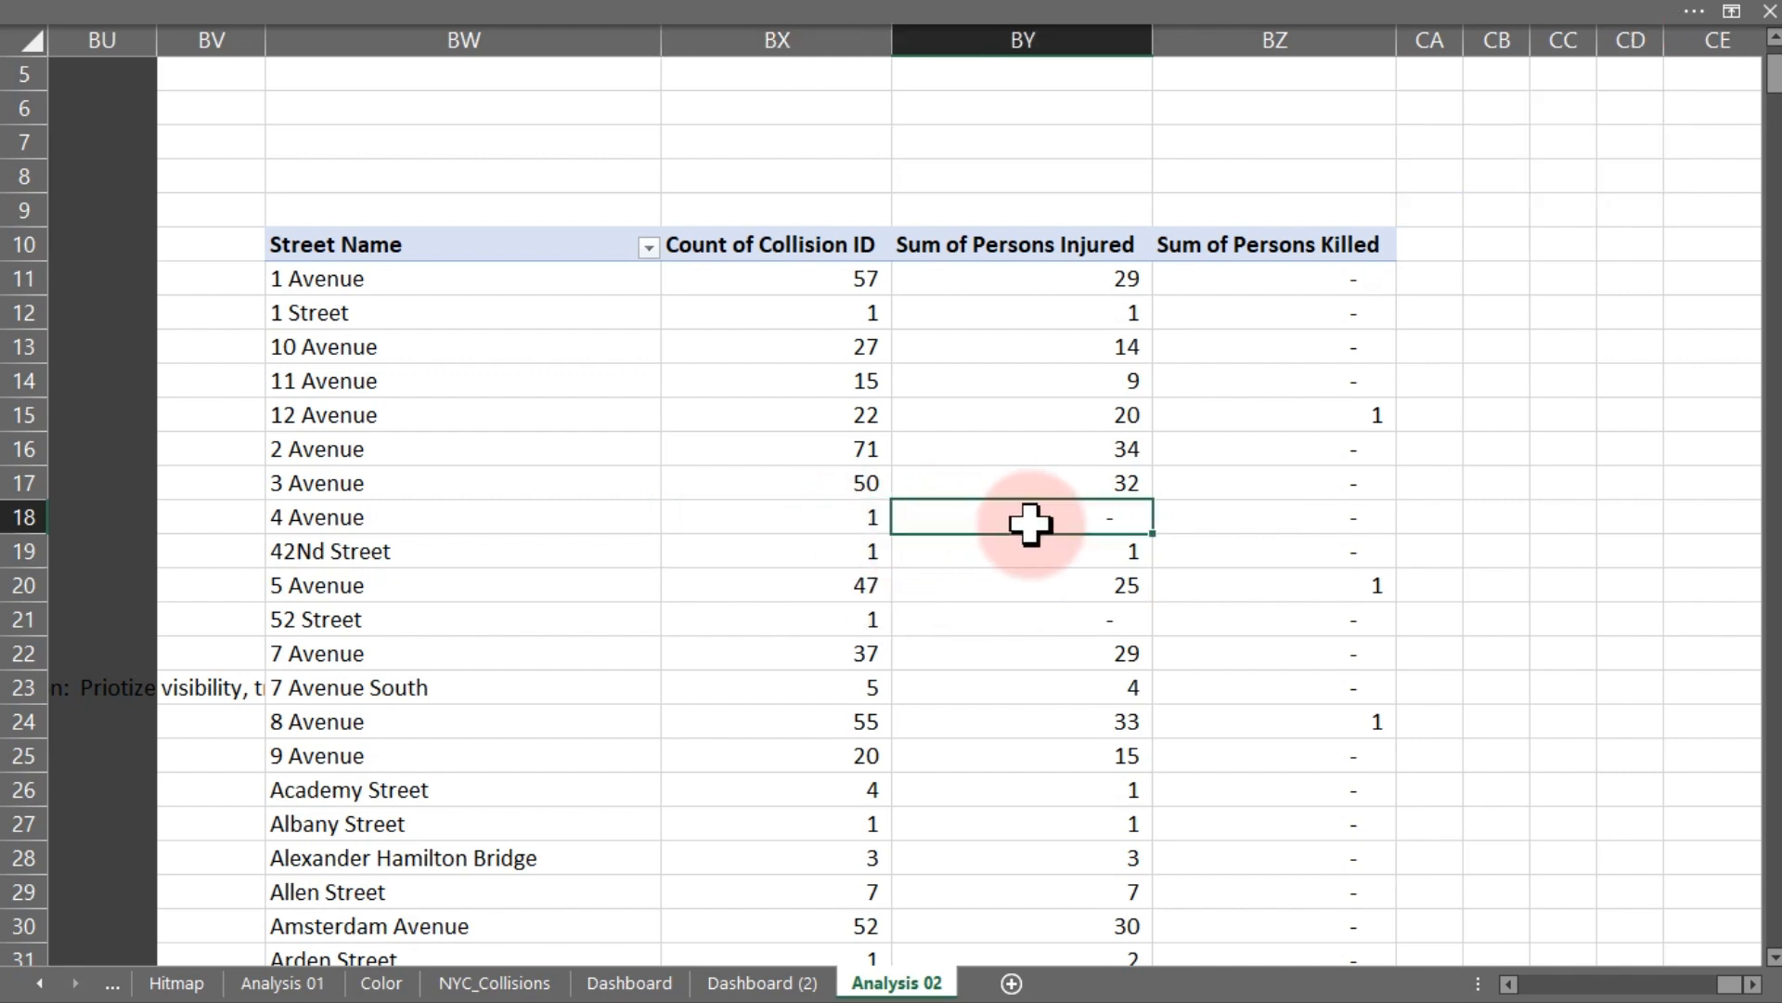
left_click(1249, 520)
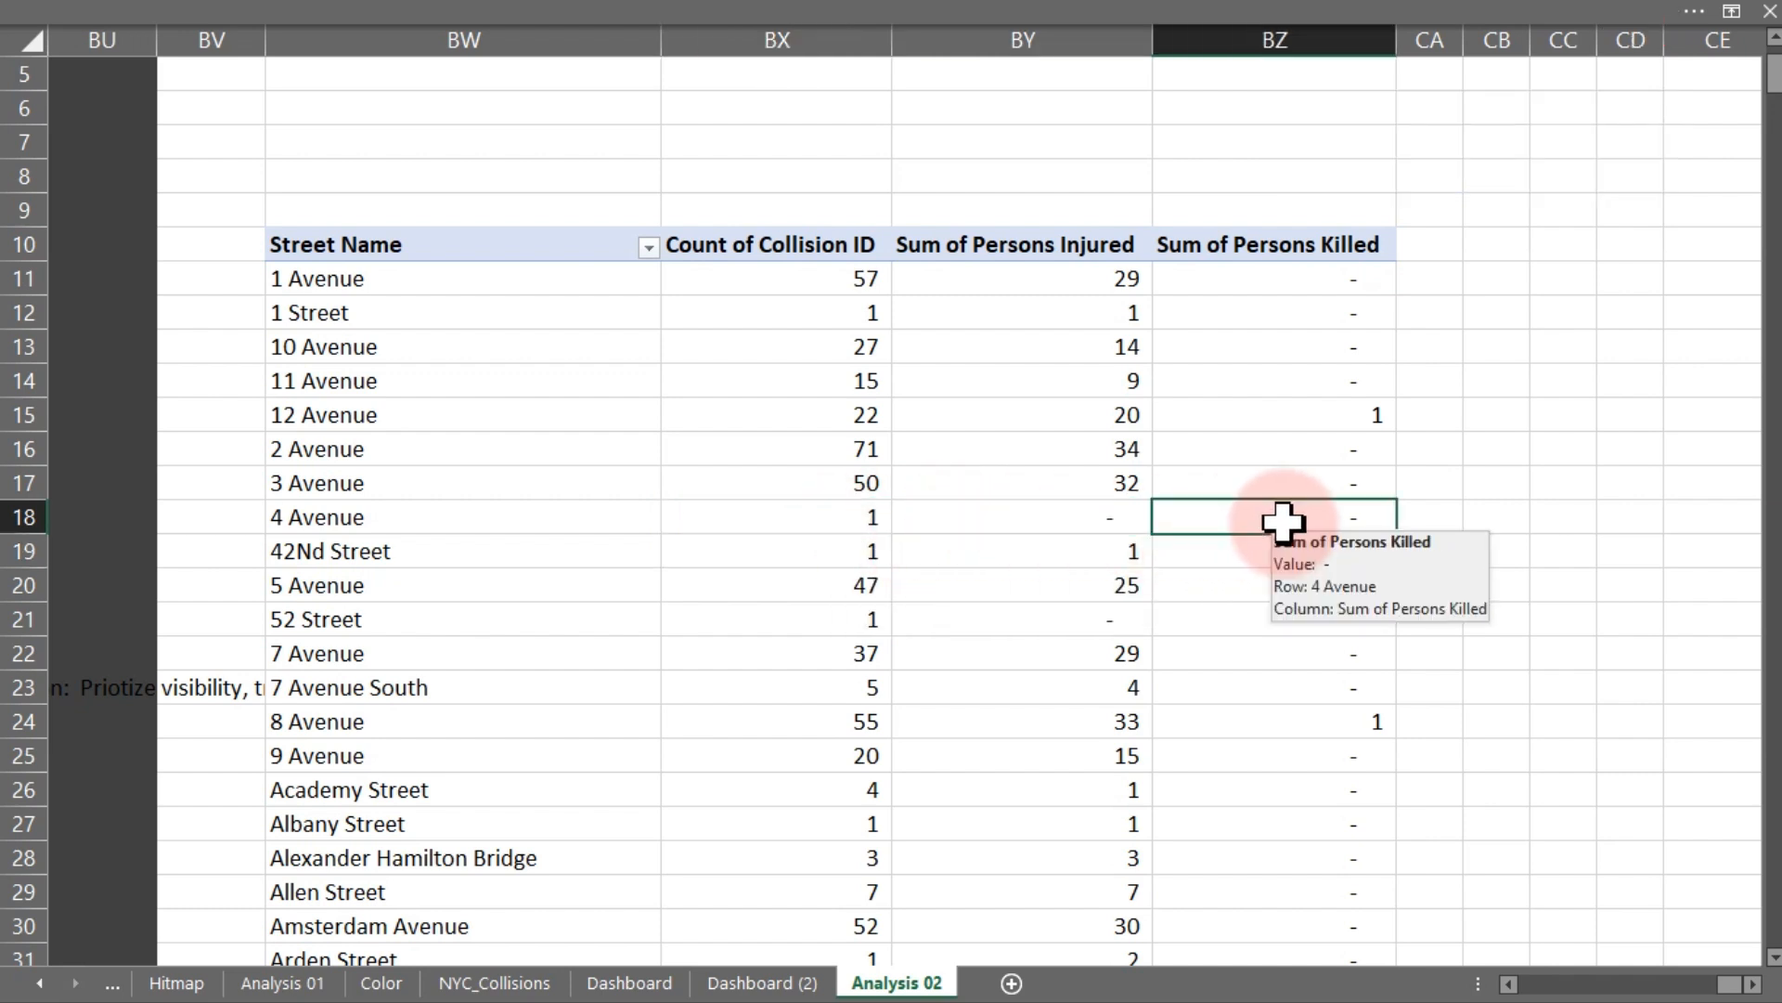
left_click(855, 617)
left_click(1053, 614)
left_click(1241, 616)
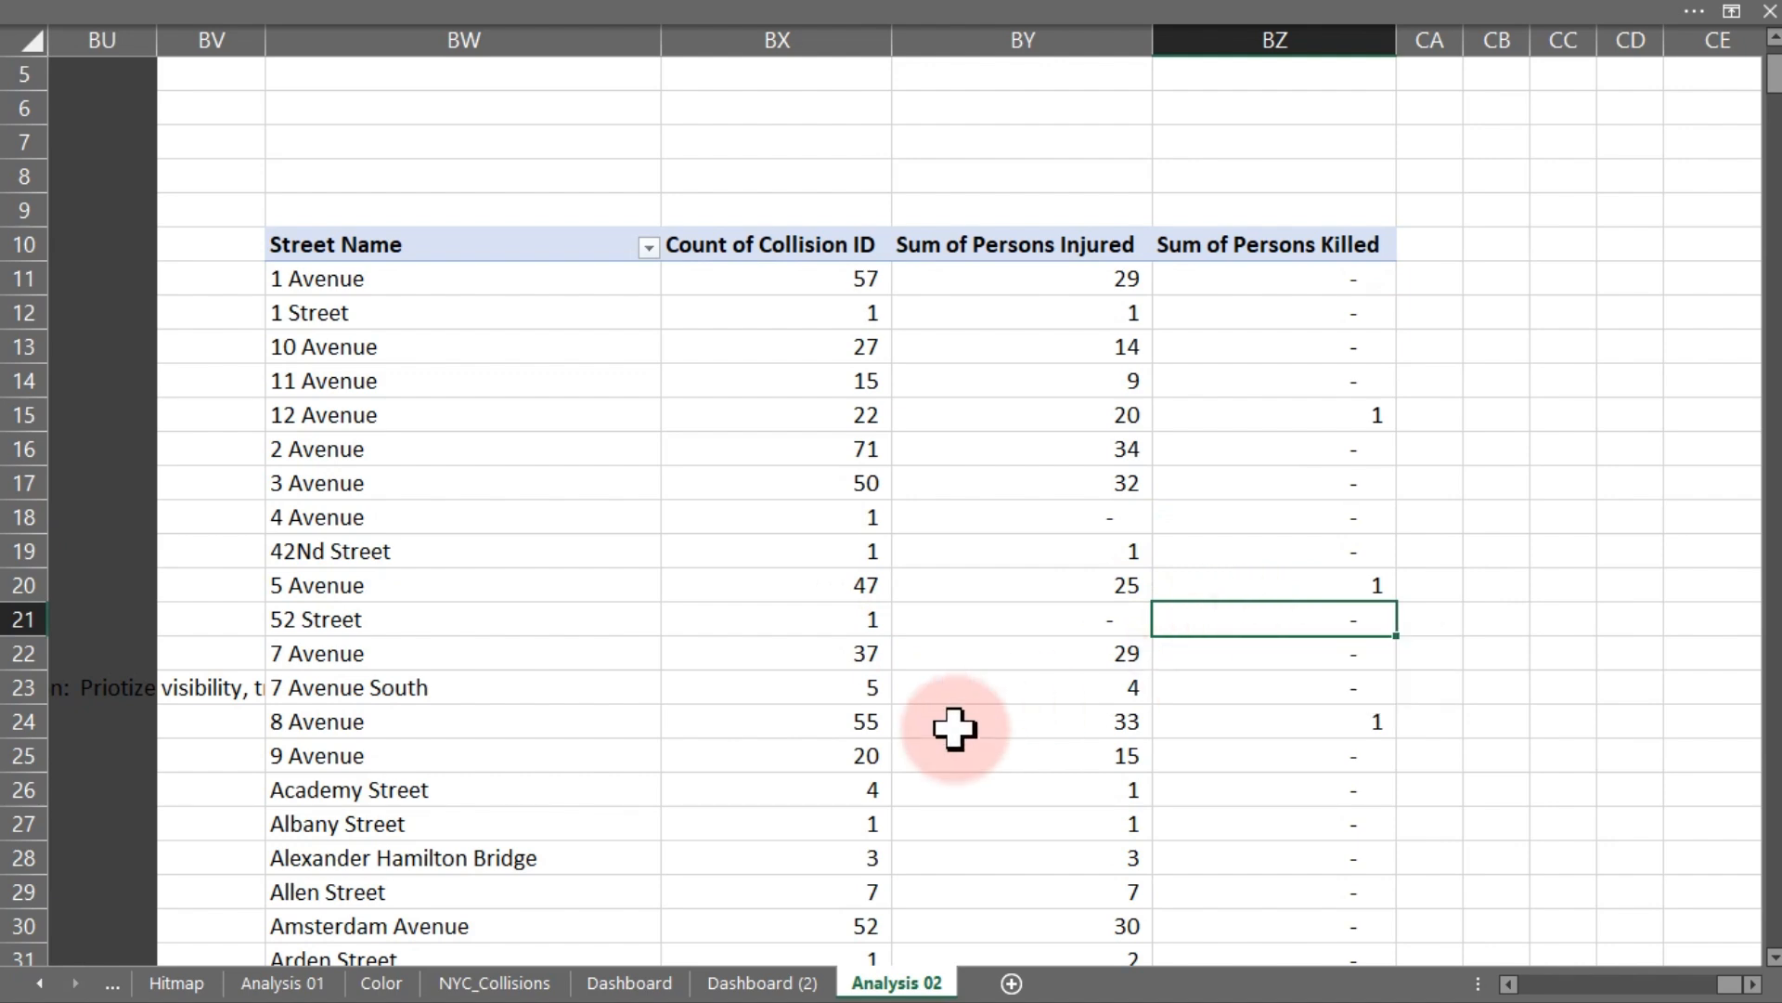
- Apply a Top 10 filter on Street Name showing the top 10 items by Count of Collision ID
left_click(445, 279)
right_click(446, 278)
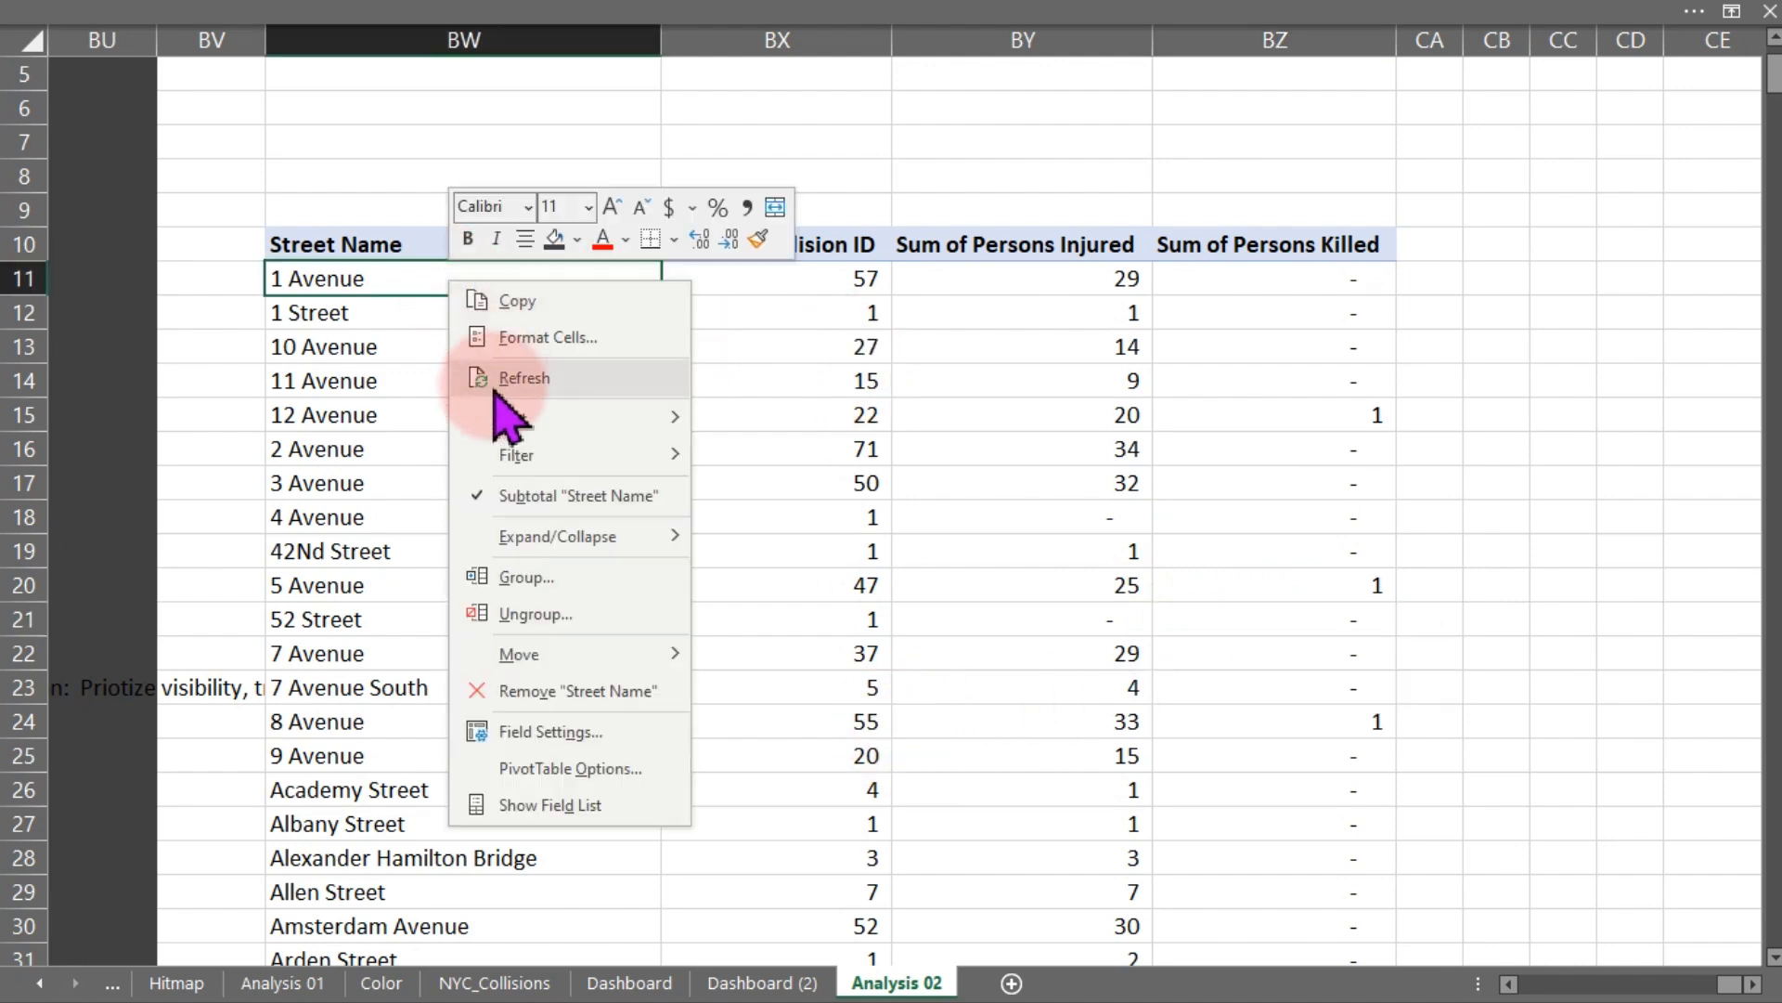
mouse_move(650, 455)
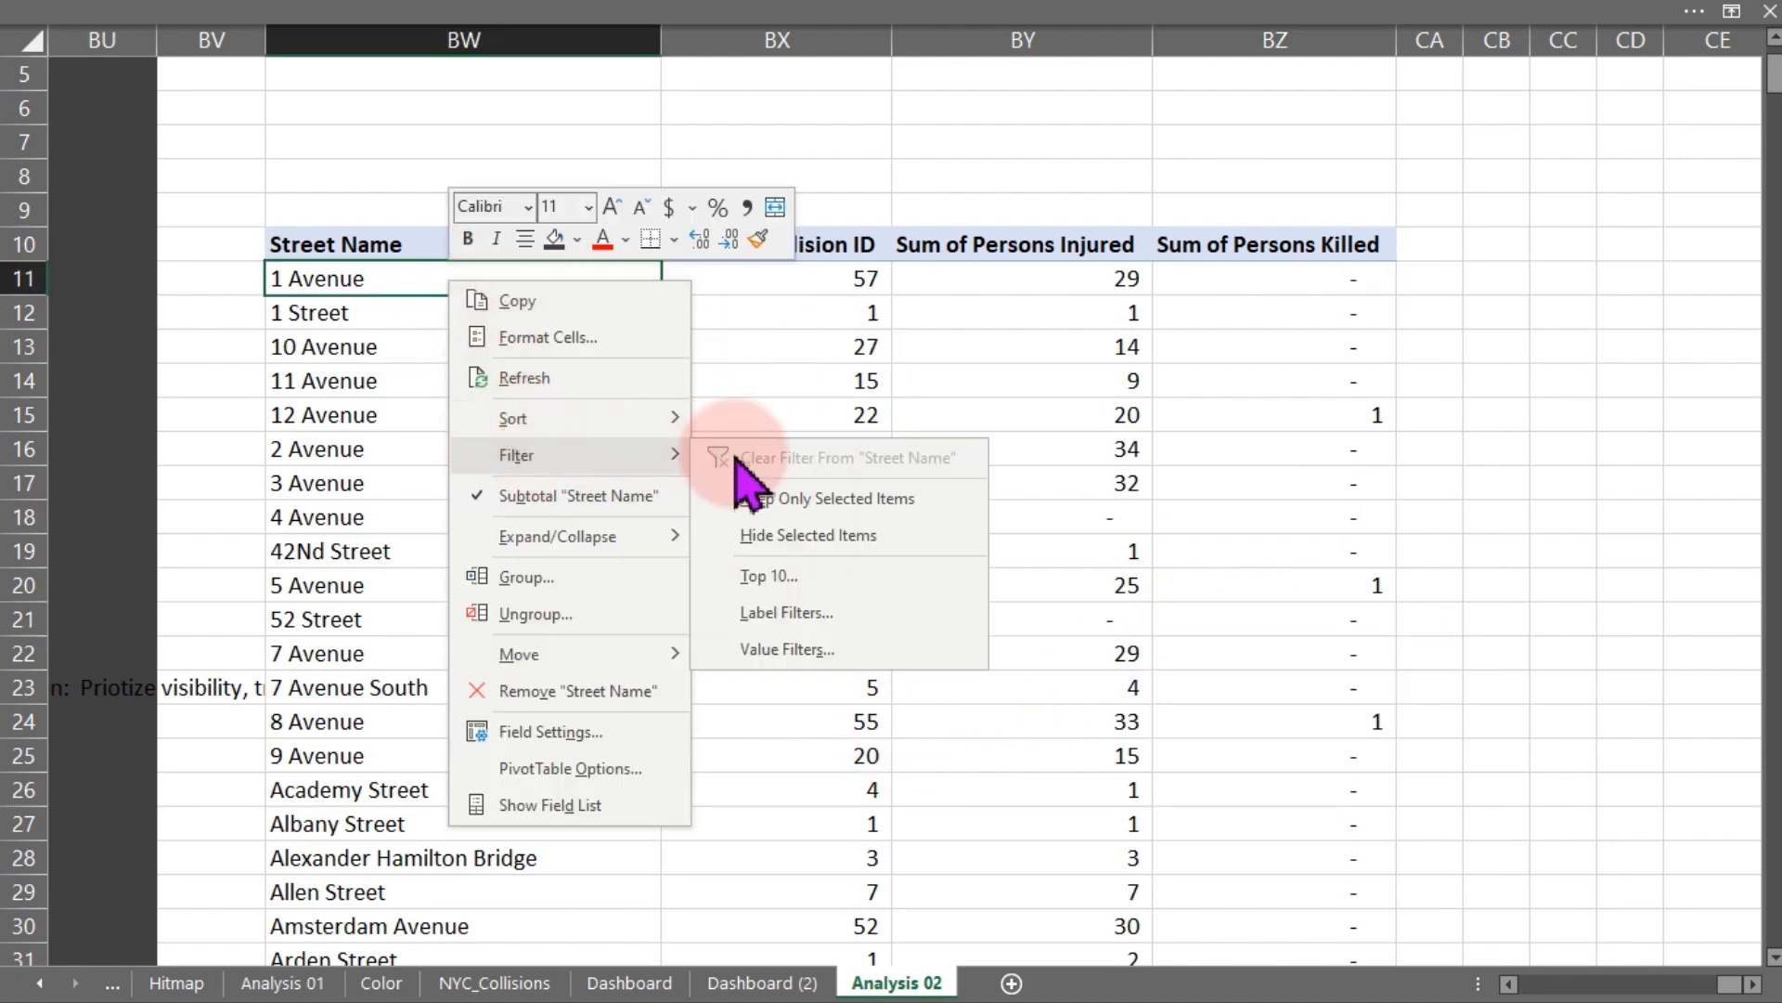
left_click(776, 578)
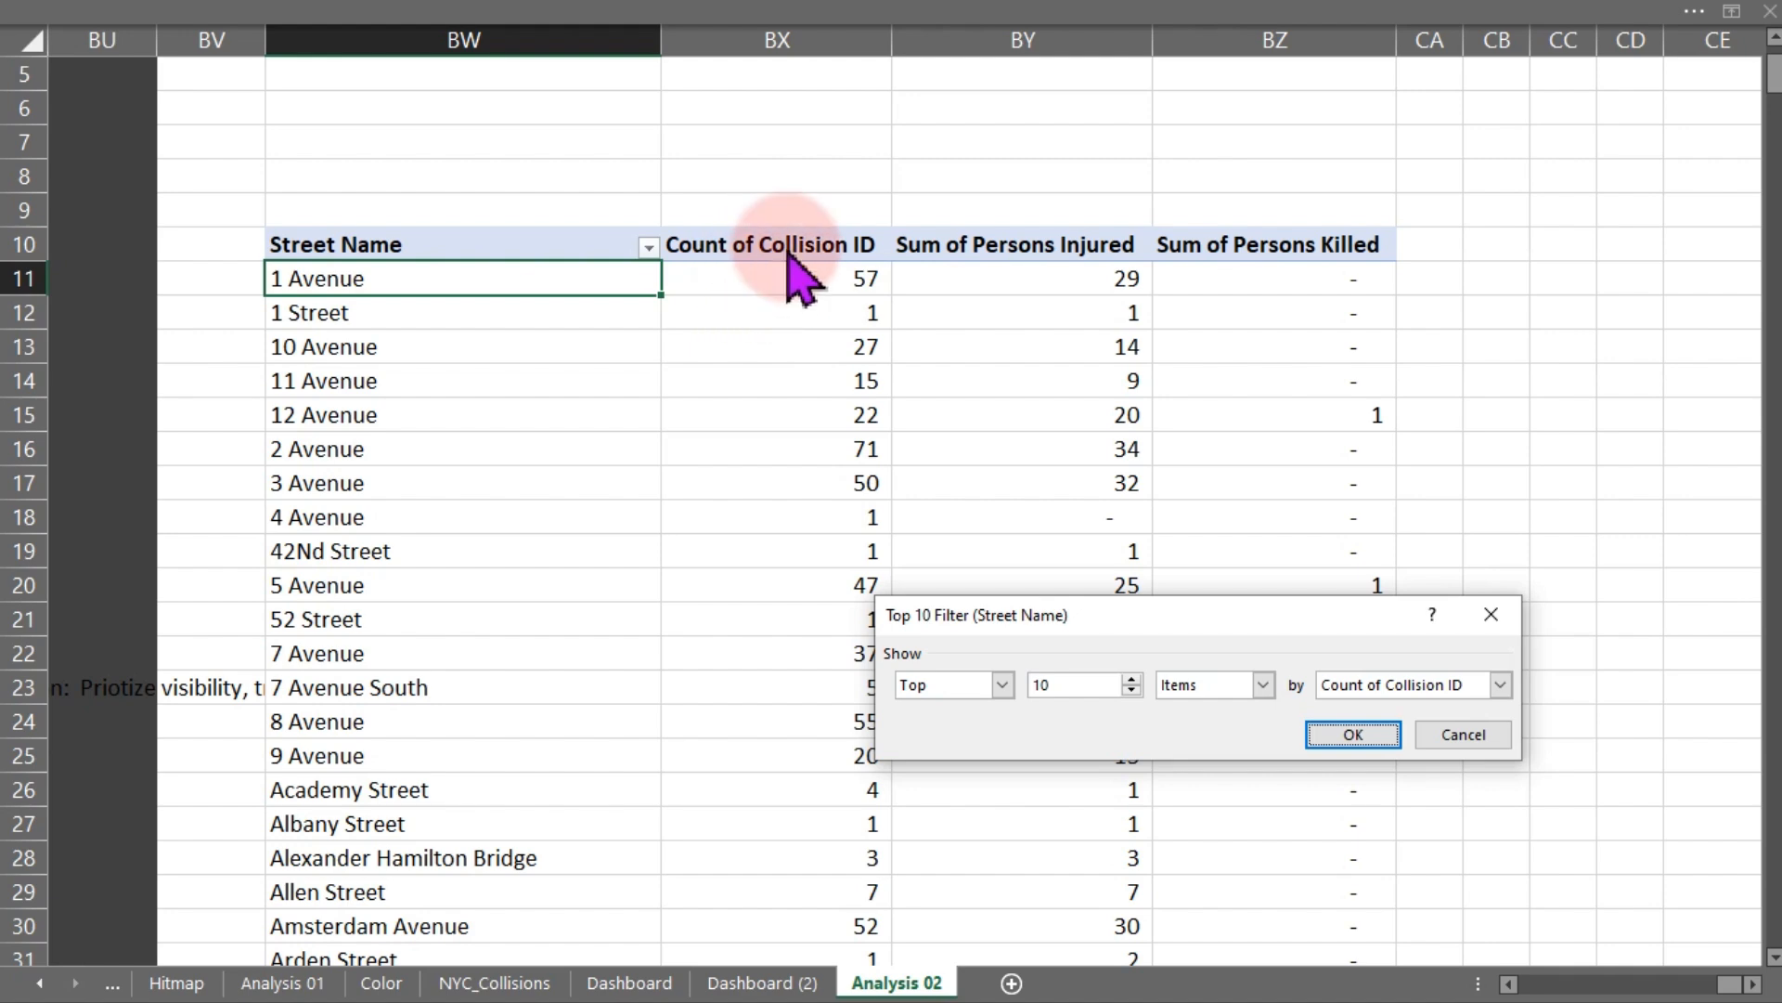
left_click(1378, 739)
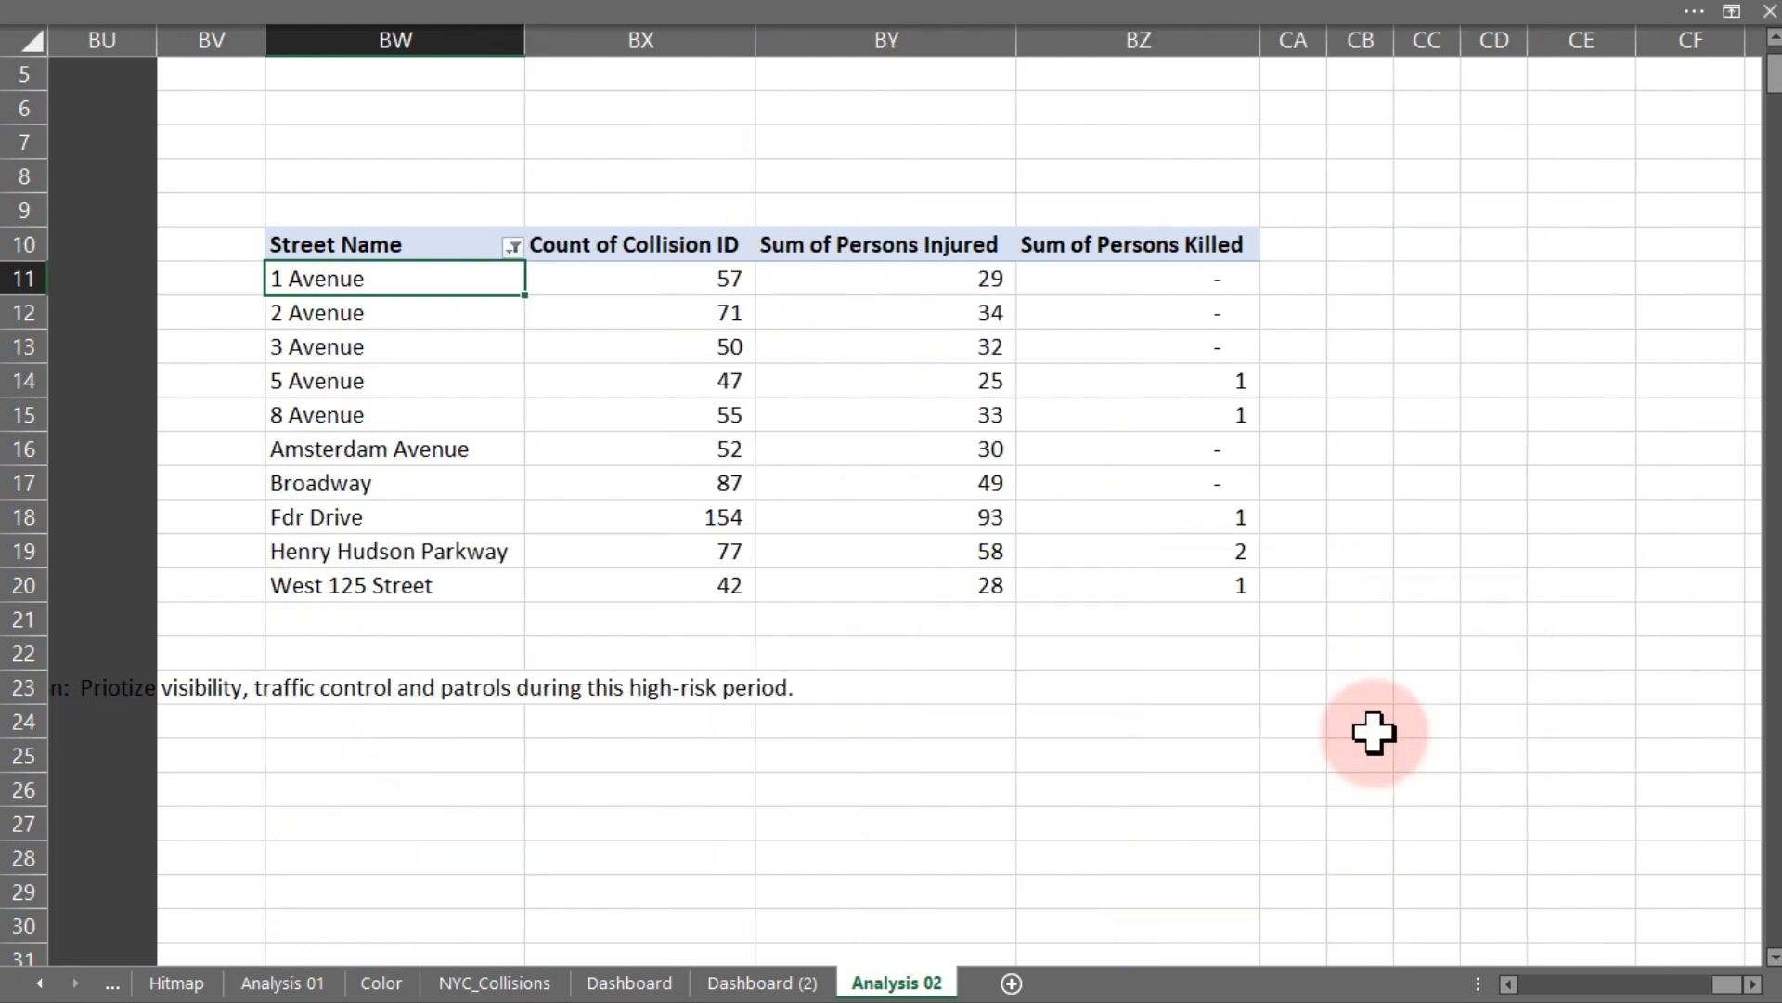
- Move the Hitmap sheet to the end of the sheet tabs, after Analysis 02
mouse_move(1189, 372)
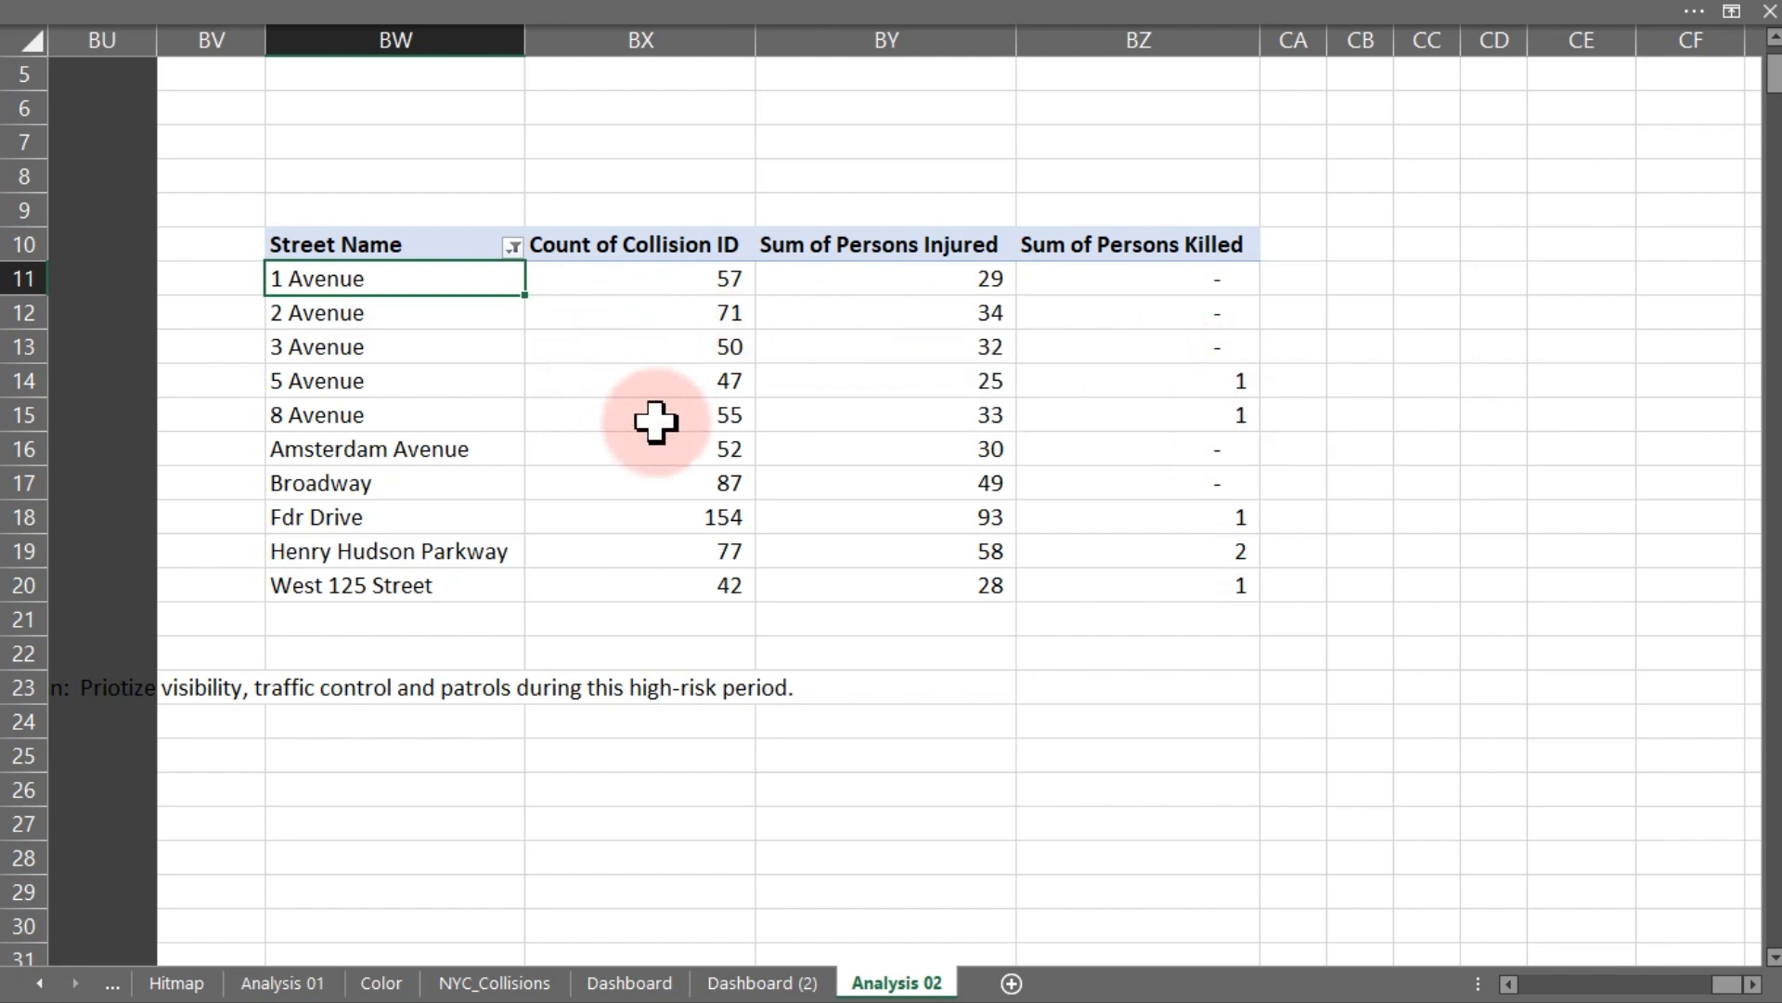
mouse_move(694, 436)
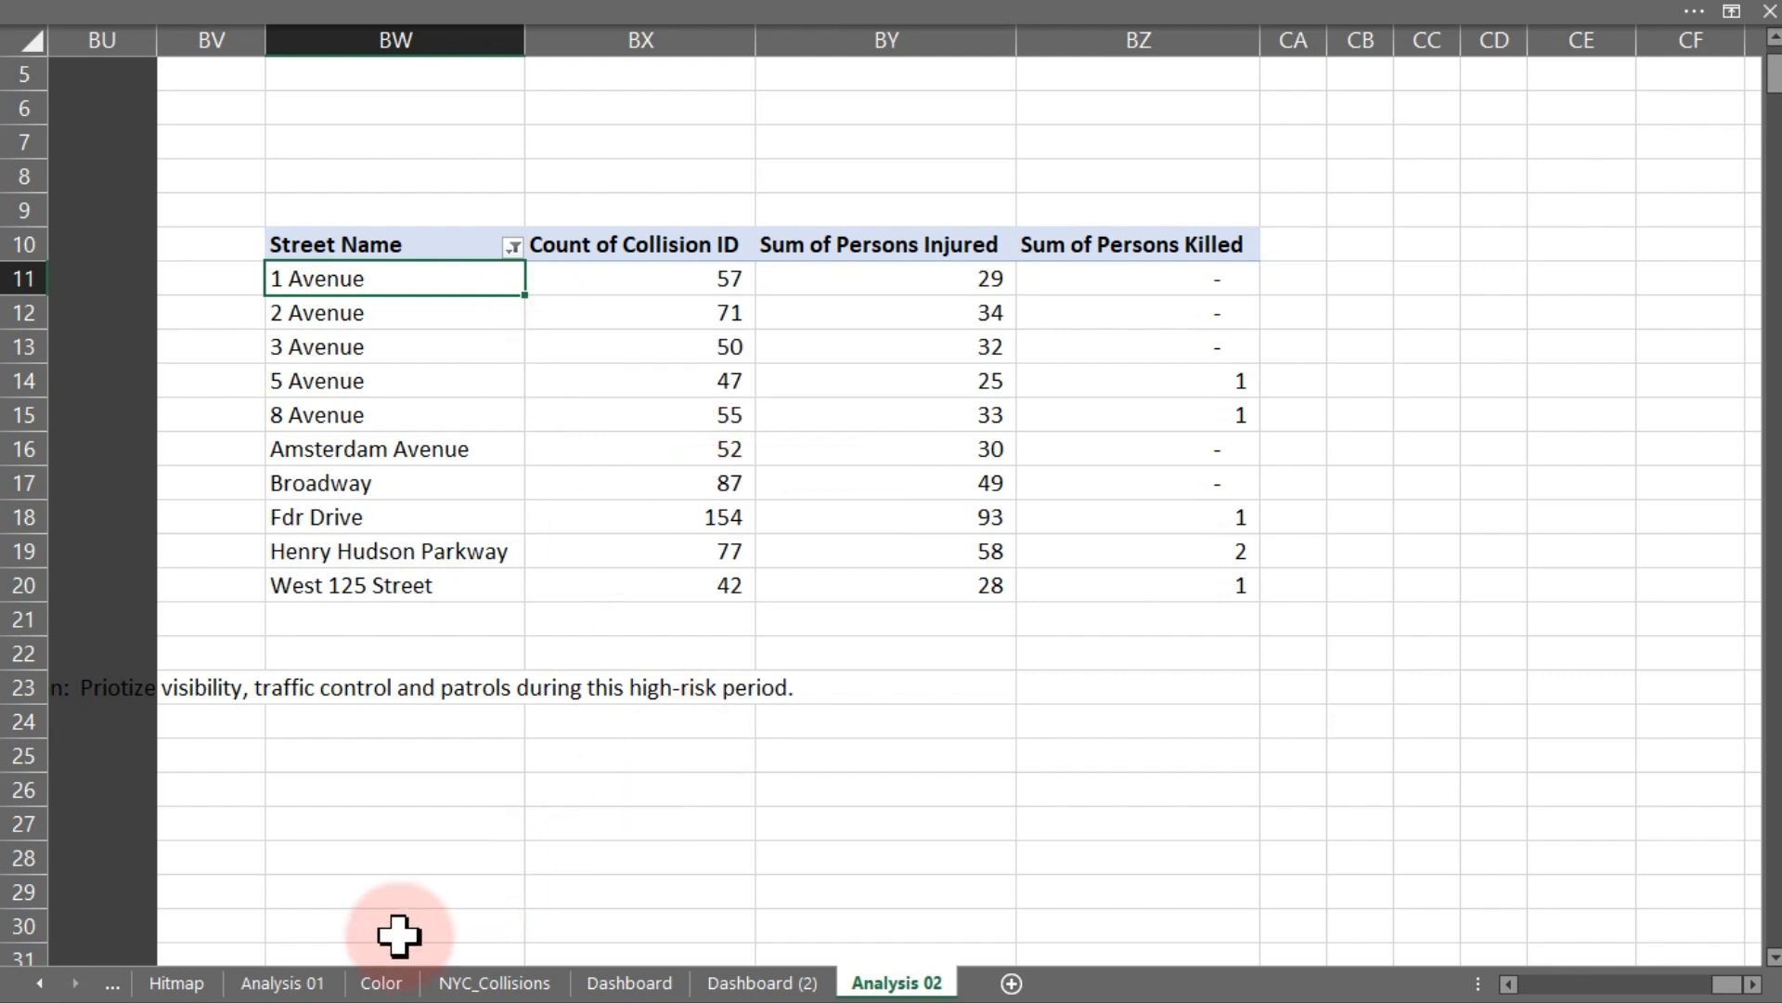
left_click(177, 982)
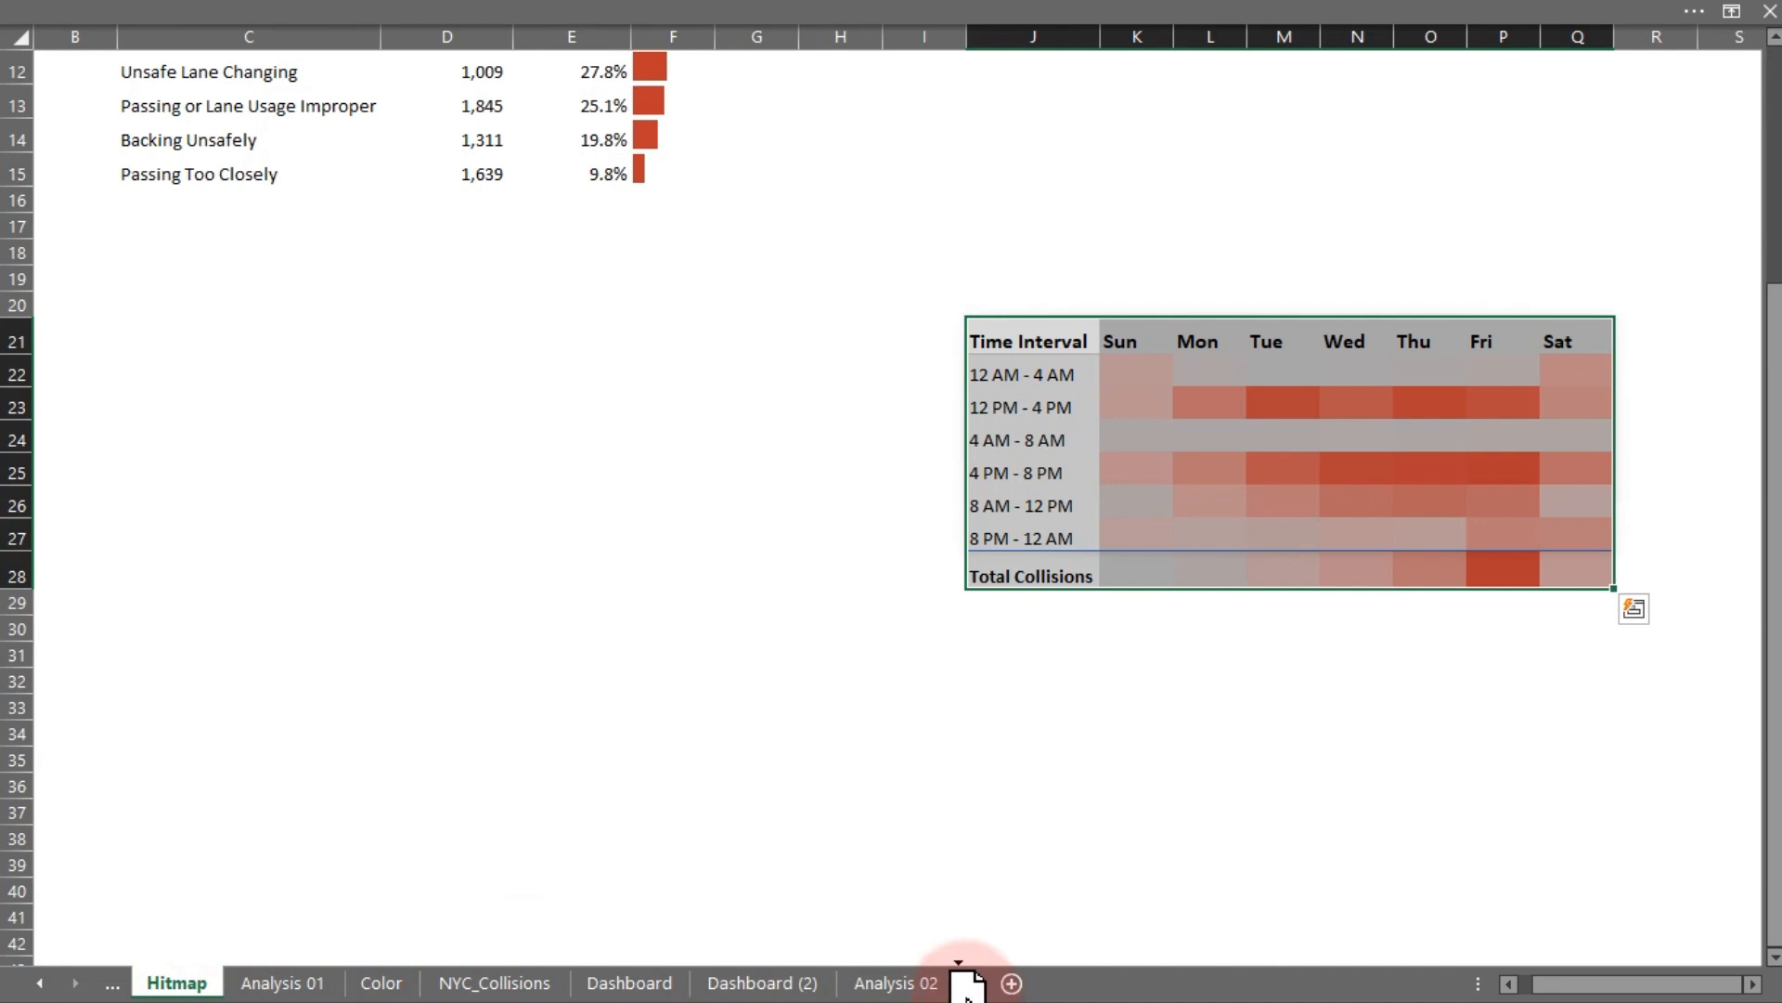
left_click_drag(963, 998, 947, 996)
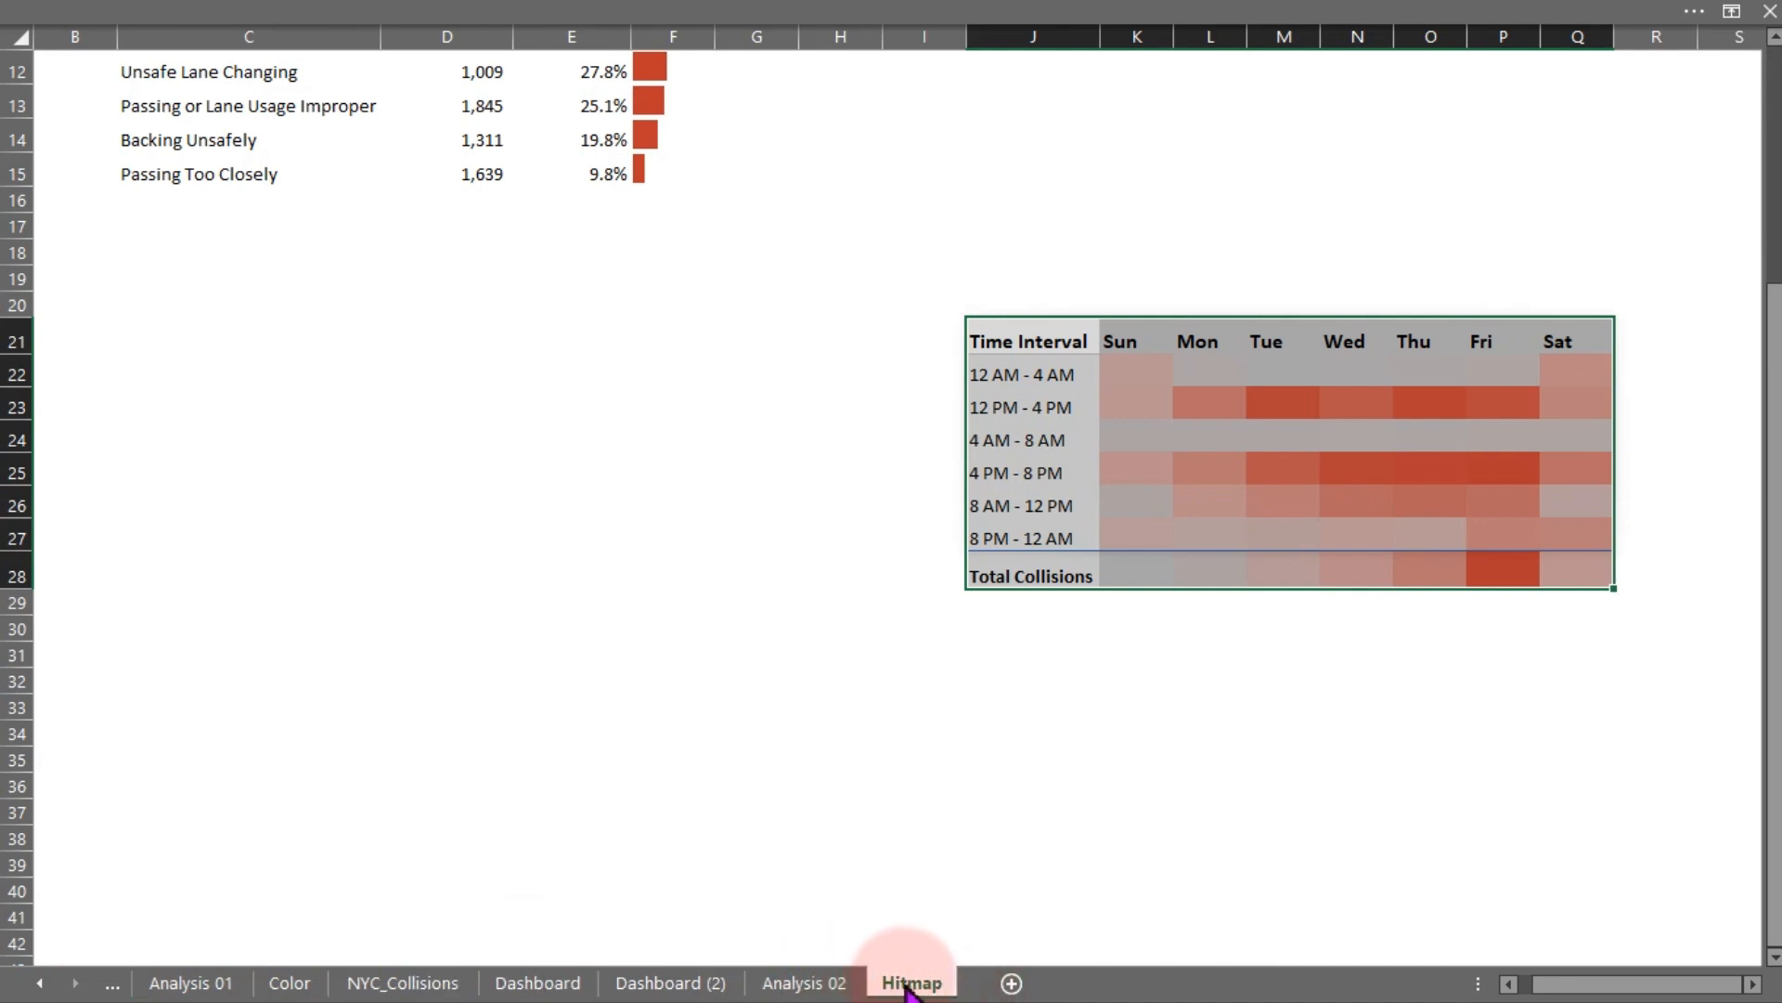
left_click(1753, 984)
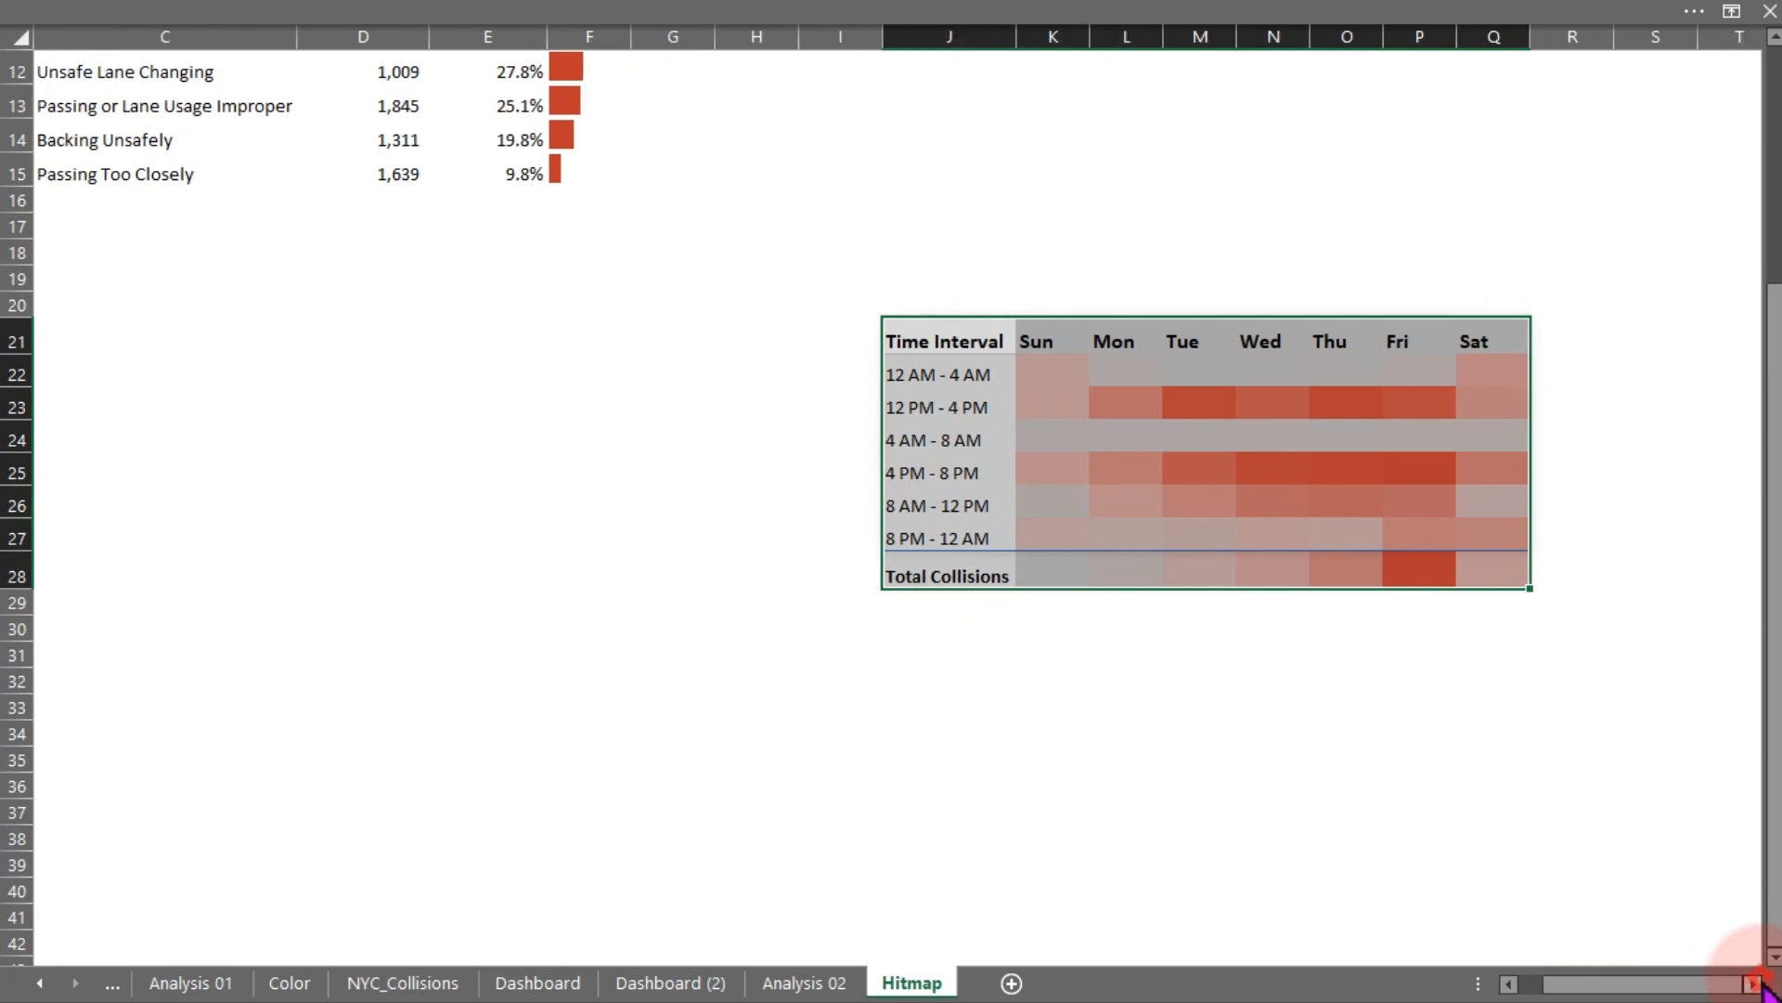
left_click(1752, 984)
left_click(1753, 984)
left_click(1753, 984)
left_click(1752, 984)
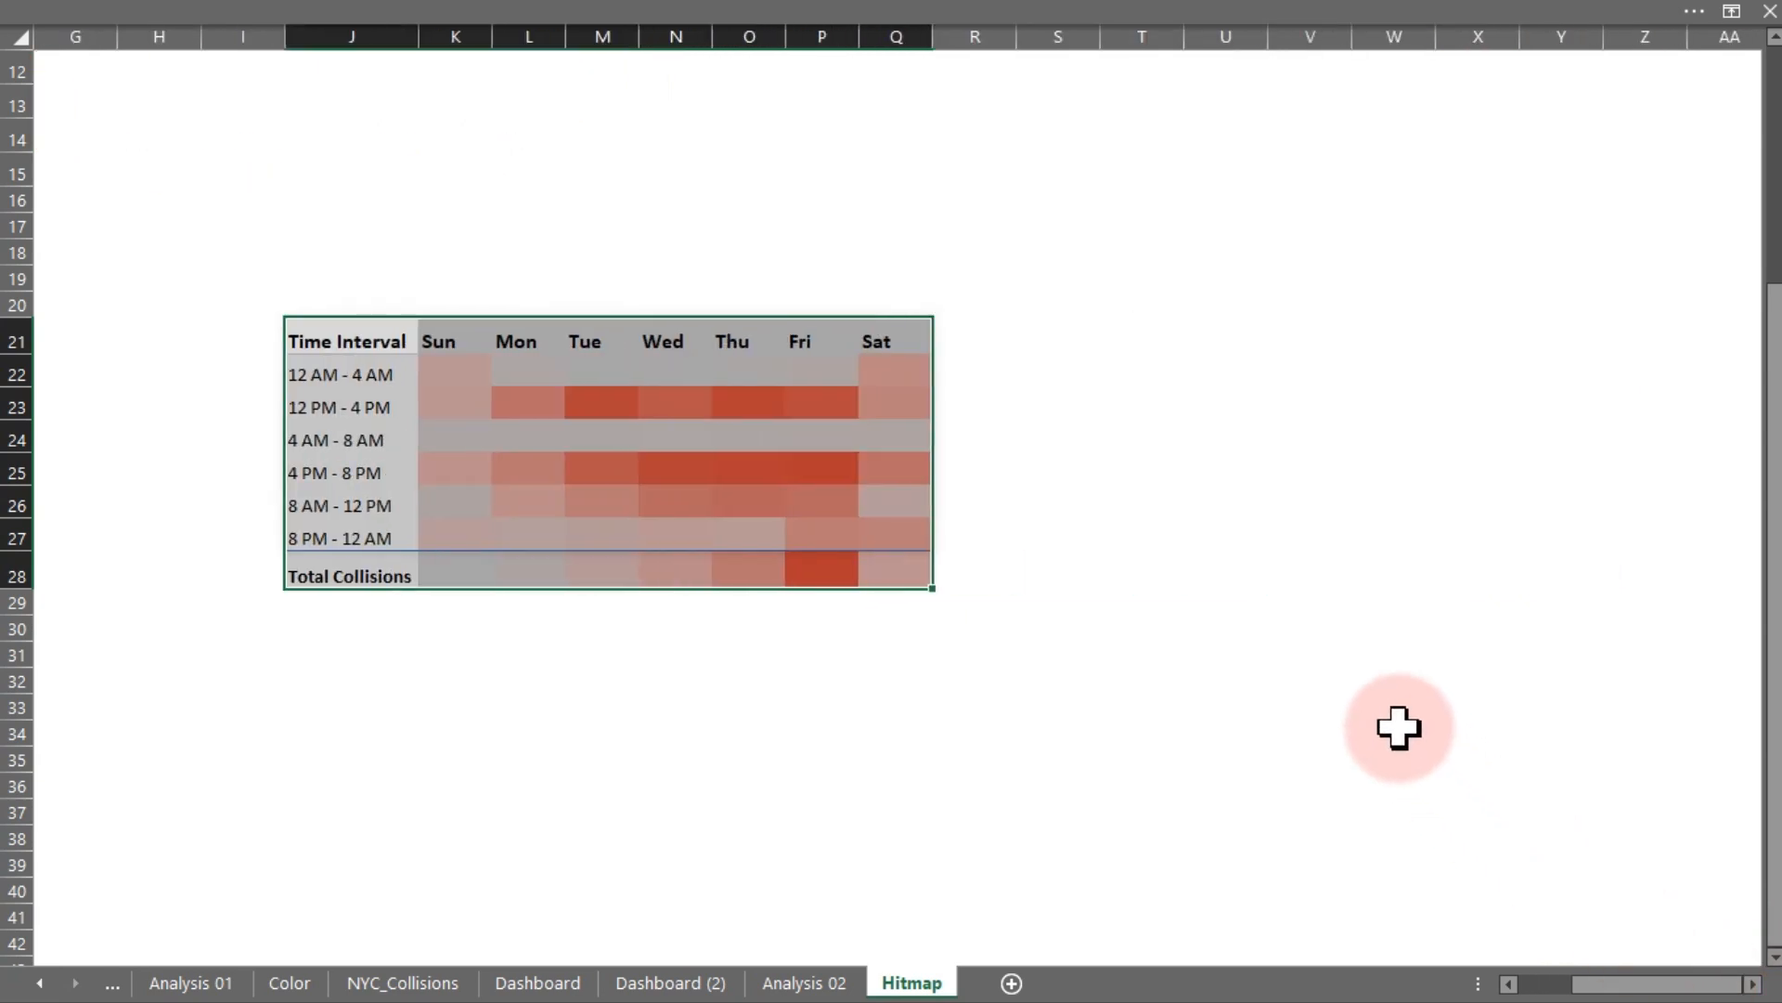
left_click(504, 368)
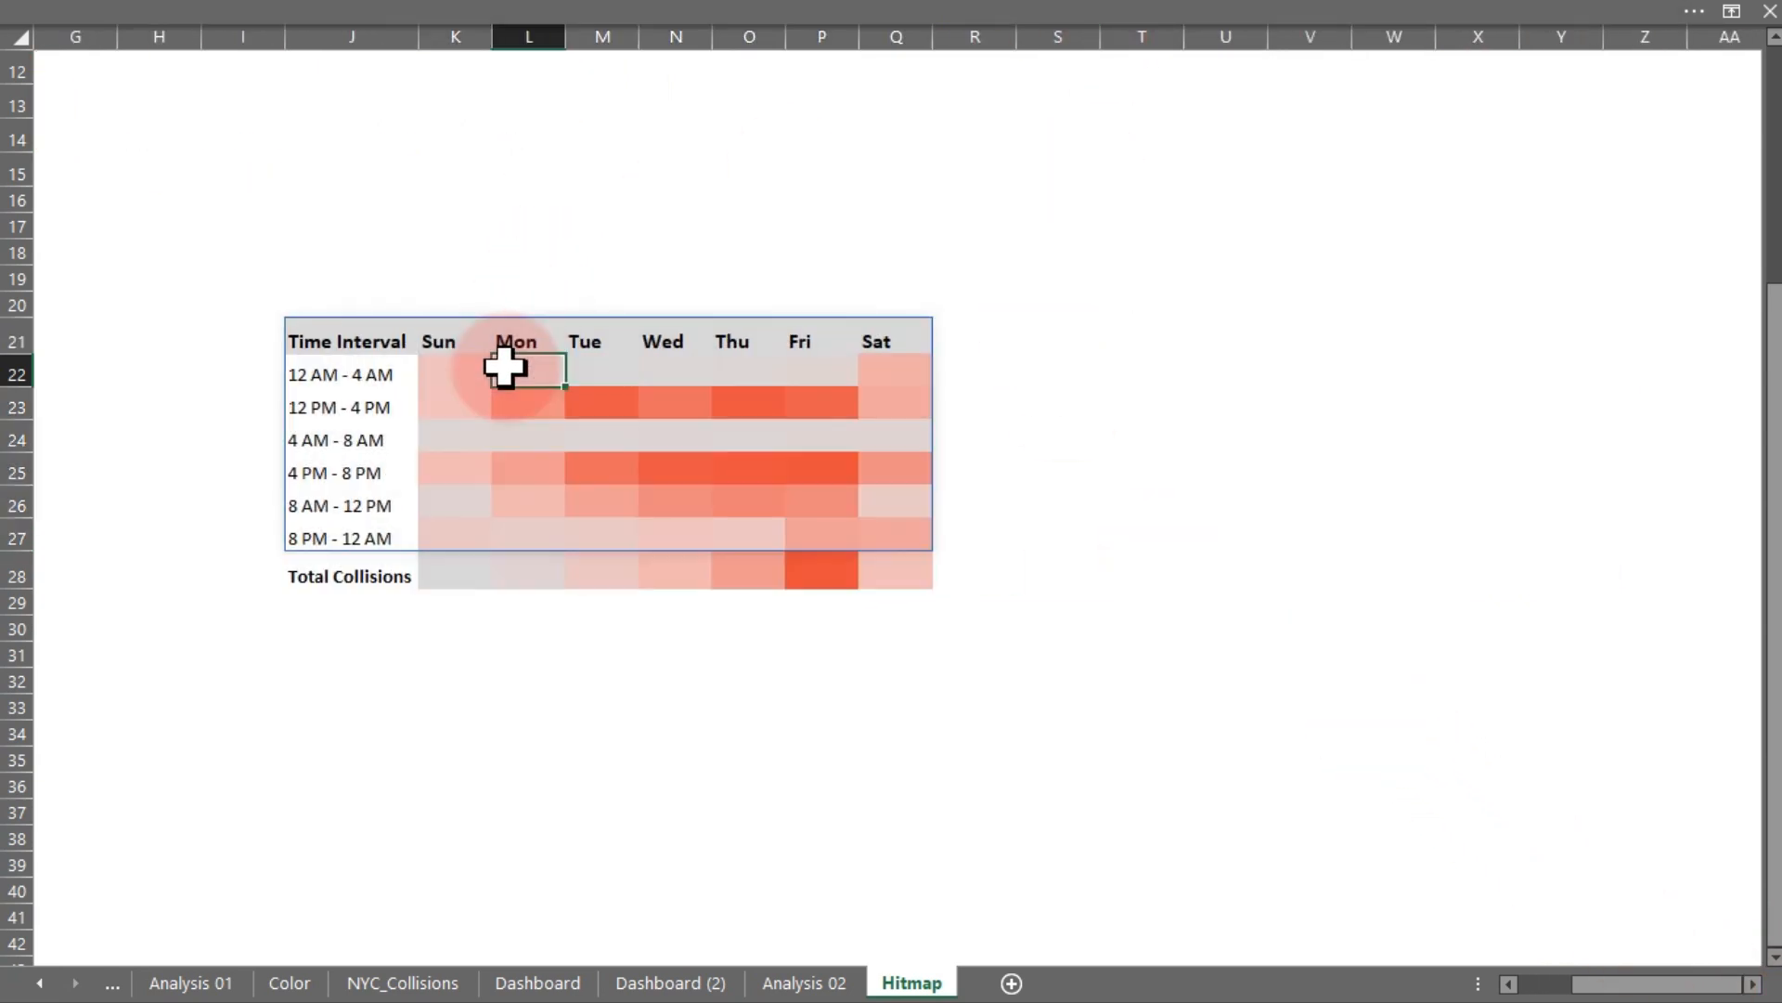
left_click(1225, 655)
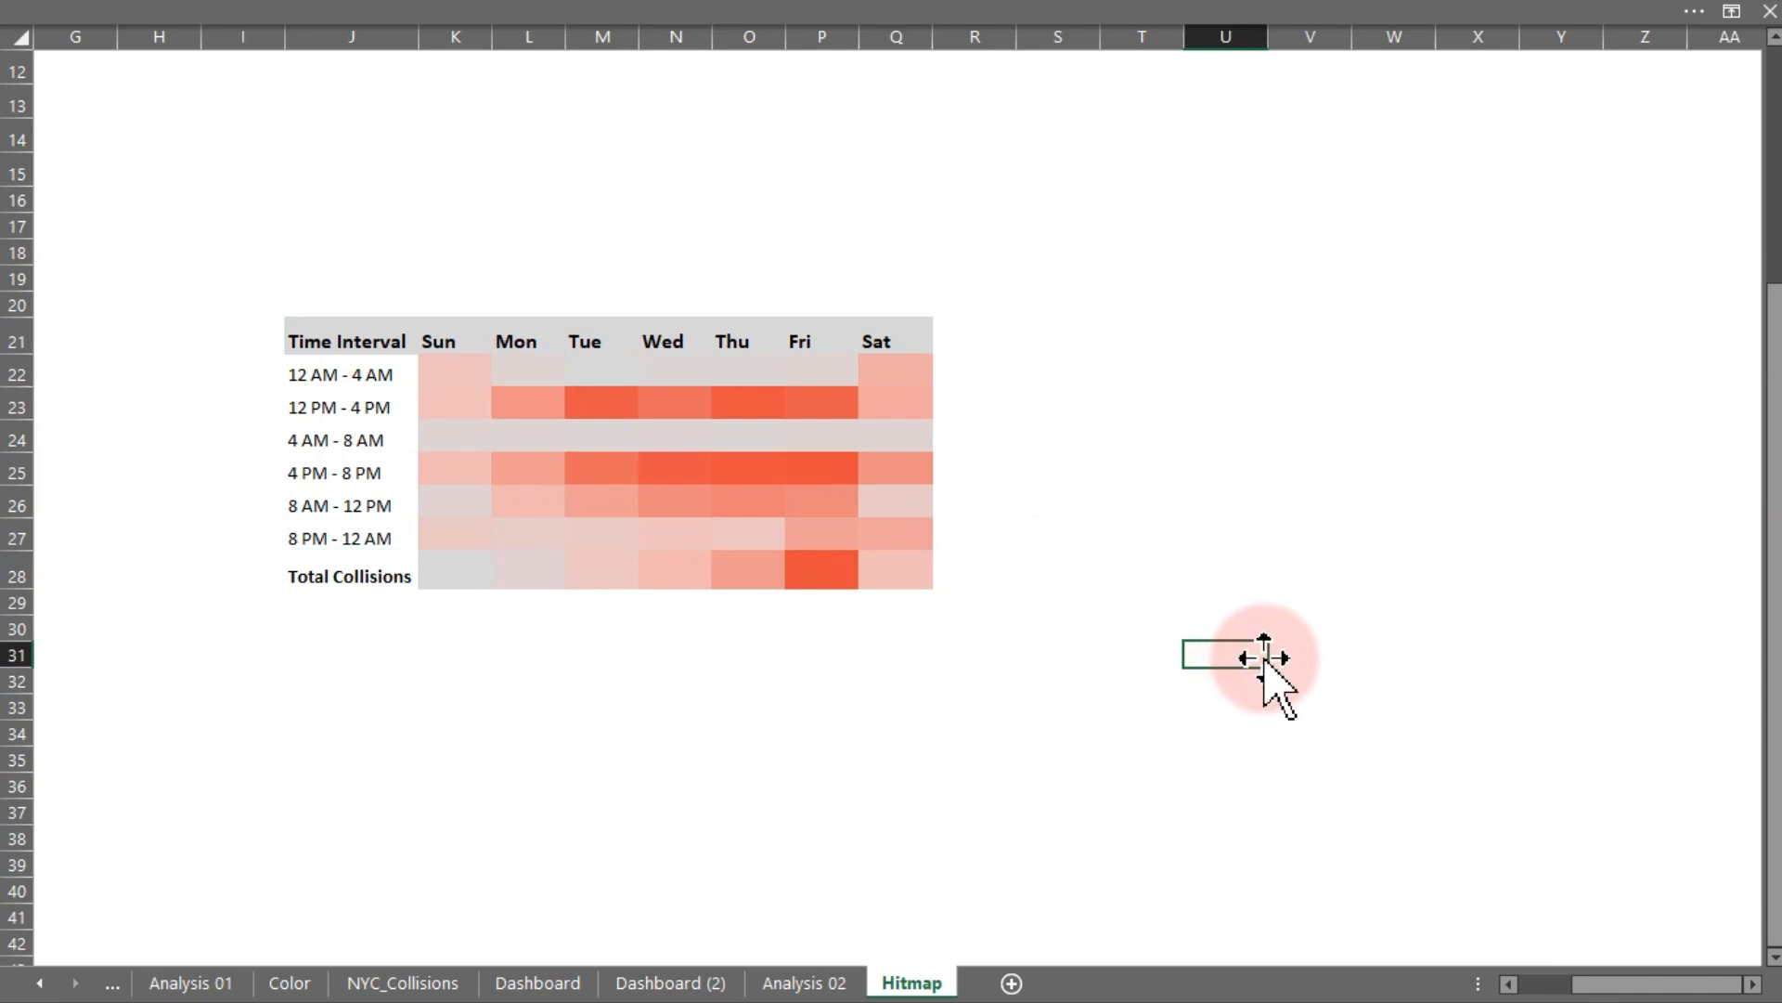
left_click(1296, 654)
left_click(1753, 984)
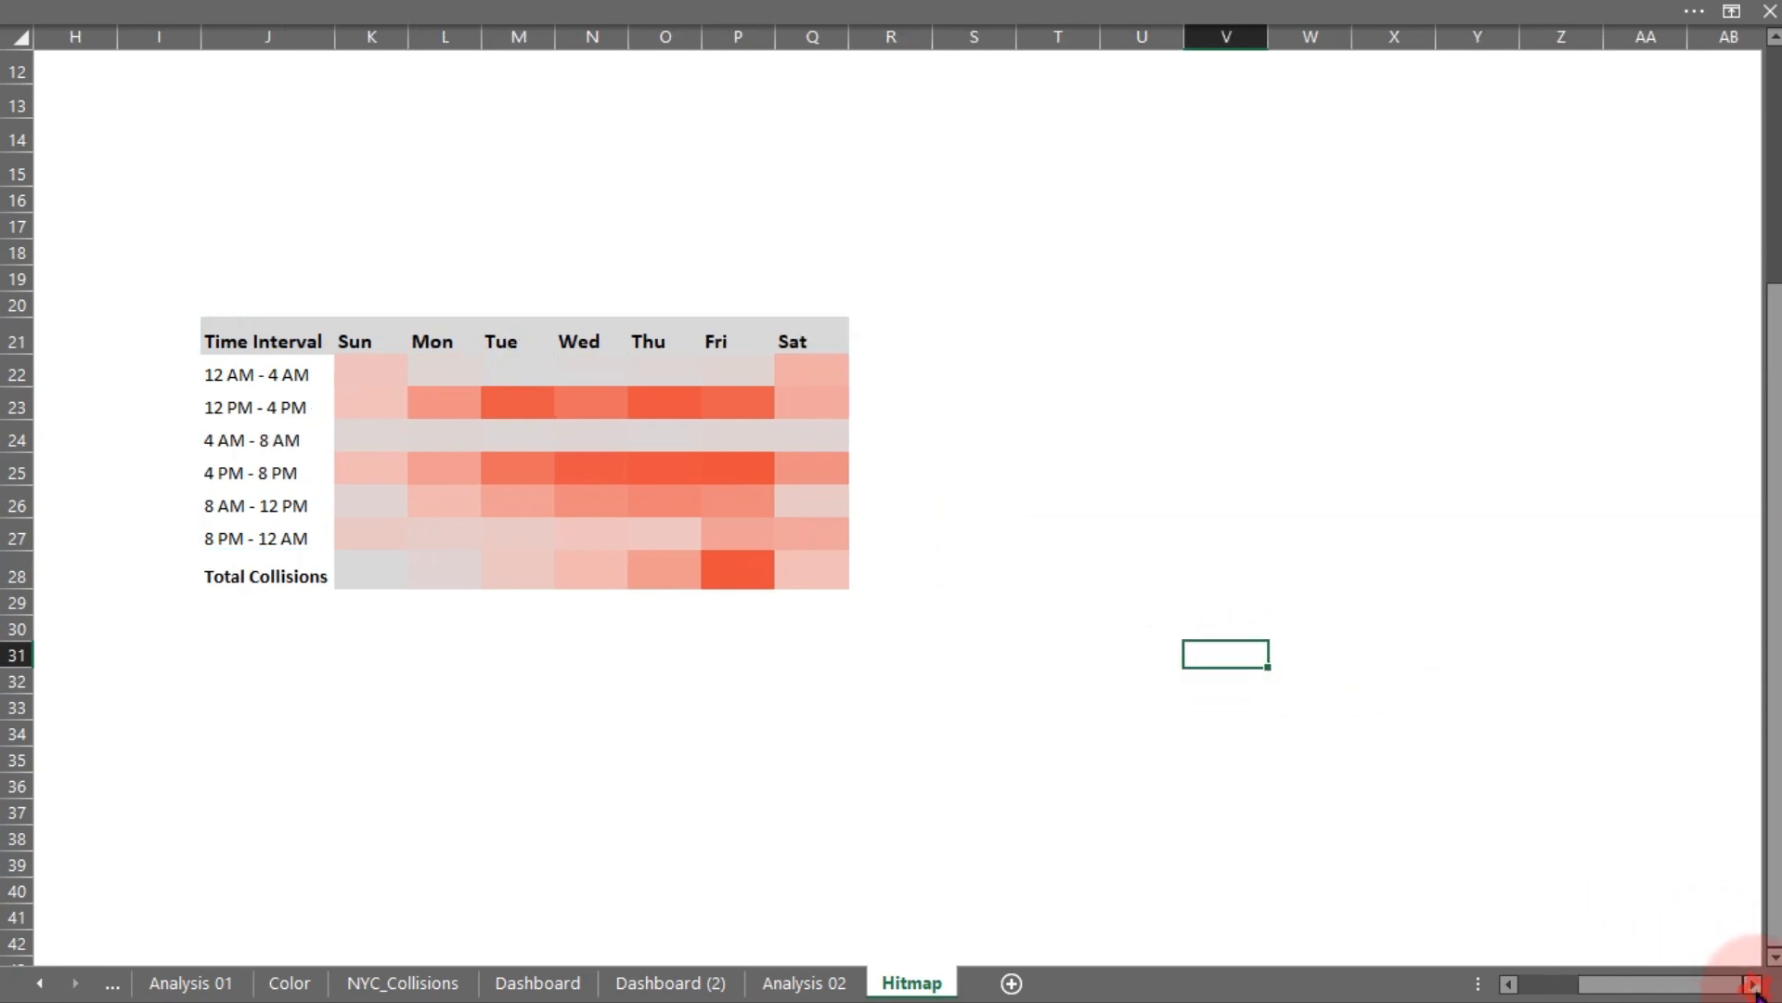
left_click(1753, 984)
left_click(1753, 984)
left_click(1752, 984)
left_click(1753, 984)
left_click(1752, 984)
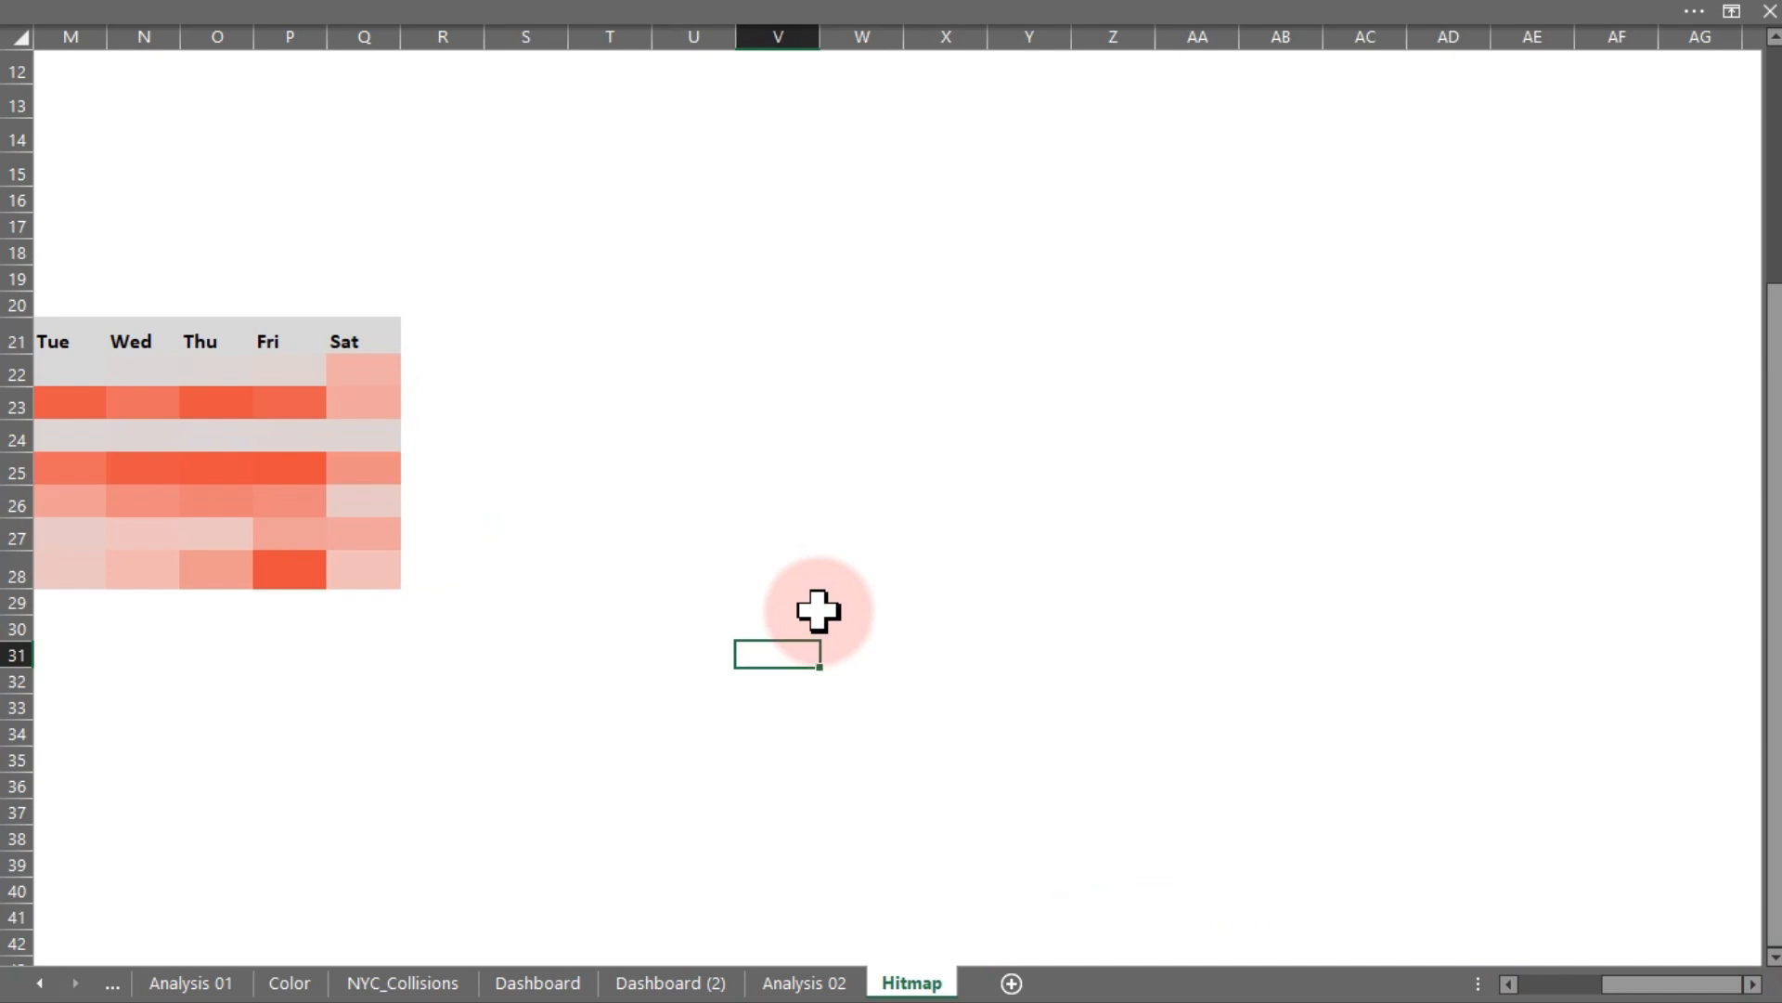
left_click(836, 839)
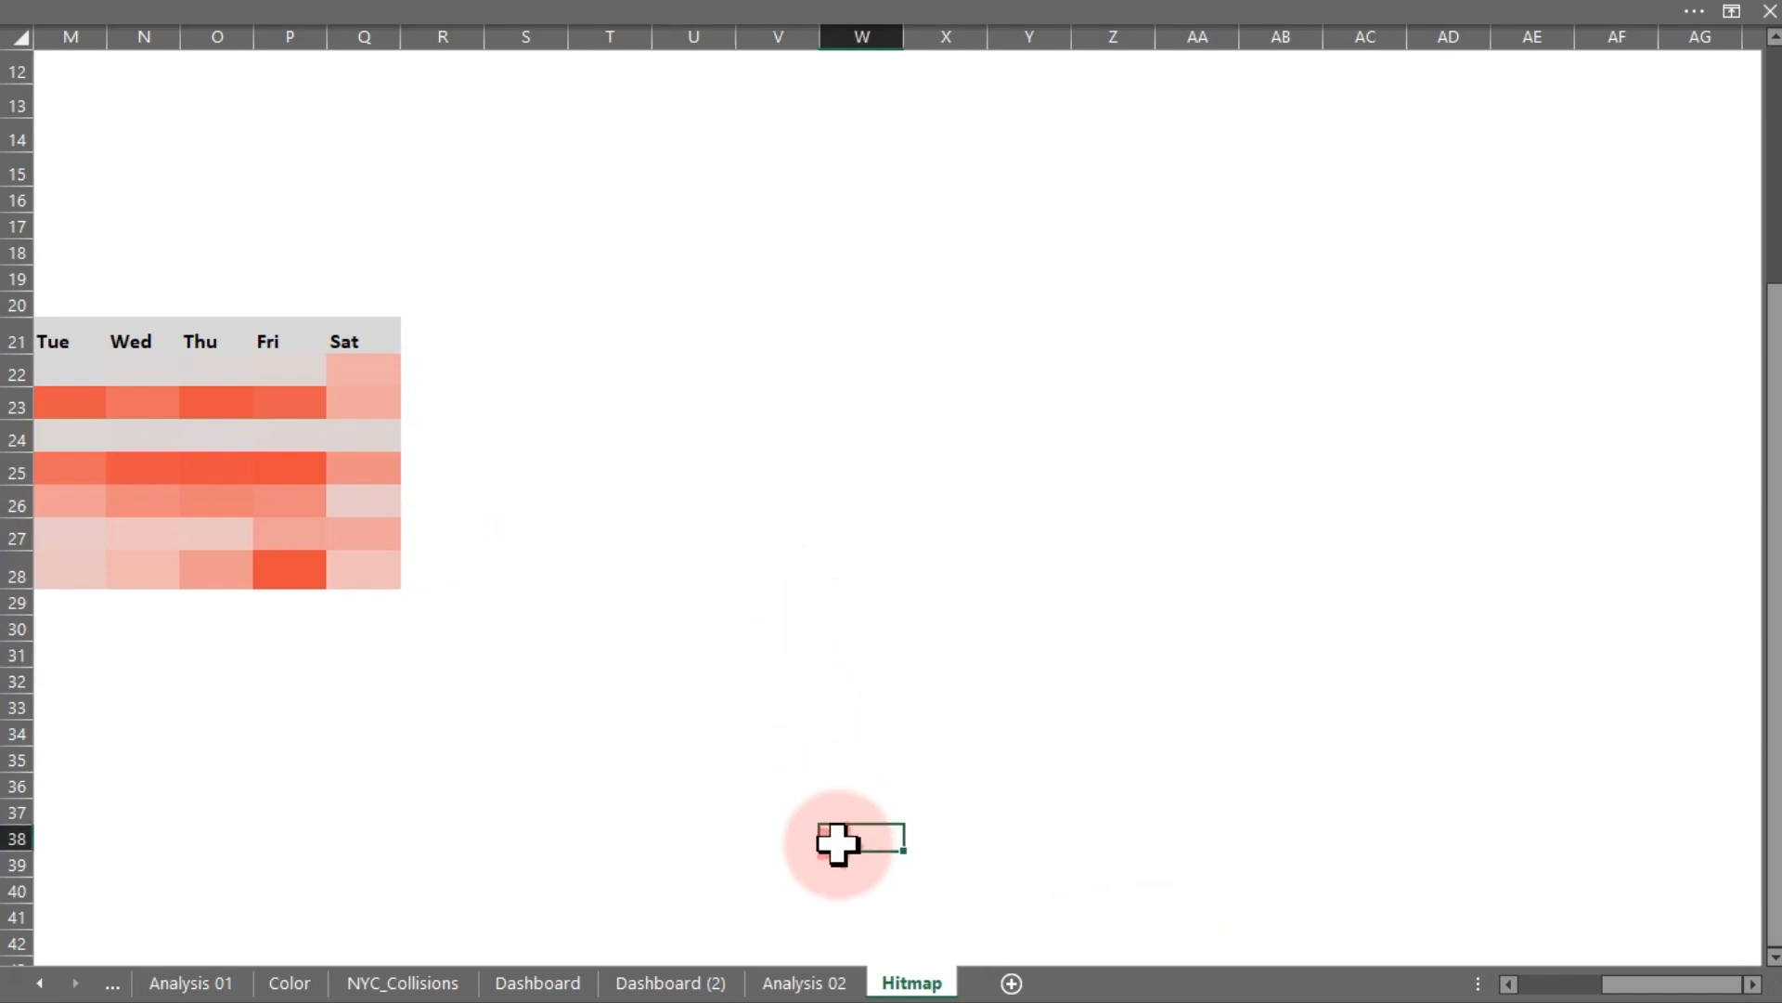
- On Analysis 02, sort the Top-10 street pivot by Count of Collision ID from largest to smallest
left_click(779, 984)
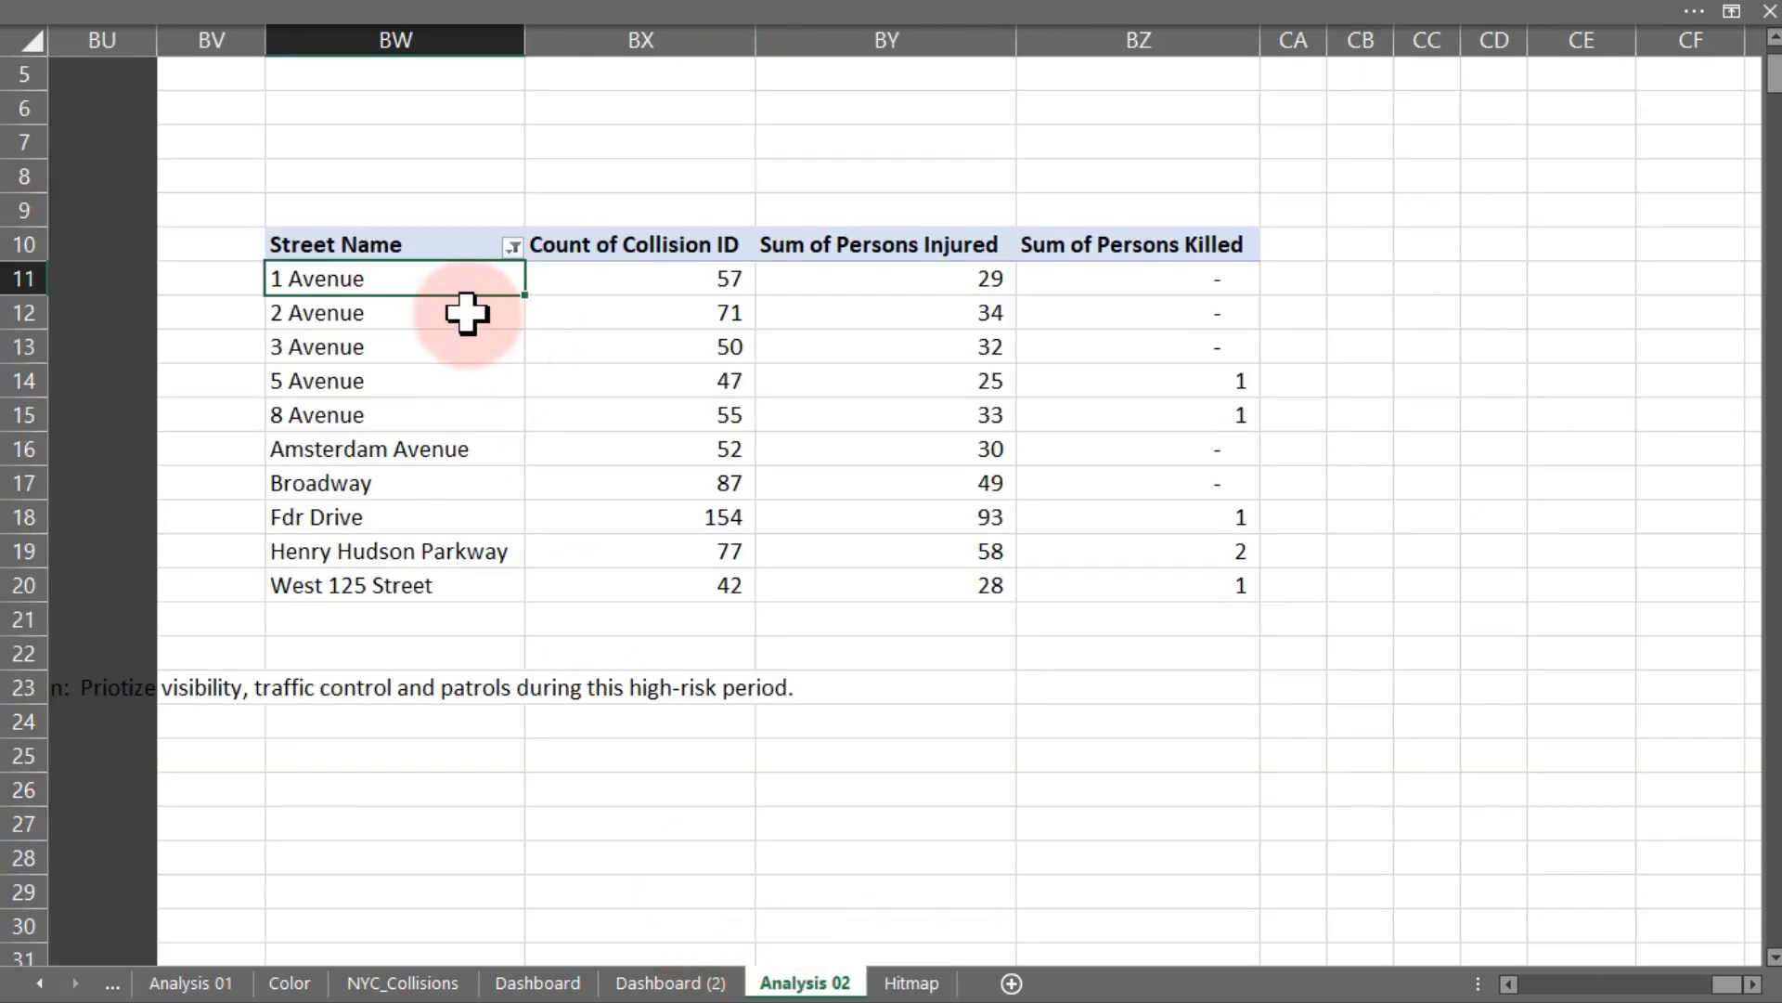
left_click_drag(711, 293, 713, 589)
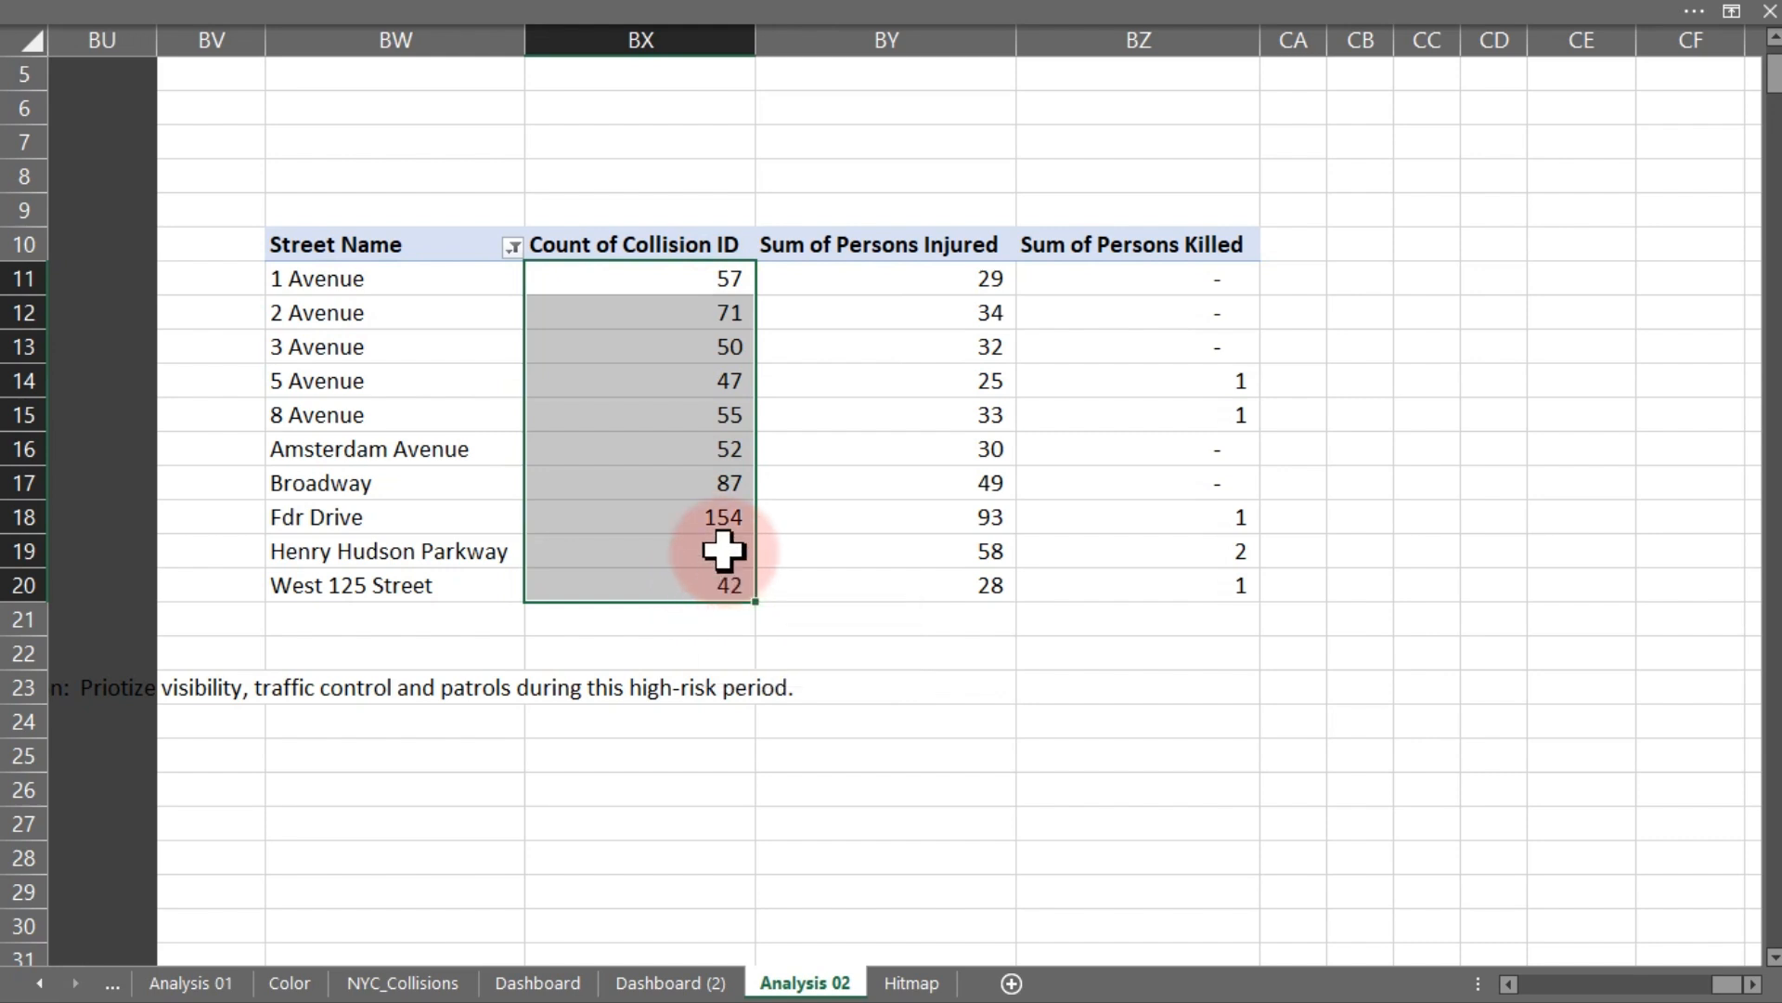
right_click(646, 280)
mouse_move(727, 470)
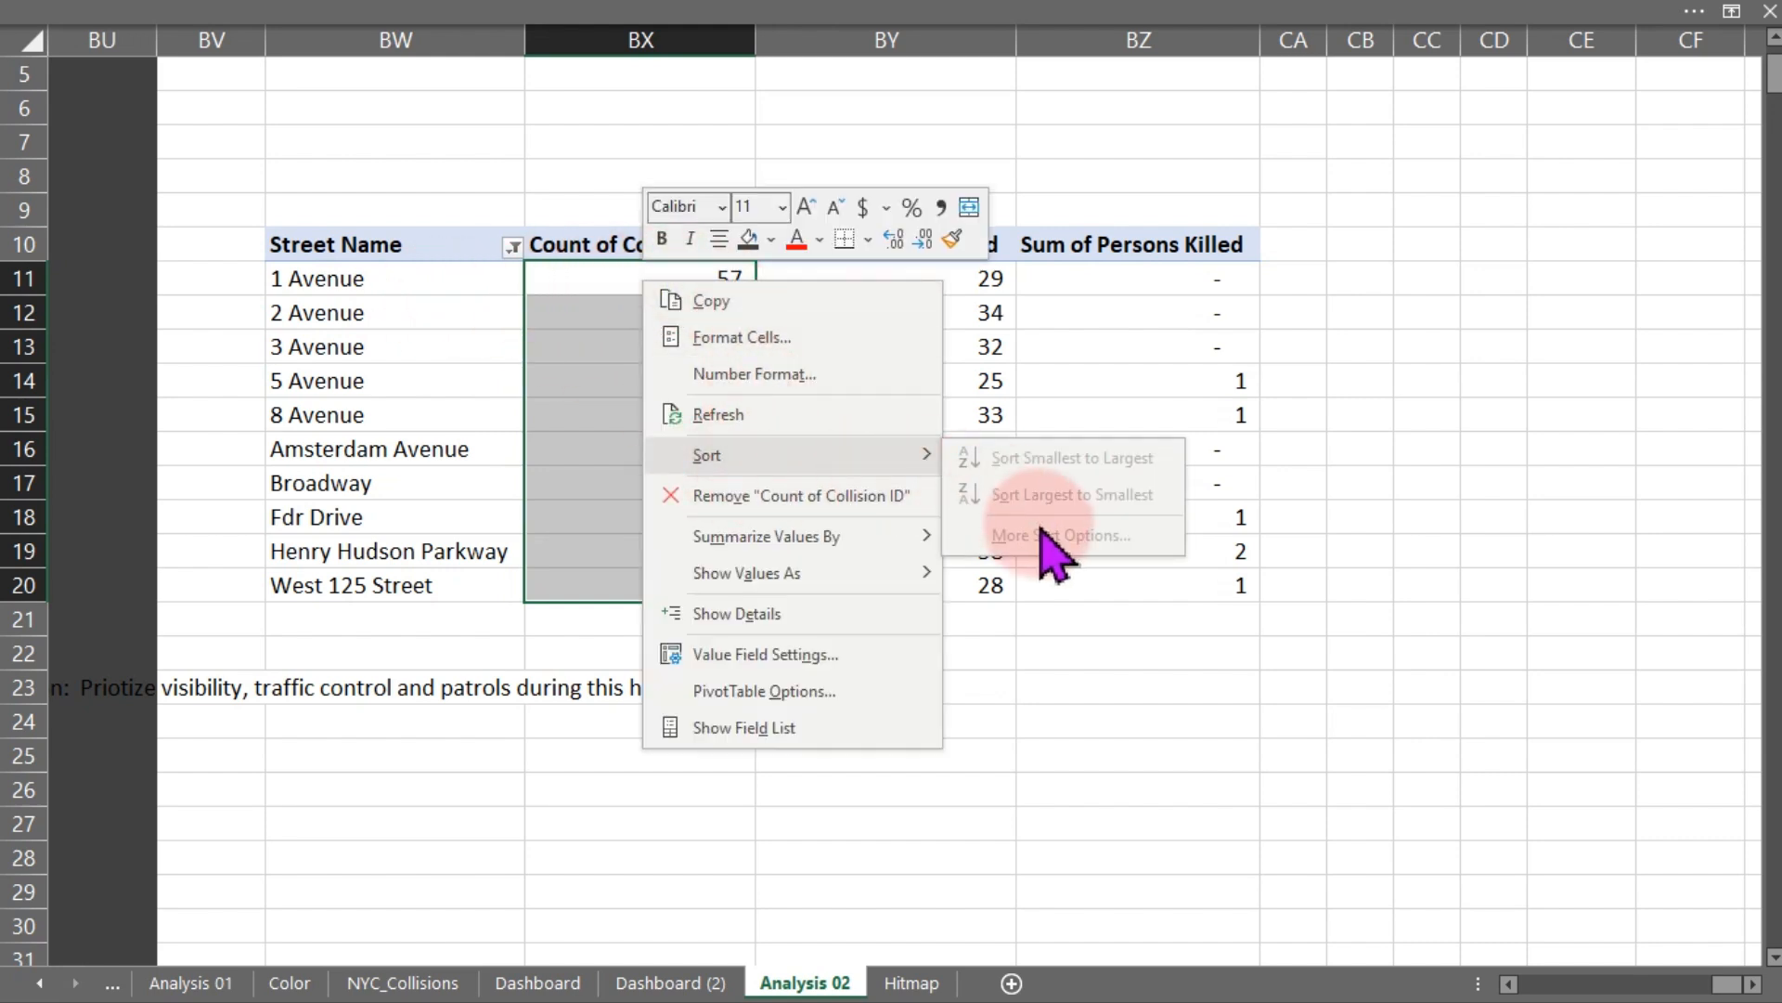
left_click(1067, 348)
left_click(1074, 342)
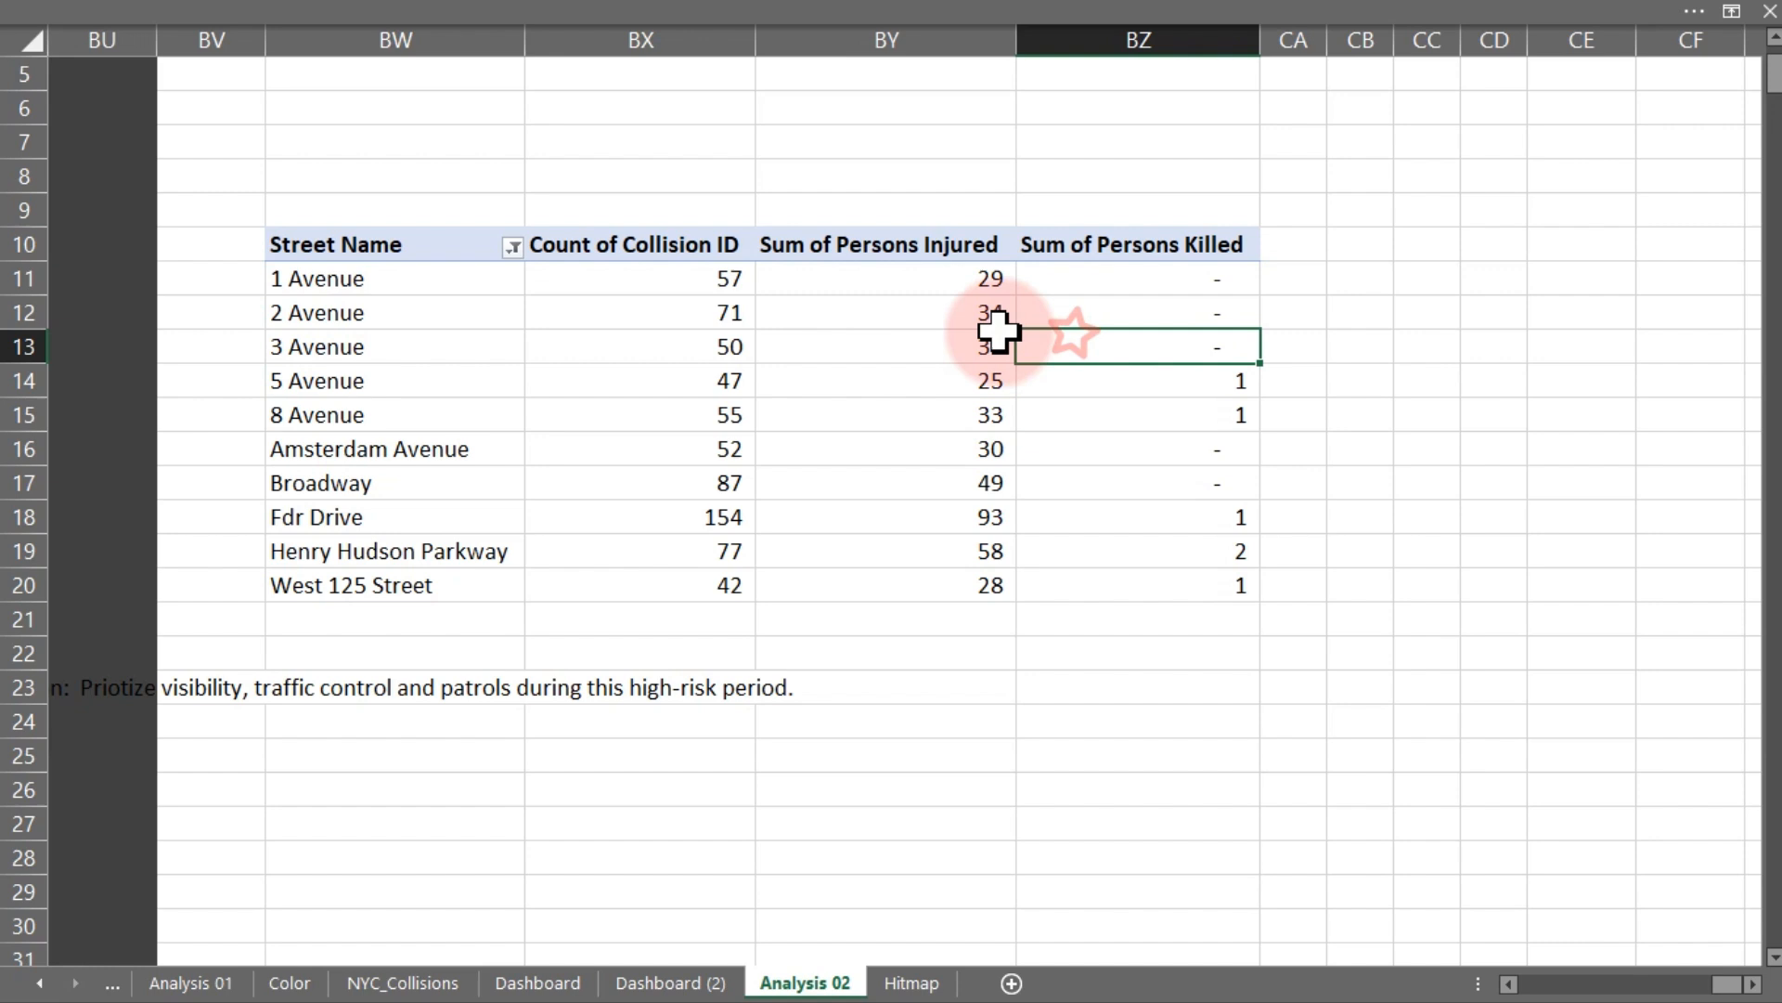
left_click(710, 279)
right_click(710, 278)
mouse_move(840, 451)
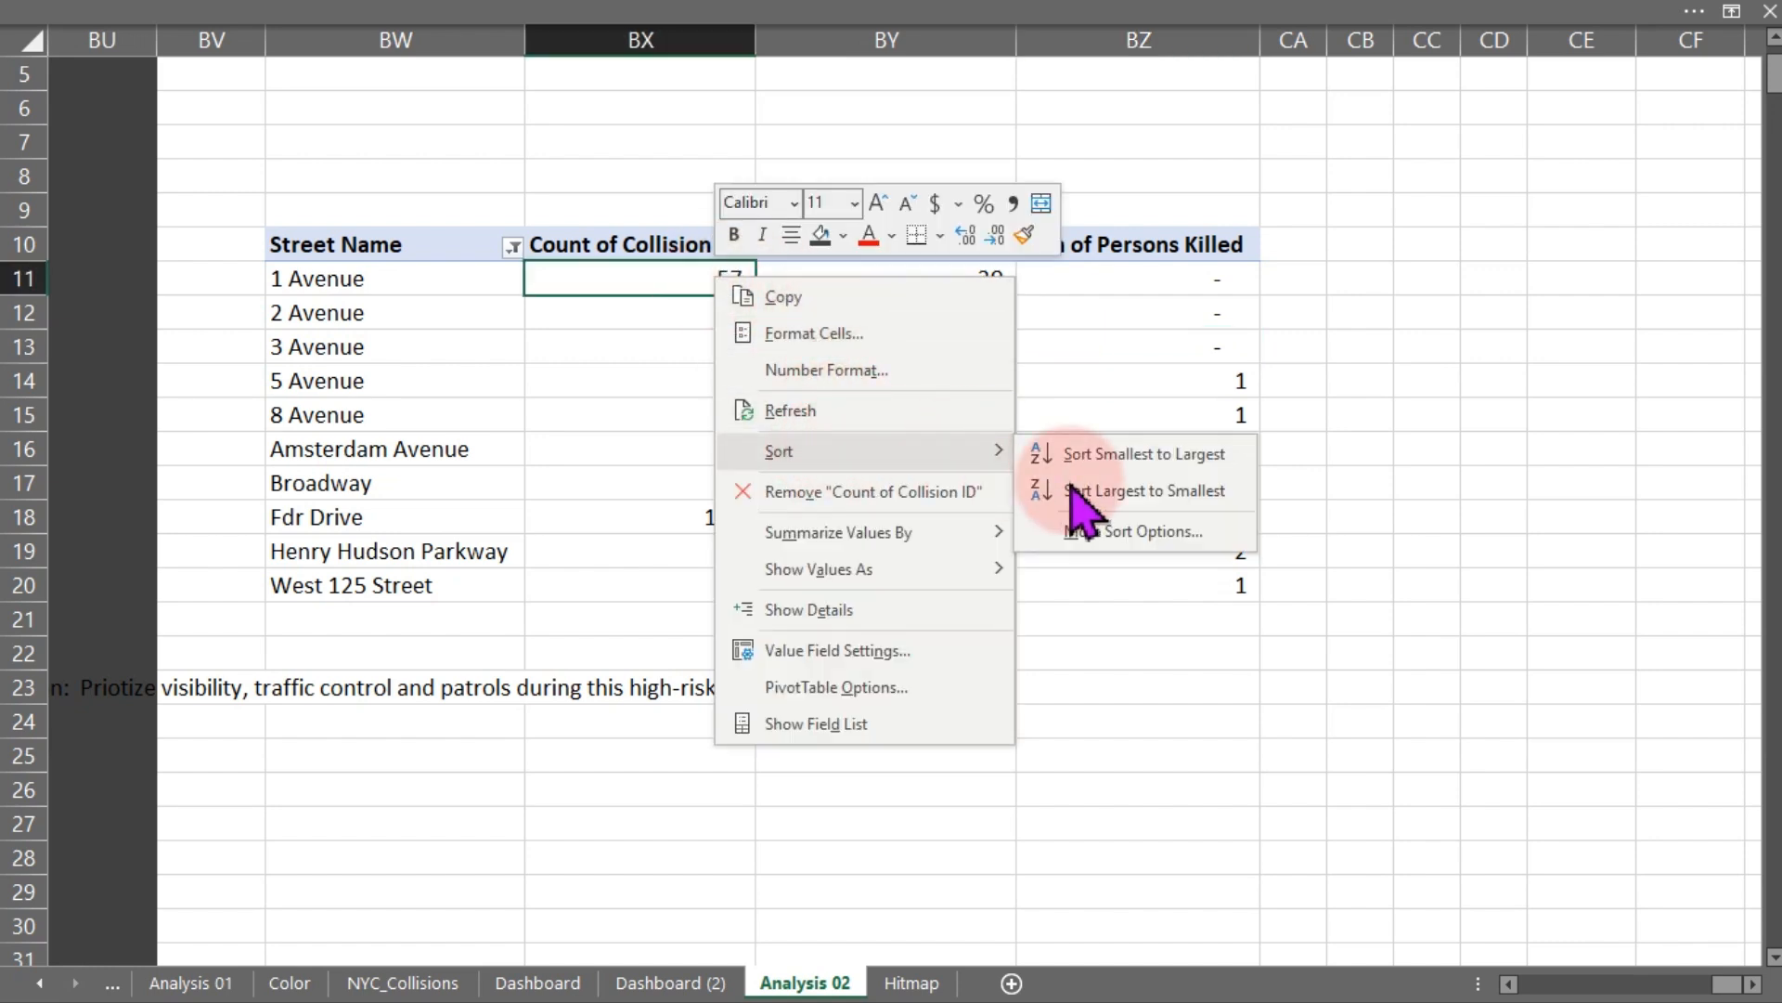
left_click(1114, 492)
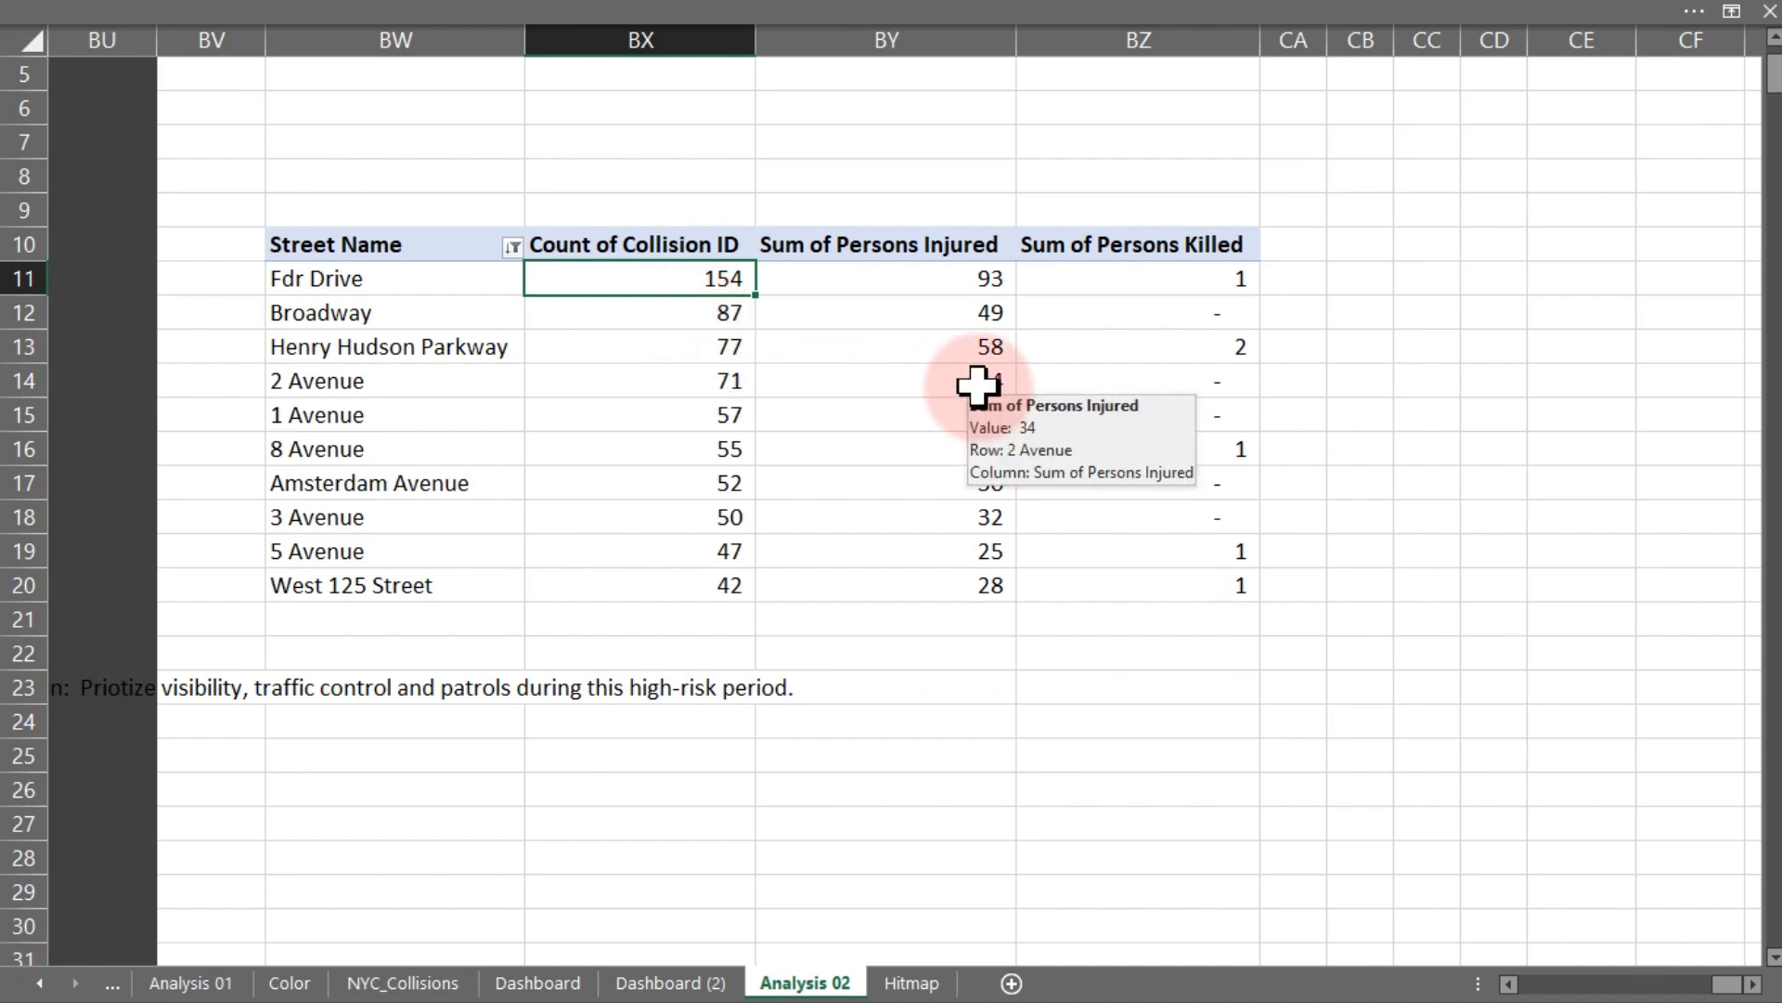
- Delete the Sheet3 detail sheet that was accidentally created from the pivot
left_click(1209, 309)
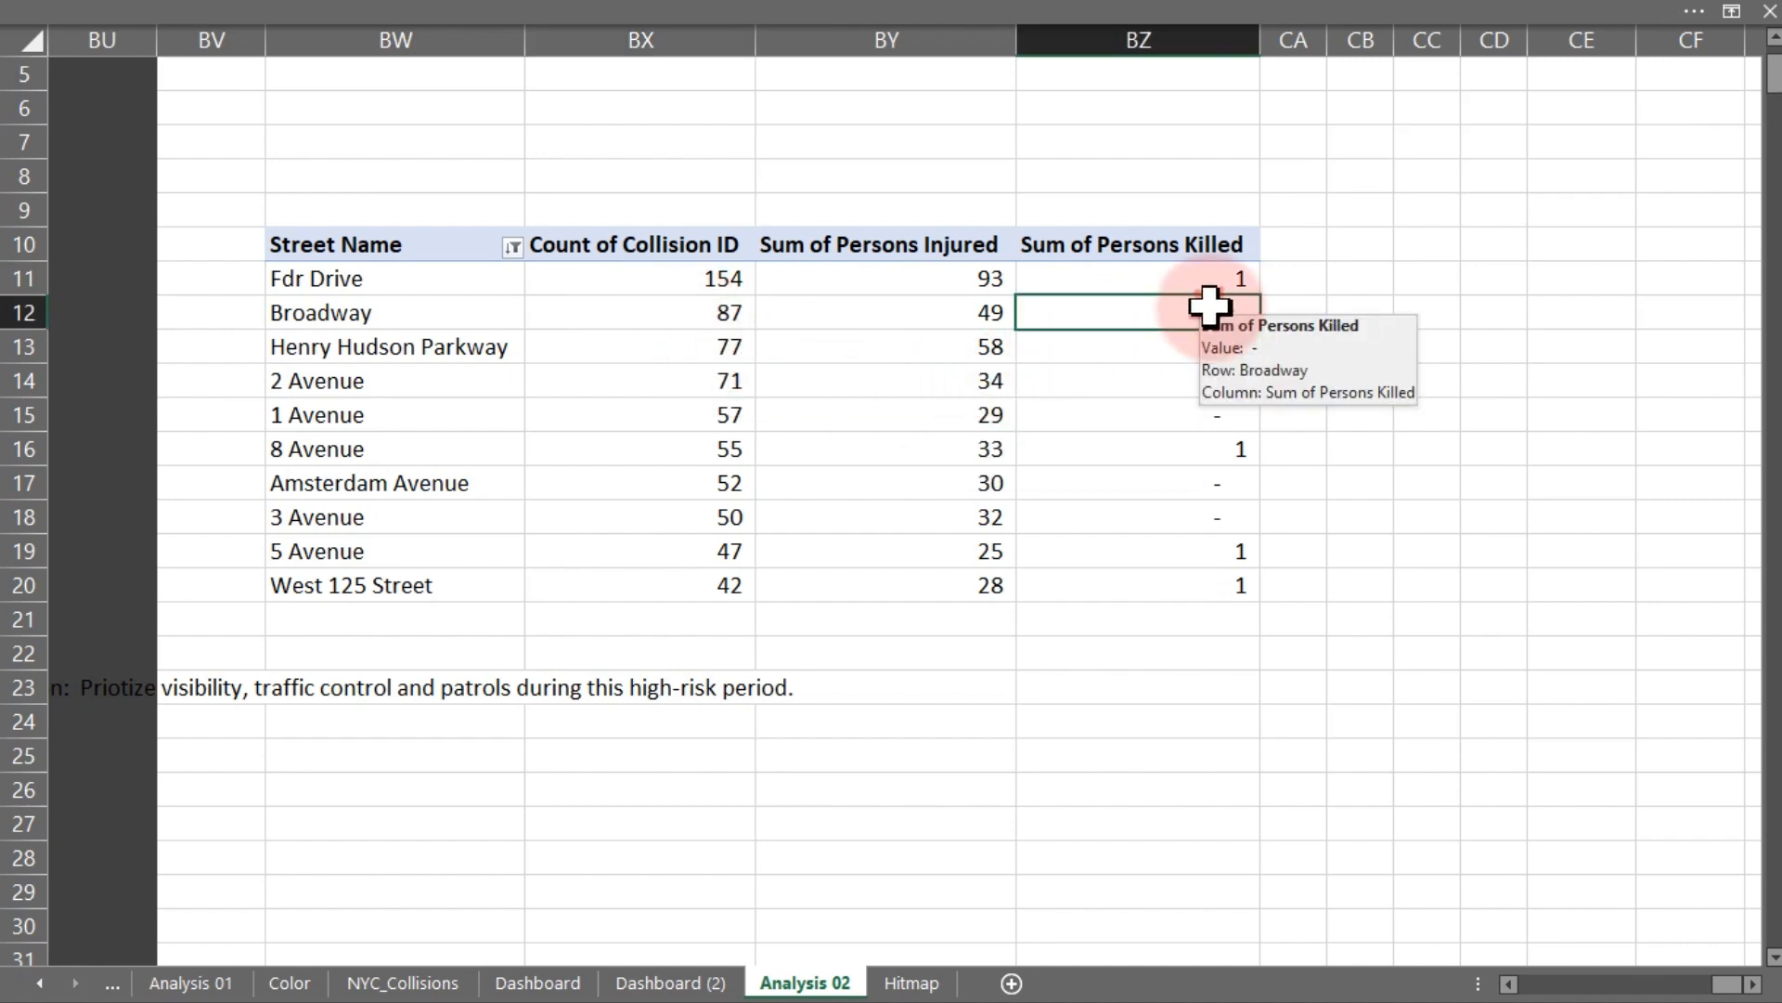
left_click(1157, 281)
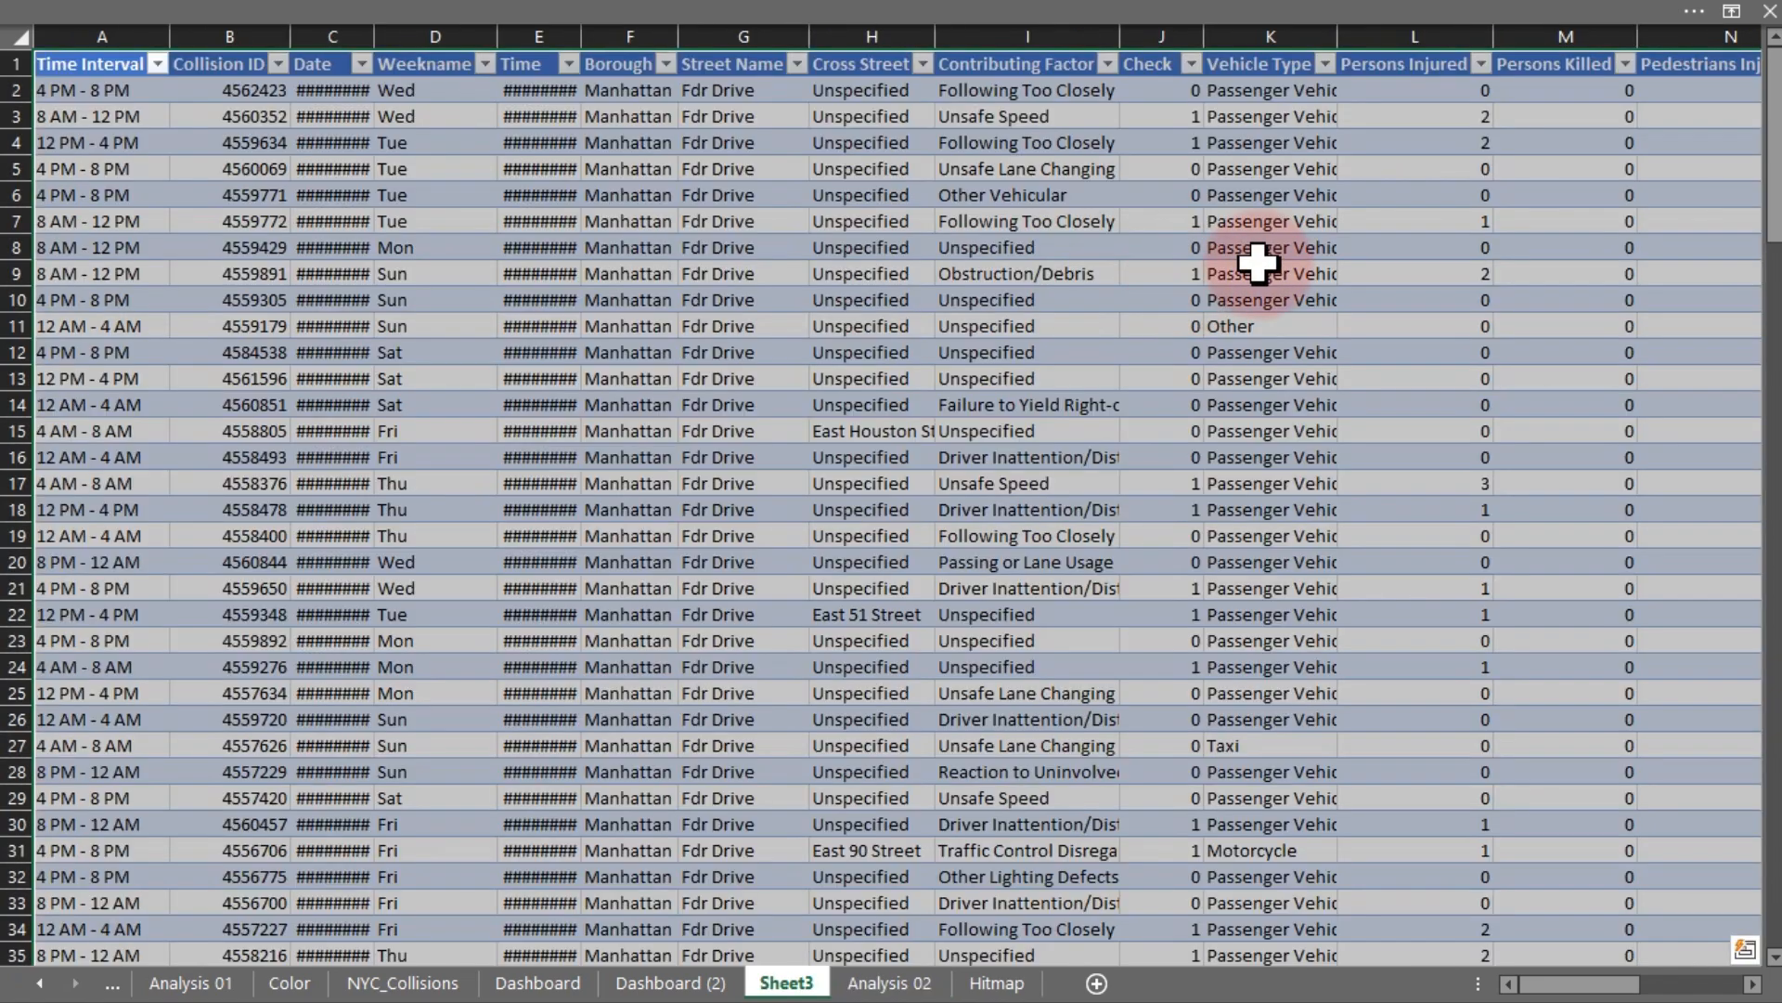
right_click(789, 981)
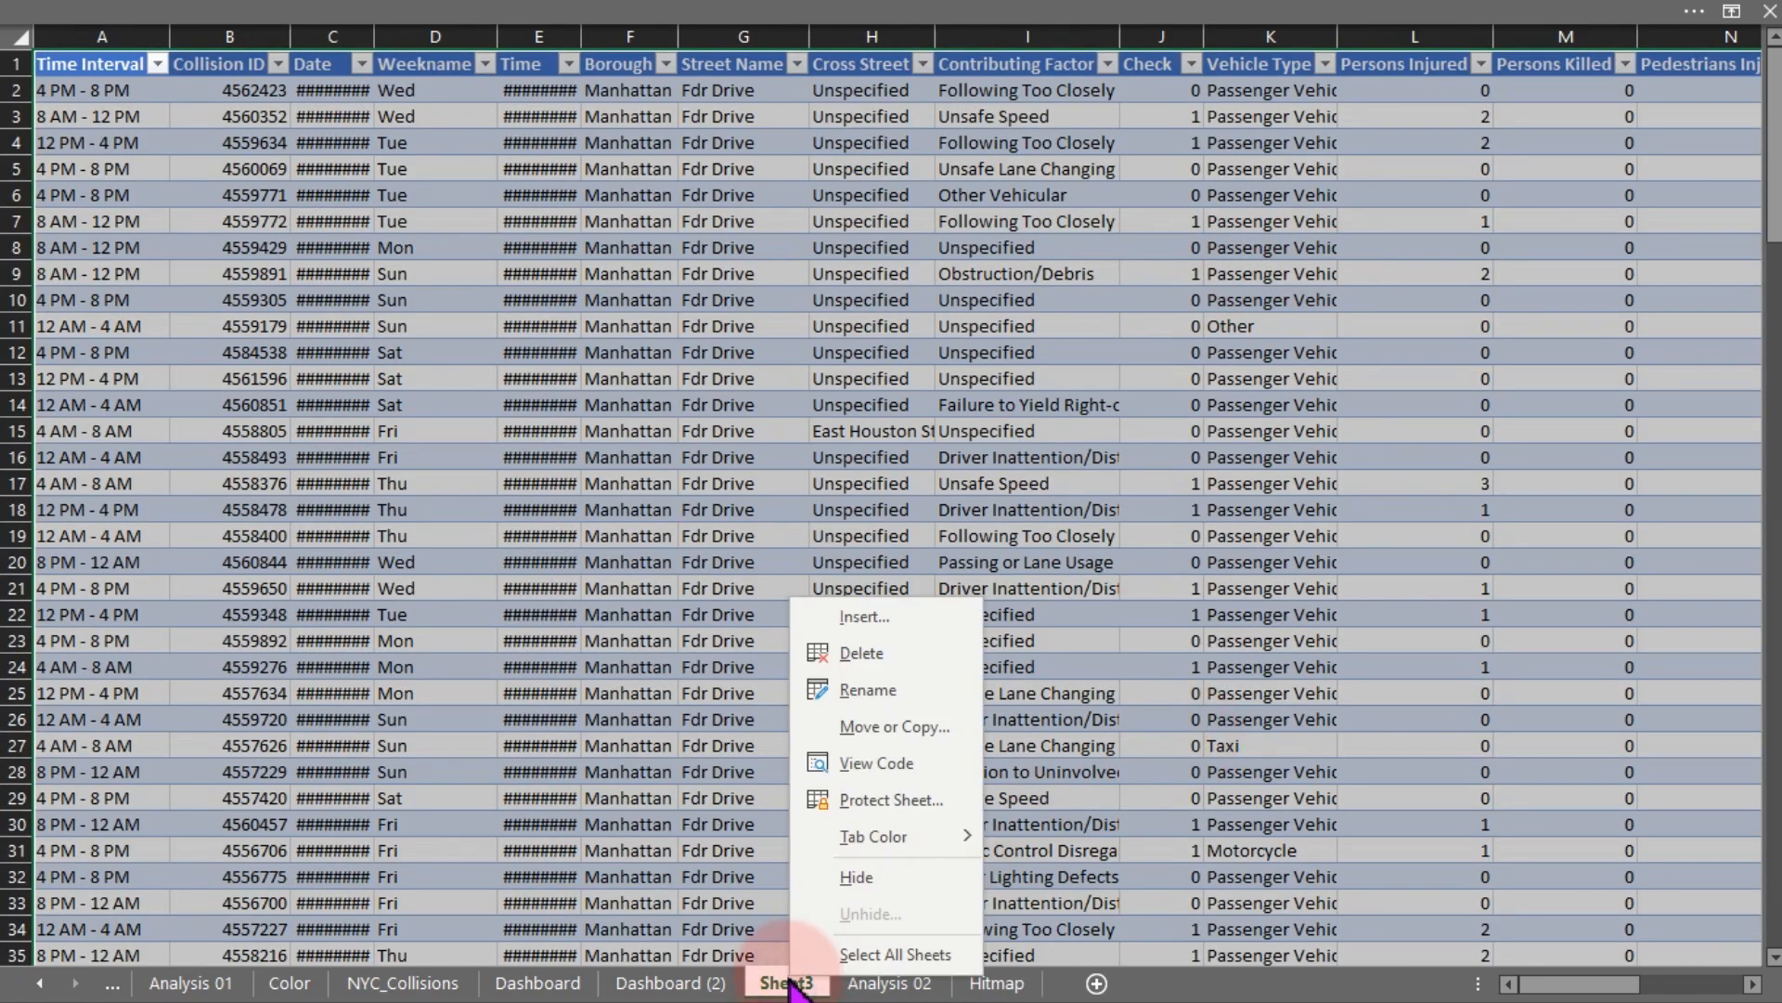
left_click(859, 653)
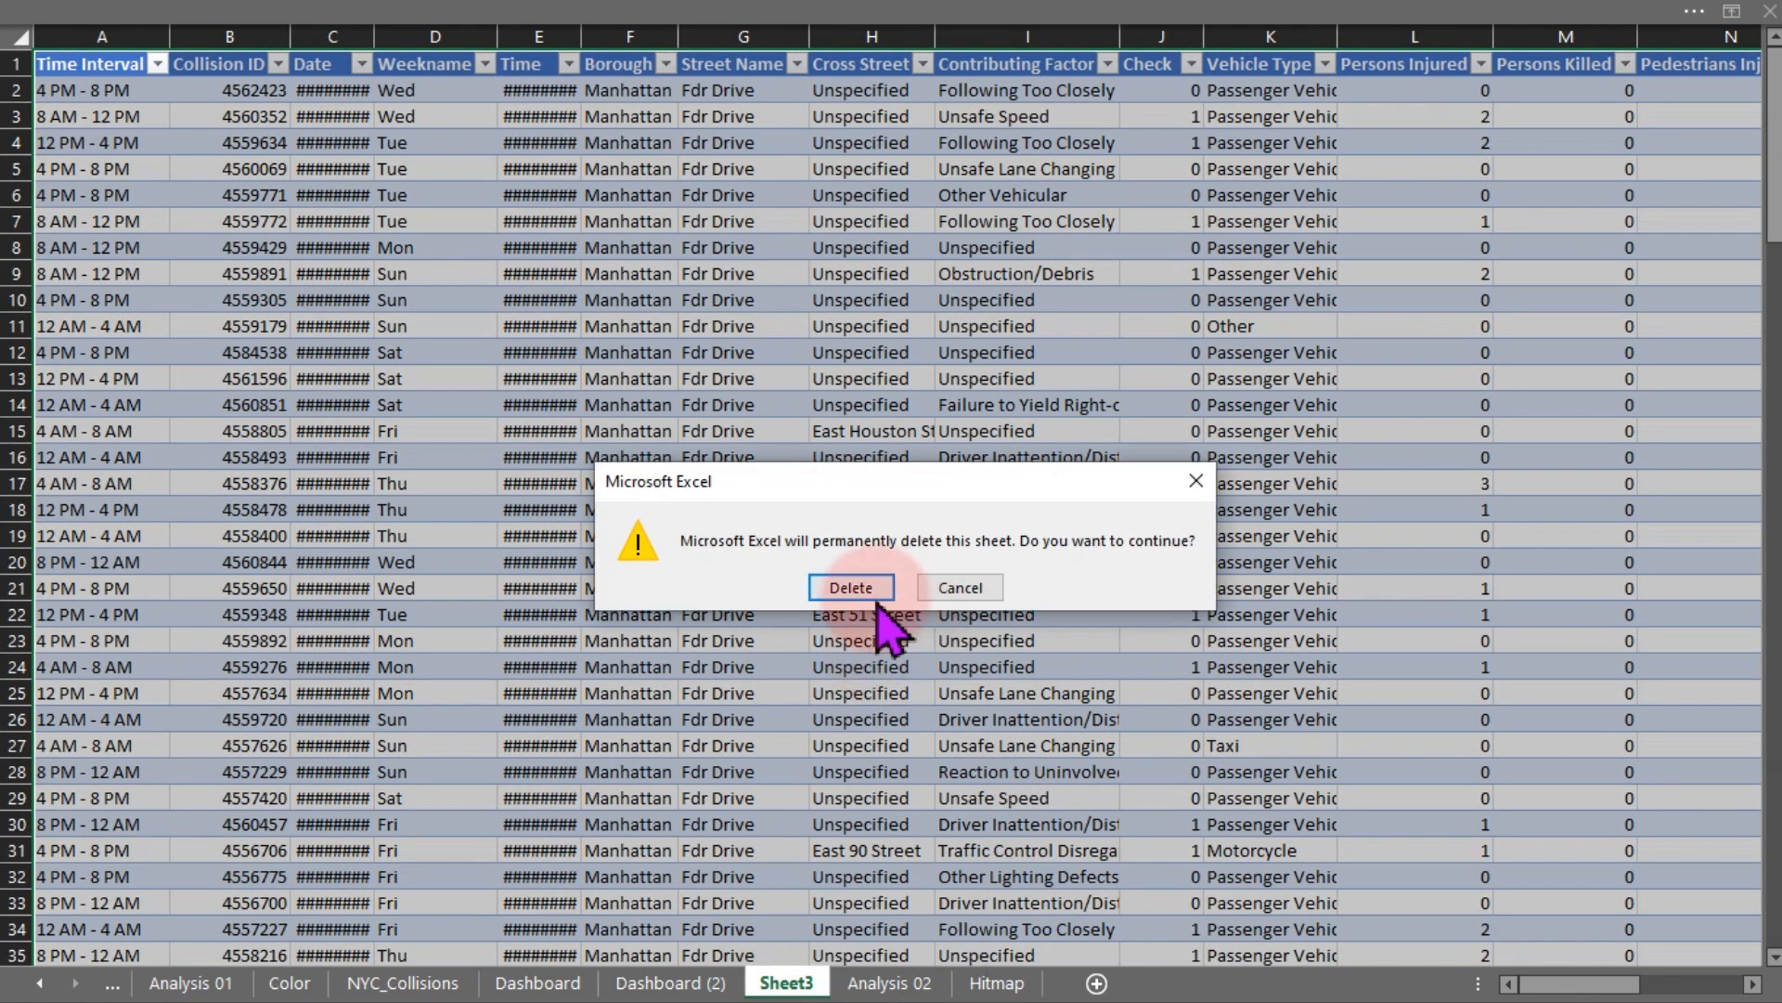
left_click(851, 587)
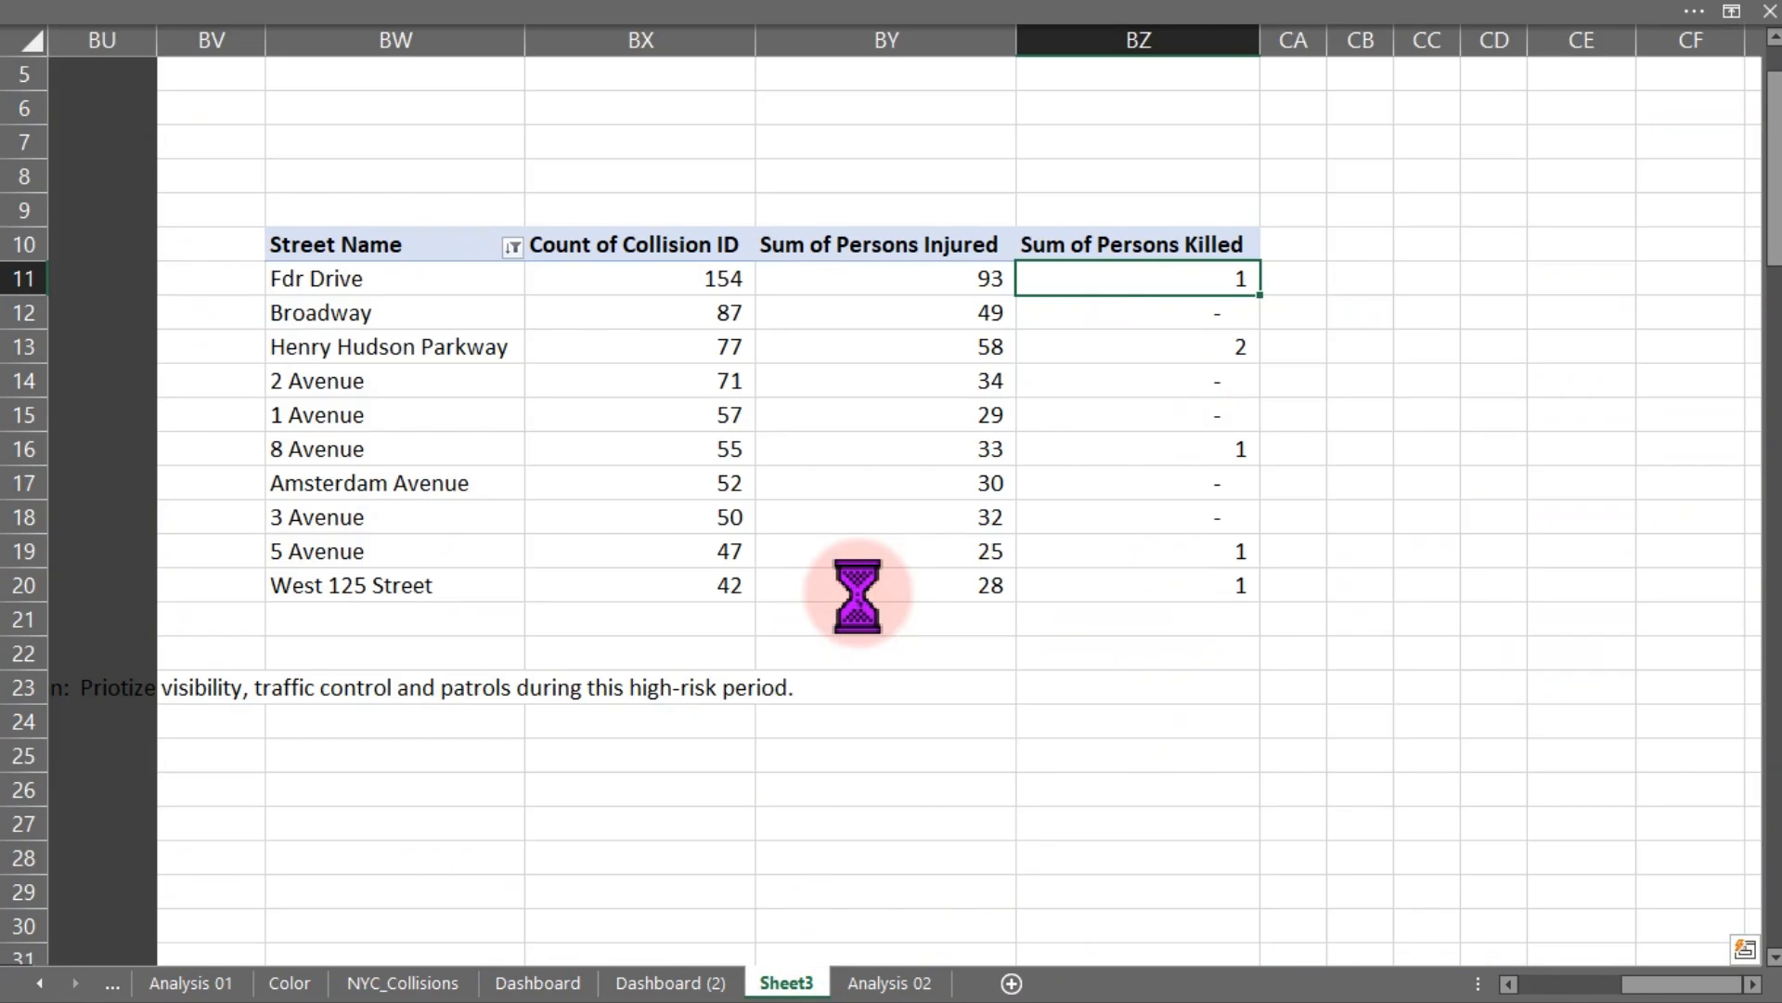
- Sort the street pivot by Sum of Persons Killed from largest to smallest
right_click(1134, 272)
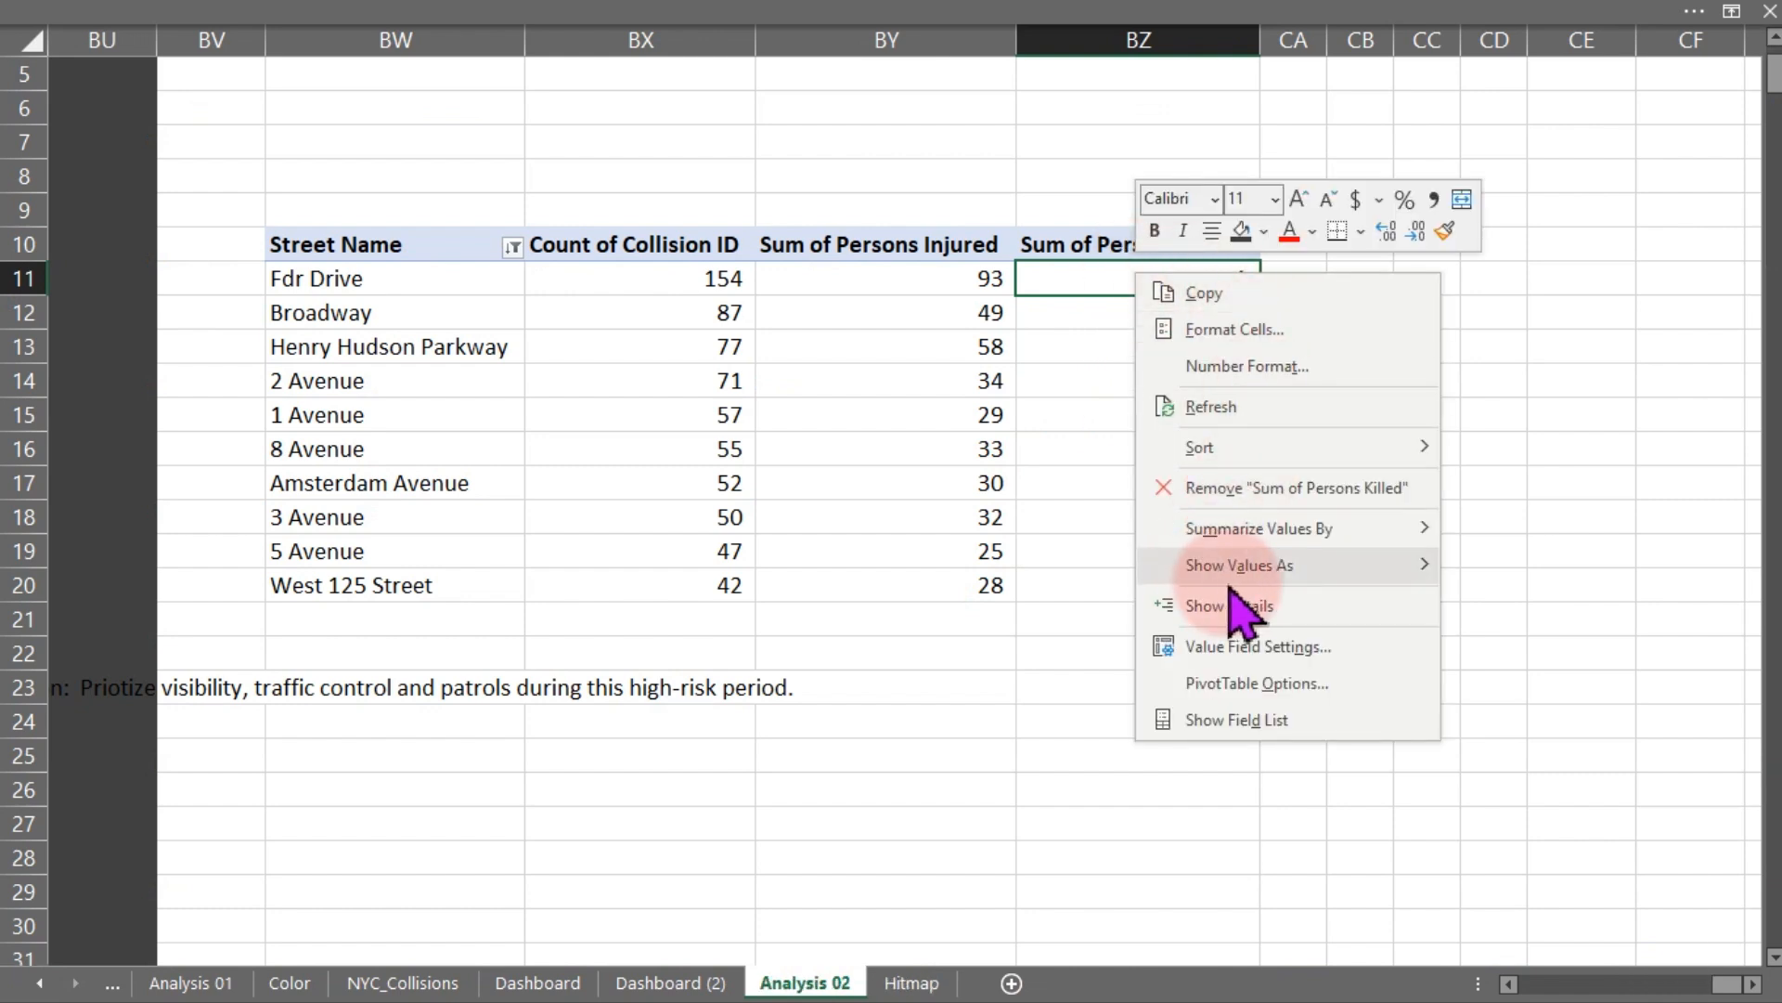
mouse_move(1222, 449)
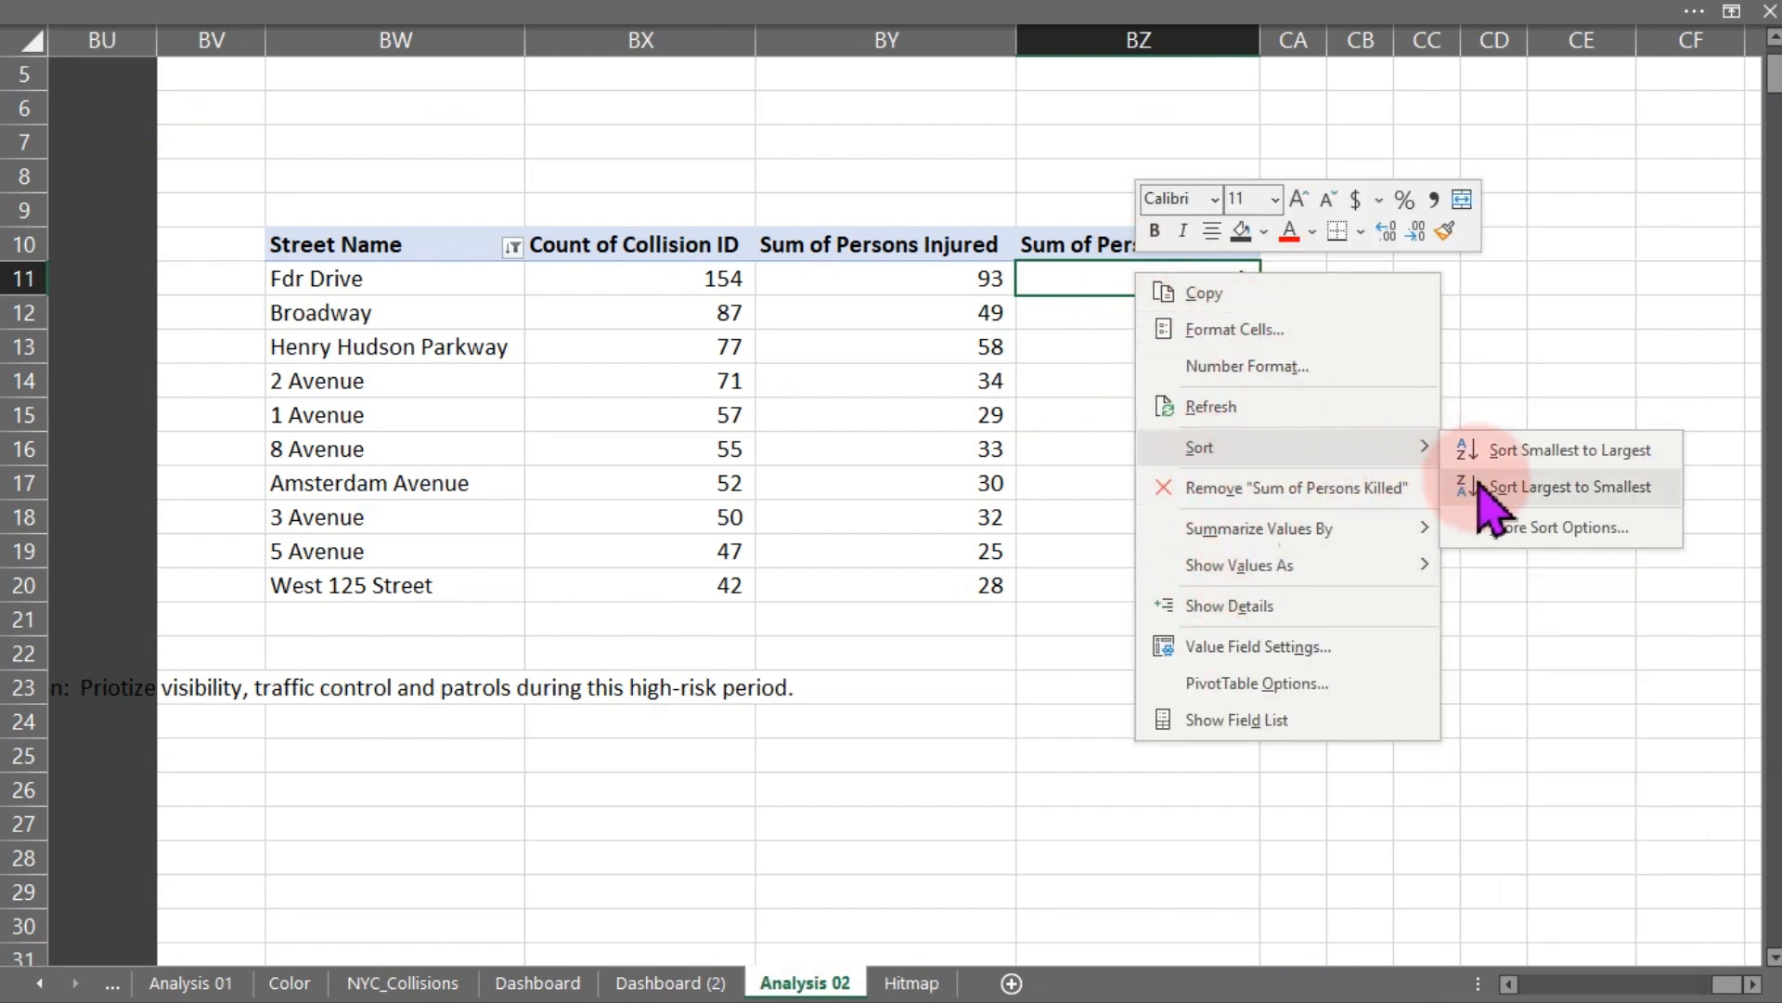
left_click(1513, 487)
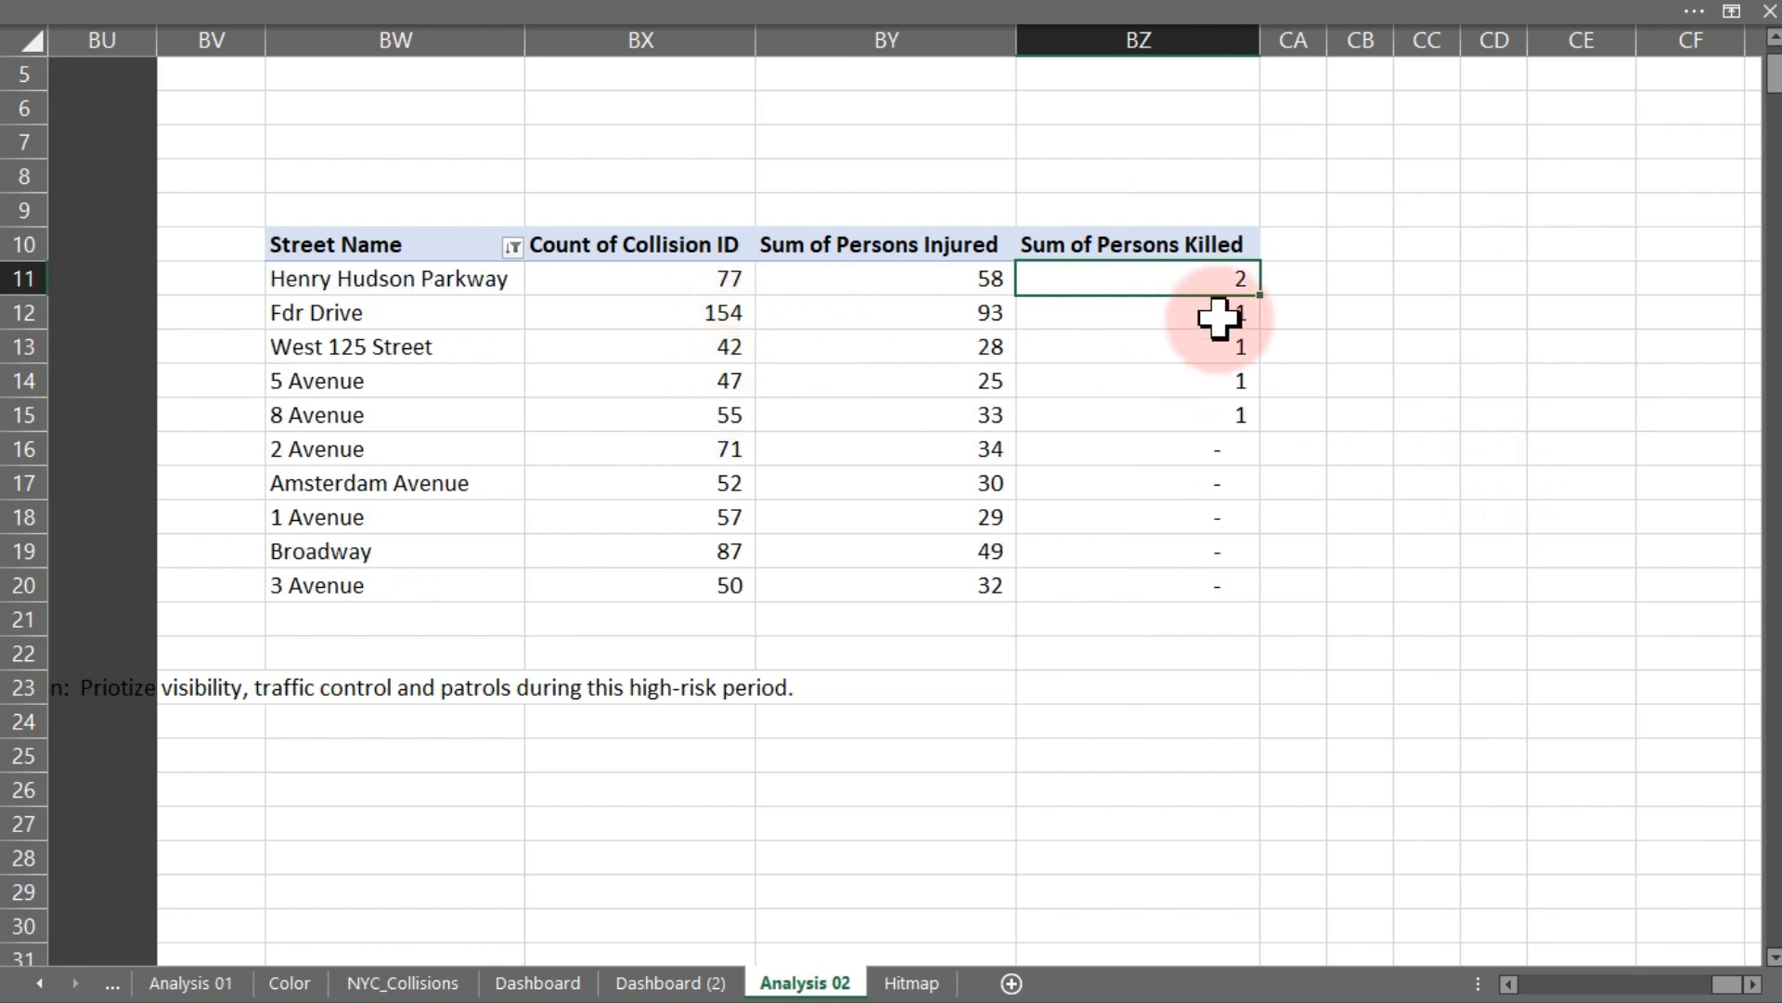
mouse_move(1201, 494)
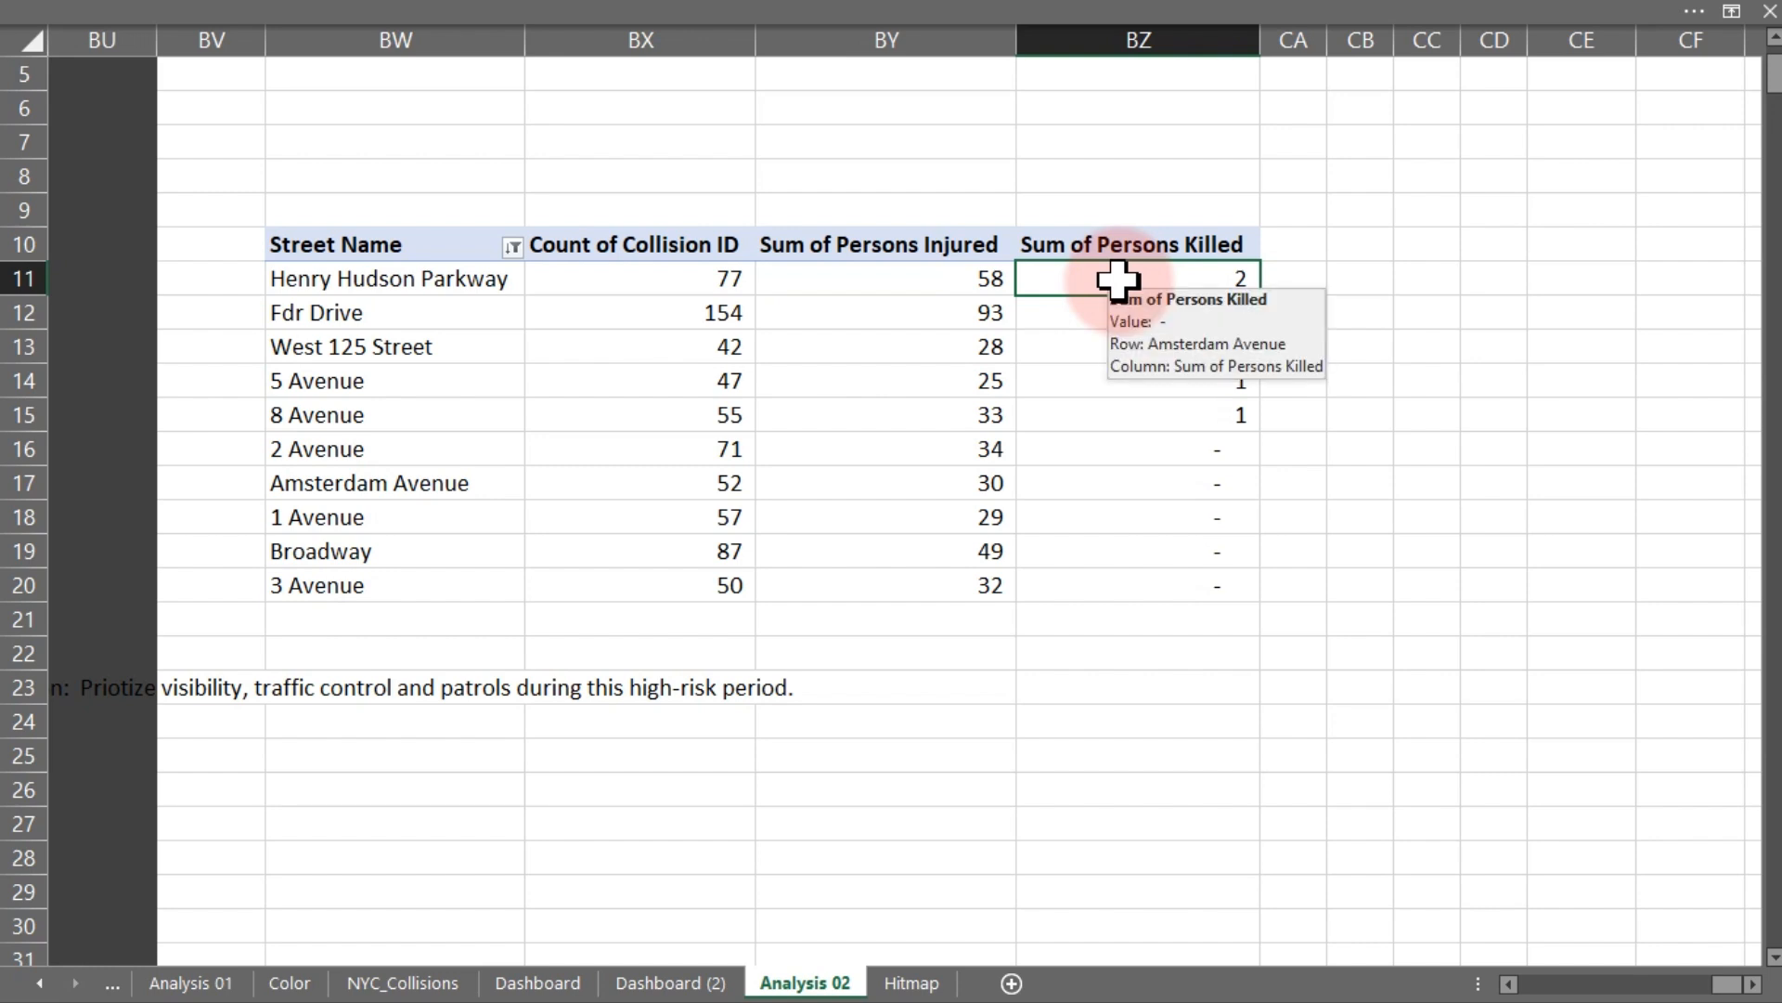
- Format the pivot's value cells as Number with 0 decimal places and a 1000 separator
left_click_drag(709, 271, 1240, 578)
key("ctrl+1")
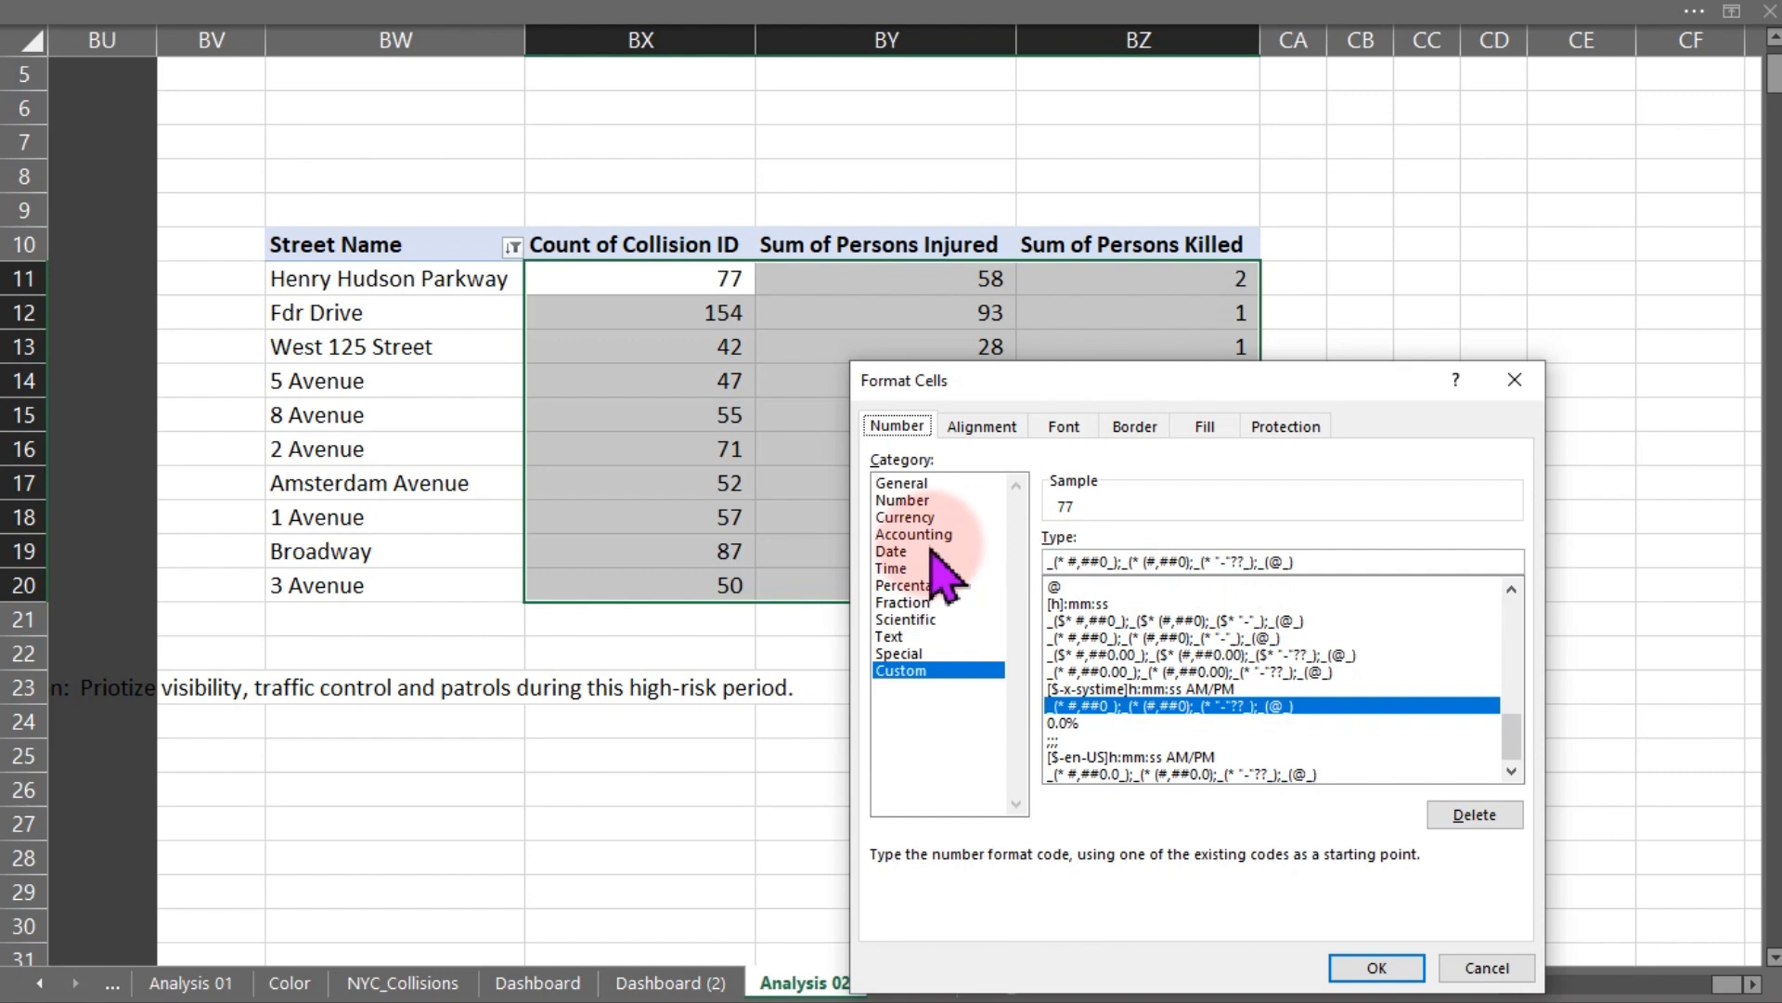
left_click(905, 501)
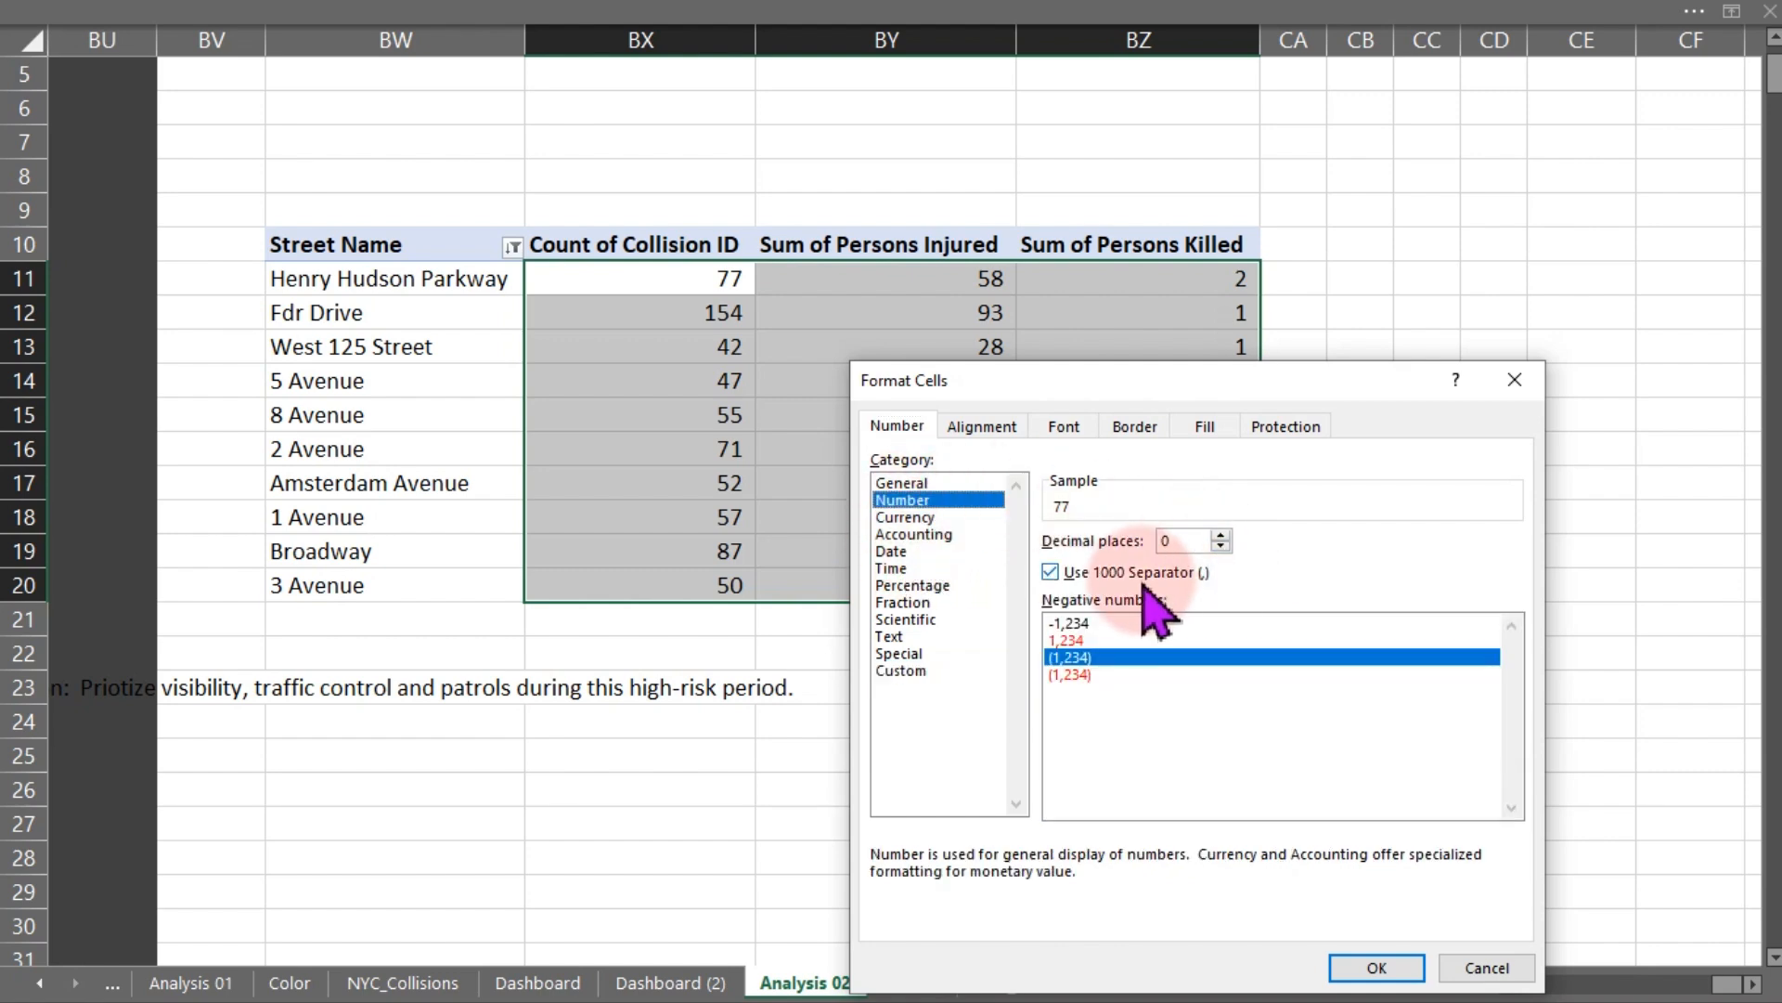
left_click(1374, 968)
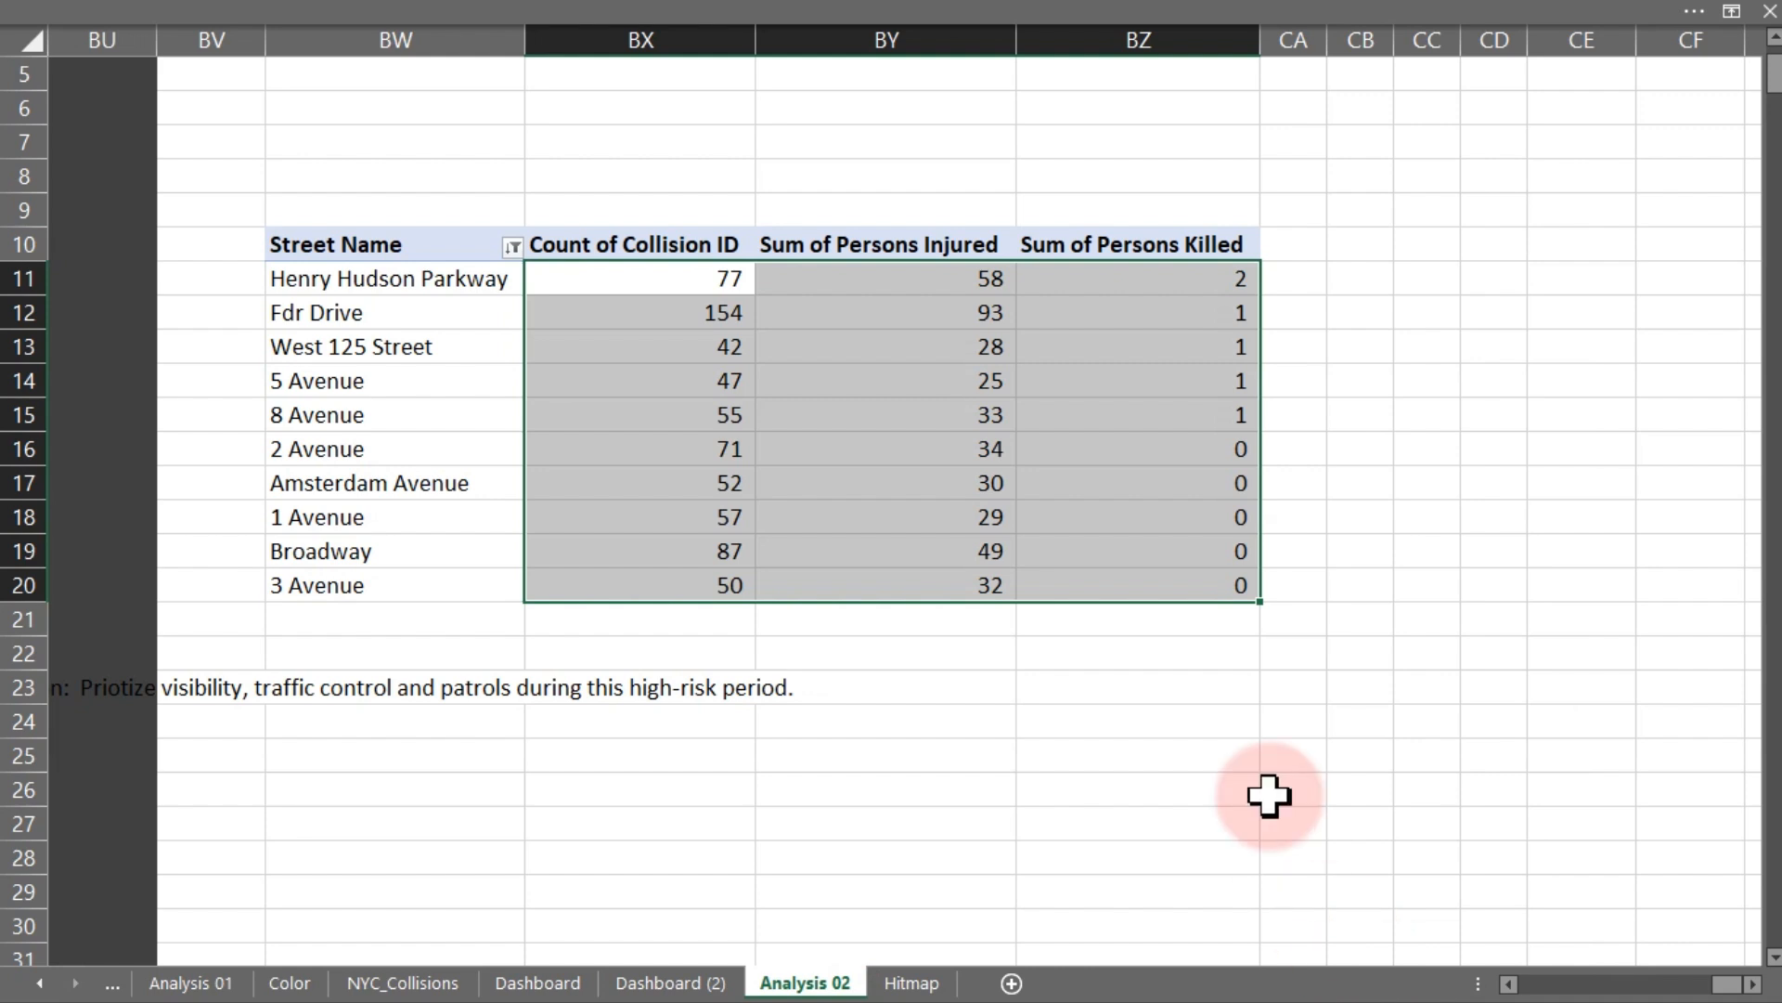
- Replace the recommendation note text in cell BU23 with h
left_click(1205, 446)
left_click_drag(1205, 447, 1216, 584)
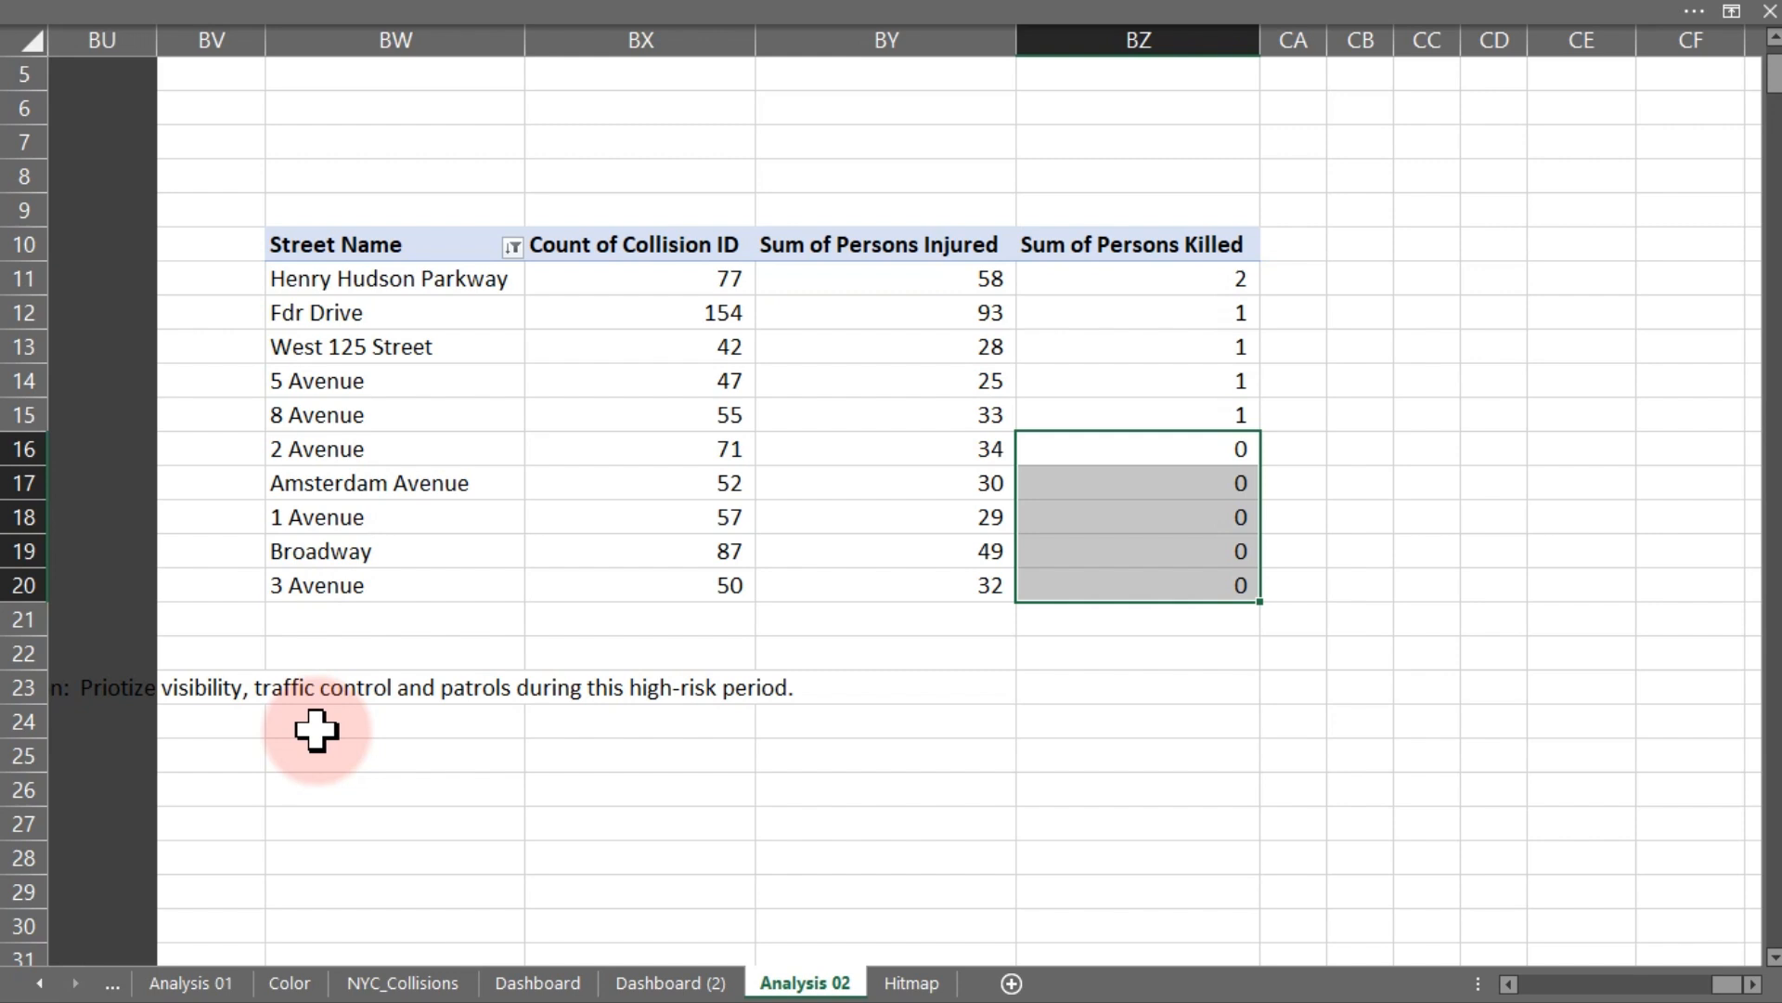
left_click(109, 690)
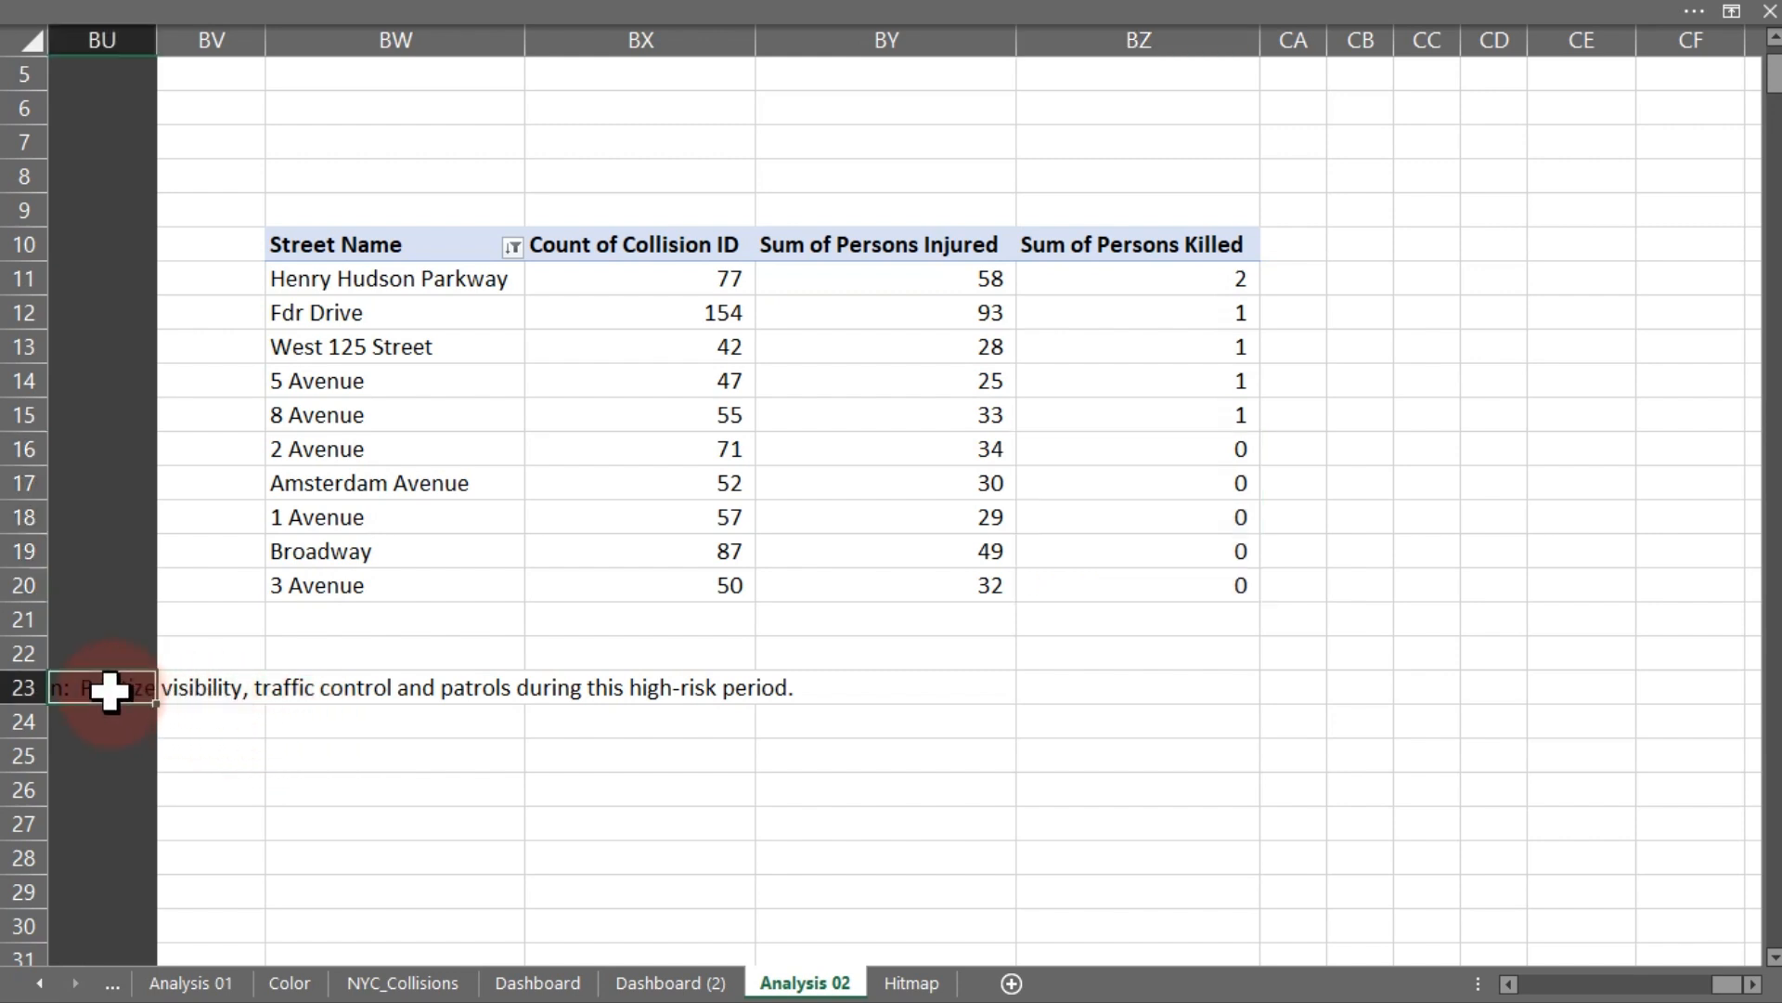
type("h")
key("Return")
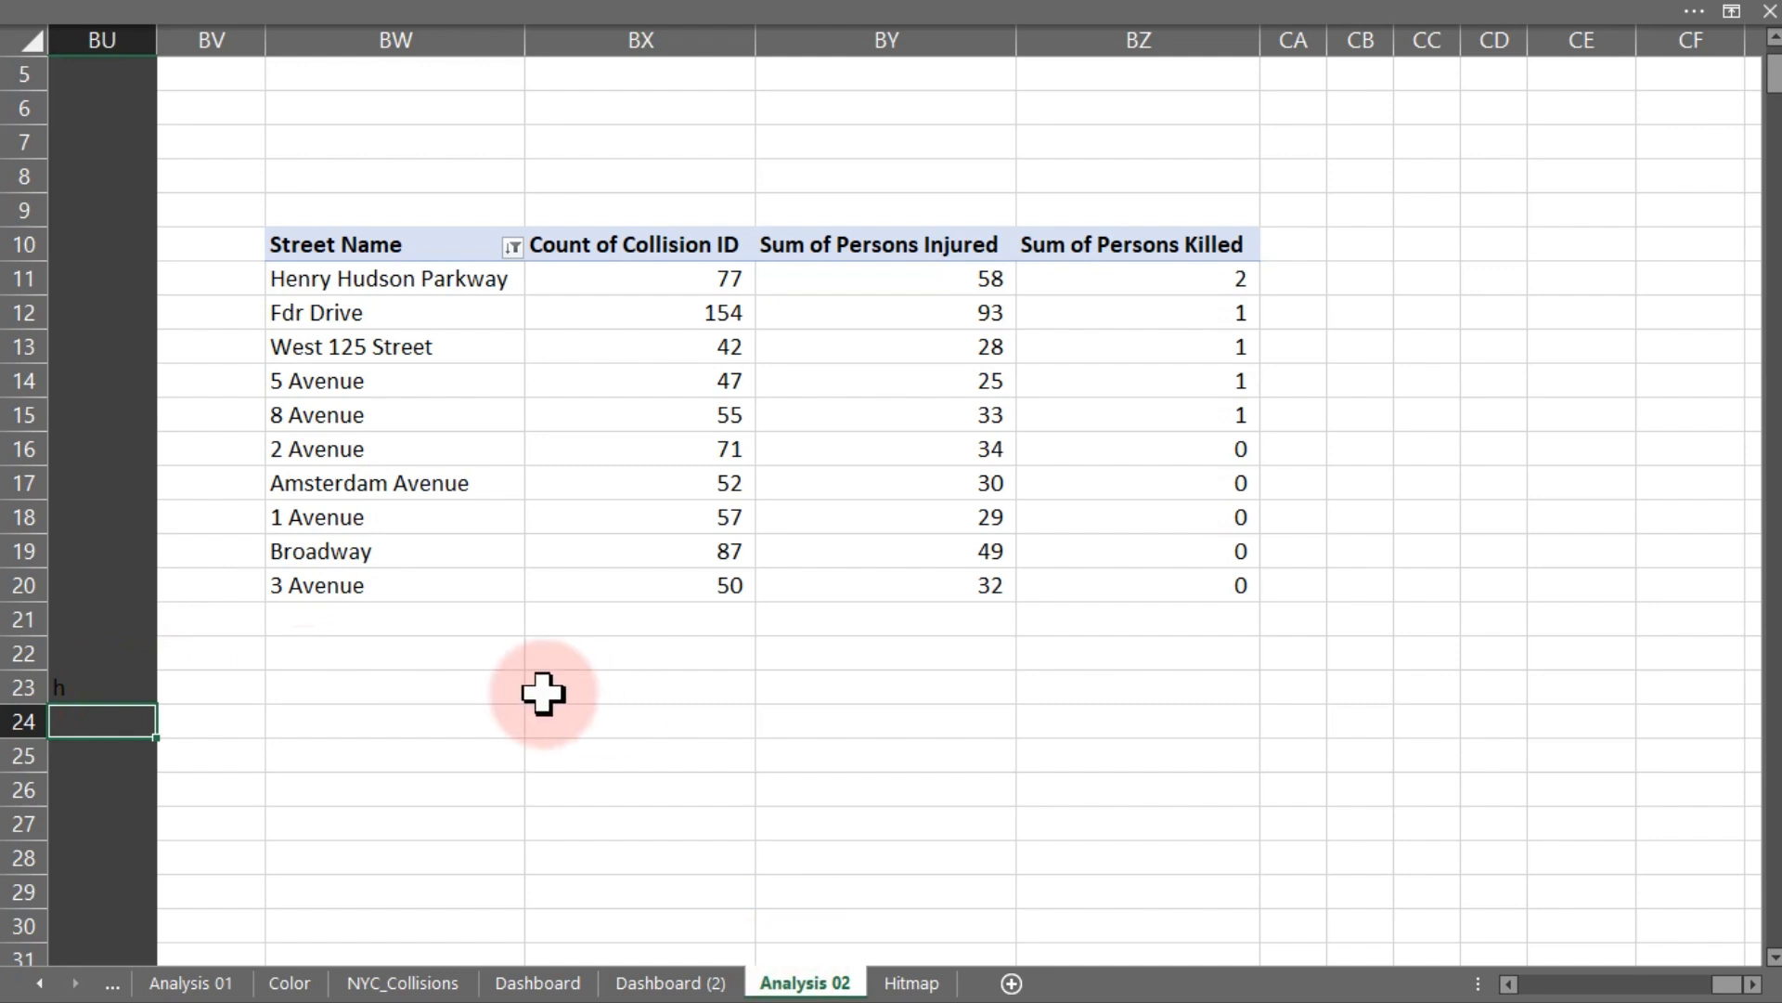
left_click(316, 717)
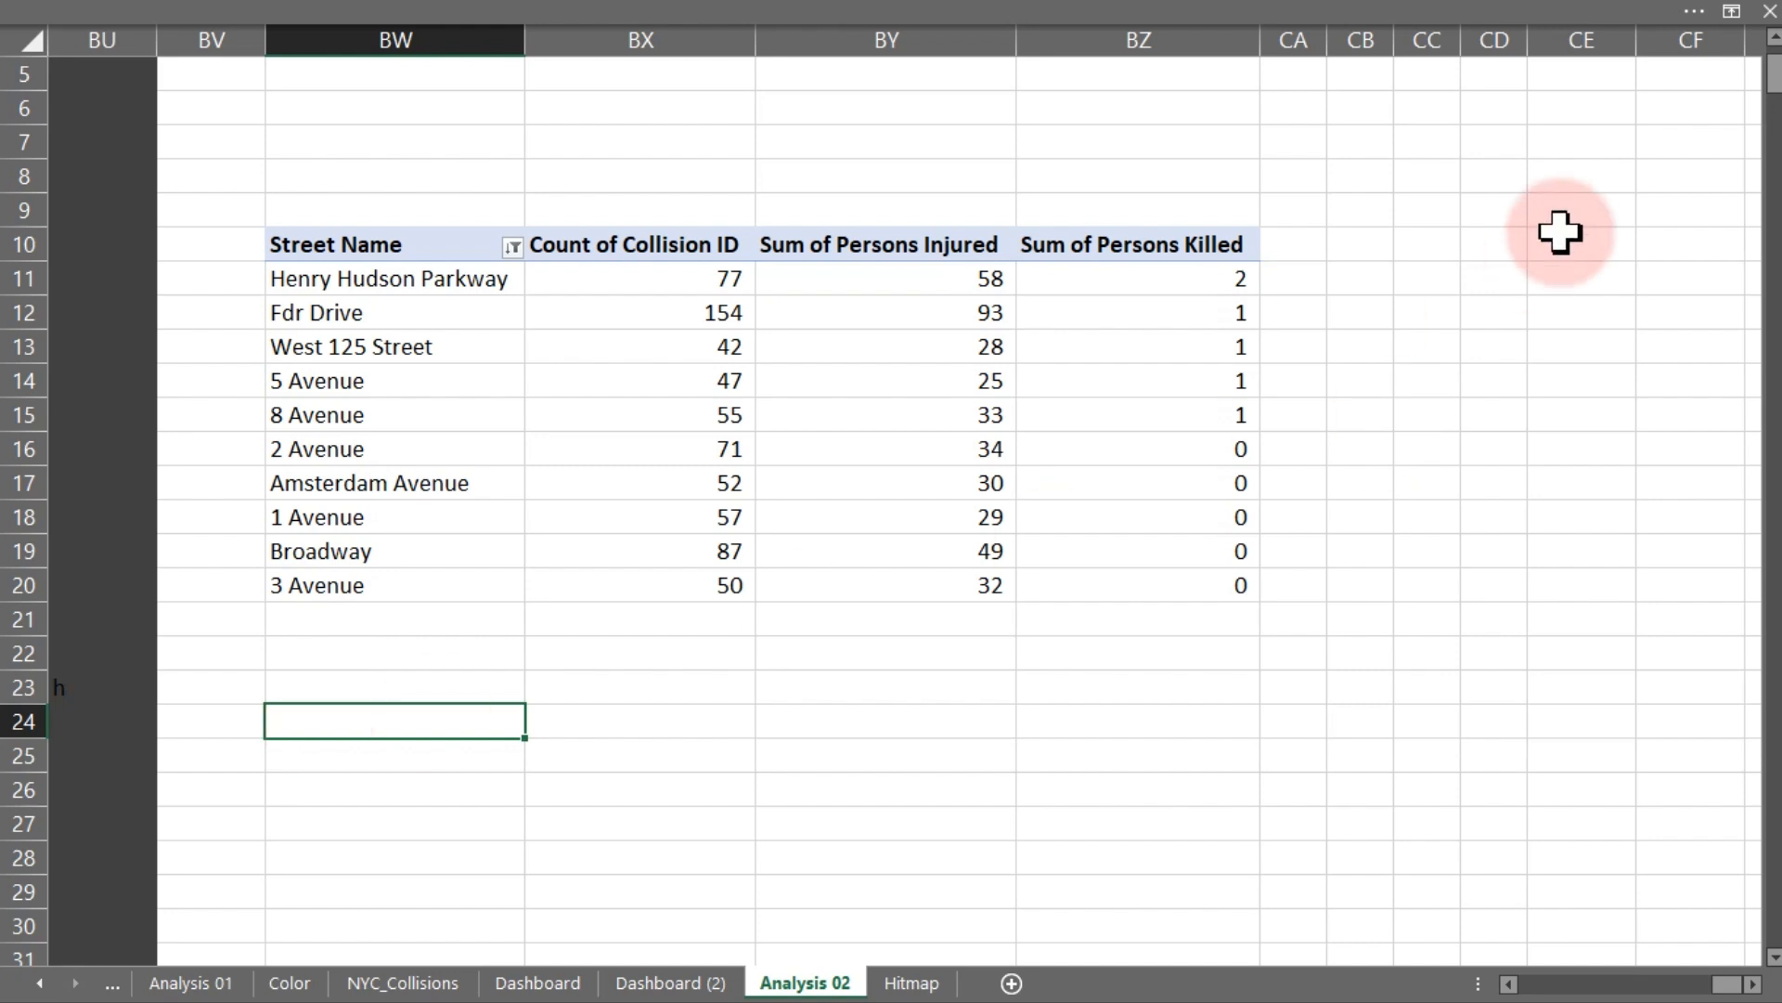
- Enter the header Column Sorting in cell CD10 beside the pivot
left_click(1504, 247)
type("=")
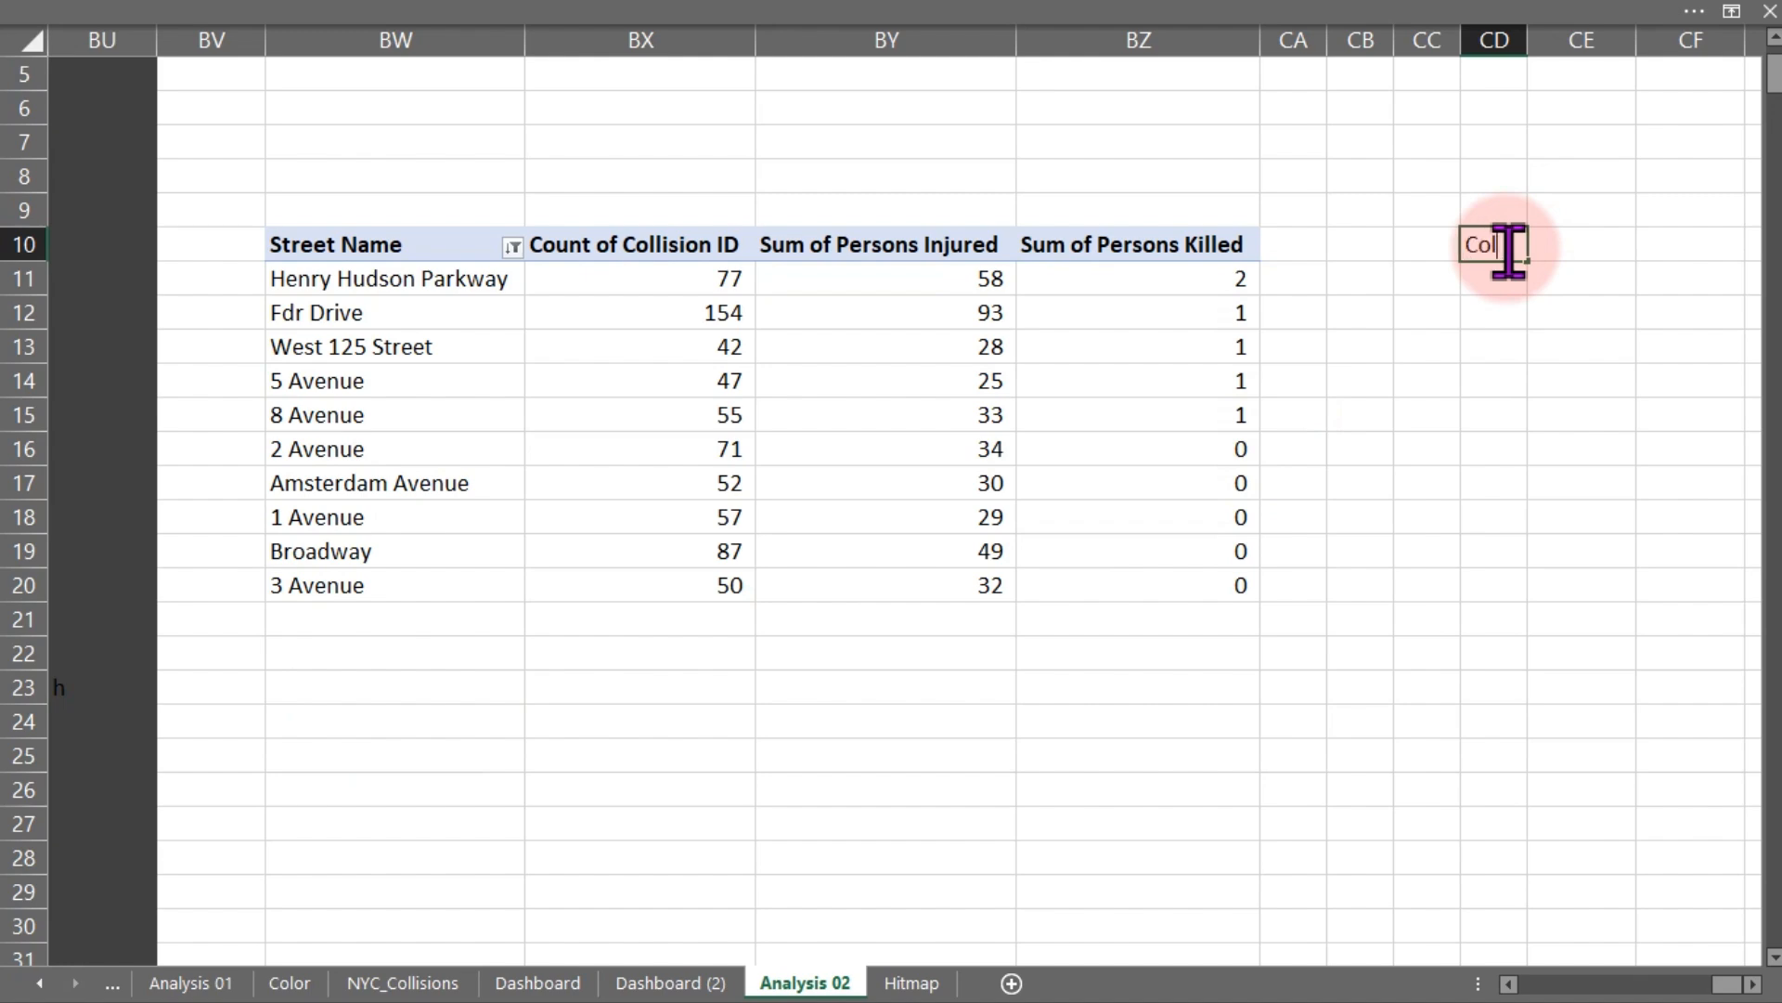
type("Column Sorting")
key("Return")
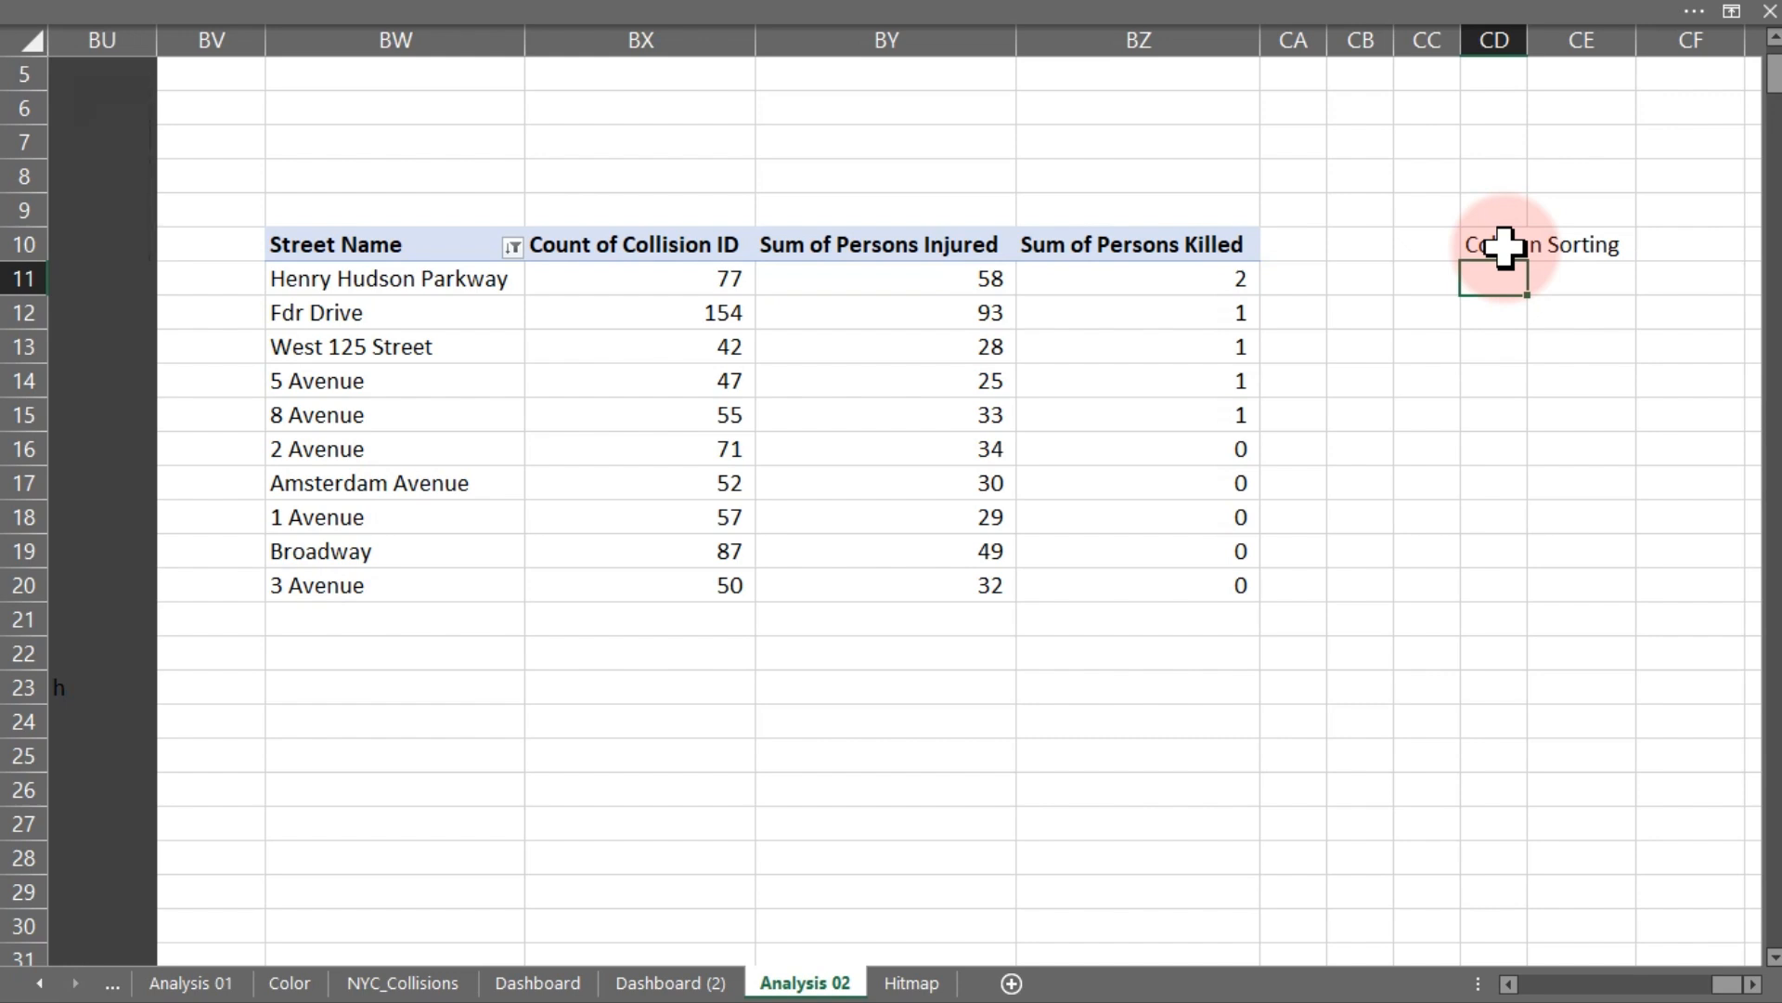
- List Total Collision and Persons injured in CD11 and CD12 under the Column Sorting header
type("C")
key("BackSpace")
key("BackSpace")
type("Total Collisoion")
key("Return")
type("P")
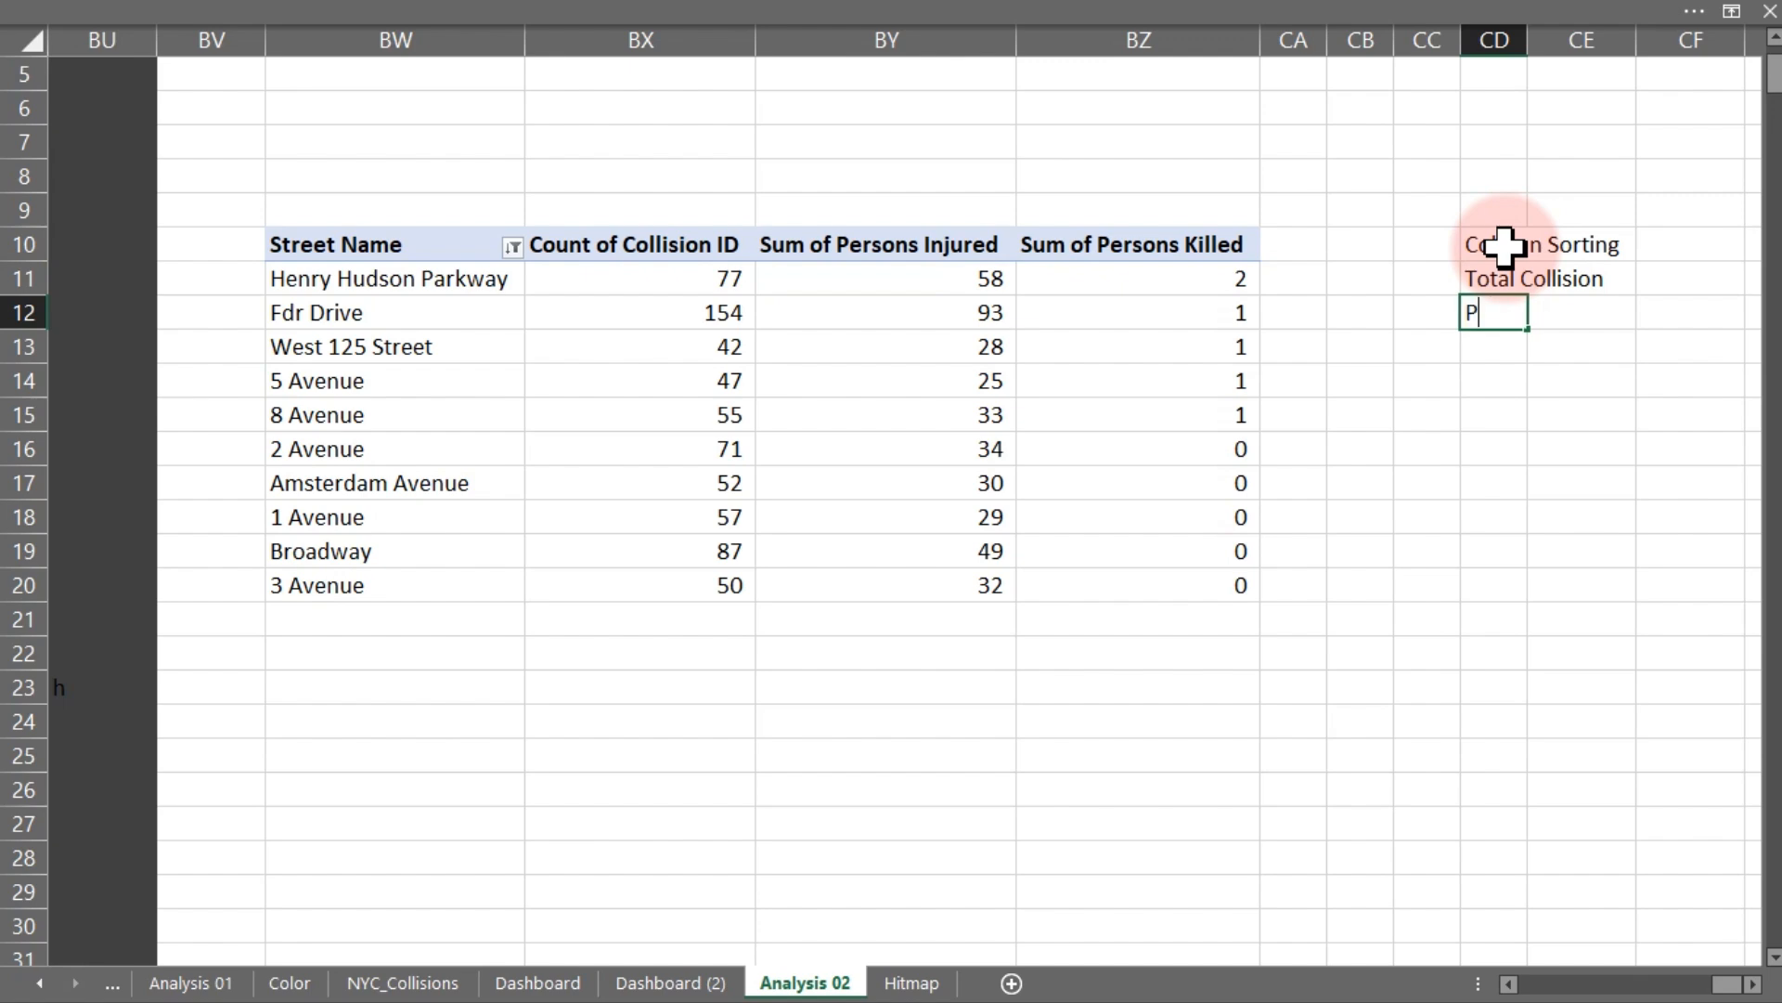
type("ersongs")
key("BackSpace")
type("s injured")
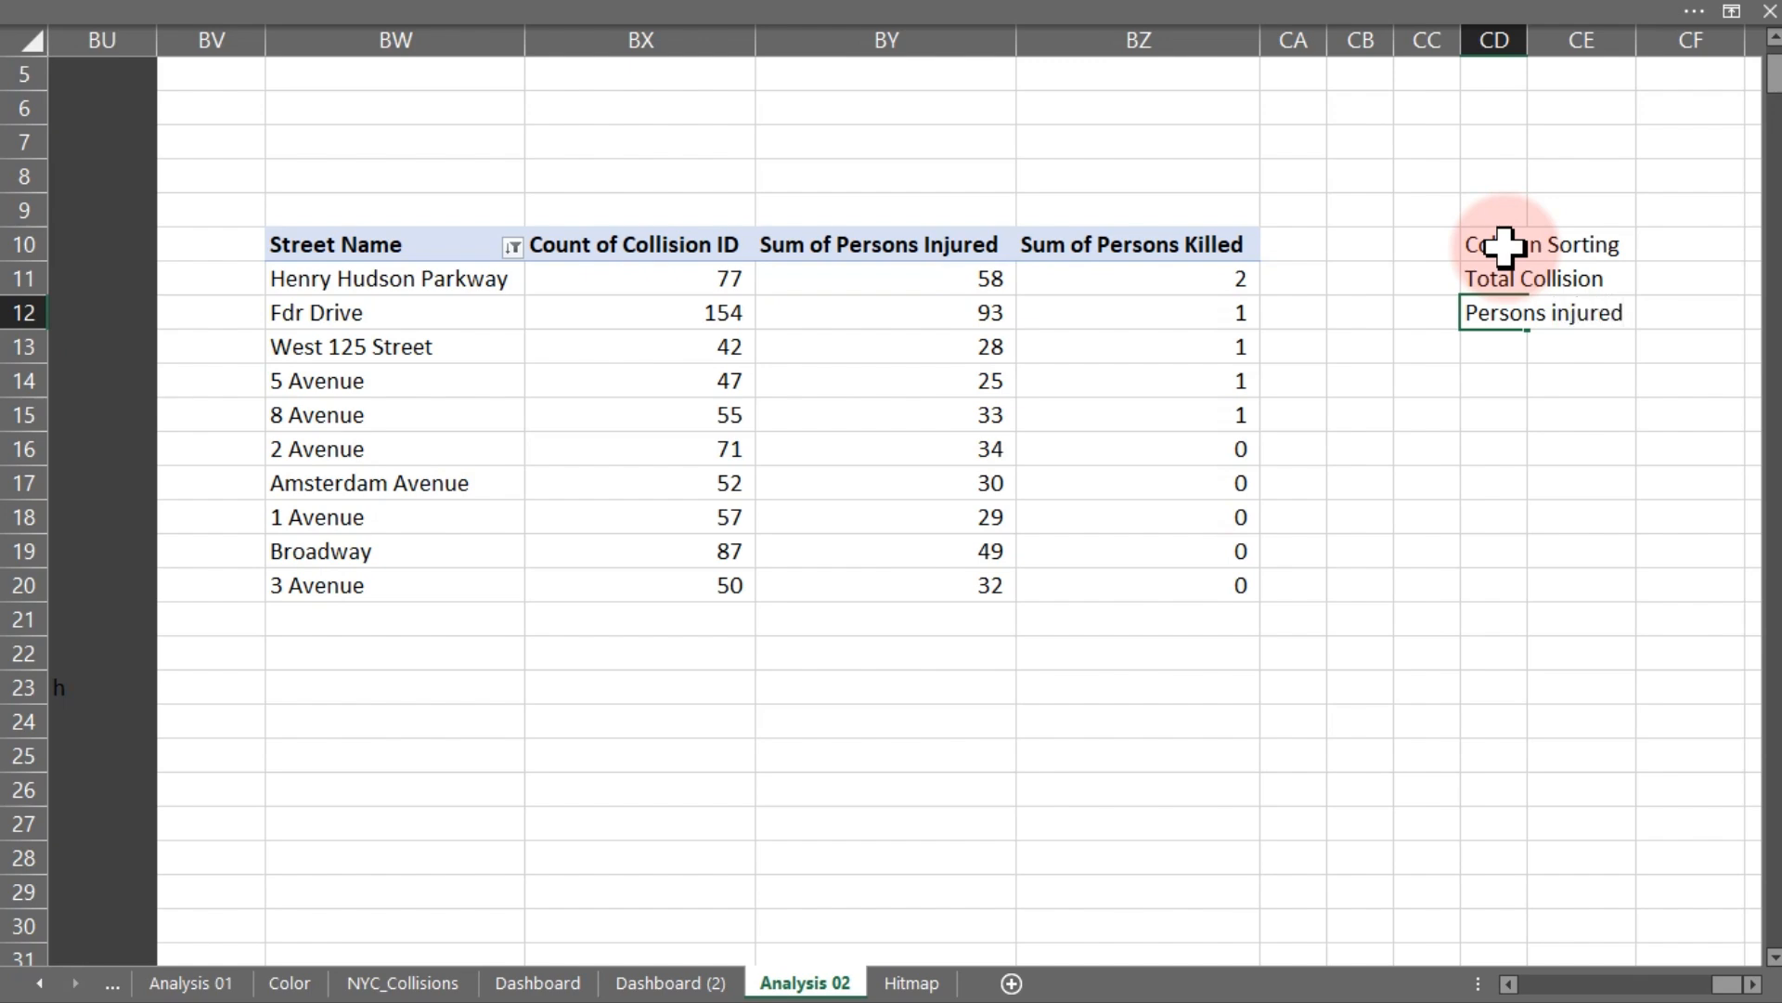
key("Return")
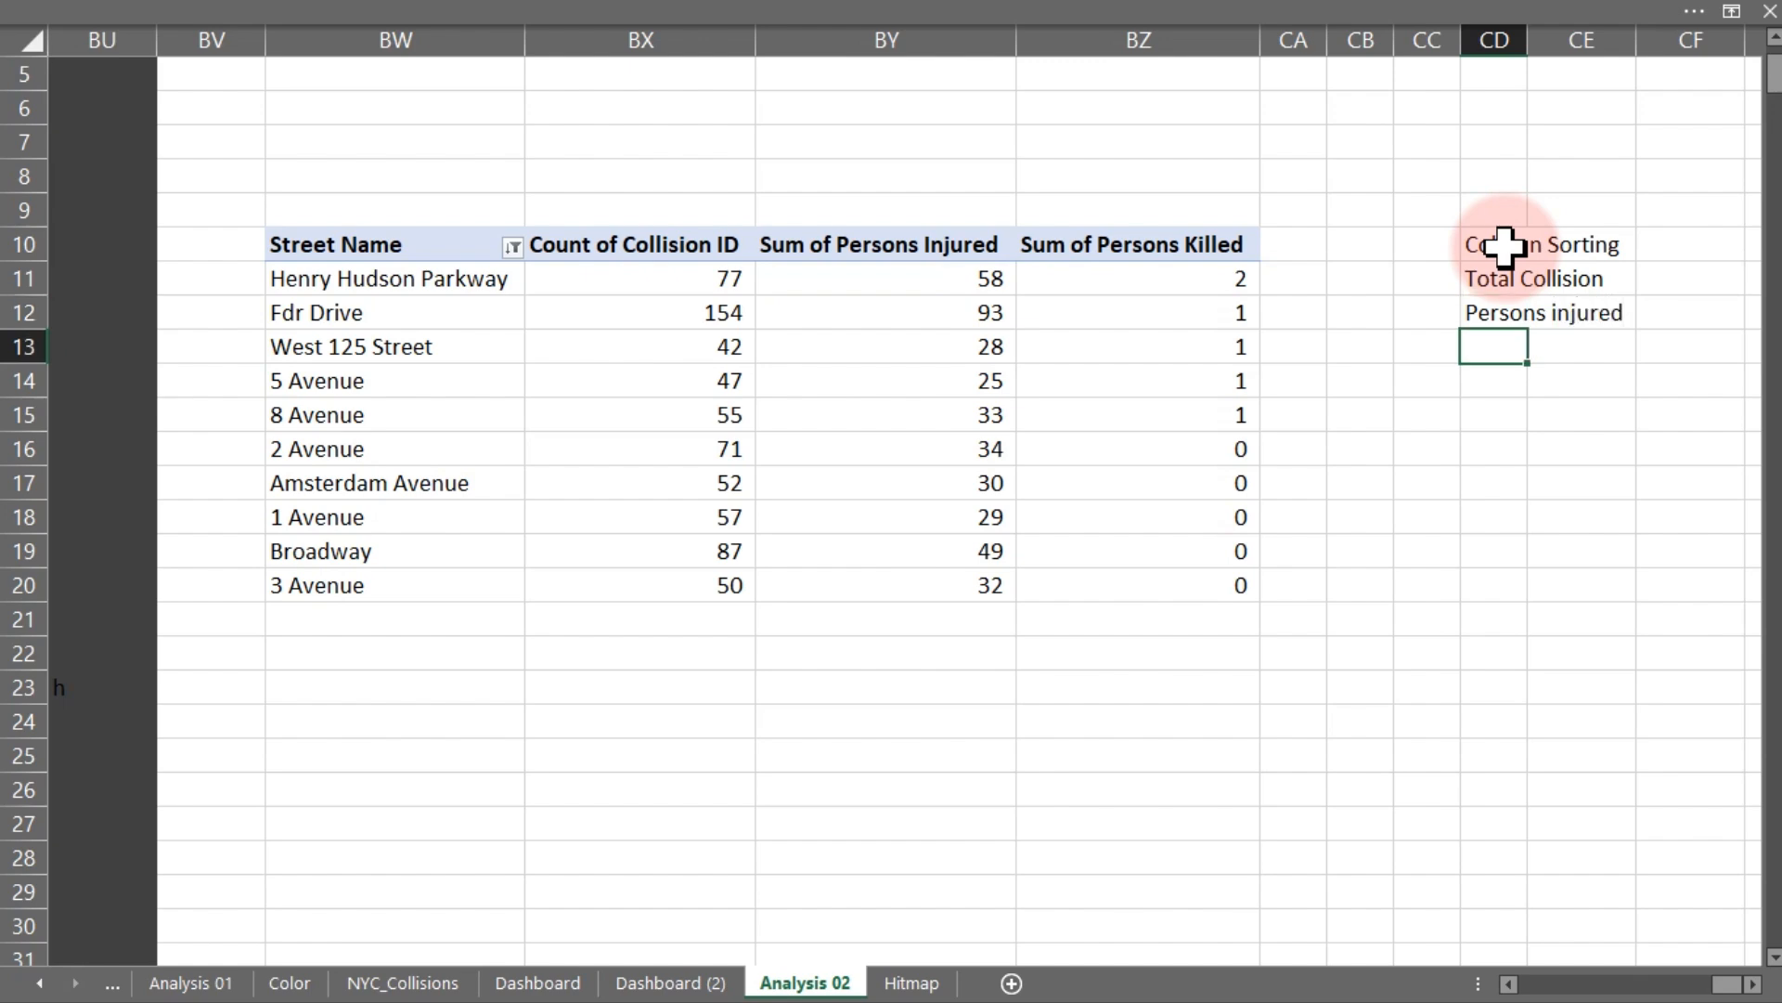
- Add Persons Killed in CD13 and make the Column Sorting header bold
type("p")
key("BackSpace")
type("Persons ")
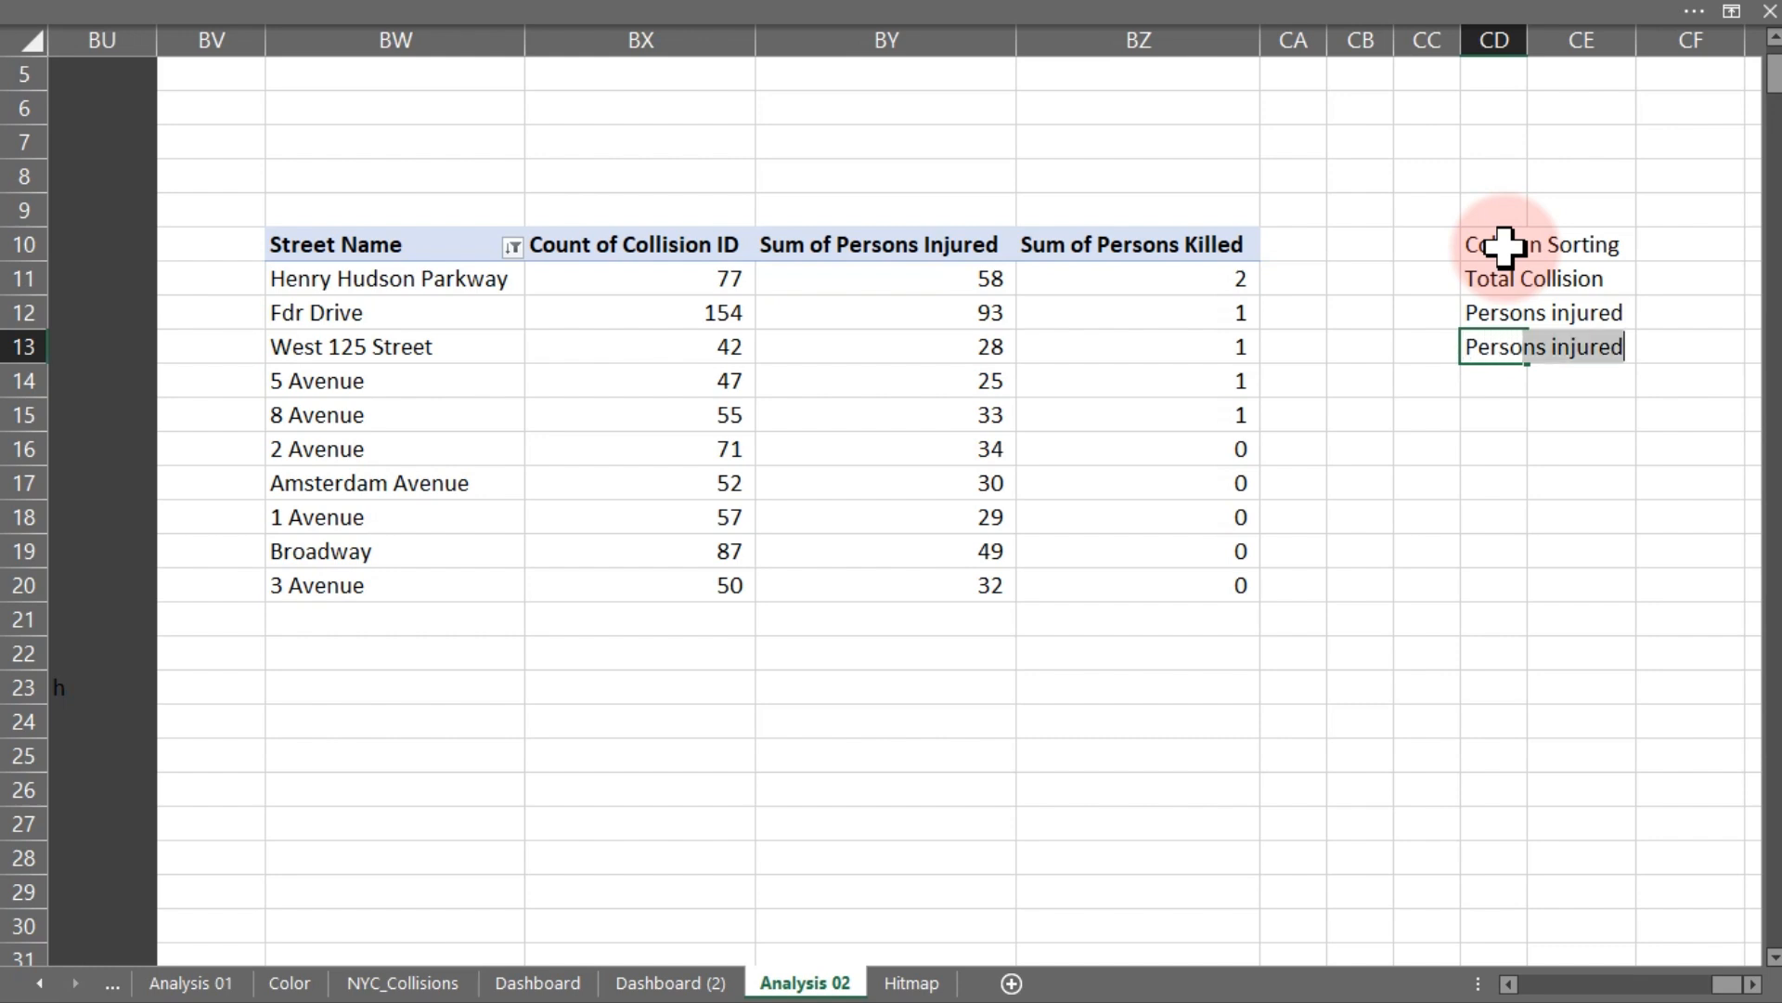
type("Killed")
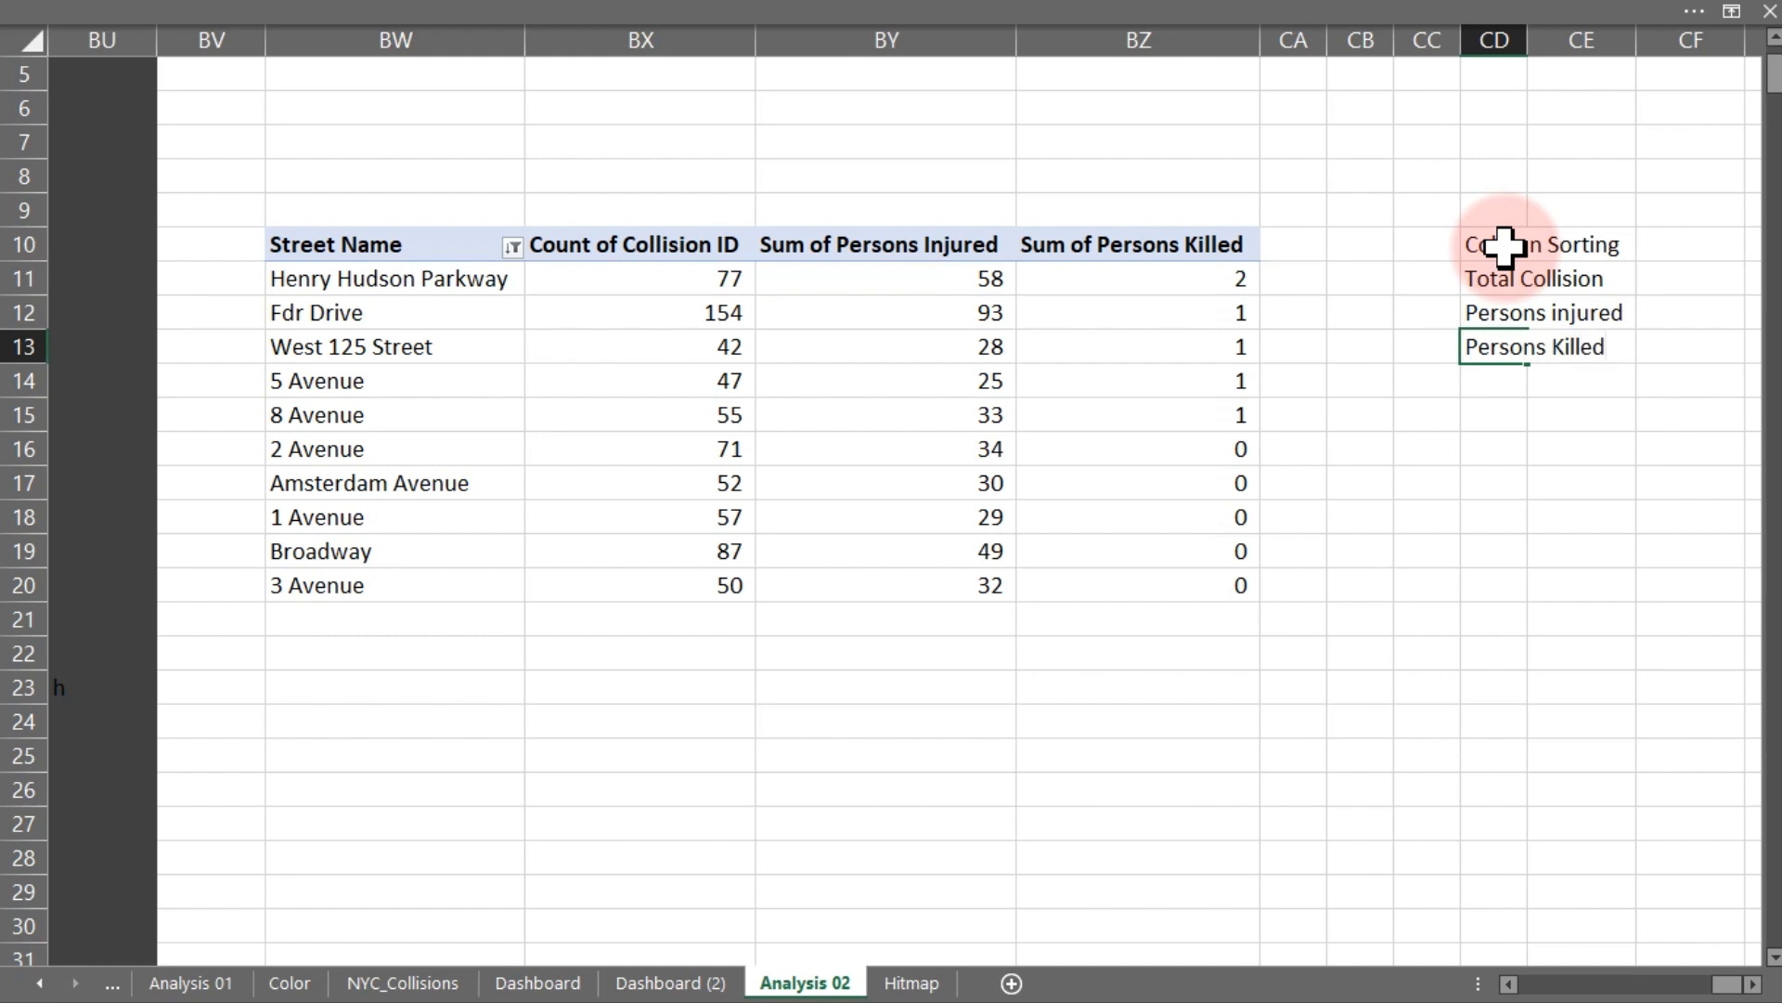
key("Return")
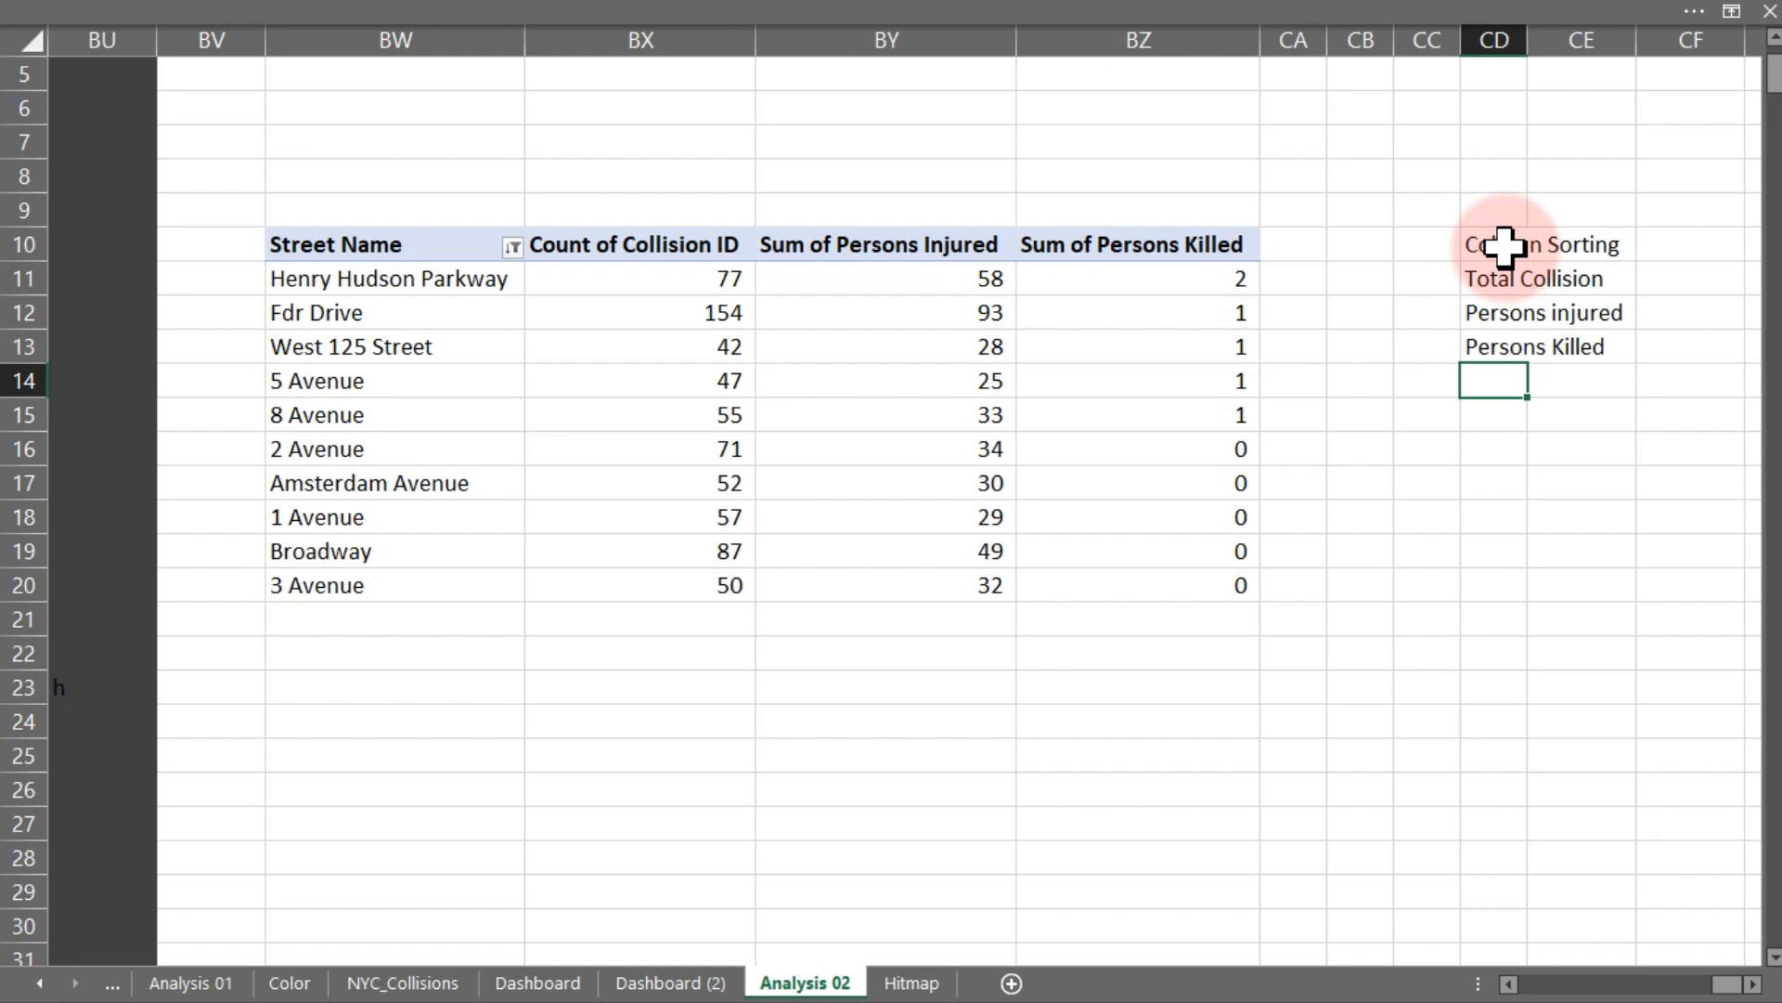
left_click(1504, 246)
key("ctrl+b")
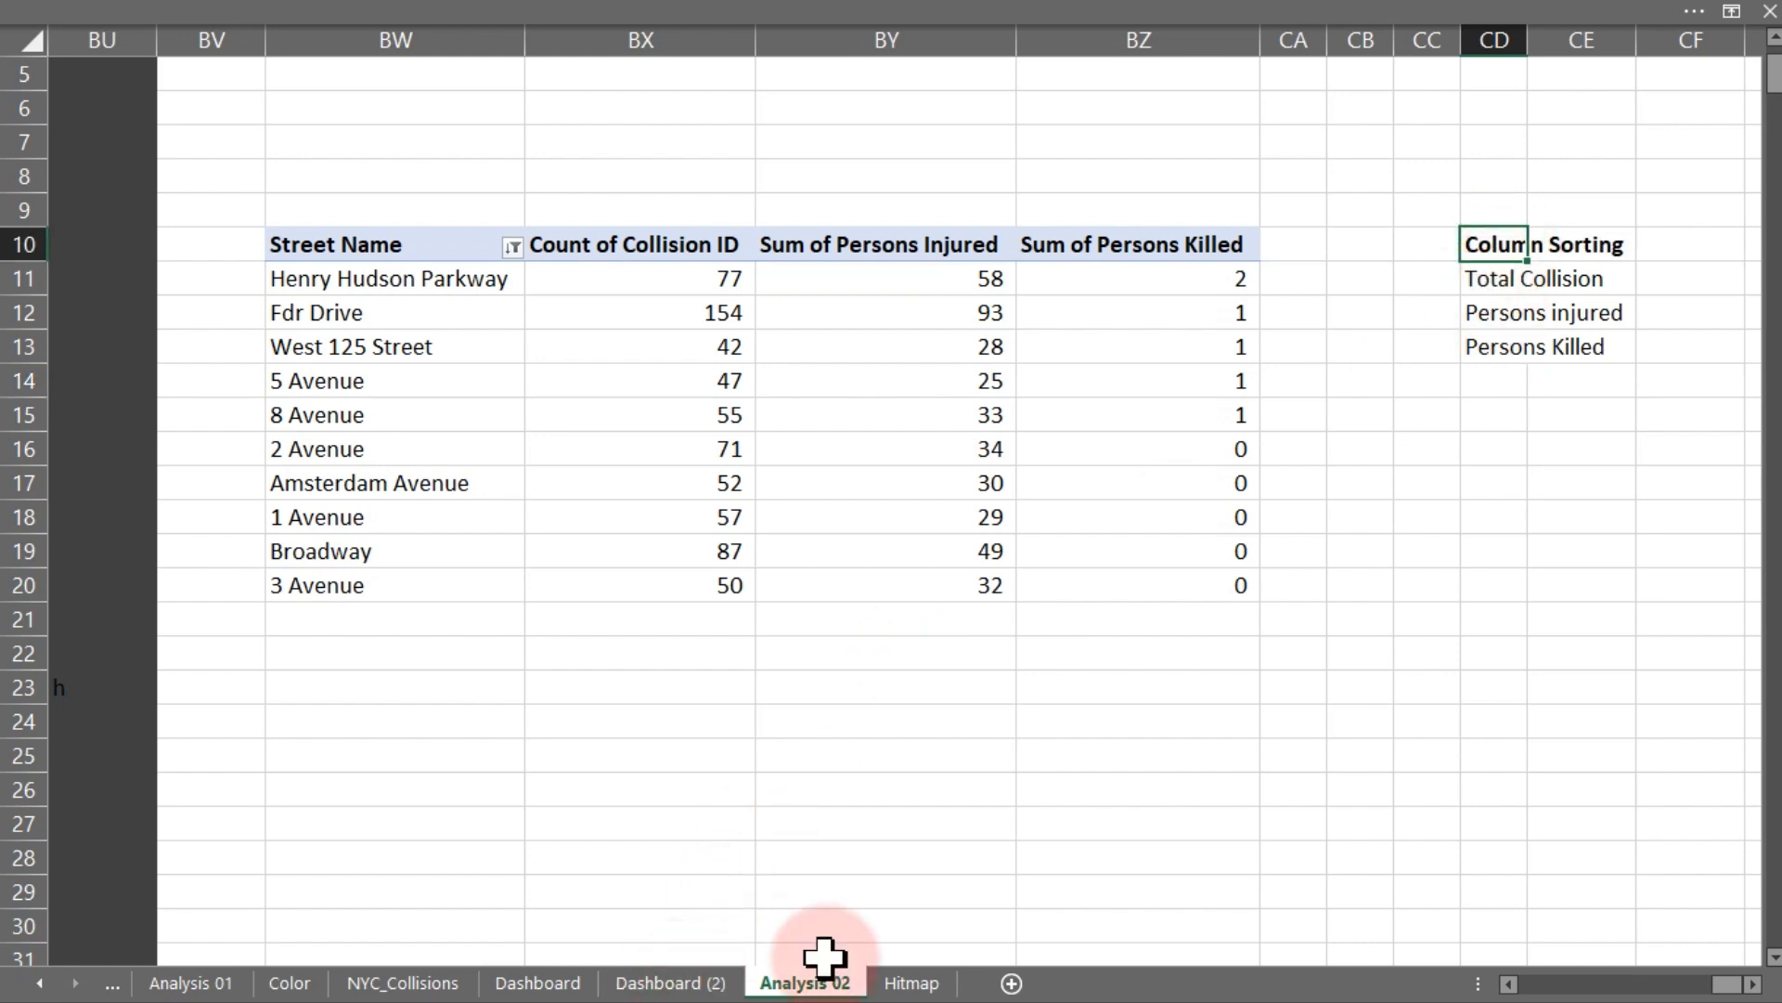
- Set the Top-10 streets list box's input range to CD11:CD13 on the Analysis 02 sheet
left_click(573, 984)
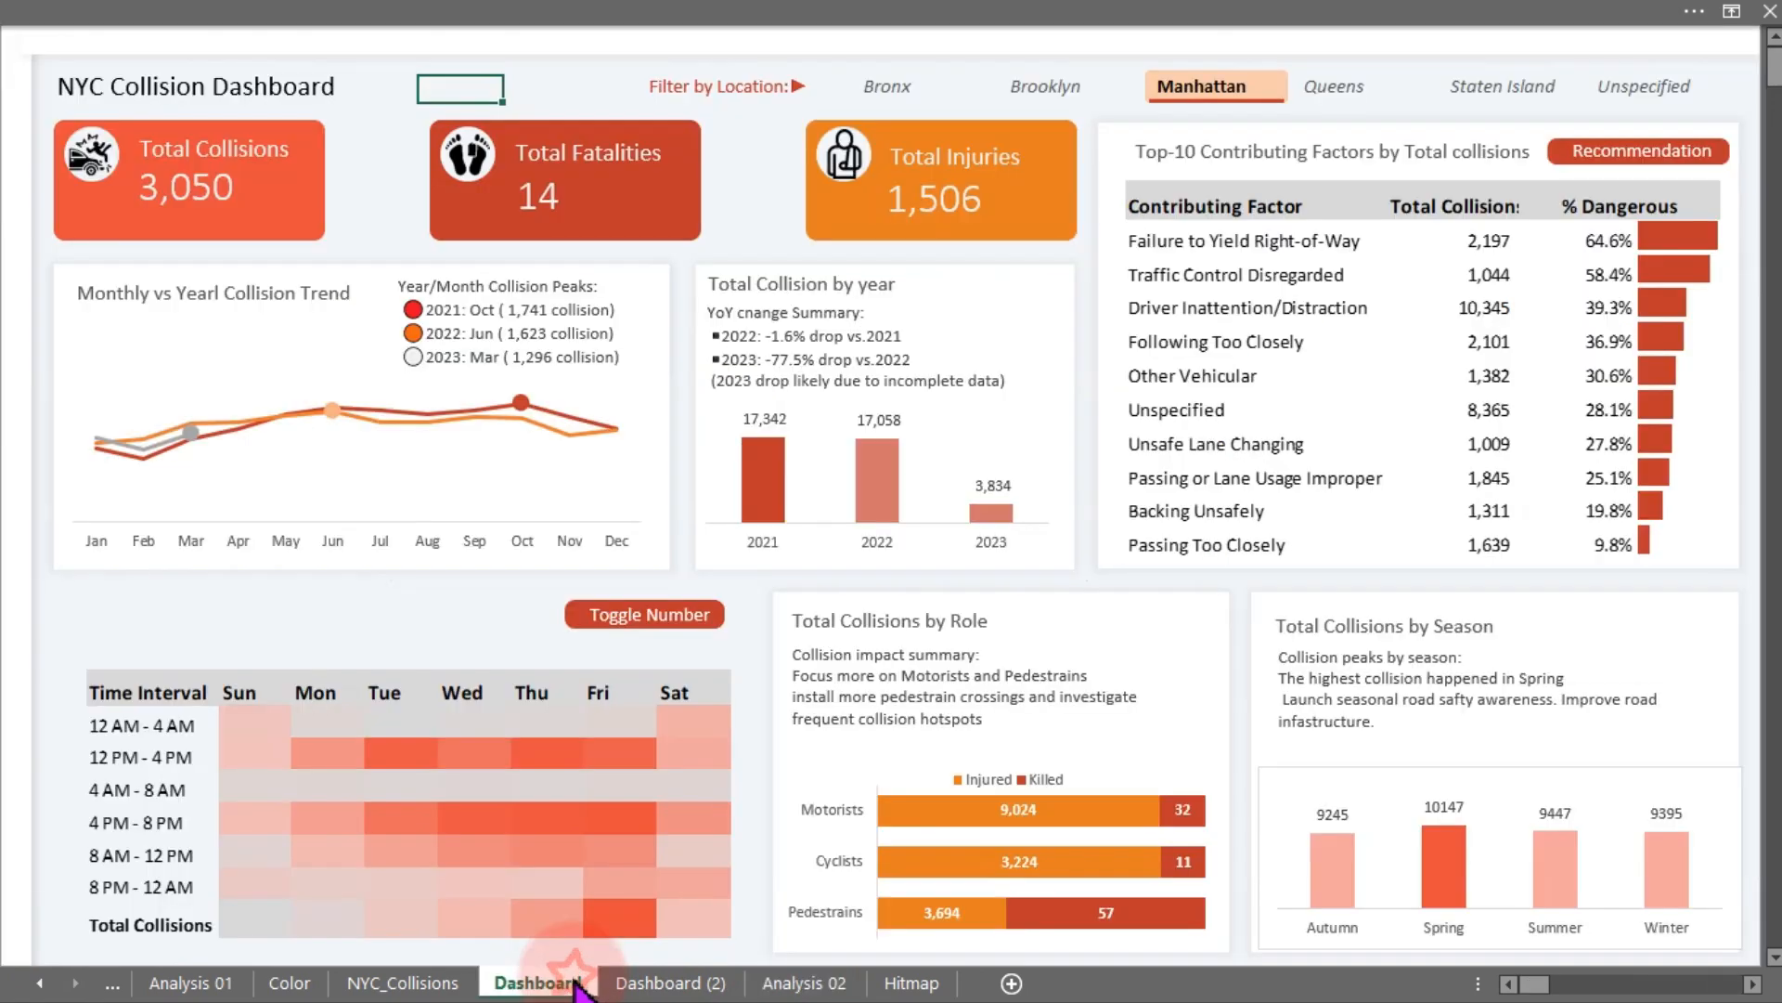
left_click(670, 982)
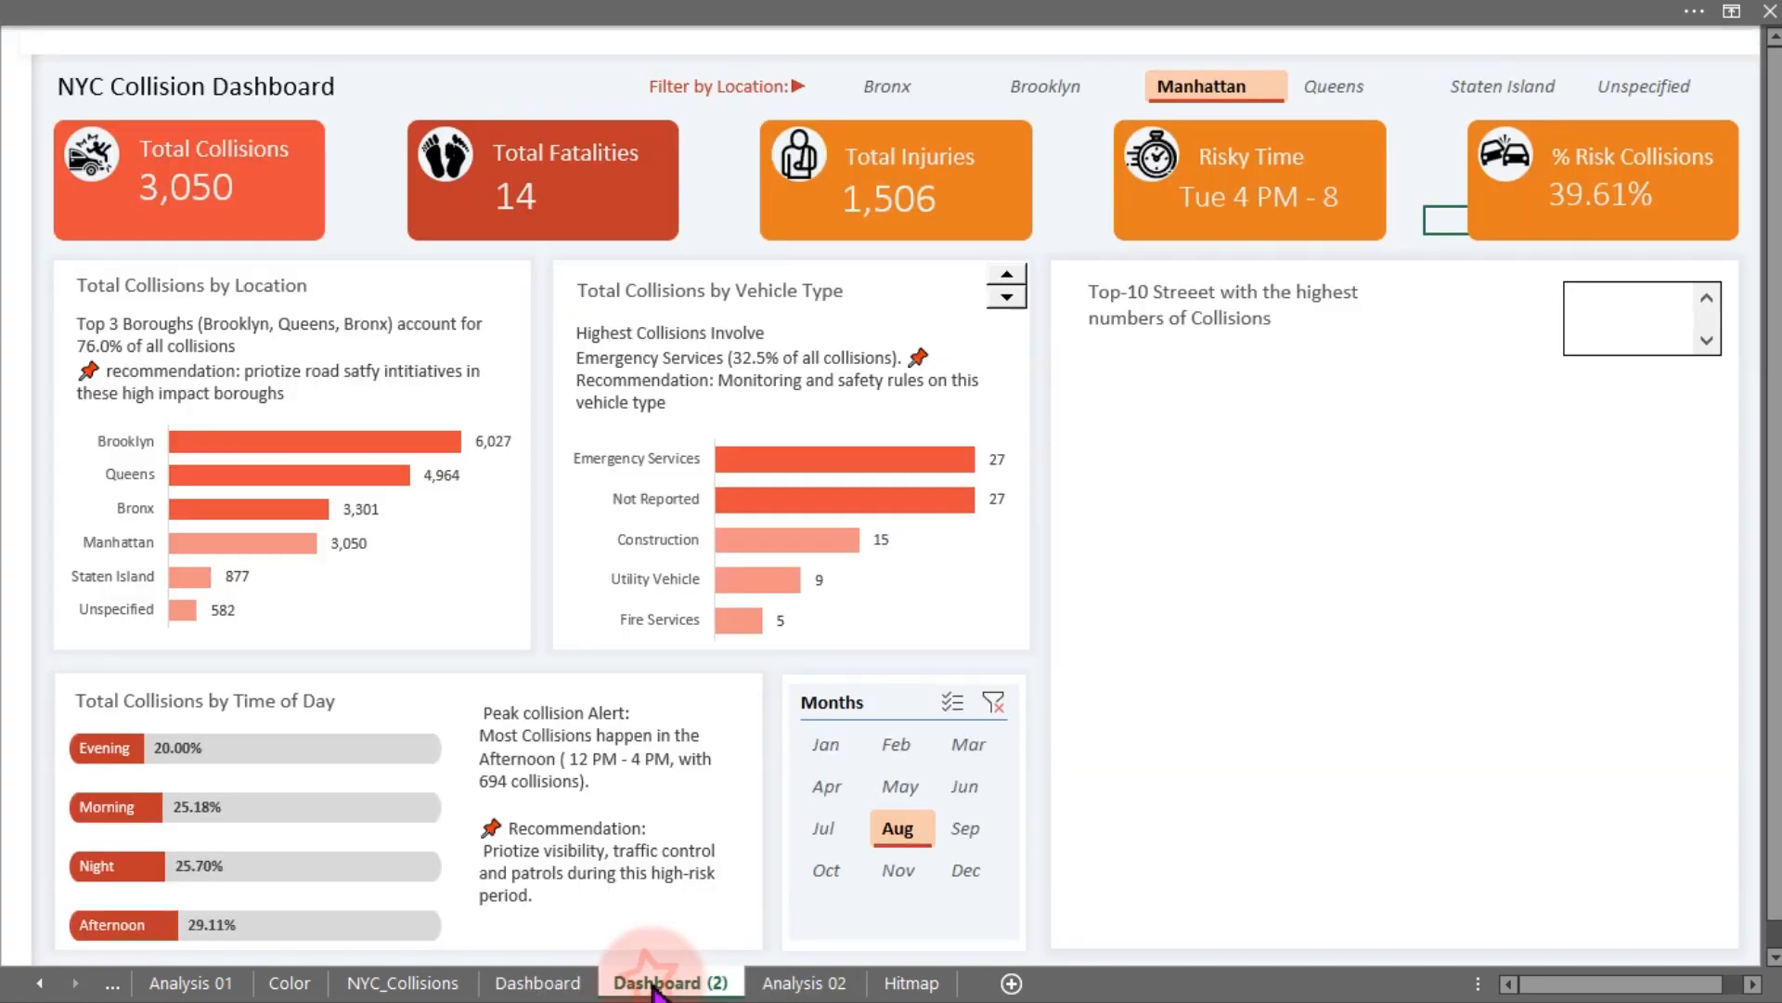
right_click(1662, 317)
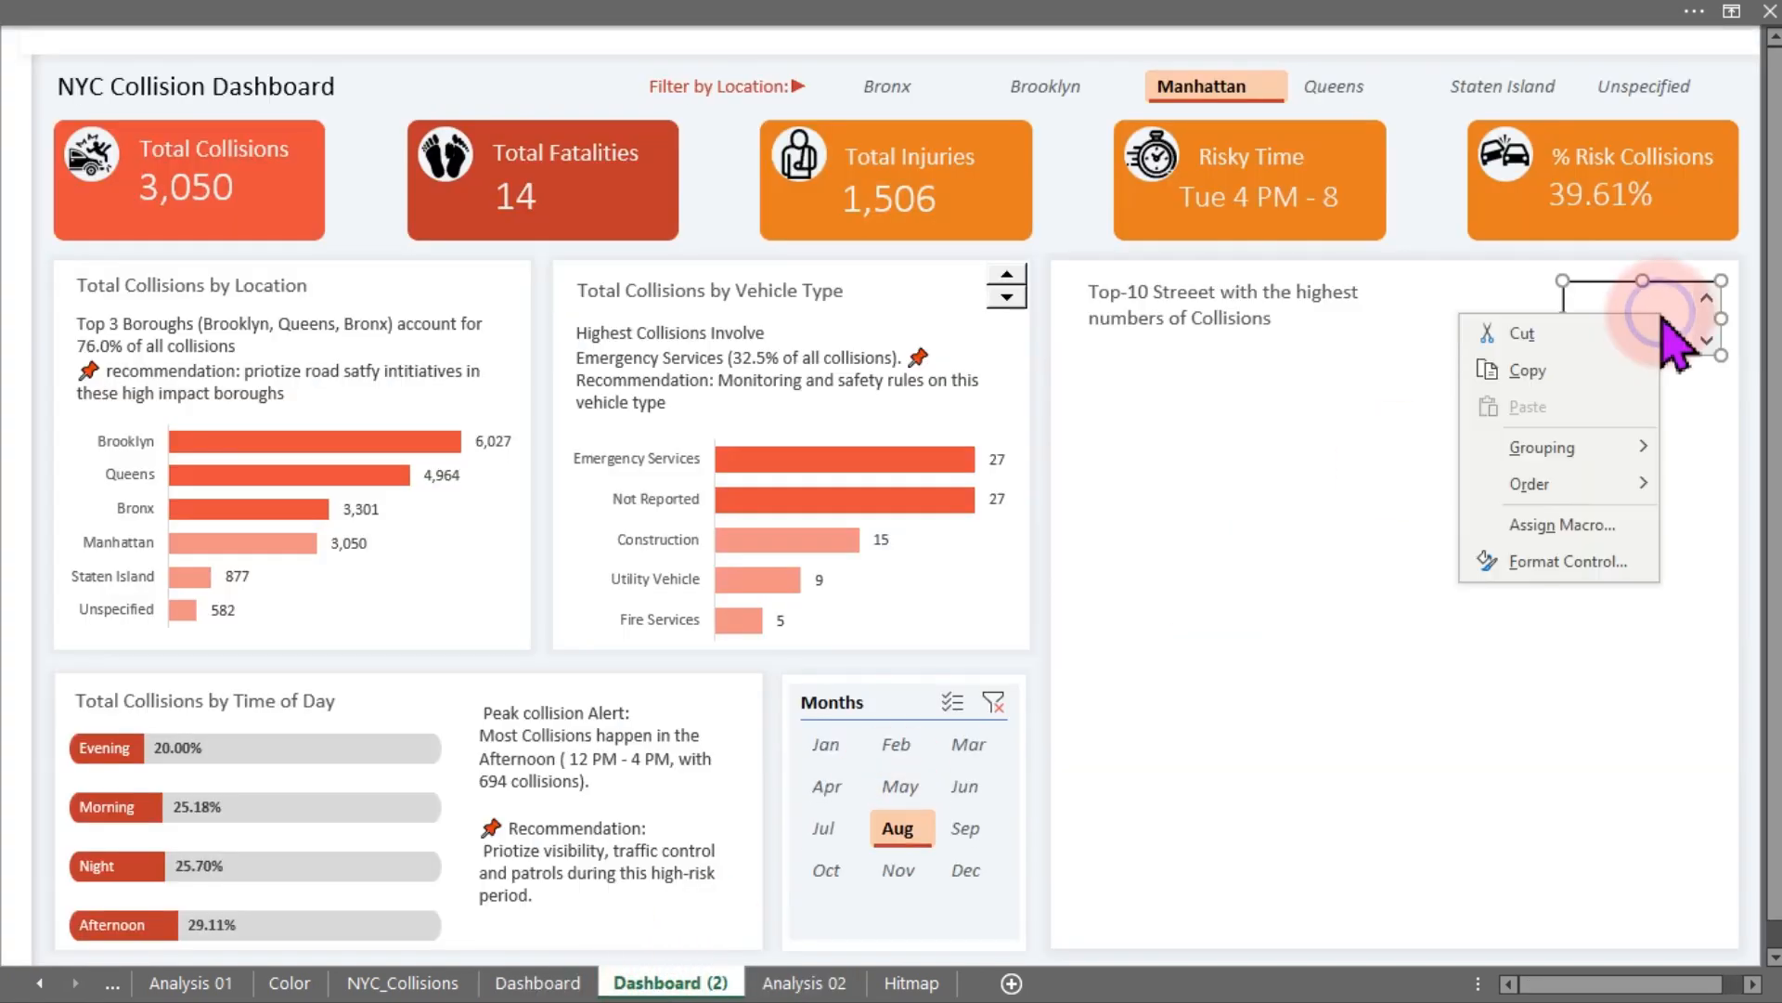
left_click(1557, 559)
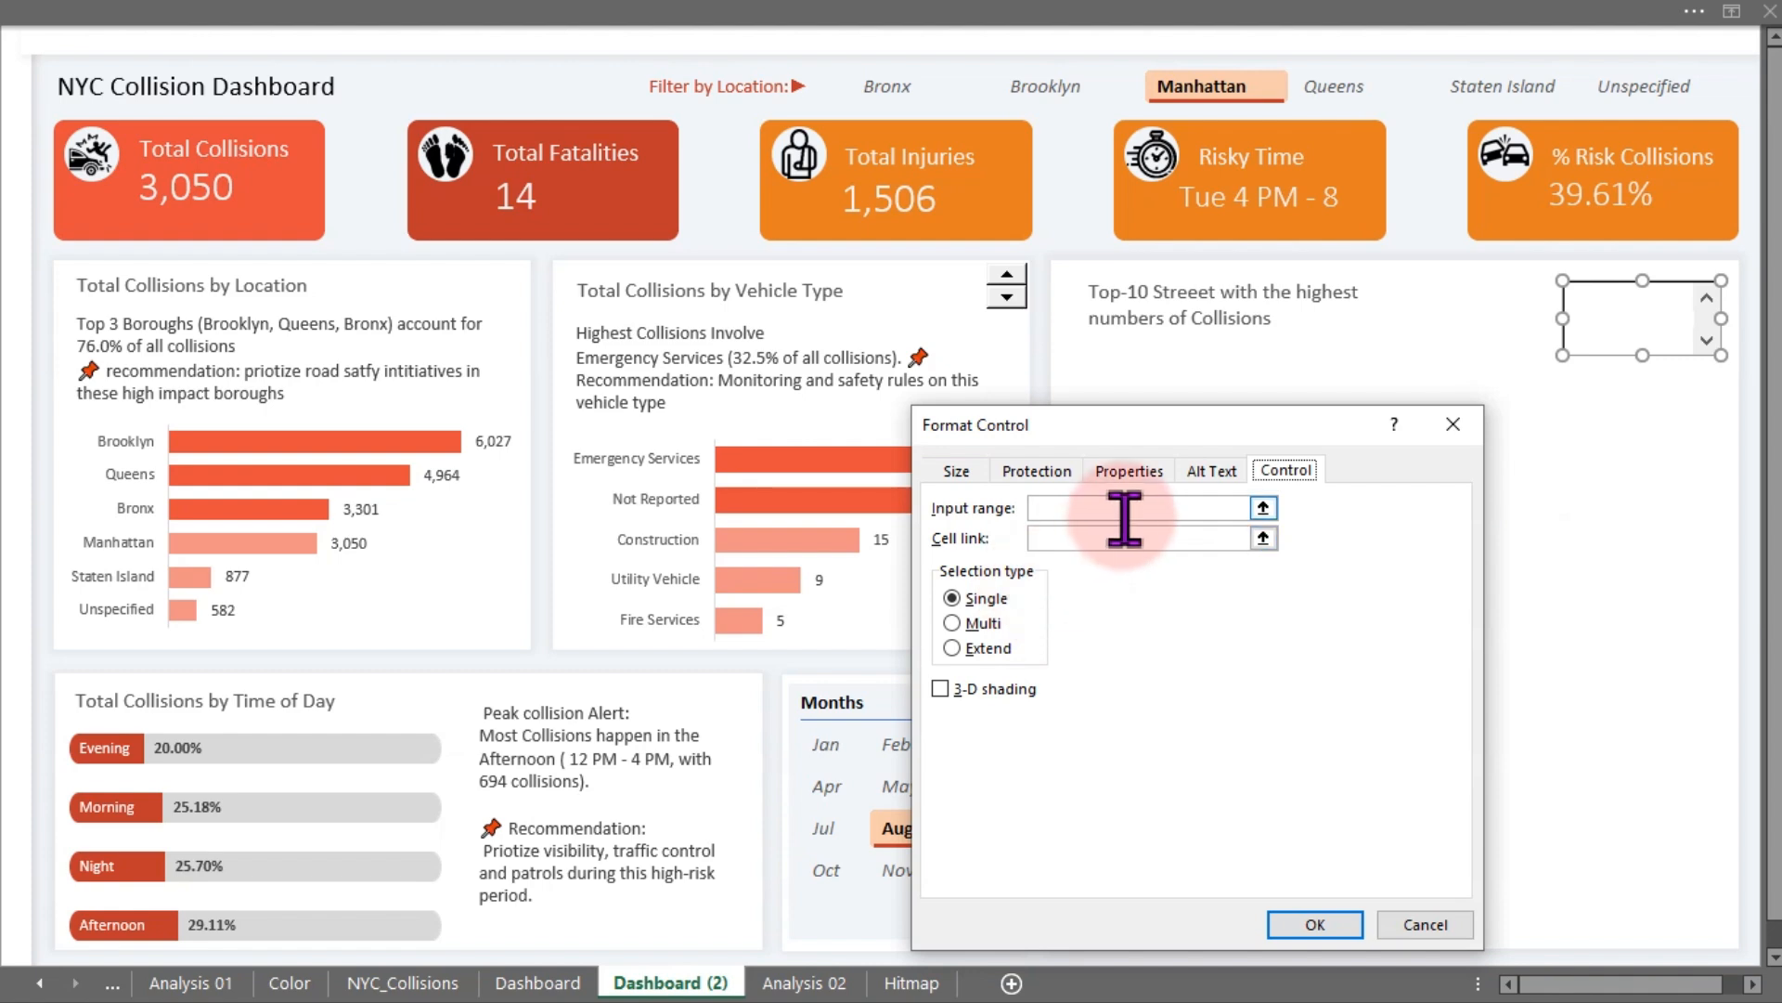
left_click(1124, 510)
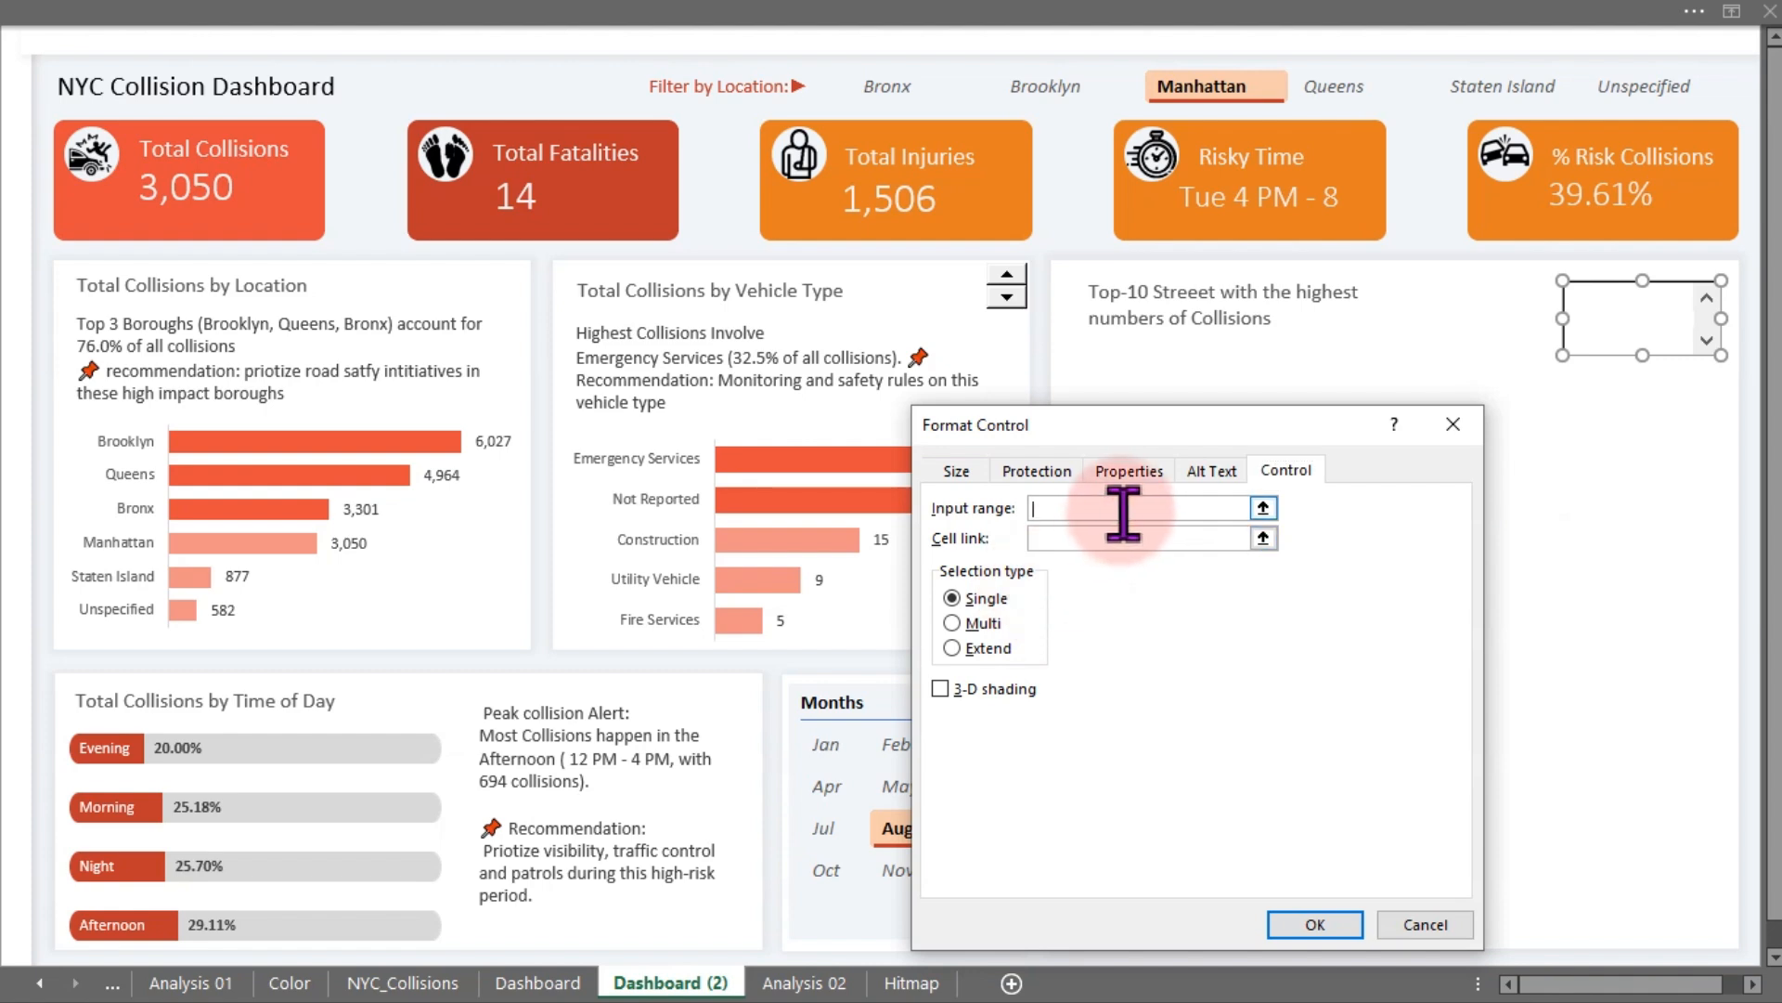
left_click(800, 982)
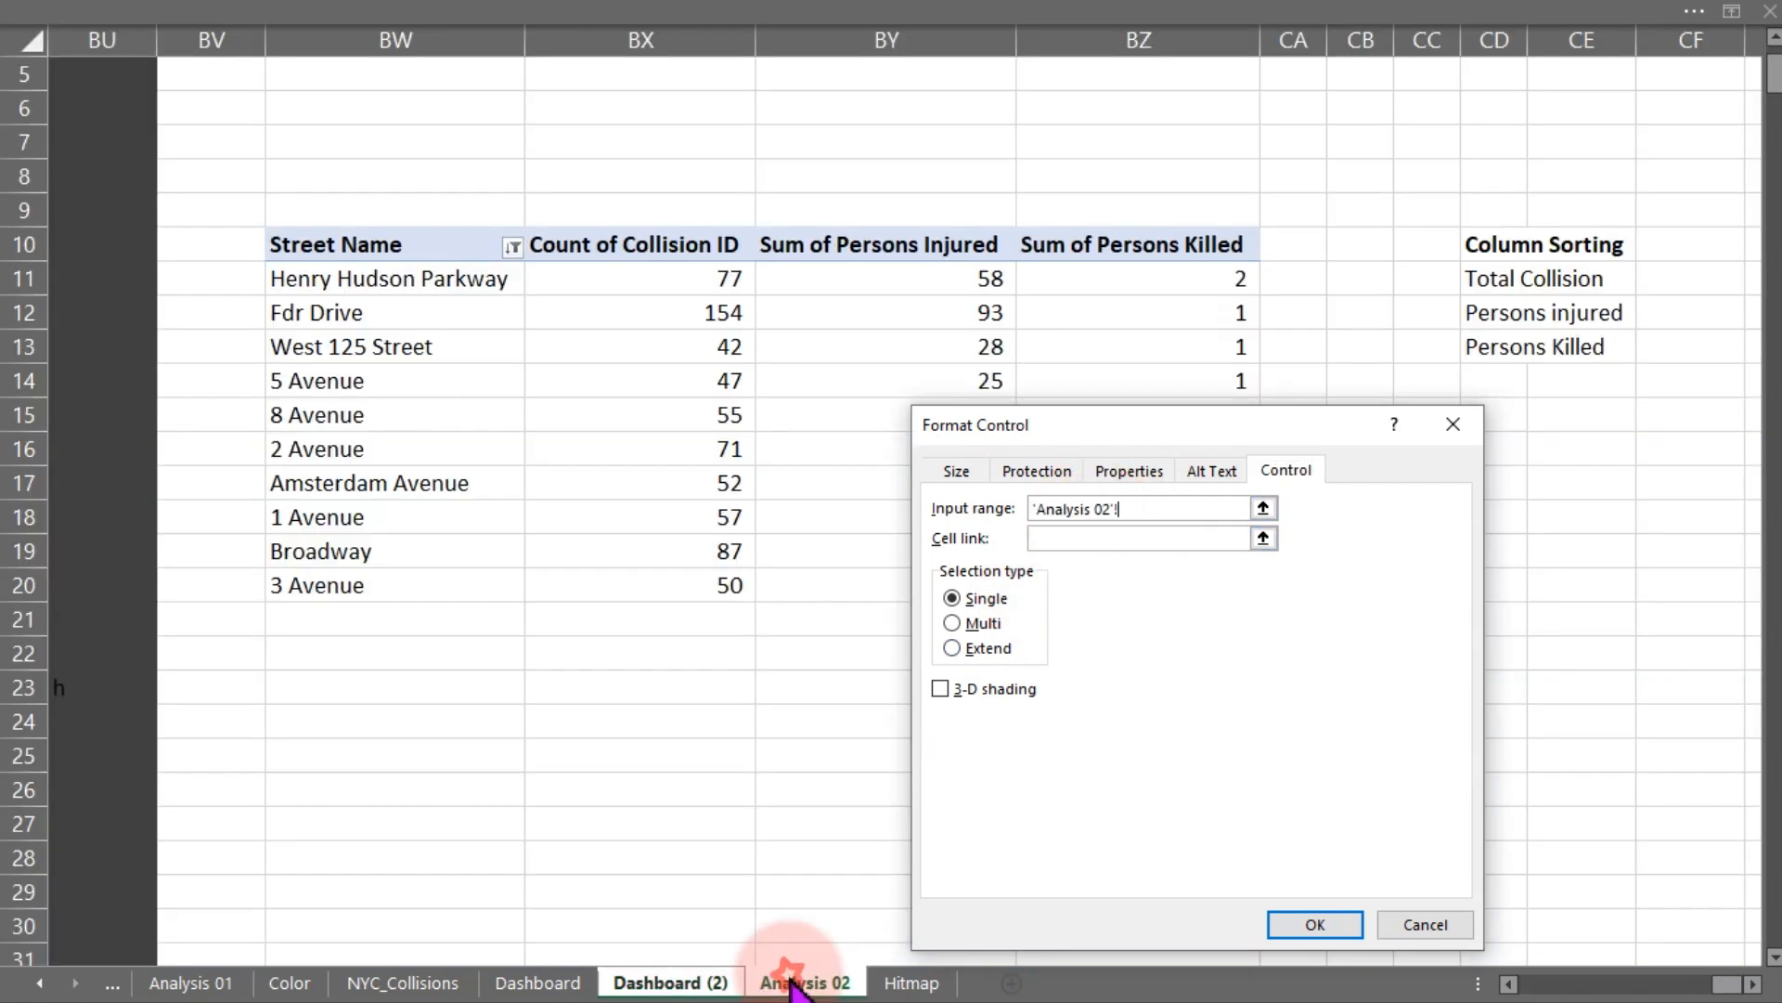
left_click(1502, 278)
left_click_drag(1502, 278, 1491, 350)
- Link the list box's cell link to CF10 on Analysis 02 and apply the control settings
left_click(1123, 541)
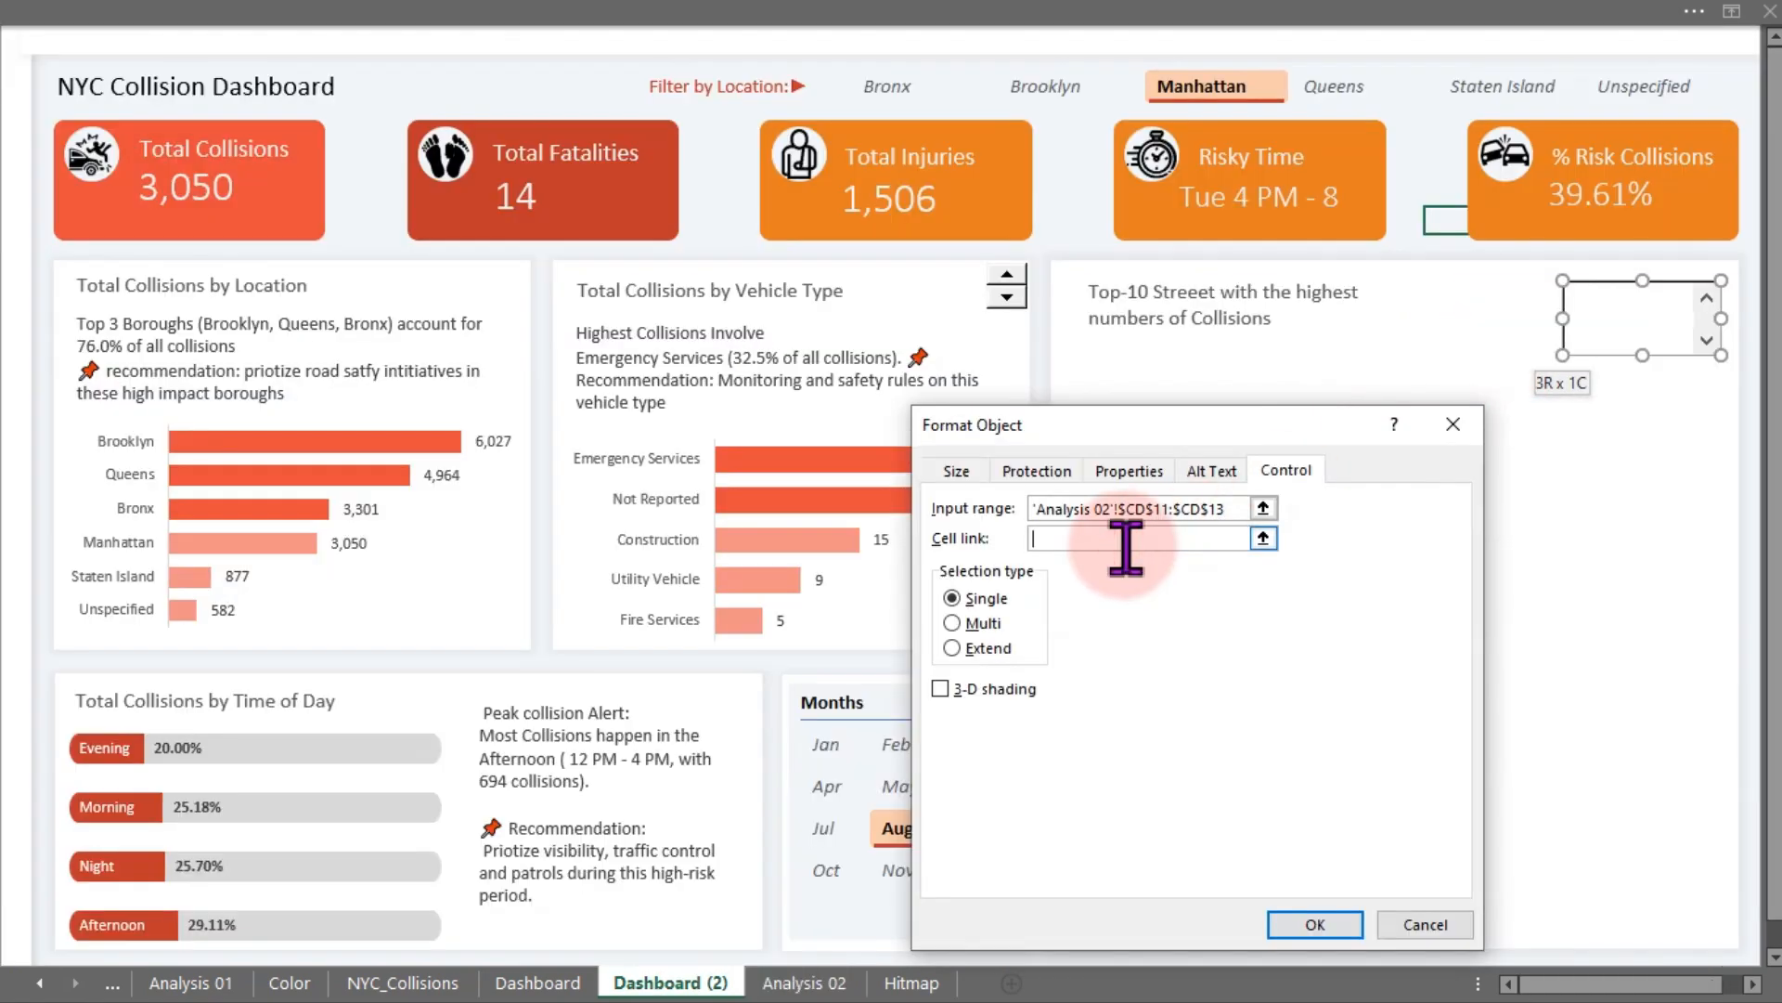
left_click(797, 982)
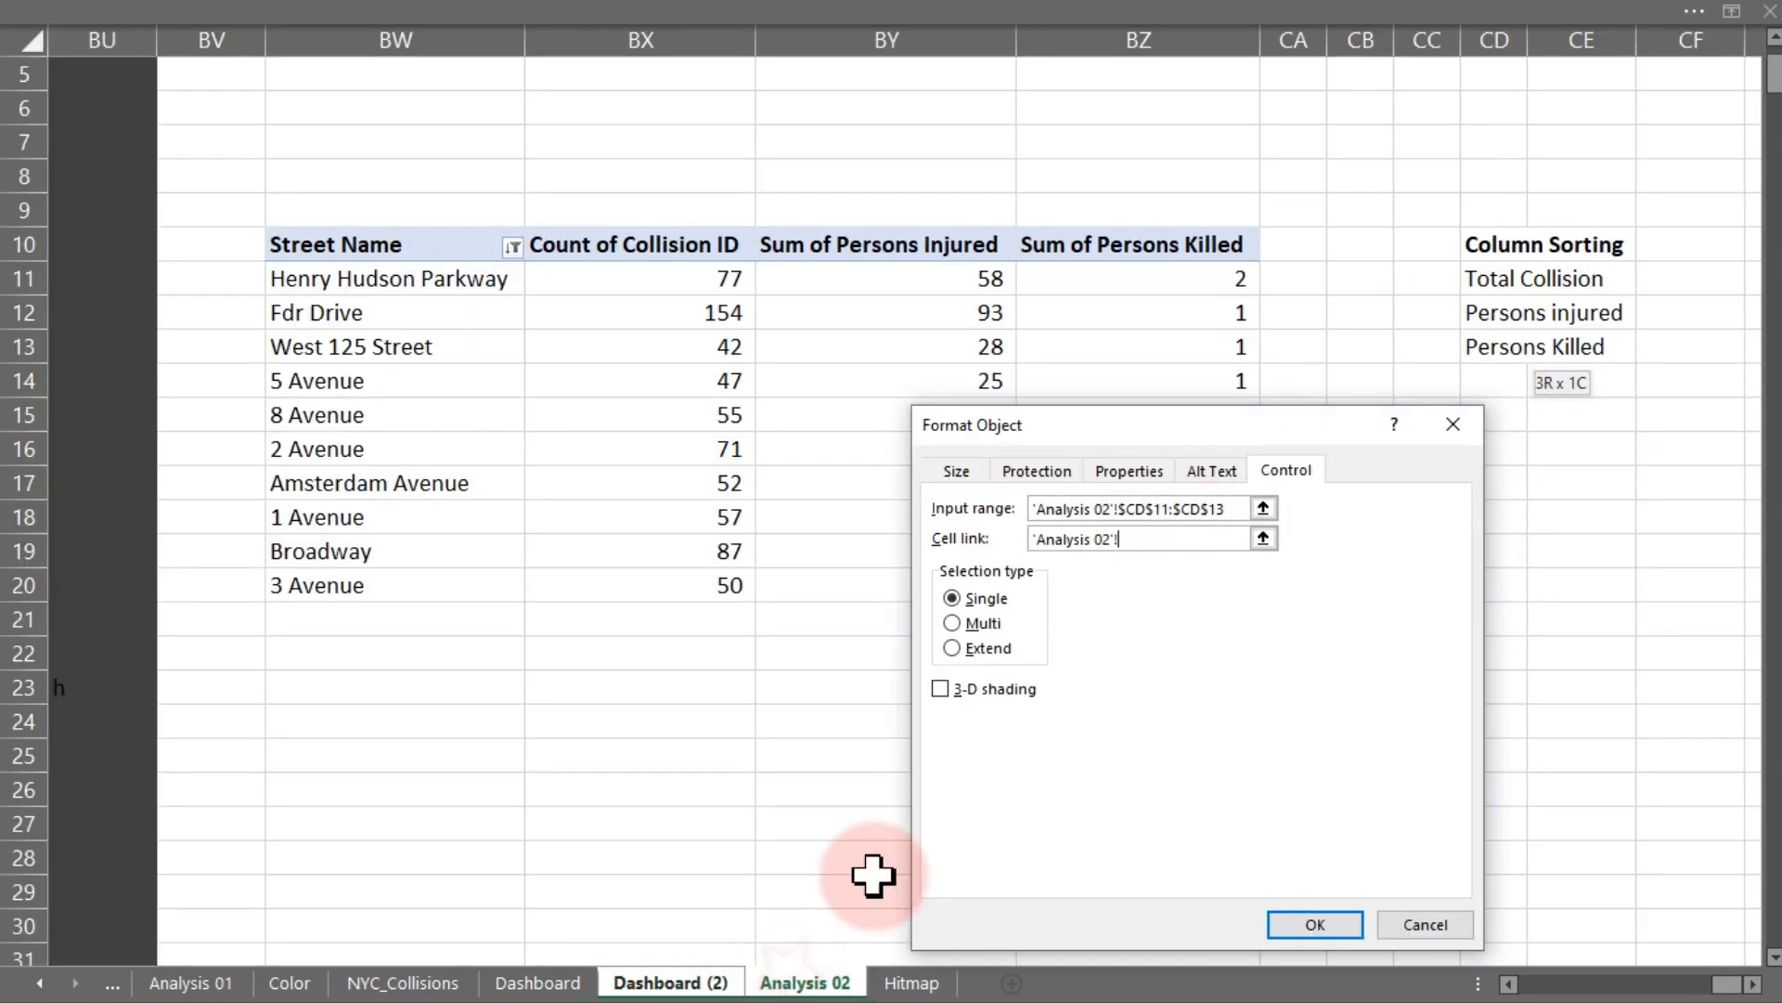
left_click(1671, 249)
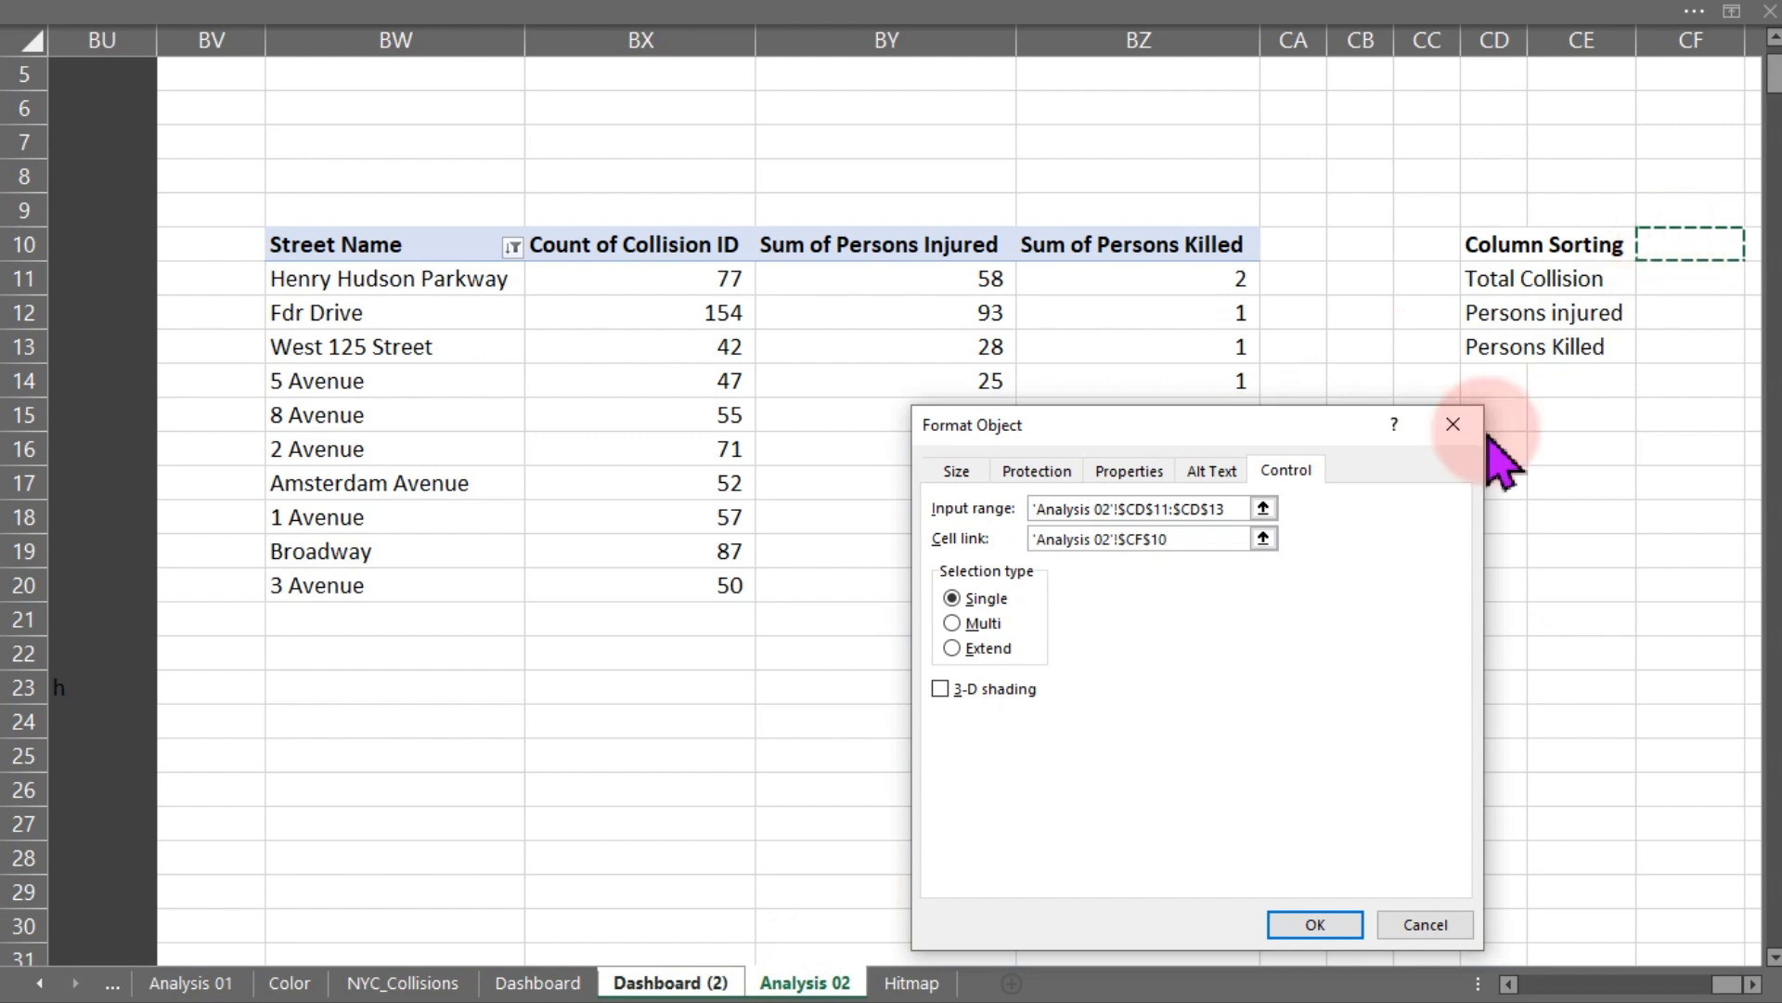
left_click(1316, 923)
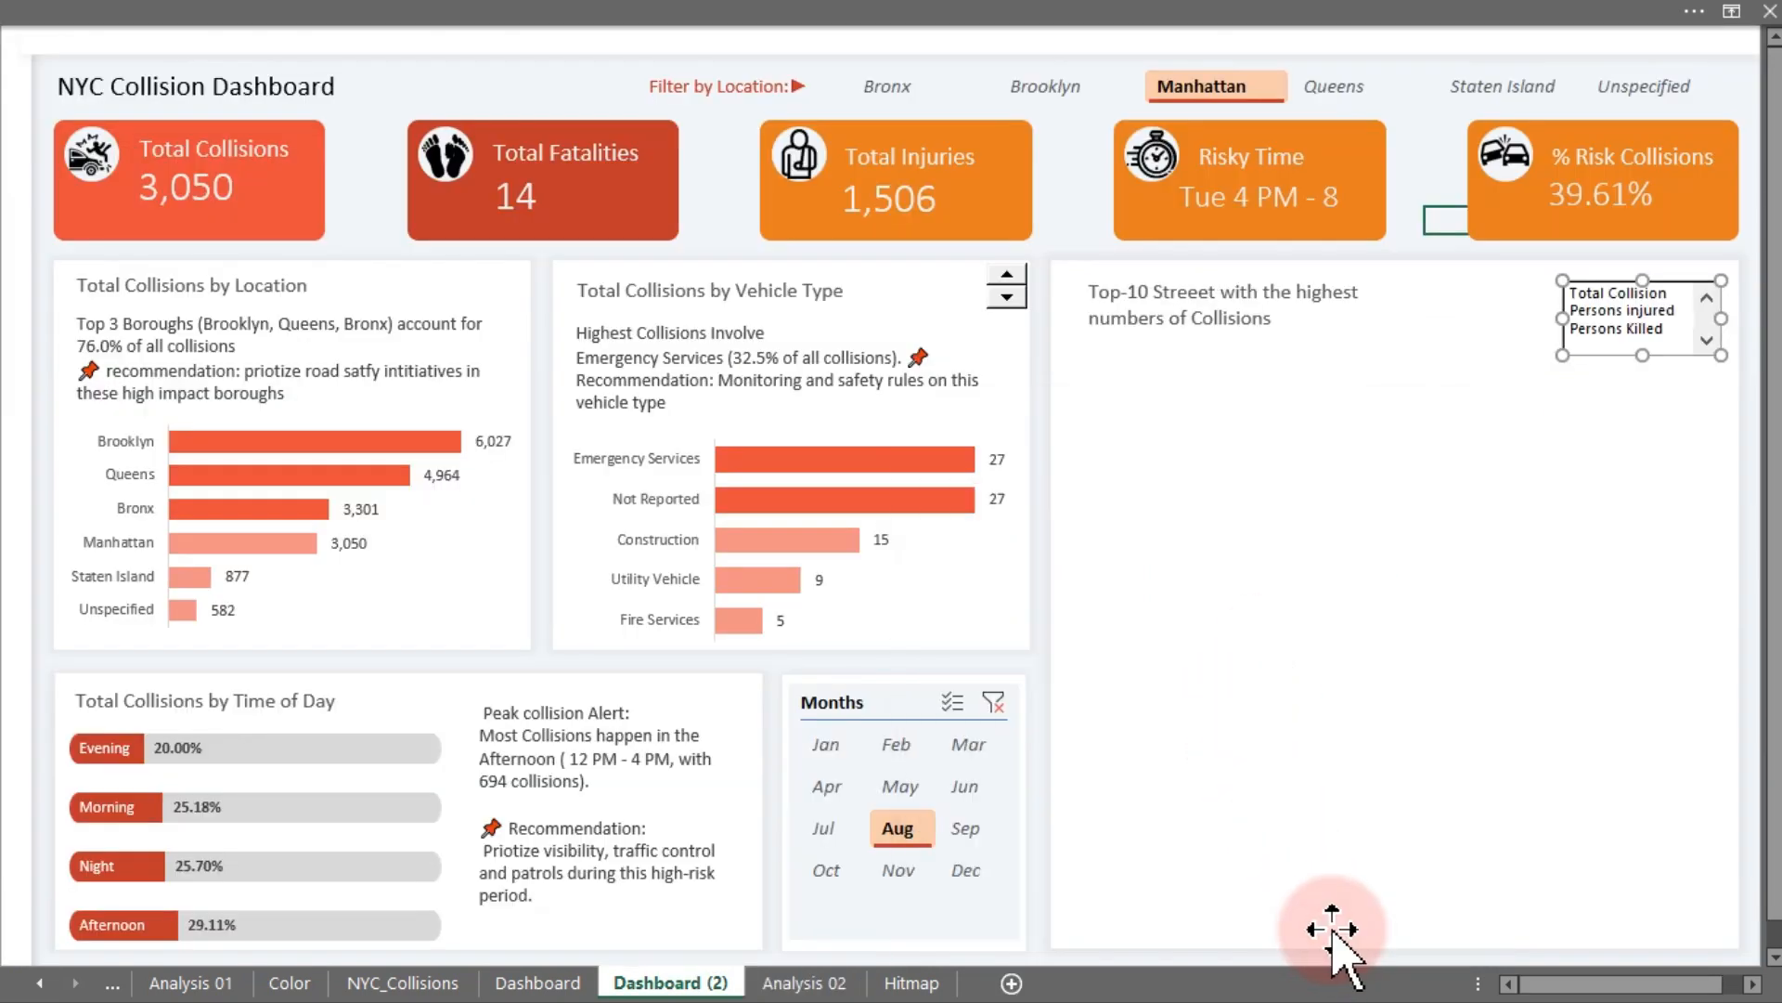
- Test the list box by selecting Persons injured and Total Collision, checking the linked cell on Analysis 02
left_click(1423, 119)
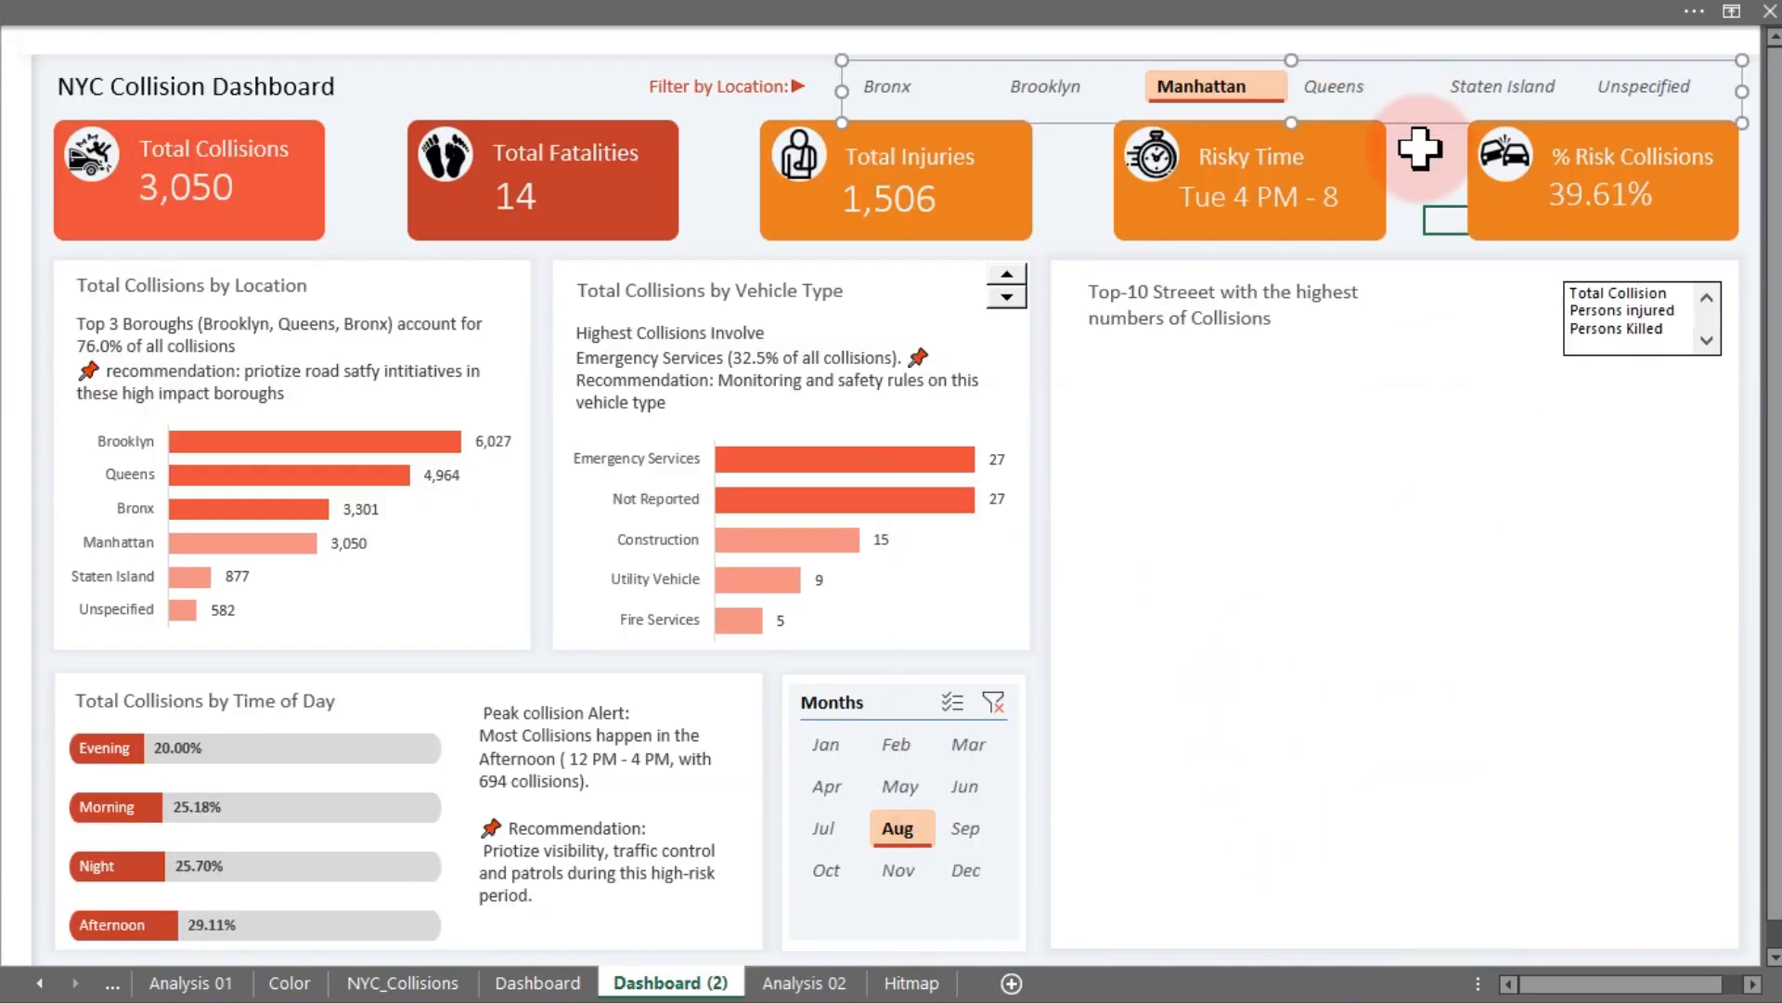
left_click(1416, 147)
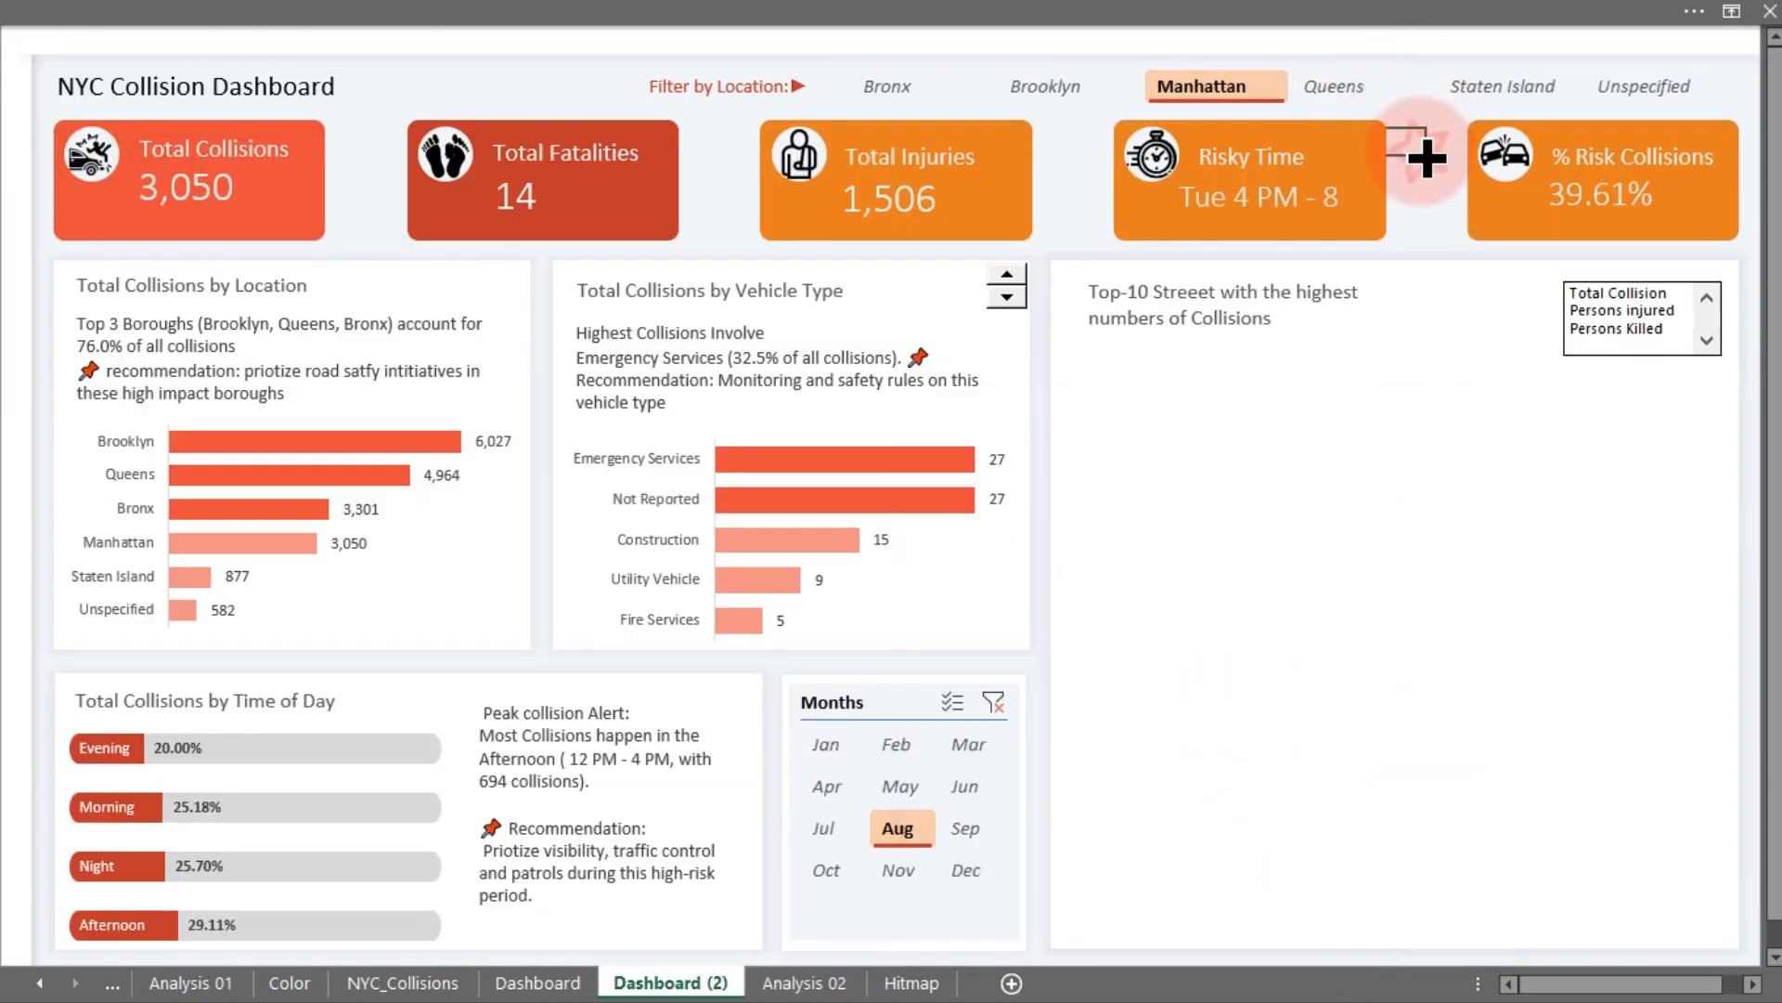
left_click(806, 982)
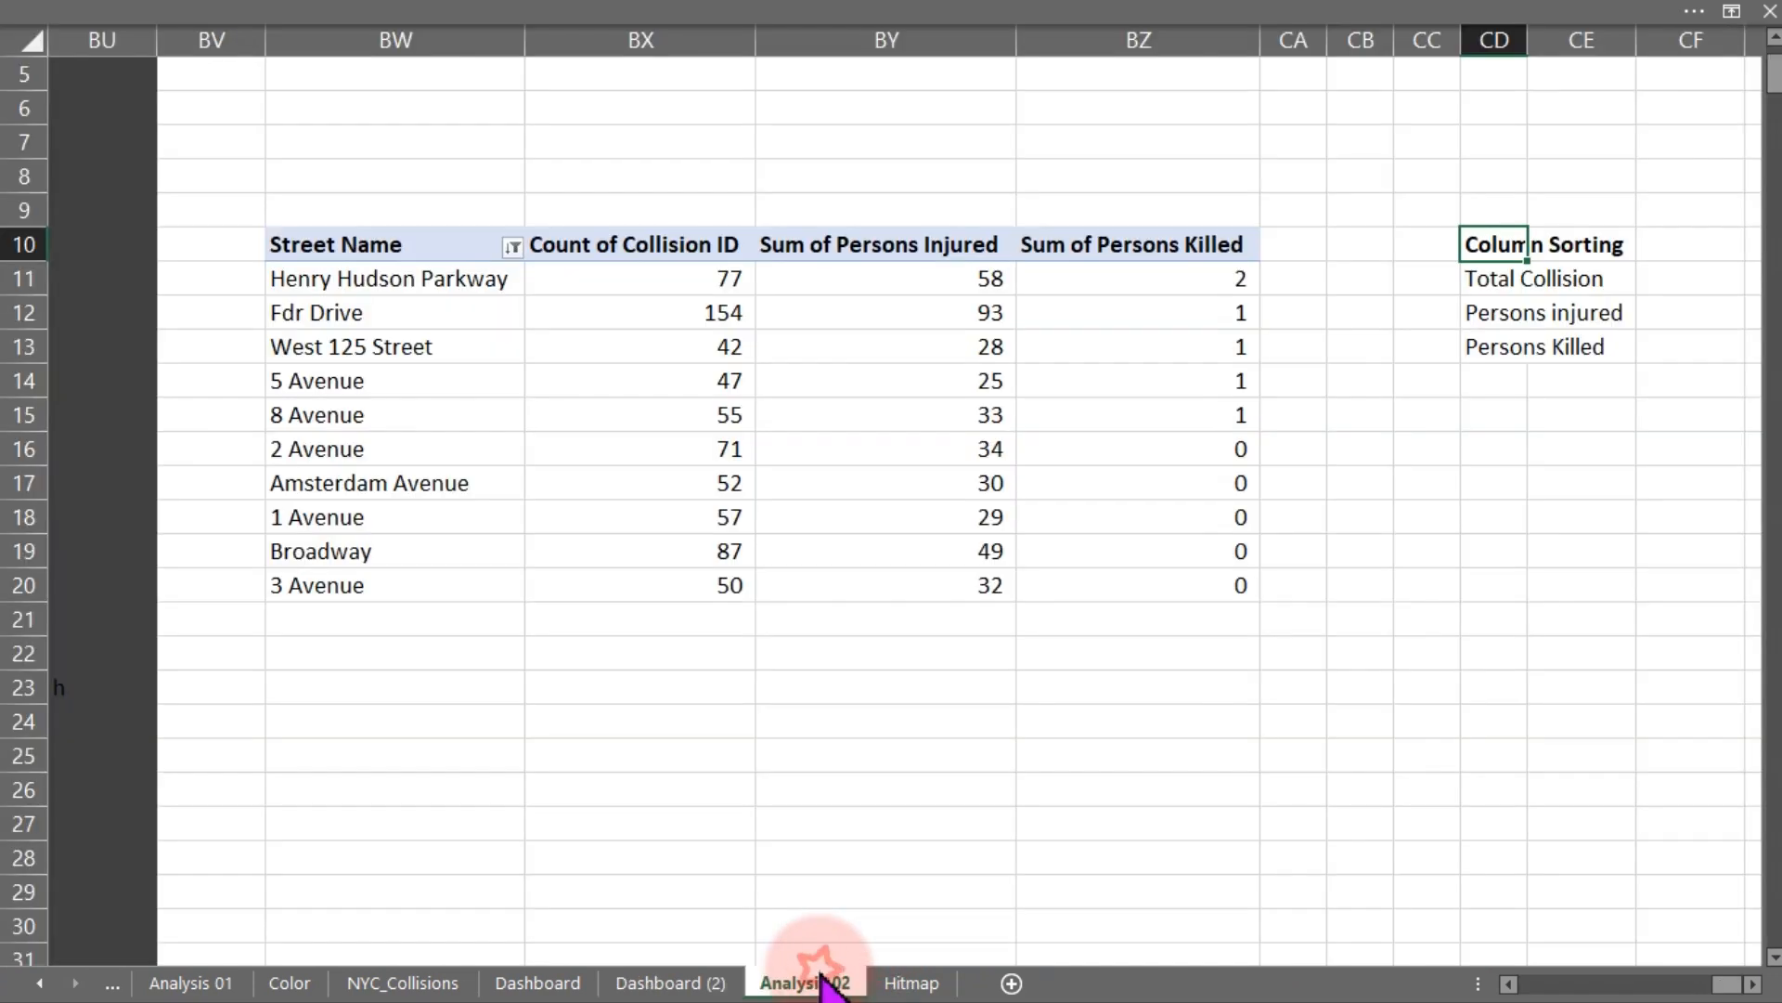
left_click(705, 982)
left_click(1631, 312)
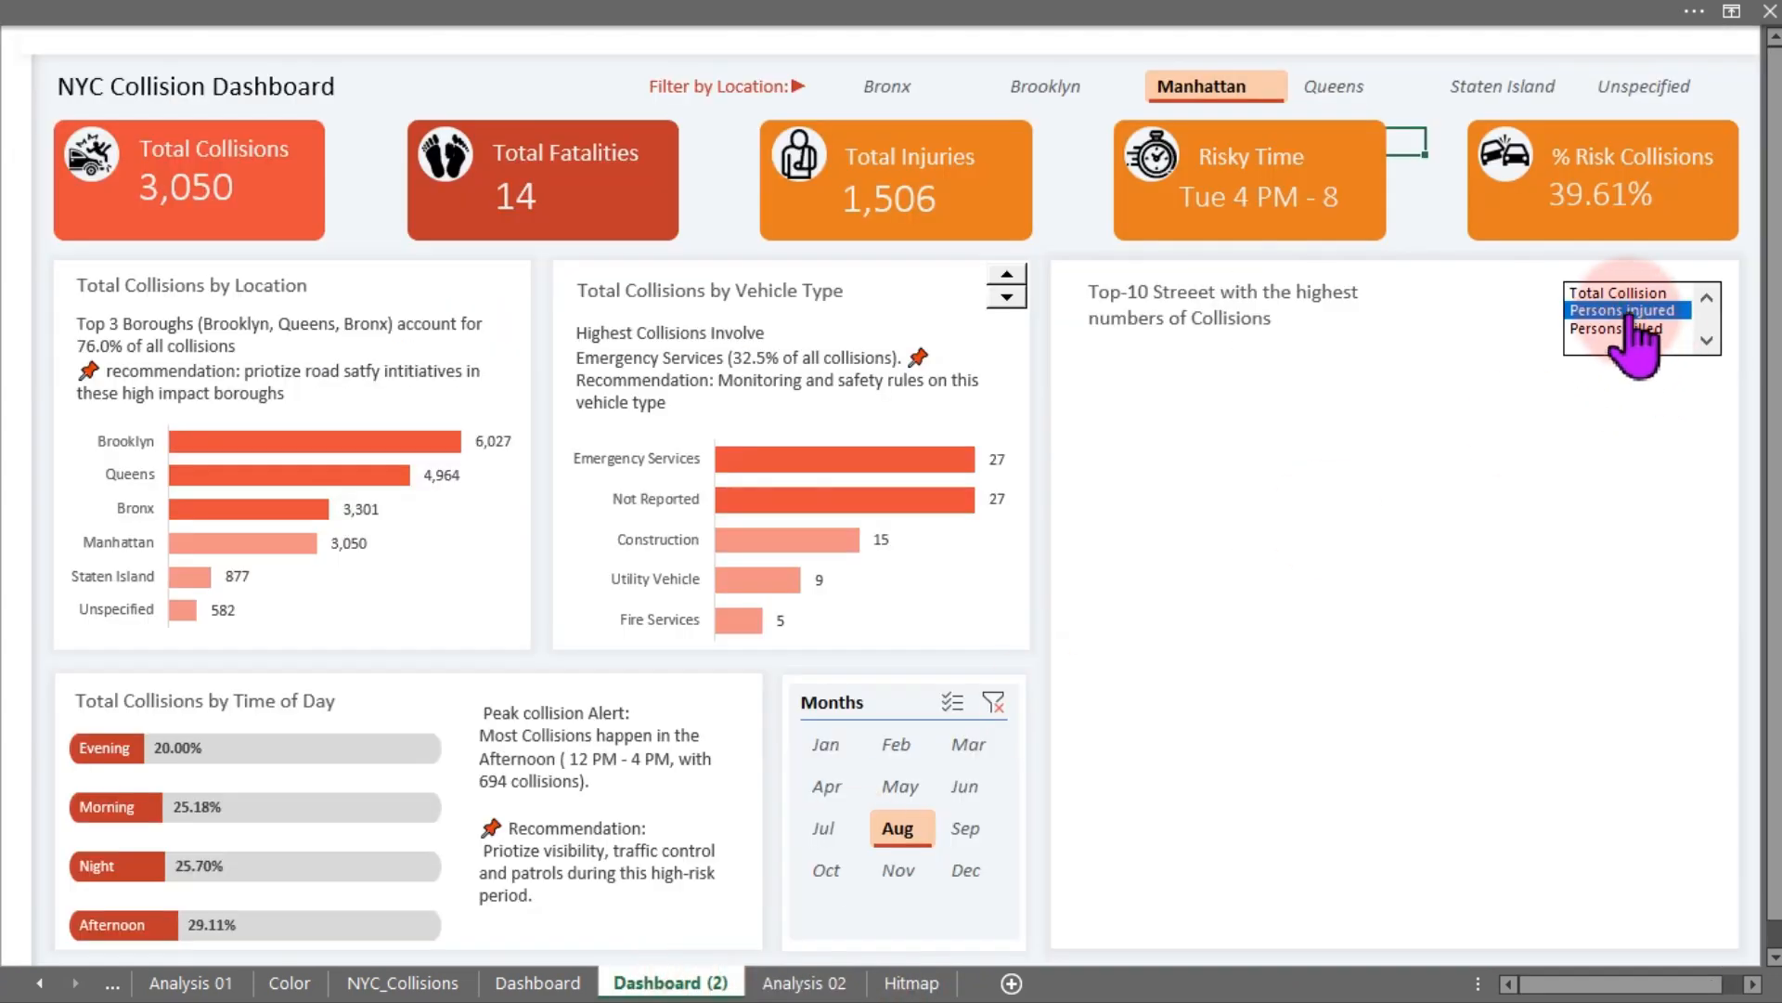
left_click(822, 991)
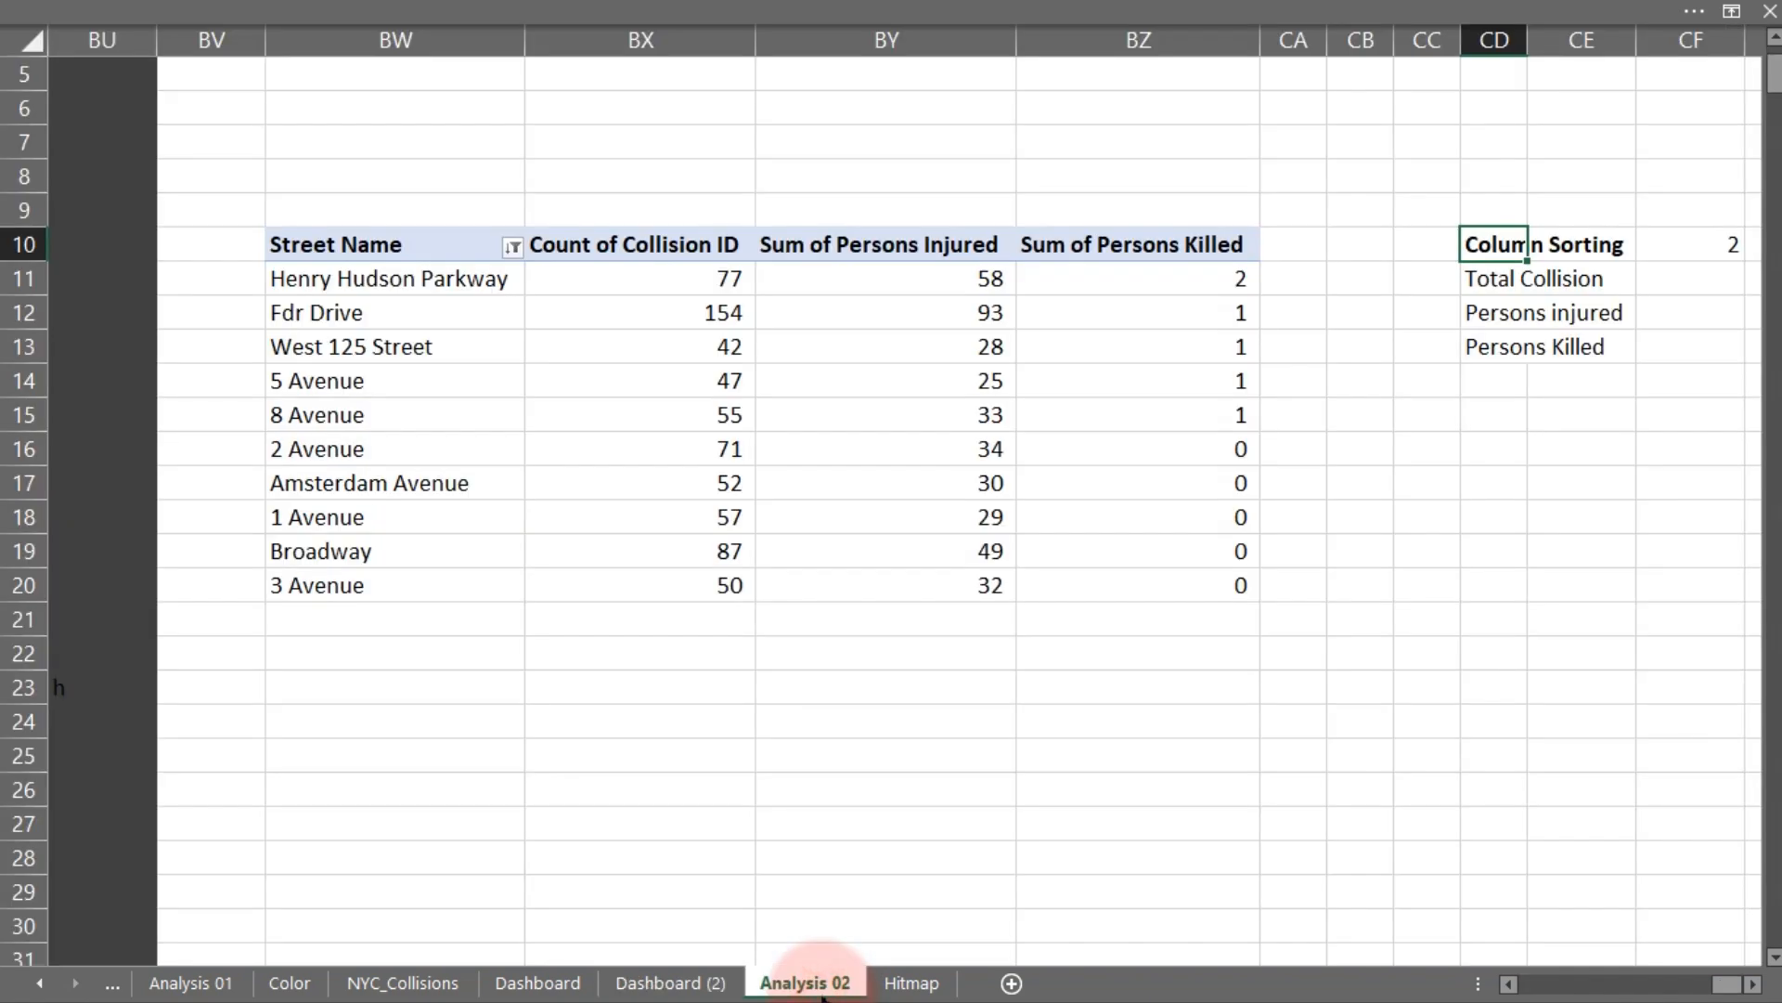
left_click(671, 982)
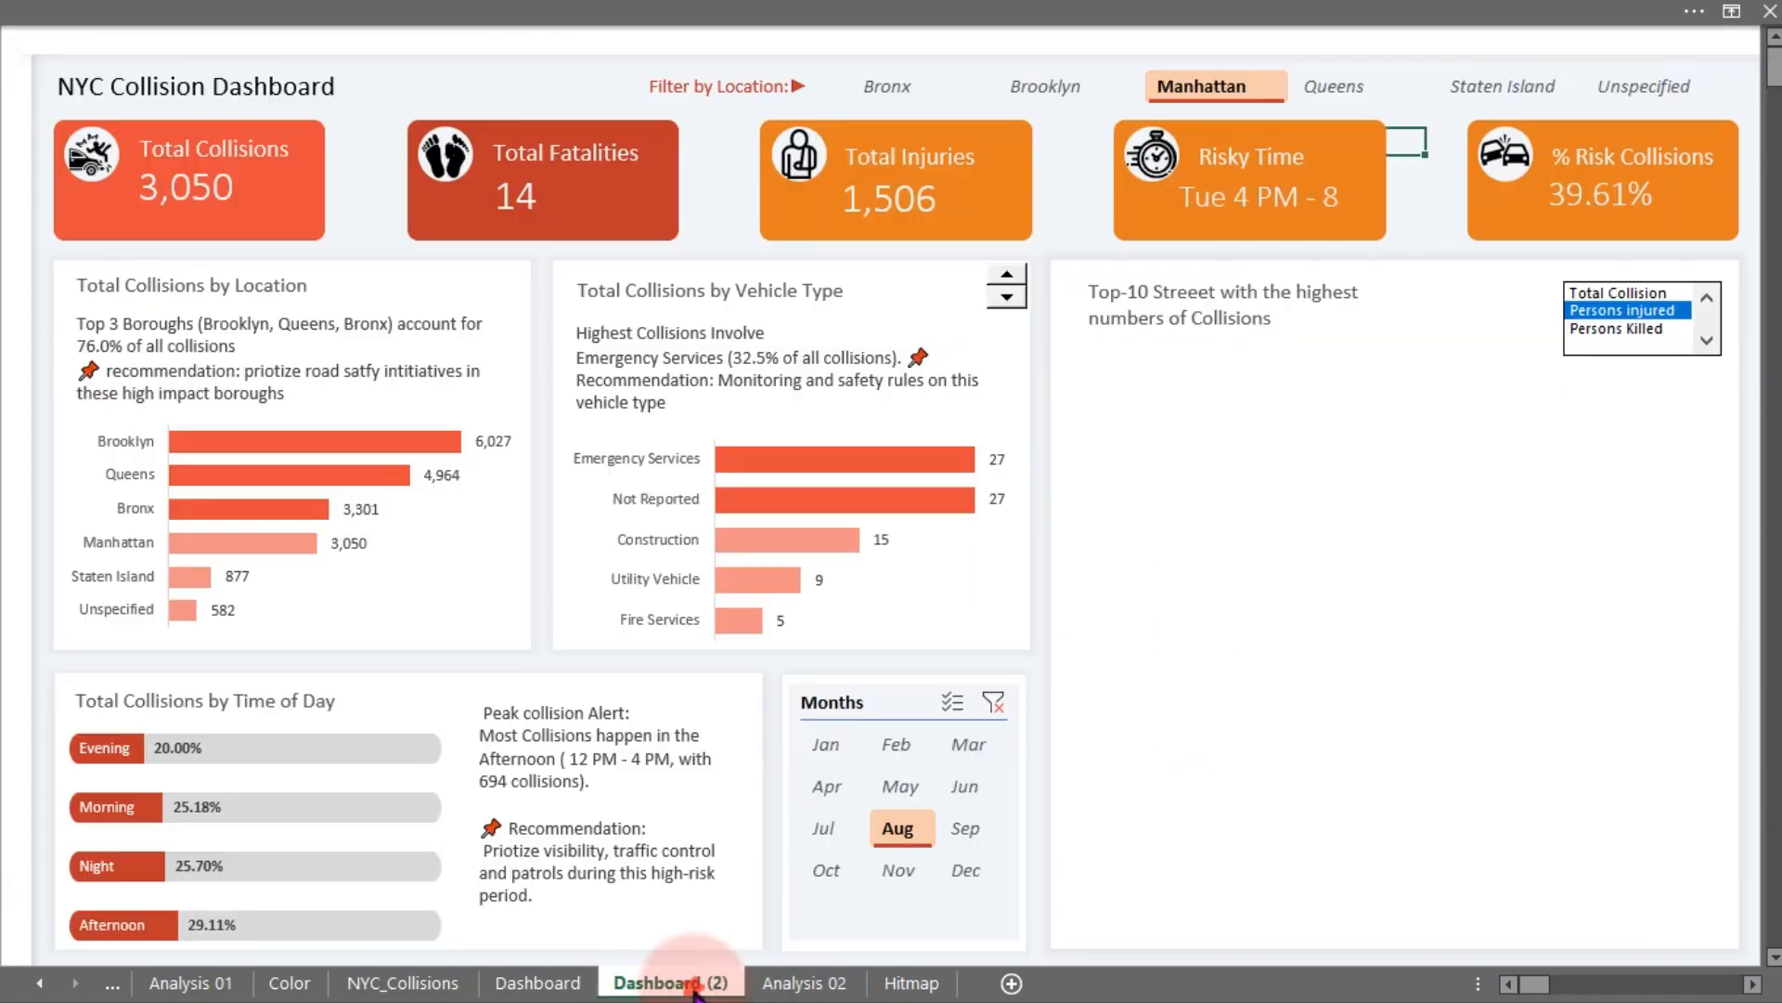
left_click(1582, 293)
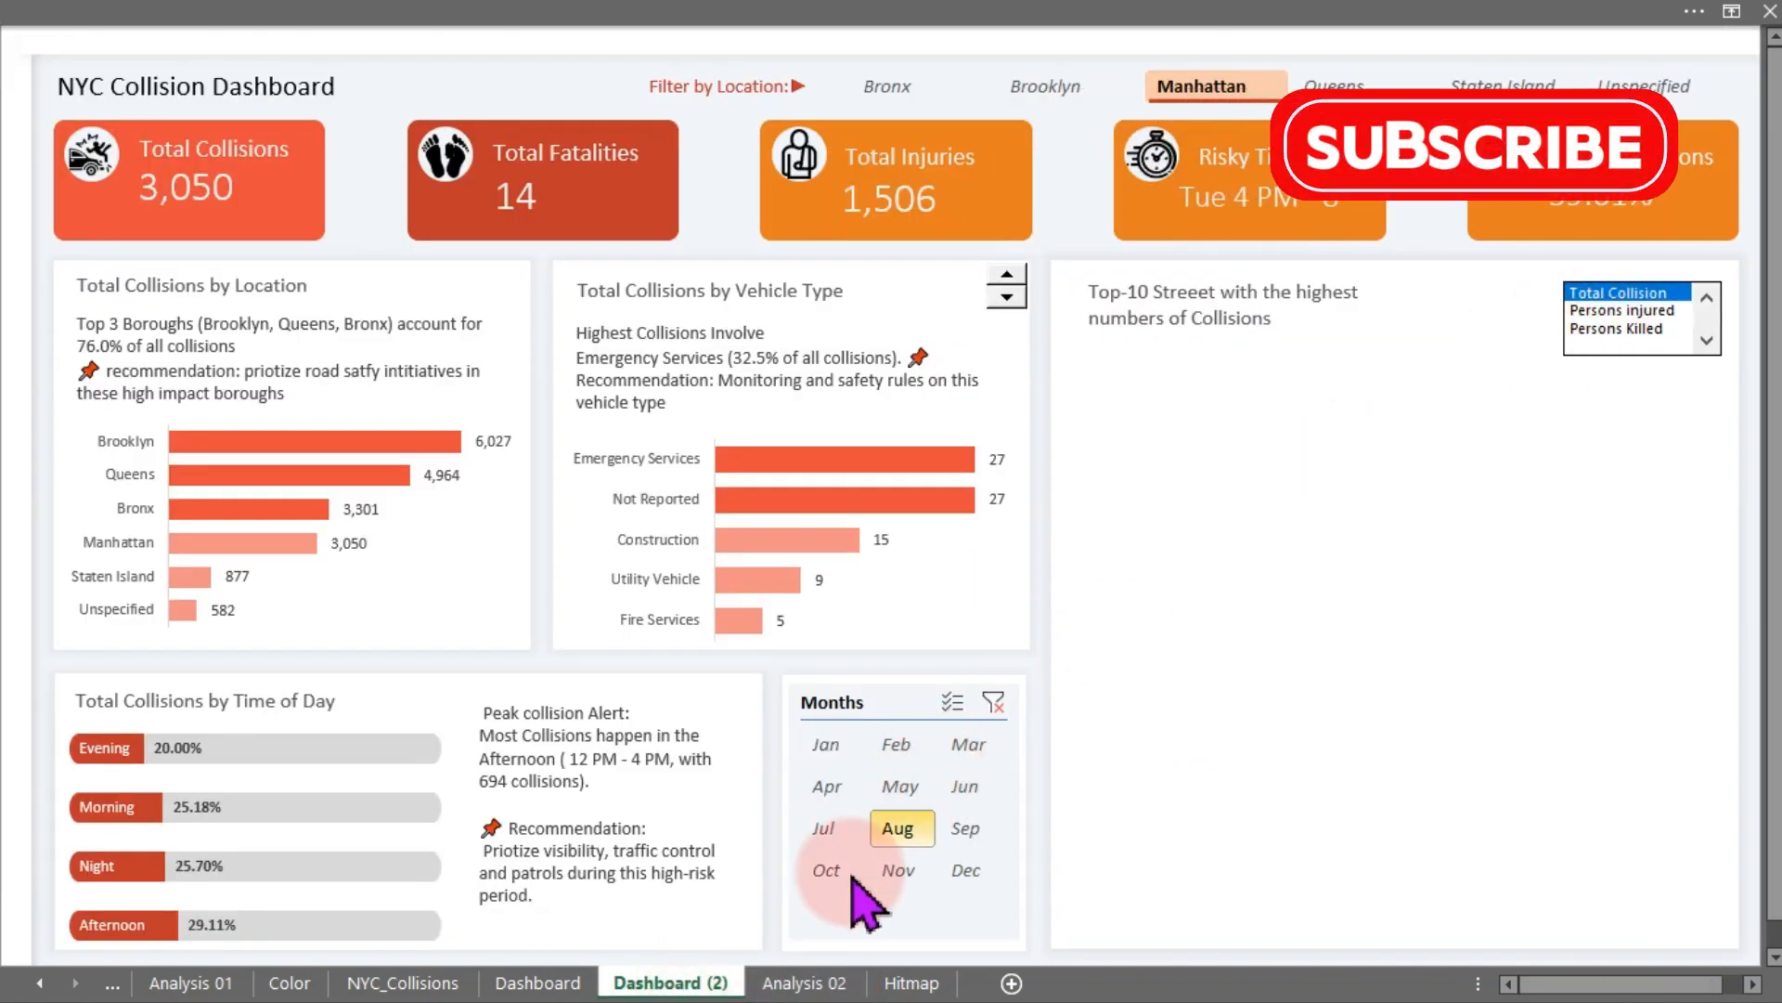
left_click(804, 982)
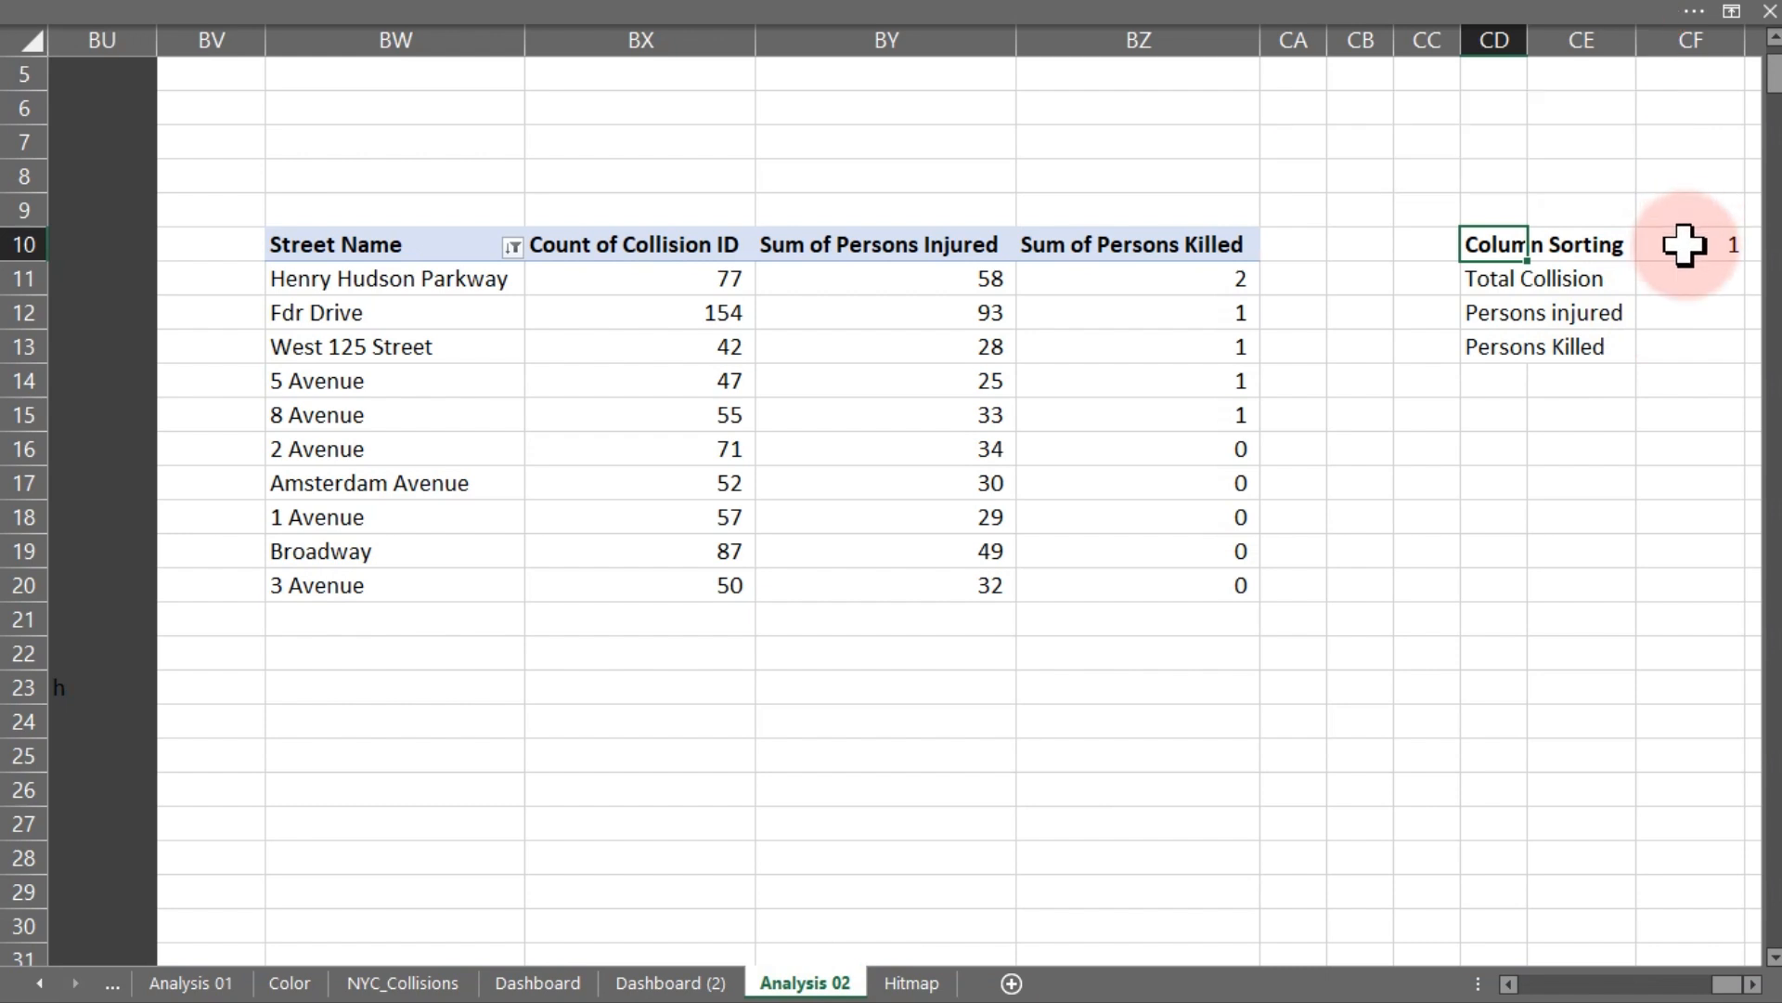
- Enter the bold title Dynamic sorted Table in cell BW23 below the pivot
left_click(363, 679)
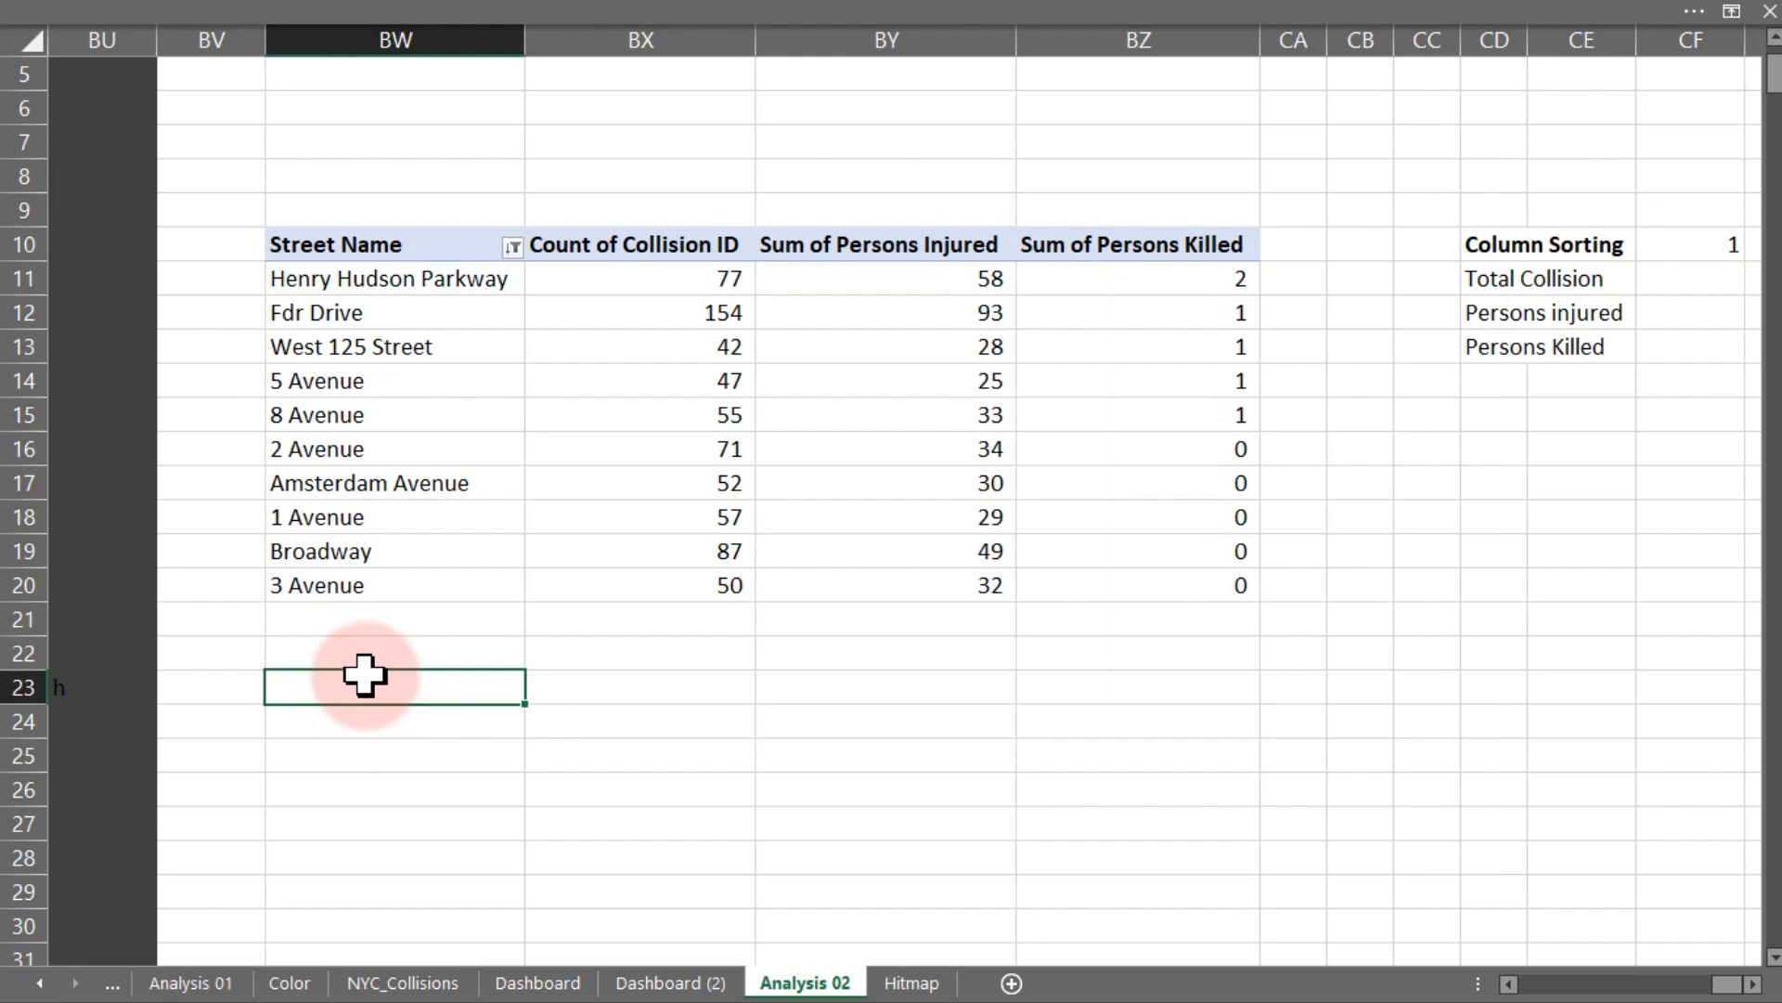
type("Sorted Ta")
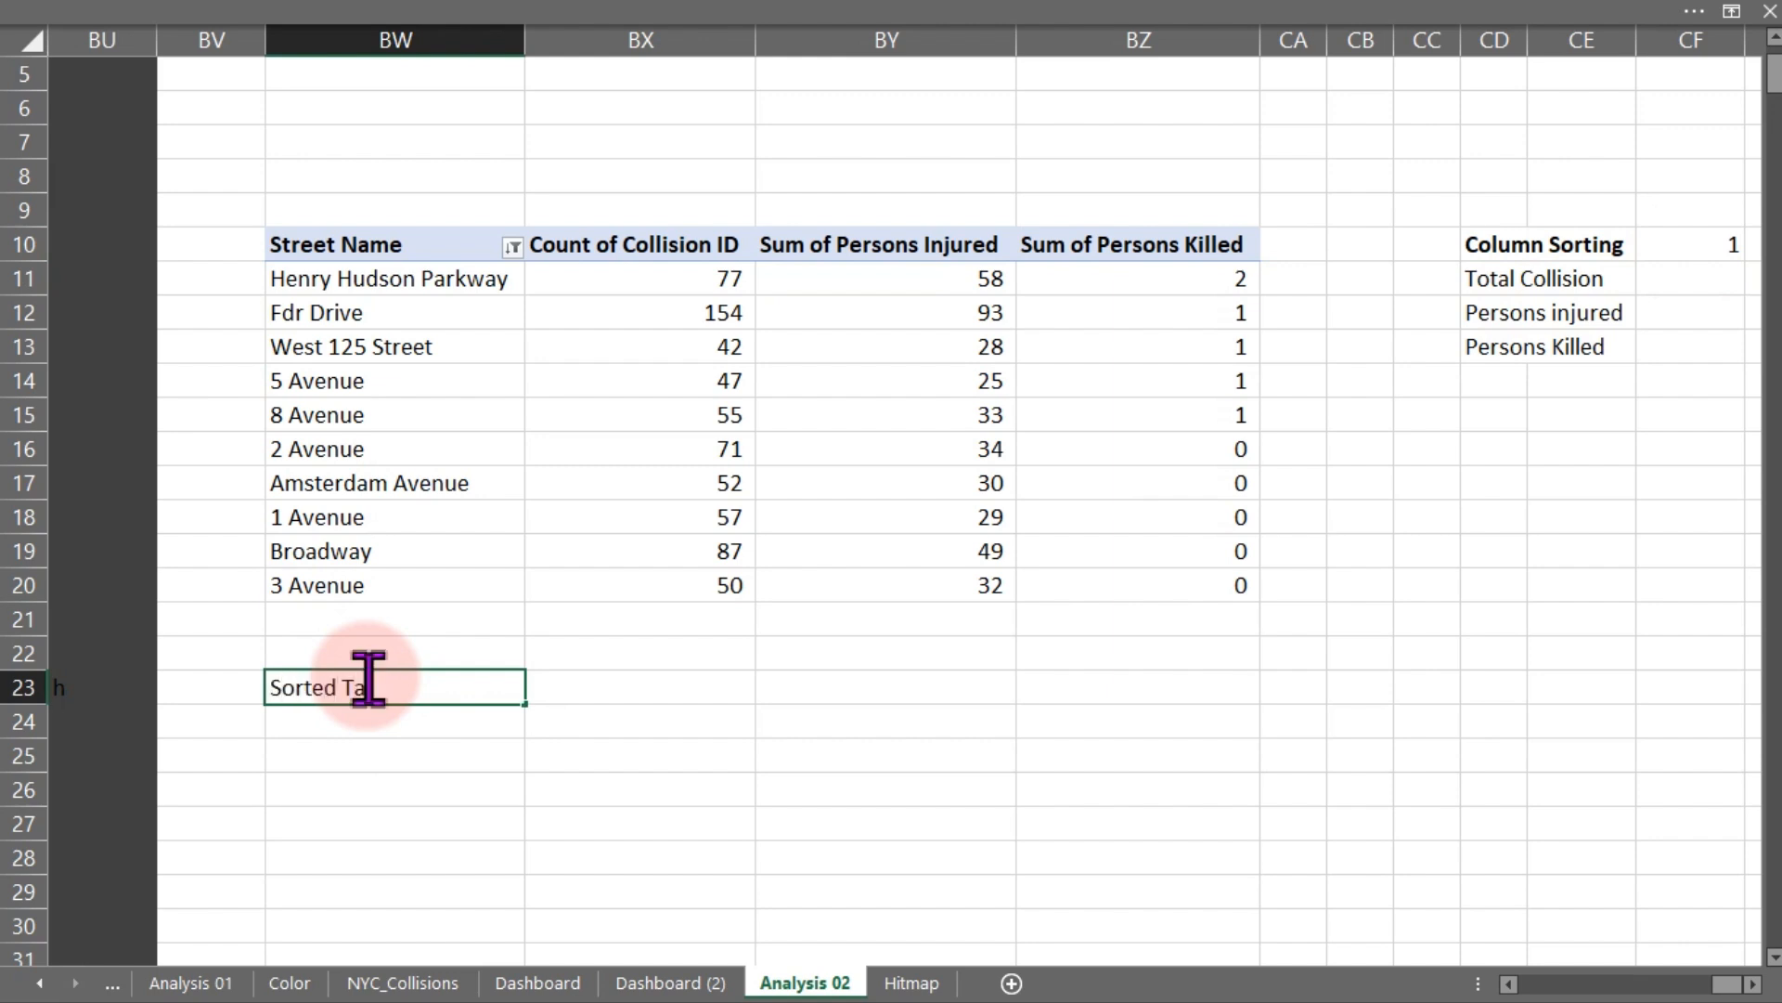
key("BackSpace")
key("BackSpace")
key("BackSpace")
key("BackSpace")
type("Du")
type("nam")
type("ic Sorted")
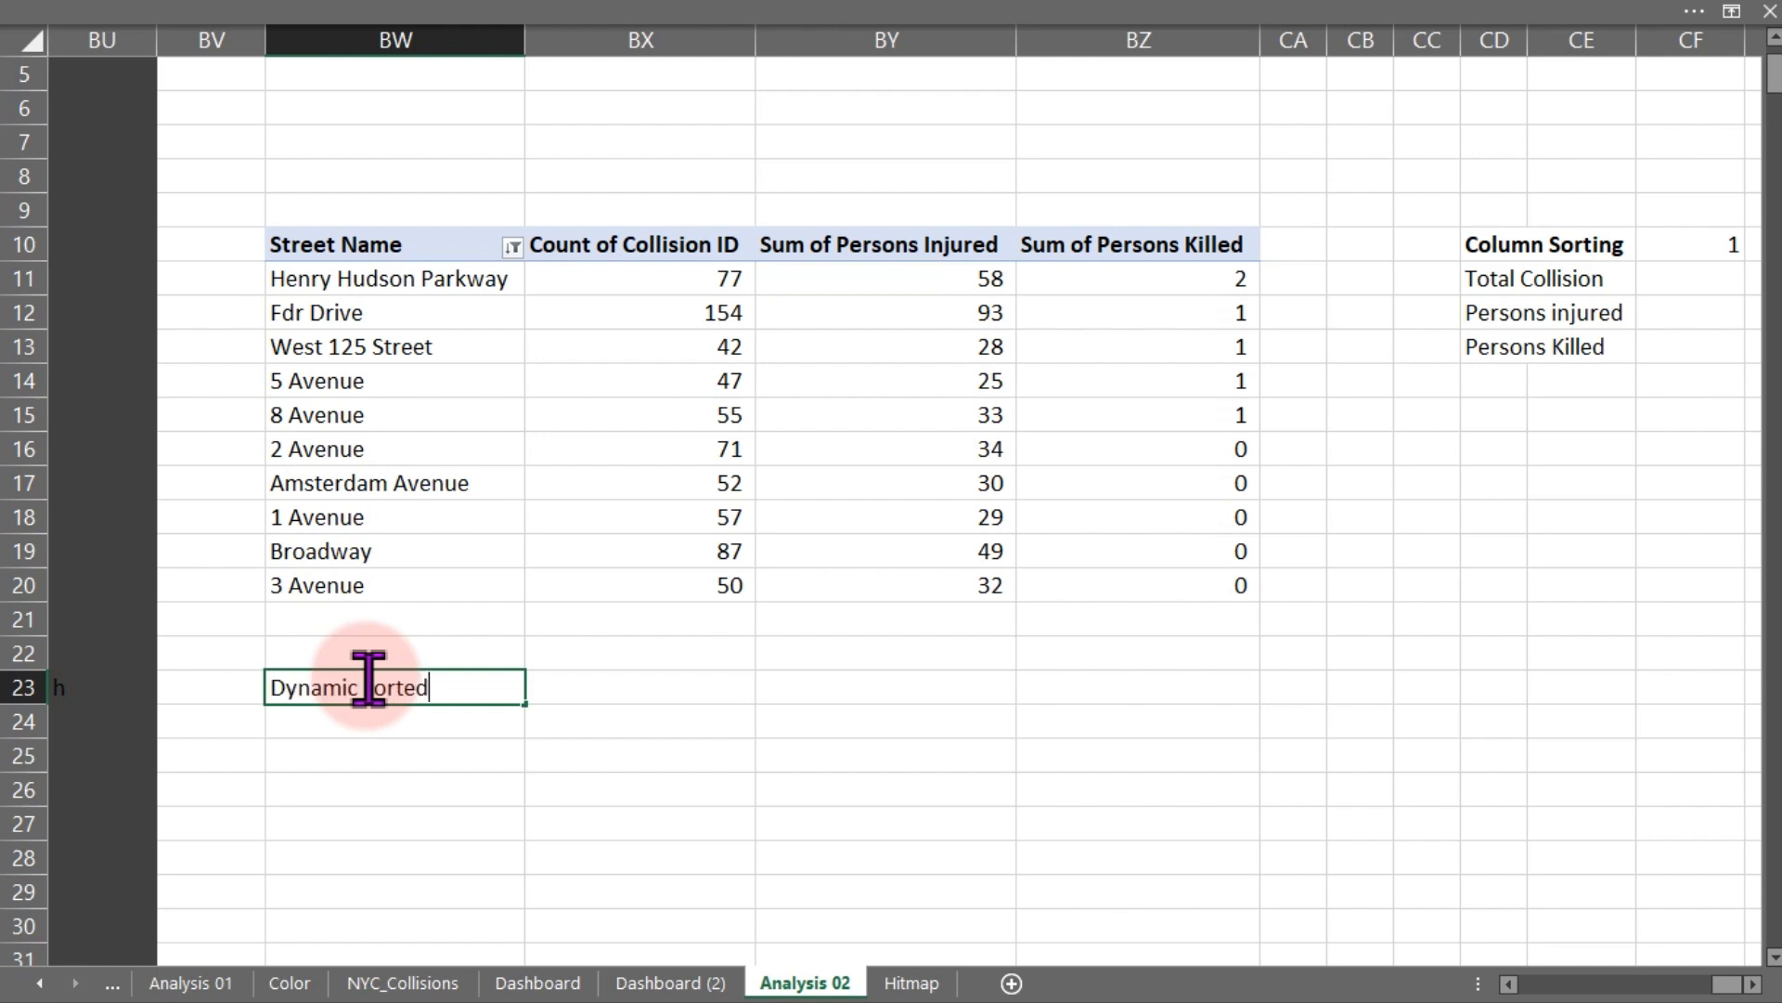
type(" Table")
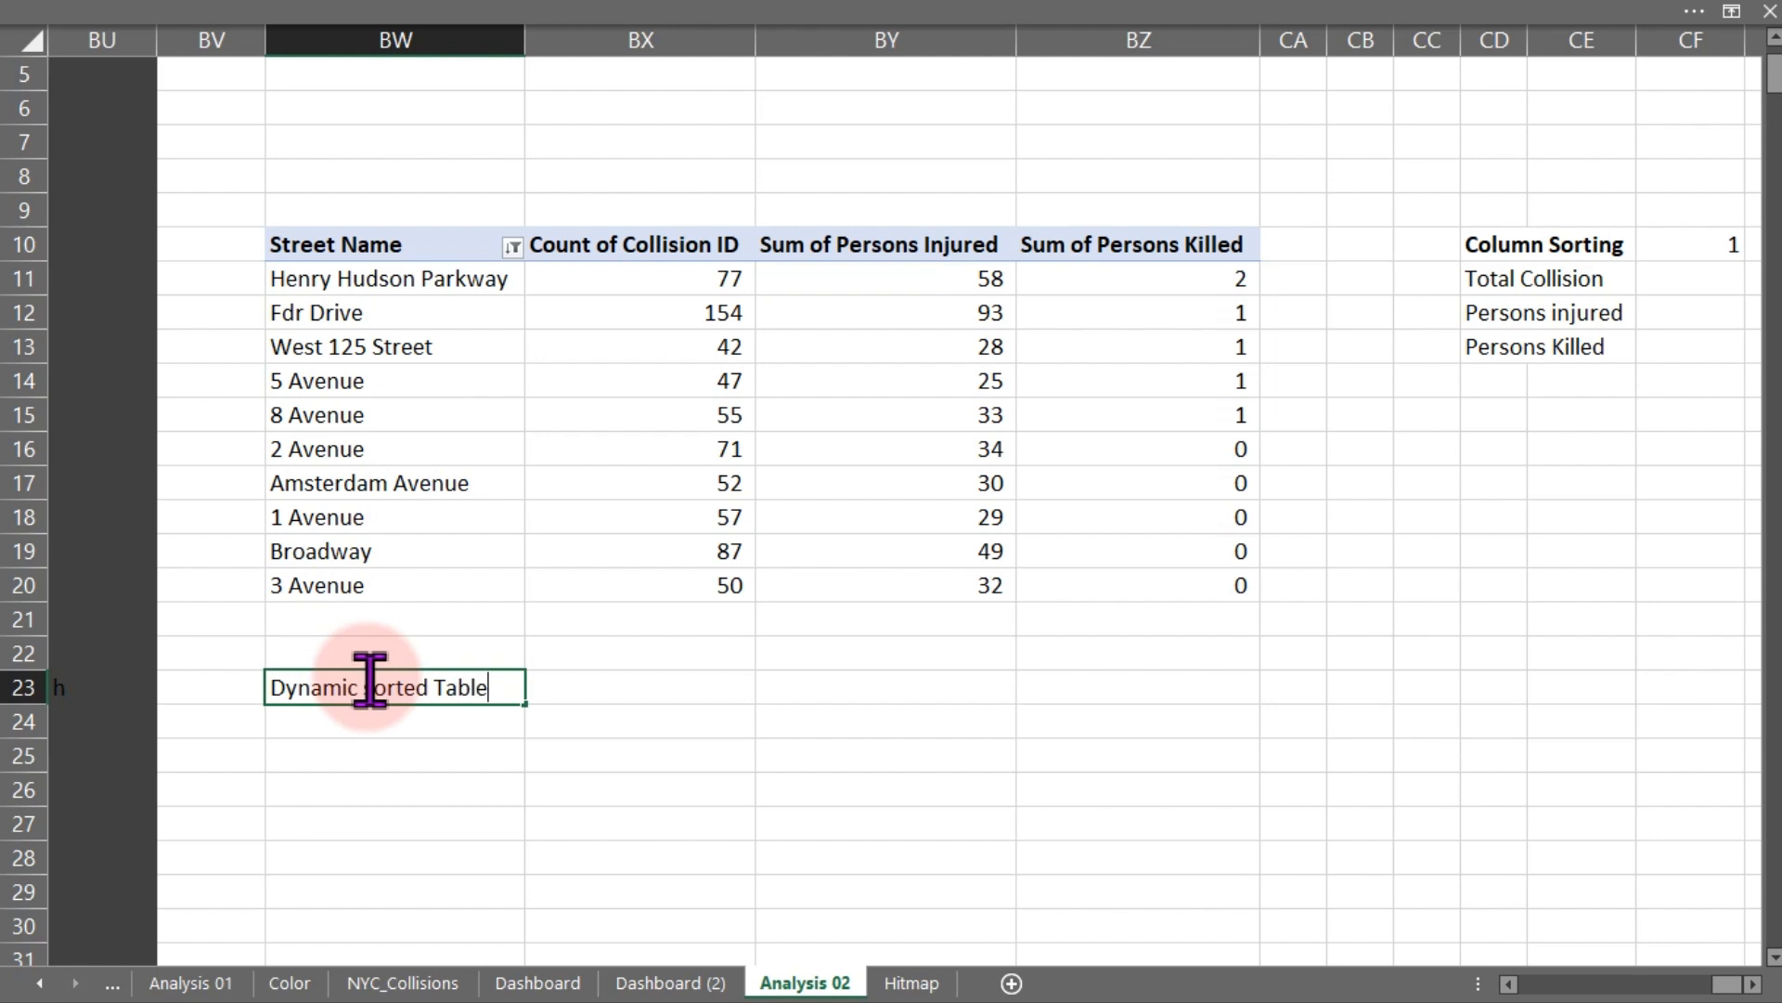
key("Return")
left_click(366, 675)
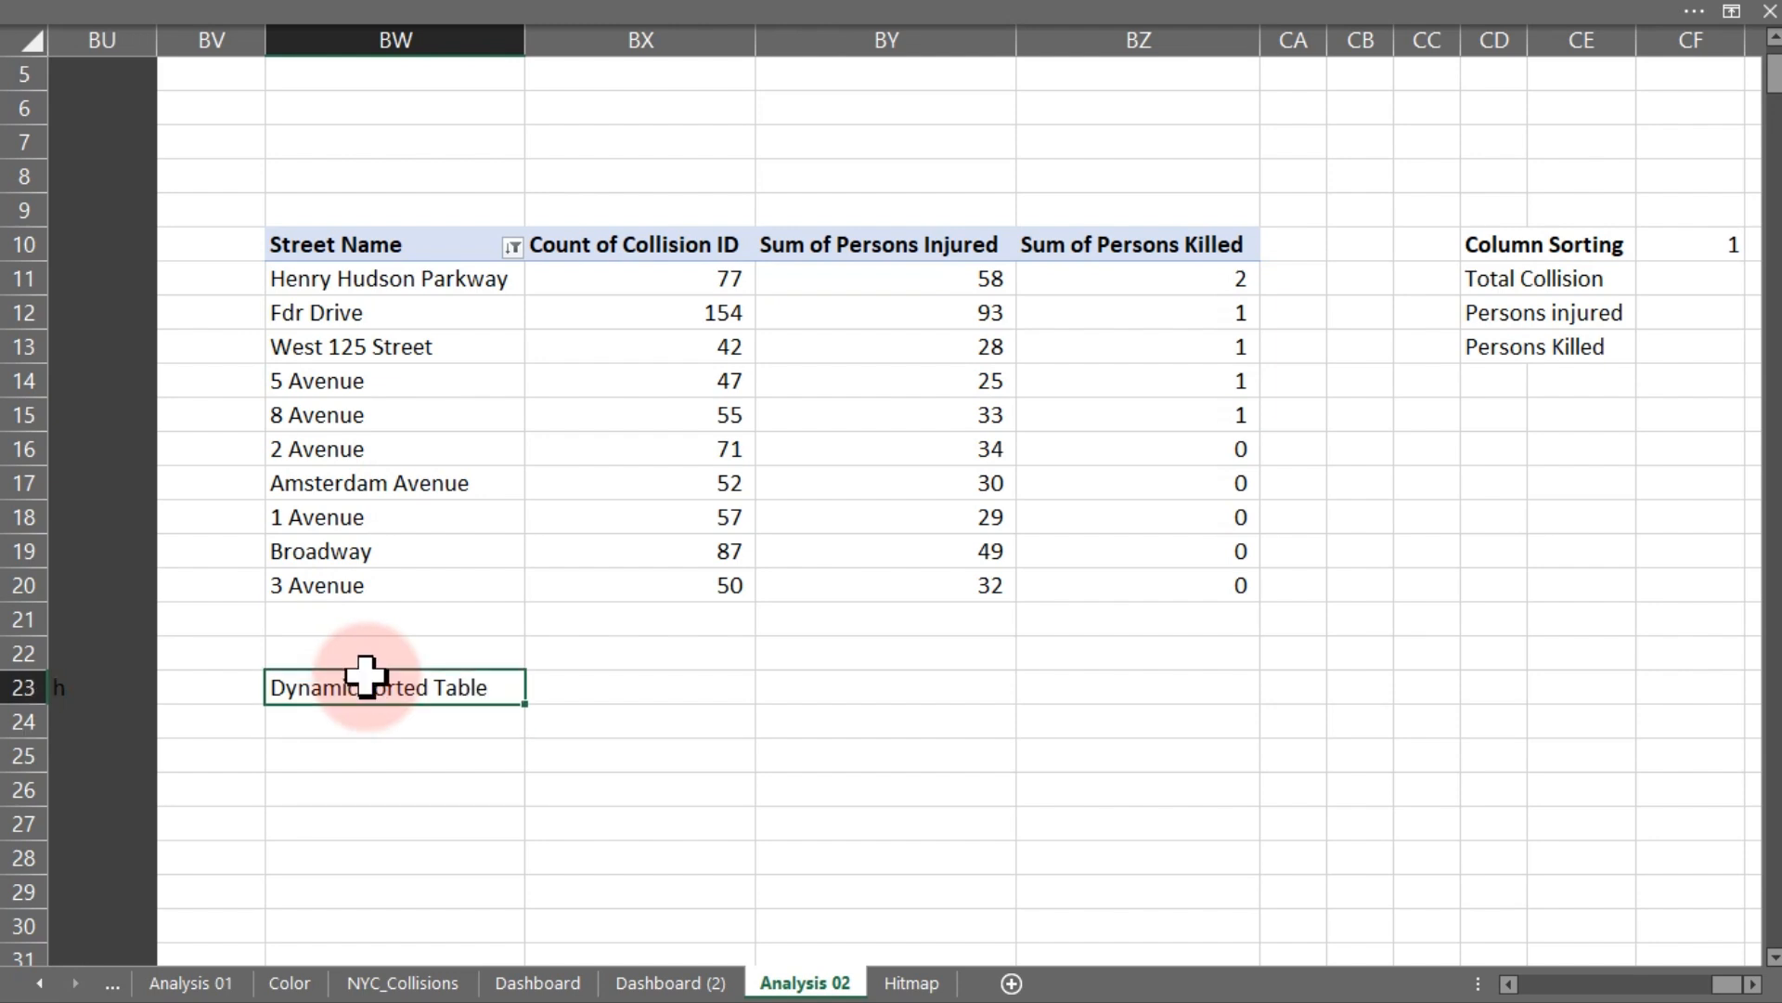
key("ctrl+b")
- Reference the pivot's header row BW10:BZ10 from cell BW24 to copy the headers under the title
key("Down")
key("Down")
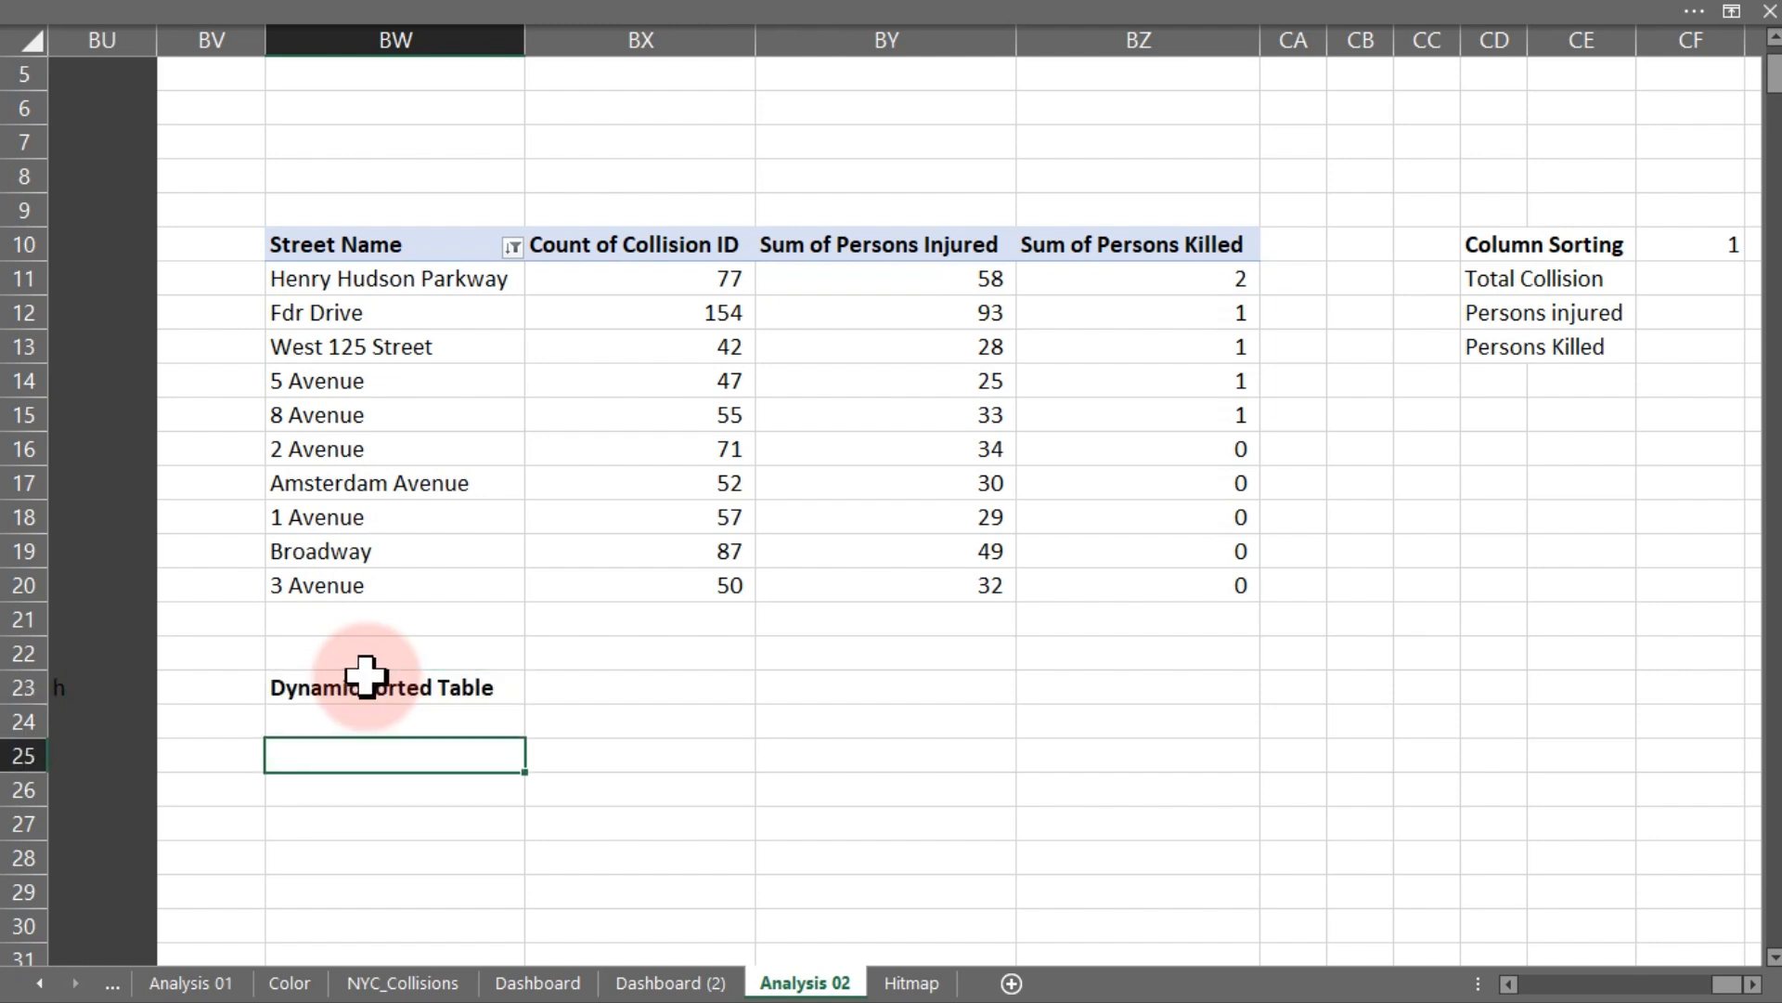
key("Up")
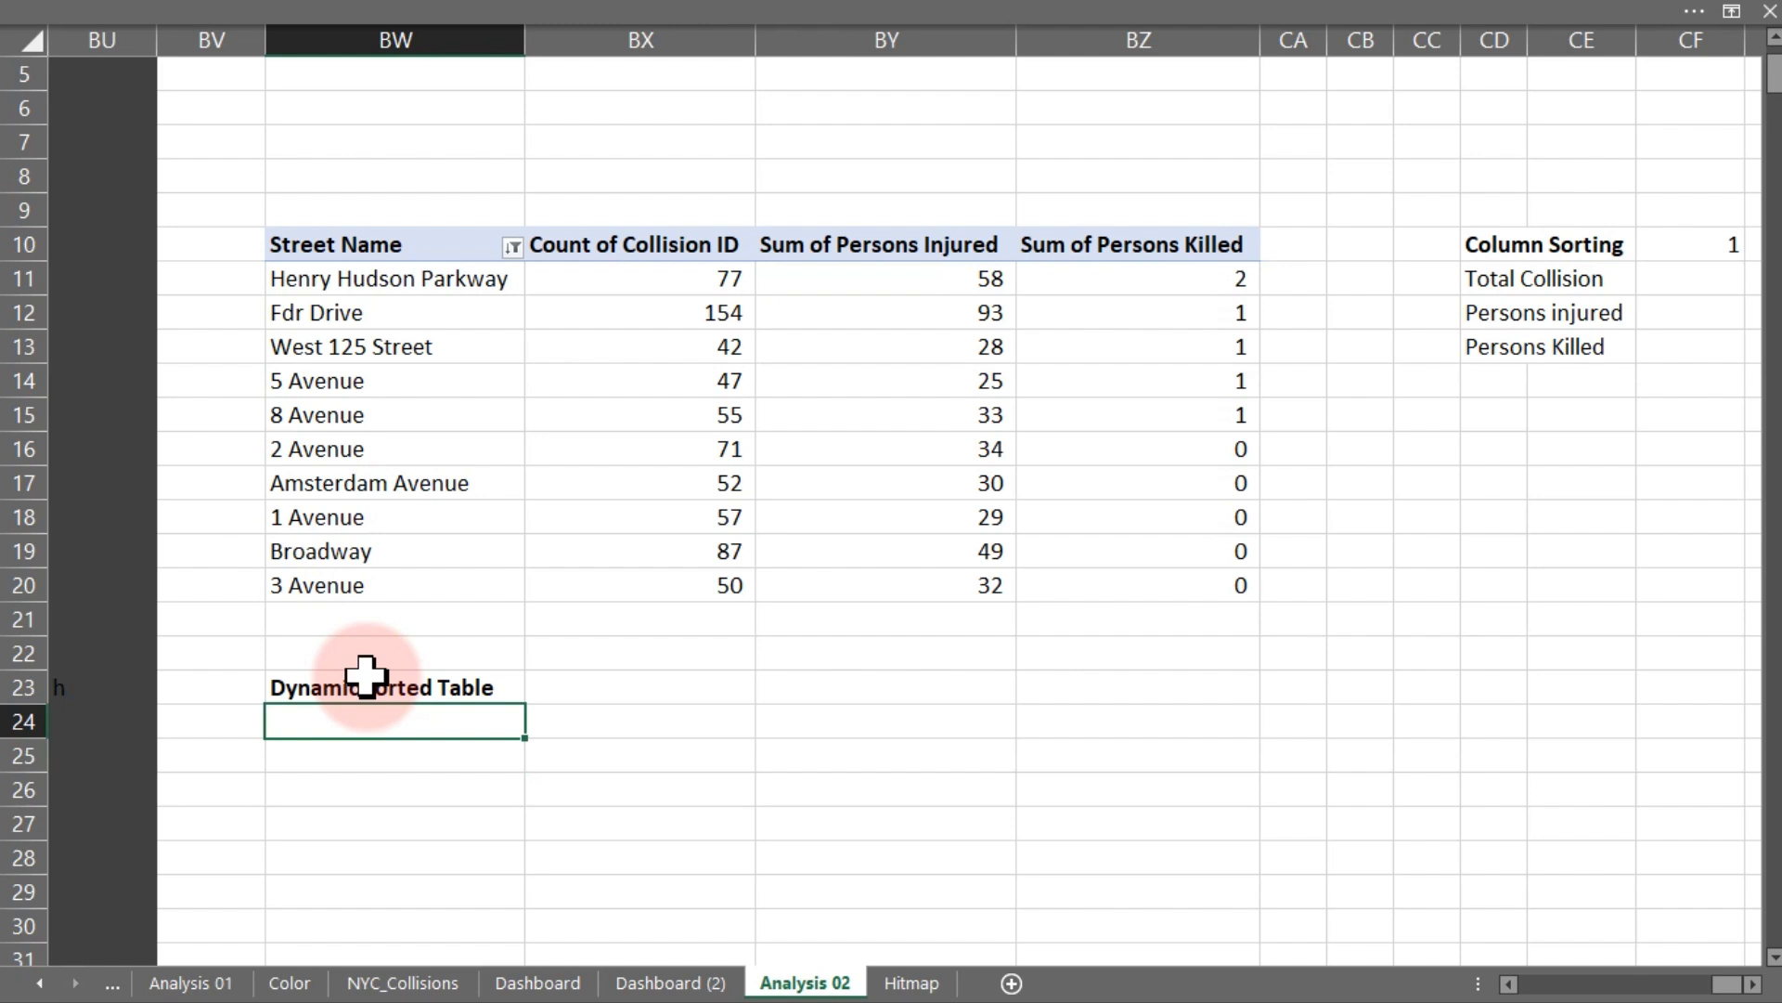
type("=")
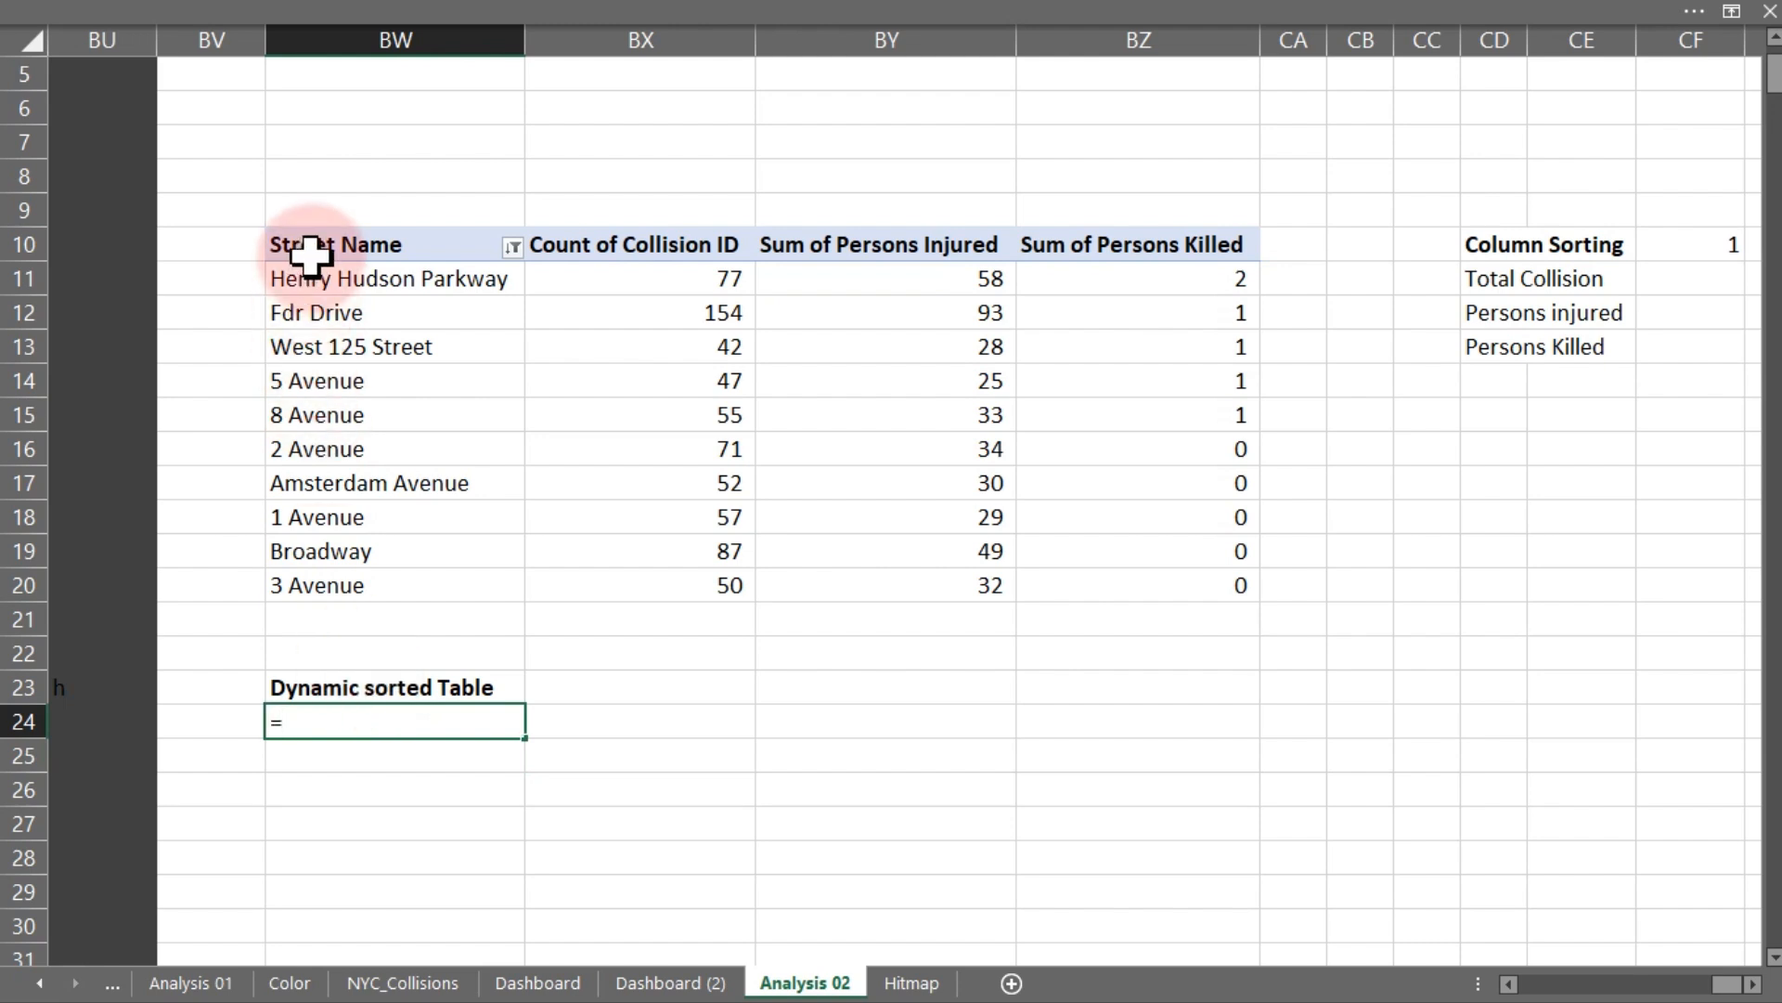
left_click_drag(311, 243, 1192, 246)
key("Return")
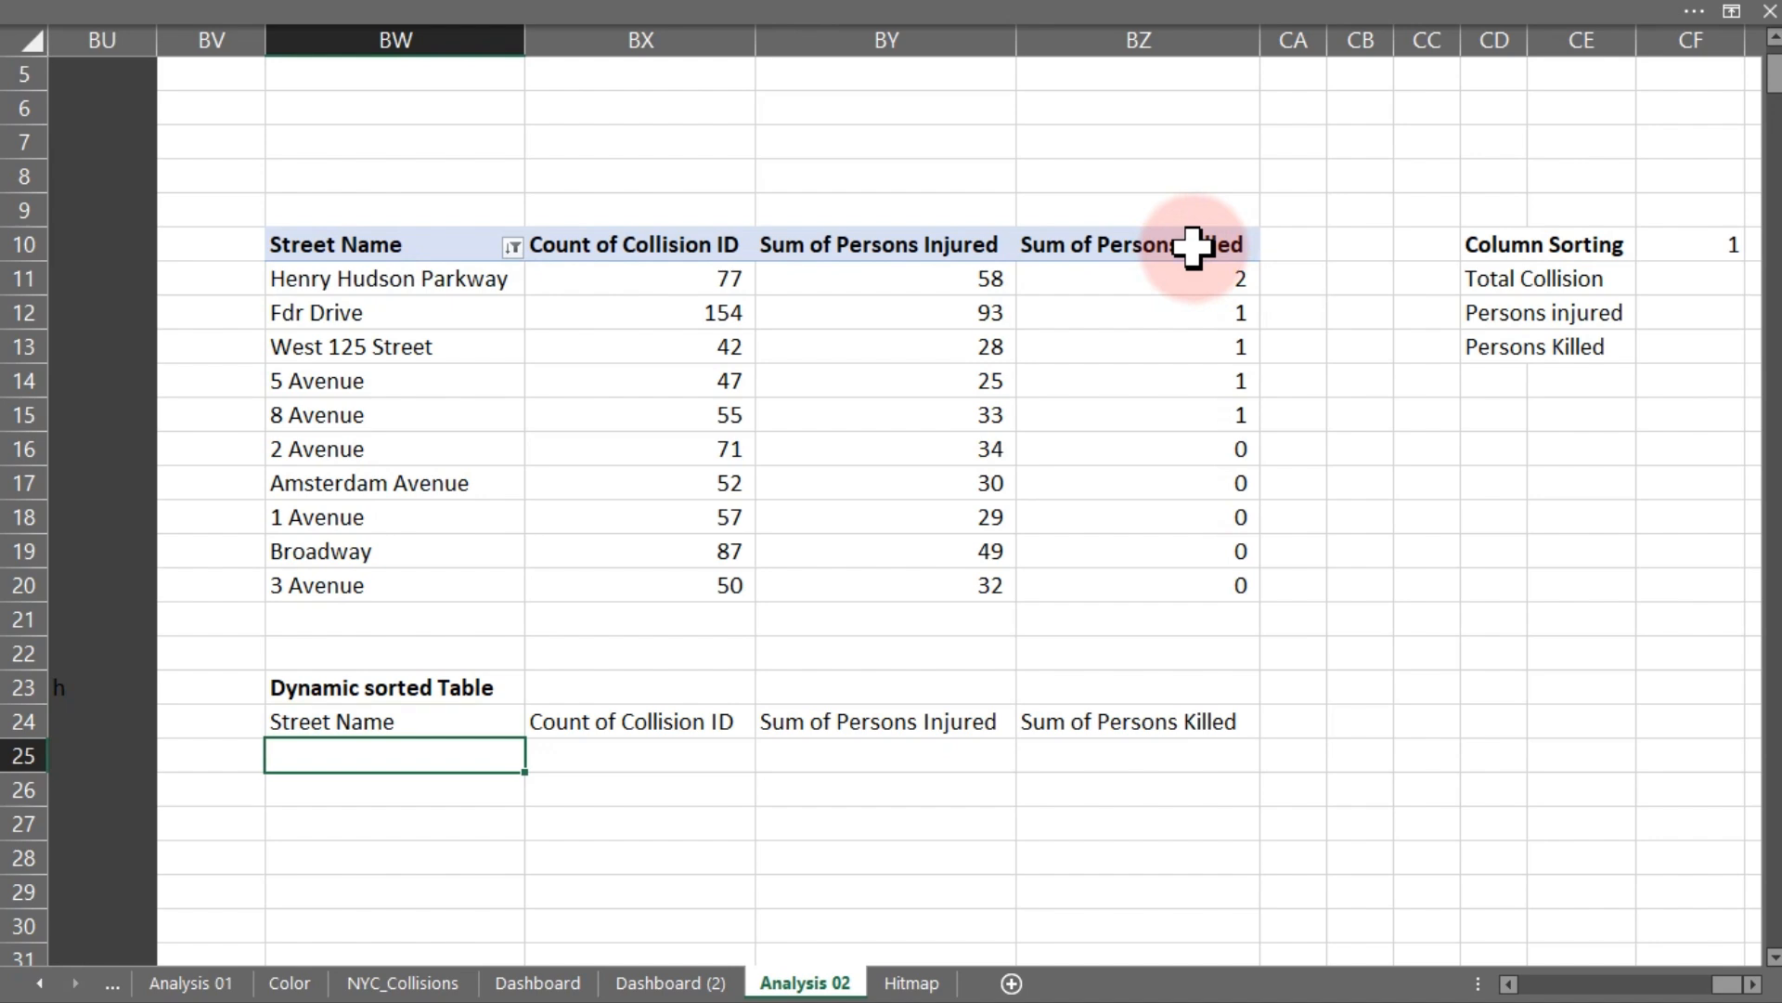
- Rename the Count of Collision ID value field to Total Collisions
double_click(575, 243)
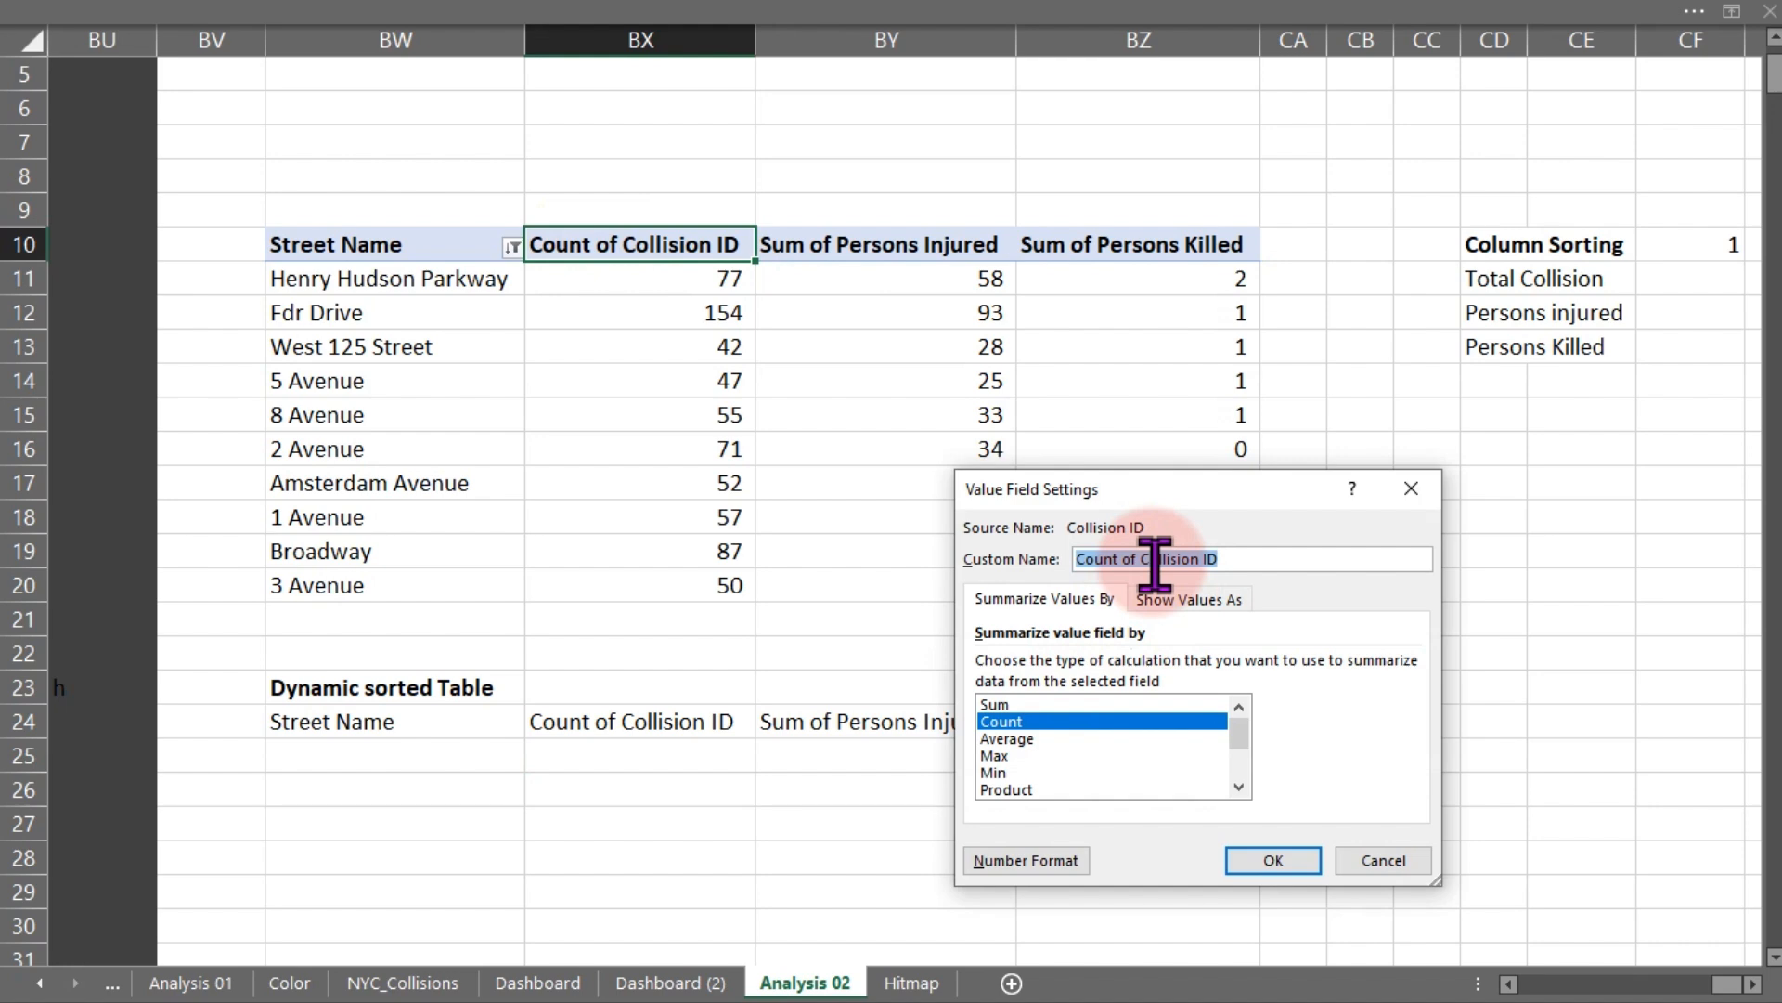
type("Total")
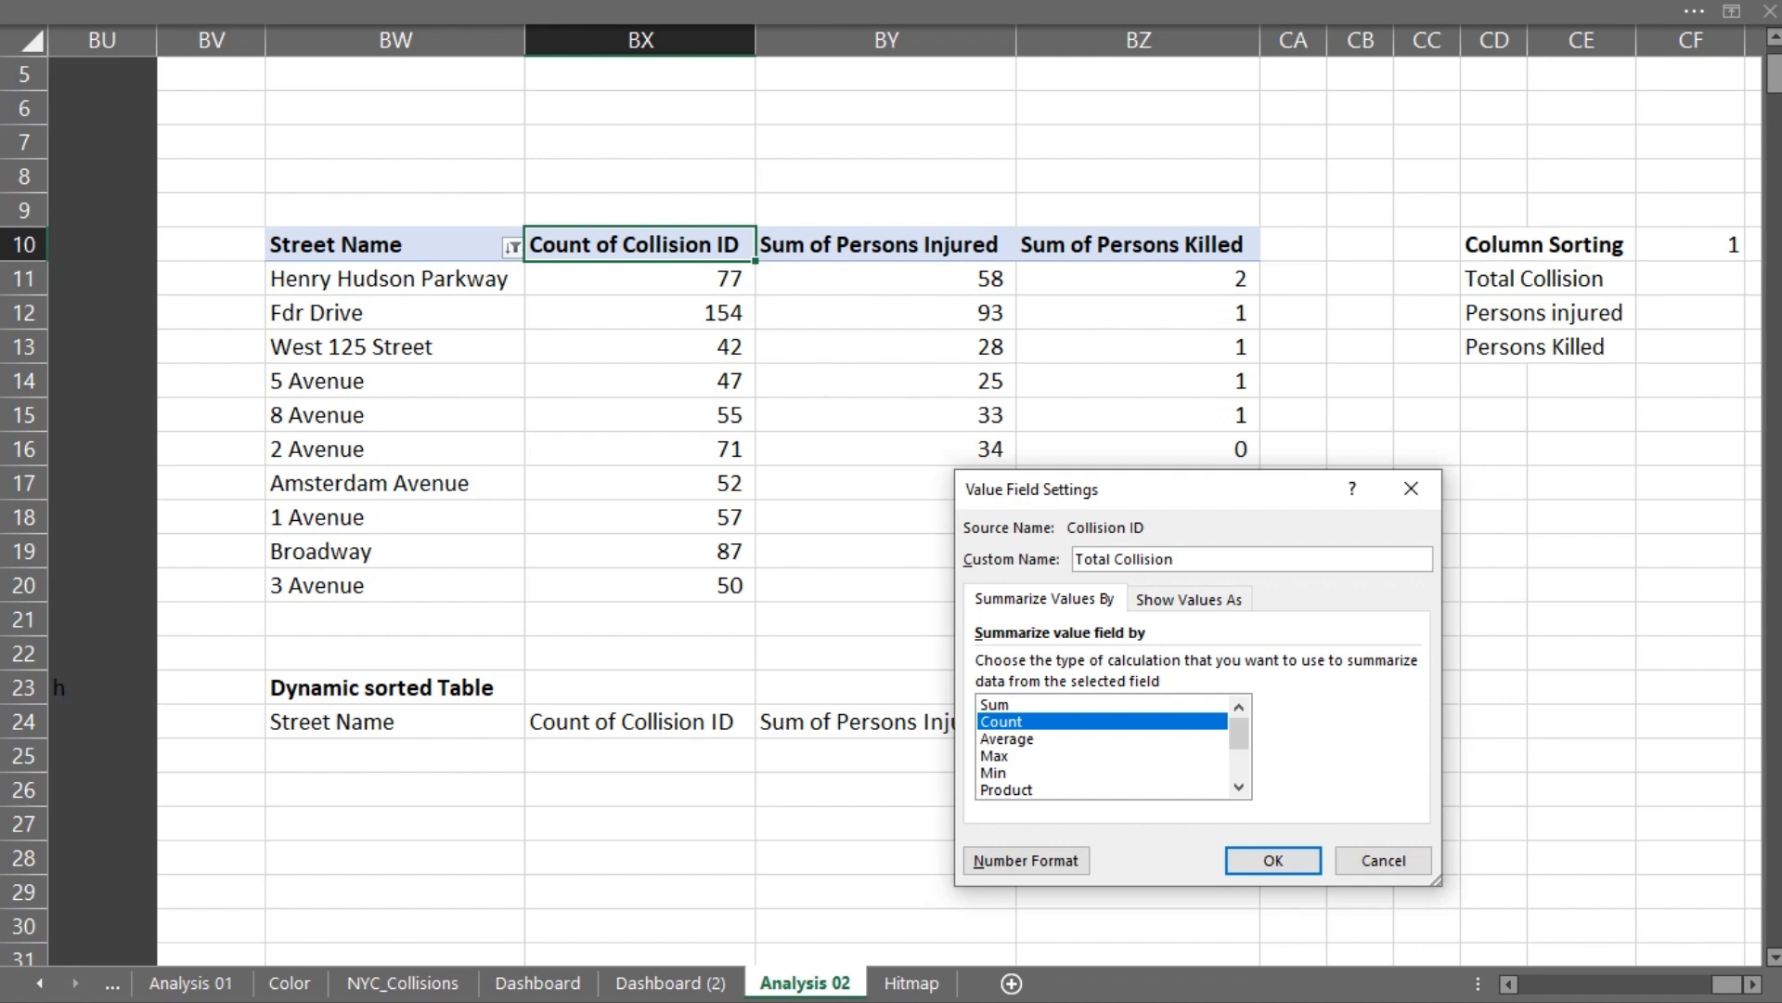
key("Return")
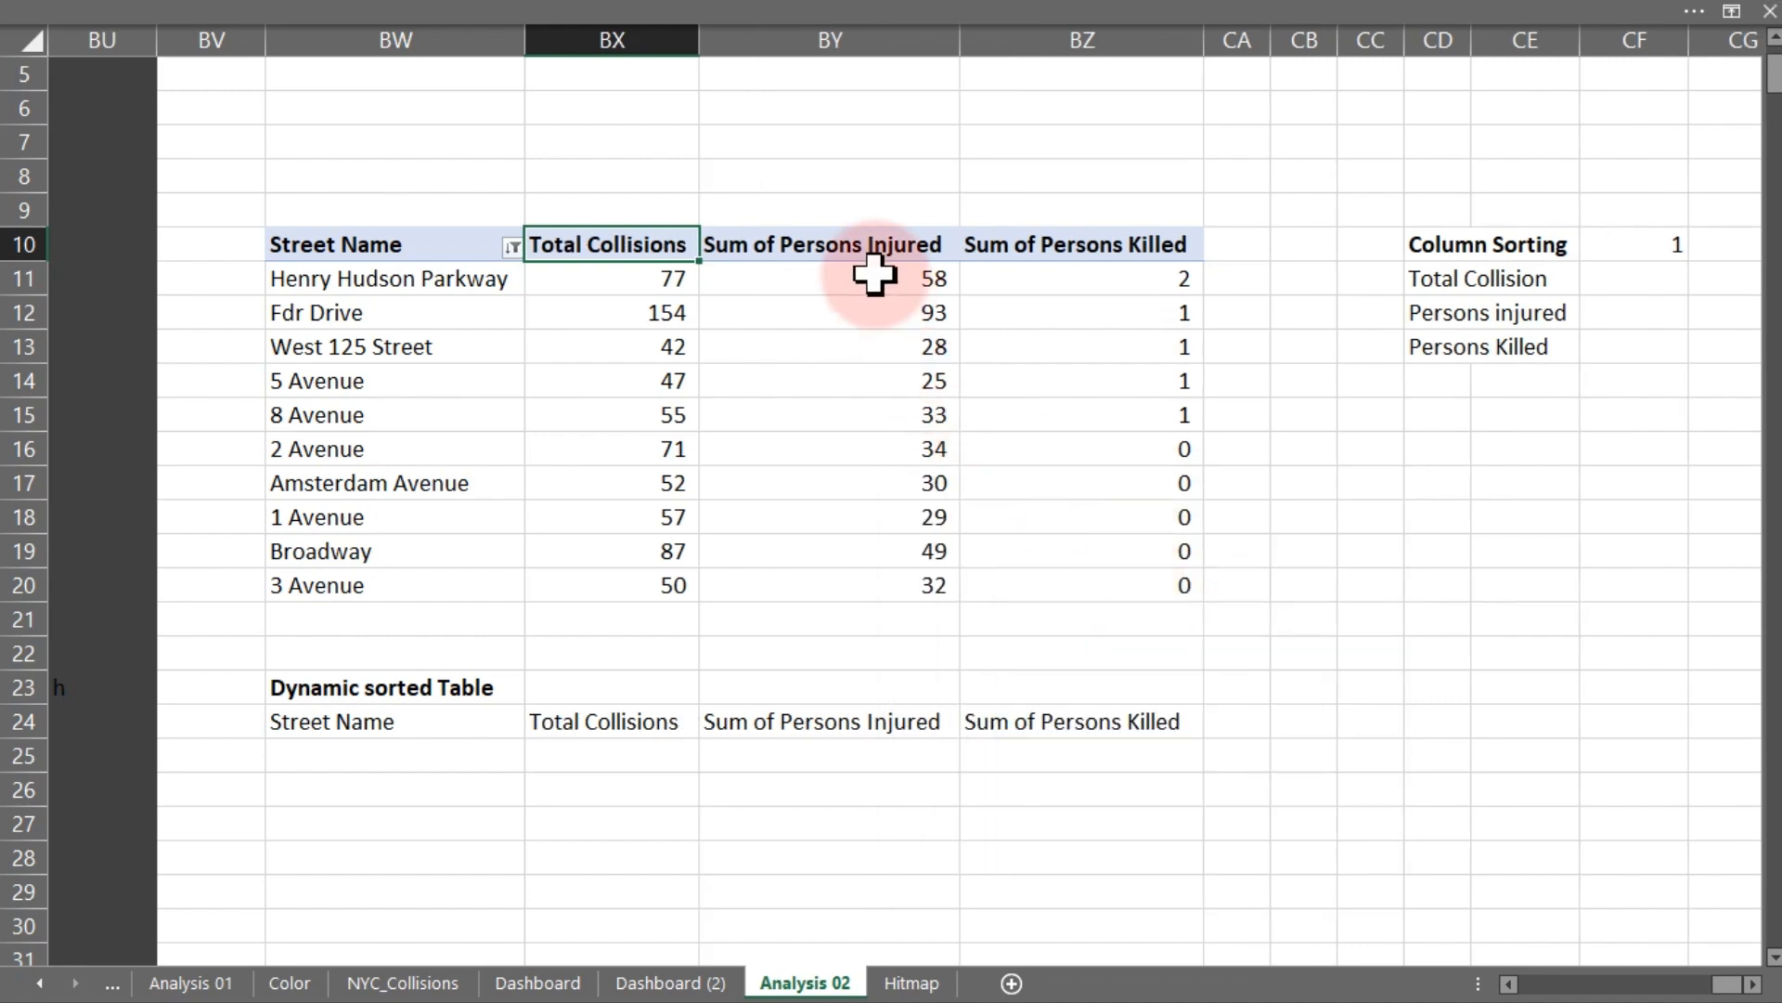
- Remove "Sum of" from the Persons Injured and Persons Killed pivot headers with Replace All, leaving the replacement empty
left_click_drag(803, 244, 1014, 263)
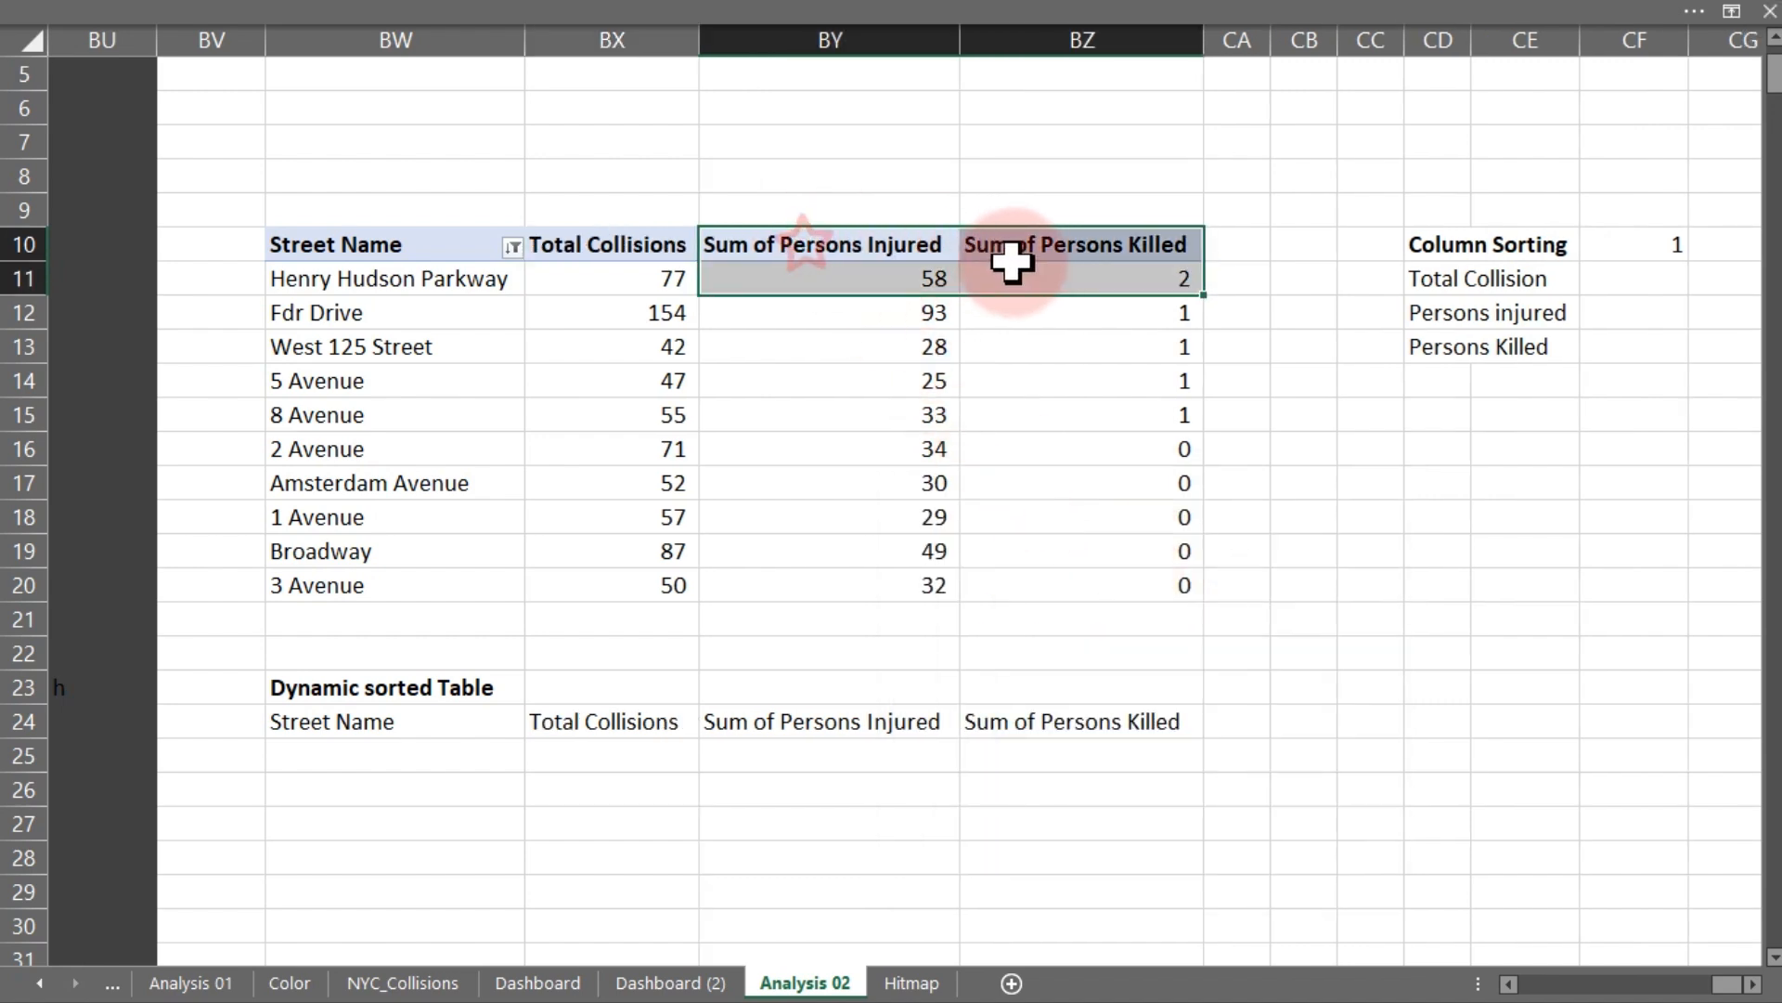
left_click(864, 244)
key("ctrl+h")
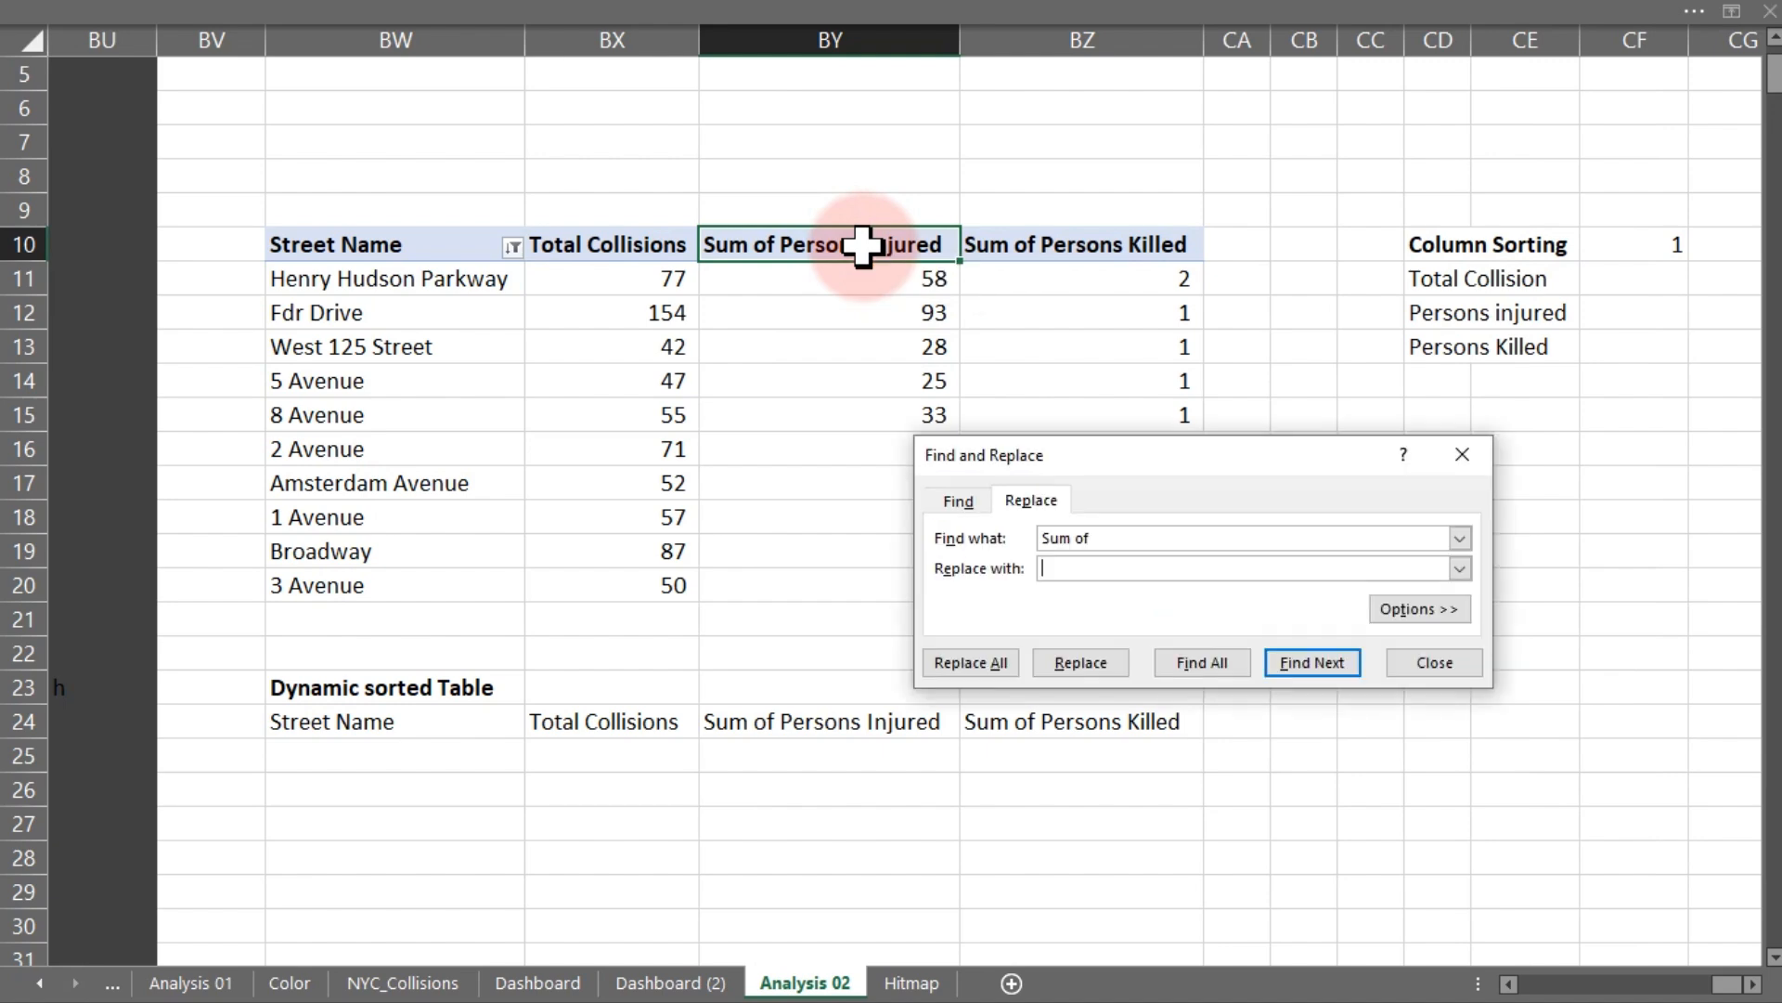
left_click(997, 662)
left_click(911, 582)
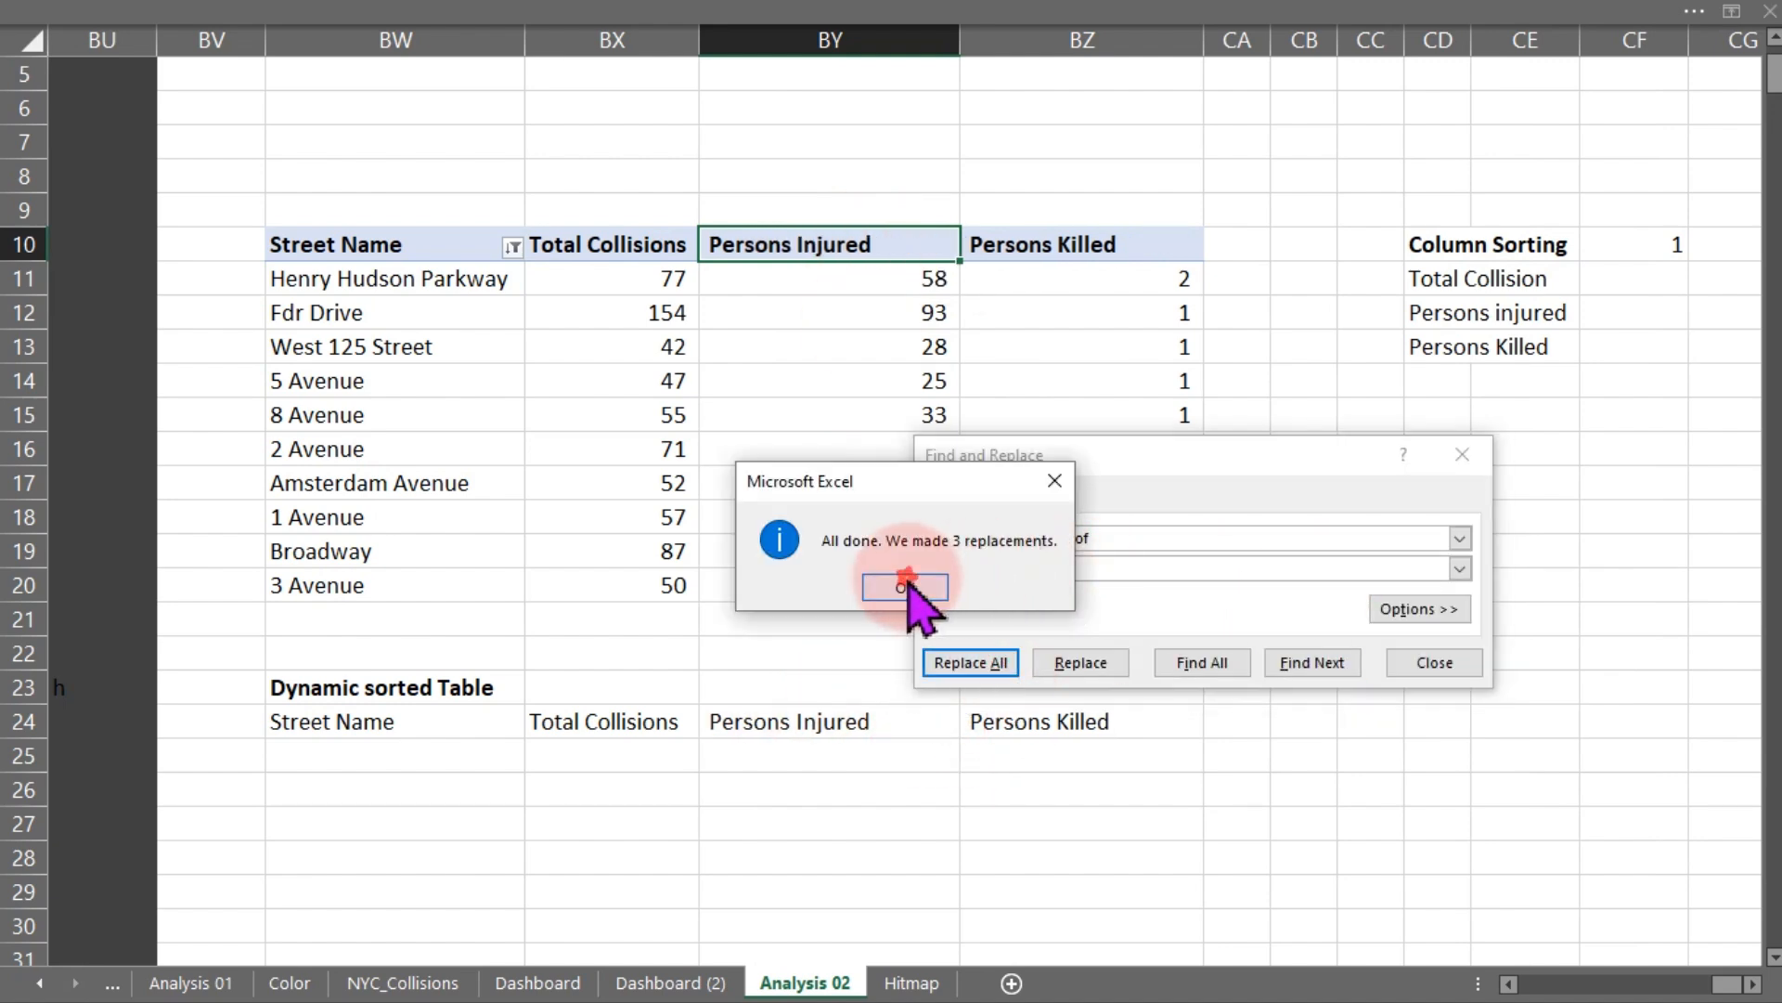
left_click(1463, 454)
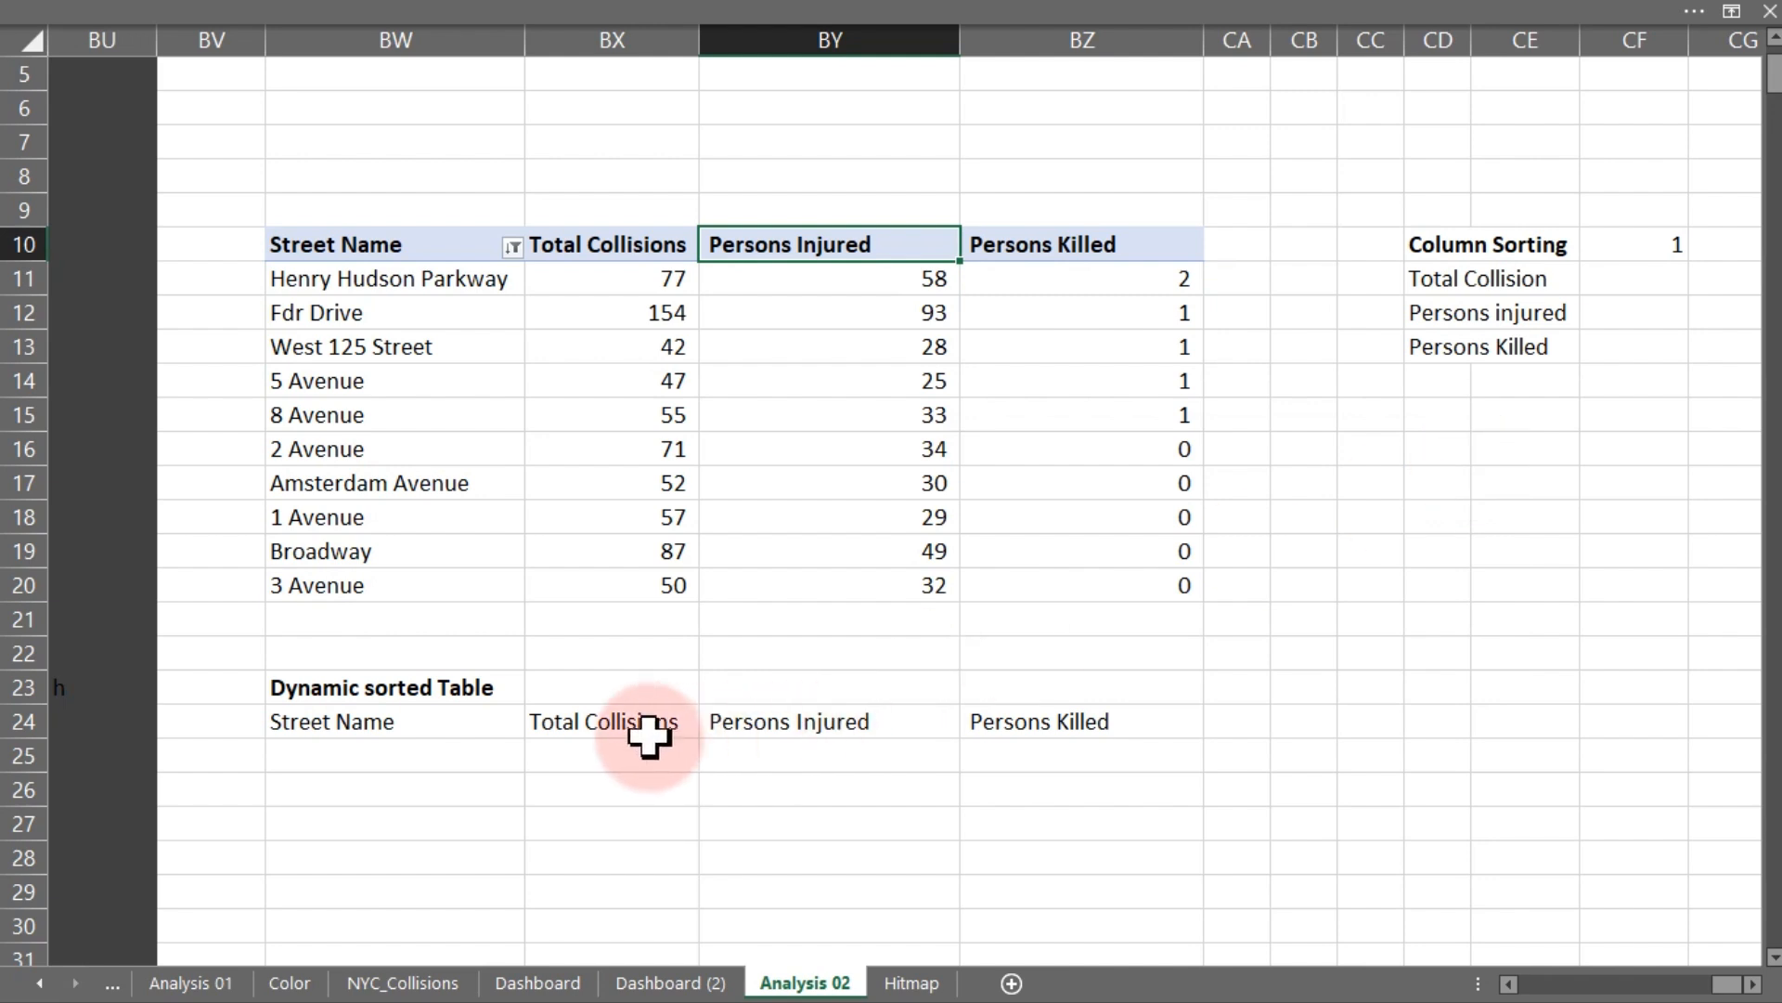
- Bold the copied header row BW24:BZ24 of the dynamic sorted table
left_click_drag(896, 755, 1112, 728)
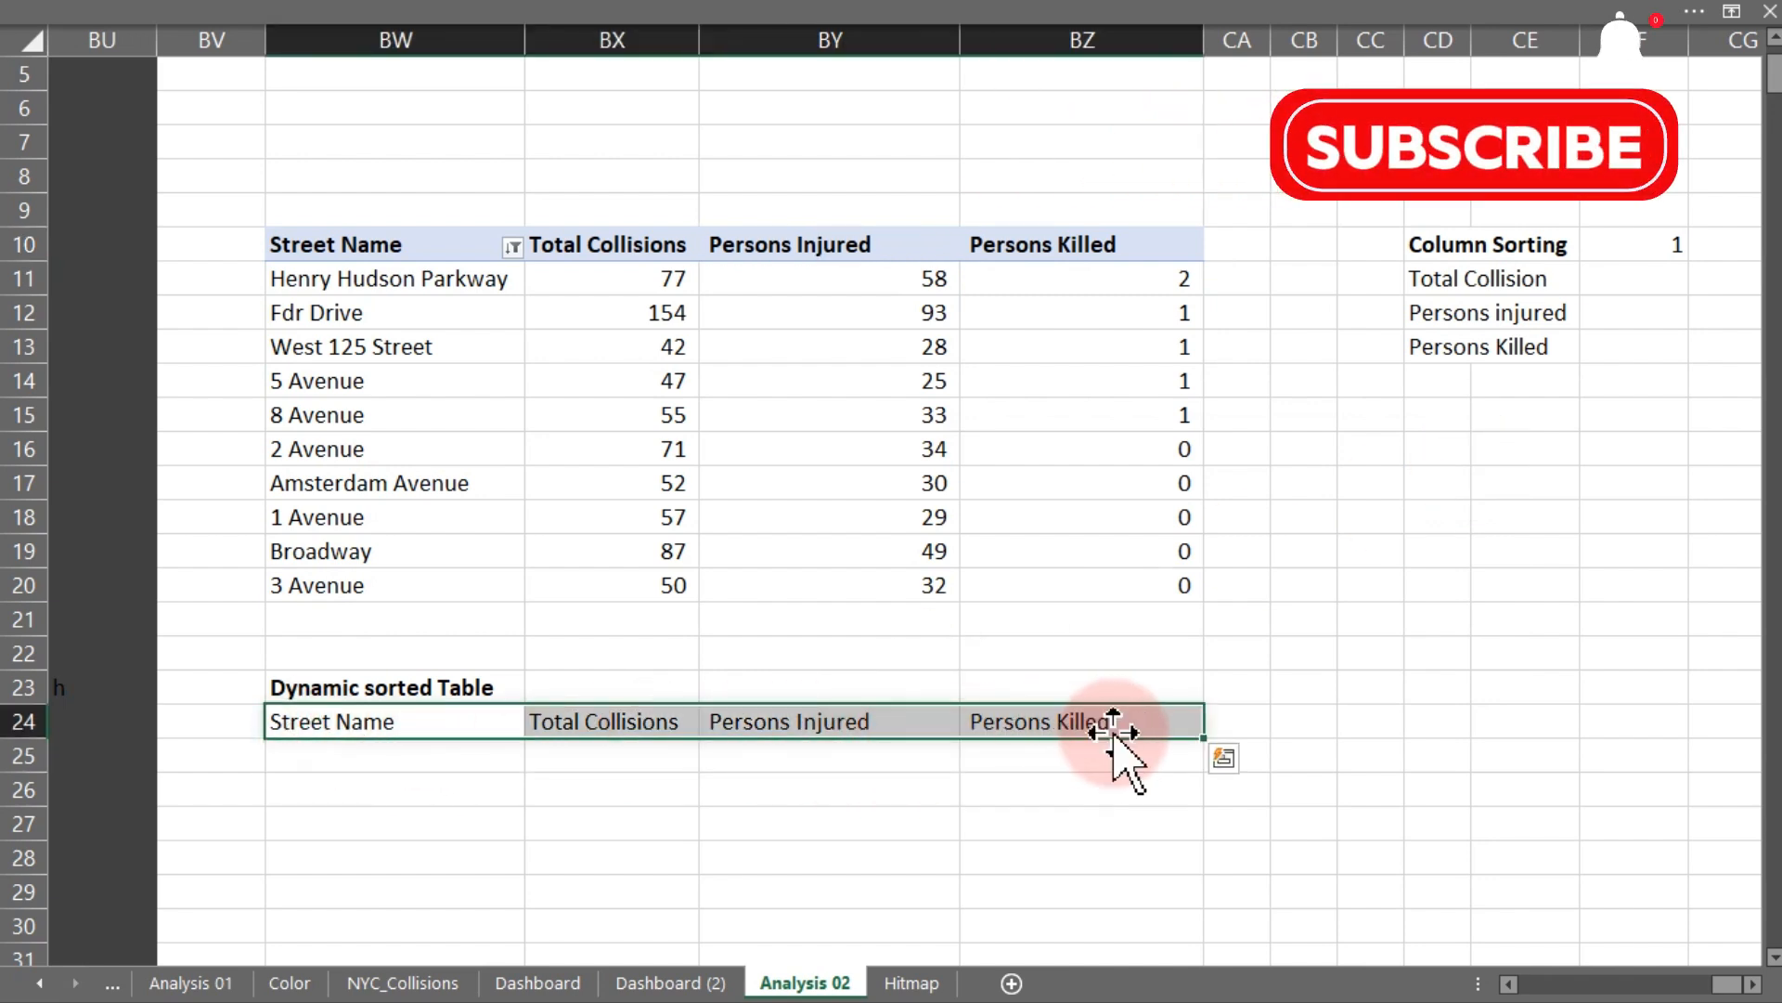
key("ctrl+b")
- In cell BW25, start an IFS formula testing whether $CF$10 equals 1 and open a SORT function for it
left_click(367, 757)
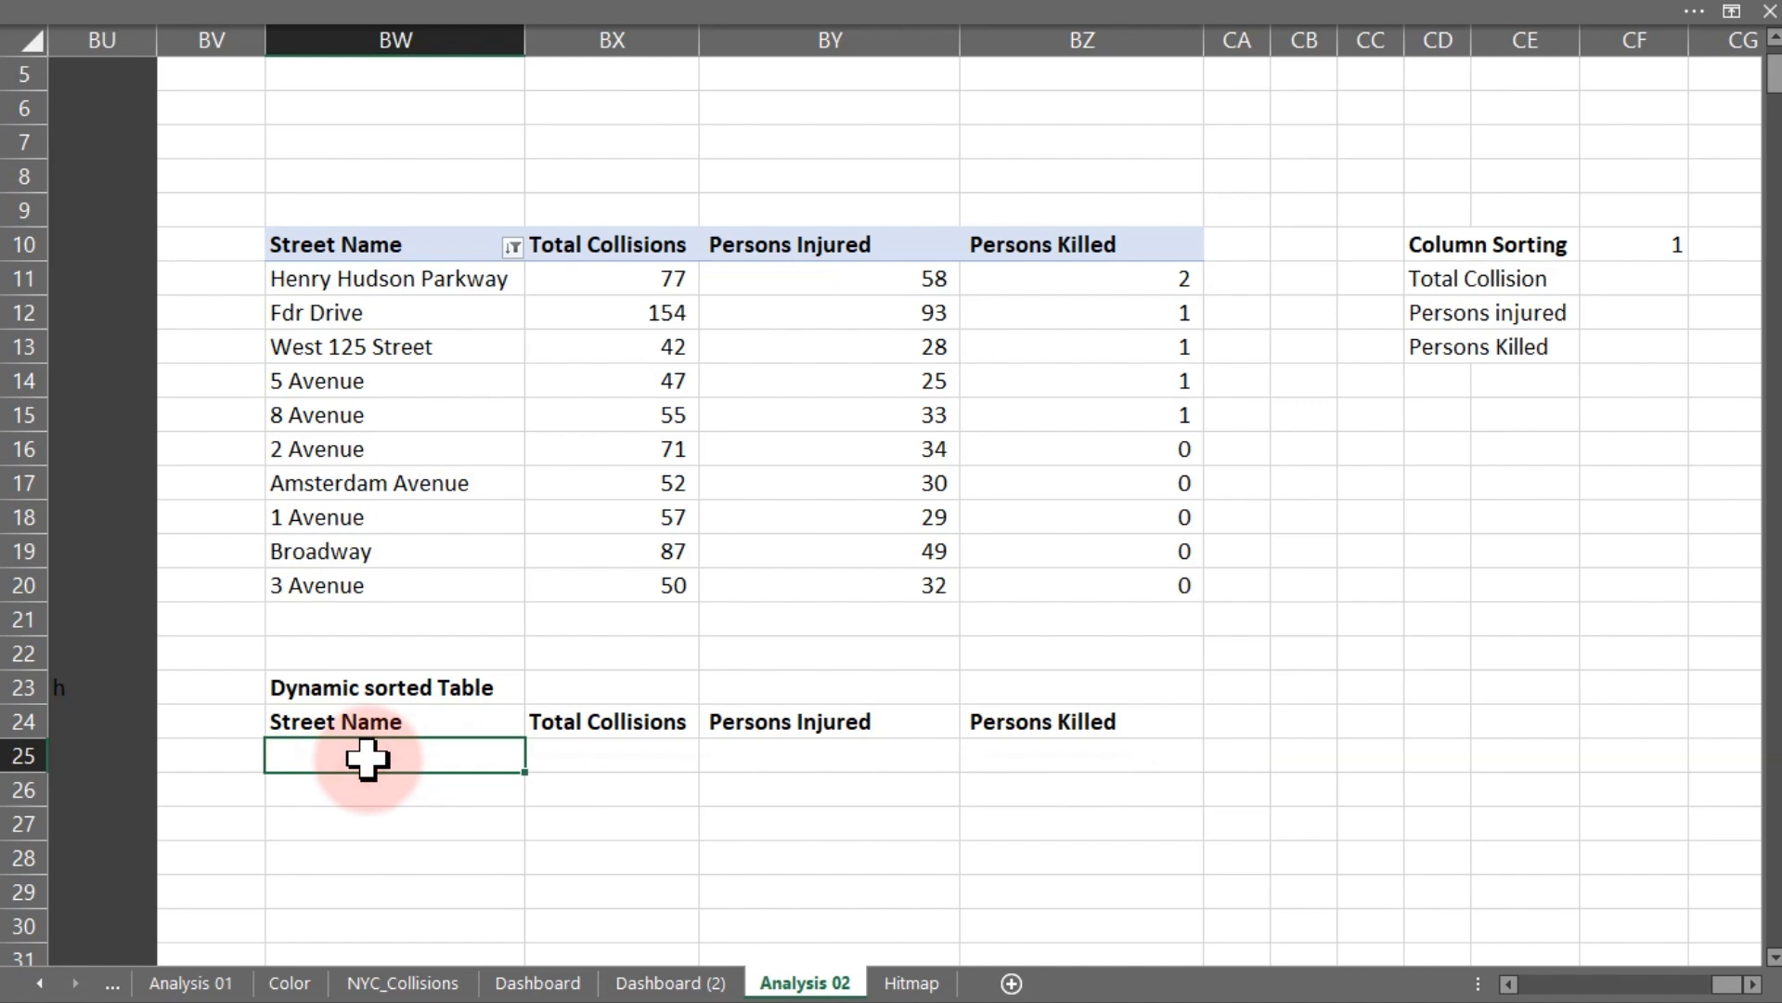
type("=")
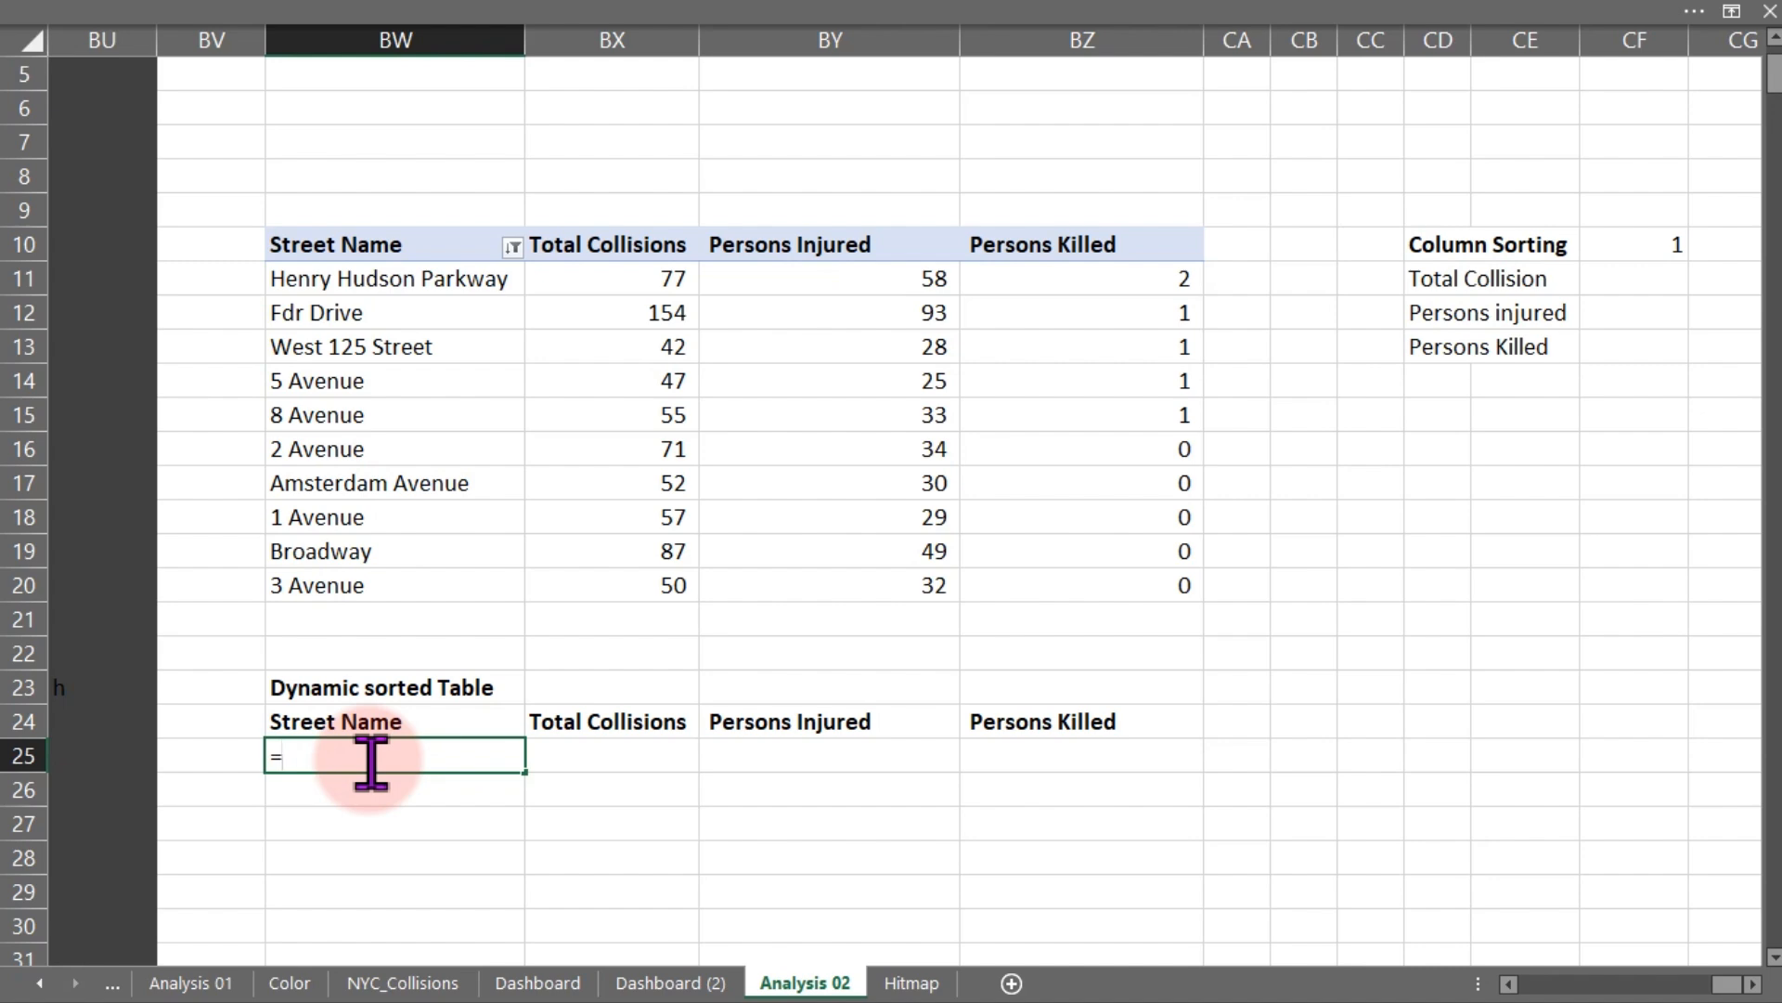
type("ifs")
key("Tab")
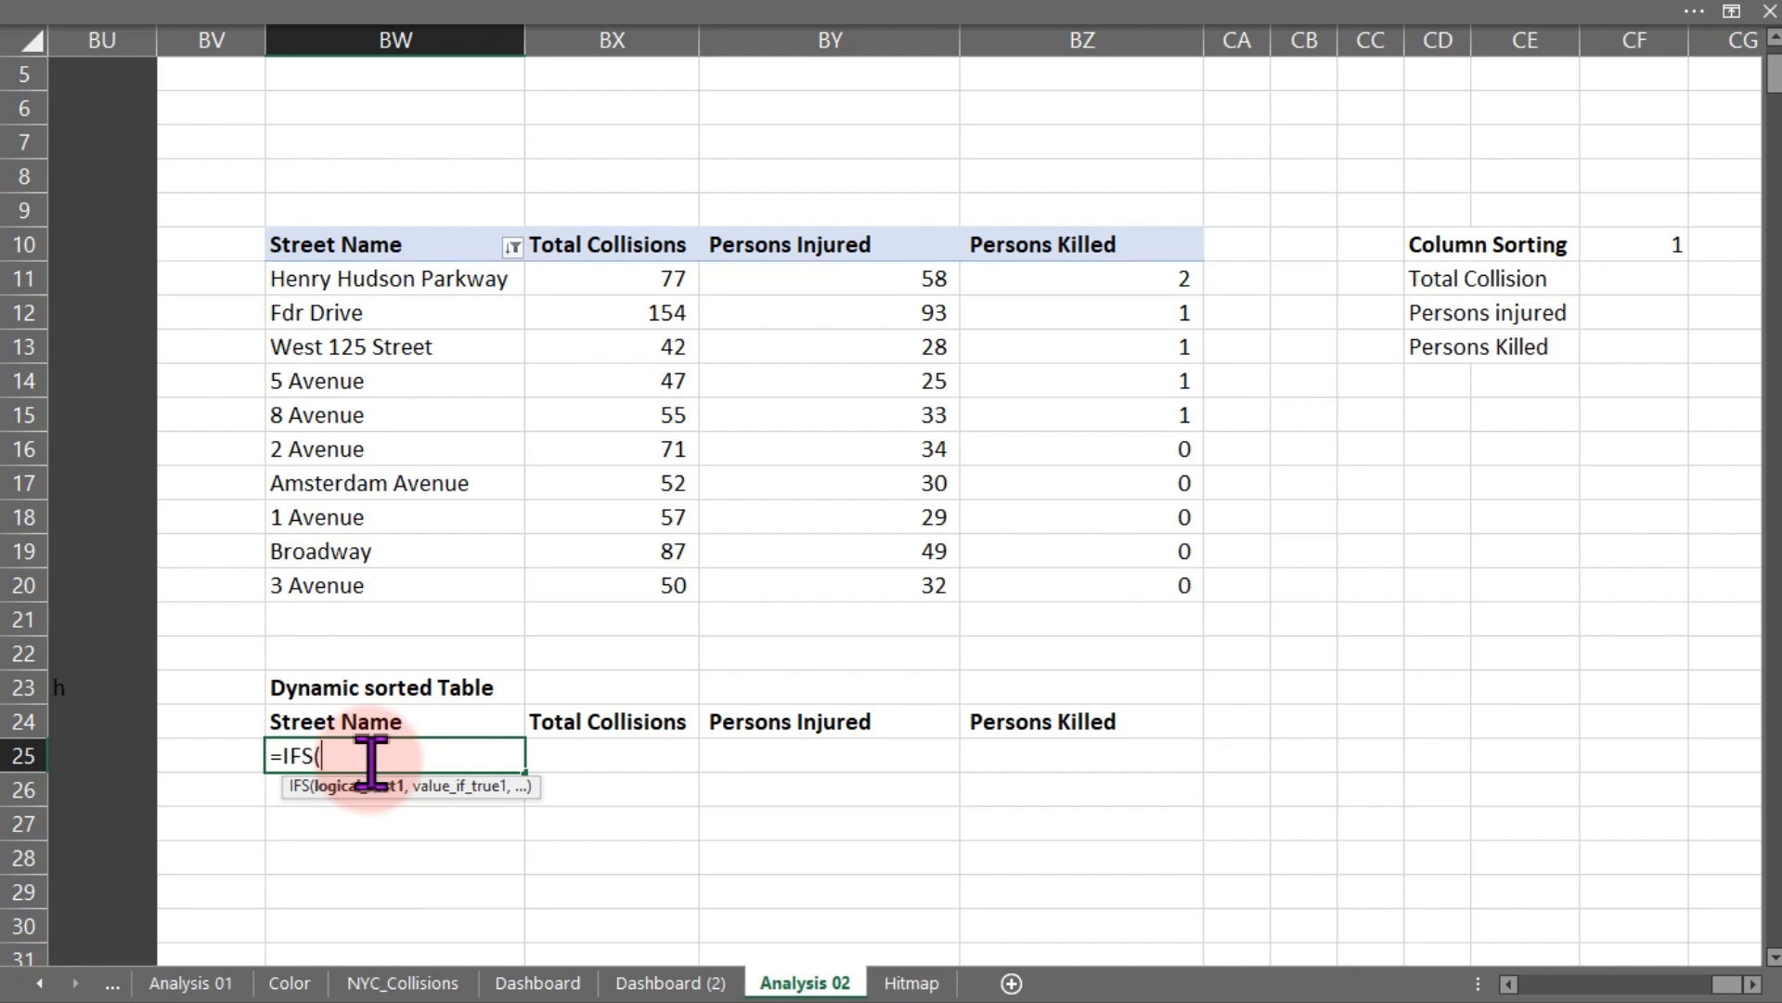
left_click(1644, 246)
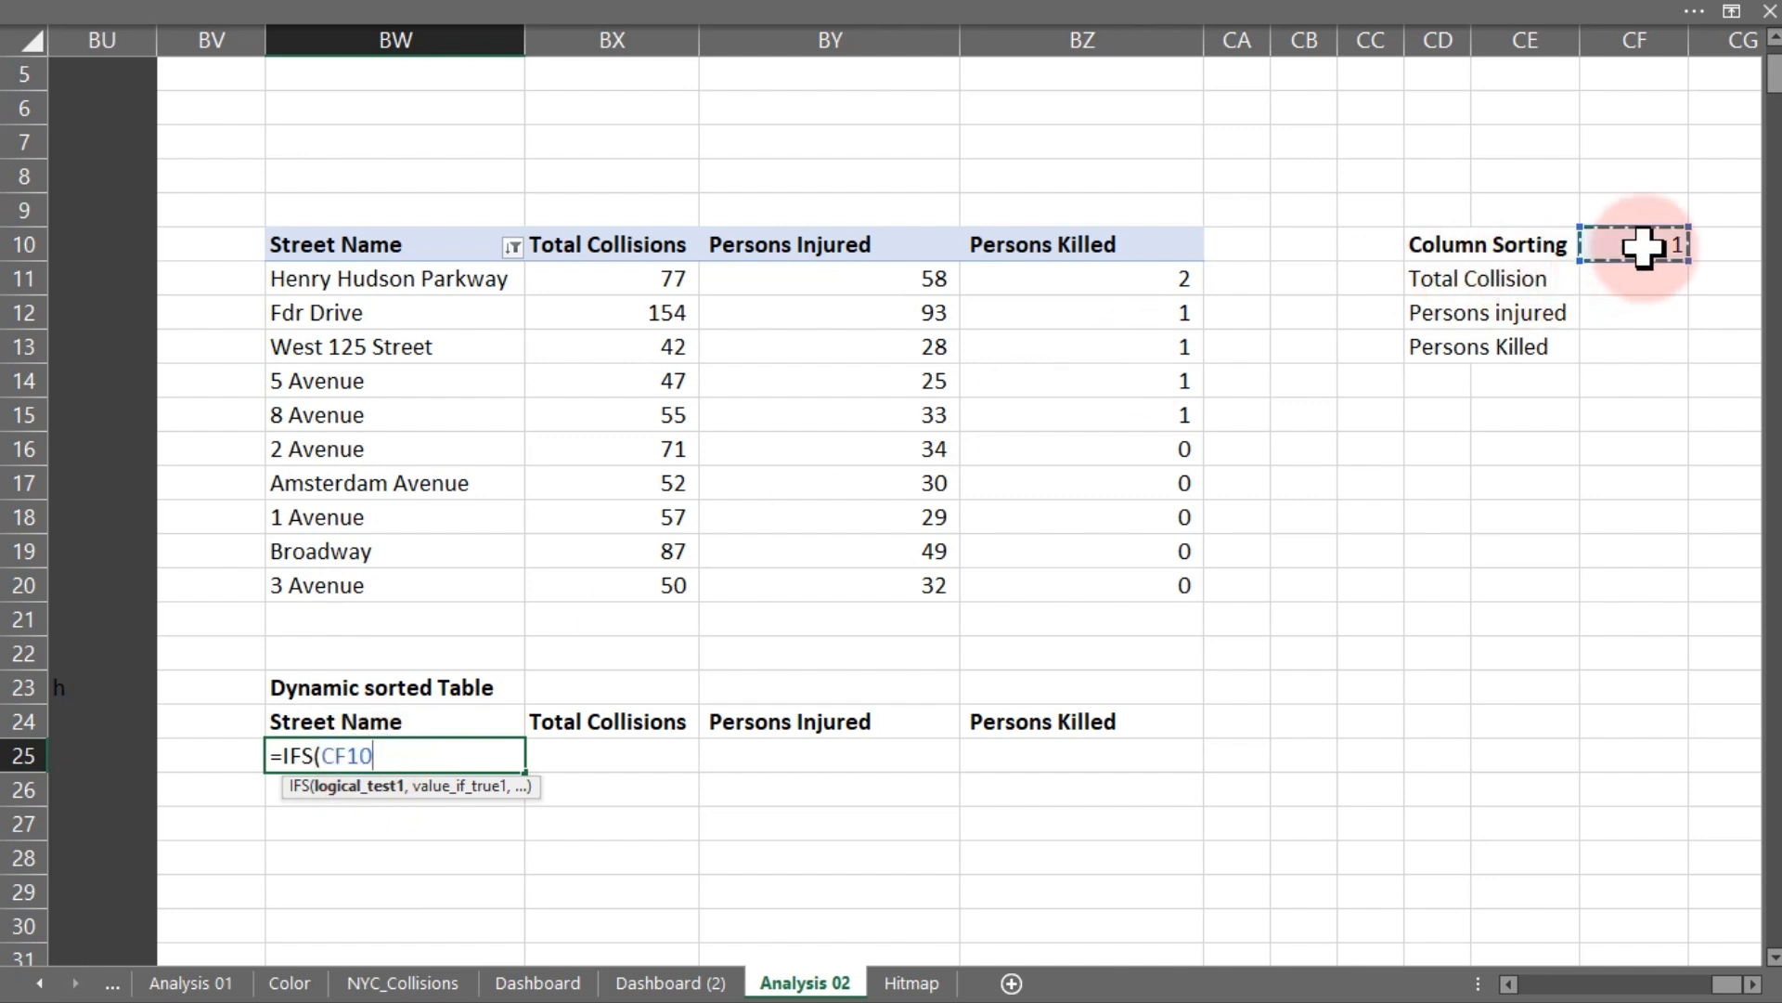
type("=")
key("BackSpace")
key("F4")
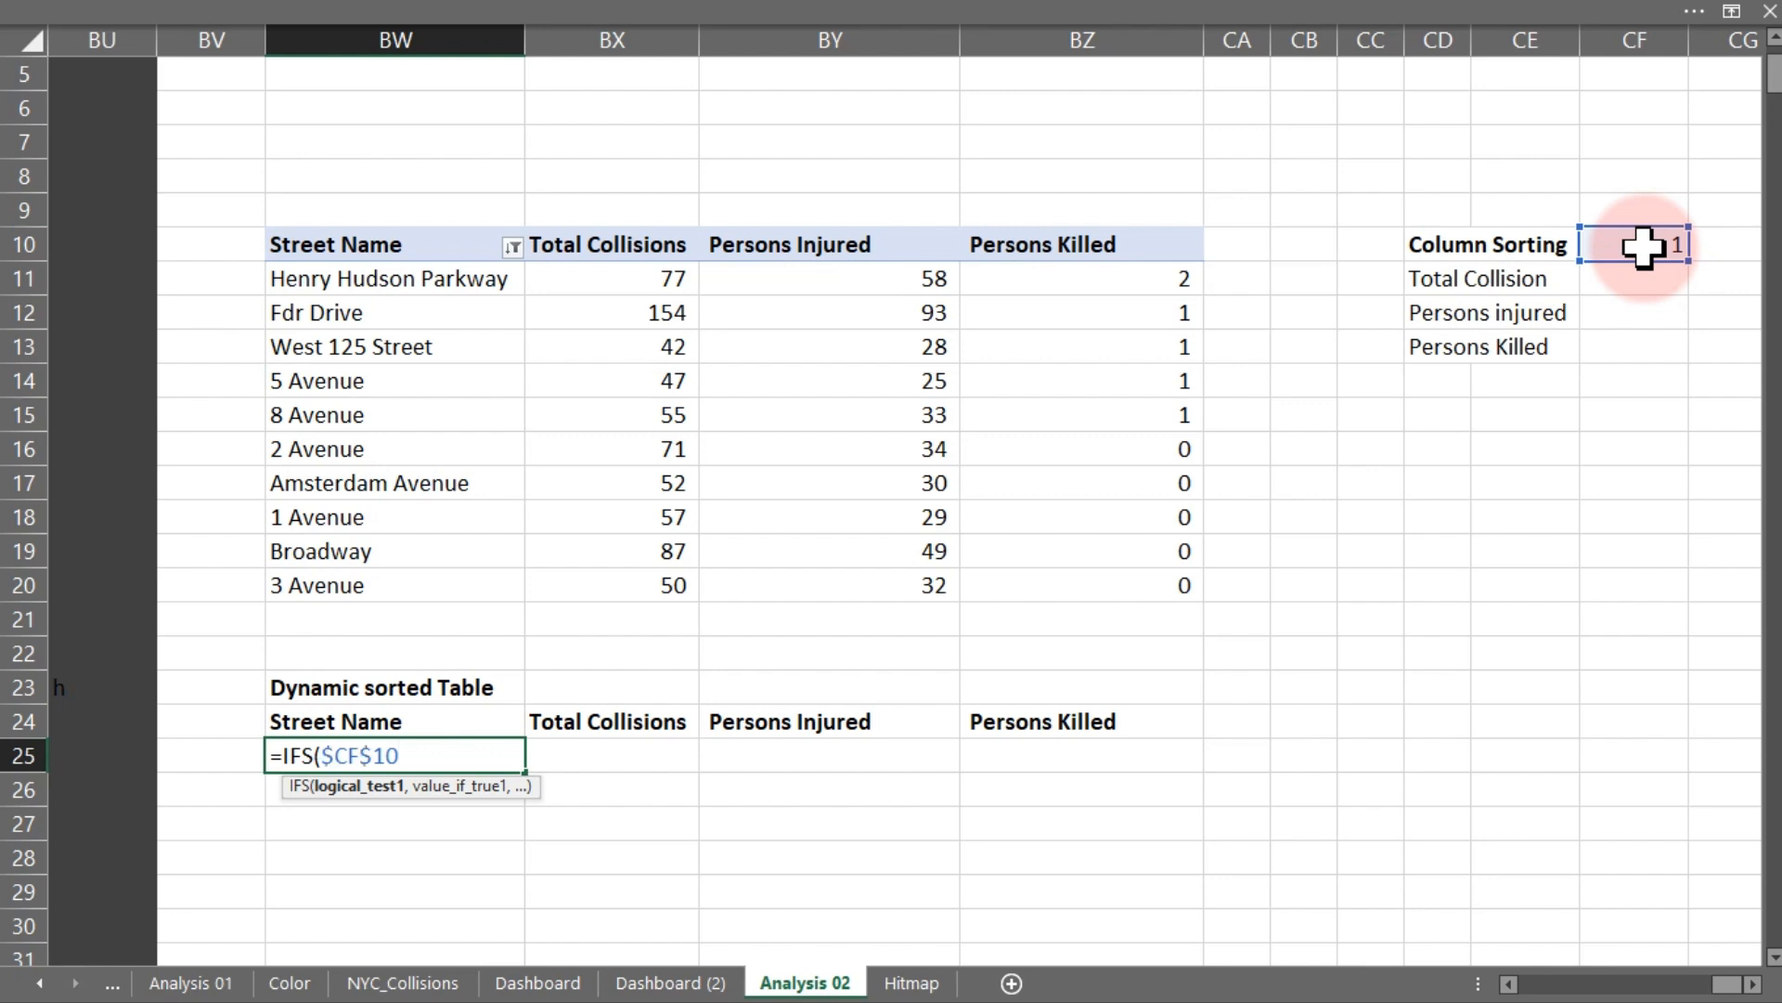
type("=1,")
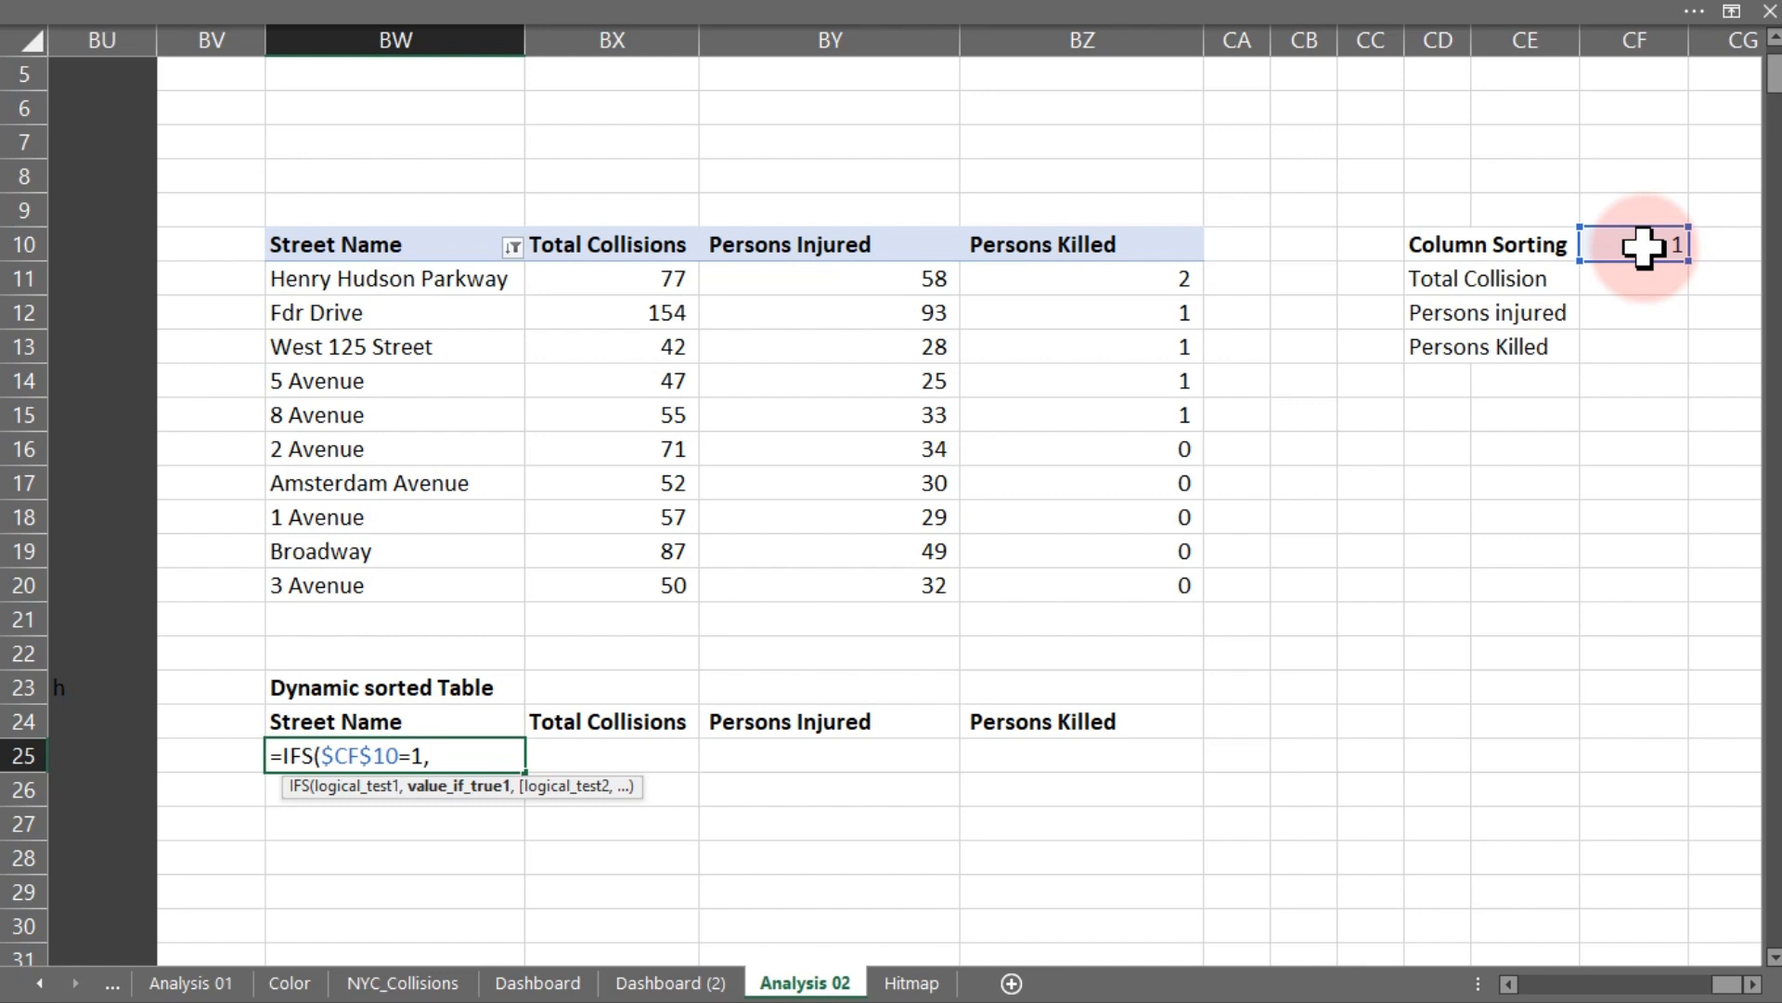
type("sor")
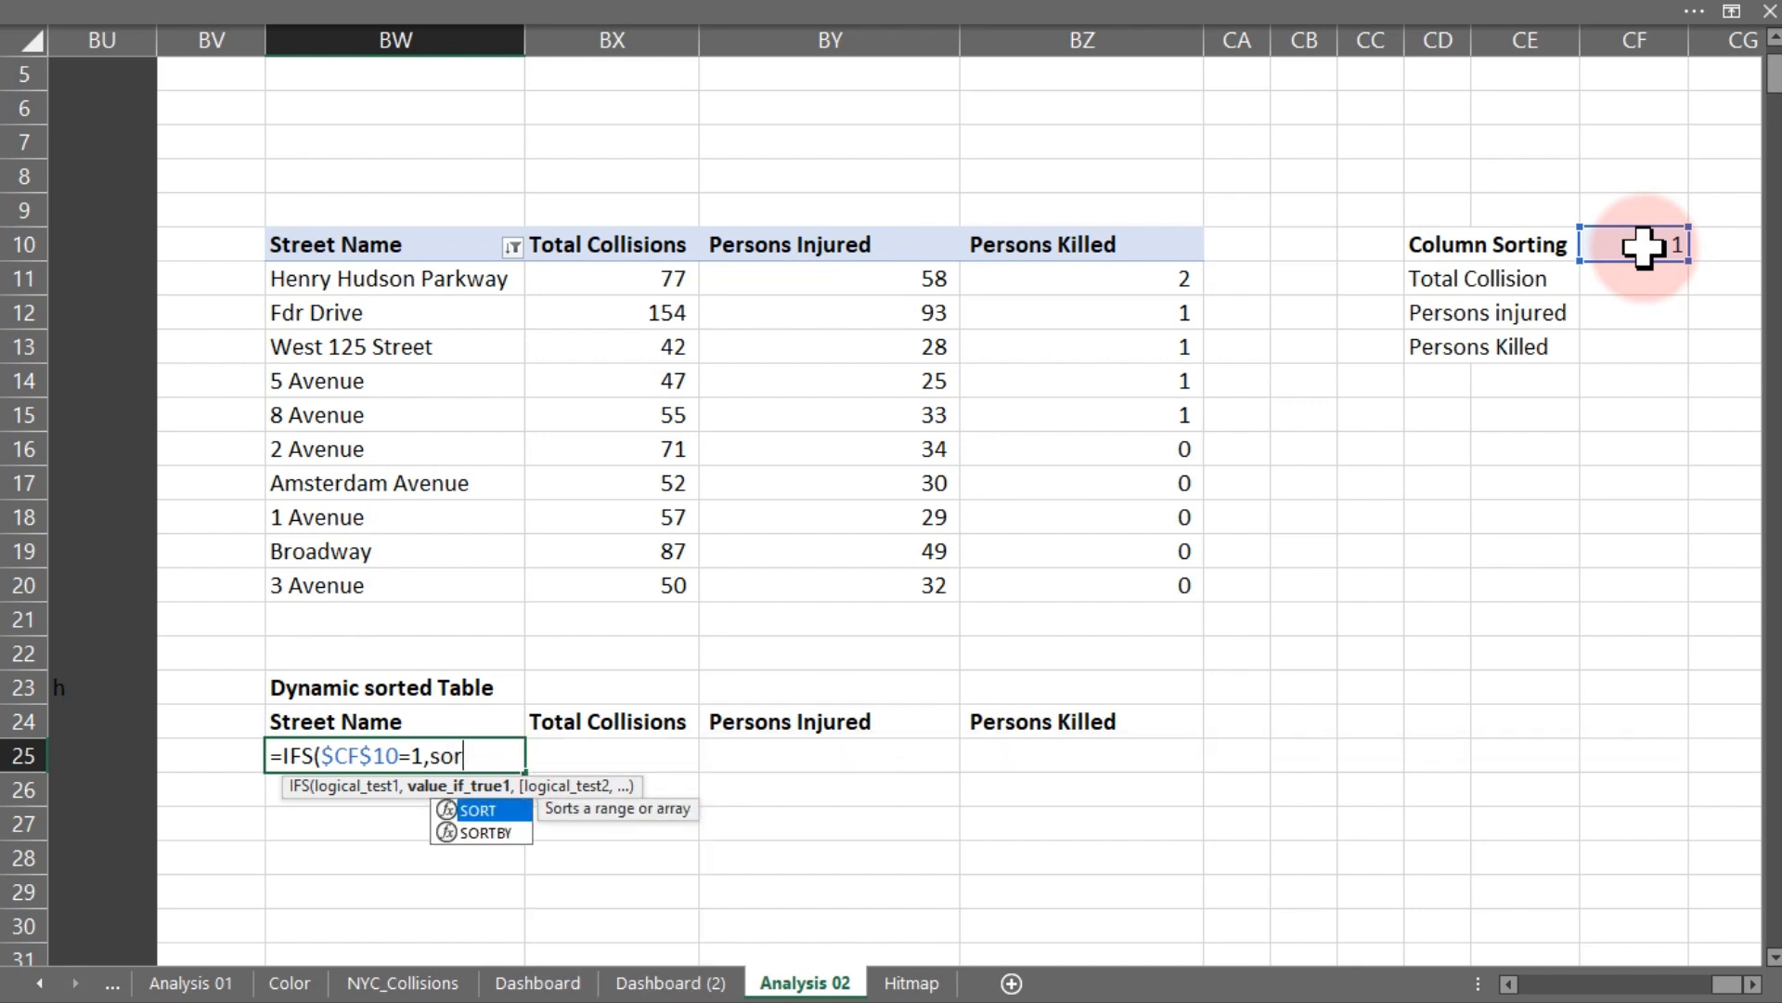
key("Tab")
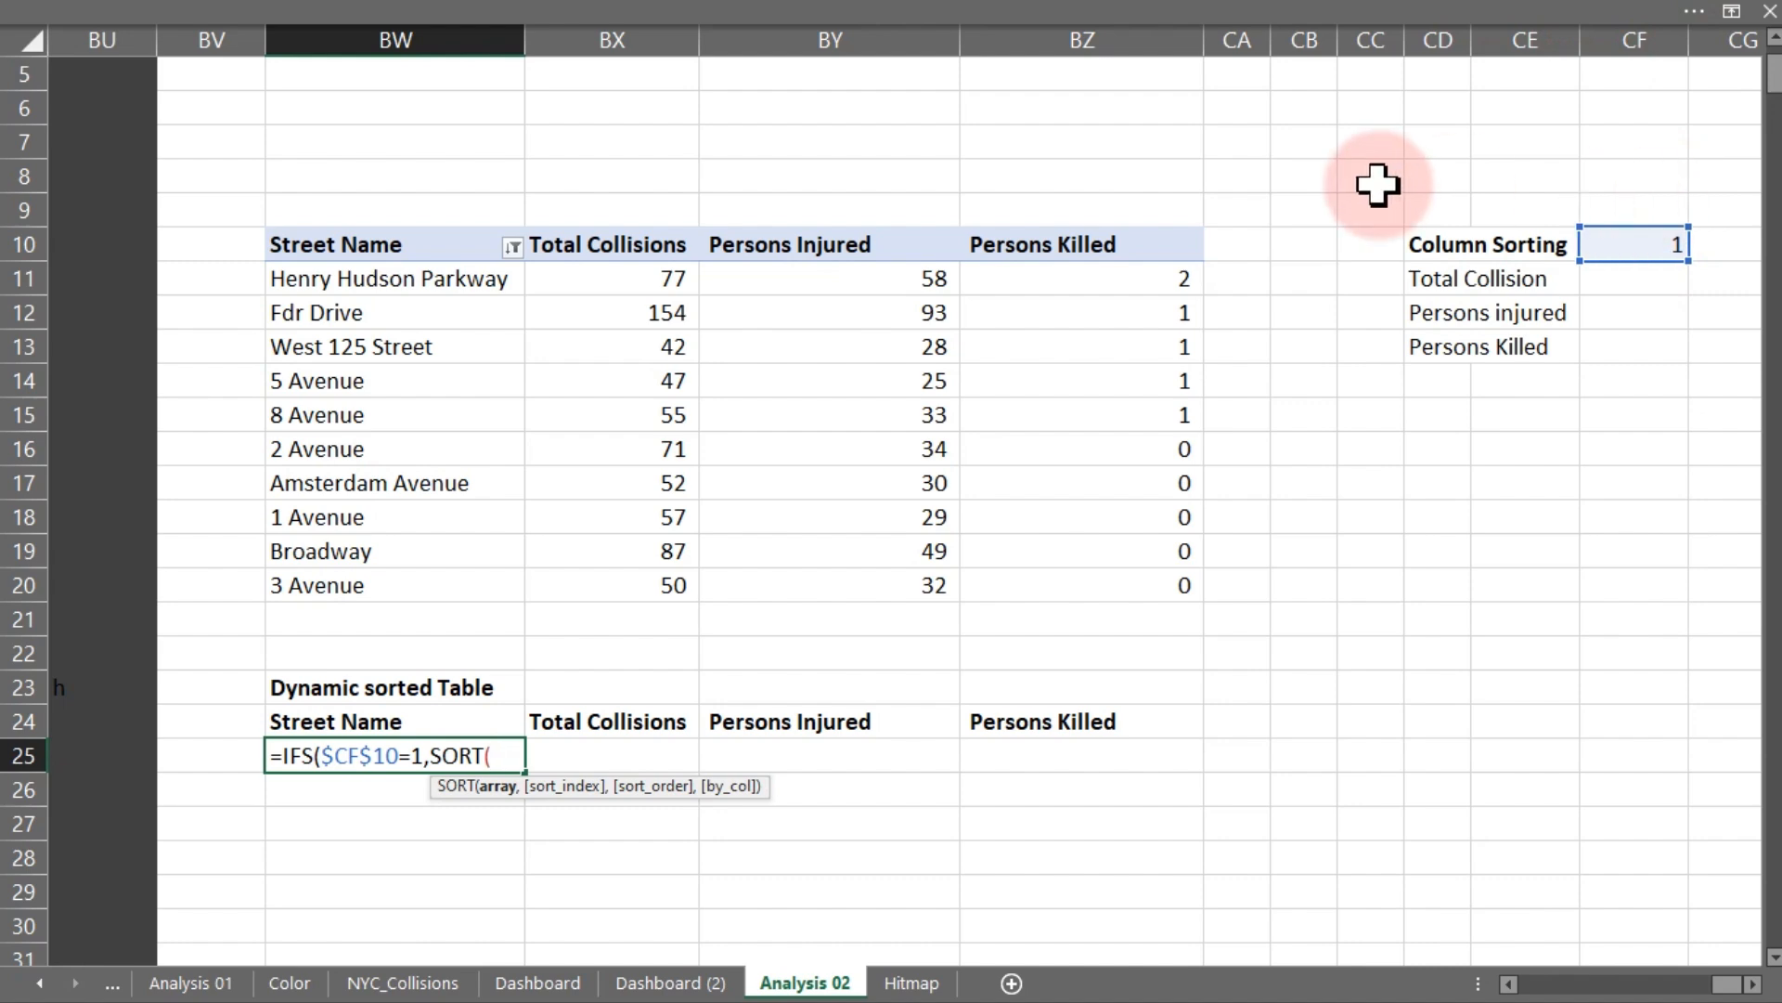
- Make the first IFS branch sort the pivot data BW11:BZ20 by column 2 in descending order (-1)
left_click_drag(350, 279, 1064, 591)
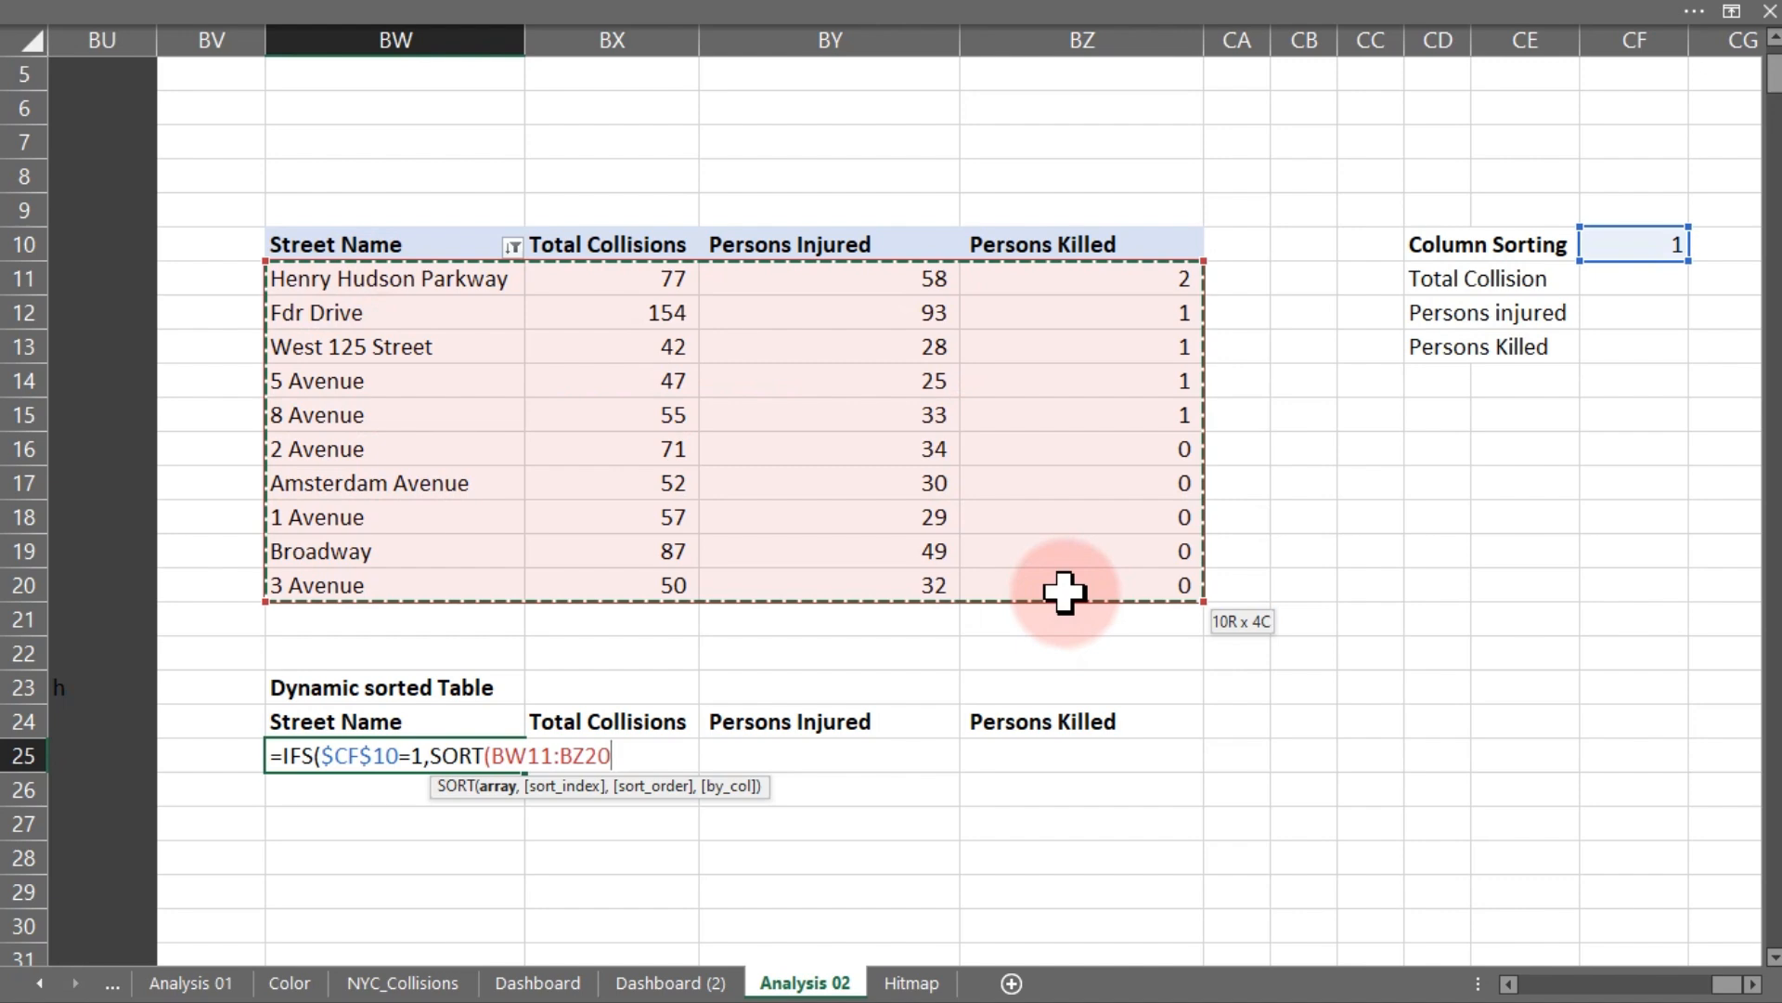
left_click_drag(1064, 591, 1064, 592)
type(",")
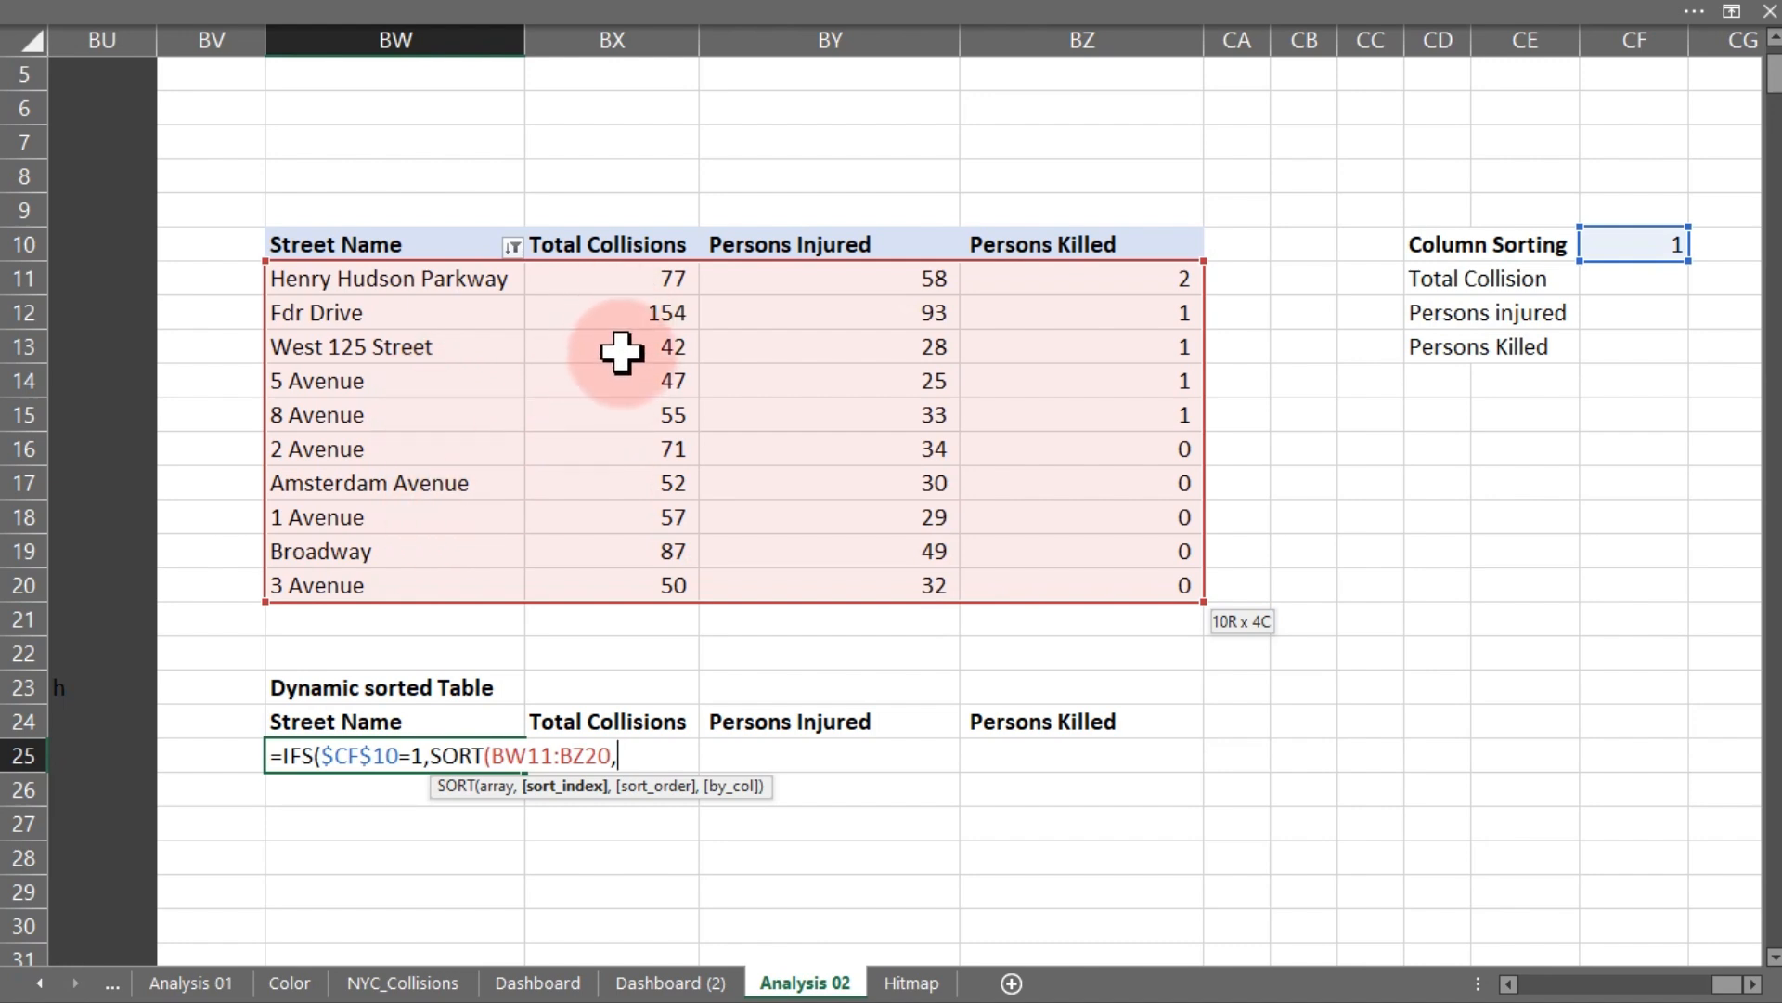
type("2")
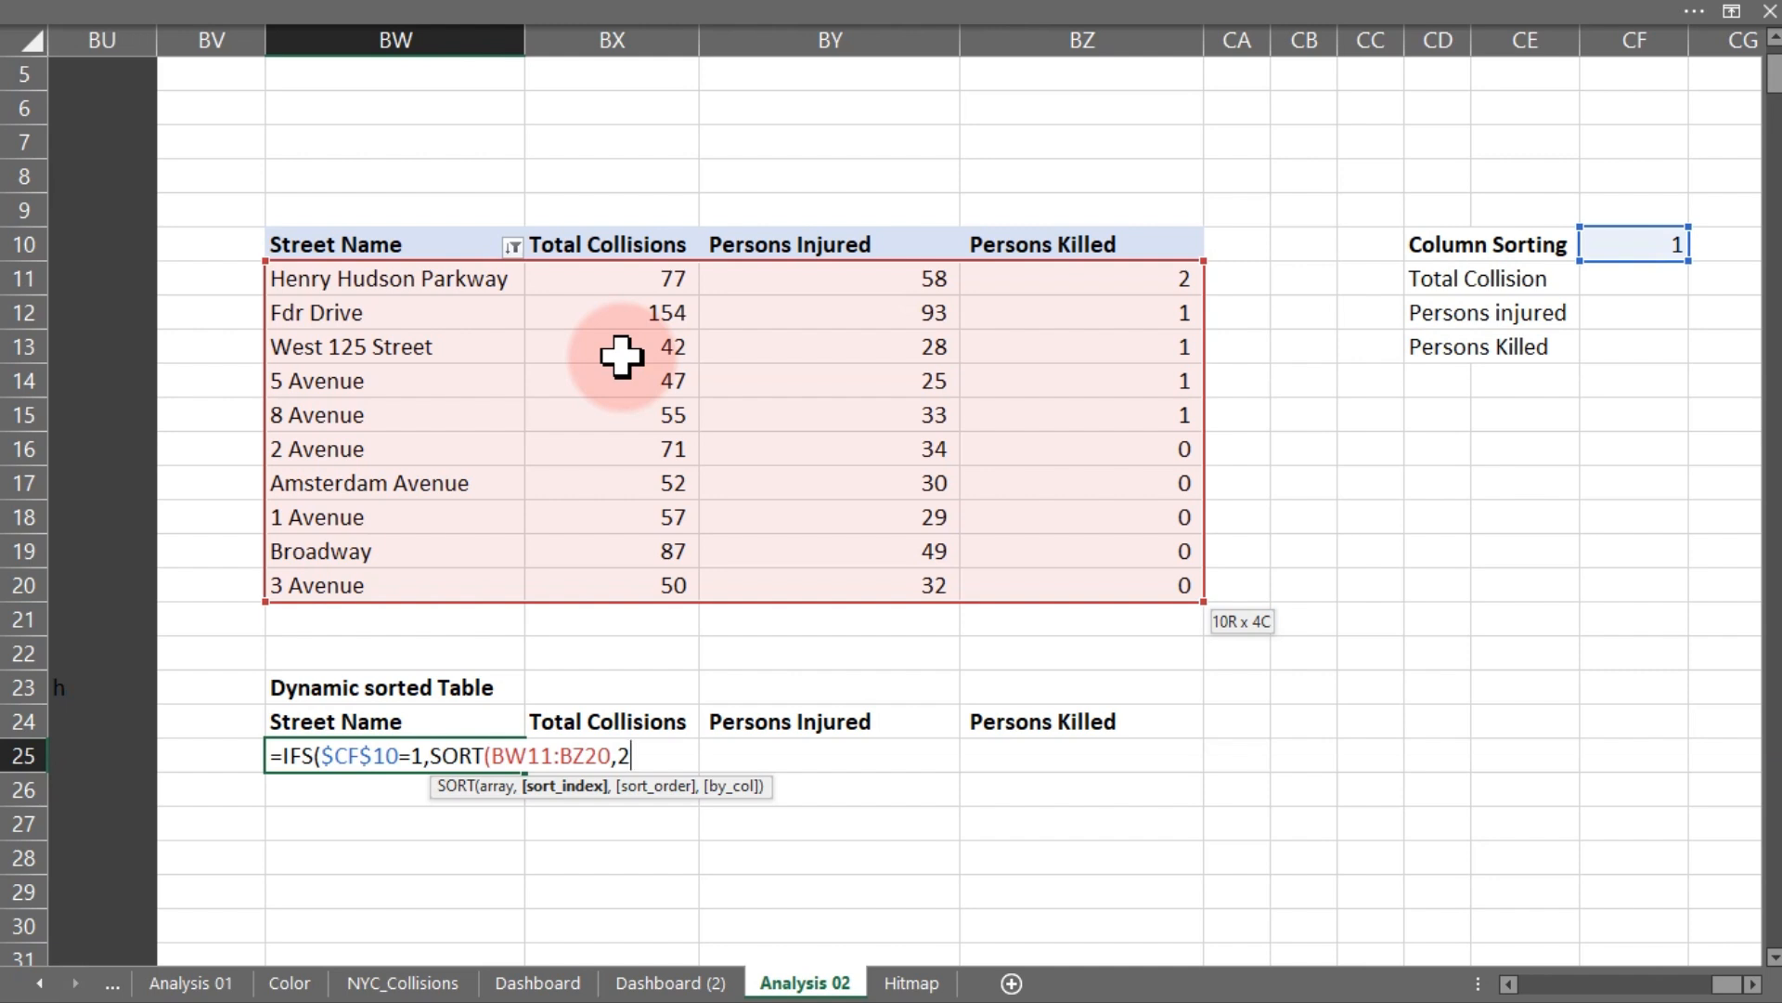
type(",")
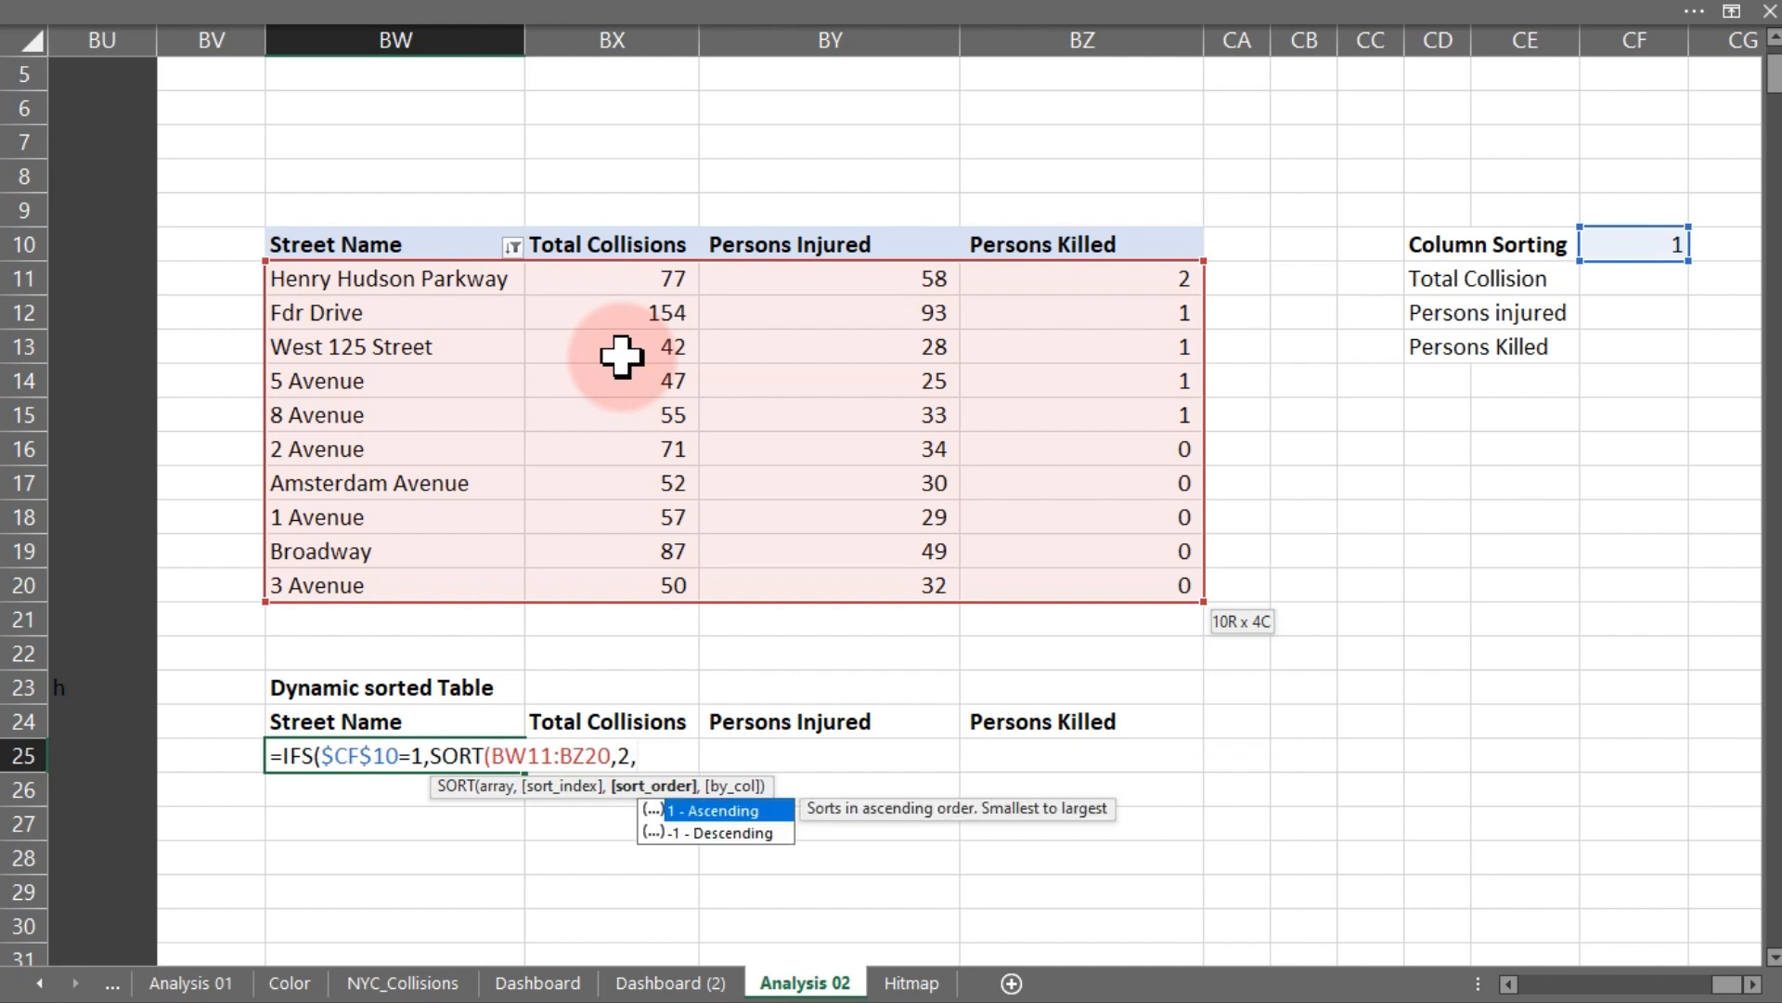
type("-1")
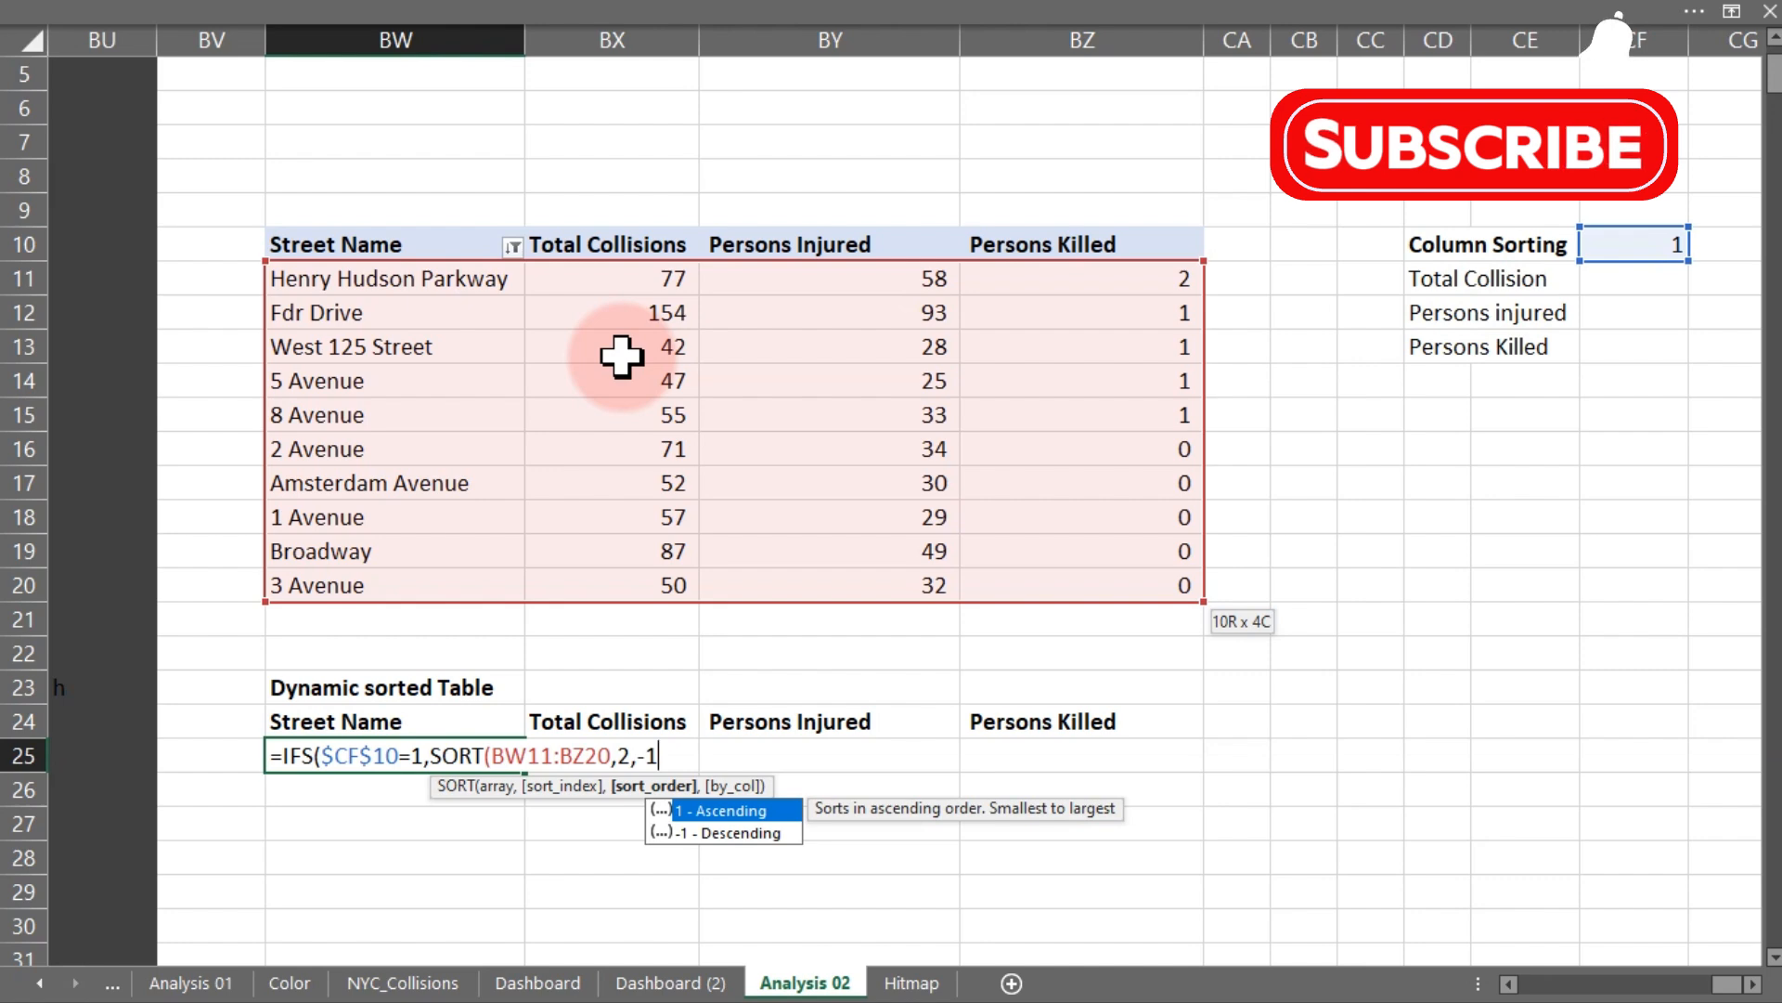
type(",")
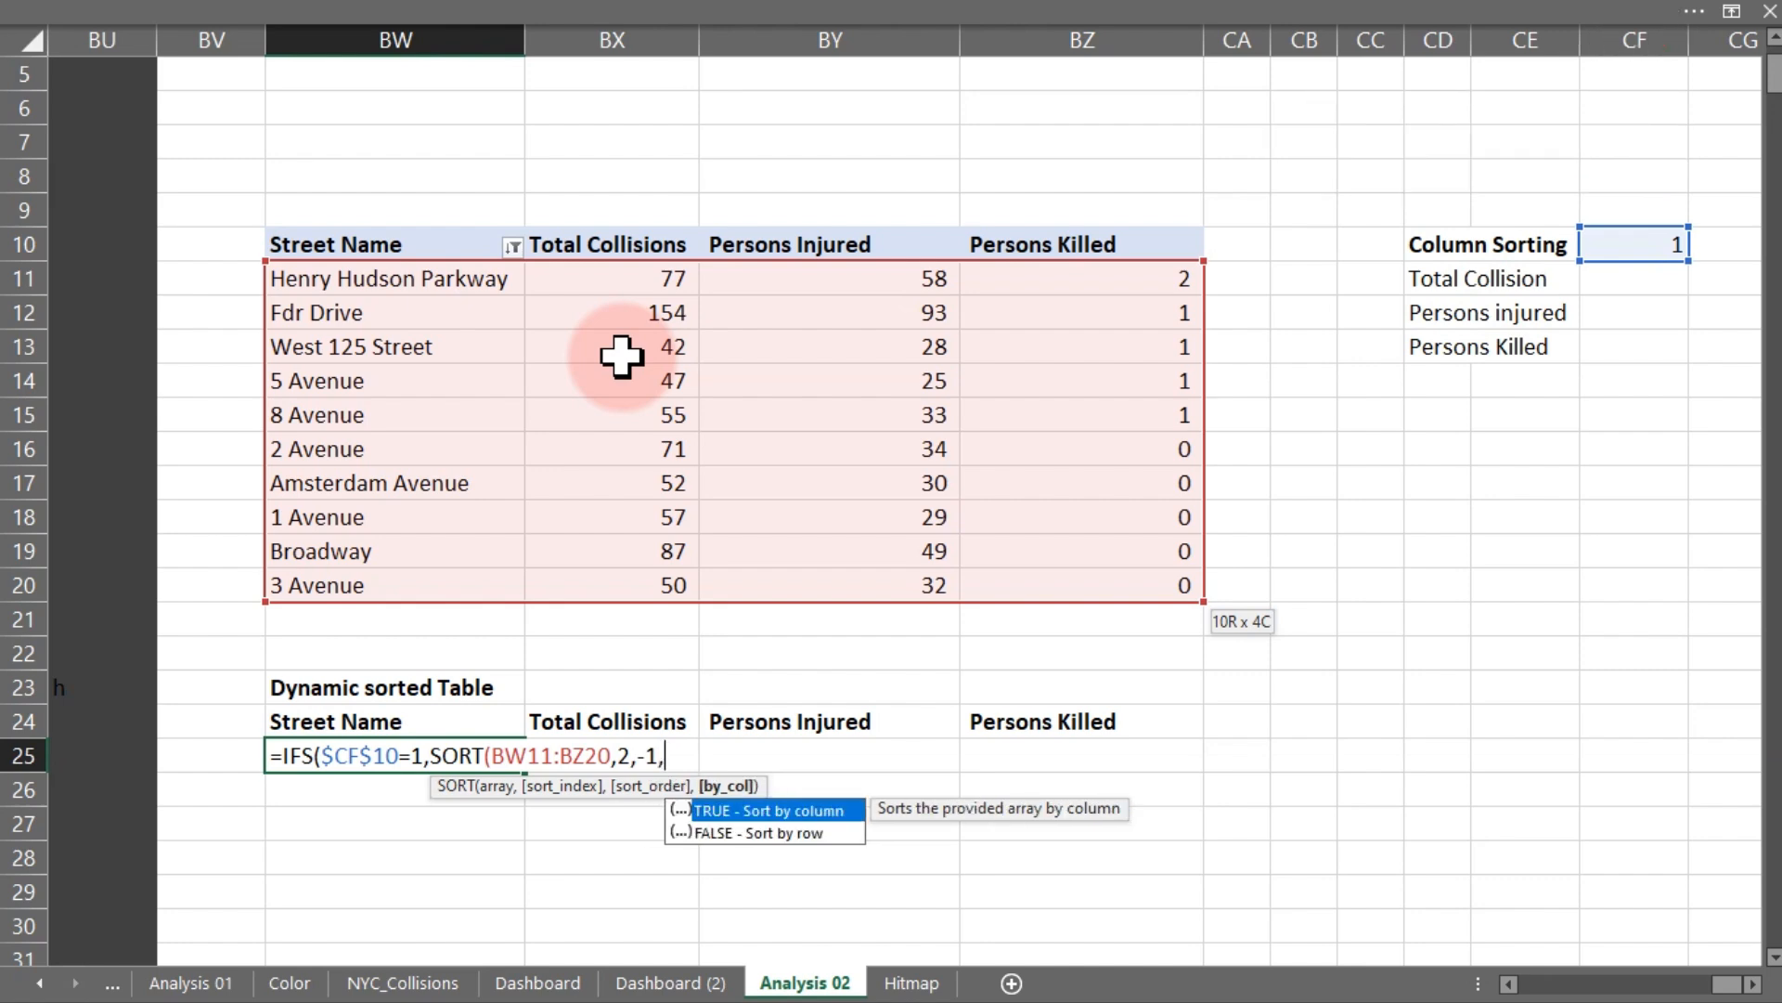
key("BackSpace")
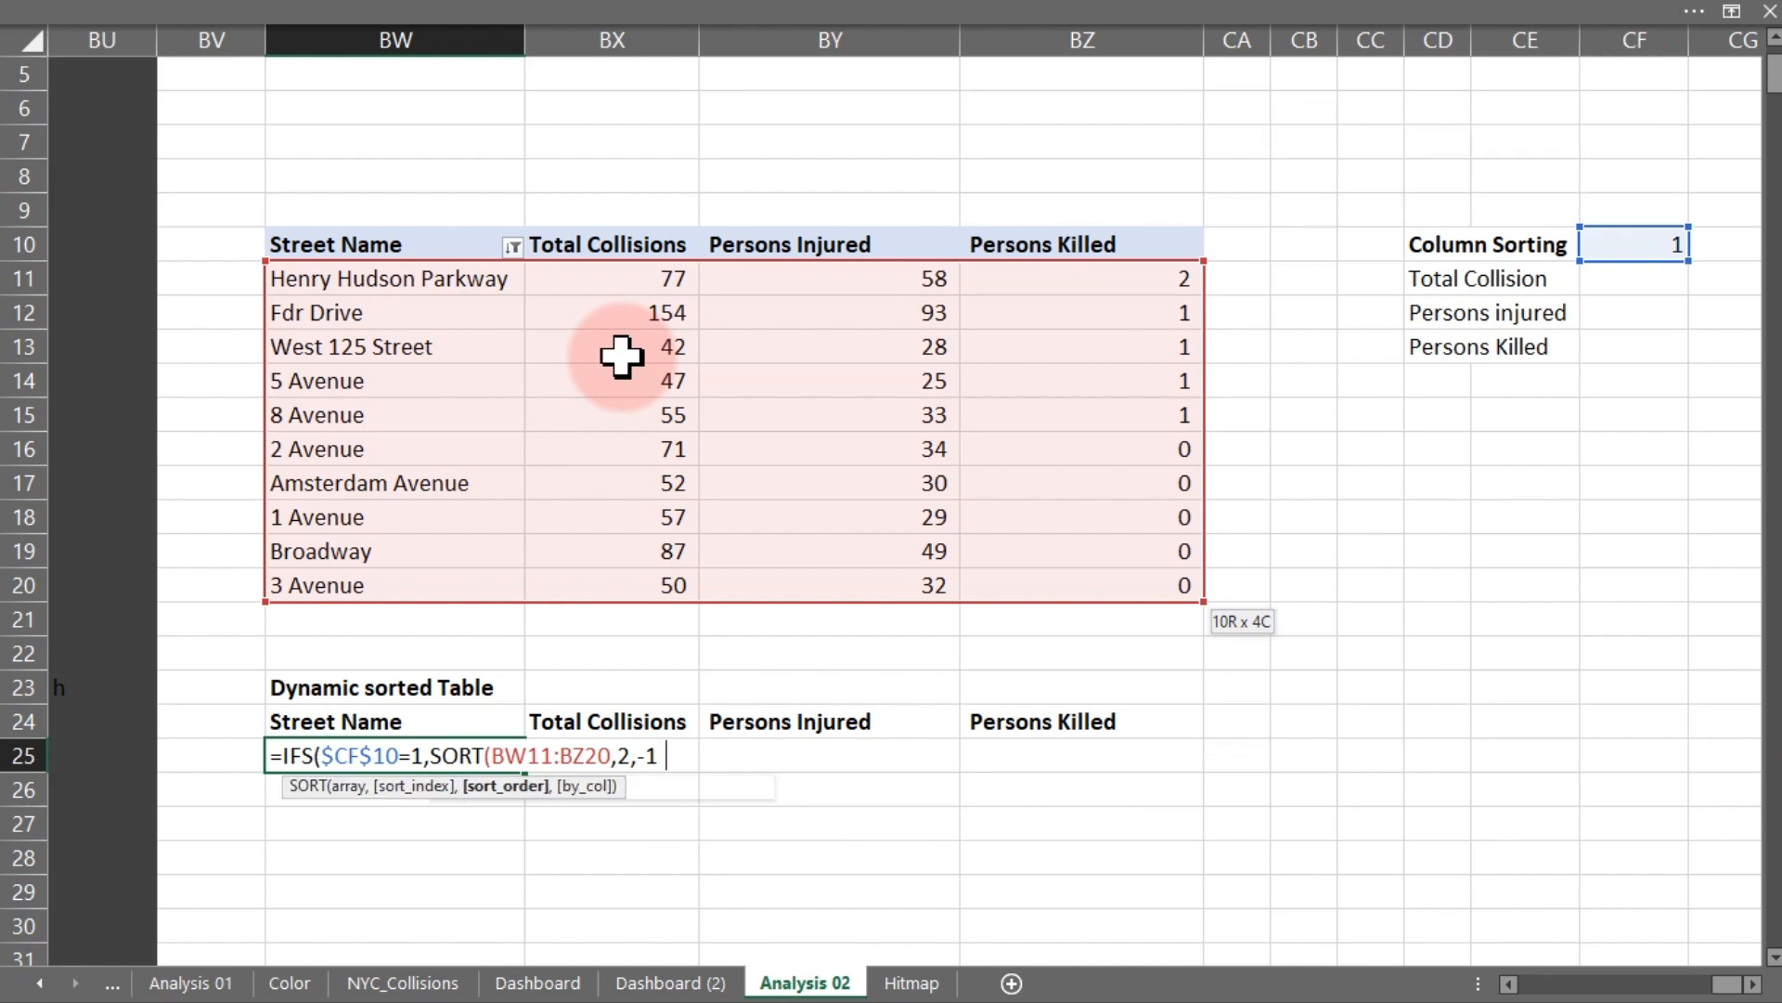
type(")")
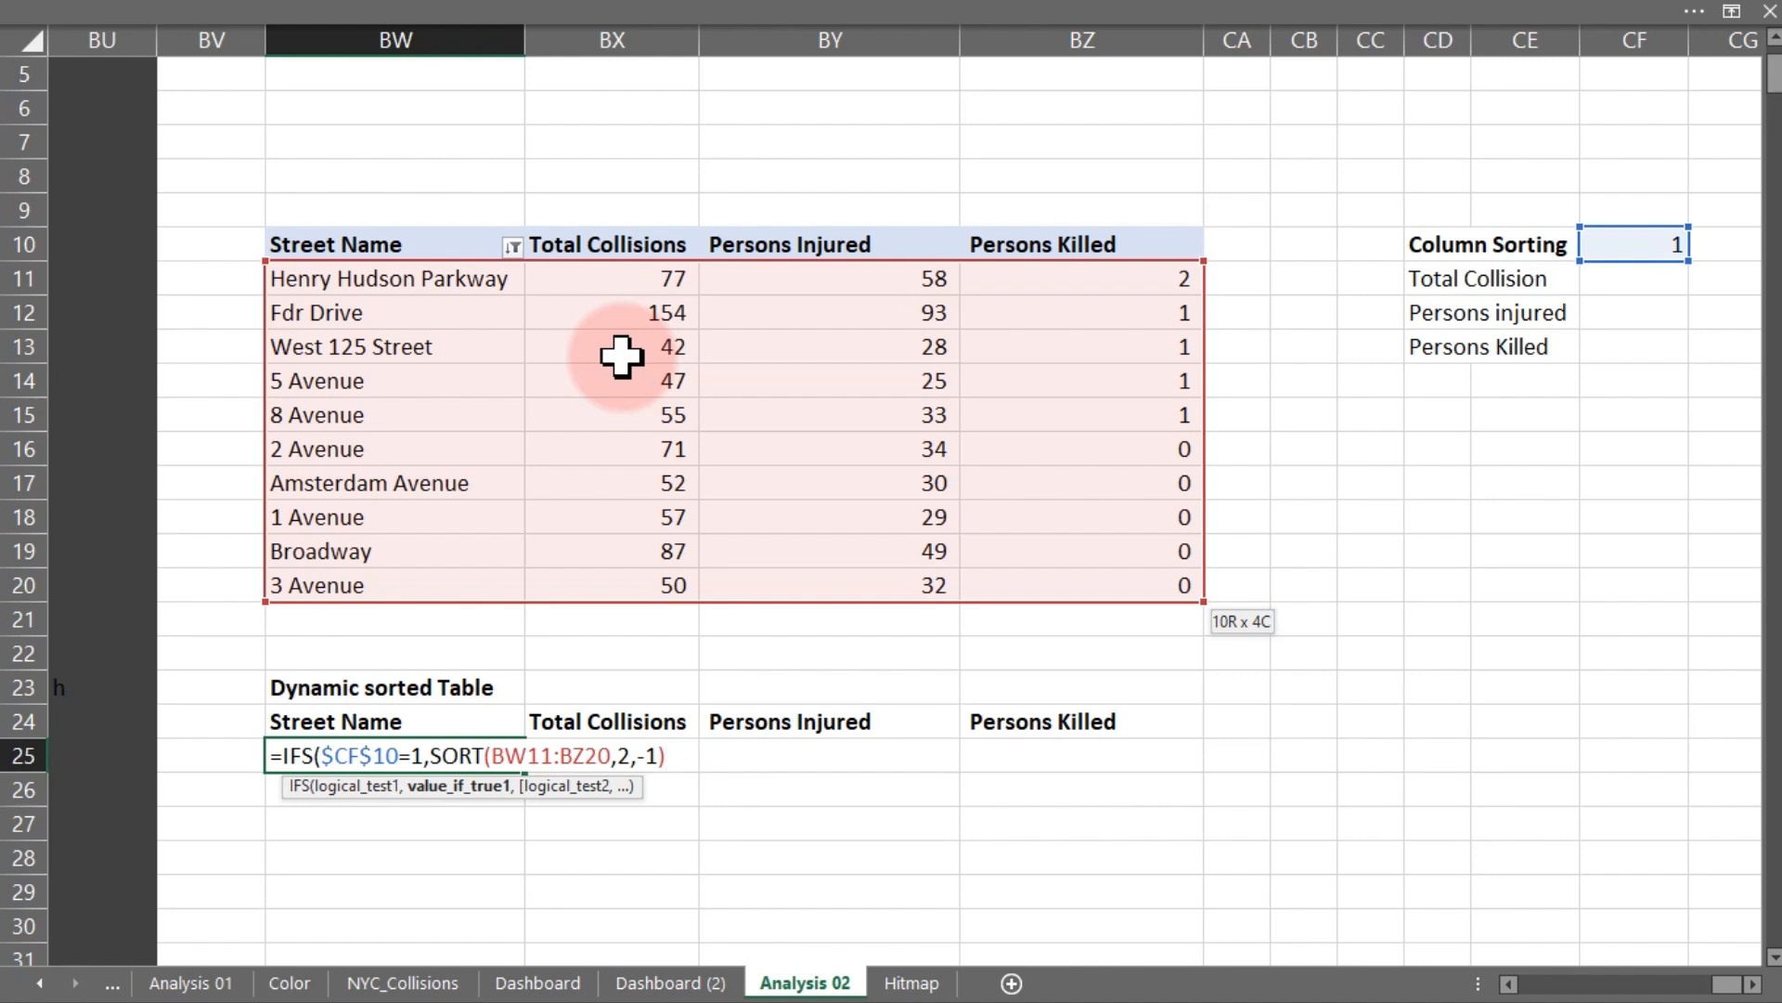
type(",")
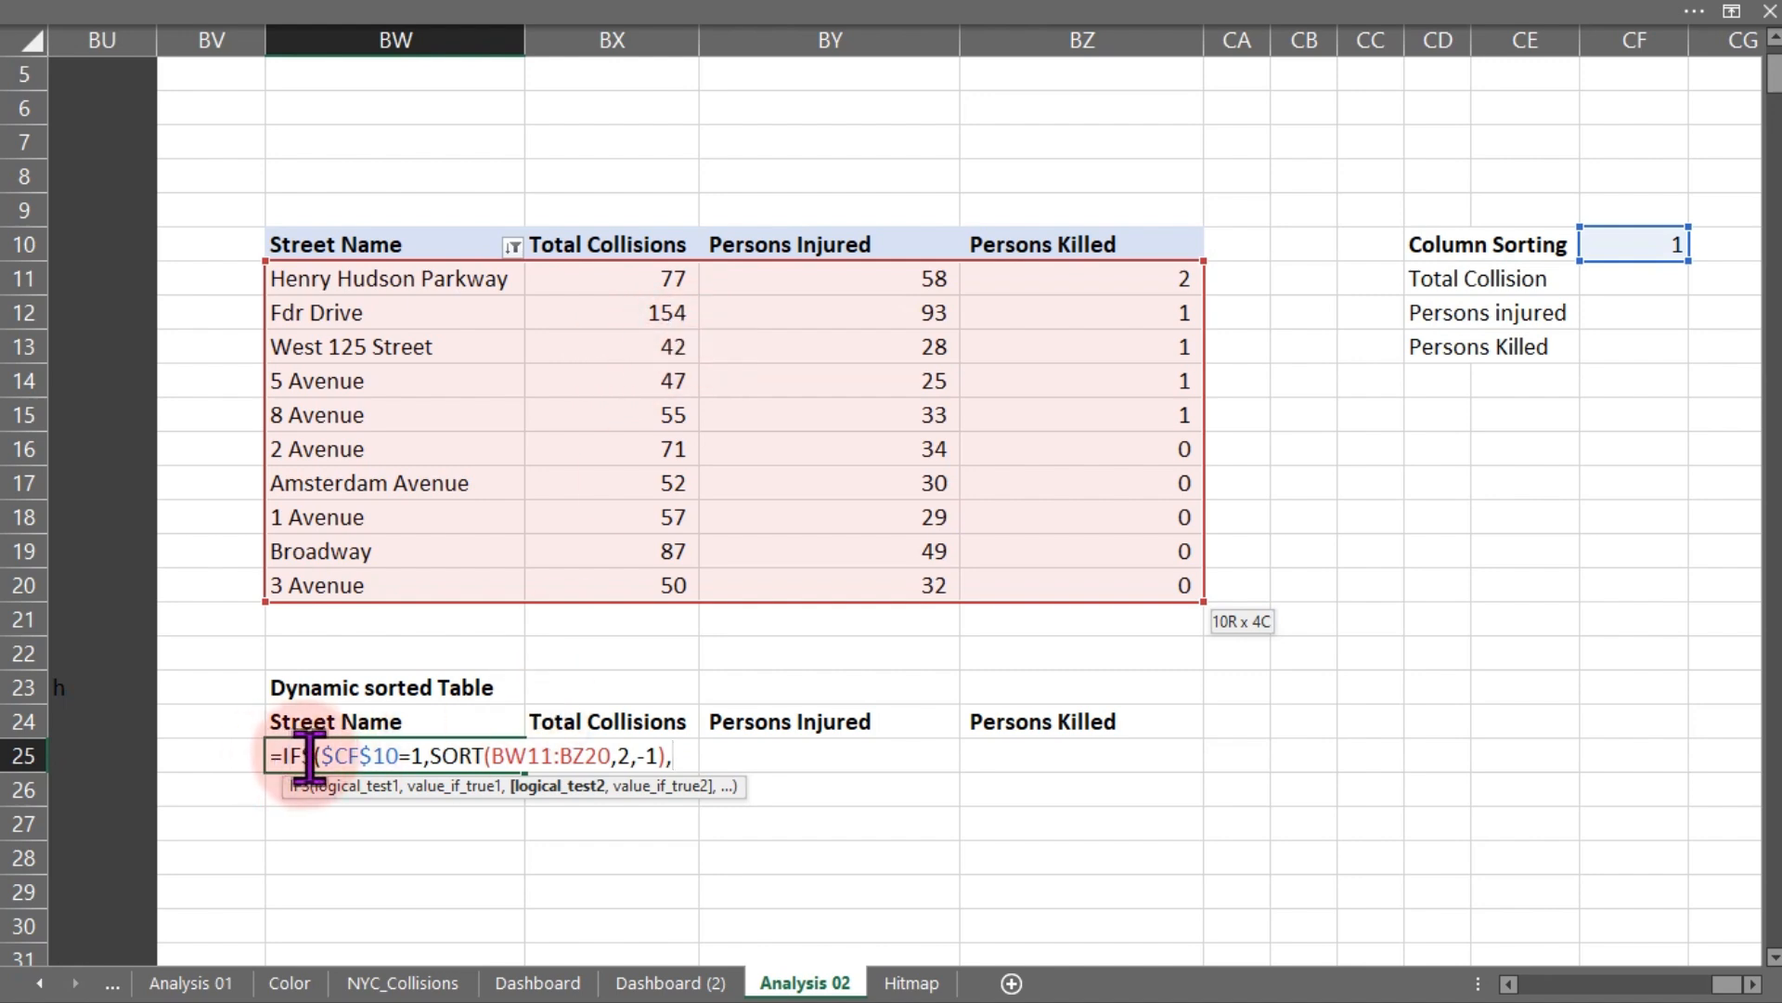
- Add a second IFS condition $CF$10=2 with a SORT of the absolute range $BW$11:$BZ$20
left_click(1648, 245)
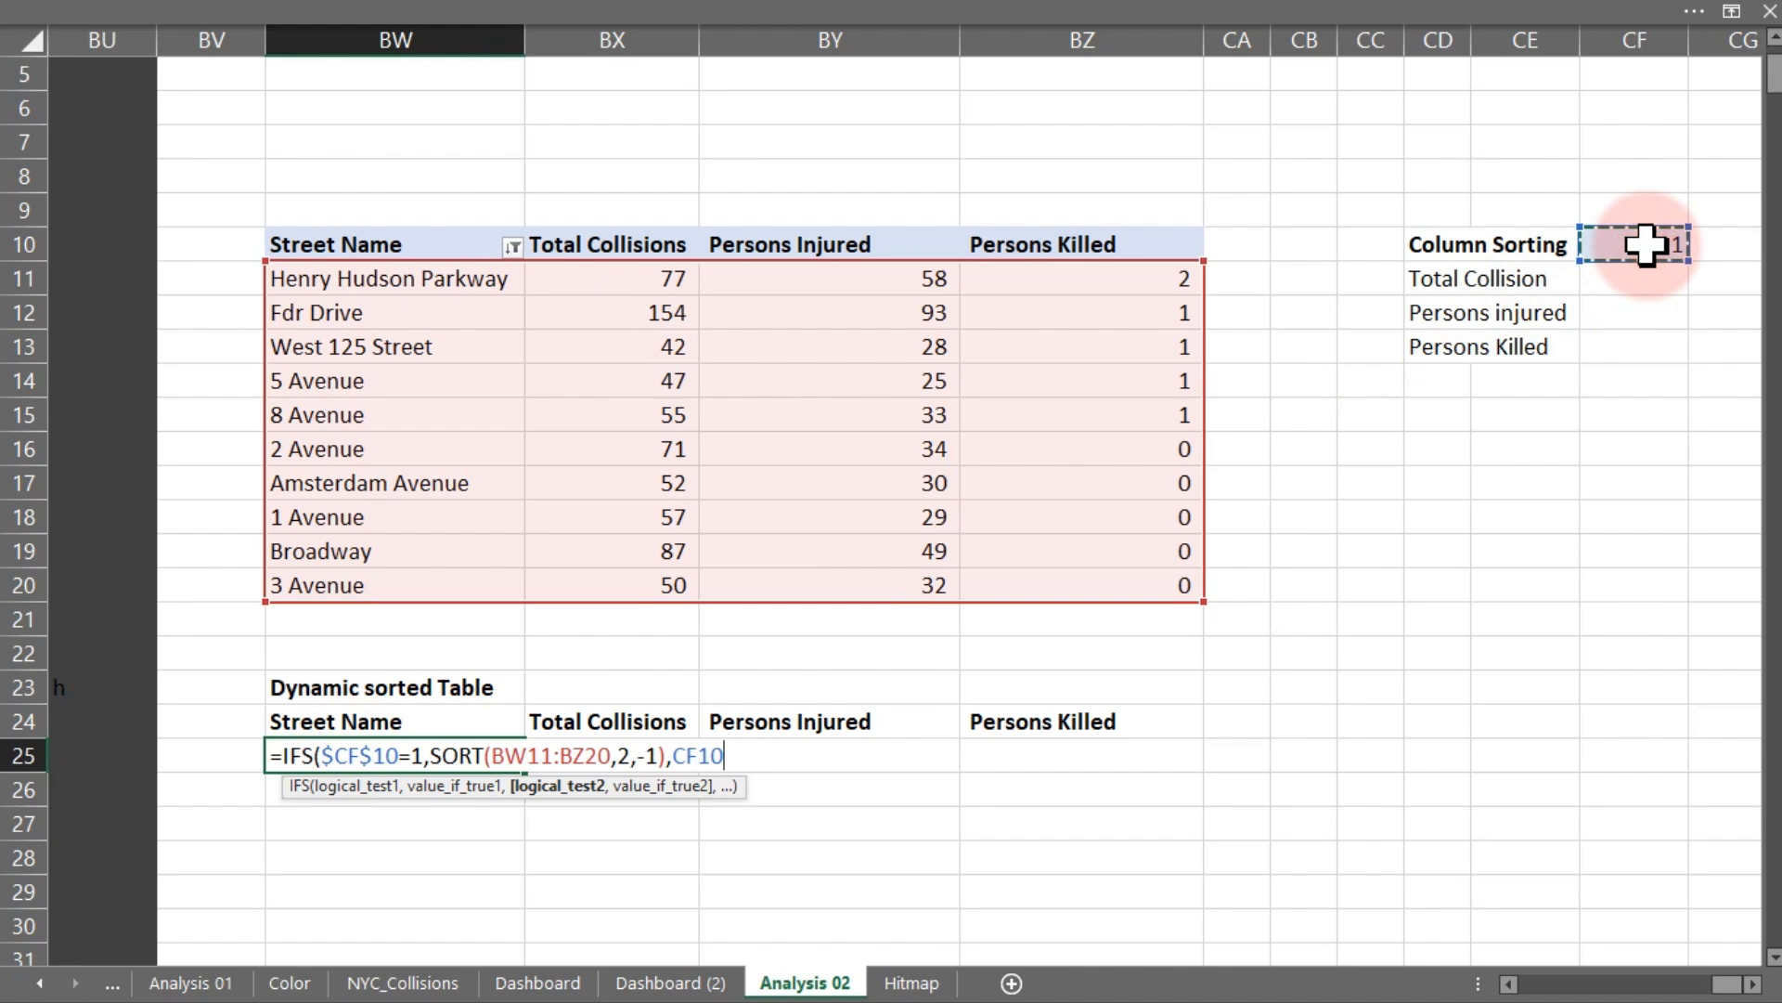
key("F4")
type("=")
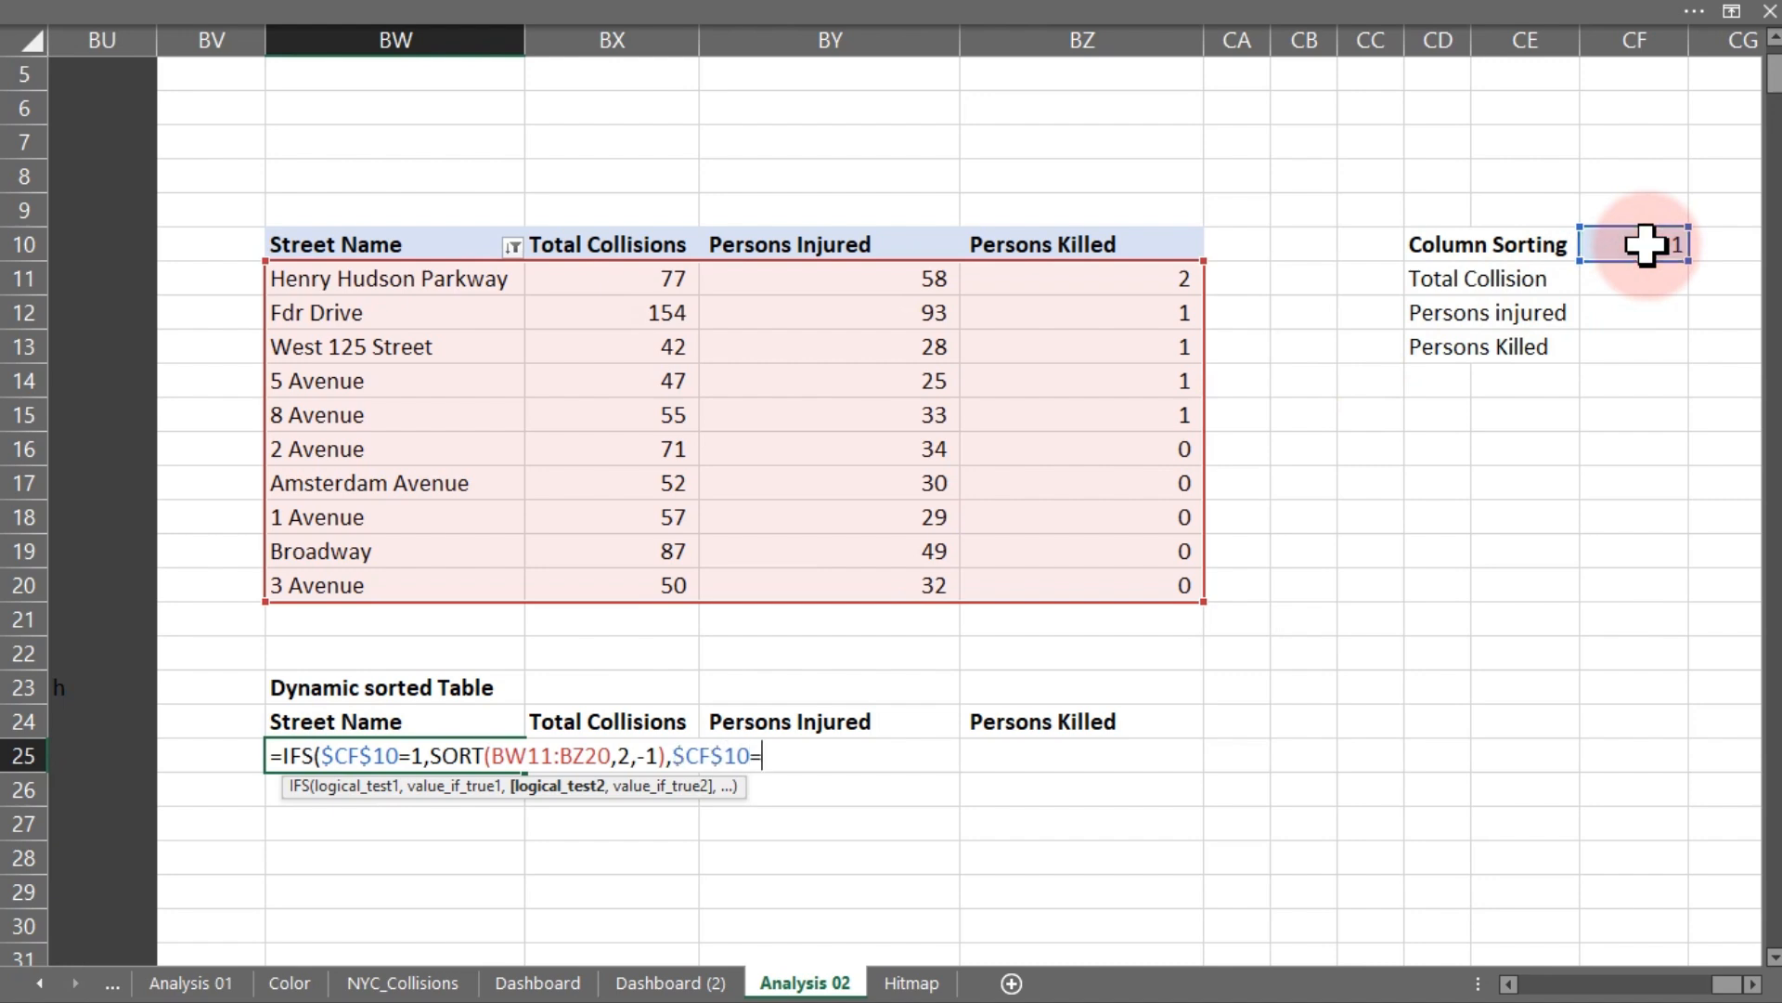
type("2,")
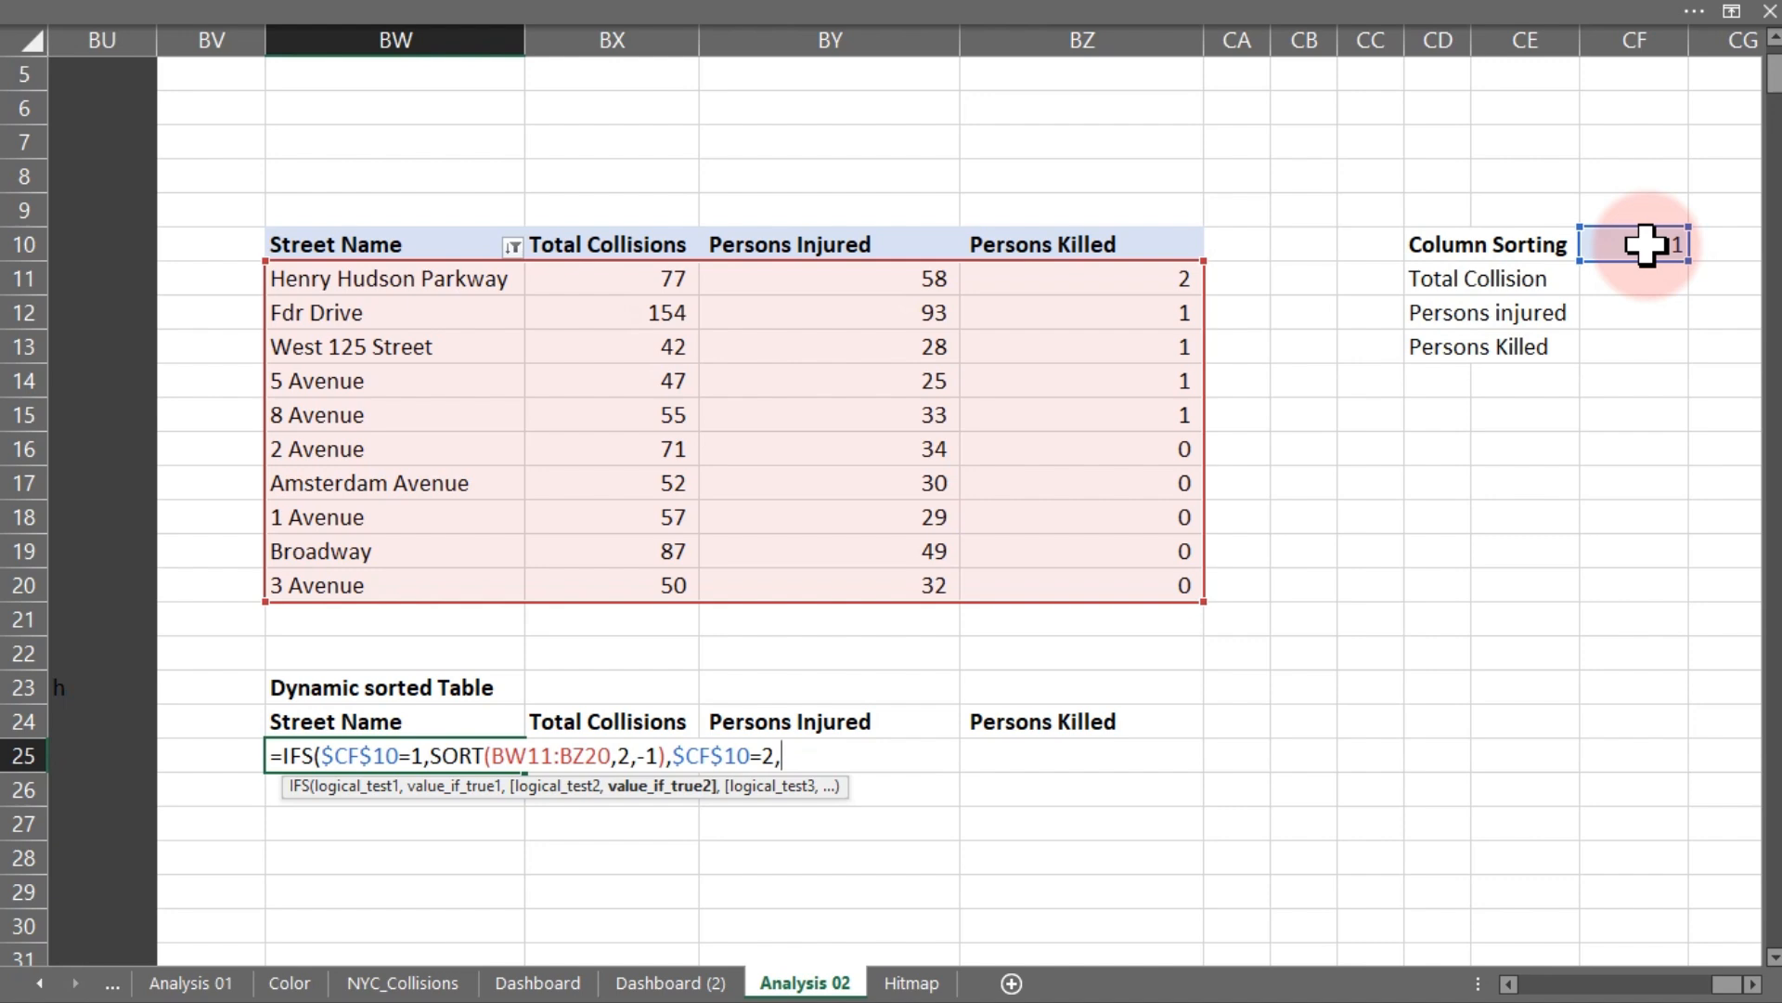
type("sor")
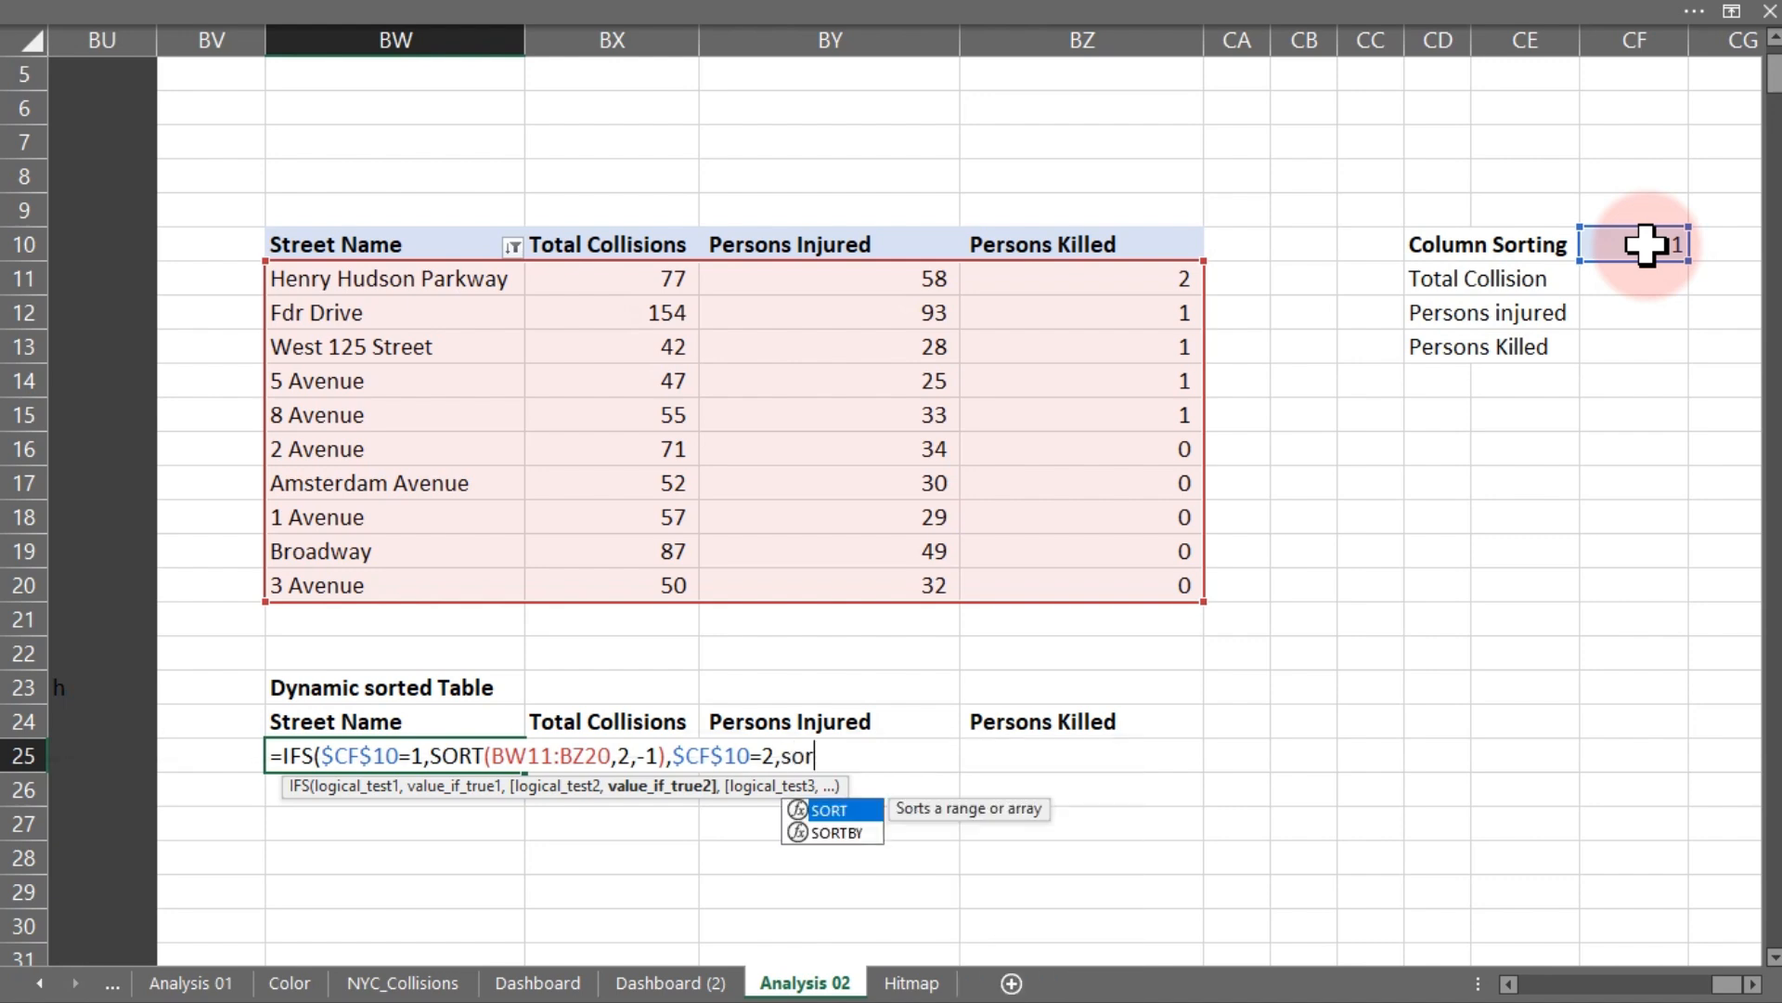
key("Tab")
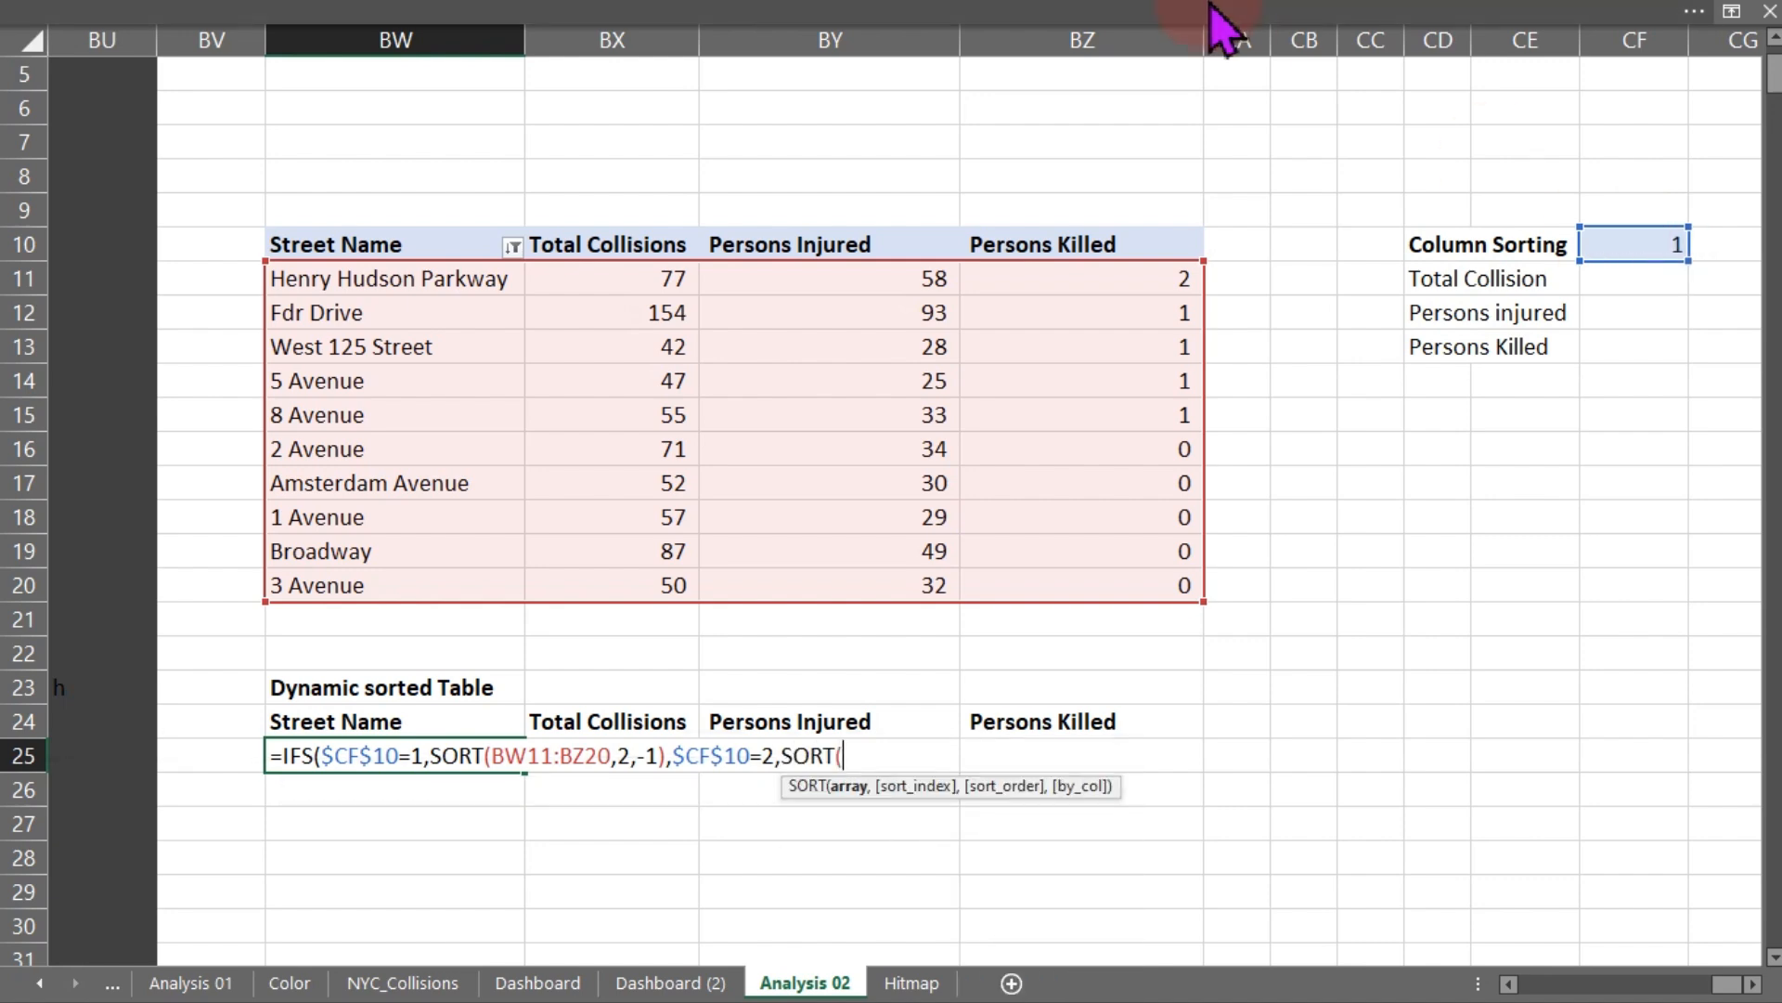
left_click_drag(358, 283, 1096, 583)
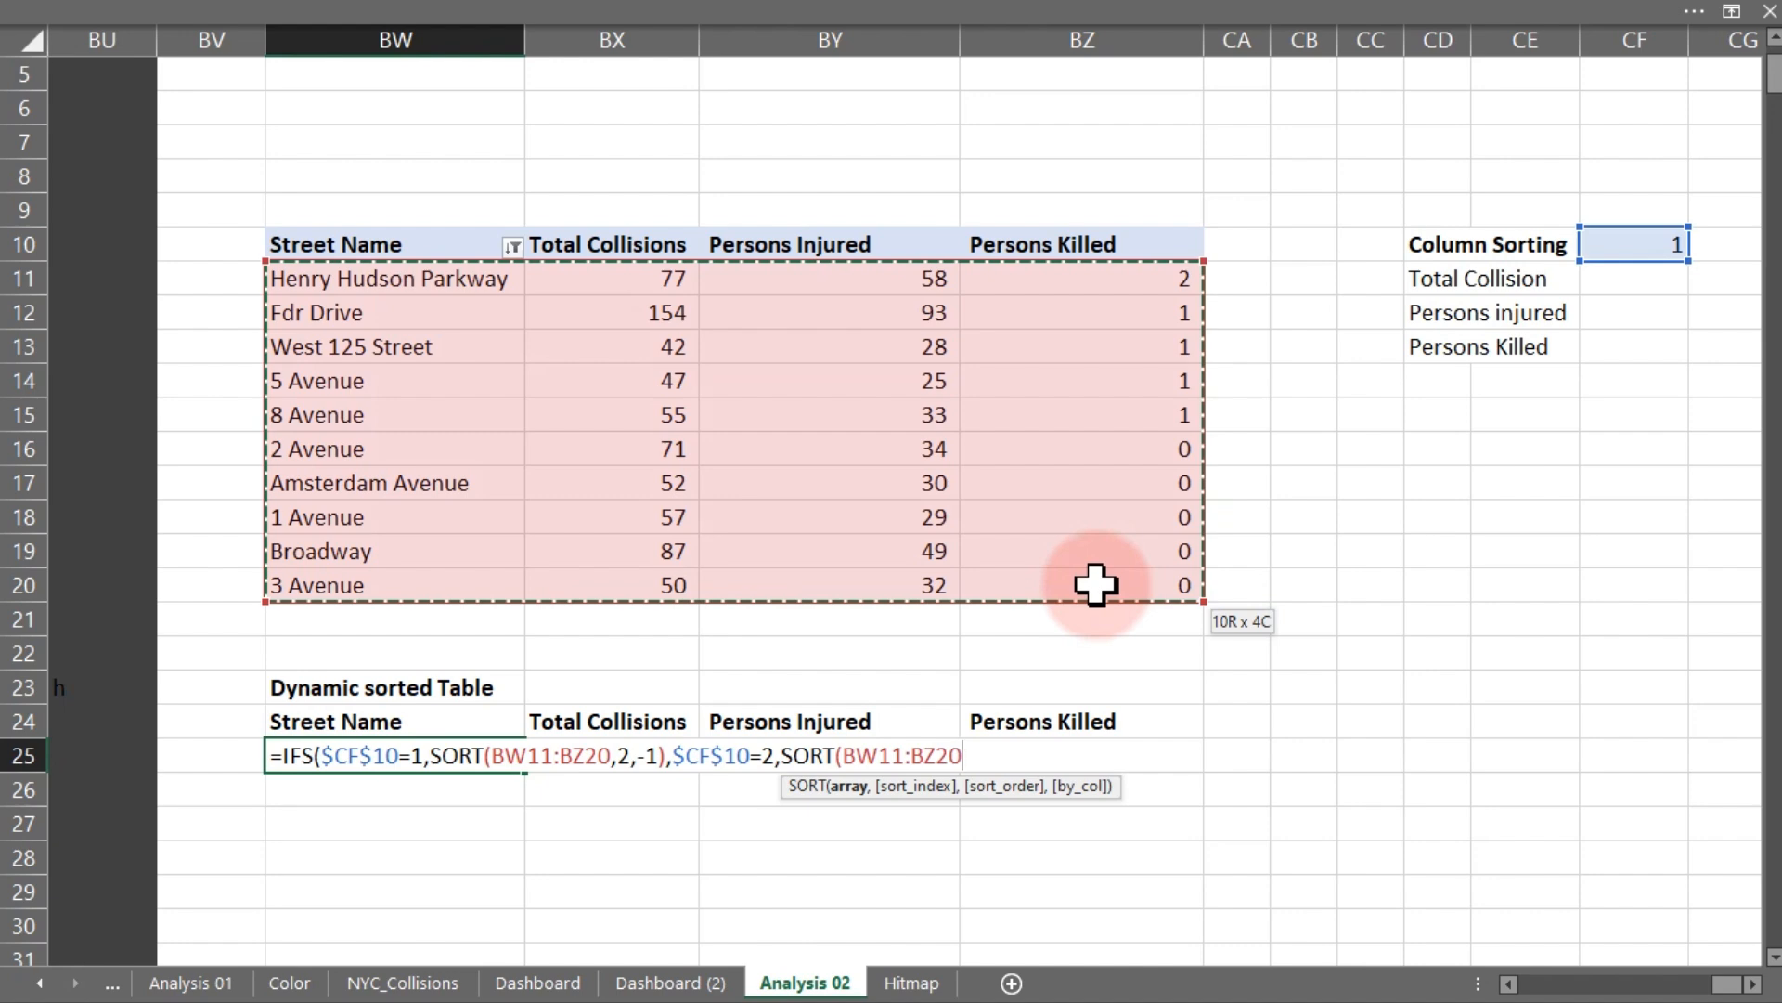
key("F4")
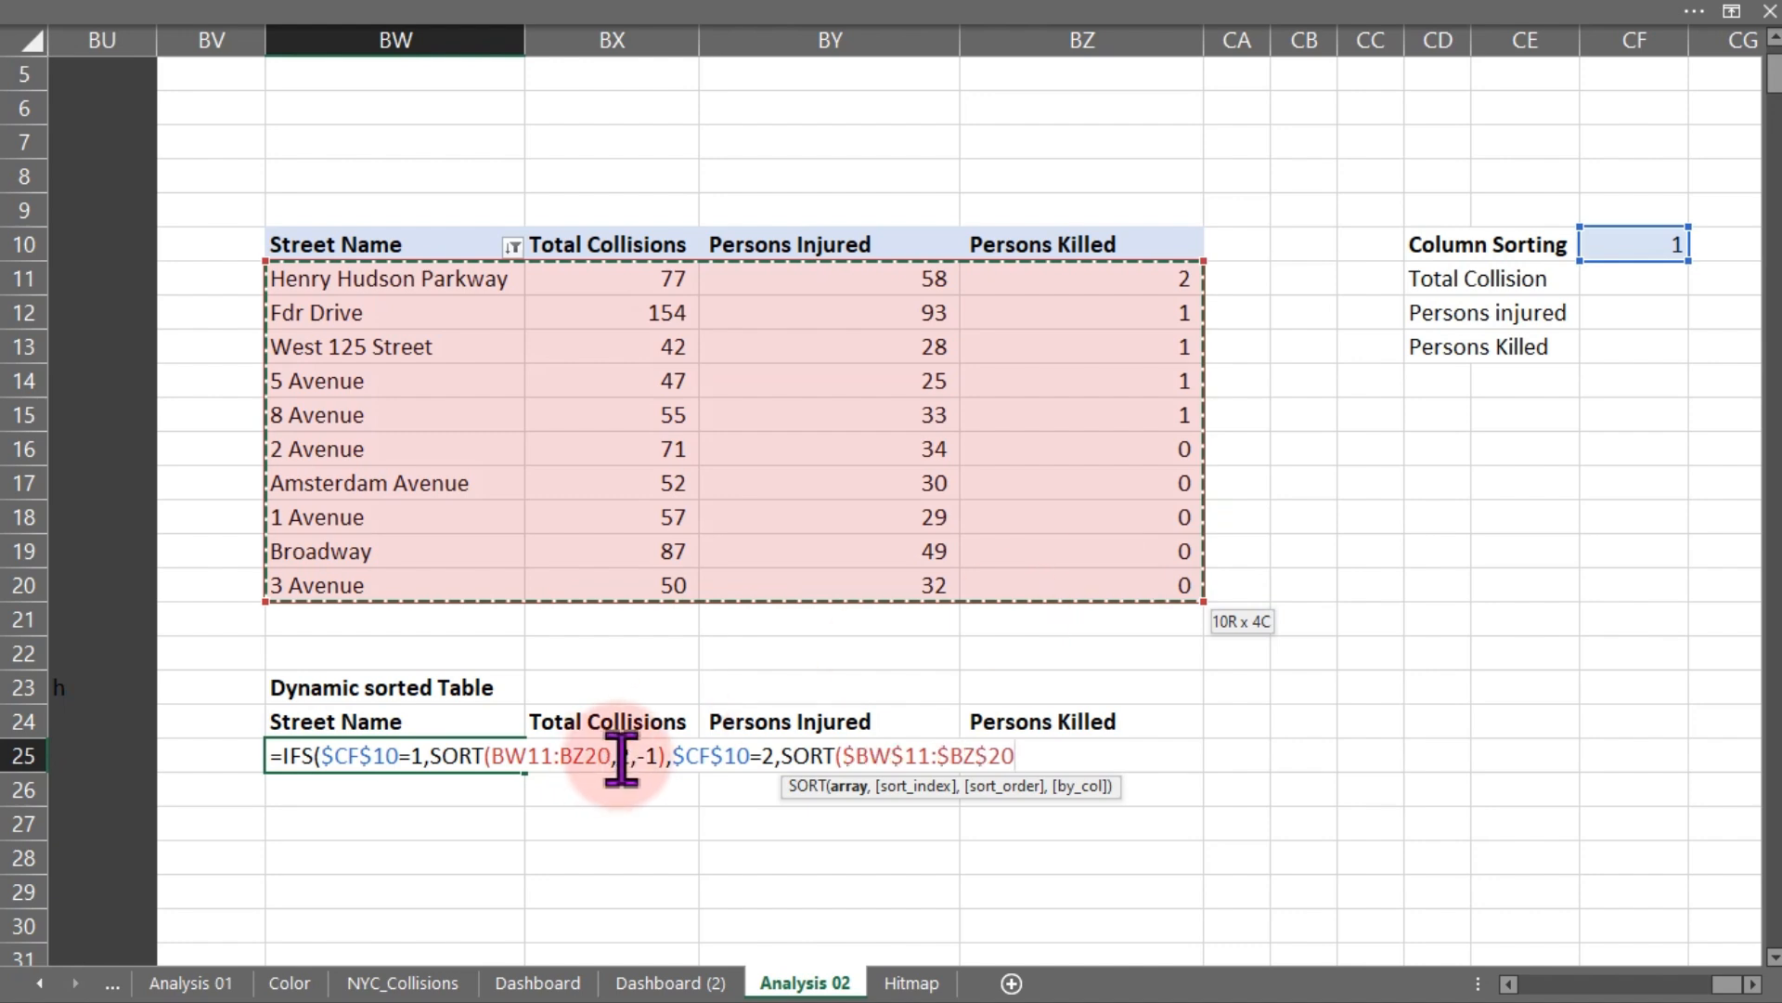
- Make the first SORT range absolute as $BW$11:$BZ$20 in the formula
left_click_drag(554, 755, 496, 756)
key("F4")
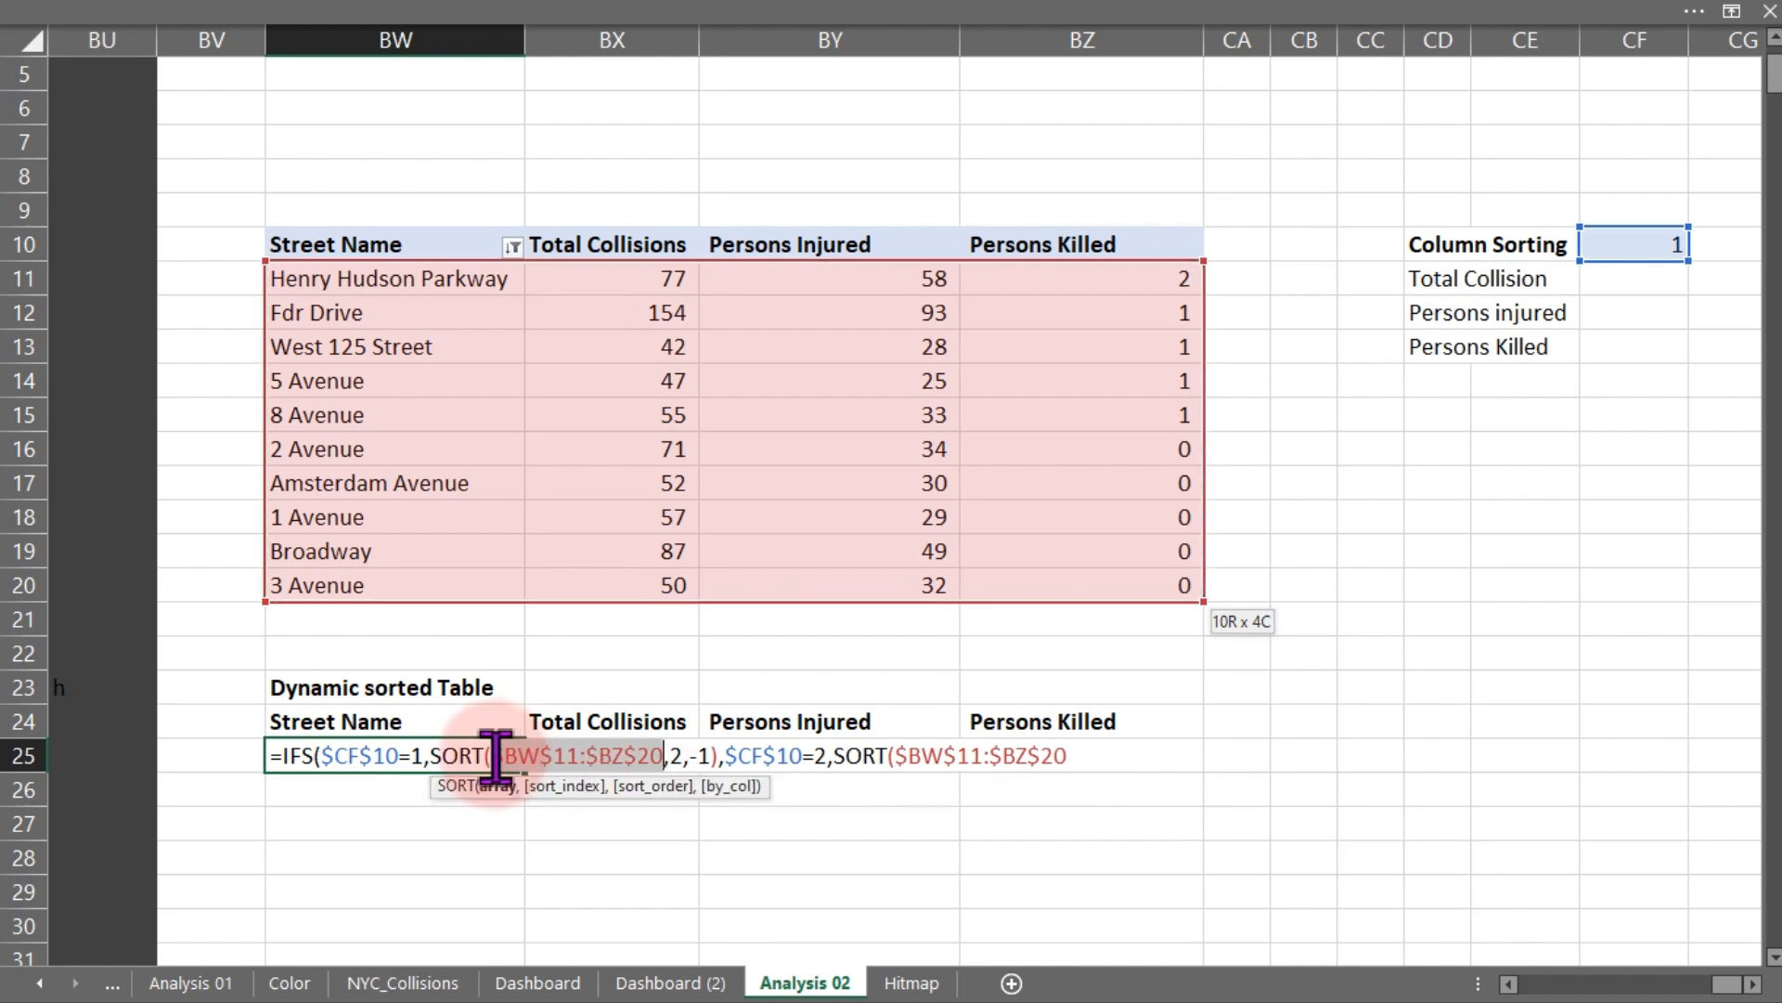
left_click(1073, 755)
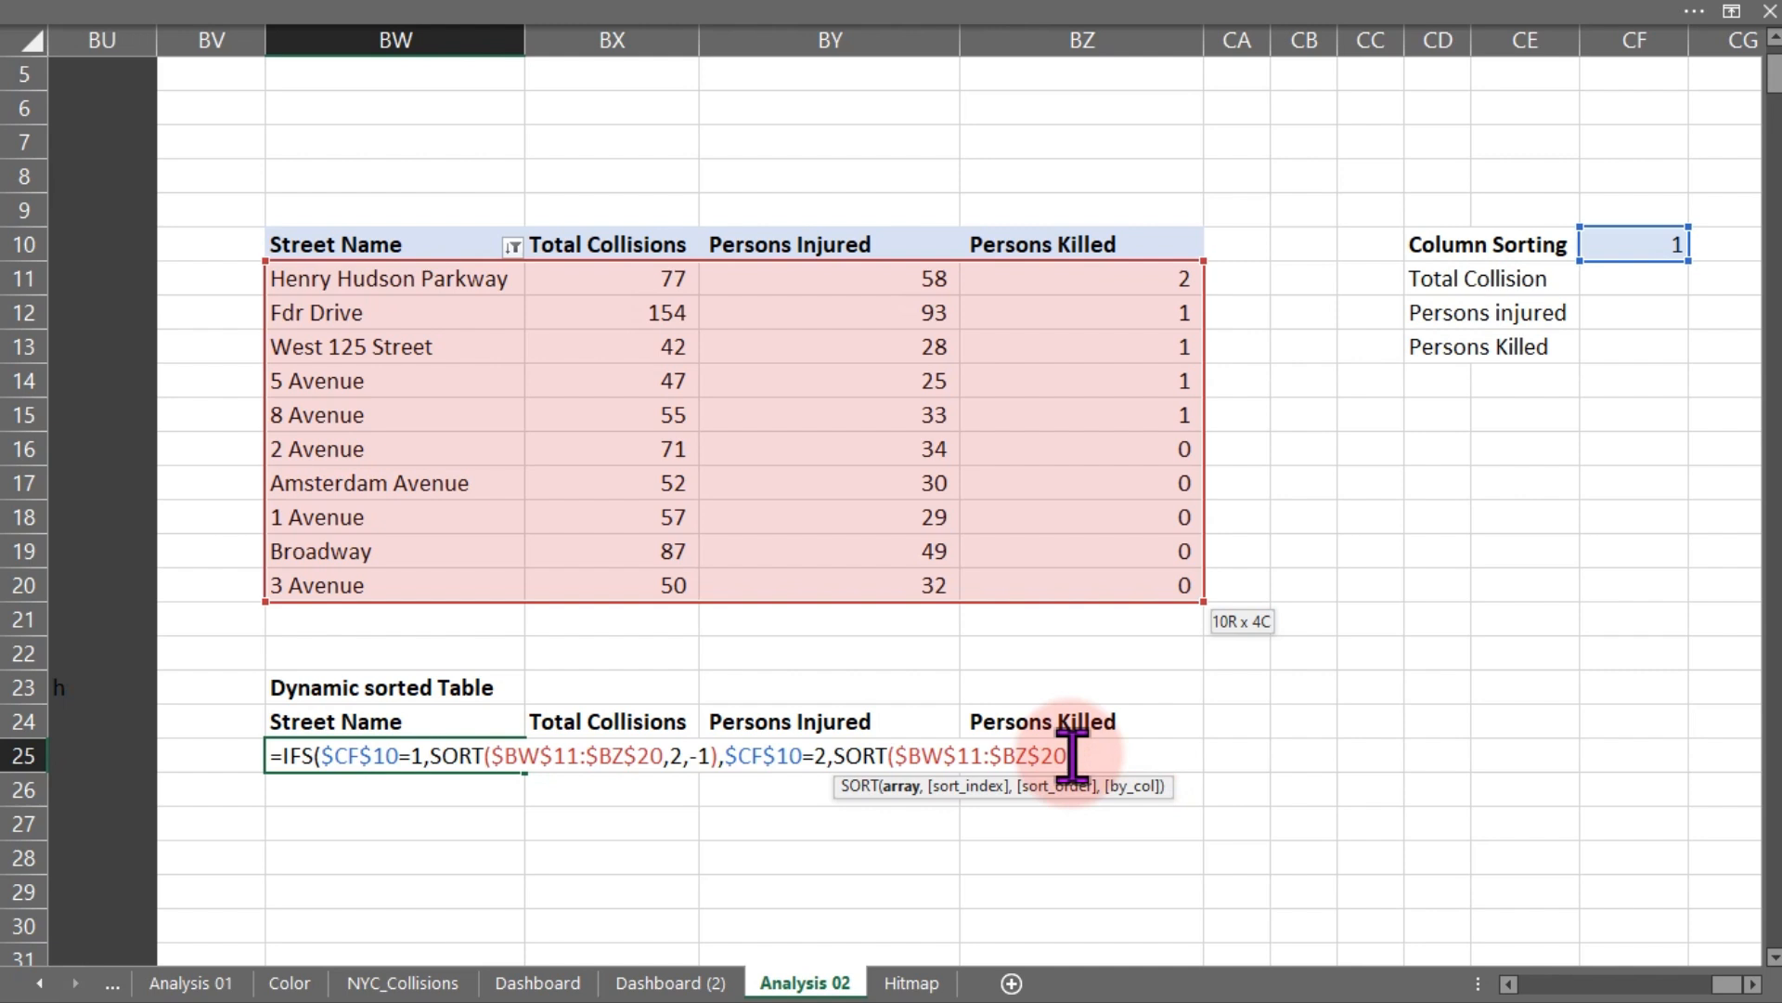
- Make the second SORT order by column 3 descending with -1 and close it
type(",")
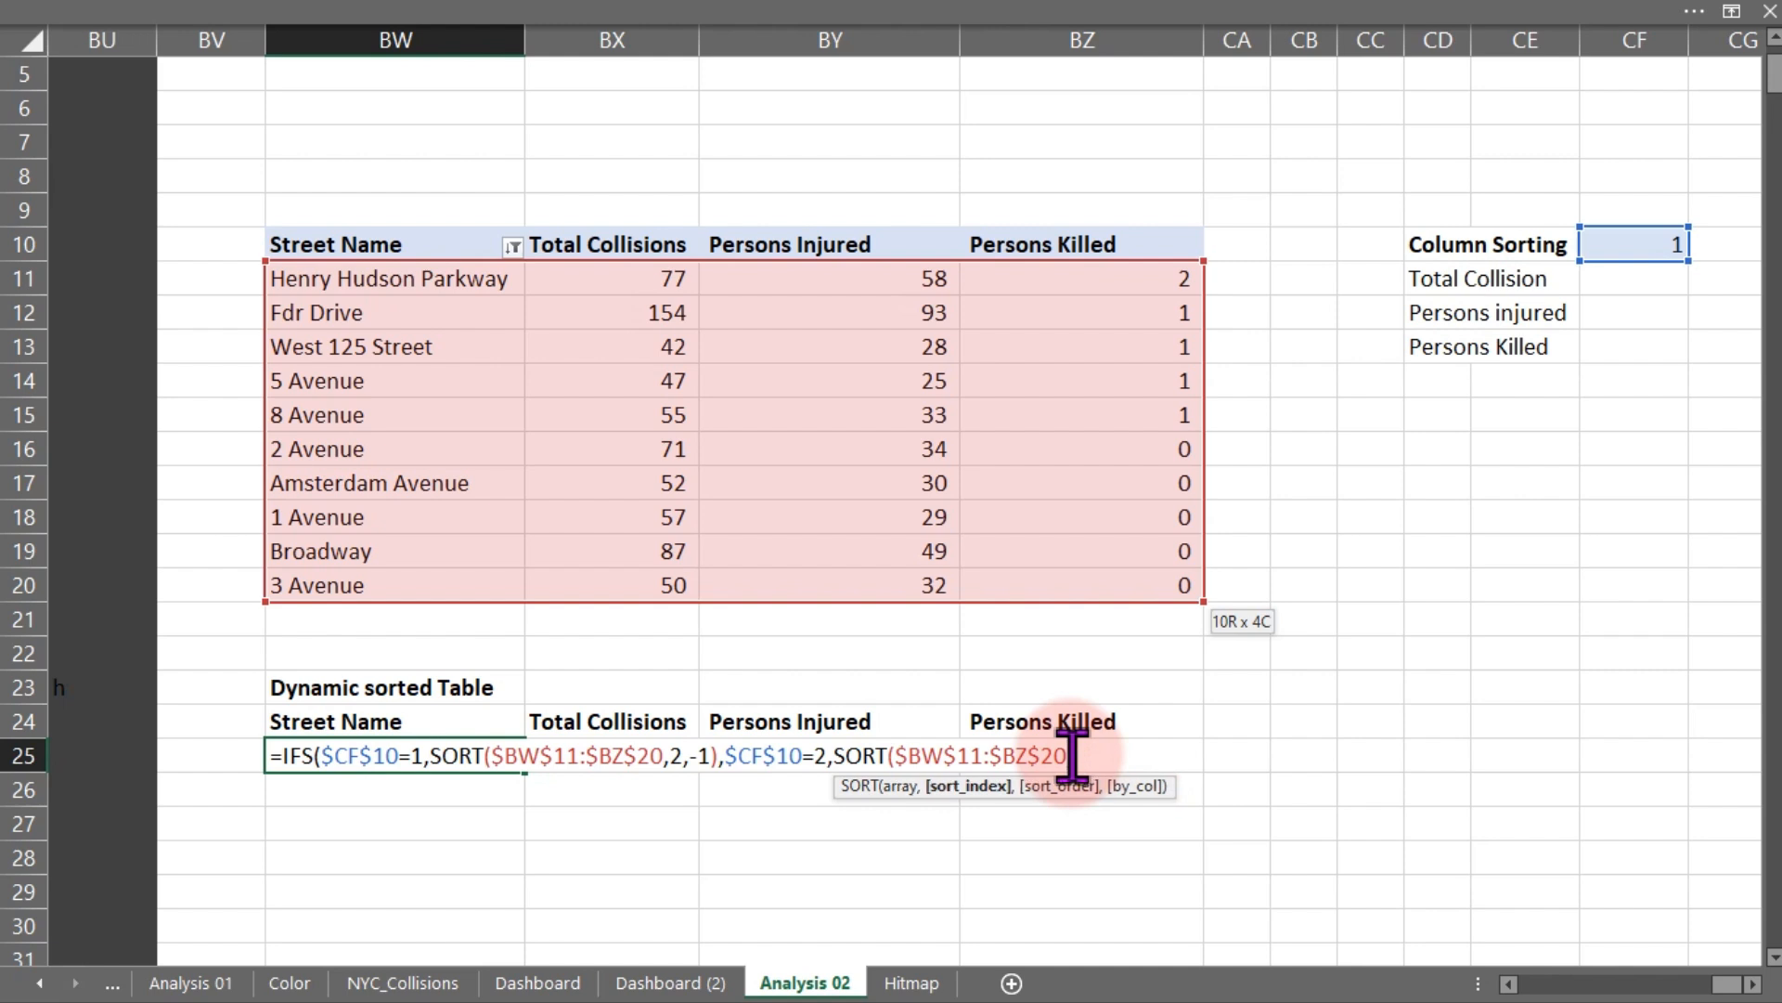
type("3")
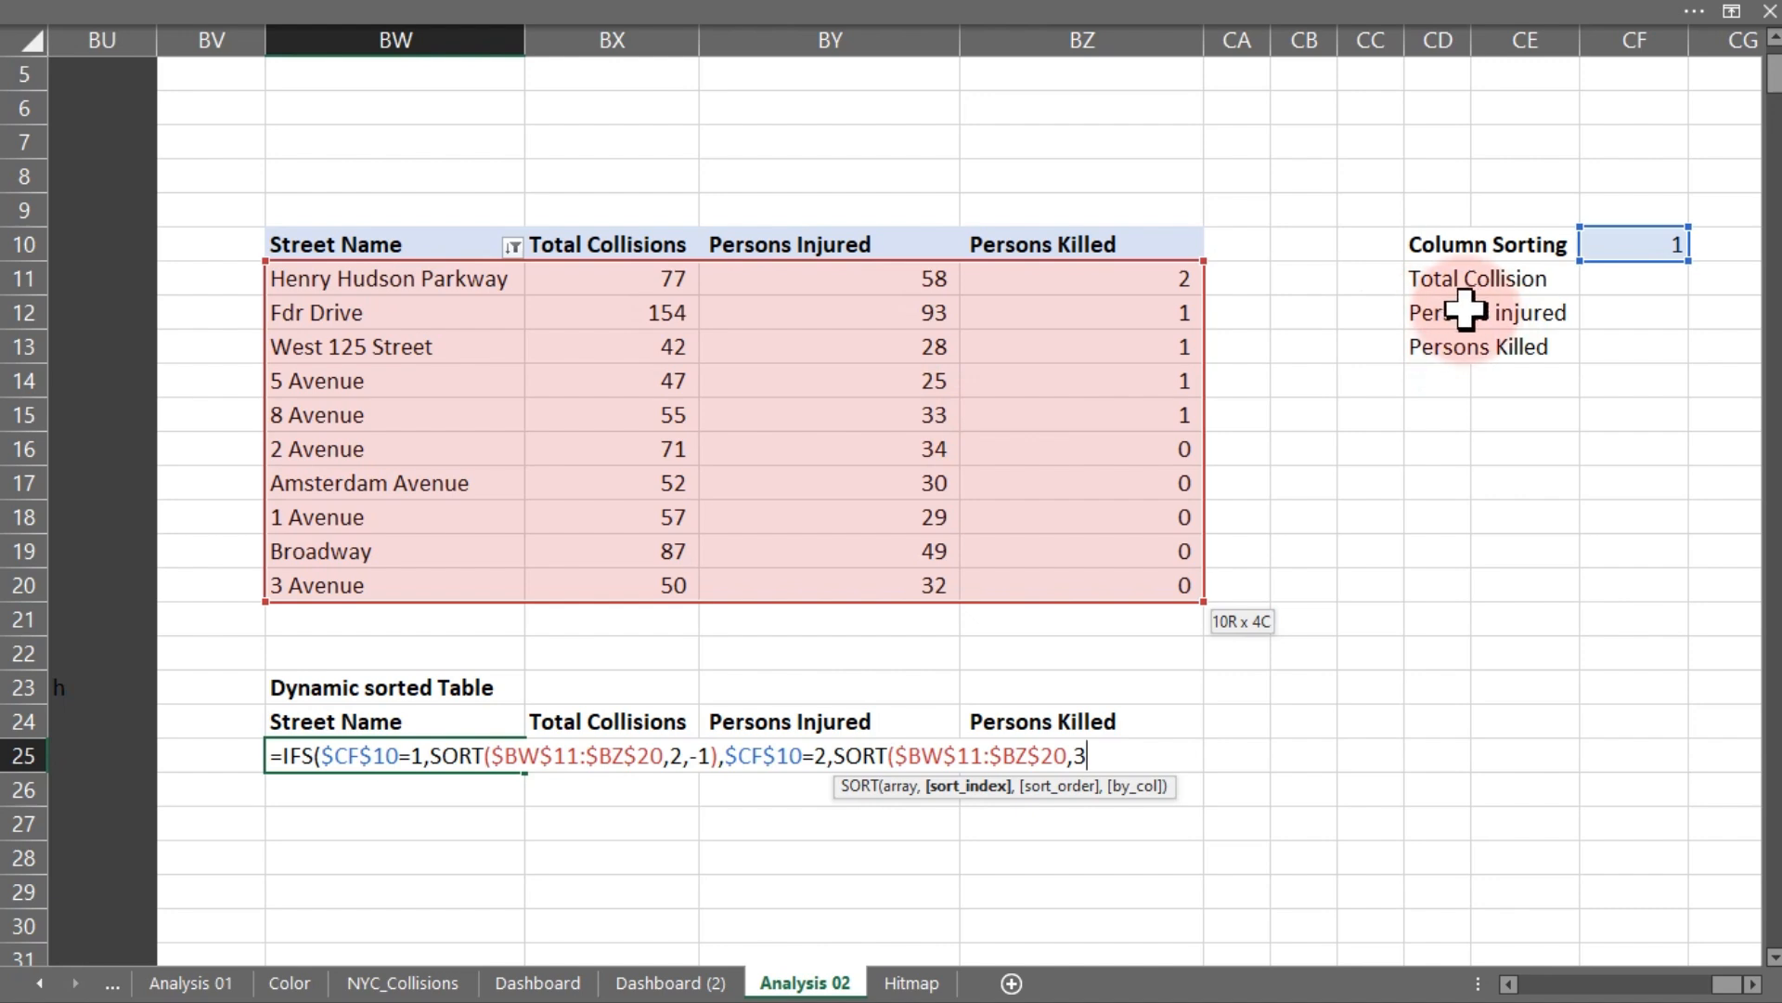
type(",-")
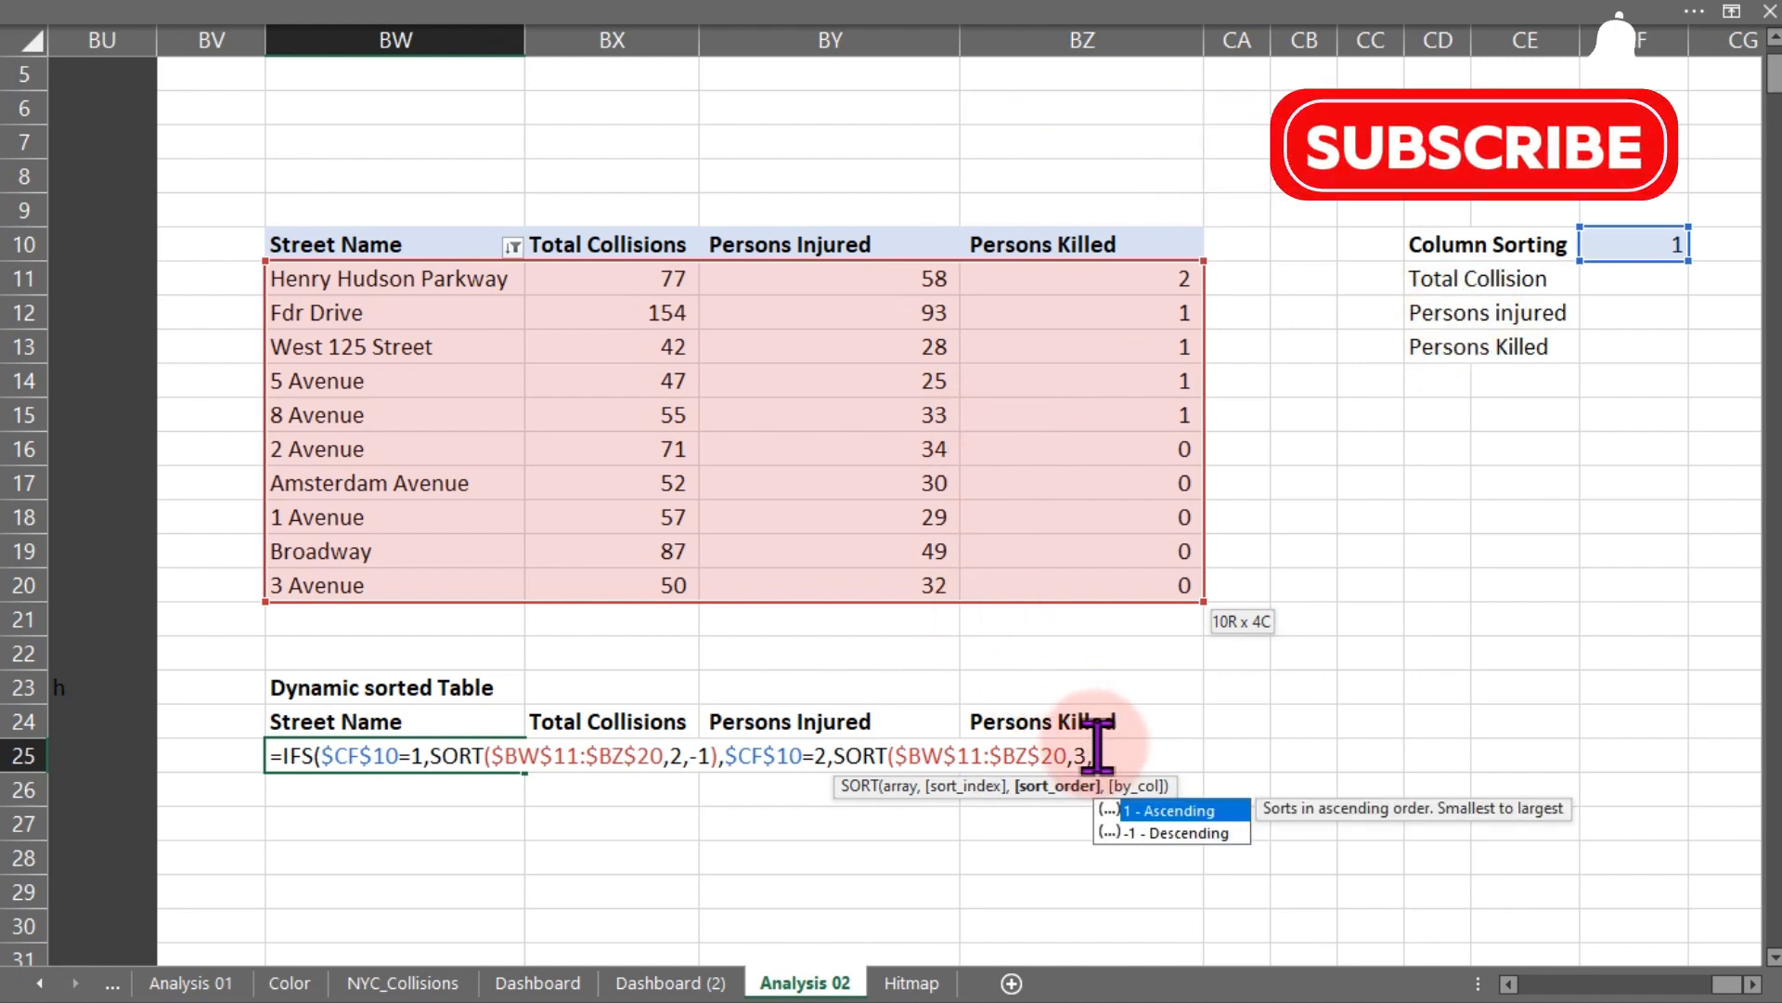
type("1")
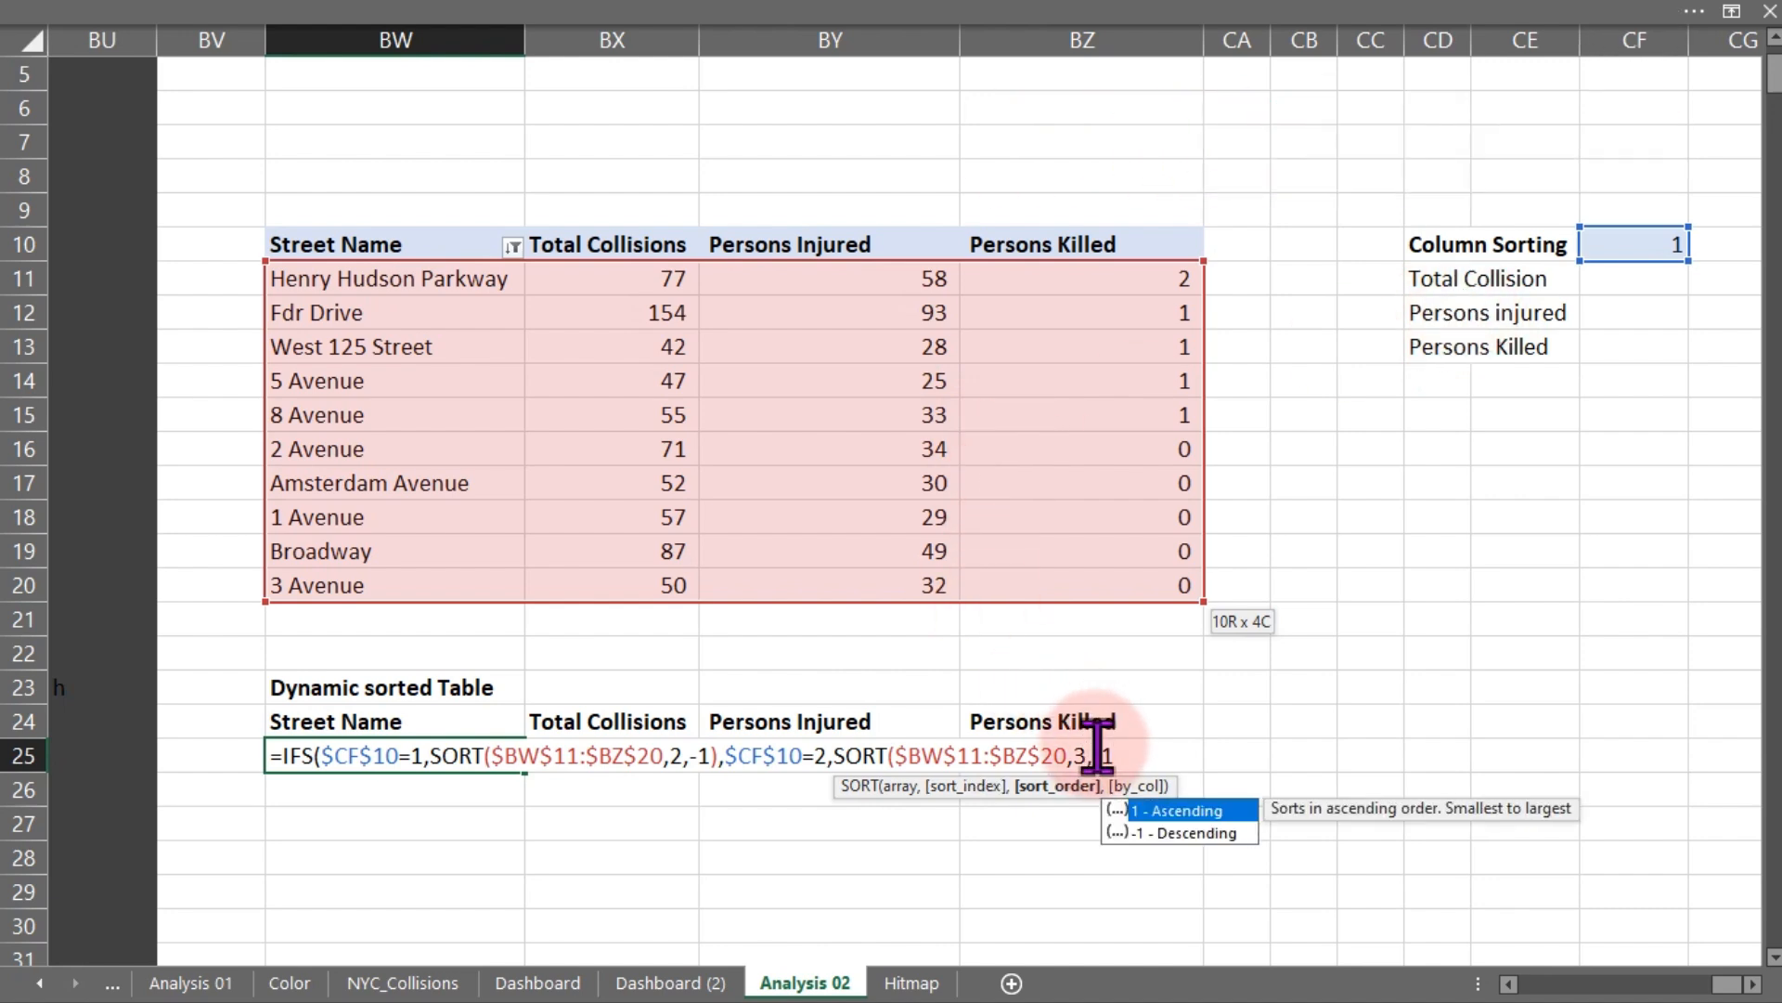
type("),")
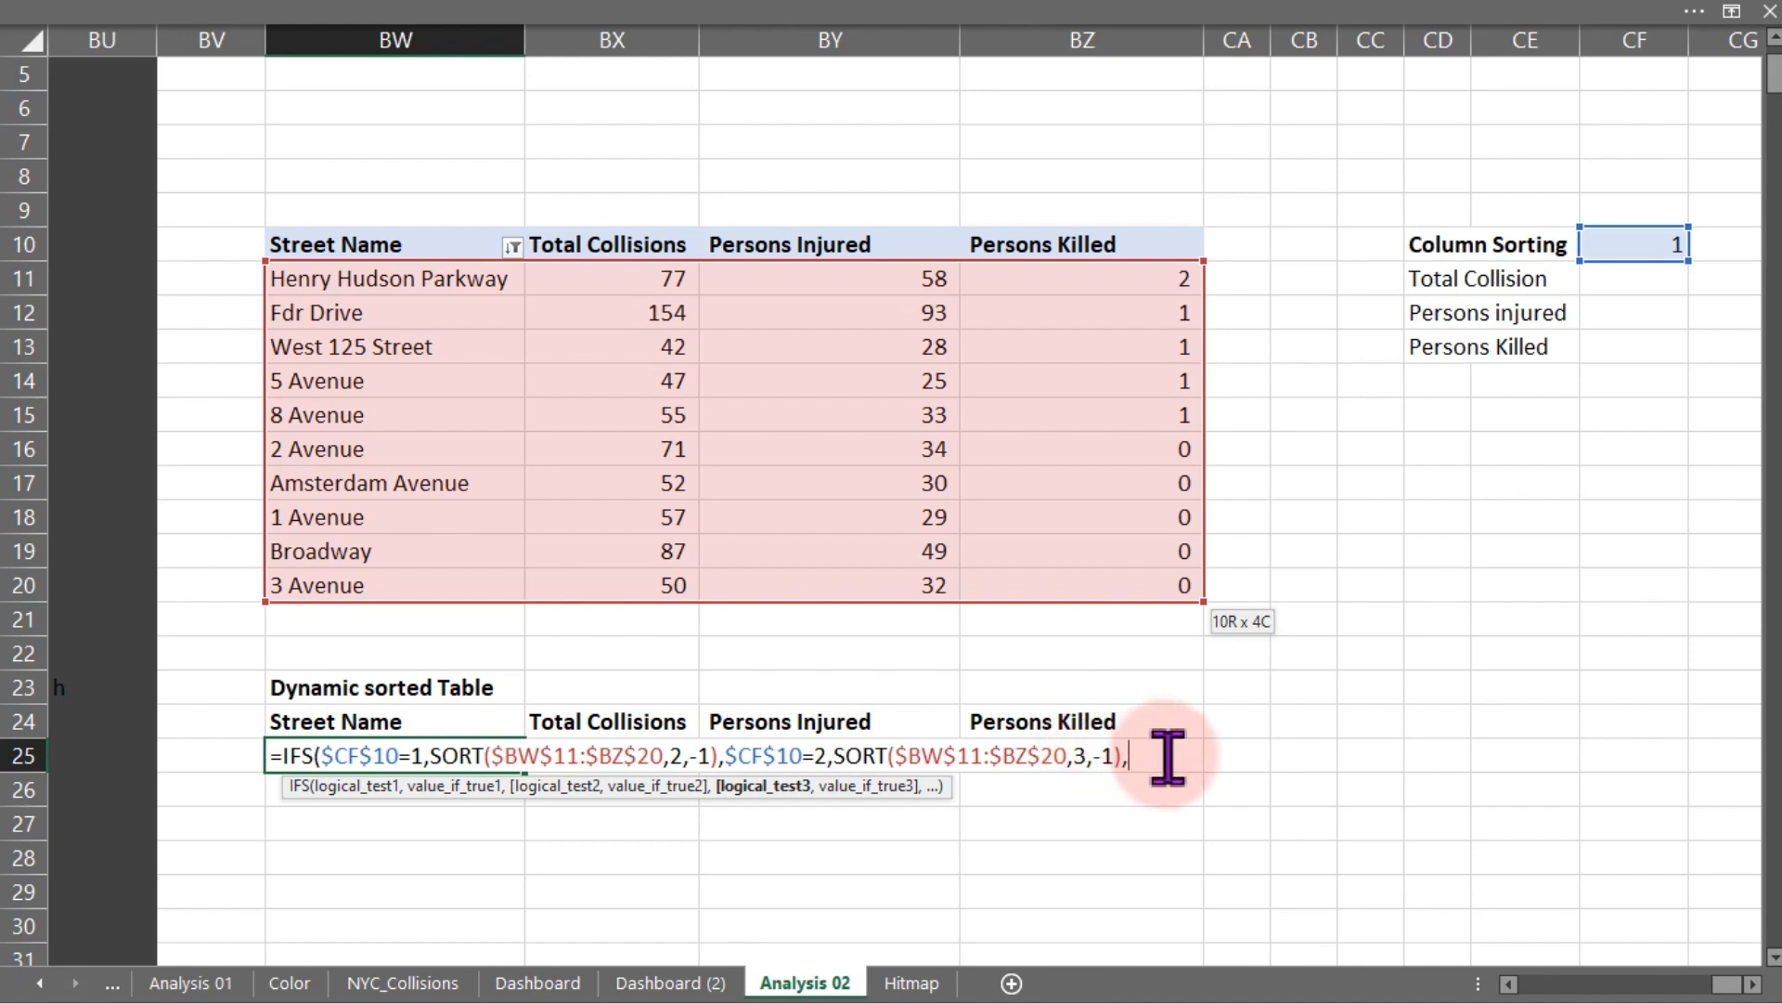
- Add a third IFS condition to the BW25 formula testing the absolute reference $CF$103 equal to 3
left_click(1643, 247)
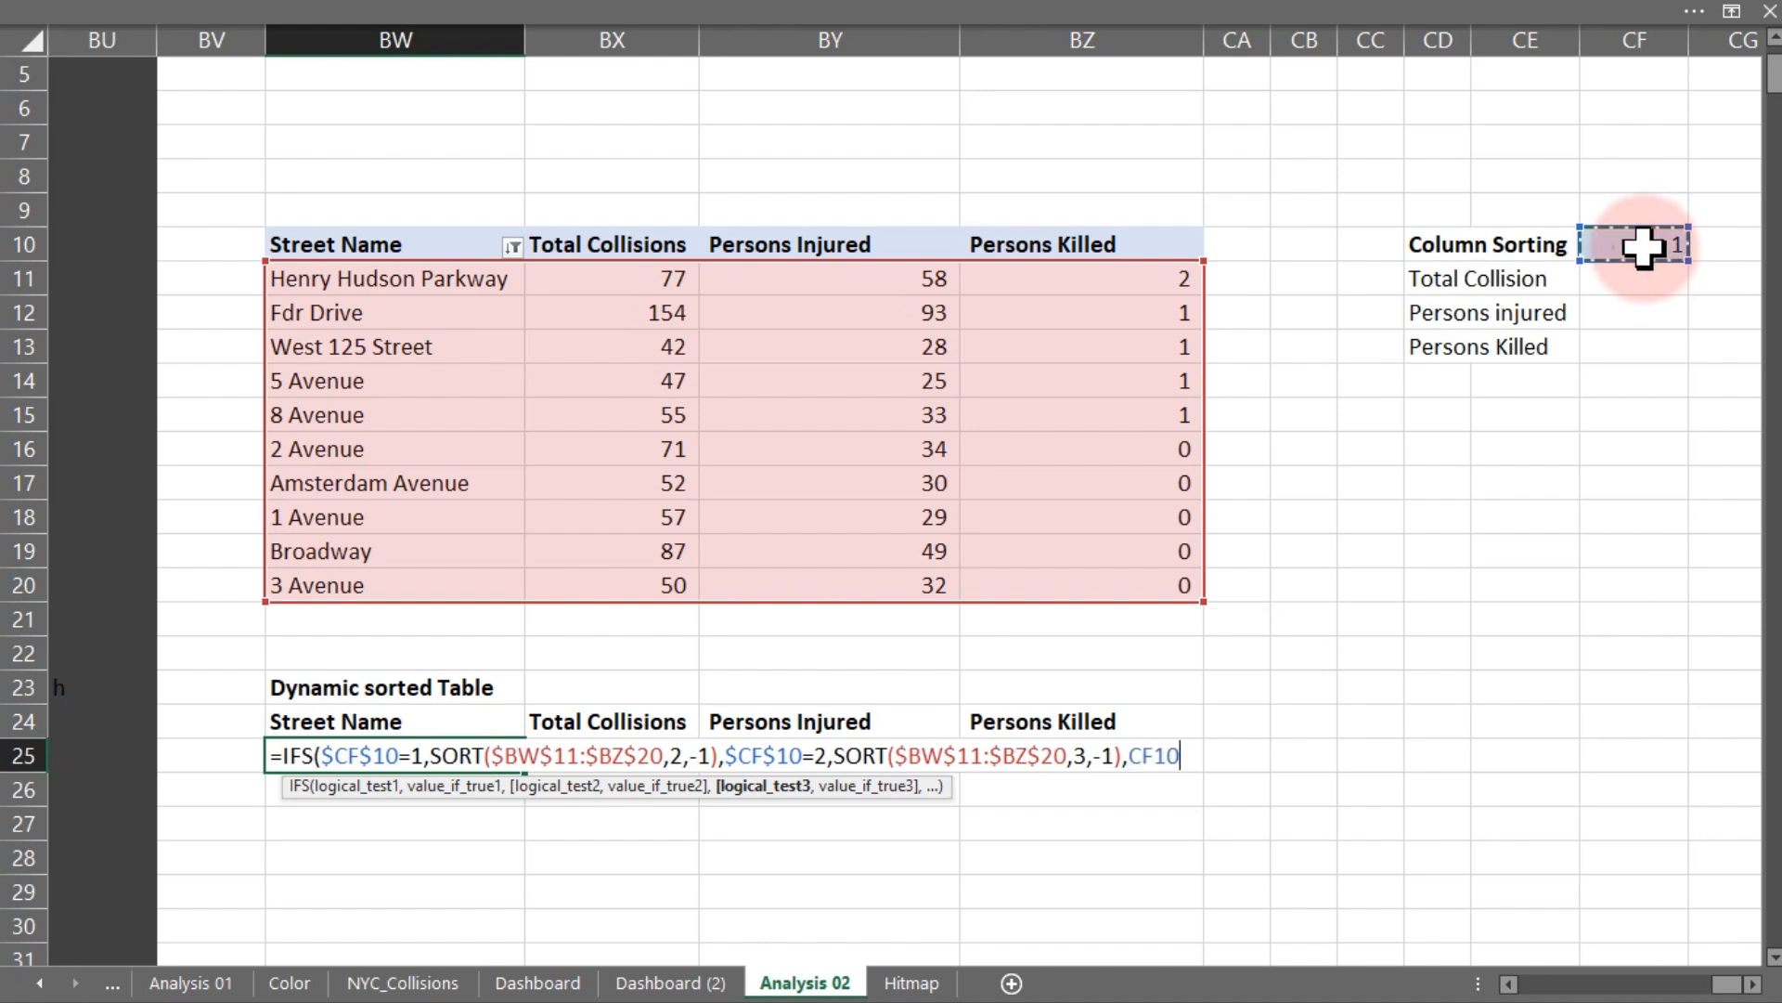
type("3,")
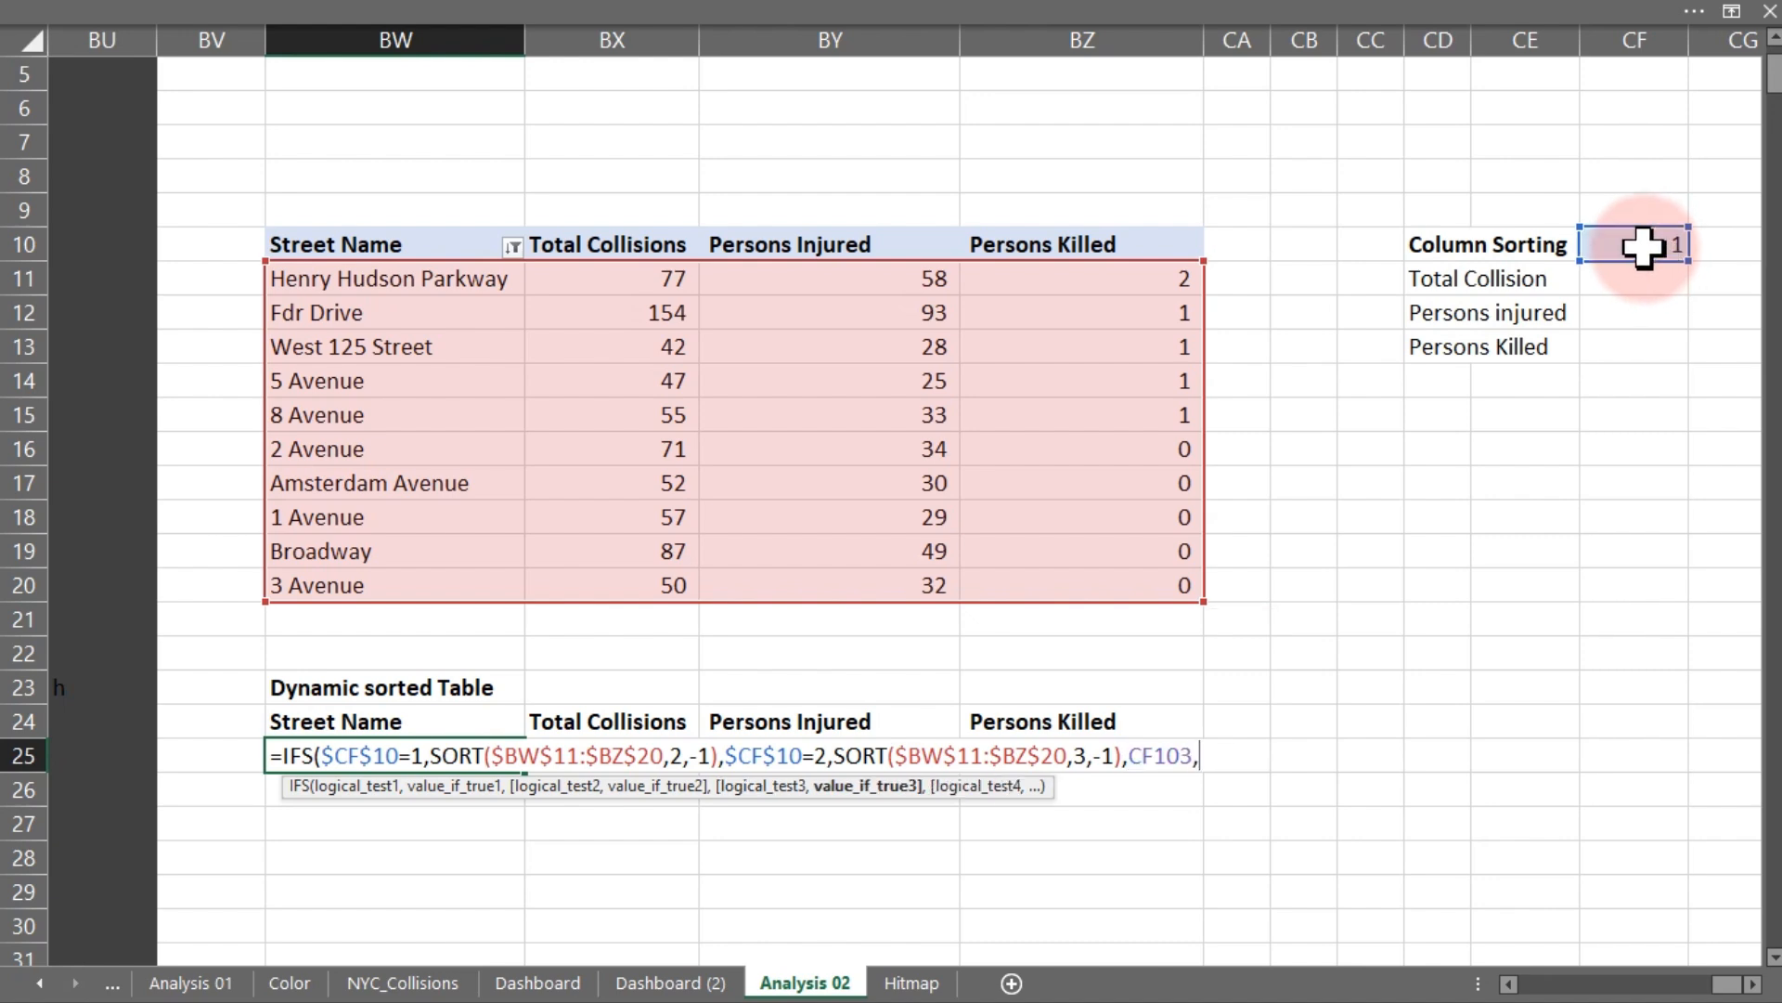
key("BackSpace")
key("F4")
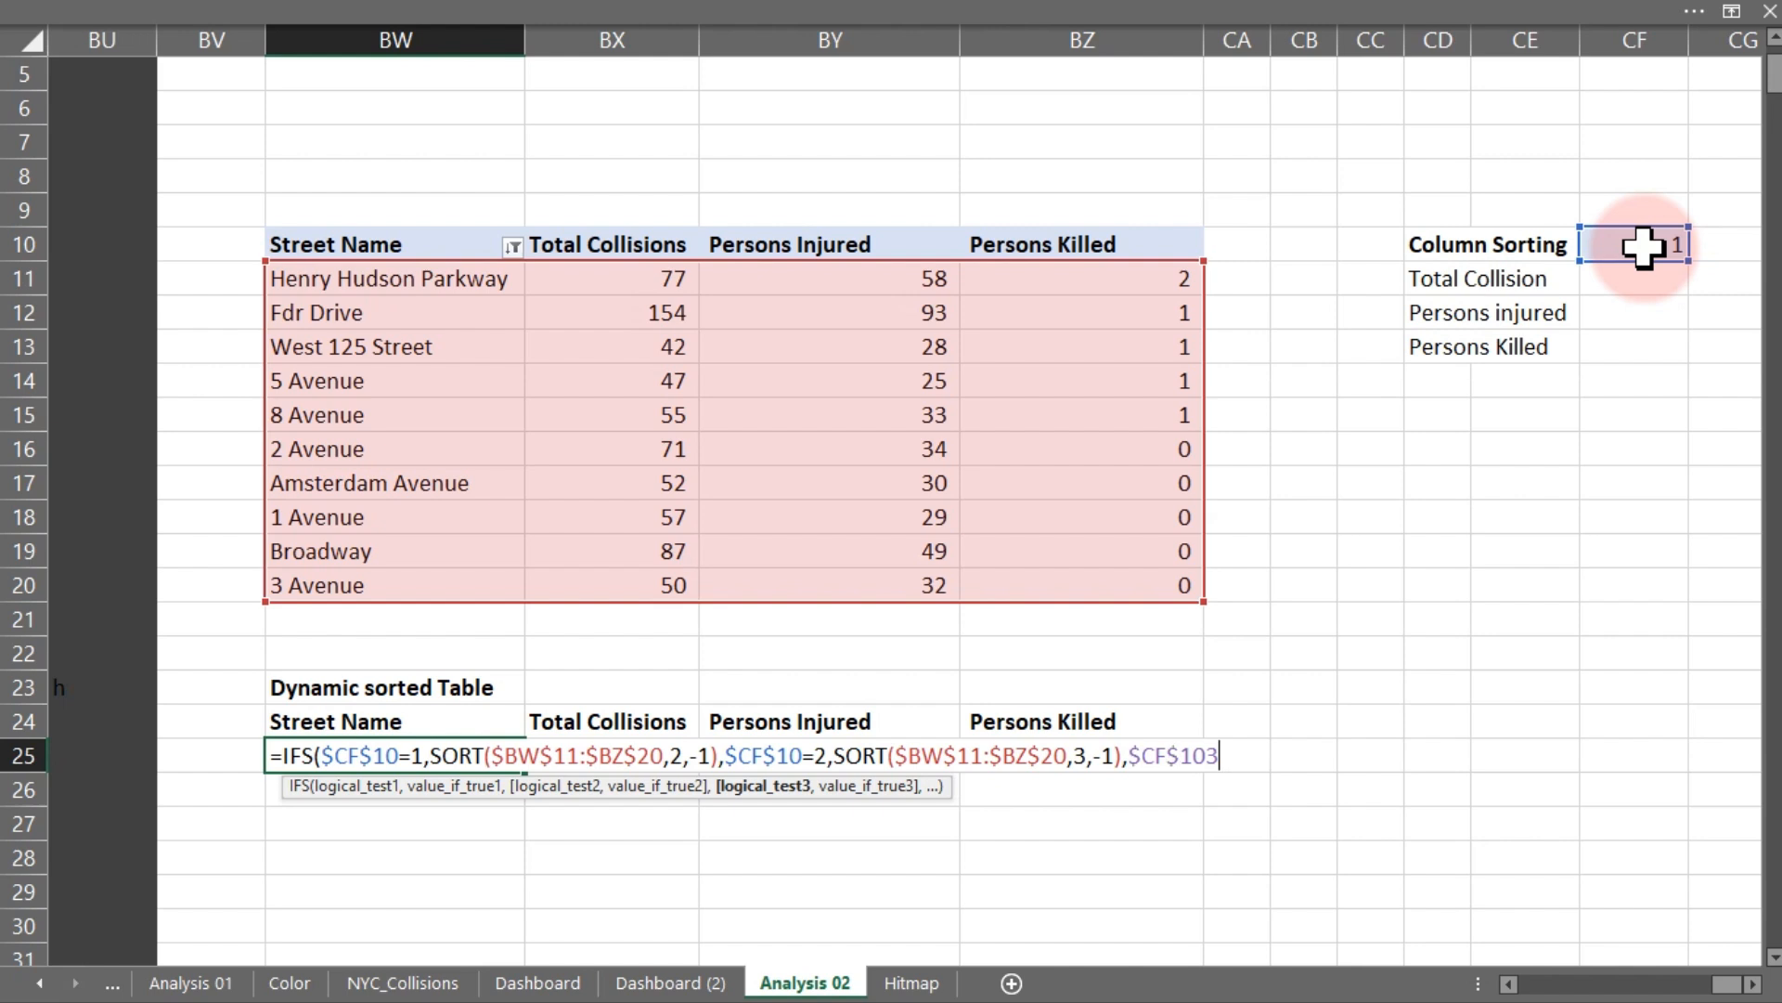
type(",")
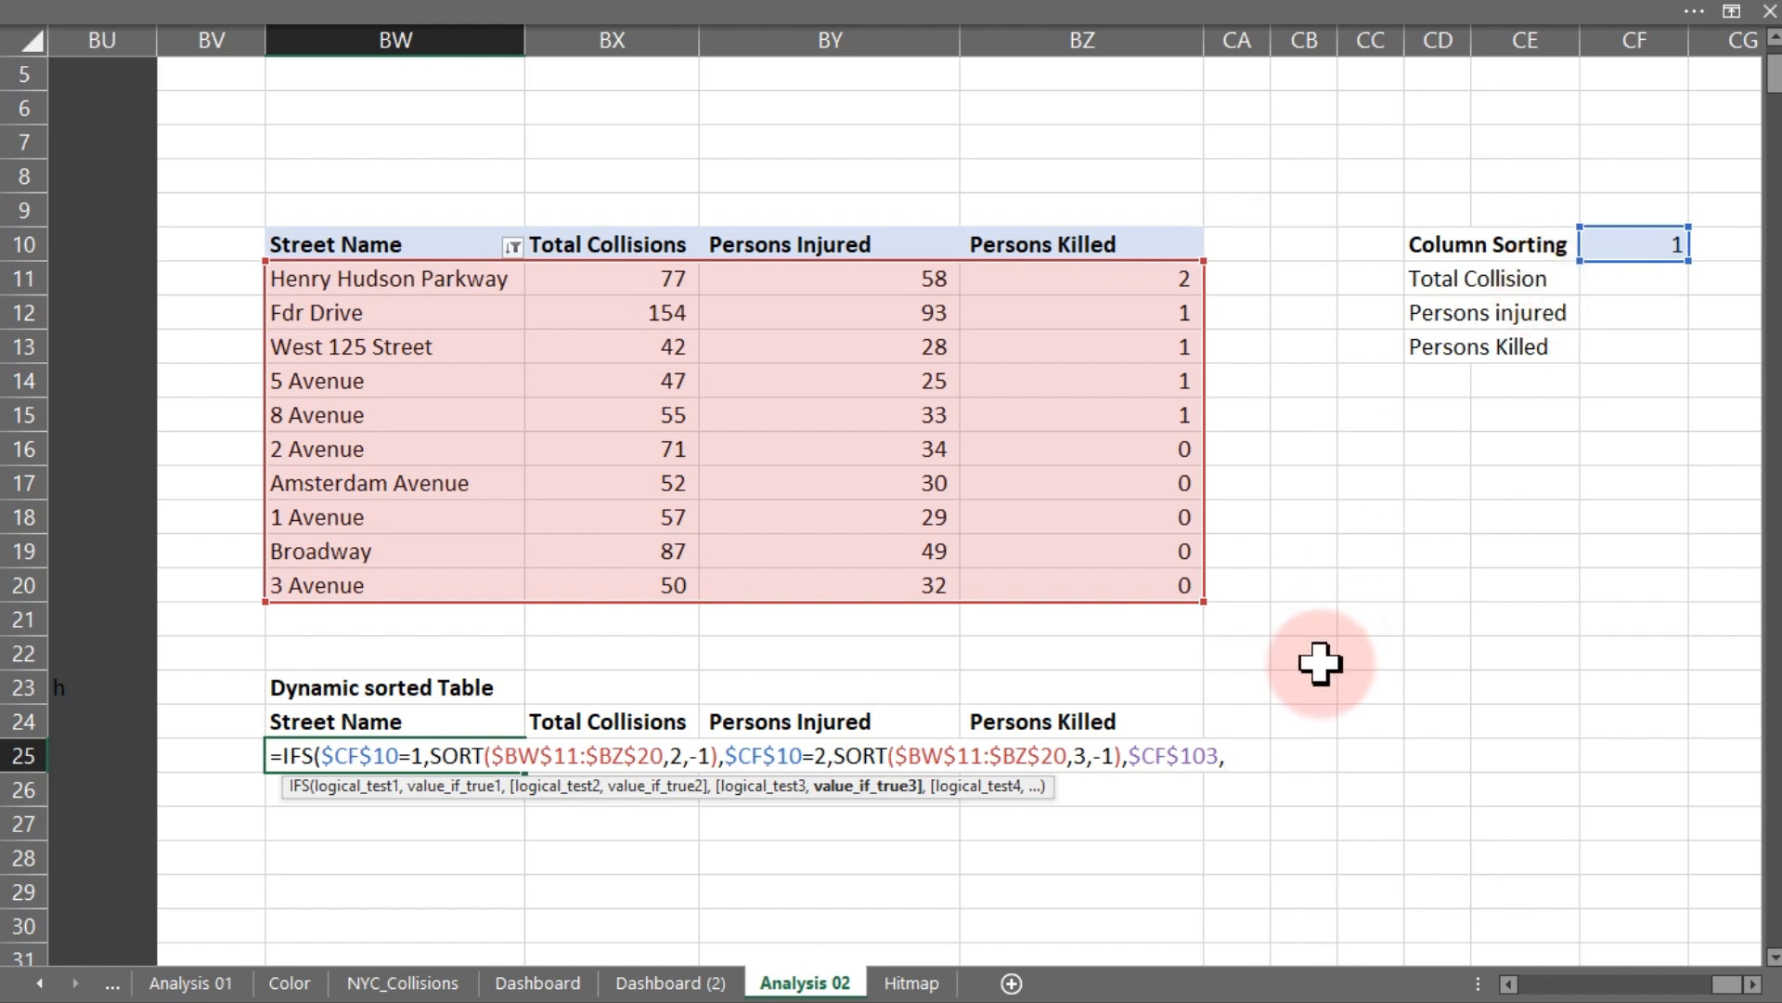
key("BackSpace")
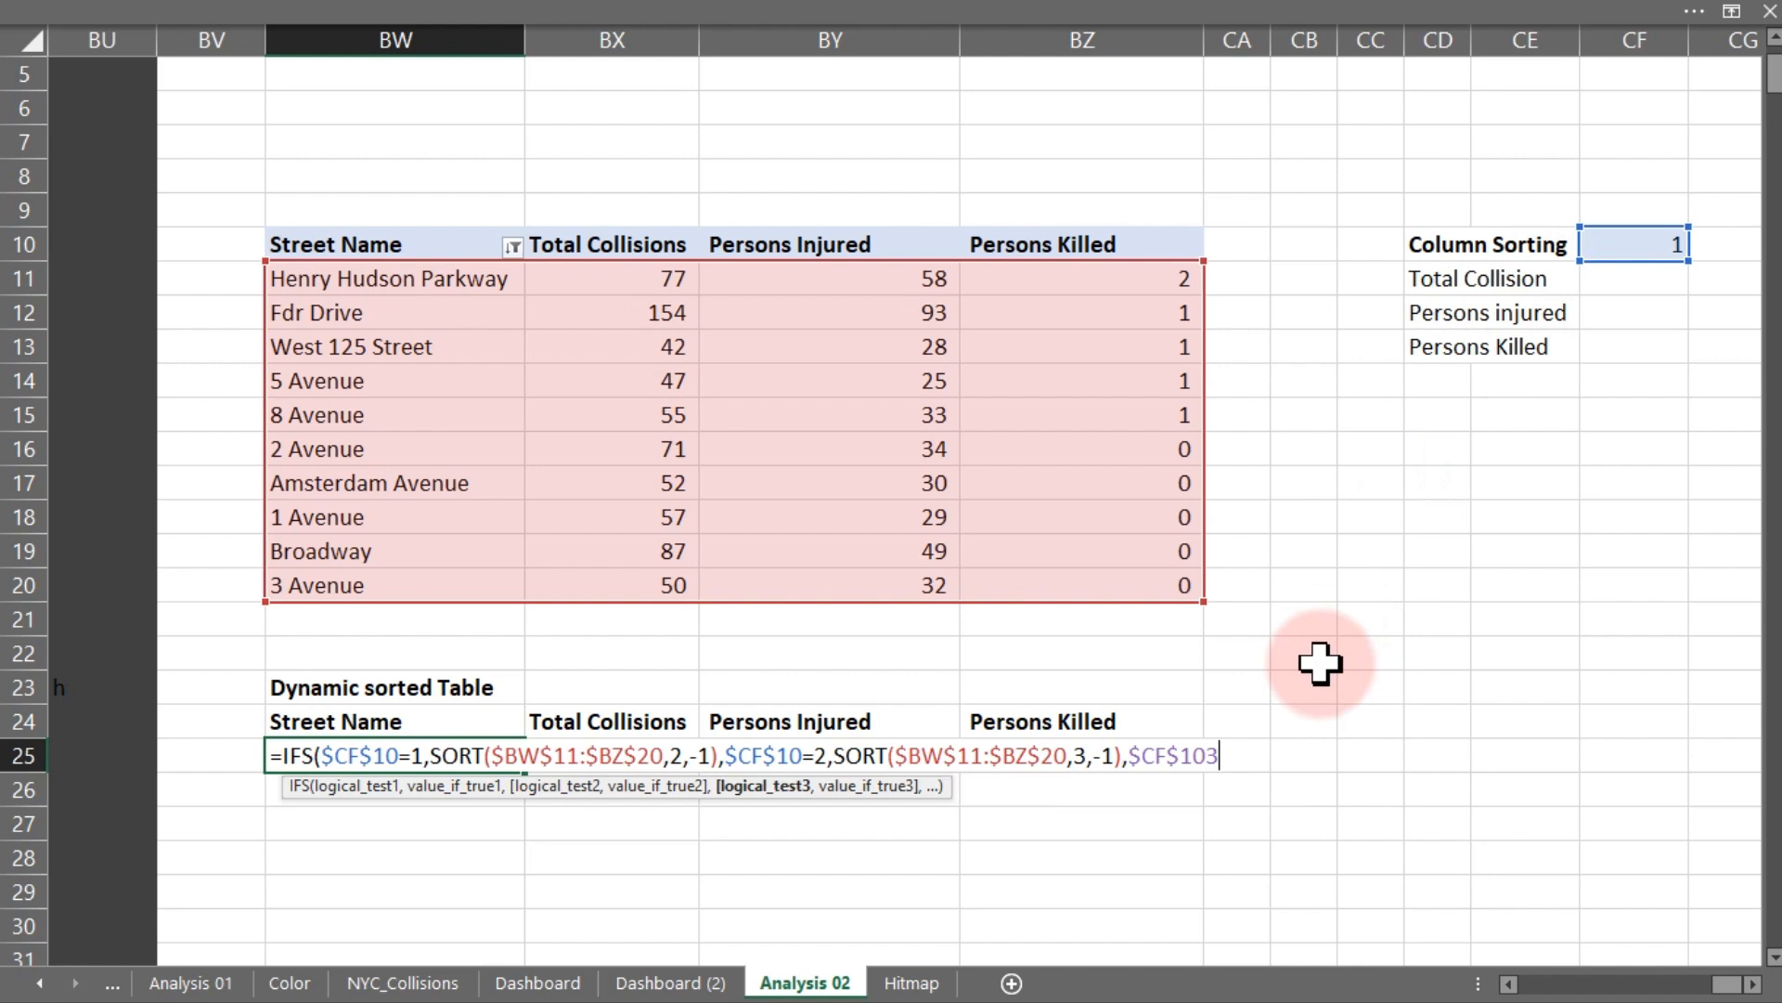
type("=3,")
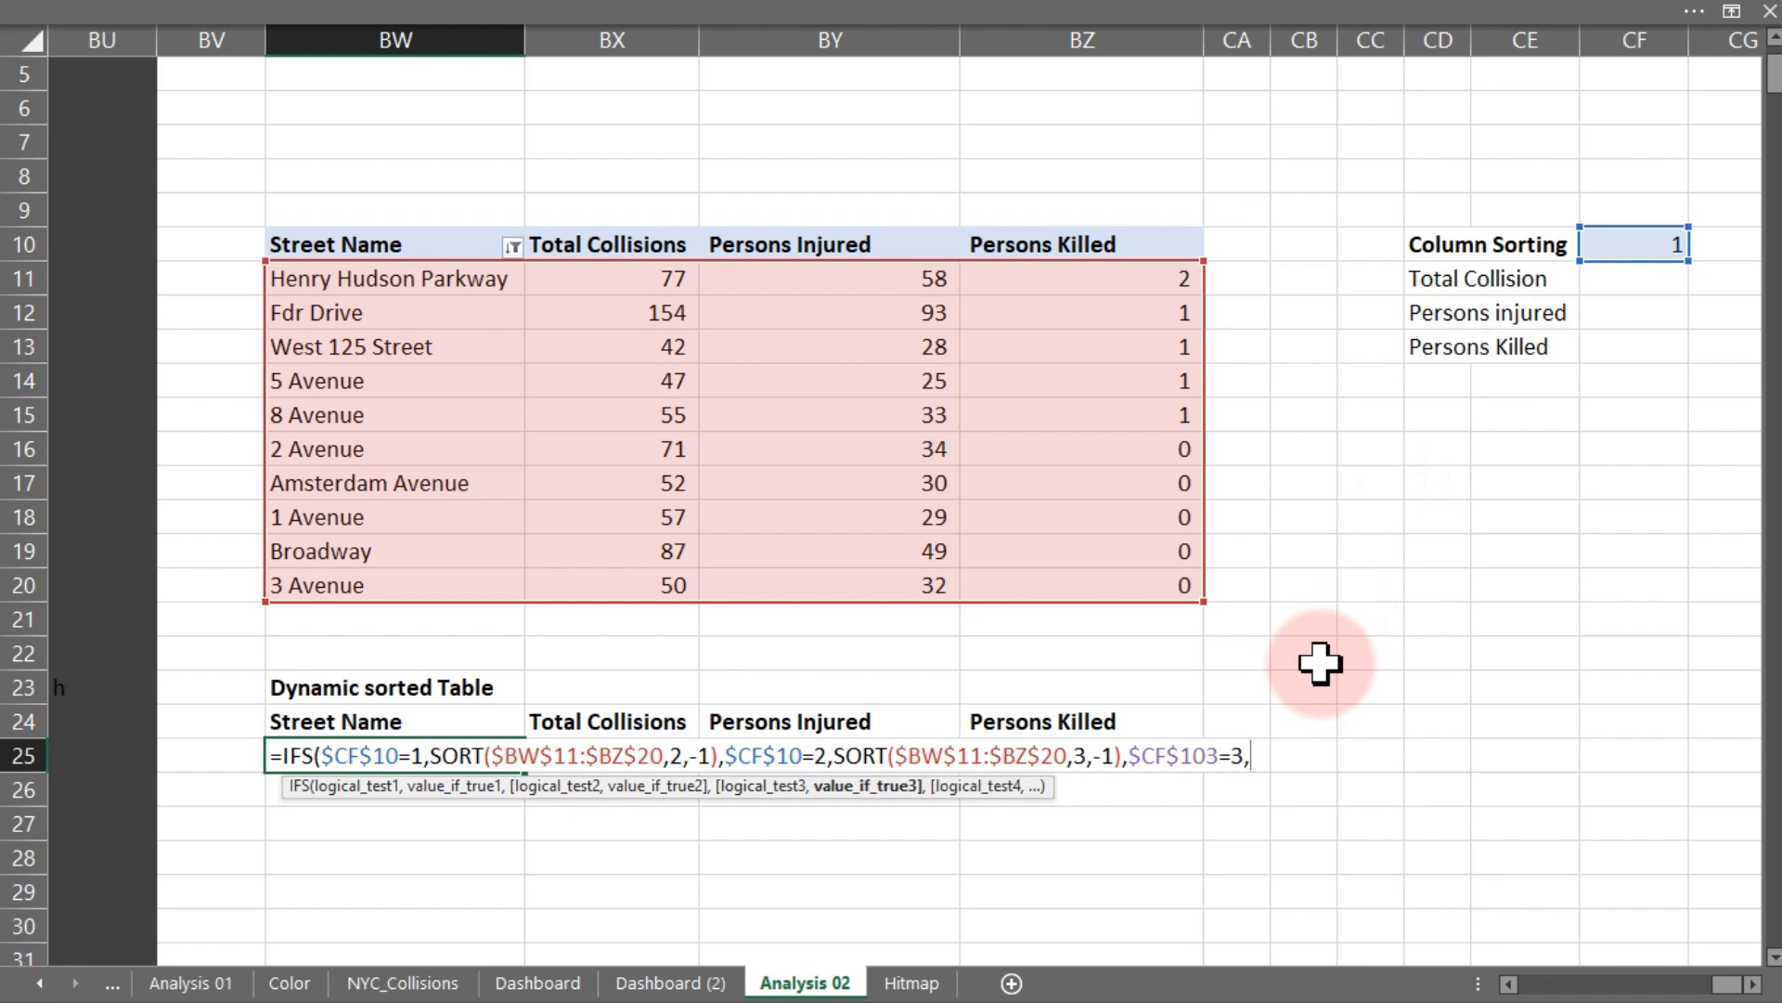
type("sort")
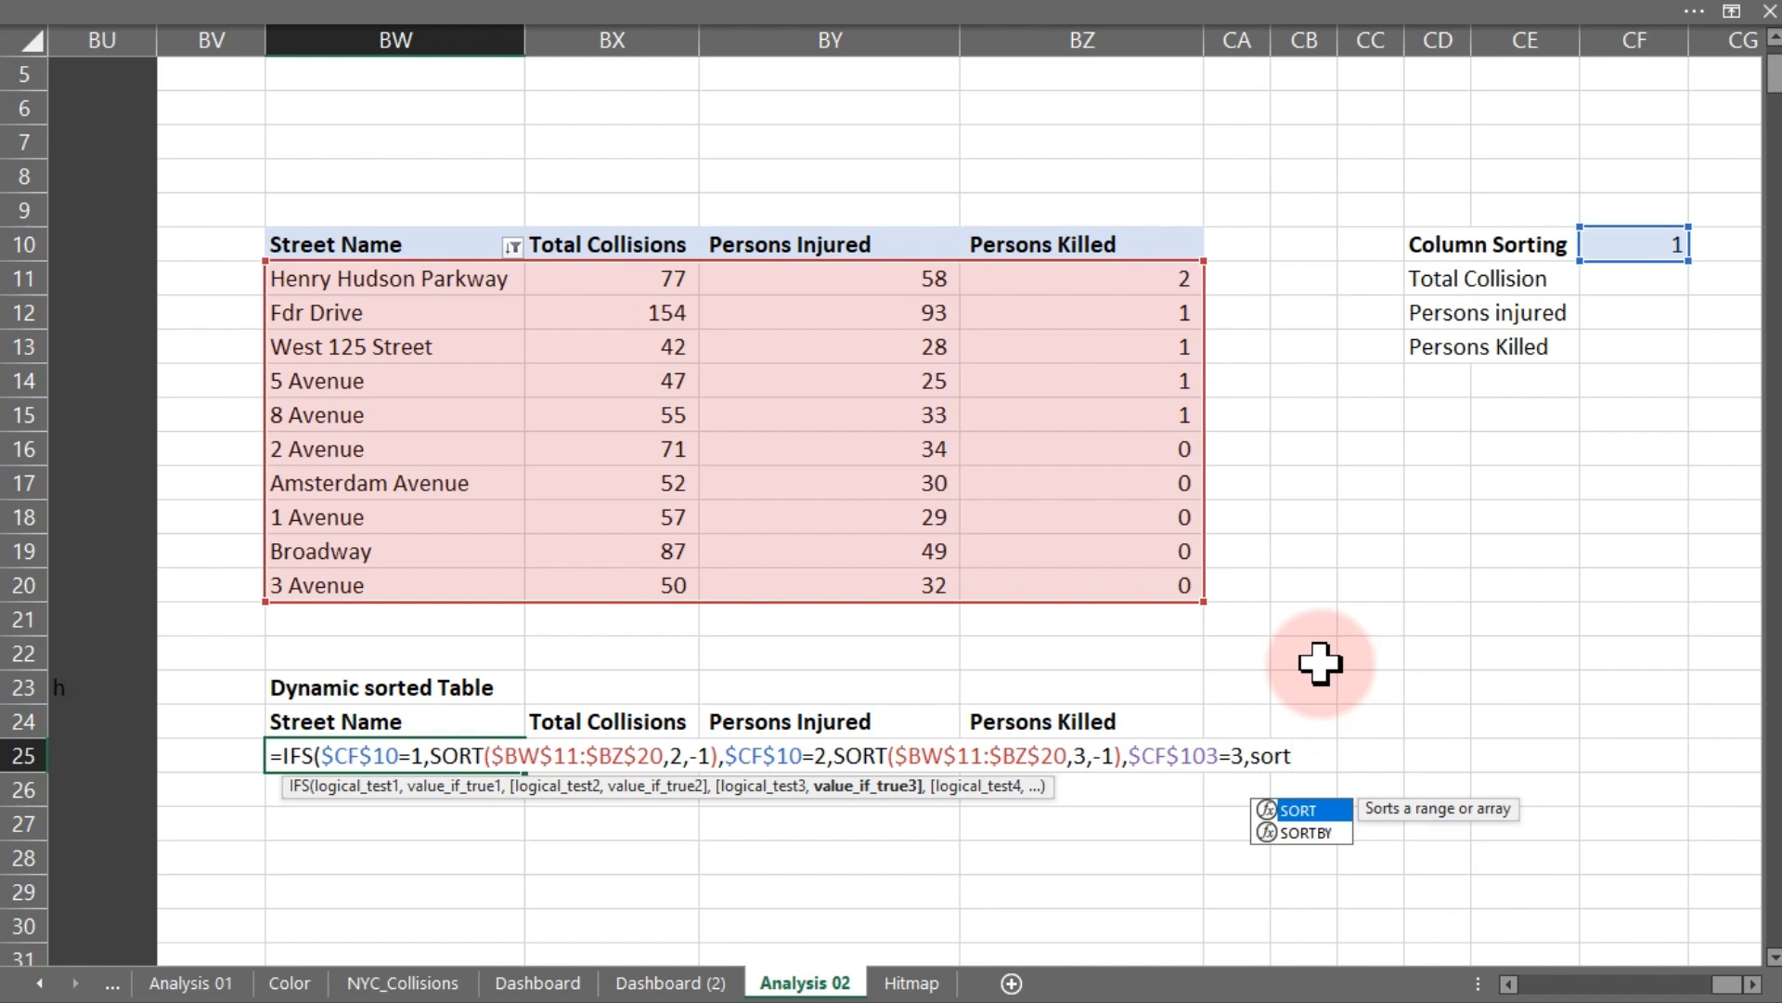
- Add a third SORT of $BW$11:$BZ$20 by column 4 descending (-1), close the IFS, and confirm the formula
key("Tab")
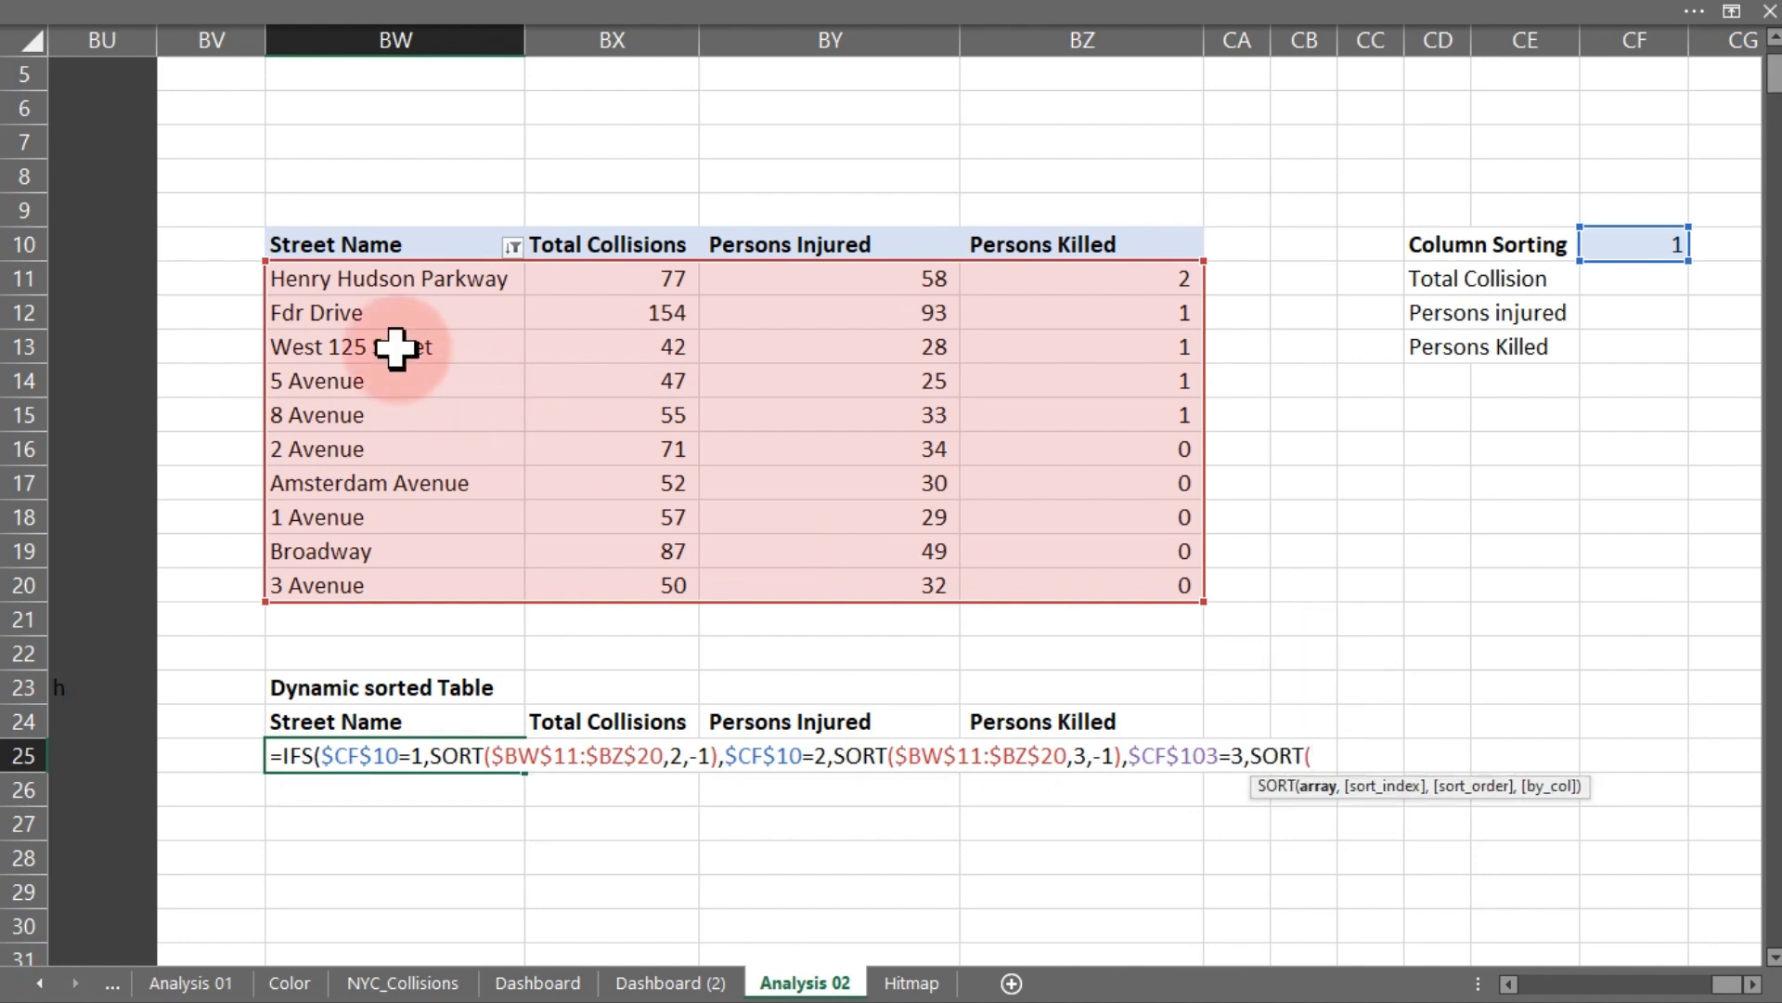
left_click_drag(306, 276, 1154, 587)
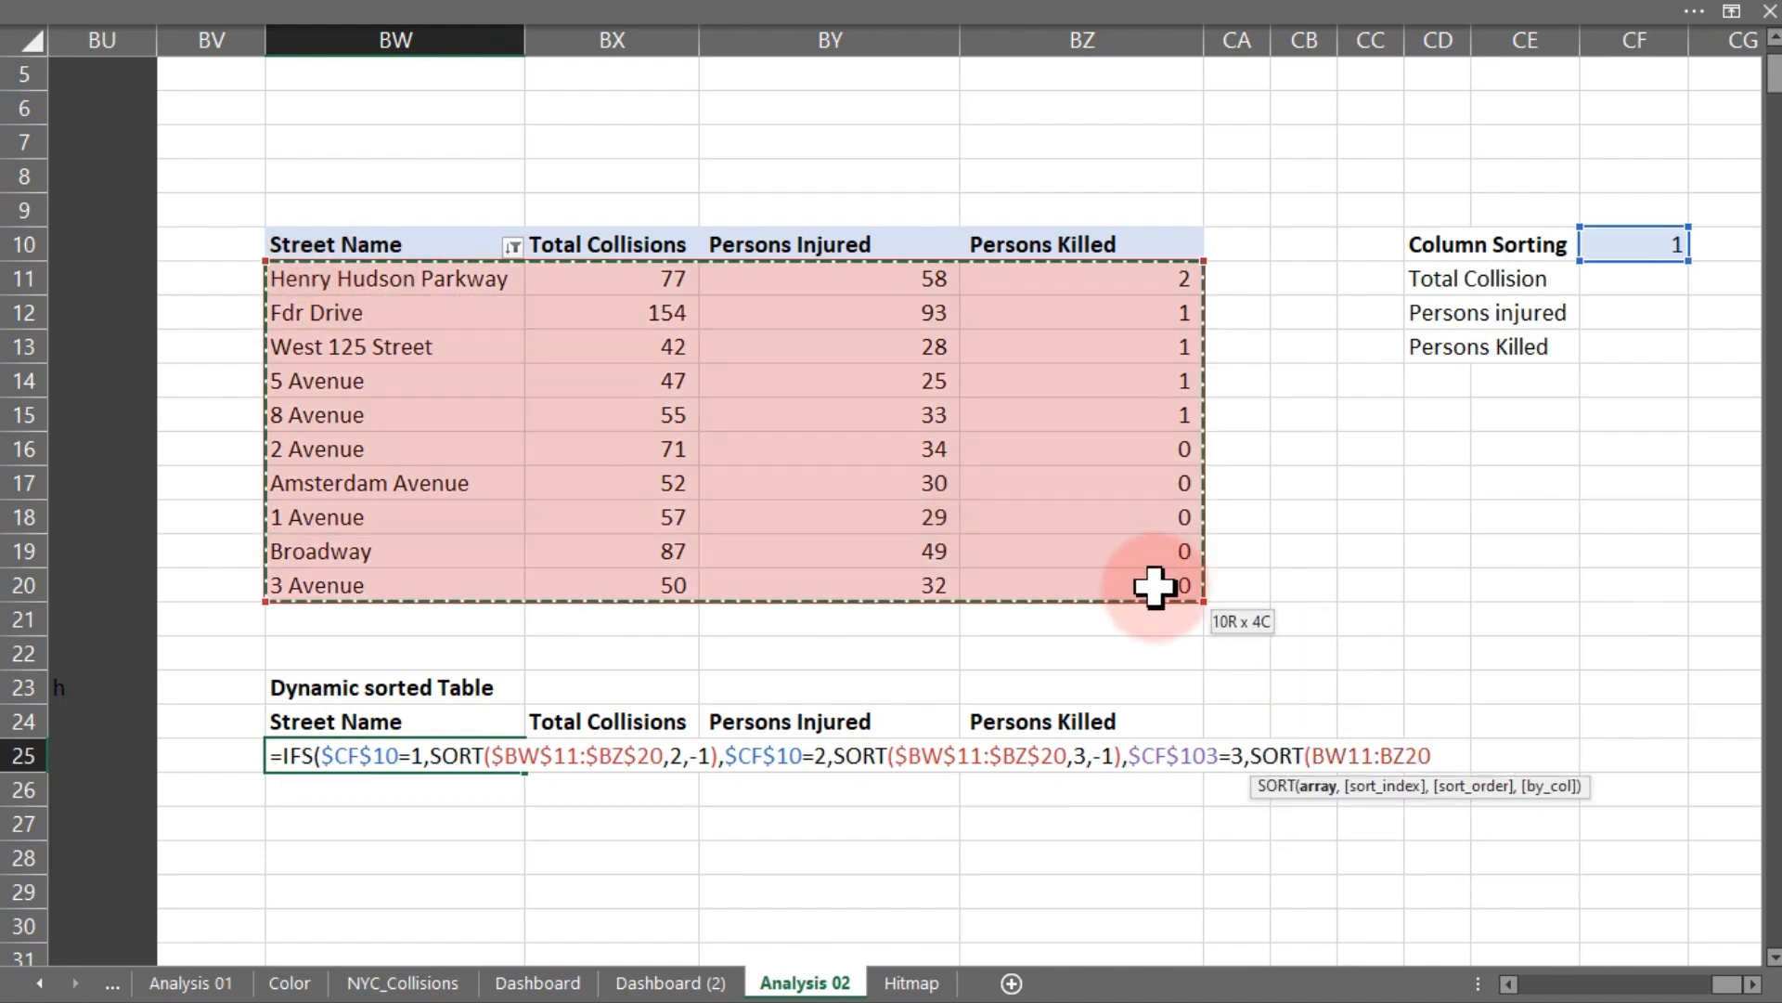
key("F4")
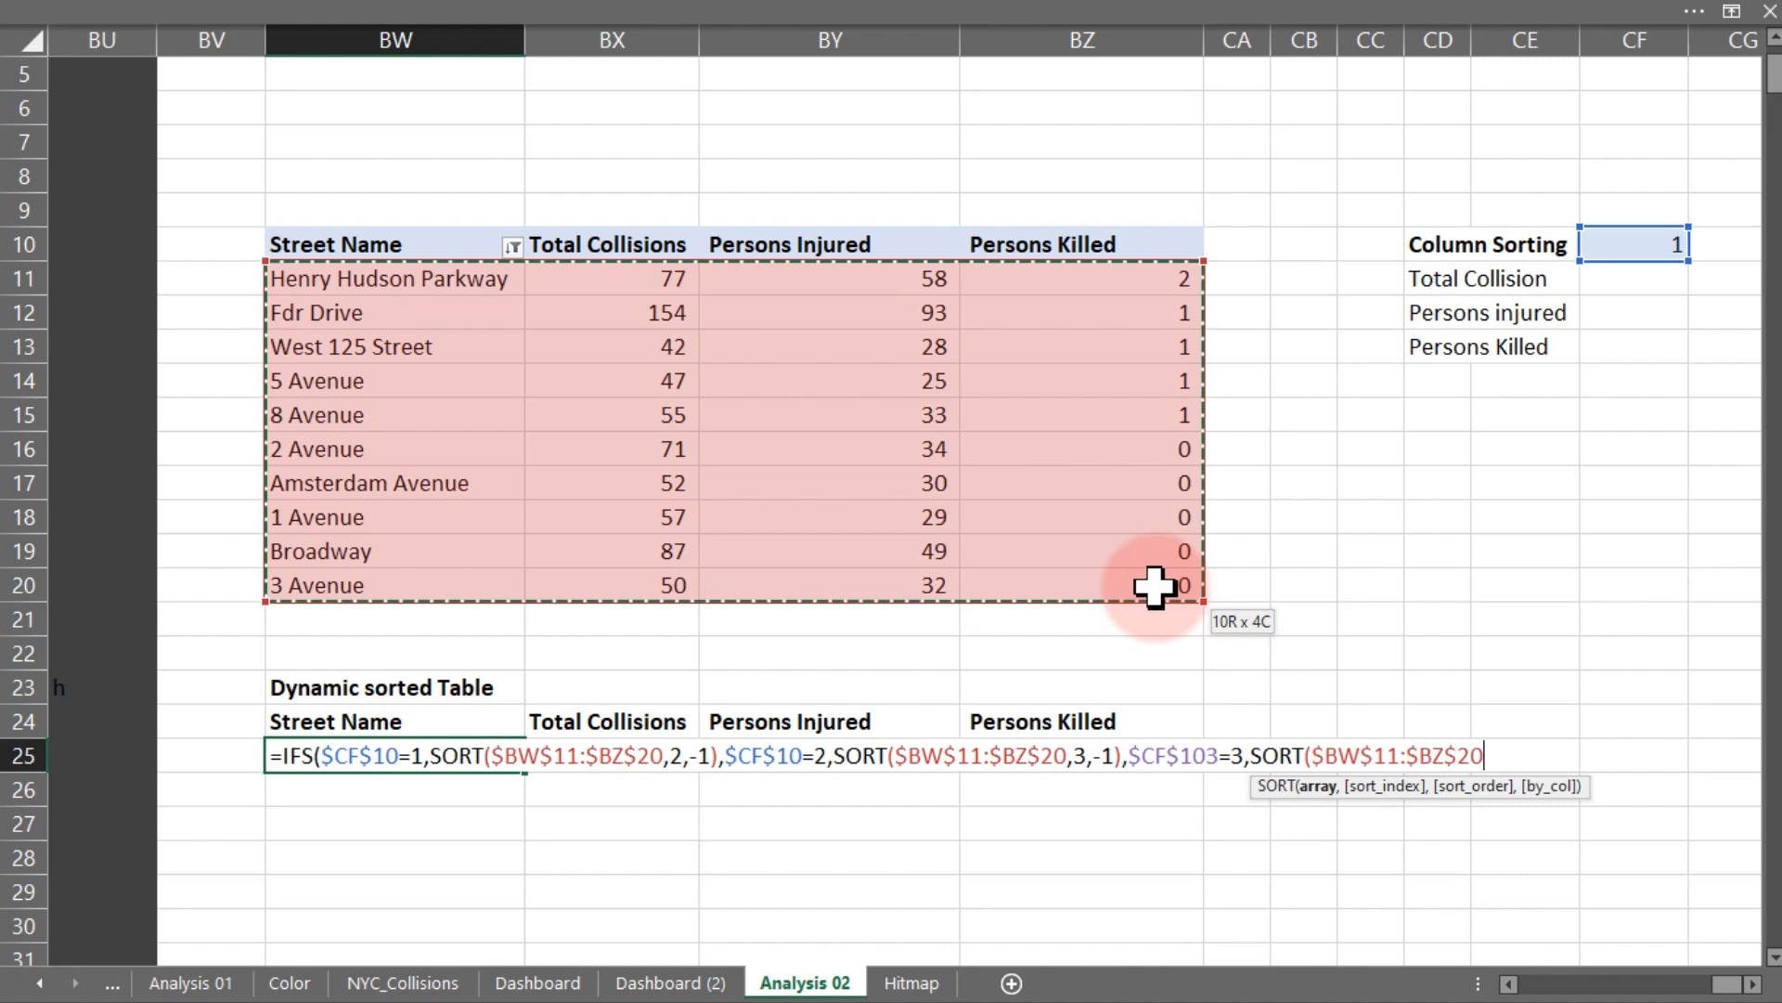
type(",")
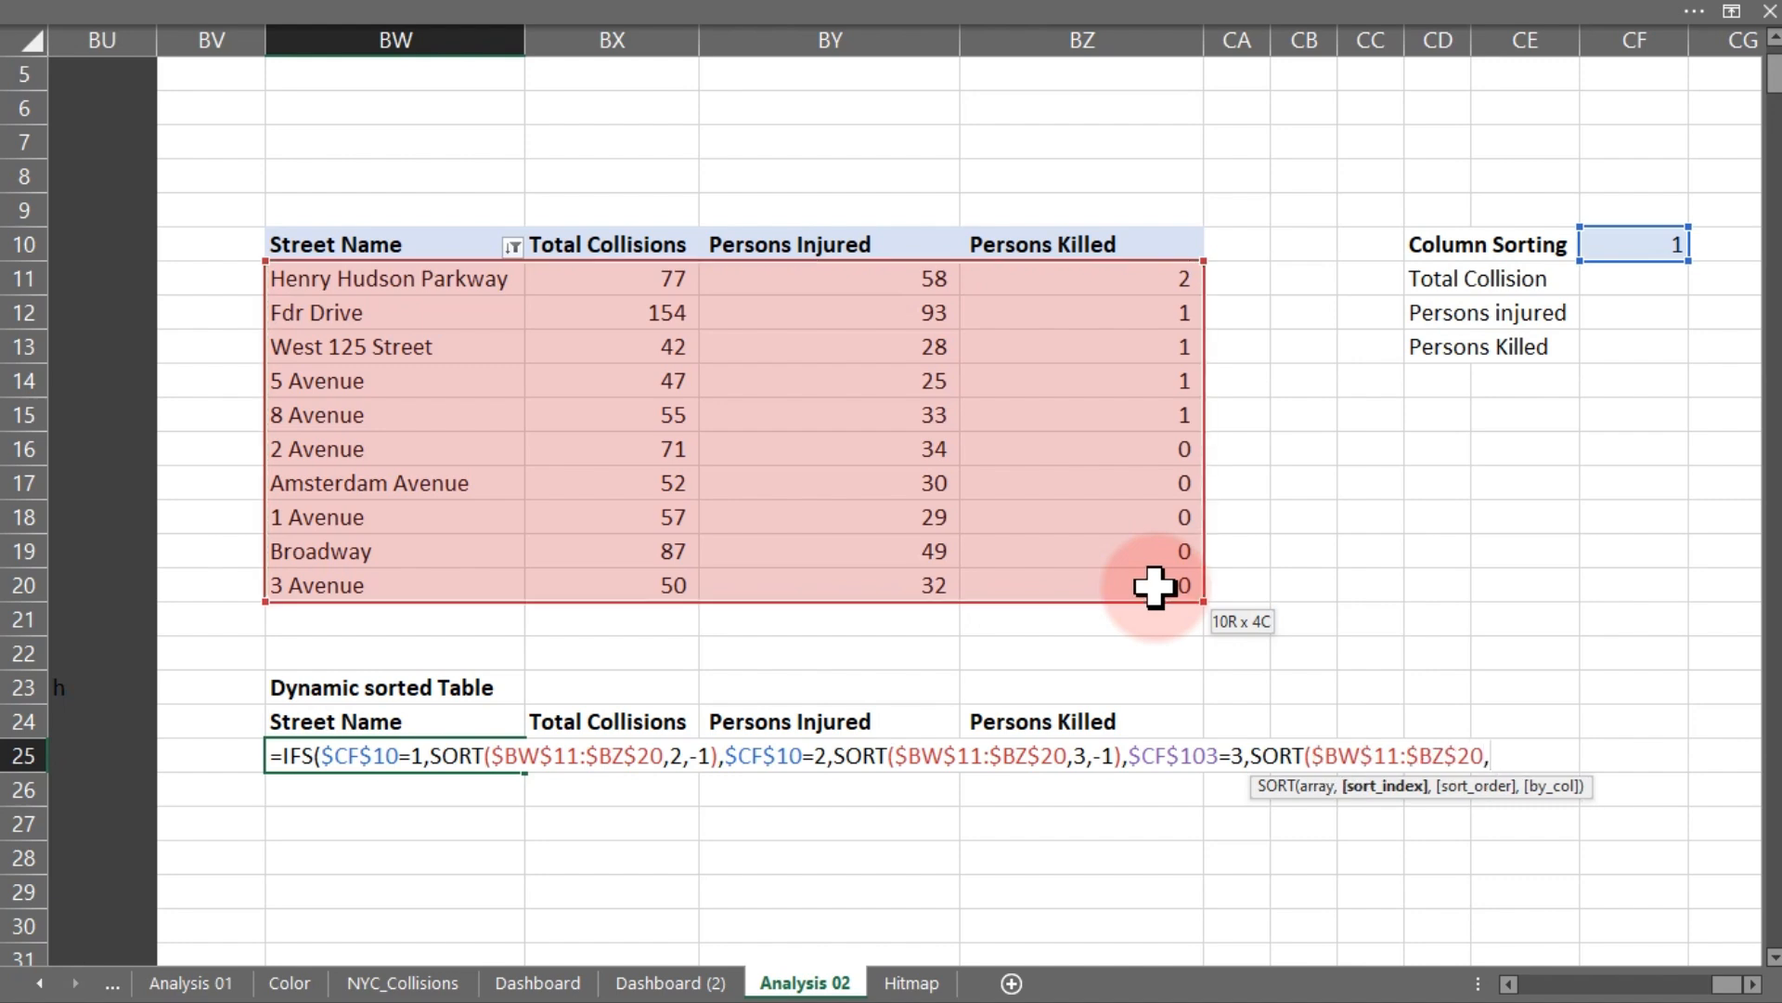
type("4,-1)")
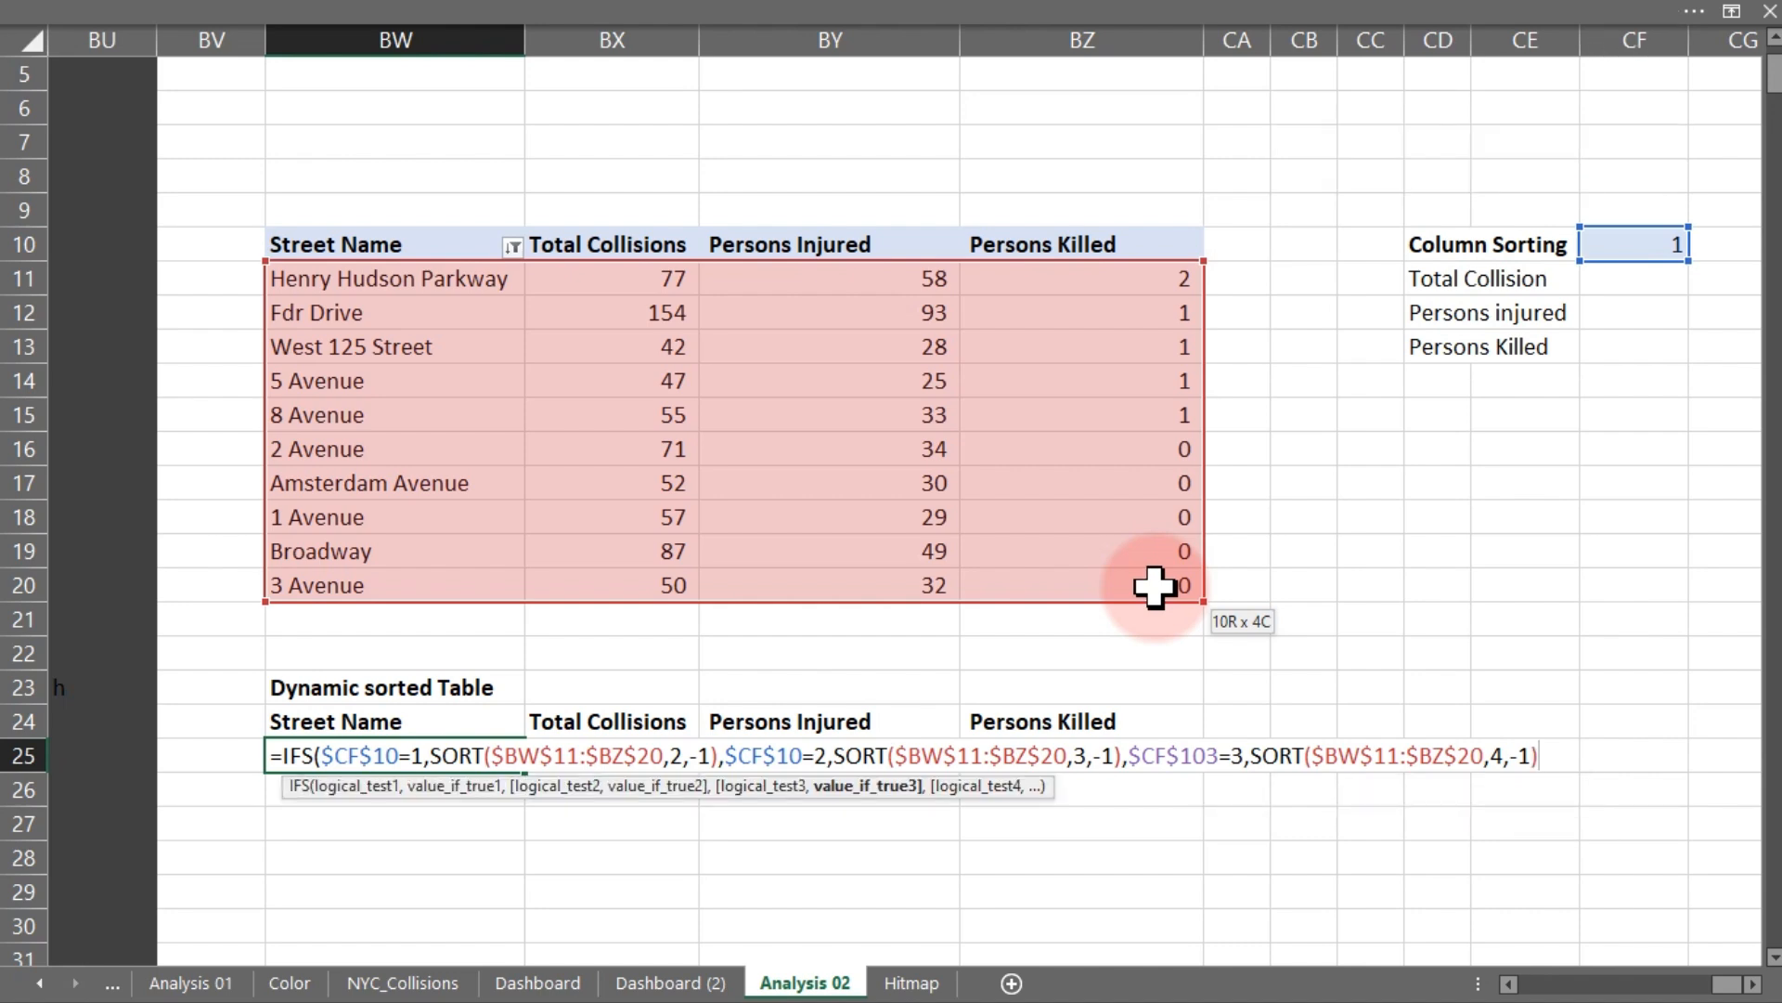
key("Return")
key("Return")
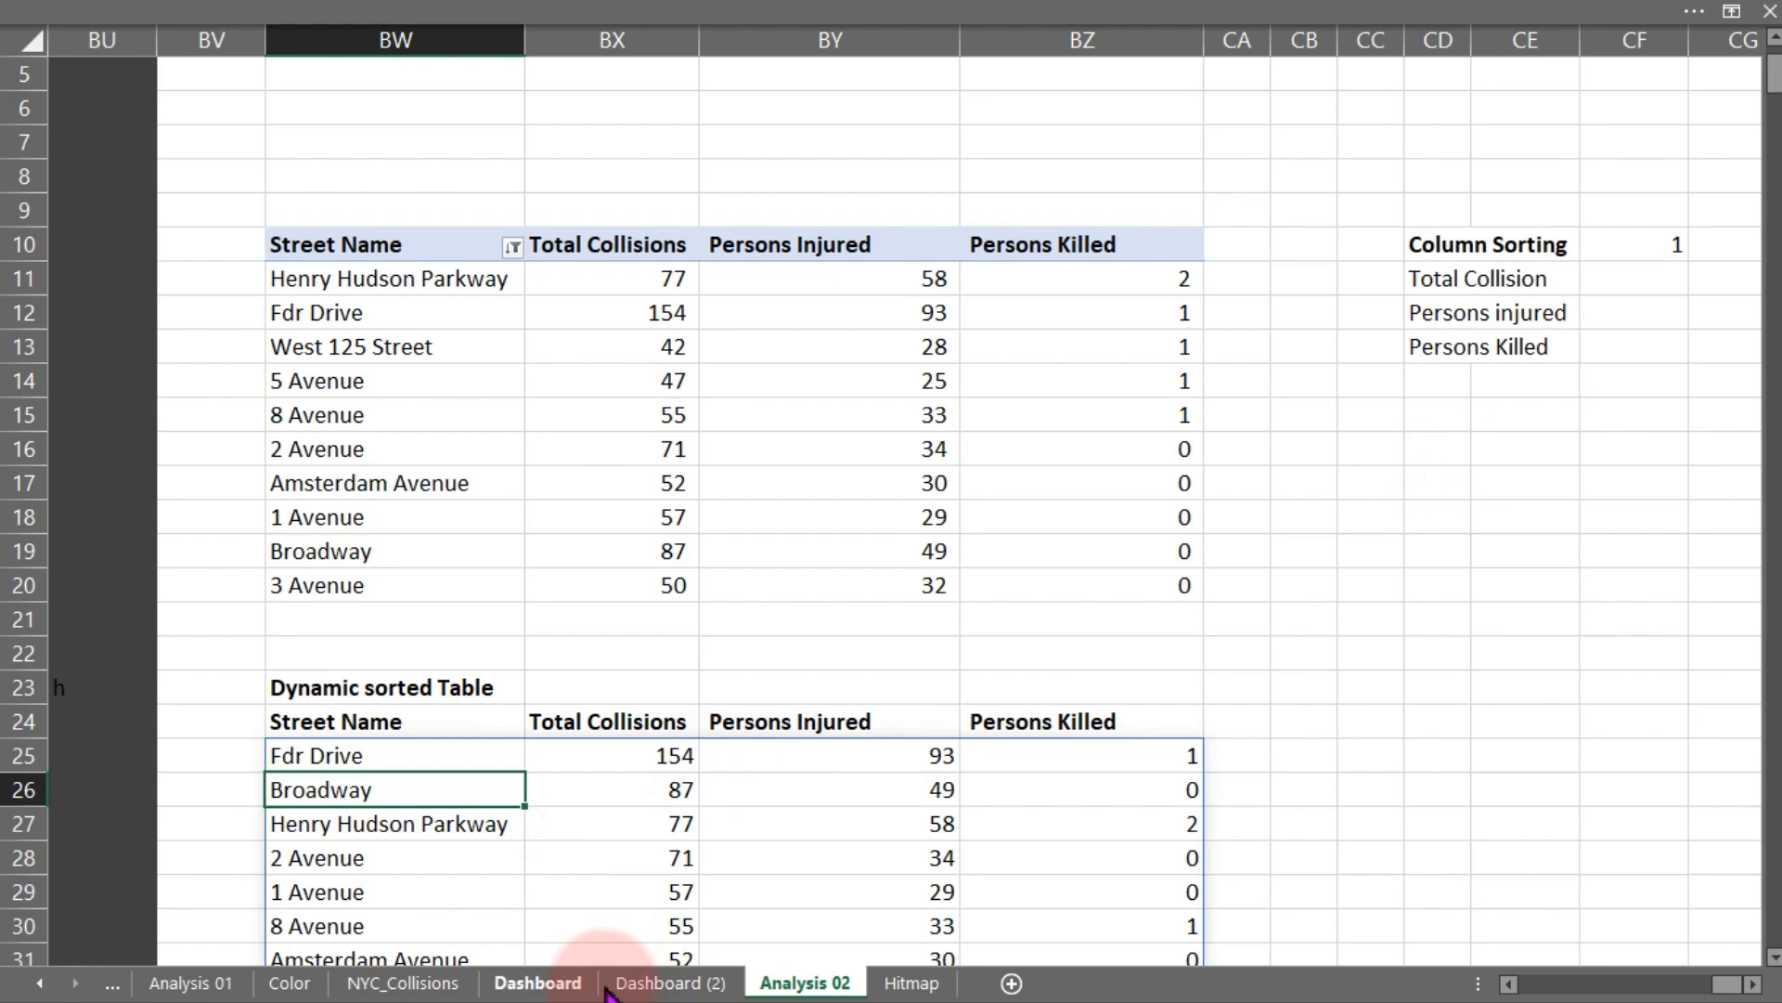
- Select Persons Killed in the dashboard's sorting list box and check the dynamic sorted table on Analysis 02
left_click(663, 984)
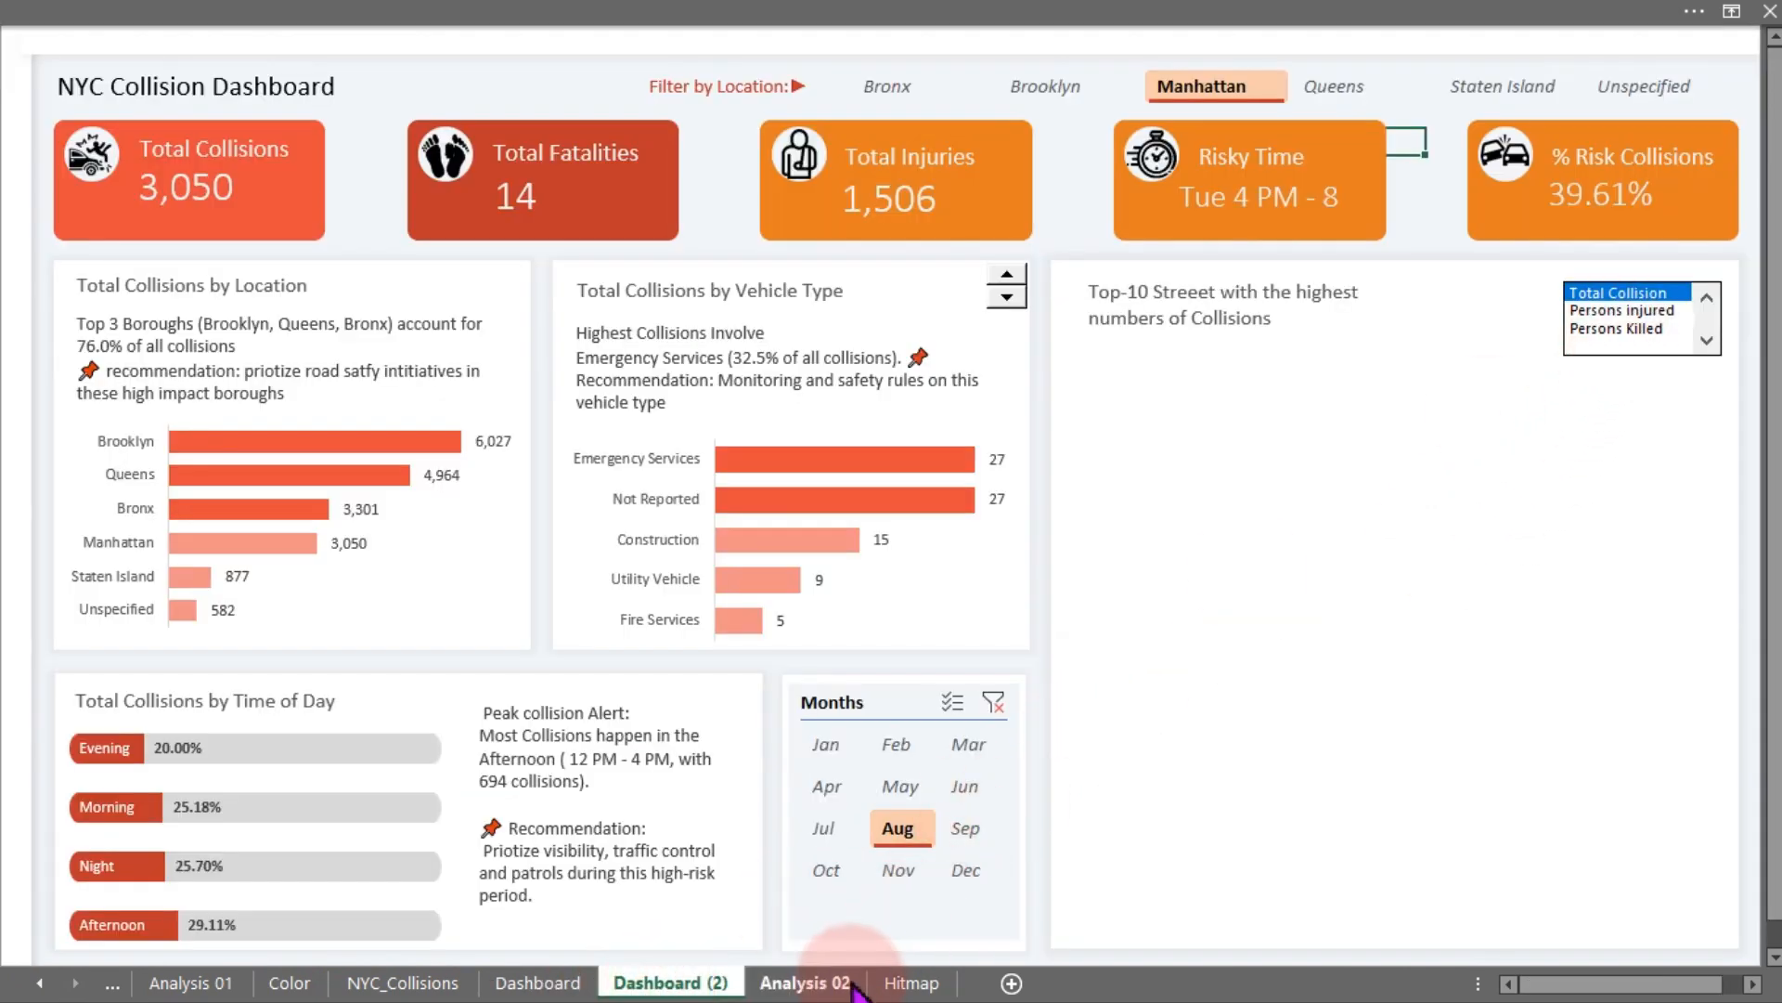
left_click(815, 983)
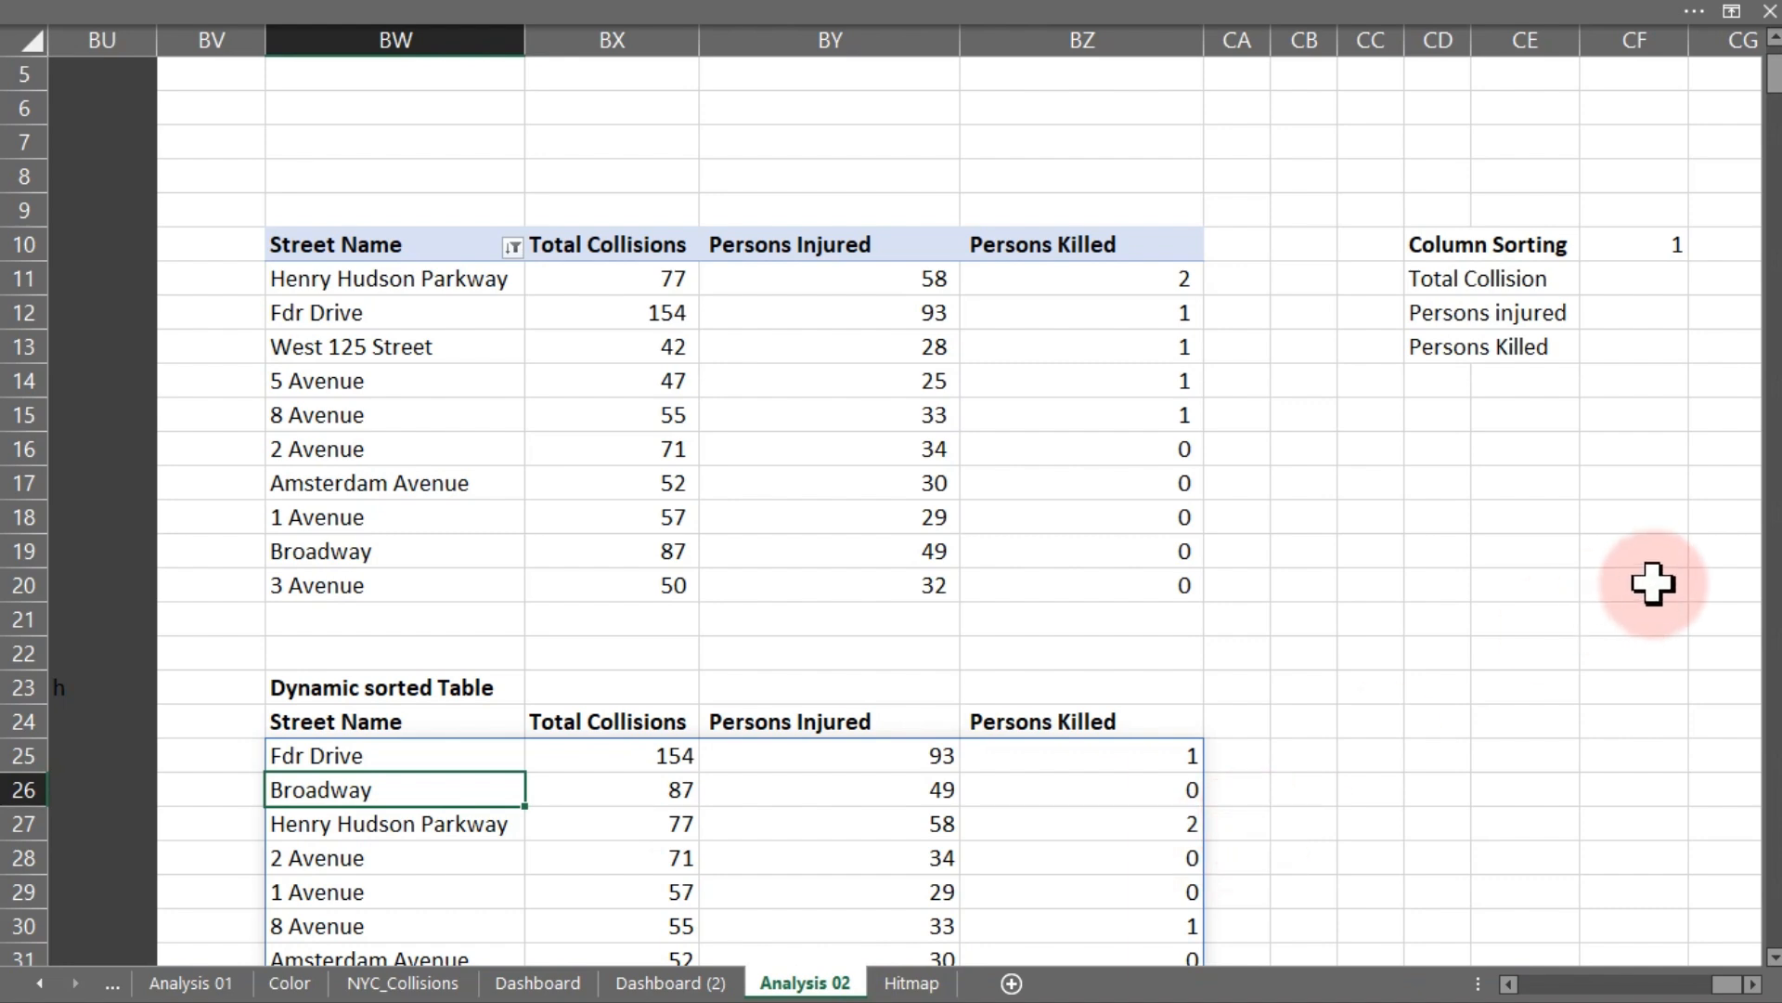
left_click(1774, 956)
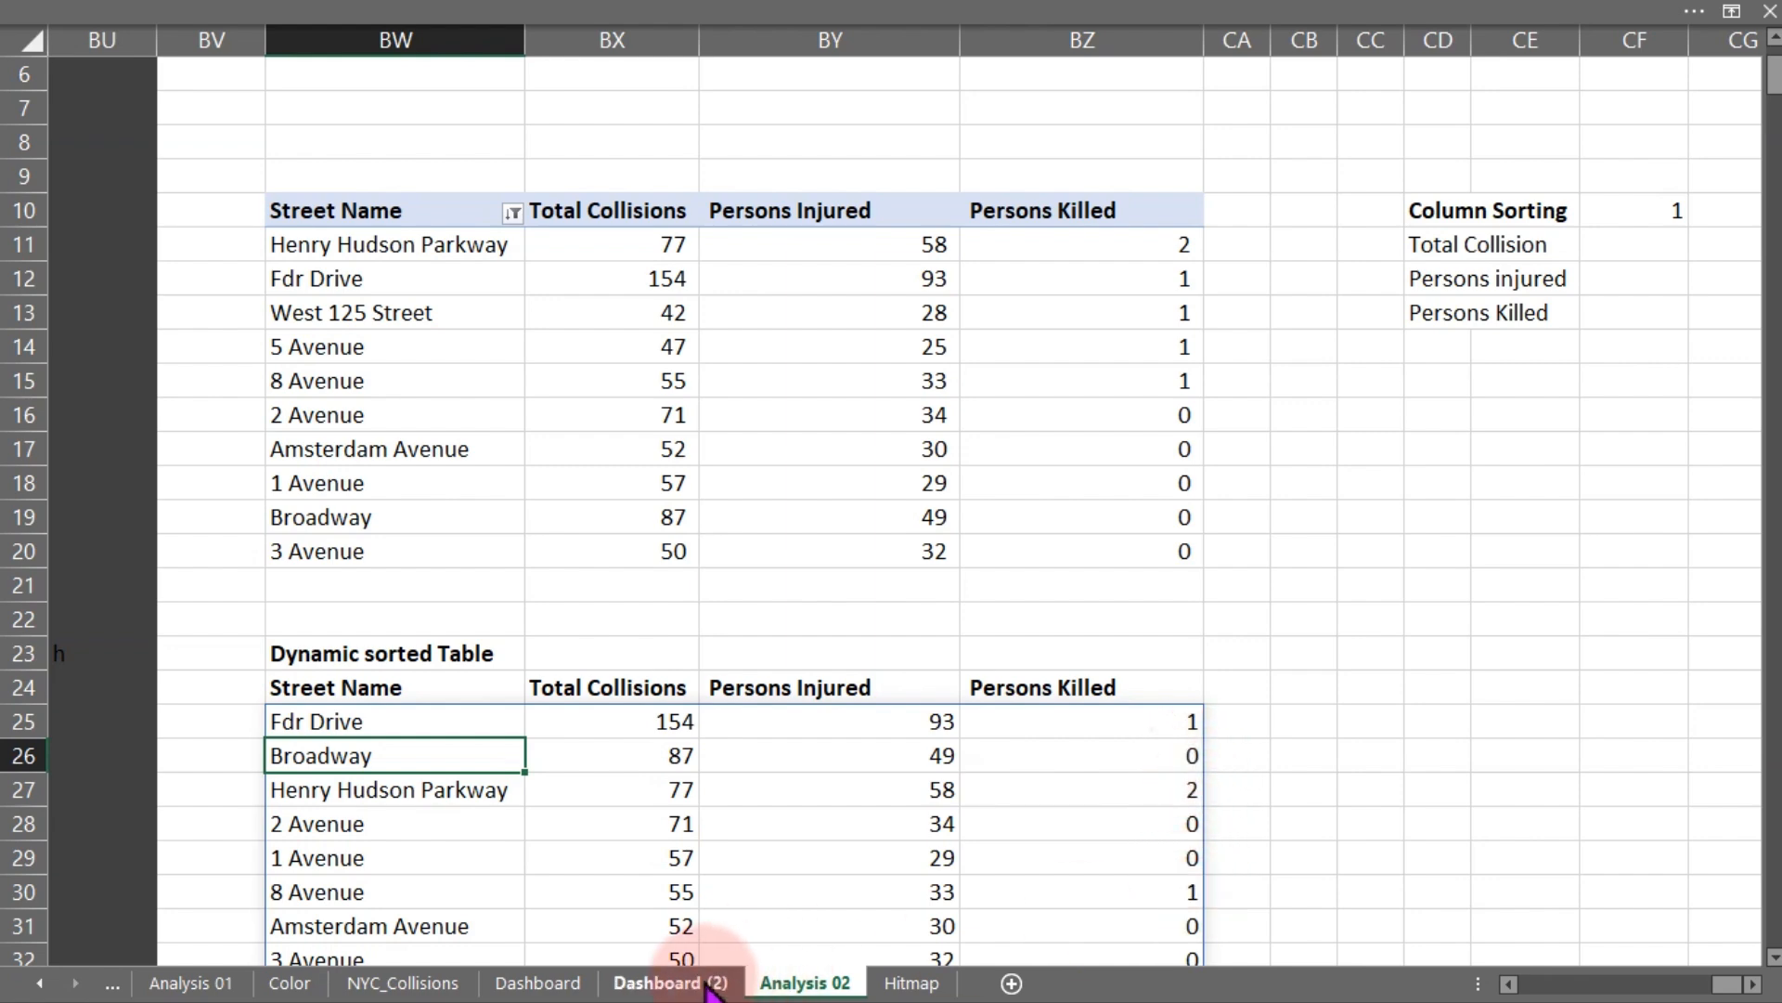
left_click(670, 983)
left_click(1602, 329)
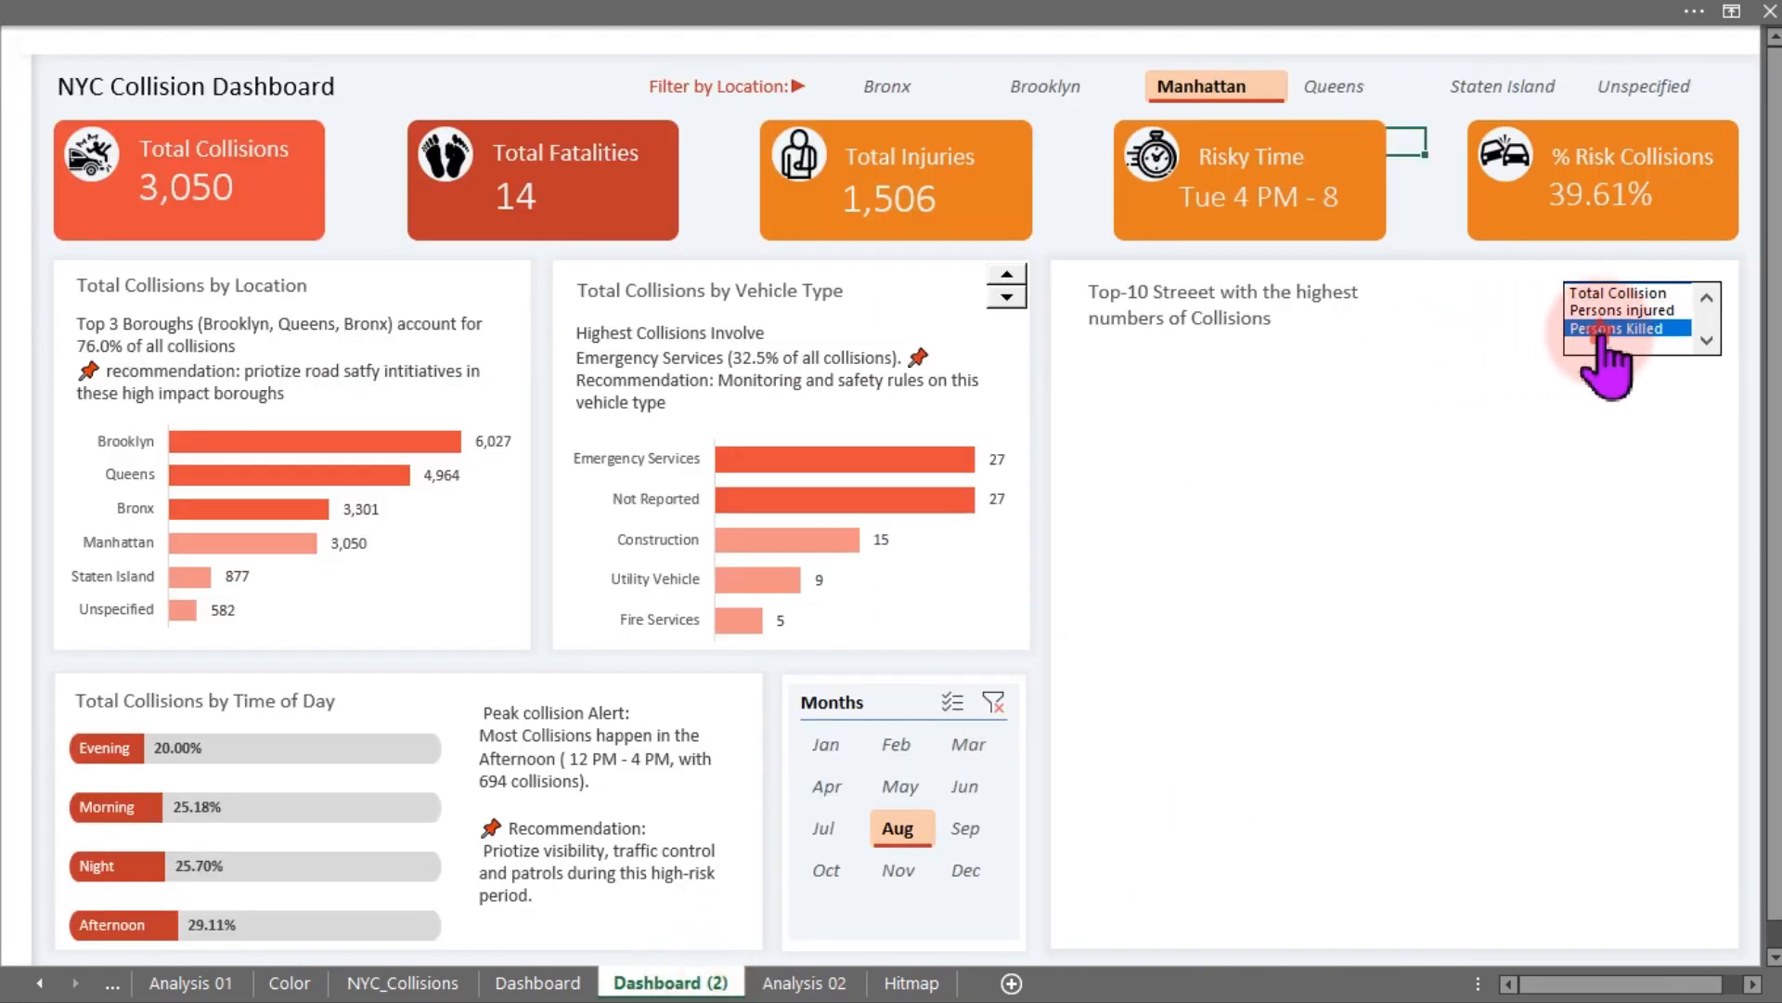
left_click(842, 983)
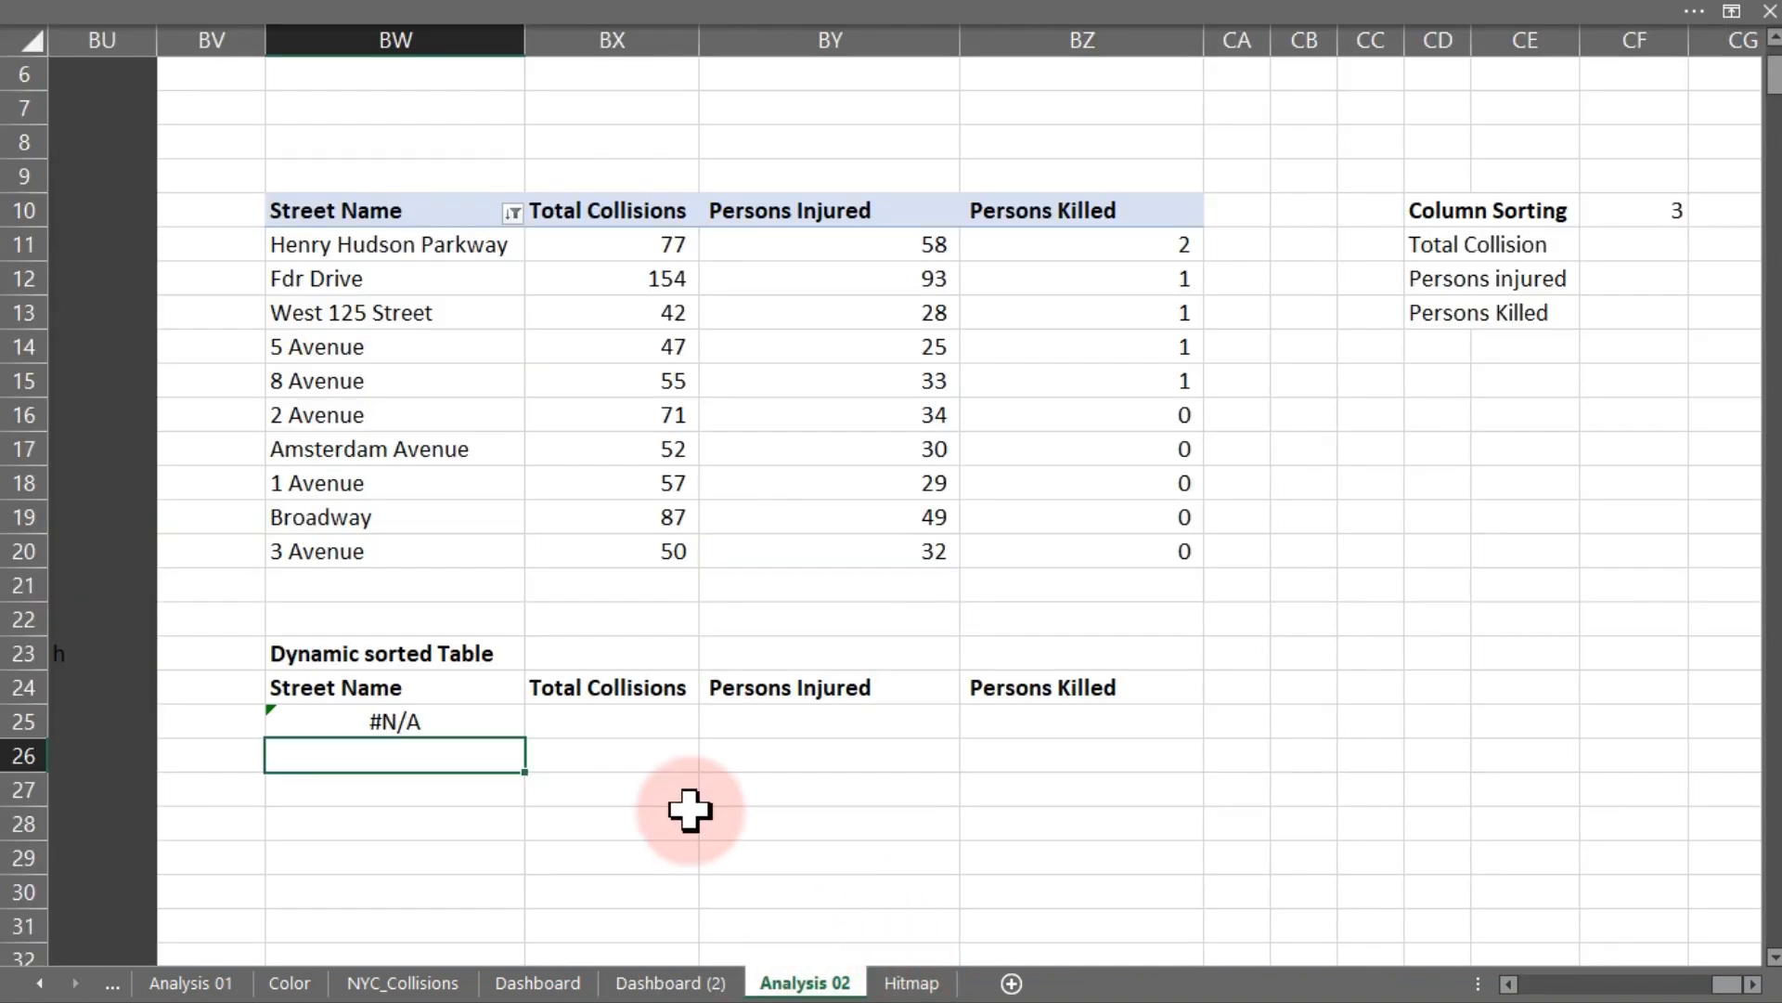
- Open the dynamic sorted table's formula in BW25 to inspect it, leaving without changes
left_click(446, 721)
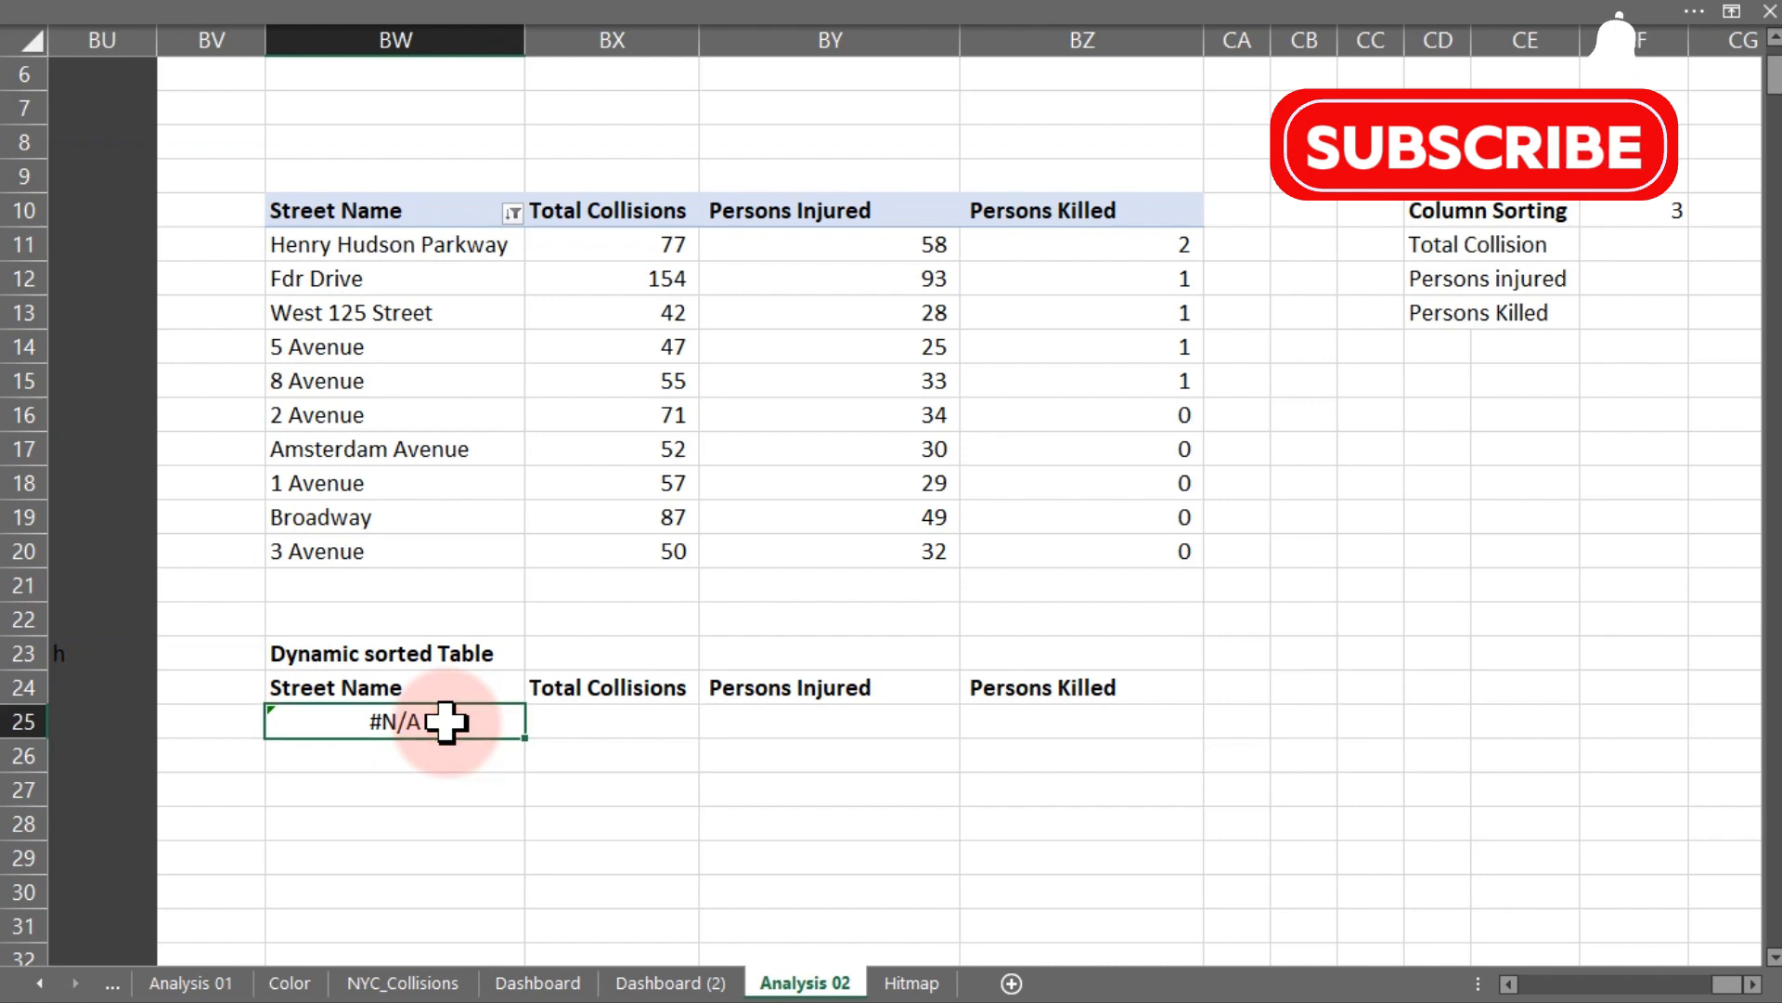
double_click(445, 722)
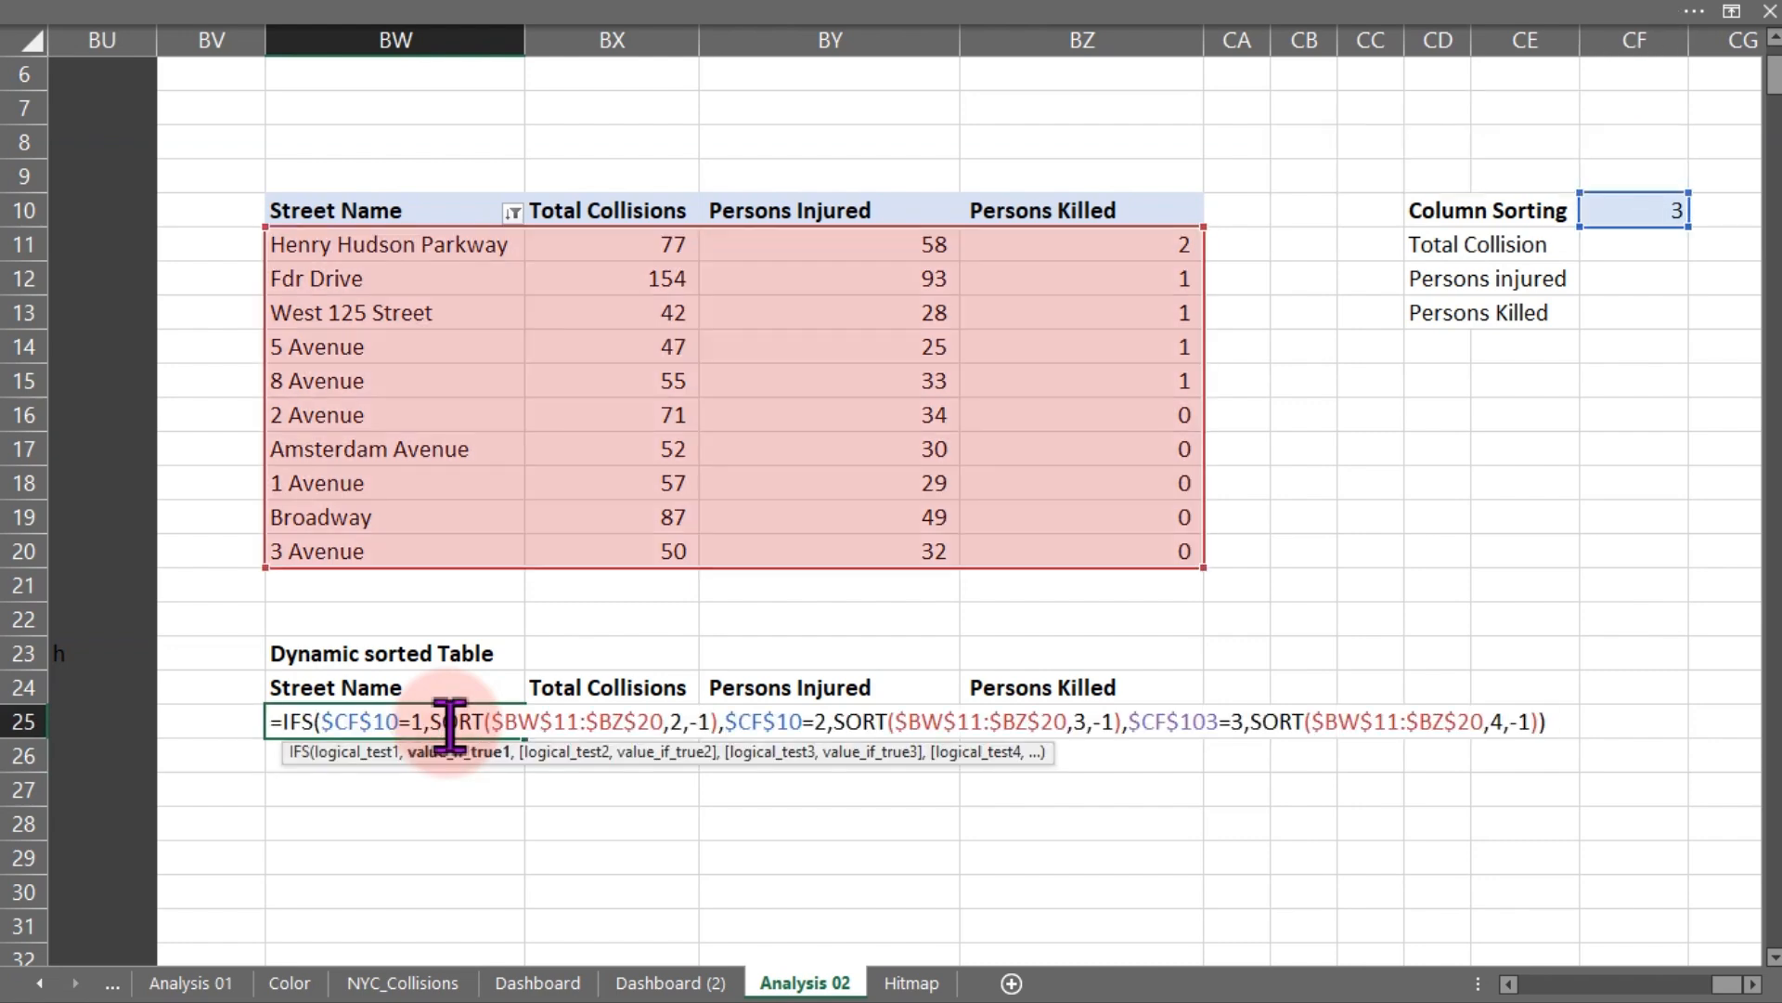
key("Escape")
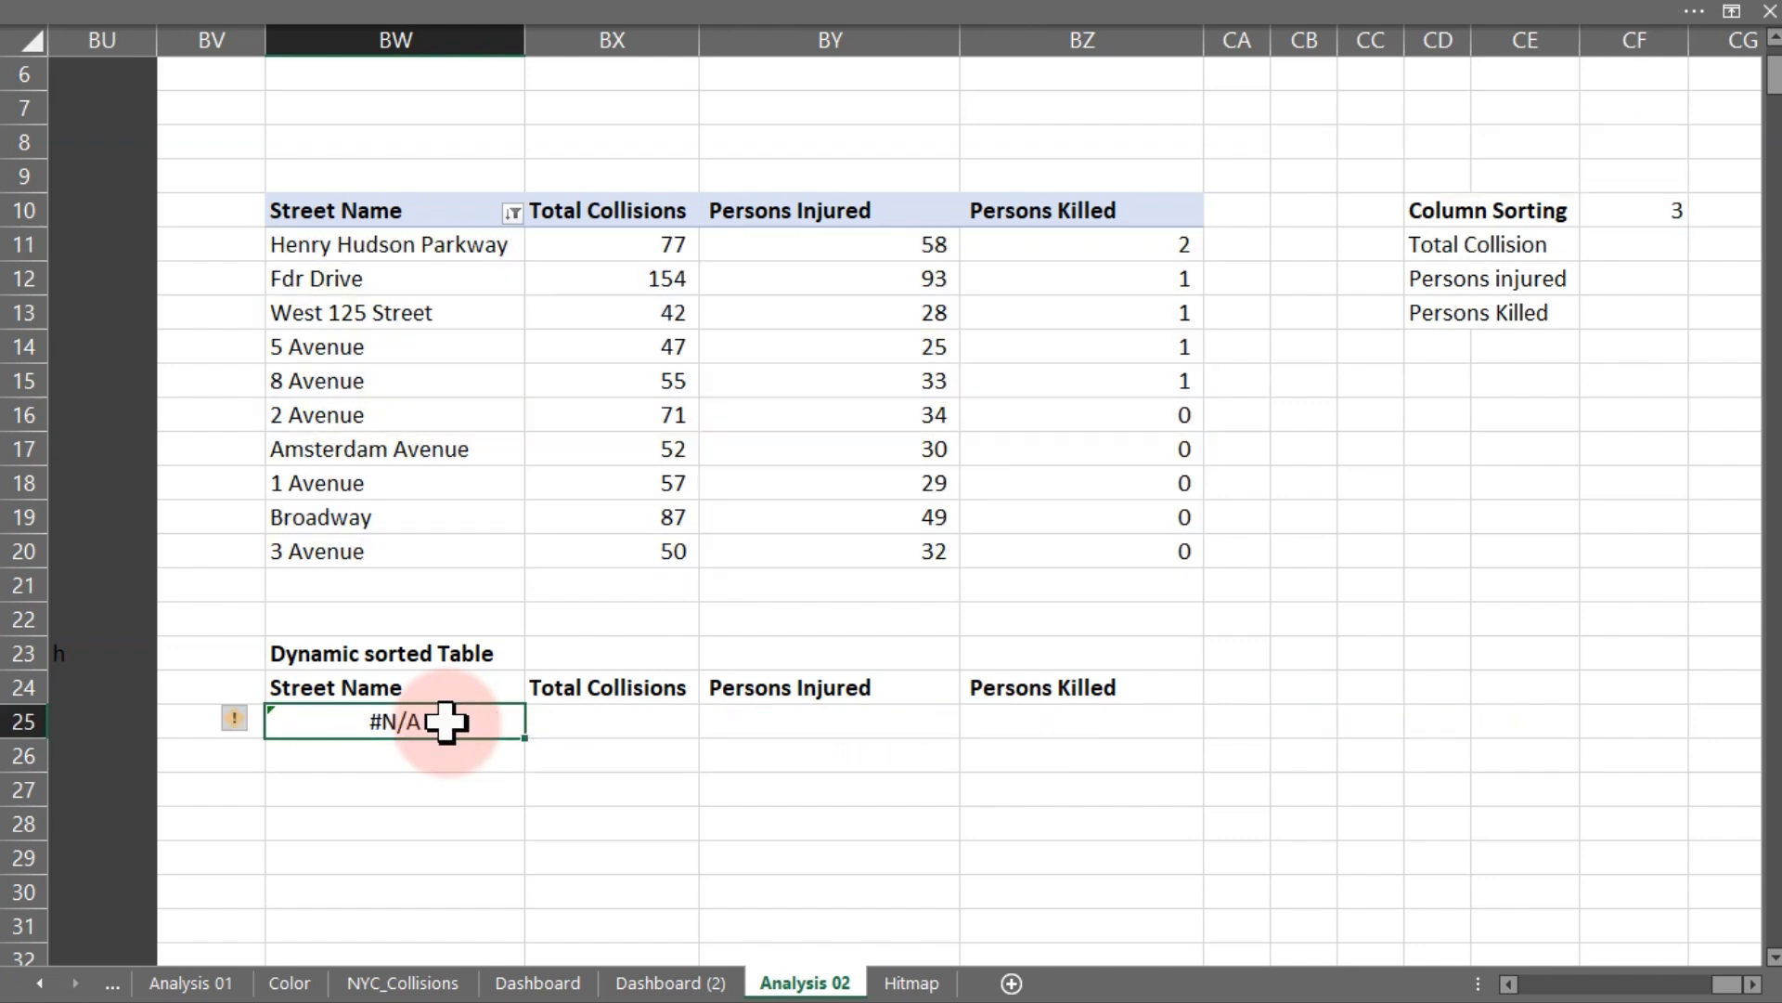
- Select Persons injured in the dashboard list box and check how the sorted table reorders
left_click(670, 982)
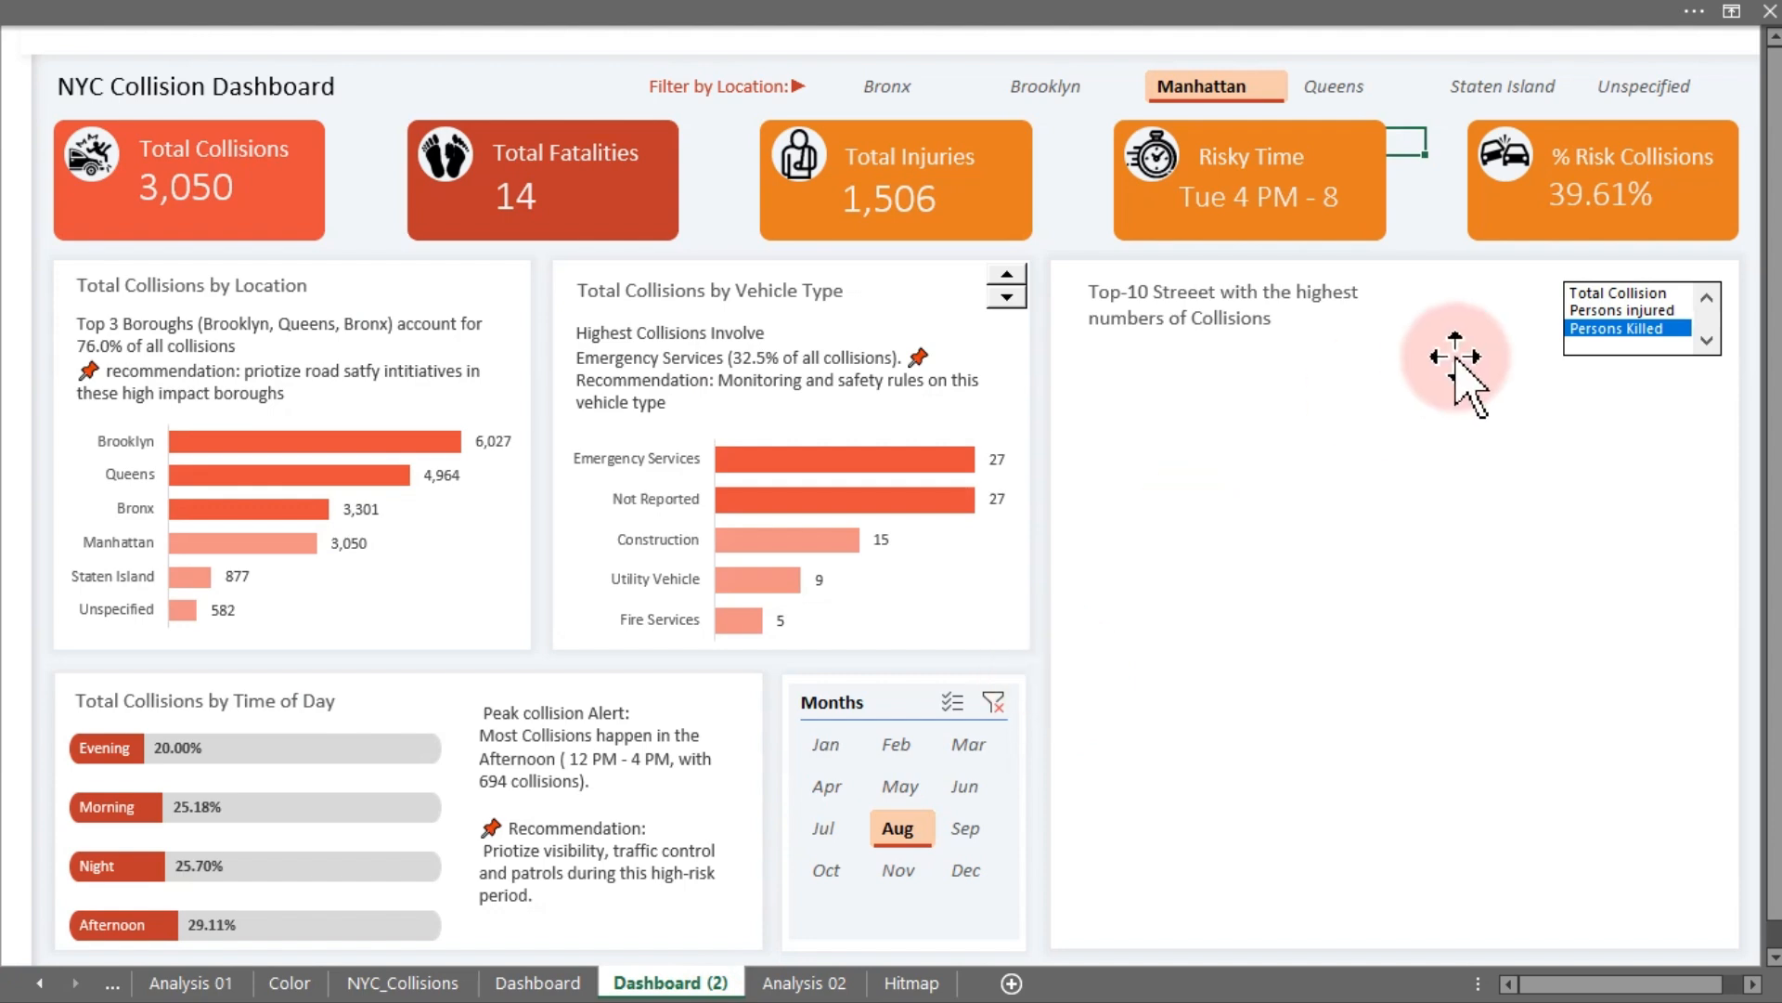
left_click(1626, 310)
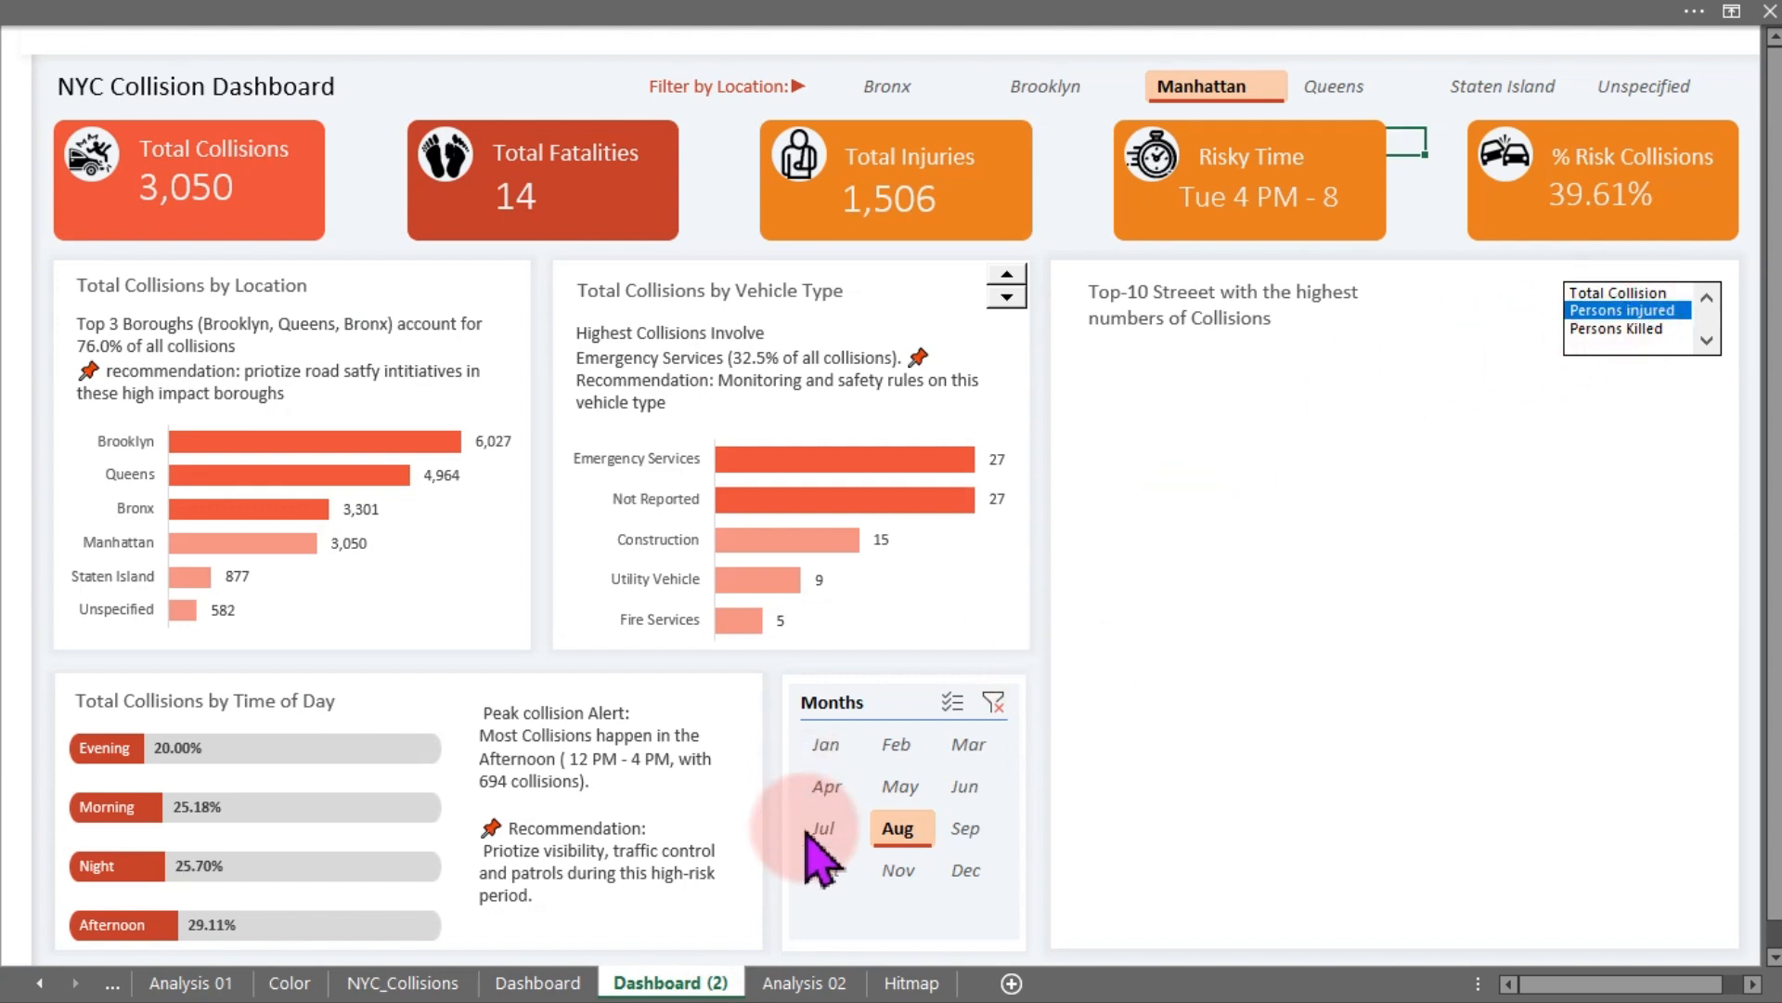
left_click(835, 984)
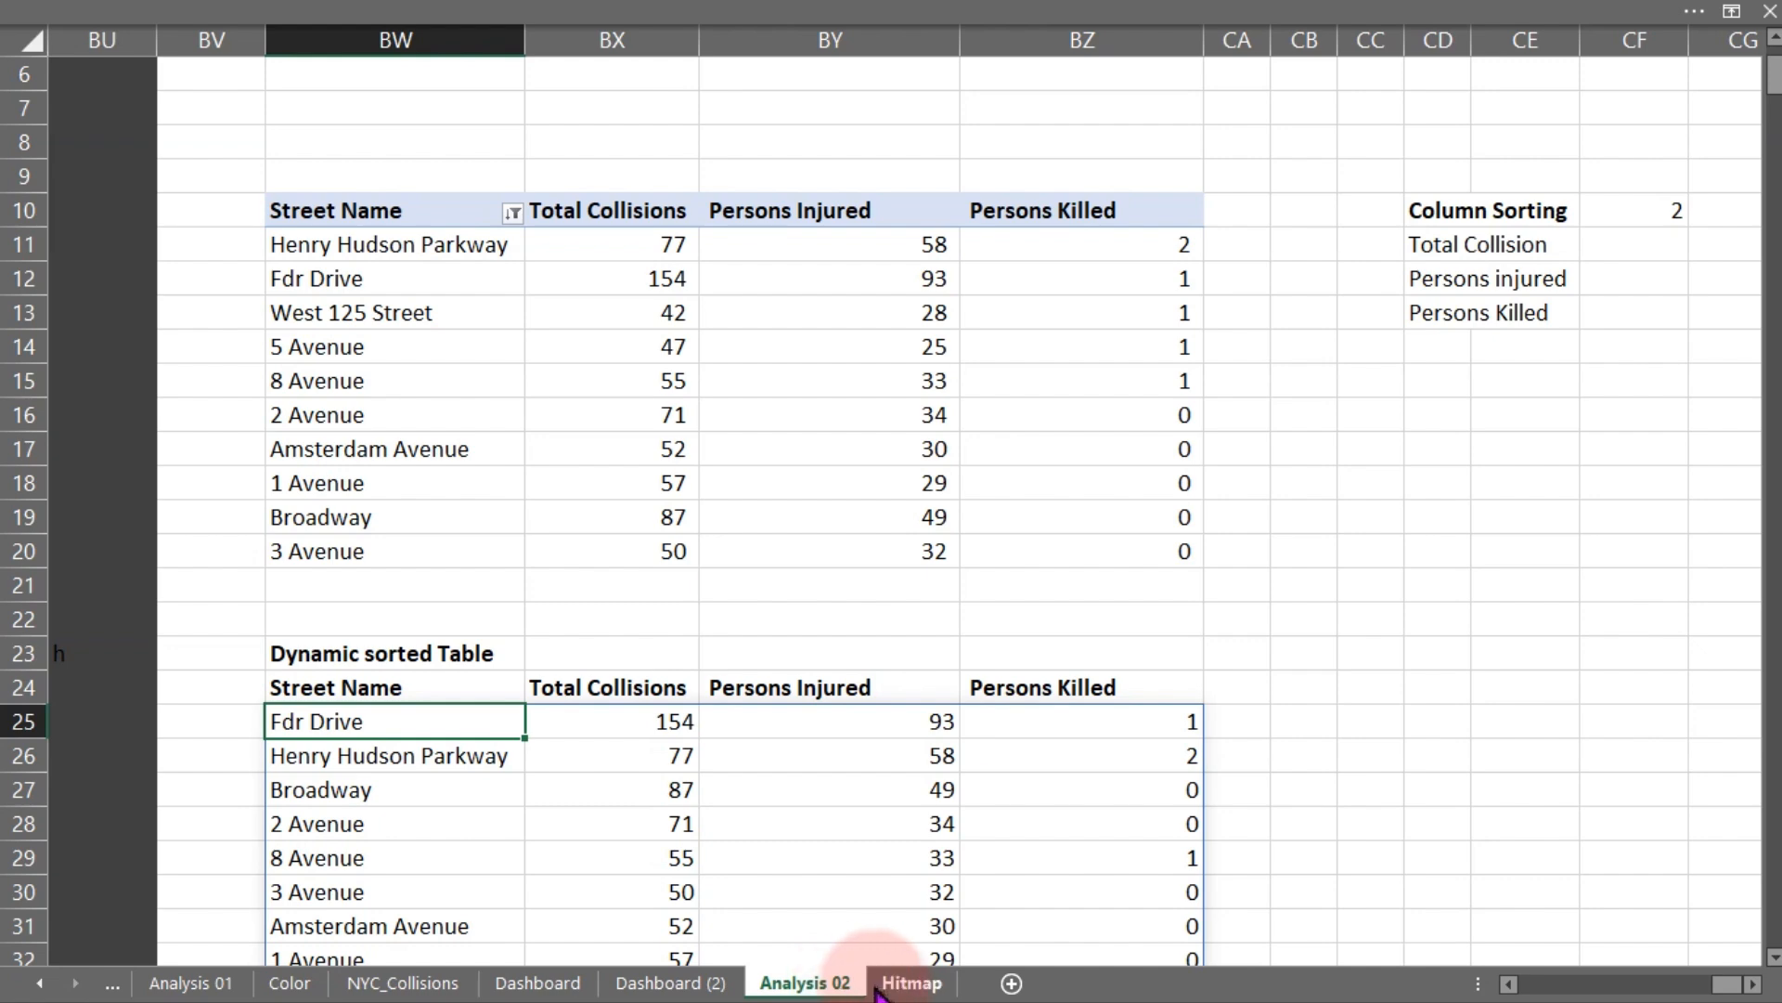
- Select Total Collision in the dashboard list box and check the sorted table
left_click(670, 983)
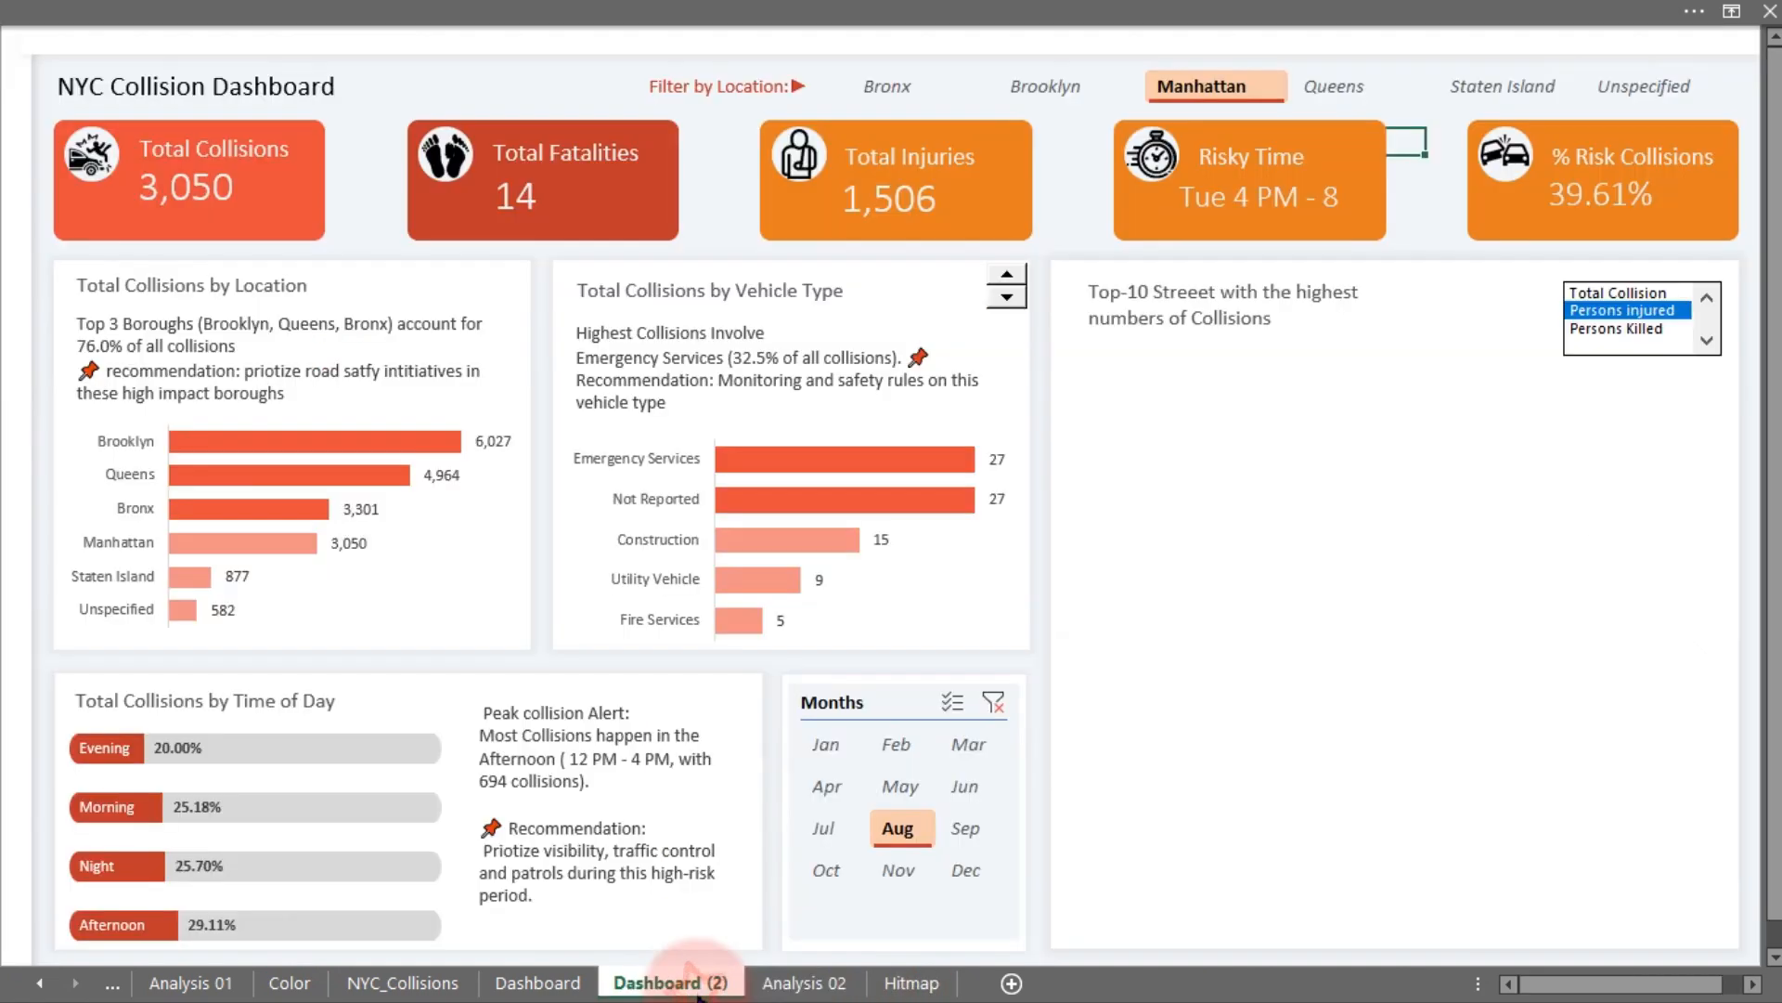
left_click(1624, 293)
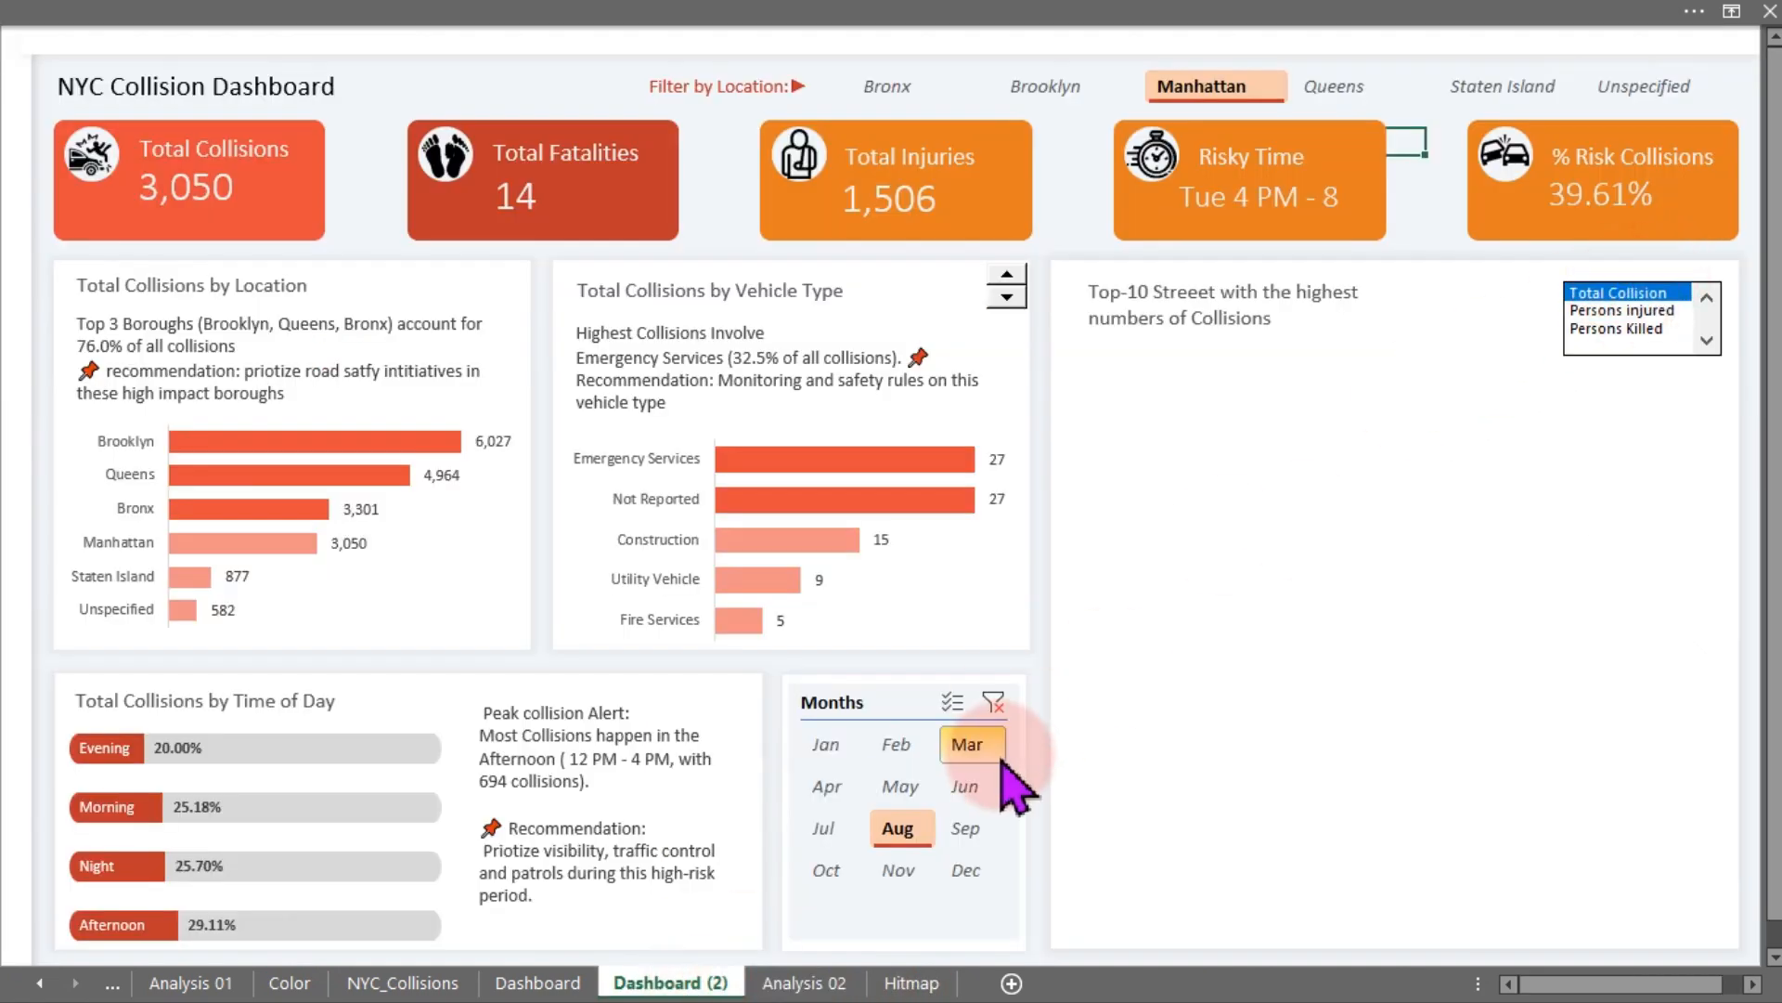
left_click(836, 982)
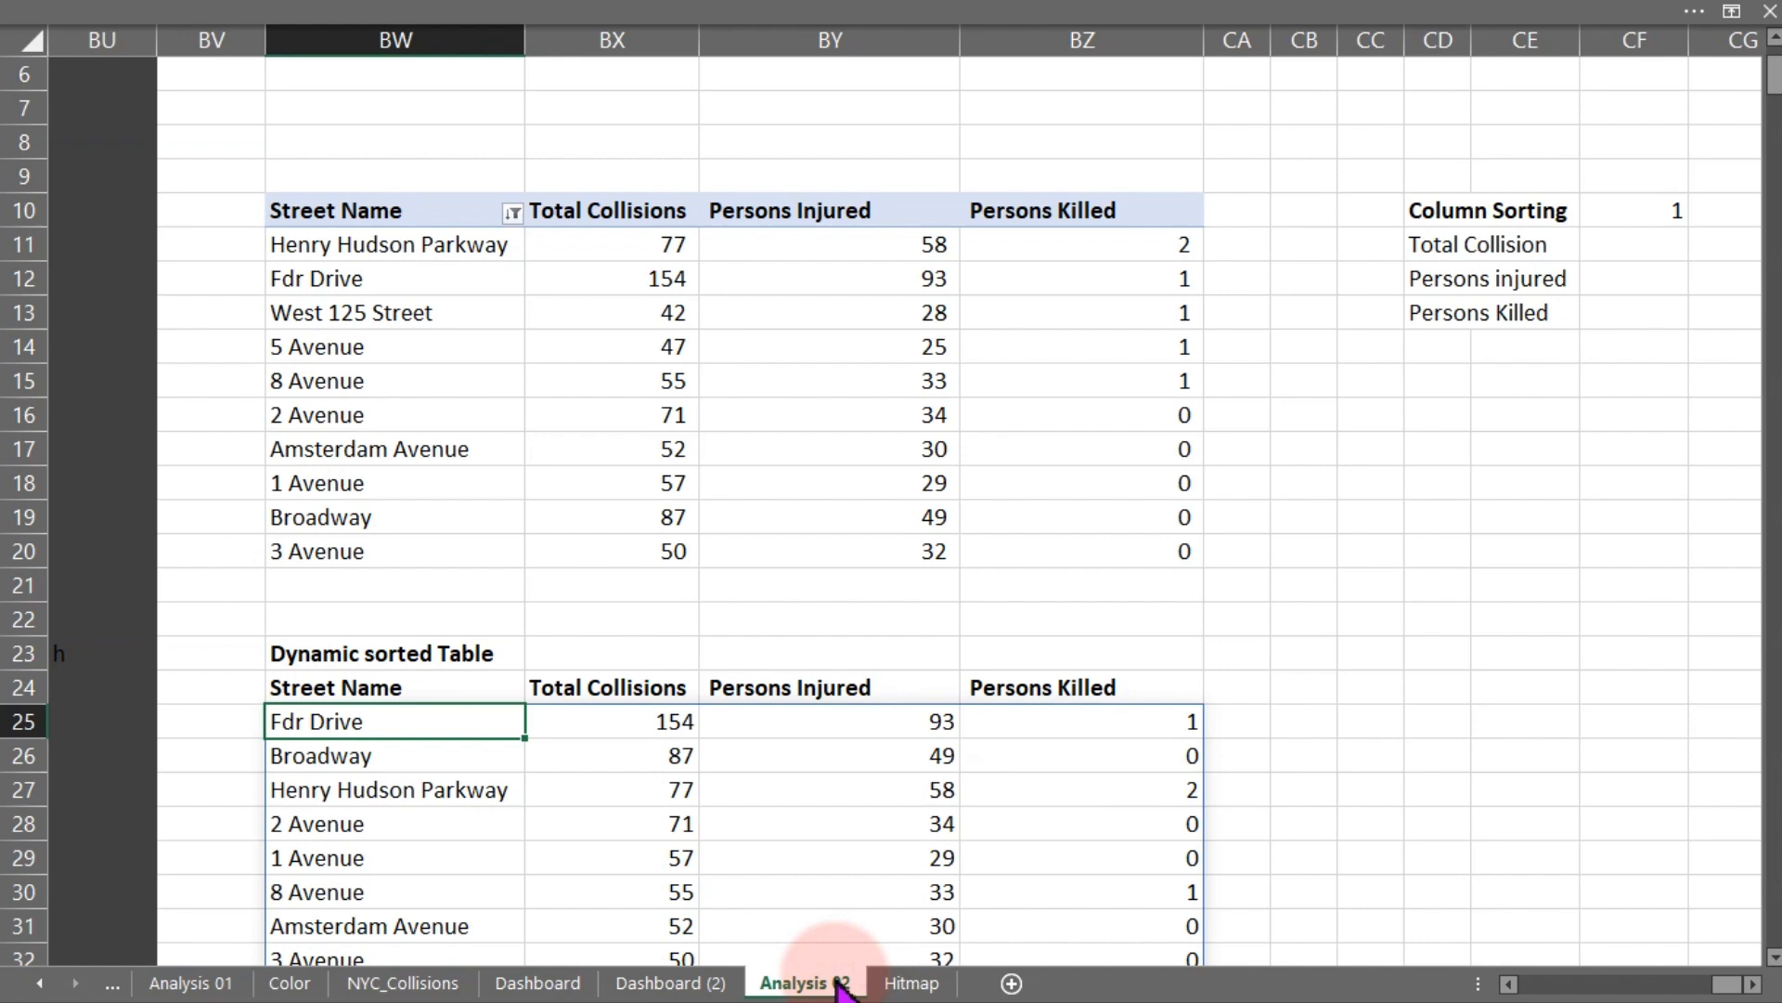
- Select Persons Killed in the dashboard list box again and check the sorted table
left_click(671, 982)
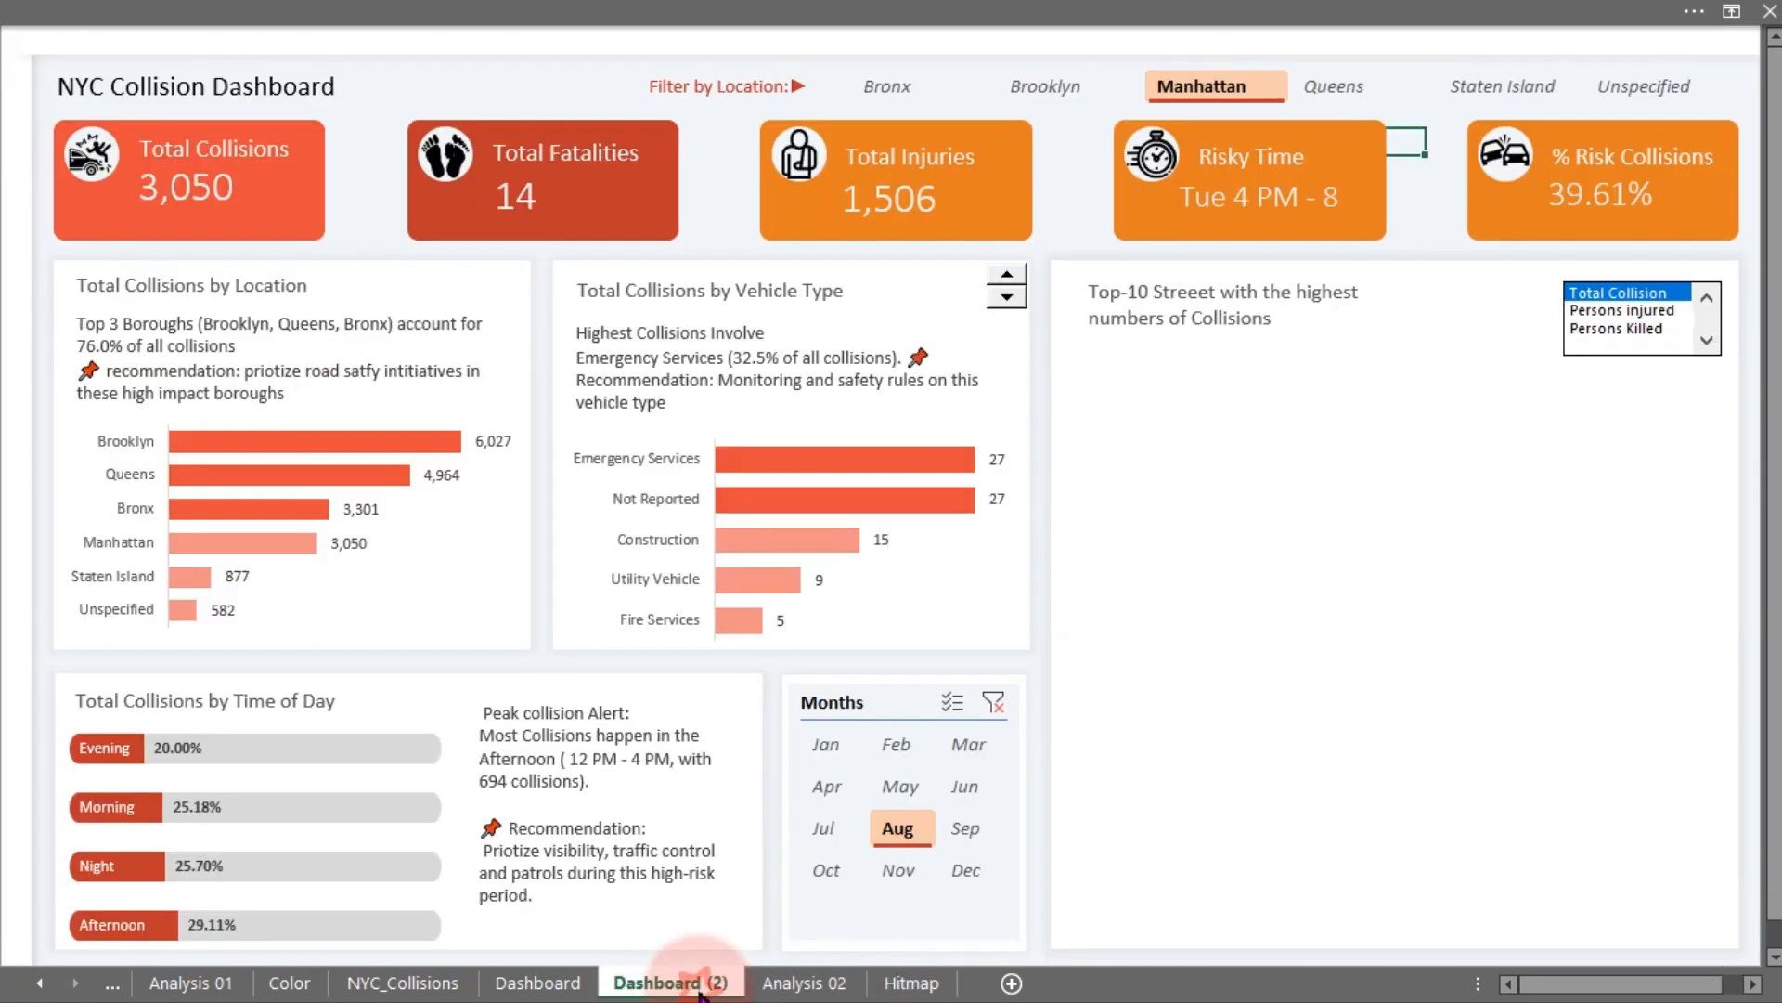
left_click(1624, 329)
left_click(804, 982)
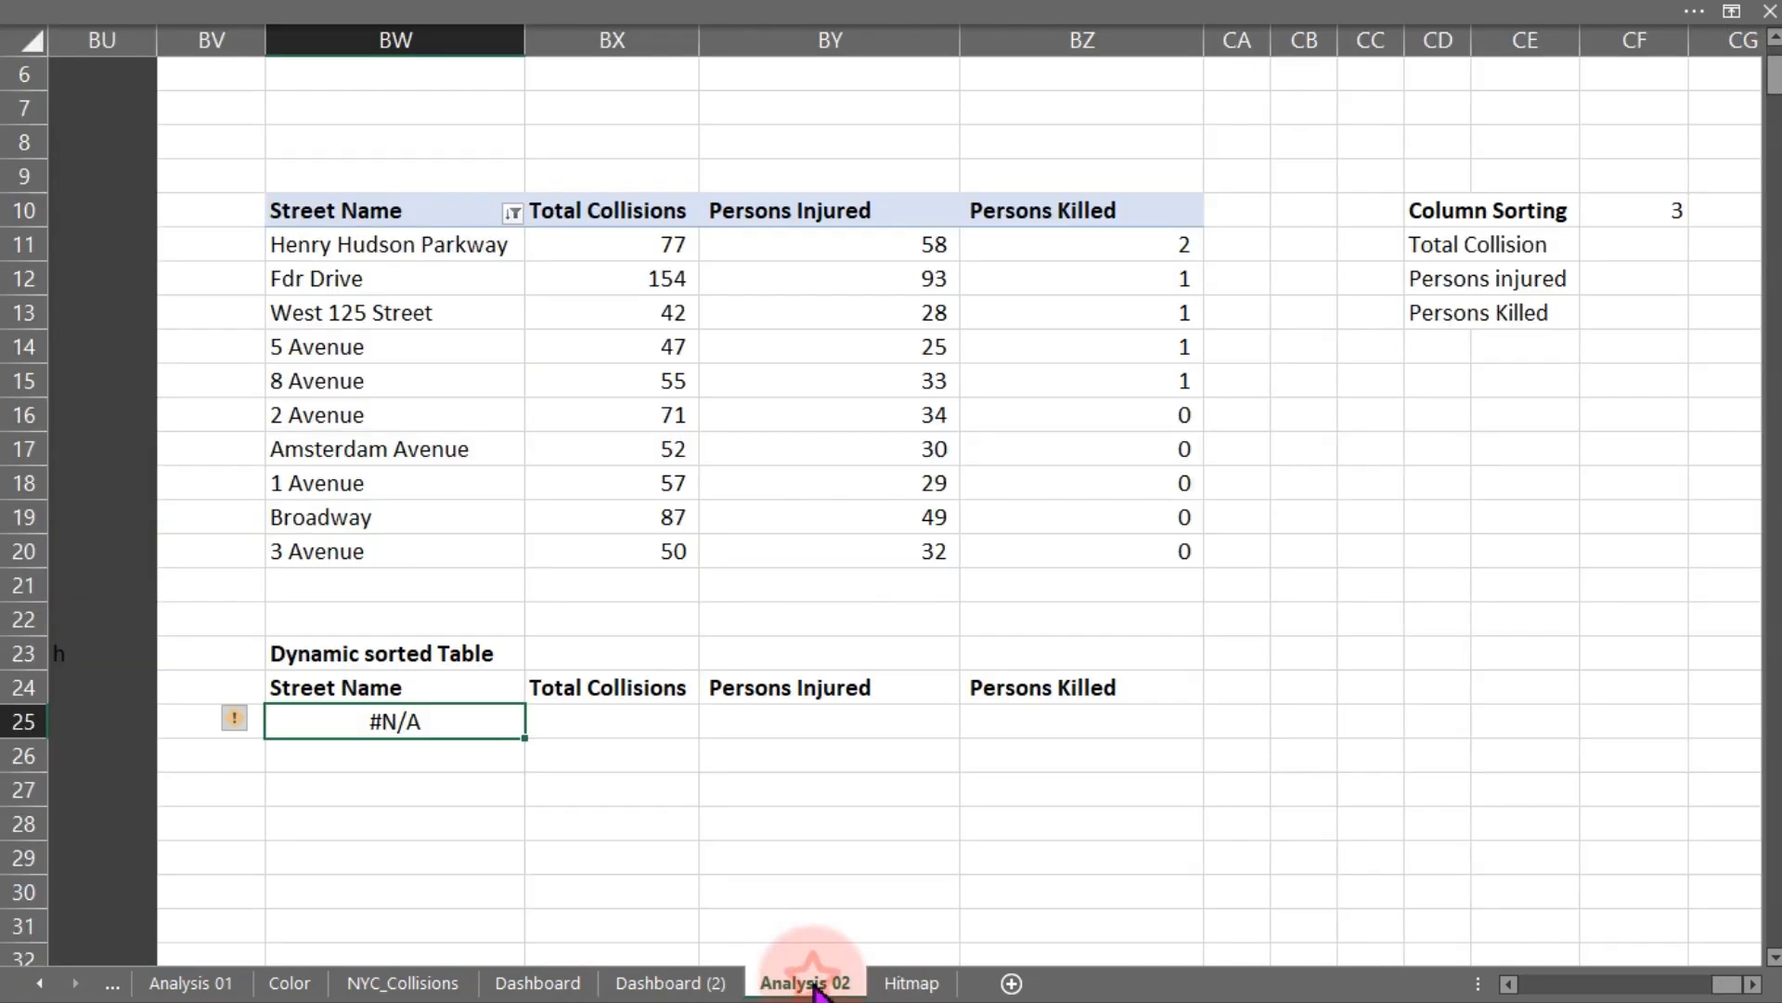
- Open the BW25 formula for editing at the third condition's $CF$103 reference
double_click(353, 721)
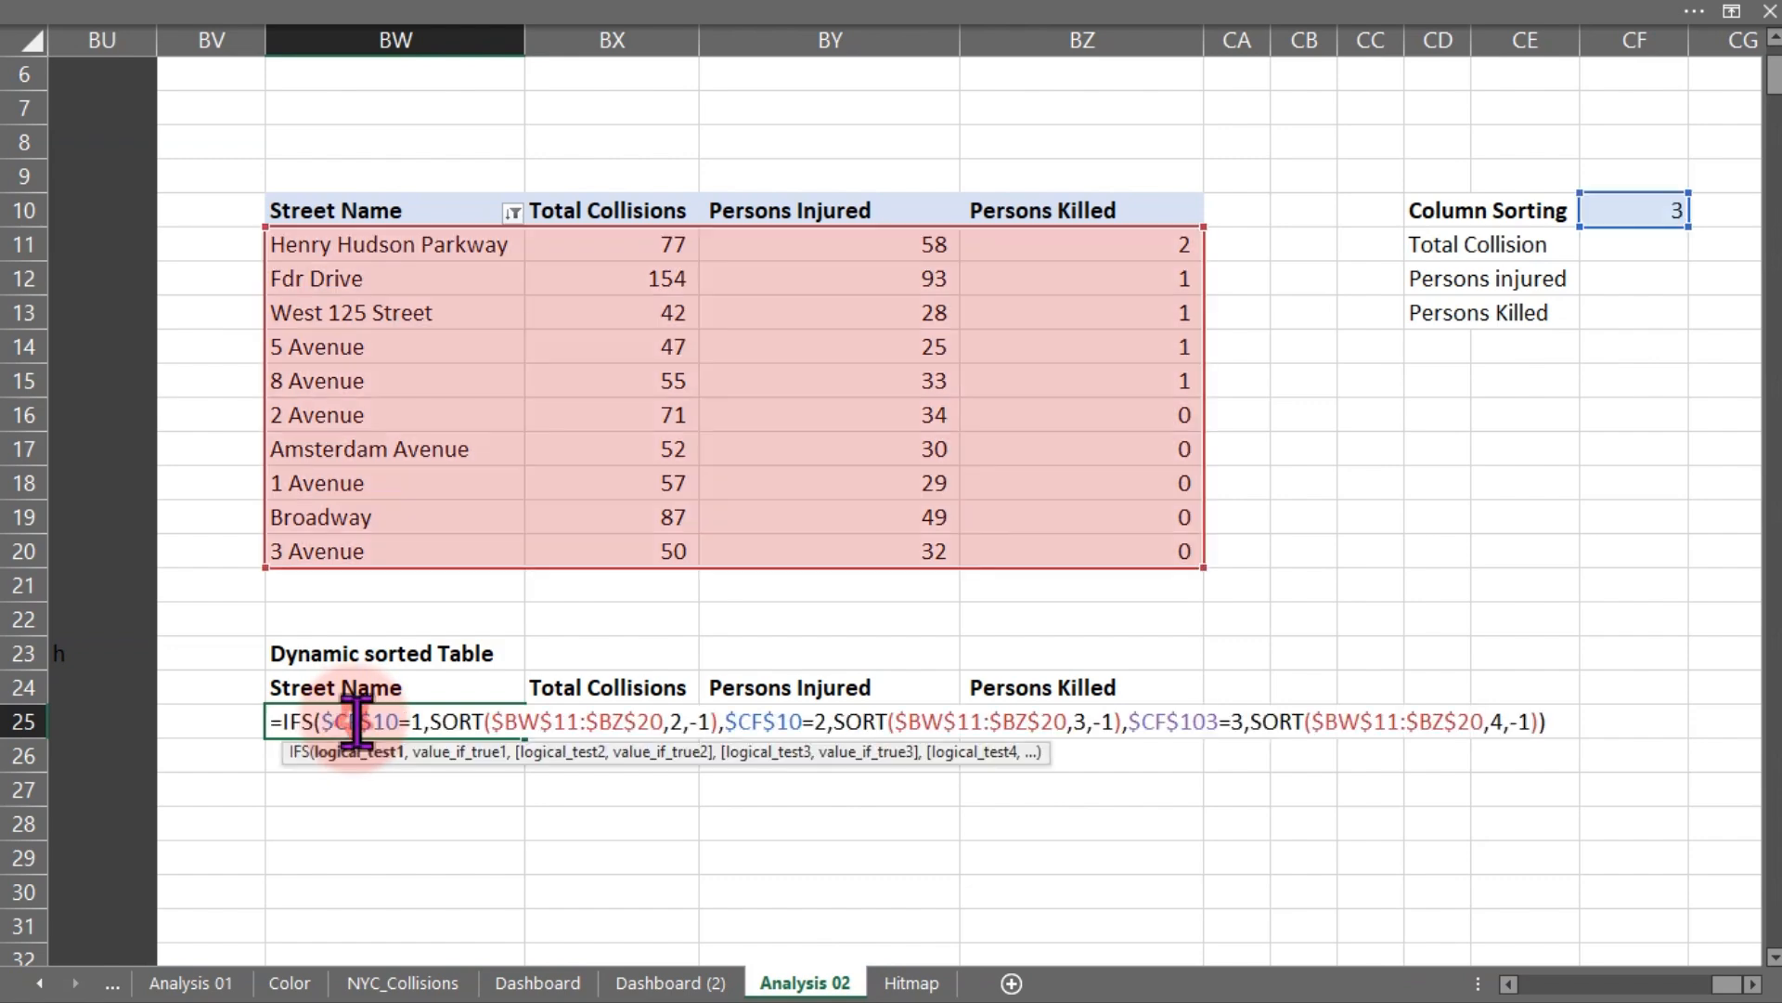
left_click(1257, 722)
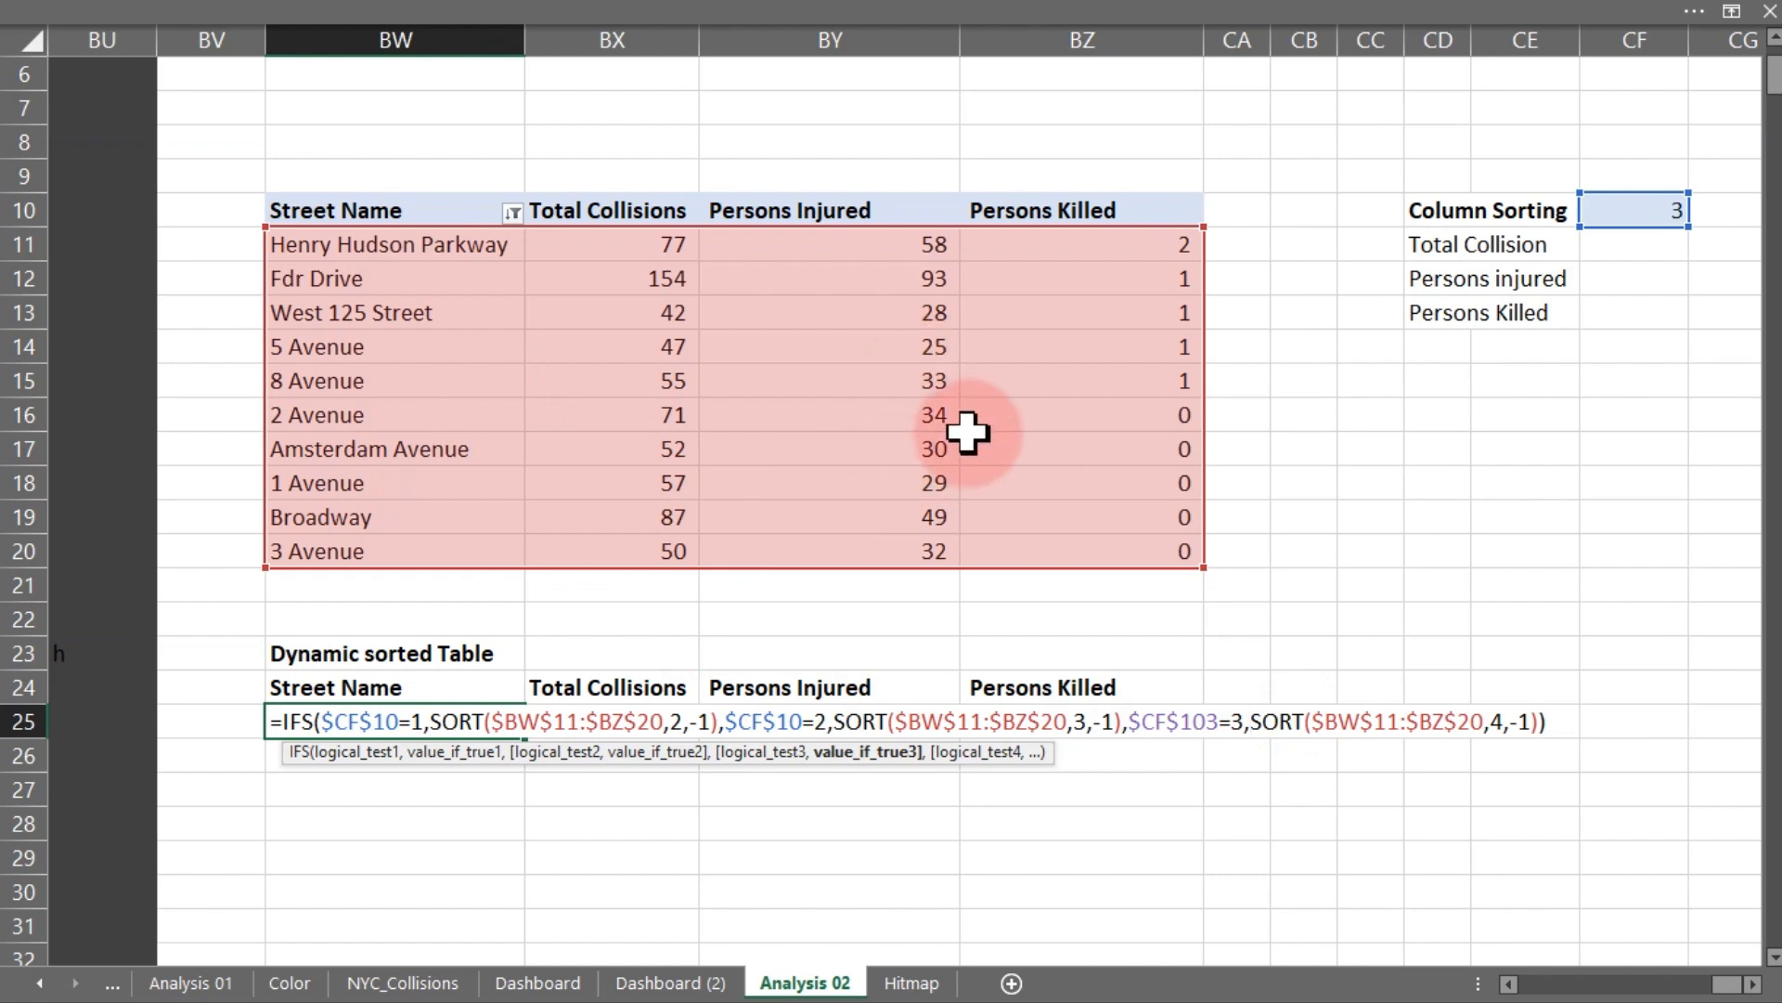
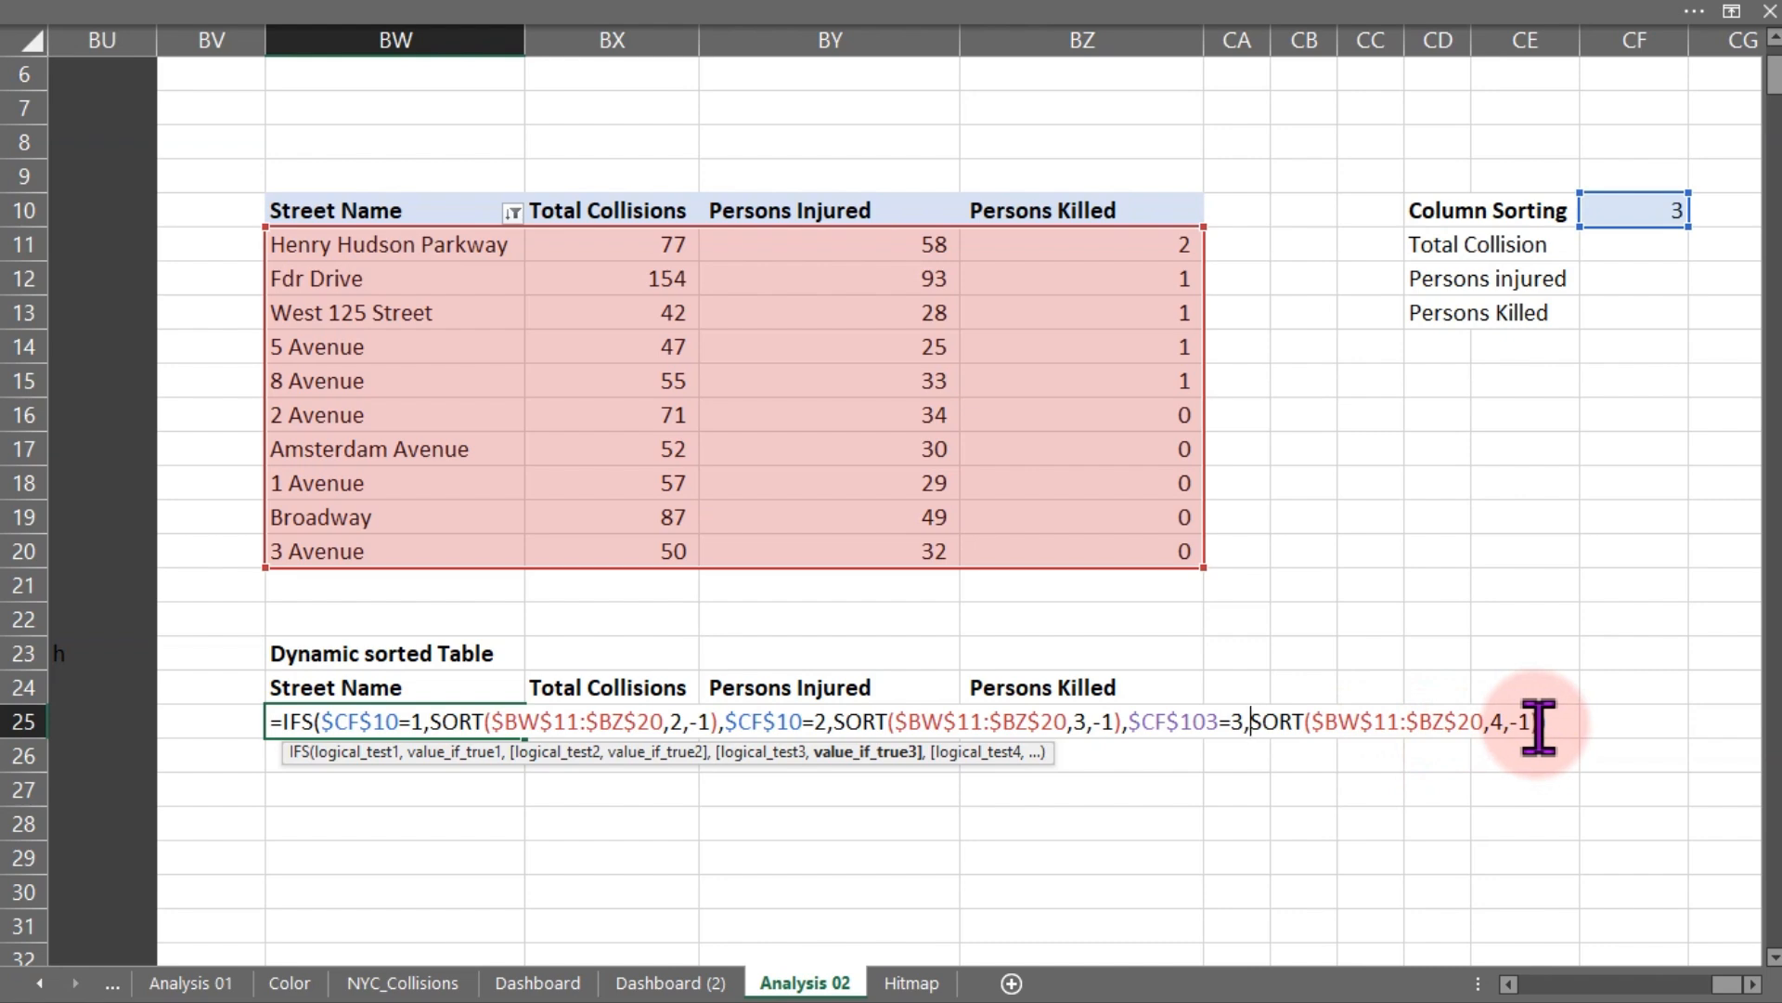
- Commit the BW25 formula, then reopen it and try altering its closing characters
key("Return")
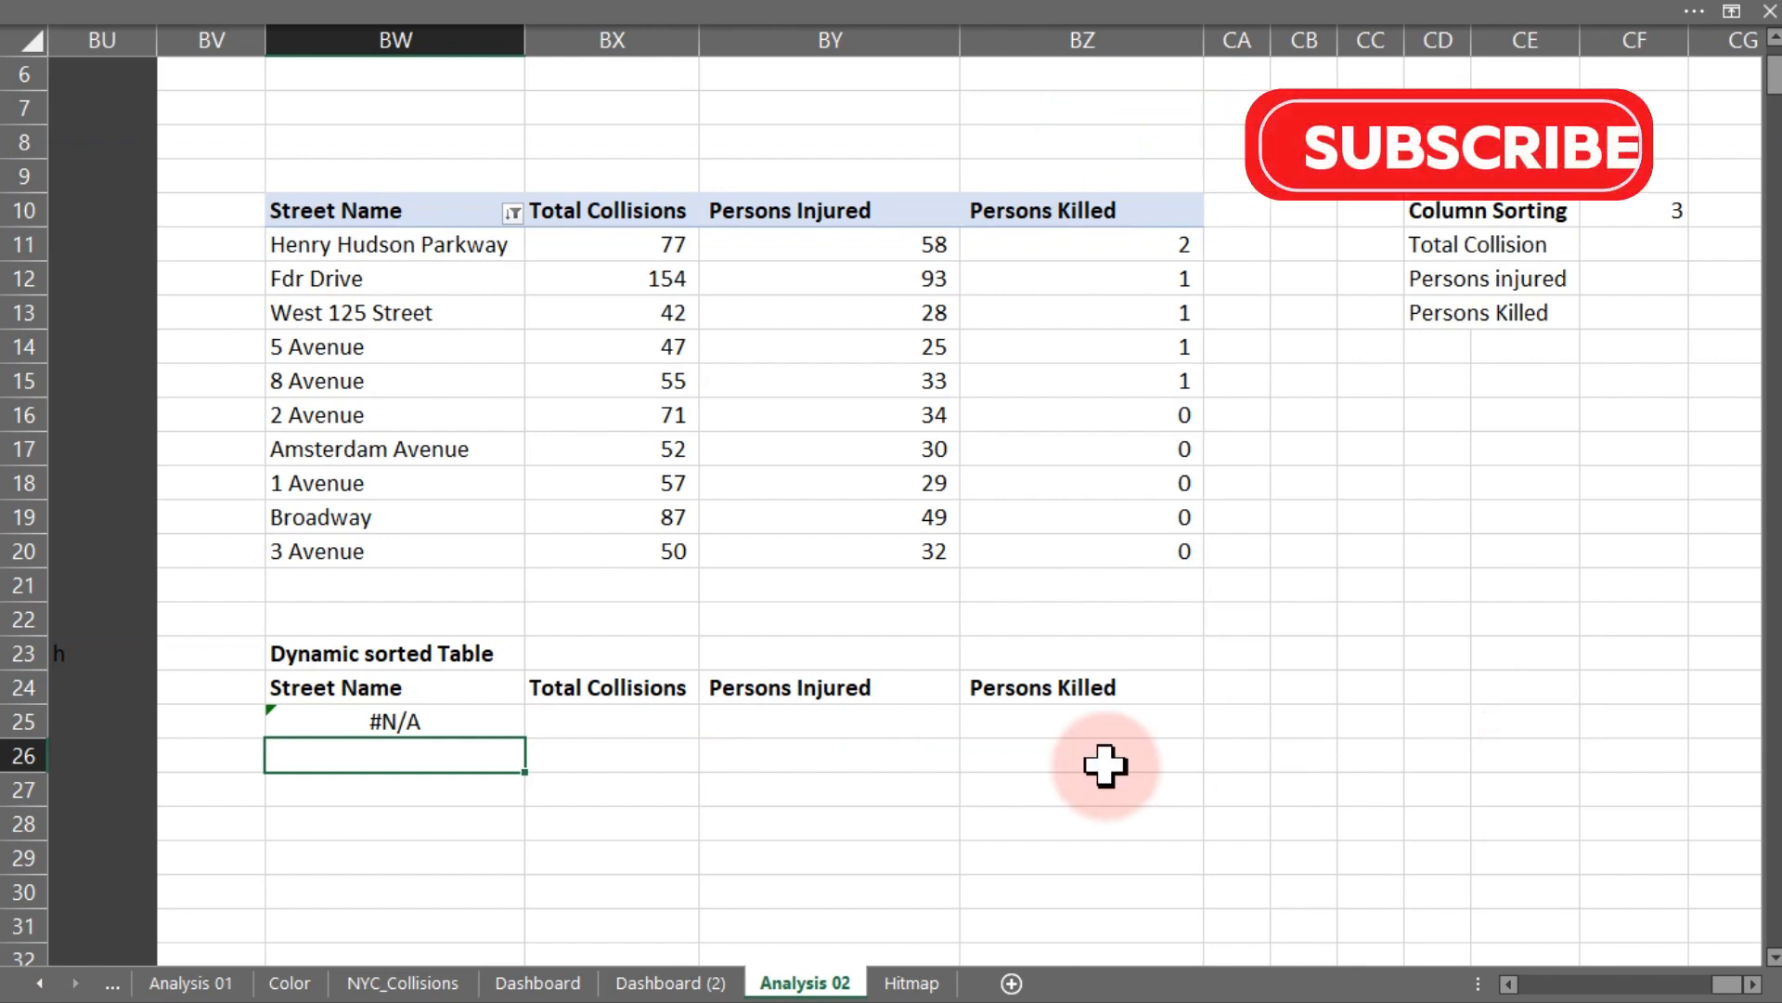
double_click(433, 720)
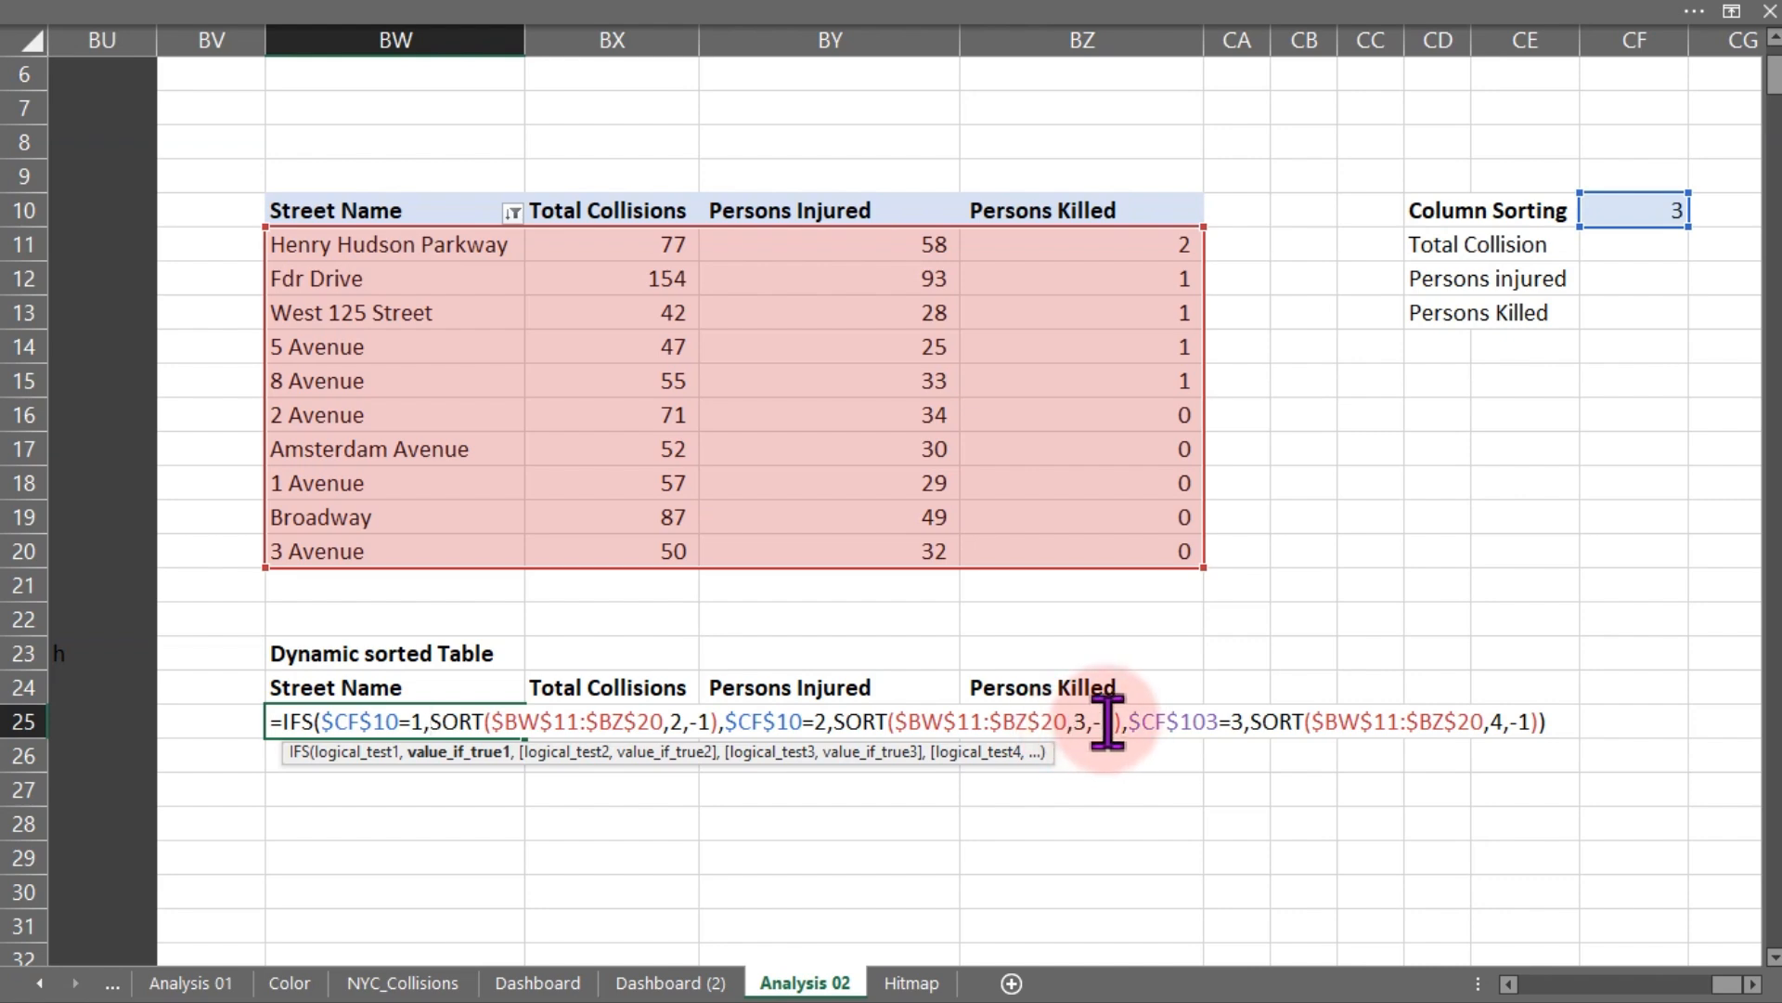
left_click(1495, 722)
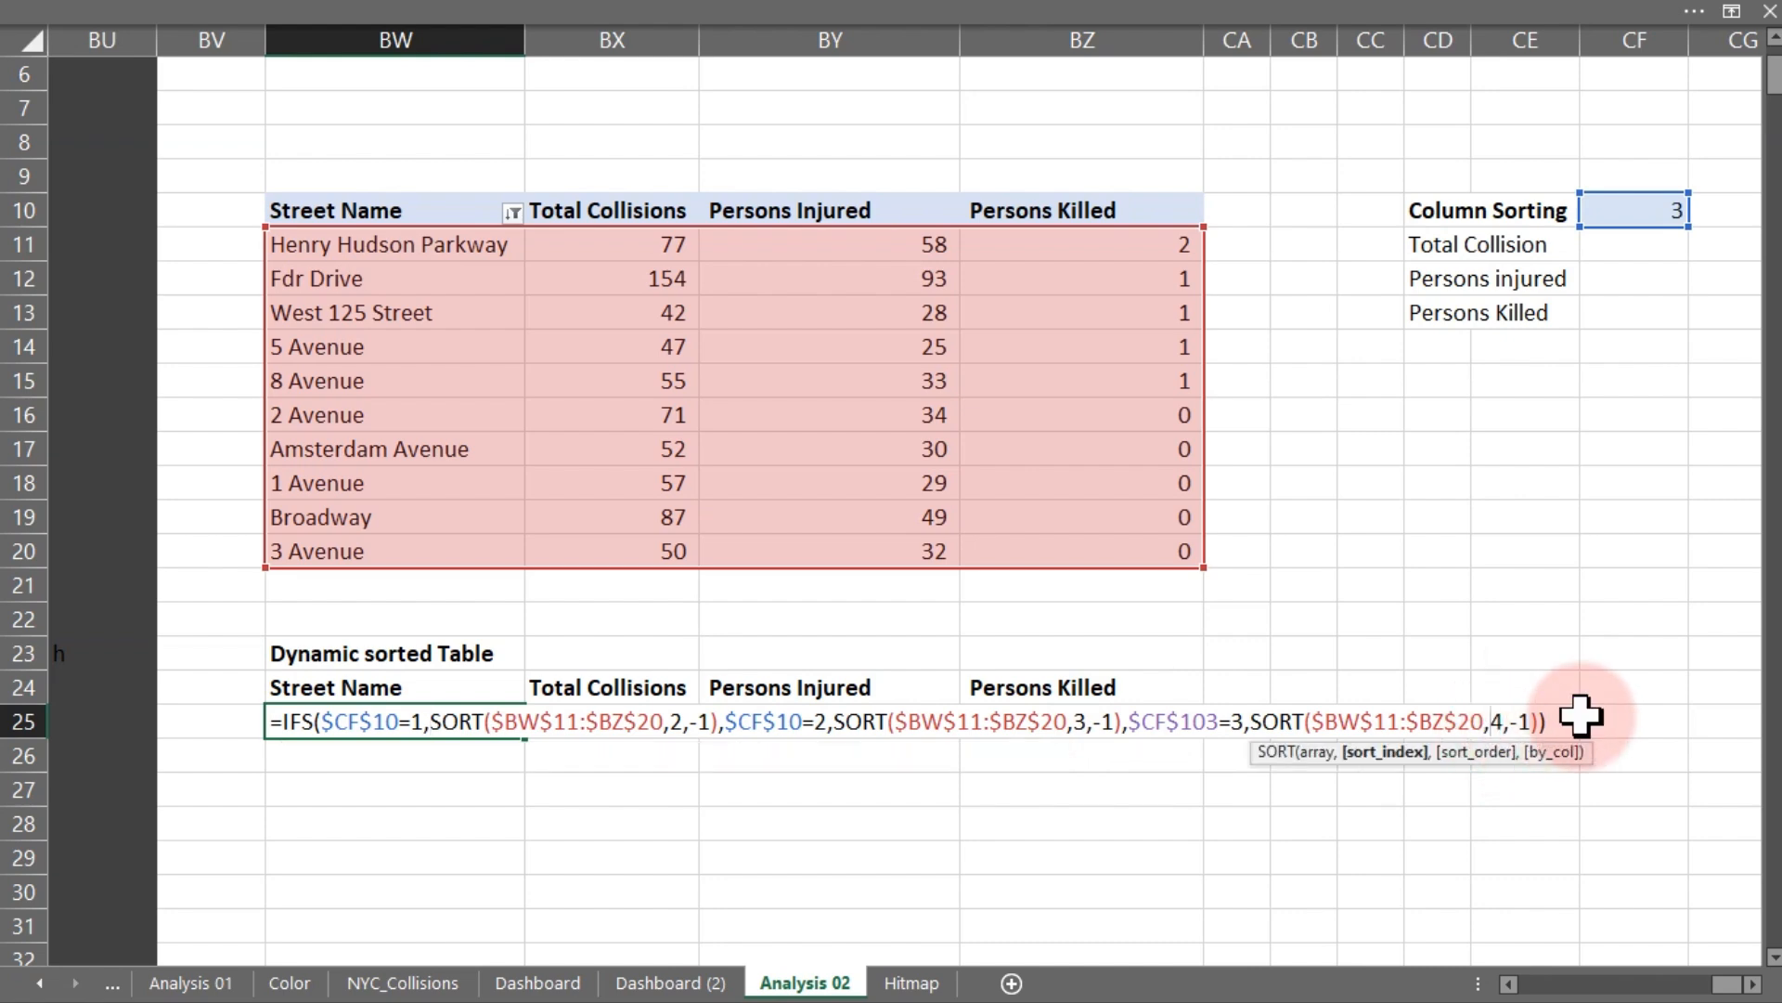
key("BackSpace")
type("=")
key("Return")
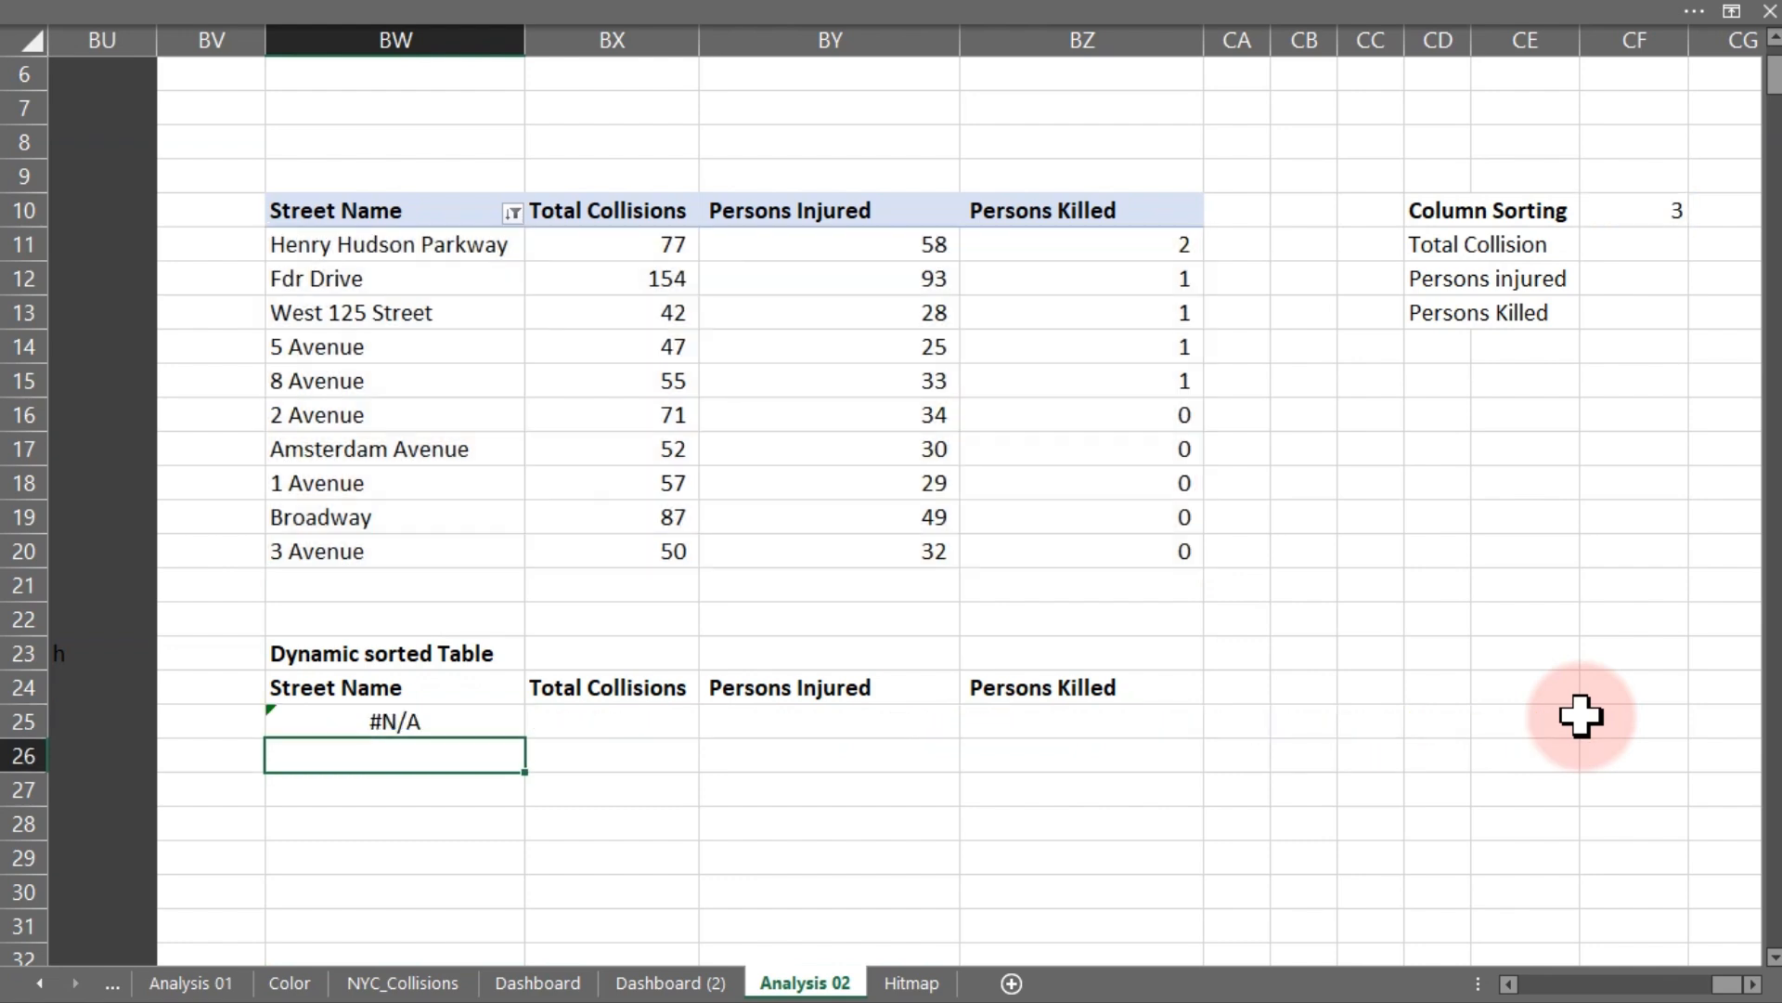
- Replace the third condition in the BW25 formula with $CF$10=3 and start a SORT function for it
double_click(394, 726)
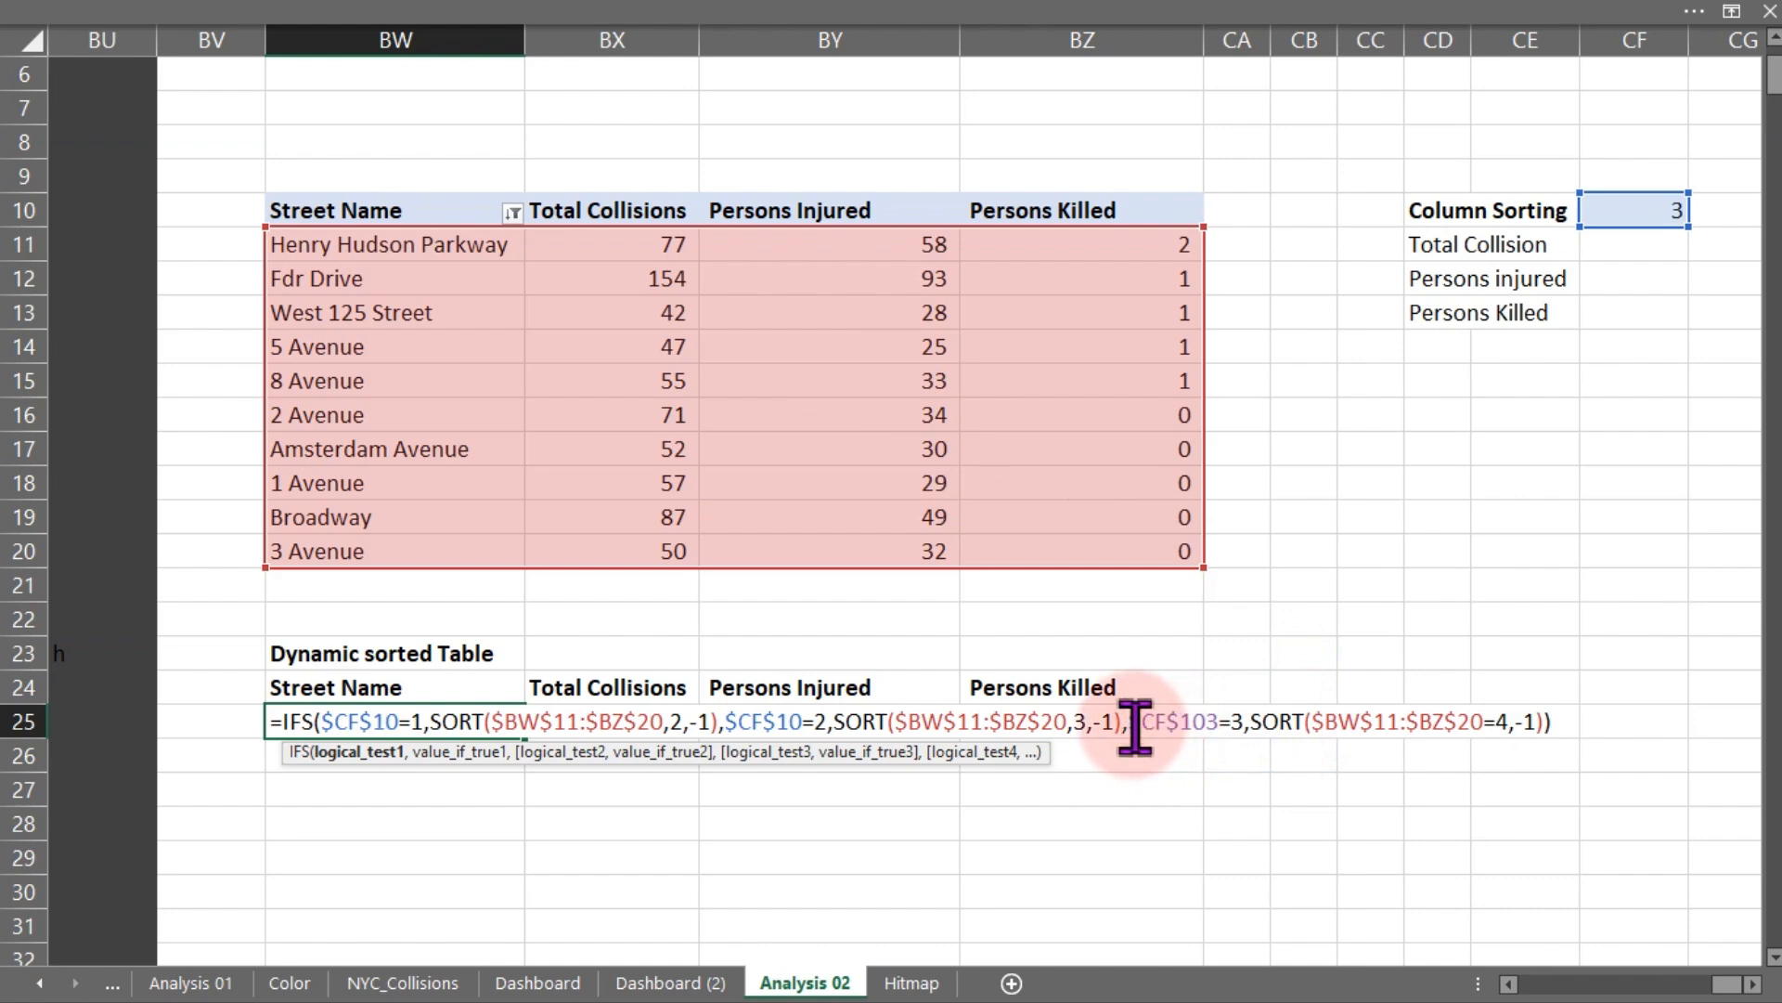
left_click_drag(1135, 721, 1626, 710)
key("BackSpace")
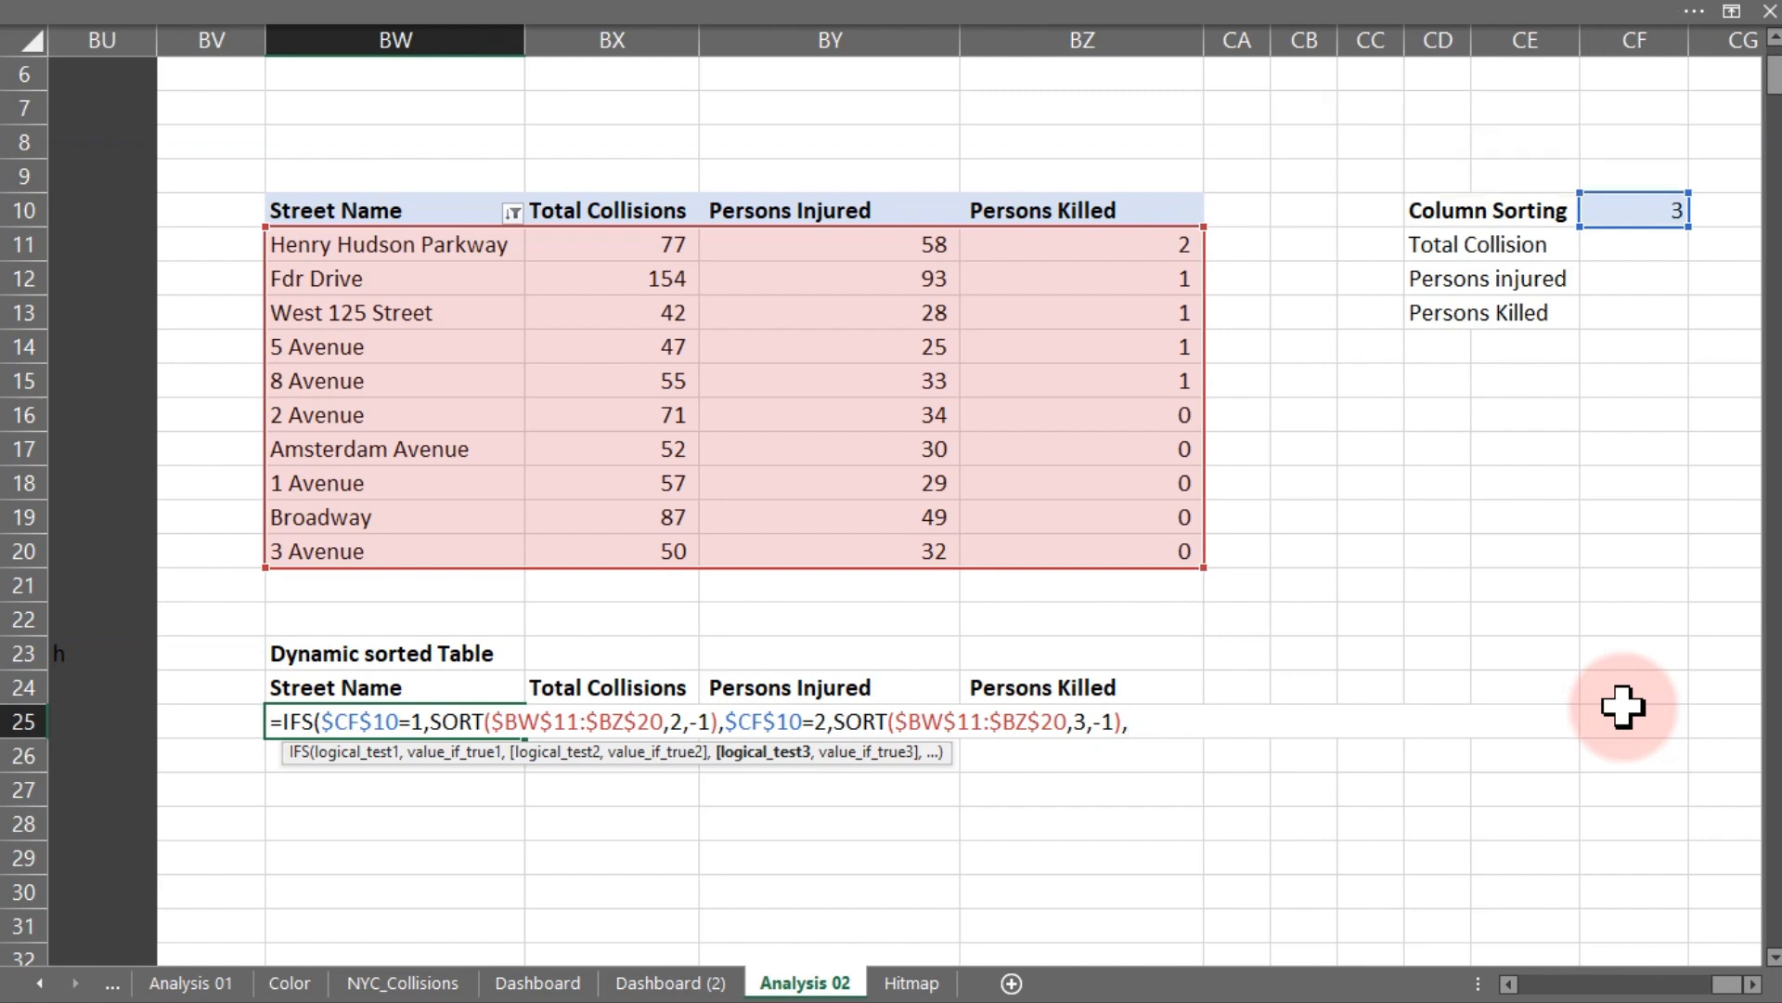
left_click(1650, 210)
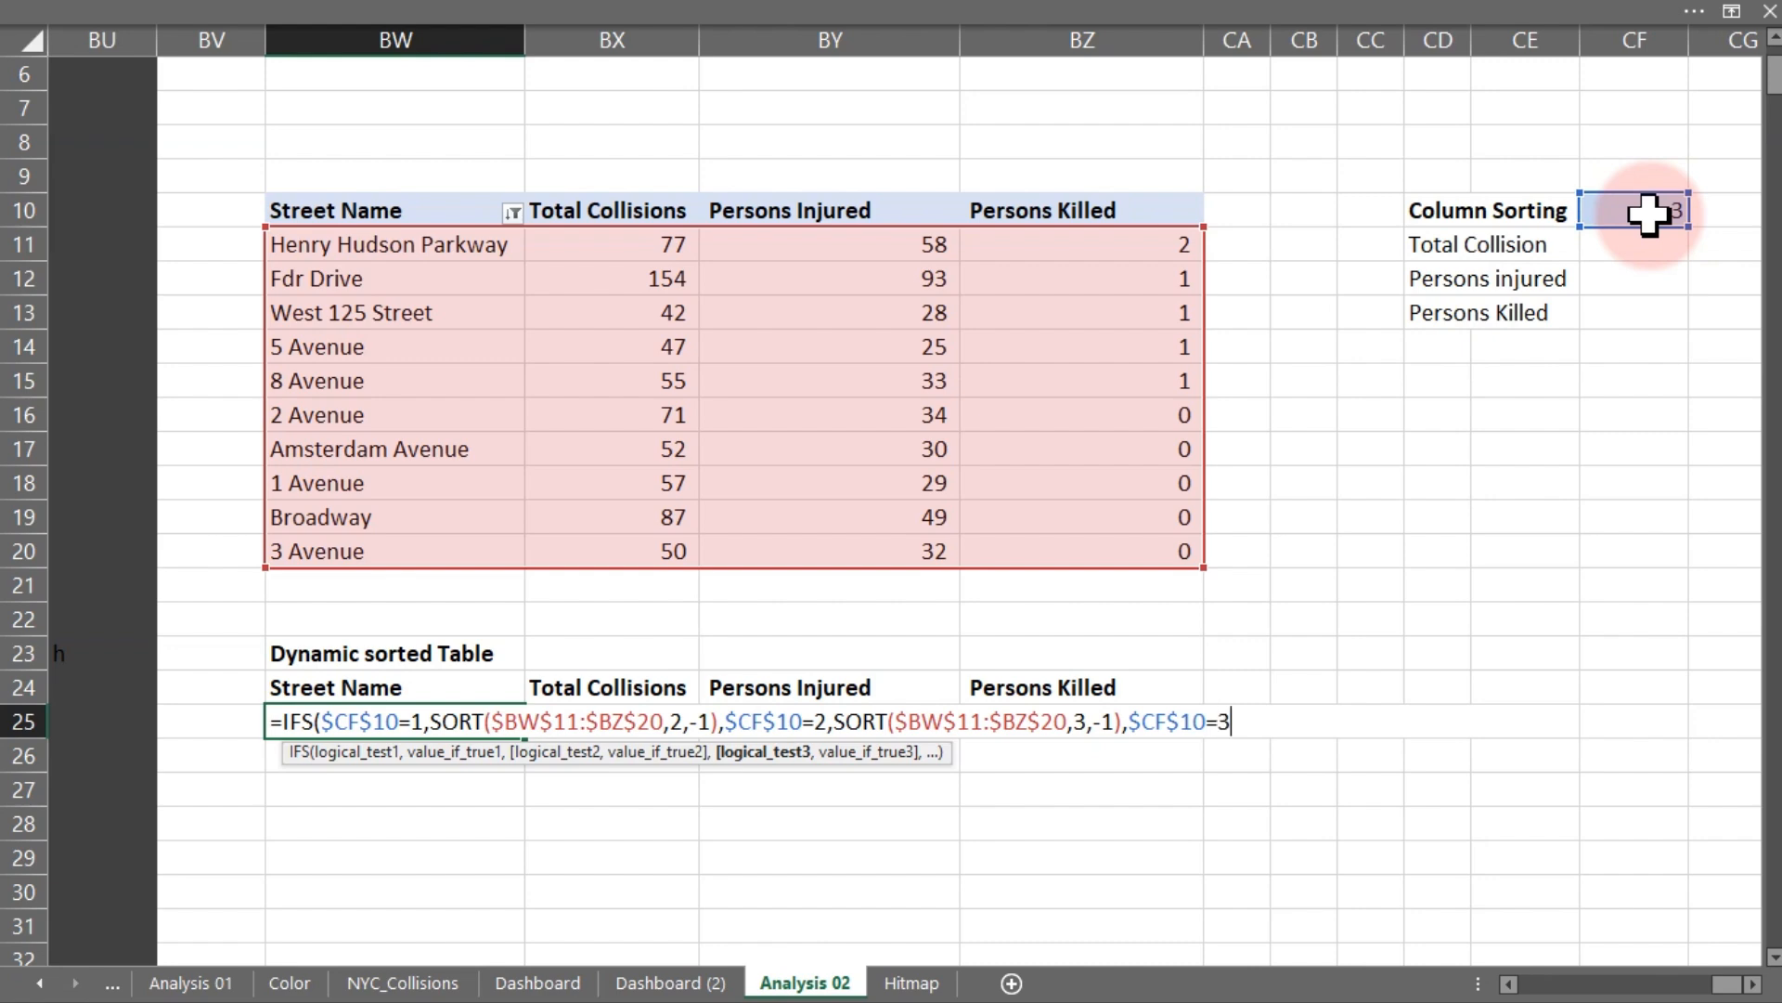
type("=3,")
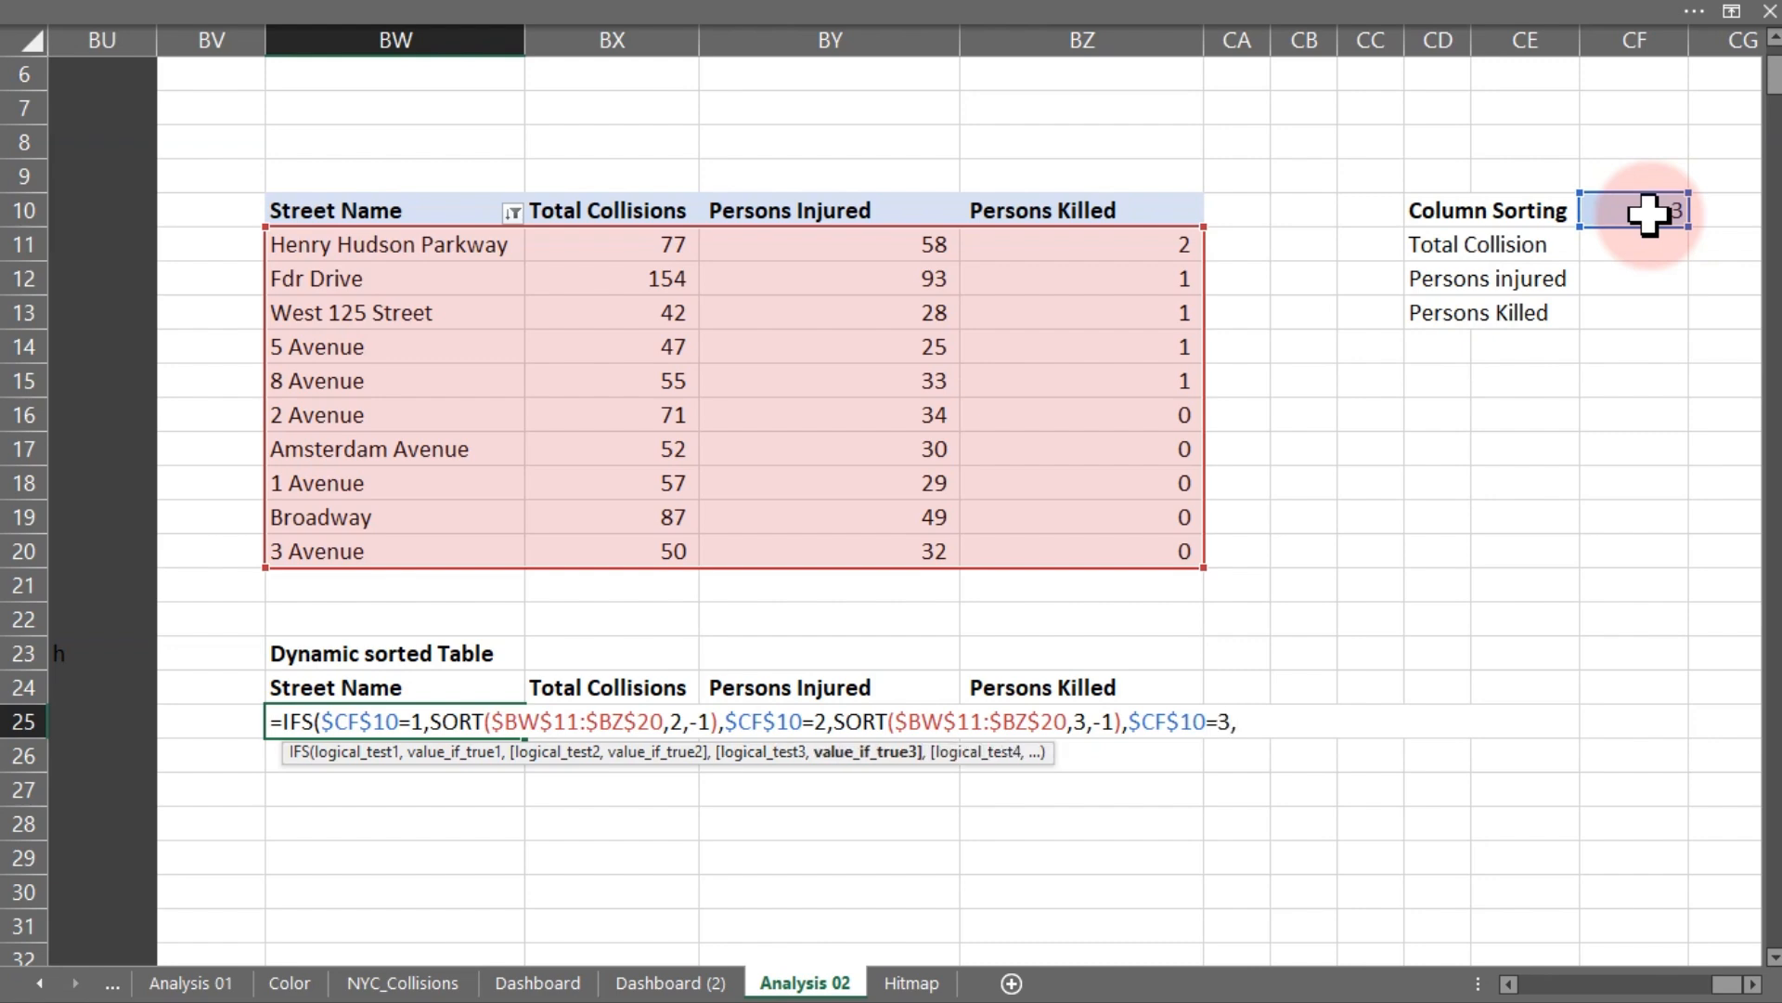
type("sort")
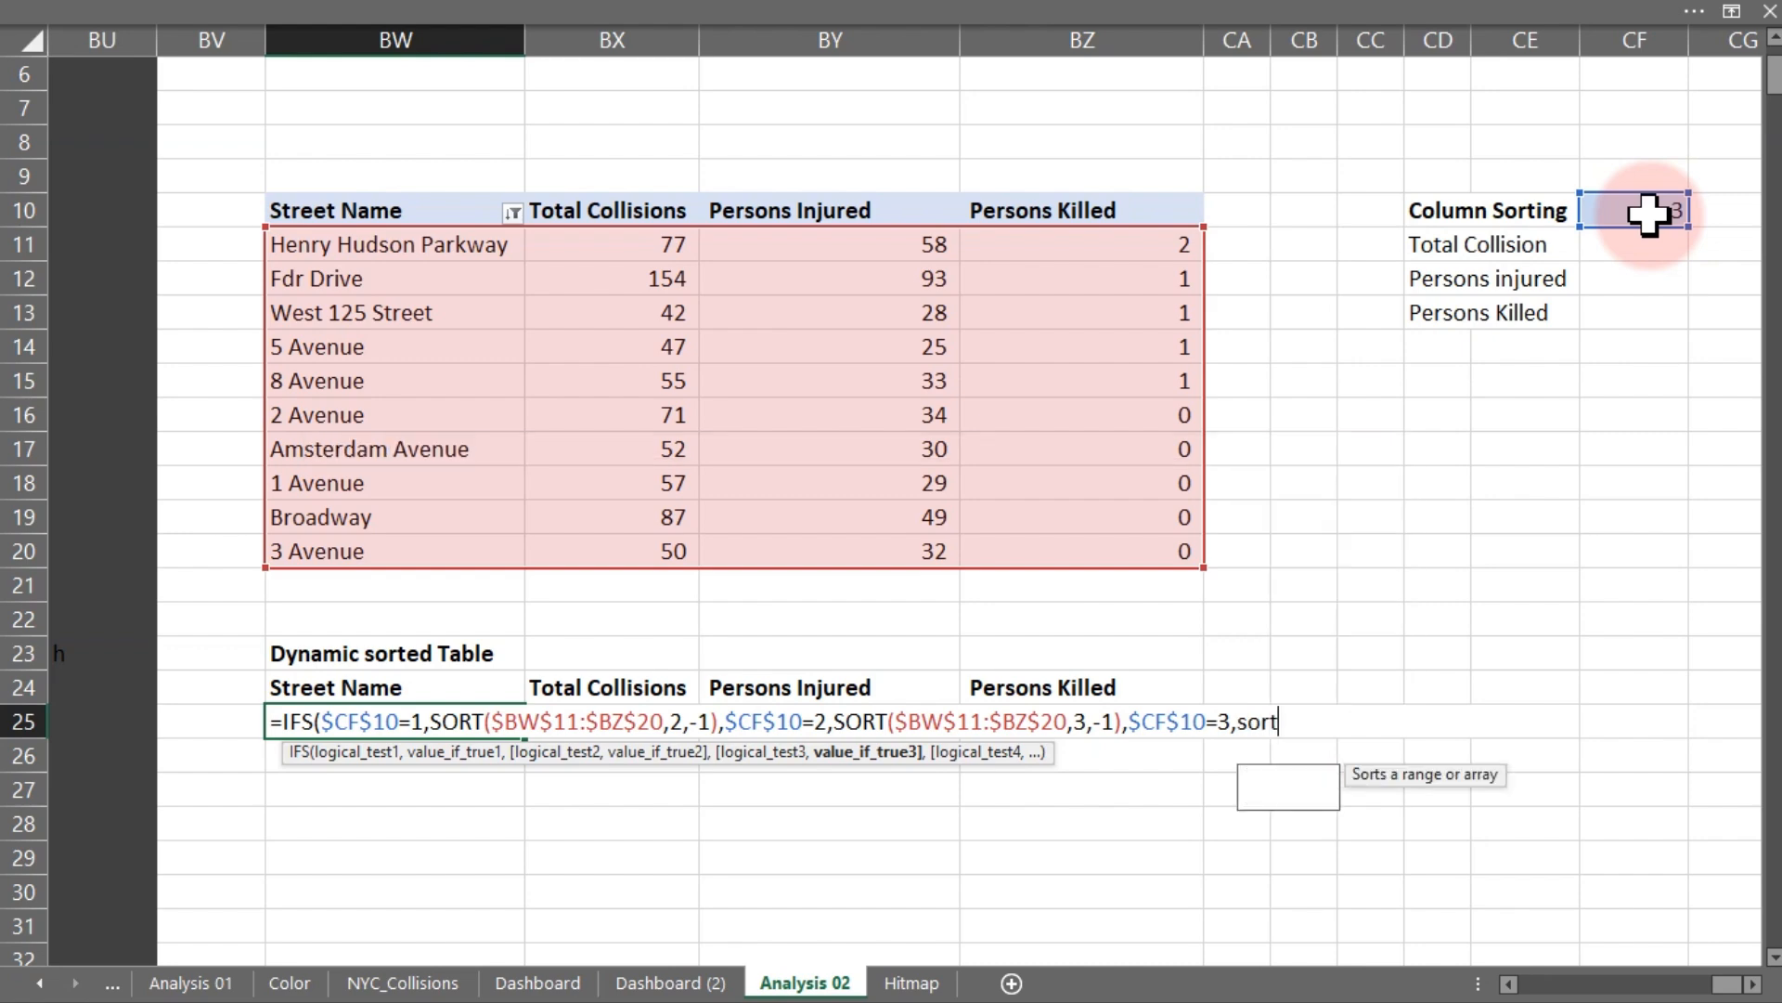
key("Tab")
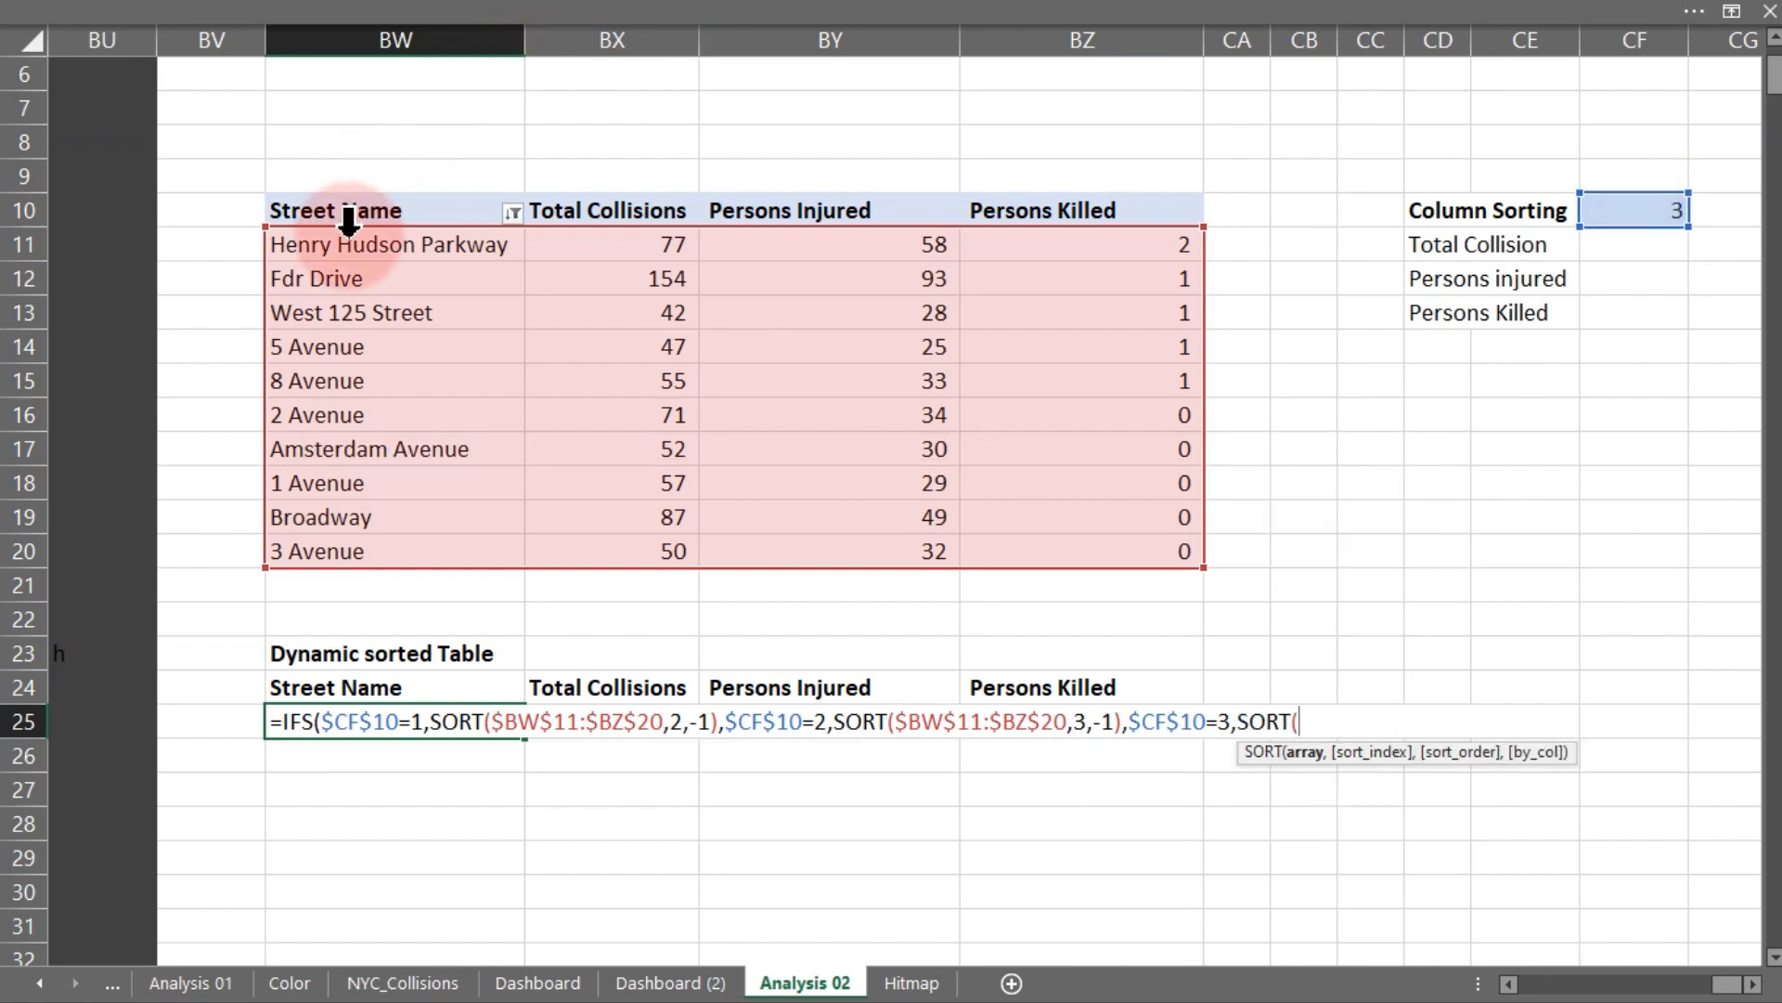
- Complete the third SORT with range $BW$11:$BZ$20, sort index 4 and order -1, accepting the suggested formula correction
left_click_drag(344, 243, 1099, 554)
type(",,")
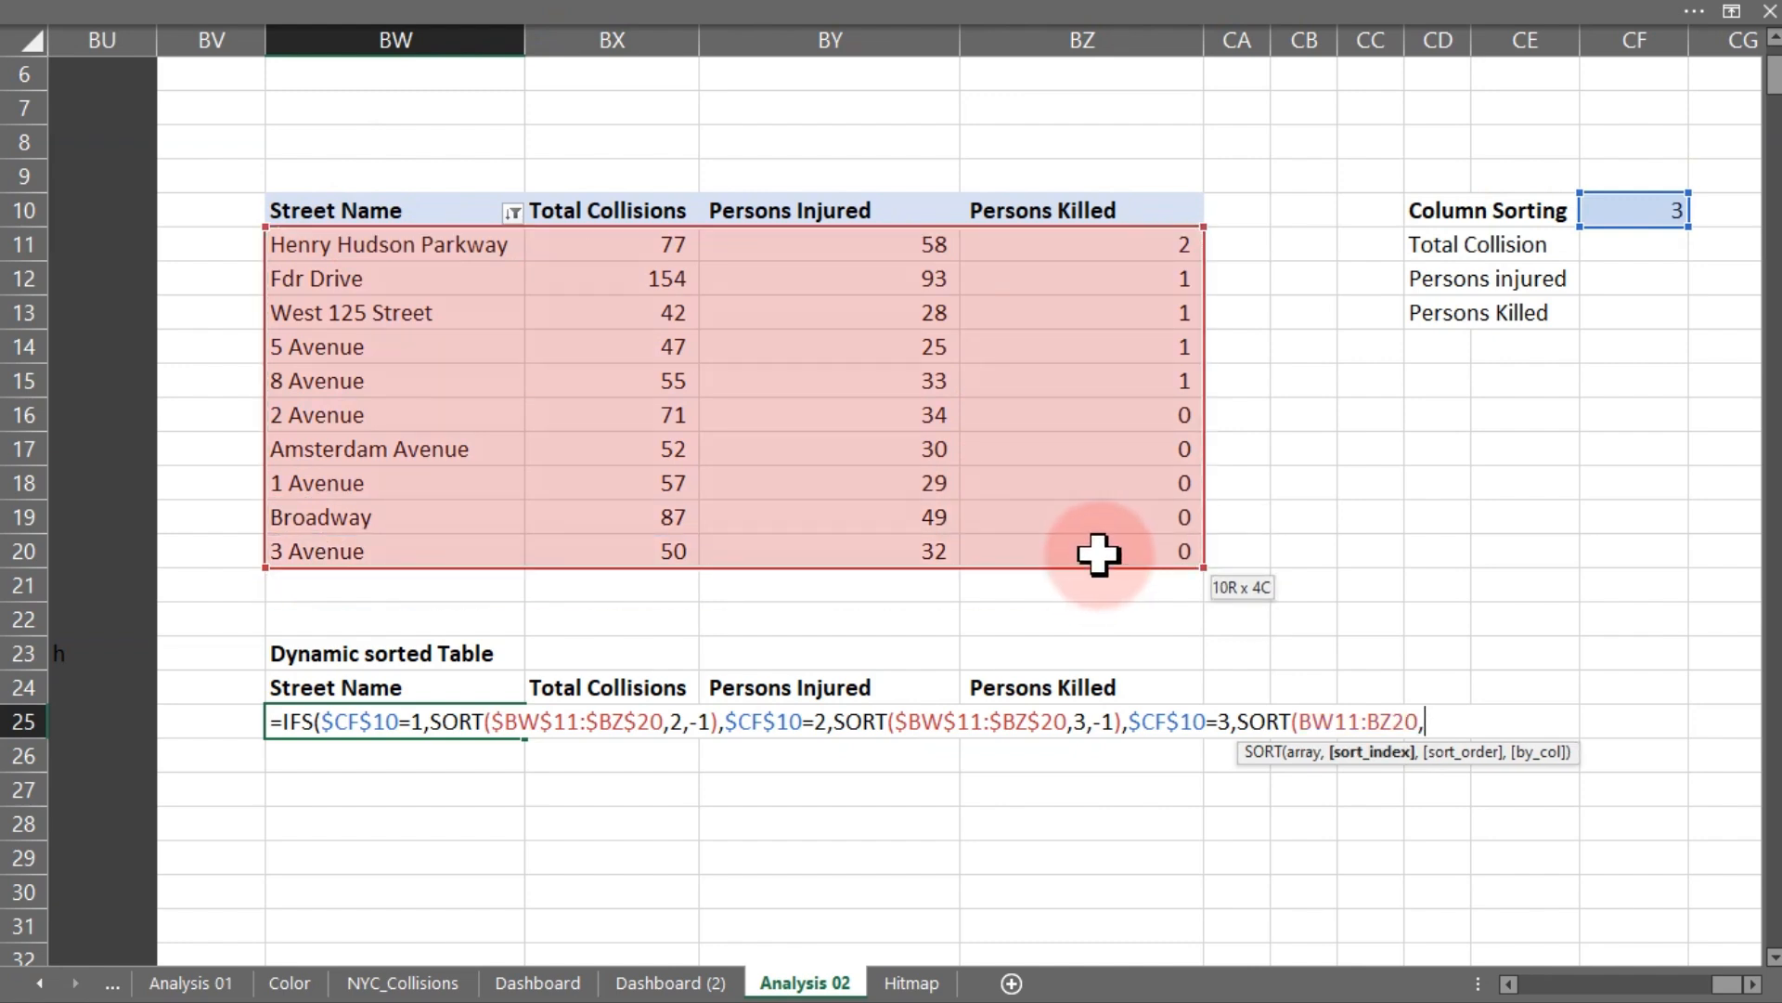
key("BackSpace")
key("BackSpace")
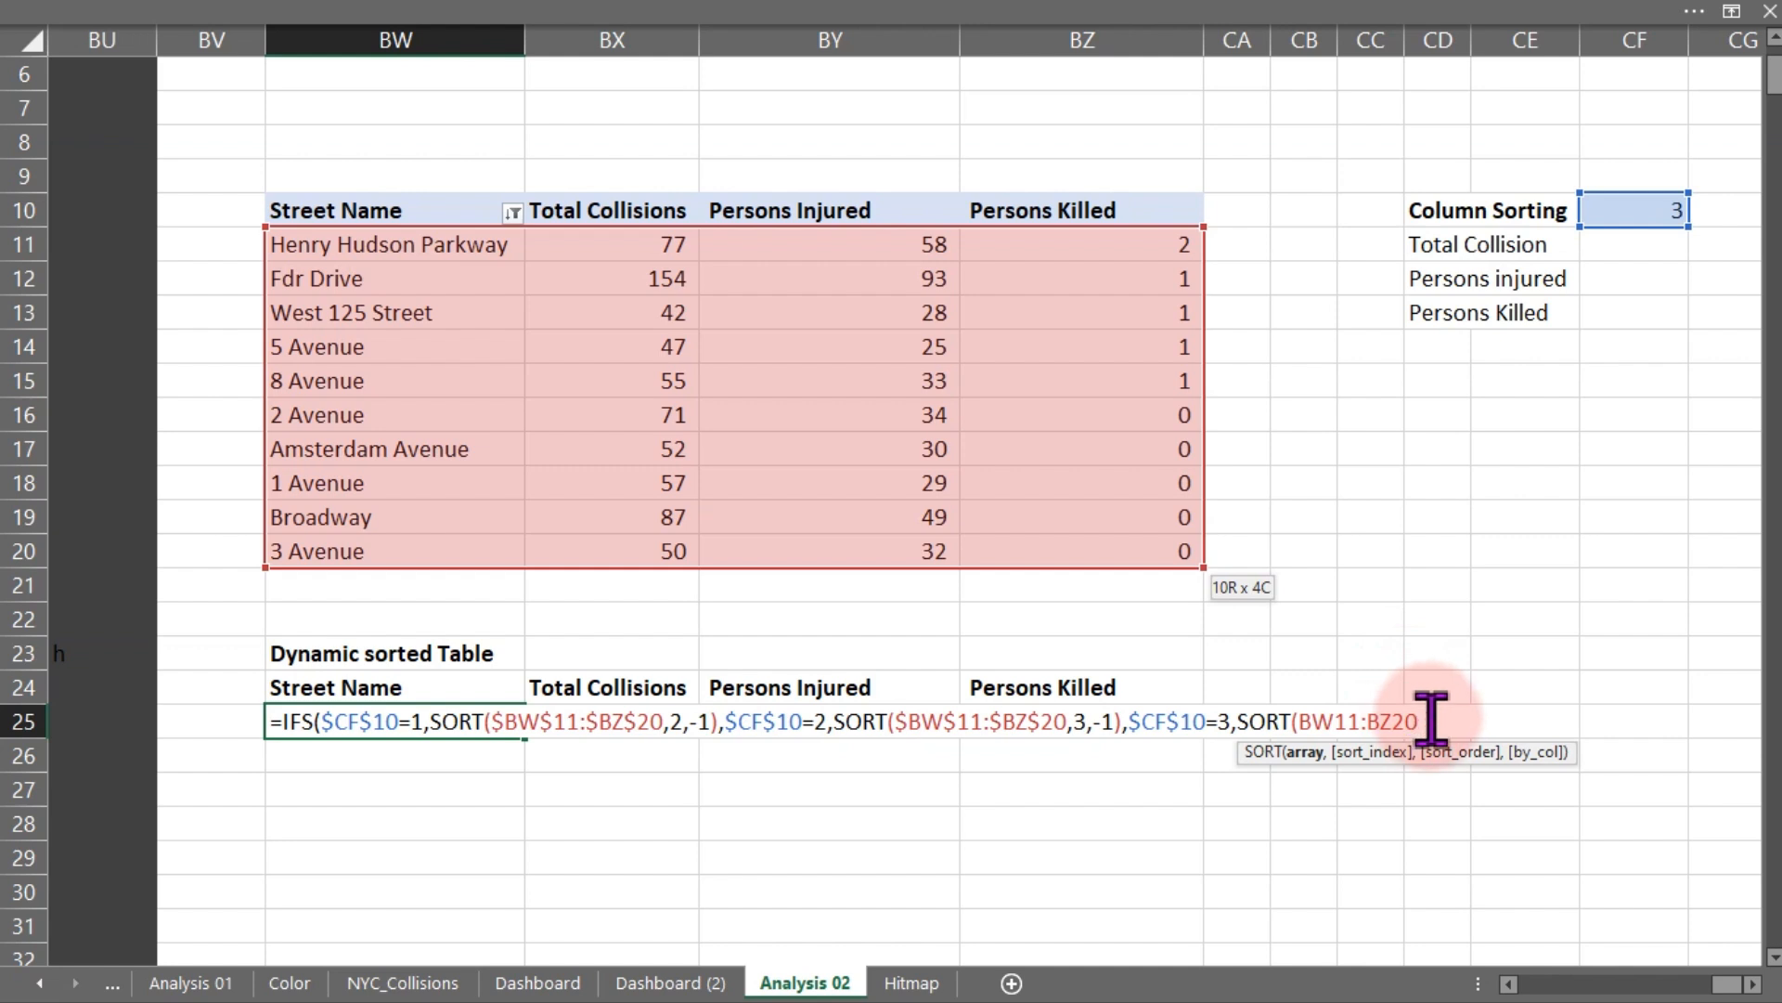
left_click_drag(1418, 721, 1307, 721)
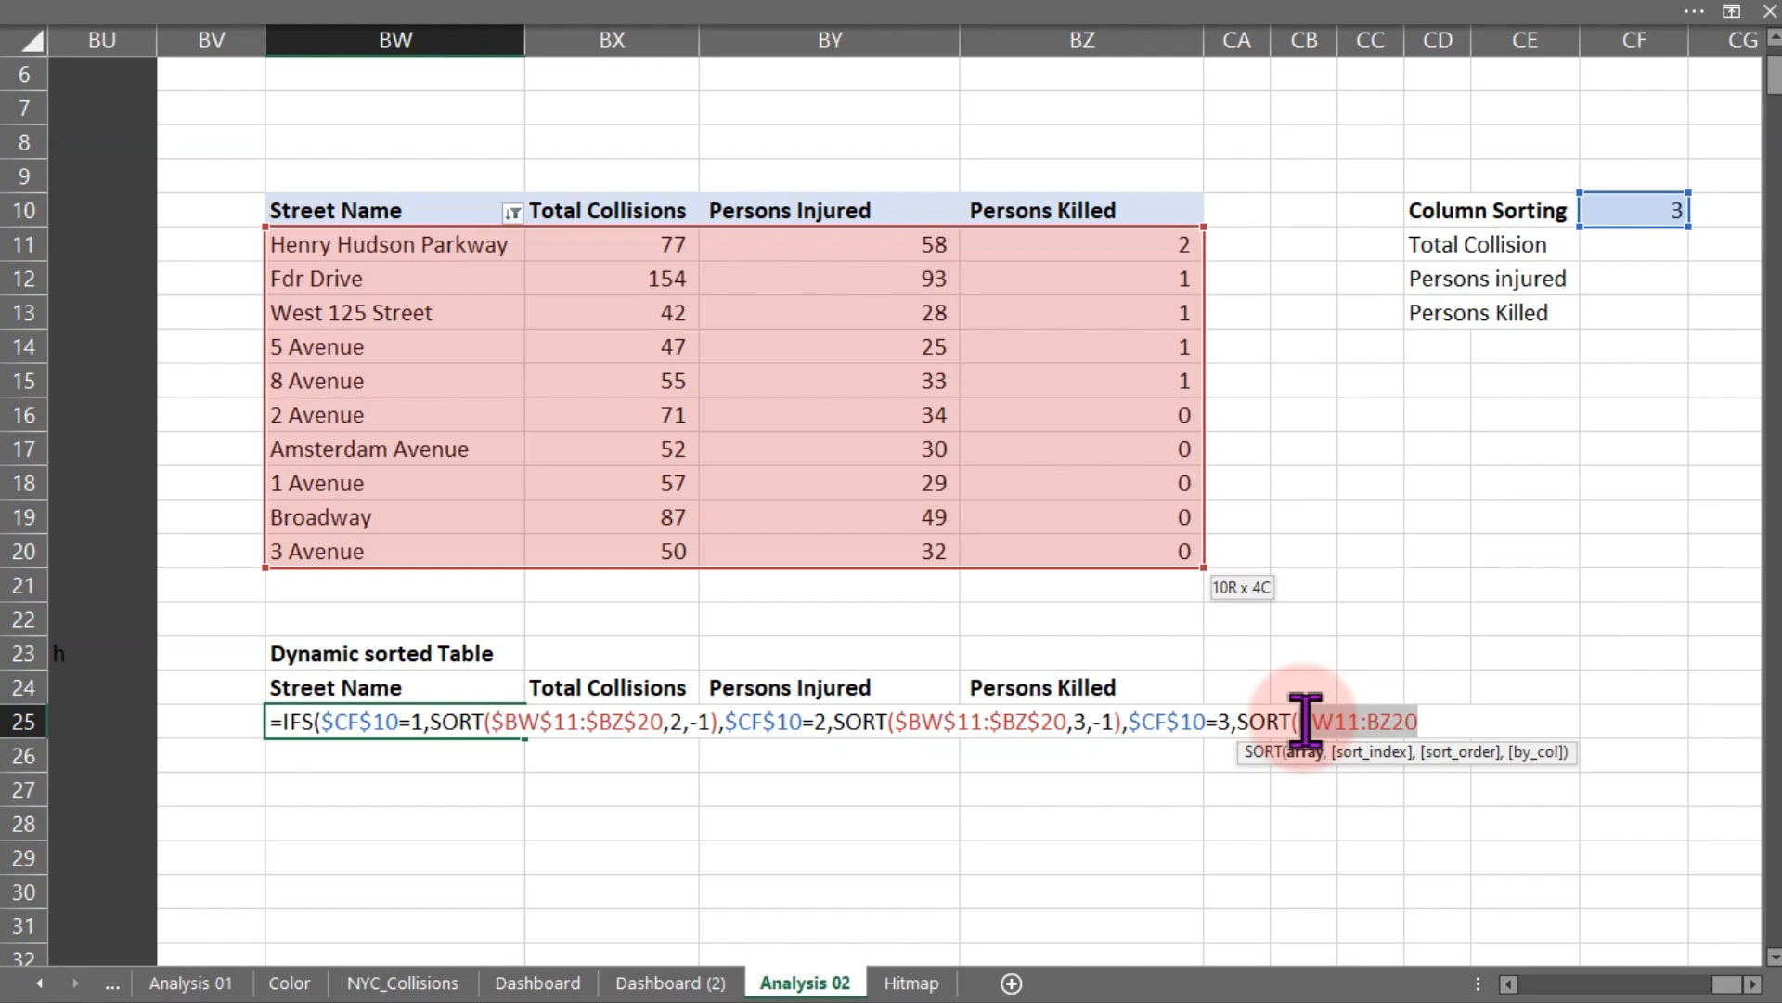
key("F4")
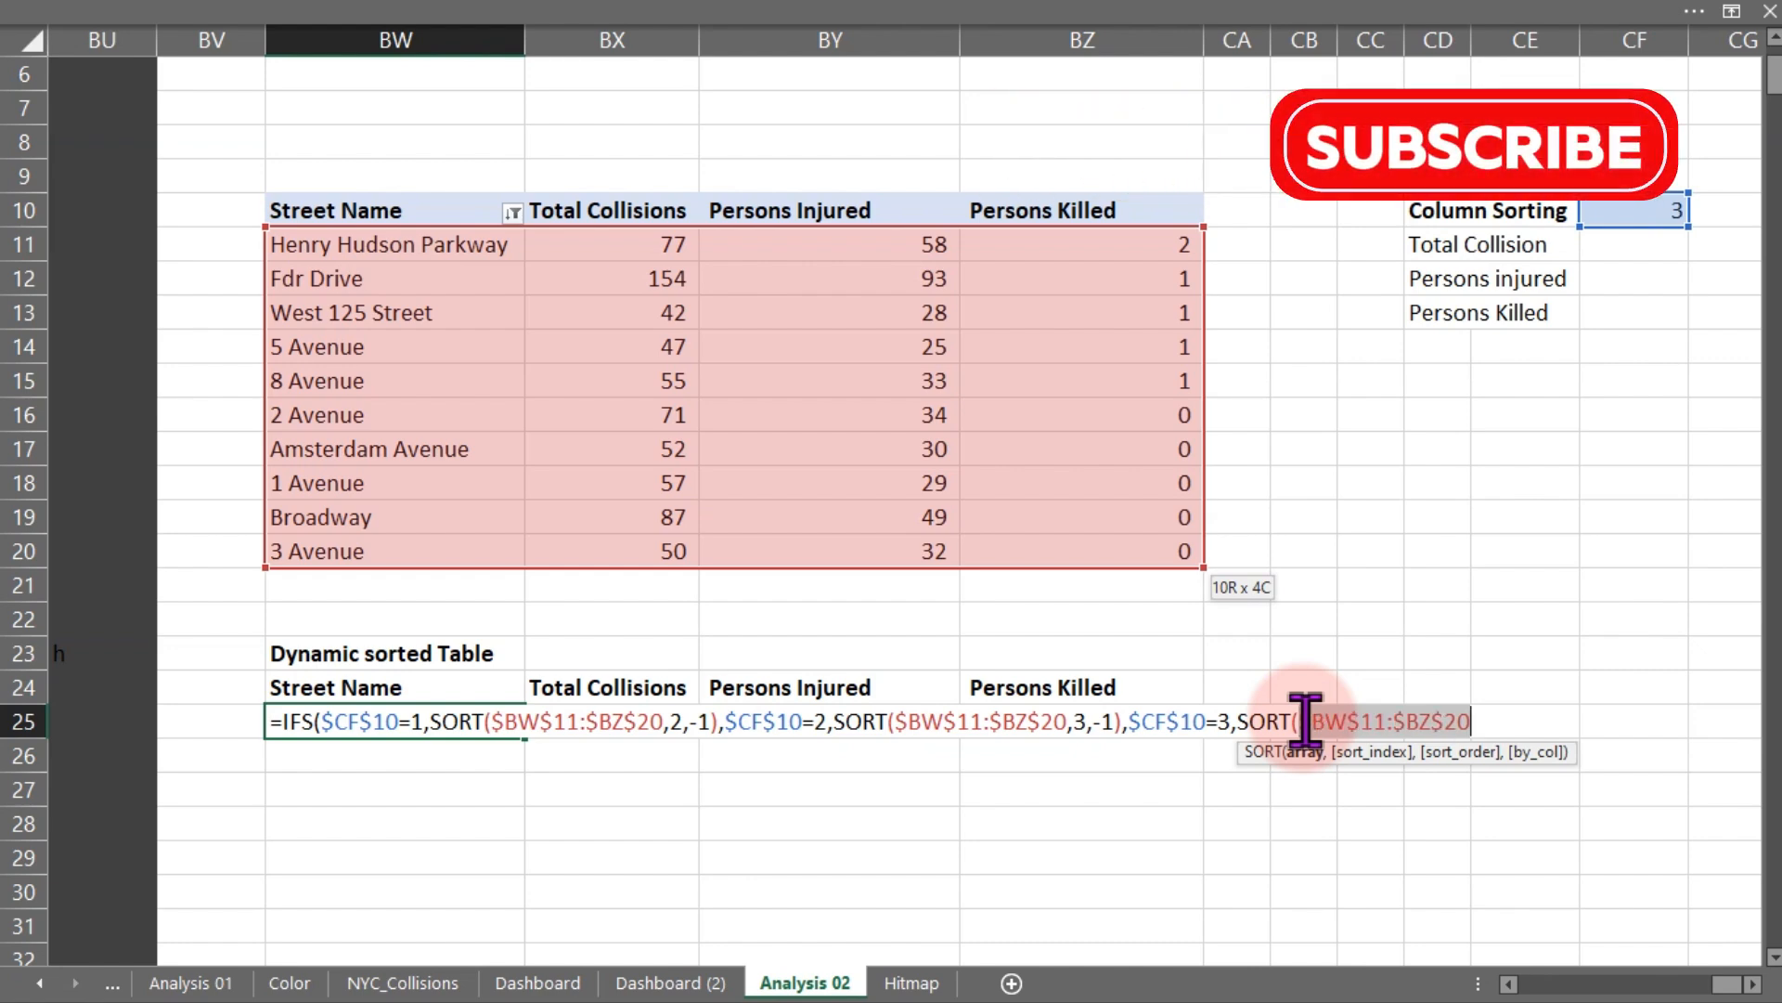
left_click(1482, 722)
type(",4")
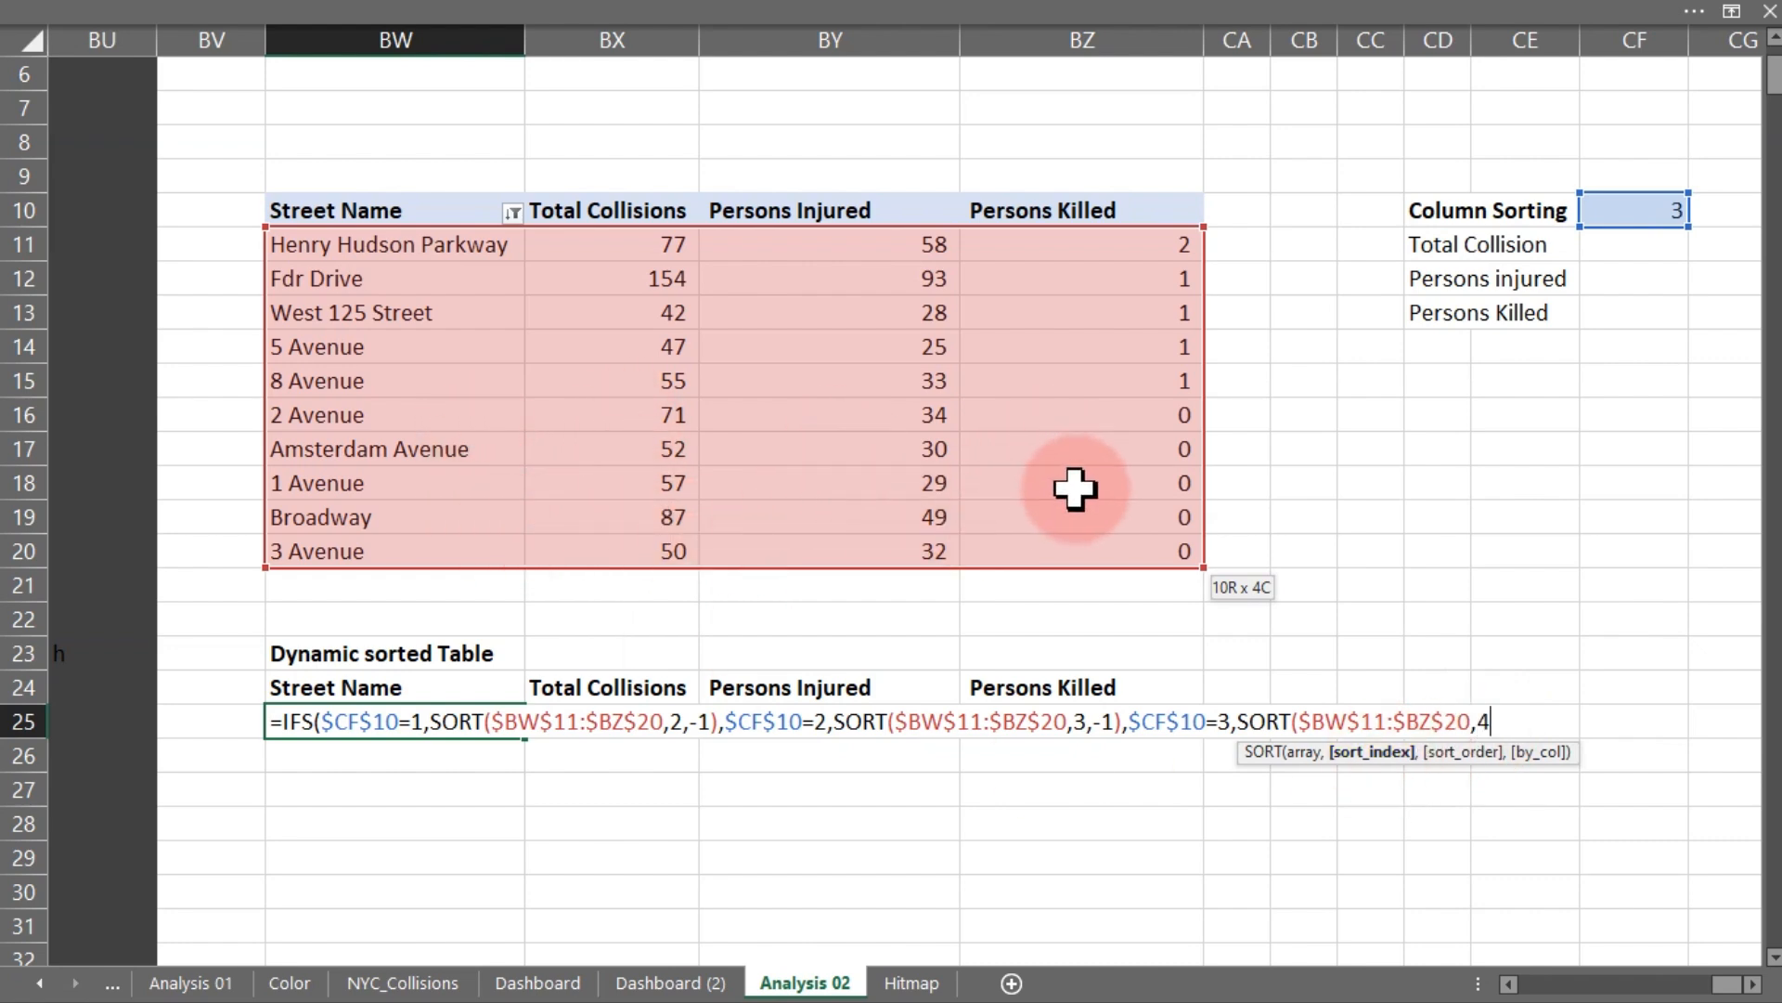
type(",-1")
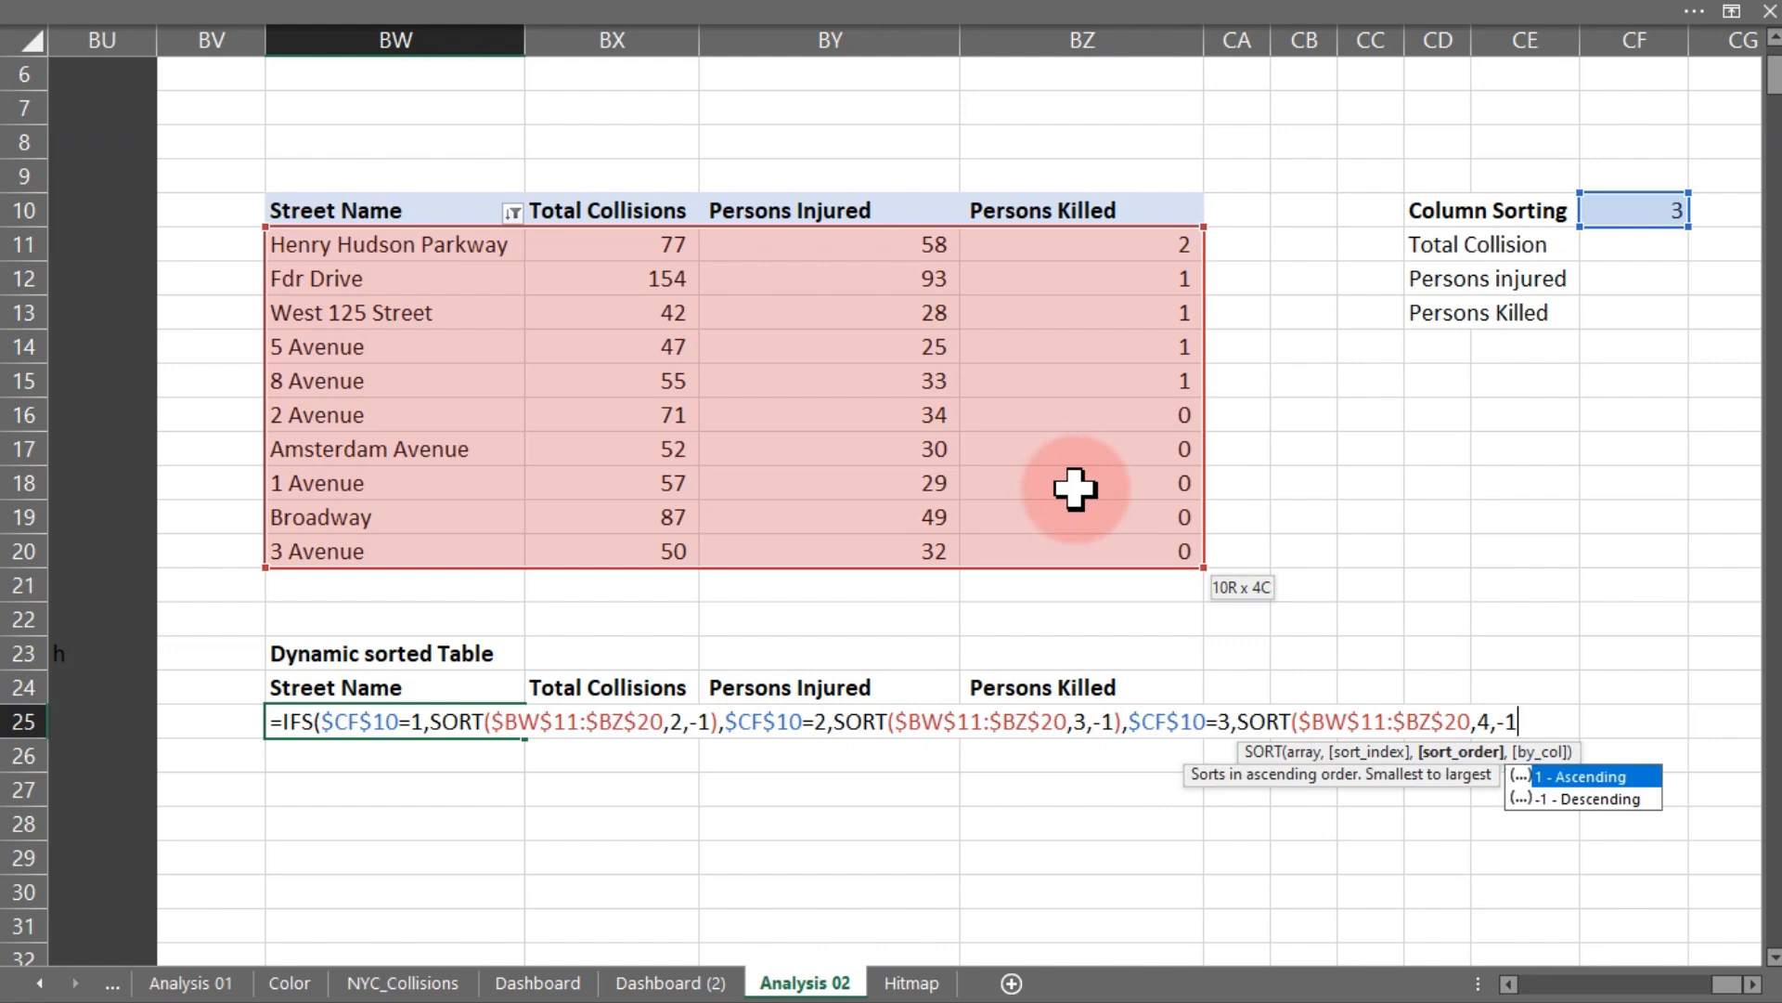
type(")")
key("Return")
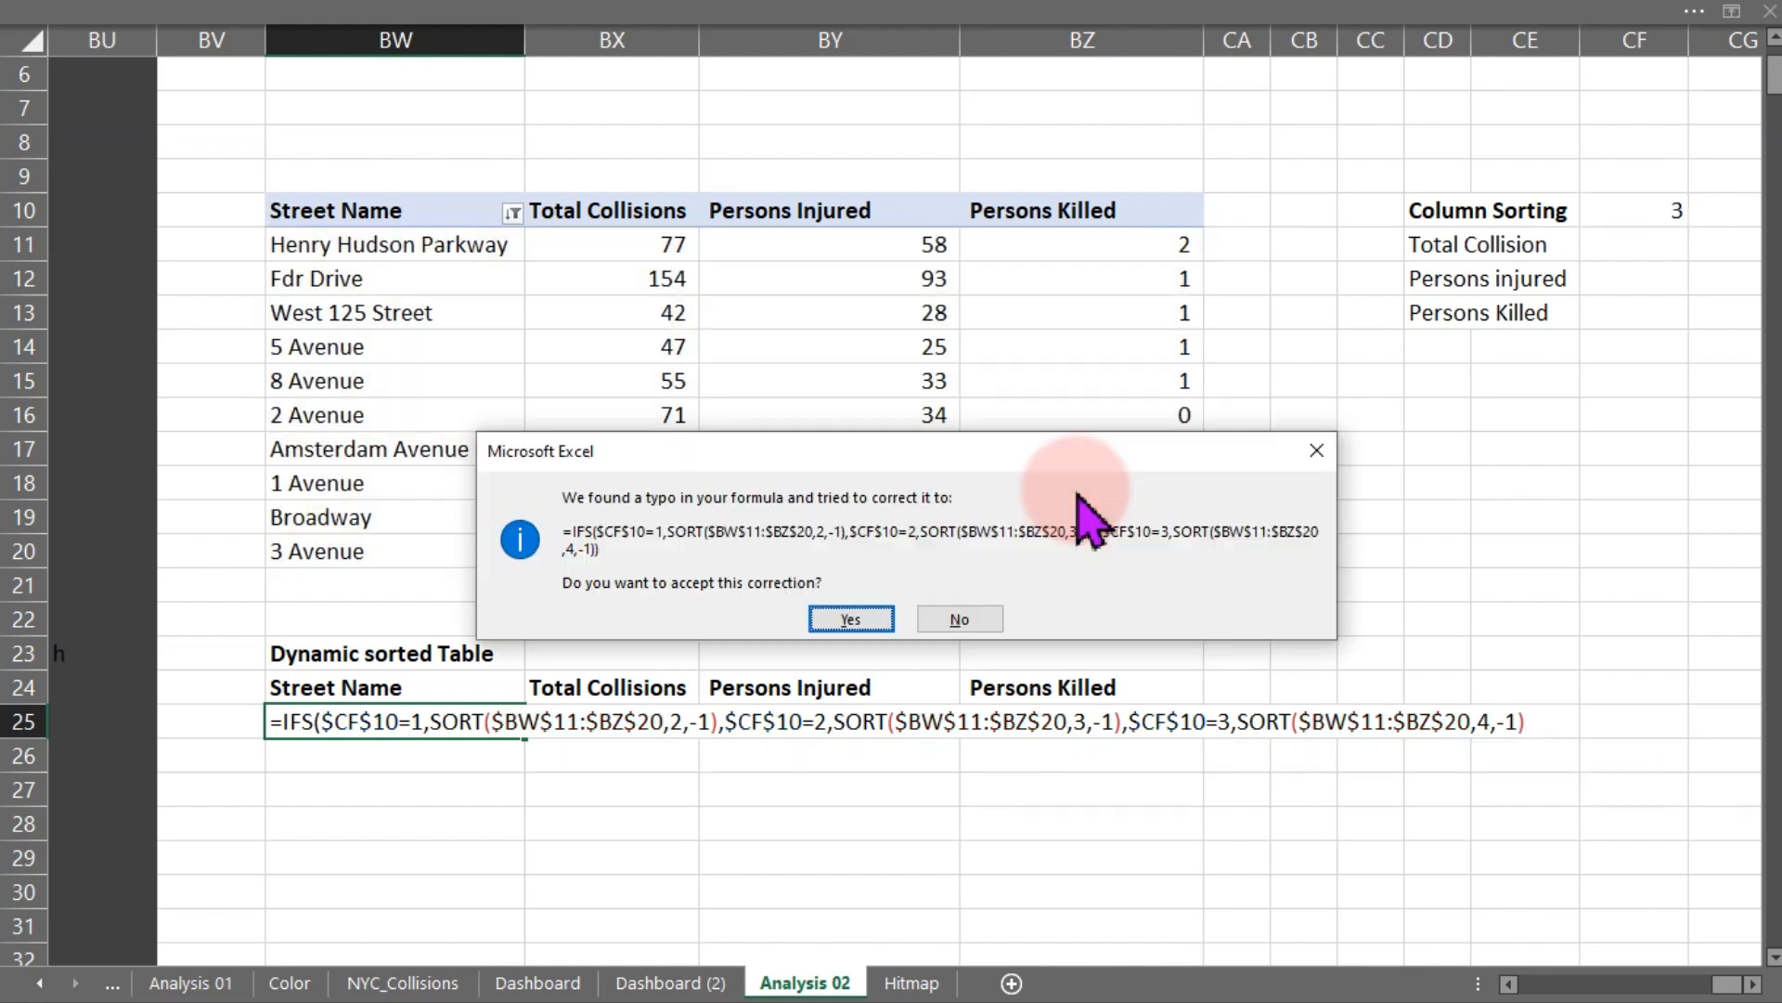
key("Return")
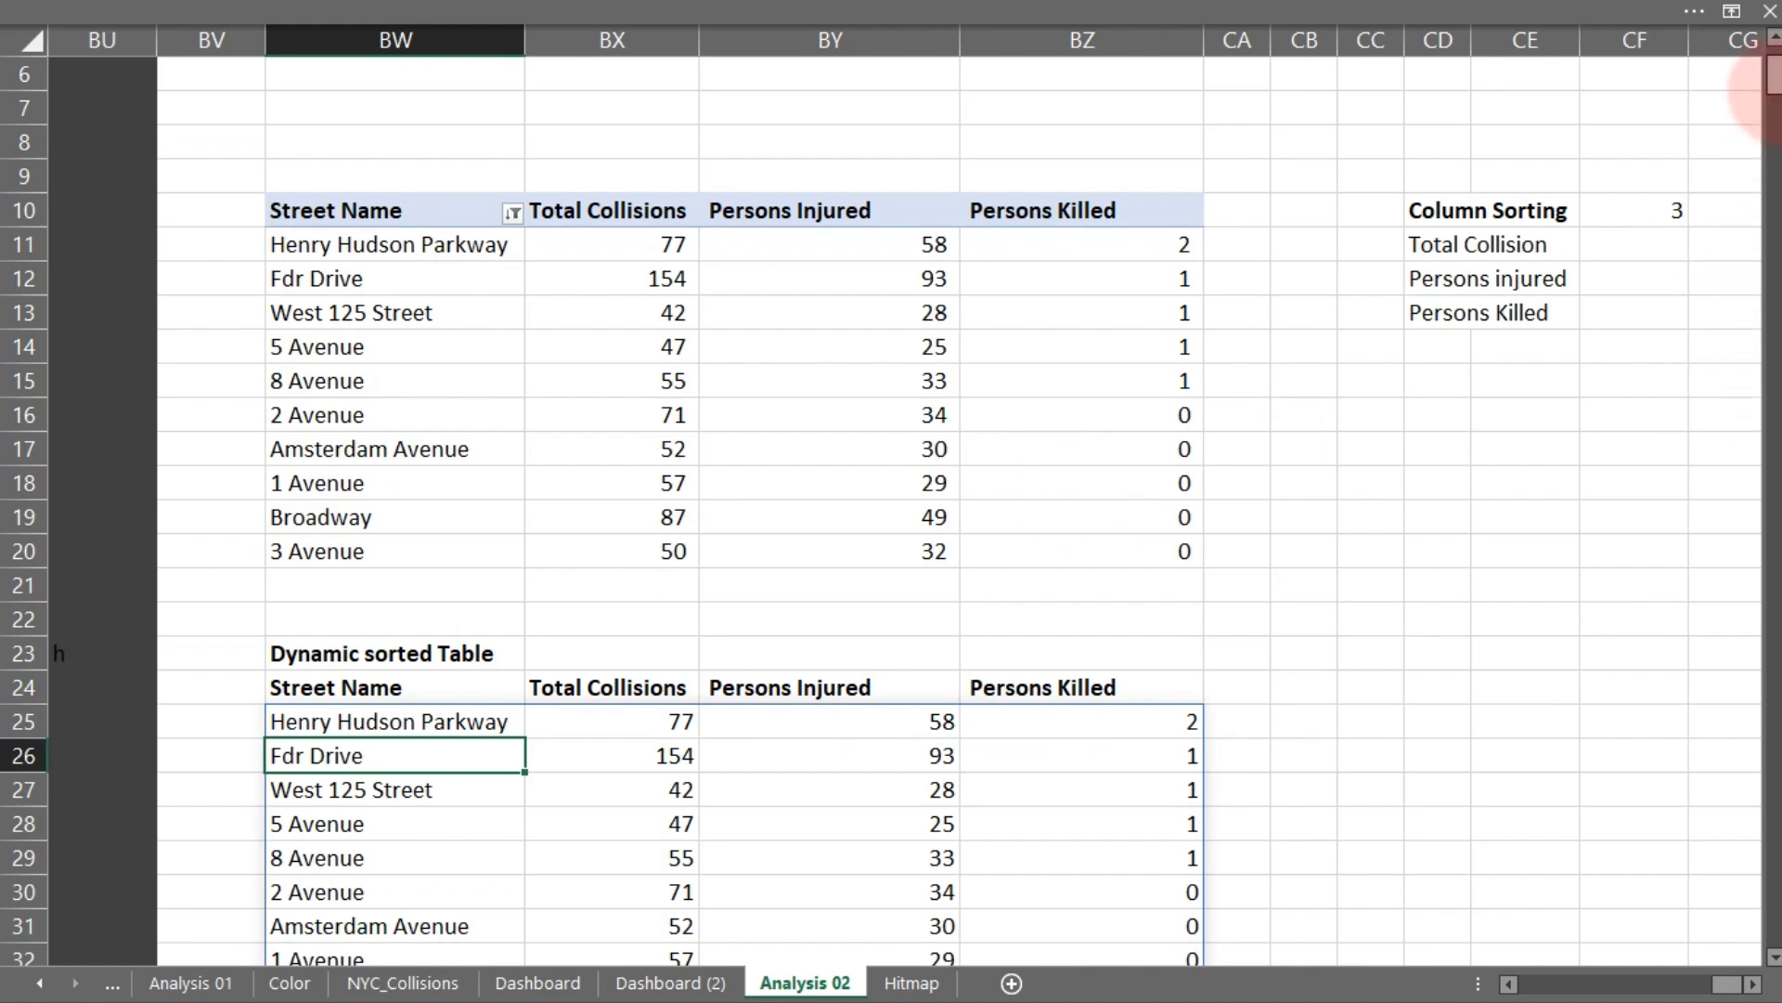
- Link Hitmap cell W38 to the dynamic sorted table range BW24:BZ34 on Analysis 02
left_click_drag(1772, 76, 1772, 91)
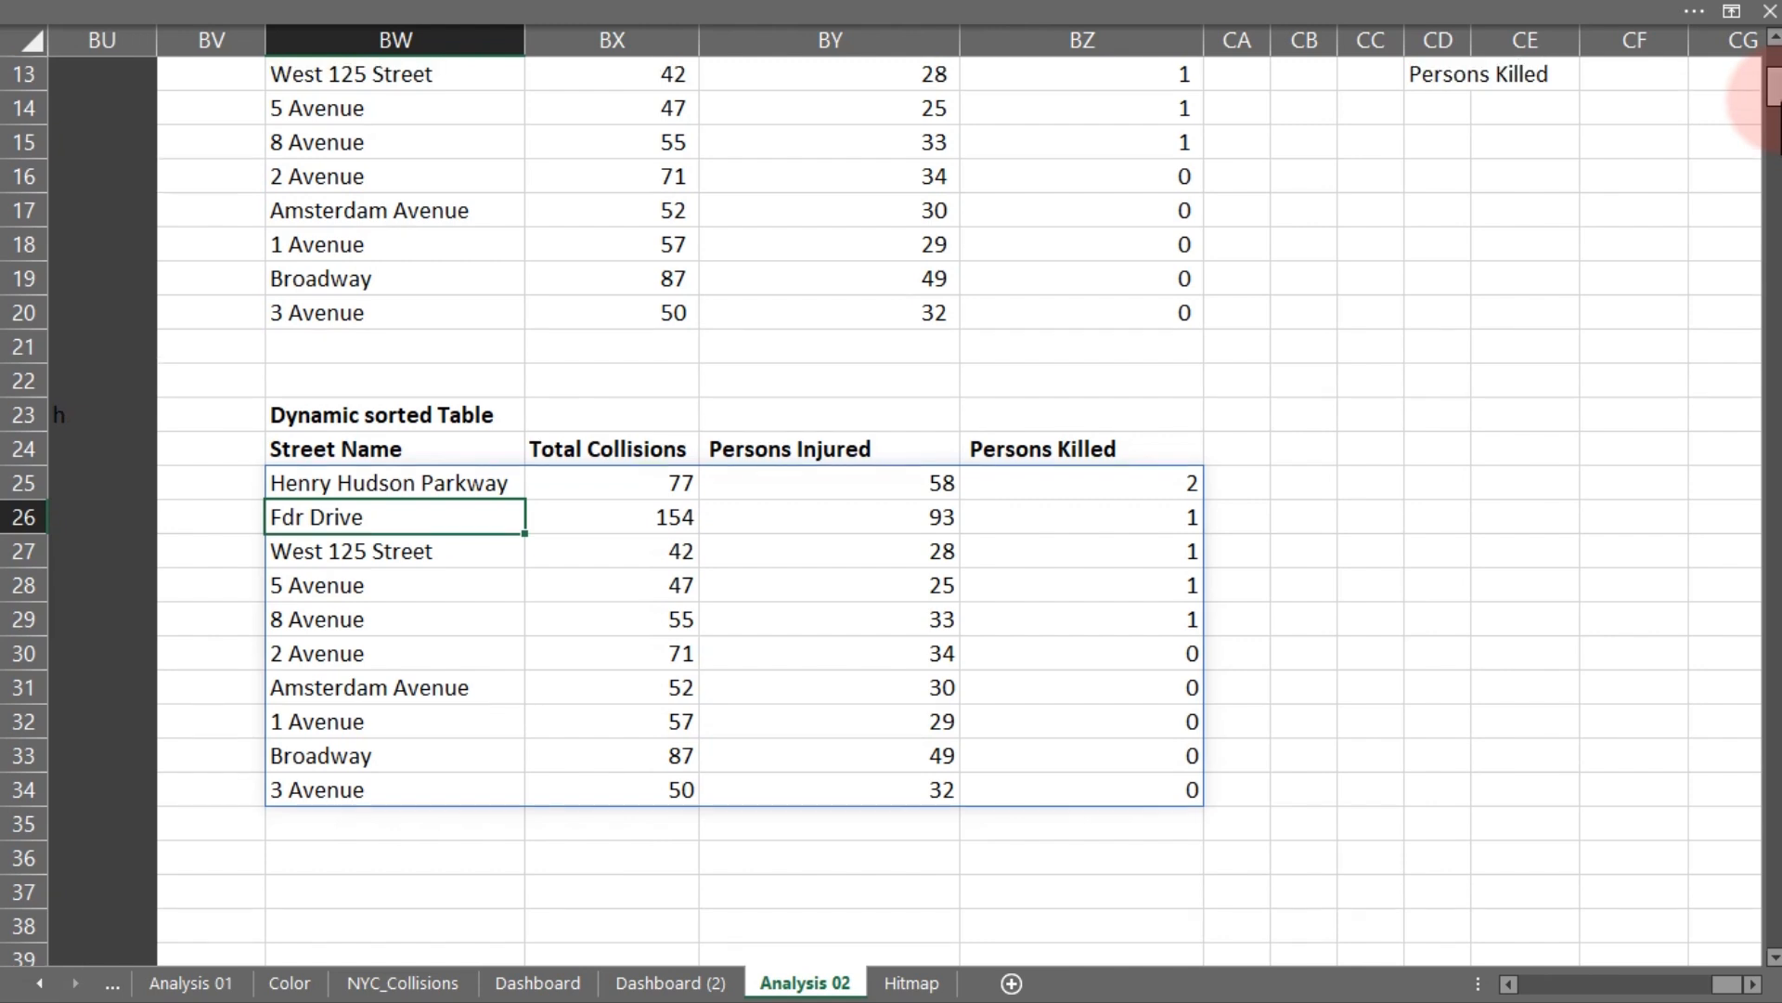
left_click(929, 984)
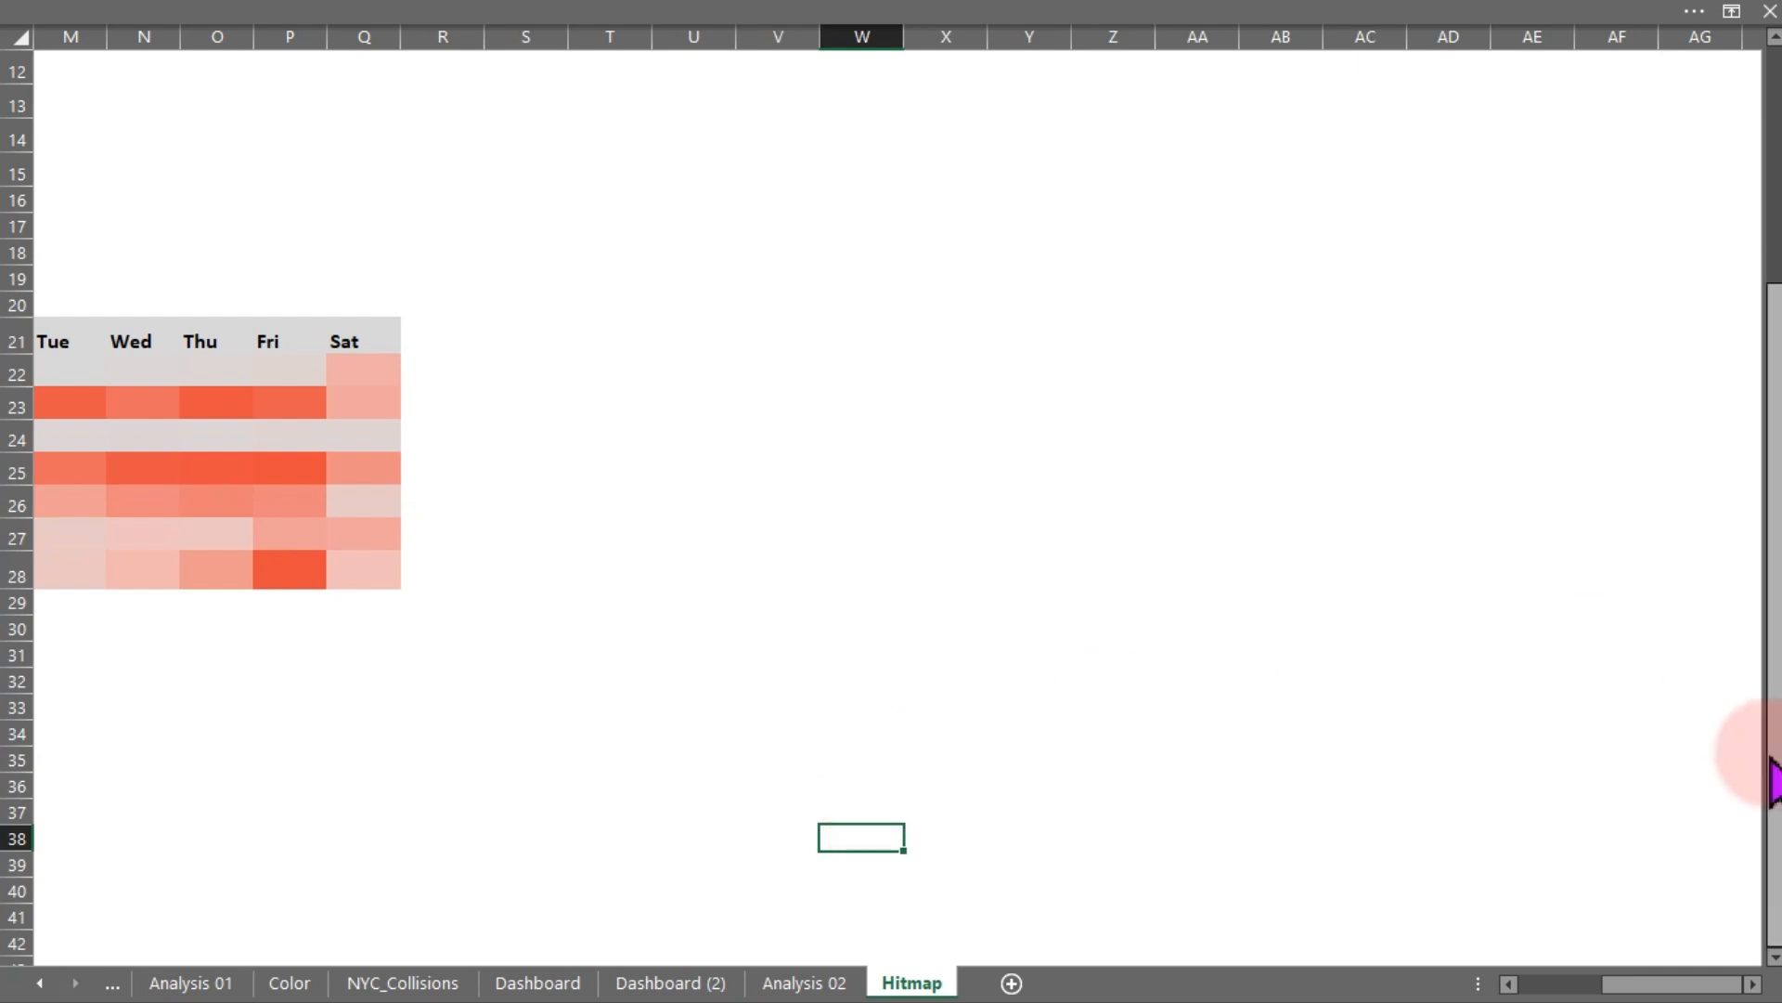
left_click(1773, 957)
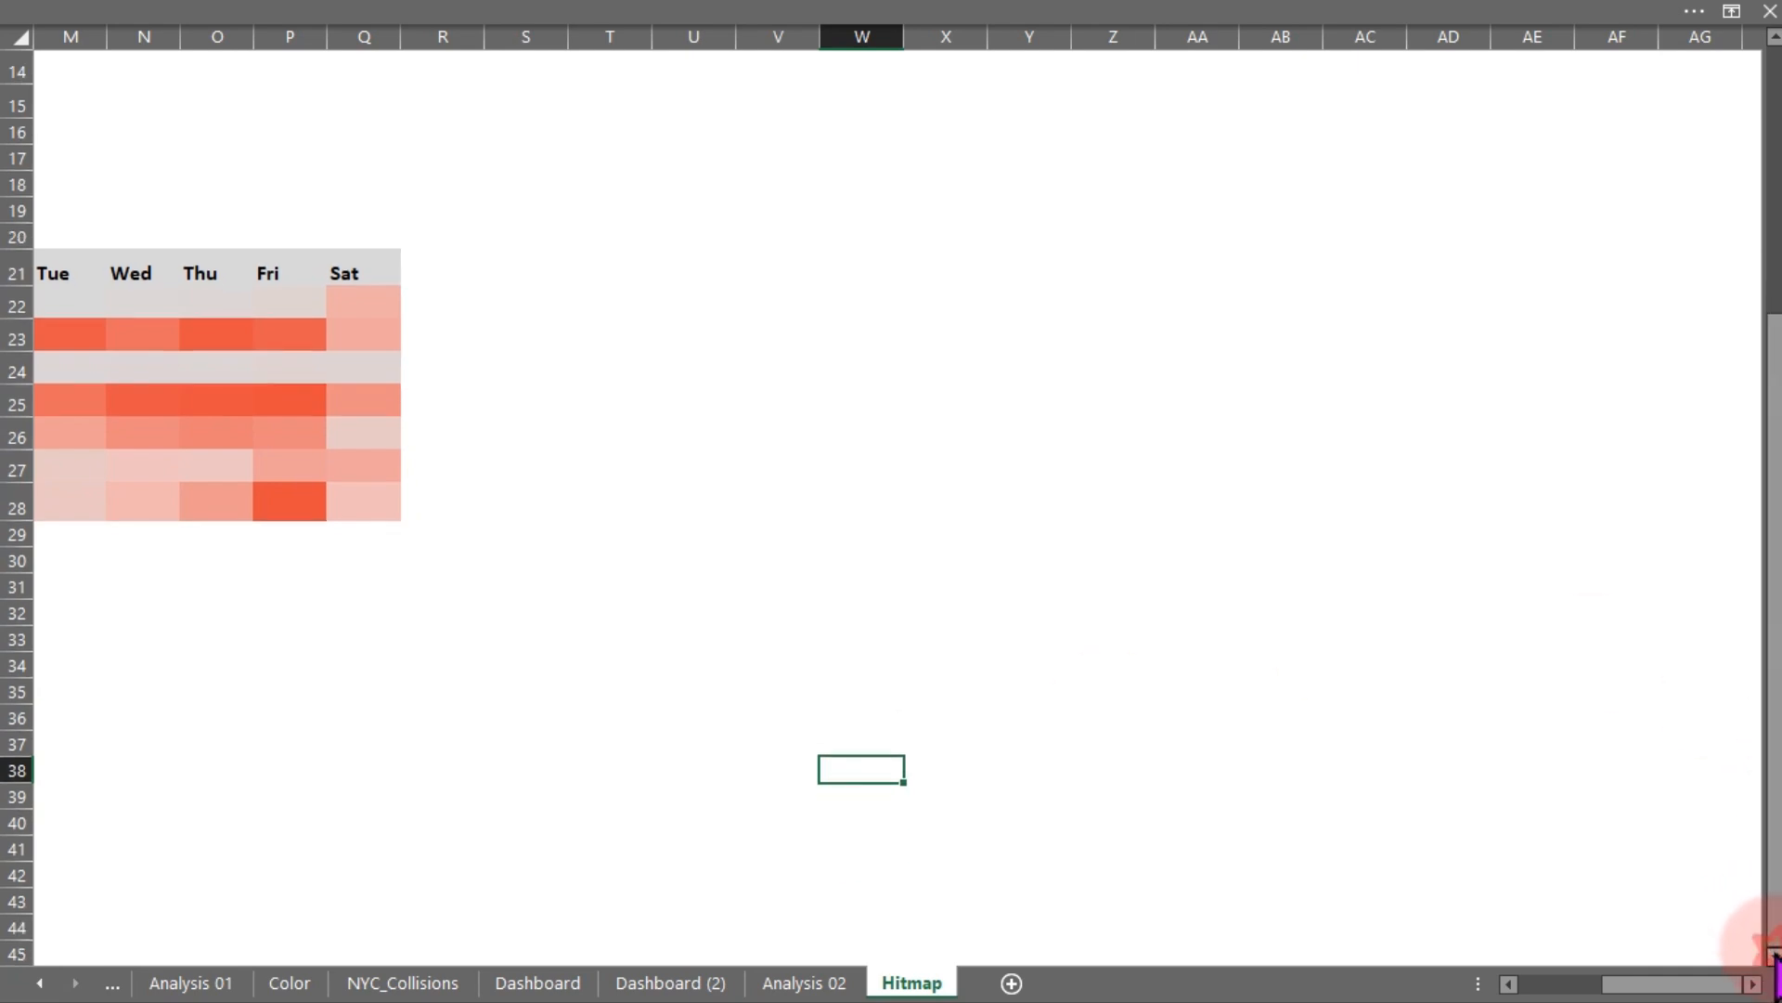
left_click_drag(1773, 956, 1775, 956)
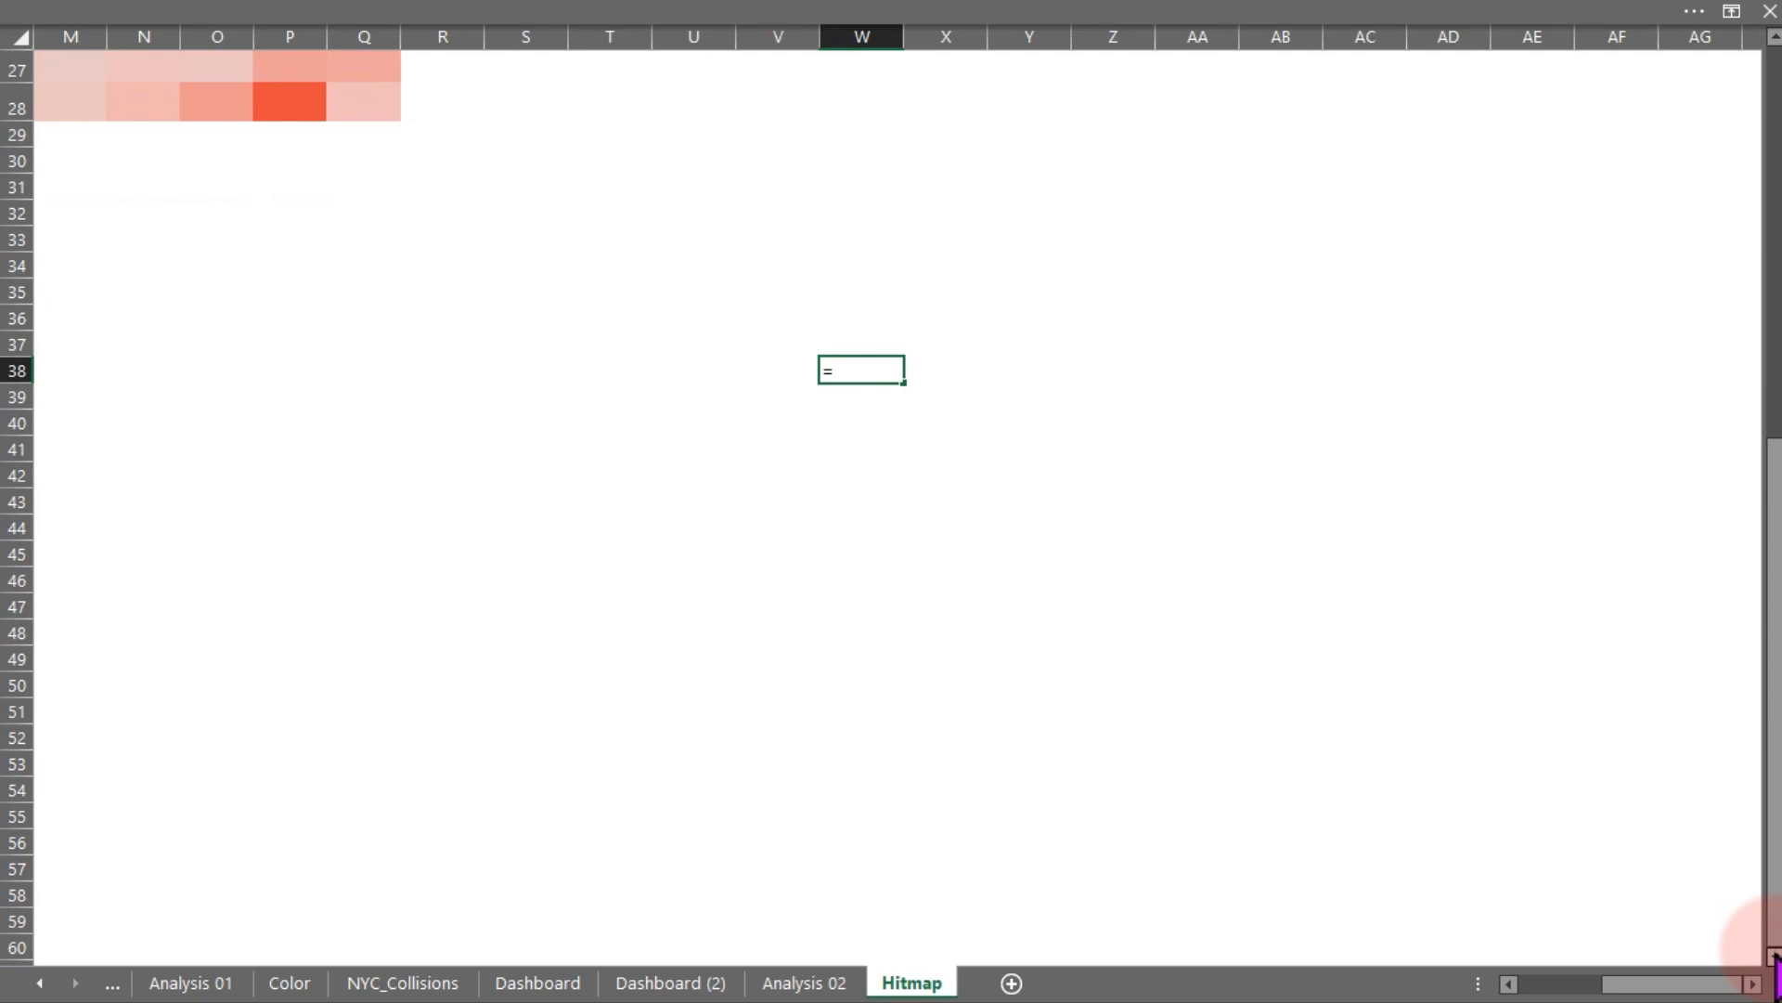
left_click(765, 986)
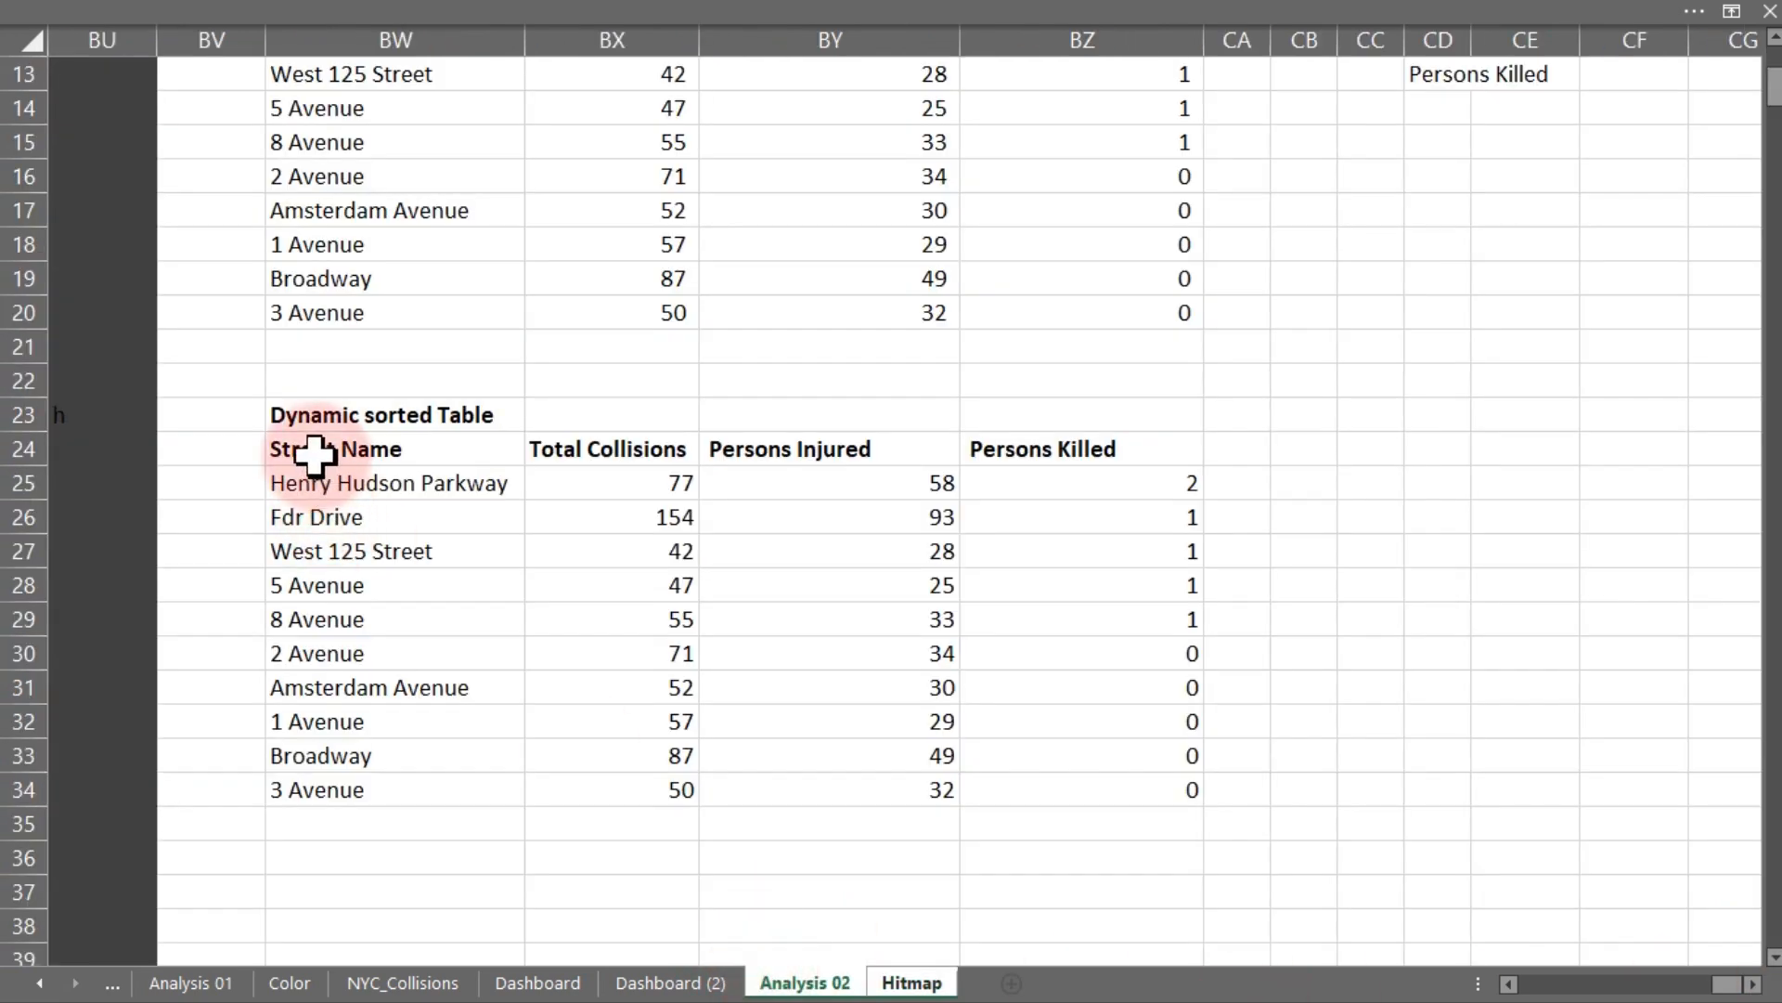
left_click_drag(314, 452, 1094, 780)
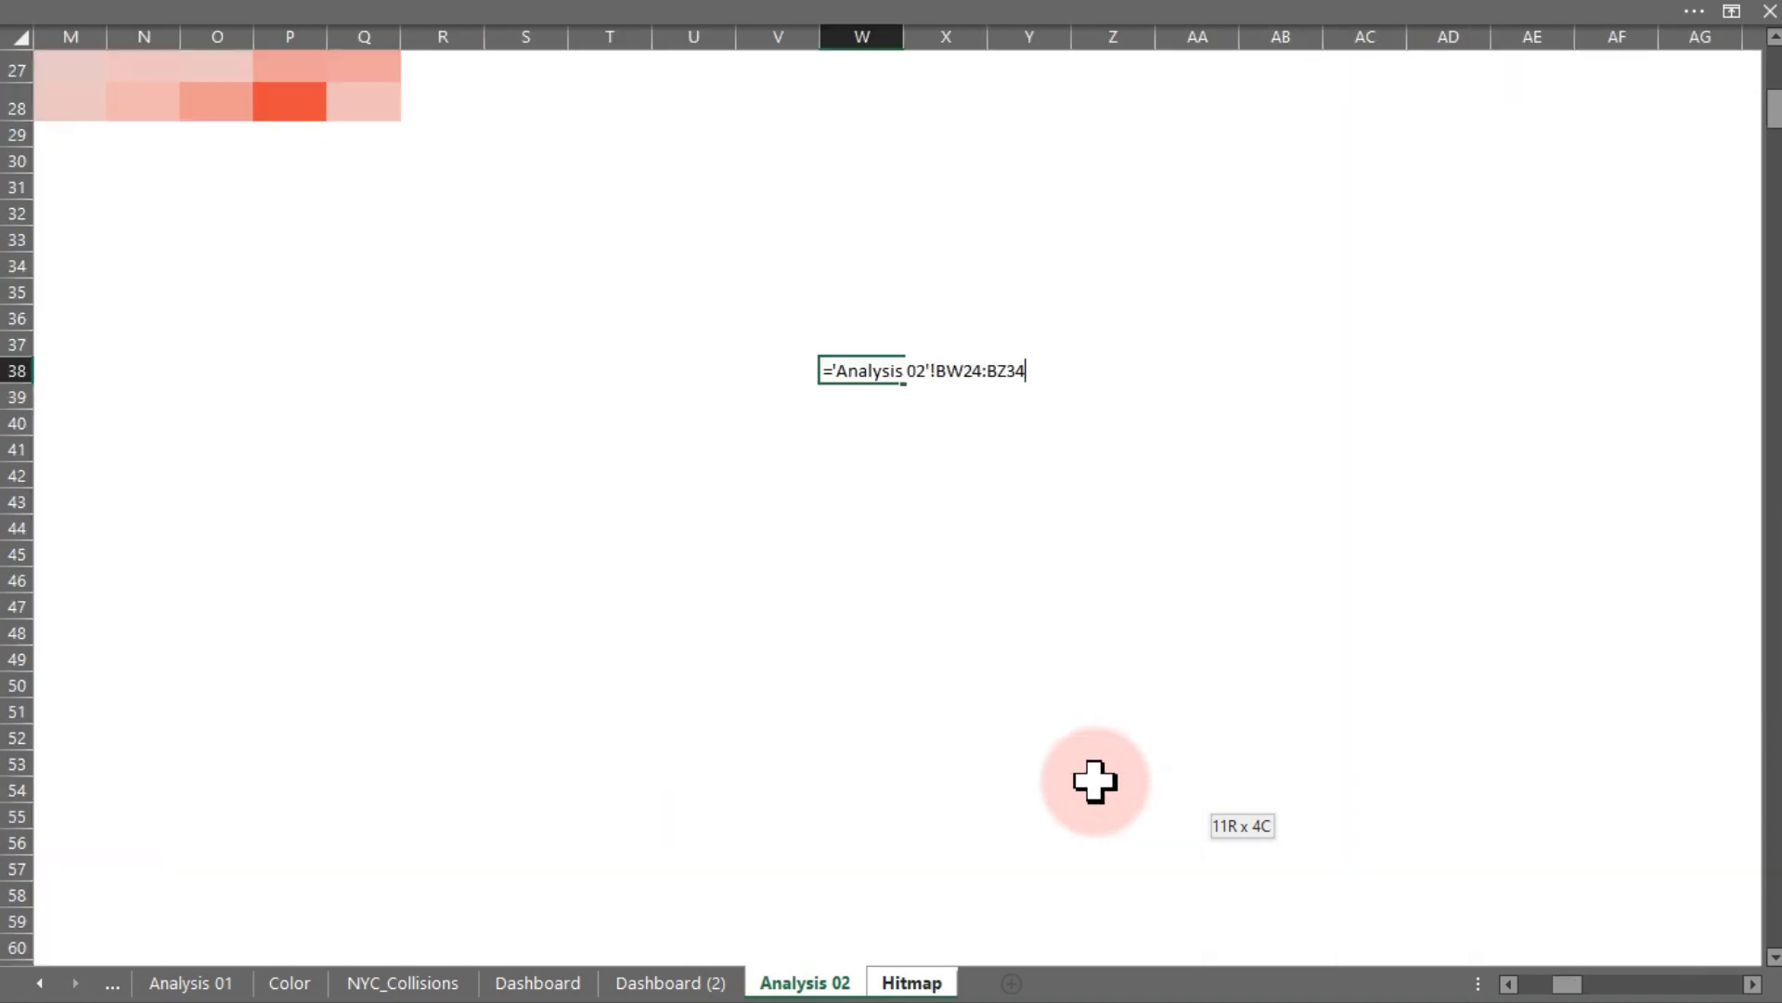
key("Return")
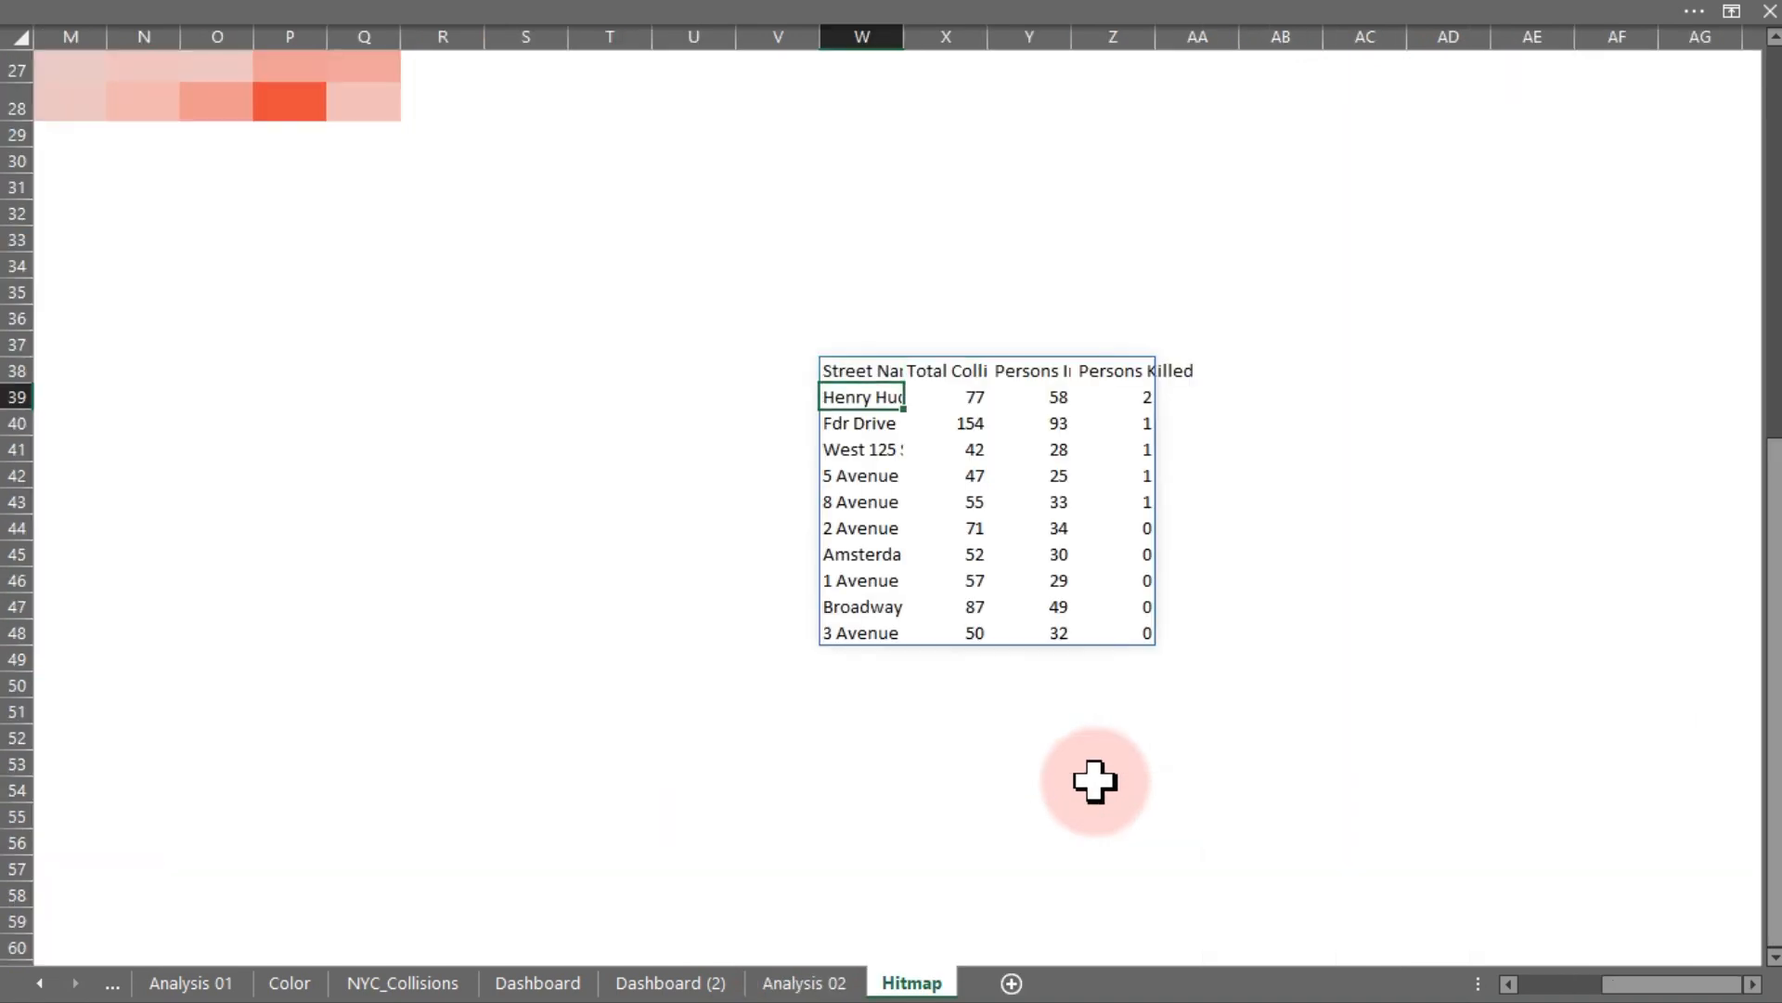
- Autofit and widen columns W through Z holding the linked Top-10 table
left_click(861, 38)
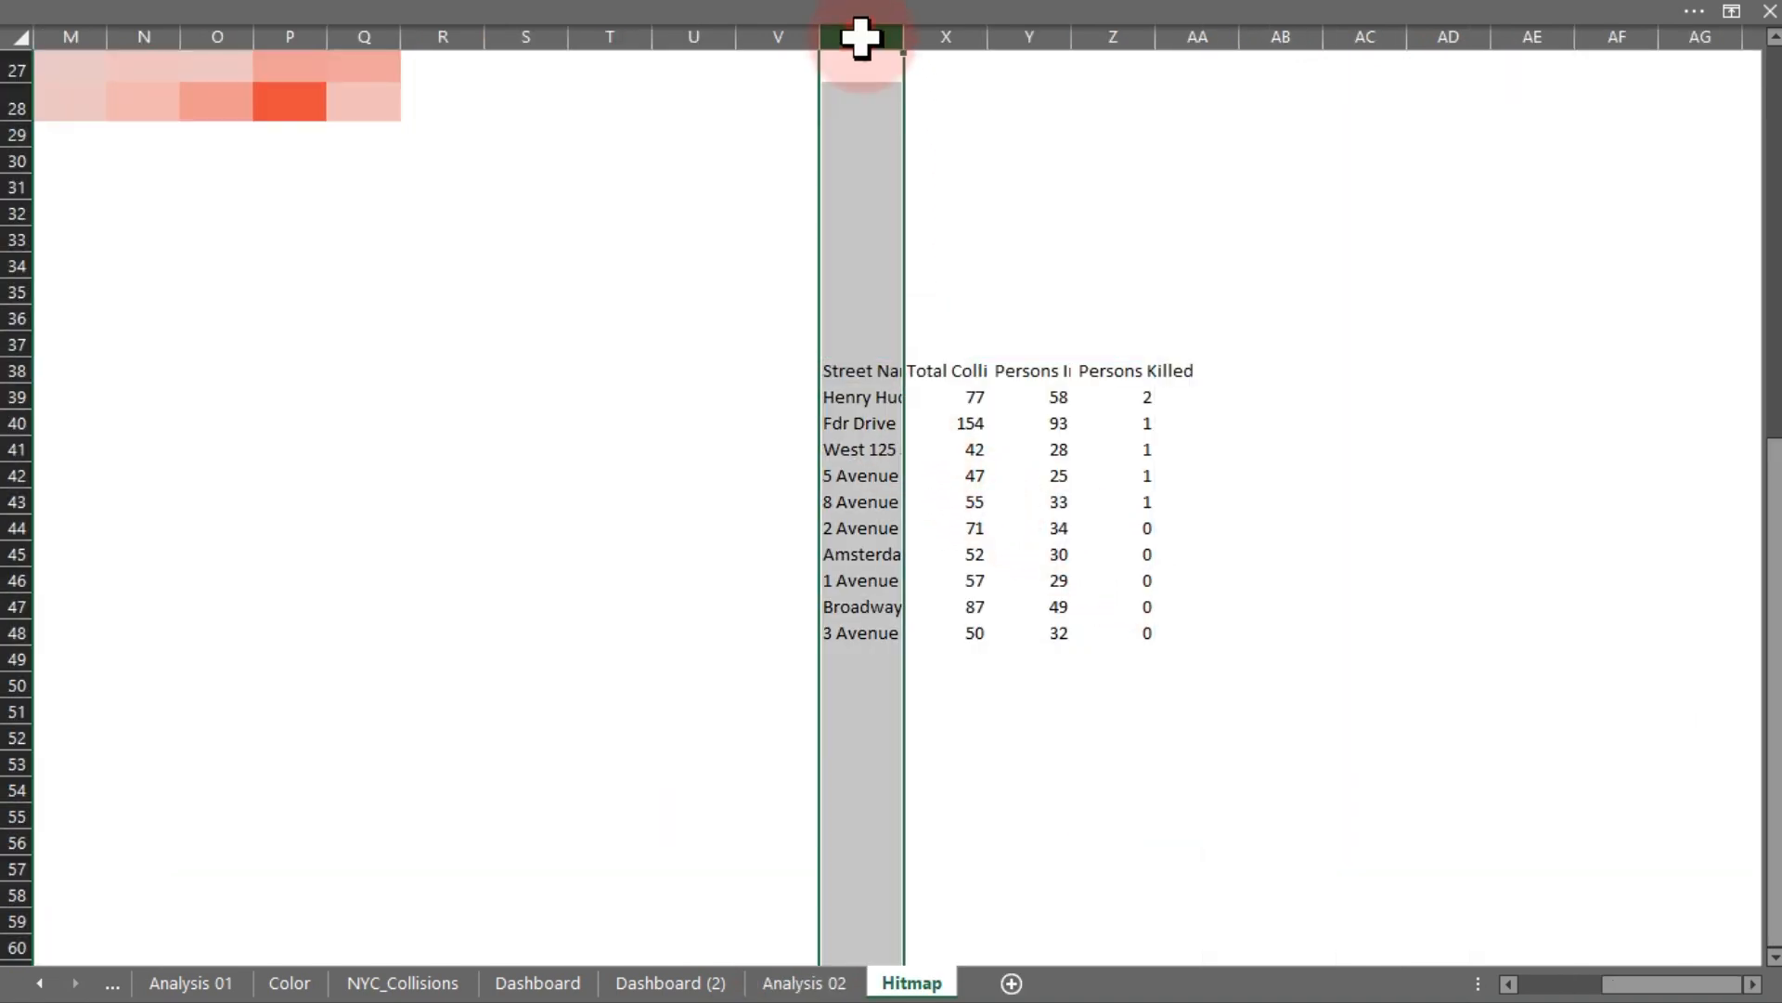
left_click_drag(861, 37, 1094, 34)
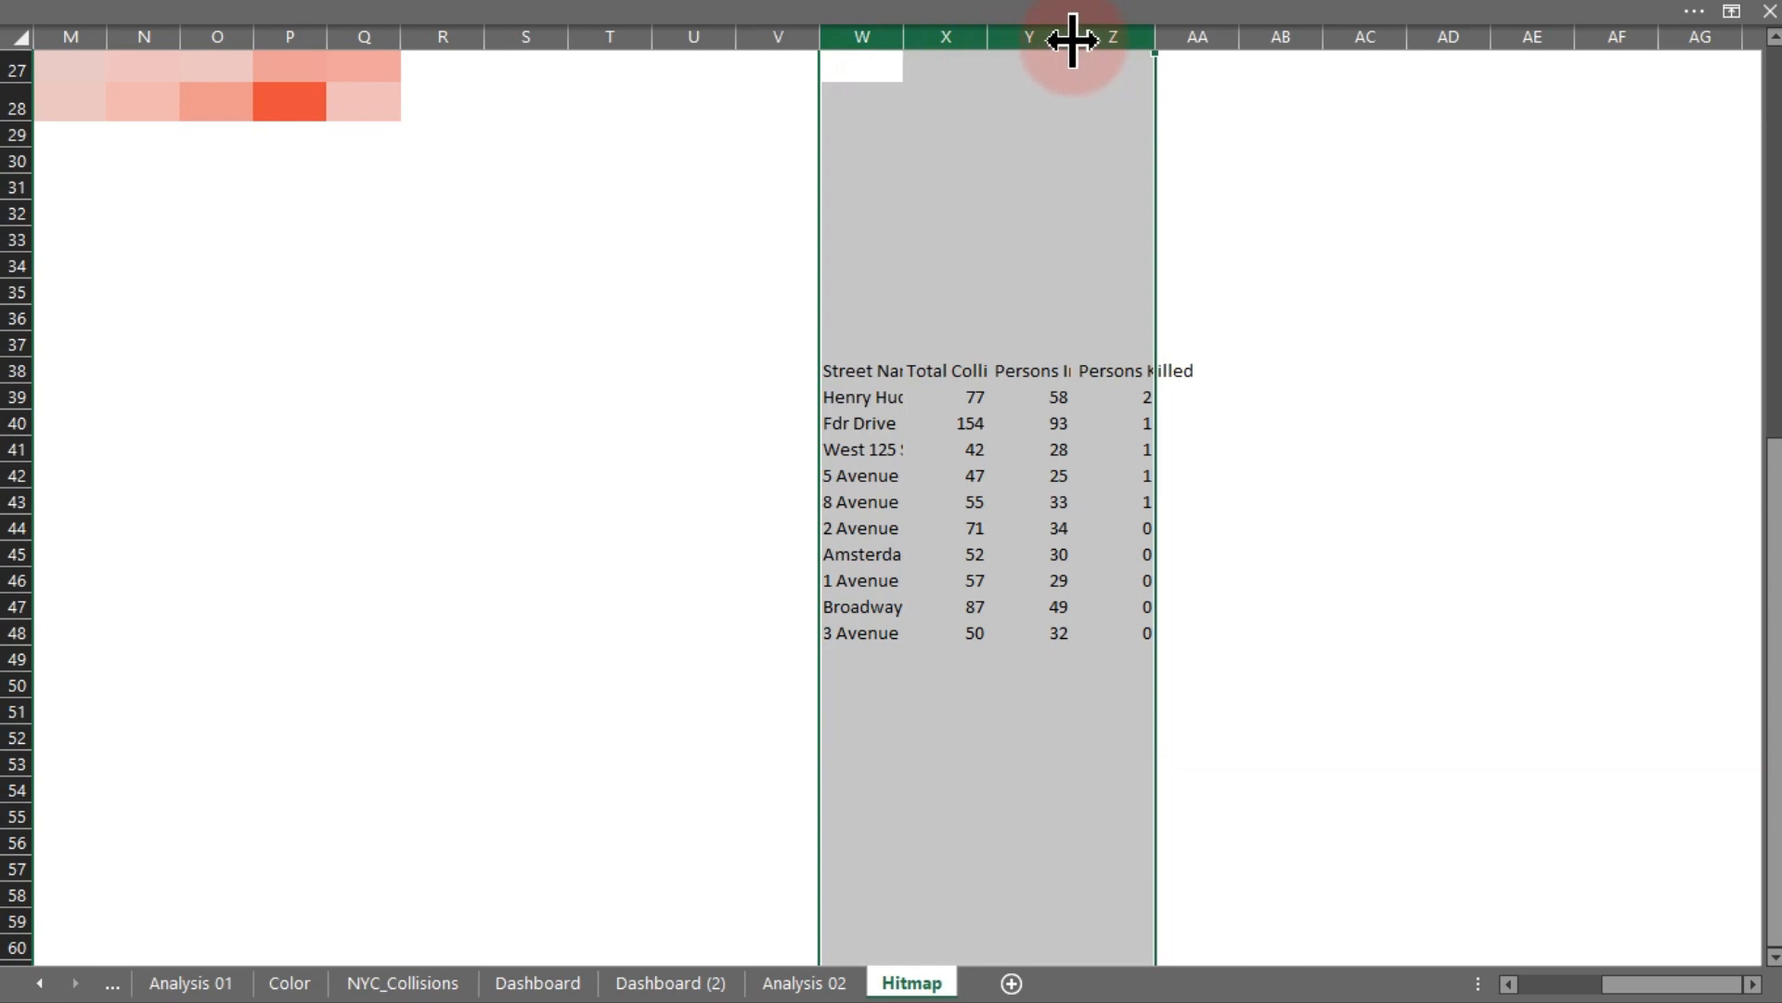
double_click(1072, 39)
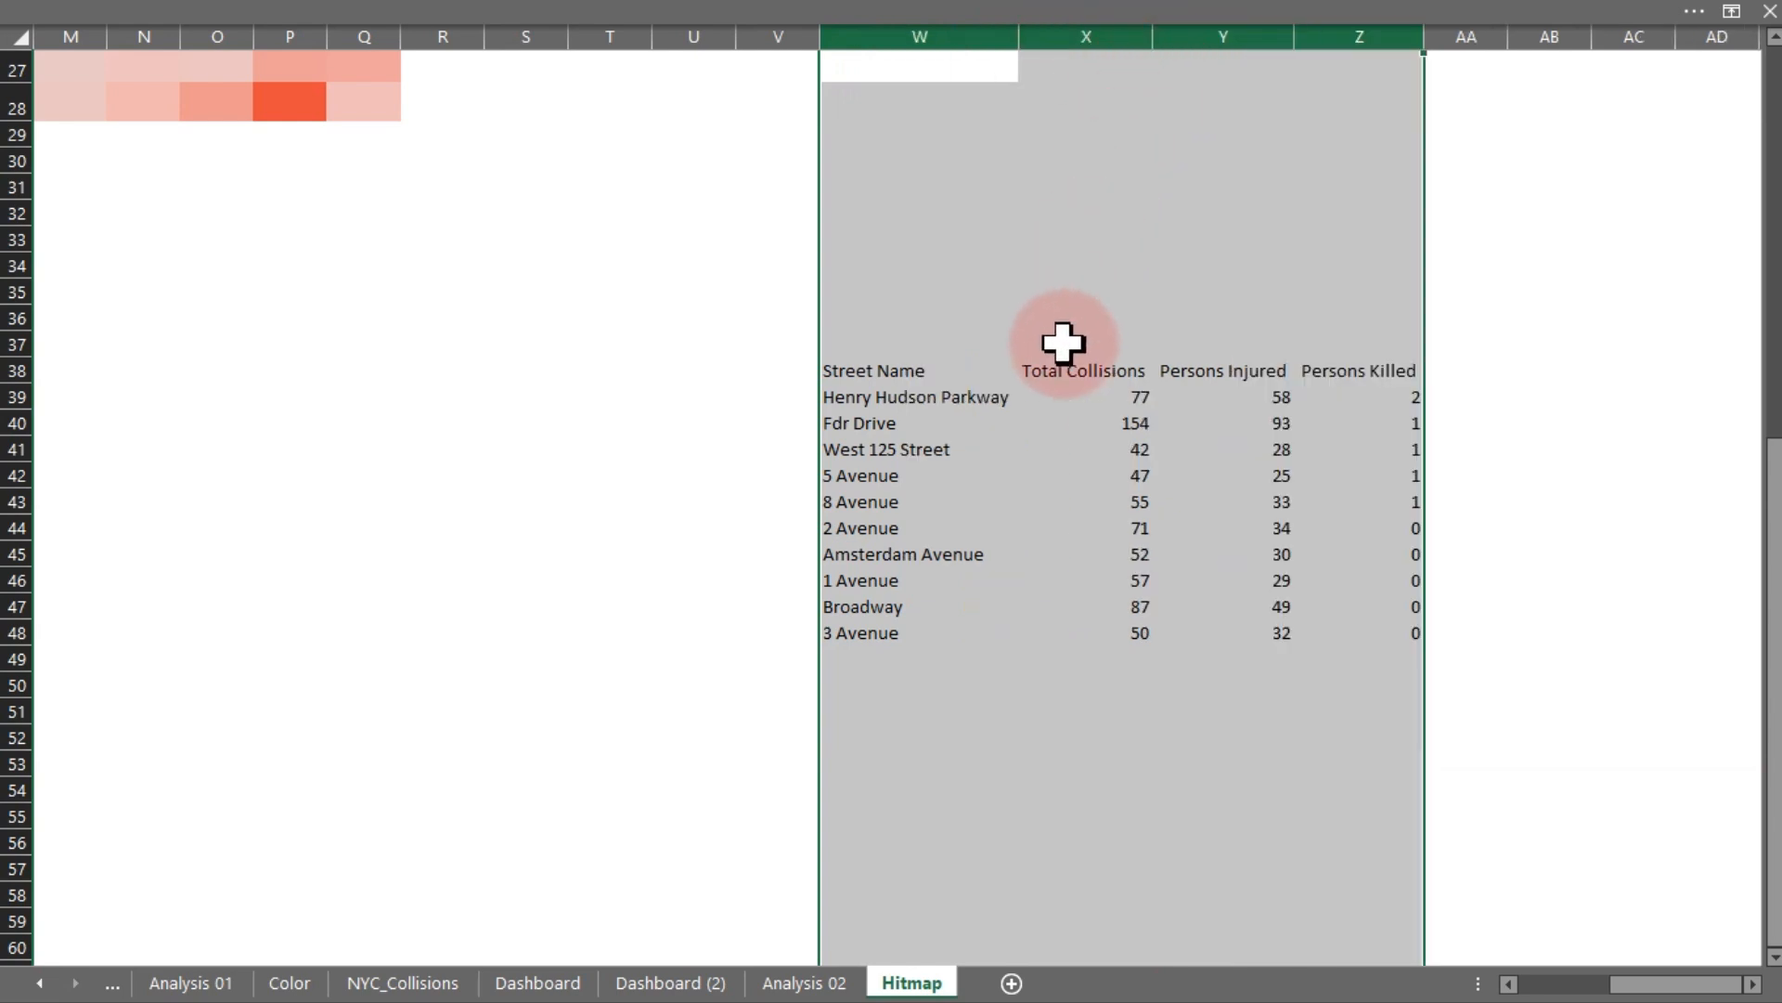
left_click(1014, 453)
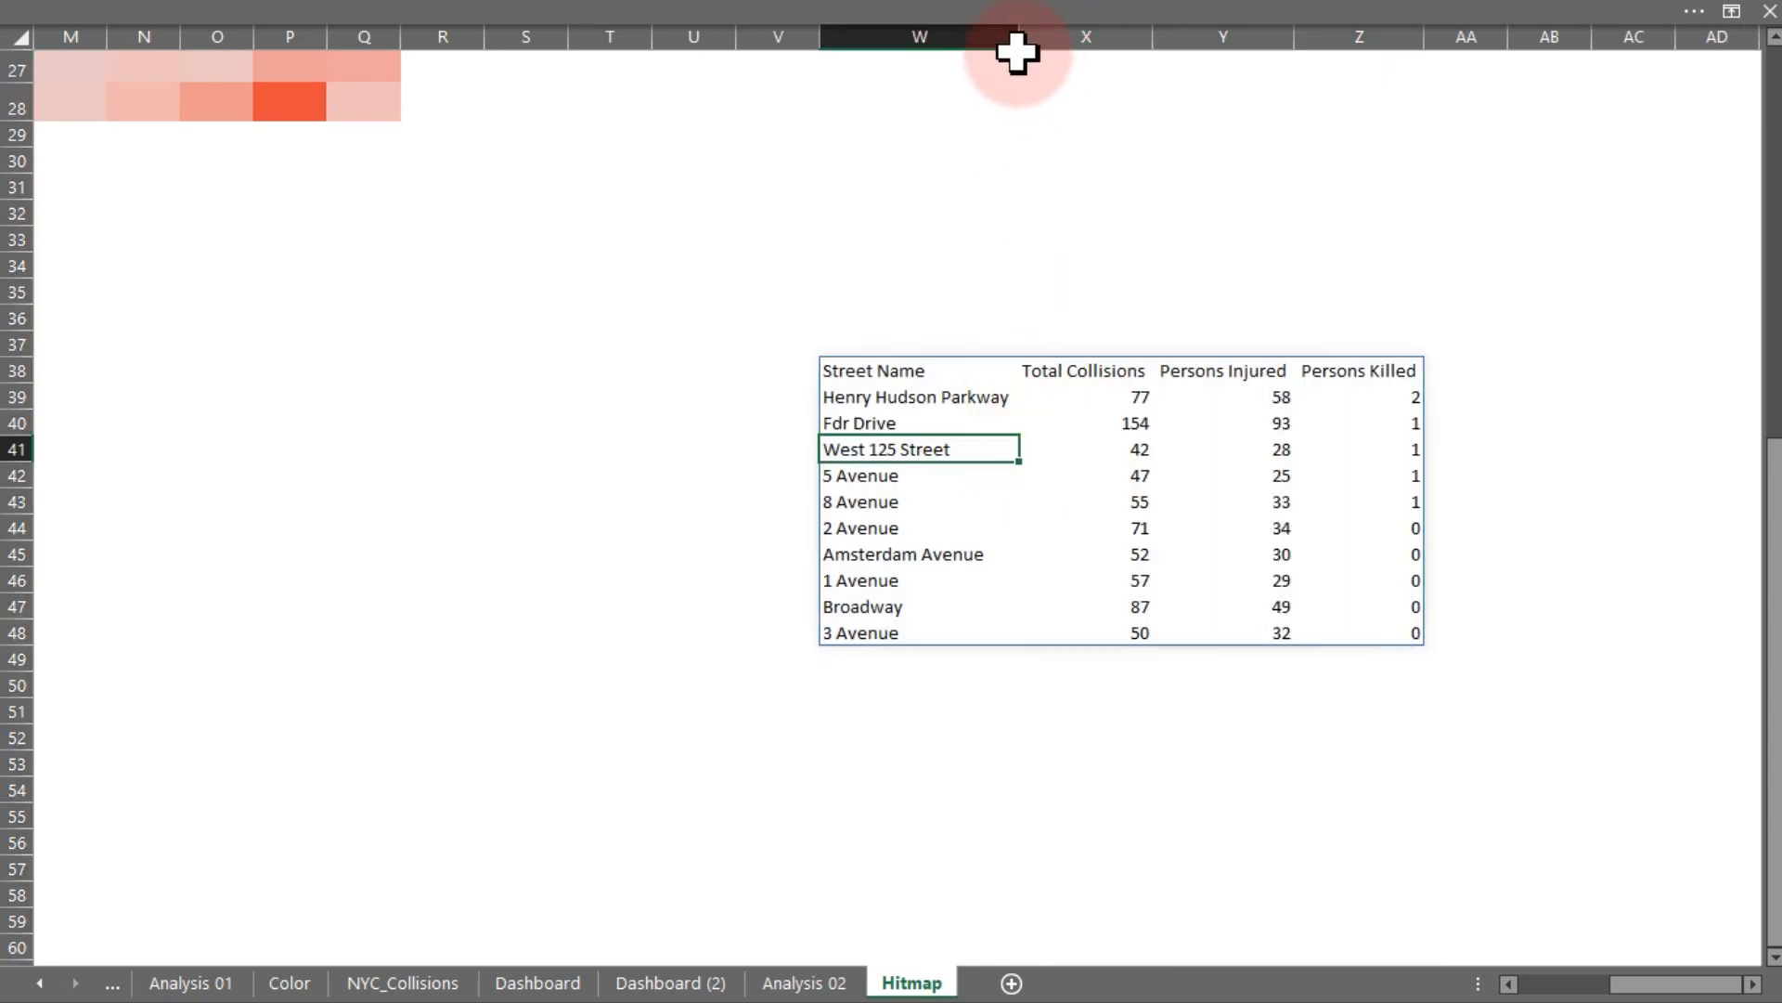
left_click_drag(1019, 37, 1033, 36)
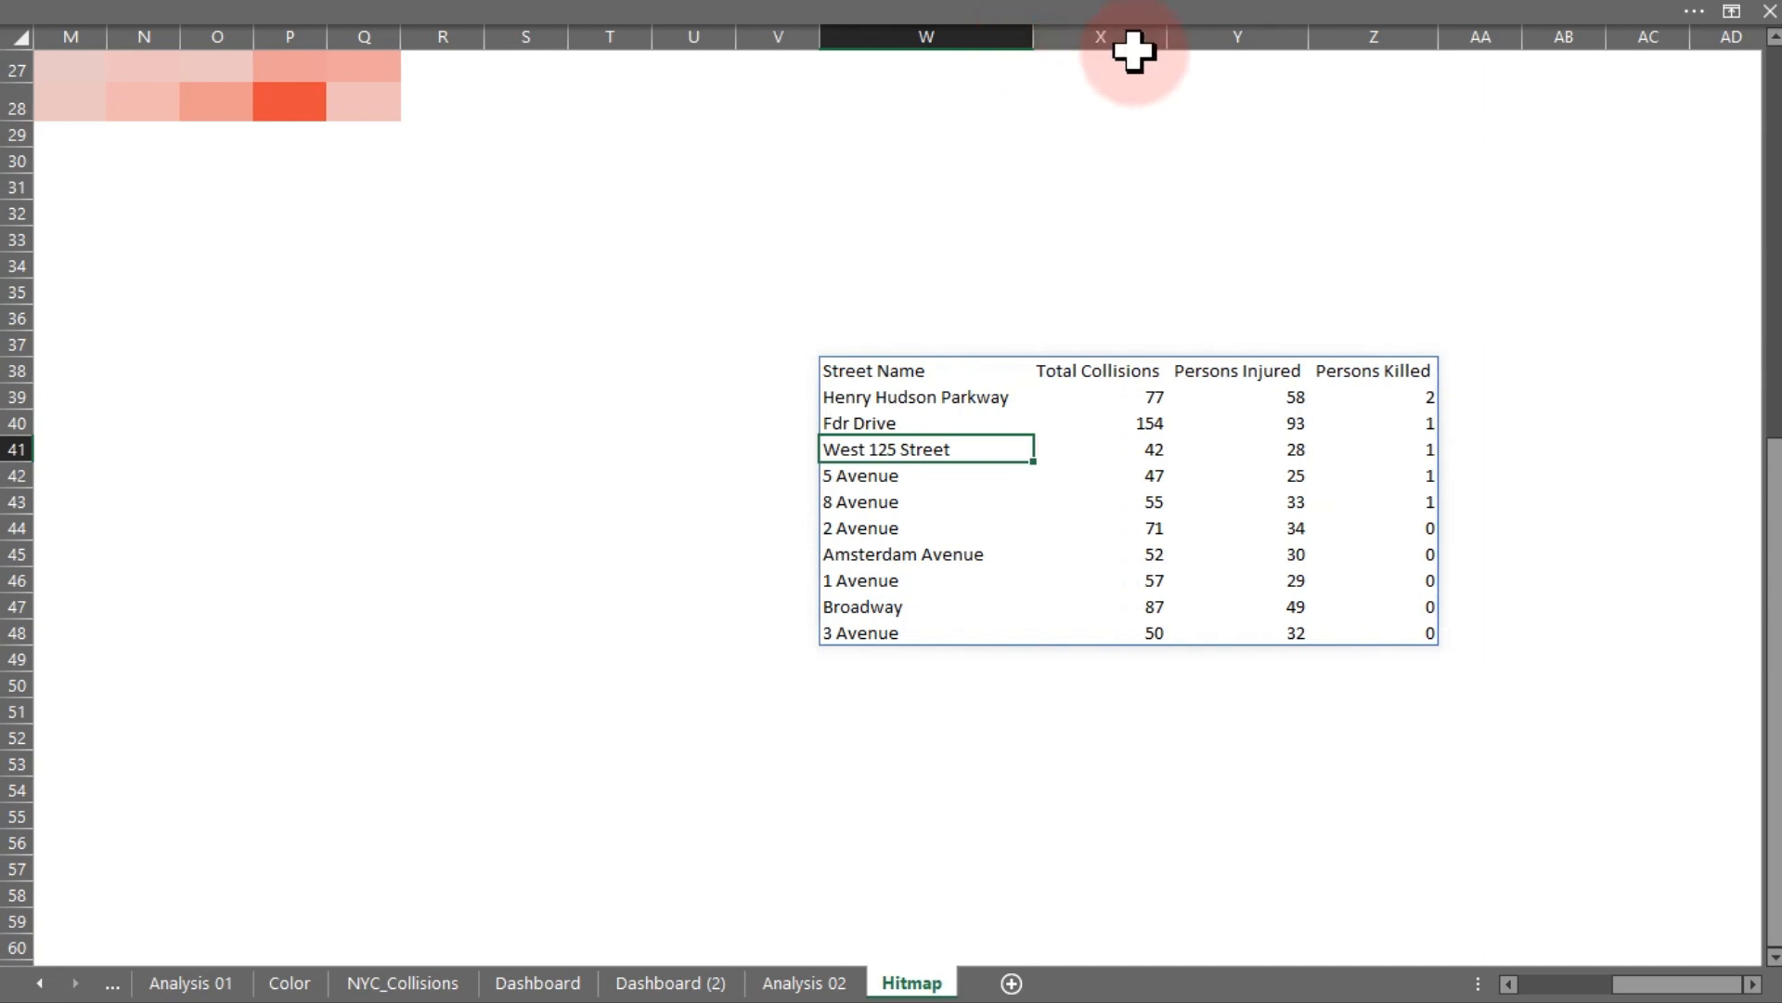
left_click_drag(1163, 42, 1188, 46)
left_click_drag(1328, 37, 1349, 40)
left_click_drag(1486, 46, 1491, 47)
left_click_drag(1774, 557, 1775, 455)
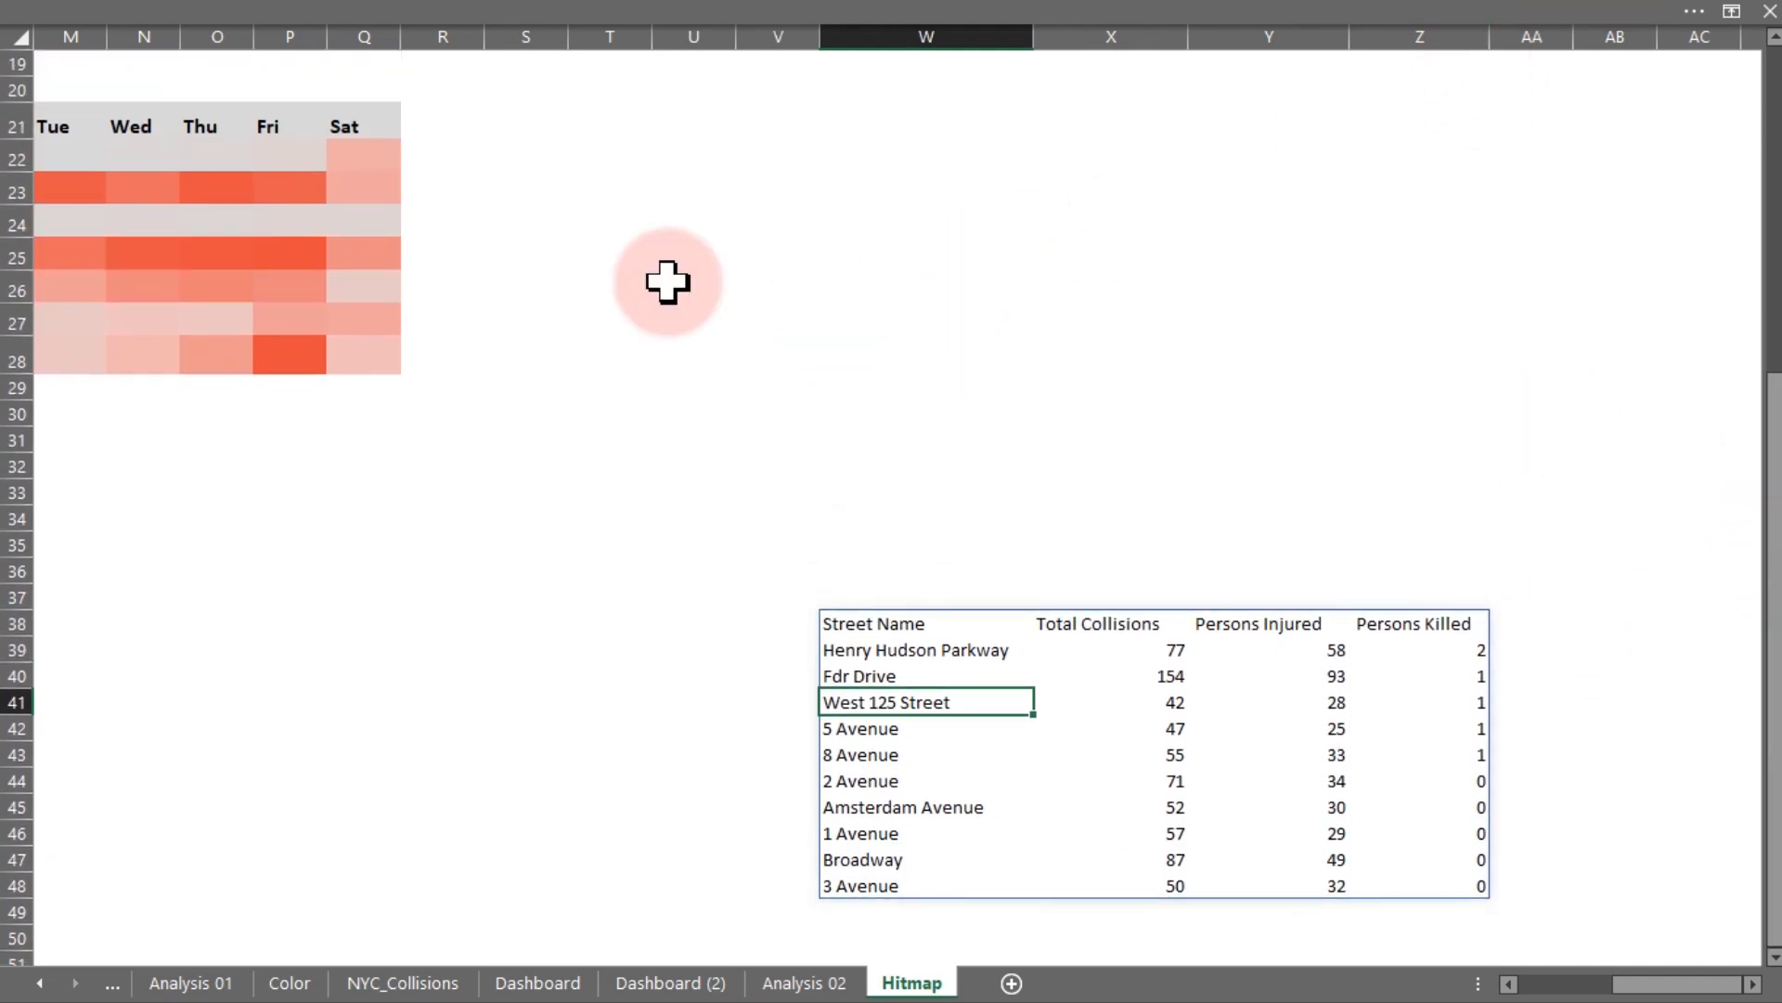
- Apply the heatmap's Sat header formatting to the linked table's headers W38:Z38 with Format Painter
left_click(363, 130)
key("ctrl+c")
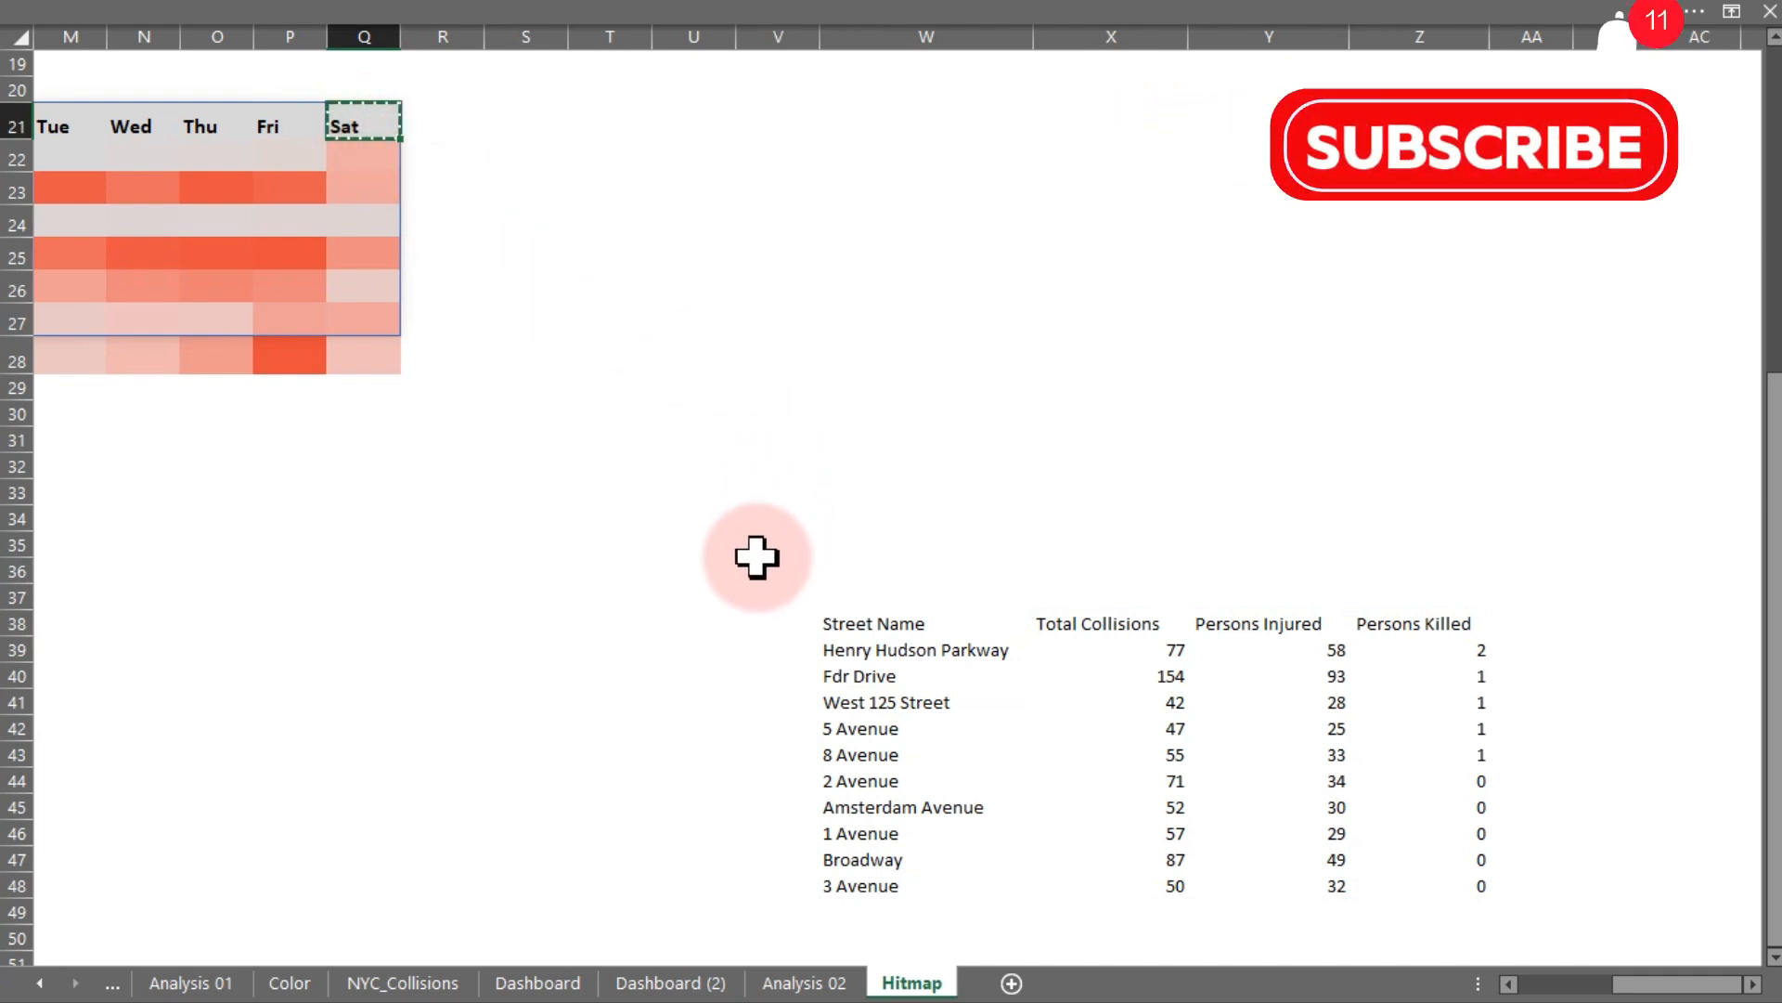
left_click(73, 4)
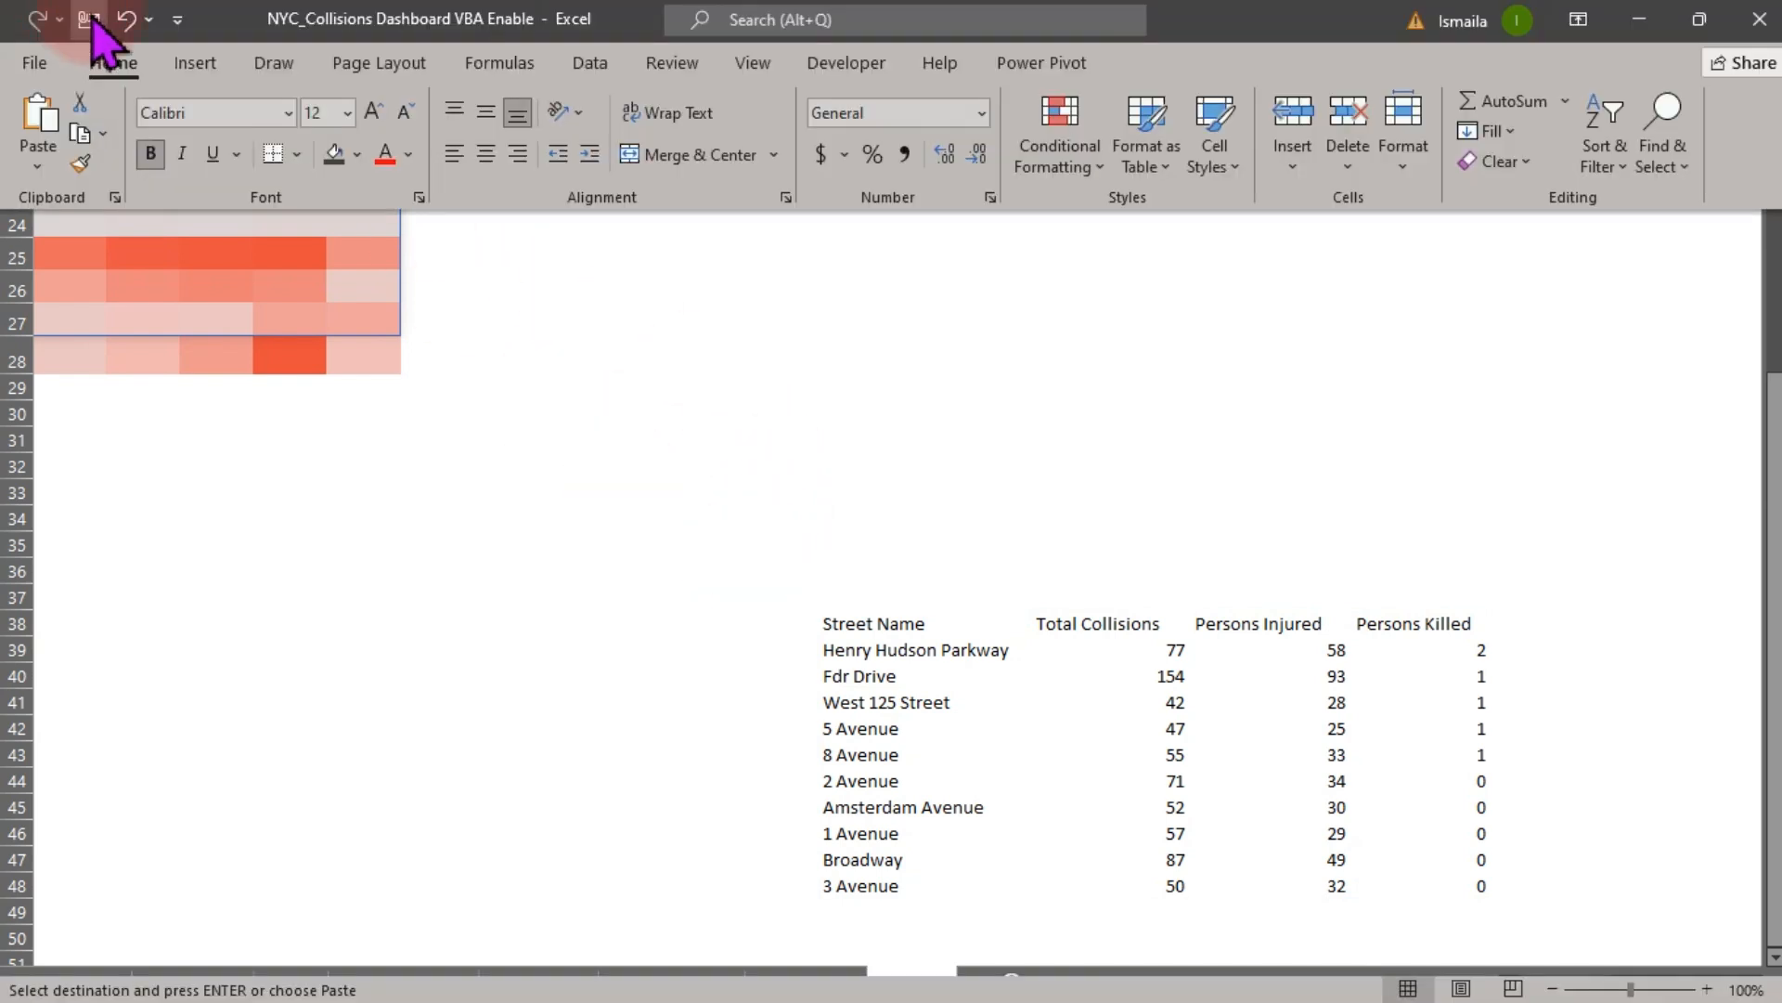
left_click(80, 163)
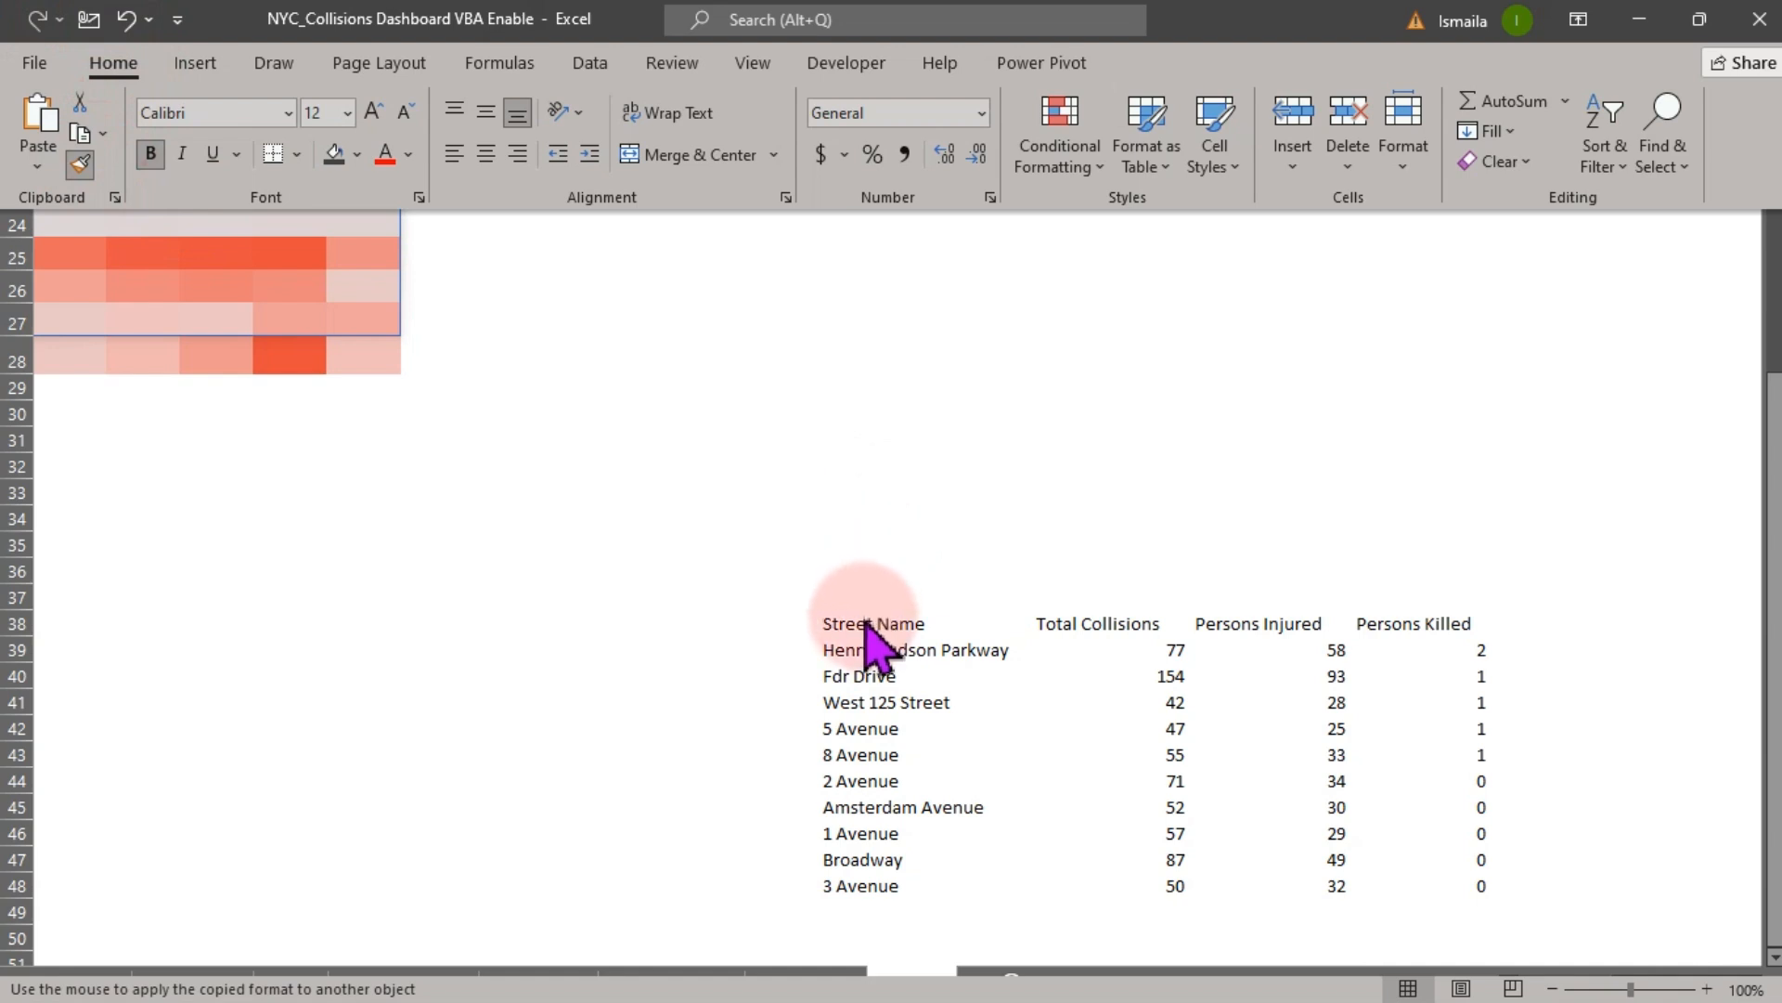
left_click_drag(862, 622, 1413, 617)
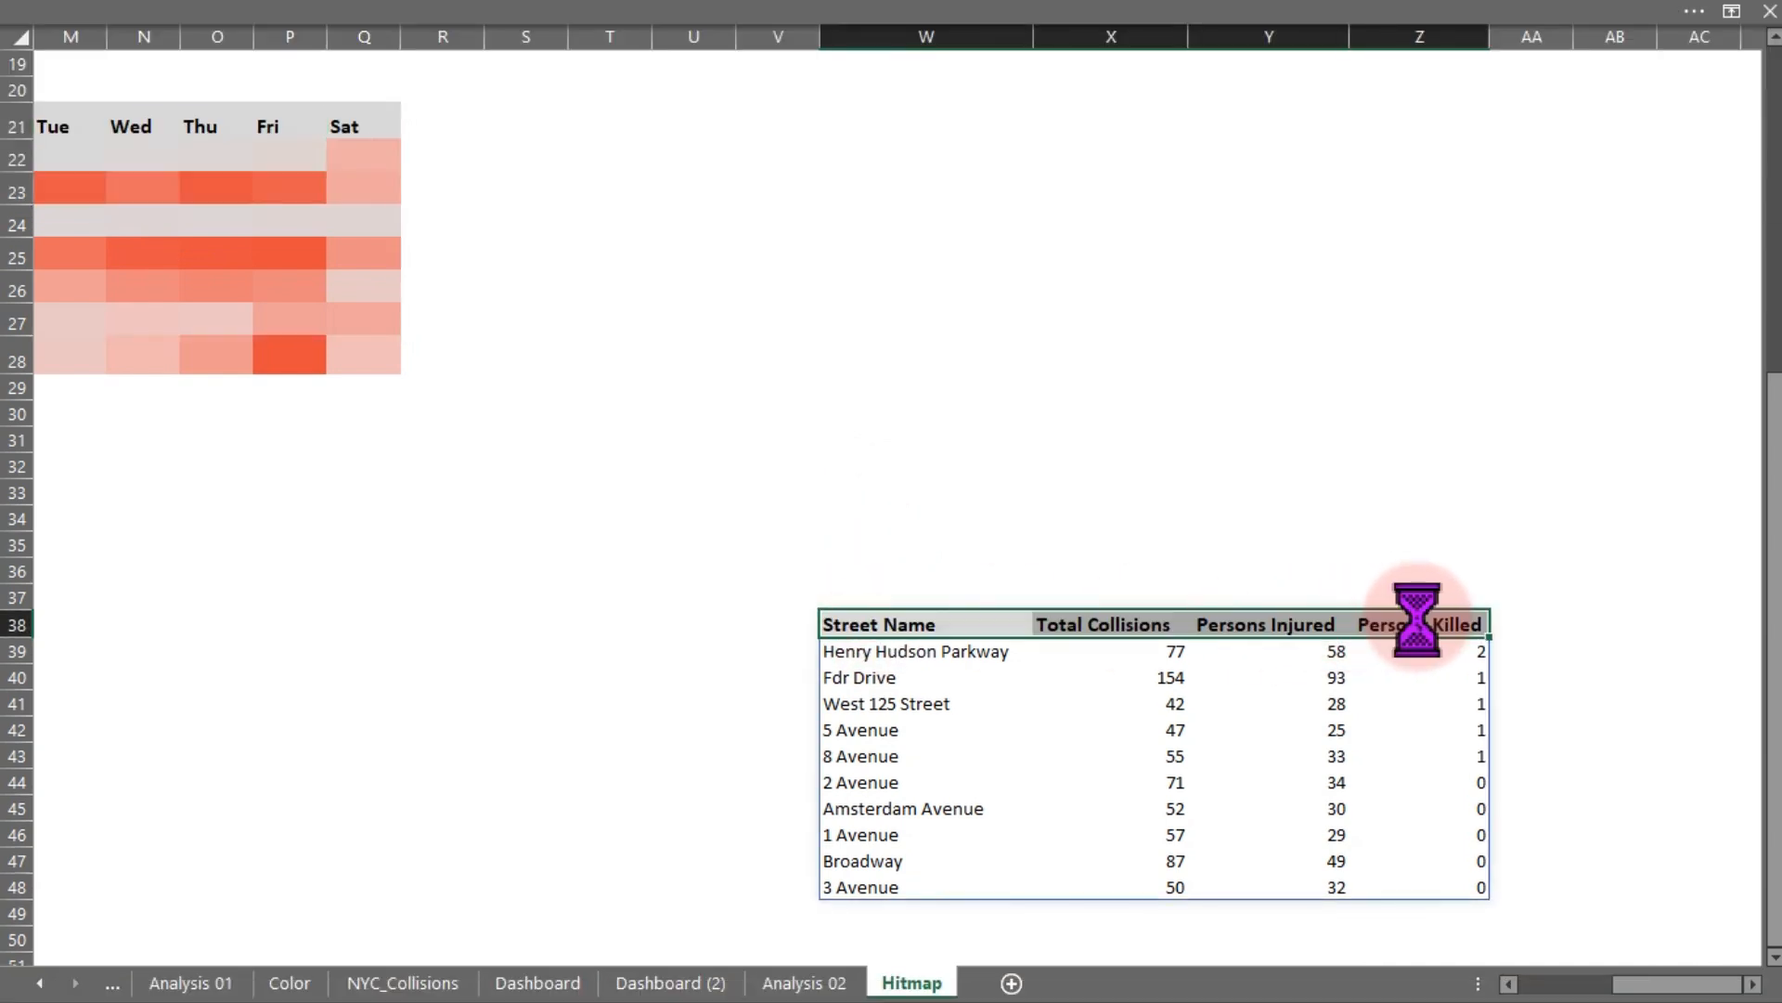
- Increase the row heights of the linked Top-10 table, rows 38 to 48, on Hitmap
left_click(812, 567)
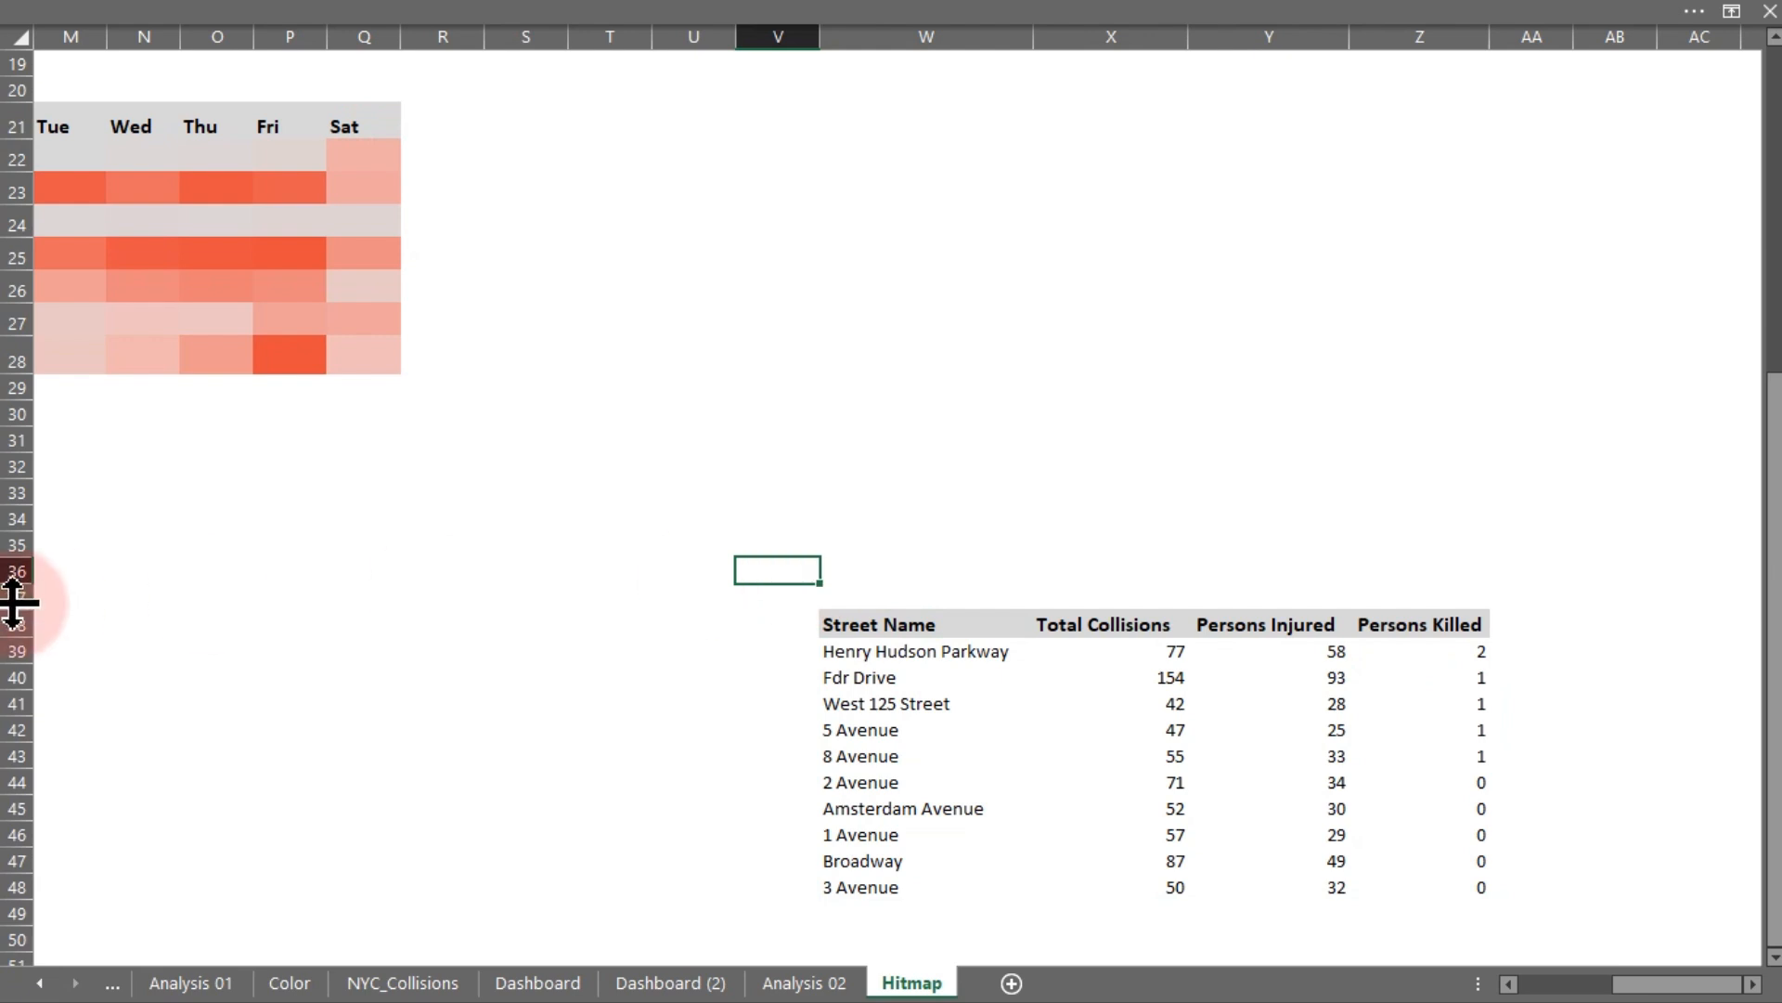
left_click_drag(13, 604, 13, 604)
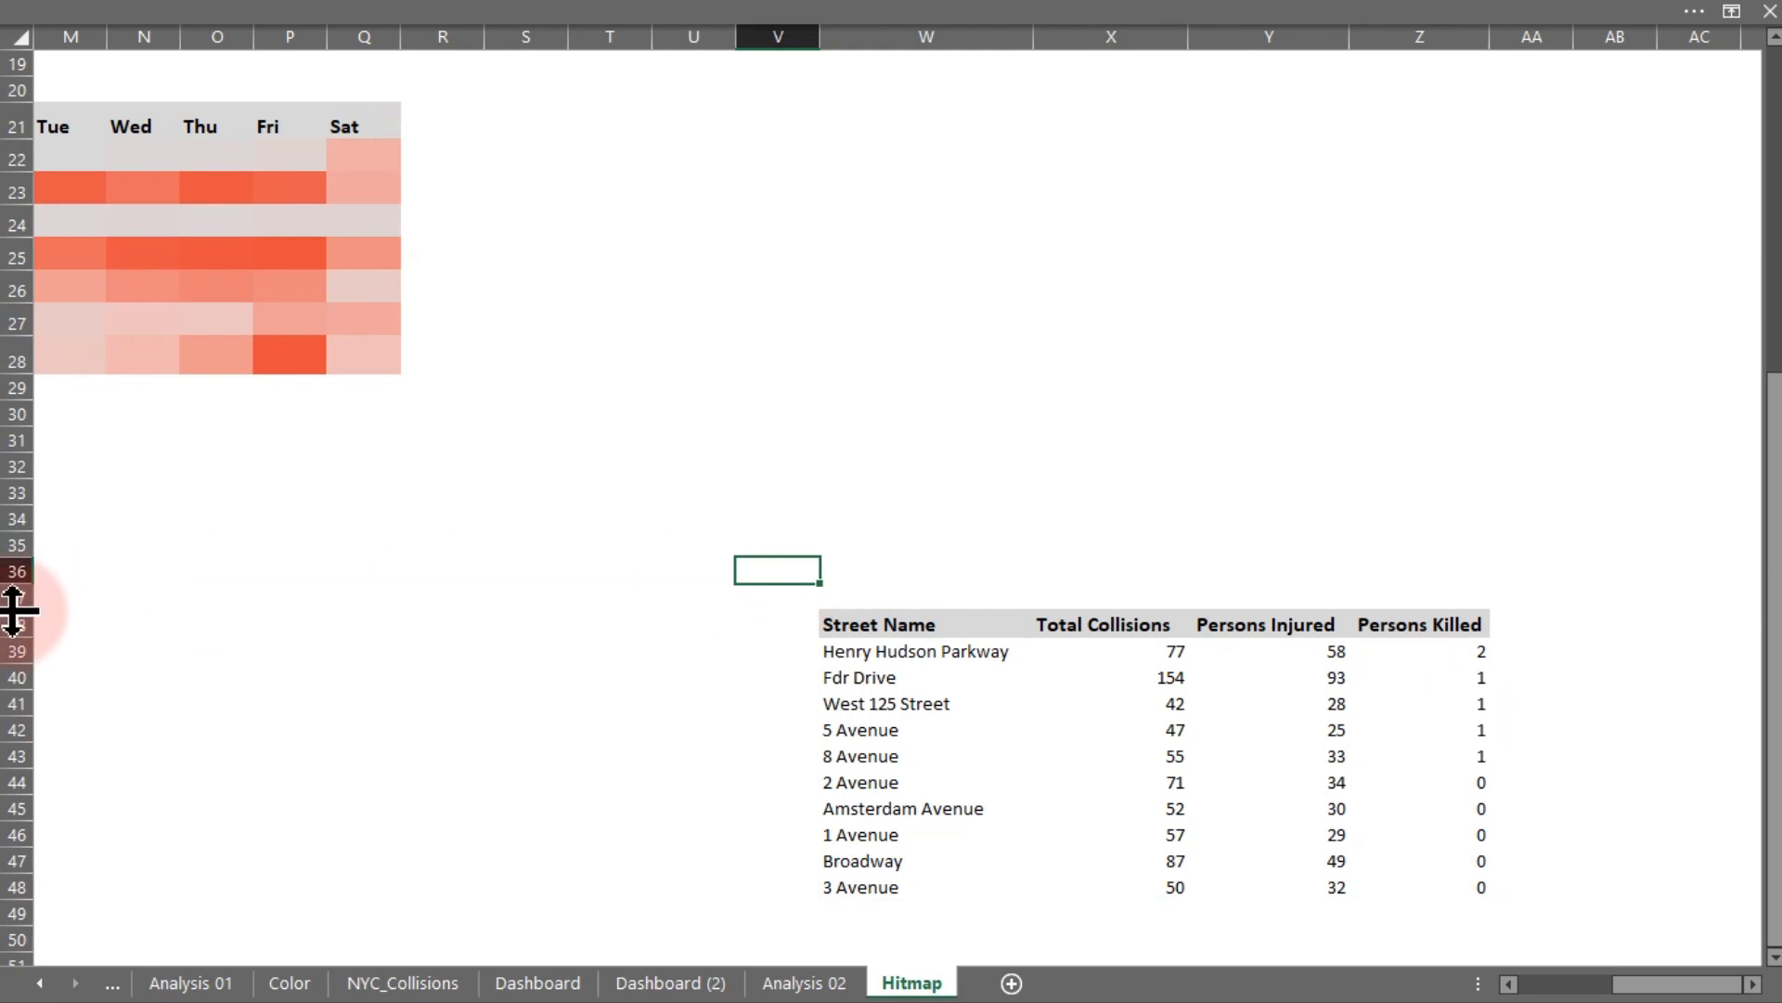
left_click(8, 599)
left_click(13, 620)
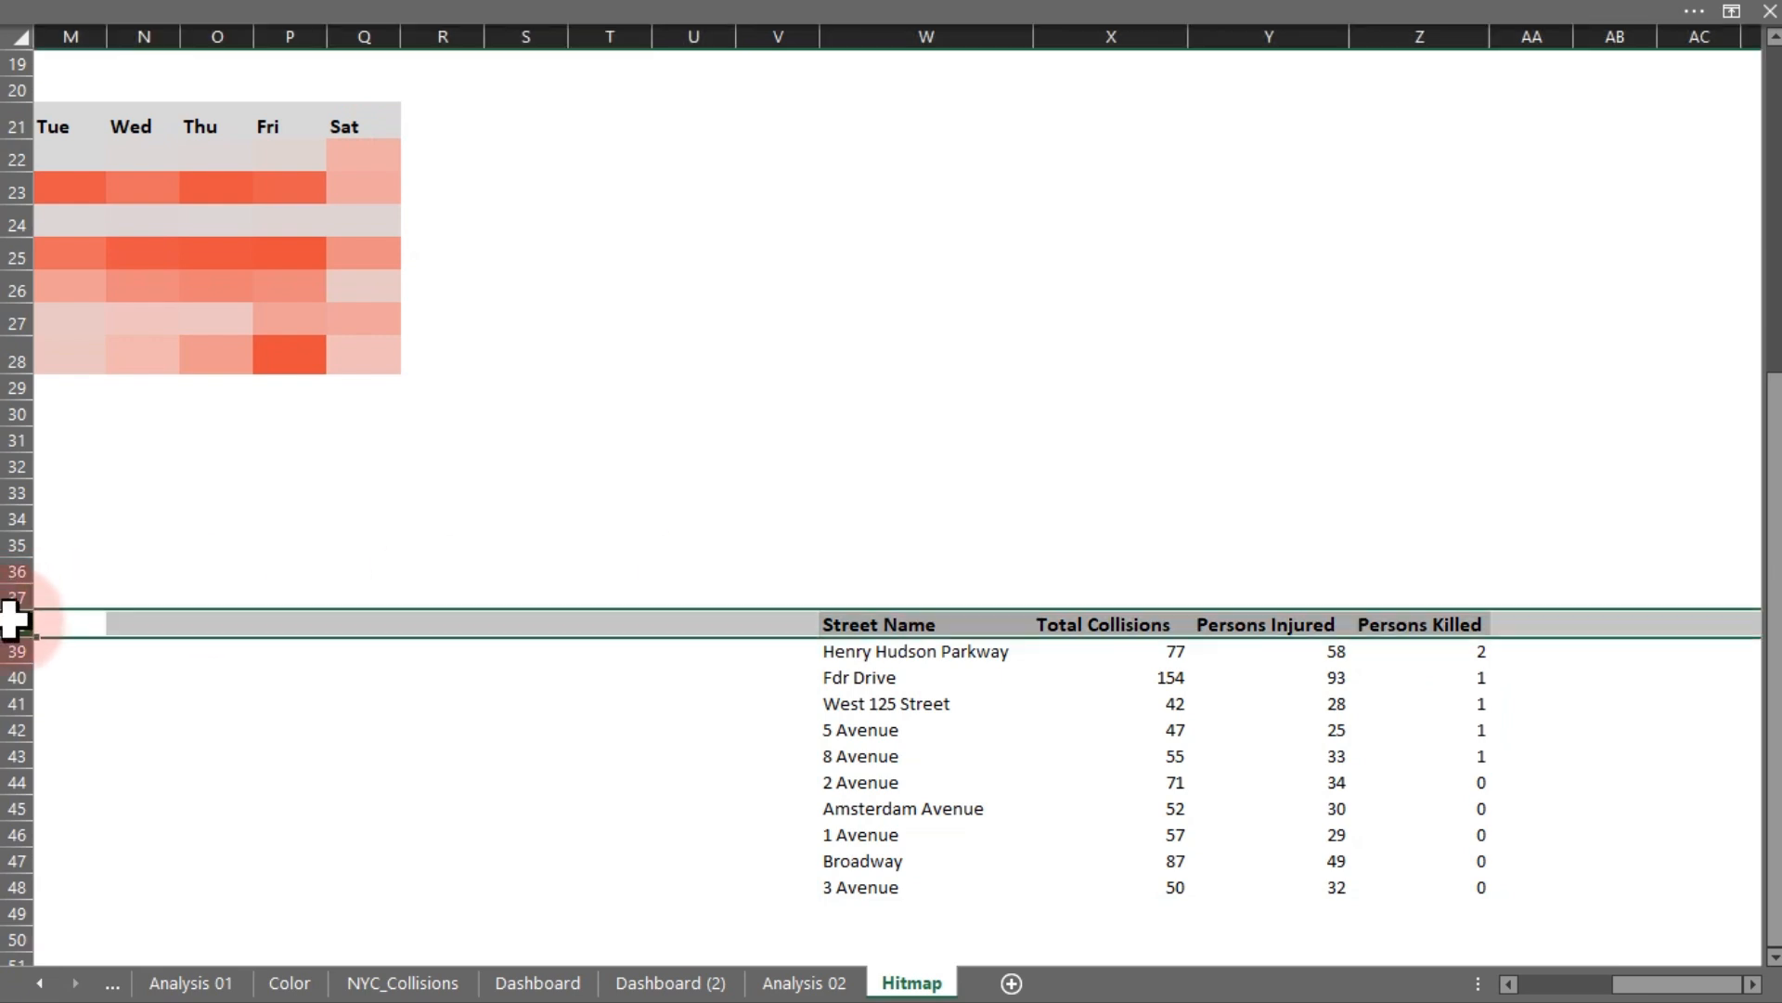
left_click_drag(16, 637, 16, 864)
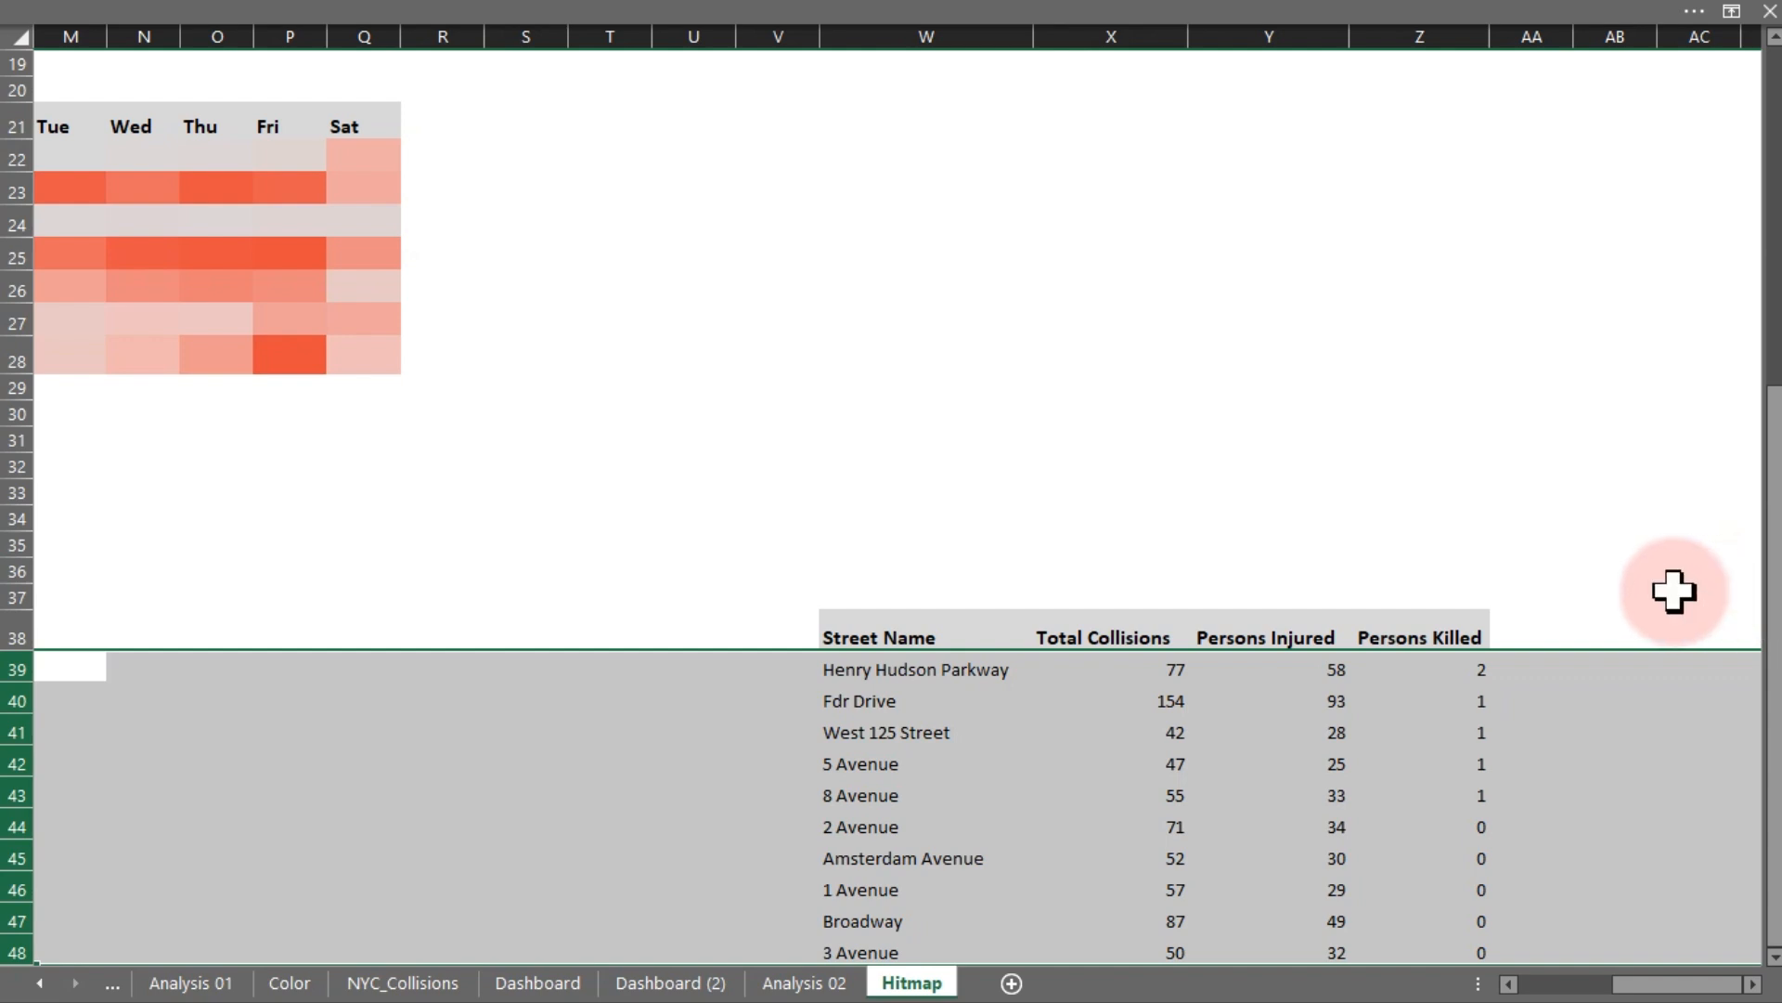
left_click(1537, 440)
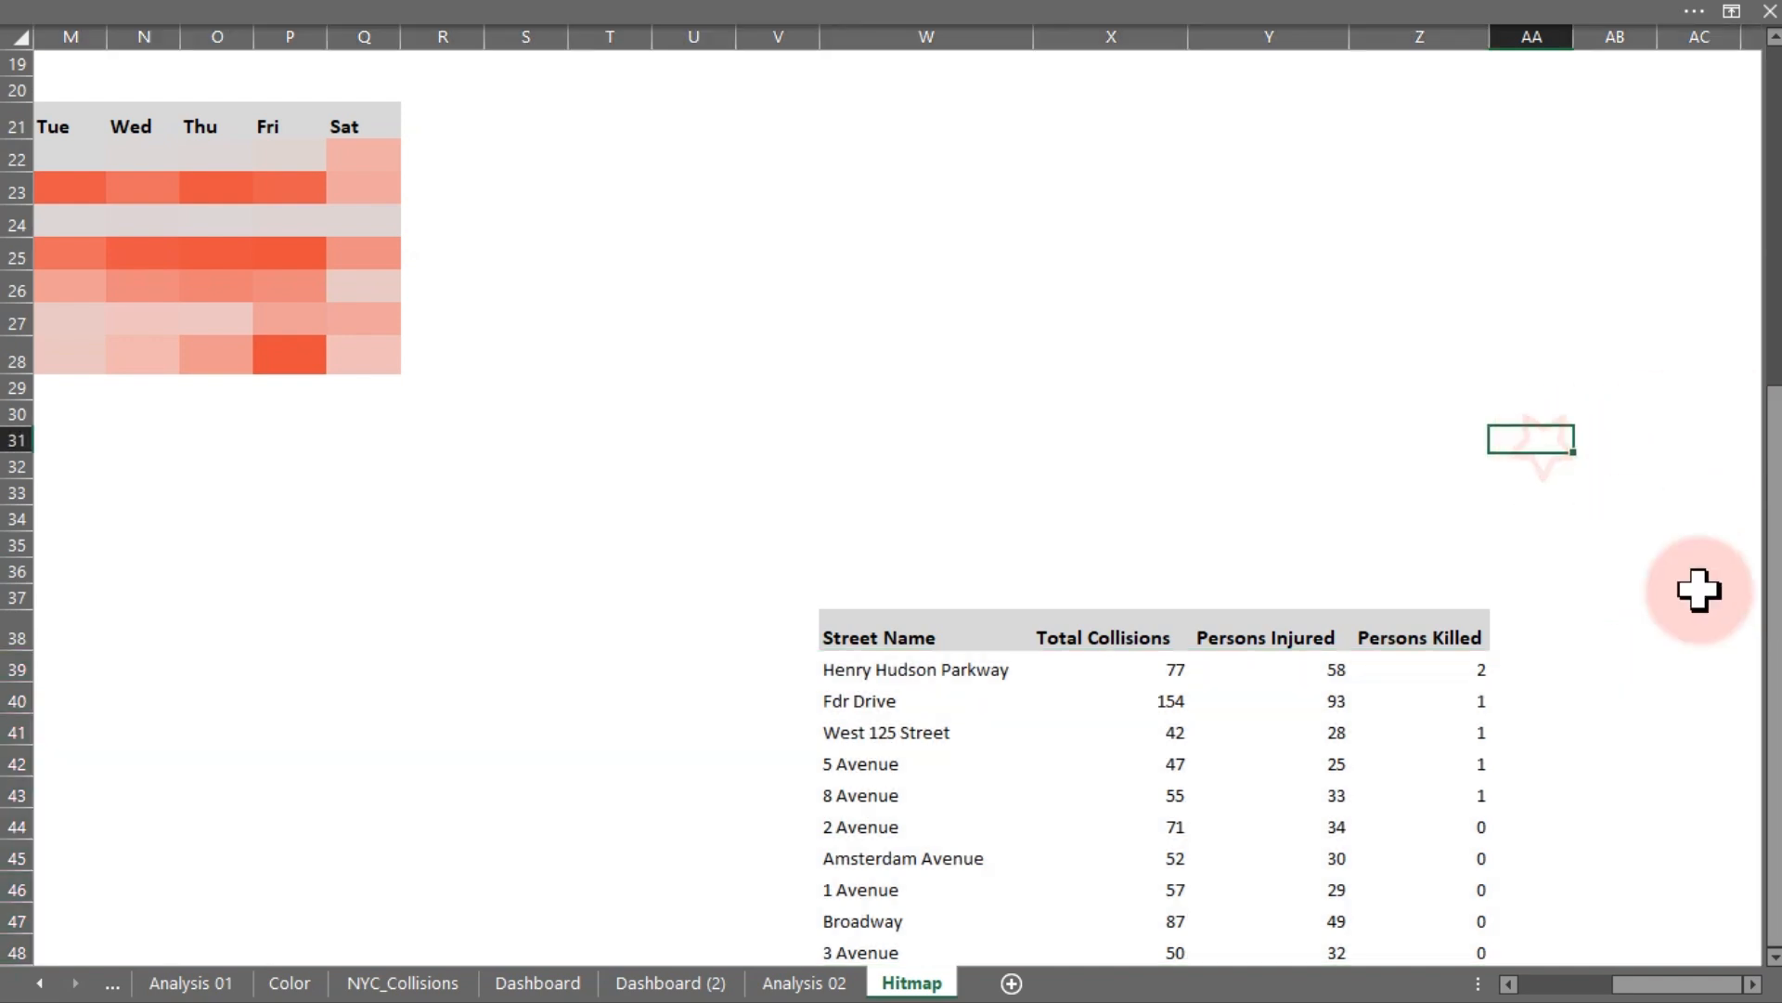
left_click(1775, 956)
left_click(1774, 957)
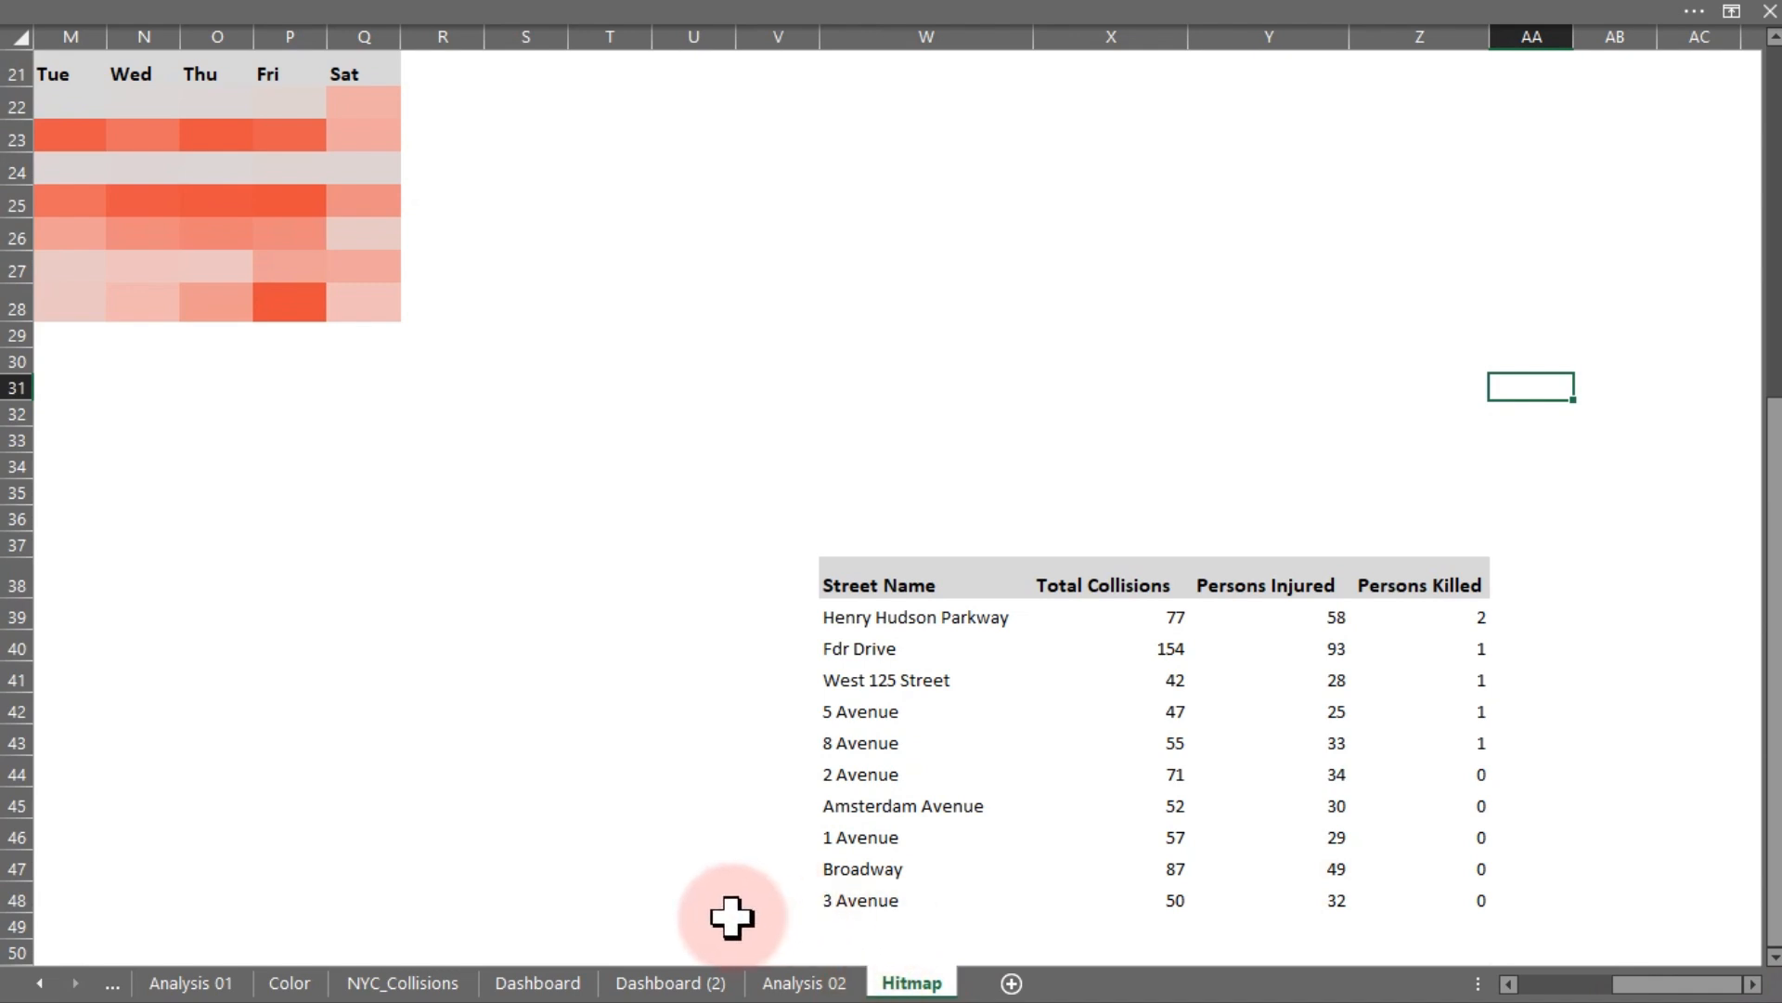
- Inspect the fill colours of the Total Collisions and Total Fatalities cards on Dashboard (2)
left_click(670, 982)
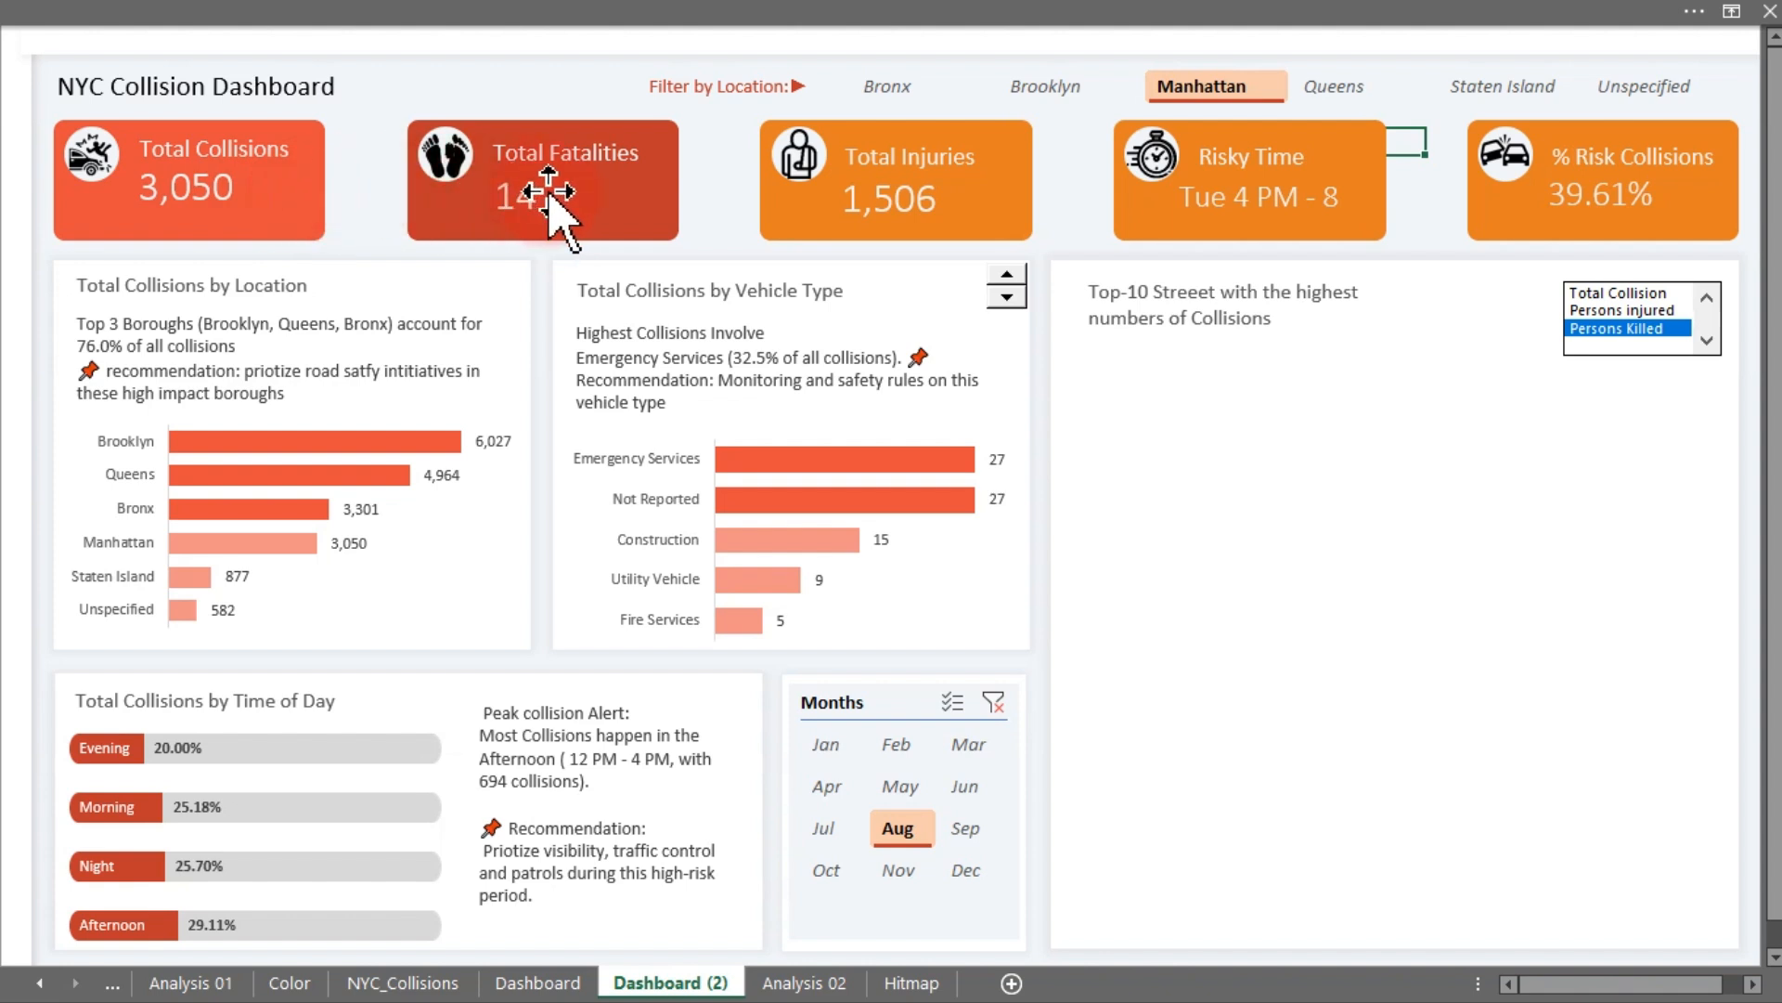
left_click(313, 230)
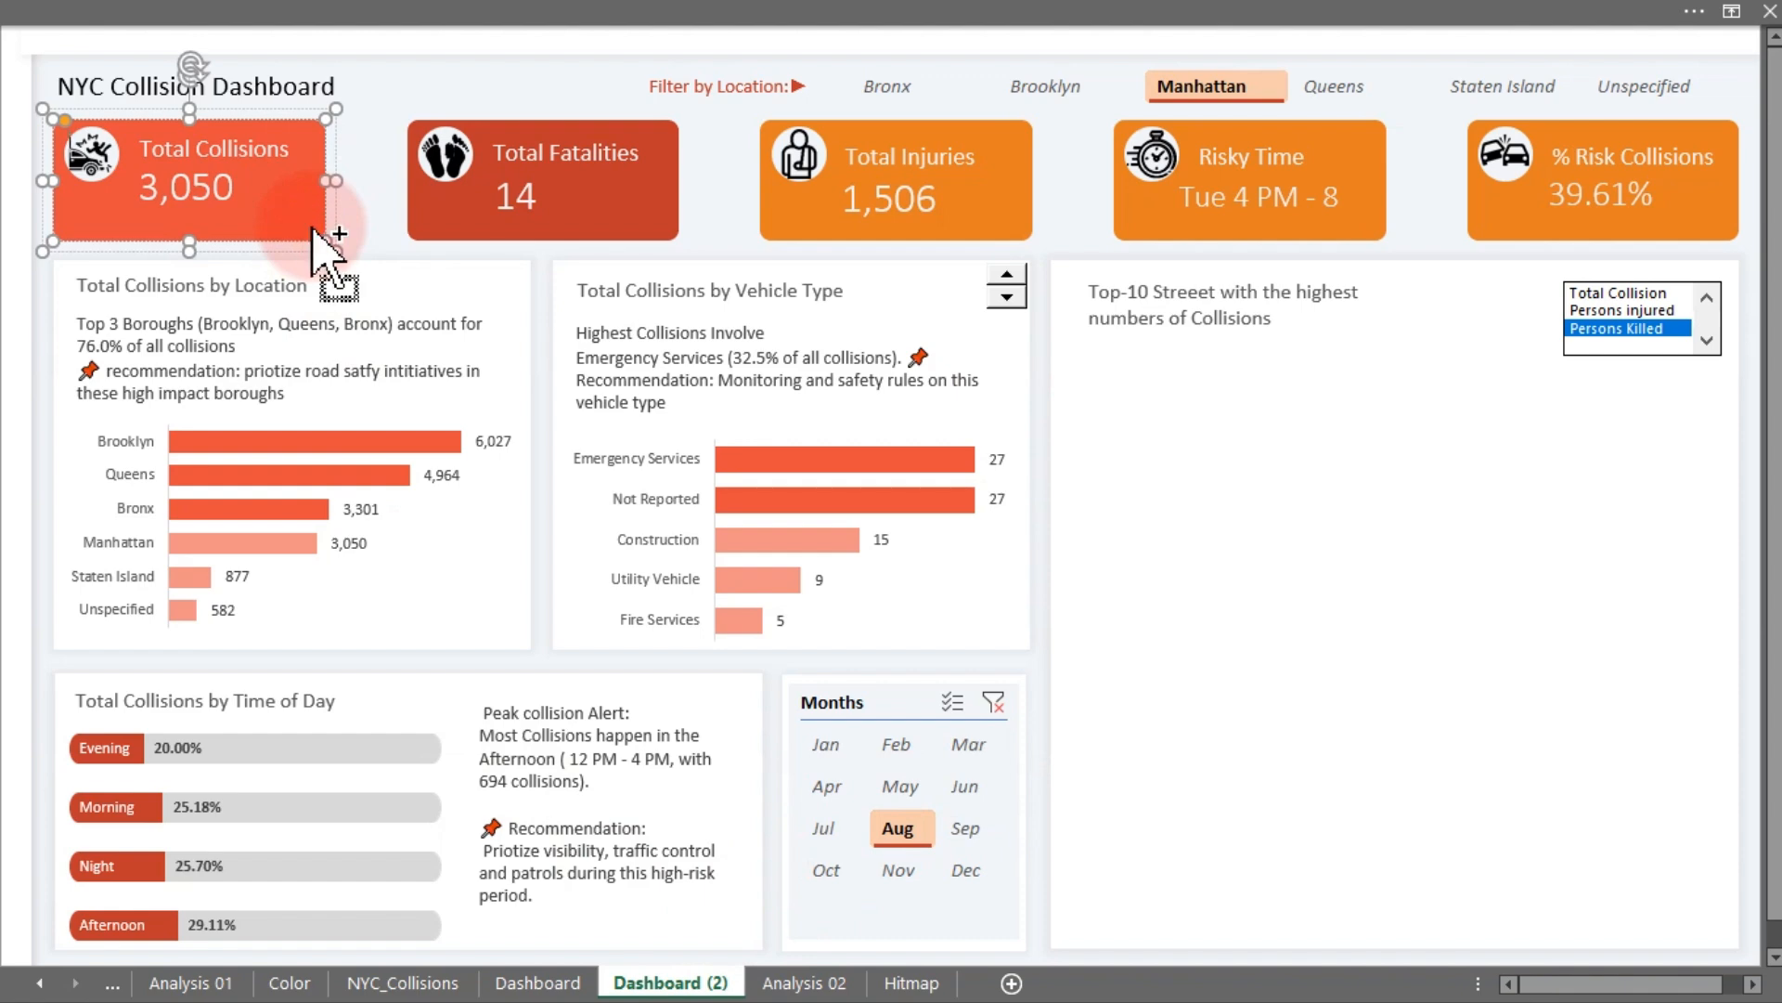
key("ctrl+shift+f")
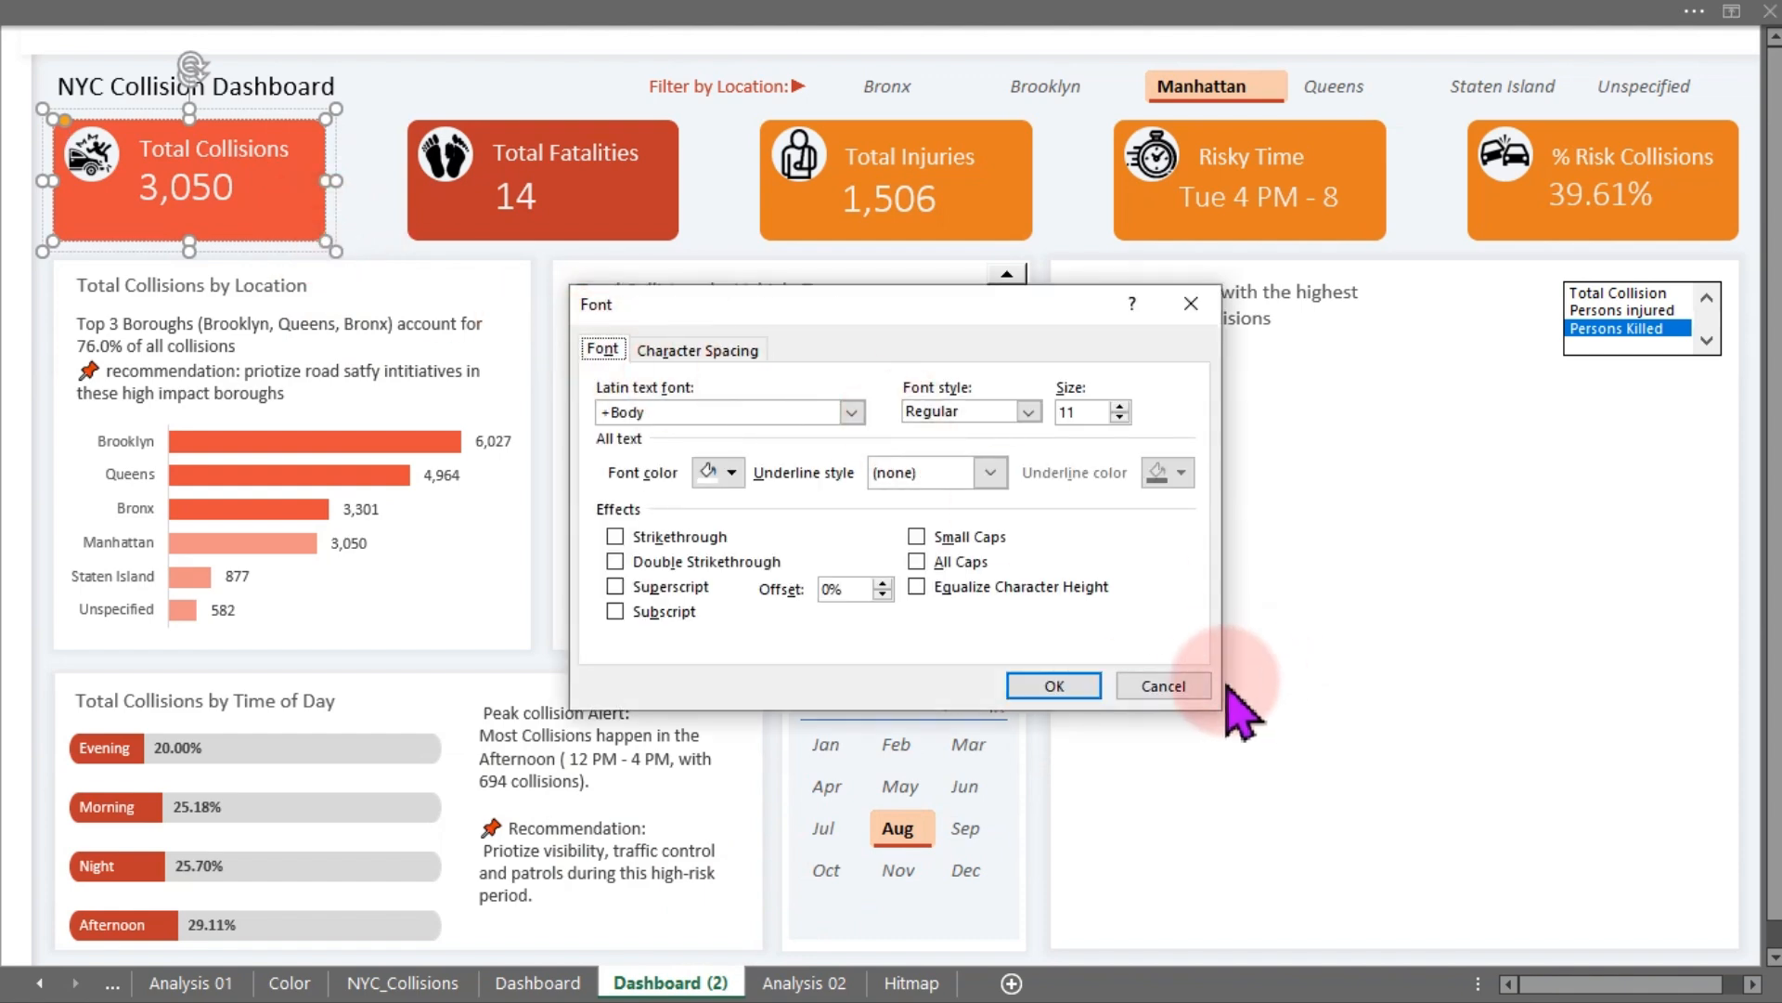
left_click(1172, 689)
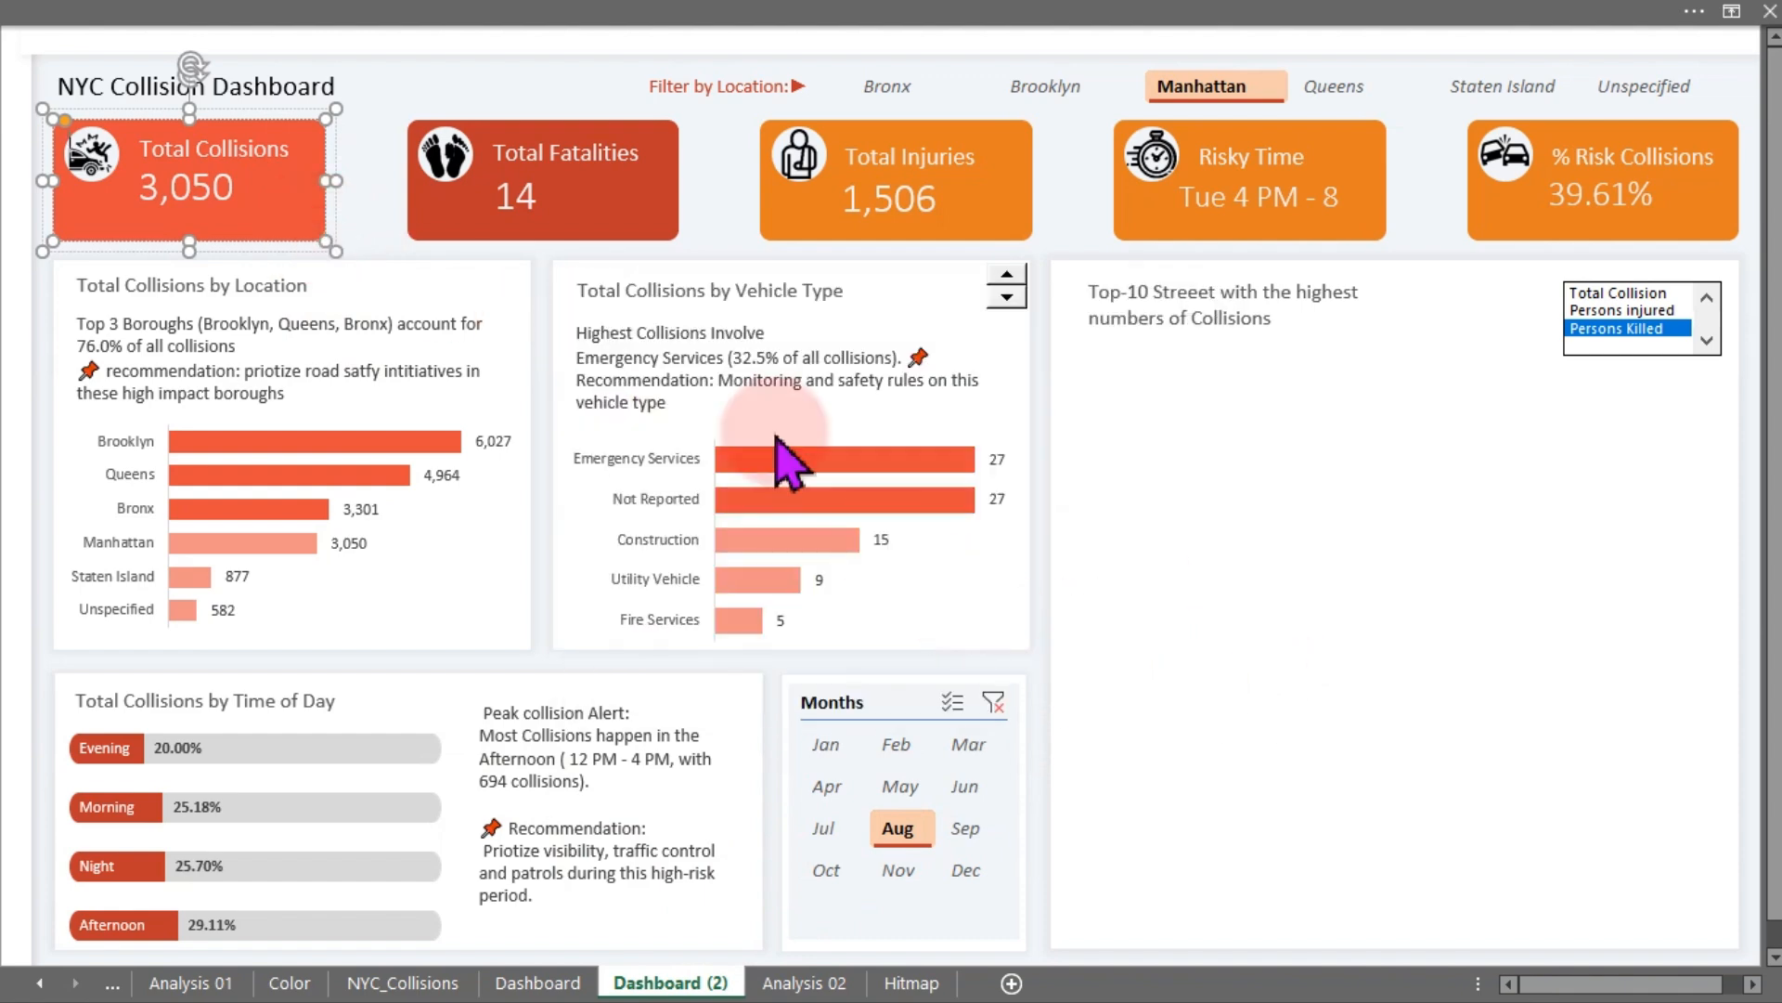
right_click(313, 219)
left_click(415, 868)
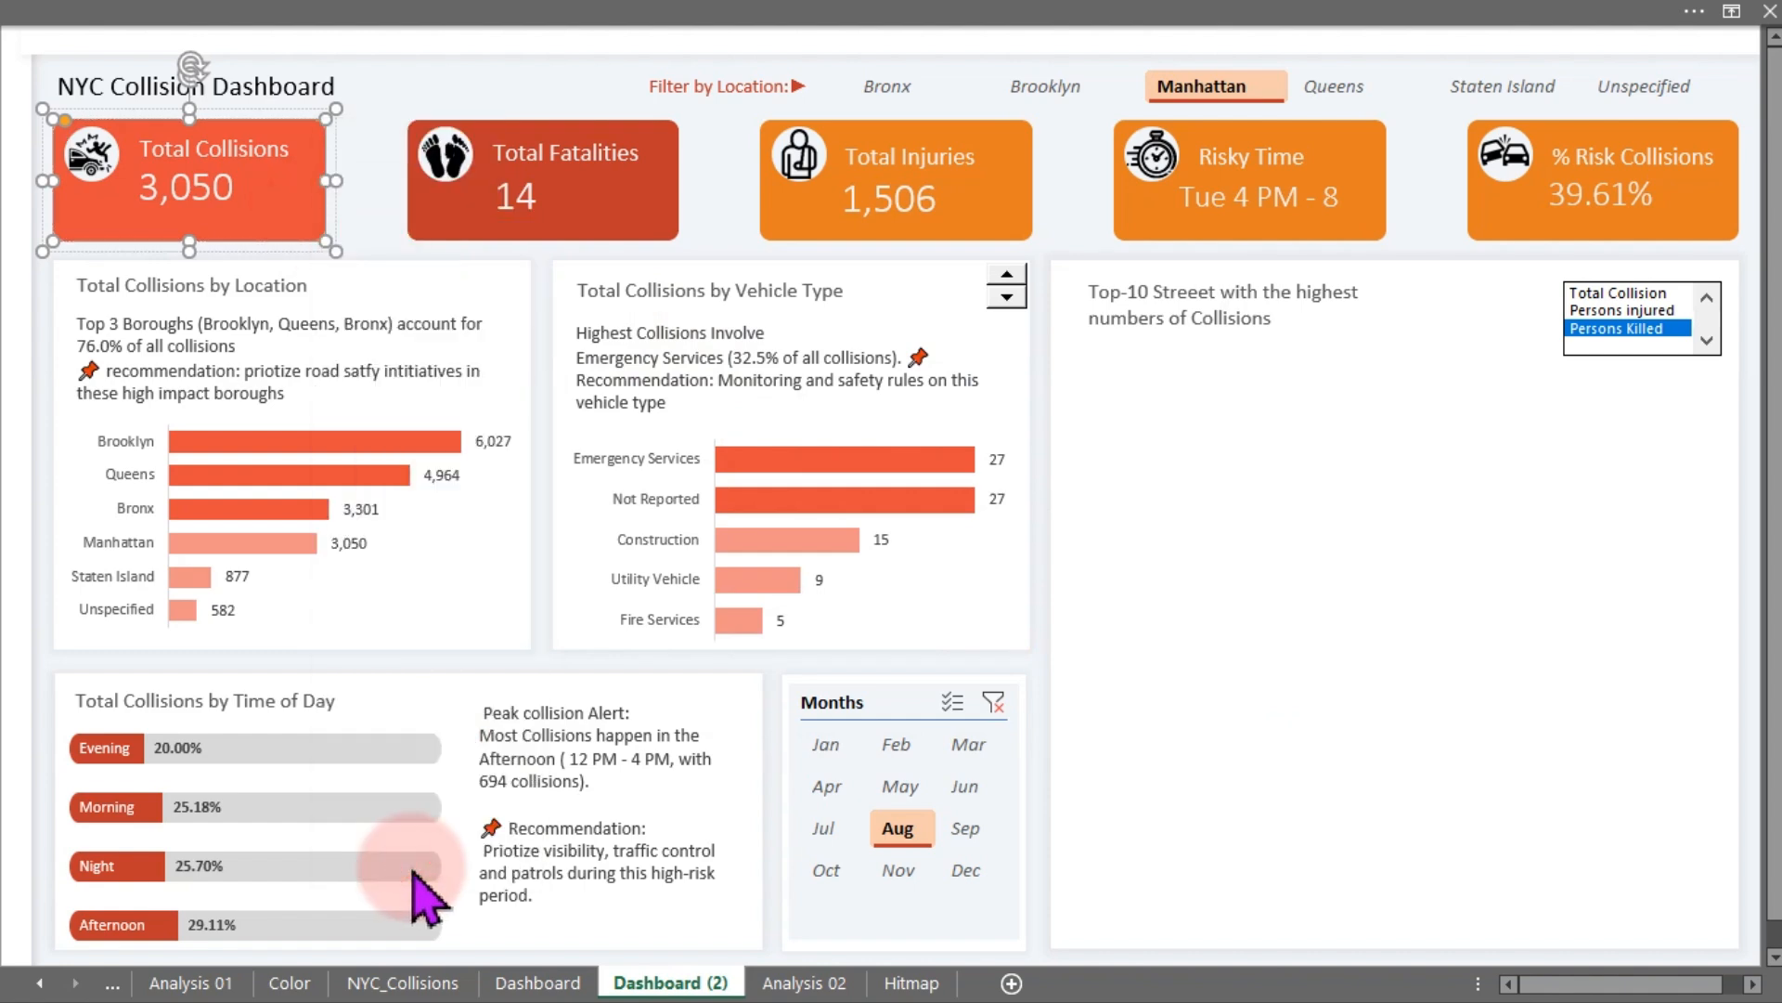
left_click(1660, 594)
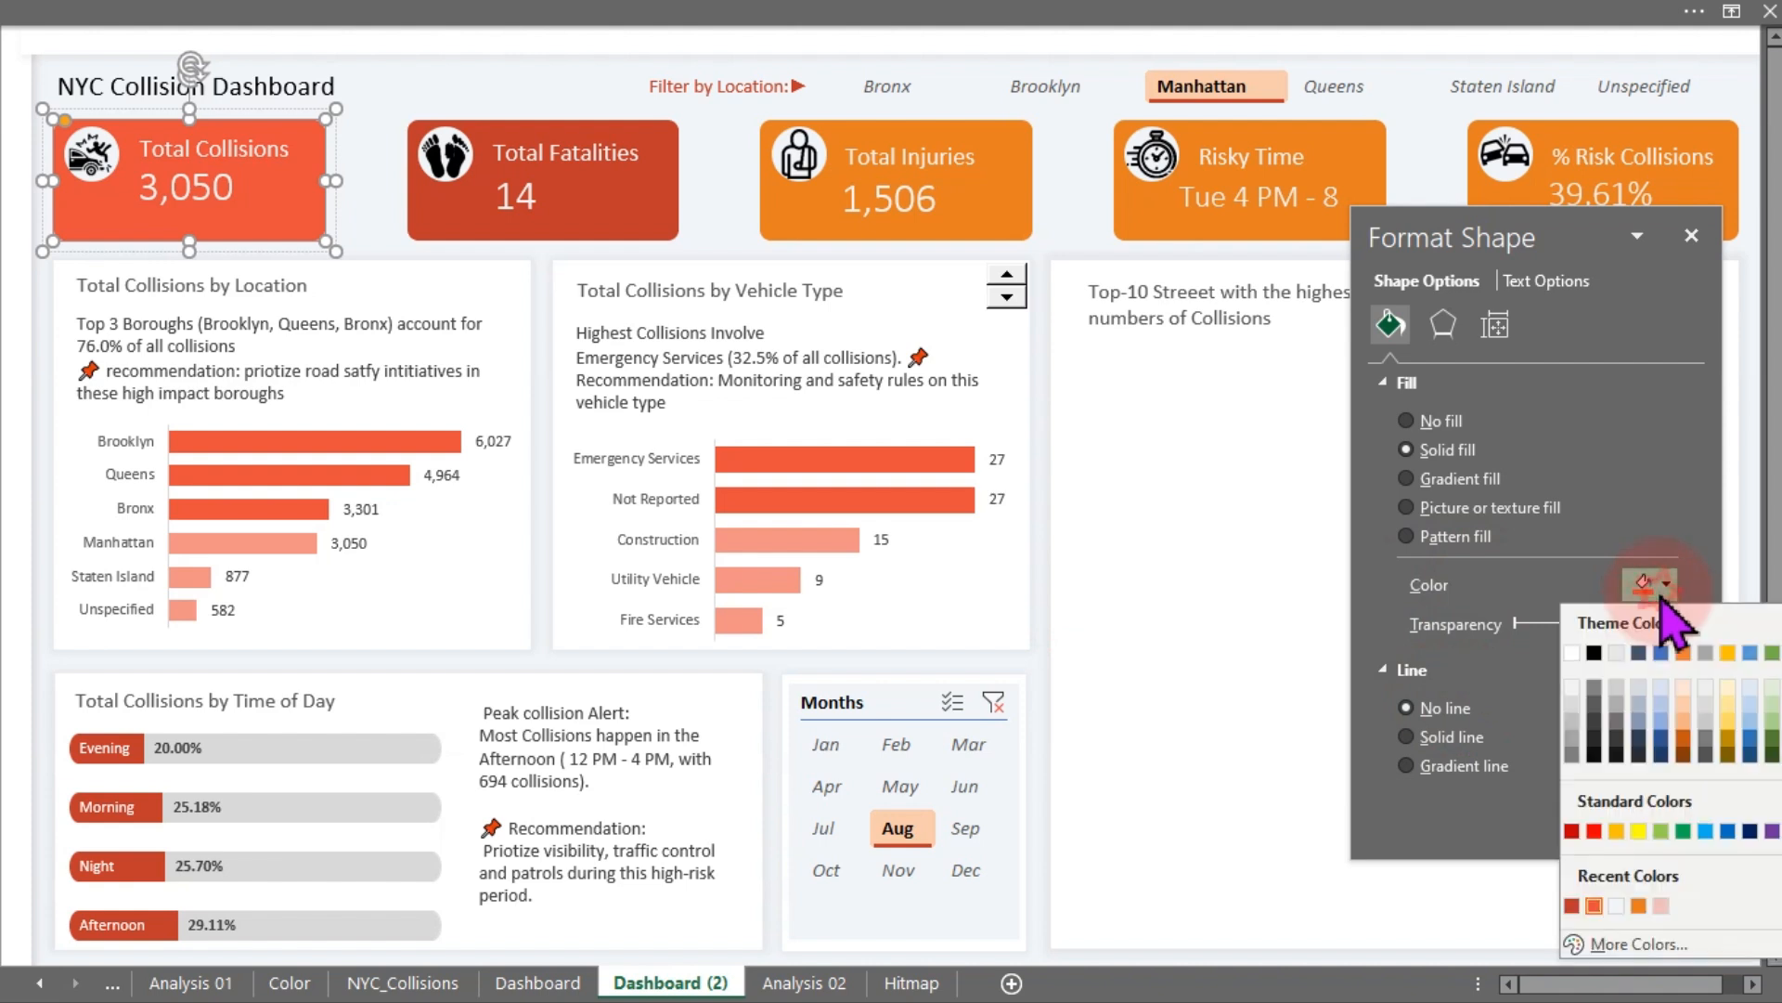
left_click(1626, 955)
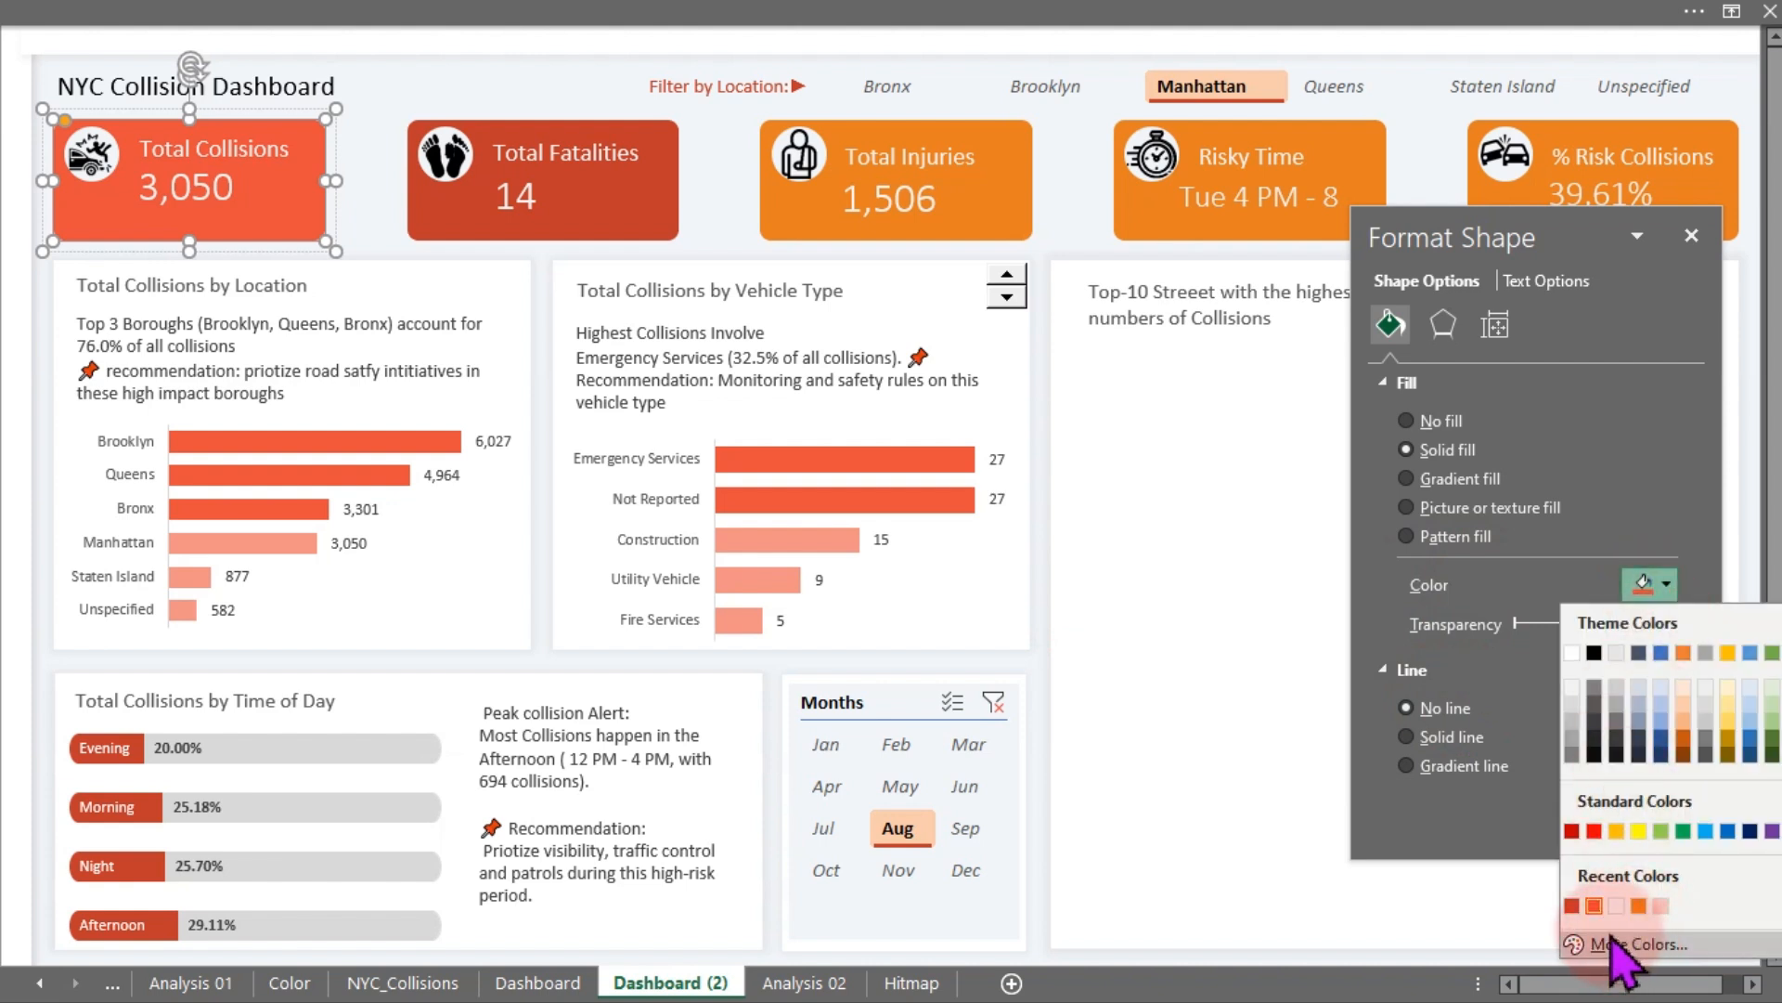
left_click(664, 234)
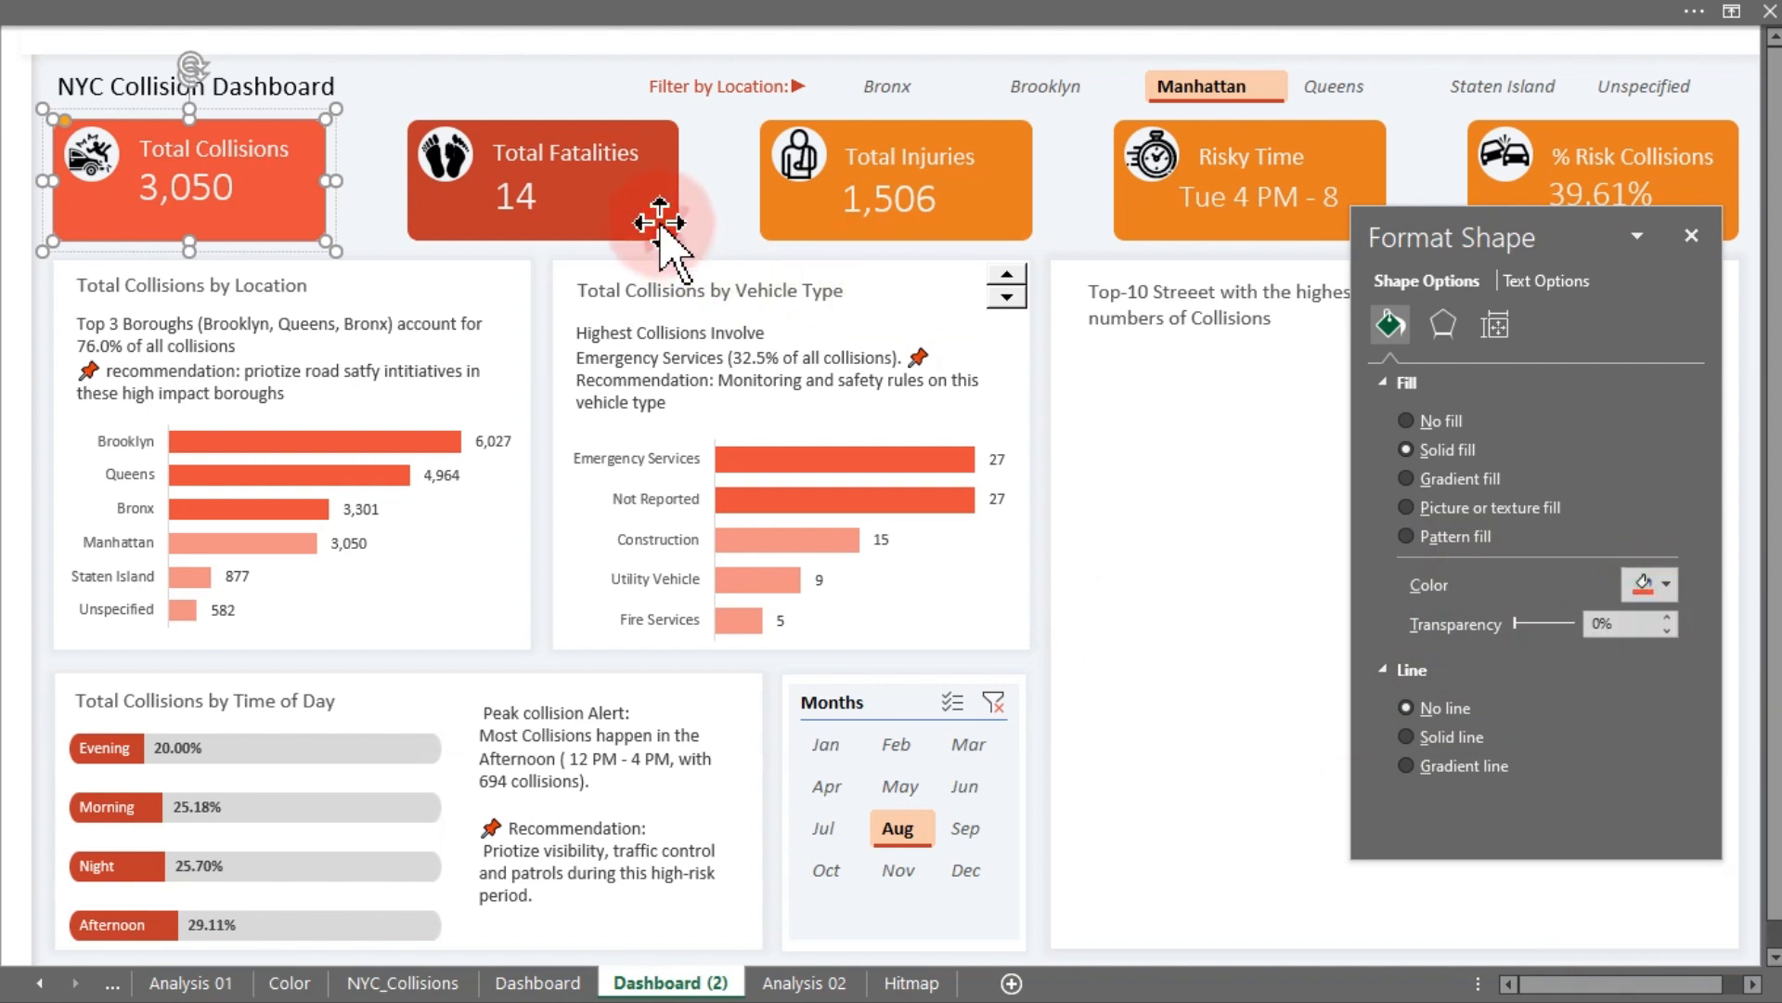
left_click(665, 234)
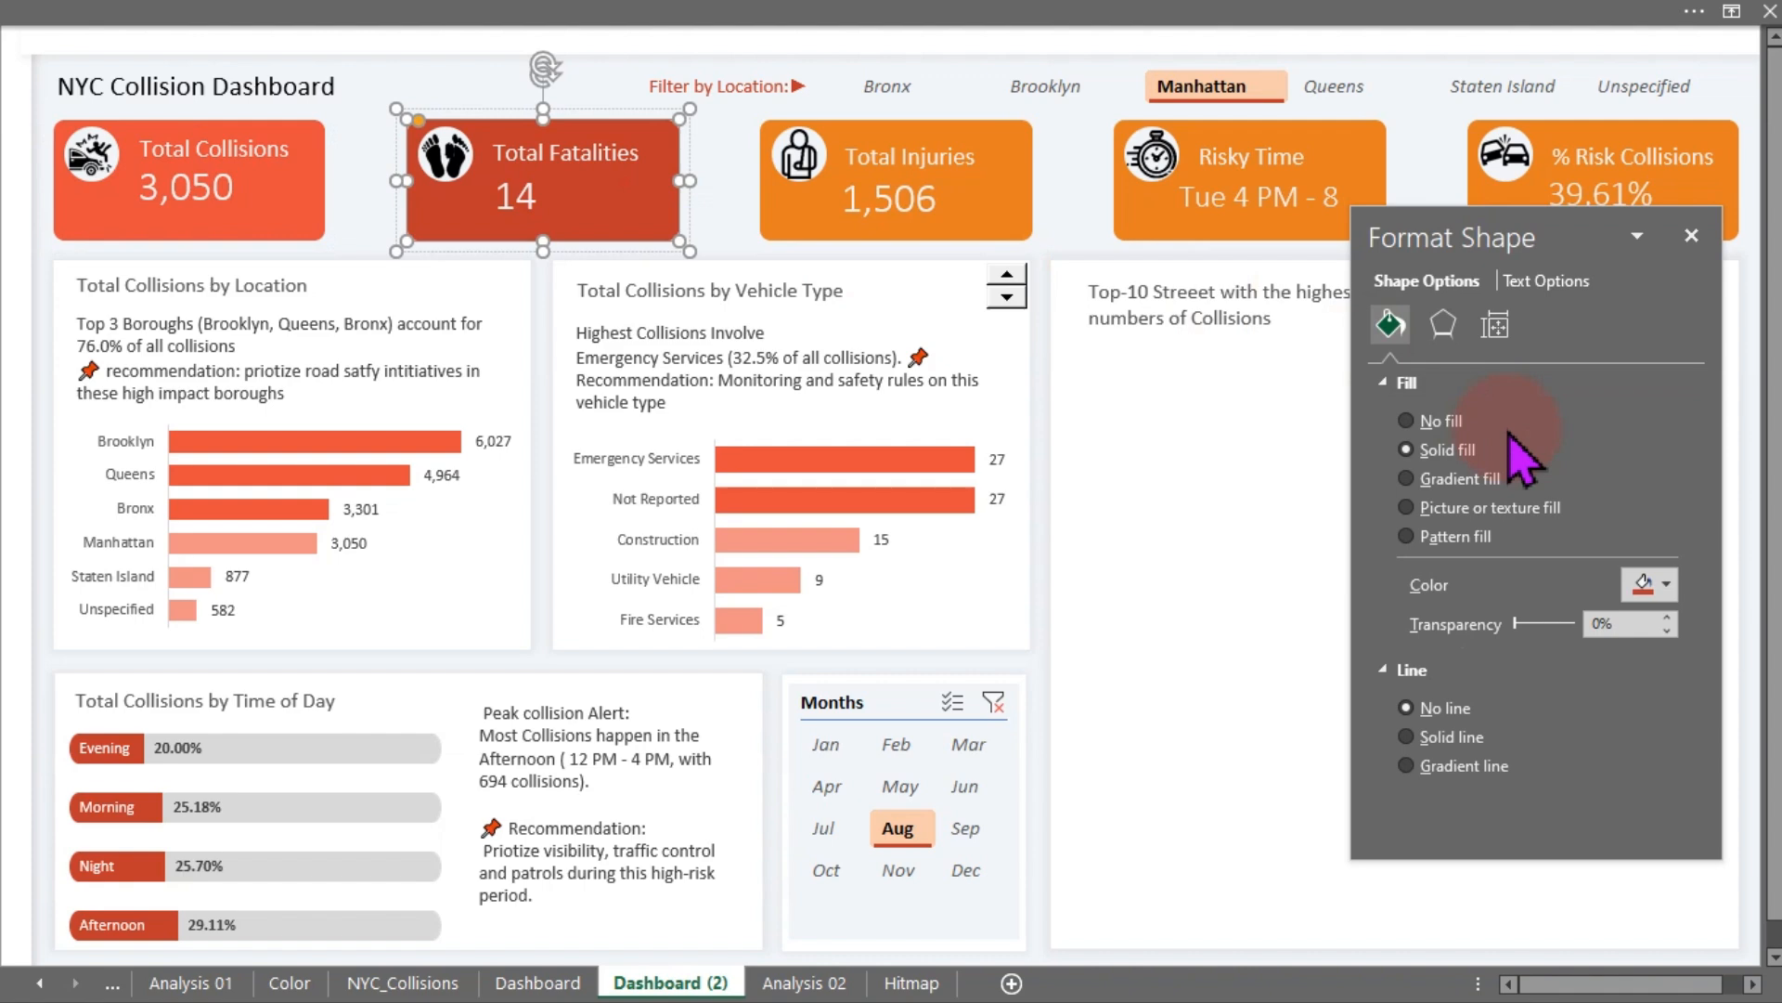
left_click(1648, 585)
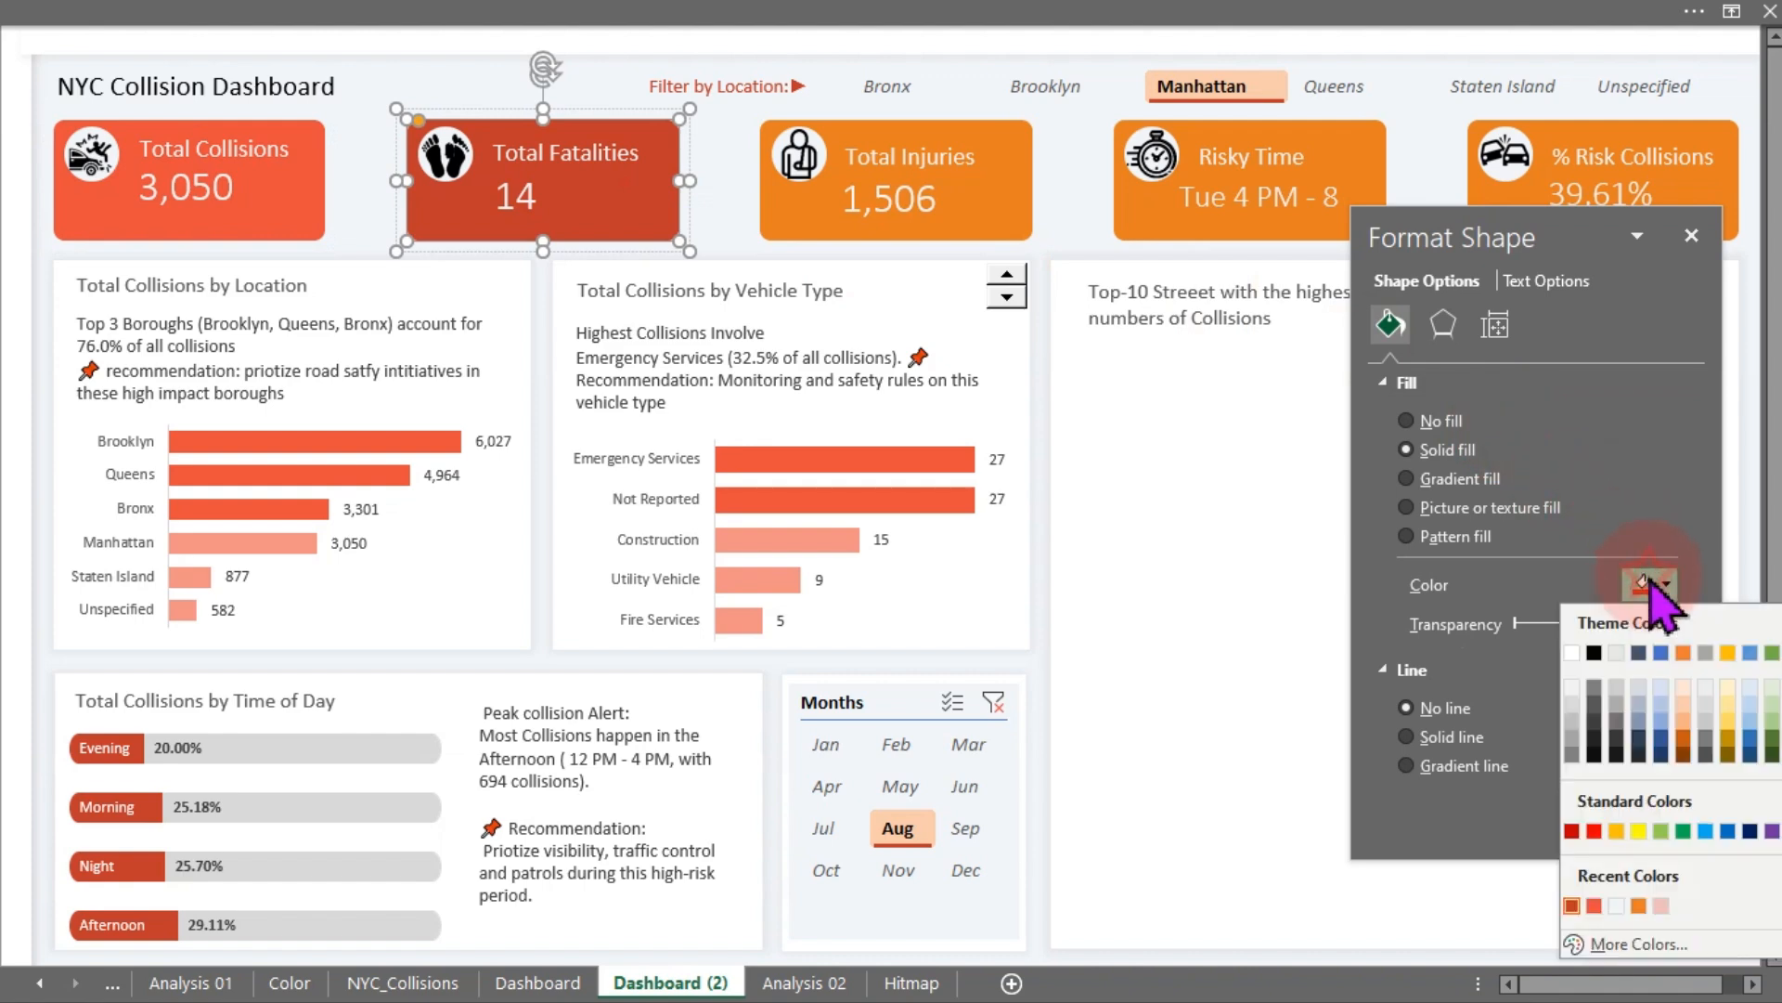
left_click(1591, 941)
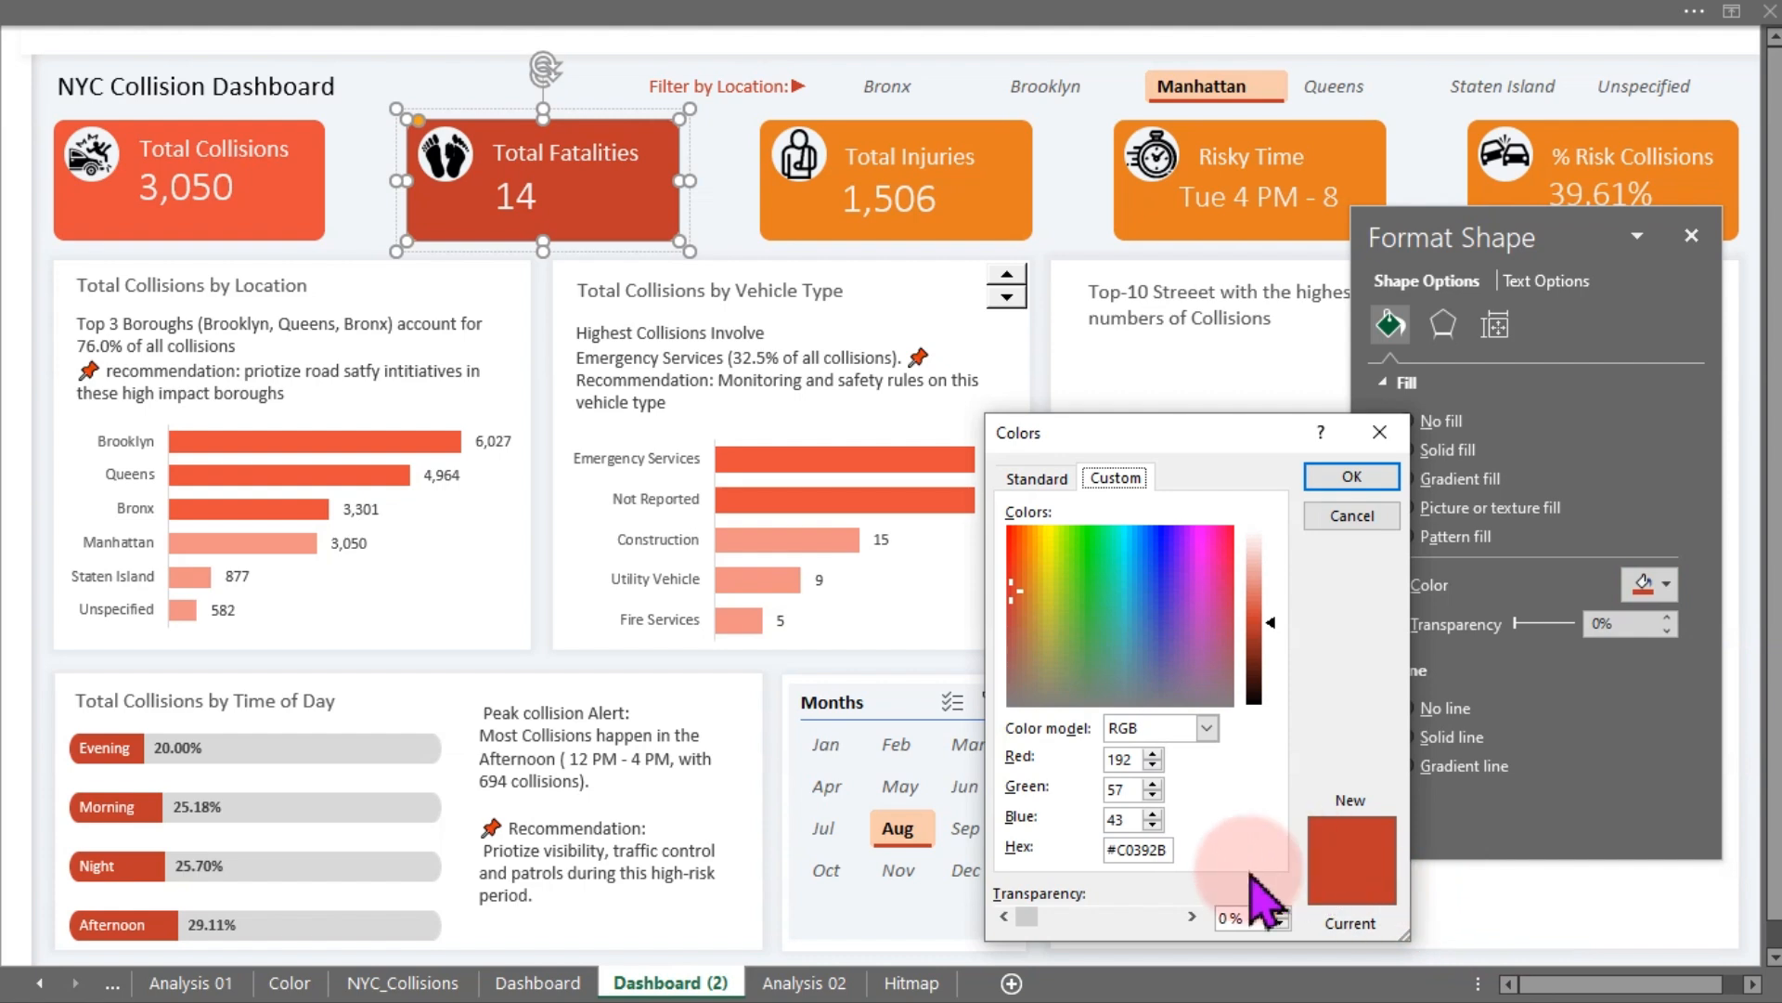
left_click(1171, 848)
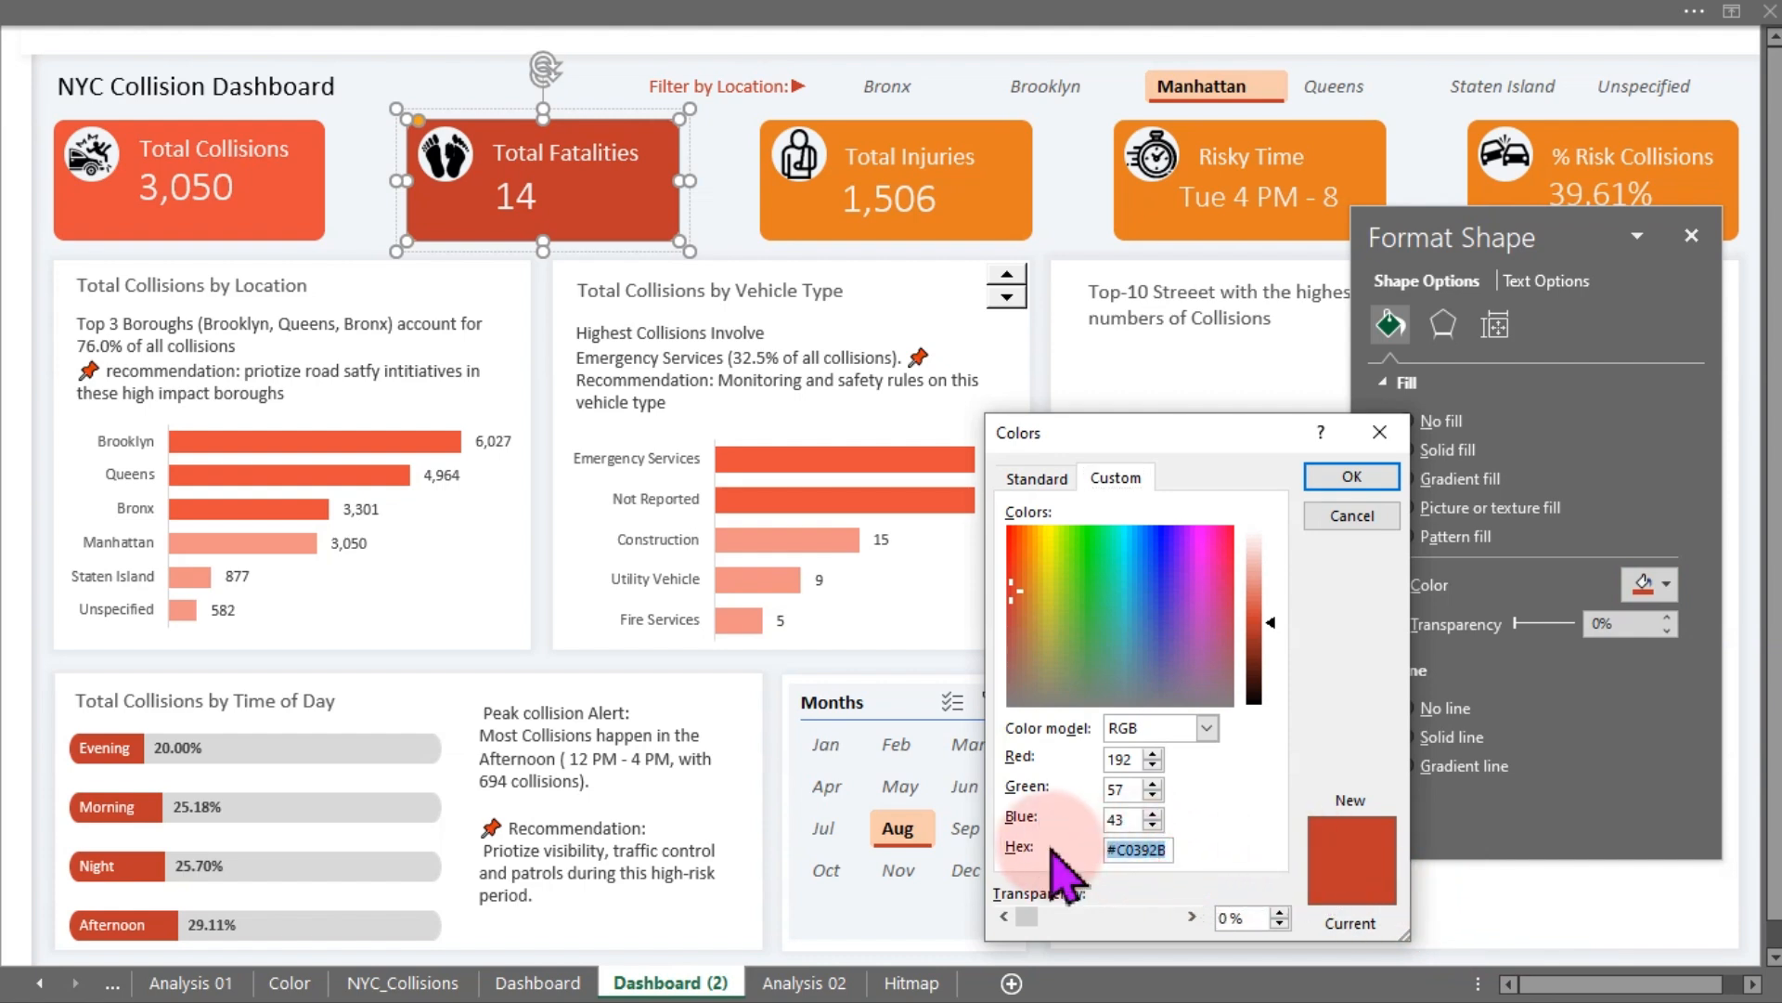
left_click(1352, 515)
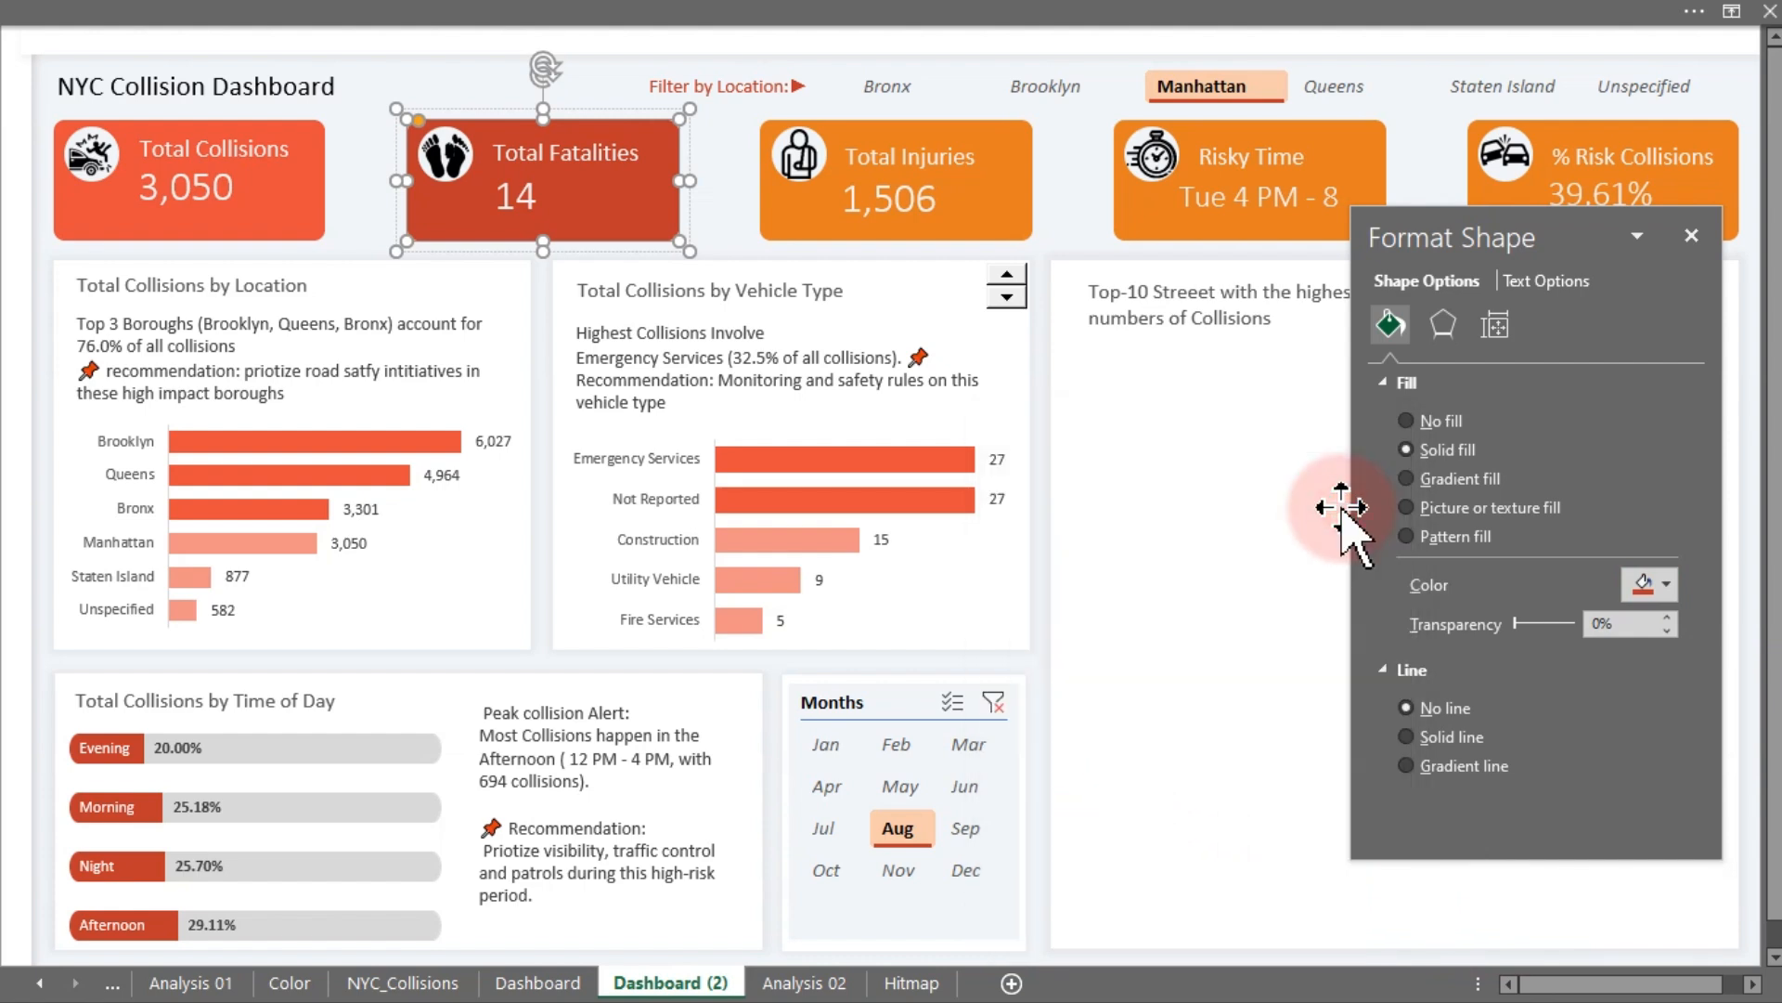
- Add solid-fill data bars in the recent dark red colour to the Total Collisions cells BX25:BX34 on Analysis 02
left_click(804, 981)
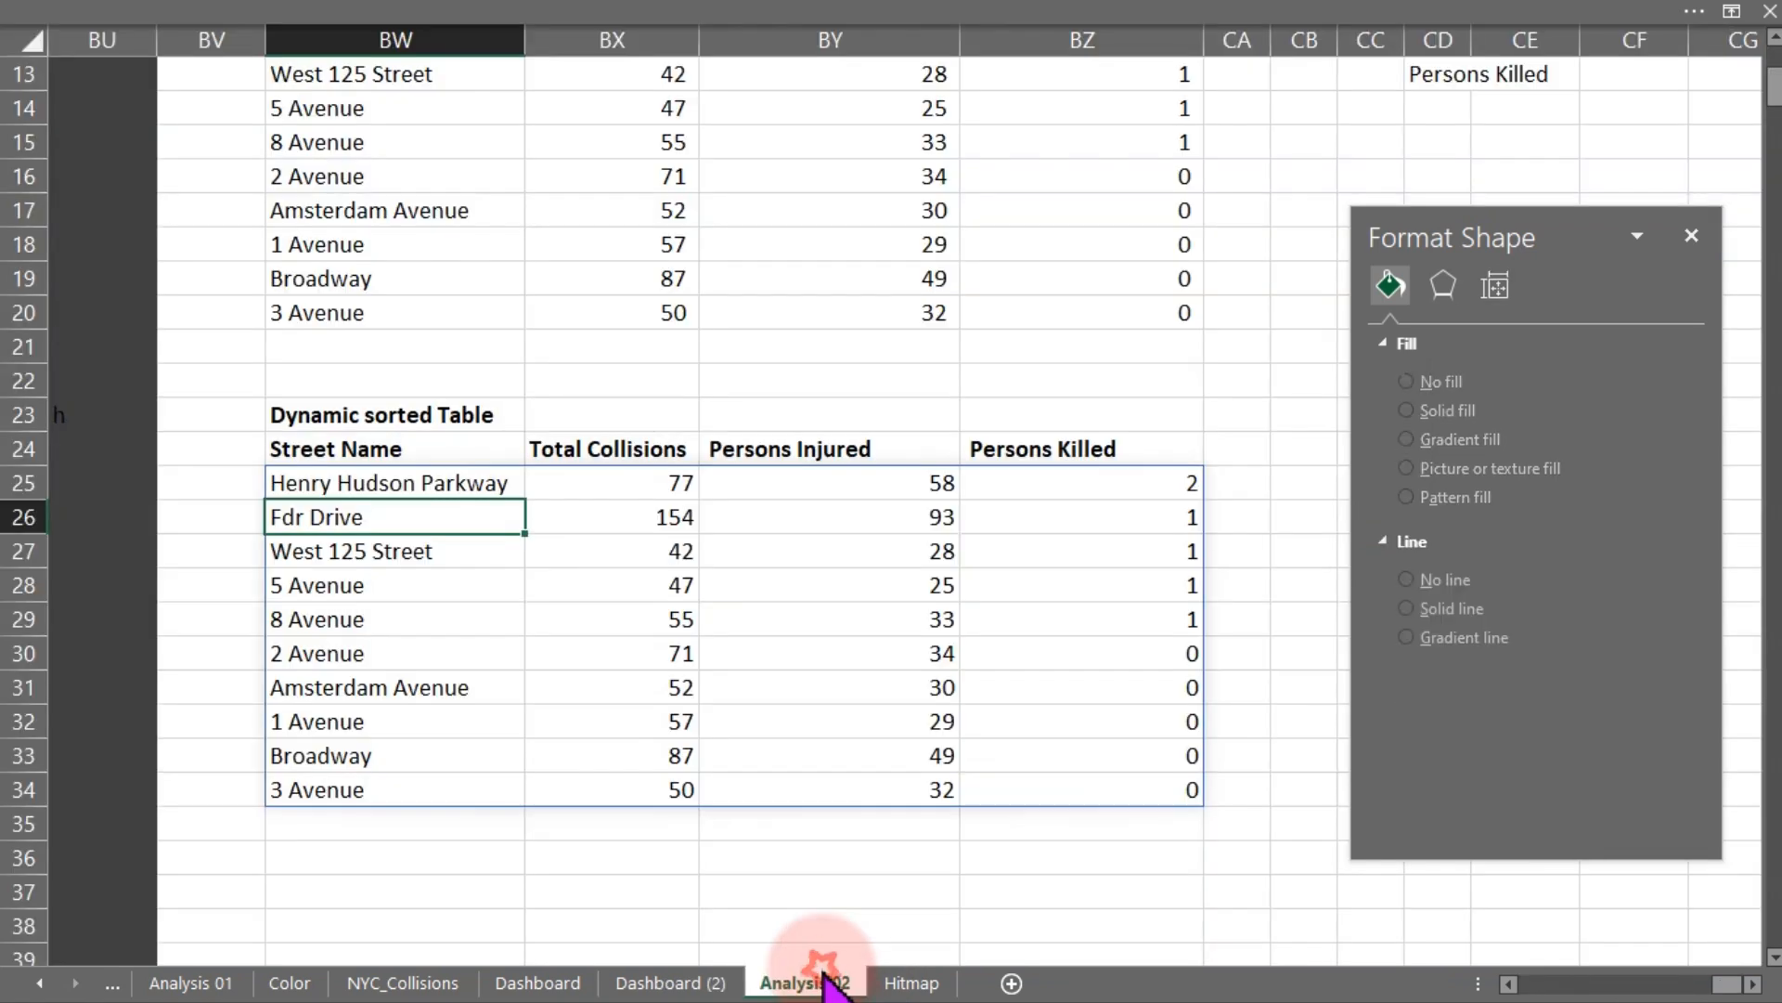
left_click_drag(668, 482, 656, 761)
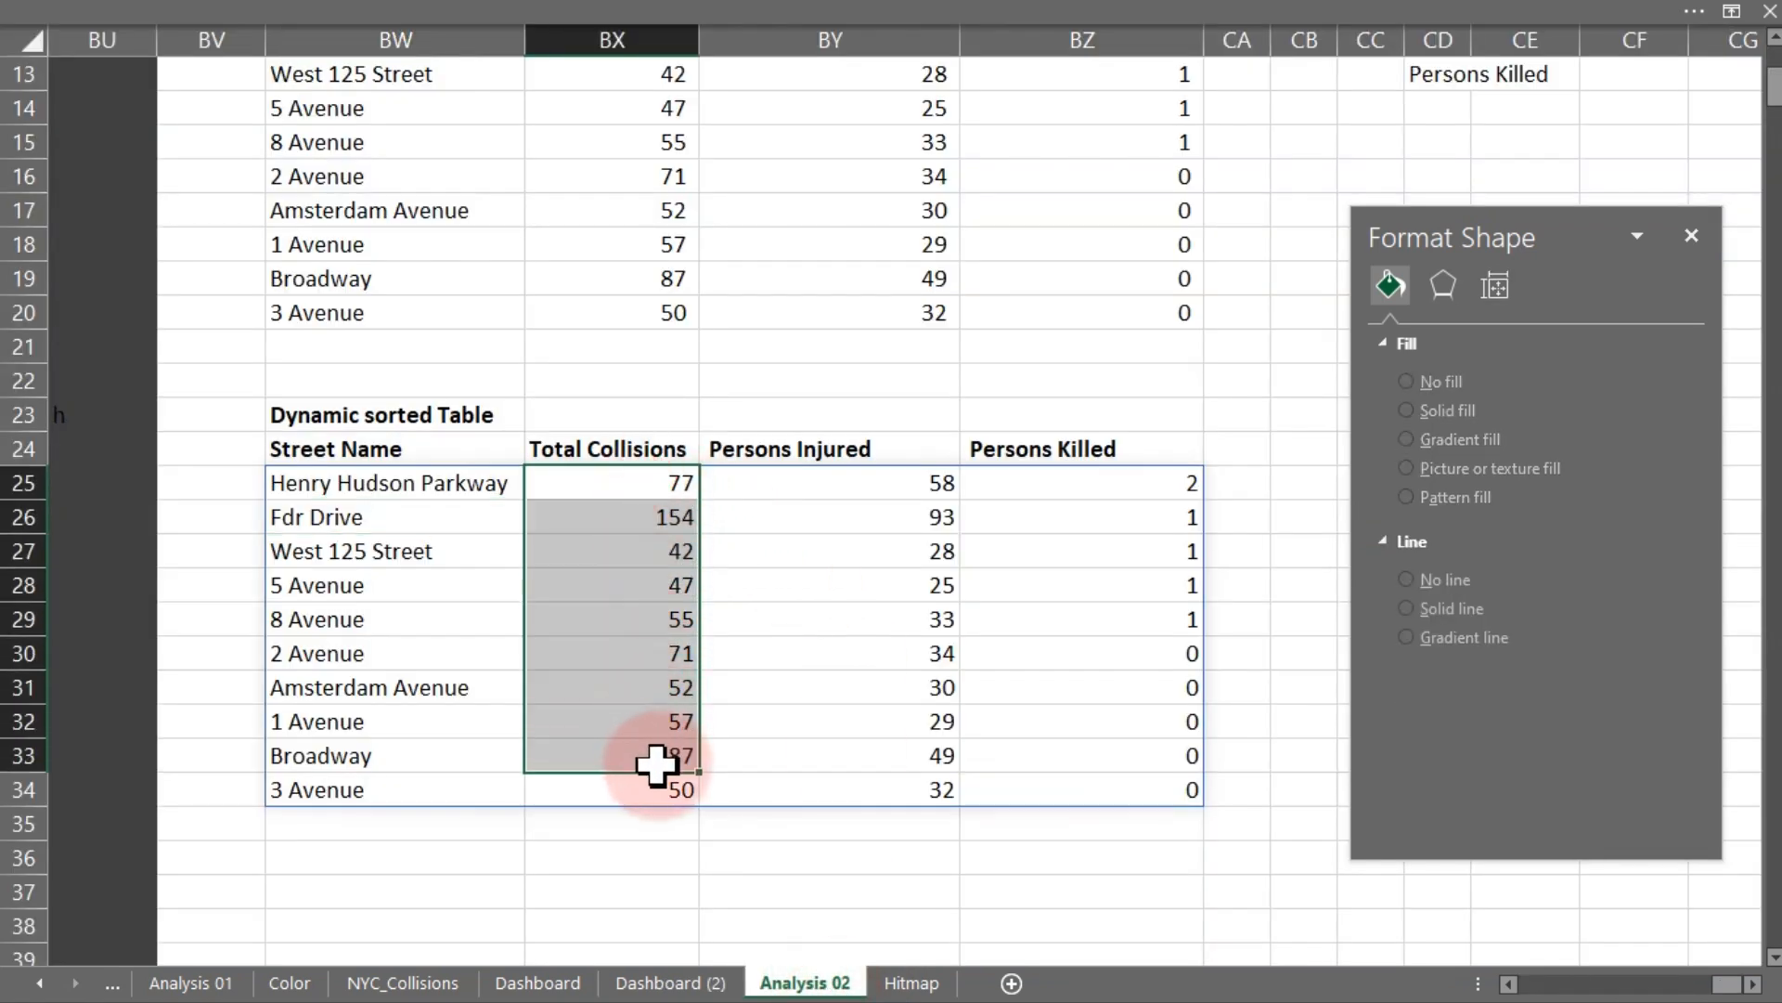
left_click_drag(624, 482, 659, 791)
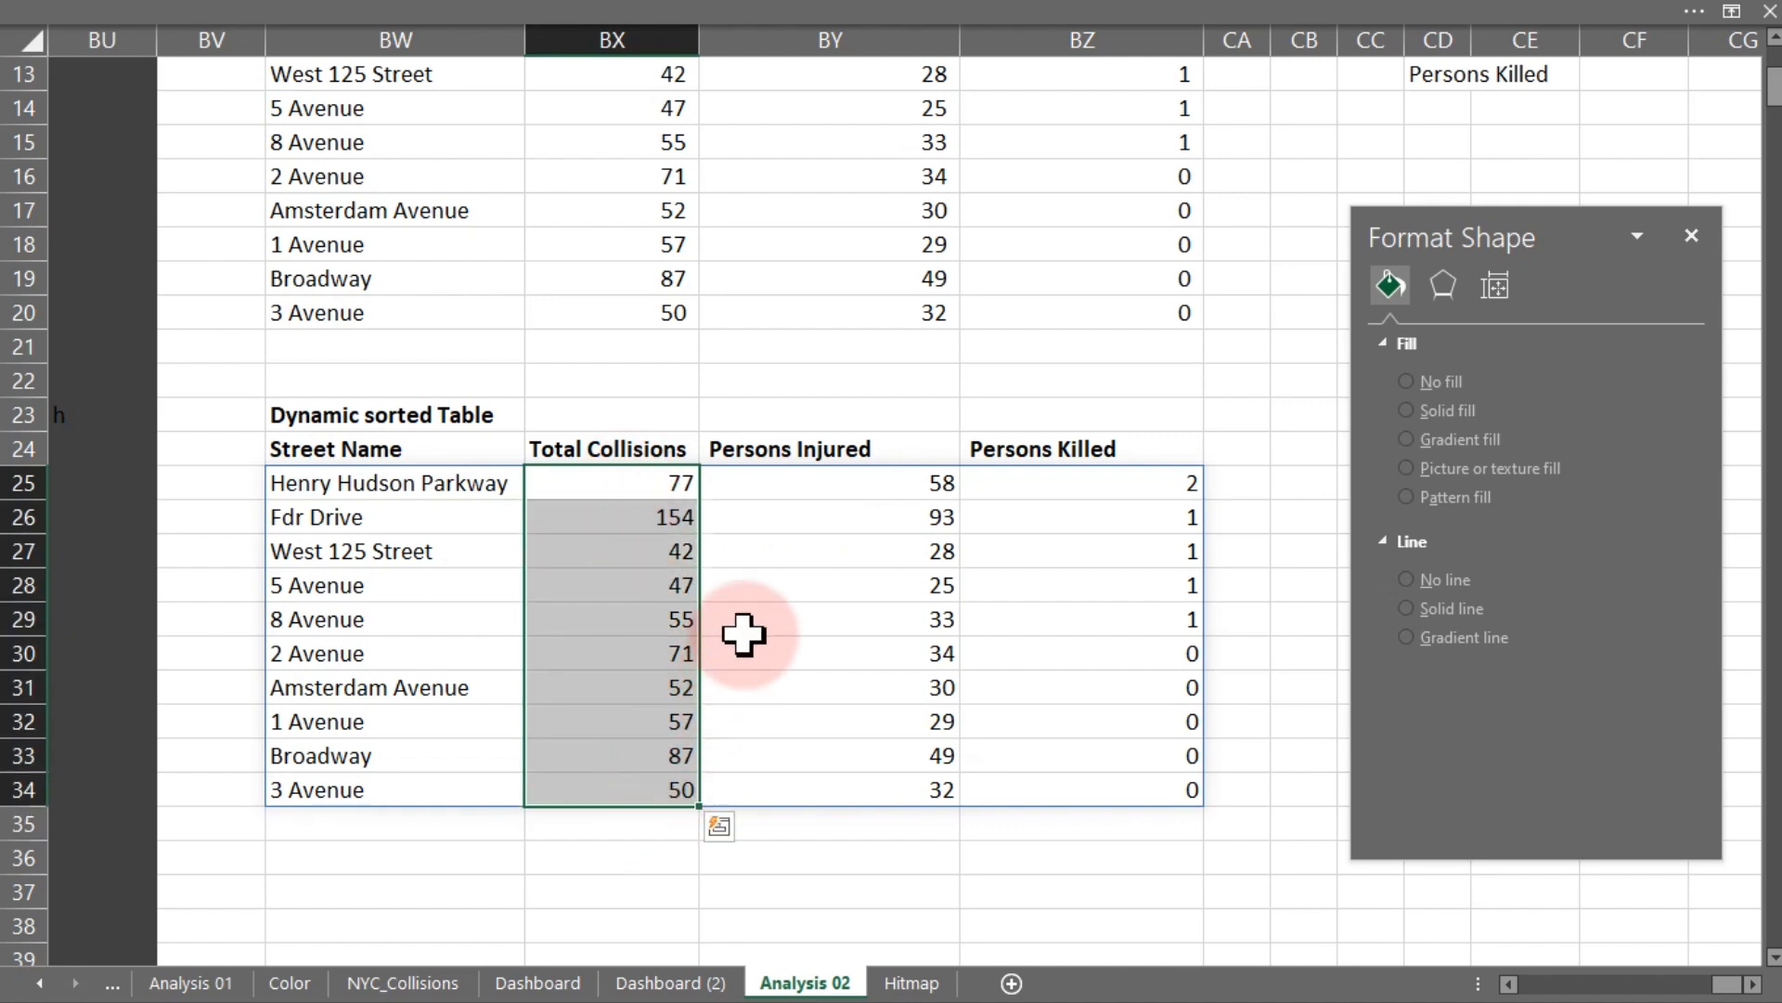
left_click(975, 23)
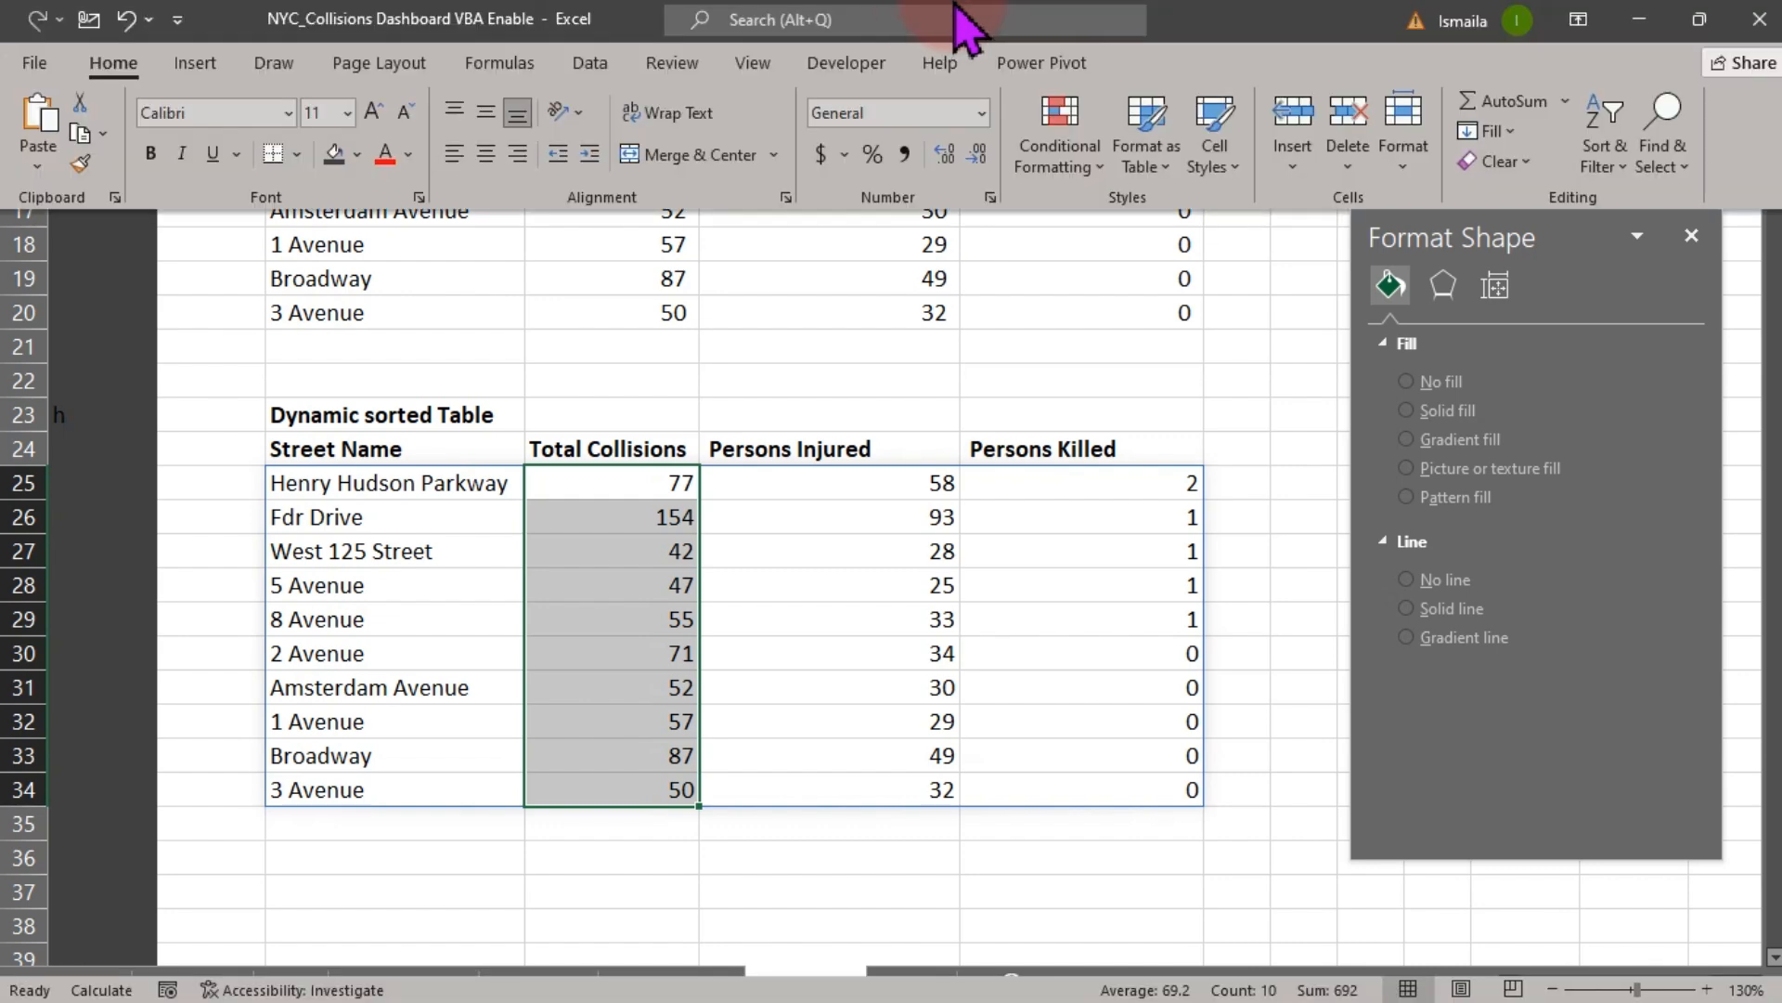
left_click(1083, 151)
mouse_move(1151, 351)
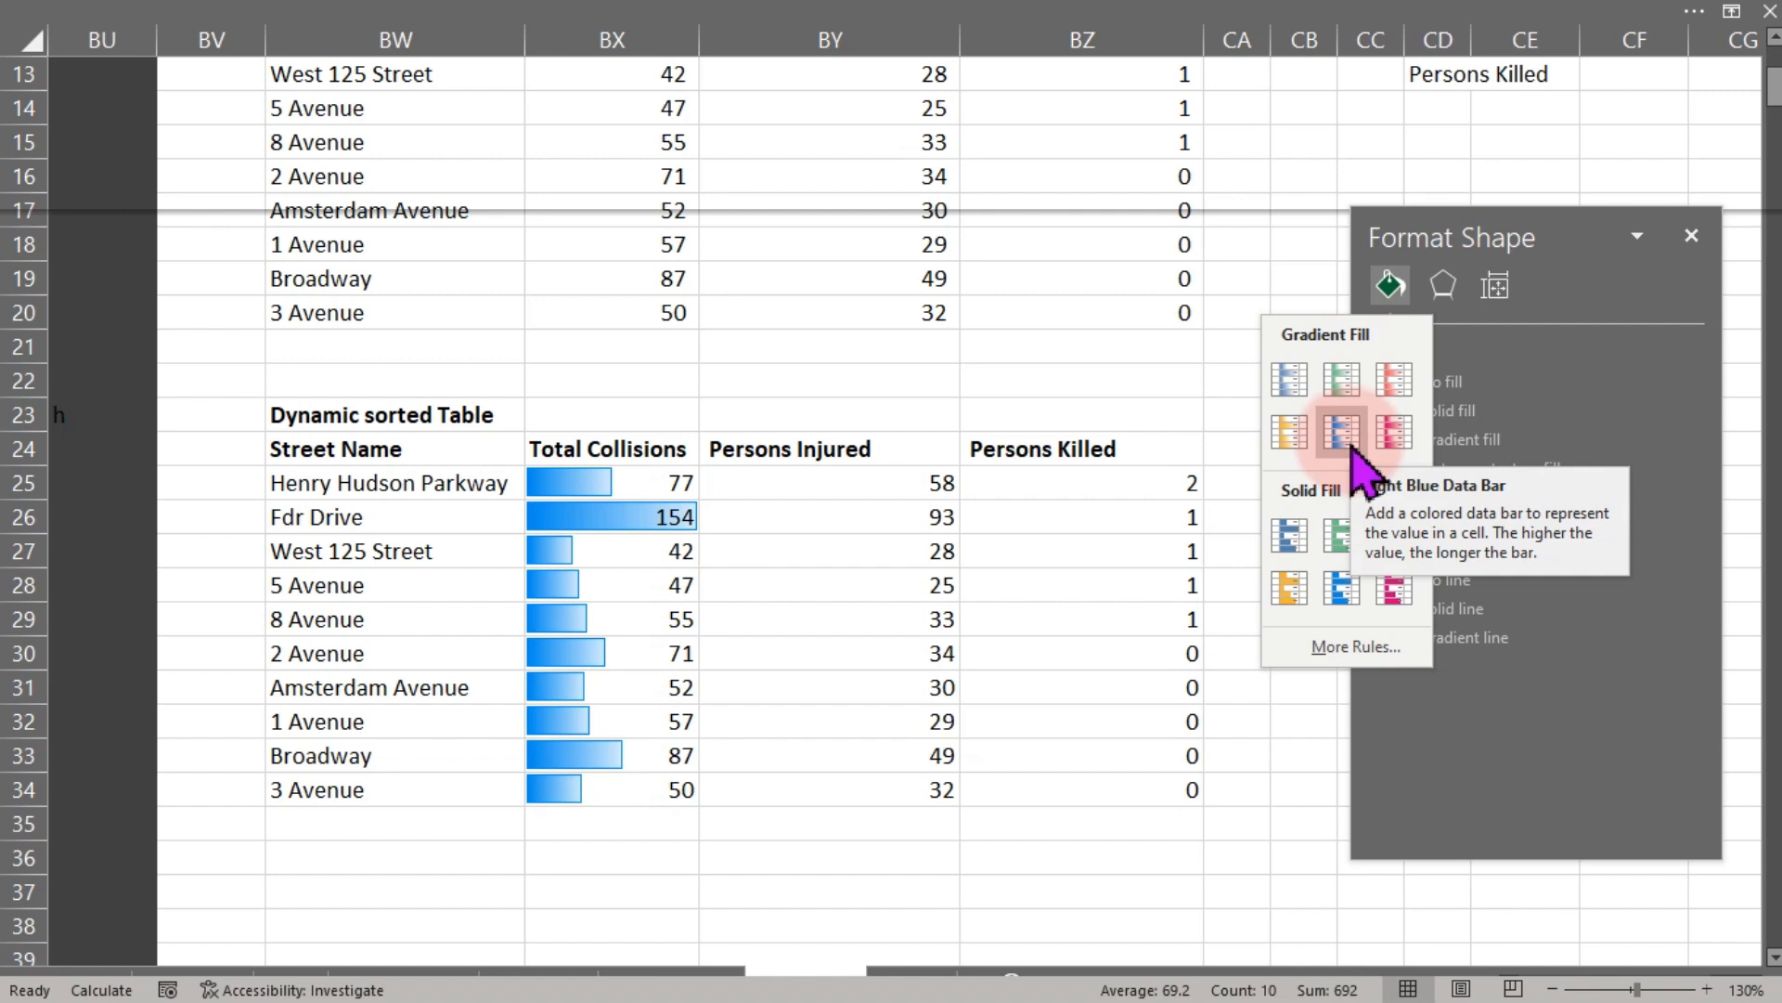
left_click(1356, 647)
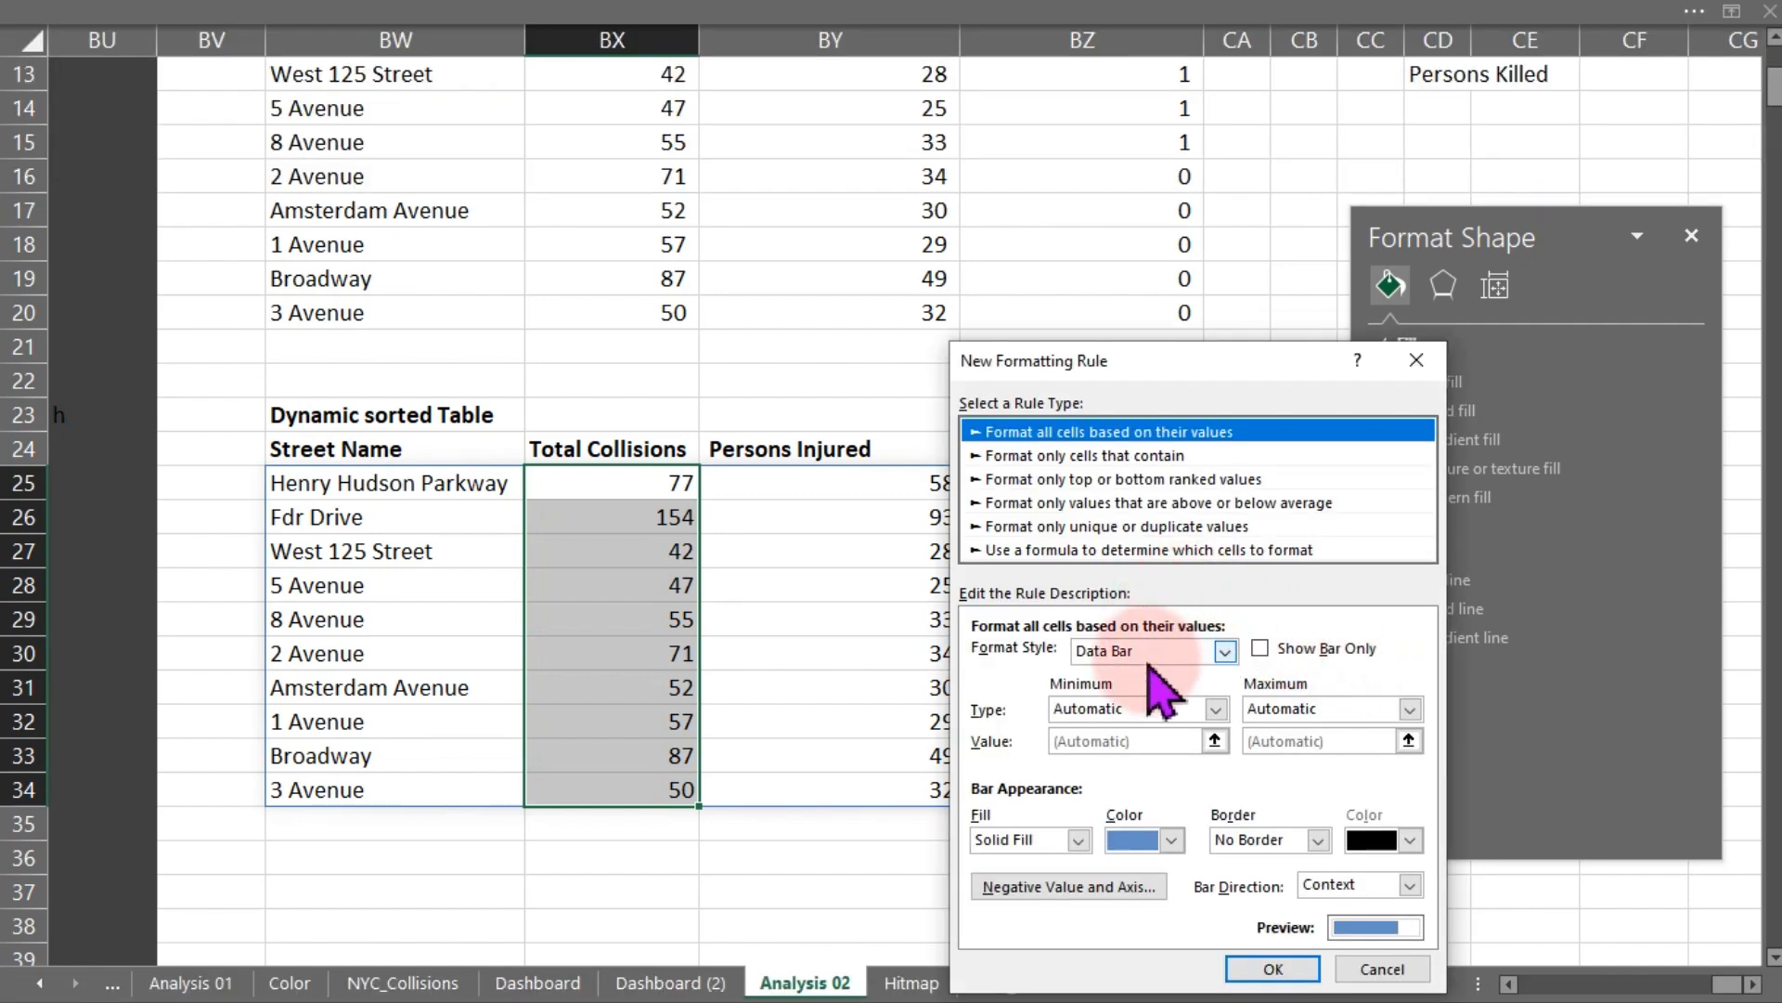
left_click(1171, 840)
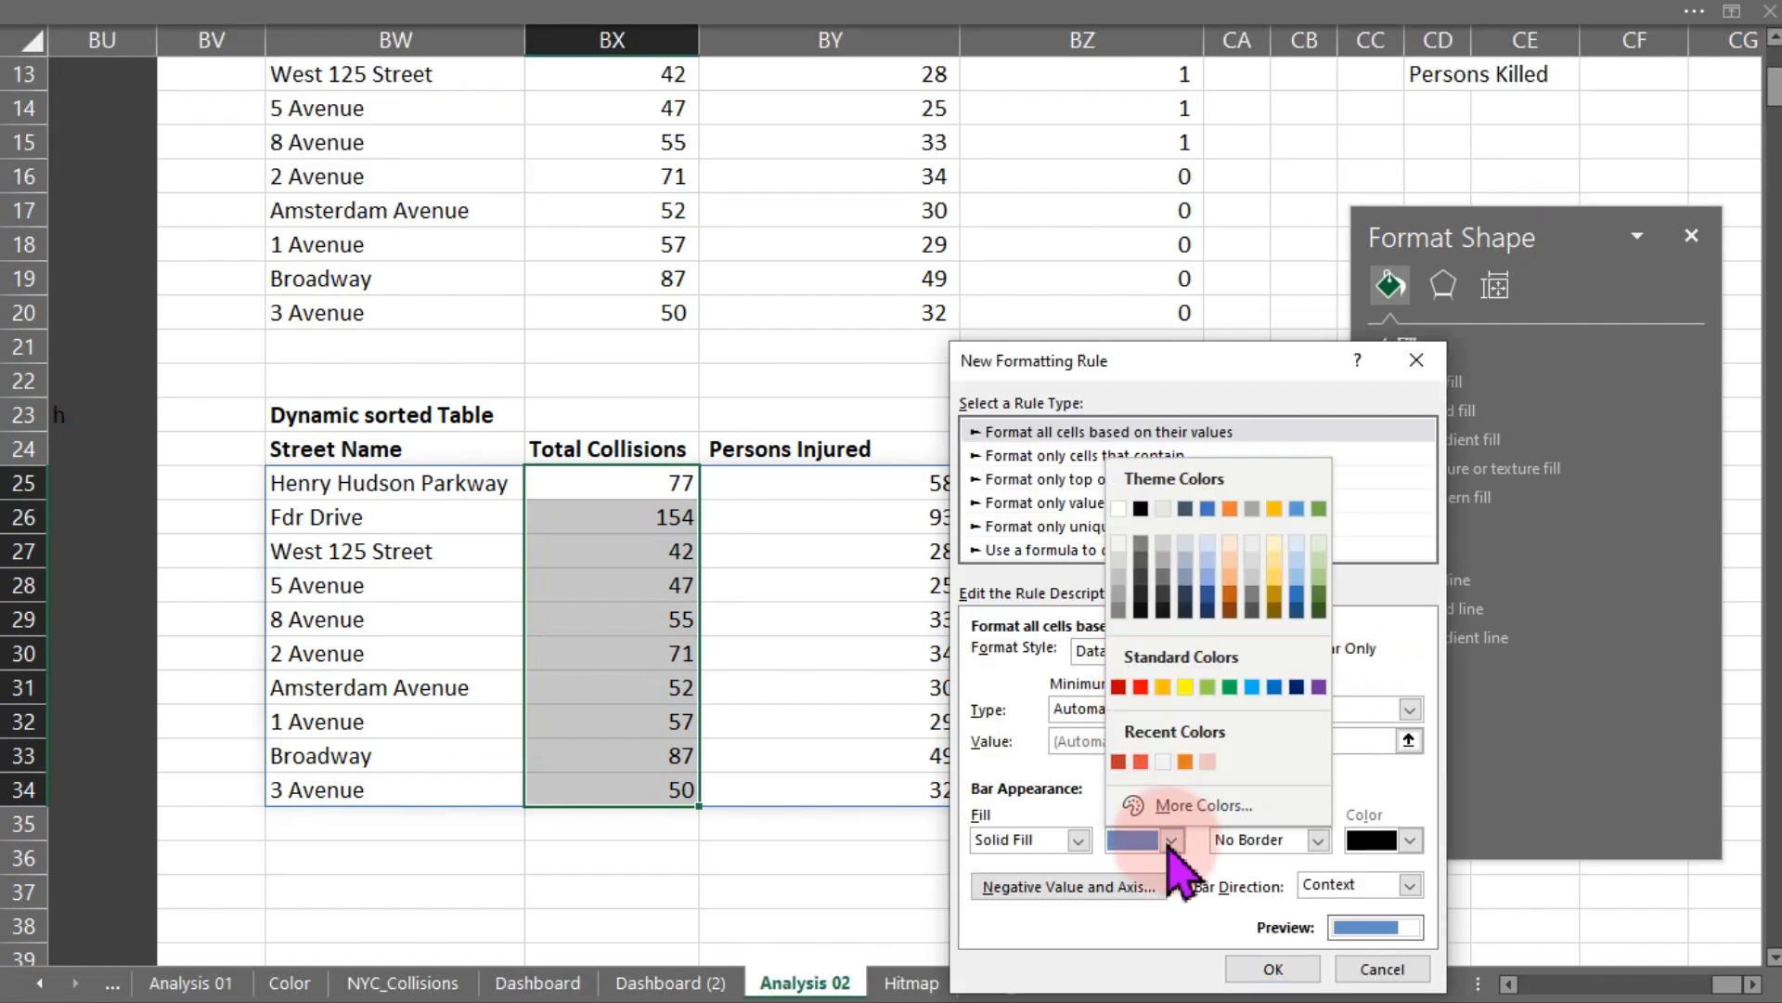
left_click(1119, 761)
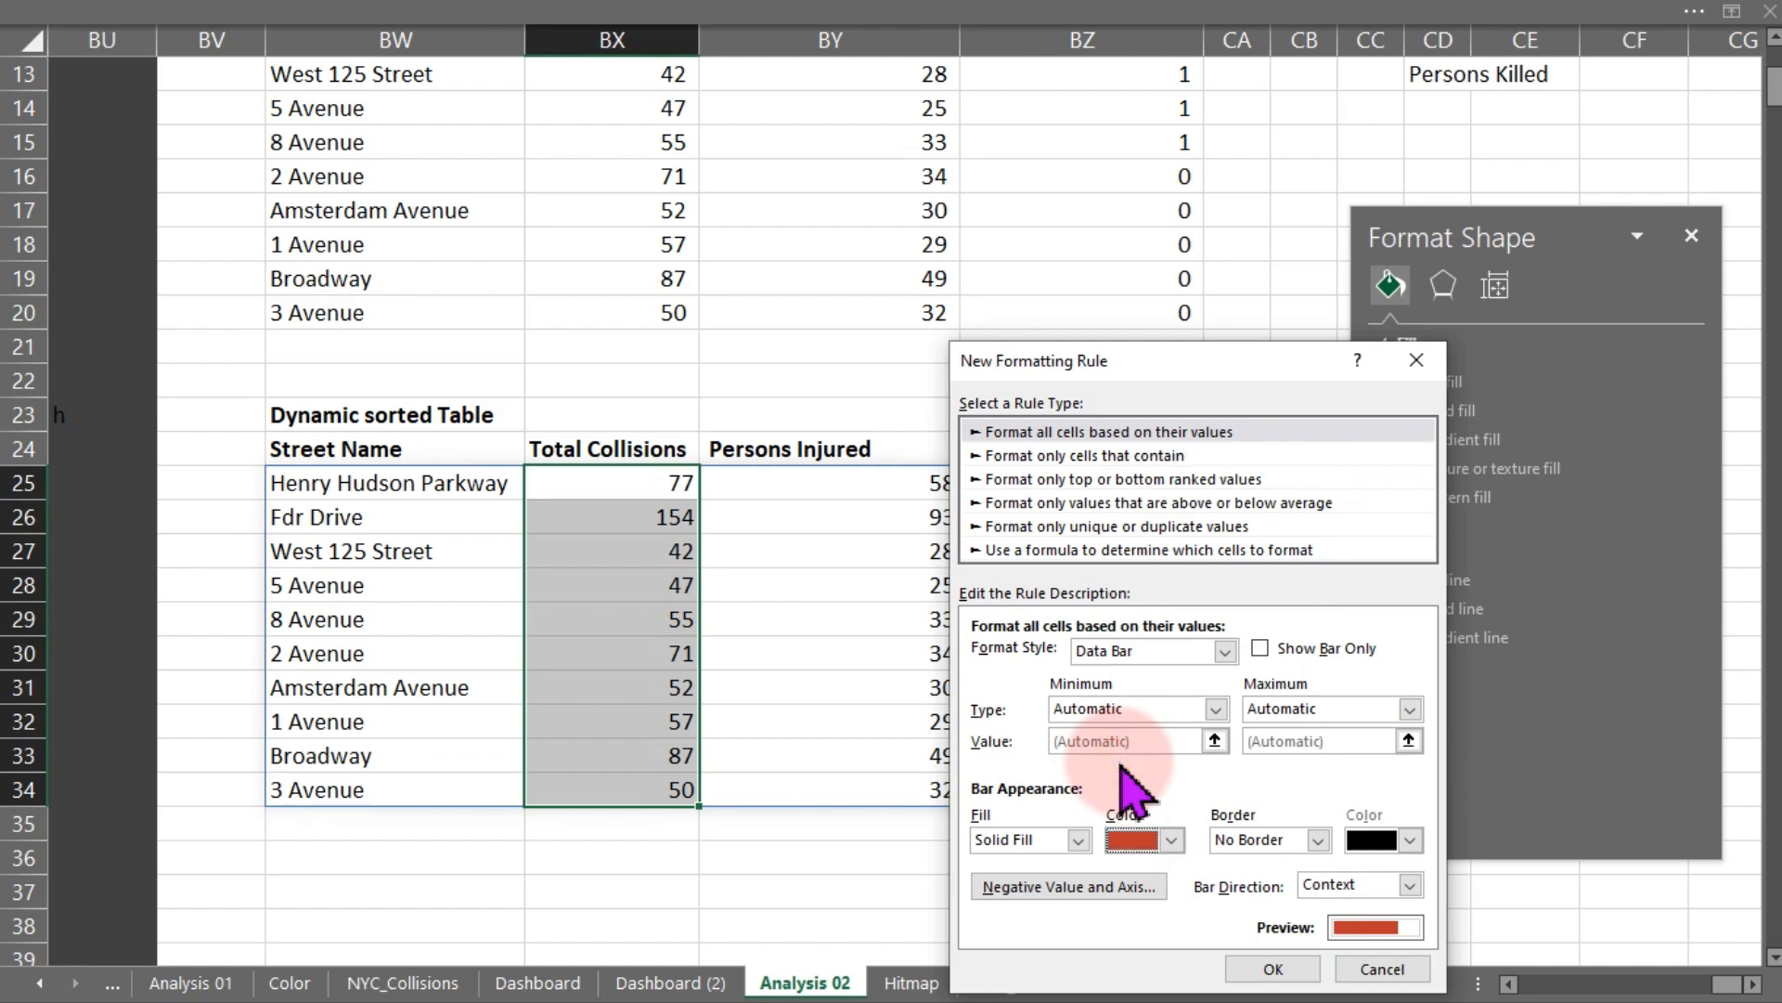
left_click(1273, 968)
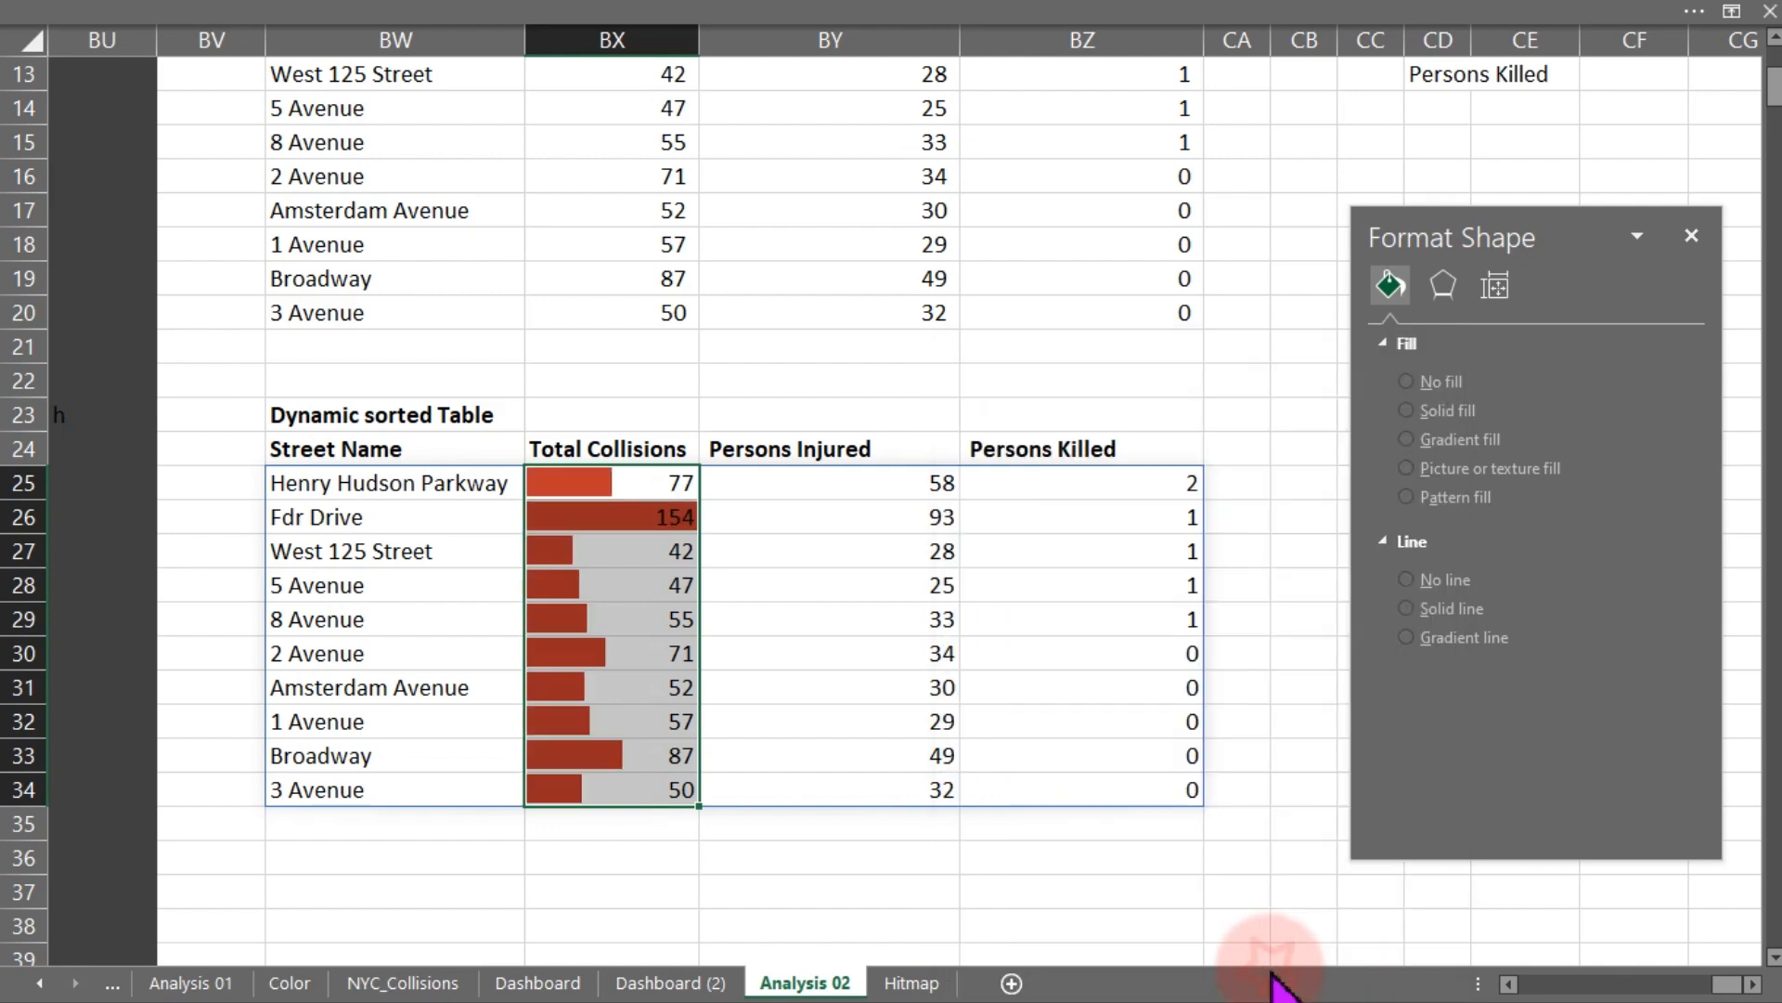
left_click(748, 483)
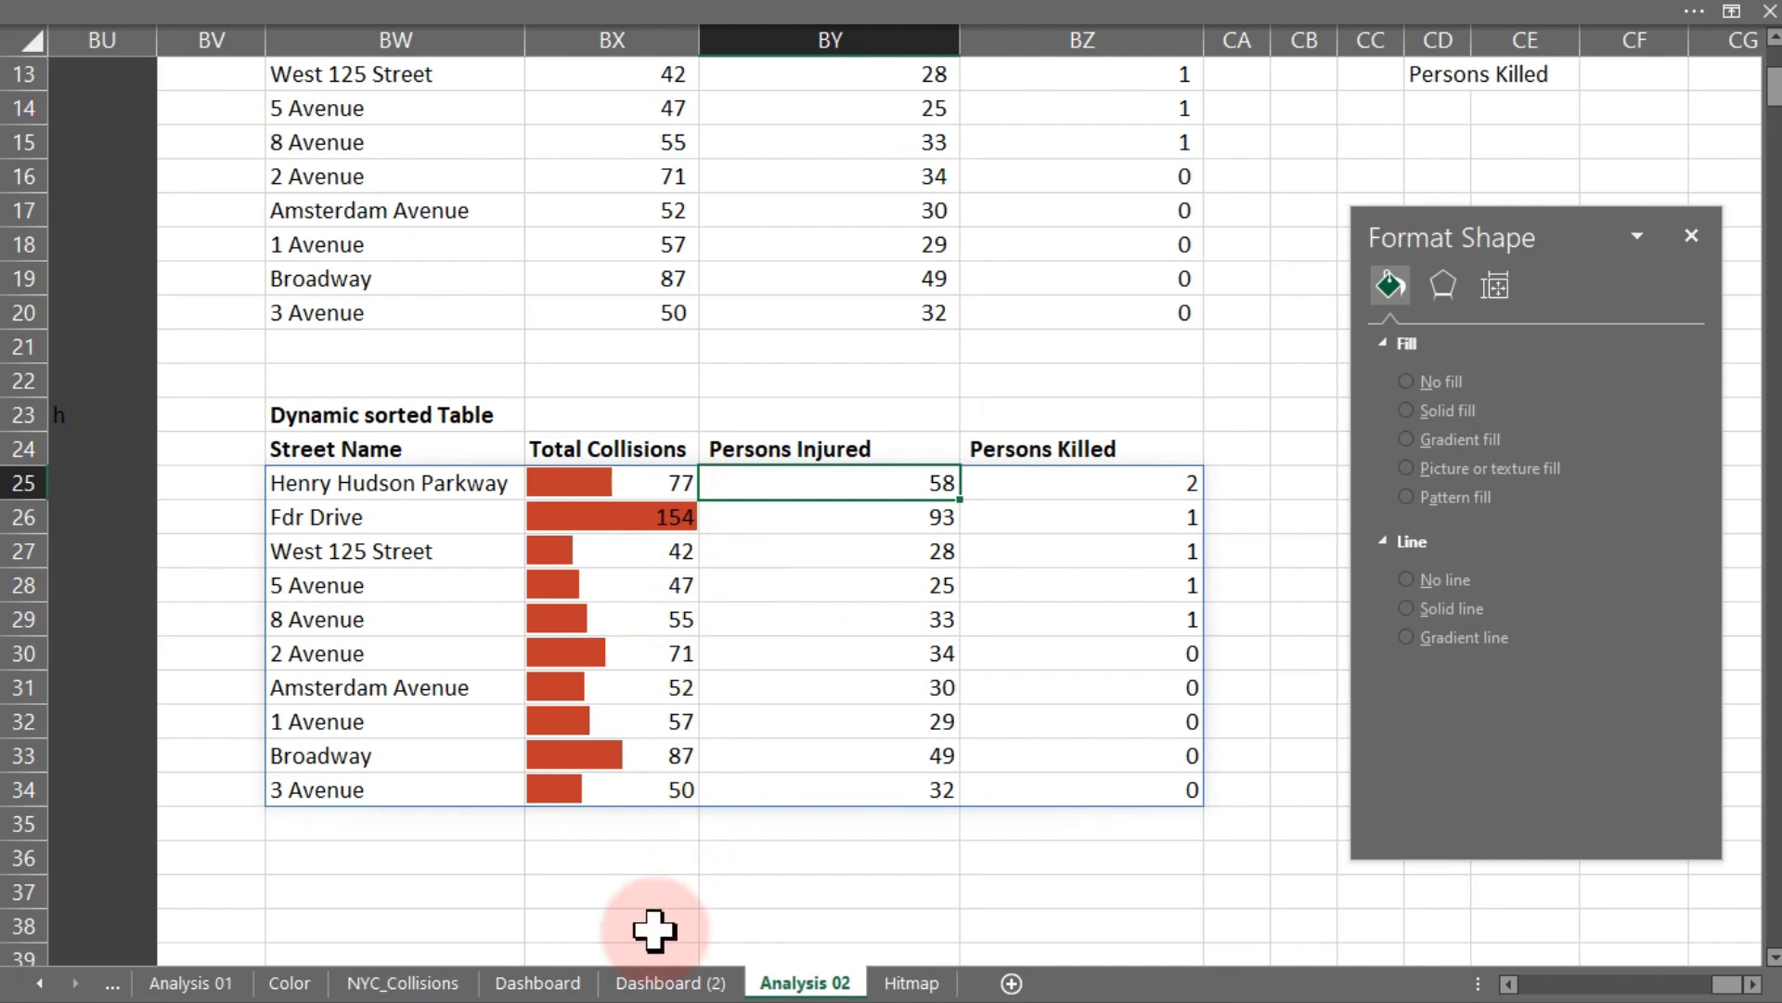
left_click(655, 980)
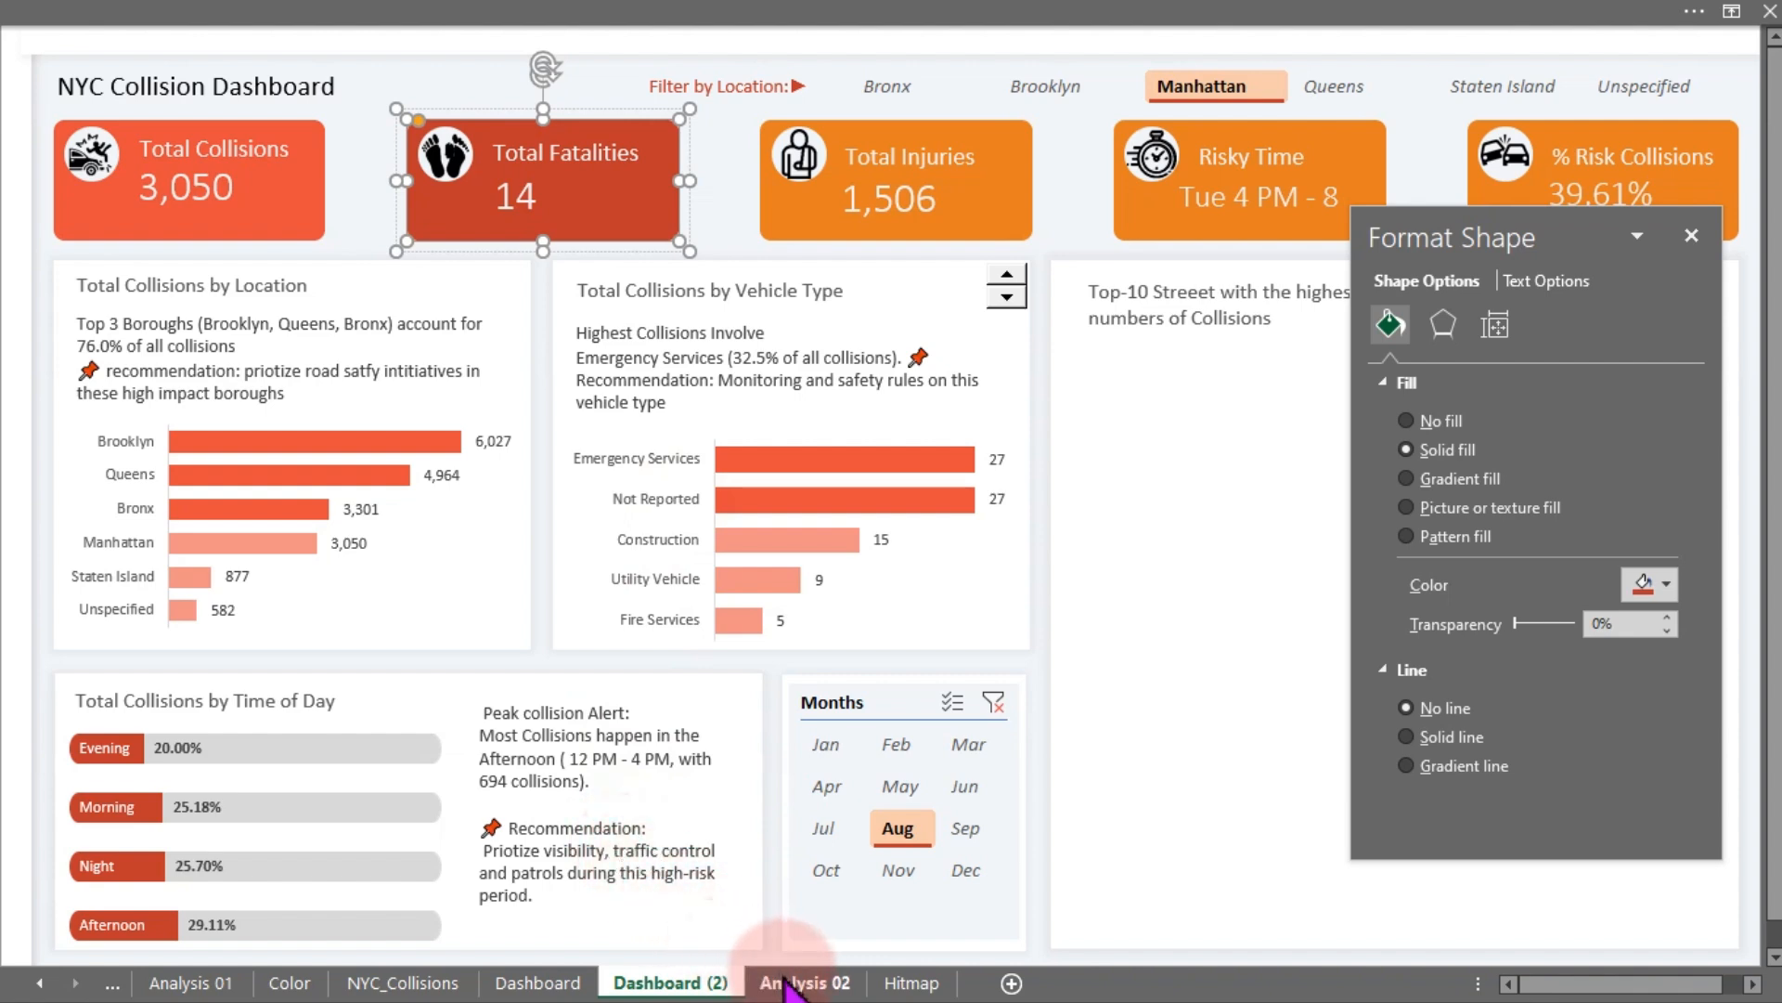
left_click(829, 986)
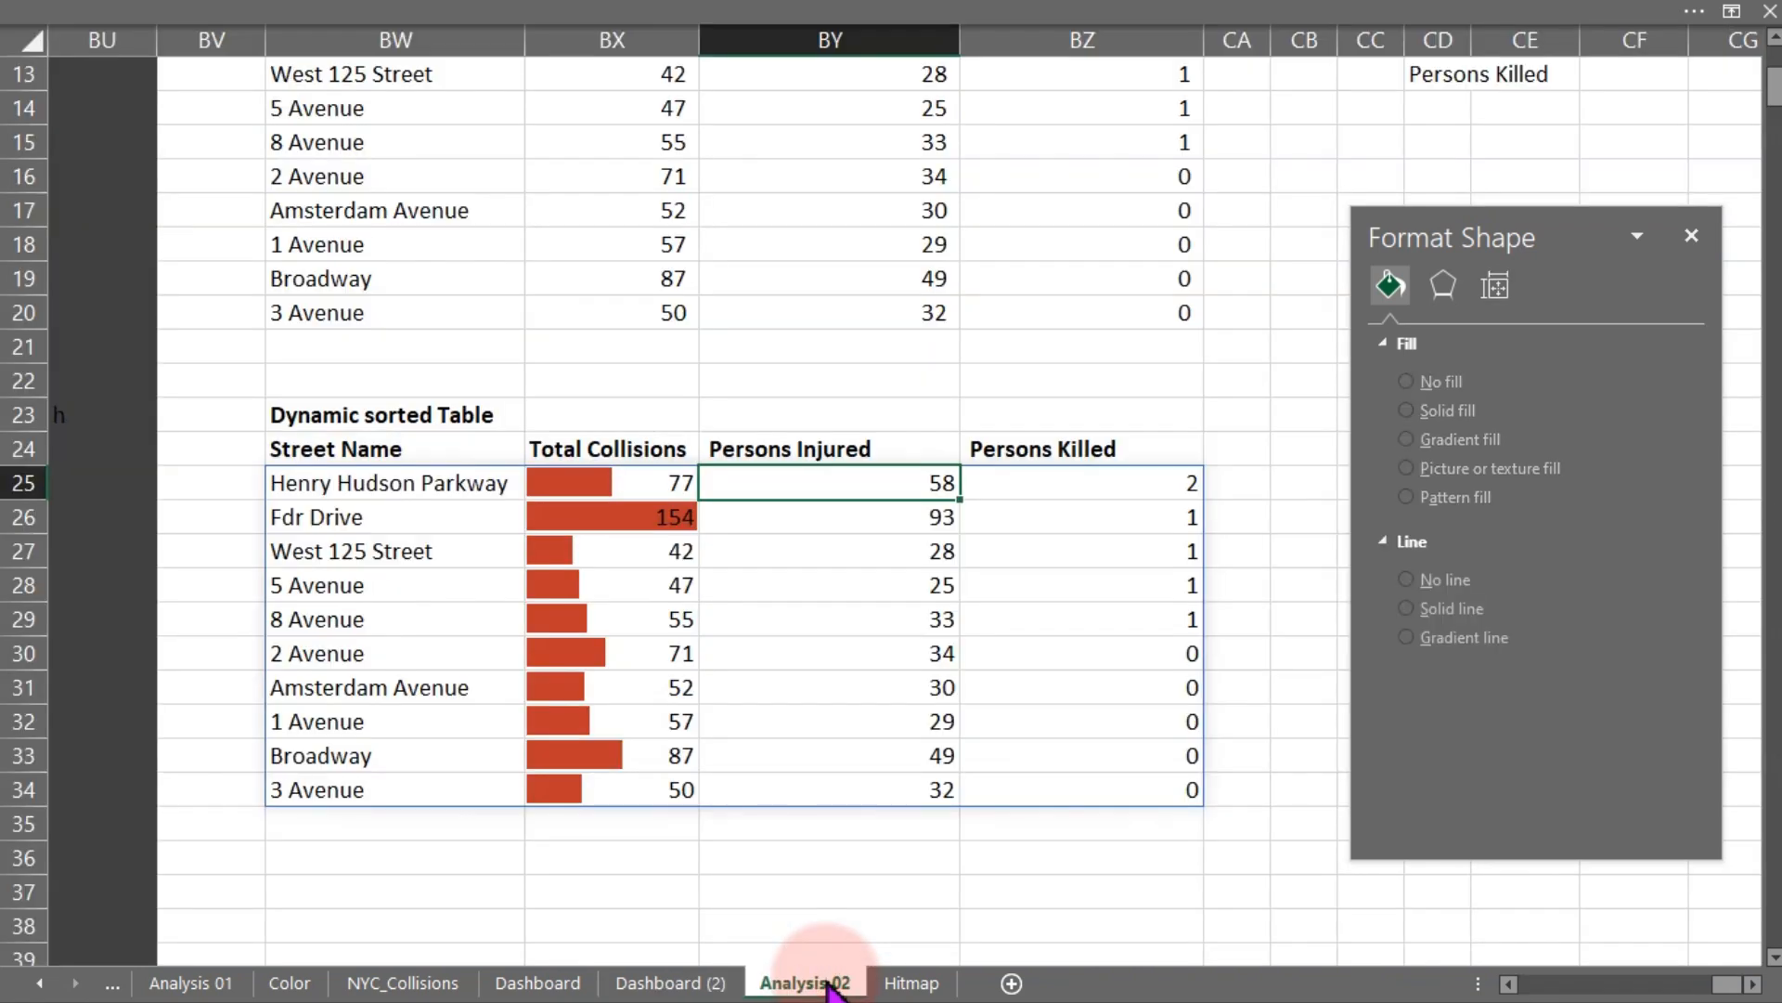
- Add solid-fill data bars in the recent orange colour to the Persons Injured cells BY25:BY34
left_click_drag(845, 487, 832, 780)
left_click(795, 19)
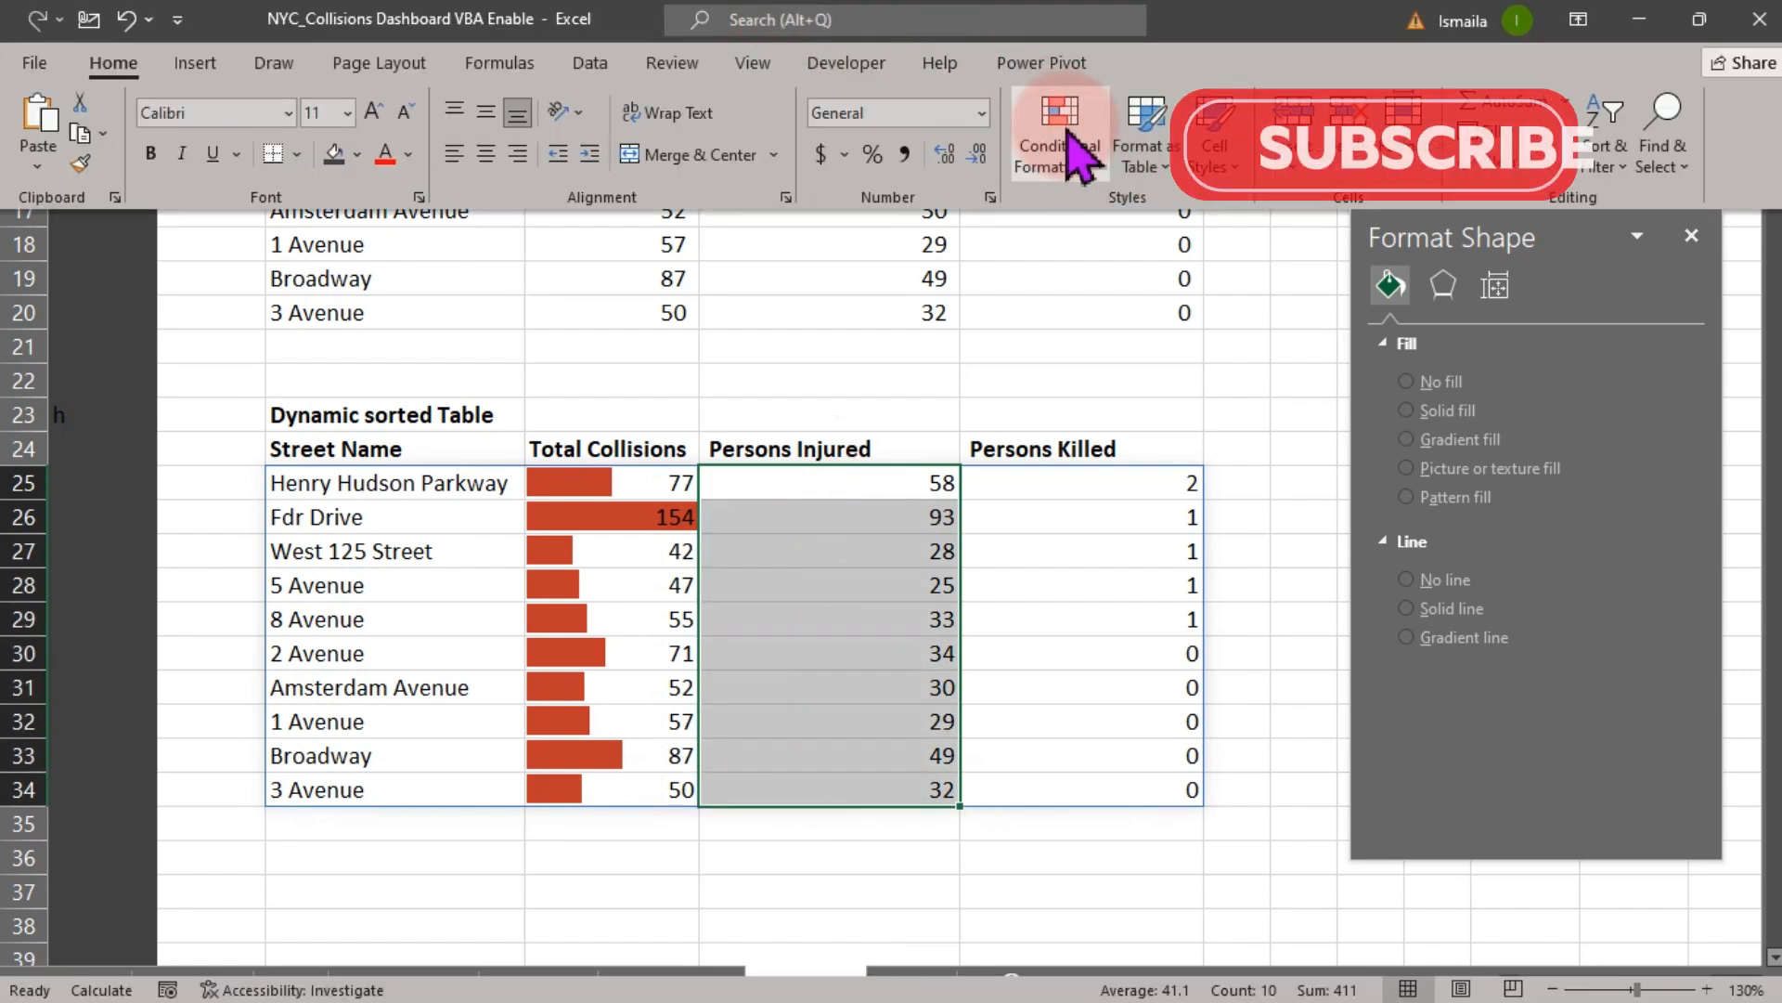
left_click(1077, 153)
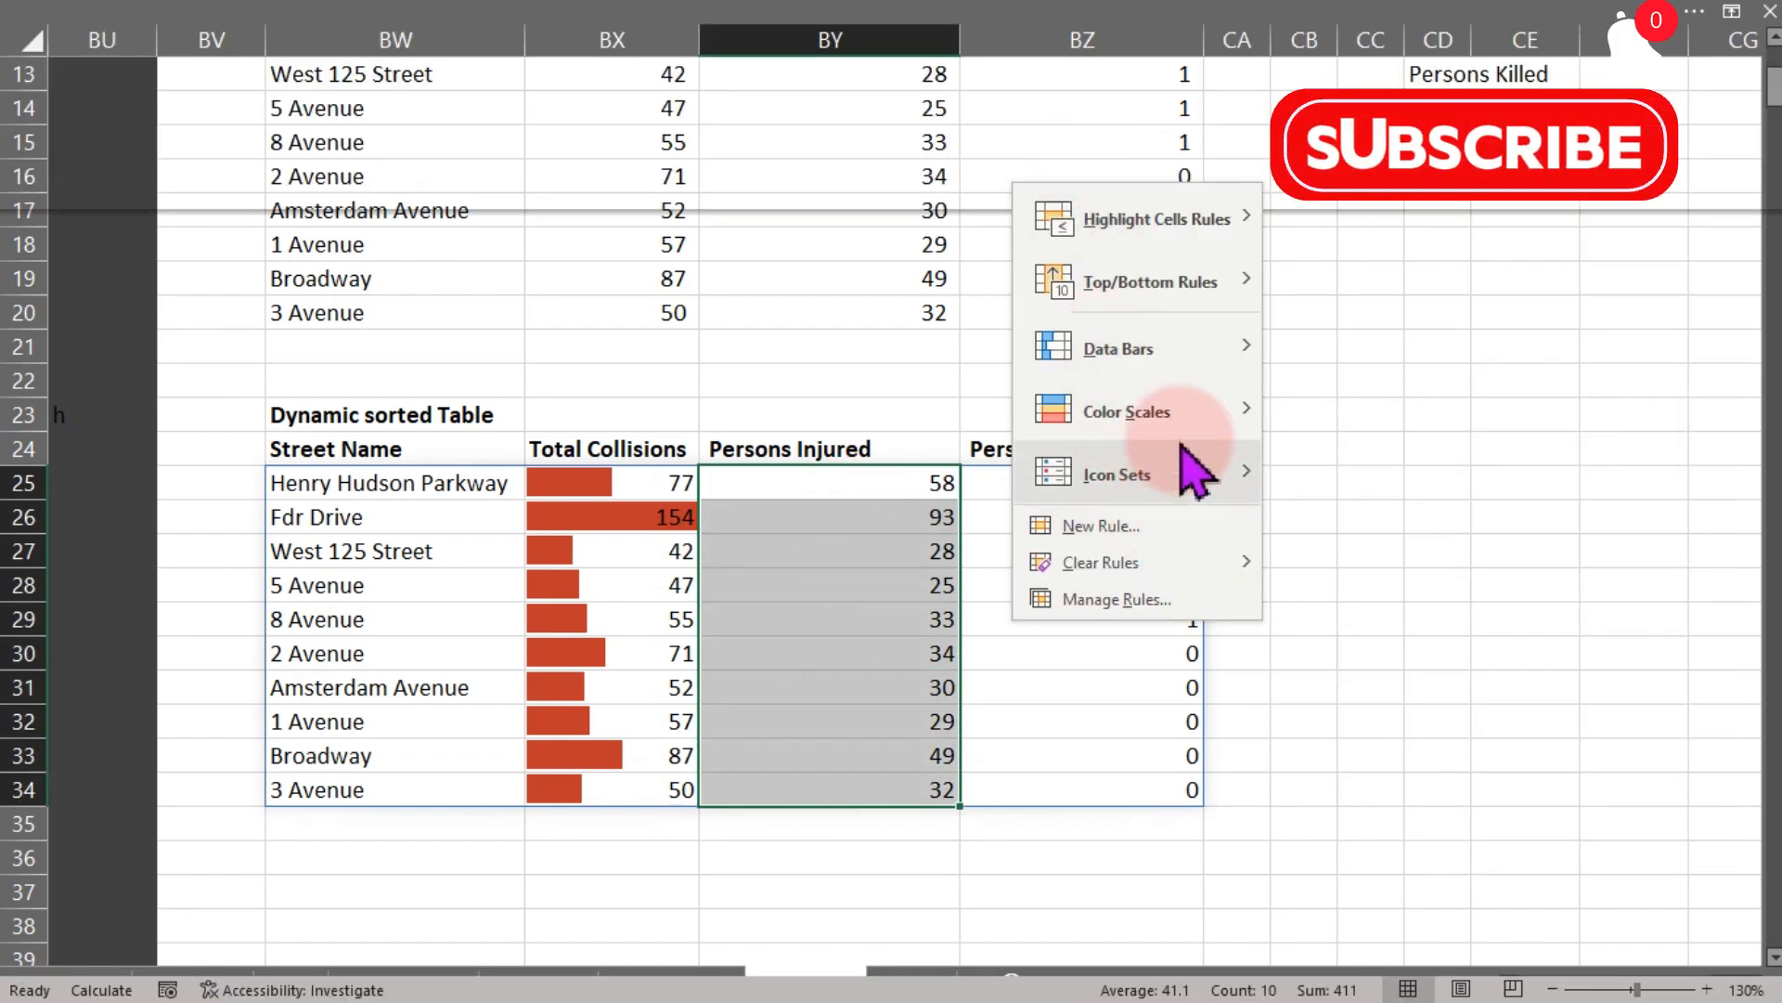
mouse_move(1197, 351)
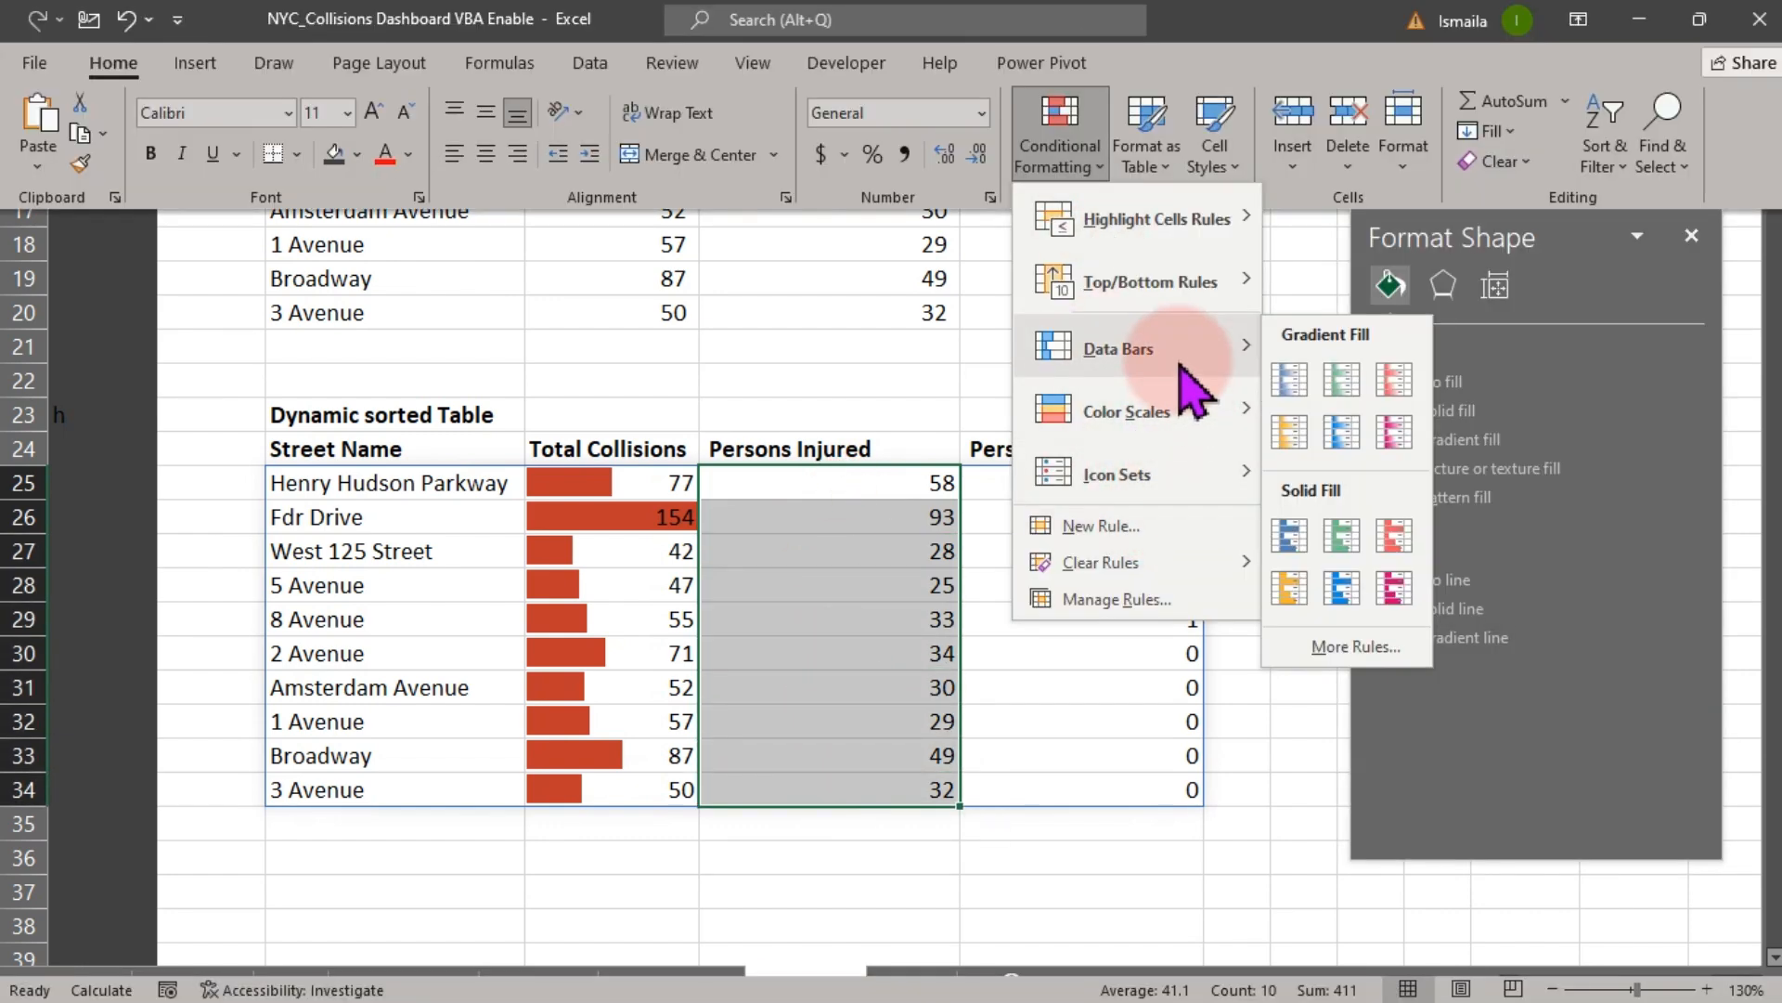
left_click(1355, 647)
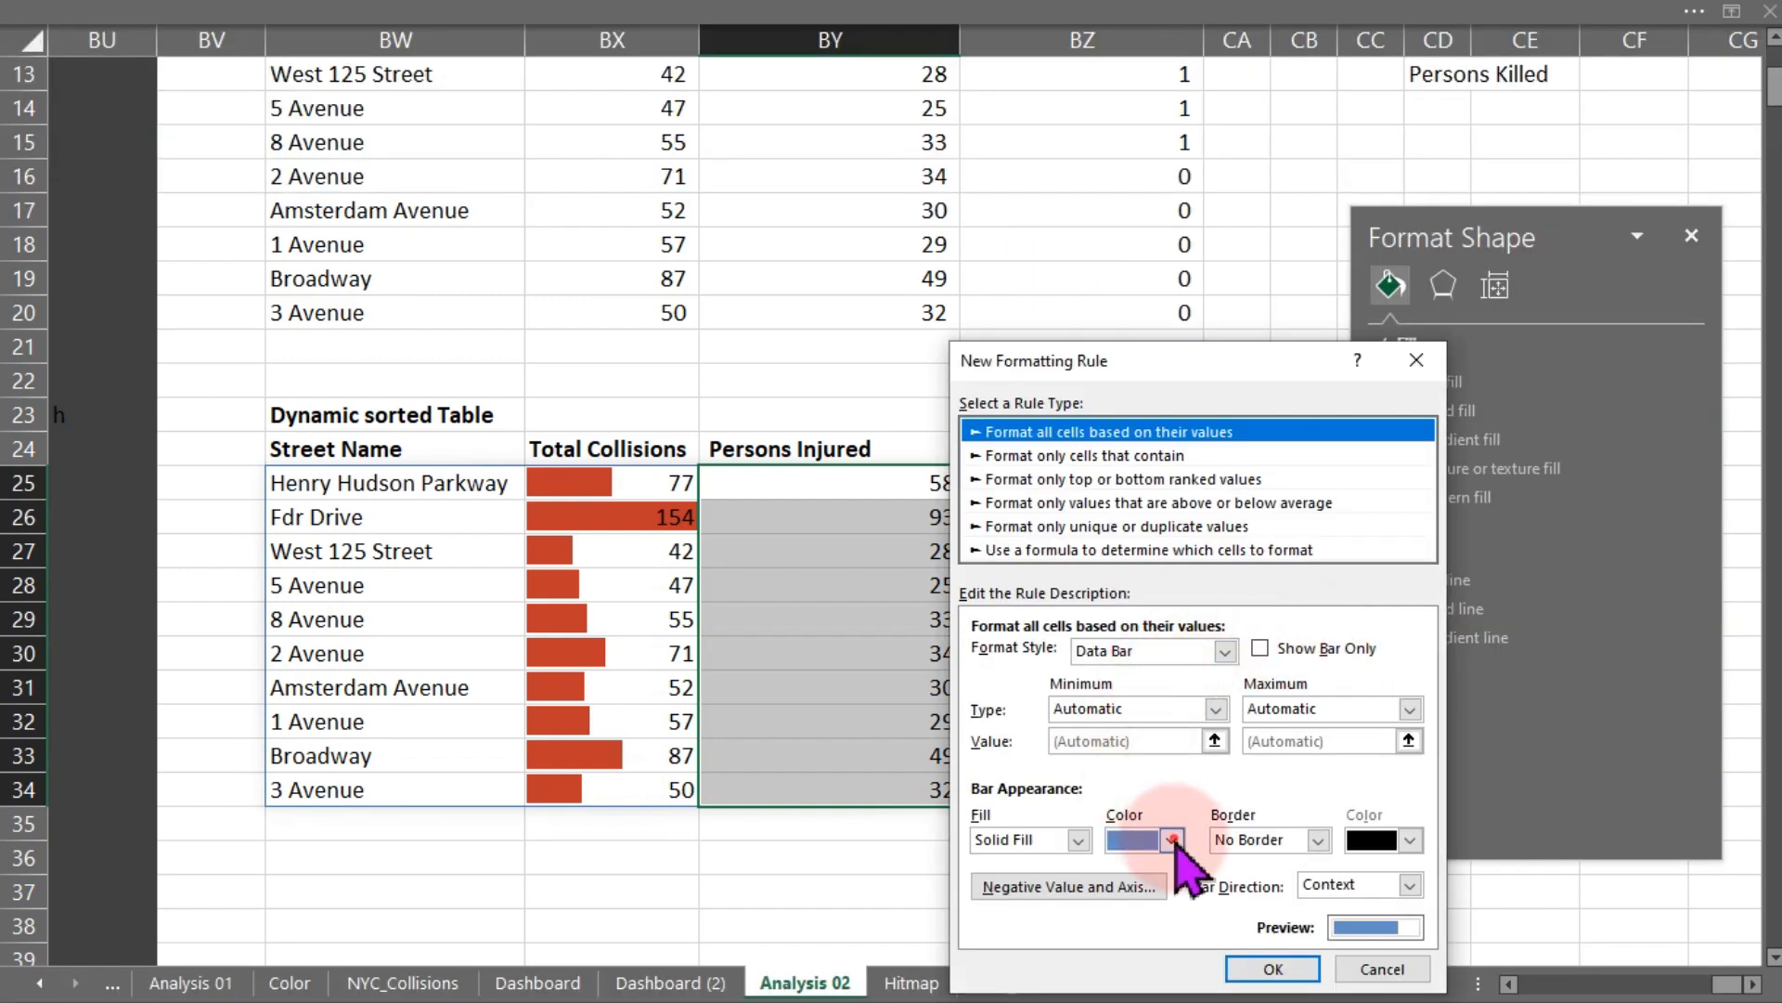
left_click(1173, 839)
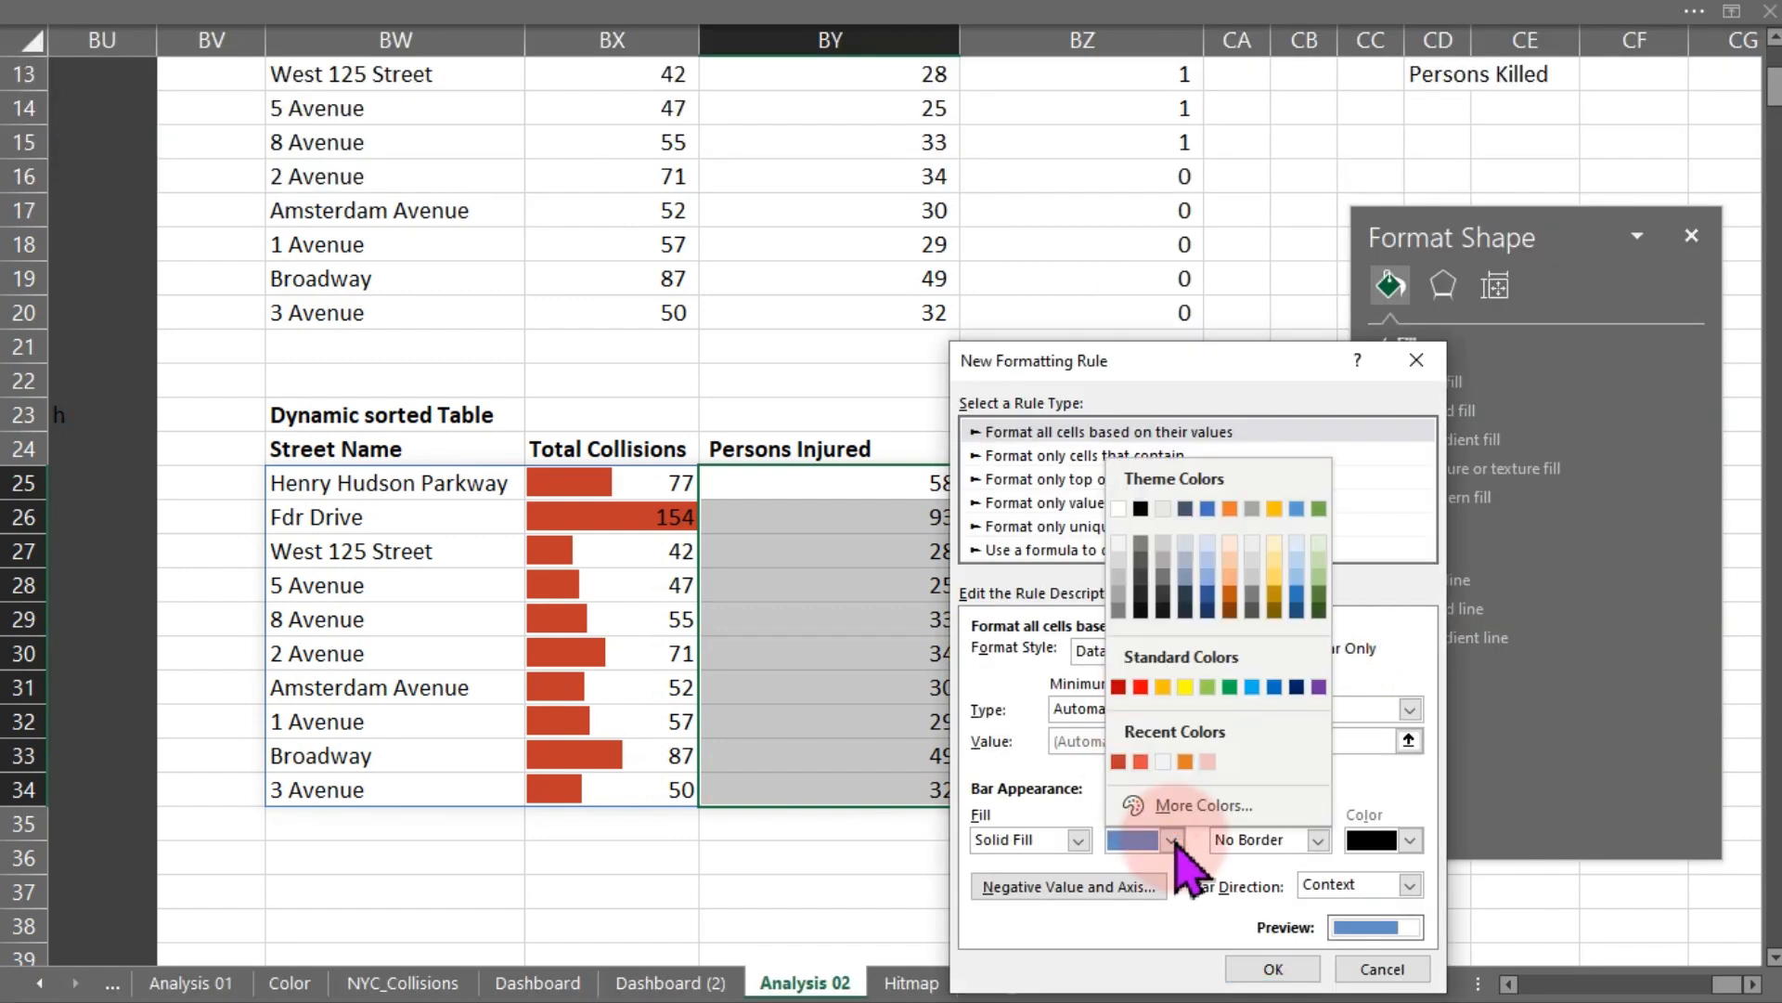
left_click(1185, 762)
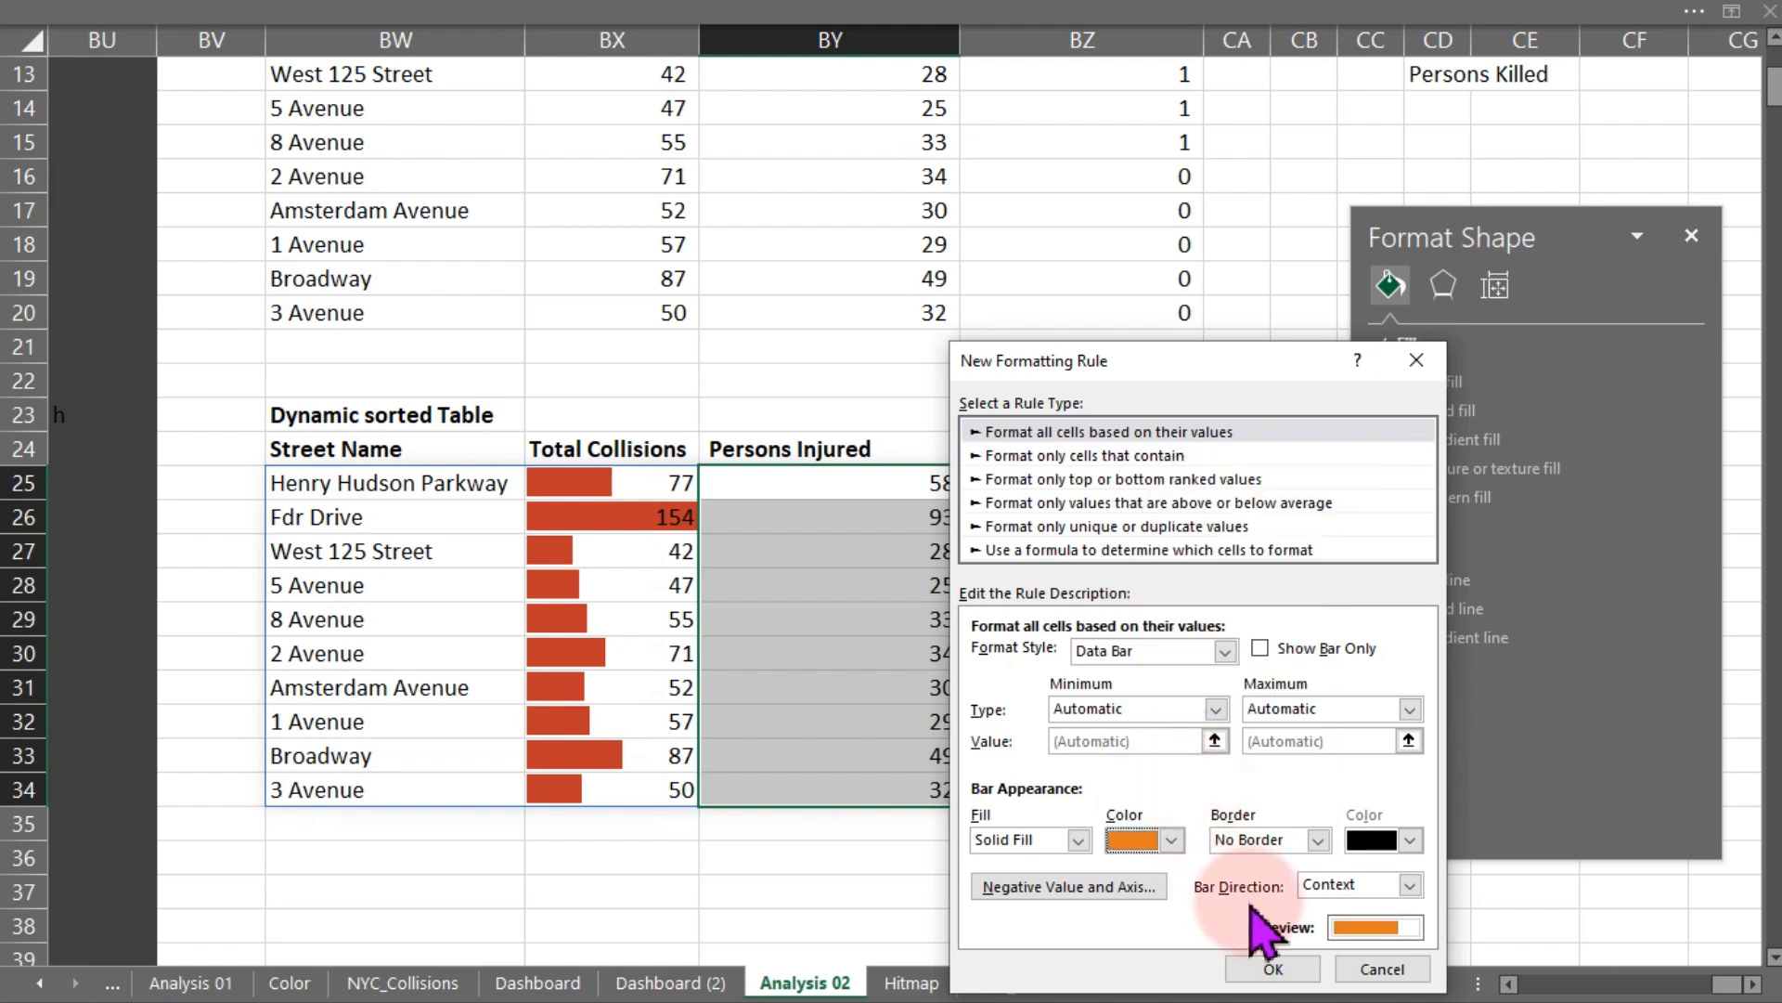
left_click(1262, 969)
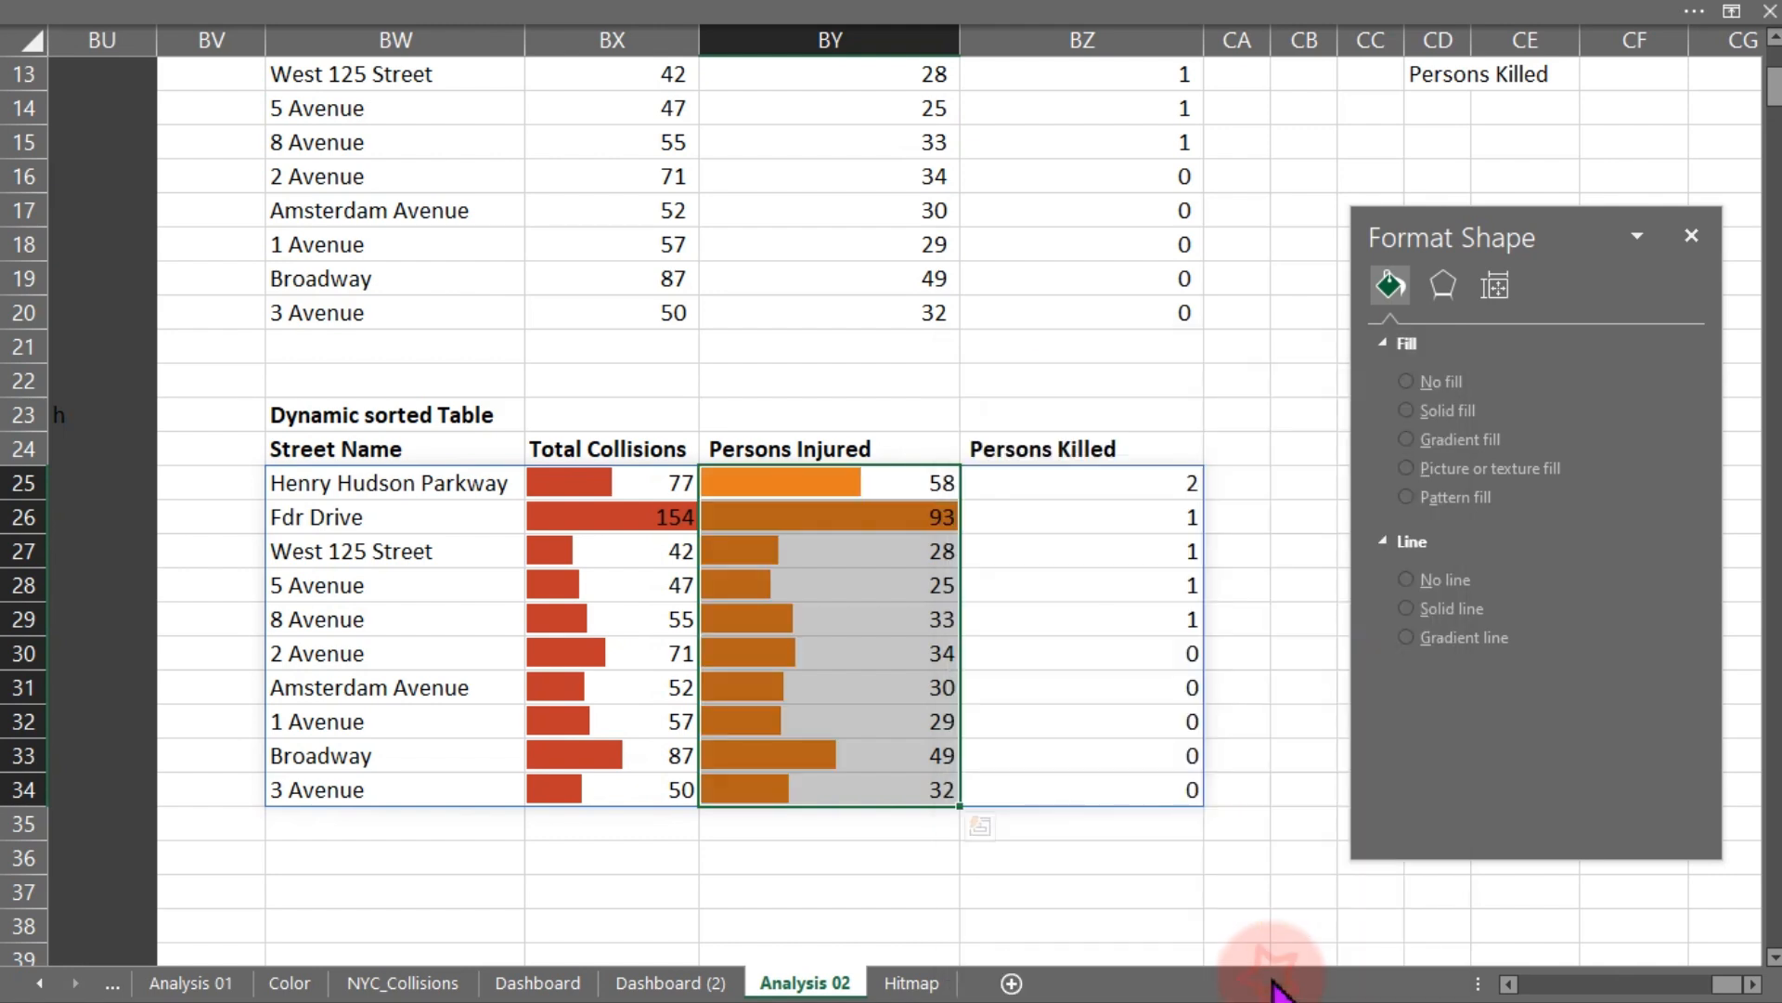
- Add solid-fill data bars in the recent red colour to the Persons Killed cells BZ25:BZ34
left_click(1024, 478)
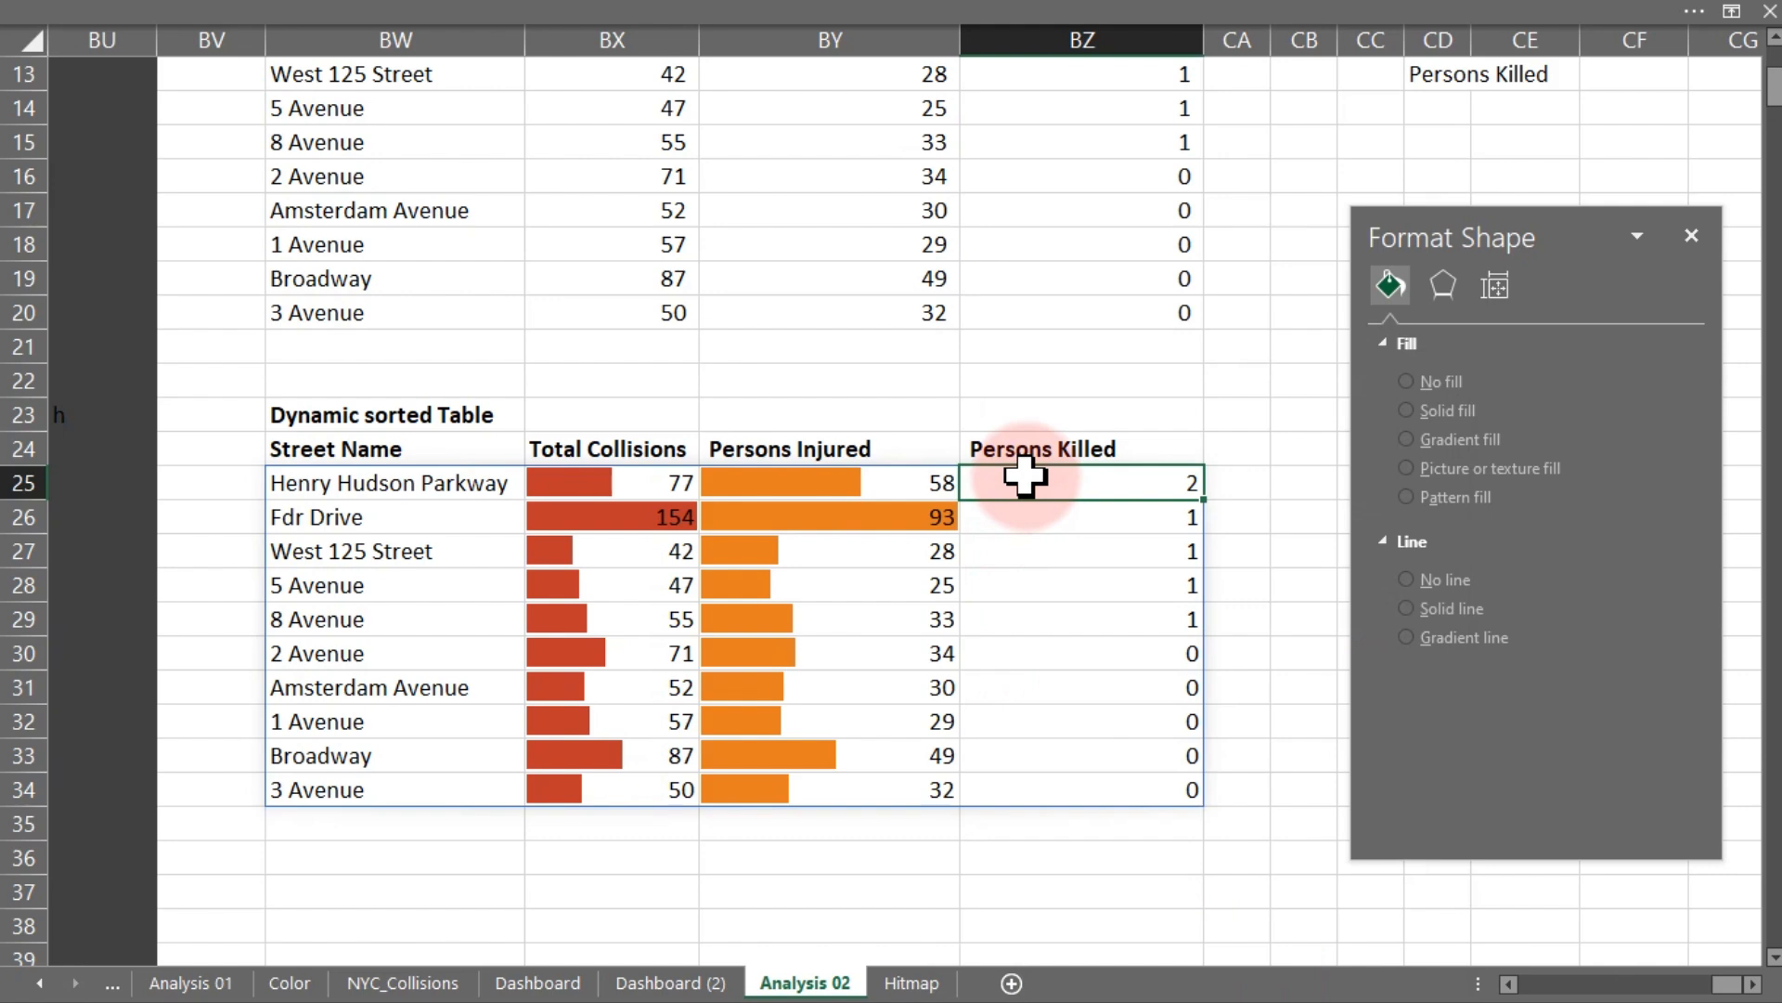
left_click_drag(1024, 478, 1075, 800)
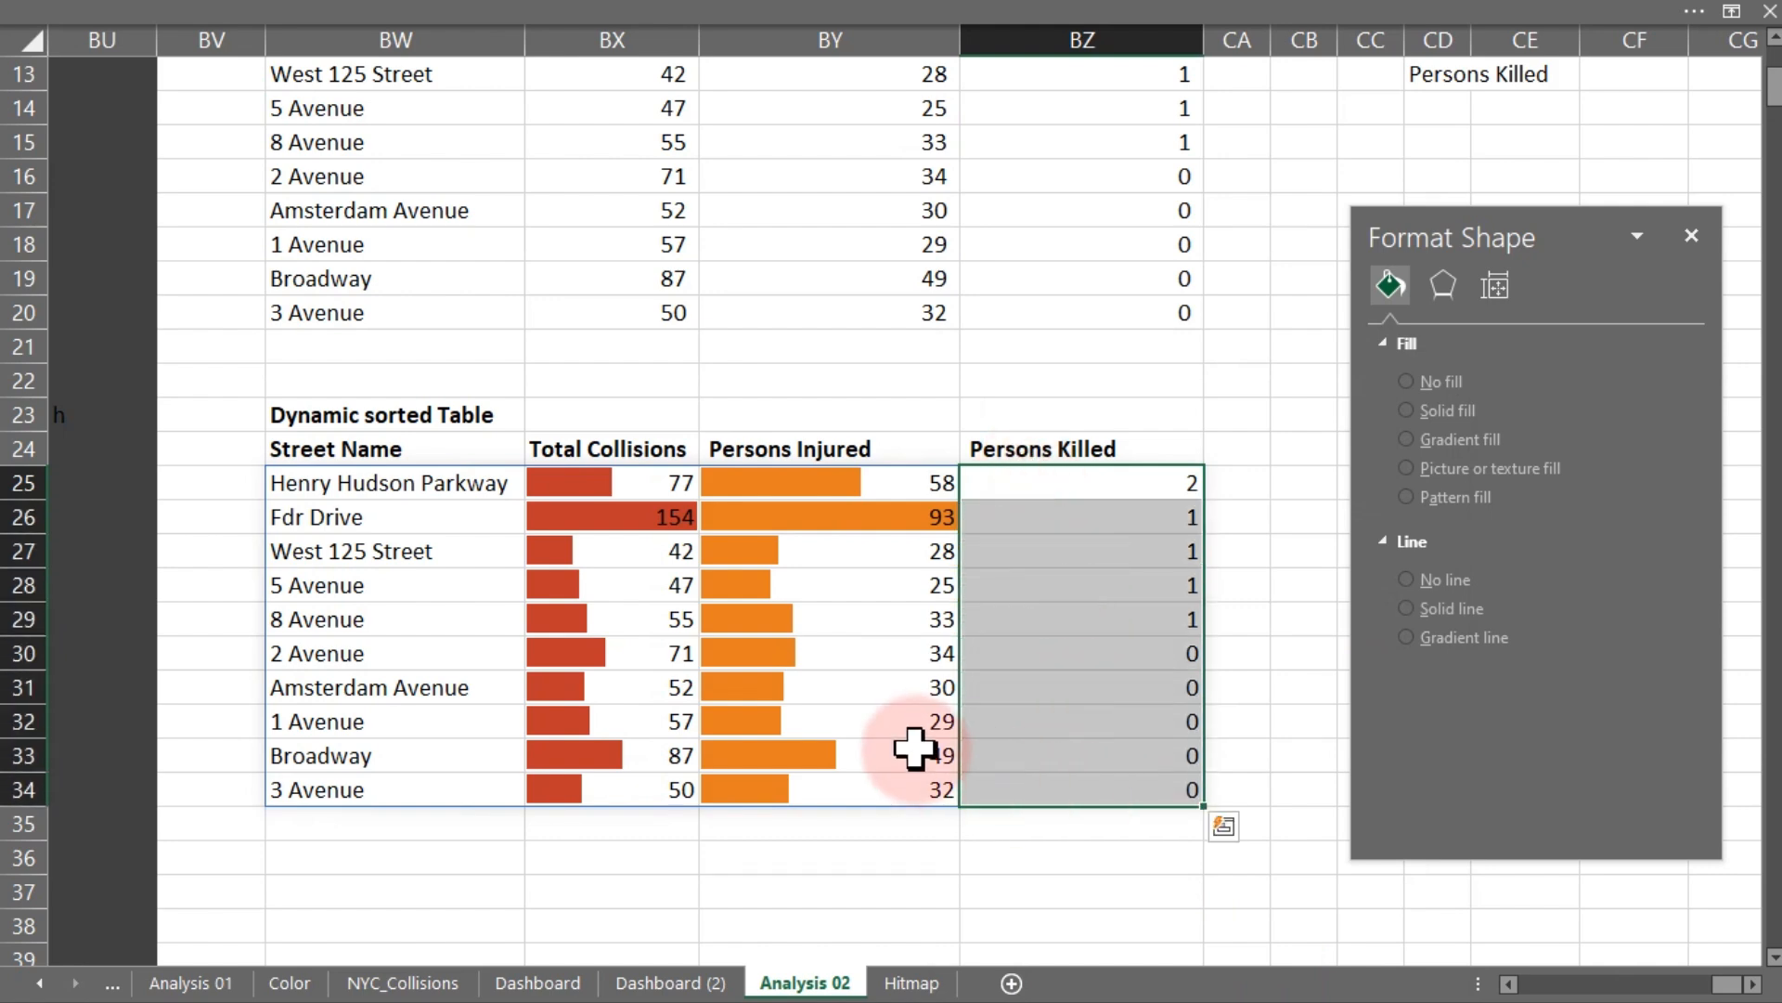
left_click(1002, 14)
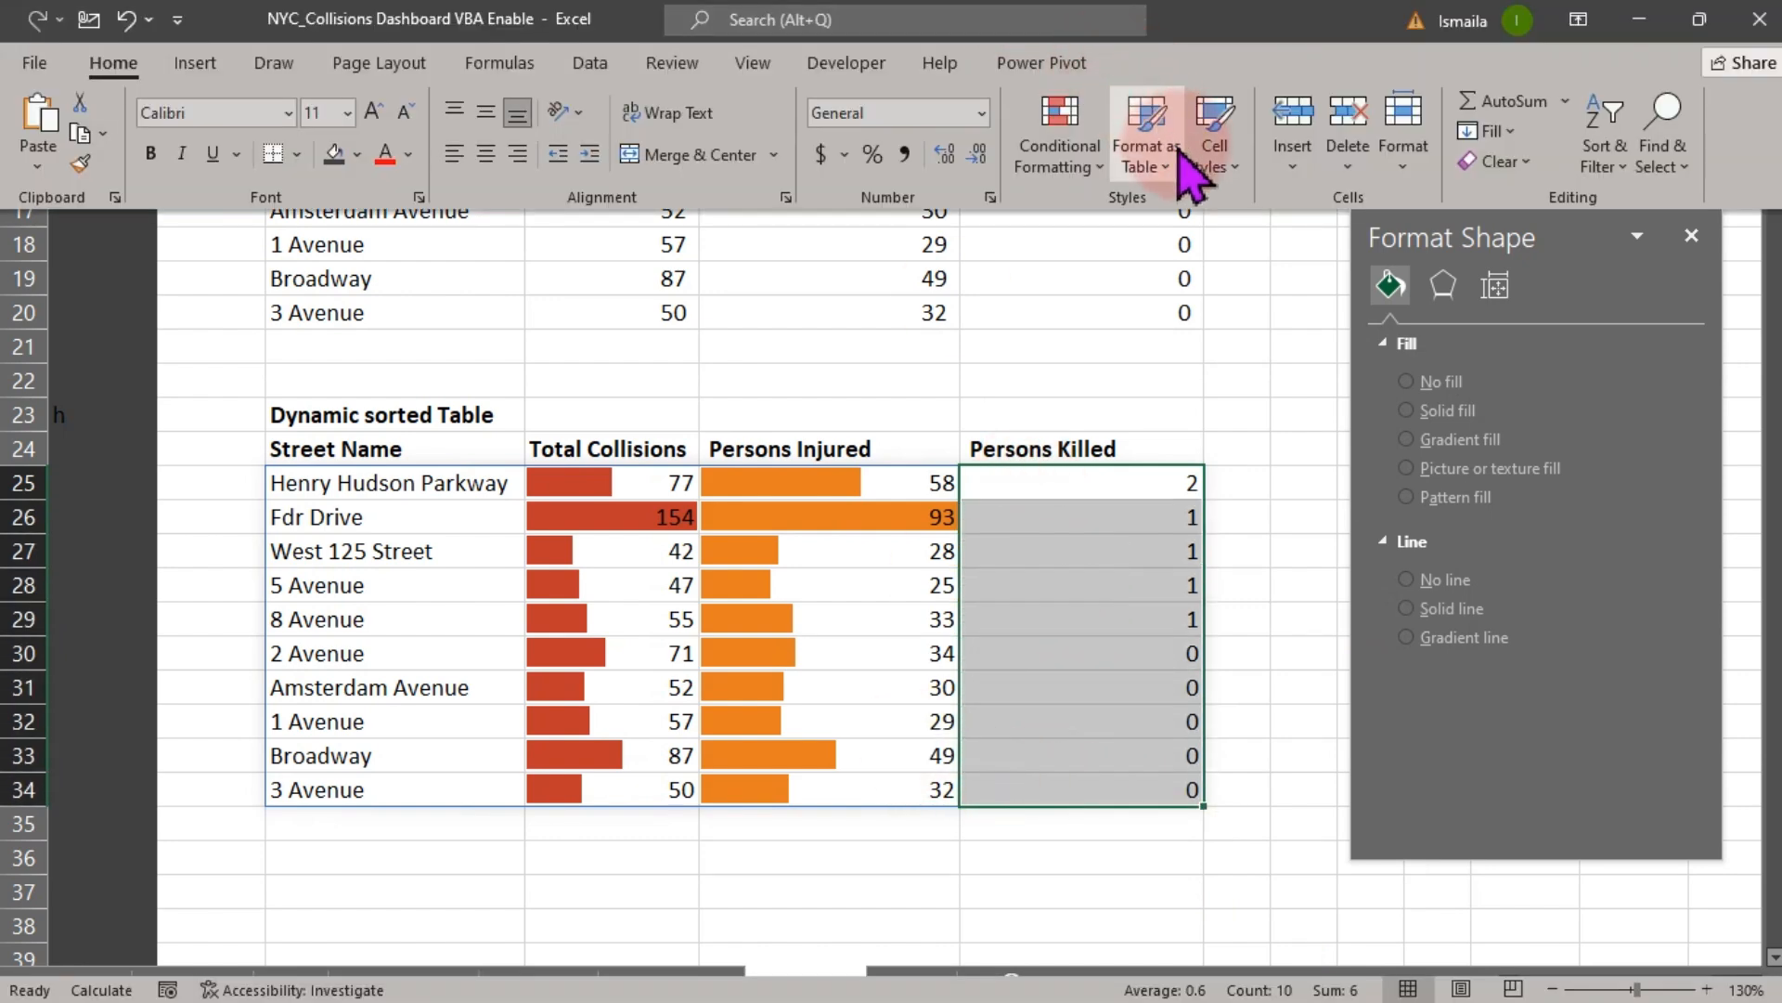
left_click(1077, 199)
mouse_move(1142, 381)
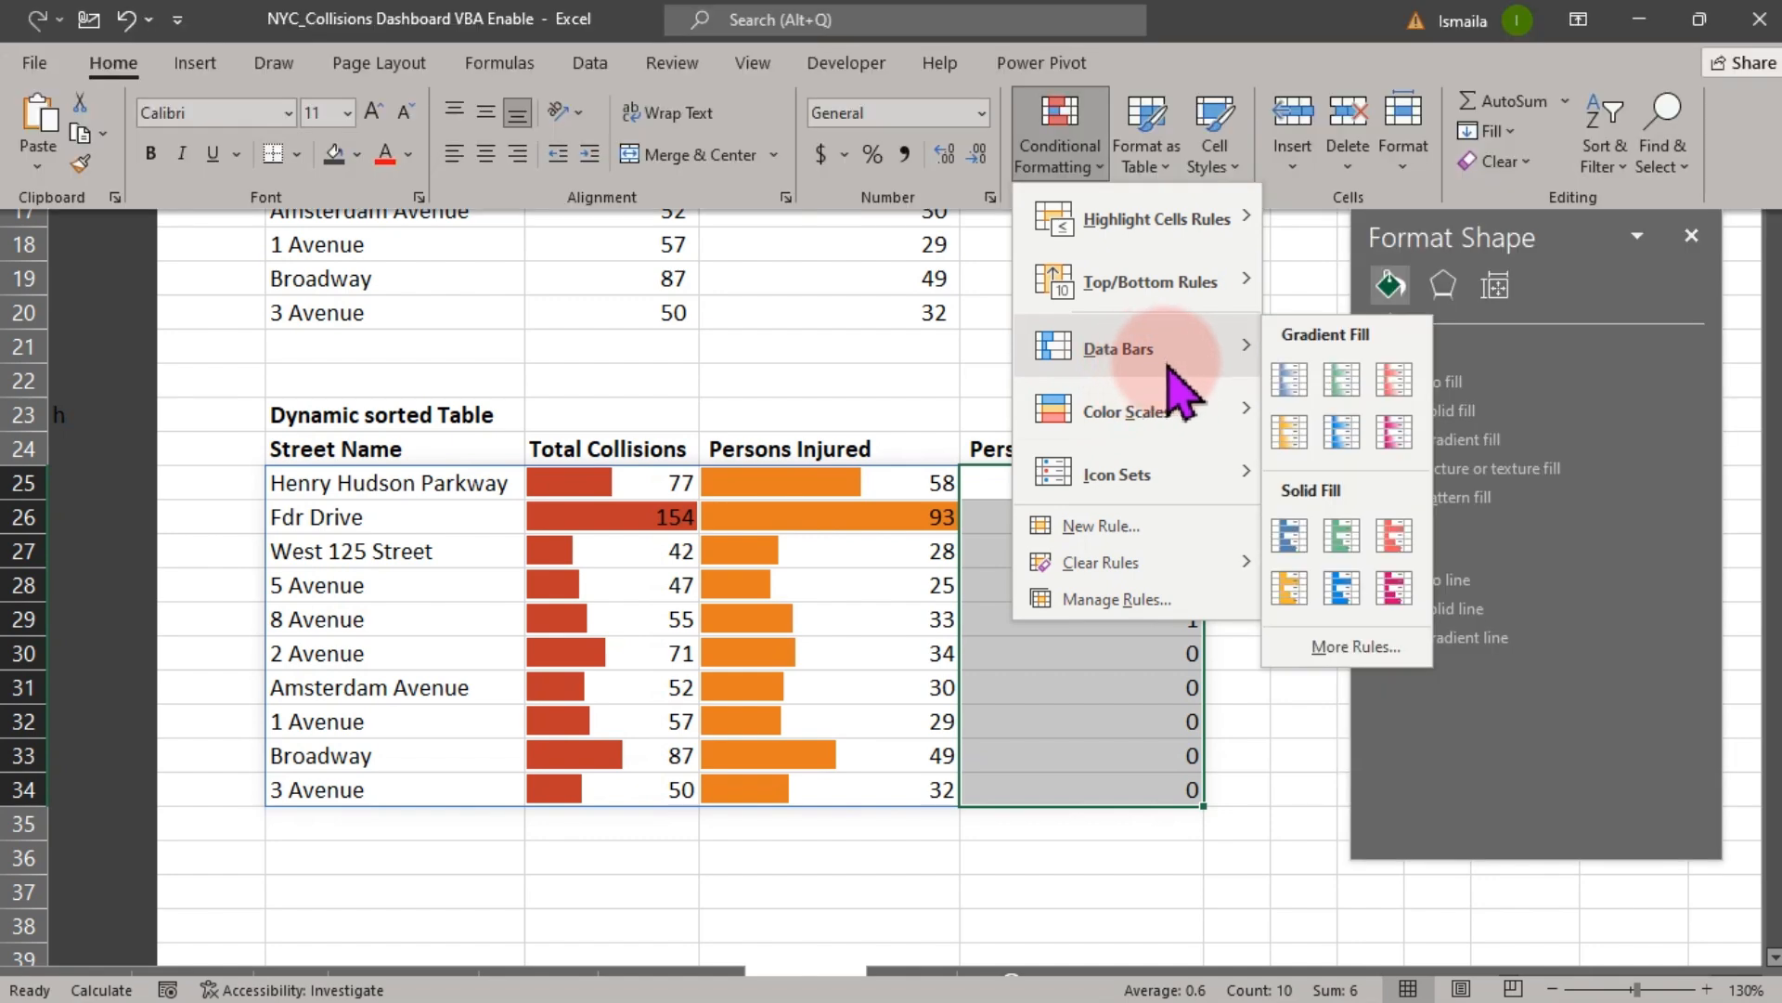
left_click(1357, 647)
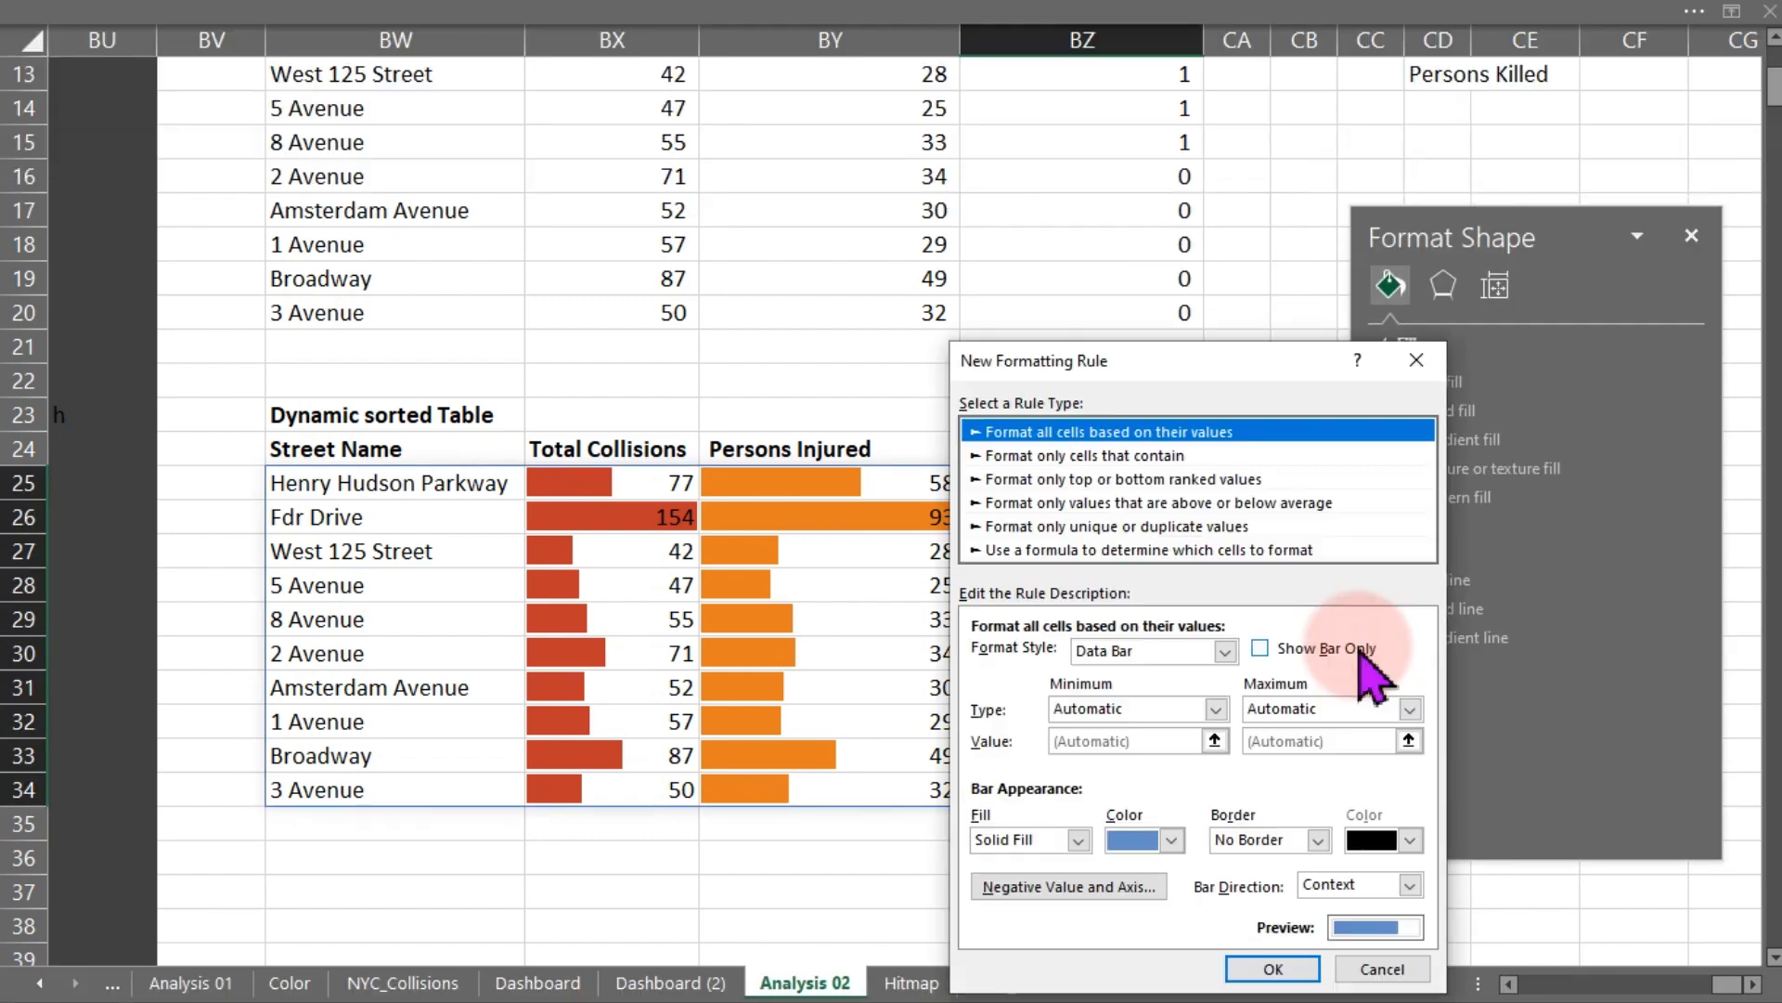
left_click(1171, 840)
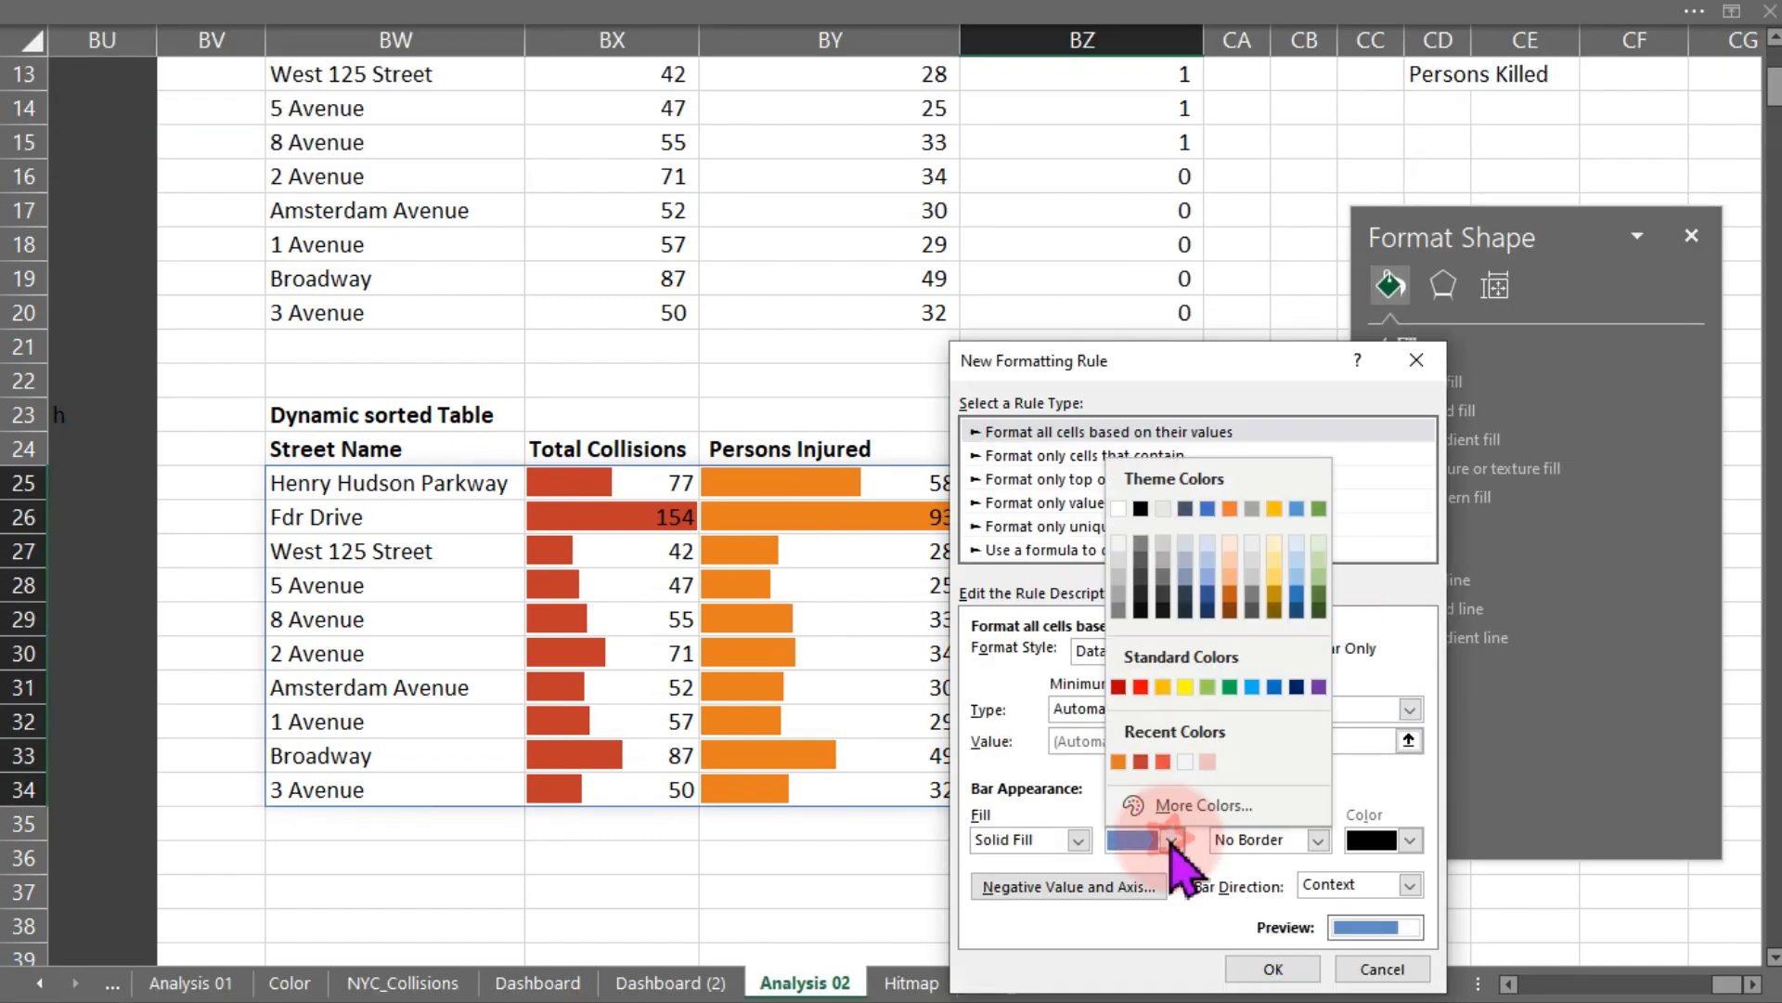
left_click(1141, 761)
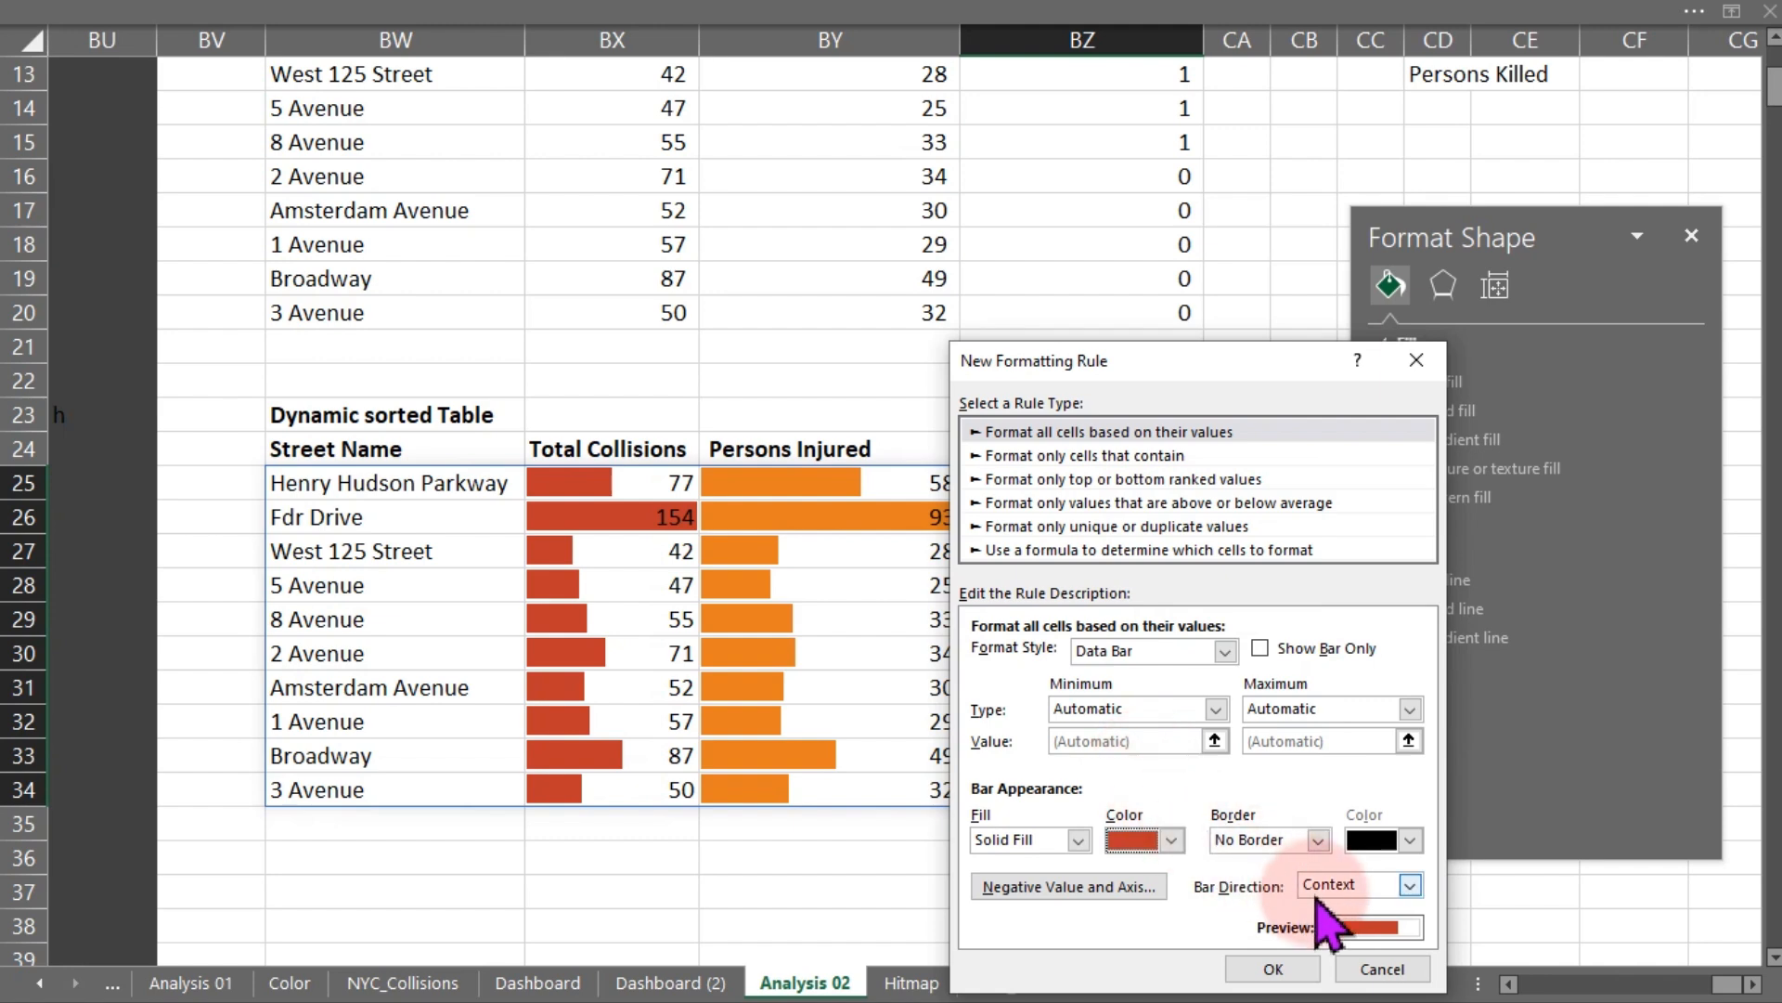
left_click(1302, 963)
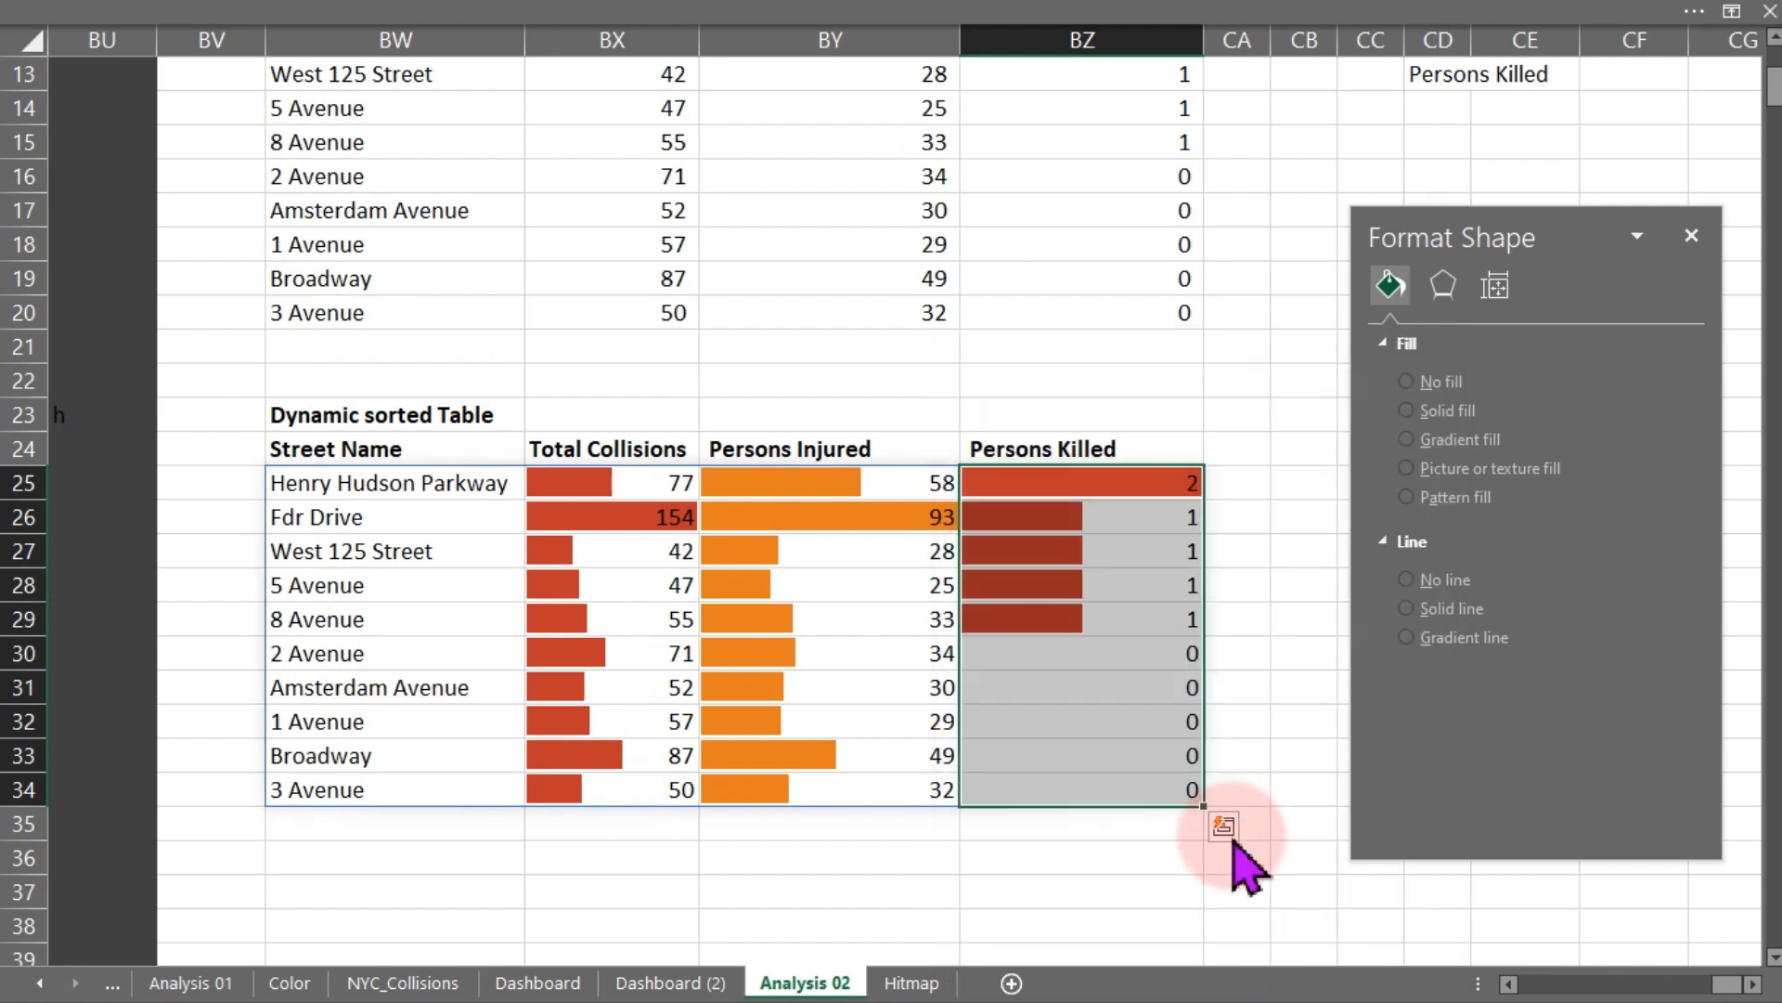
left_click(1304, 650)
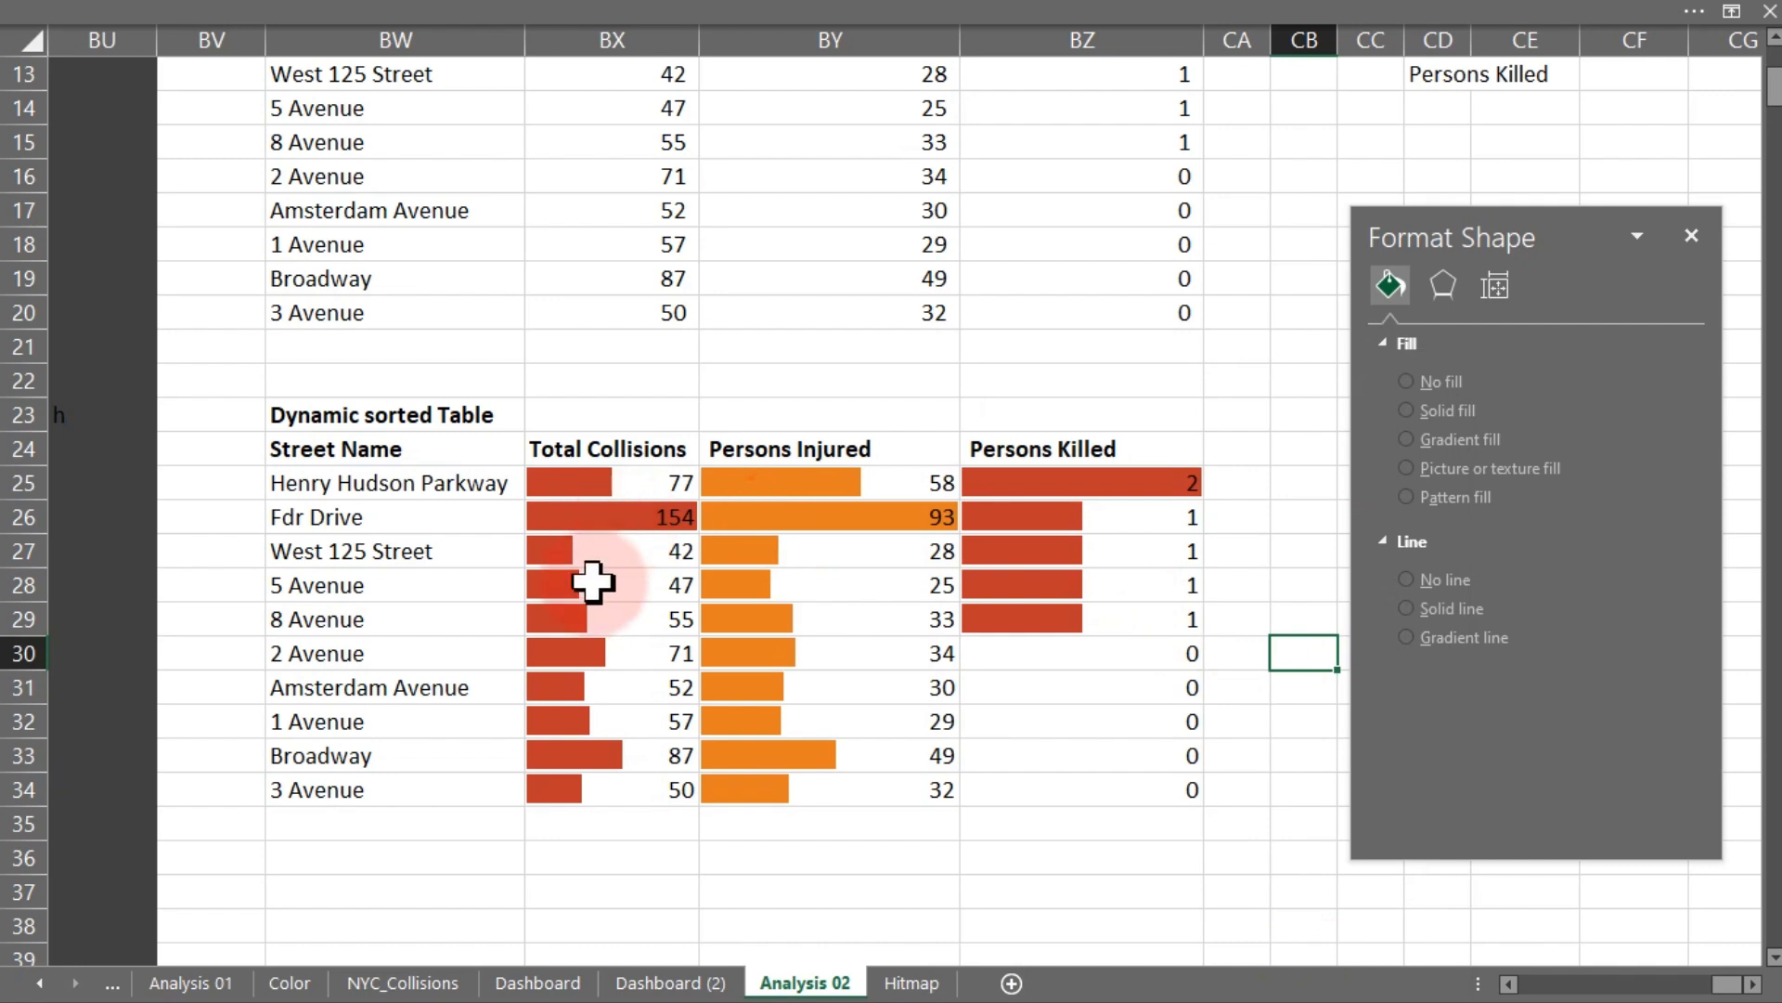
- Look up the hex code of the Total Collisions card's fill colour on Dashboard (2)
left_click(641, 982)
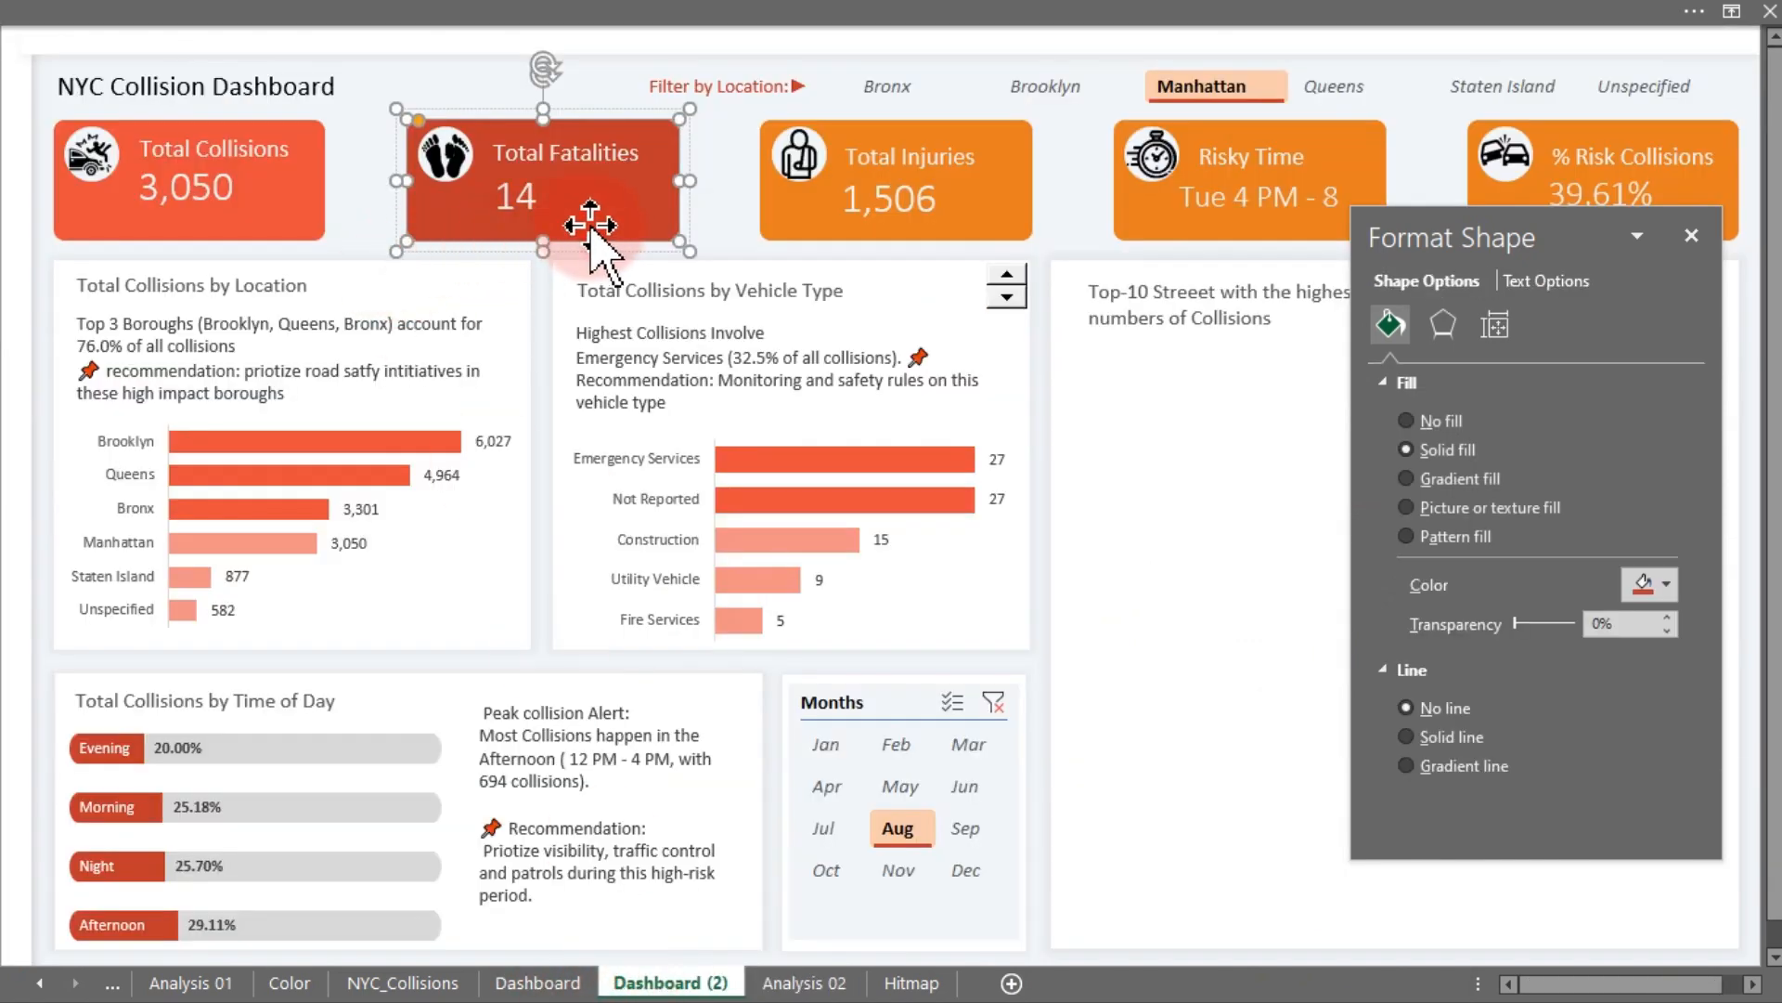
left_click(286, 214)
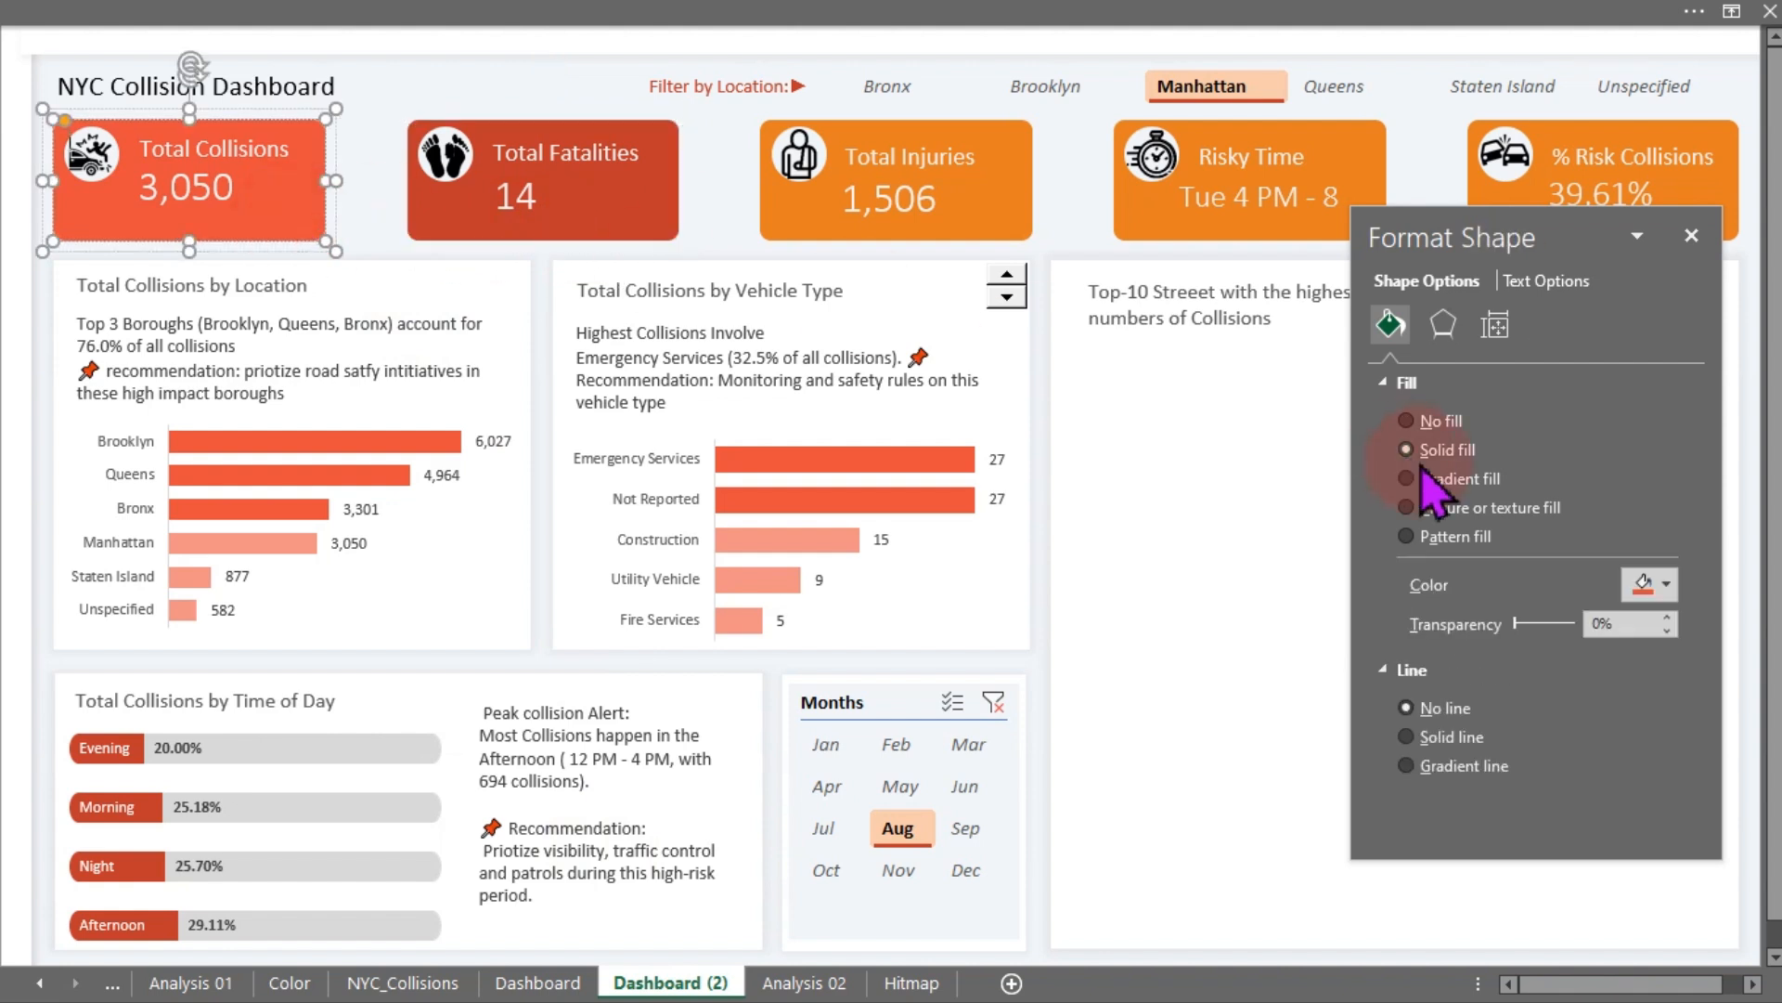
left_click(1661, 584)
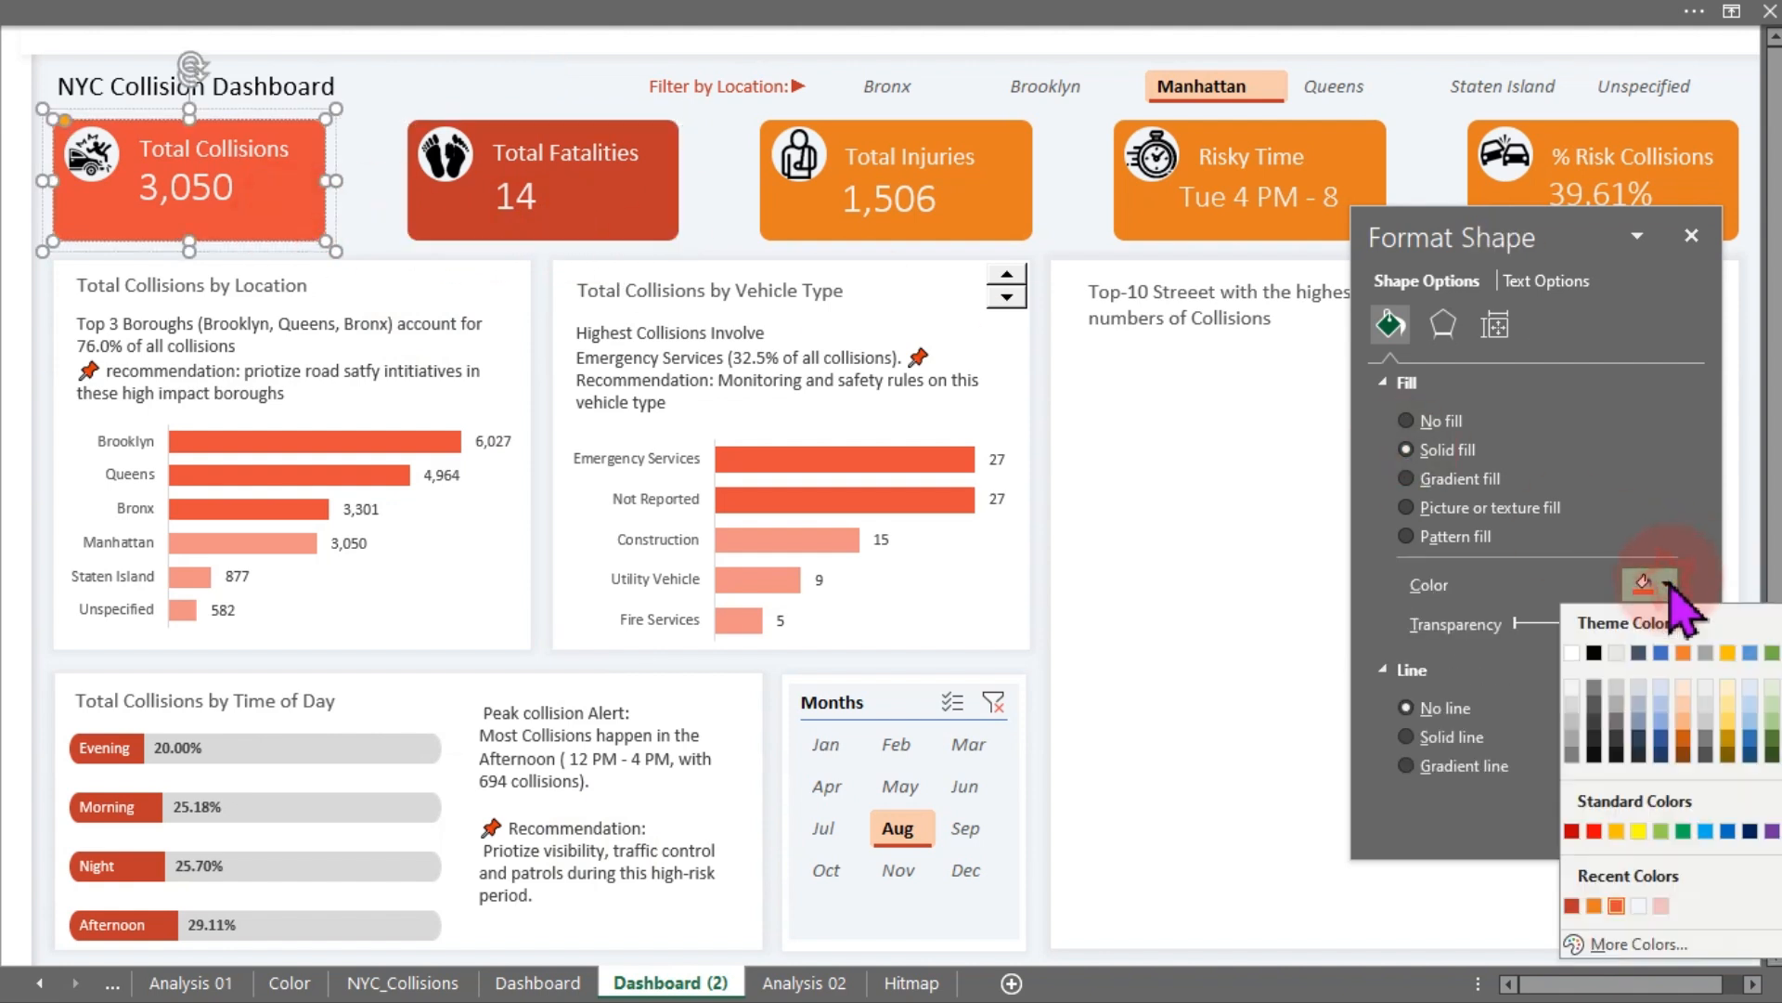
left_click(1634, 943)
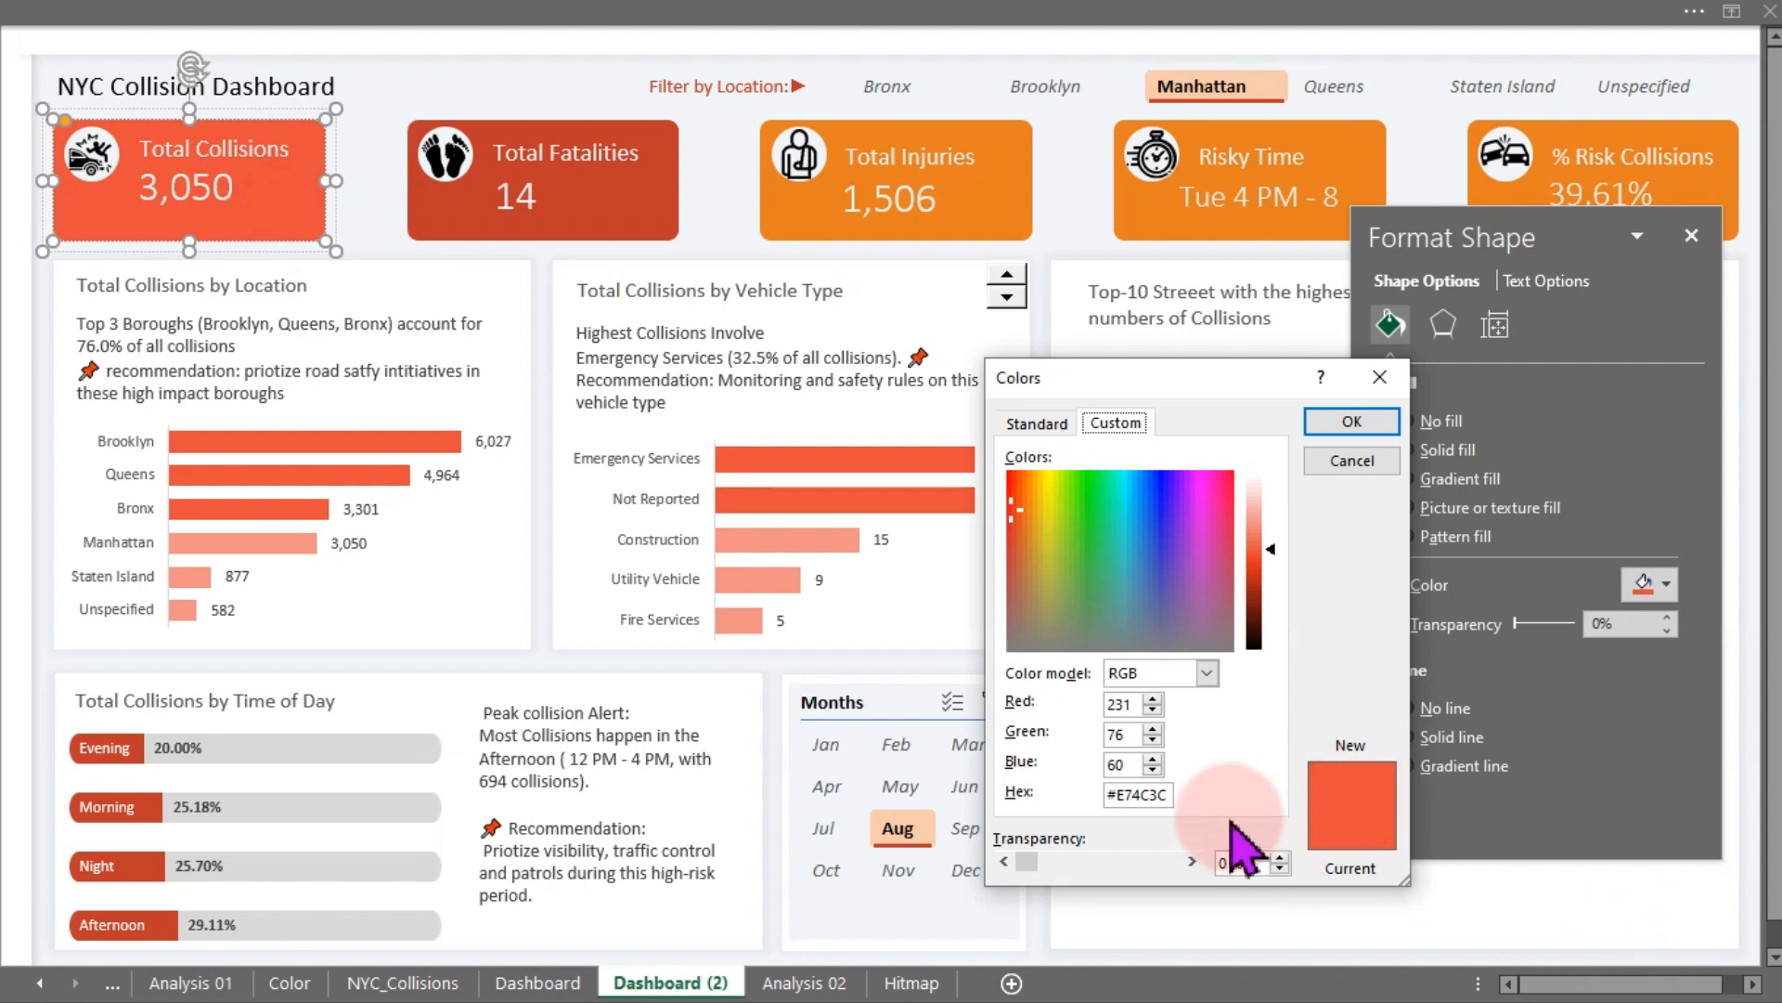
left_click_drag(1173, 804, 1095, 831)
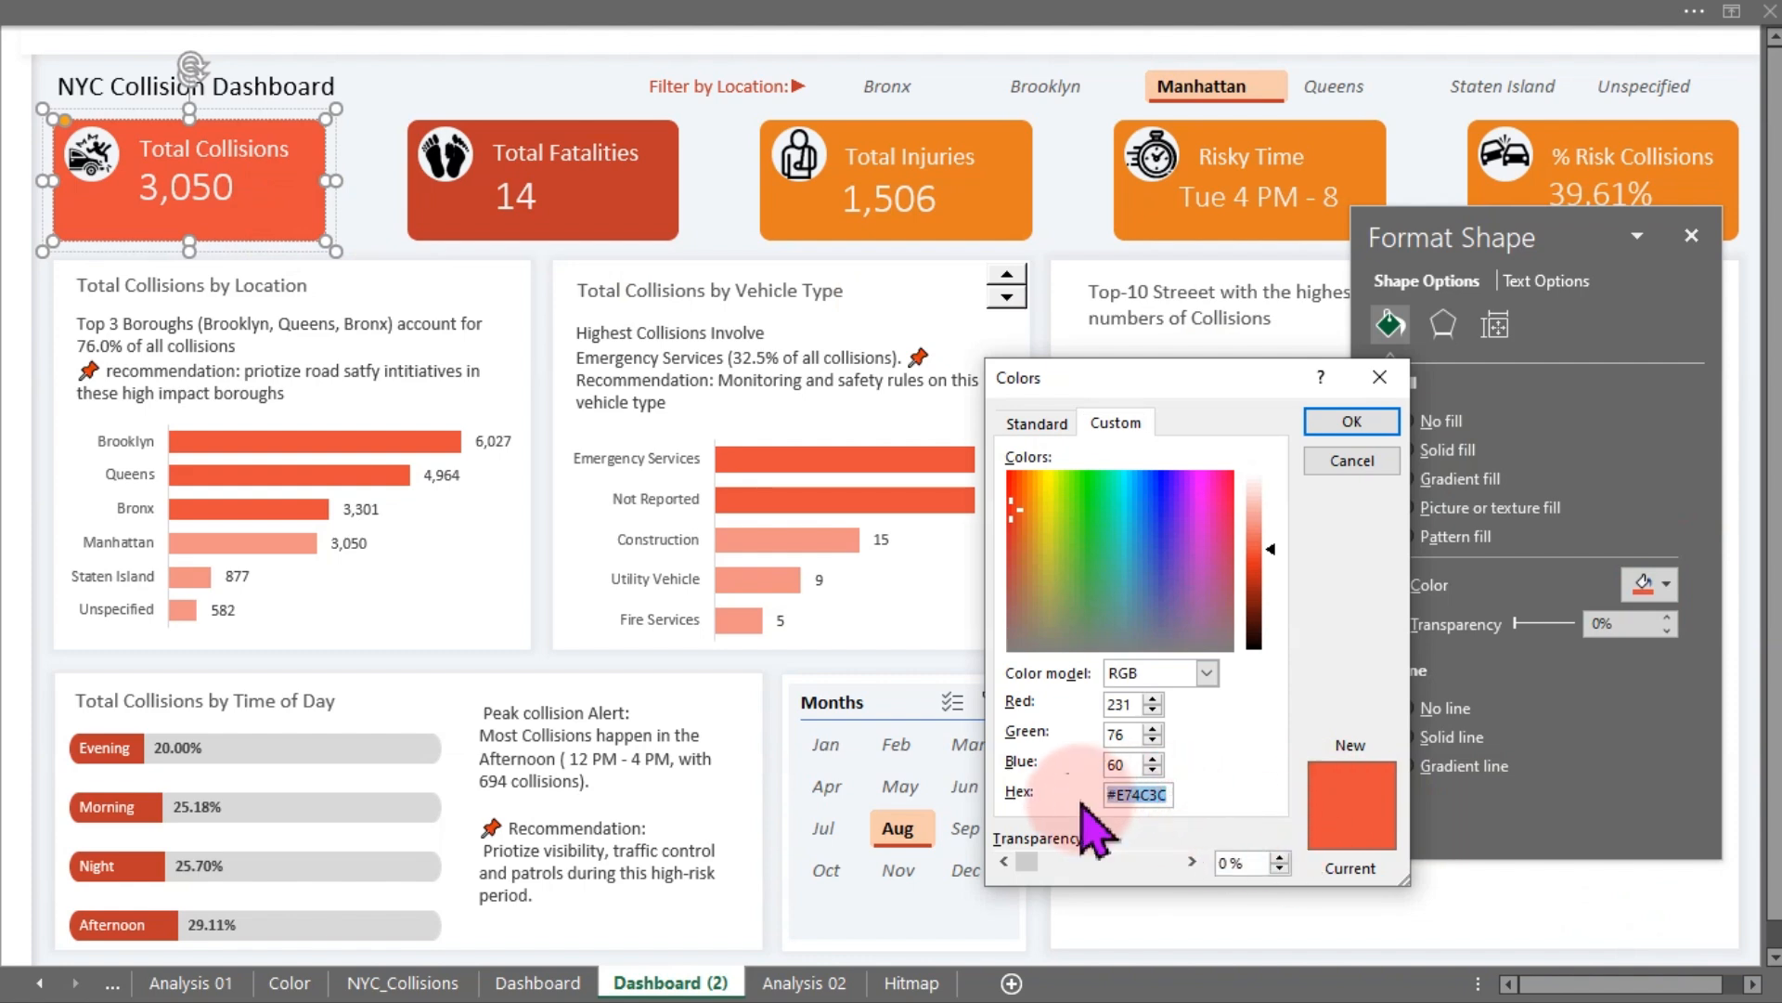
left_click(1352, 463)
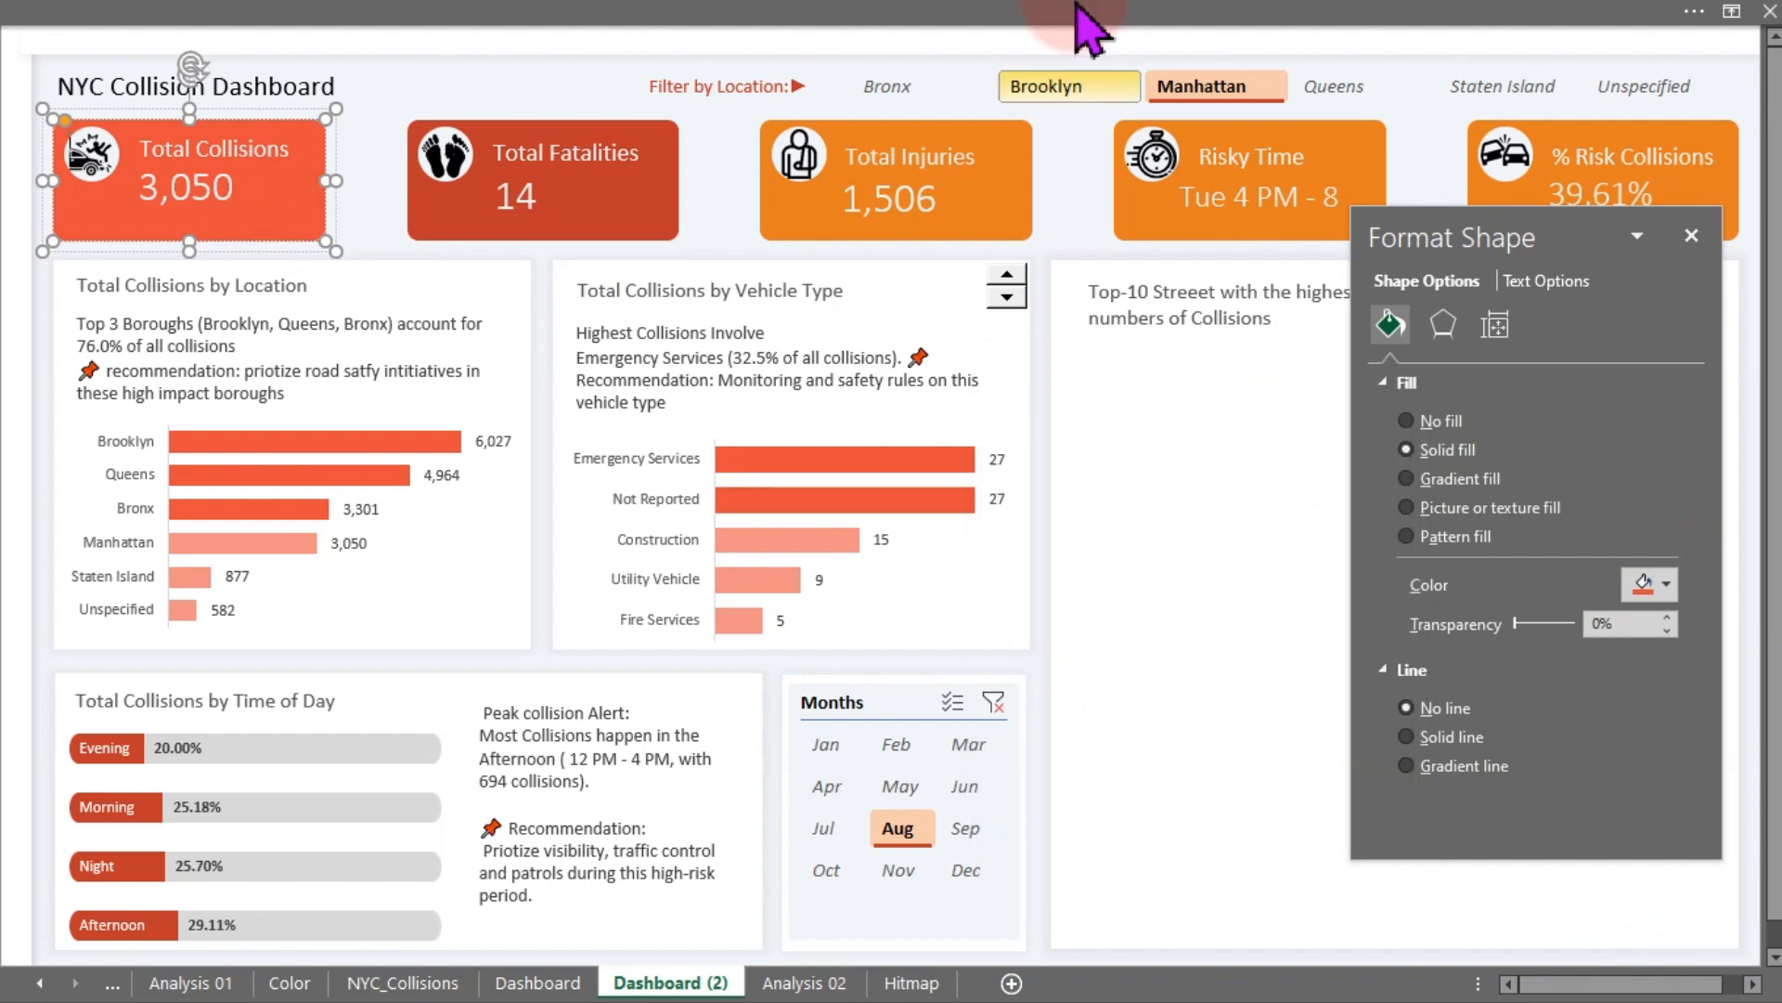
left_click(804, 983)
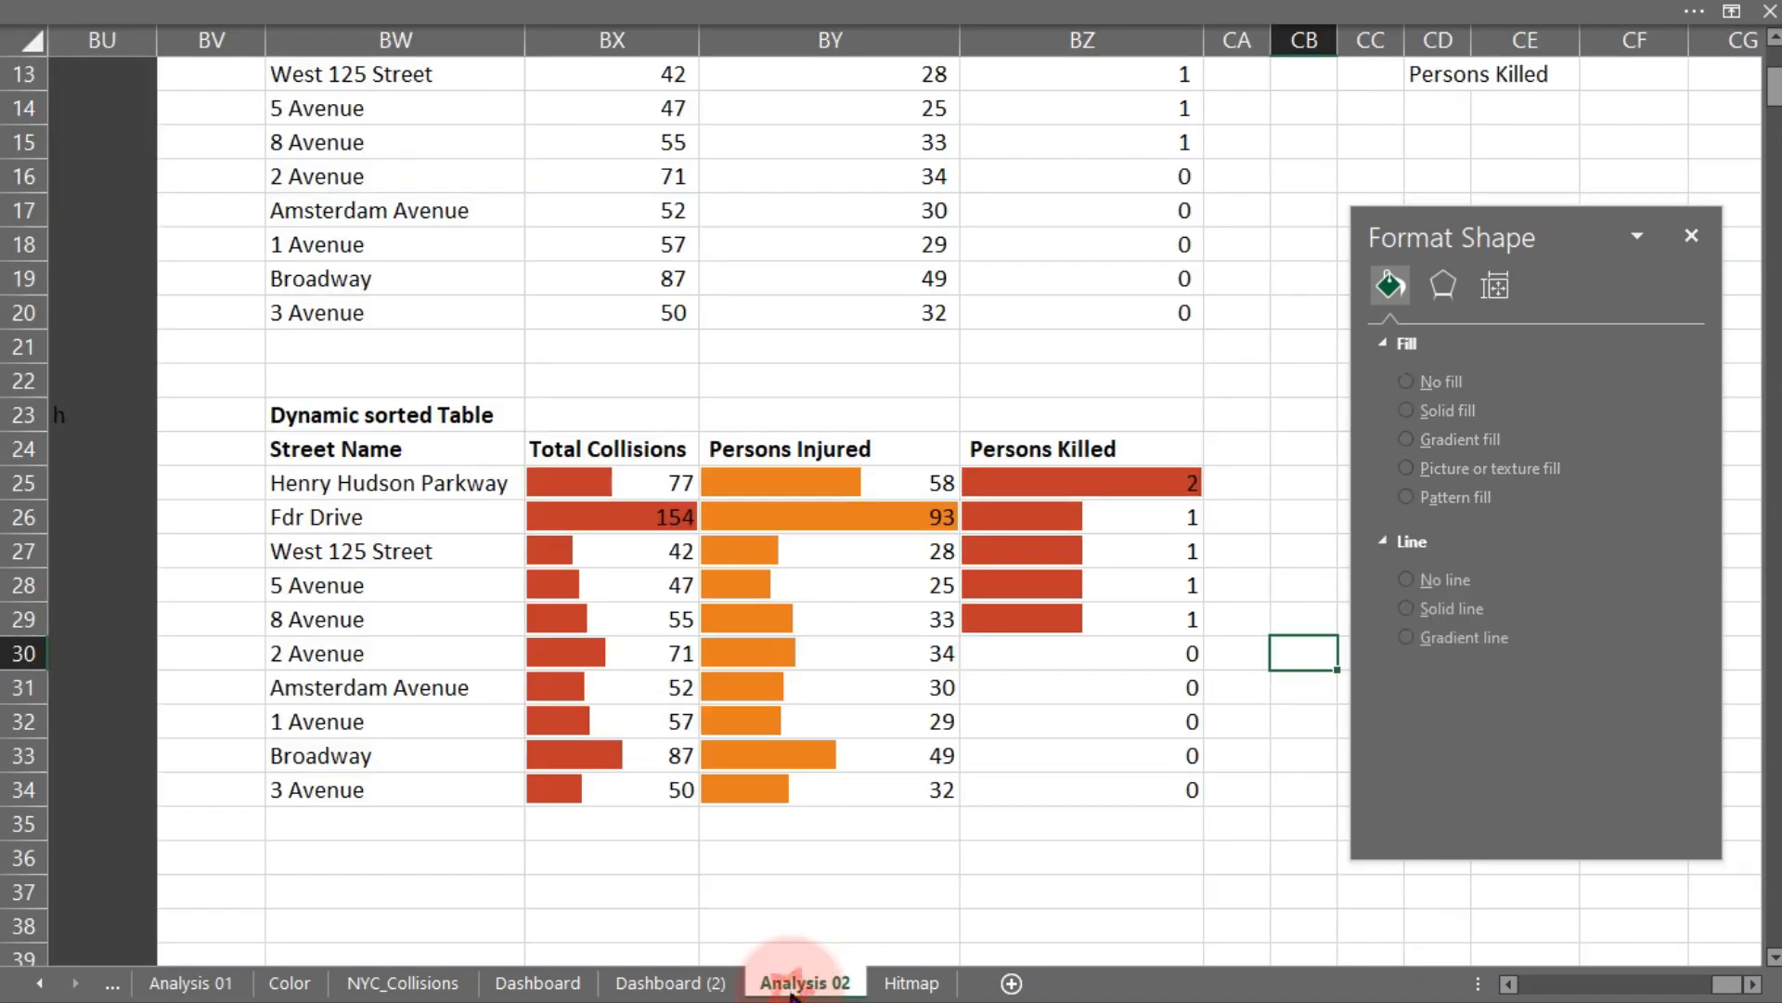
- Edit the Total Collisions data bar rule on BX25:BX34 to use the colour #E74C3C
left_click_drag(604, 482, 585, 792)
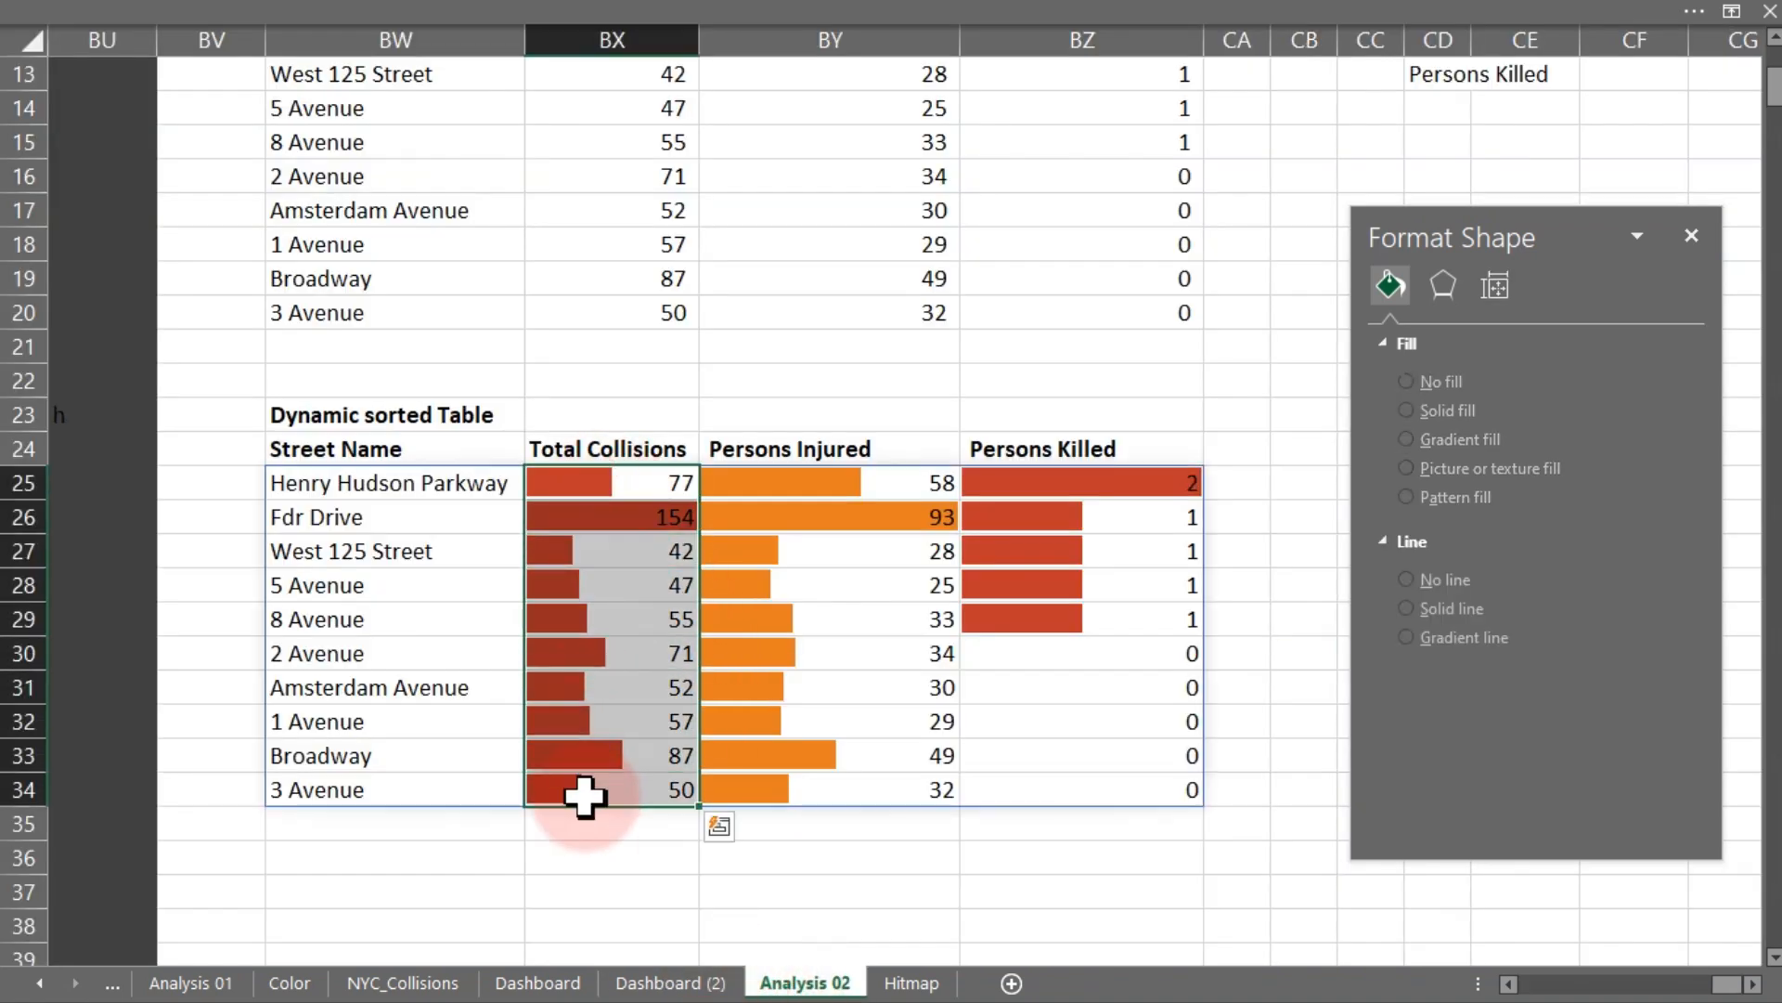
left_click(736, 20)
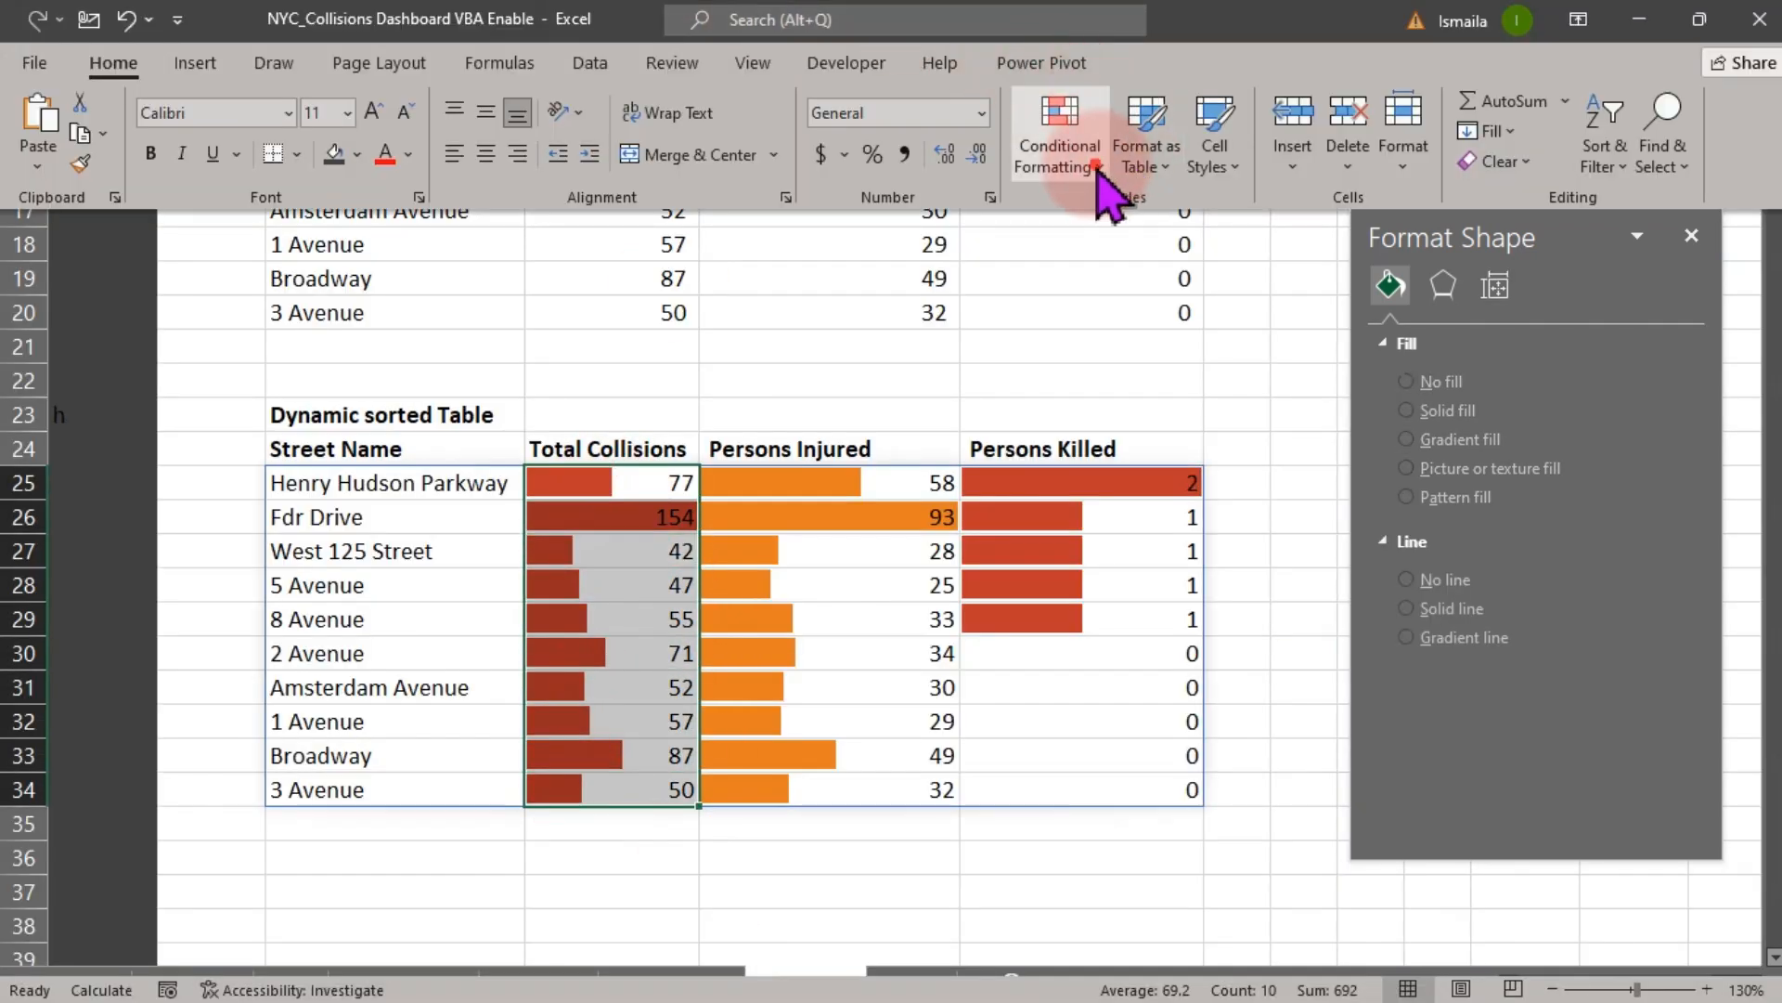
left_click(1098, 167)
left_click(1134, 555)
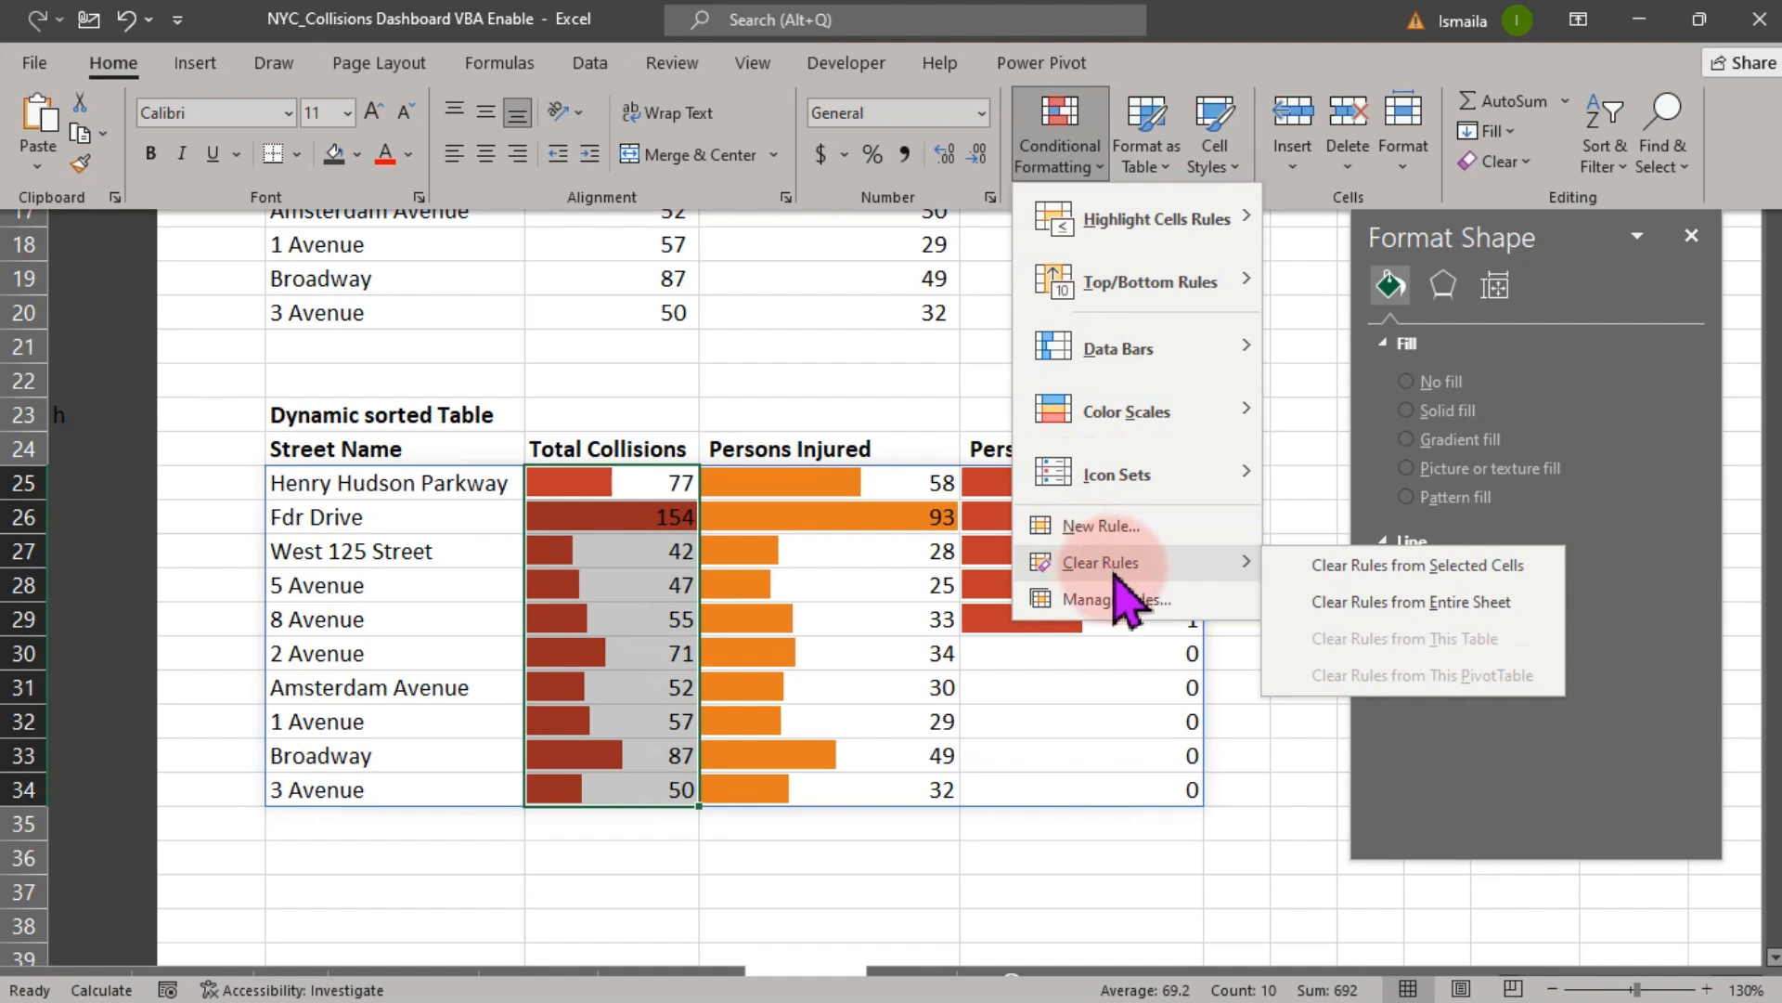
left_click(1111, 591)
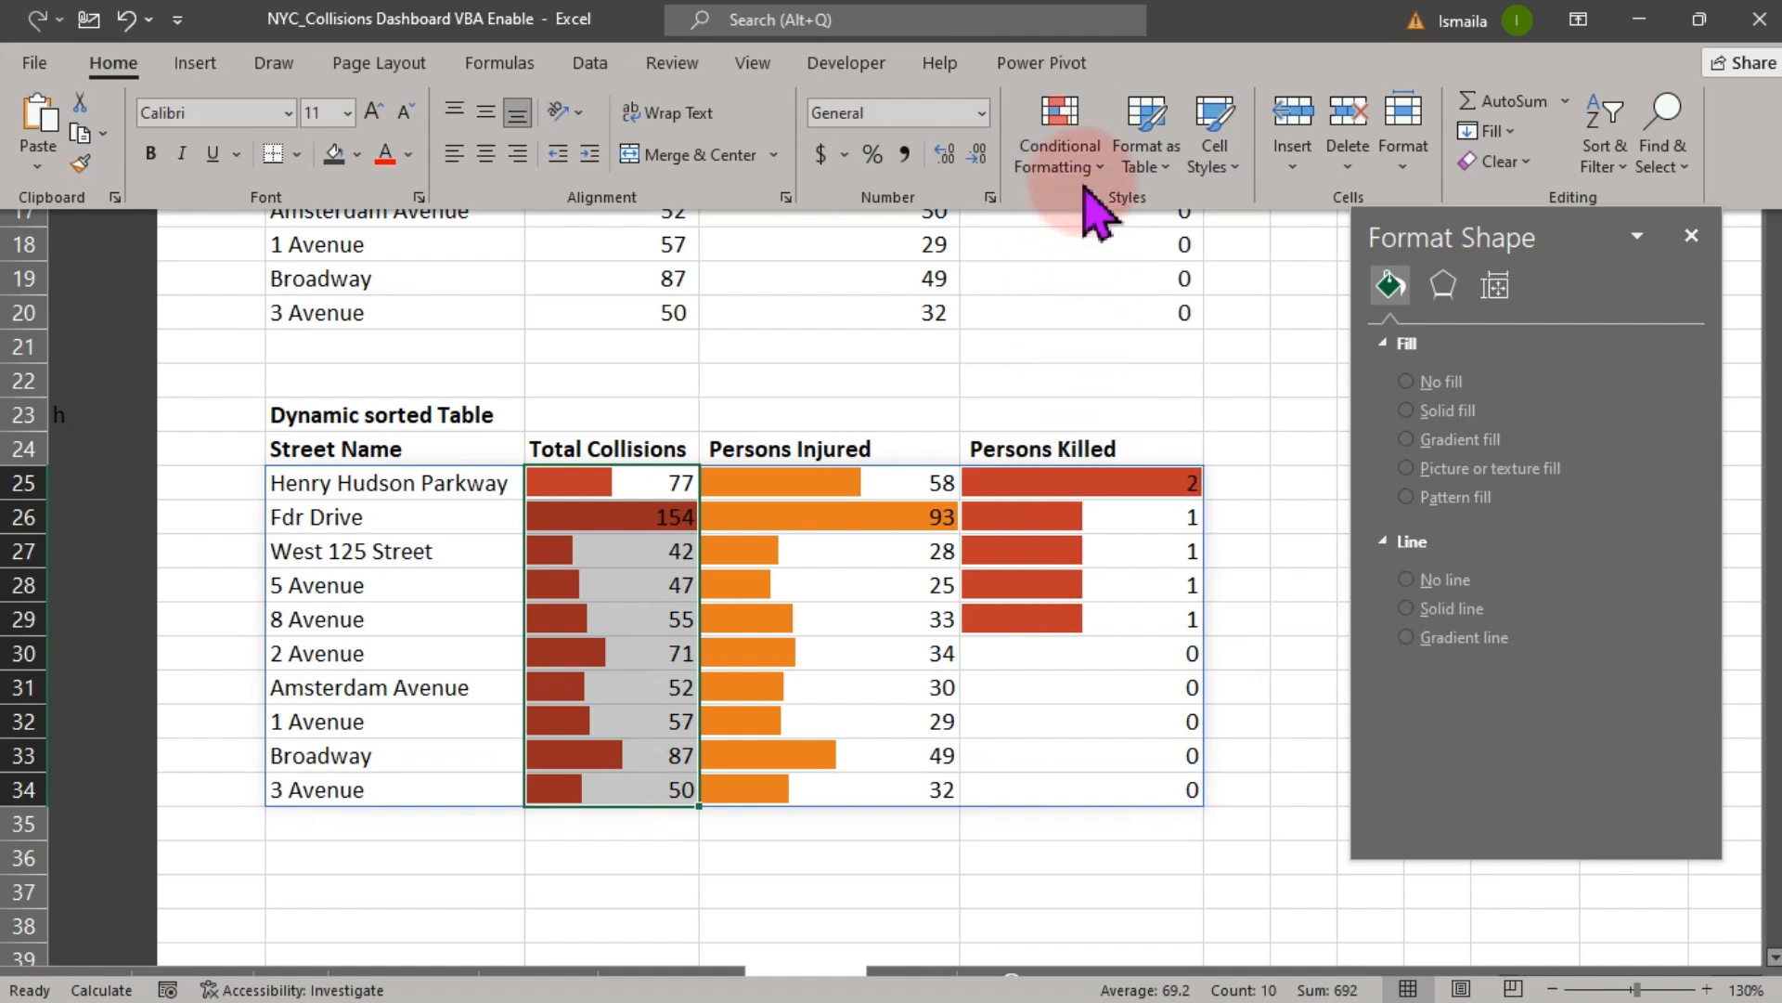
left_click(1084, 172)
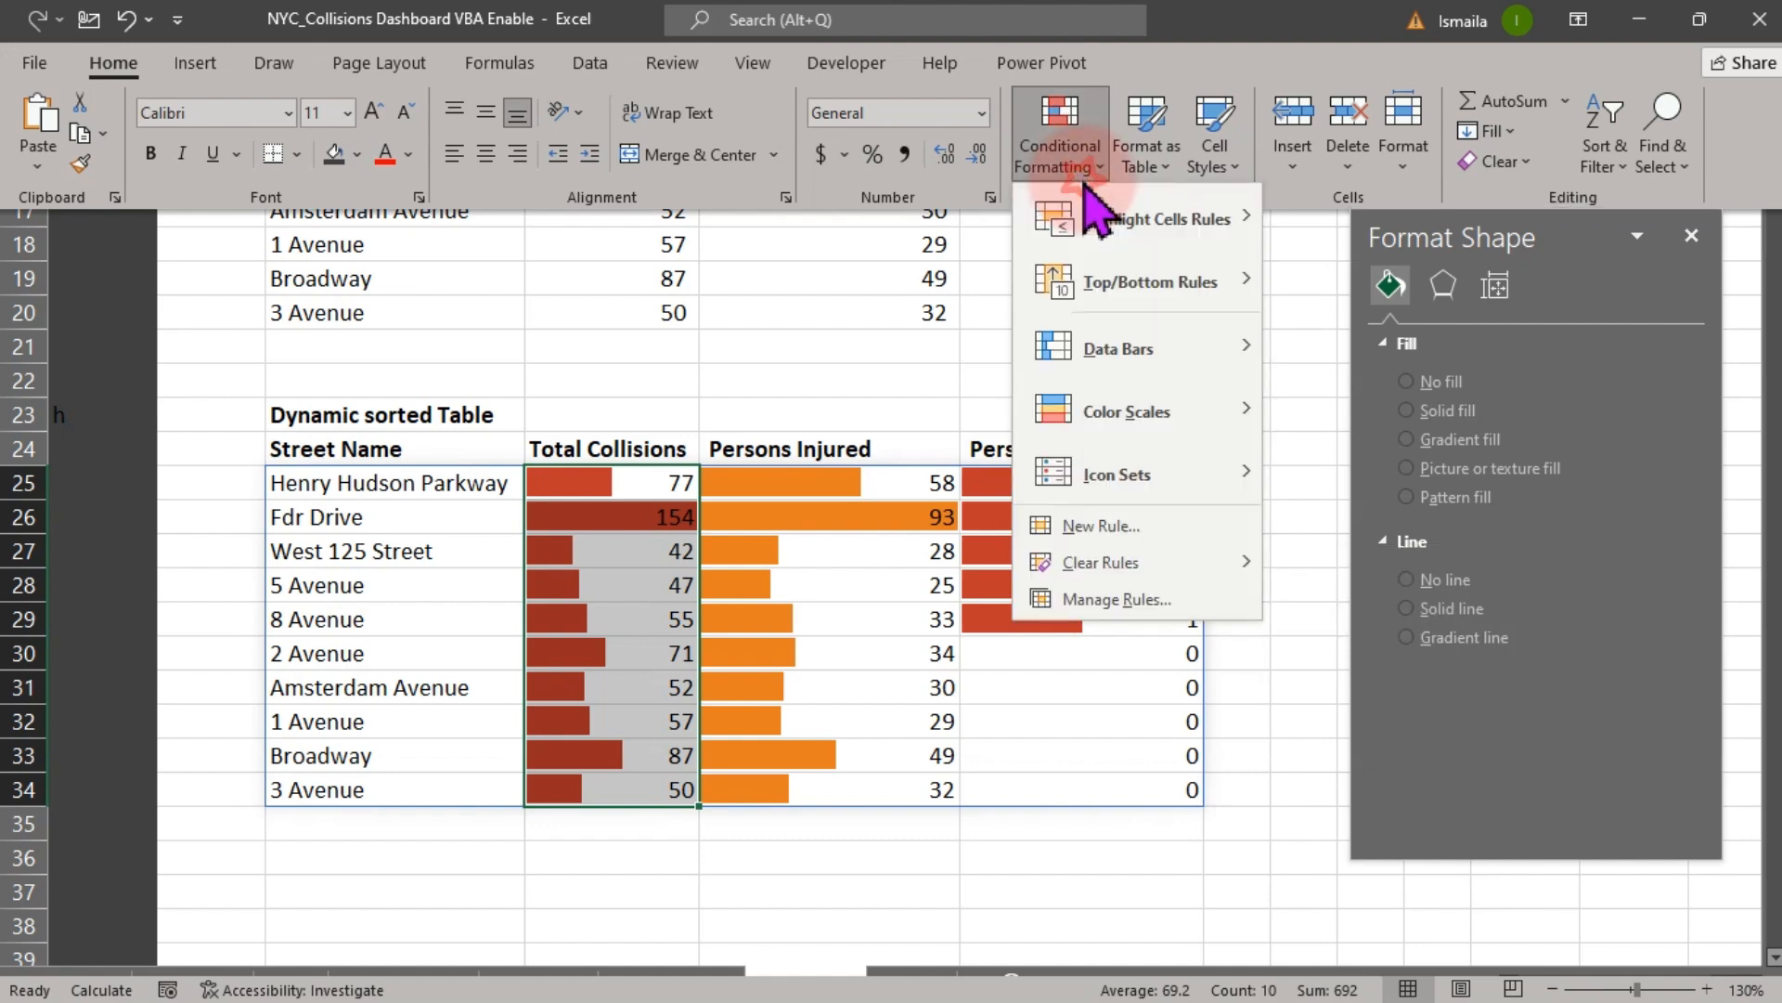
left_click(1107, 599)
double_click(1067, 655)
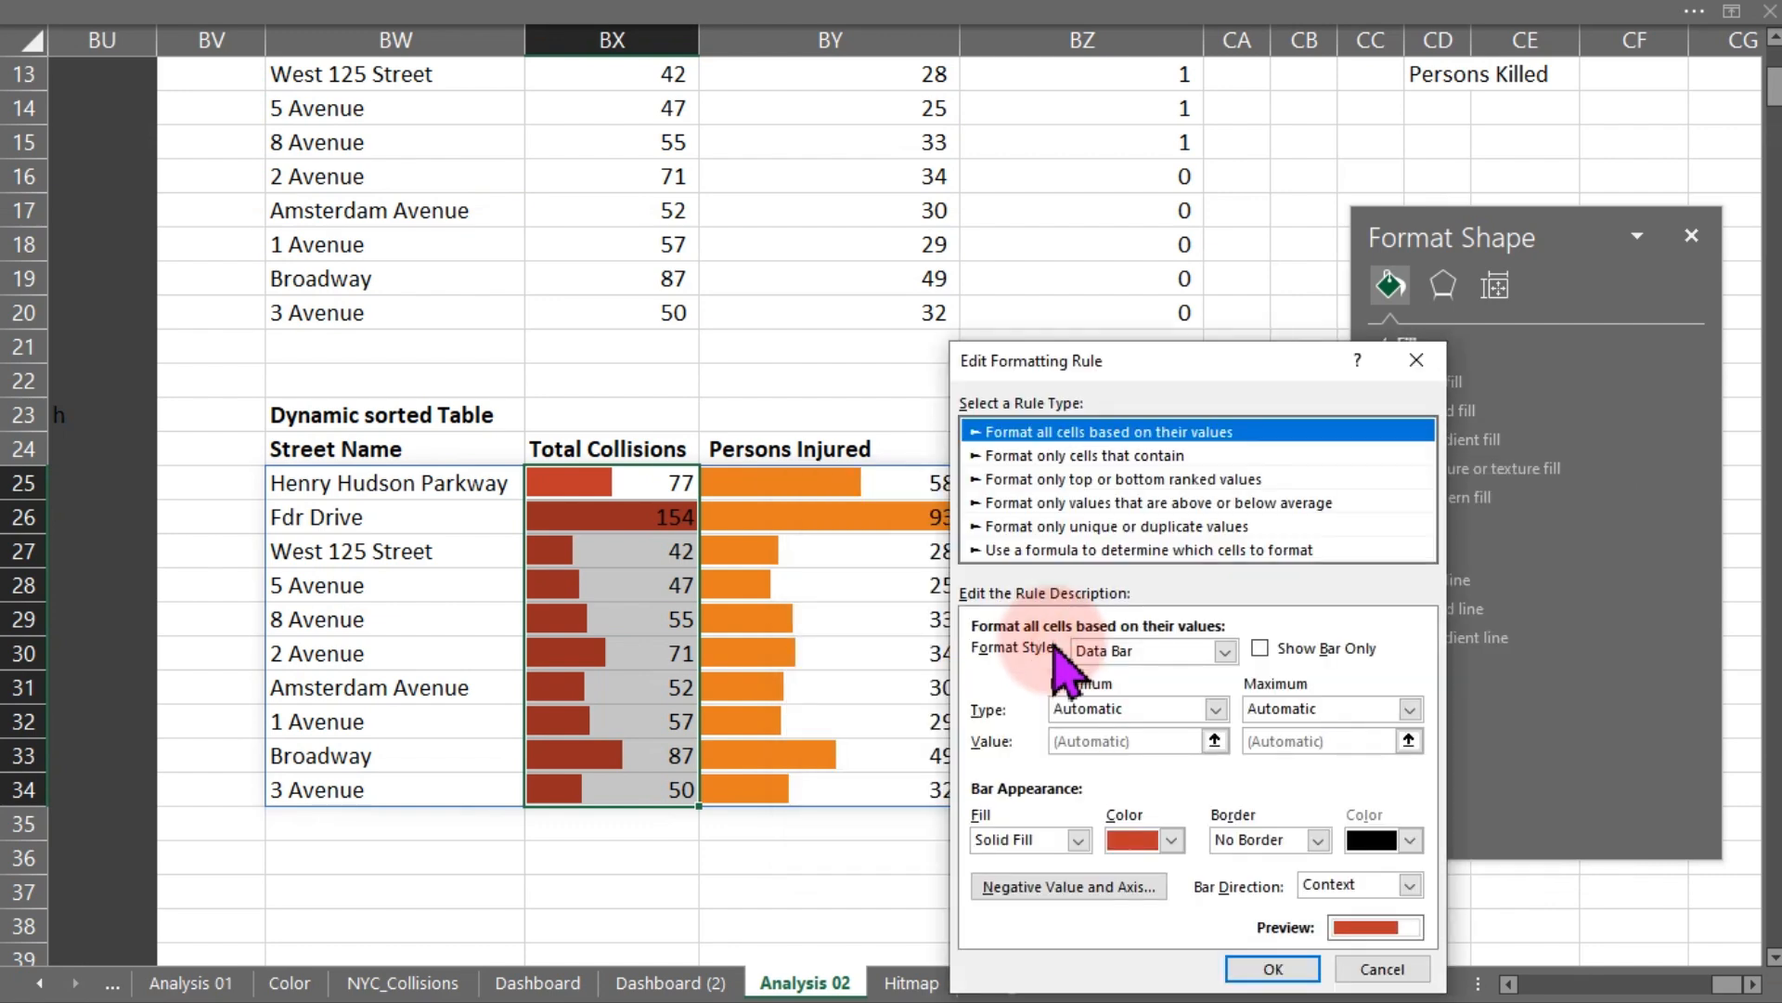
left_click(1172, 841)
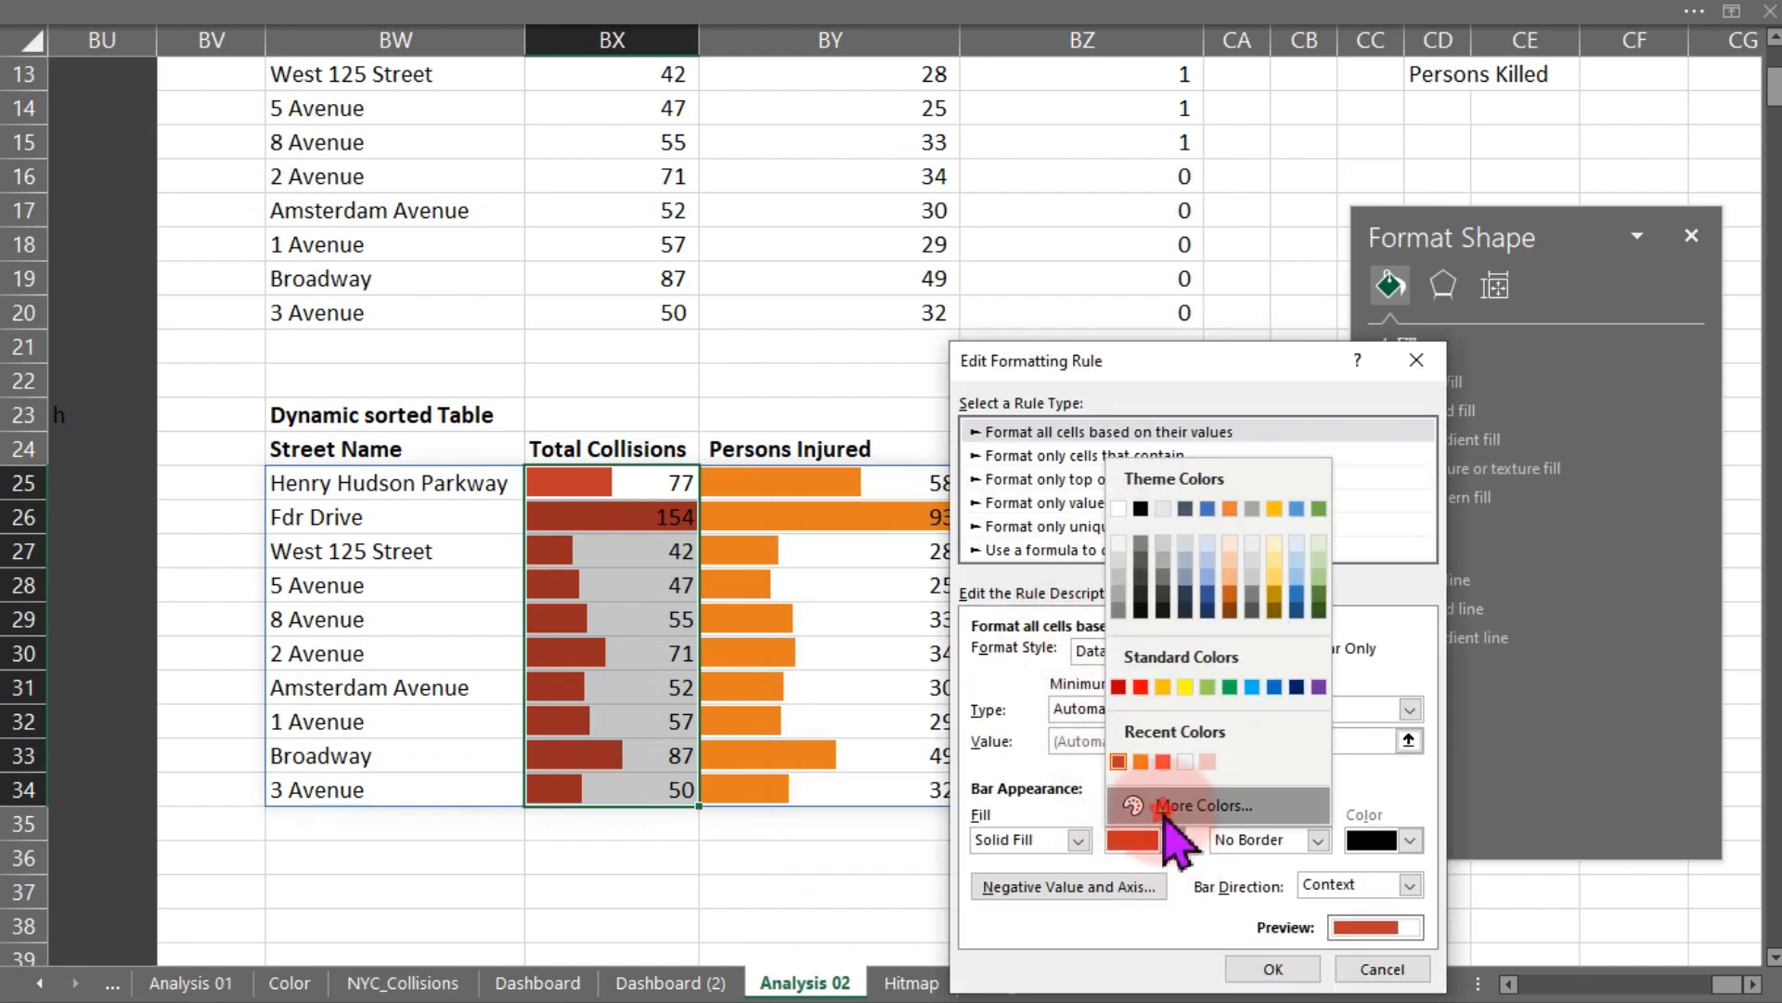
left_click(1164, 807)
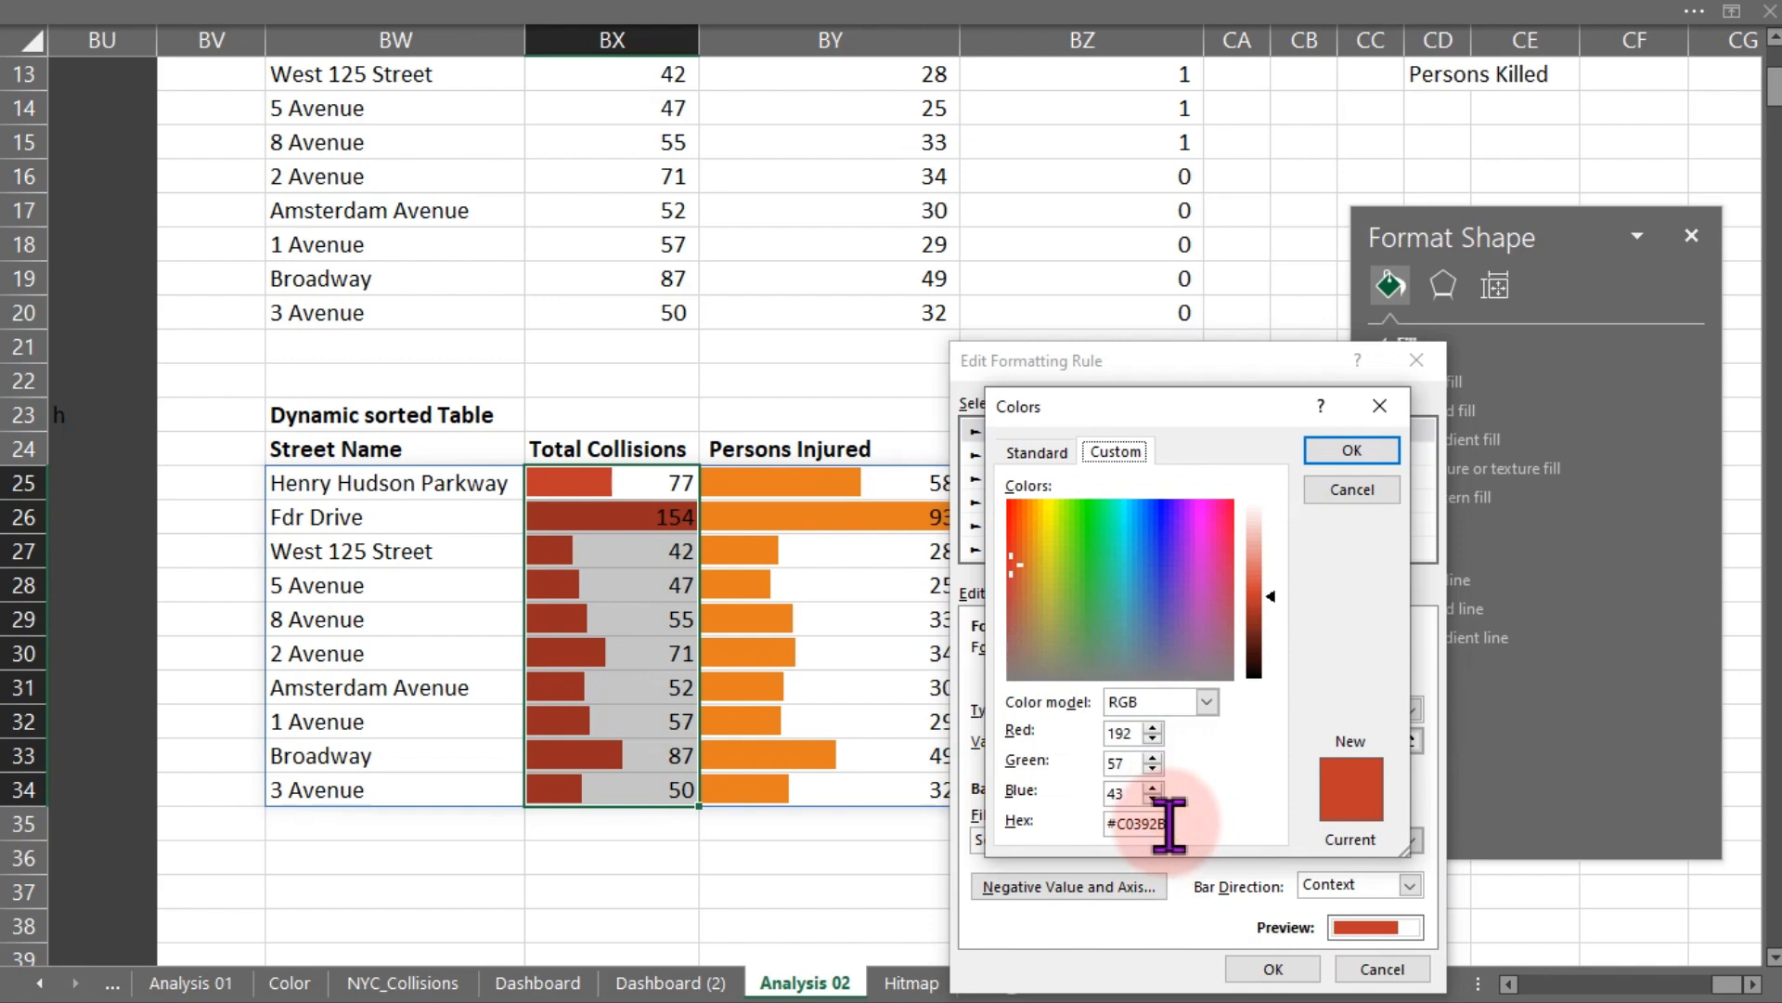
double_click(1161, 823)
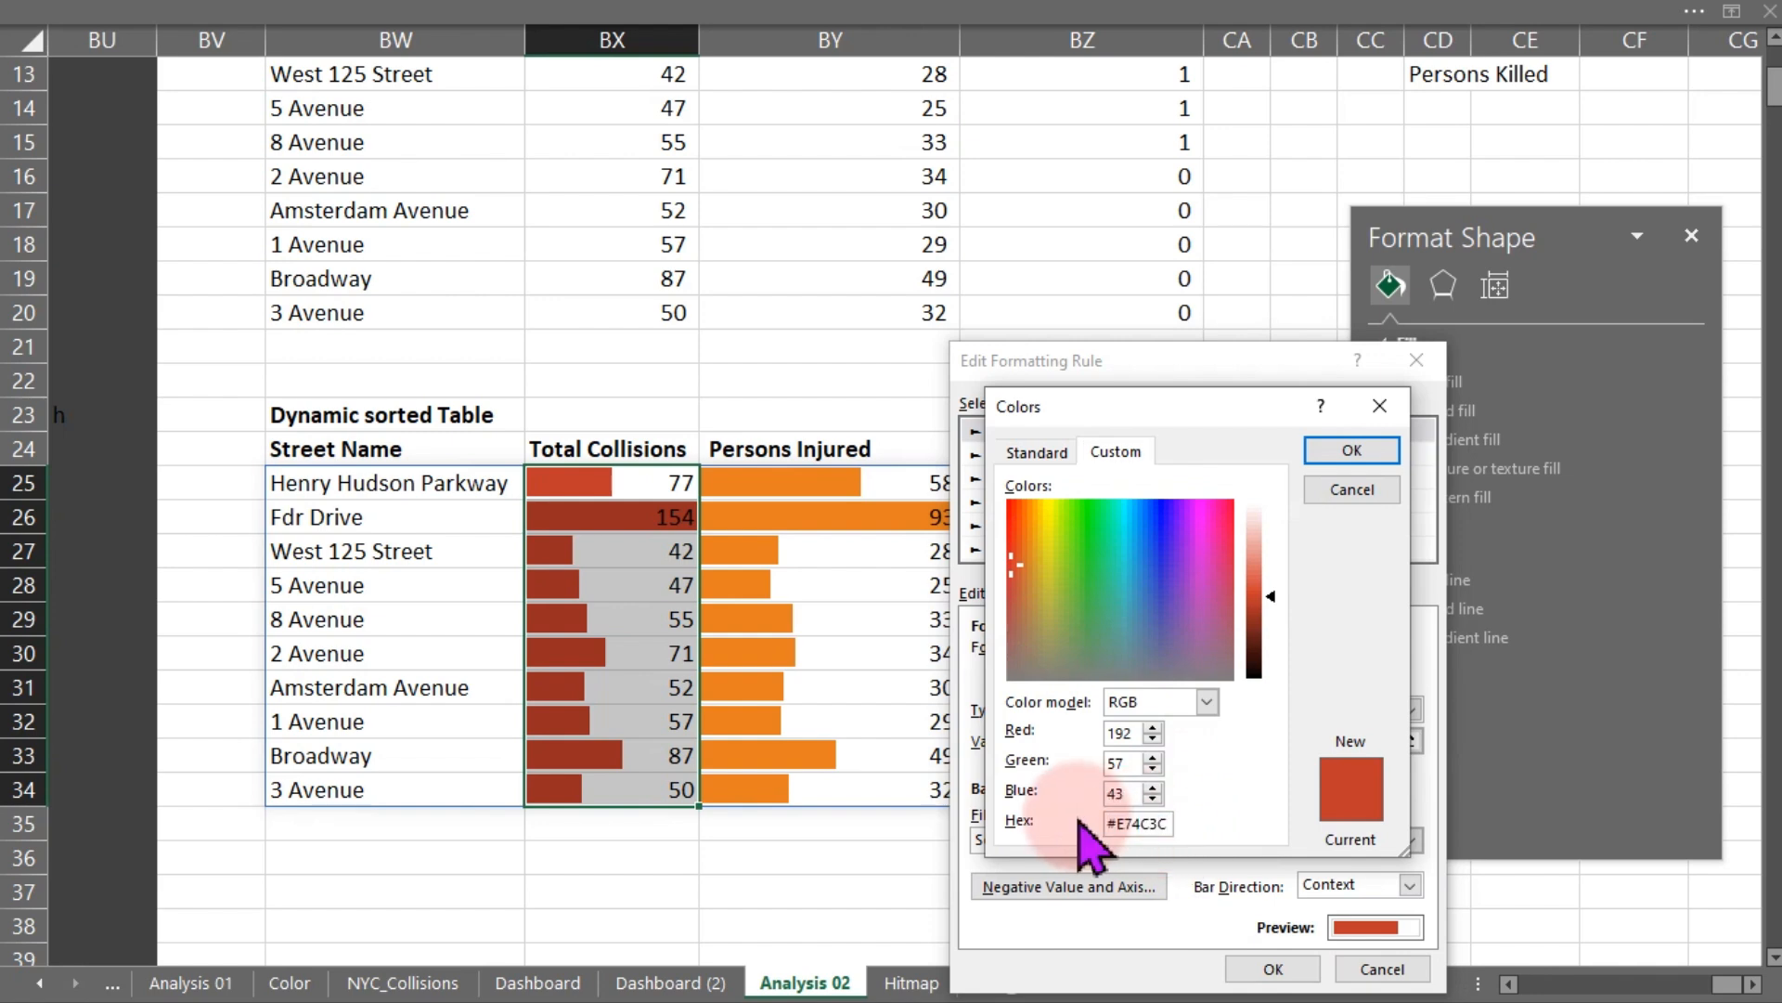
type("#E74C3C")
left_click(1351, 451)
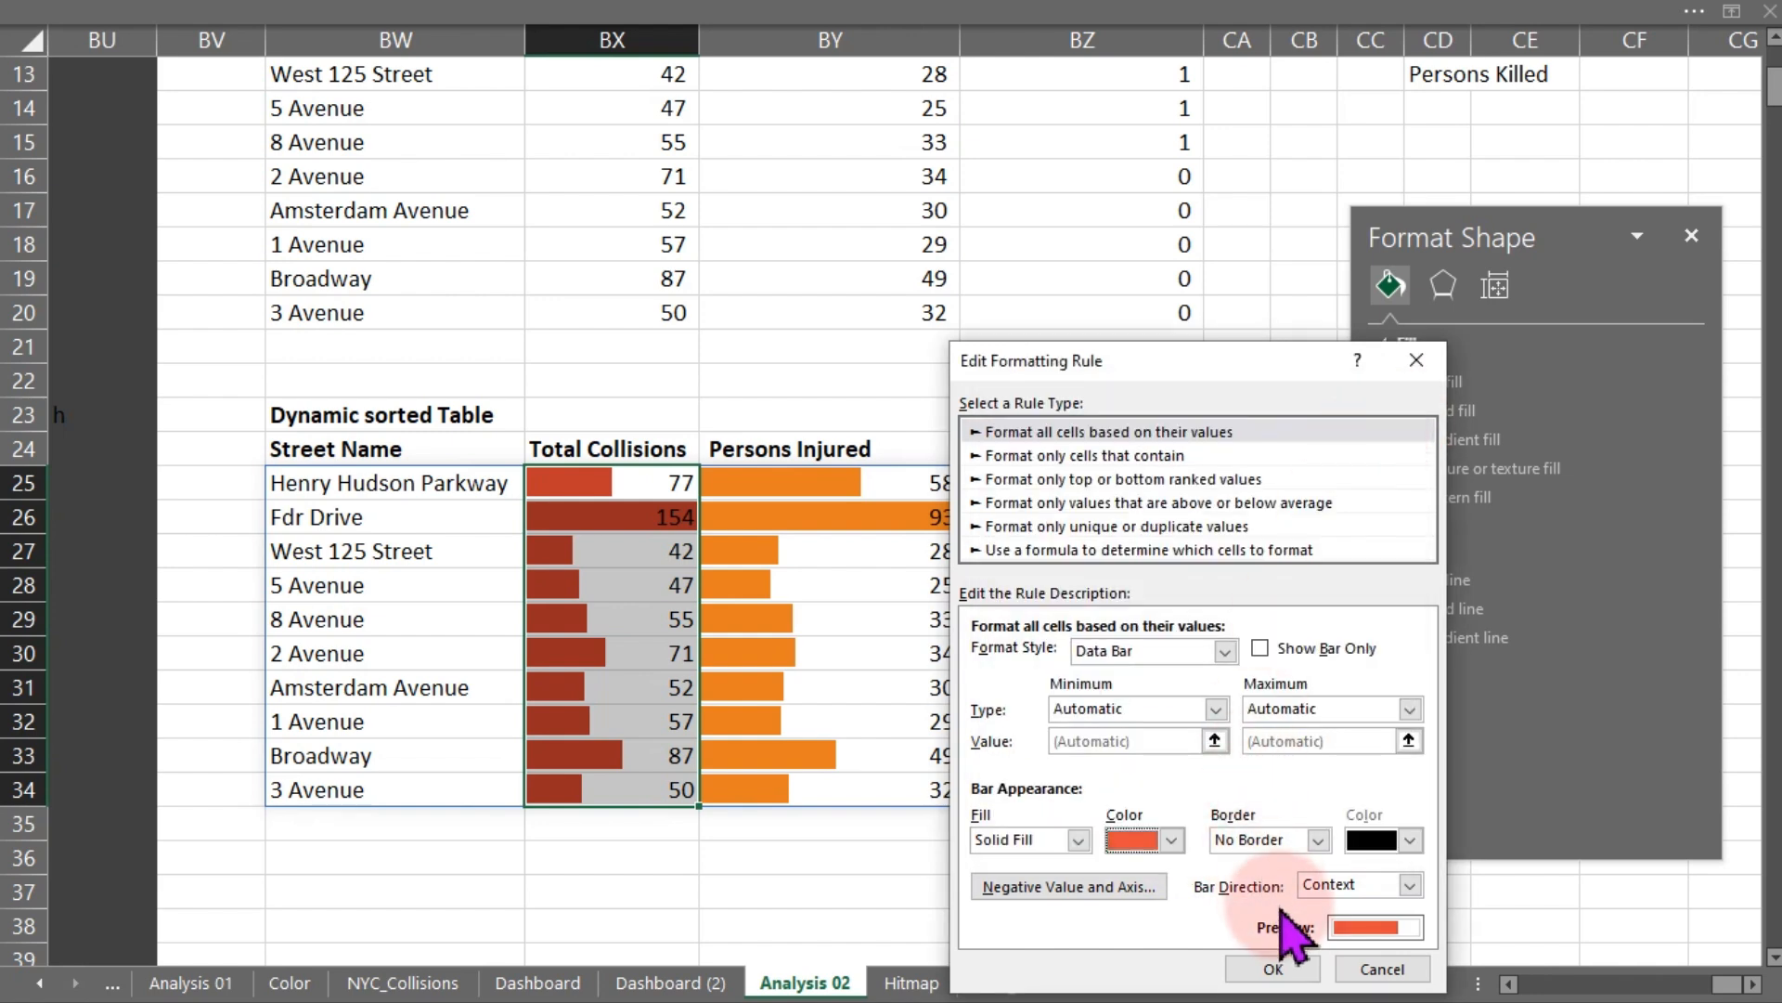
left_click(1273, 966)
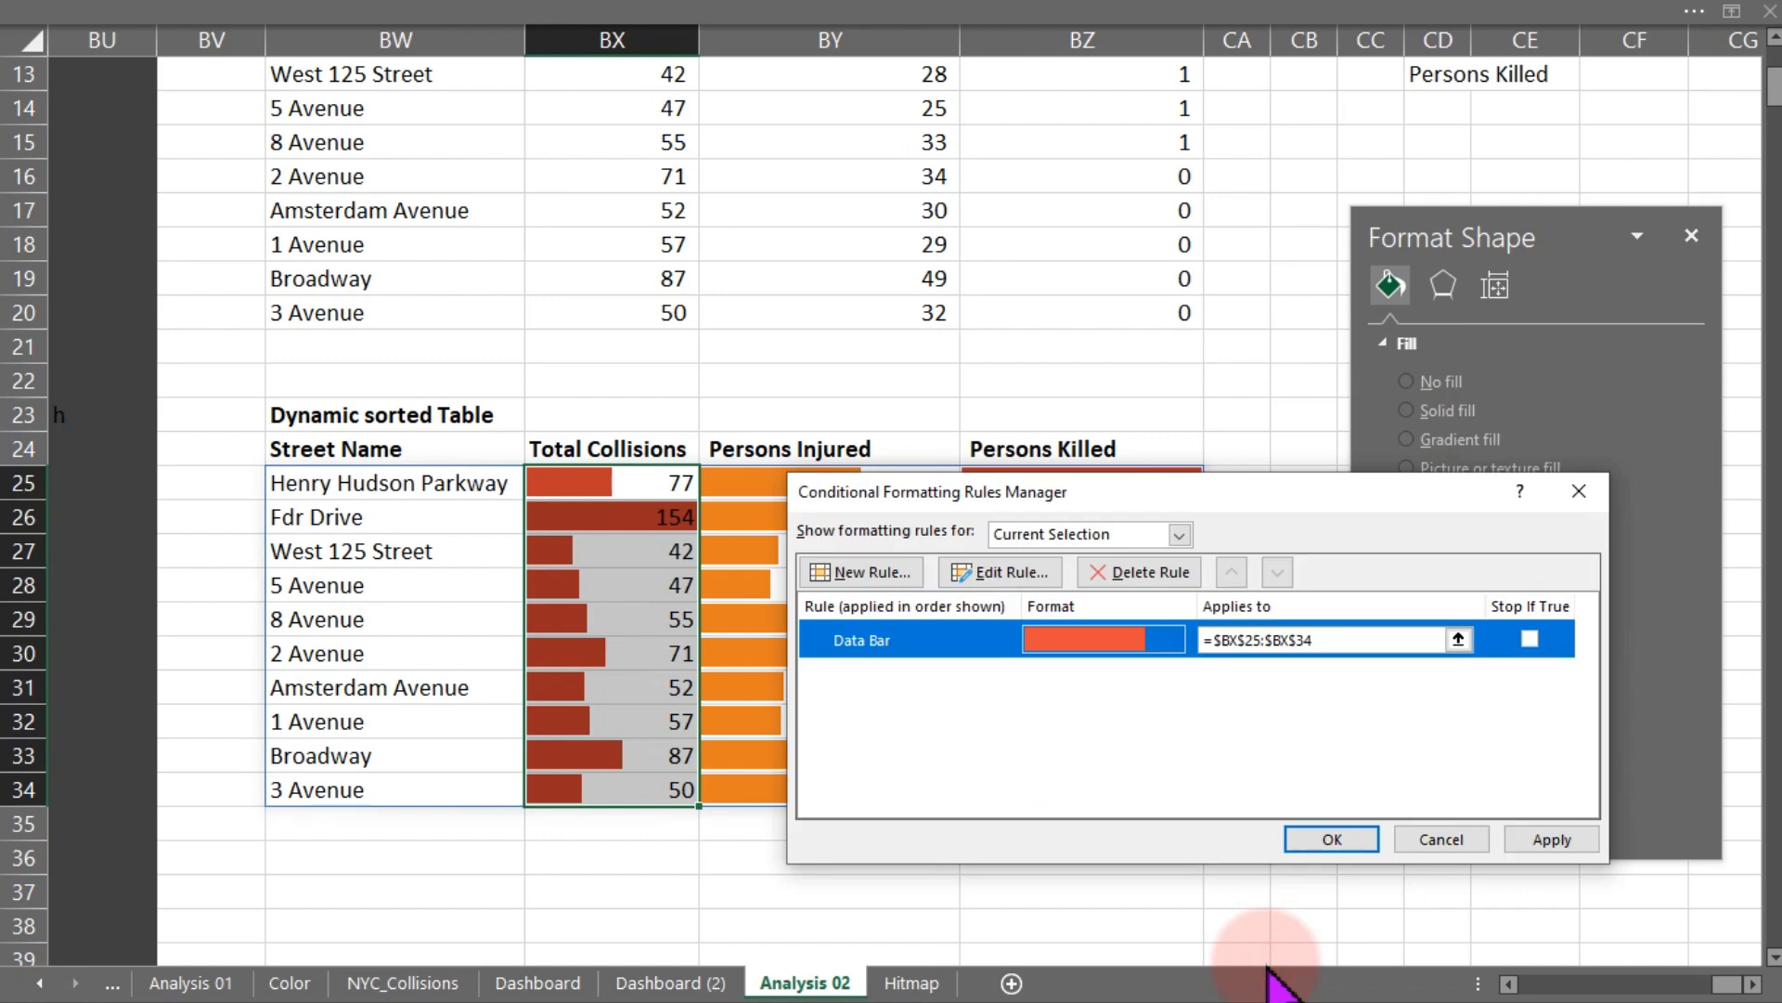
left_click(1328, 837)
left_click(1009, 894)
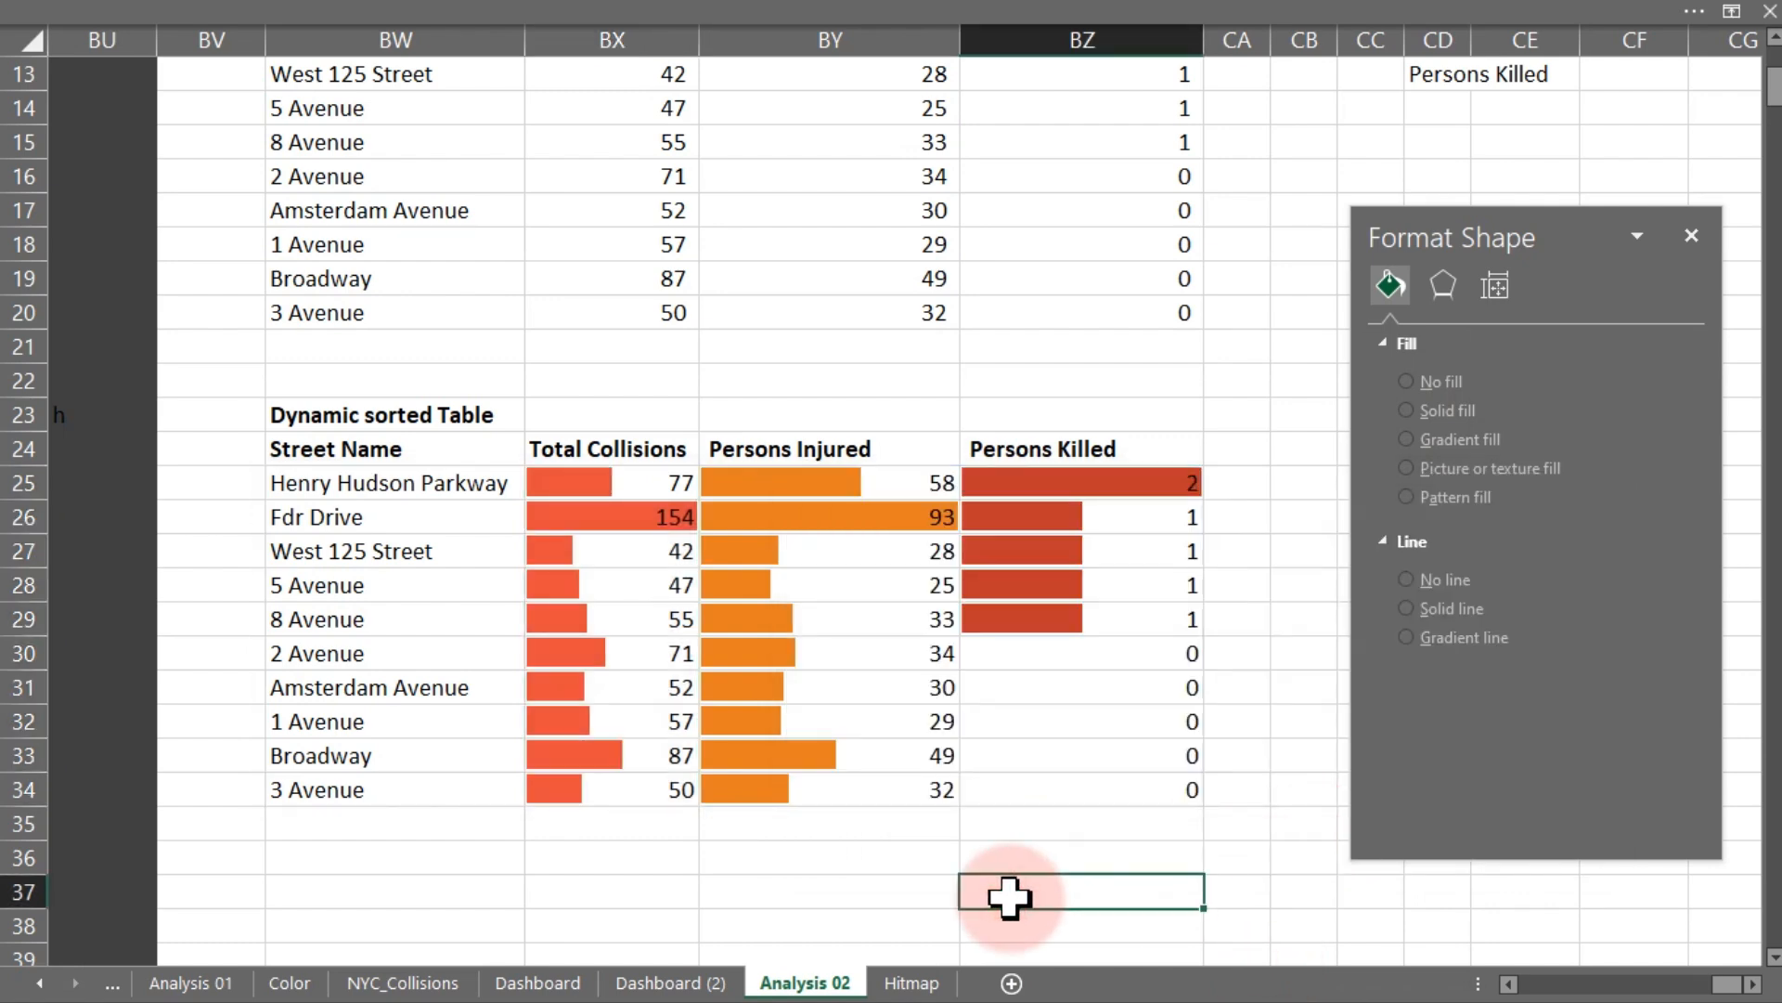
- Copy the data bar formatting of BX25:BZ34 onto the Top-10 table's number columns on the Hitmap sheet with Format Painter
left_click(347, 453)
left_click(664, 661)
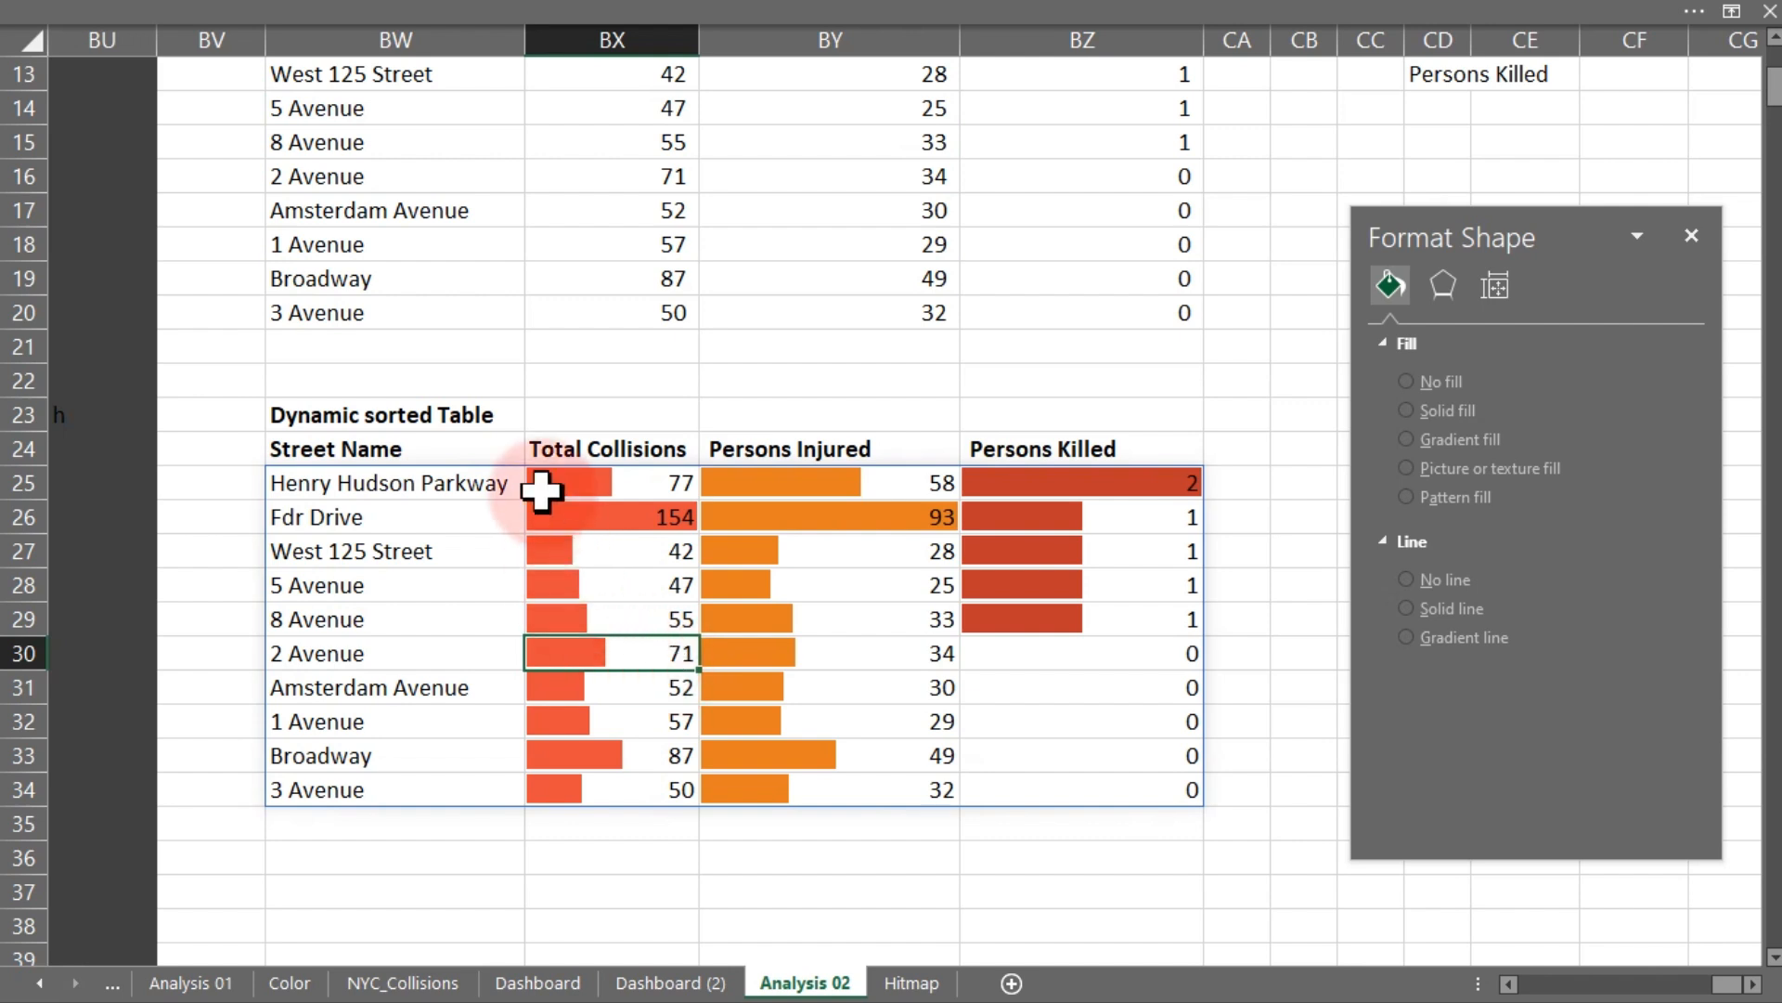
mouse_move(549, 485)
left_mouse_down()
mouse_move(557, 510)
mouse_move(971, 700)
mouse_move(1035, 793)
left_mouse_up()
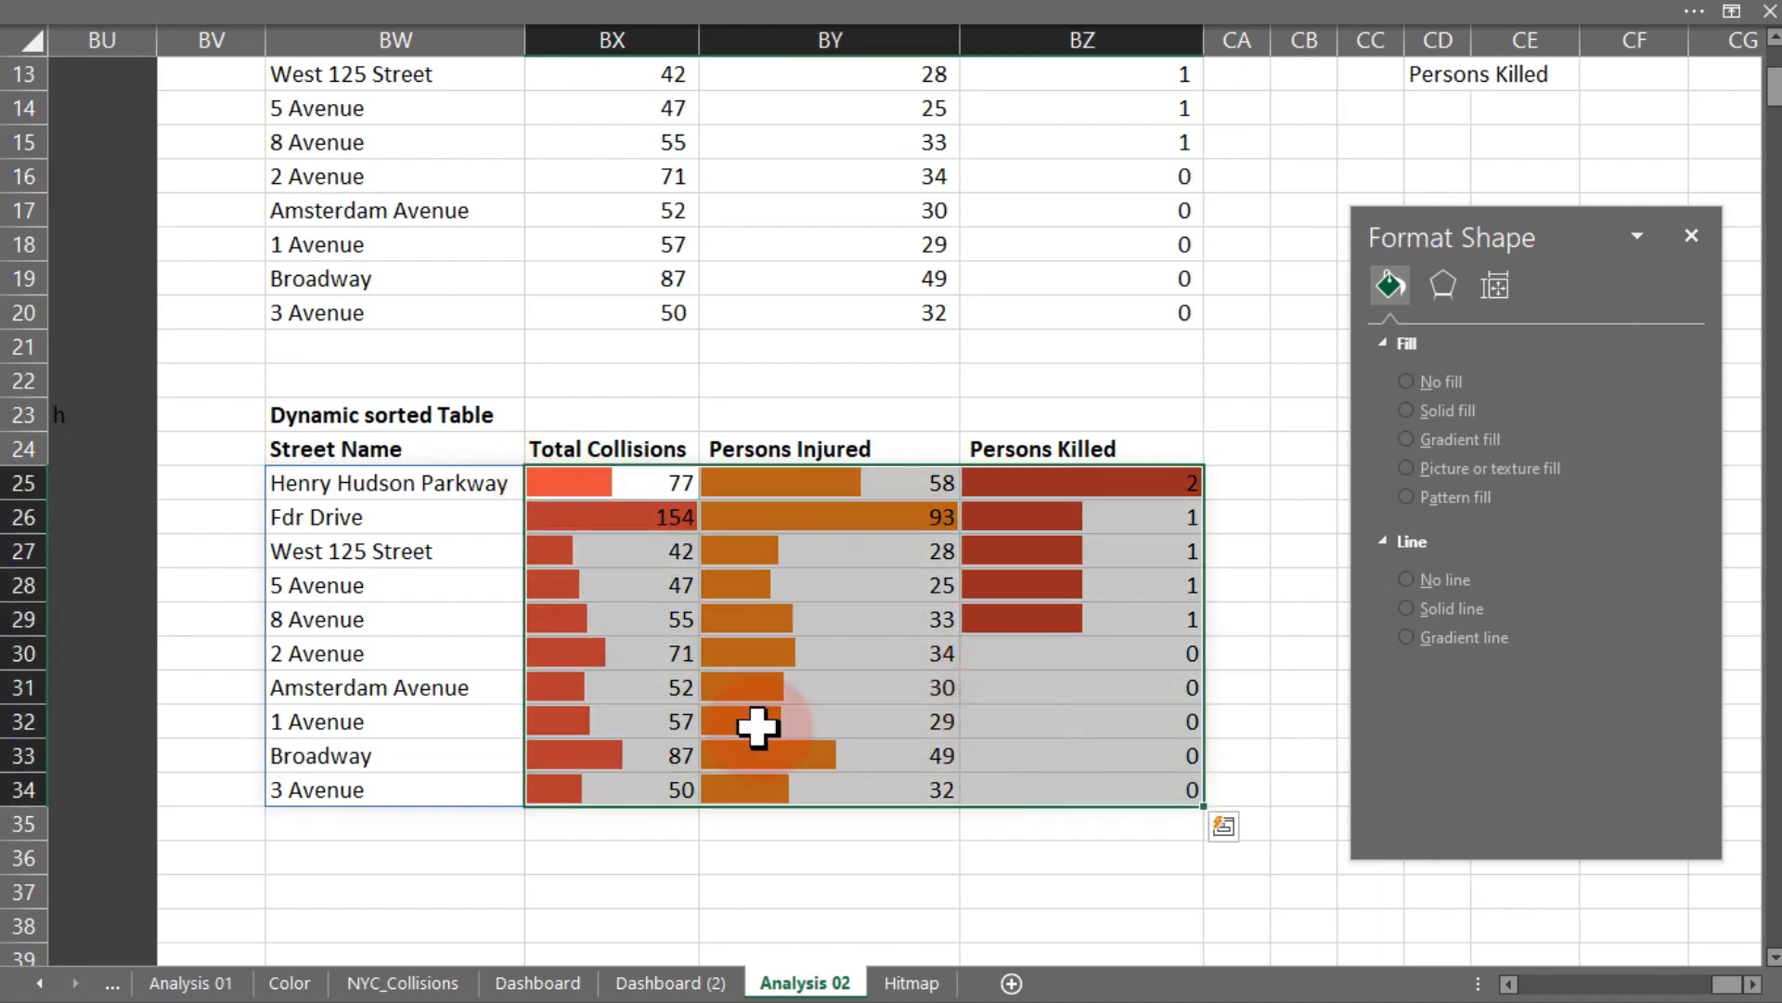
left_click(359, 19)
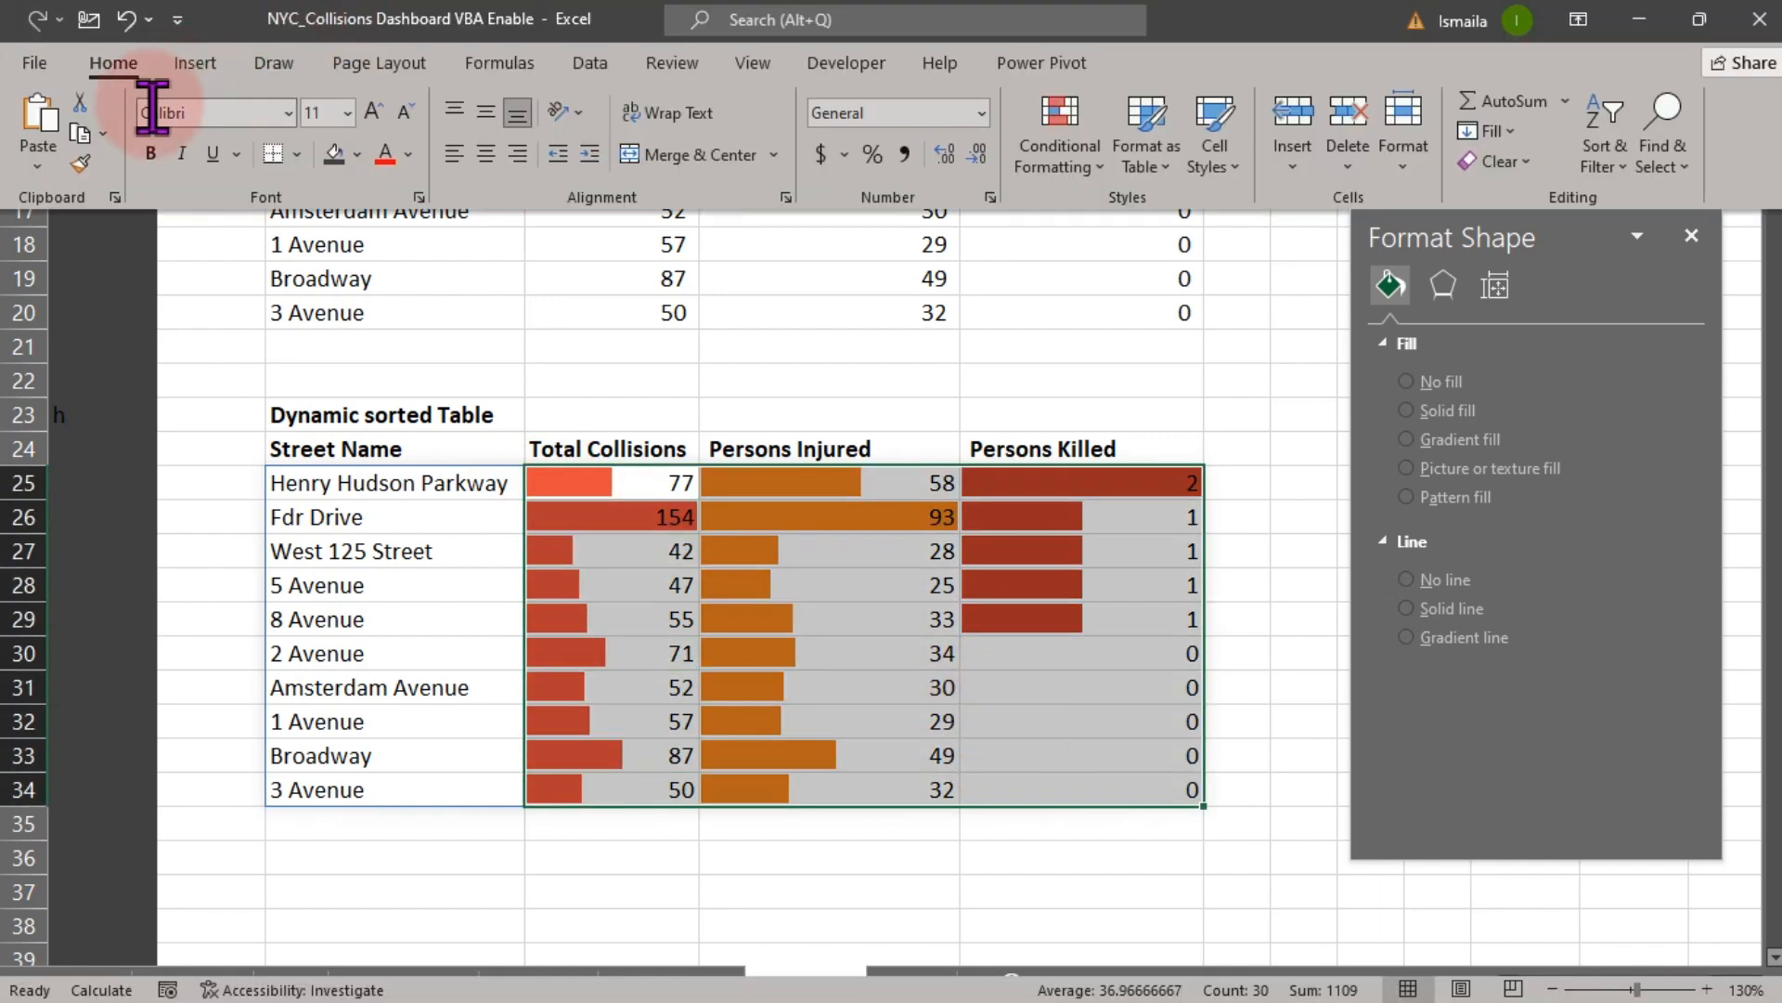
left_click(83, 166)
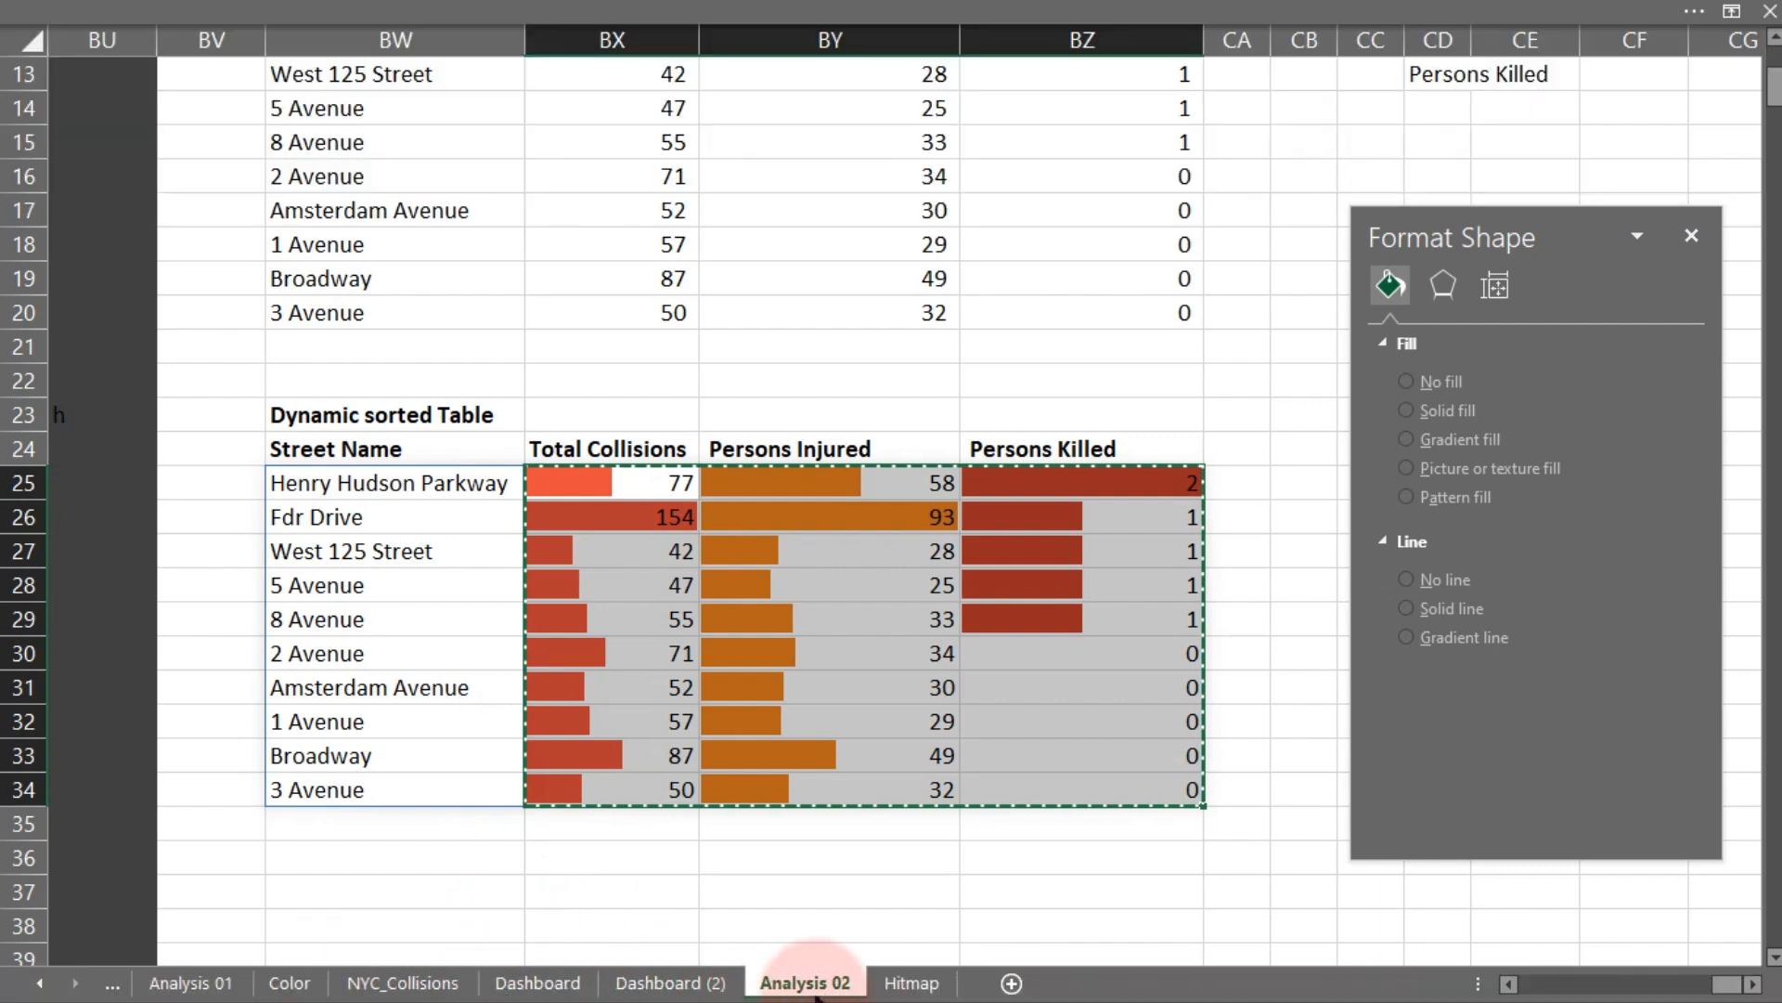
left_click(912, 982)
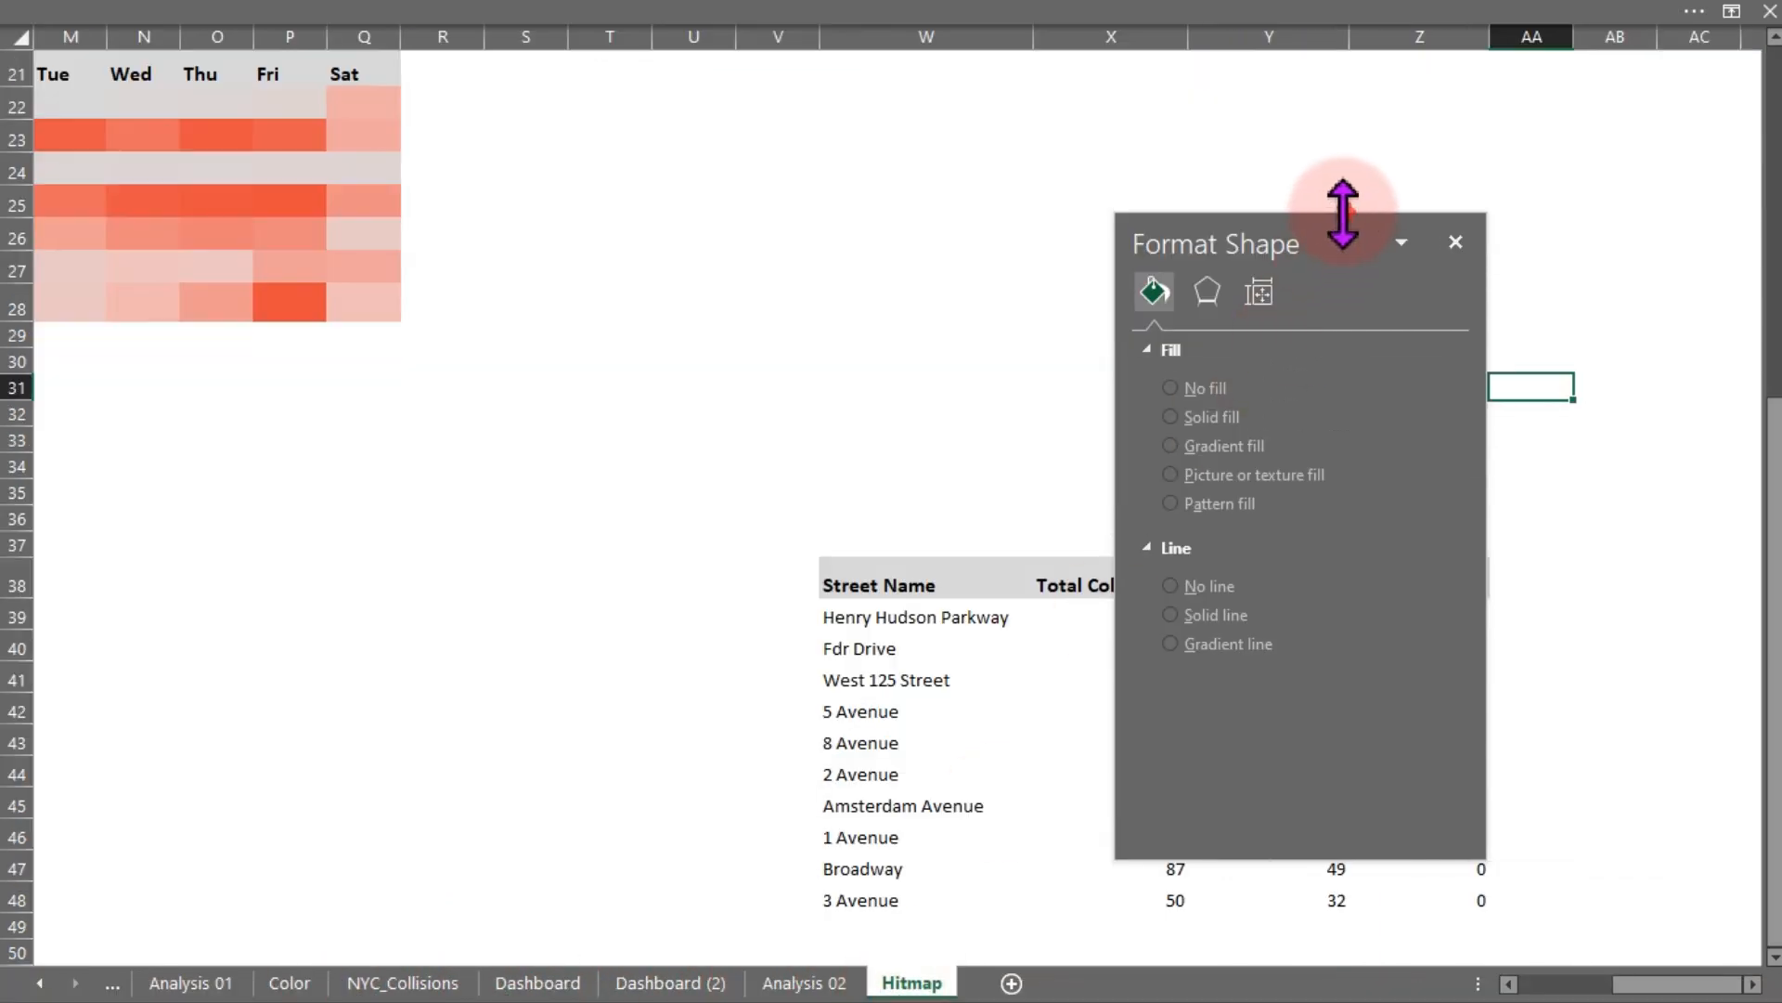
left_click_drag(1337, 228, 511, 330)
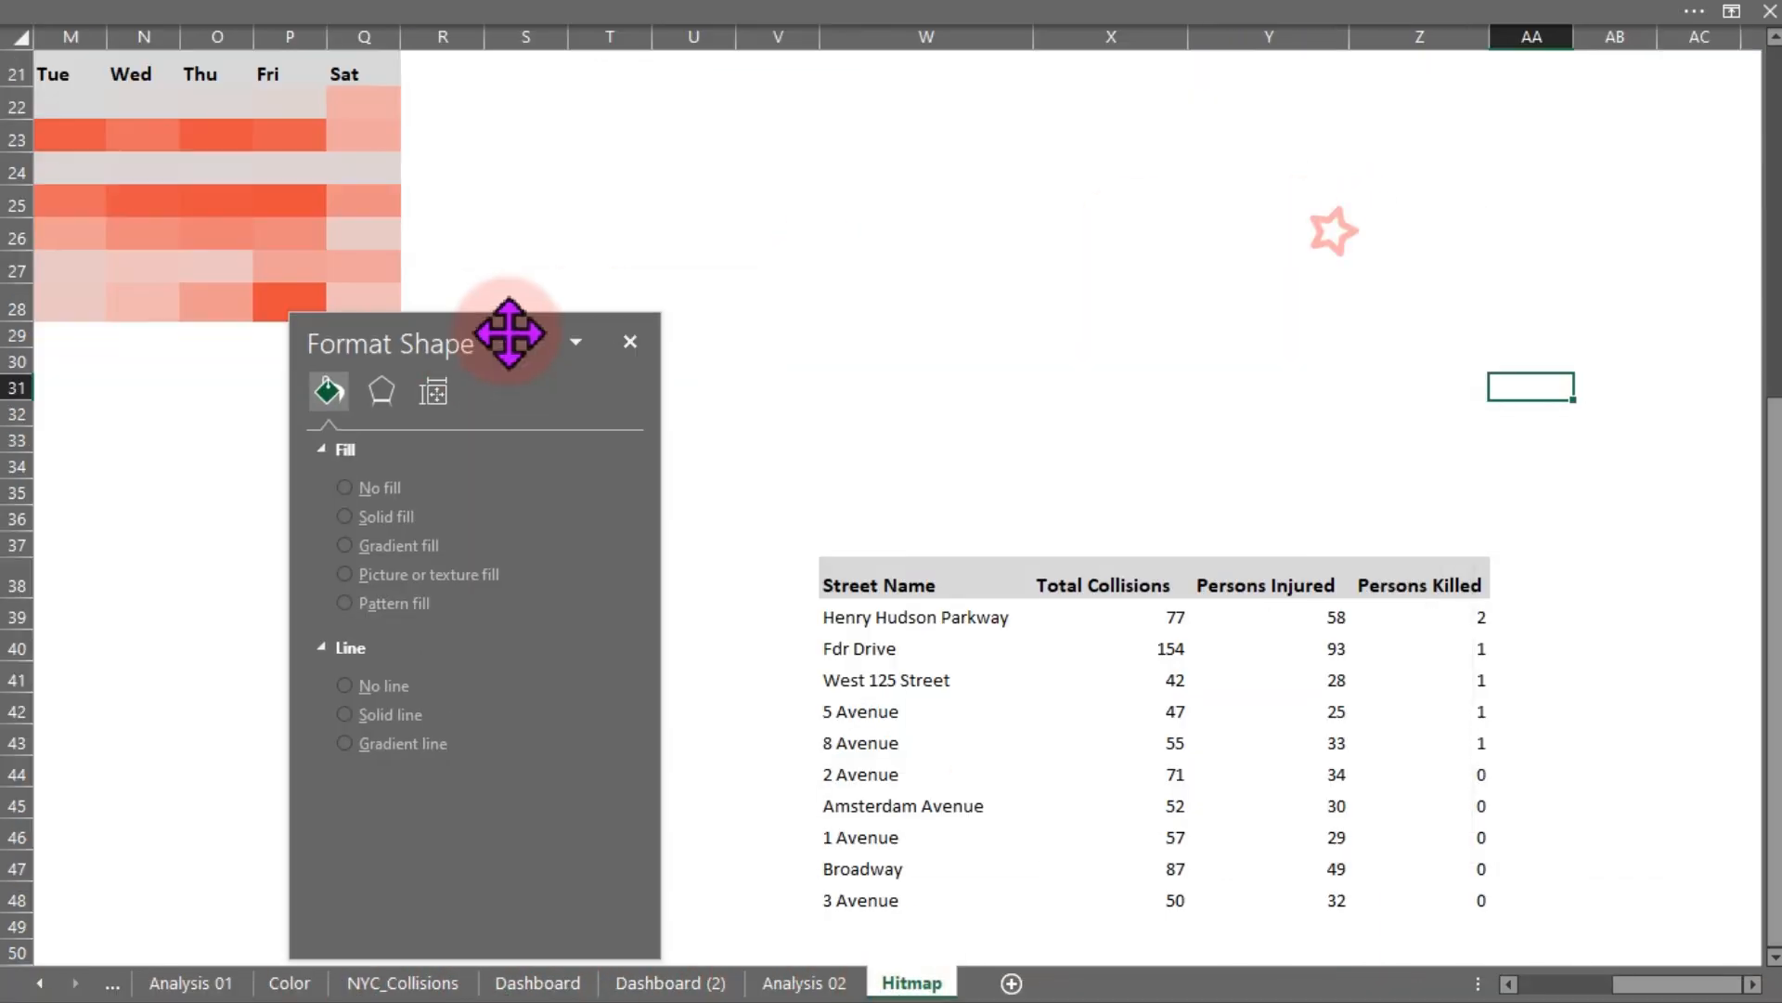
left_click(1127, 620)
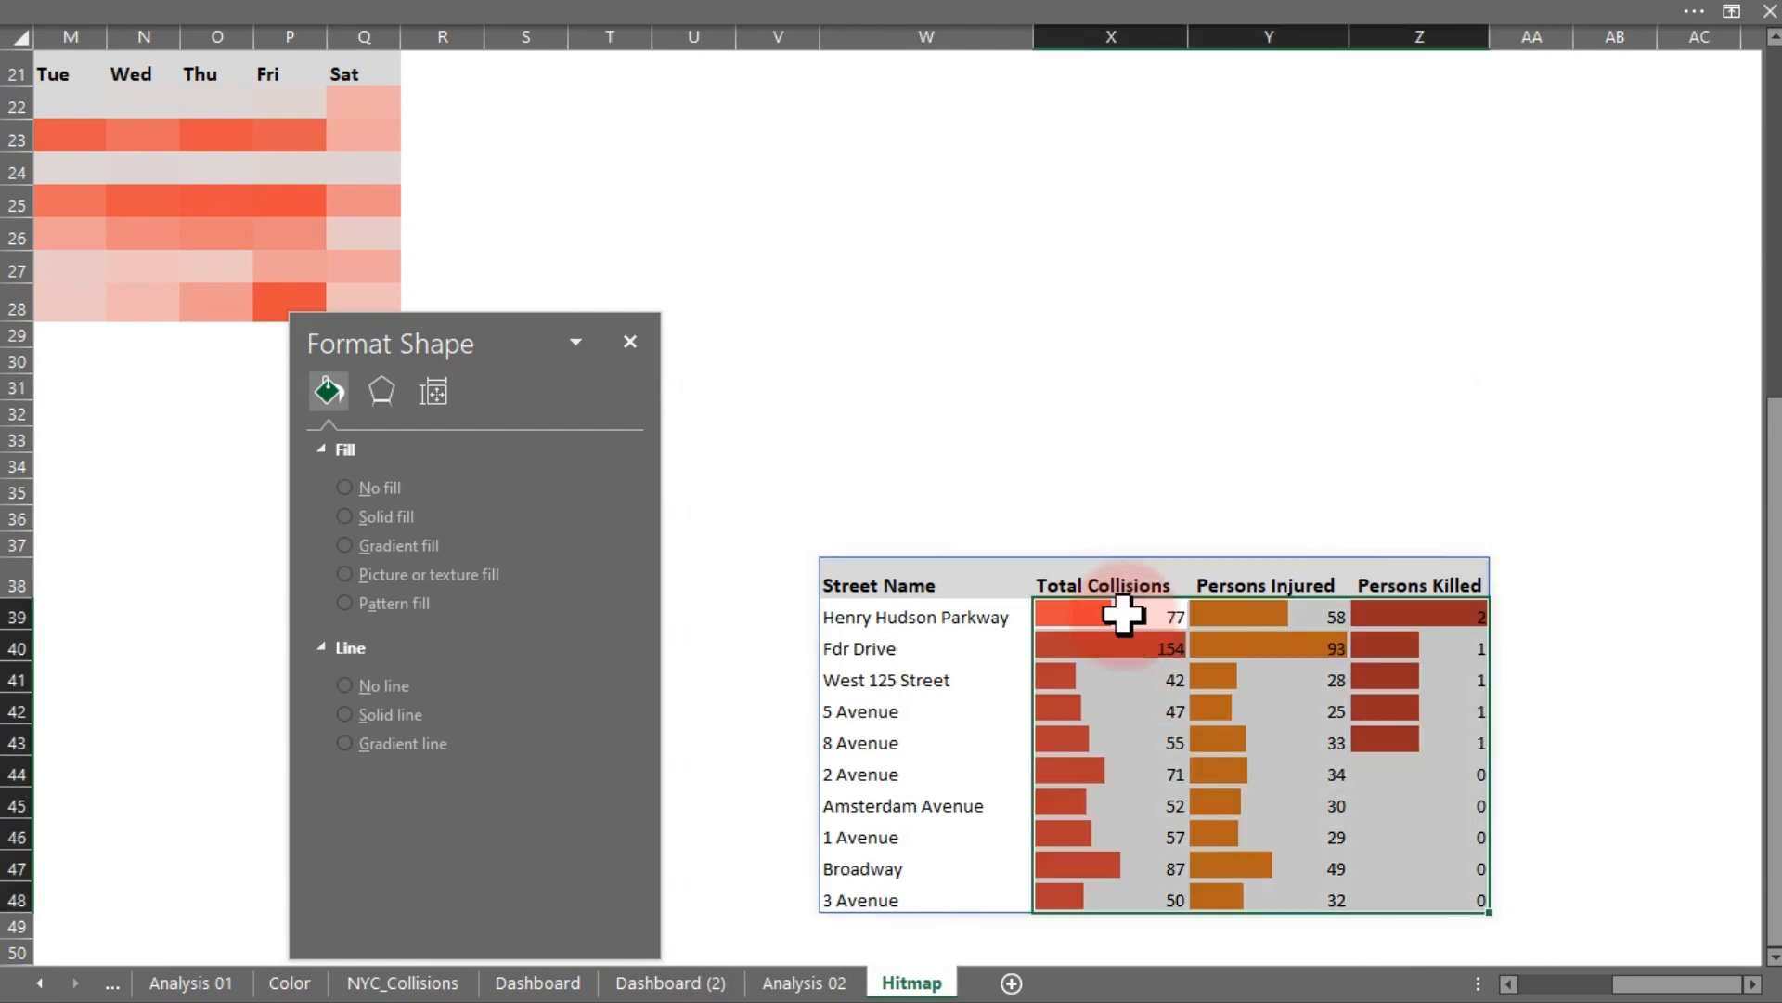
left_click(1527, 673)
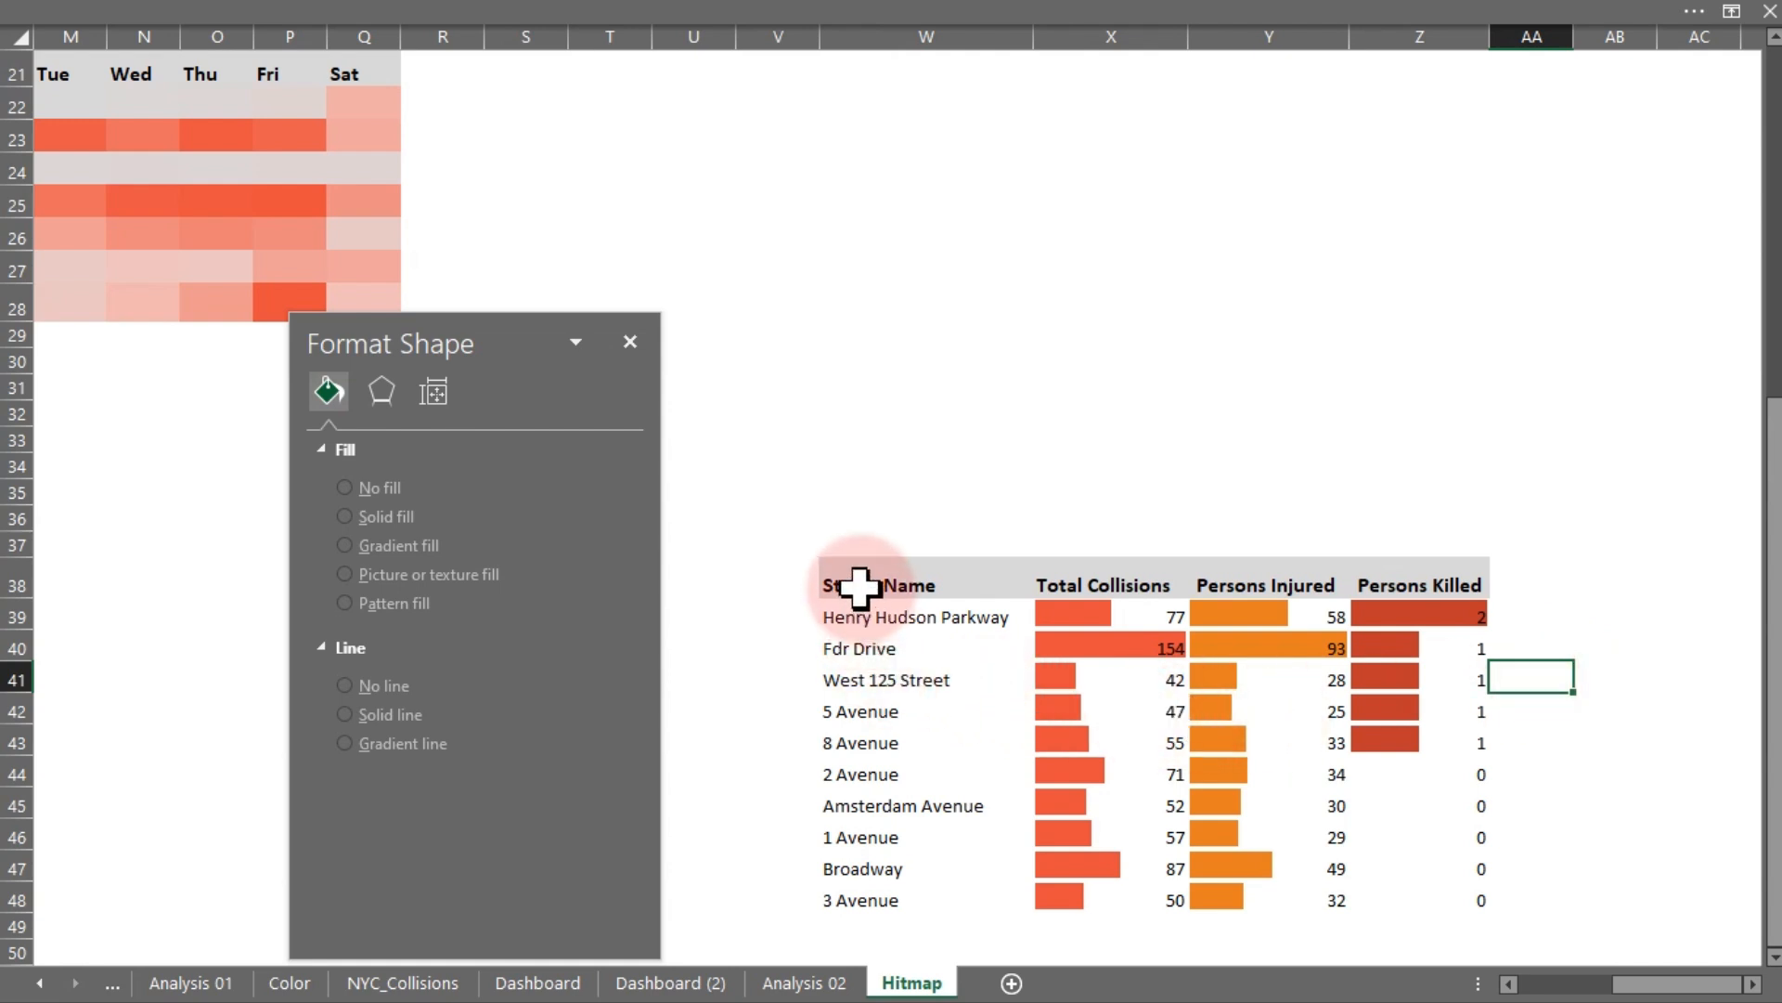
- Copy the Hitmap Top-10 table and paste it as a linked picture inside the Top-10 streets panel on Dashboard (2)
left_click_drag(855, 585, 1404, 901)
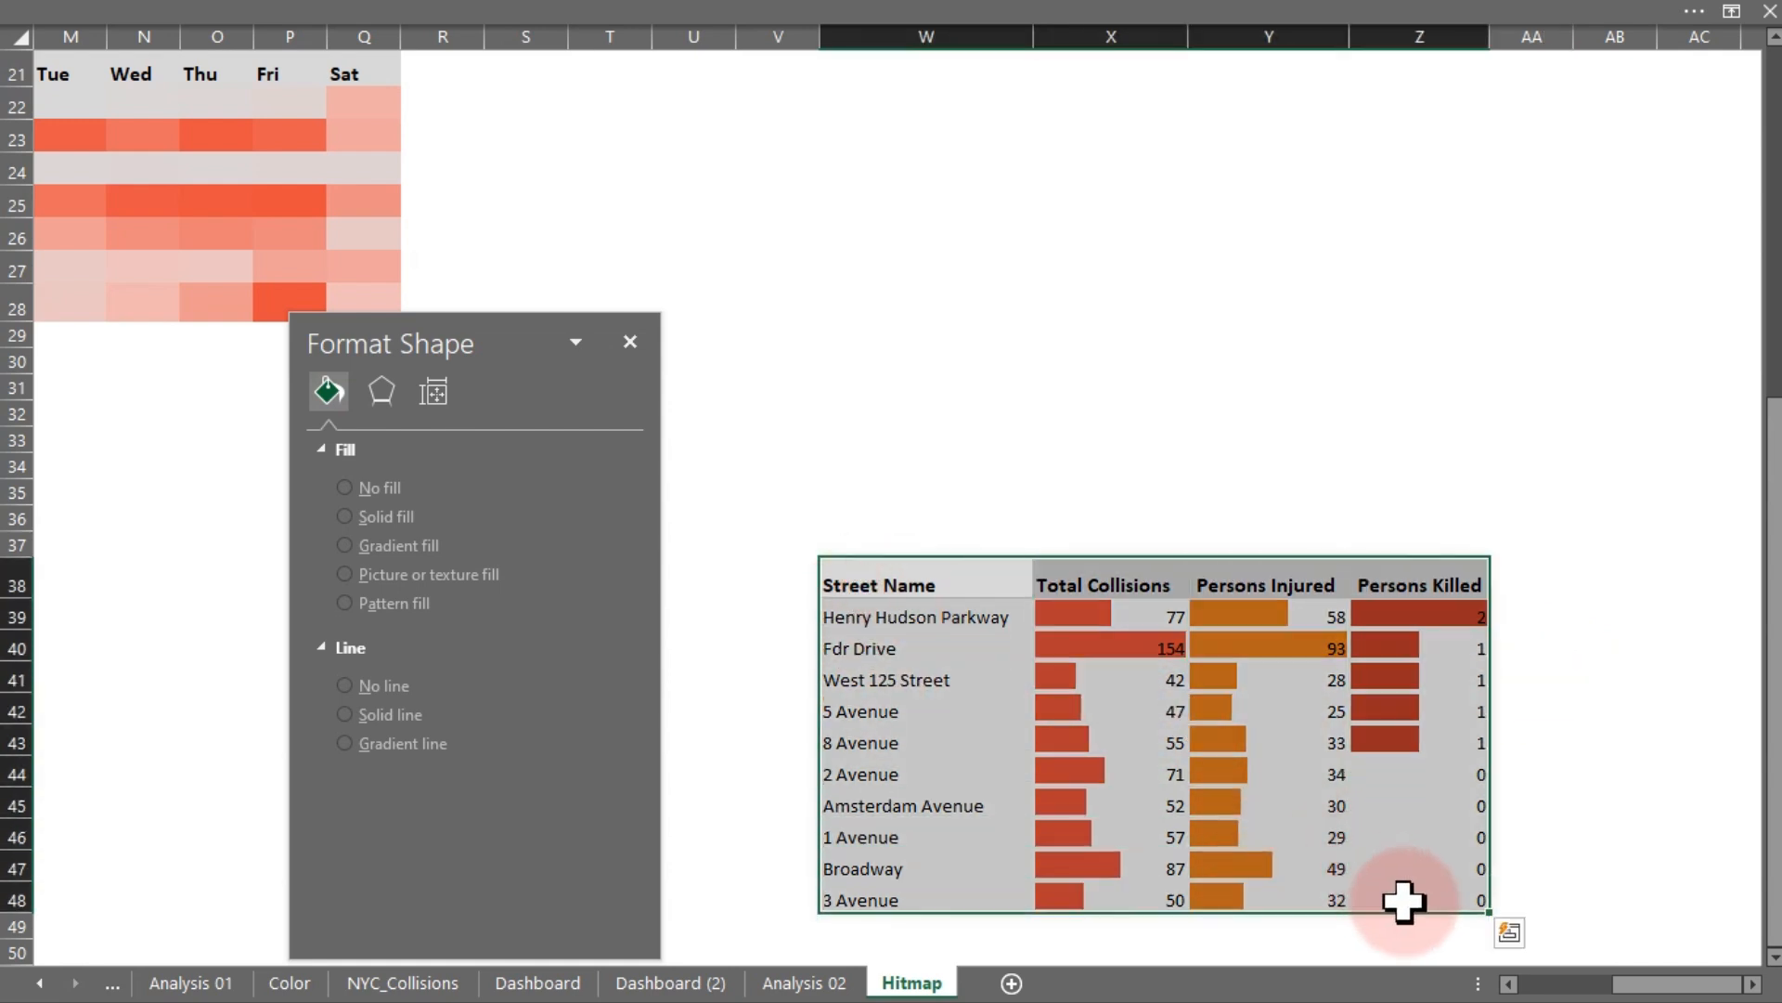
key("ctrl+c")
left_click(715, 983)
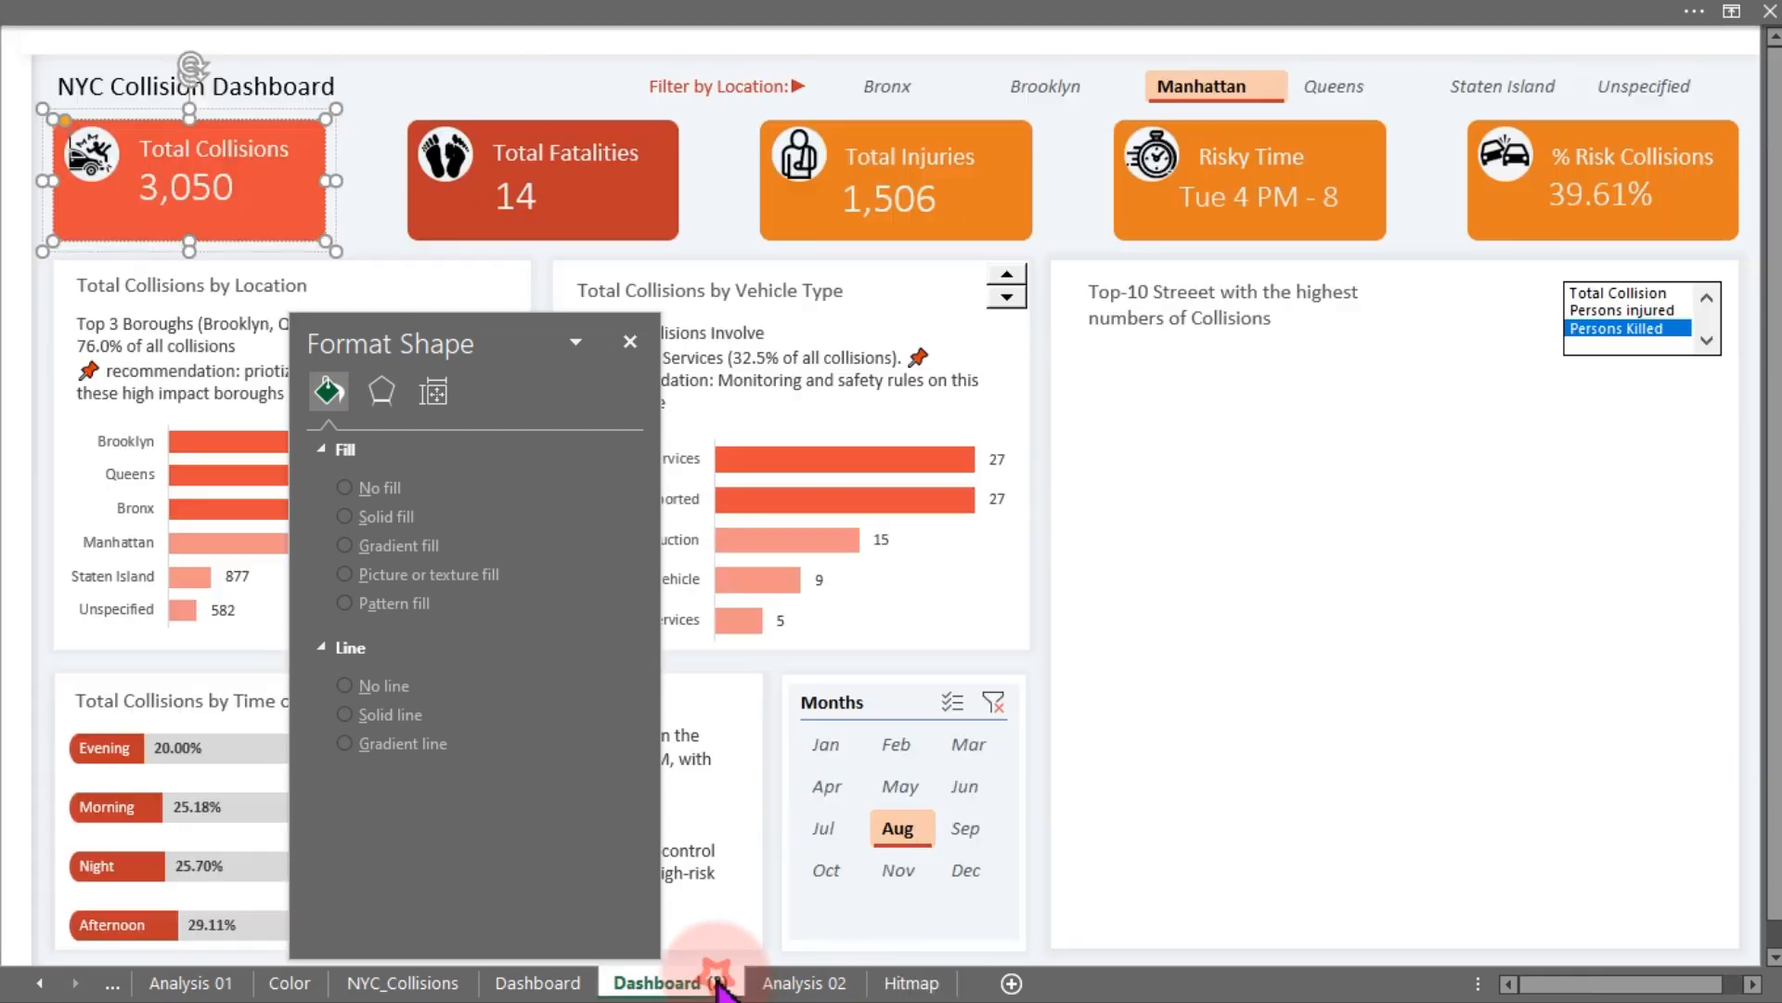
left_click(1420, 170)
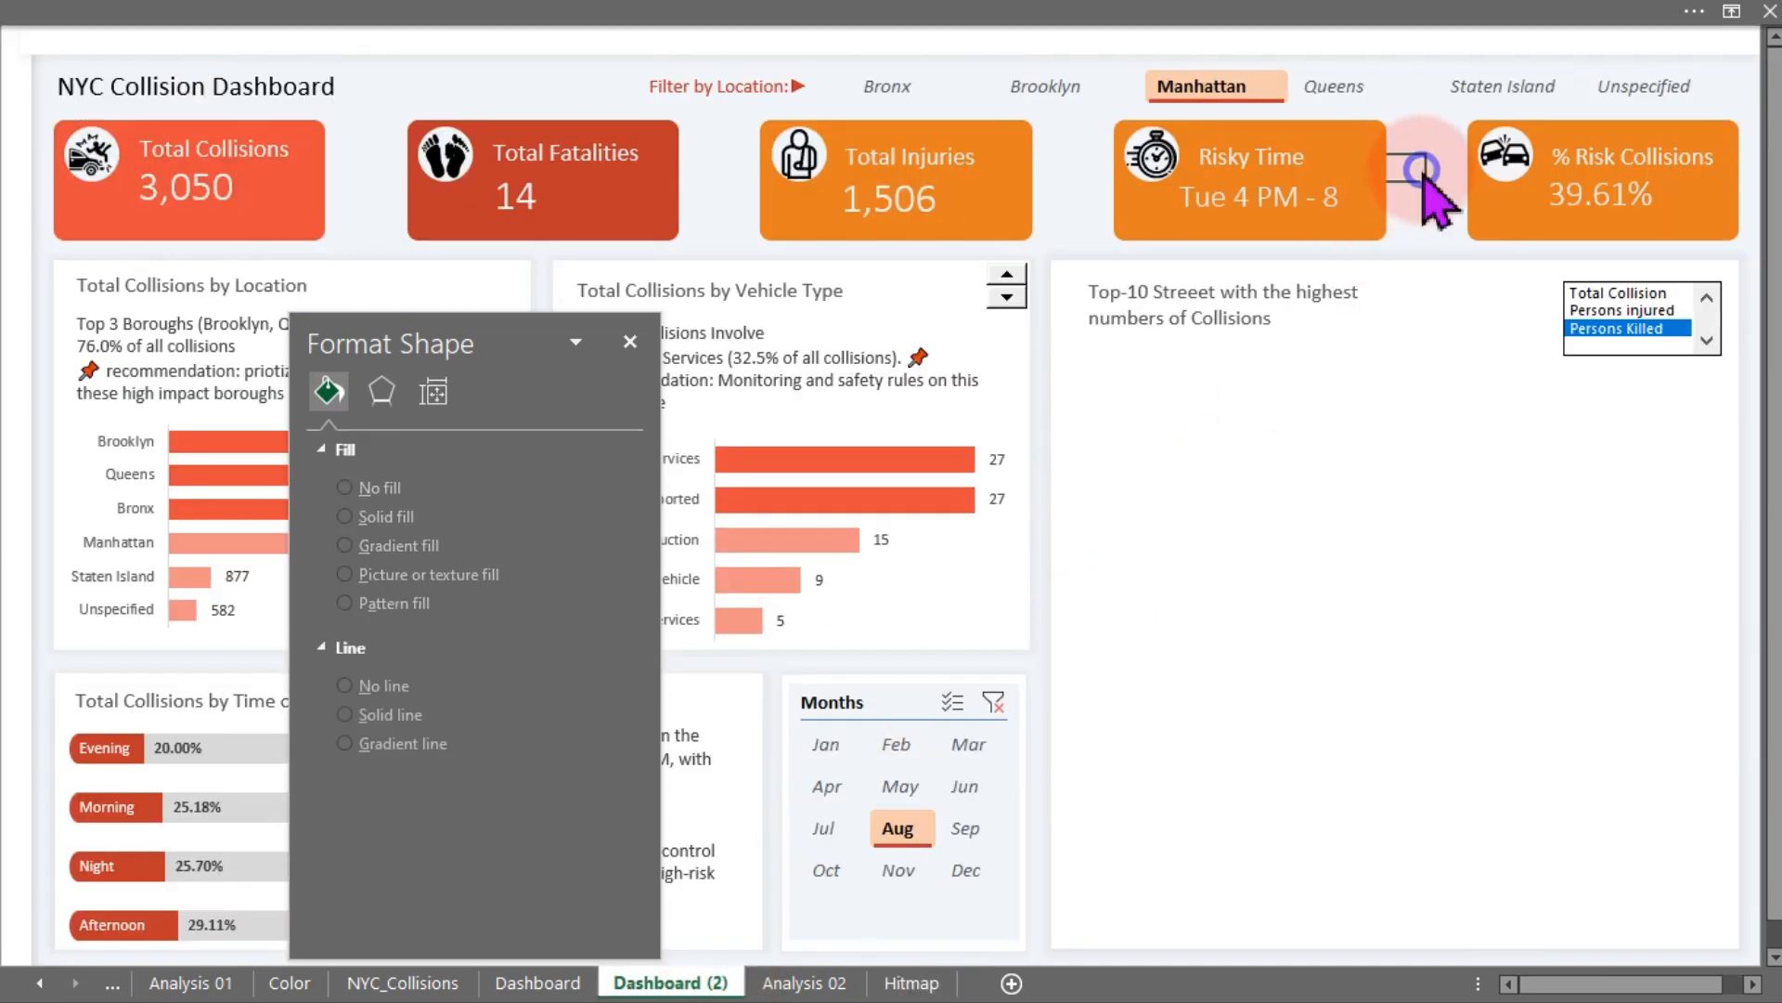
right_click(1411, 167)
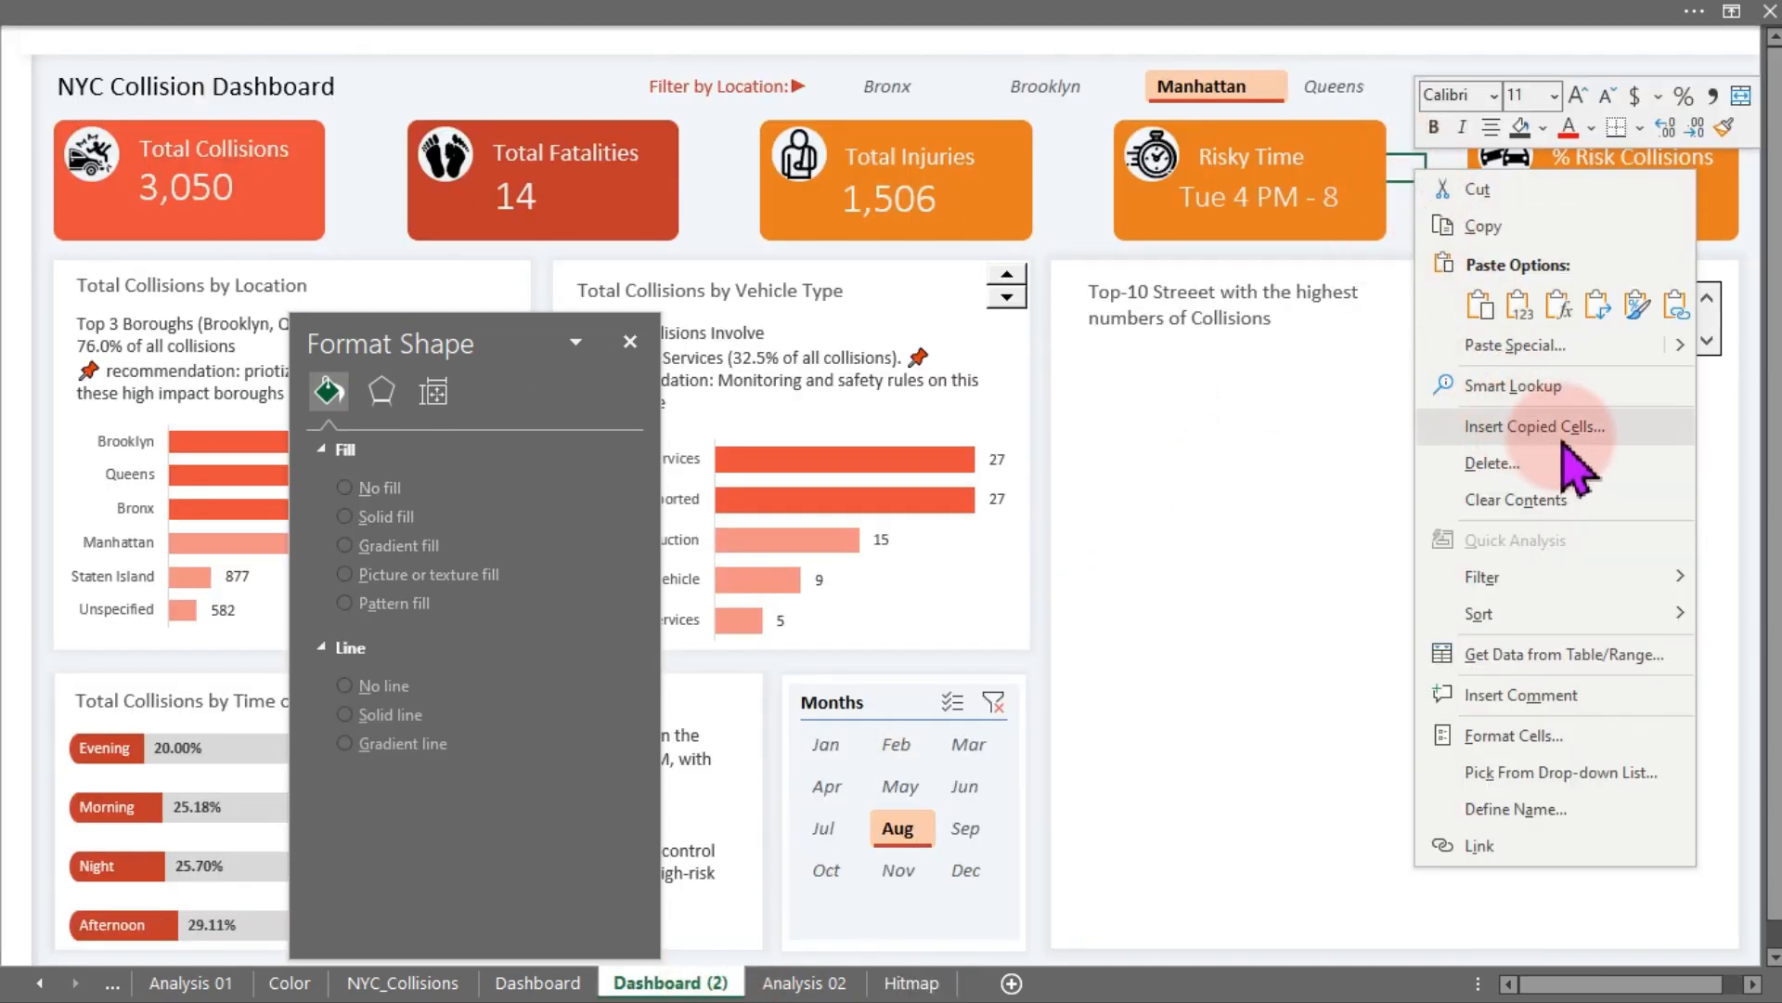
mouse_move(1685, 357)
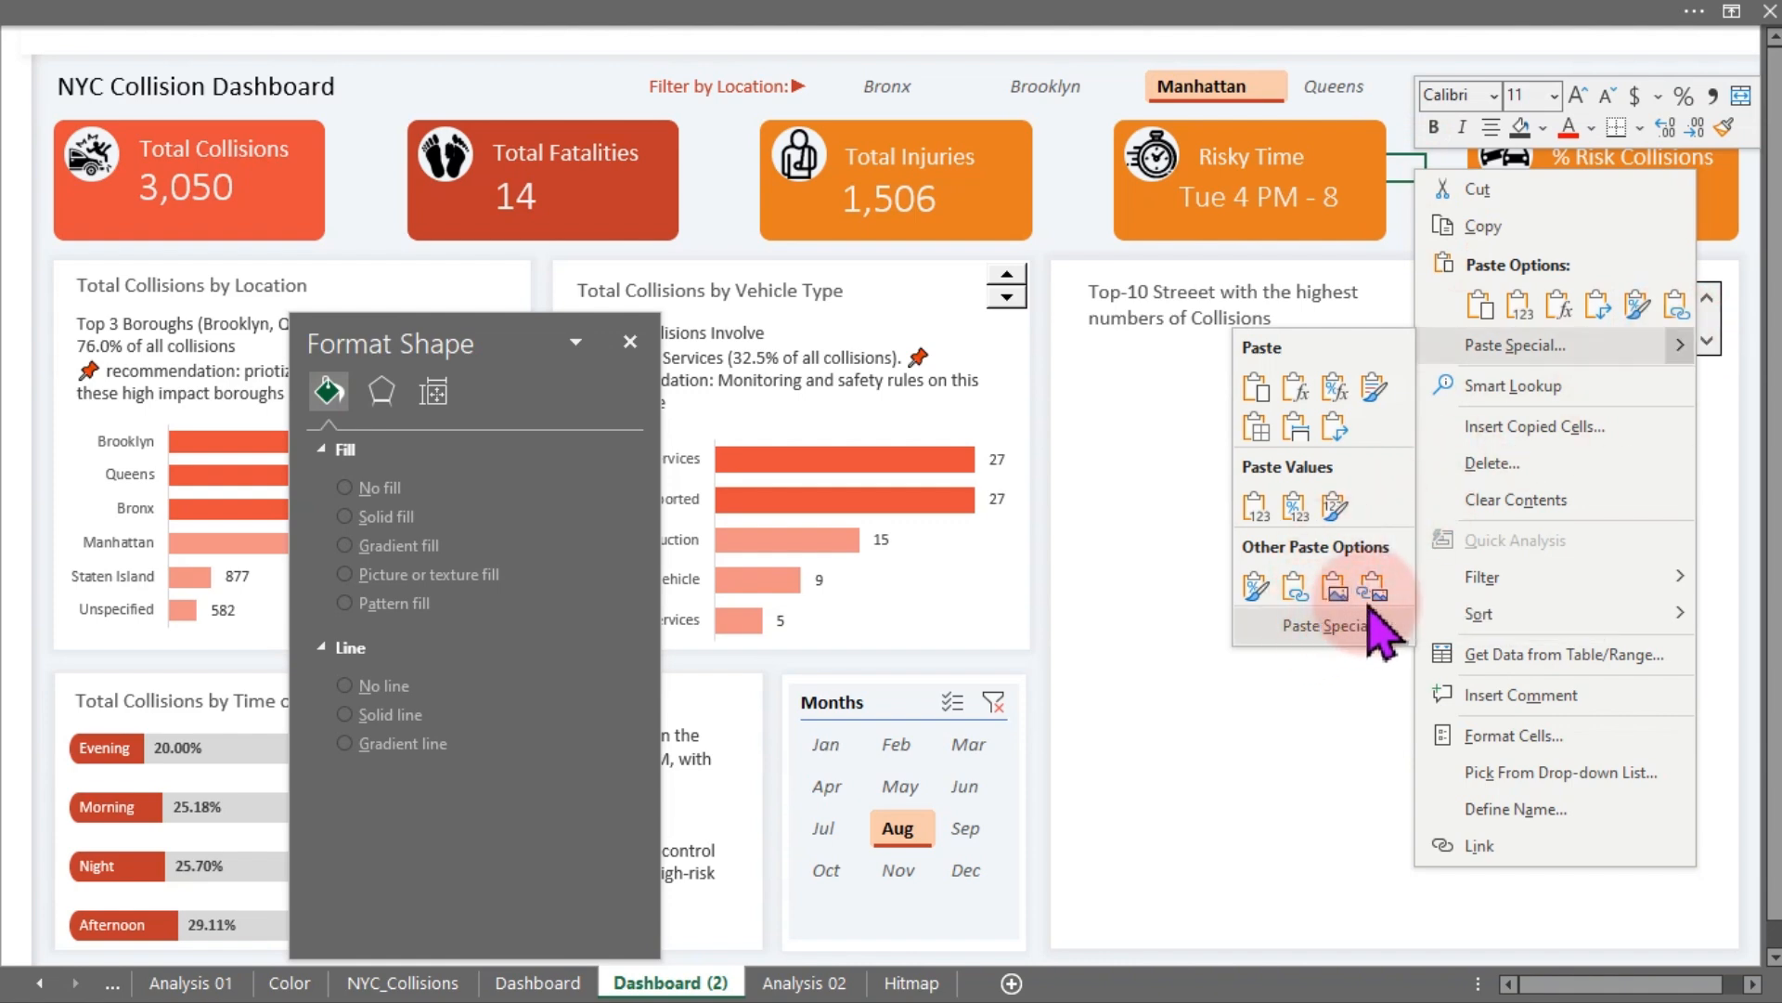
left_click(1371, 585)
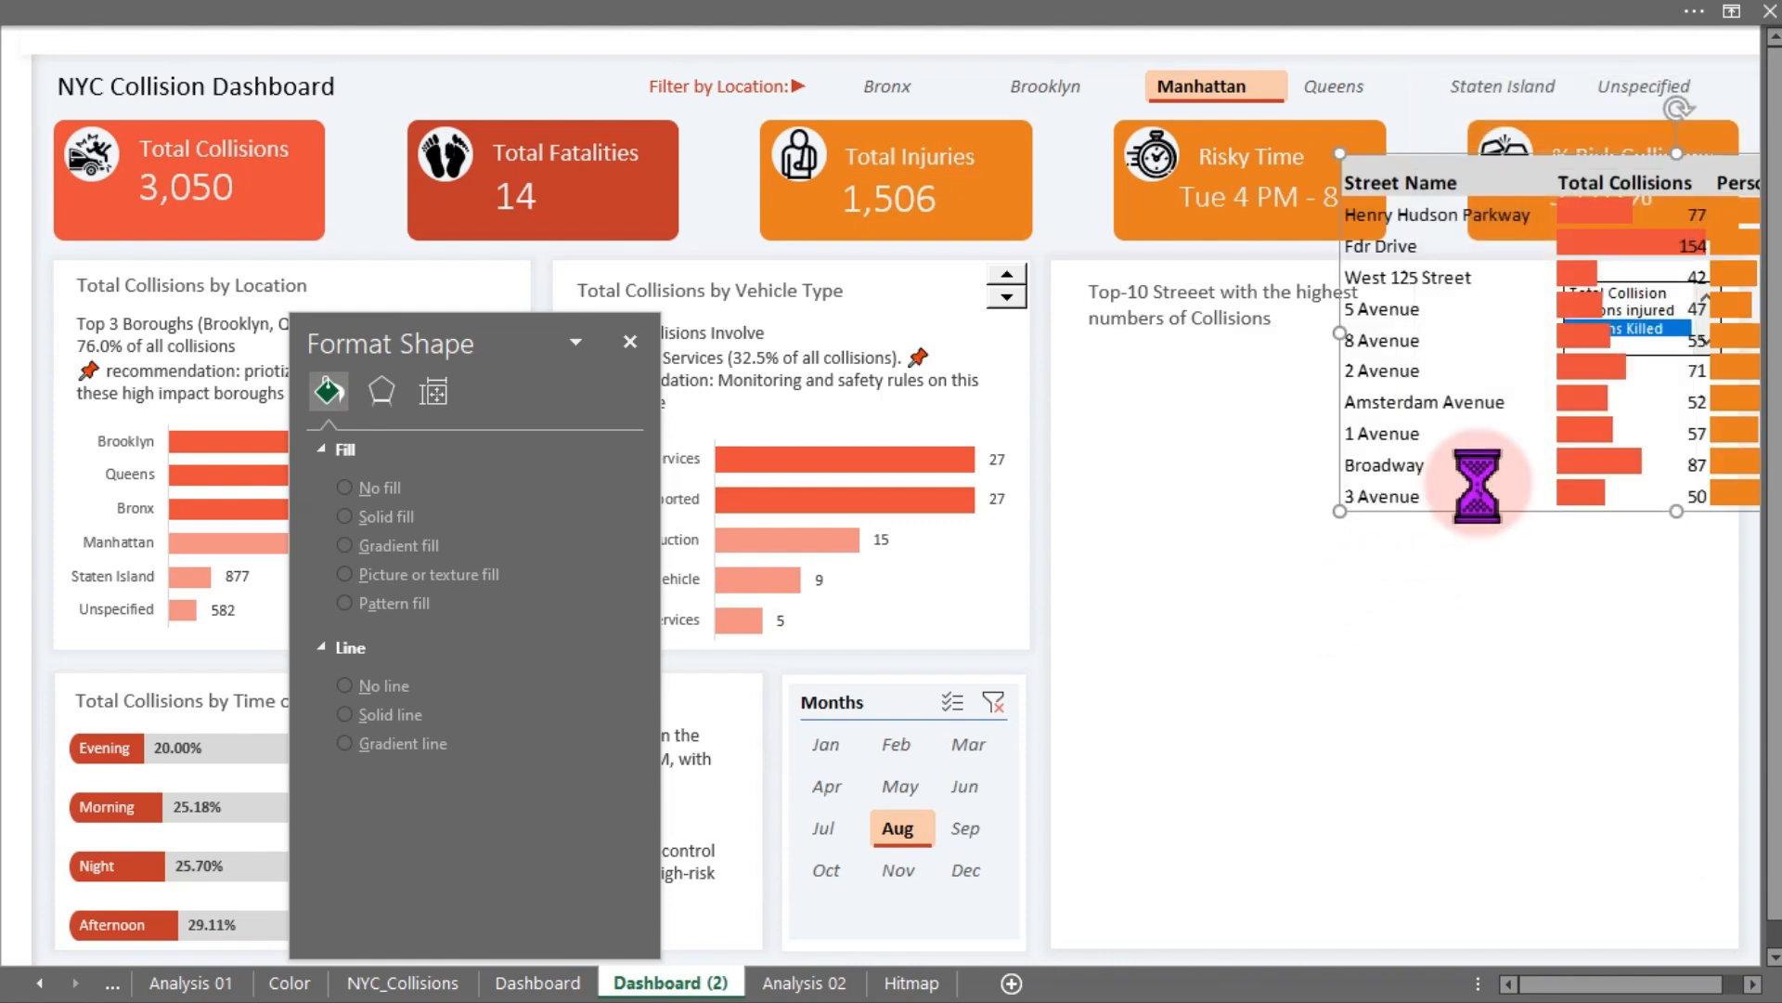
left_click_drag(1513, 460, 1240, 869)
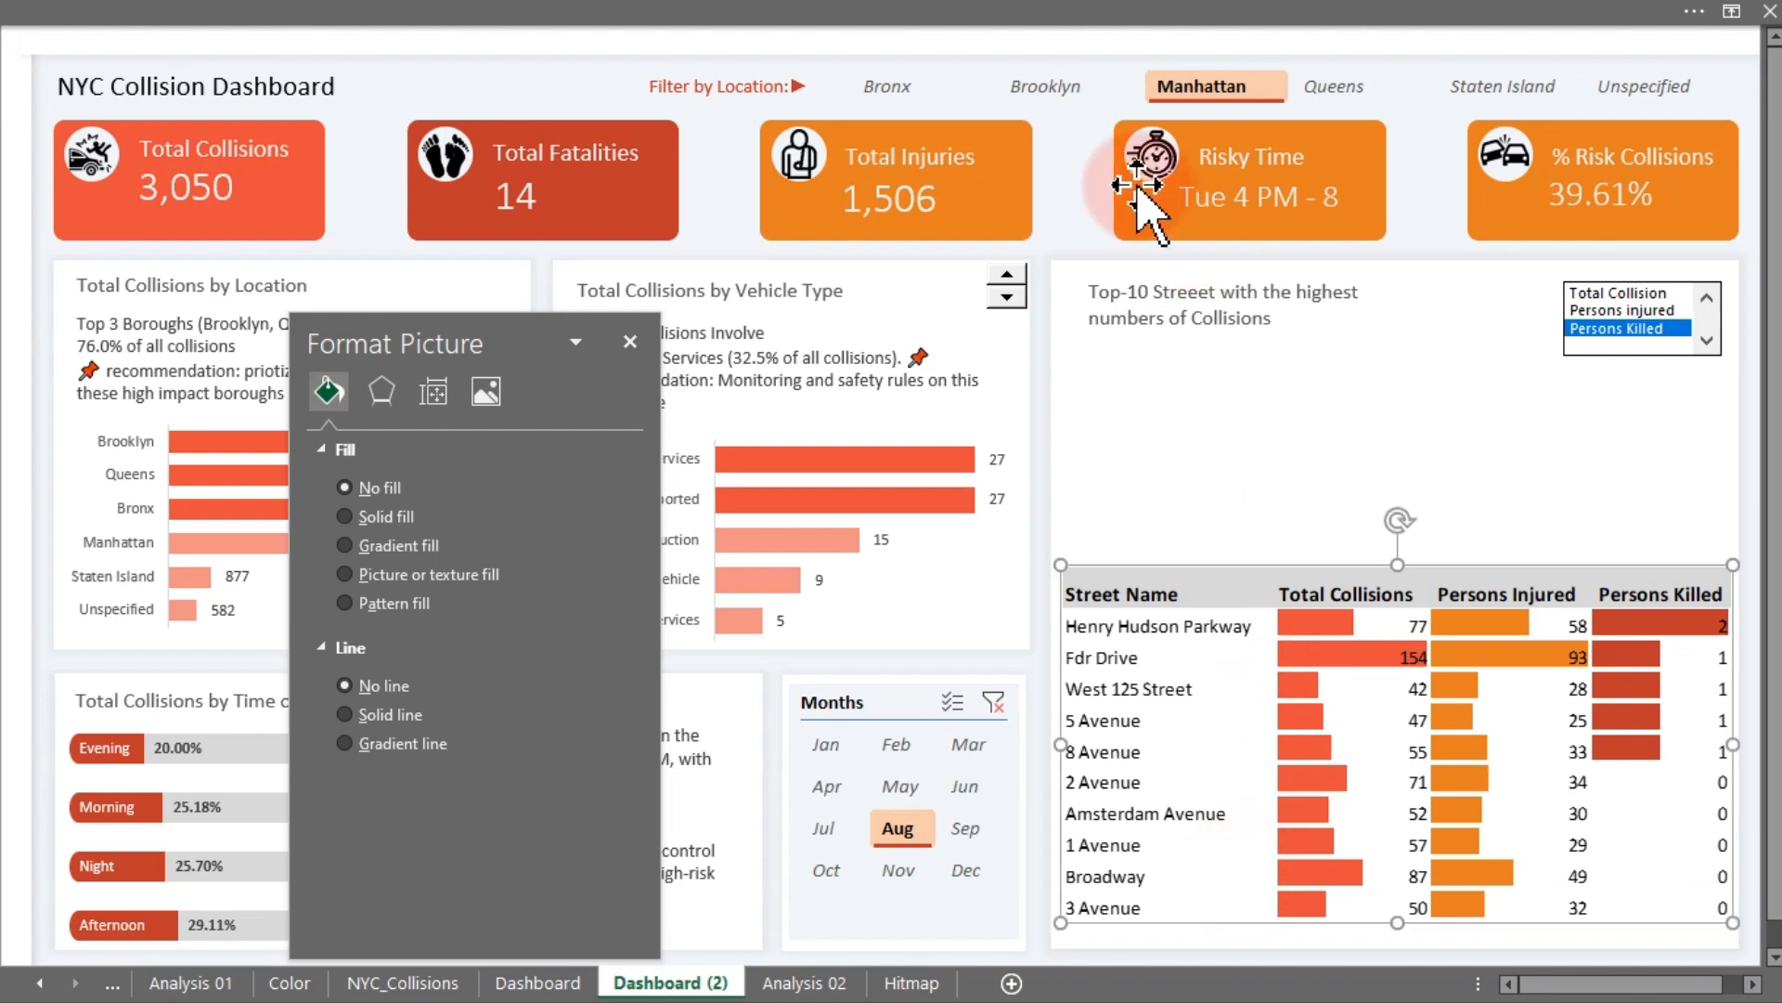
left_click(1439, 182)
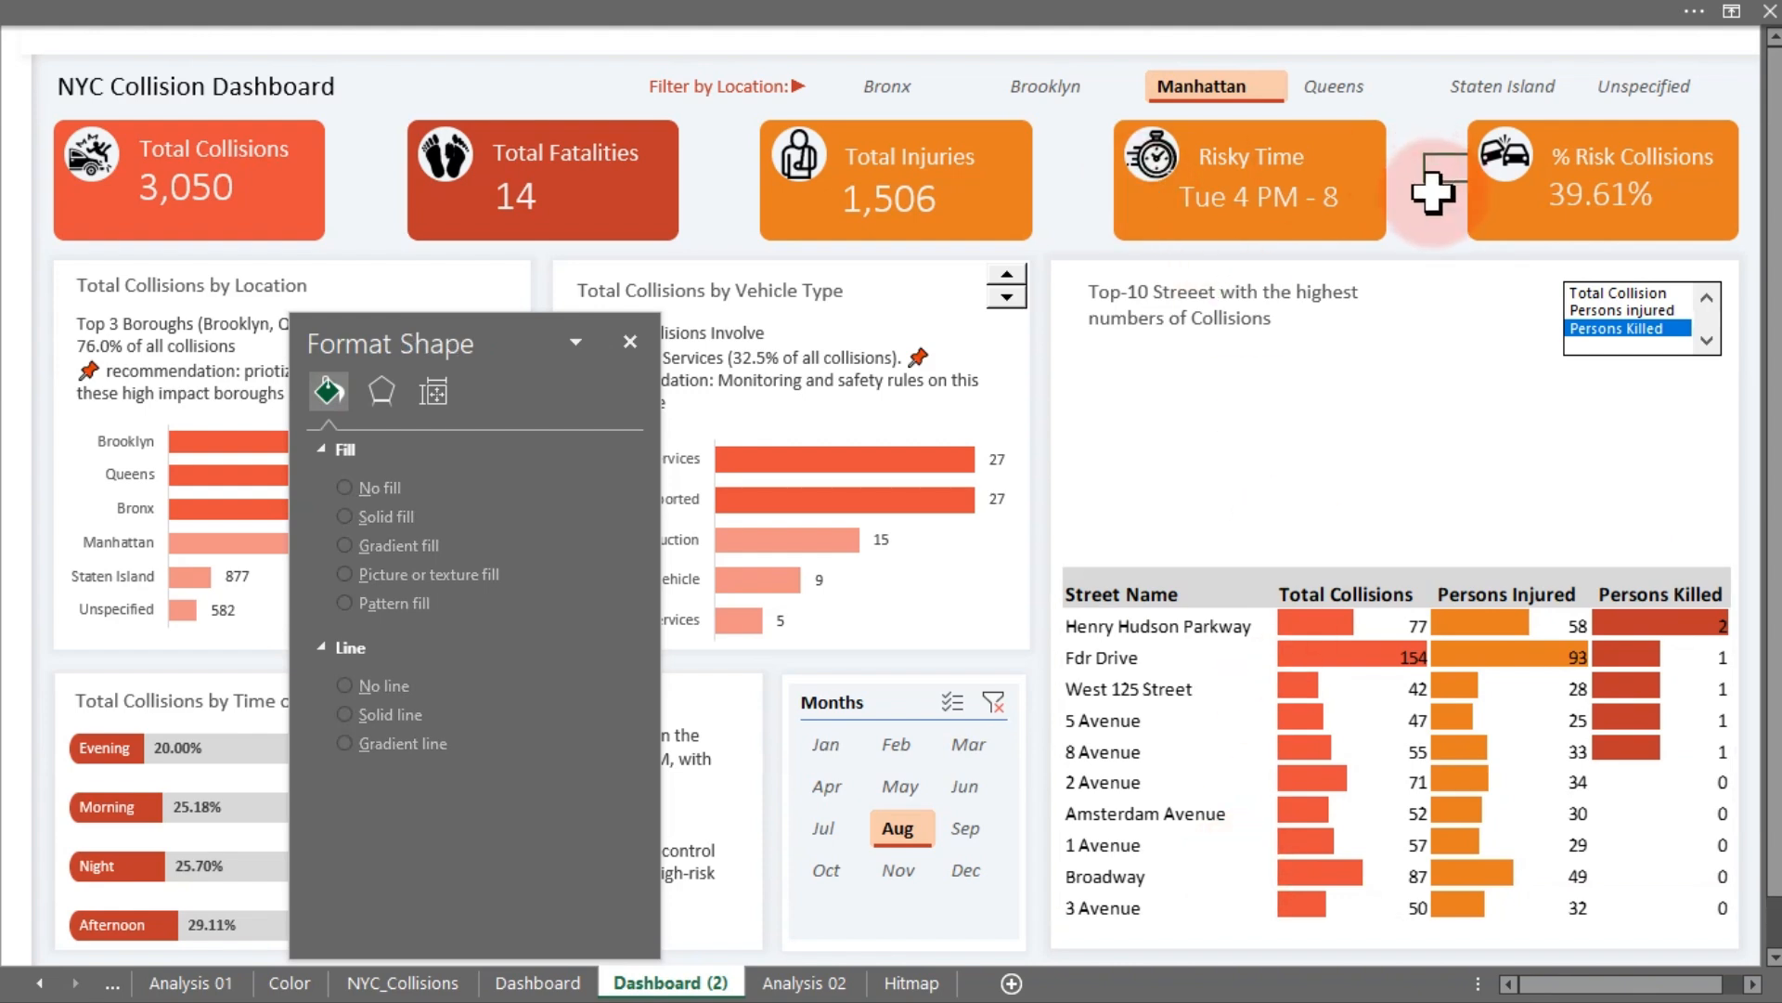
- Filter the location slicer to Brooklyn and review the Borough slicer's report connections without changing them
left_click(1175, 97)
left_click(1079, 88)
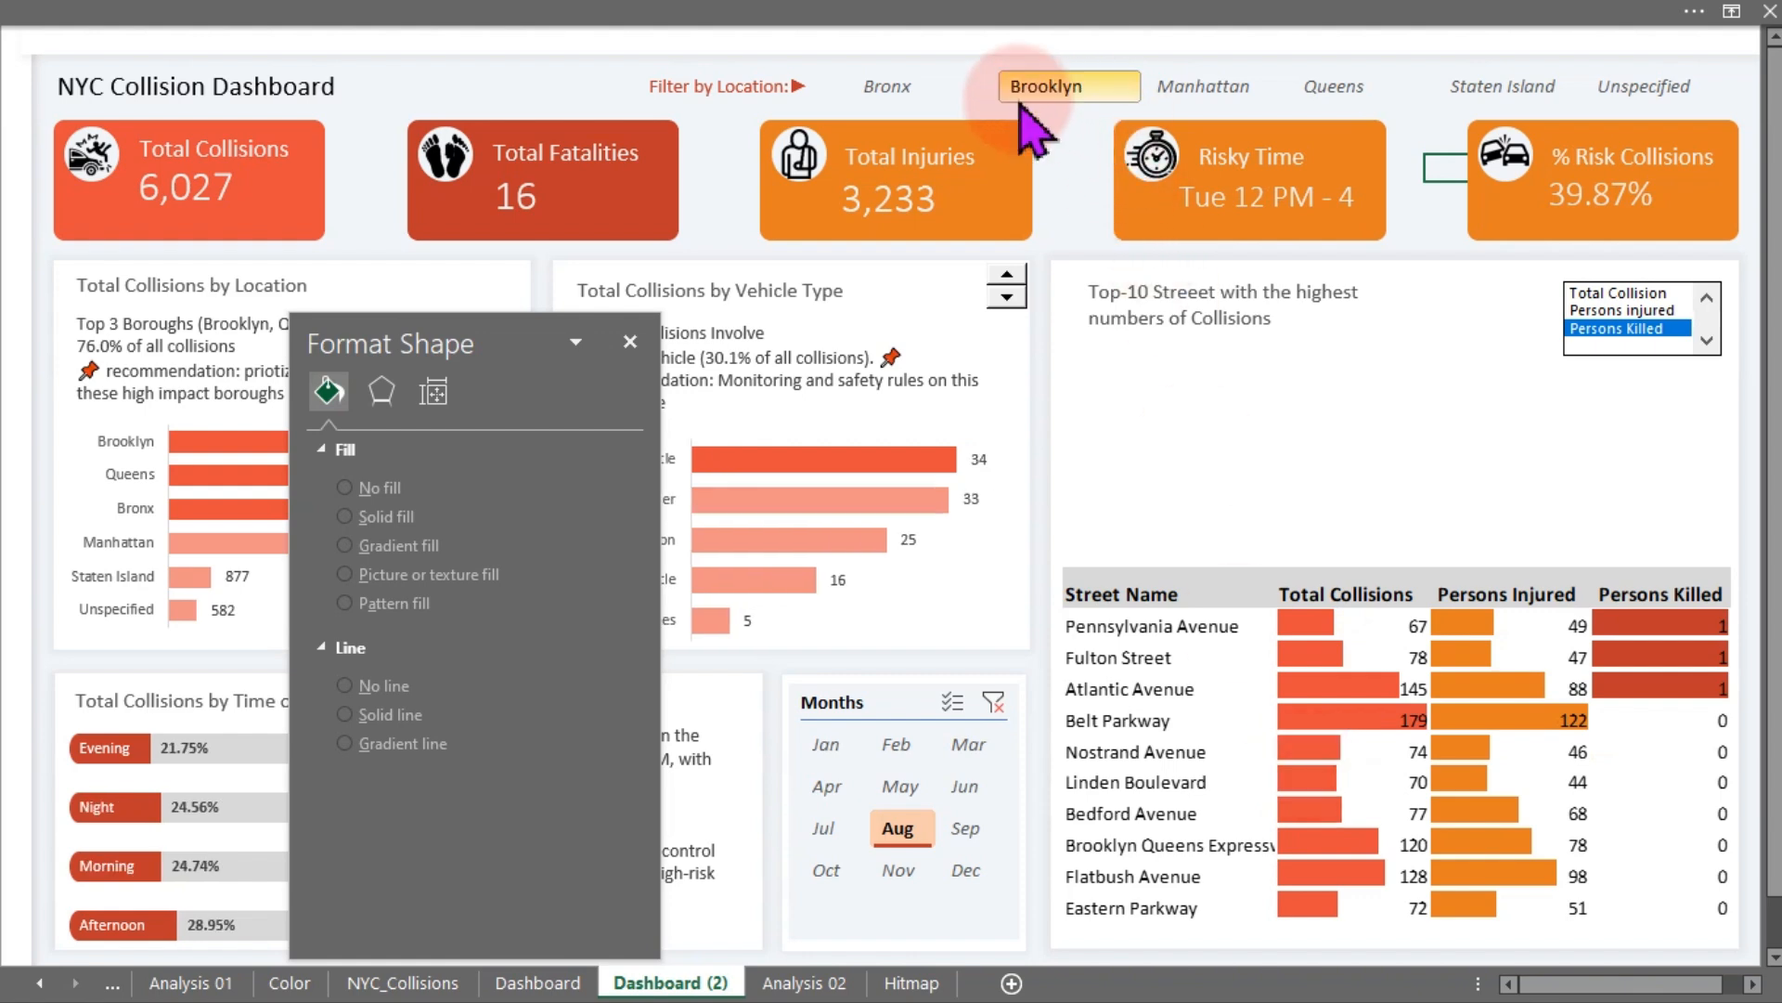
left_click(1150, 109)
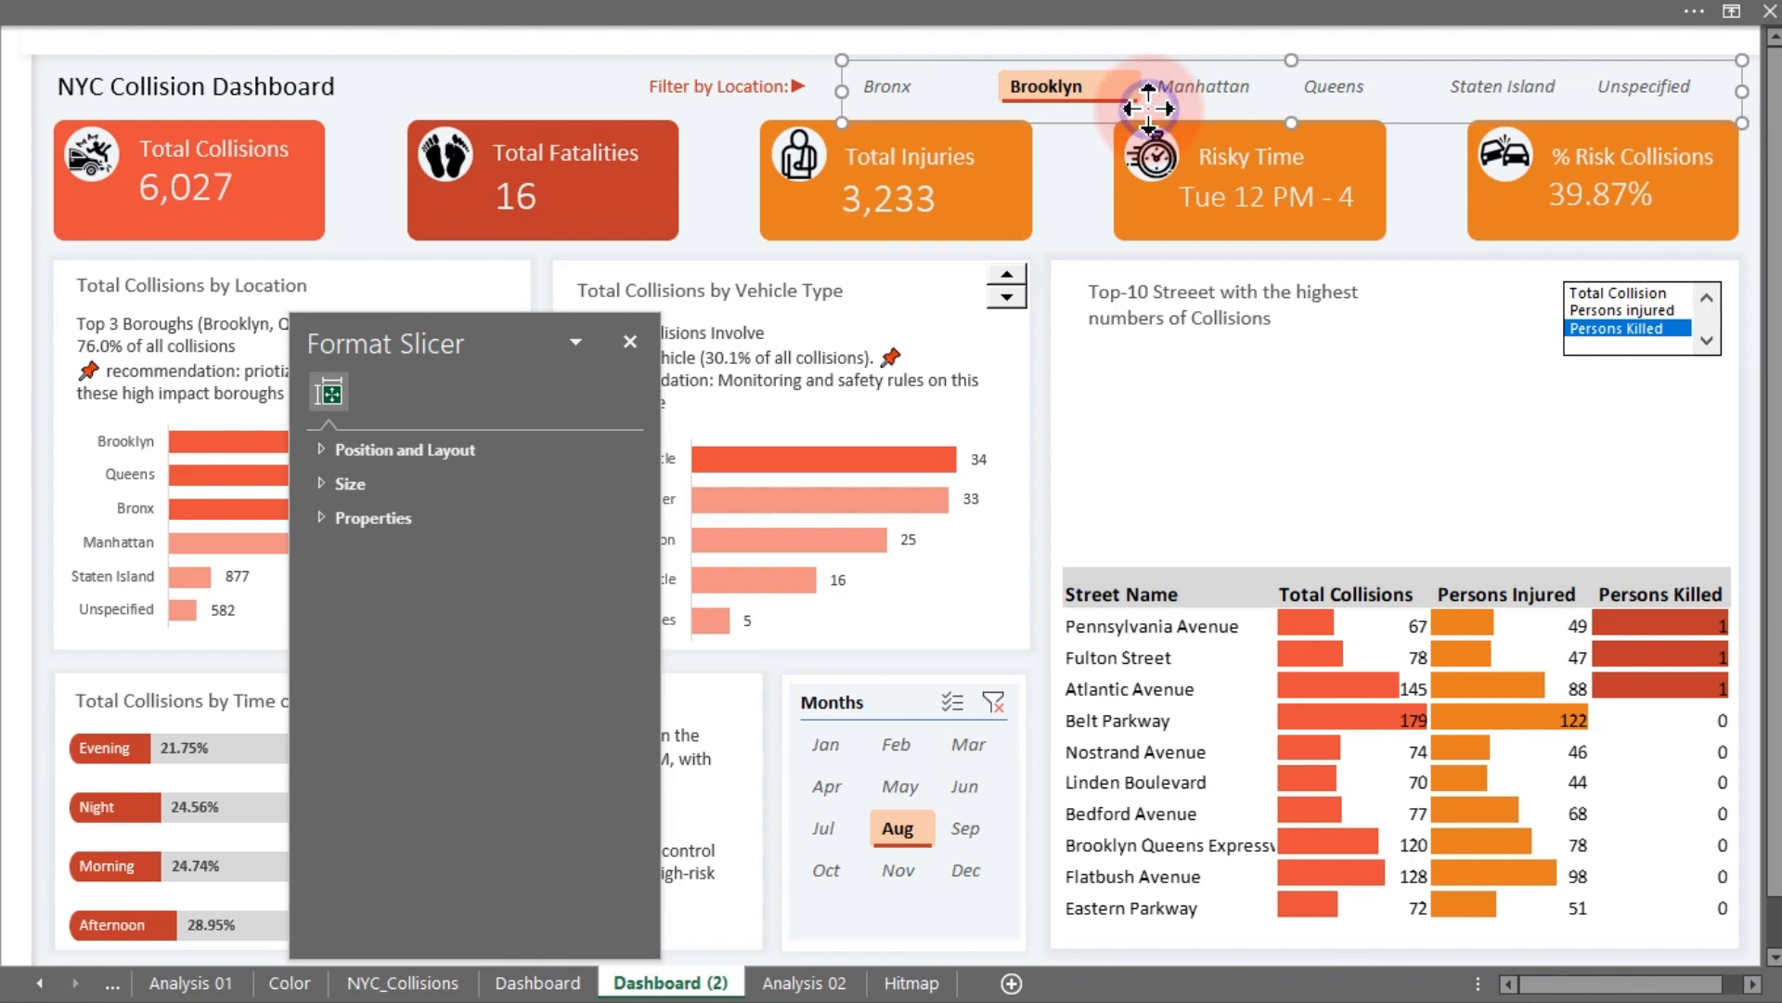
right_click(1149, 110)
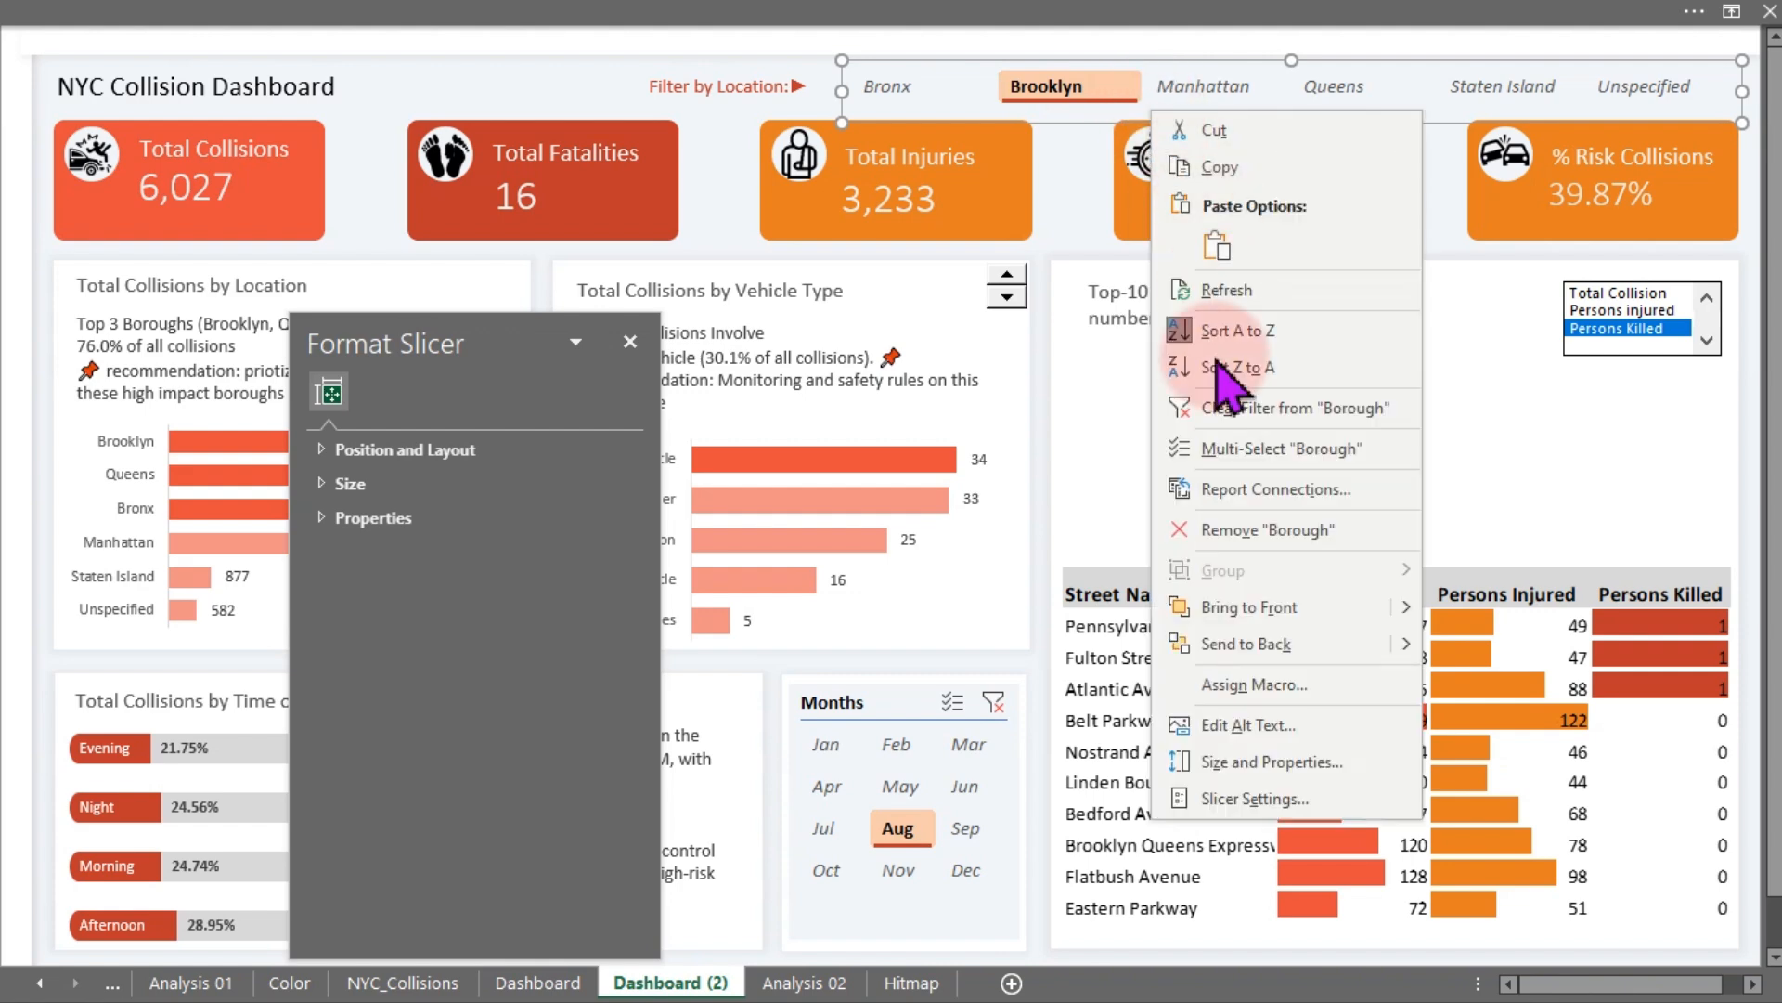
left_click(1298, 489)
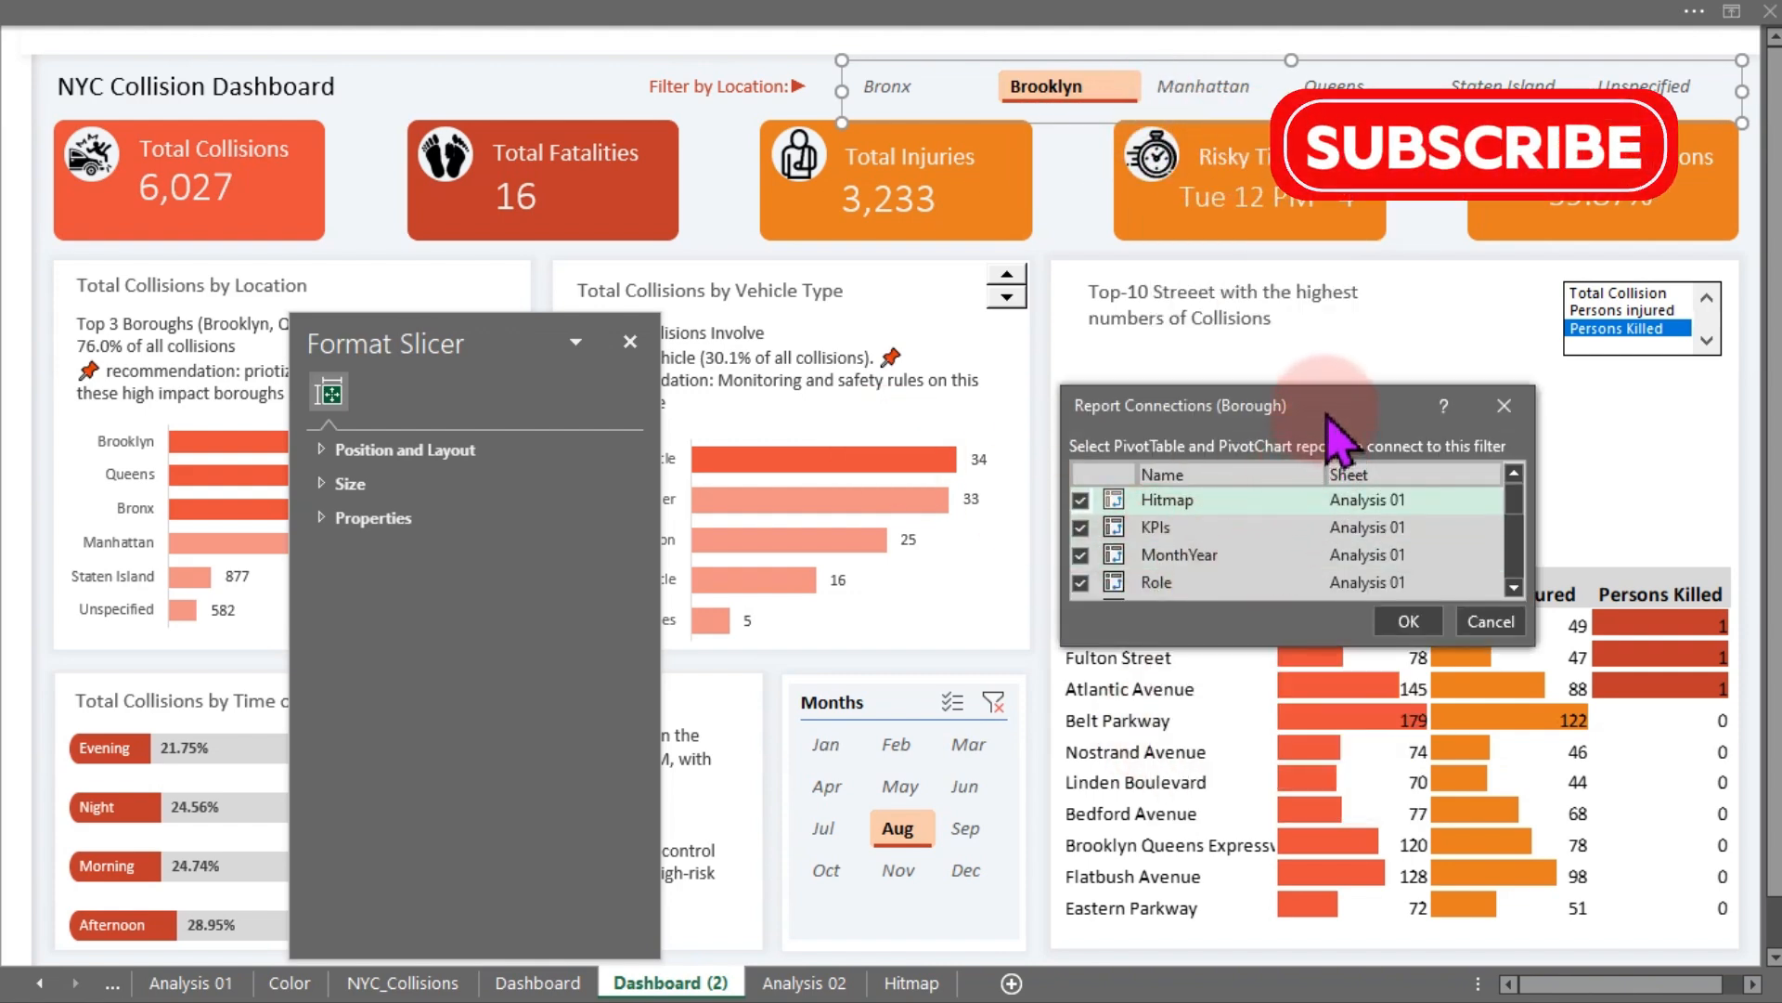
left_click_drag(1328, 418, 826, 181)
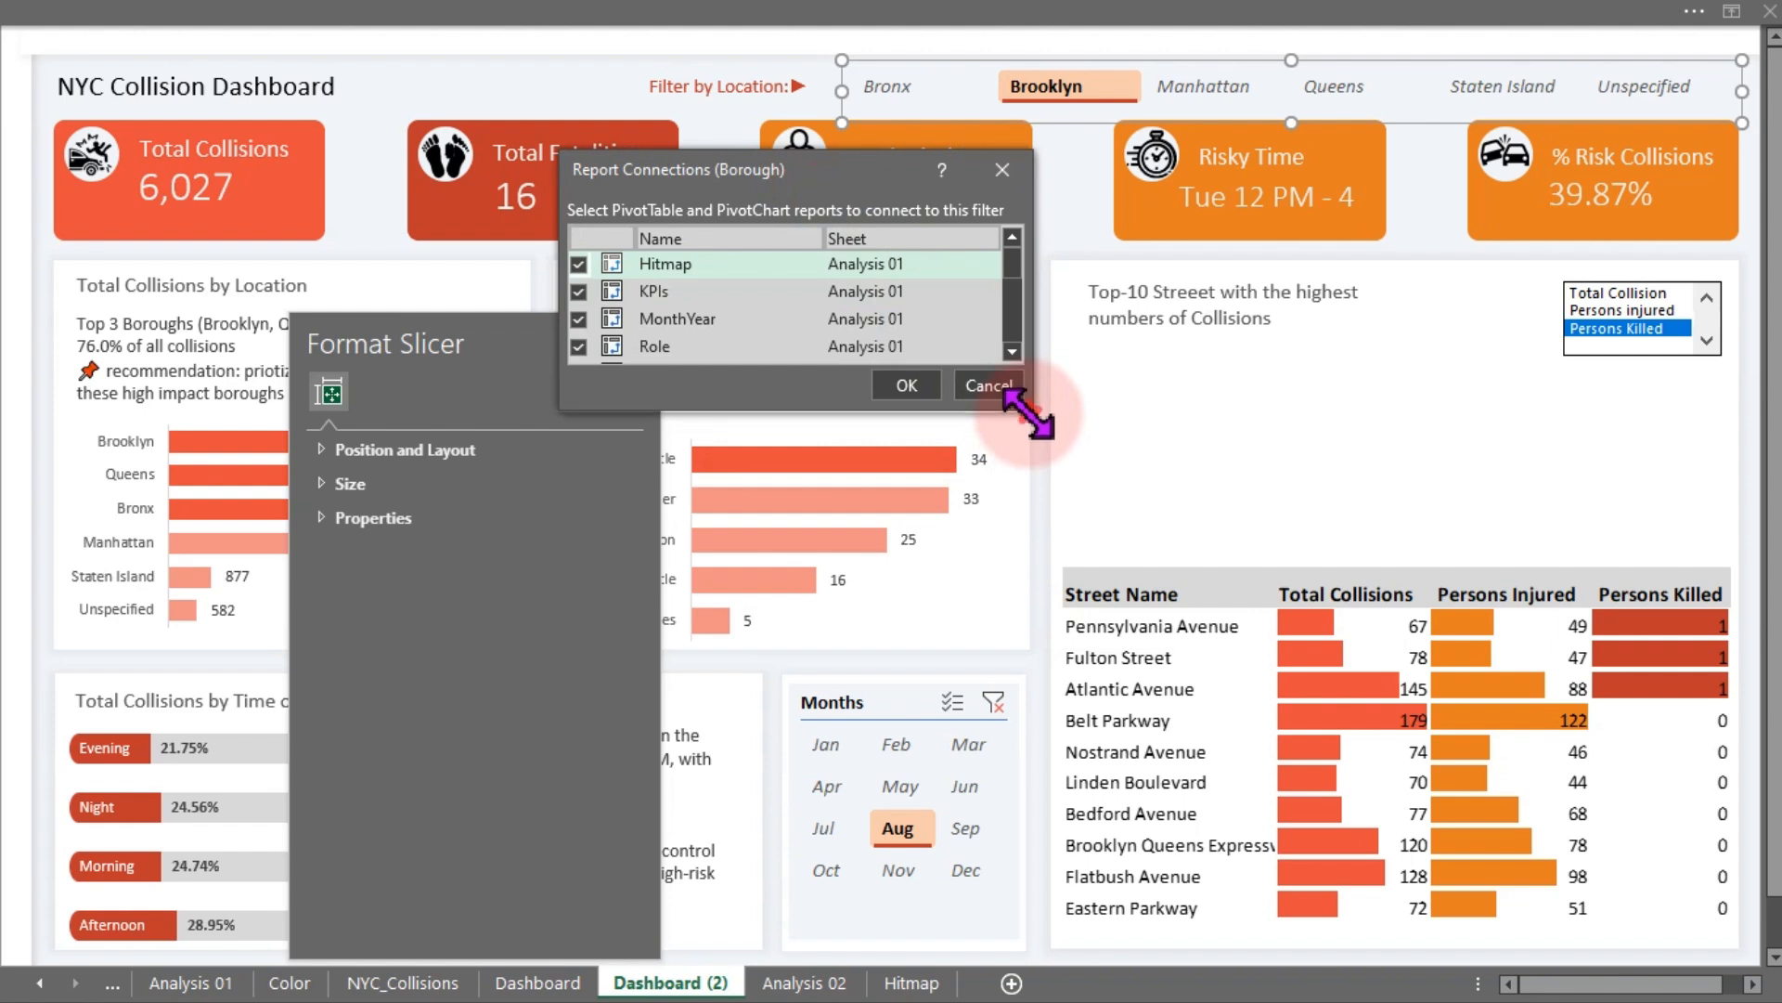
left_click_drag(1029, 413, 1047, 710)
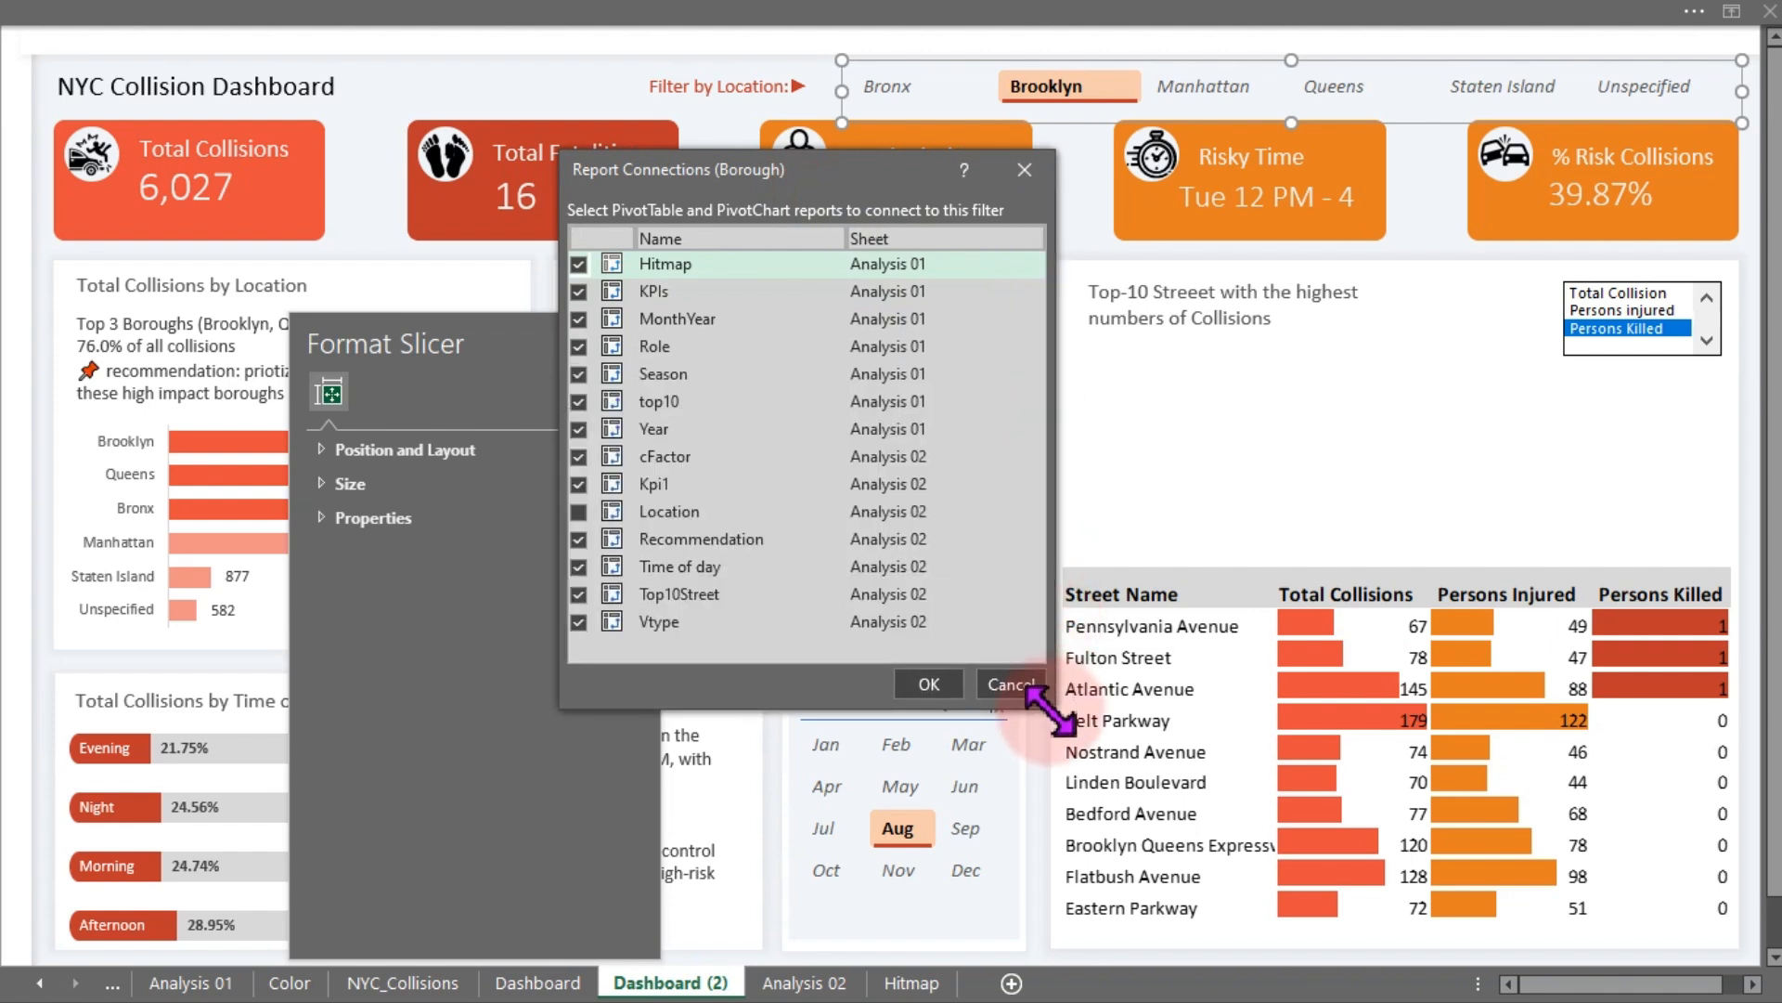
left_click(596, 513)
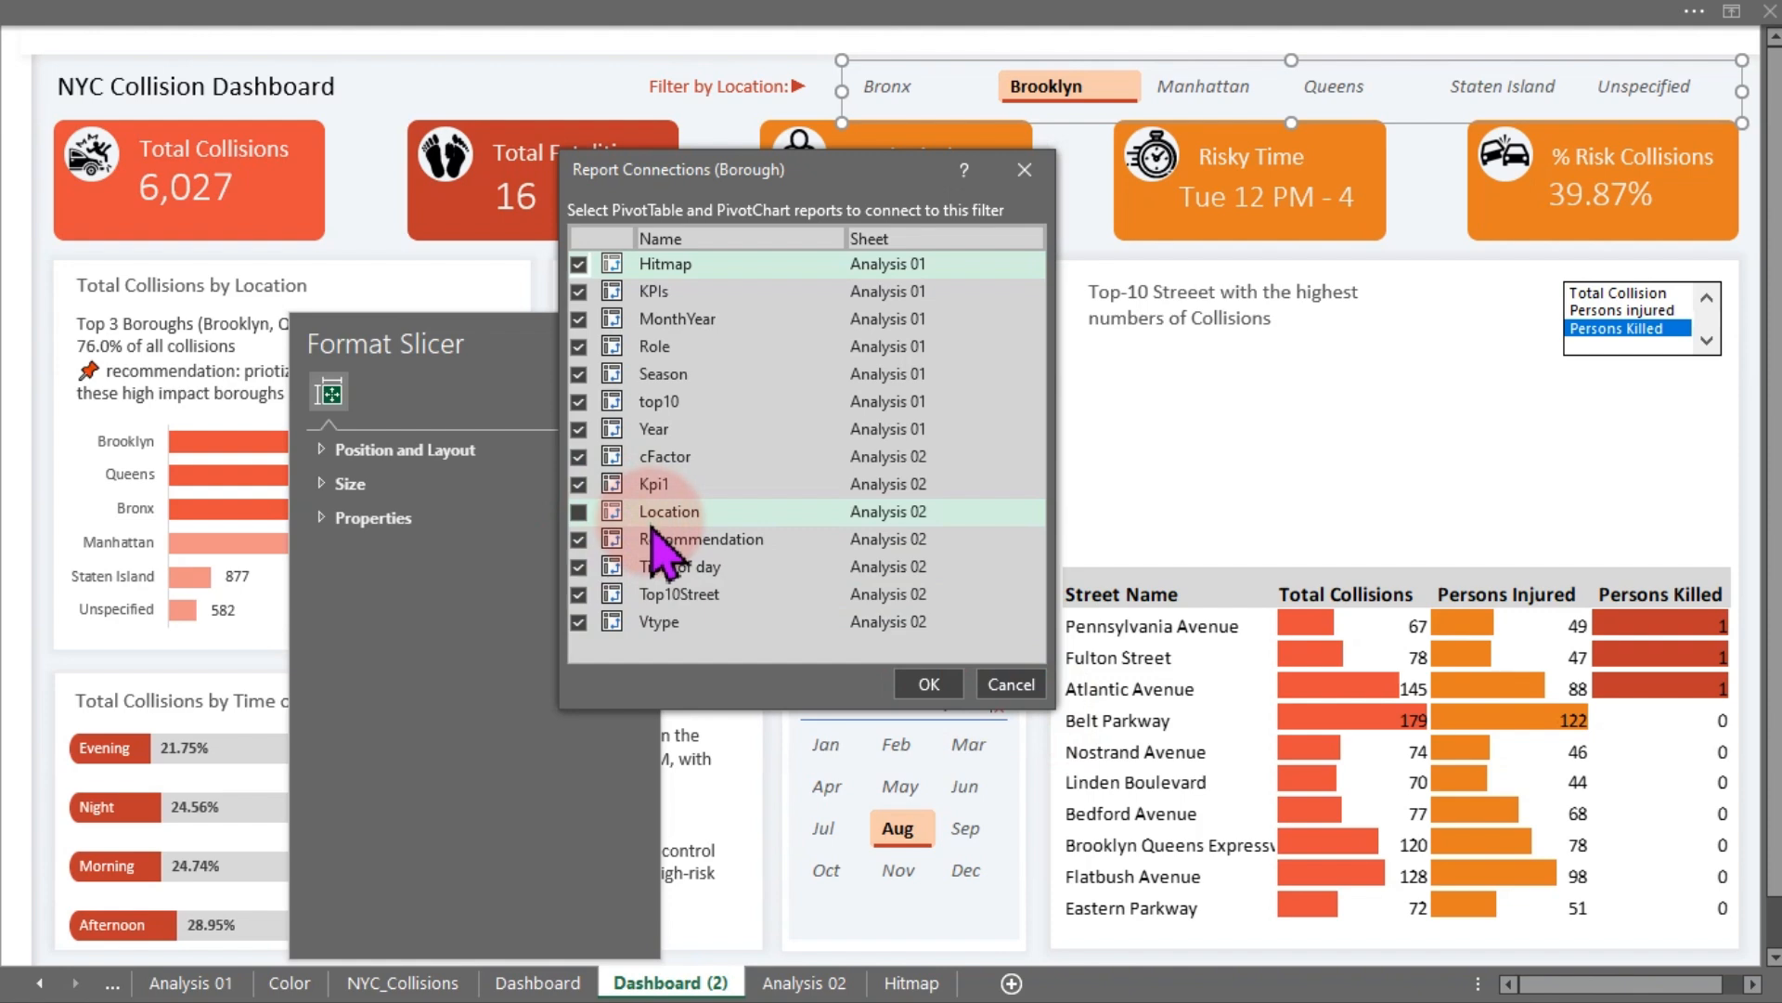
left_click(599, 596)
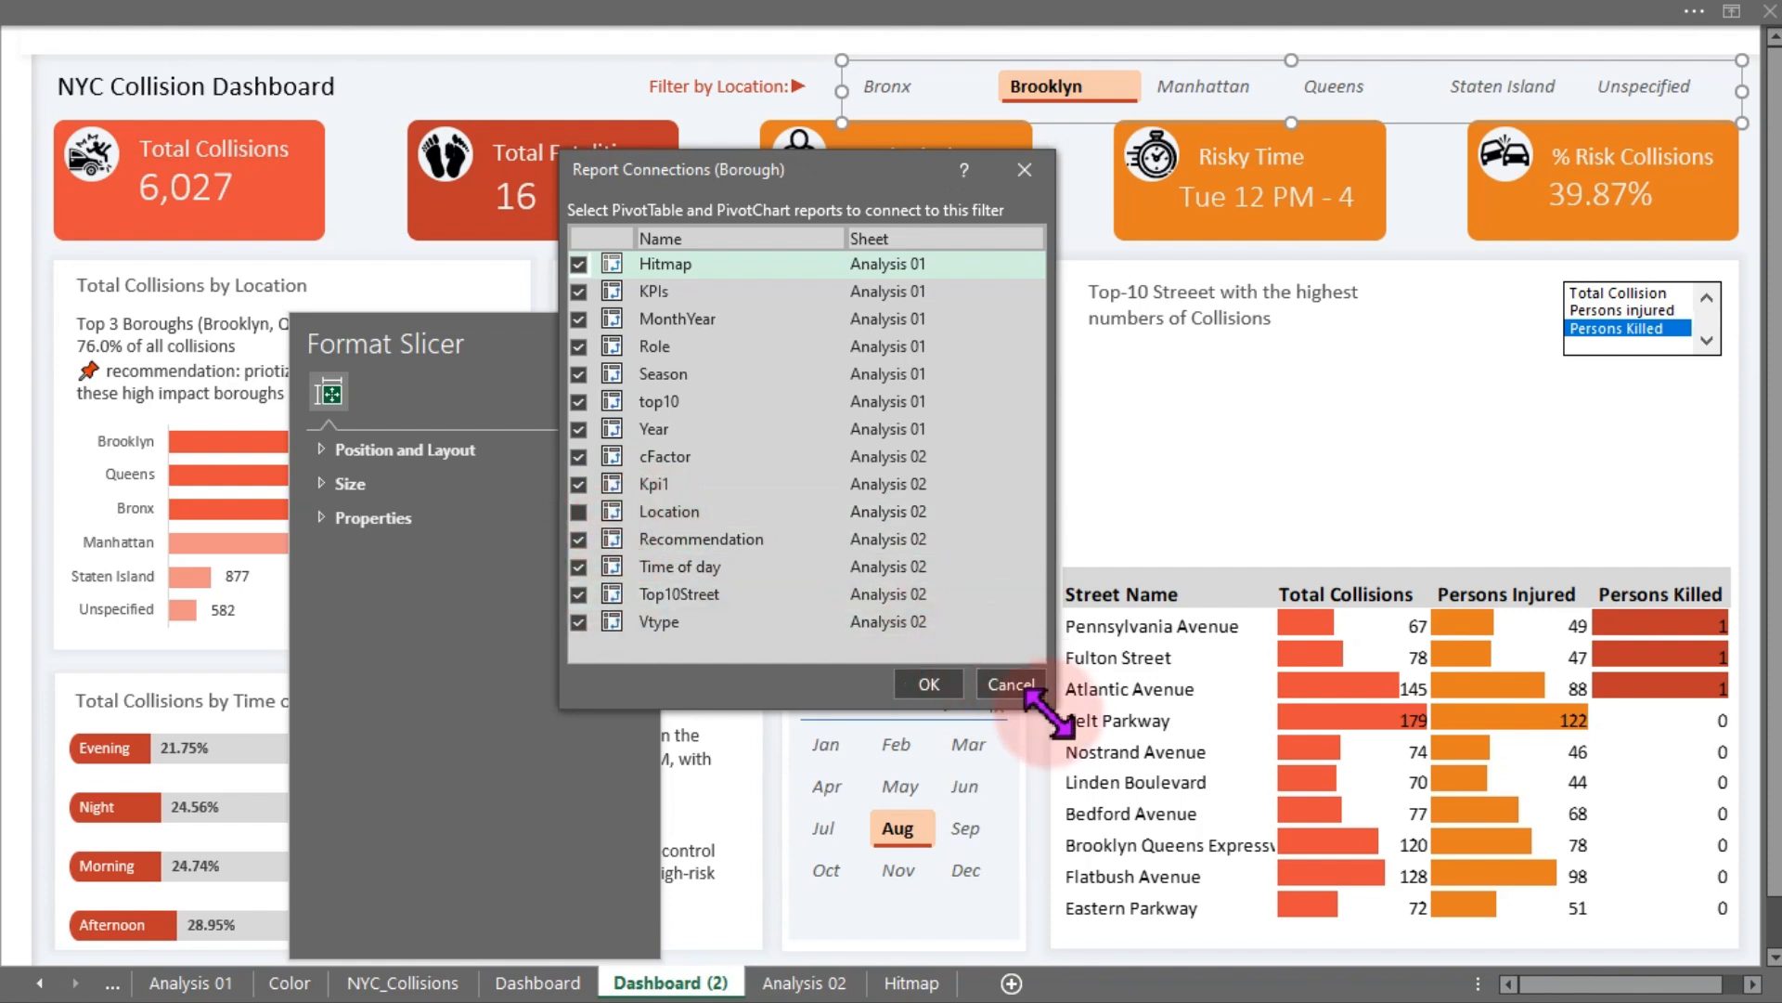
left_click_drag(1049, 715, 1035, 780)
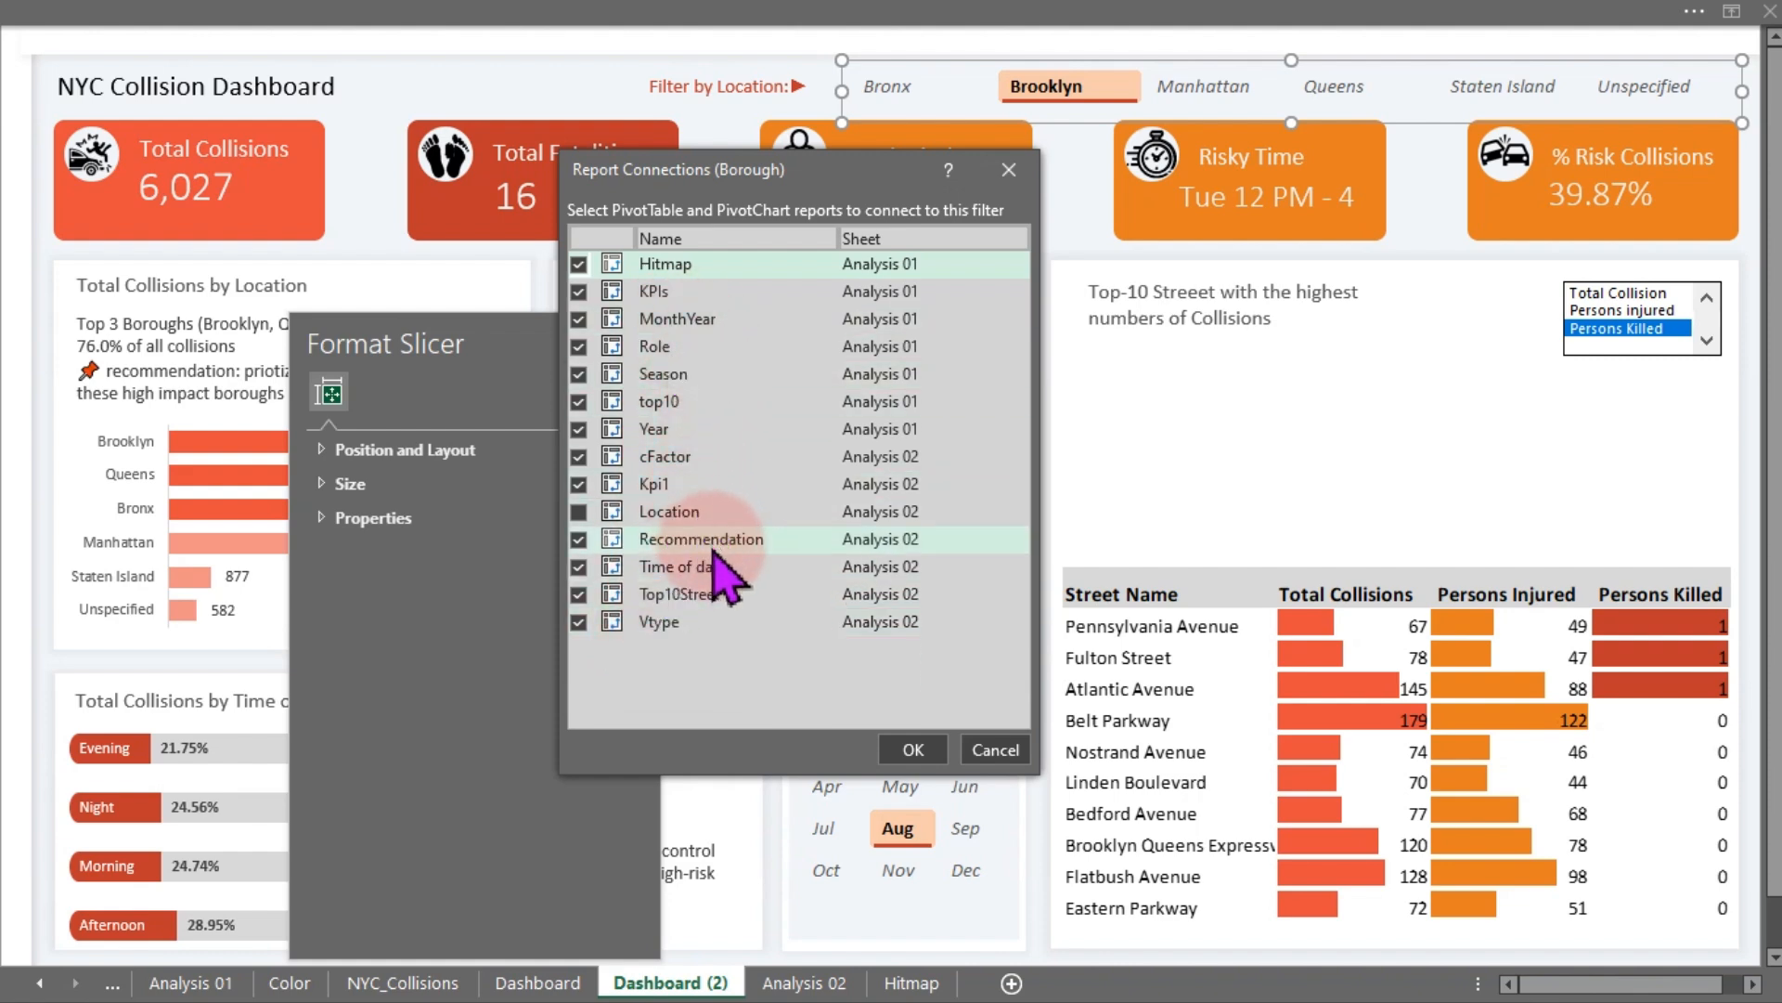
left_click(993, 750)
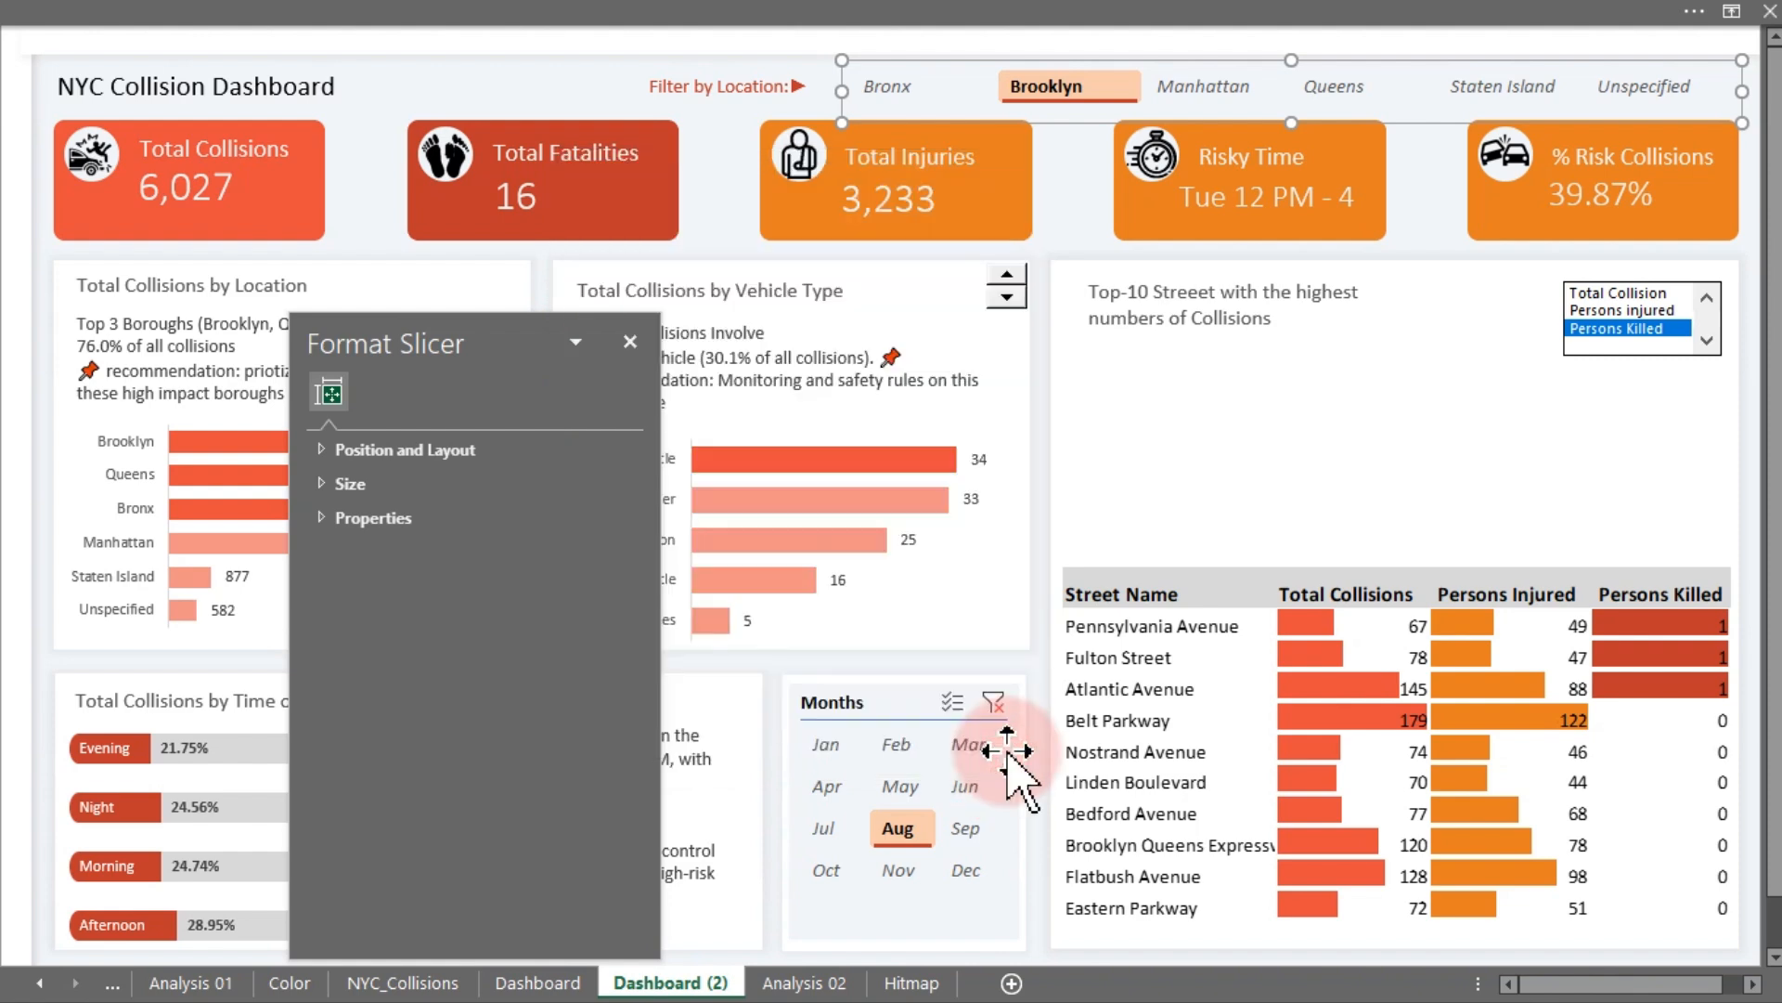
- Filter the dashboard to Jun in the Months slicer and Queens in the location slicer
left_click(967, 783)
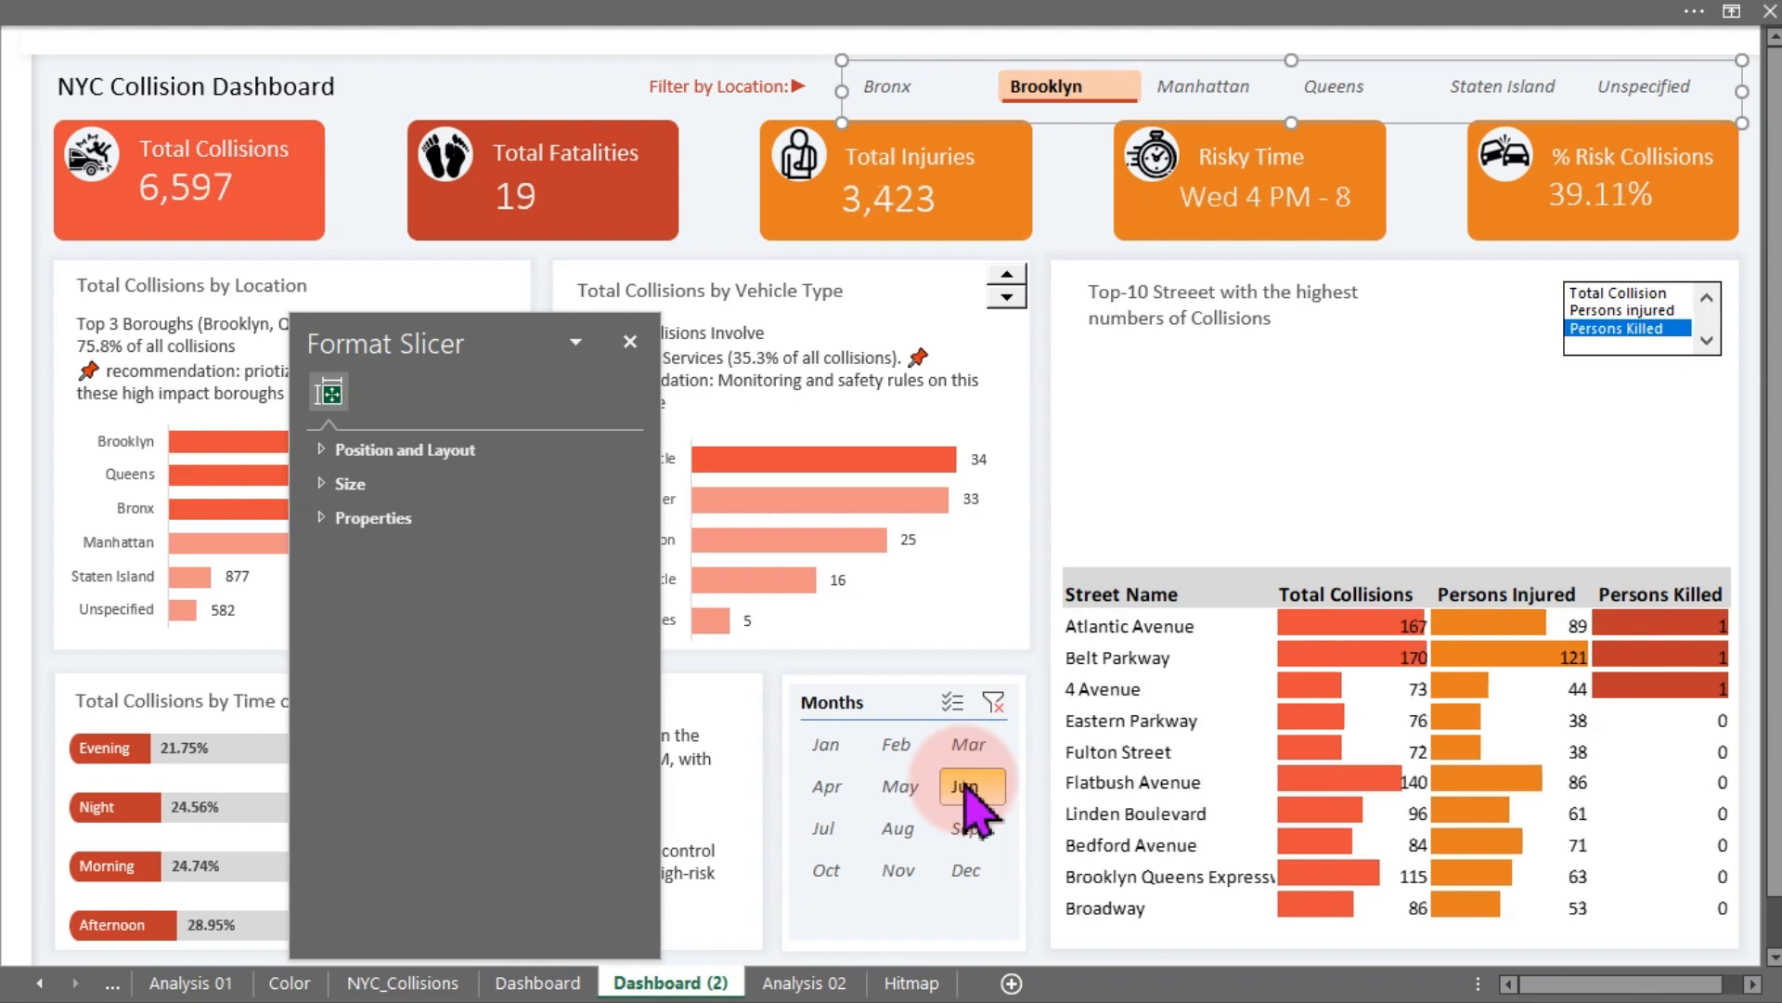
left_click(1339, 86)
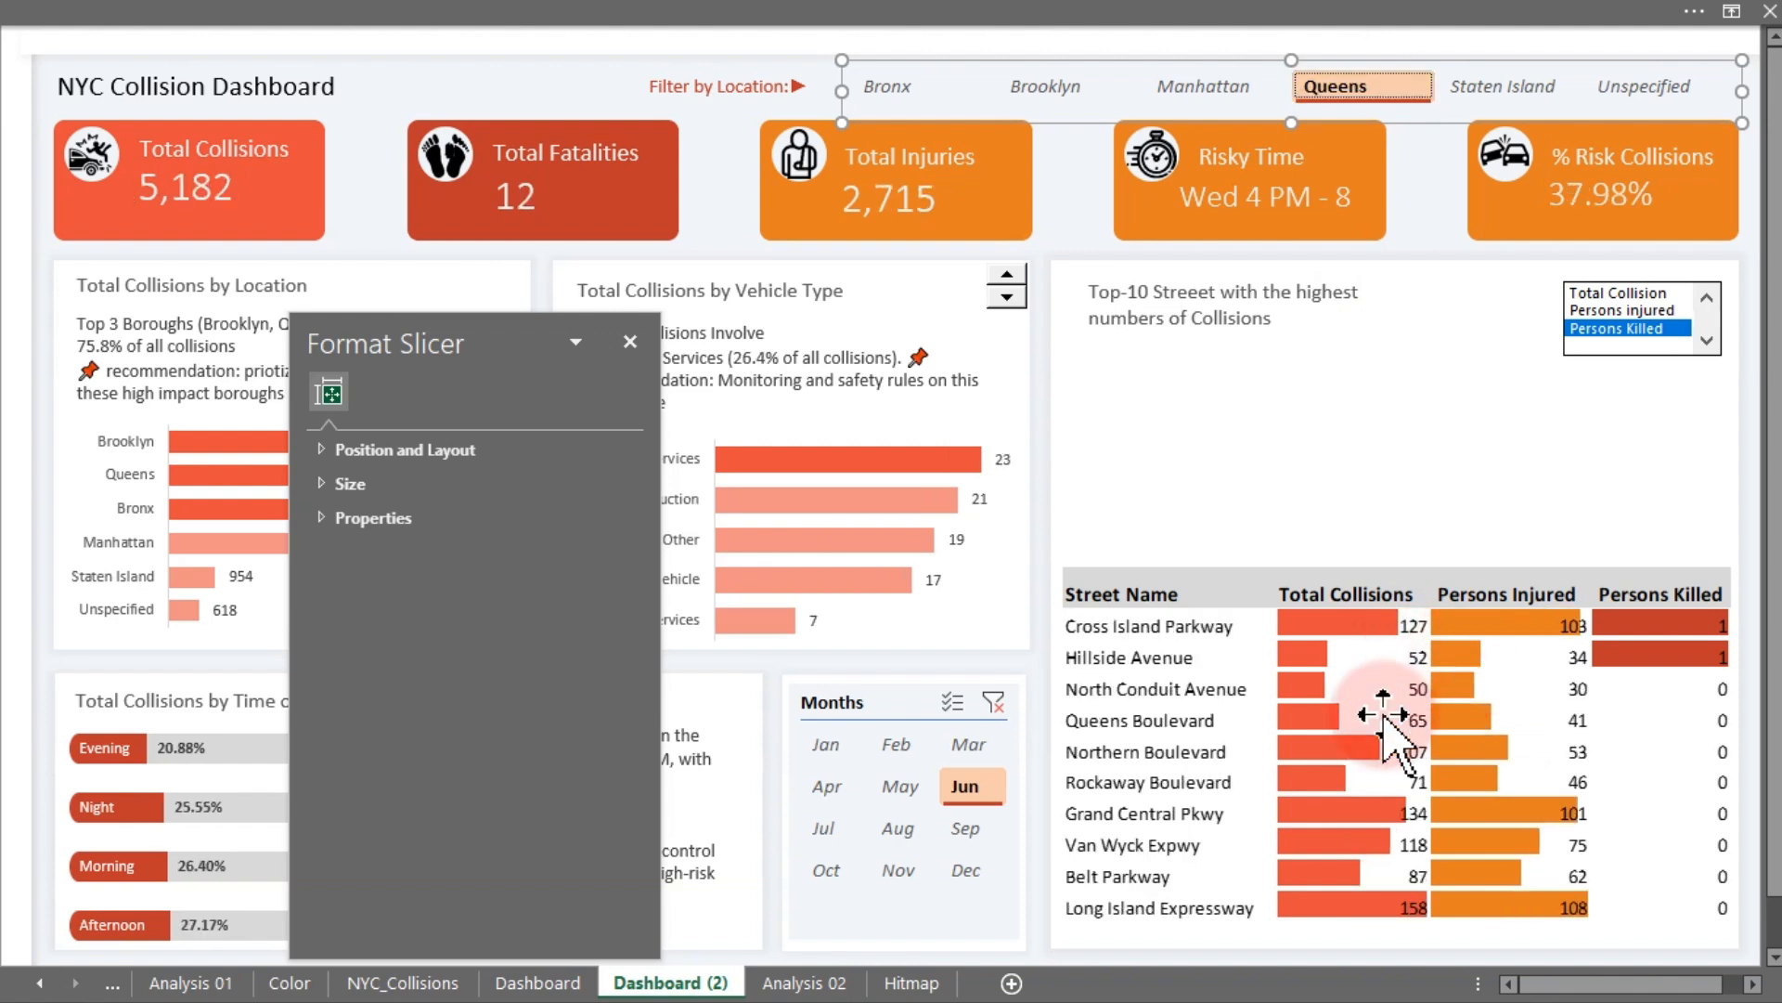
- Test the sort list box by choosing Total Collision and then Persons Killed
left_click(1661, 311)
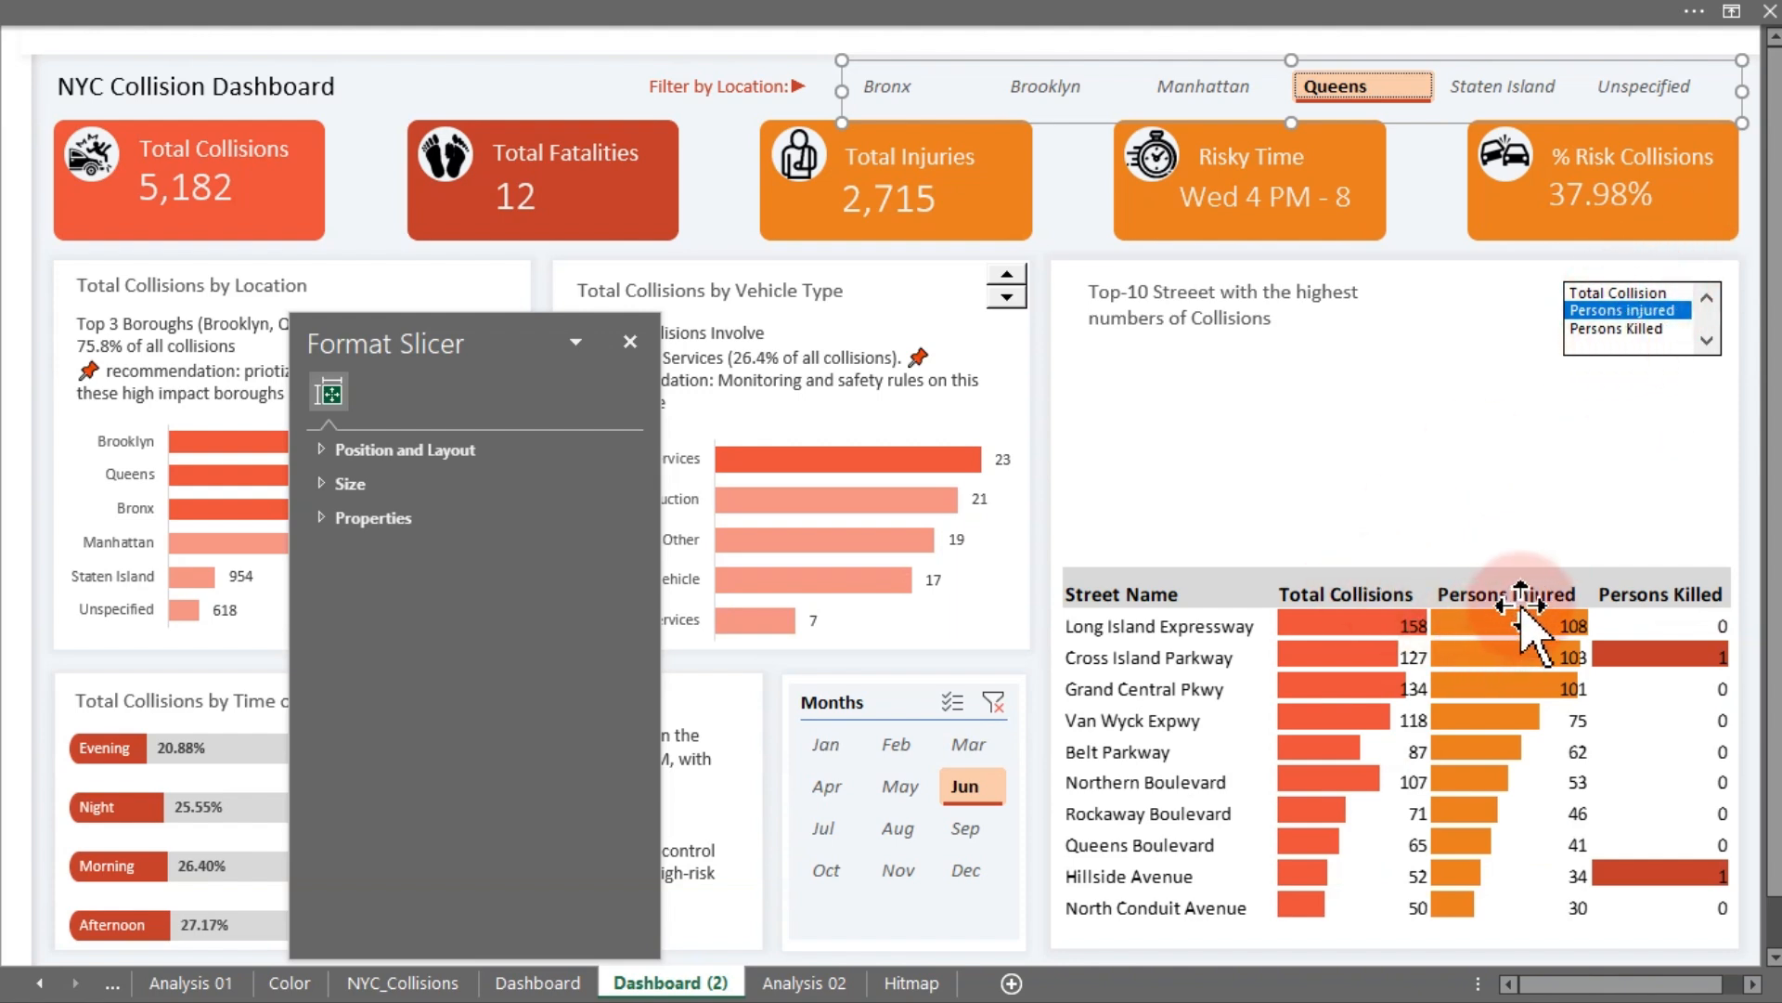
left_click(1634, 293)
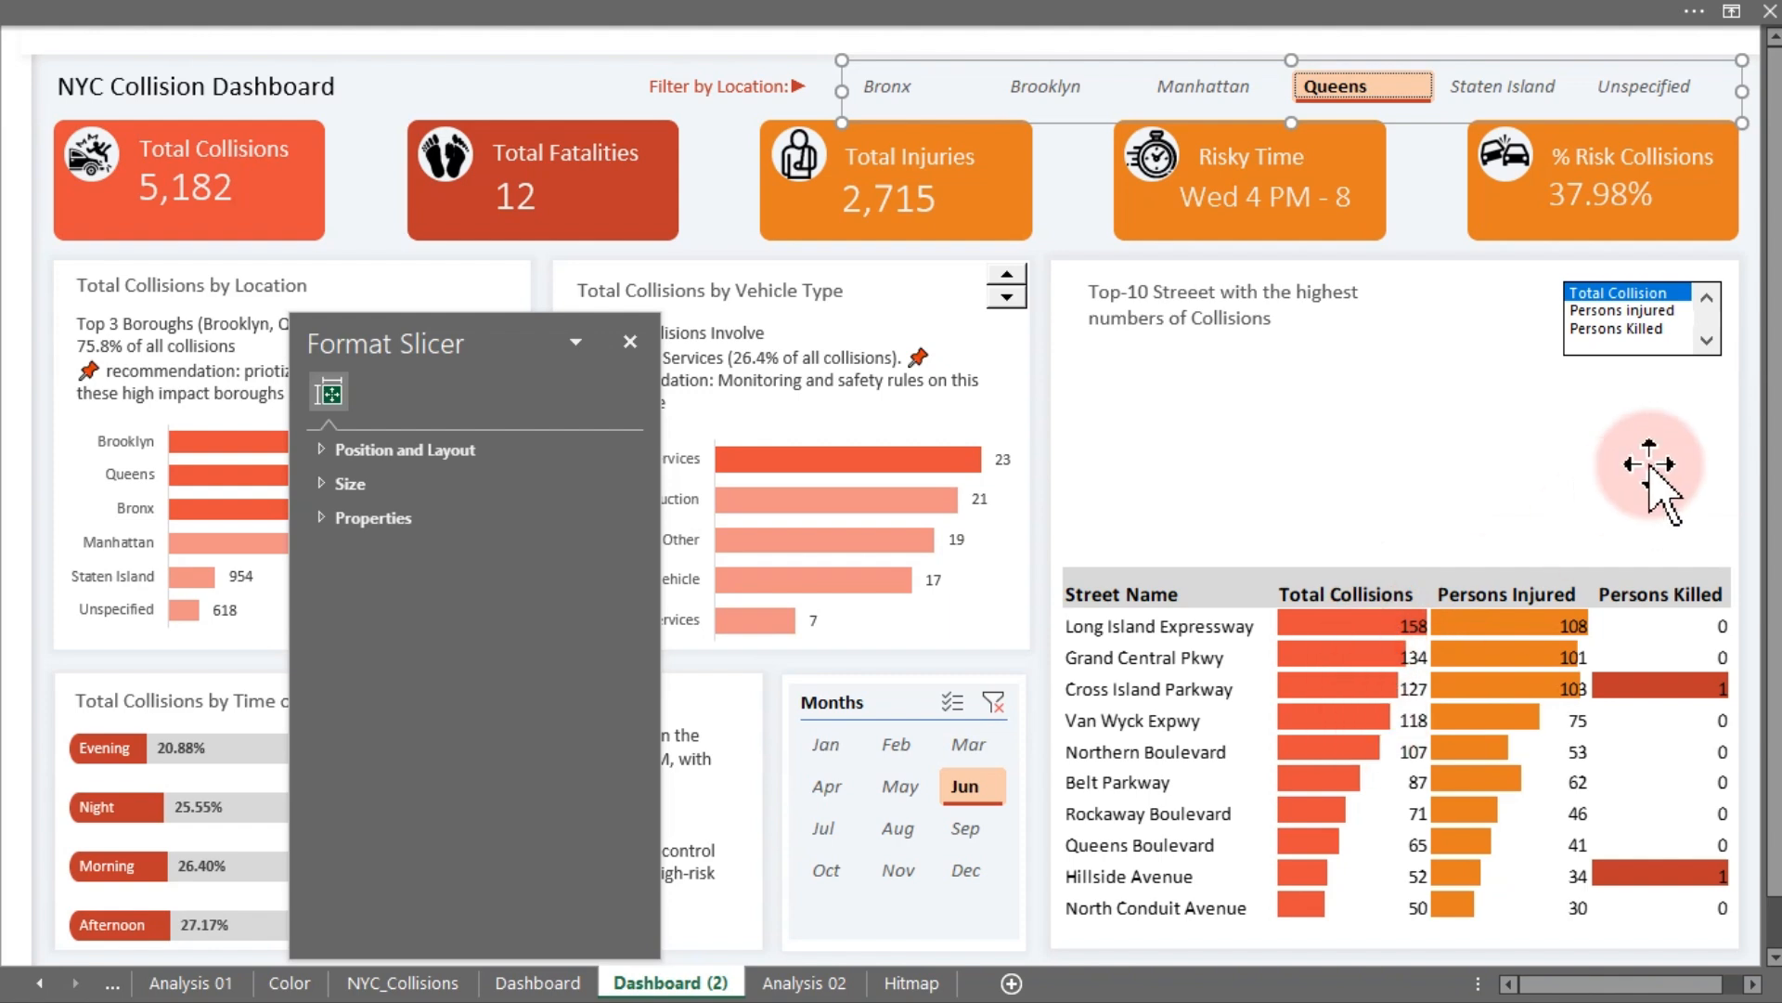
left_click(1657, 330)
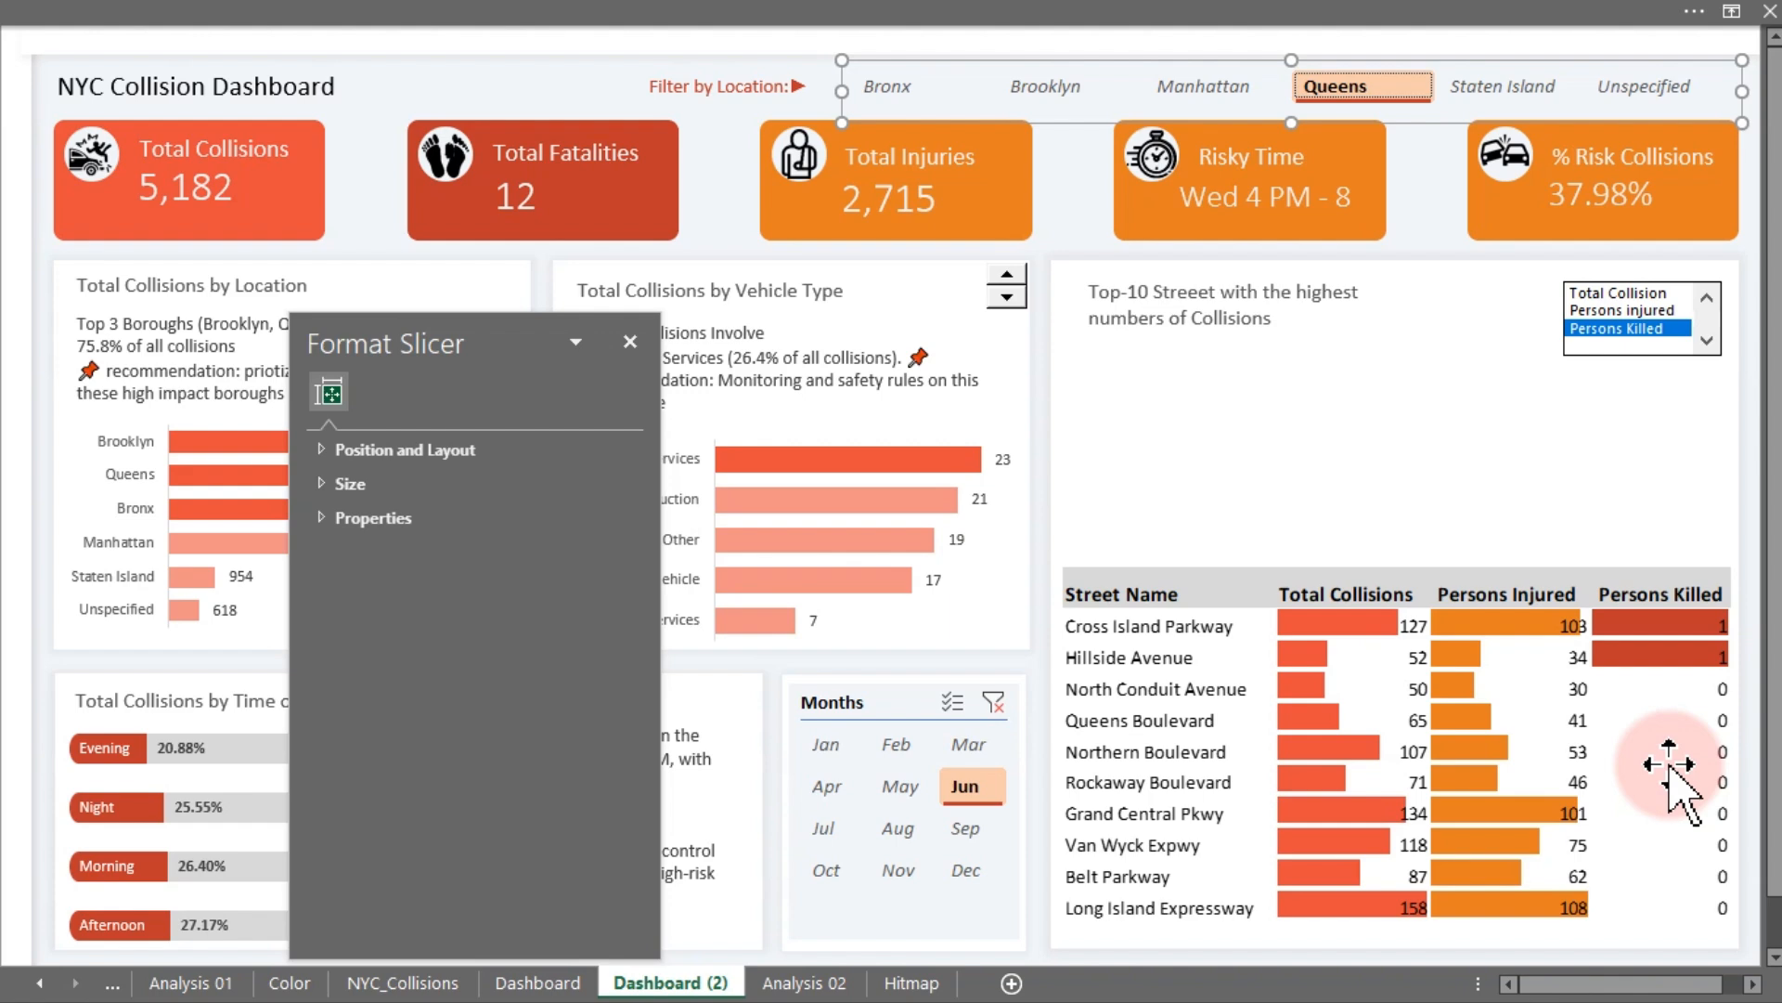
- Return to Analysis 02, close the Format Shape pane and inspect the dynamic sorted table's headers
left_click(804, 982)
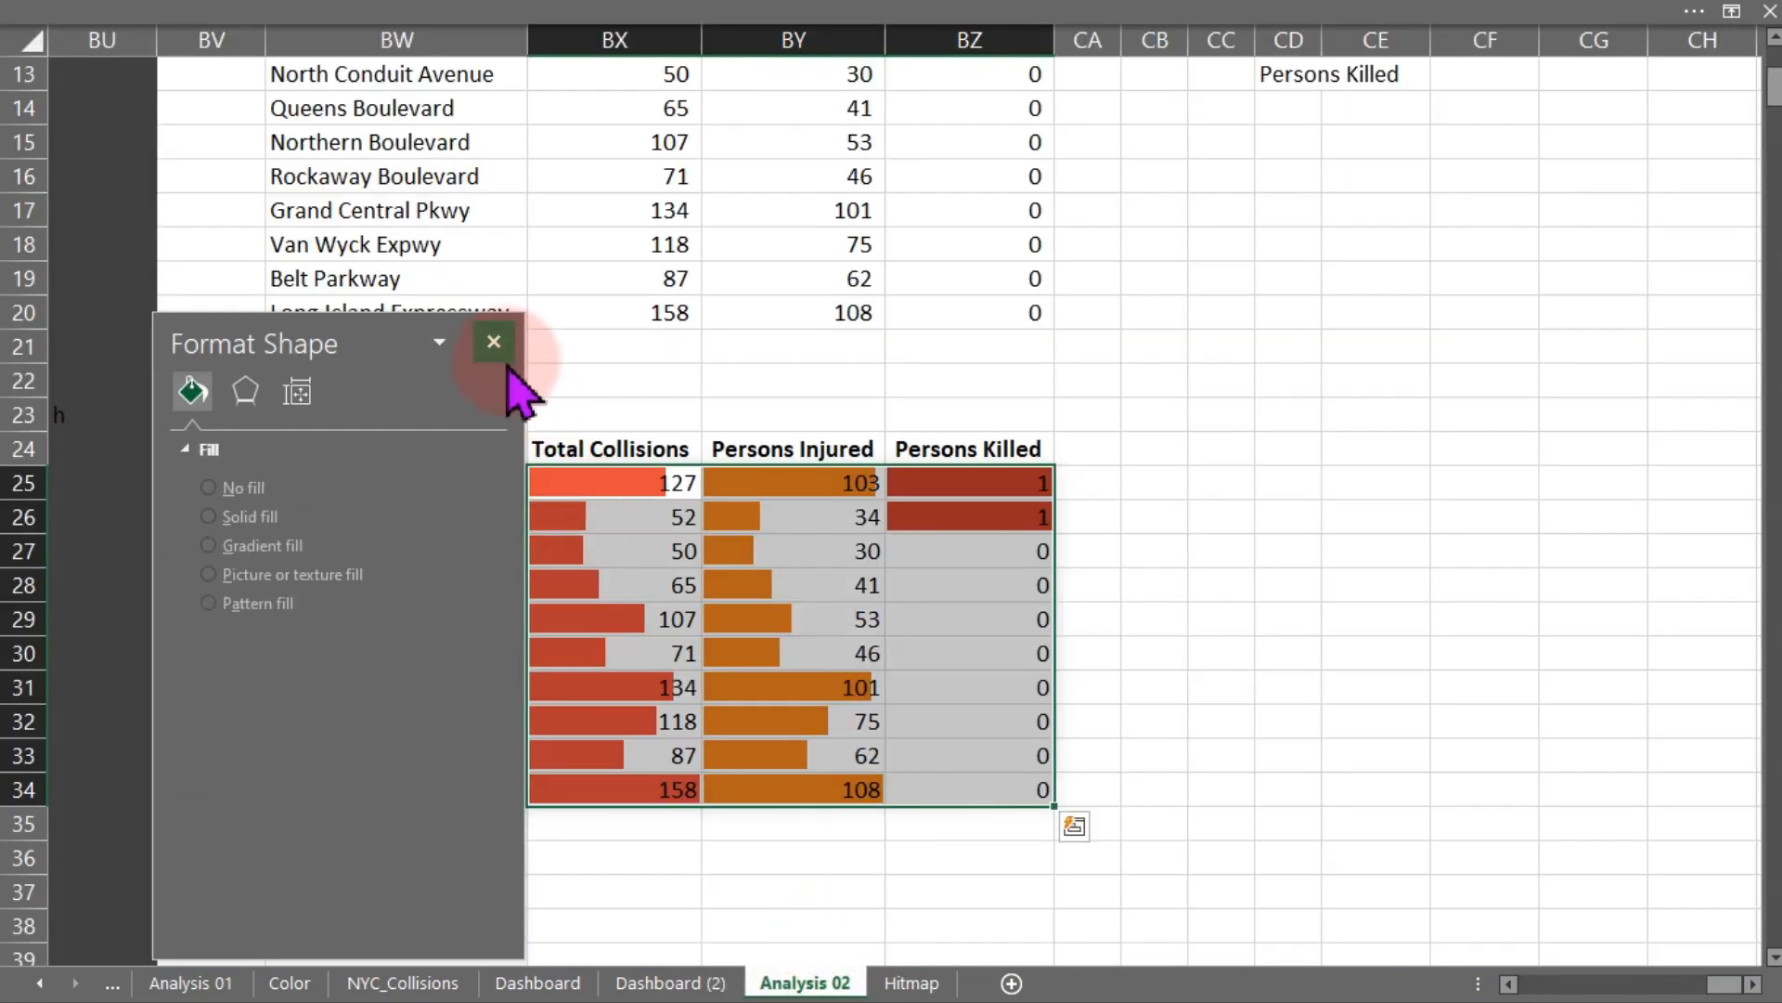
left_click(494, 341)
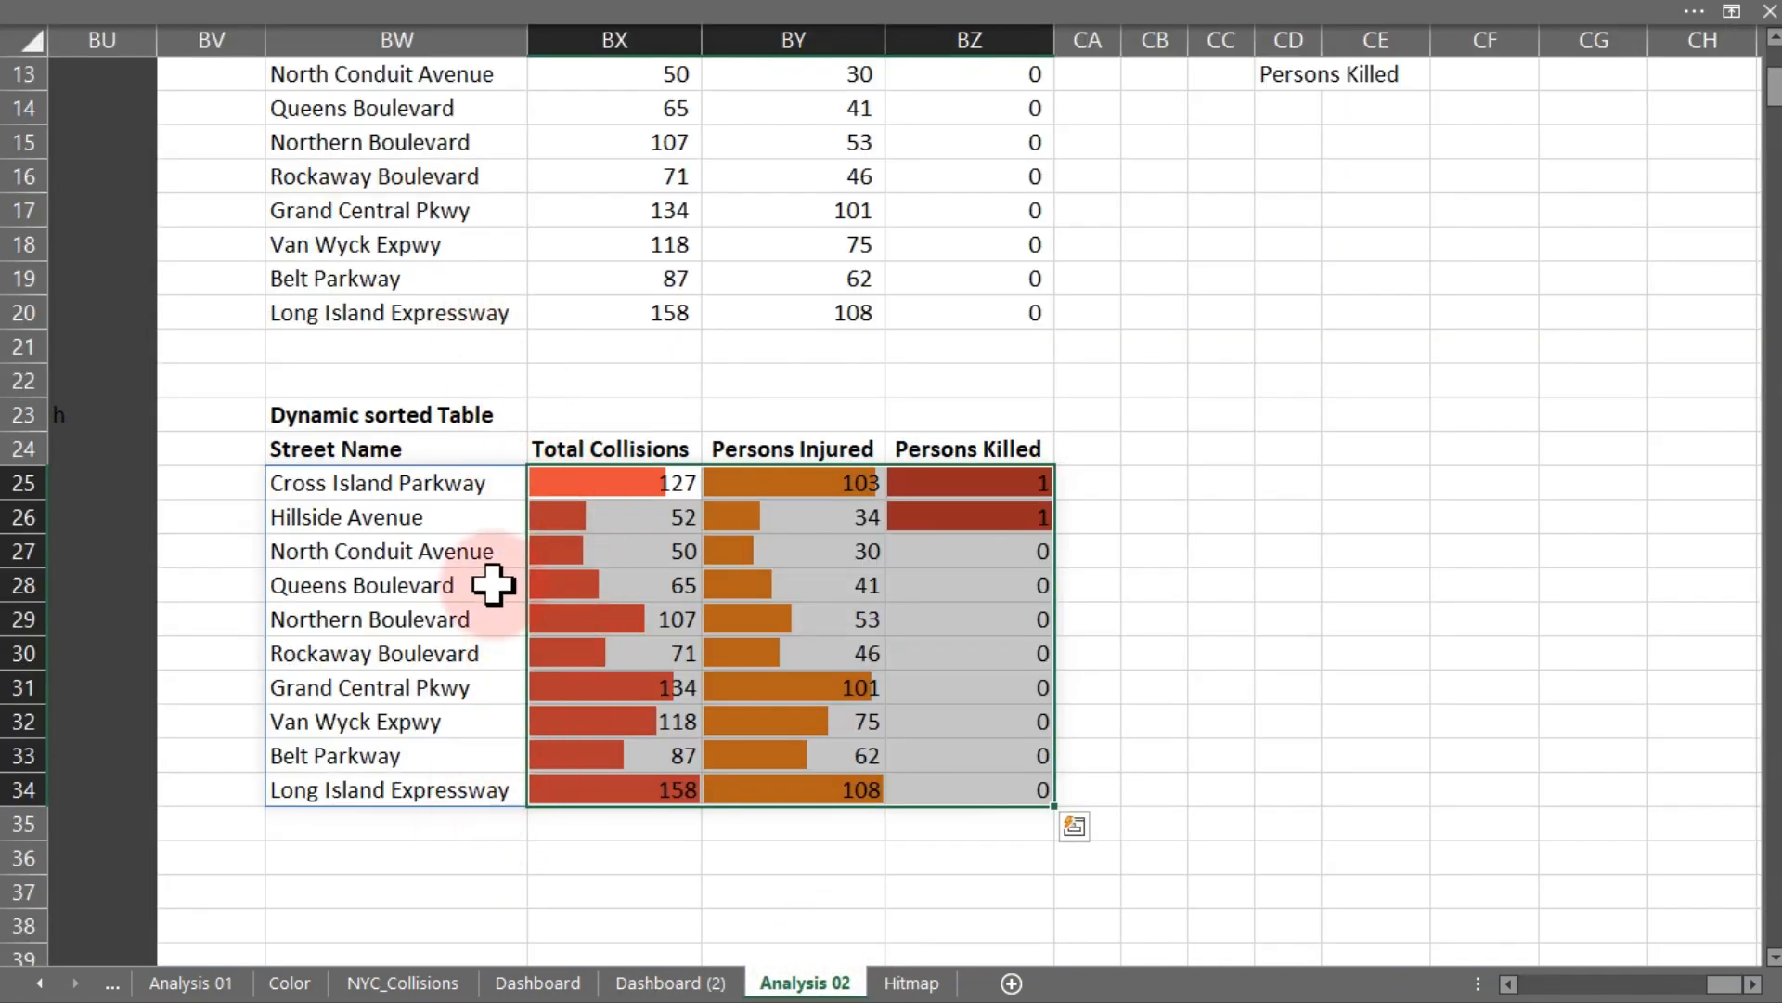
left_click(335, 481)
left_click(609, 452)
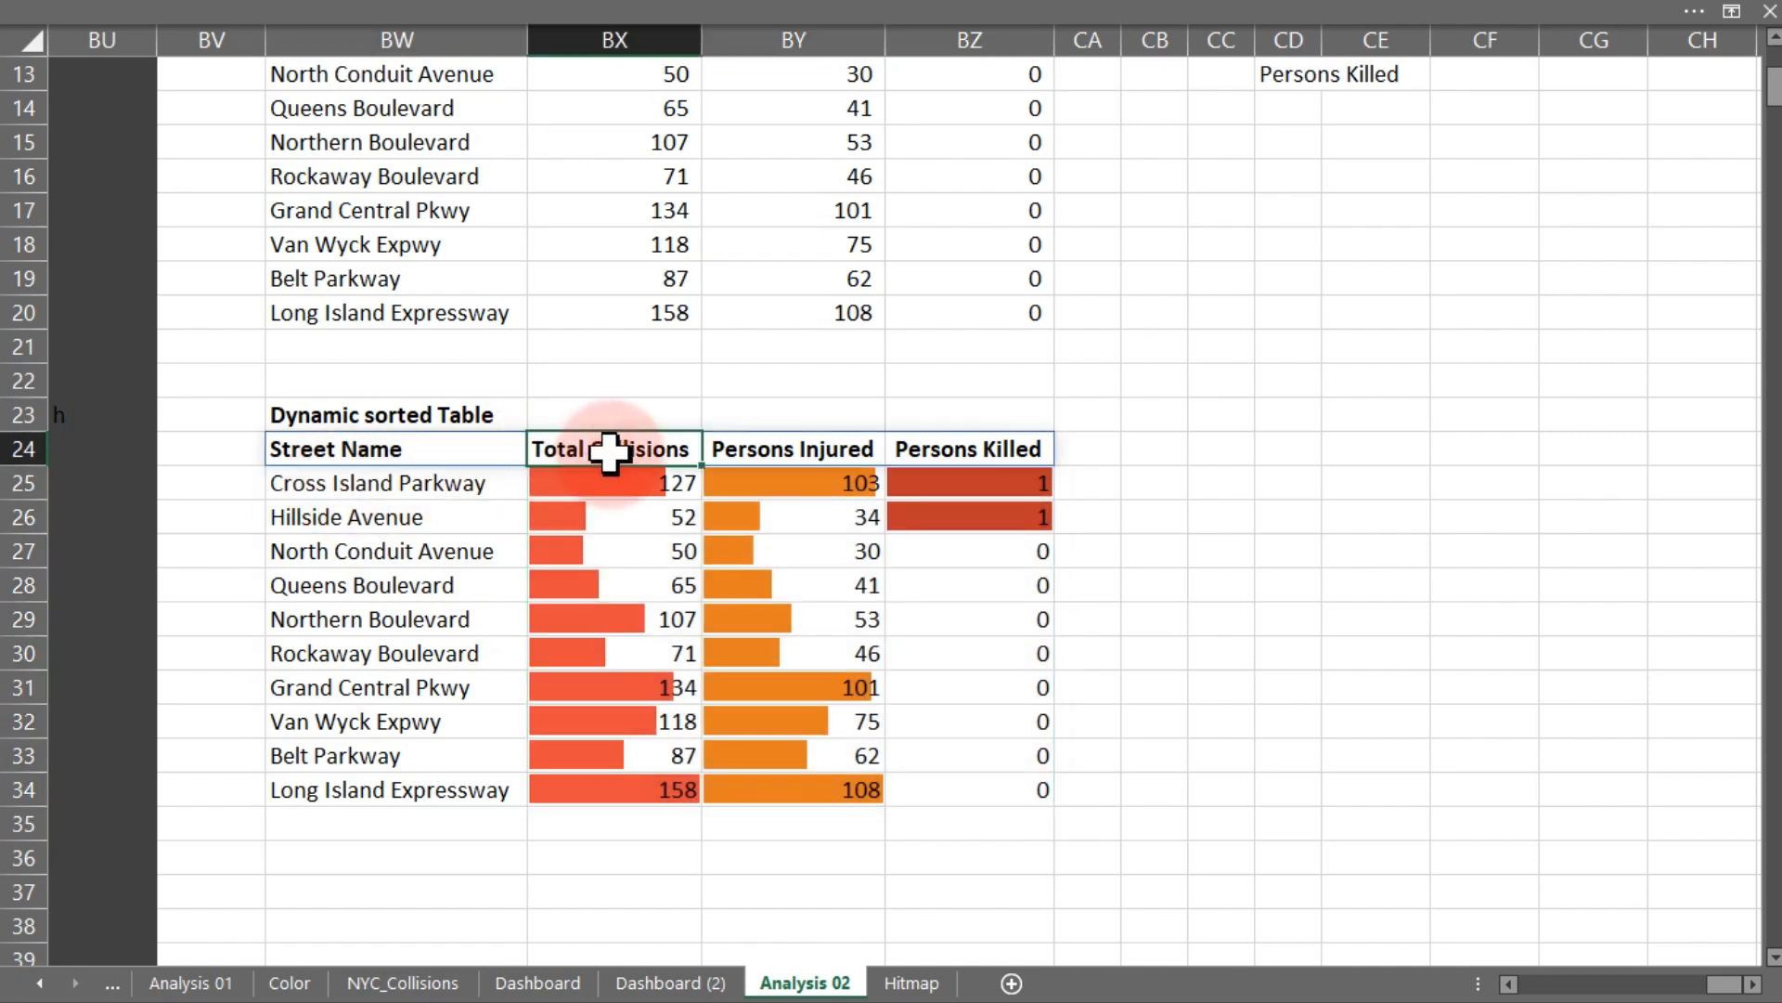
left_click(768, 450)
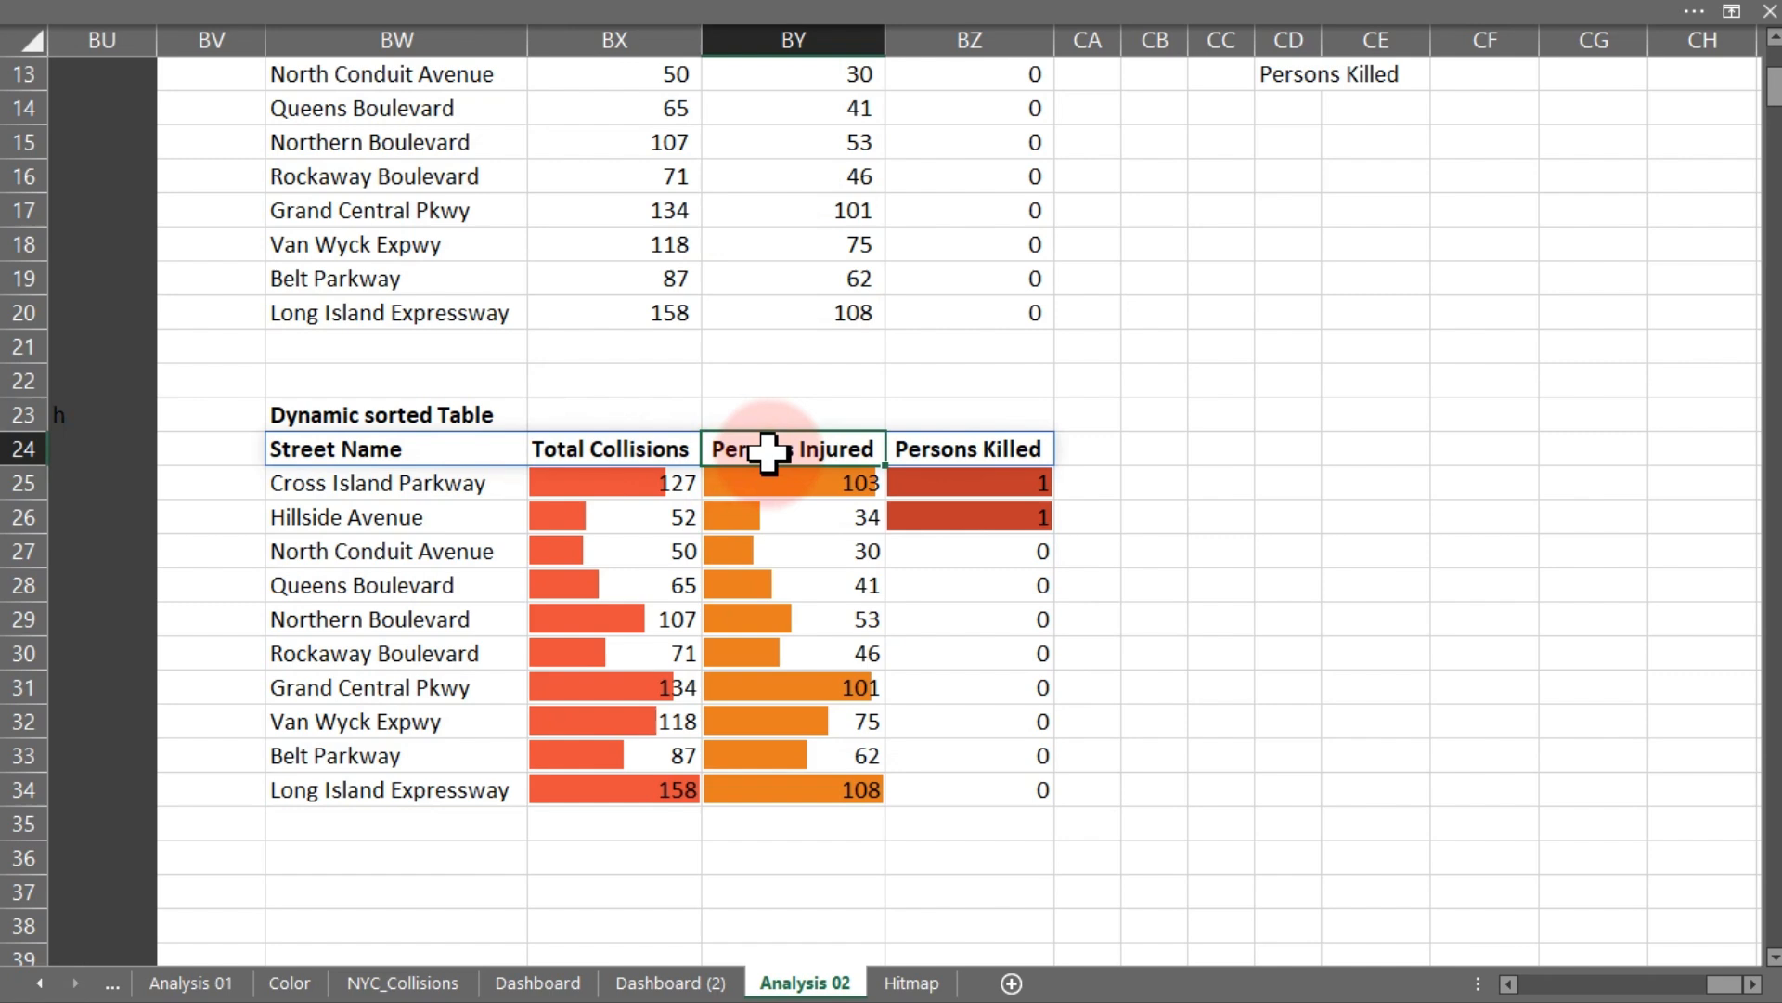
- Enter a bold heading "Caption and Recommendation" in cell CD24 beside the dynamic sorted table
left_click(926, 446)
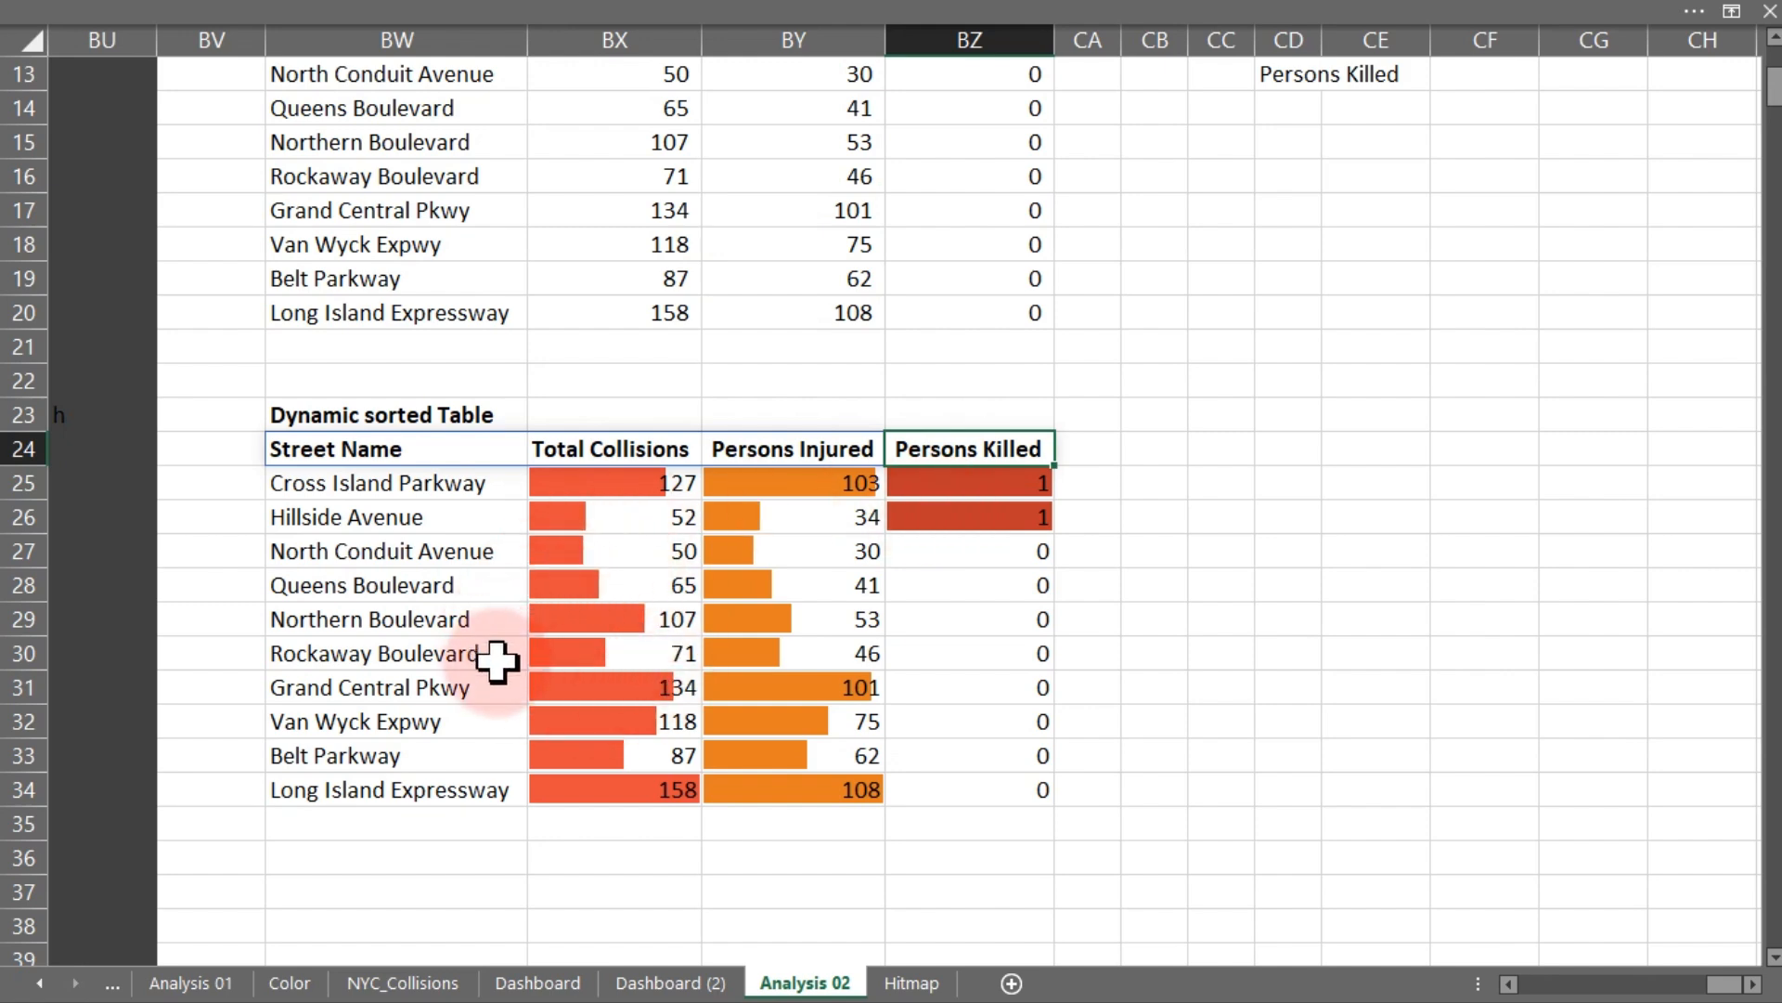
left_click(1277, 455)
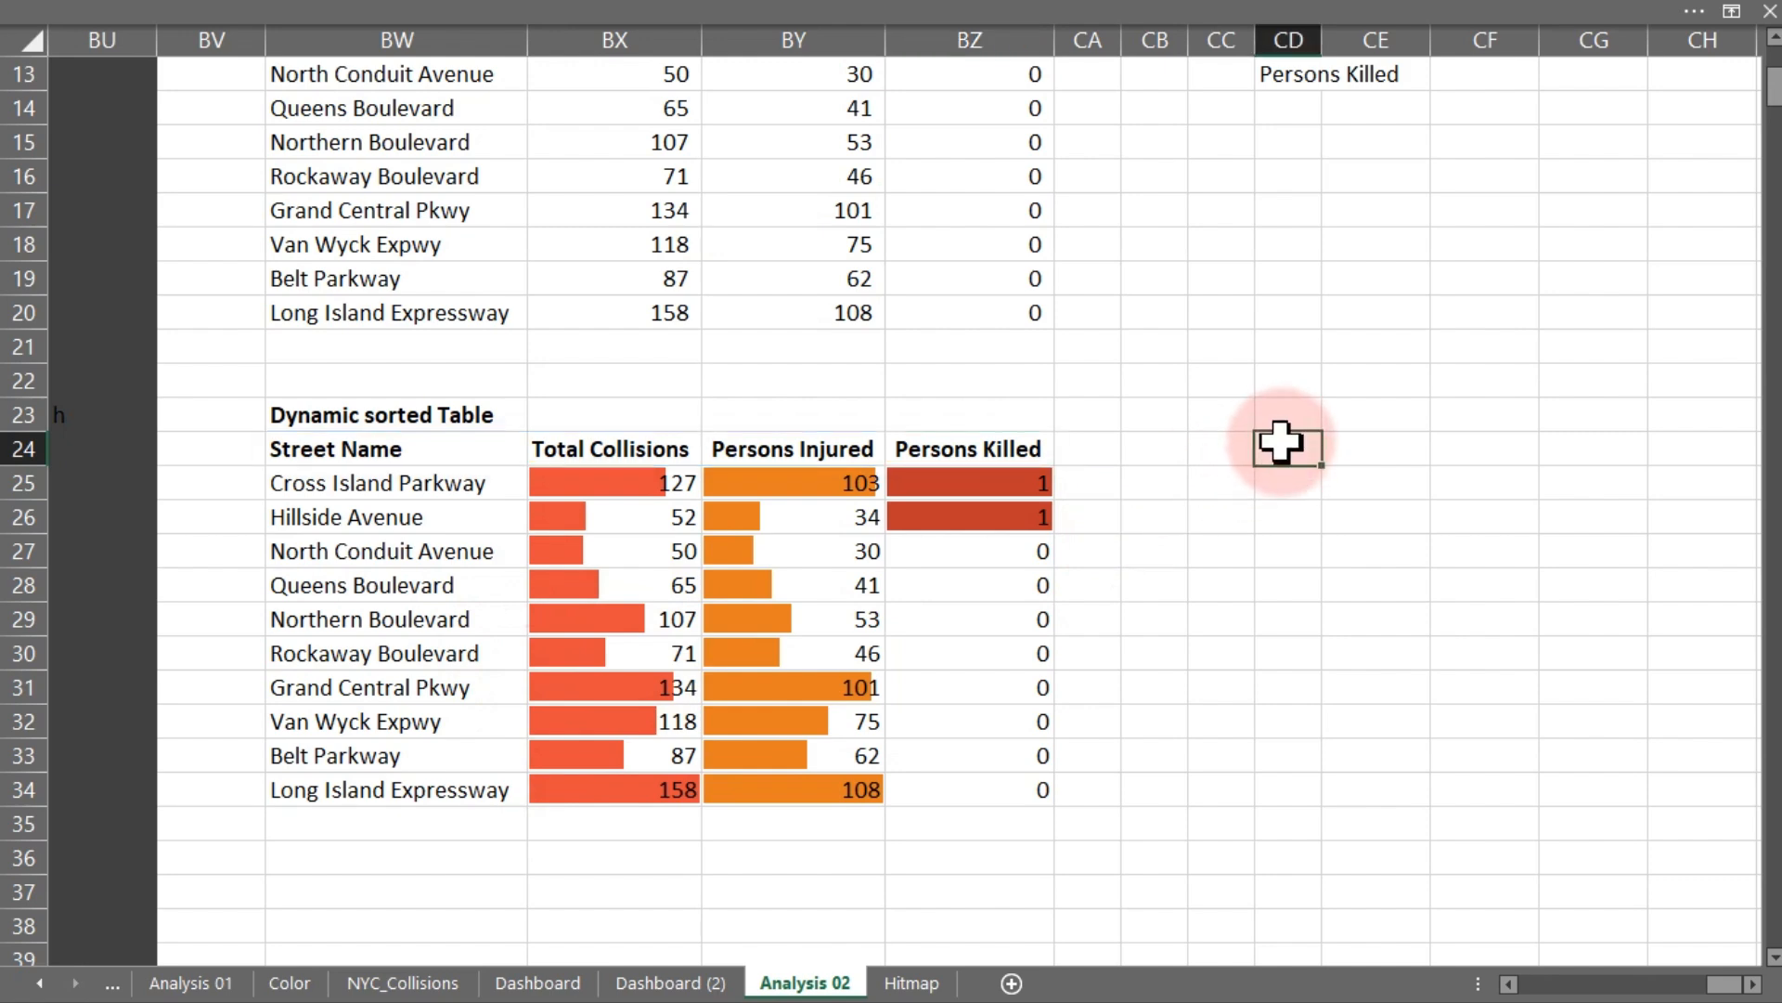
type("Caption")
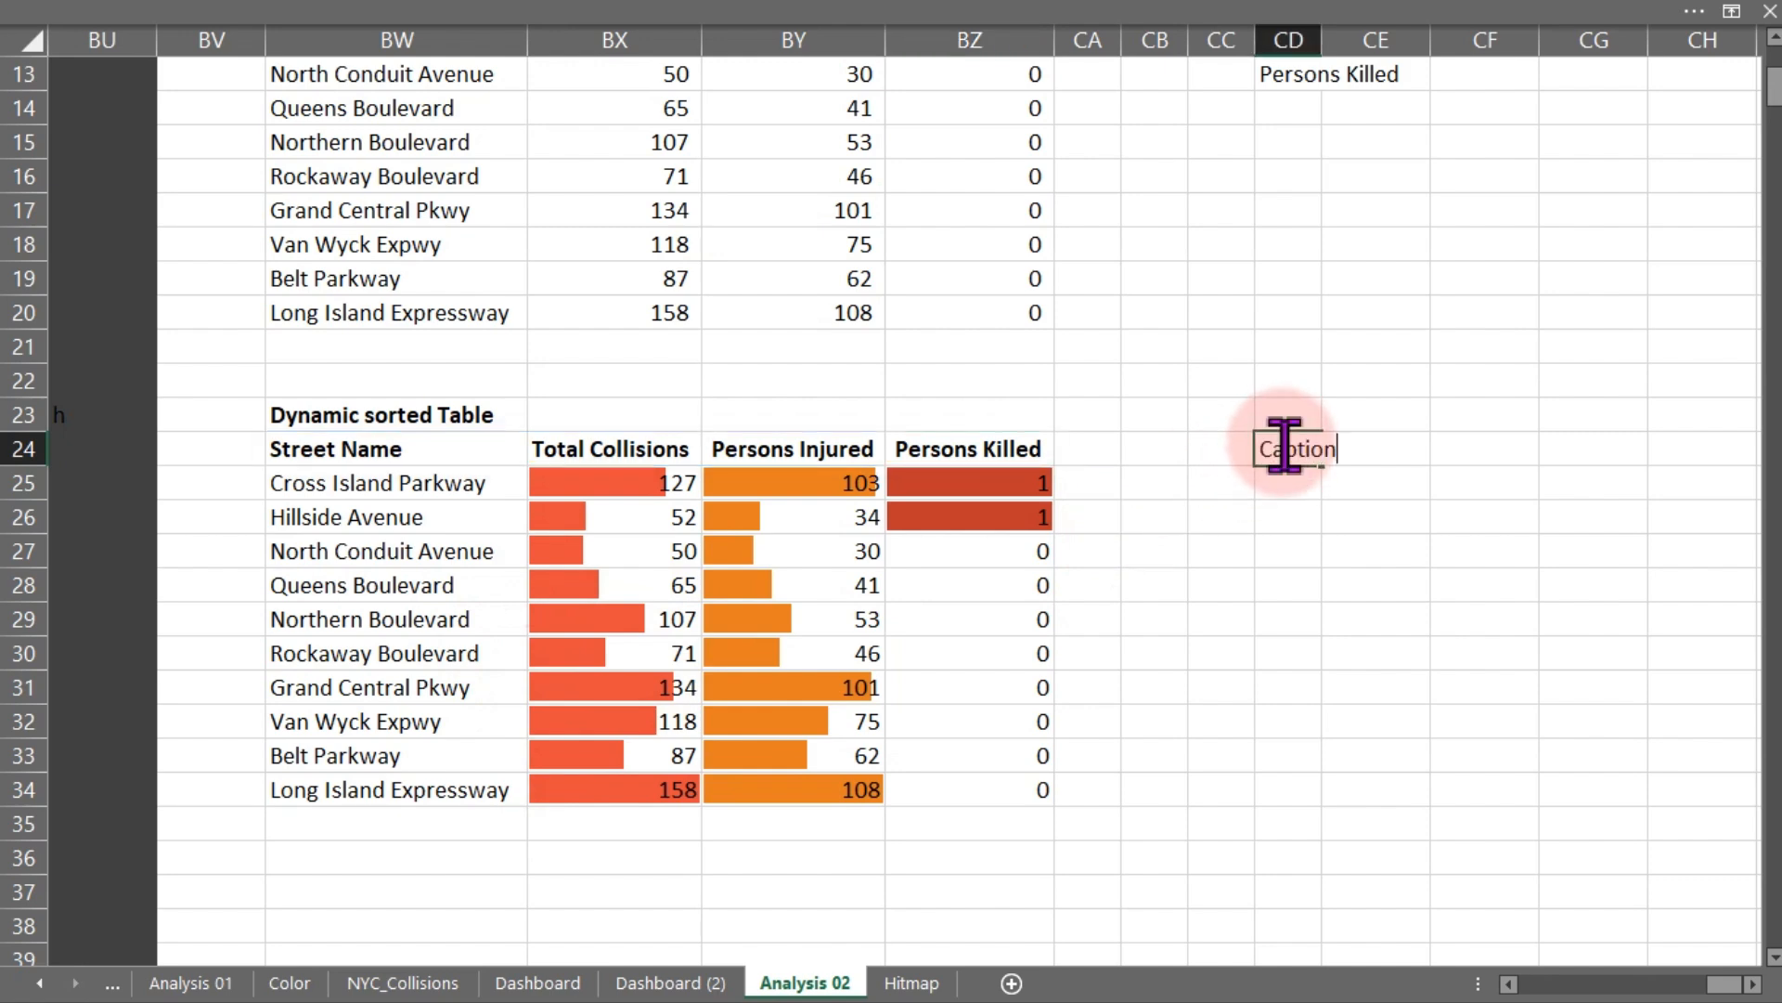
type(" and ")
type("Reco")
key("BackSpace")
type("commendation")
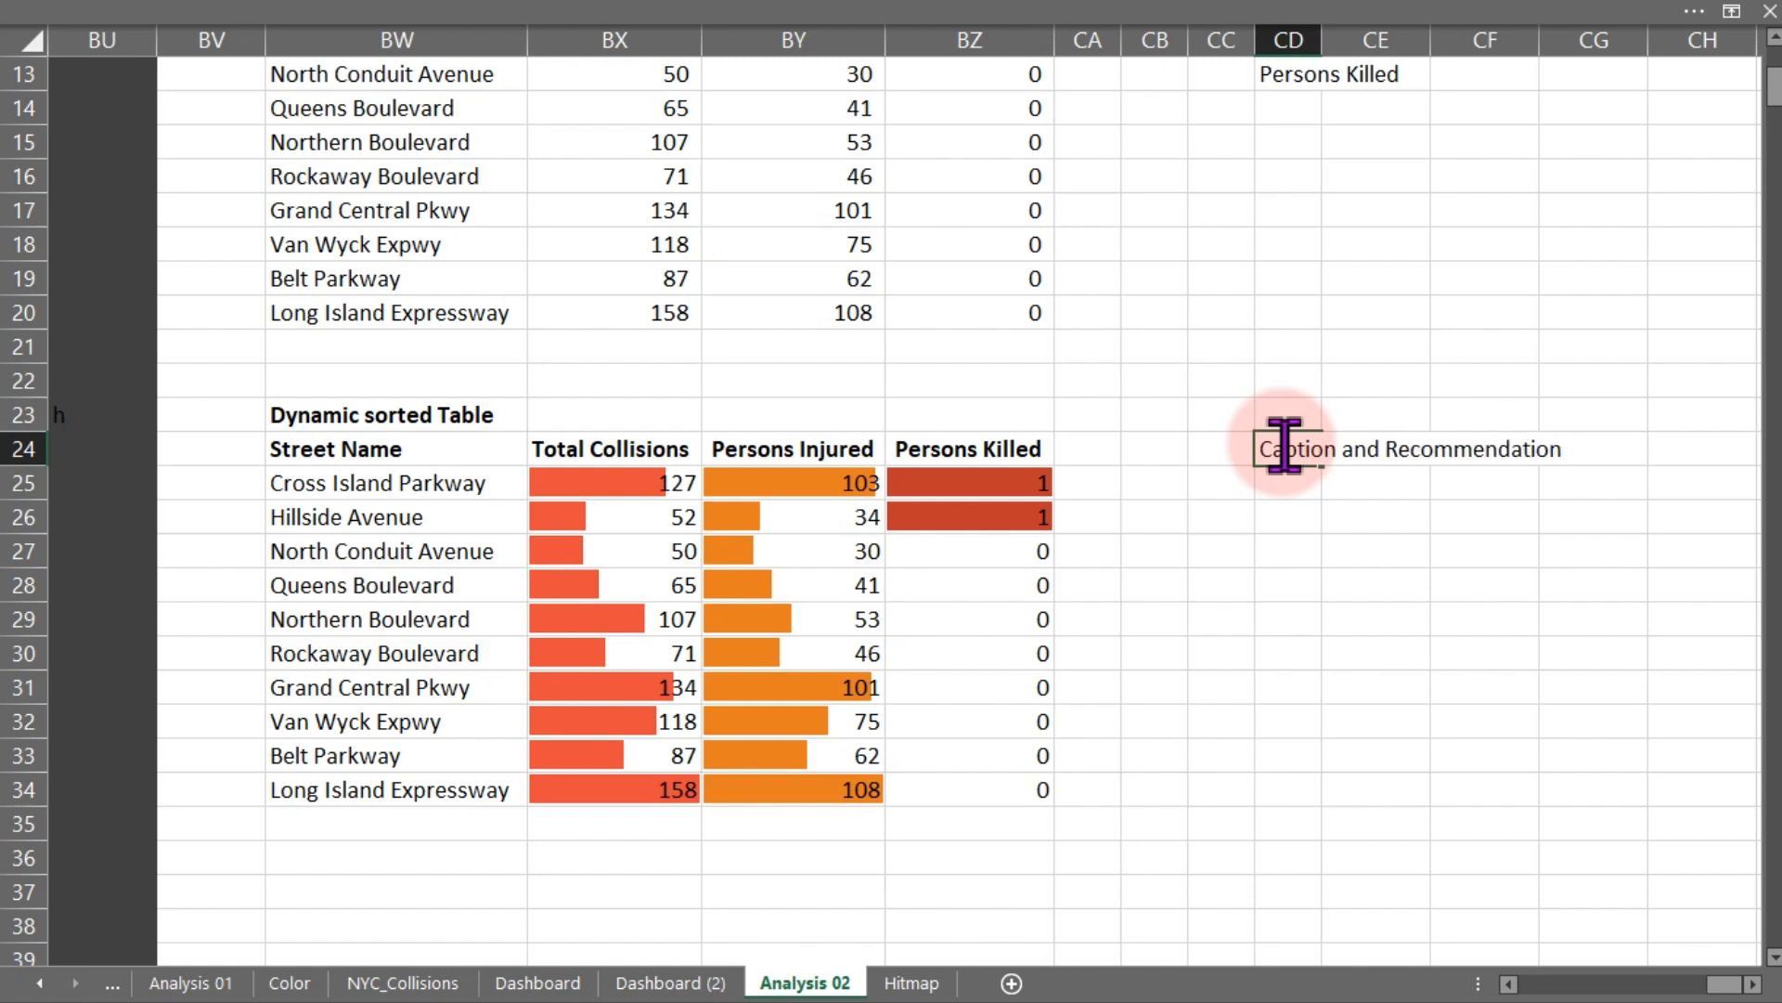
key("ctrl+Return")
key("ctrl+b")
key("Down")
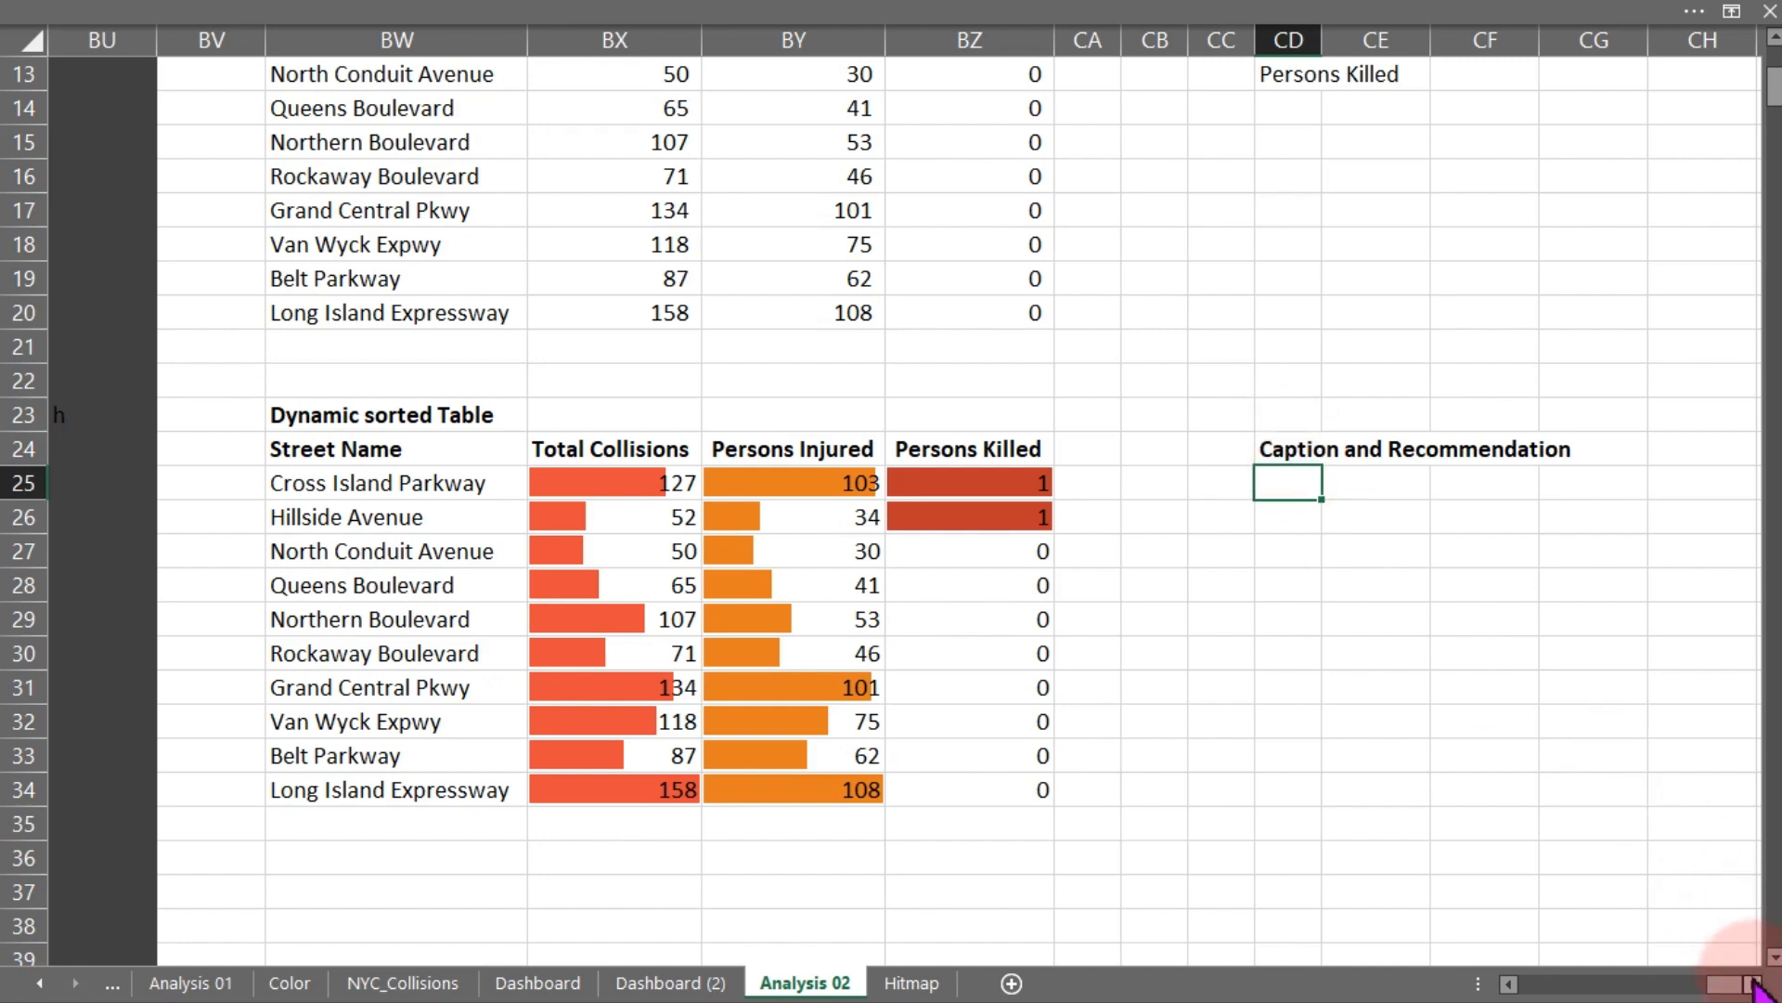
- Start a formula in CD25 with the text "High Risk Street Alert: " followed by a concatenation operator
left_click(1292, 486)
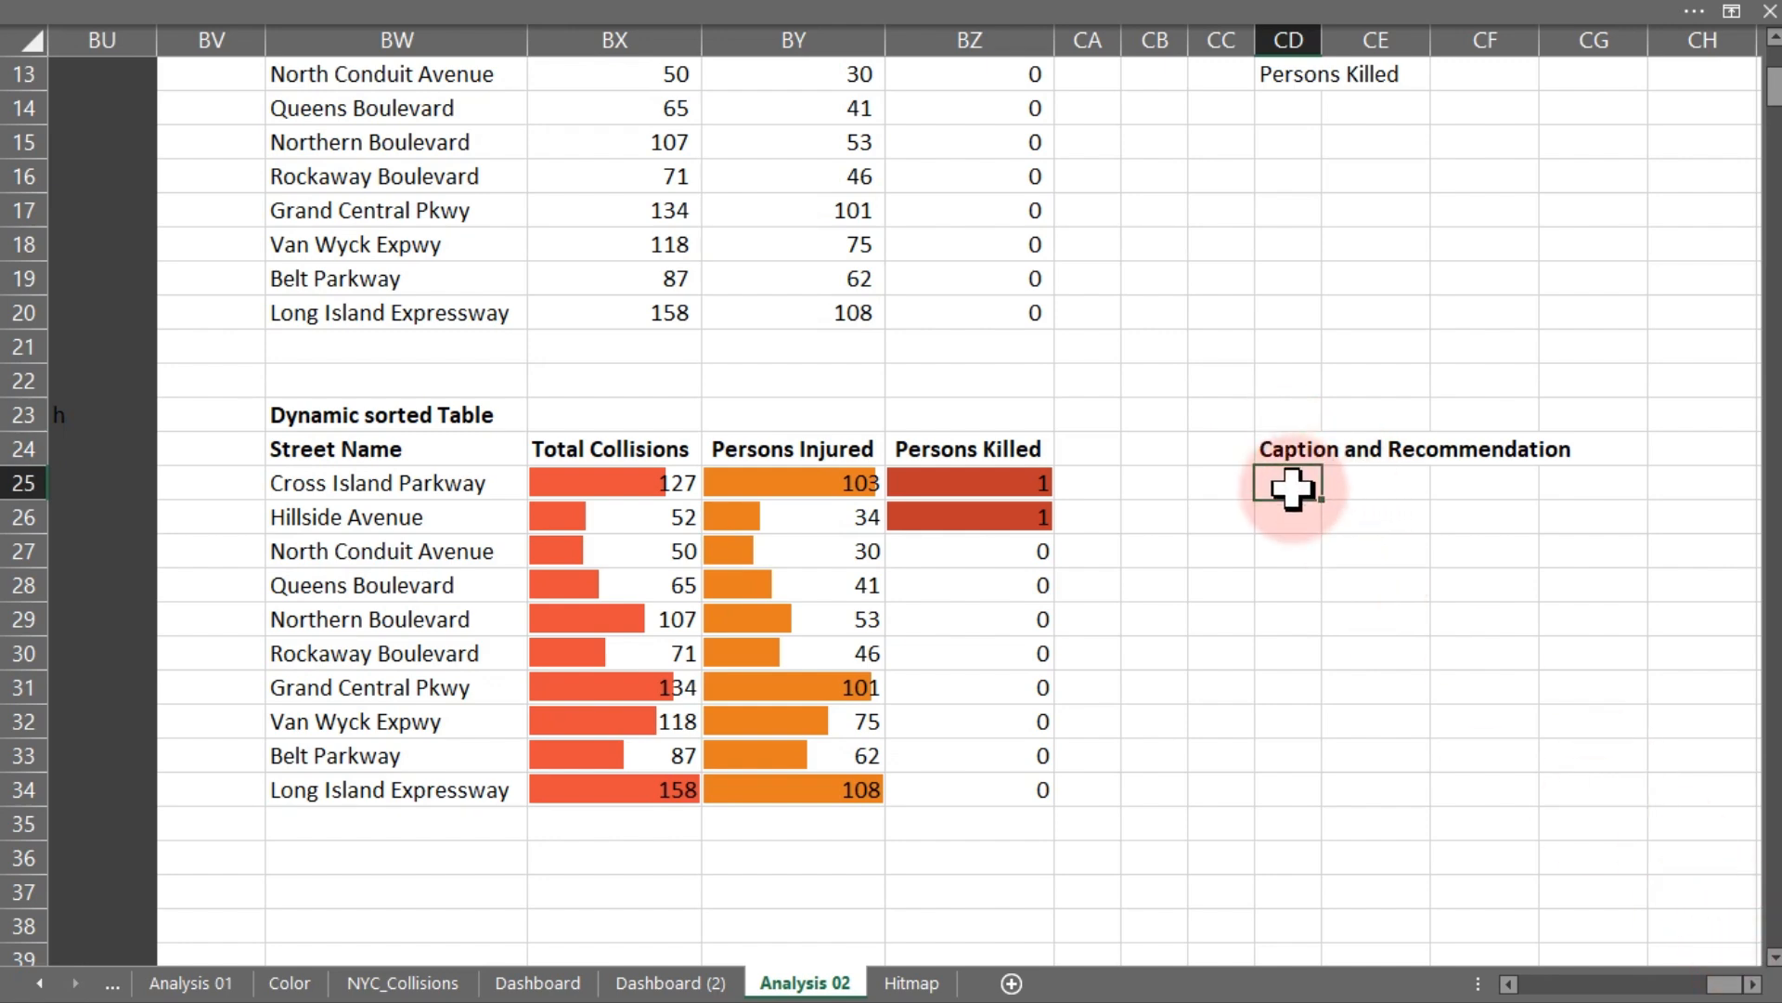
type("=")
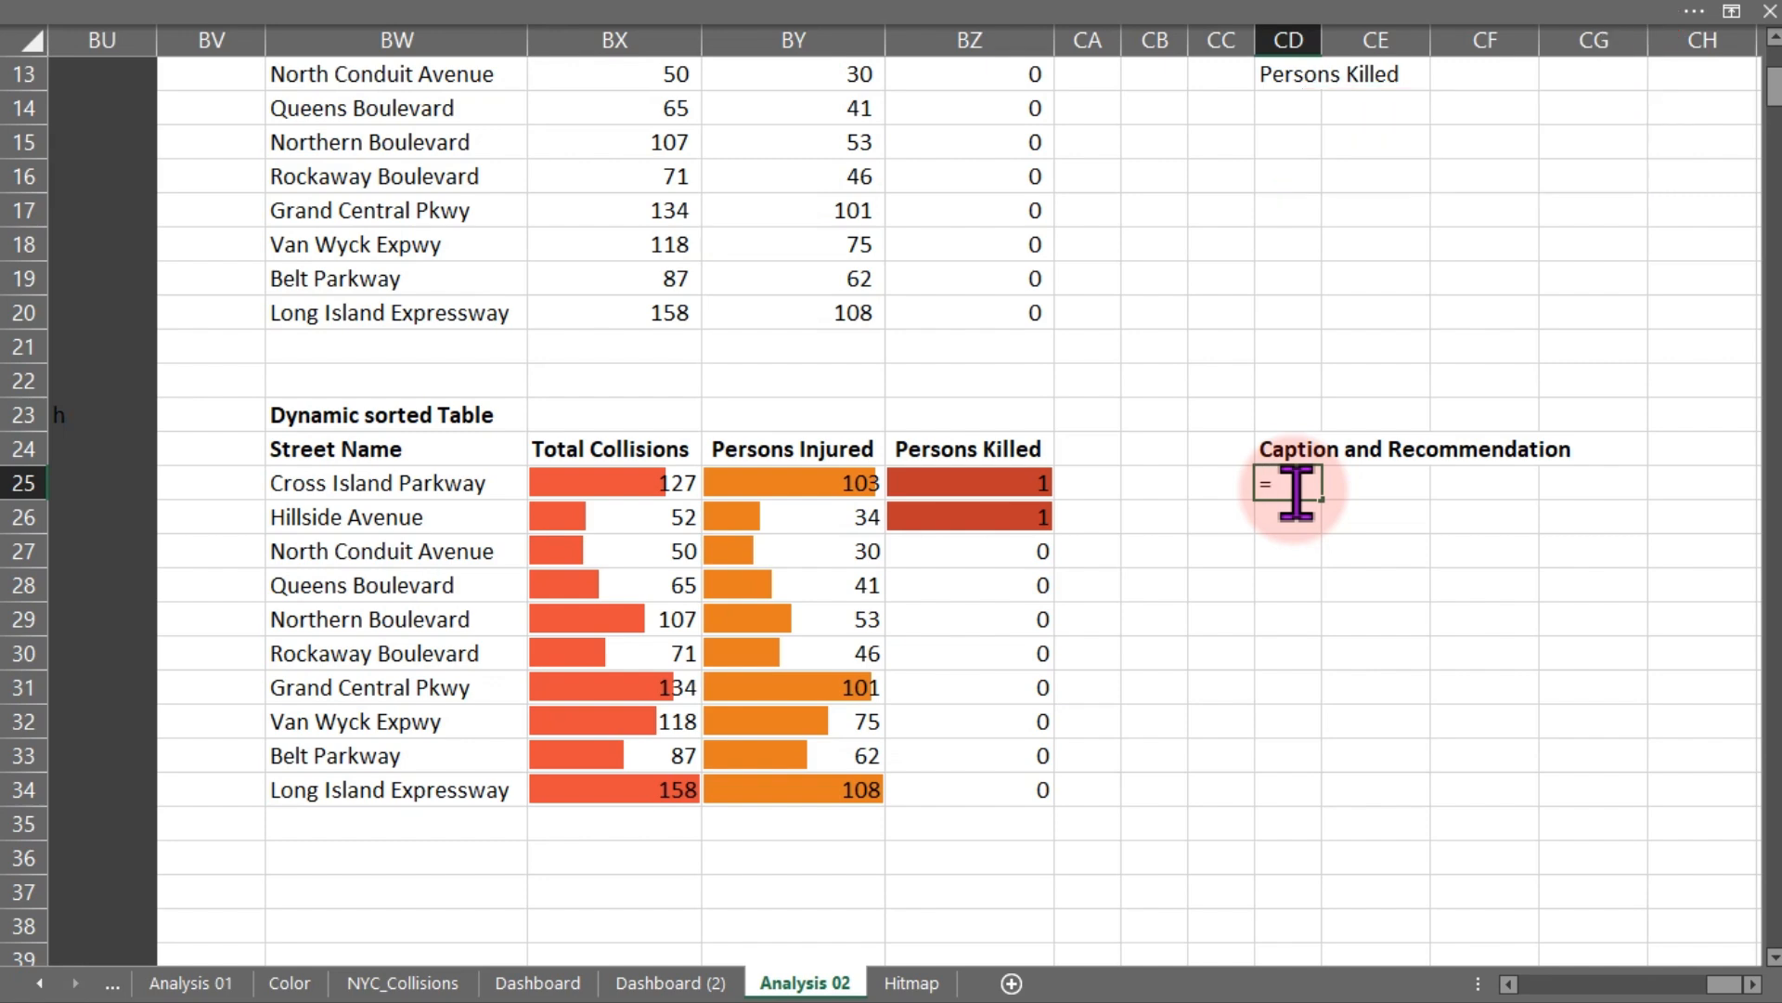
type("\"H")
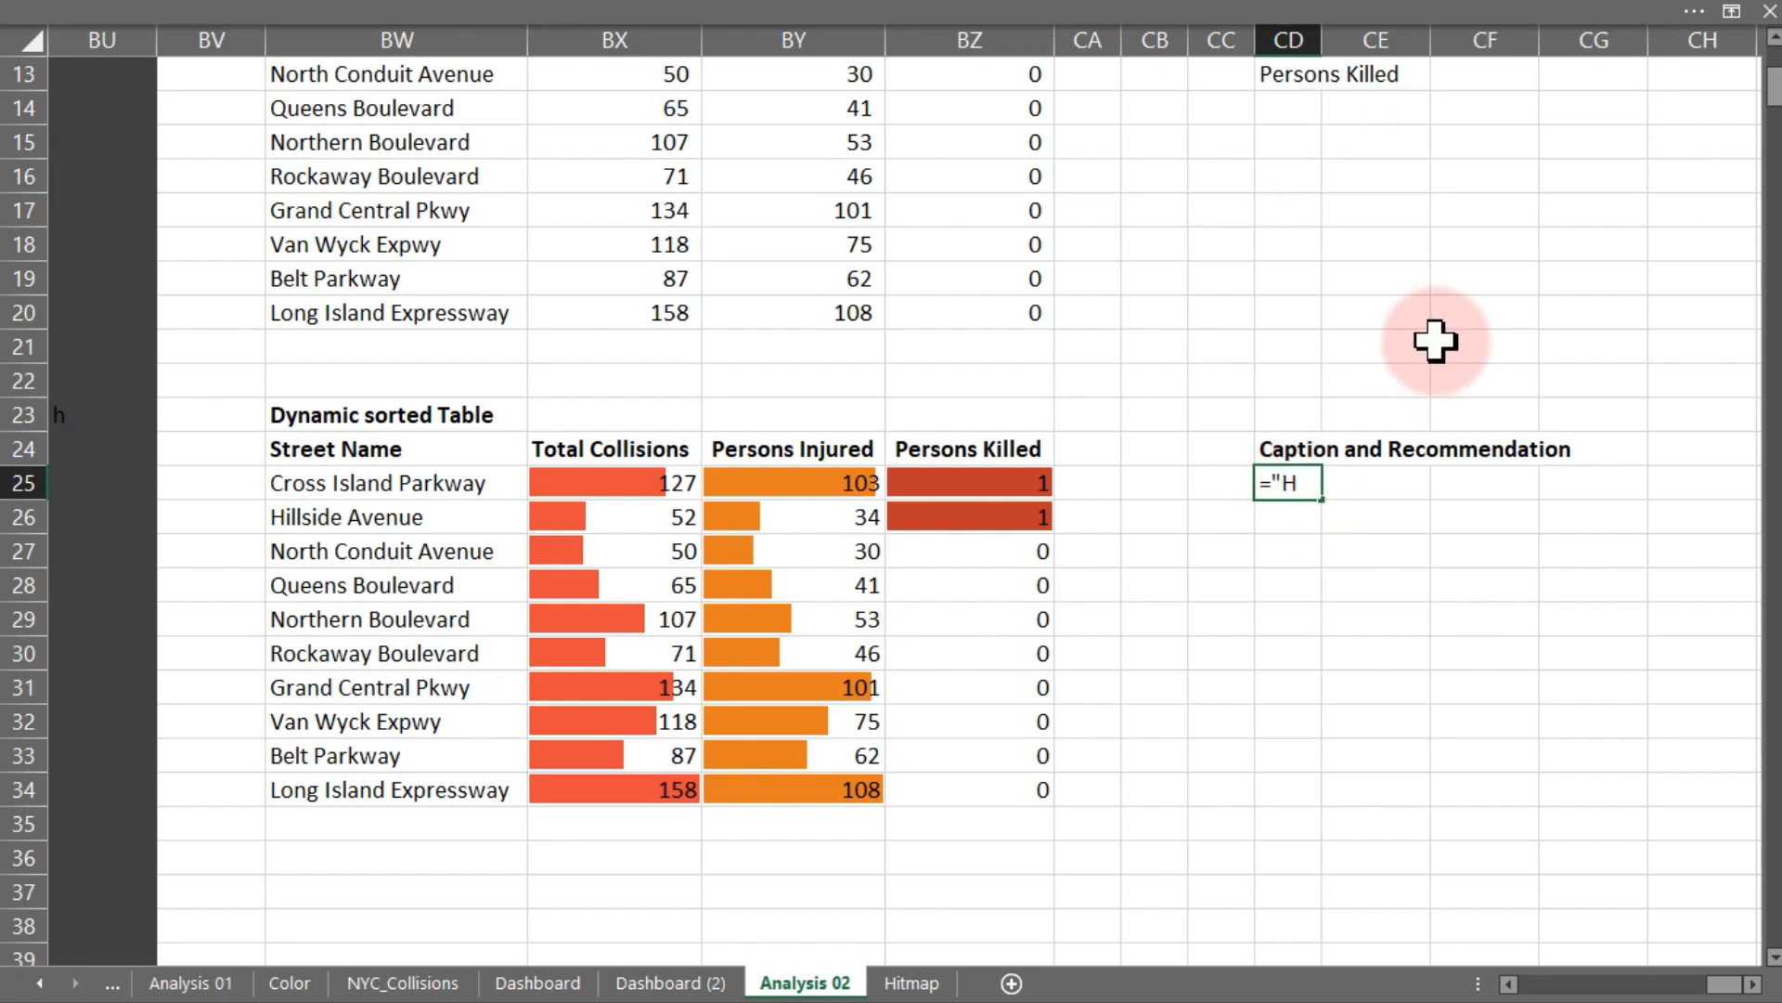
type("igh Risk Street")
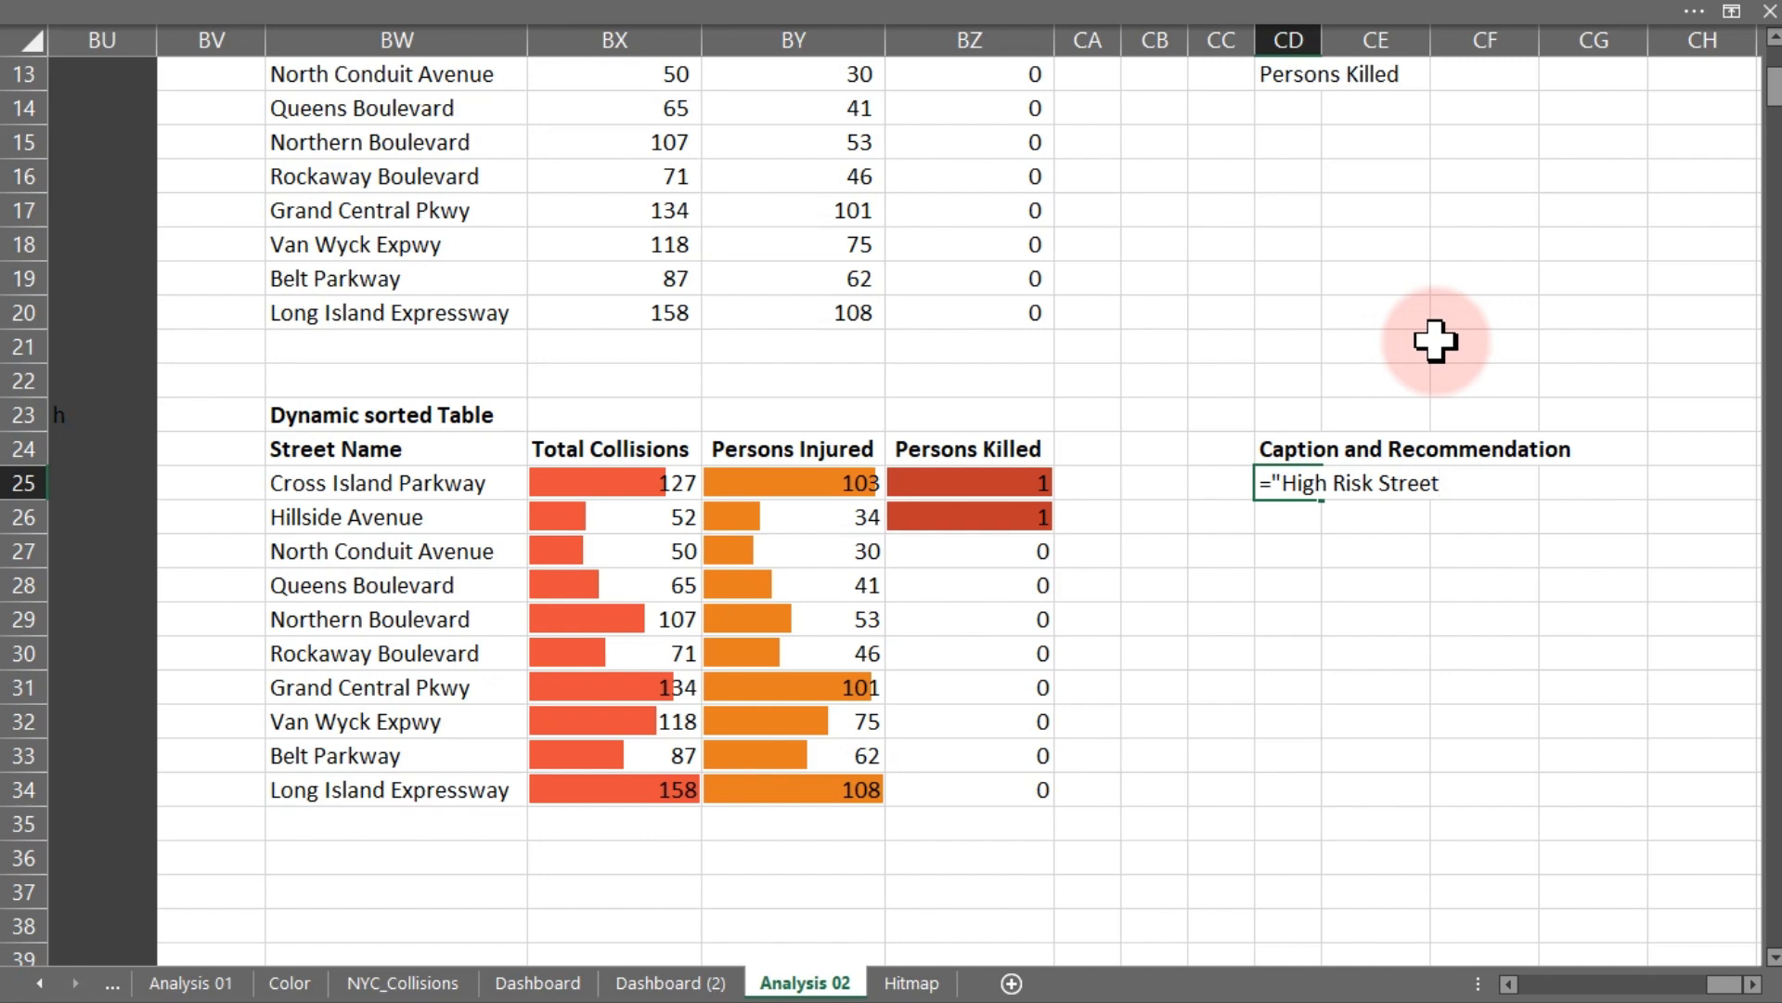
type(" Alert:")
key("shift+space")
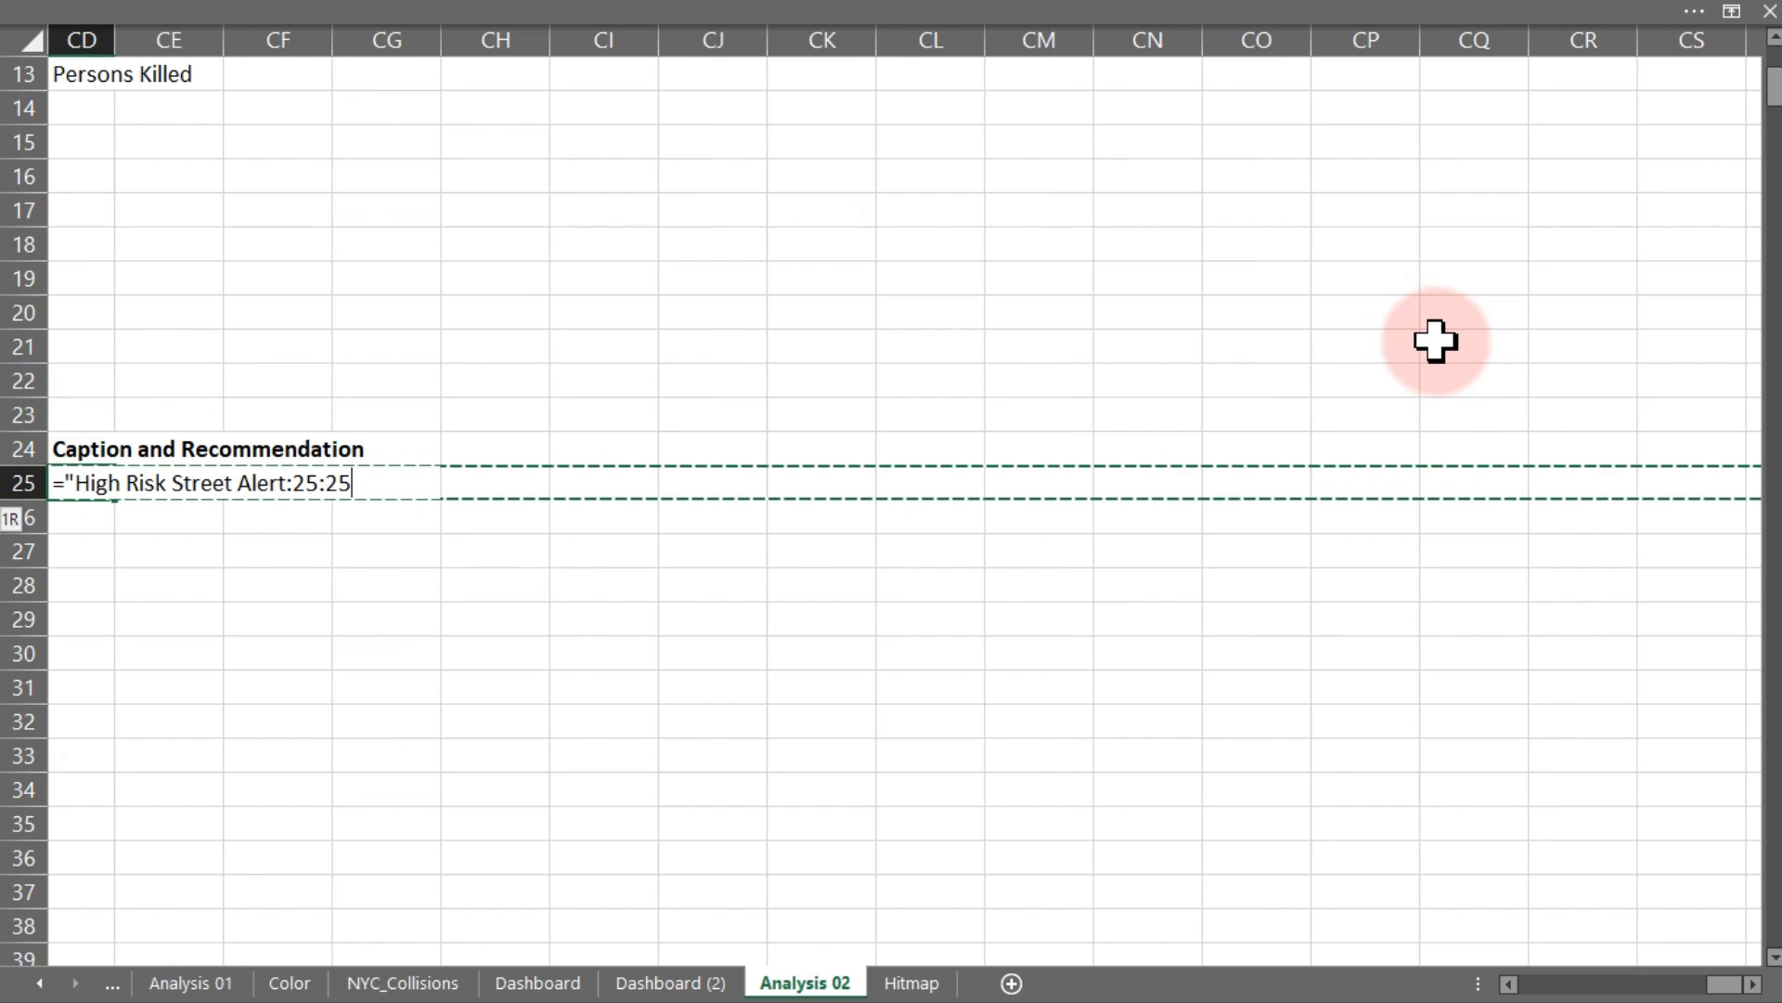
key("BackSpace")
key("BackSpace")
key("BackSpace")
key("BackSpace")
key("BackSpace")
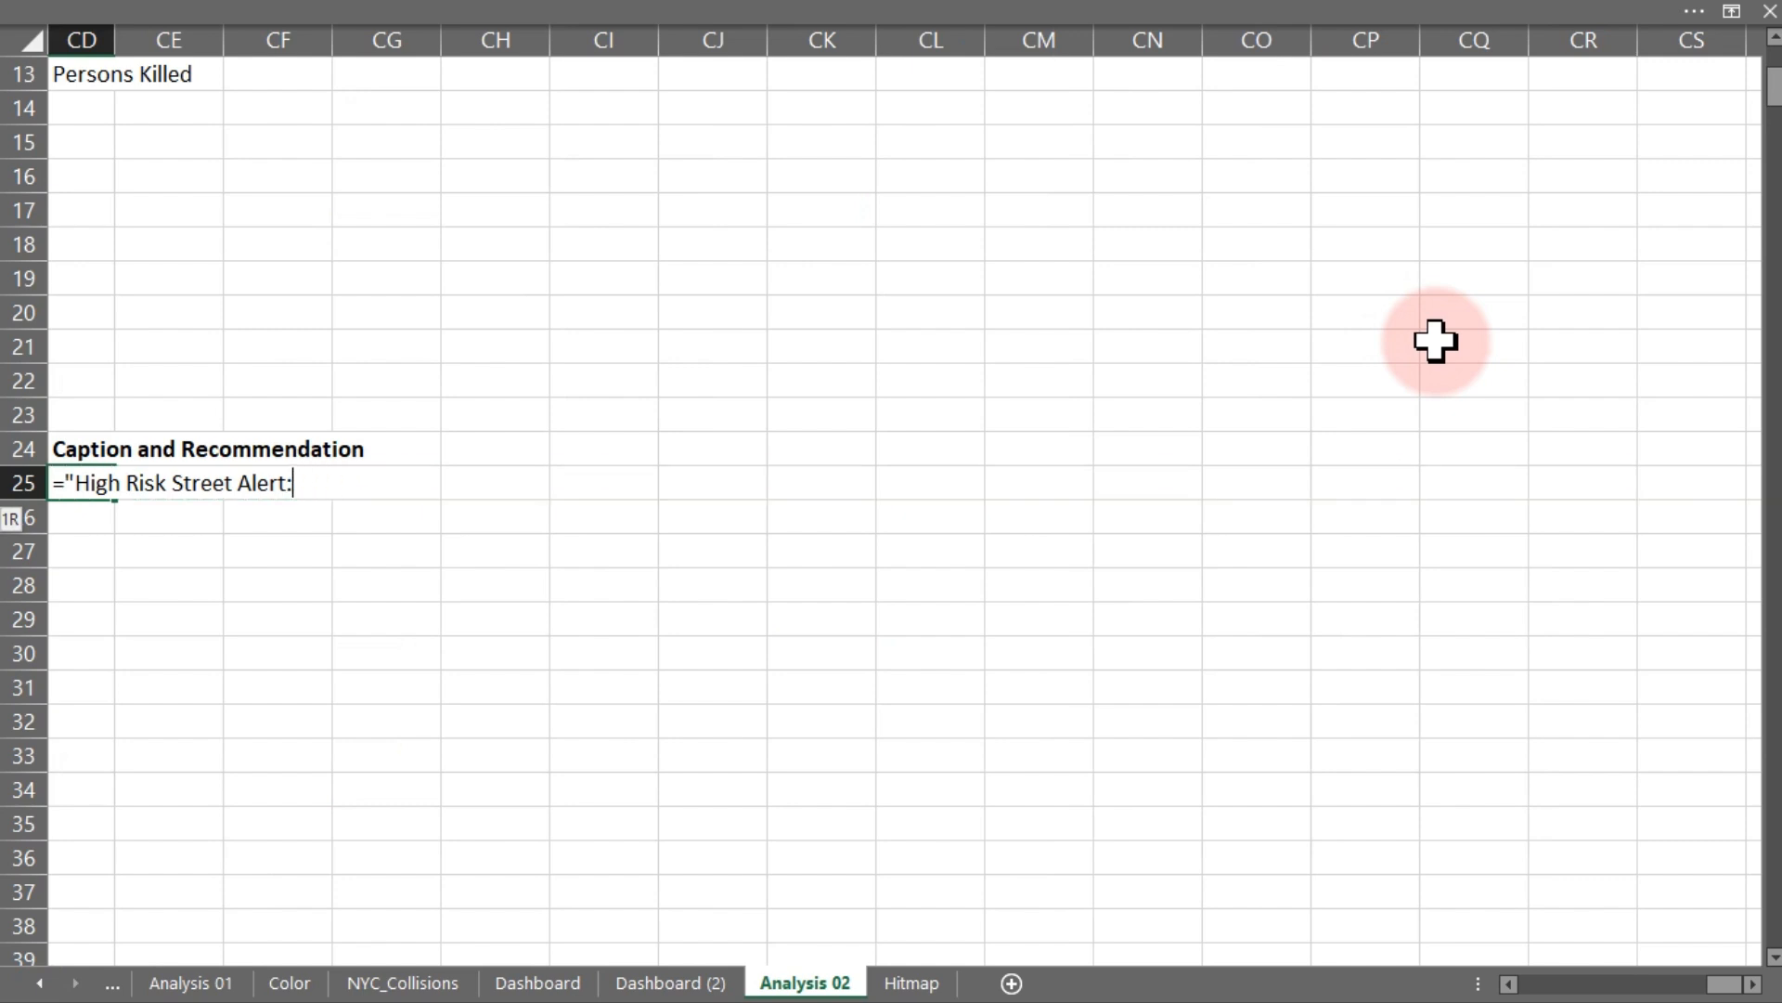
type("\"&")
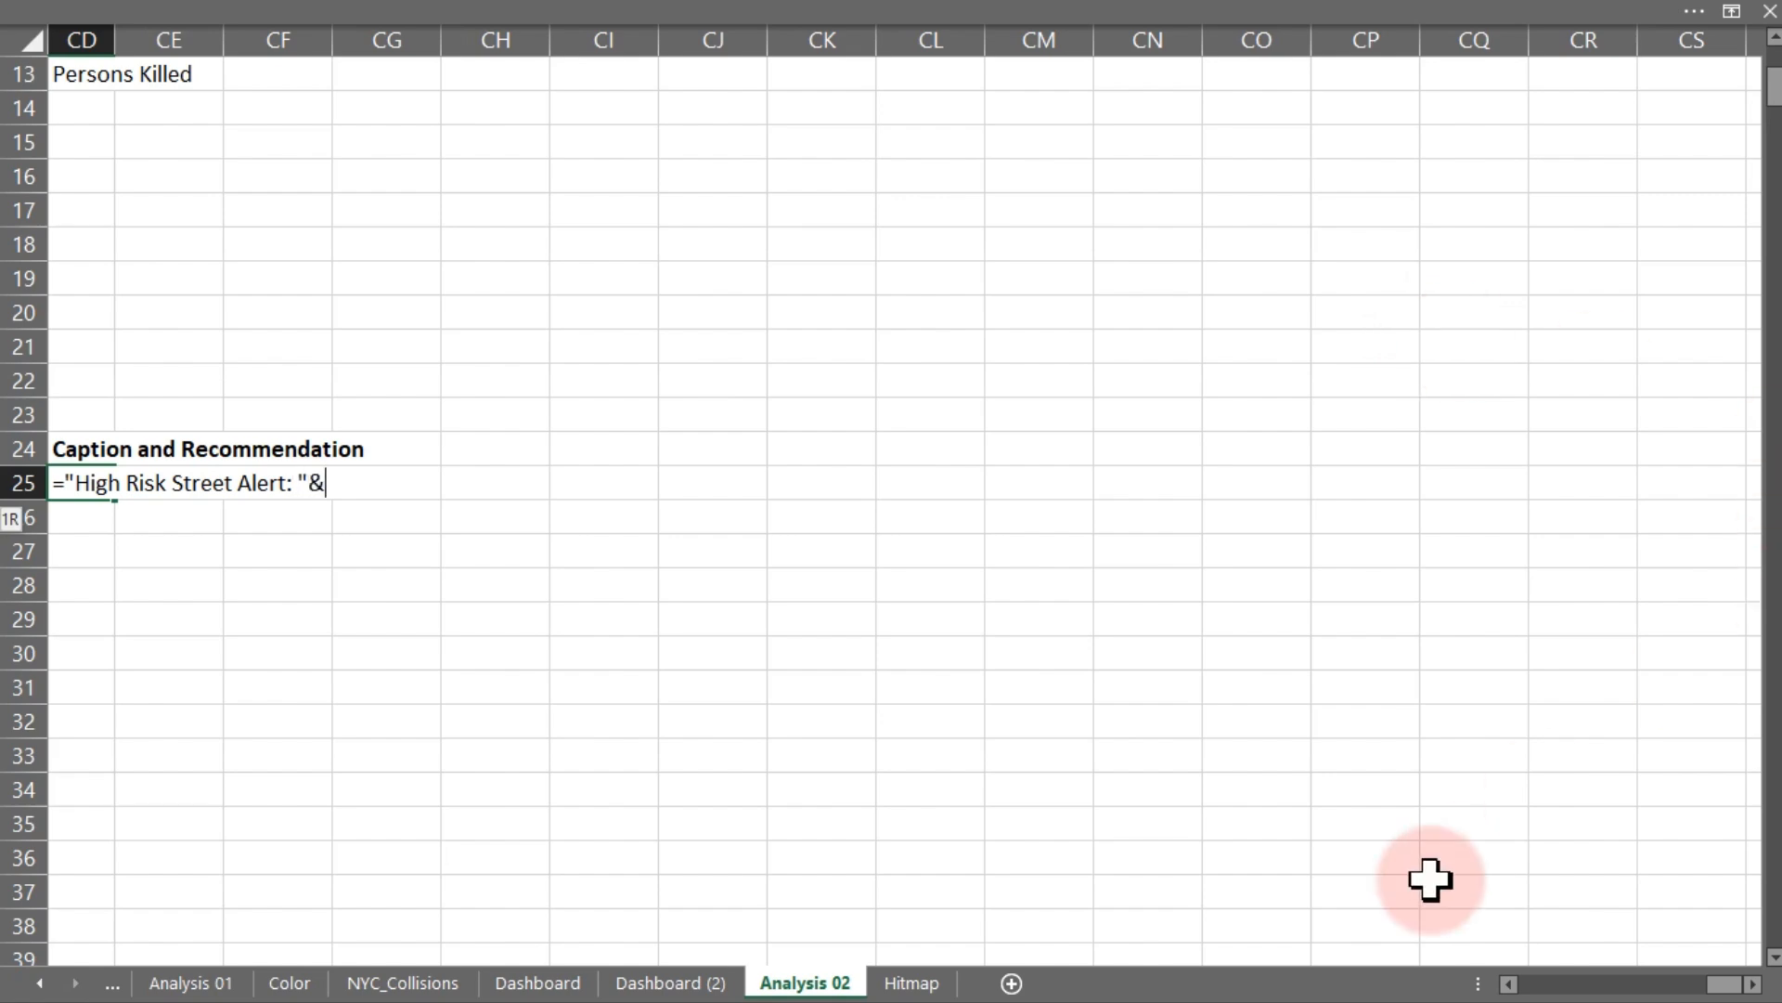
- Complete the formula with CHAR(10) and INDEX of BW25:BW34 at the exact MATCH of MAX(BX25:BX34) in BX25:BX34
left_click(1509, 983)
left_click(1508, 983)
left_click(1509, 983)
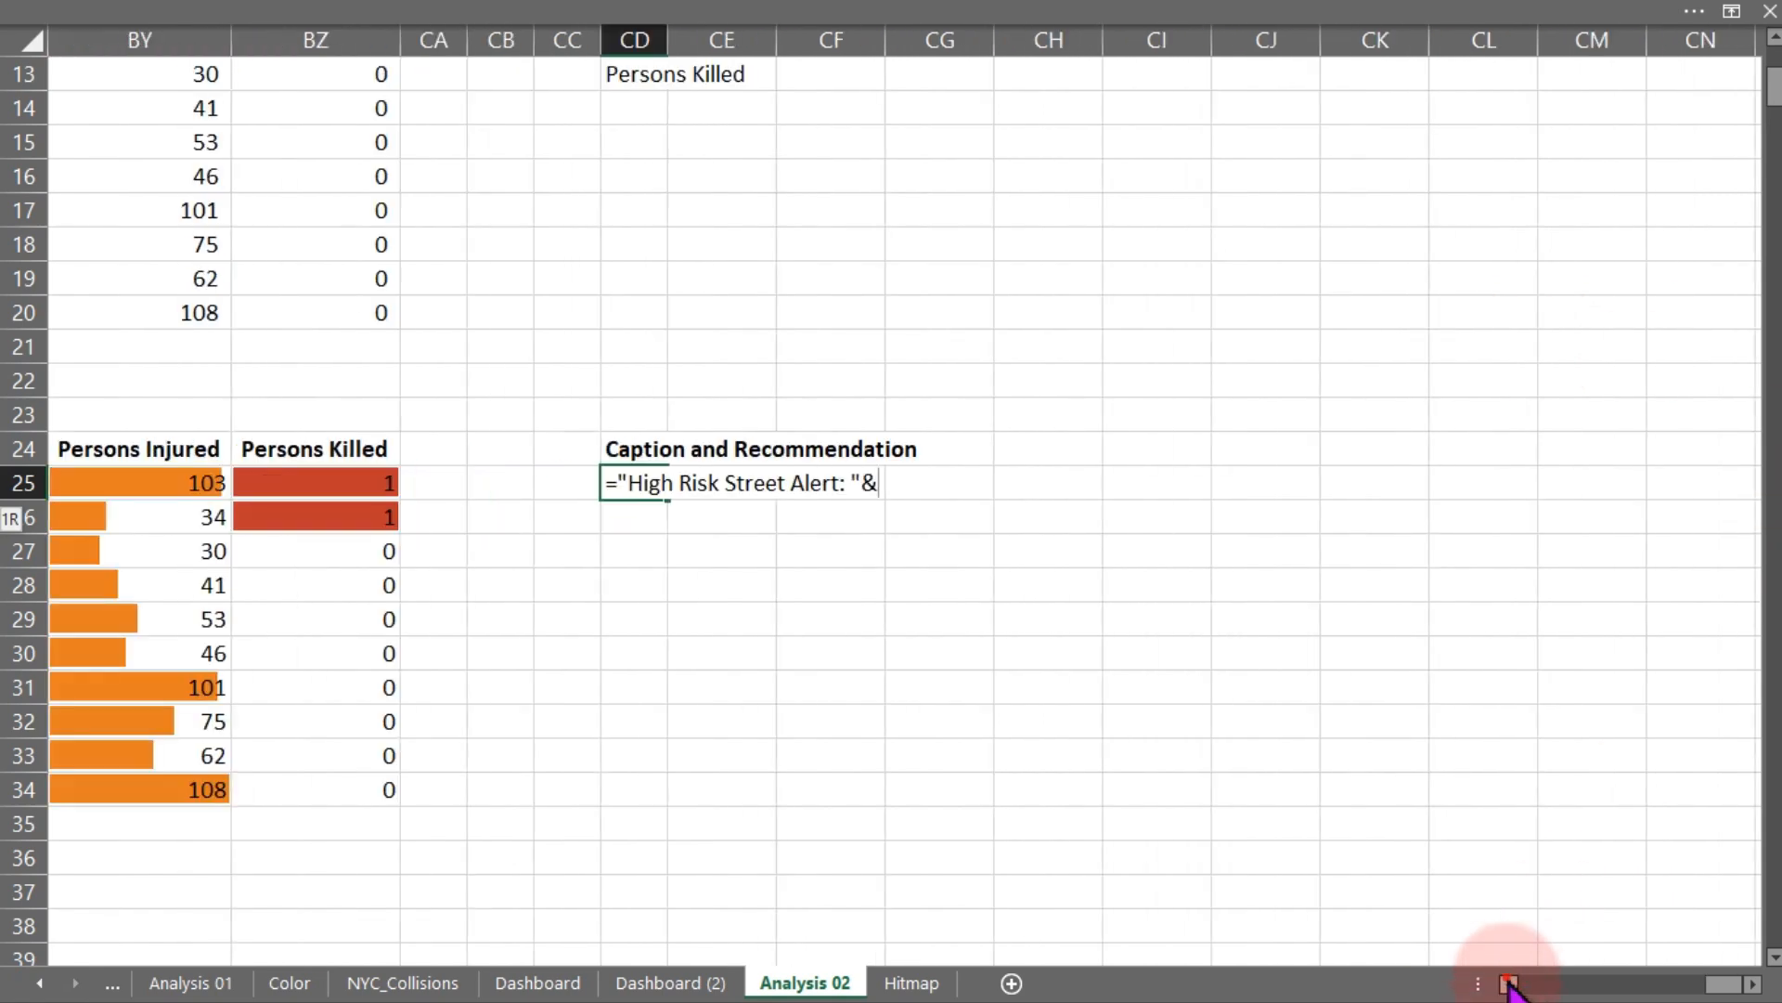
left_click(1509, 983)
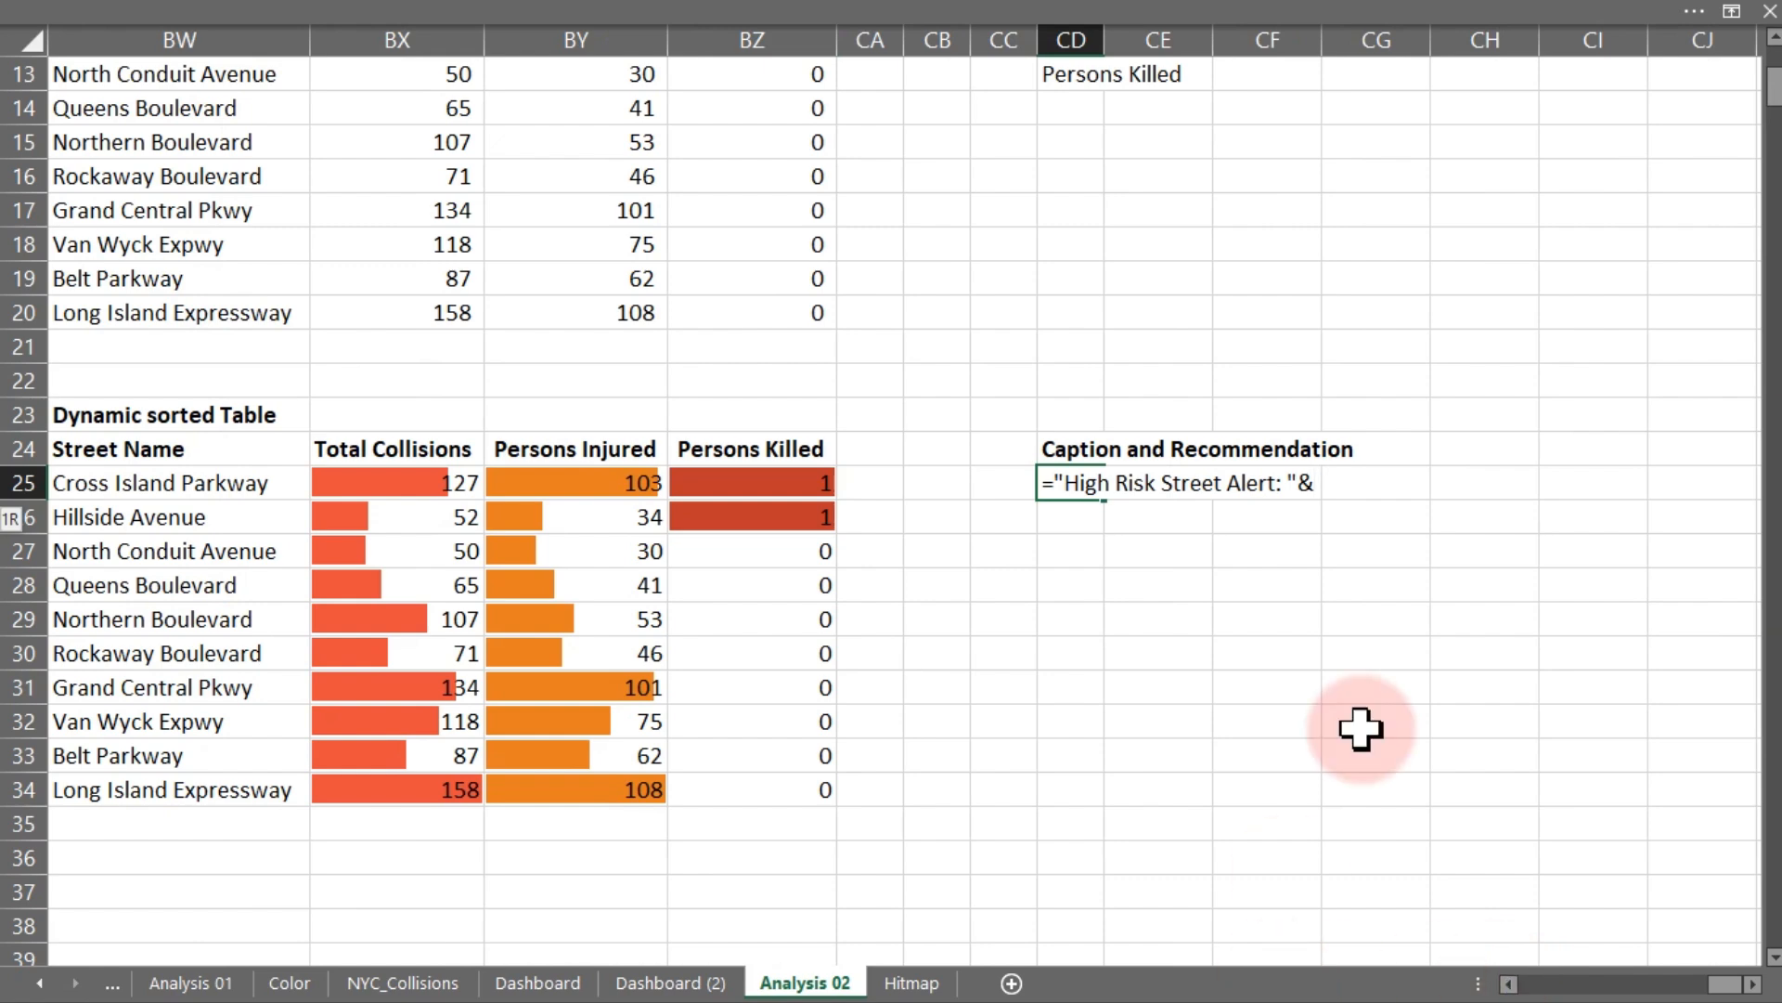
type("ch")
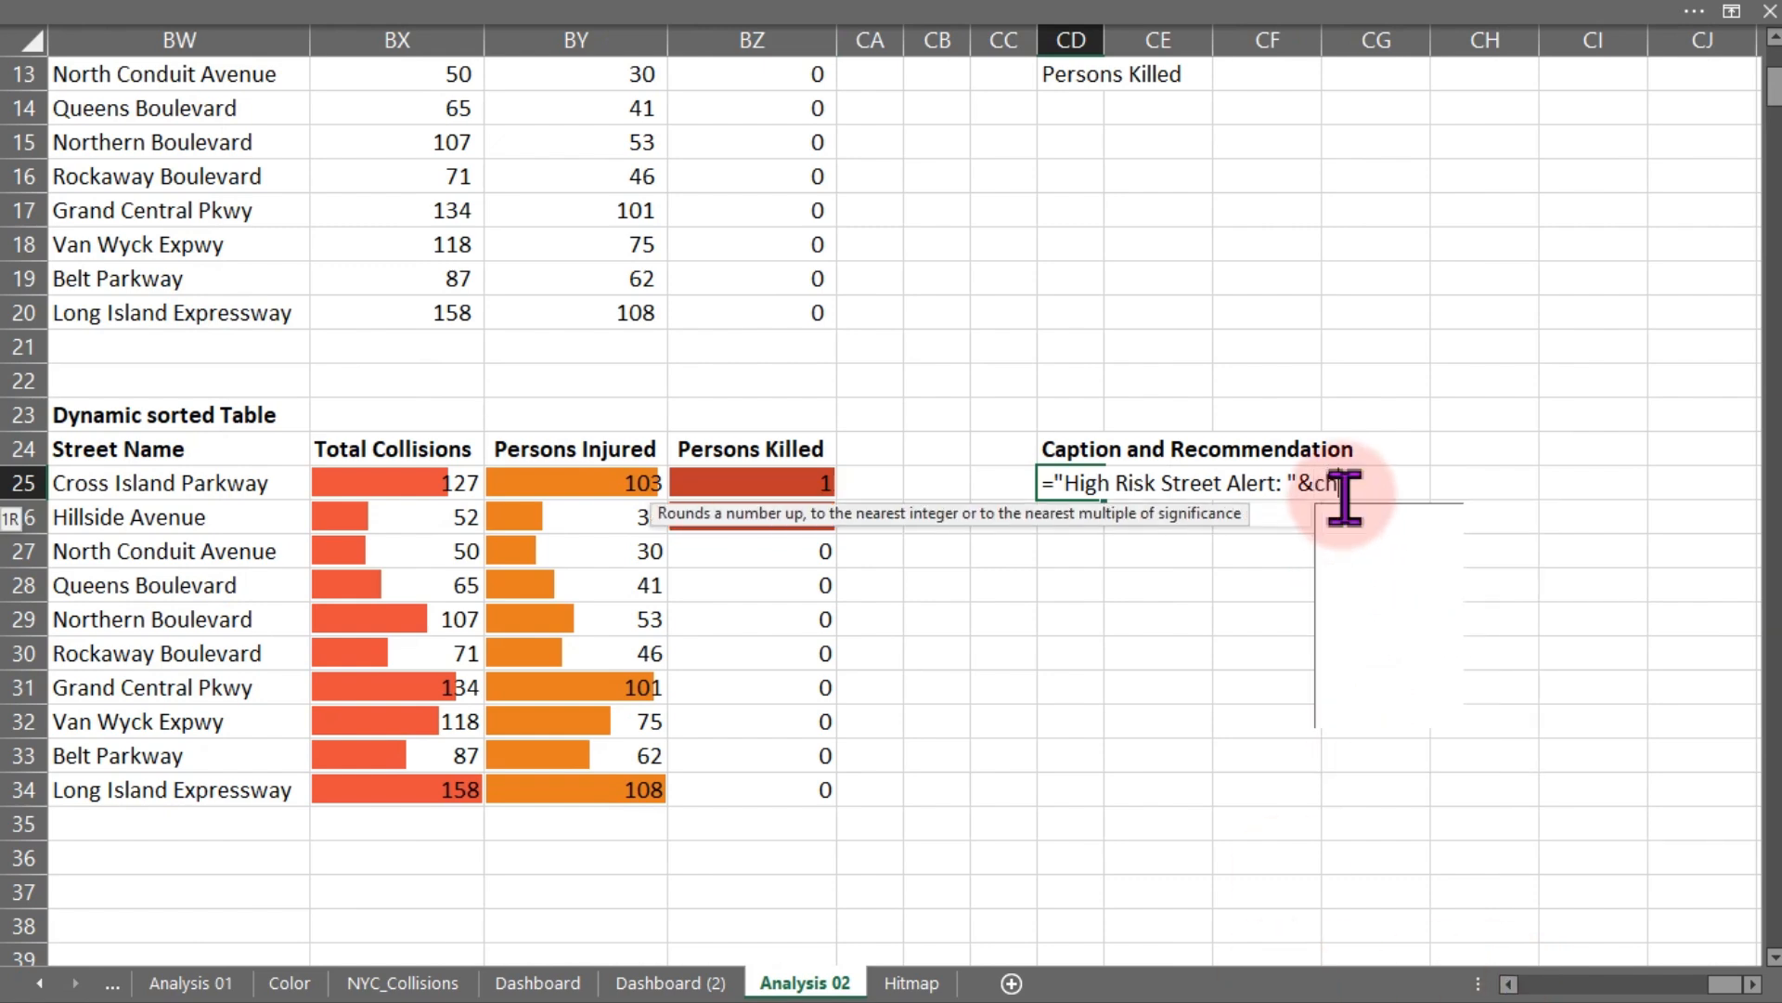
key("Tab")
type("10")
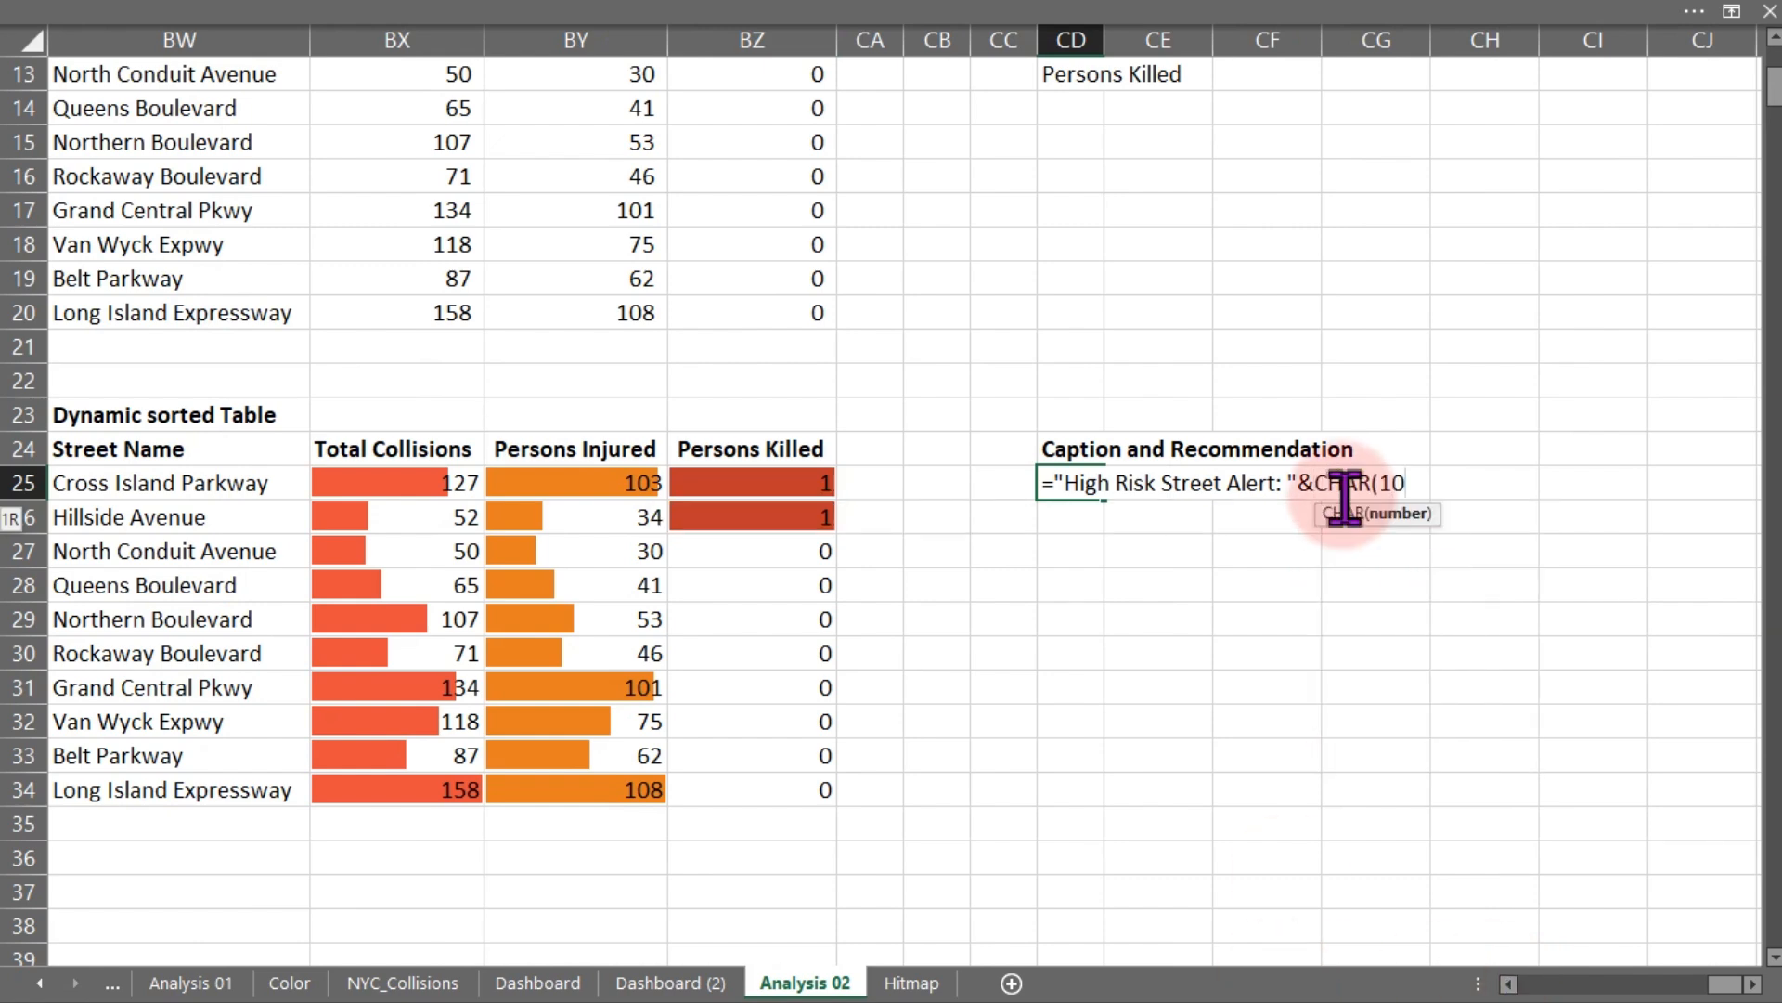
type(")&")
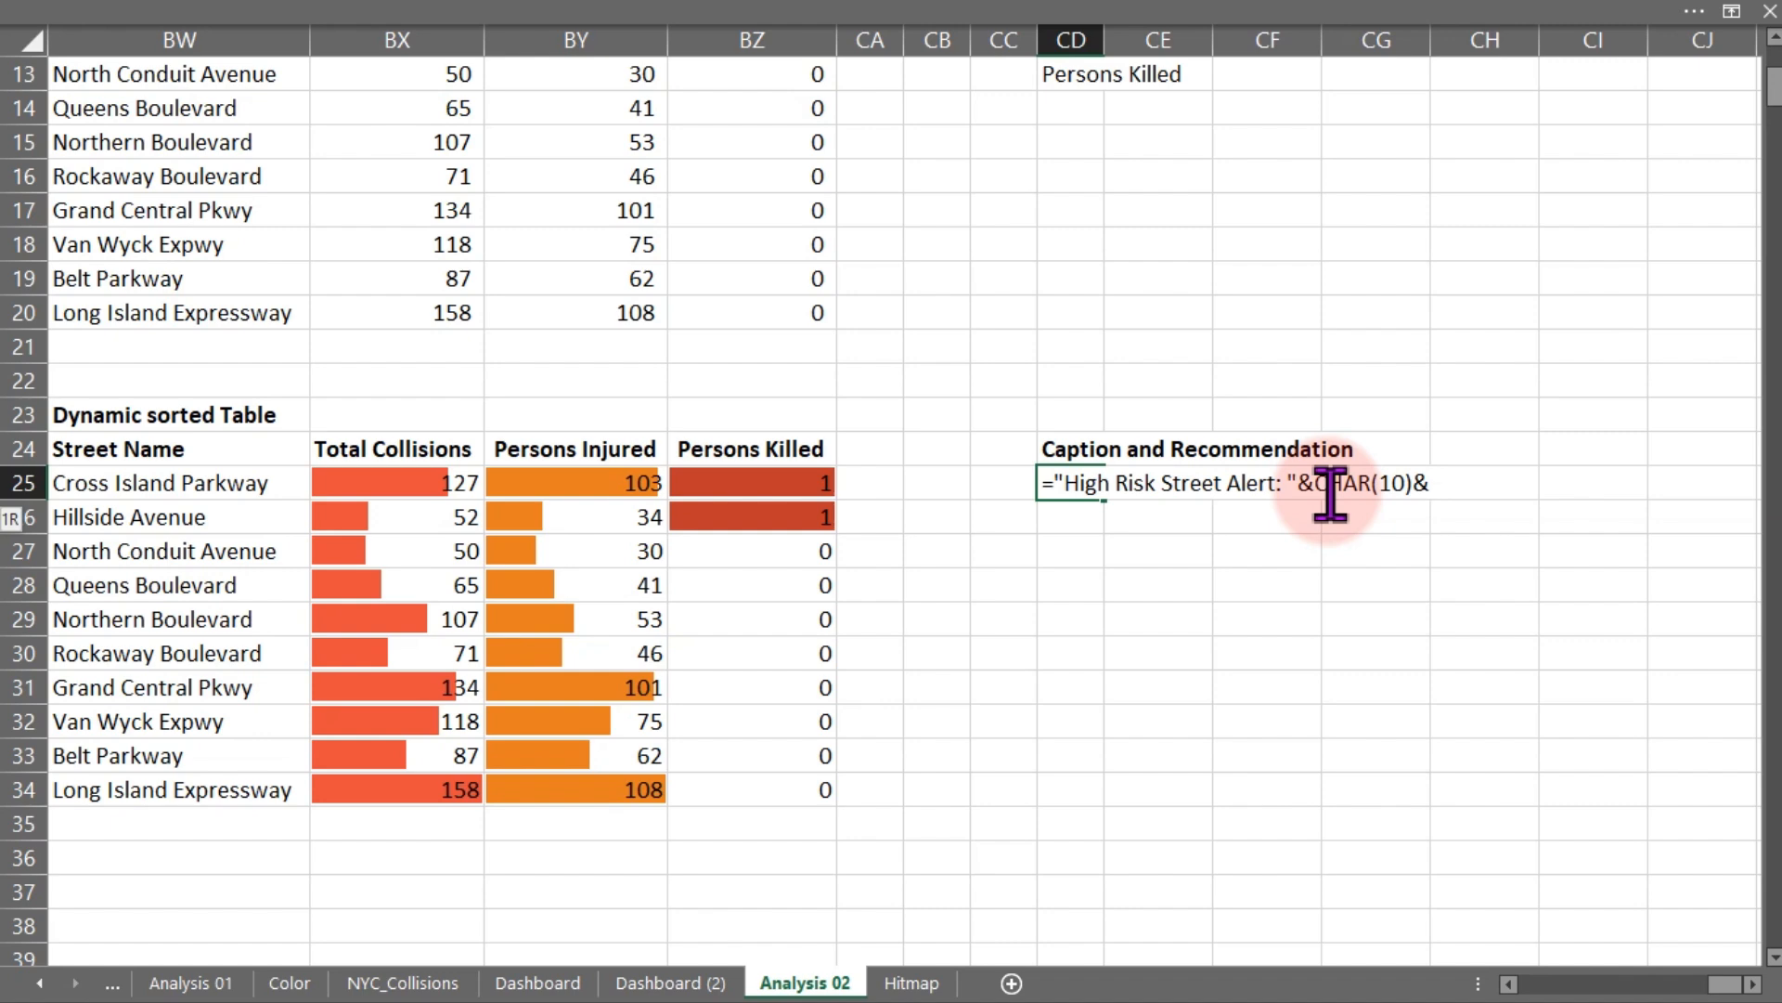
type("ind")
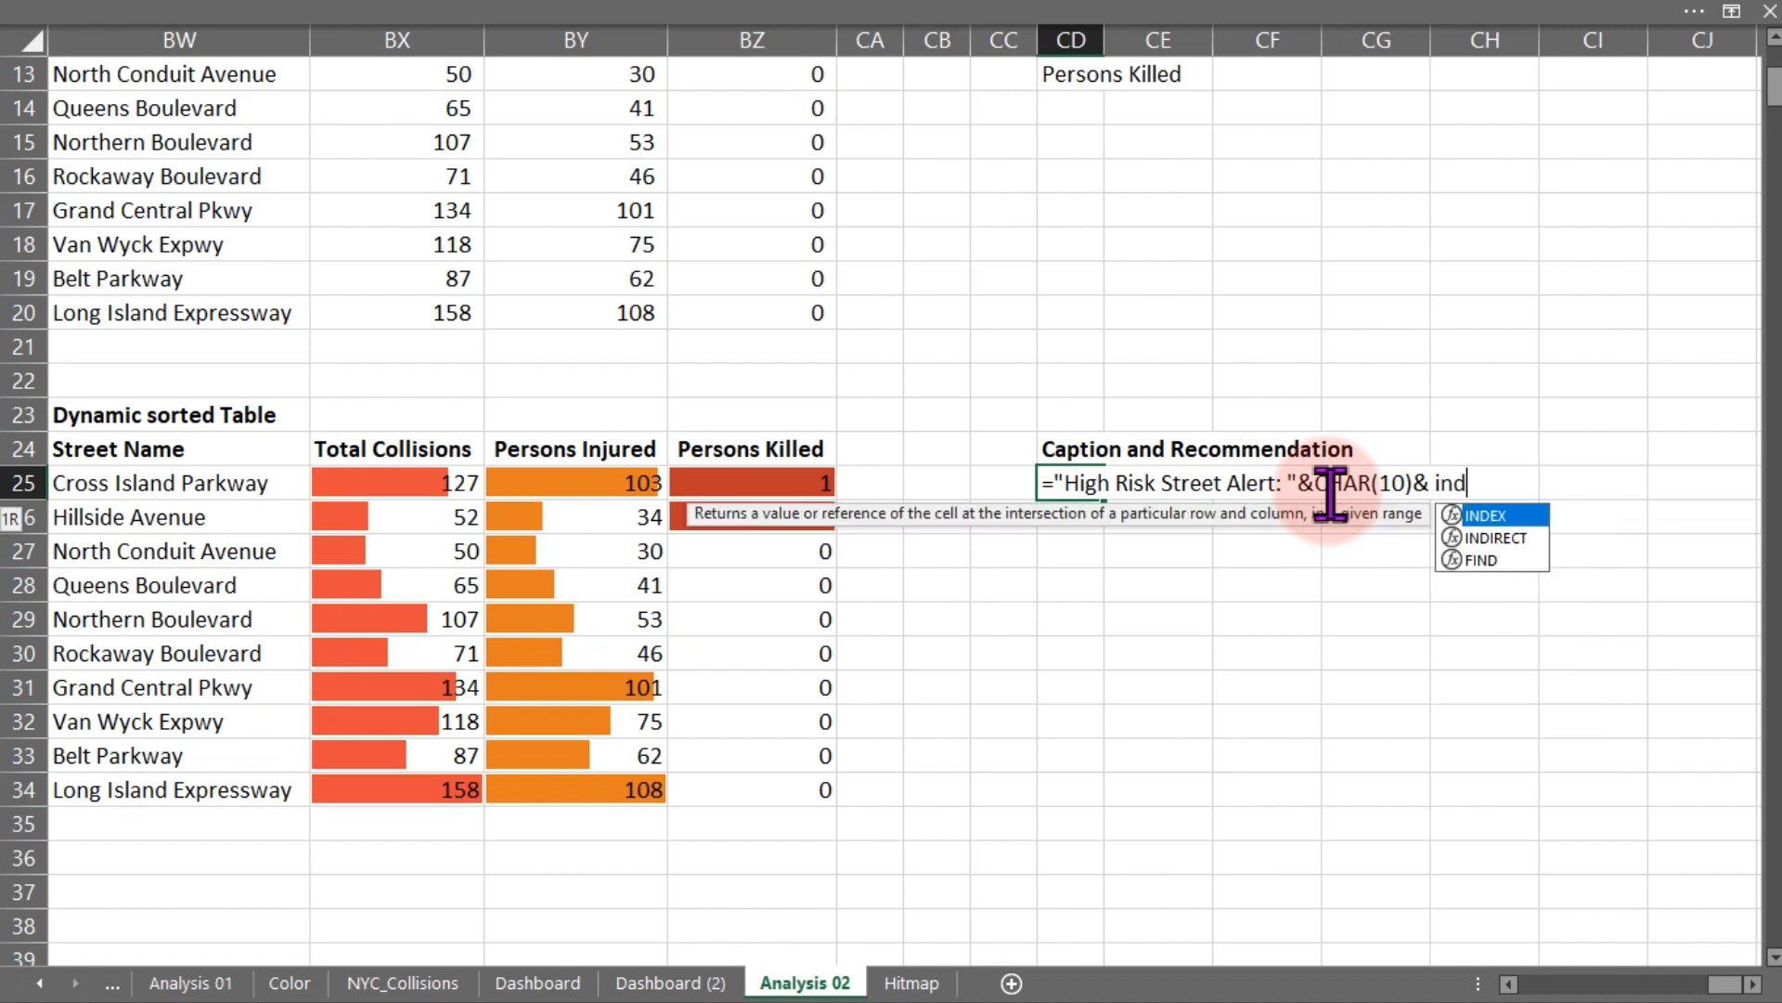
key("Tab")
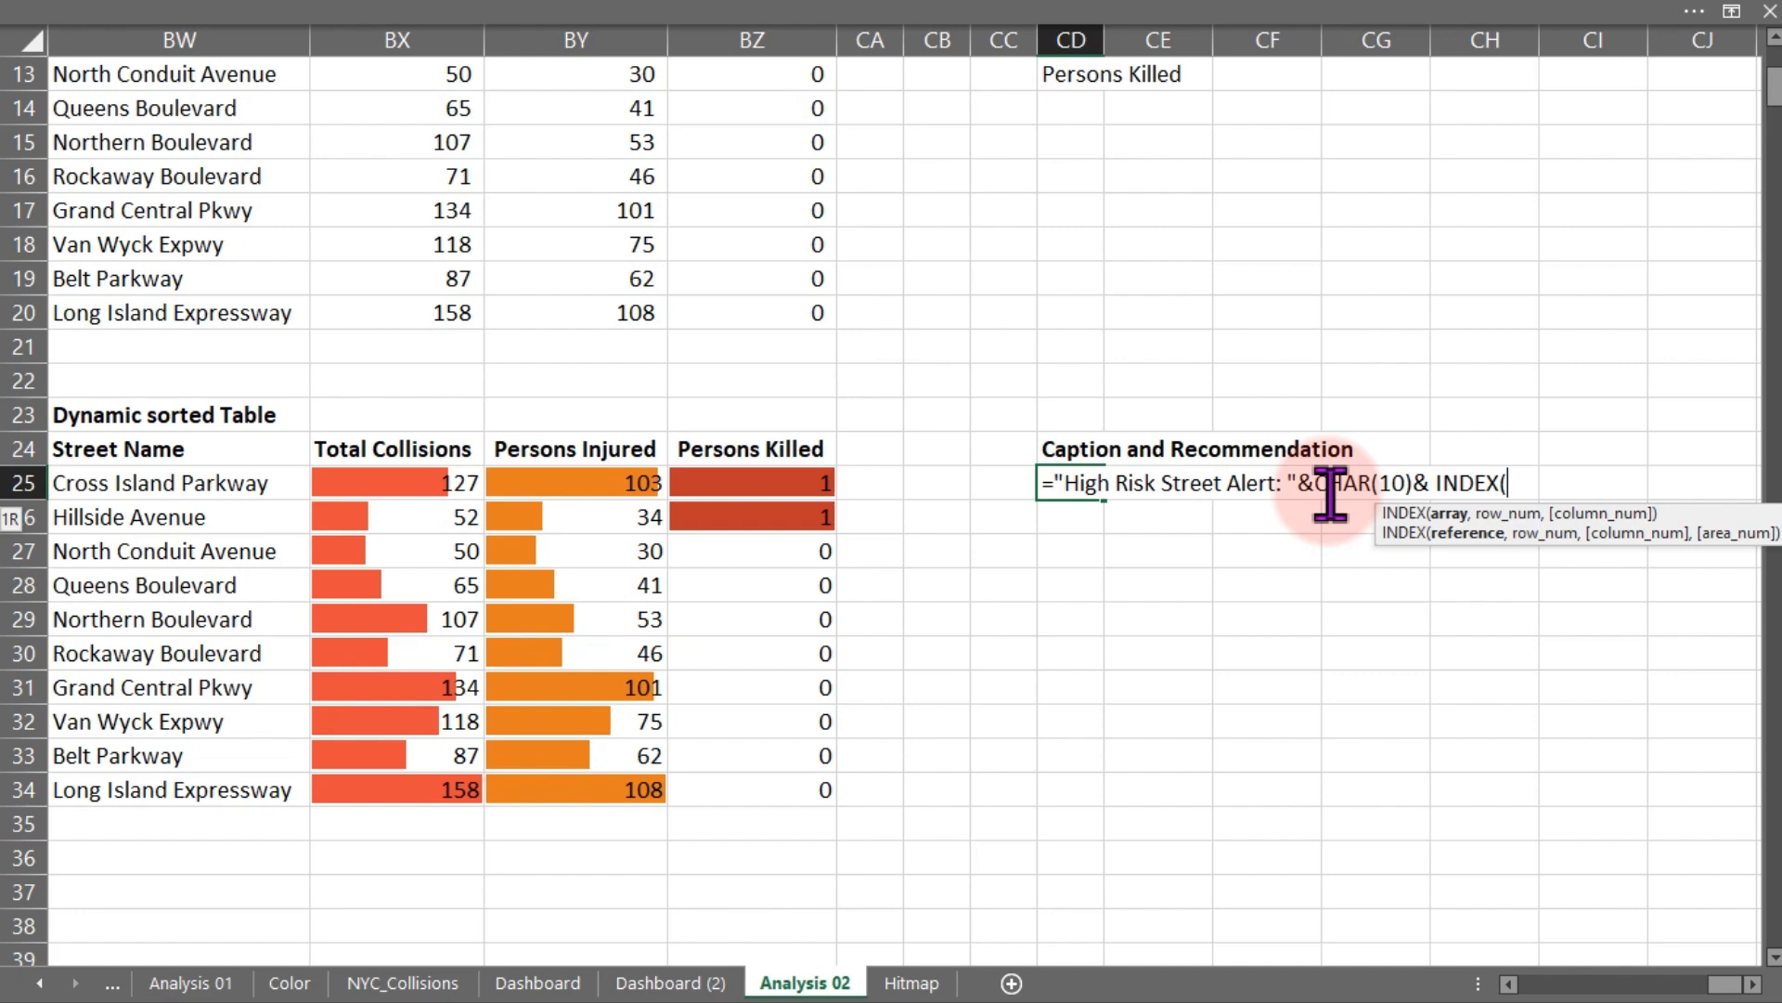
left_click(258, 483)
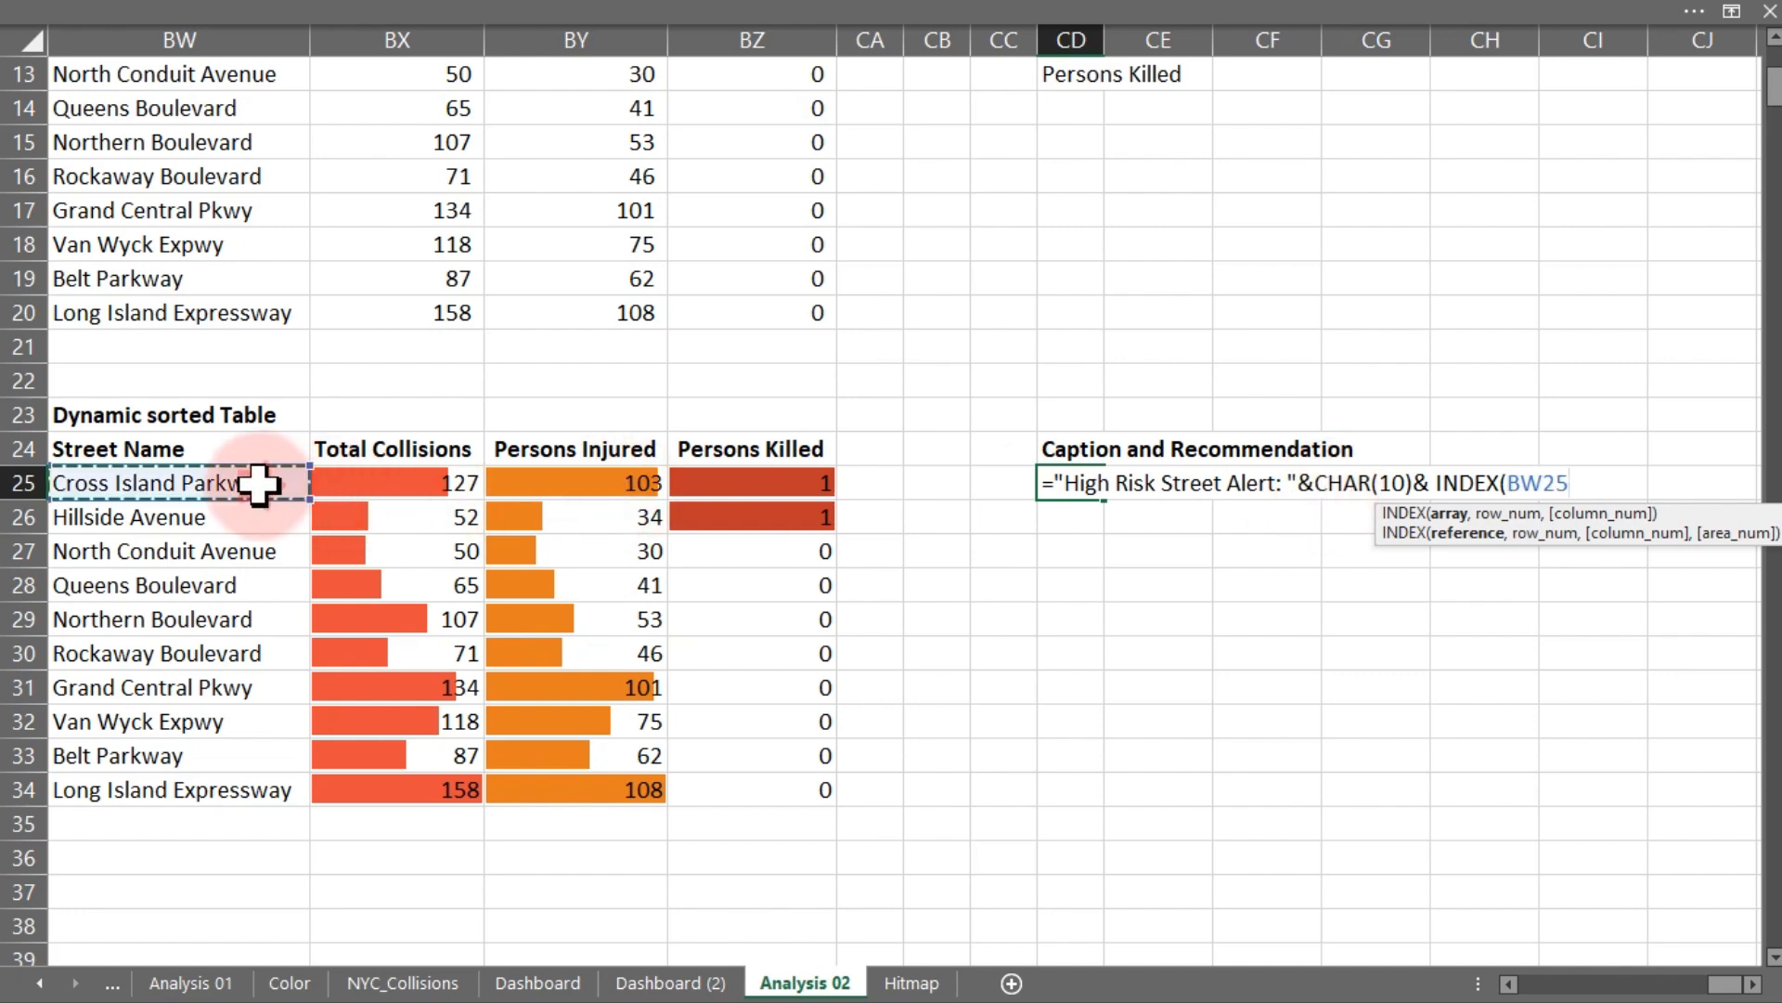
left_click_drag(258, 483, 249, 776)
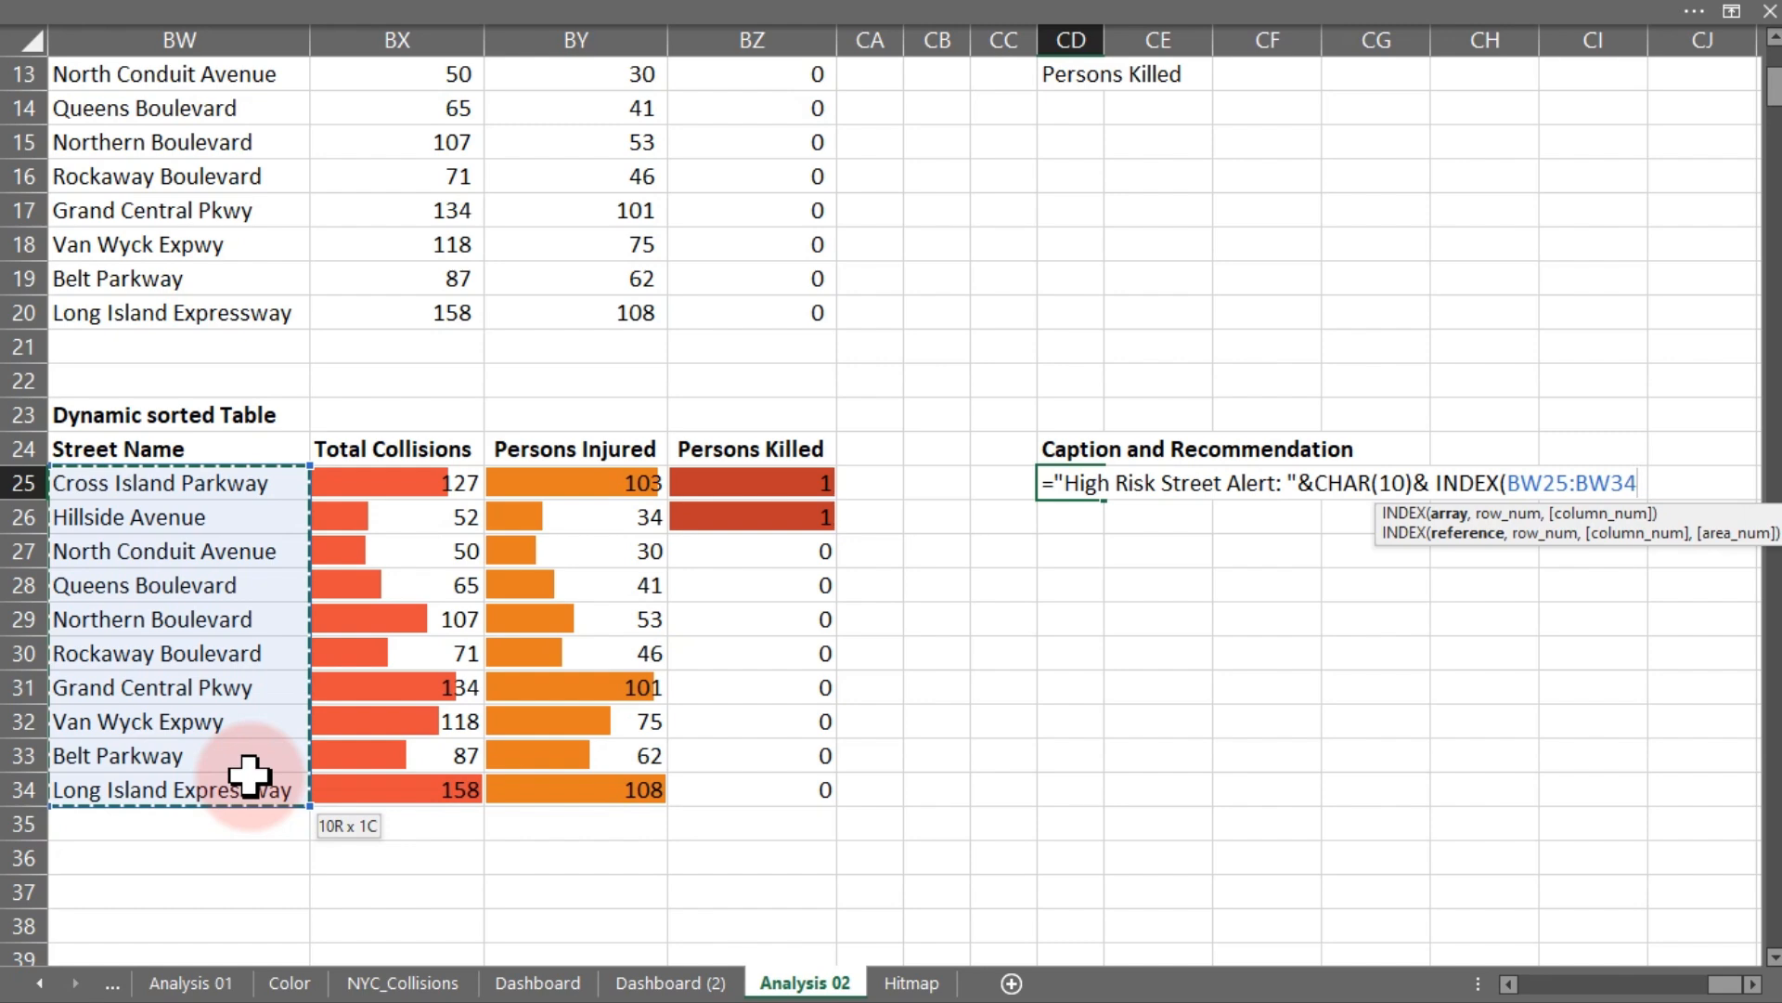
type(",")
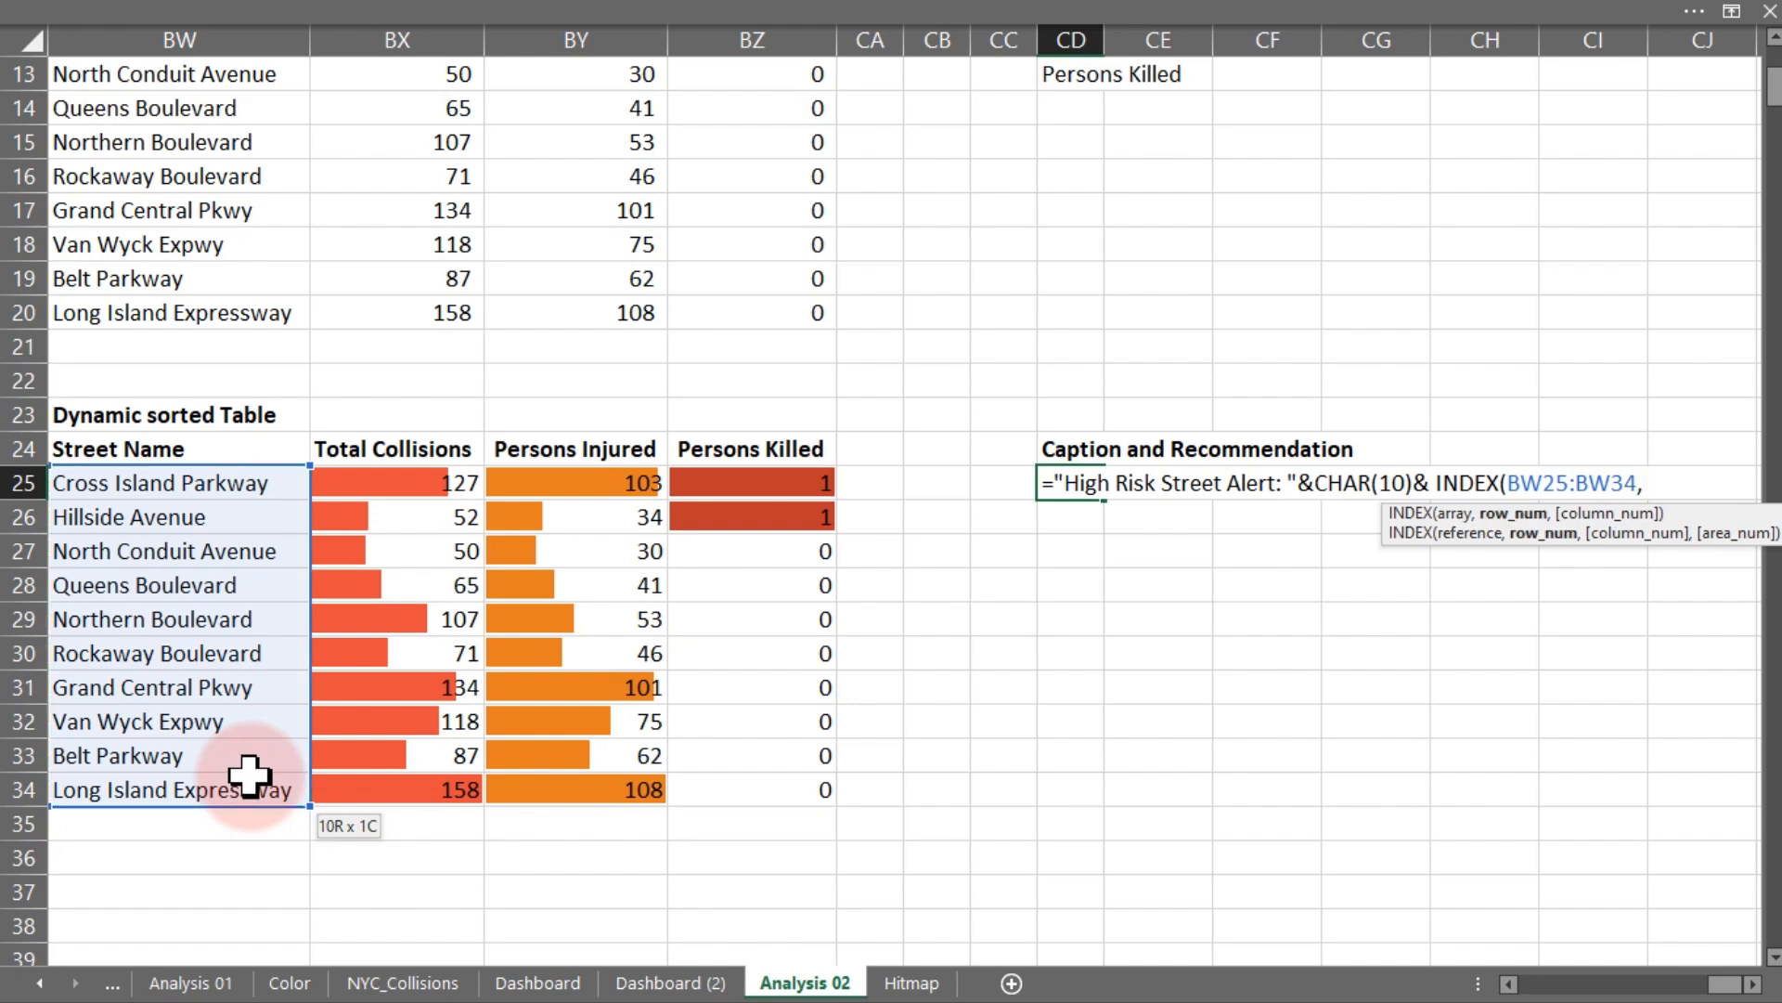
type("ma")
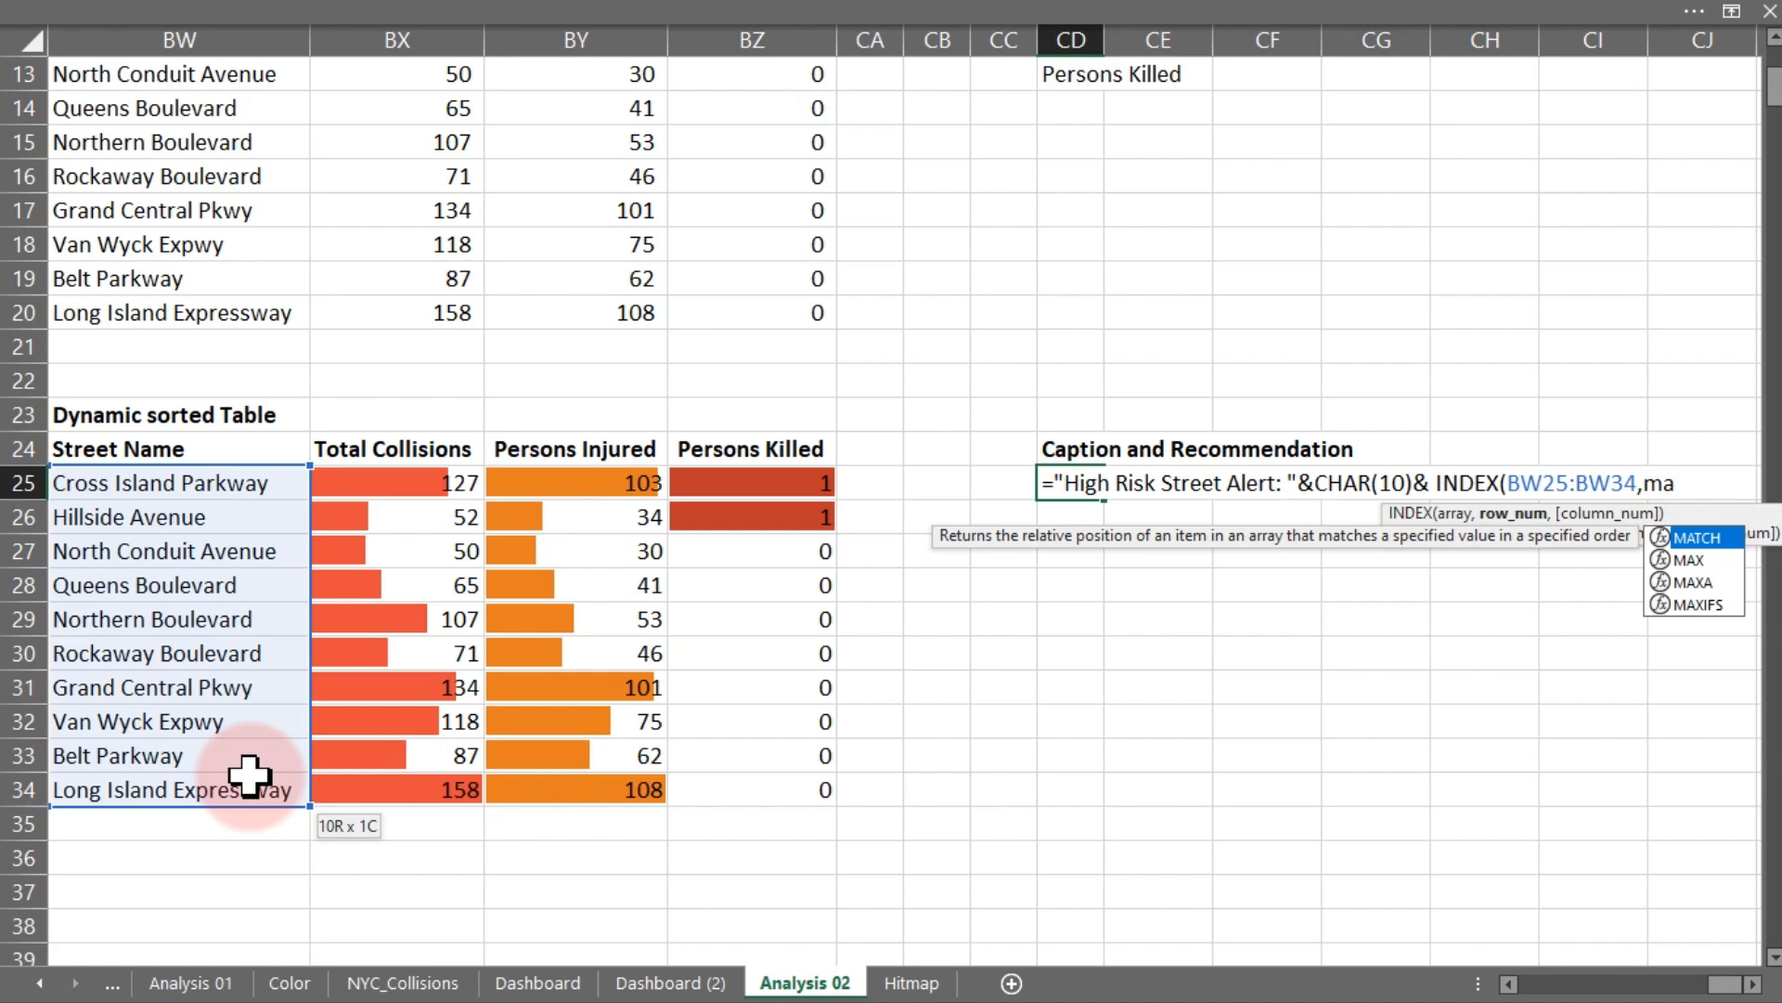
key("Tab")
type("max")
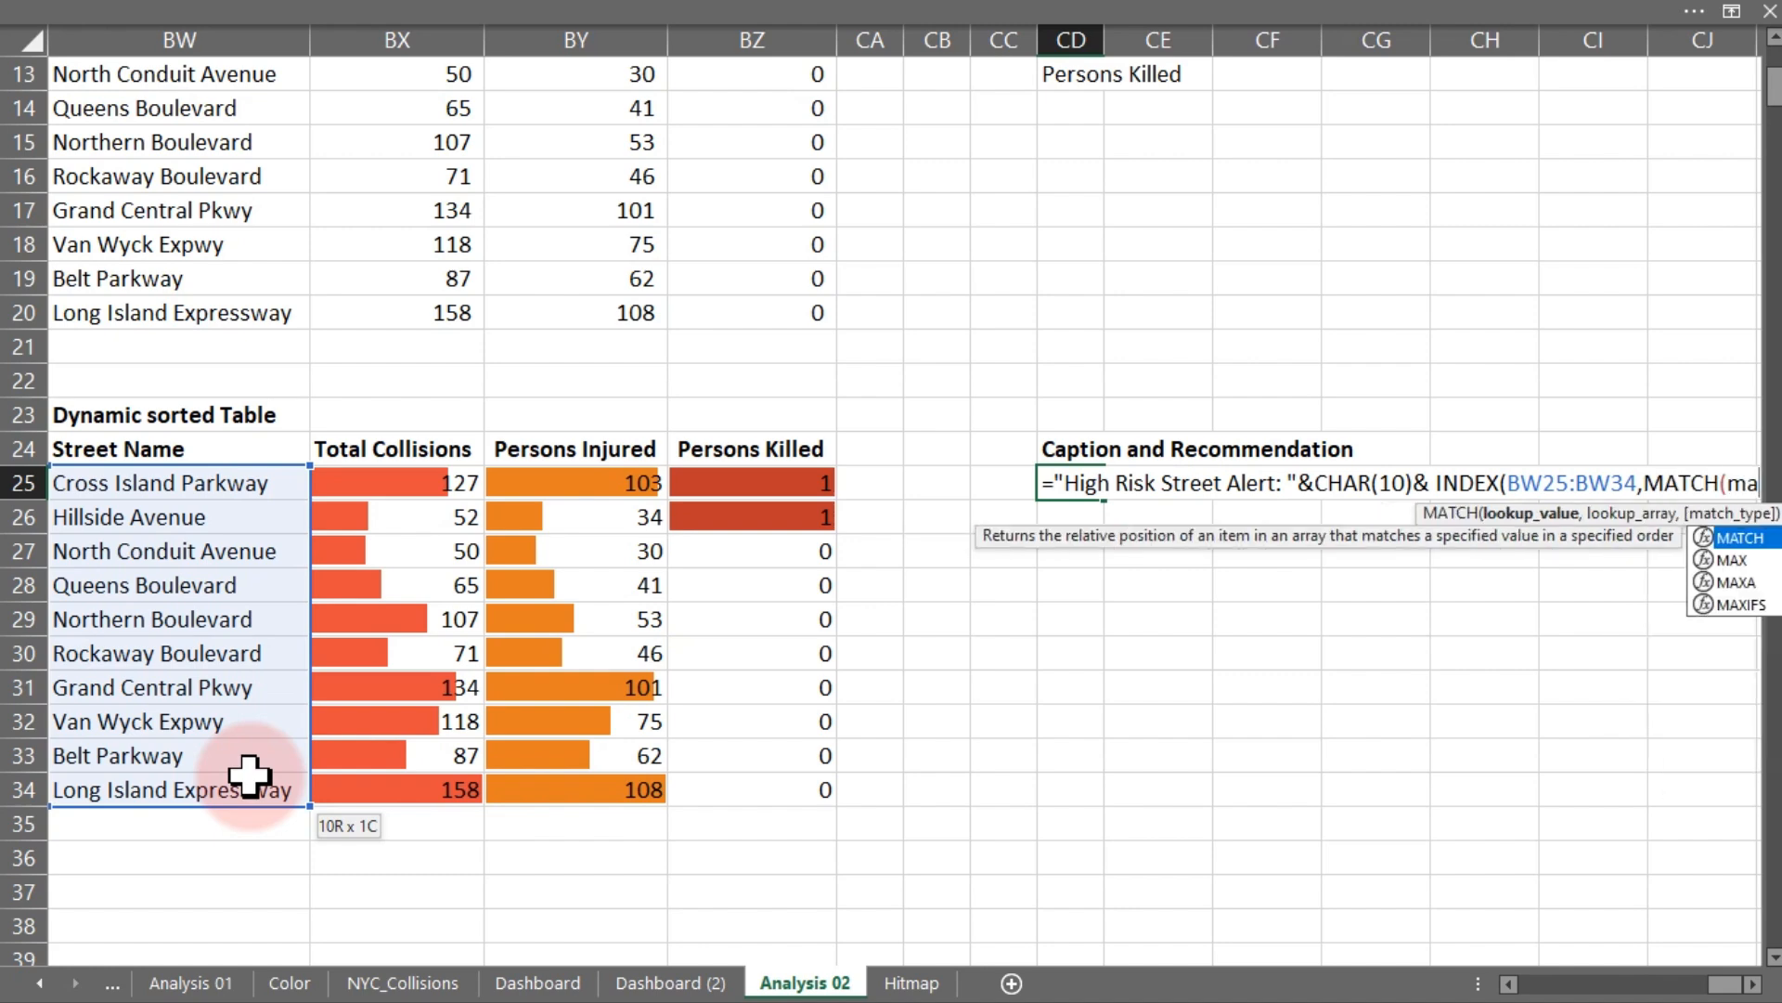
key("Tab")
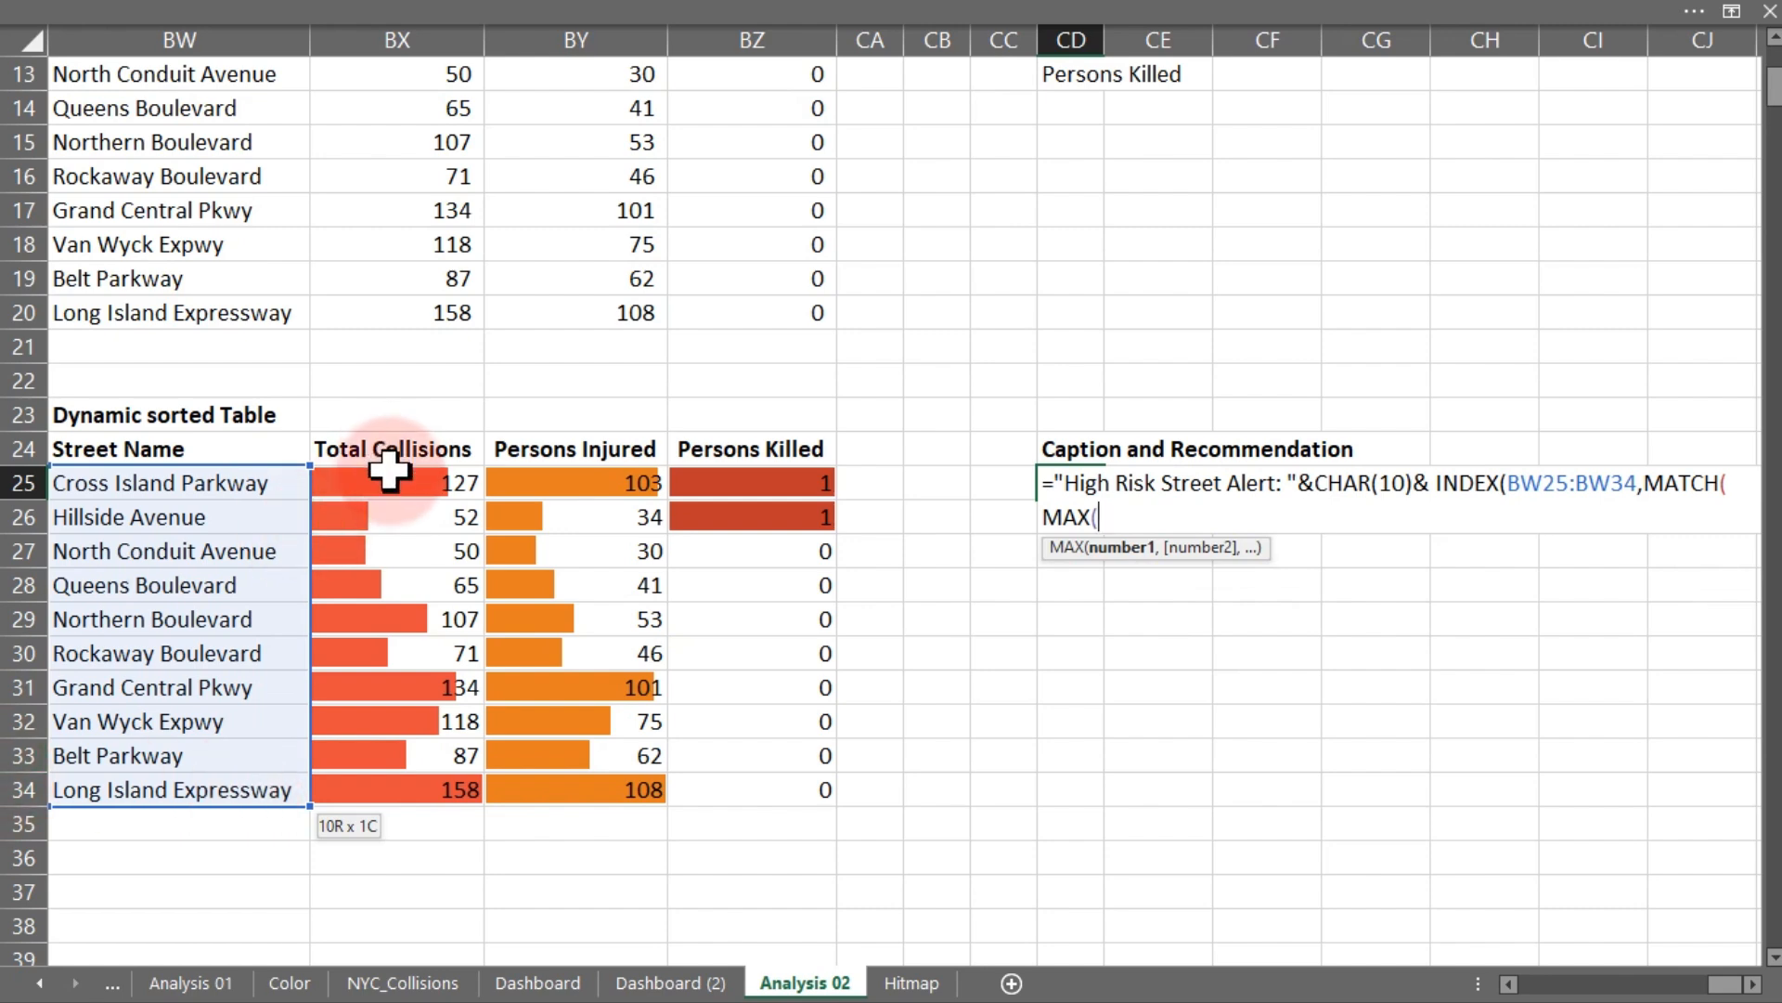
left_click_drag(389, 474, 410, 798)
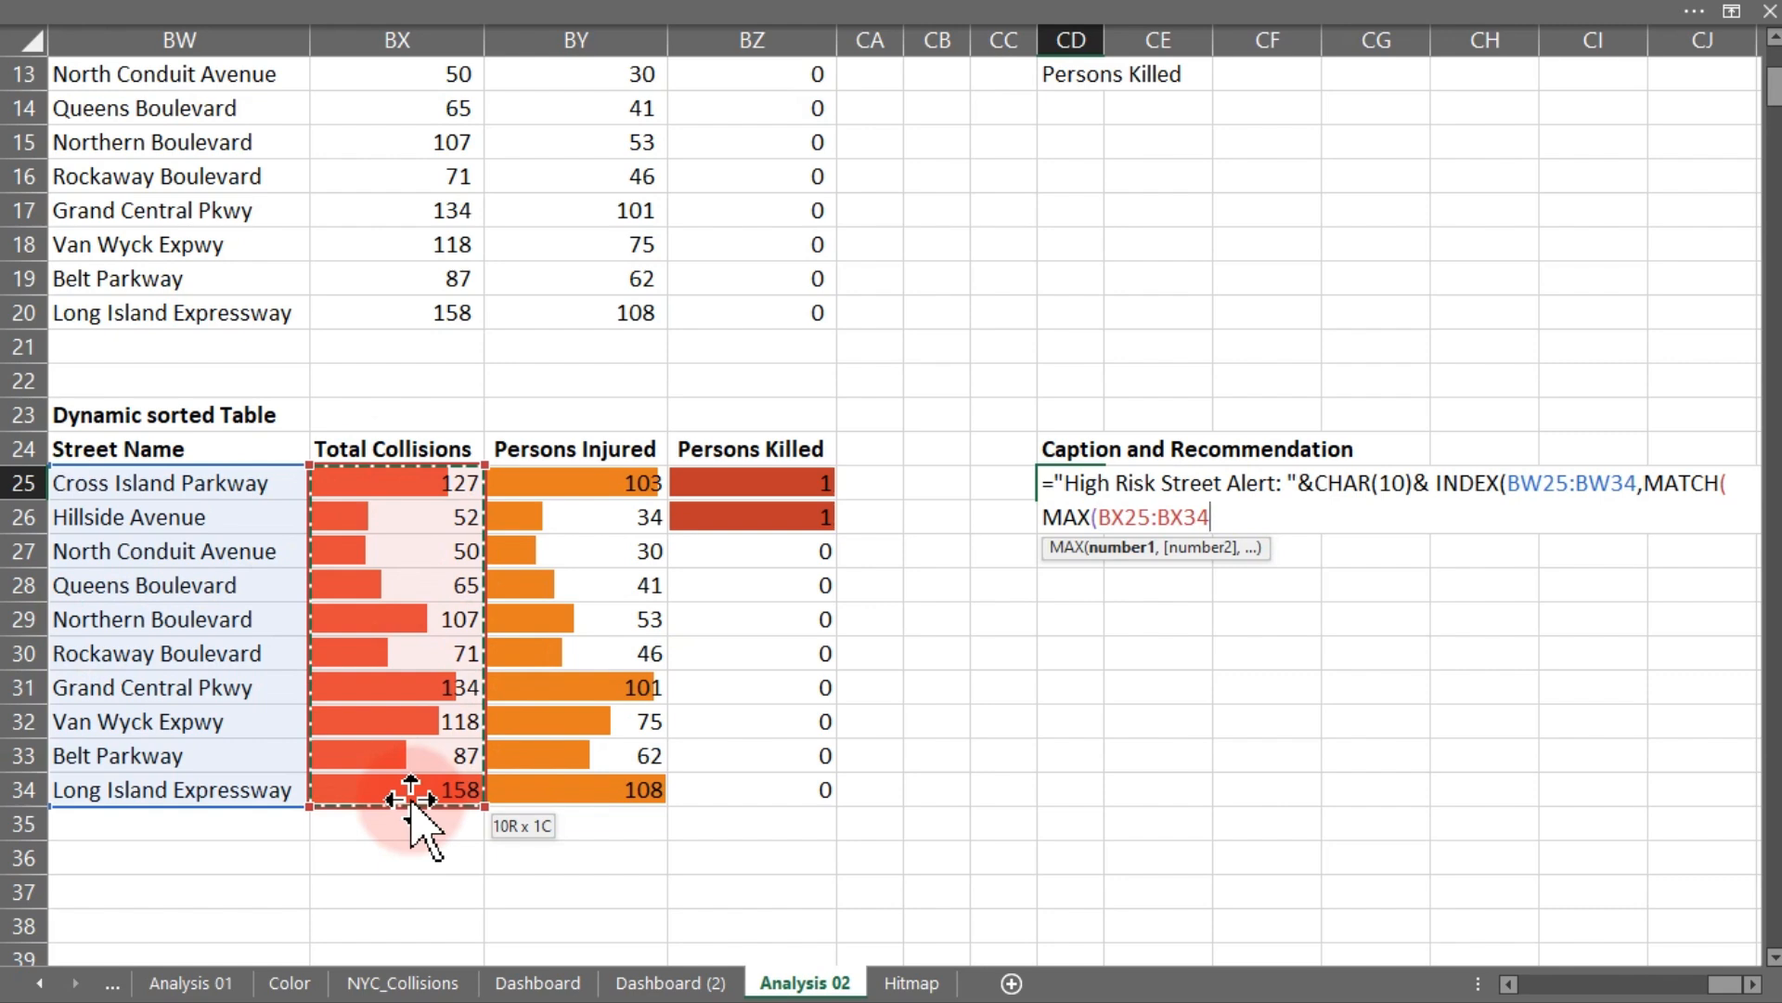
type("),")
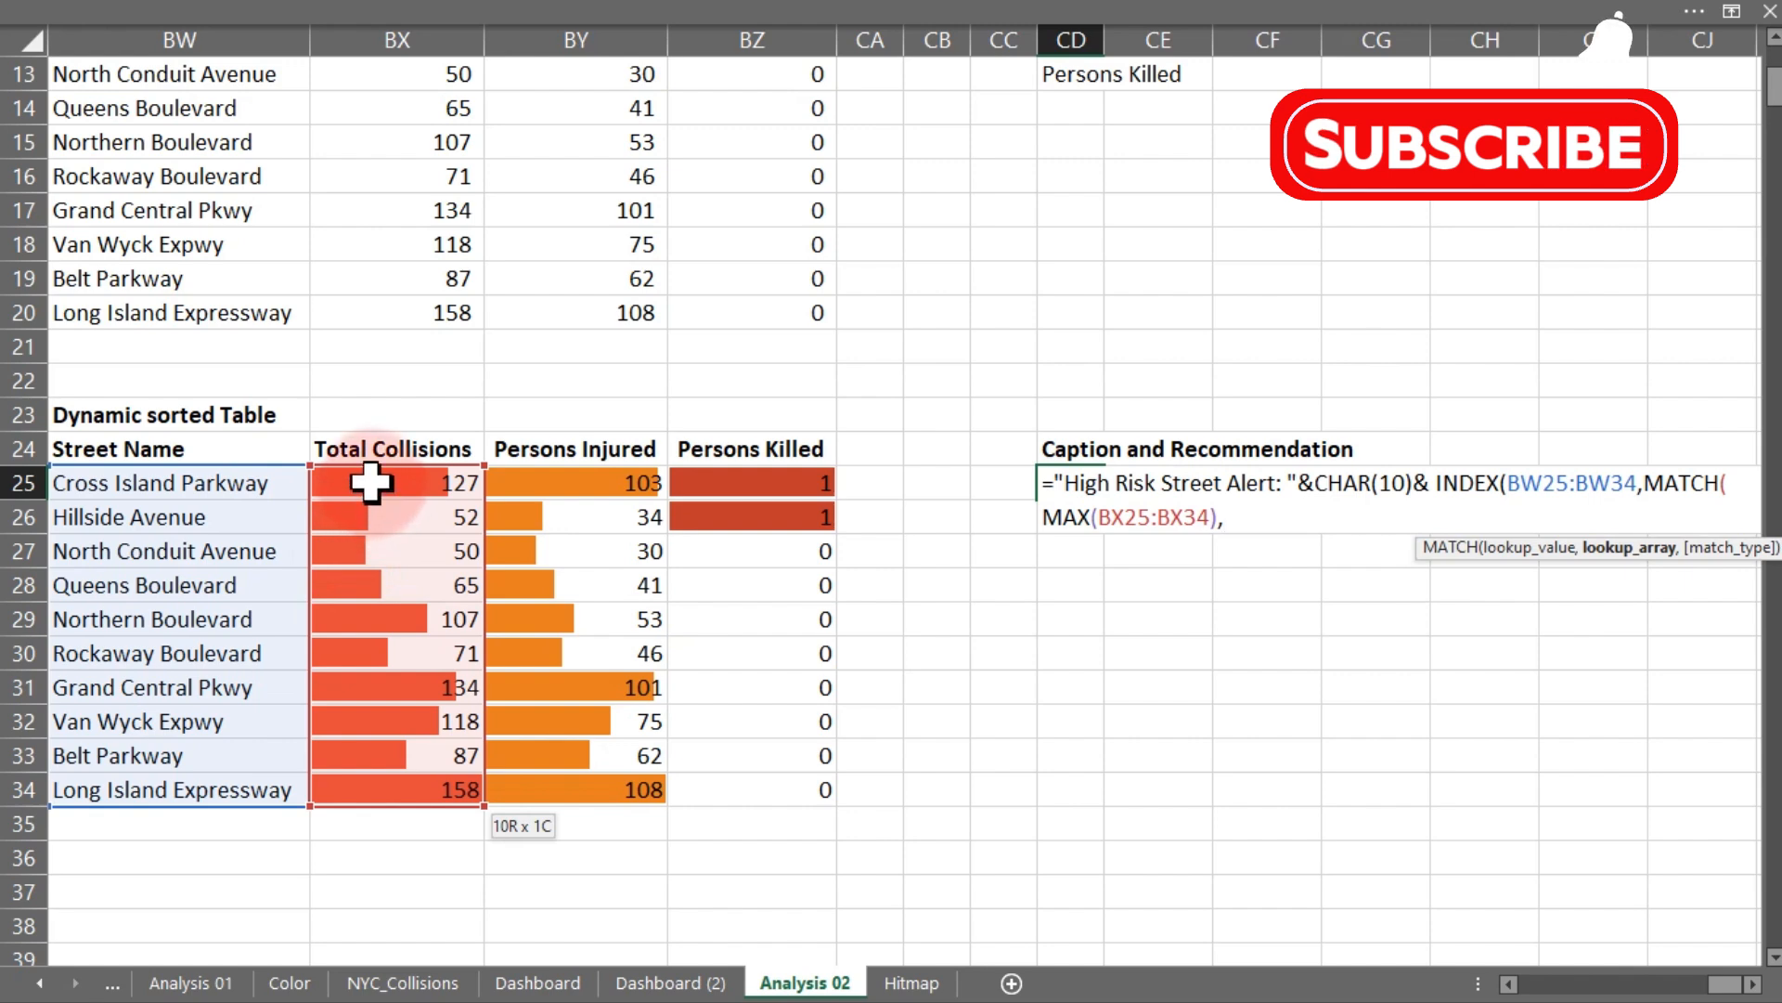
left_click_drag(371, 481, 377, 790)
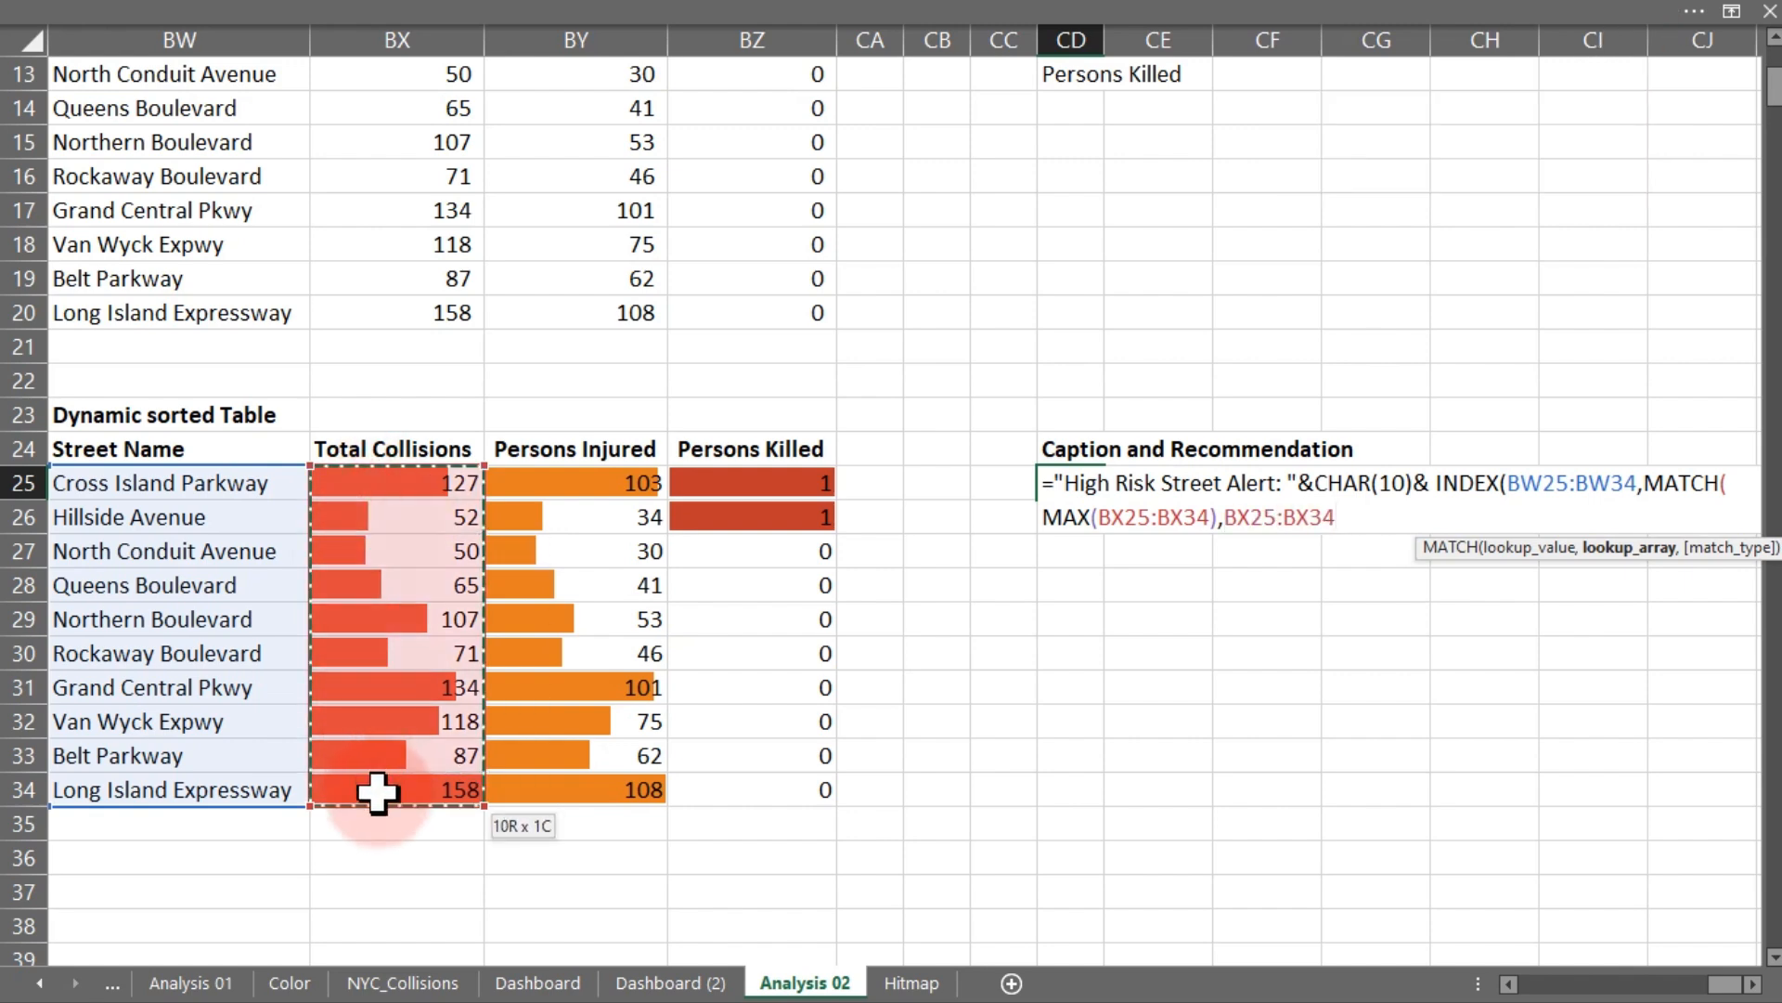
type(",0")
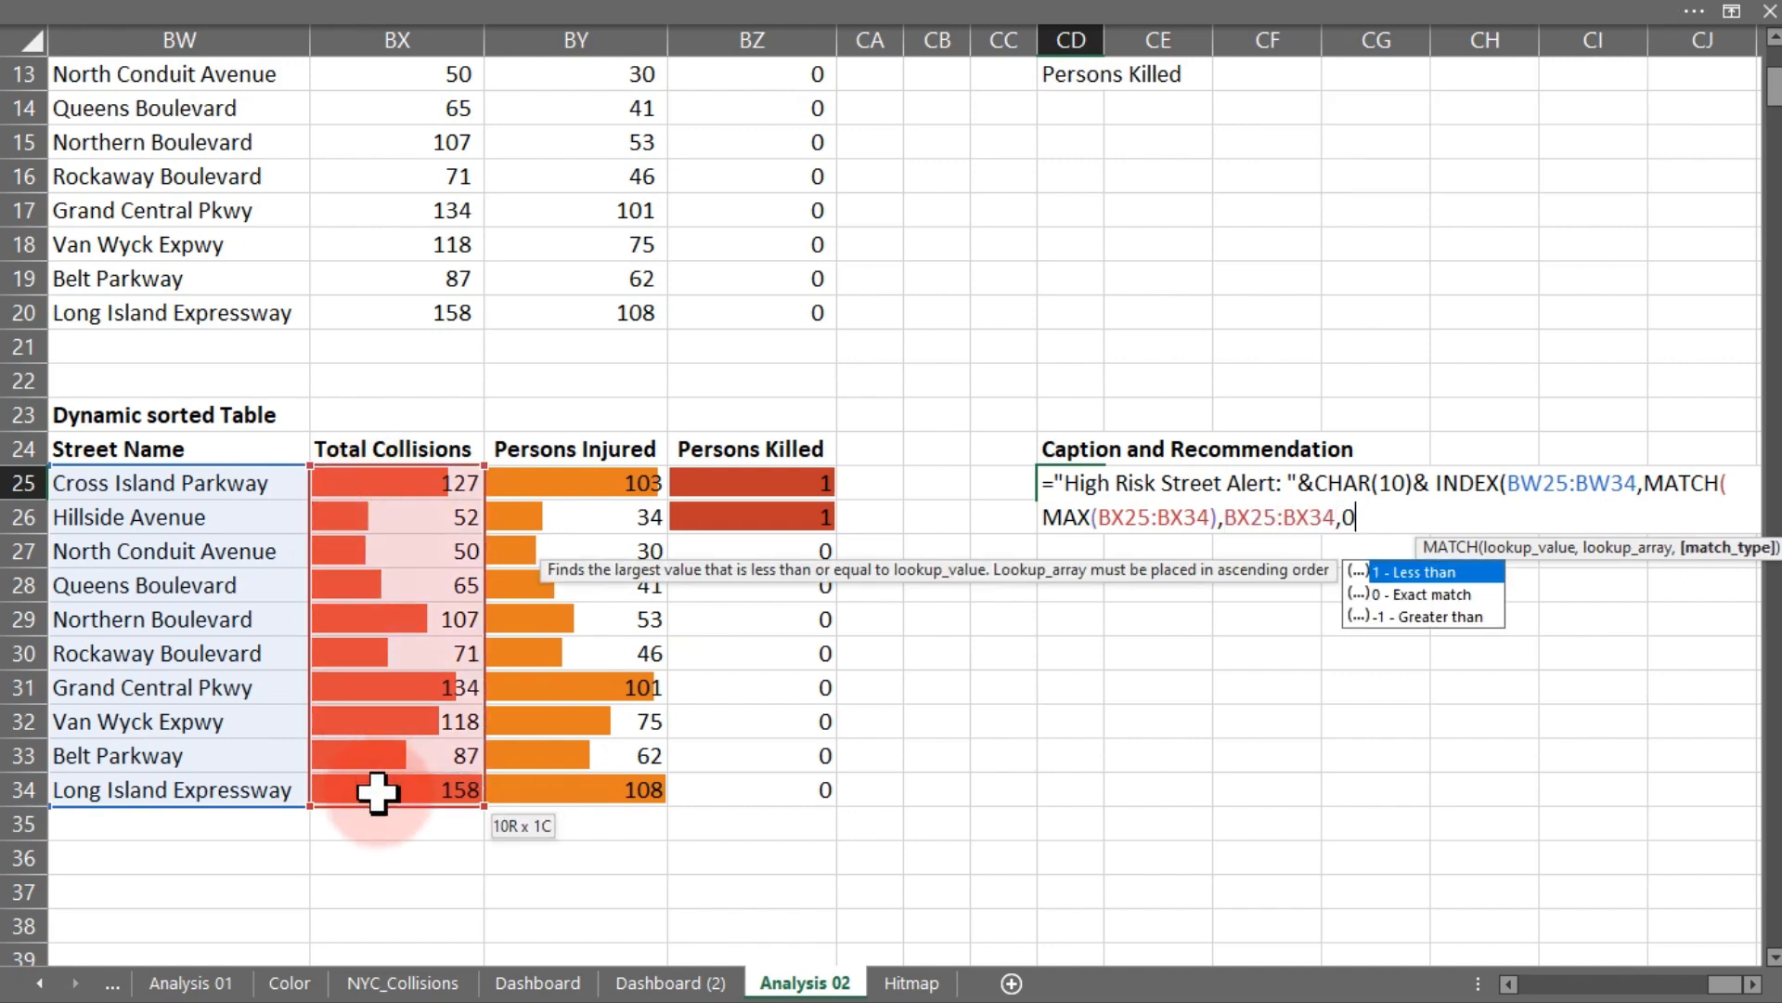
type(")")
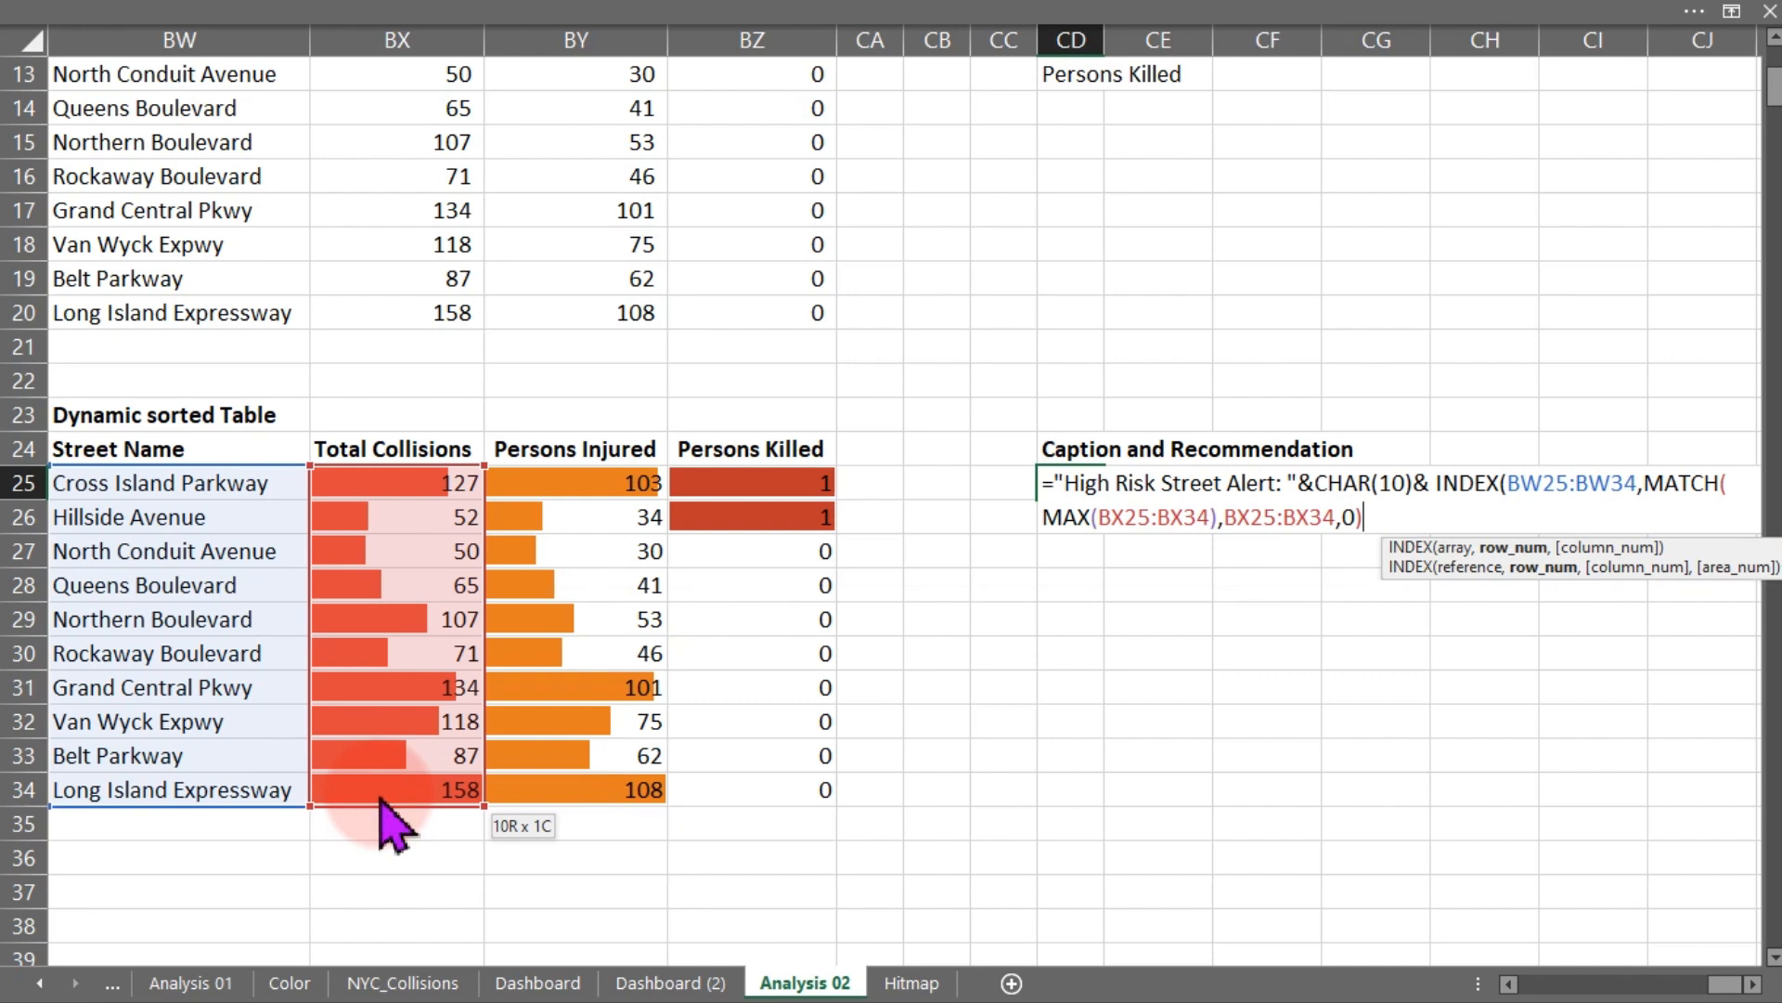
key("Return")
key("Return")
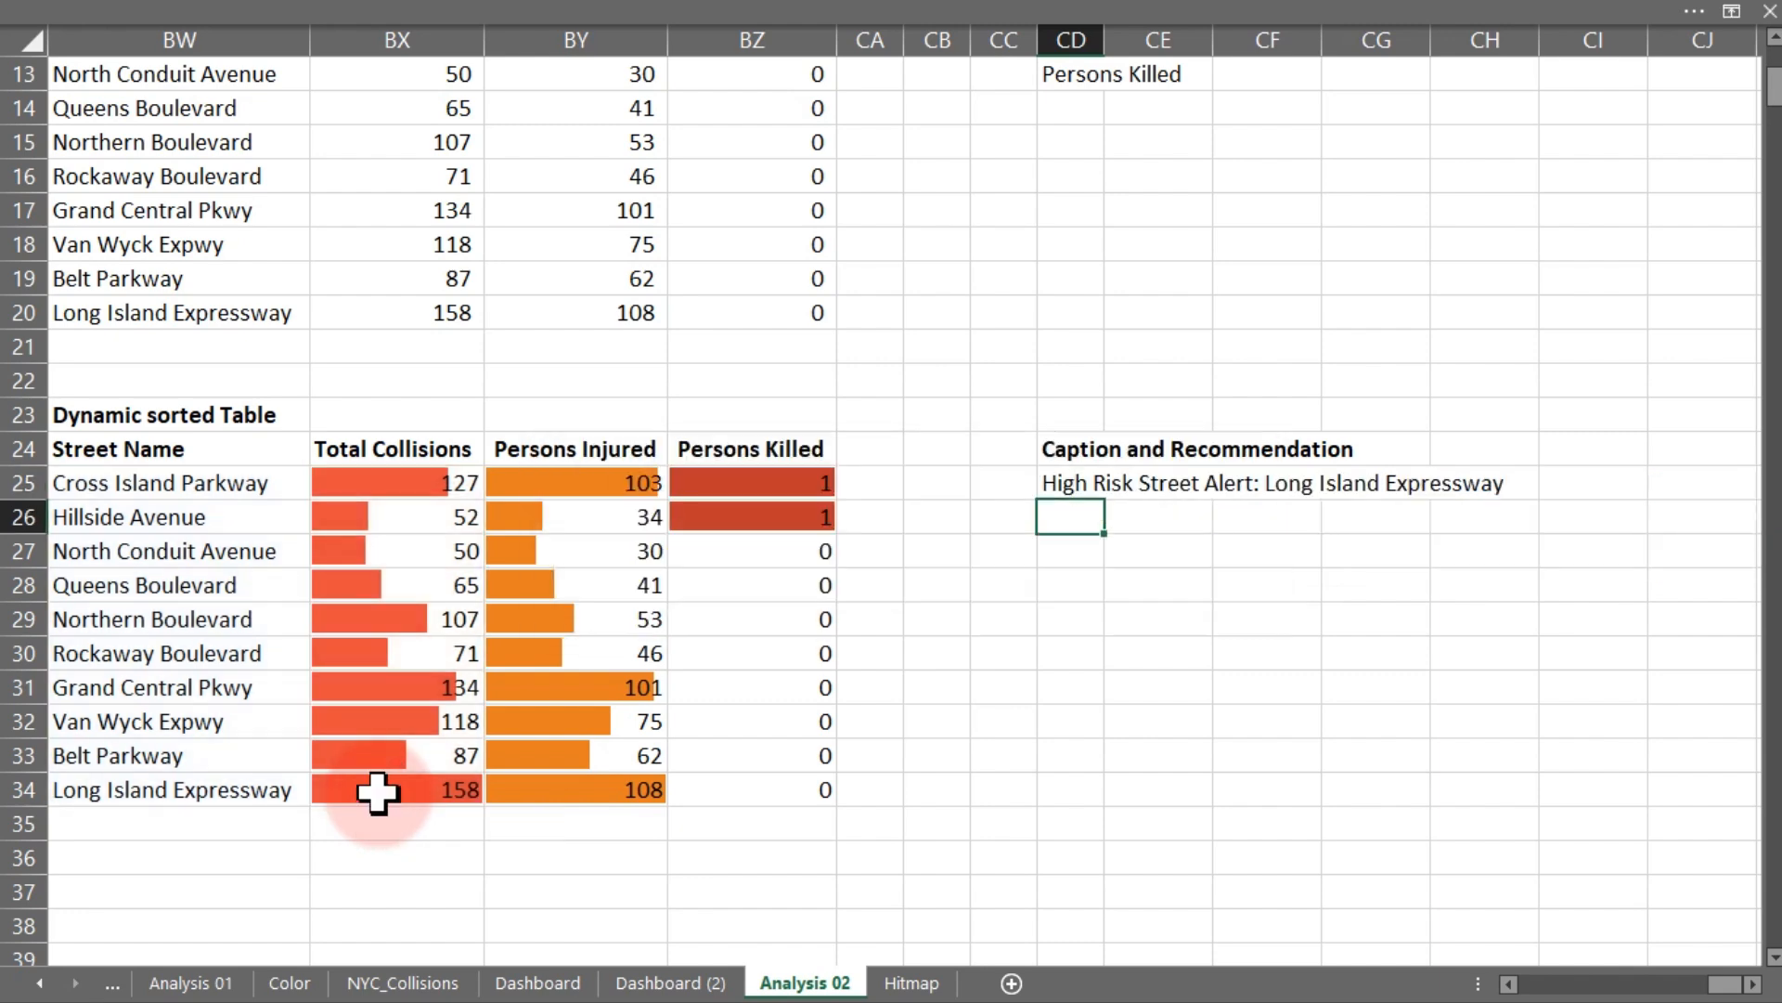
- Draw a rectangle shape over columns CD to CI, rows 14 to 21, above the caption heading
left_click(239, 8)
left_click(195, 64)
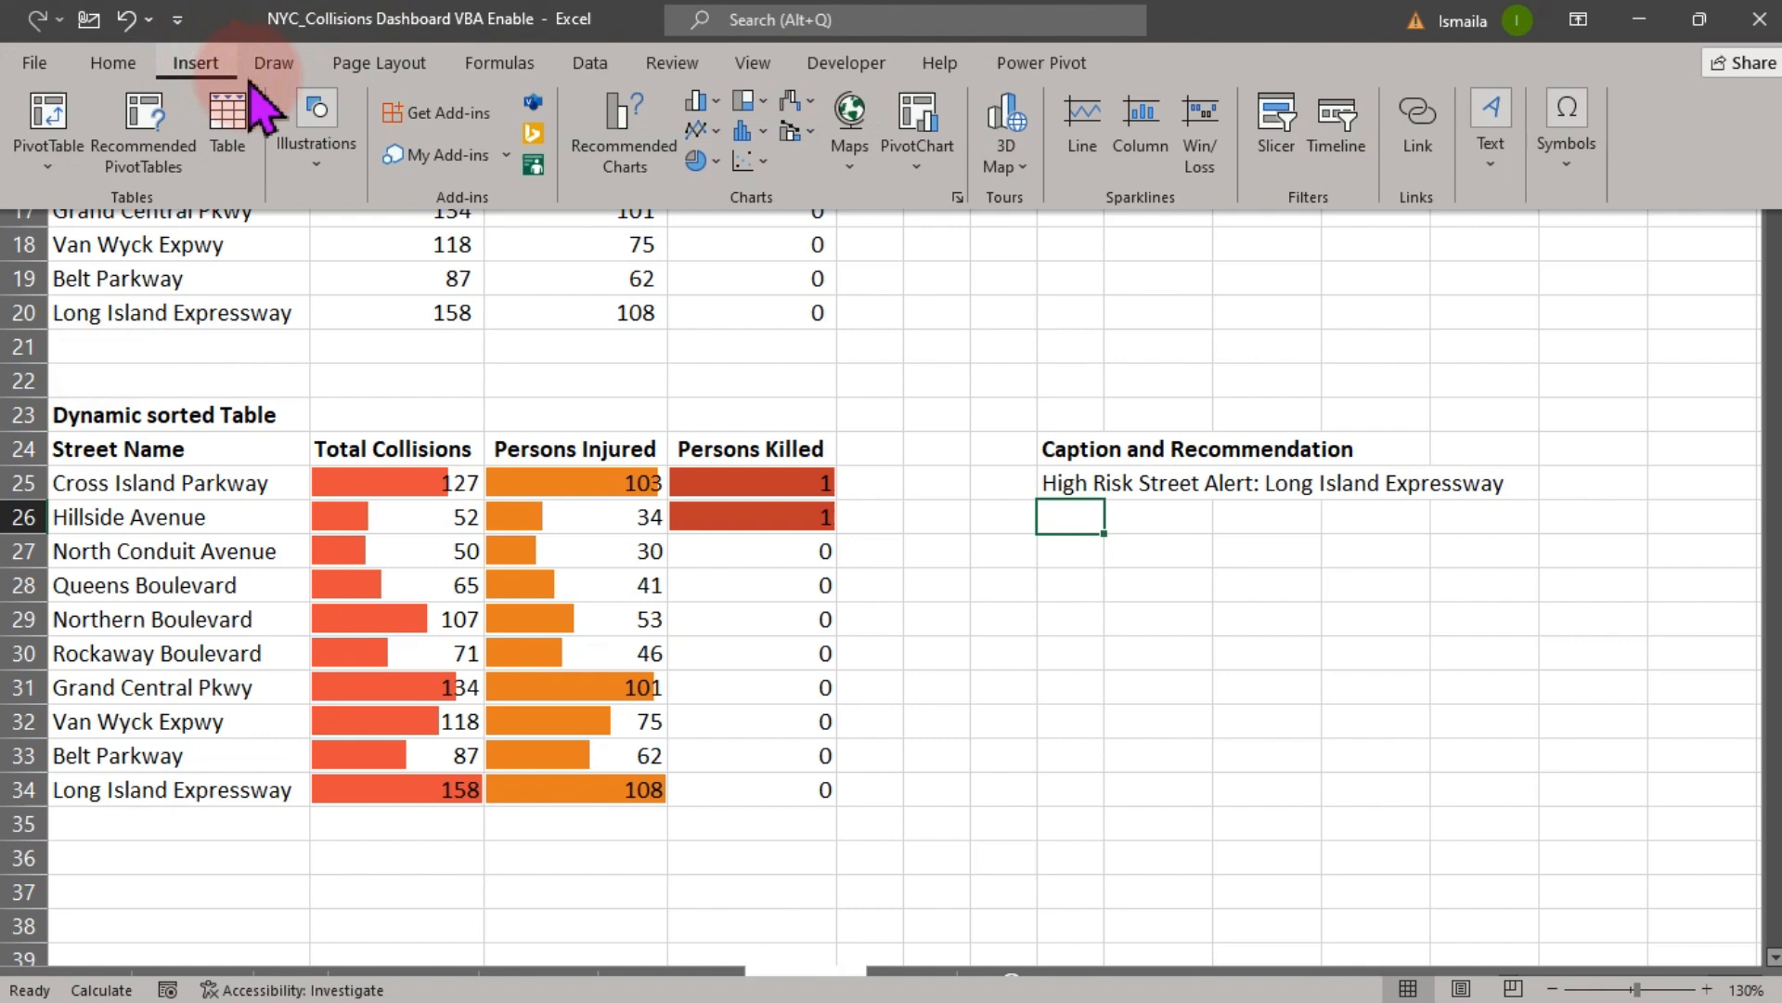
left_click(320, 130)
left_click(382, 306)
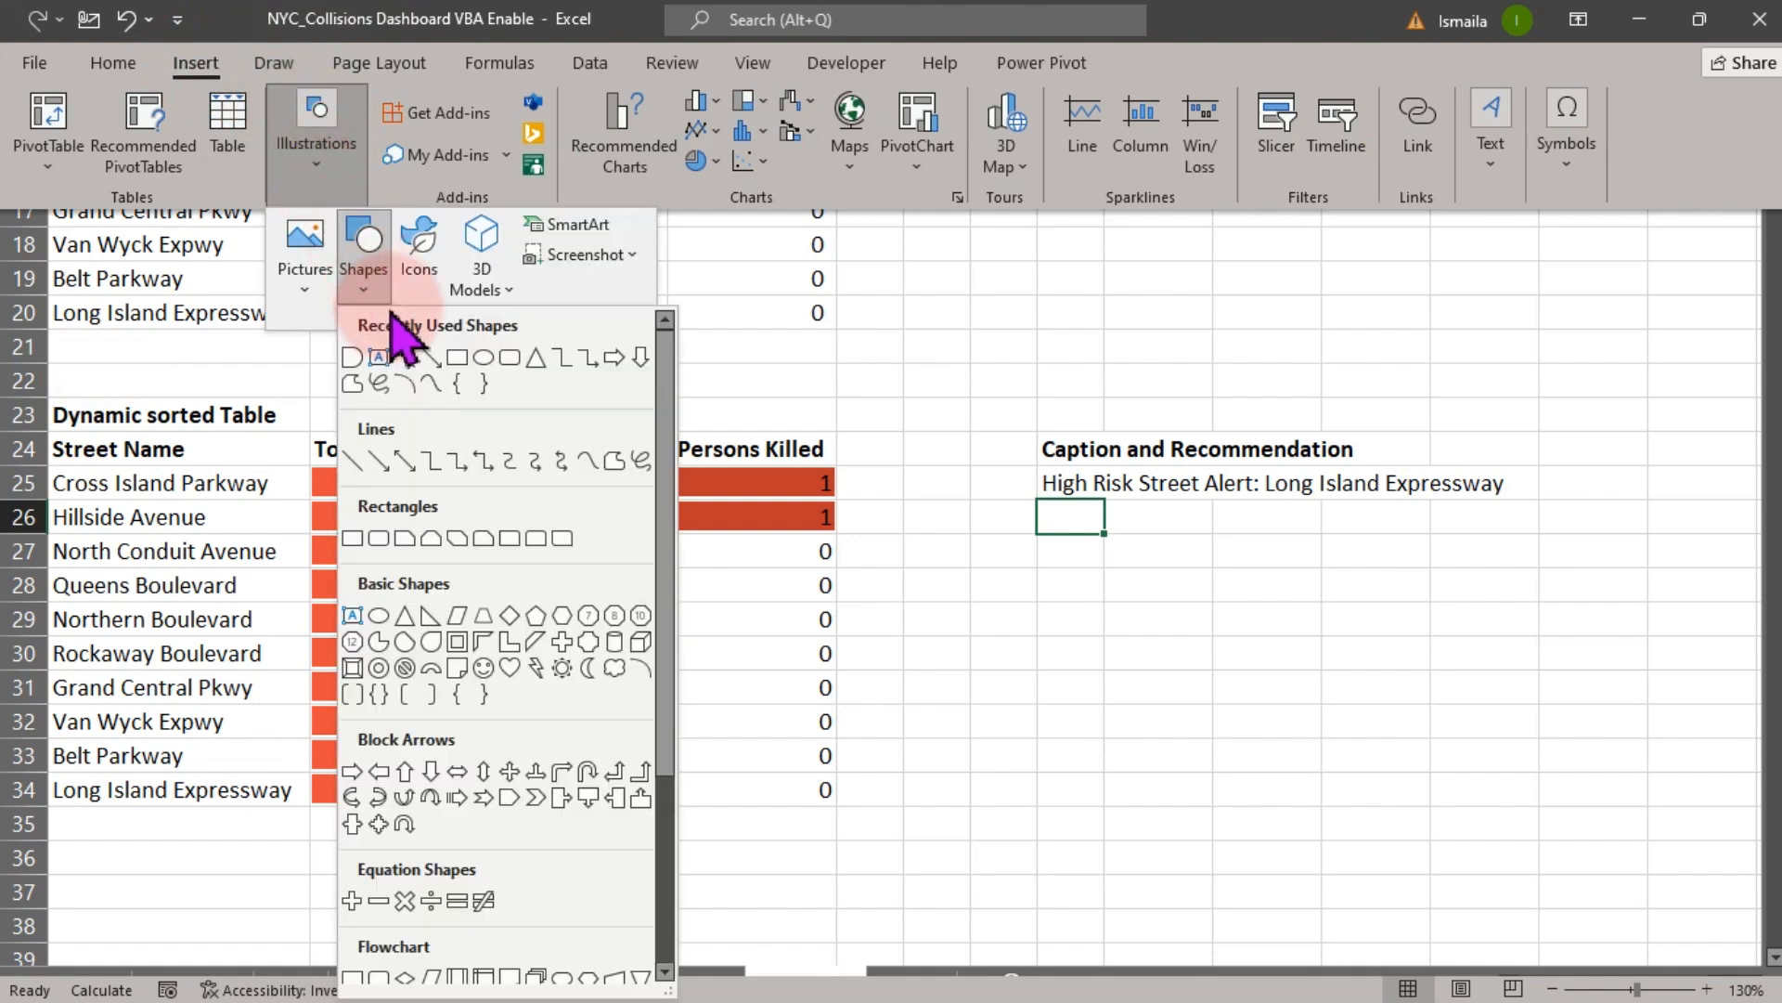
left_click(464, 358)
left_click_drag(994, 156, 1607, 378)
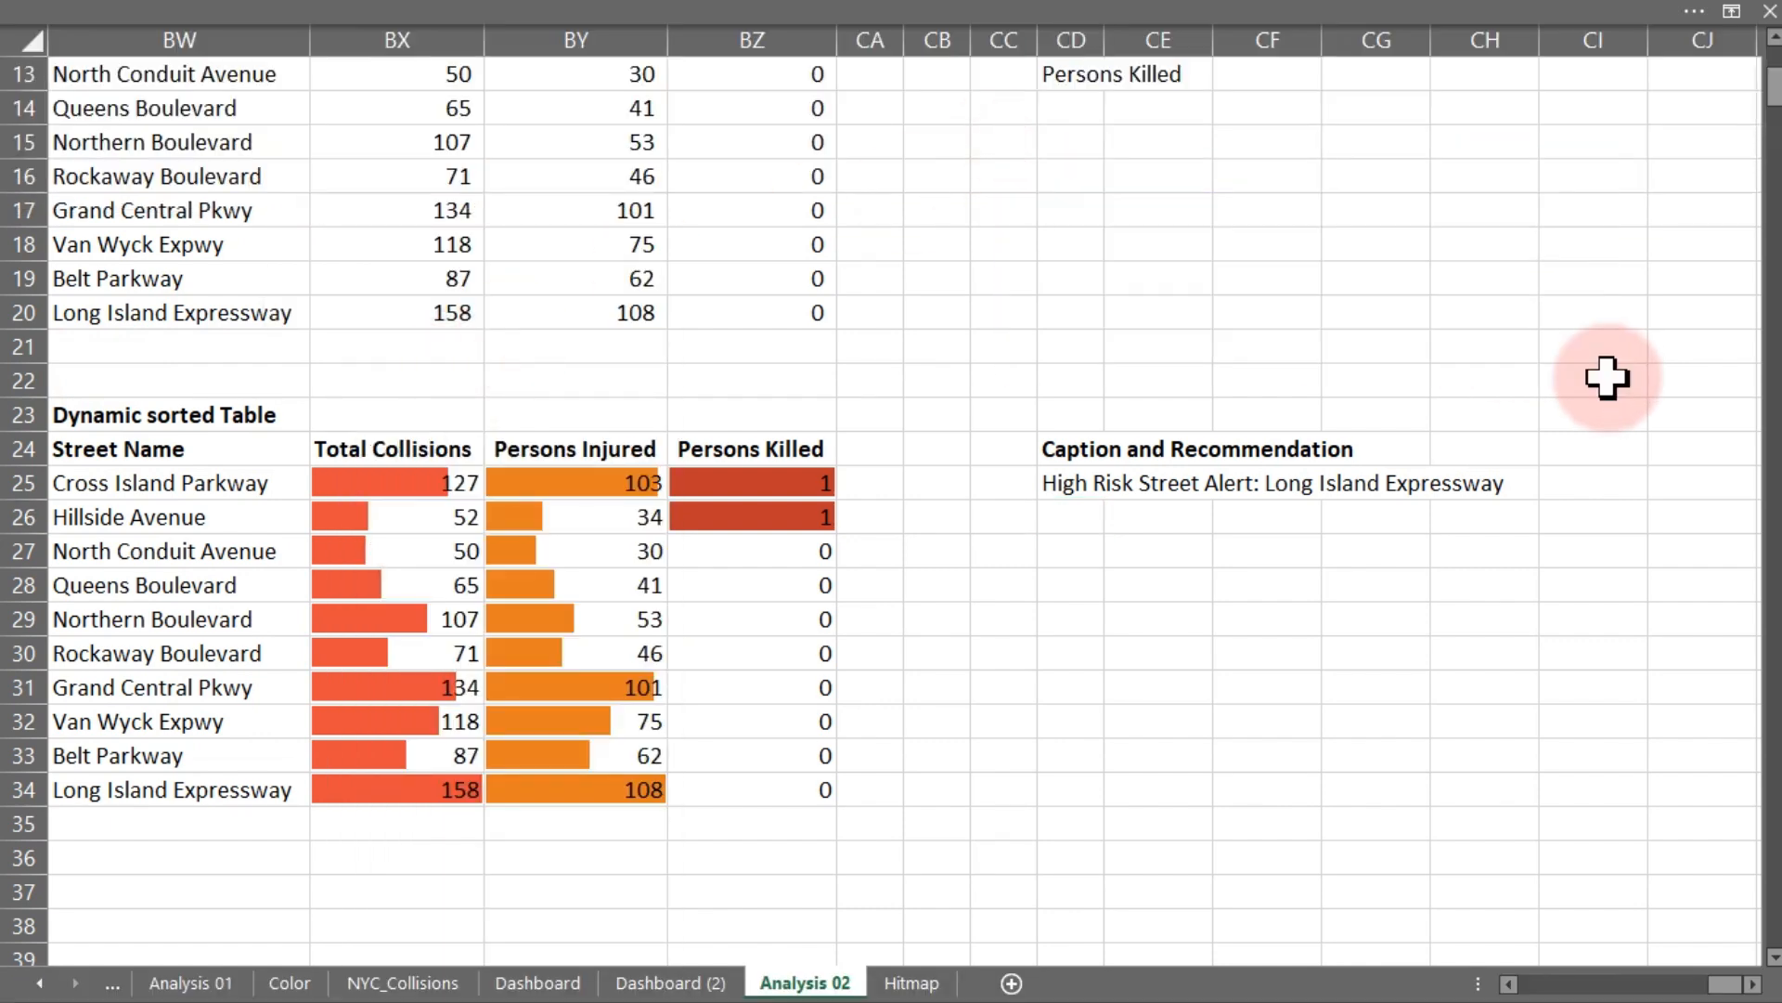
- Turn on the formula bar display
left_click(796, 19)
left_click(753, 63)
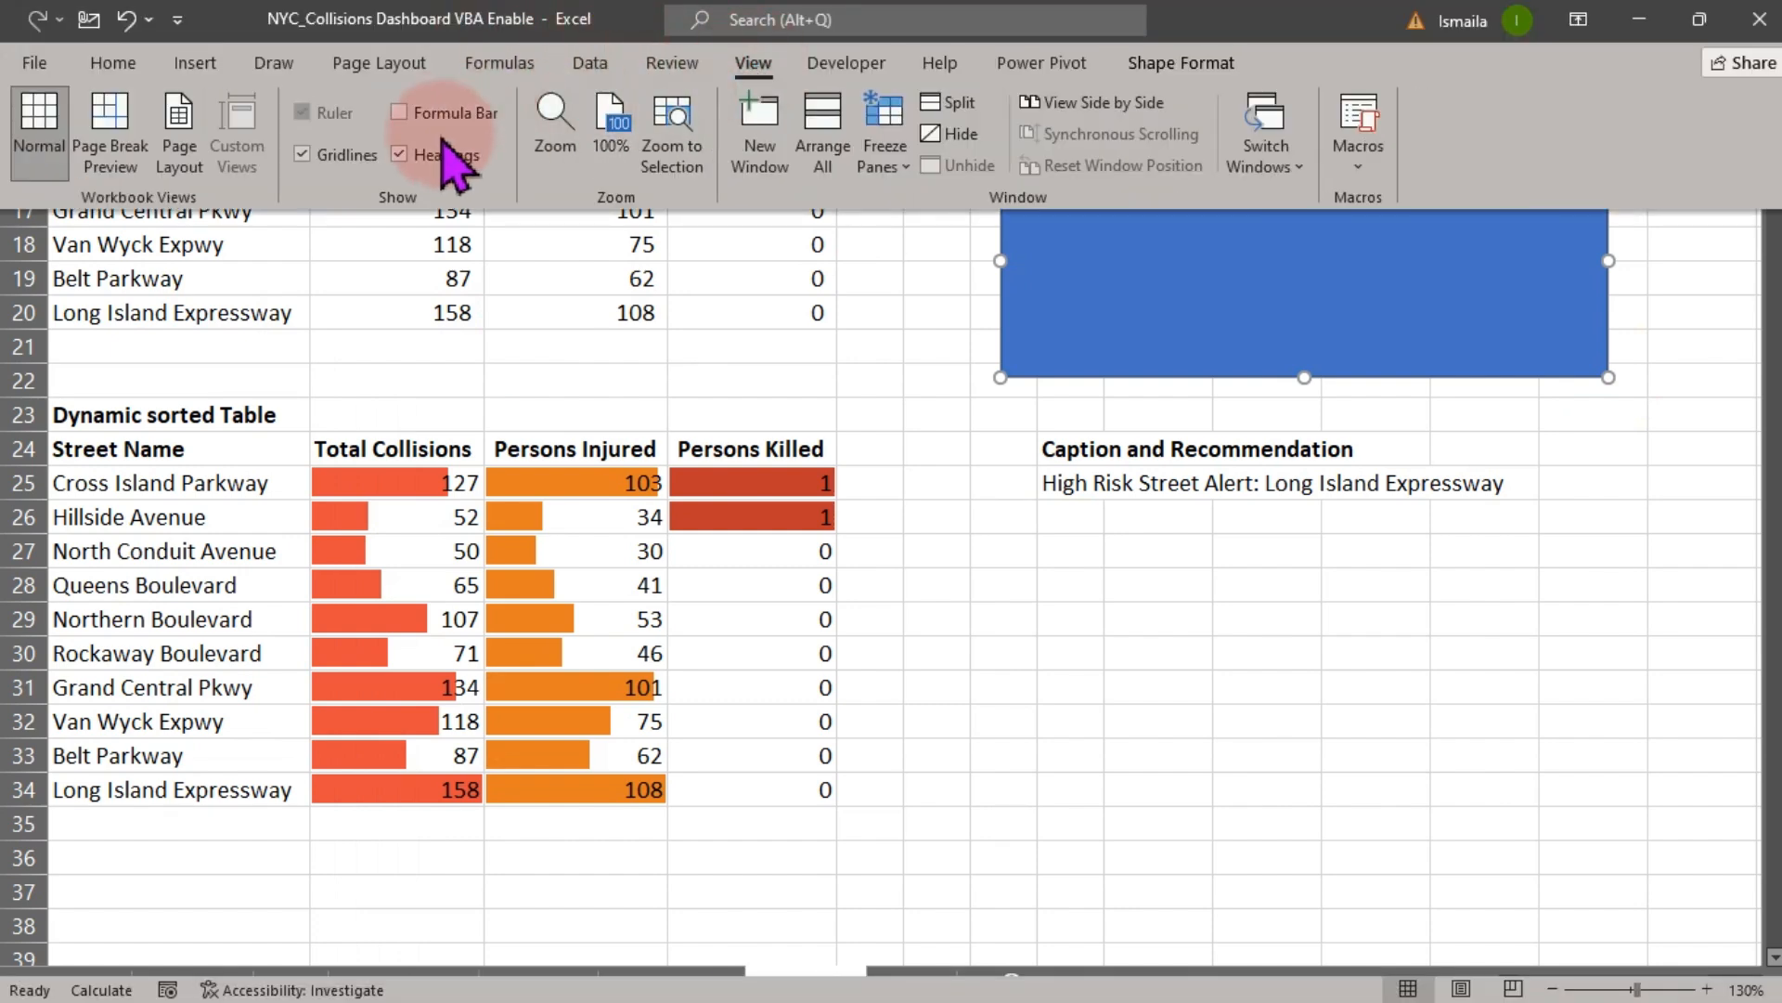
left_click(413, 113)
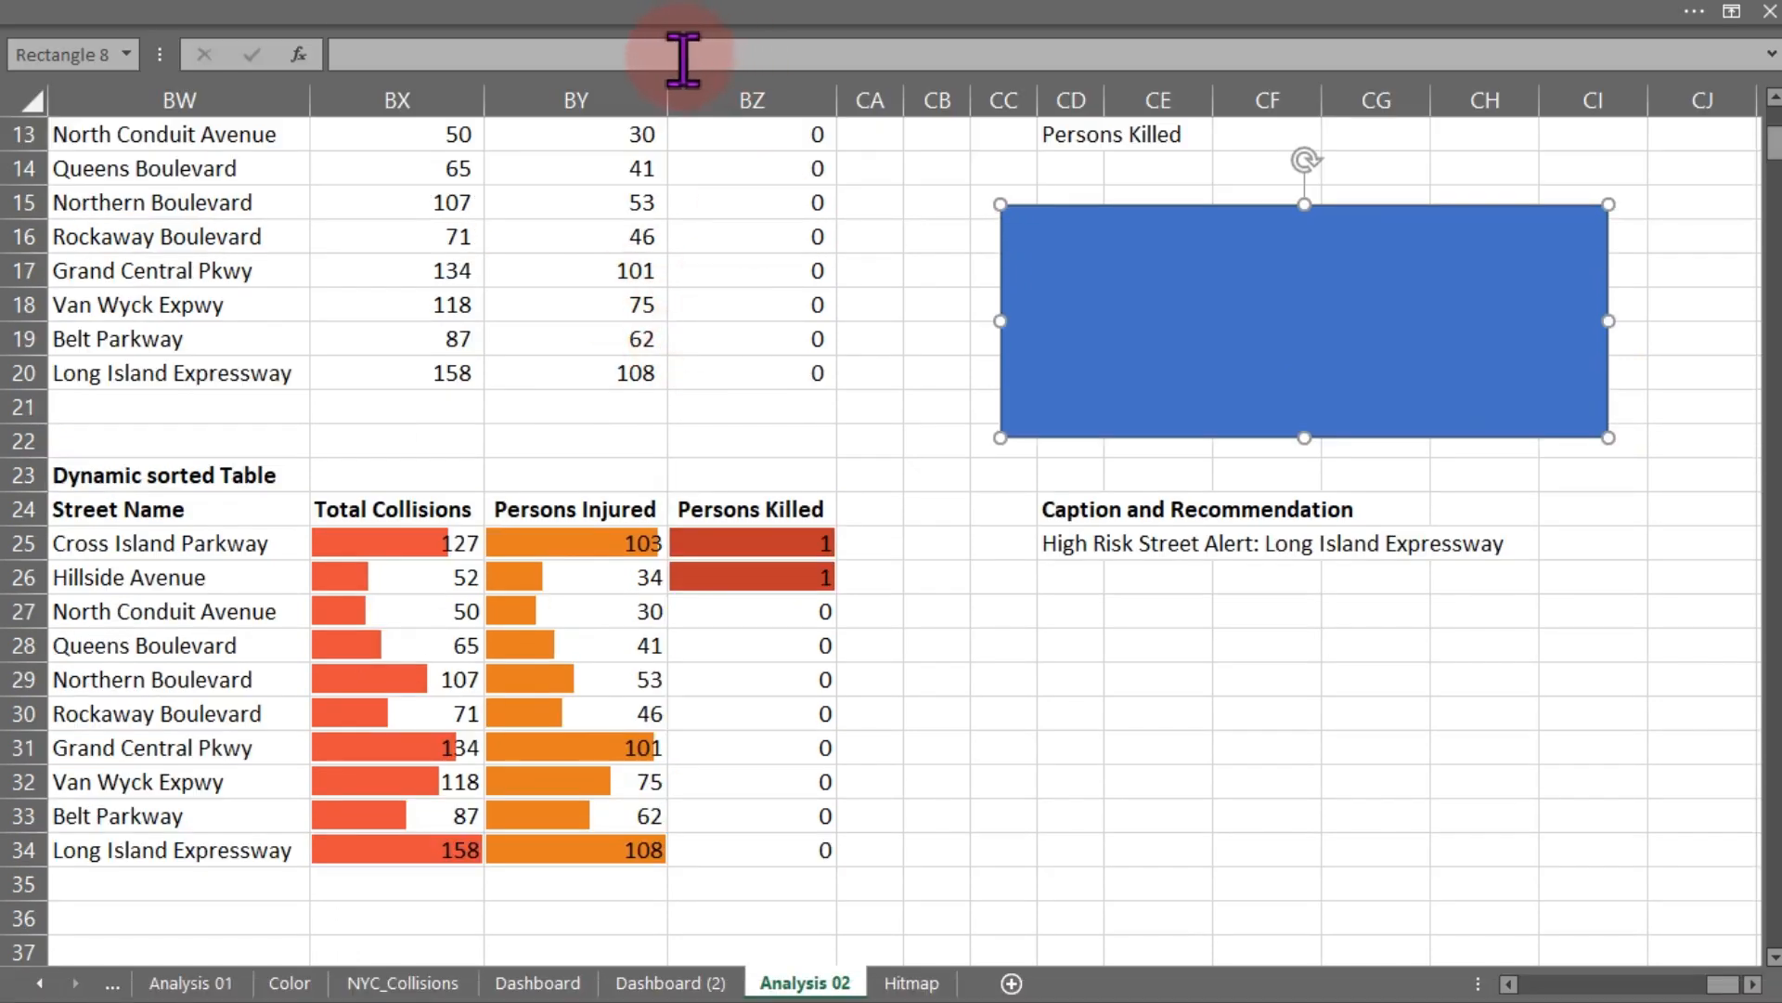
- Link the selected rectangle's text to cell CD25 with the formula =$CD$25
left_click(683, 57)
type("=")
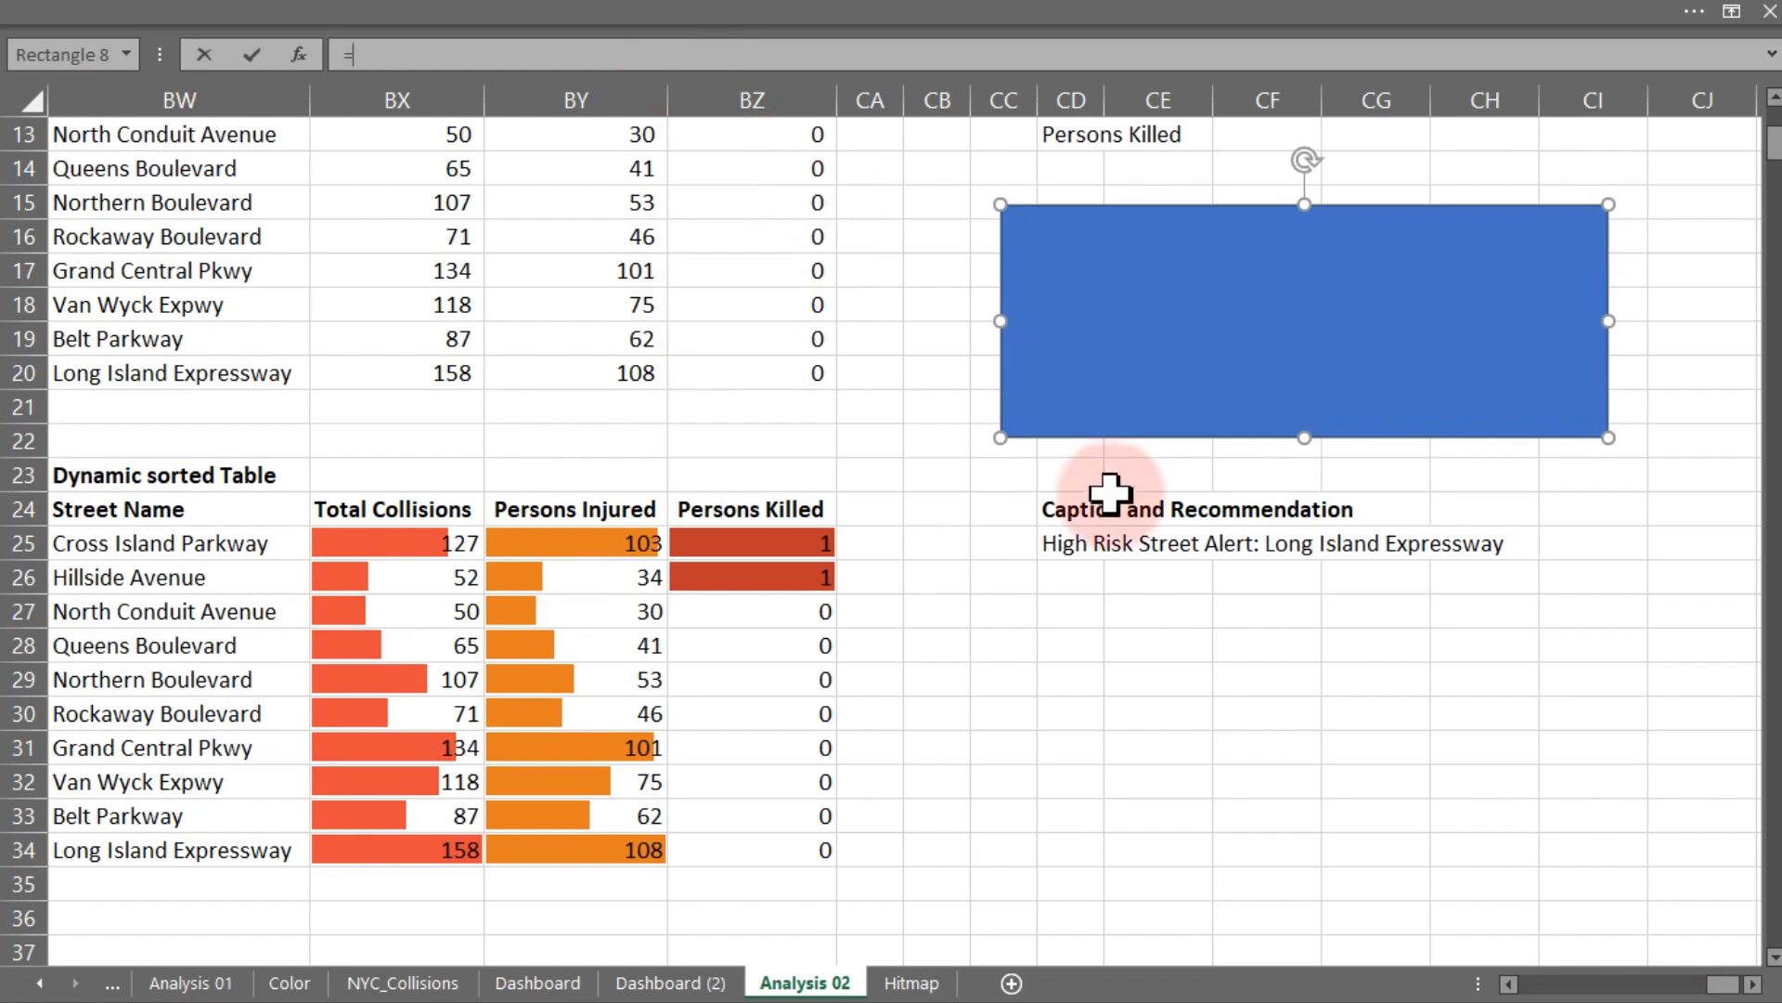
left_click(1068, 545)
key("Return")
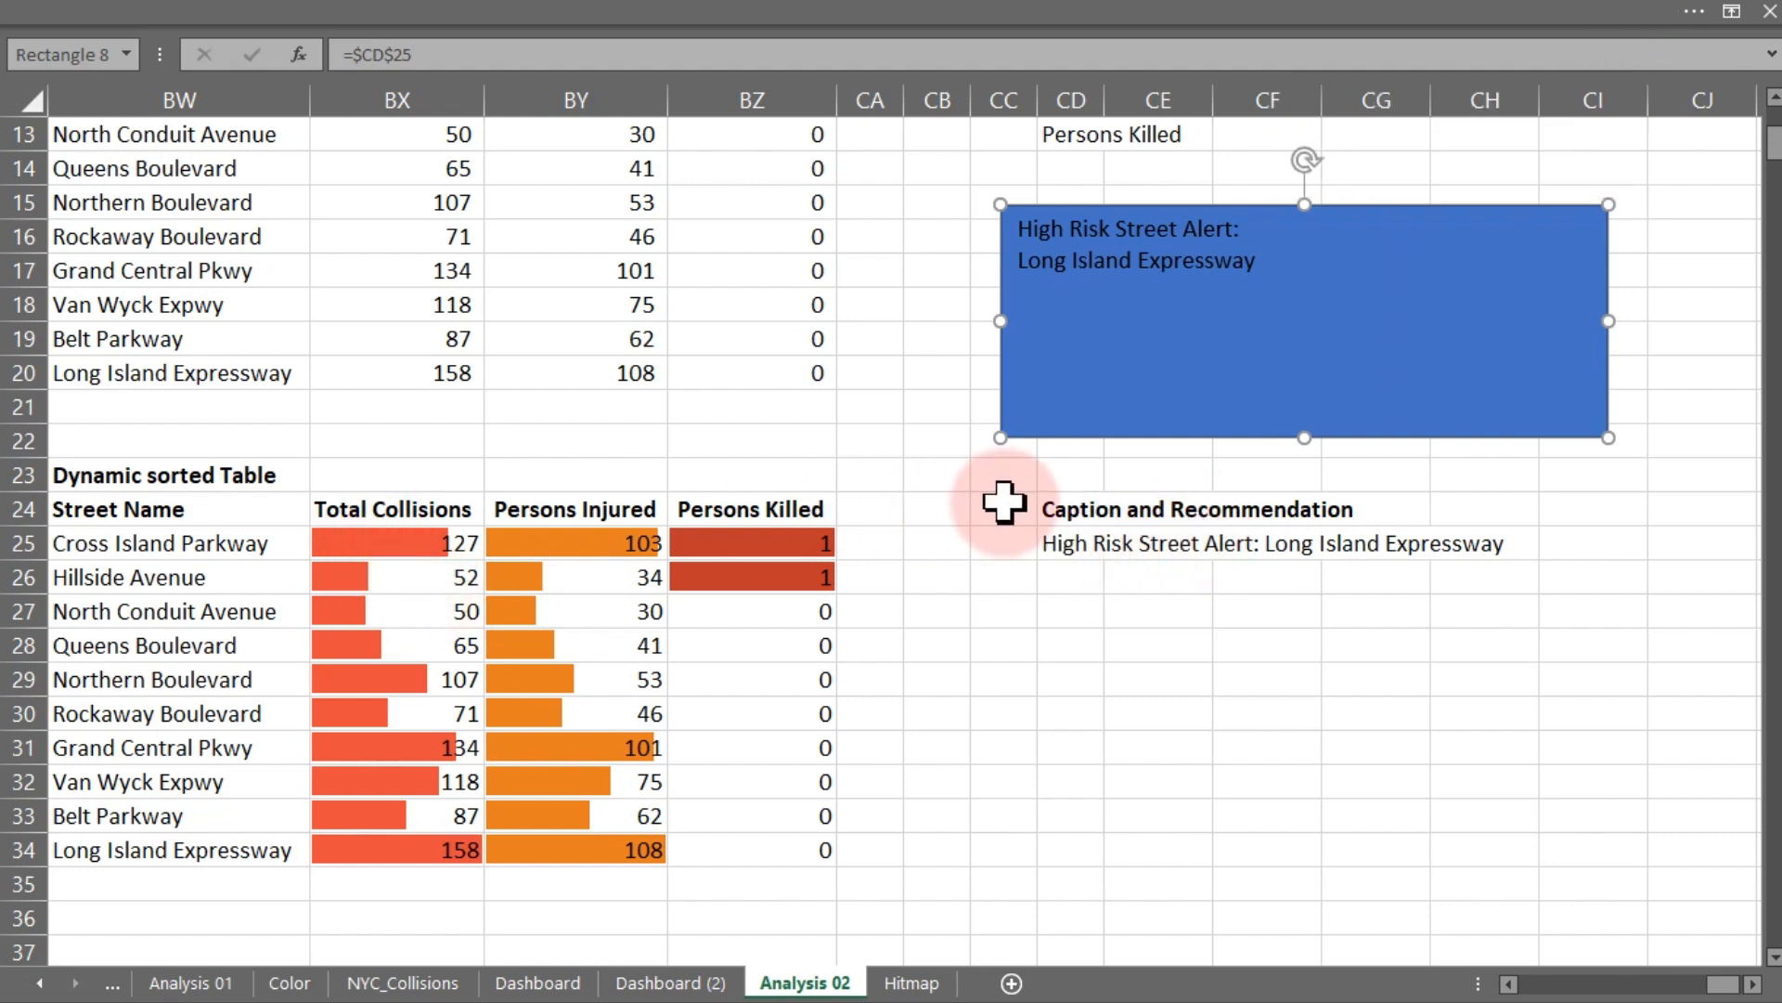
- Edit the CD25 formula to append & "has the highest collision count" after the INDEX/MATCH part
left_click(1063, 540)
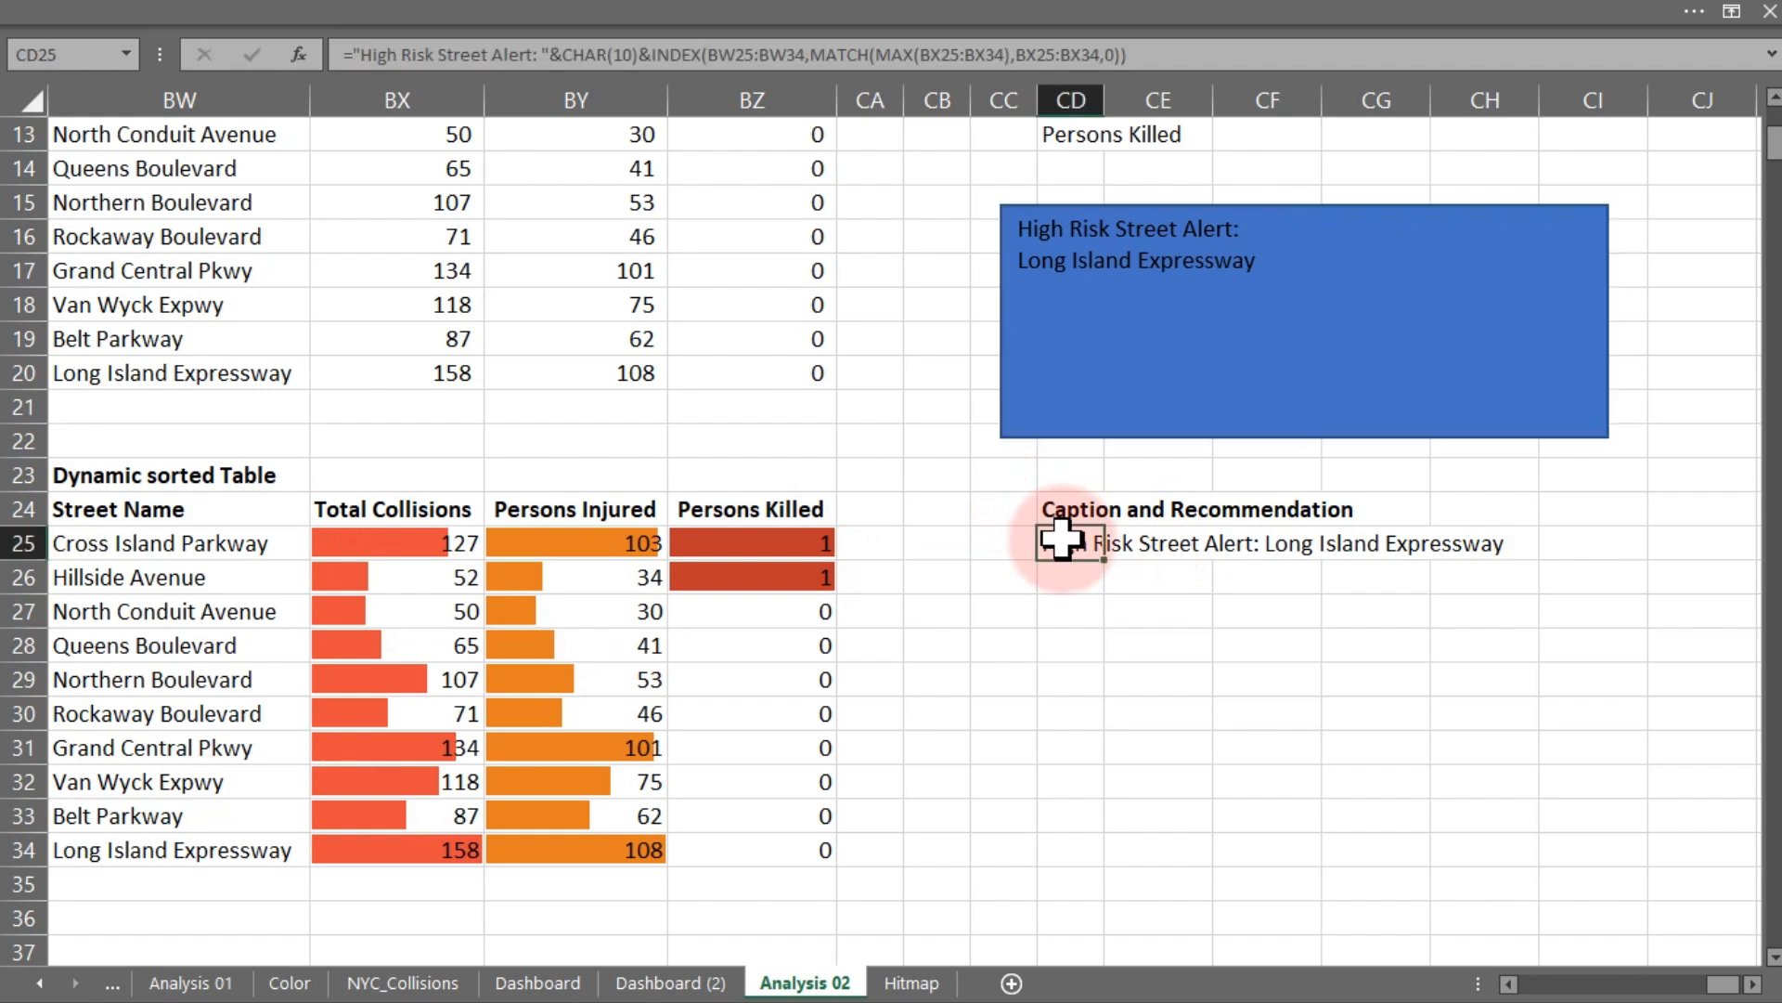
double_click(1063, 540)
left_click(1390, 582)
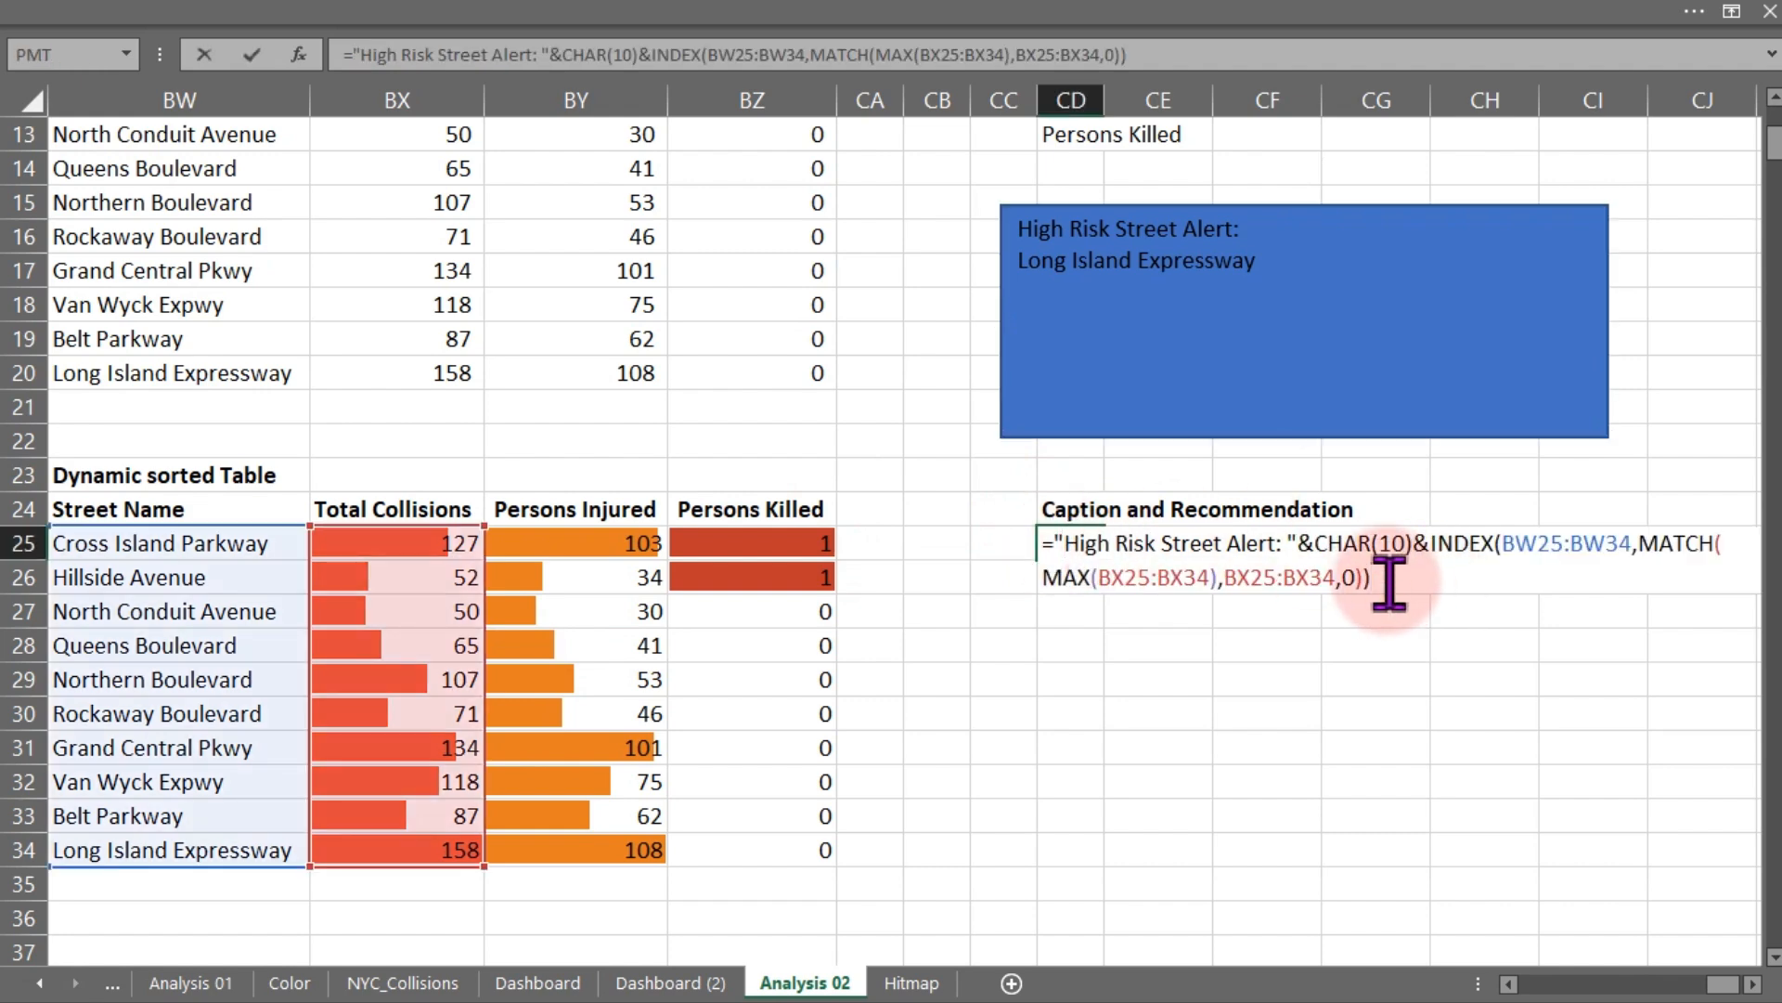
type("& \"has the highes")
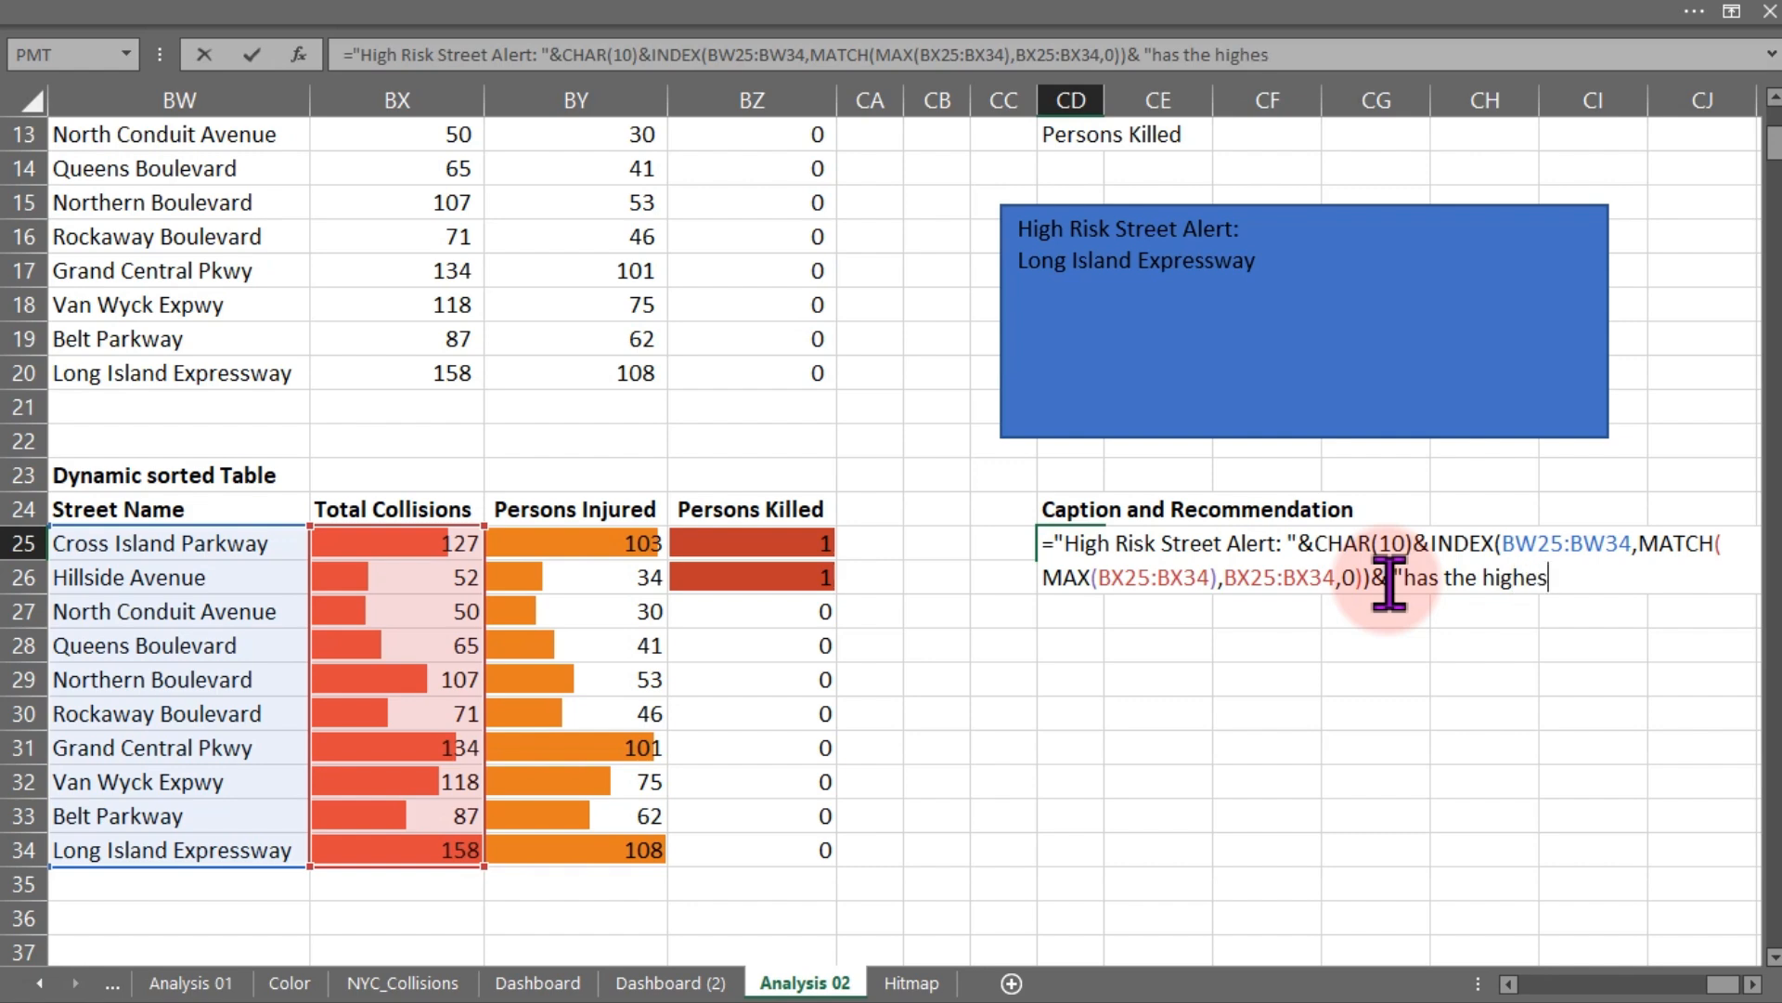
type("t collision")
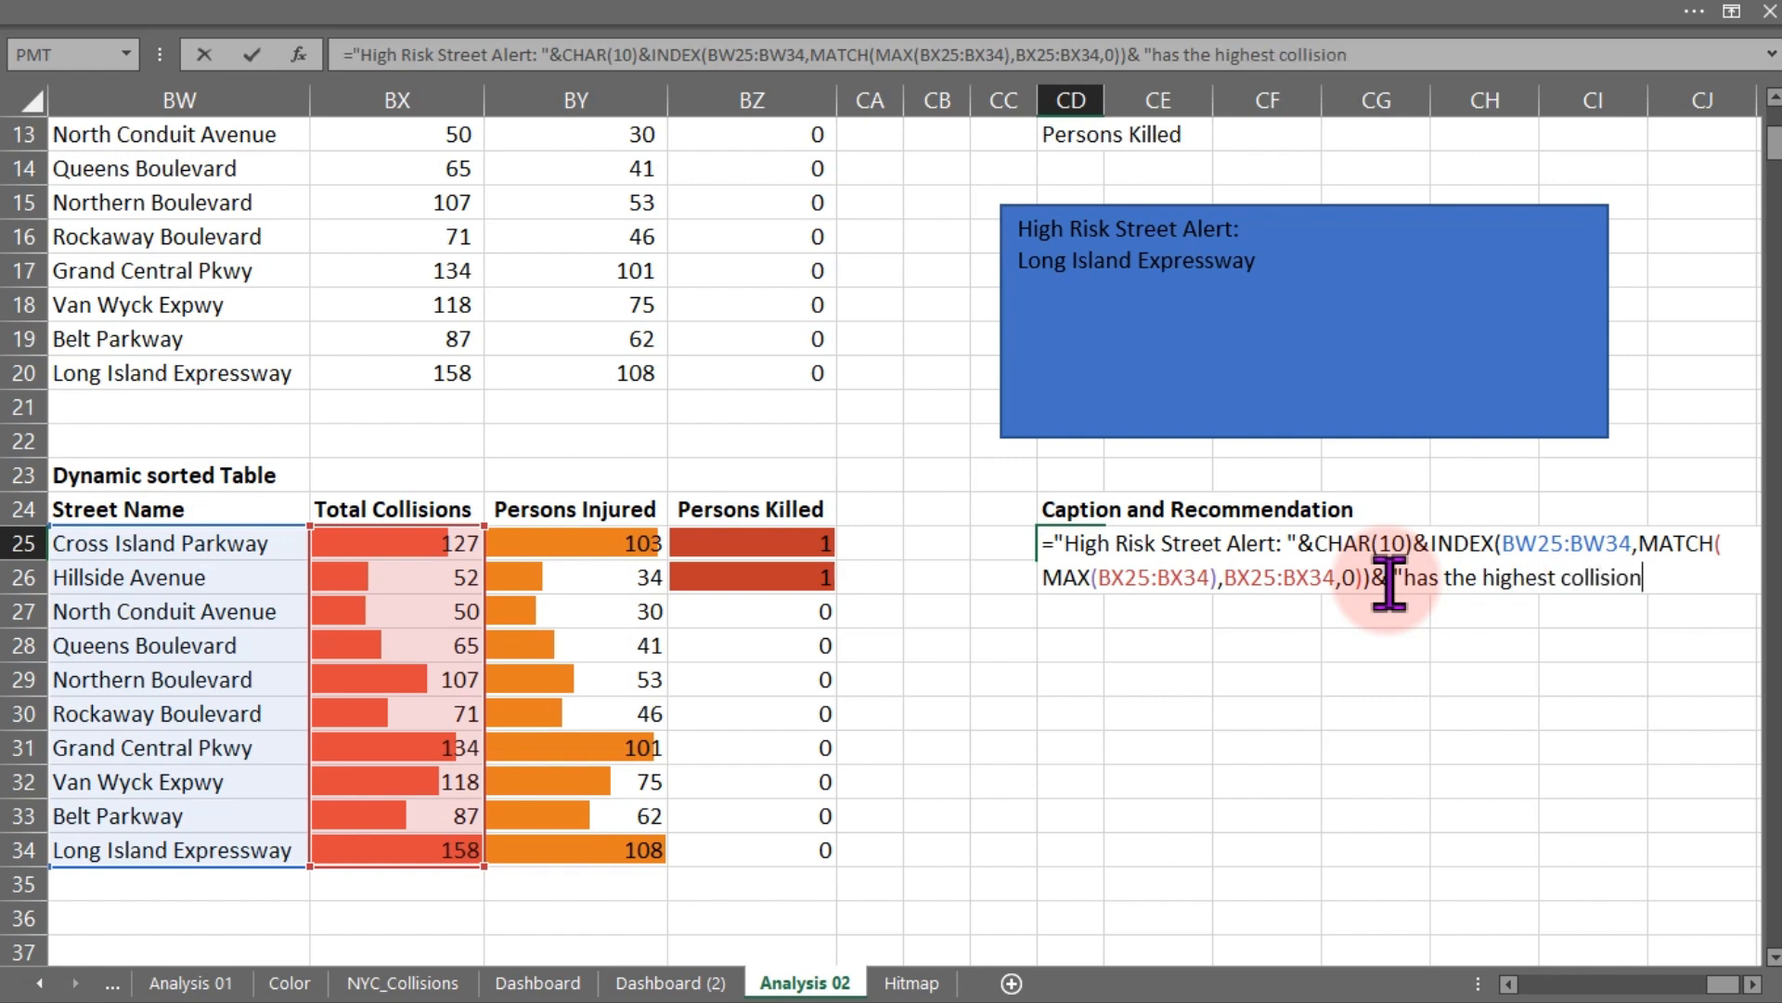
type("s c")
key("BackSpace")
key("BackSpace")
key("BackSpace")
type("count \" (")
- Try to append an opening parenthesis and a MAX function after the collision count text
type("\"&")
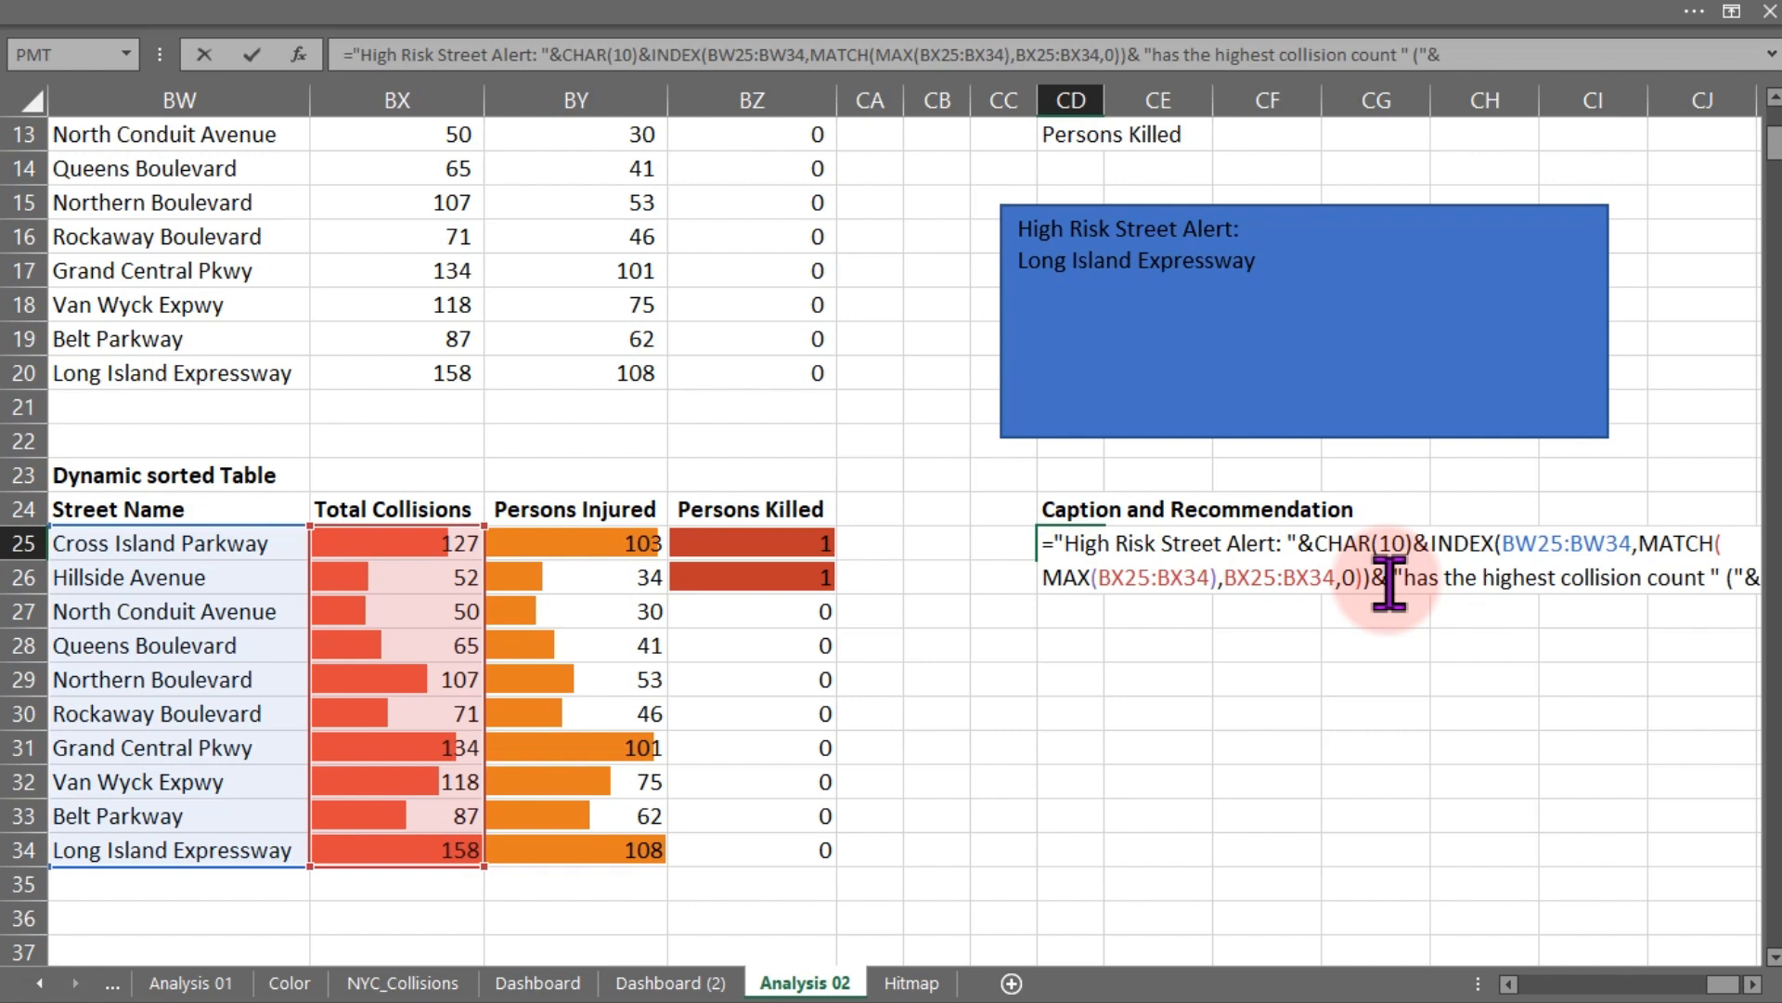
type(" max")
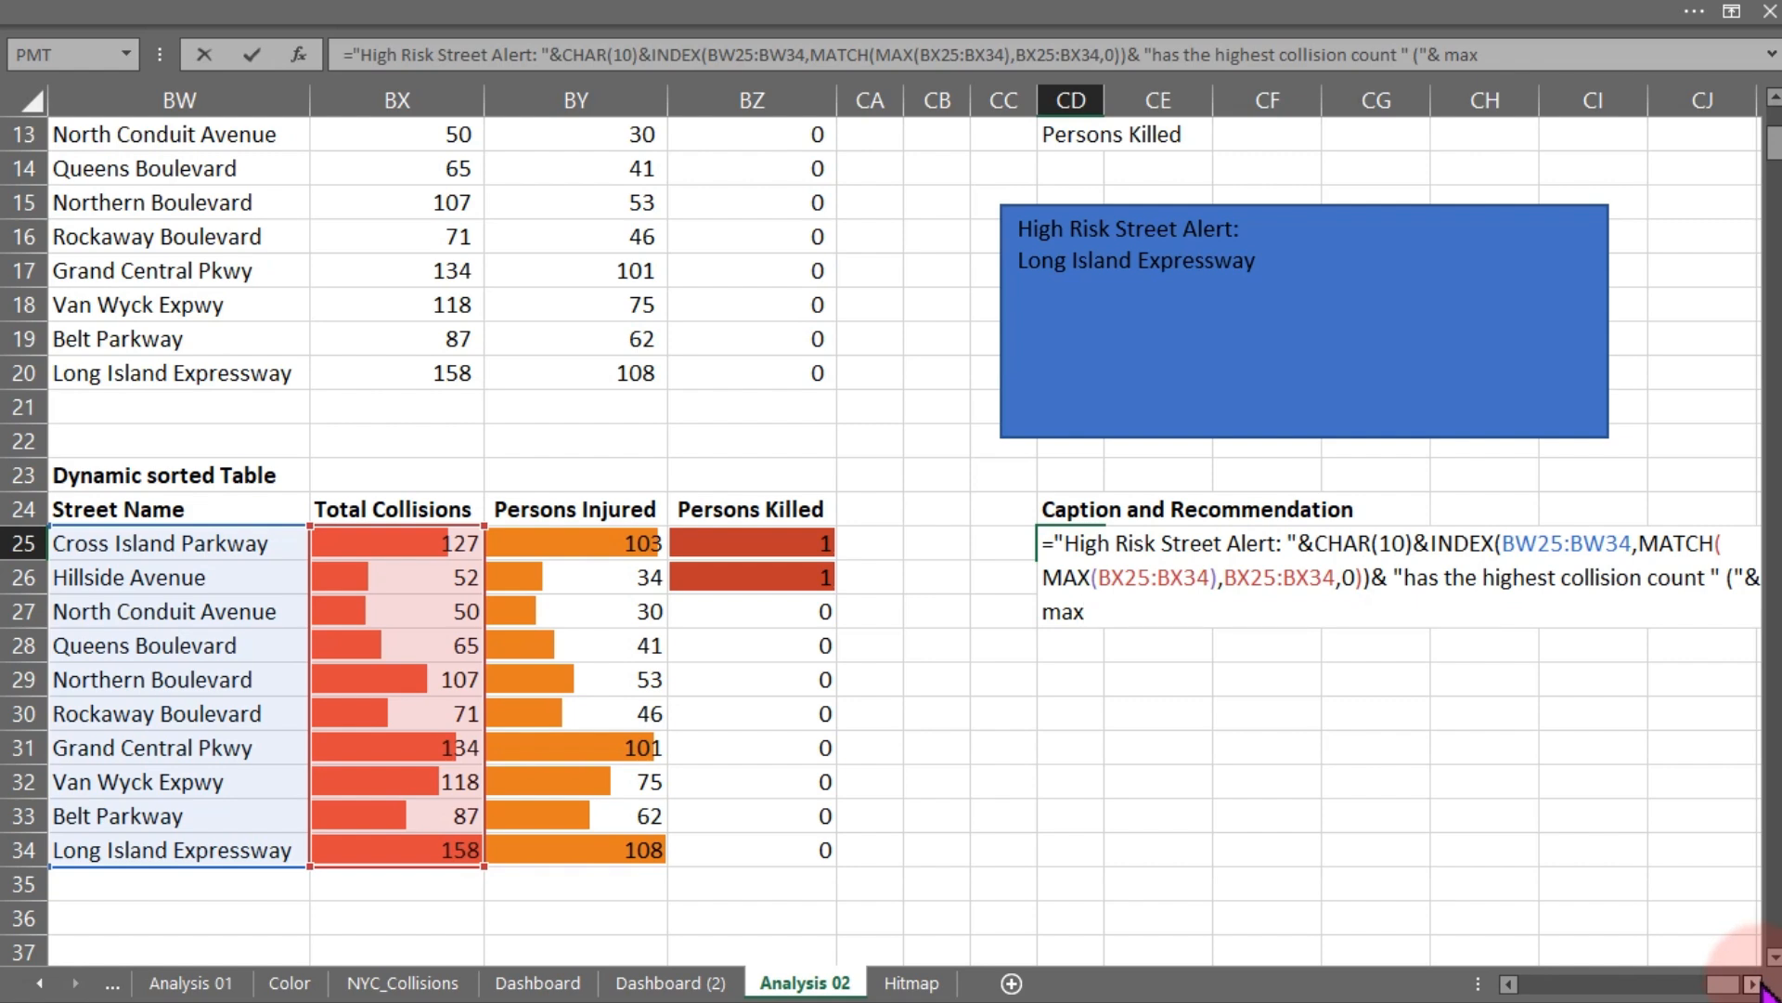
left_click(443, 558)
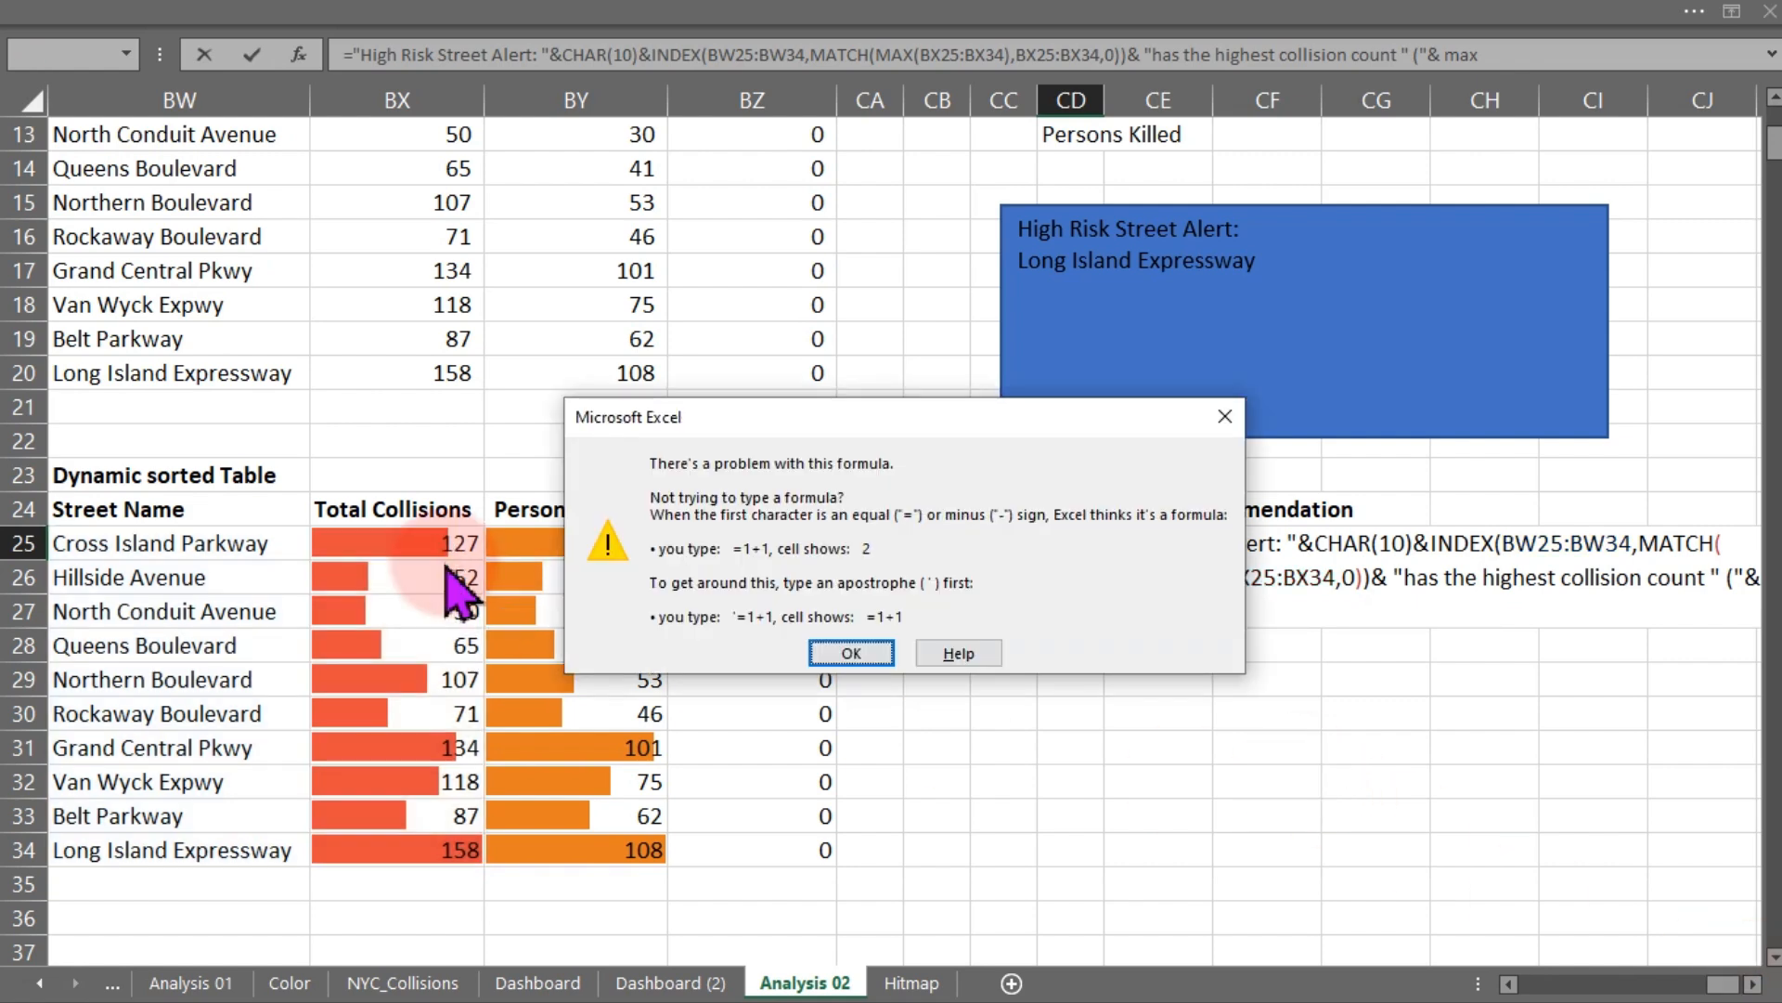
left_click(1225, 416)
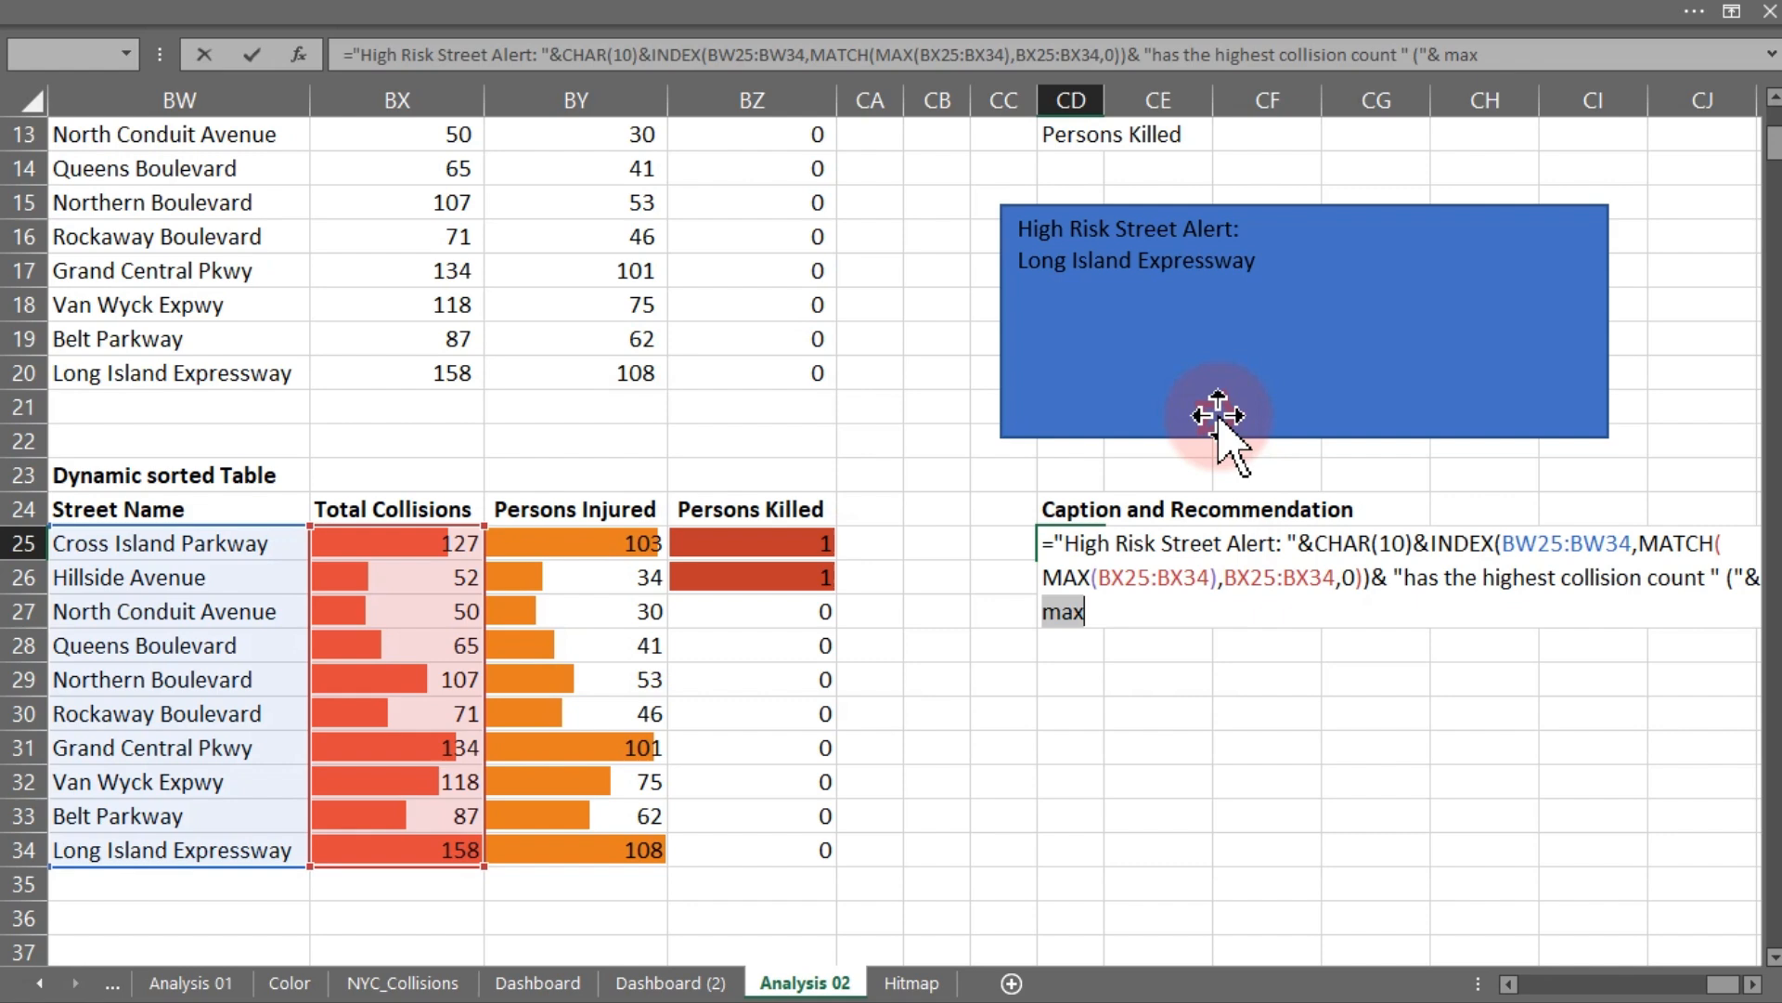
left_click(1140, 622)
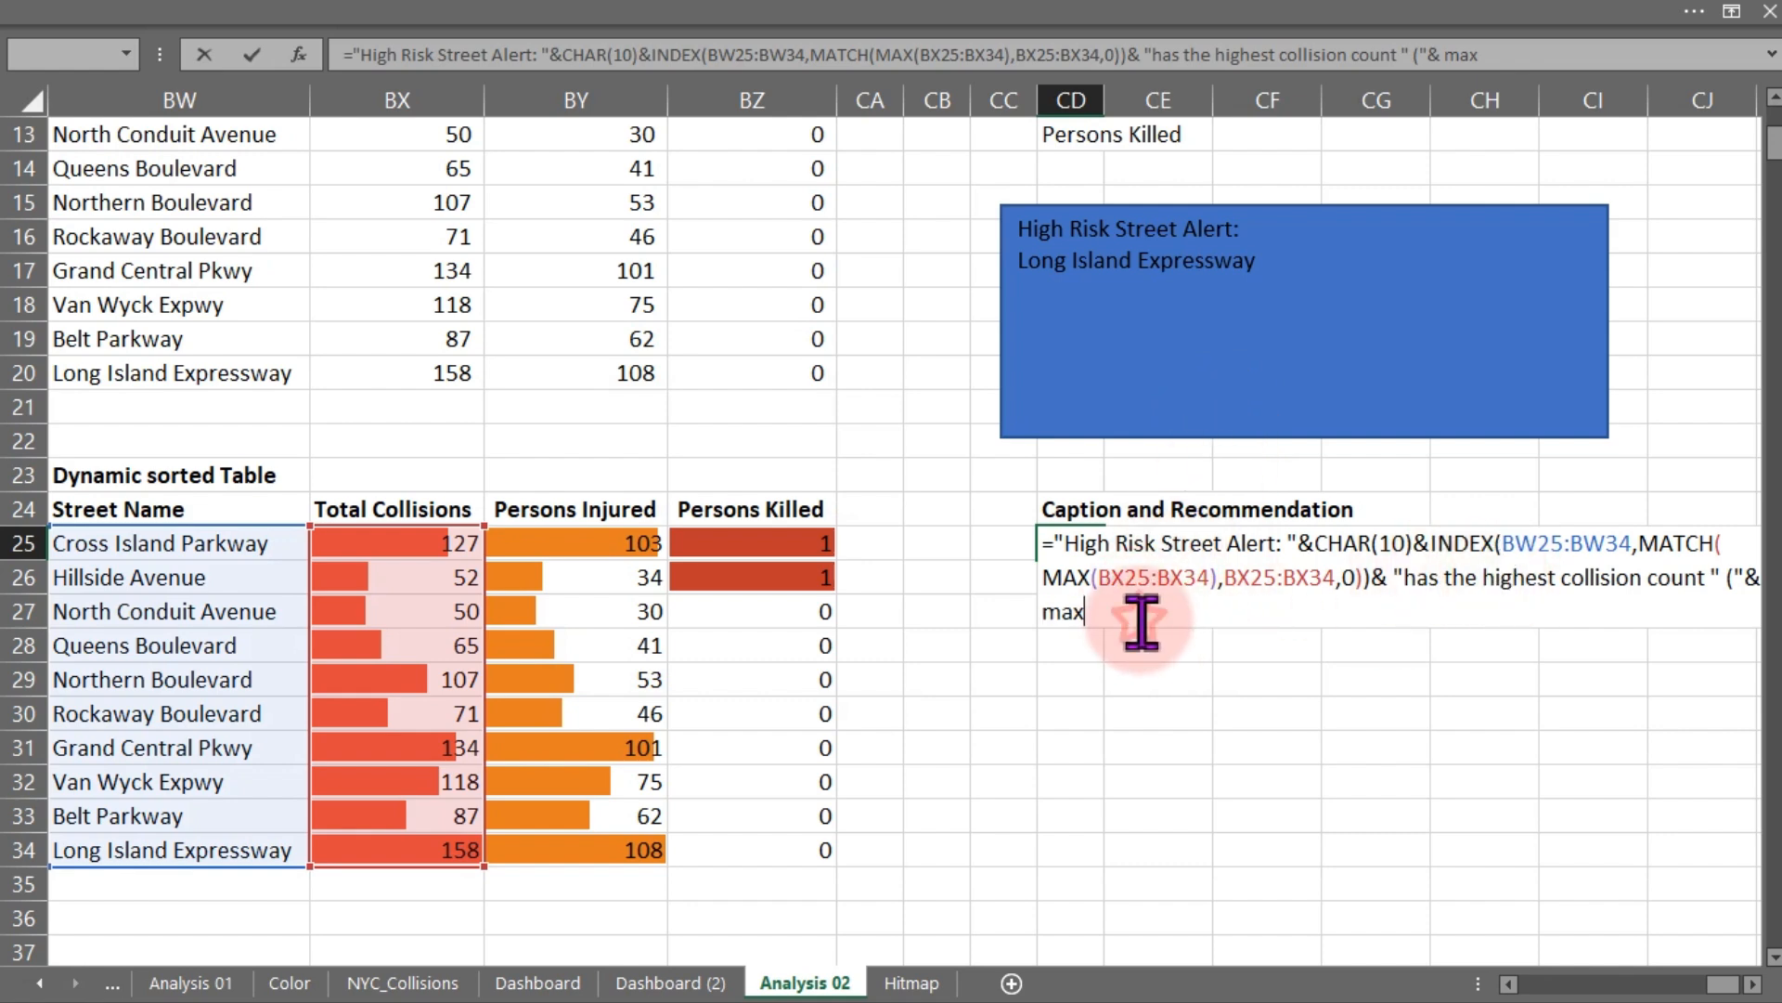
key("BackSpace")
key("BackSpace")
key("BackSpace")
key("BackSpace")
key("BackSpace")
key("BackSpace")
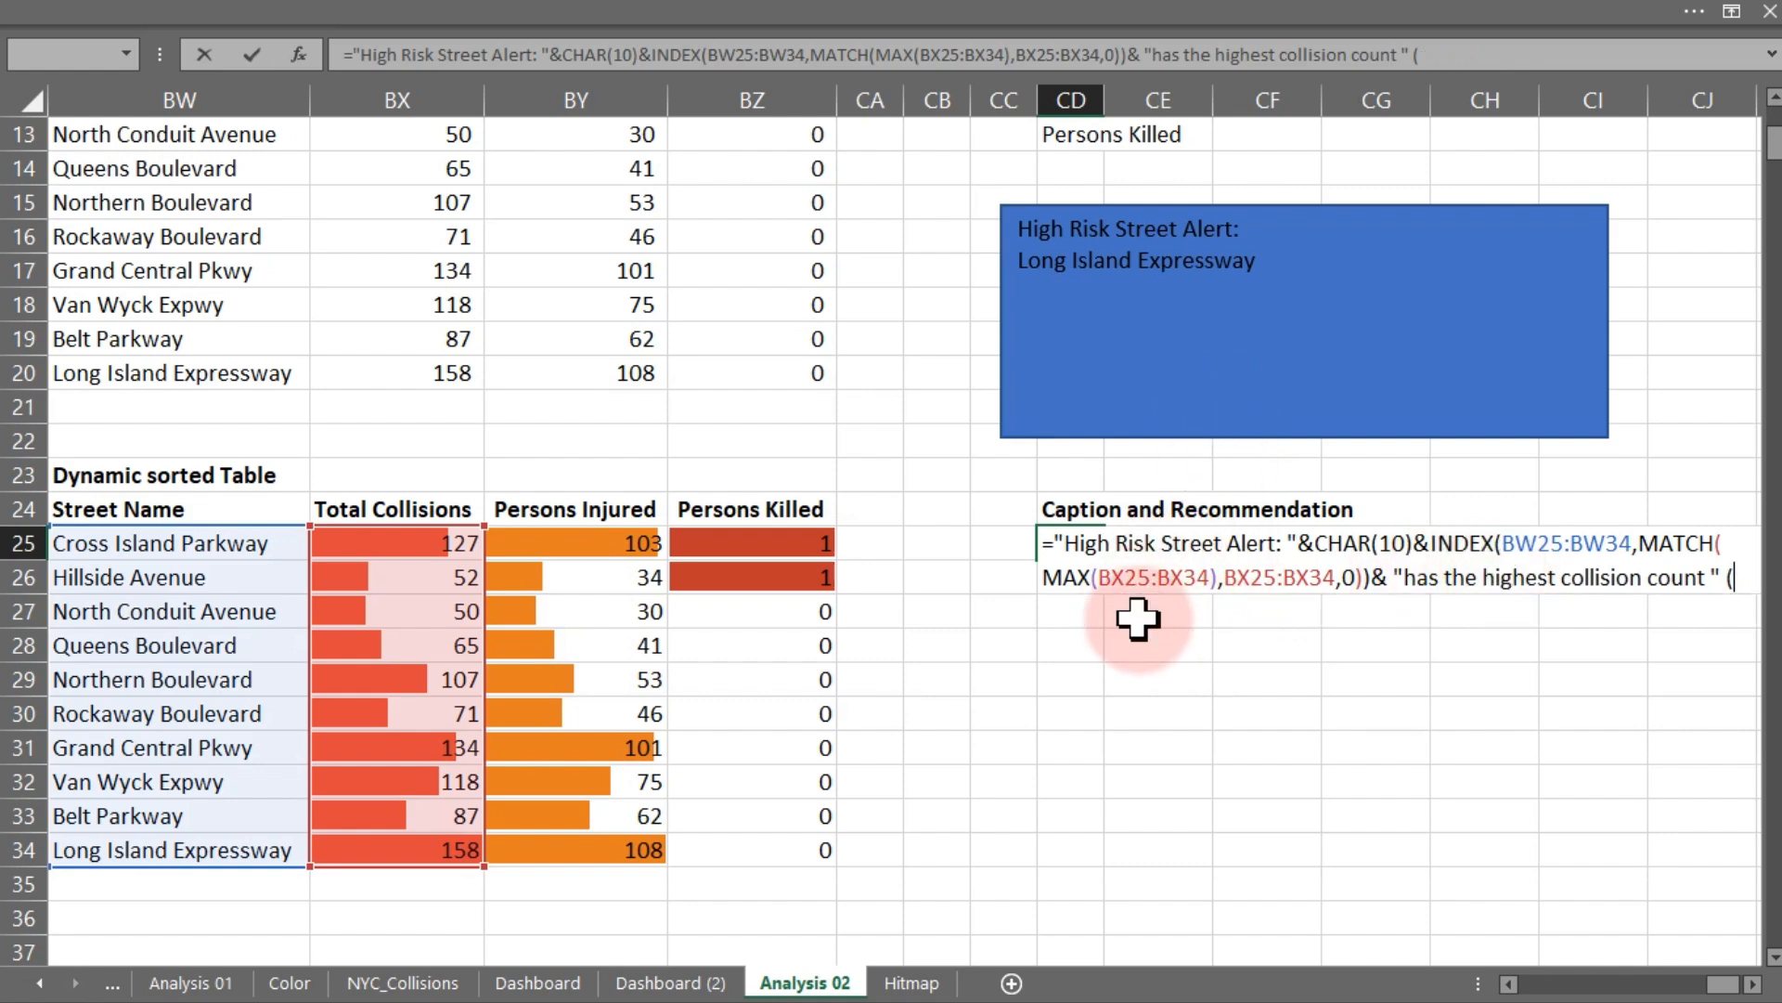
key("BackSpace")
key("BackSpace")
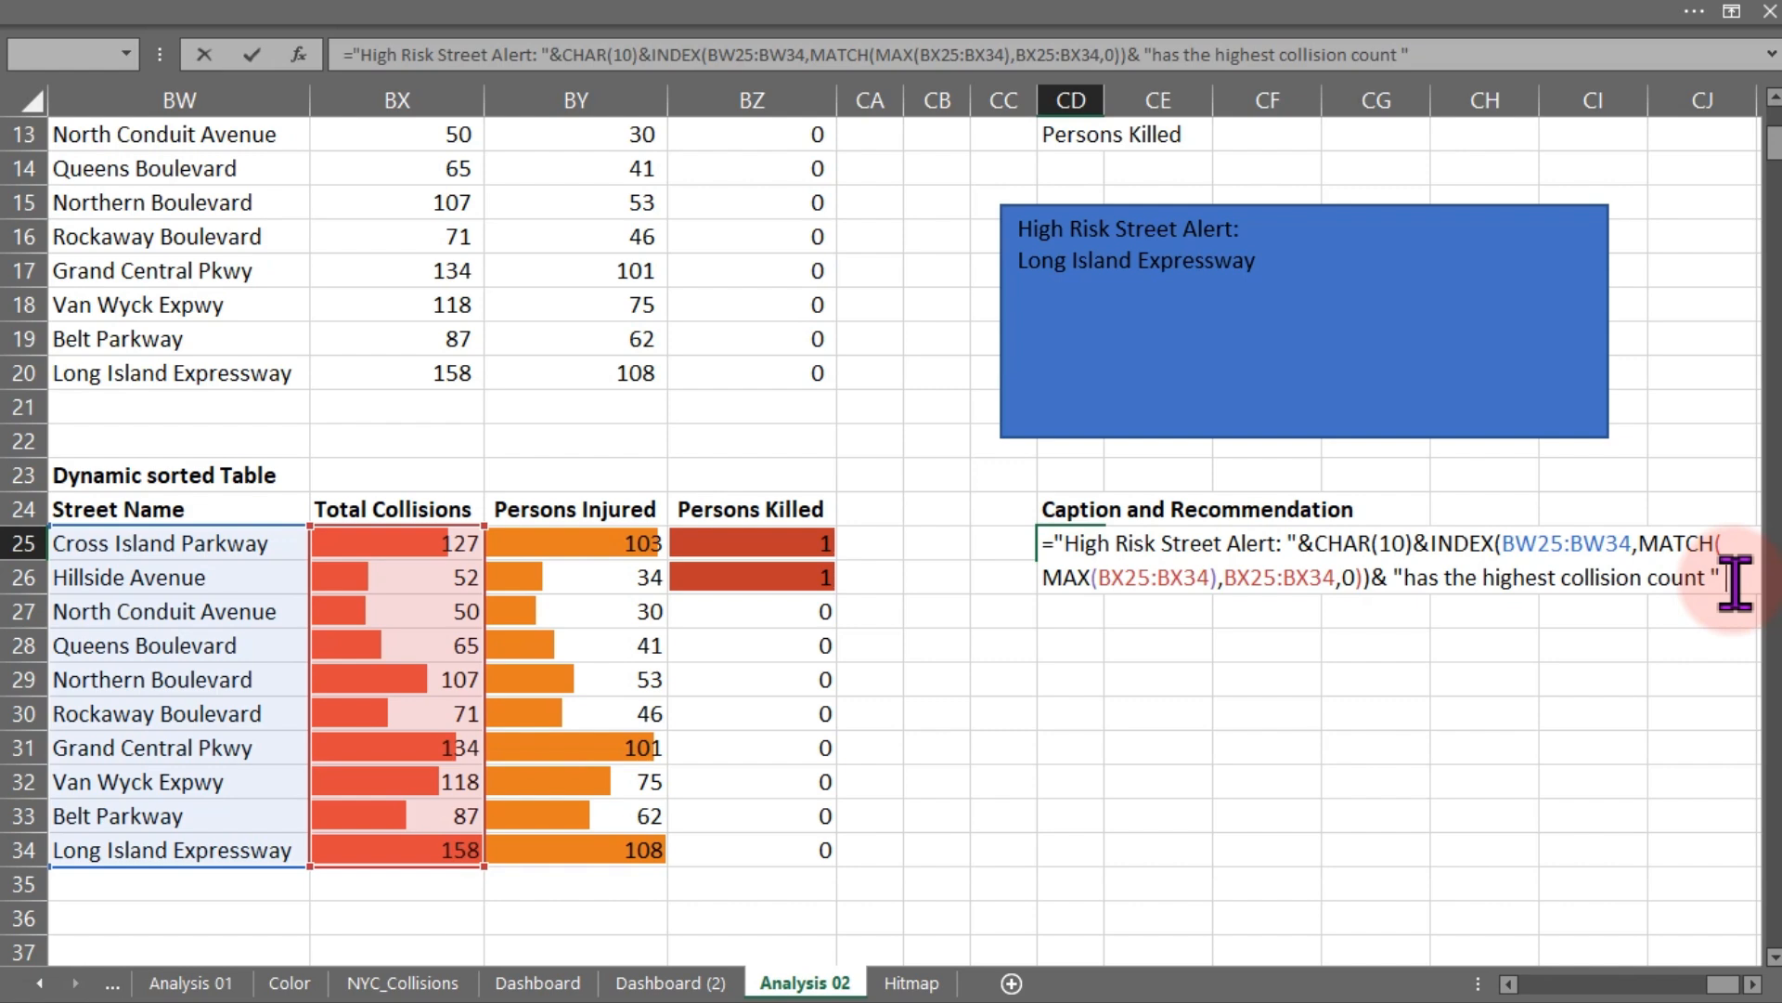
key("BackSpace")
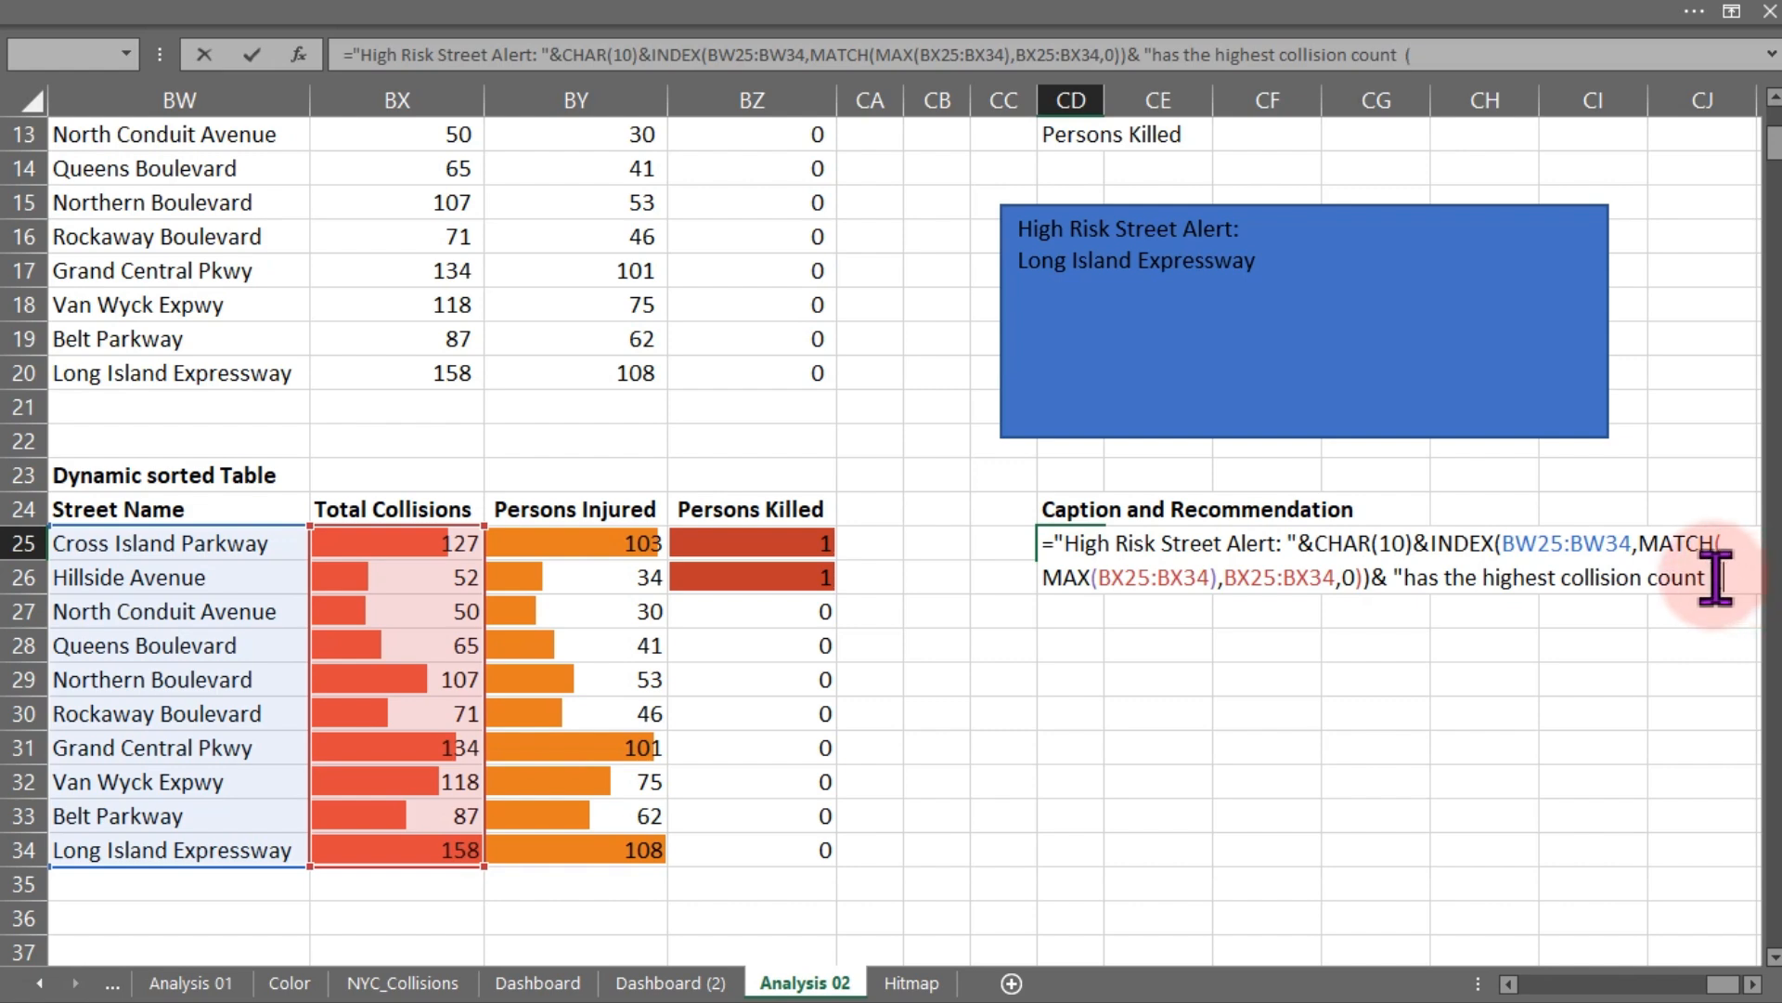
- Close the text with " (" and concatenate MAX of BX25:BX34 to the formula
type("(\" &max")
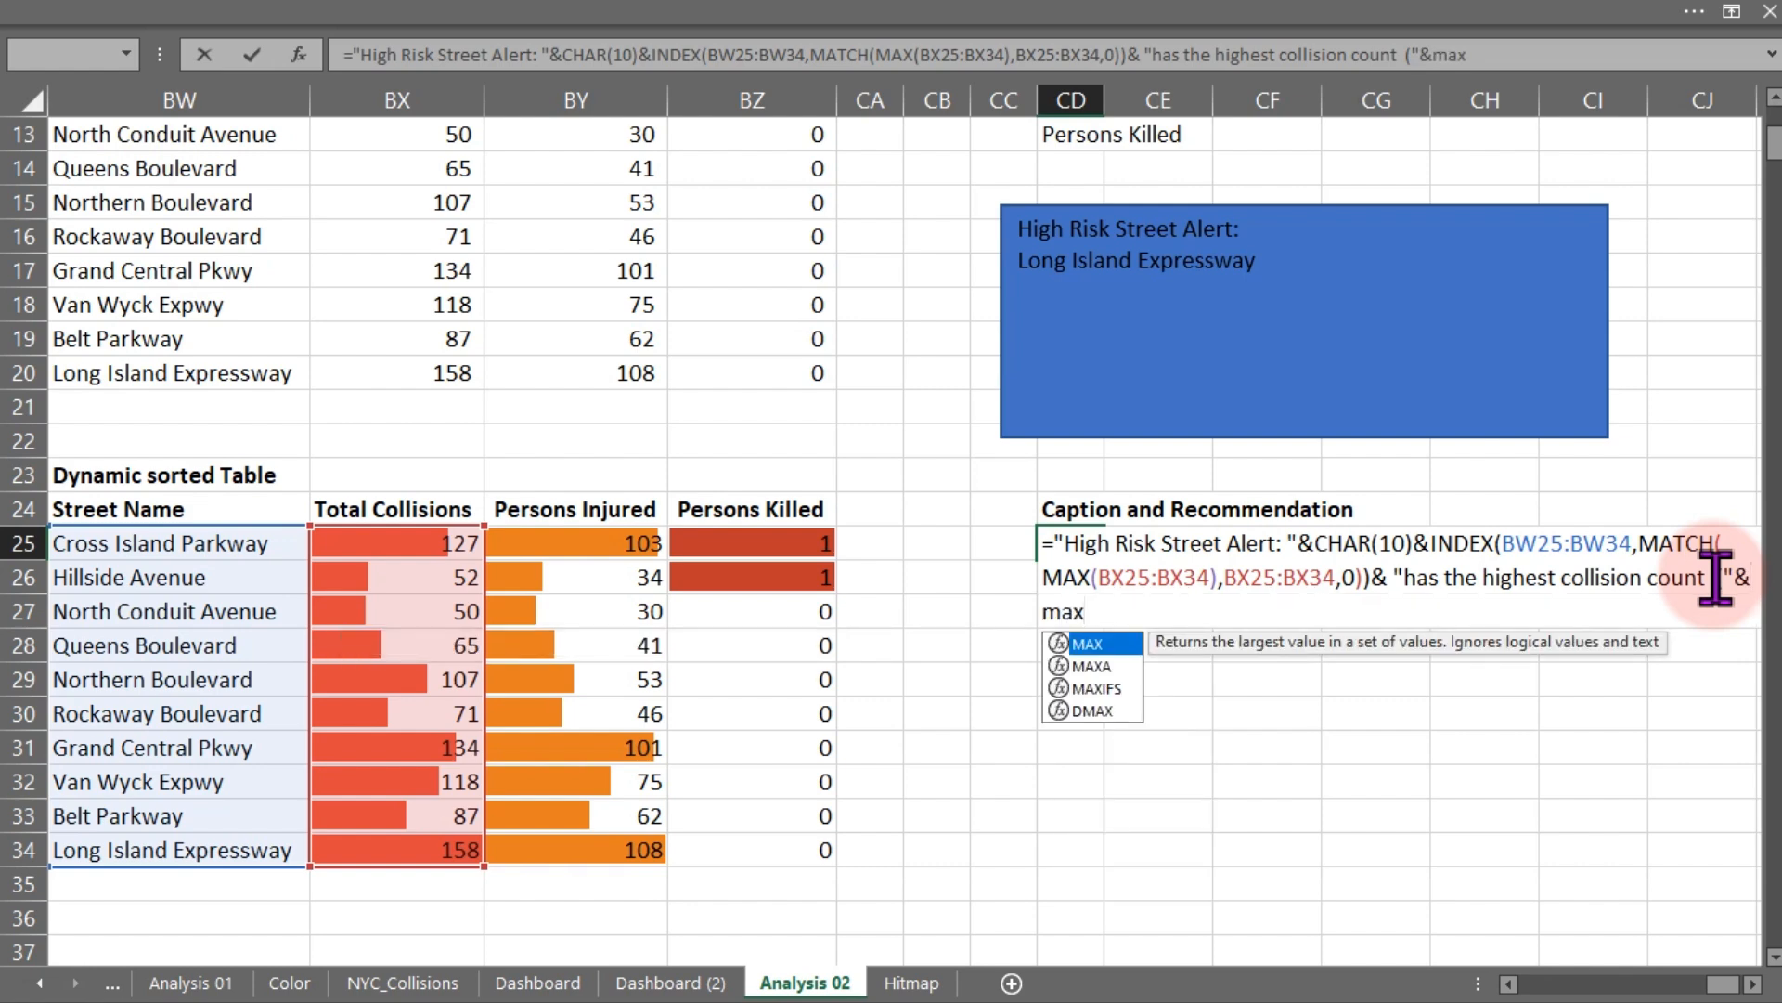
key("Tab")
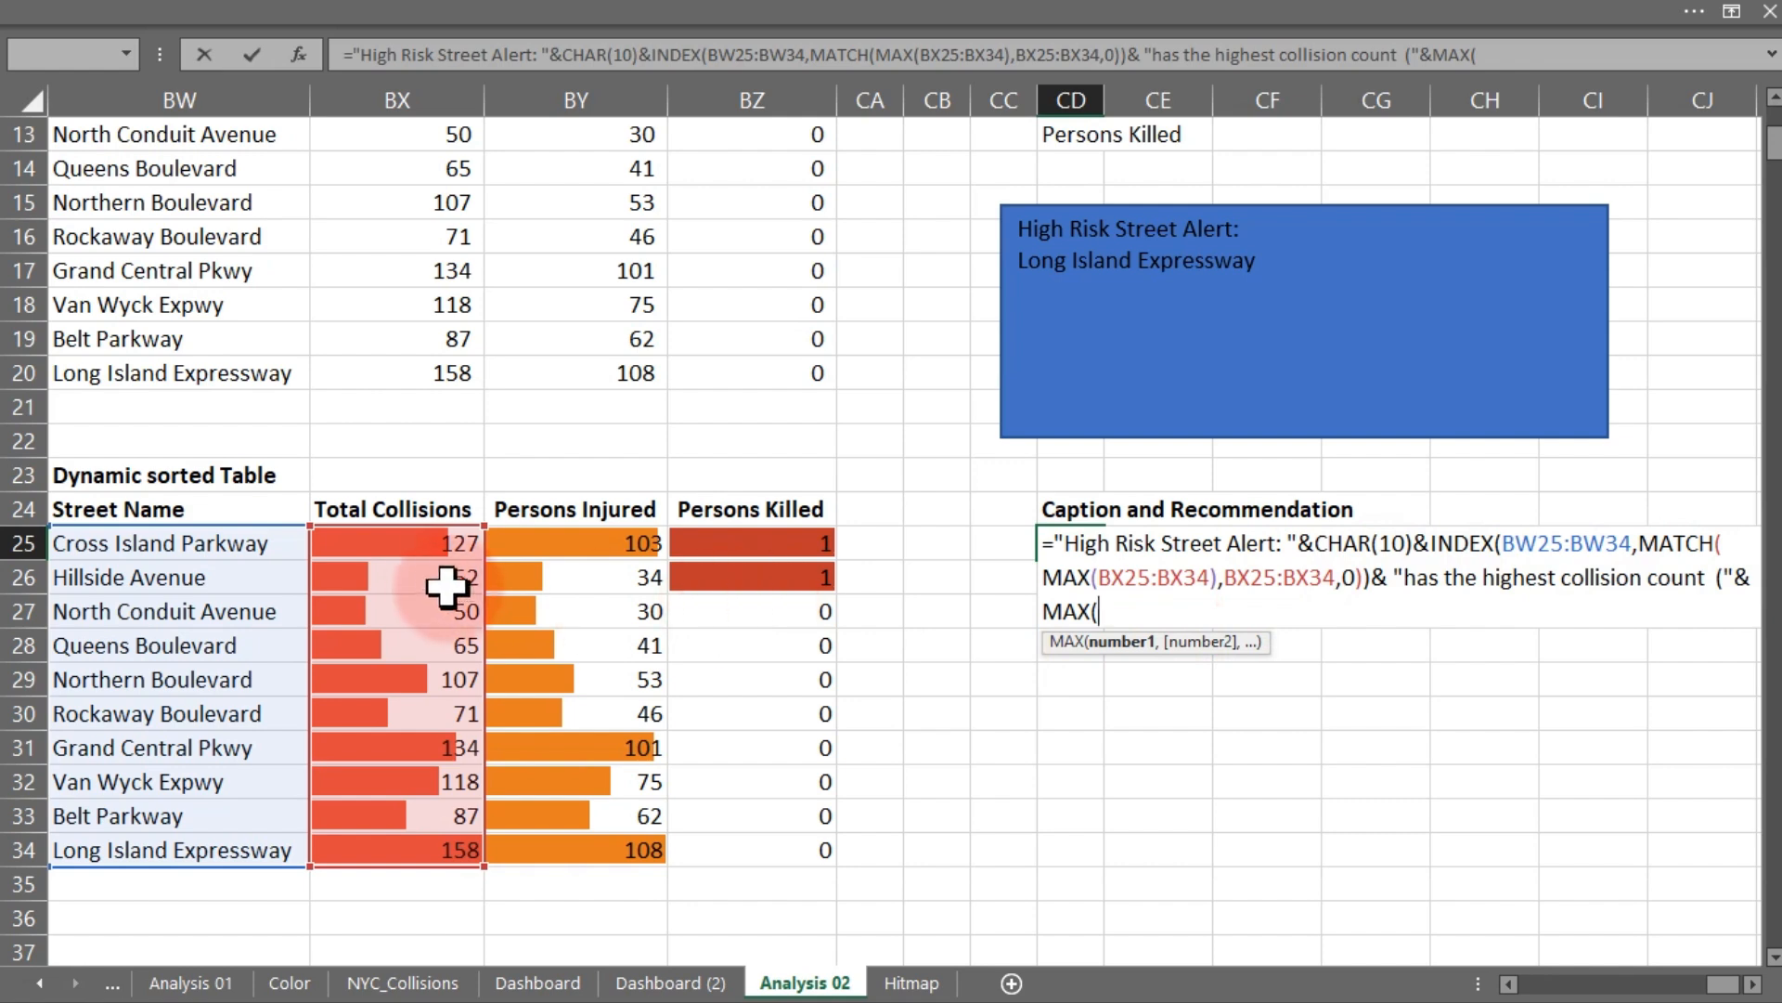
left_click_drag(418, 549, 427, 849)
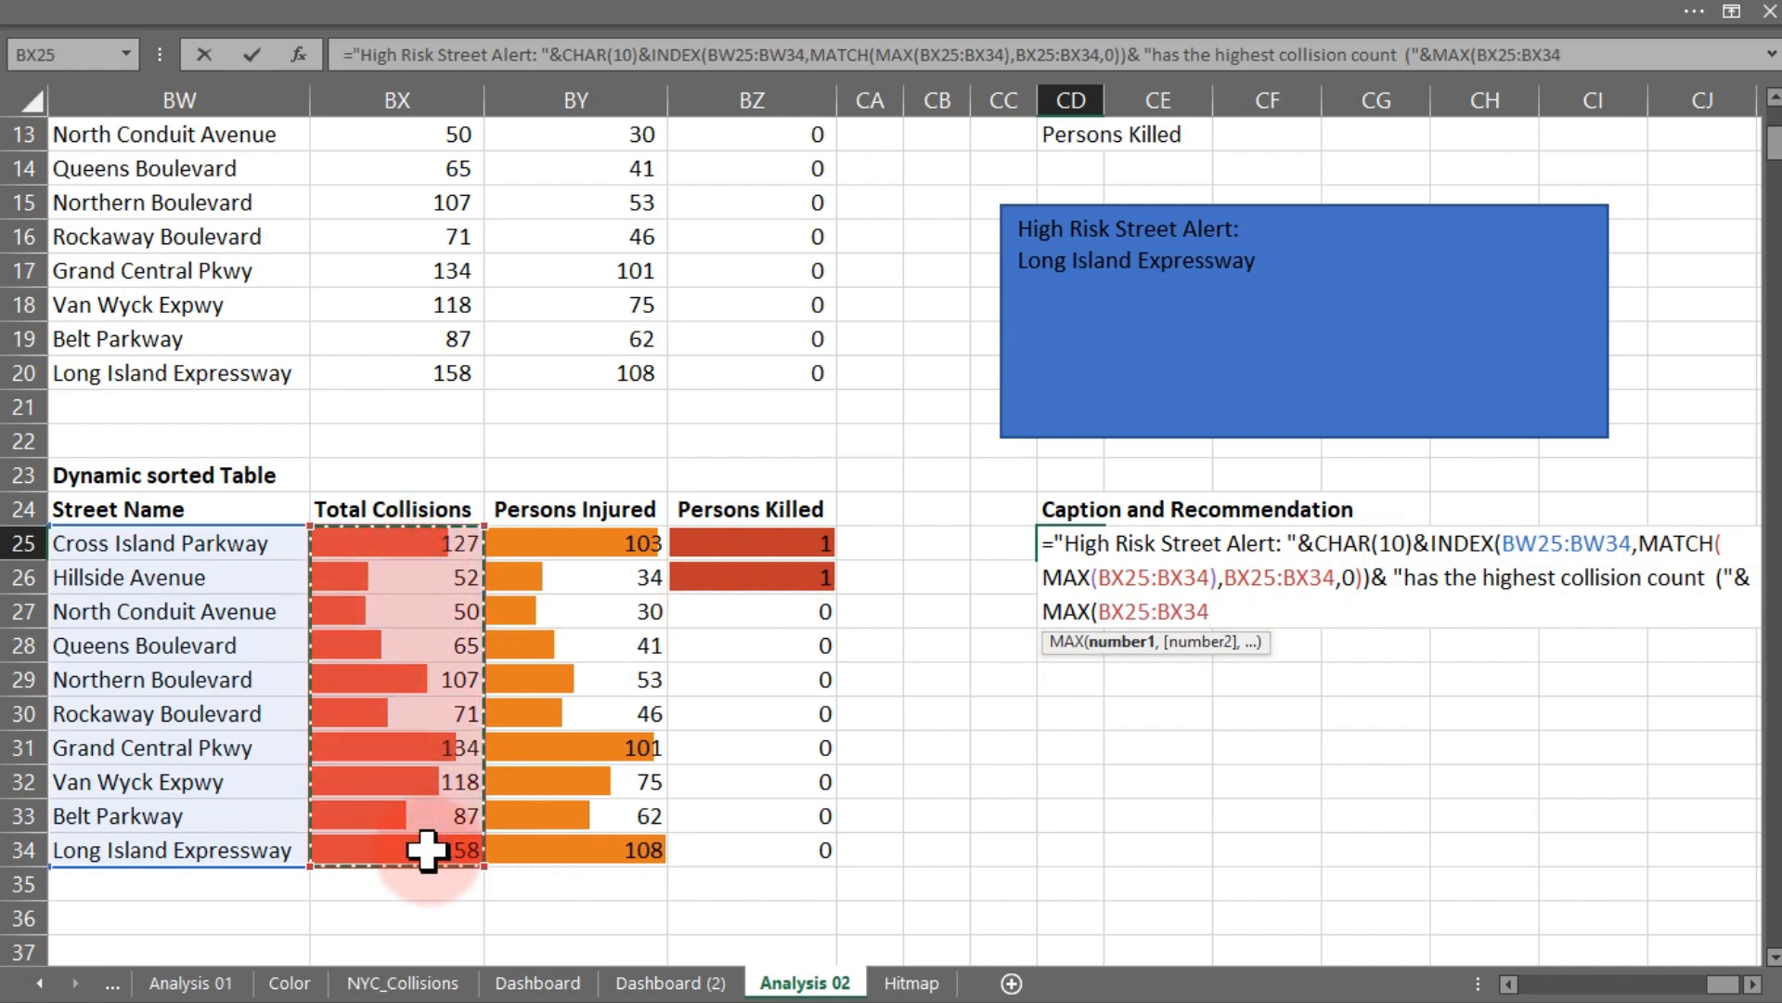
- Wrap the MAX(BX25:BX34) in a TEXT function with the format "#,##"
left_click(1046, 612)
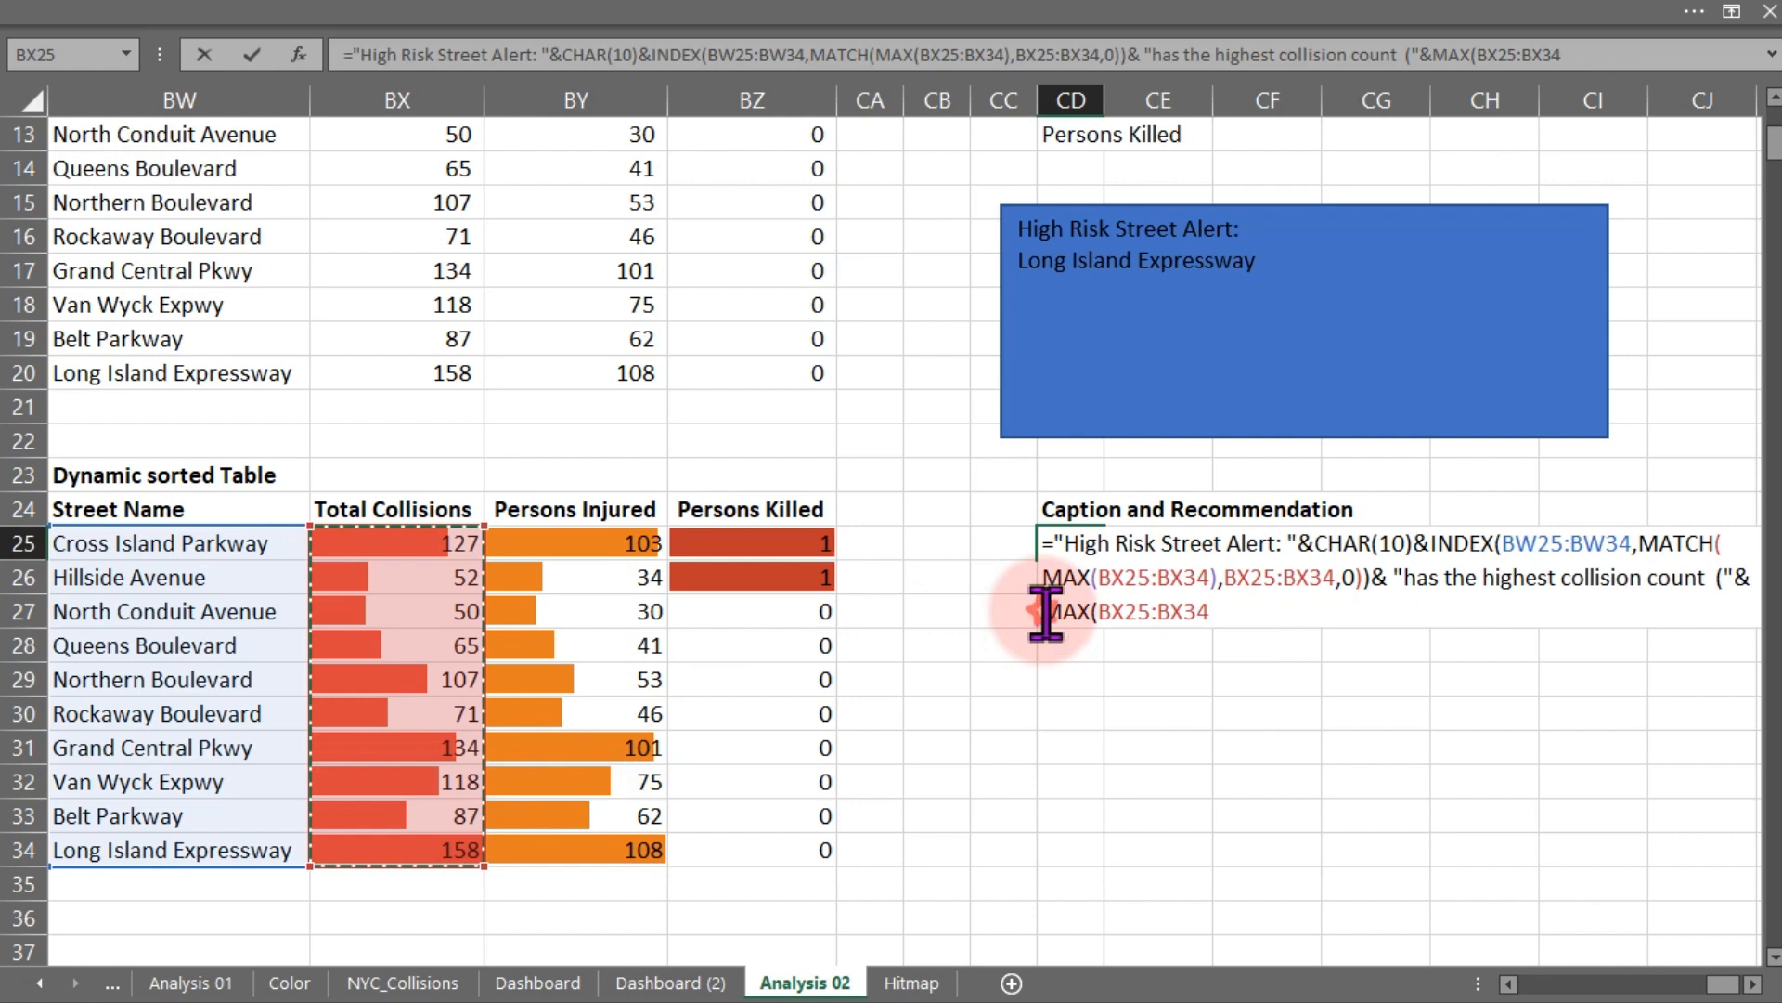
type("TEXT(")
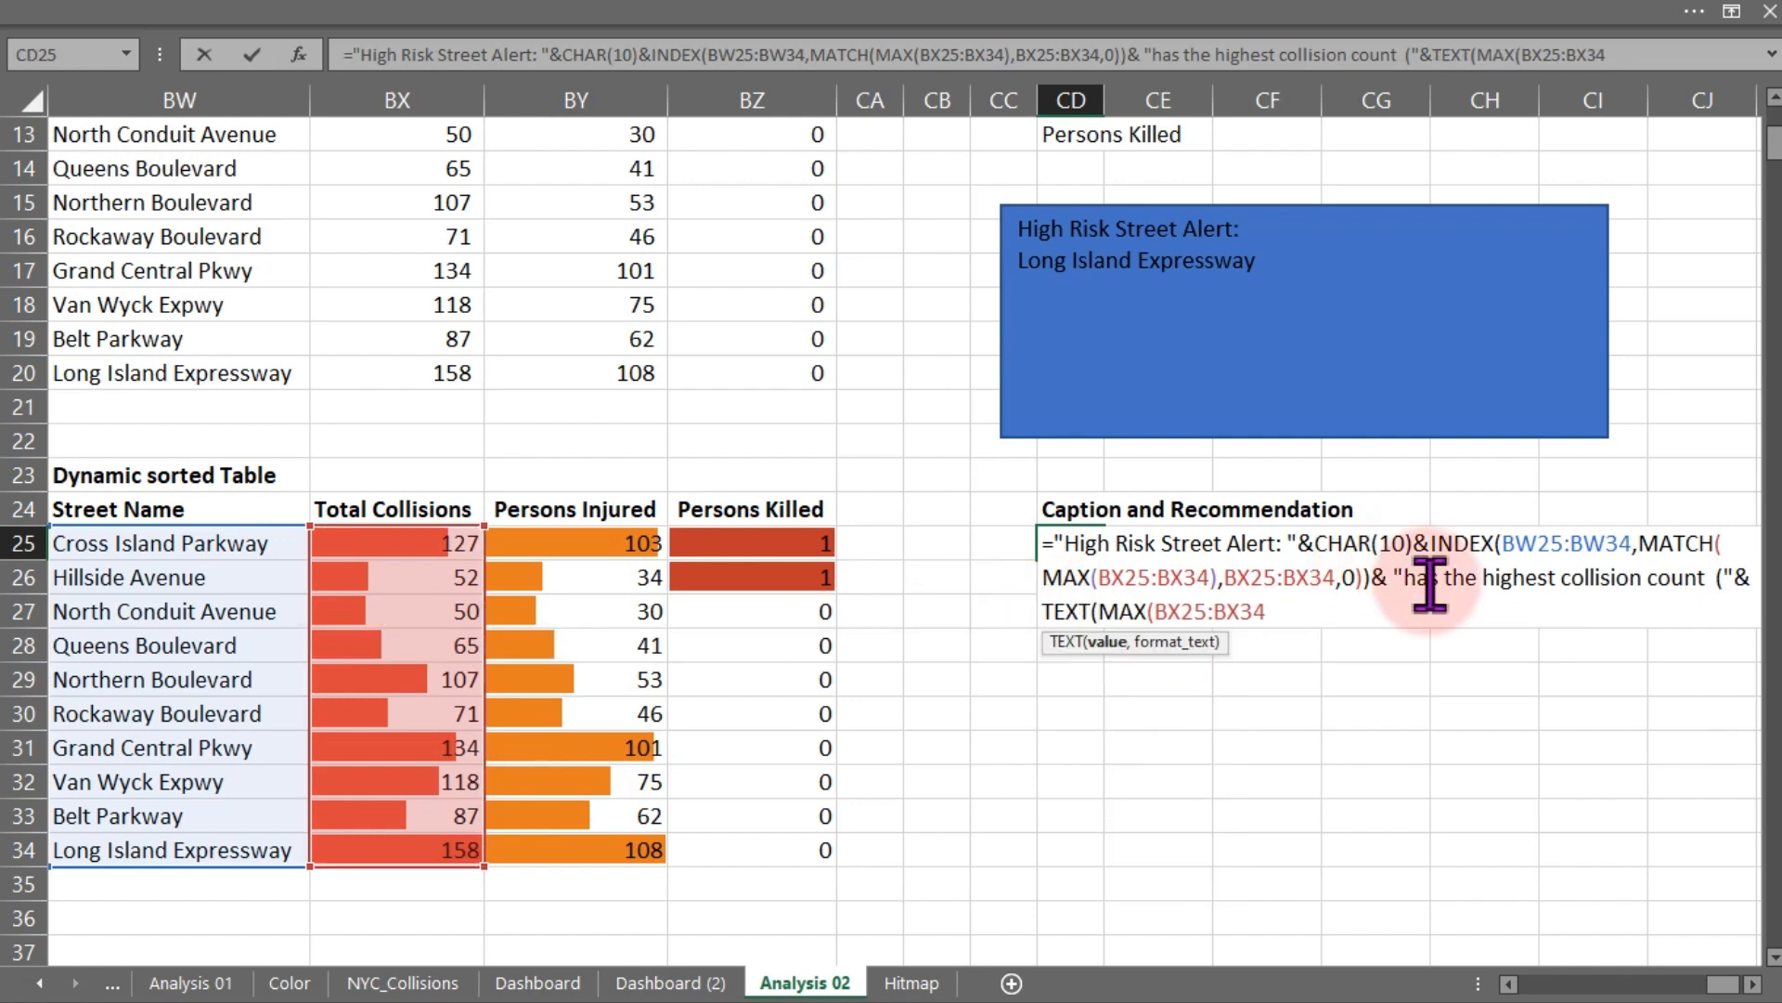
left_click(1277, 615)
type("),\"")
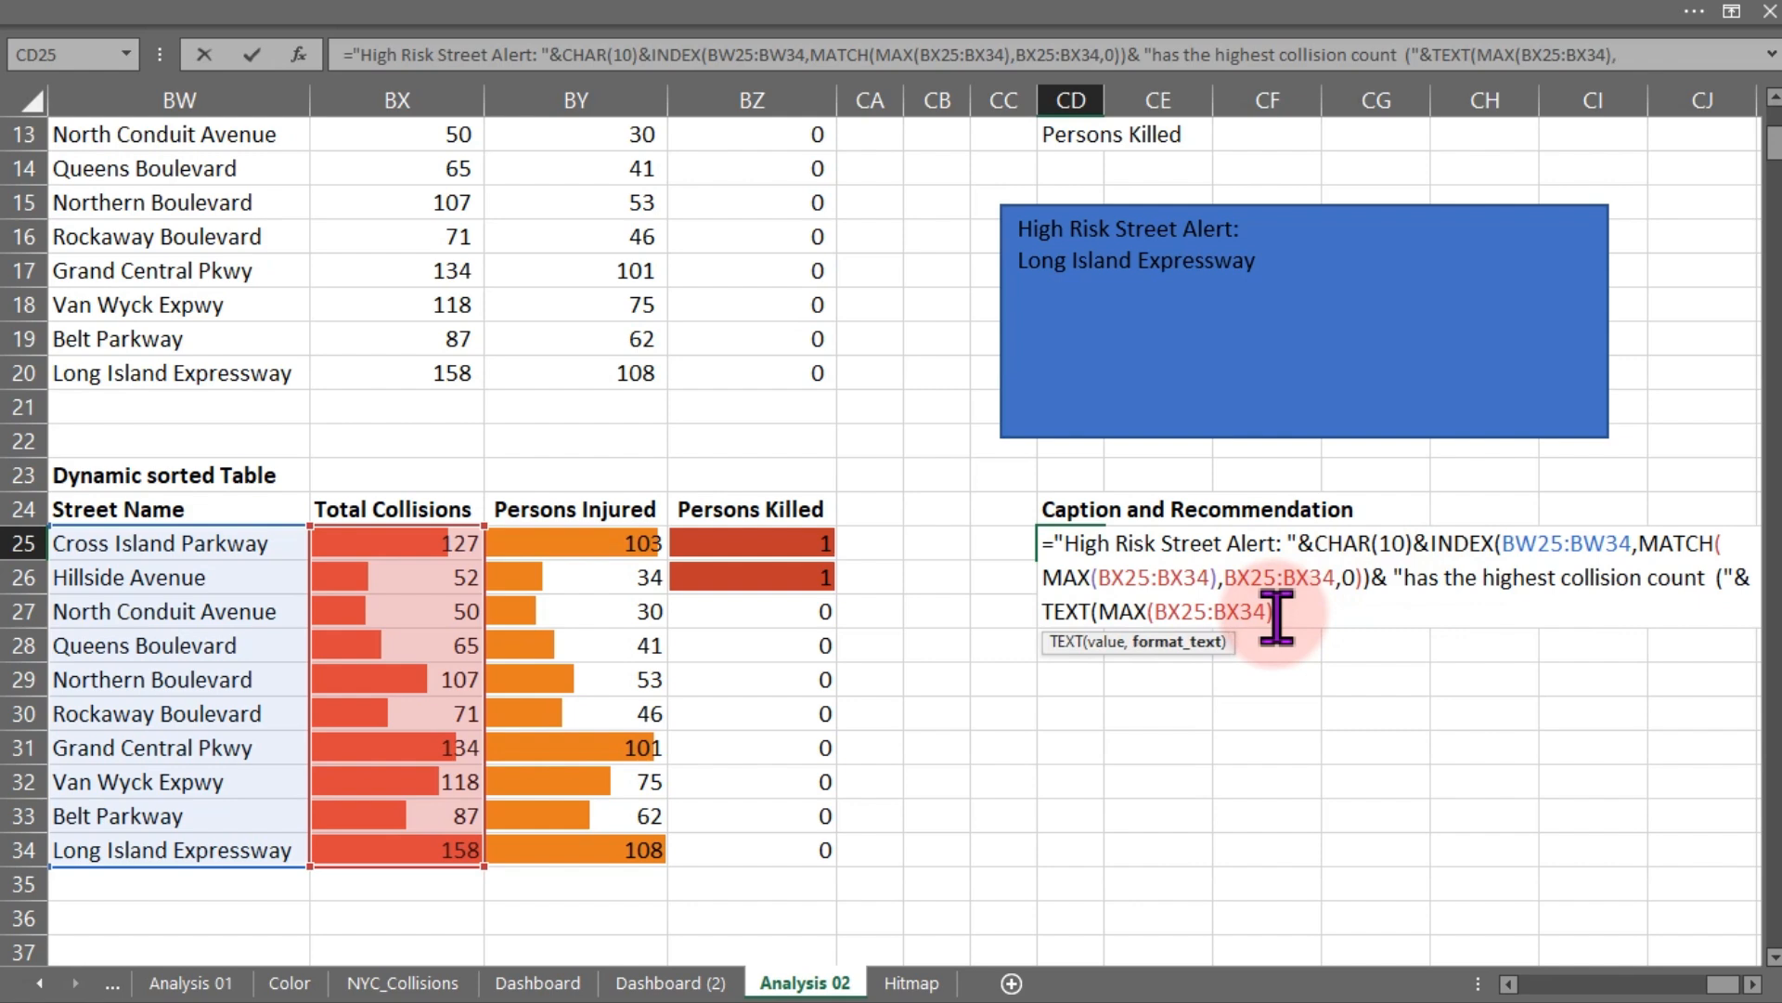
type("#,##")
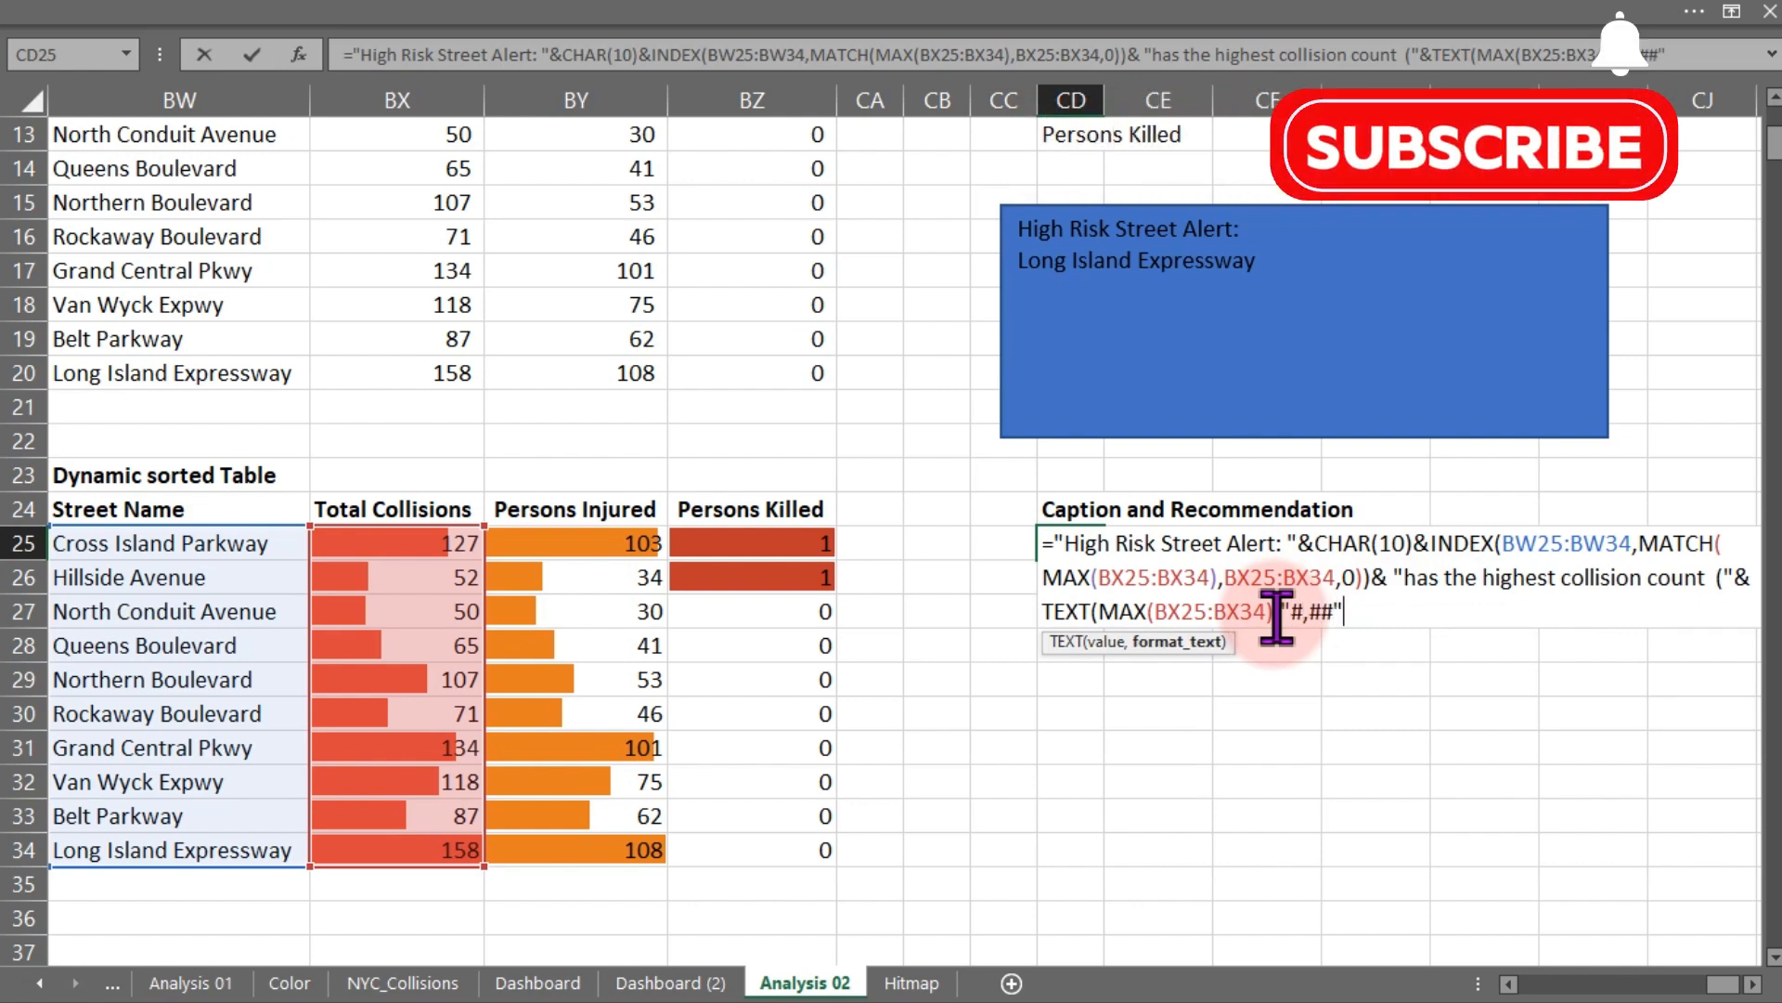
type("\")")
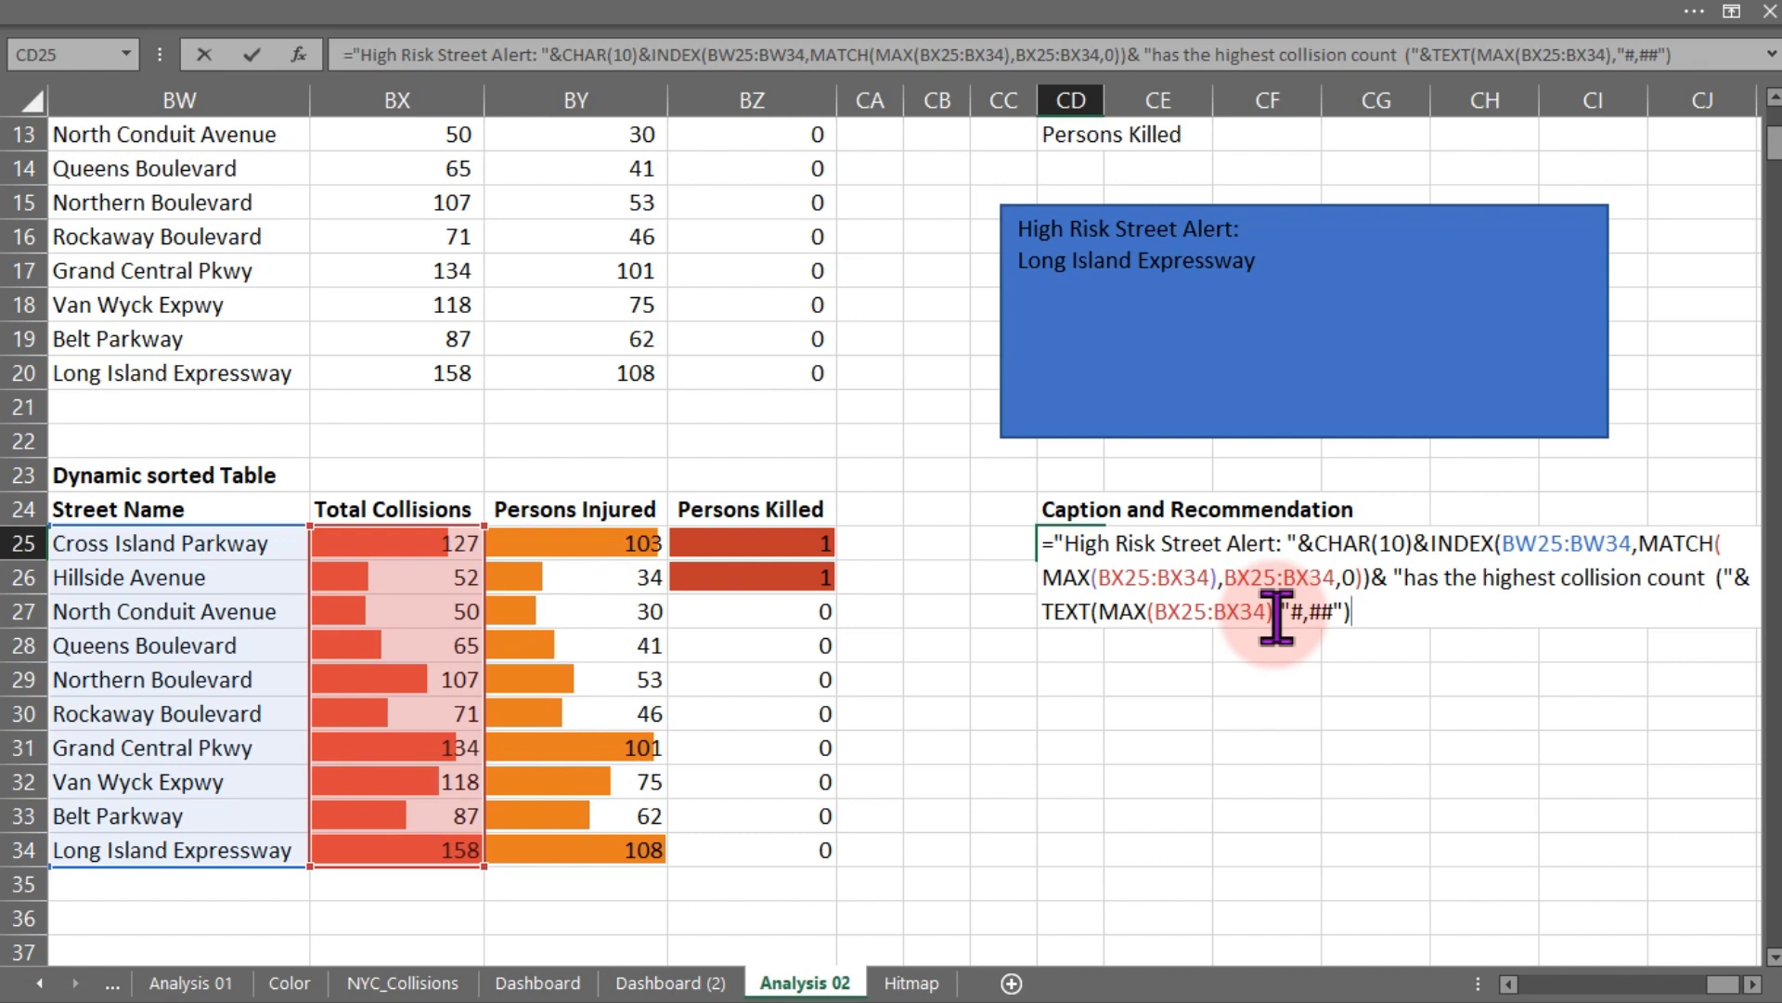
- Append the text ", resulting in " to the caption formula
type(", resulting in \"&")
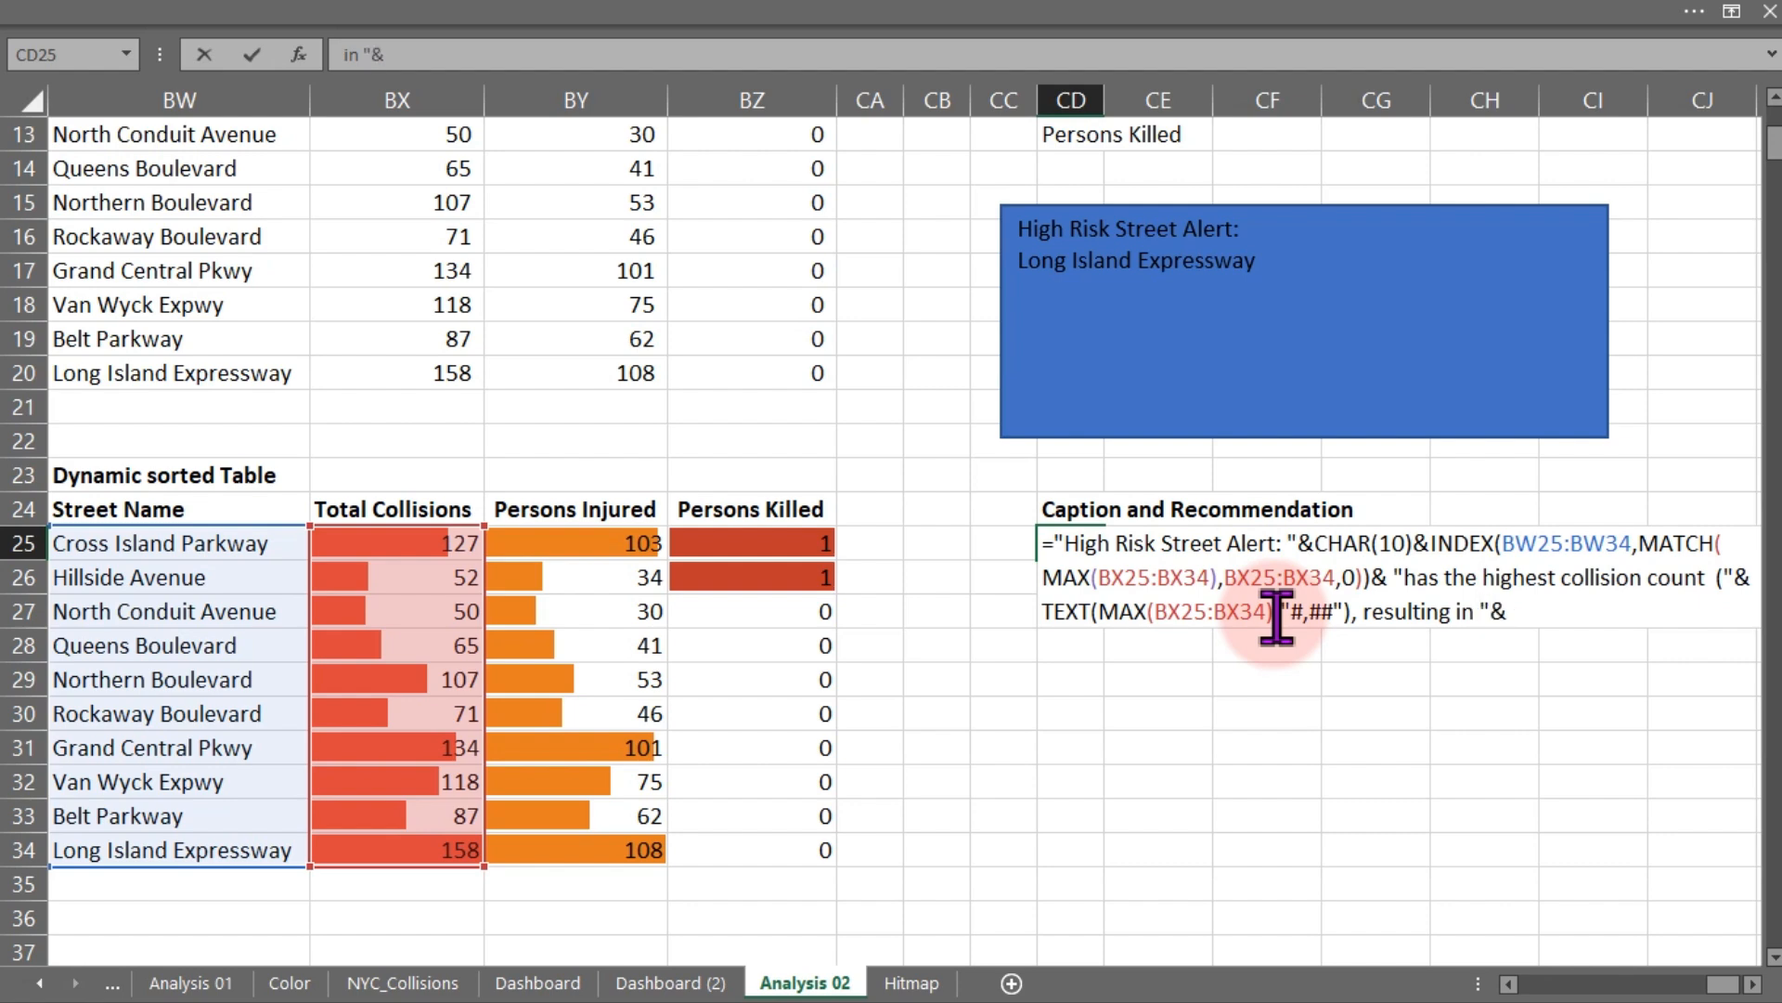
key("Return")
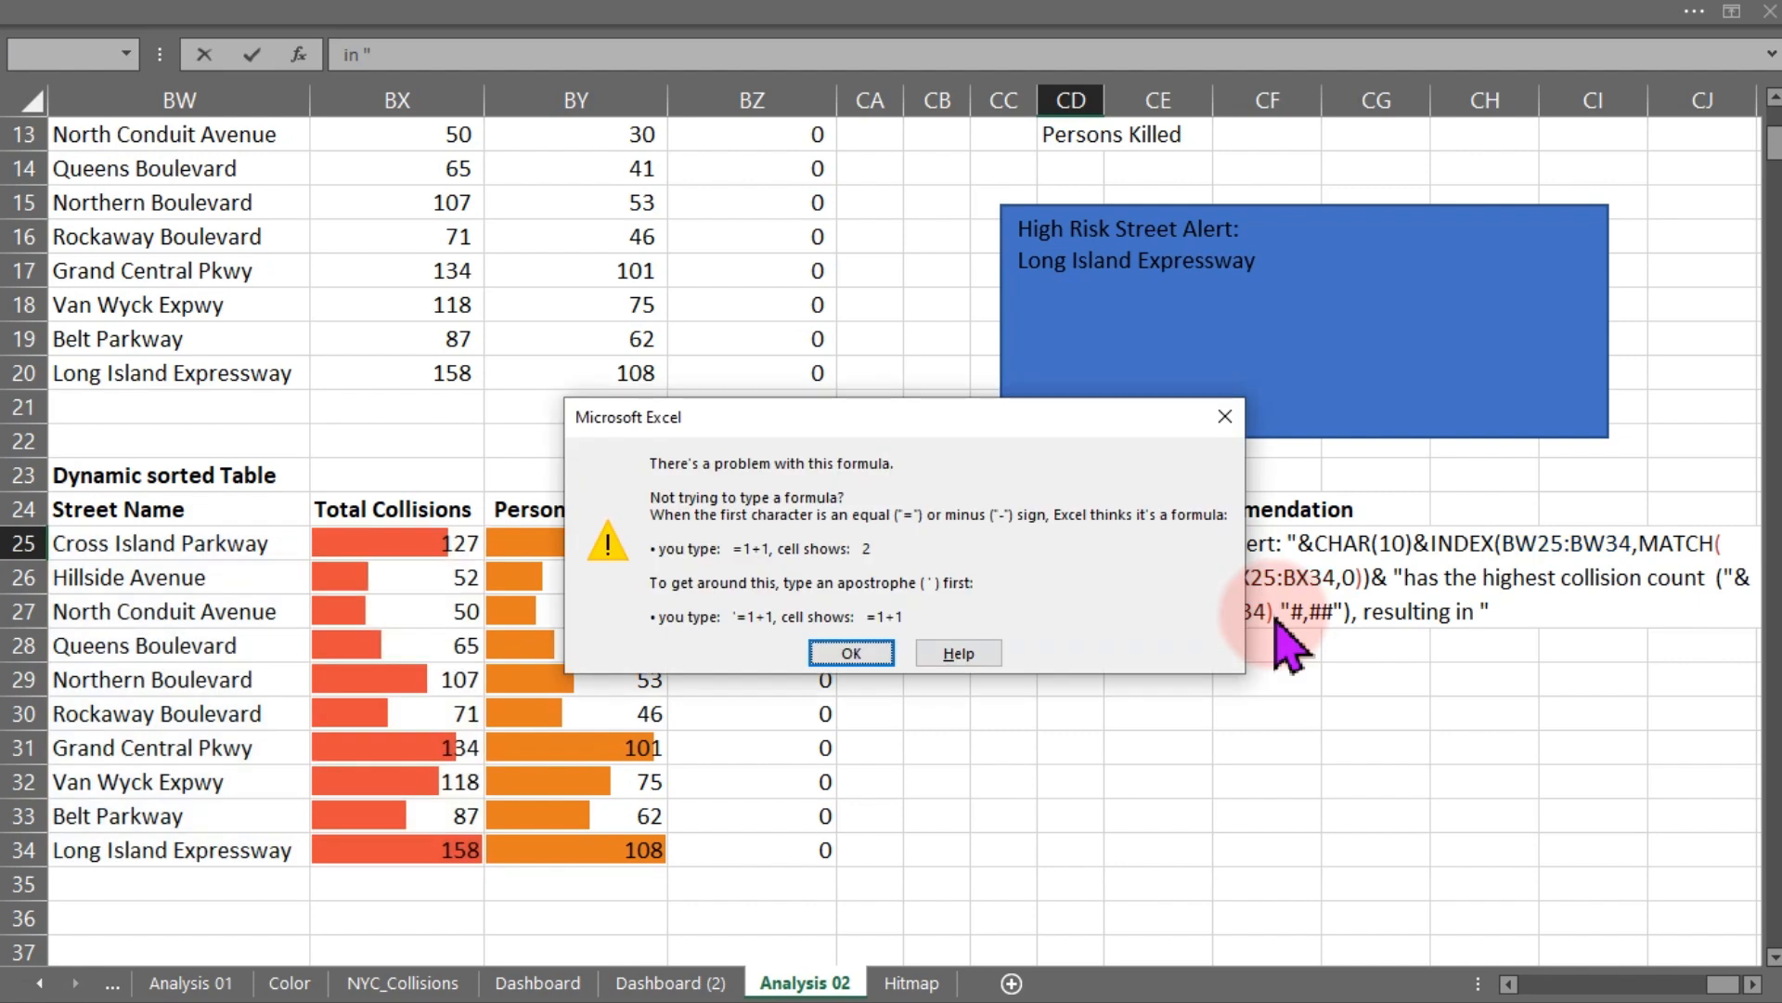
key("Return")
key("Return")
key("Return")
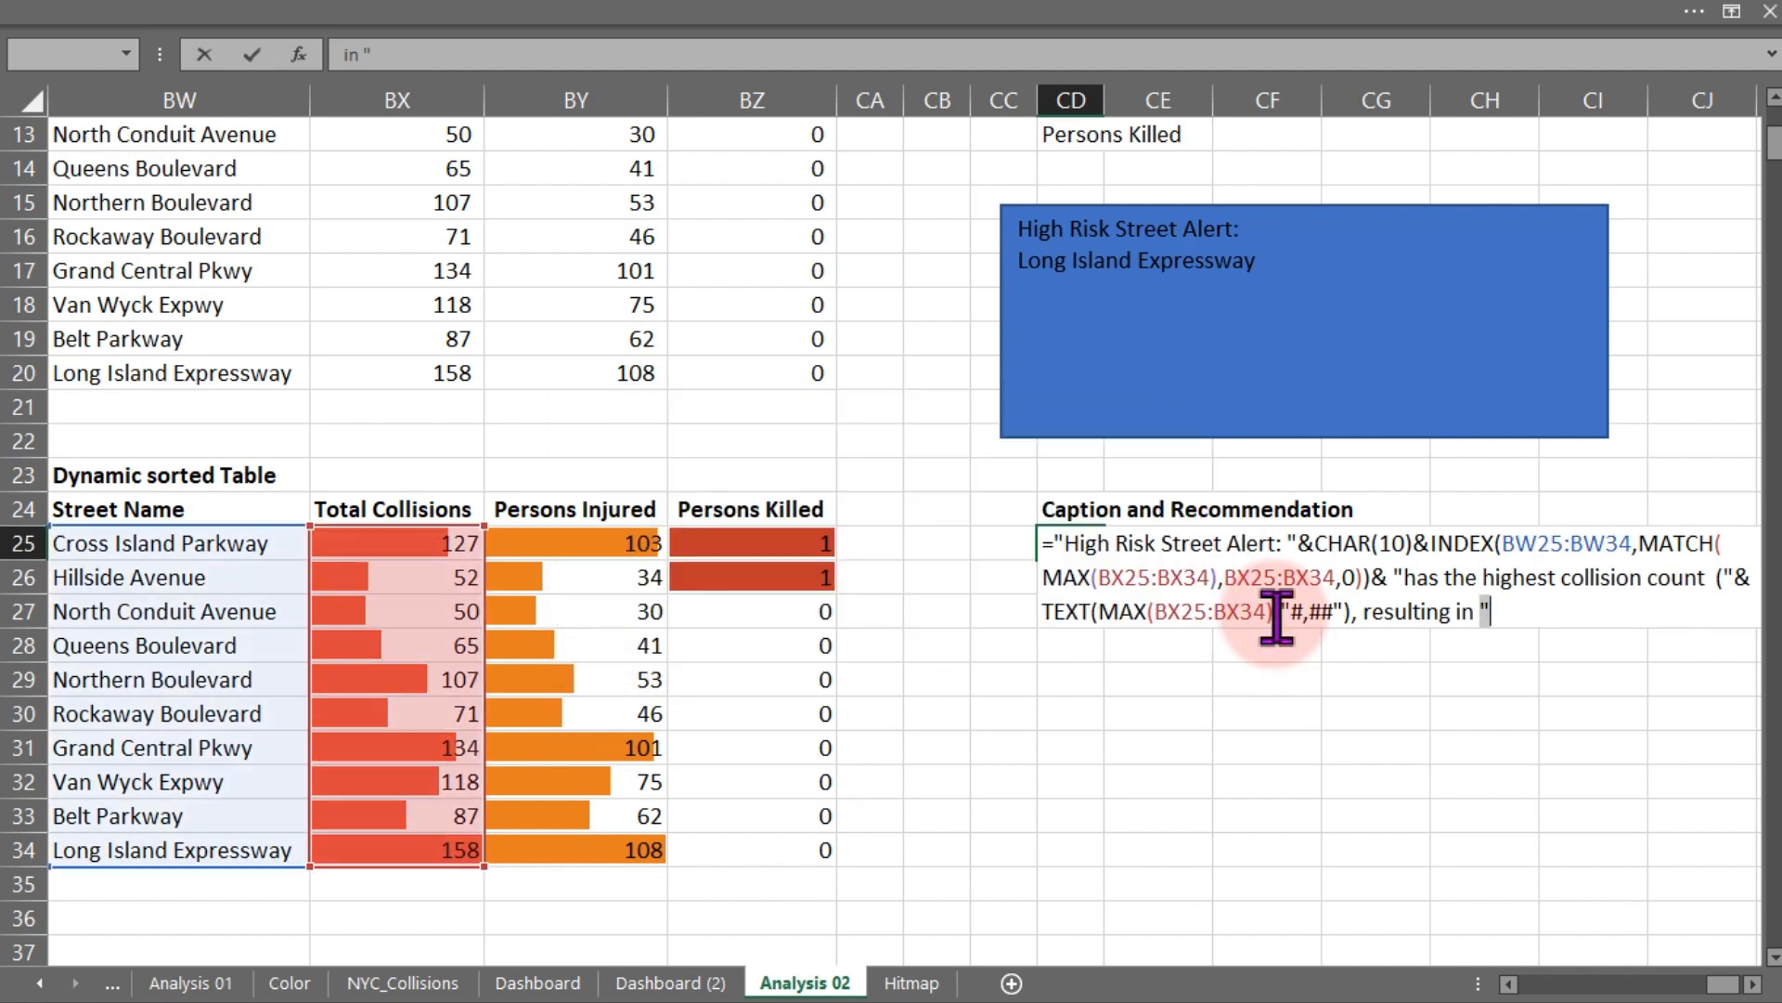
- Insert a concatenation operator after the TEXT function and commit the CD25 formula
left_click(1366, 613)
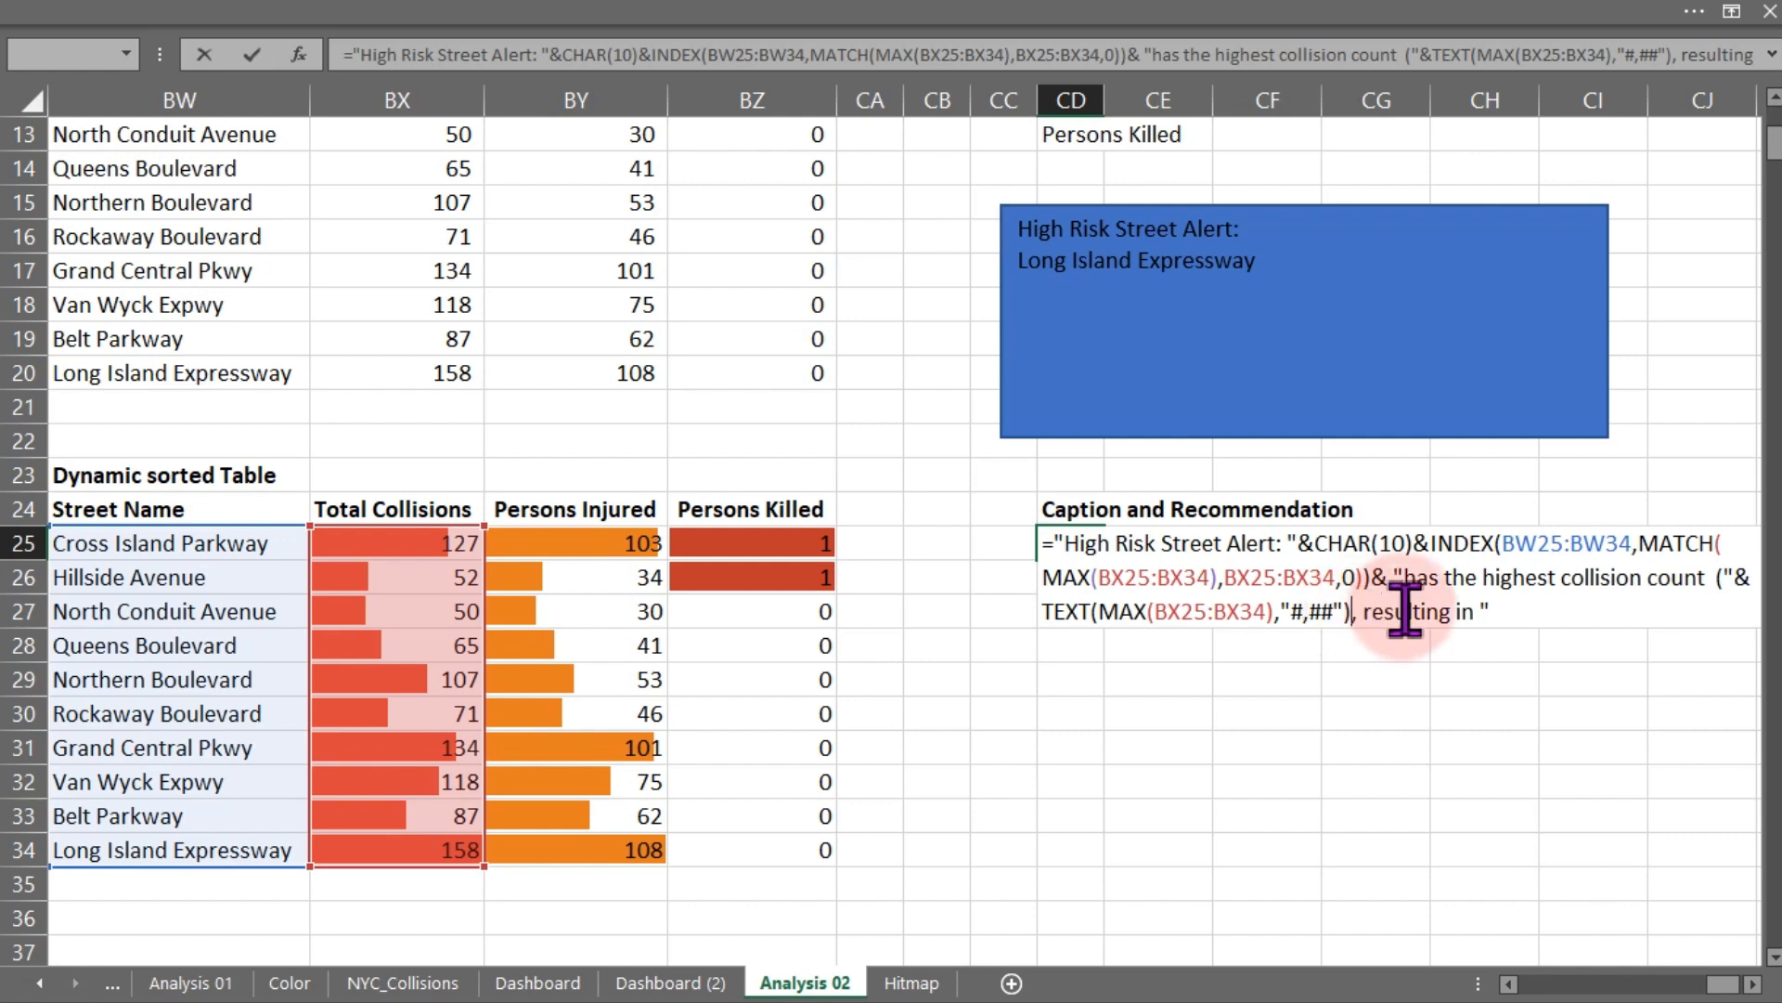
type("&")
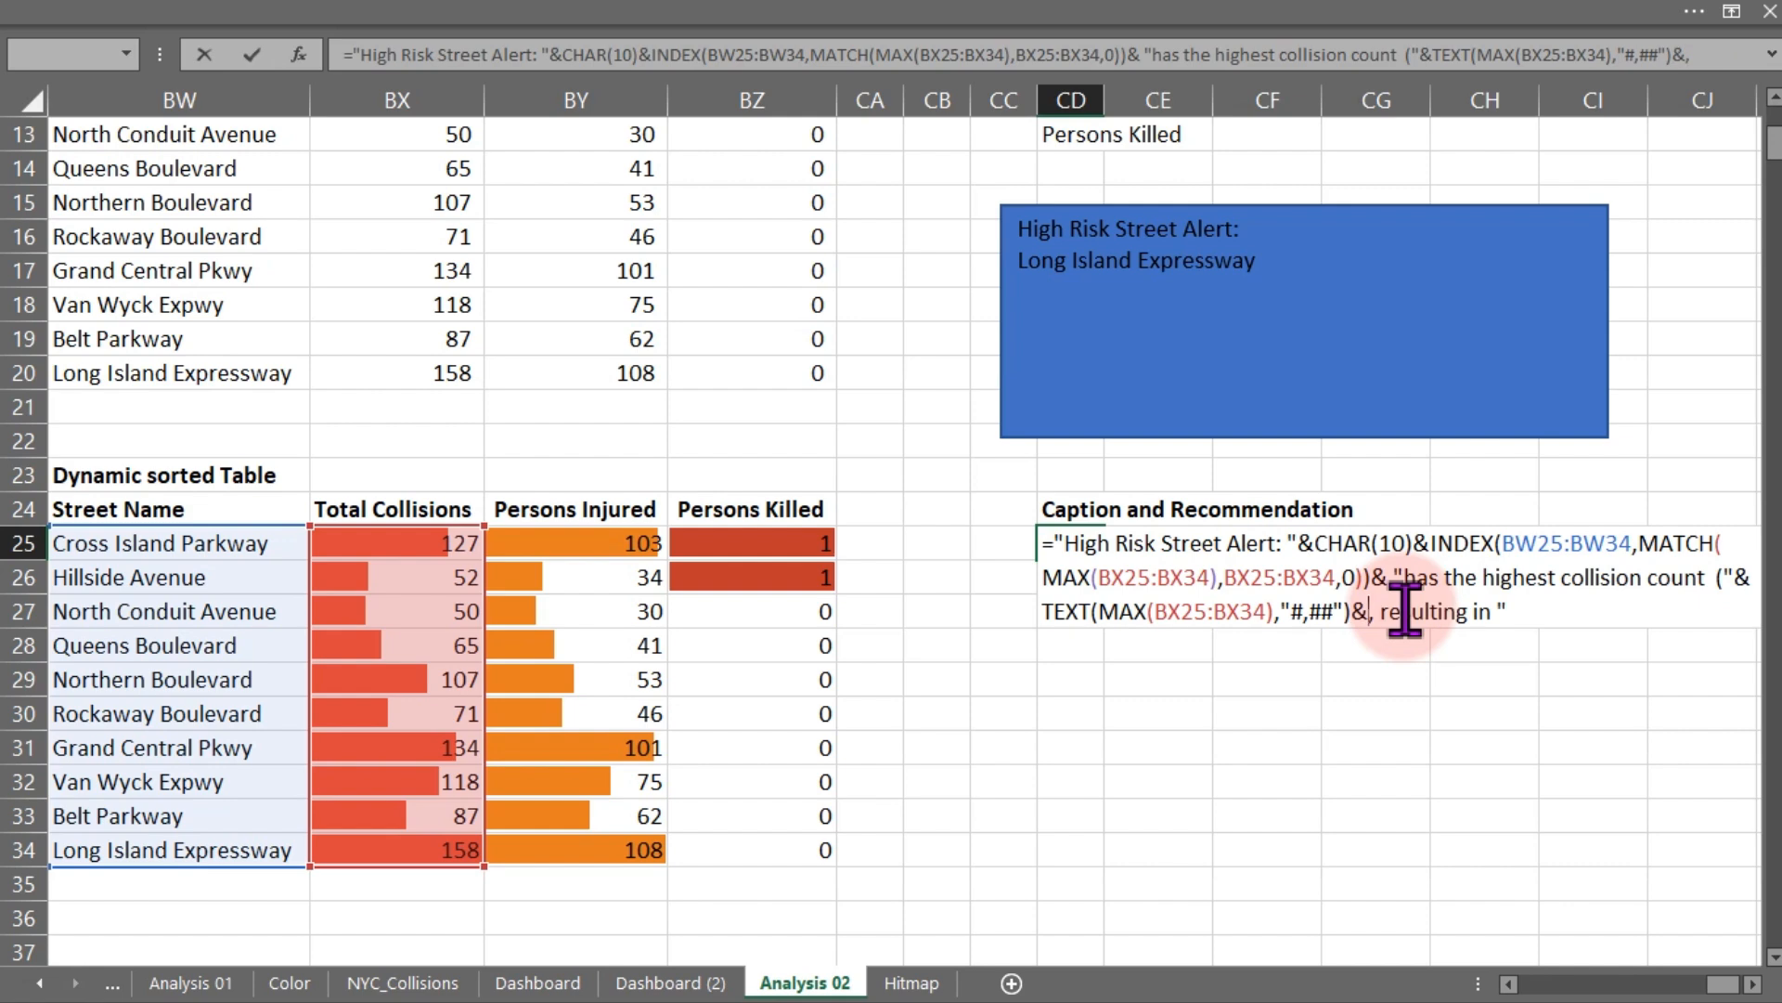
key("Return")
key("Return")
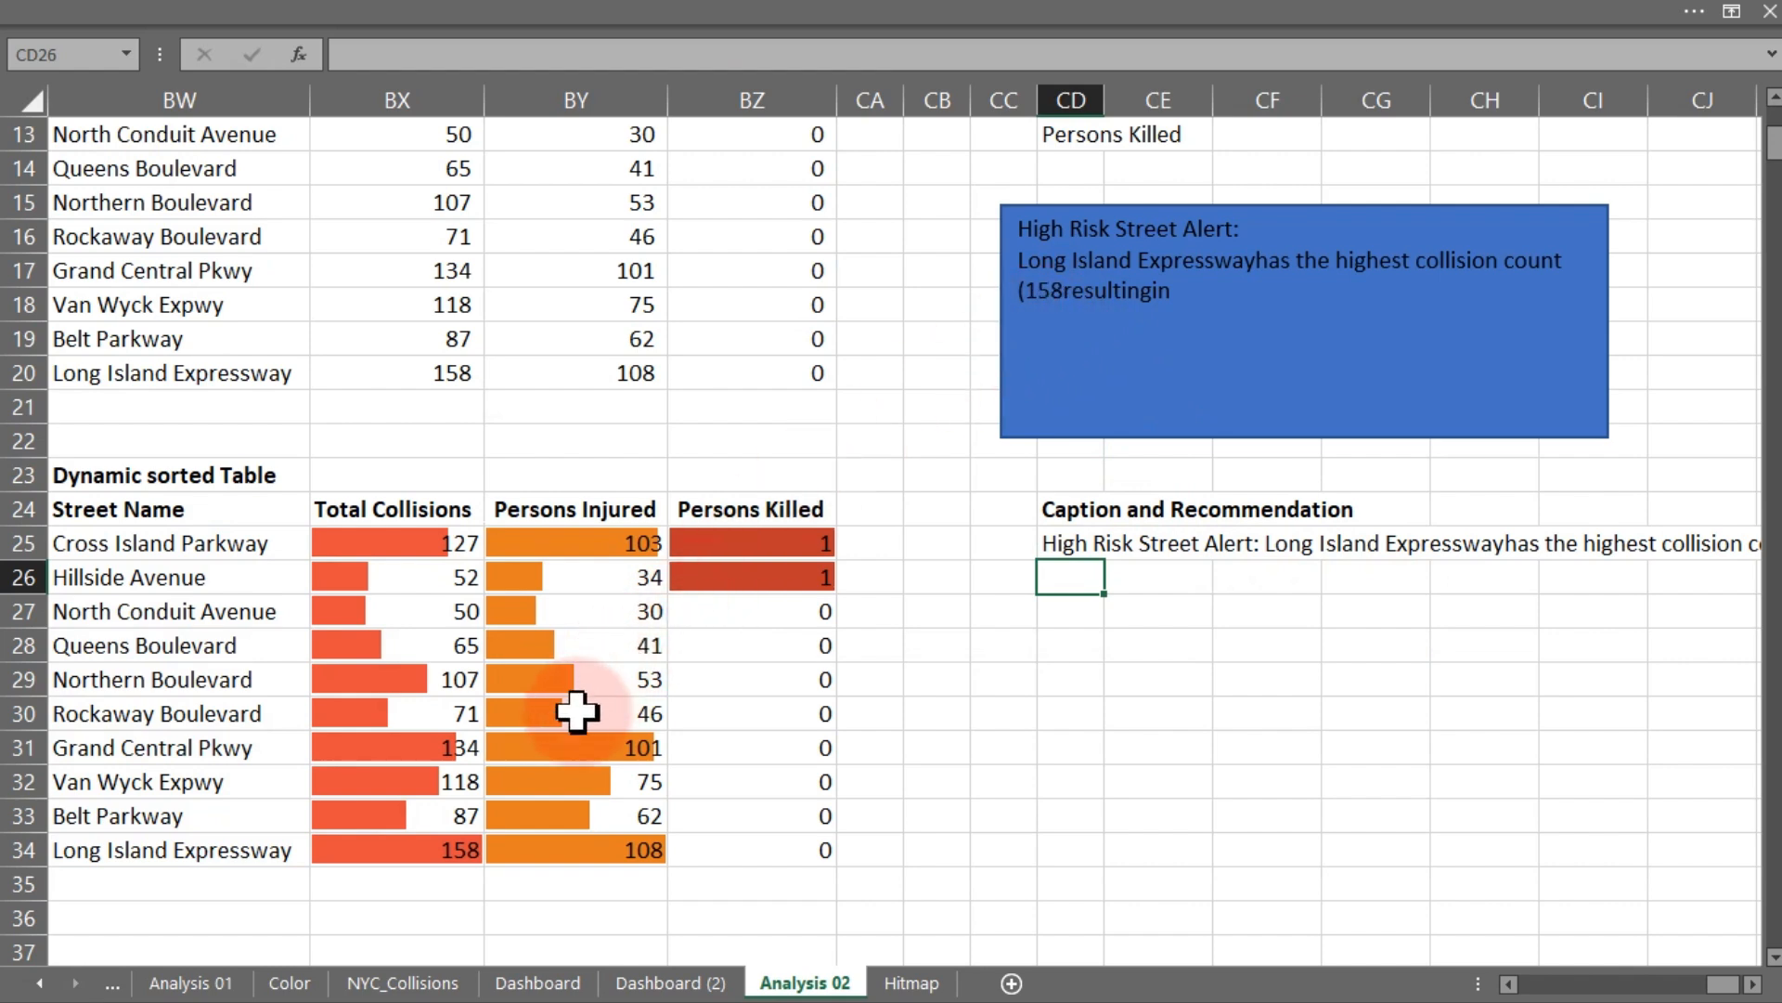
- Reopen the CD25 caption formula and fix the spacing of the text to " resulting in "
left_click(402, 854)
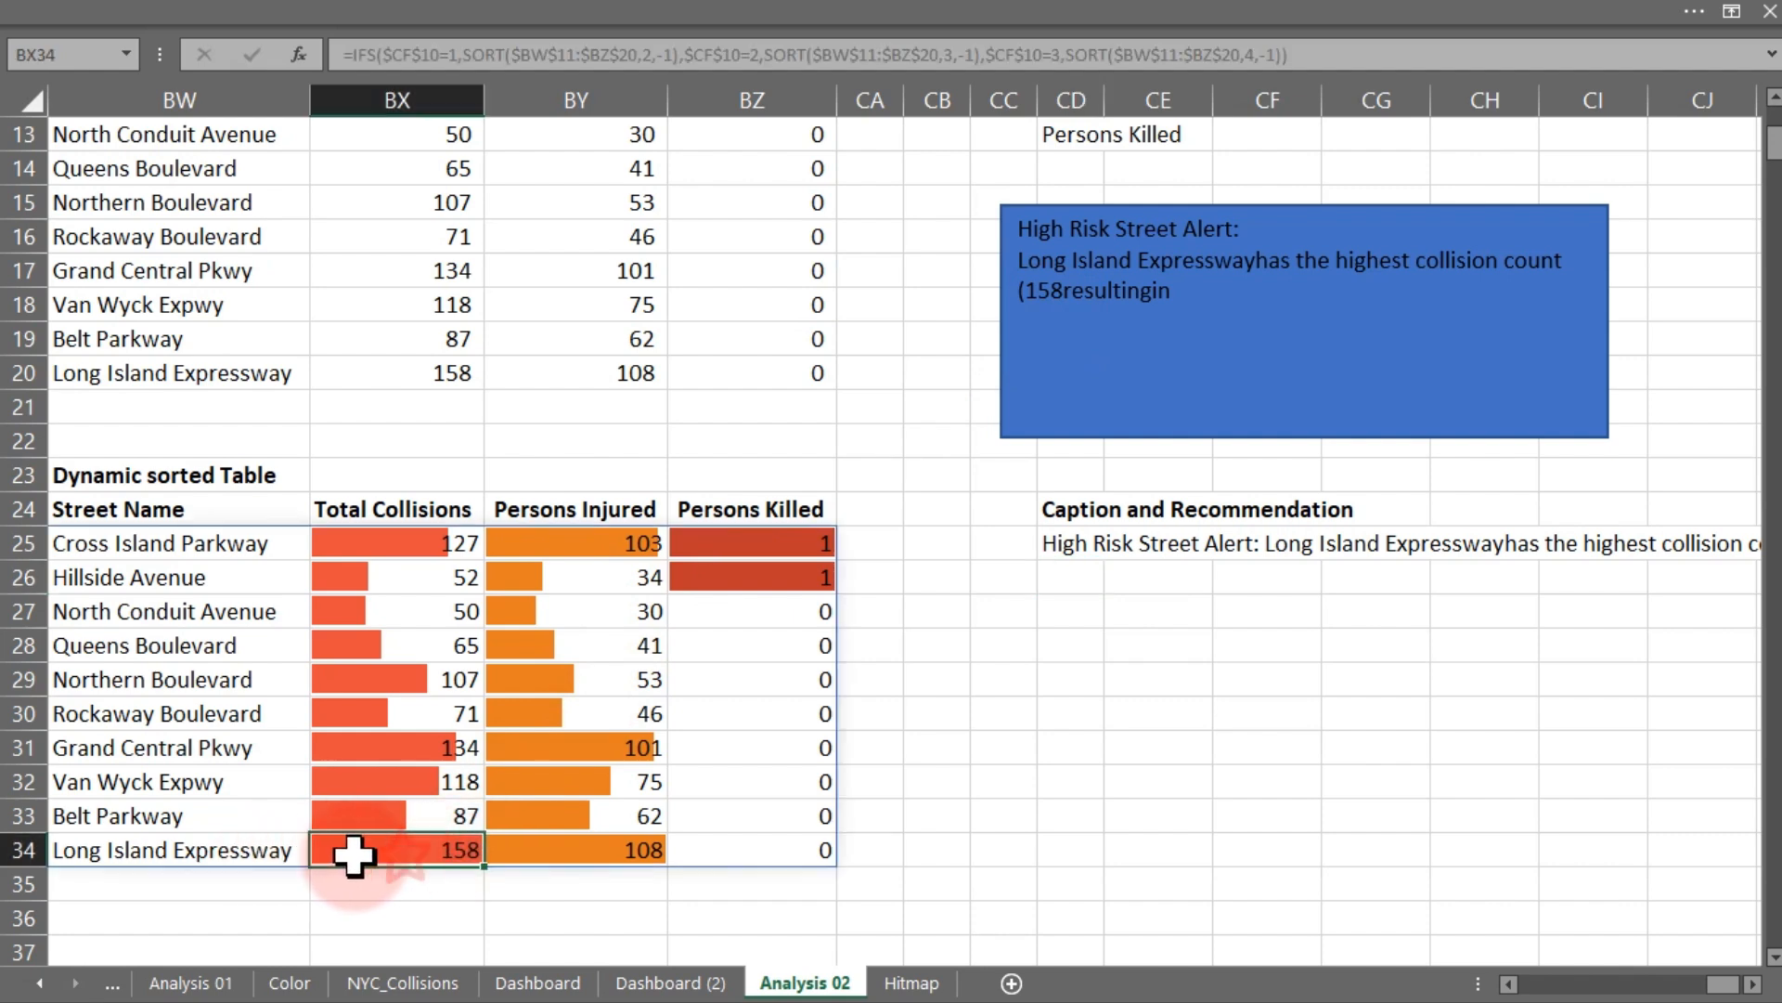
left_click(270, 848)
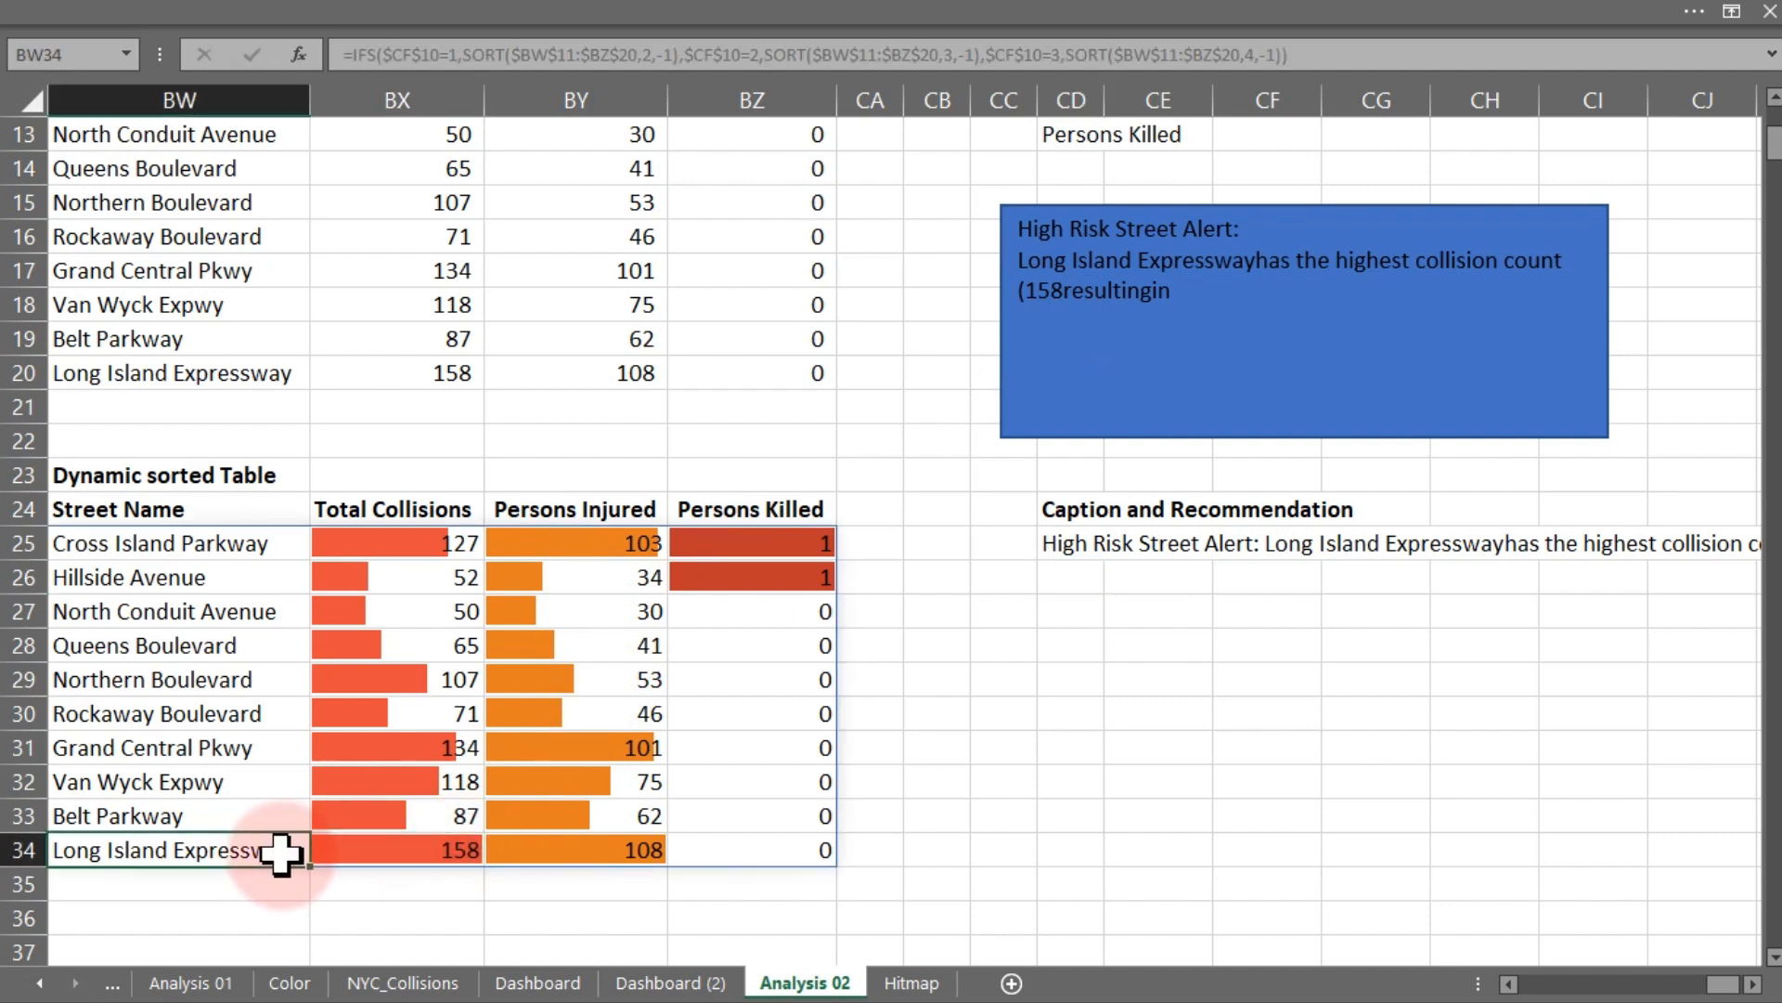
double_click(1082, 547)
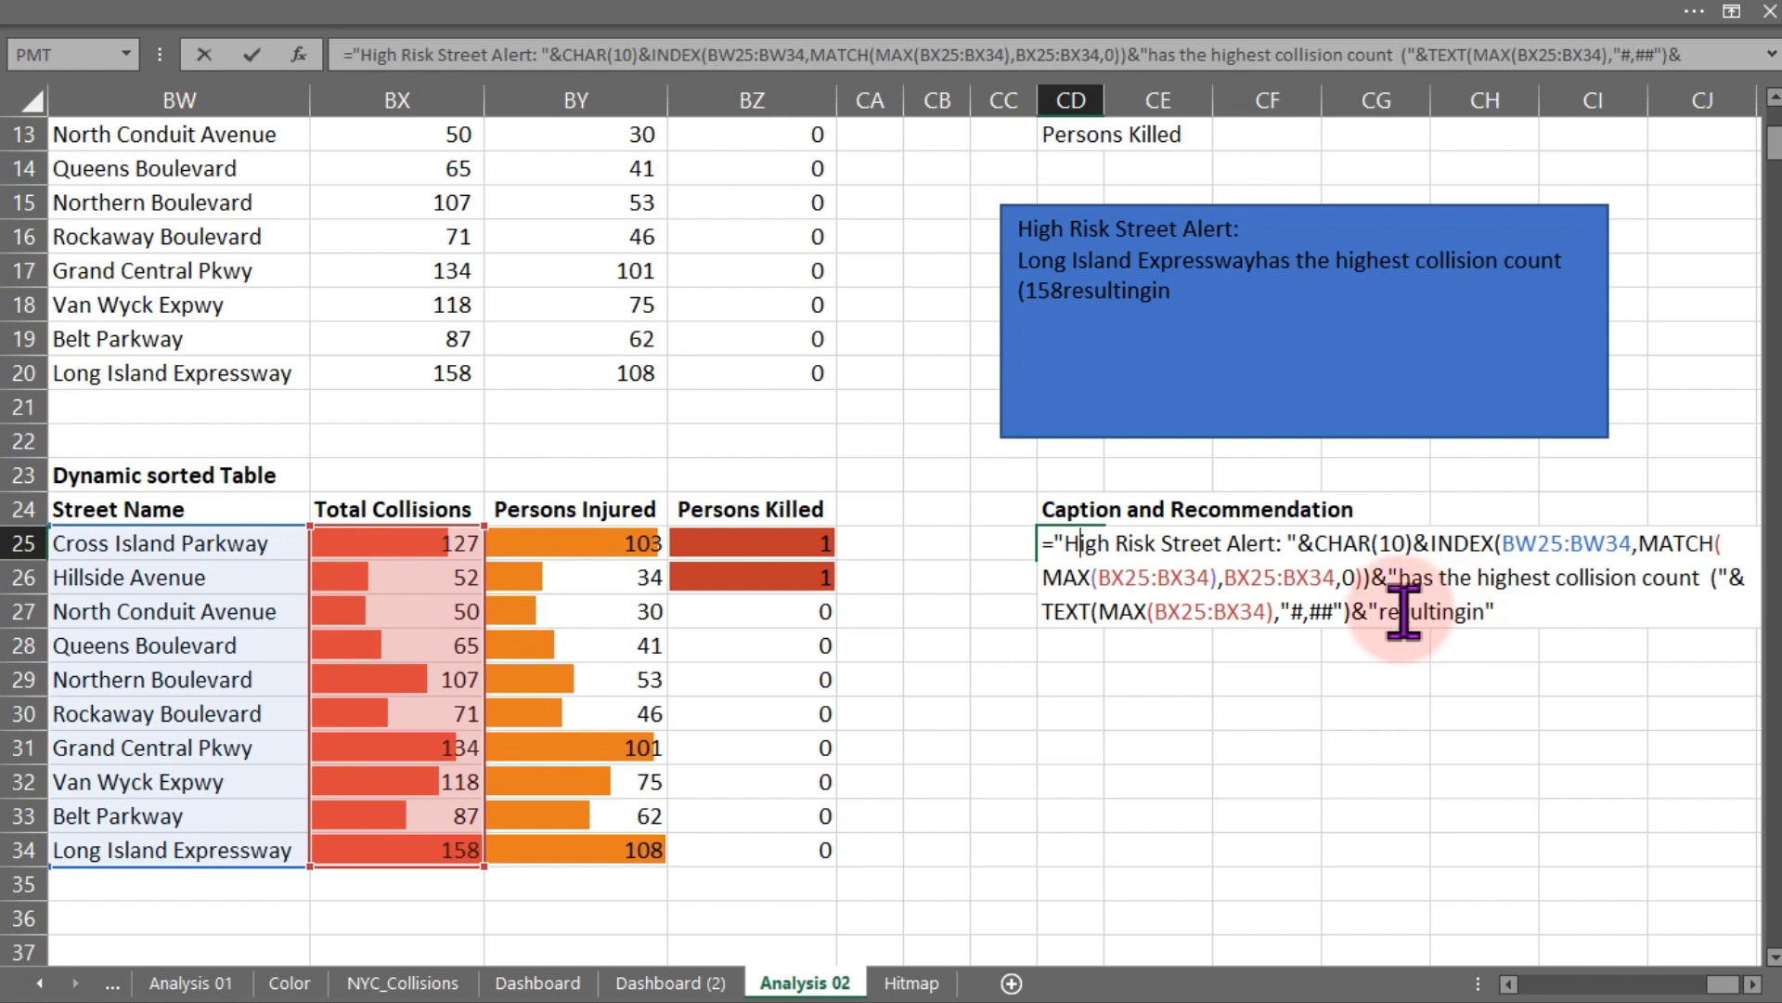
left_click(1382, 612)
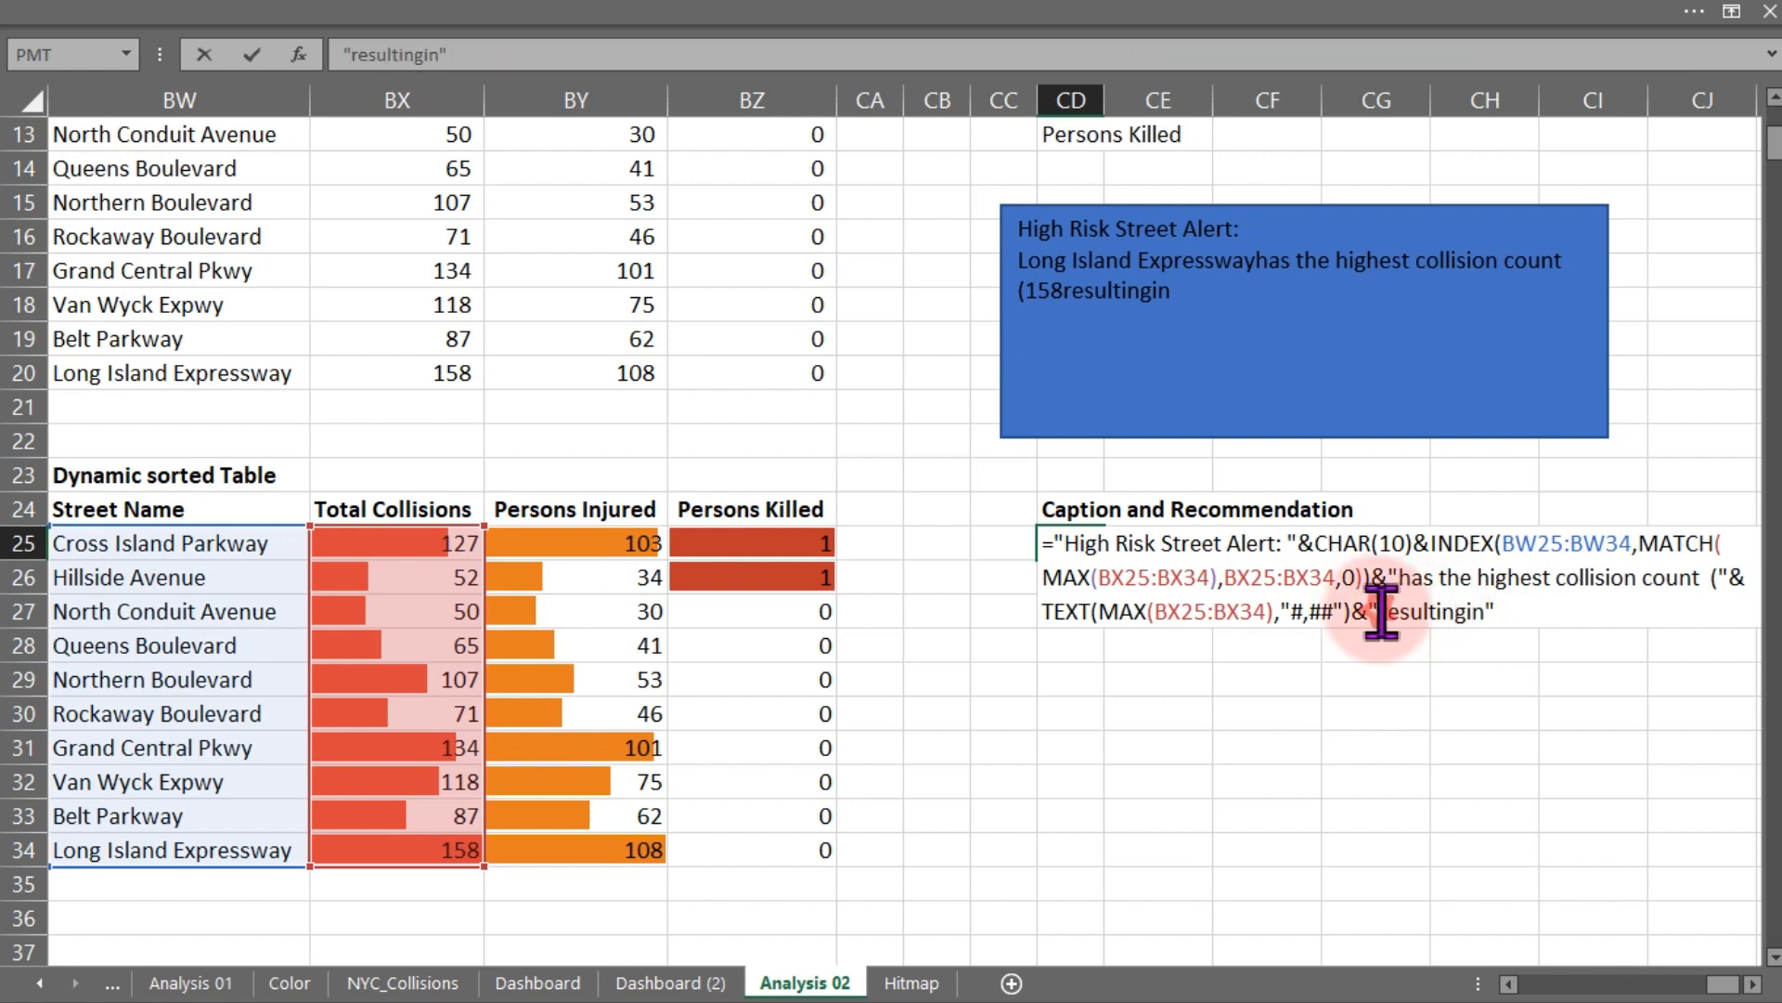
left_click(1473, 613)
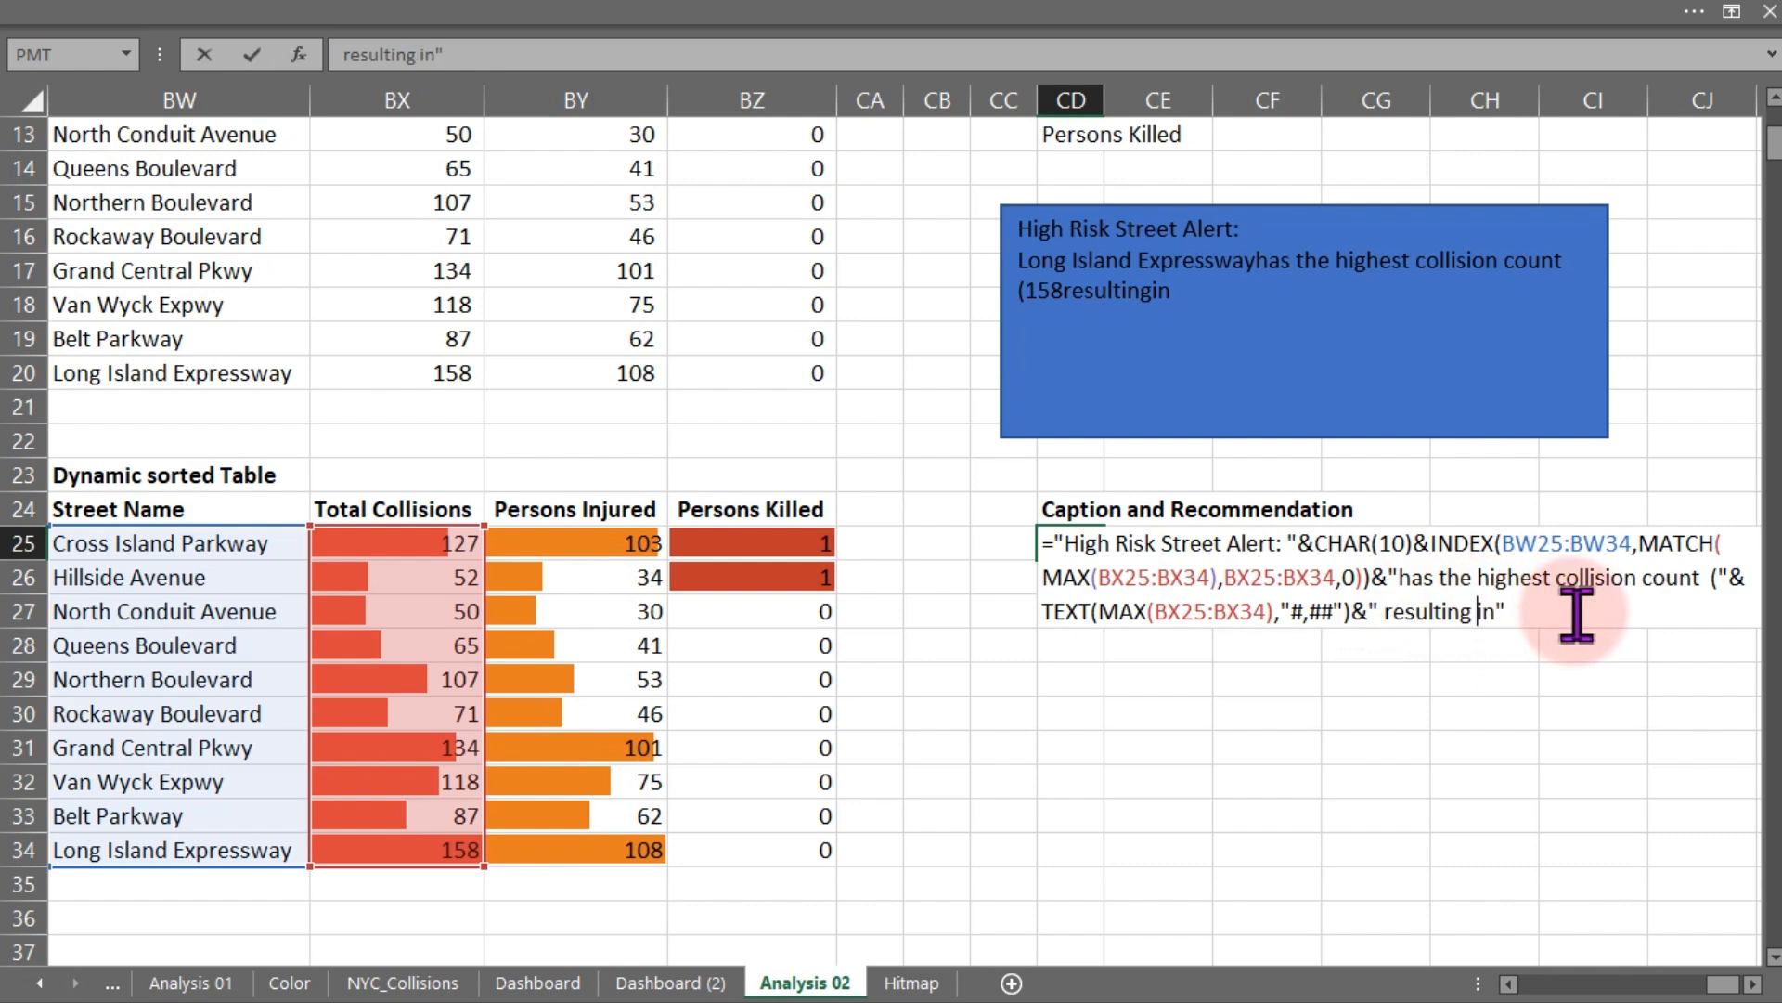
left_click(1504, 612)
type("\"")
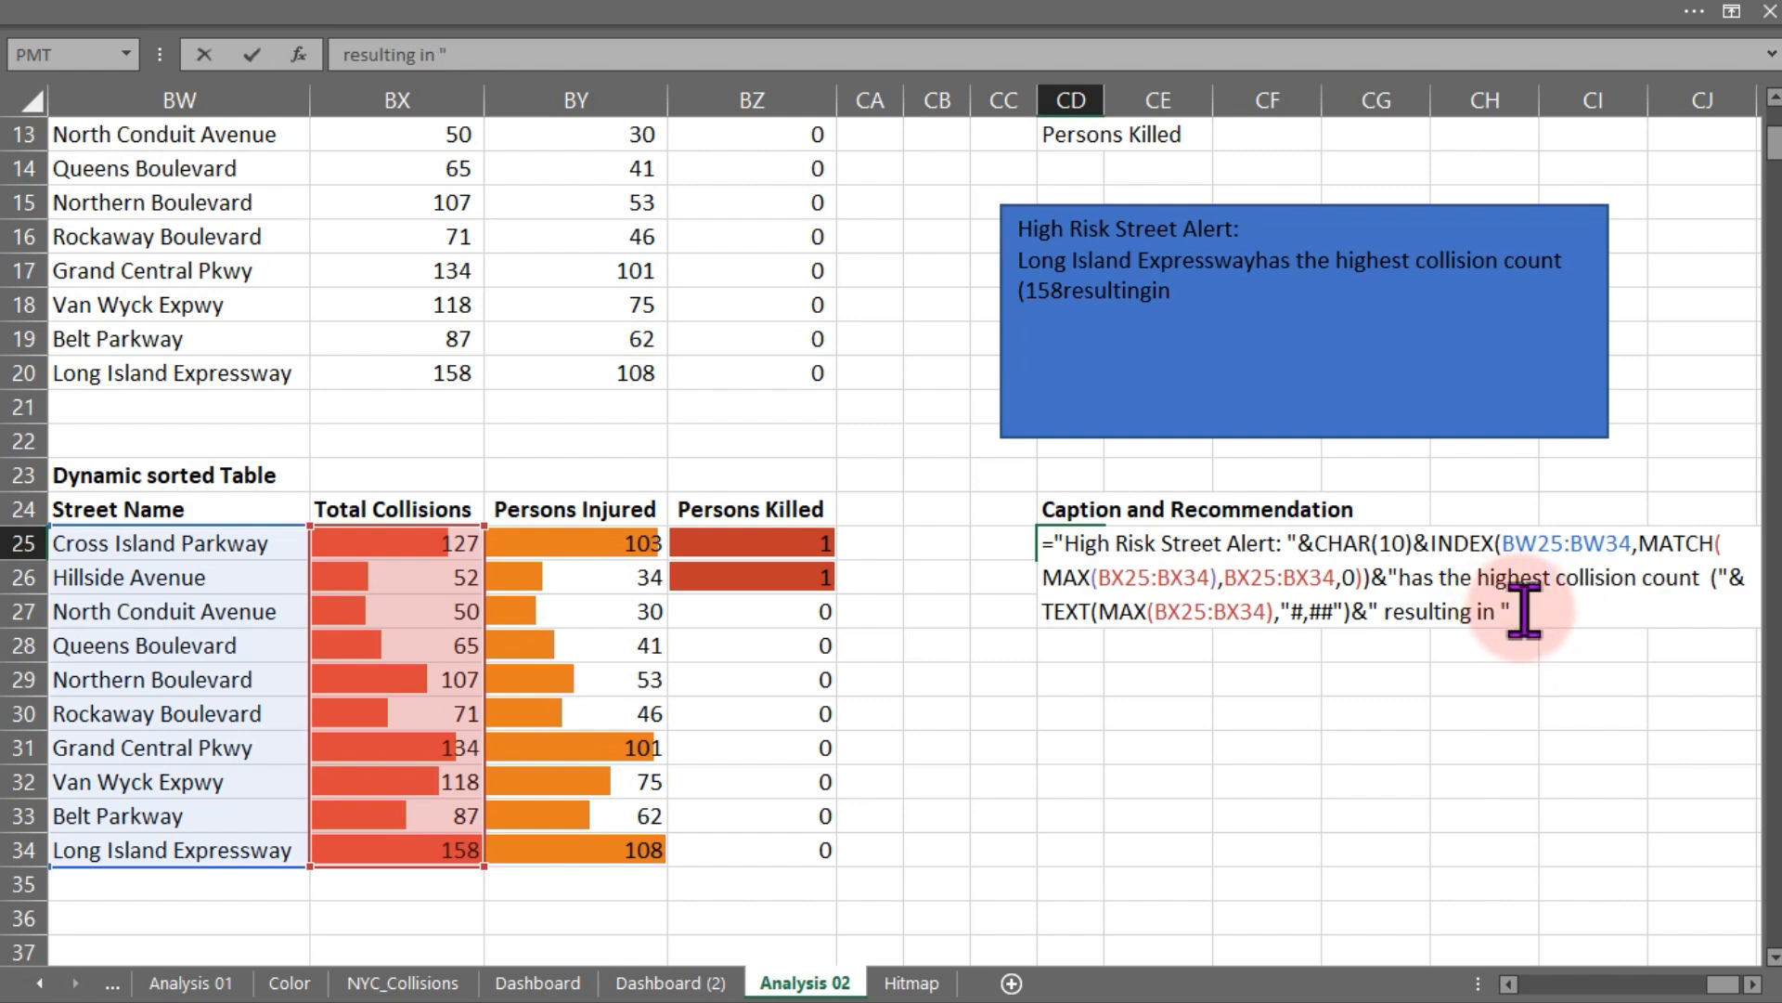
type(" & IND")
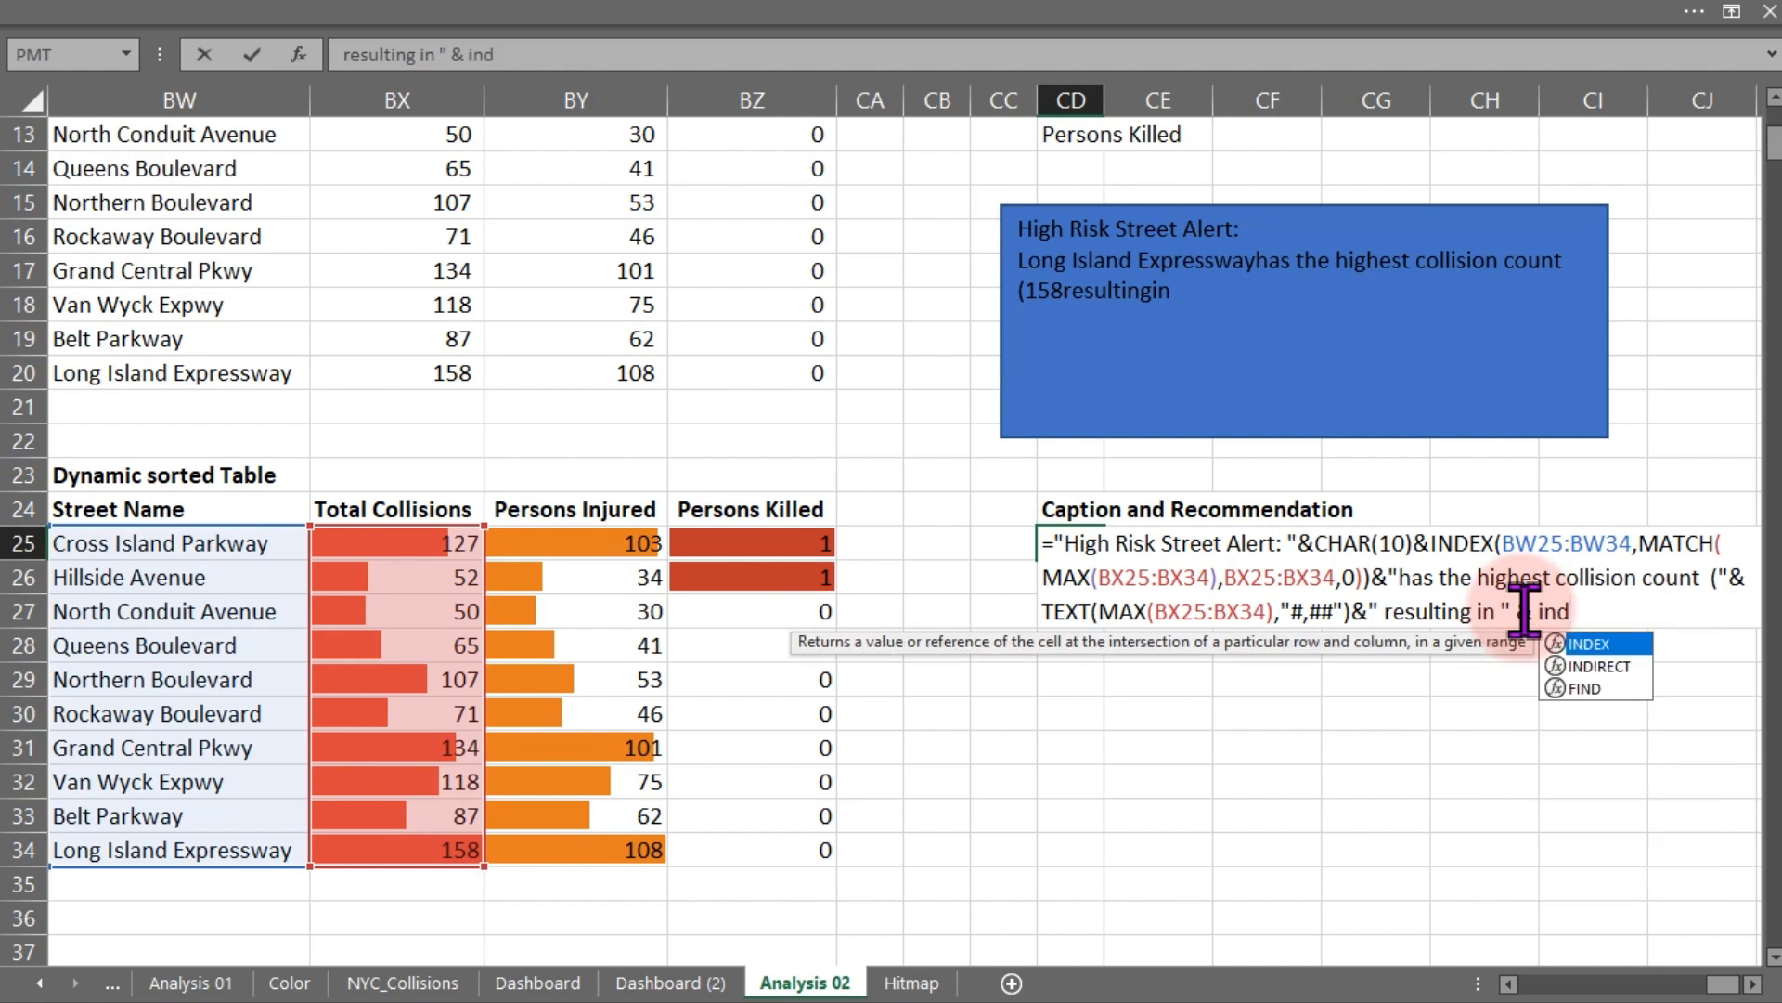
- Concatenate an INDEX function to the caption formula using BY25:BY34 as its array
key("Tab")
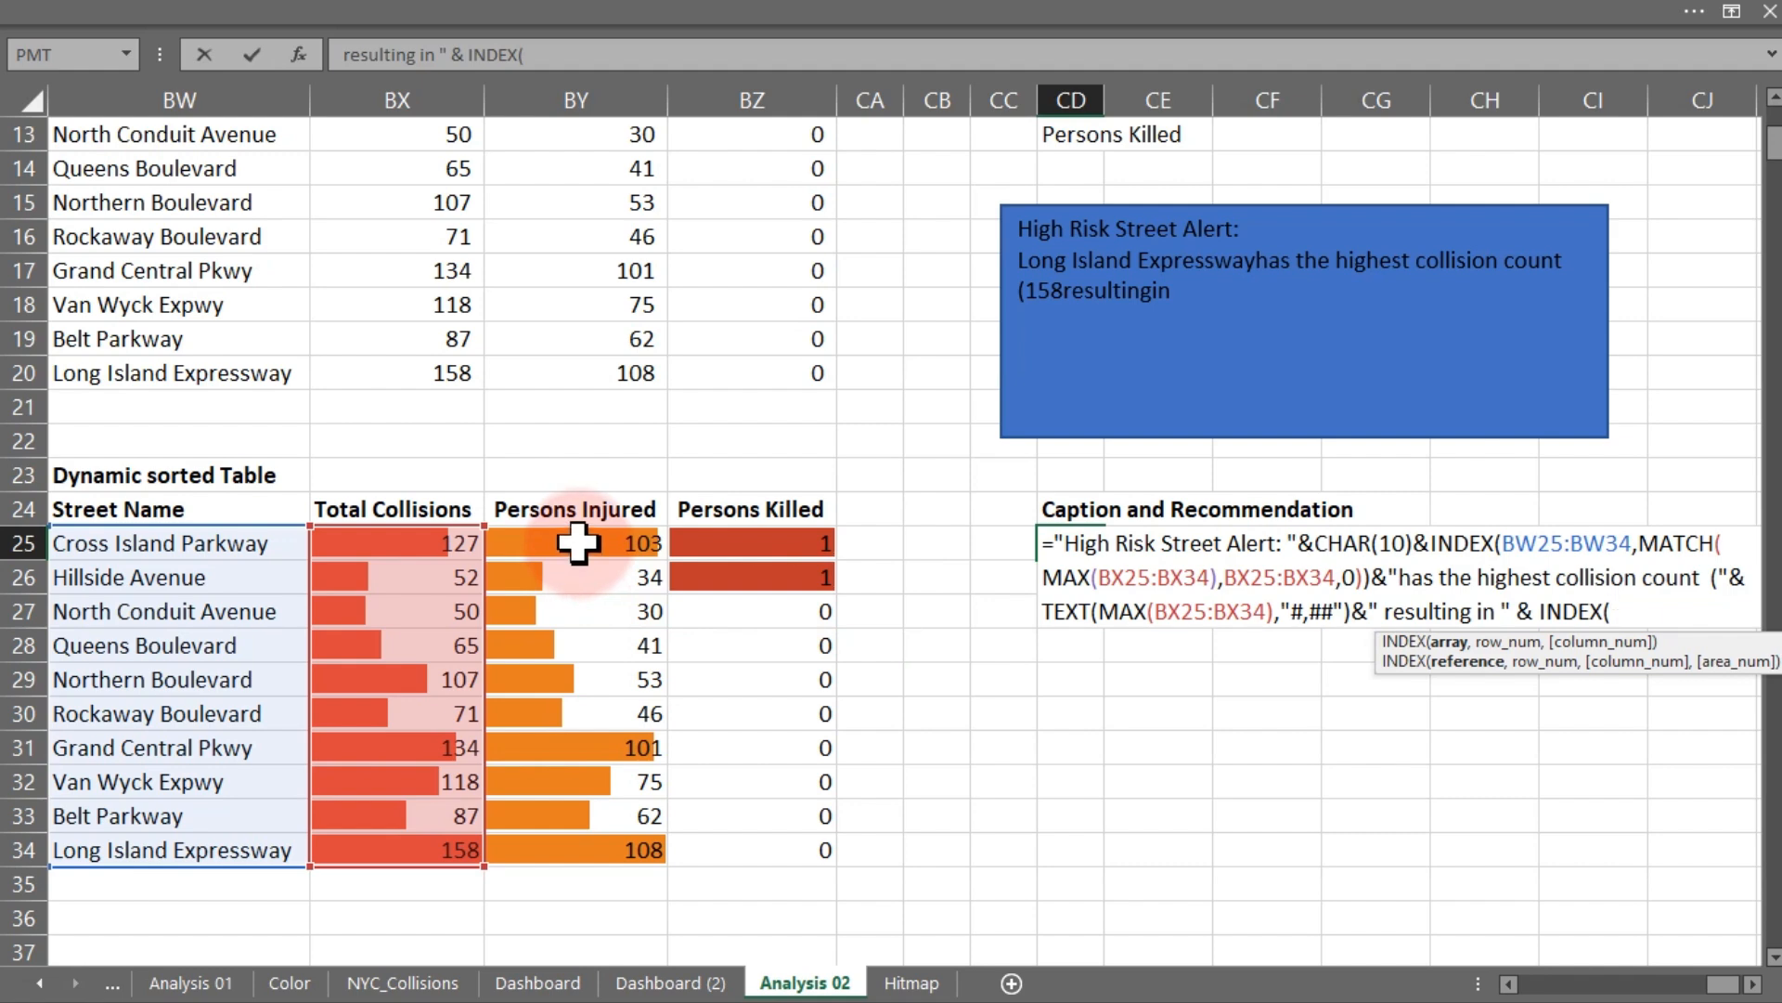
left_click_drag(581, 549, 589, 842)
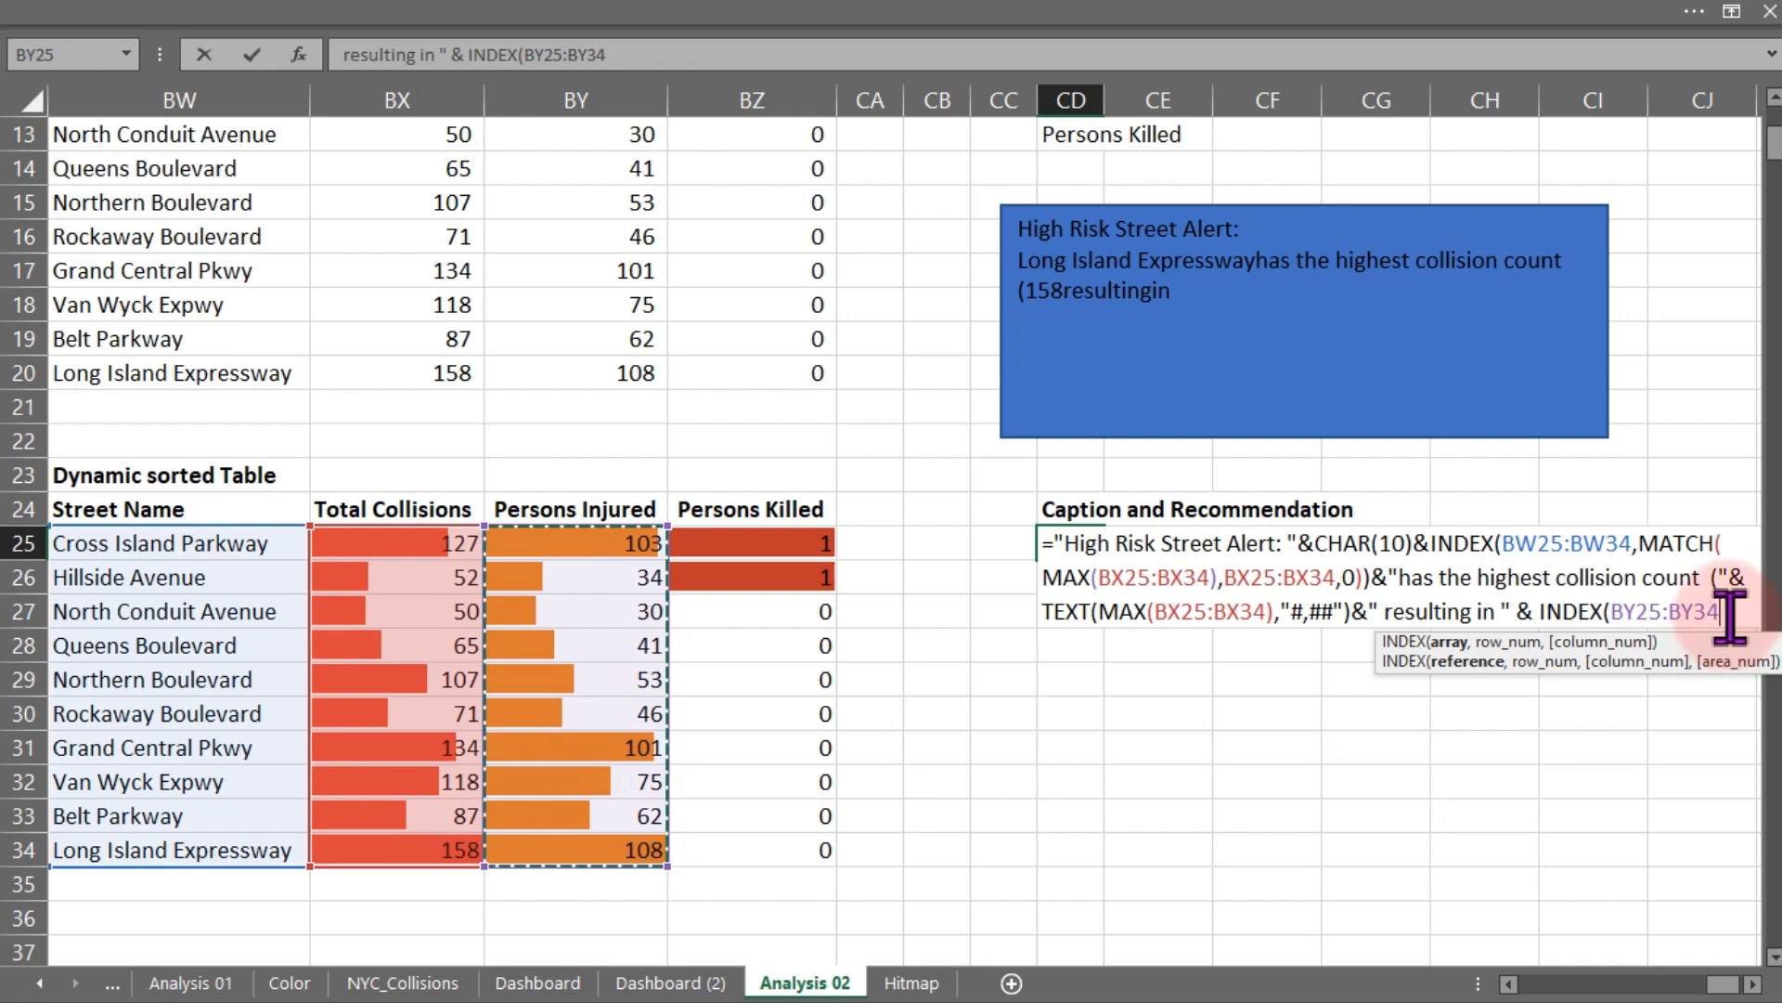
- Give INDEX the row MATCH(MAX(BY25:BY34),BY25:BY34,0), close the function and commit the CD25 formula
type(",")
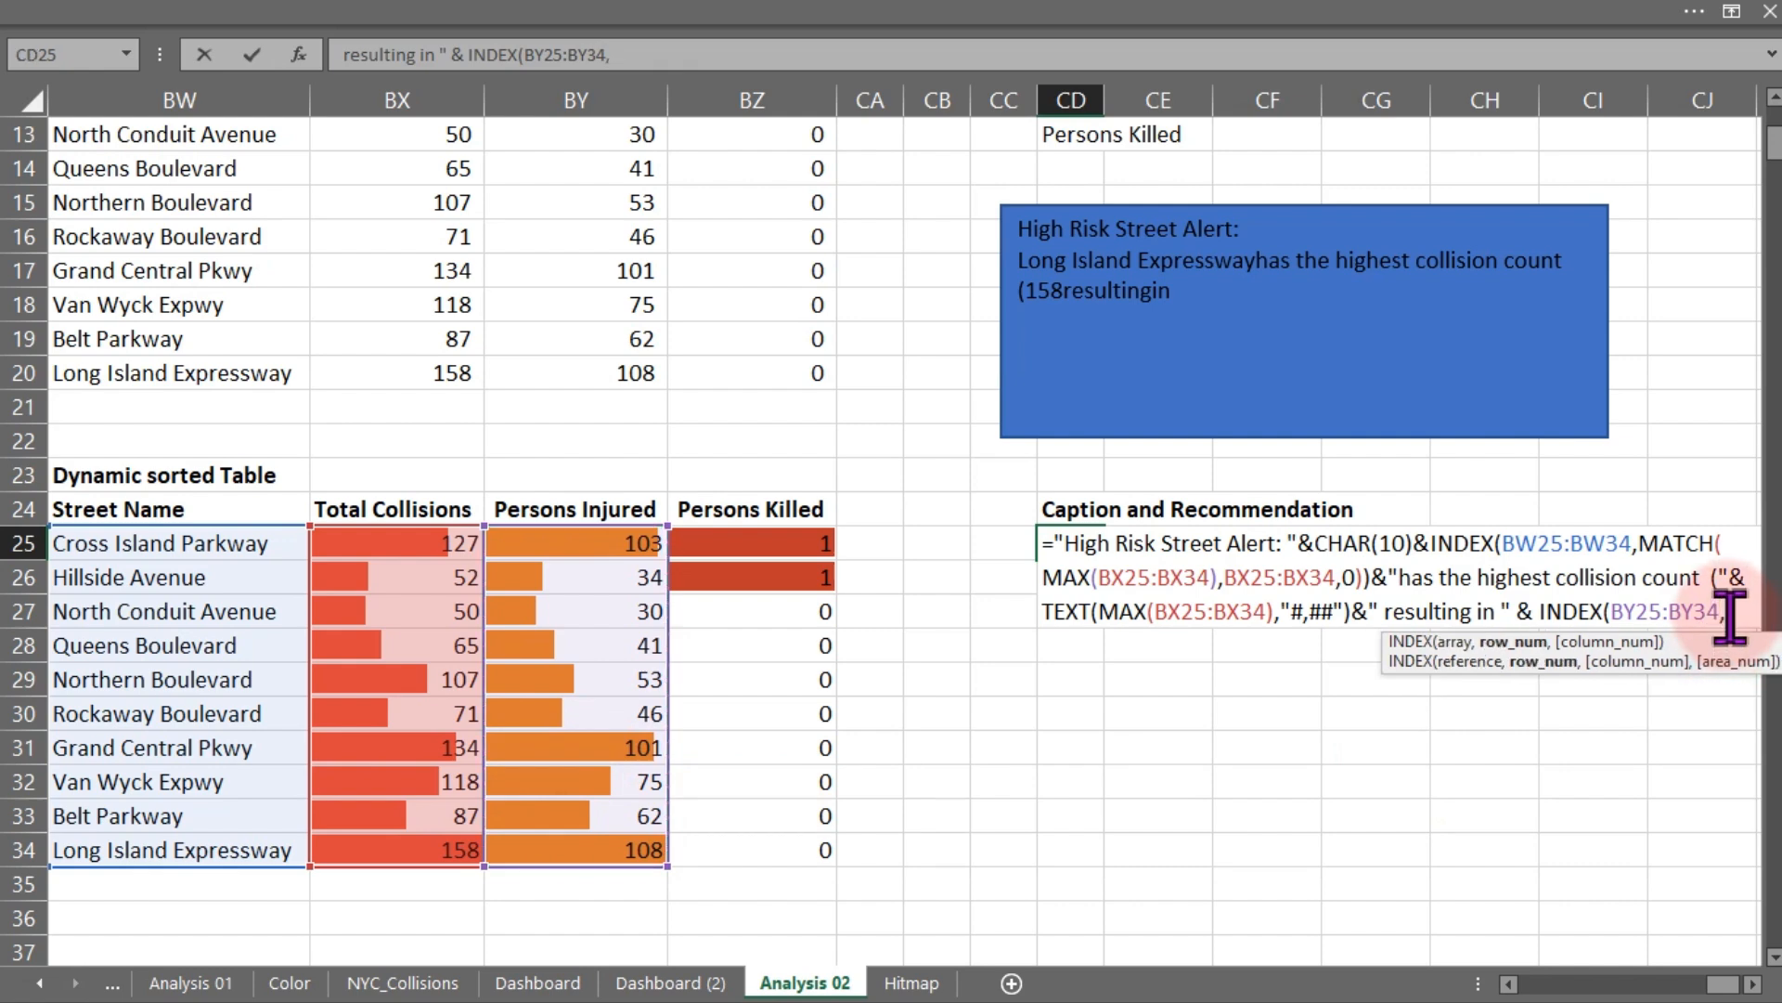
type("mat")
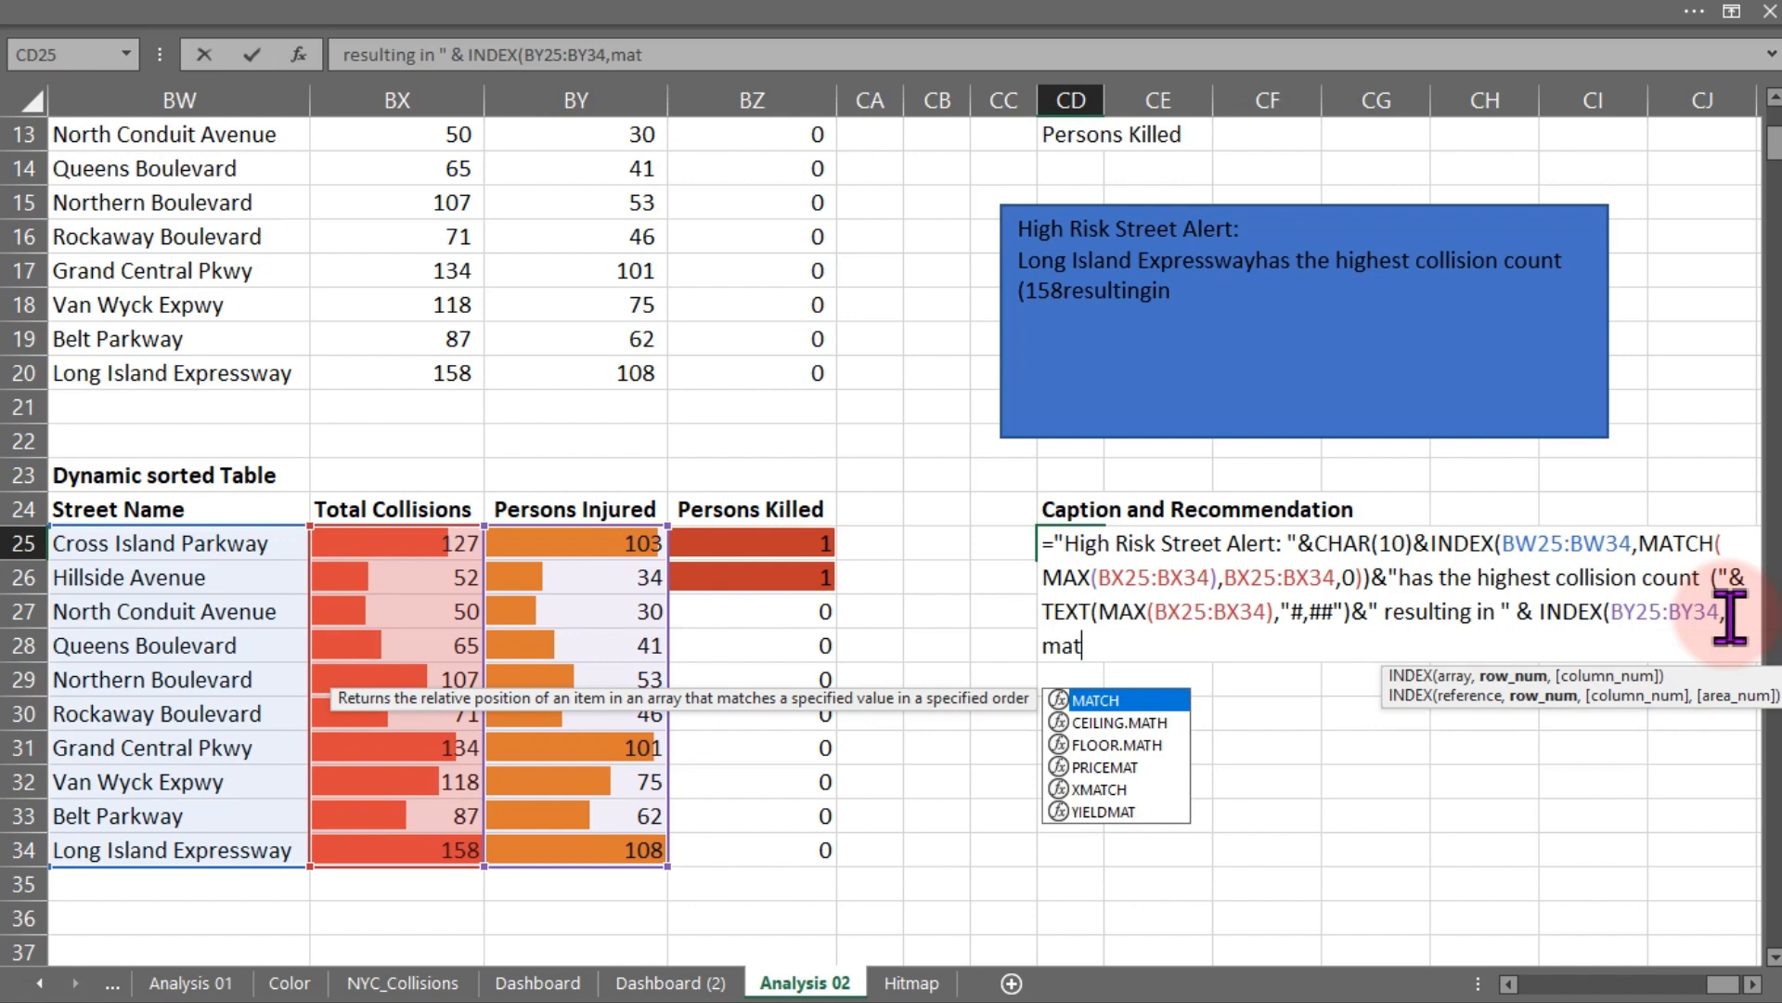
key("Tab")
type("max")
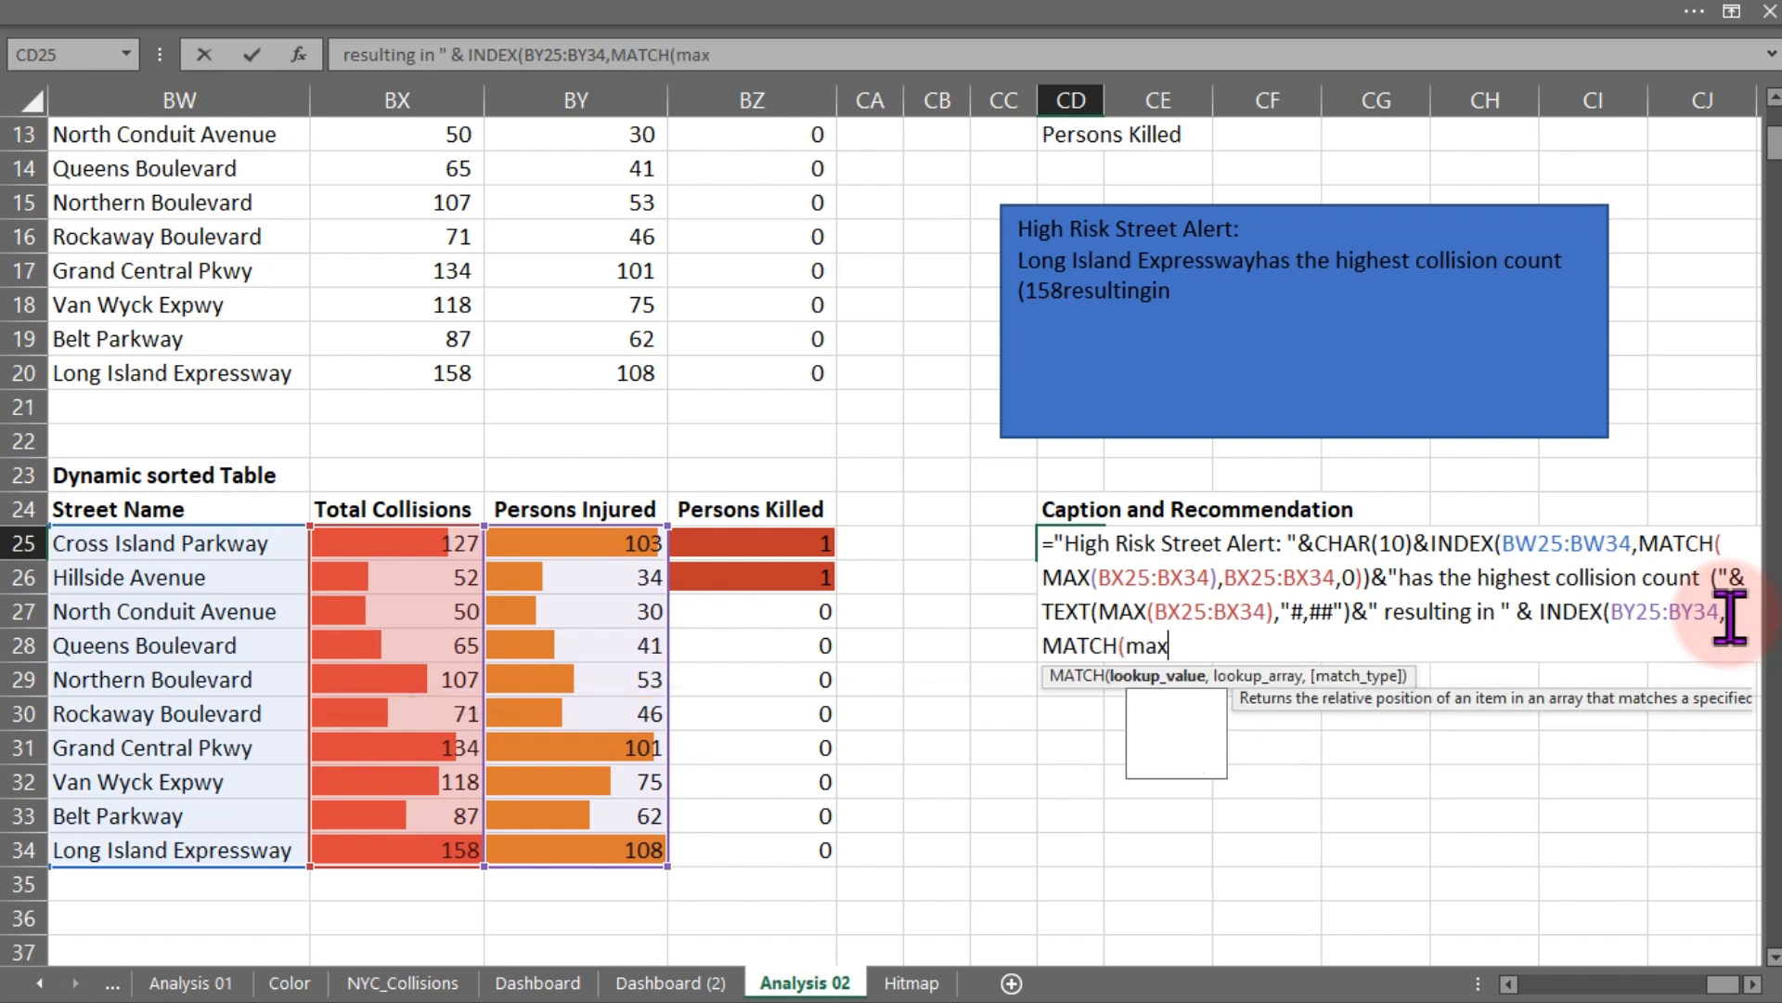
key("Tab")
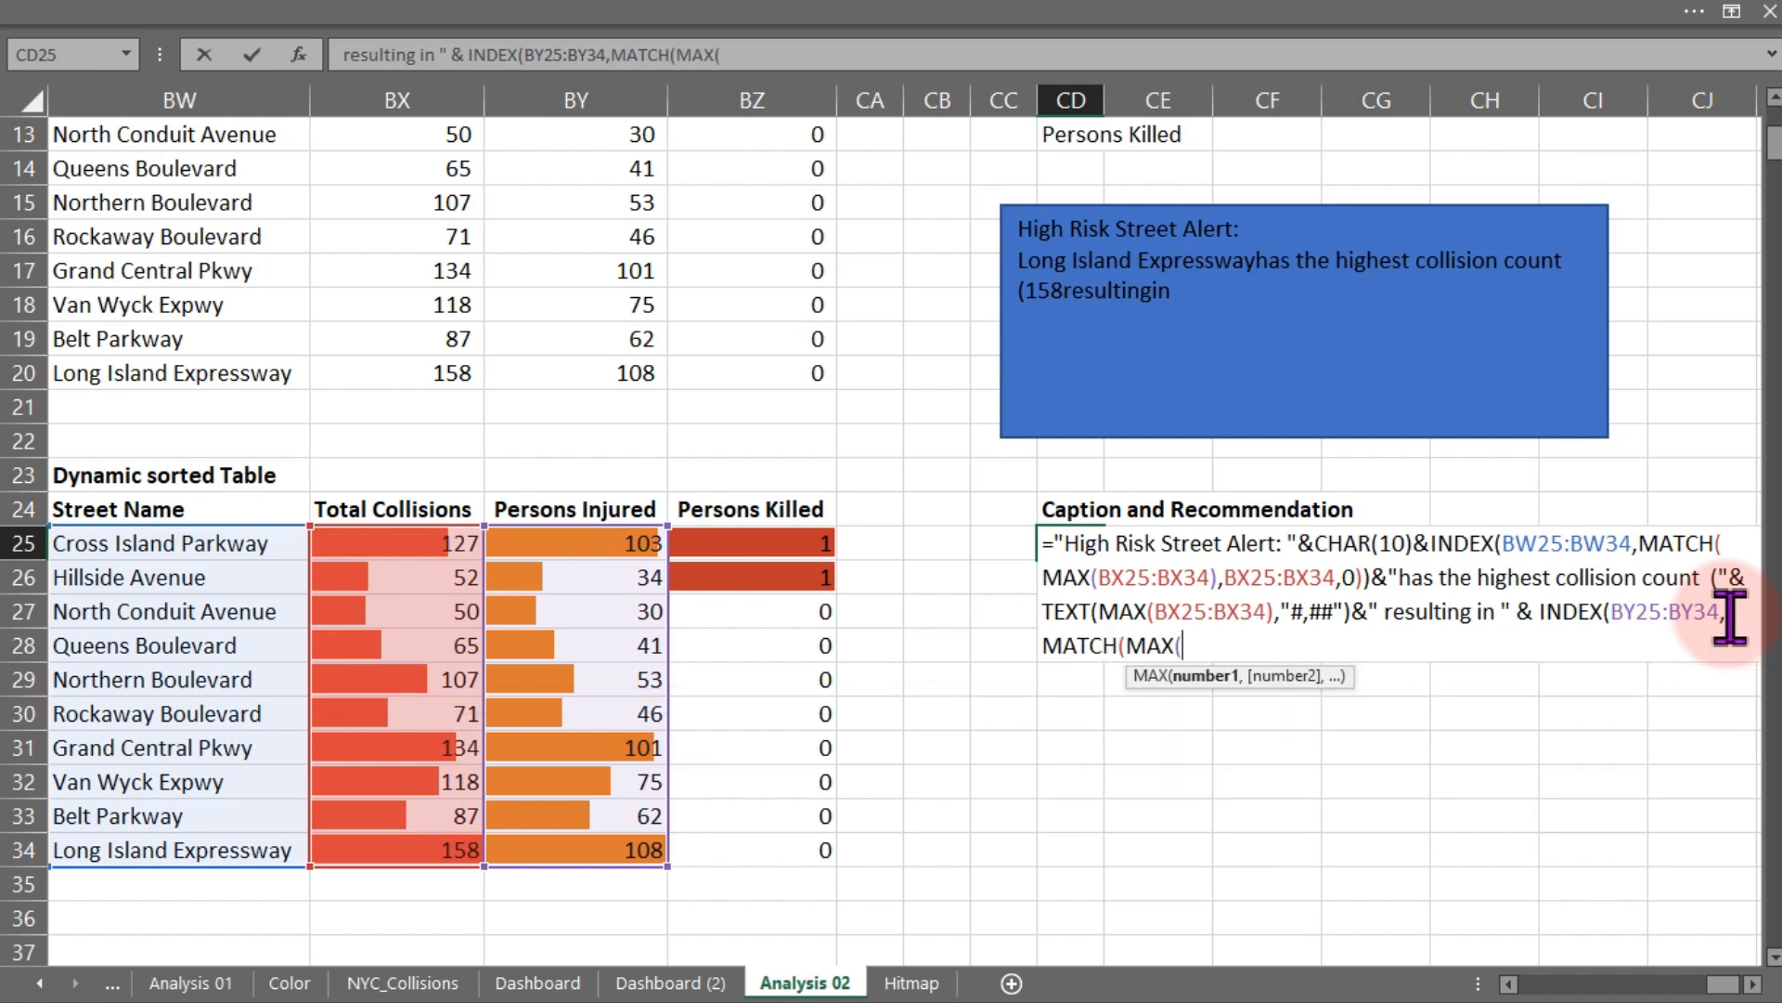
left_click_drag(628, 556, 605, 856)
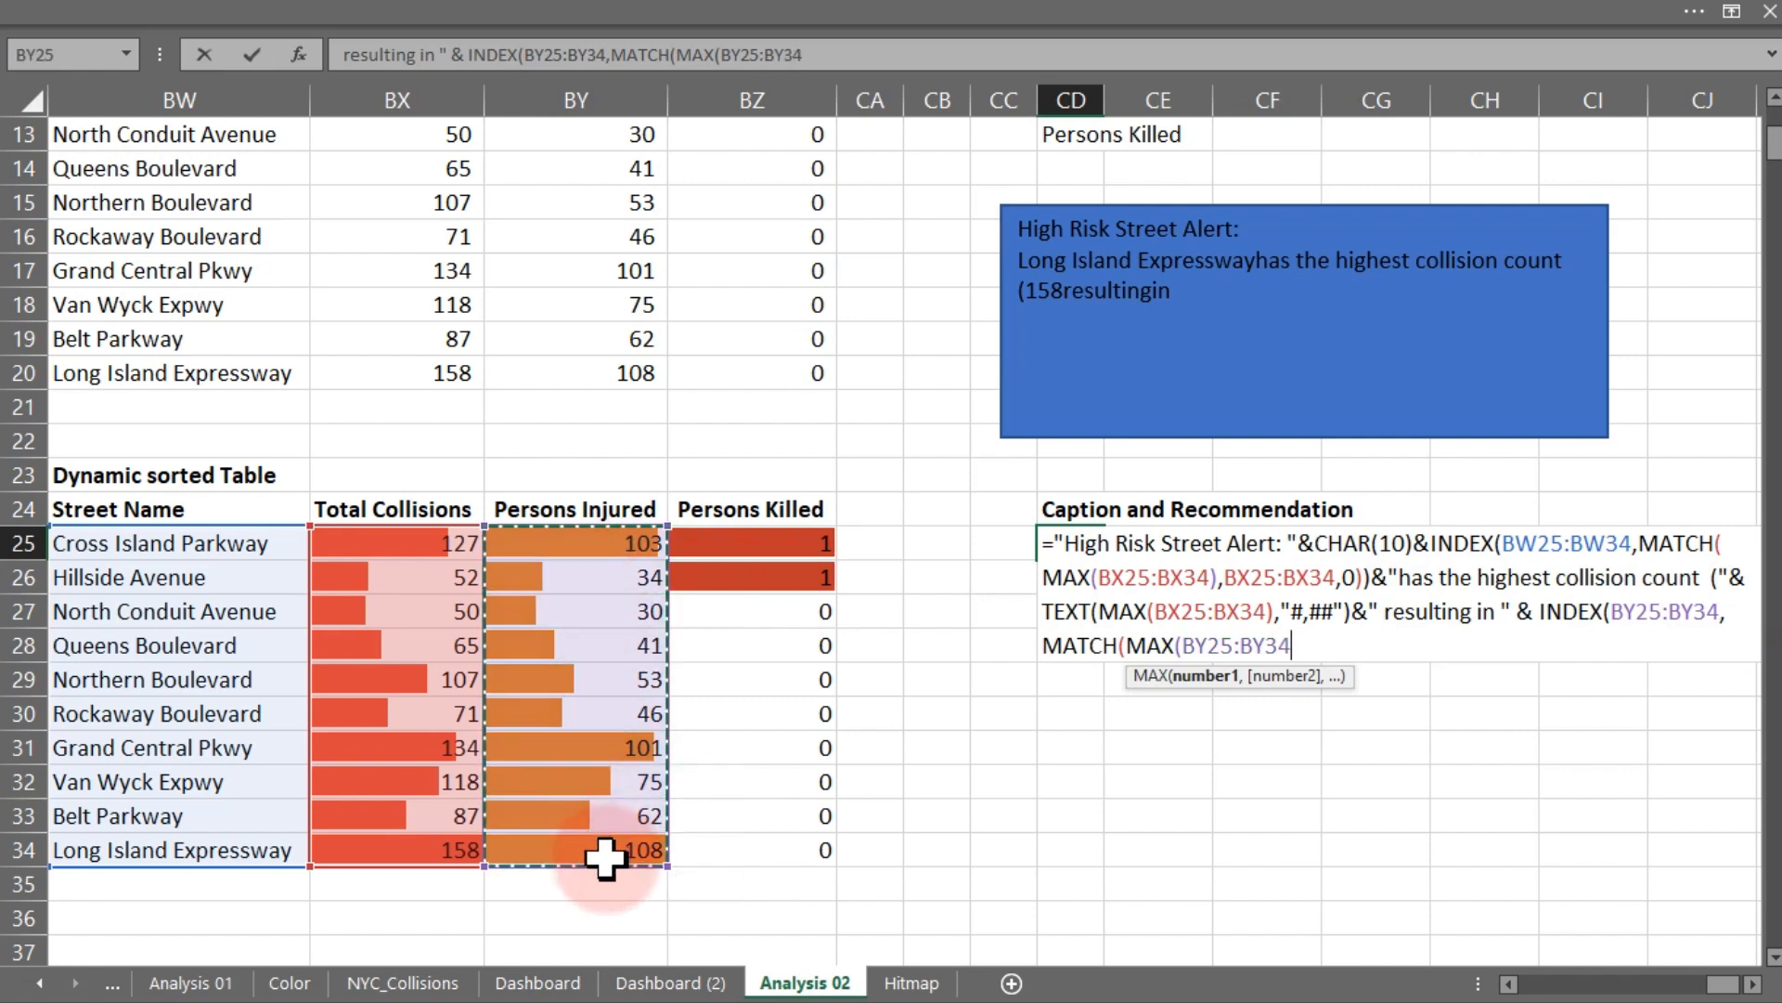
type("),")
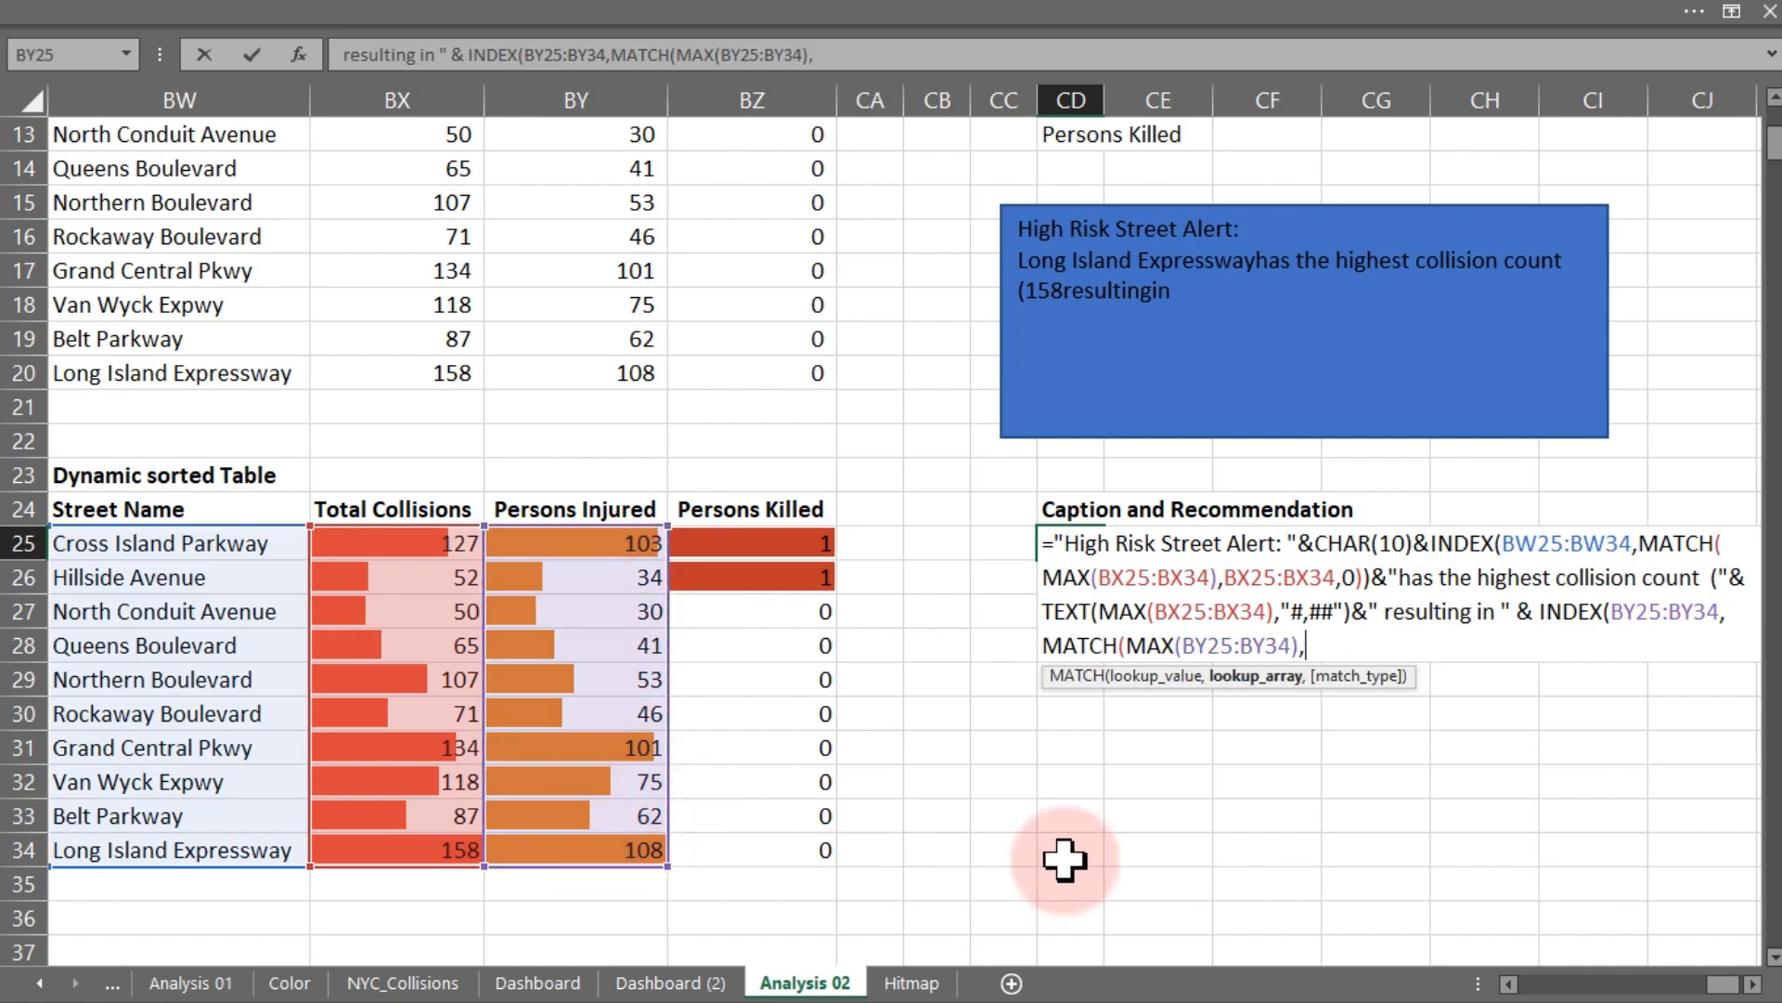
left_click_drag(585, 541, 578, 840)
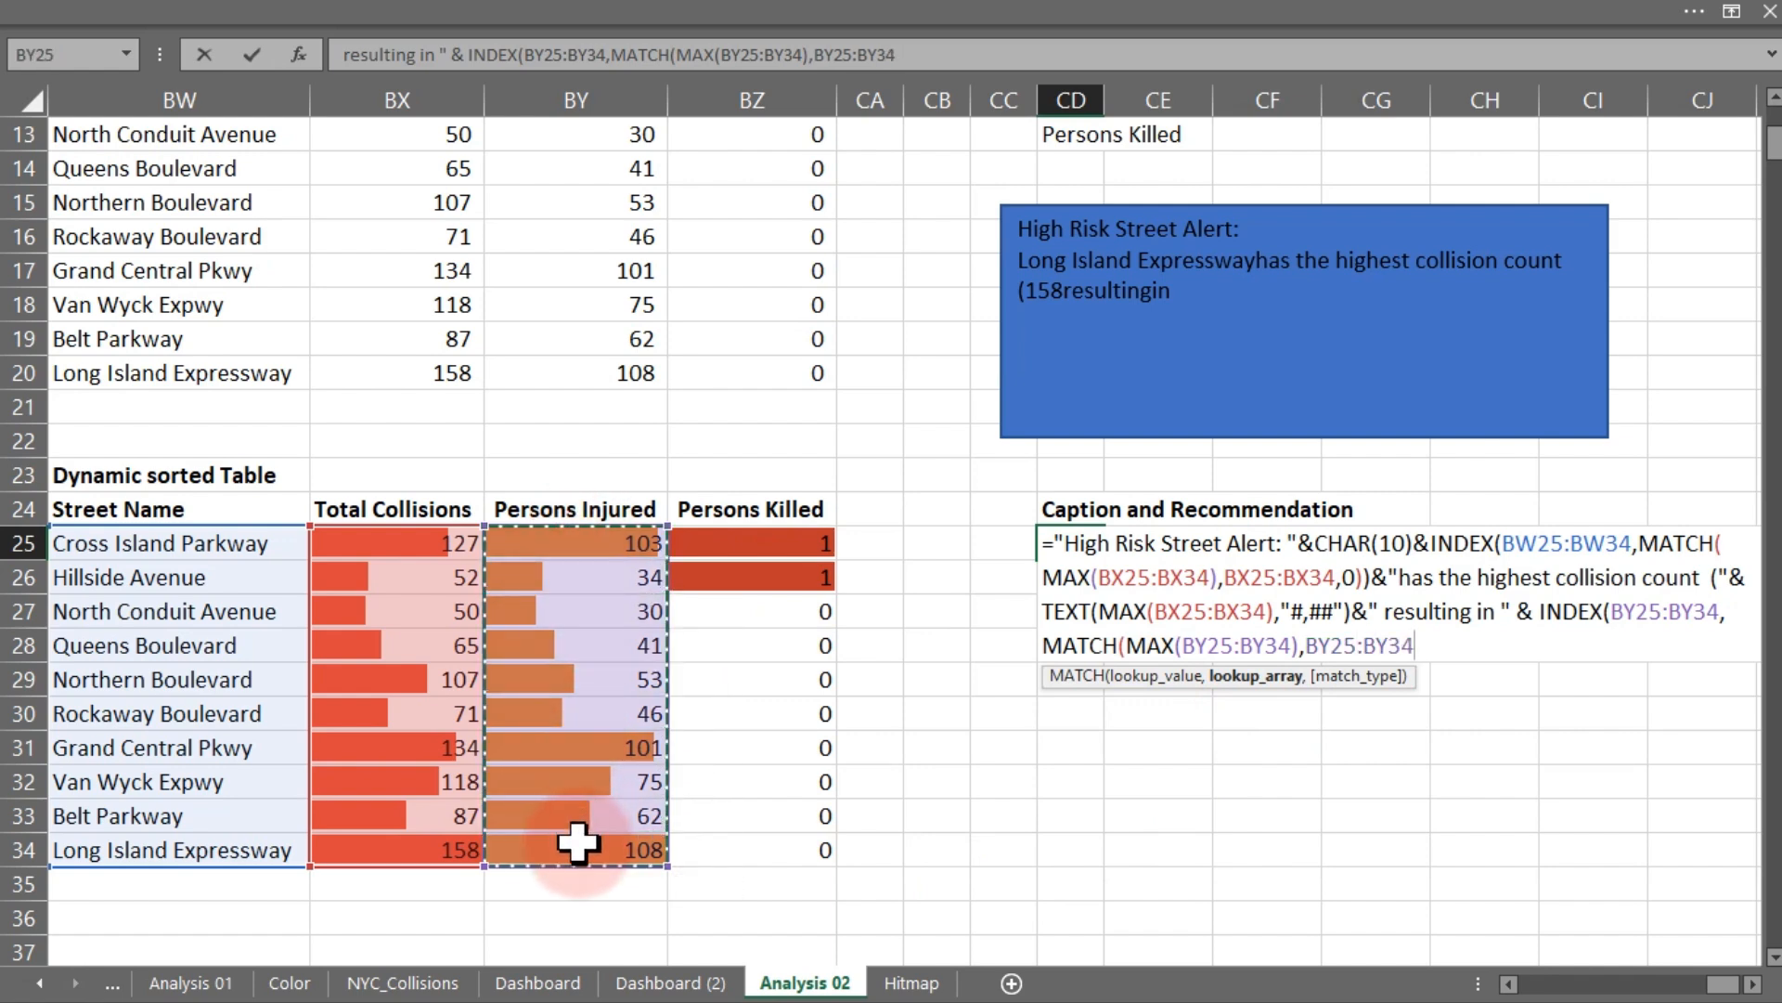
type(",0")
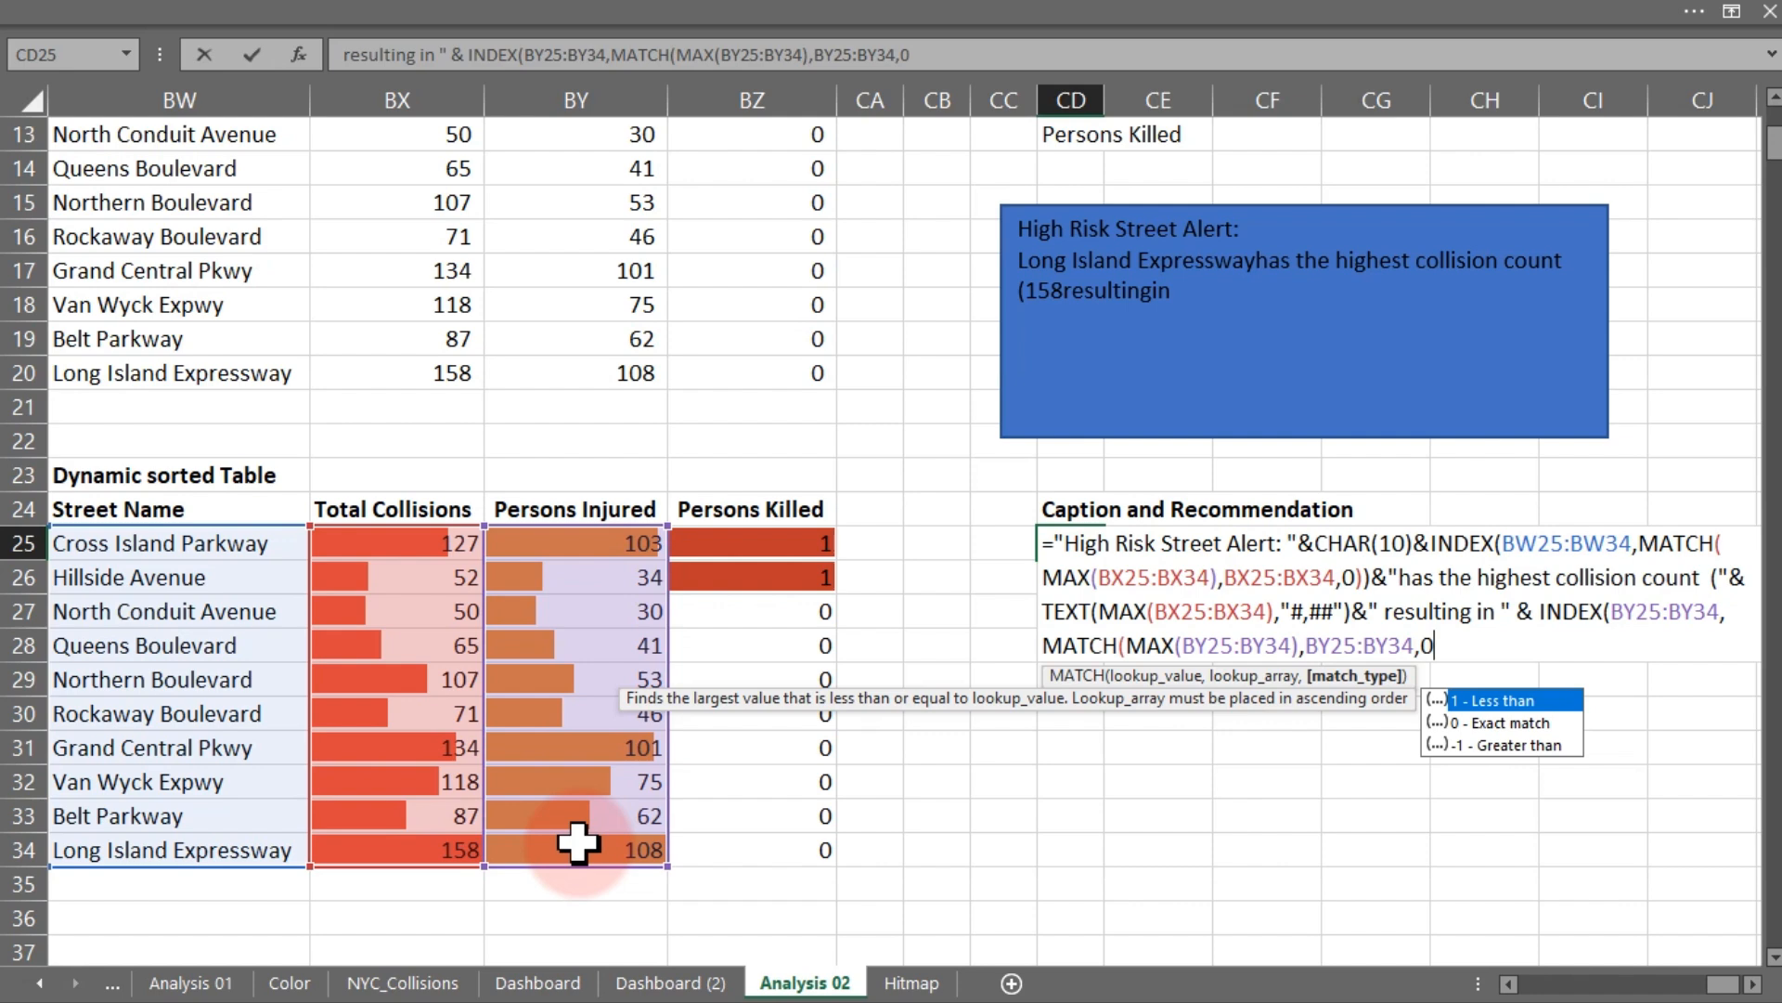
type(")")
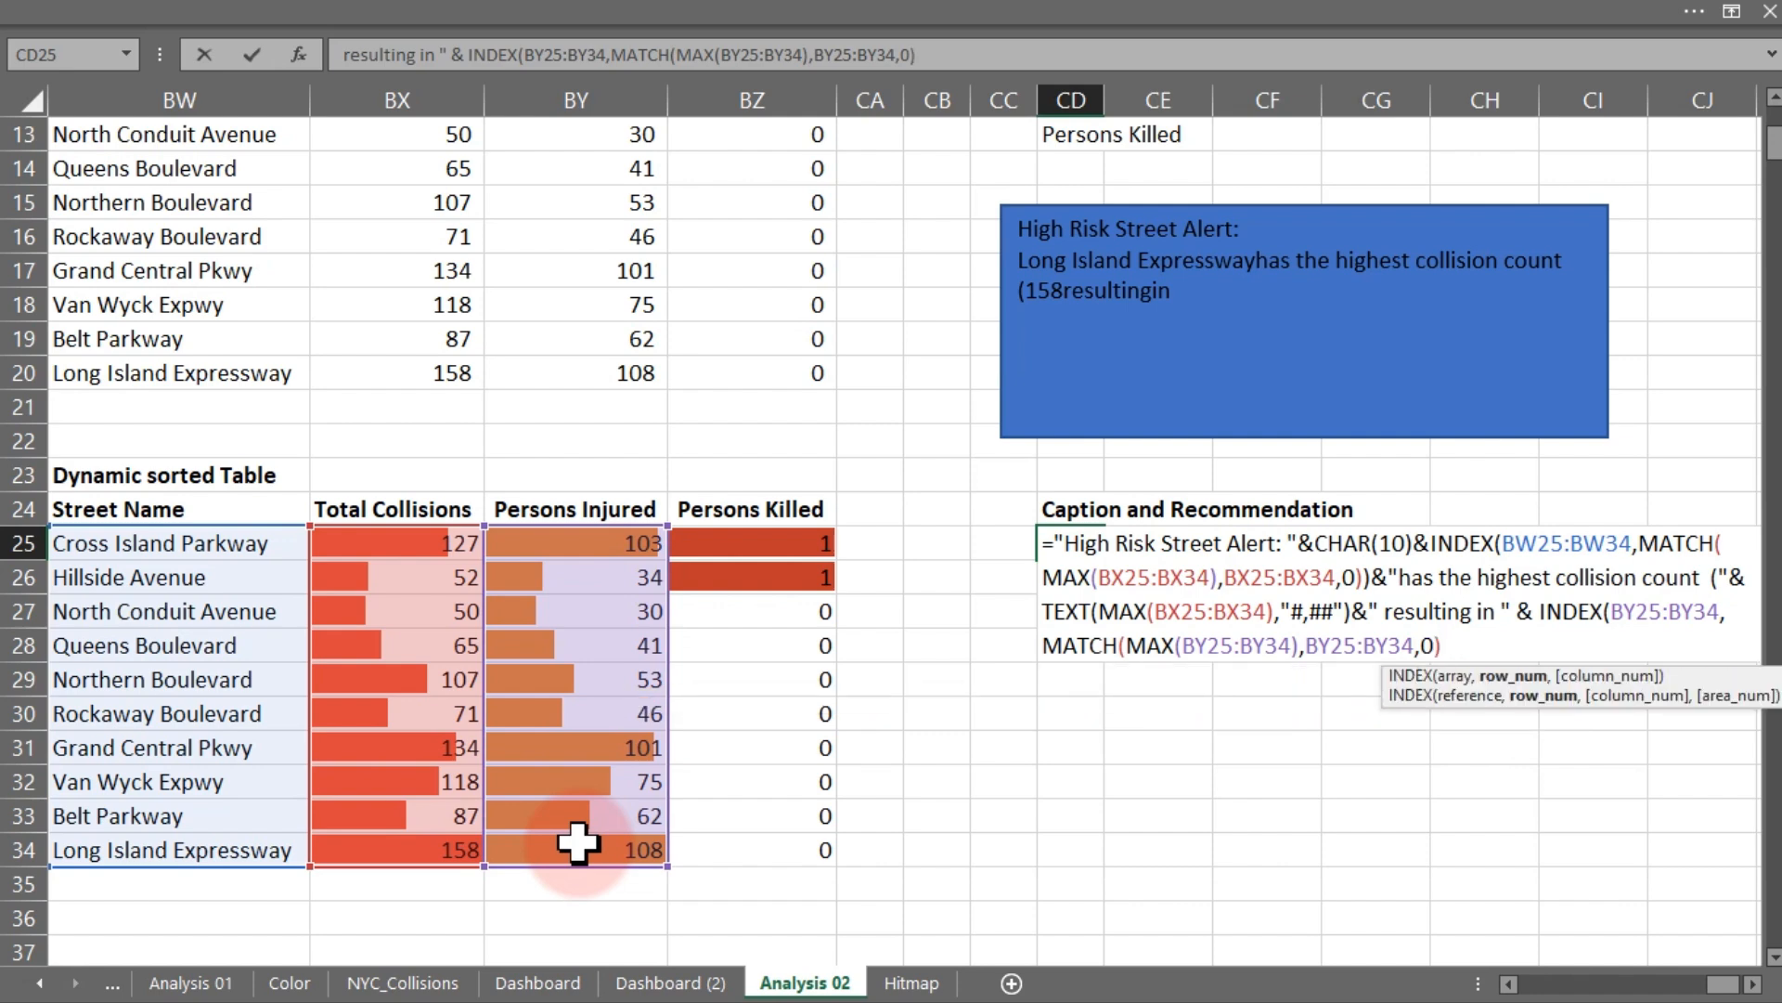
type(")")
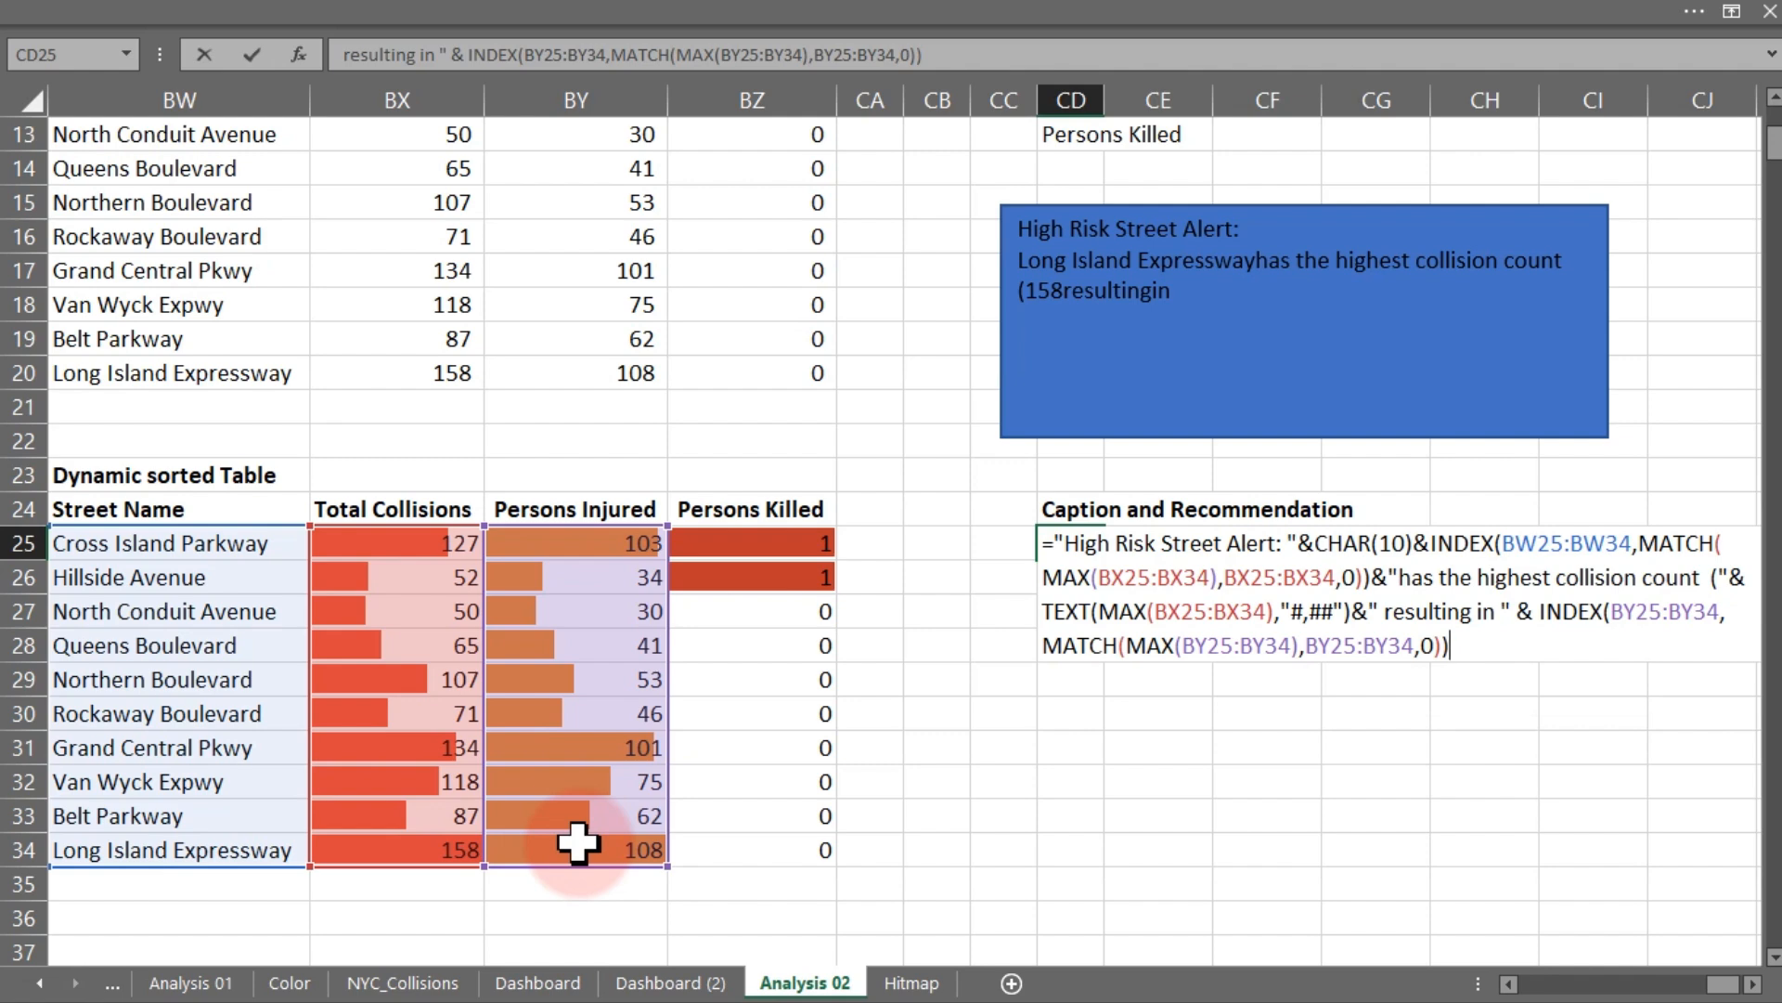
key("Return")
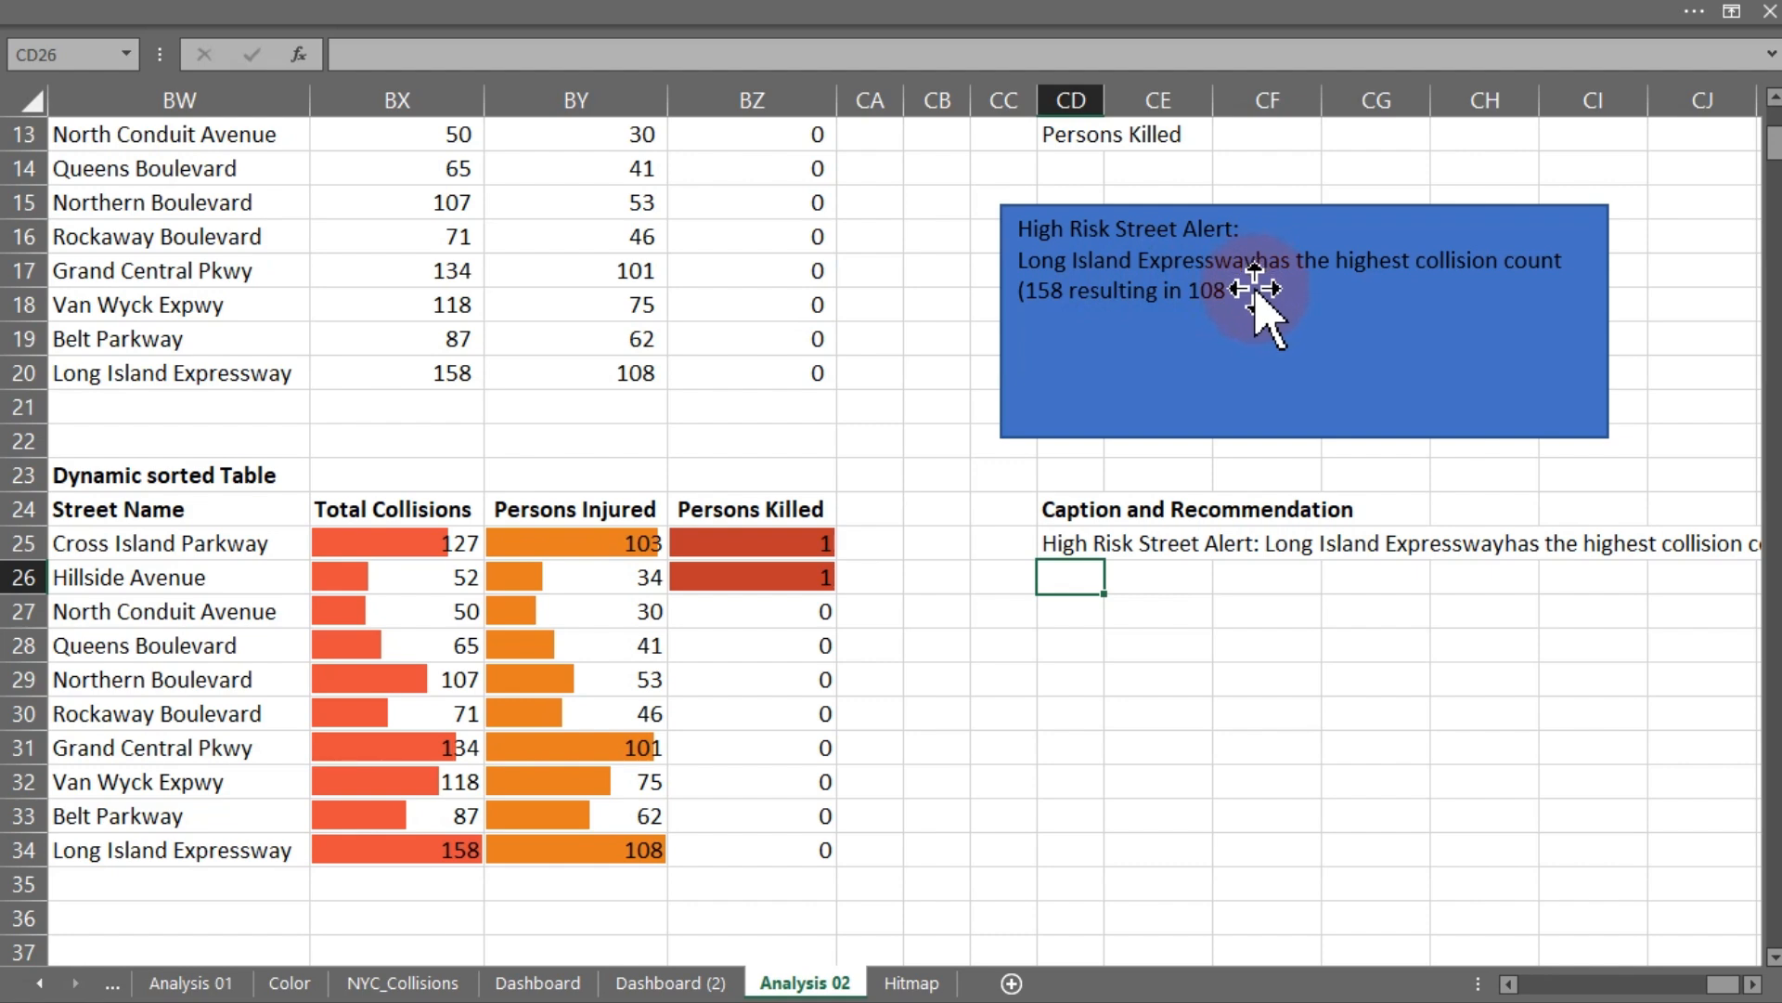
- Insert a space before "has the highest collision count" in the CD25 formula and commit it
left_click(1064, 543)
double_click(1064, 543)
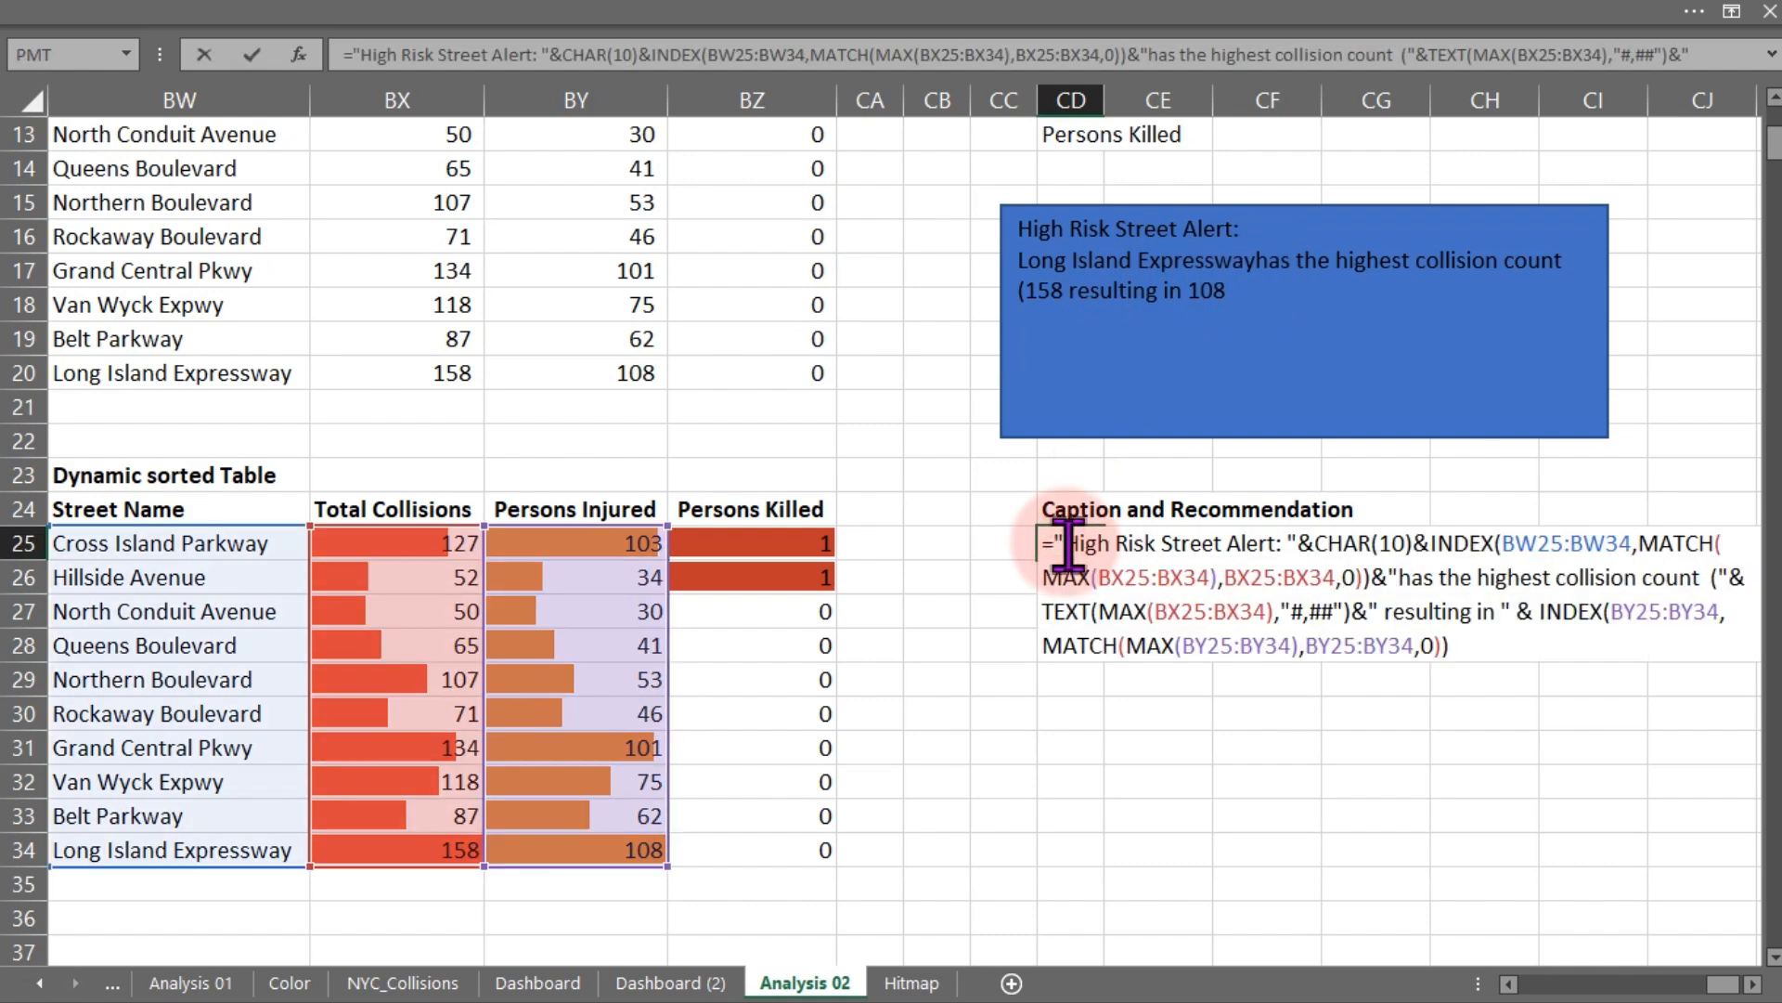
left_click(1397, 578)
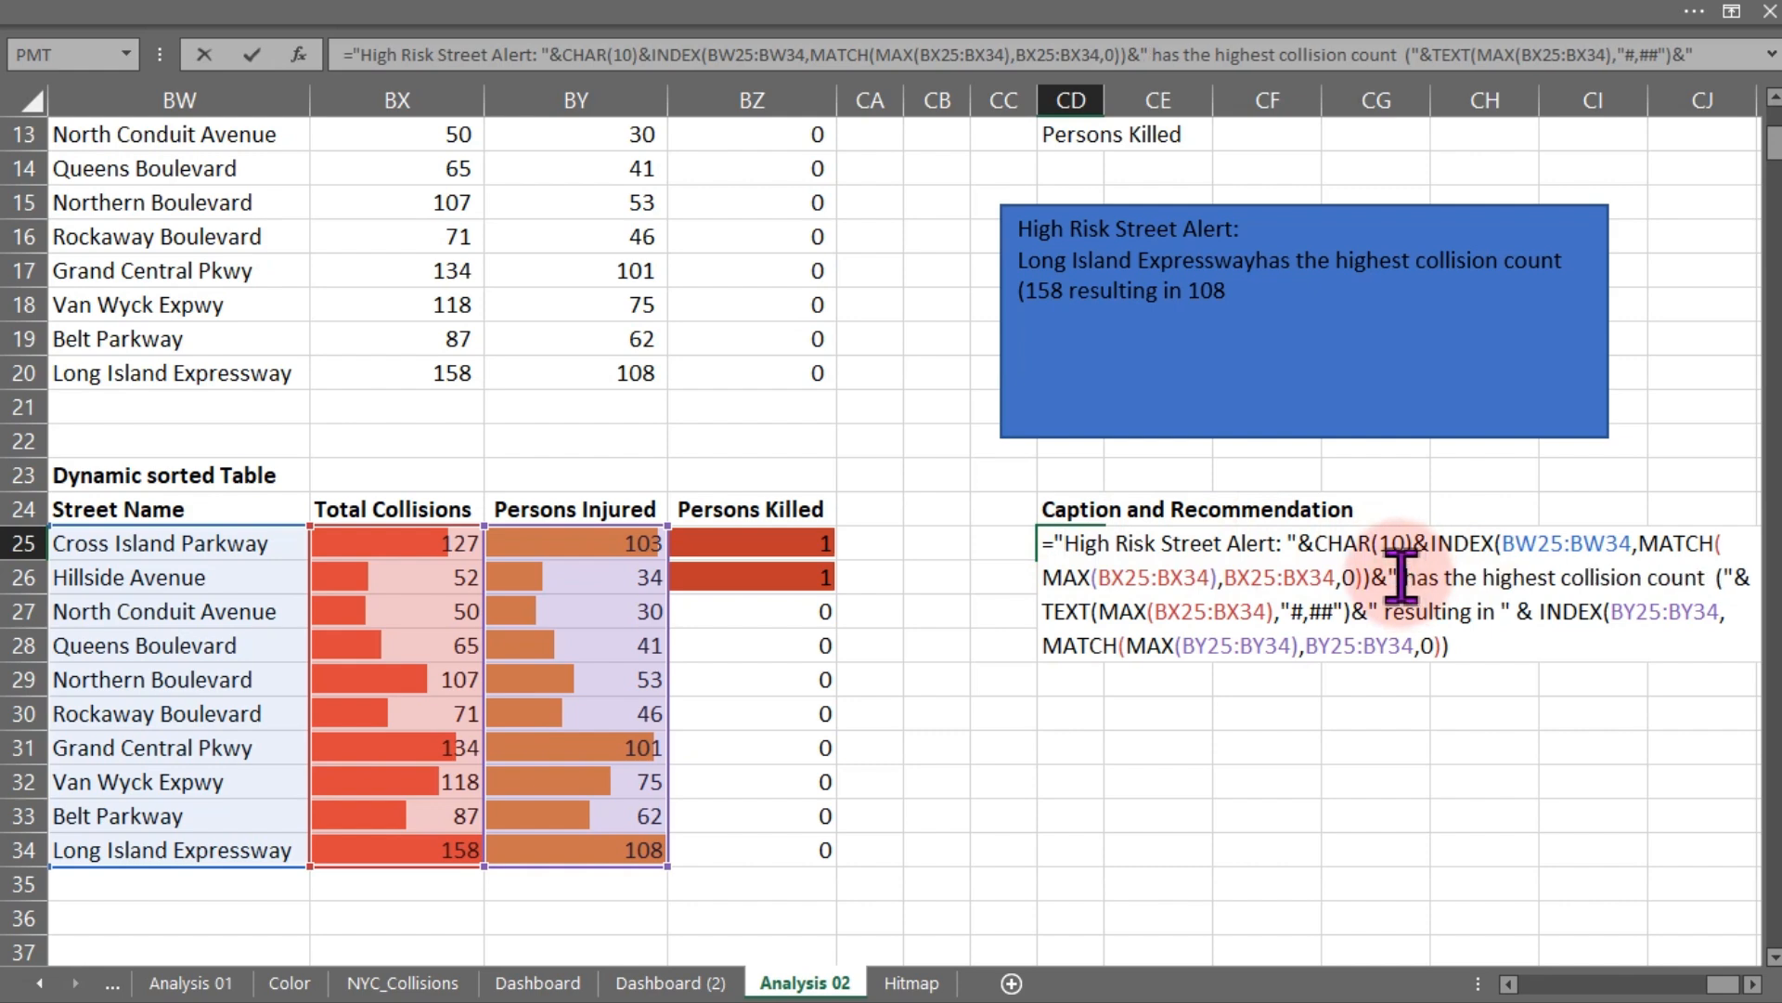
key("Return")
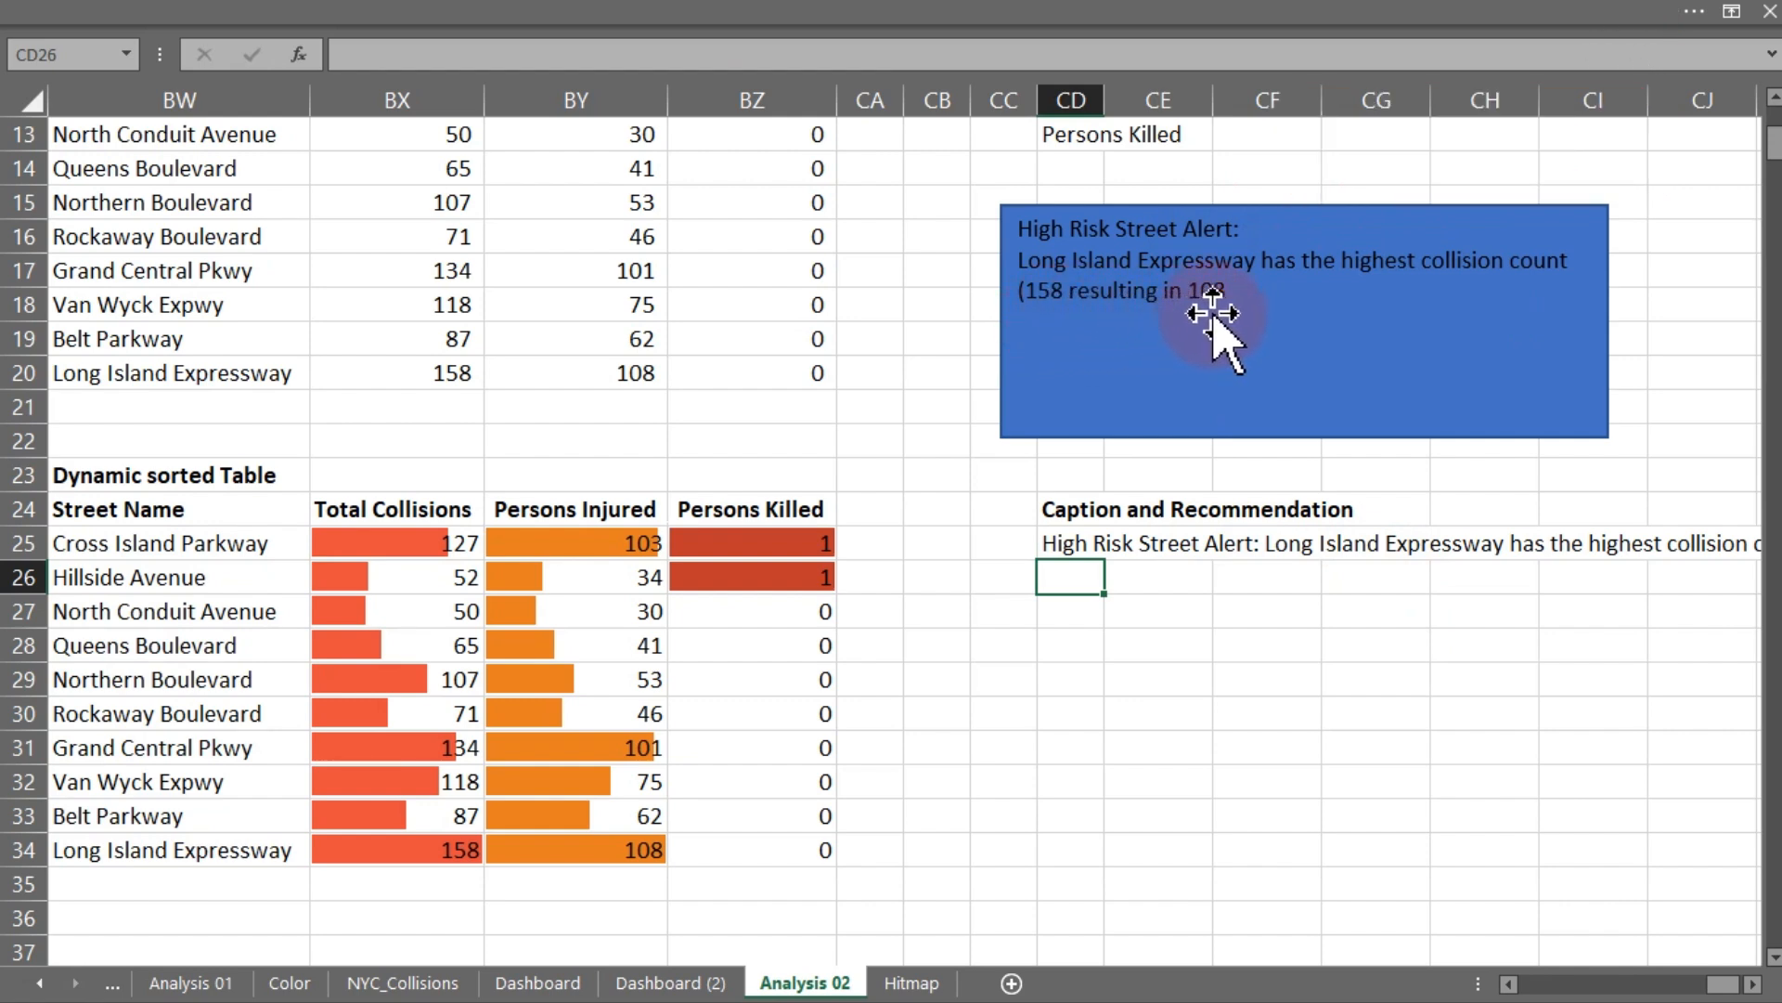
- Append the text "Injuries and " to the CD25 formula and start another concatenated INDEX function
double_click(1068, 547)
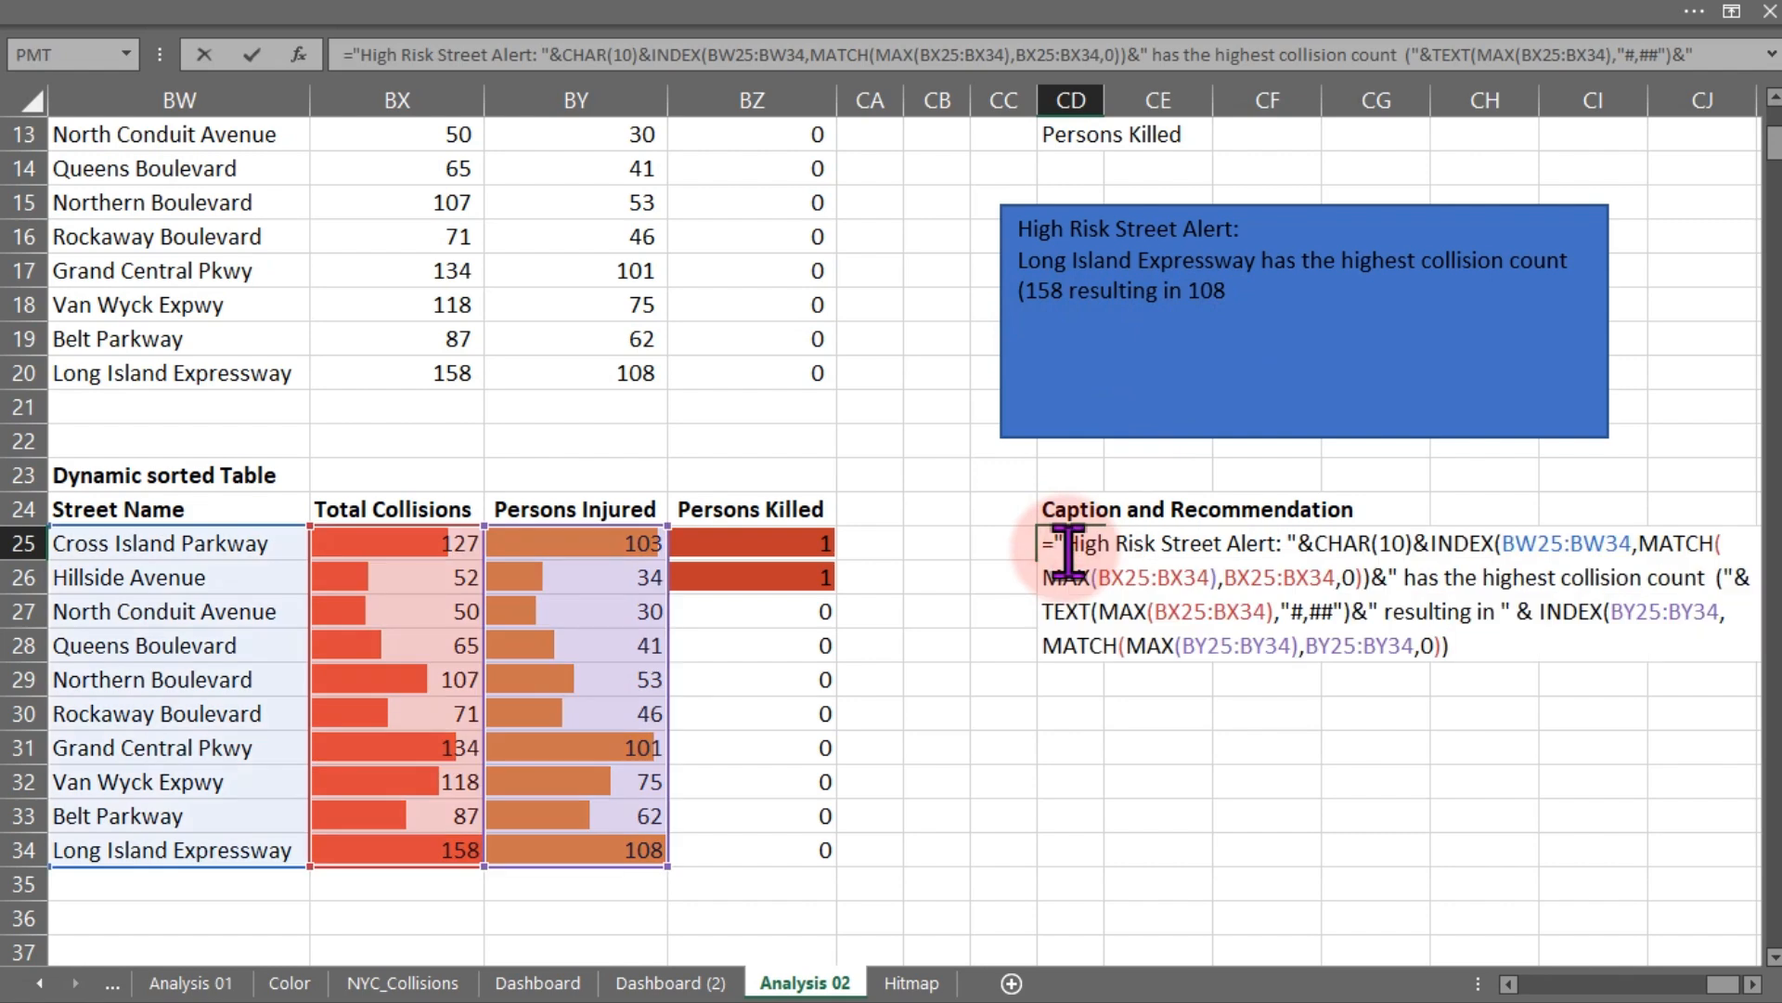
left_click(1456, 650)
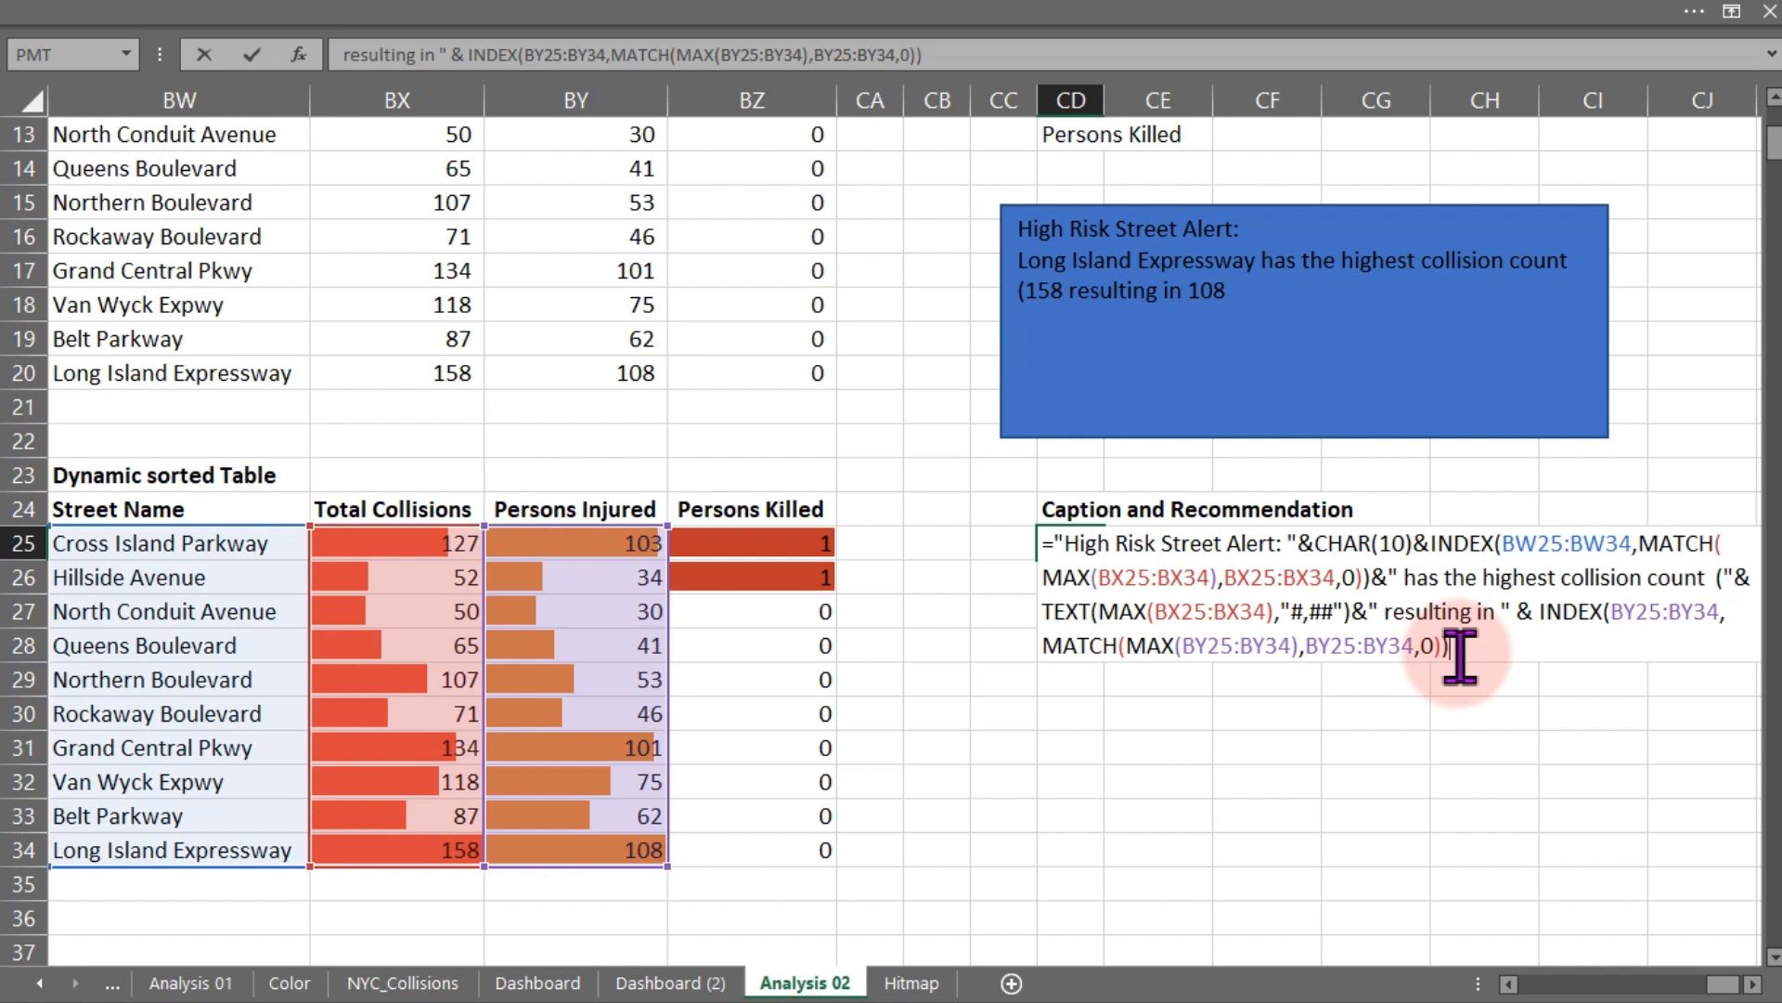
type("& \"Injuries")
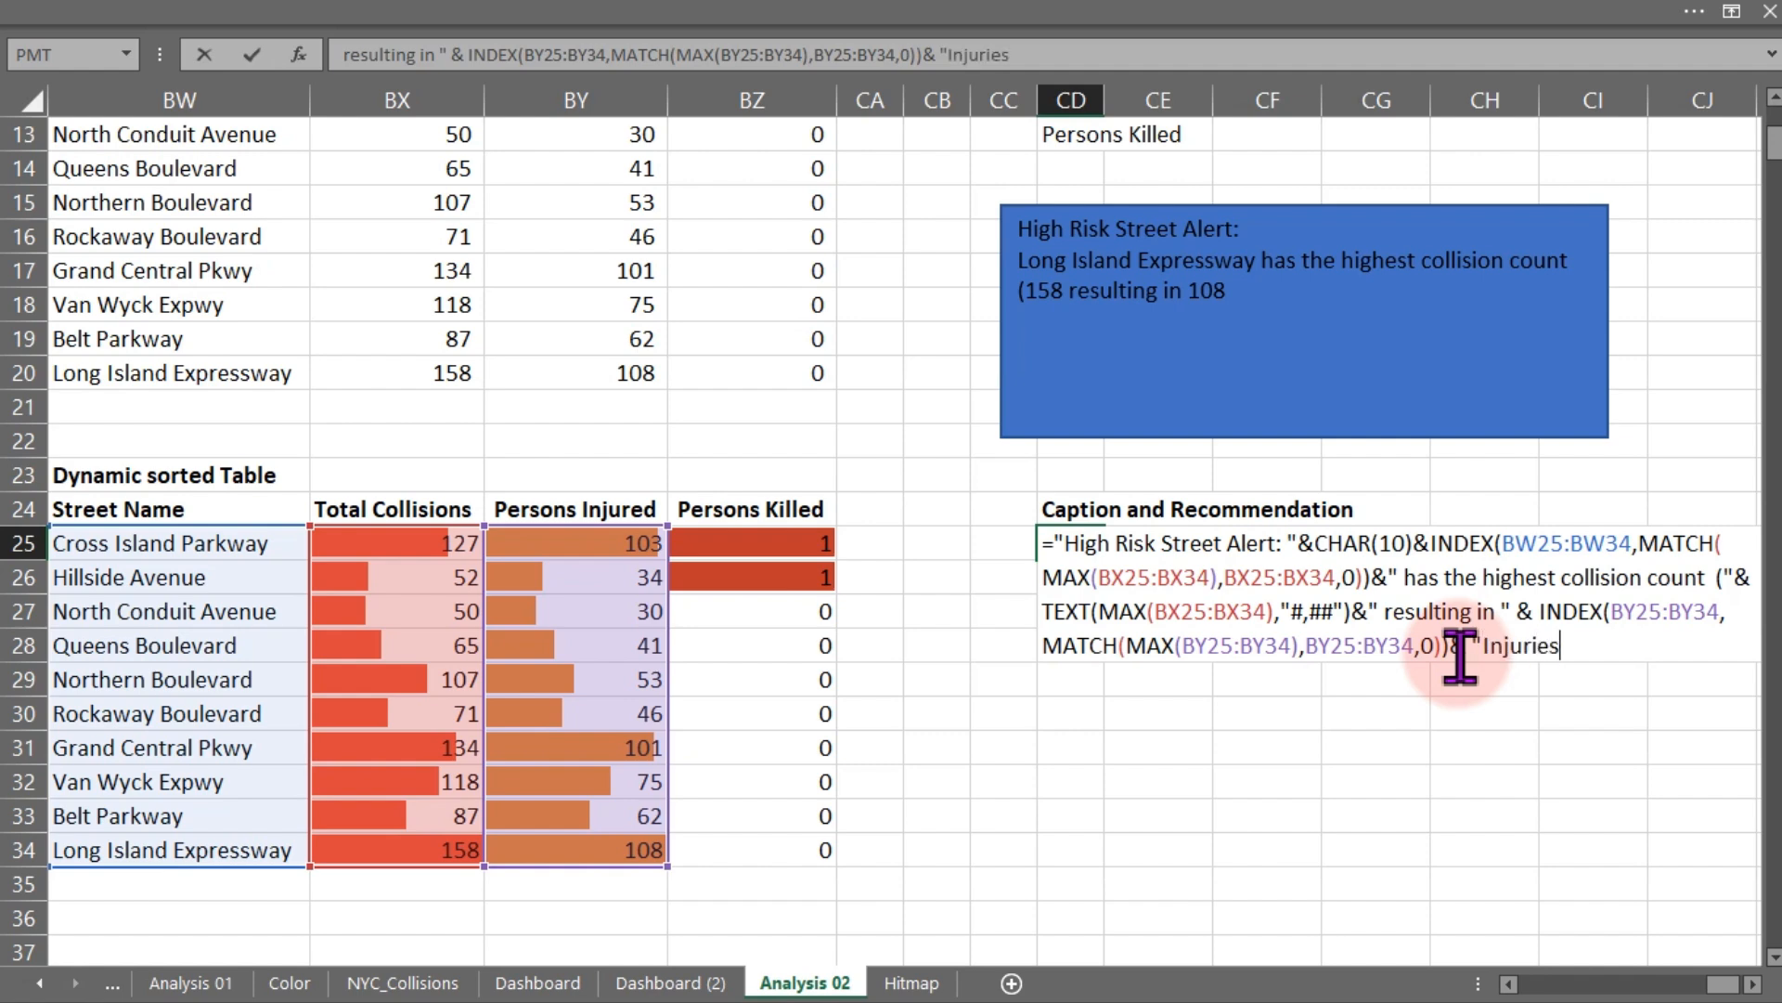
type(" and \" & ind")
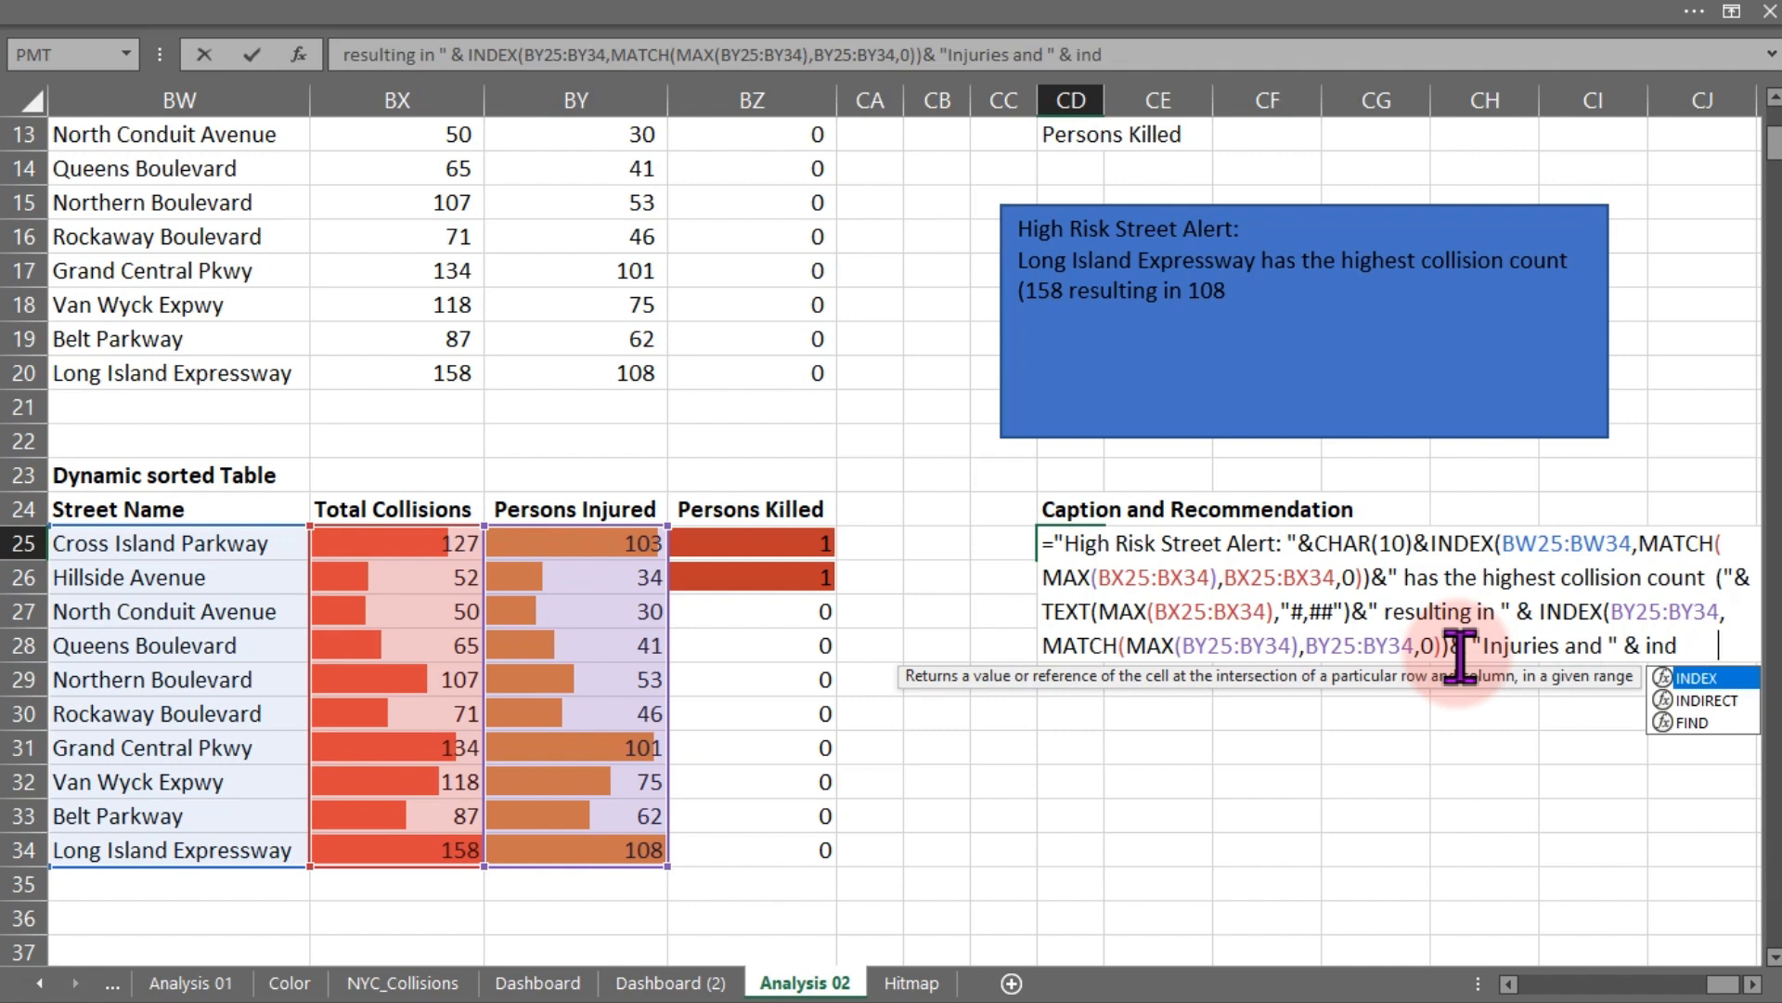
key("Tab")
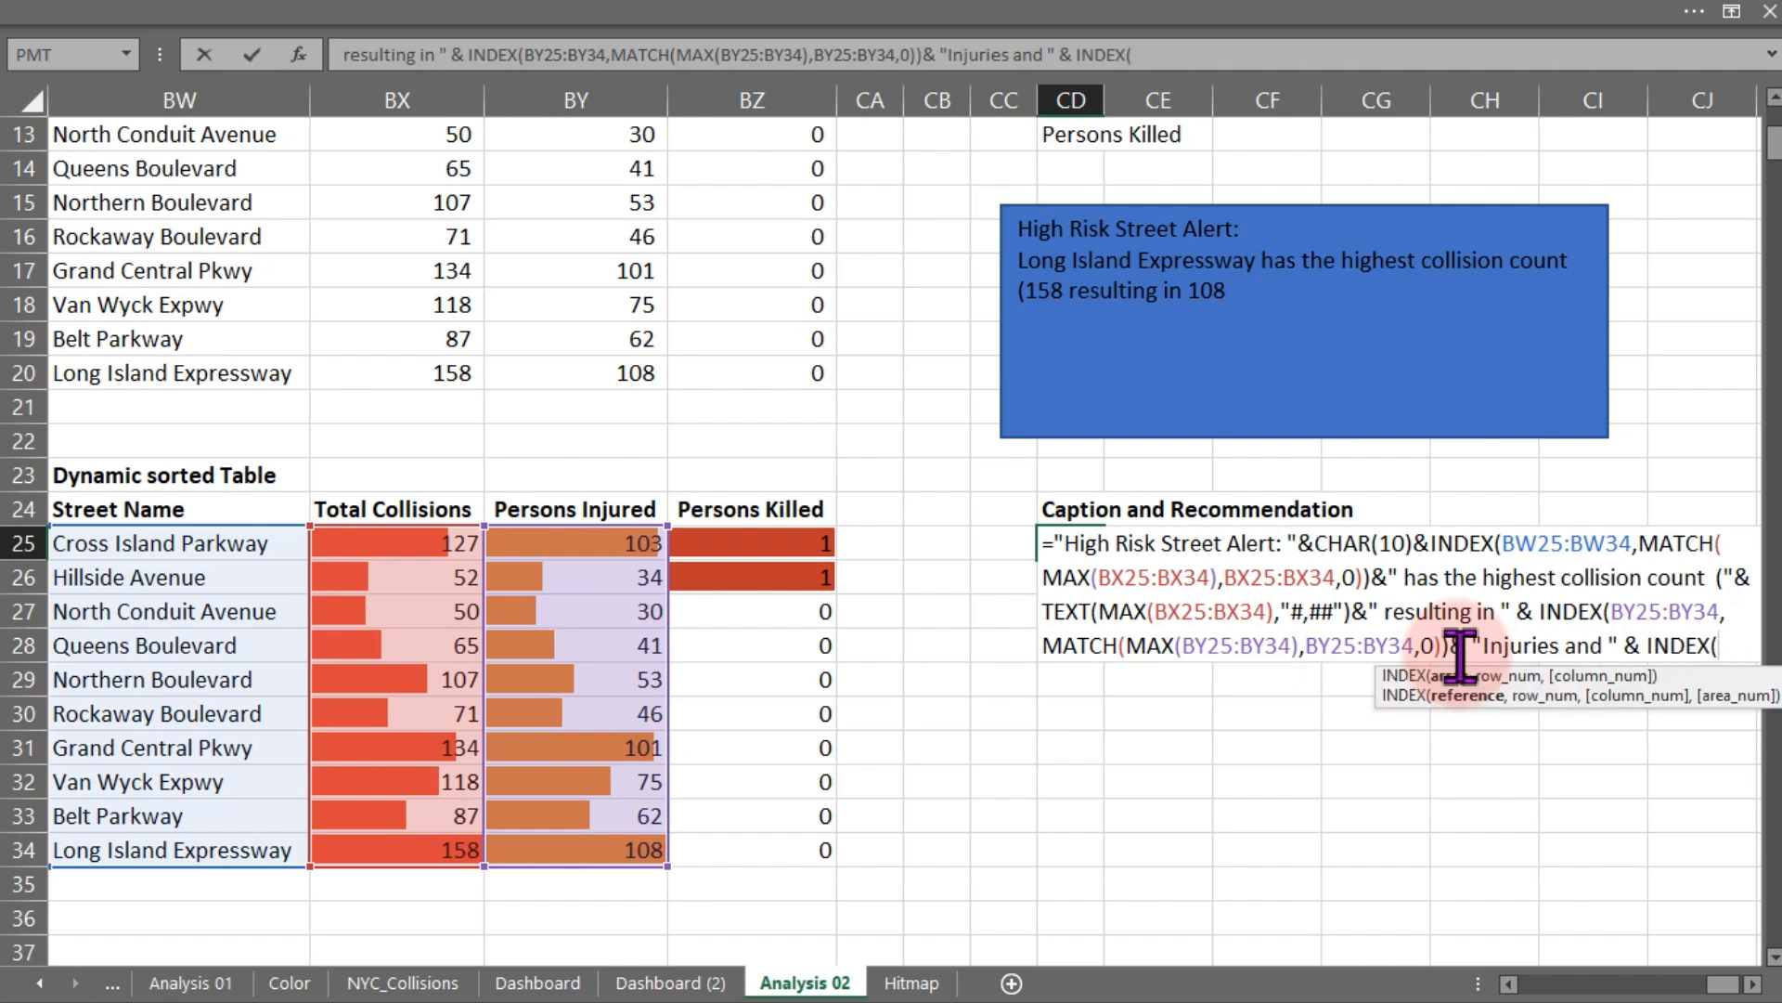
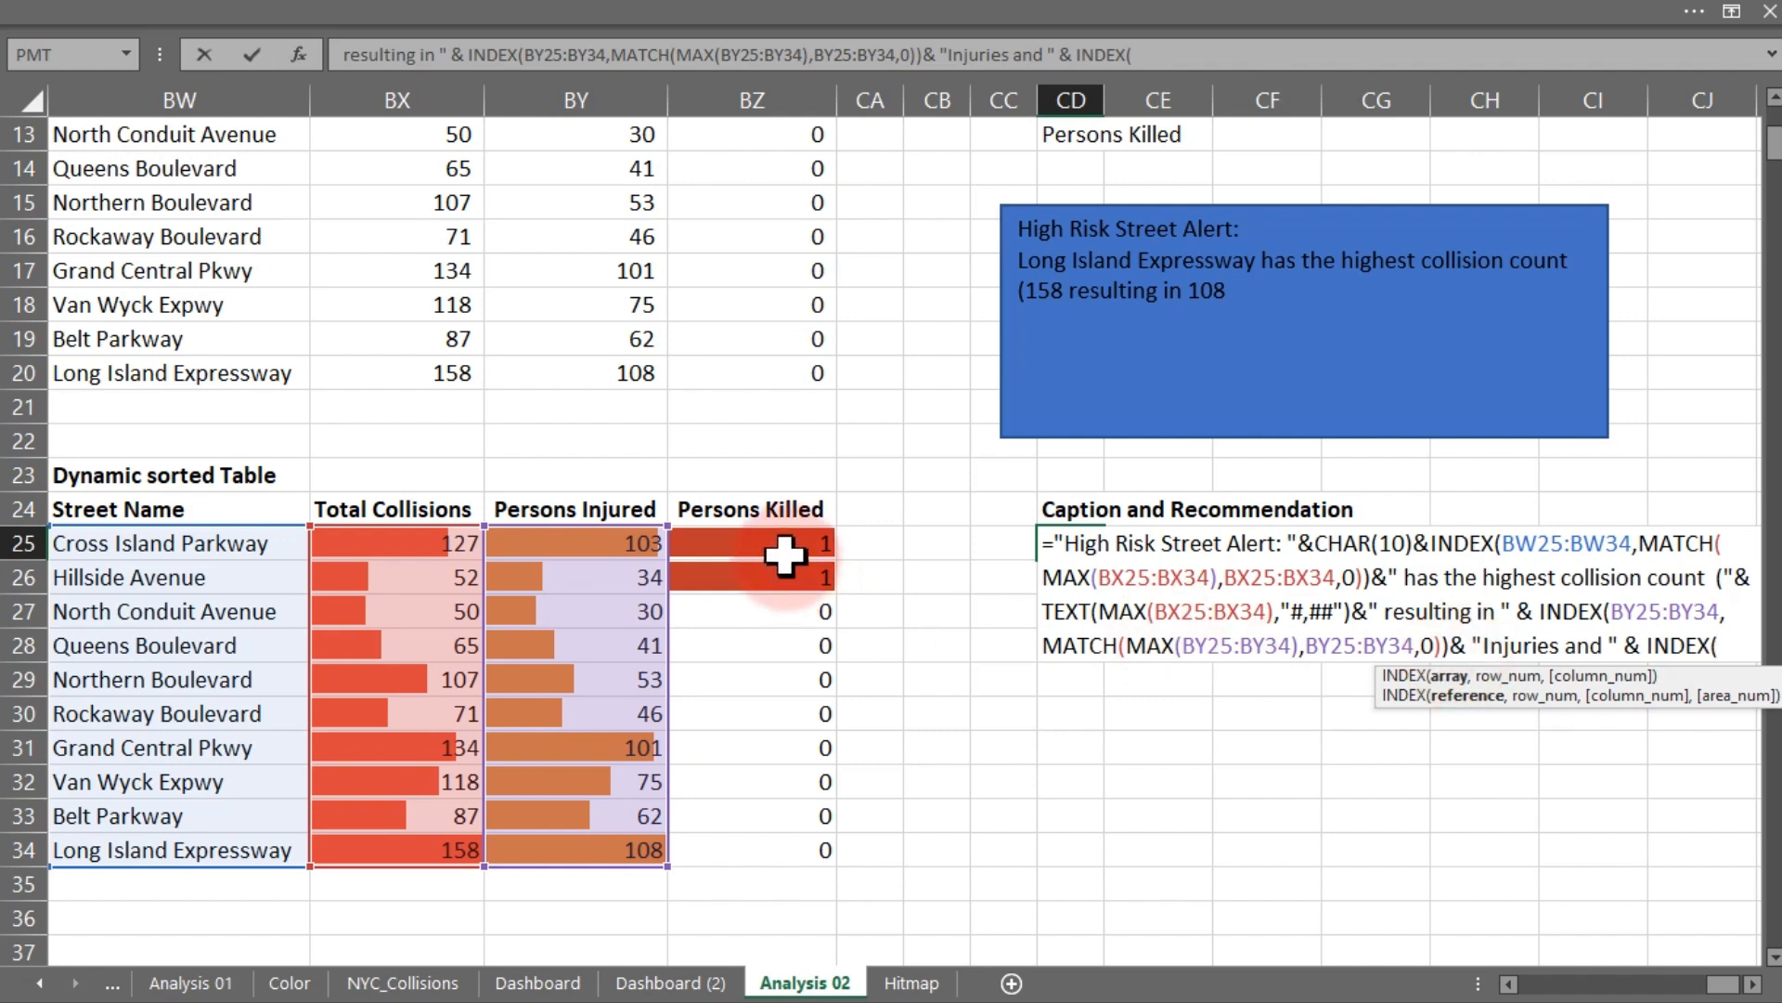
- Use BZ25:BZ34 as the new INDEX array and begin its row argument with MATCH nesting a LARGE function
left_click_drag(783, 548, 789, 849)
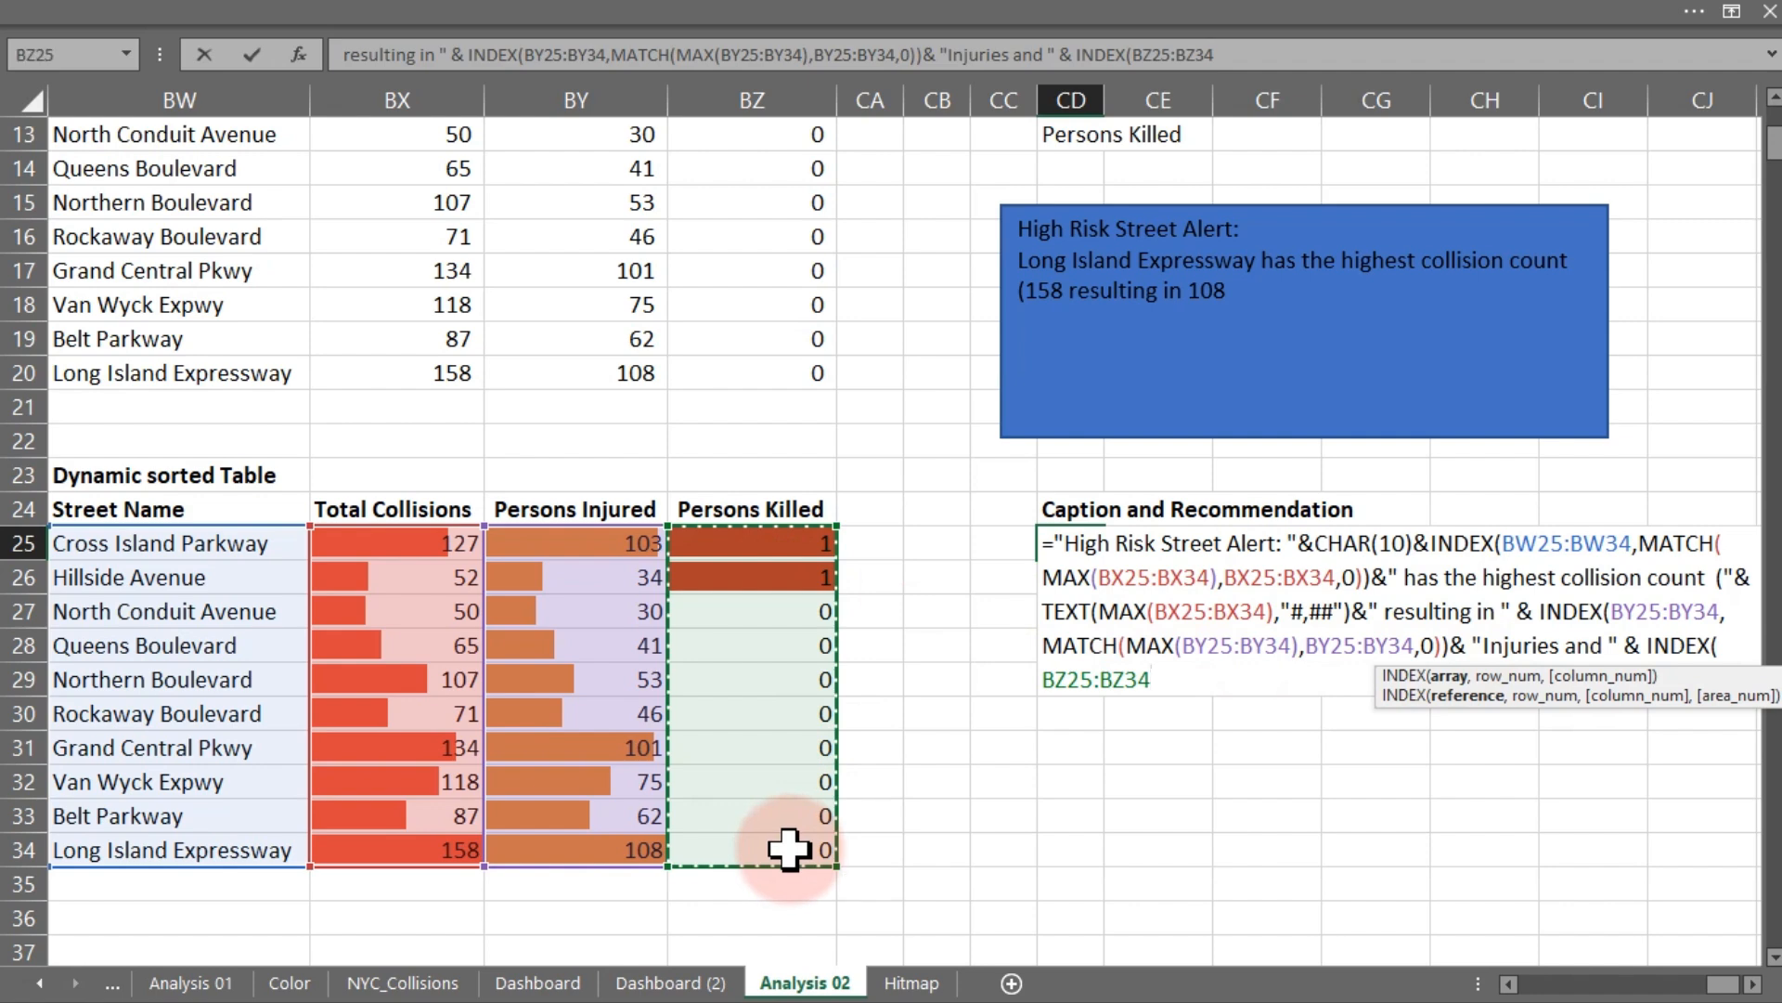
type(",")
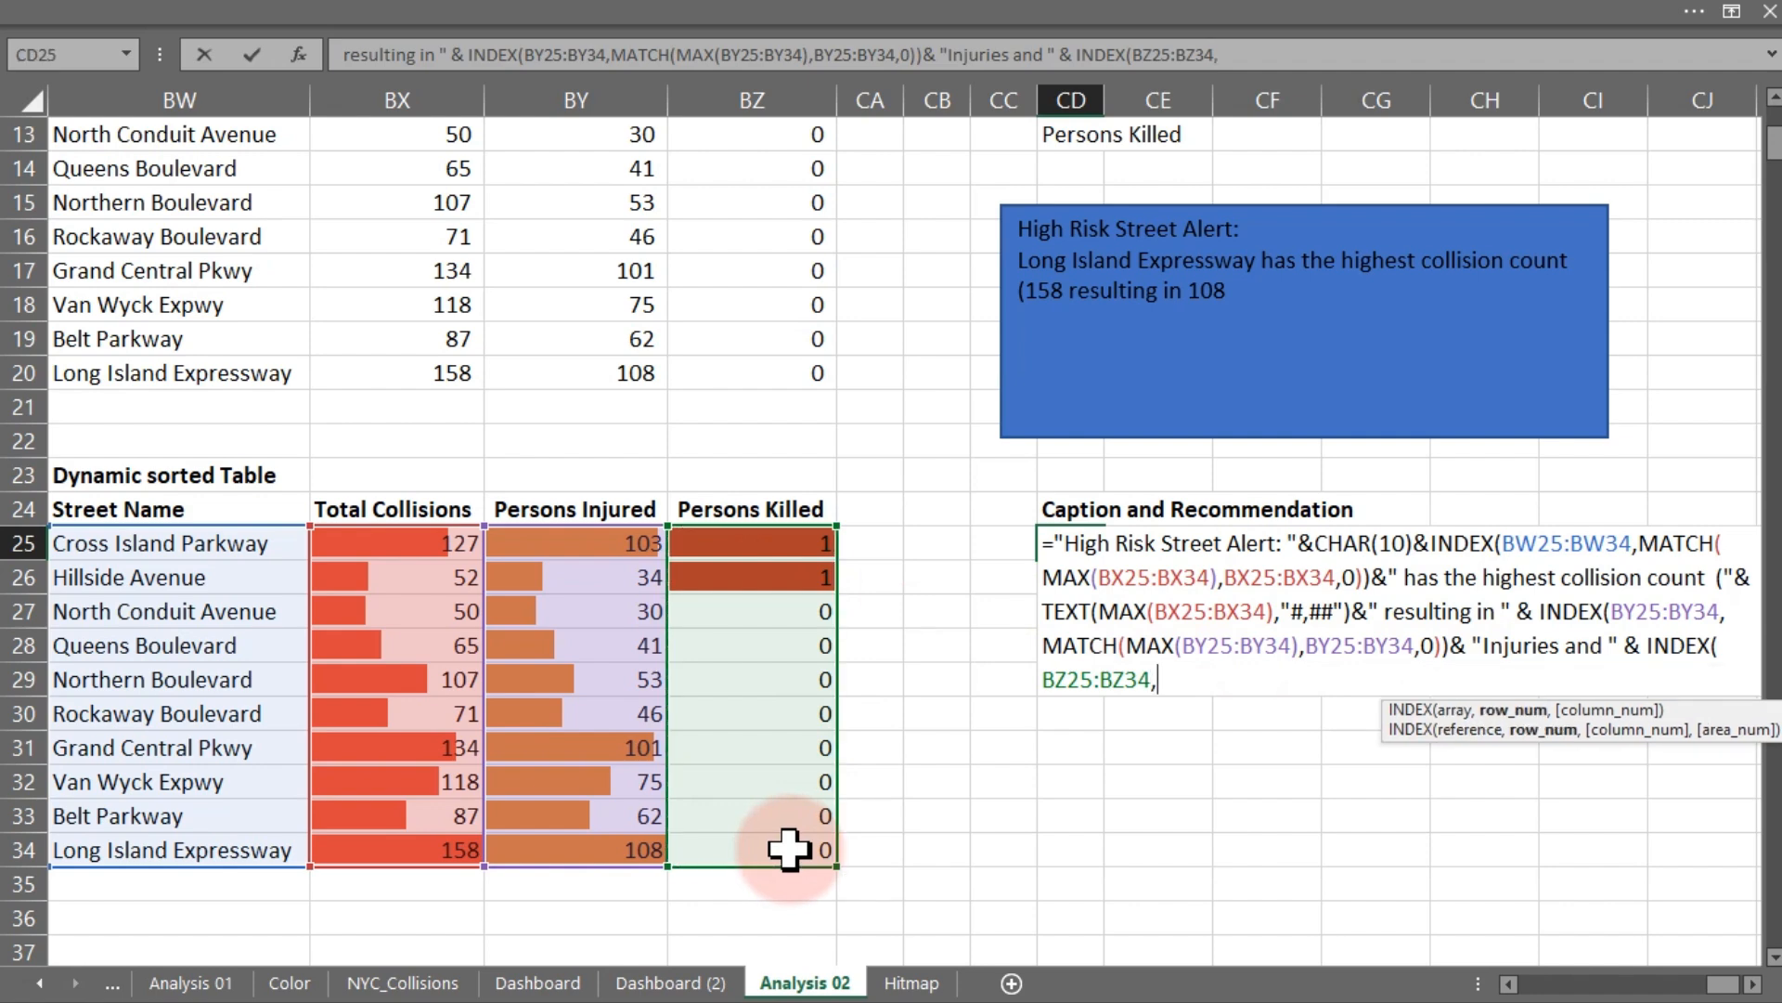
type("ma")
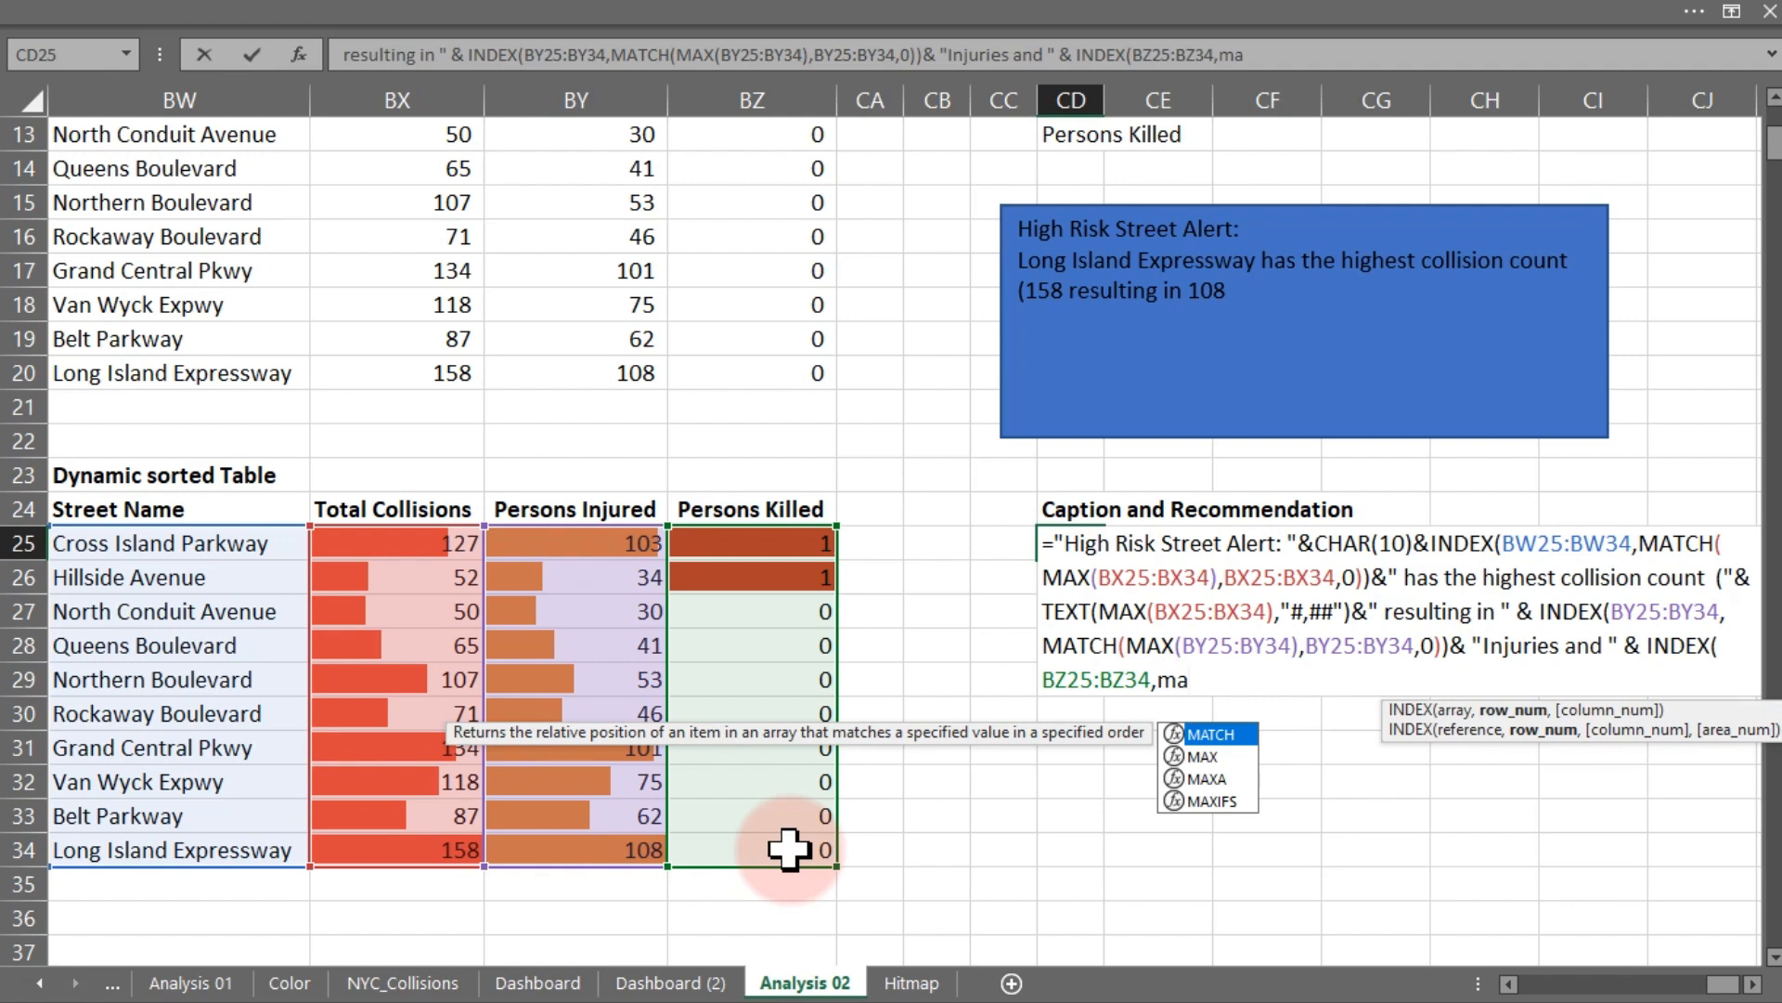
key("Tab")
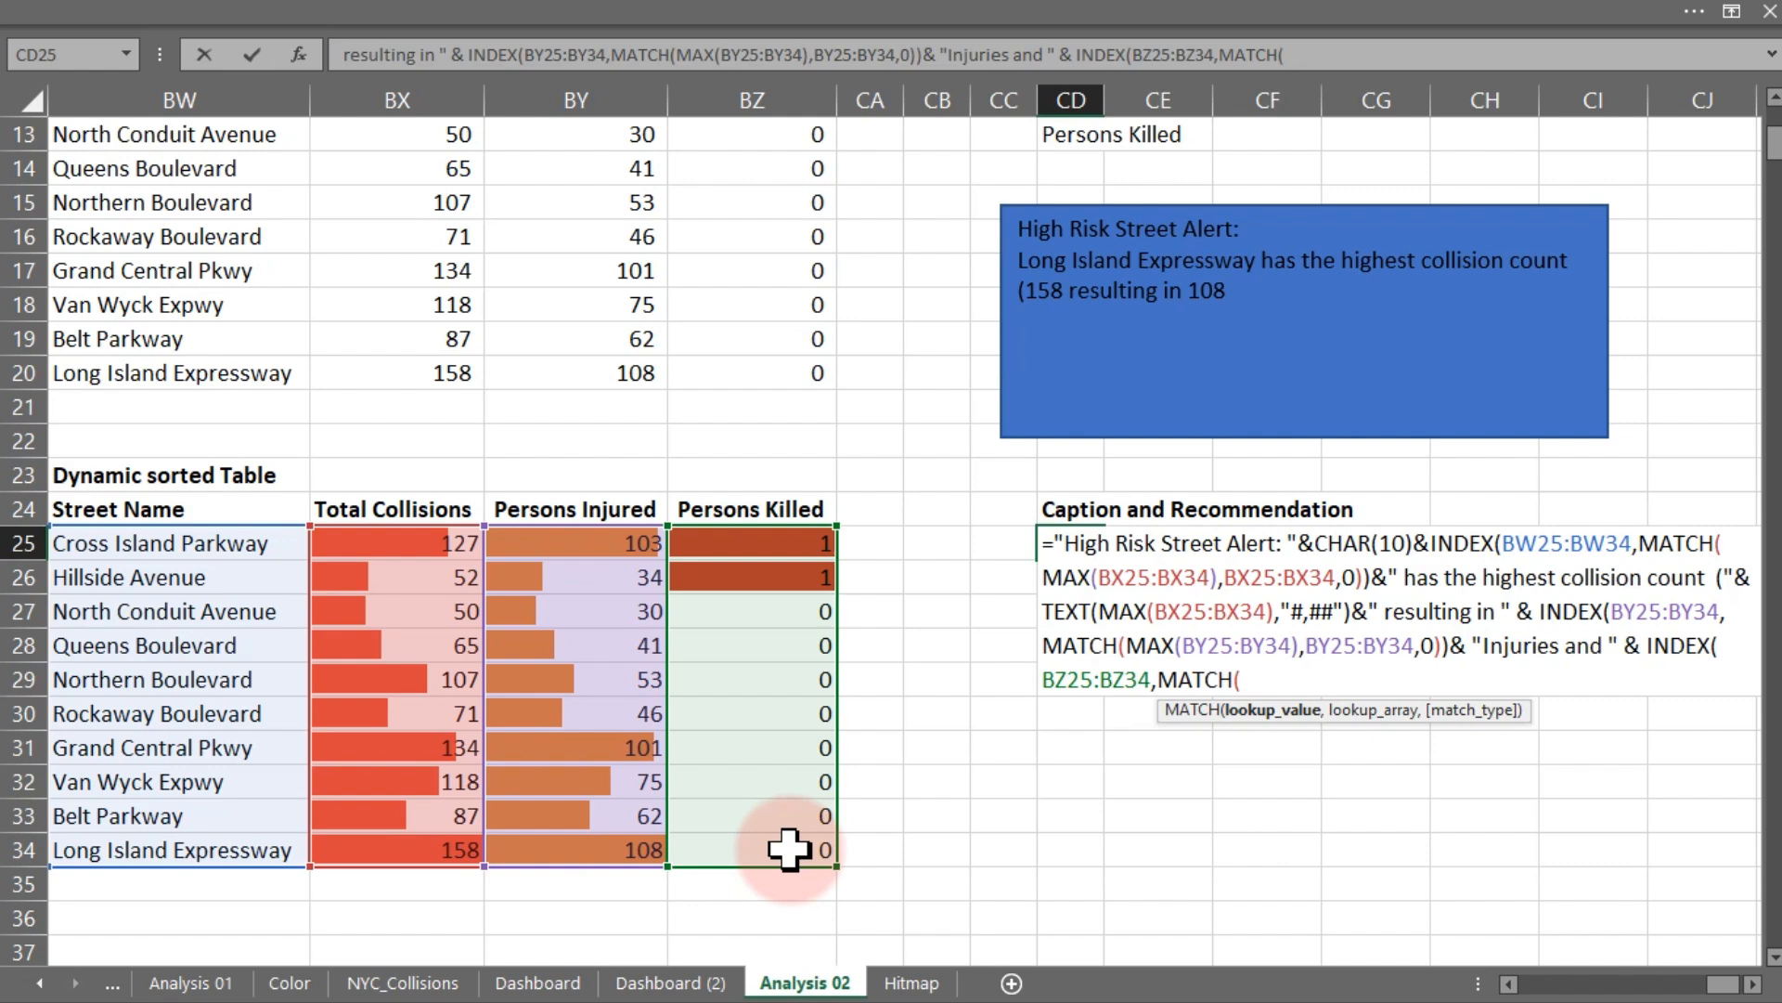
type("lar")
key("Tab")
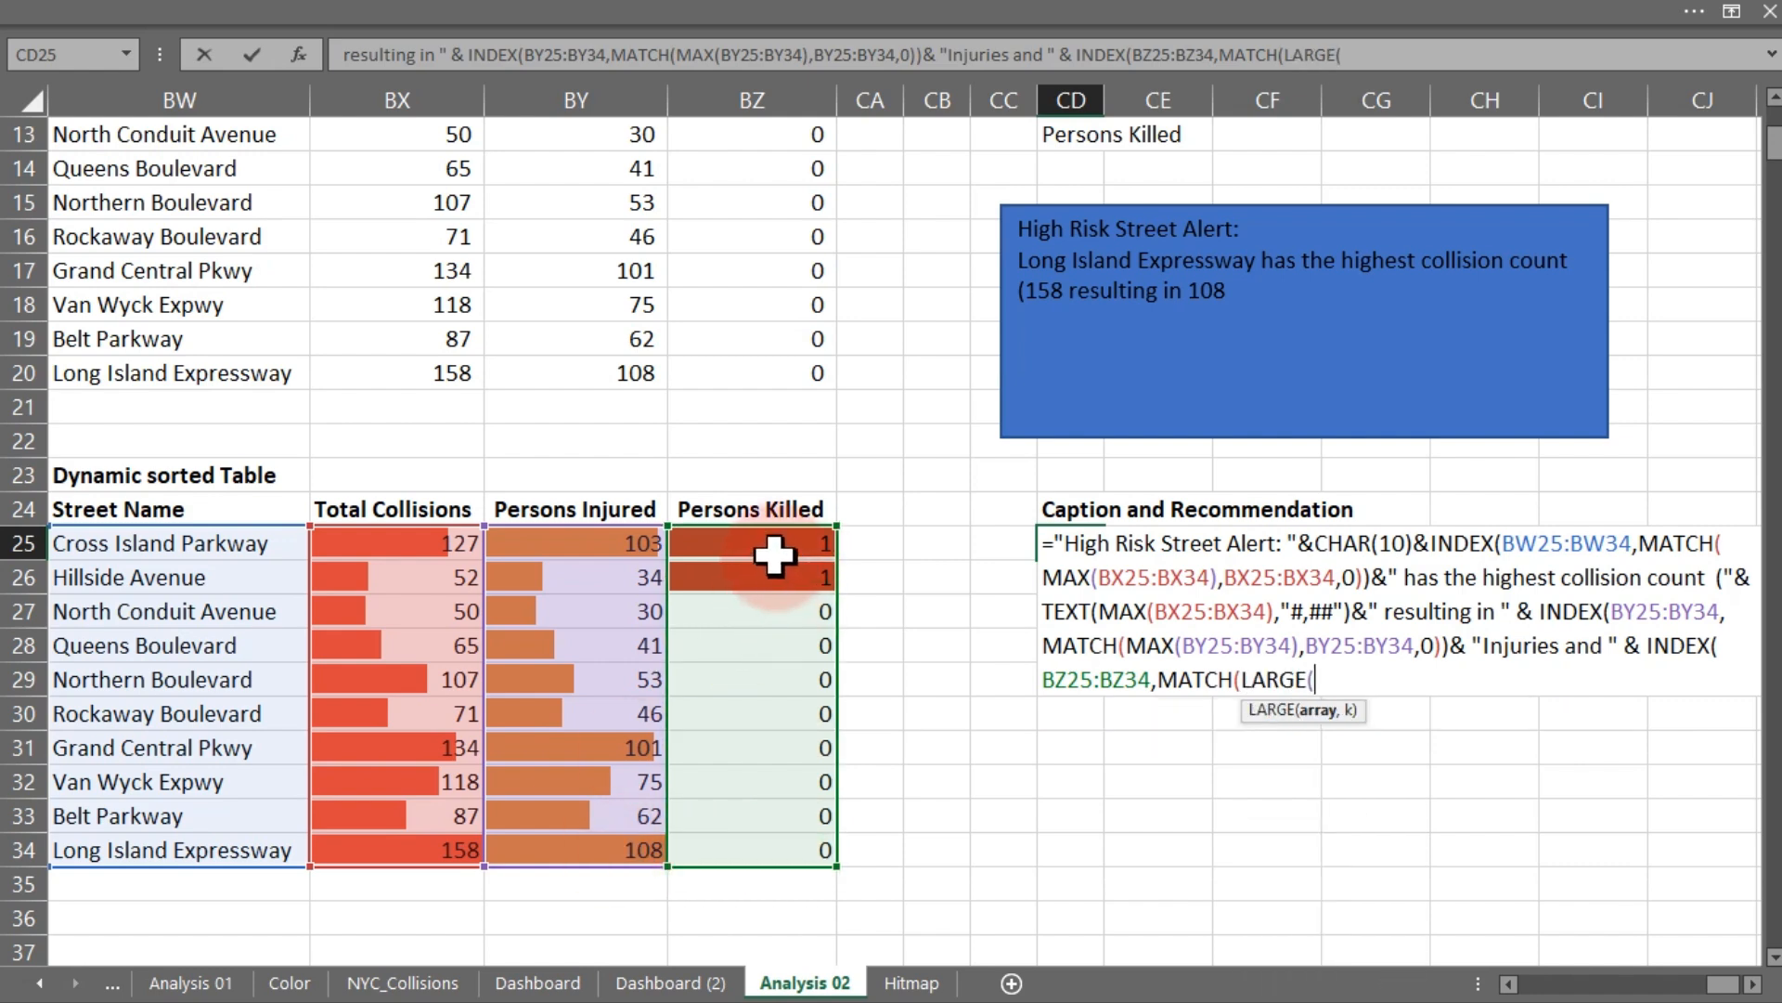
- Complete the row argument as MATCH(LARGE(BZ25:BZ34,1),BZ25:BZ34,0), close INDEX and commit the CD25 formula
left_click_drag(761, 548, 780, 842)
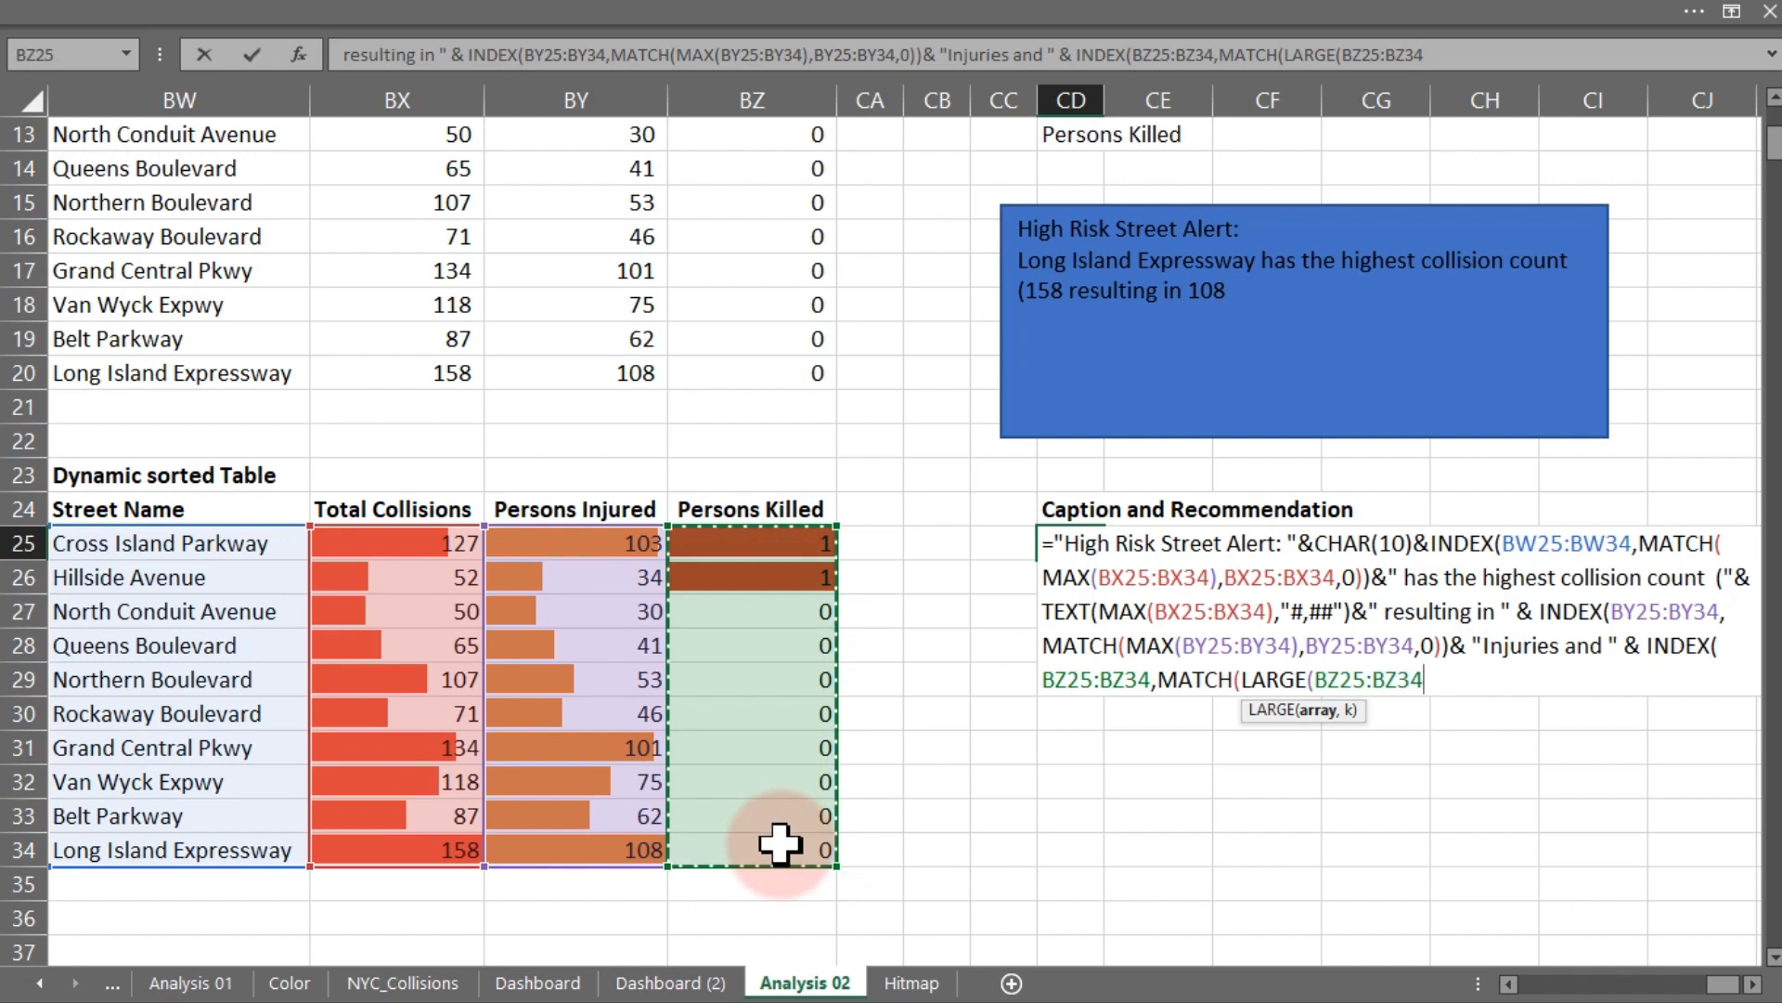
type(",1")
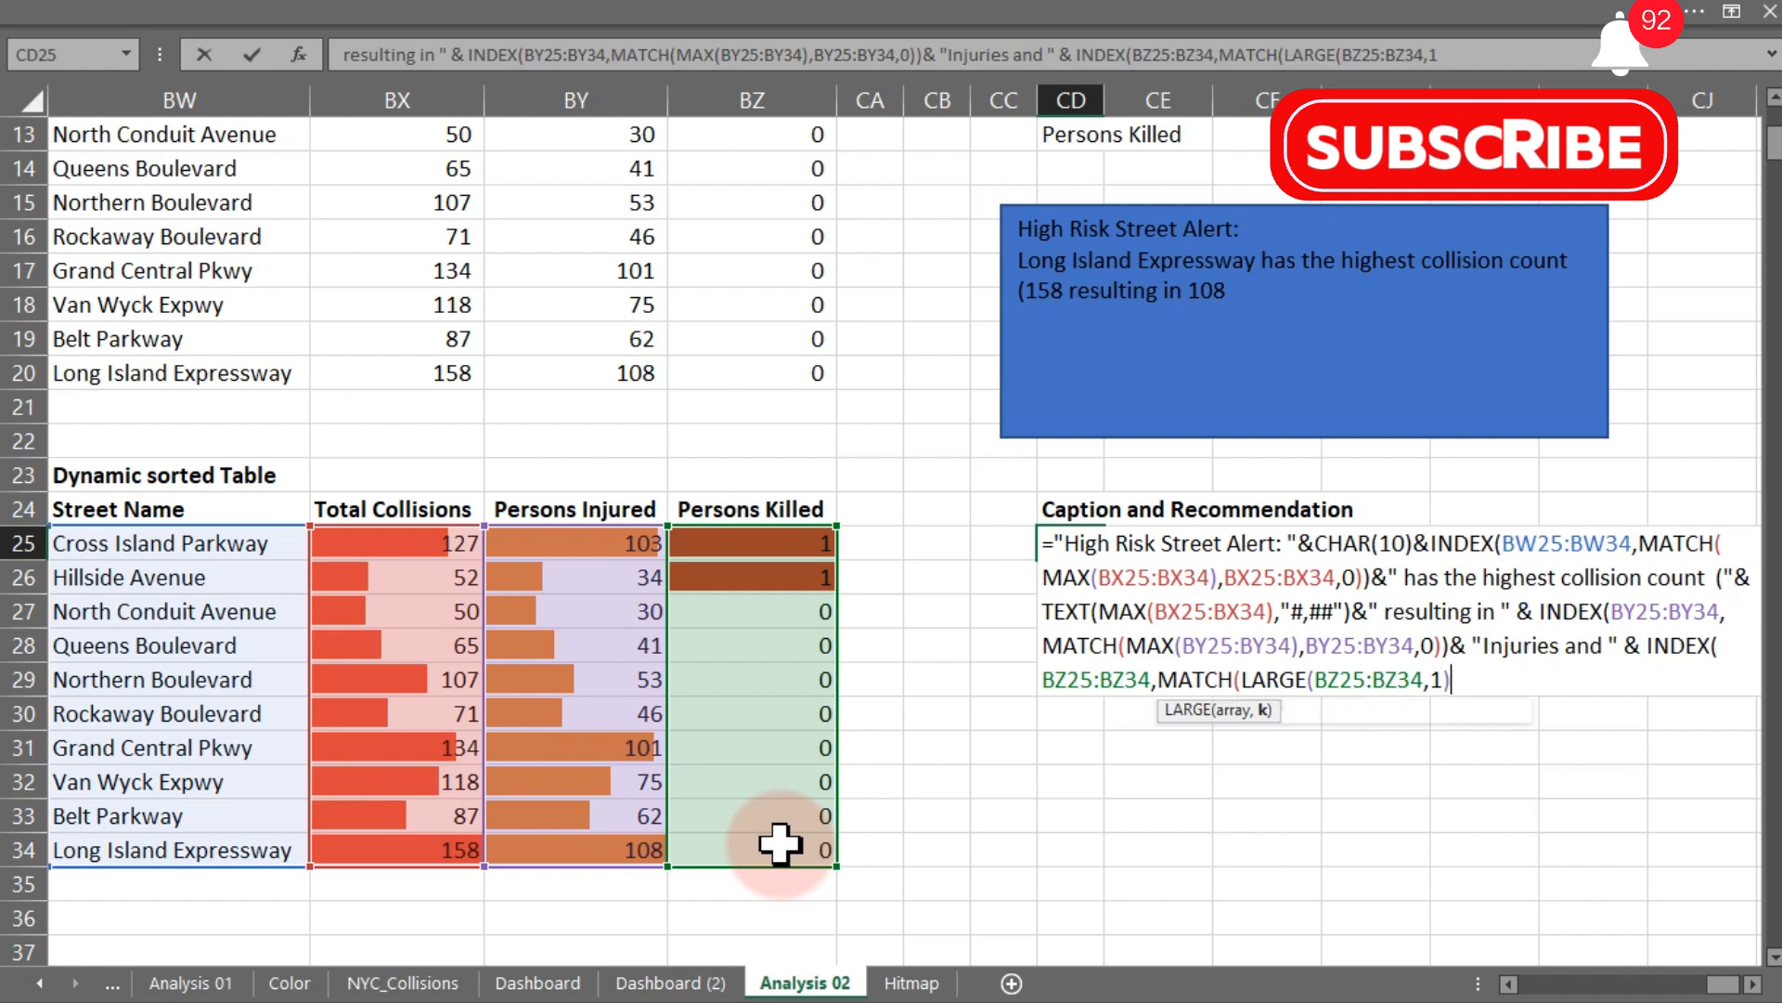
type("),")
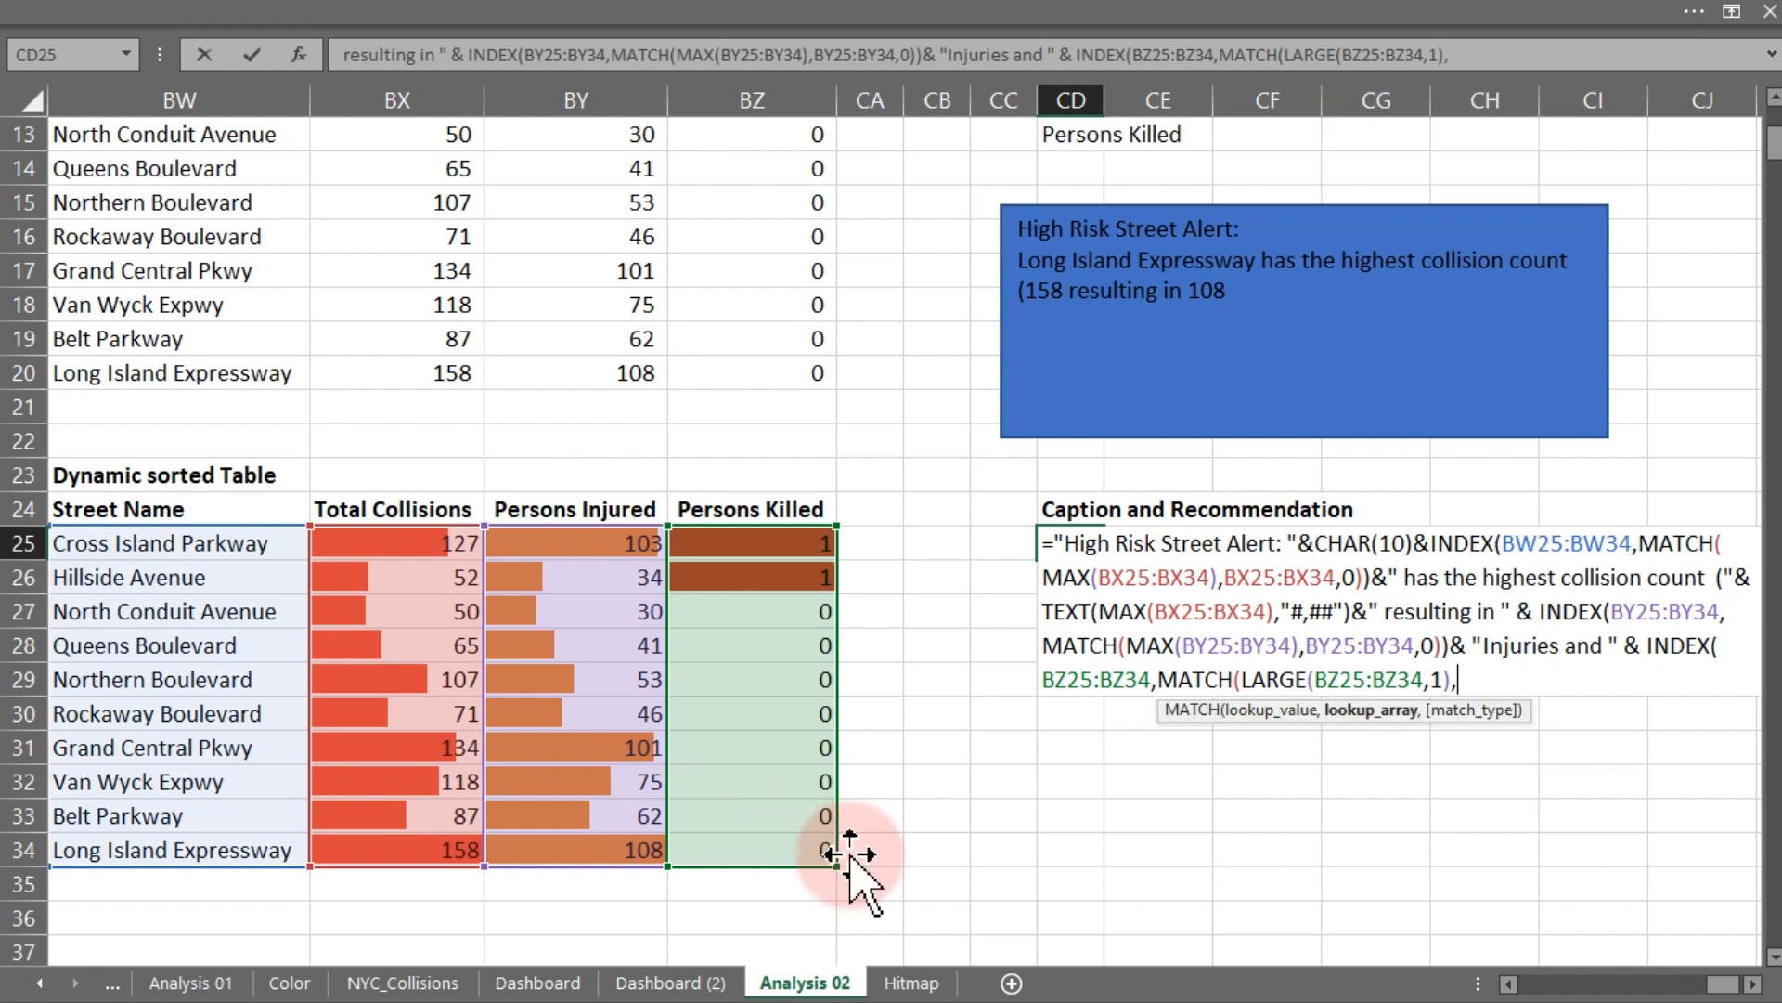
left_click_drag(701, 545, 726, 841)
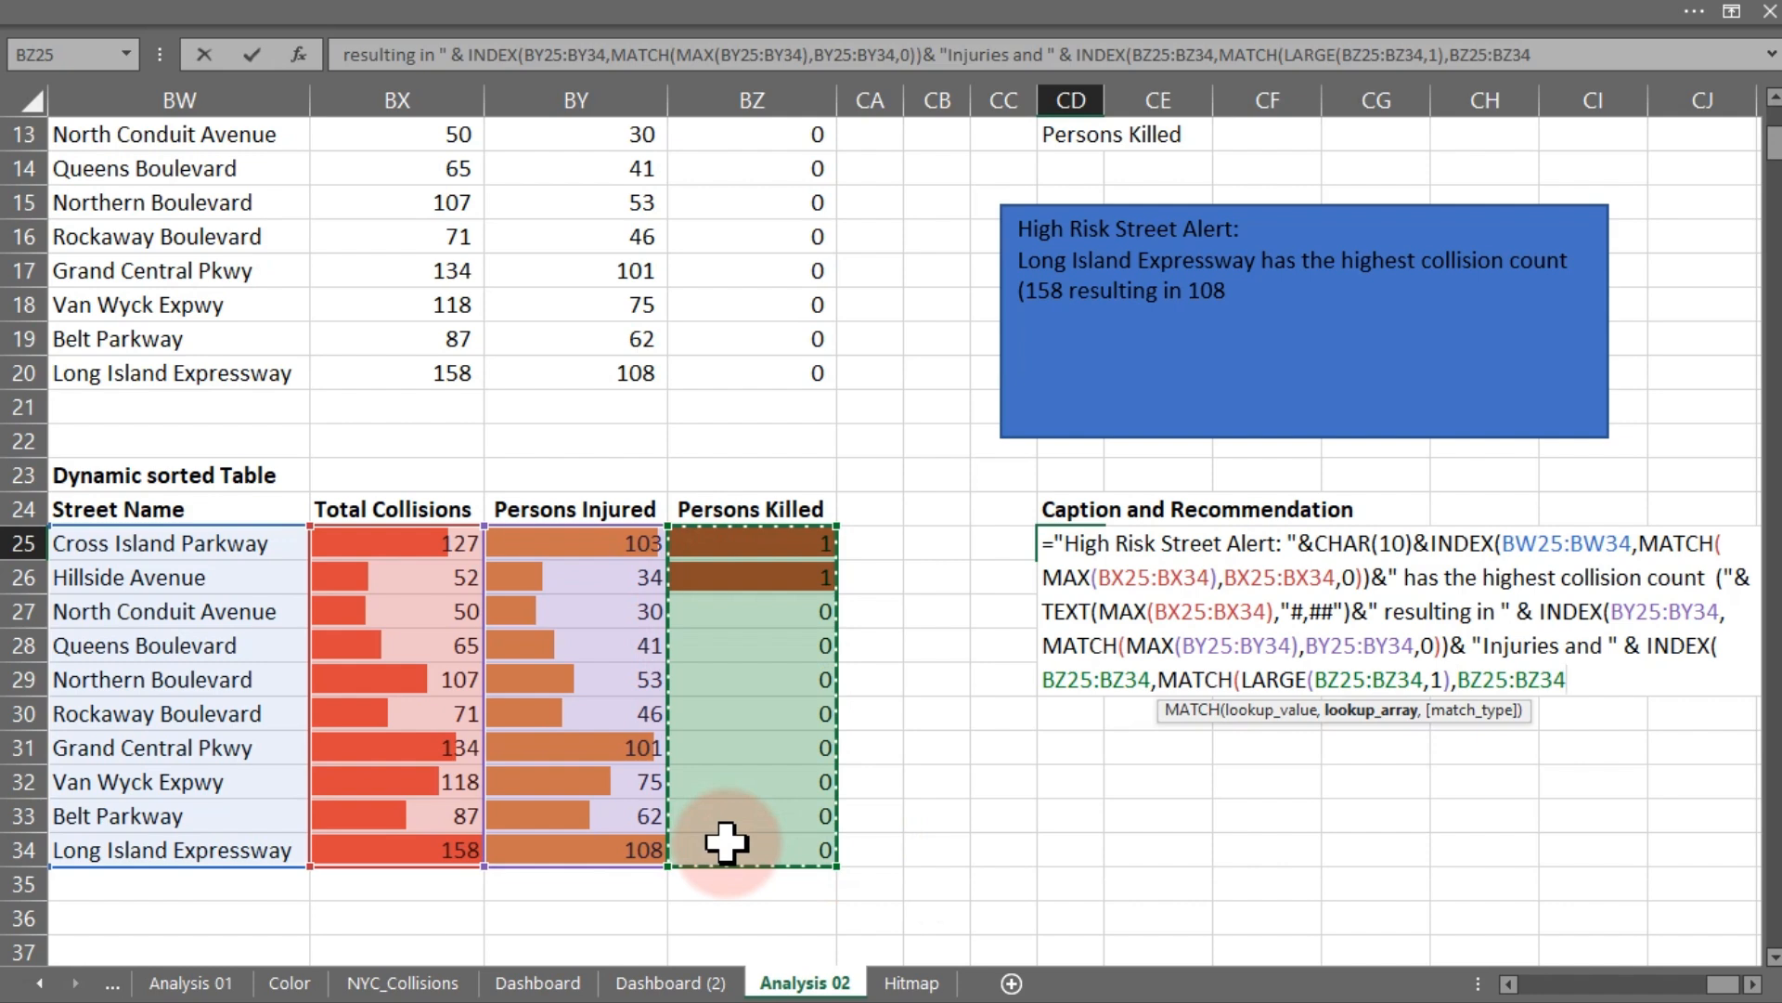
type(",0))")
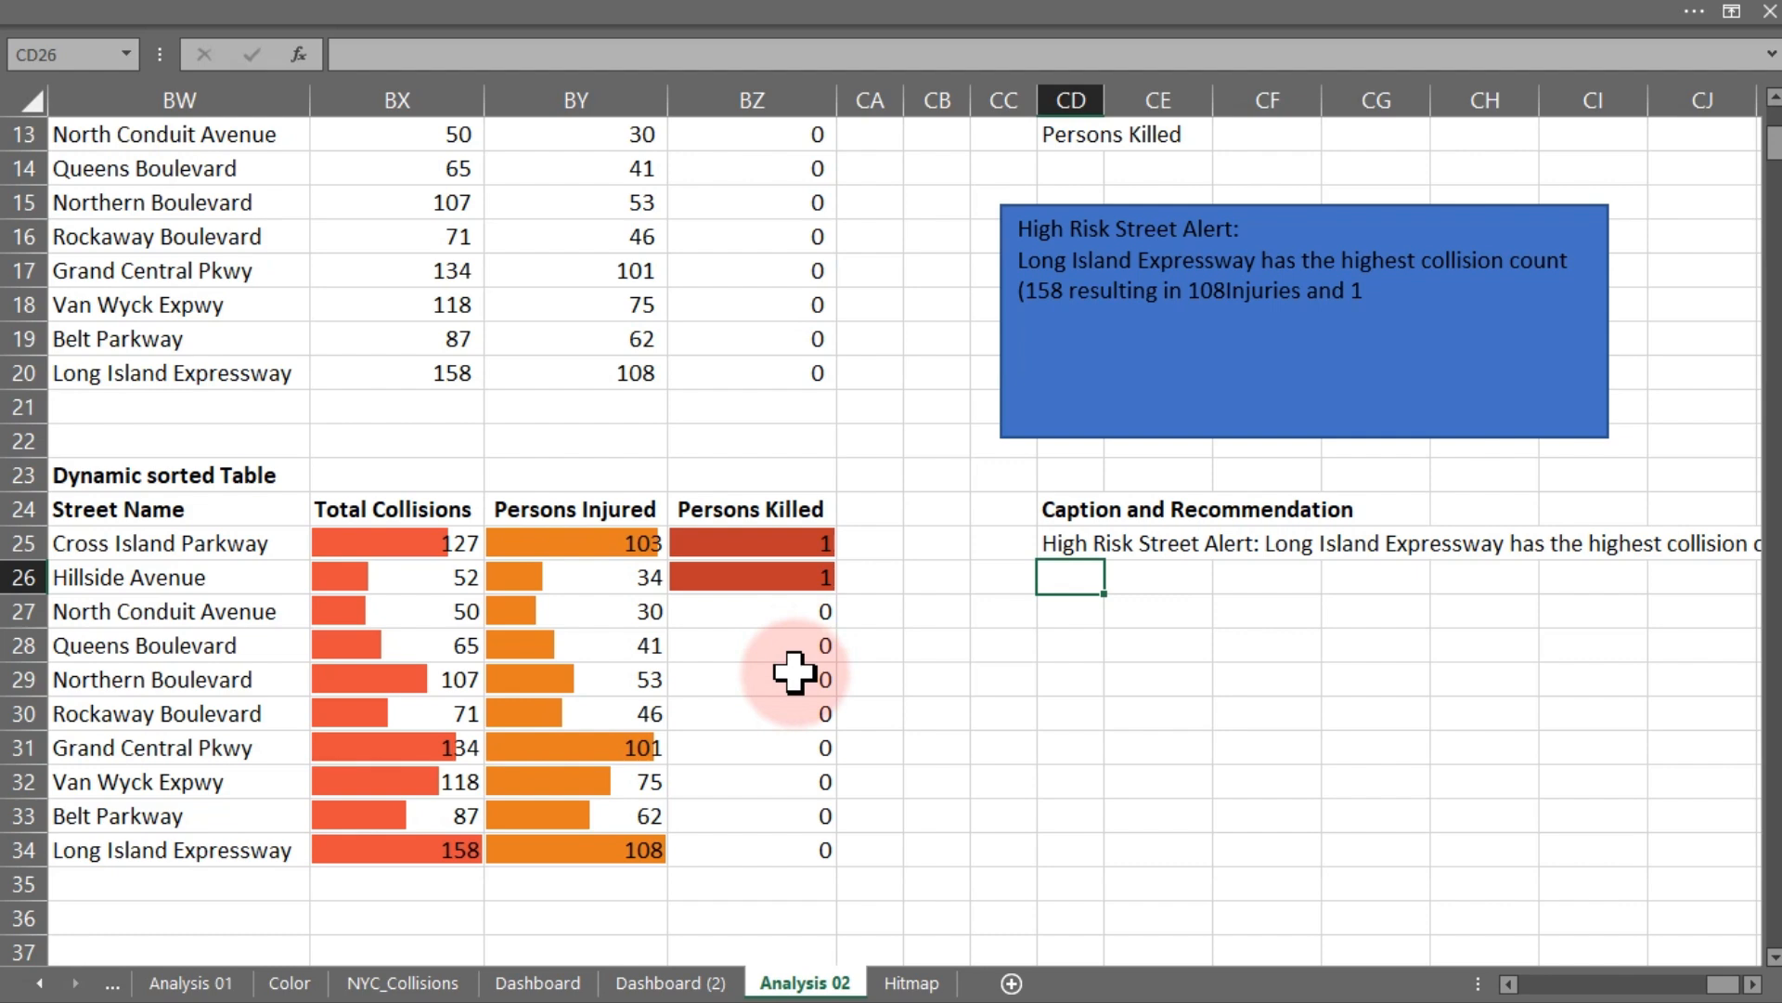
- Reopen the CD25 formula for editing and concatenate the text " fatalities" after the killed-count INDEX
left_click(1073, 542)
double_click(1073, 542)
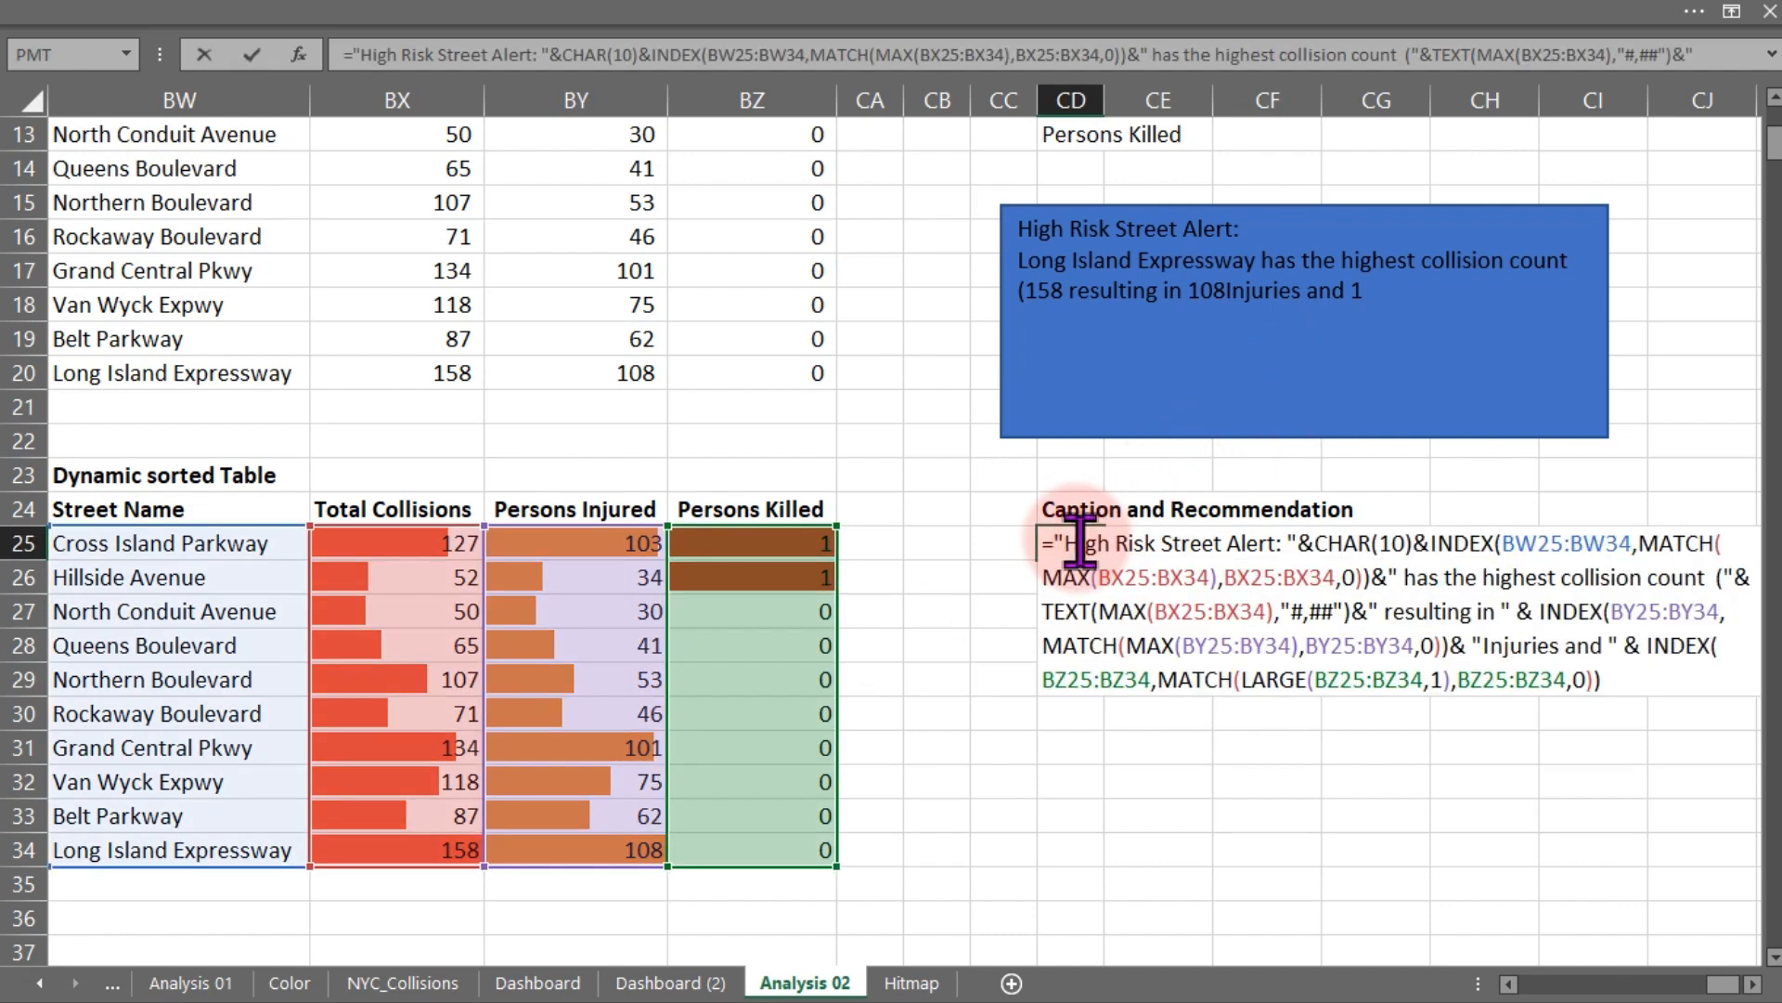
left_click(1627, 691)
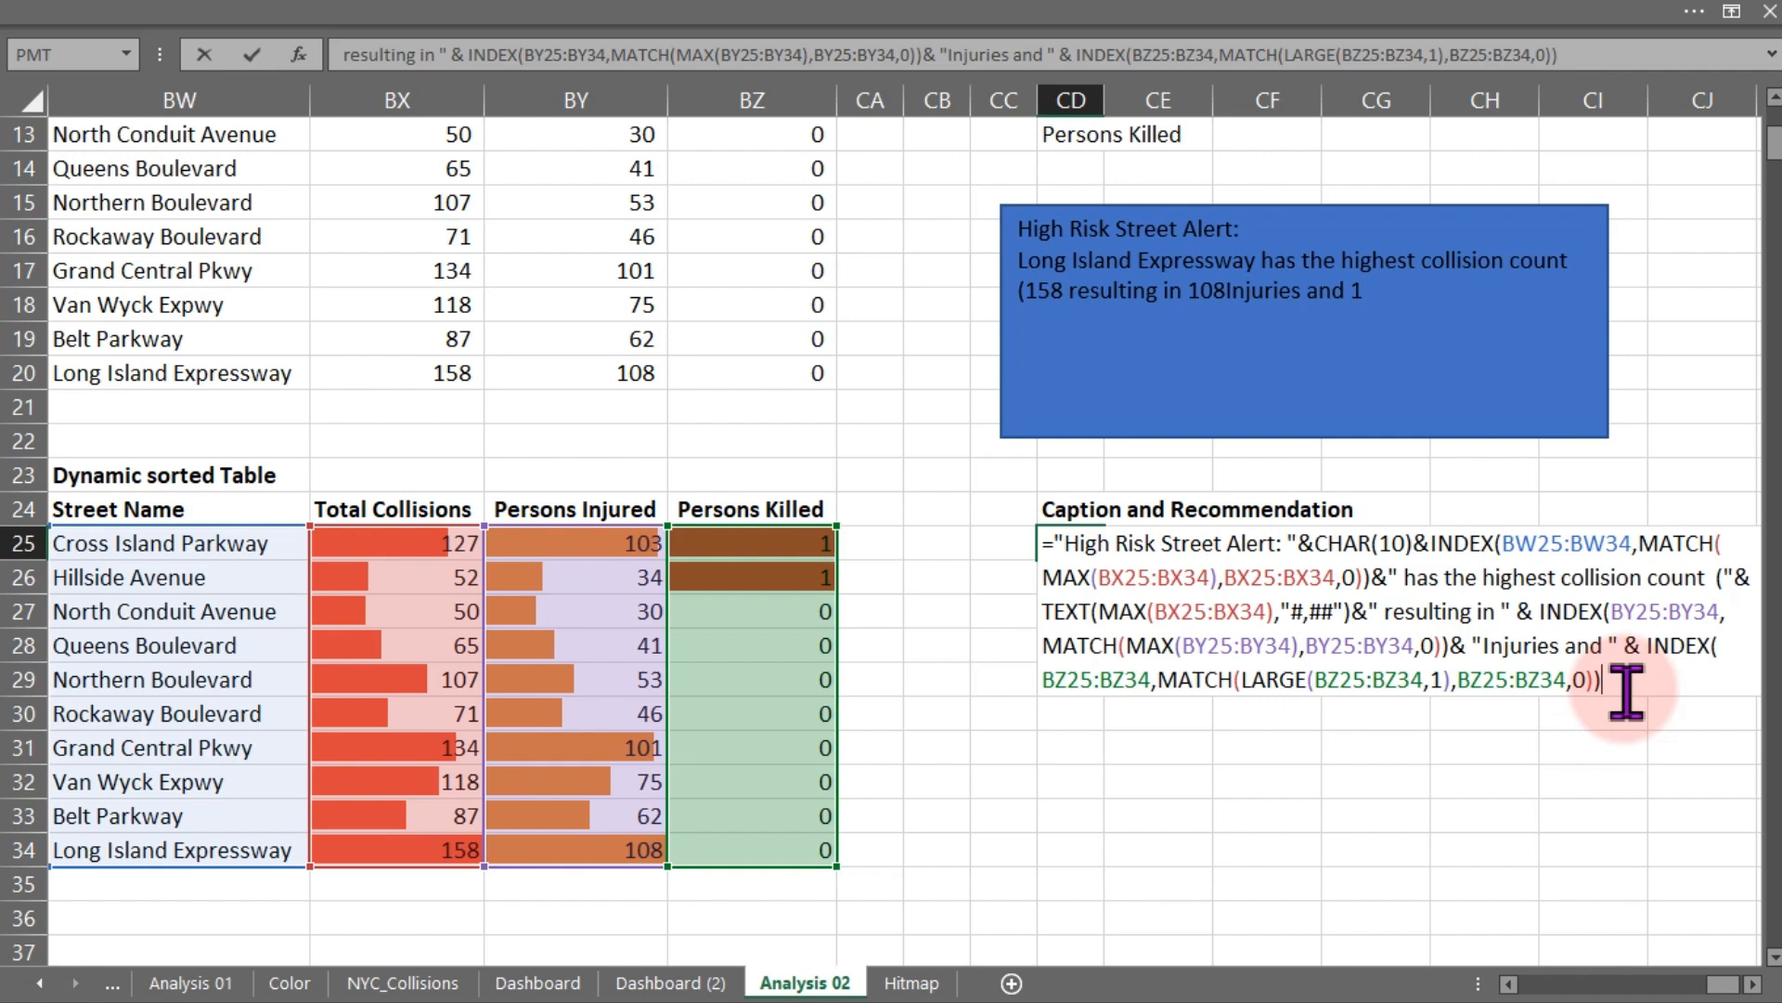
type("&")
type("fatali")
key("BackSpace")
type("ties")
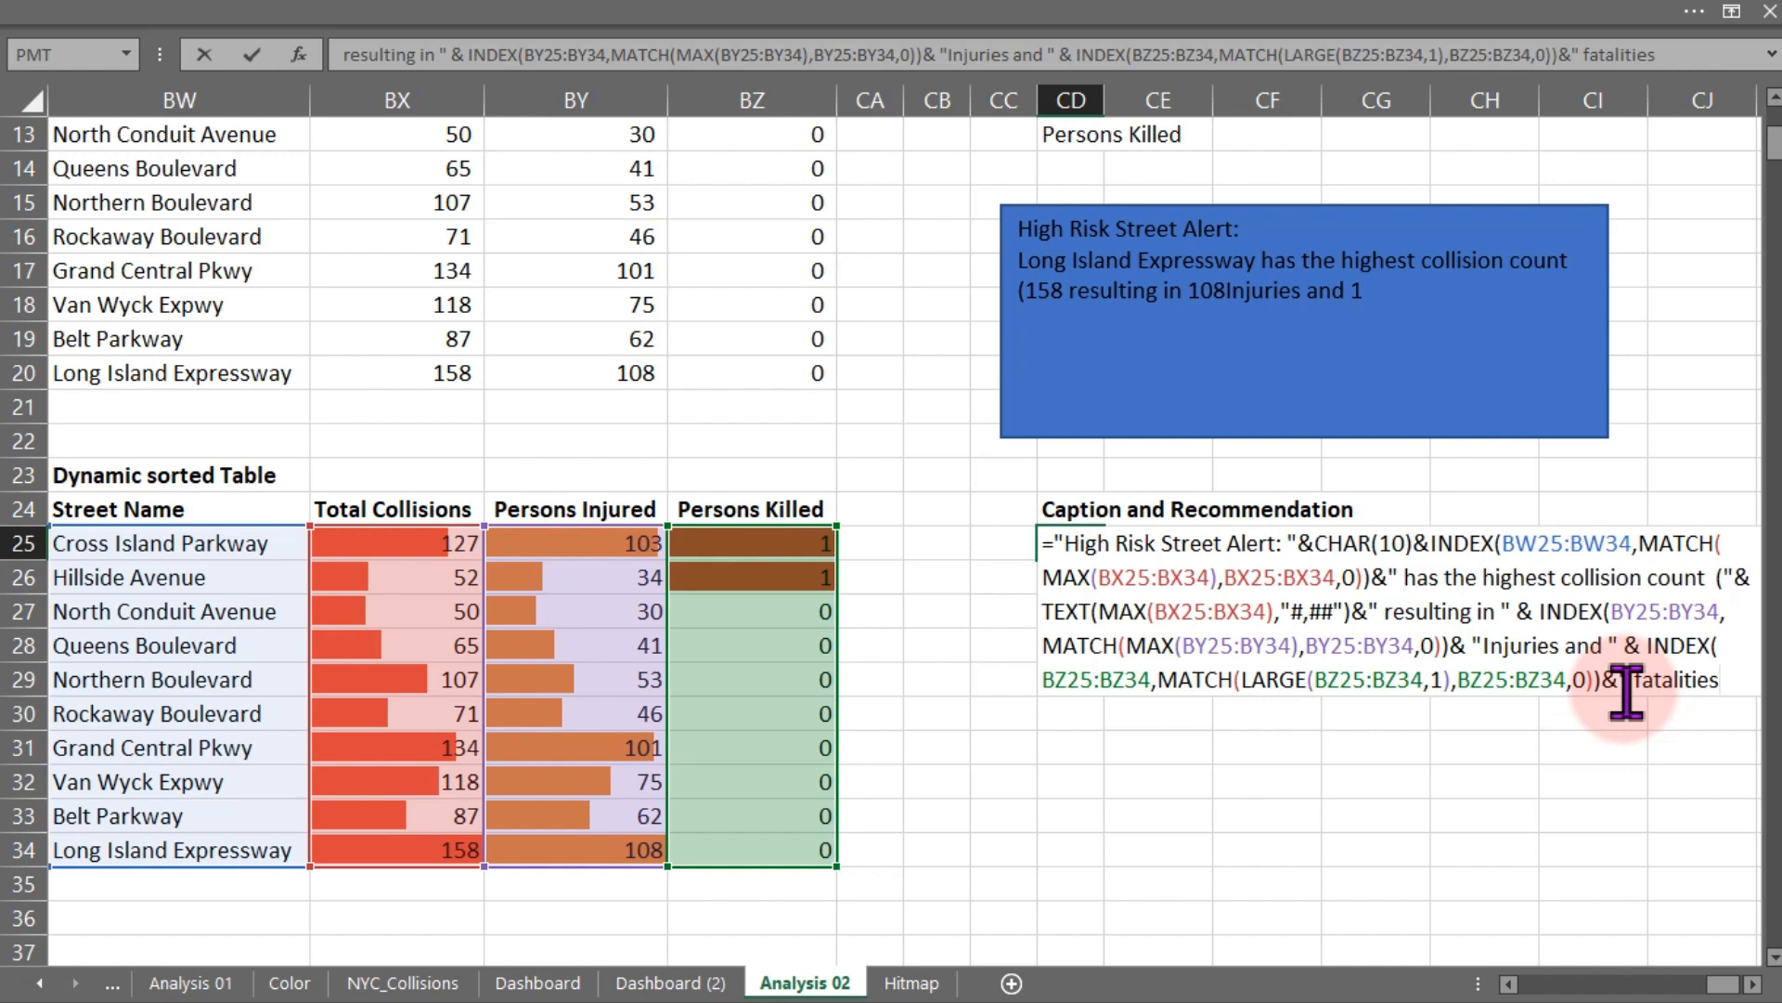
type(". \"&")
- End the fatalities text with a period and space, then append two CHAR(10) line breaks and another ampersand
type("cha")
key("Tab")
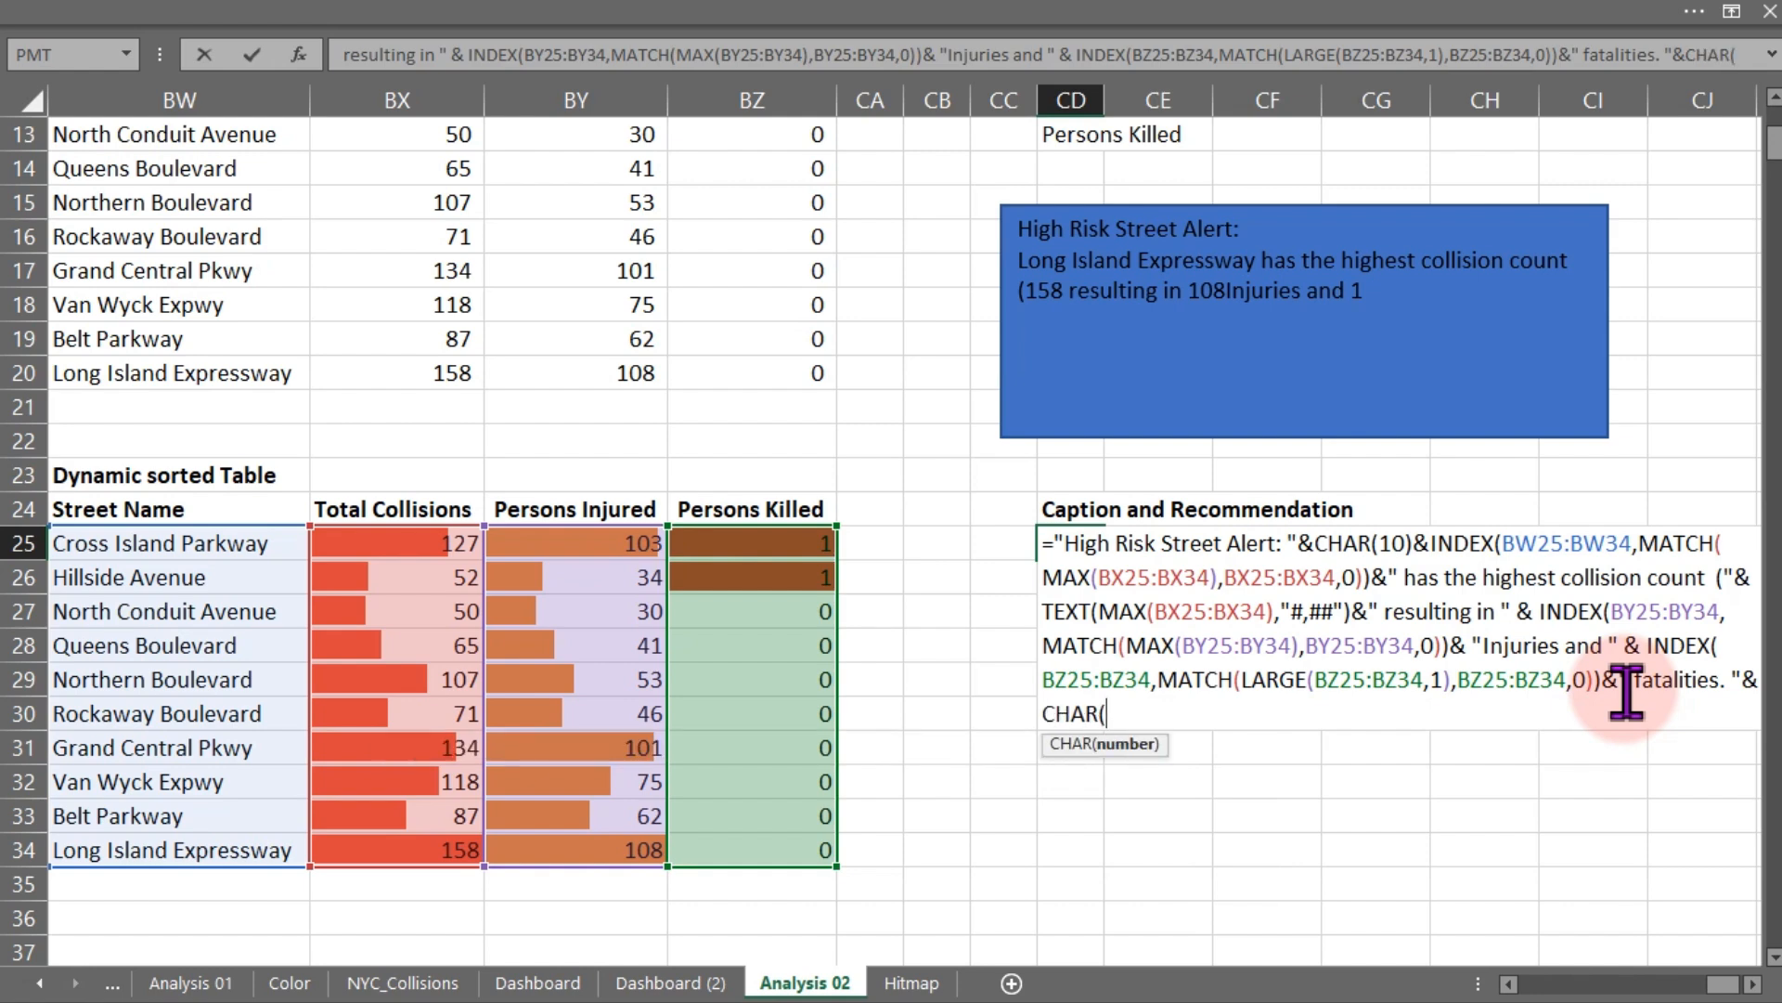
type("10")
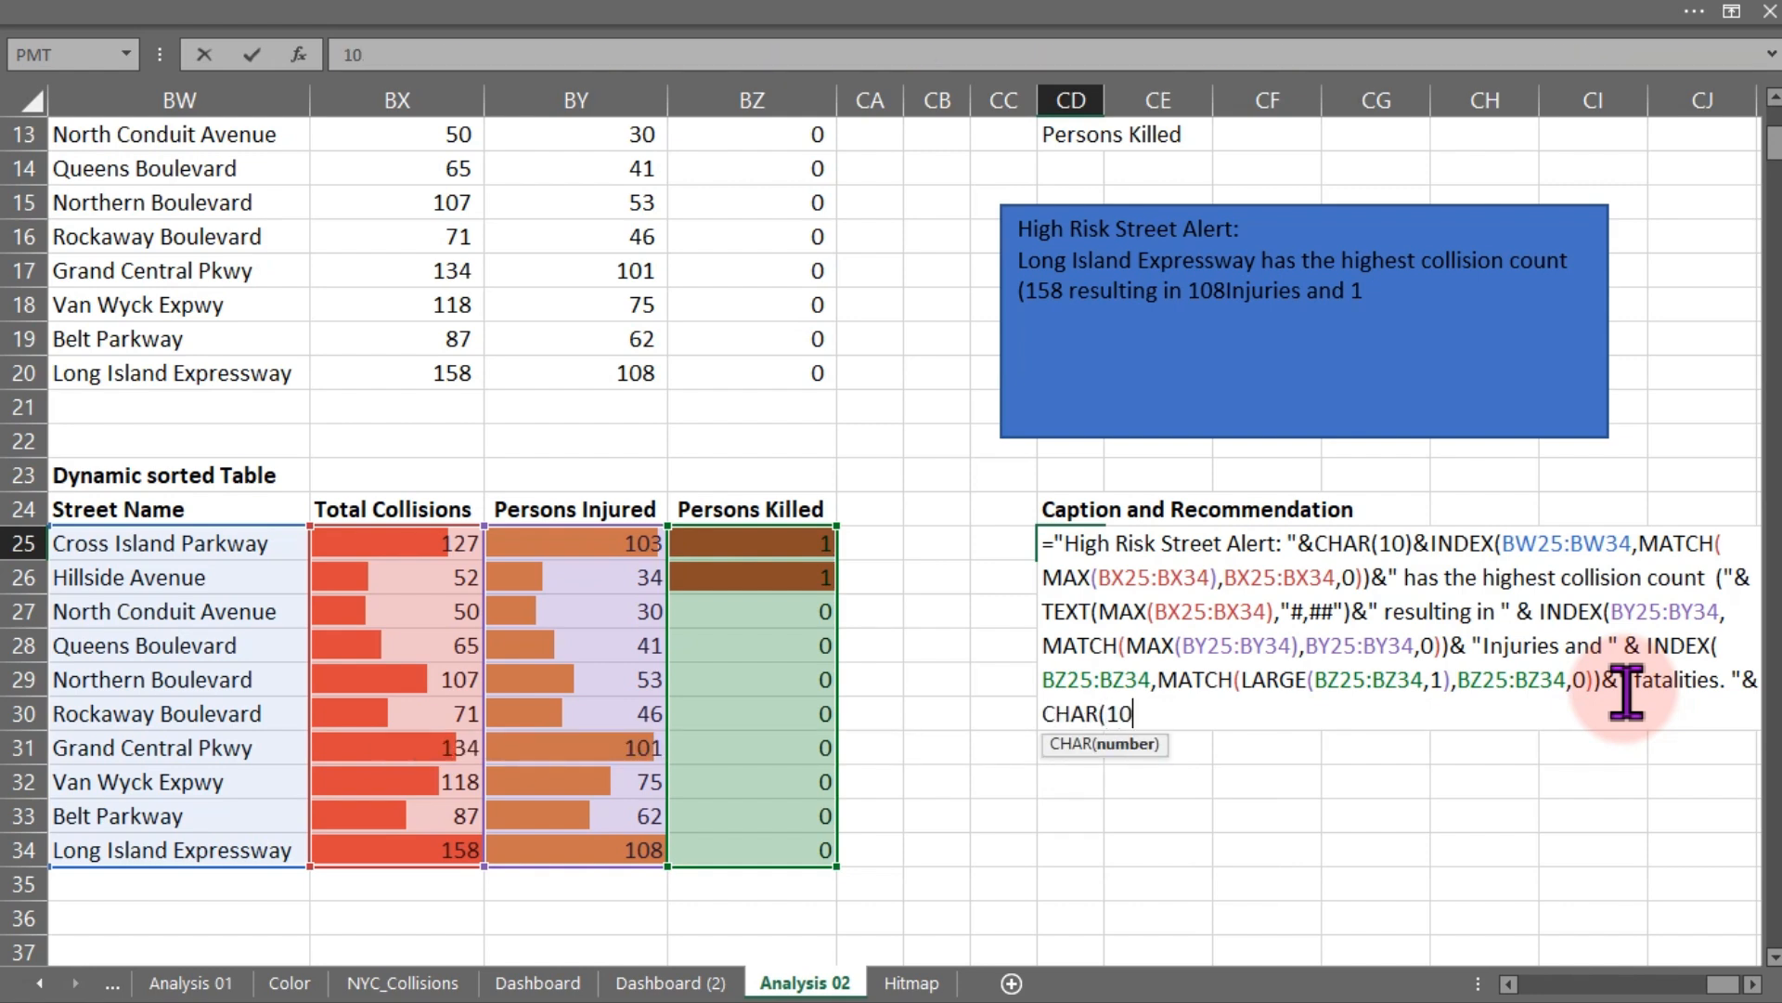
type(")")
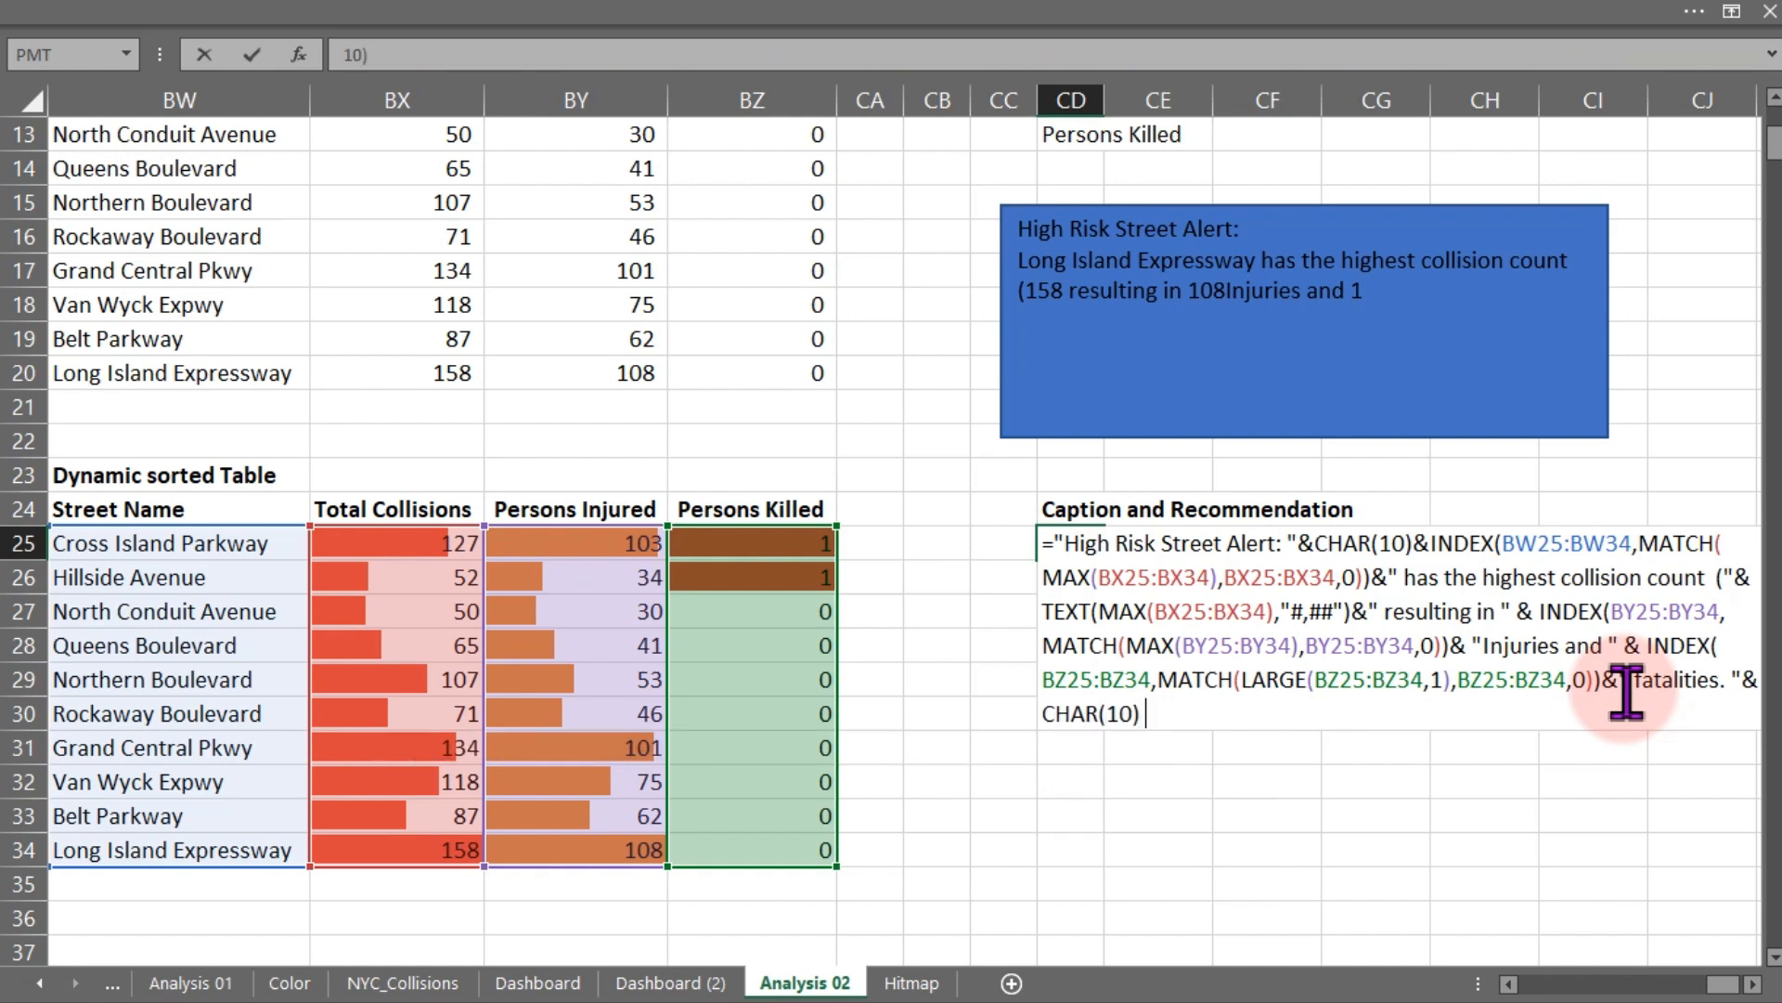
type(" & cha")
key("Tab")
type("10)")
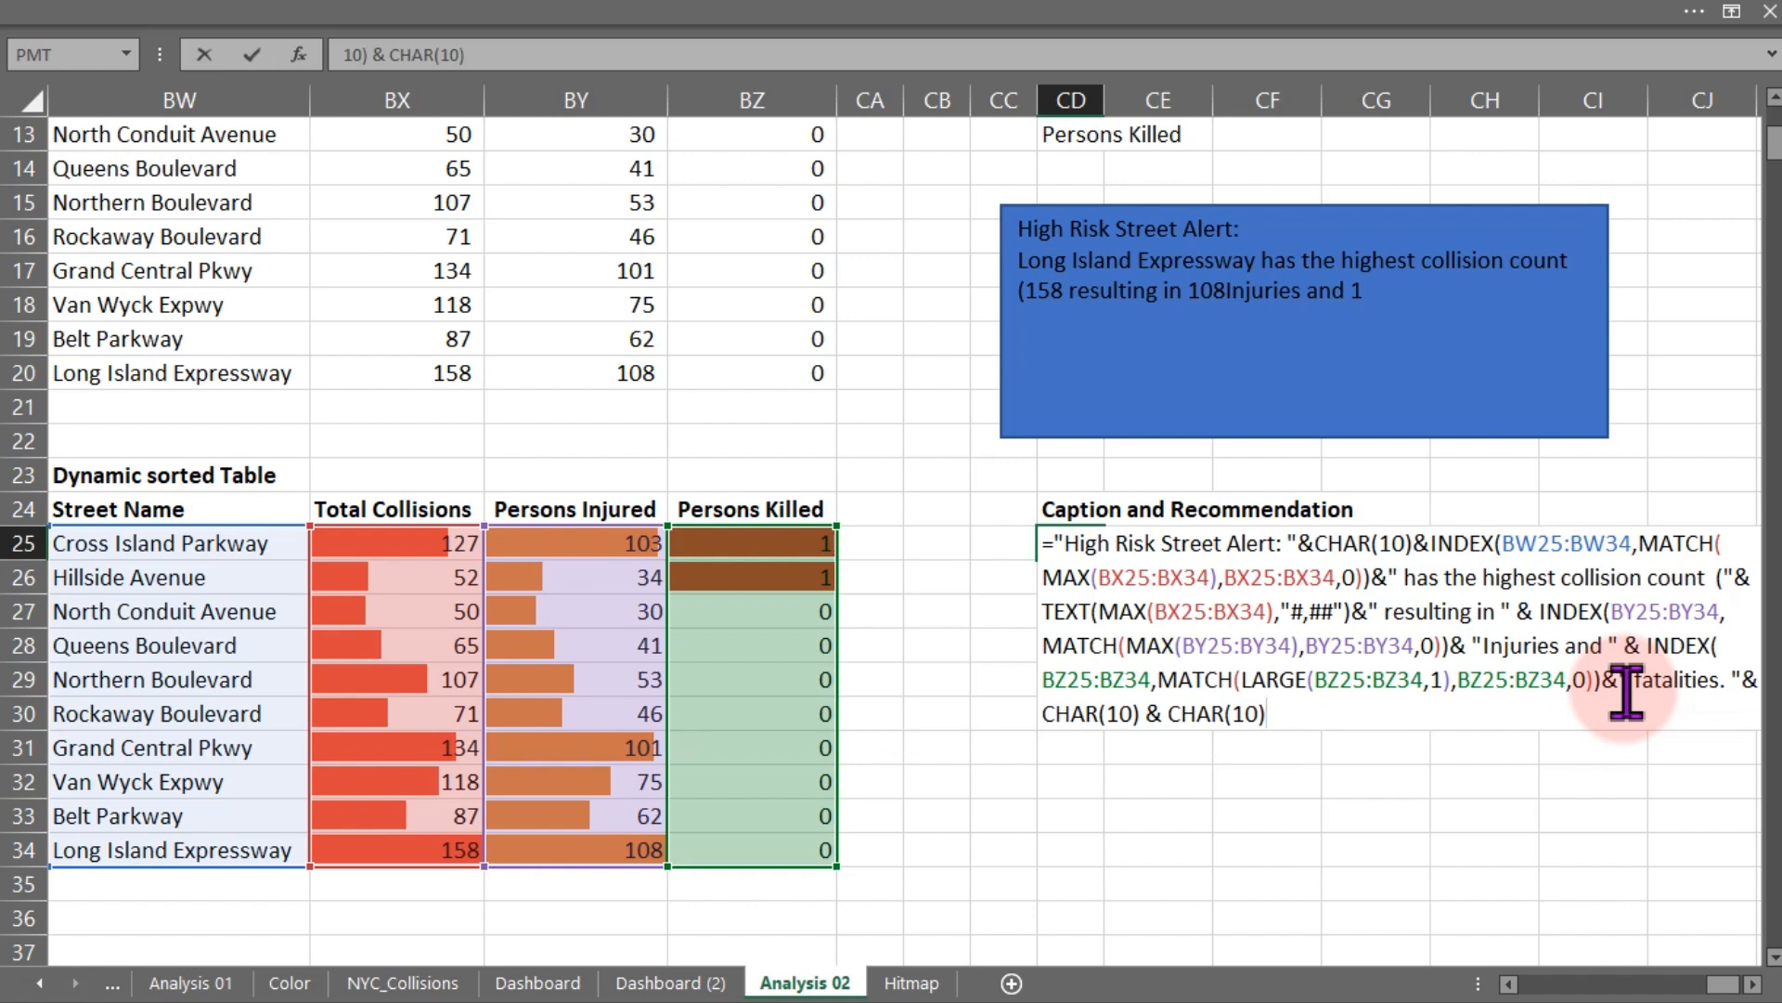
type("&")
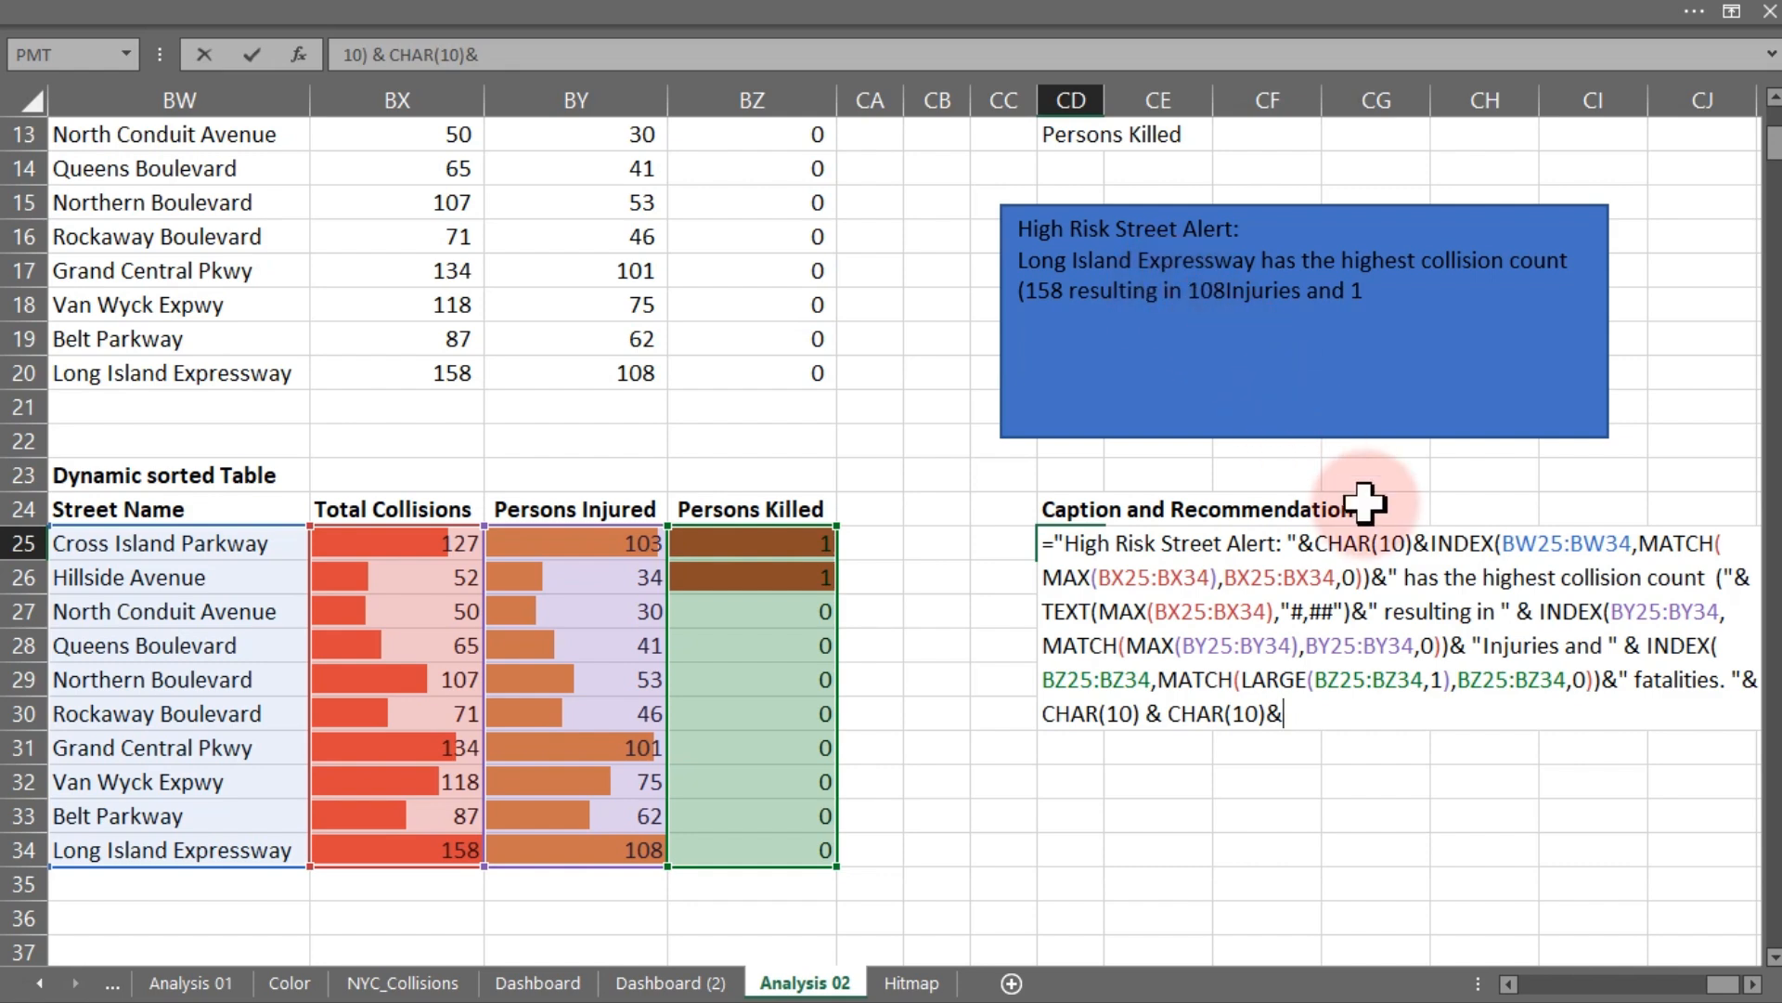
- Insert a space before "Injuries", then start a new text string at the formula's end beginning with a pushpin emoji
left_click(1488, 641)
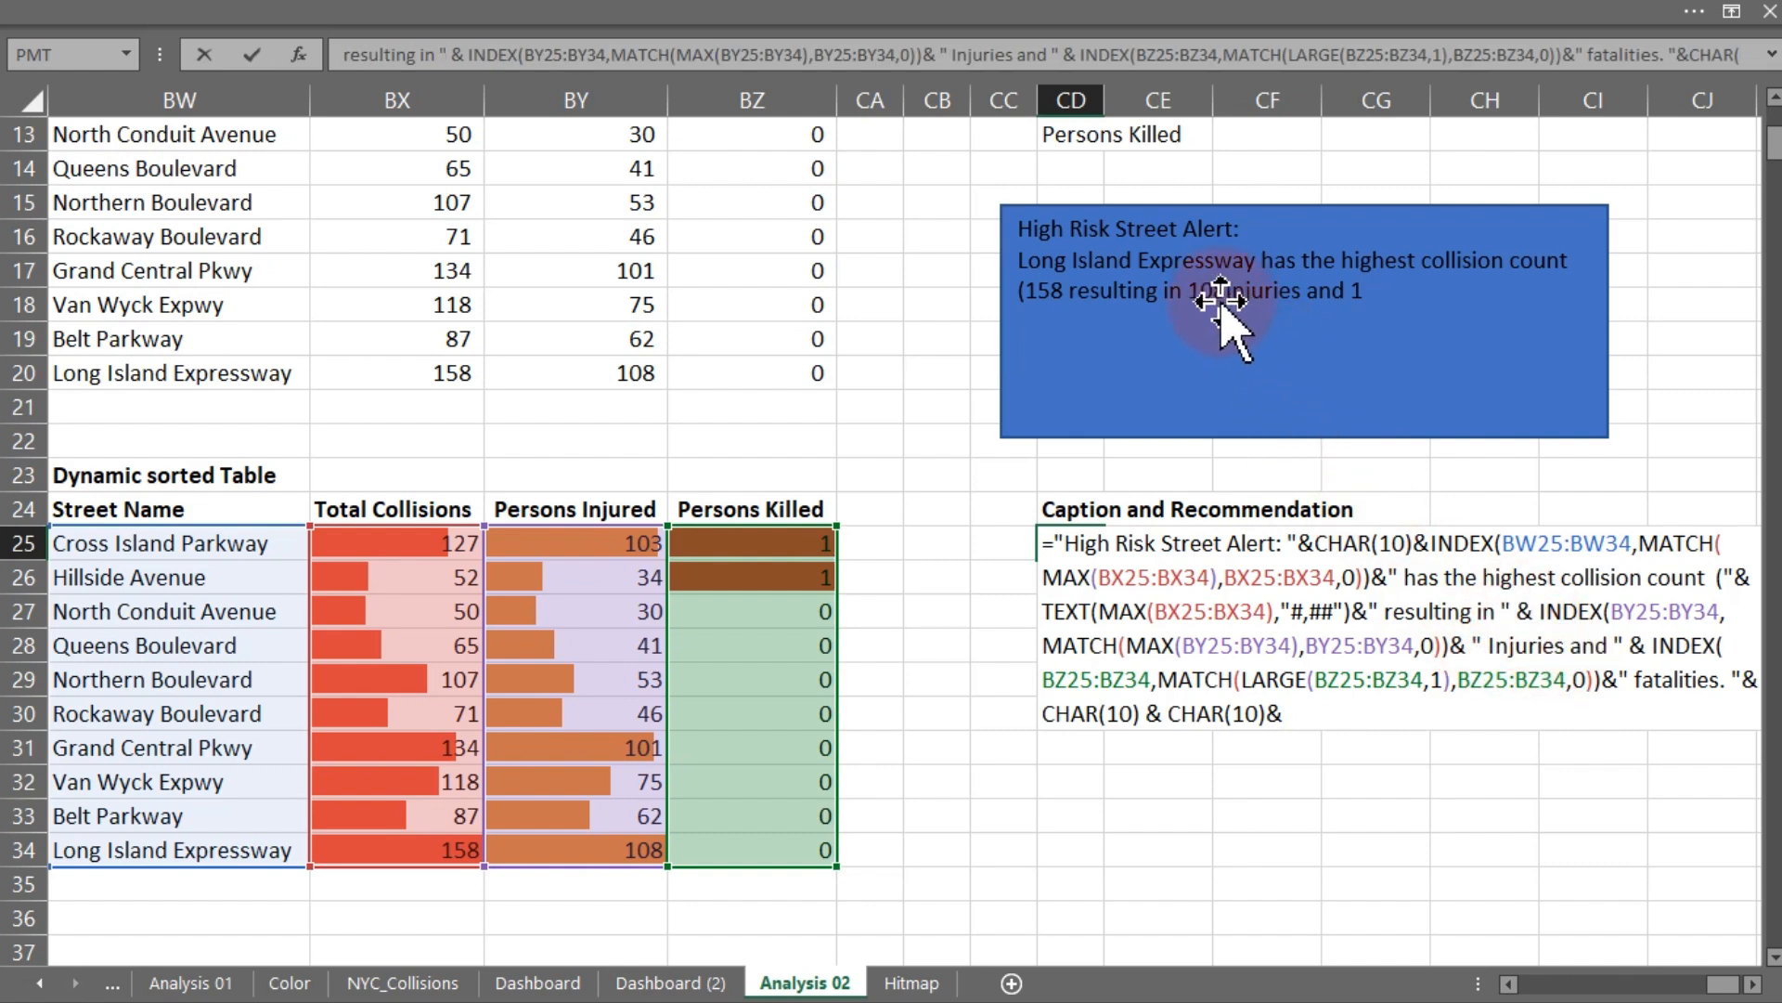
left_click(1293, 713)
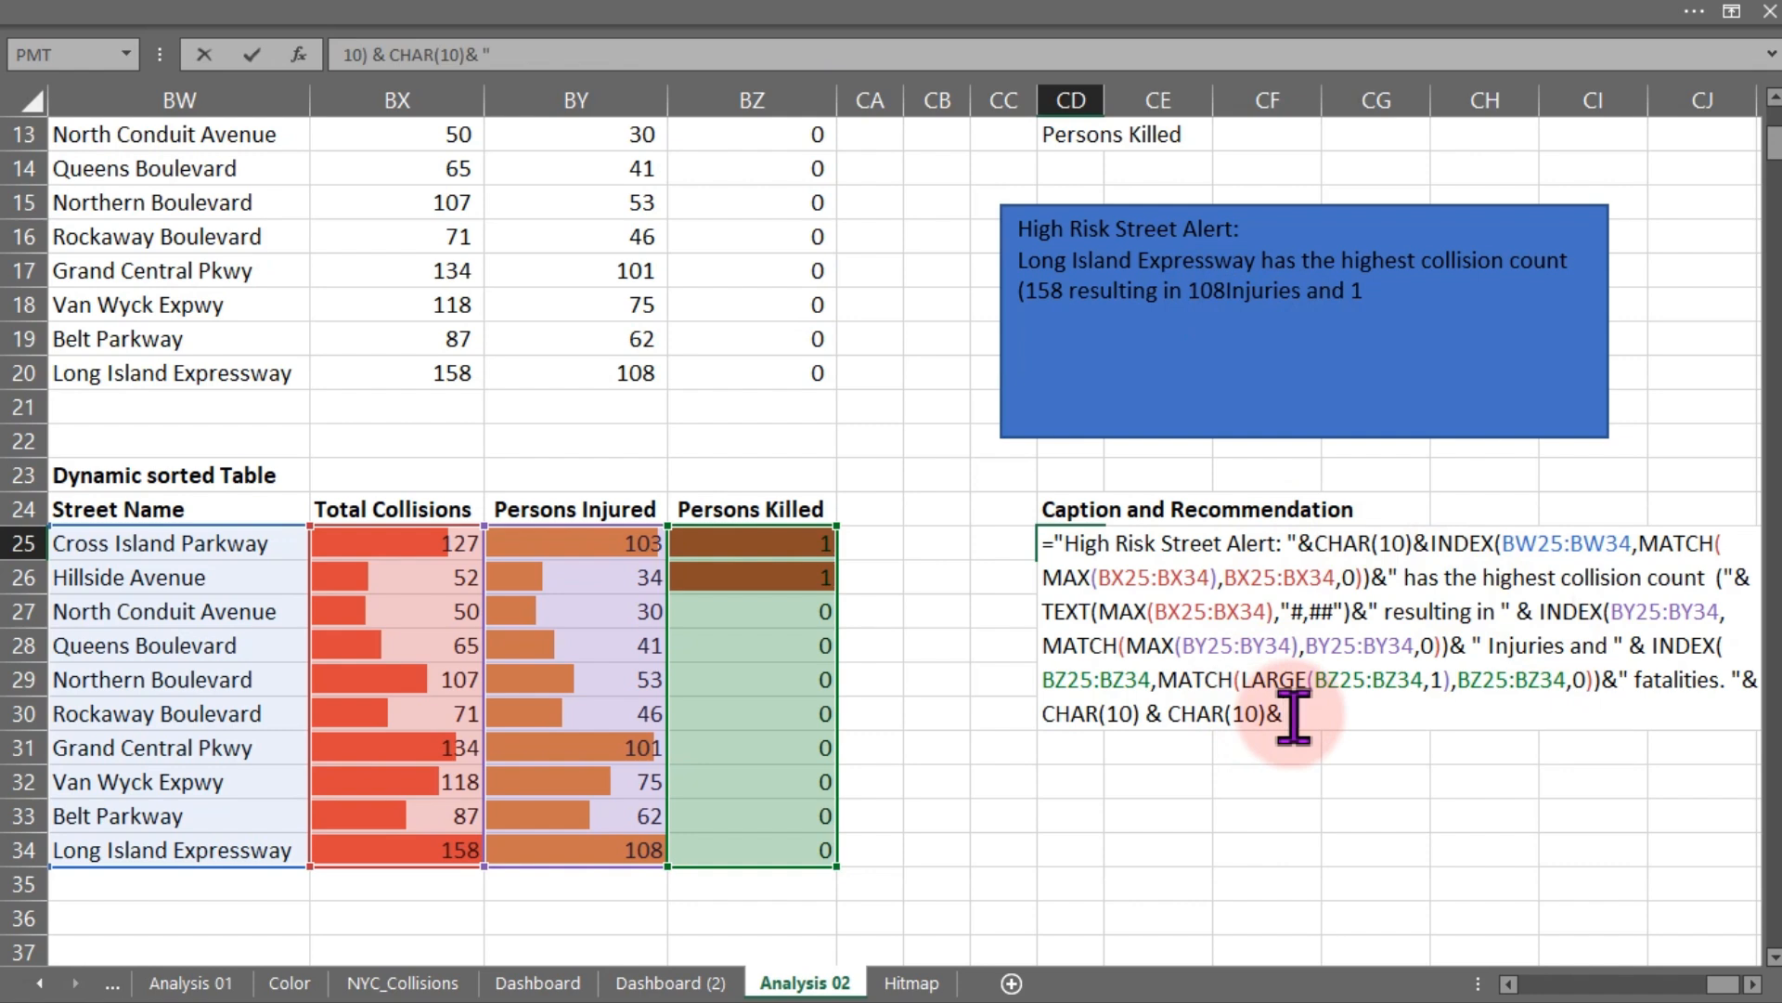
type("\"")
key("super+period")
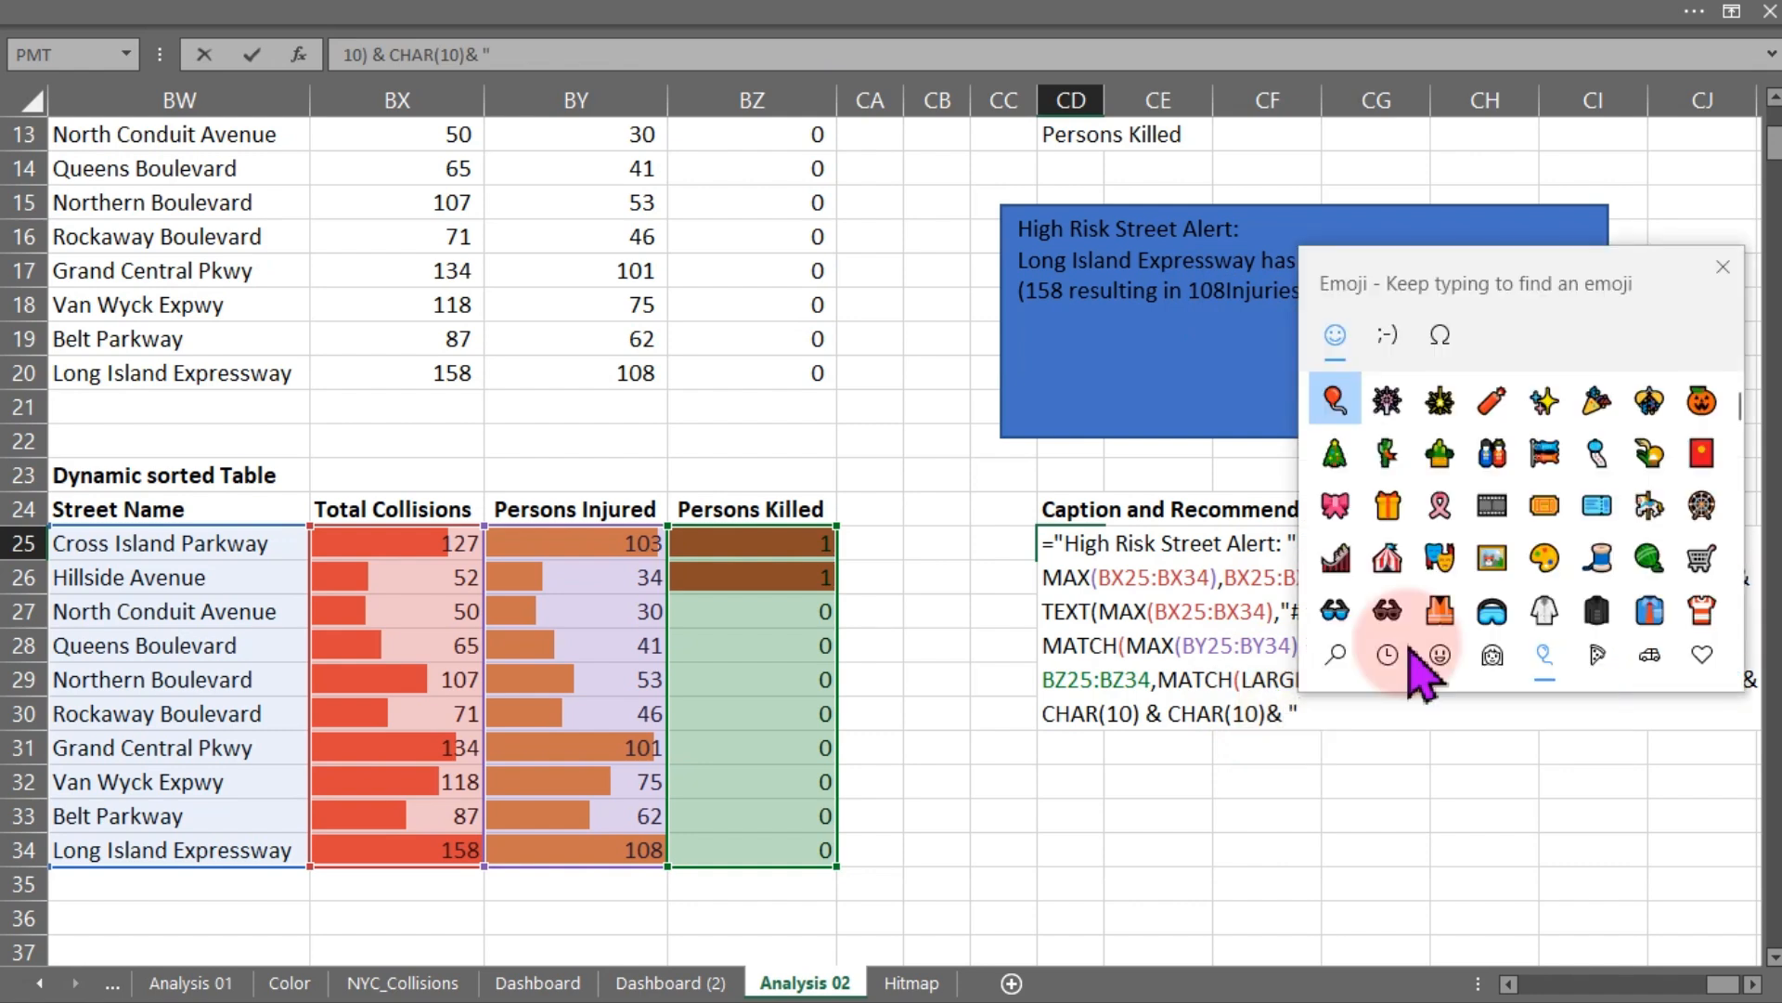
left_click_drag(1744, 397, 1751, 591)
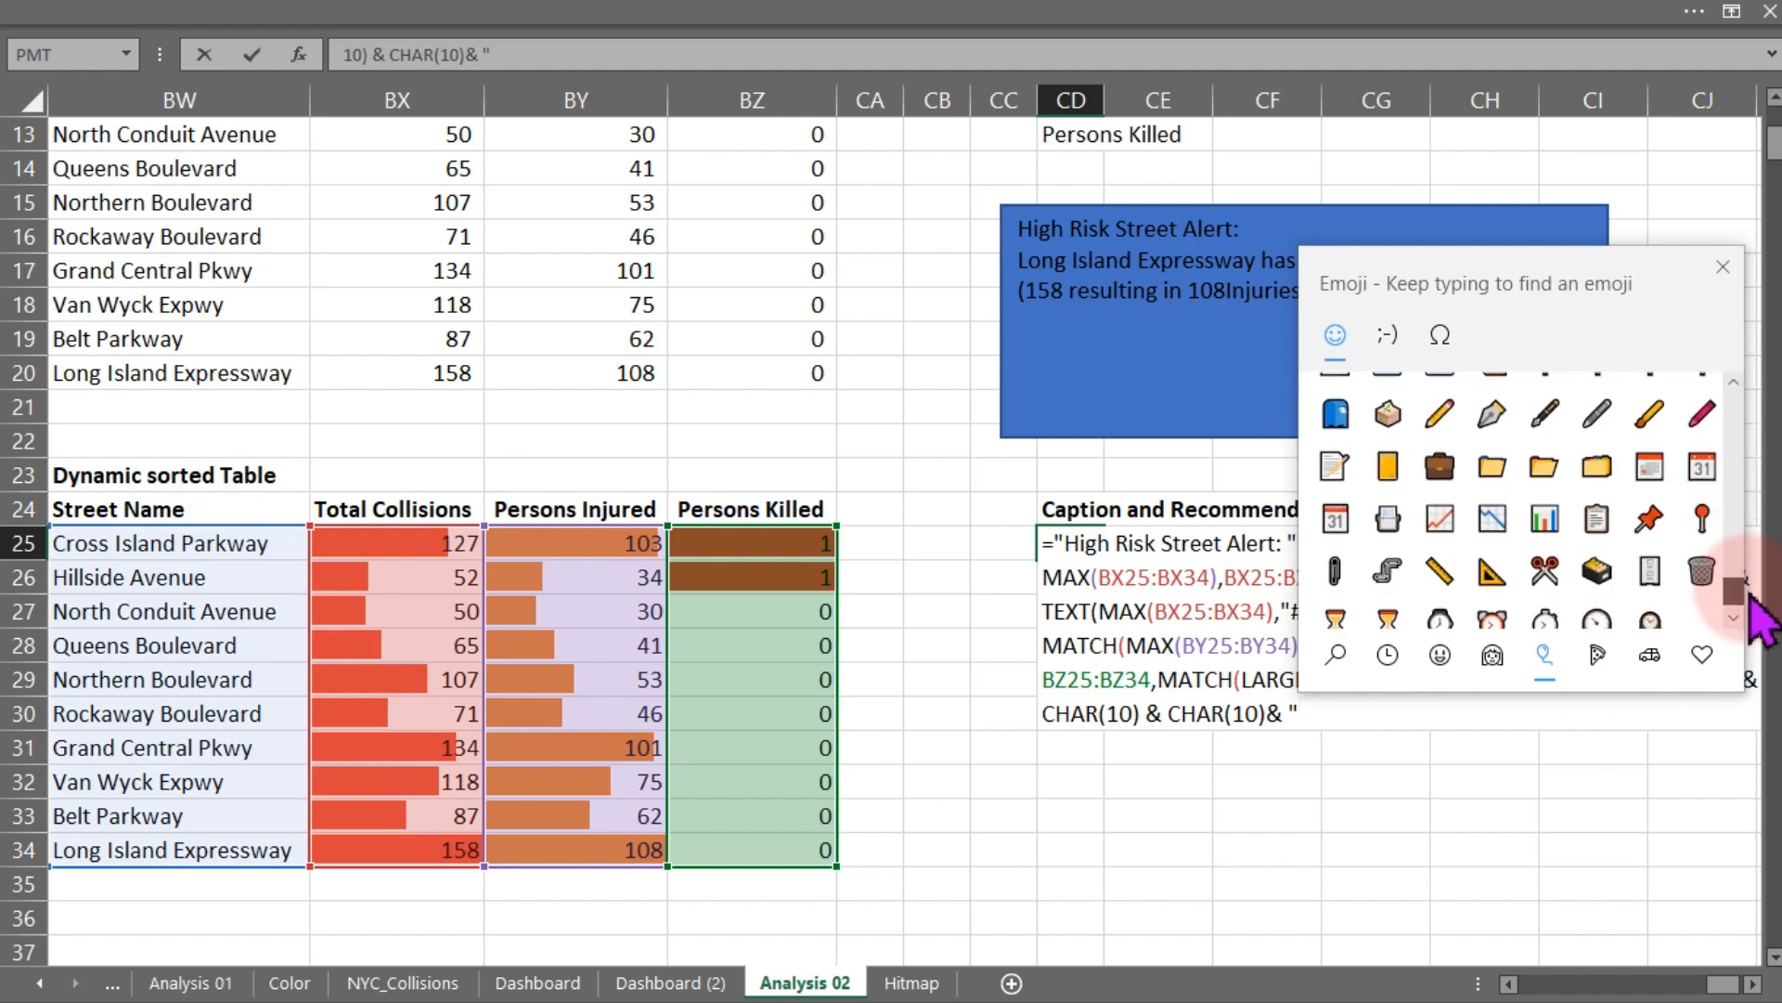
left_click(1648, 518)
left_click(1723, 267)
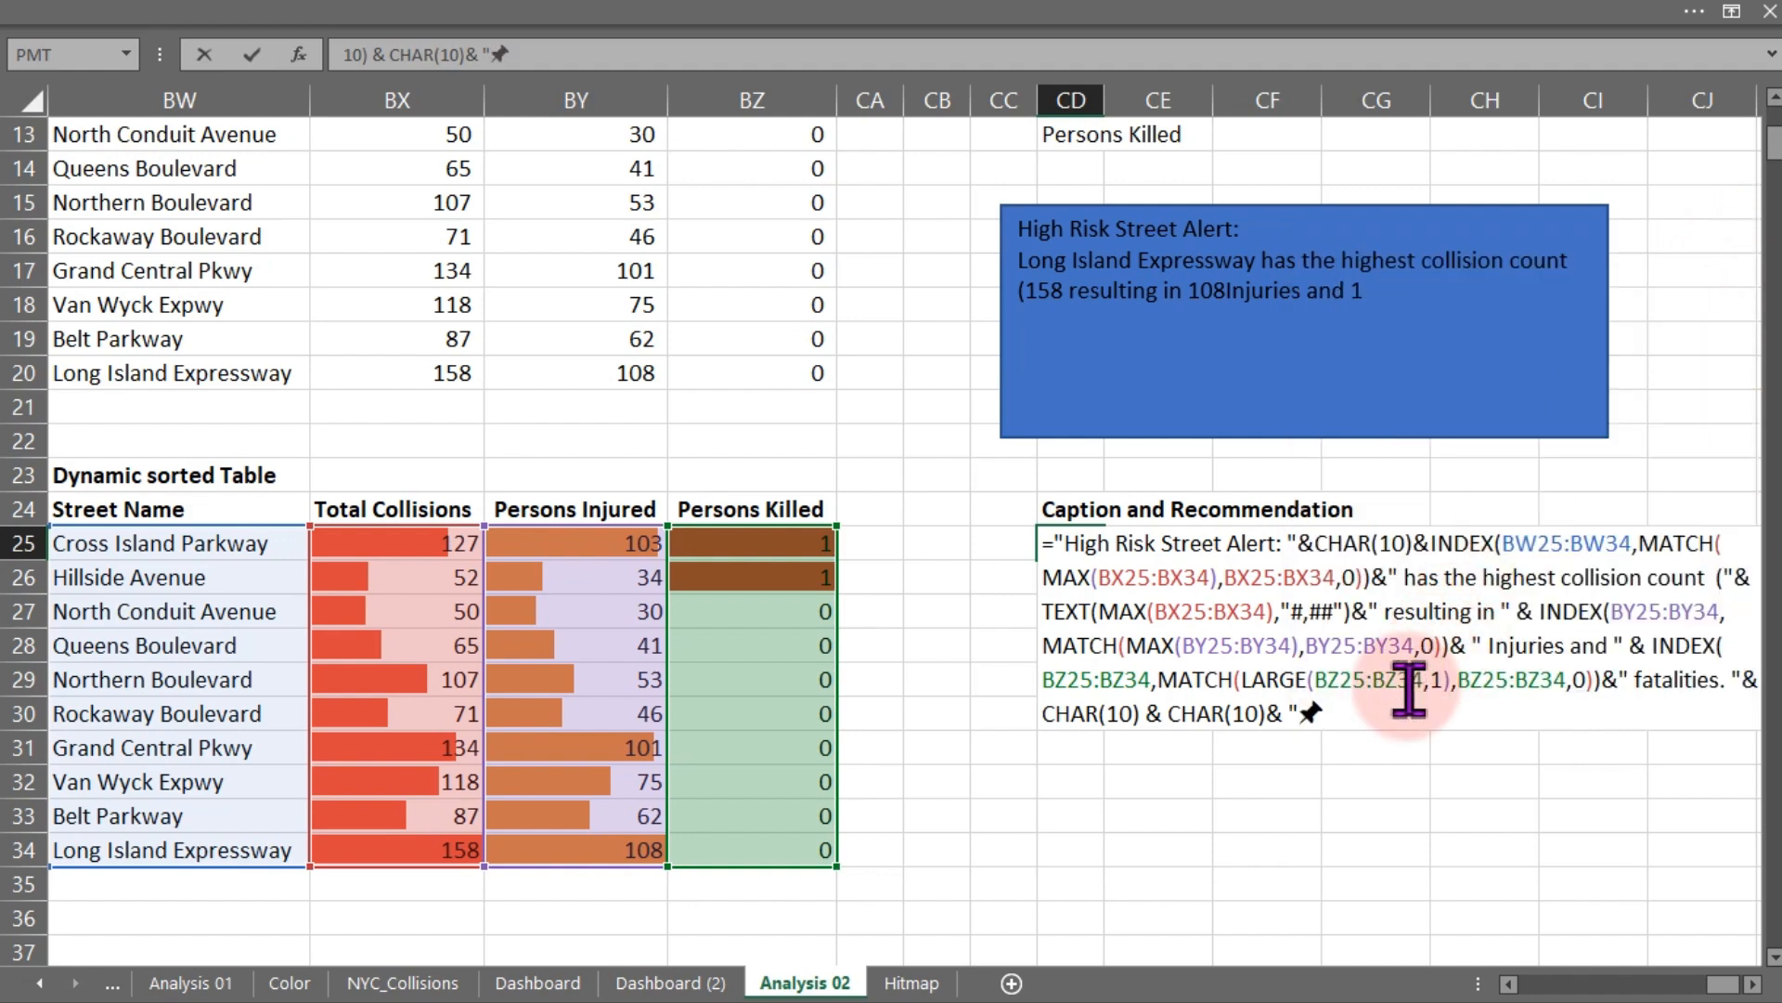
- Continue the new text string with "Recommendation: Install speed enforcement"
type("Recommendation")
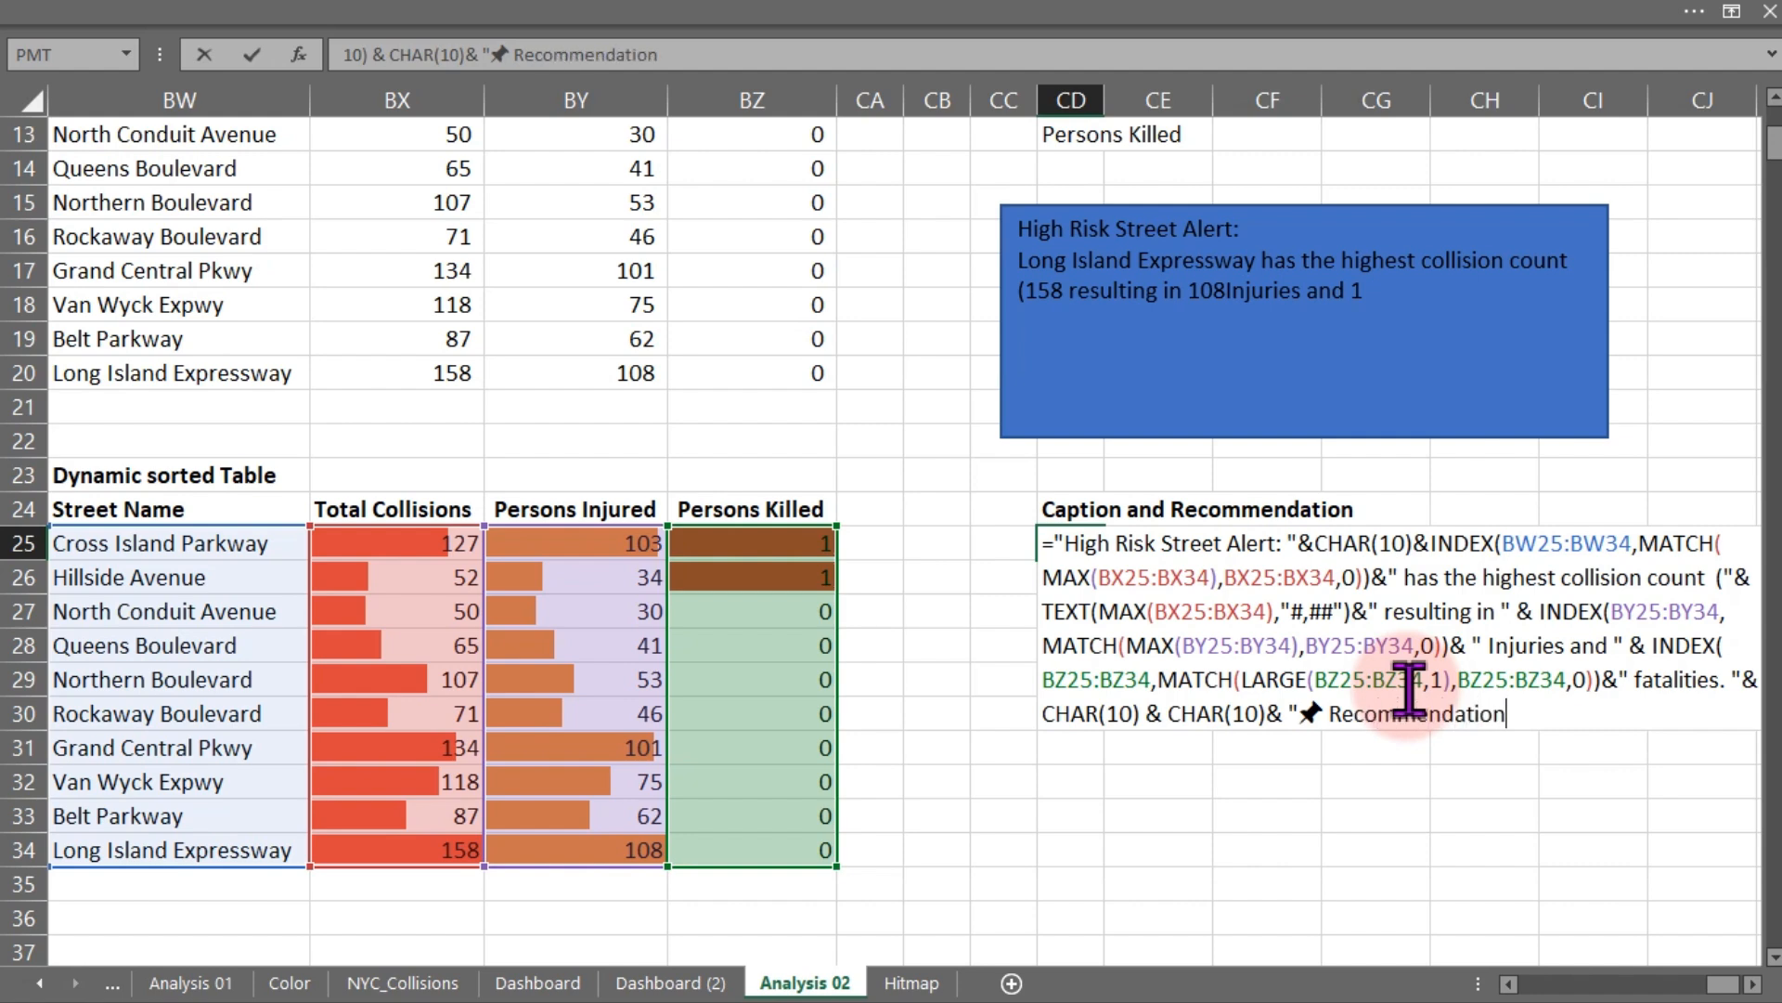
type(": Ins tall ")
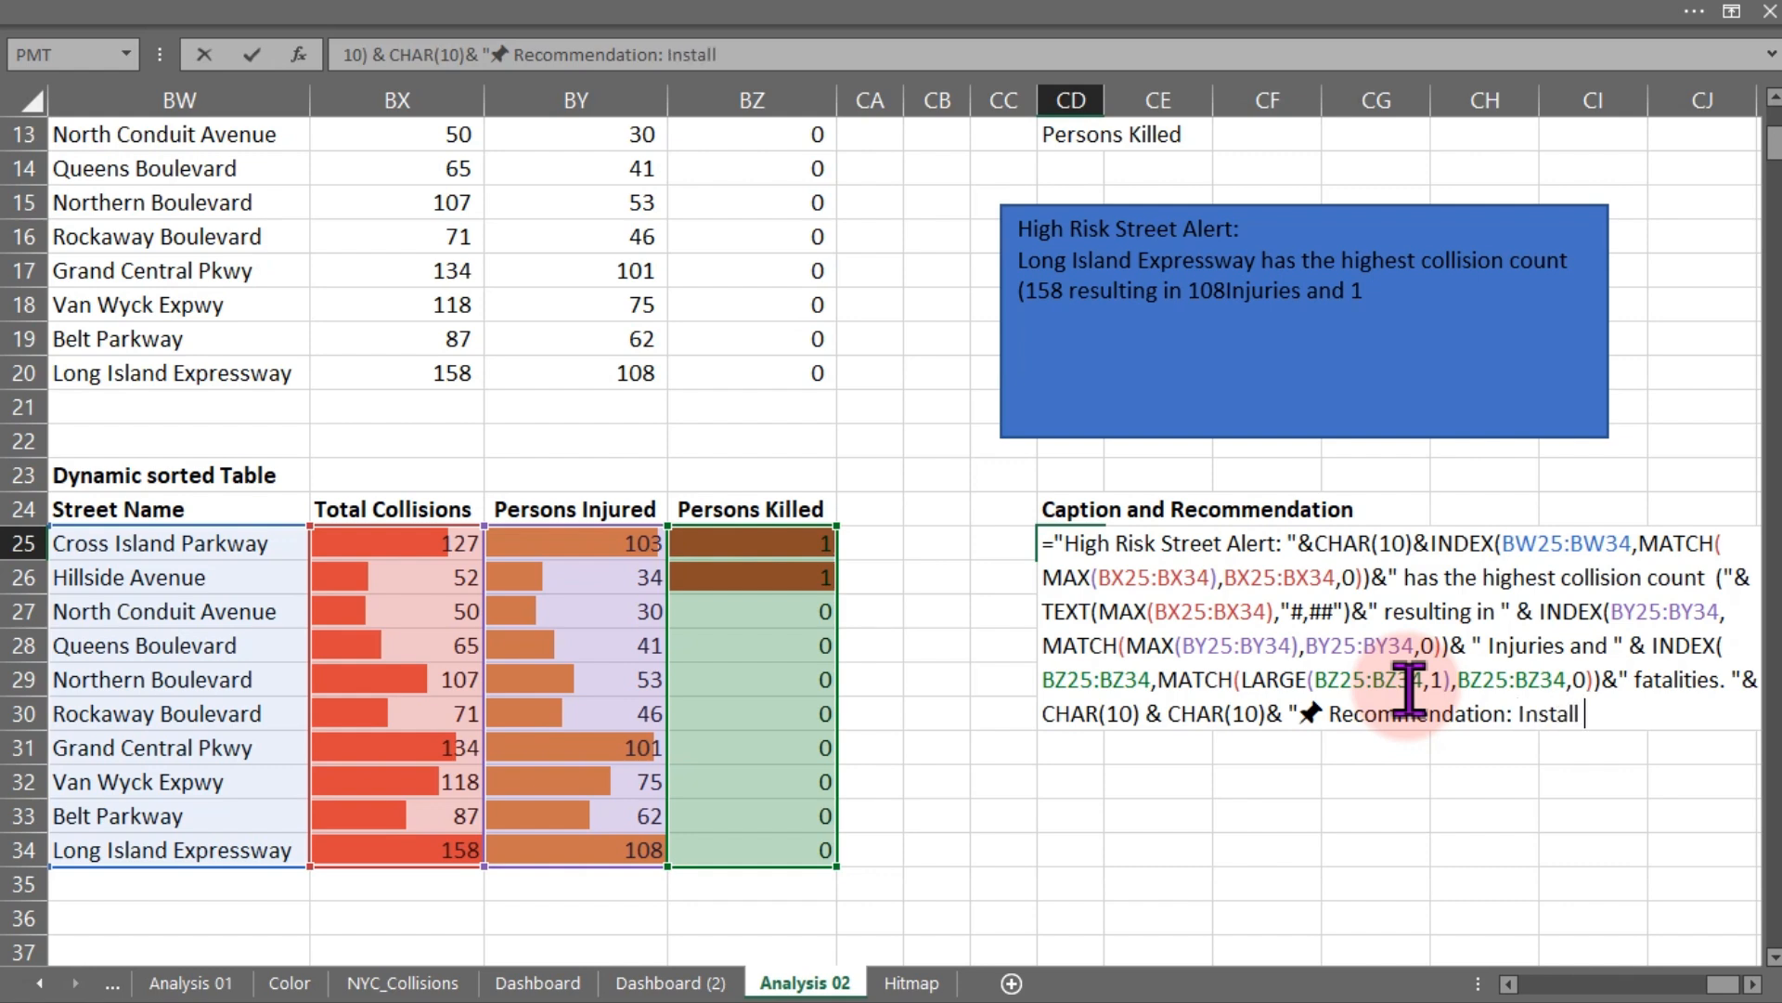
type("speed e")
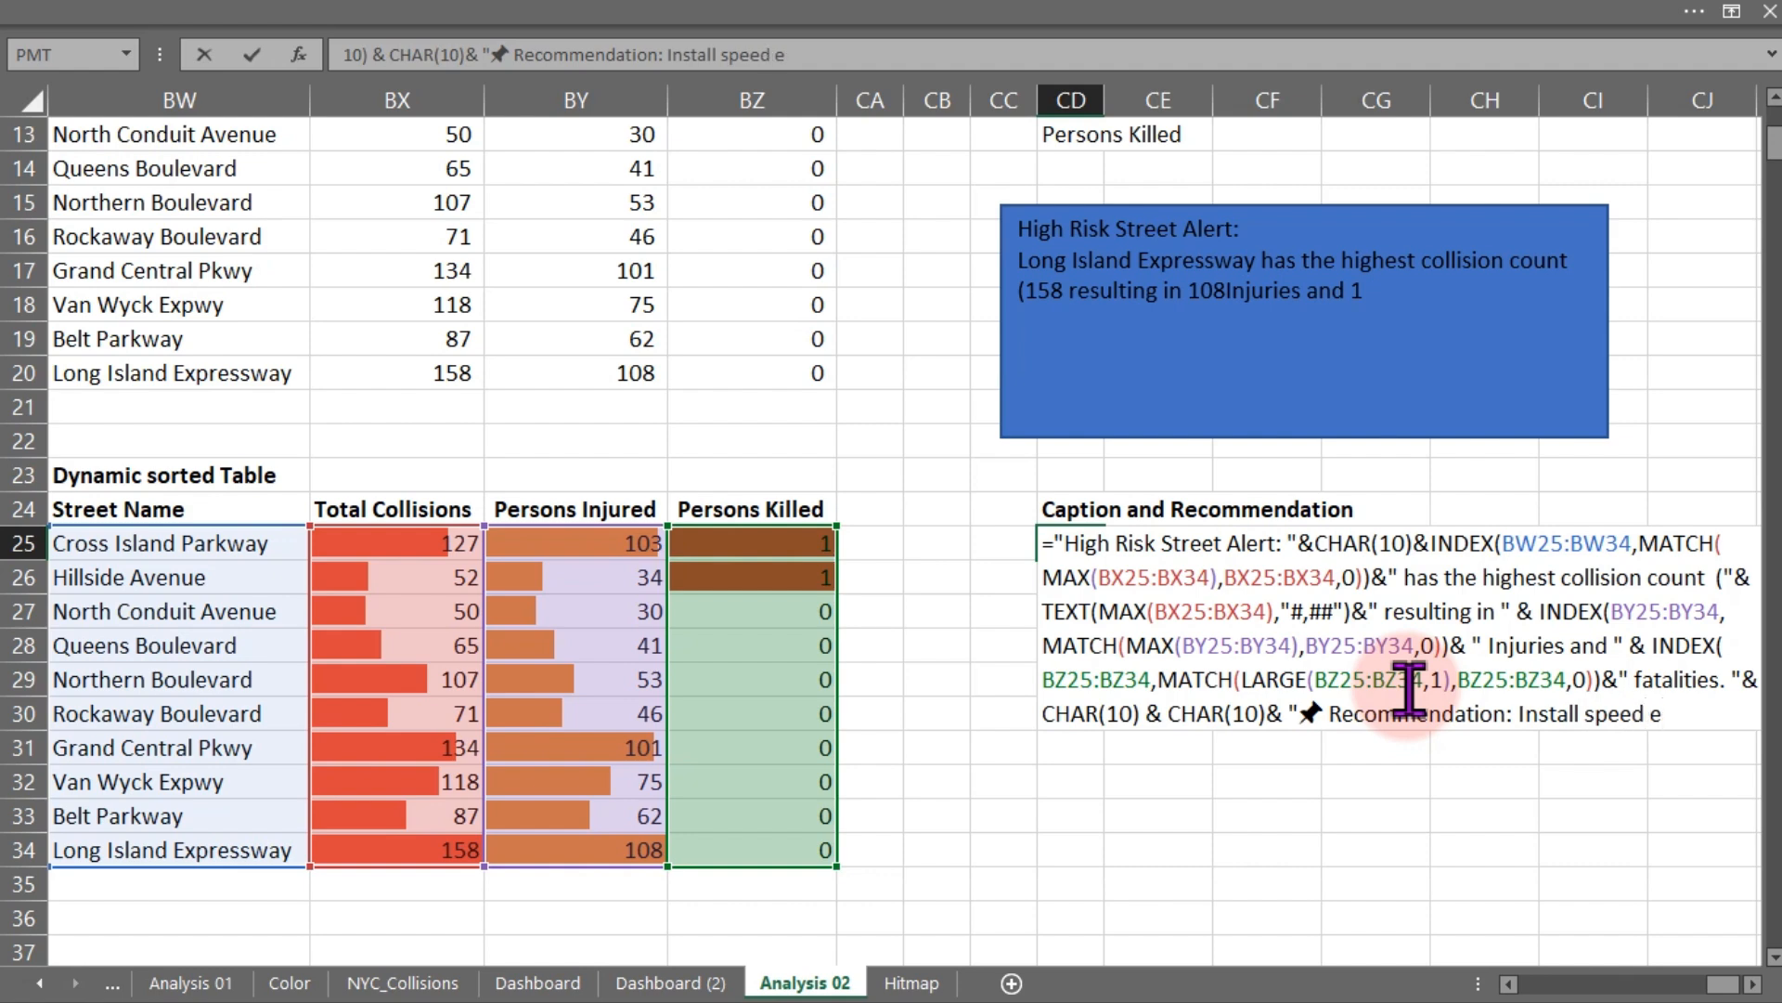
type("nform")
key("BackSpace")
type("cement")
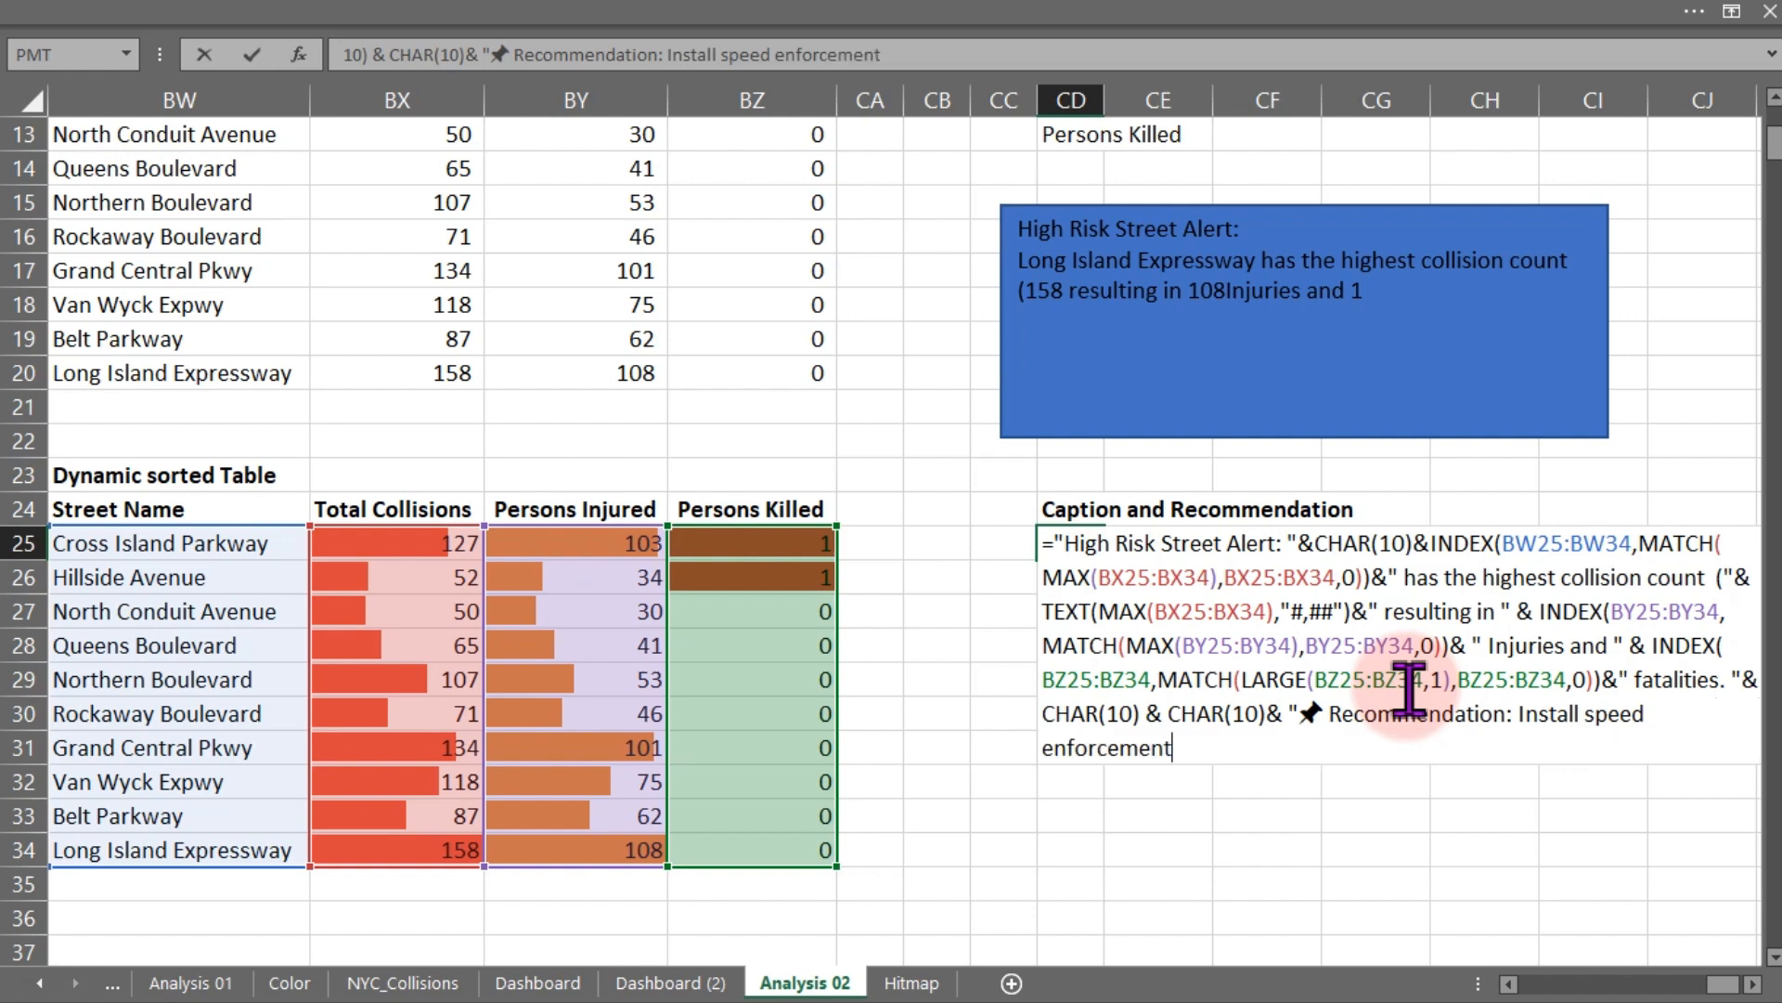
type(" cameras, i")
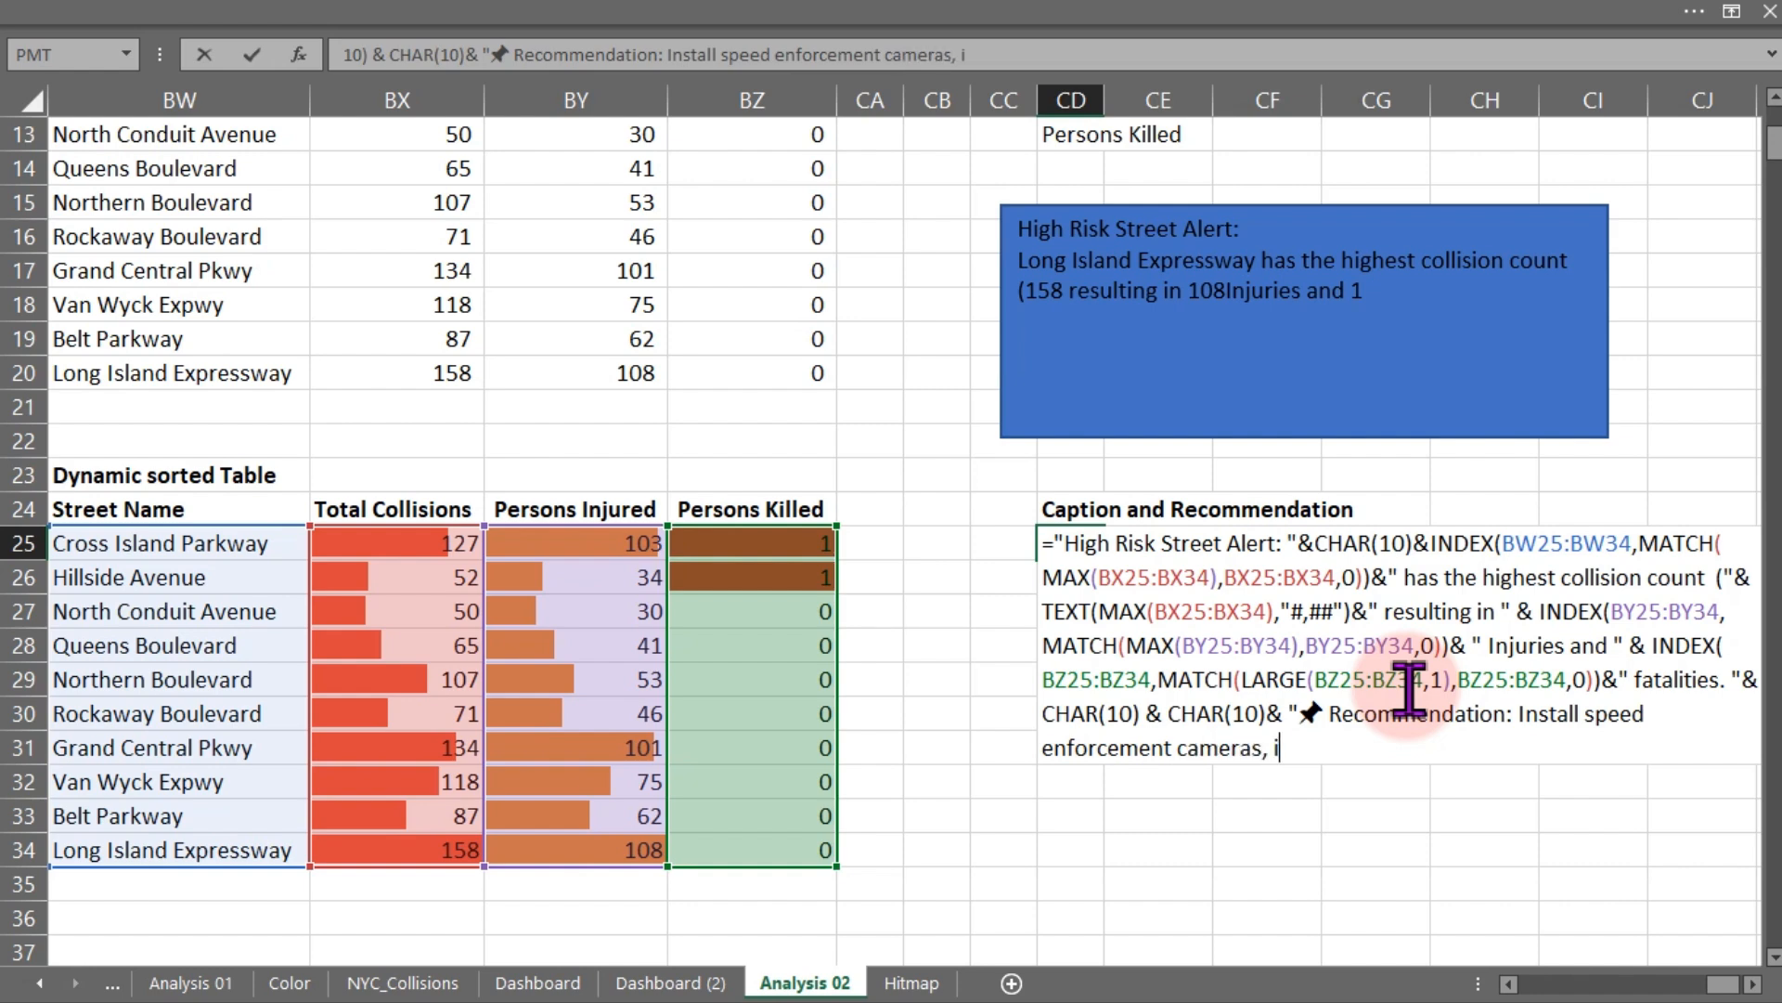
- Continue the recommendation text in the CD25 formula with " cameras, improve lane markings and lighting "
type("mp rove lane mar")
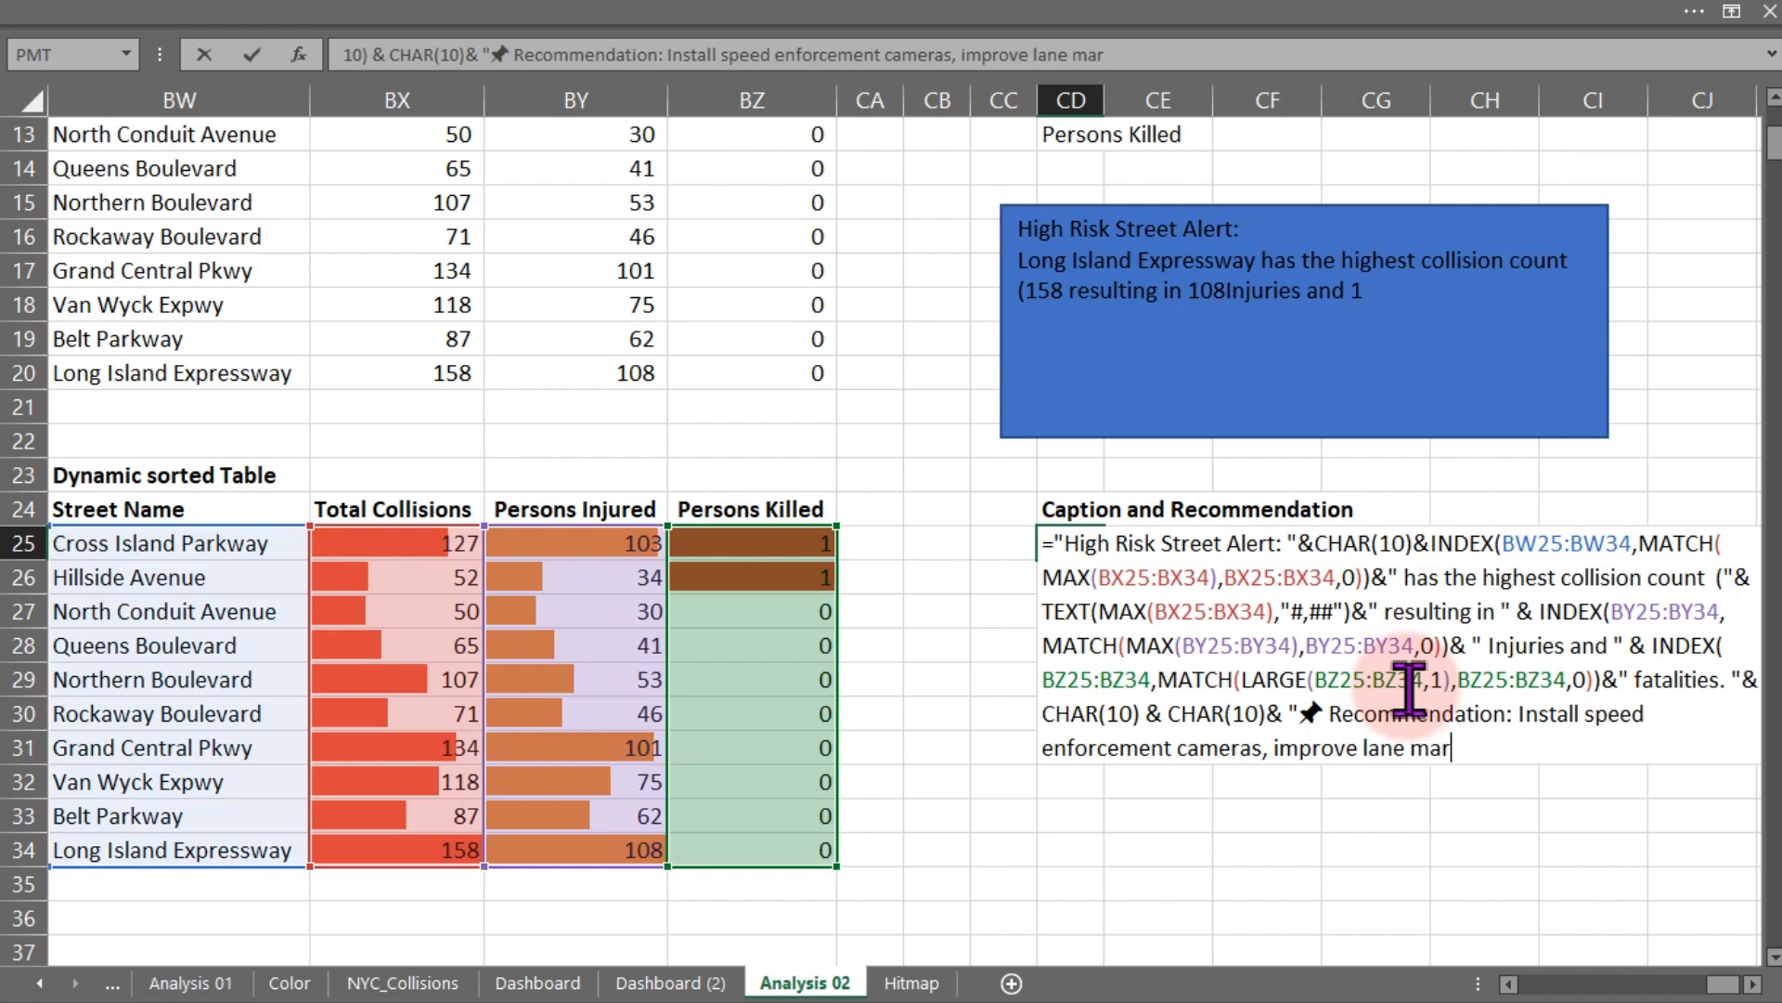
type("kers")
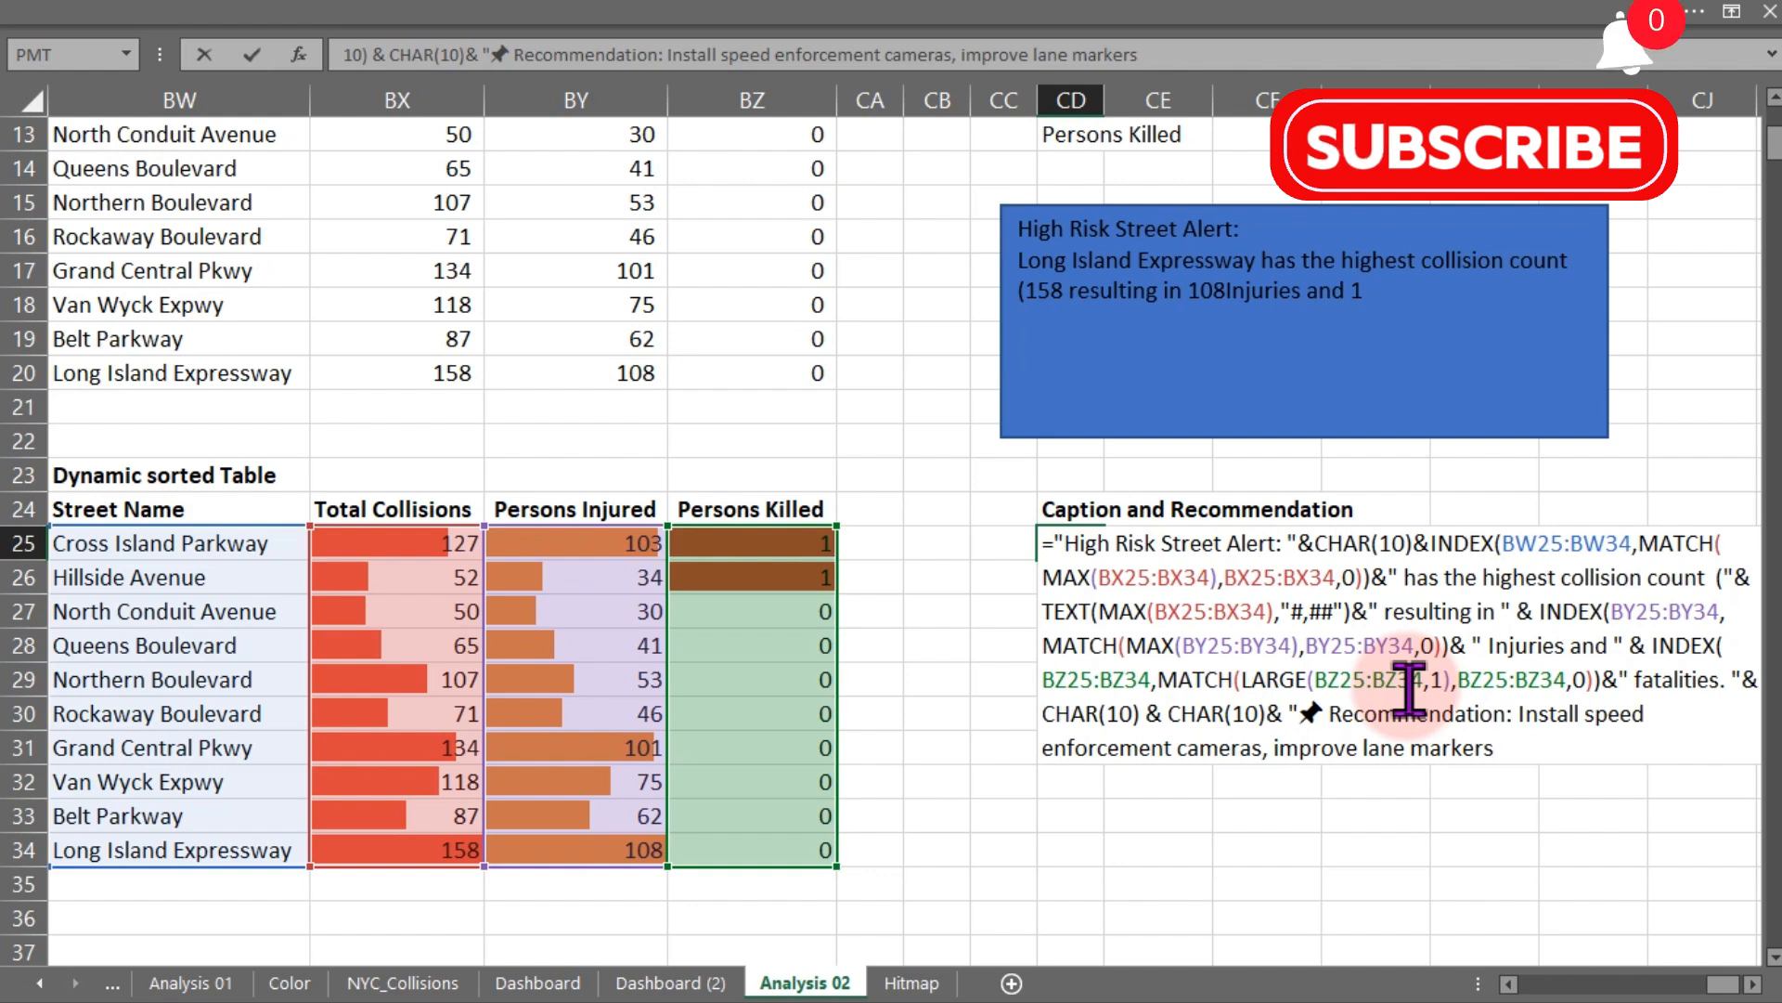
key("BackSpace")
key("BackSpace")
key("BackSpace")
key("BackSpace")
type("kin")
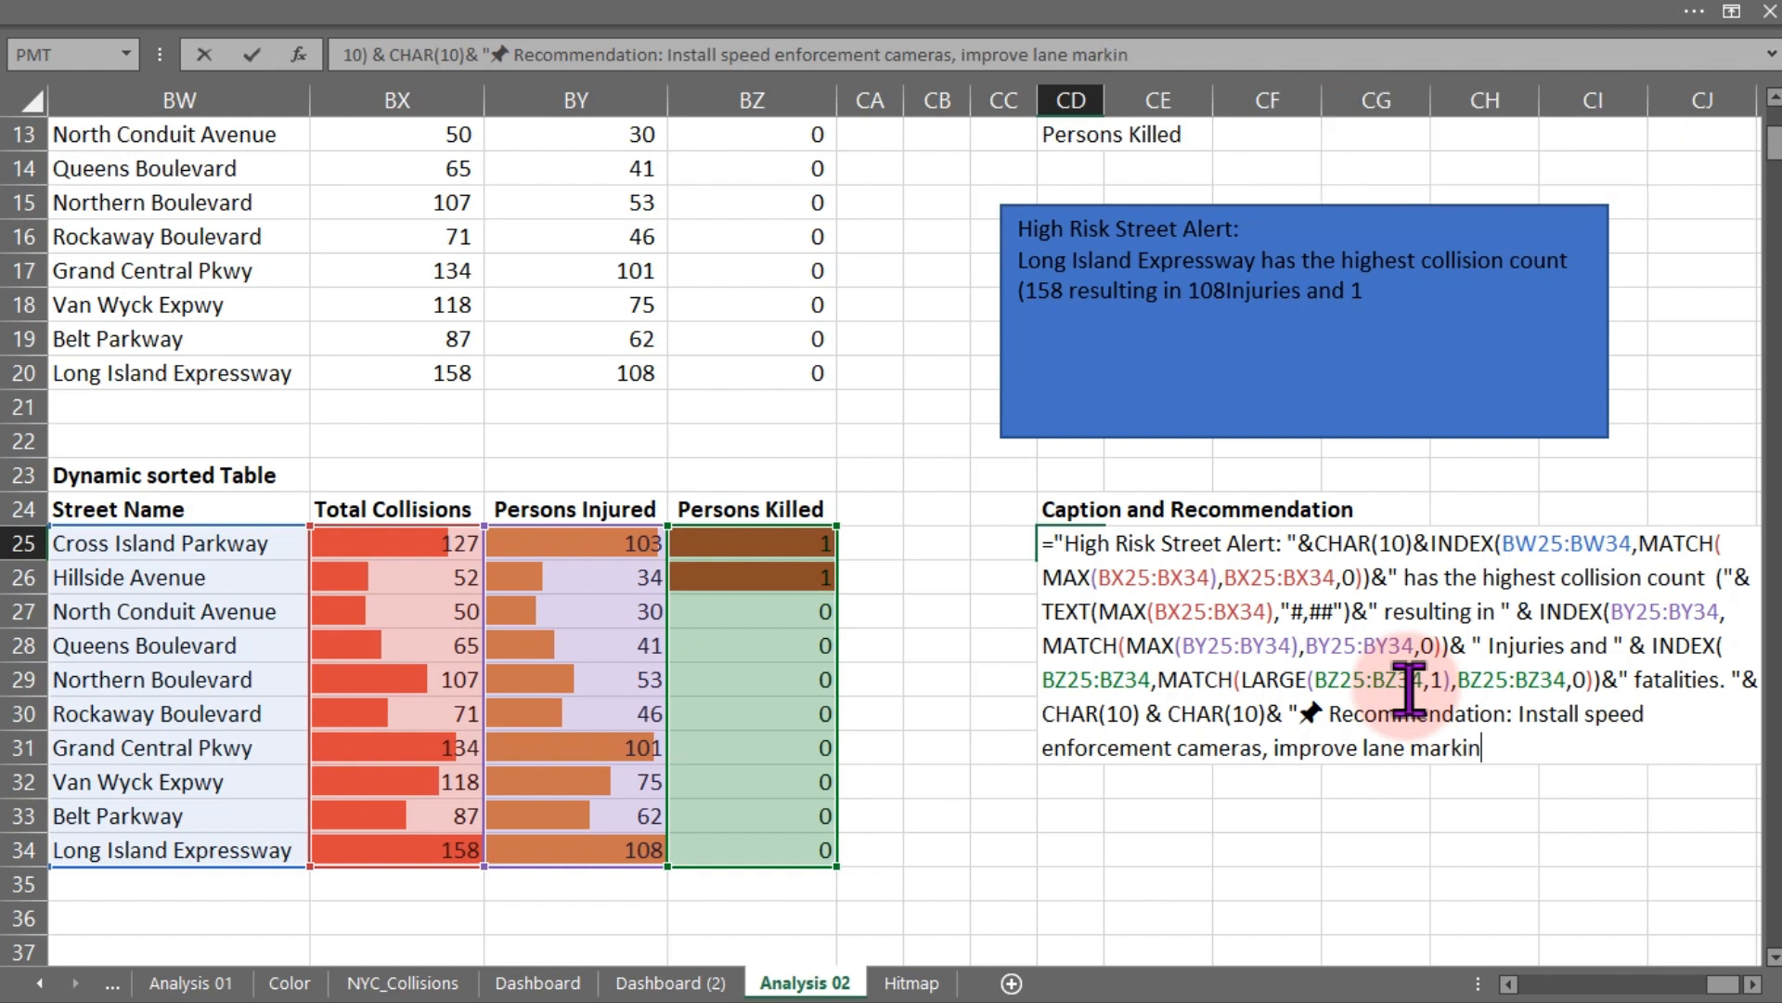
type("gs and lighting ")
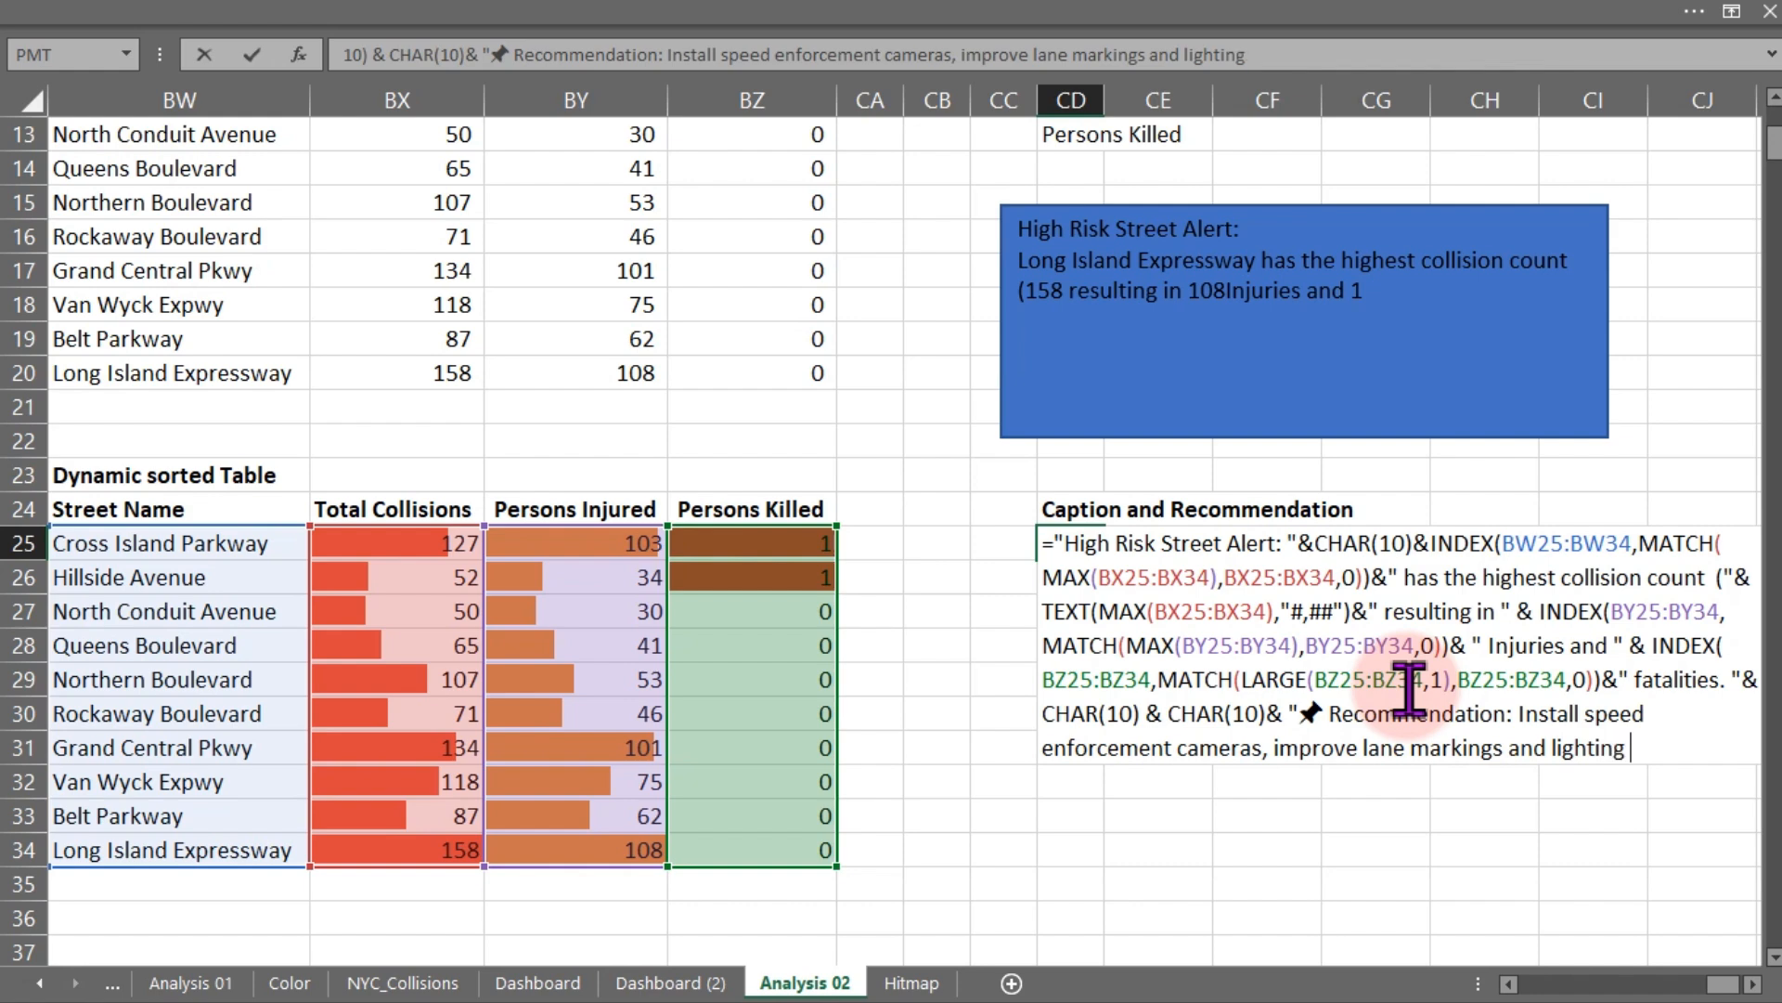
type("and reveiw")
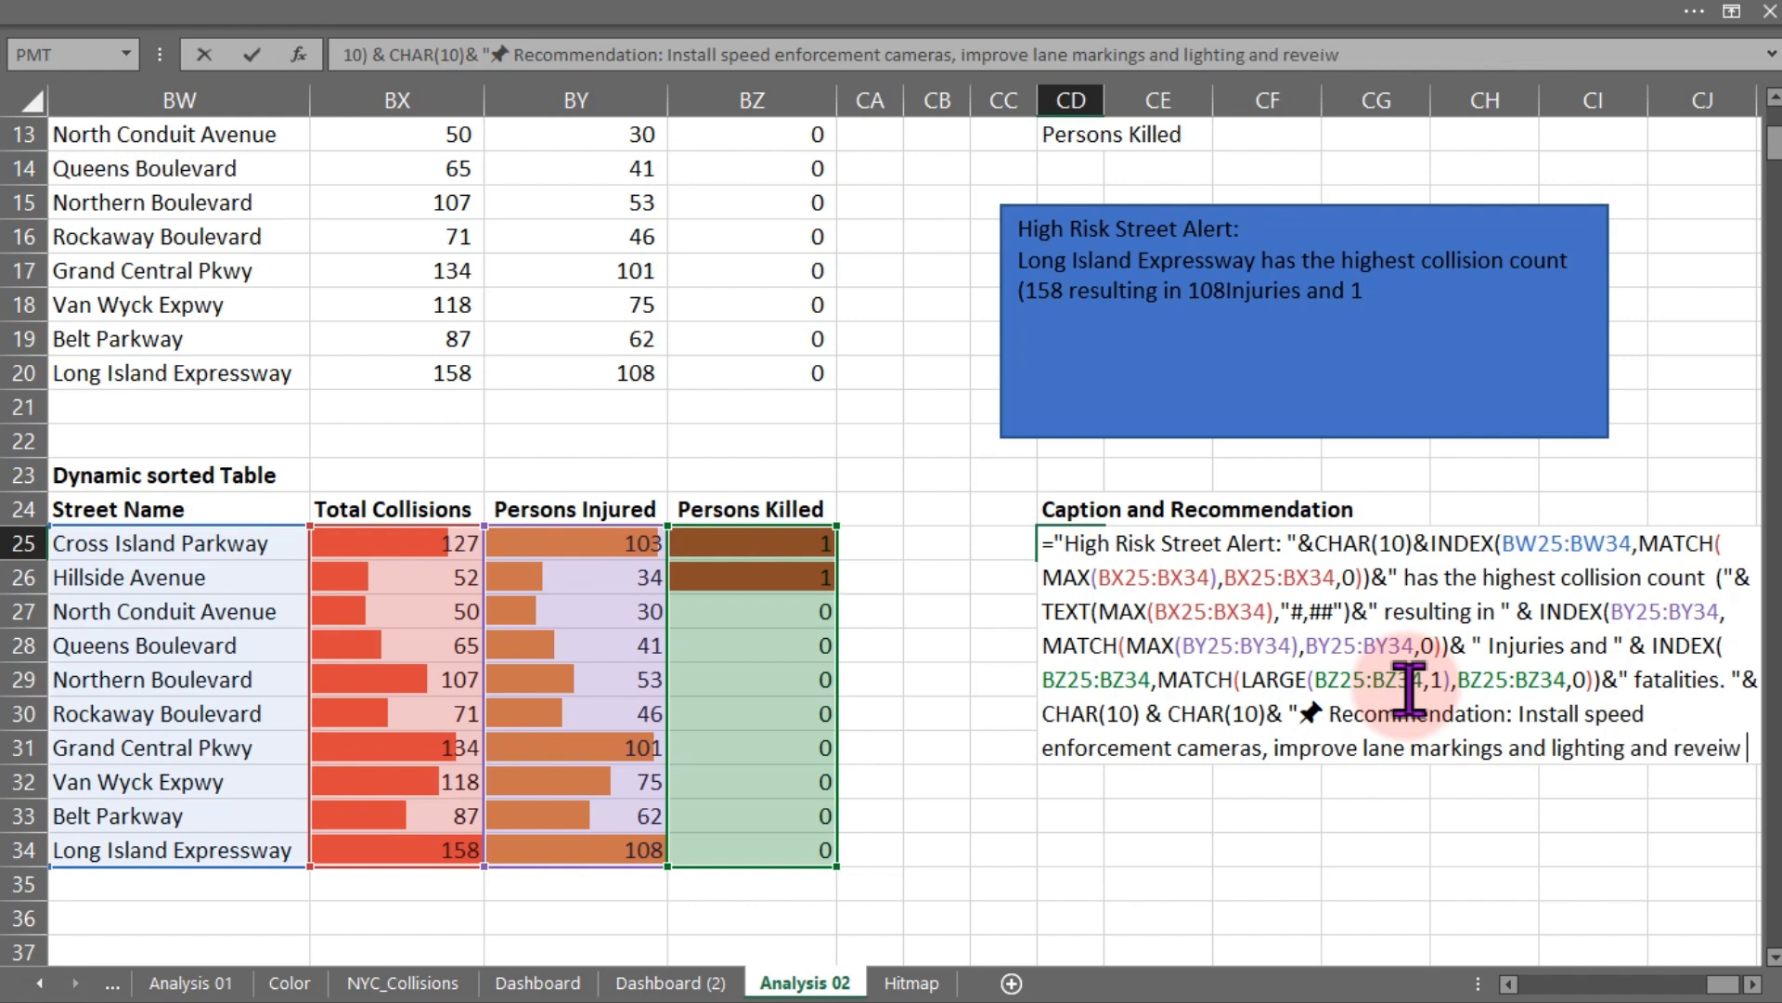
type(" sign")
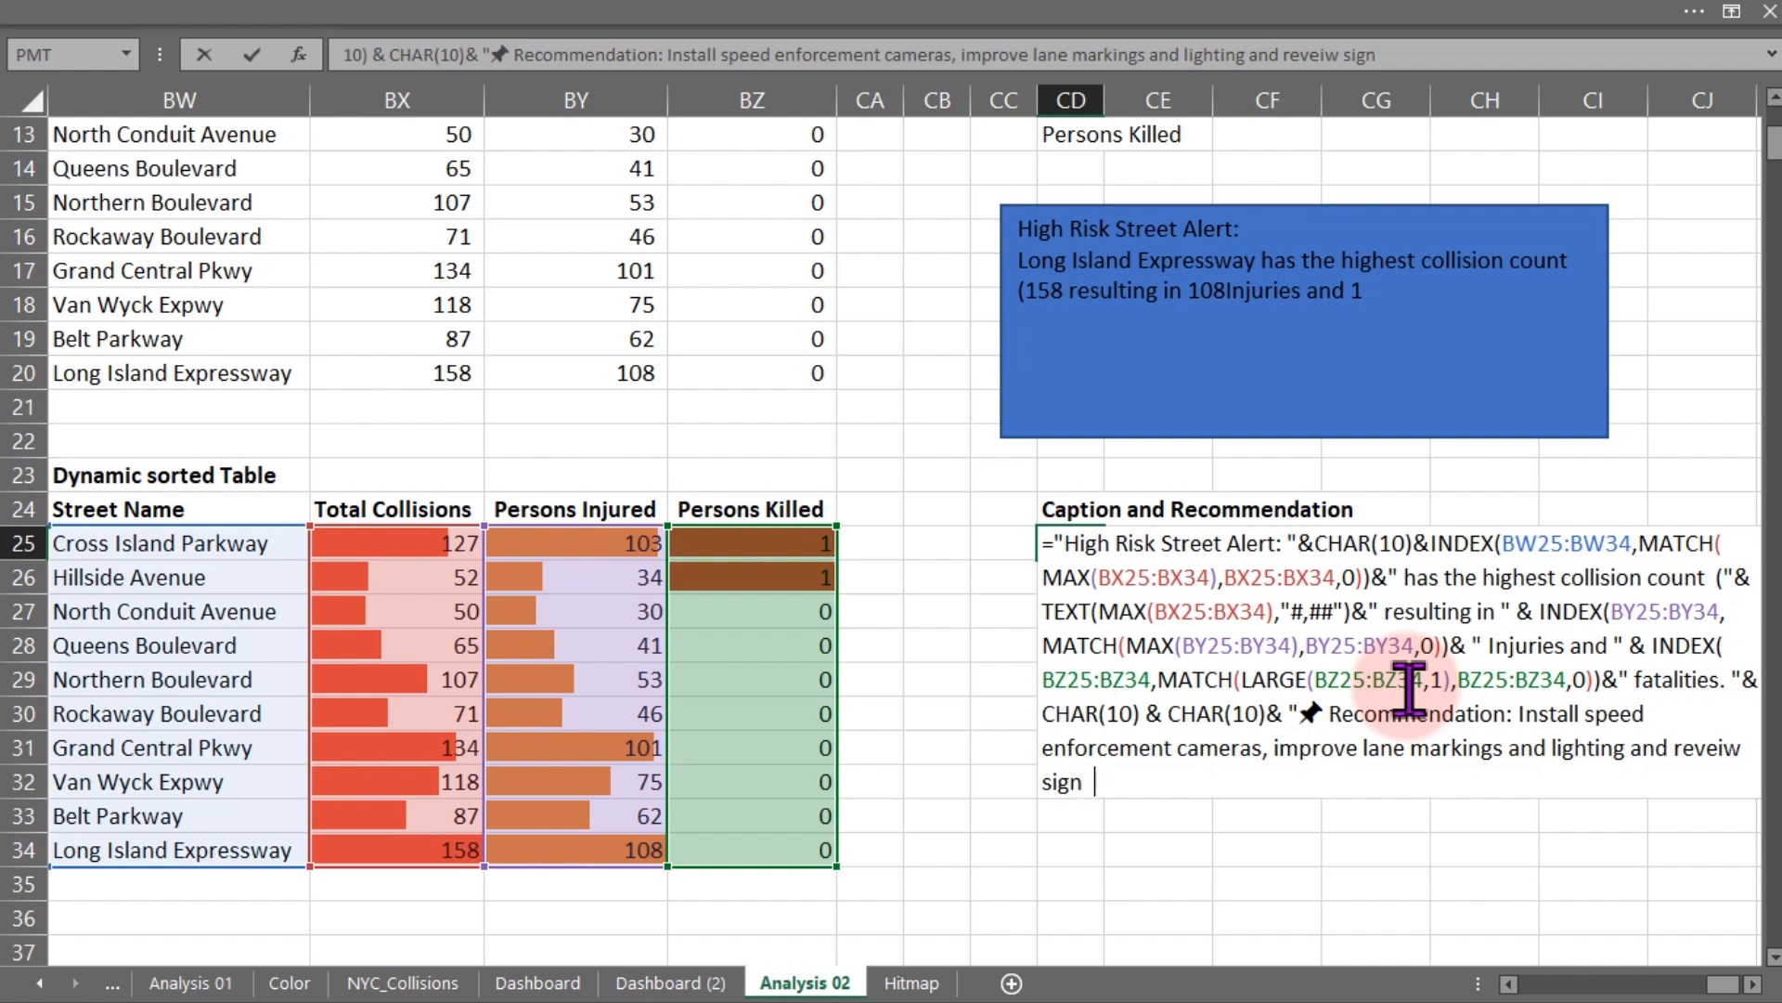
type("al timing to re")
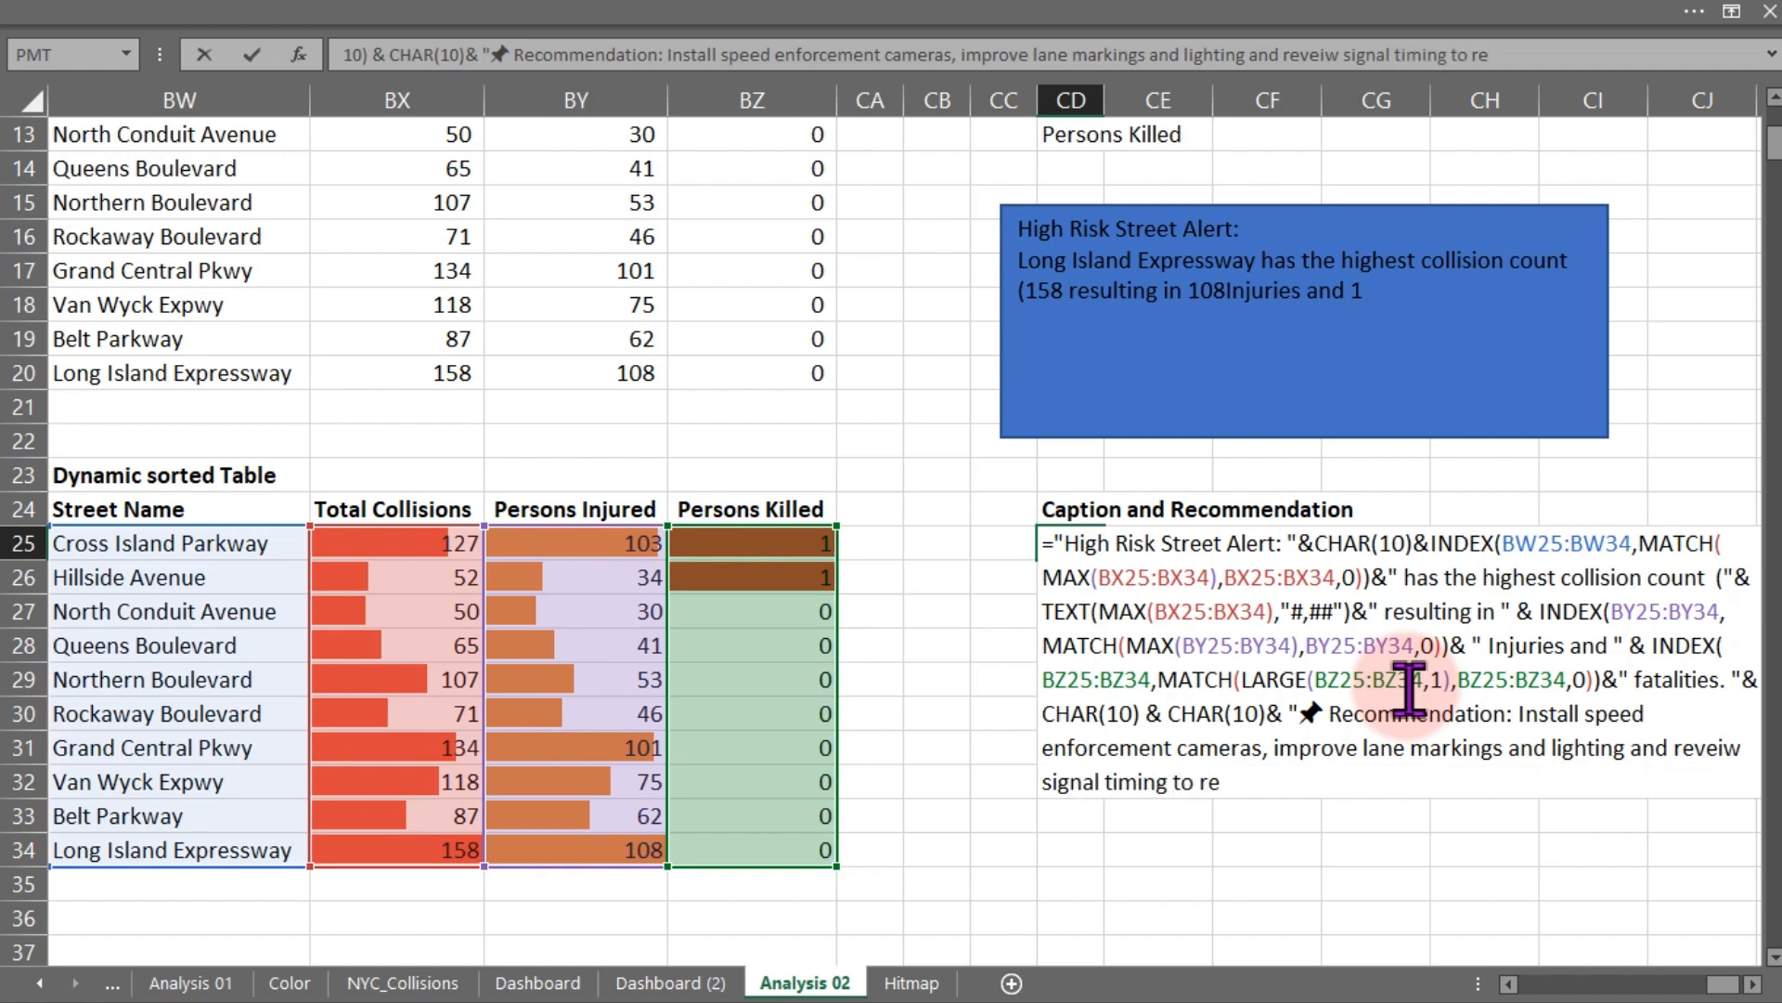
type("duce ris k")
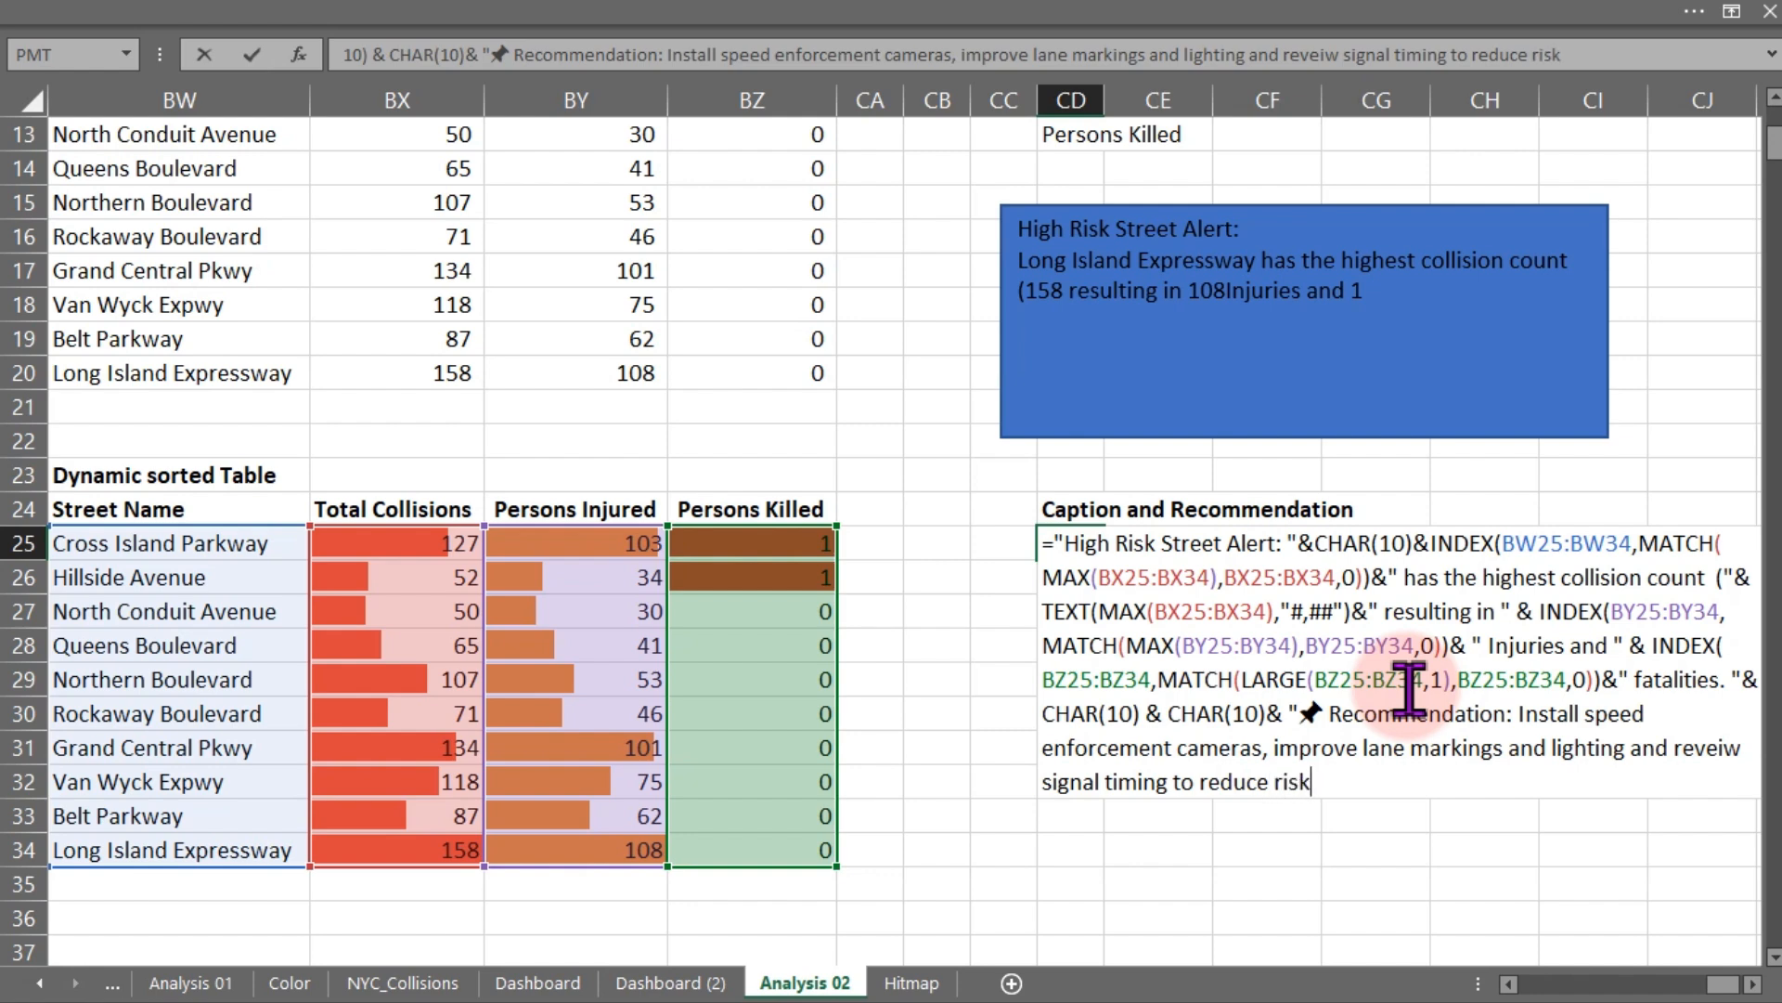
type(" on this cor")
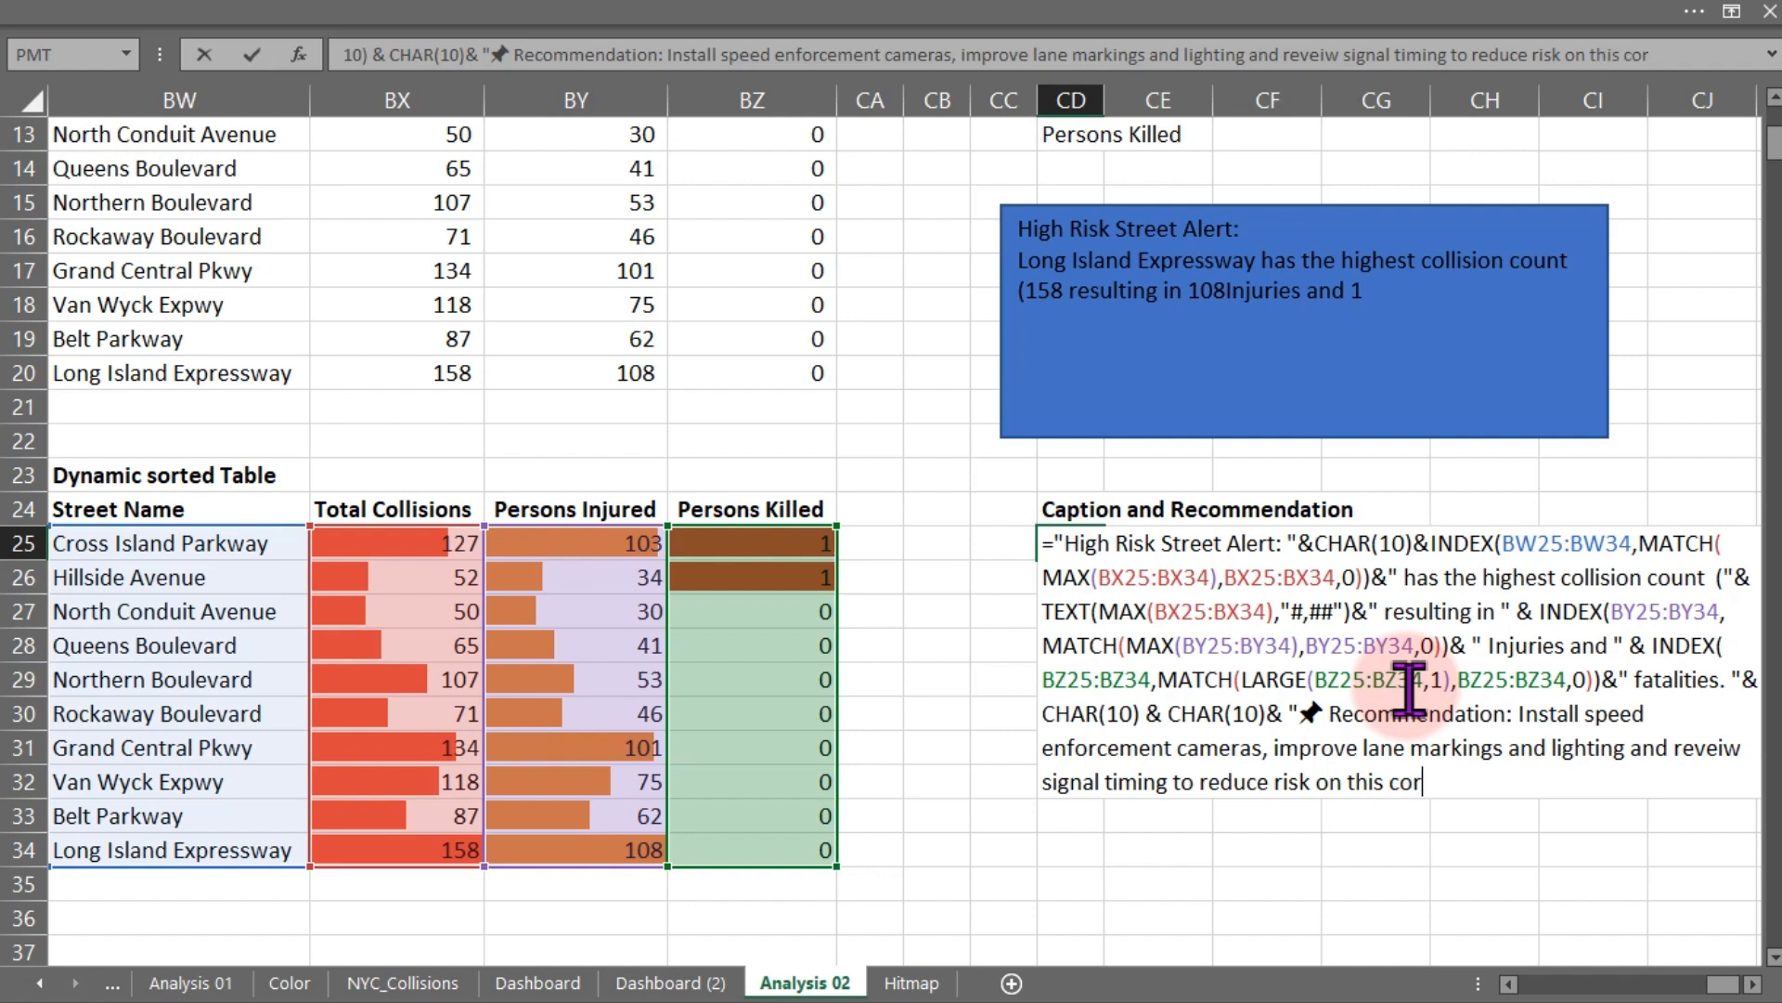
- Finish the recommendation with " on this corridor." and commit the CD25 formula
type("ridor\"")
key("BackSpace")
type(".")
key("Return")
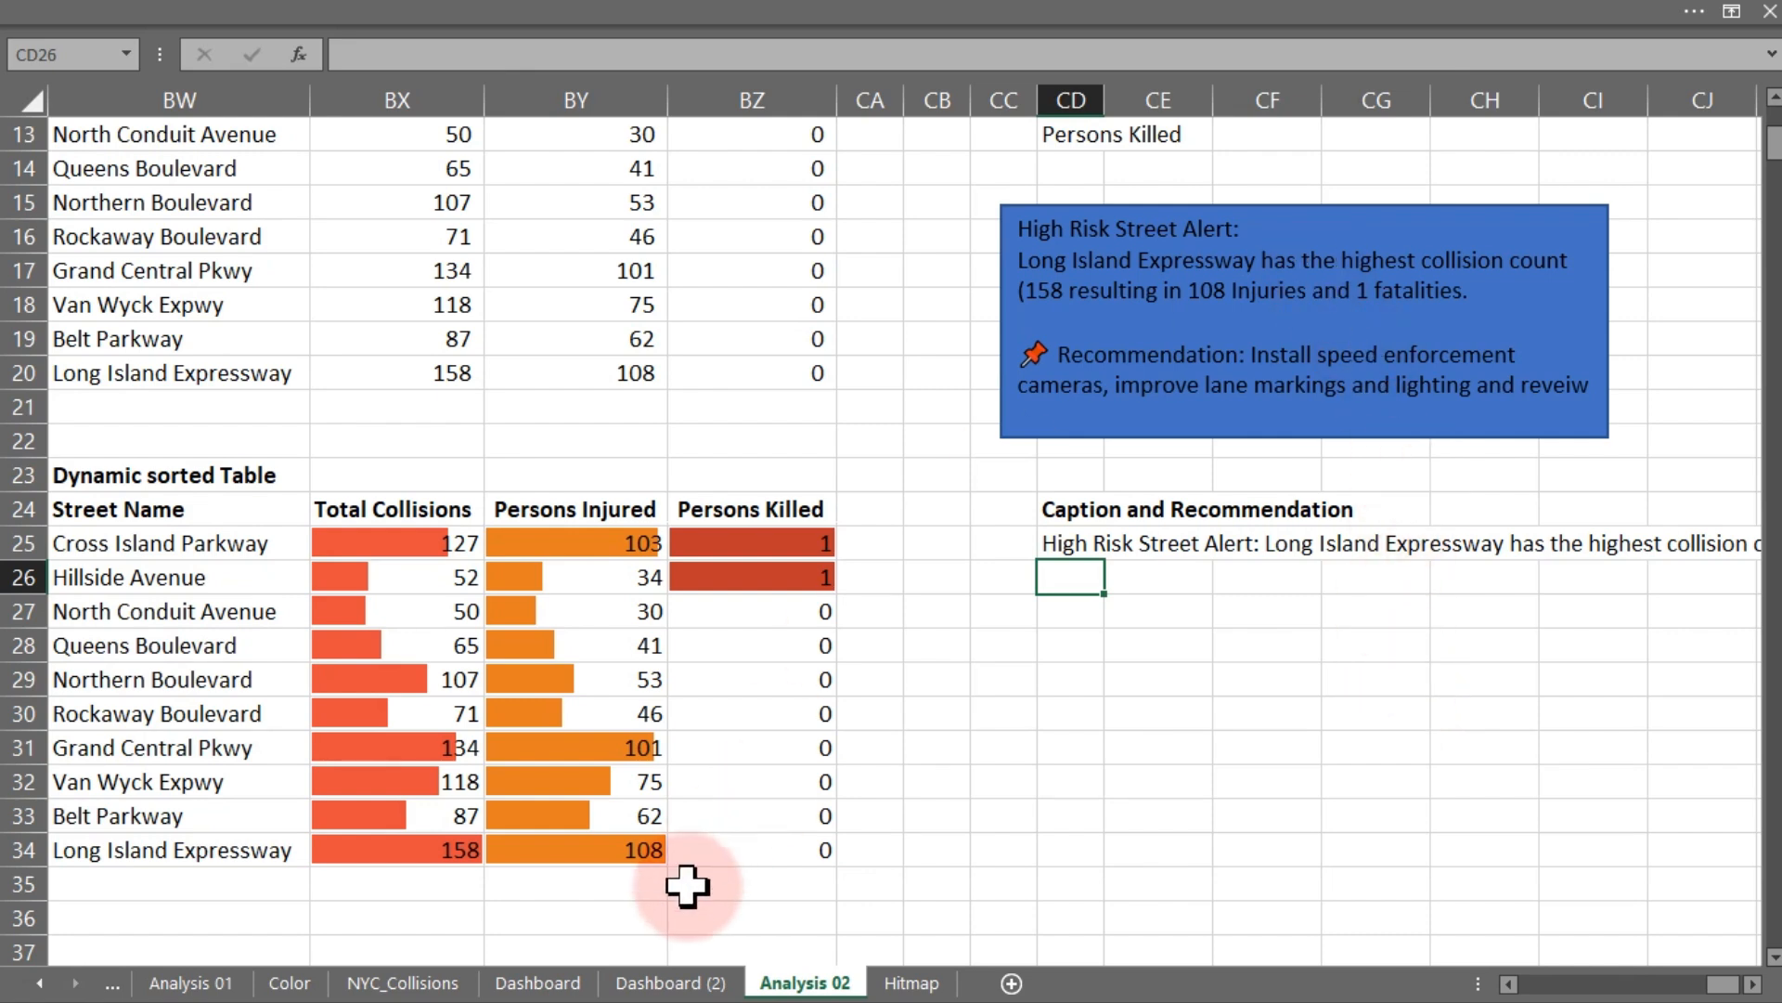
- On Dashboard (2), move the linked text box into the Top-10 streets panel and resize it to span the panel
left_click(670, 980)
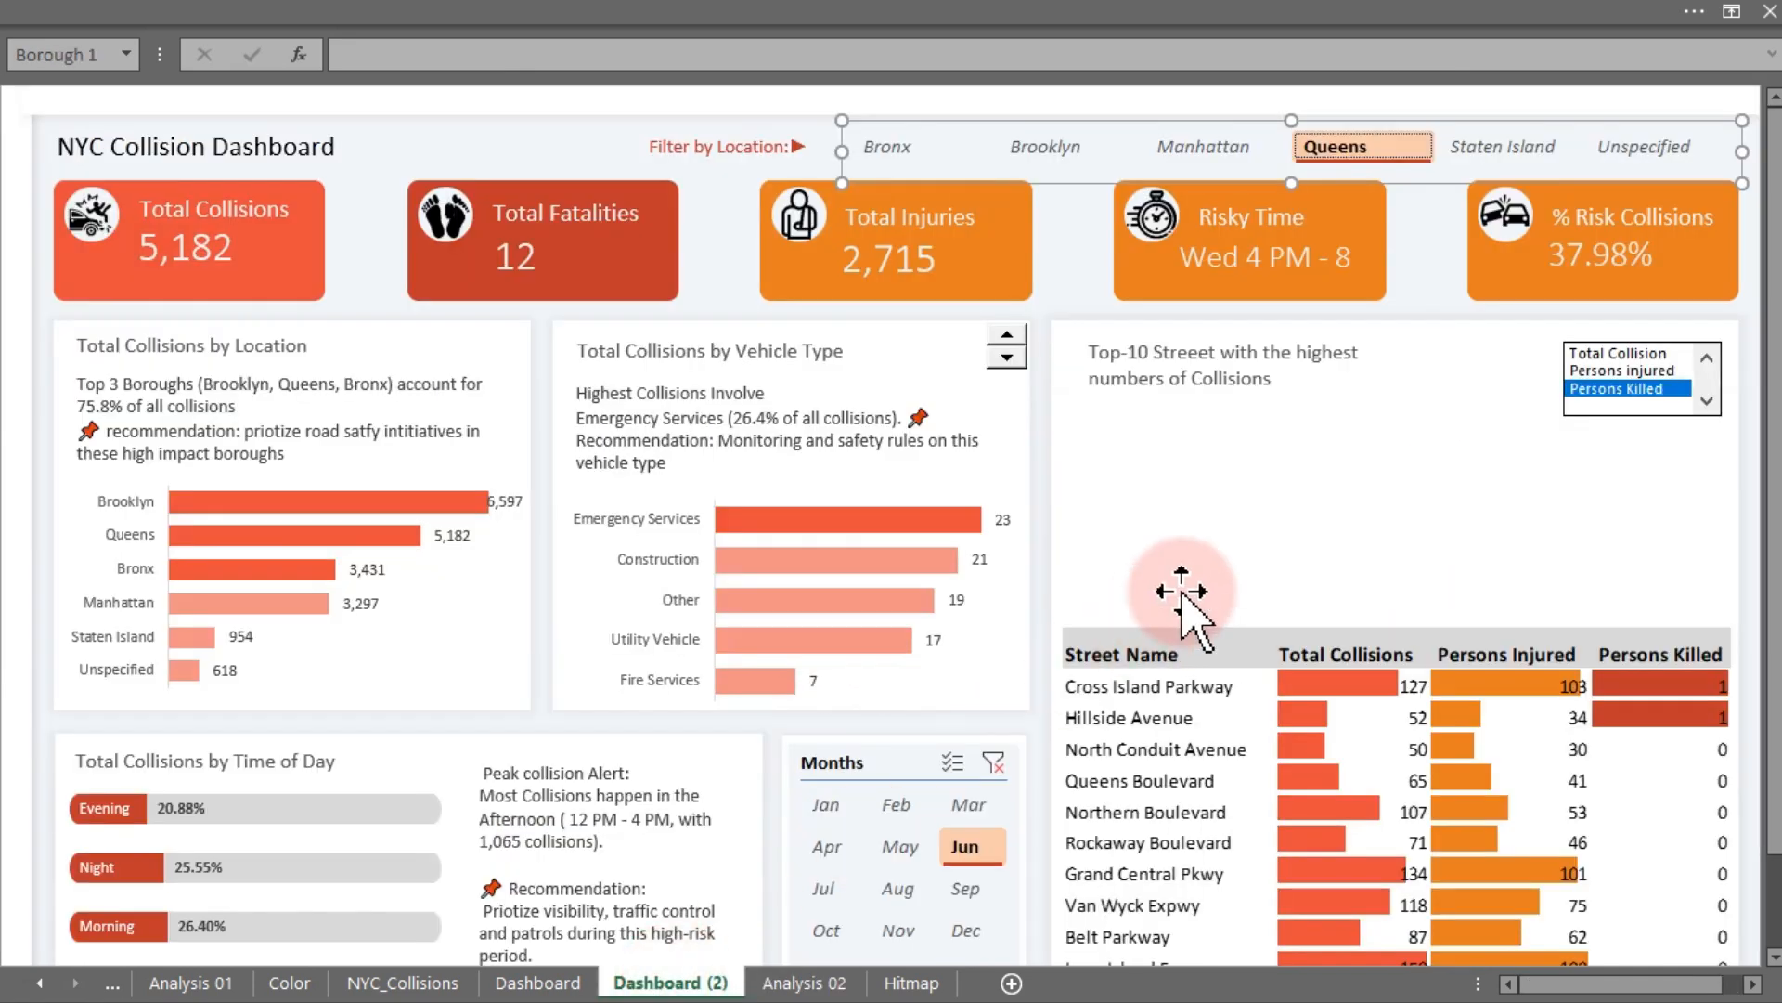
left_click(708, 428)
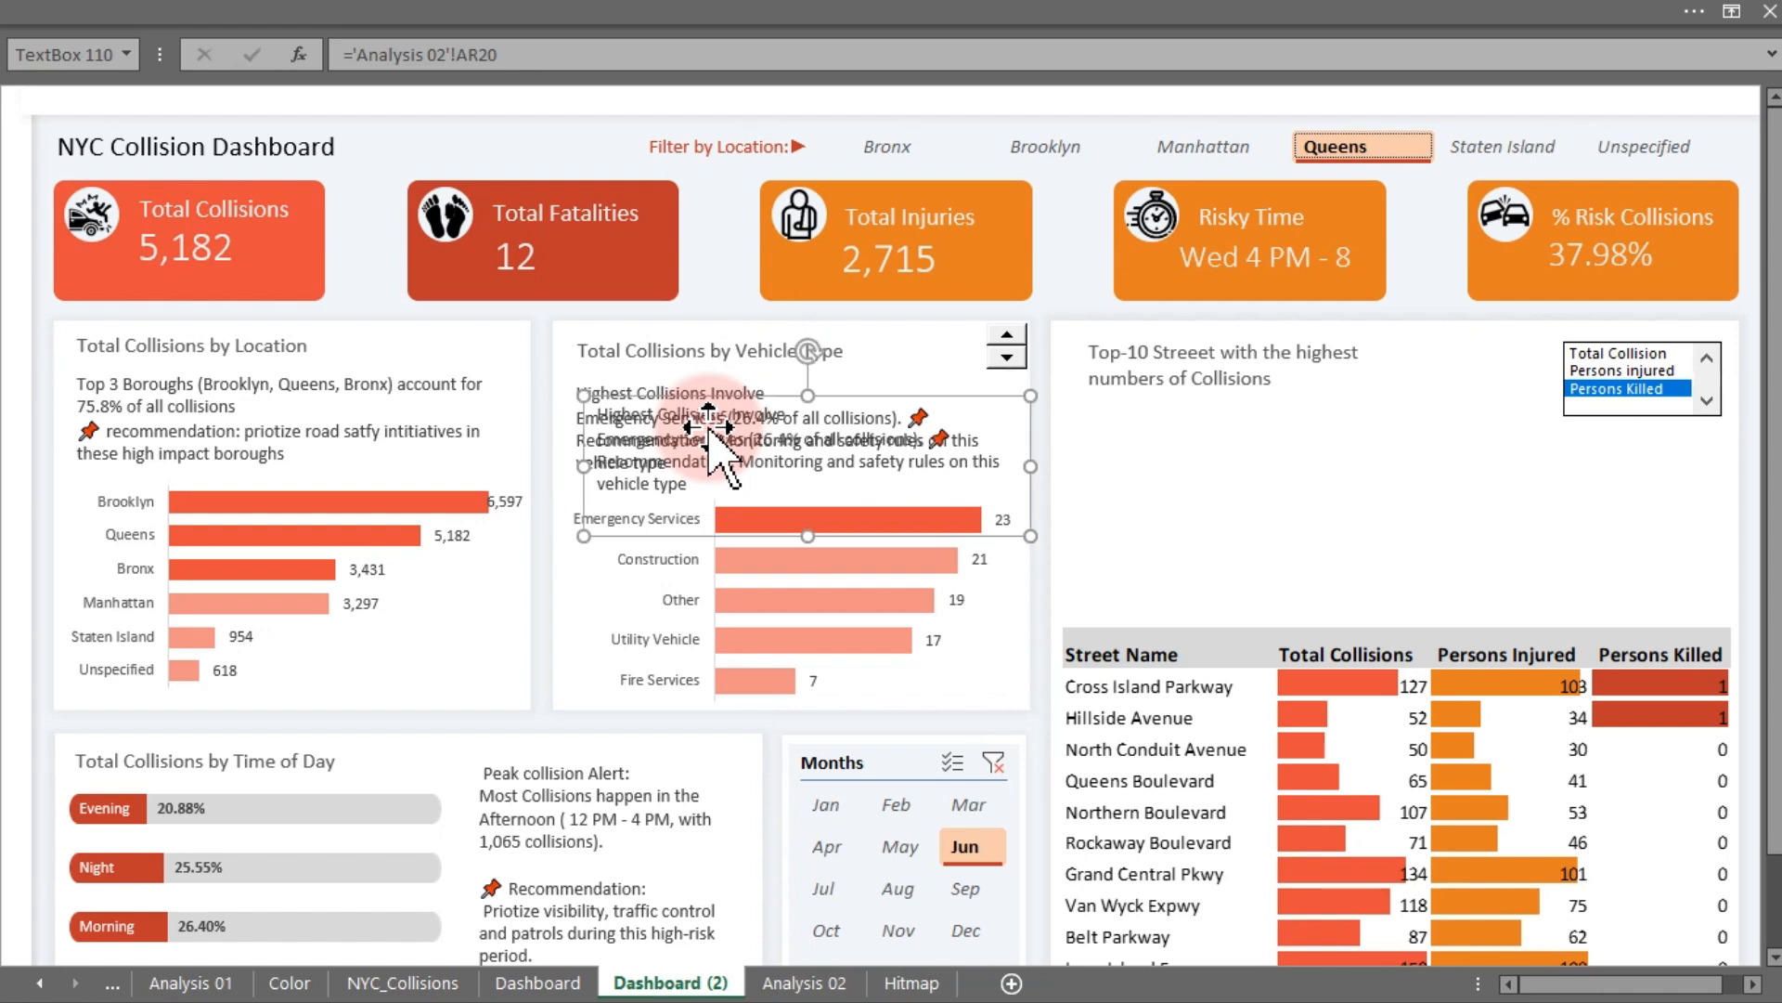
left_click_drag(708, 428, 1206, 455)
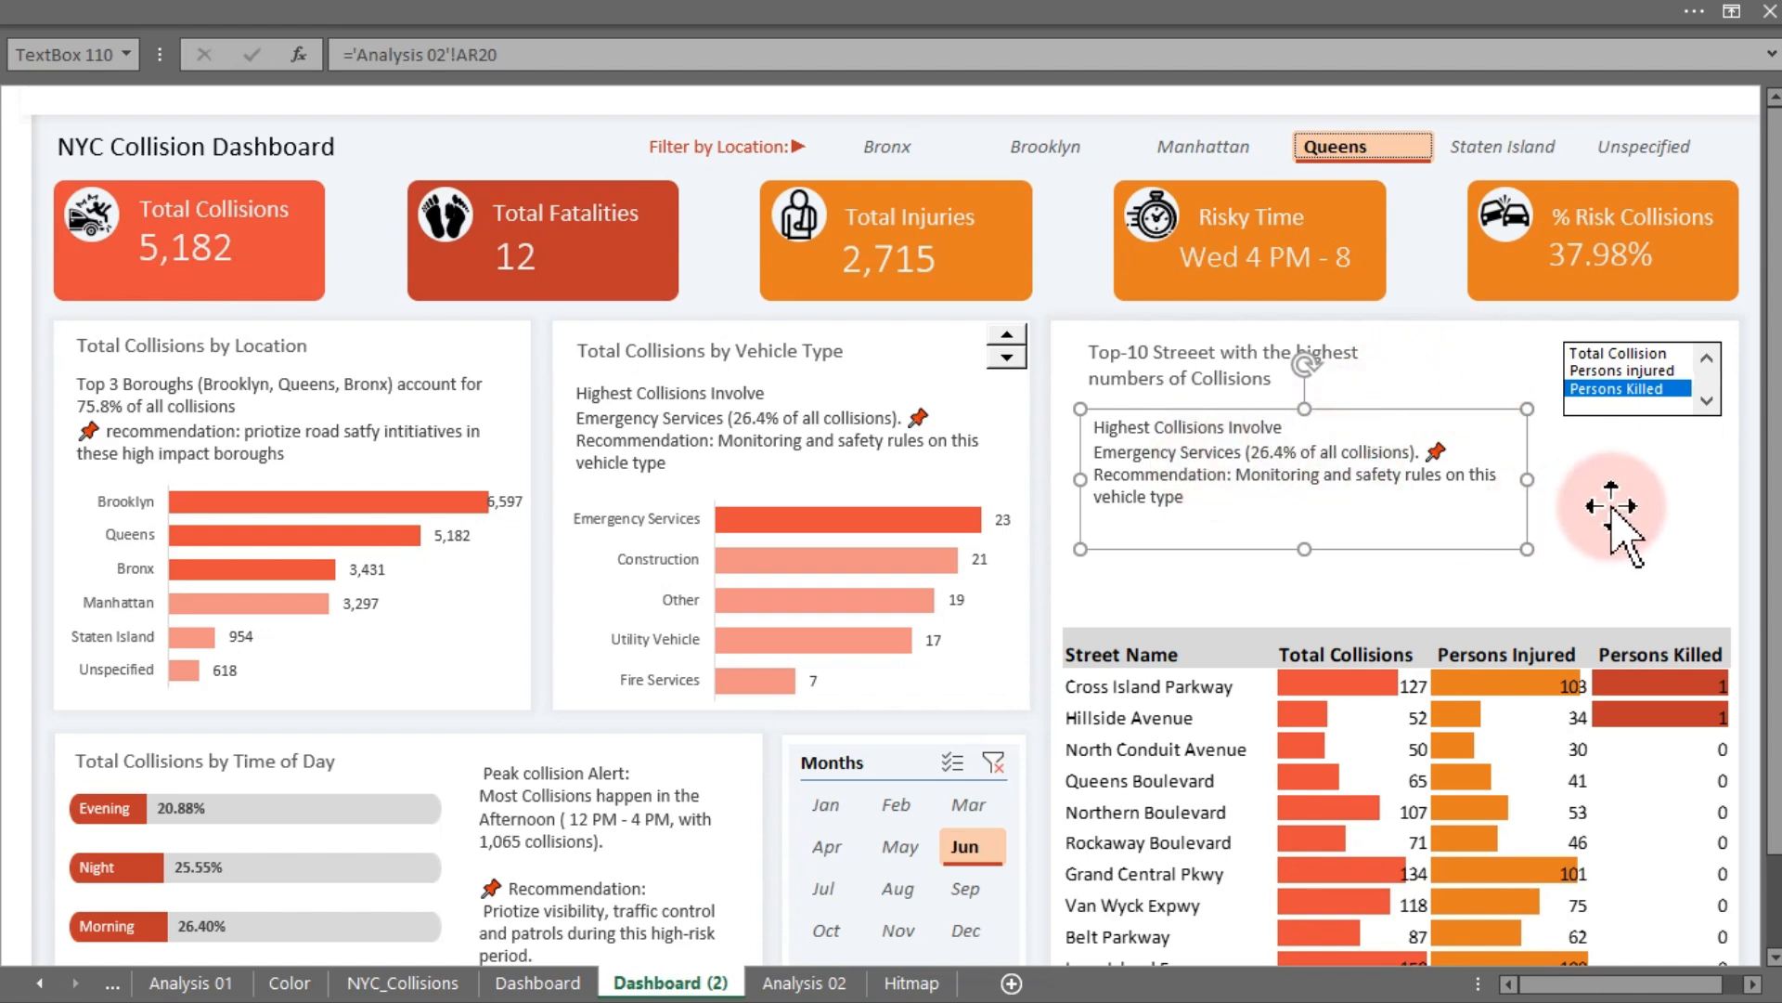
left_click_drag(1527, 483, 1631, 481)
left_click_drag(1681, 485, 1729, 494)
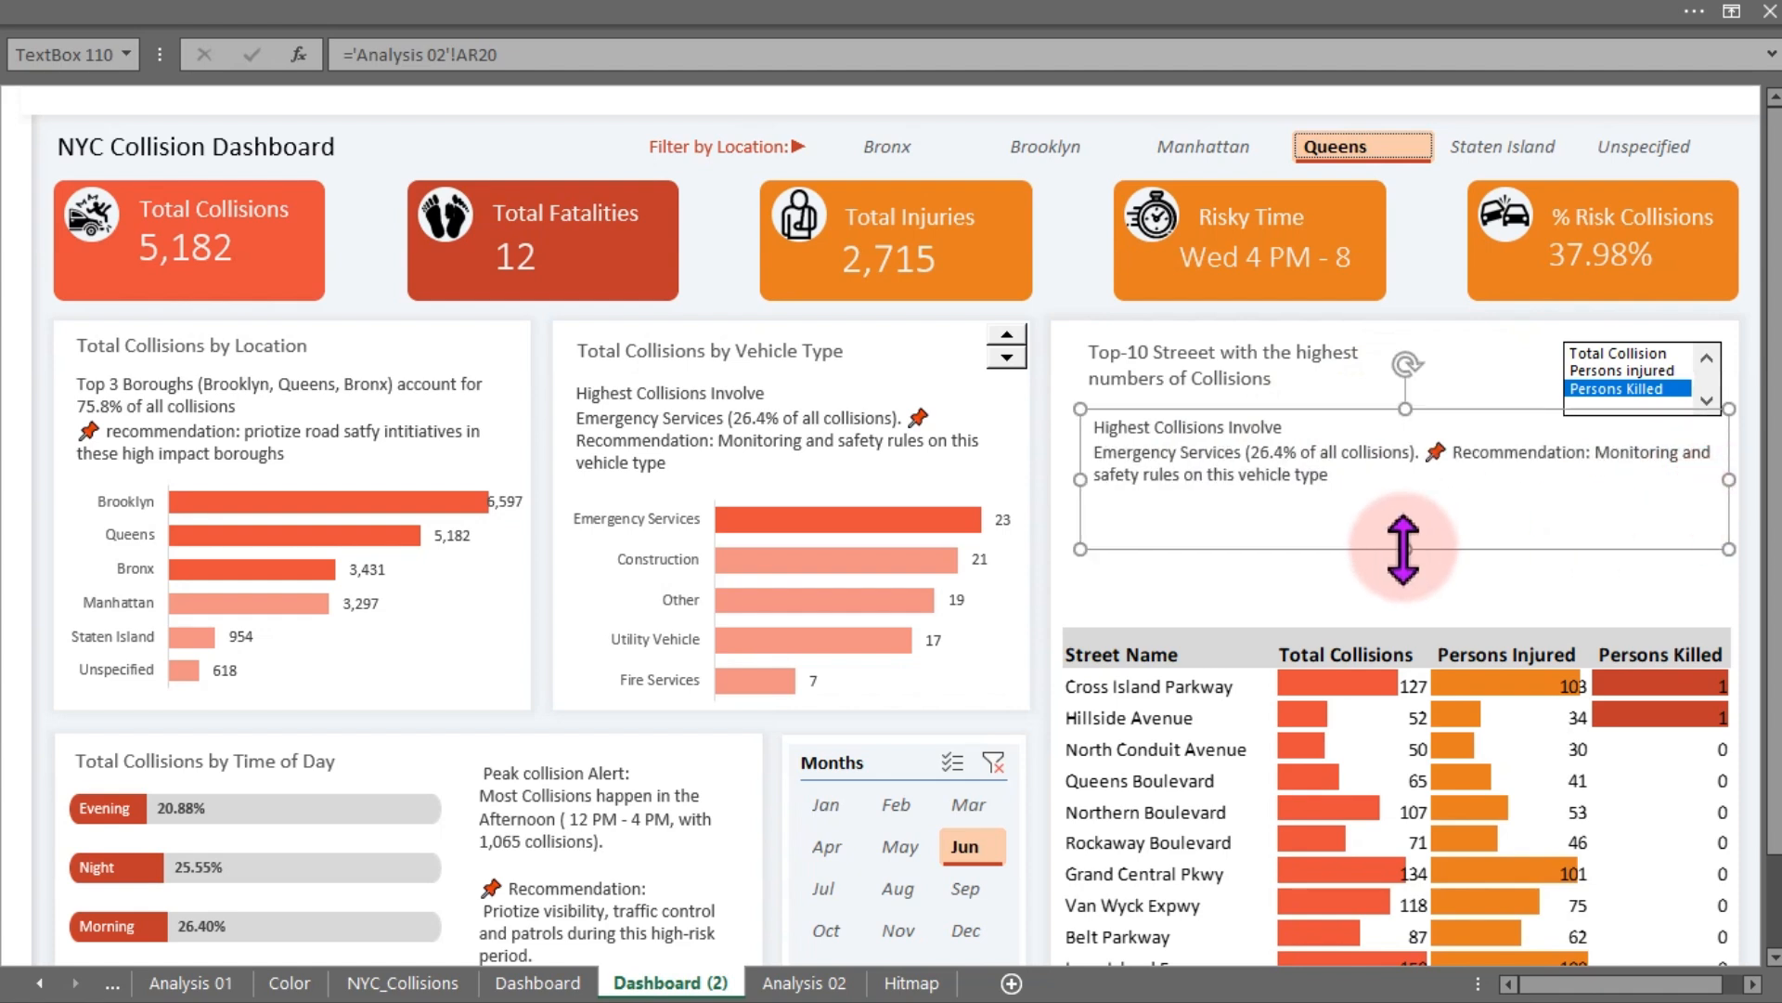
left_click_drag(1400, 549, 1403, 601)
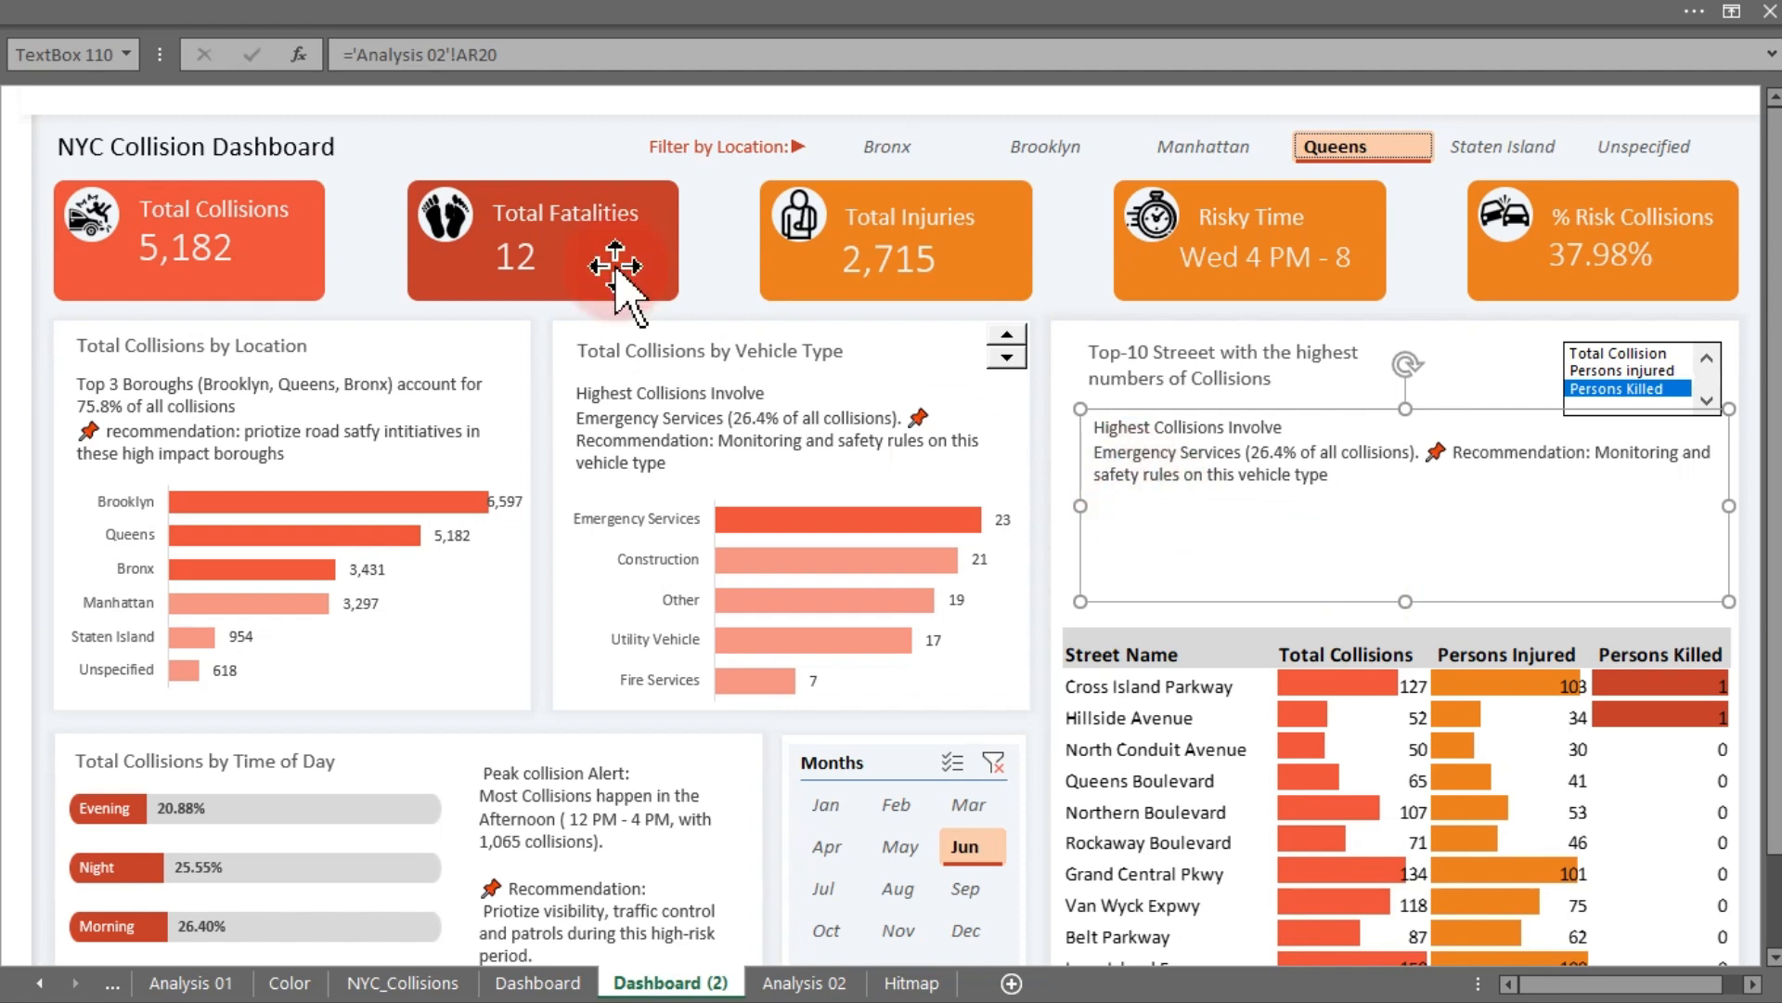
- Link the moved text box to cell CD25 on the Analysis 02 sheet
left_click(554, 54)
left_click_drag(553, 53, 370, 40)
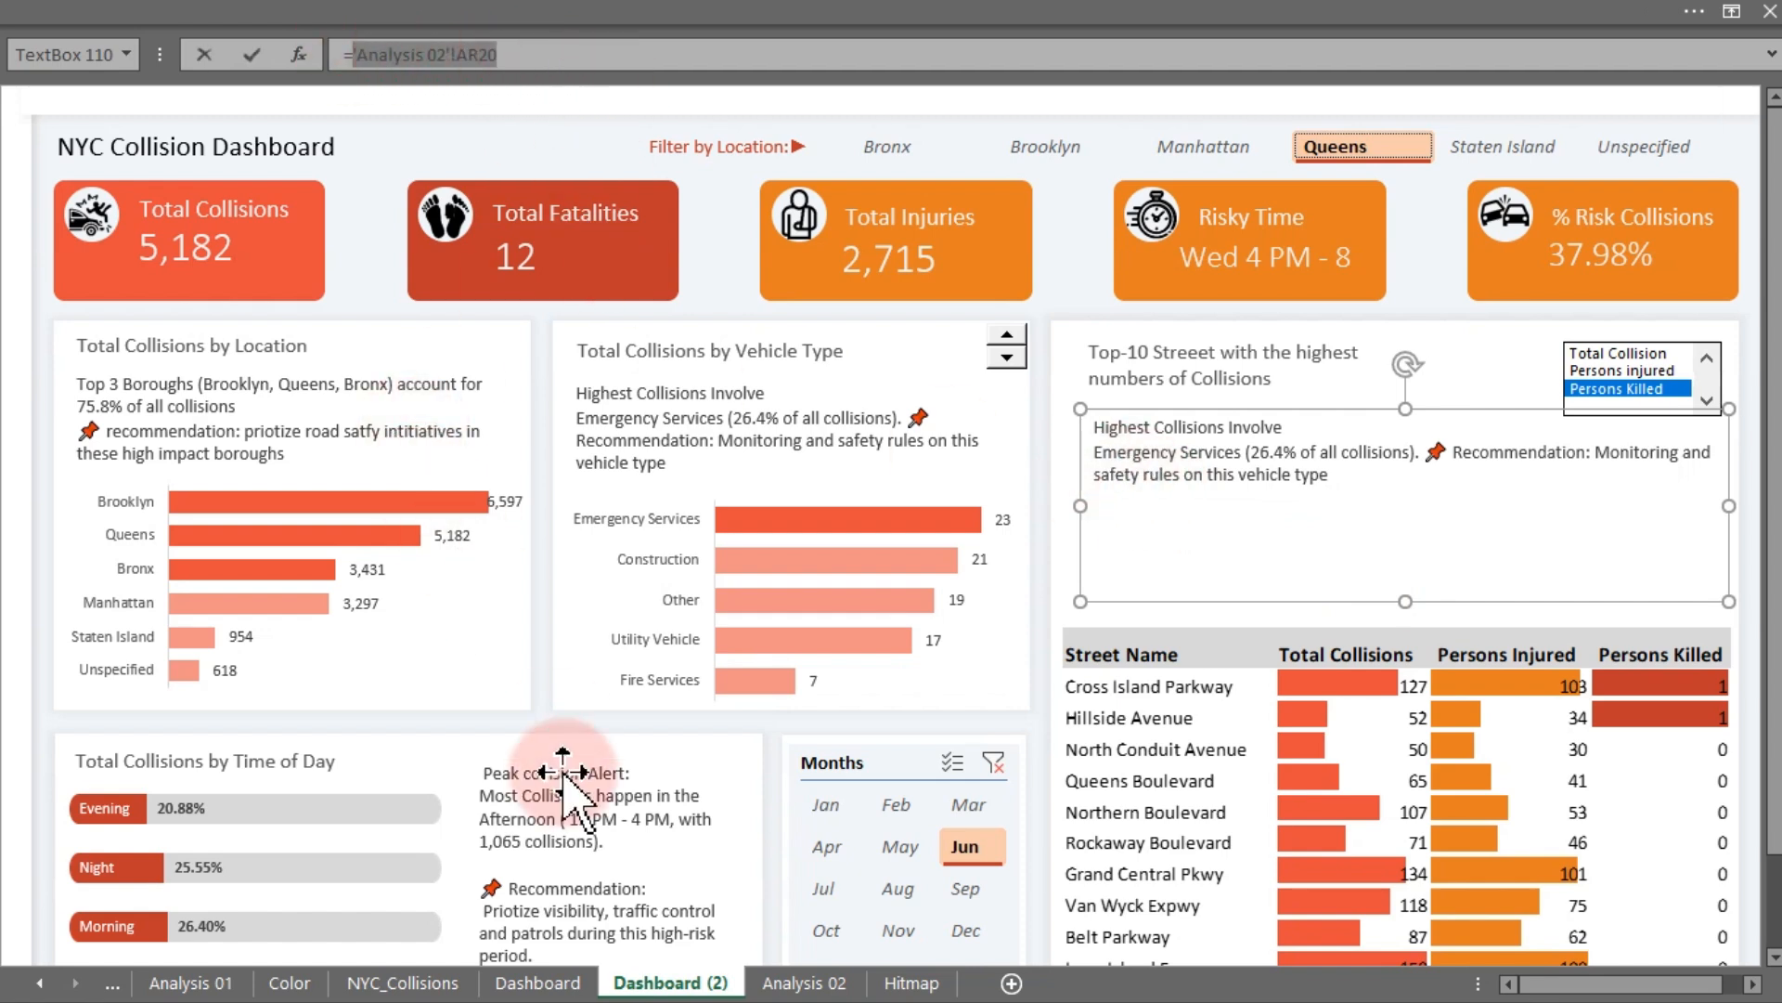
left_click(787, 981)
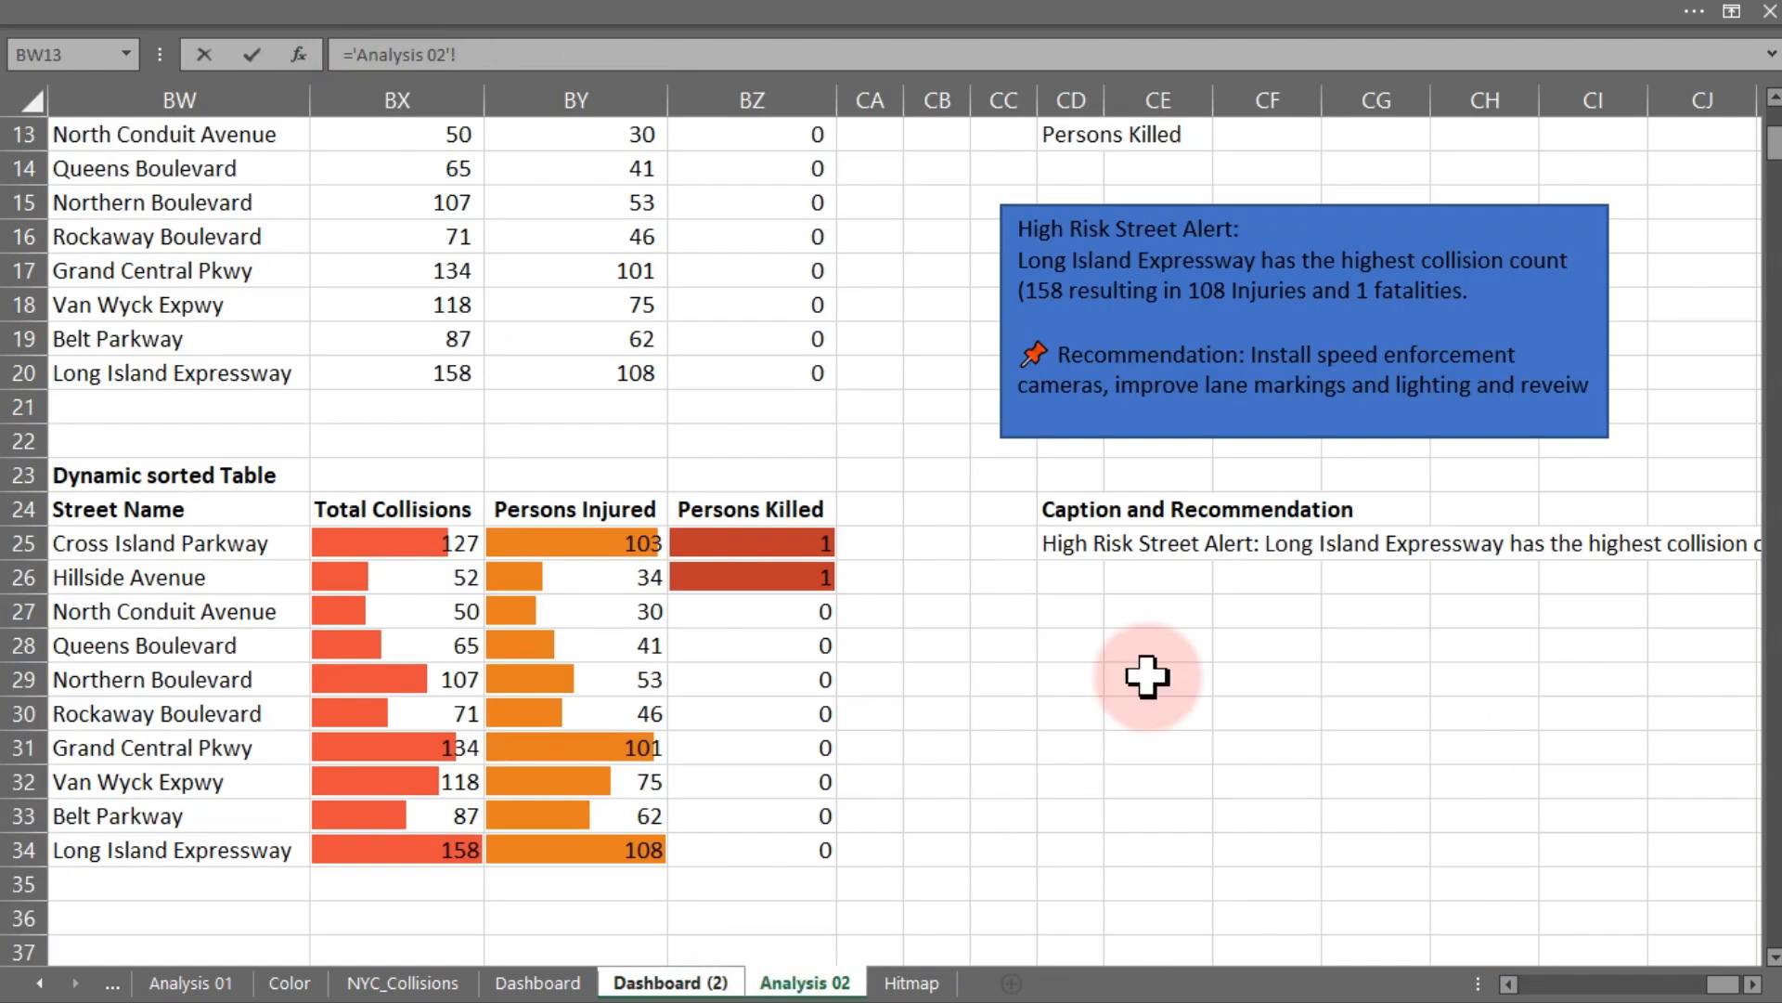
left_click(1072, 543)
key("Return")
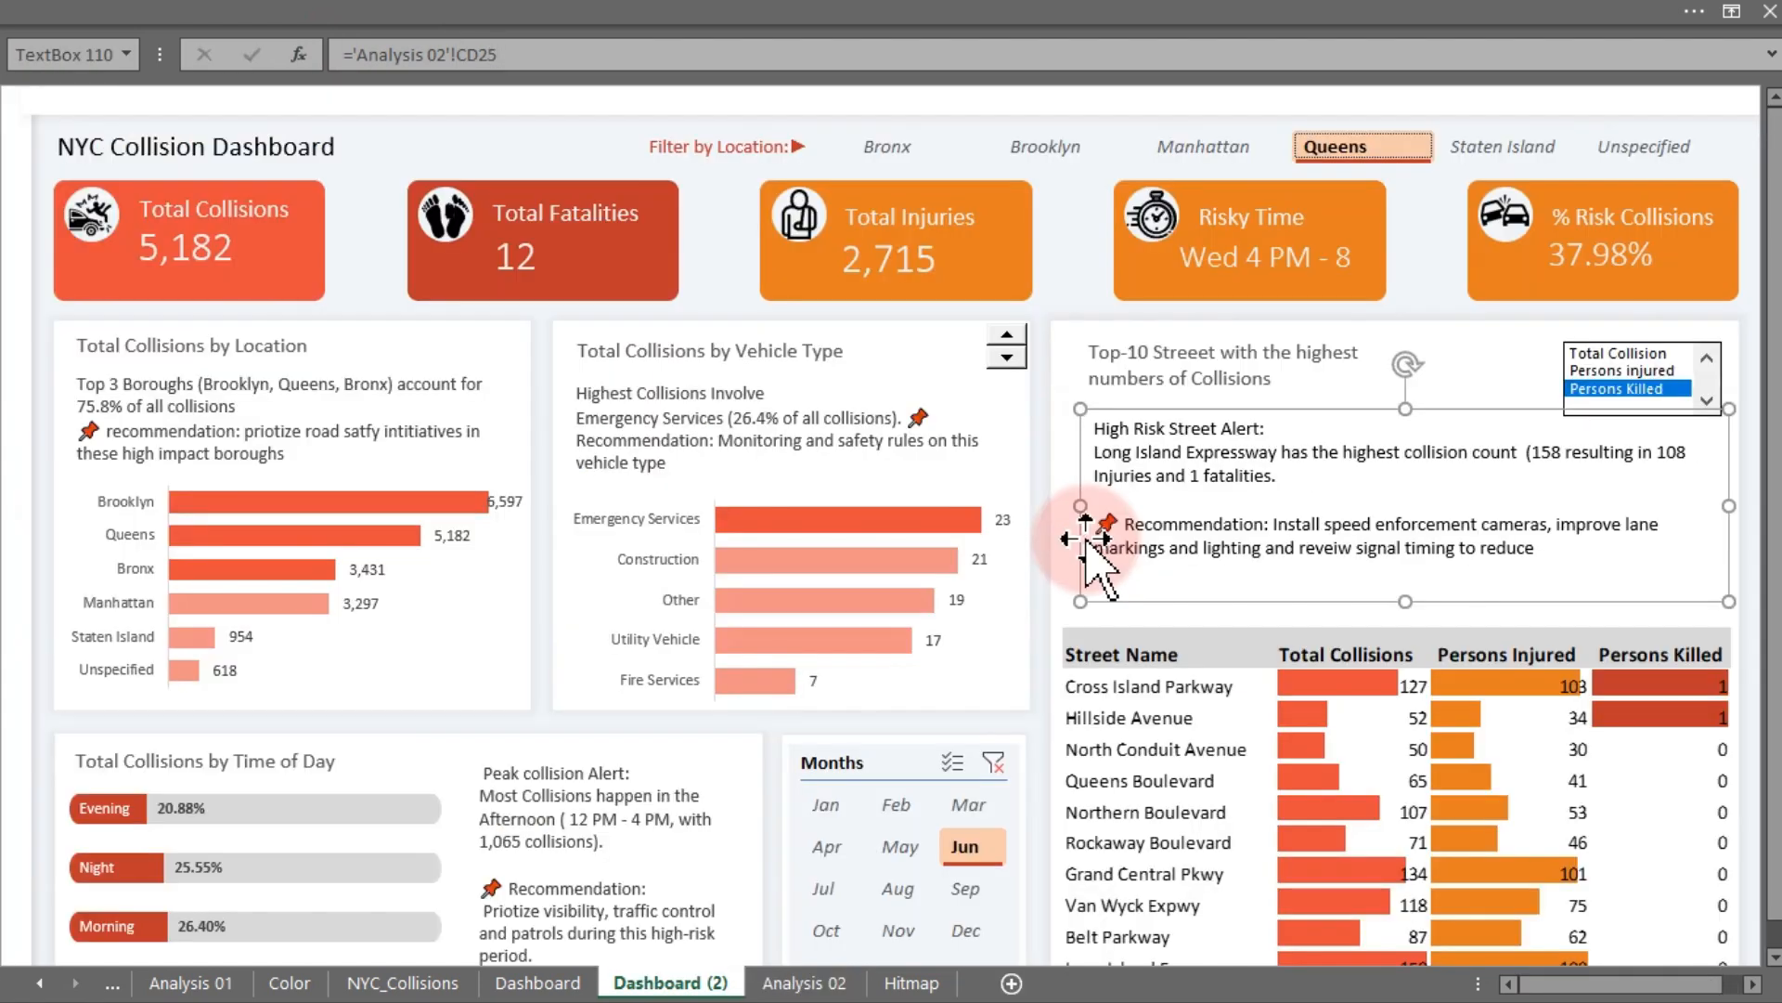
- Copy the vehicle-type caption's formatting onto the new high-risk street text box with Format Painter
left_click(780, 429)
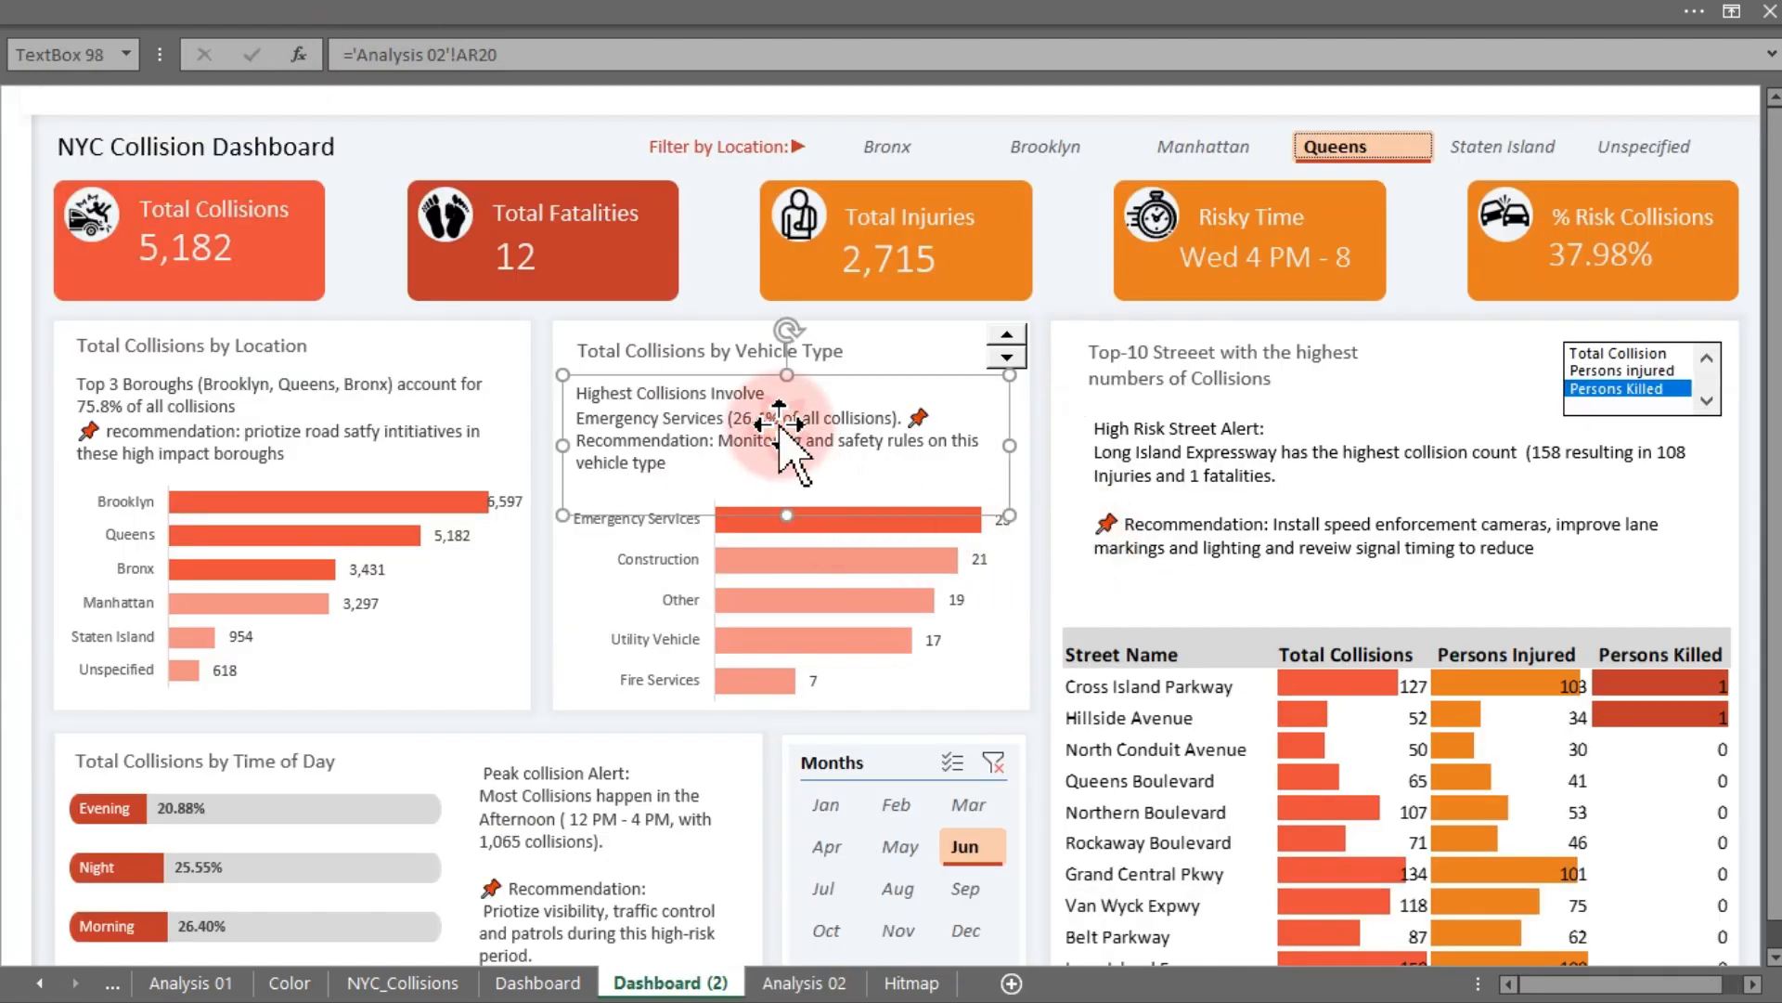
left_click(270, 17)
left_click(112, 62)
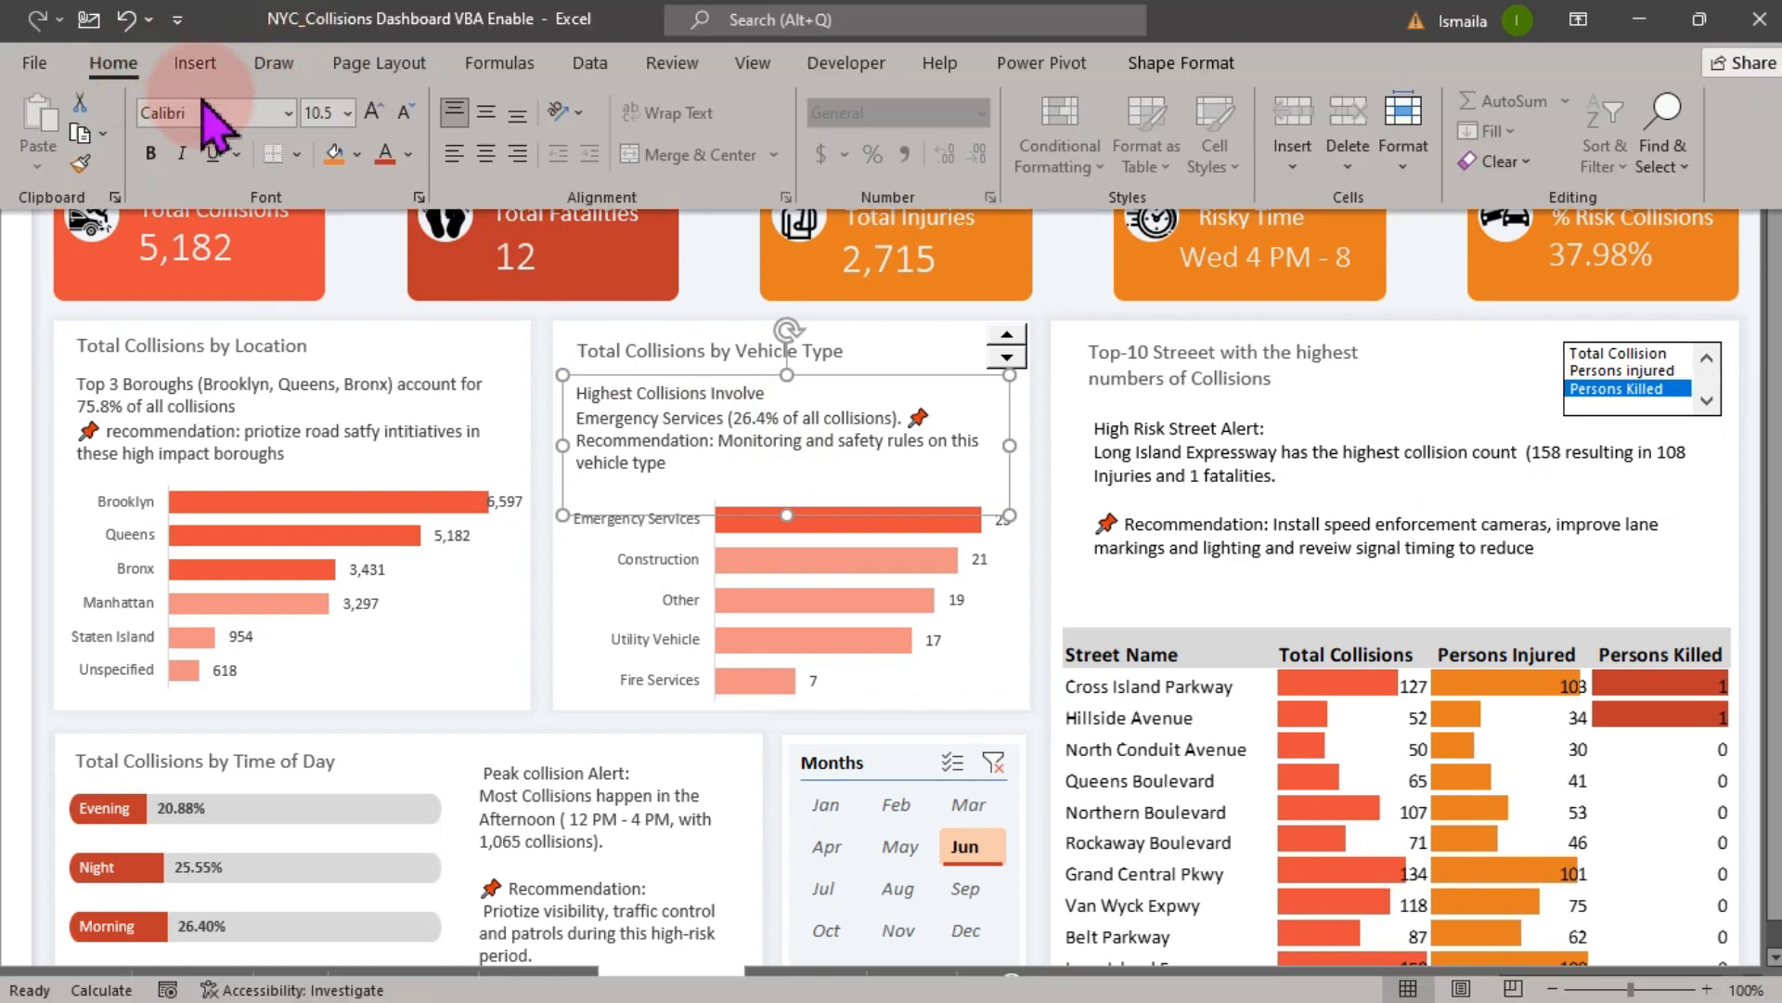
left_click(82, 165)
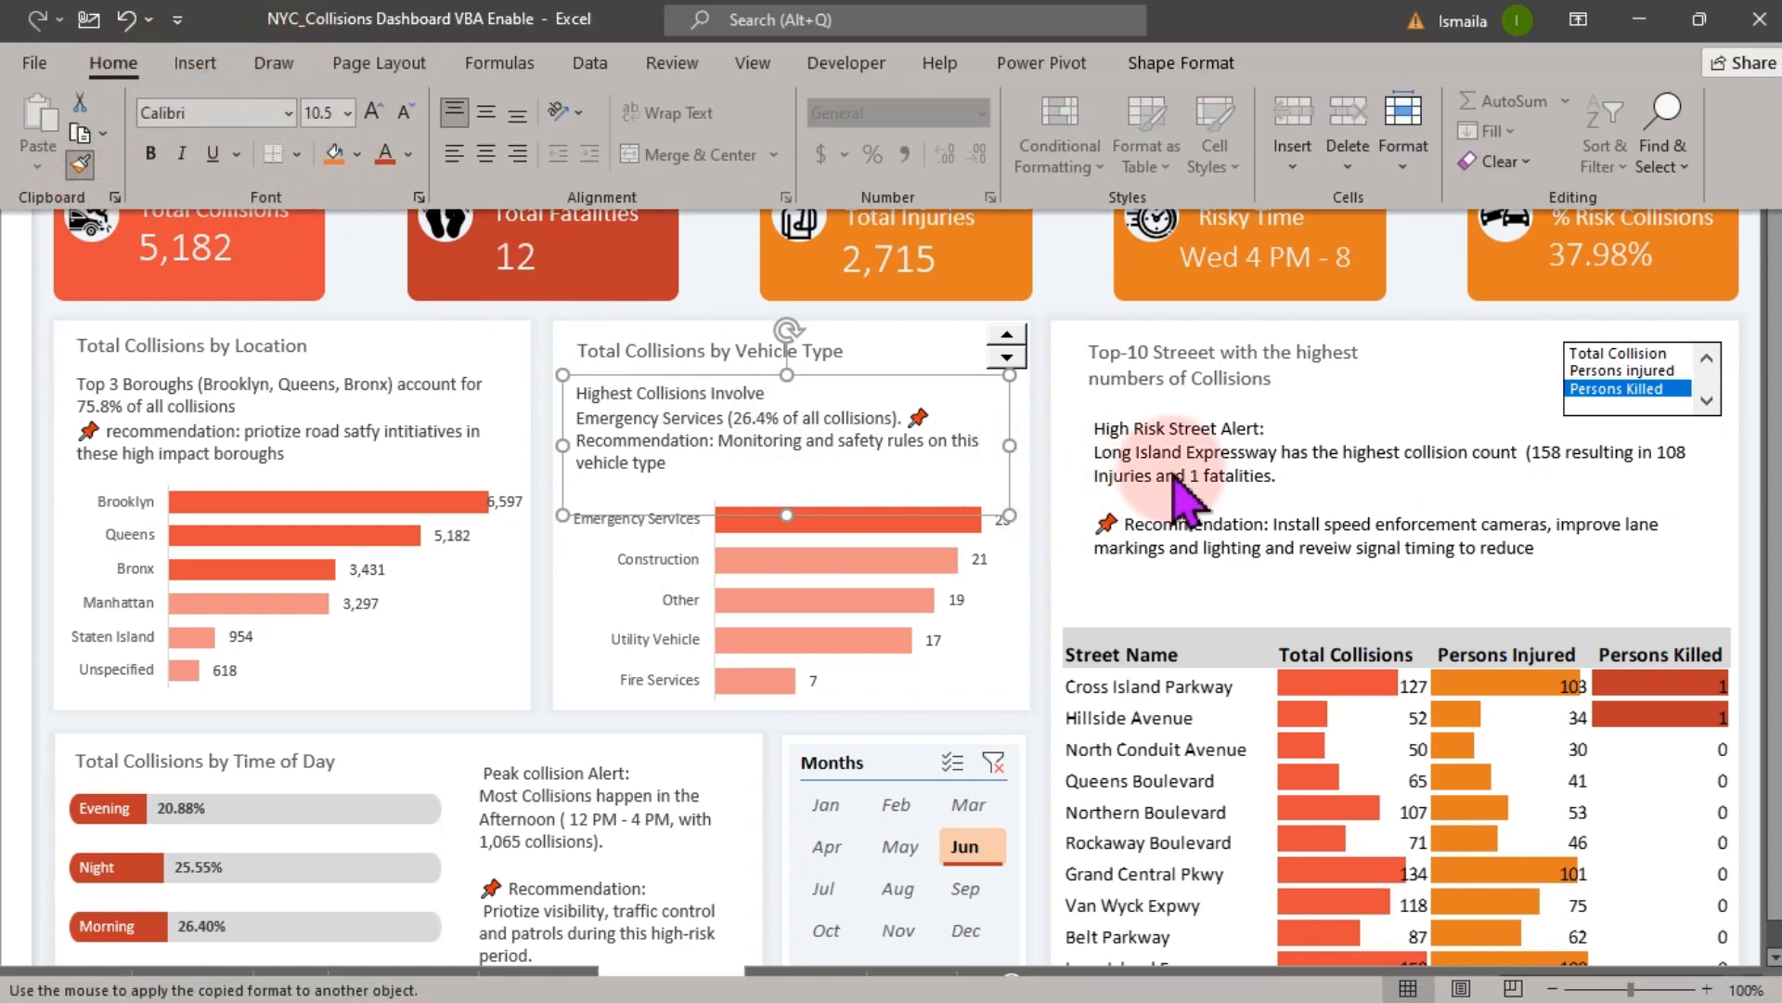
left_click(1217, 470)
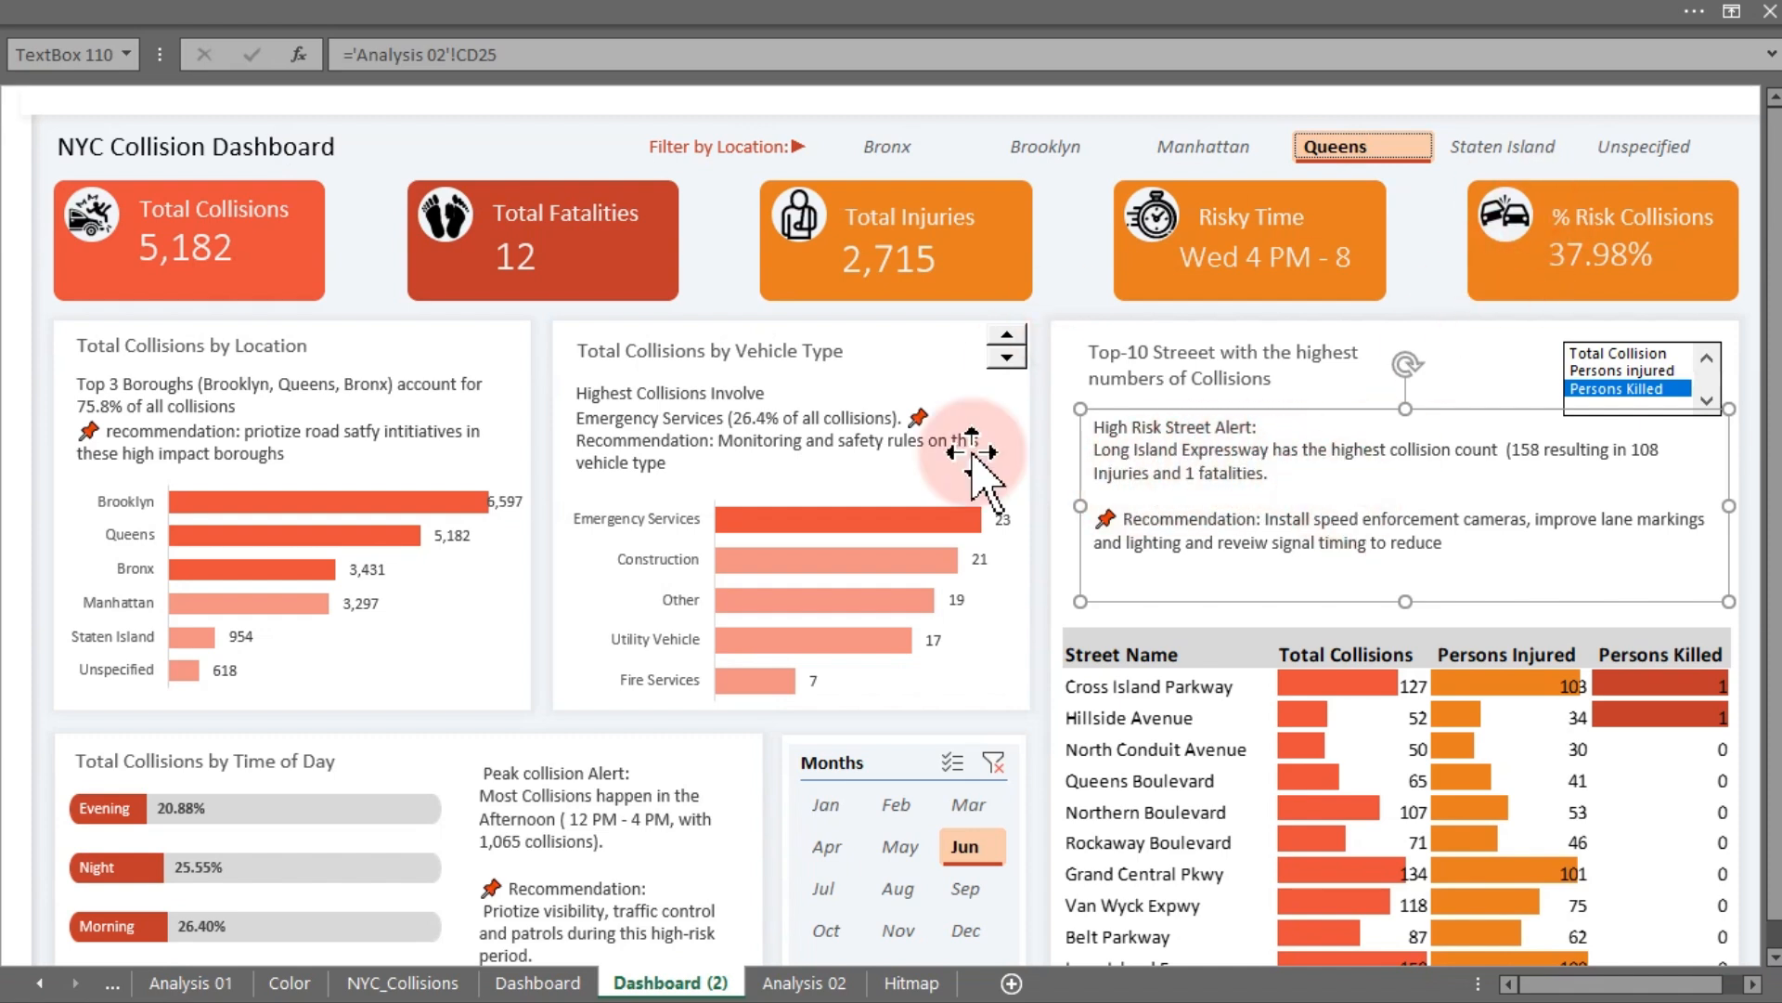
- Clear the Months slicer filter and switch the Top-10 table ranking to Persons injured
left_click(990, 756)
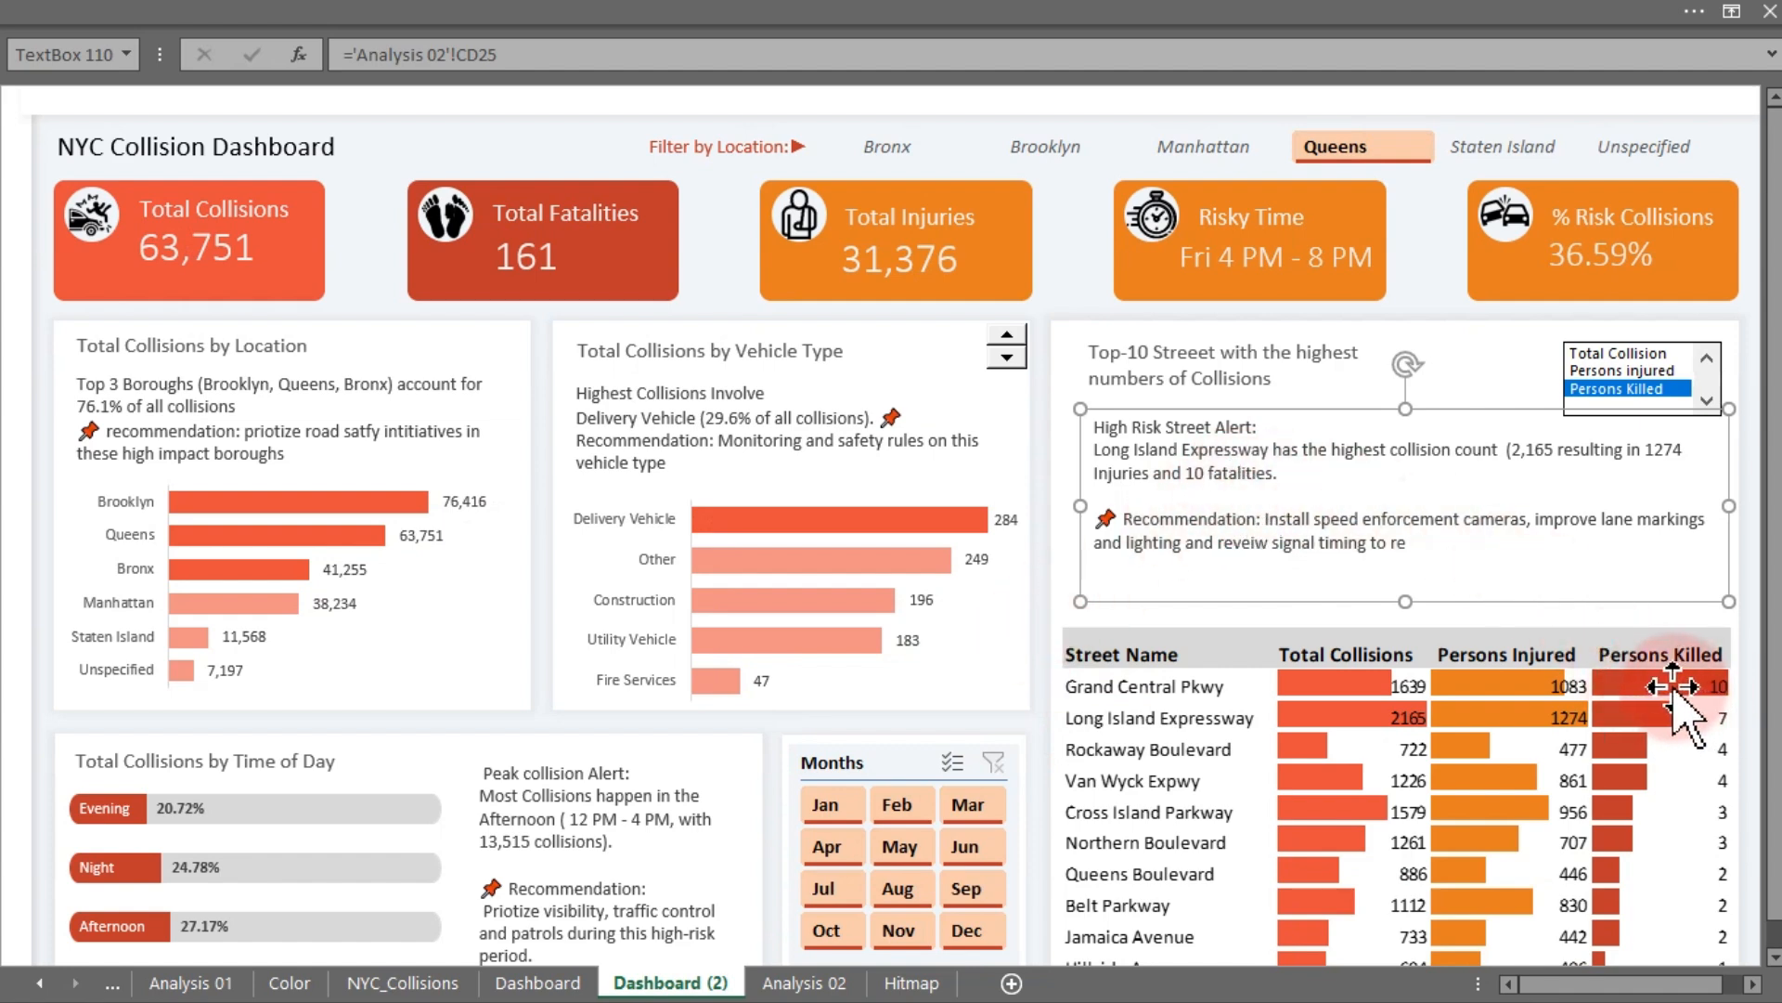
left_click(1598, 372)
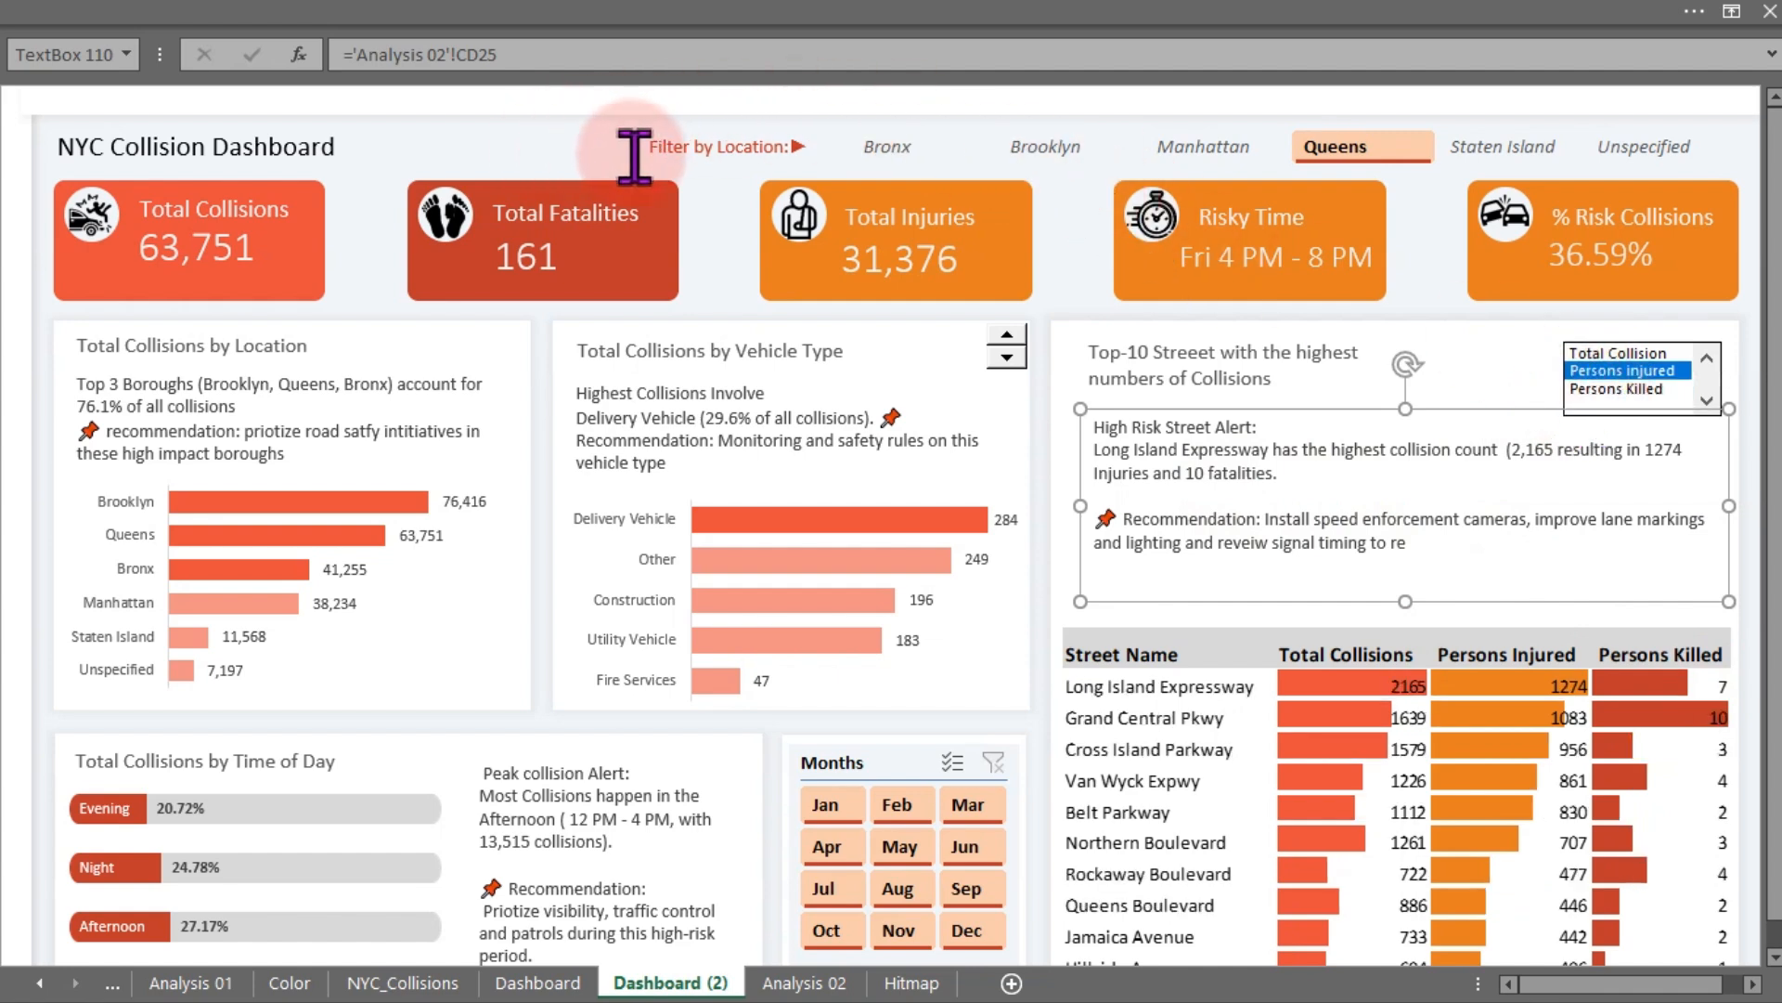
left_click(712, 232)
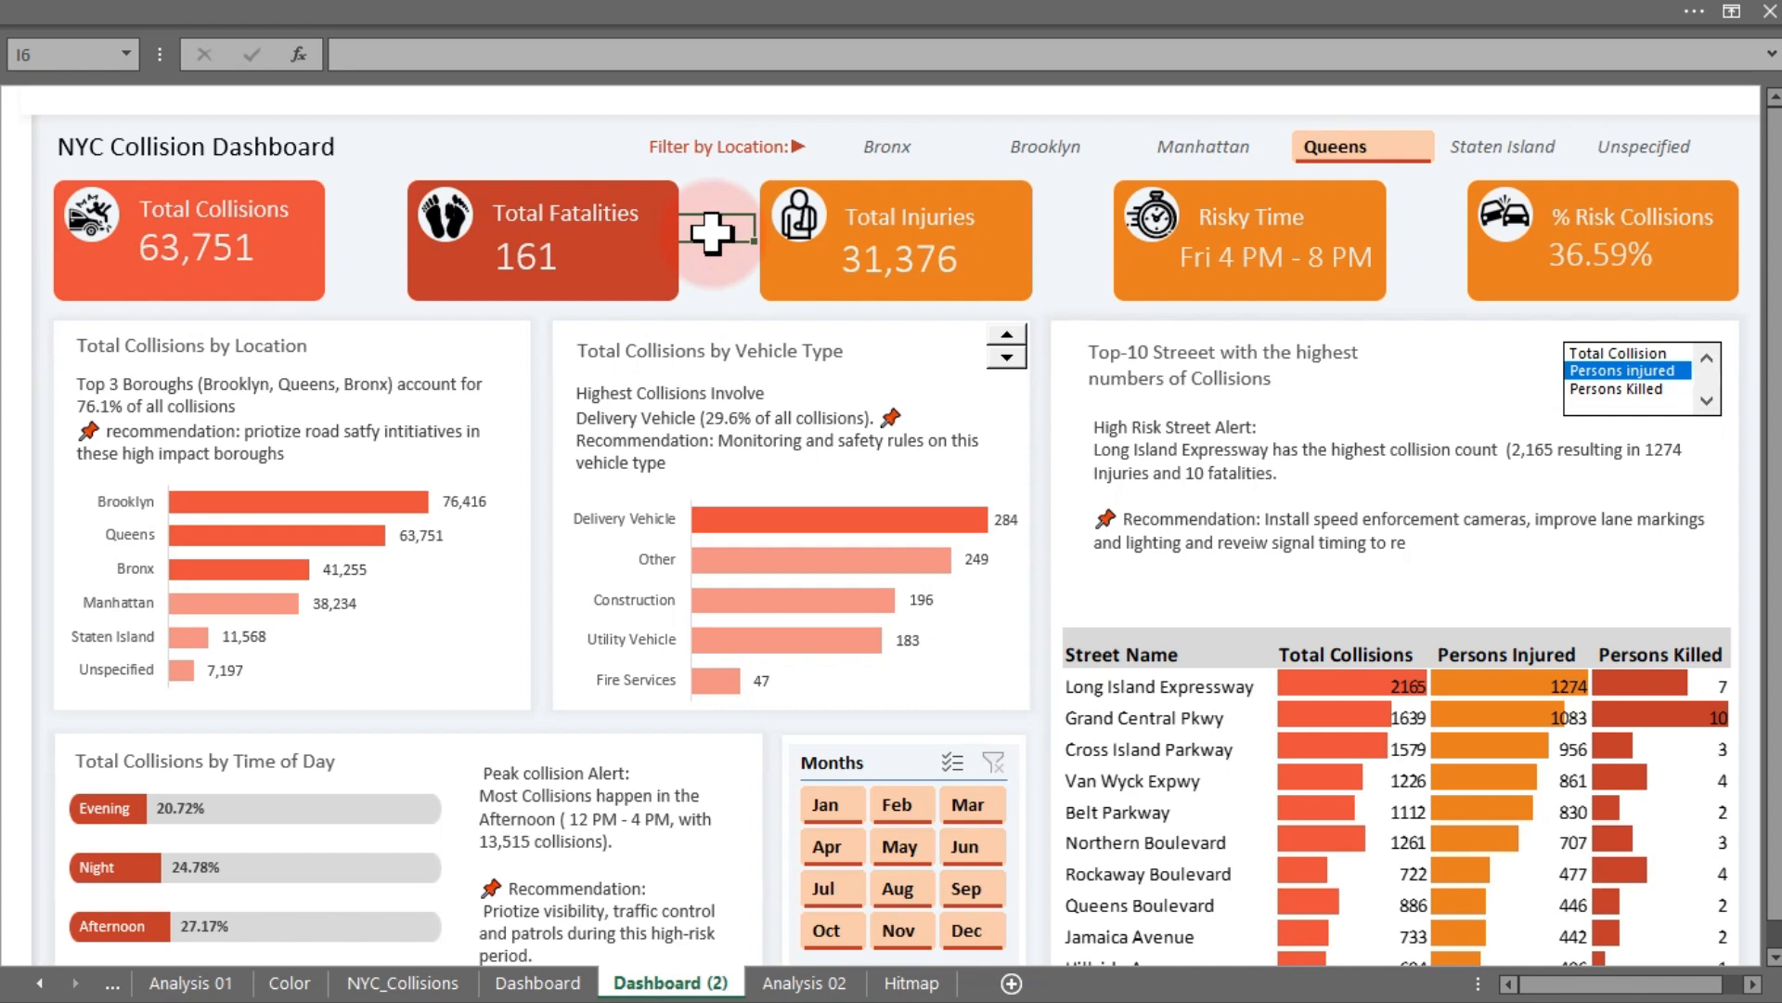
- Hide the formula bar to view the dashboard unobstructed
left_click(737, 5)
left_click(745, 61)
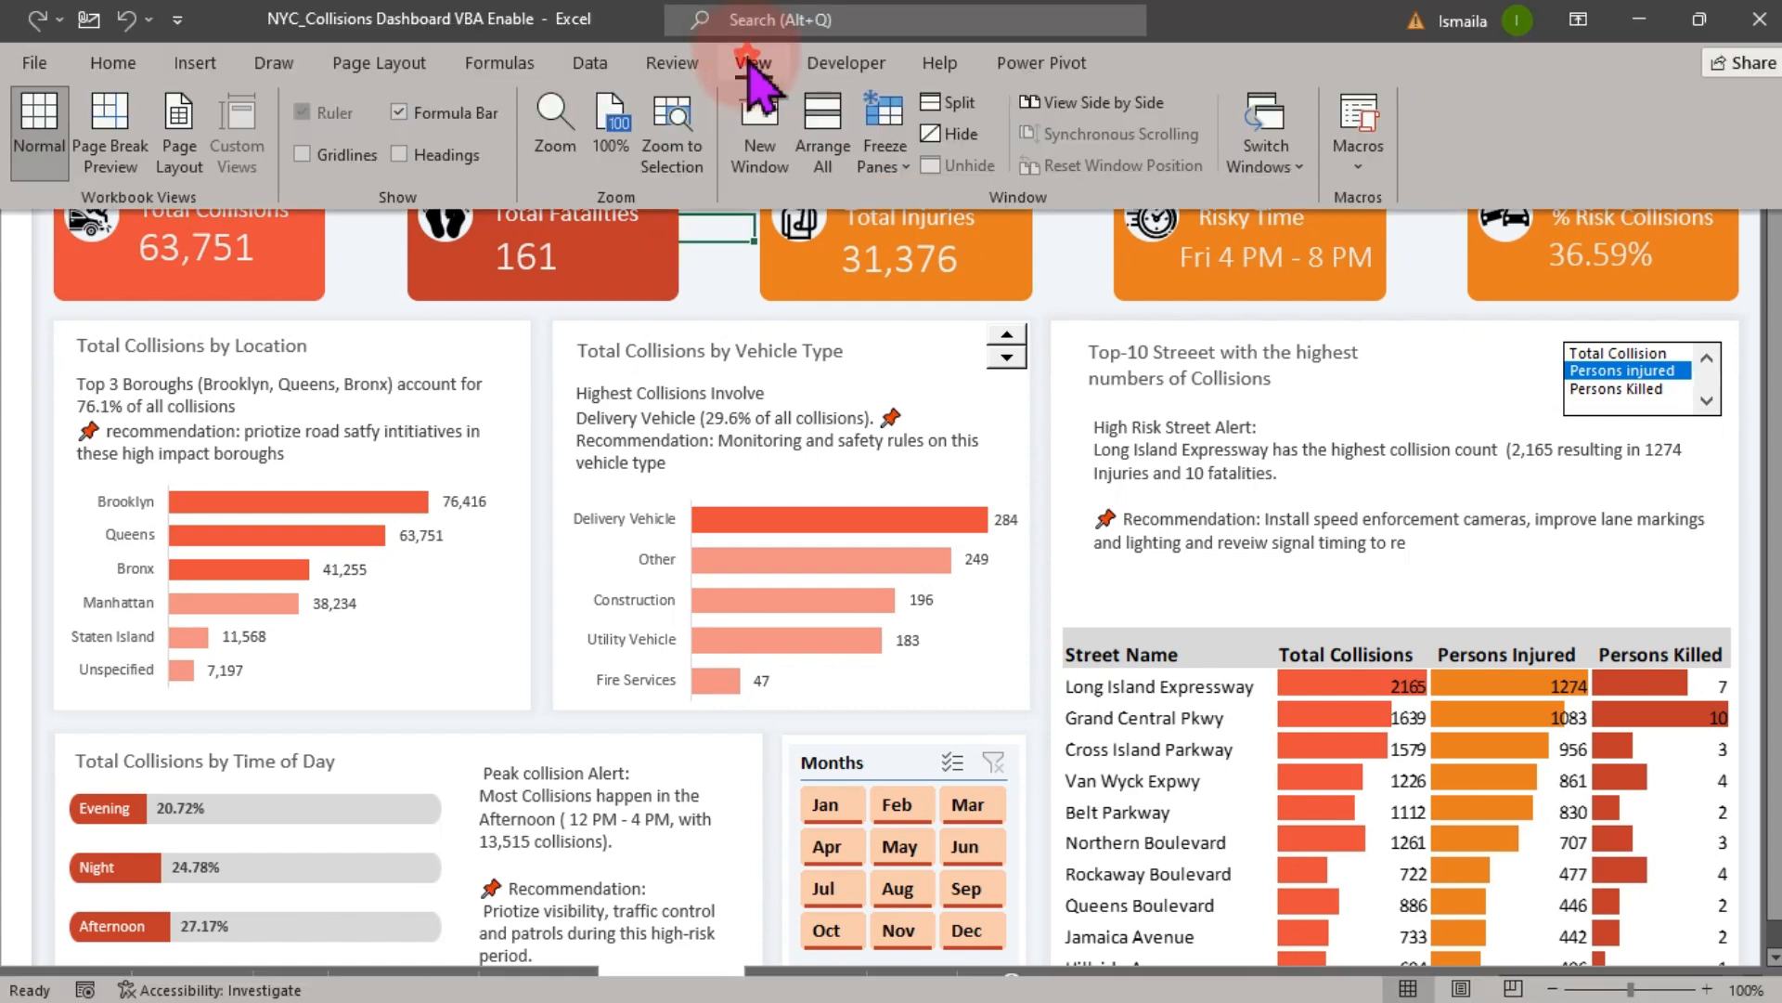
left_click(447, 112)
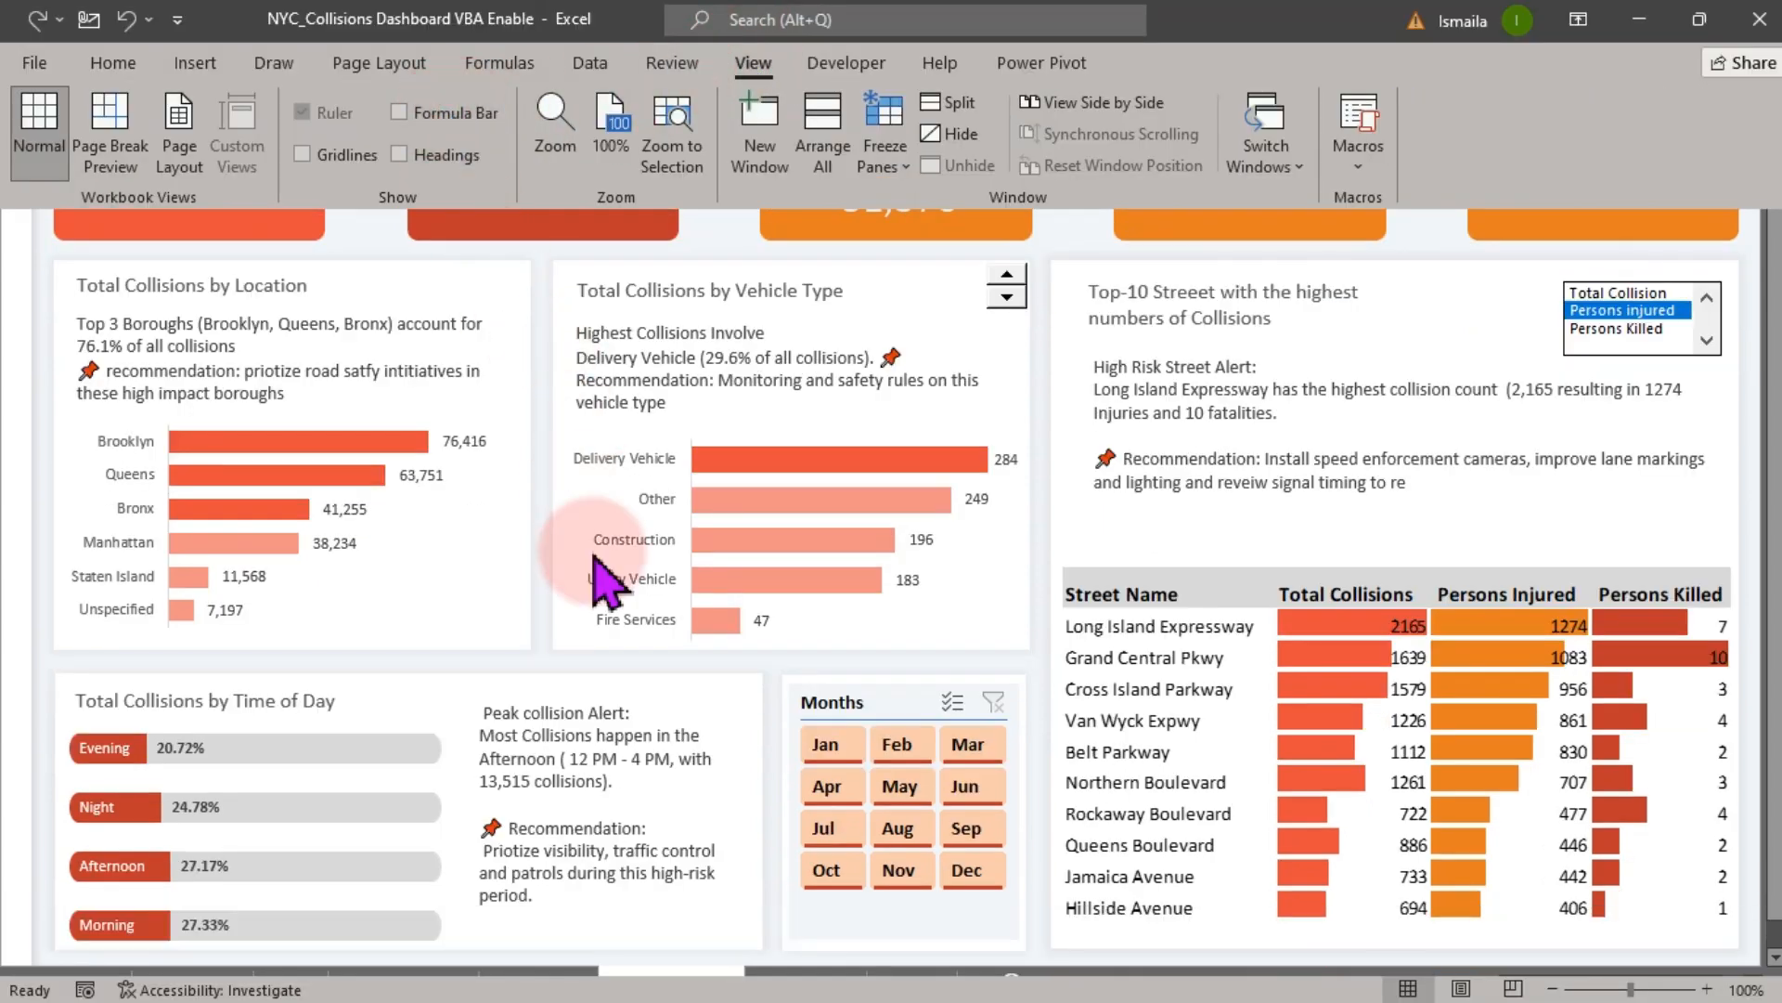
left_click(1059, 225)
left_click(1071, 216)
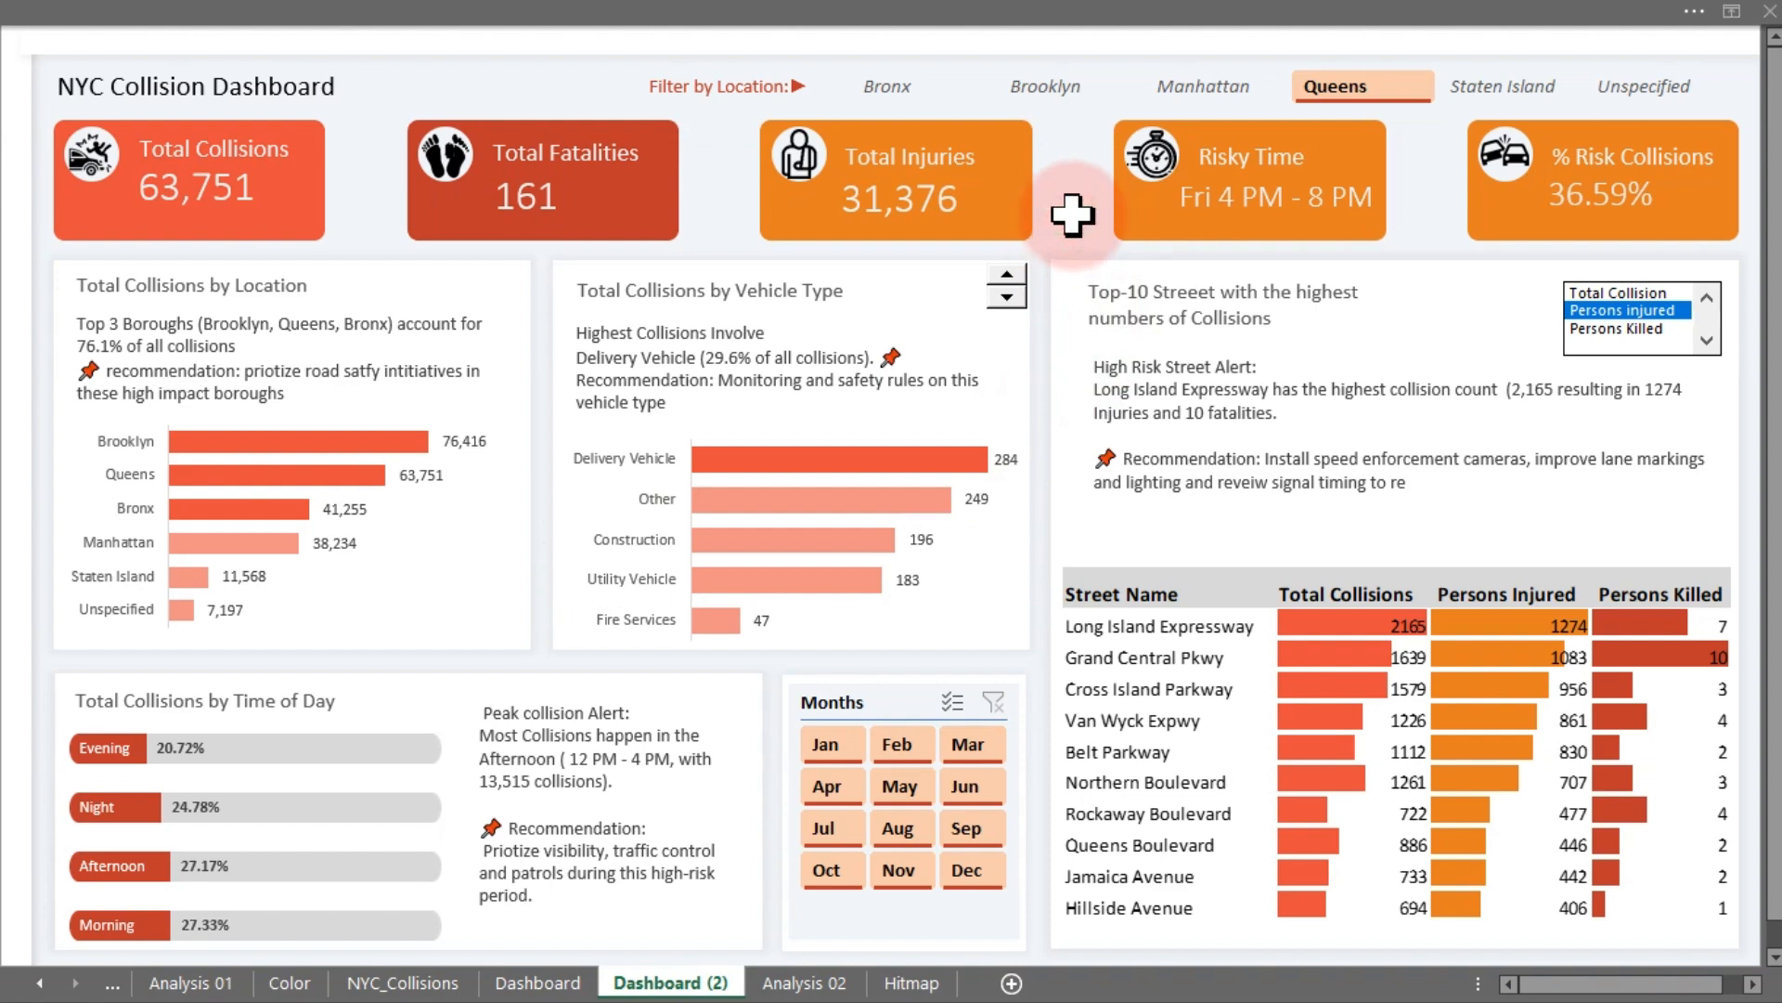
- Open the project task images in the Photos viewer and browse through the objectives, then minimize it
key("super")
left_click(1123, 982)
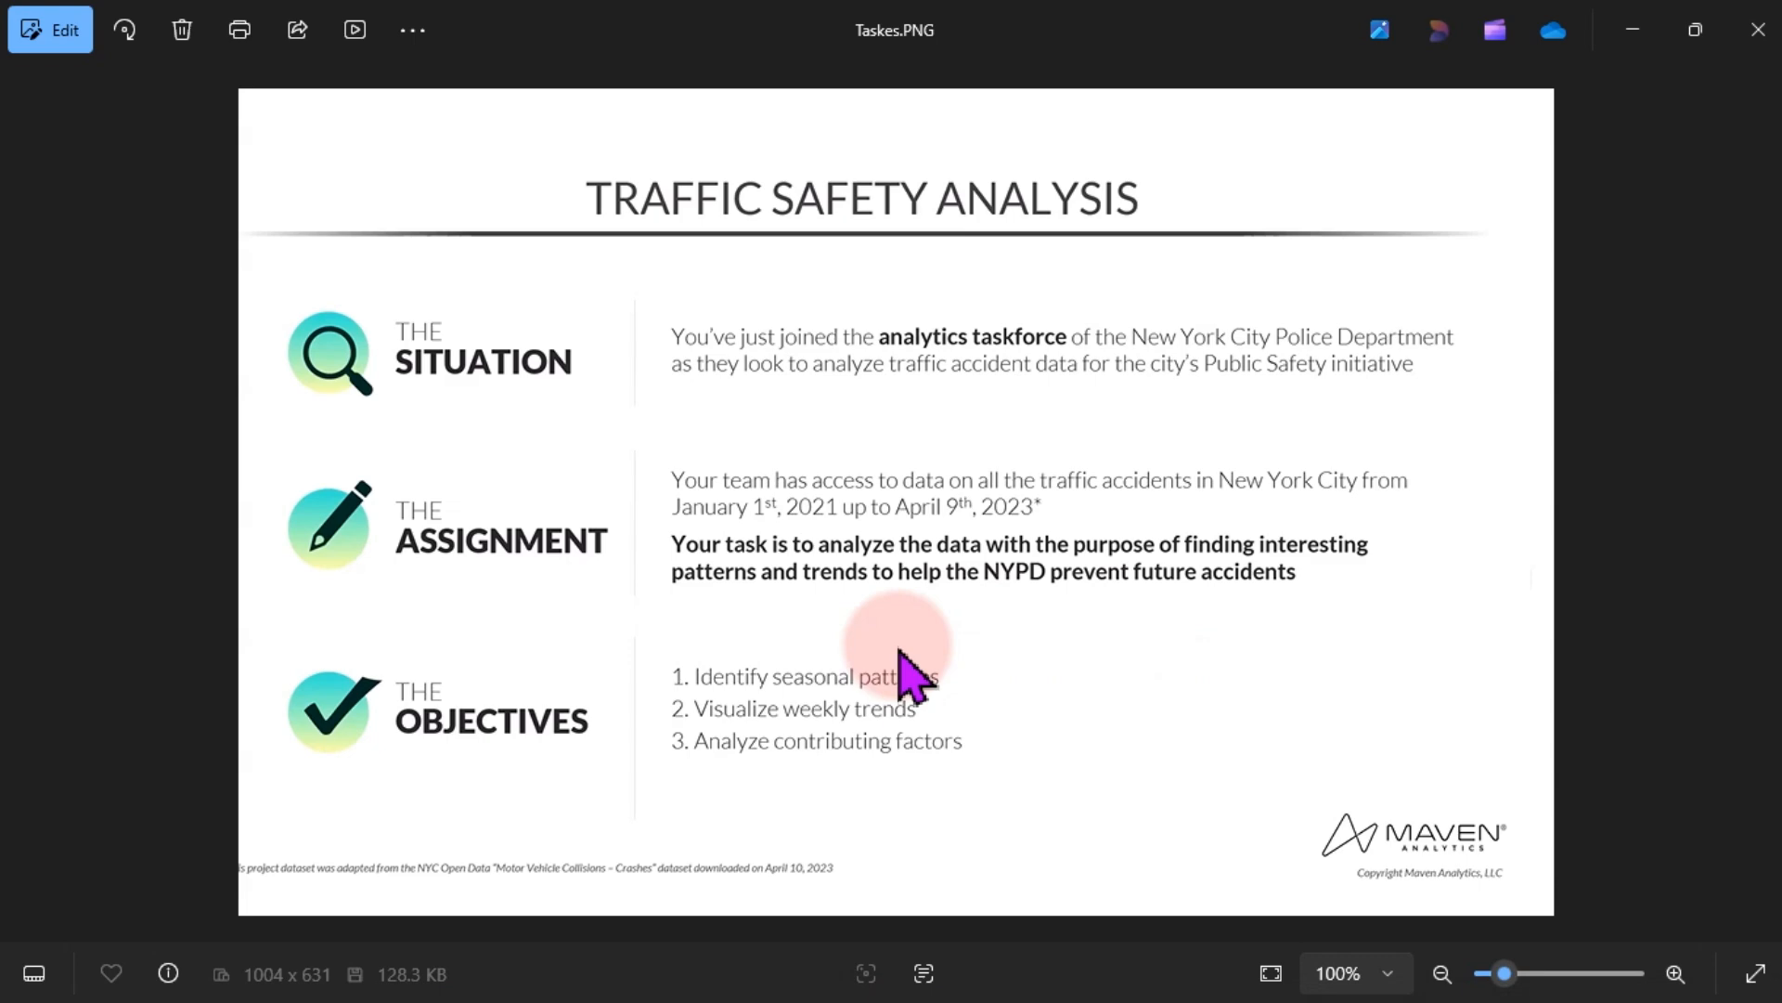
key("Left")
key("Left")
key("Left")
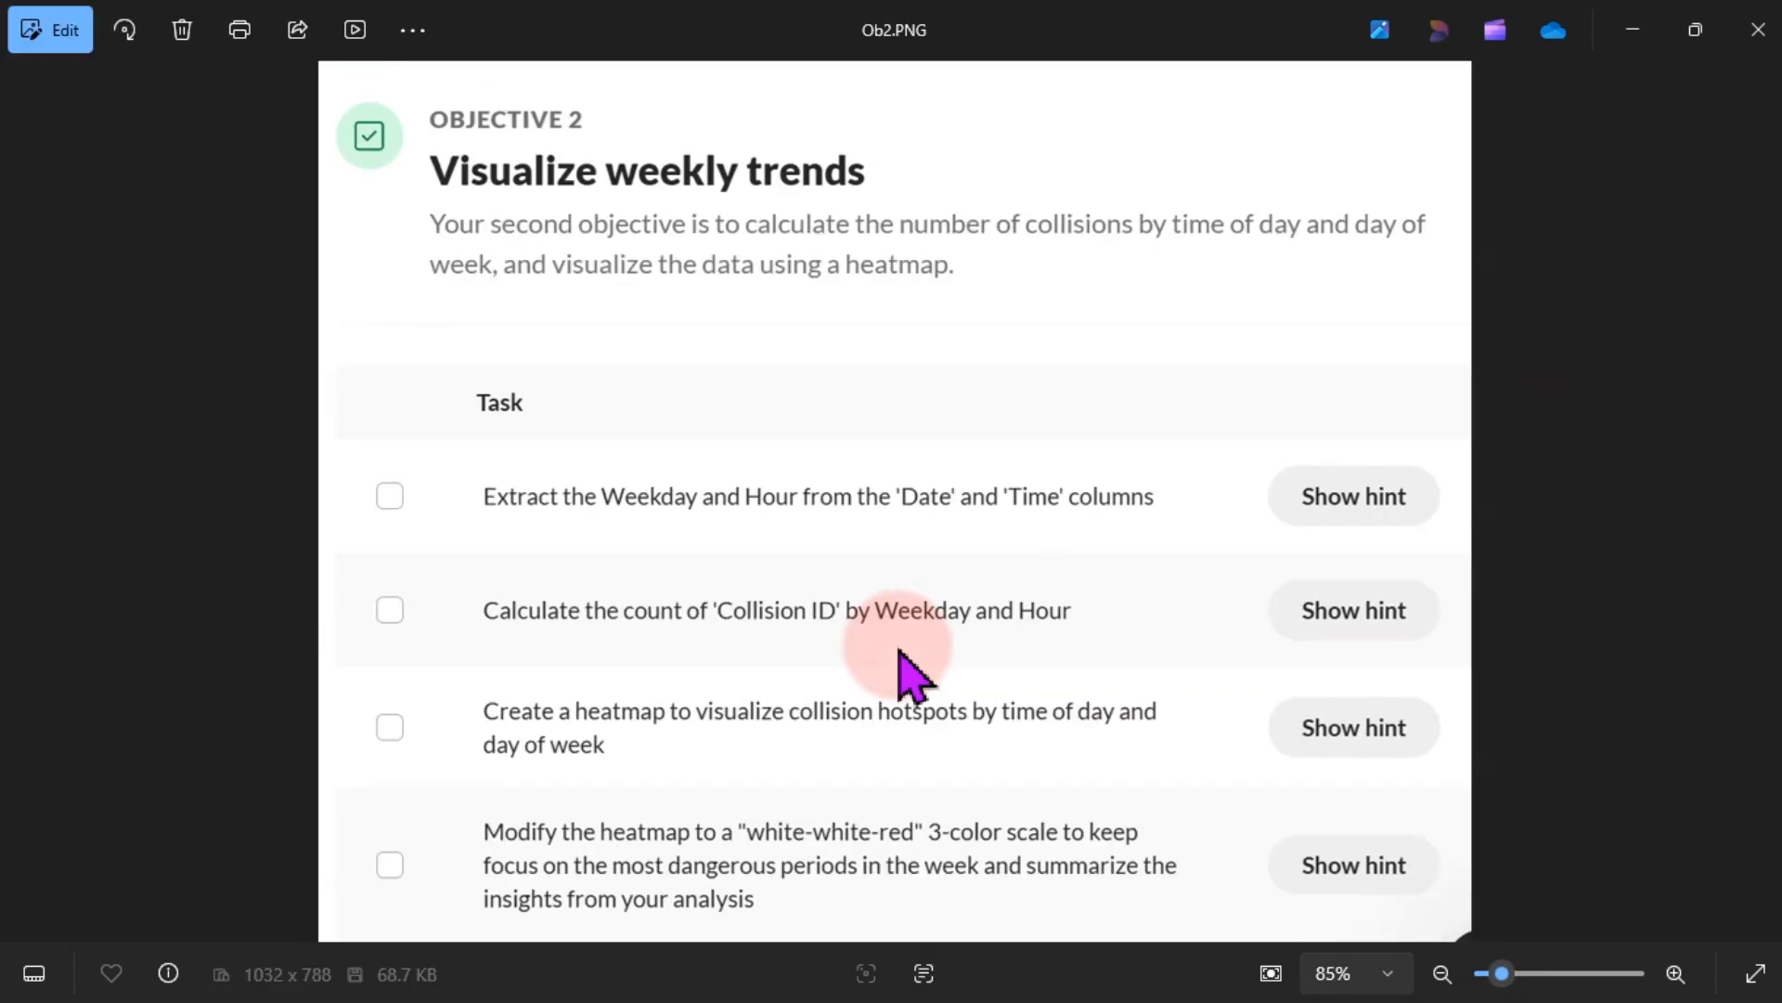
key("Right")
key("Right")
key("Right")
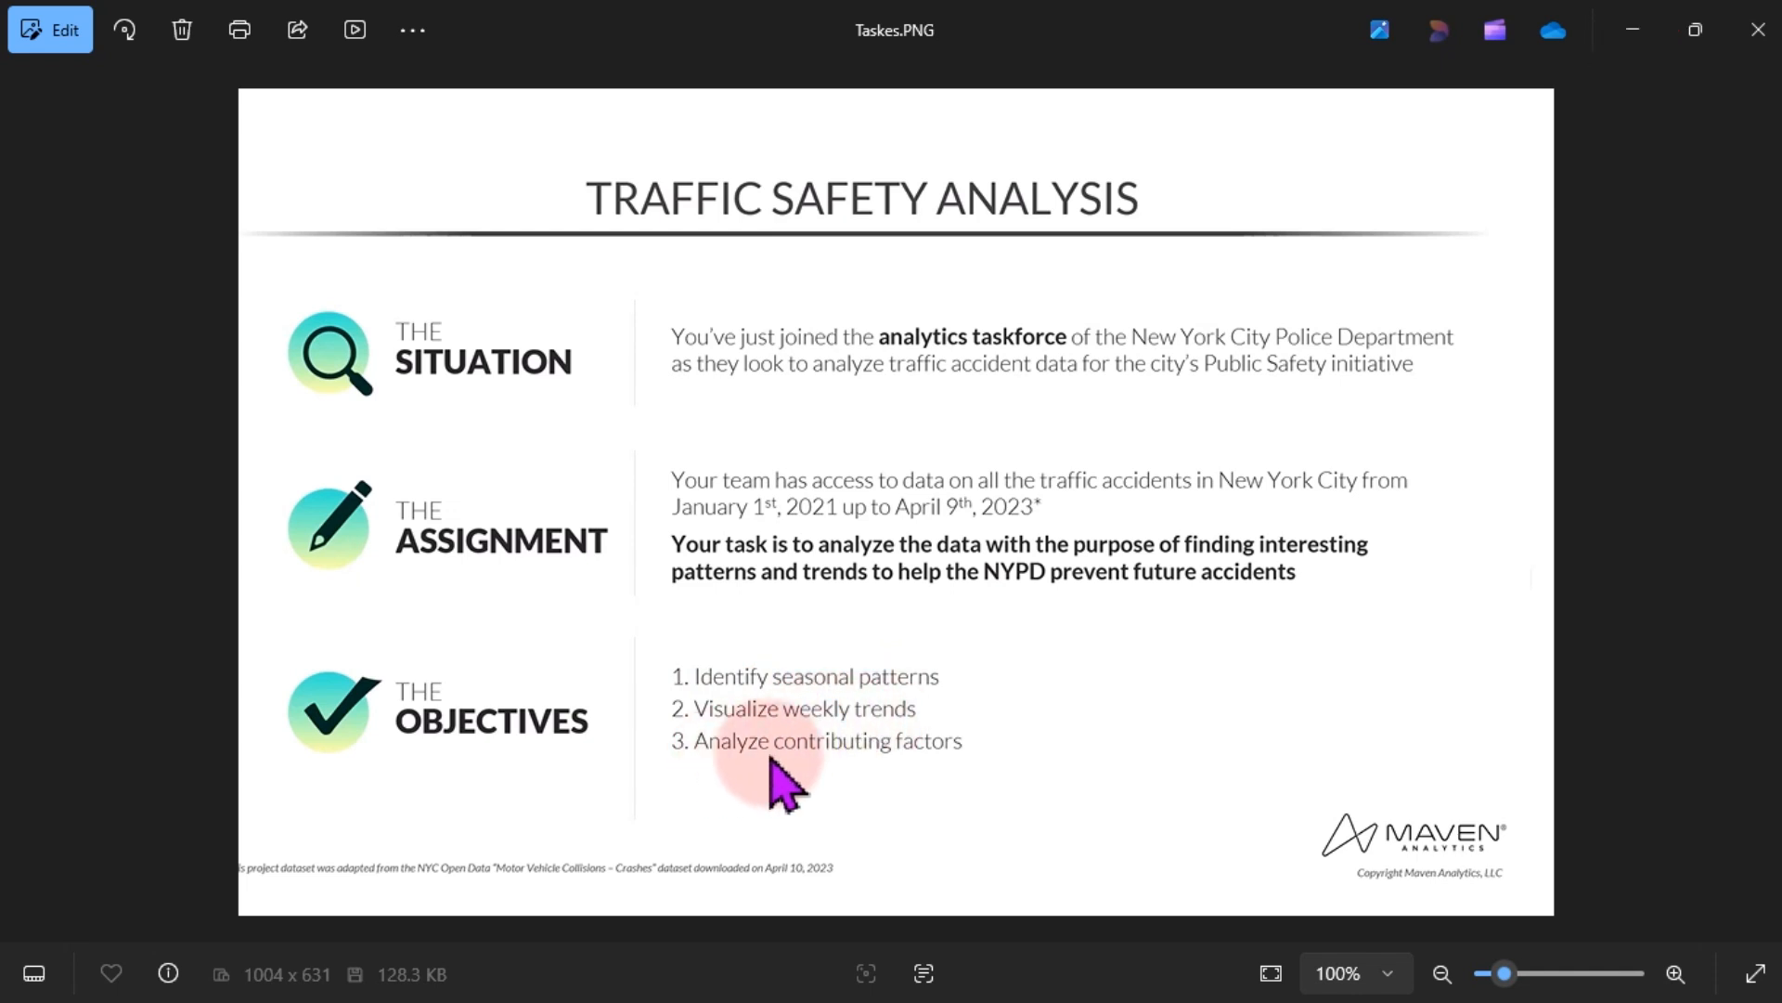
left_click(1636, 29)
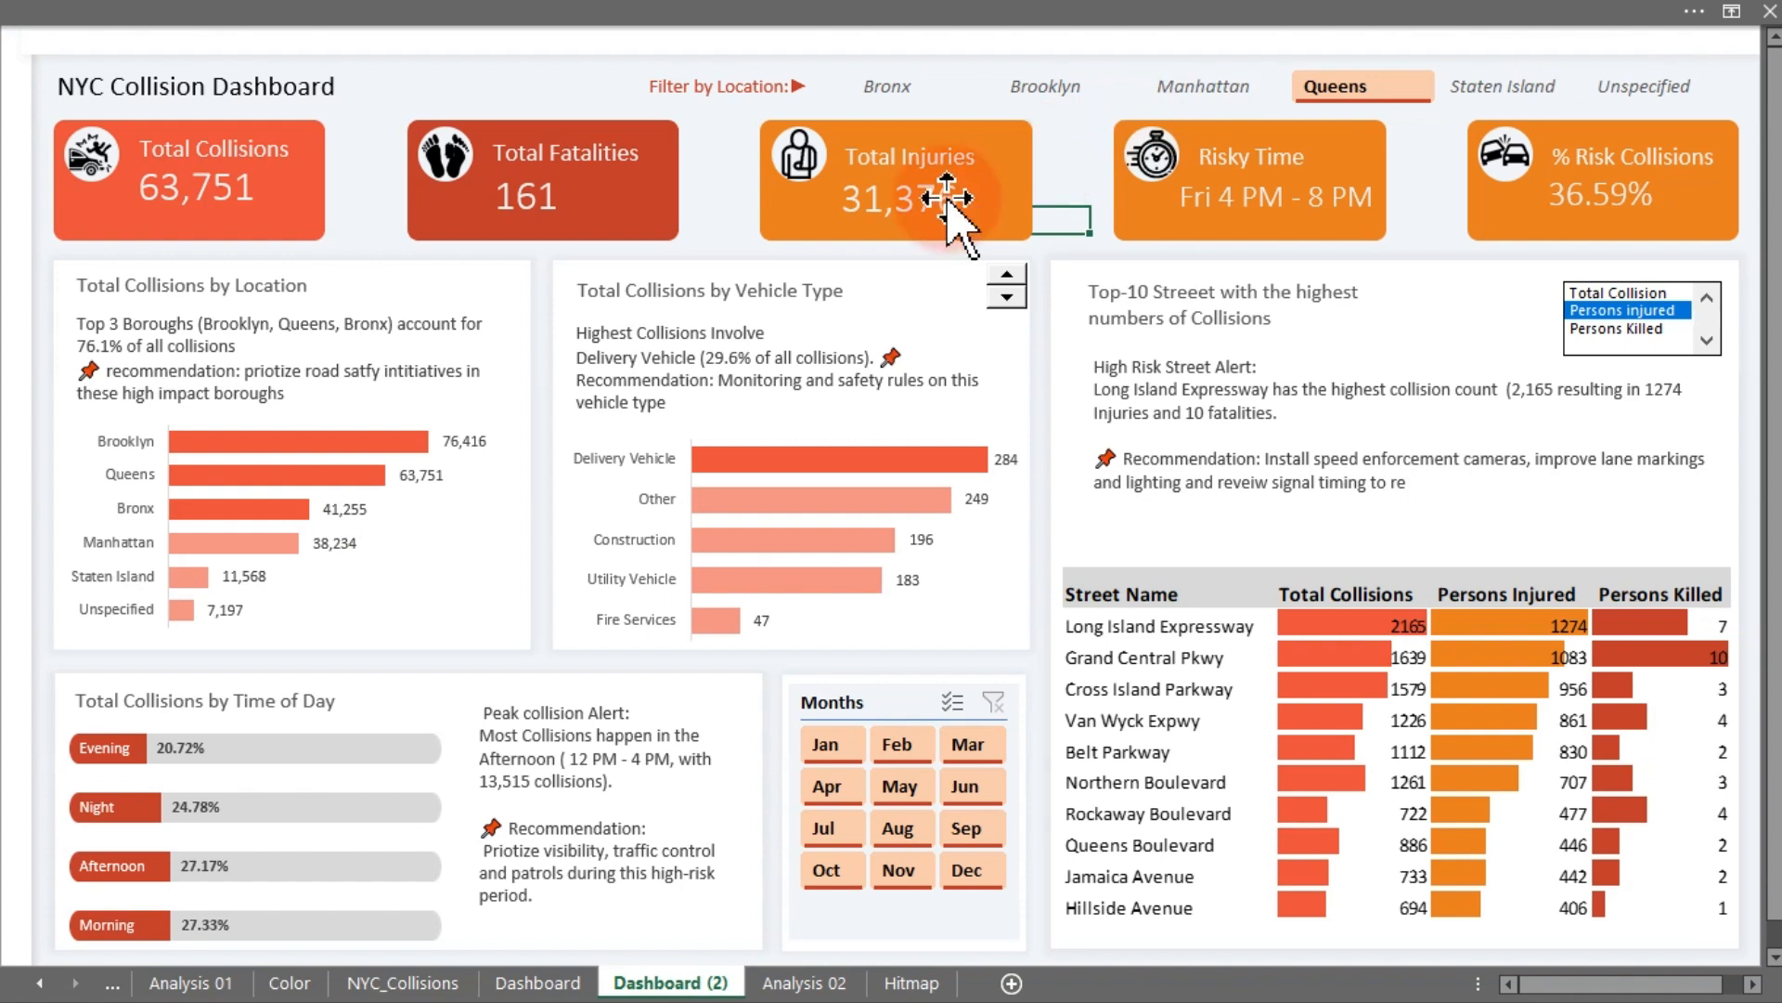
- Compare the Dashboard sheet with the Dashboard (2) sheet
left_click(538, 982)
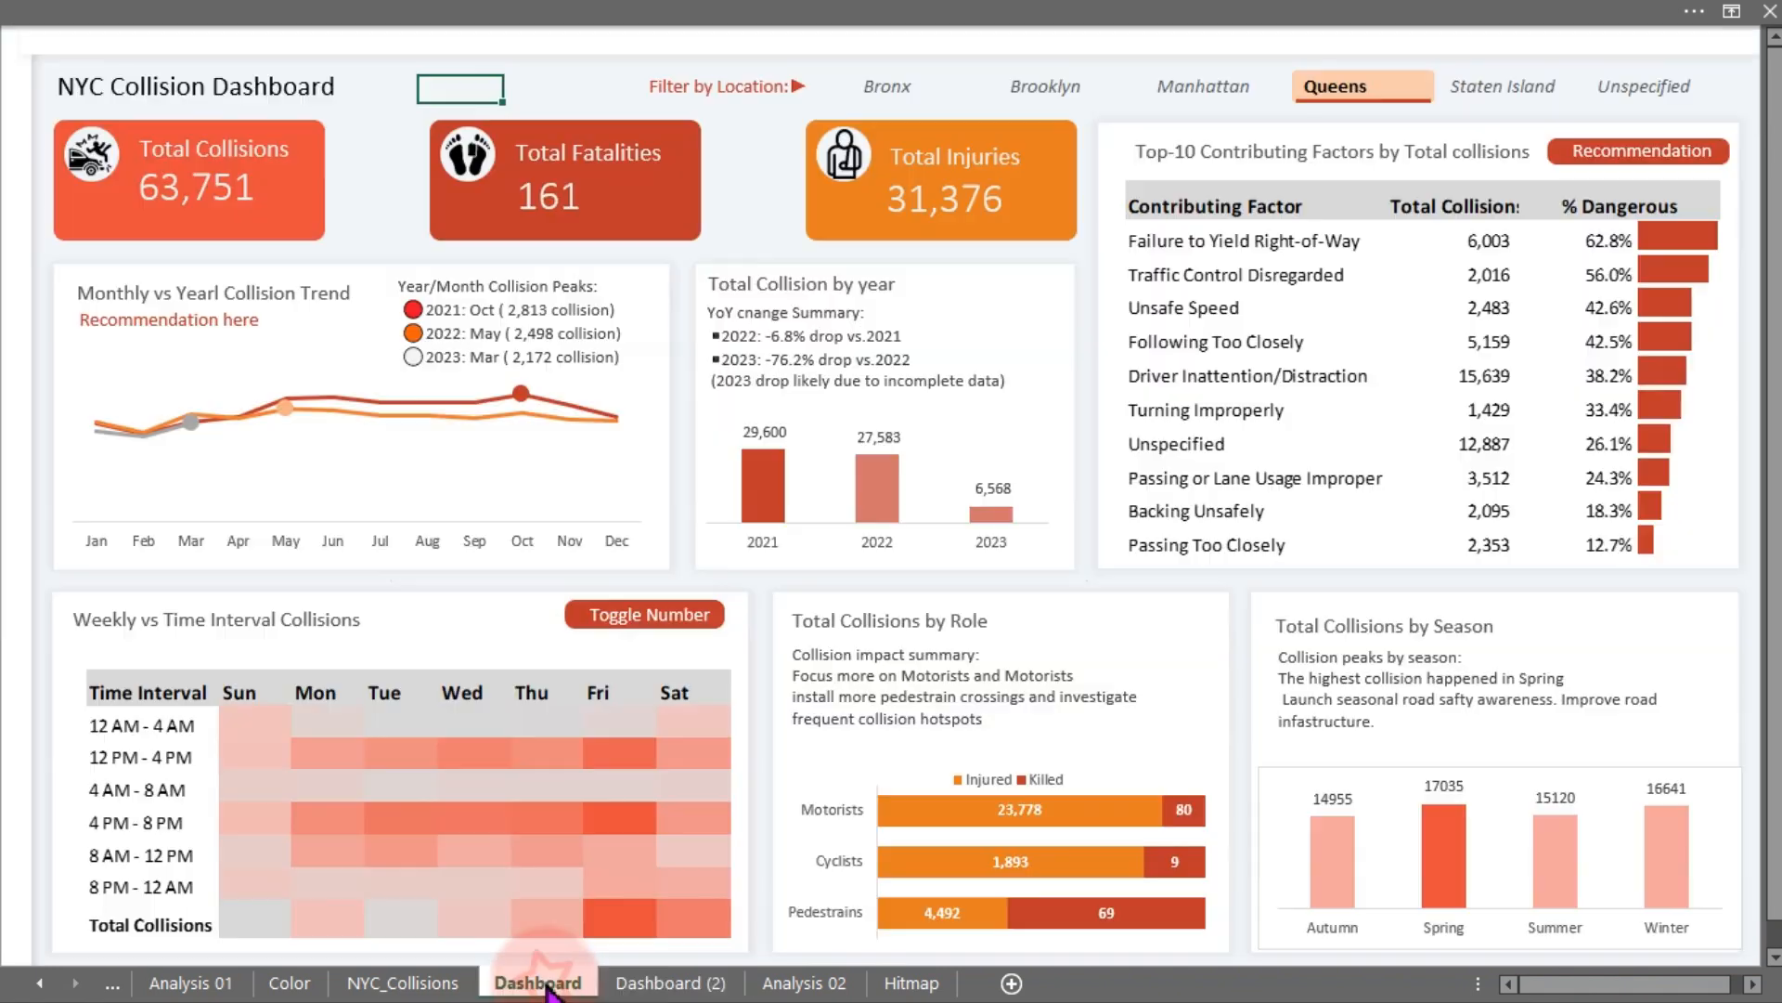
left_click(671, 982)
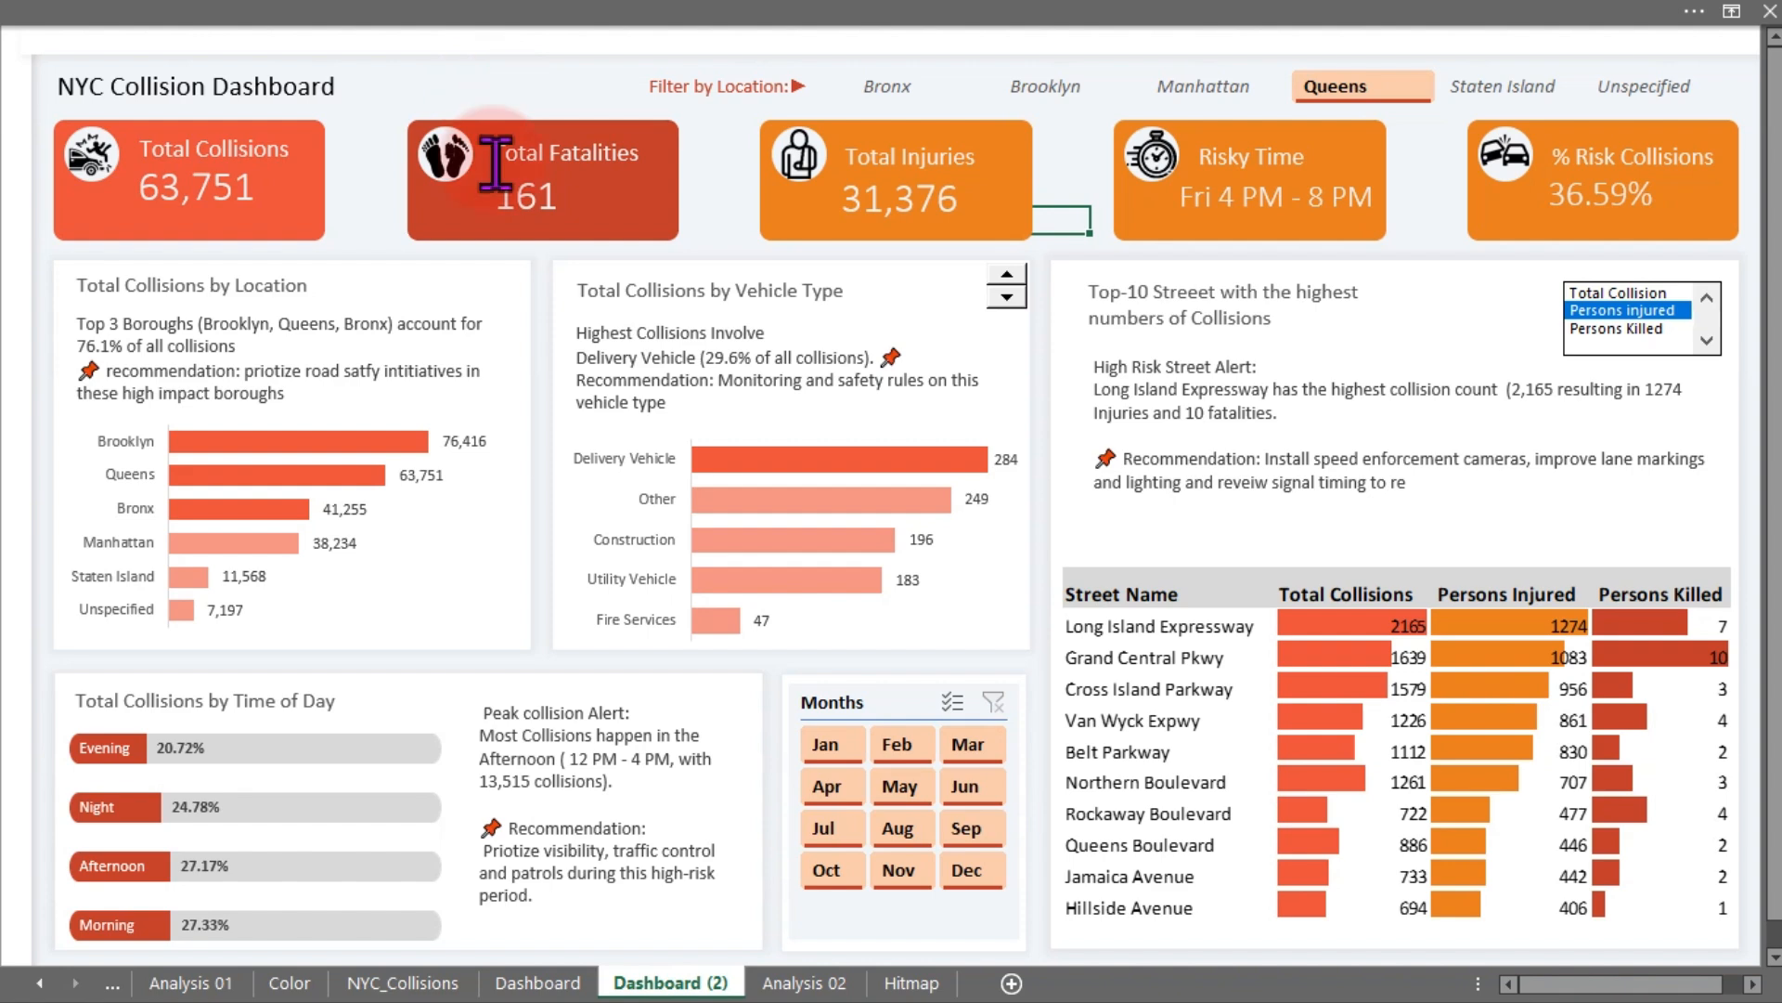
- On the Dashboard (2) sheet, draw a small text box beside the dashboard title reading "Dashboard 01"
left_click(538, 976)
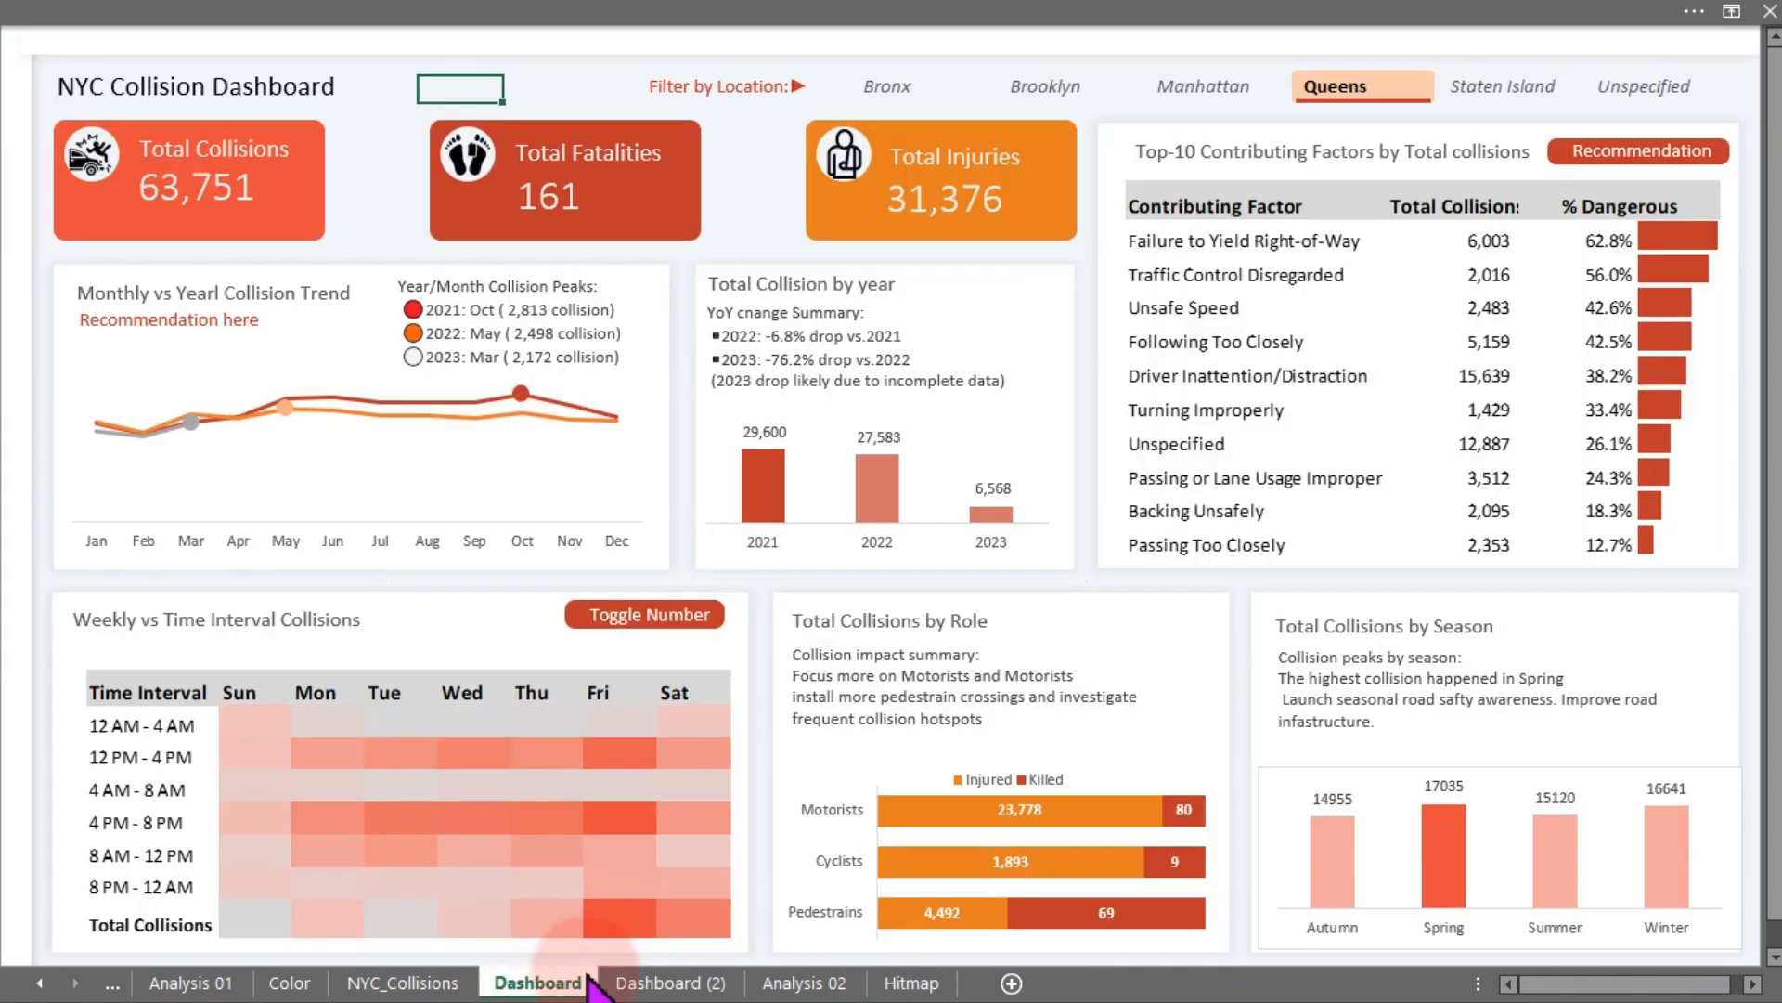
left_click(615, 980)
left_click(506, 12)
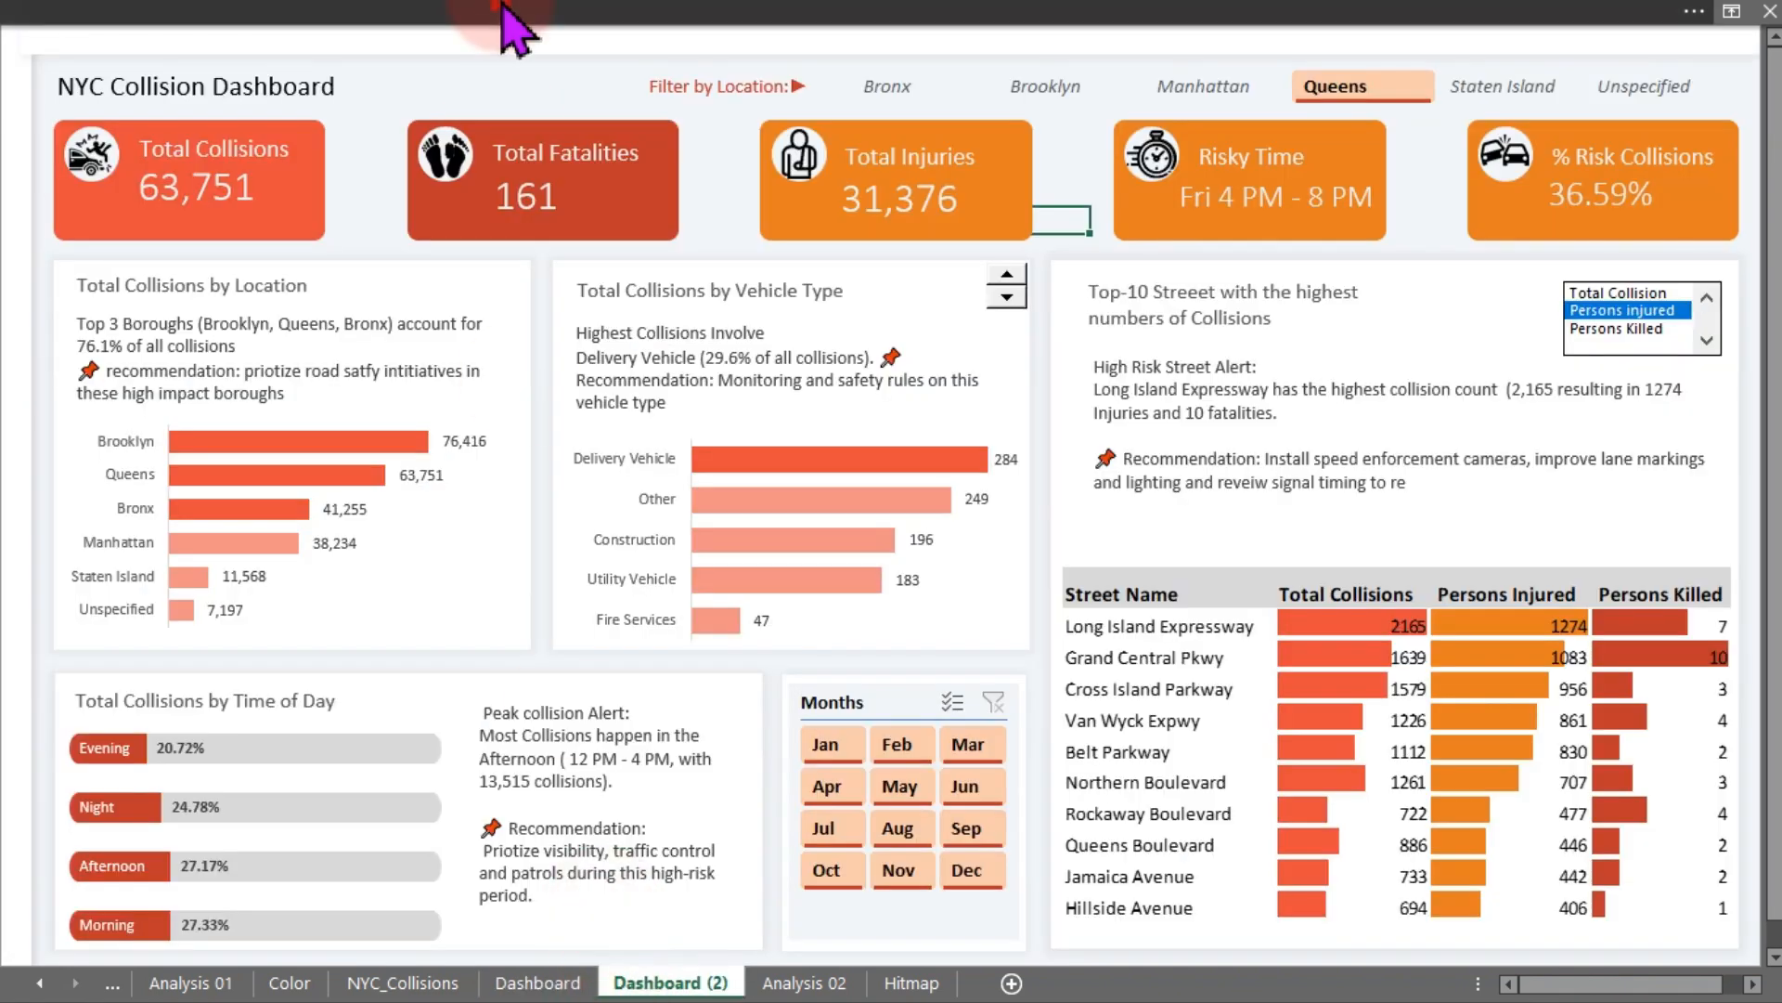
left_click(209, 67)
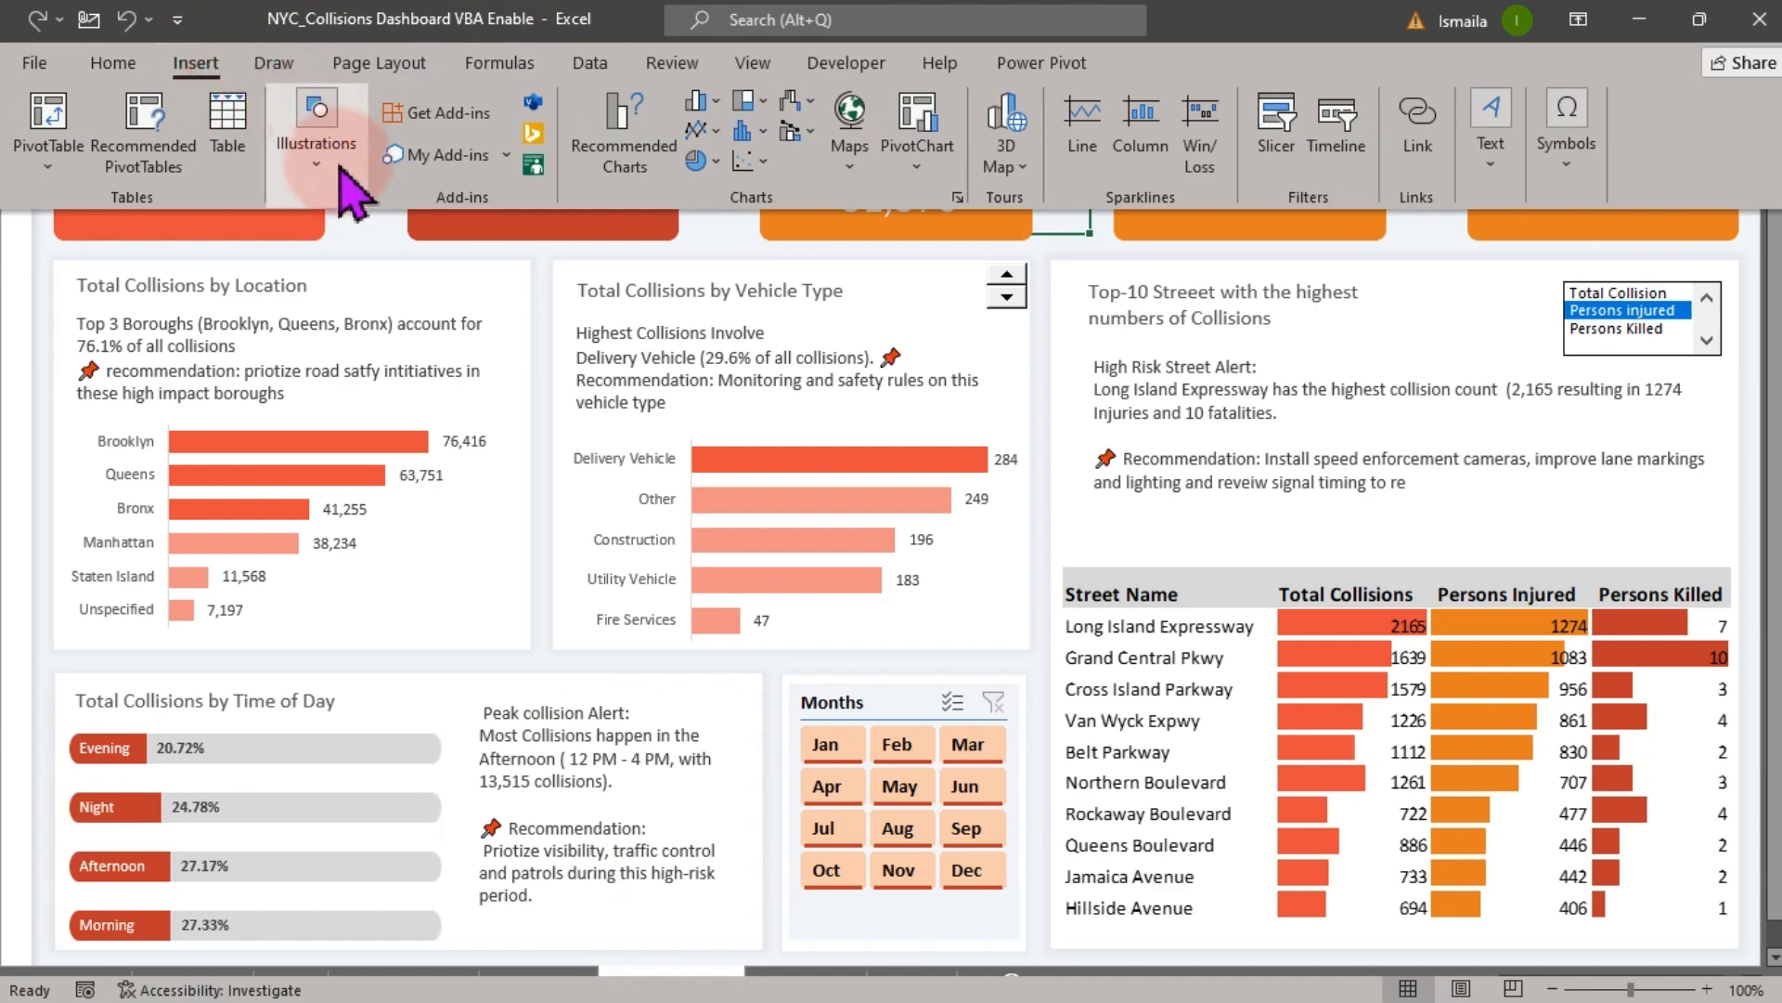
left_click(320, 135)
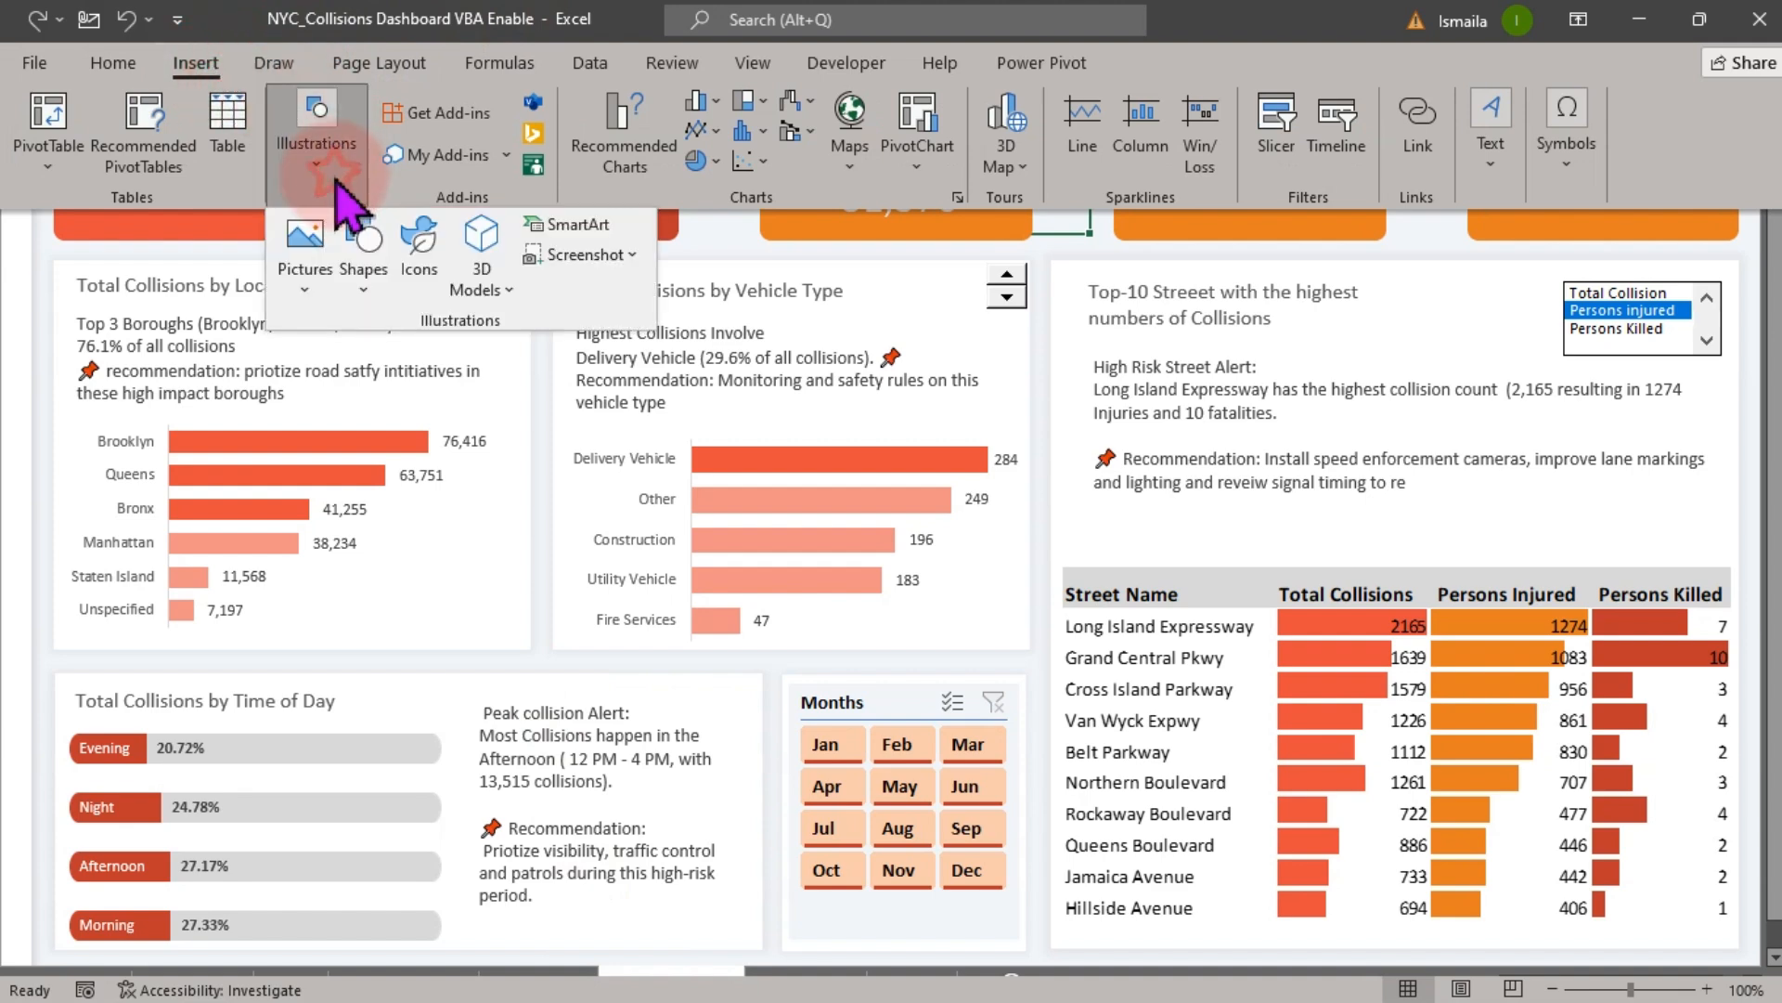
left_click(360, 296)
left_click(378, 358)
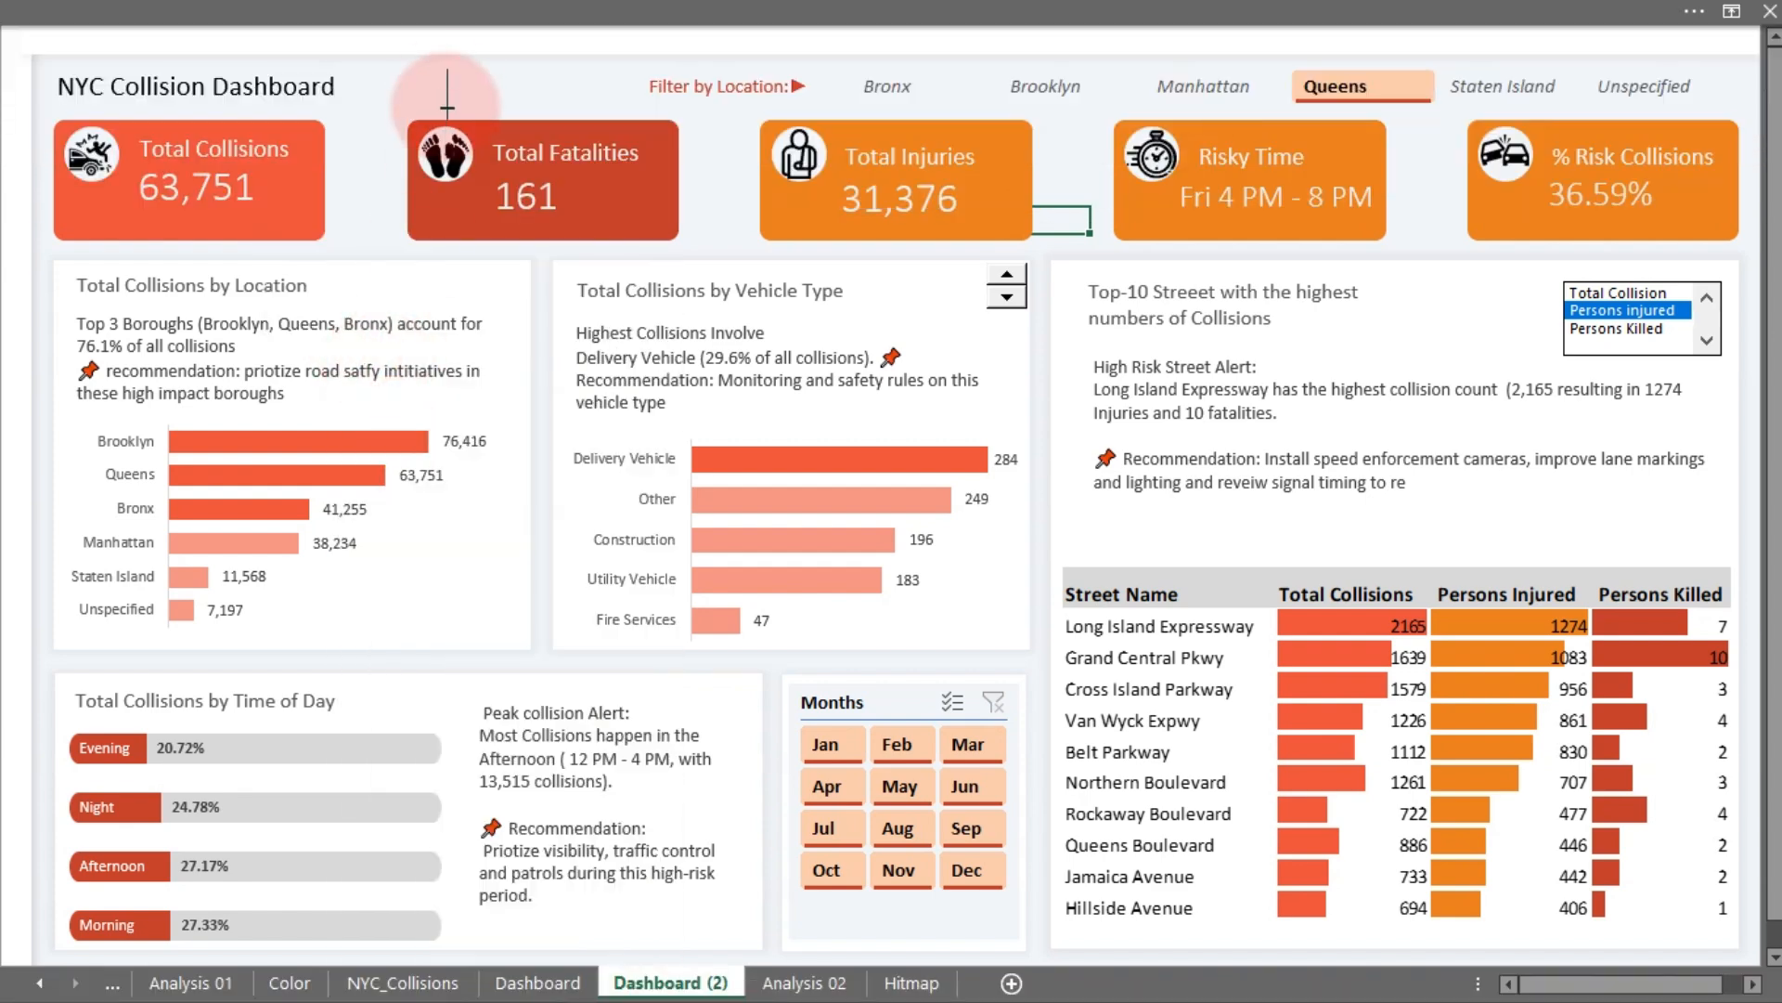
mouse_move(401, 91)
left_mouse_down()
mouse_move(418, 127)
mouse_move(551, 130)
mouse_move(510, 68)
left_mouse_up()
left_click(453, 86)
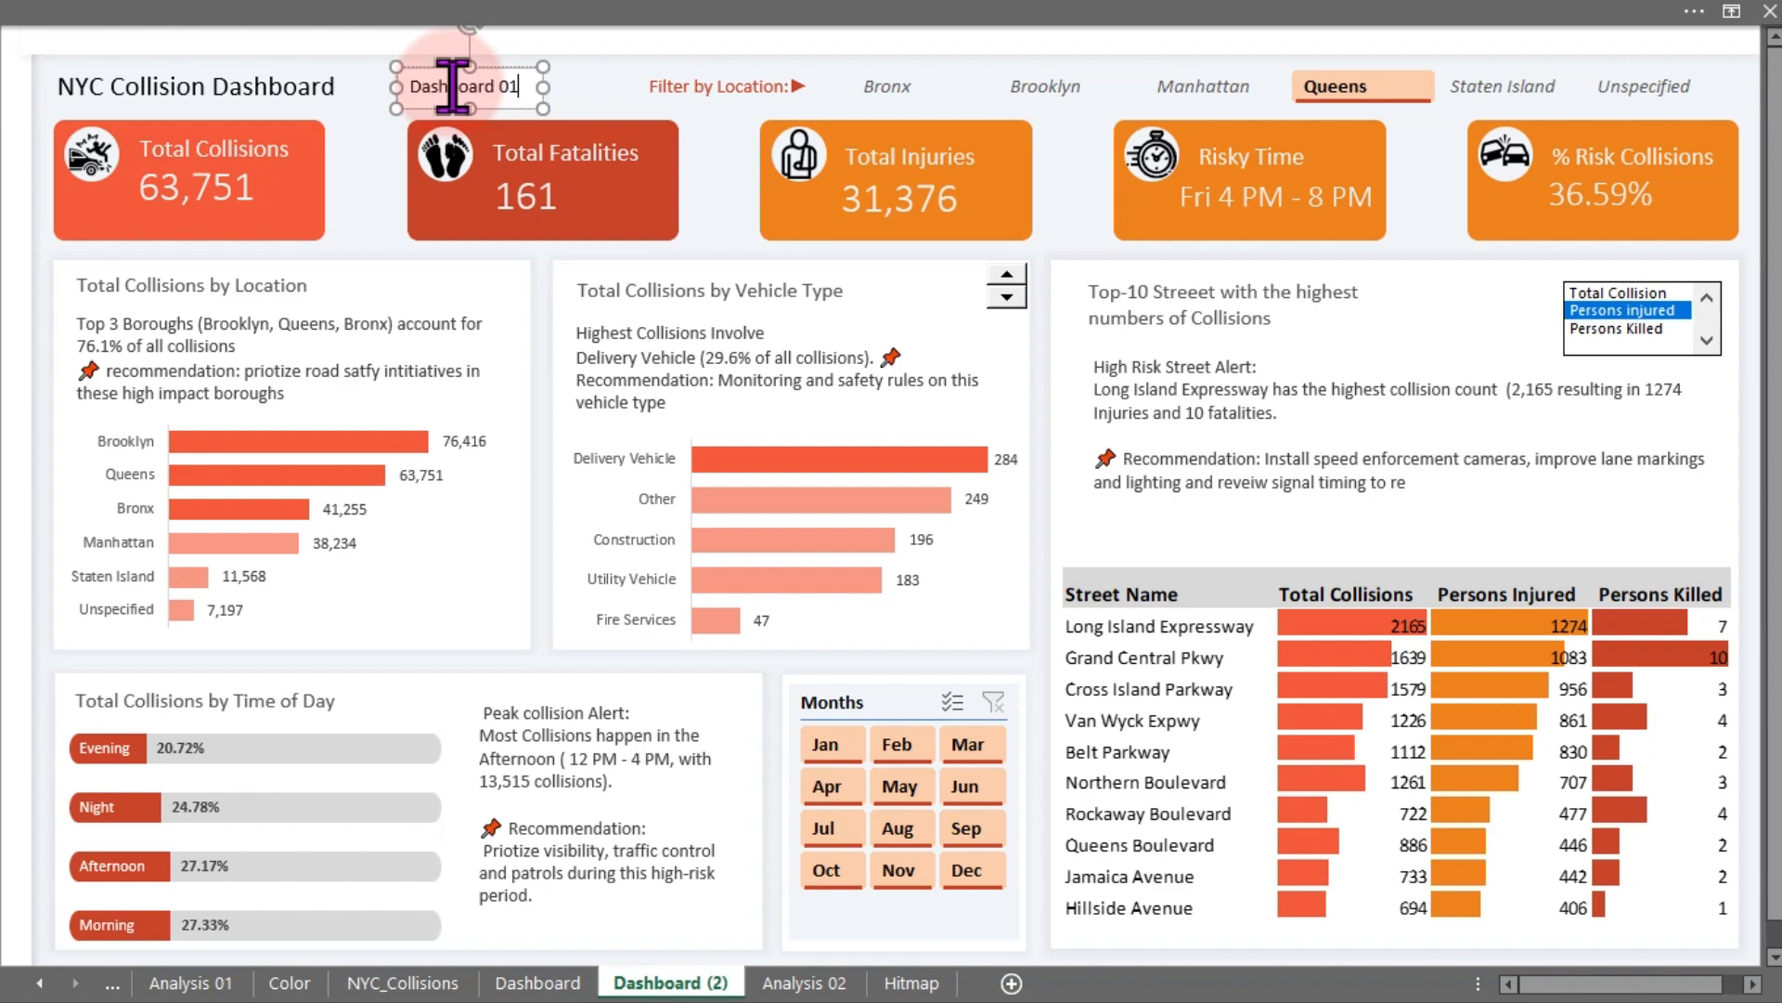
- Remove the text box's fill and outline
left_click(493, 107)
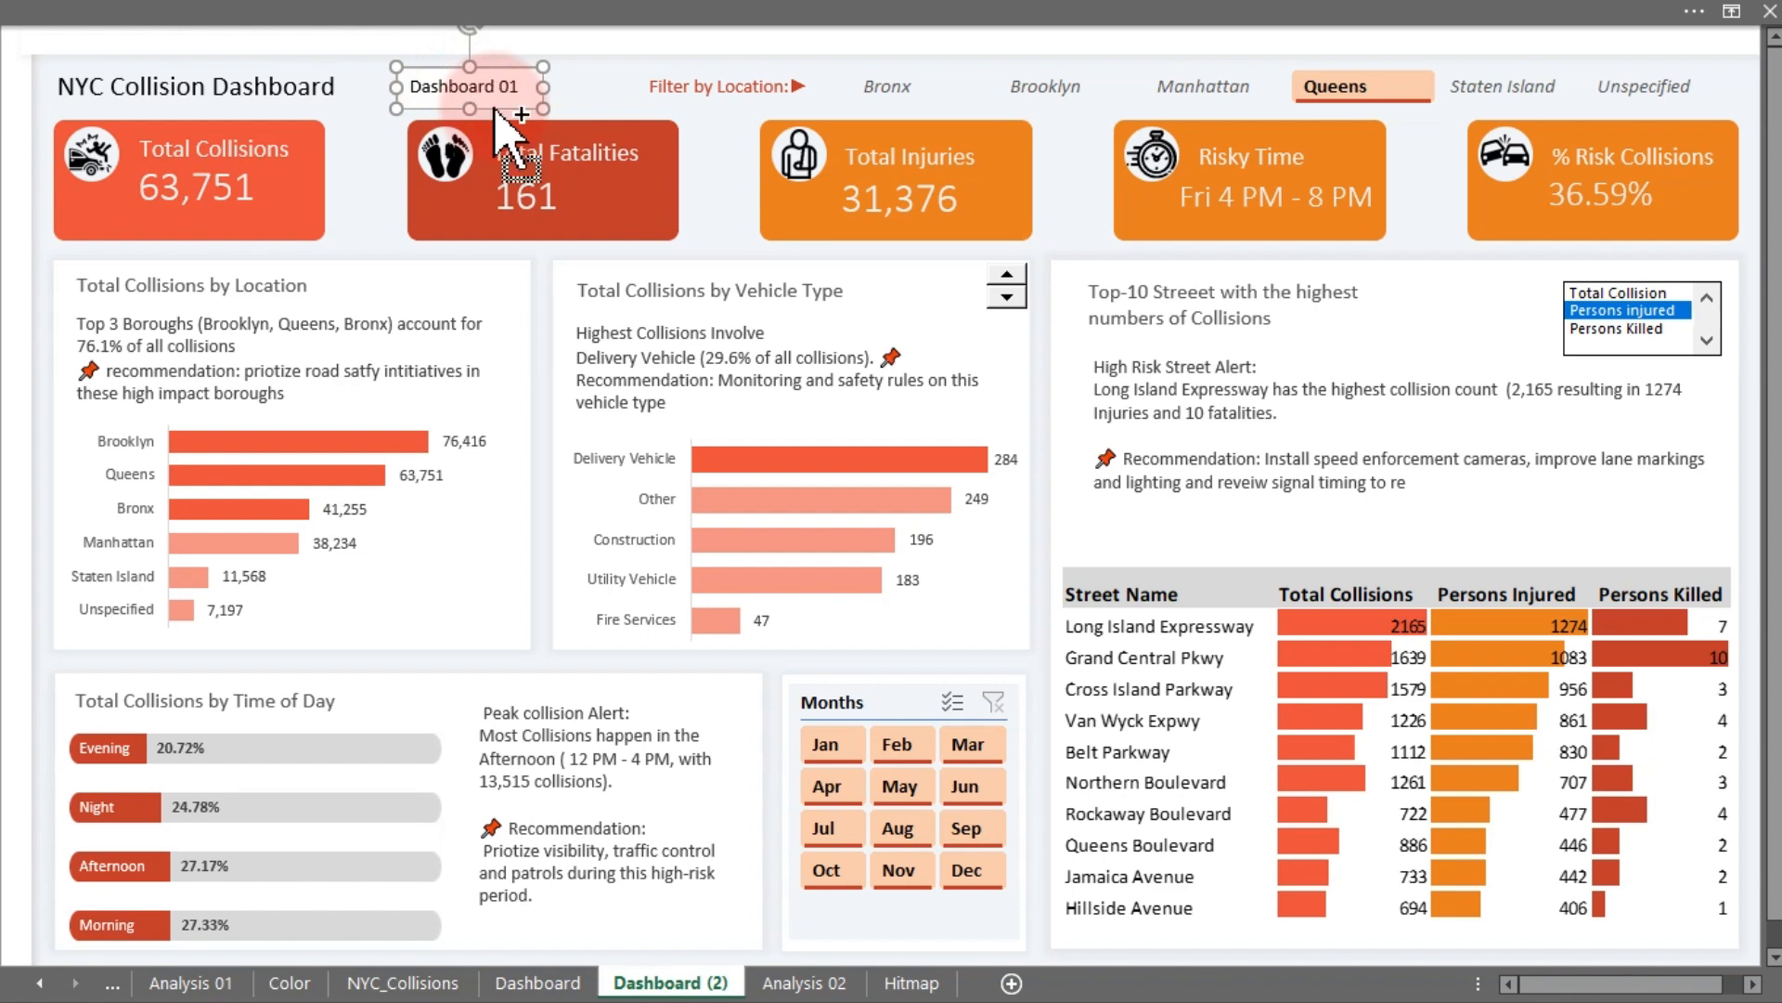
double_click(494, 108)
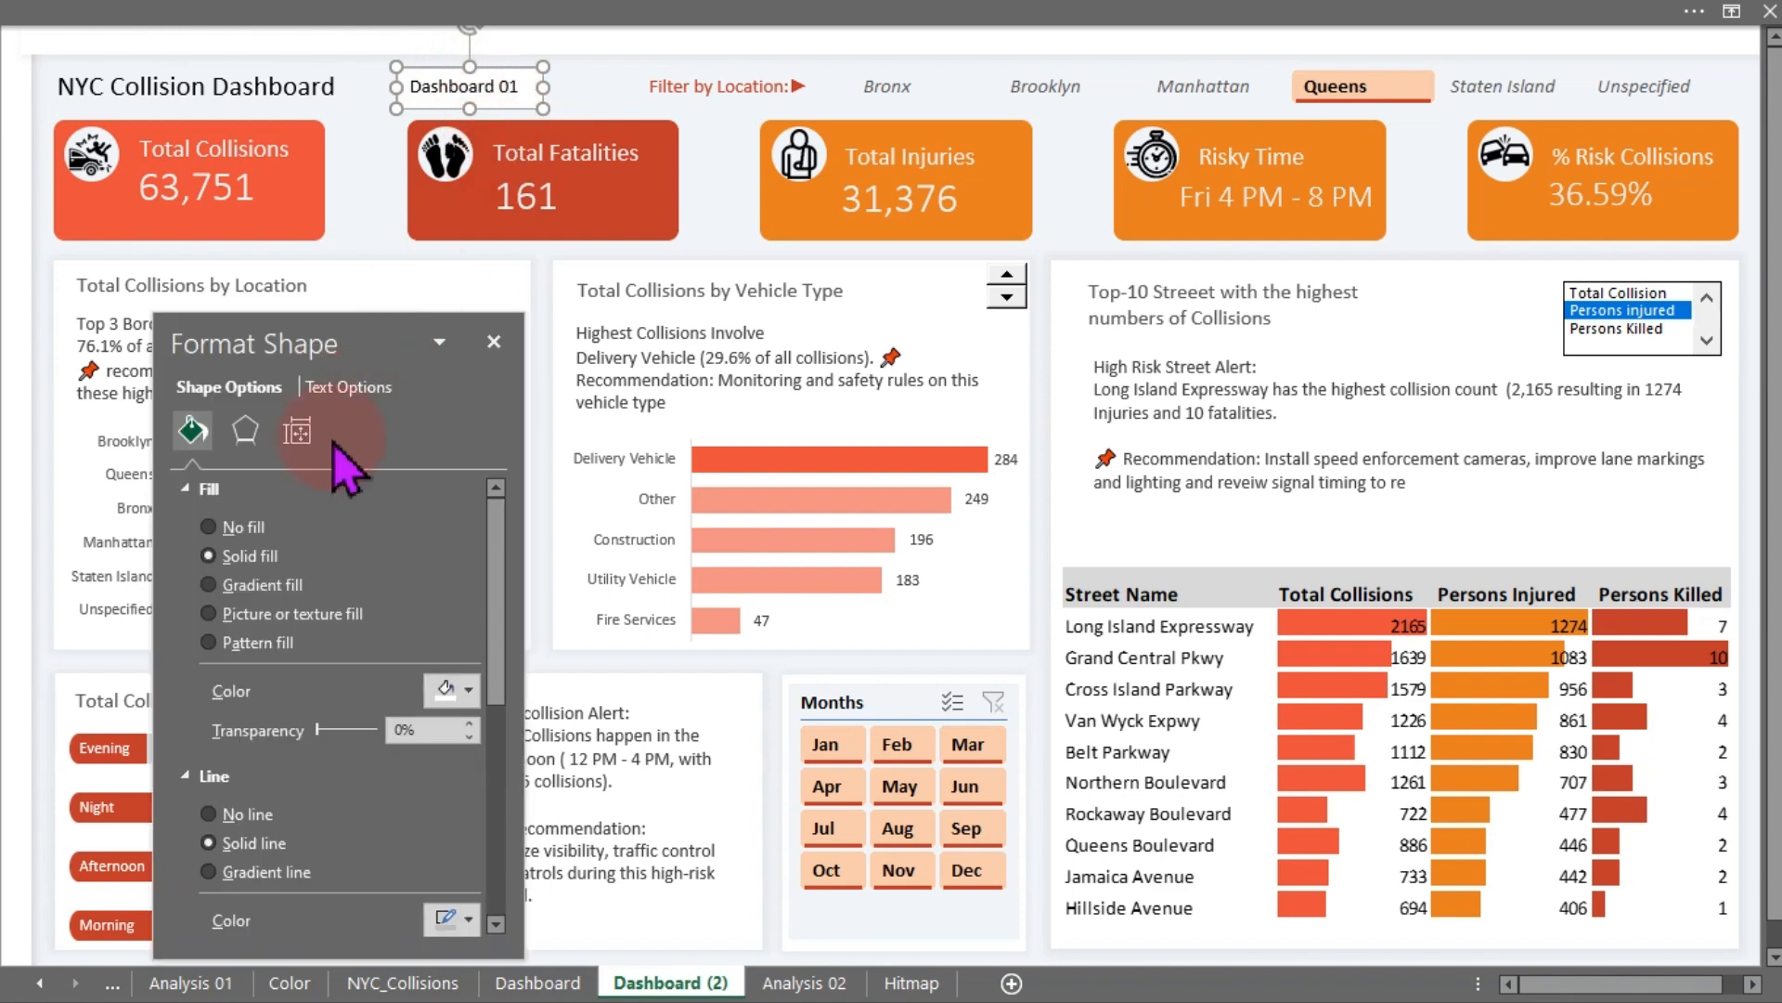
left_click(236, 526)
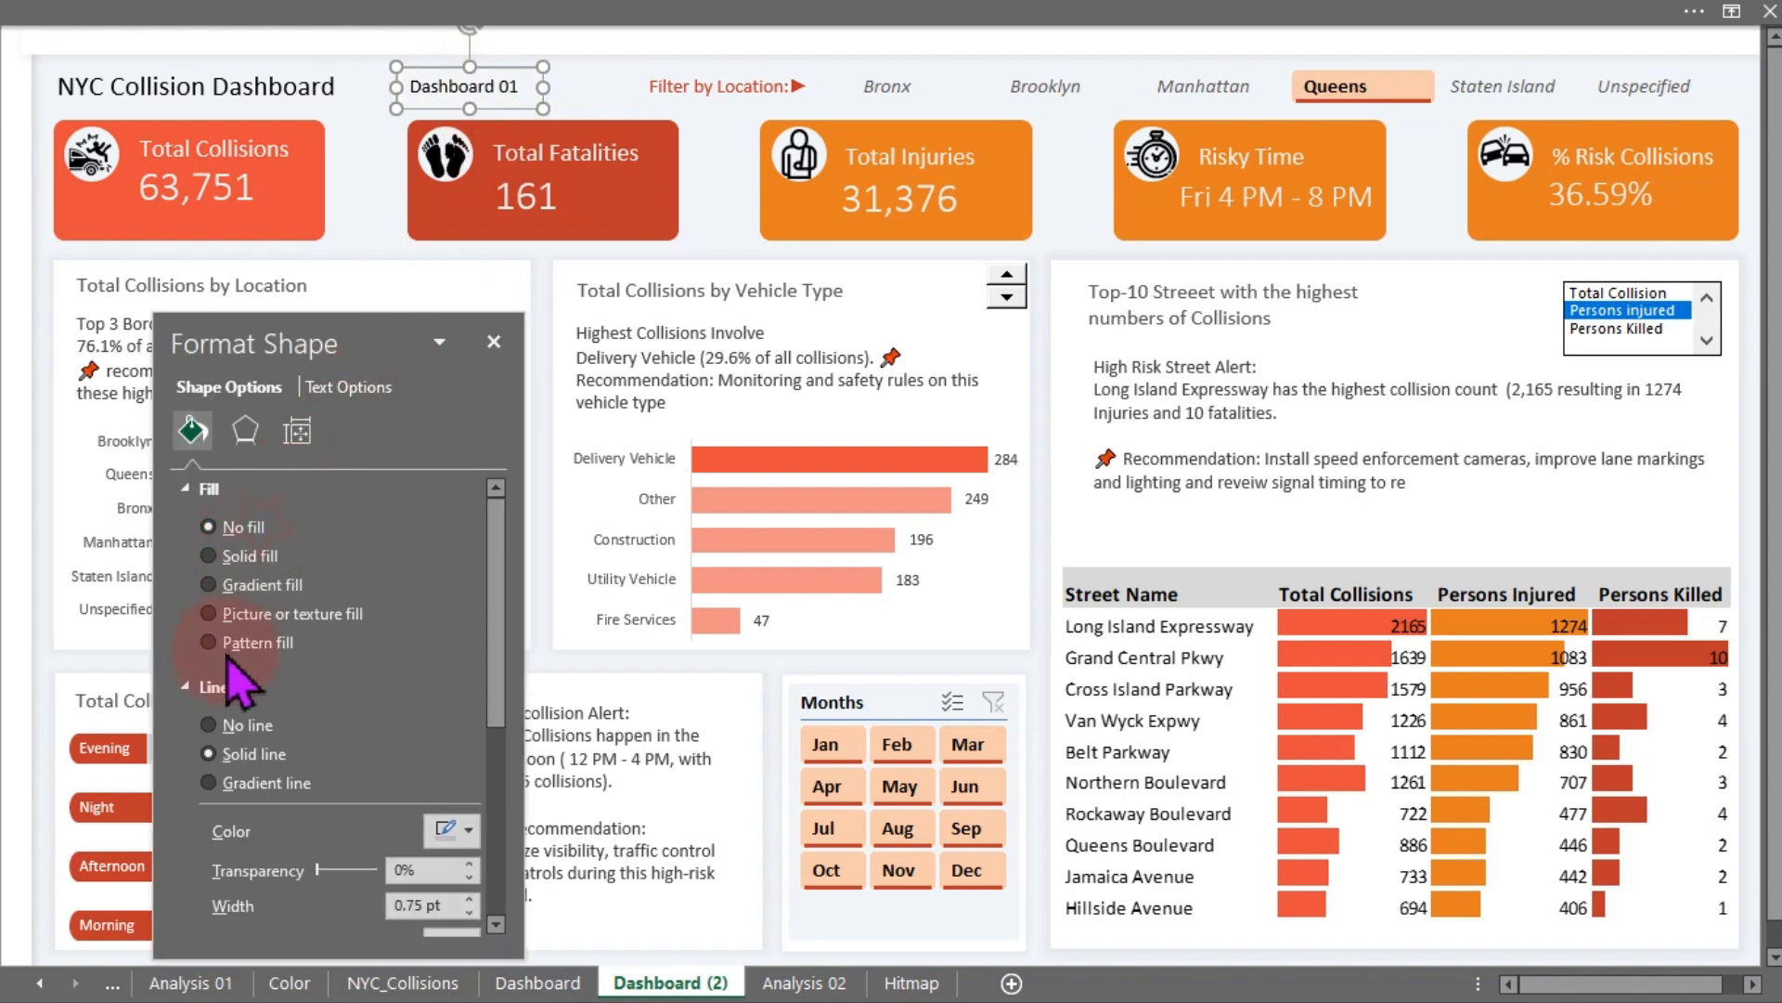
left_click(239, 724)
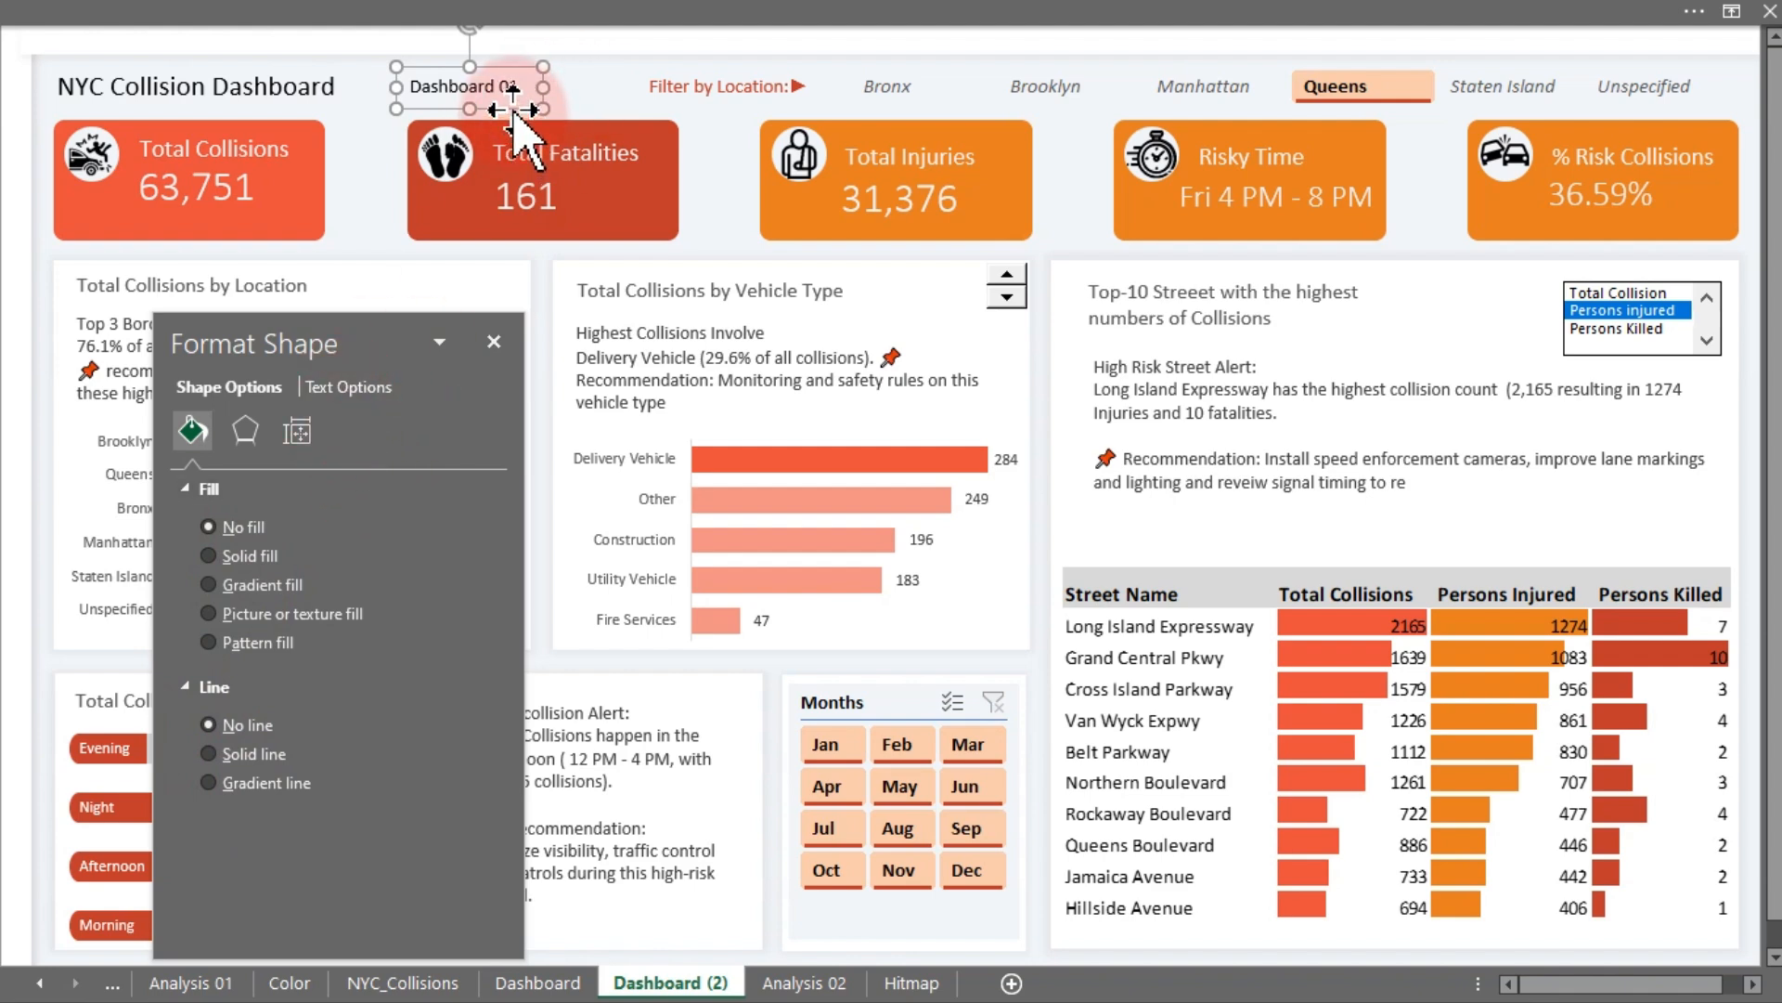
- Move the text box above the dashboard title at the sheet's top-left and duplicate it
left_click_drag(513, 109, 205, 63)
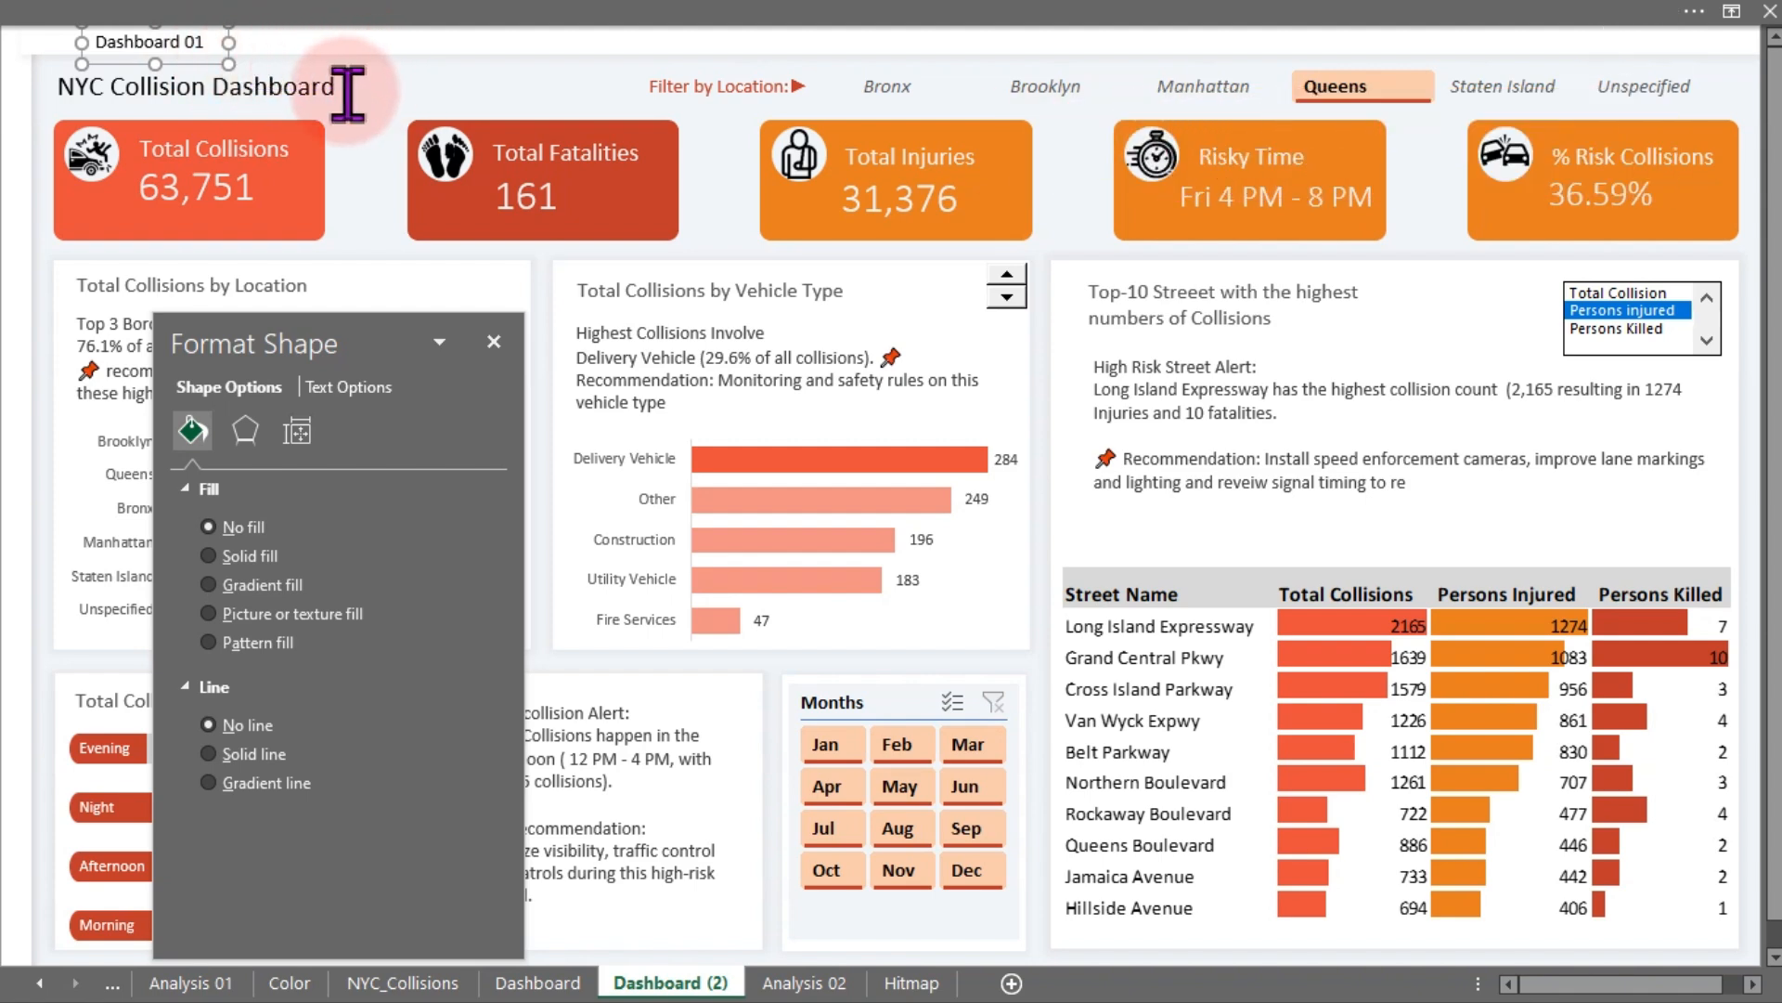
key("ctrl+d")
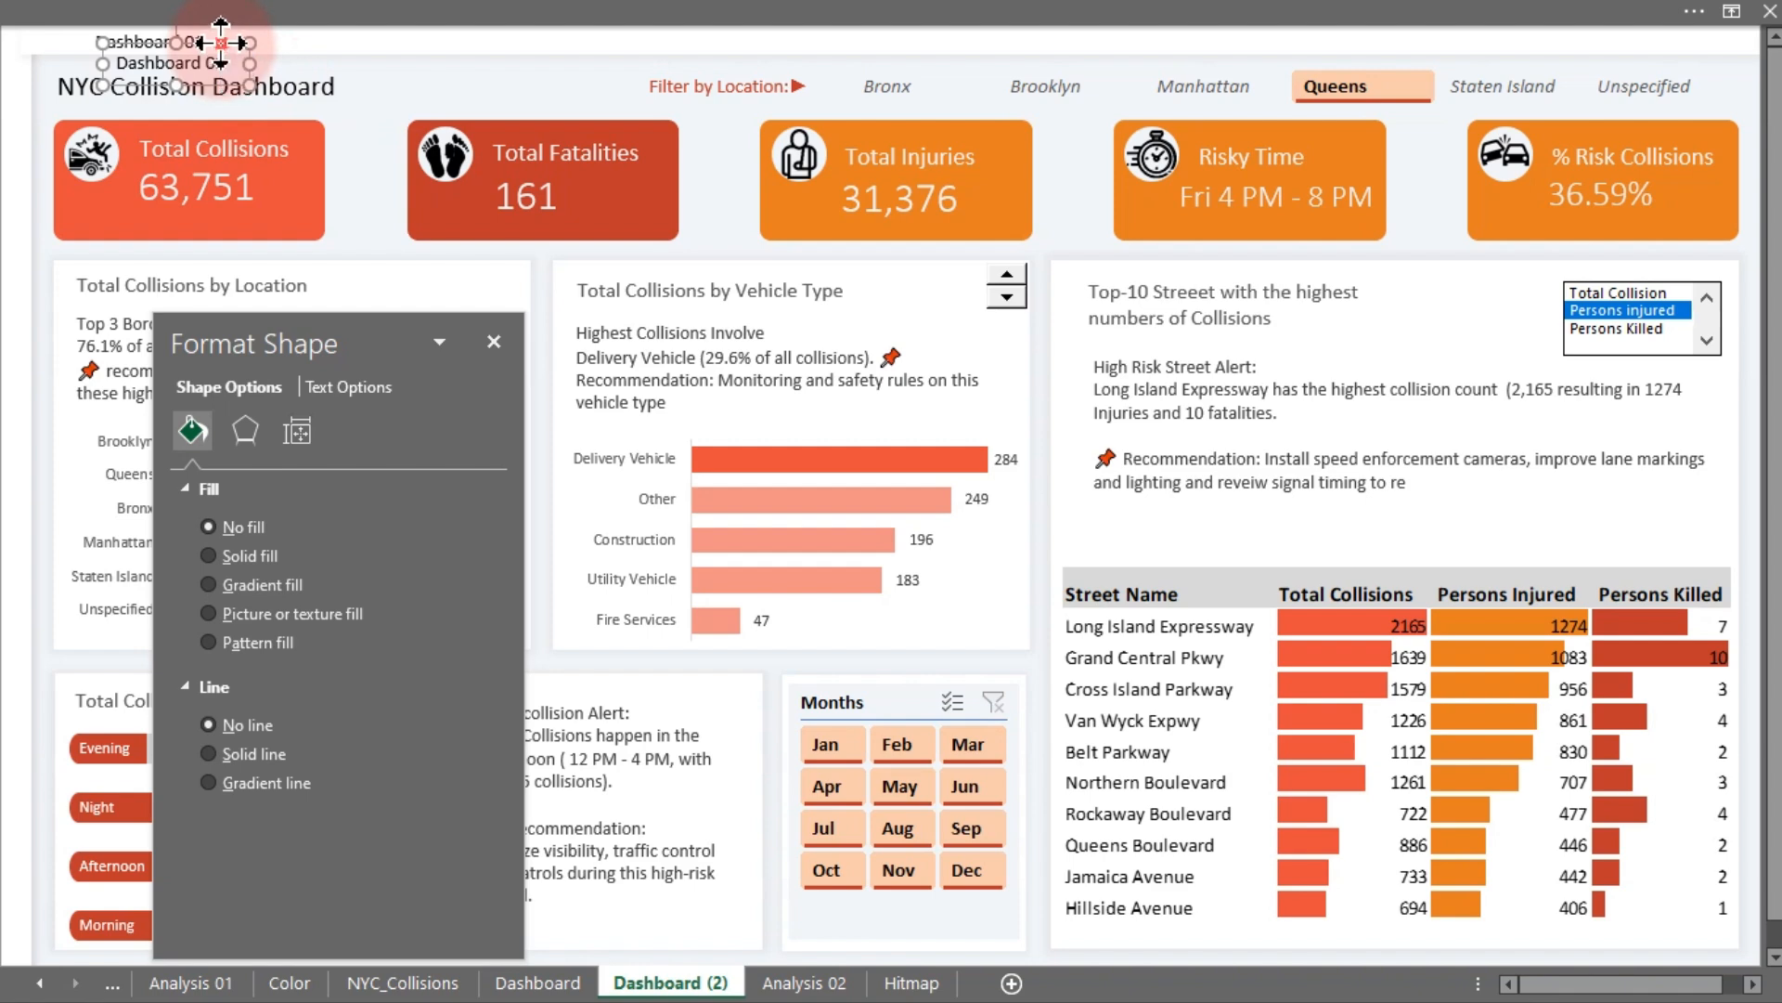
- Place the duplicate to the right of the first label and relabel it "Dashboard 02"
left_click_drag(220, 42, 390, 21)
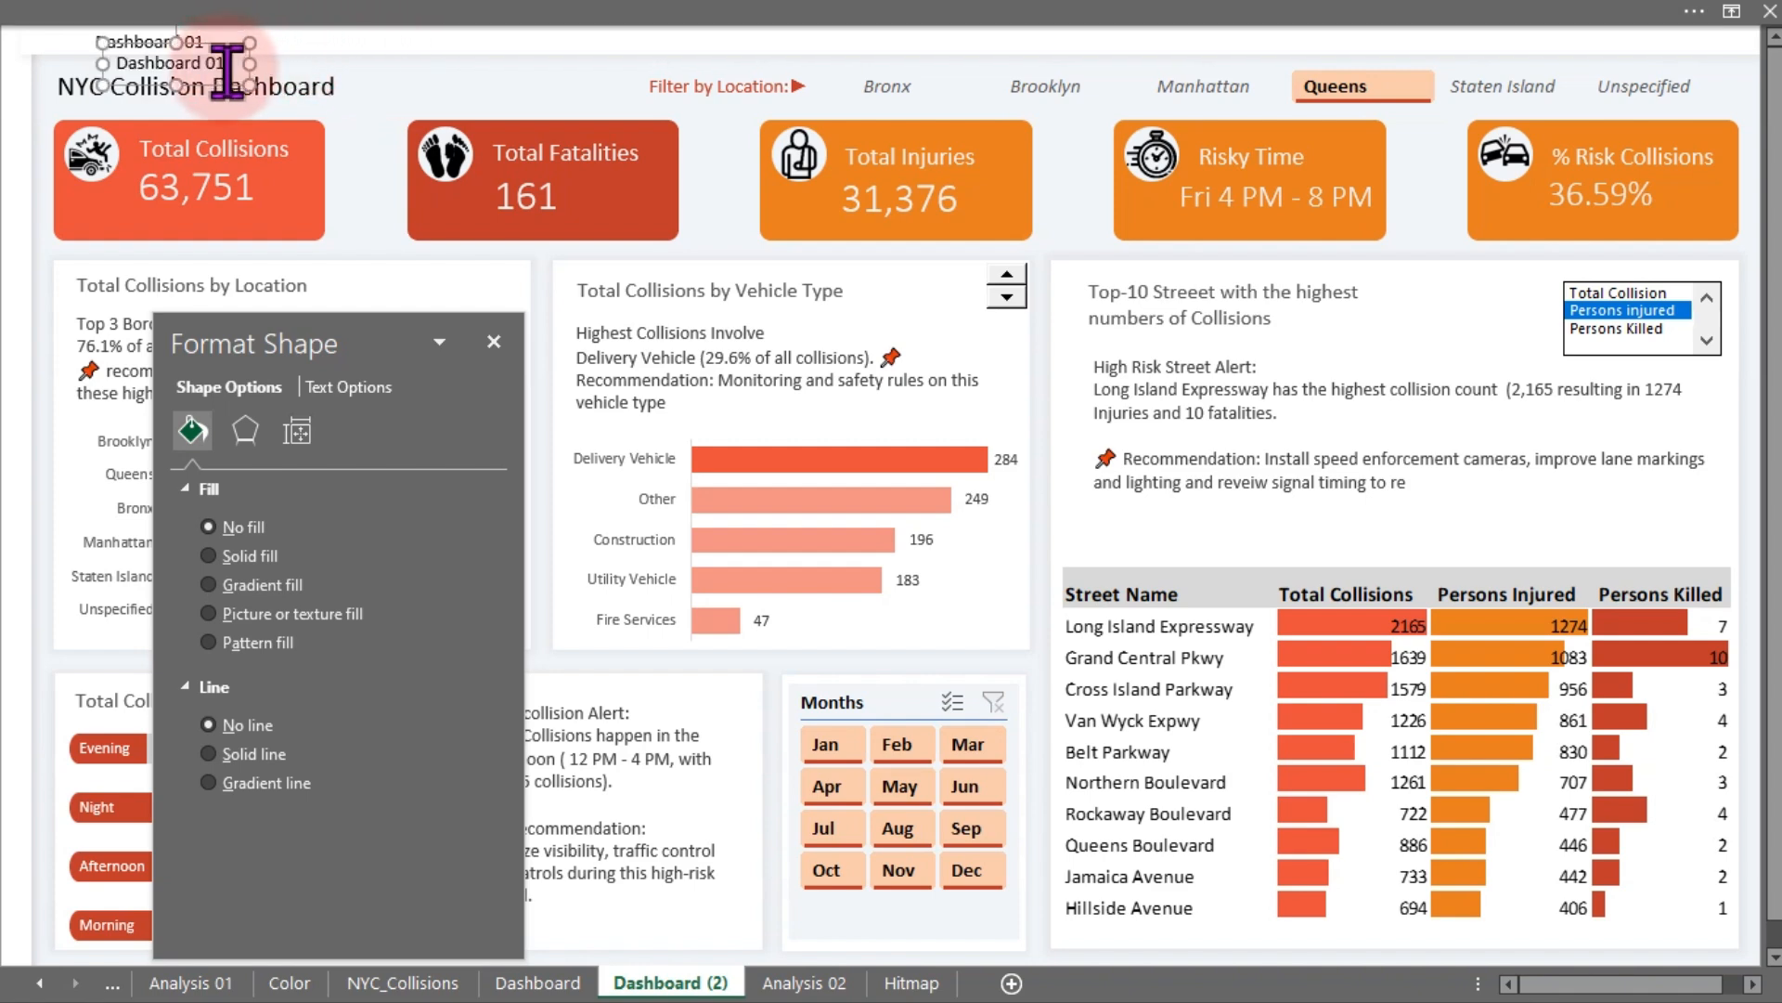
left_click_drag(223, 66, 390, 44)
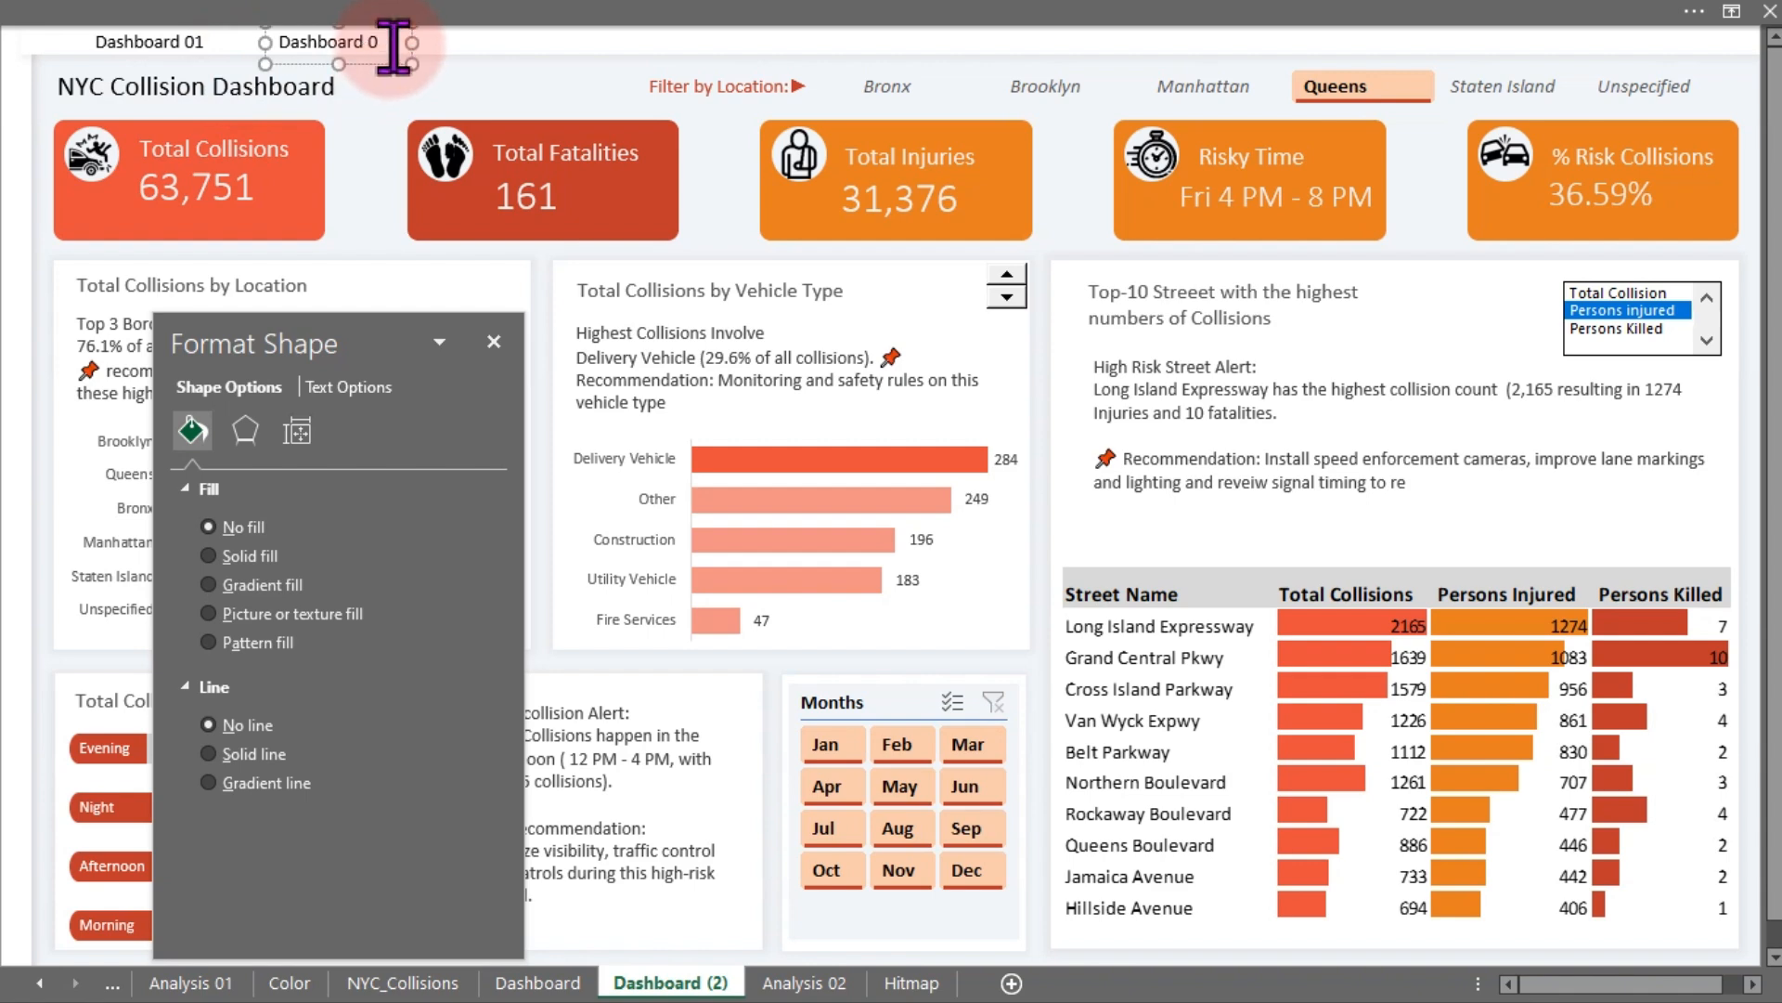
left_click(469, 88)
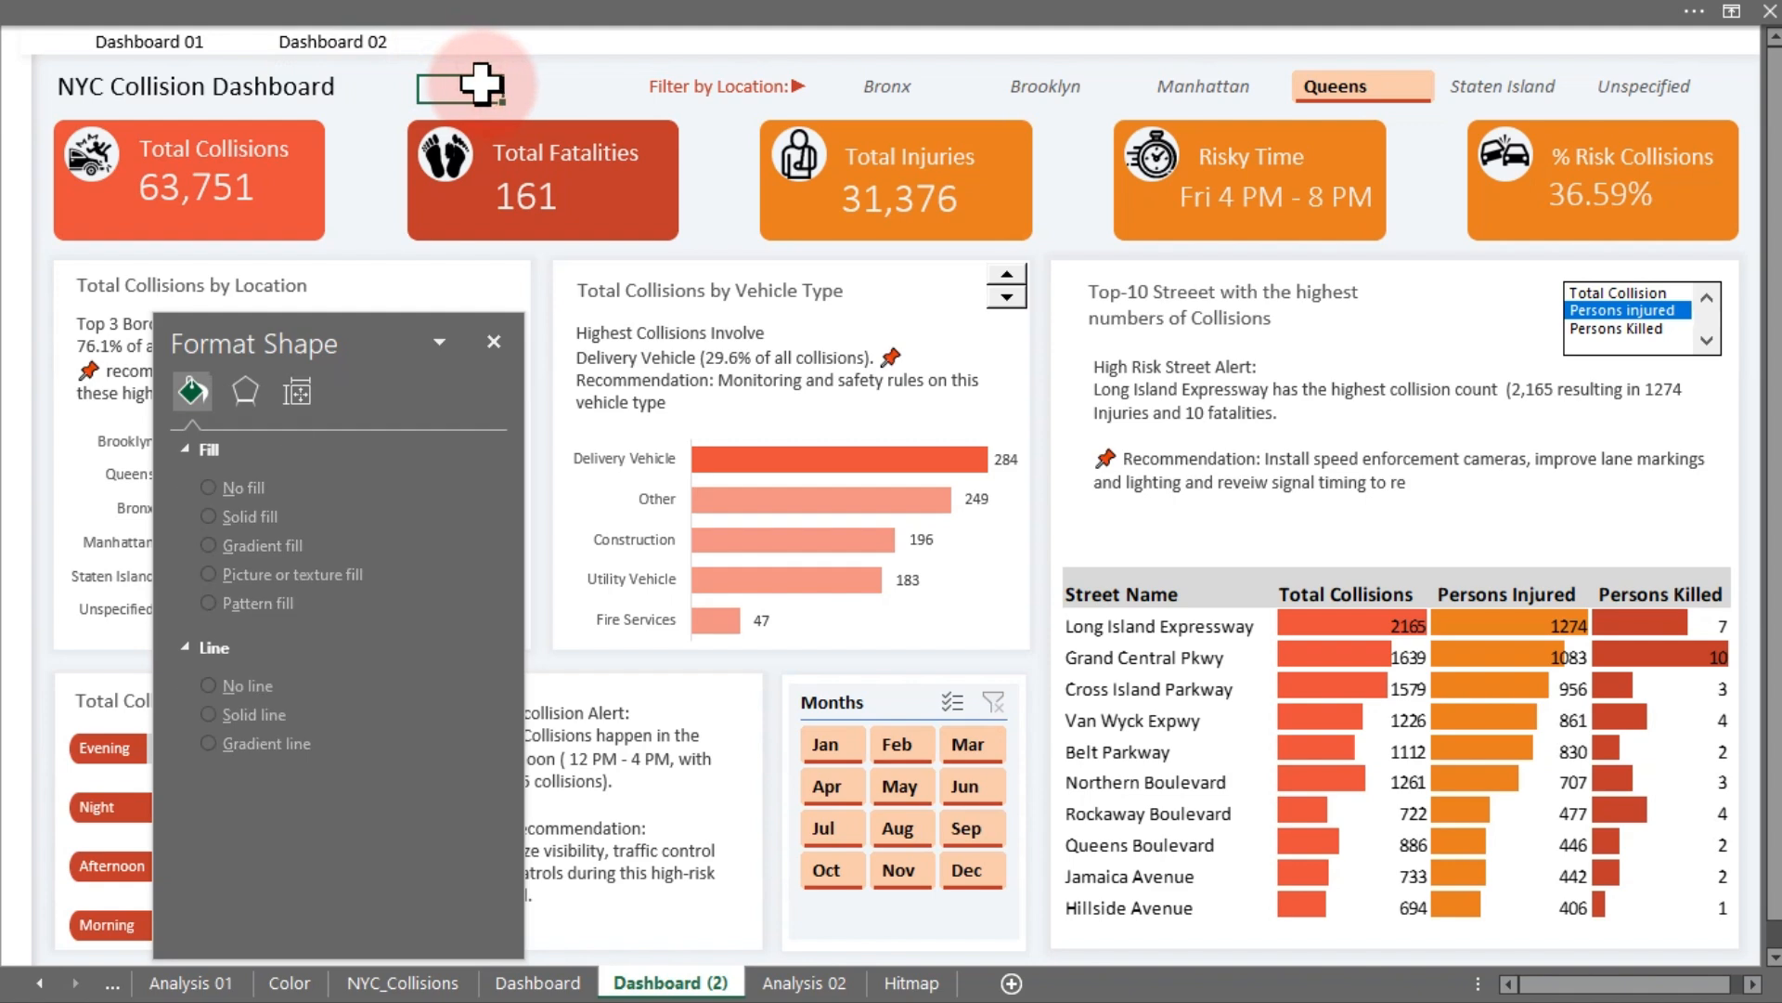
- Set the "Dashboard 01" label's text fill to a dark gray theme colour
left_click(227, 57)
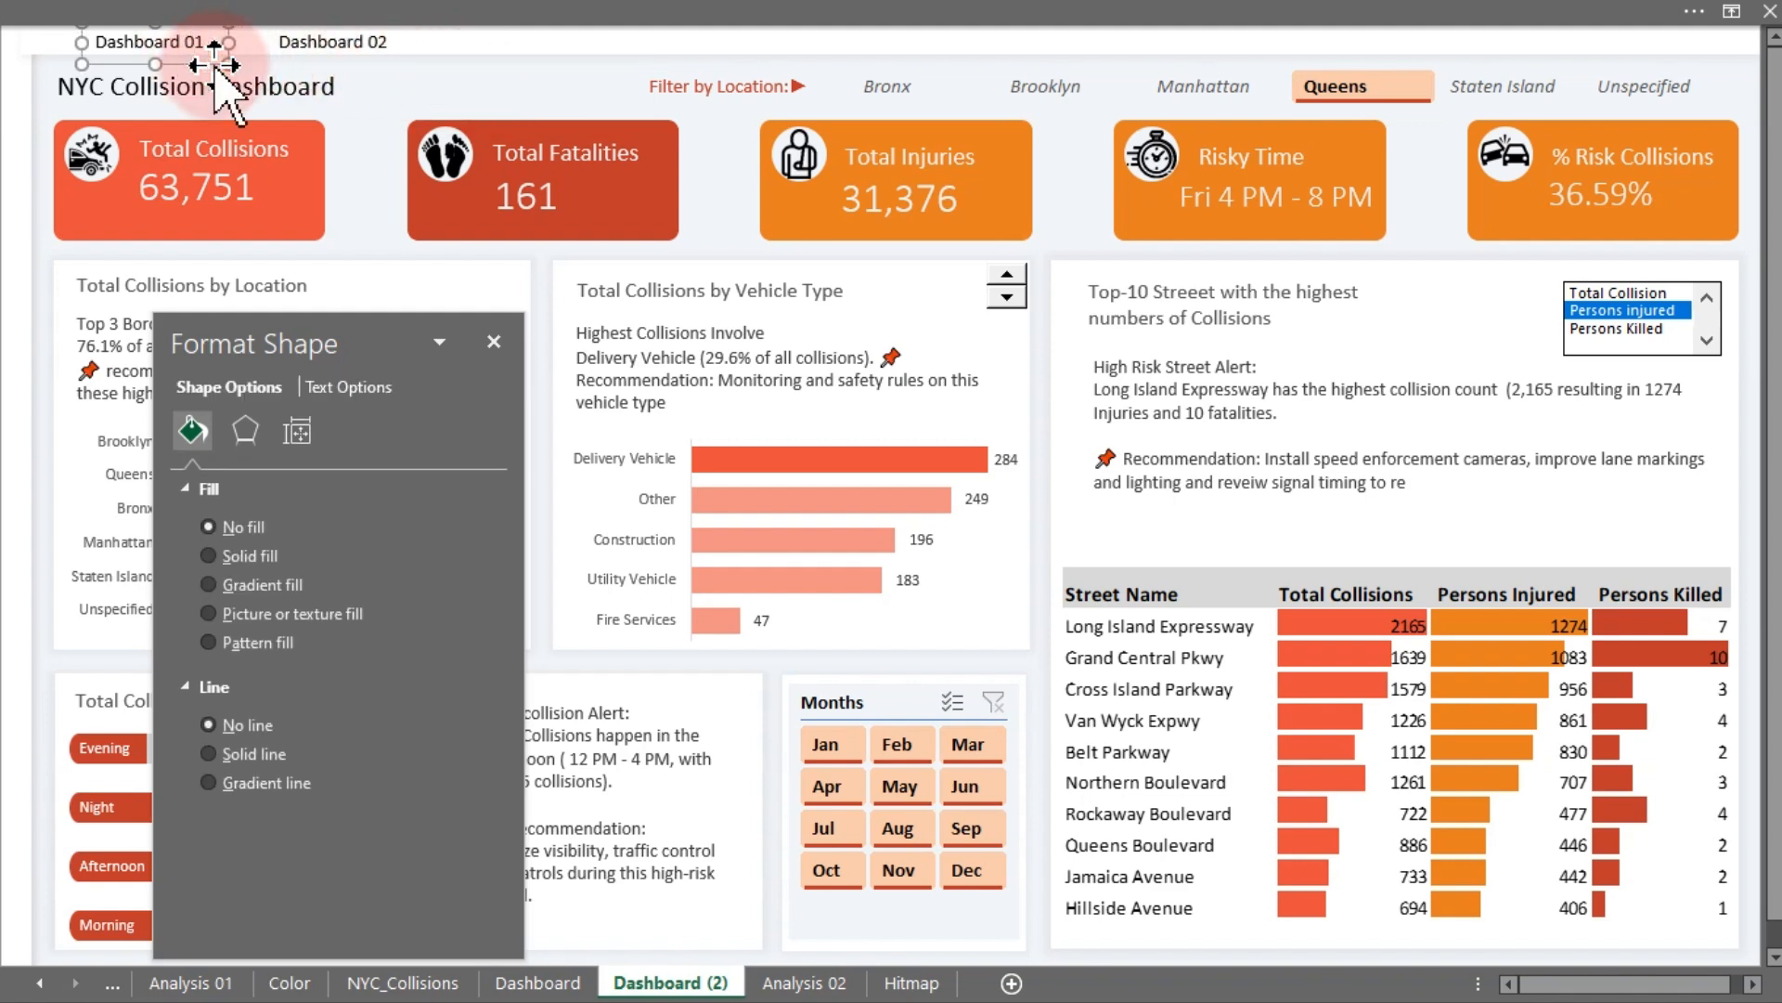
left_click(348, 388)
left_click(467, 690)
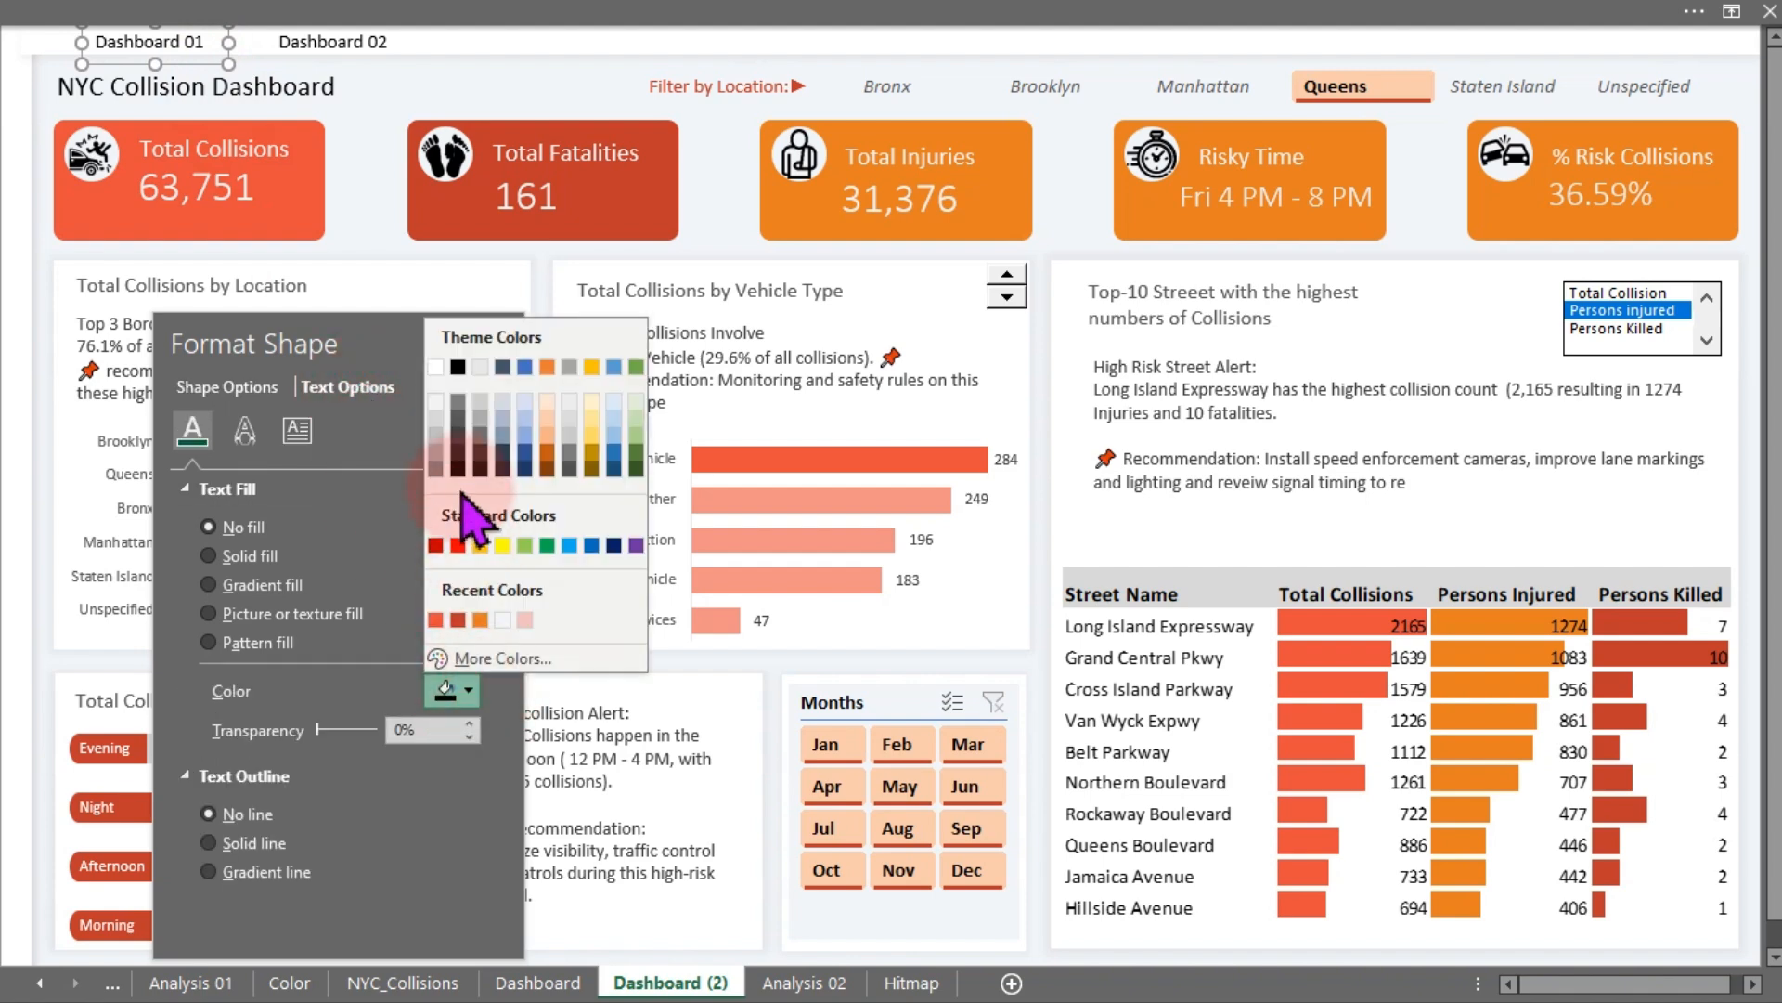
left_click(457, 420)
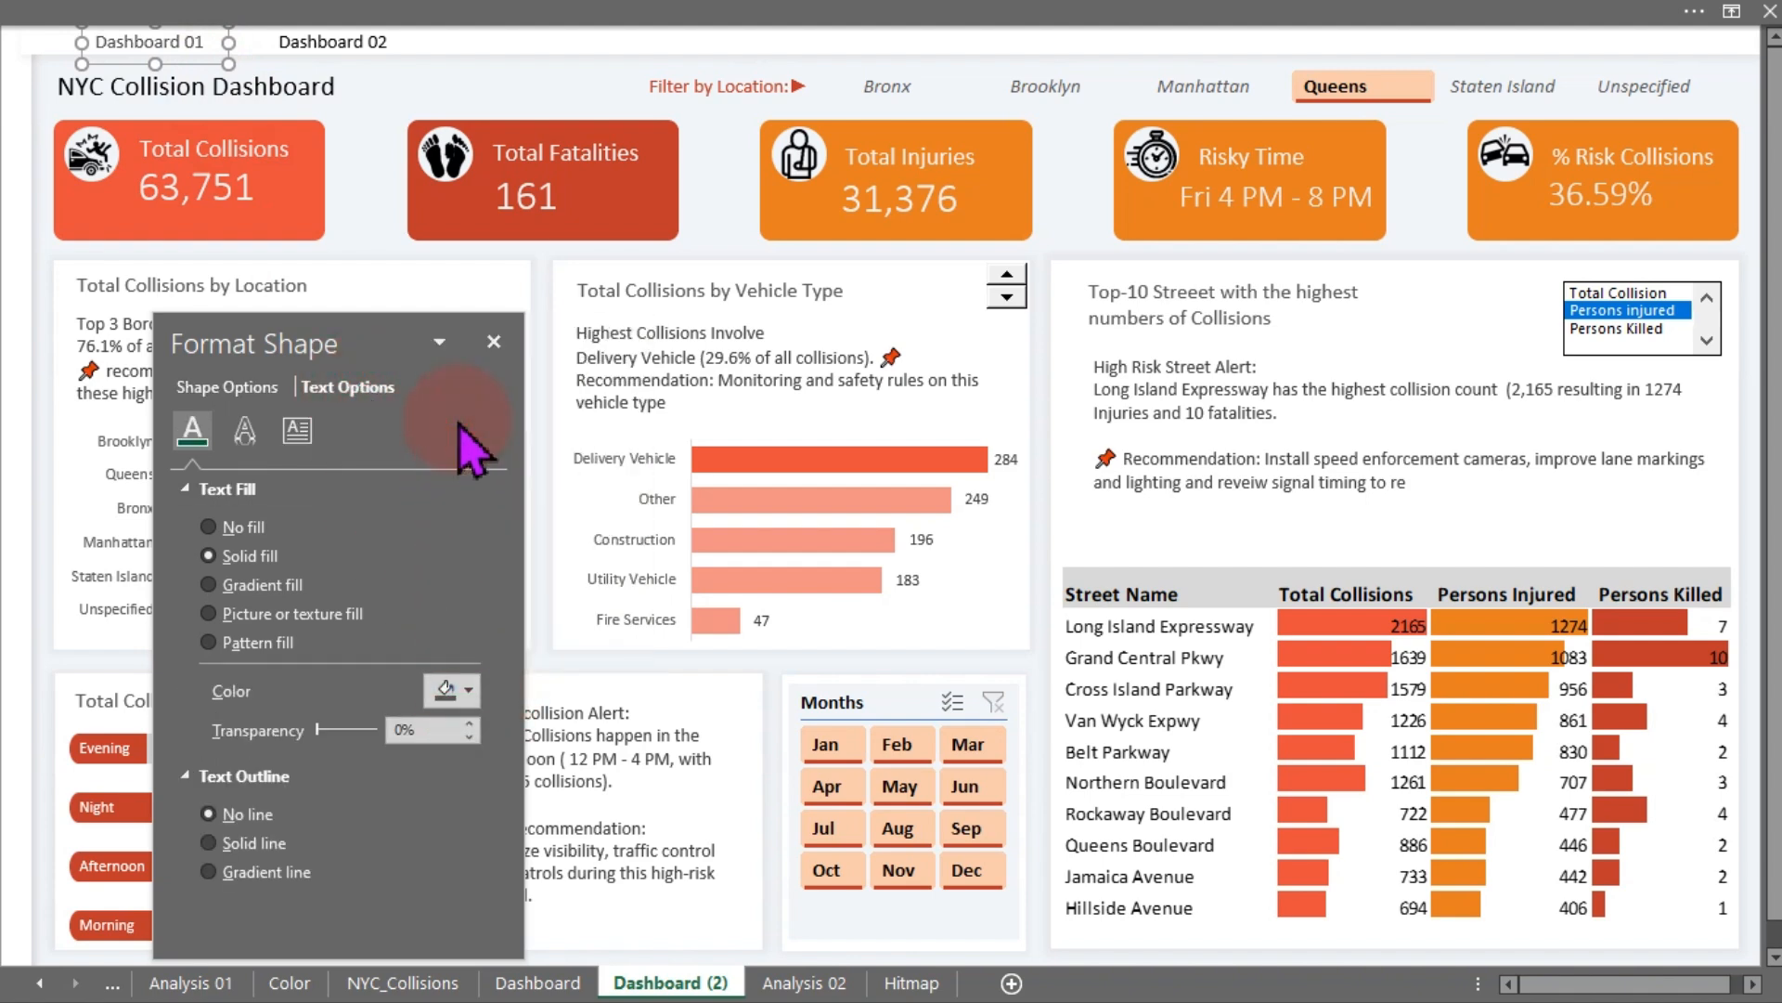
left_click(467, 690)
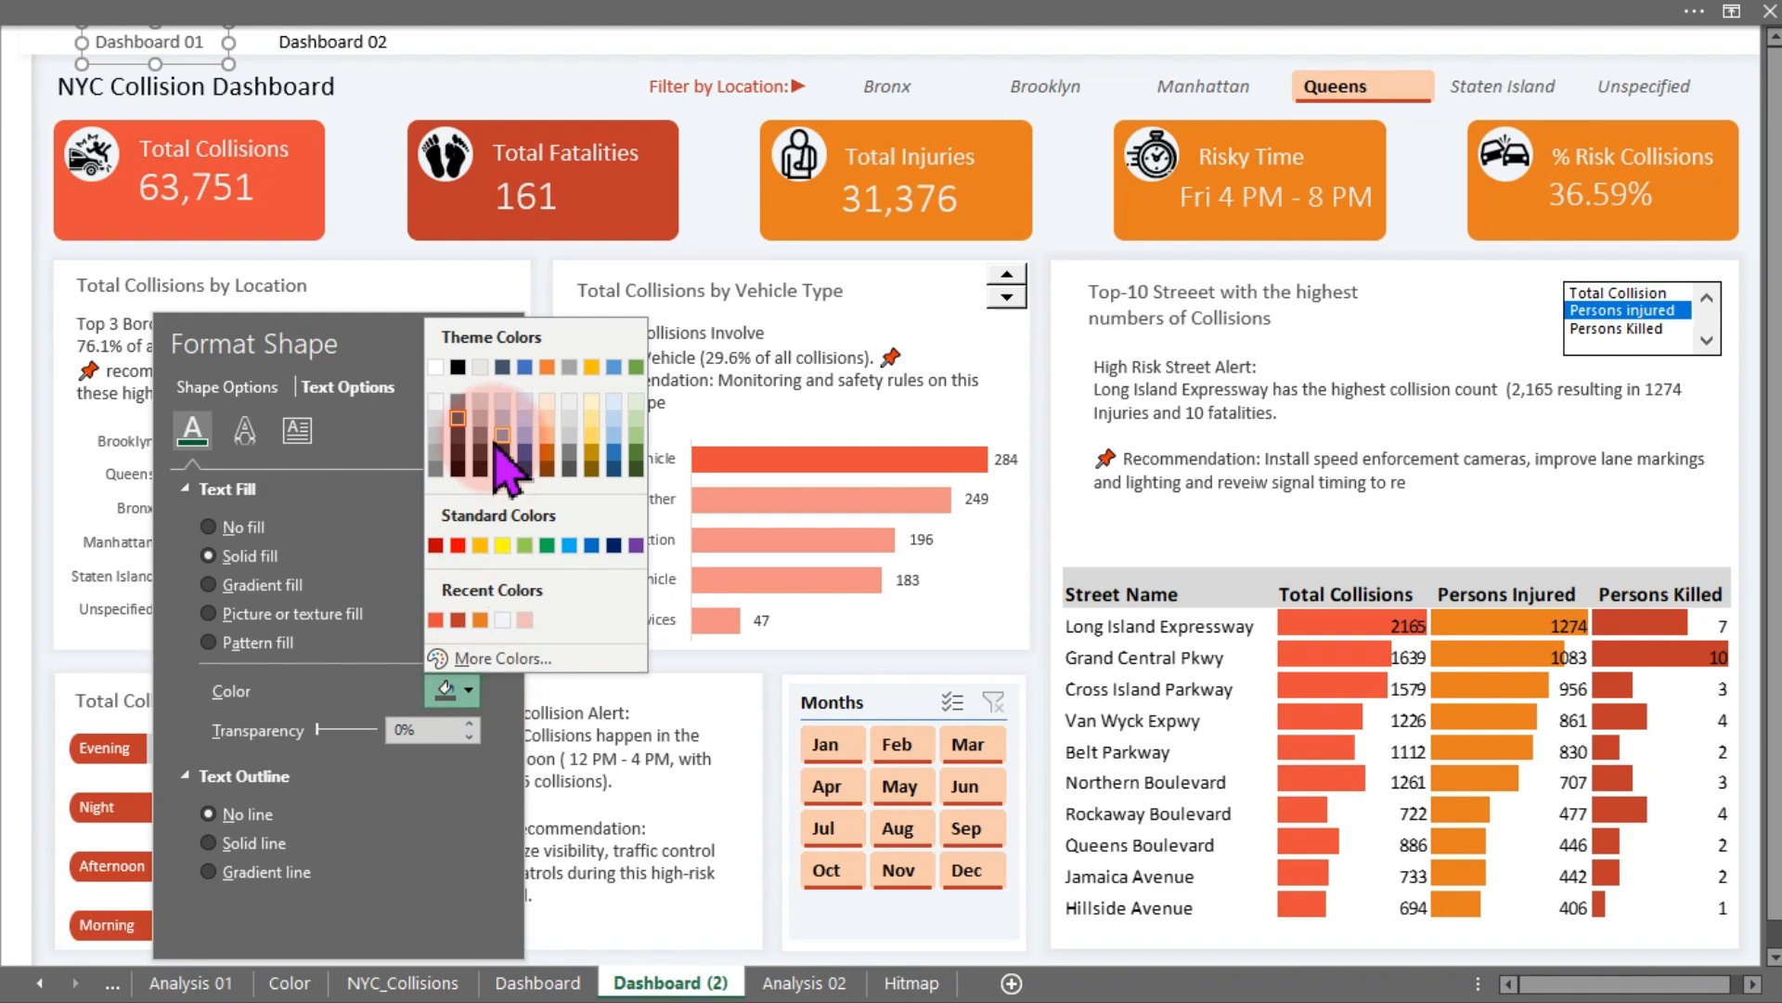
left_click(459, 407)
- Set the "Dashboard 02" label's text fill to the recent red-orange colour
left_click(369, 49)
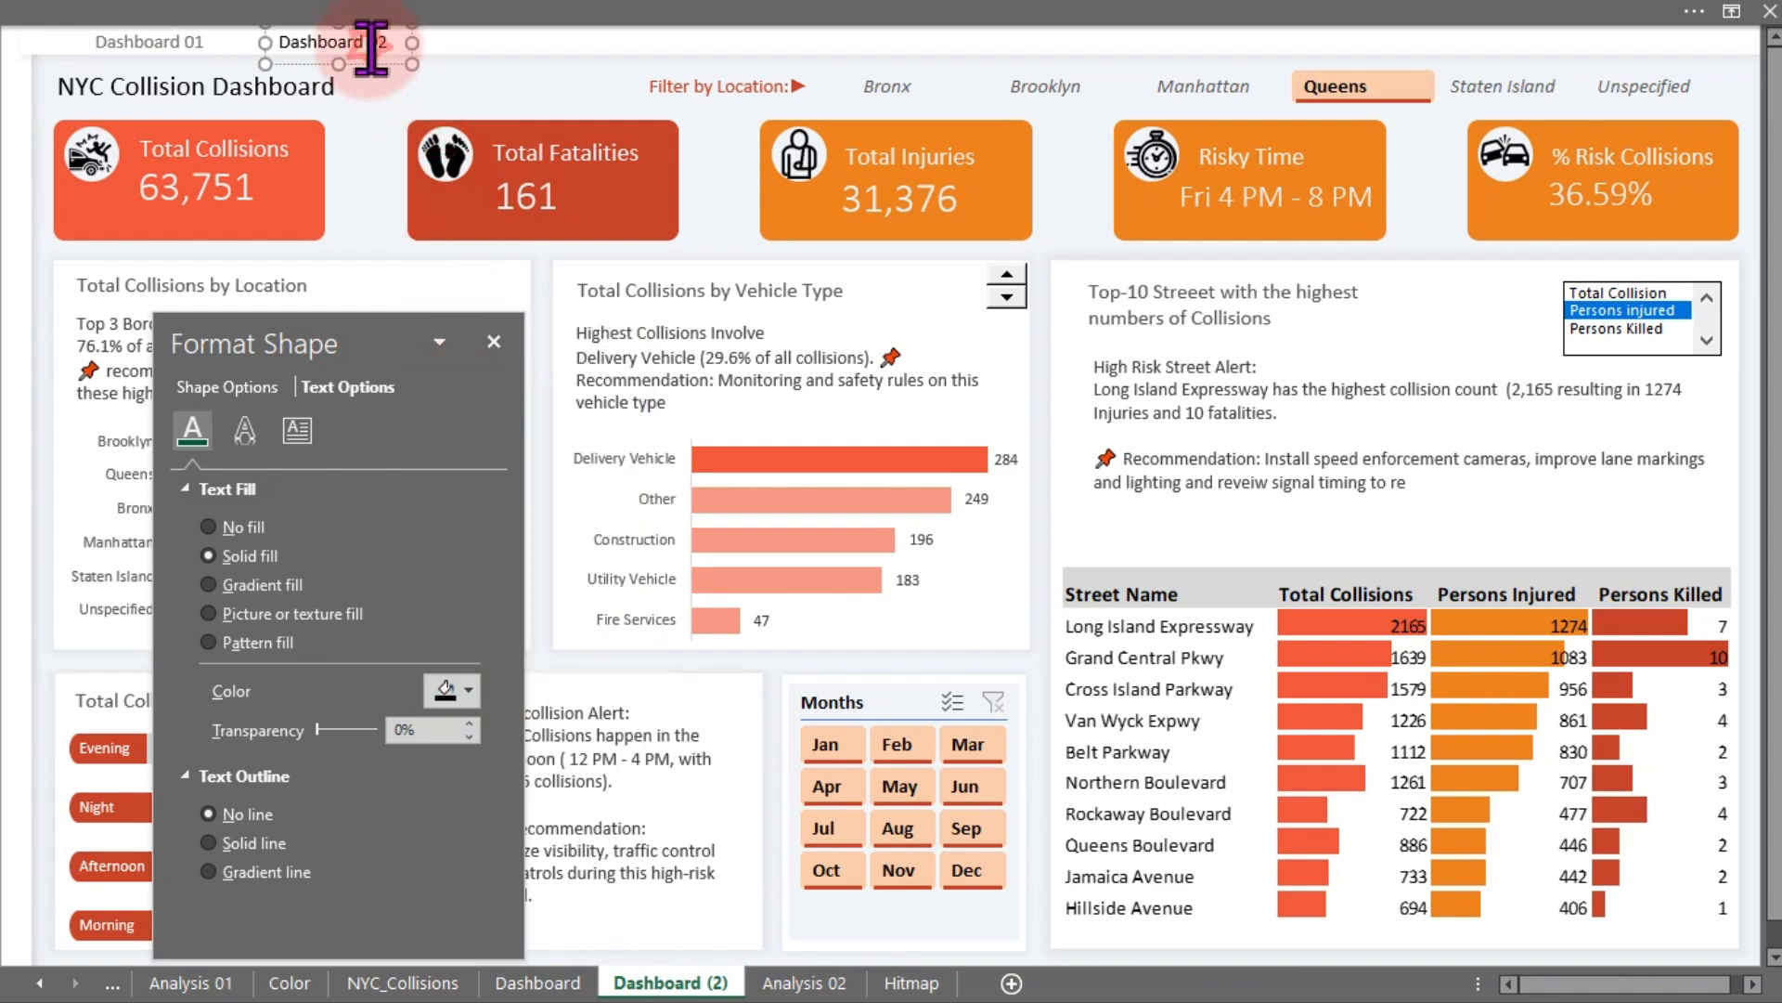
left_click(467, 691)
left_click(459, 620)
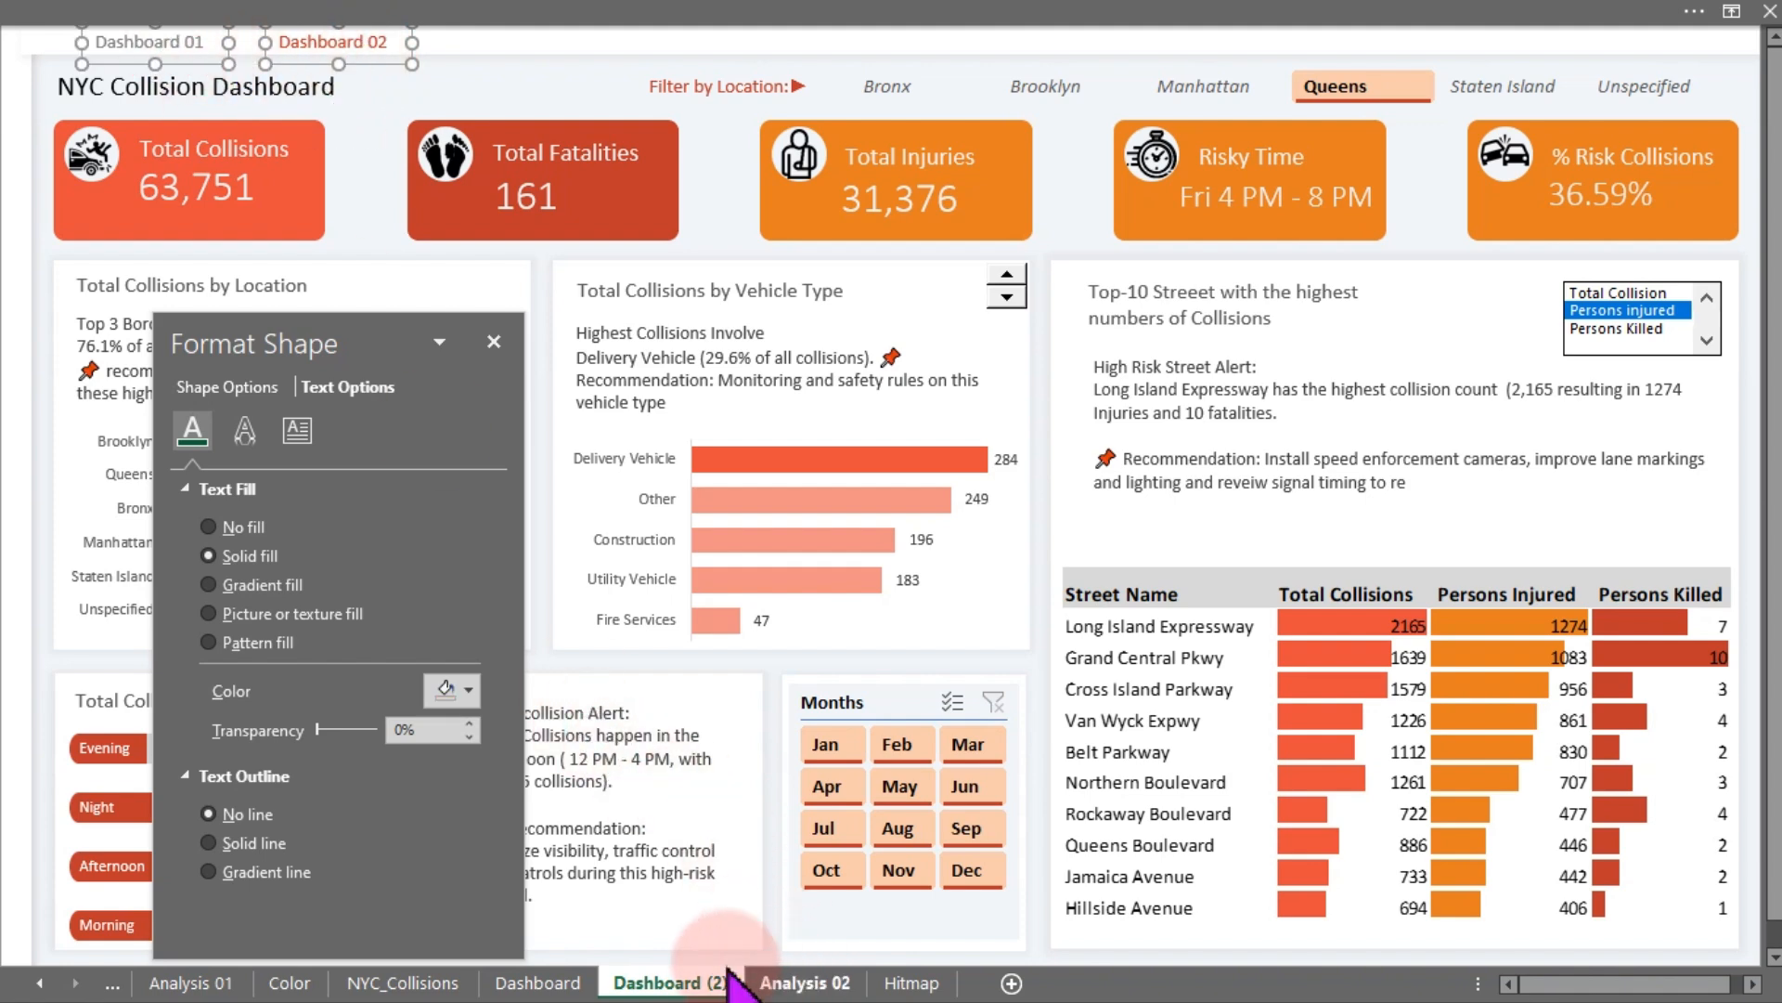
- Paste both labels onto the Dashboard sheet and move them to its top-left corner above the title
left_click(568, 989)
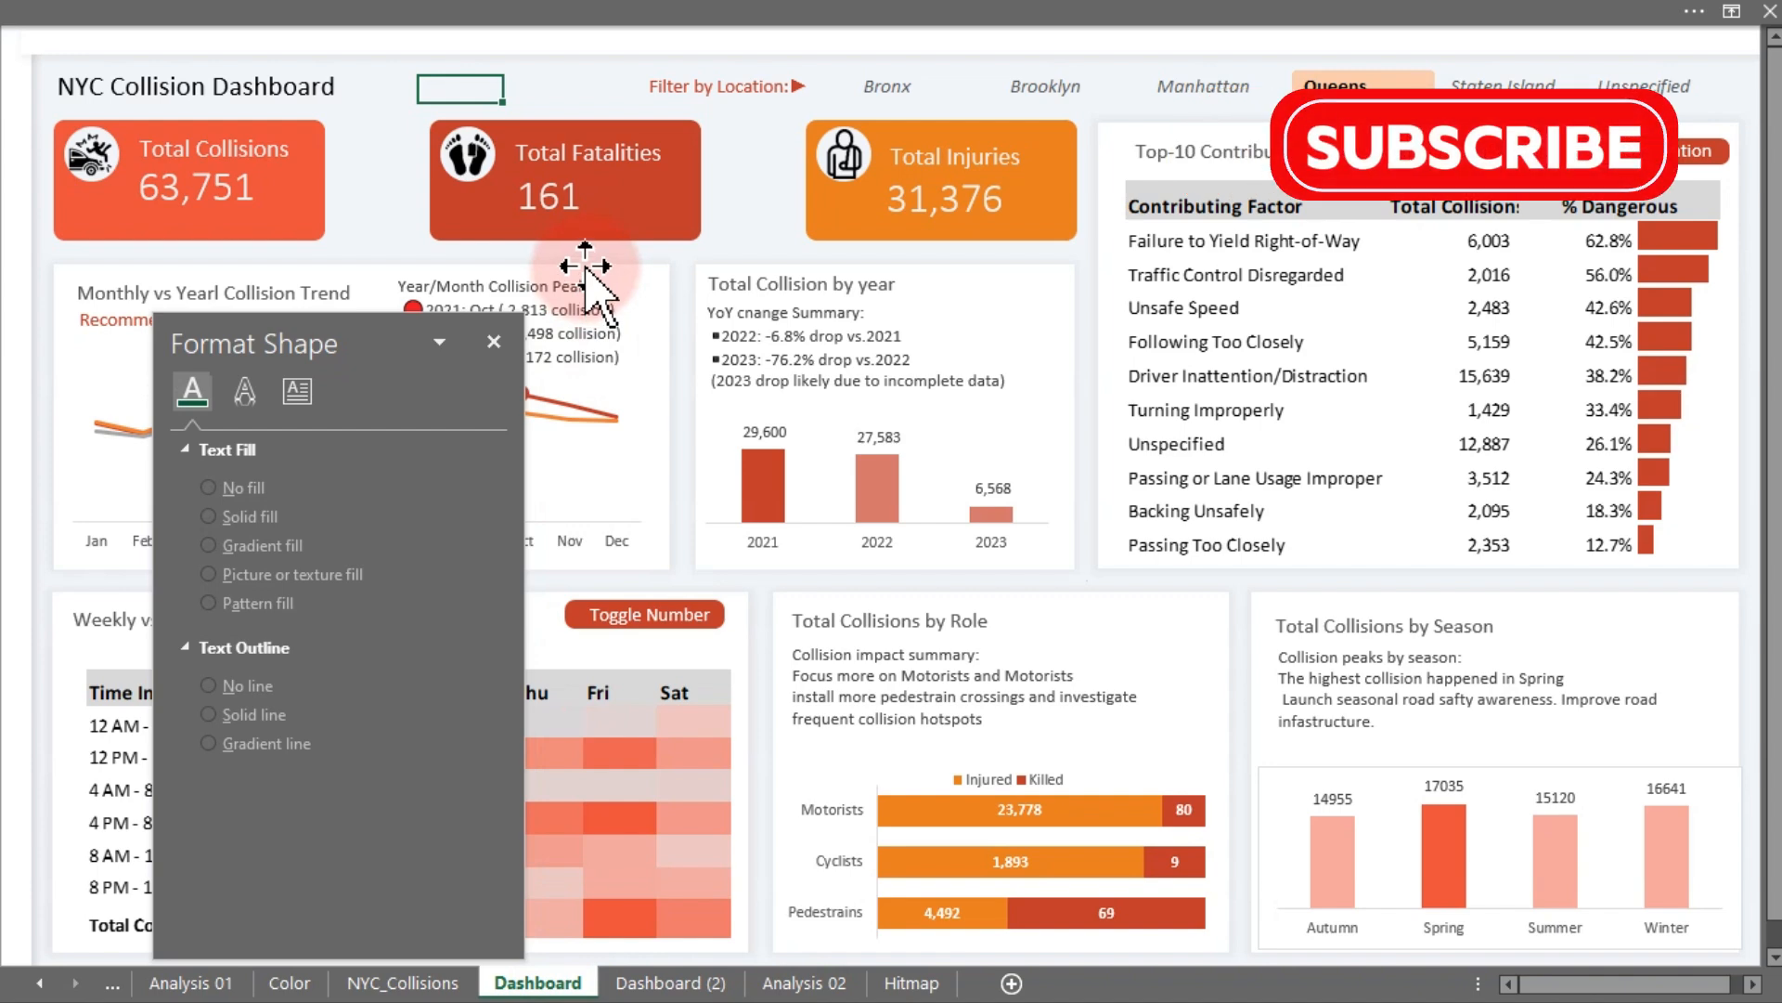
key("ctrl+v")
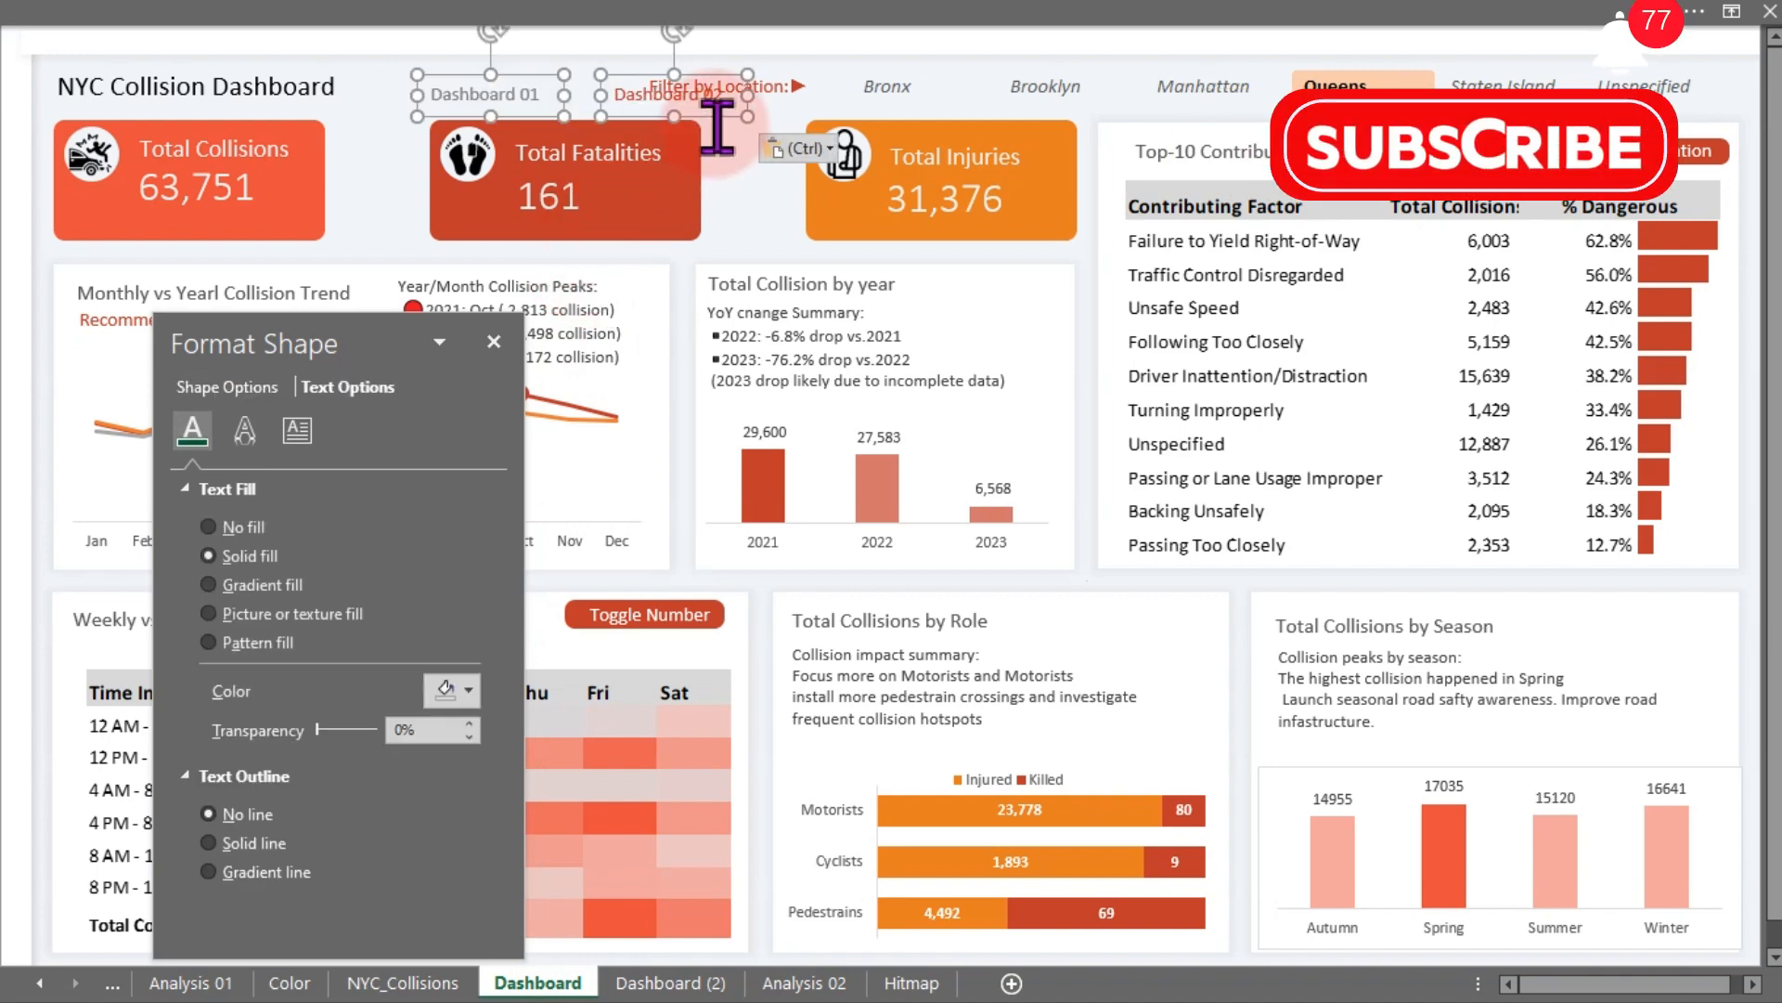
left_click_drag(714, 118, 338, 61)
left_click(442, 88)
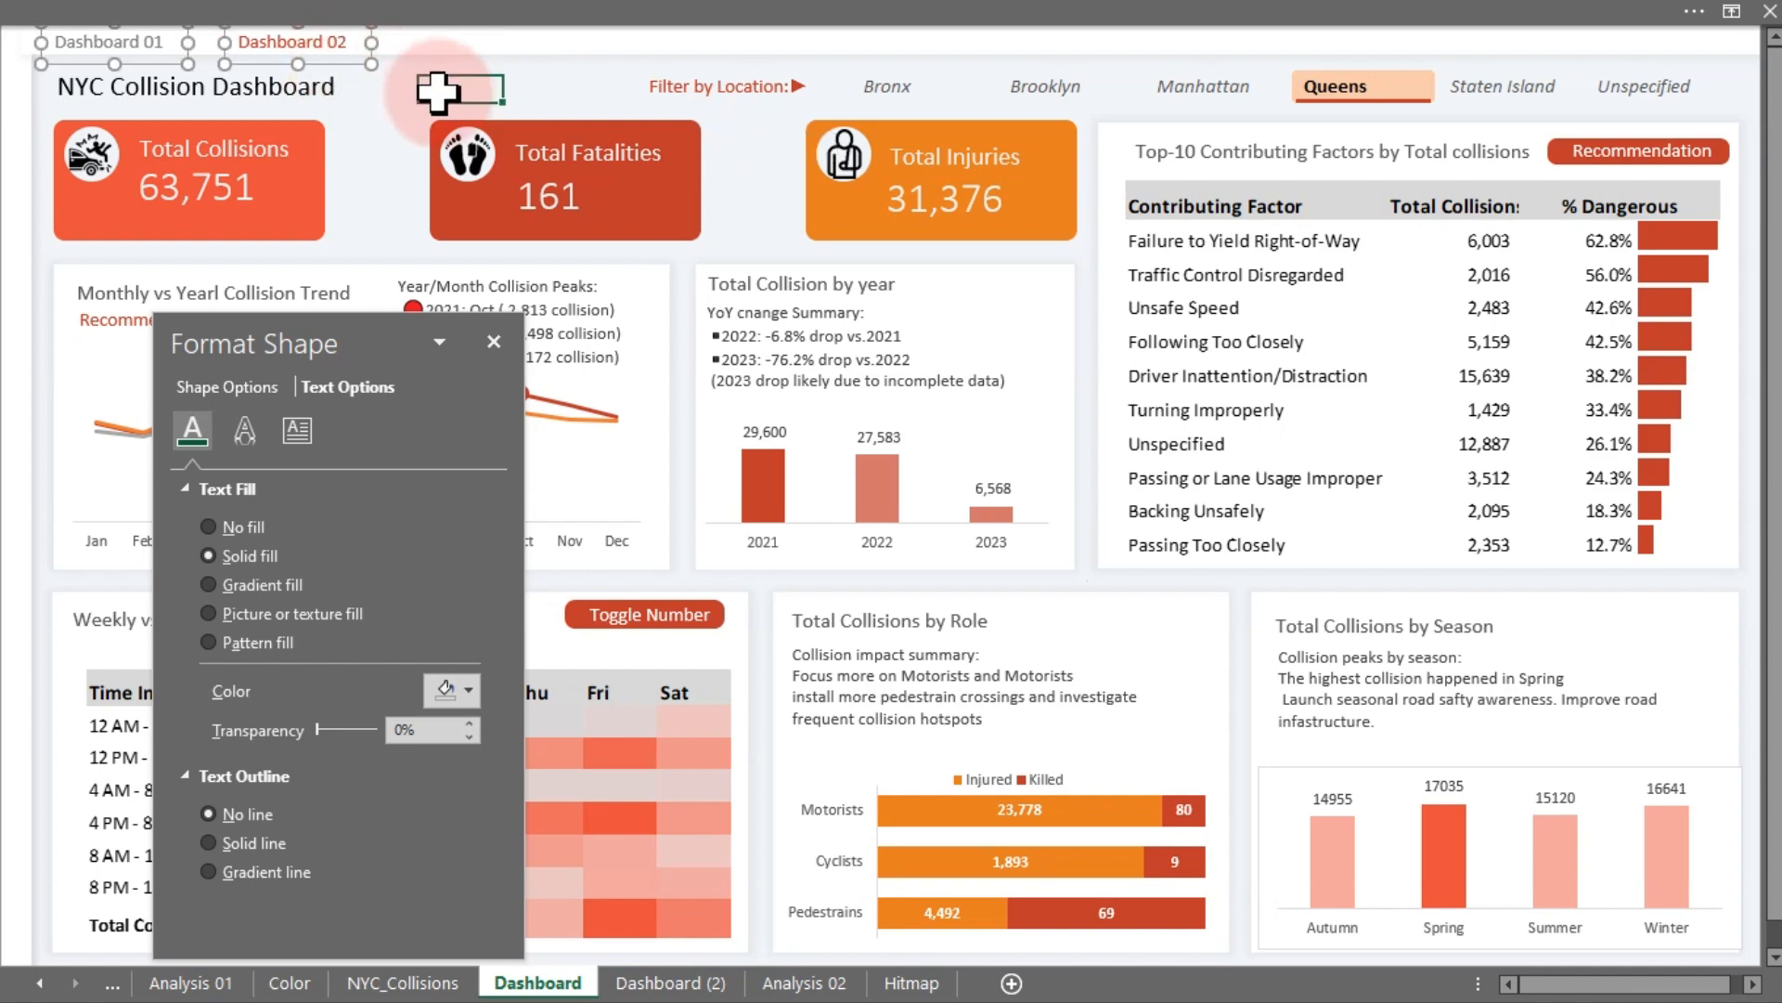
- On the Dashboard sheet, set the "Dashboard 02" label's text to the dark gray theme colour
left_click(324, 53)
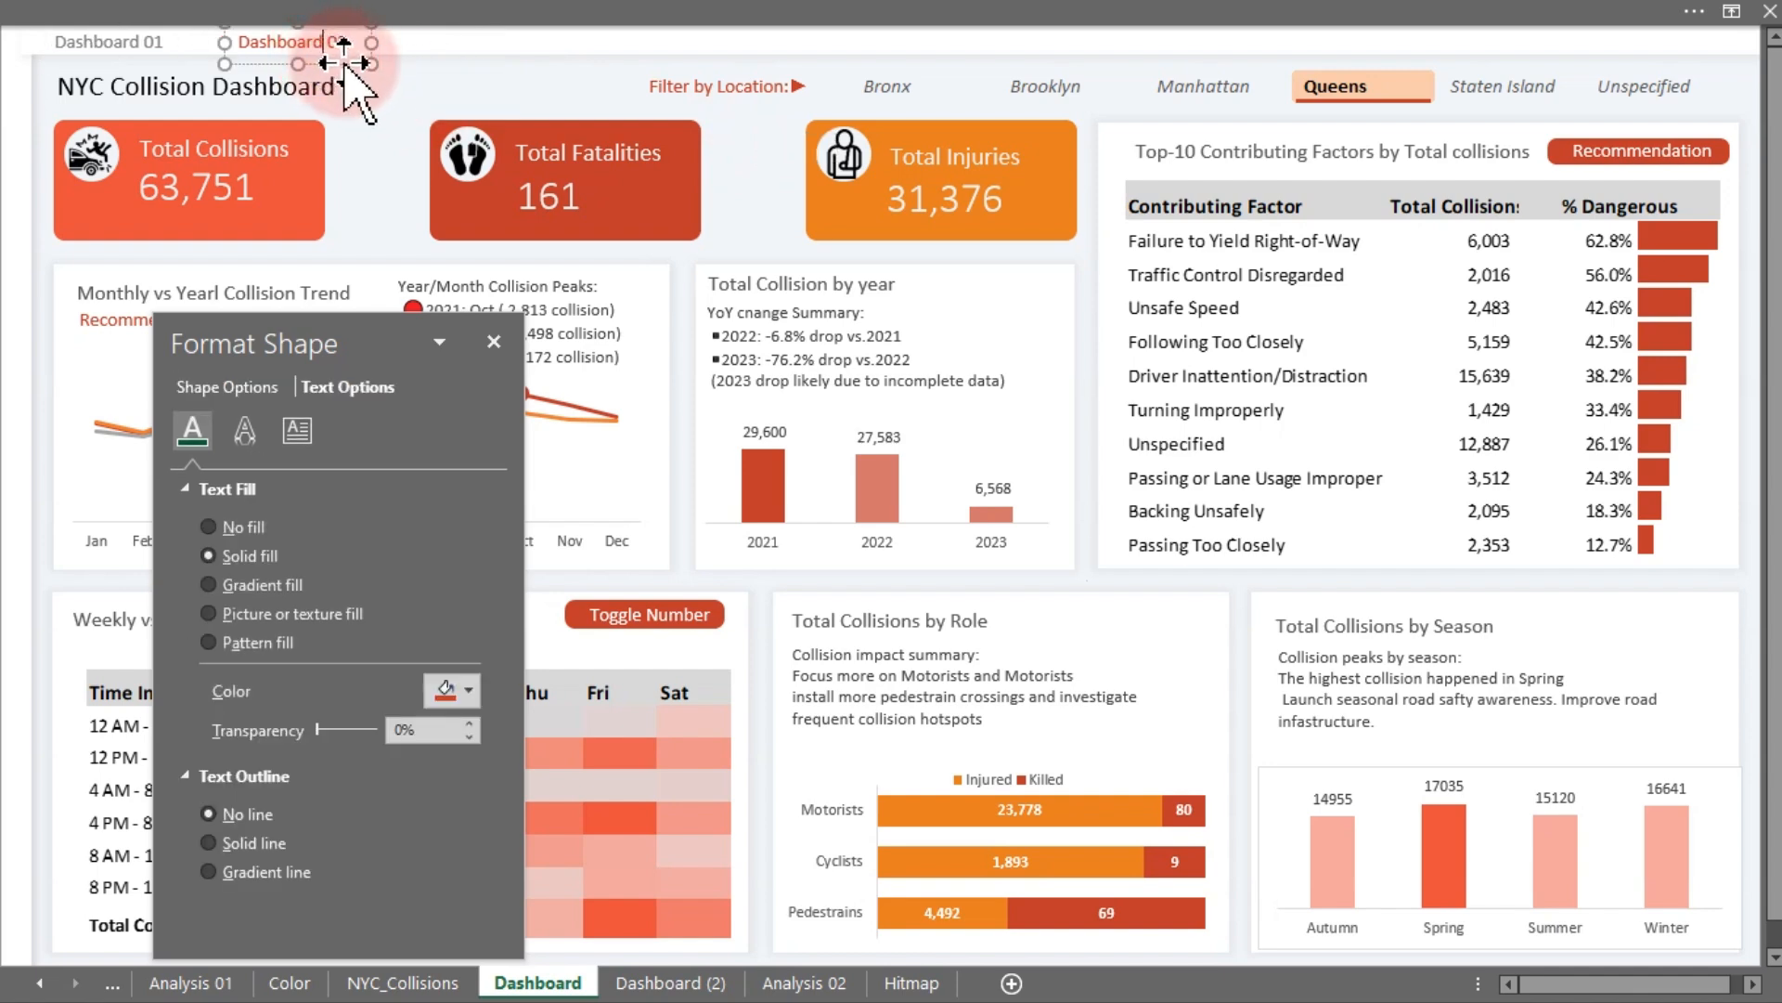
left_click(466, 692)
left_click(460, 403)
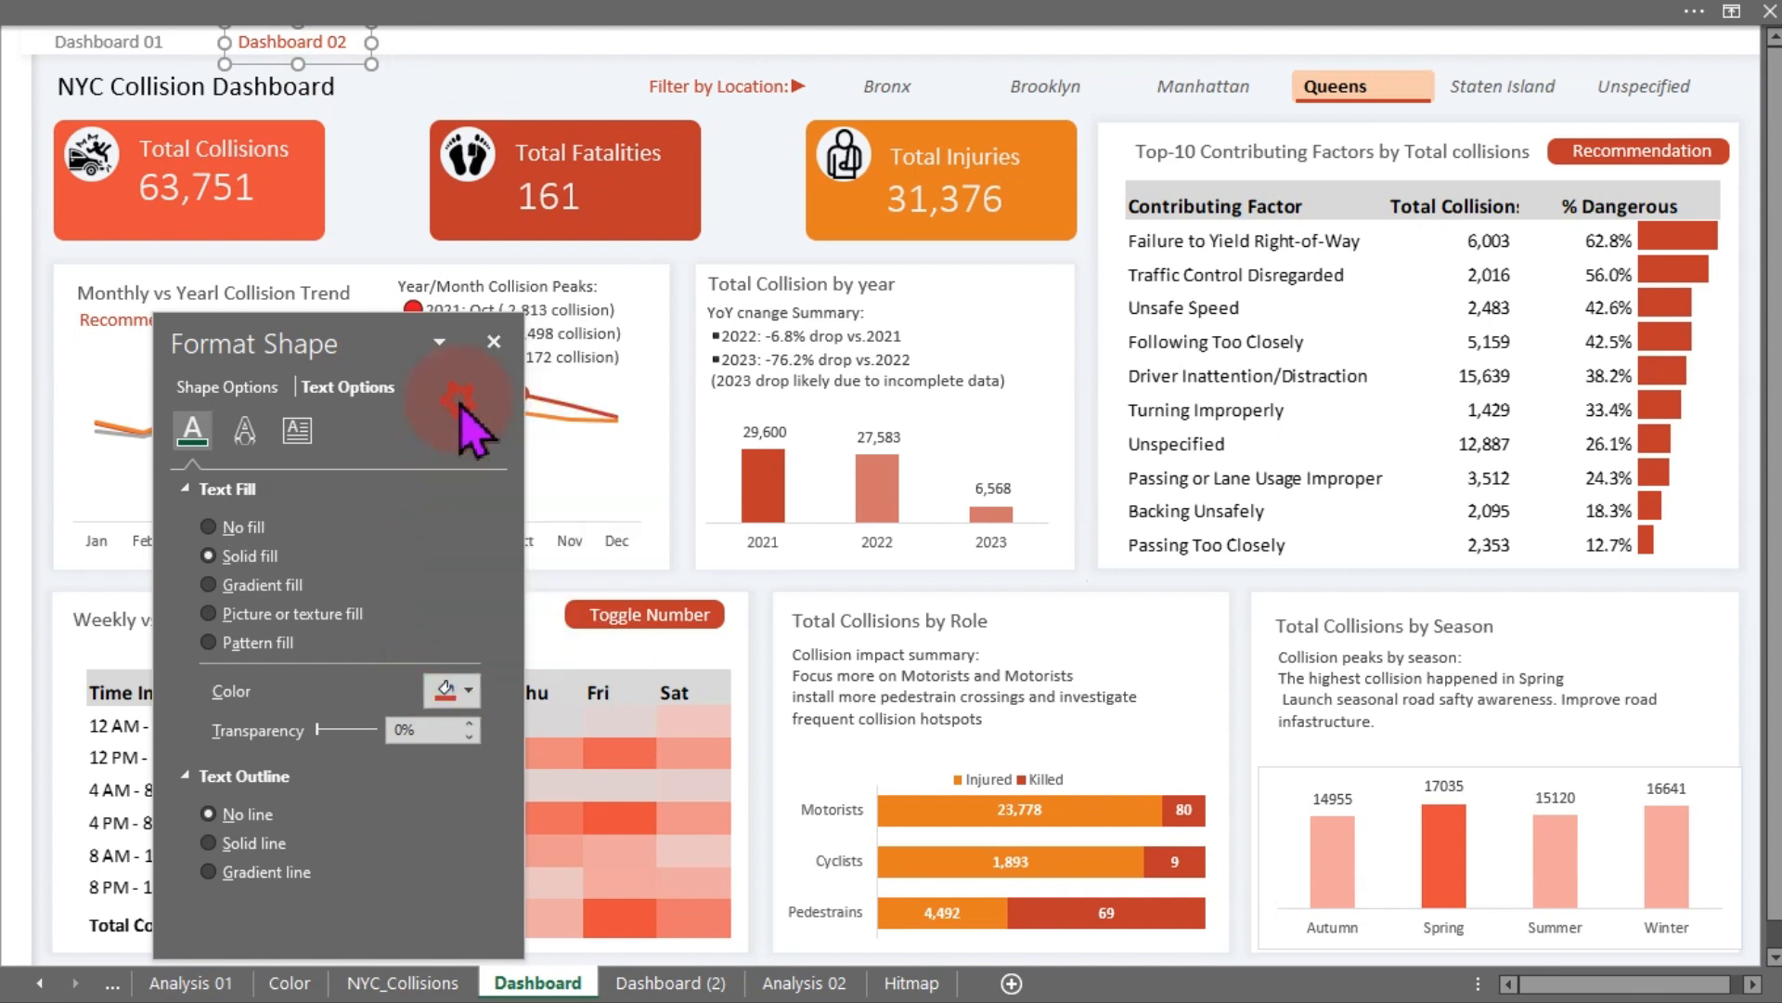
- Set the "Dashboard 01" label's text to the recent red colour
left_click(93, 44)
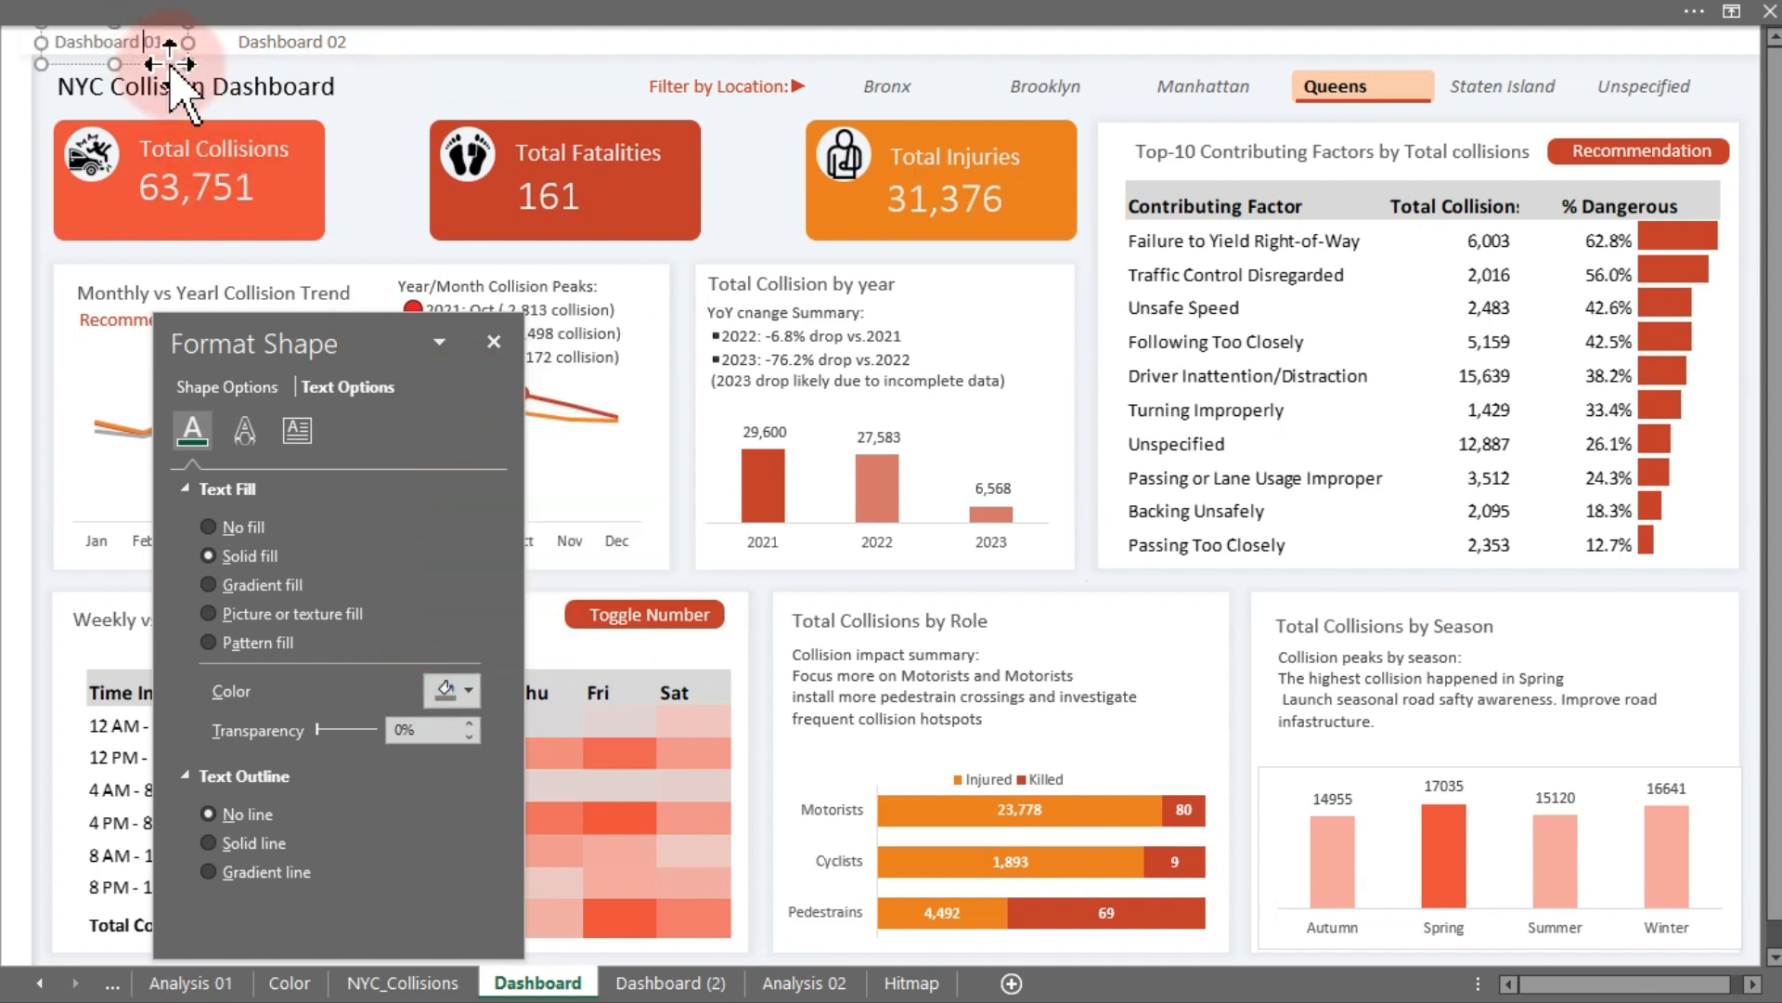
left_click(449, 696)
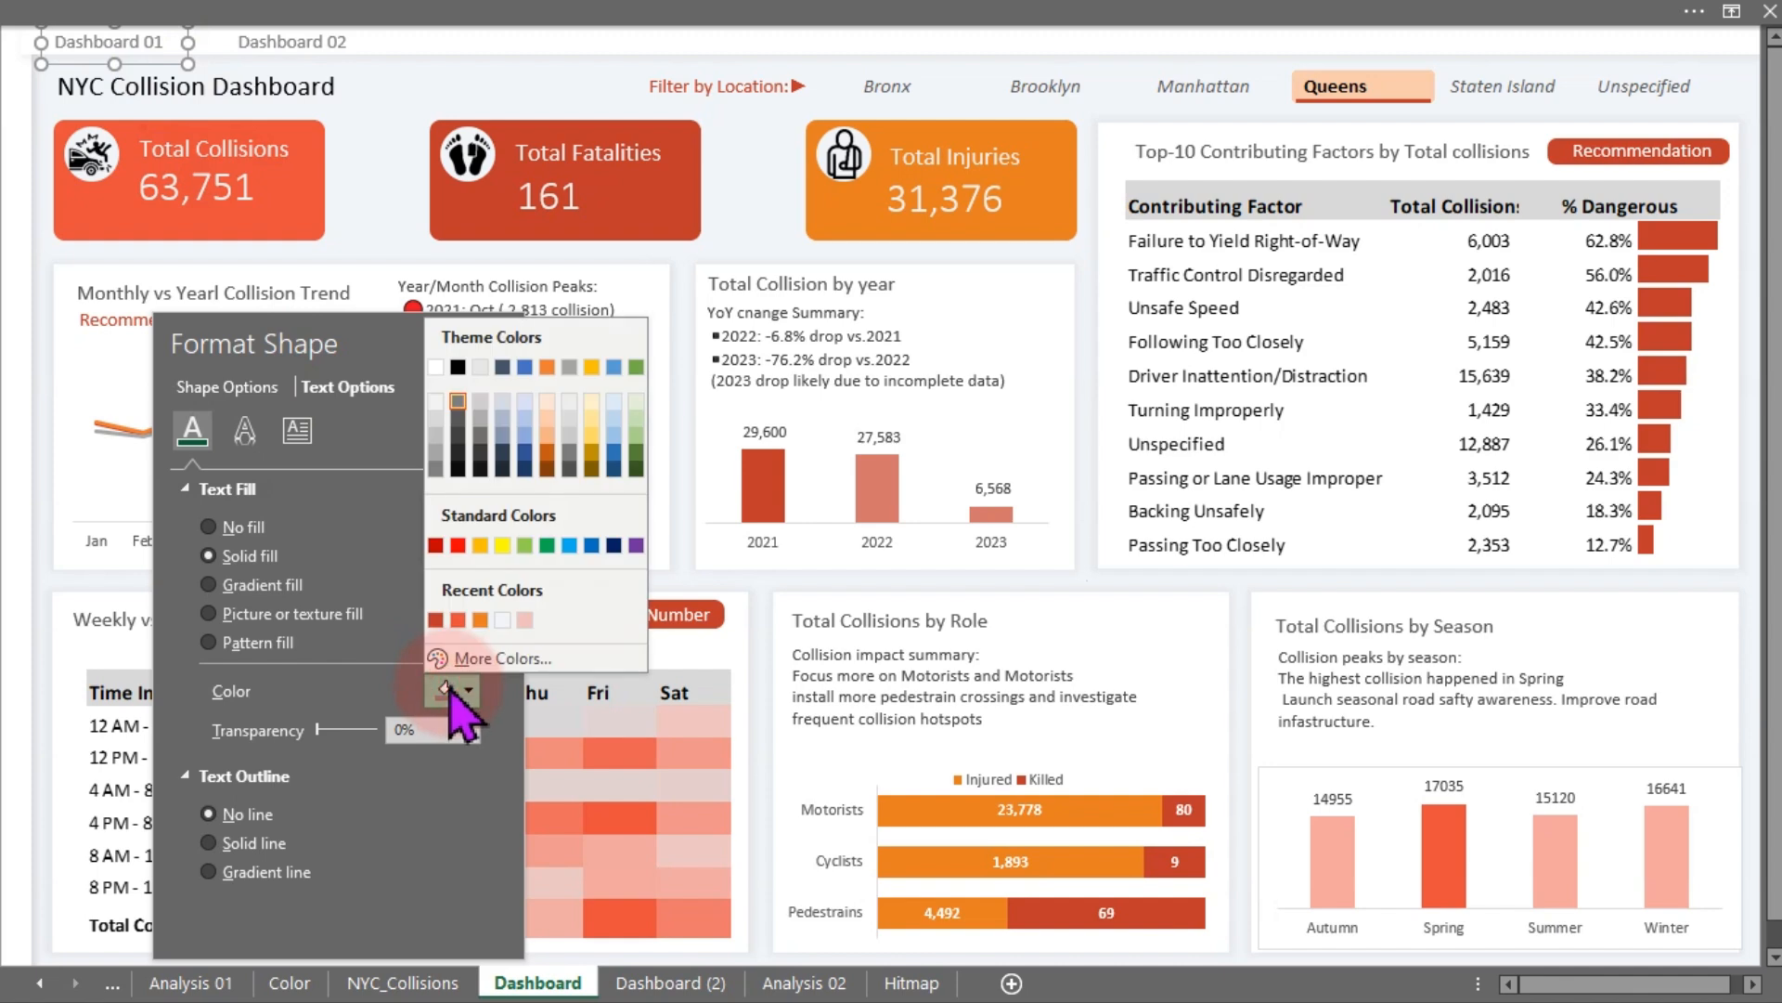
left_click(433, 620)
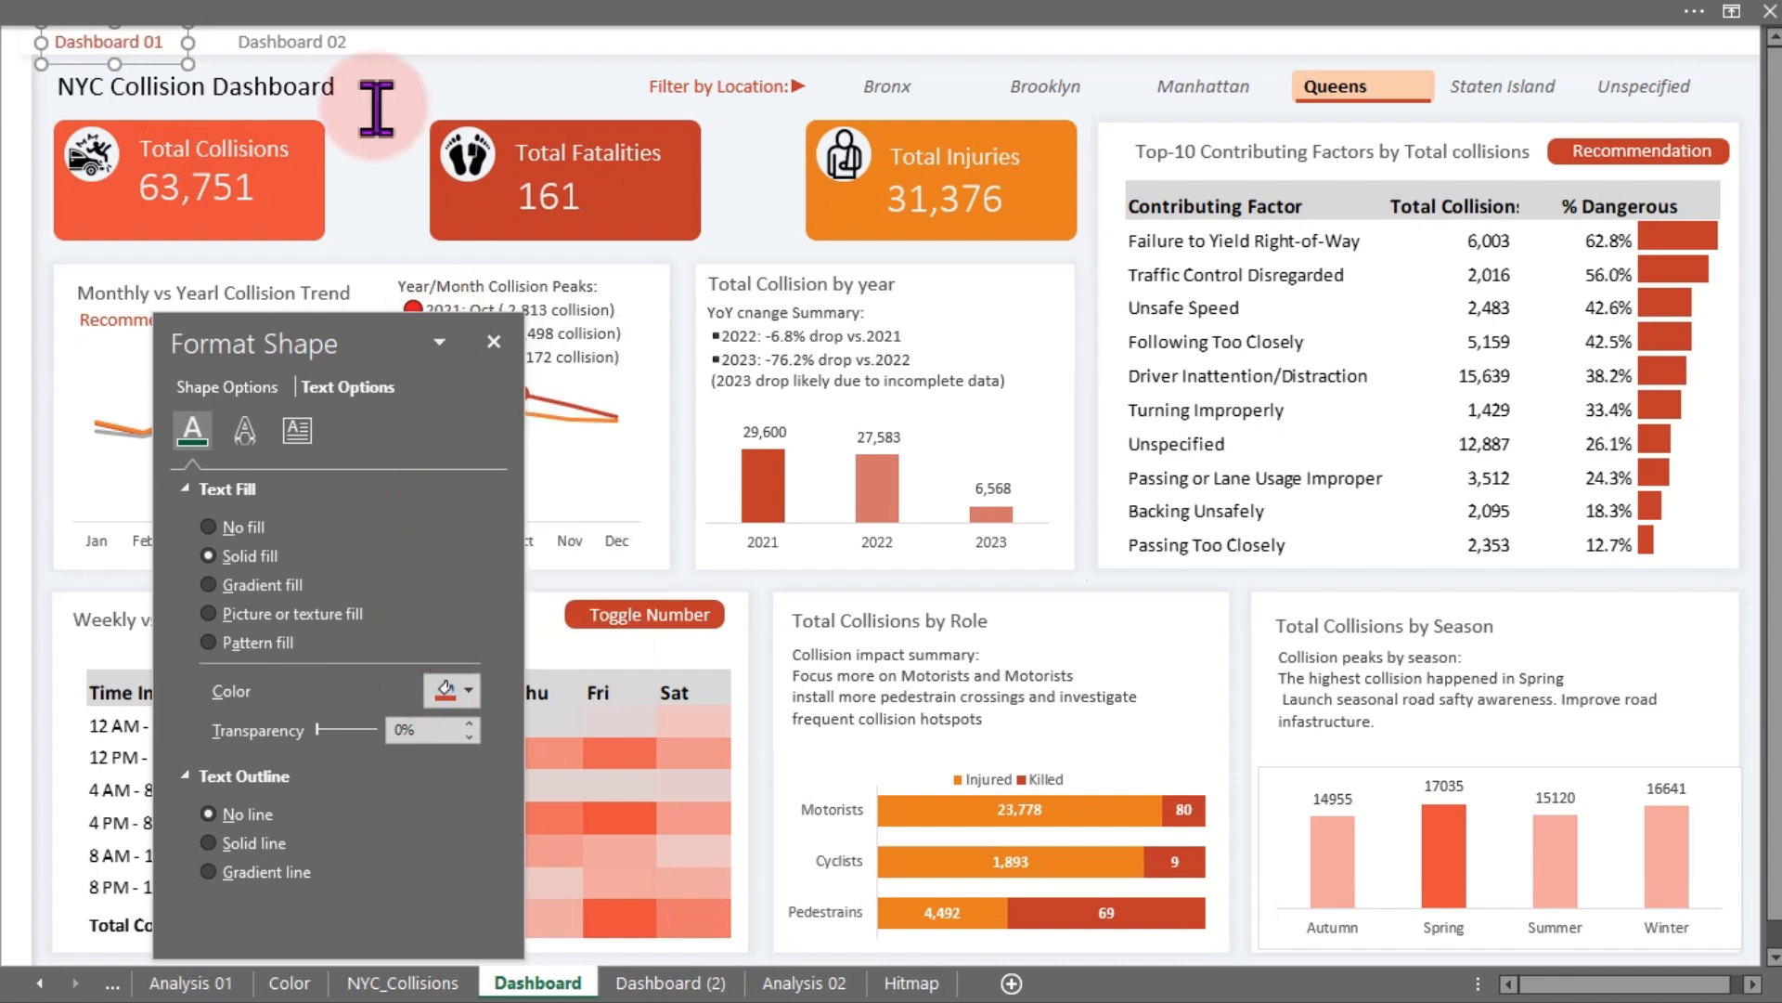
- On the Dashboard sheet, link the "Dashboard 02" label to the 'Dashboard (2)' place in this document
left_click(344, 44)
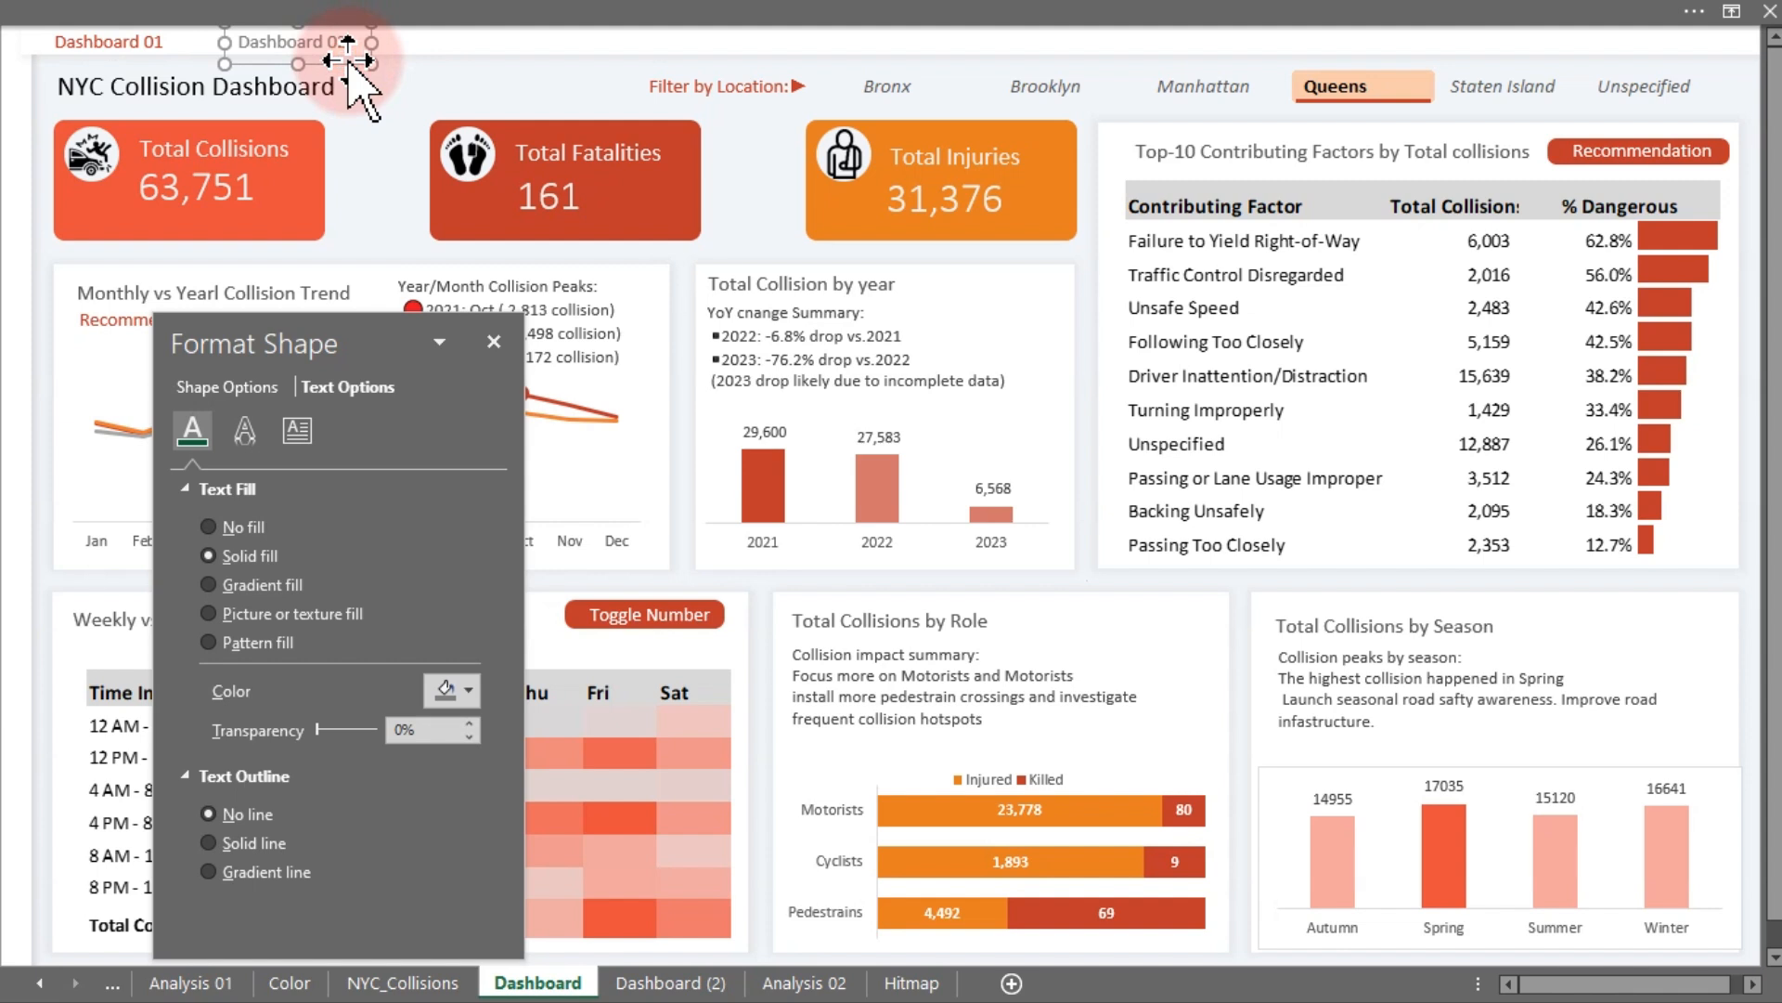
right_click(349, 61)
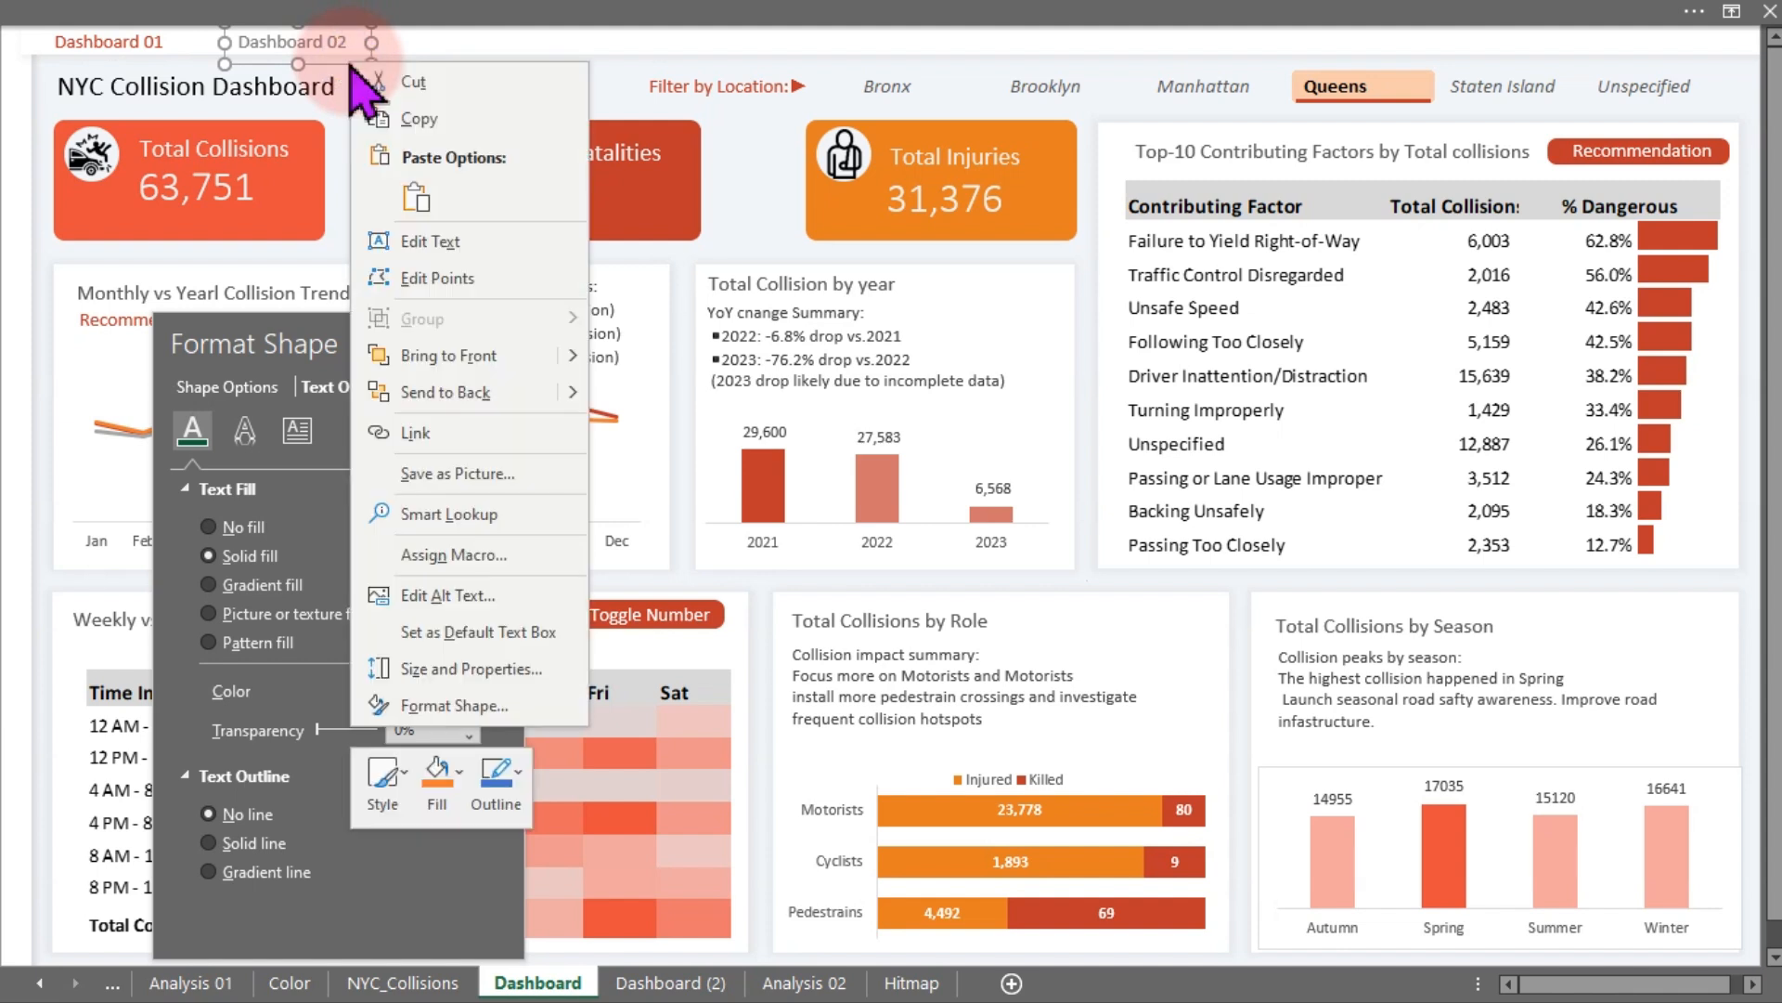
left_click(417, 433)
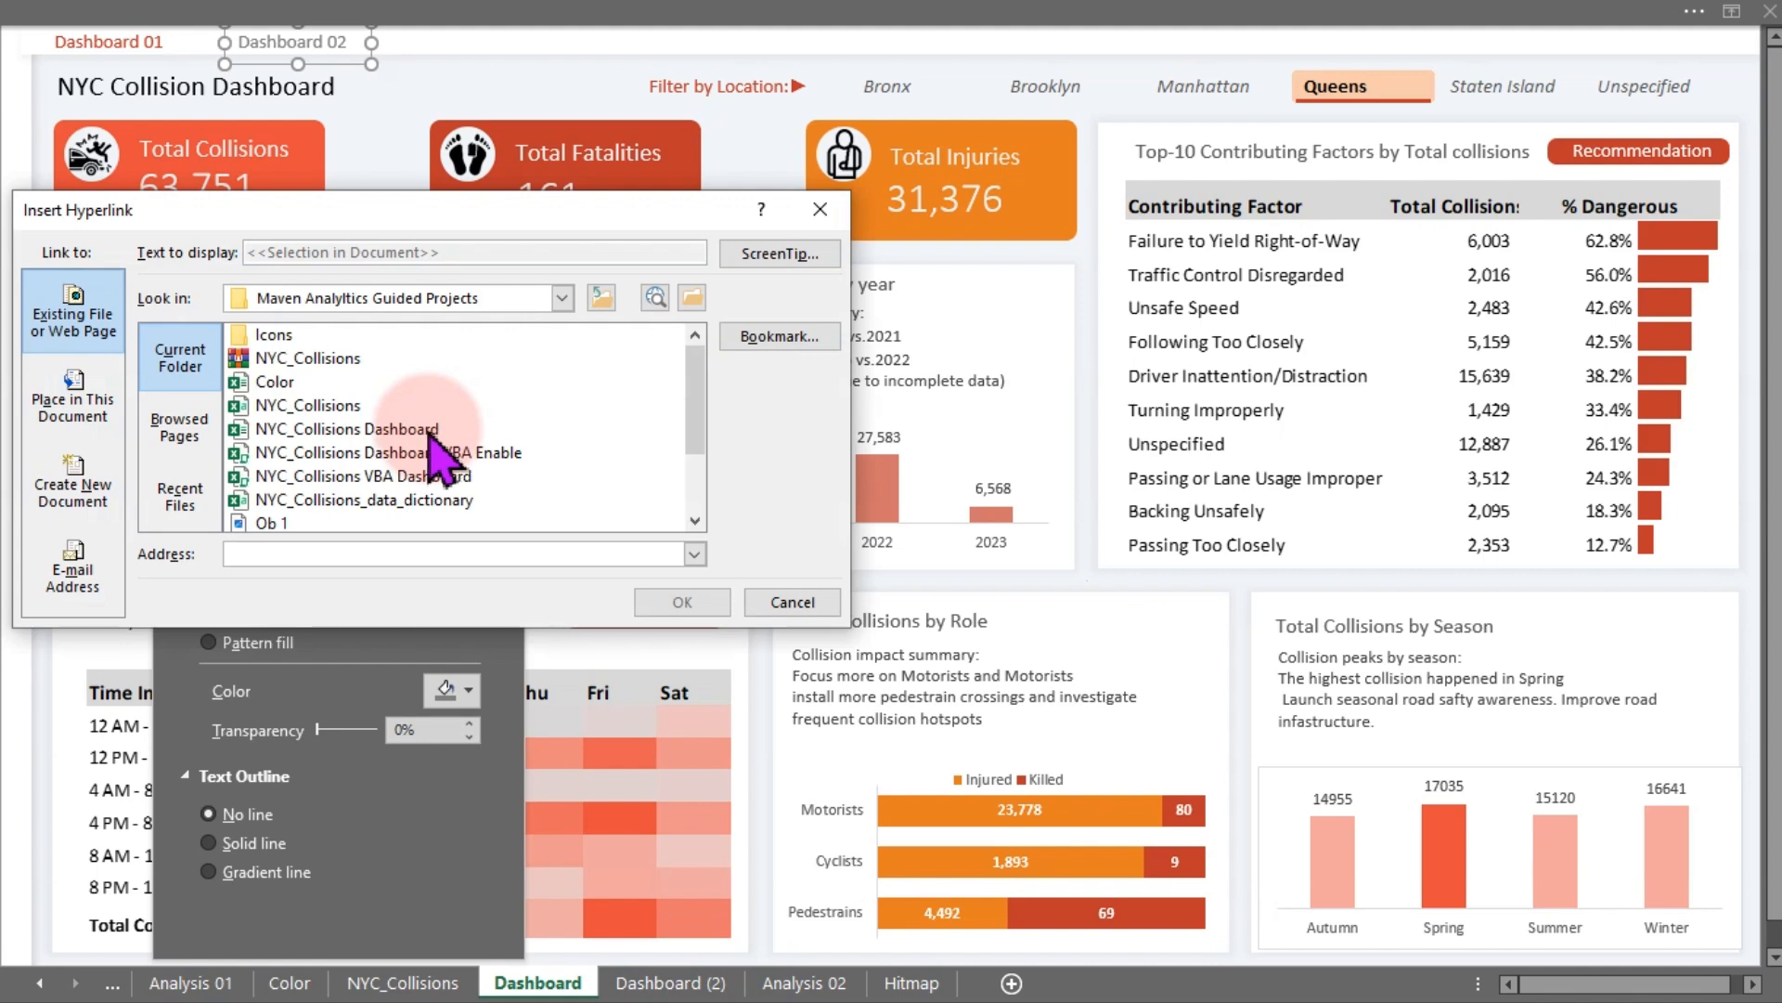
left_click(180, 427)
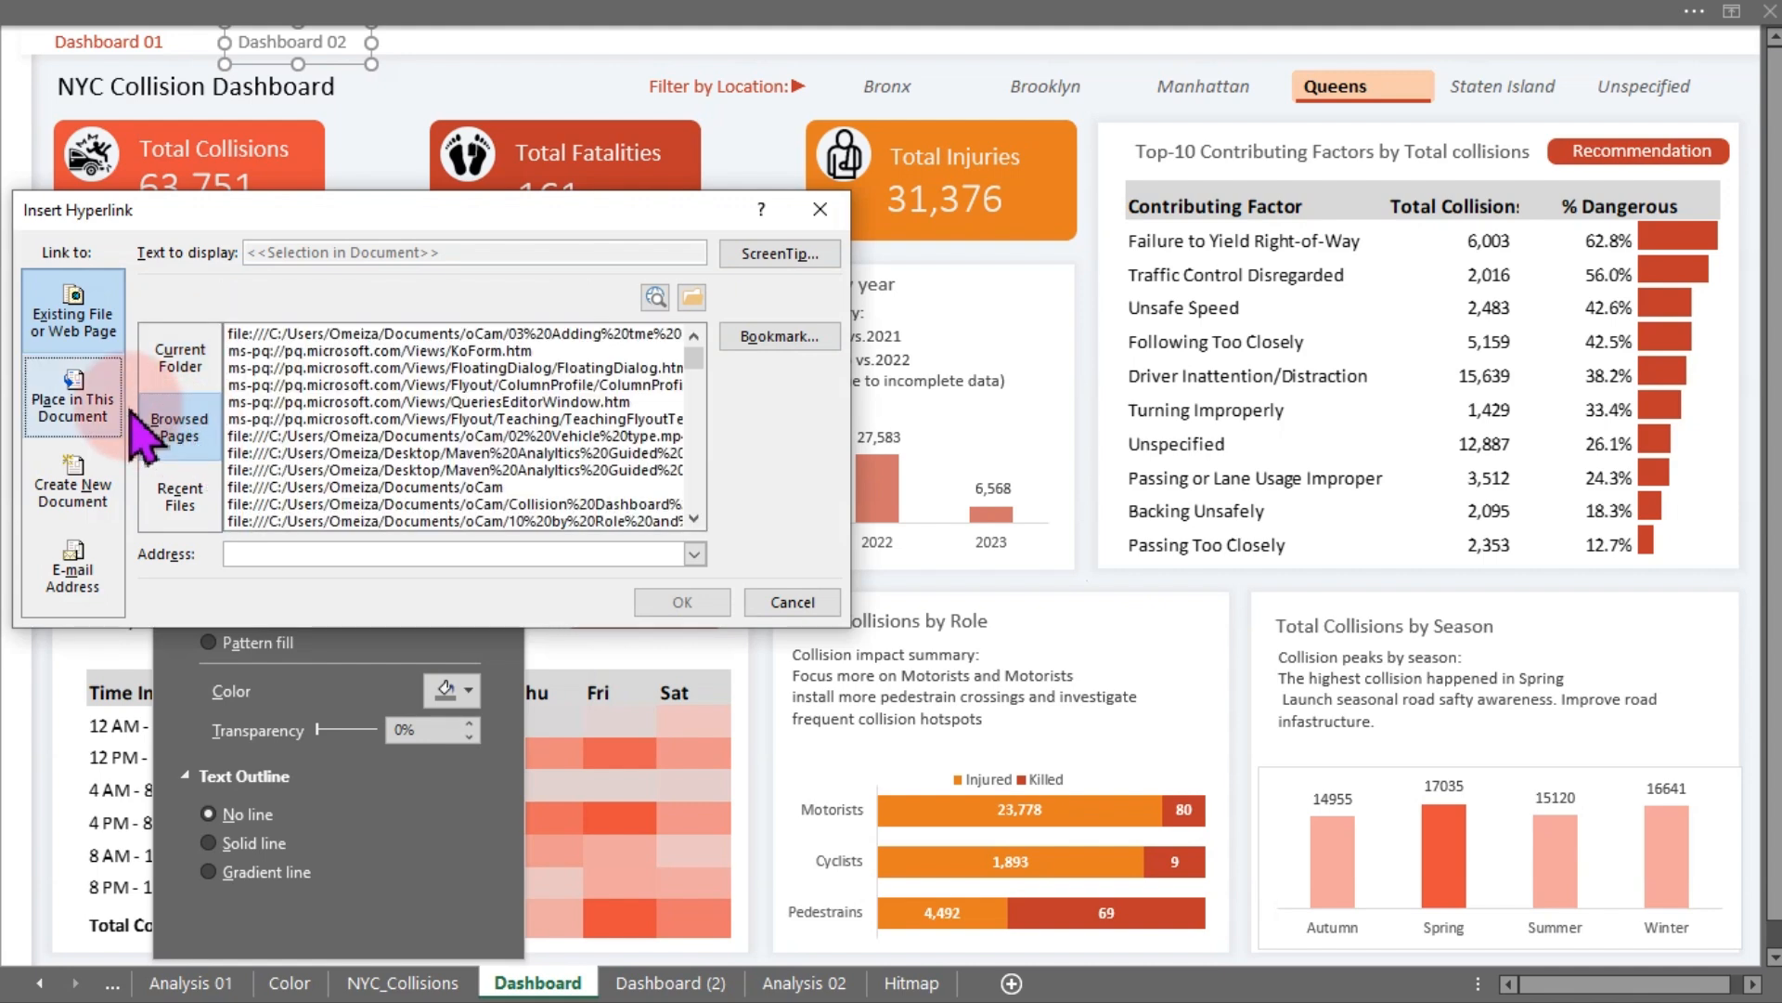
left_click(74, 401)
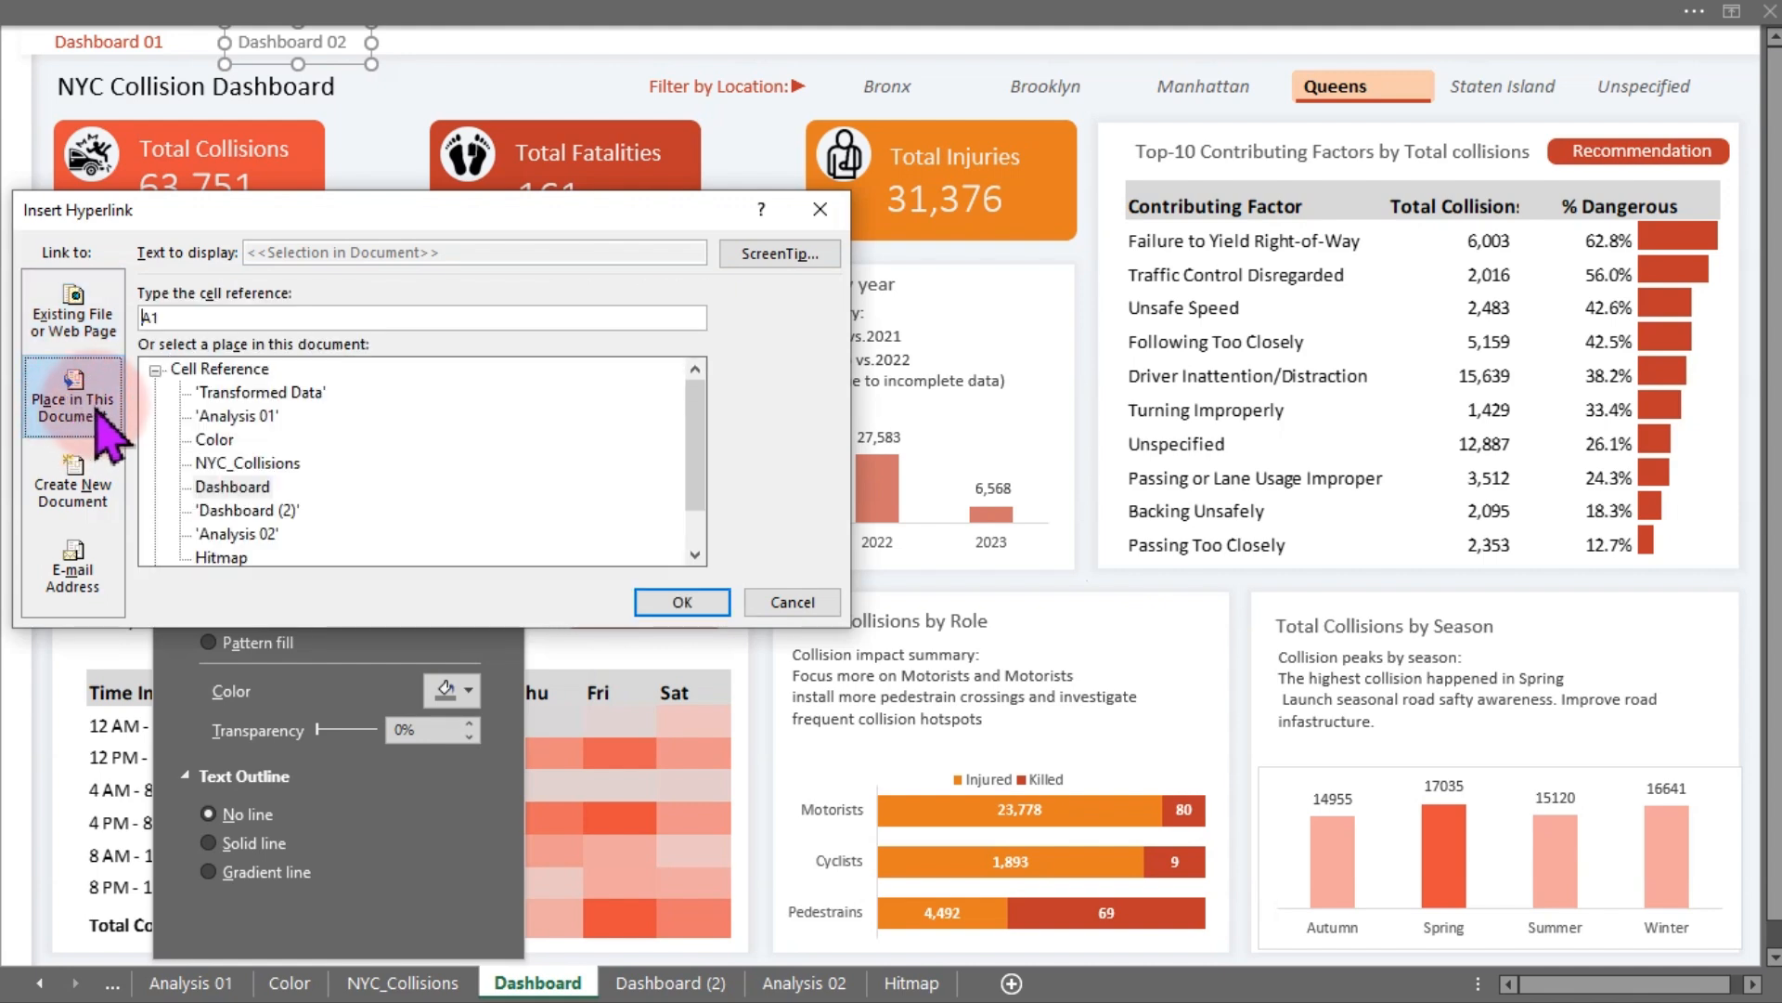
left_click(268, 510)
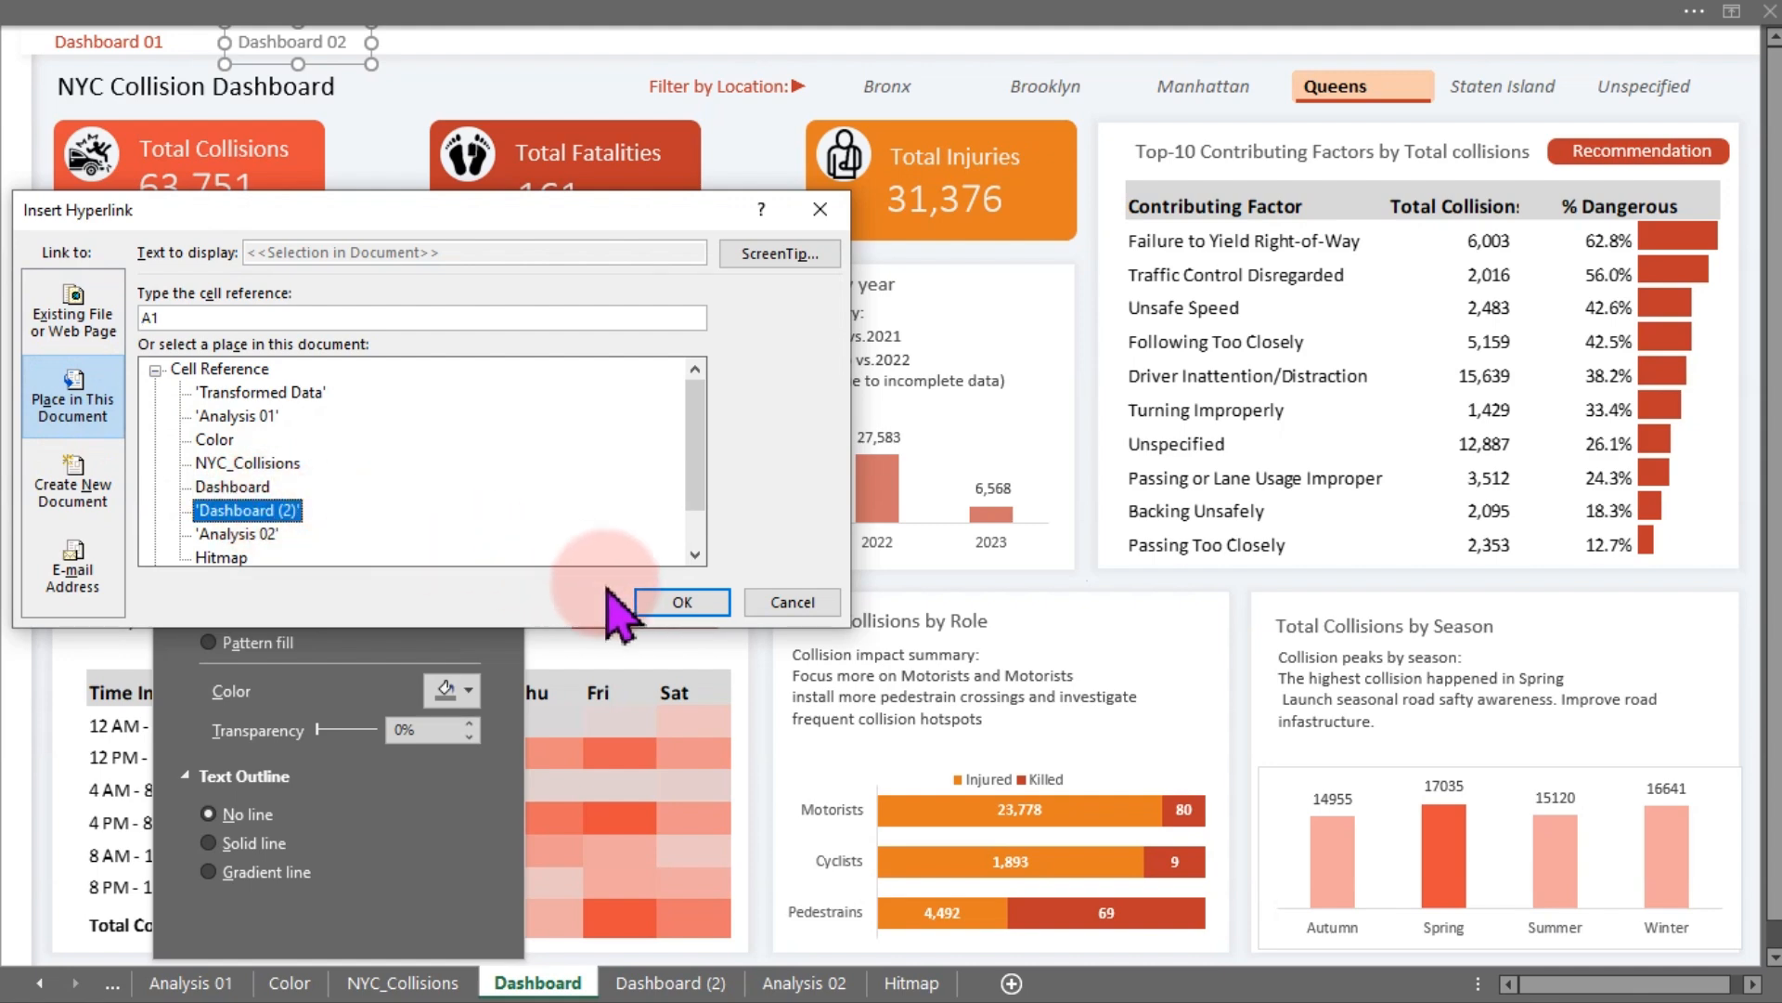
left_click(652, 601)
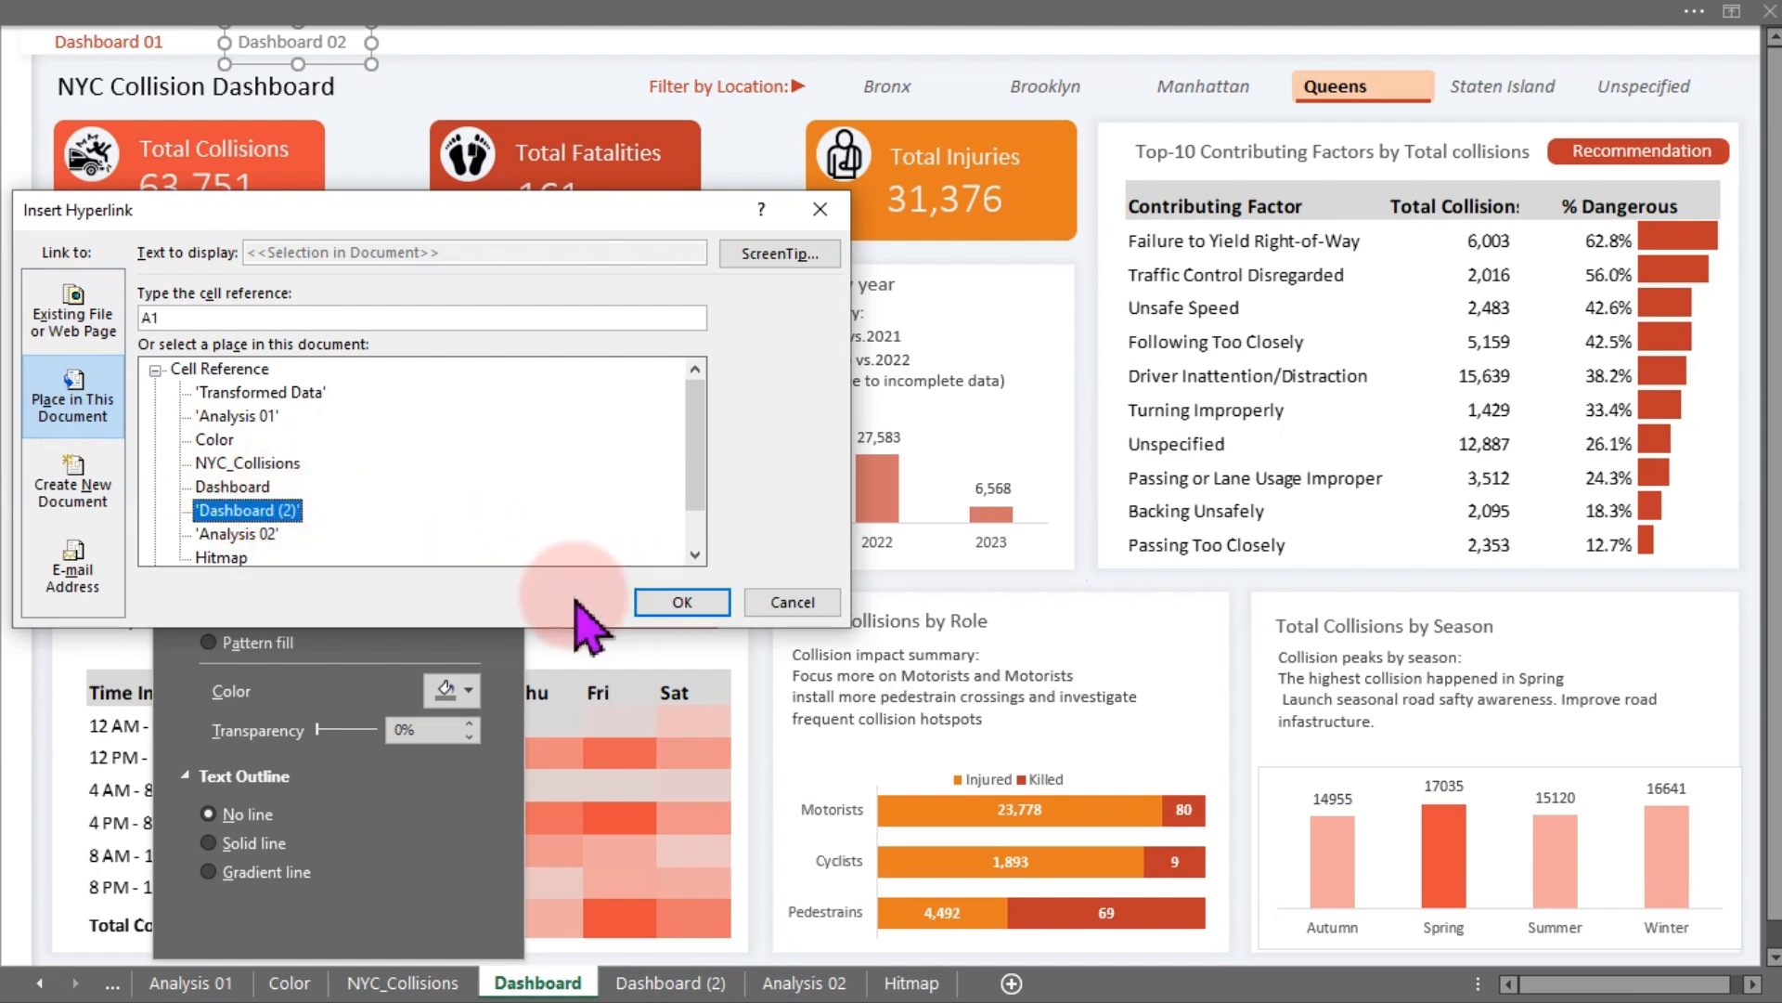
- Give the hyperlink the ScreenTip "Click to goto Dashoard 02" and confirm the hyperlink
left_click(778, 260)
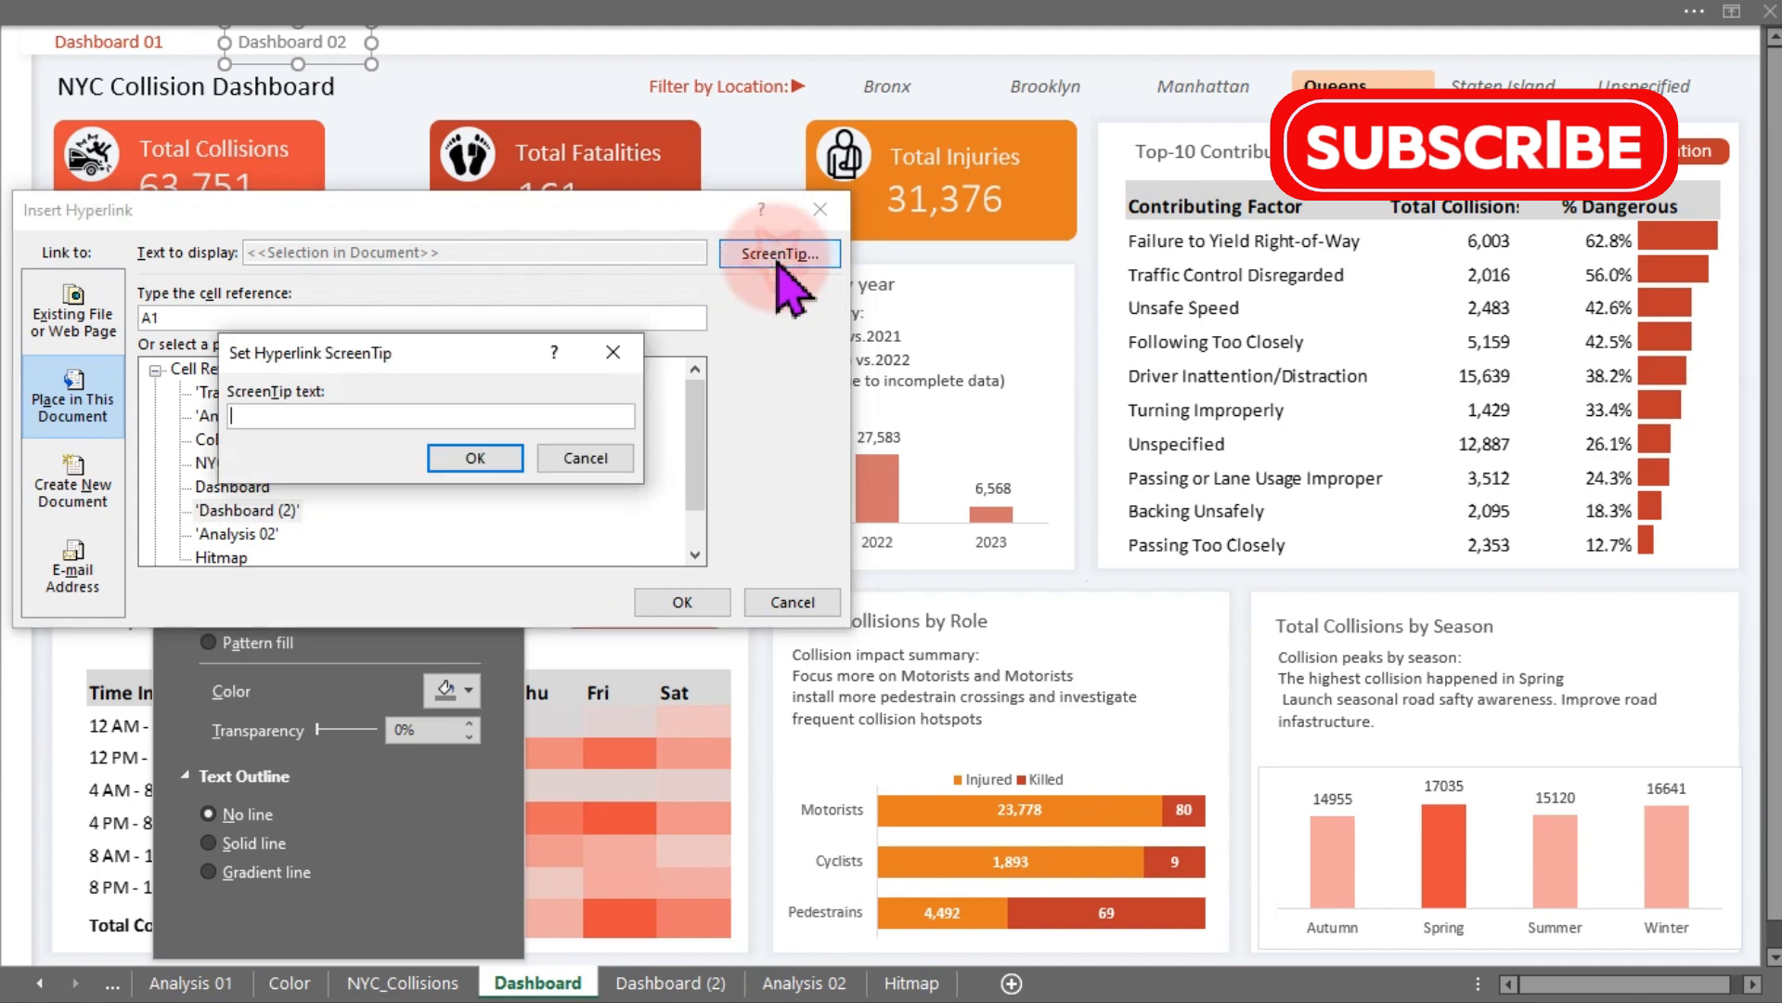
left_click(423, 408)
type("Click to goto Dashoard 02")
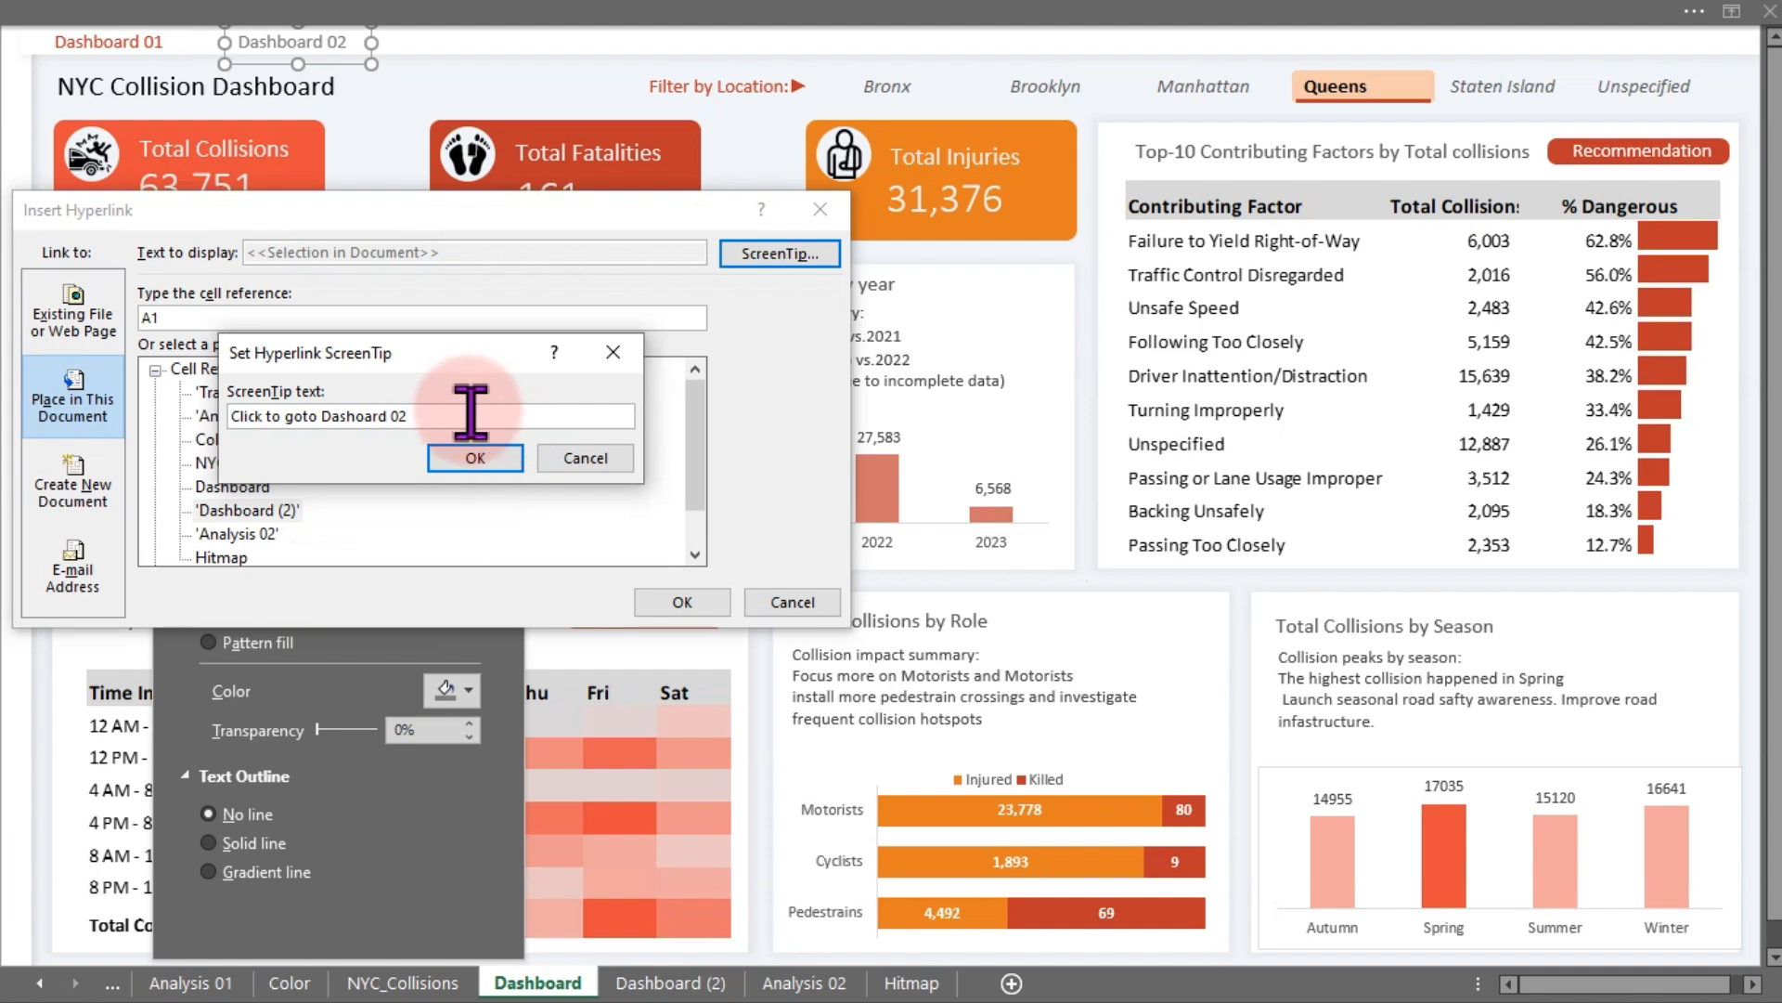
left_click_drag(470, 410, 155, 439)
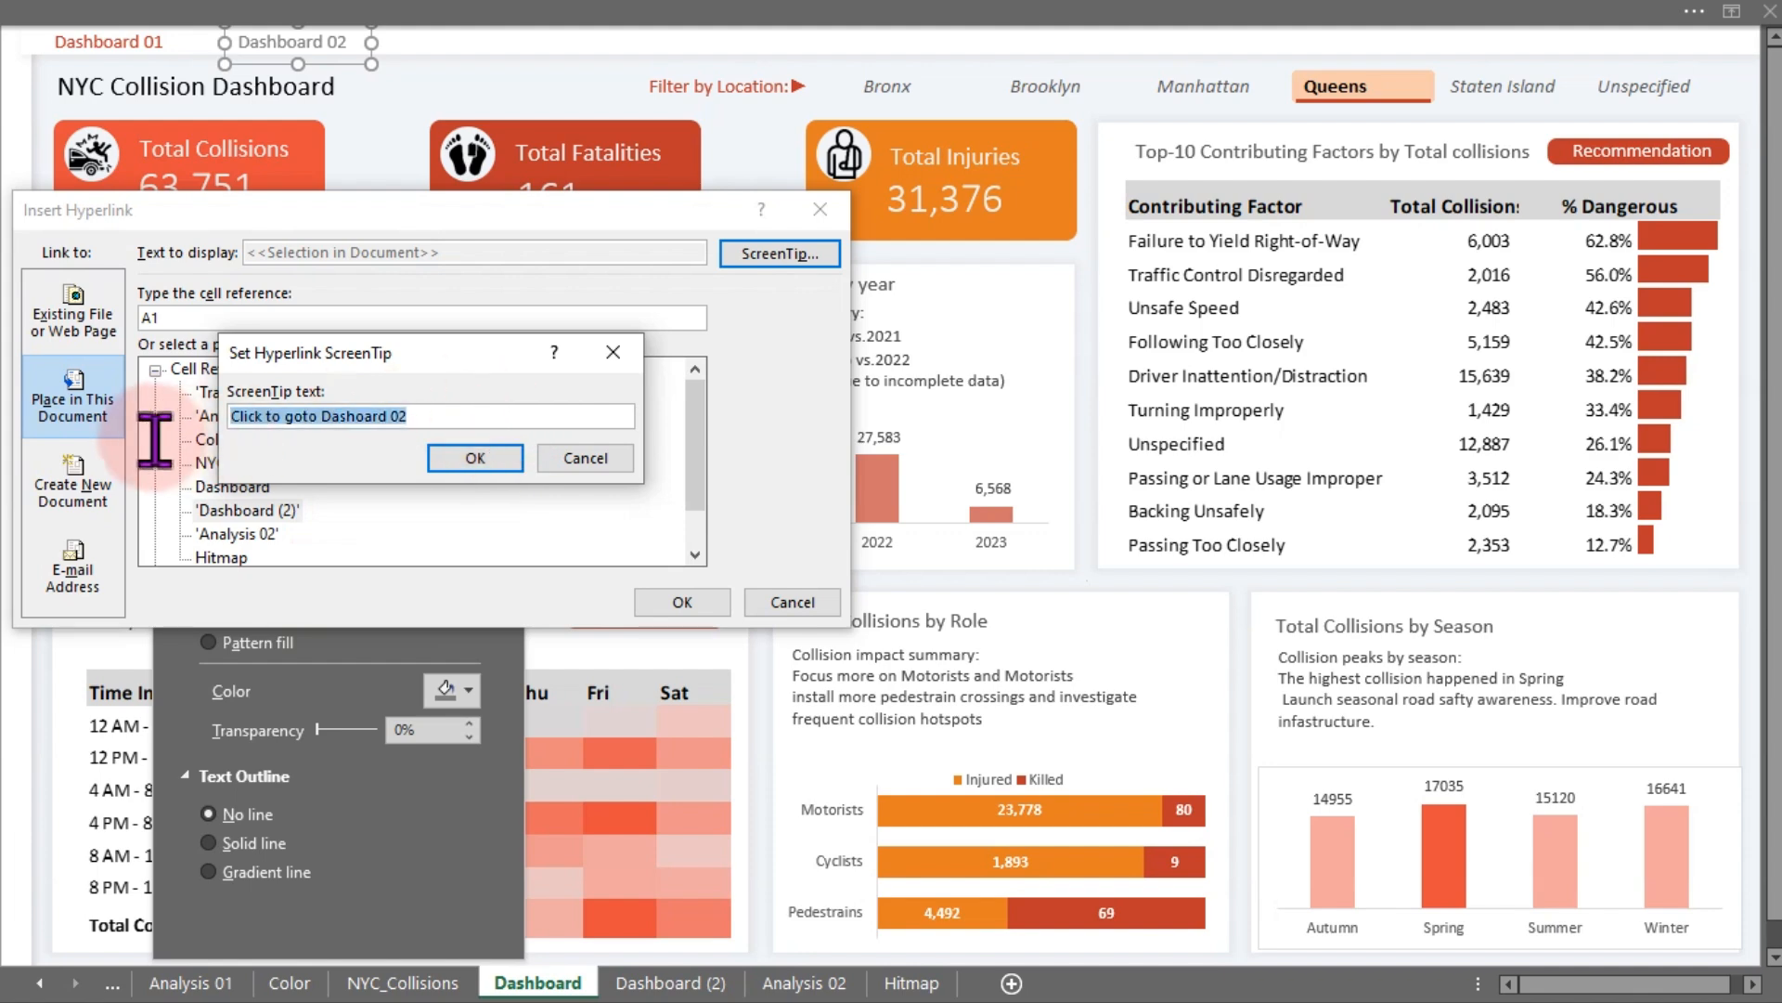
left_click(474, 458)
left_click(703, 601)
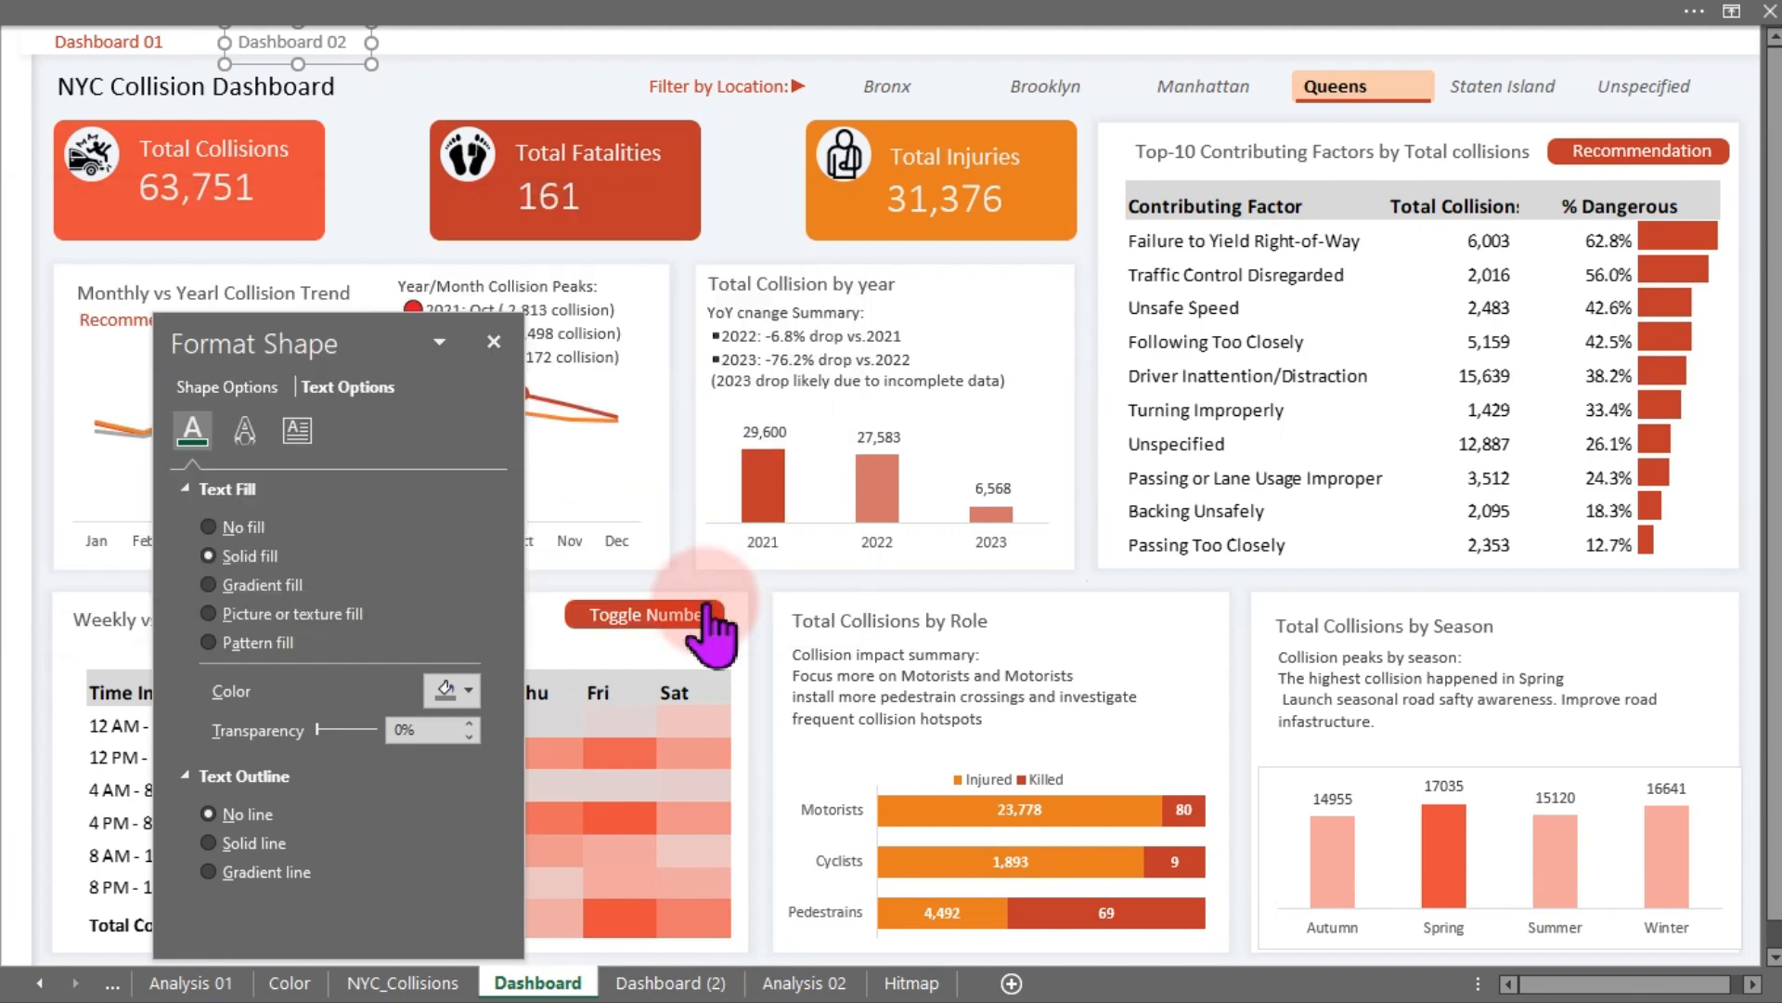
- Check the "Dashboard 02" label's ScreenTip and follow its link to the Dashboard (2) sheet
left_click(550, 92)
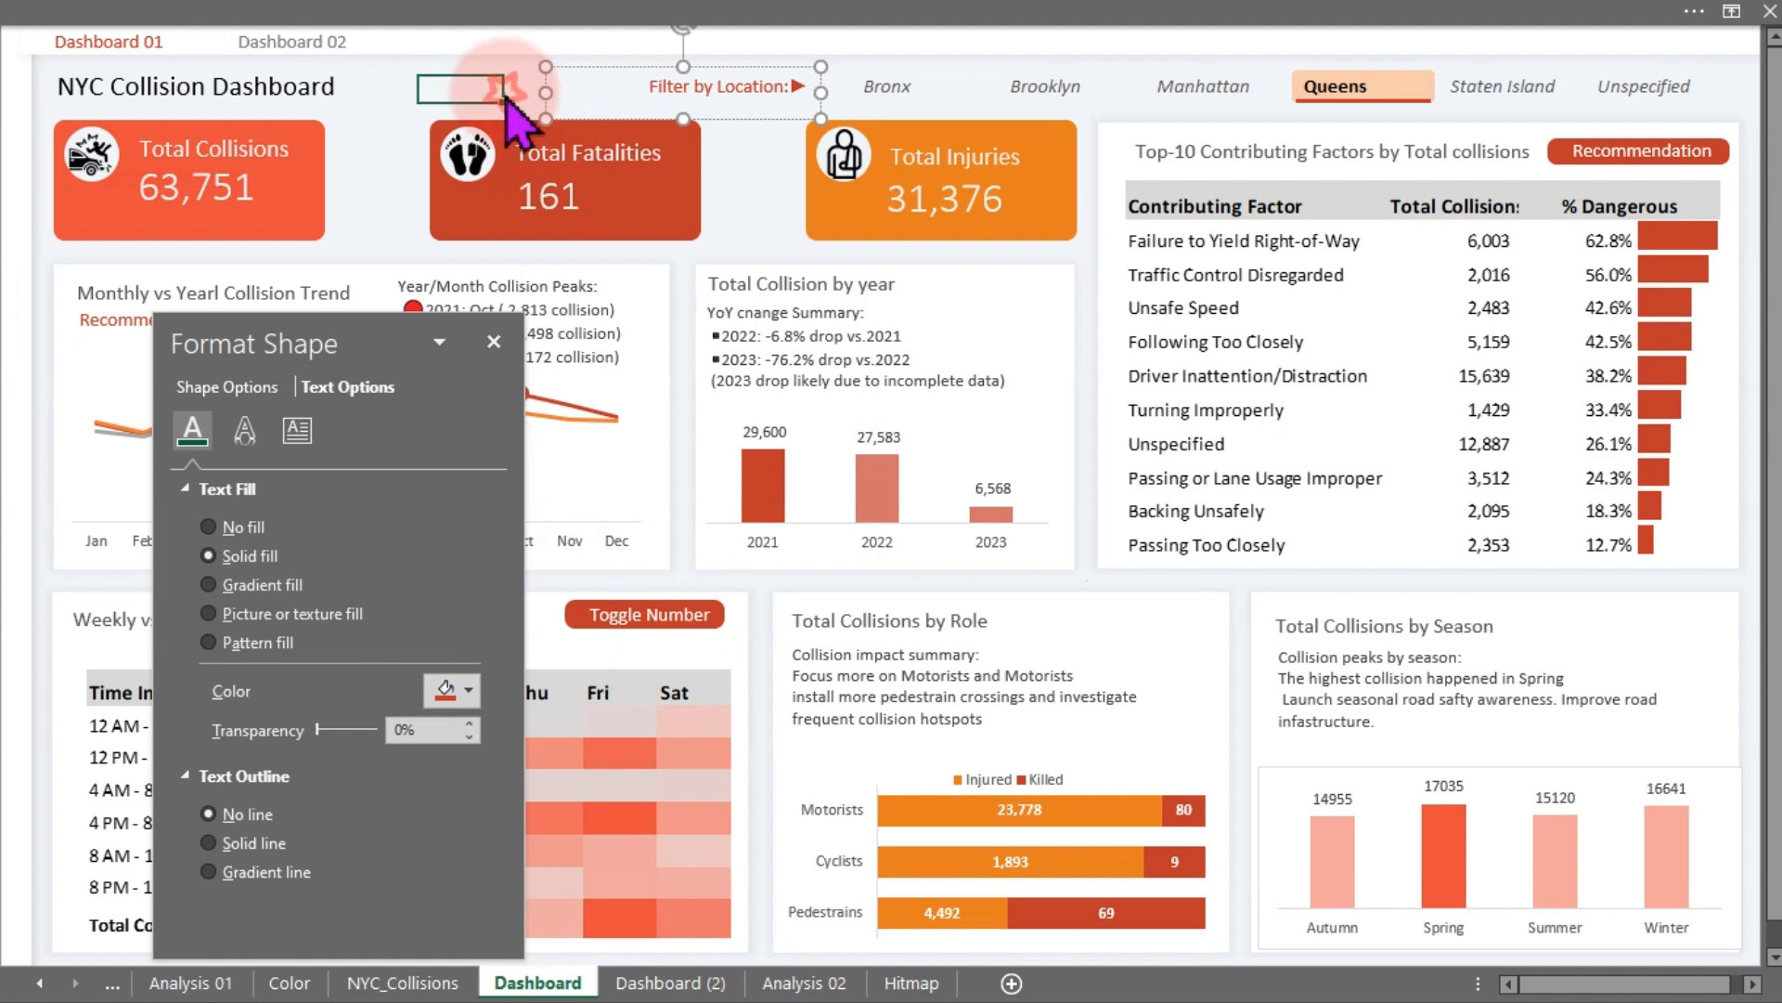
left_click(464, 90)
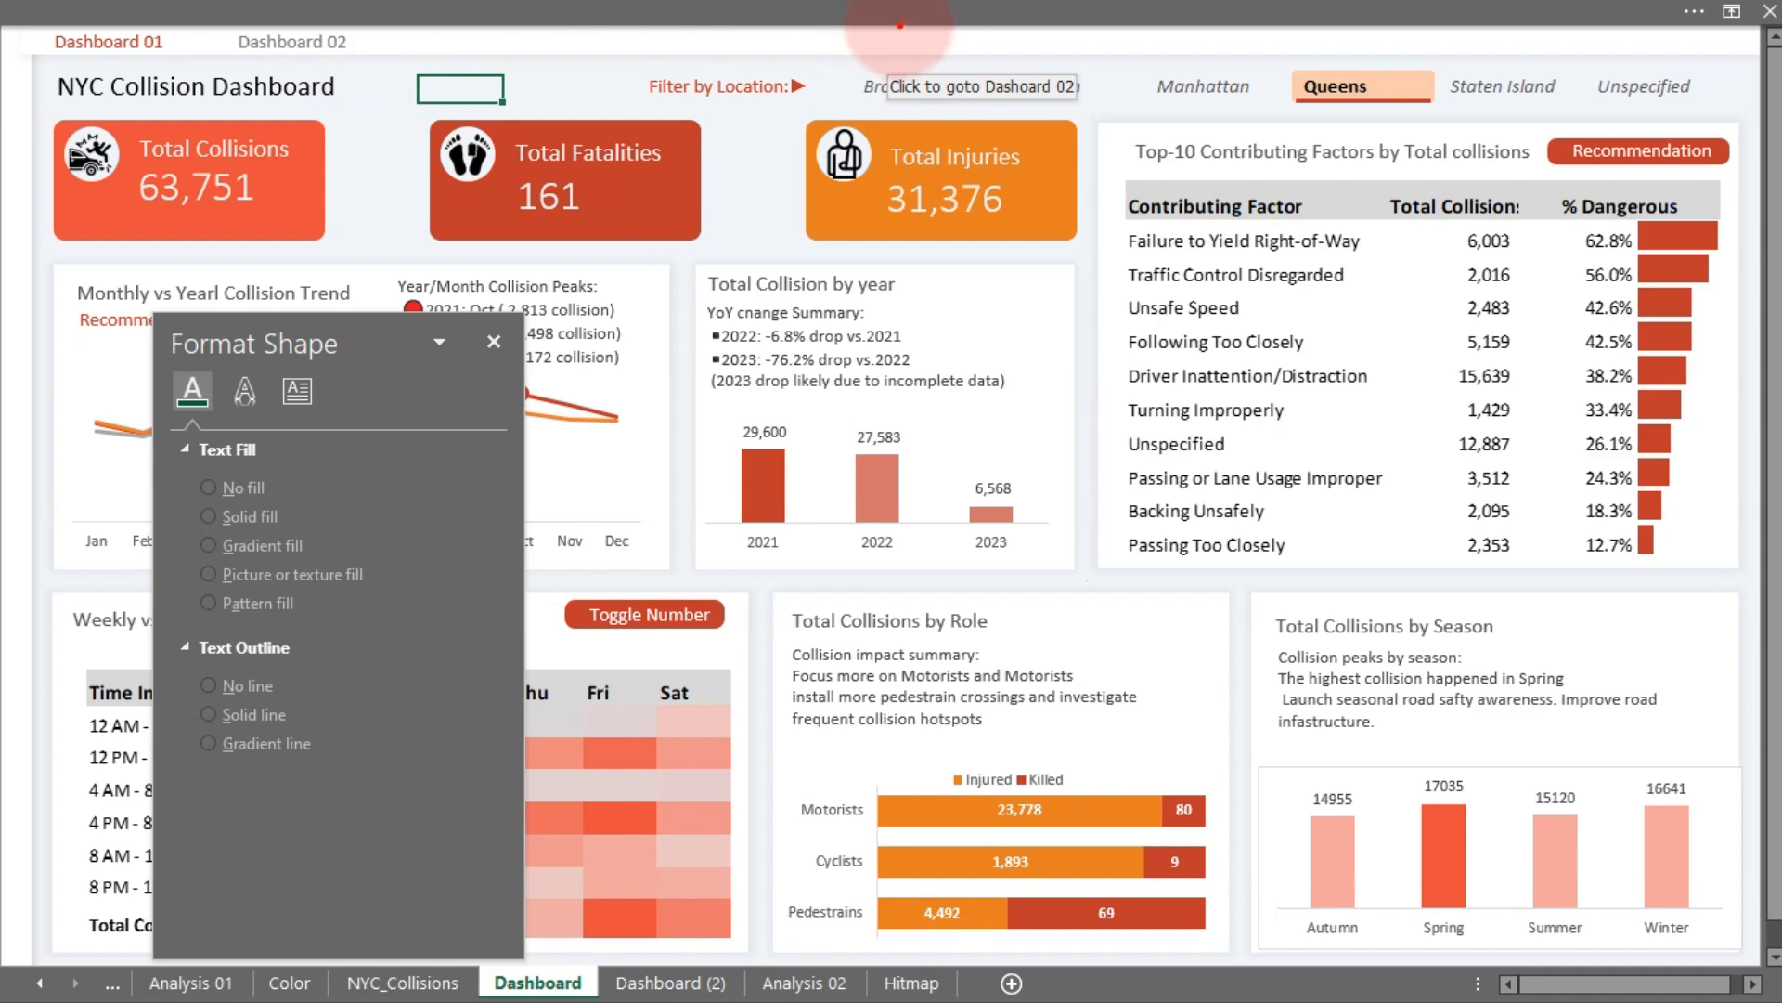
left_click_drag(874, 34, 1119, 127)
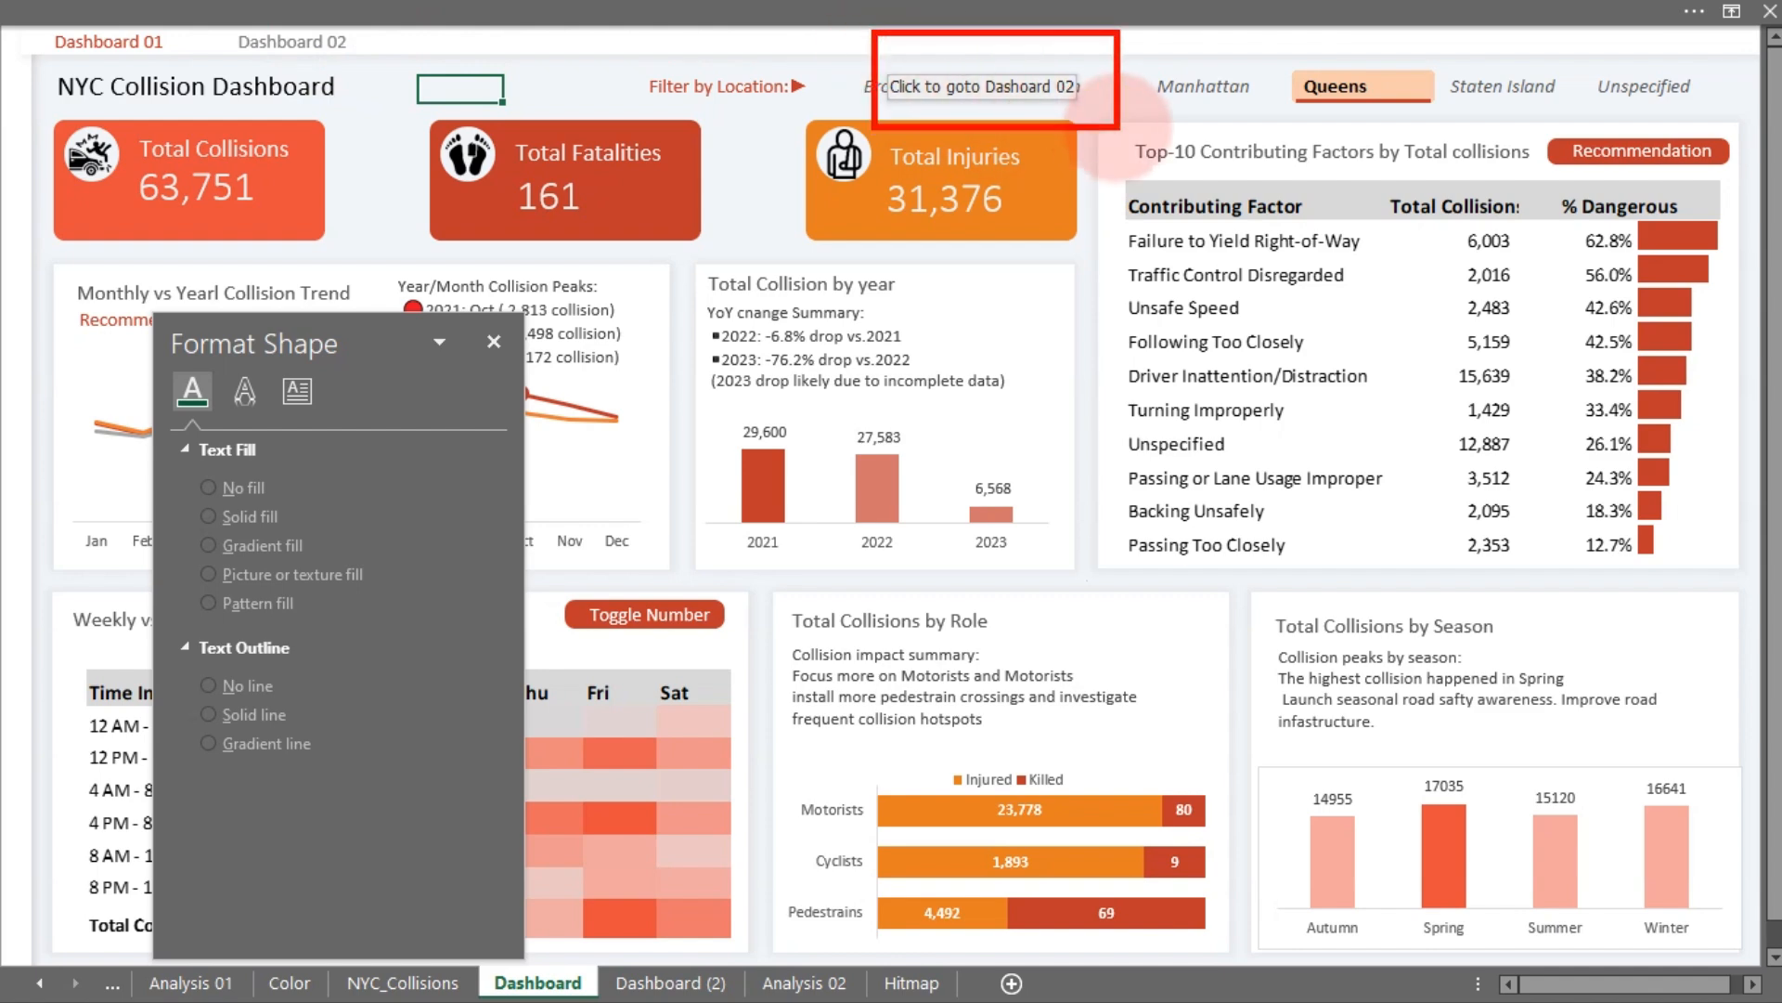
key("Escape")
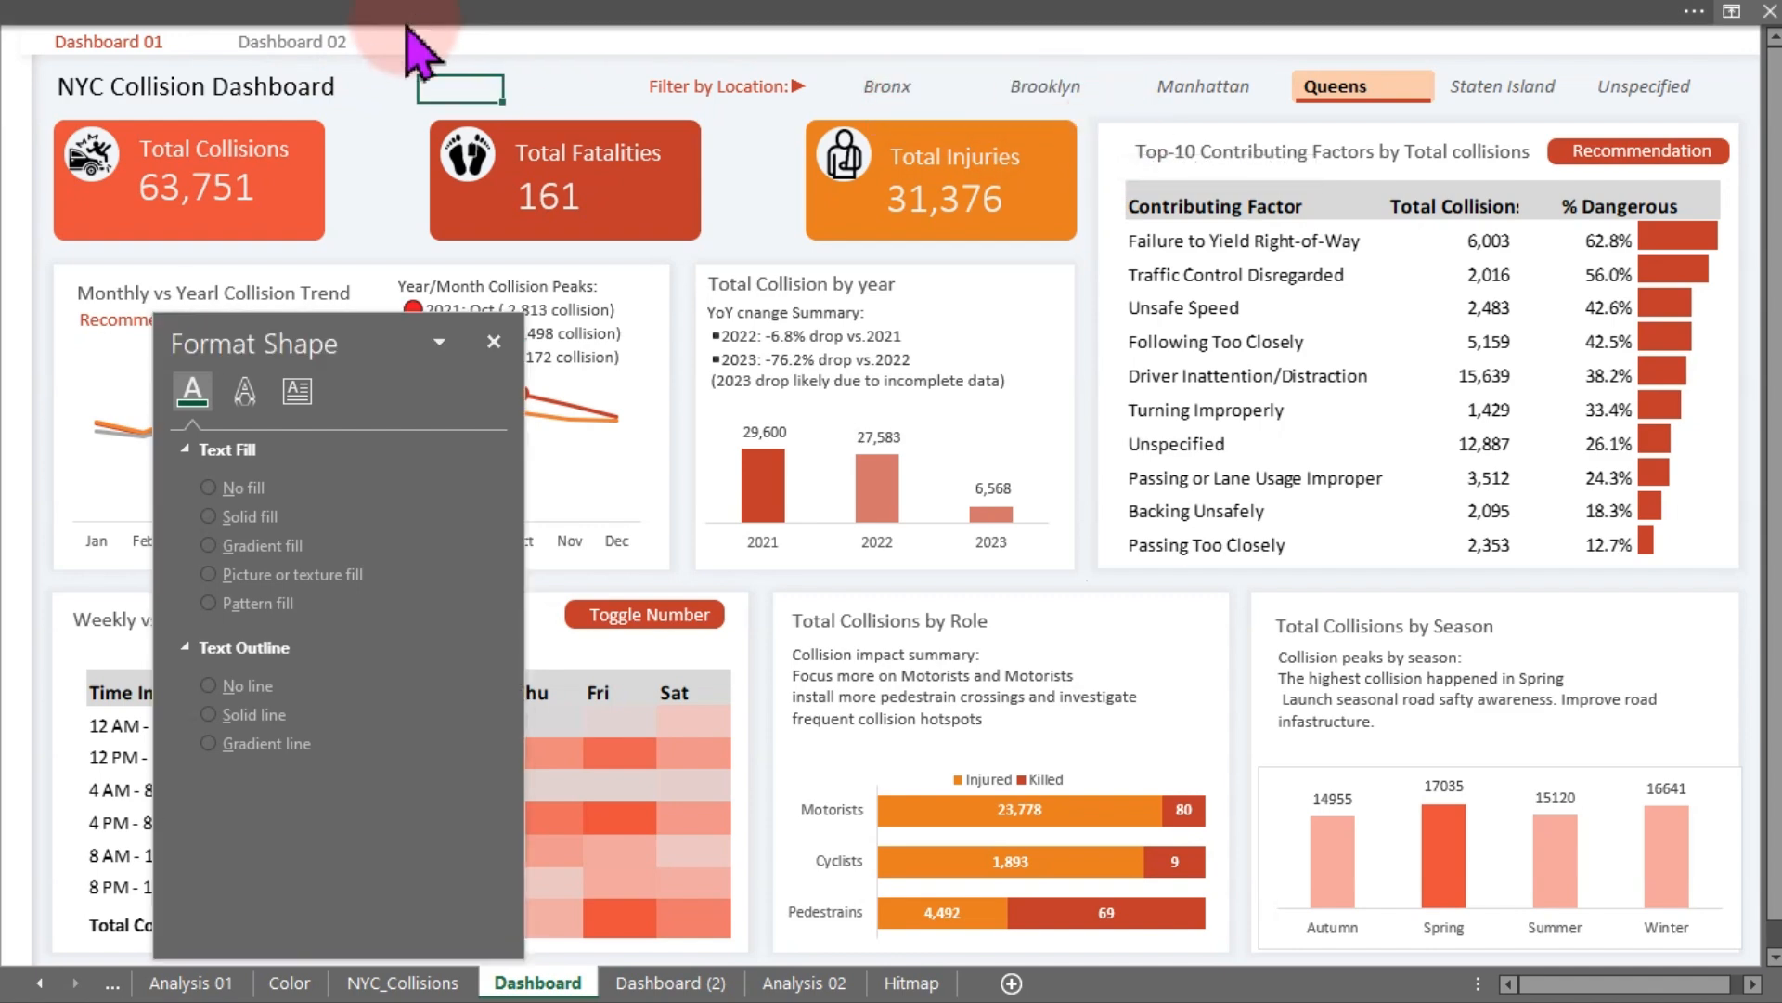
left_click(332, 43)
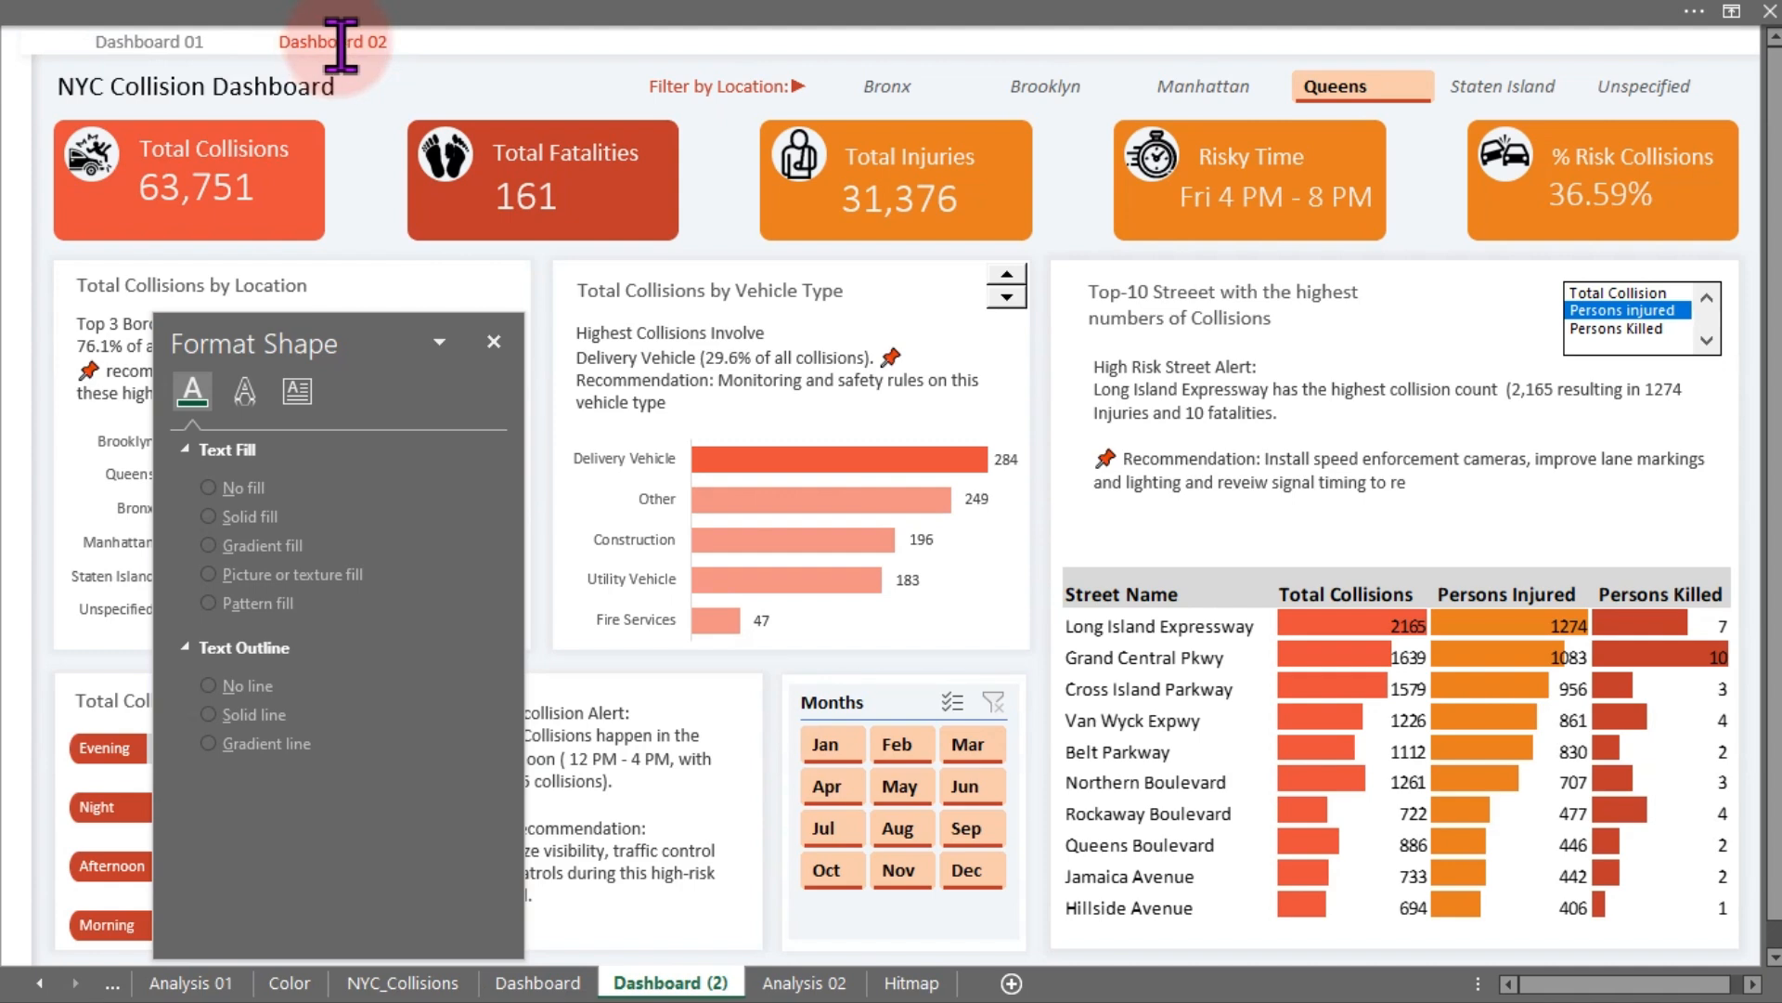
- Link the "Dashboard 01" label on Dashboard (2) to the Dashboard sheet with ScreenTip "Click to goto Dashoard 01"
left_click(185, 48)
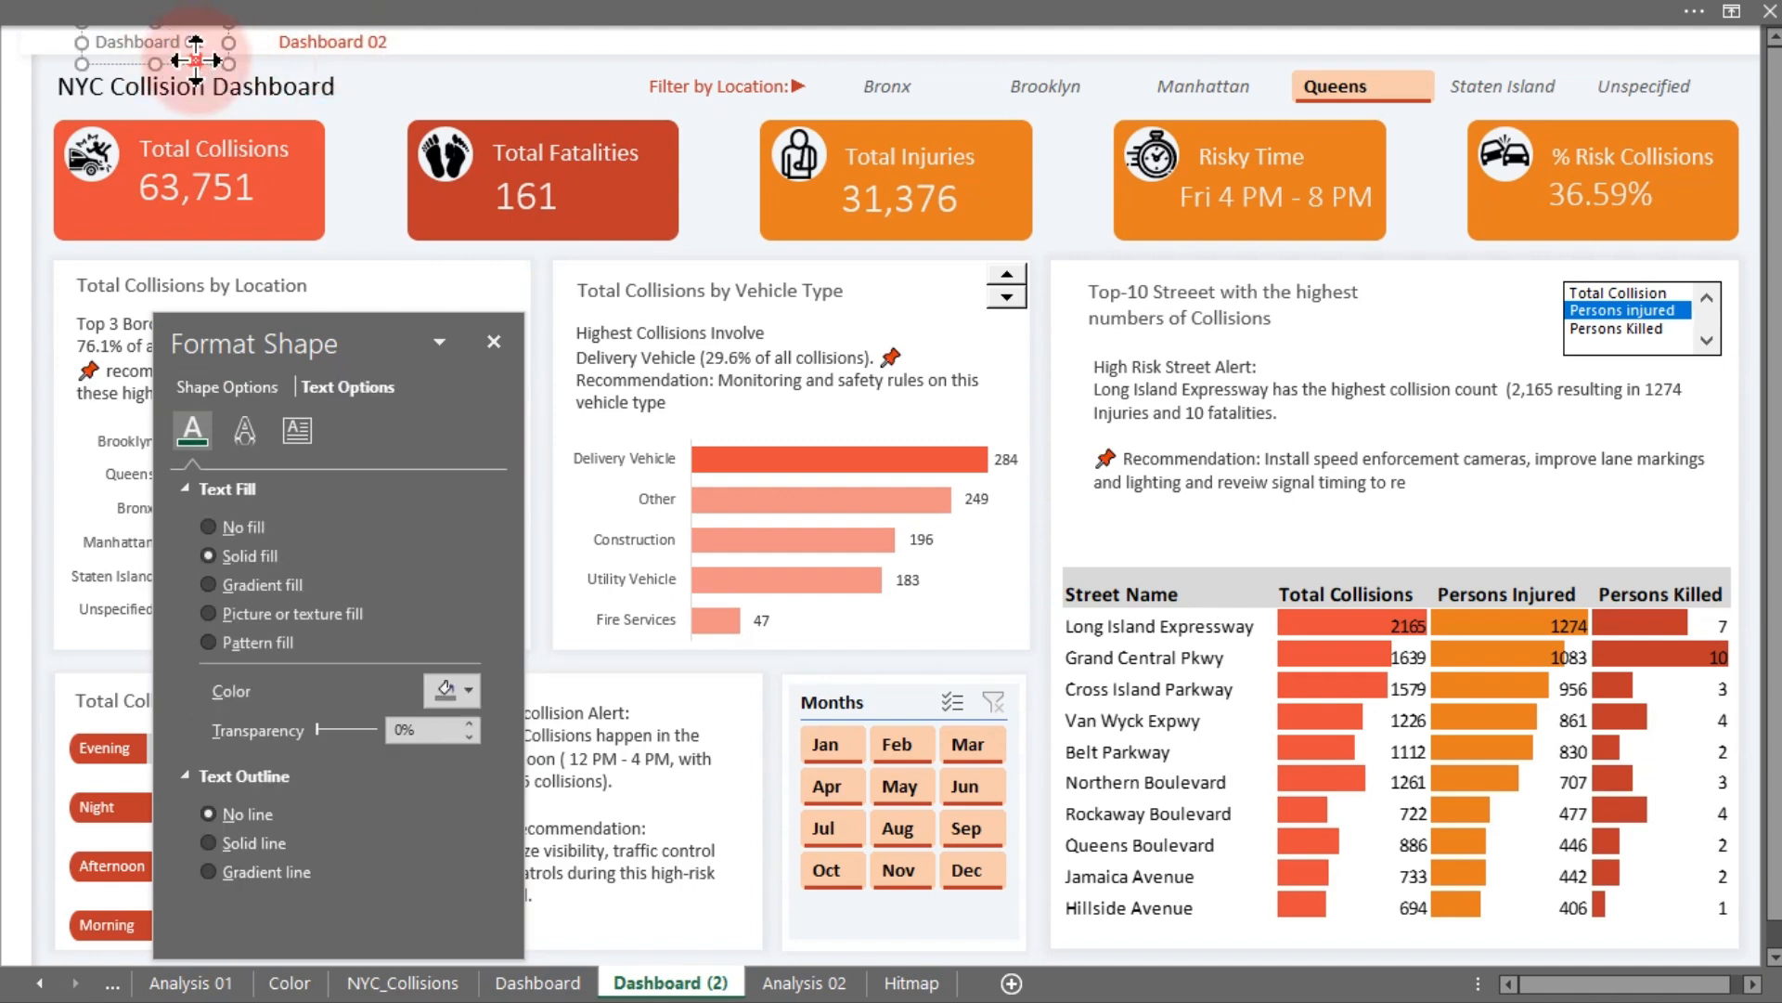
right_click(197, 61)
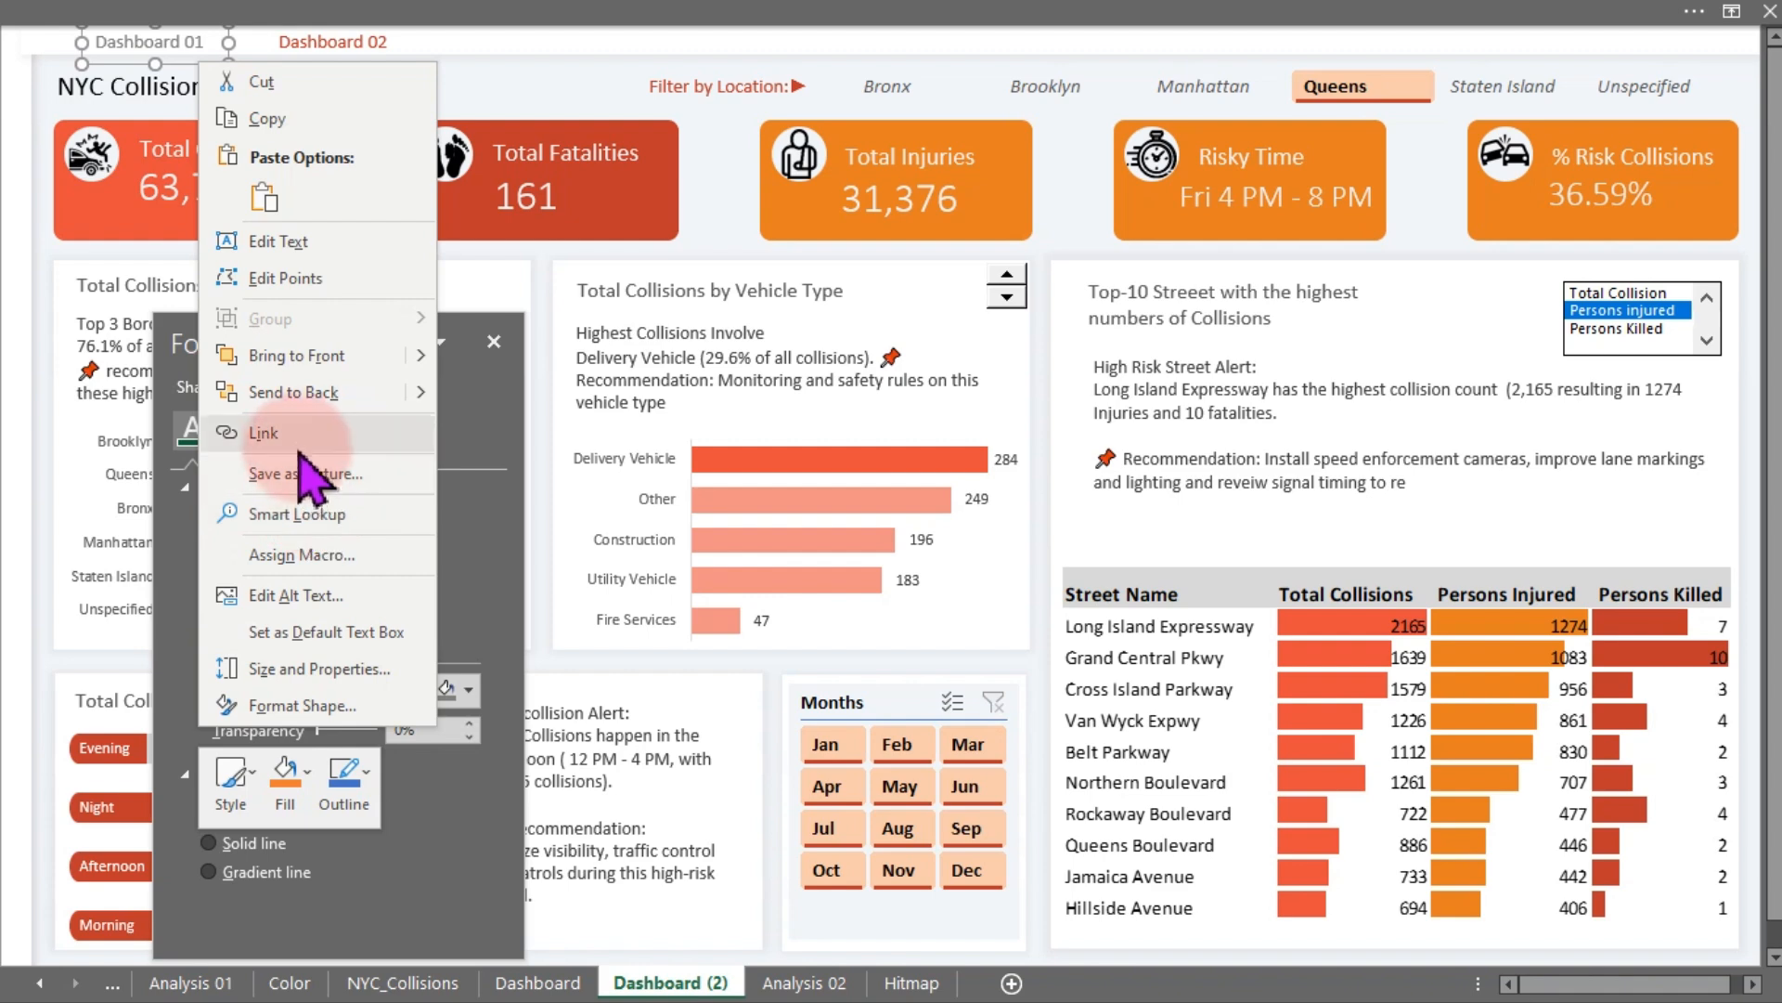
left_click(264, 433)
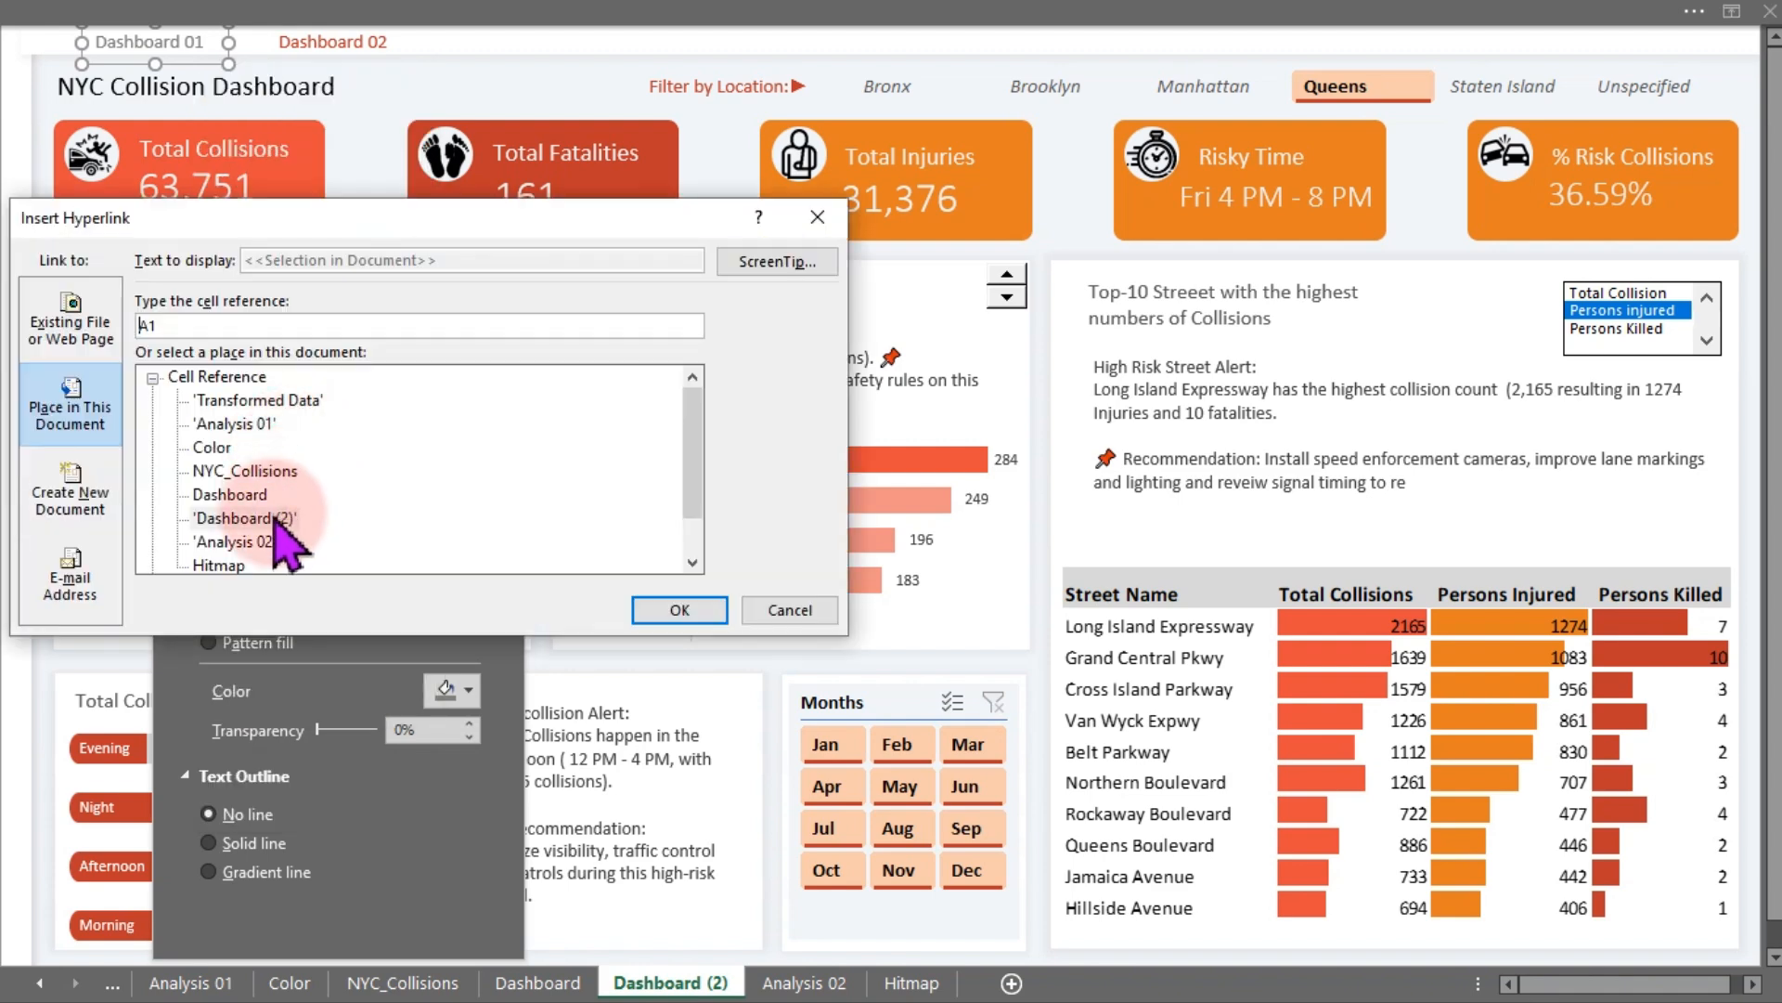
left_click(267, 495)
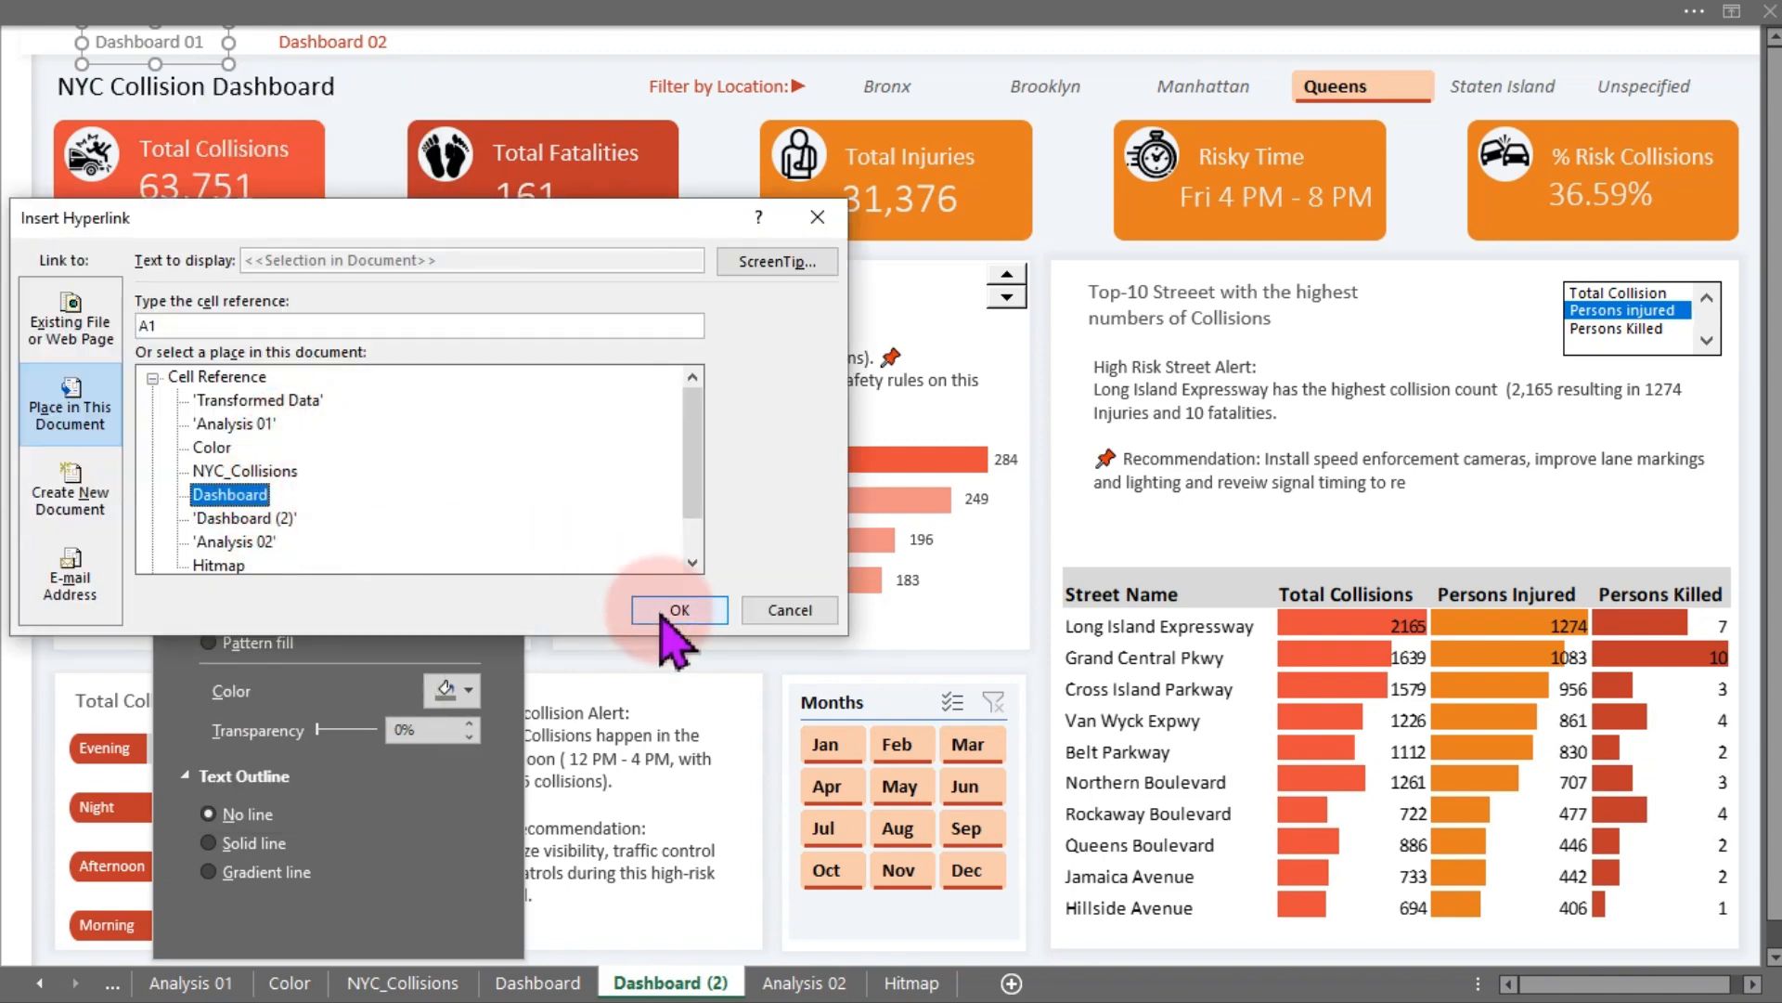
left_click(770, 264)
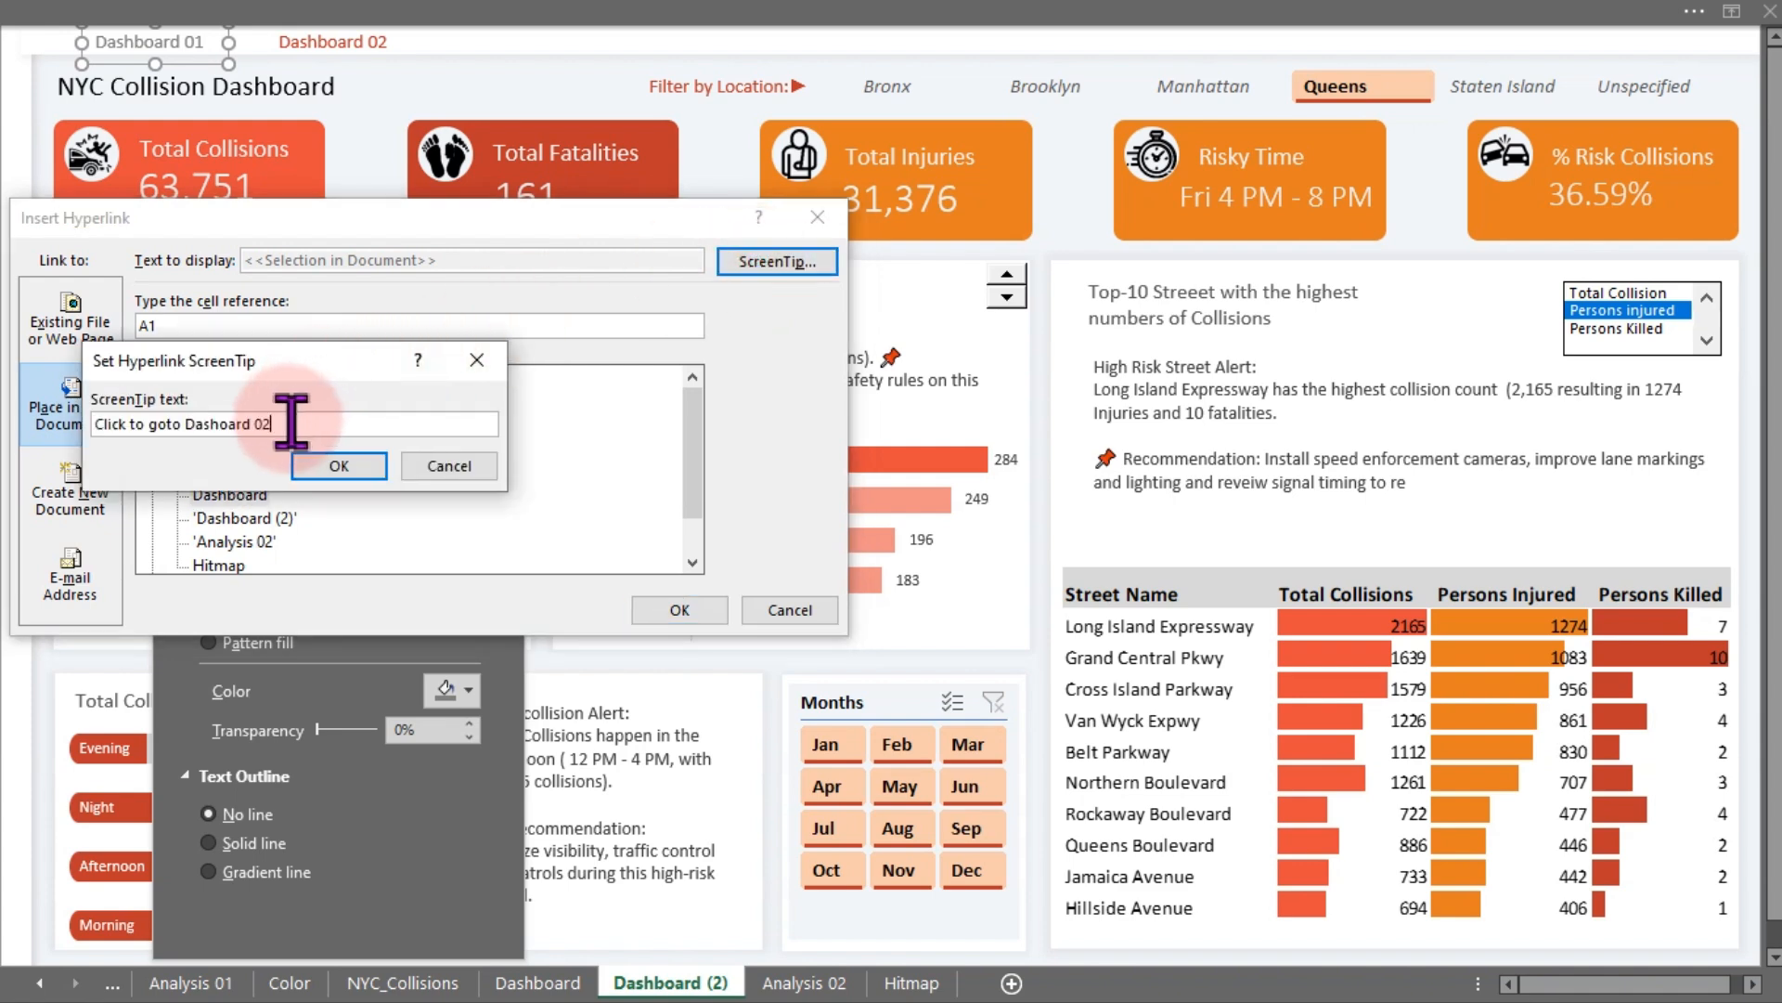
key("BackSpace")
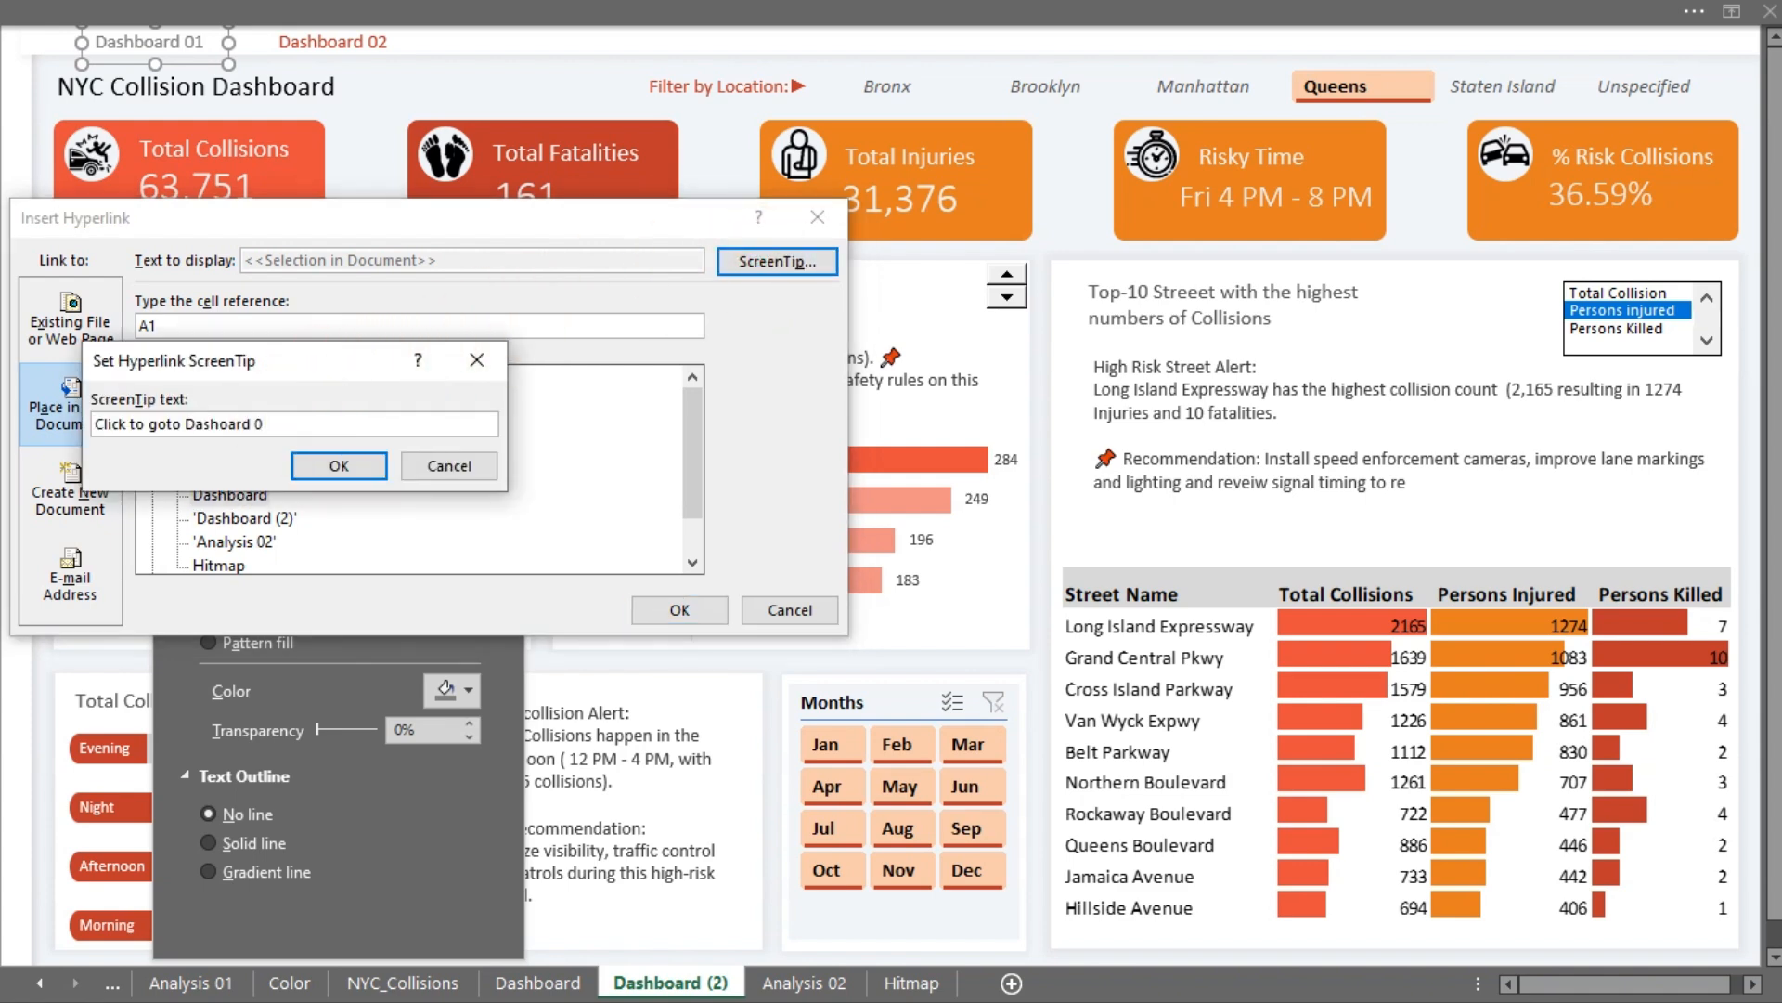
left_click(365, 458)
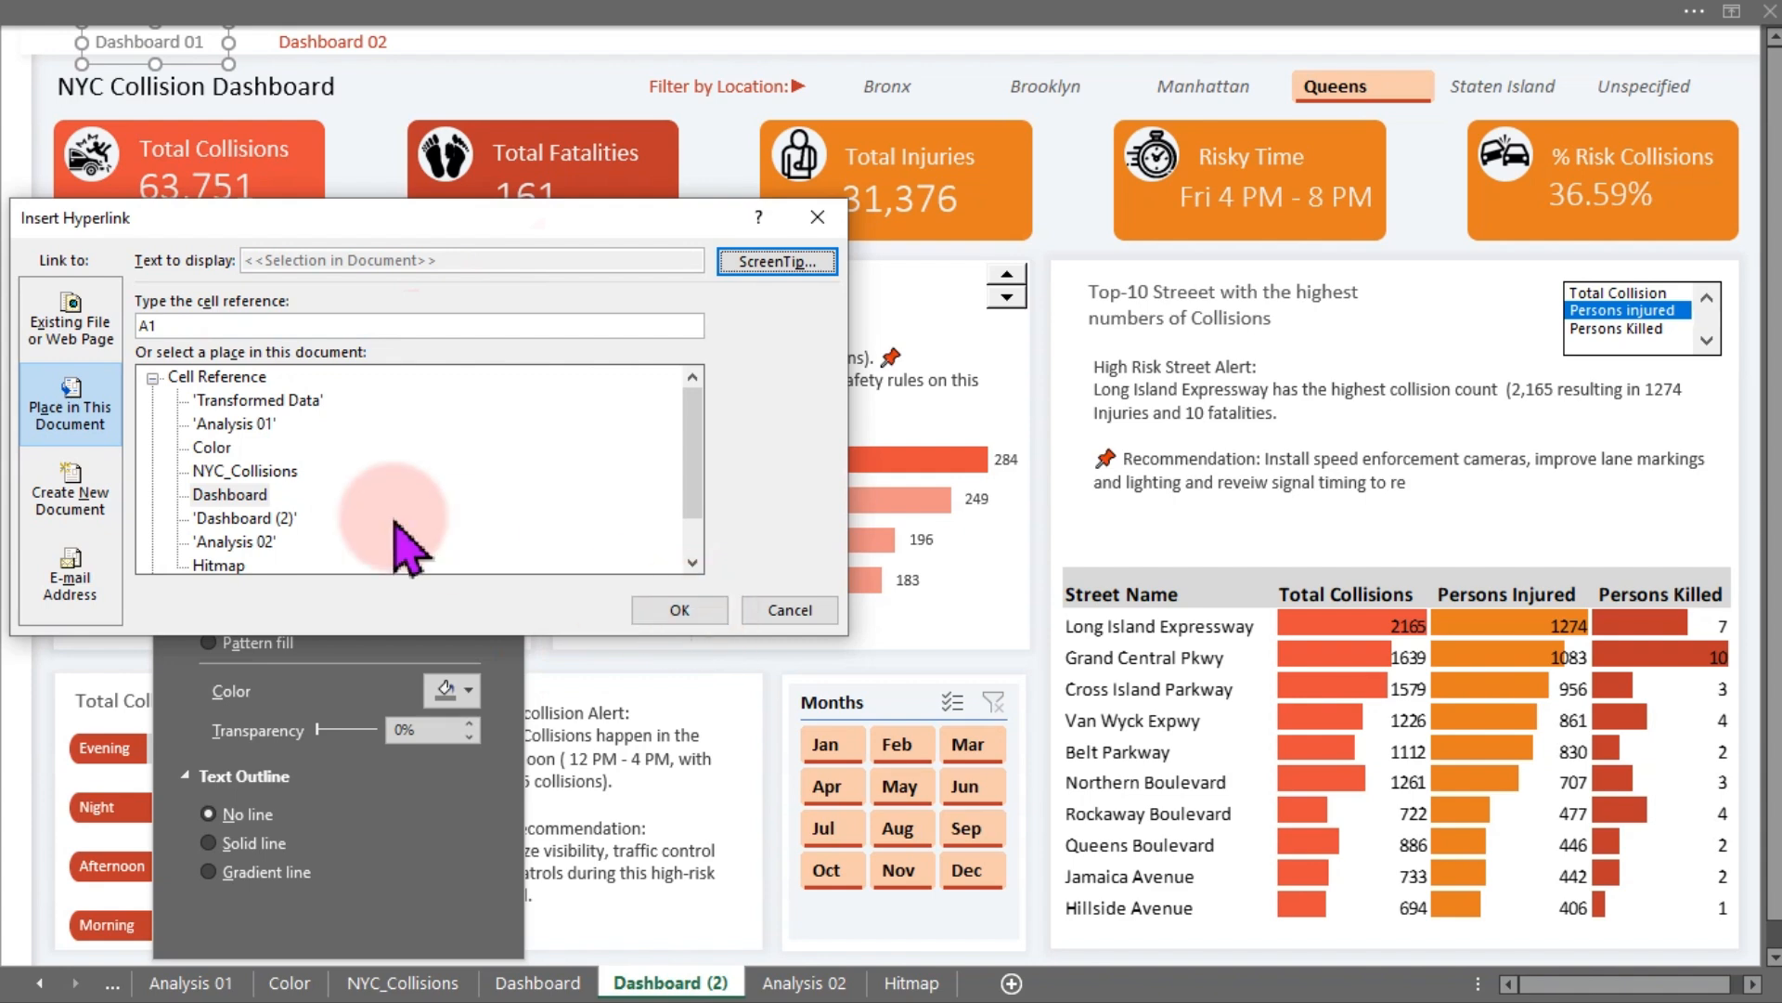
left_click(237, 495)
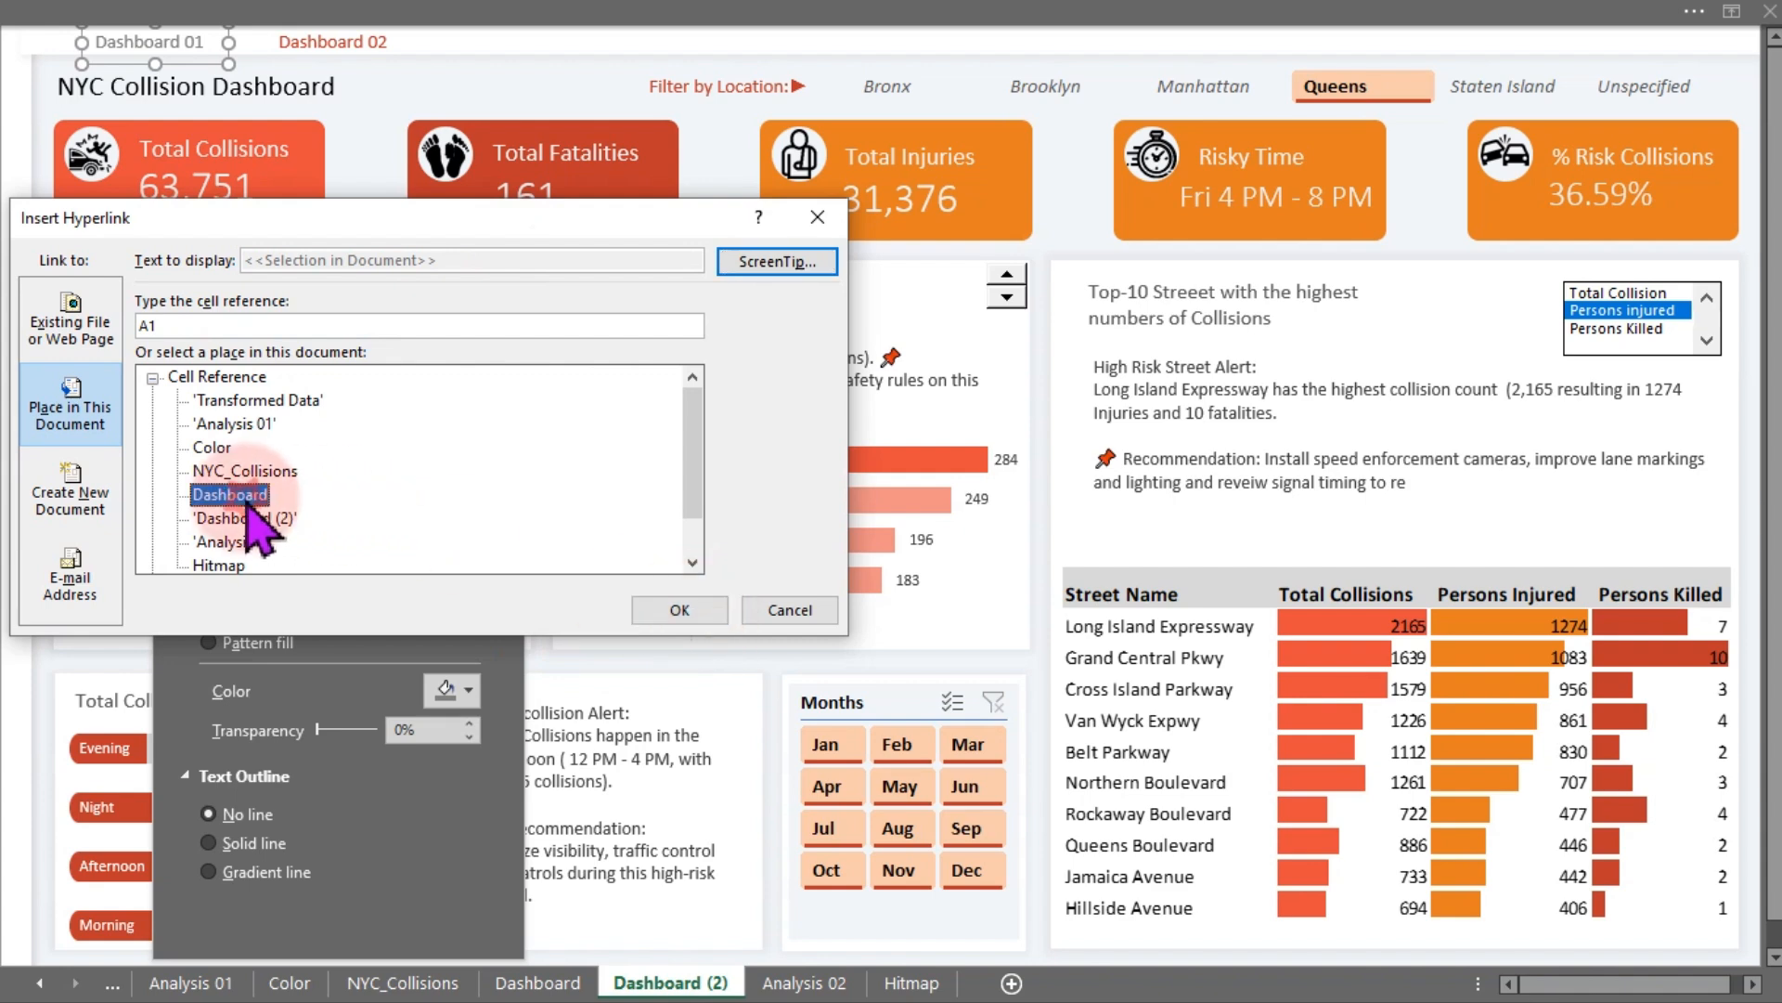
left_click(679, 610)
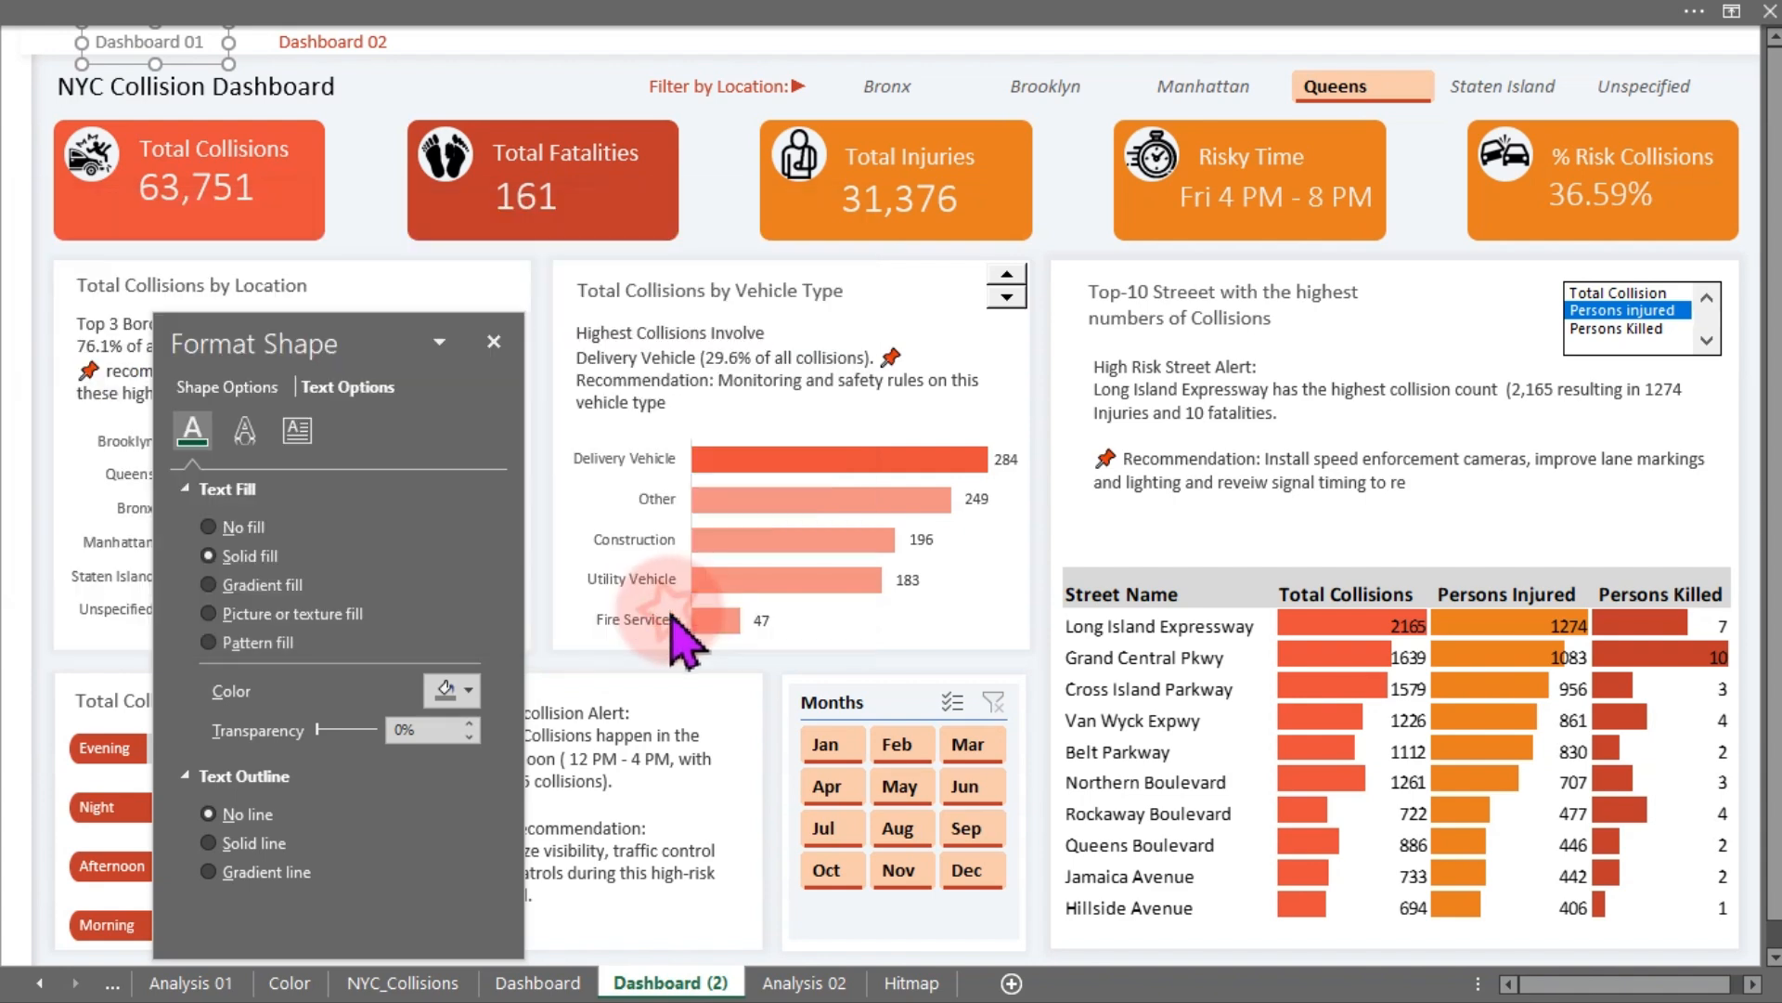
- Check the "Dashboard 01" label's ScreenTip on the Dashboard (2) sheet
left_click(492, 65)
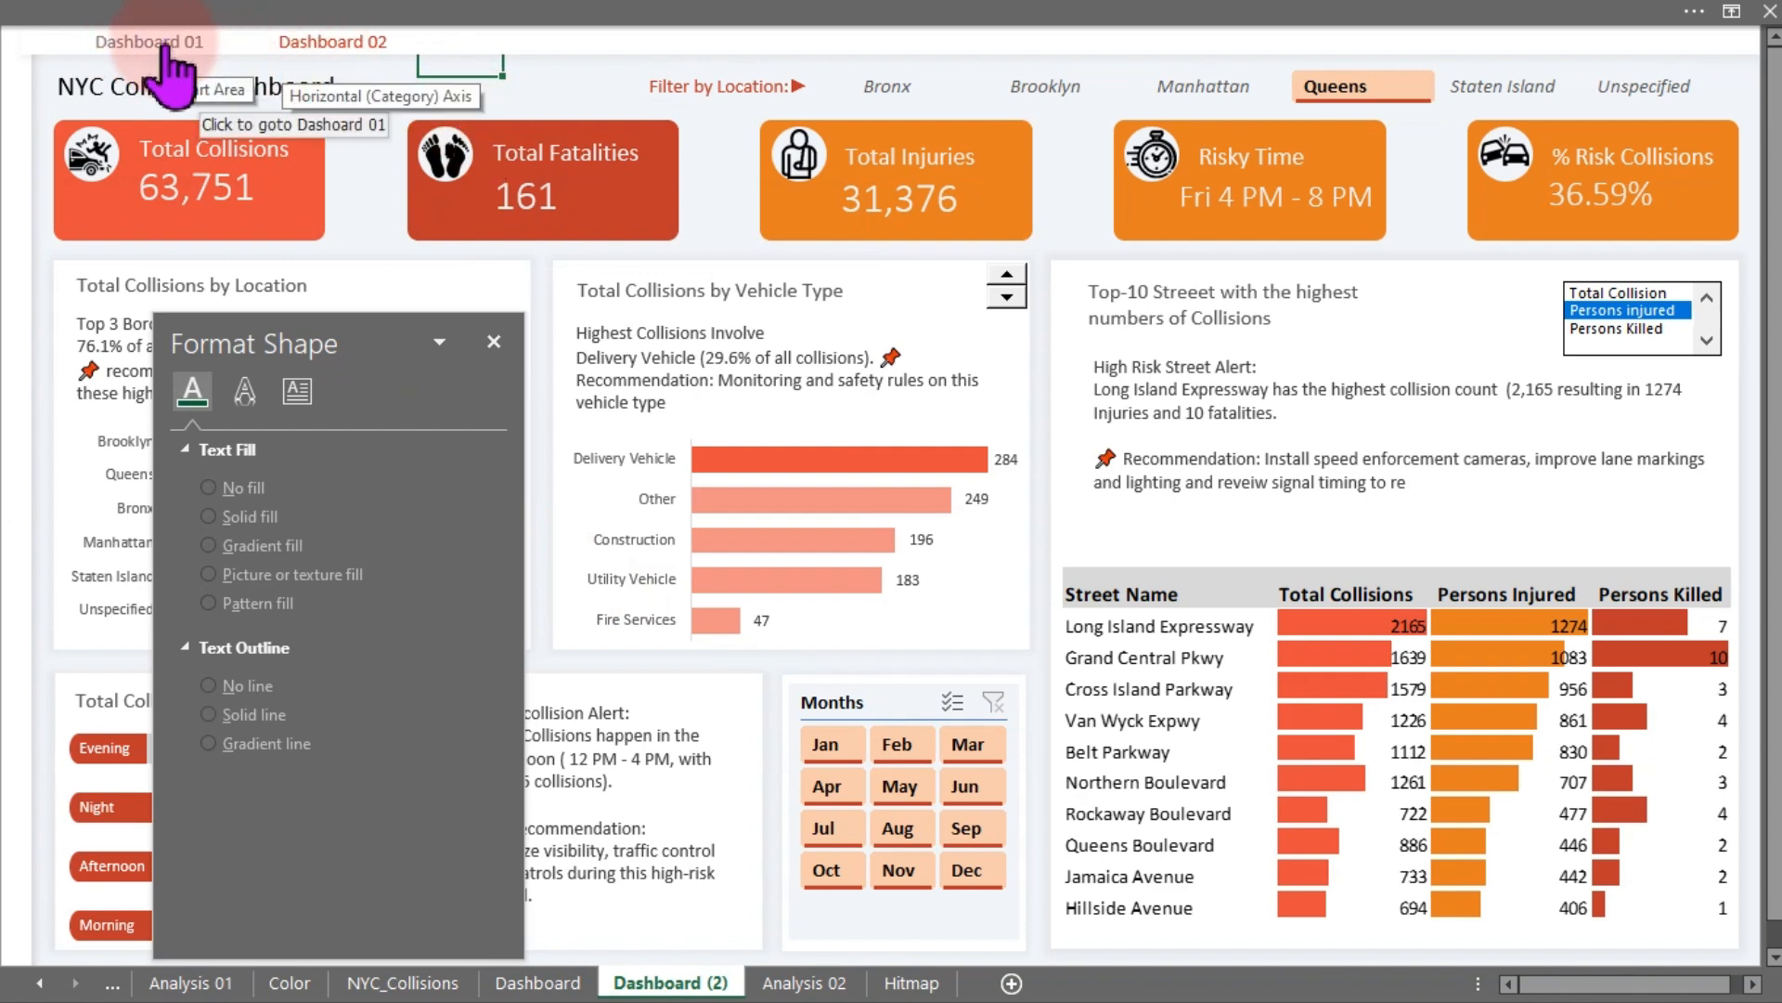
left_click(575, 86)
left_click(502, 90)
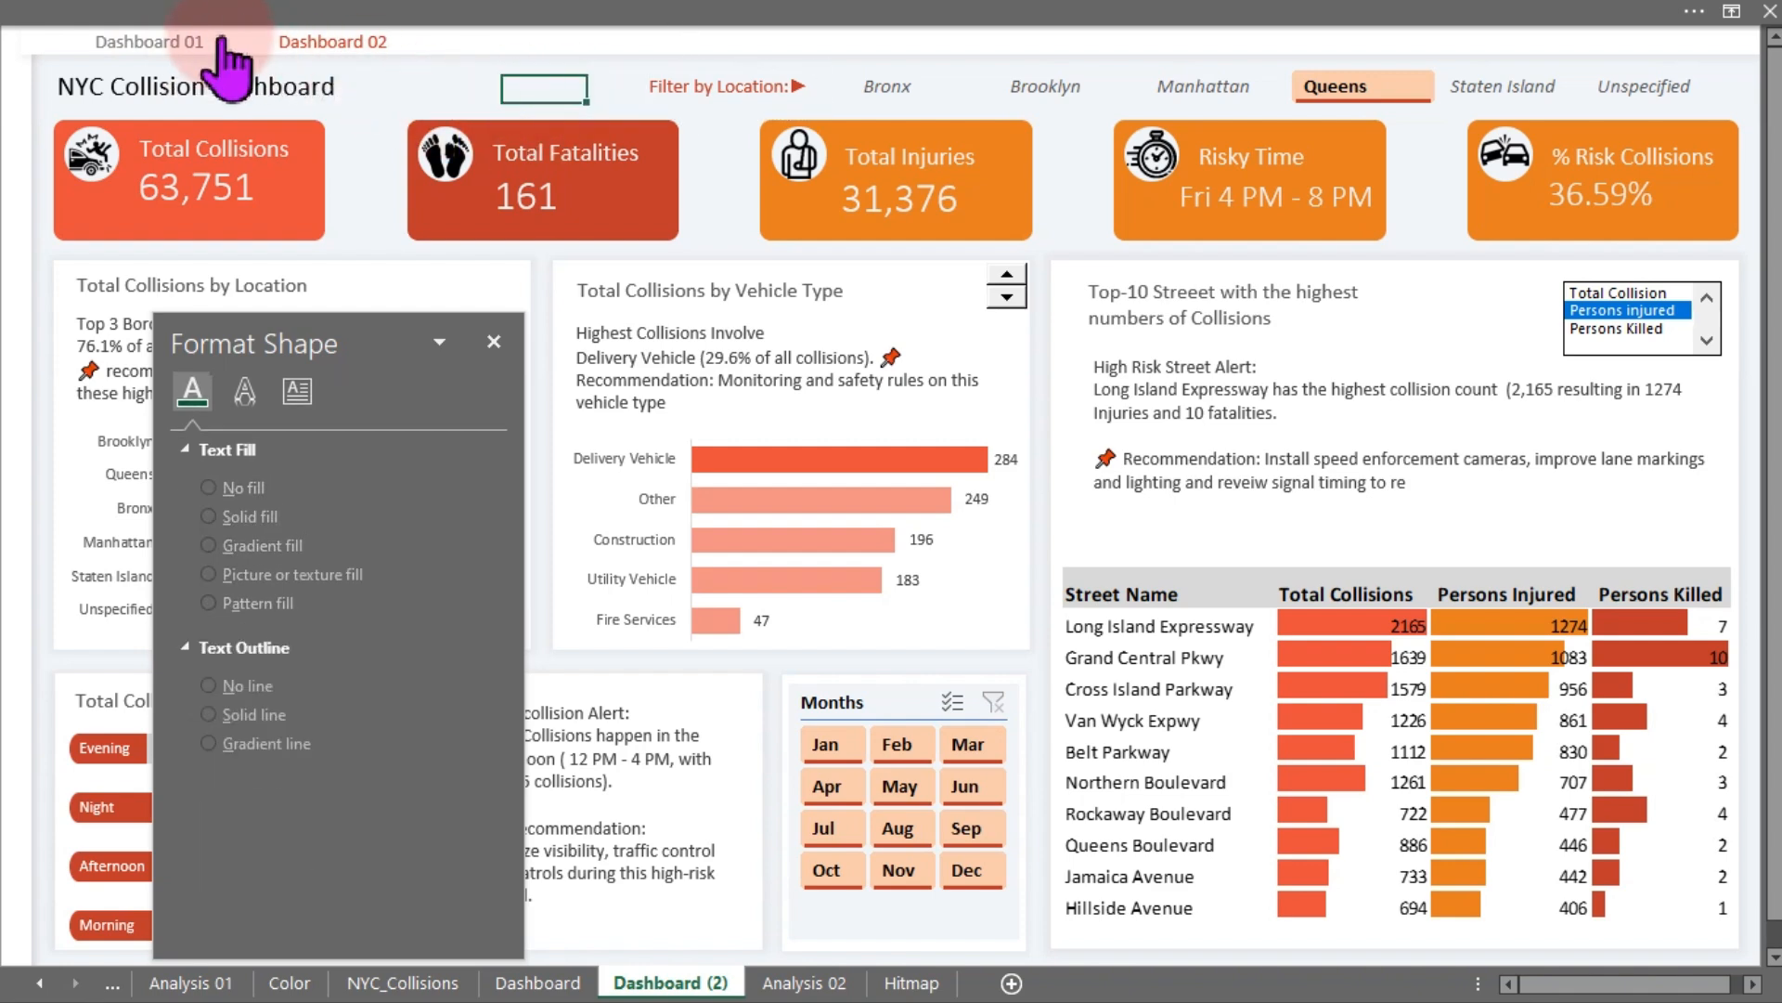
left_click(172, 51)
left_click(295, 45)
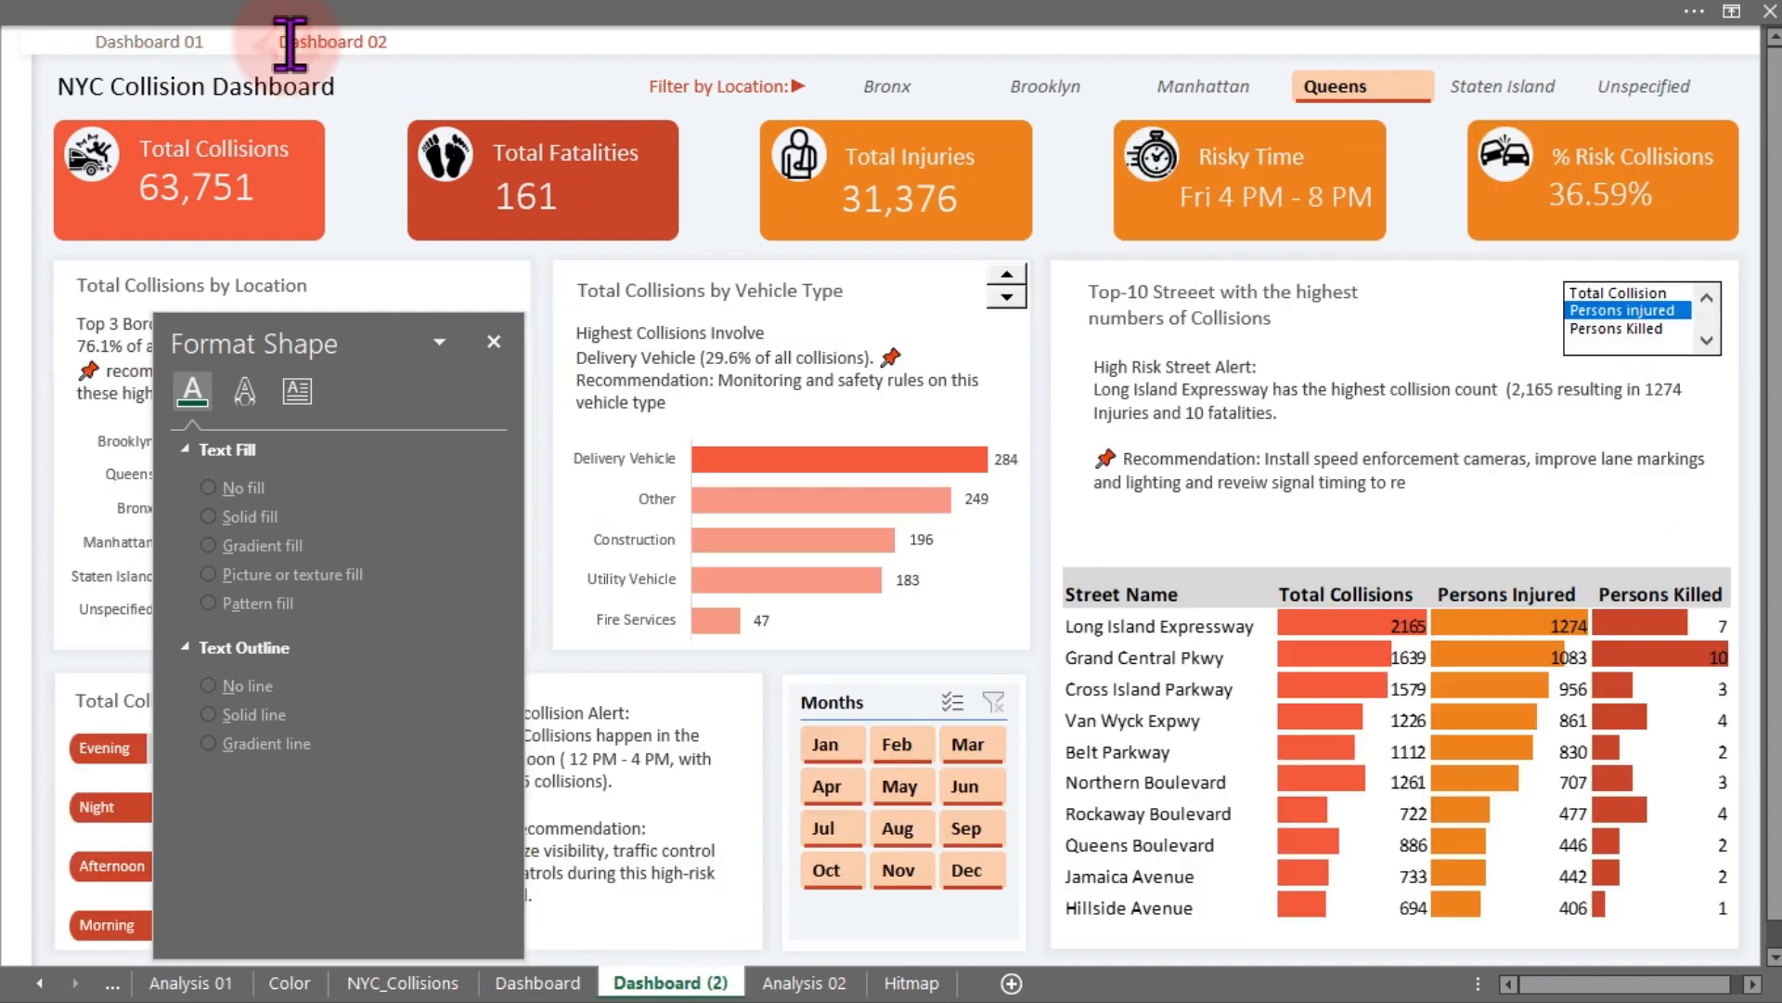
- Select both navigation labels on Dashboard (2) and shift them slightly left
left_click(188, 51, "ctrl")
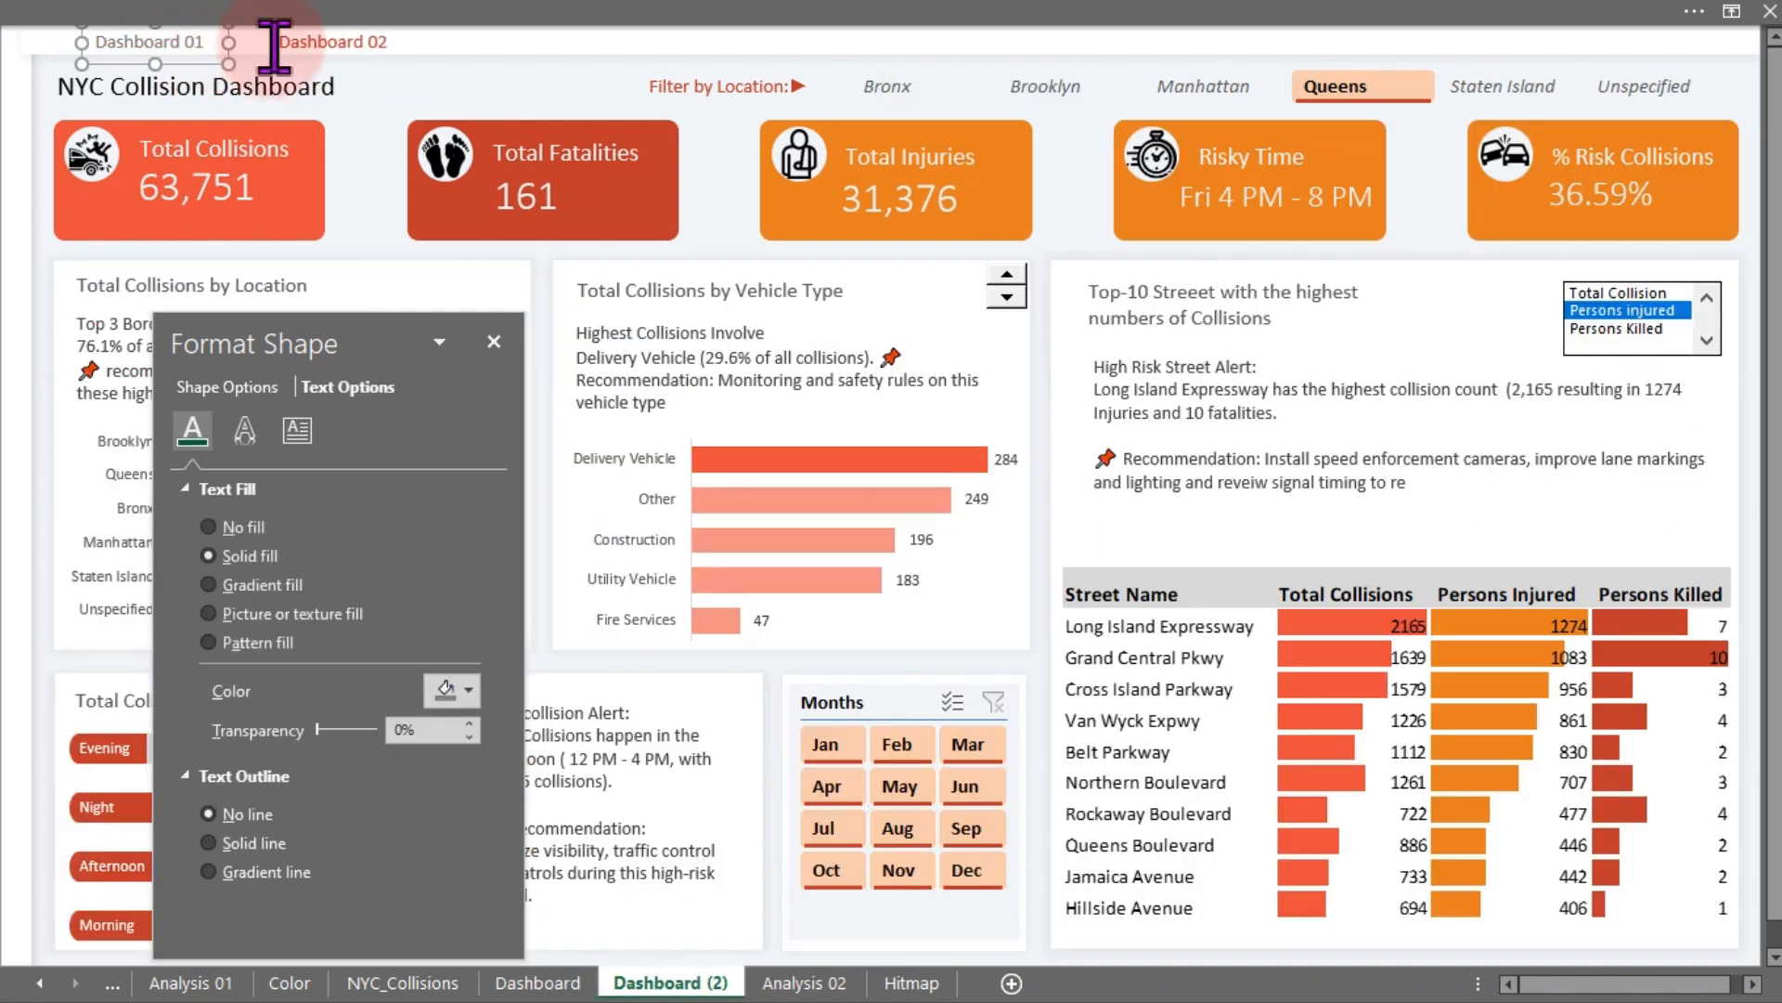
left_click(316, 42, "ctrl")
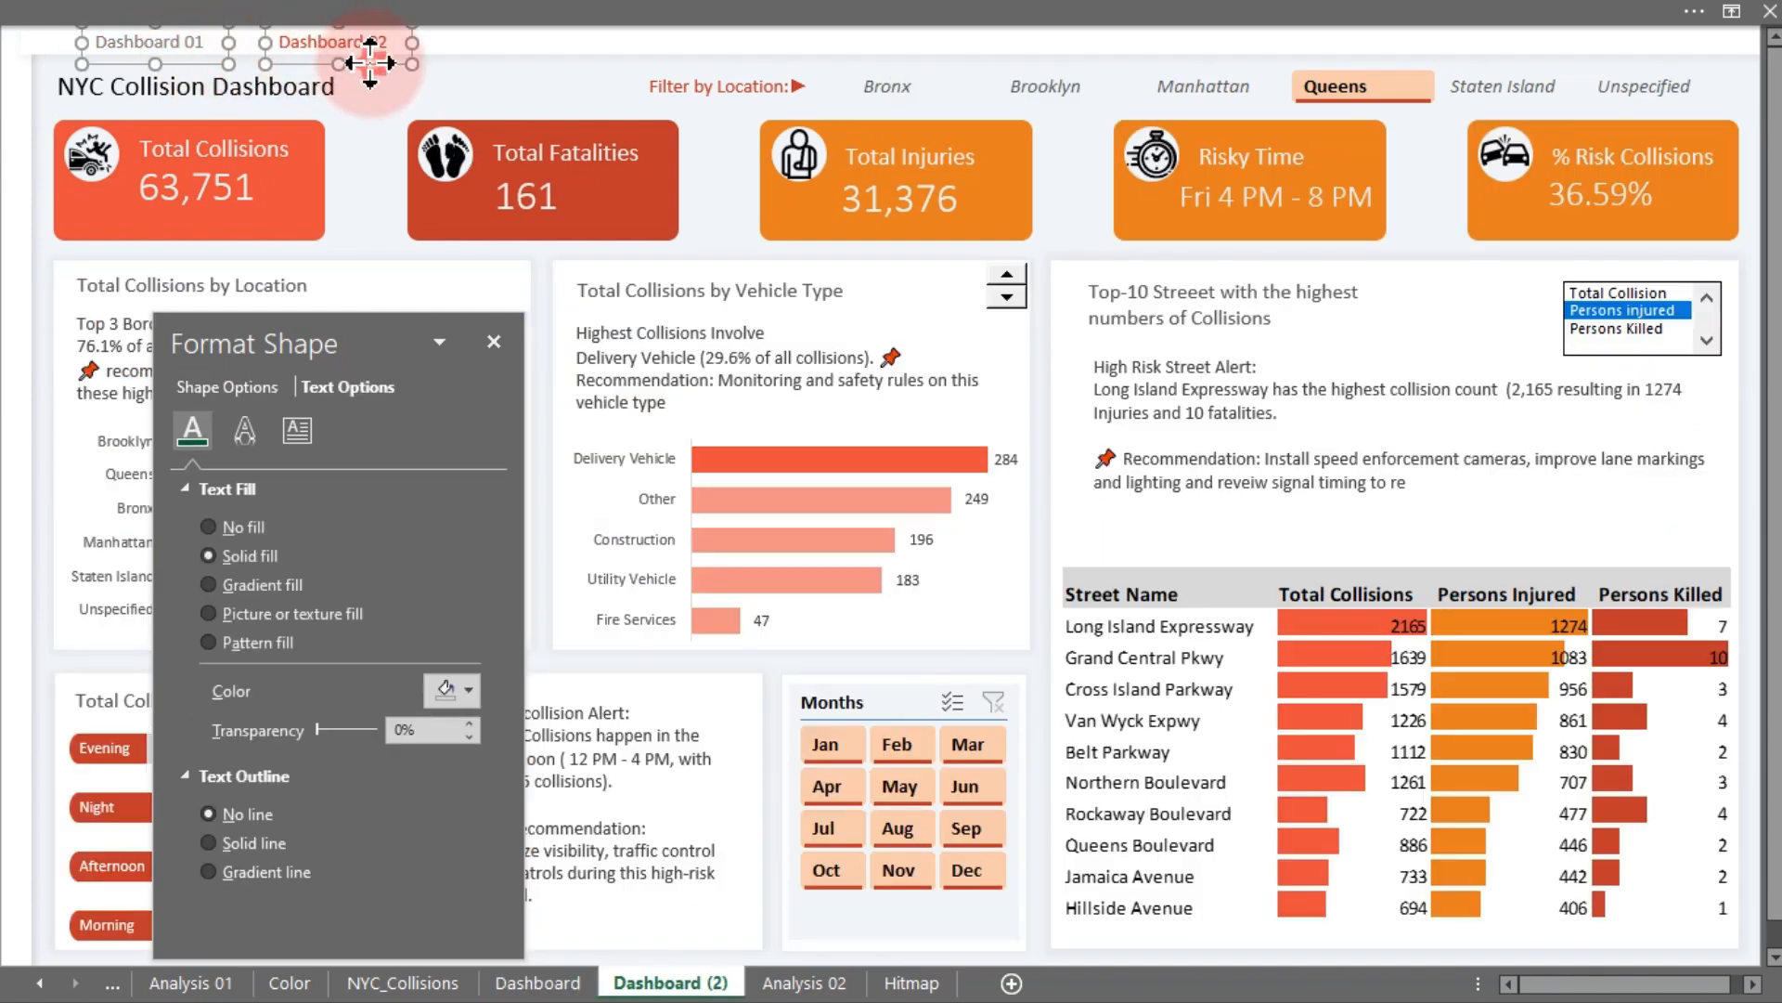
left_click_drag(370, 62, 330, 62)
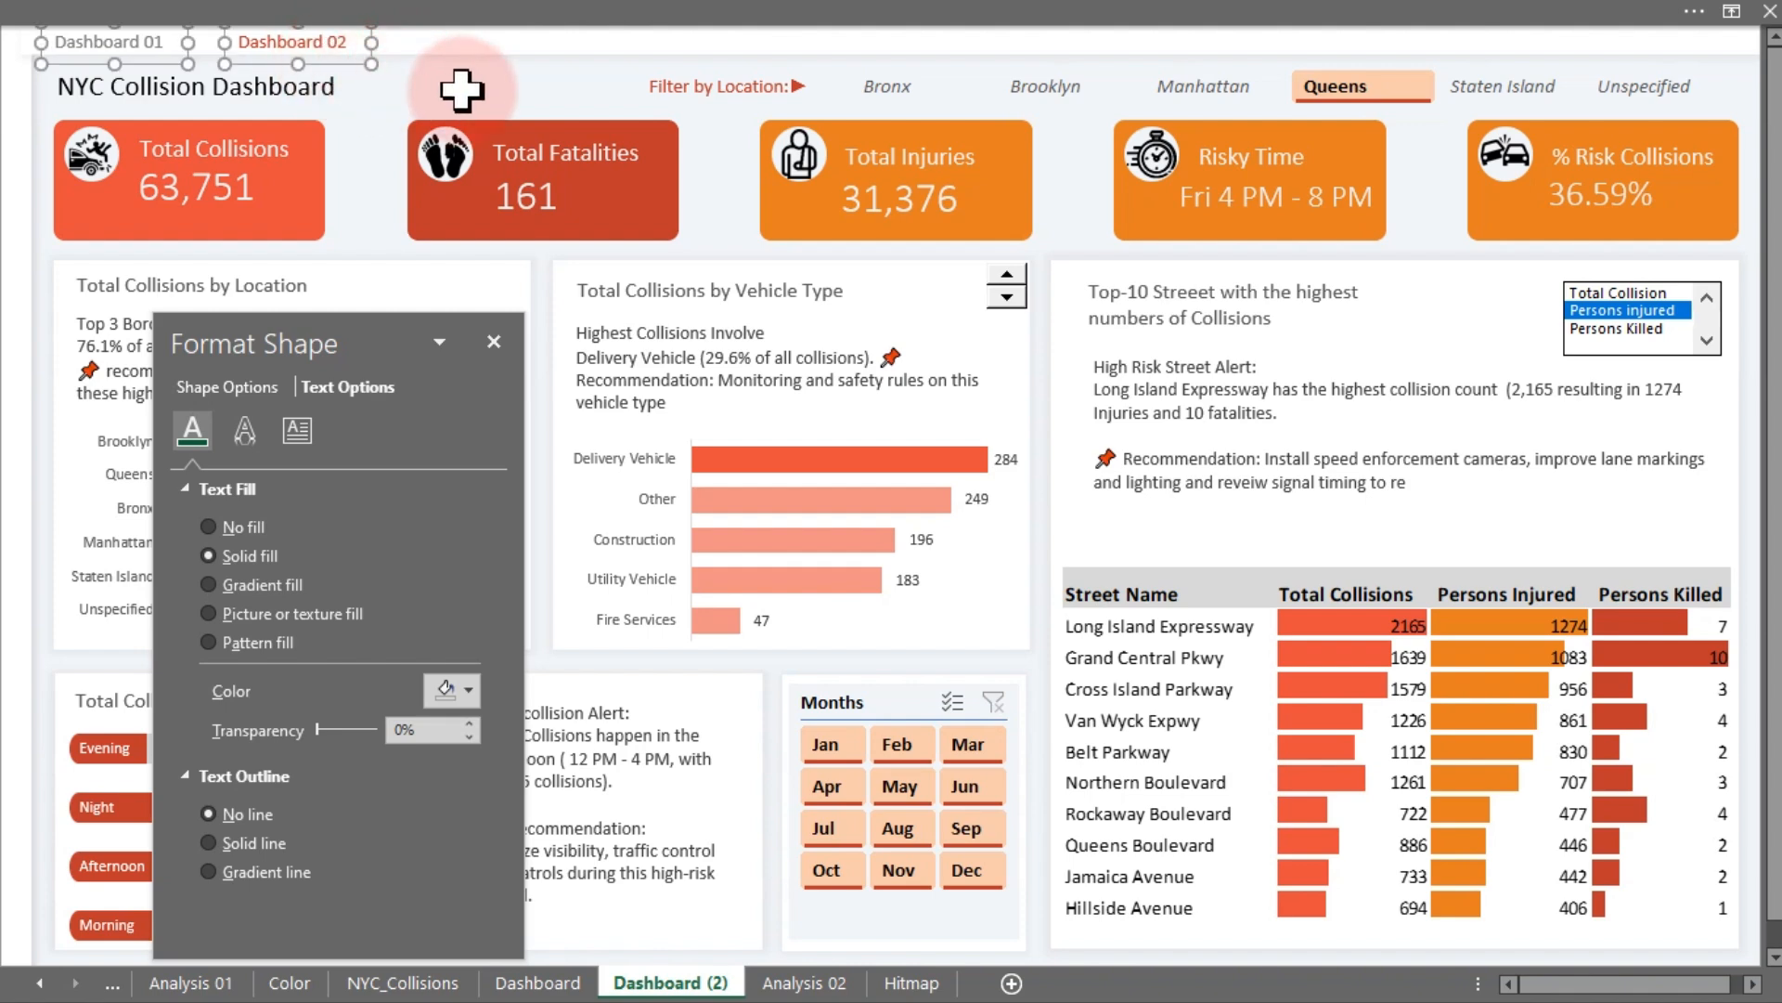
left_click(461, 87)
- Test the Dashboard 01 and Dashboard 02 links by switching back and forth between the two dashboards
left_click(135, 58)
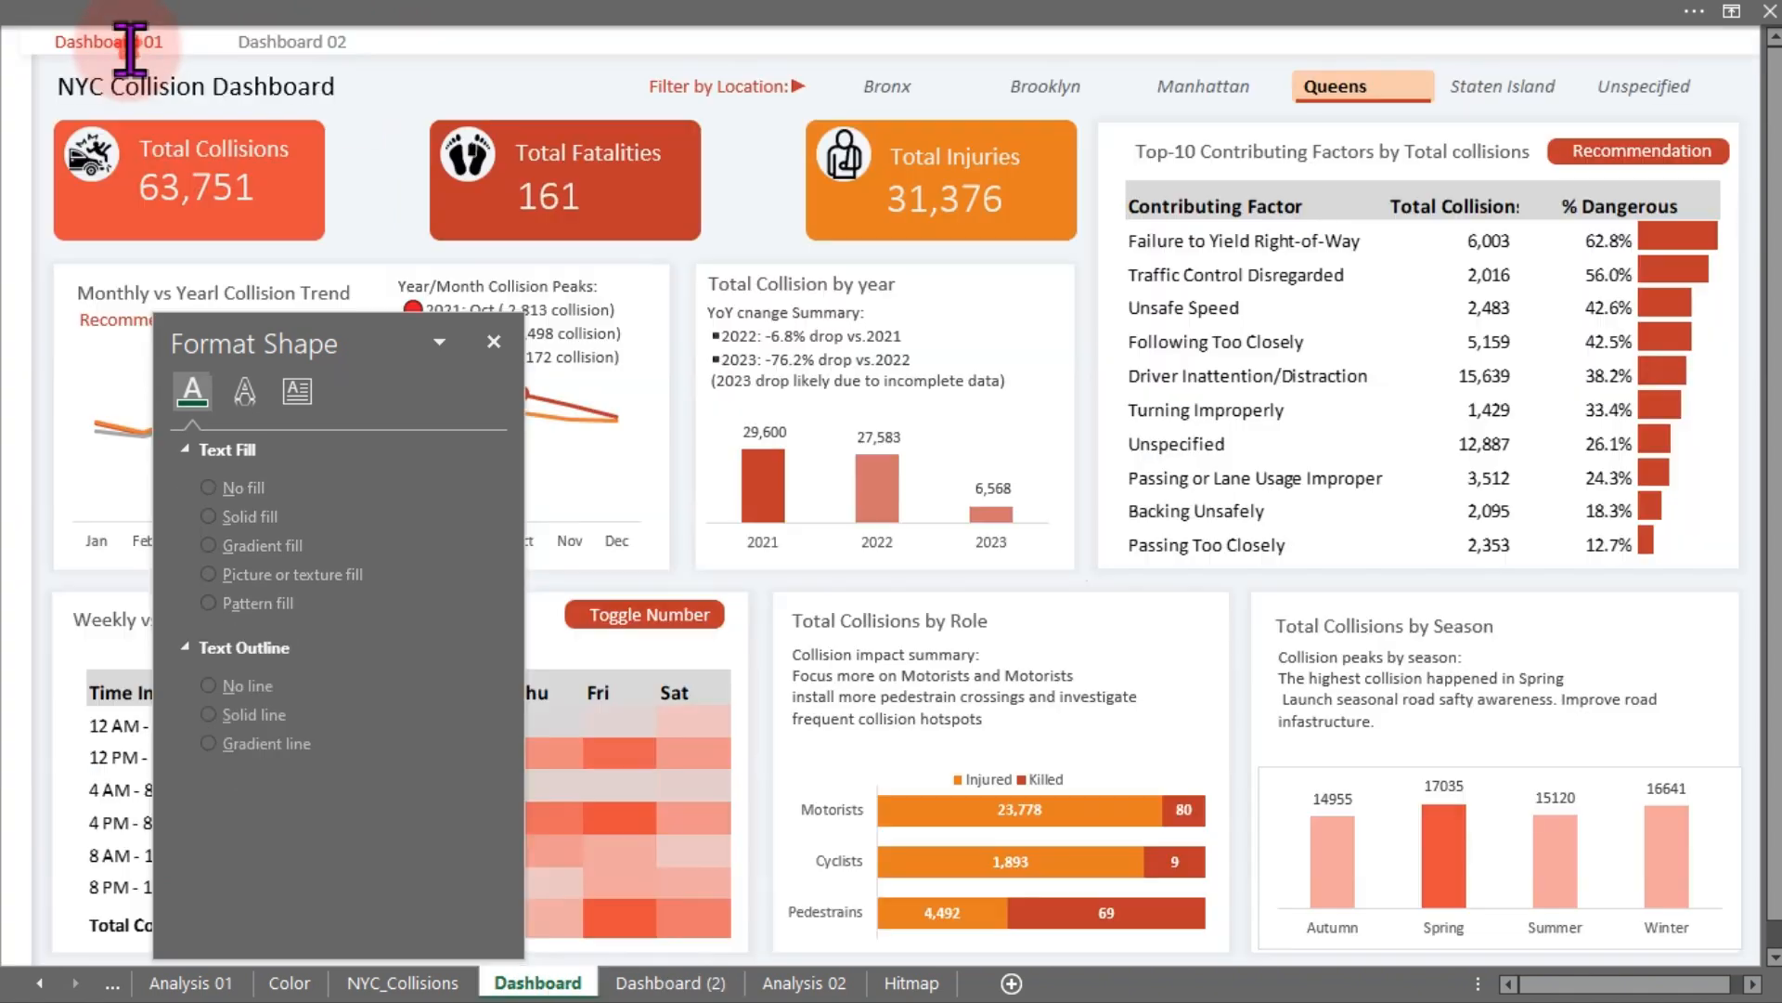
left_click(254, 46)
left_click(111, 44)
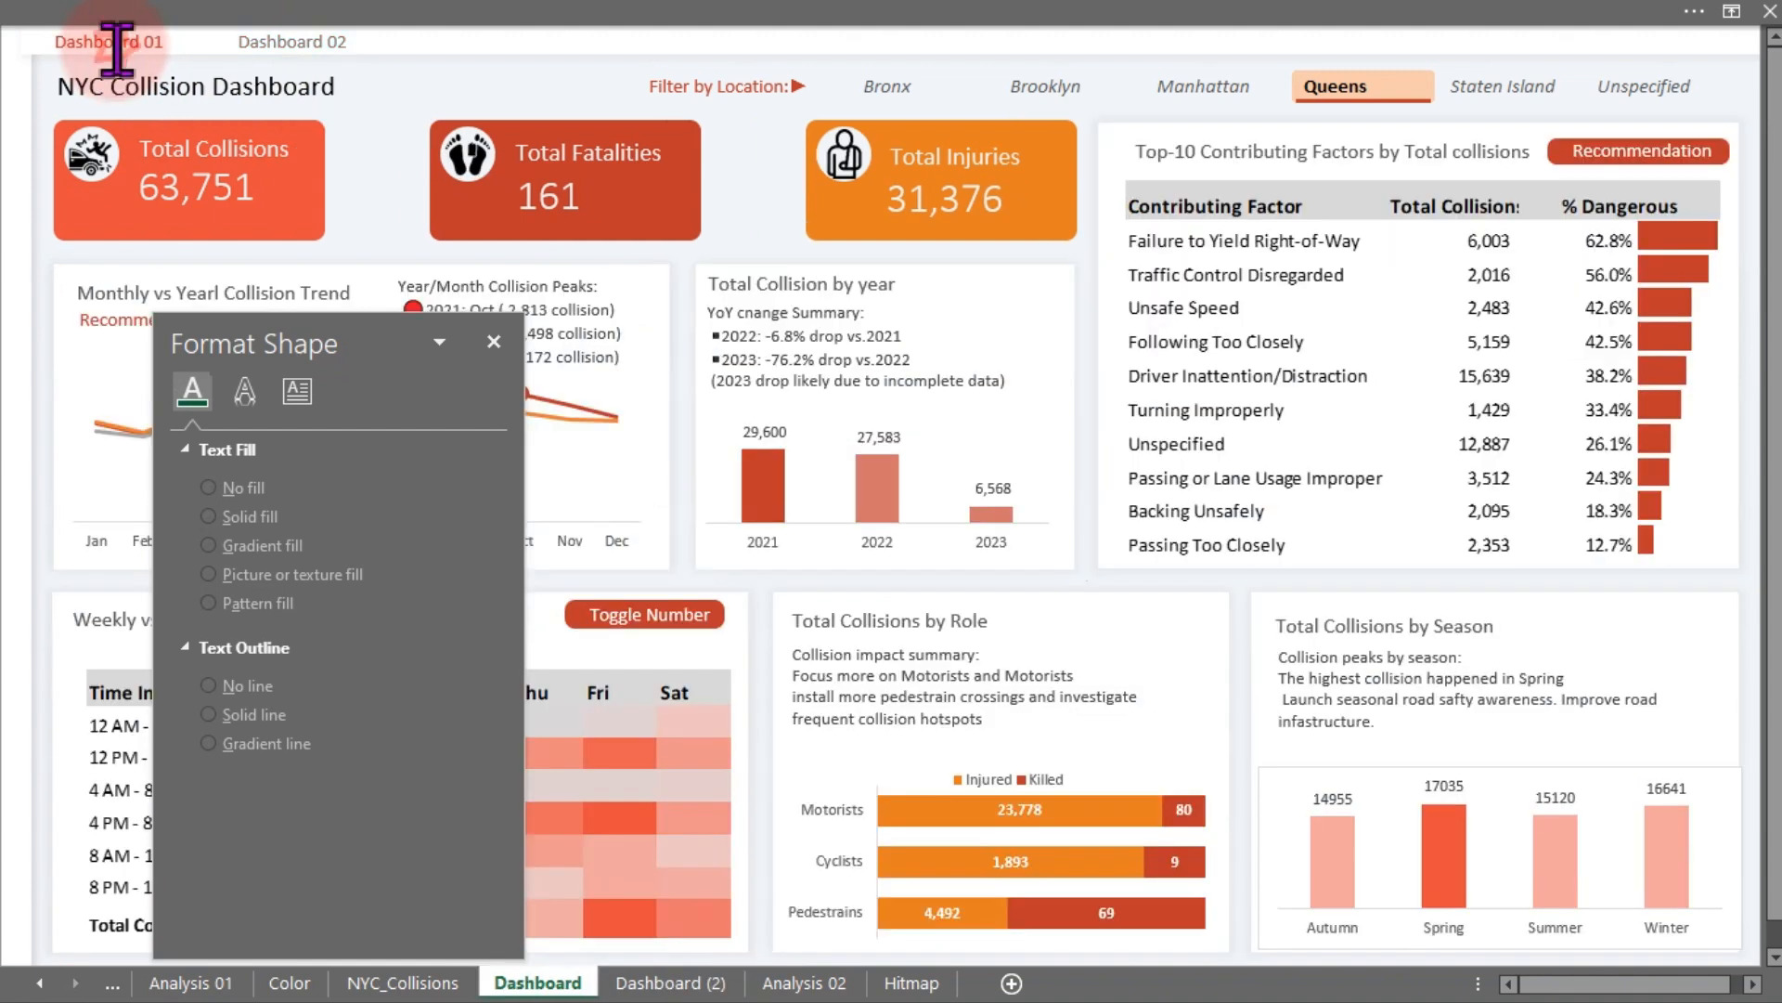
left_click(269, 44)
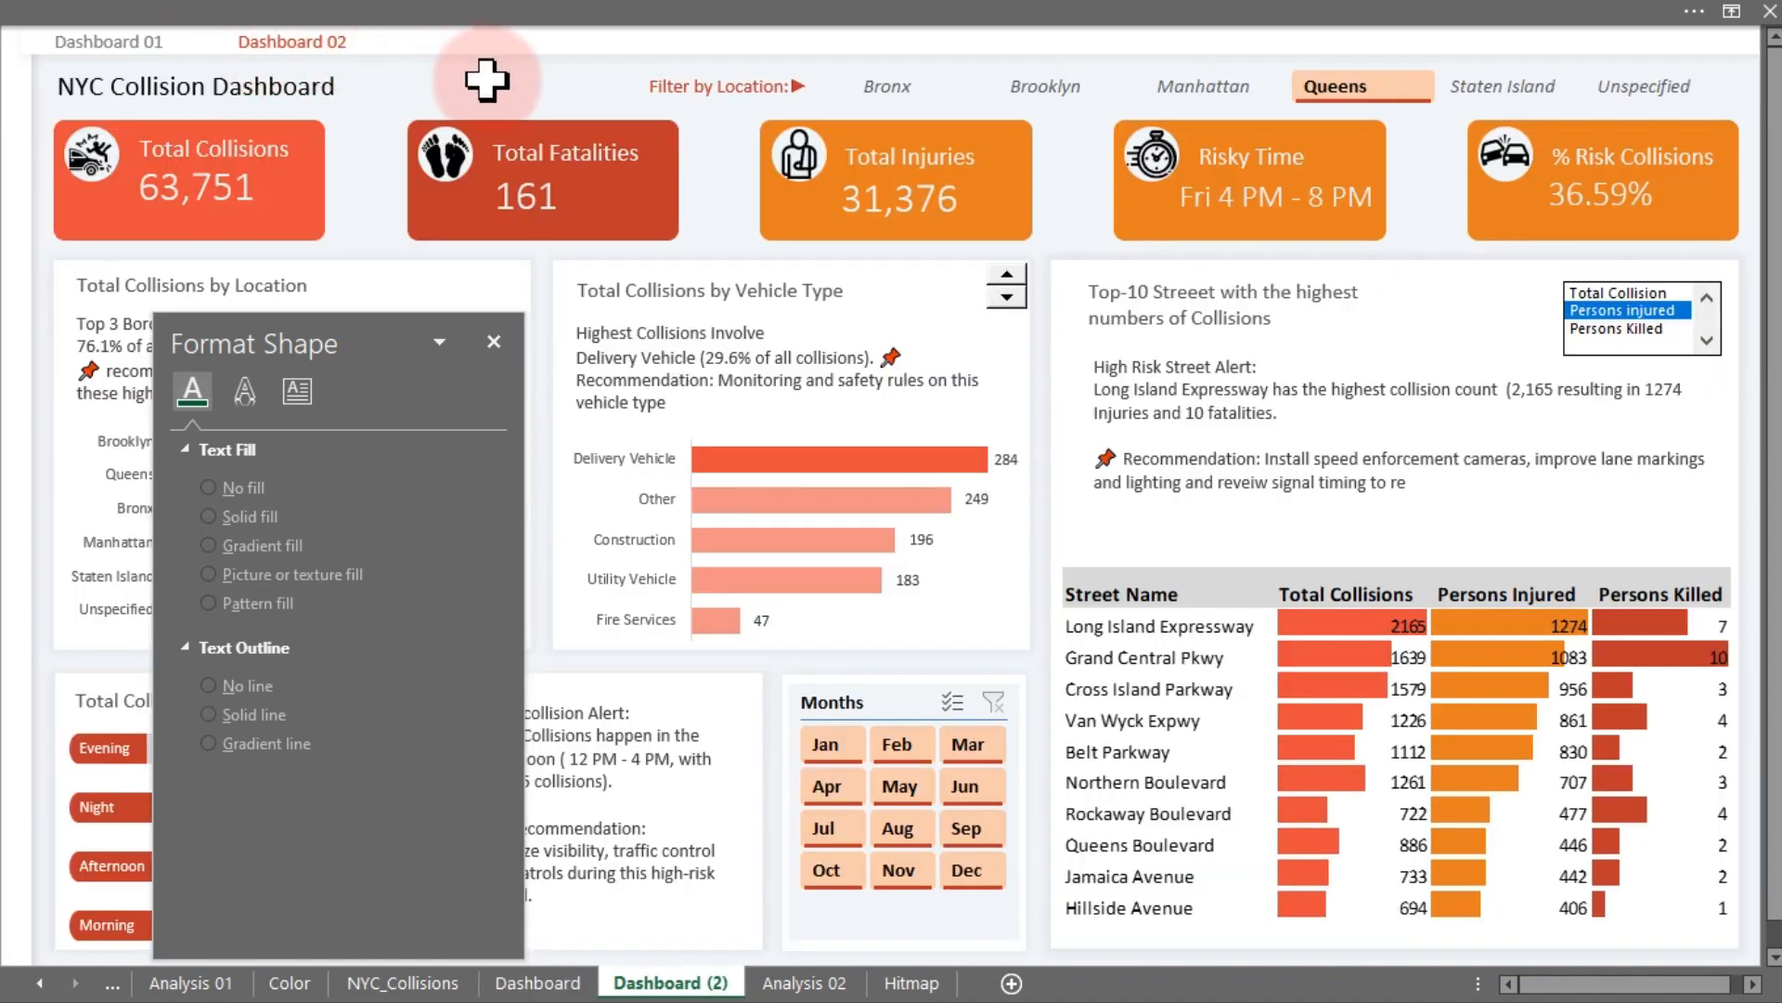